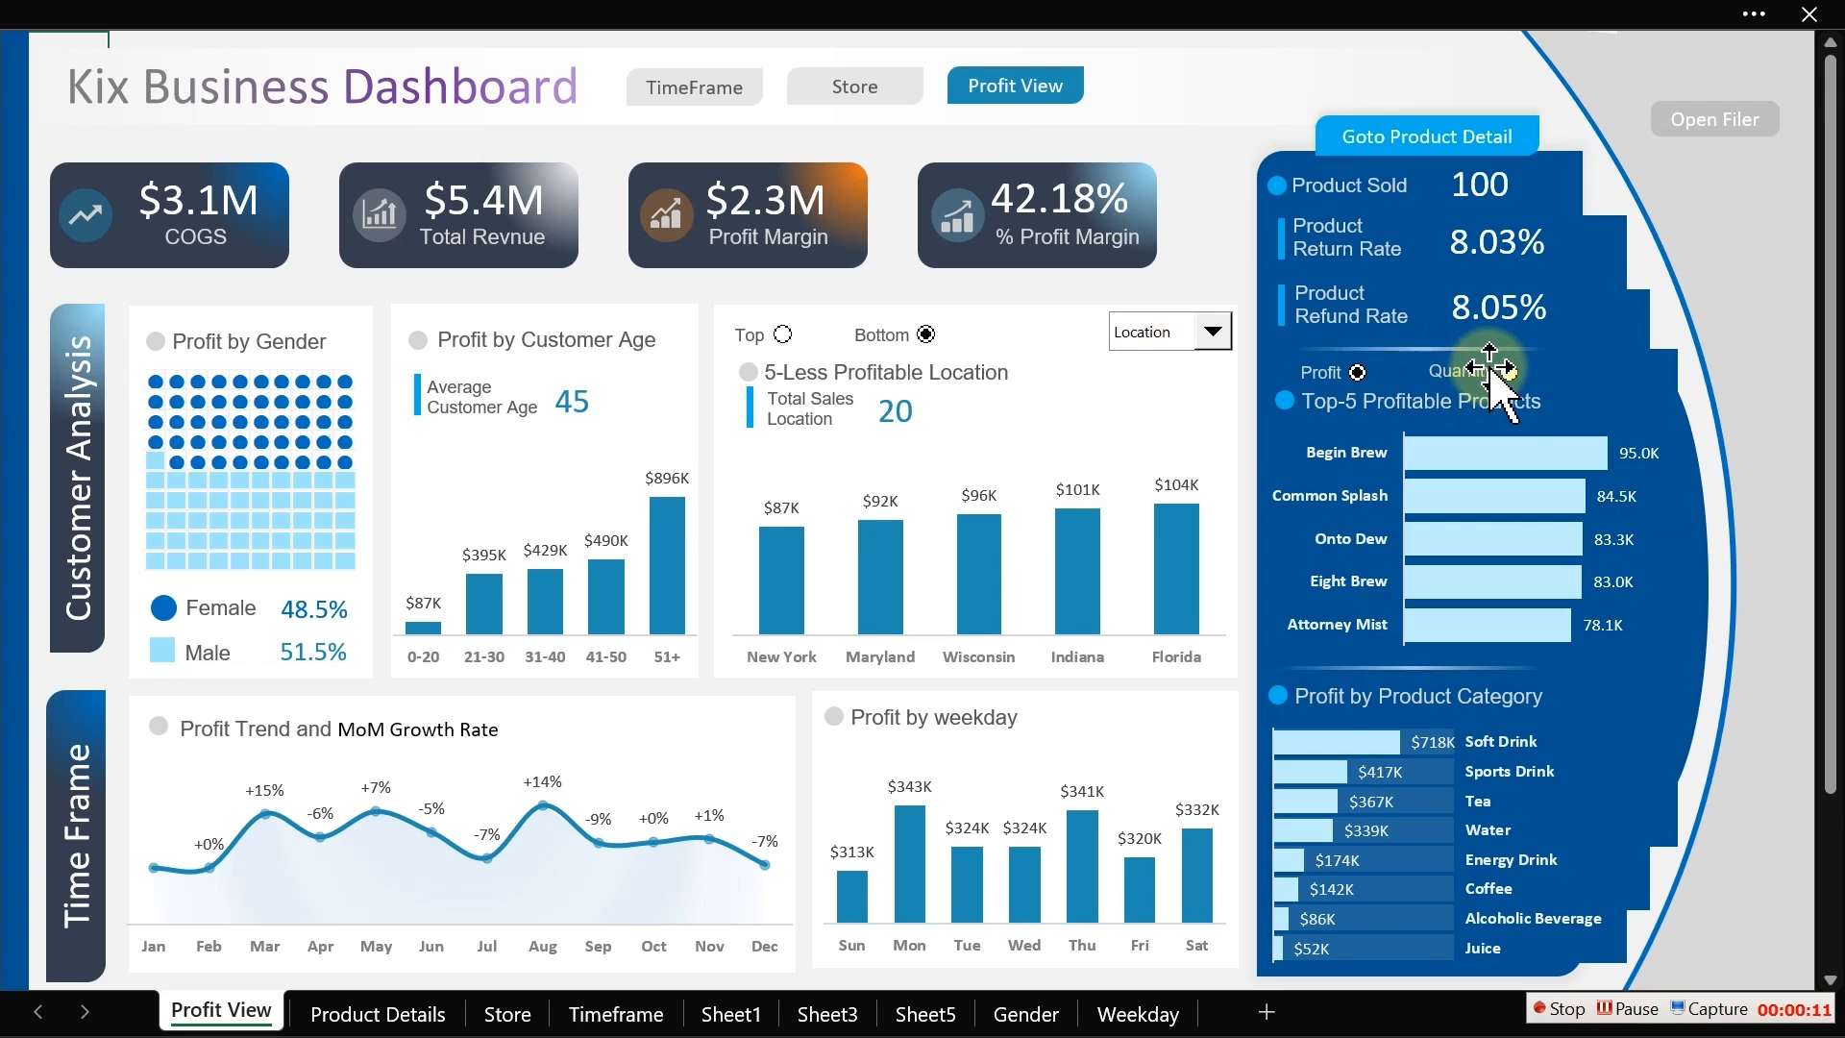
Step: Try the Quantity and Profit toggle on the top products chart and open and close the filter panel
{"action": "left_click", "coordinate": [1509, 373]}
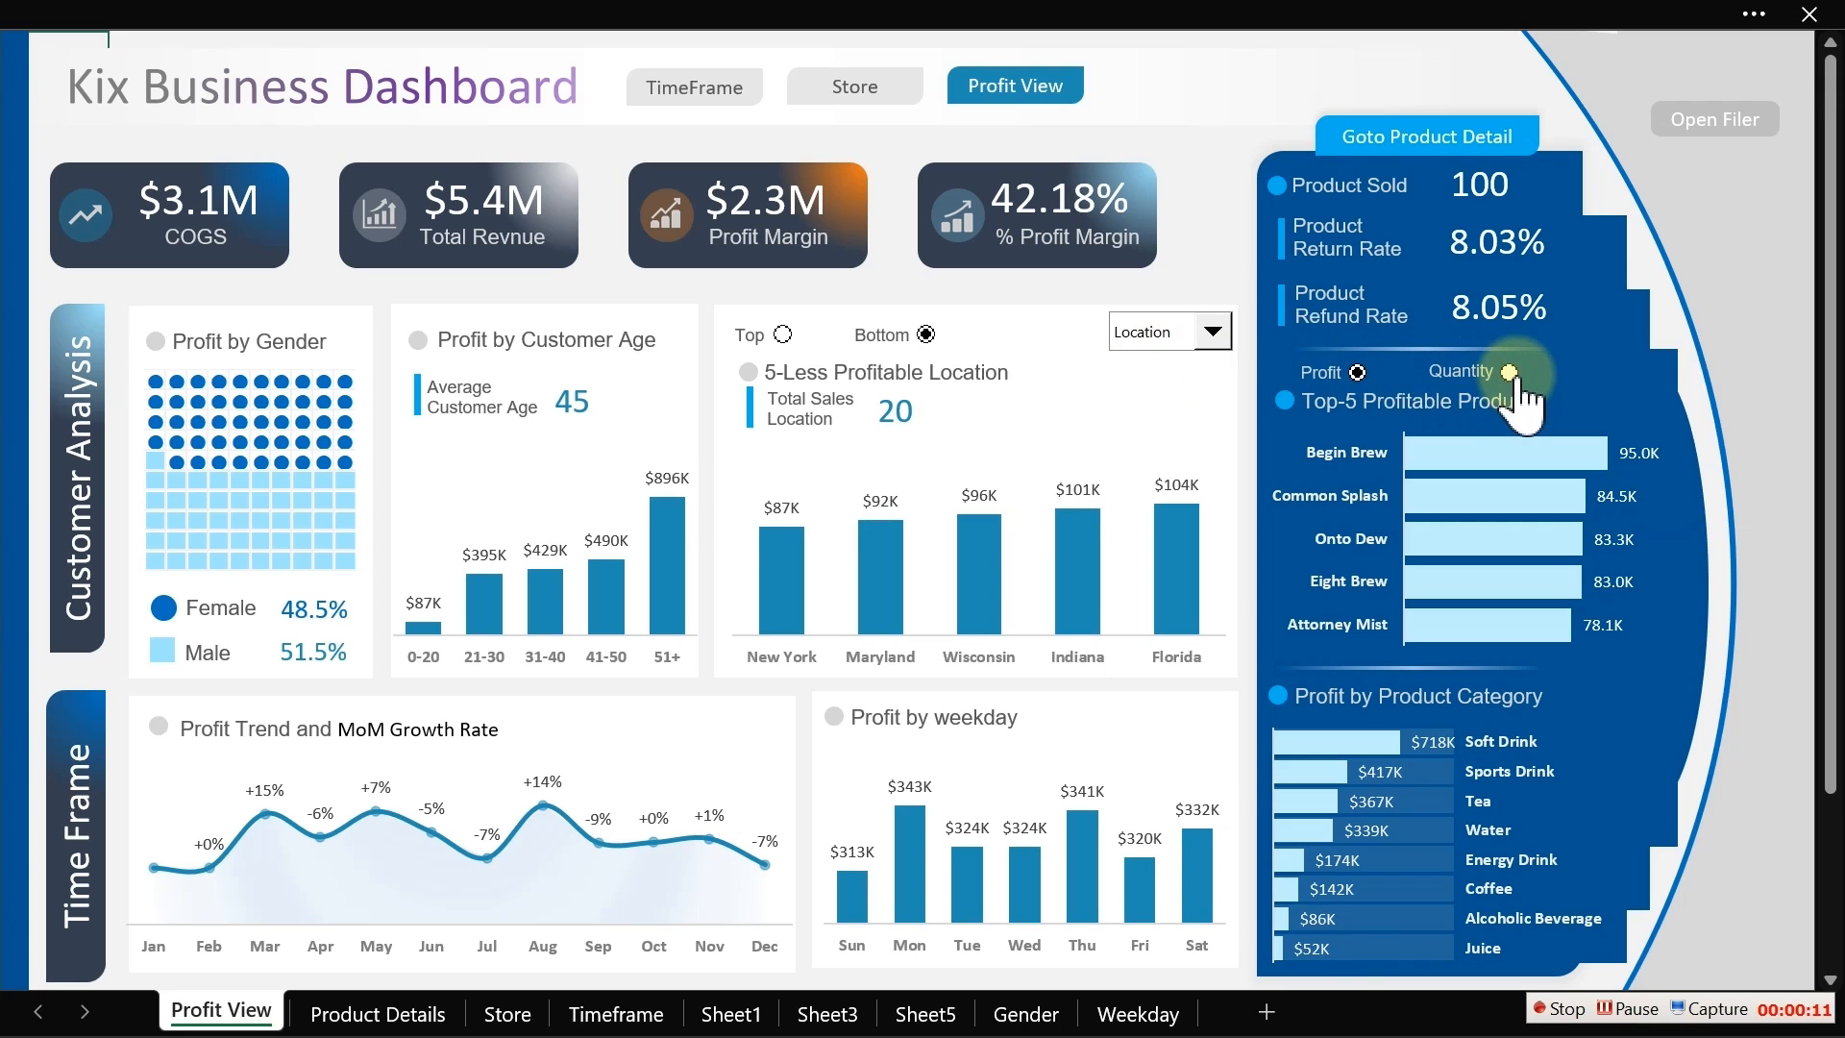
{"action": "left_click", "coordinate": [1698, 118]}
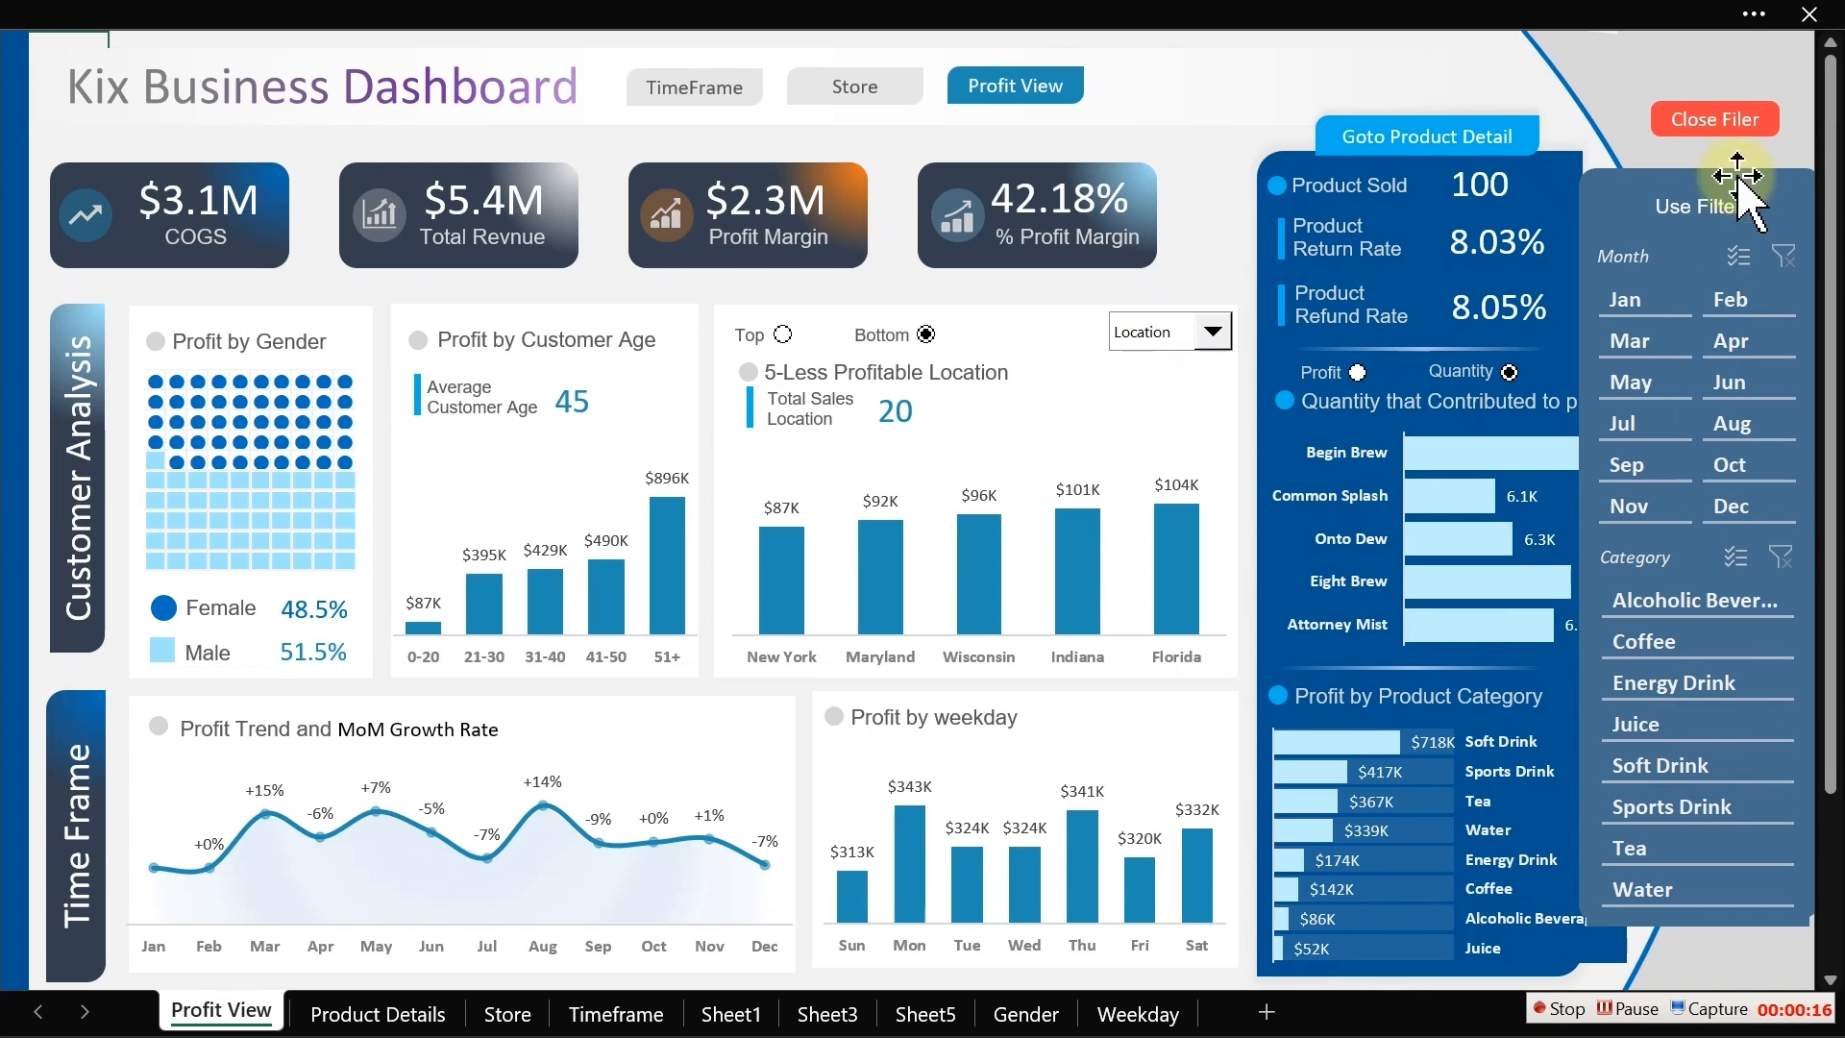
{"action": "left_click", "coordinate": [1698, 110]}
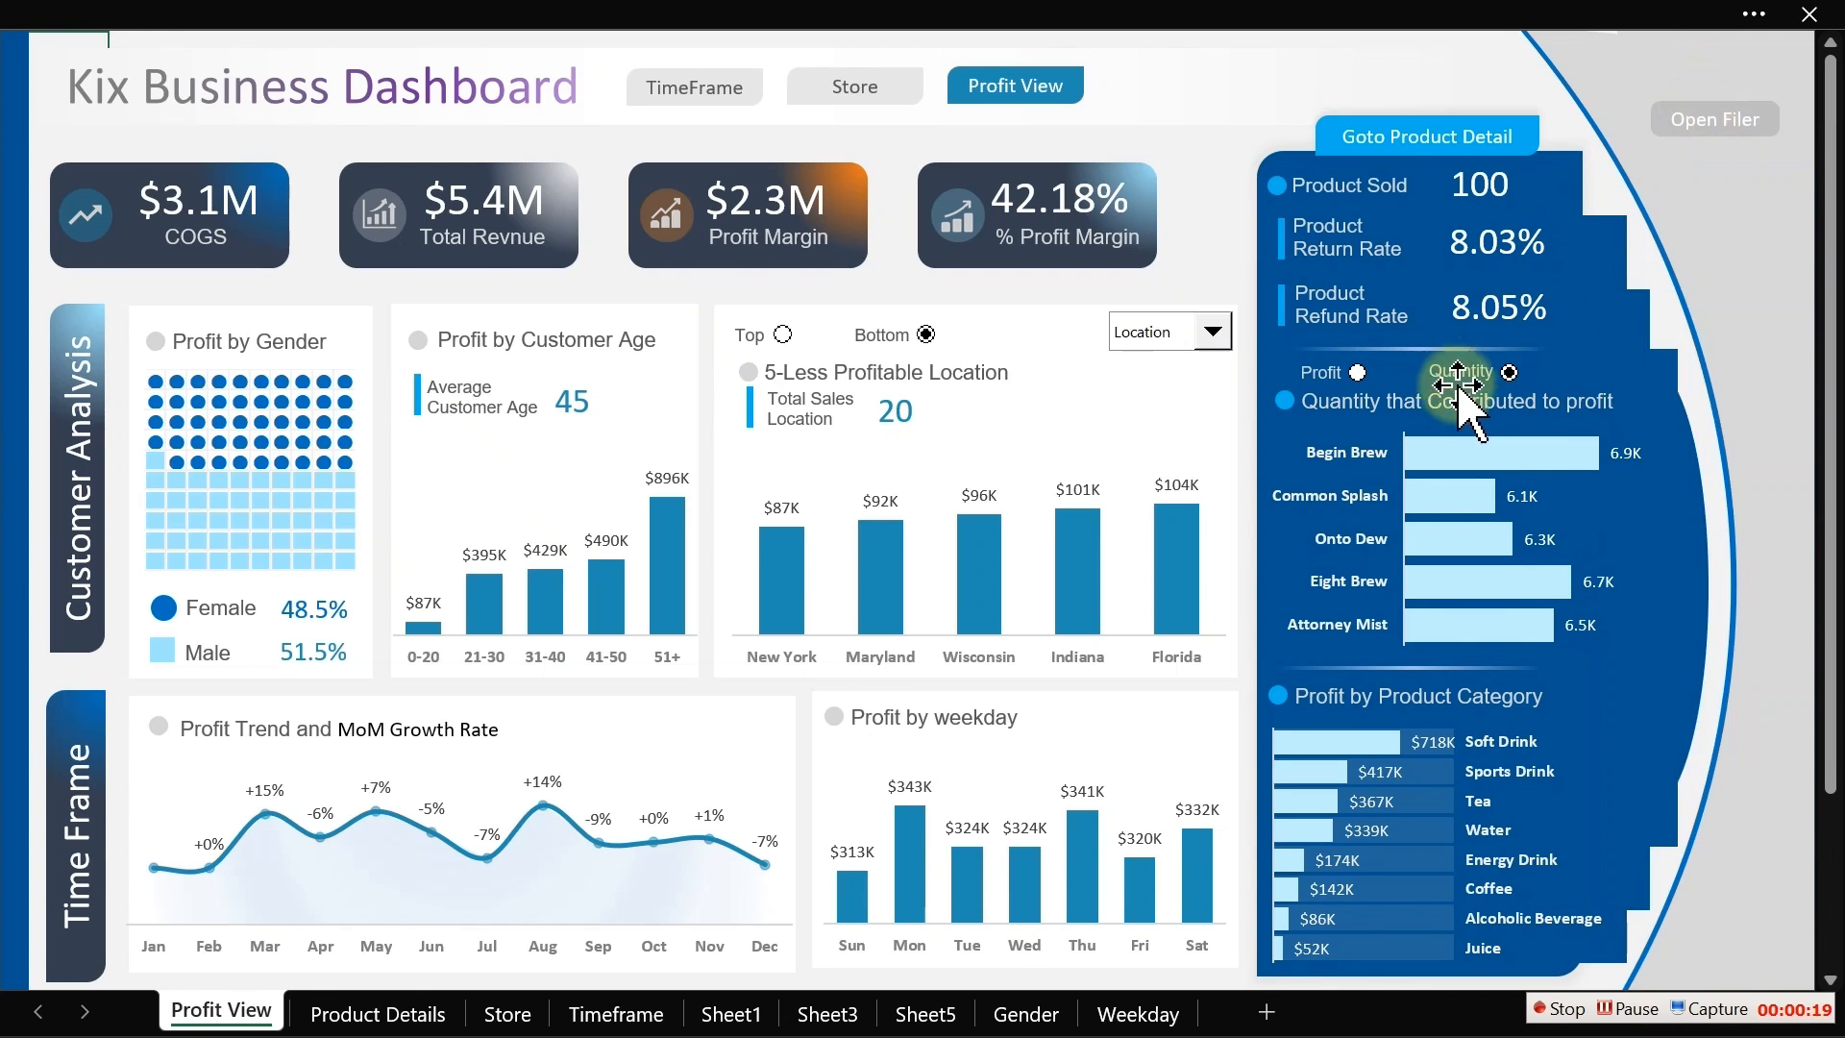
{"action": "left_click", "coordinate": [1356, 372]}
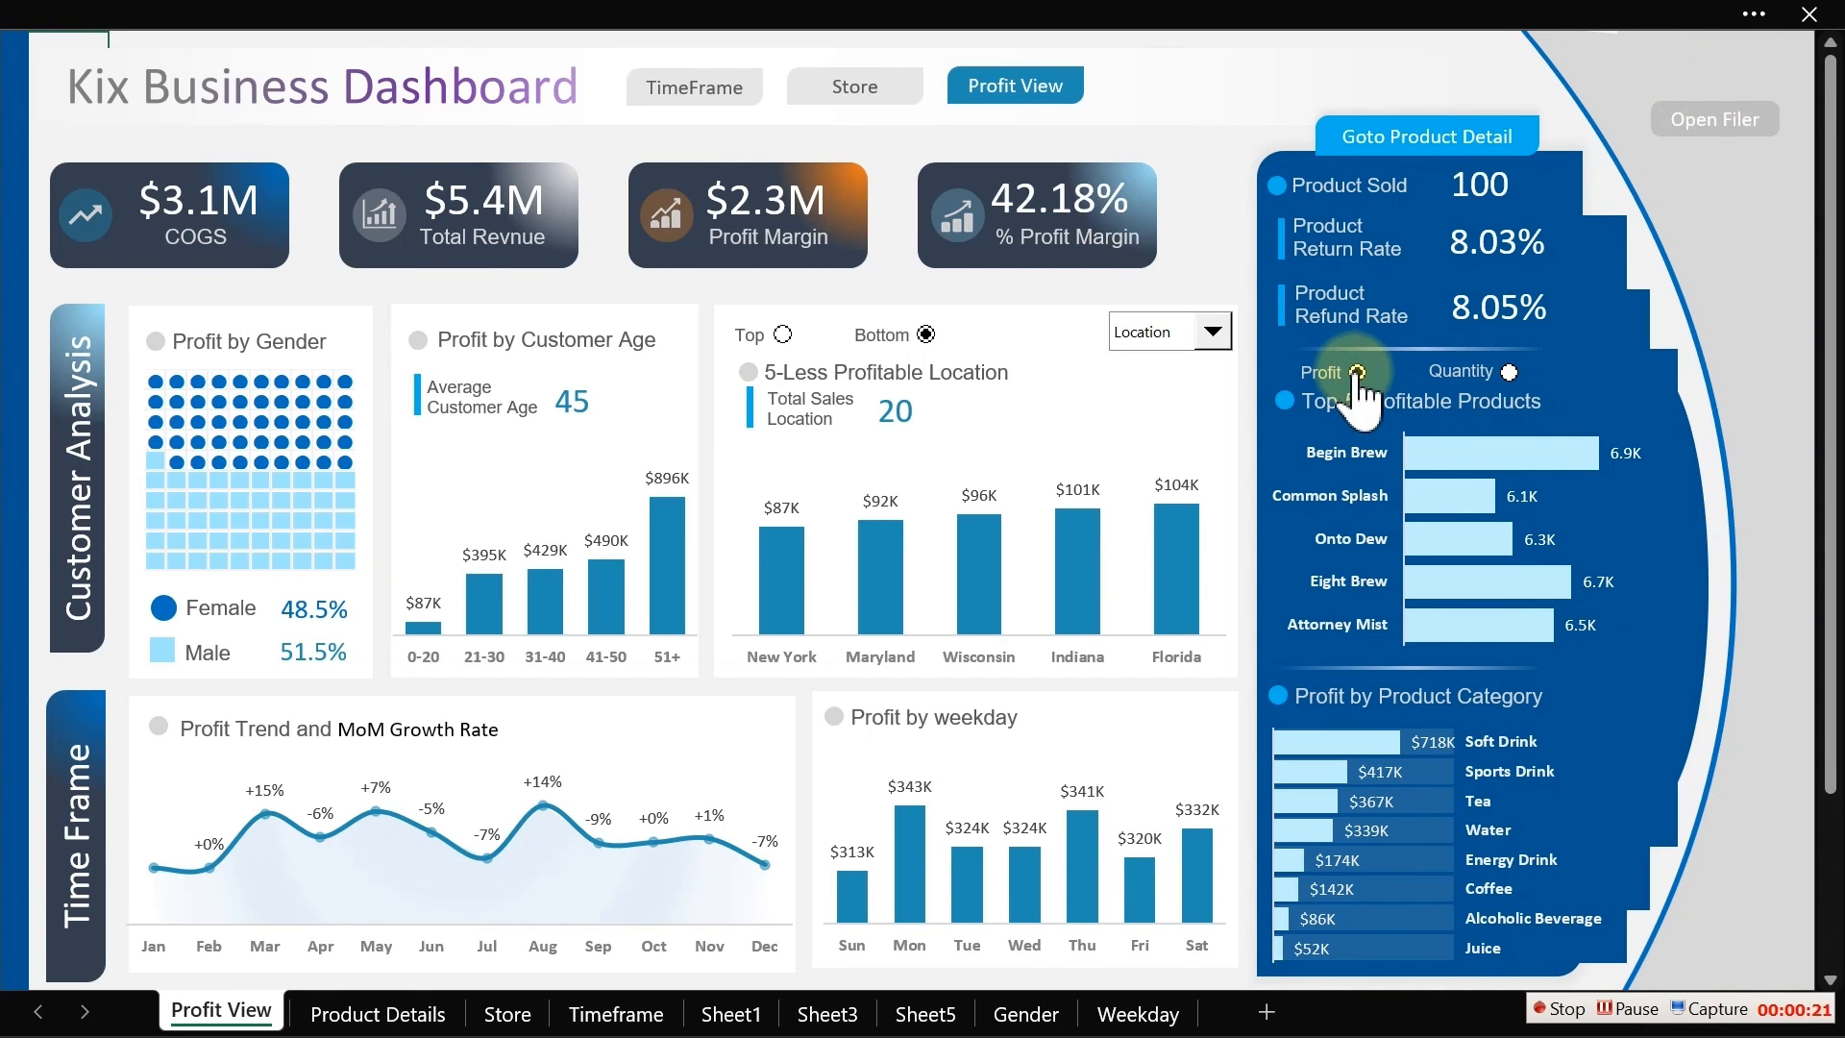
Step: Open the product detail page, page through the product list, and return to the Profit View dashboard
{"action": "left_click", "coordinate": [1376, 131]}
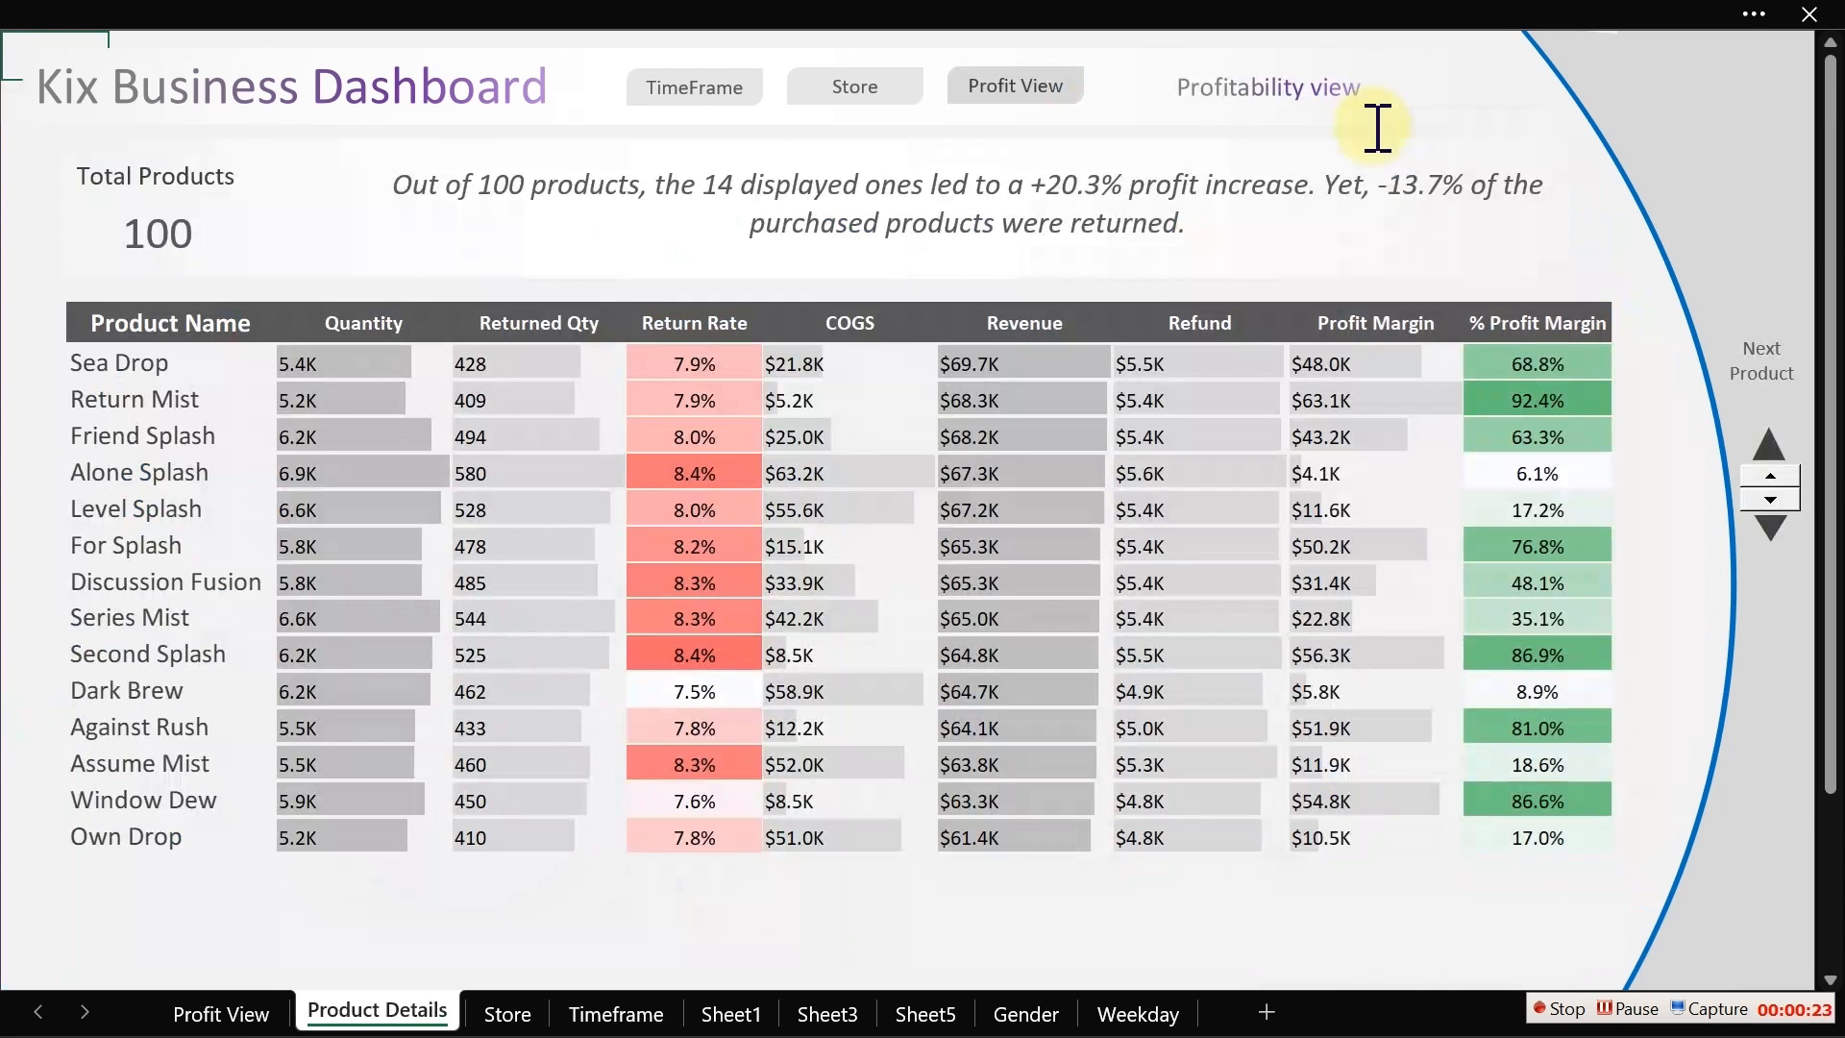
{"action": "left_click", "coordinate": [1770, 476]}
{"action": "left_click", "coordinate": [1770, 475]}
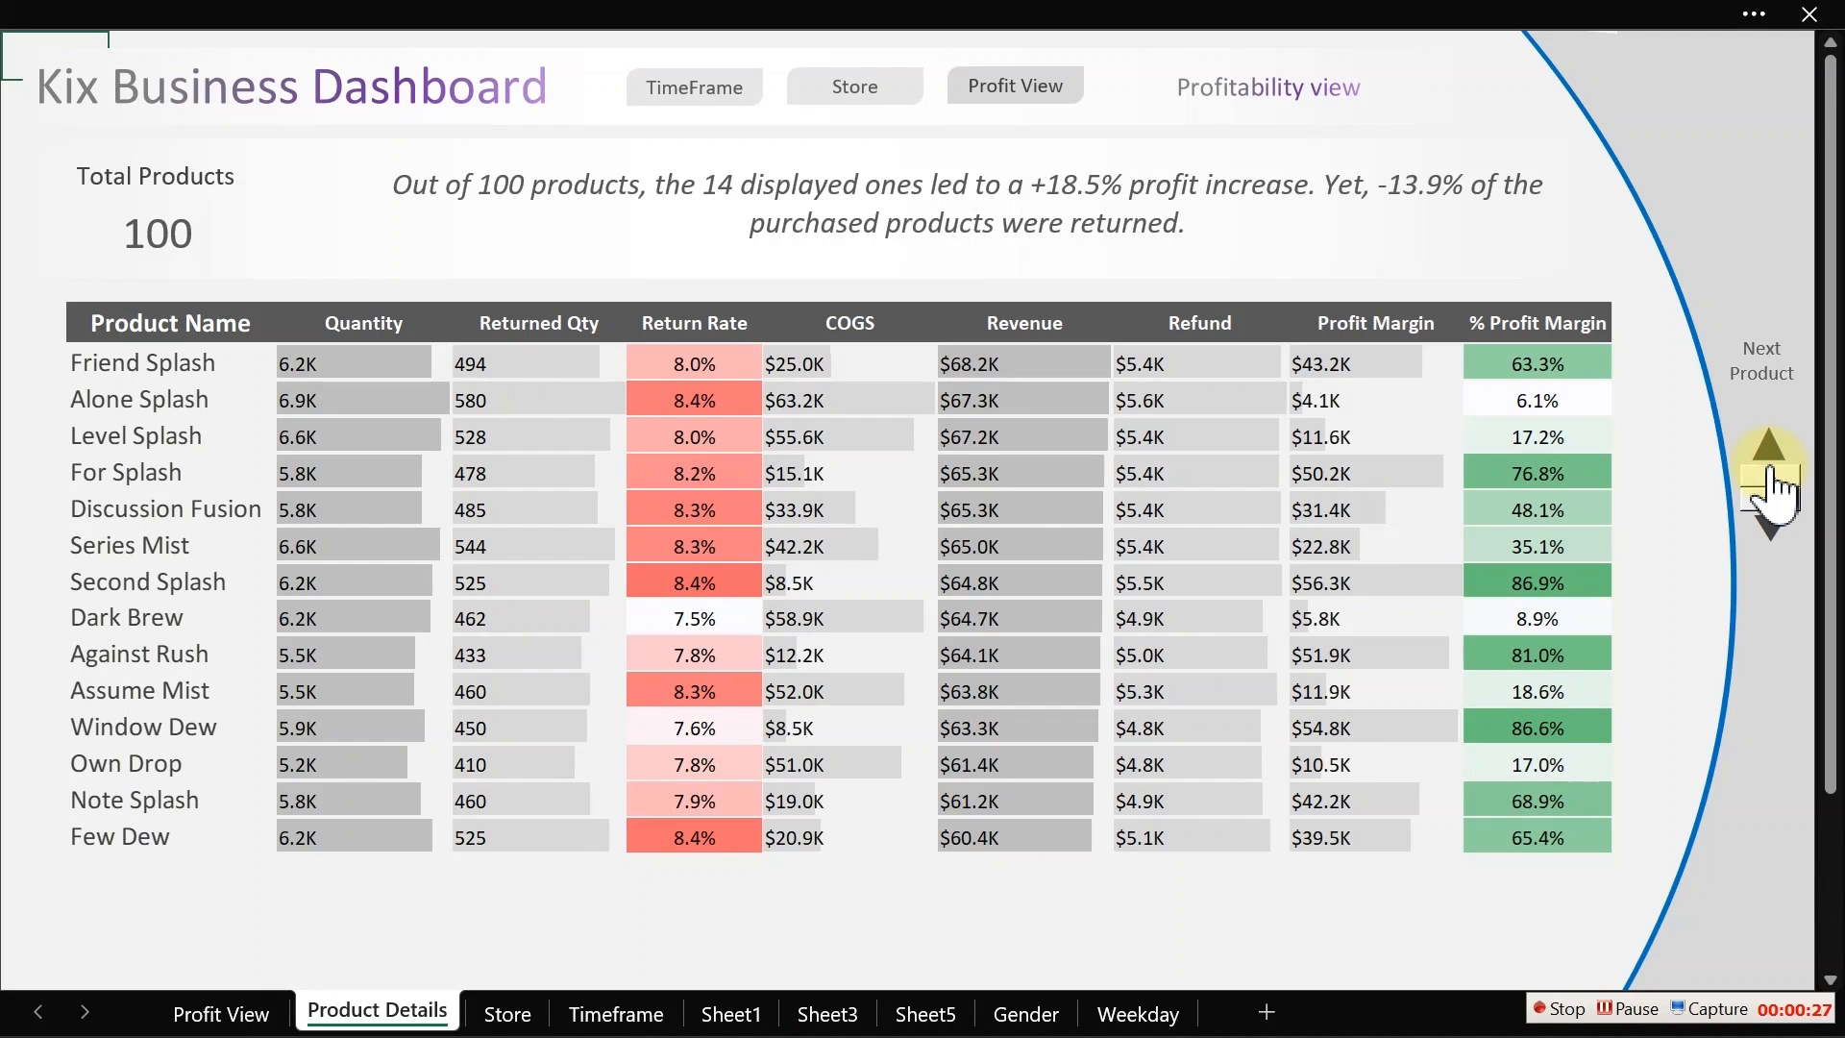
{"action": "left_click", "coordinate": [1770, 476]}
{"action": "left_click", "coordinate": [1770, 475]}
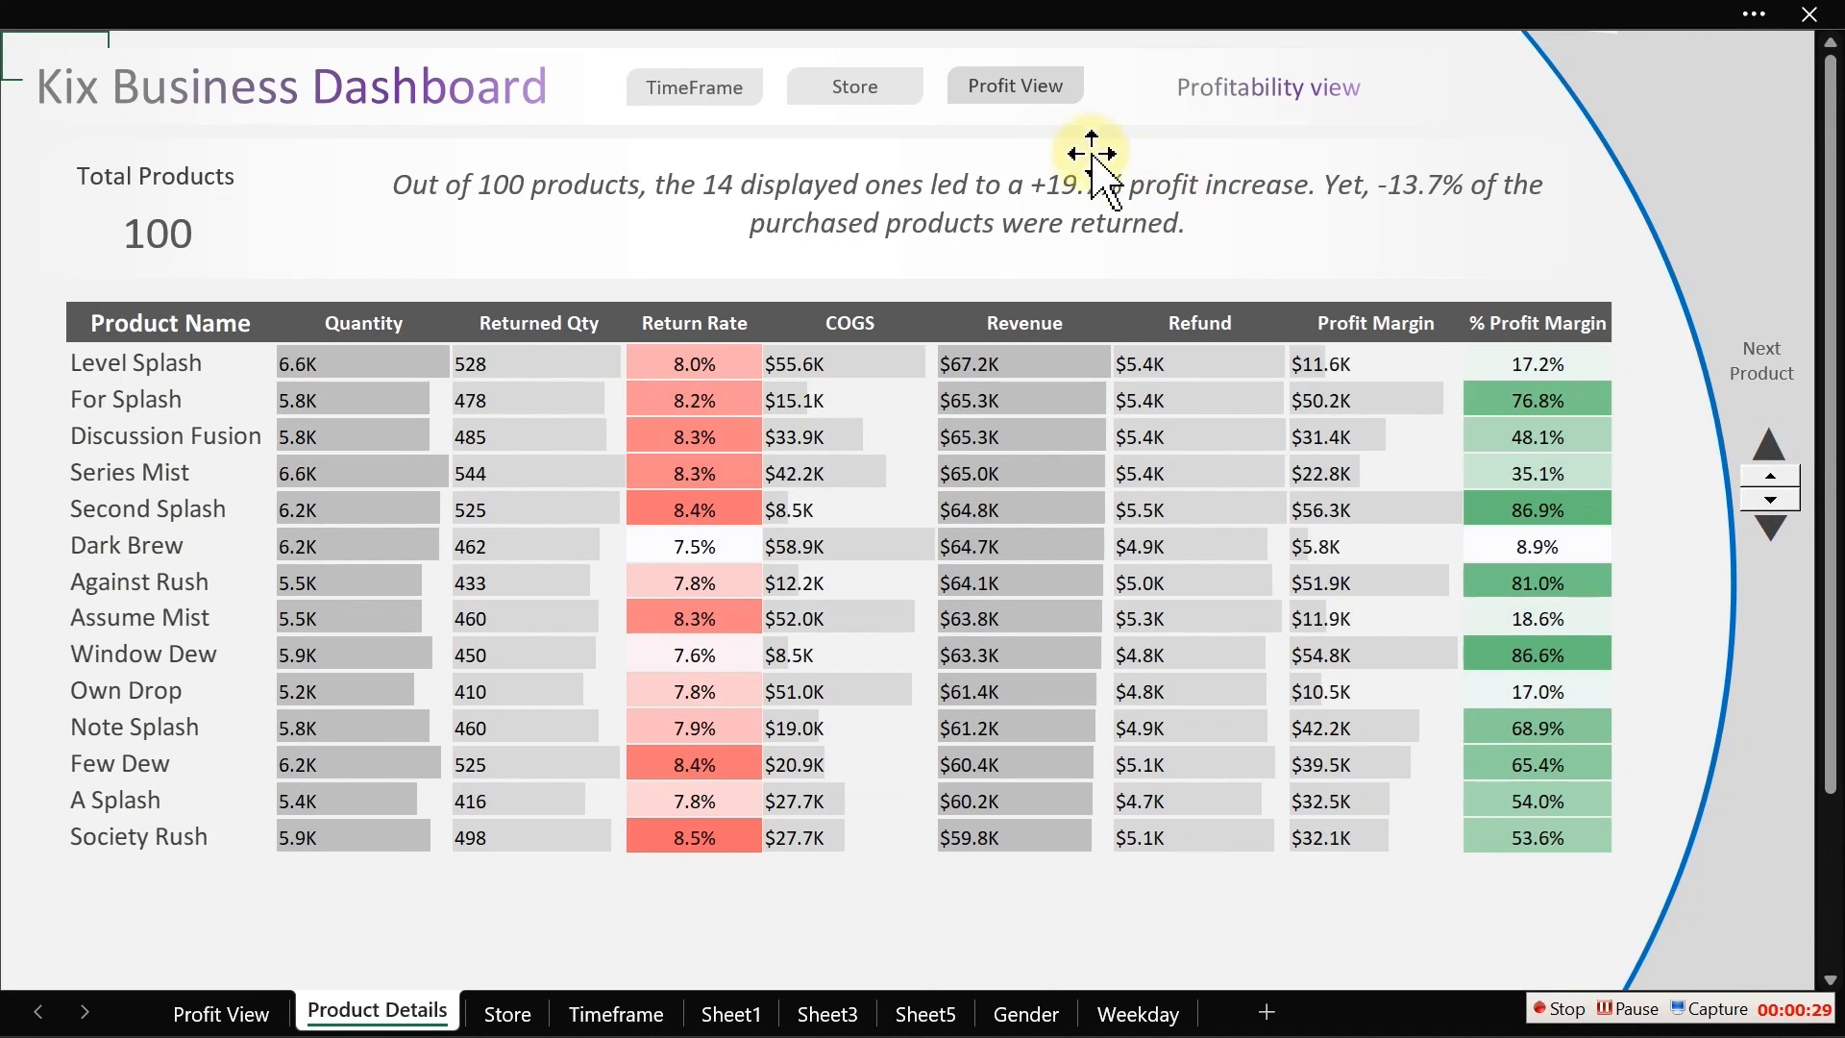
{"action": "left_click", "coordinate": [1033, 101]}
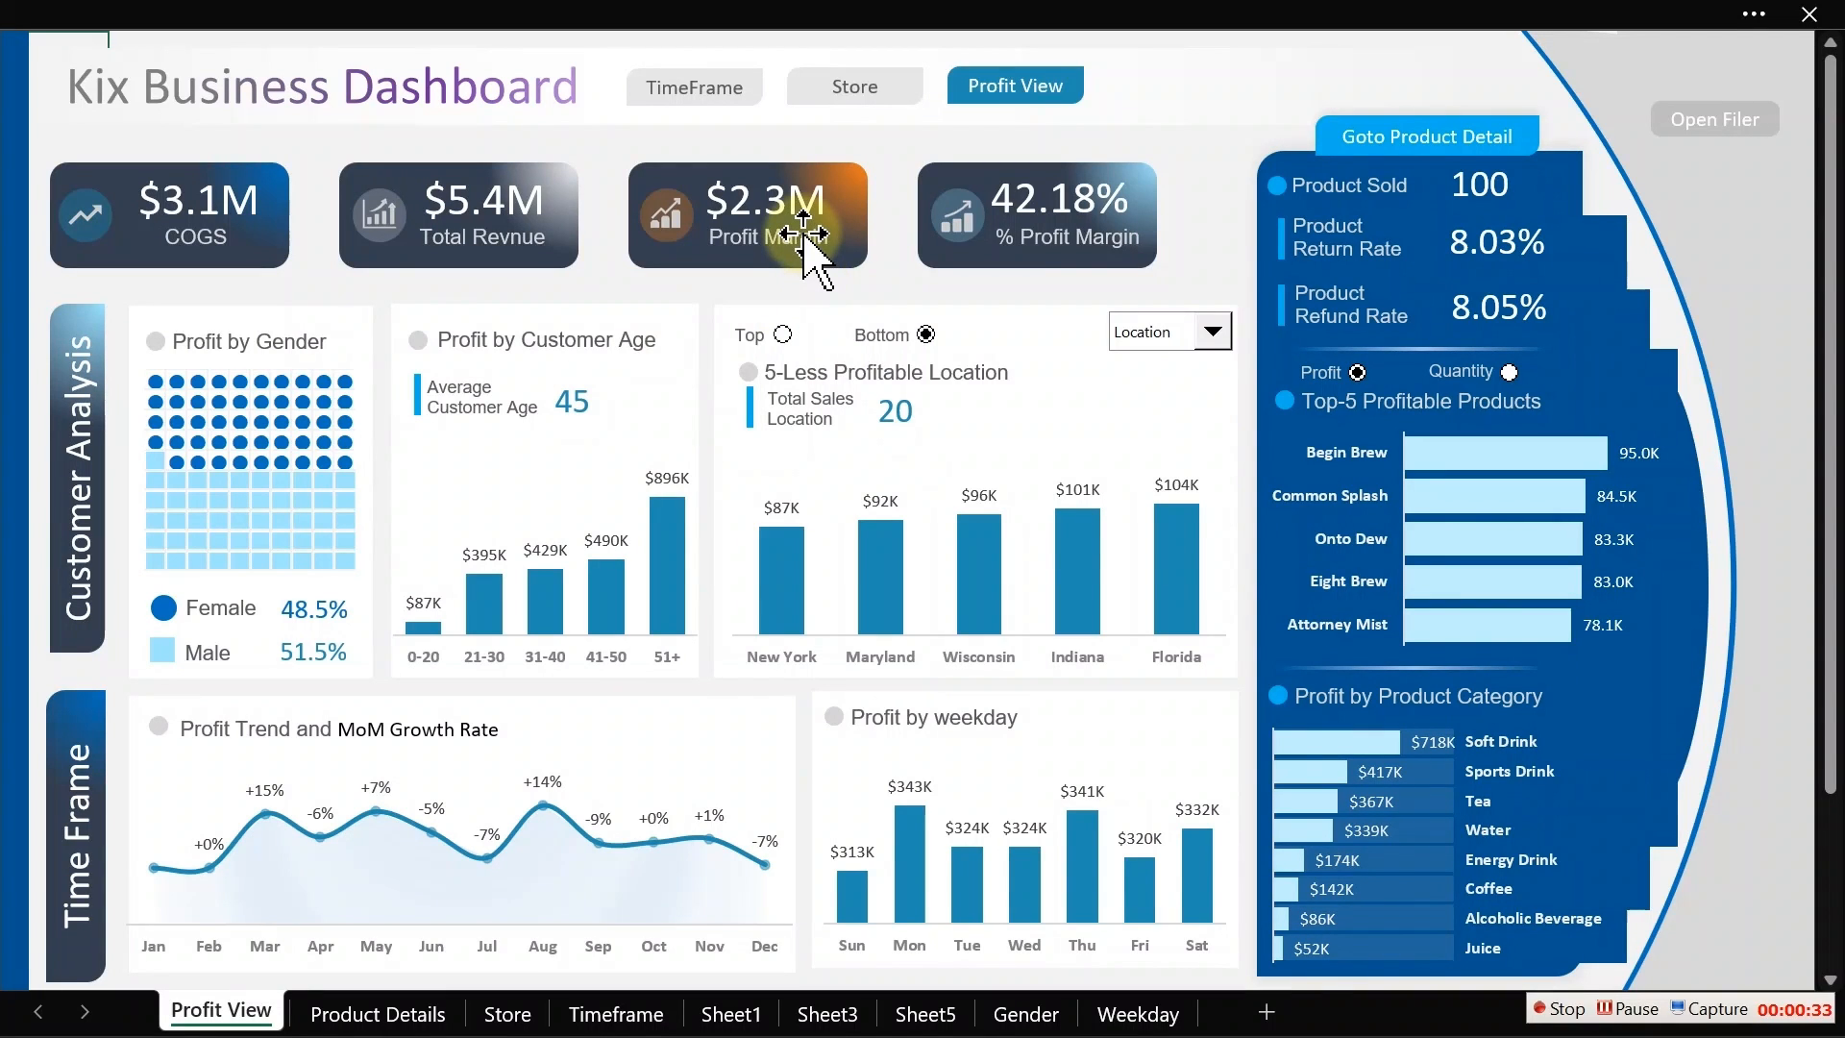
Step: Visit the TimeFrame and Store dashboard pages, then return to Profit View
{"action": "left_click", "coordinate": [672, 93]}
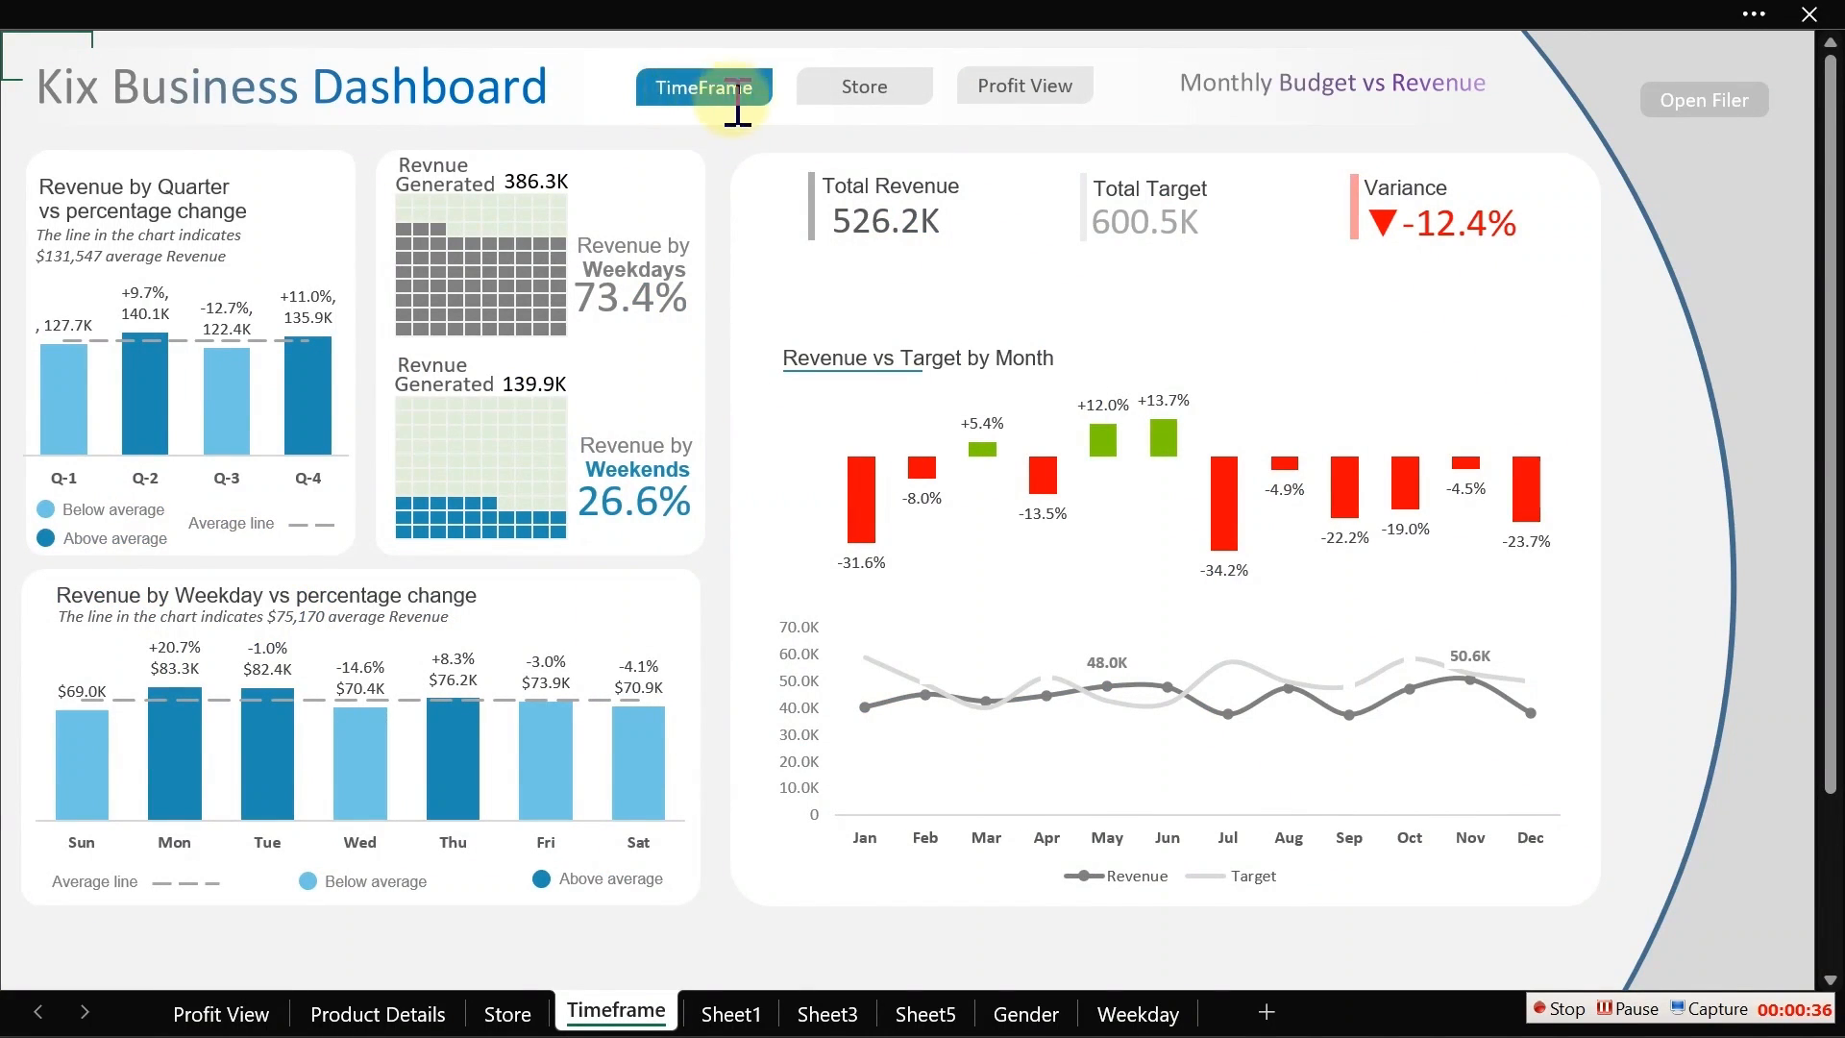
{"action": "left_click", "coordinate": [839, 88]}
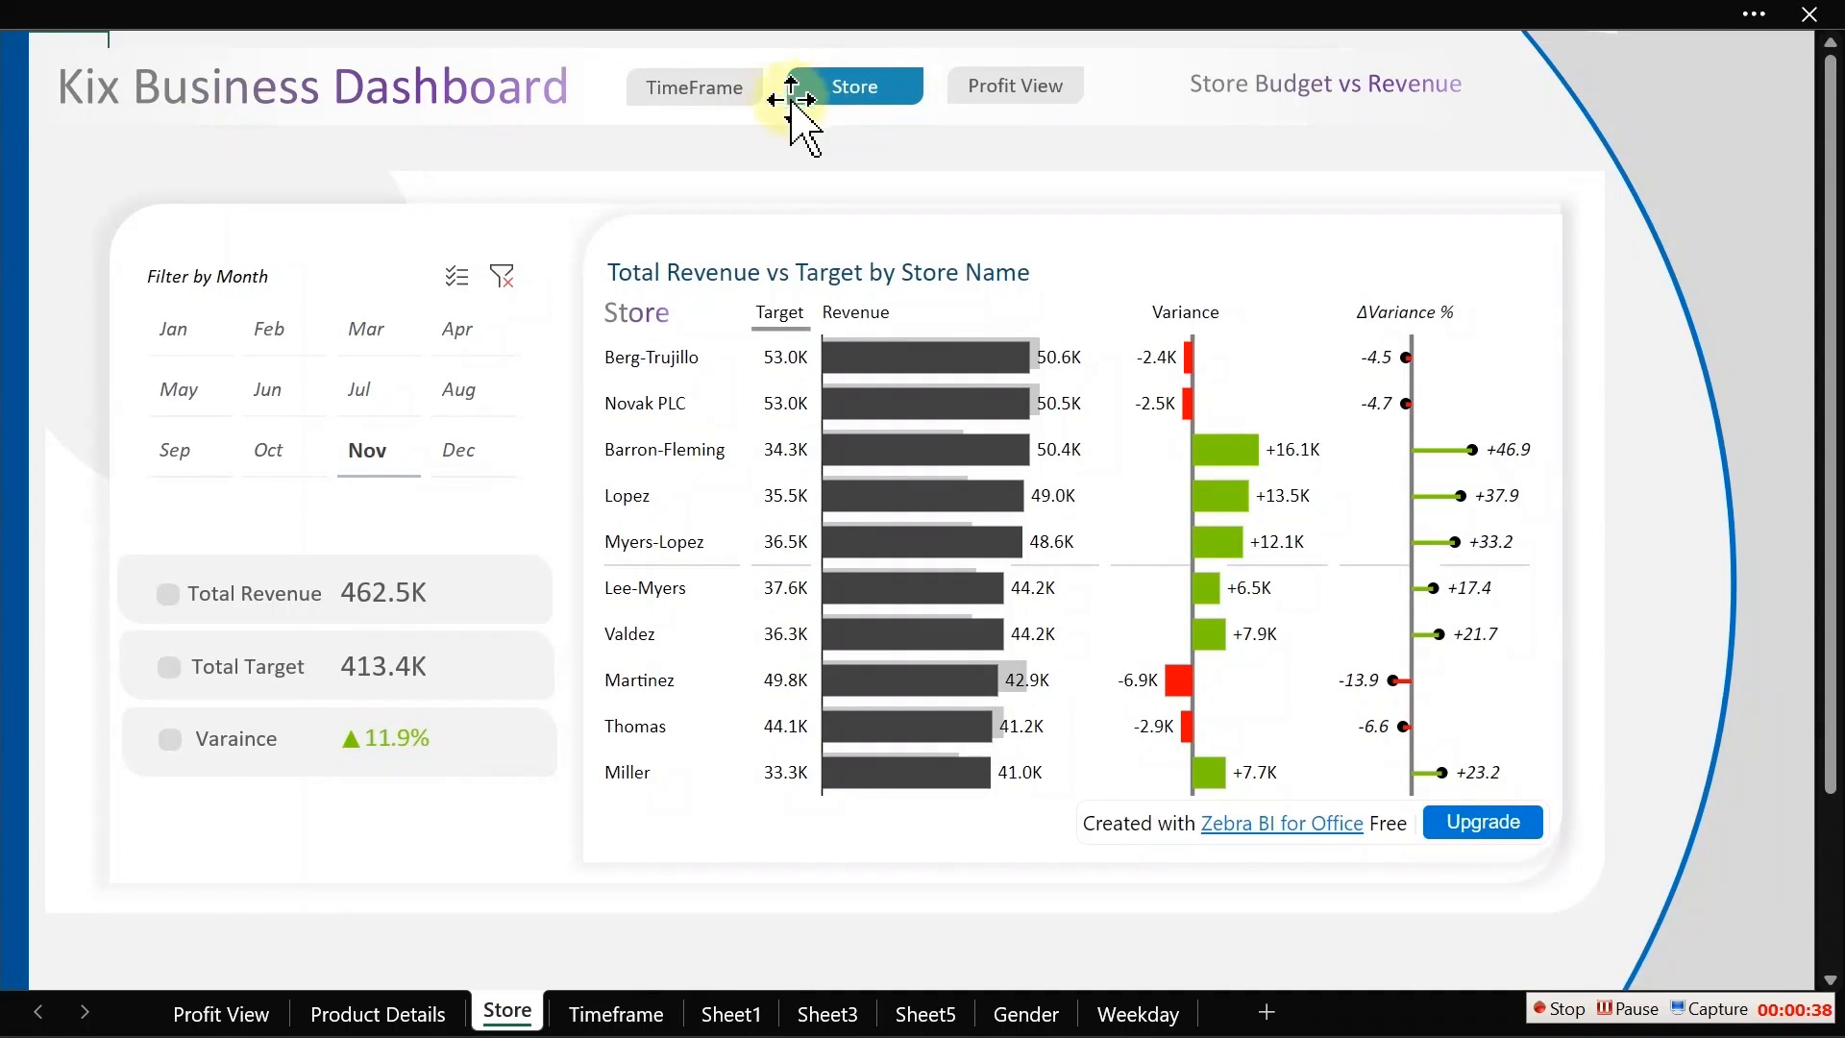
{"action": "left_click", "coordinate": [1012, 87]}
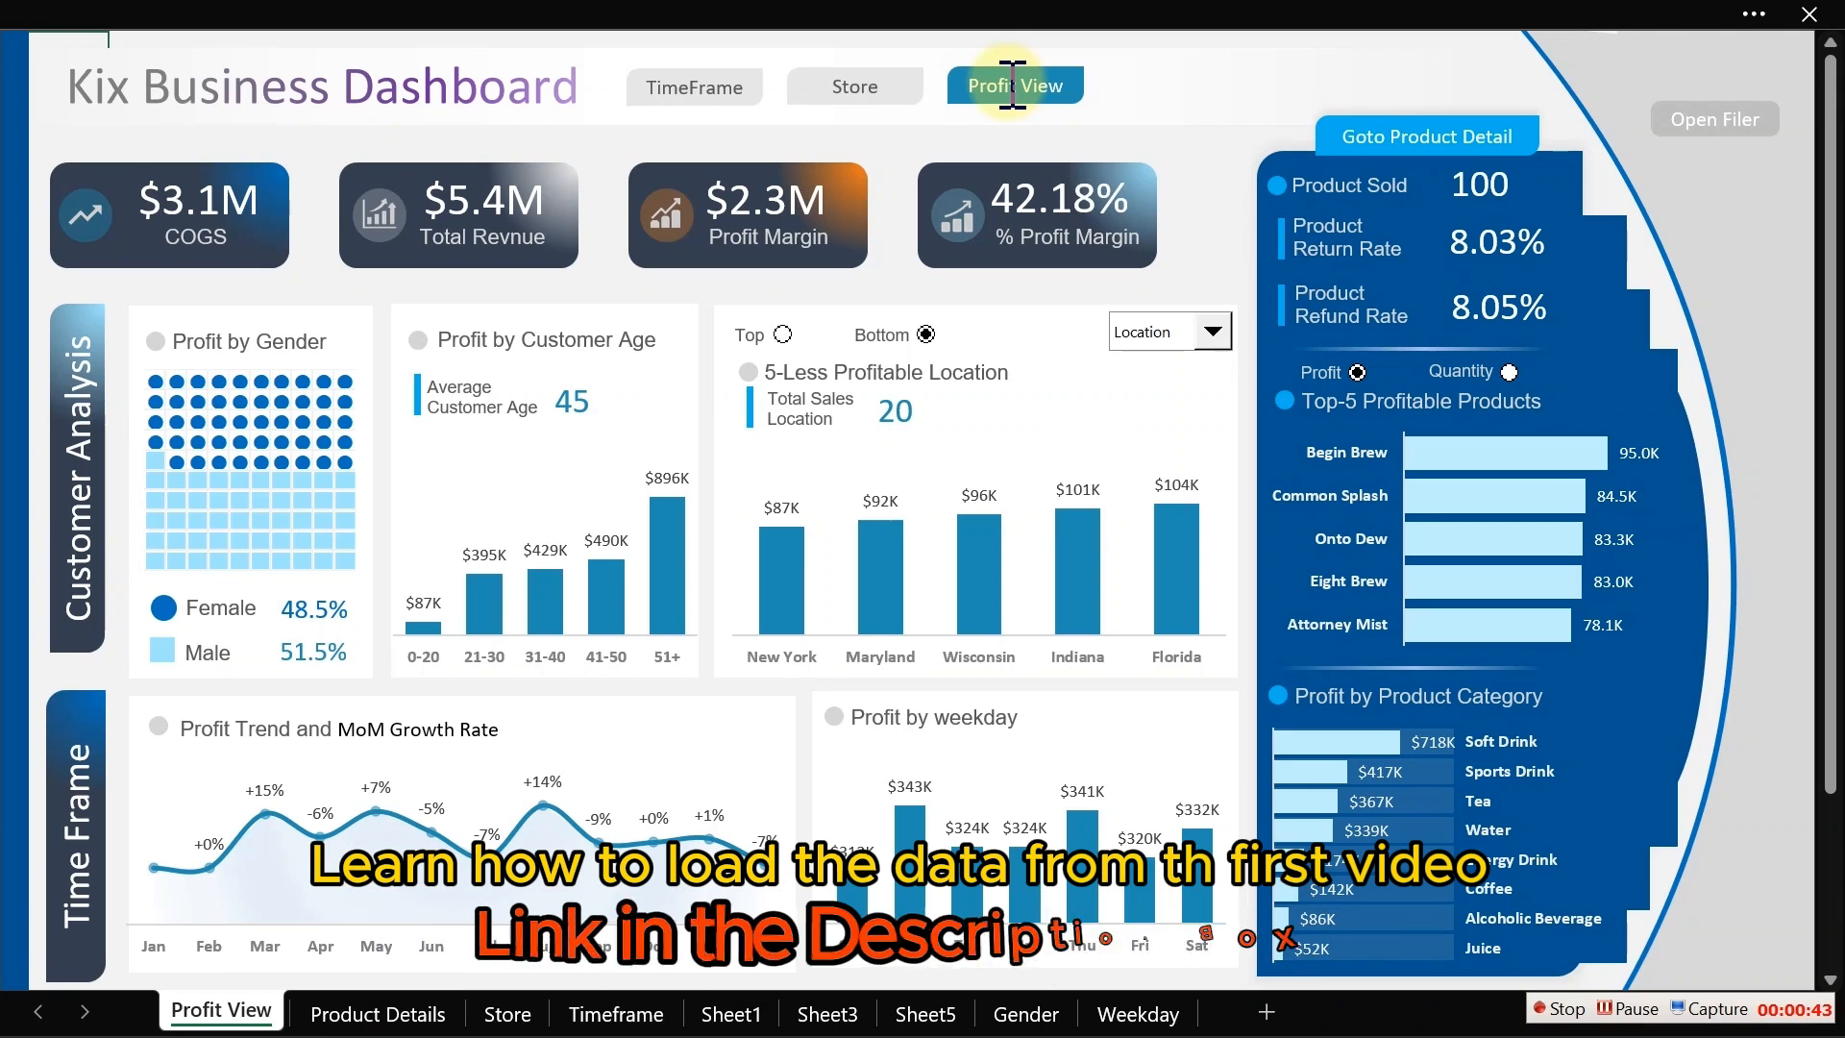
Step: Open the Power Pivot data model manager
{"action": "left_click", "coordinate": [586, 19]}
{"action": "left_click", "coordinate": [1016, 94]}
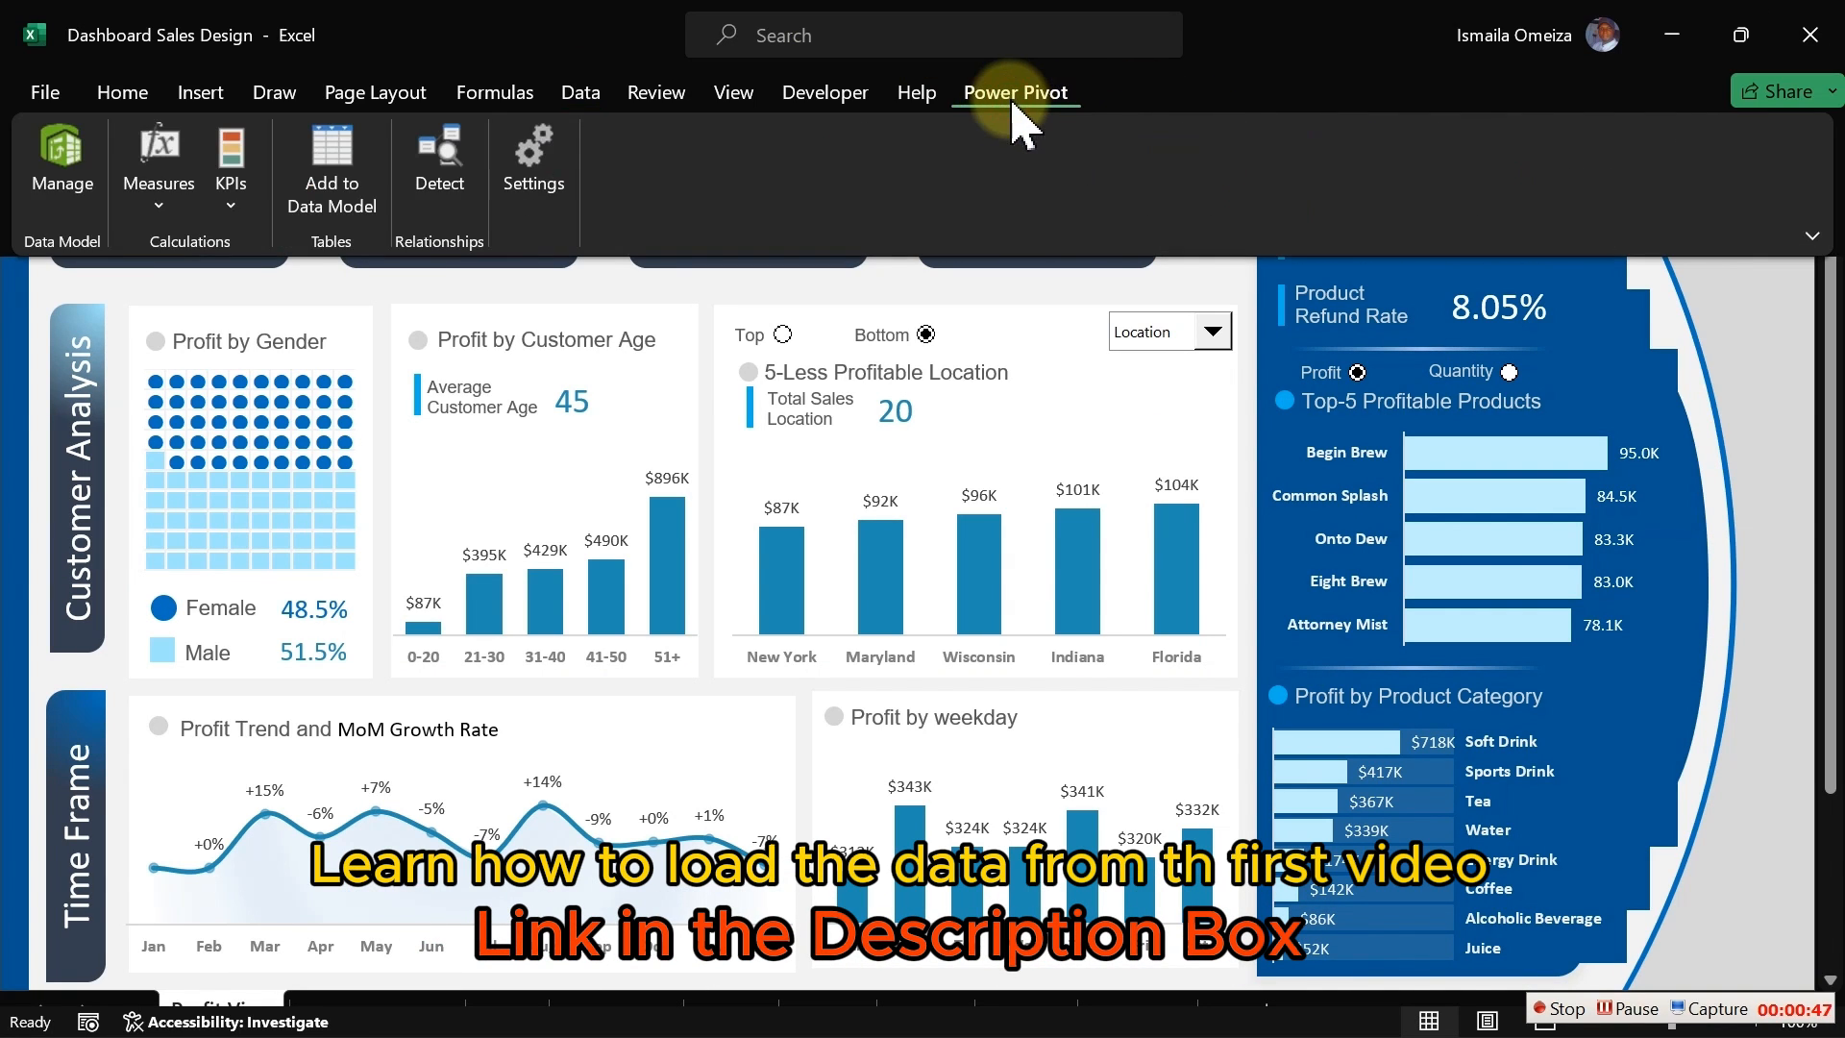
{"action": "left_click", "coordinate": [53, 172]}
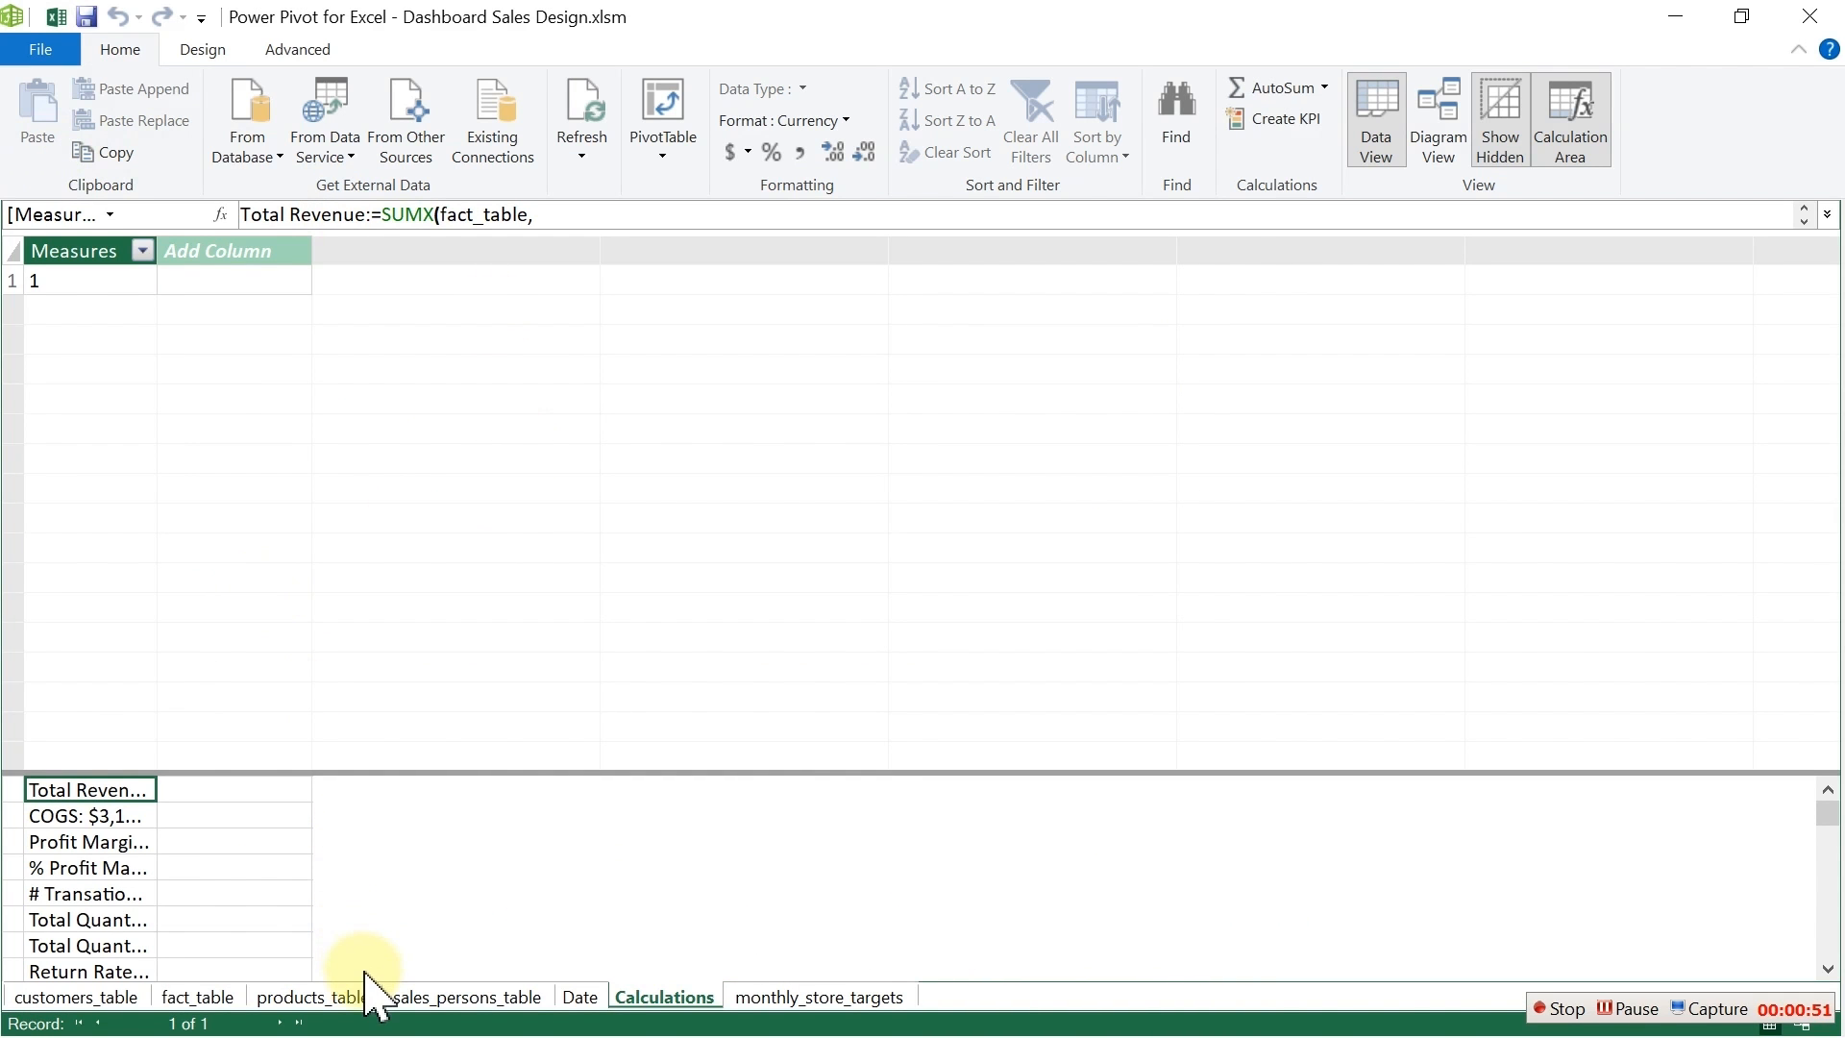
Step: Browse the products_table, sales_persons_table and Date tables, then switch the data model to Diagram View
{"action": "left_click", "coordinate": [351, 996]}
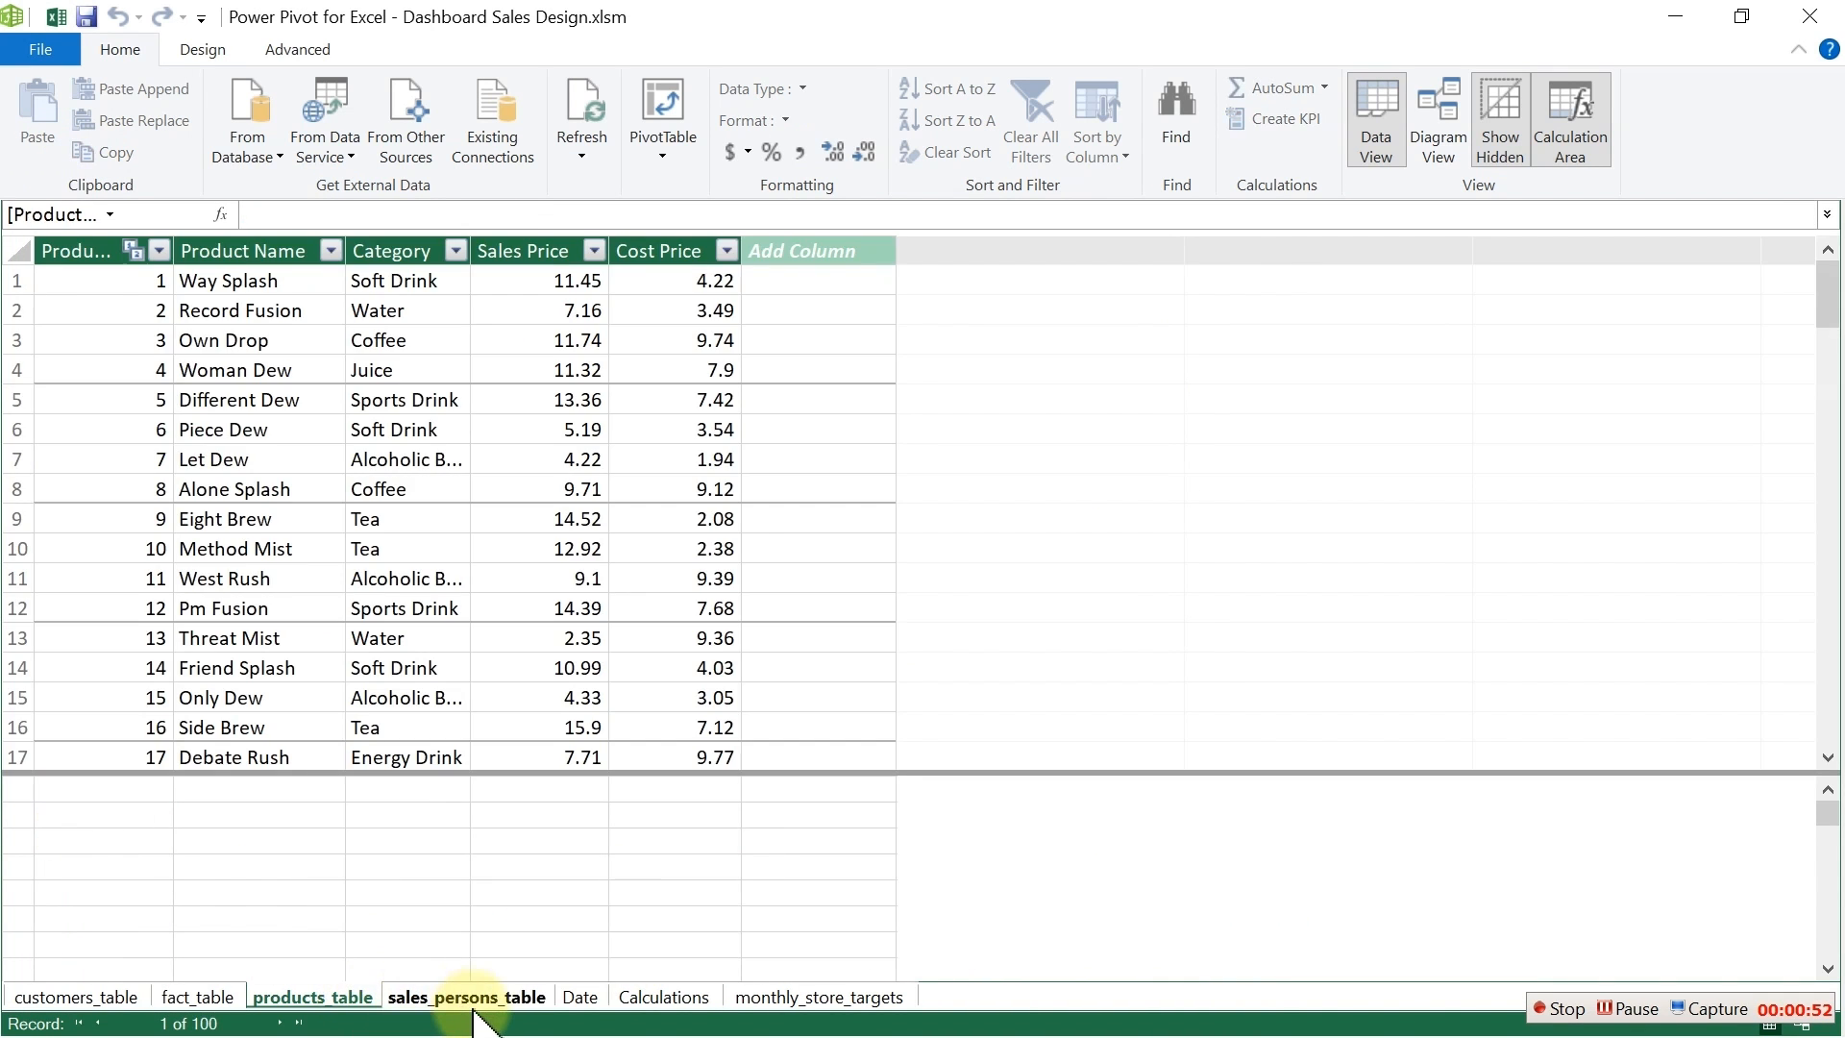
{"action": "left_click", "coordinate": [470, 1001]}
{"action": "left_click", "coordinate": [579, 999]}
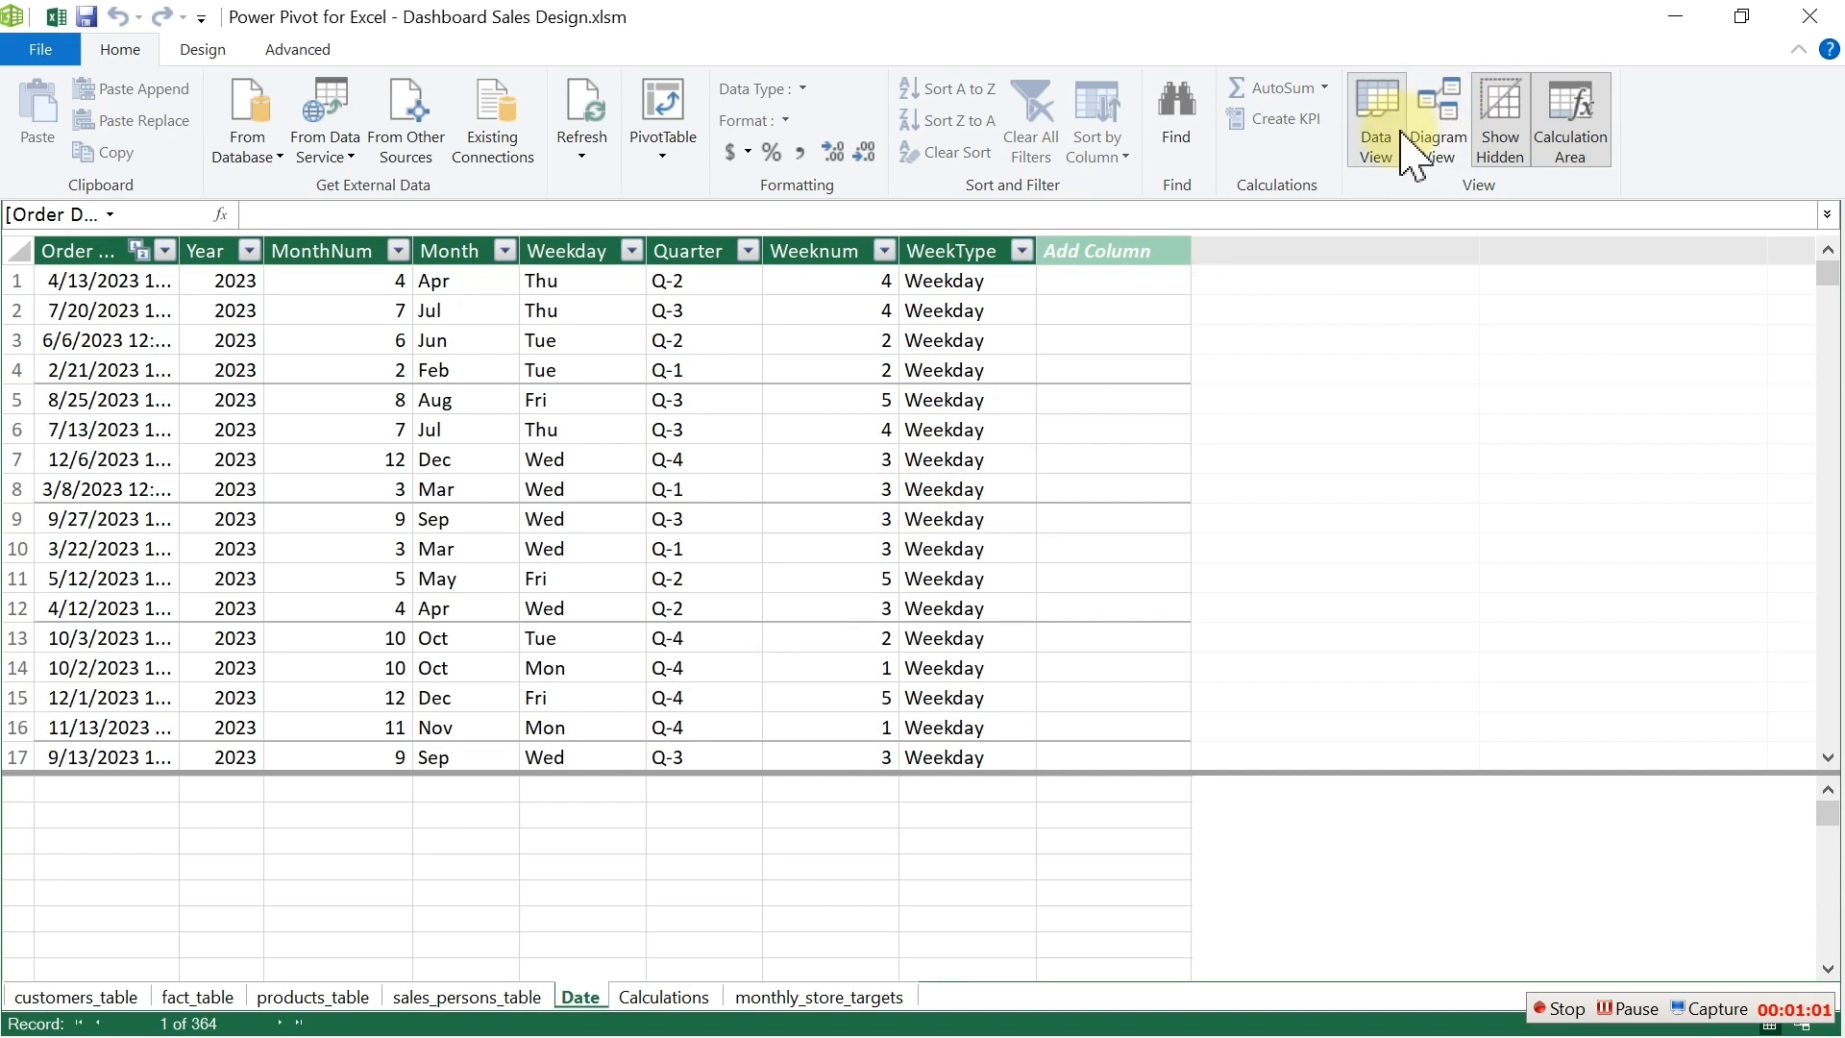
{"action": "left_click", "coordinate": [1455, 149]}
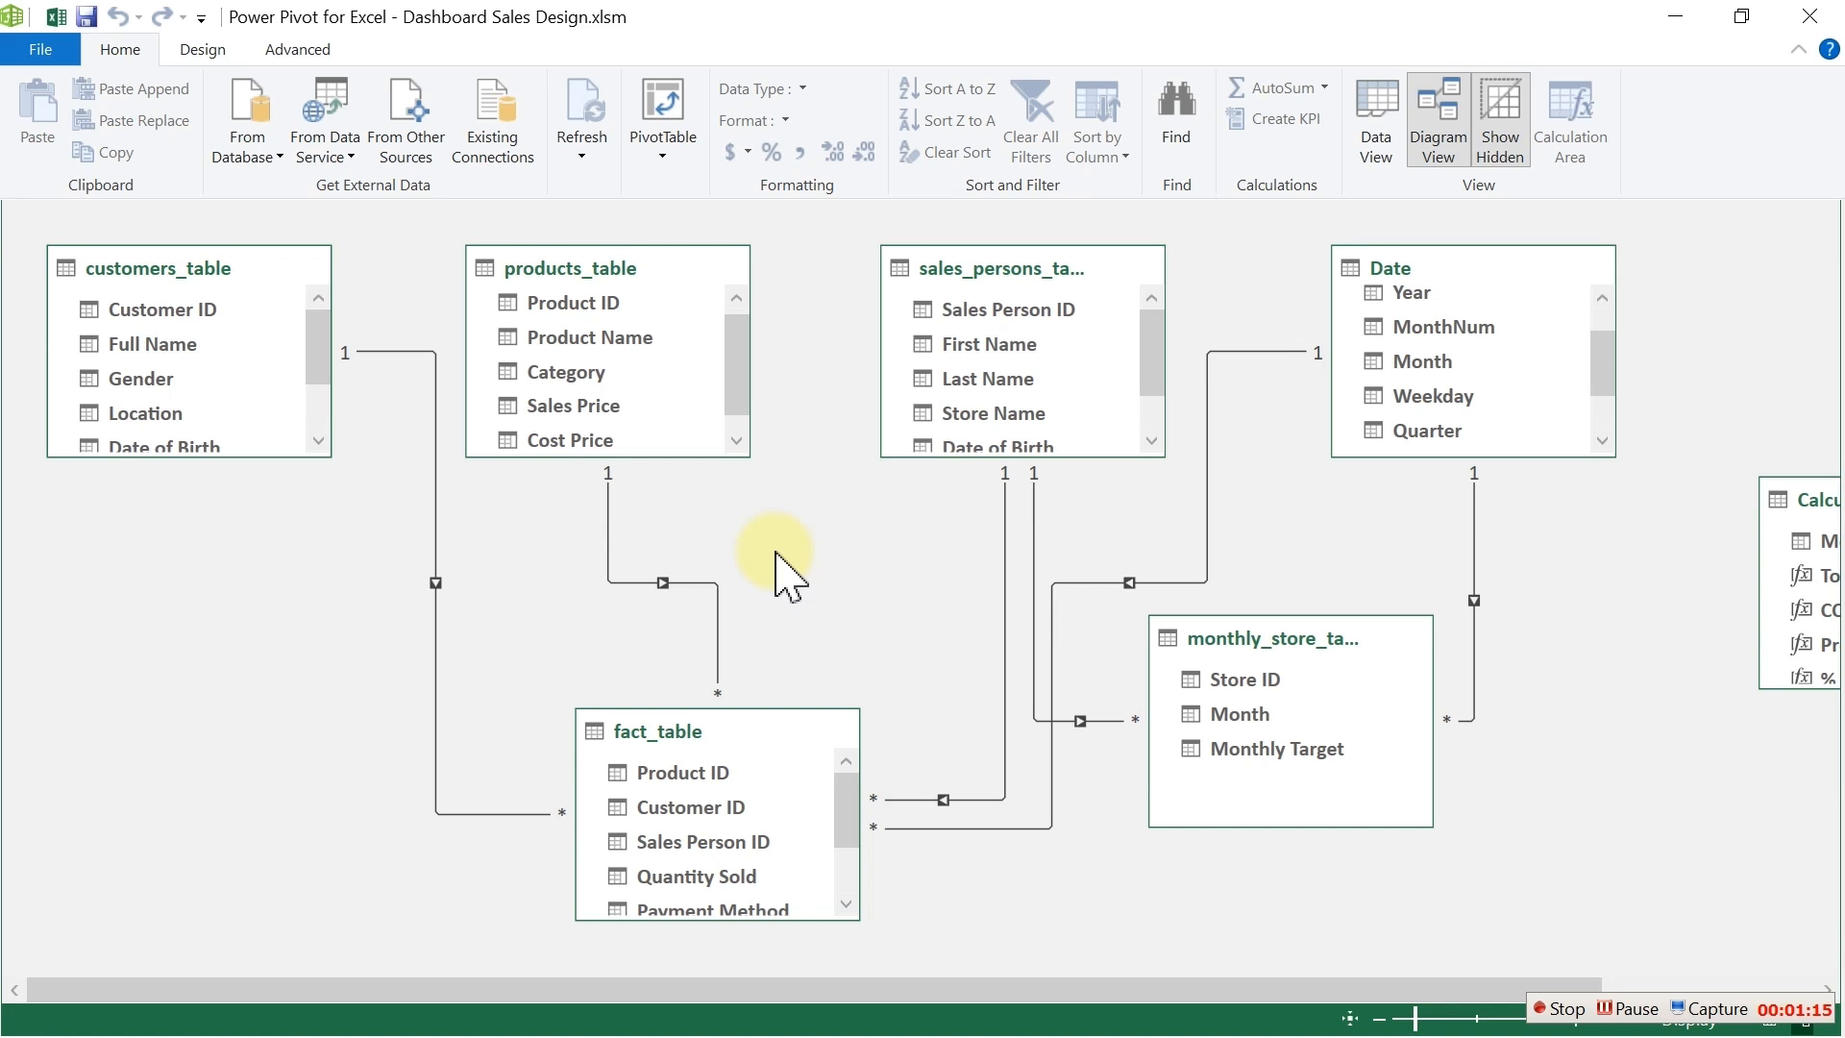
Step: Return to the workbook and open the Queries & Connections pane
{"action": "left_click", "coordinate": [56, 16]}
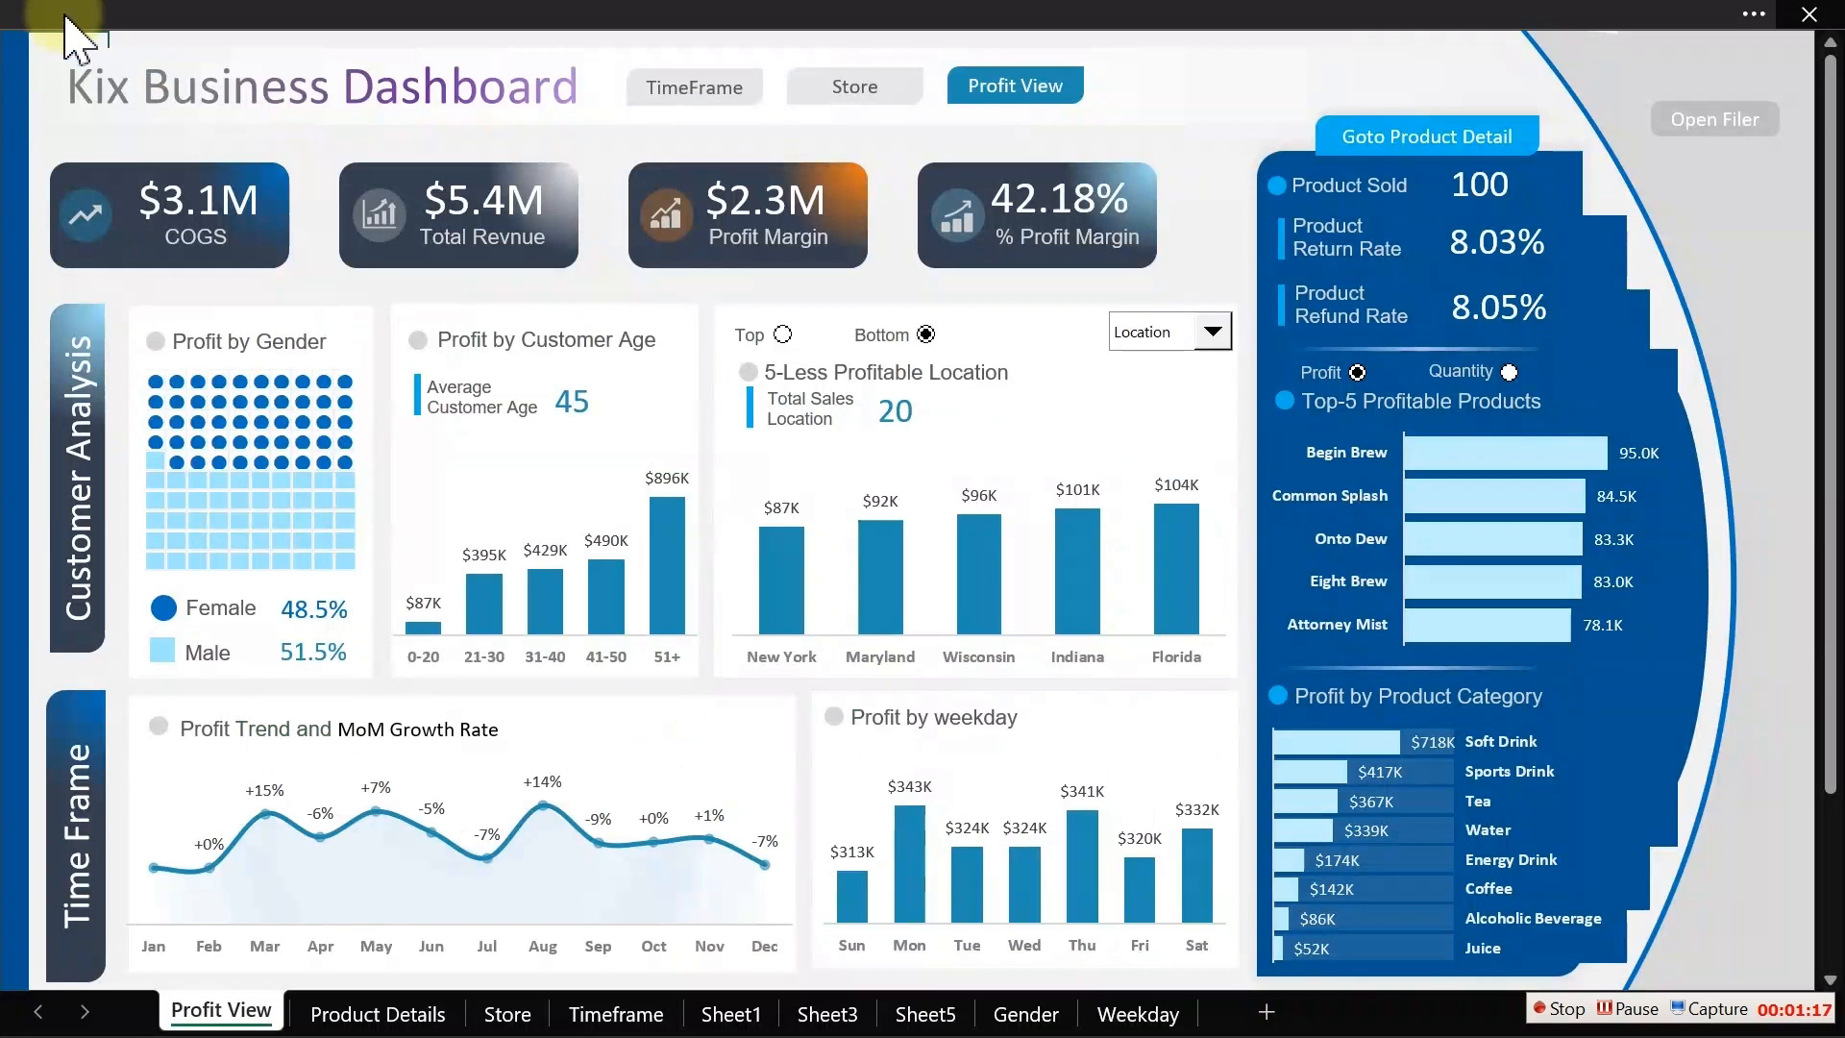
{"action": "left_click", "coordinate": [696, 17]}
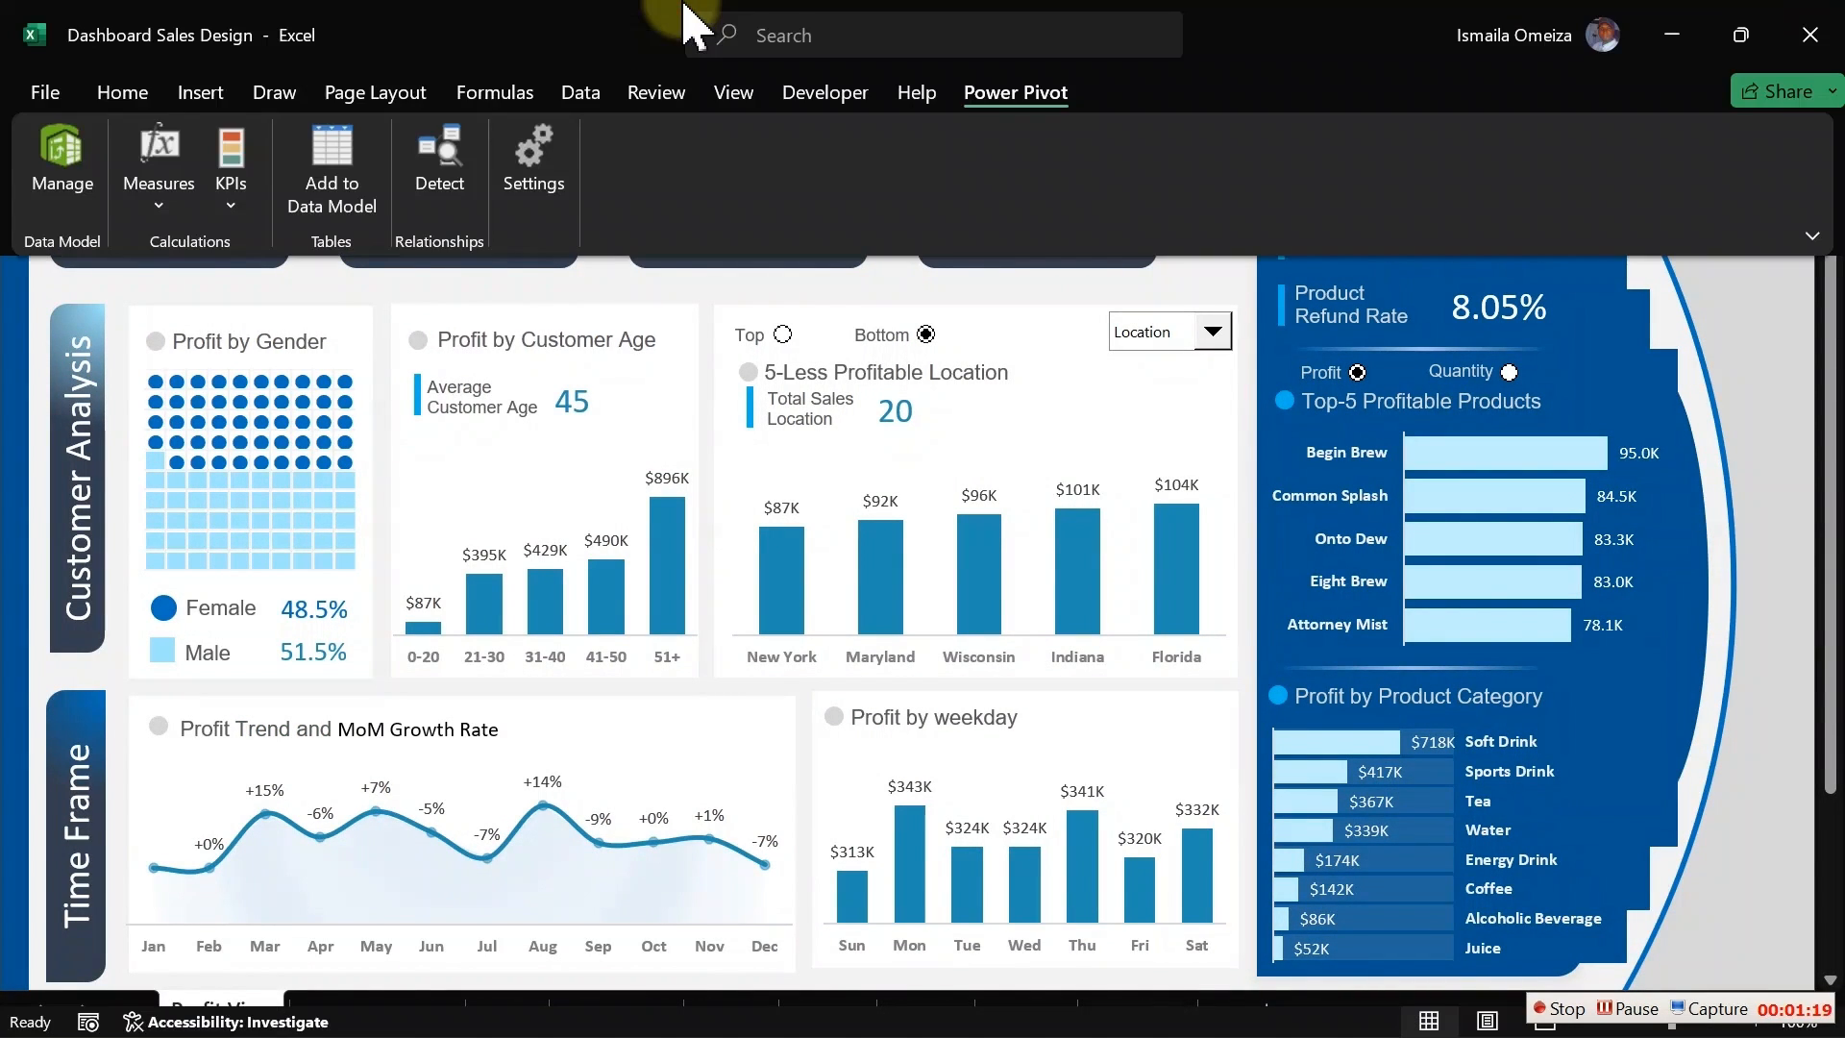
{"action": "left_click", "coordinate": [604, 96]}
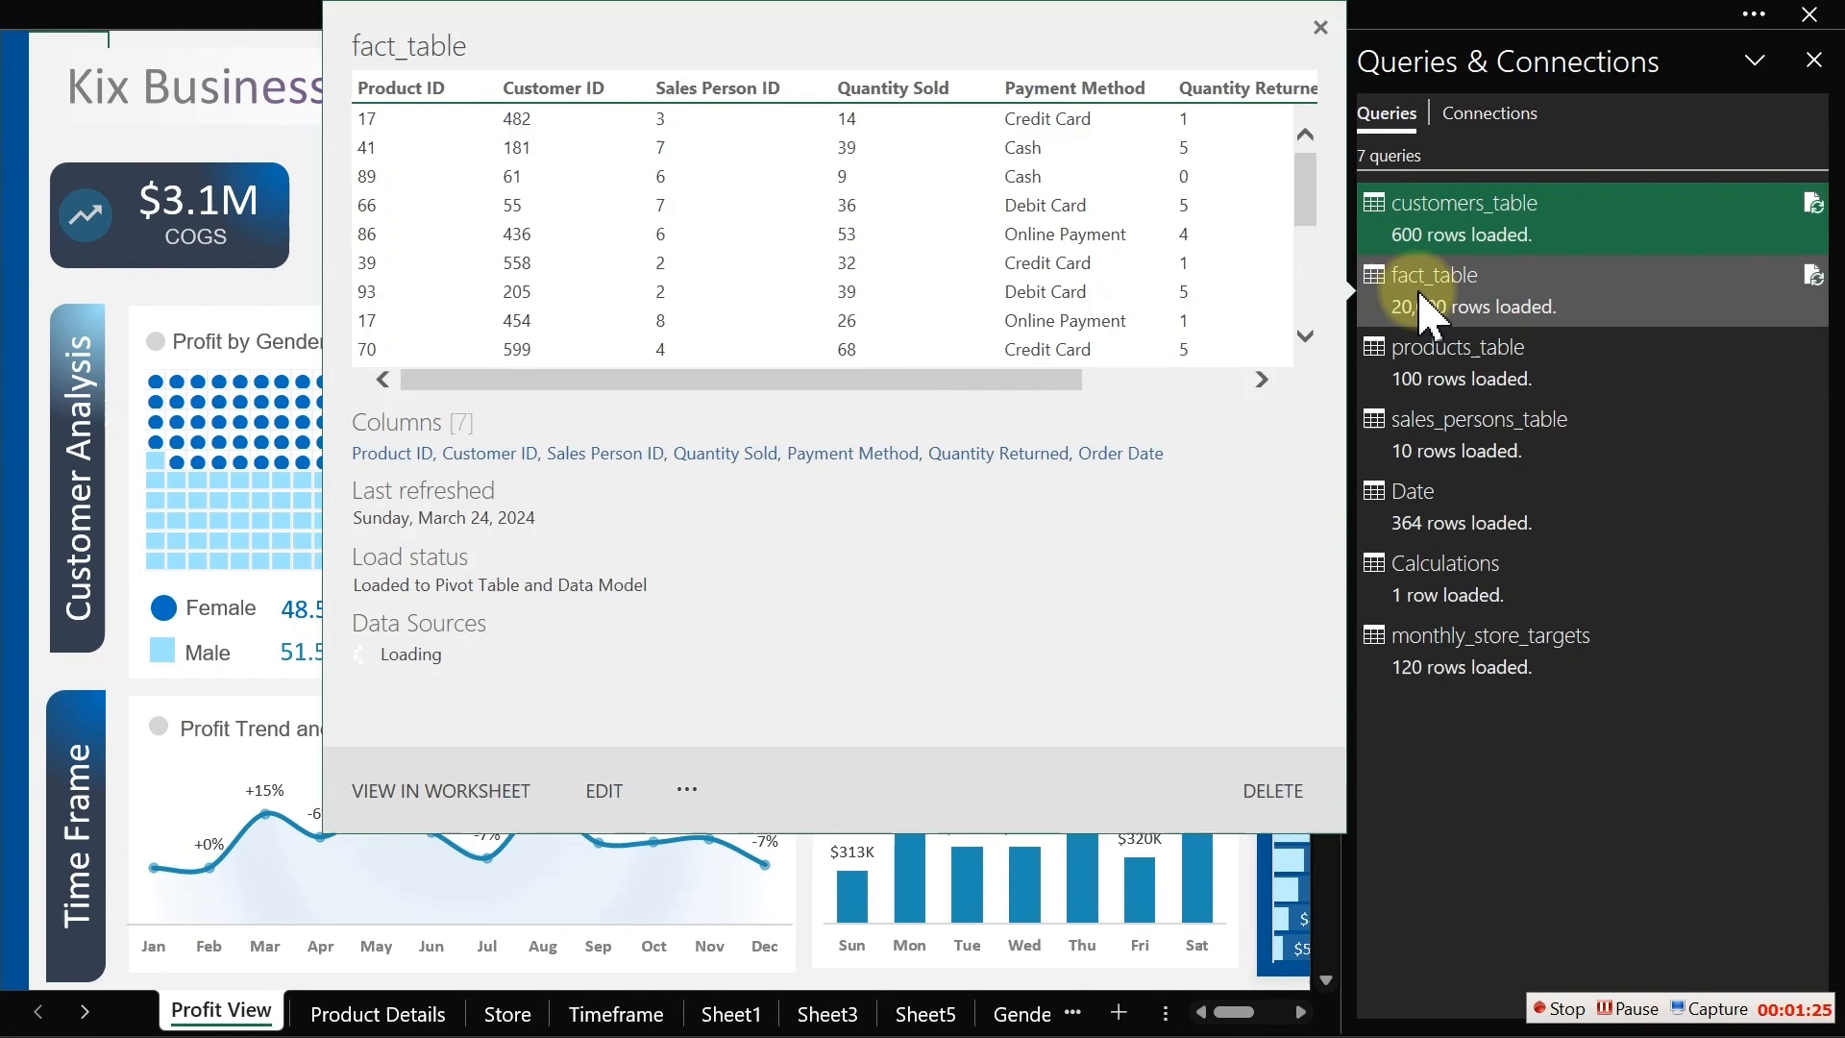
Step: Open fact_table in Power Query Editor, browse the other queries, and close the editor back to the workbook
{"action": "double_click", "coordinate": [1427, 302]}
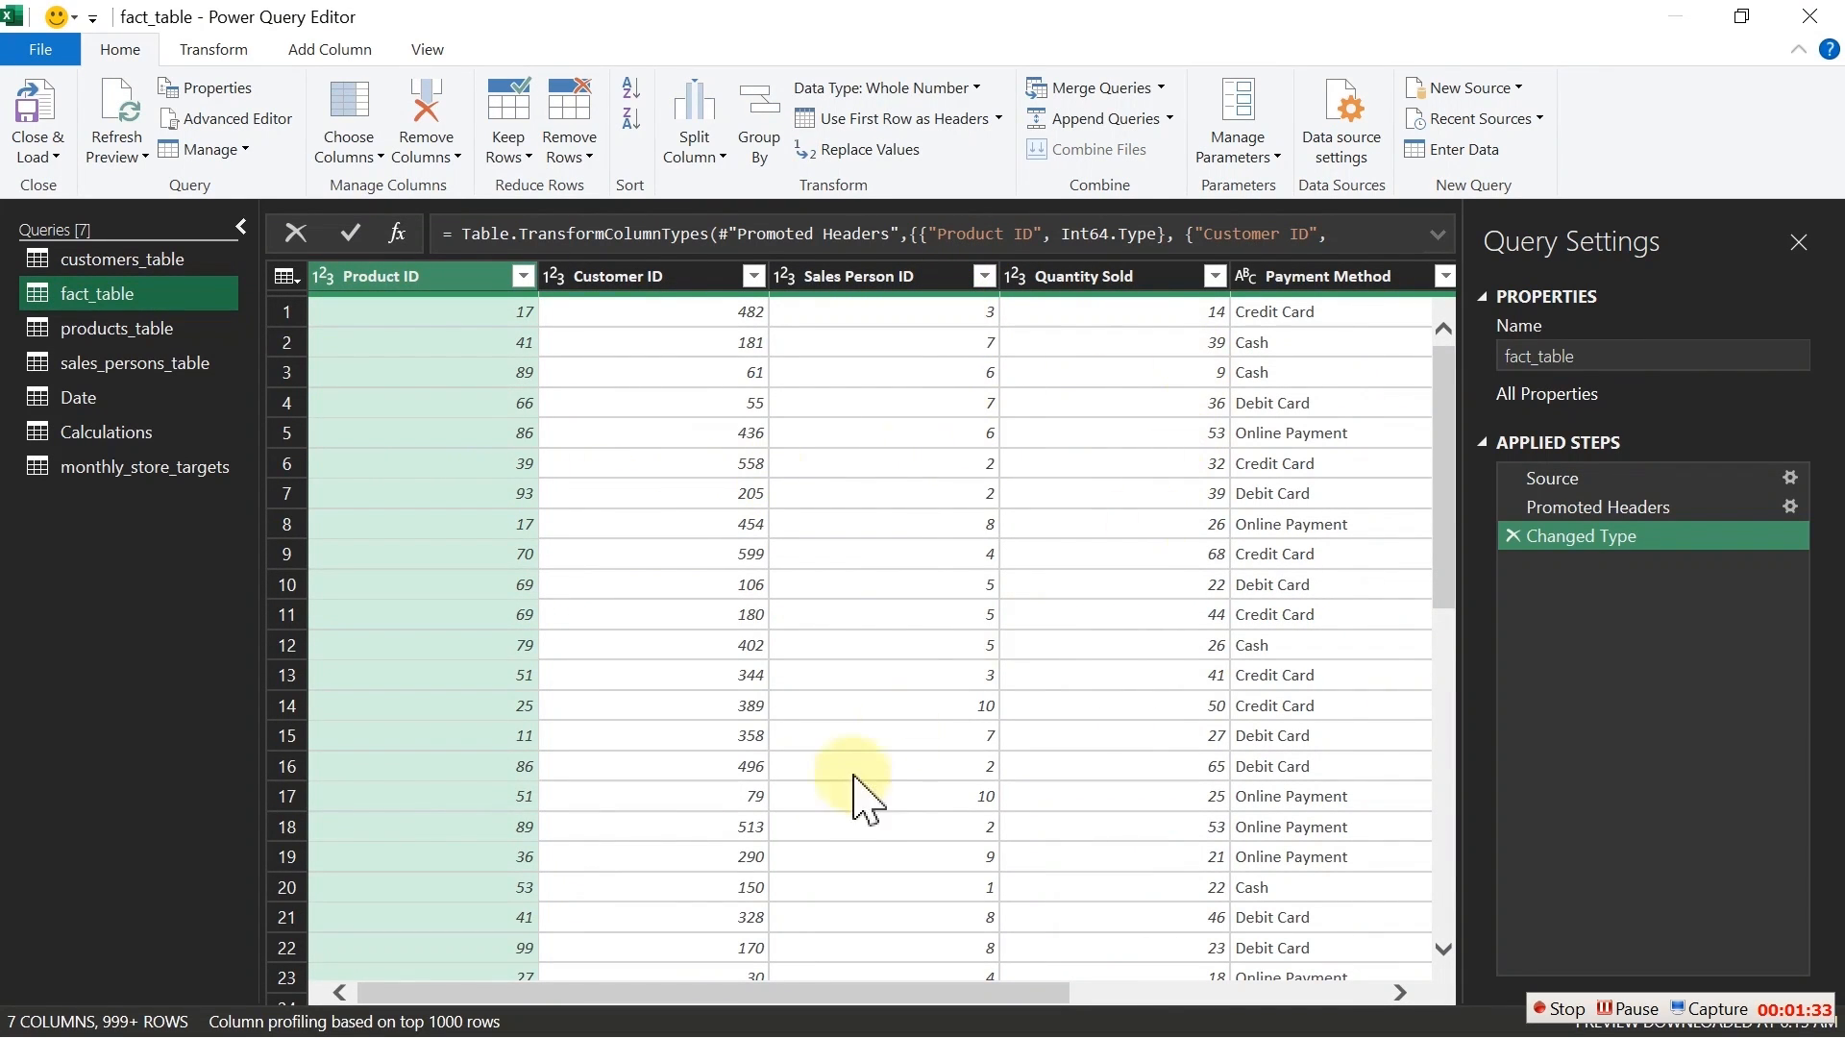
{"action": "left_click", "coordinate": [144, 327]}
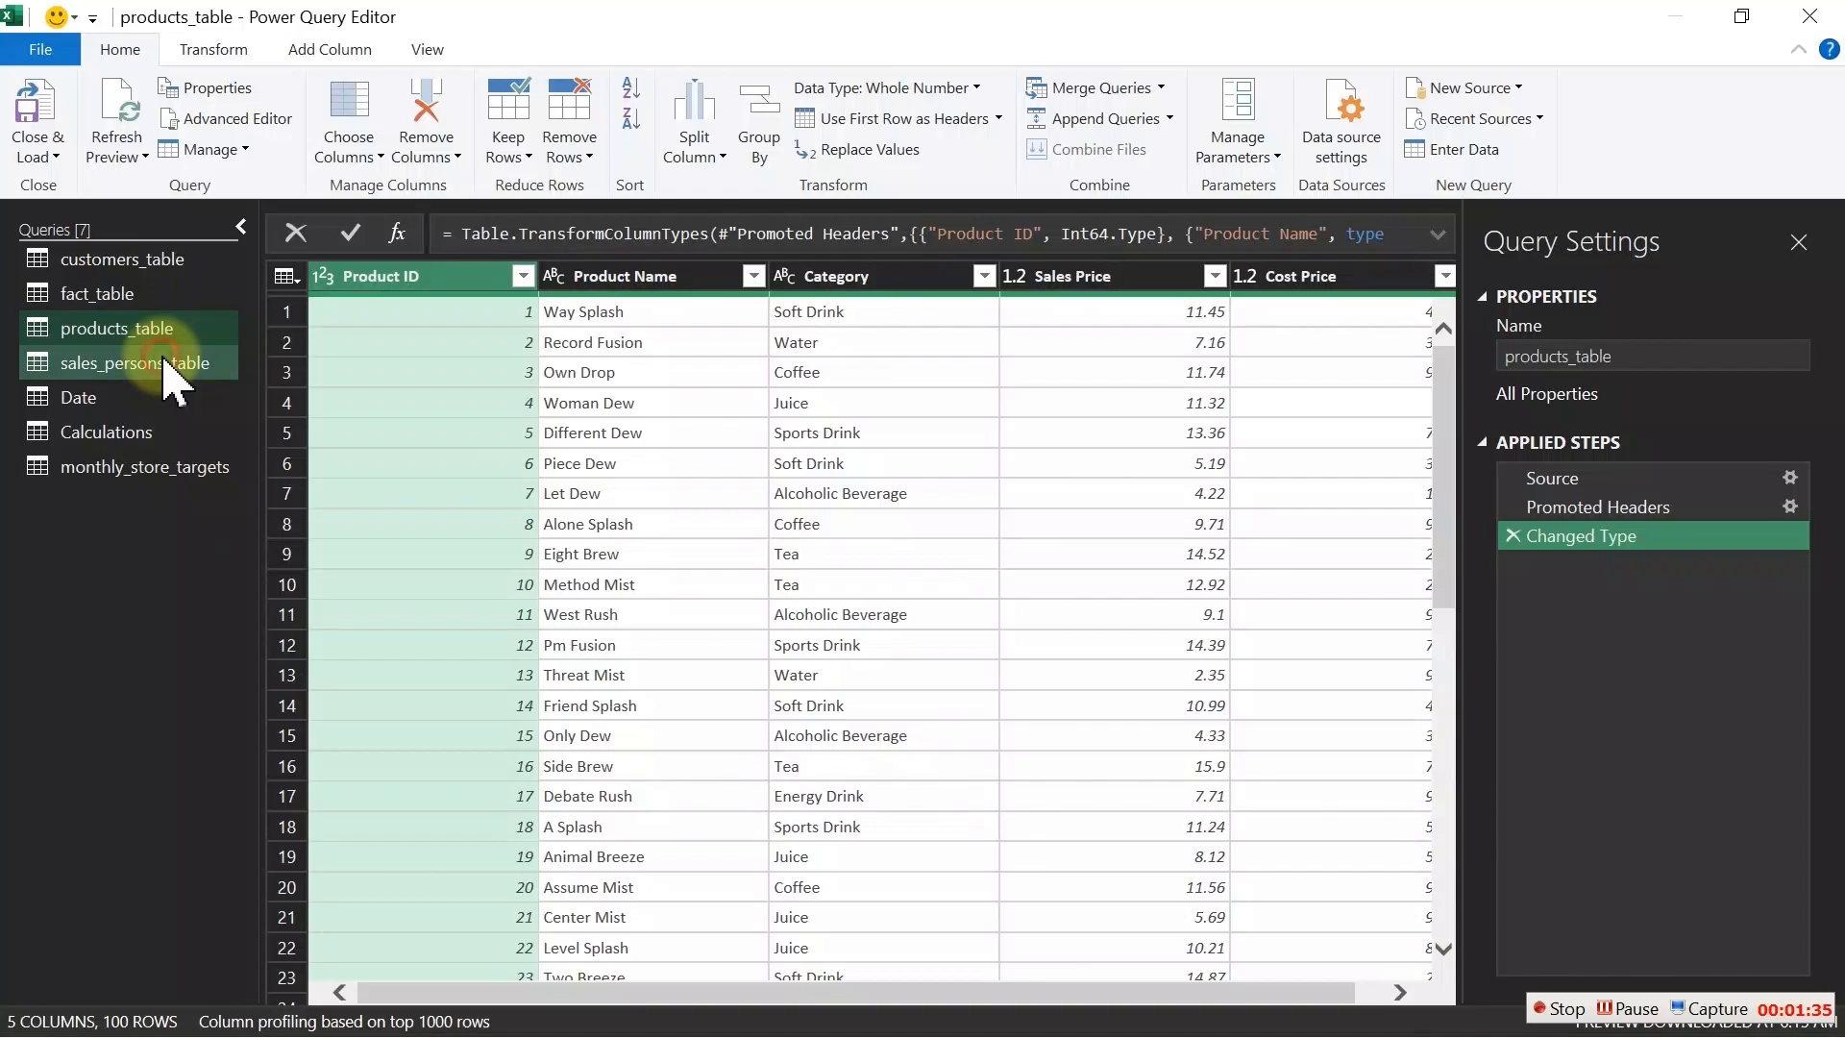
{"action": "left_click", "coordinate": [171, 365]}
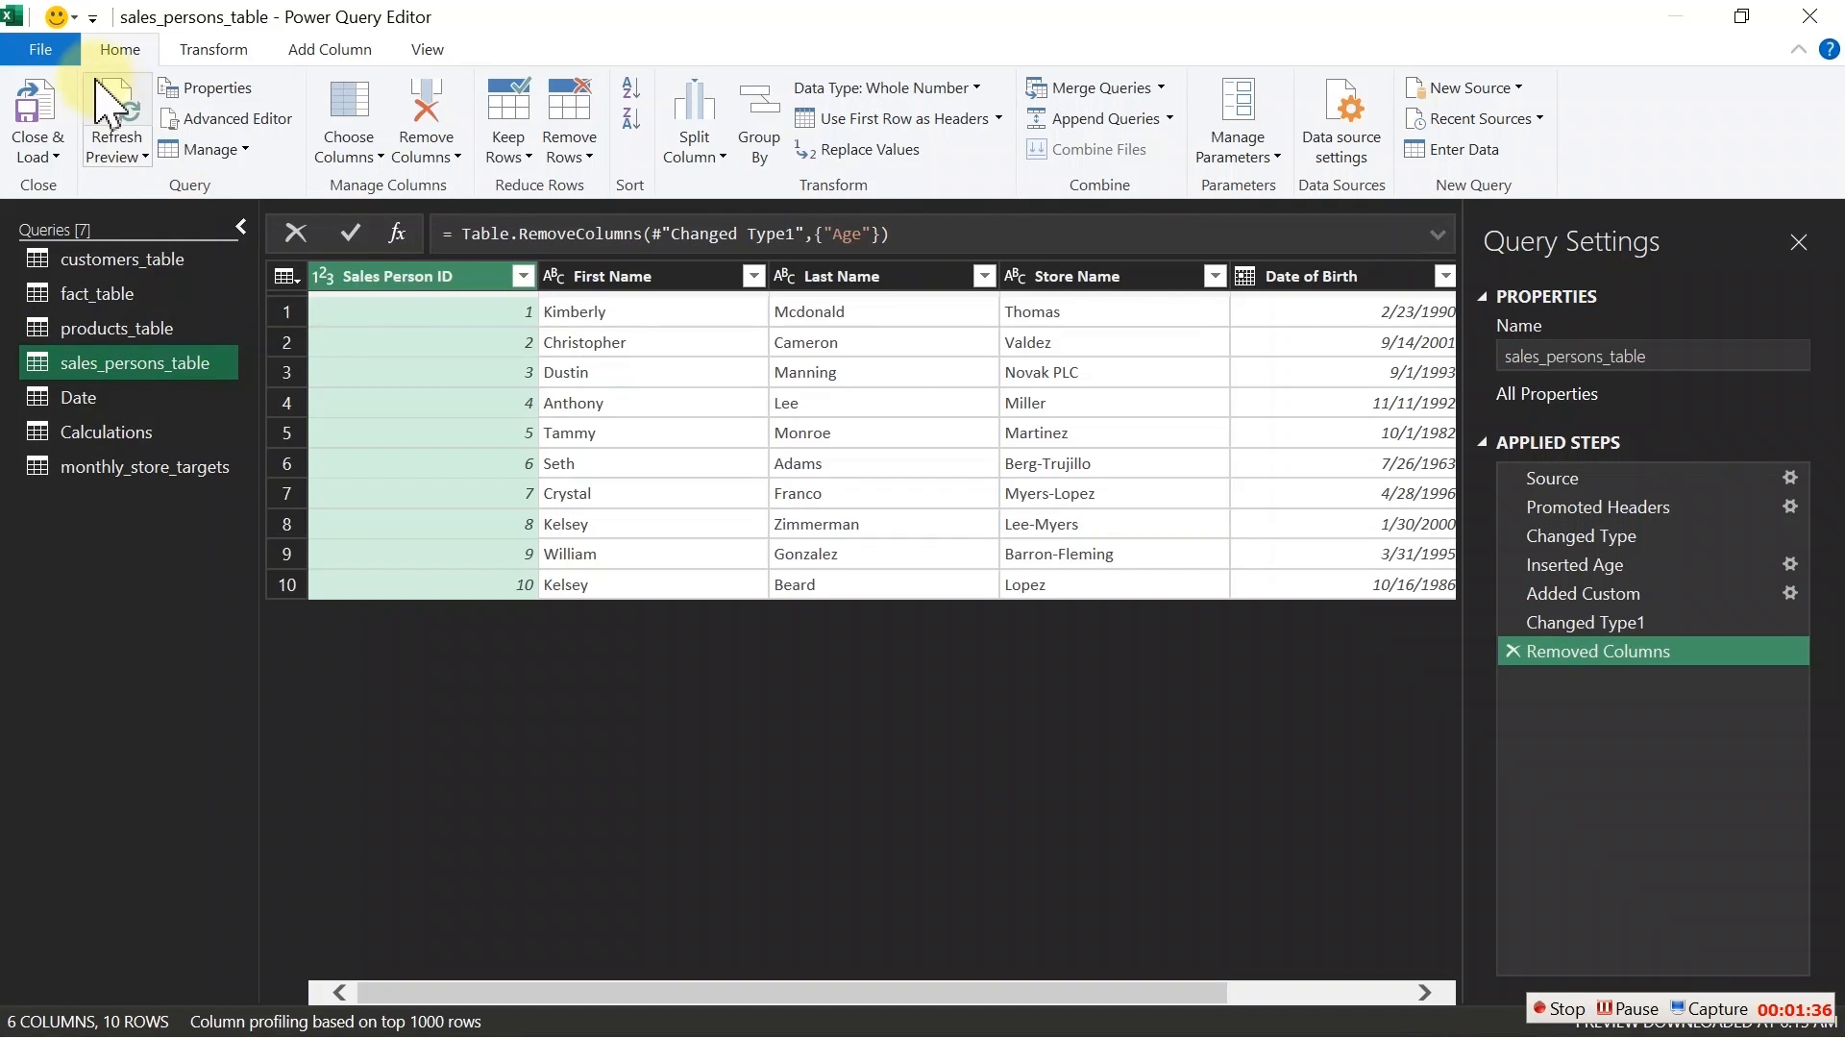
{"action": "left_click", "coordinate": [144, 440]}
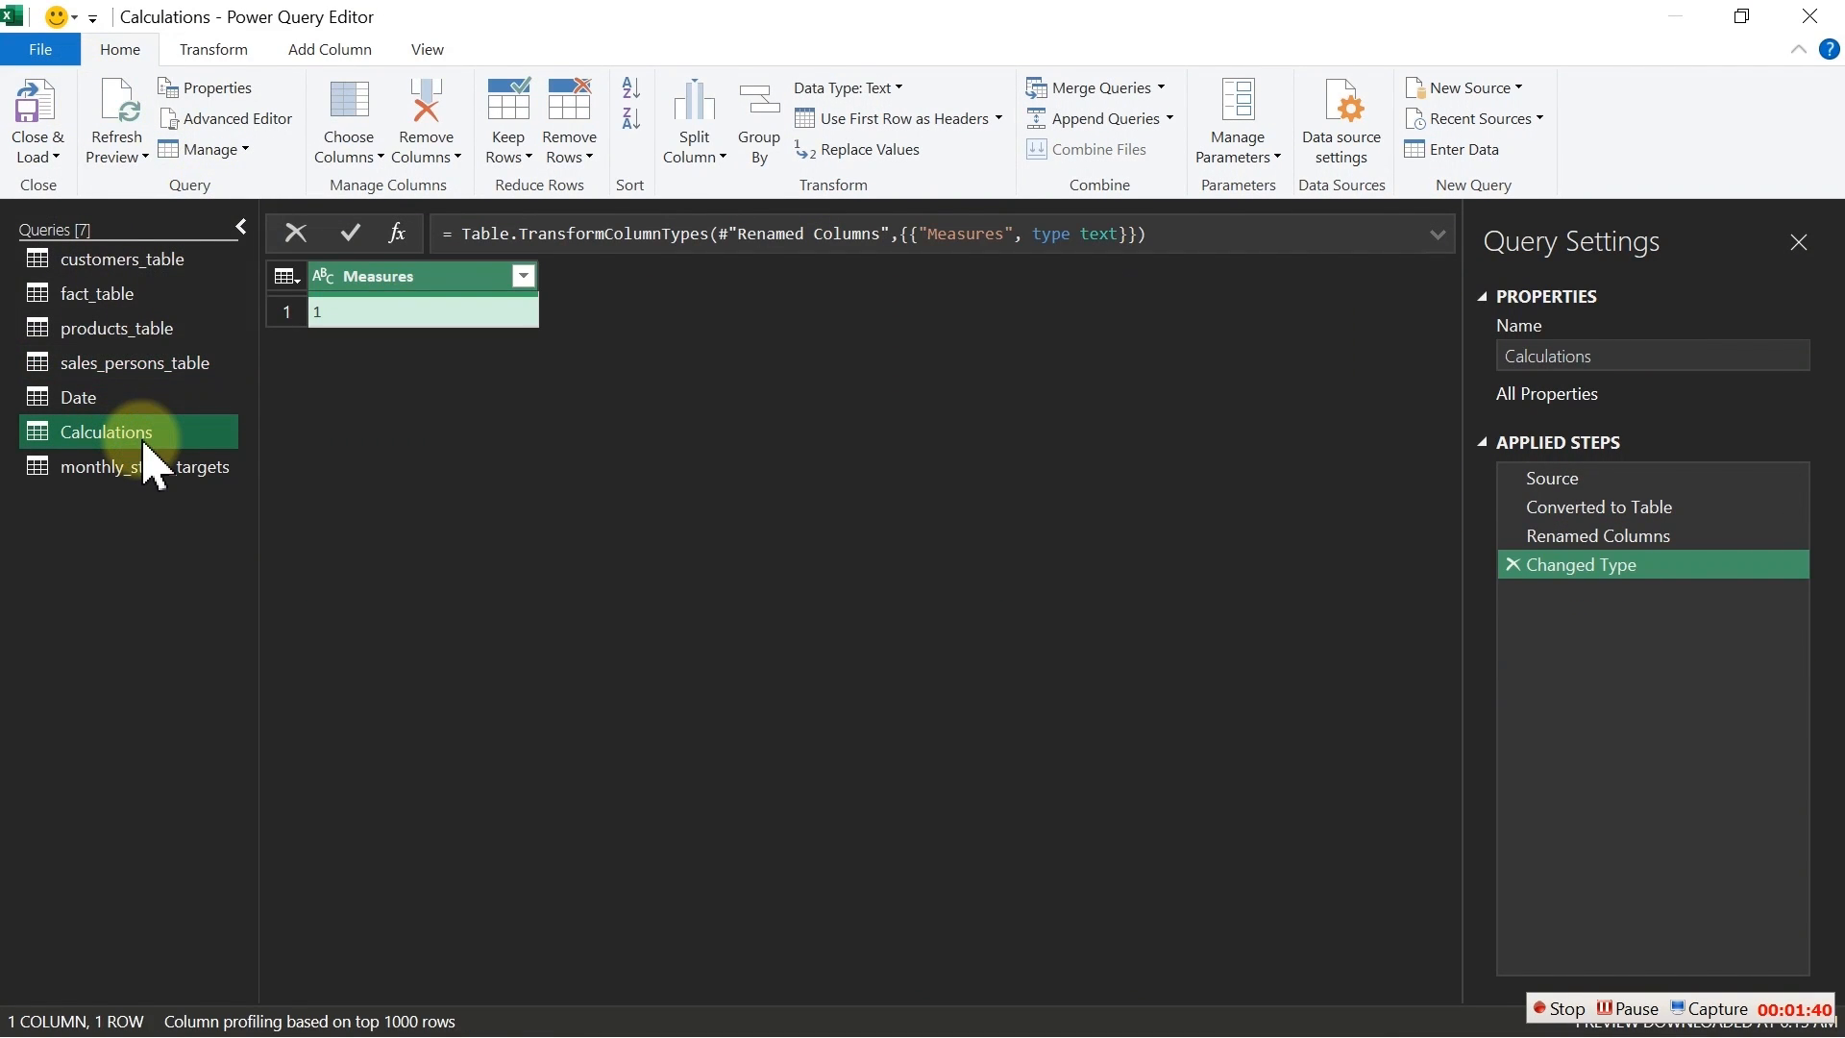
{"action": "left_click", "coordinate": [38, 114]}
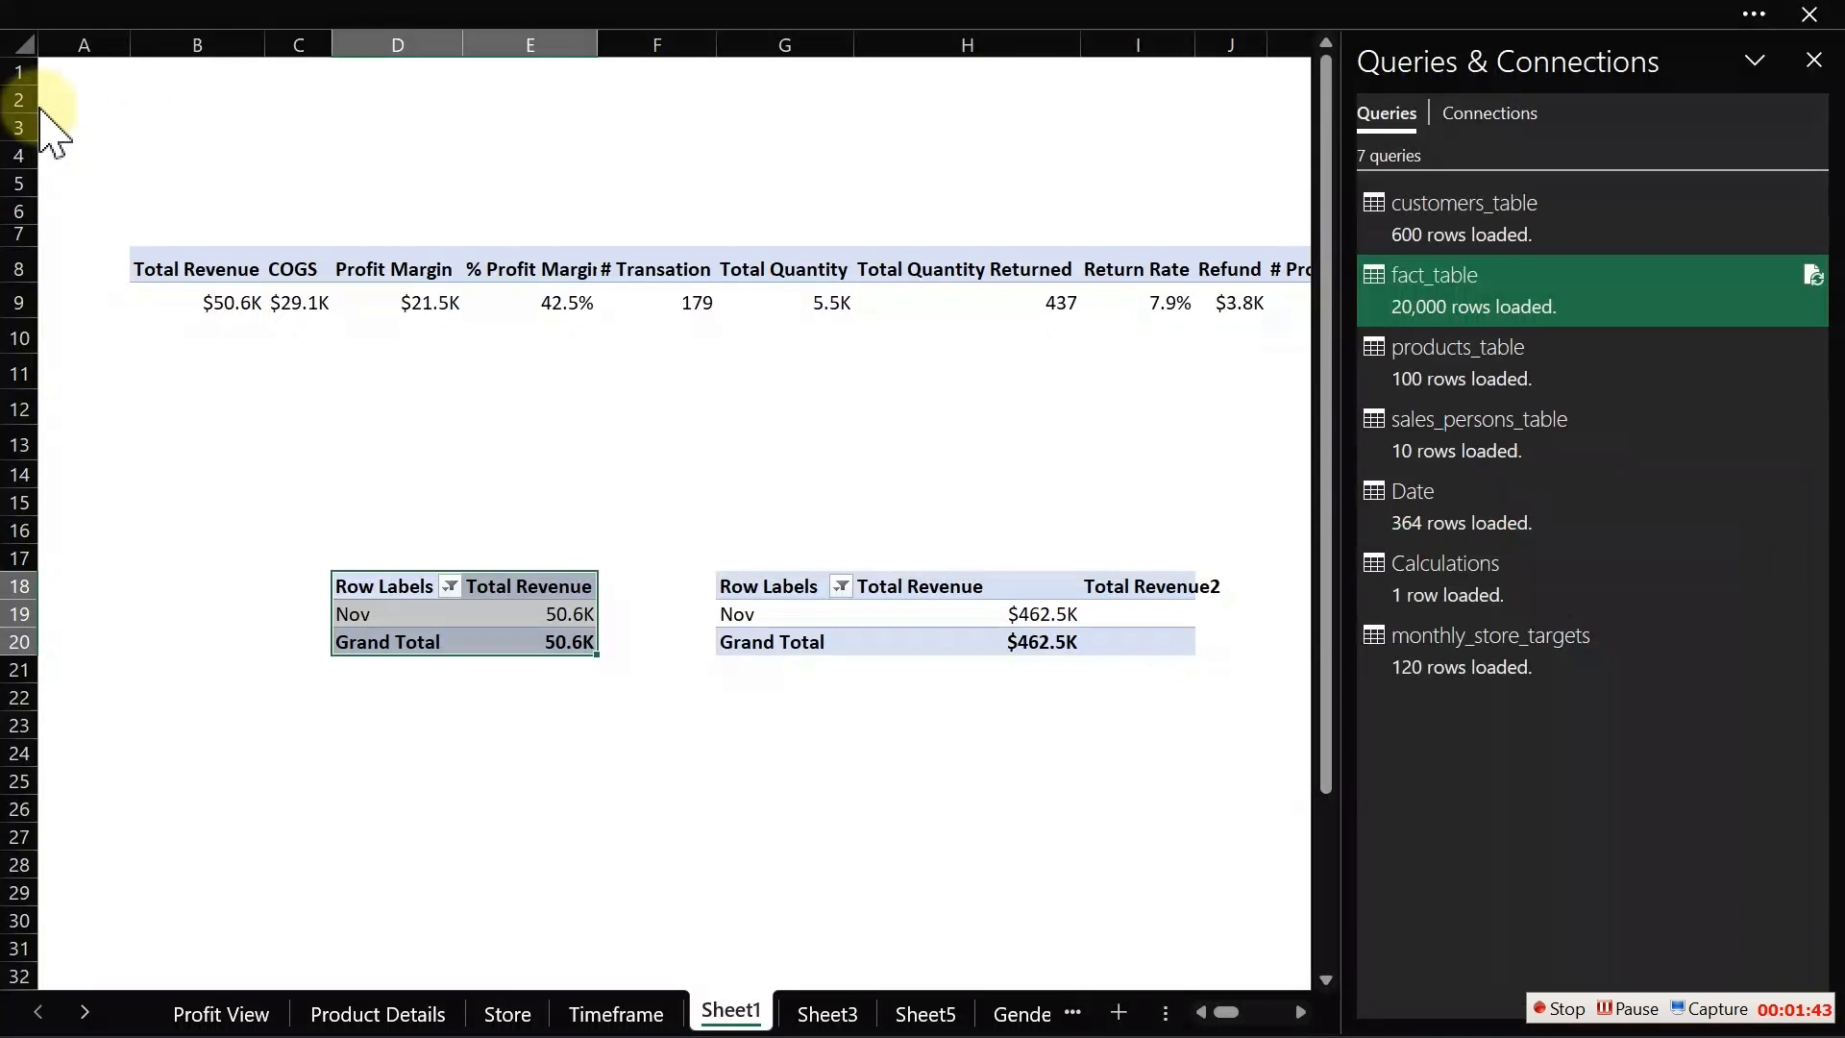
Step: Visit the Timeframe and Store sheets, close the Queries & Connections pane, and return to Profit View
{"action": "left_click", "coordinate": [590, 1021]}
{"action": "left_click", "coordinate": [507, 1013]}
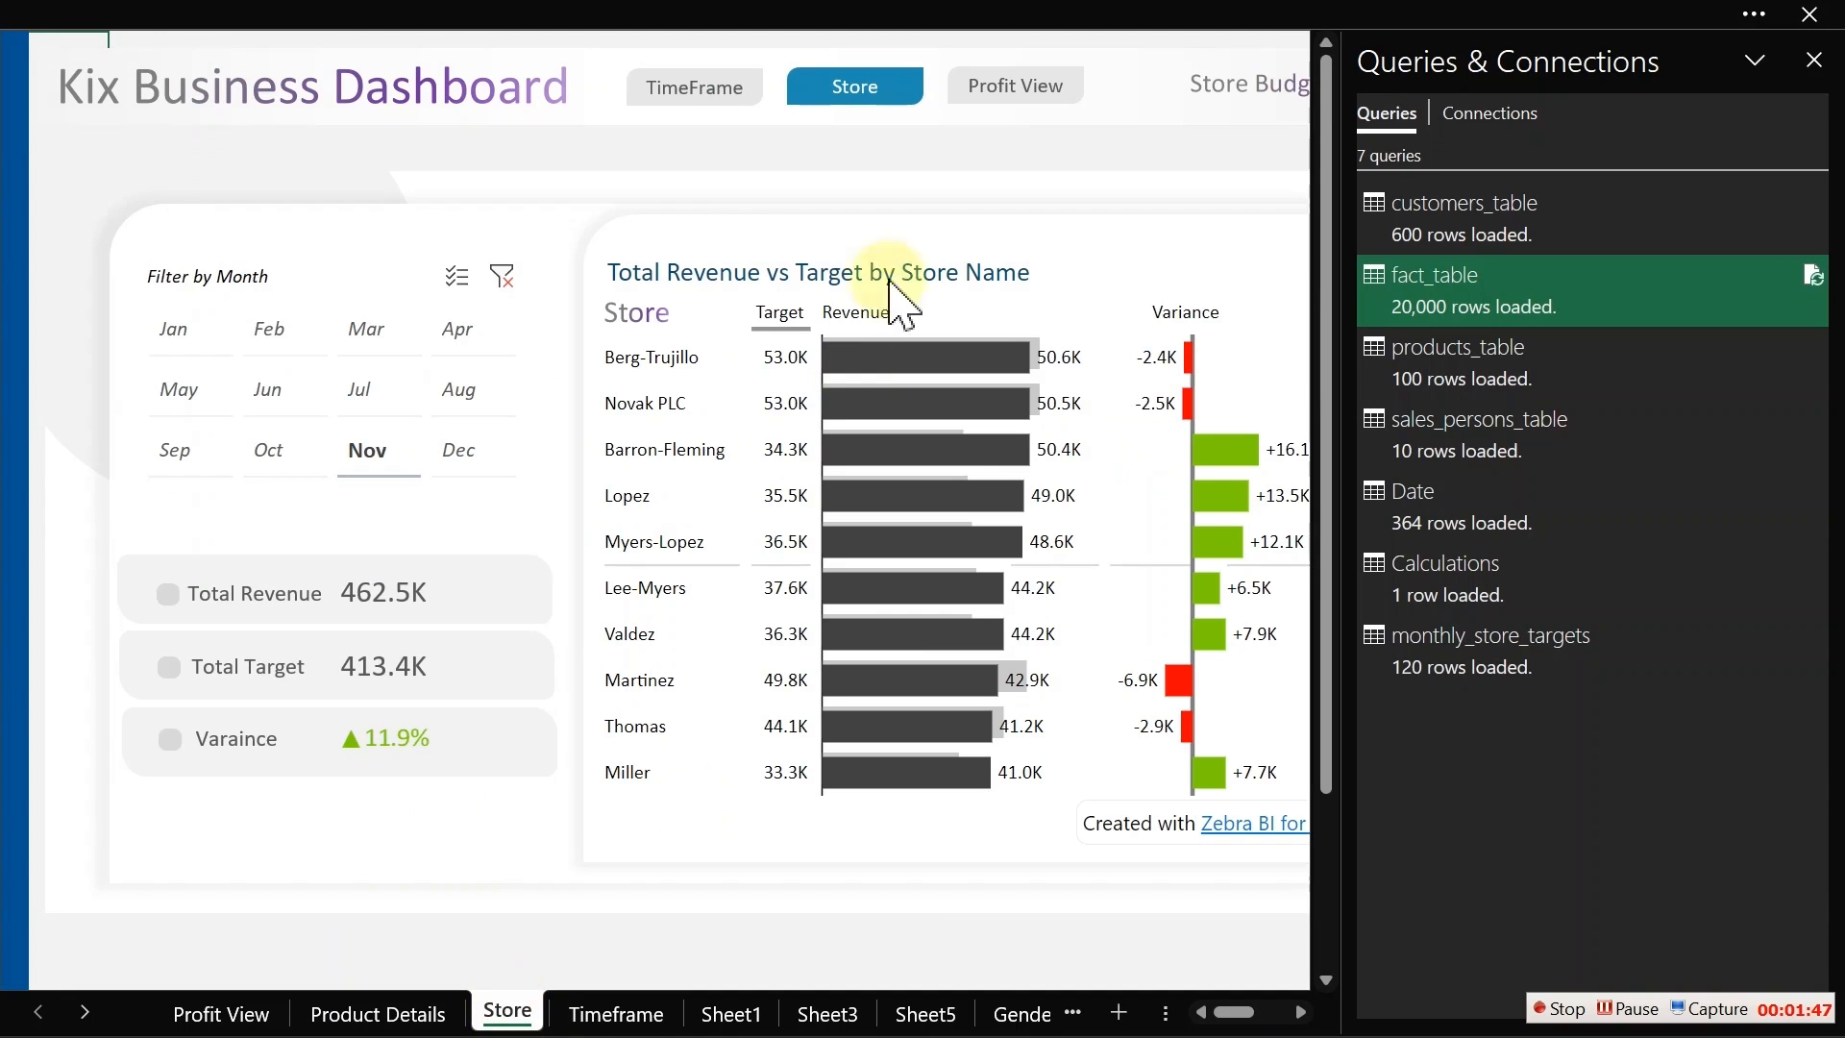
{"action": "left_click", "coordinate": [1816, 59]}
{"action": "left_click", "coordinate": [1057, 89]}
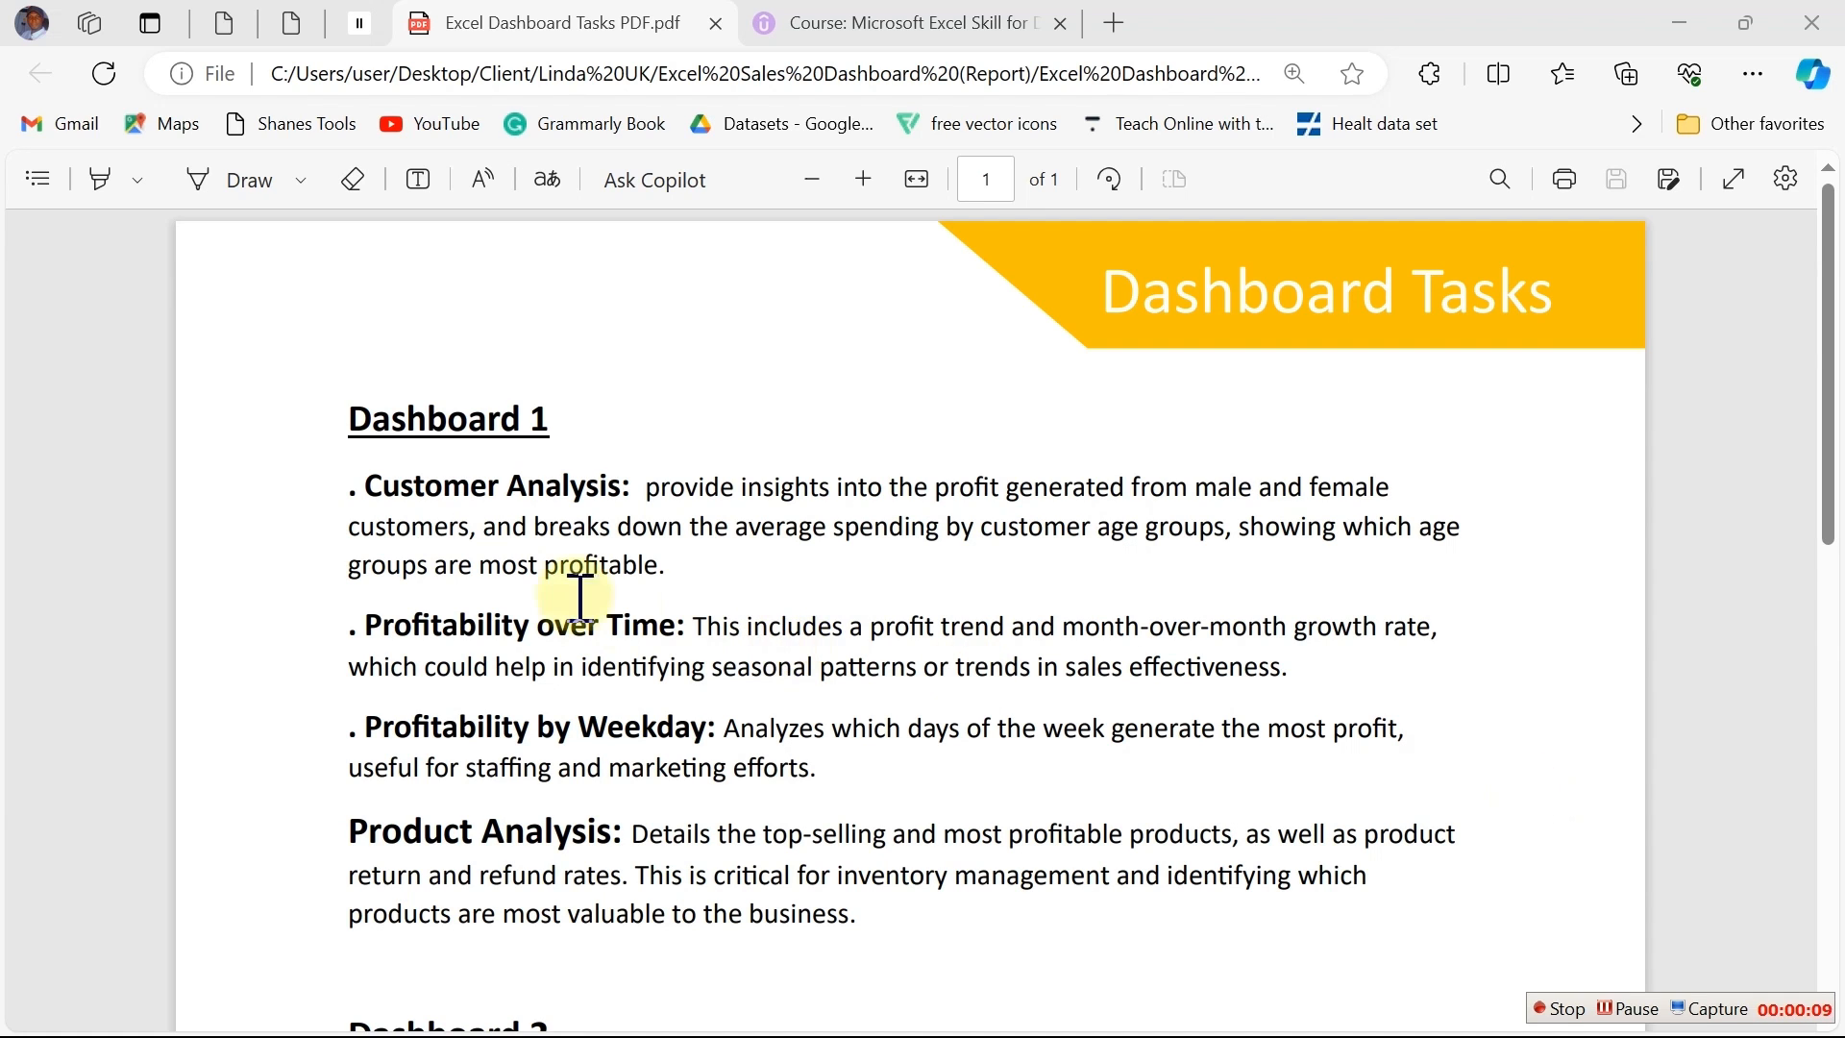
Step: Read the Dashboard 1 tasks in the Dashboard Tasks PDF, then return to the dashboard
{"action": "left_click", "coordinate": [368, 479]}
{"action": "left_click_drag", "start_coordinate": [368, 479], "coordinate": [911, 920]}
{"action": "left_click", "coordinate": [1014, 960]}
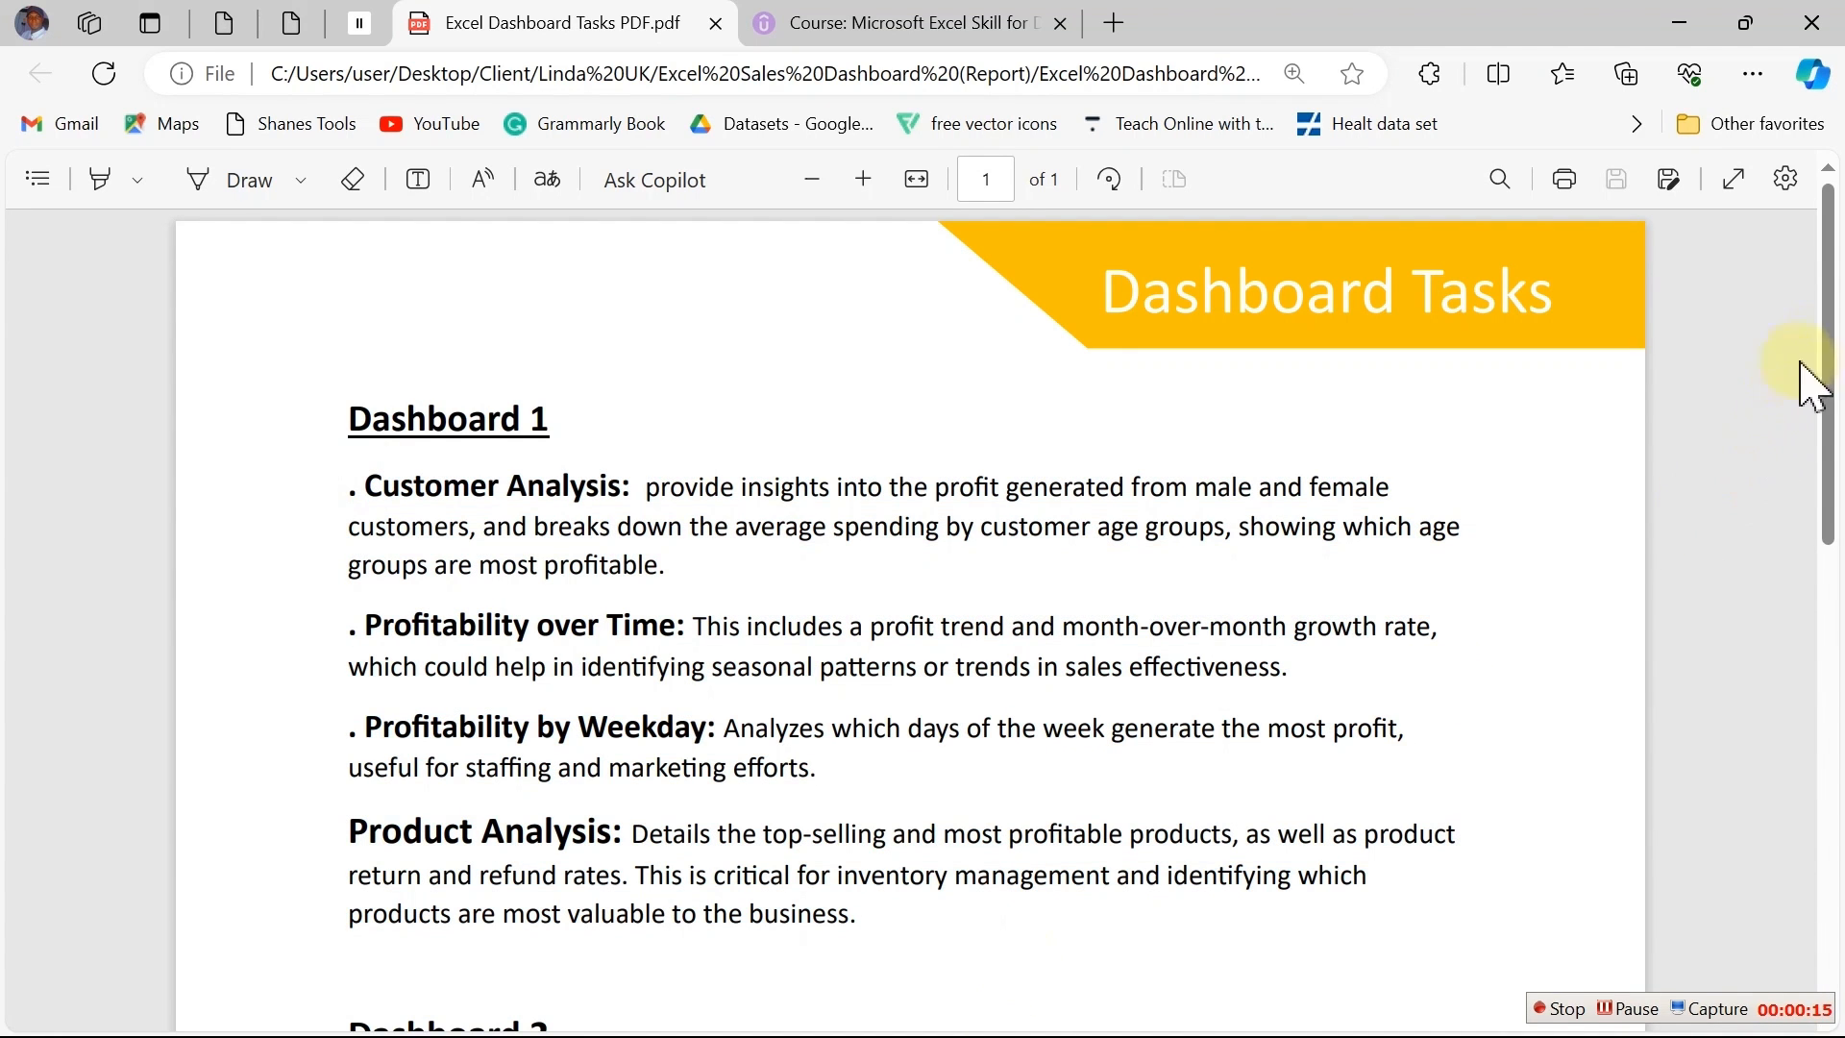
{"action": "mouse_move", "coordinate": [1836, 330]}
{"action": "left_mouse_down"}
{"action": "mouse_move", "coordinate": [1840, 711]}
{"action": "mouse_move", "coordinate": [1840, 310]}
{"action": "left_mouse_up"}
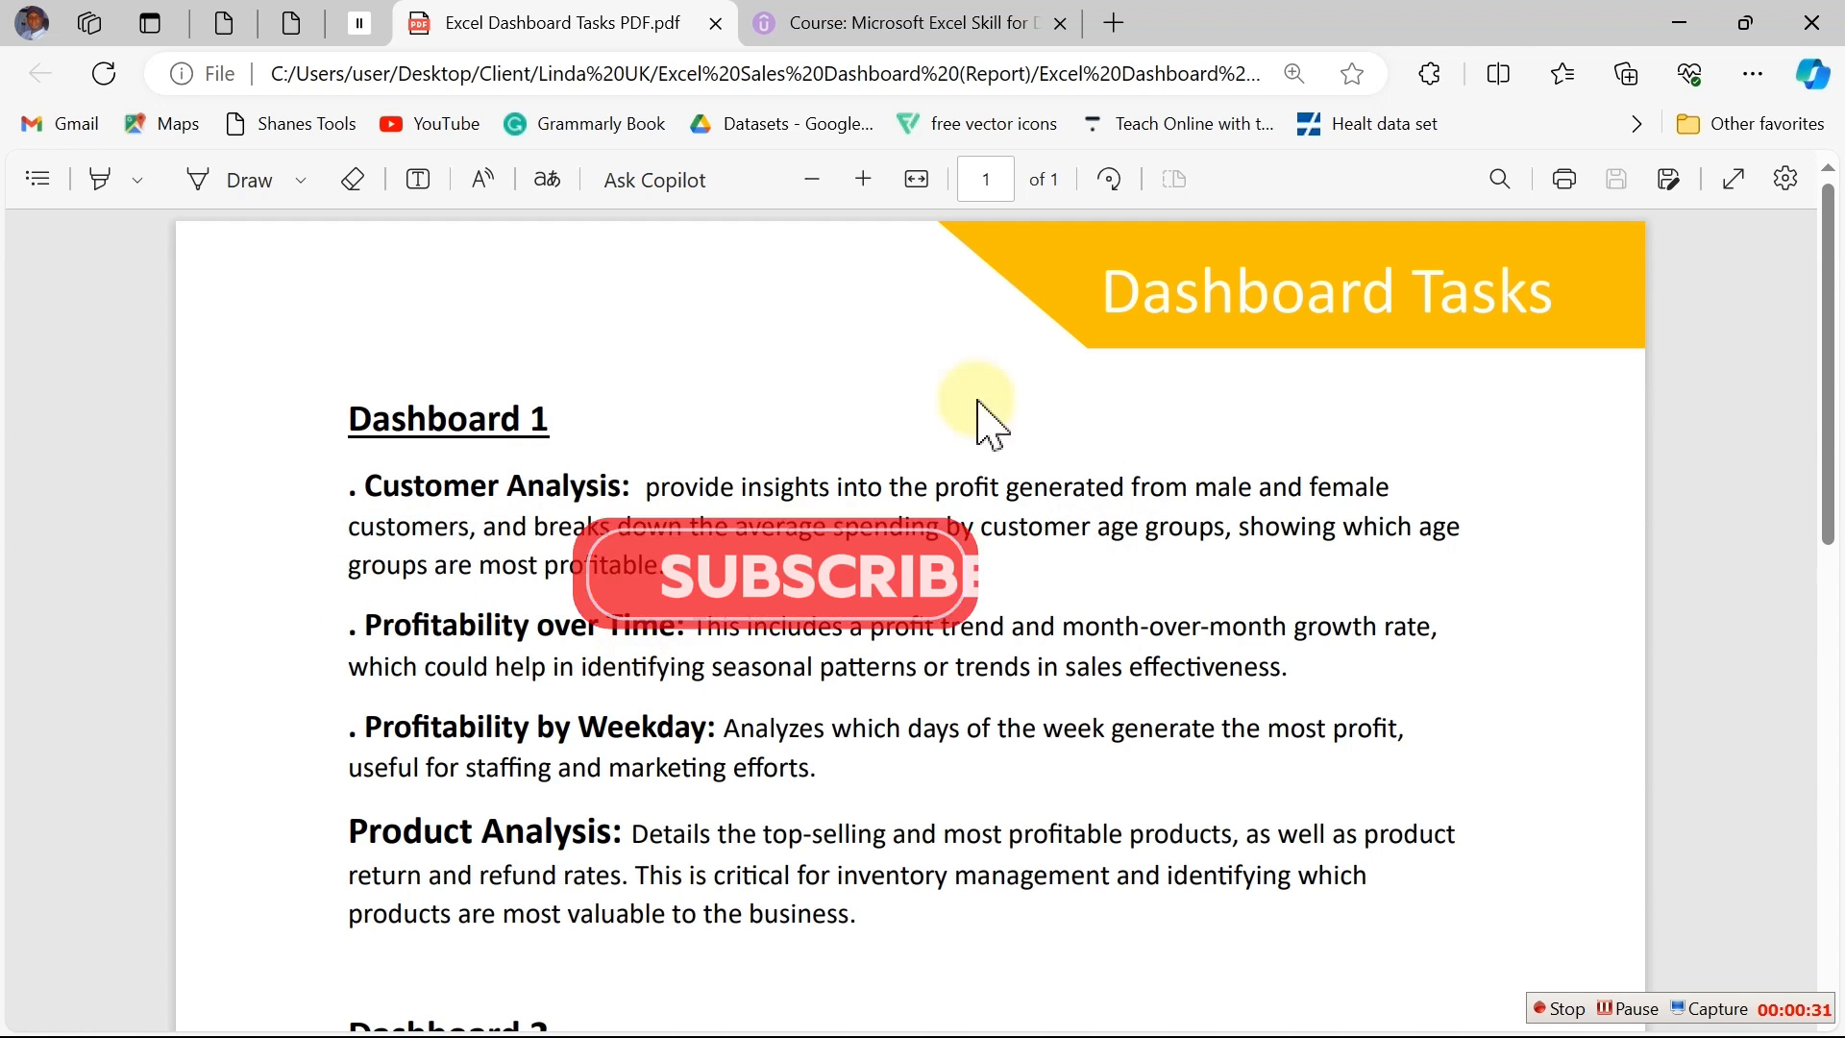
{"action": "left_click", "coordinate": [1681, 27]}
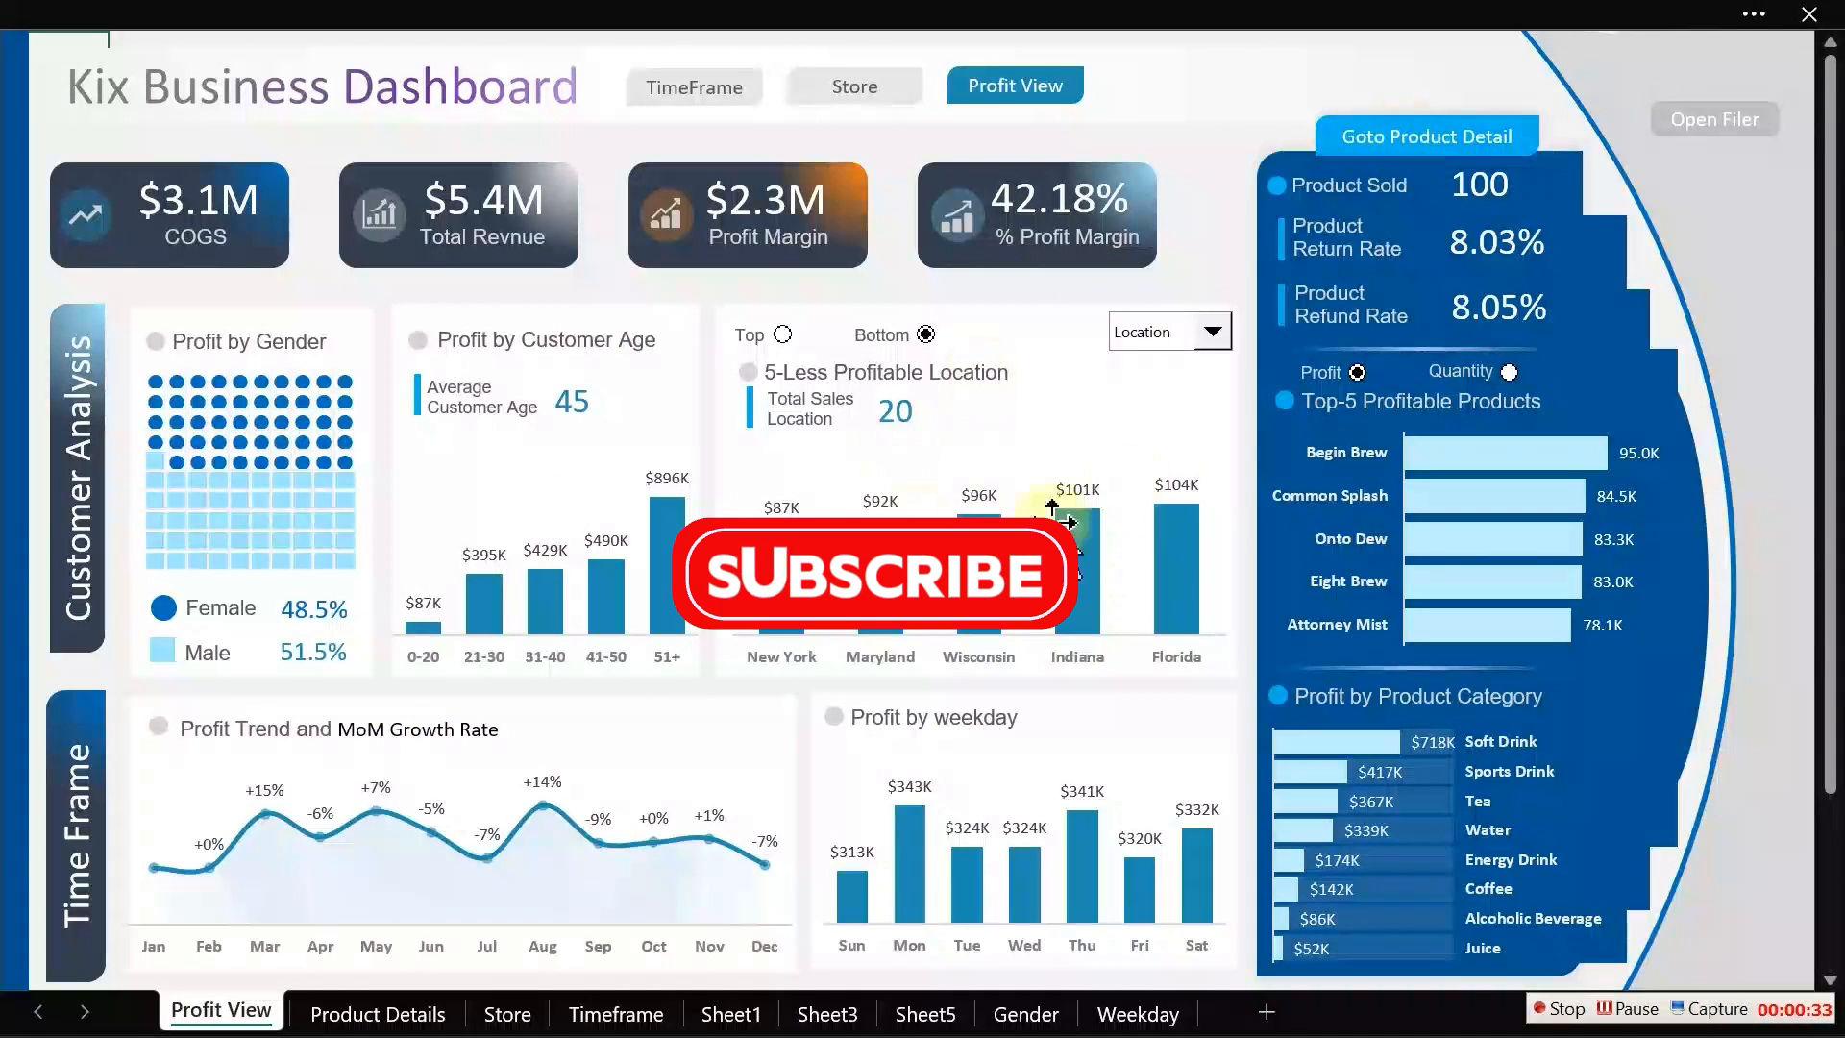
{"action": "left_click", "coordinate": [1215, 336]}
{"action": "left_click", "coordinate": [1148, 362]}
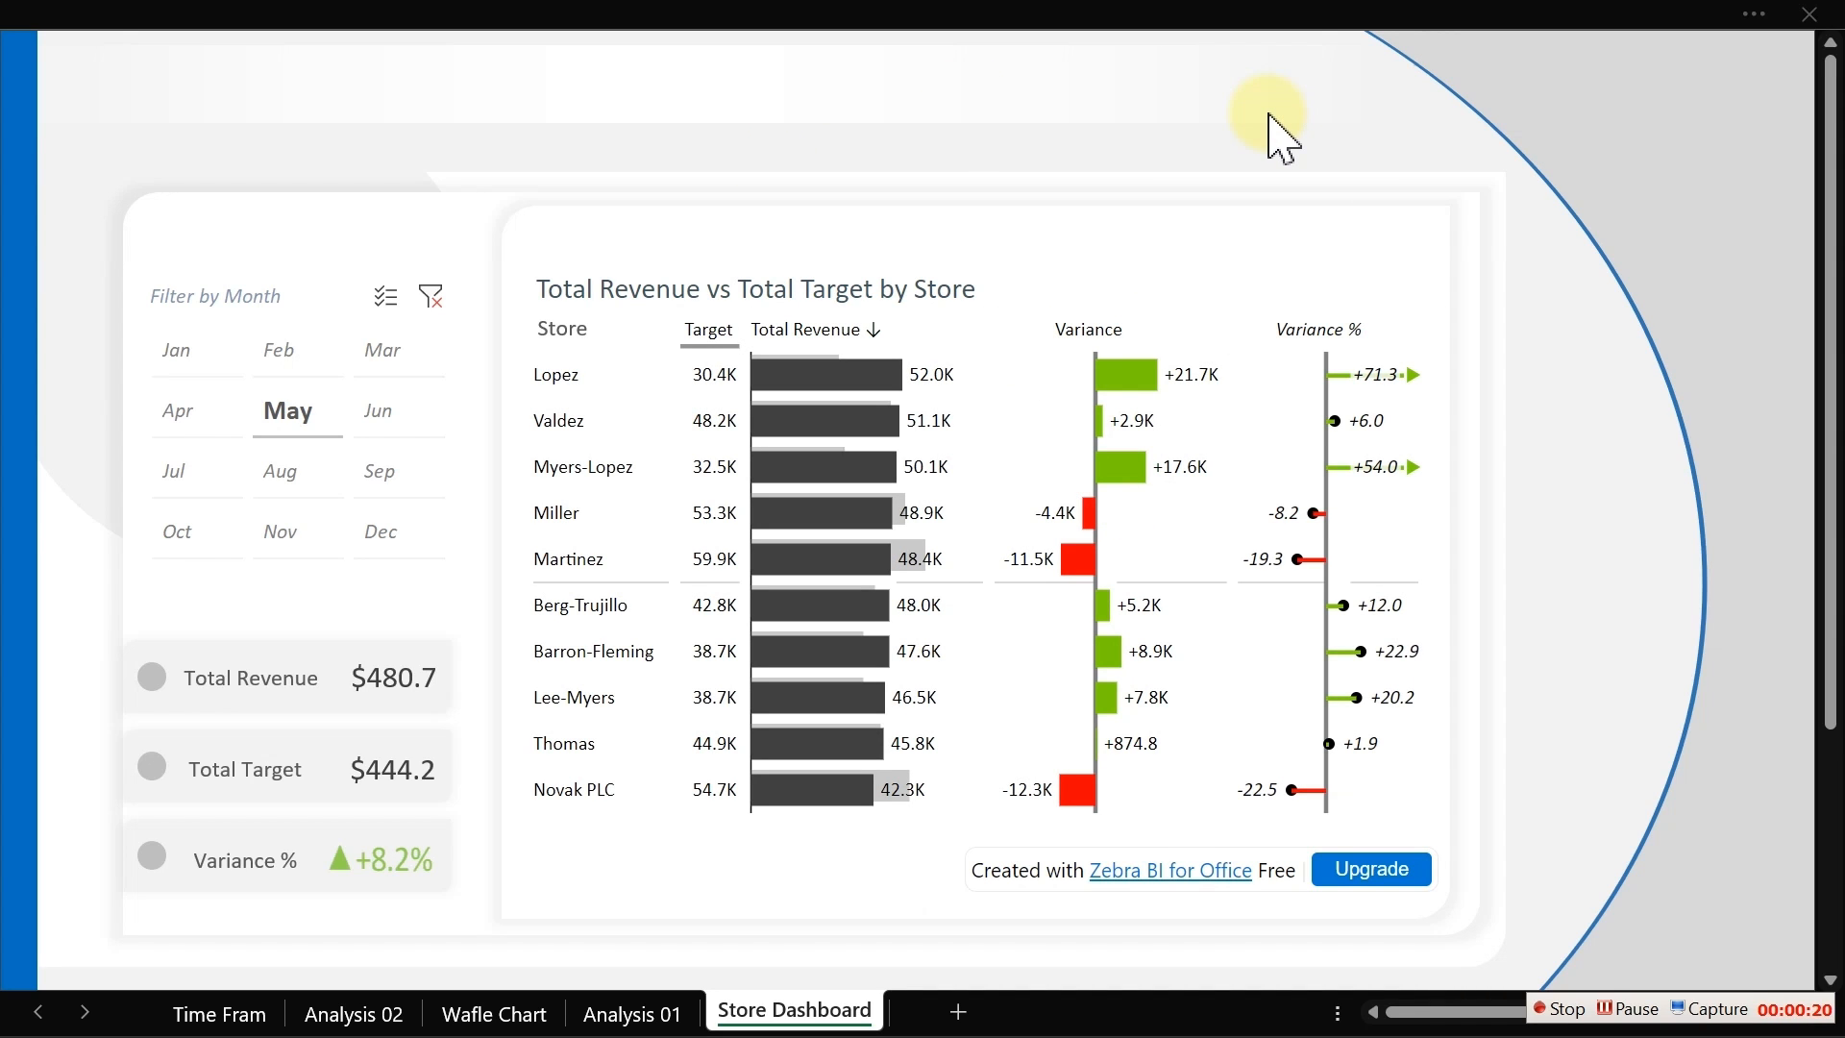
Step: Create a copy of the Store Dashboard sheet using Move or Copy
{"action": "left_click", "coordinate": [794, 1014]}
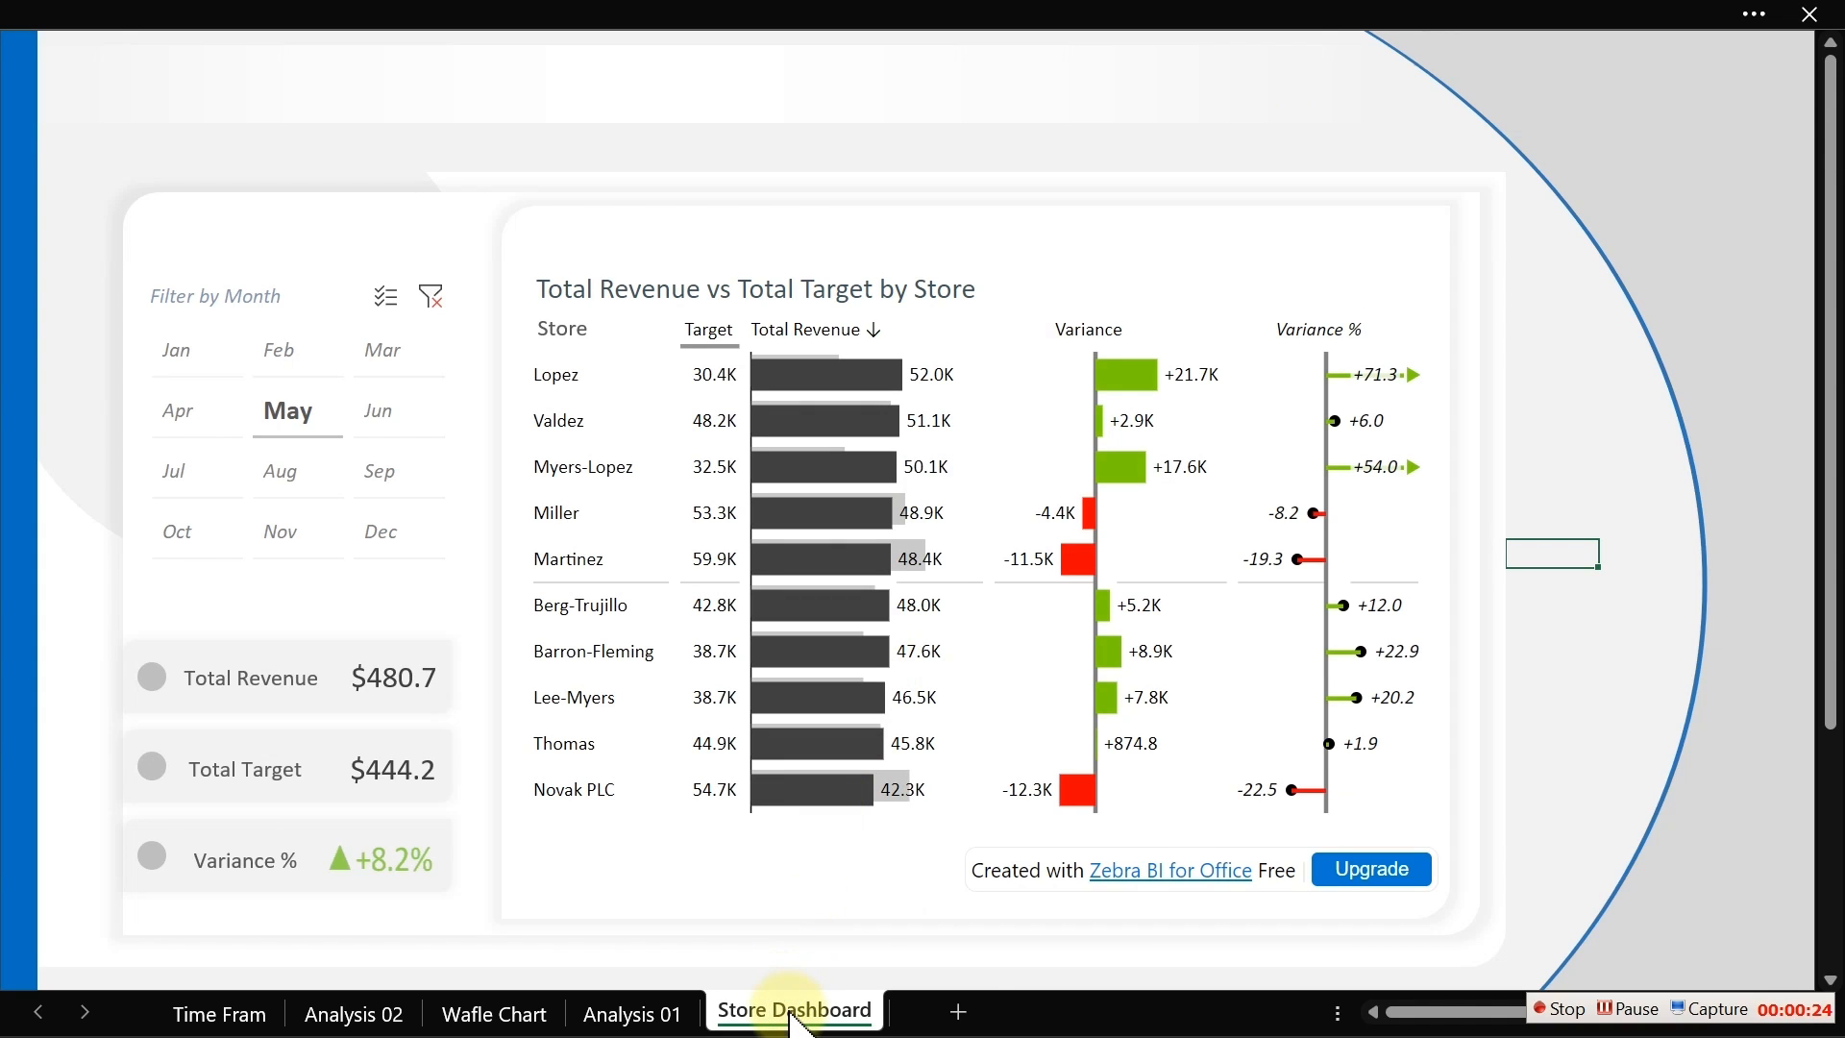
{"action": "right_click", "coordinate": [791, 1012]}
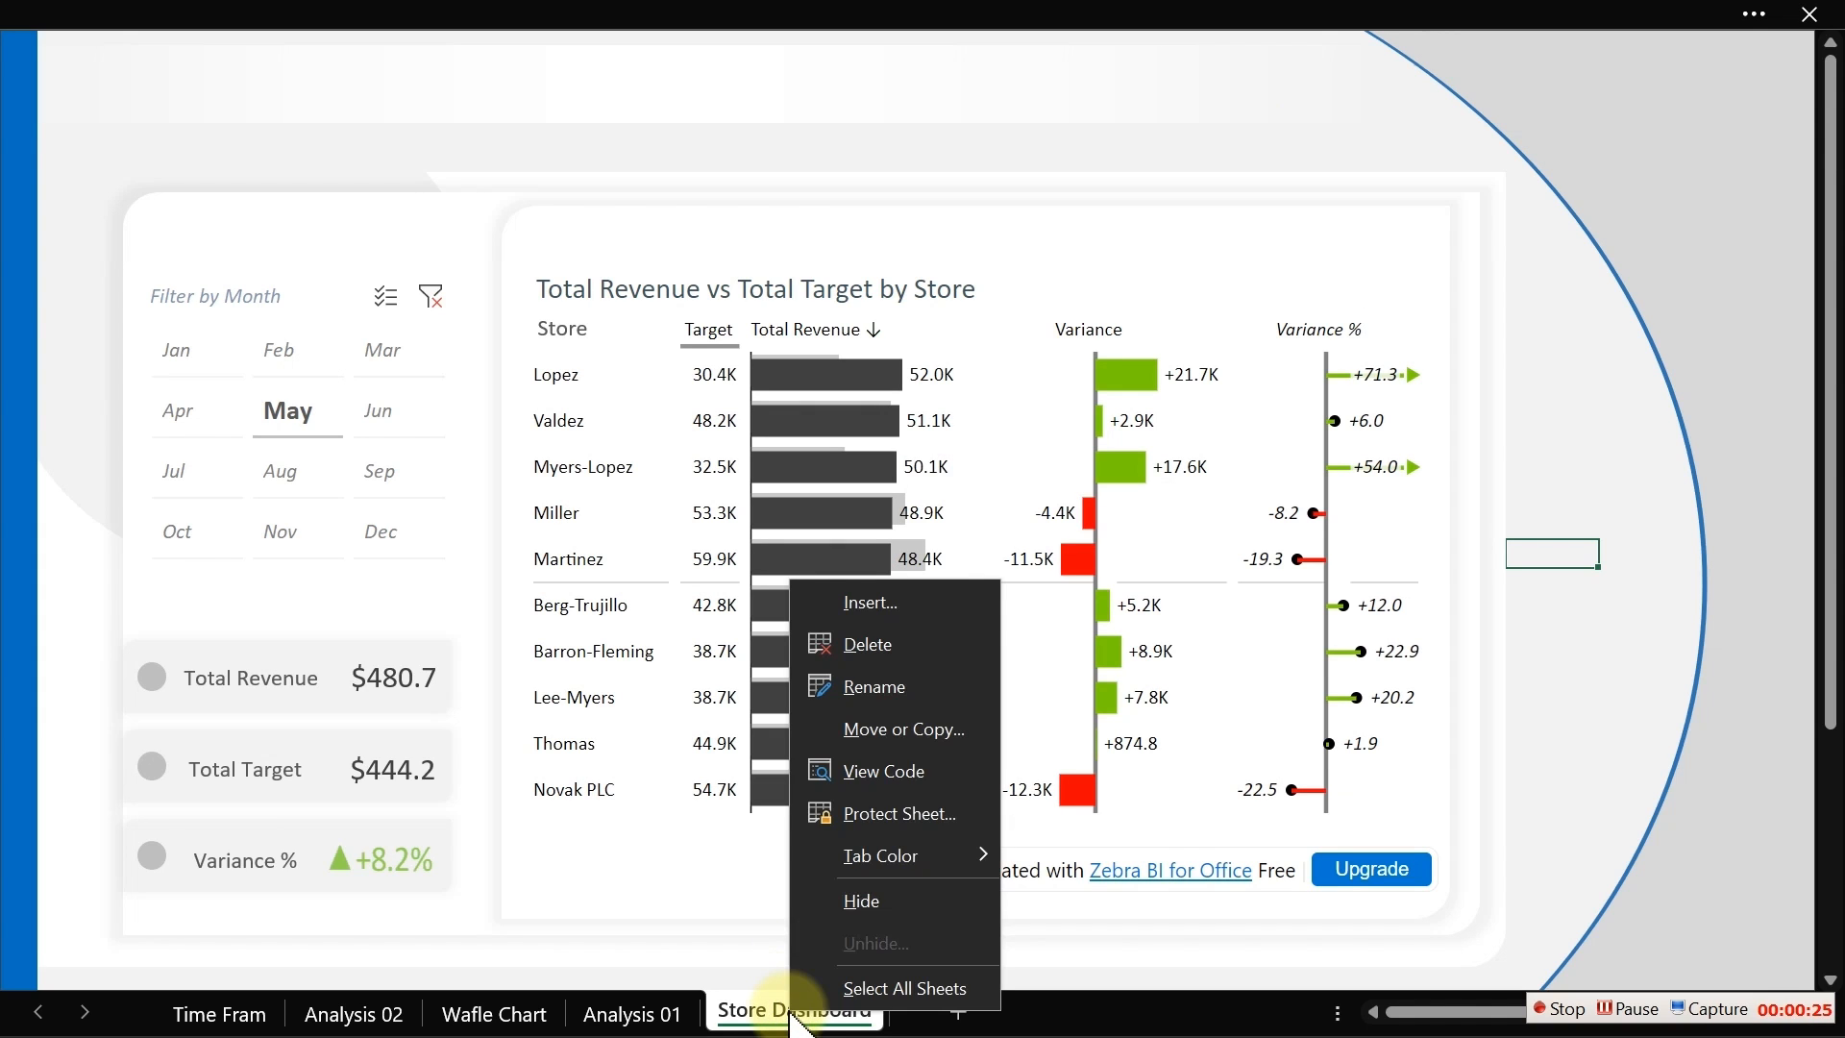
{"action": "left_click", "coordinate": [924, 745]}
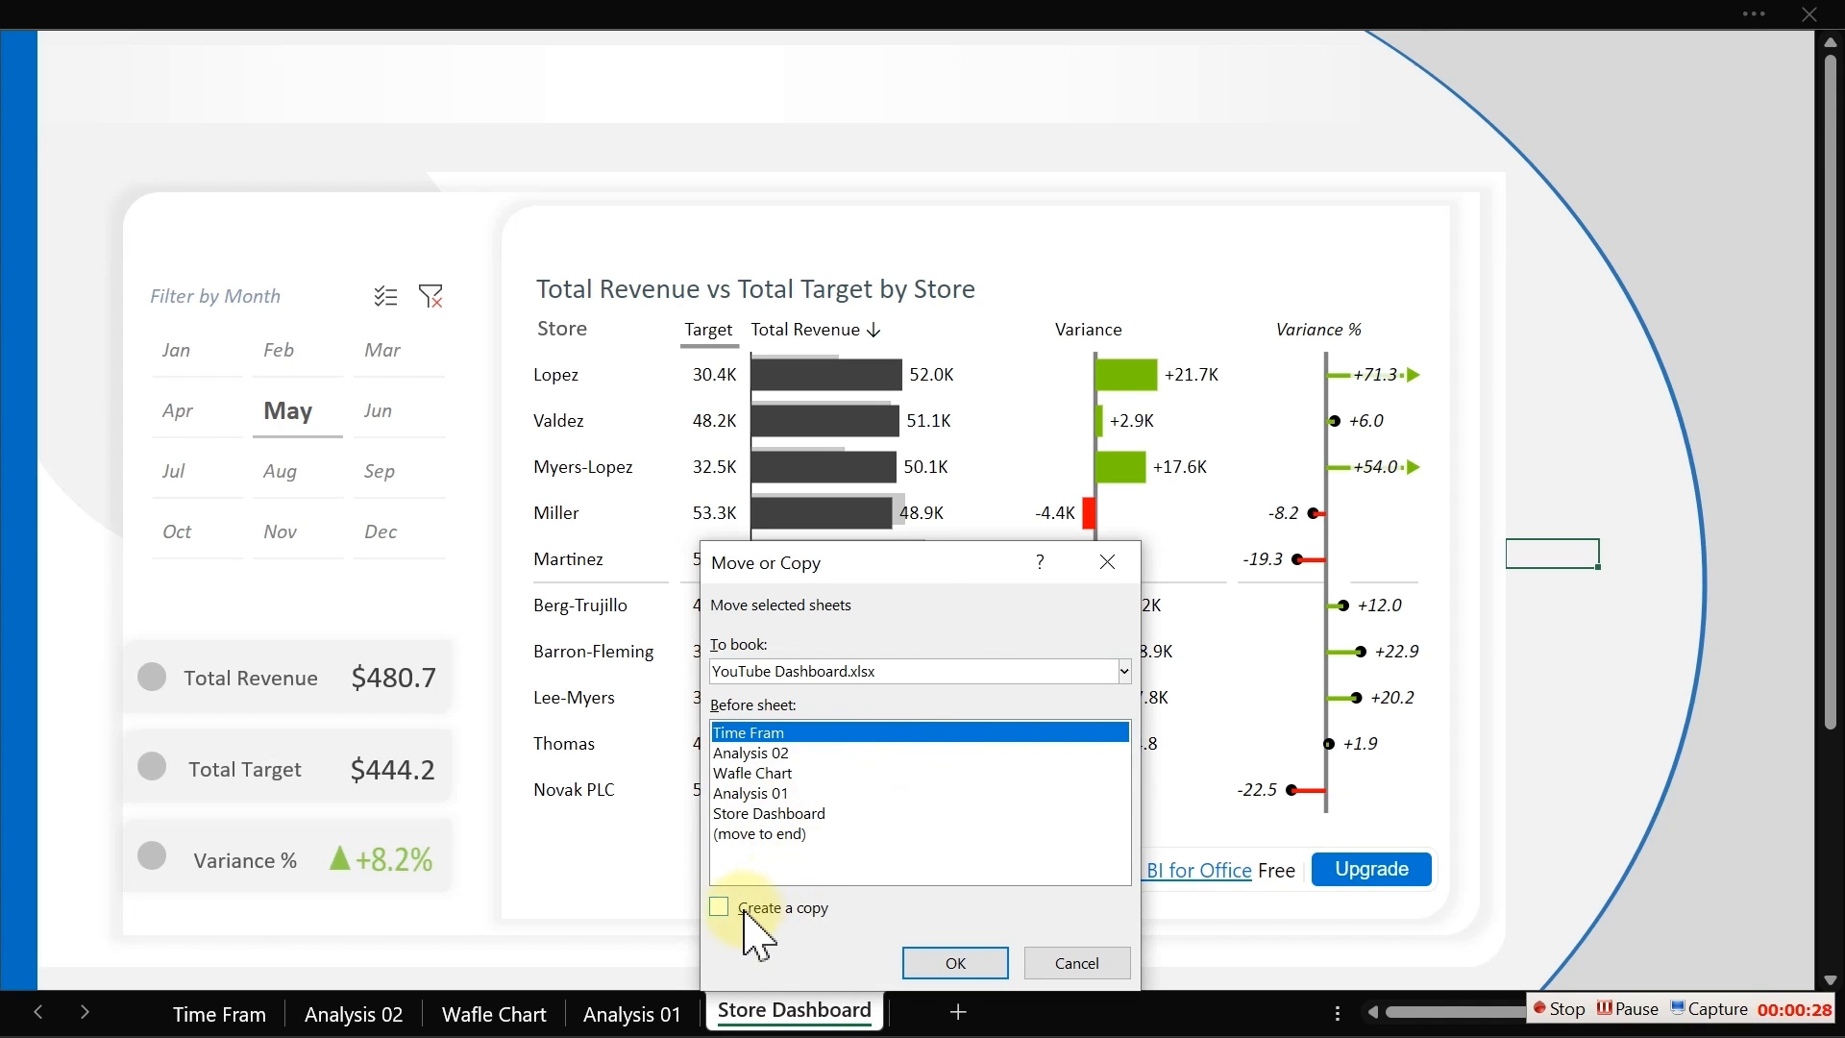
{"action": "left_click", "coordinate": [721, 907]}
{"action": "left_click", "coordinate": [954, 964]}
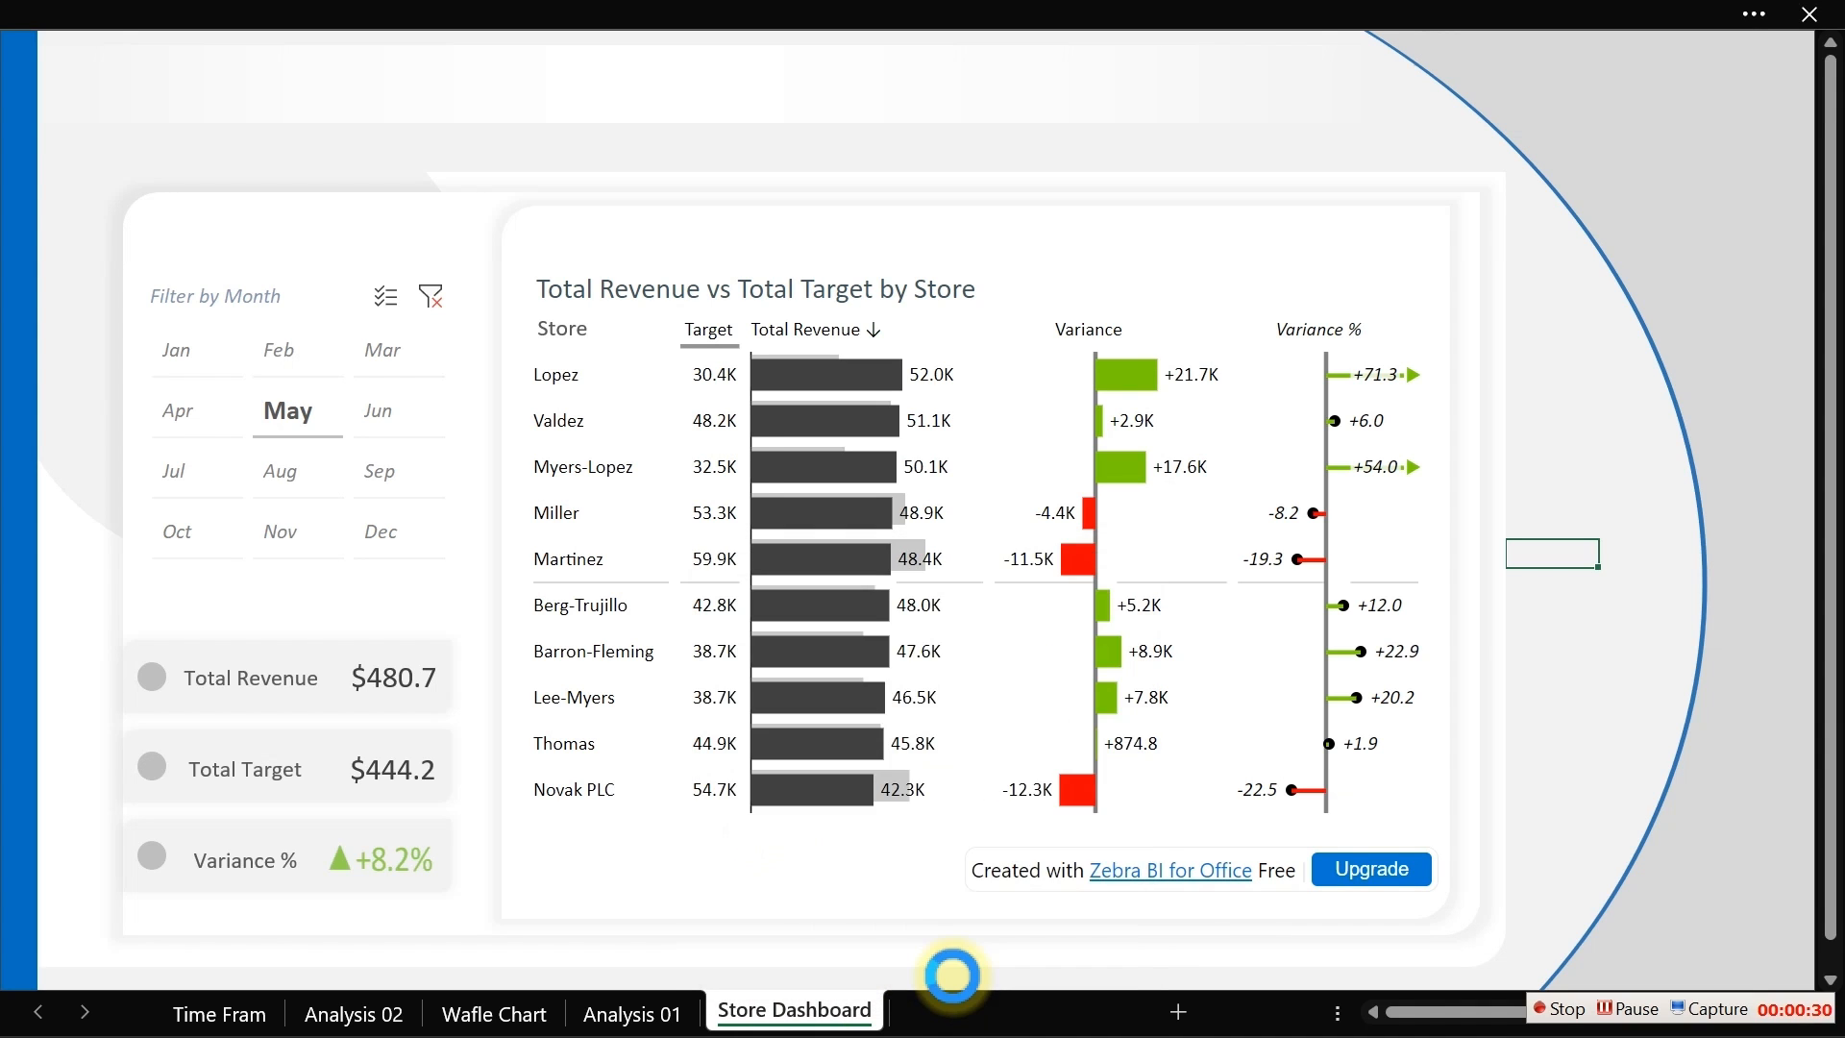
Step: Move the copied Store Dashboard sheet after Wafle Chart and rename it Profit View
{"action": "right_click", "coordinate": [289, 1013]}
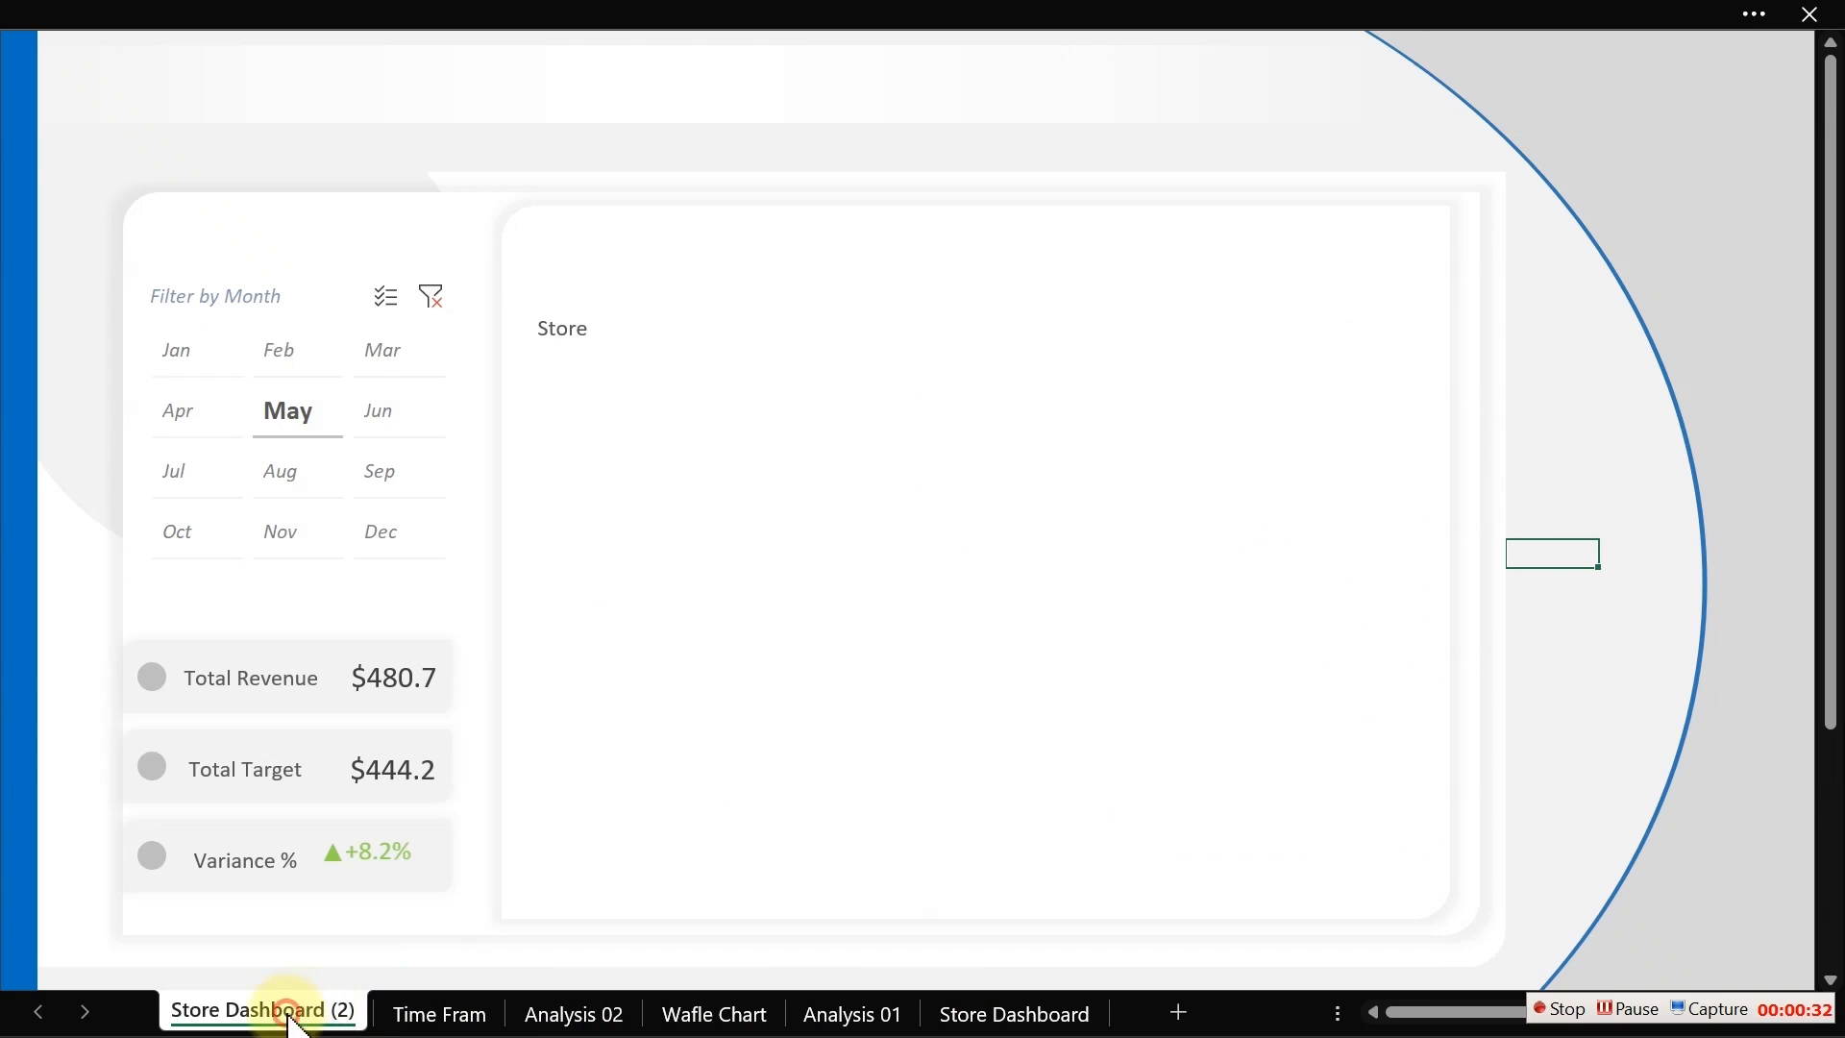
{"action": "mouse_move", "coordinate": [291, 1017]}
{"action": "left_mouse_down"}
{"action": "mouse_move", "coordinate": [989, 1011]}
{"action": "mouse_move", "coordinate": [791, 1011]}
{"action": "mouse_move", "coordinate": [811, 1014]}
{"action": "left_mouse_up"}
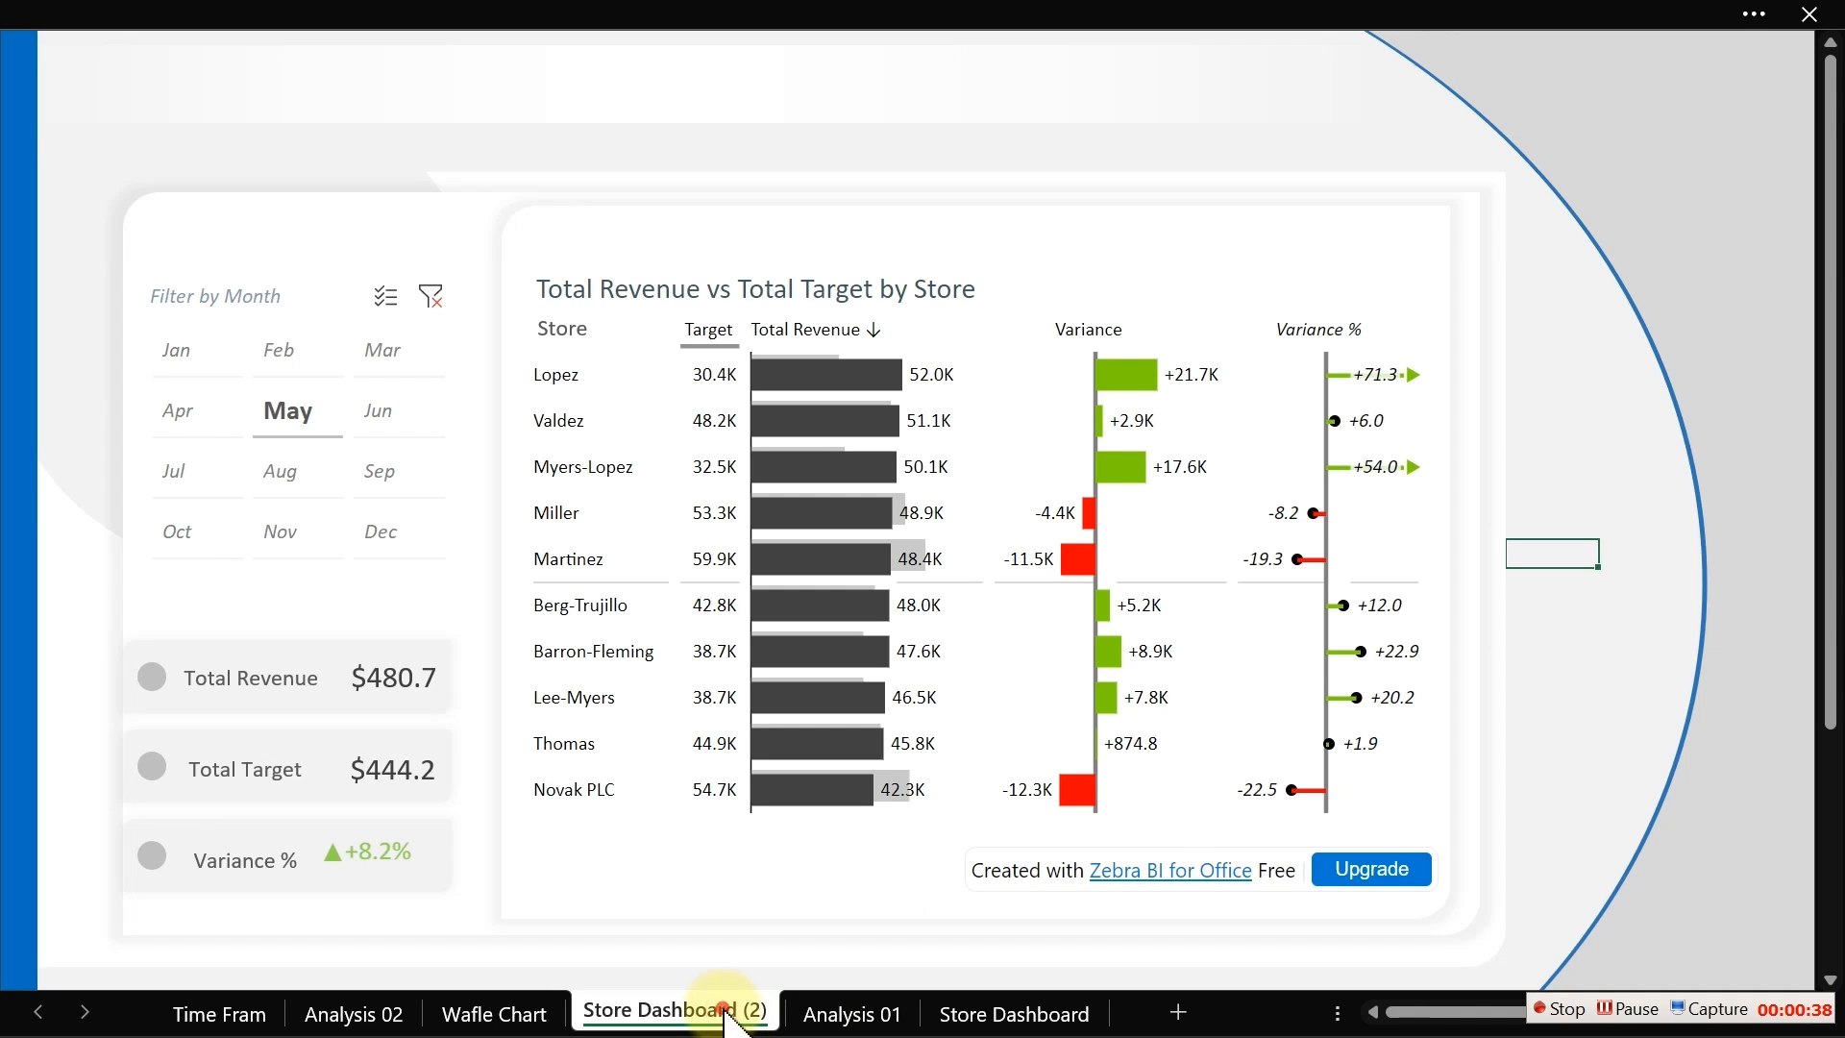
{"action": "double_click", "coordinate": [725, 1011]}
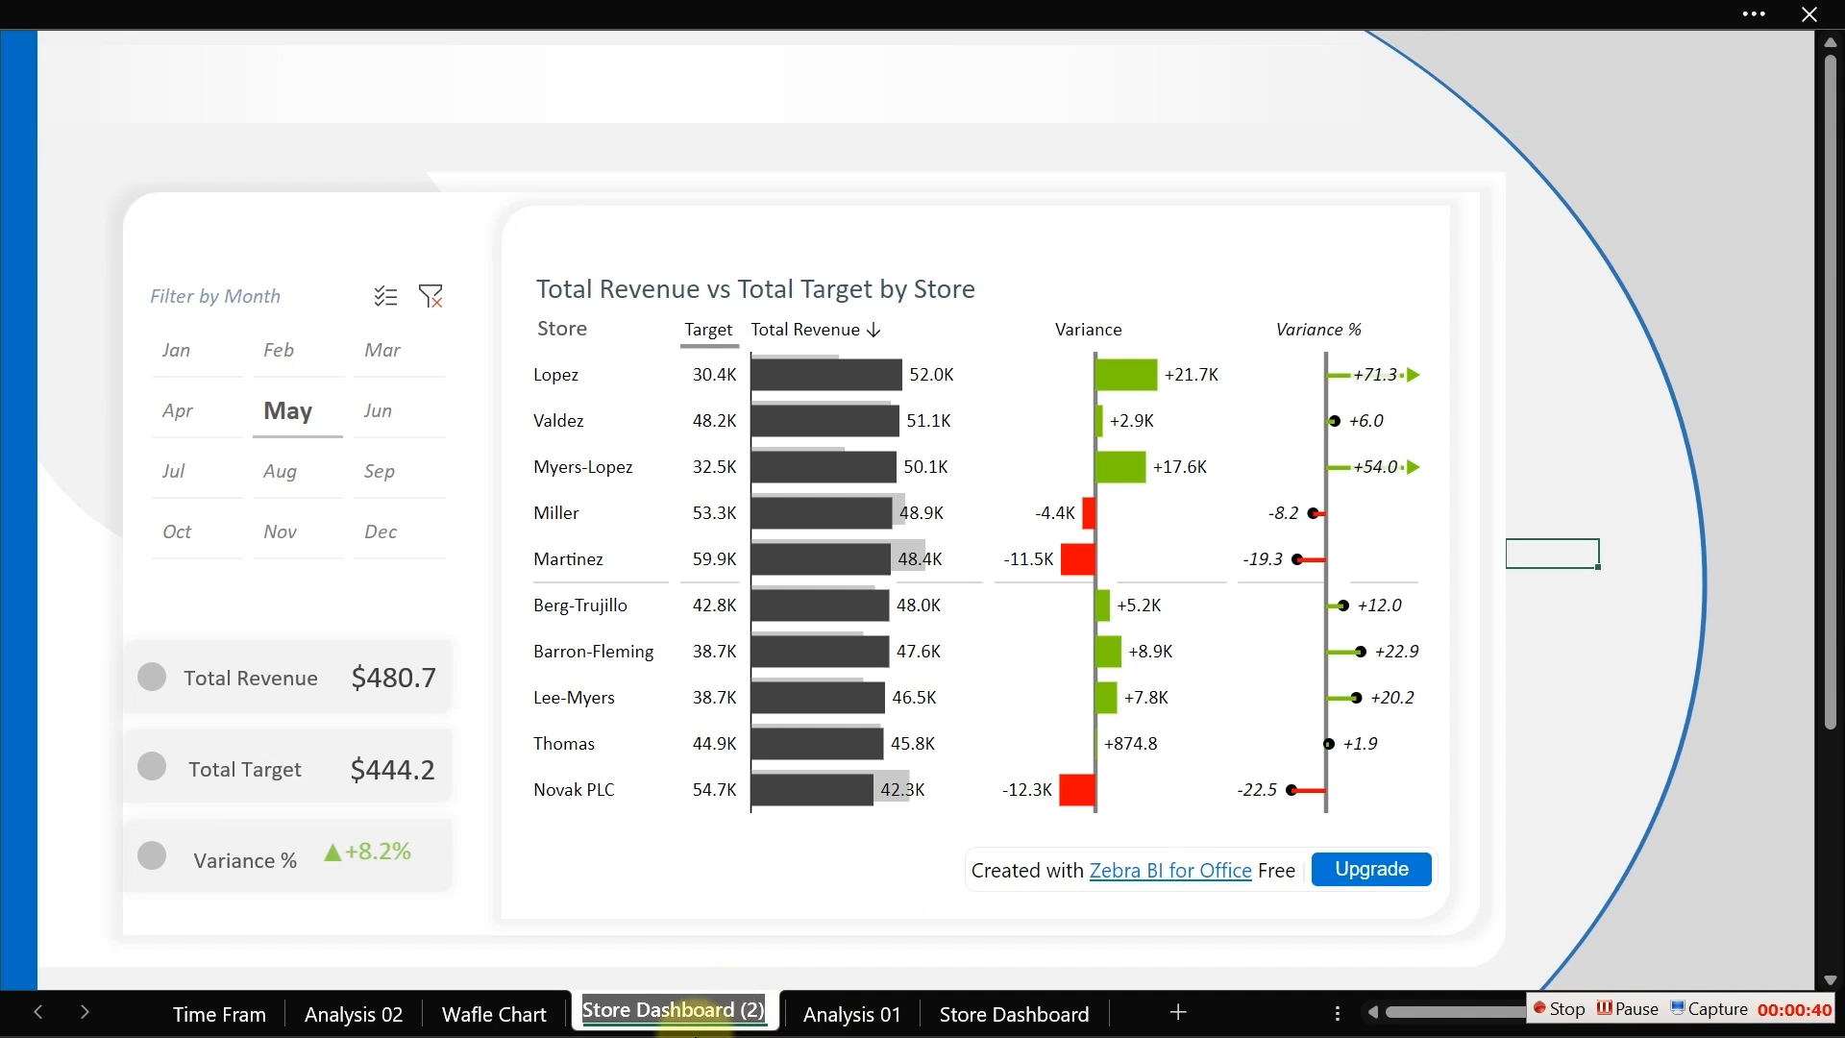
{"action": "type", "text": "Profit View"}
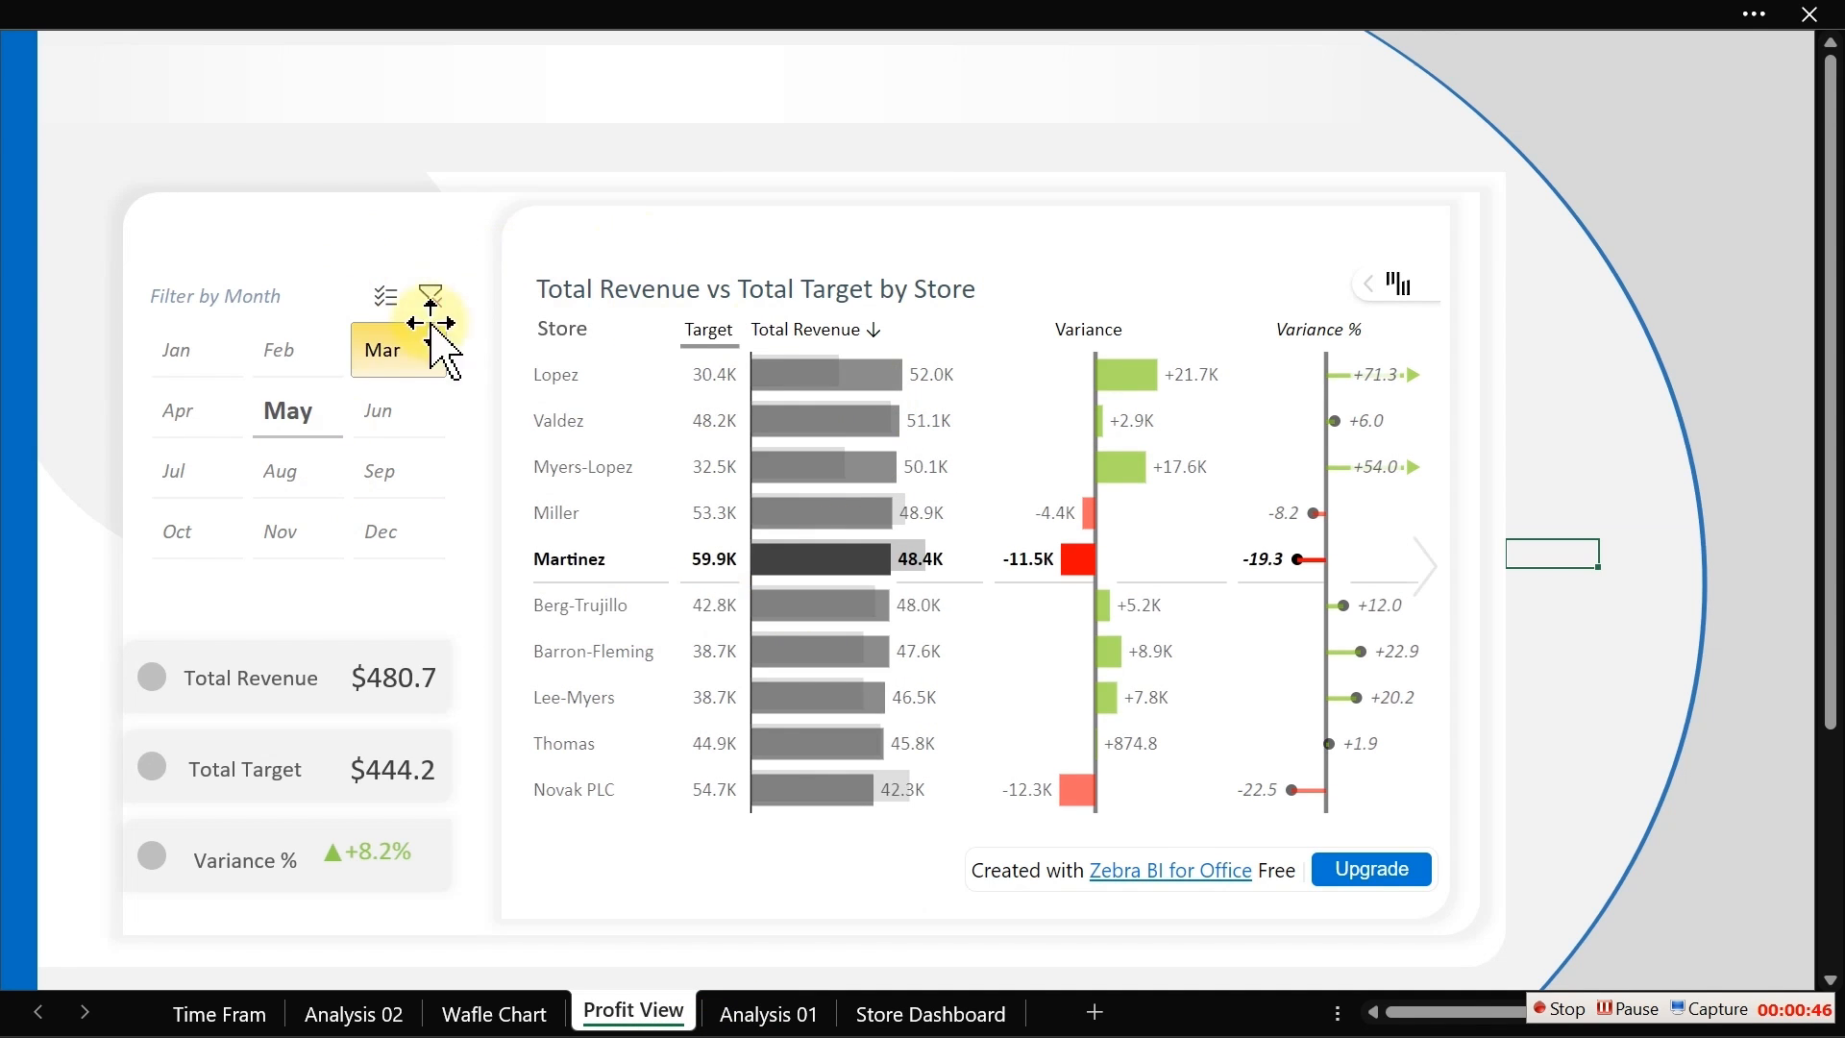
Step: Select all shapes, slicers and charts on the Profit View sheet and delete them
{"action": "left_click", "coordinate": [248, 304]}
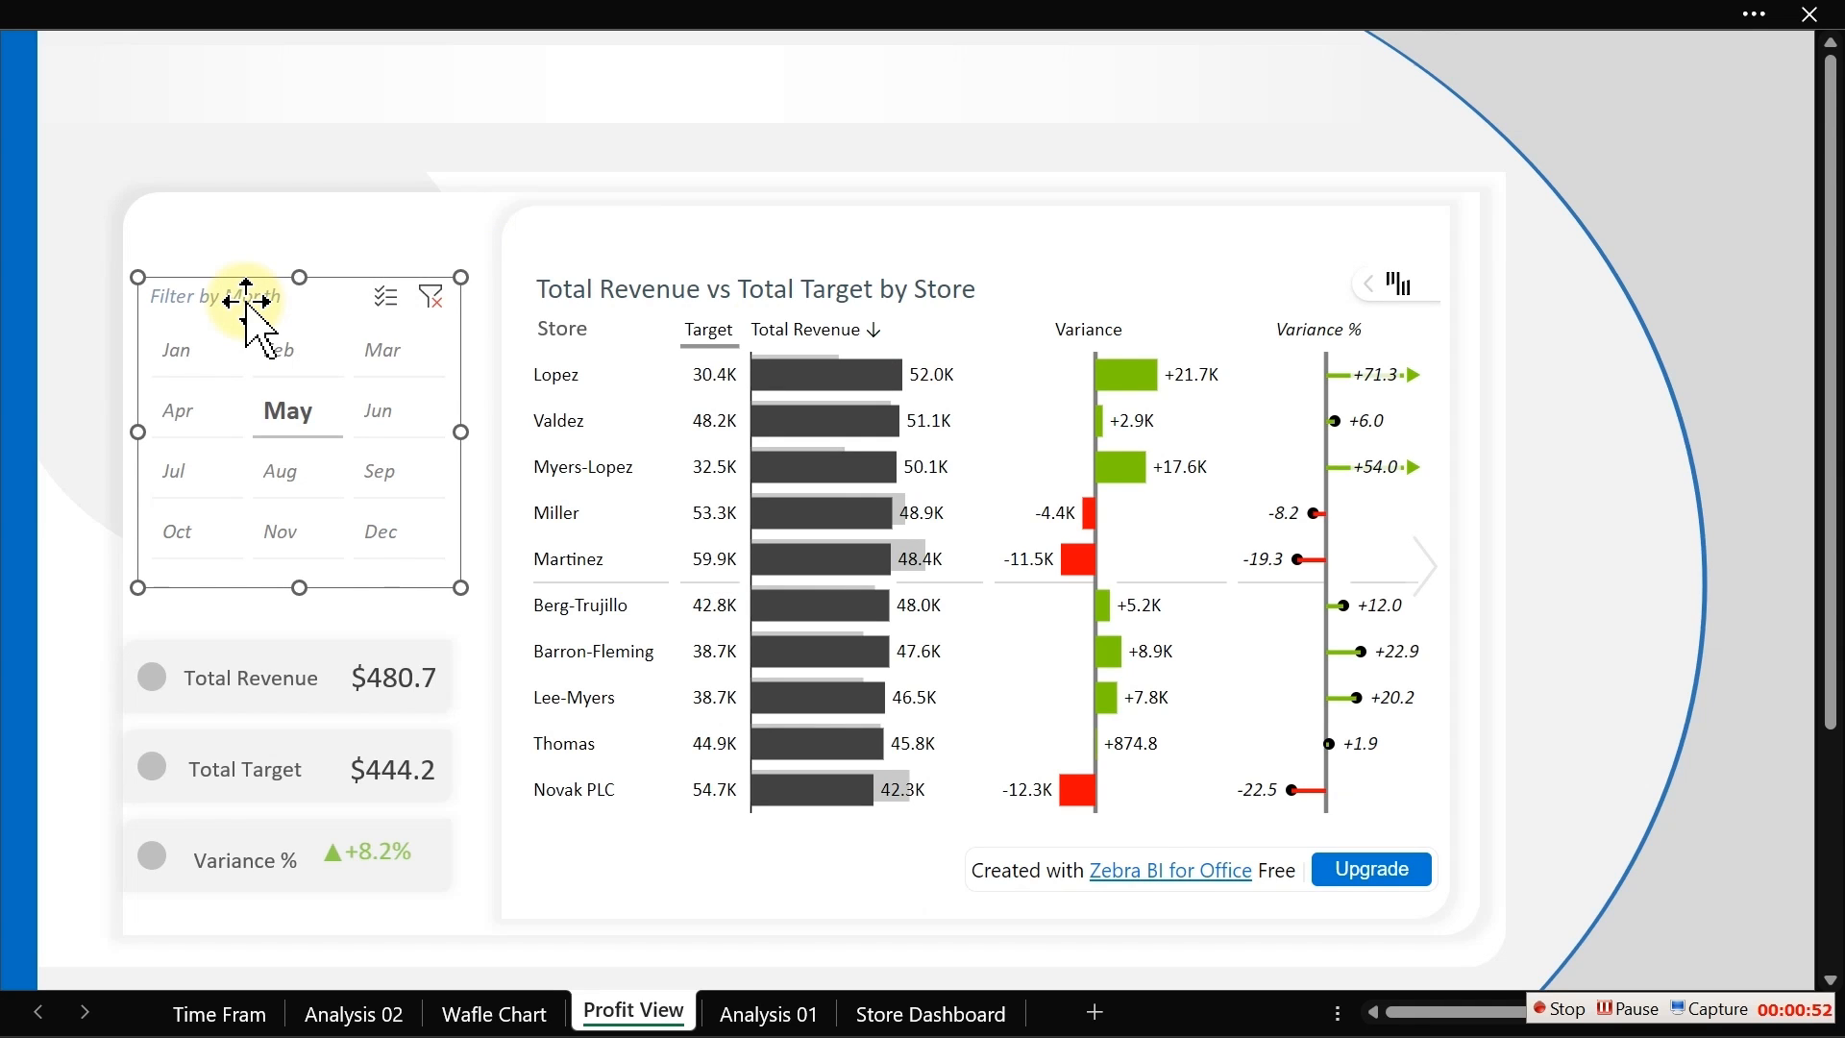
{"action": "key", "text": "ctrl+a"}
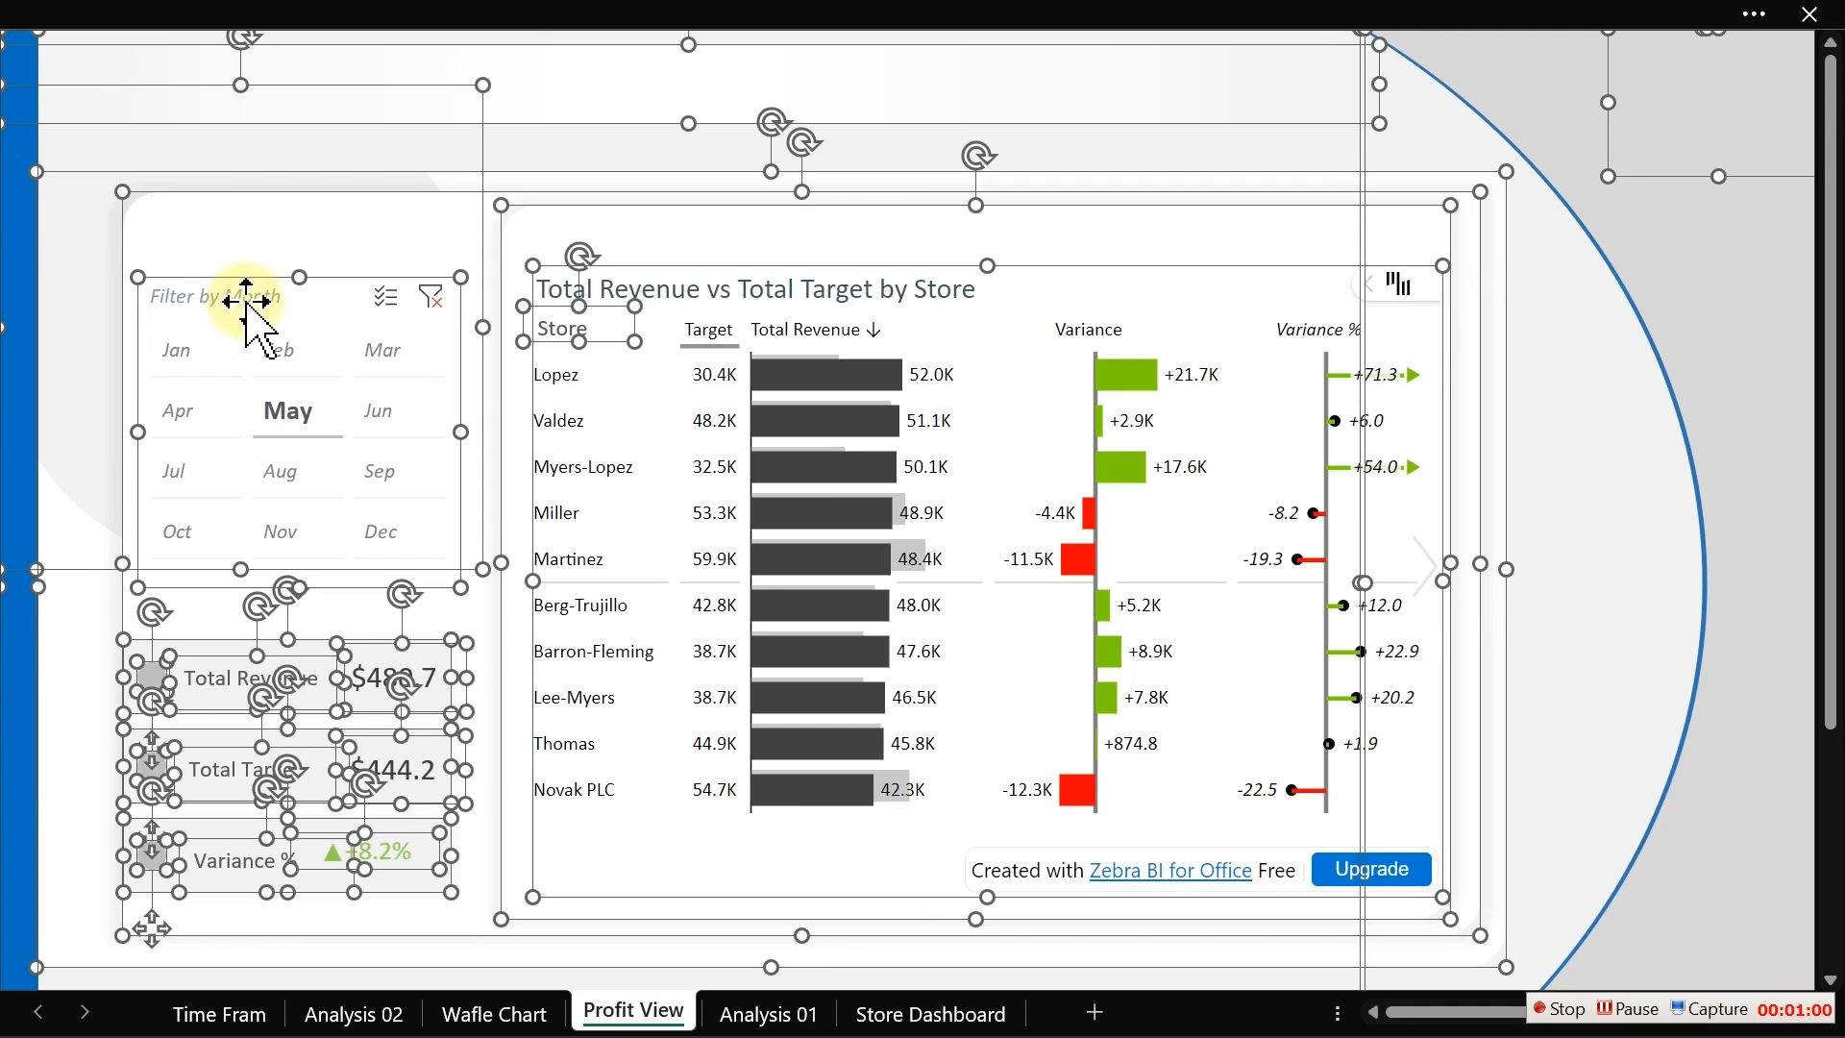
{"action": "left_click", "coordinate": [814, 90], "text": "ctrl"}
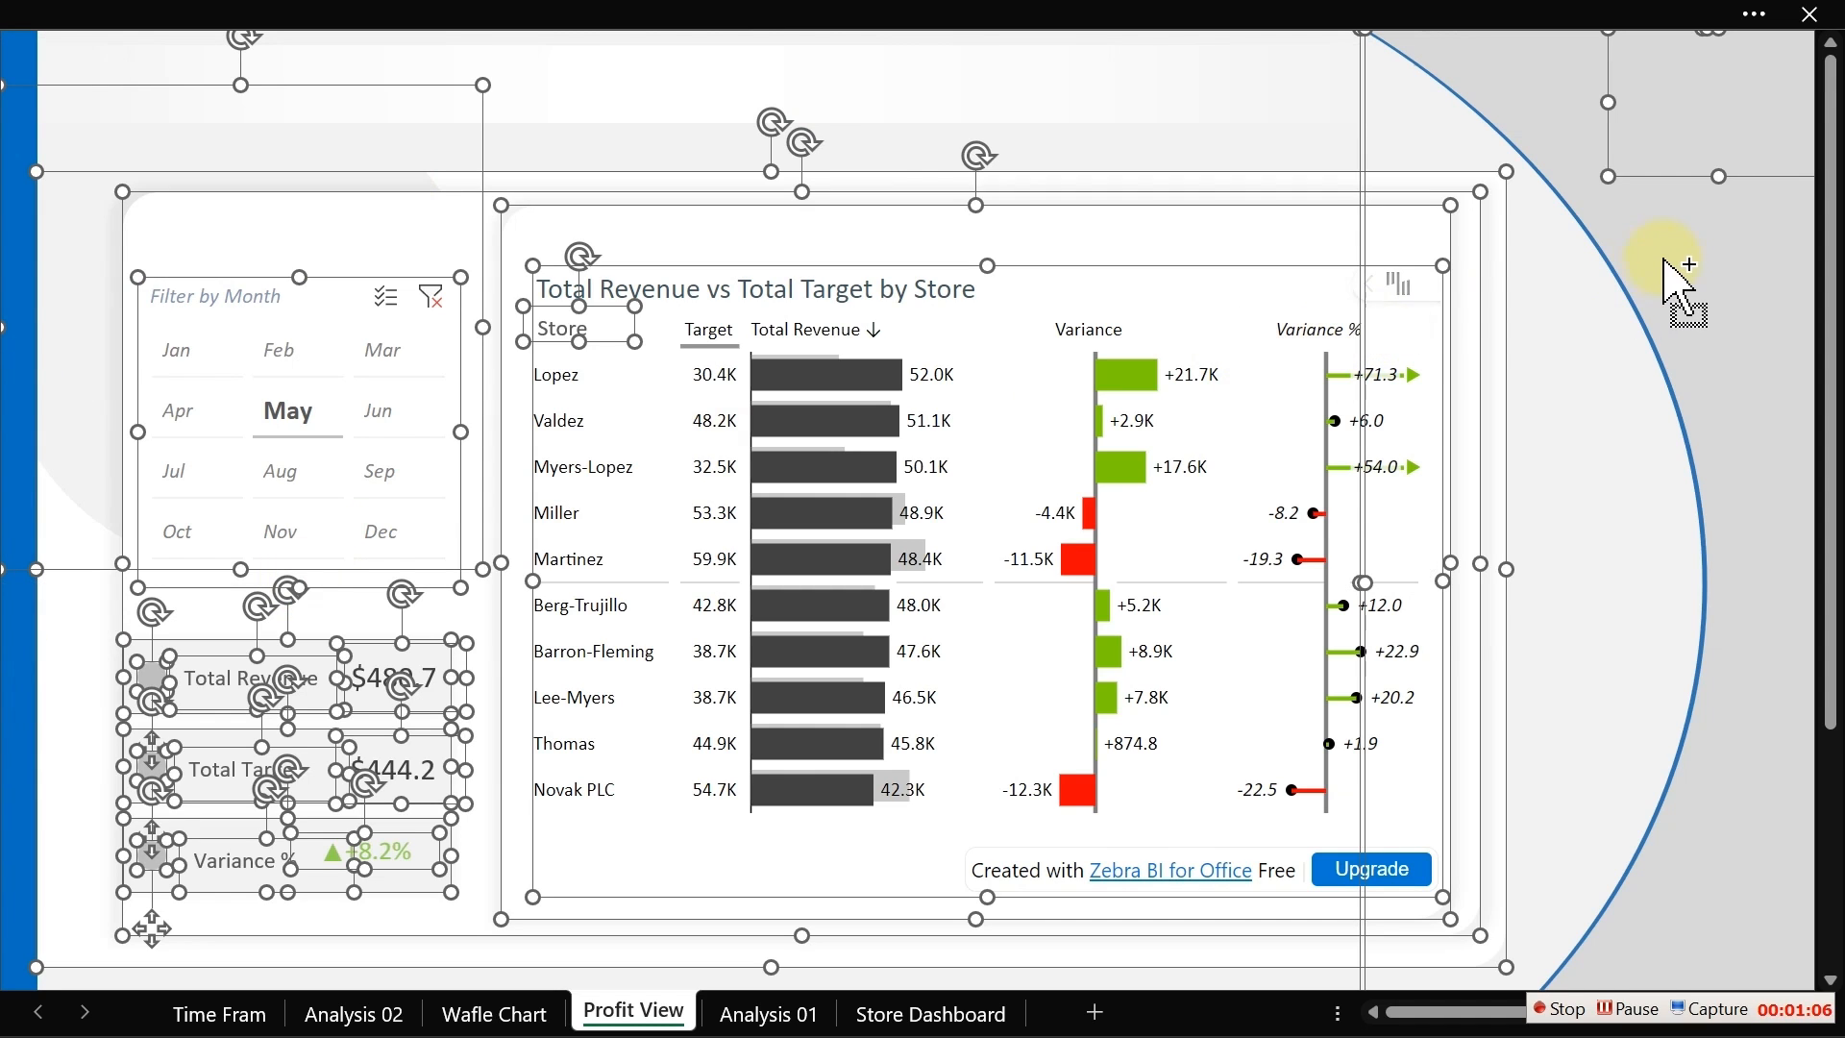
{"action": "left_click", "coordinate": [1766, 158], "text": "ctrl"}
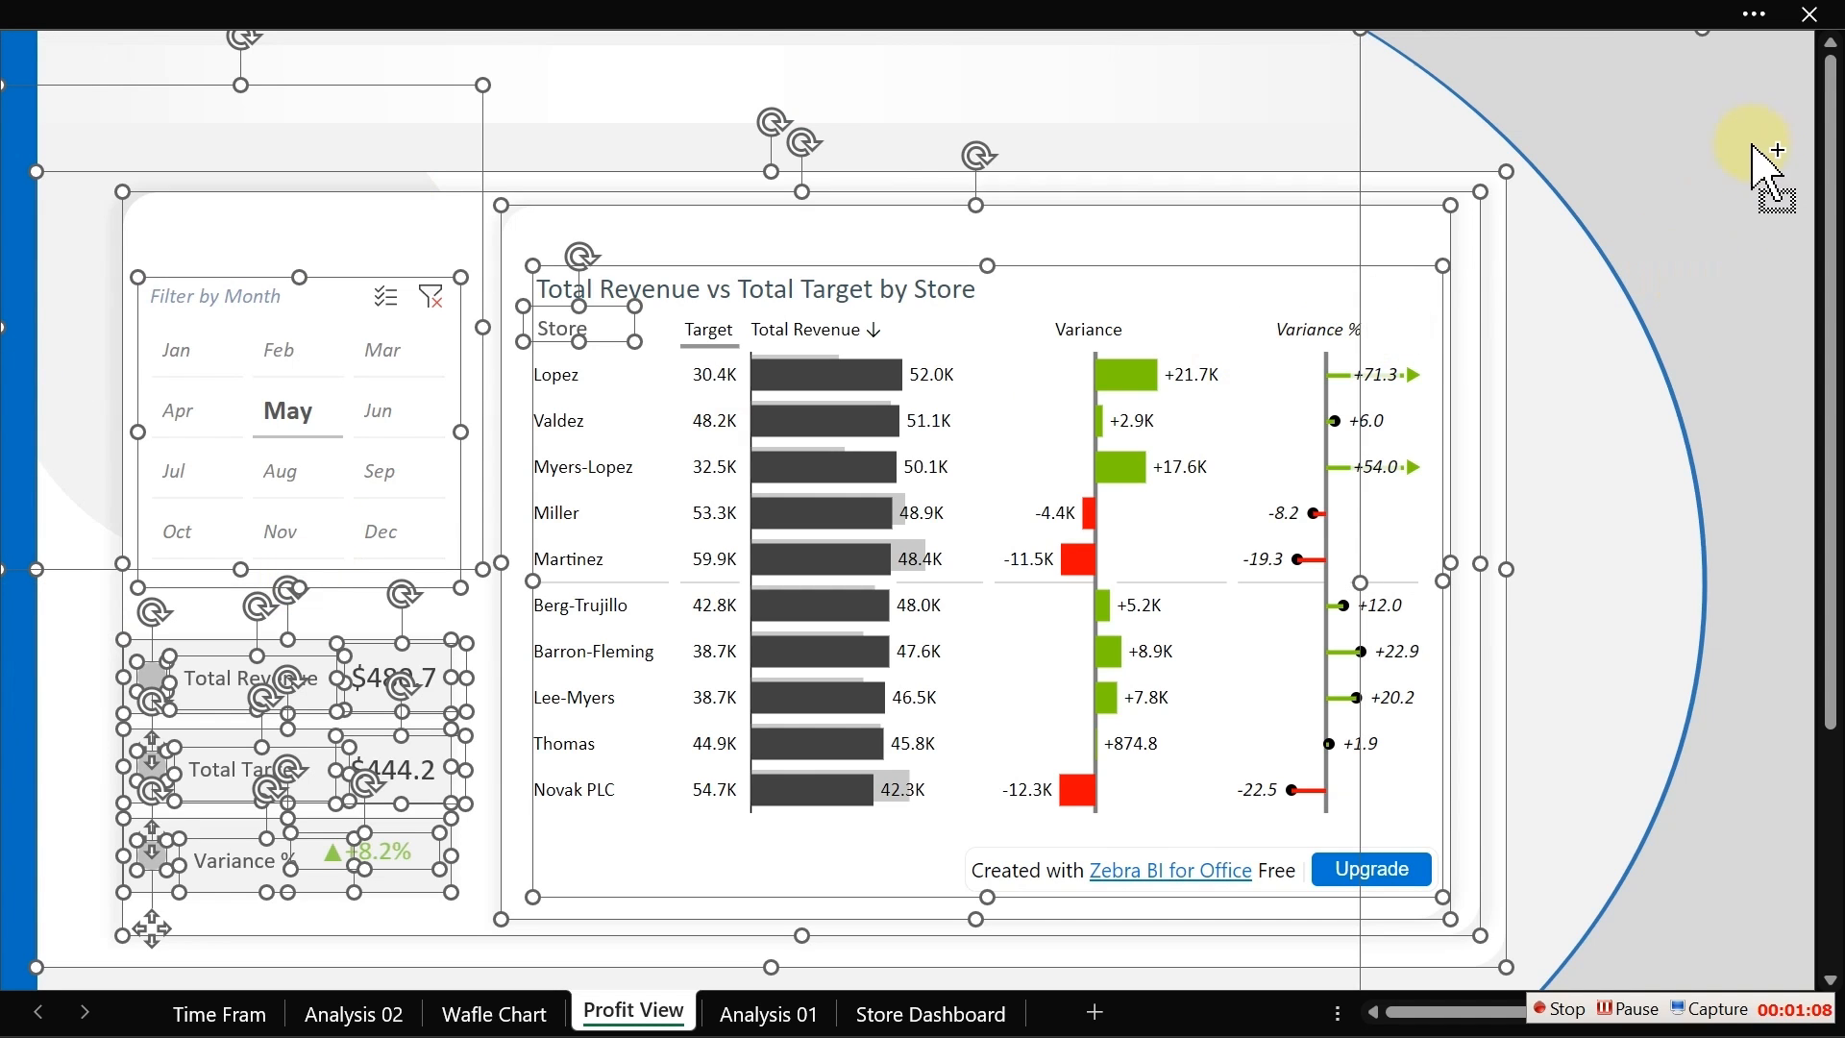
{"action": "left_click", "coordinate": [1649, 332], "text": "ctrl"}
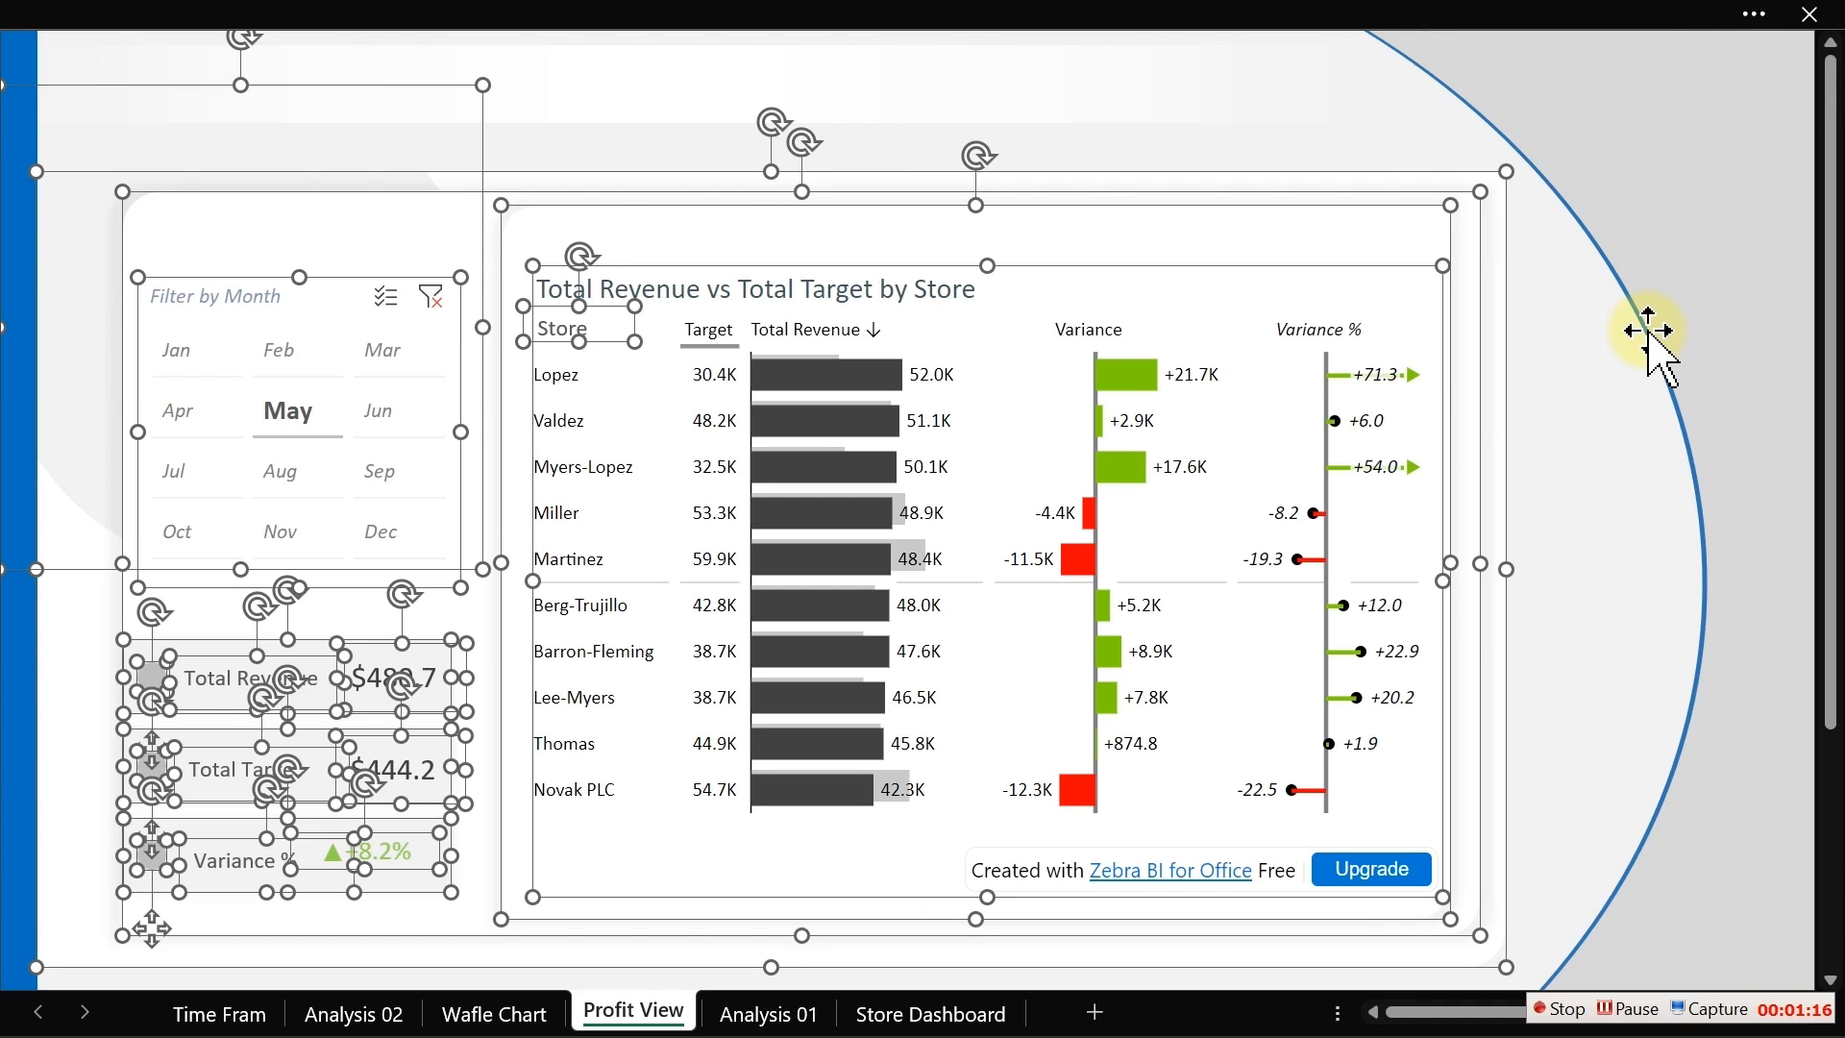
{"action": "key", "text": "Delete"}
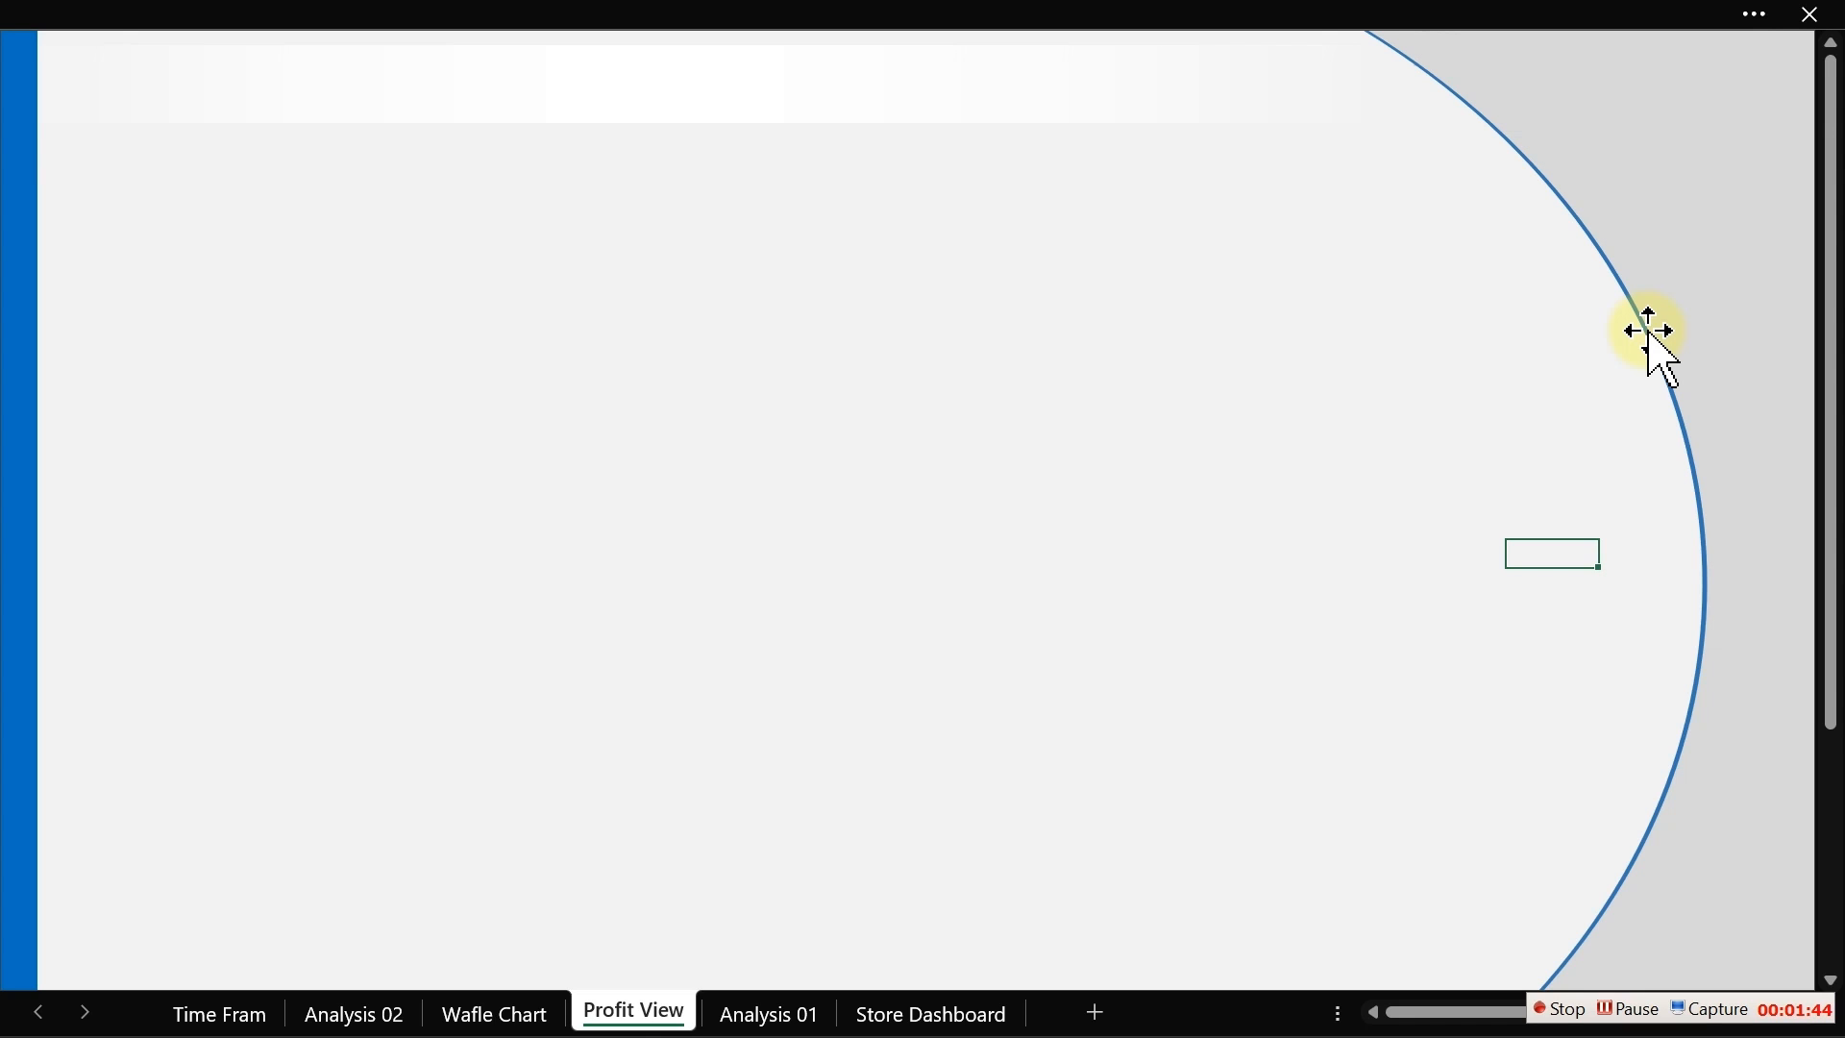
Step: Add a new worksheet and rename it Analysis 03
{"action": "left_click", "coordinate": [759, 304]}
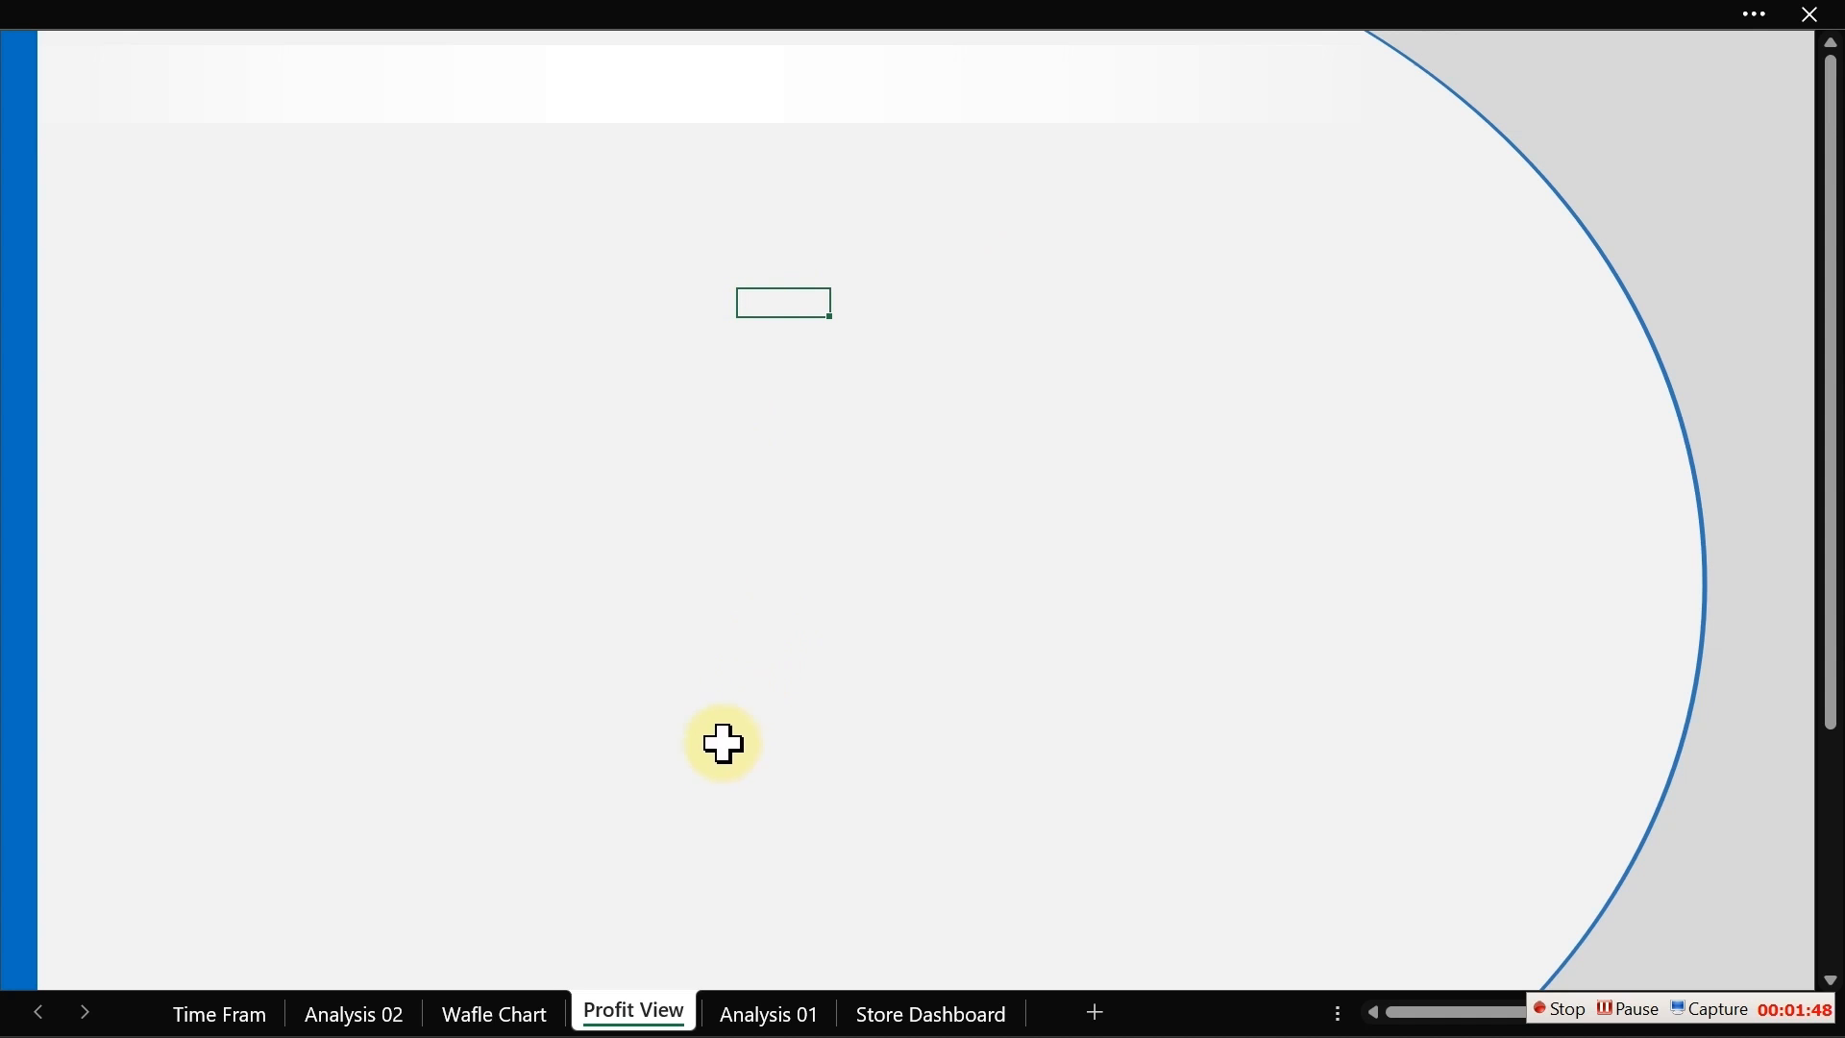
{"action": "left_click", "coordinate": [1096, 1011]}
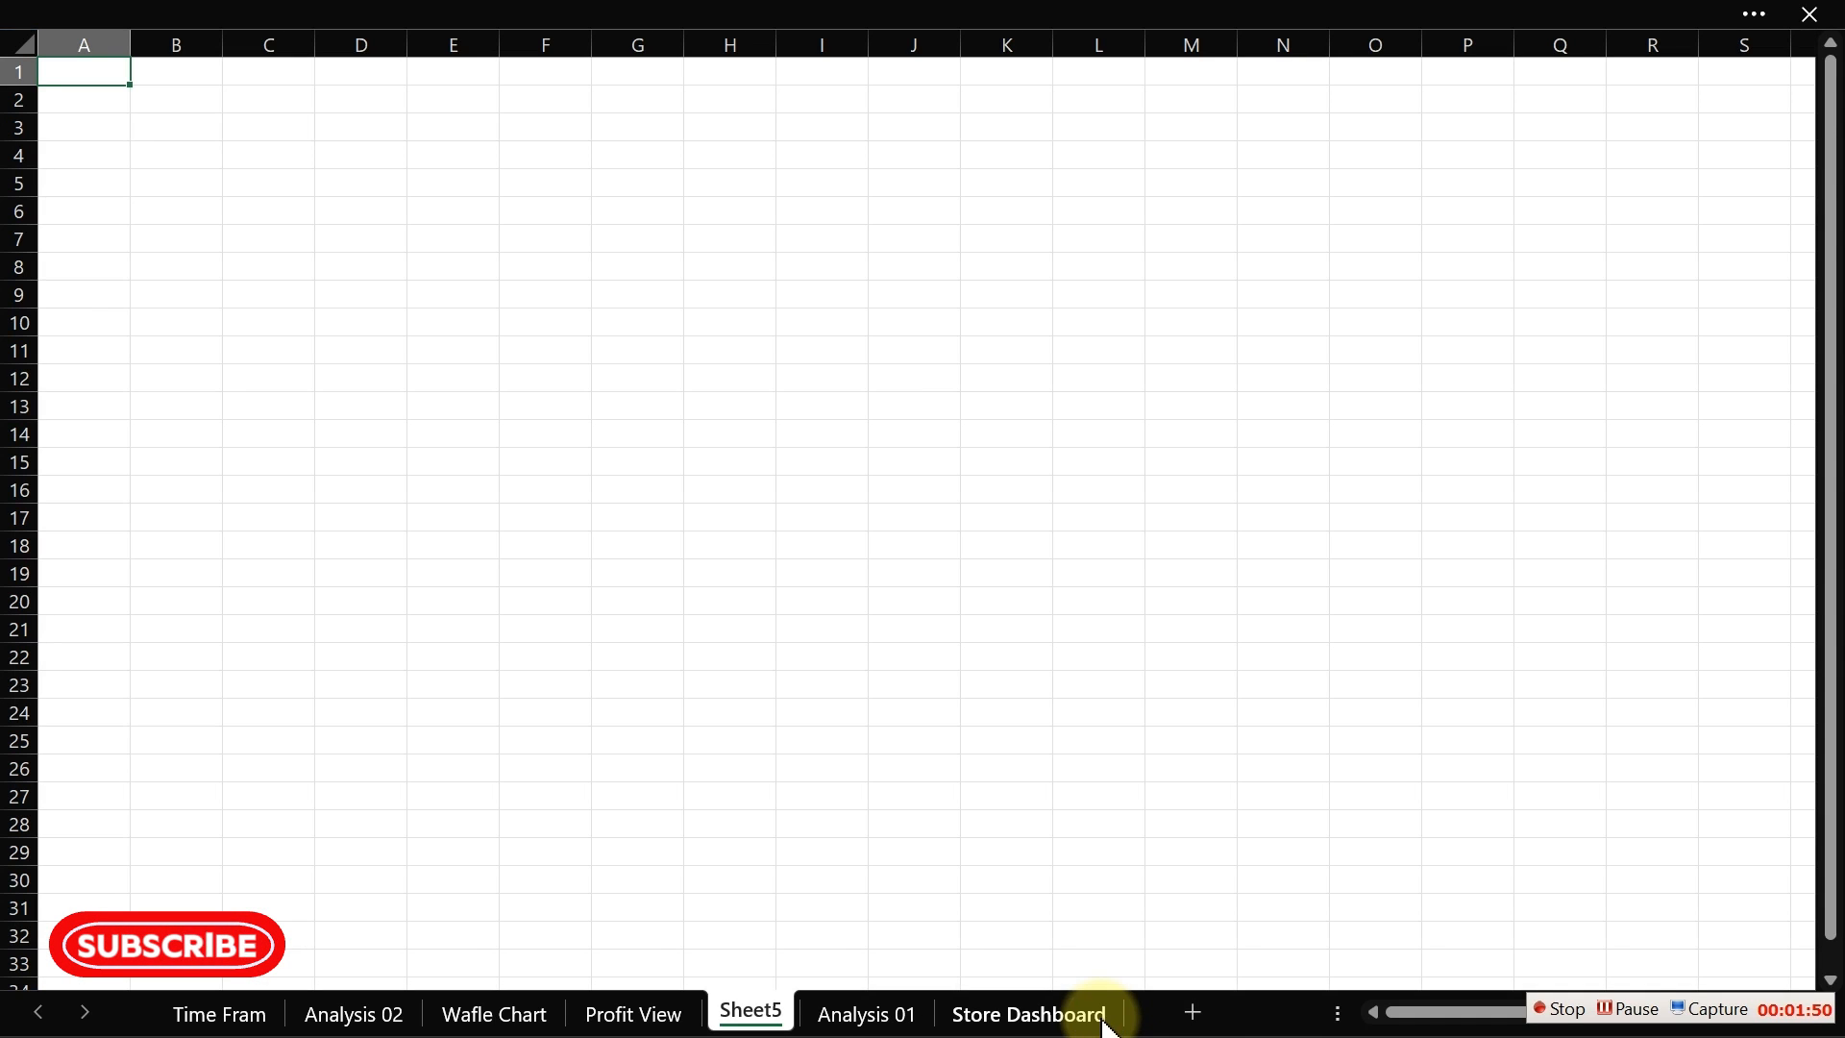
{"action": "double_click", "coordinate": [742, 1009]}
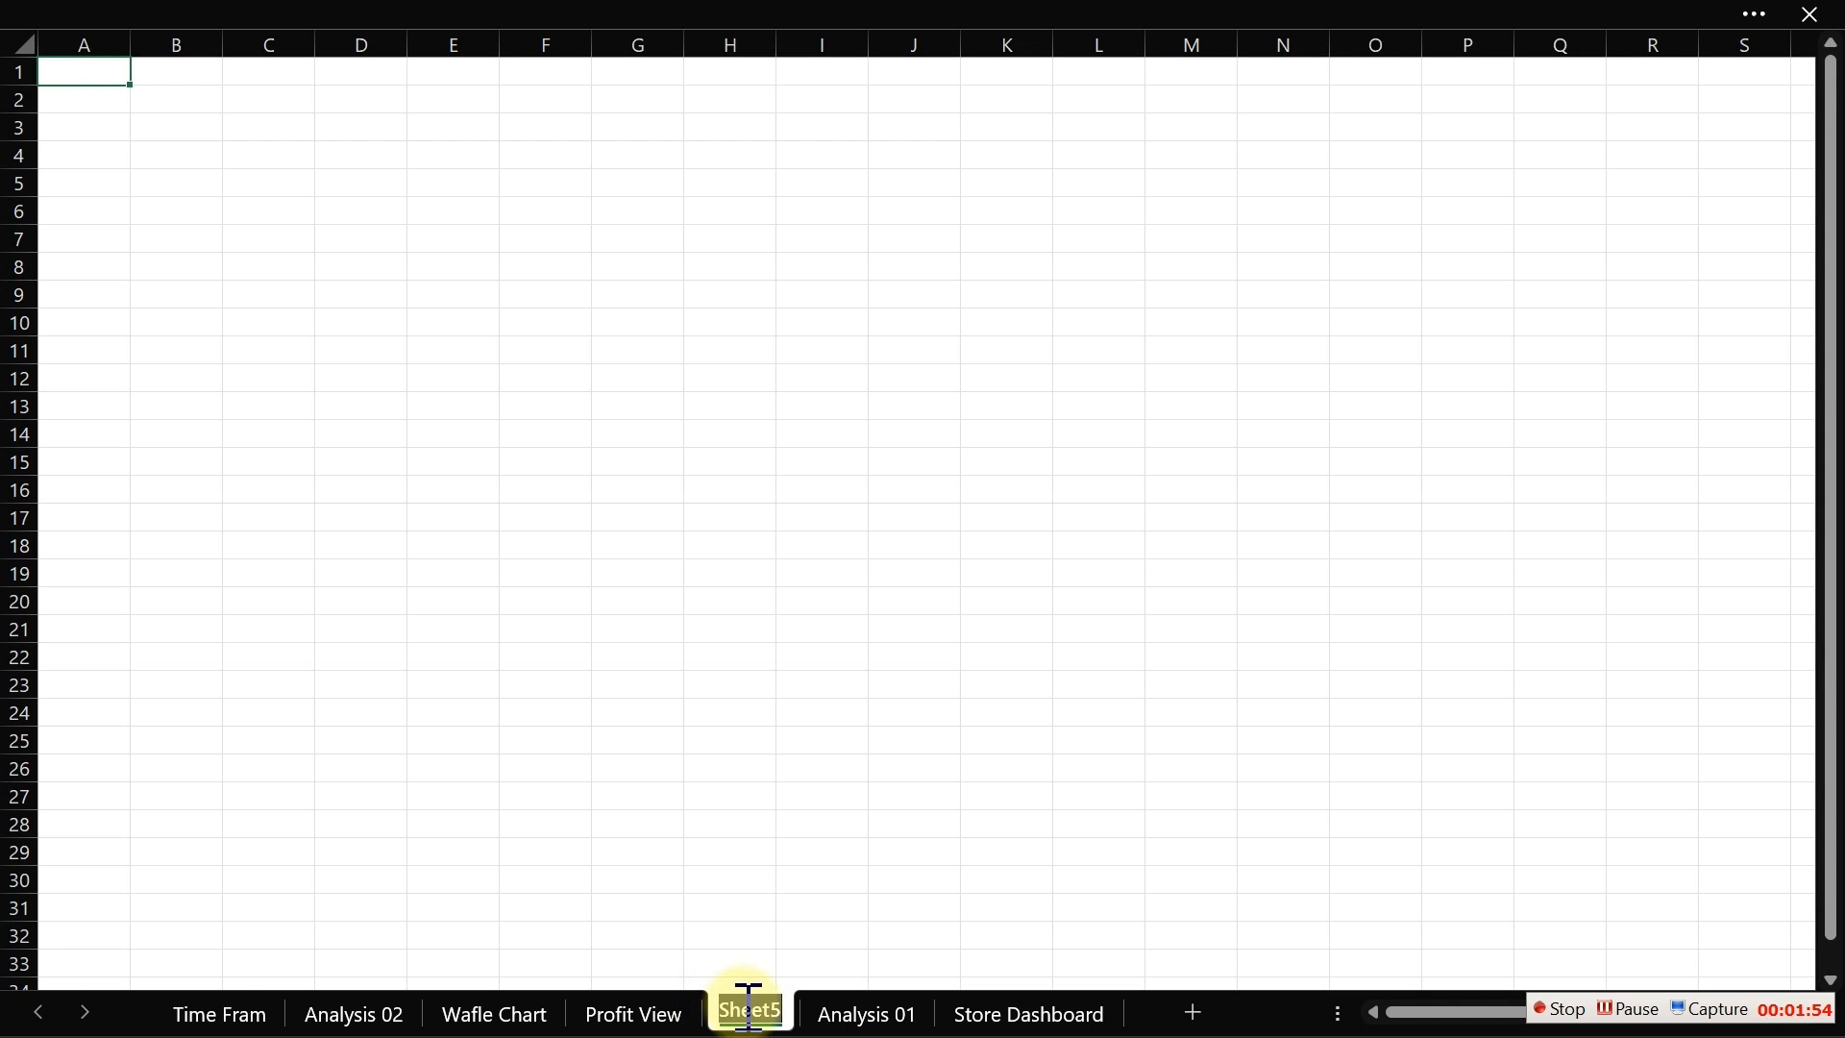
{"action": "type", "text": "Analysis 03"}
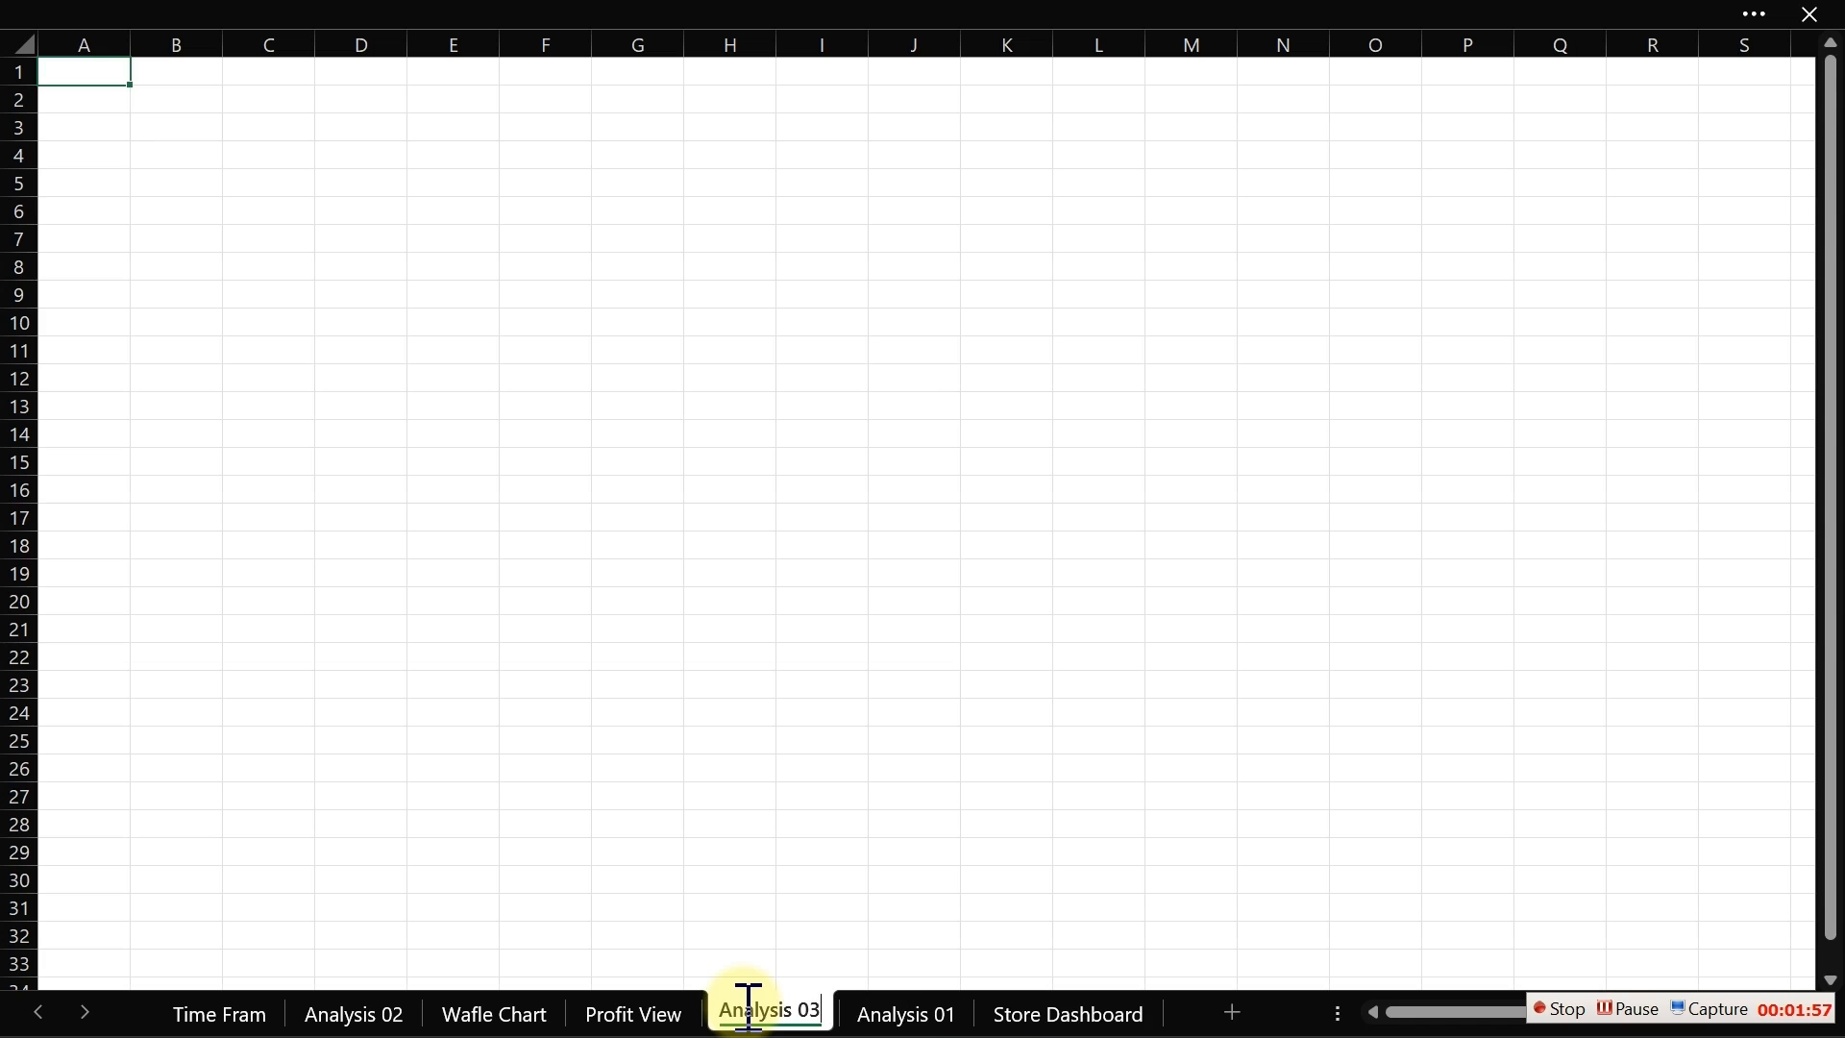
{"action": "key", "text": "Return"}
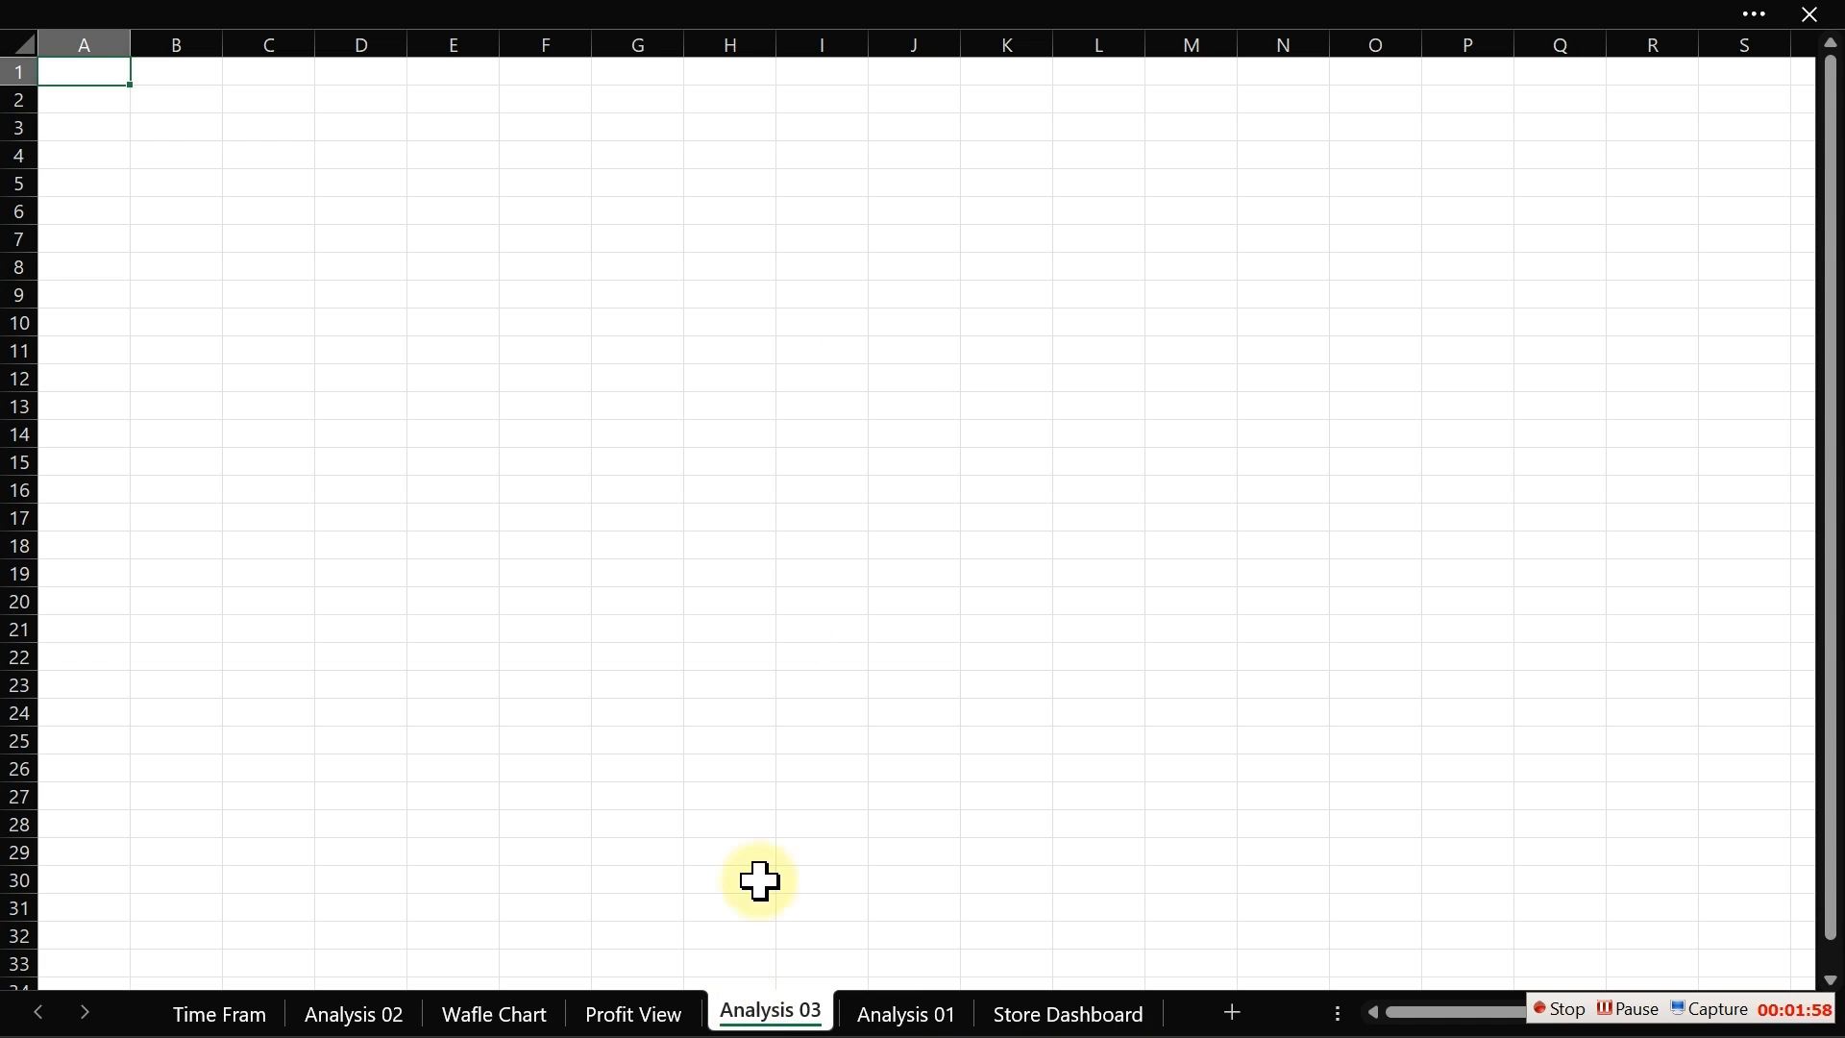
Step: Set the Analysis 03 sheet zoom to a custom 120%
{"action": "left_click", "coordinate": [544, 343]}
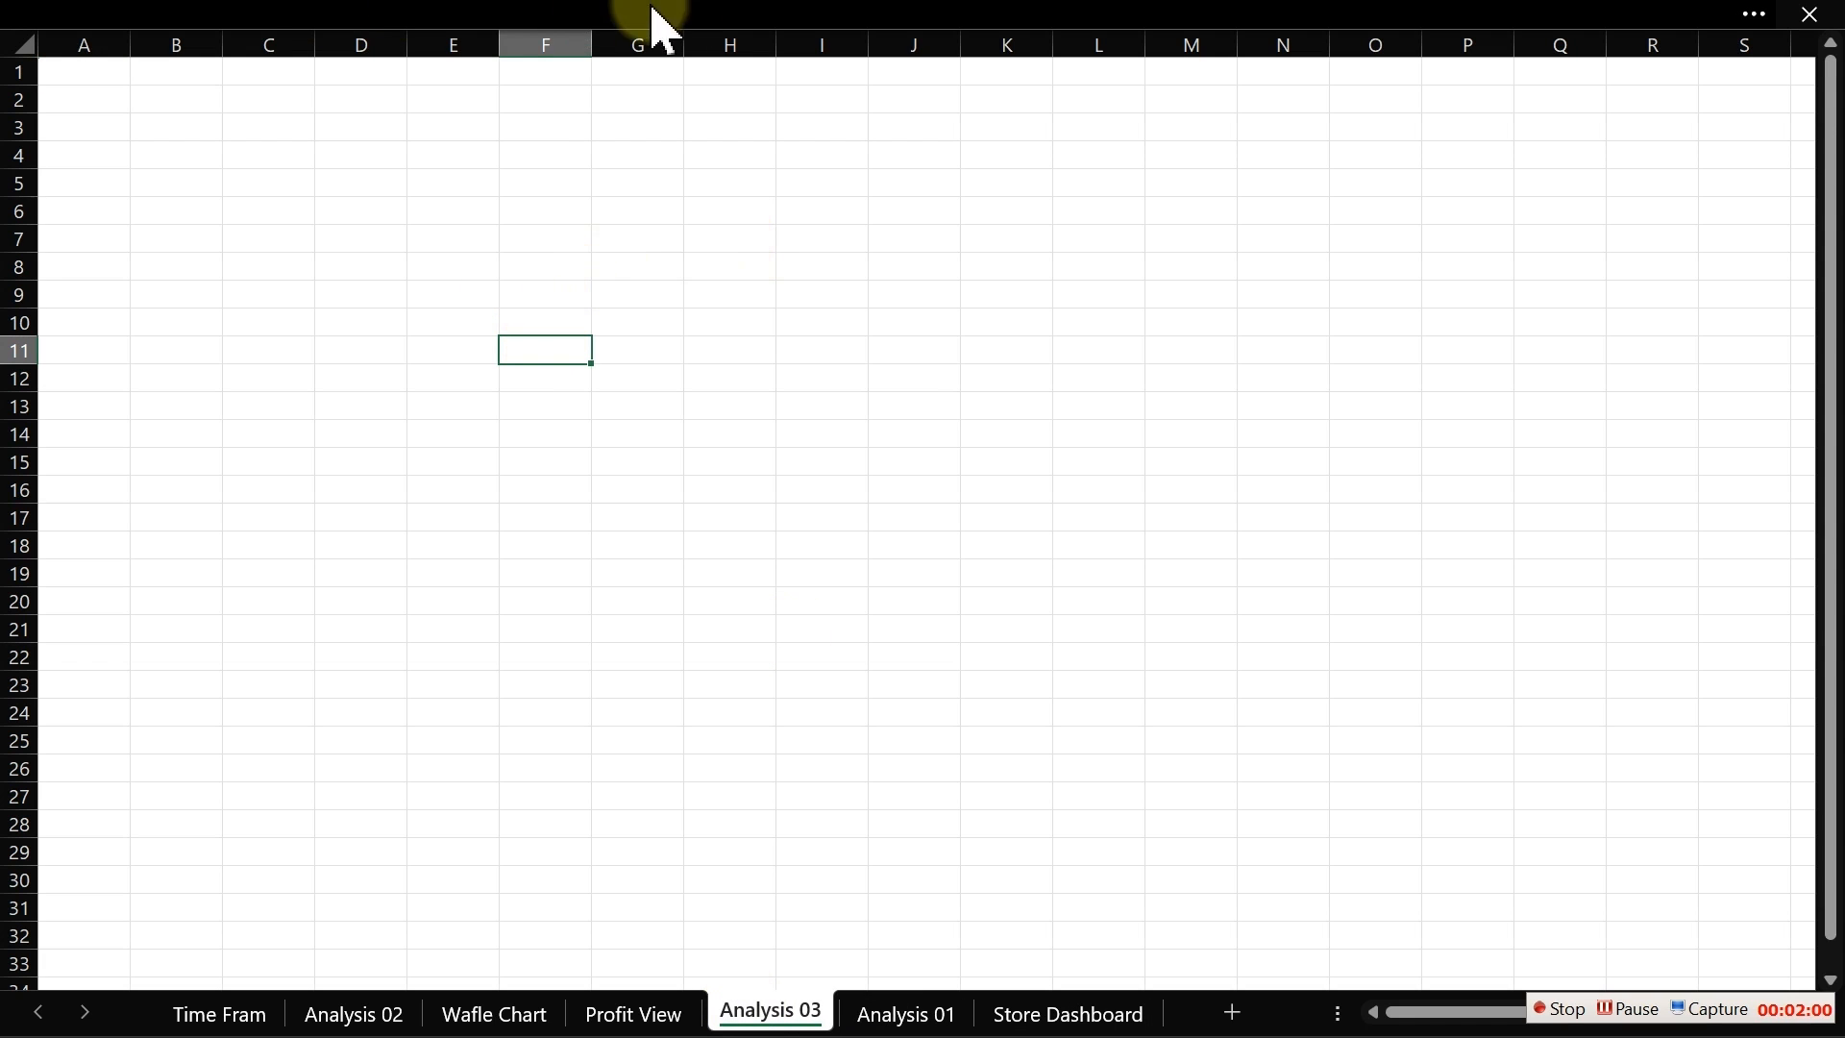
{"action": "left_click", "coordinate": [650, 20]}
{"action": "left_click", "coordinate": [742, 100]}
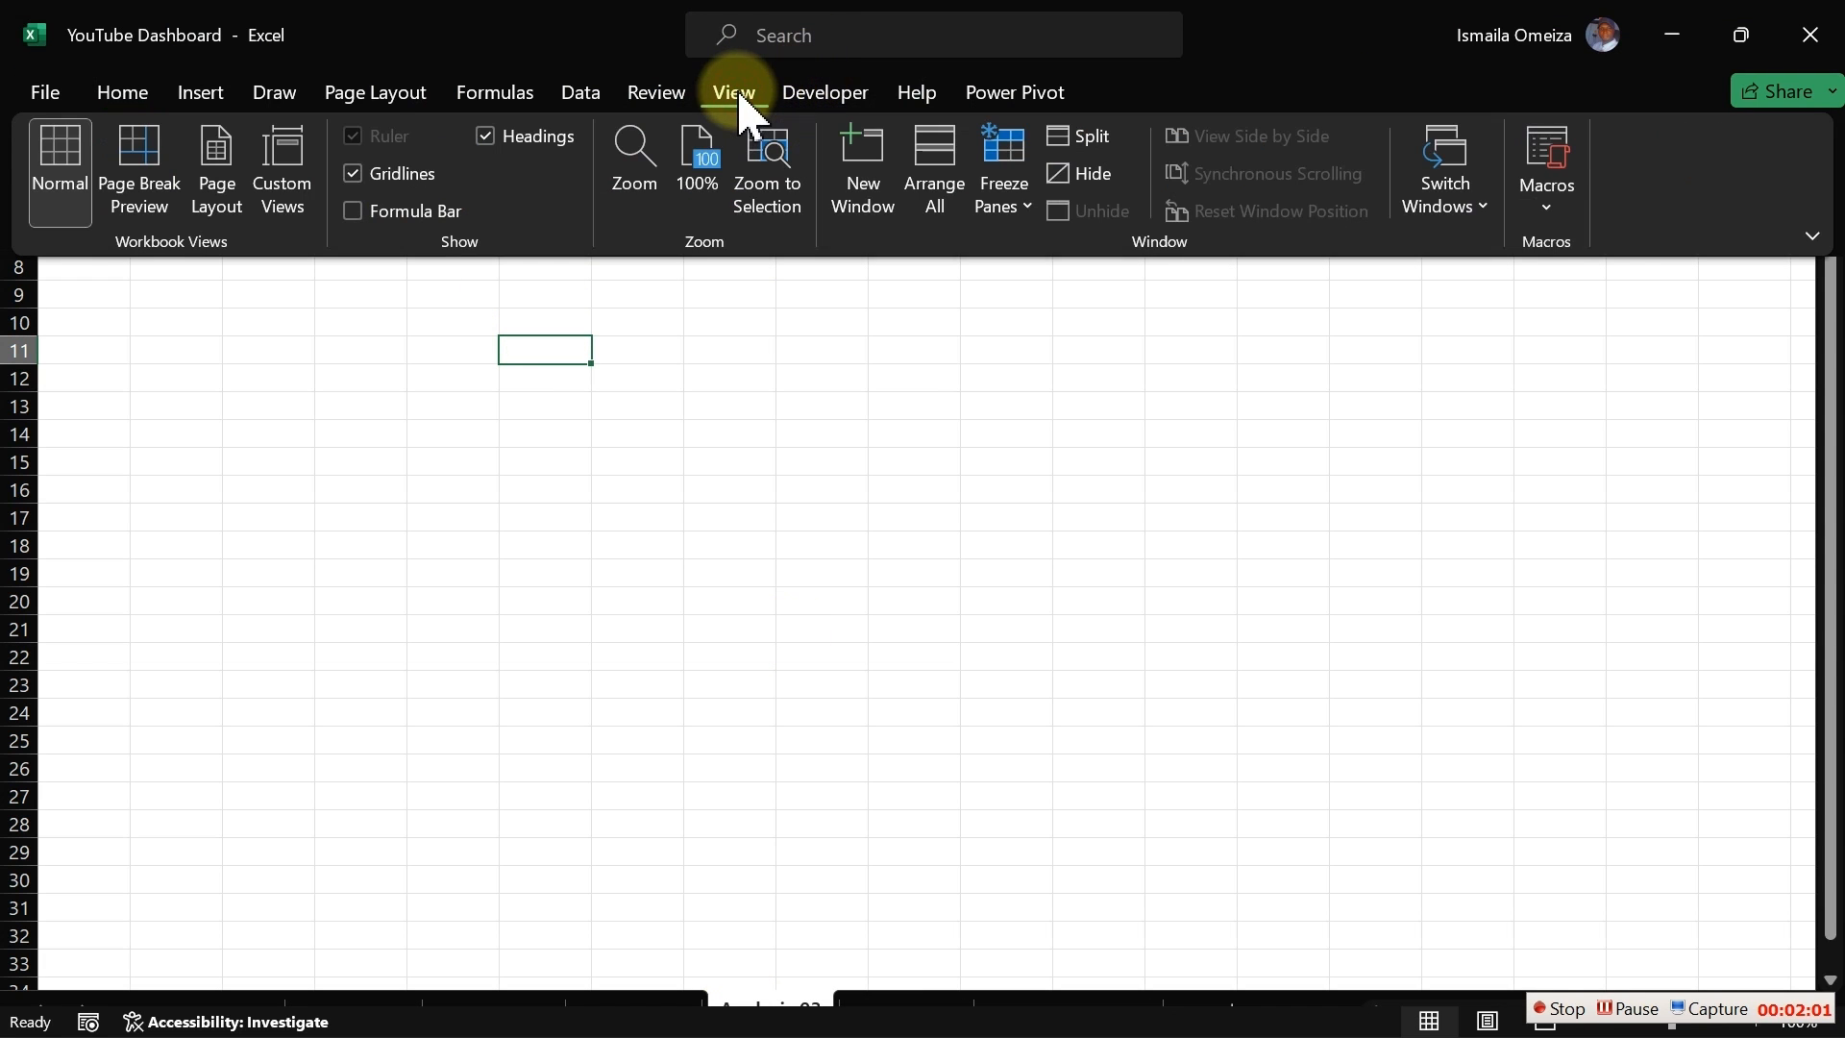
{"action": "left_click", "coordinate": [650, 167]}
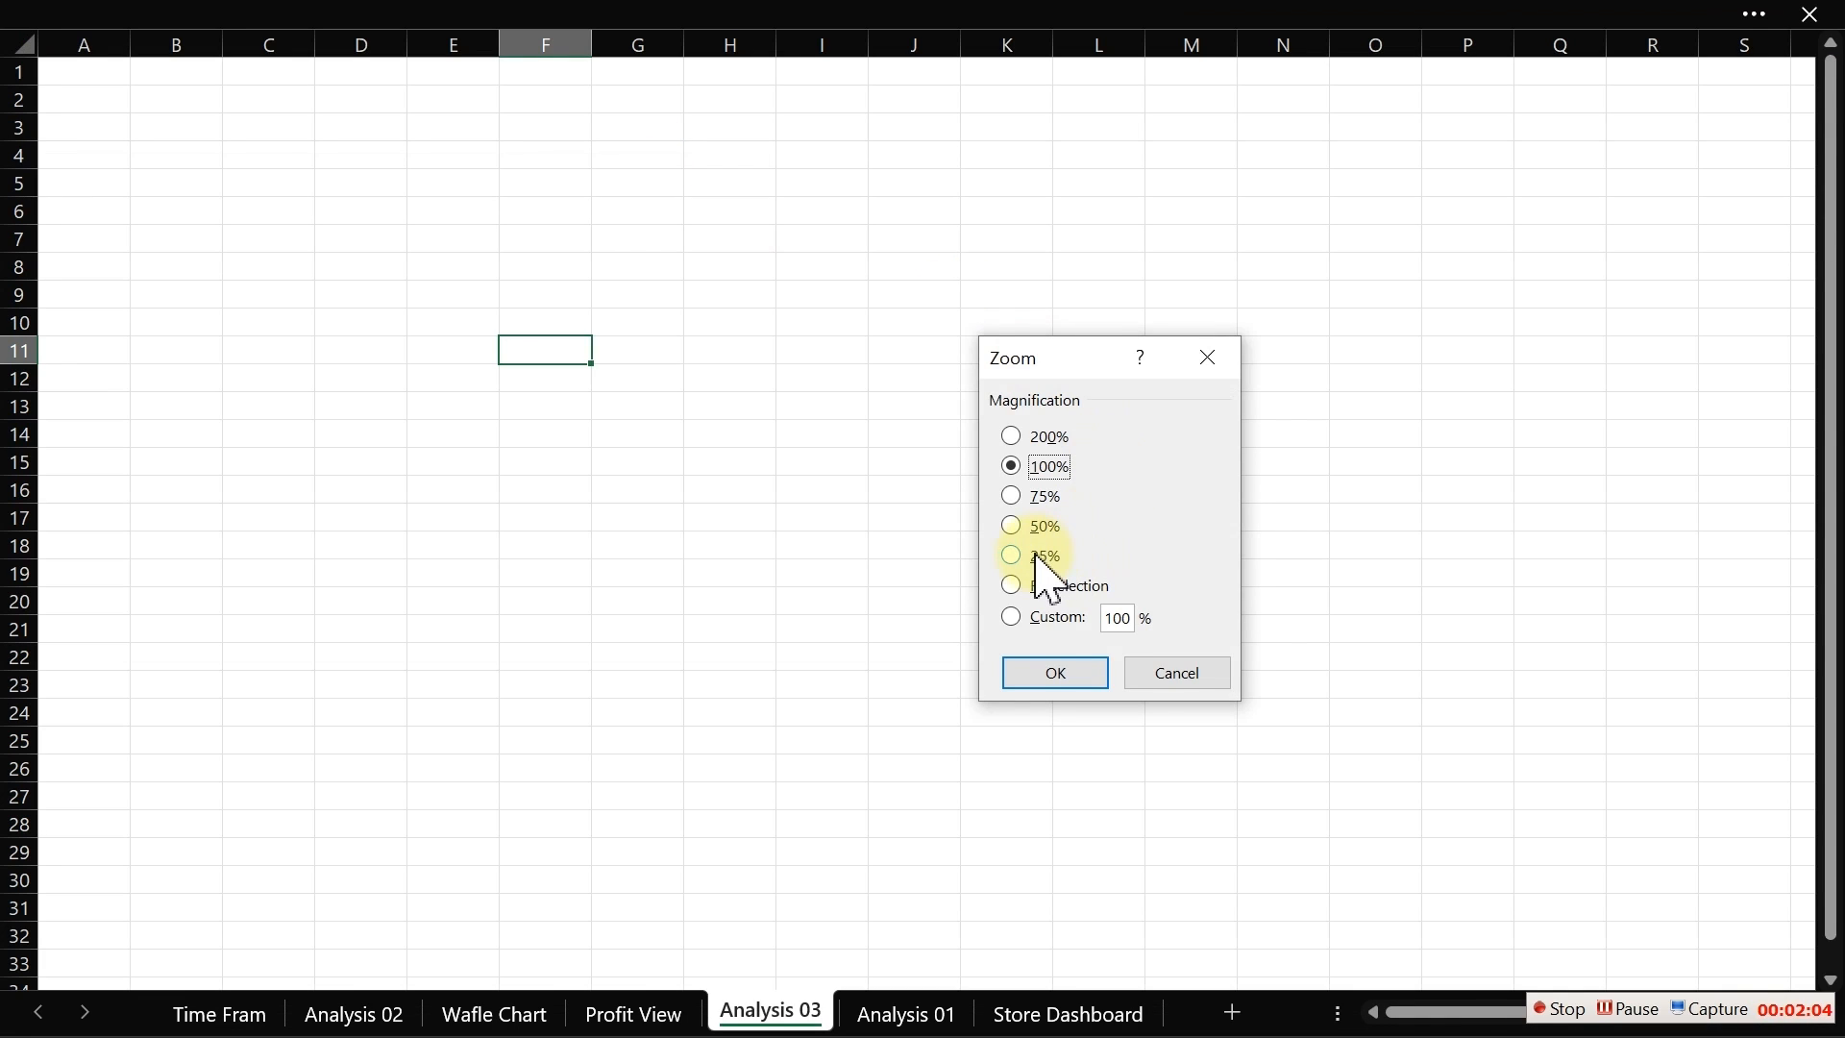
{"action": "double_click", "coordinate": [1126, 618]}
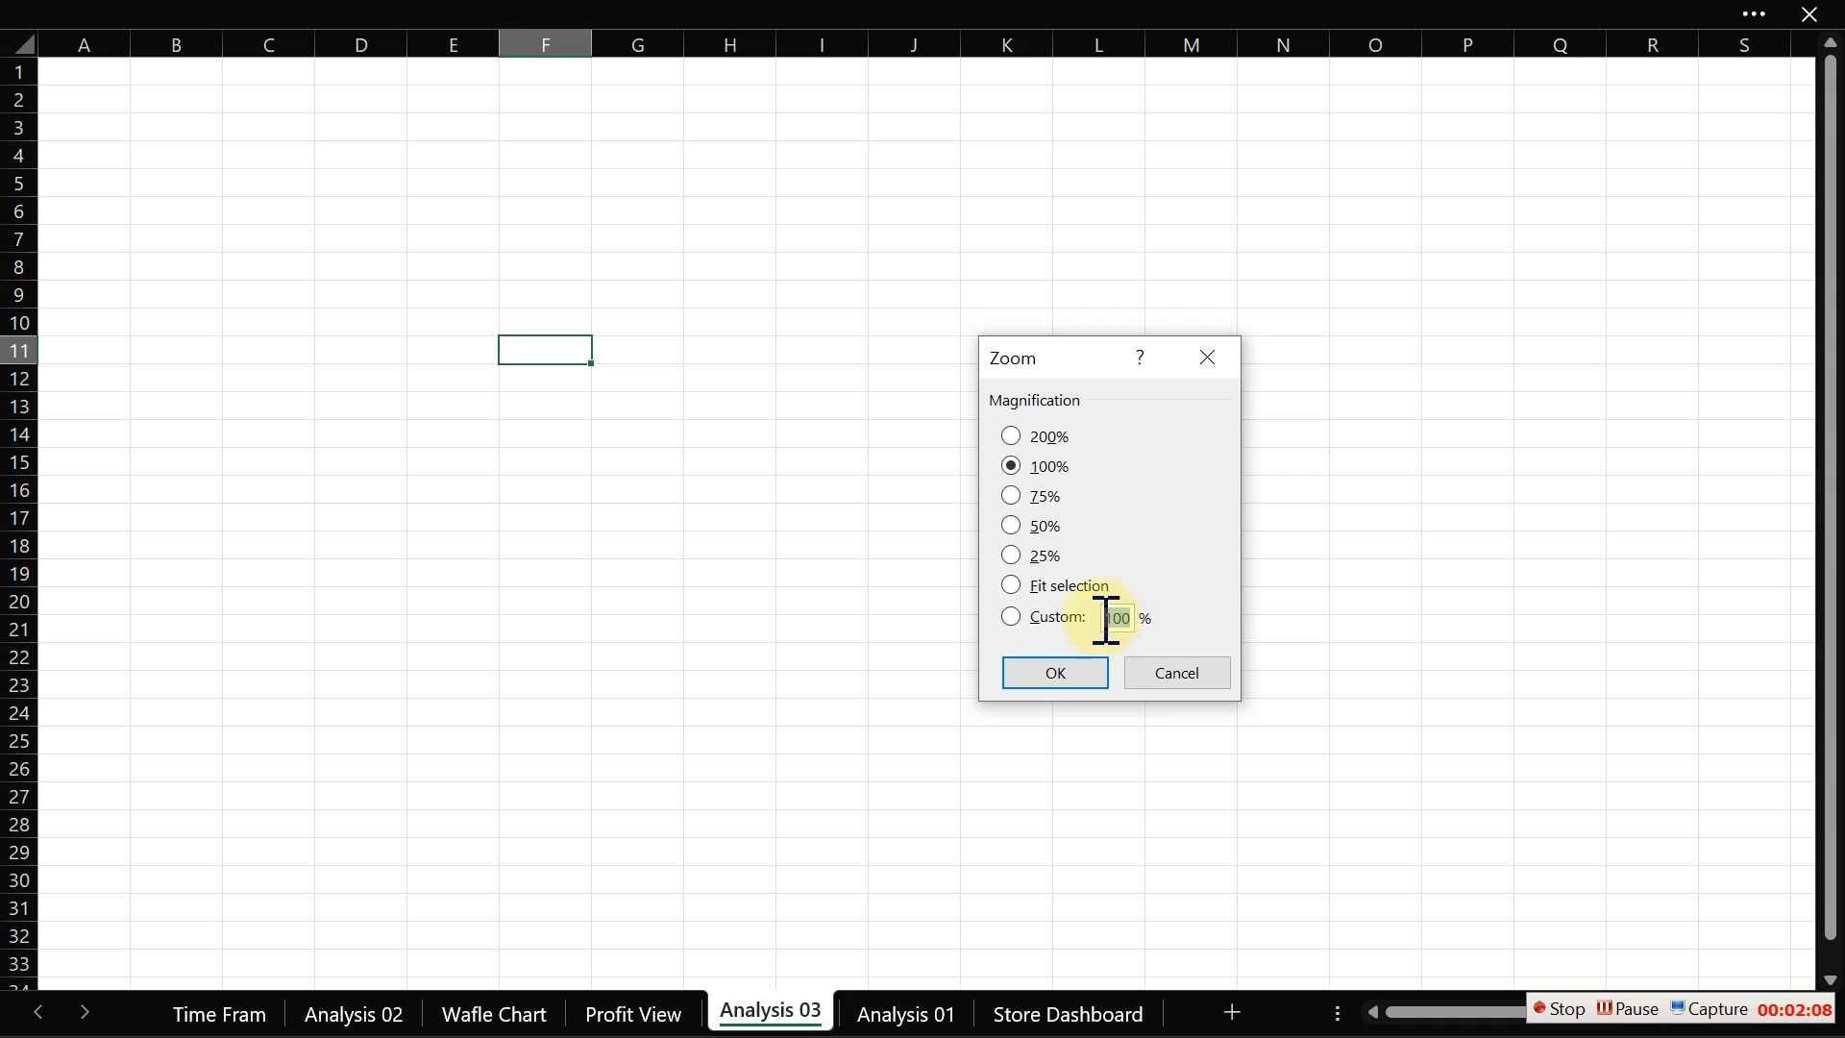
{"action": "type", "text": "120"}
{"action": "left_click", "coordinate": [1061, 675]}
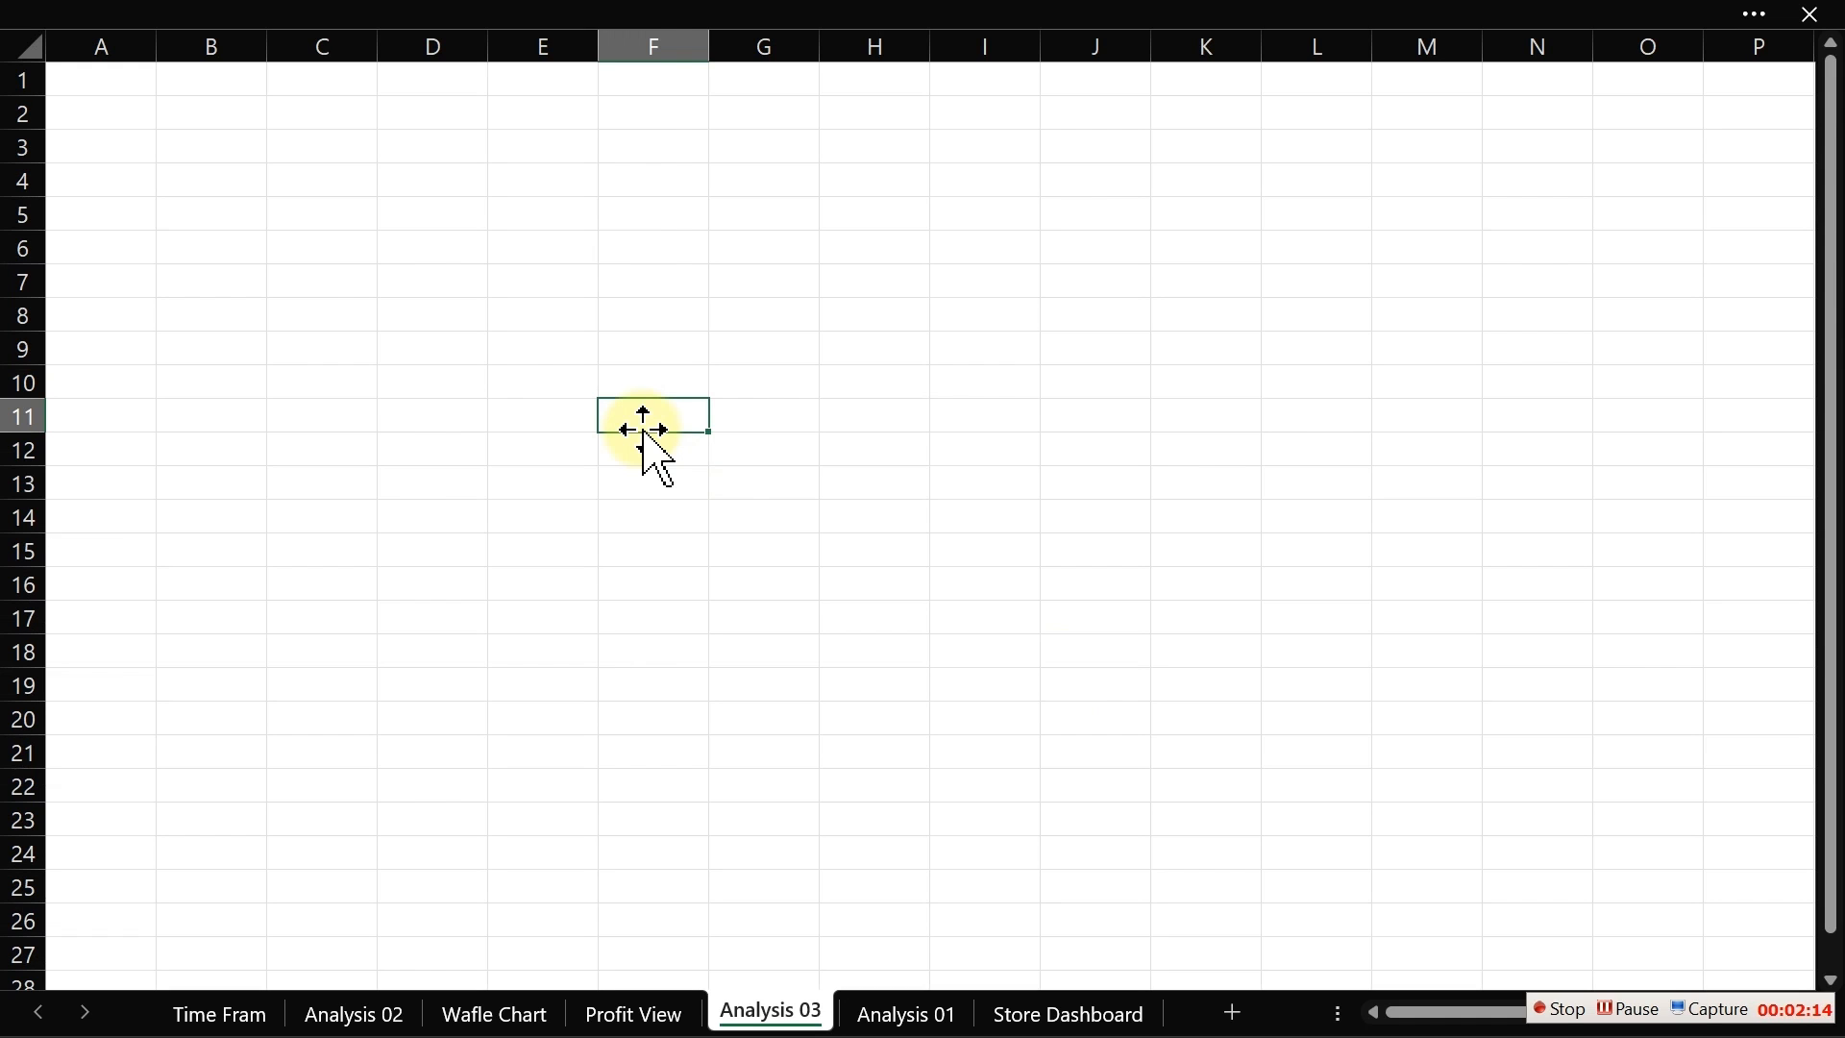
Step: Switch to the Dashboard Tasks PDF, read the Customer Analysis task, and return to the workbook
{"action": "left_click", "coordinate": [336, 277]}
{"action": "left_click", "coordinate": [325, 244]}
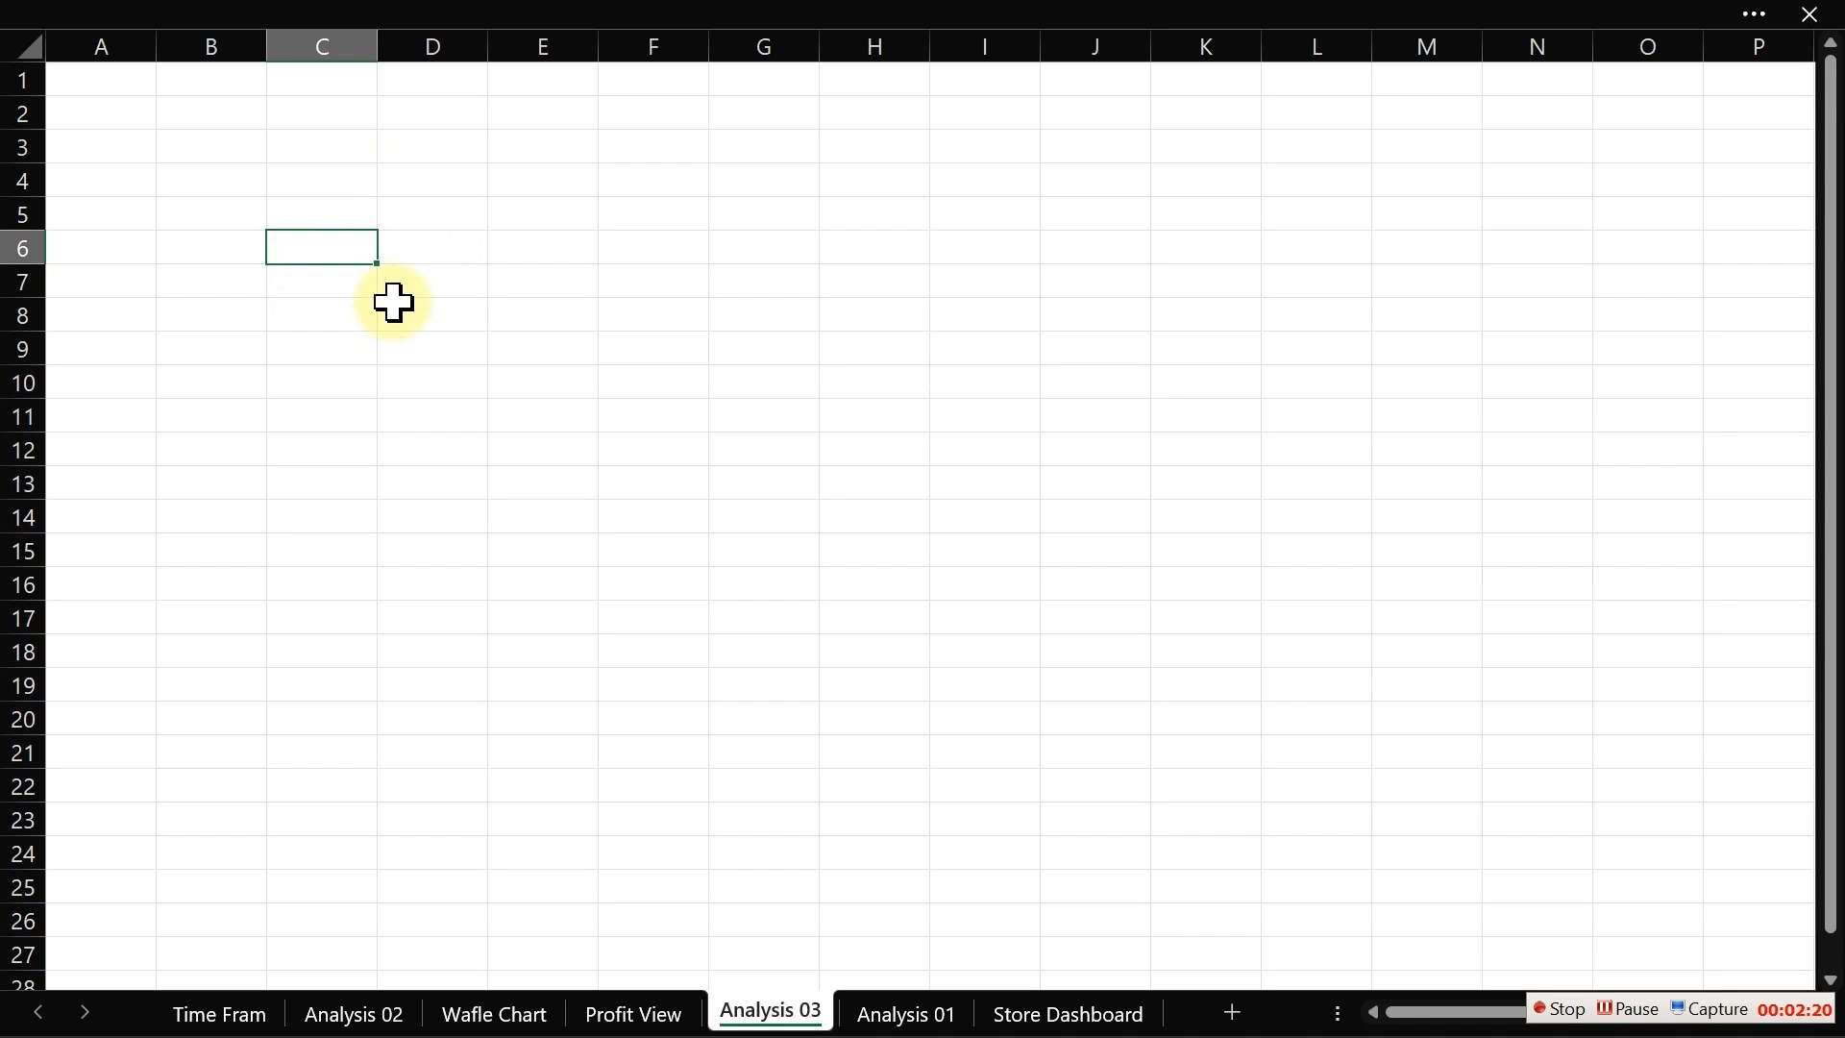
{"action": "key", "text": "super"}
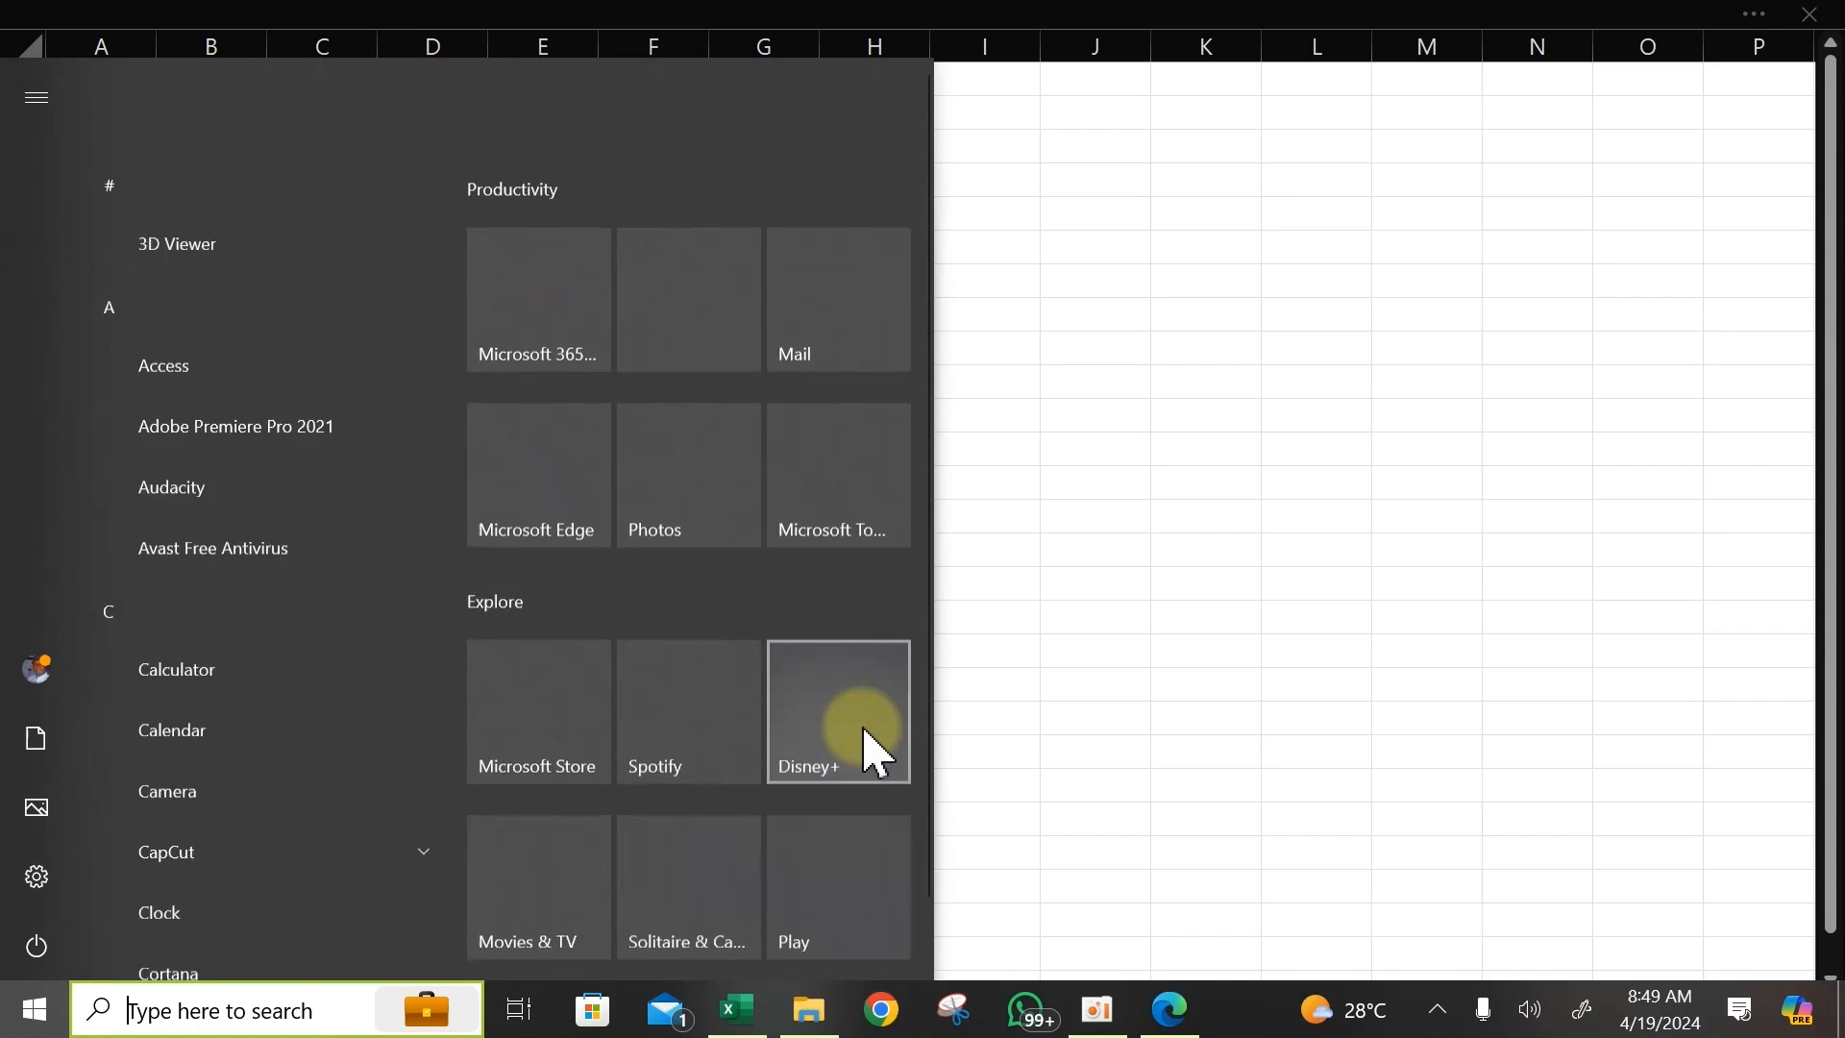
{"action": "left_click", "coordinate": [1172, 1004]}
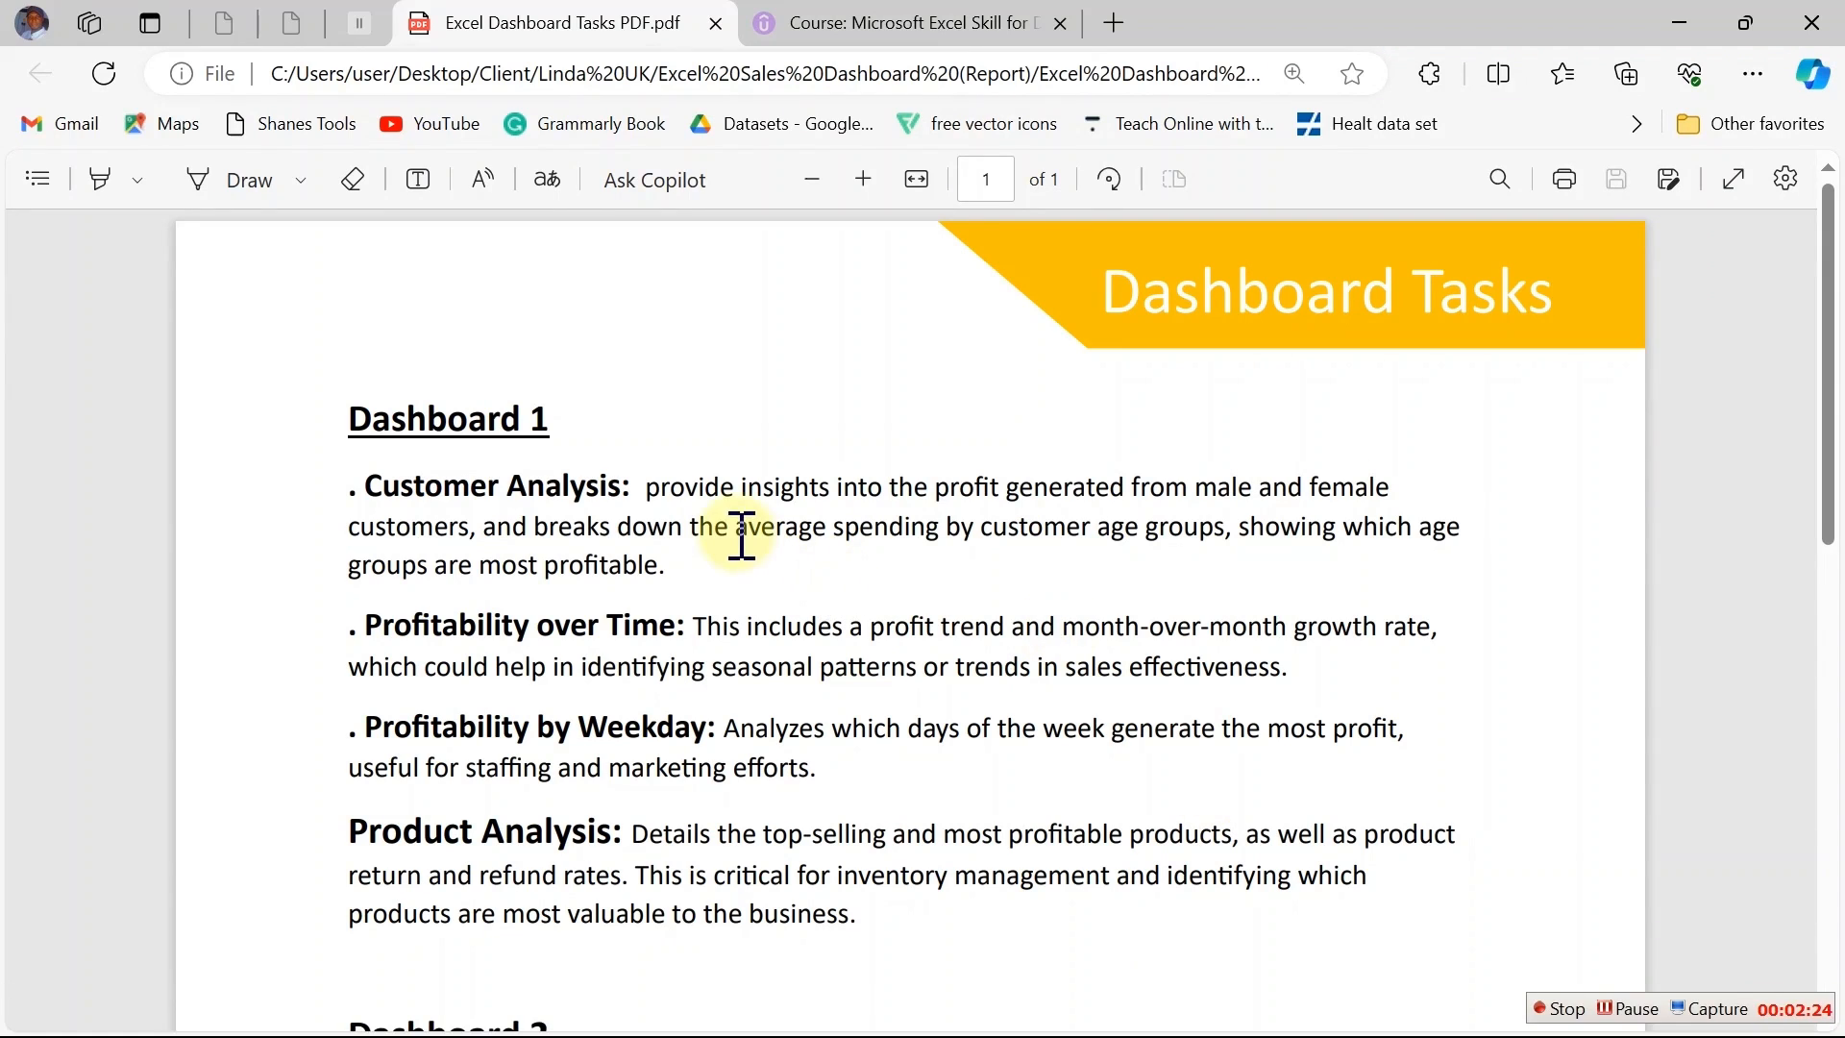
{"action": "left_click_drag", "start_coordinate": [354, 485], "coordinate": [677, 575]}
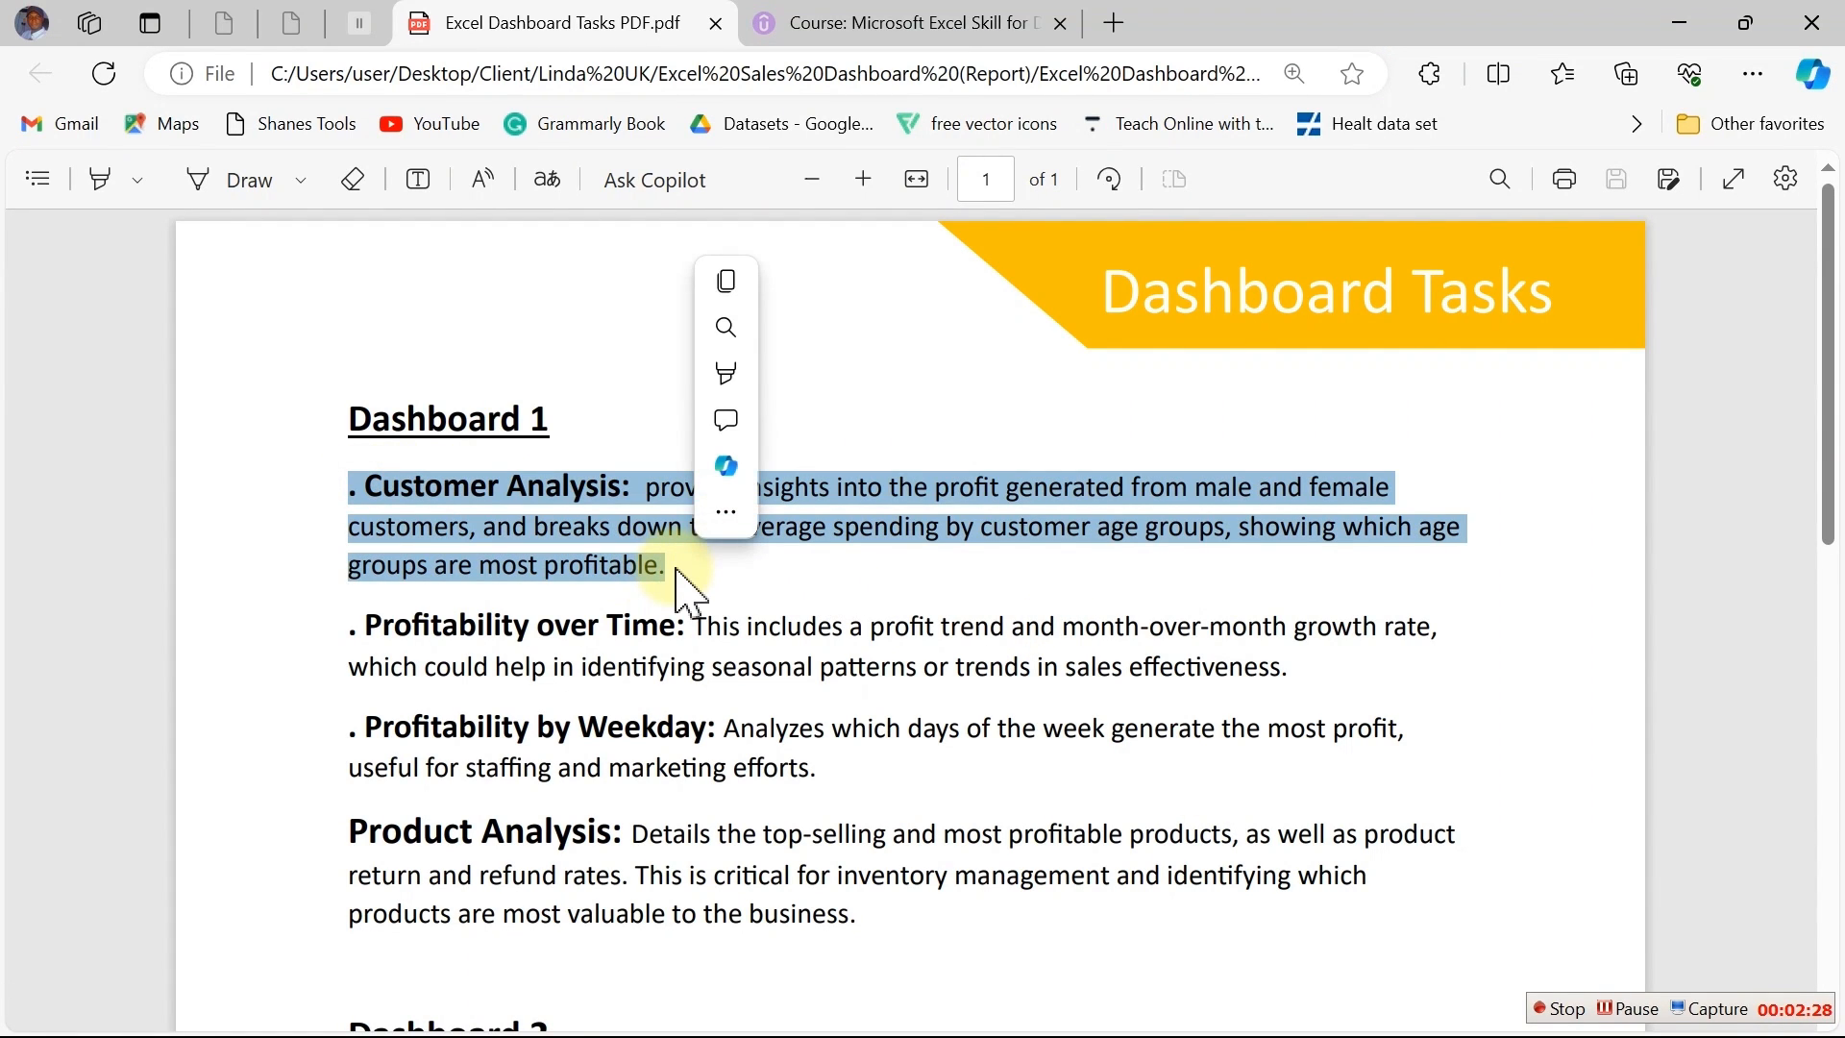
{"action": "left_click", "coordinate": [677, 573]}
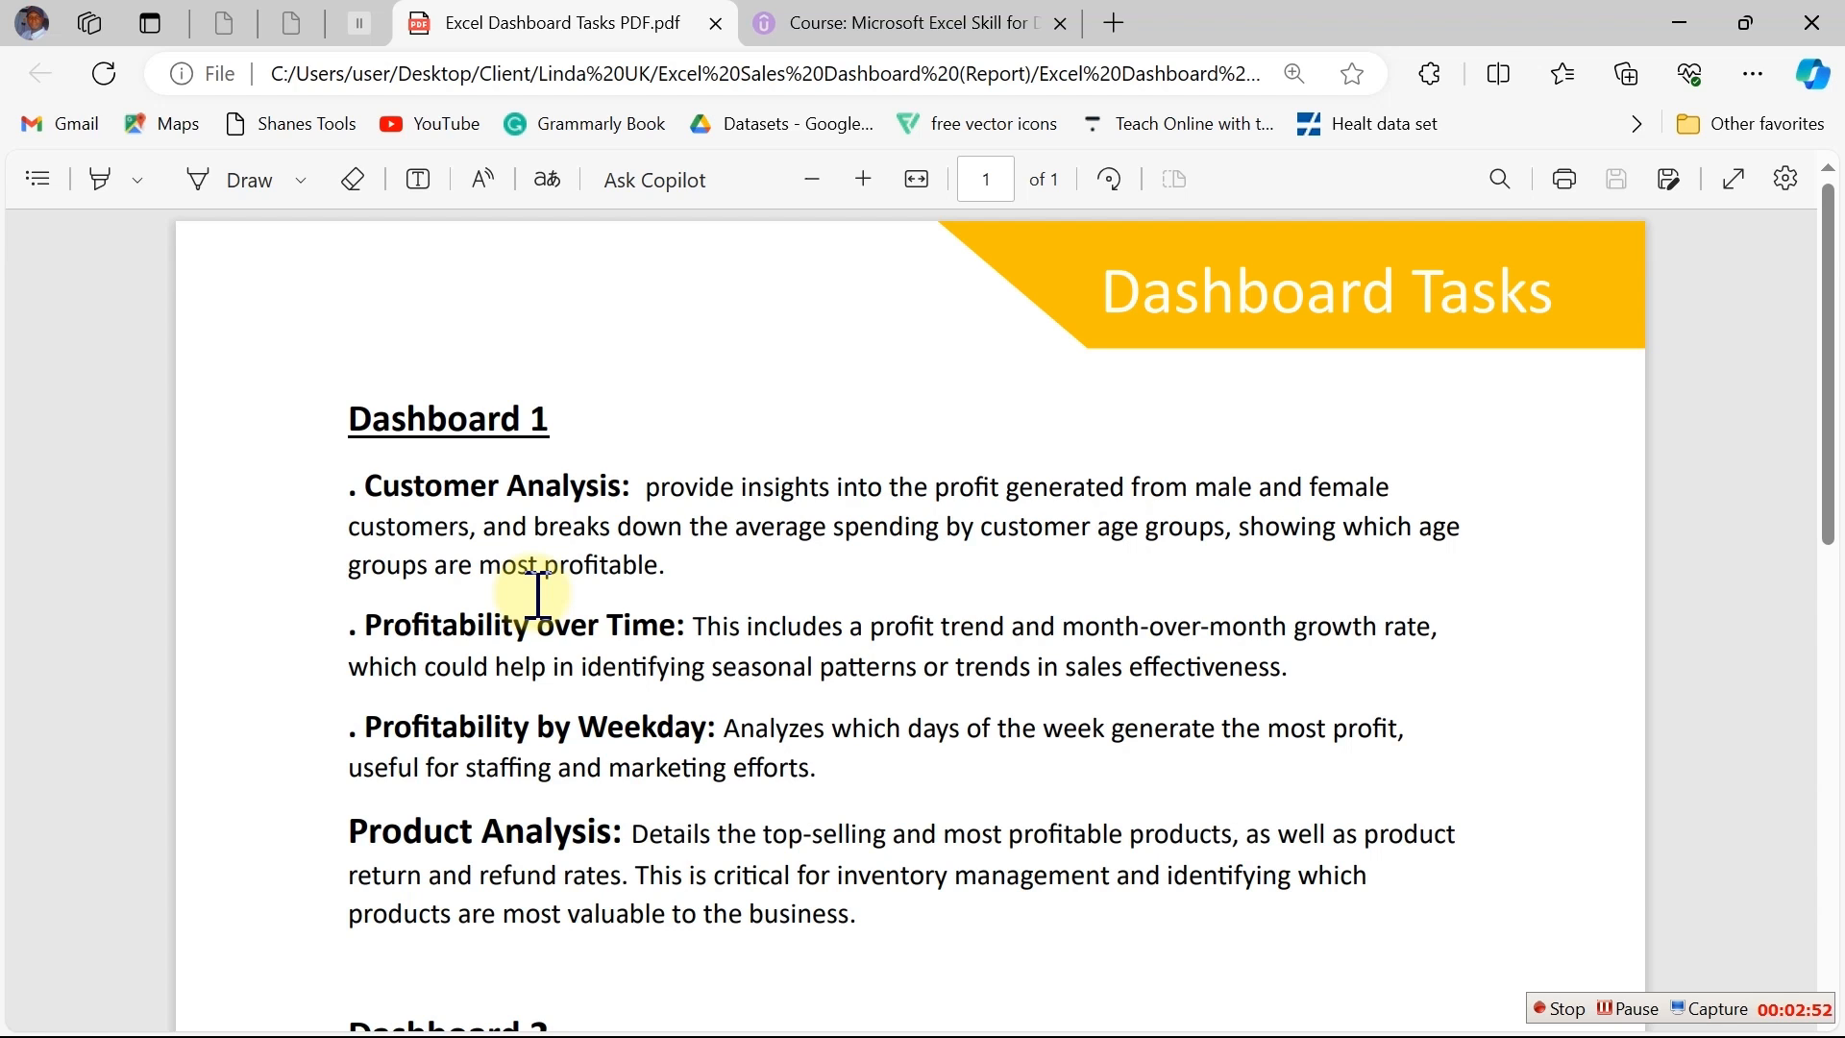
{"action": "left_click", "coordinate": [1677, 17]}
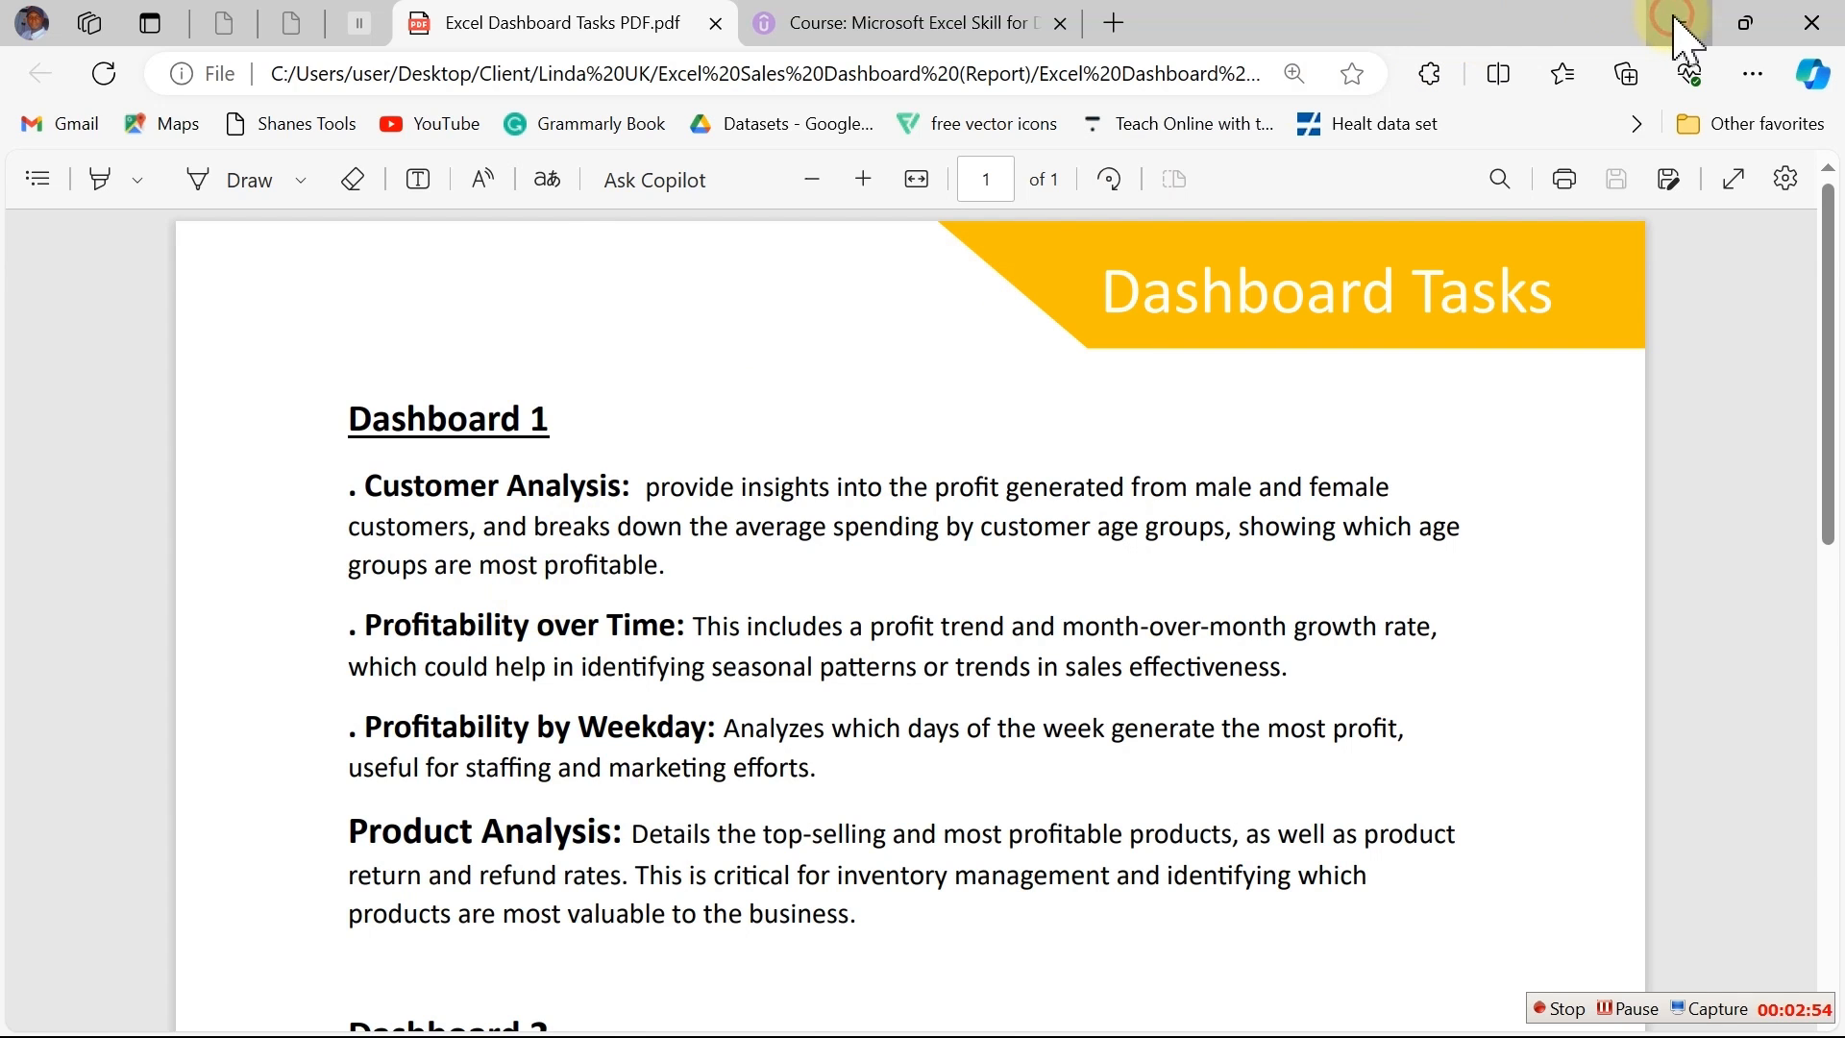
{"action": "left_click", "coordinate": [774, 348]}
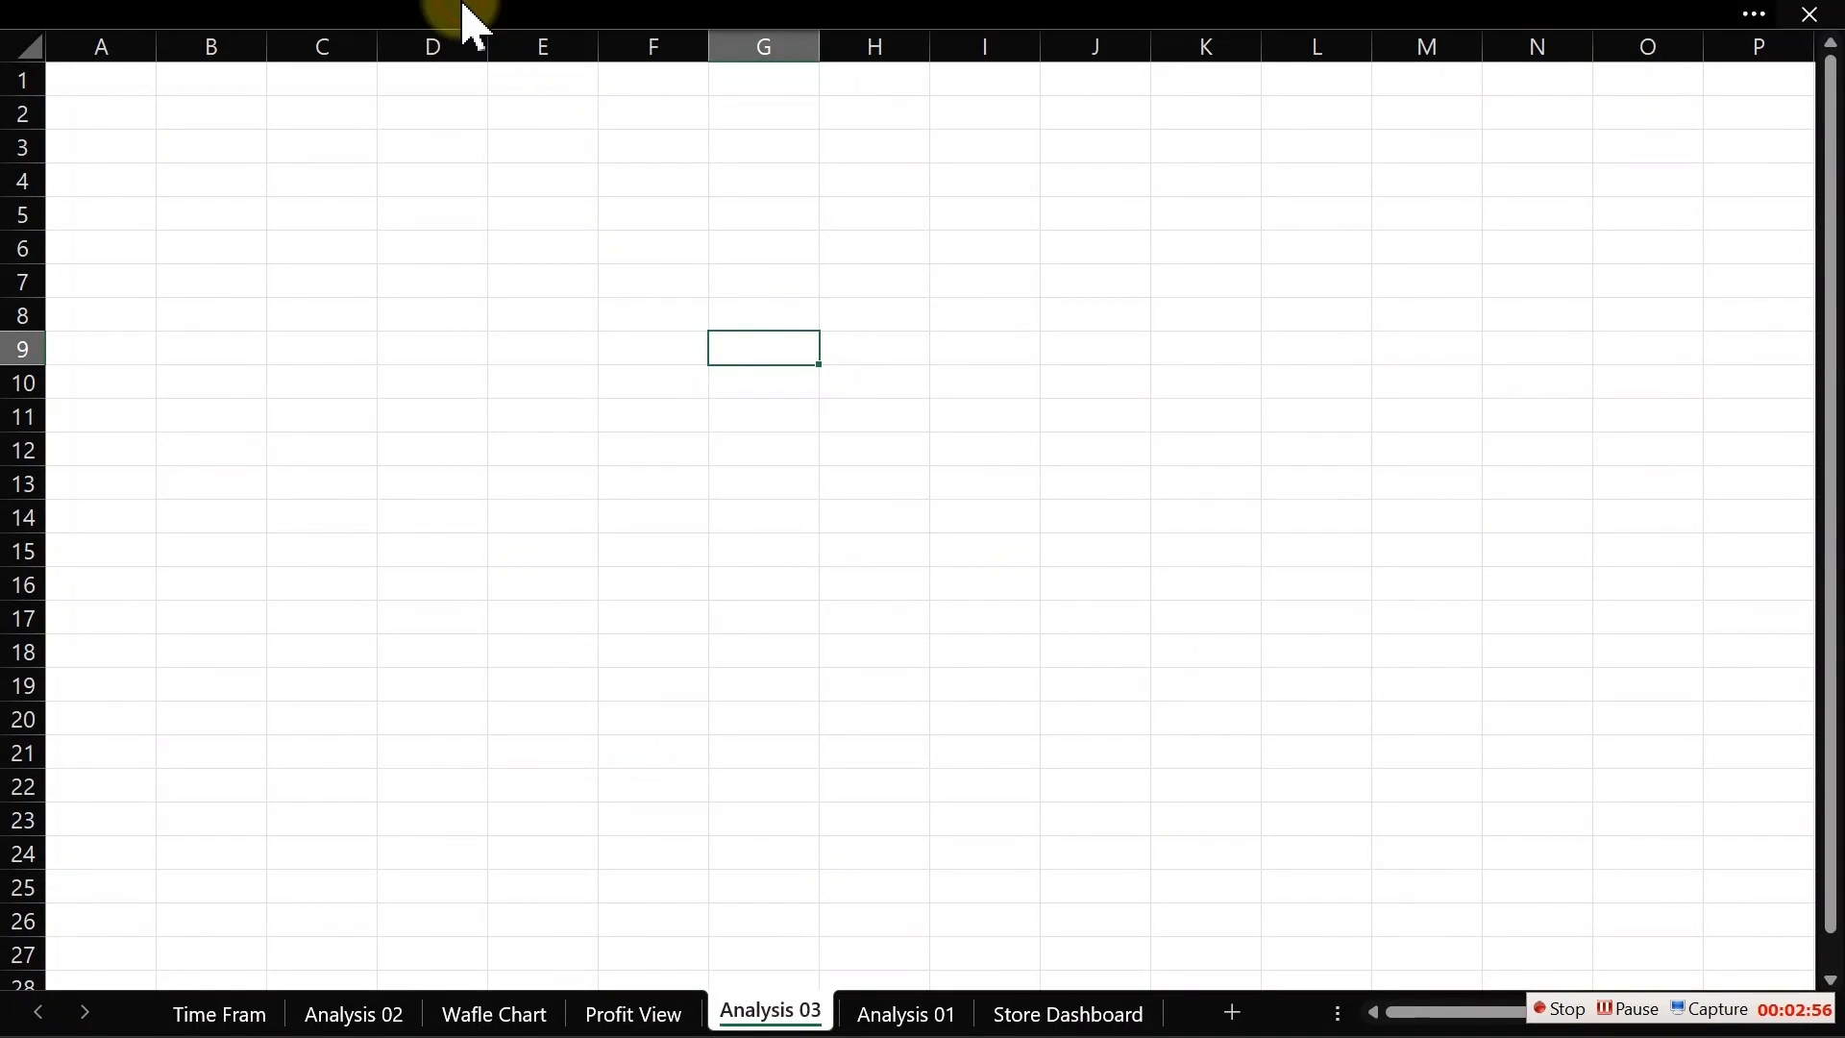
Step: Open the Dim_Customer query in Power Query Editor from the Queries & Connections pane
{"action": "mouse_move", "coordinate": [464, 6]}
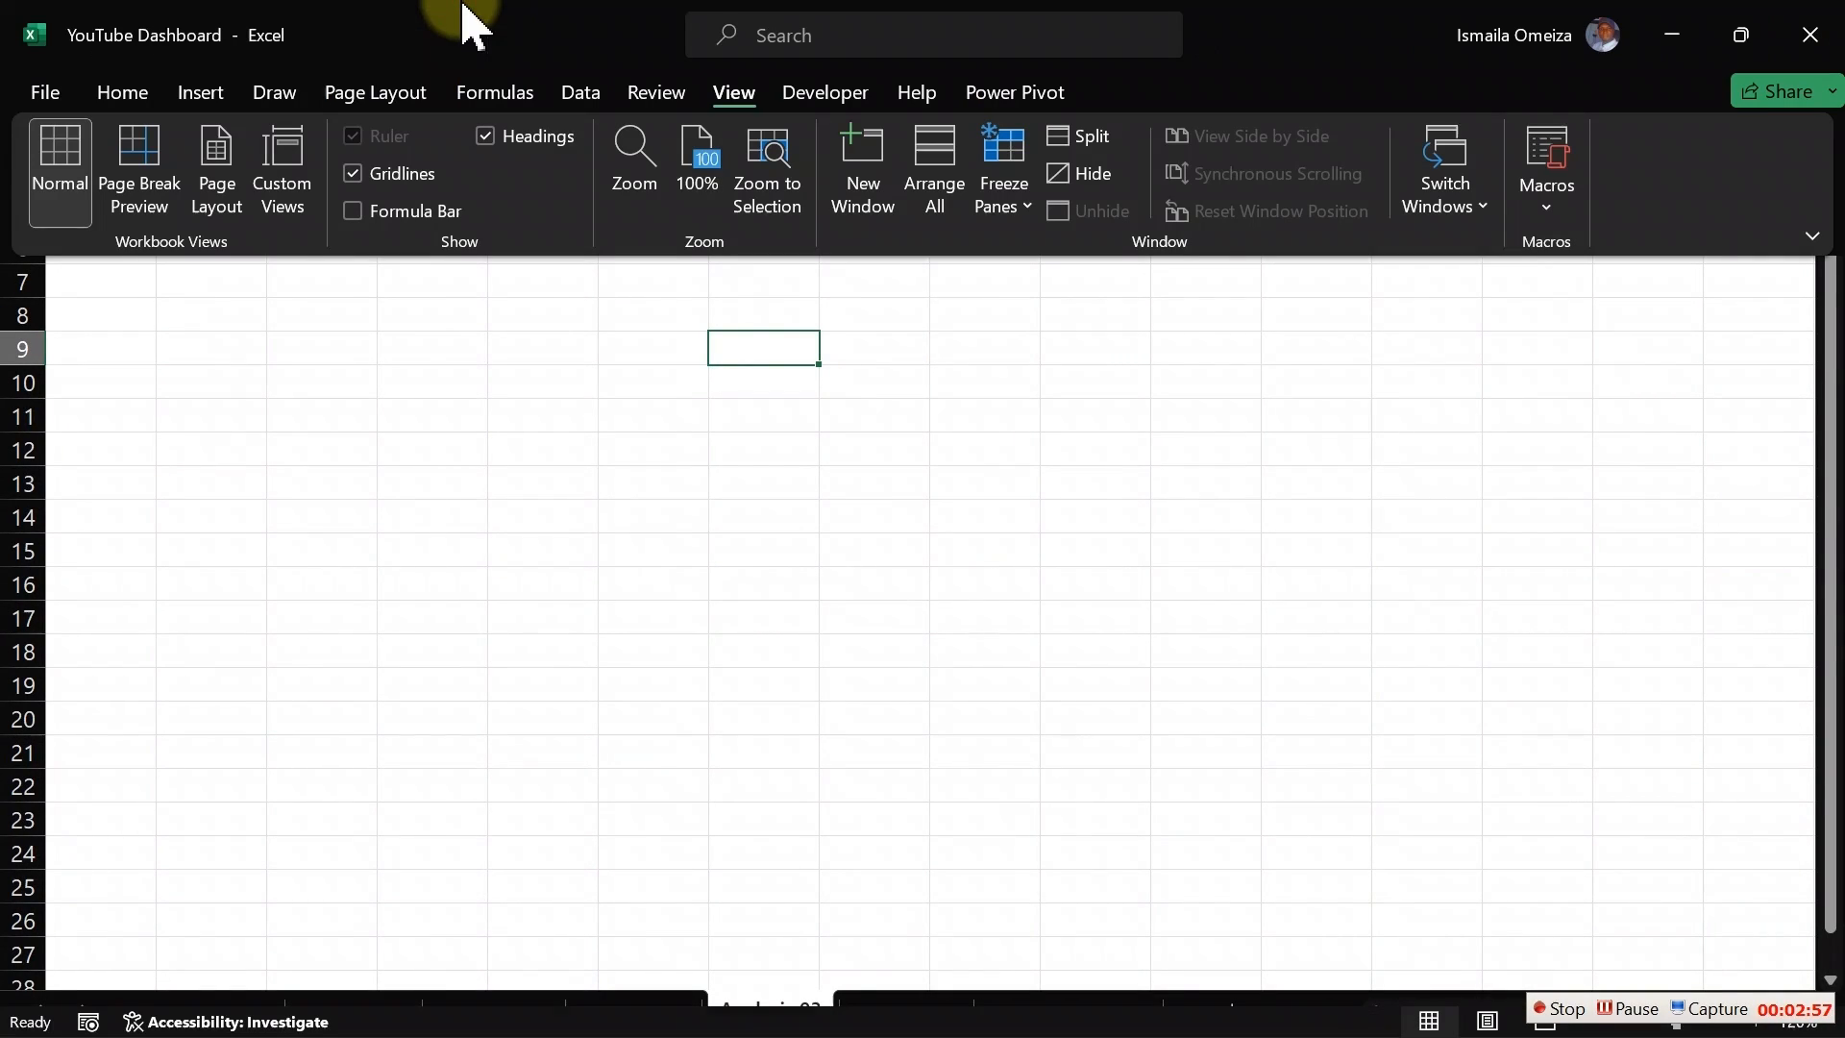
{"action": "left_click", "coordinate": [825, 92]}
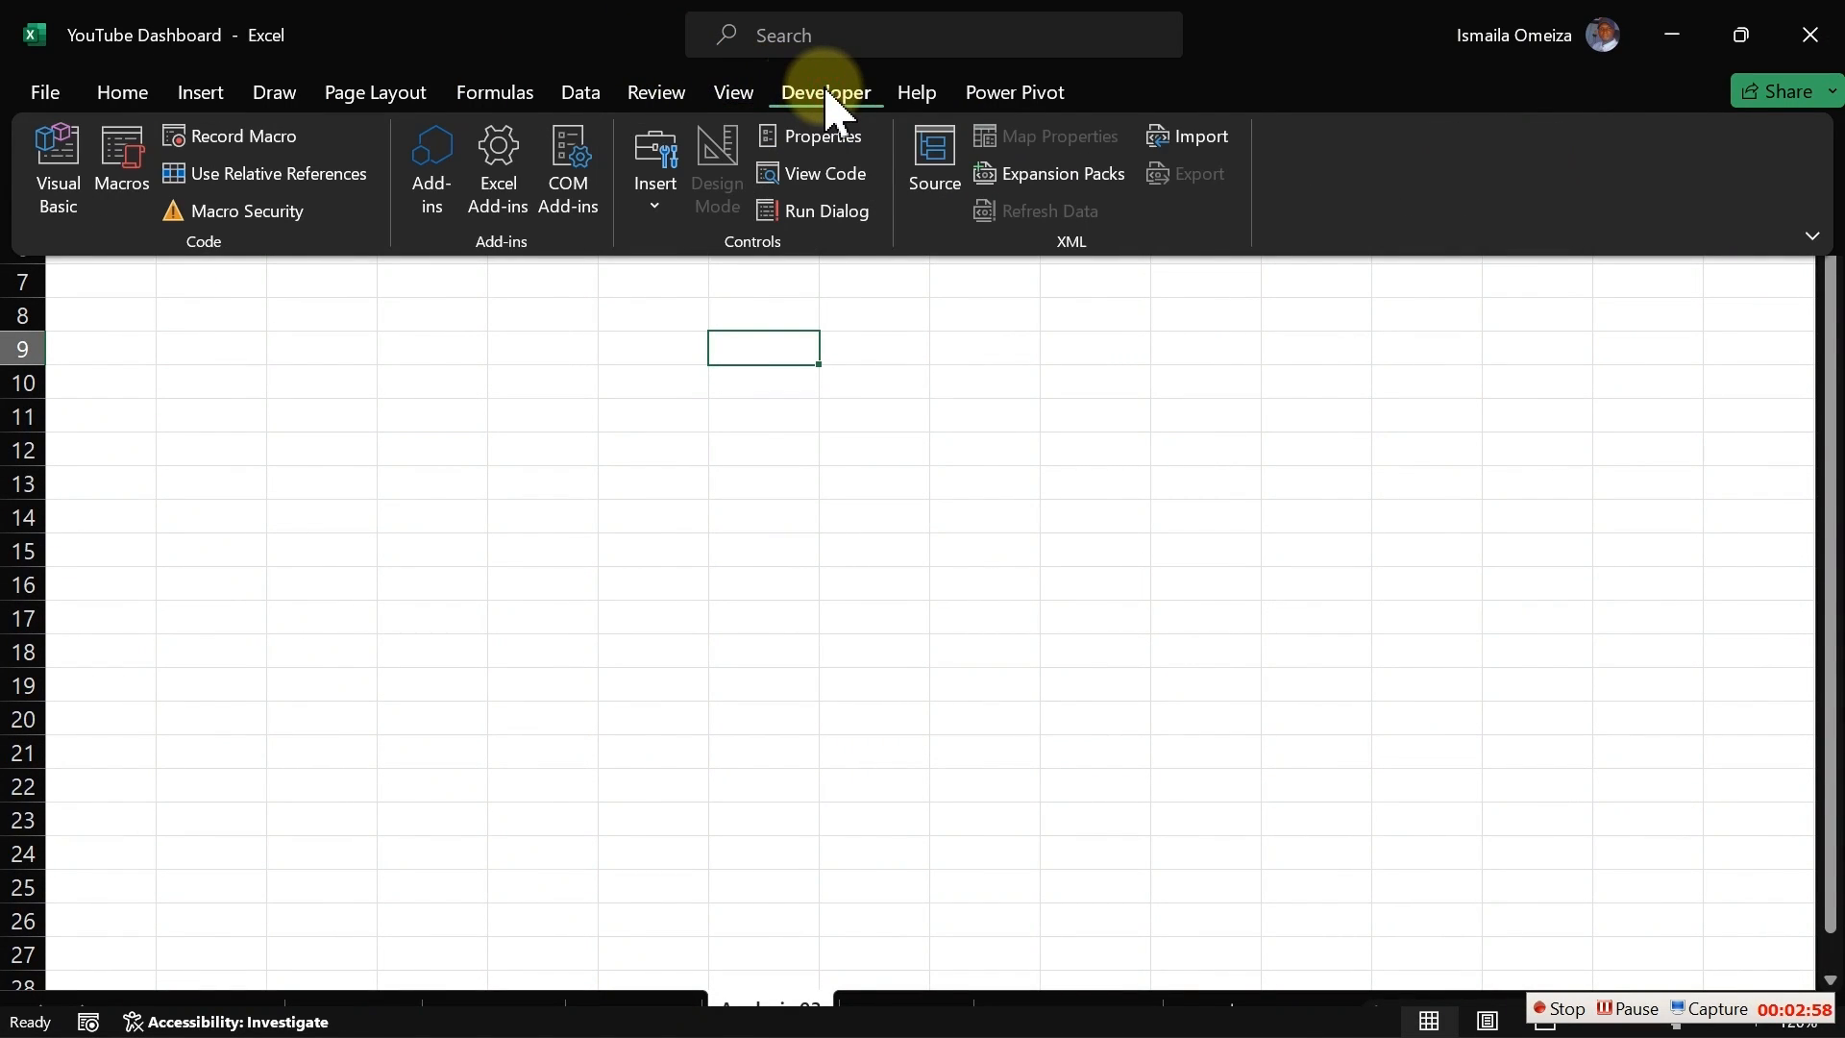
{"action": "left_click", "coordinate": [997, 97]}
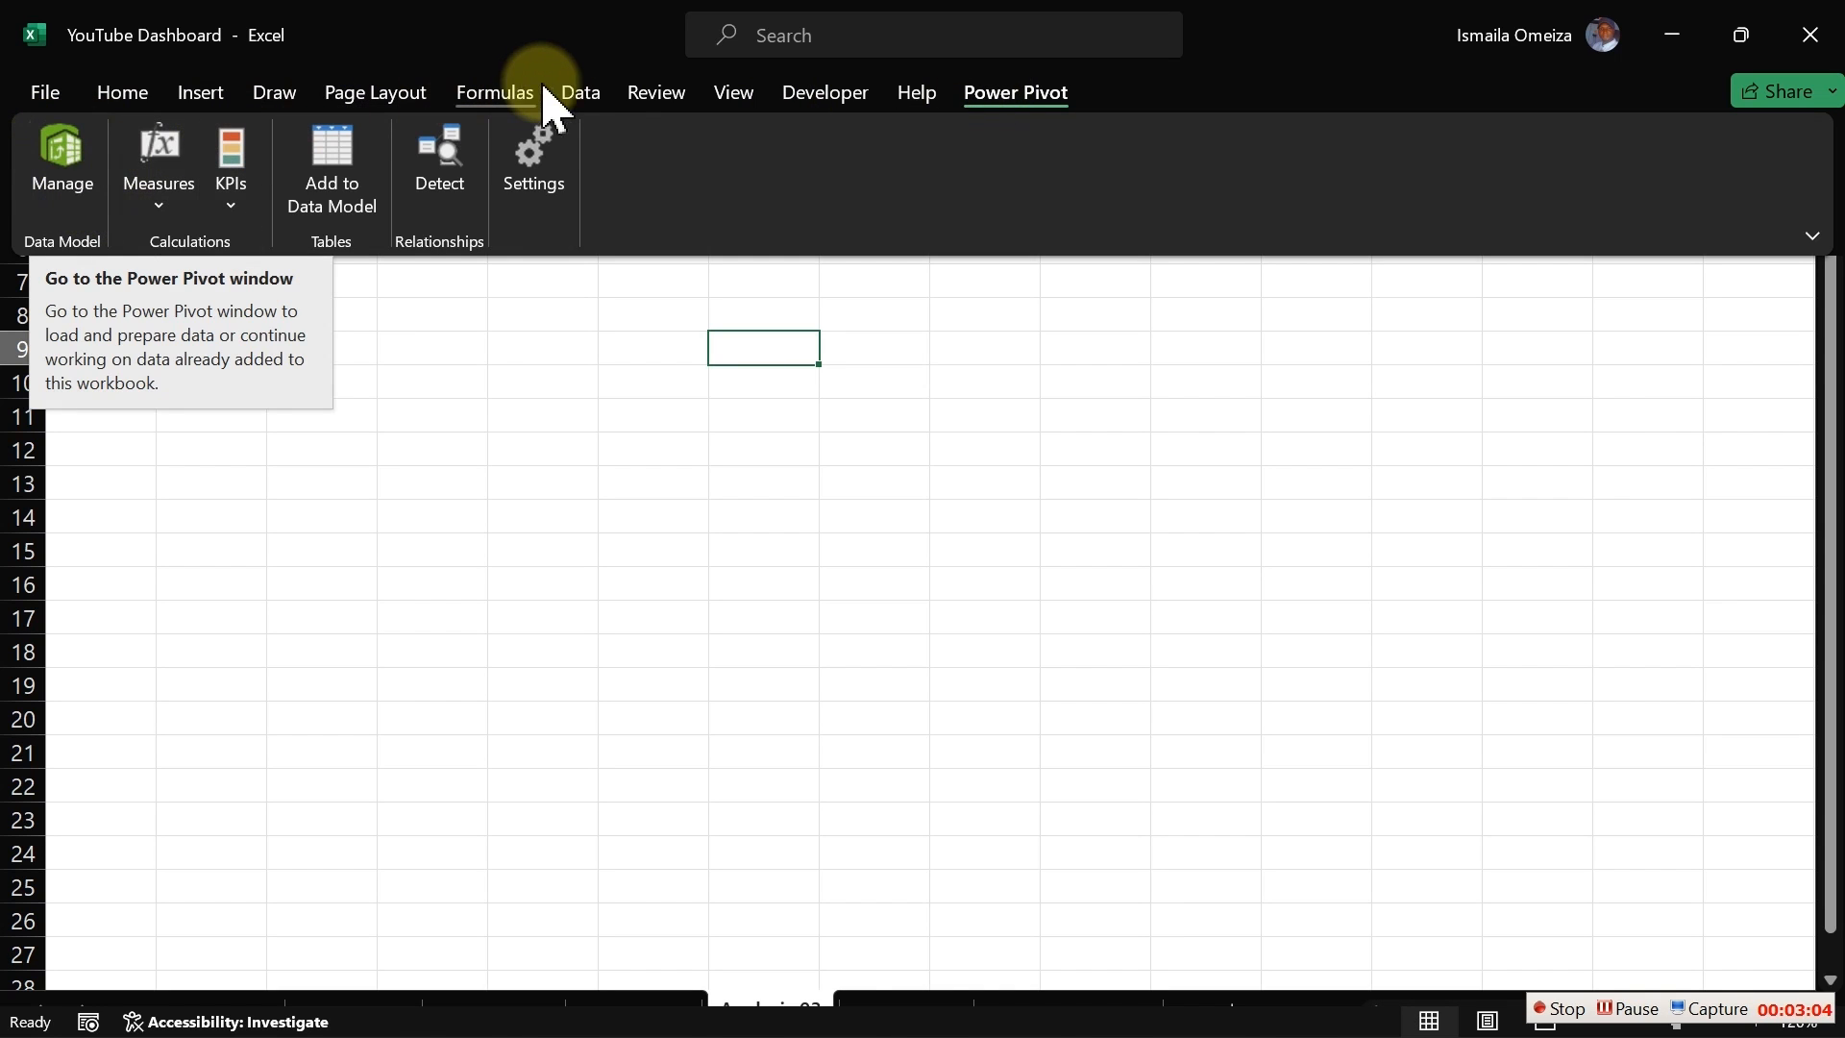
{"action": "left_click", "coordinate": [580, 93]}
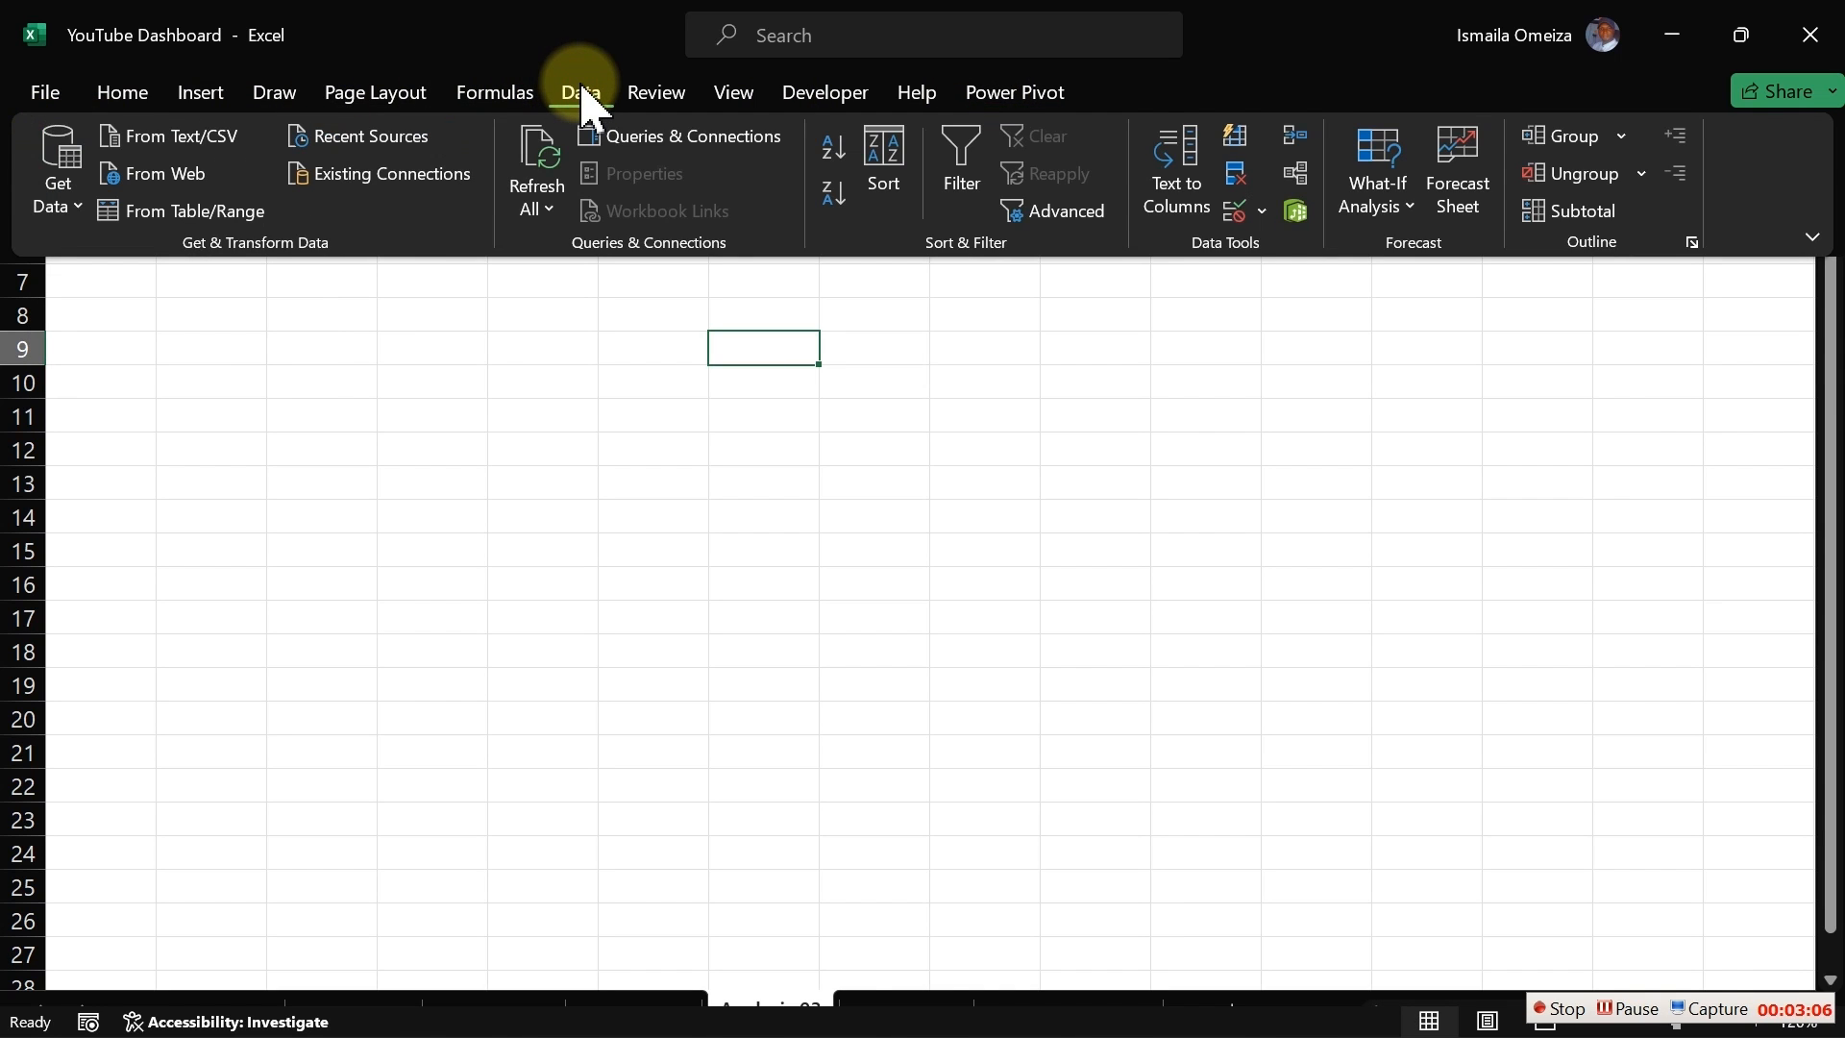
{"action": "left_click", "coordinate": [680, 145]}
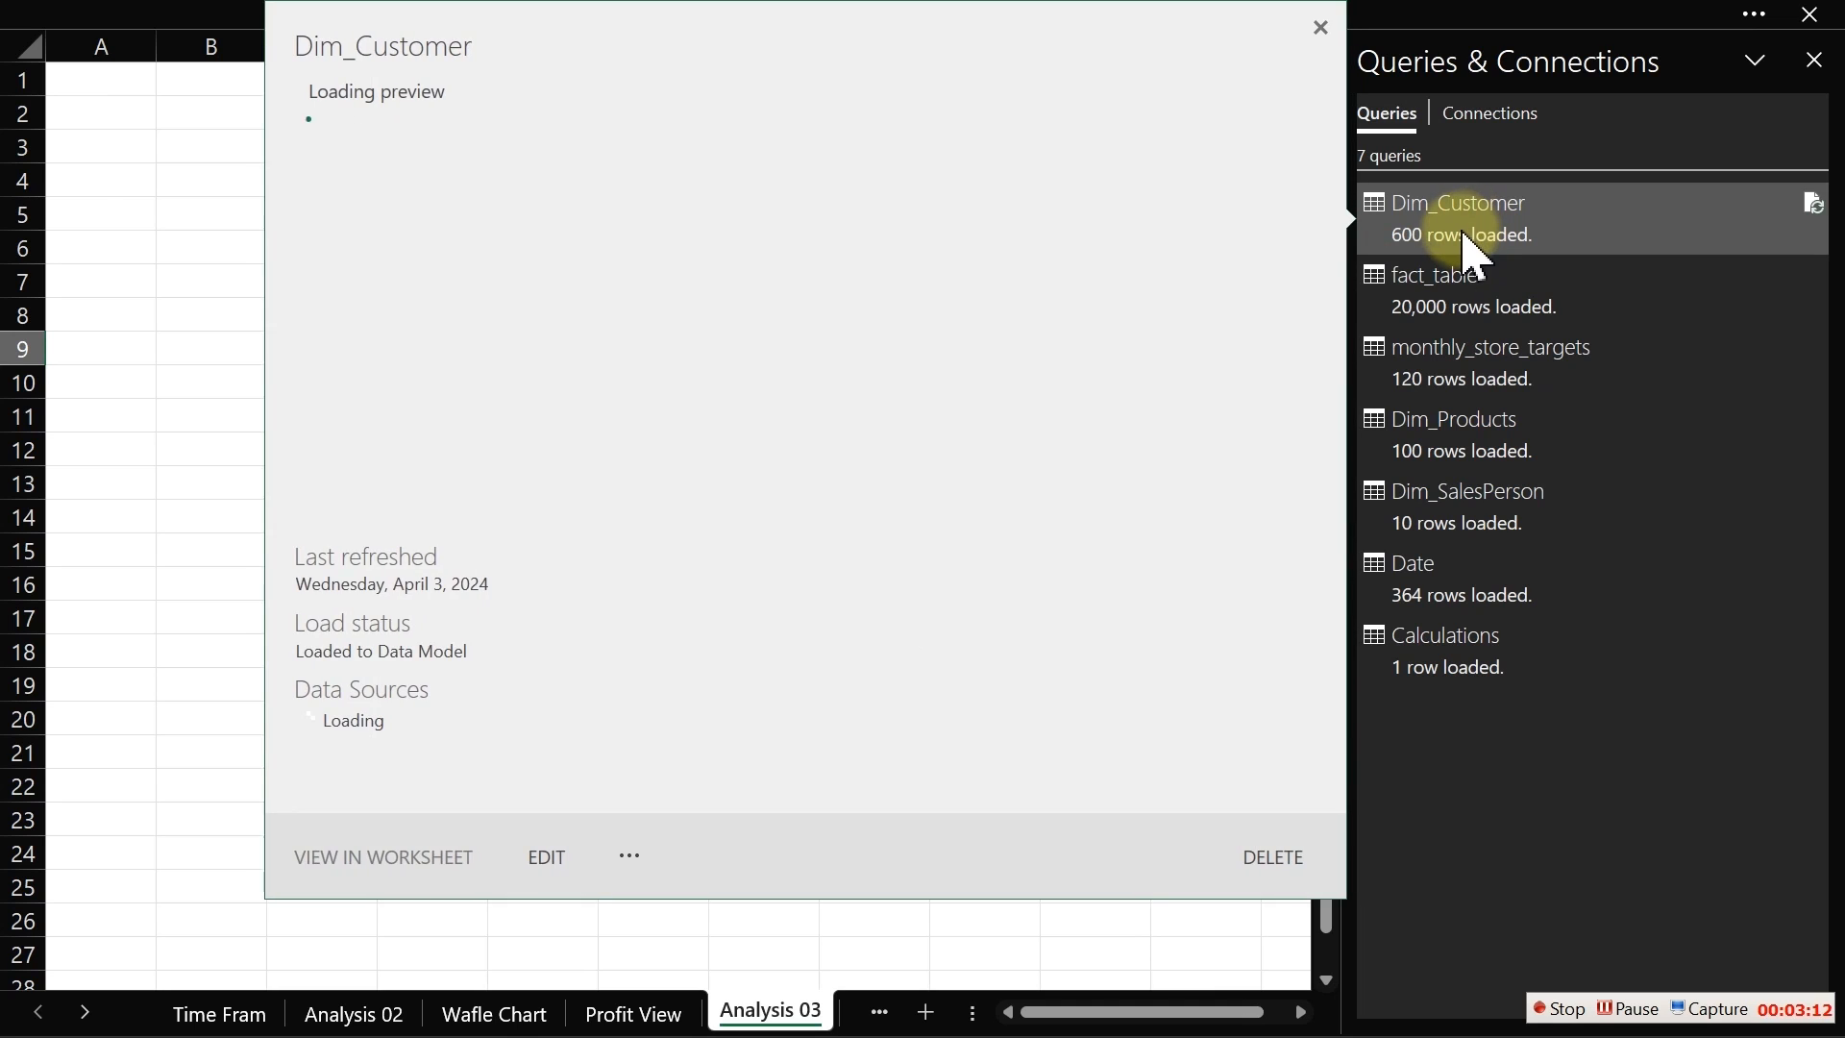
{"action": "left_click", "coordinate": [1466, 224]}
{"action": "double_click", "coordinate": [1464, 223]}
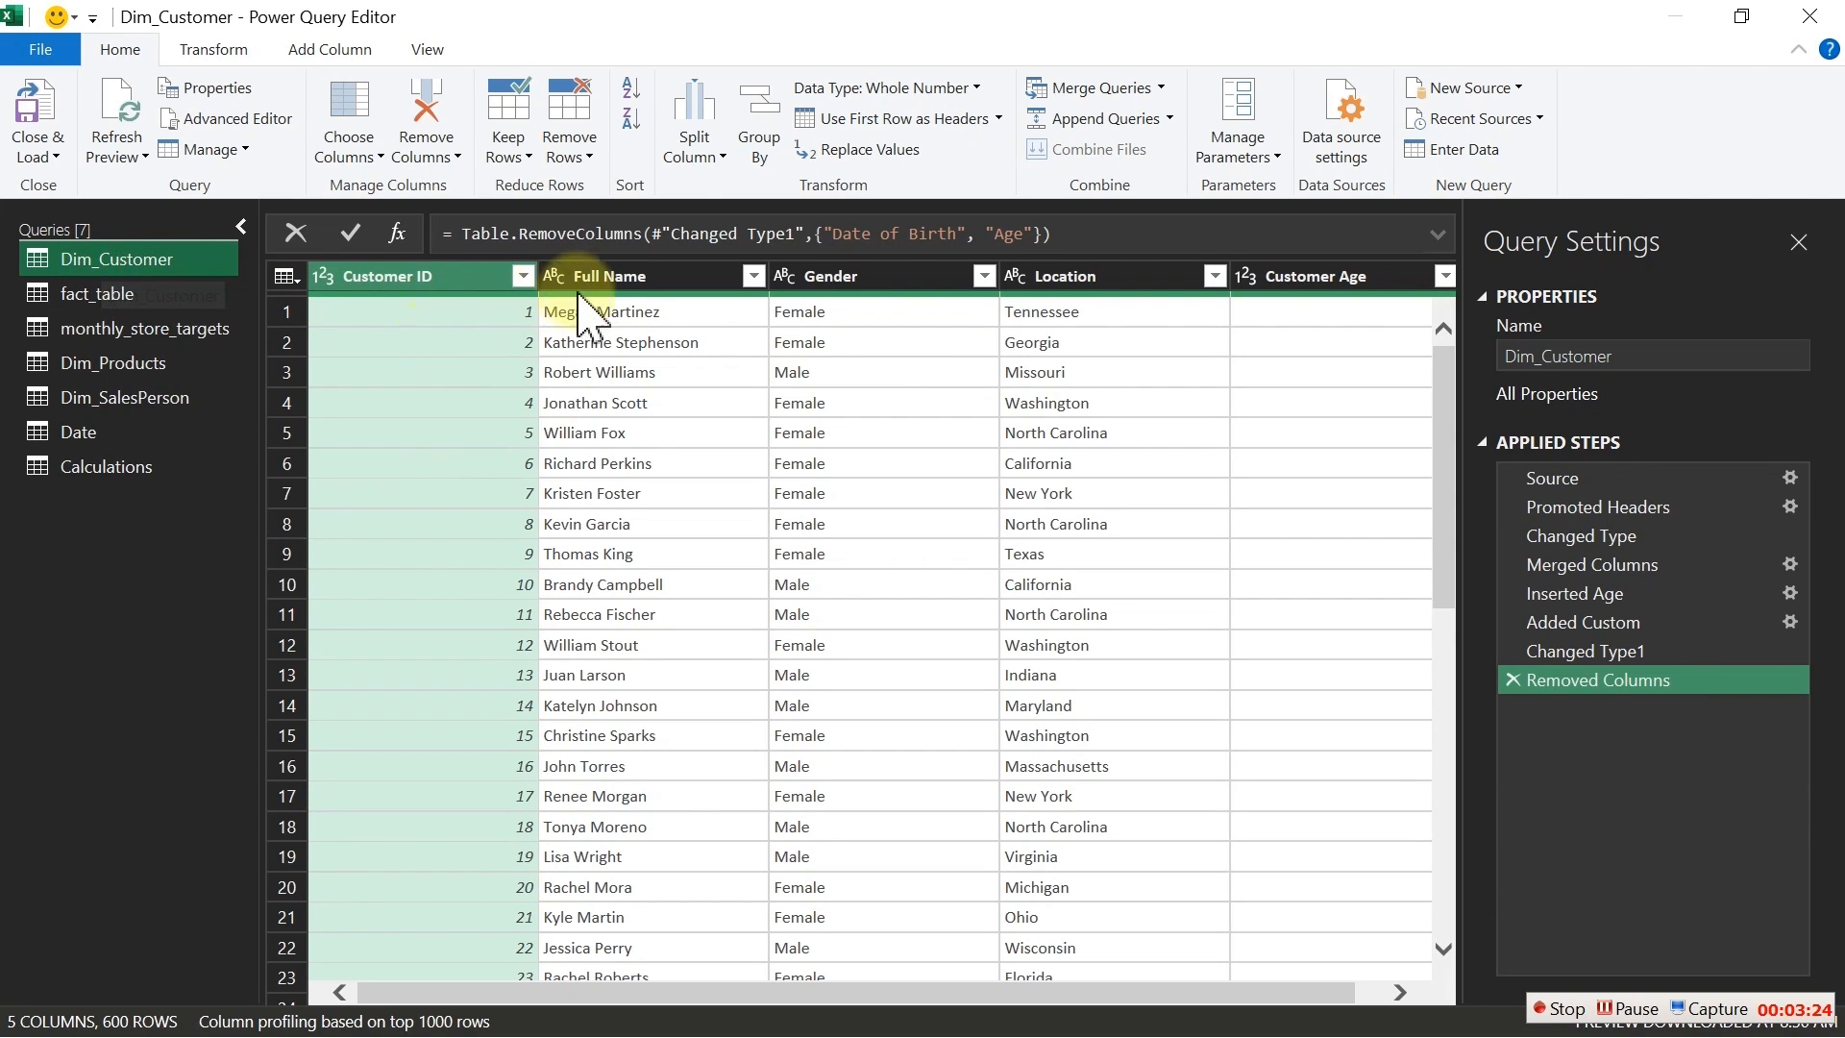
Step: Select the Full Name, Gender, Location and Customer Age columns to inspect them
{"action": "left_click", "coordinate": [629, 279]}
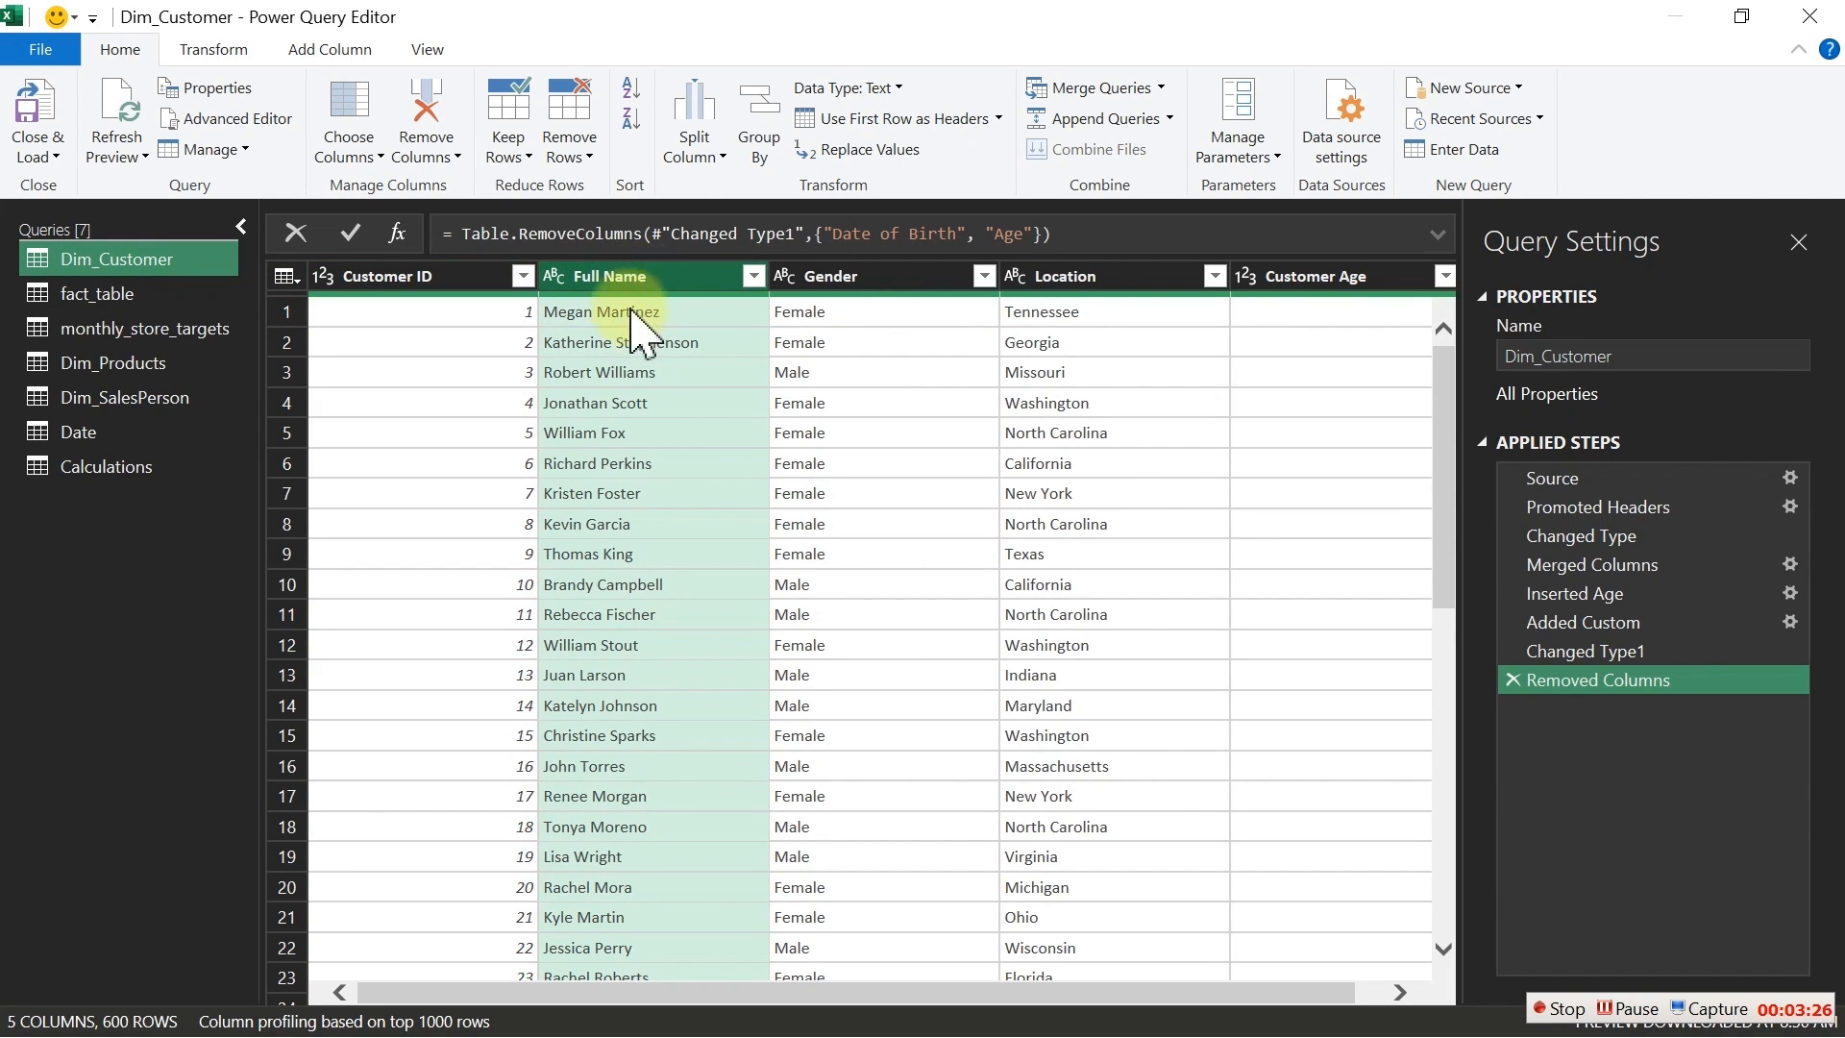
{"action": "left_click", "coordinate": [870, 278], "text": "ctrl"}
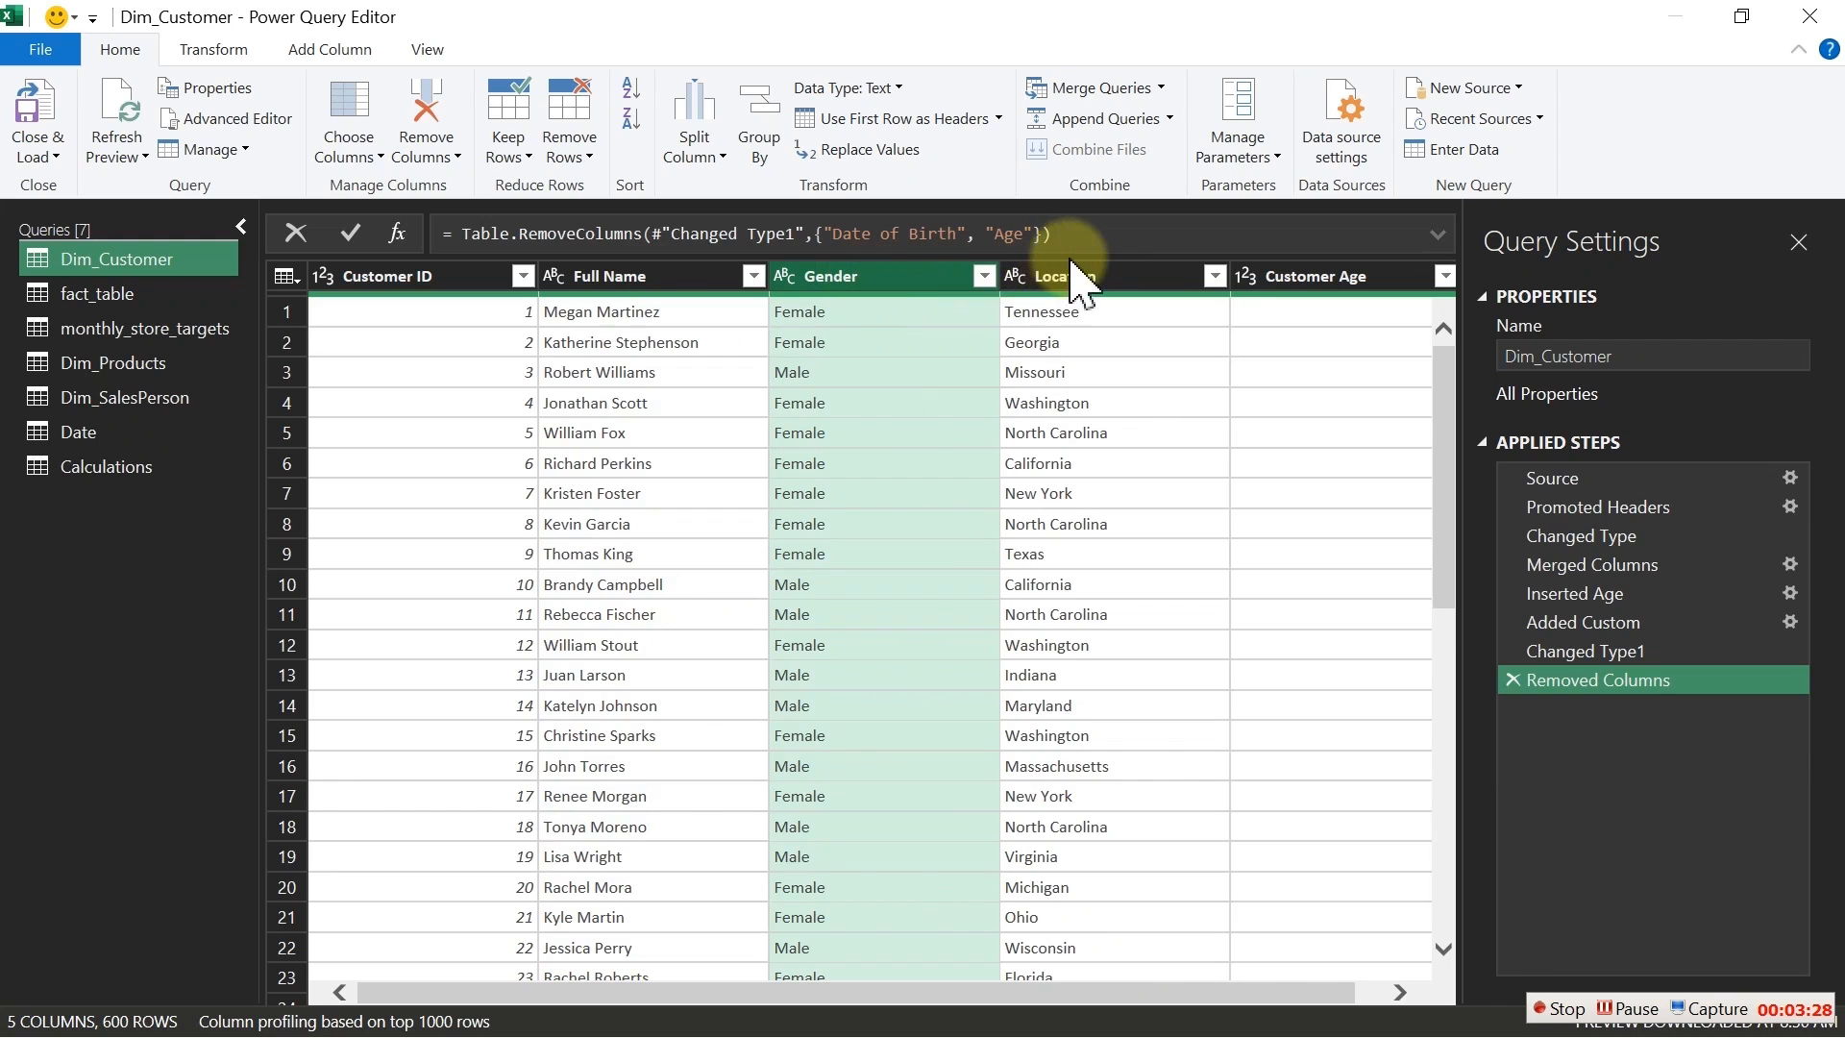
{"action": "left_click", "coordinate": [1089, 282]}
{"action": "left_click", "coordinate": [1330, 280]}
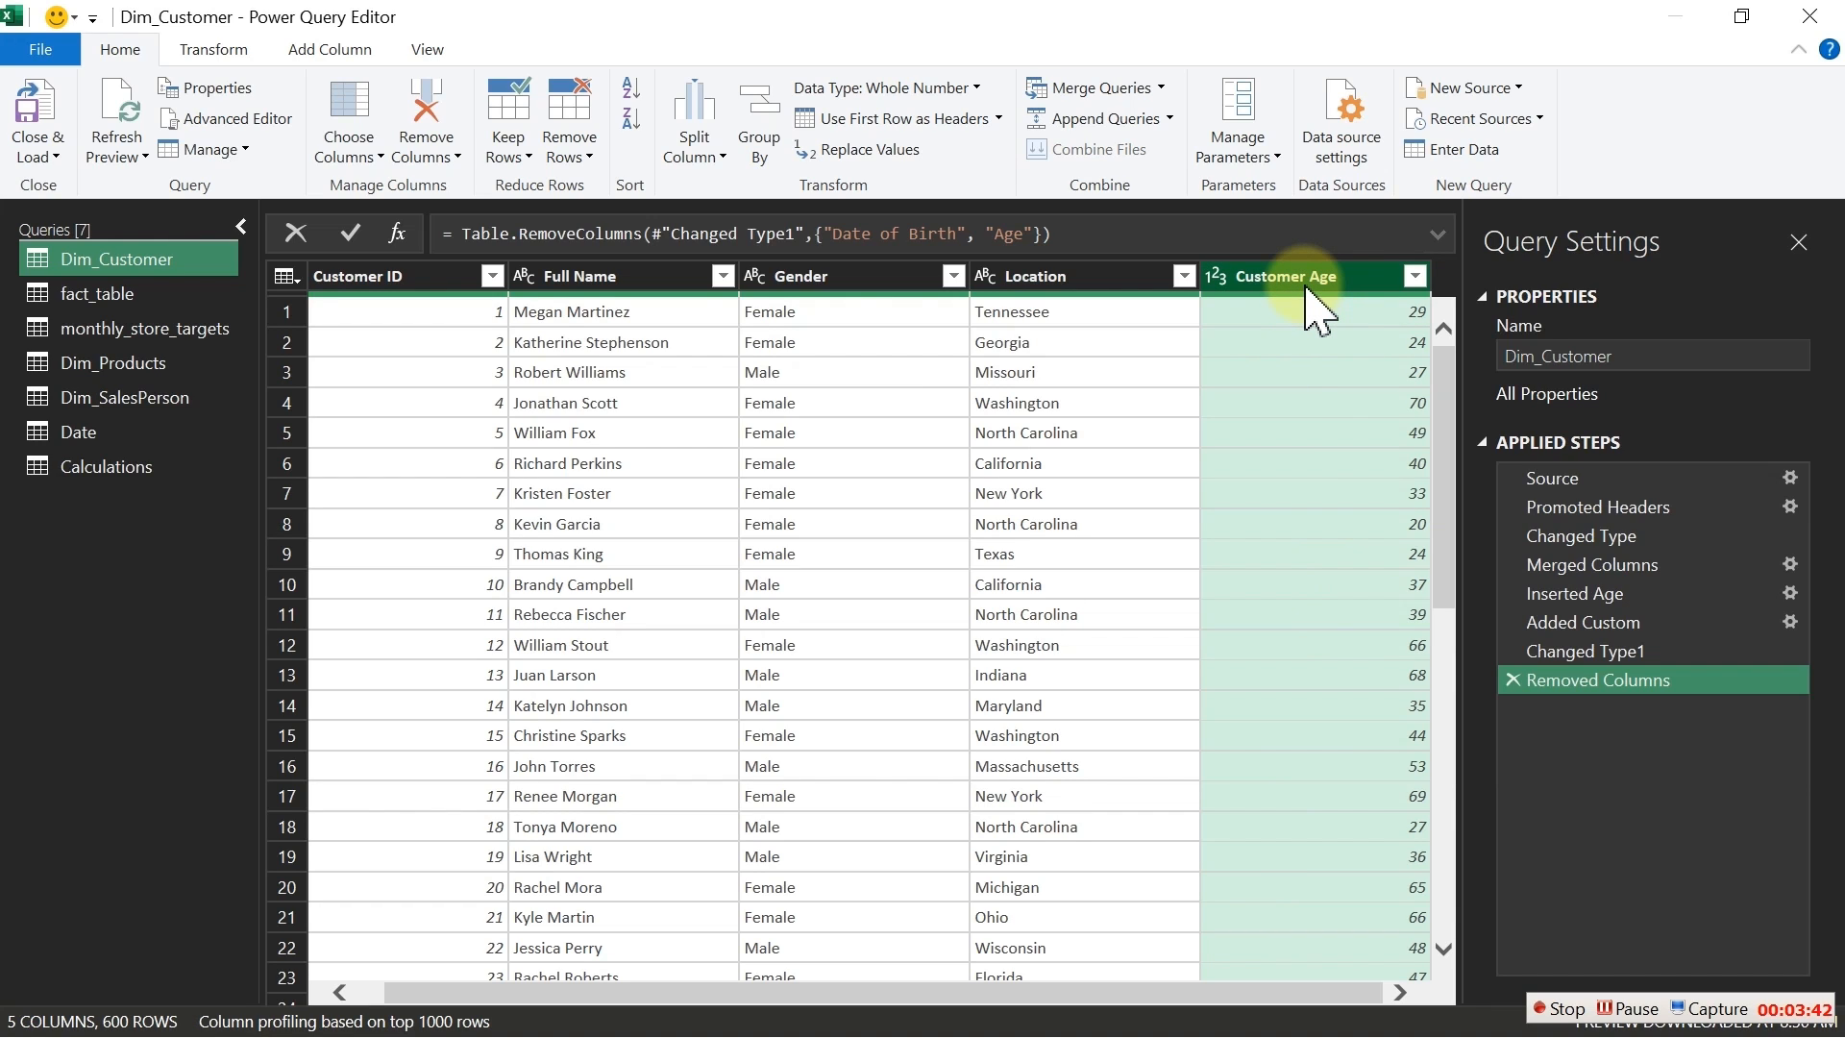
Step: Review the Full Name, Location and Gender columns, then close the Power Query Editor and the Queries & Connections pane
{"action": "left_click", "coordinate": [637, 281]}
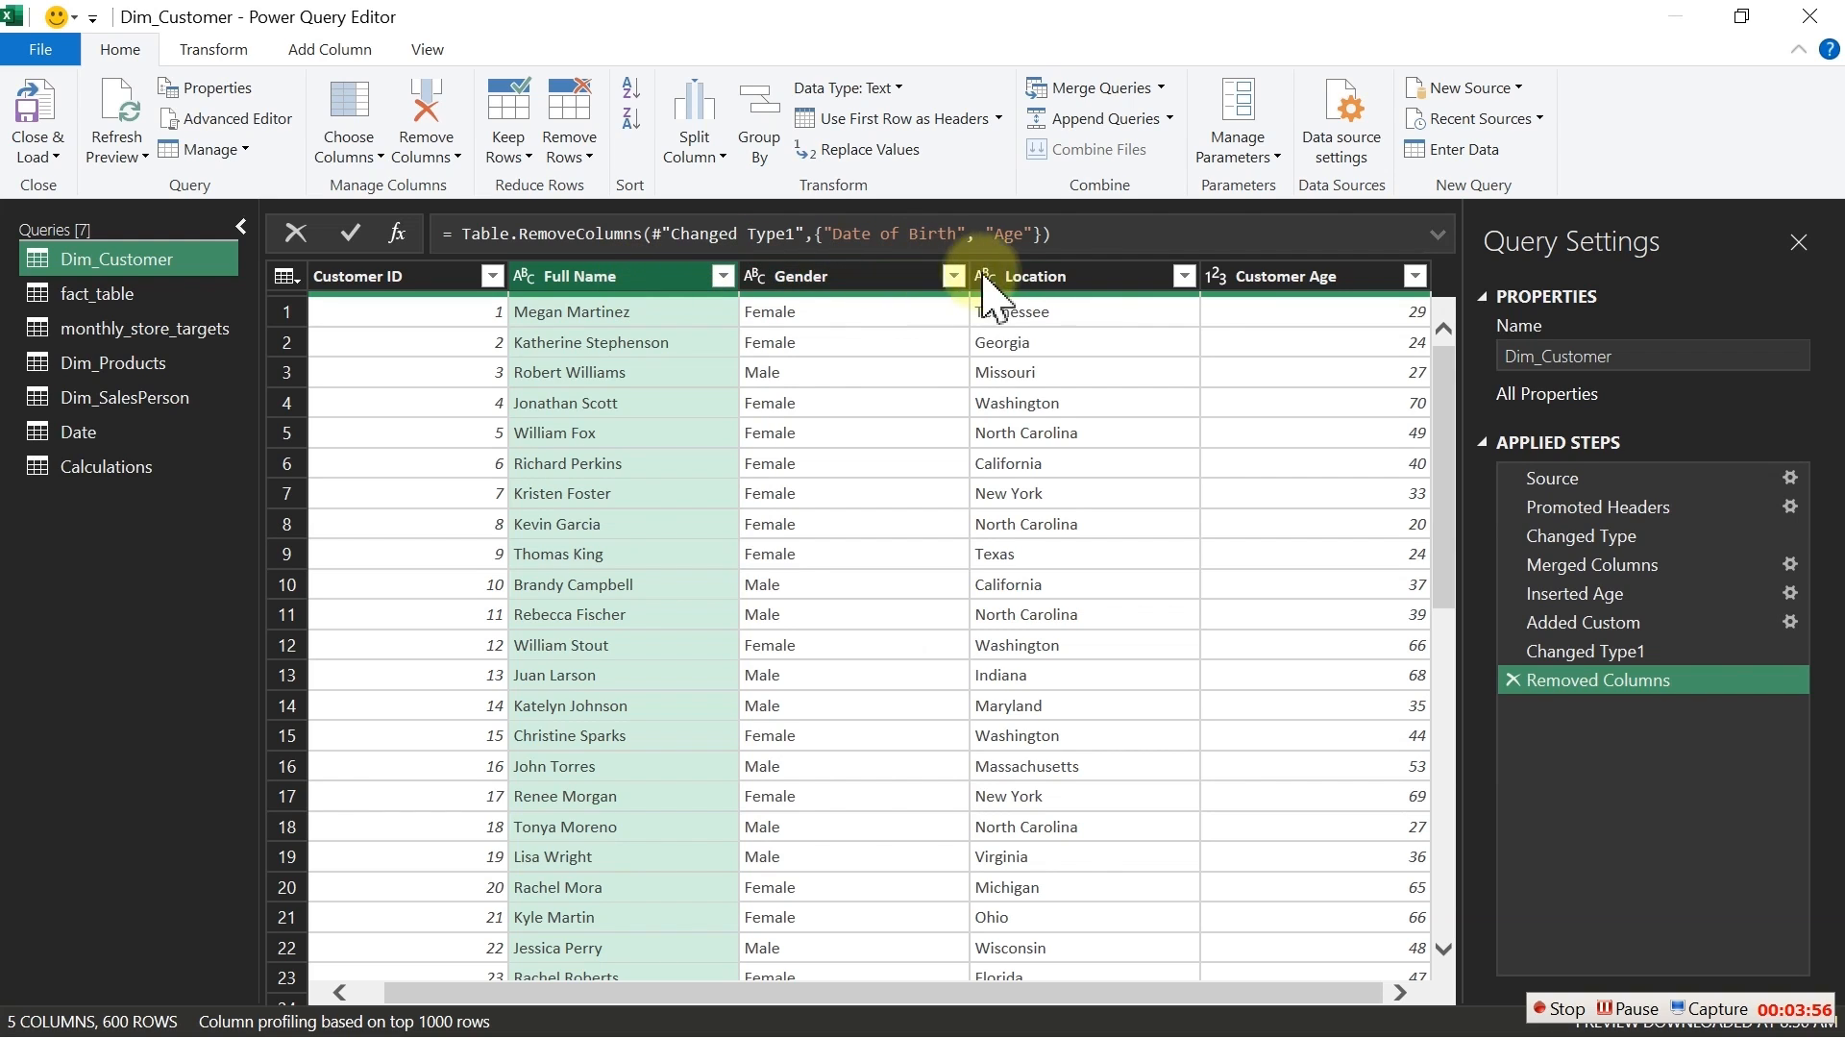
{"action": "left_click", "coordinate": [1018, 278]}
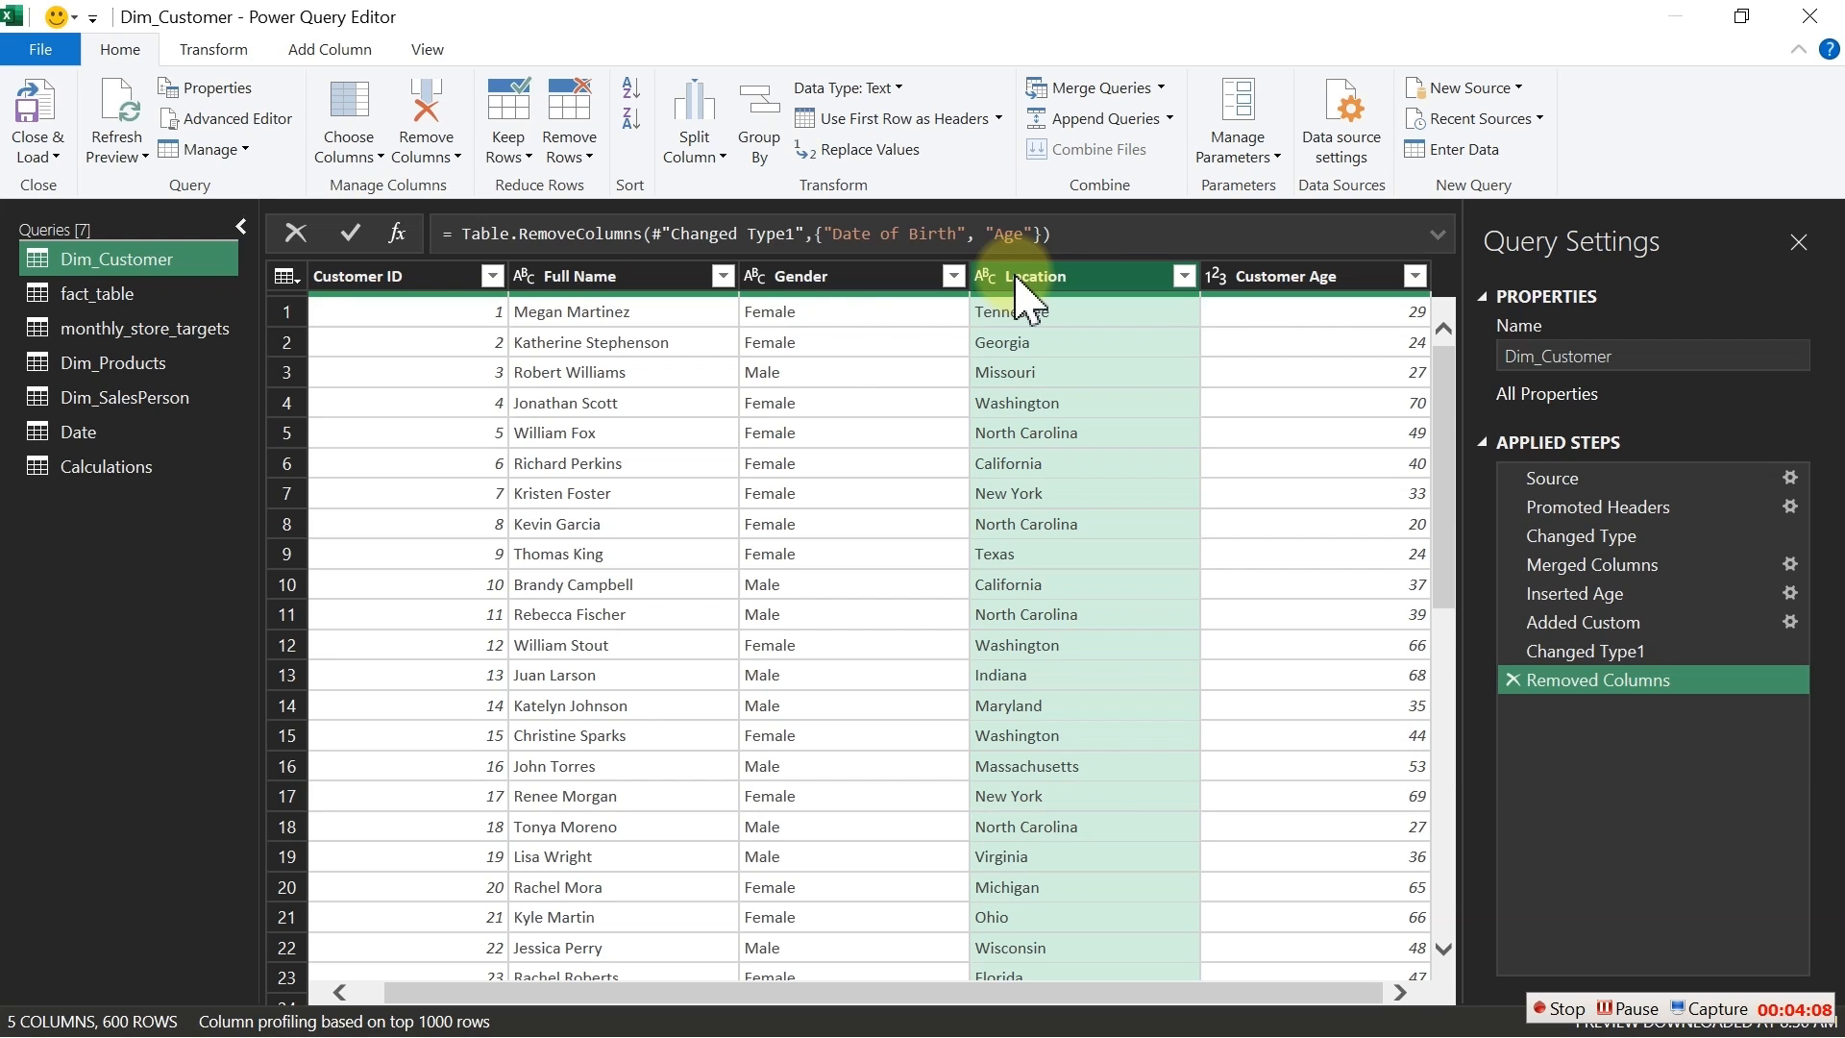
{"action": "left_click", "coordinate": [862, 280]}
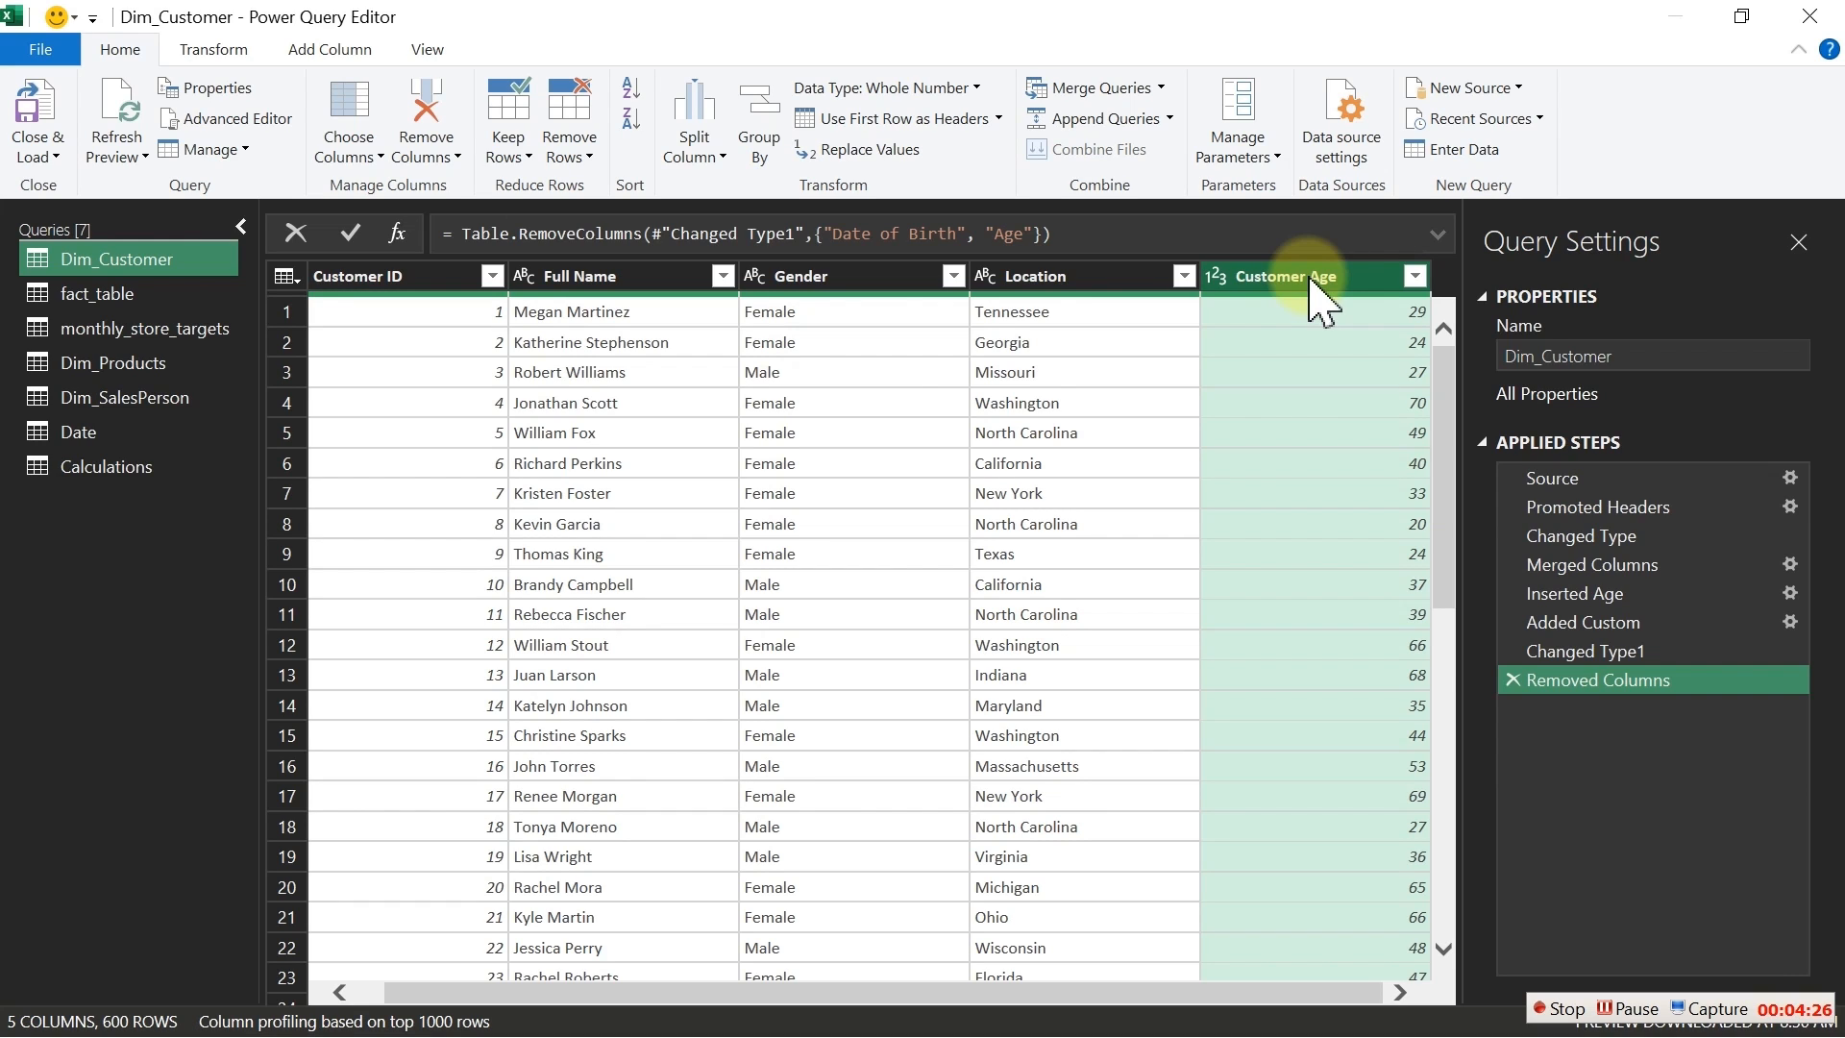
{"action": "left_click", "coordinate": [43, 113]}
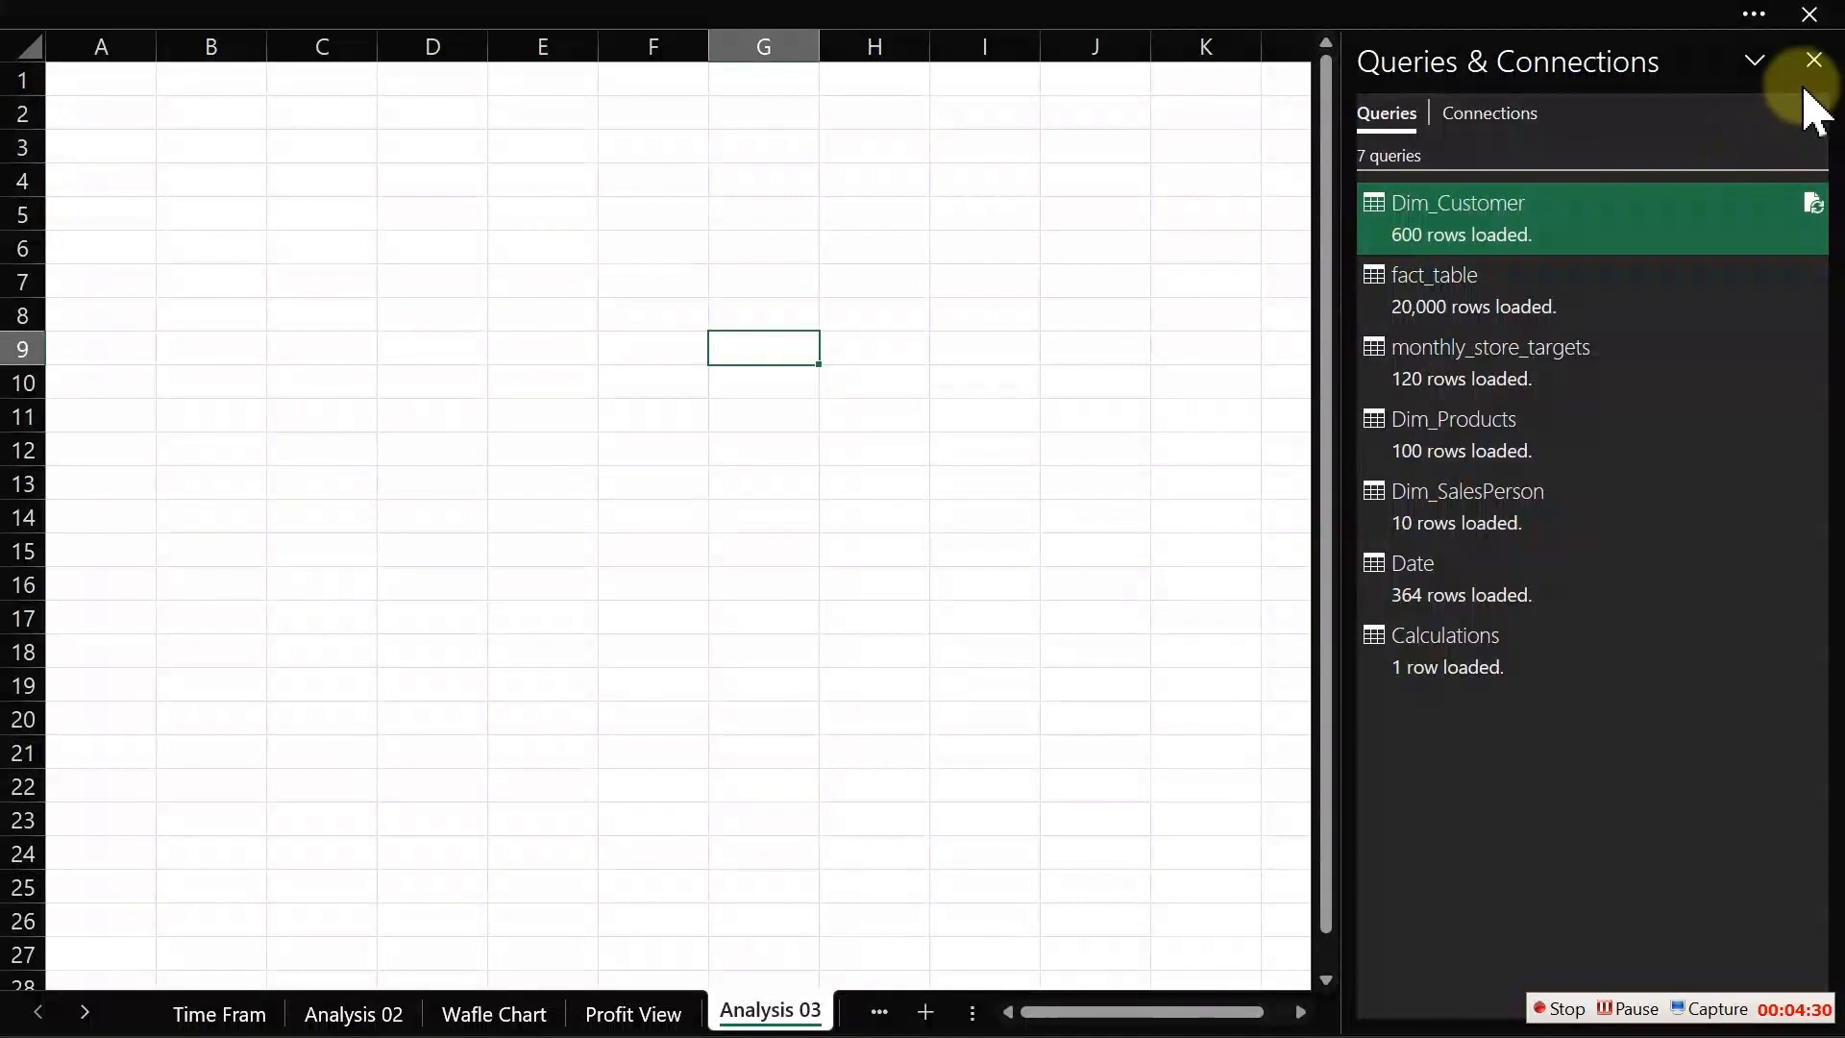
{"action": "left_click", "coordinate": [1814, 59]}
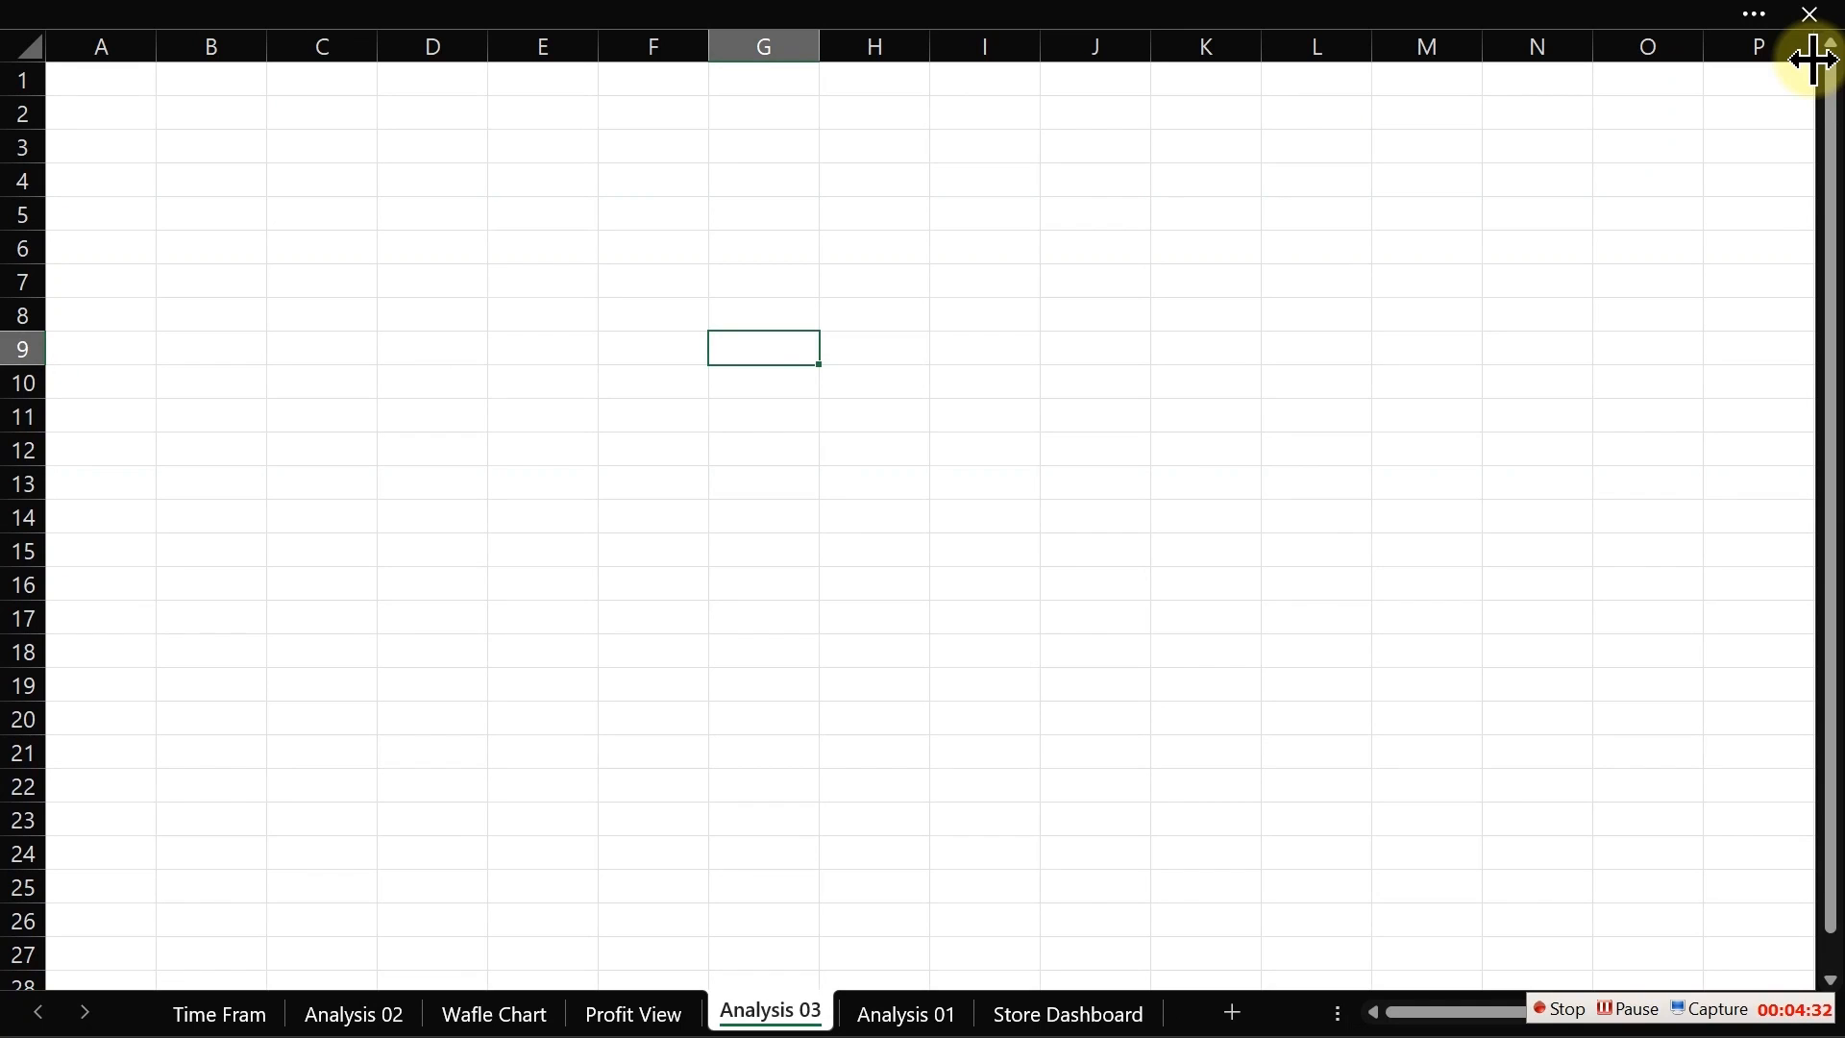
Step: Open the Power Pivot data model, view the fact_table and the Diagram View, and return to the workbook
{"action": "left_click", "coordinate": [782, 20]}
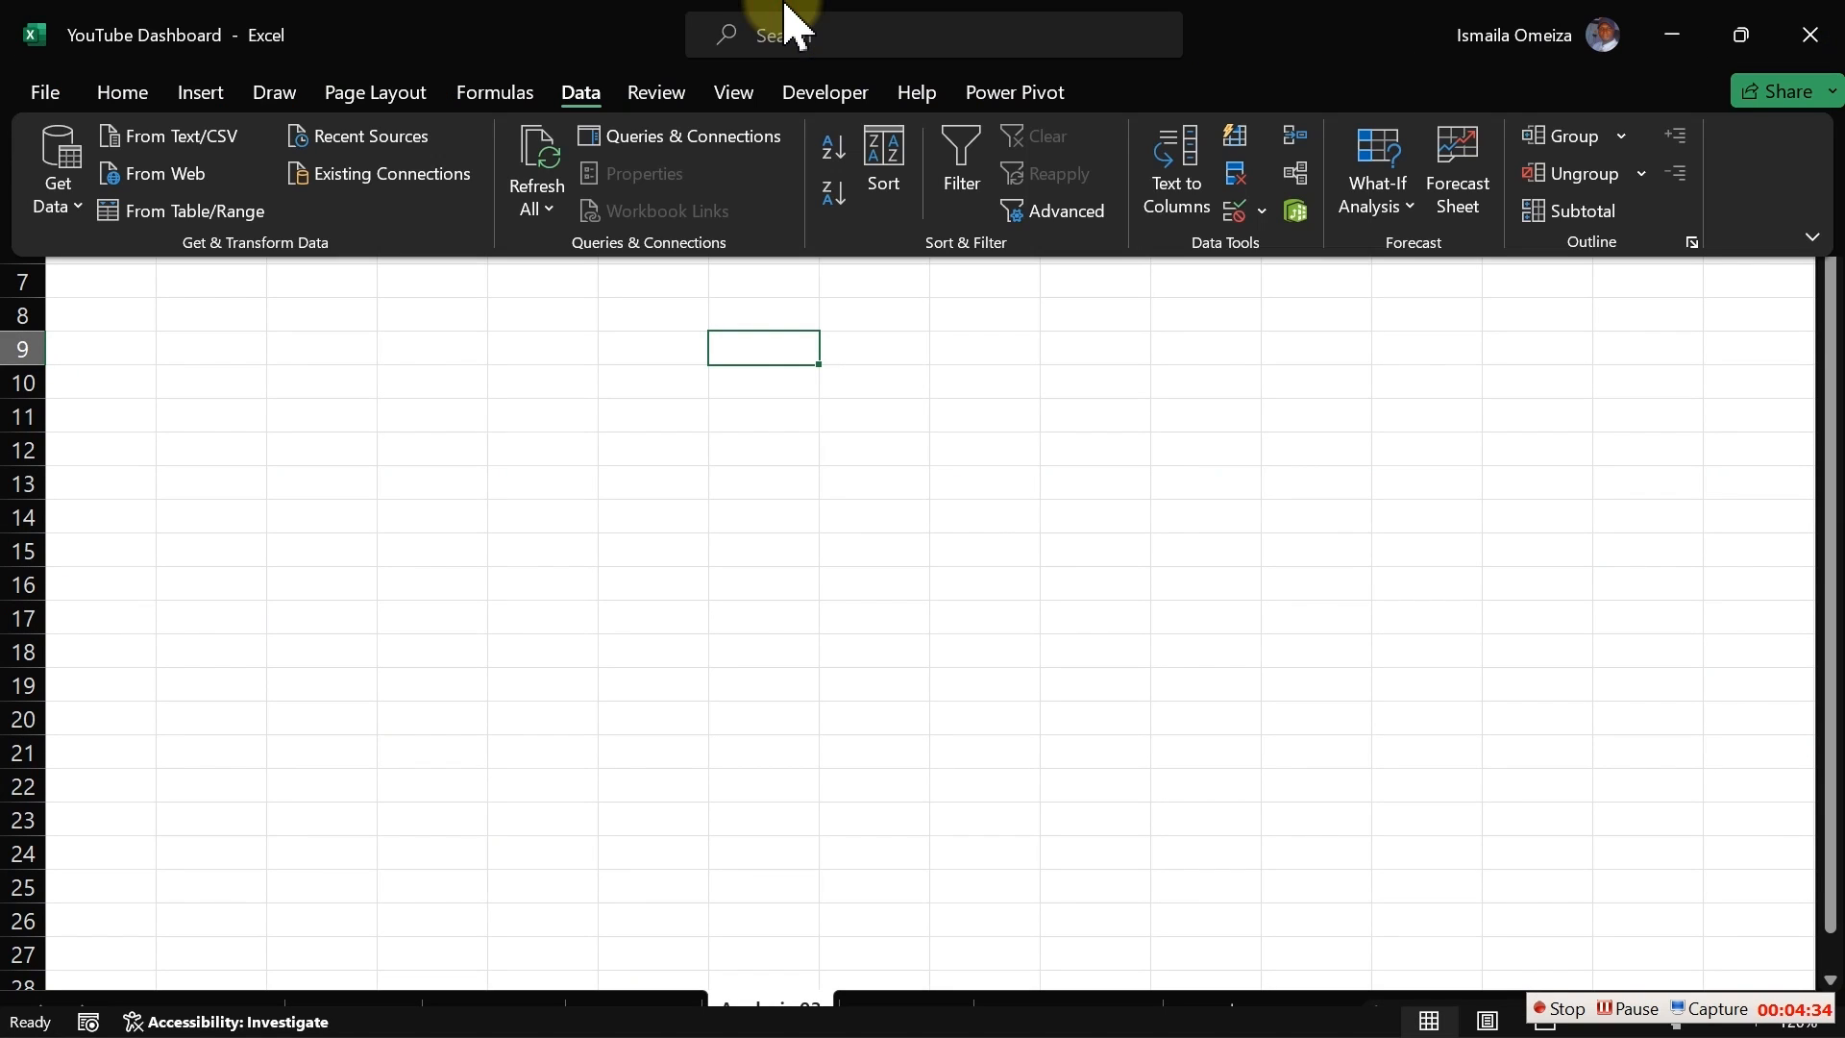
{"action": "left_click", "coordinate": [1297, 214]}
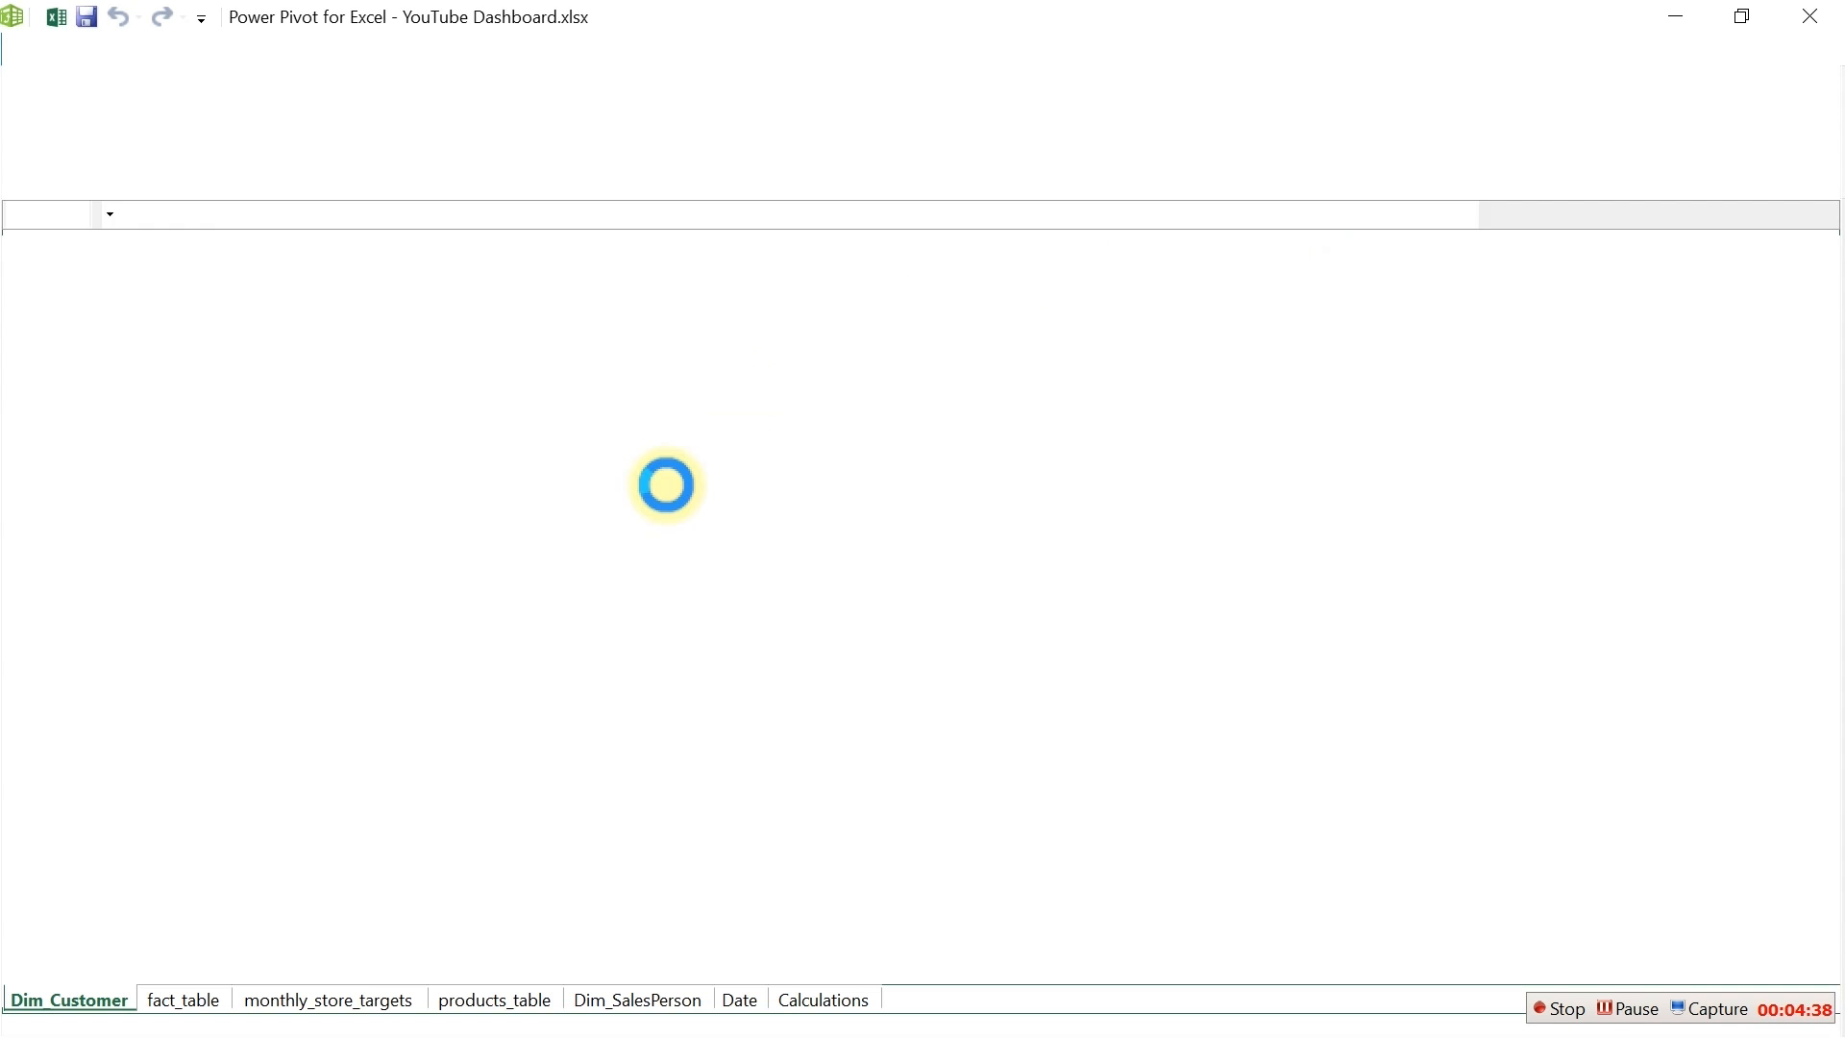
{"action": "left_click", "coordinate": [192, 1000]}
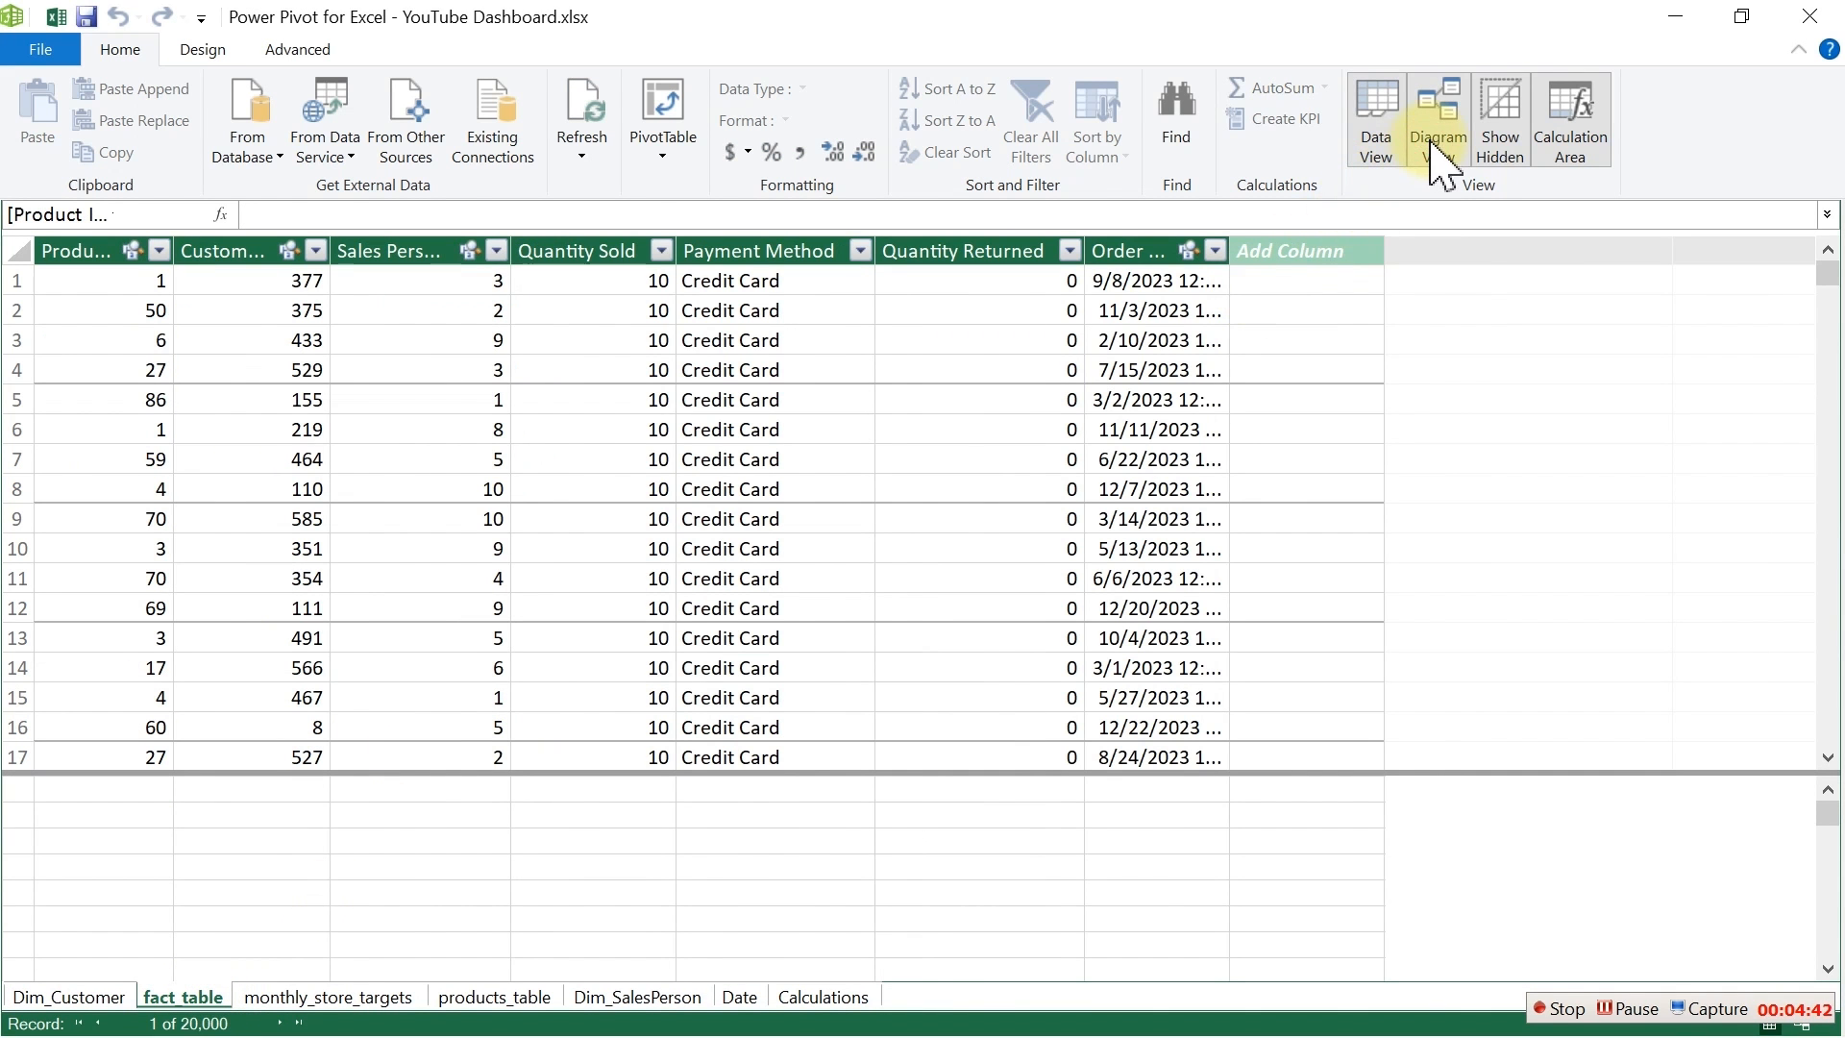
{"action": "left_click", "coordinate": [1438, 154]}
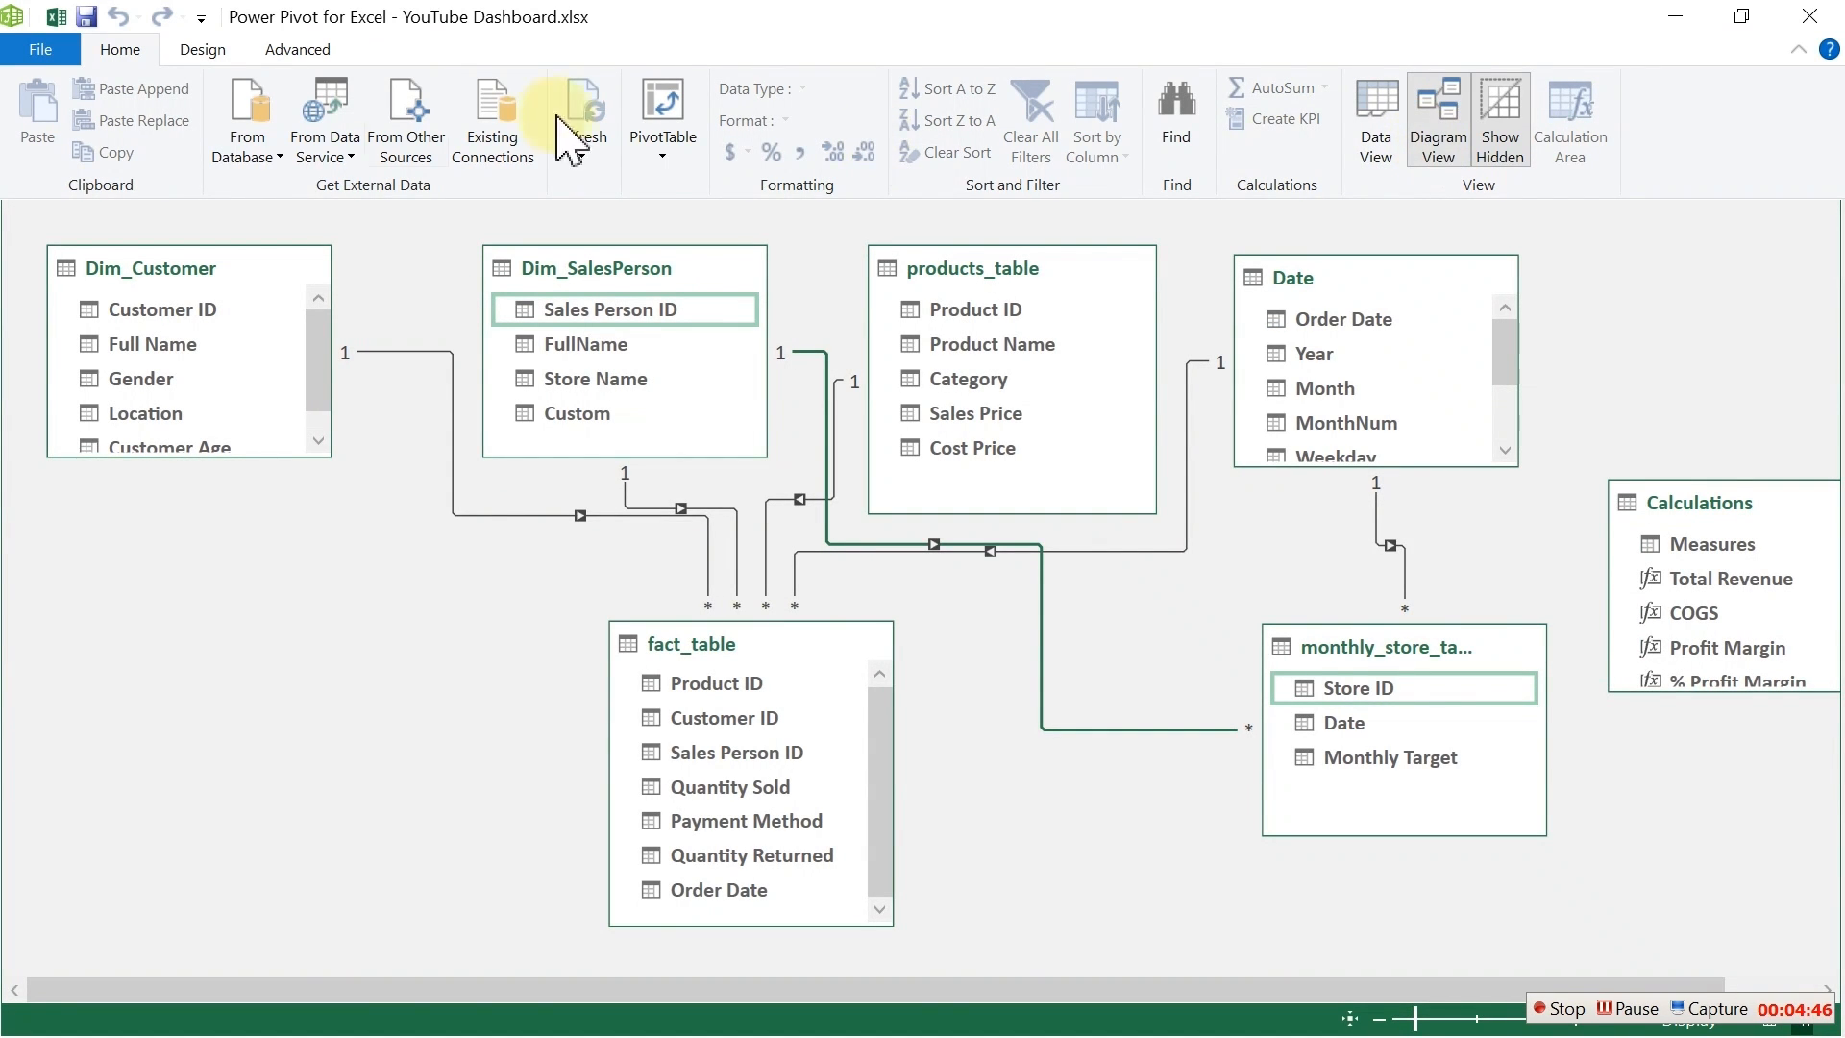
{"action": "left_click", "coordinate": [53, 17]}
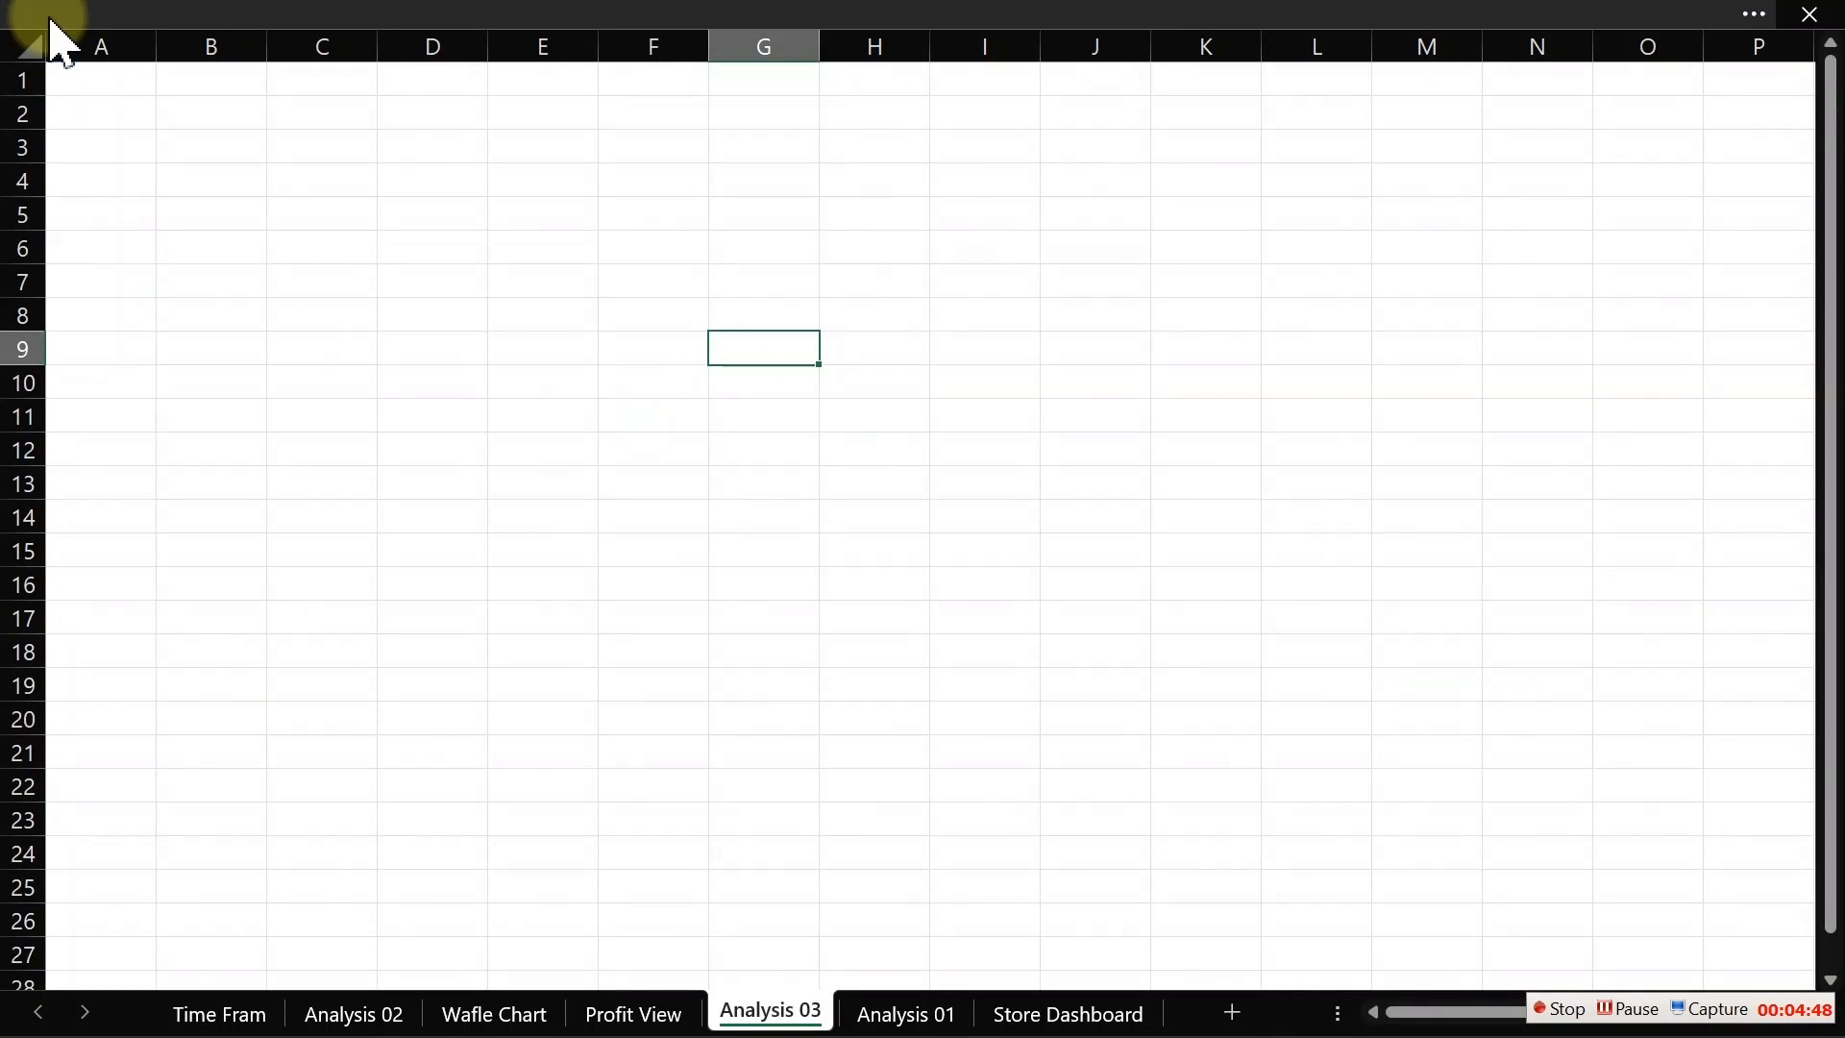
{"action": "left_click", "coordinate": [329, 251]}
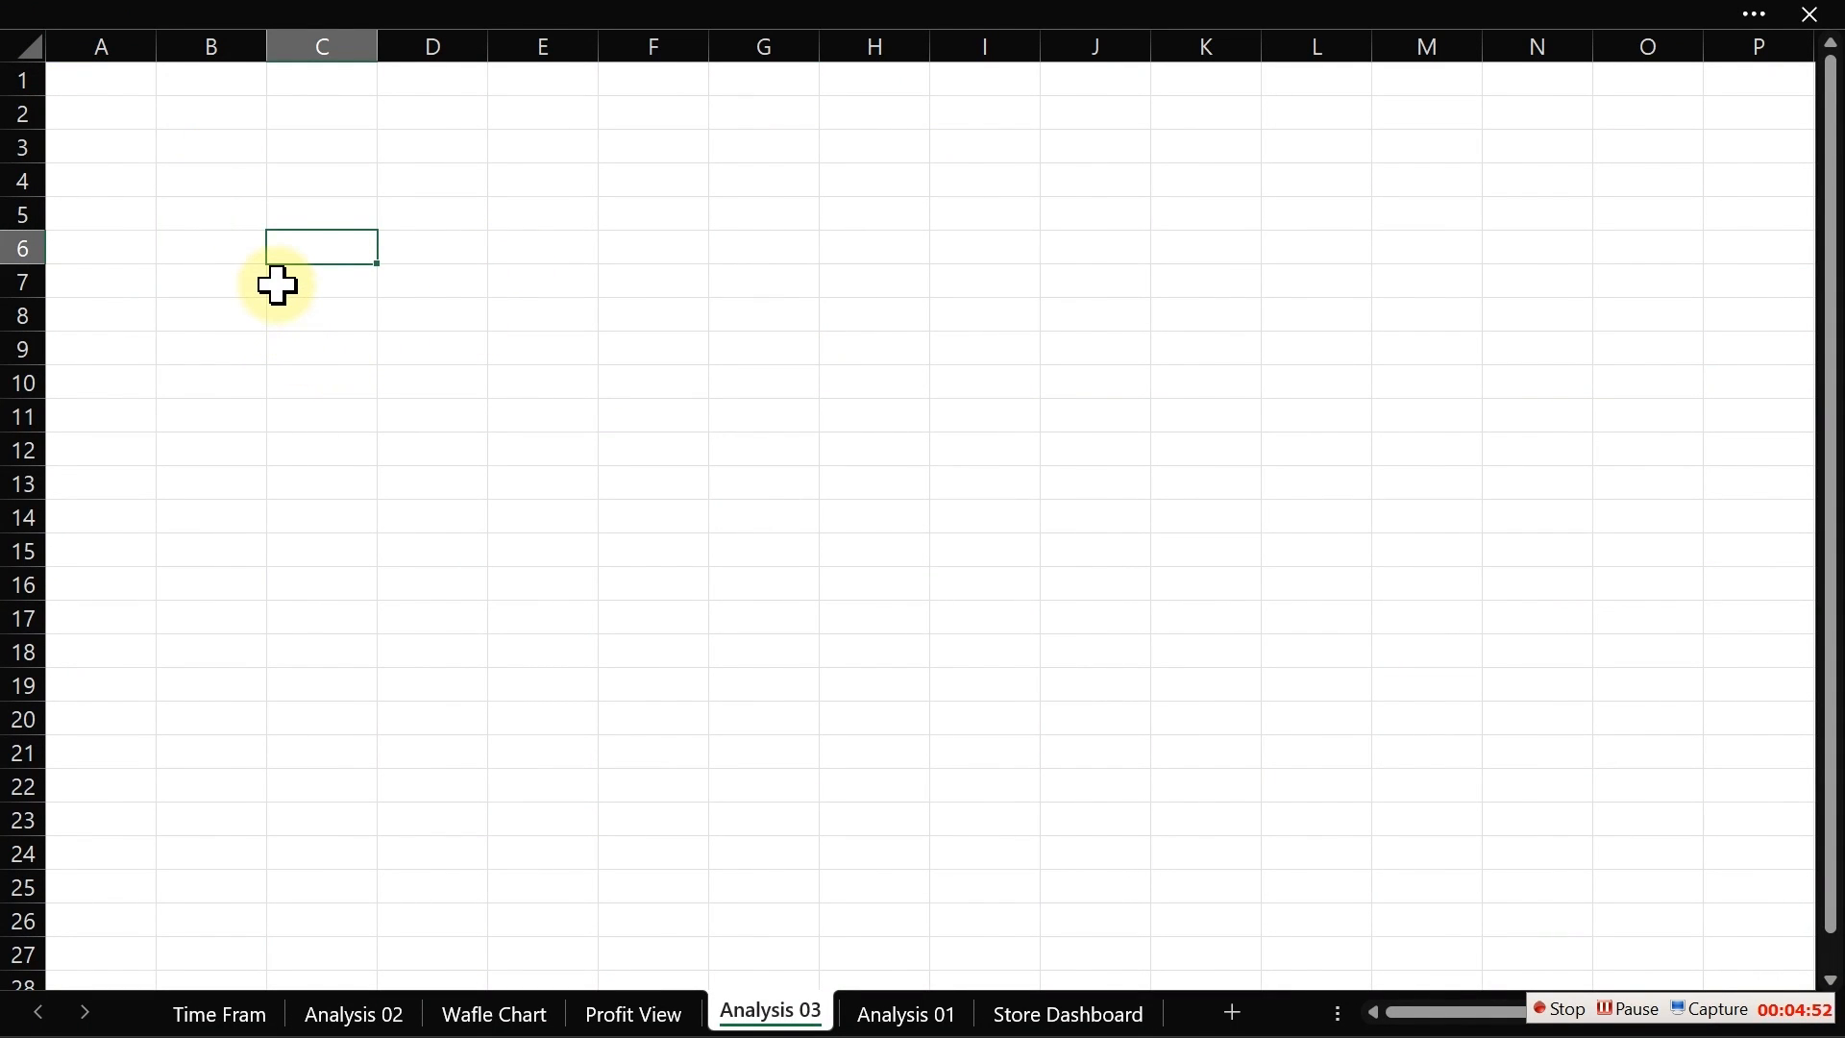
{"action": "left_click", "coordinate": [420, 20]}
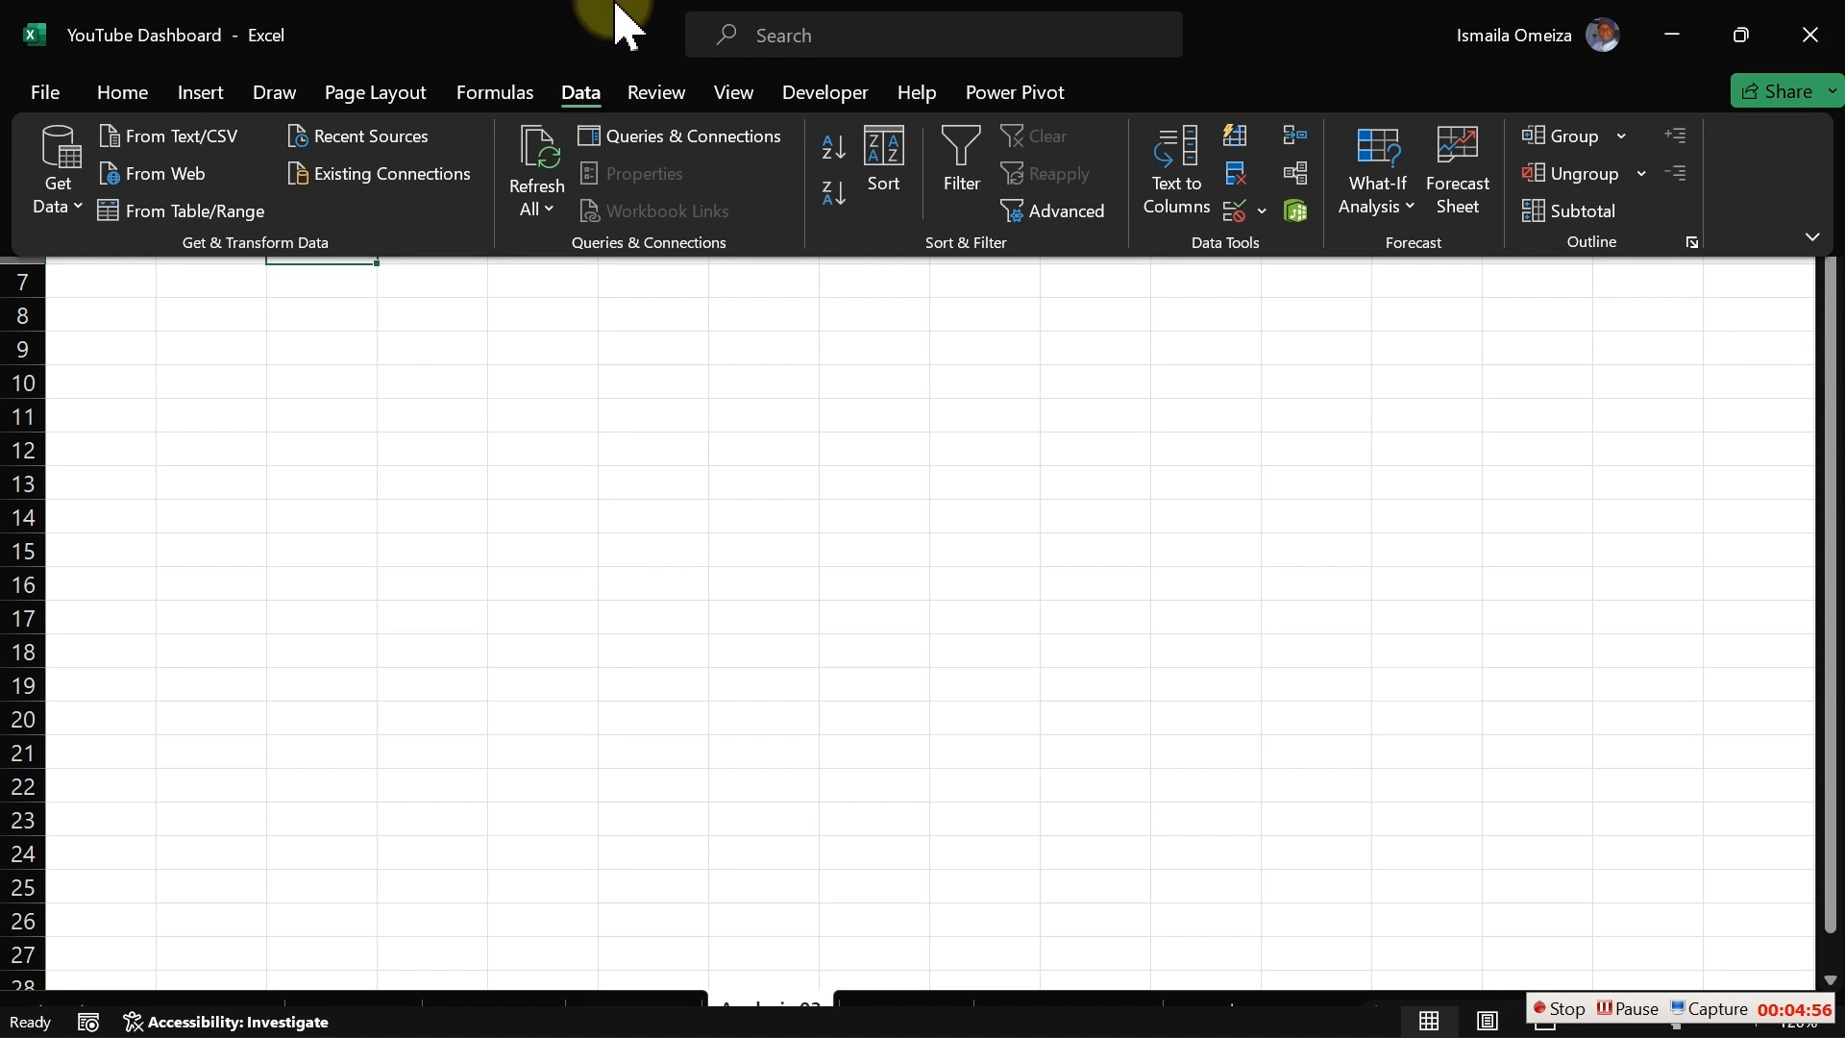
{"action": "left_click", "coordinate": [225, 98]}
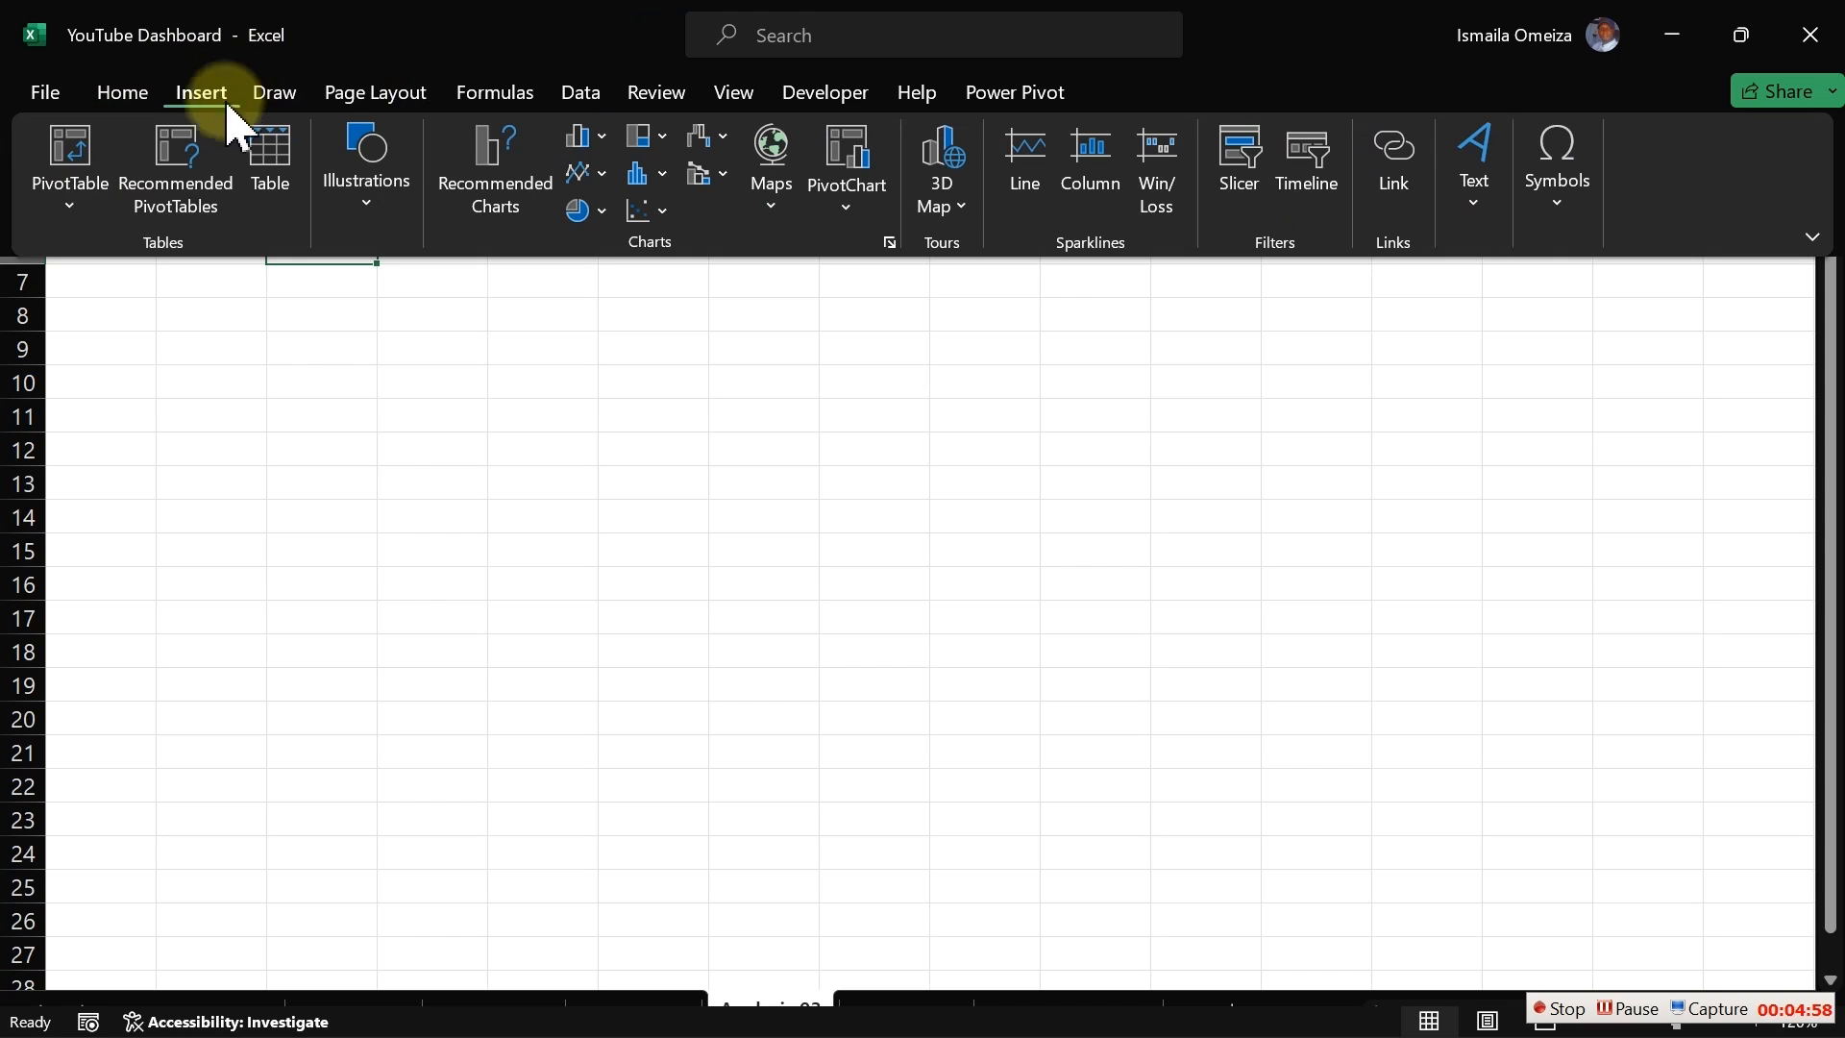
{"action": "left_click", "coordinate": [69, 206]}
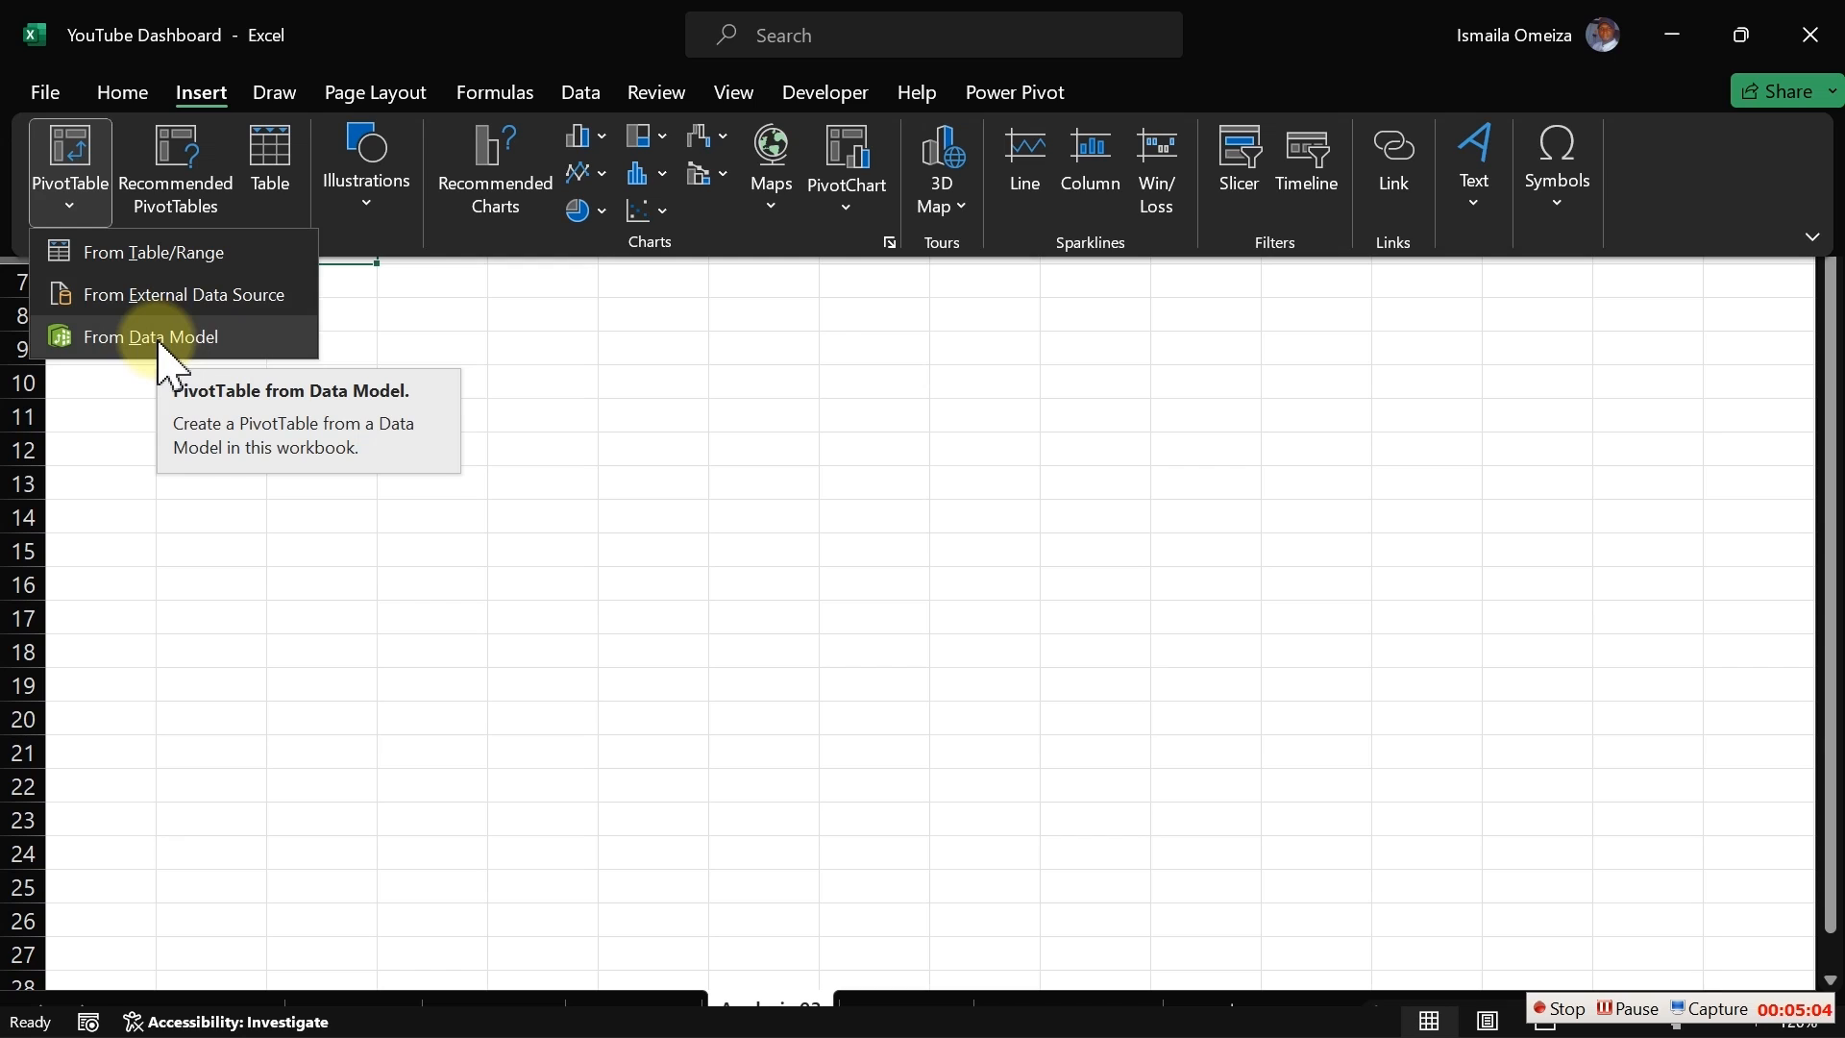
{"action": "left_click", "coordinate": [494, 376]}
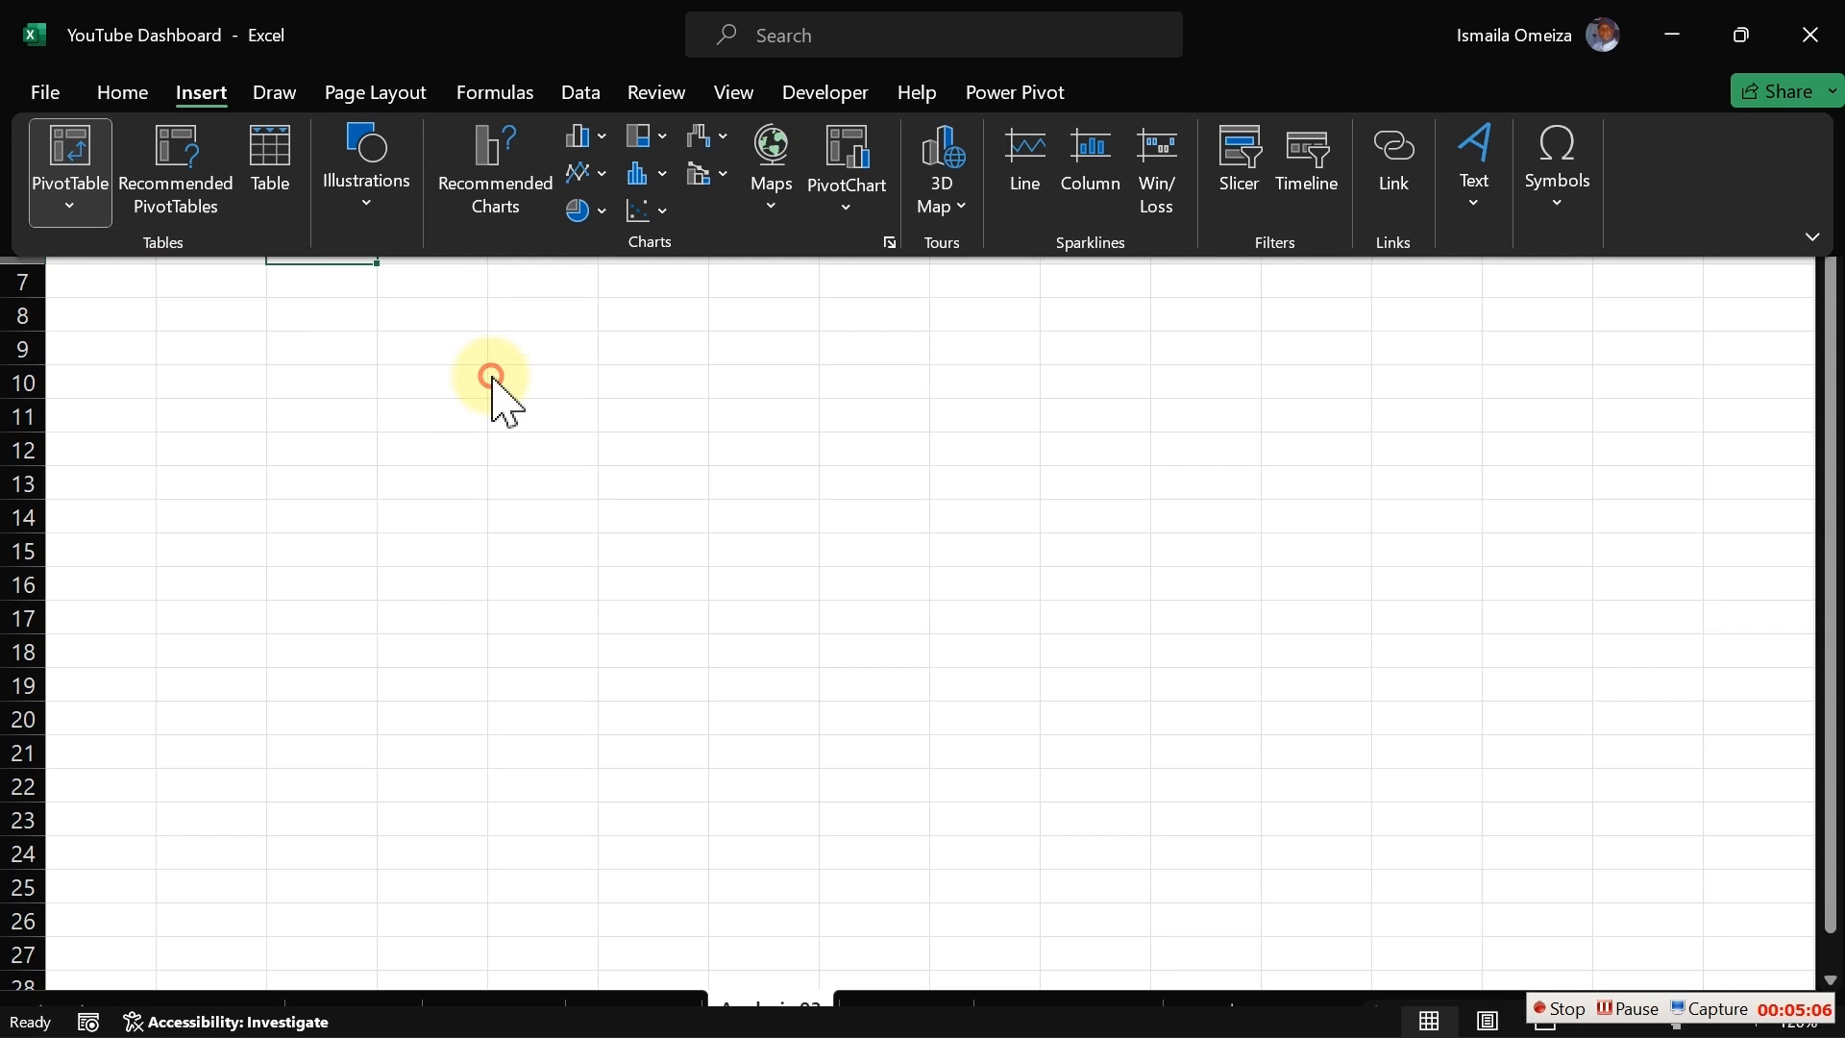
Step: Insert a PivotTable from the Power Pivot window into the existing Analysis 03 sheet at cell C6
{"action": "left_click", "coordinate": [1013, 96]}
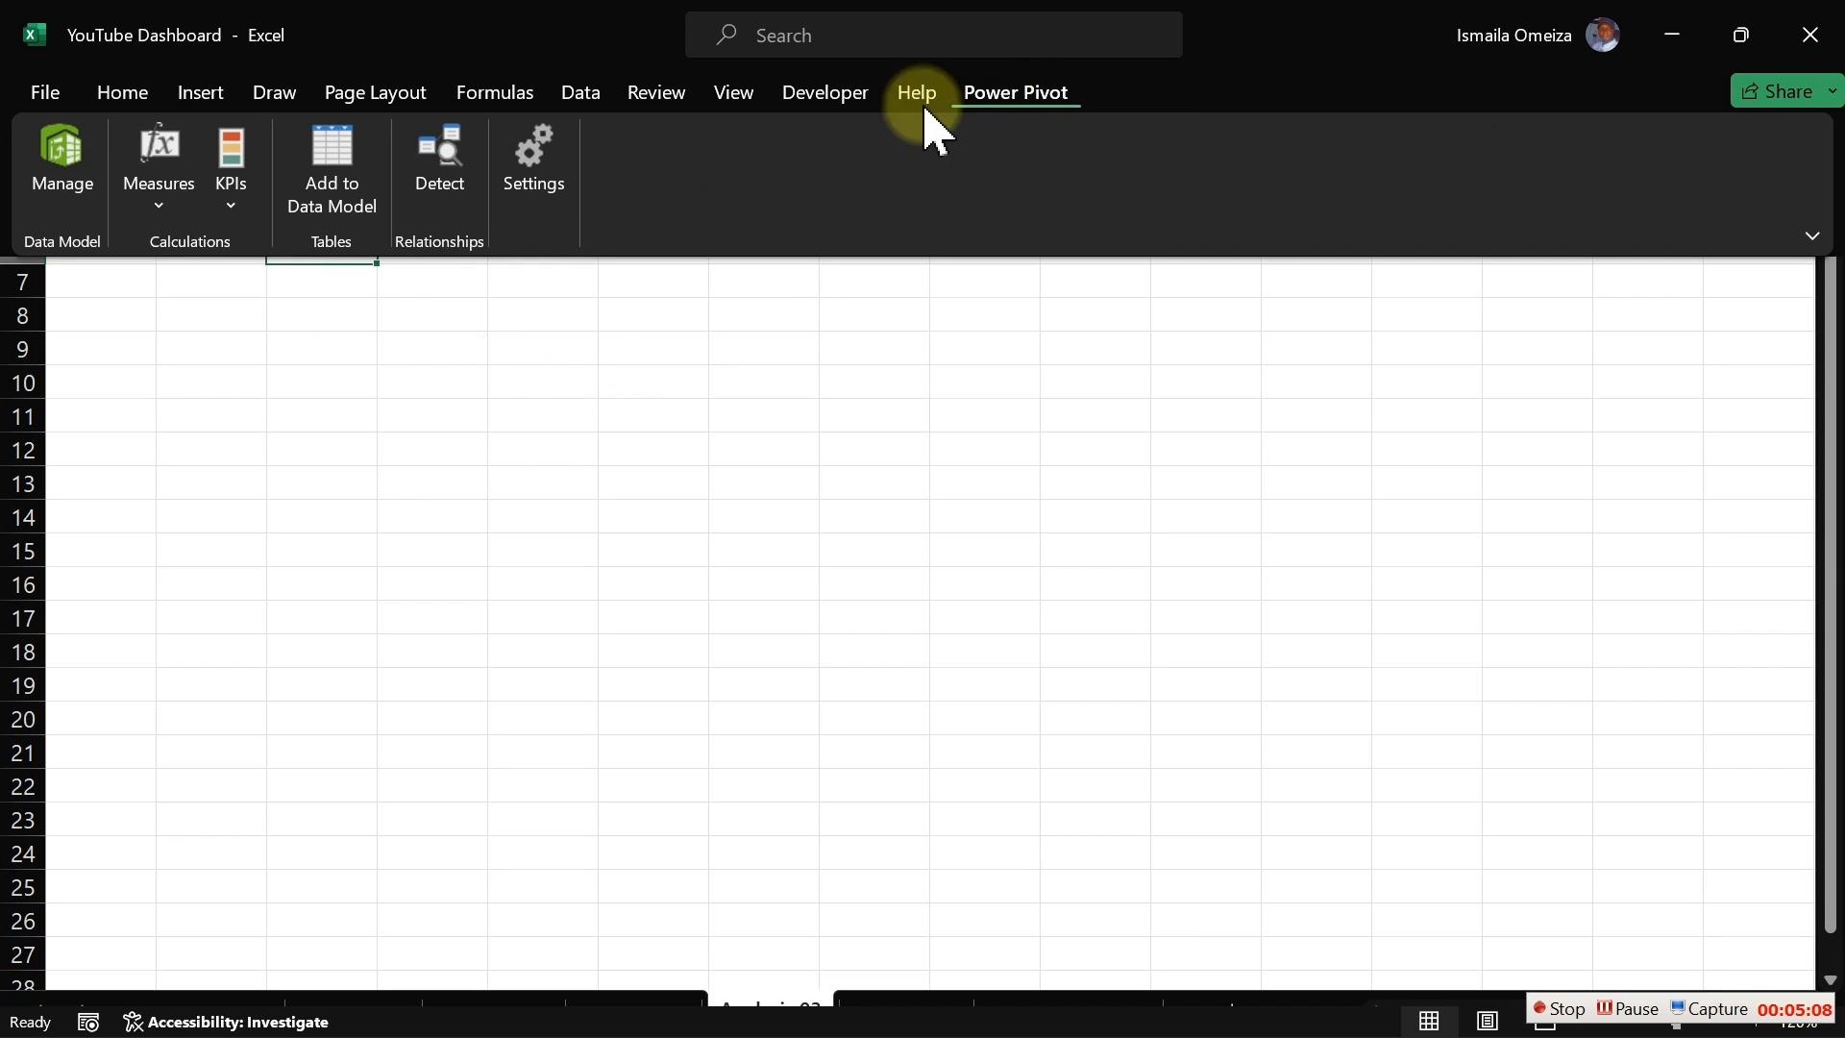
{"action": "left_click", "coordinate": [67, 168]}
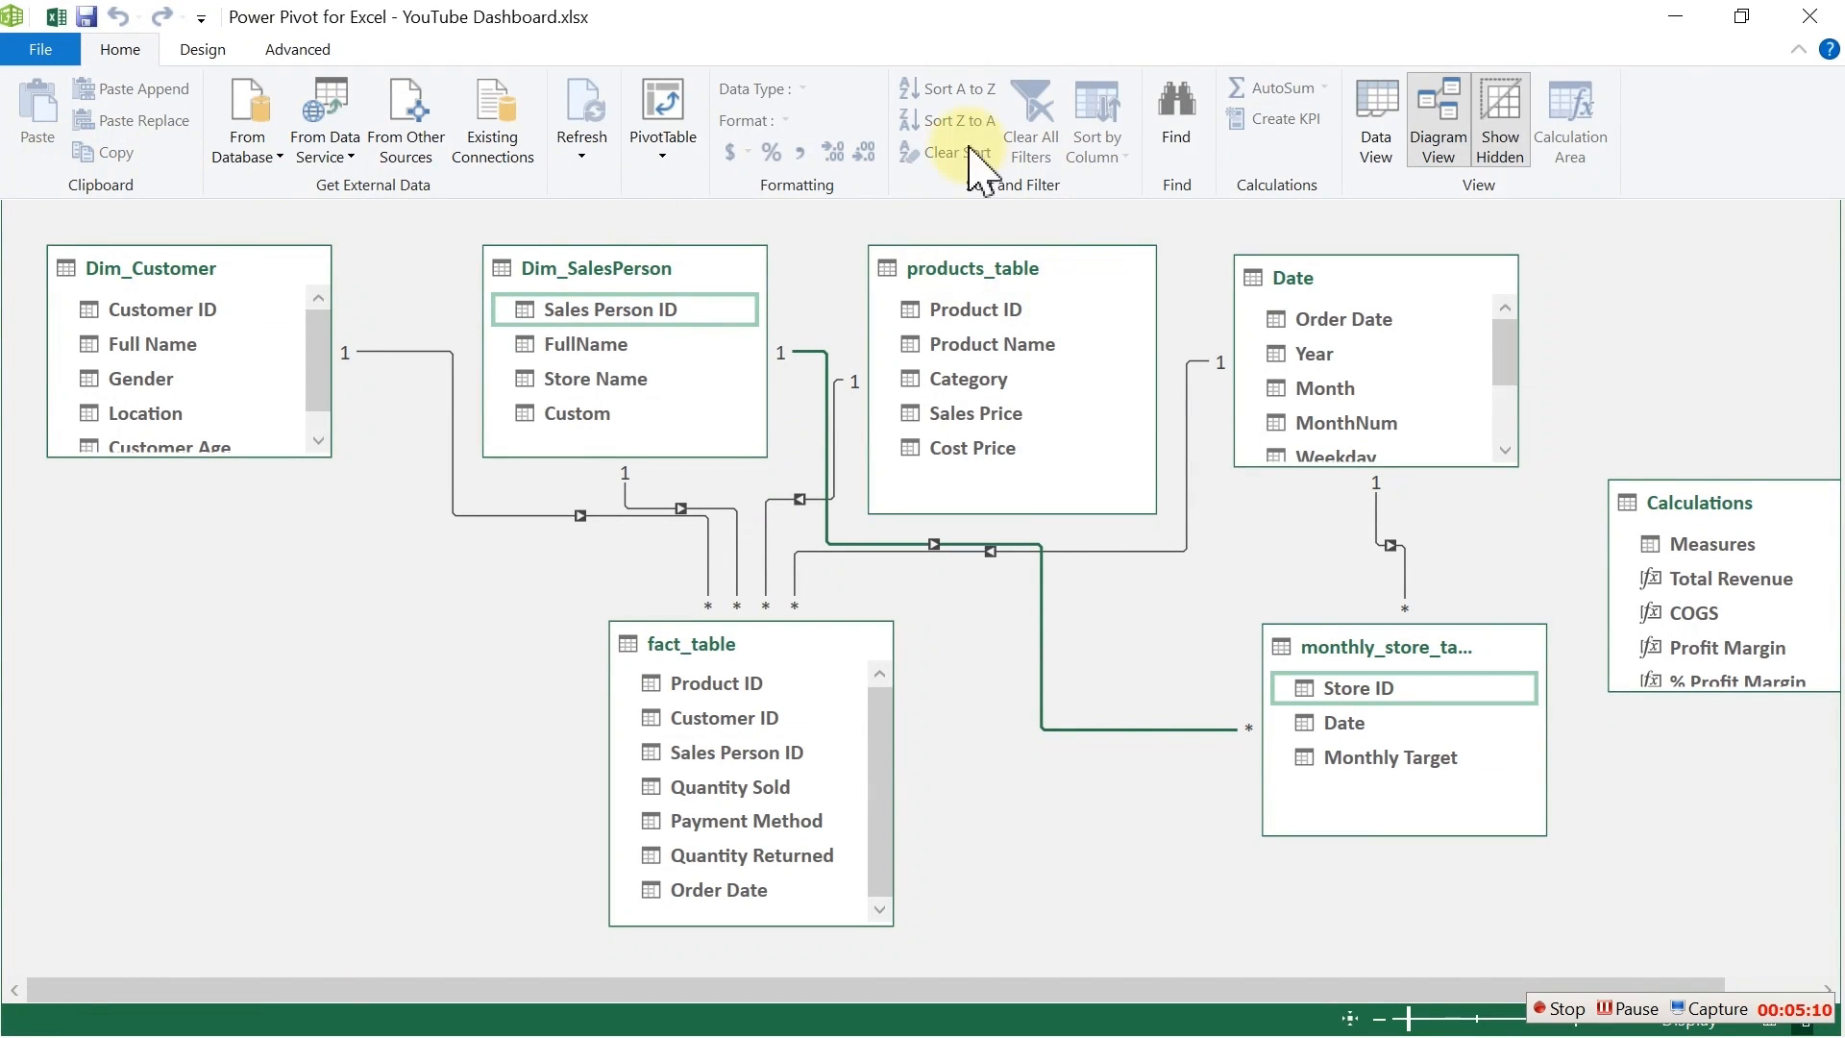
{"action": "left_click", "coordinate": [663, 156]}
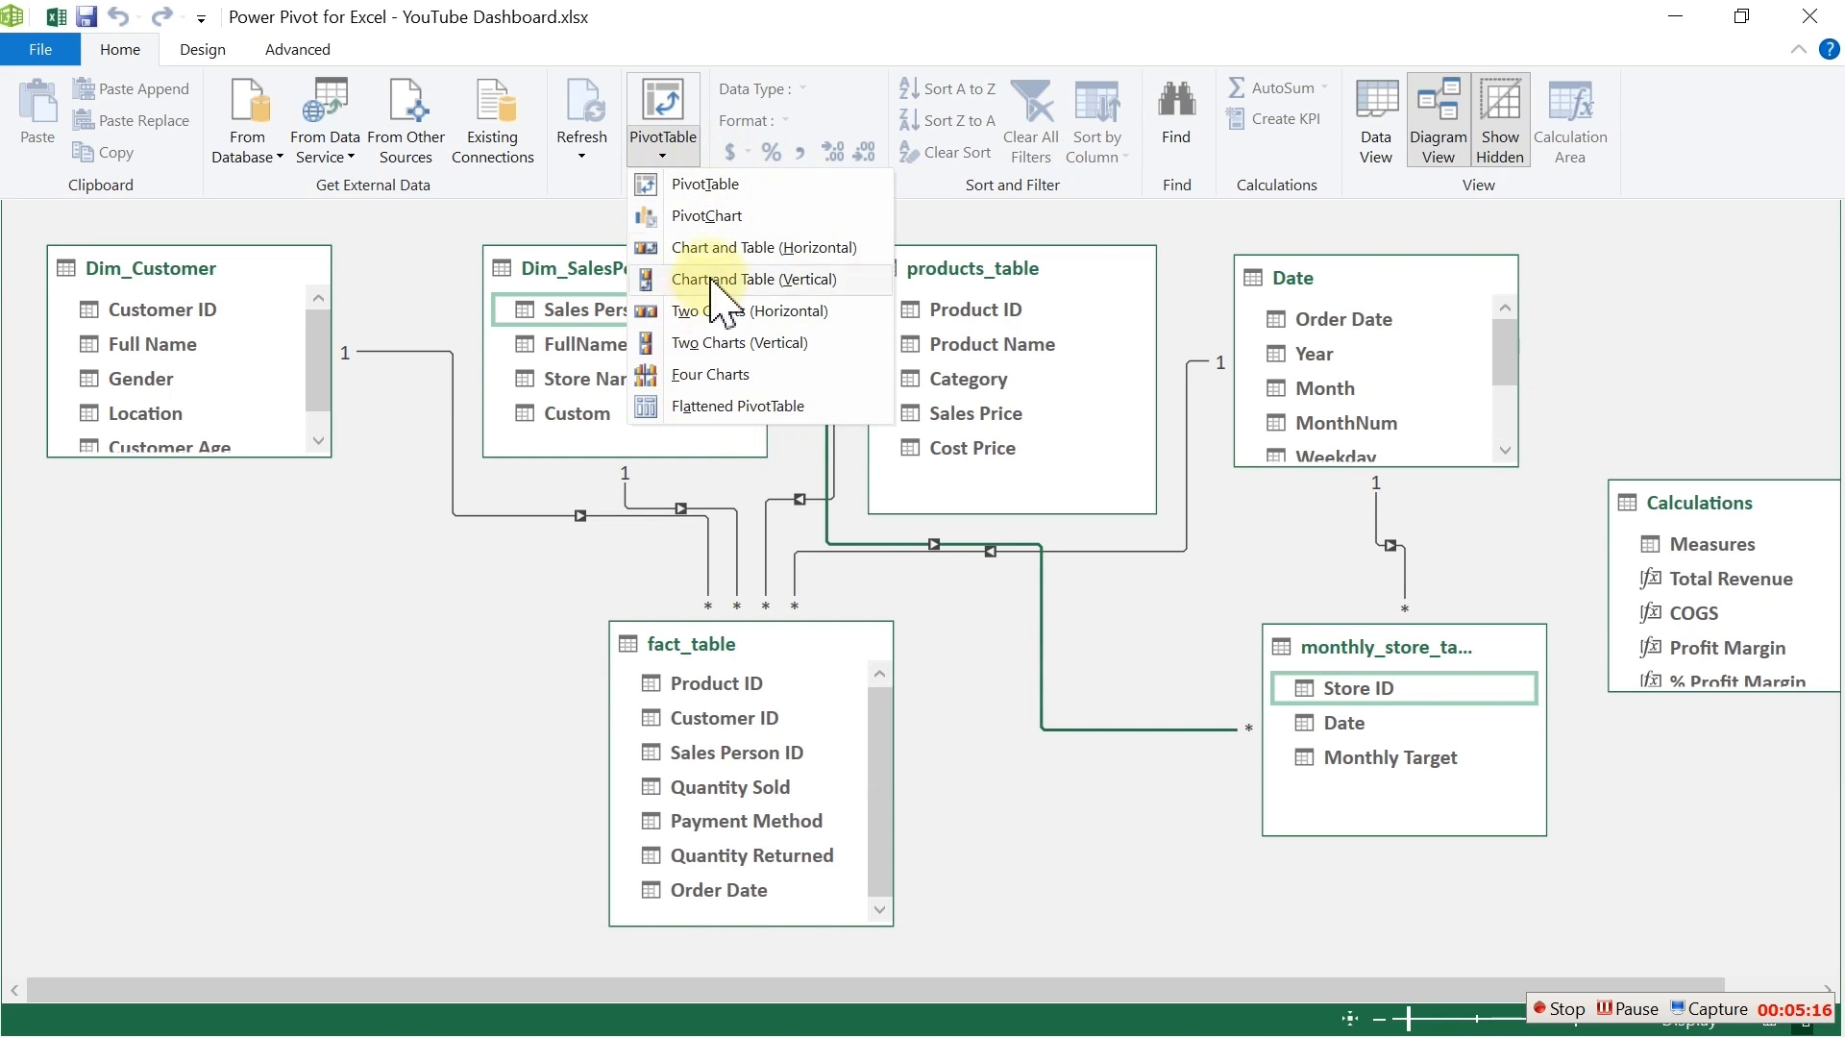
{"action": "left_click", "coordinate": [719, 185]}
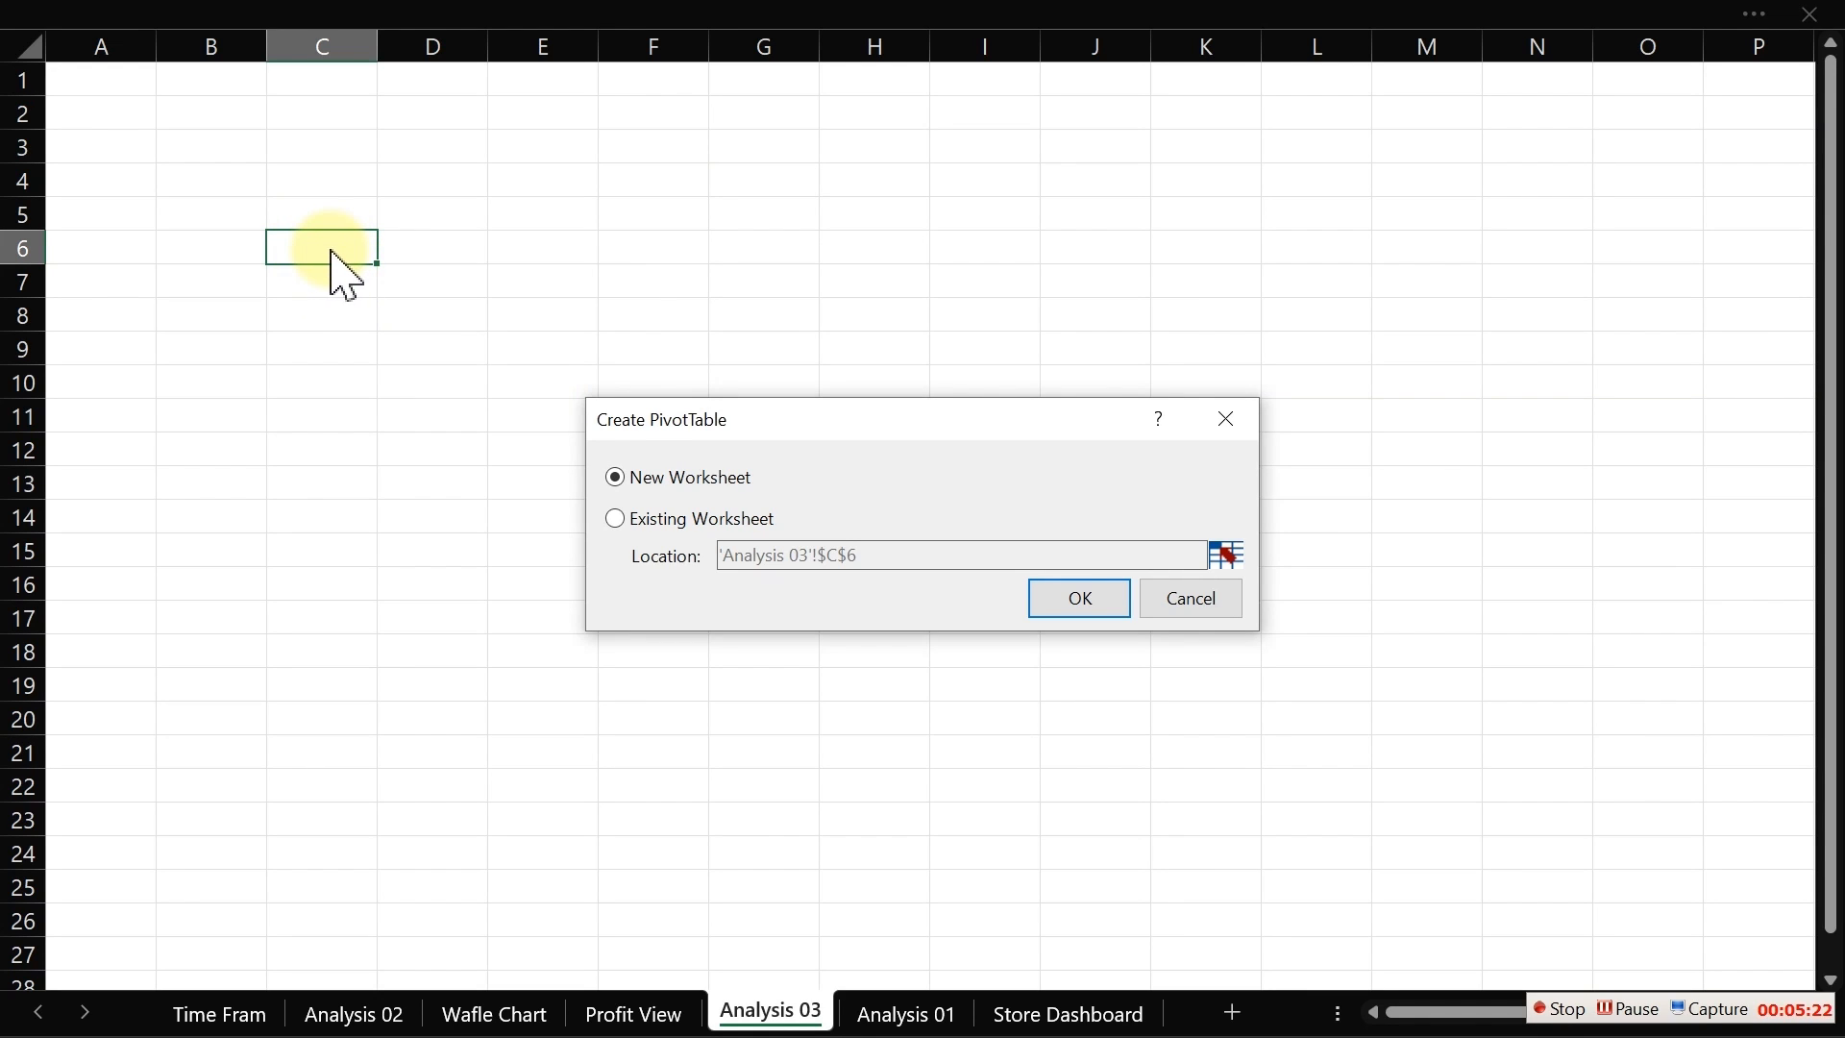
{"action": "left_click", "coordinate": [614, 518]}
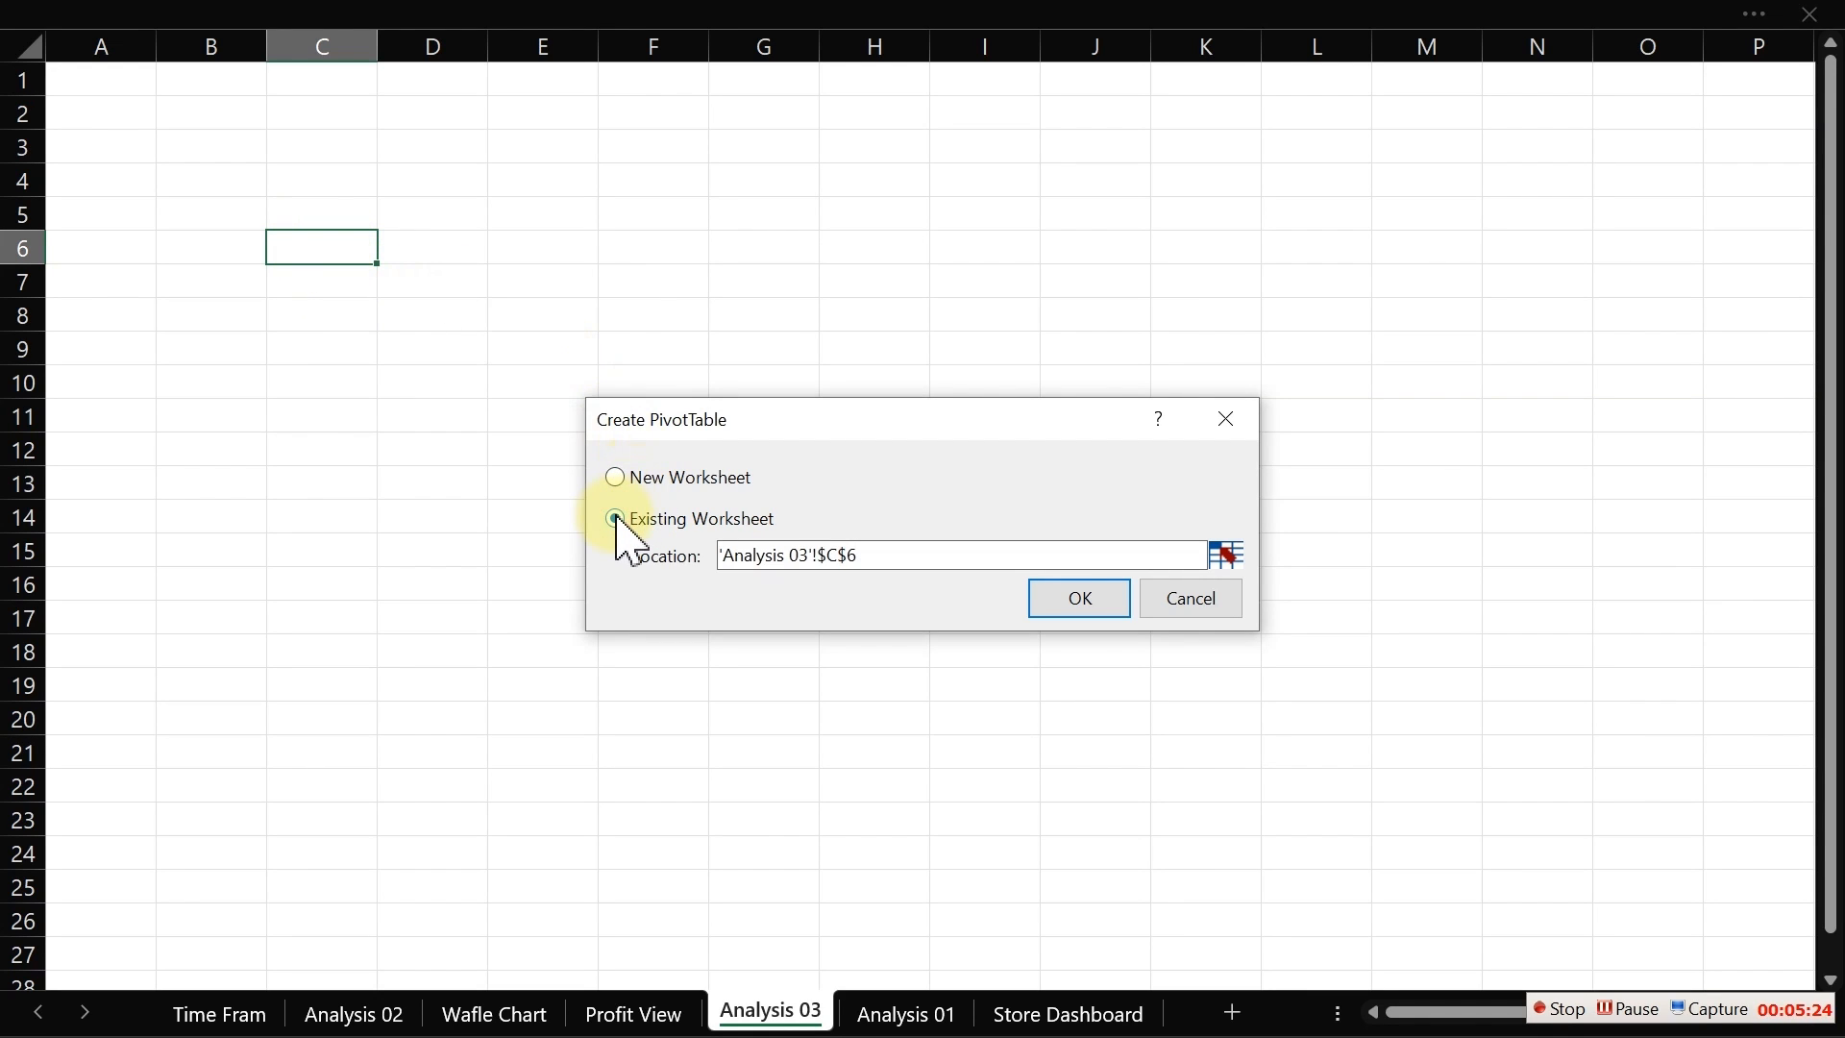
{"action": "left_click", "coordinate": [1080, 598]}
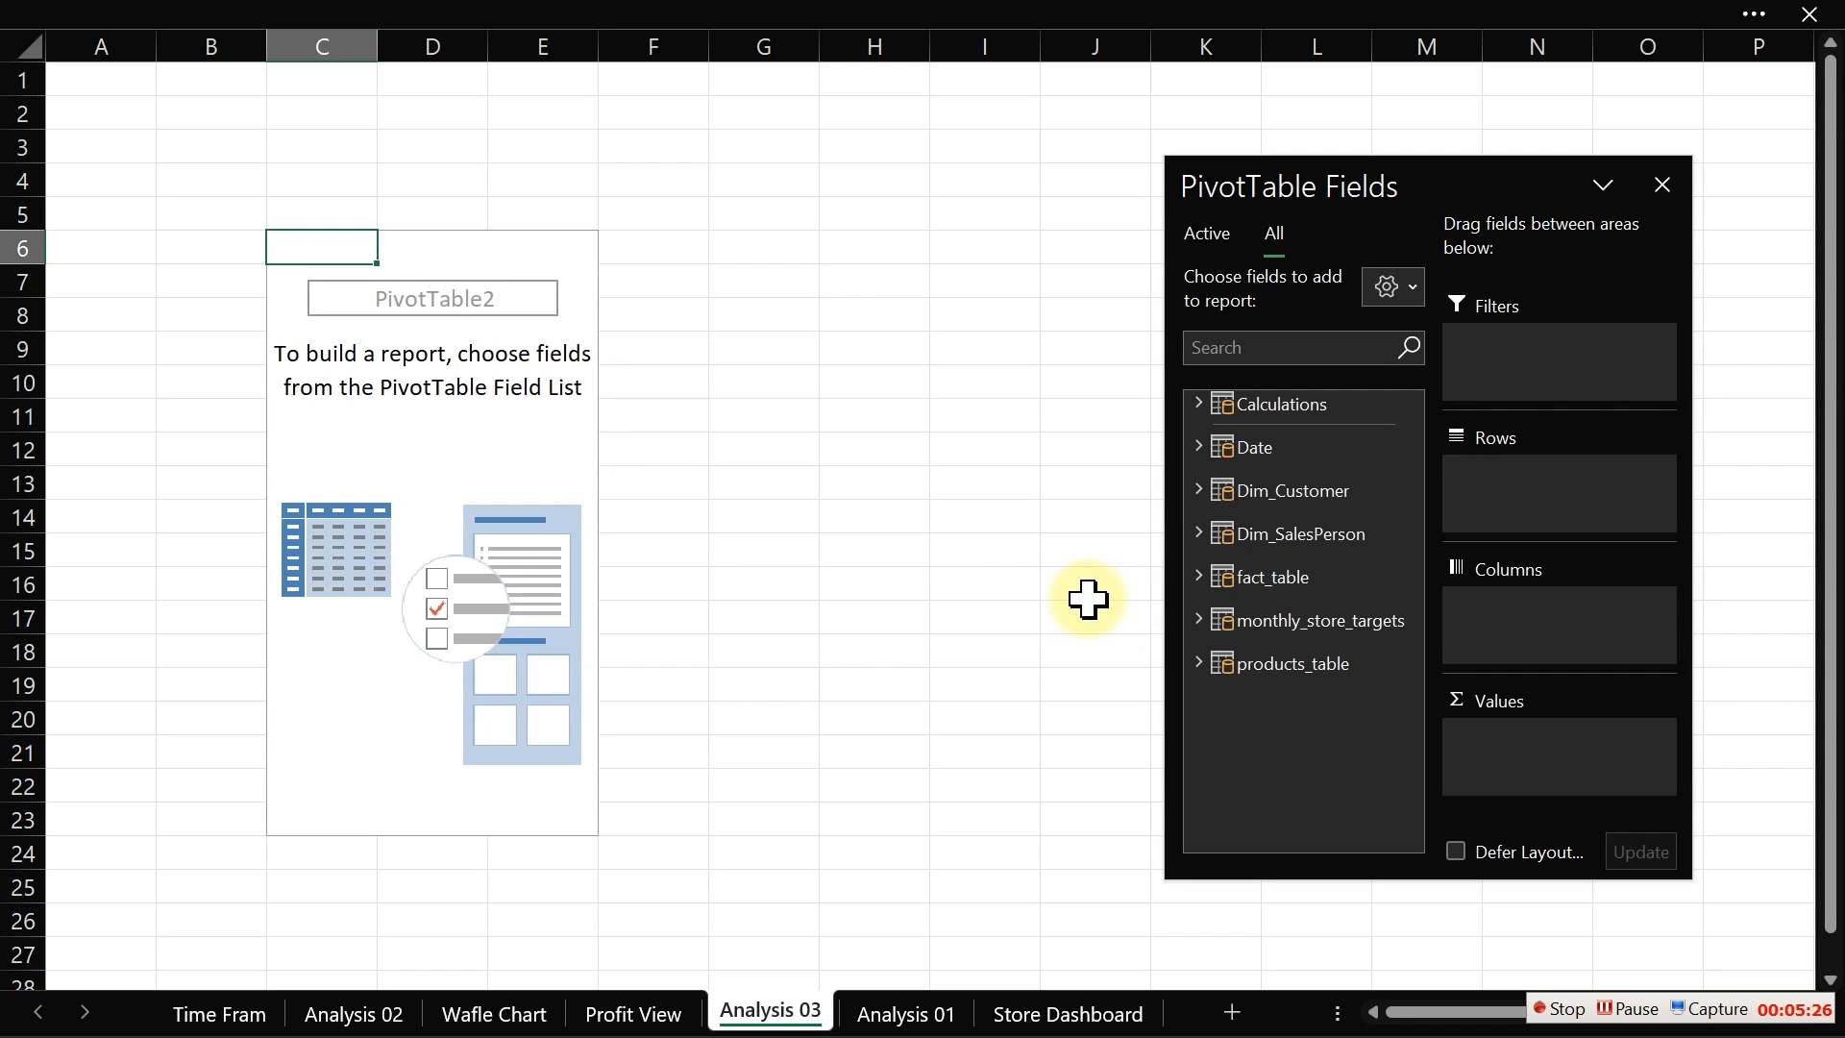
{"action": "key", "text": "ctrl+Page_Up"}
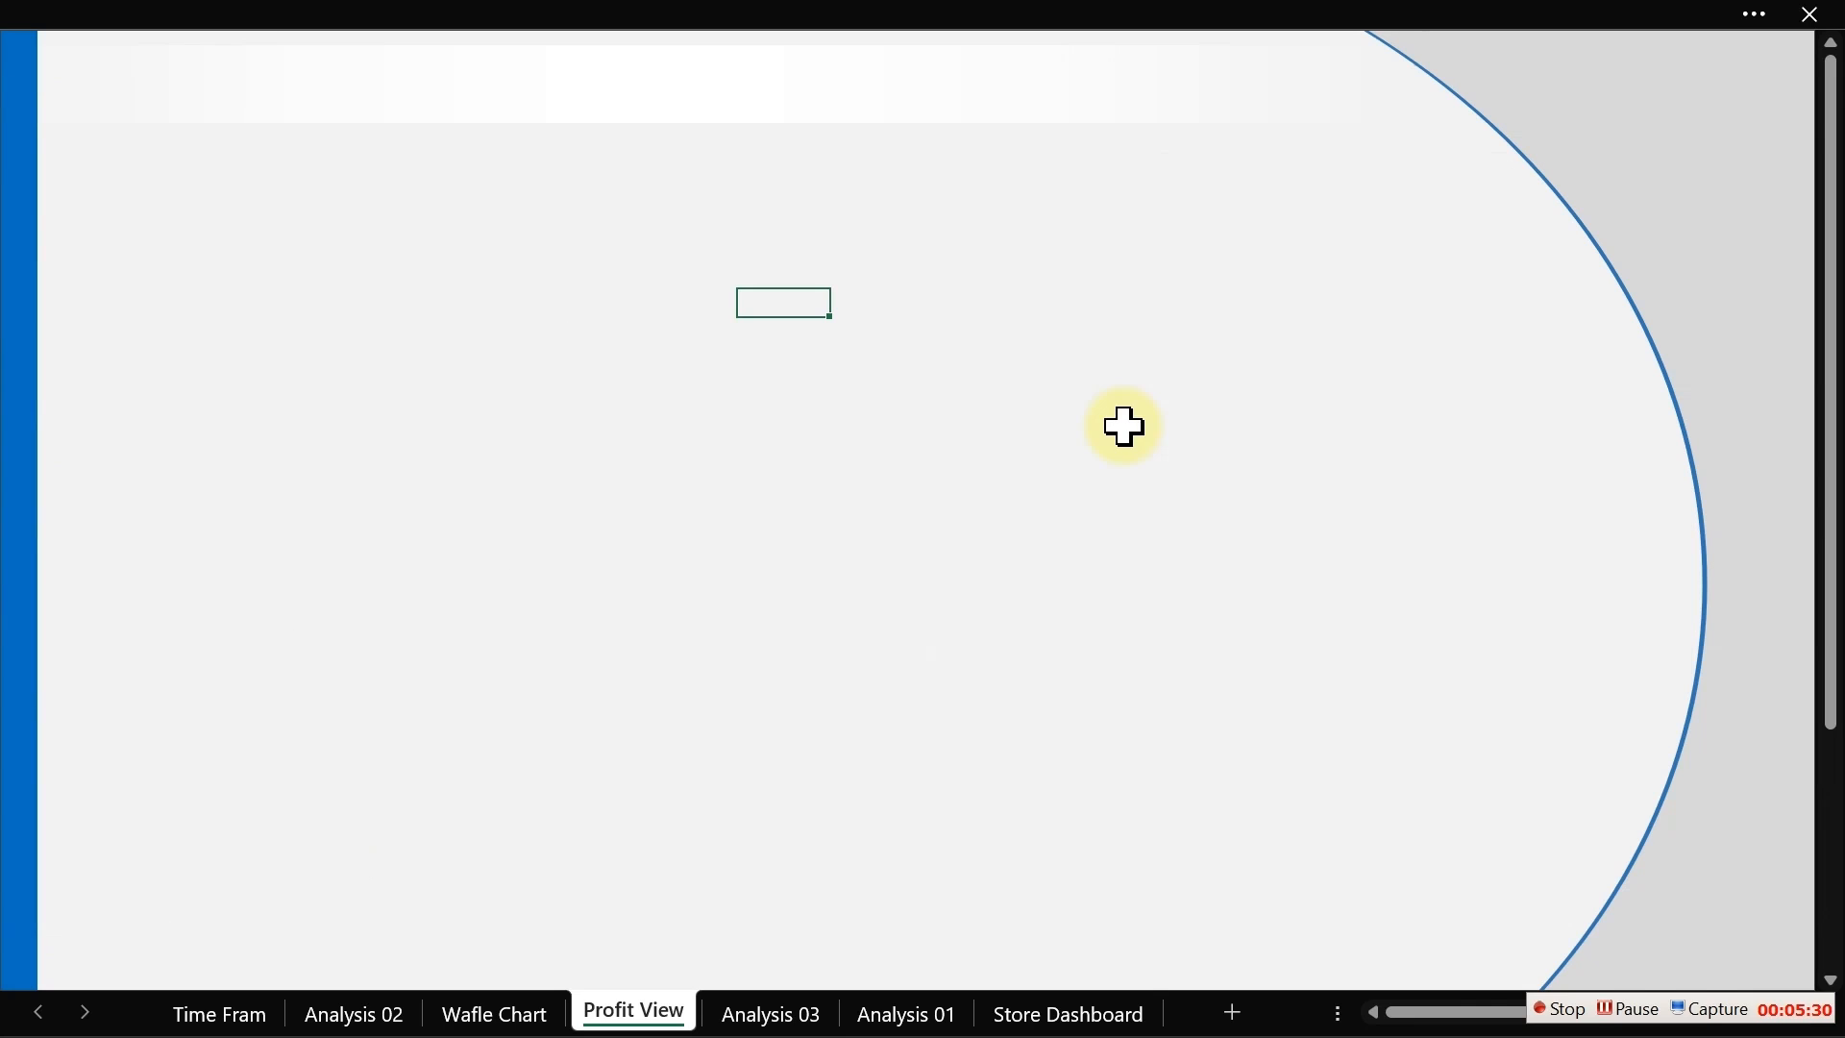
{"action": "left_click", "coordinate": [868, 439]}
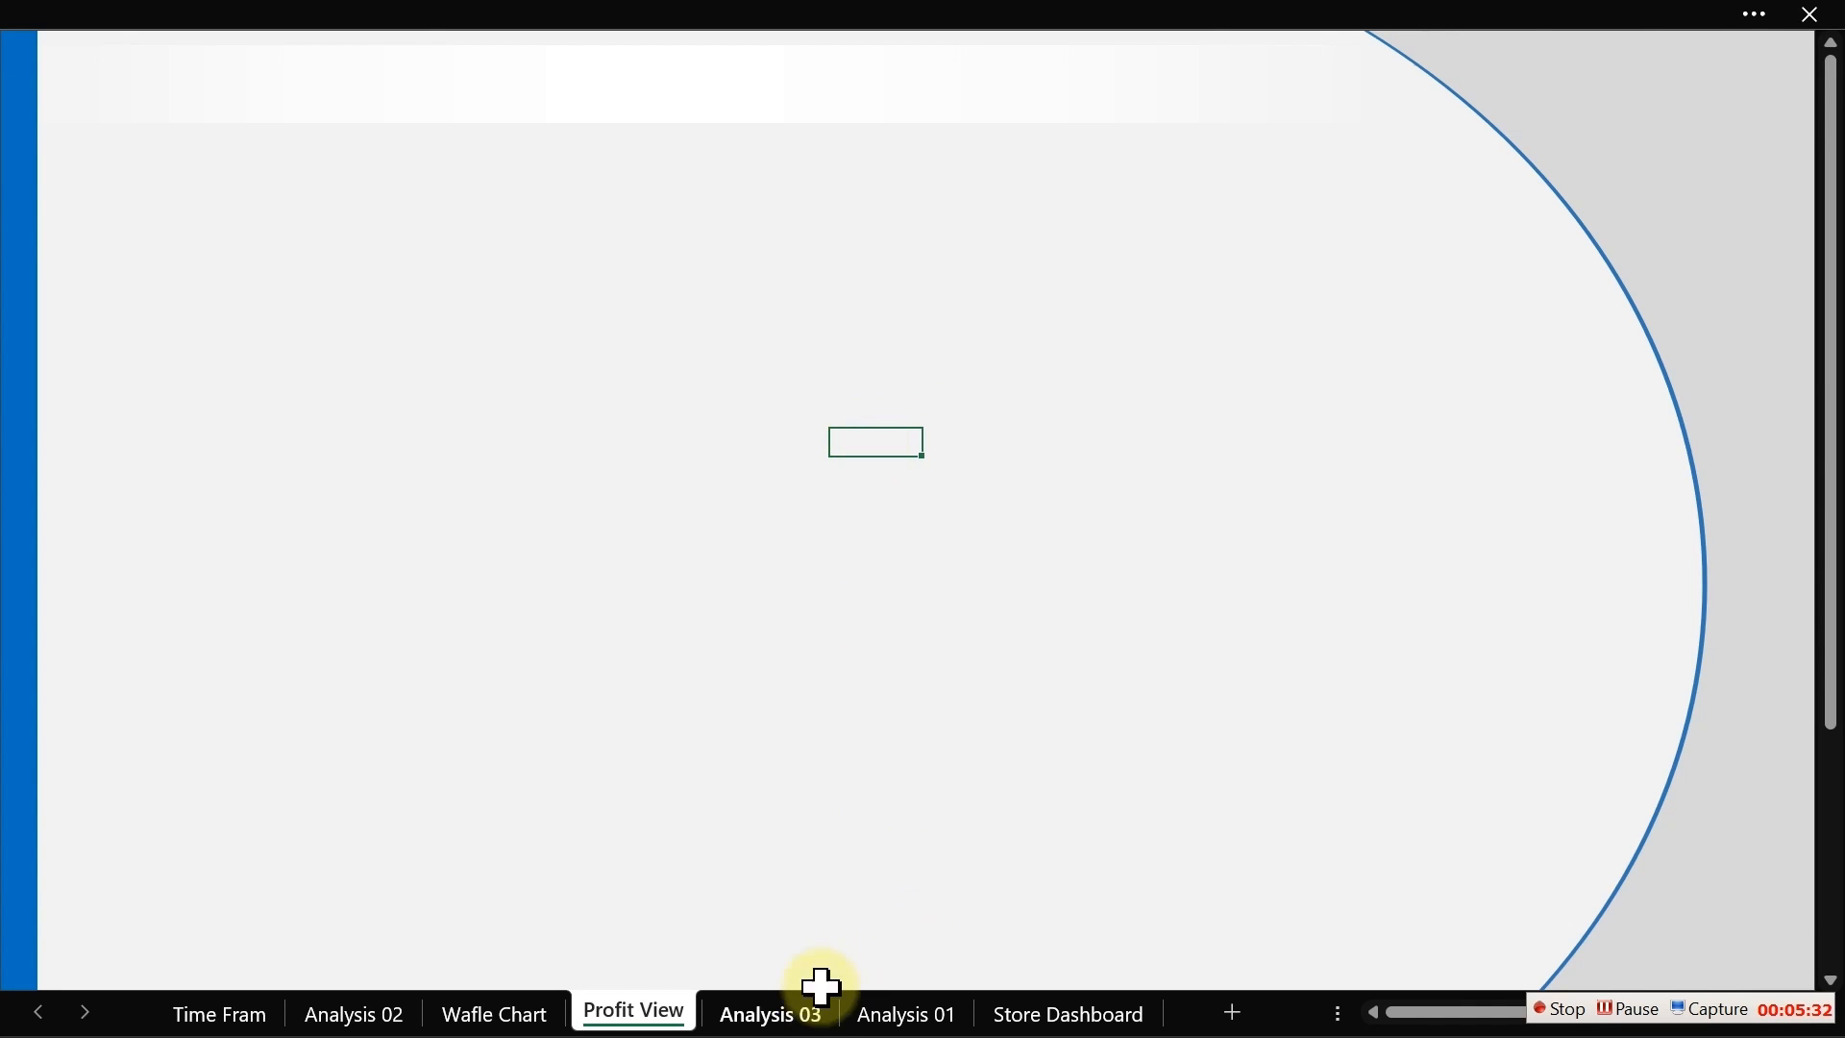
{"action": "left_click", "coordinate": [795, 1016]}
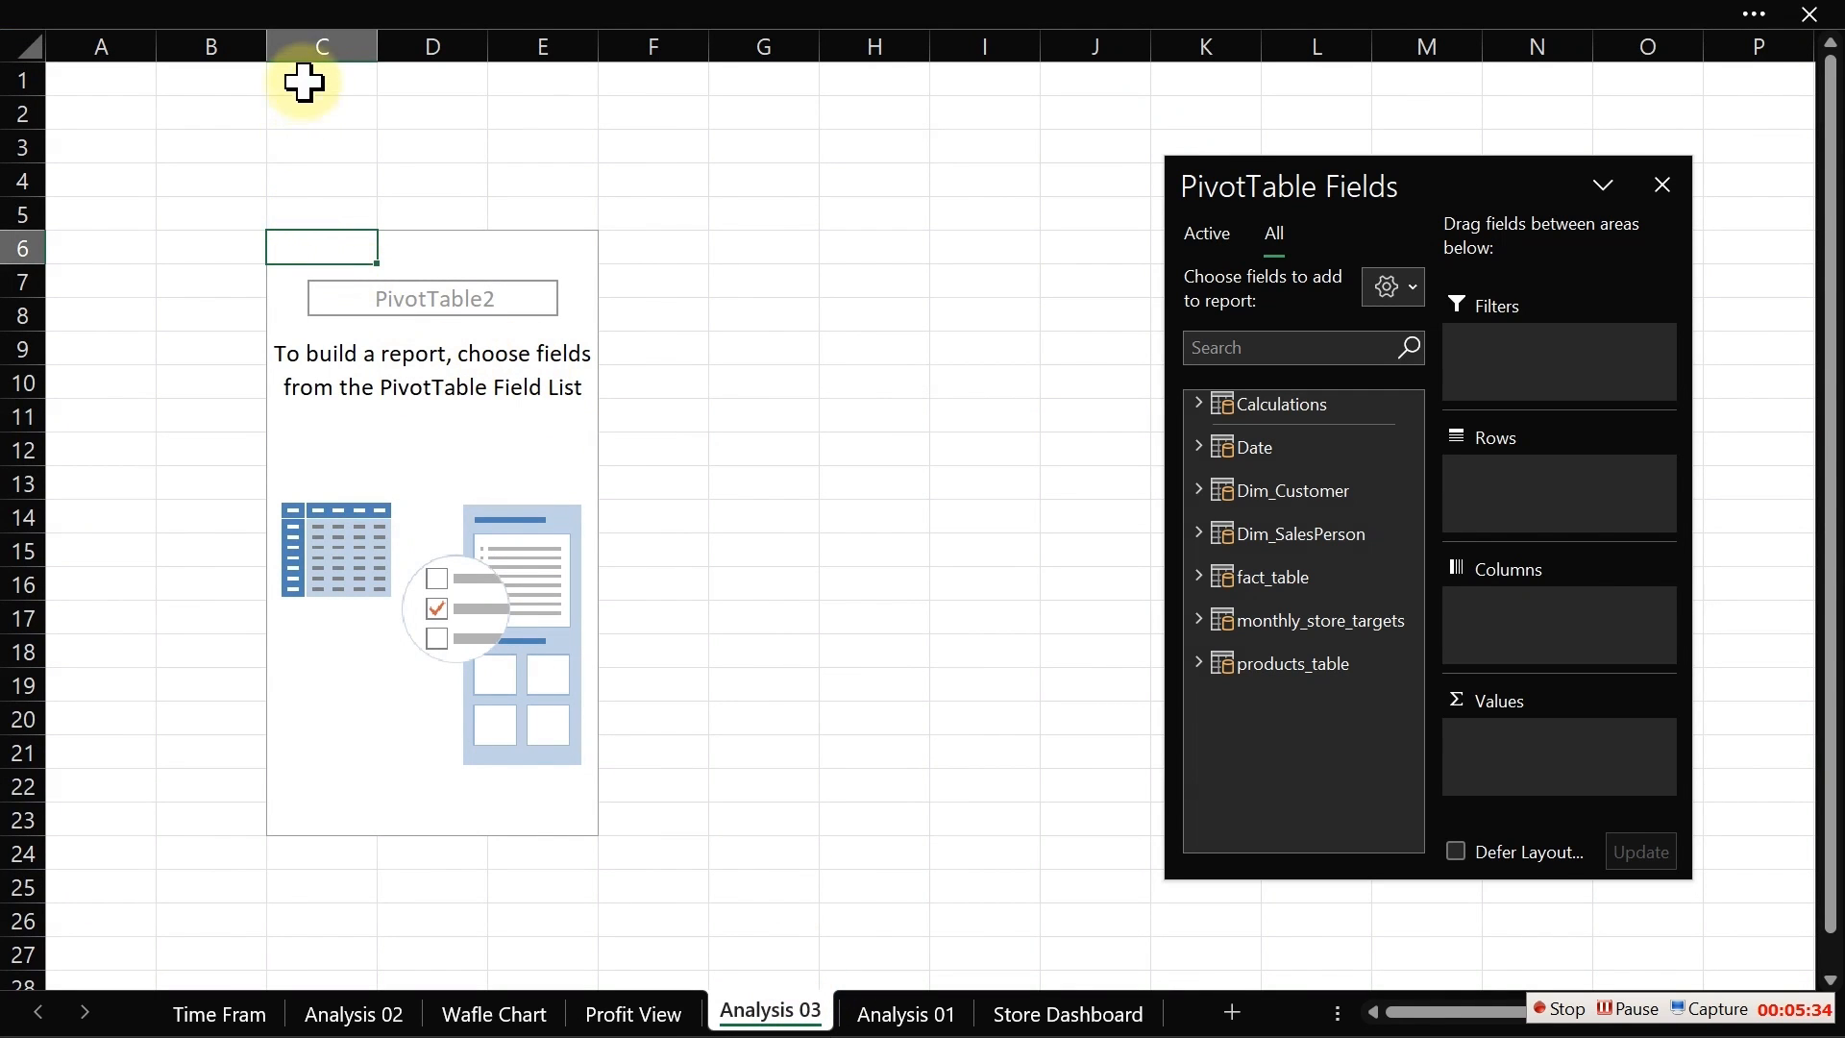
Step: Delete columns C to E to remove the newly inserted PivotTable
{"action": "left_click", "coordinate": [302, 41]}
{"action": "left_click_drag", "start_coordinate": [302, 40], "coordinate": [593, 49]}
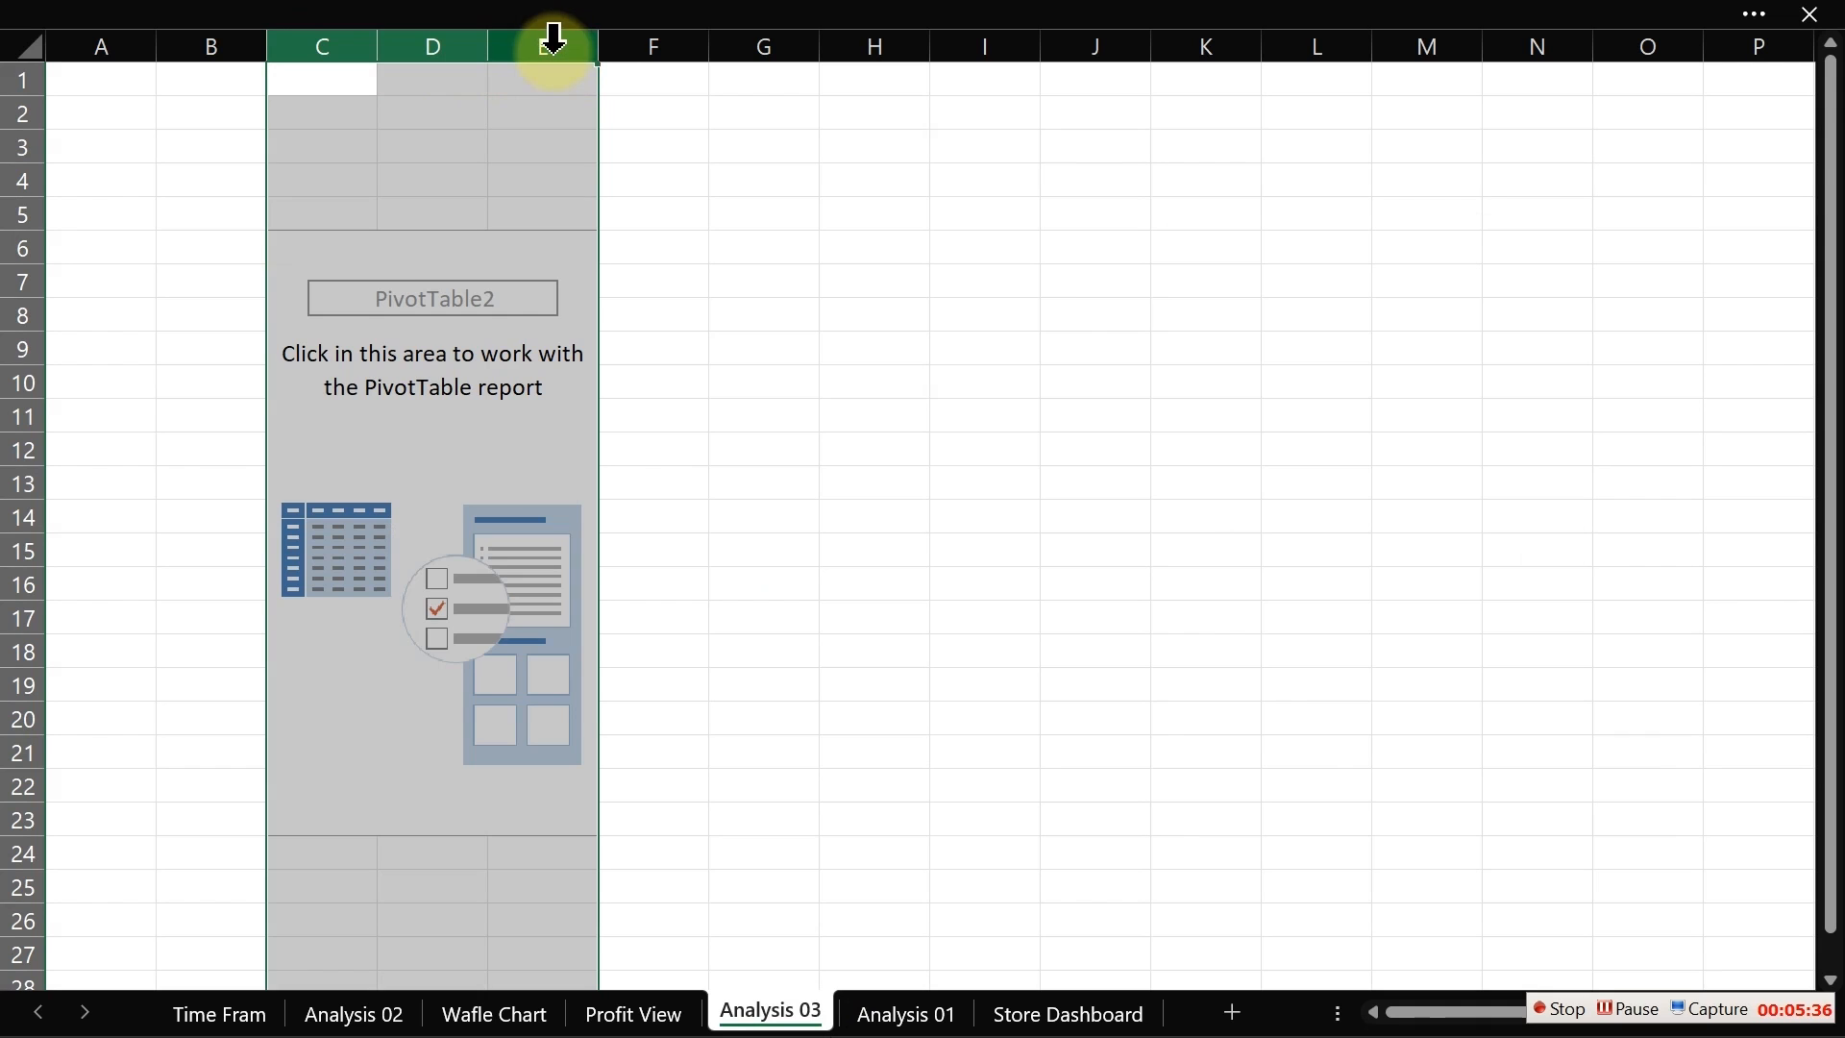
{"action": "right_click", "coordinate": [554, 38]}
{"action": "left_click", "coordinate": [647, 383]}
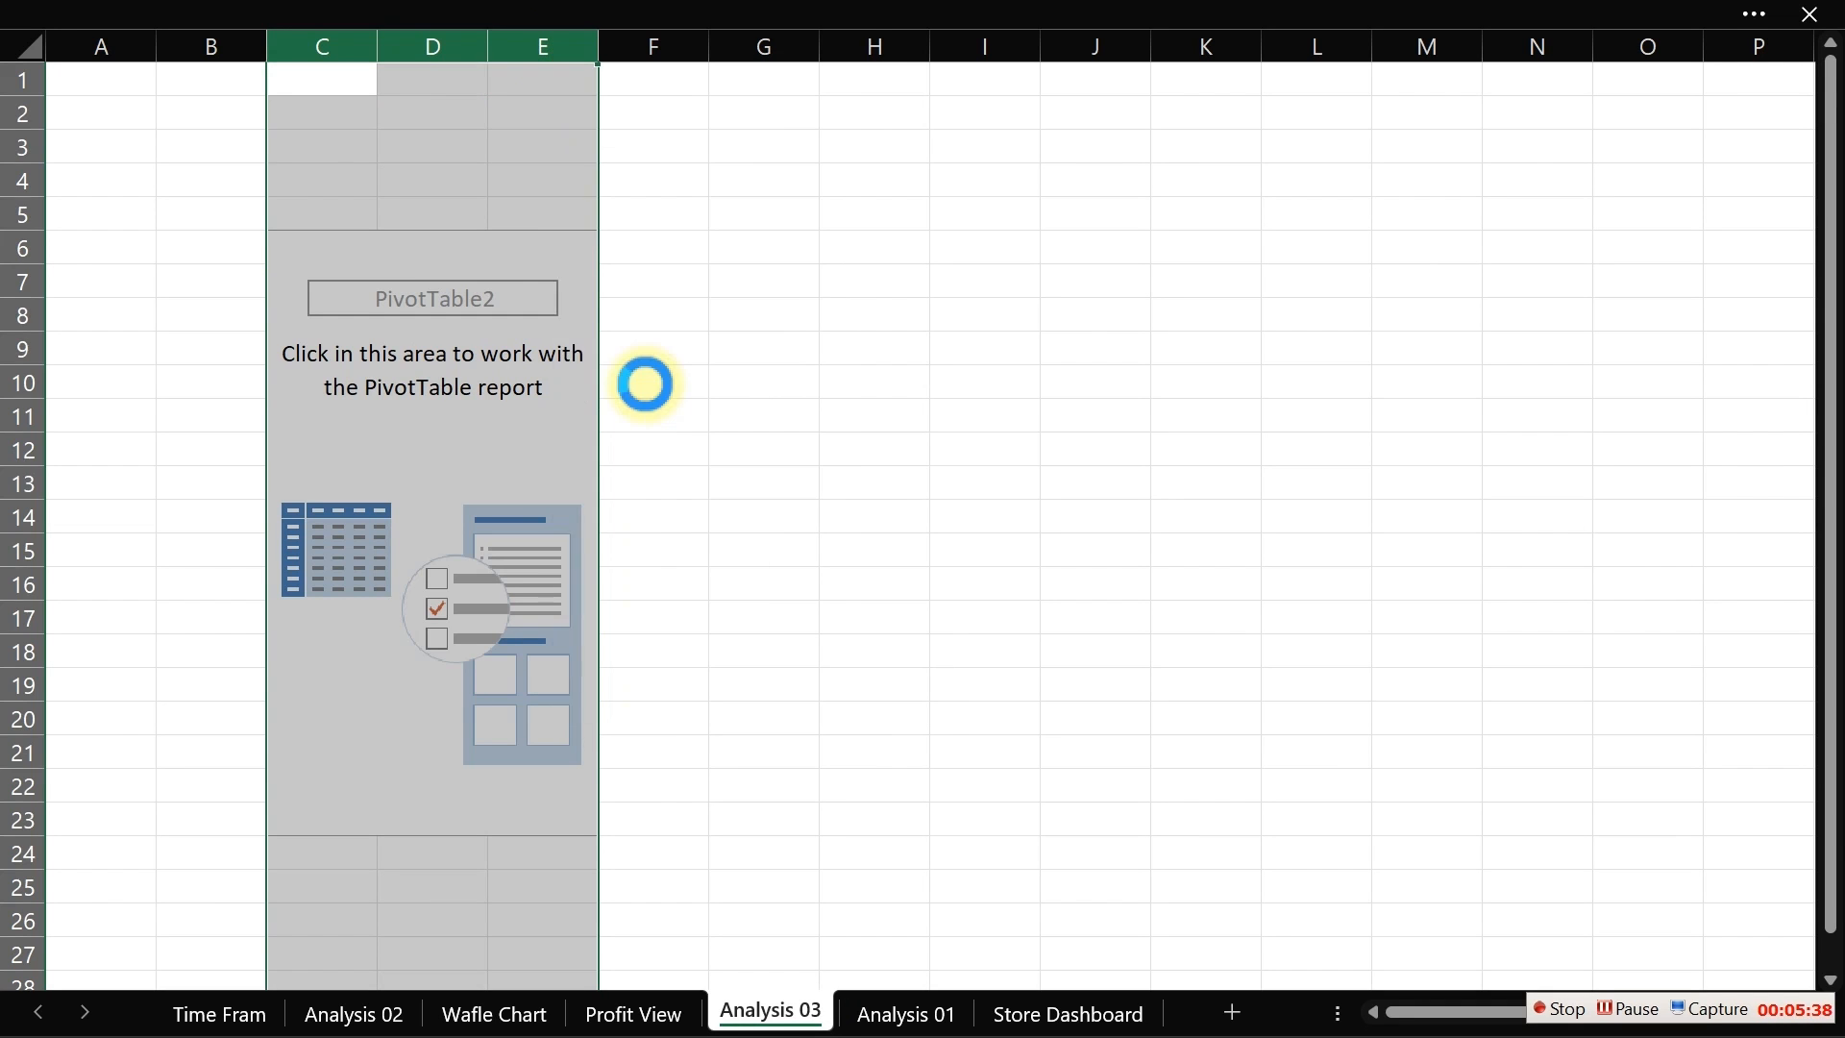
Step: Insert a PivotTable from the Data Model at cell C7 of Analysis 03 and move the field list beside it
{"action": "left_click", "coordinate": [325, 280]}
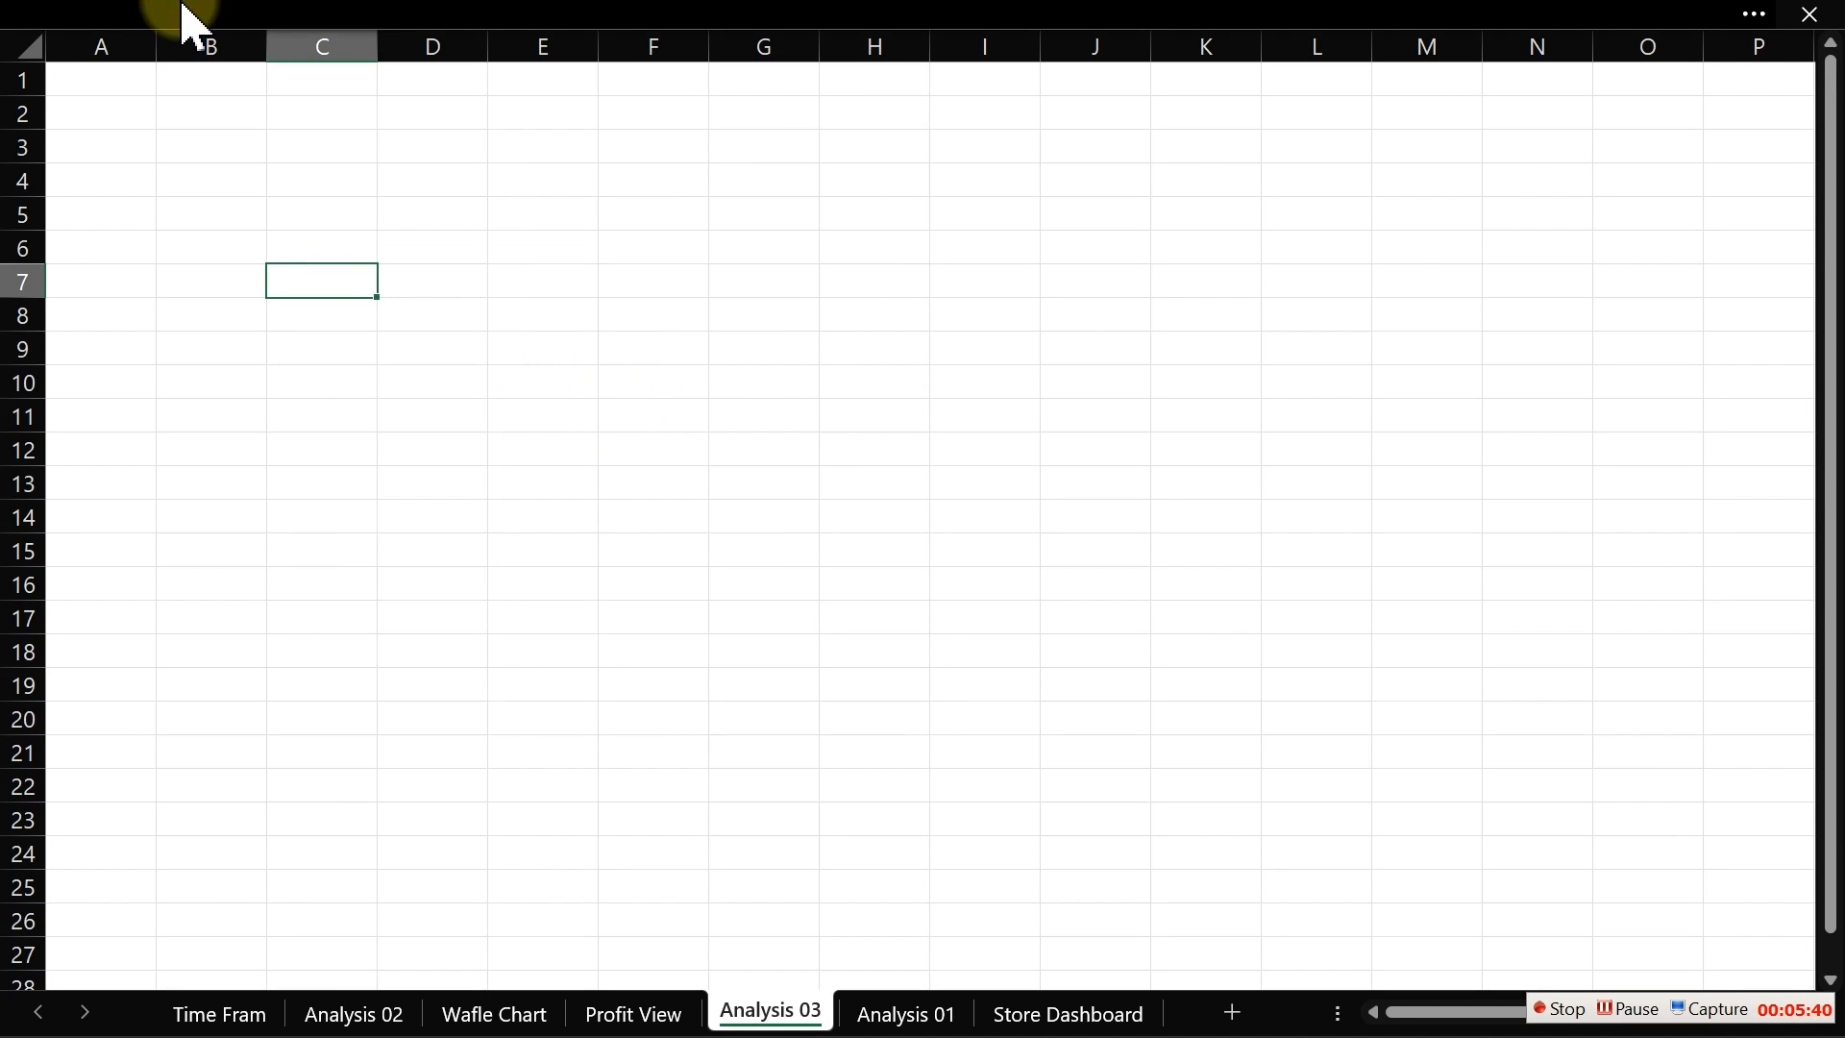
{"action": "left_click", "coordinate": [307, 50]}
{"action": "left_click", "coordinate": [202, 93]}
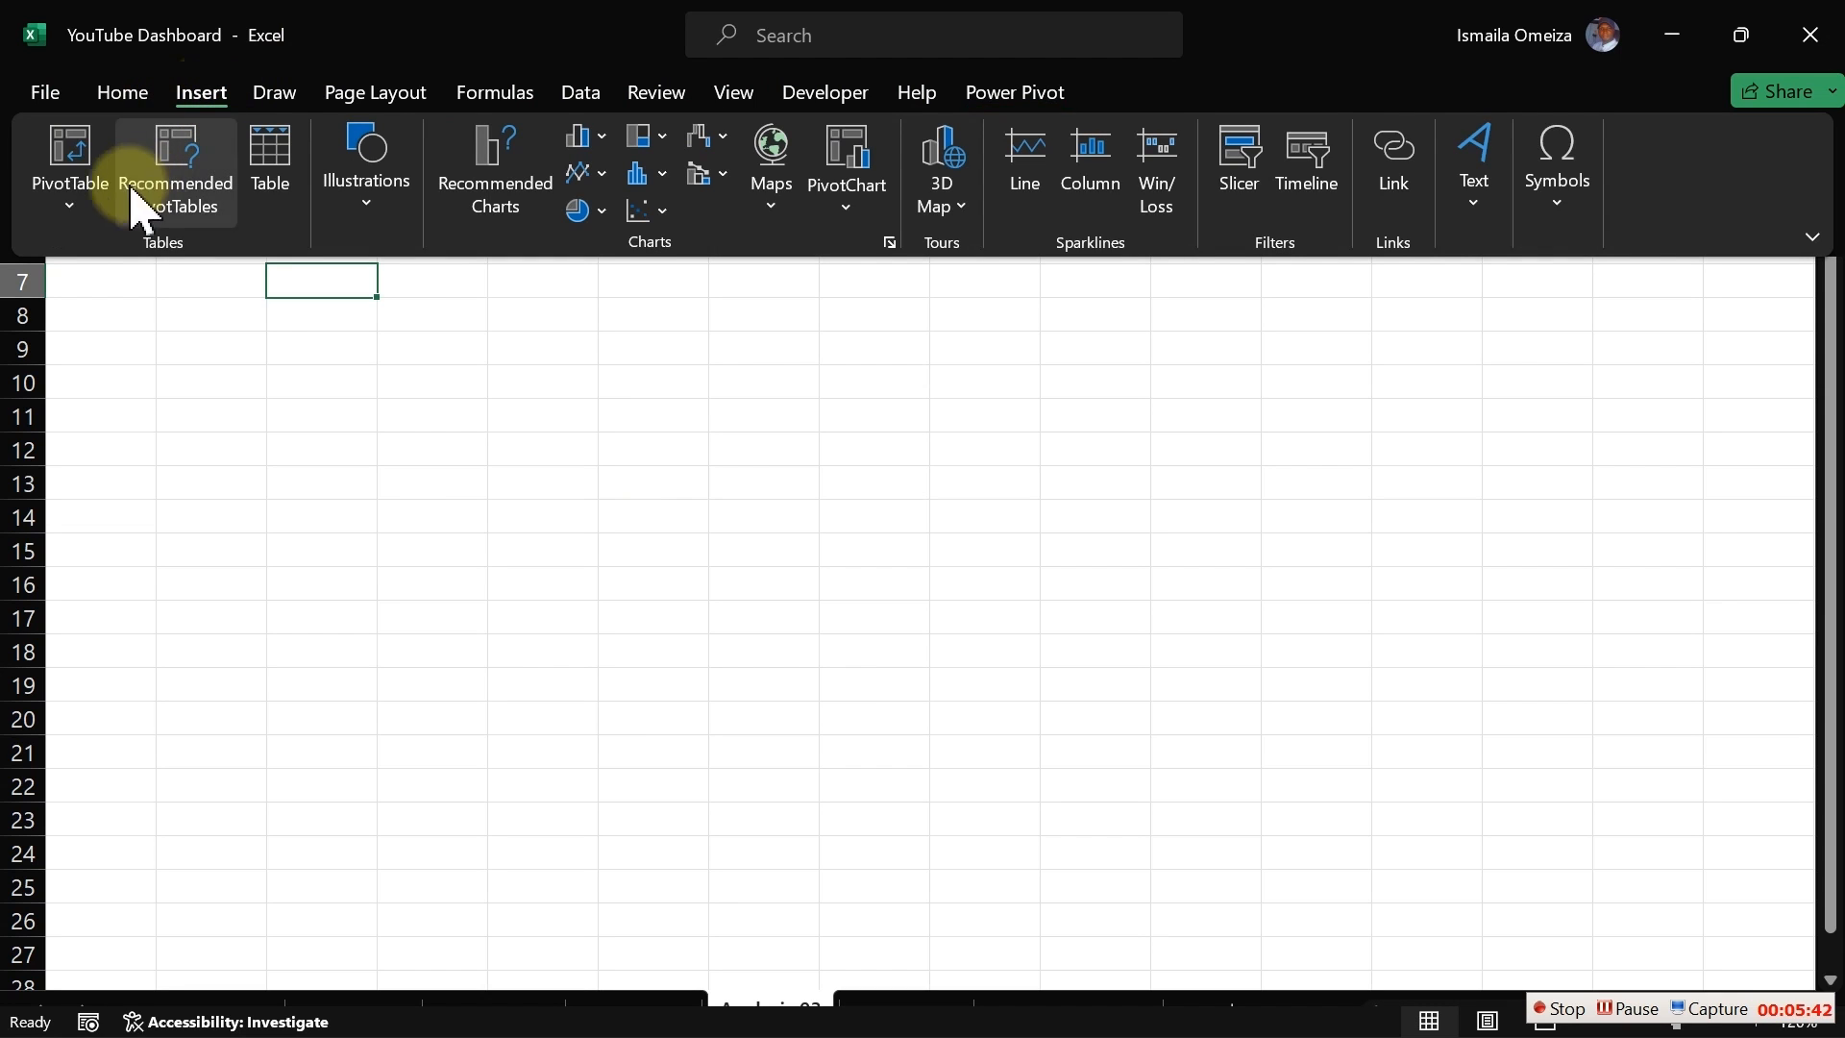
{"action": "left_click", "coordinate": [71, 206]}
{"action": "left_click", "coordinate": [121, 338]}
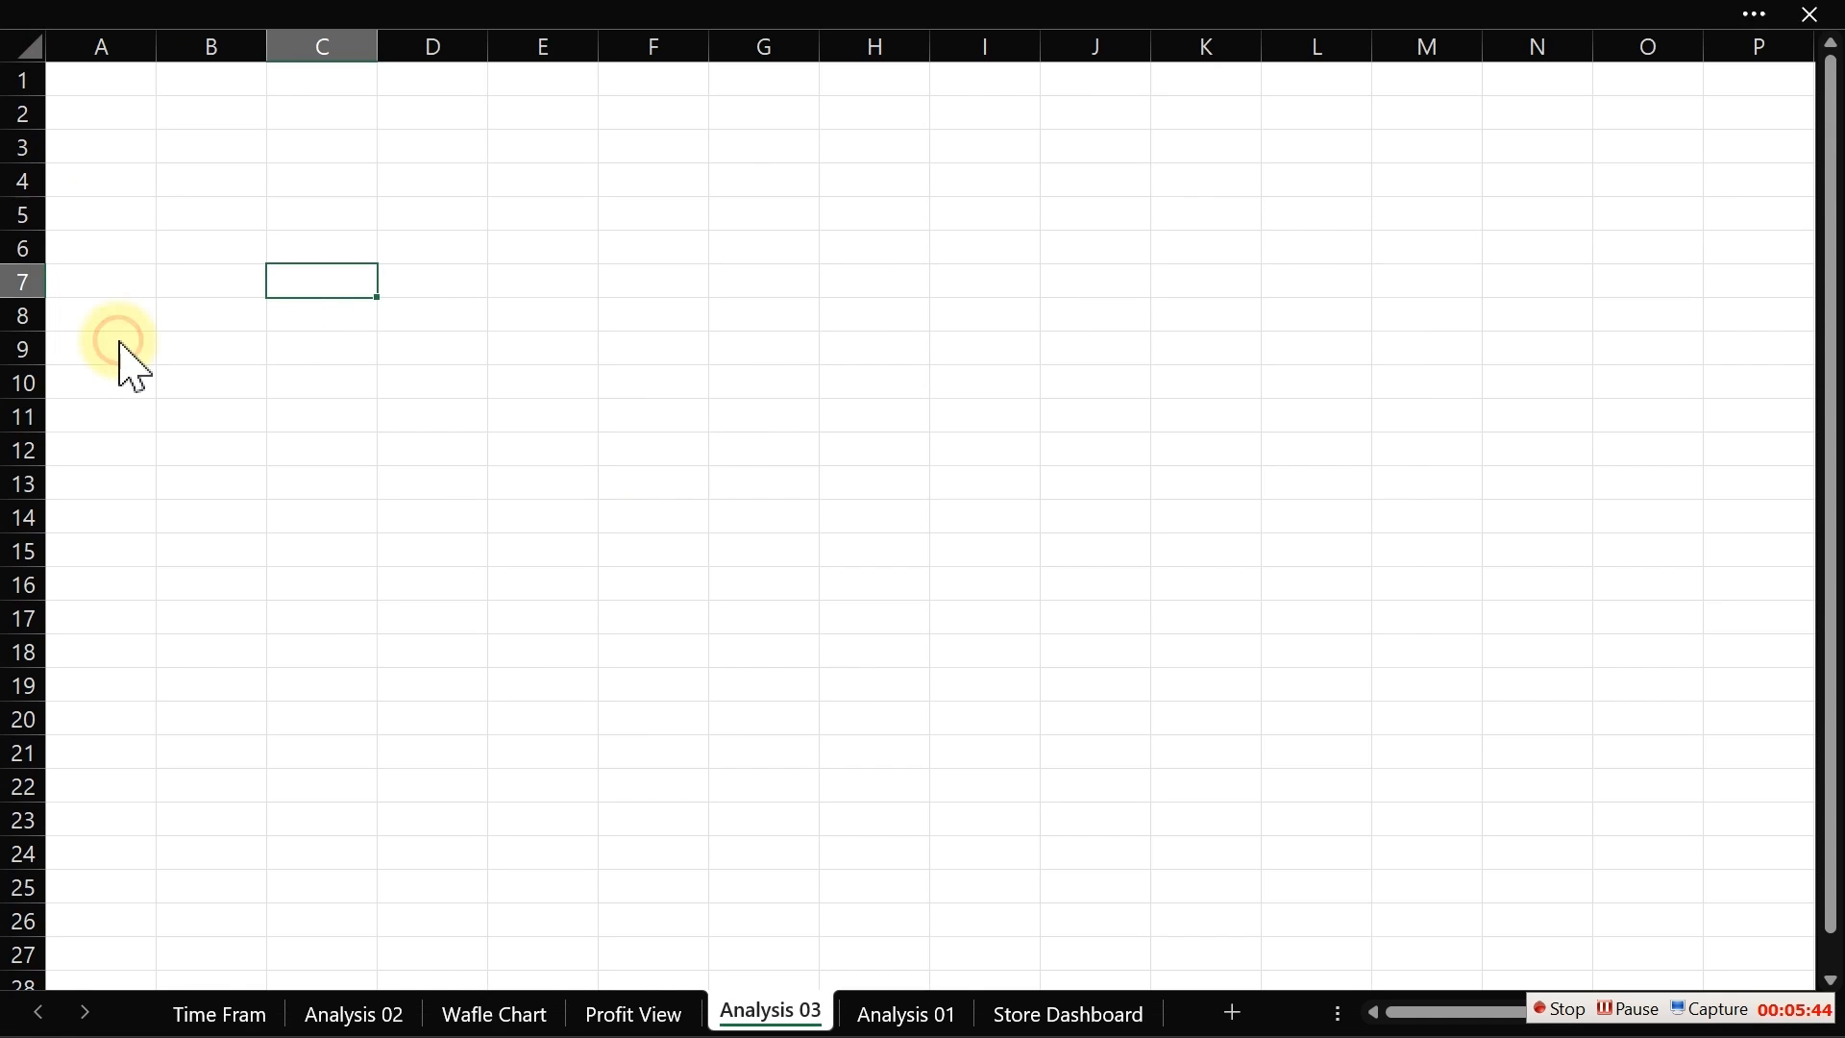
{"action": "left_click", "coordinate": [1249, 613]}
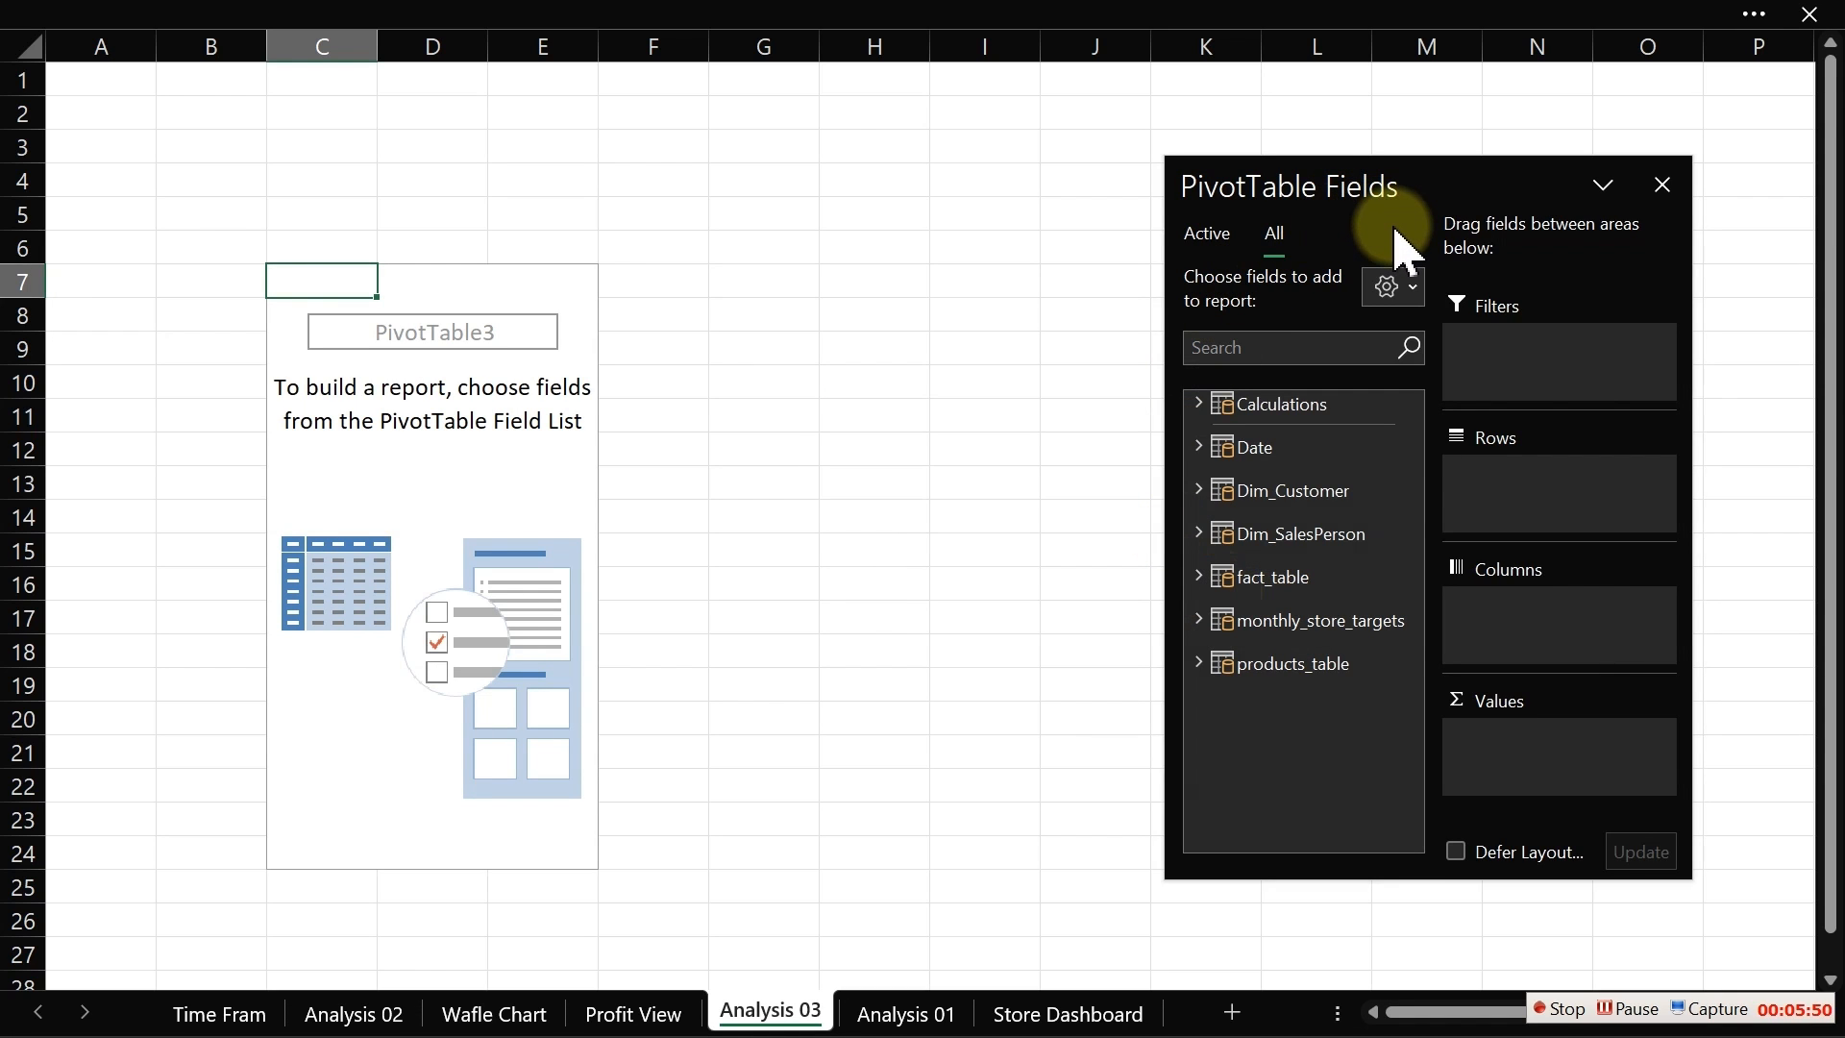
{"action": "left_click_drag", "start_coordinate": [1427, 183], "coordinate": [913, 183]}
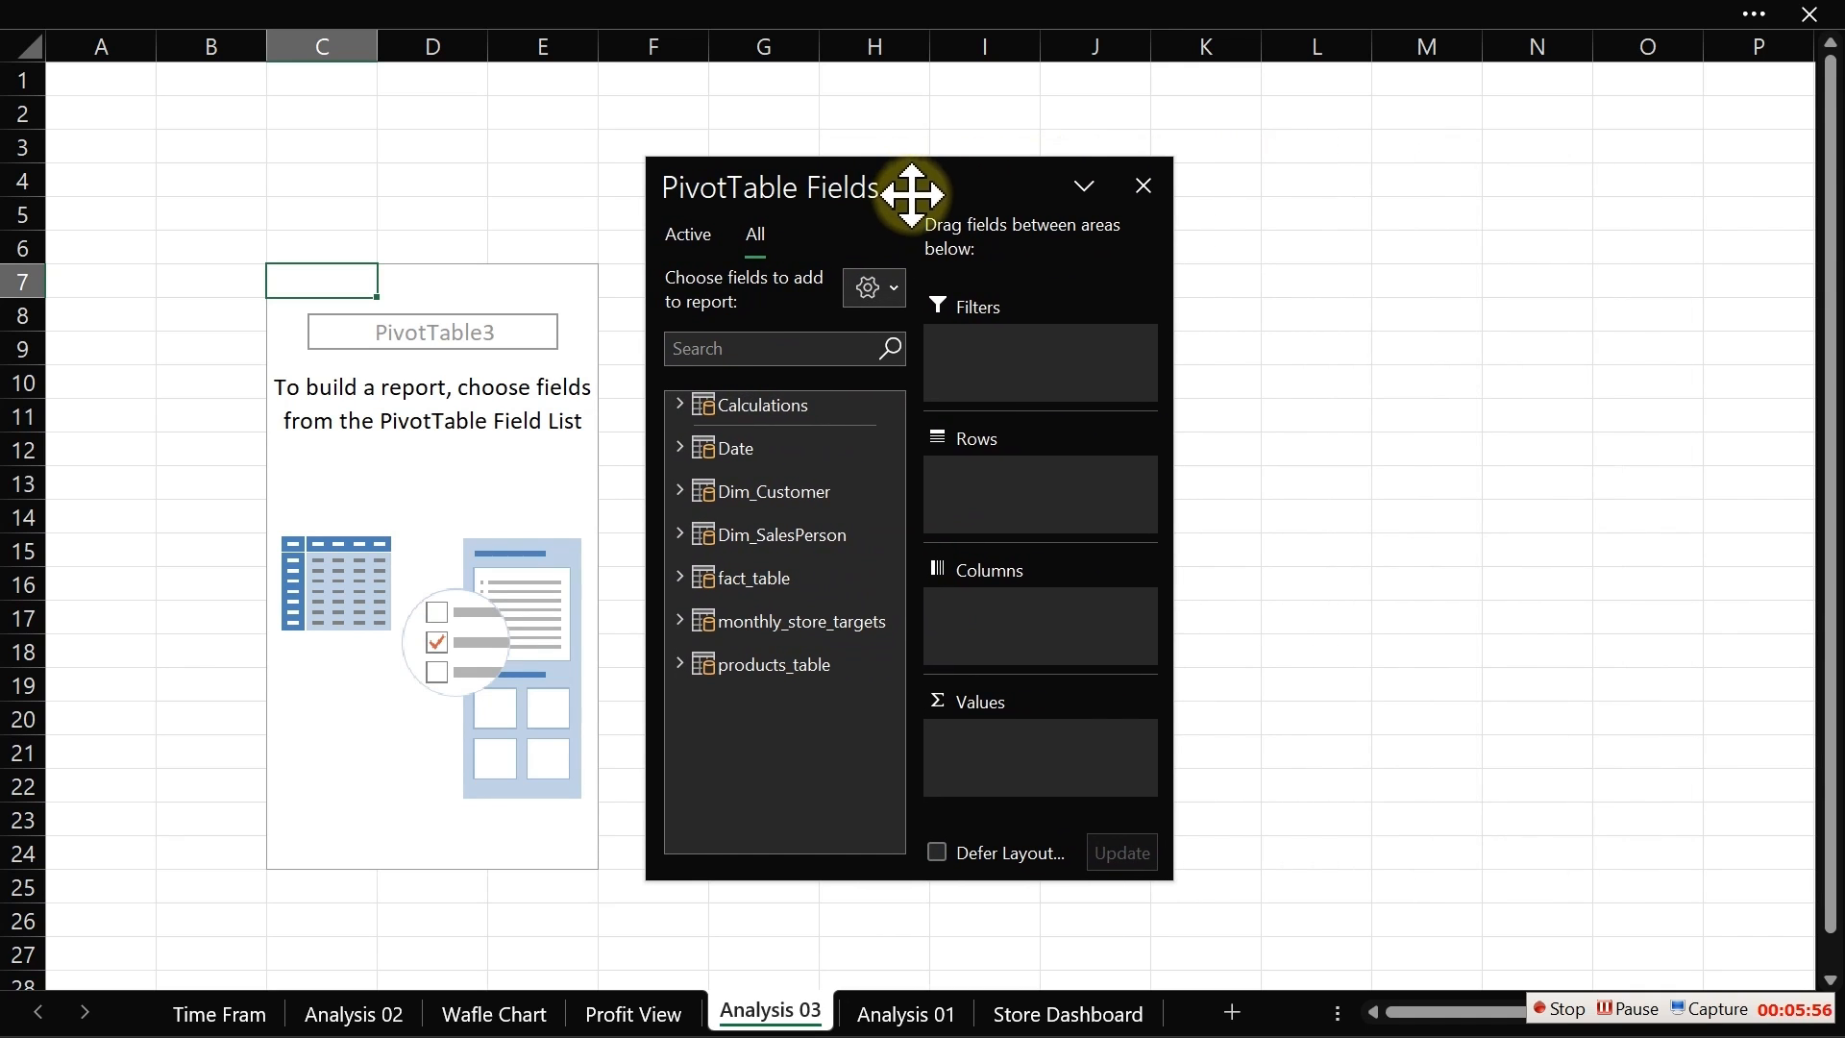
Step: Try the stacked field-list layout, then restore the side-by-side fields and areas layout
{"action": "left_click", "coordinate": [869, 289]}
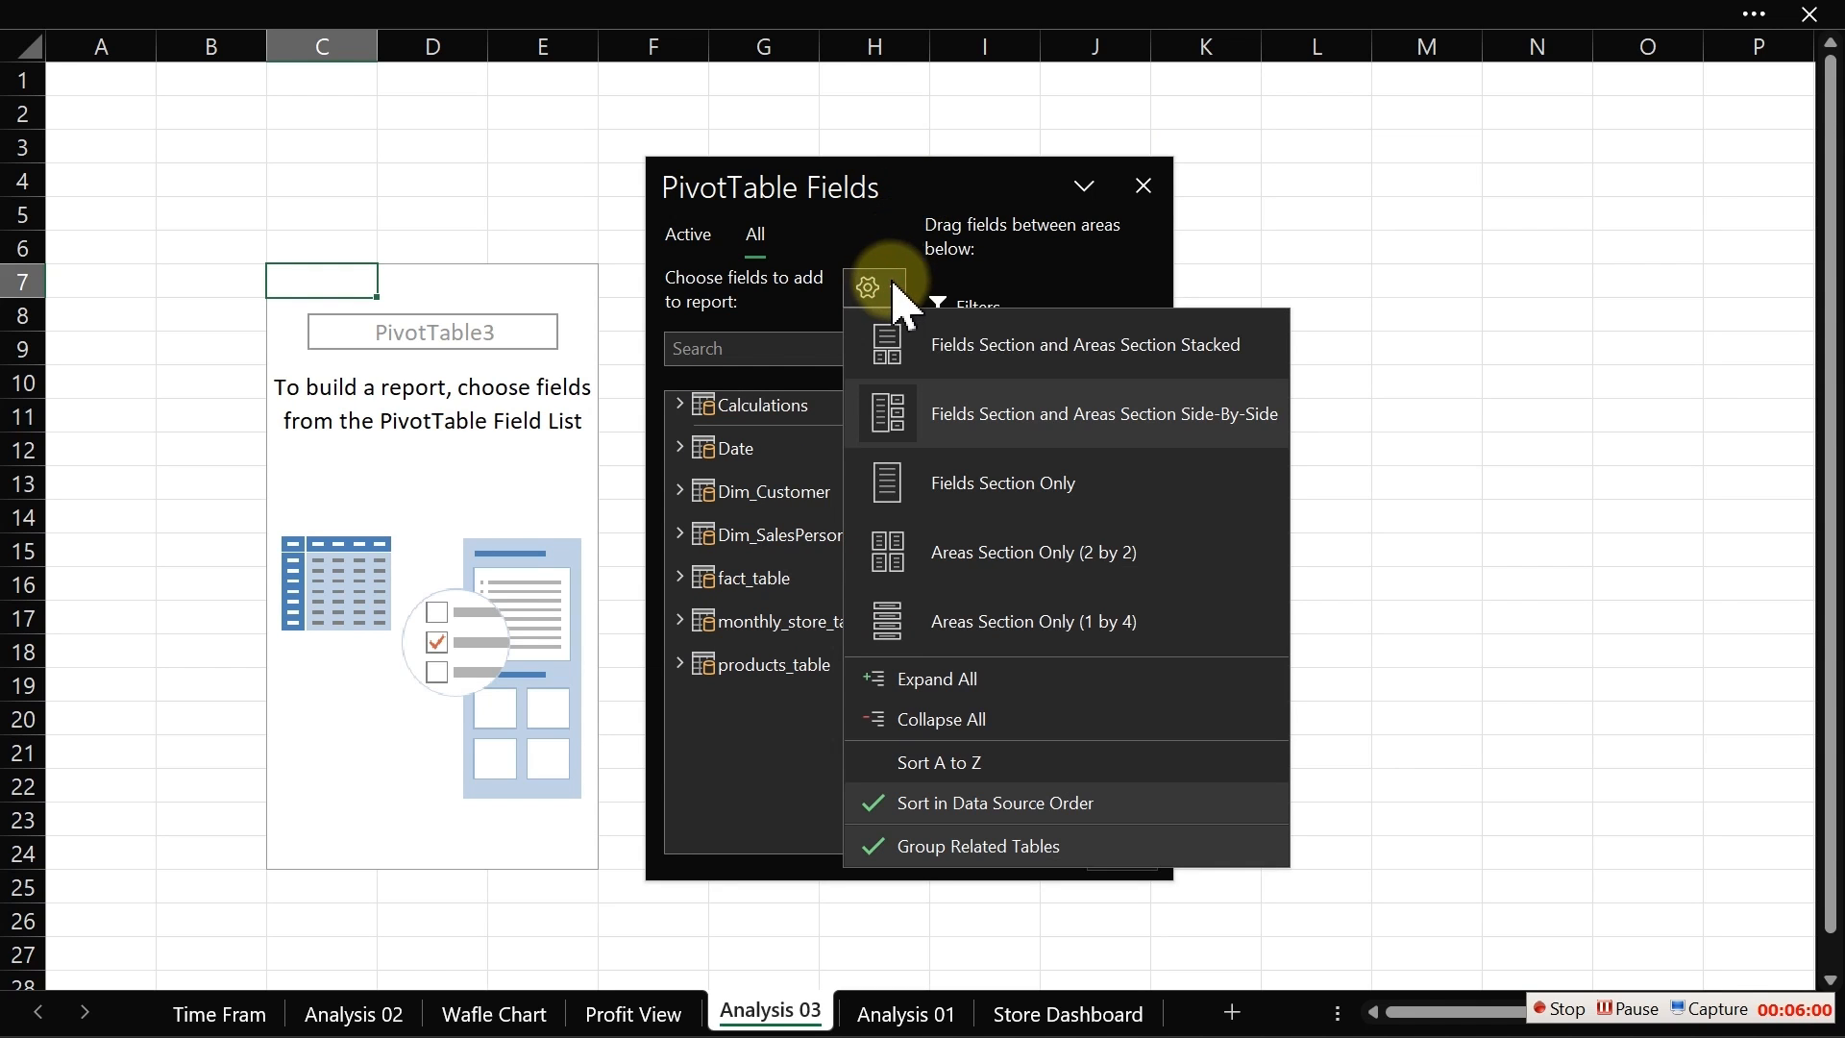
{"action": "left_click", "coordinate": [1002, 346]}
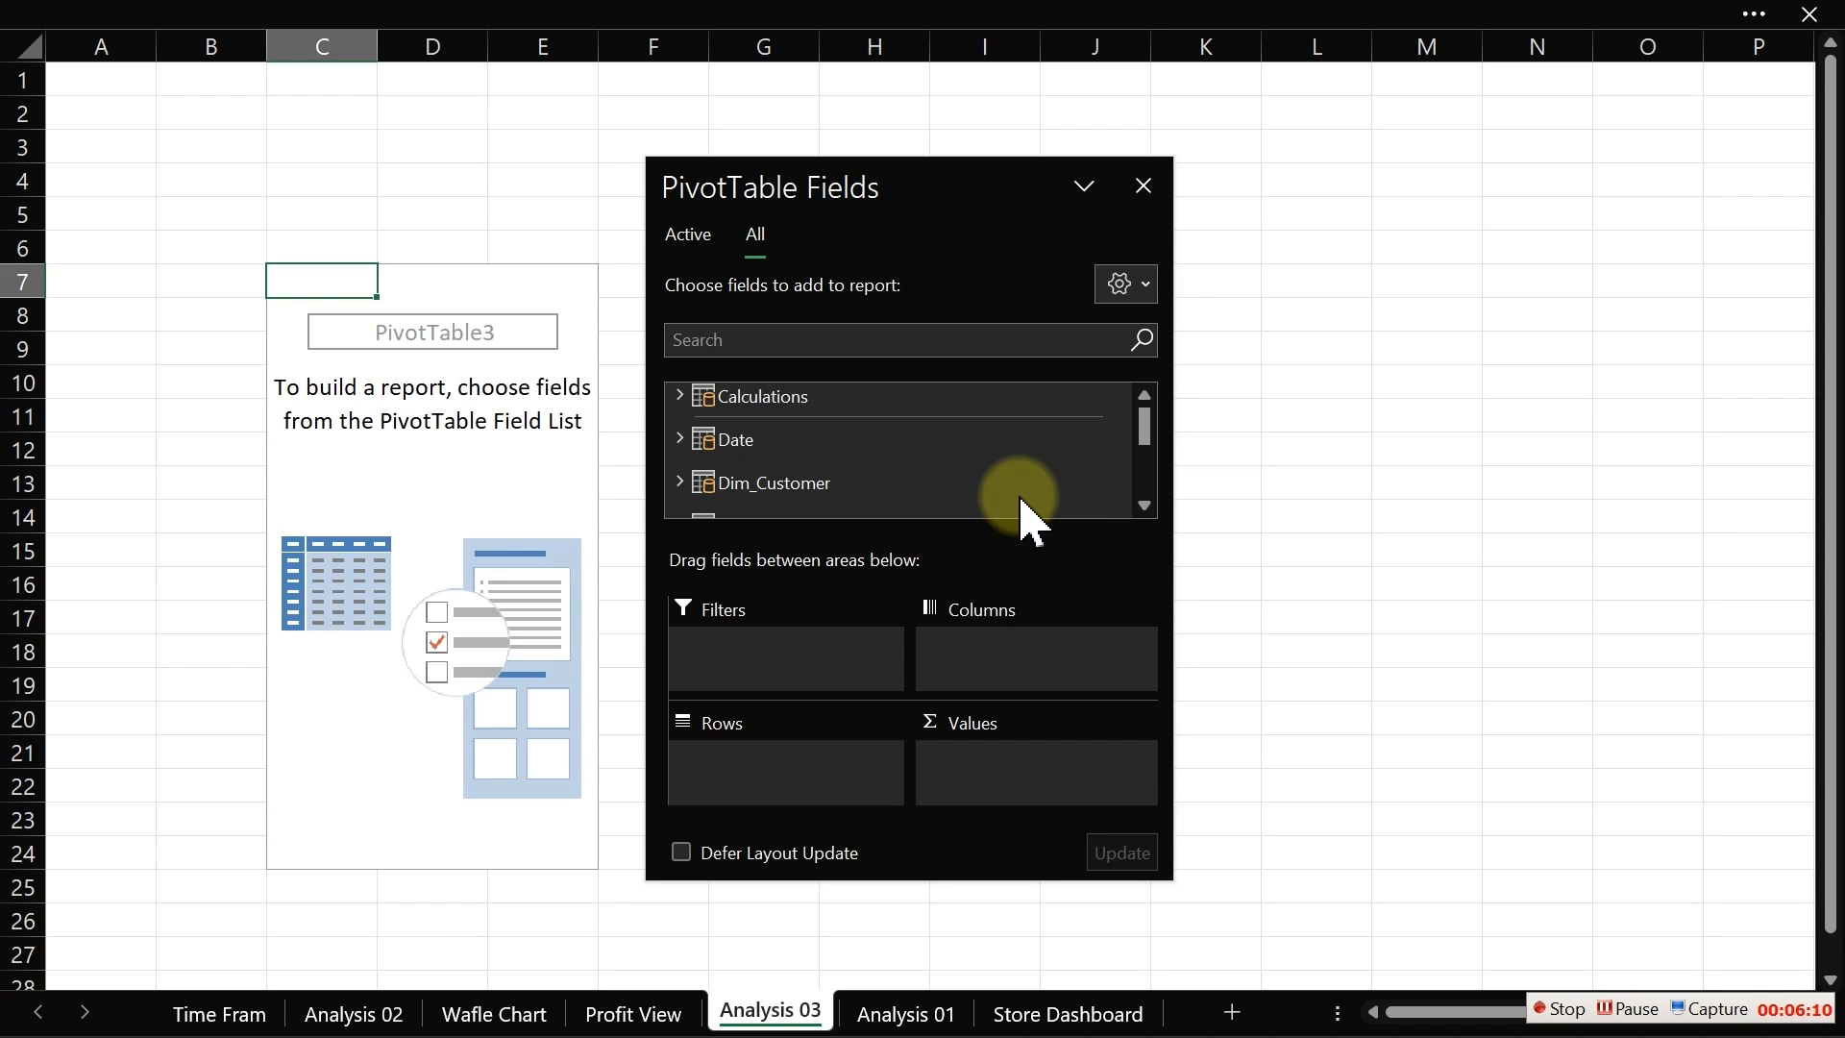
{"action": "left_click", "coordinate": [1132, 287]}
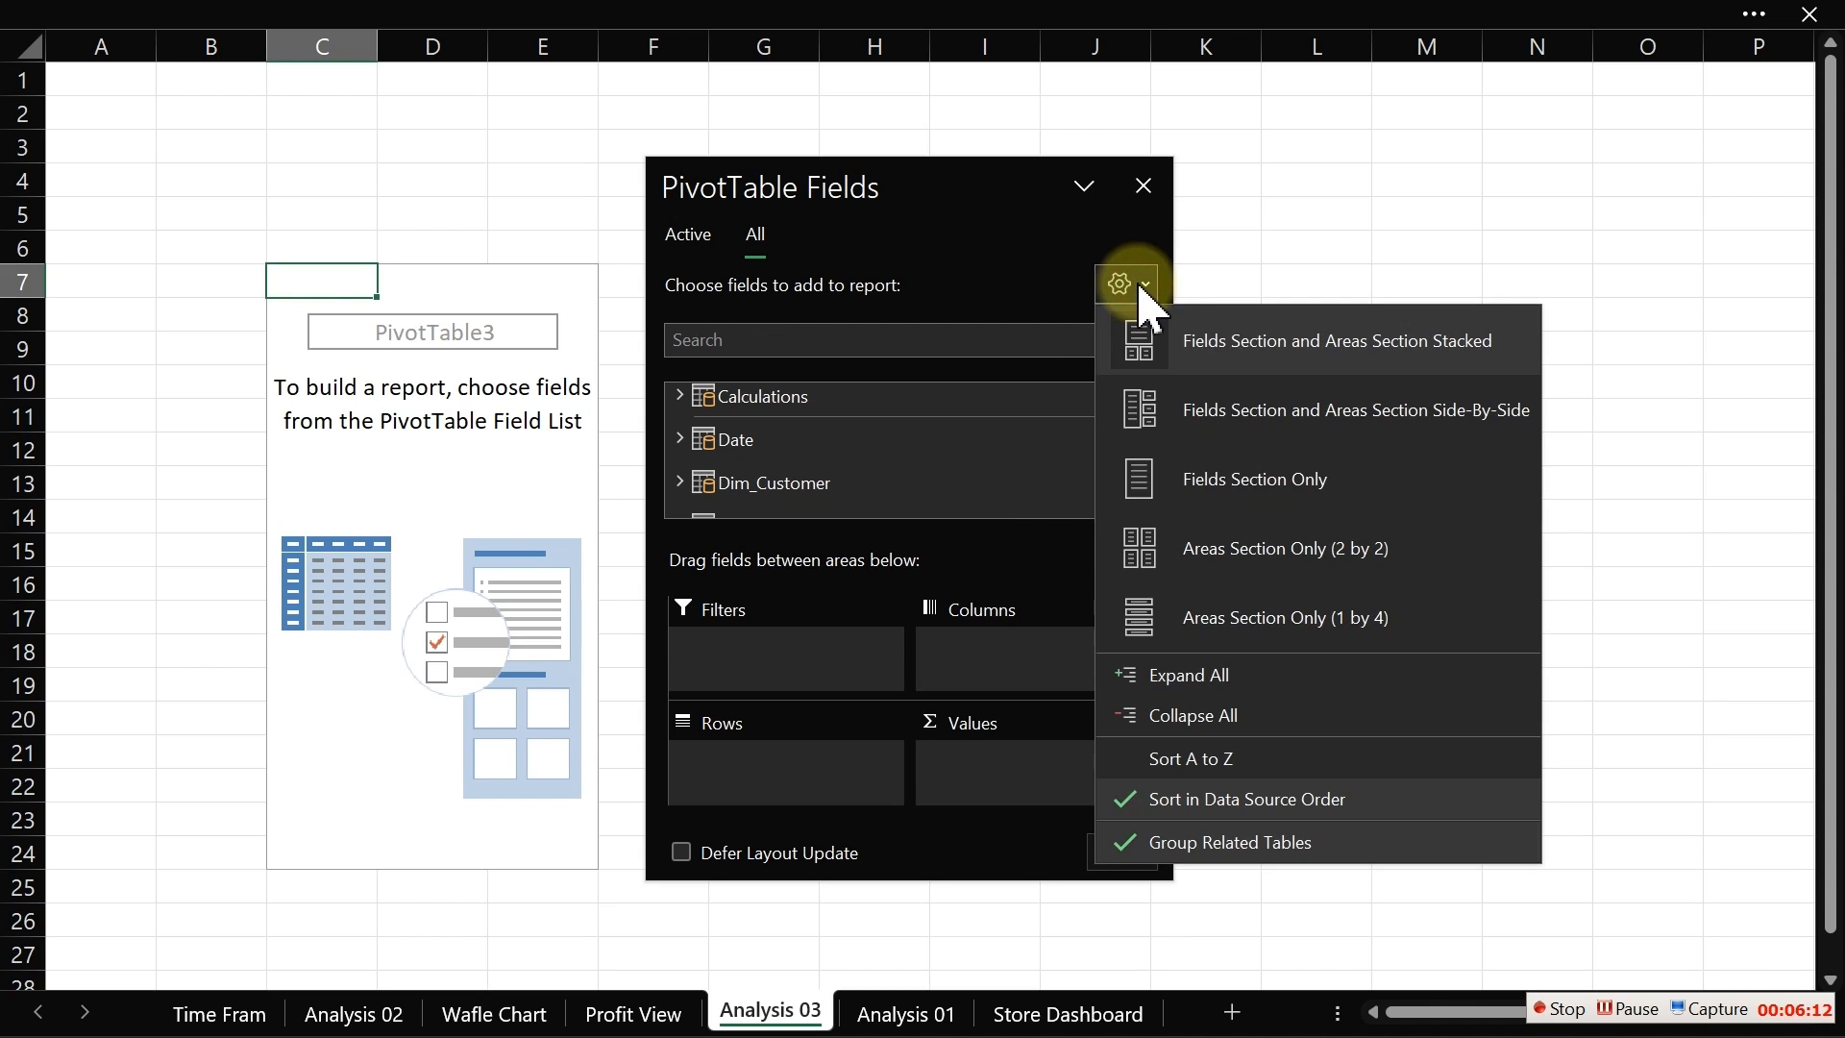
{"action": "left_click", "coordinate": [1338, 411]}
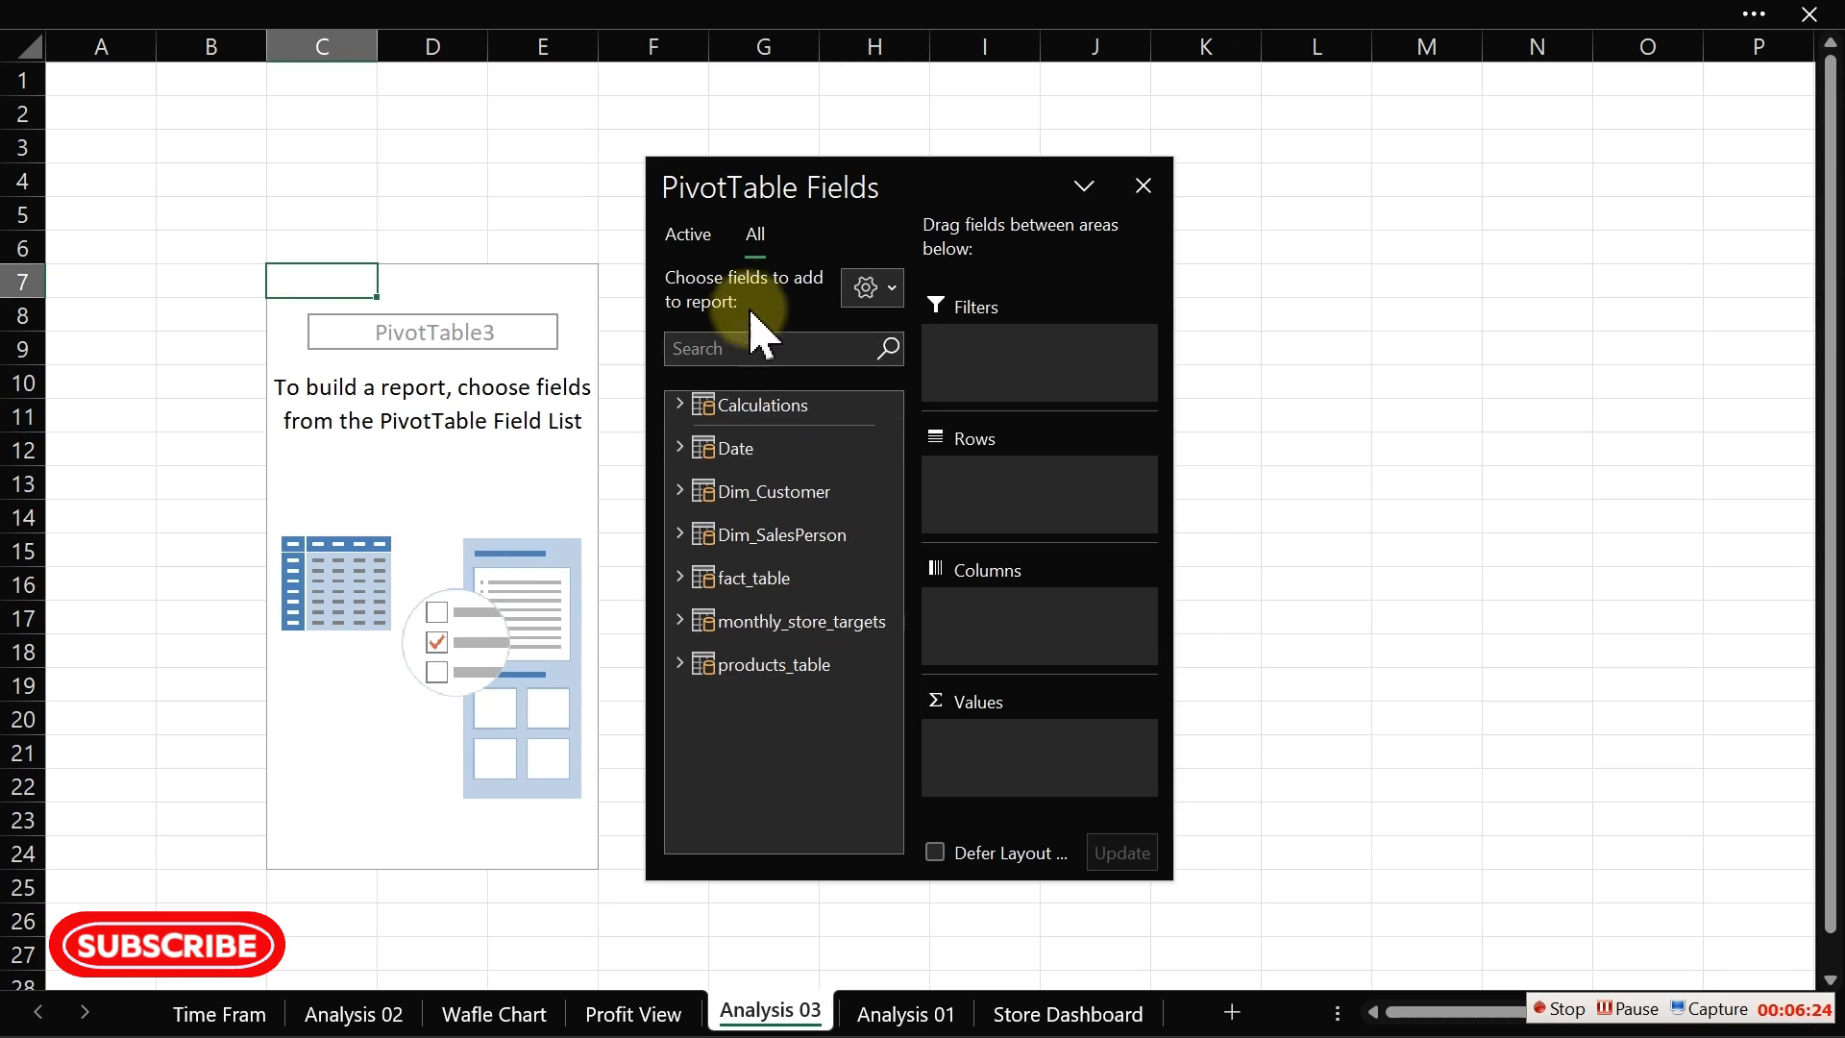
Step: Move the PivotTable Fields pane further to the right, clear of the PivotTable placeholder
{"action": "left_click", "coordinate": [695, 246]}
{"action": "left_click", "coordinate": [753, 240]}
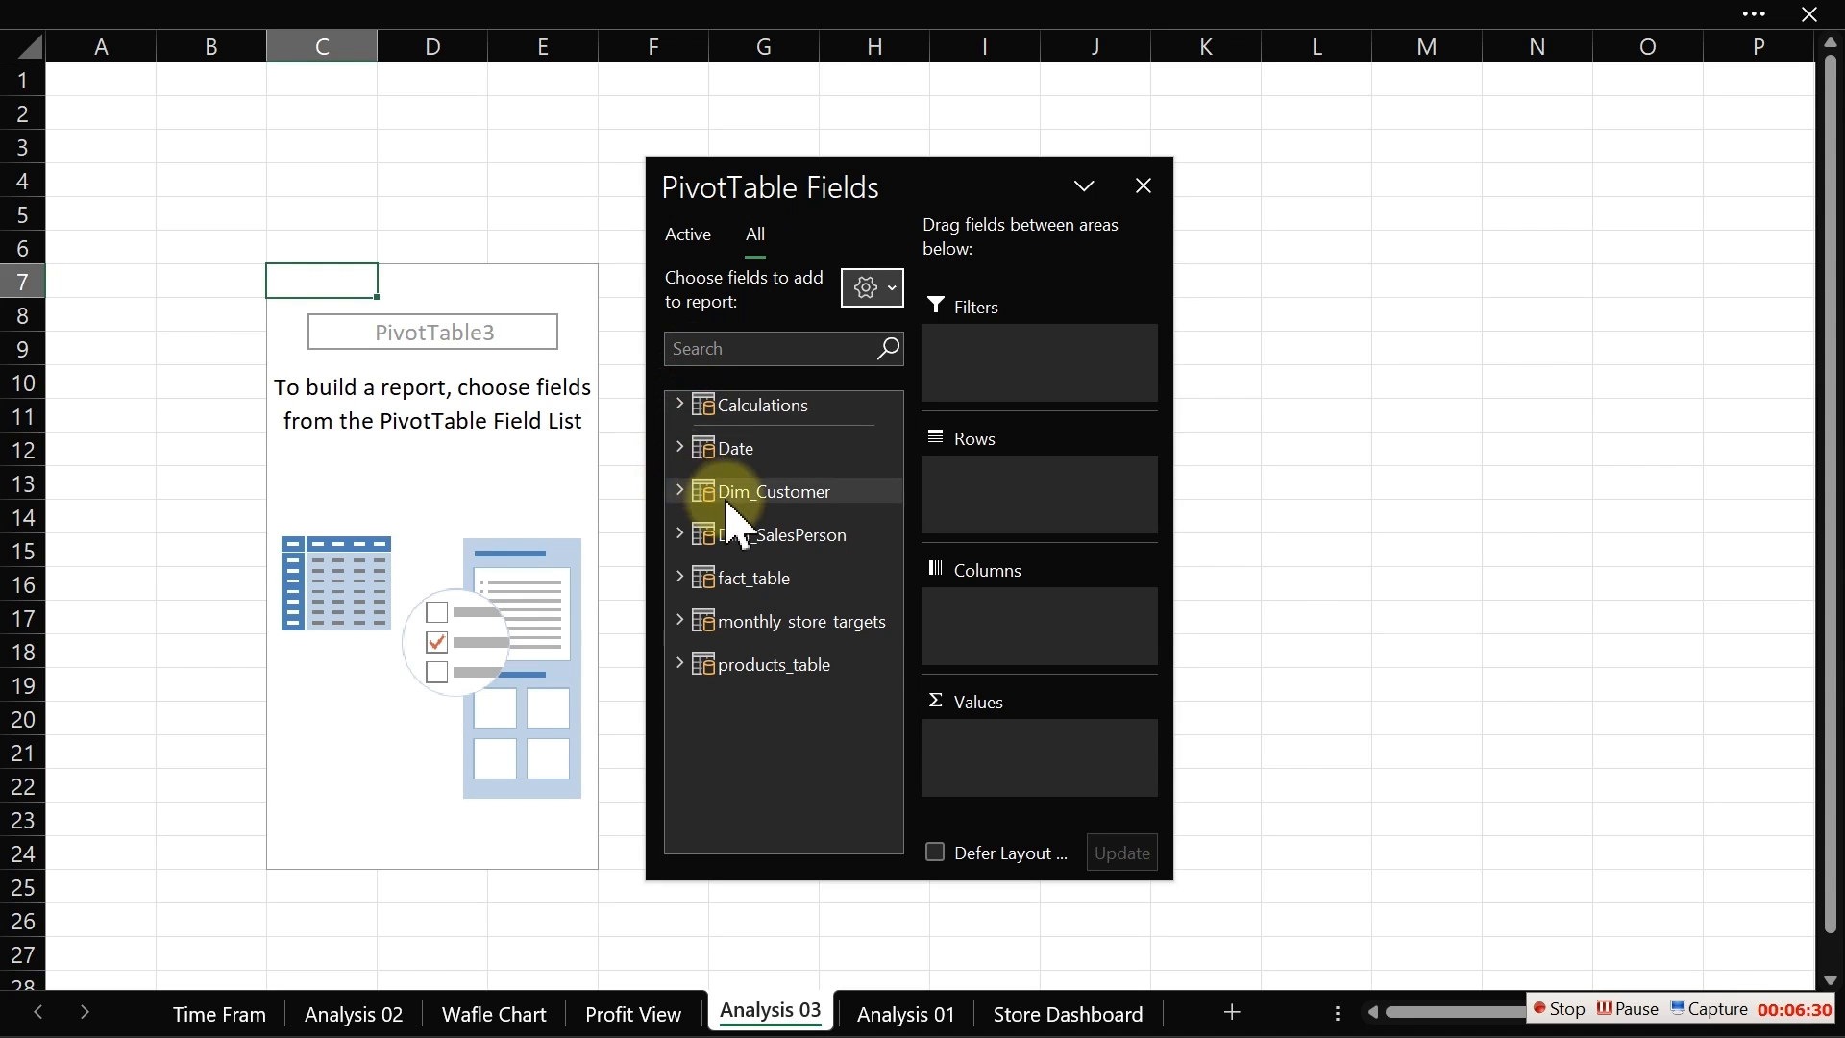
{"action": "left_click_drag", "start_coordinate": [861, 185], "coordinate": [1398, 198]}
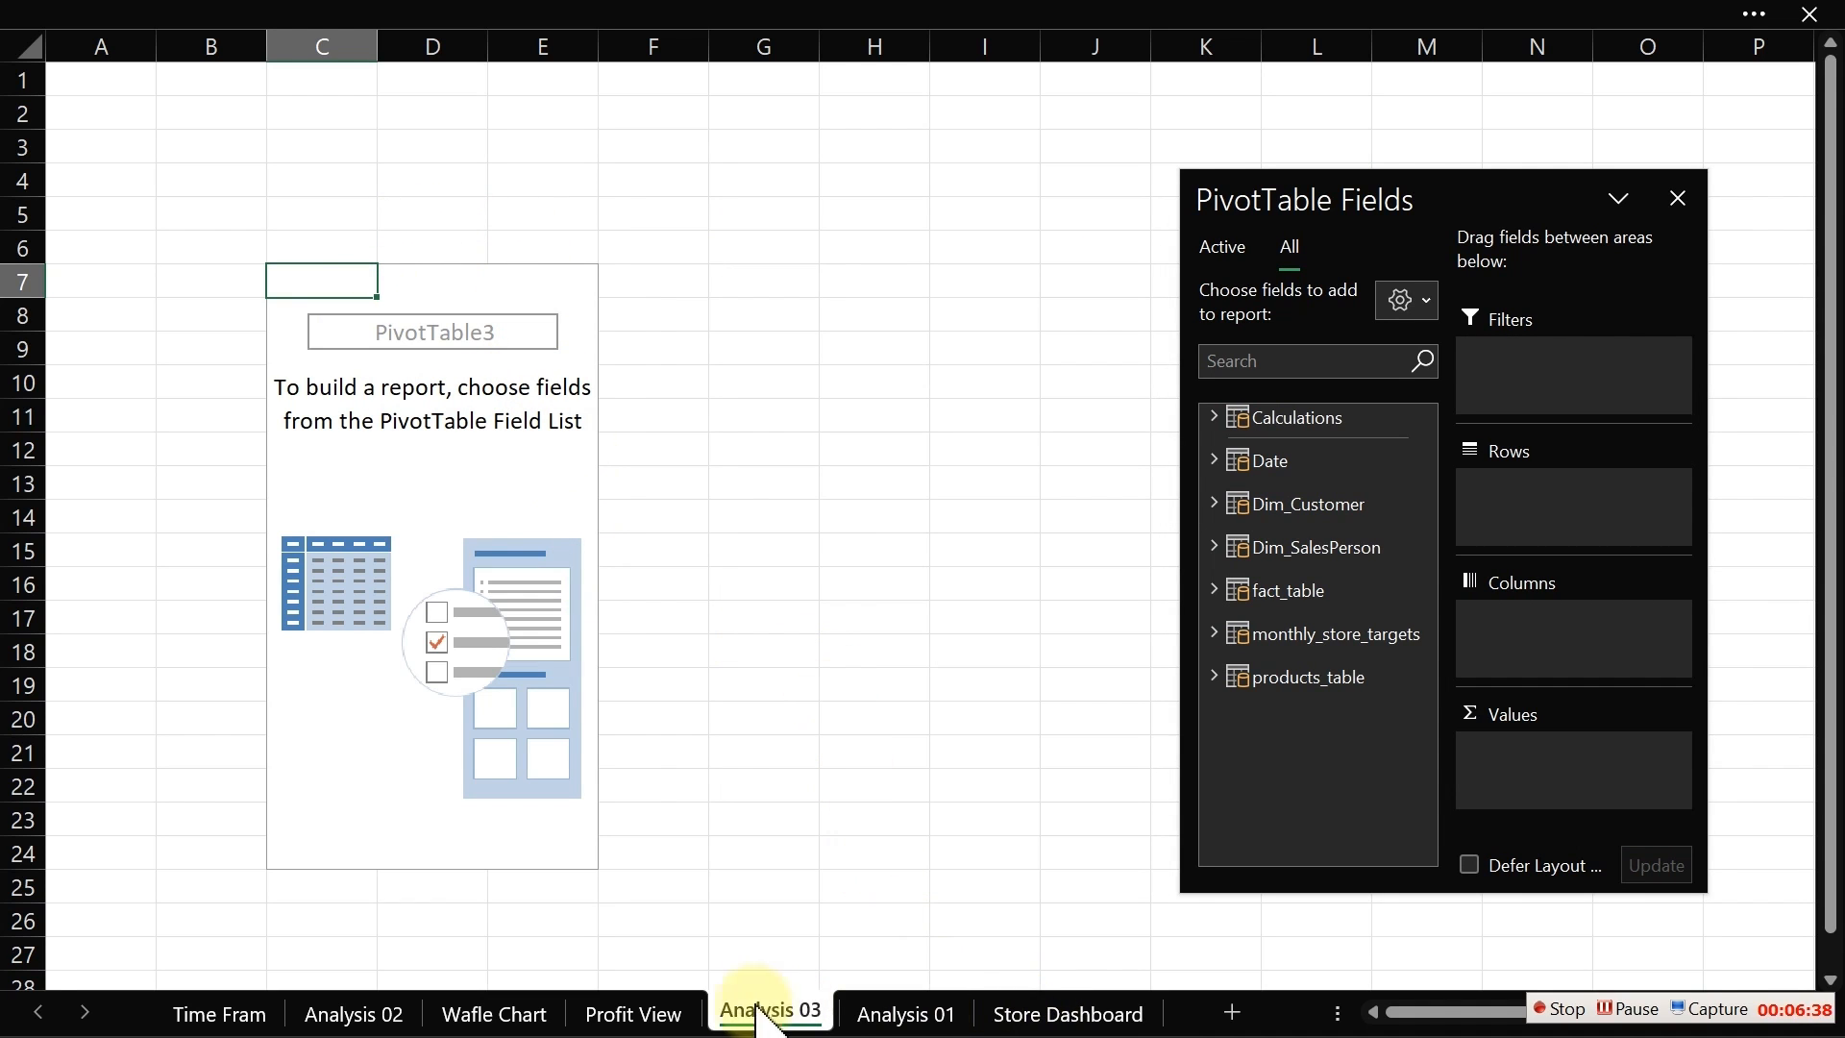
Step: On the Profit View sheet, open the ribbon customization options to check the Developer tab setting, then cancel
{"action": "left_click", "coordinate": [650, 1011]}
{"action": "left_click", "coordinate": [639, 408]}
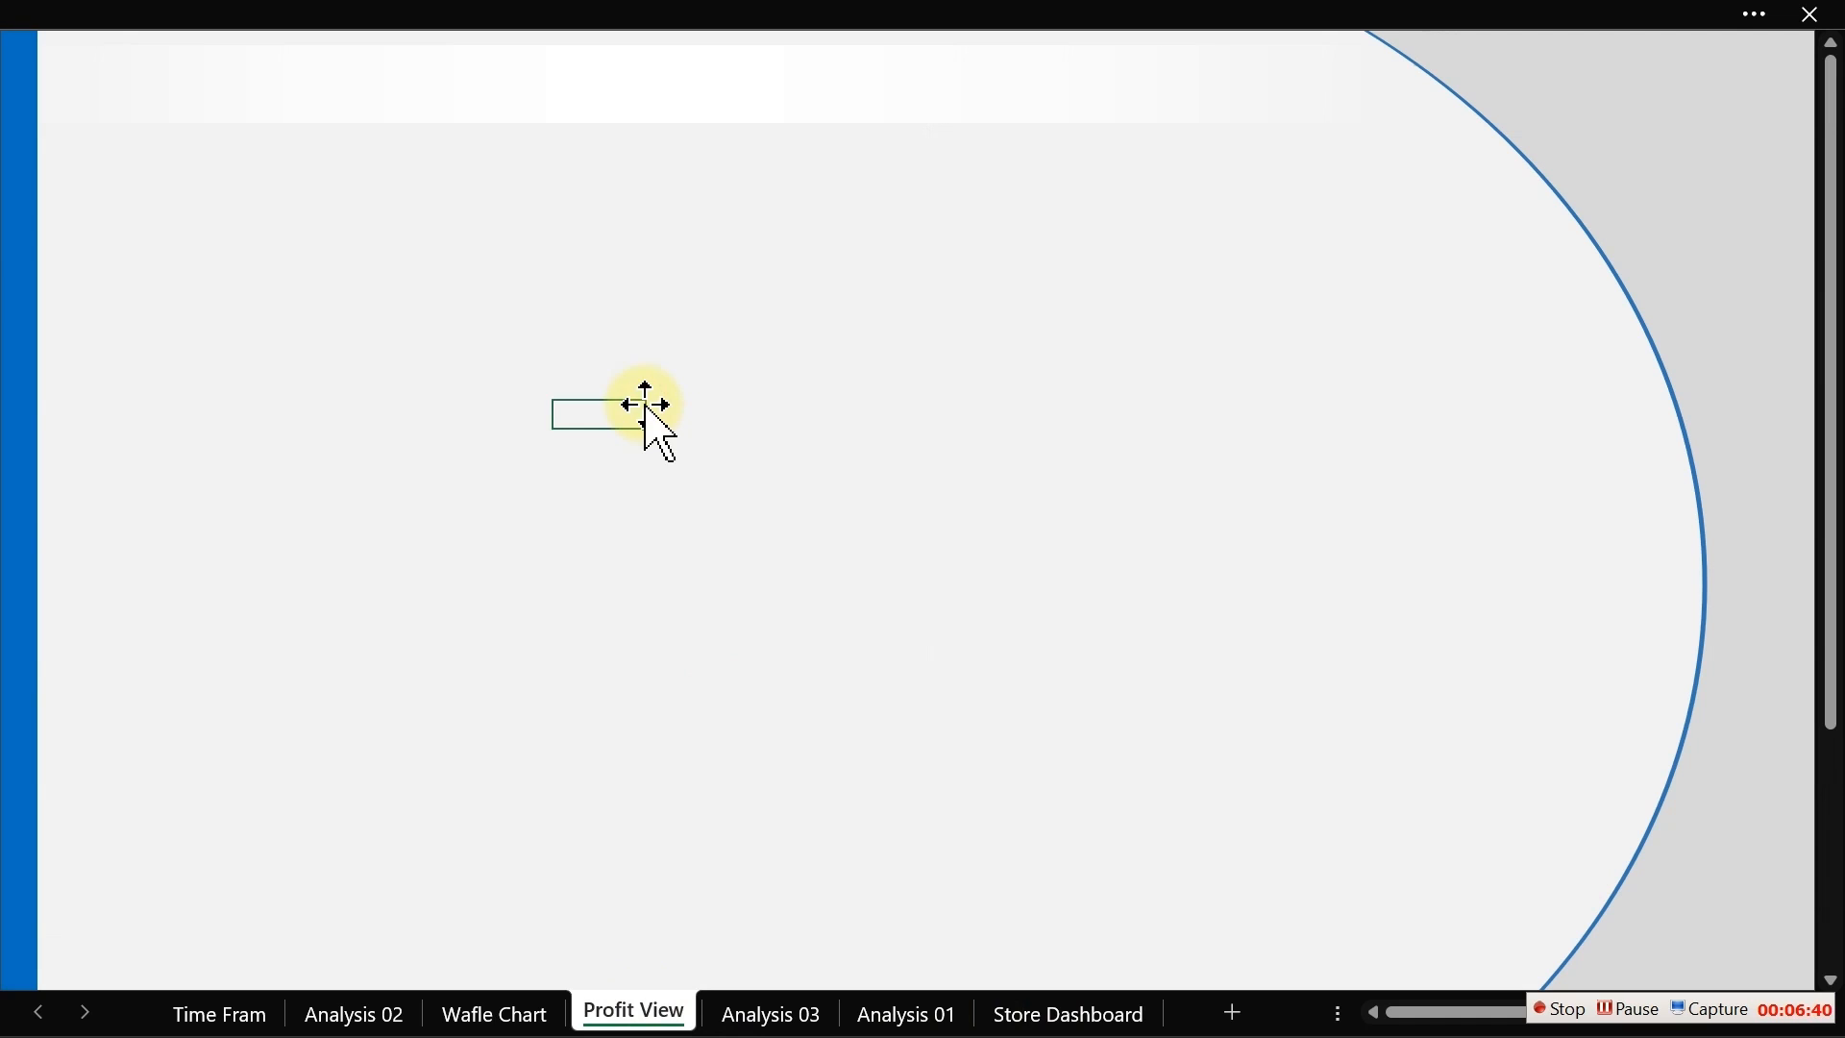
{"action": "left_click", "coordinate": [418, 353]}
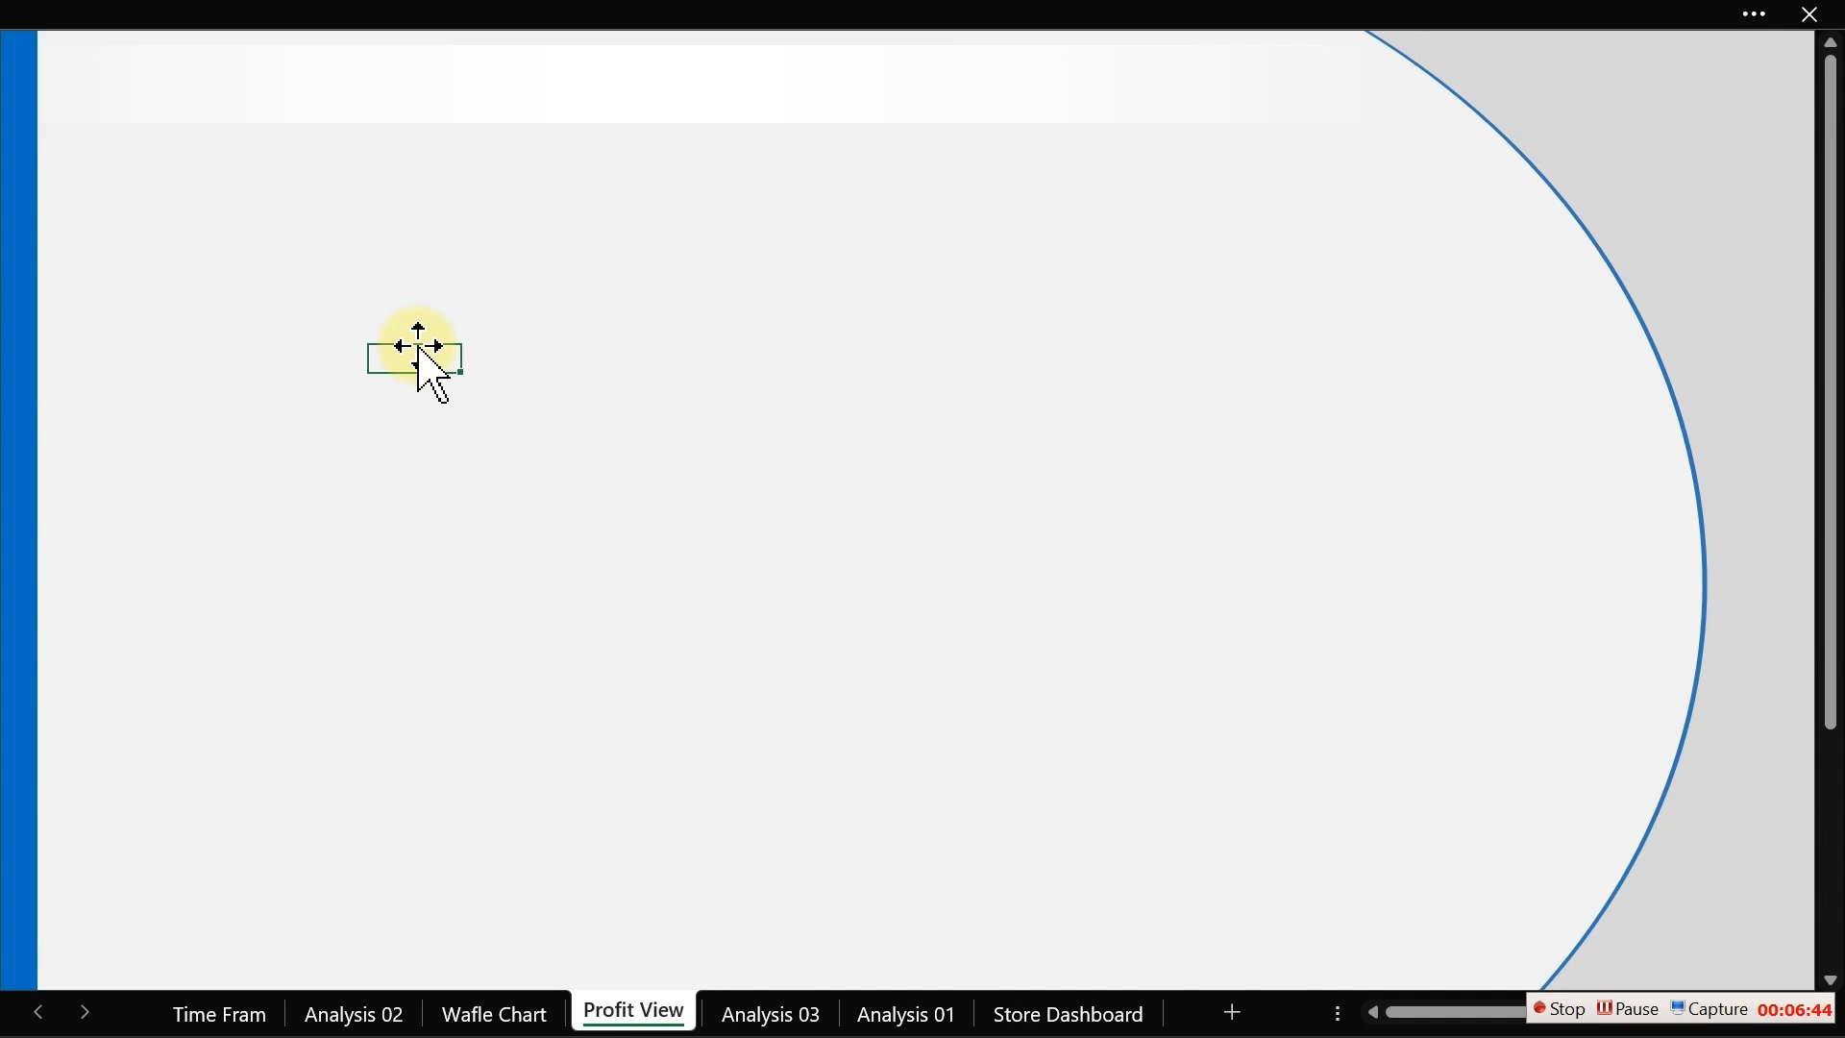
{"action": "left_click", "coordinate": [565, 17]}
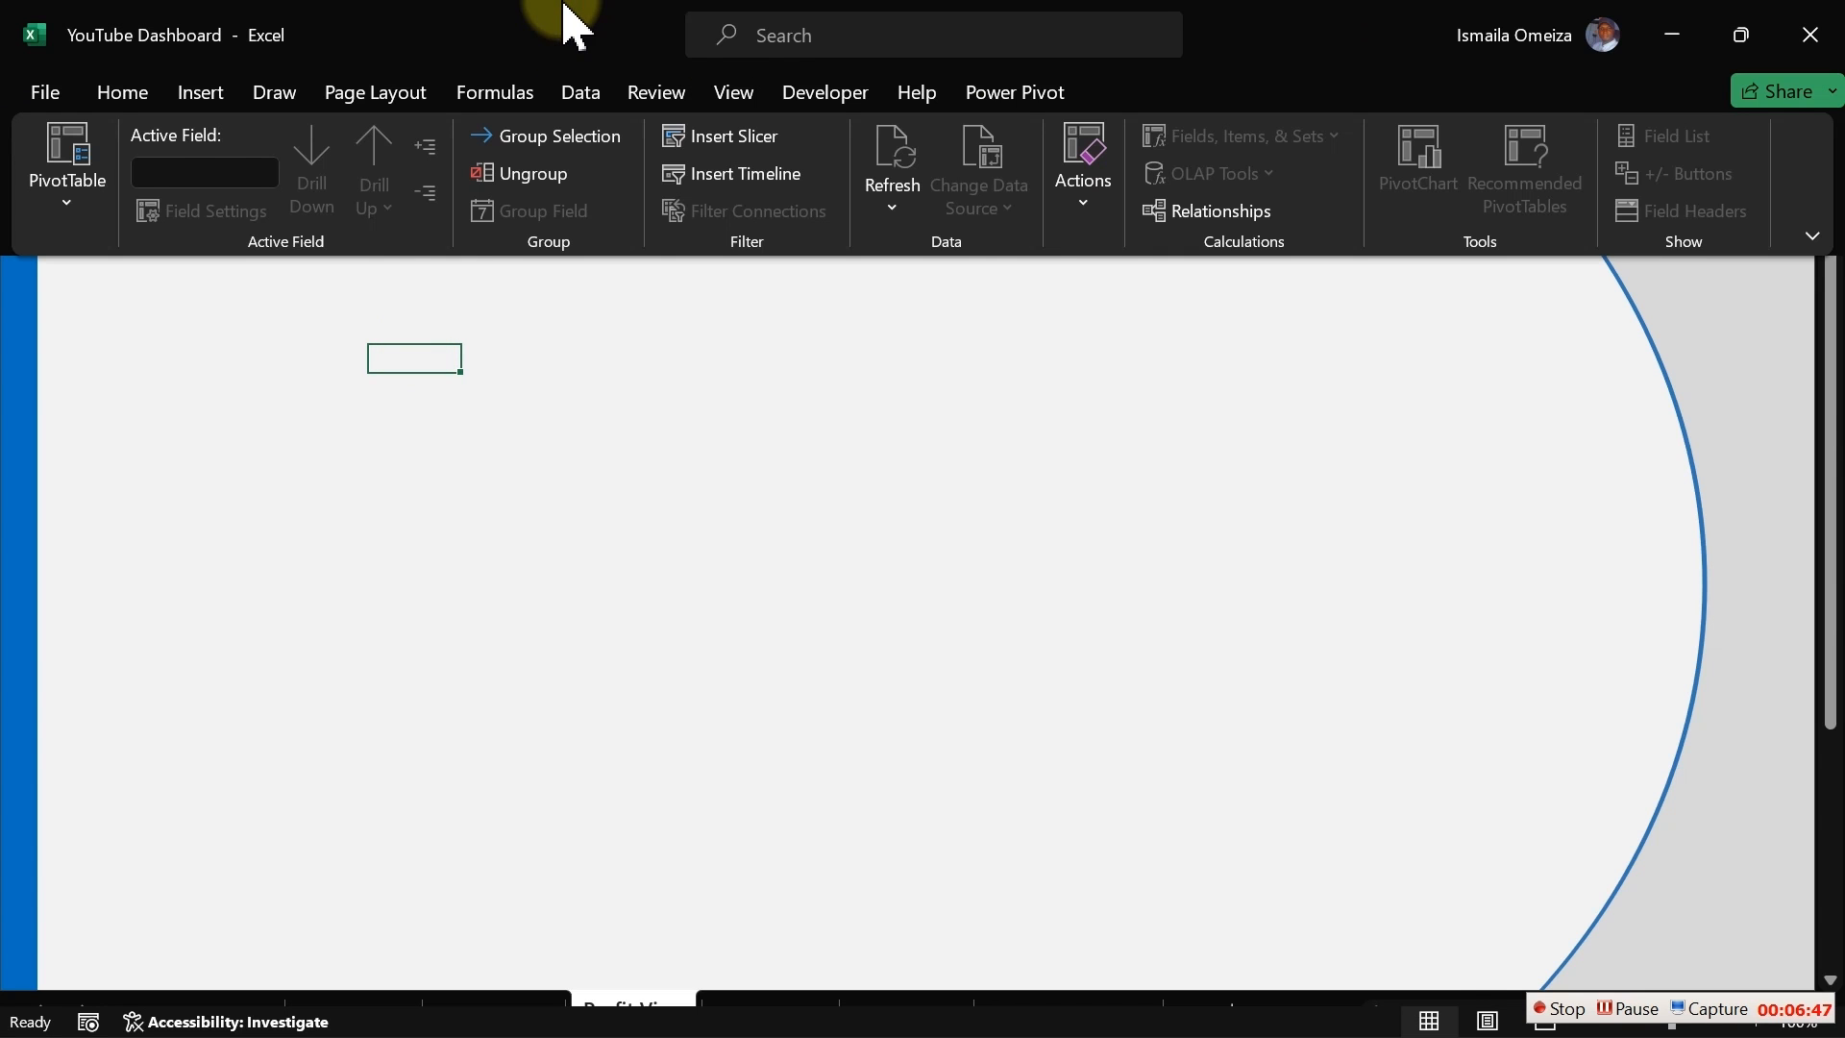
{"action": "left_click", "coordinate": [818, 91]}
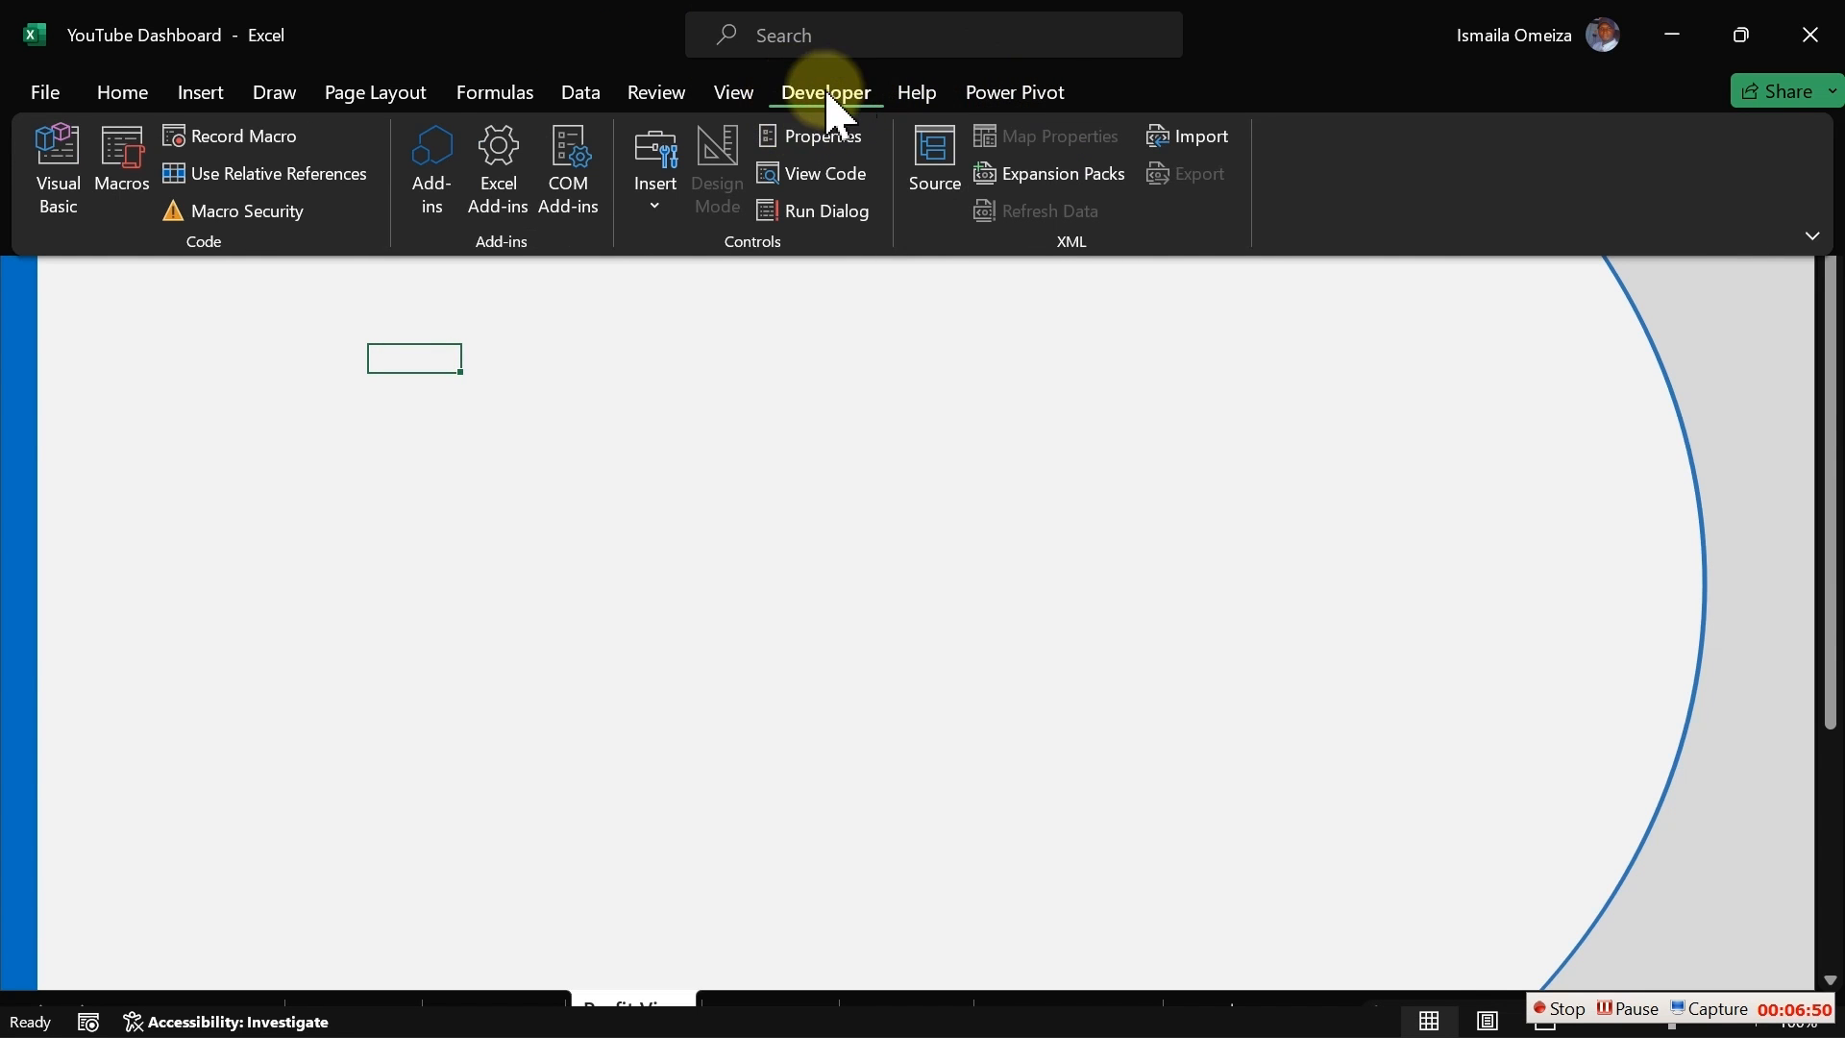
{"action": "right_click", "coordinate": [823, 94]}
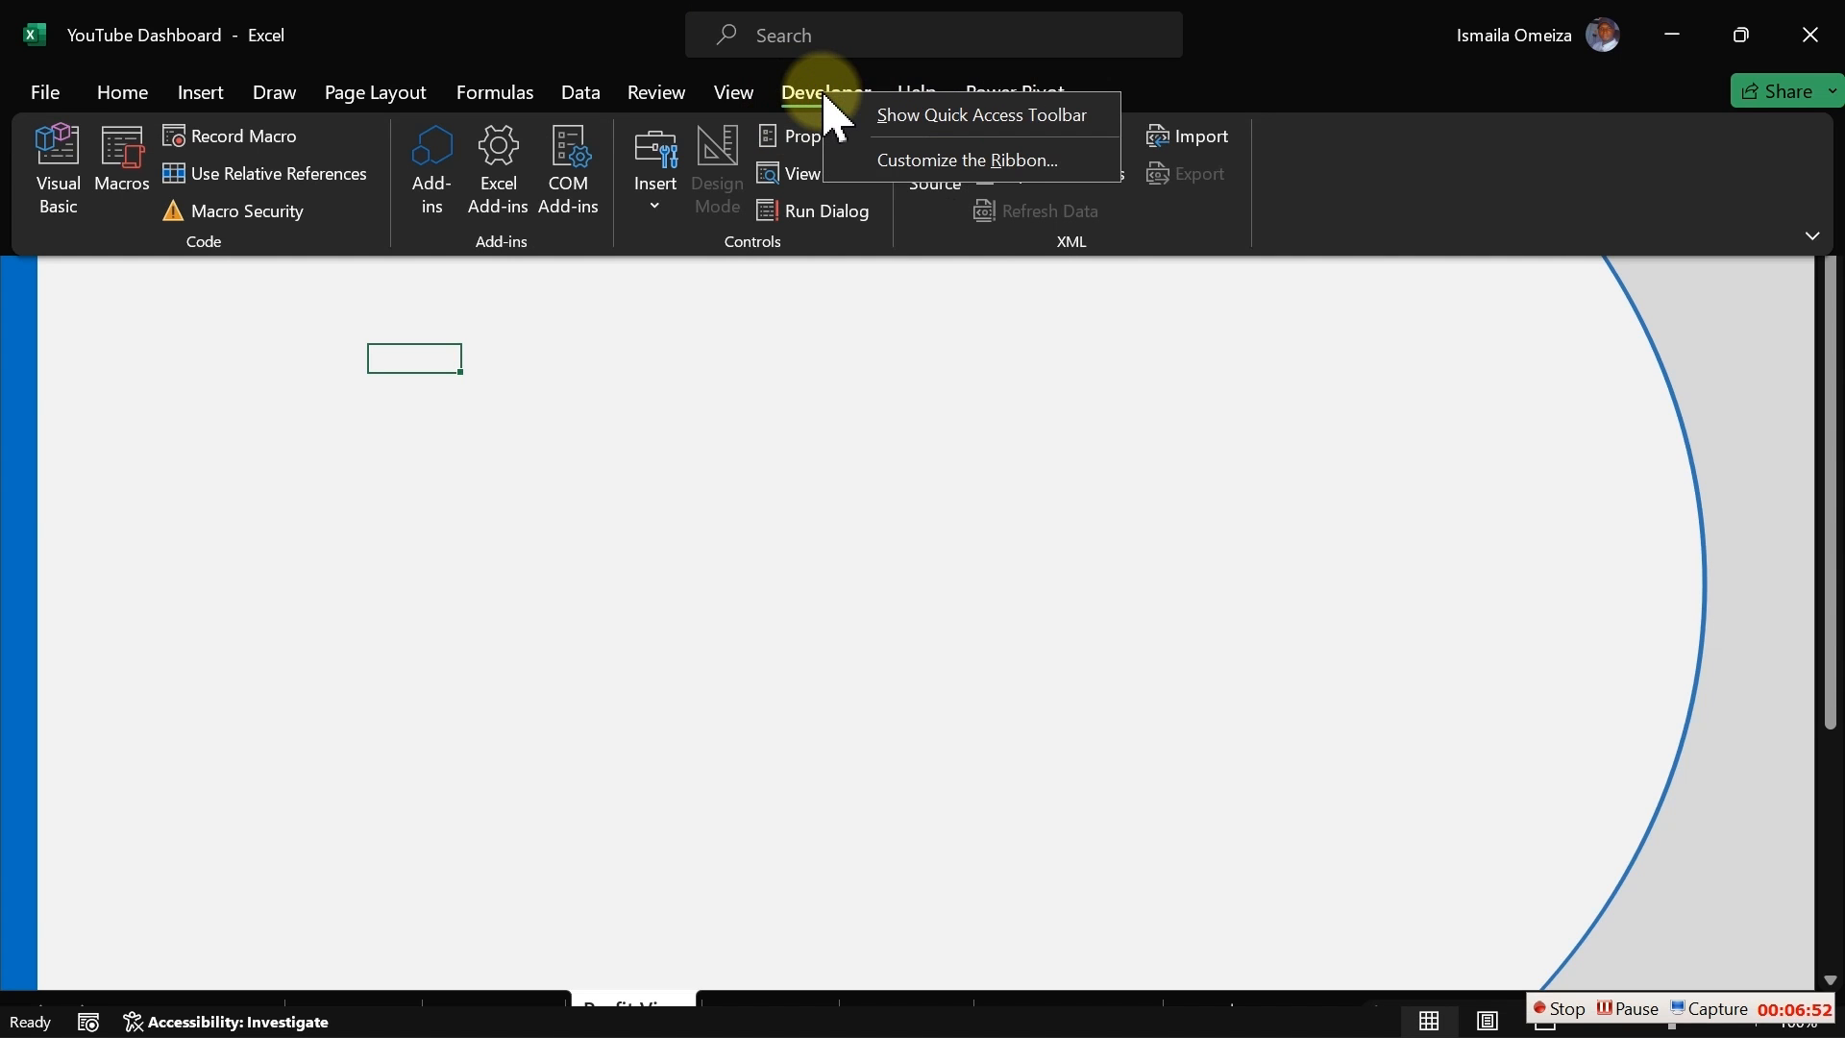
{"action": "left_click", "coordinate": [908, 162]}
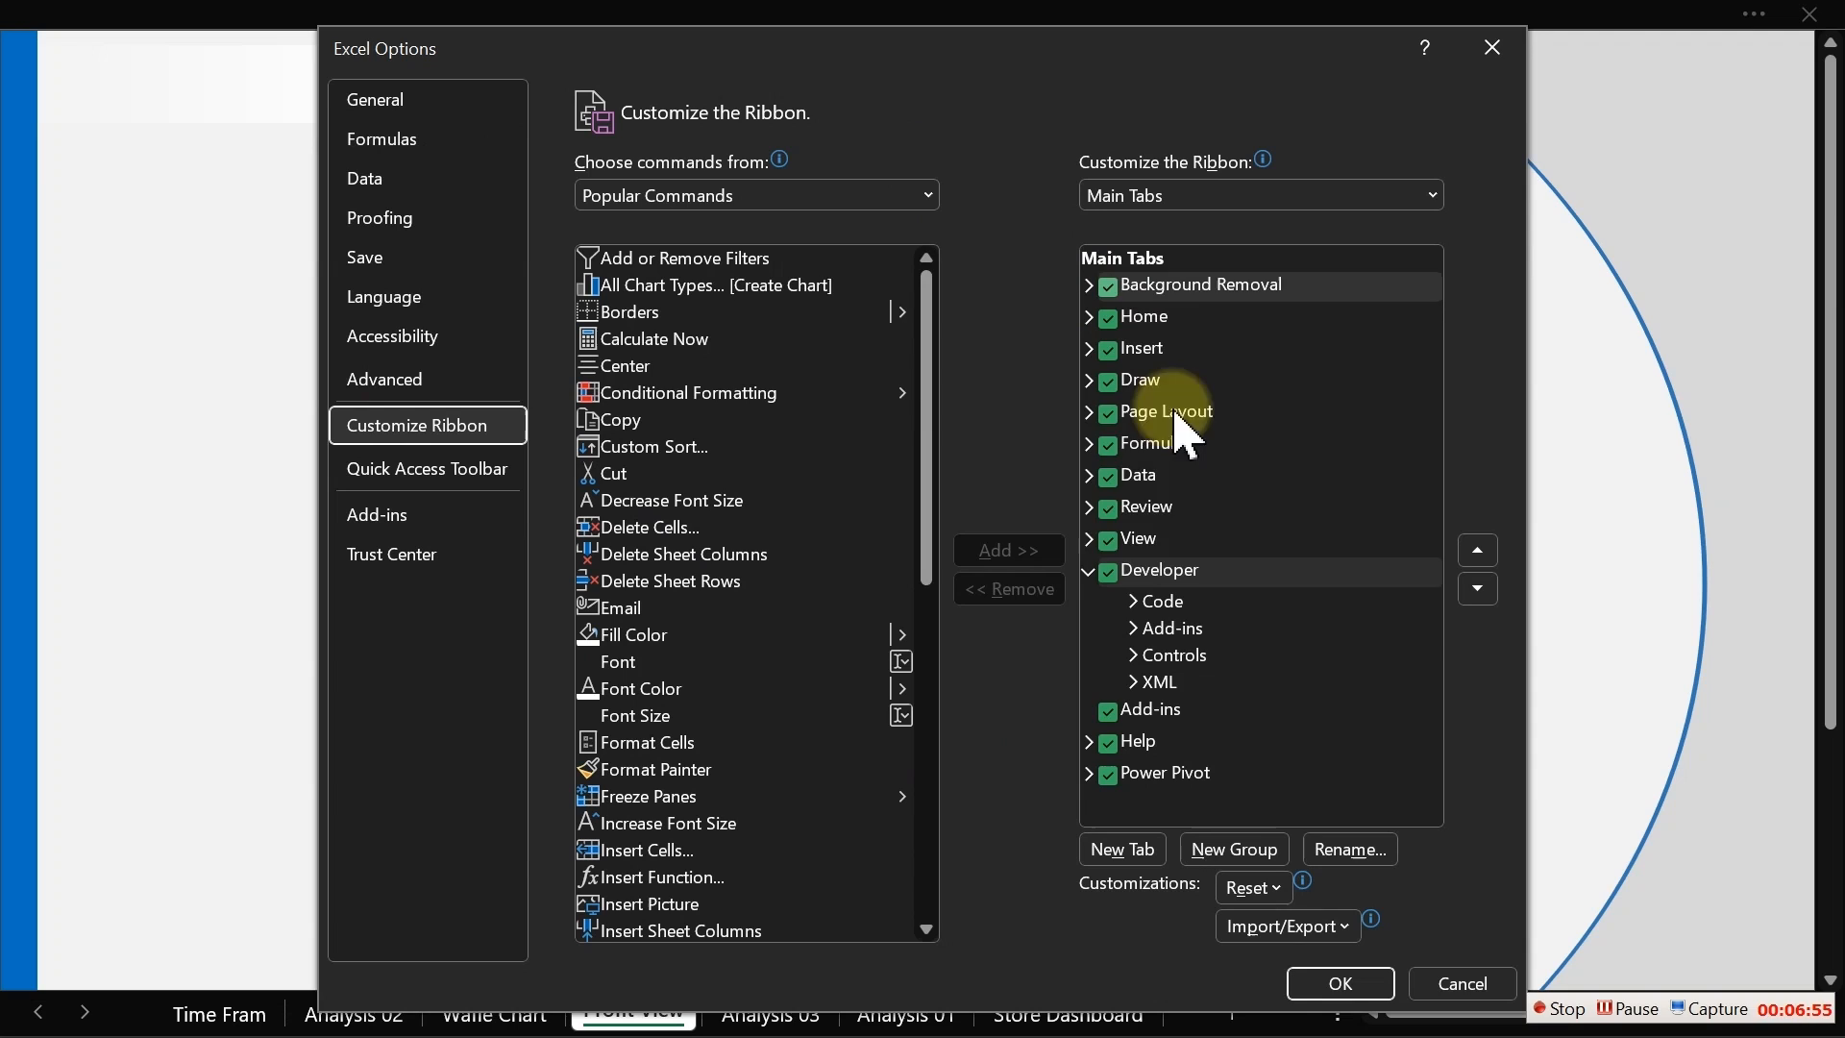
{"action": "left_click", "coordinate": [1109, 573]}
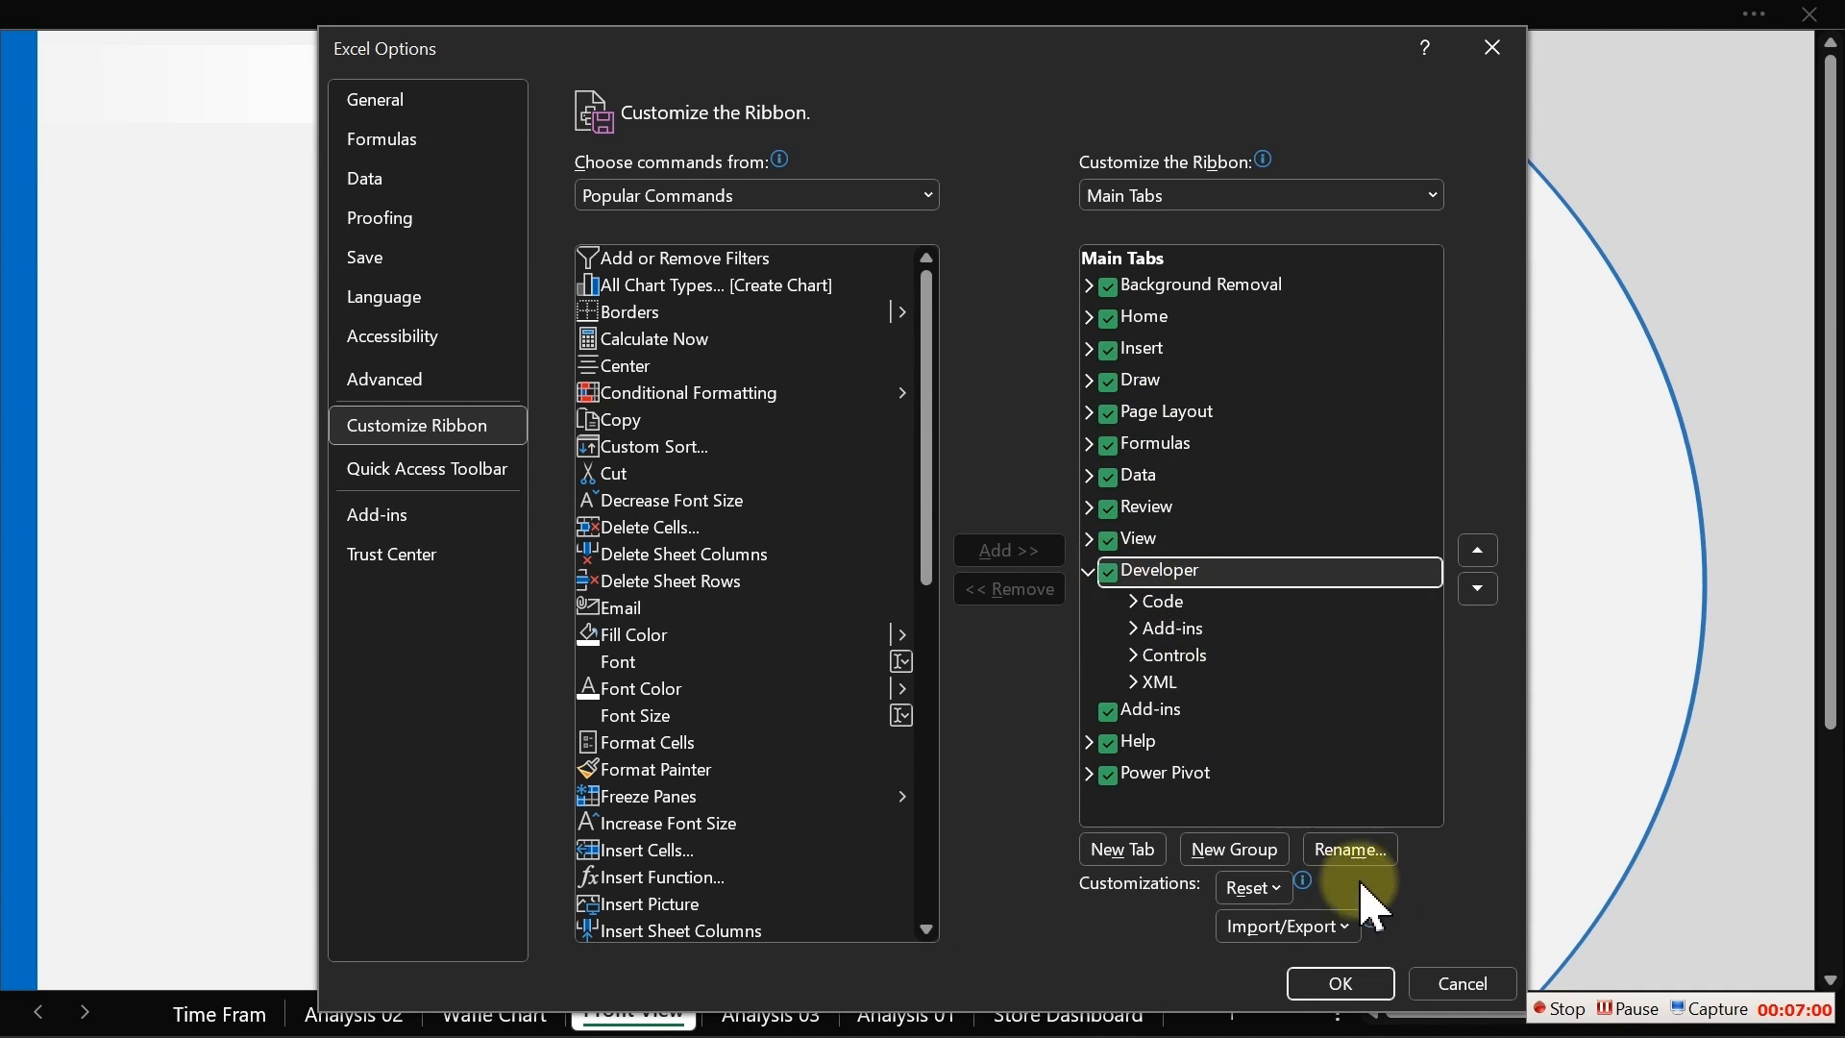
{"action": "left_click", "coordinate": [1453, 984]}
Step: Insert an Option Button form control near the upper-left area of the Profit View sheet
{"action": "left_click", "coordinate": [955, 378]}
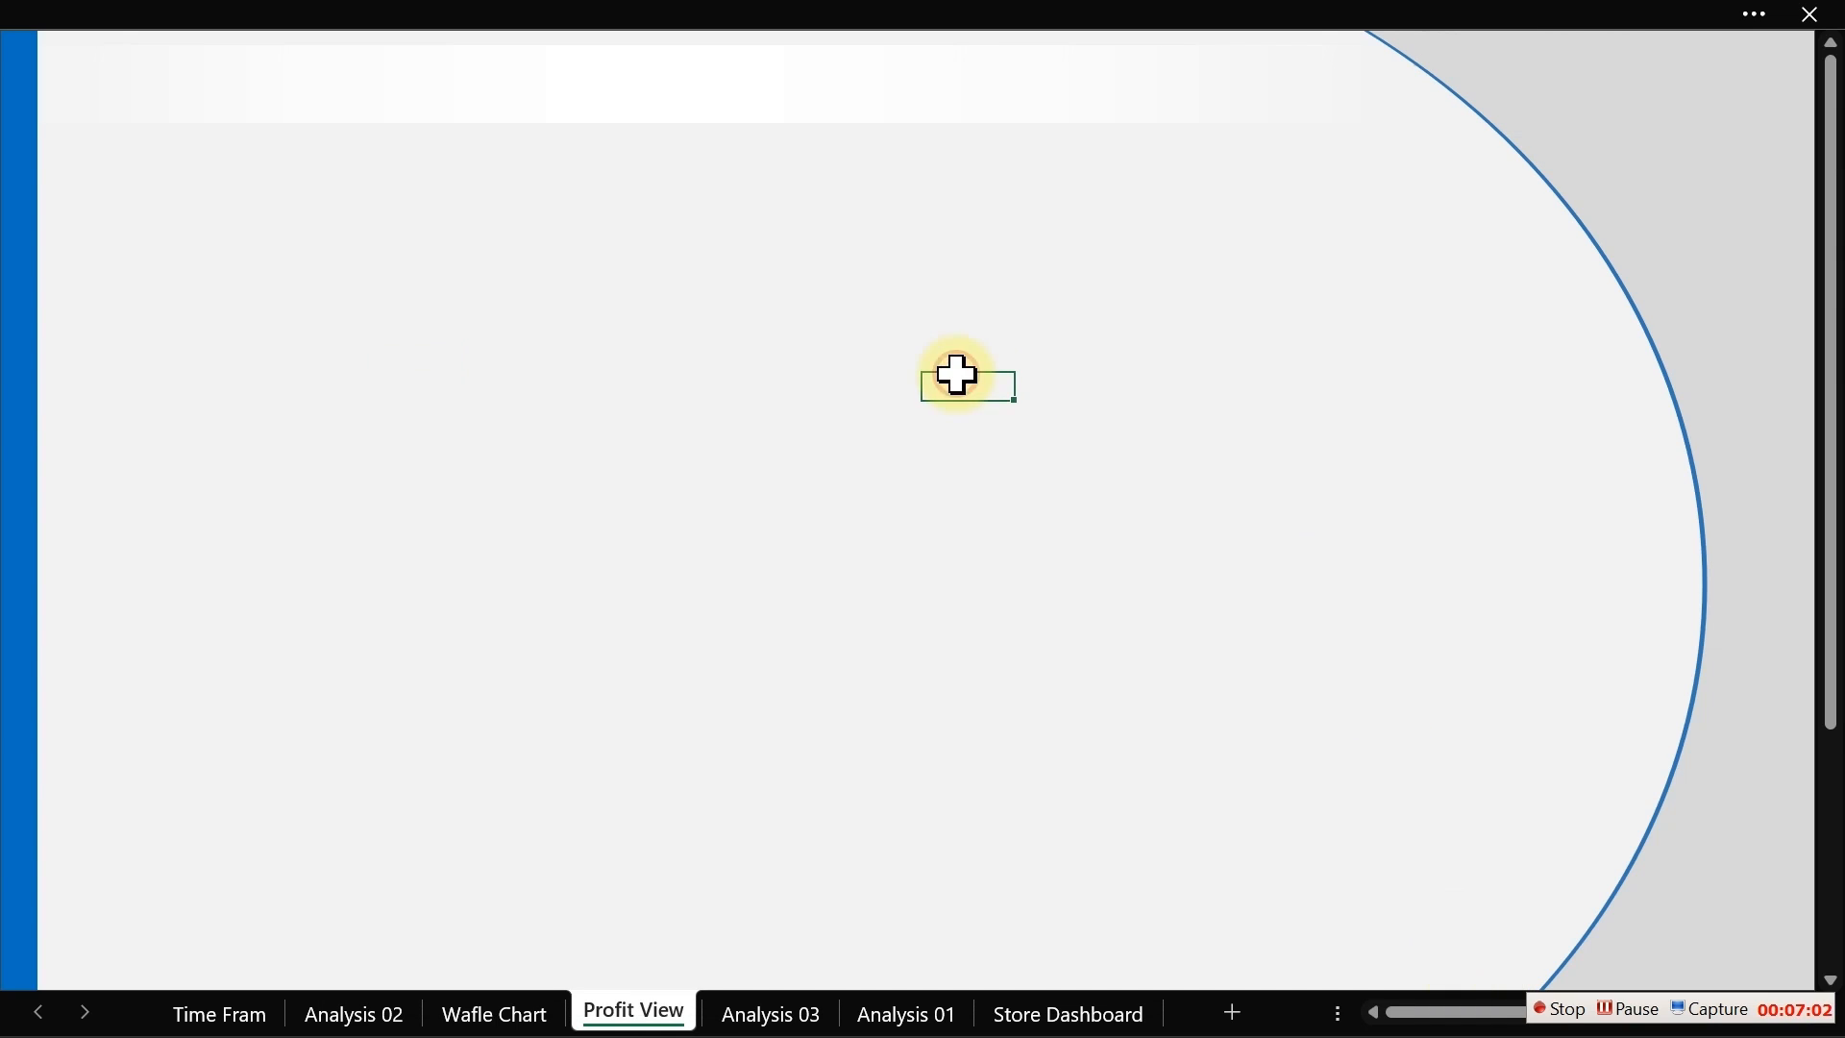
{"action": "left_click", "coordinate": [539, 20]}
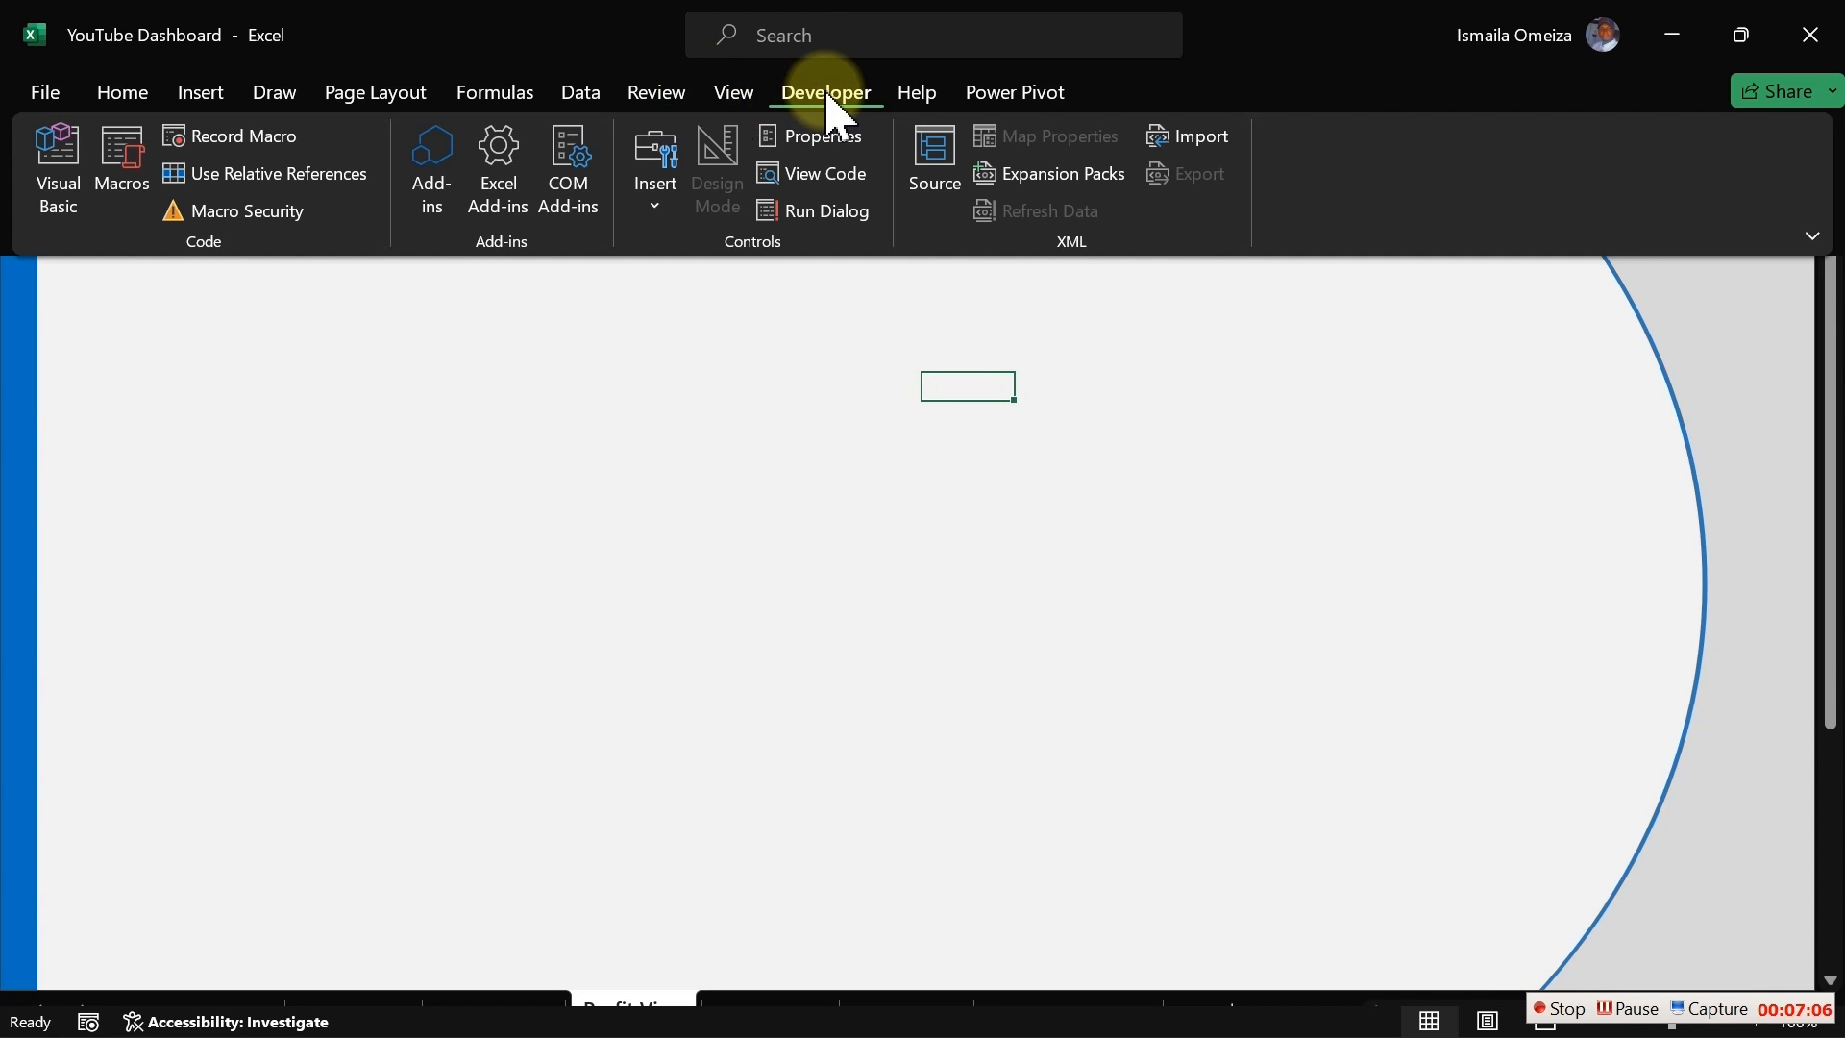
{"action": "left_click", "coordinate": [659, 212]}
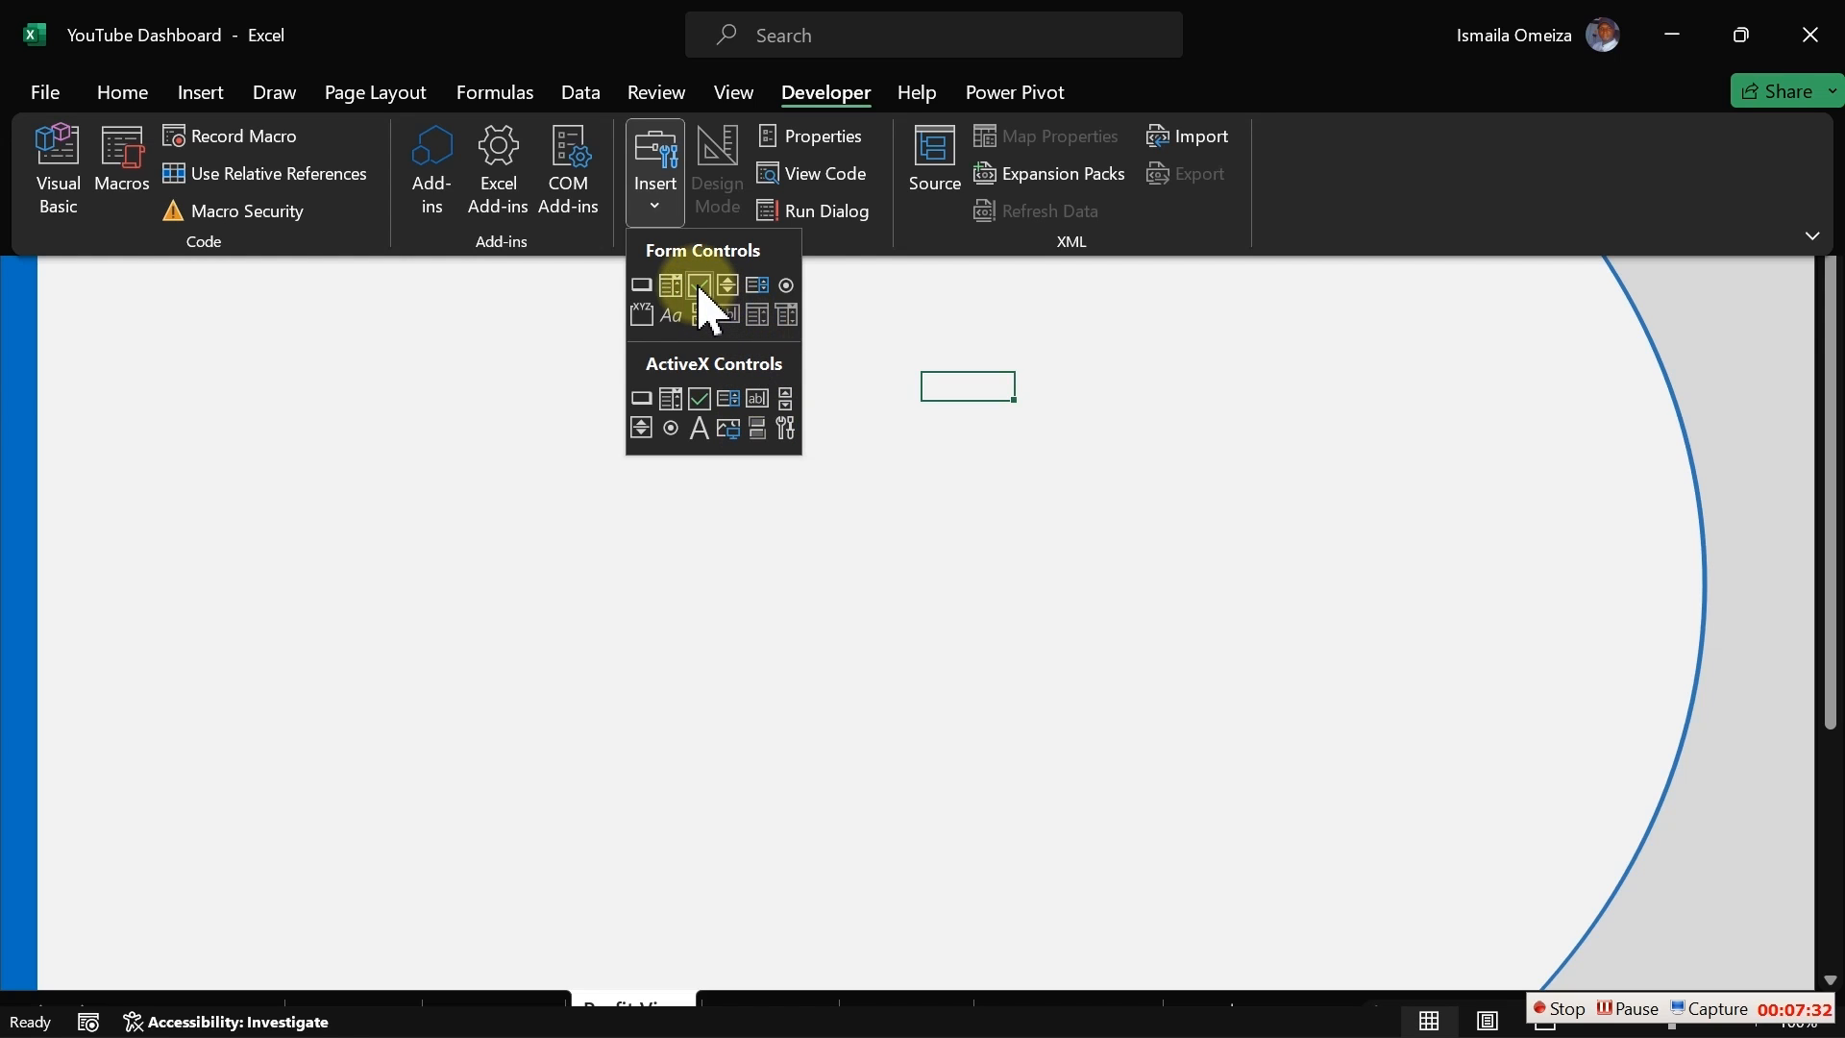
{"action": "left_click", "coordinate": [787, 287]}
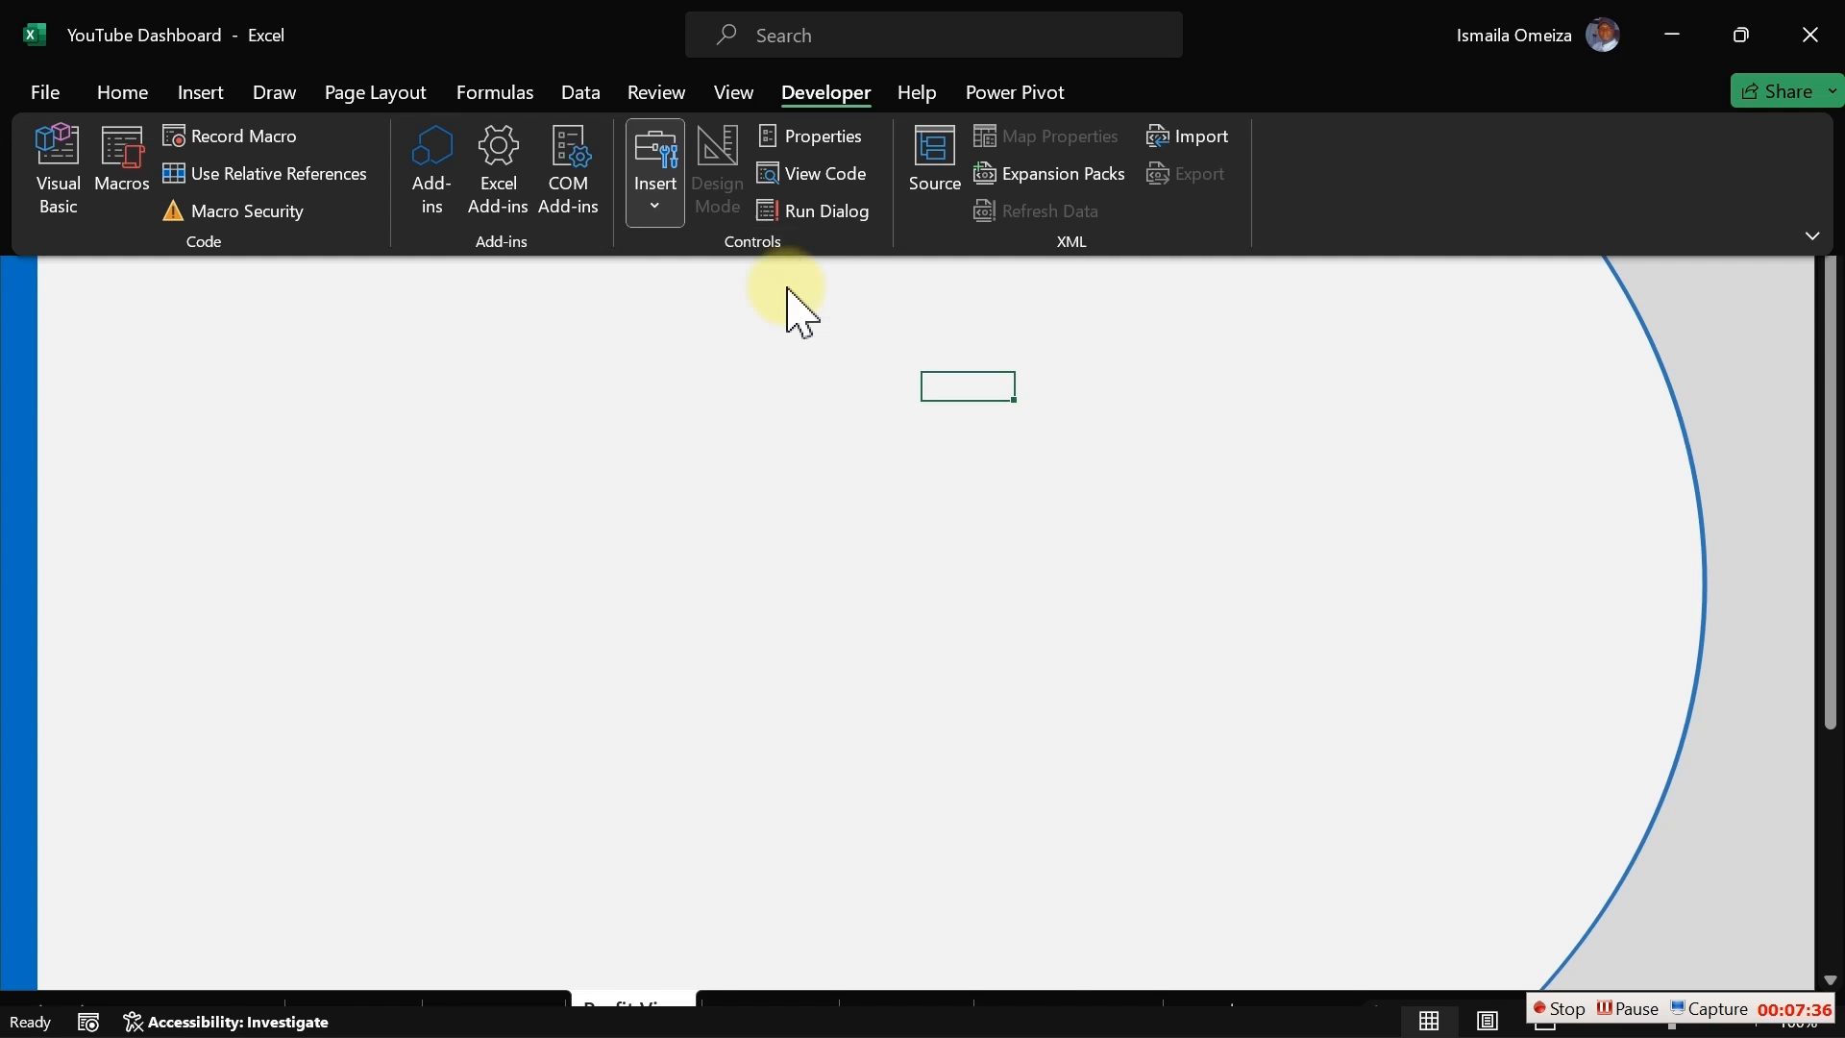
{"action": "key", "text": "ctrl+shift+F1"}
{"action": "left_click", "coordinate": [618, 297]}
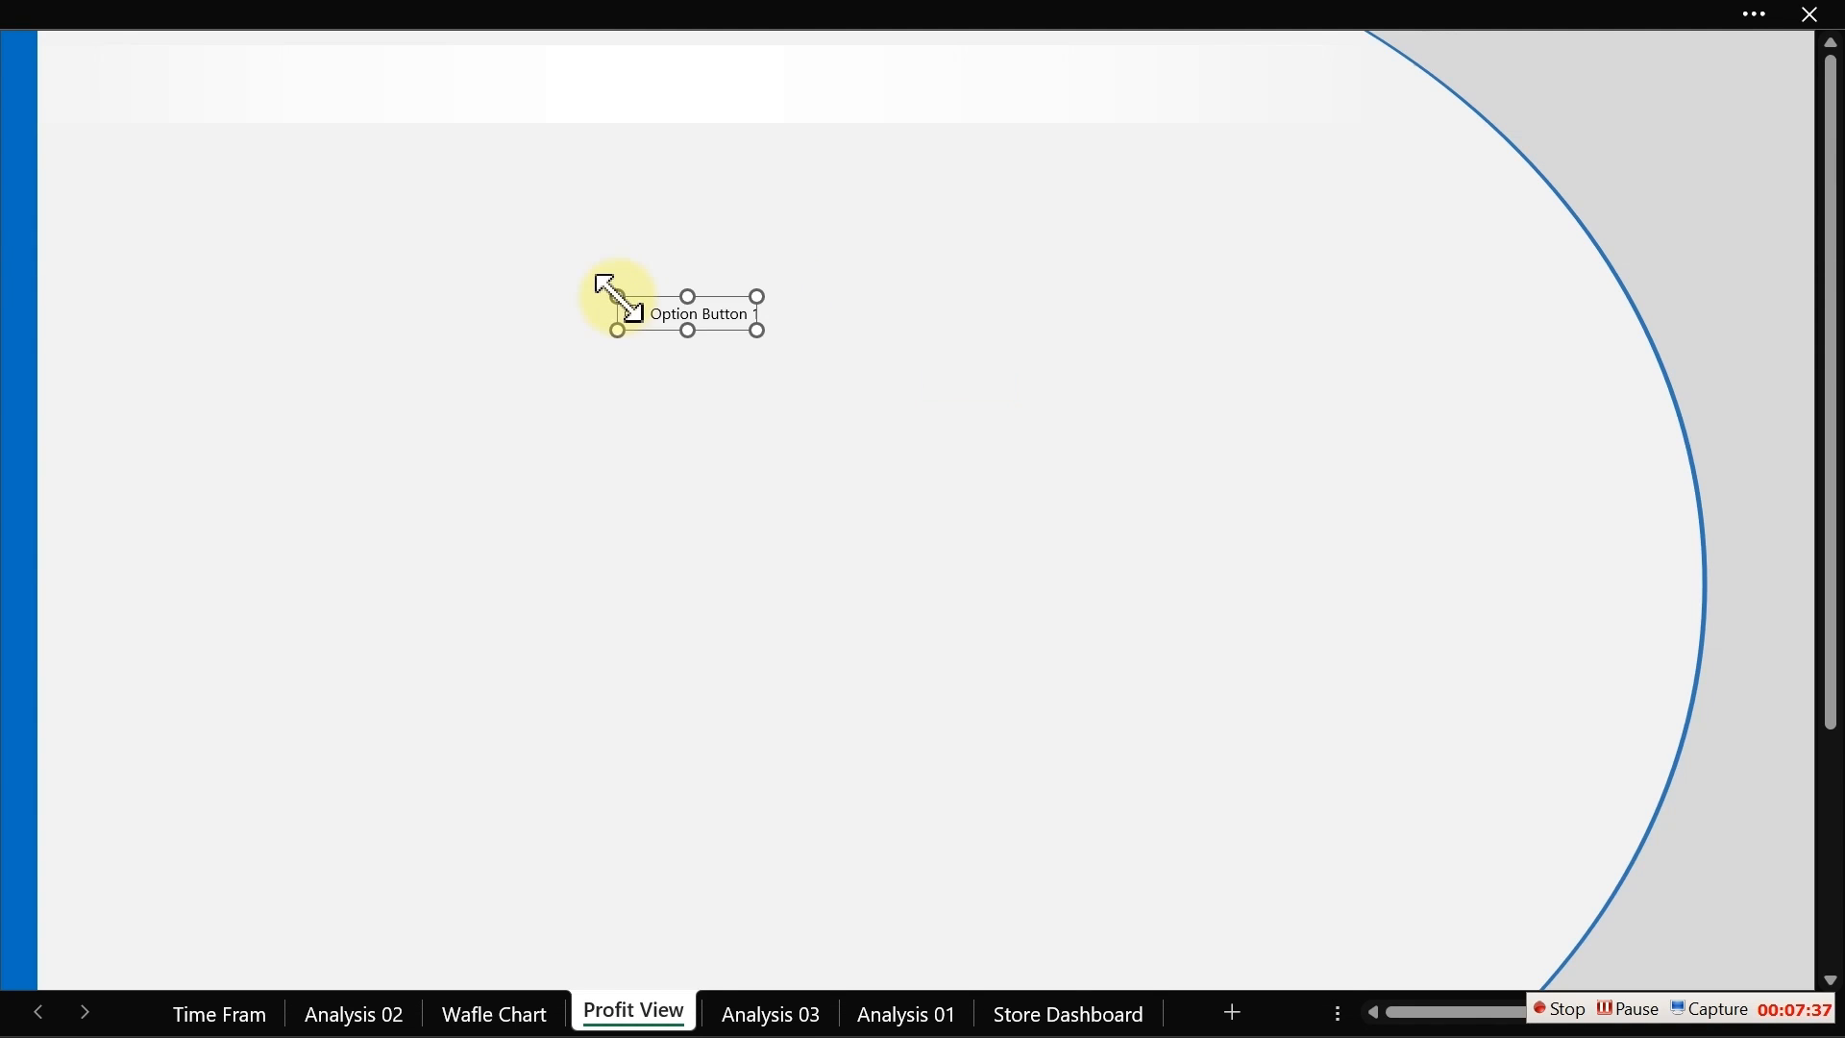
Step: Delete the option button's label text and shrink the control to just its circle
{"action": "left_click", "coordinate": [711, 317]}
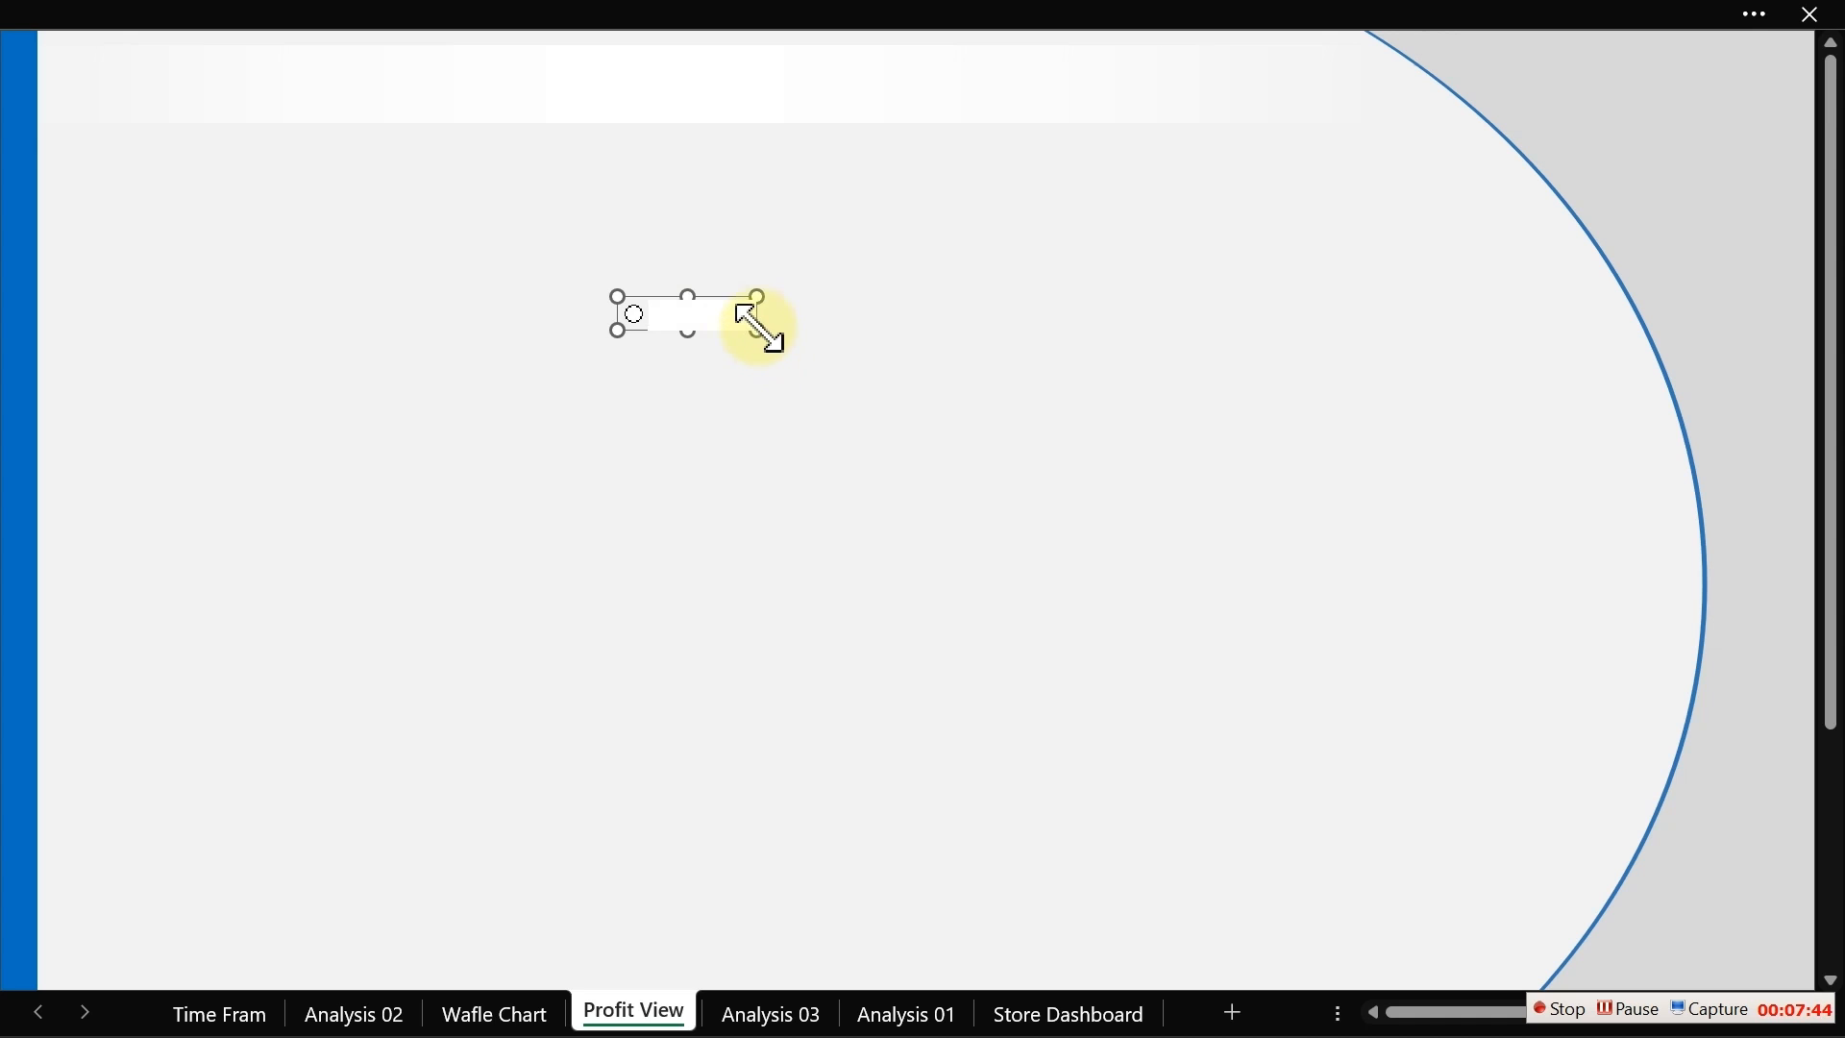
{"action": "left_click_drag", "start_coordinate": [764, 331], "coordinate": [521, 367]}
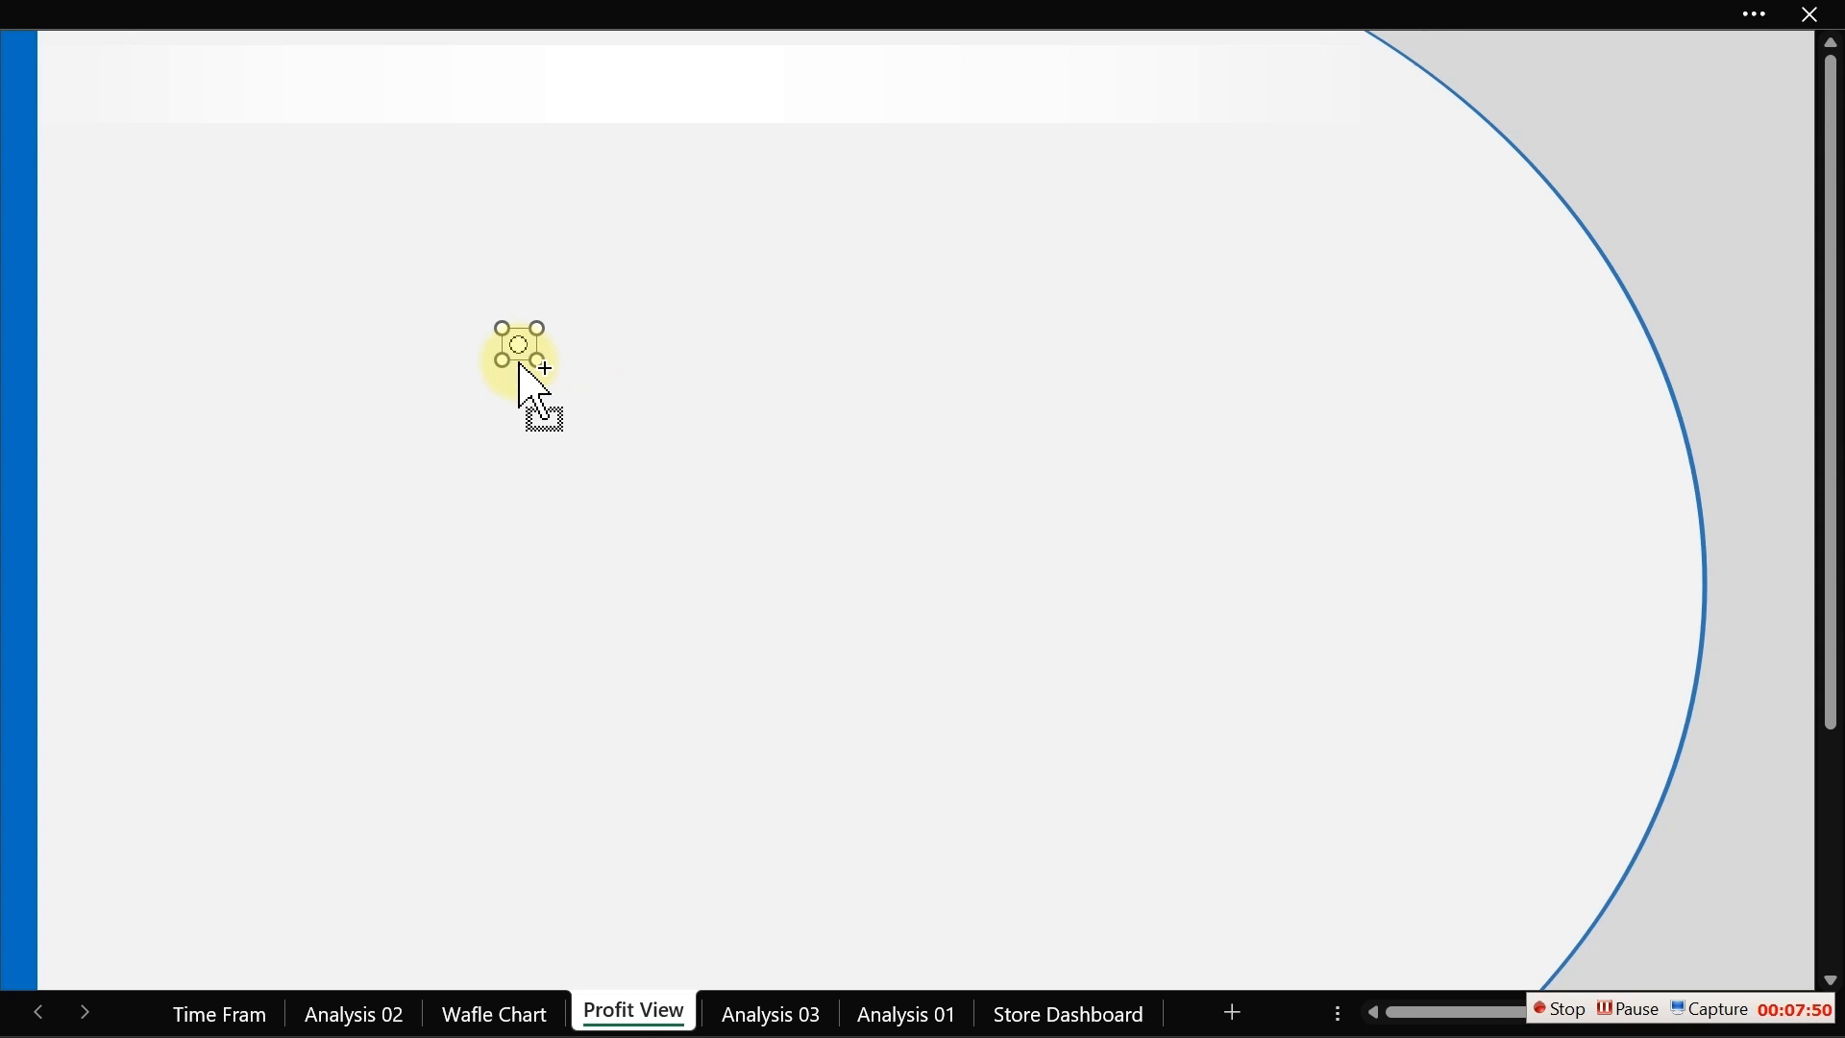
Step: Duplicate the option button and place the copy just to the right of the first
{"action": "key", "text": "ctrl+d"}
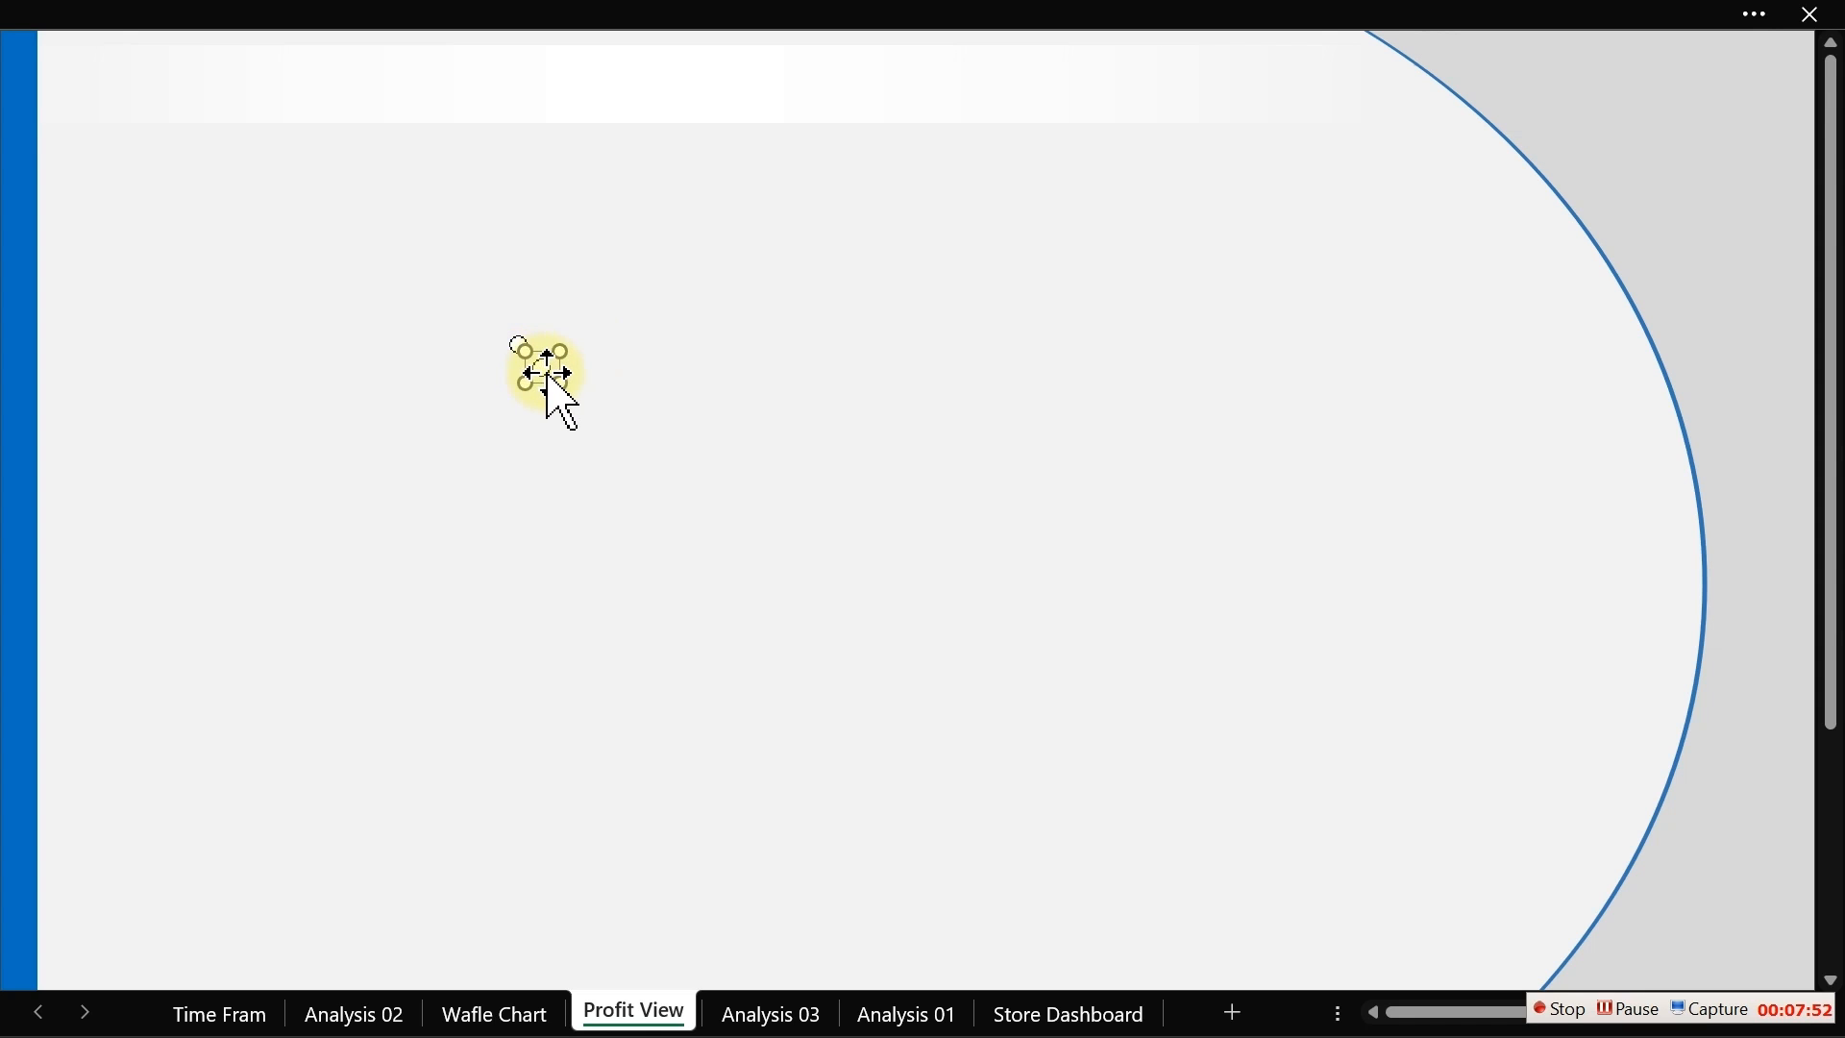
{"action": "left_click_drag", "start_coordinate": [549, 373], "coordinate": [573, 350]}
{"action": "left_click", "coordinate": [660, 435]}
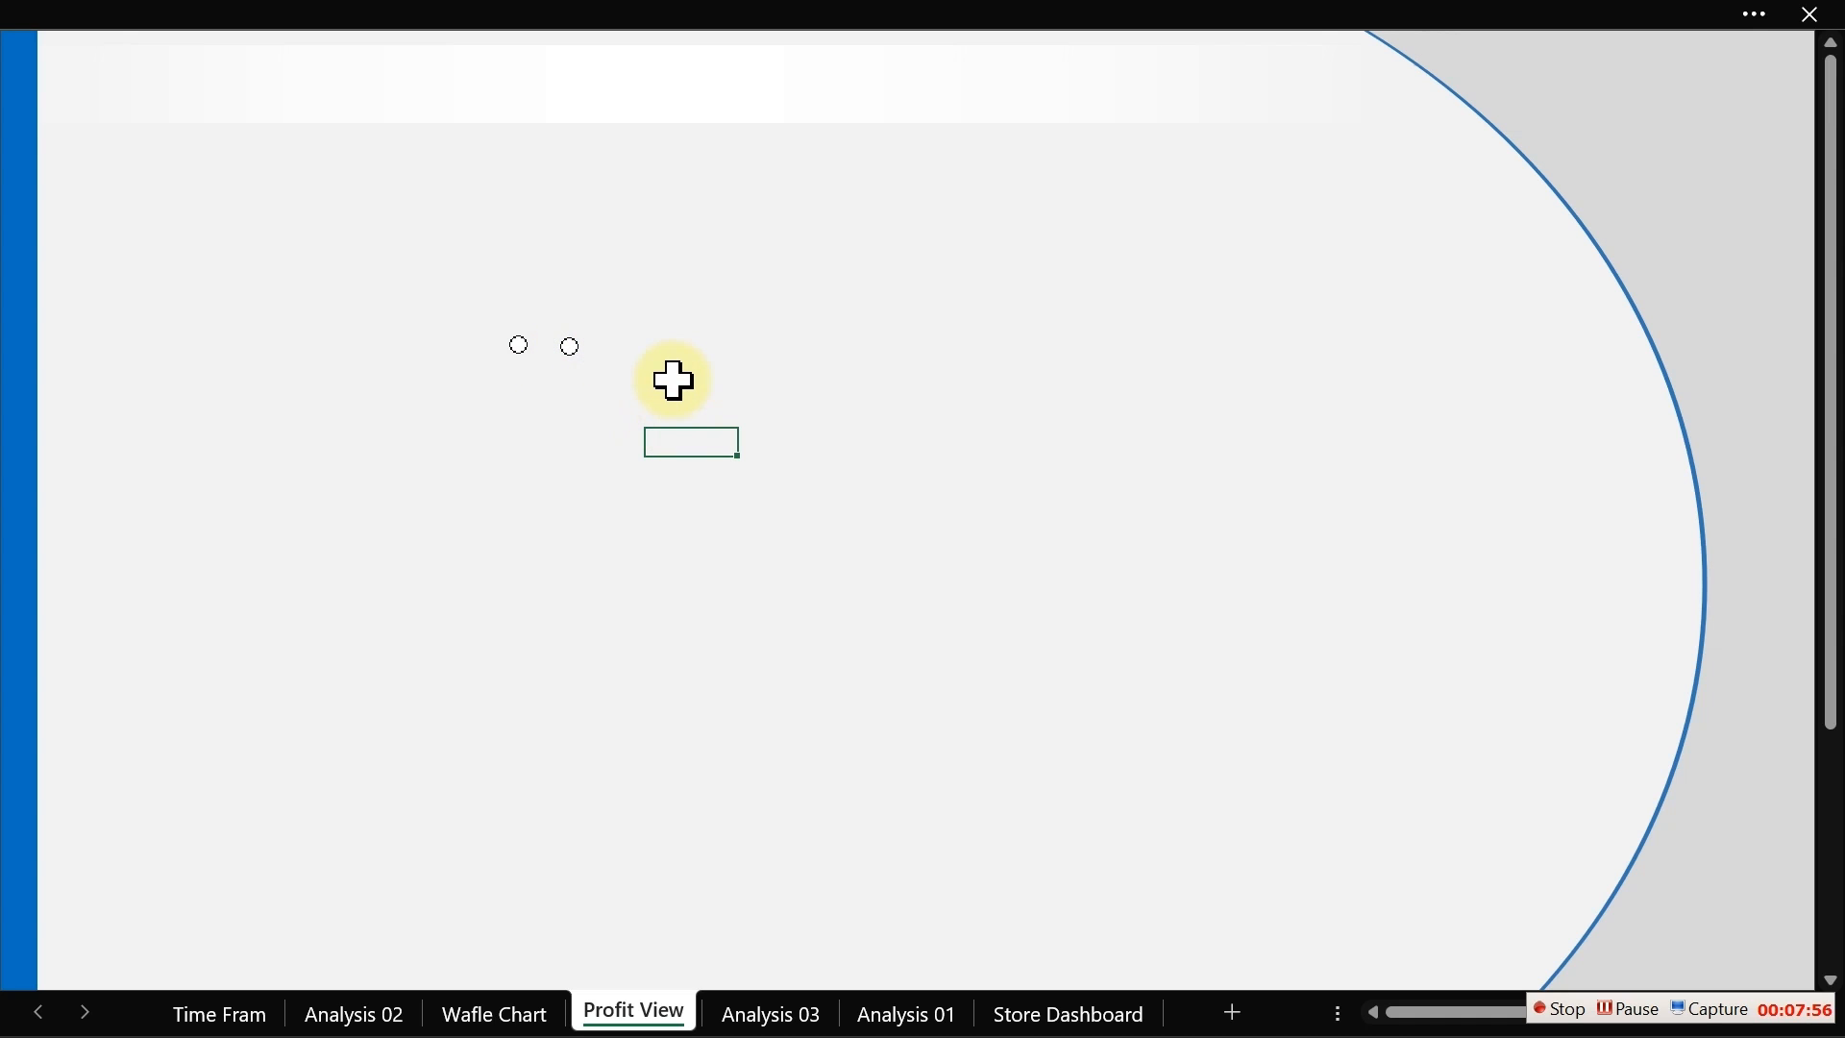
Step: Draw a small Combo Box form control to the right of the two option buttons
{"action": "left_click", "coordinate": [718, 12]}
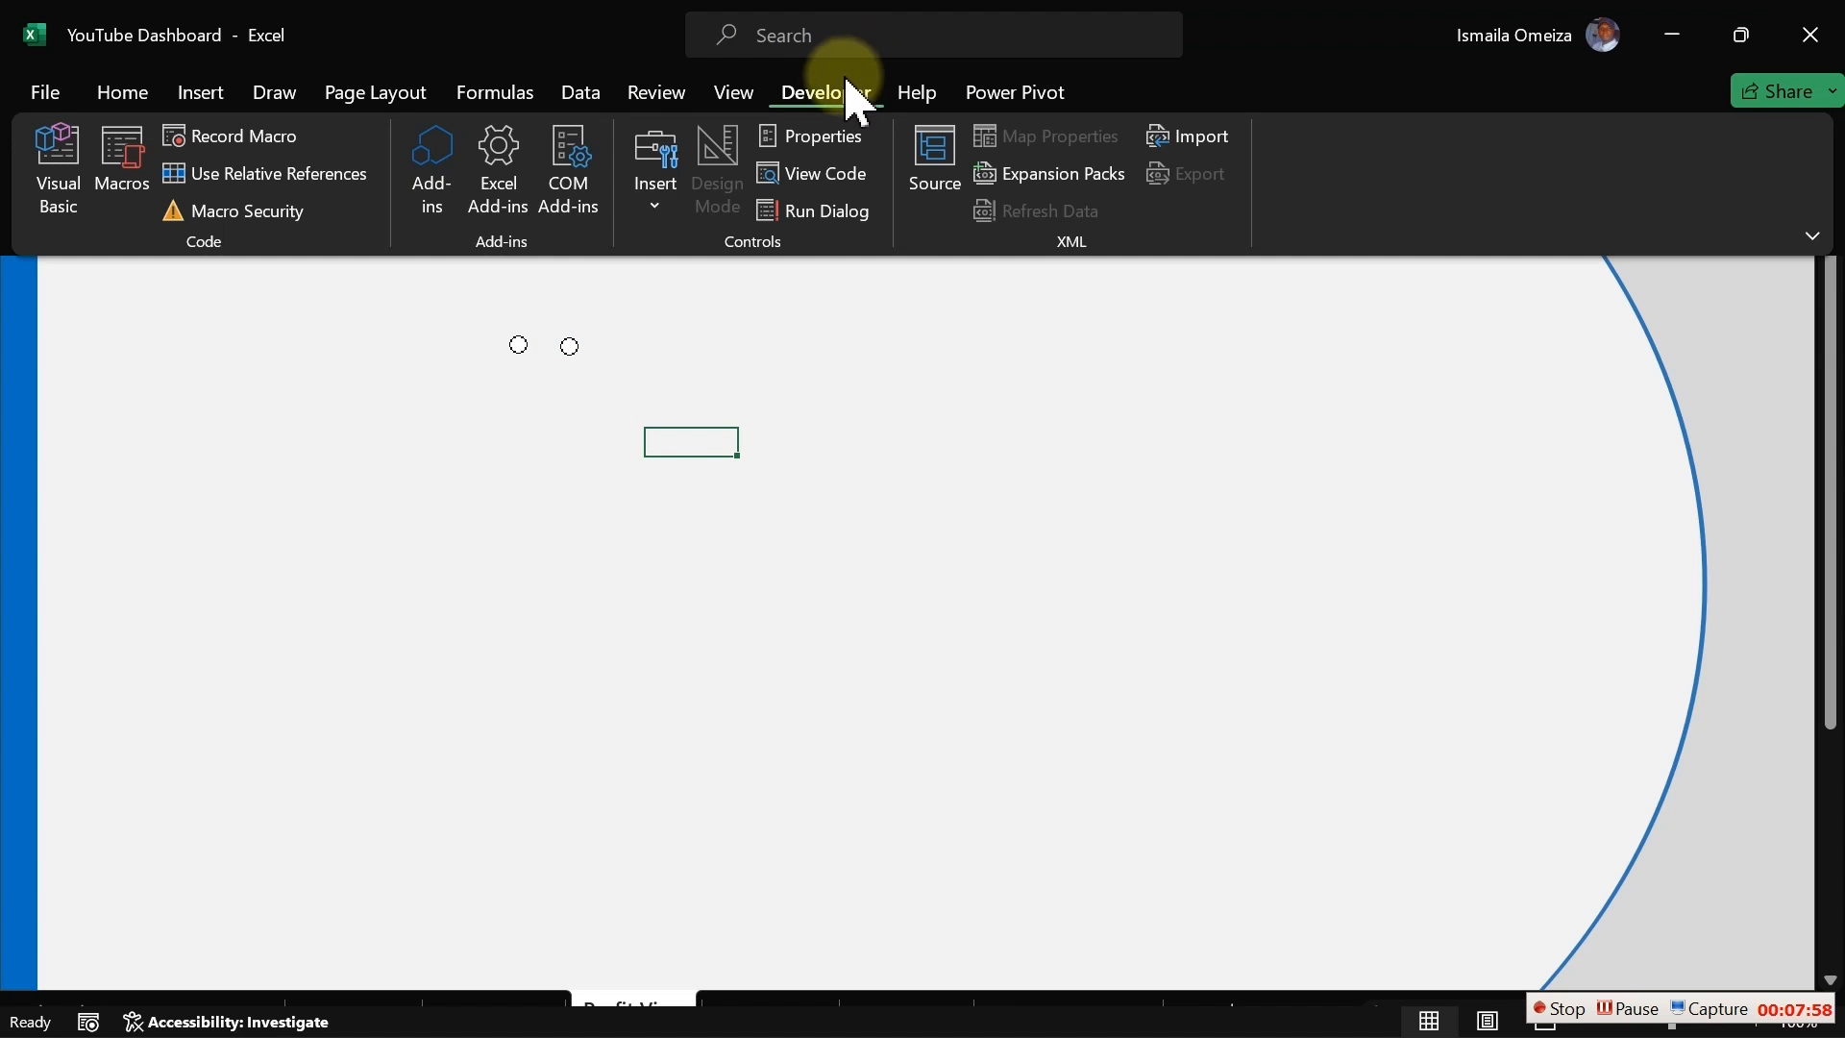
{"action": "left_click", "coordinate": [653, 204]}
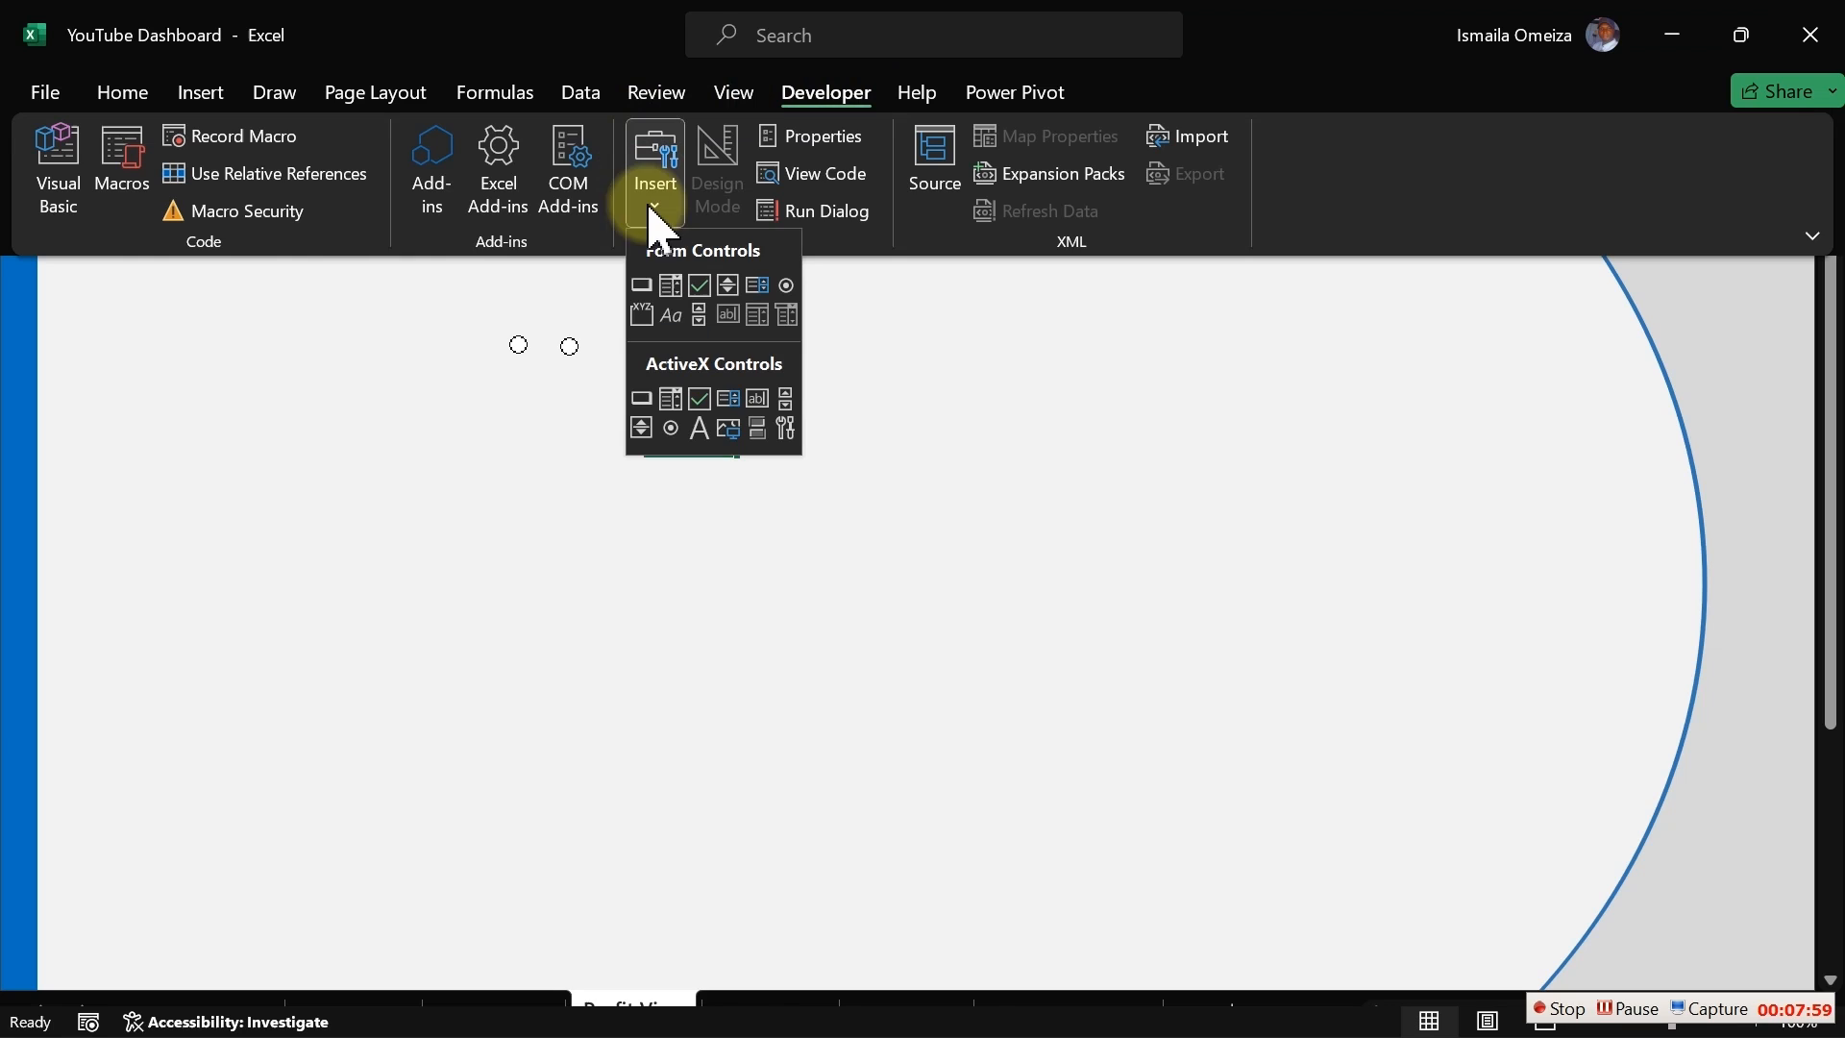
{"action": "left_click", "coordinate": [678, 288]}
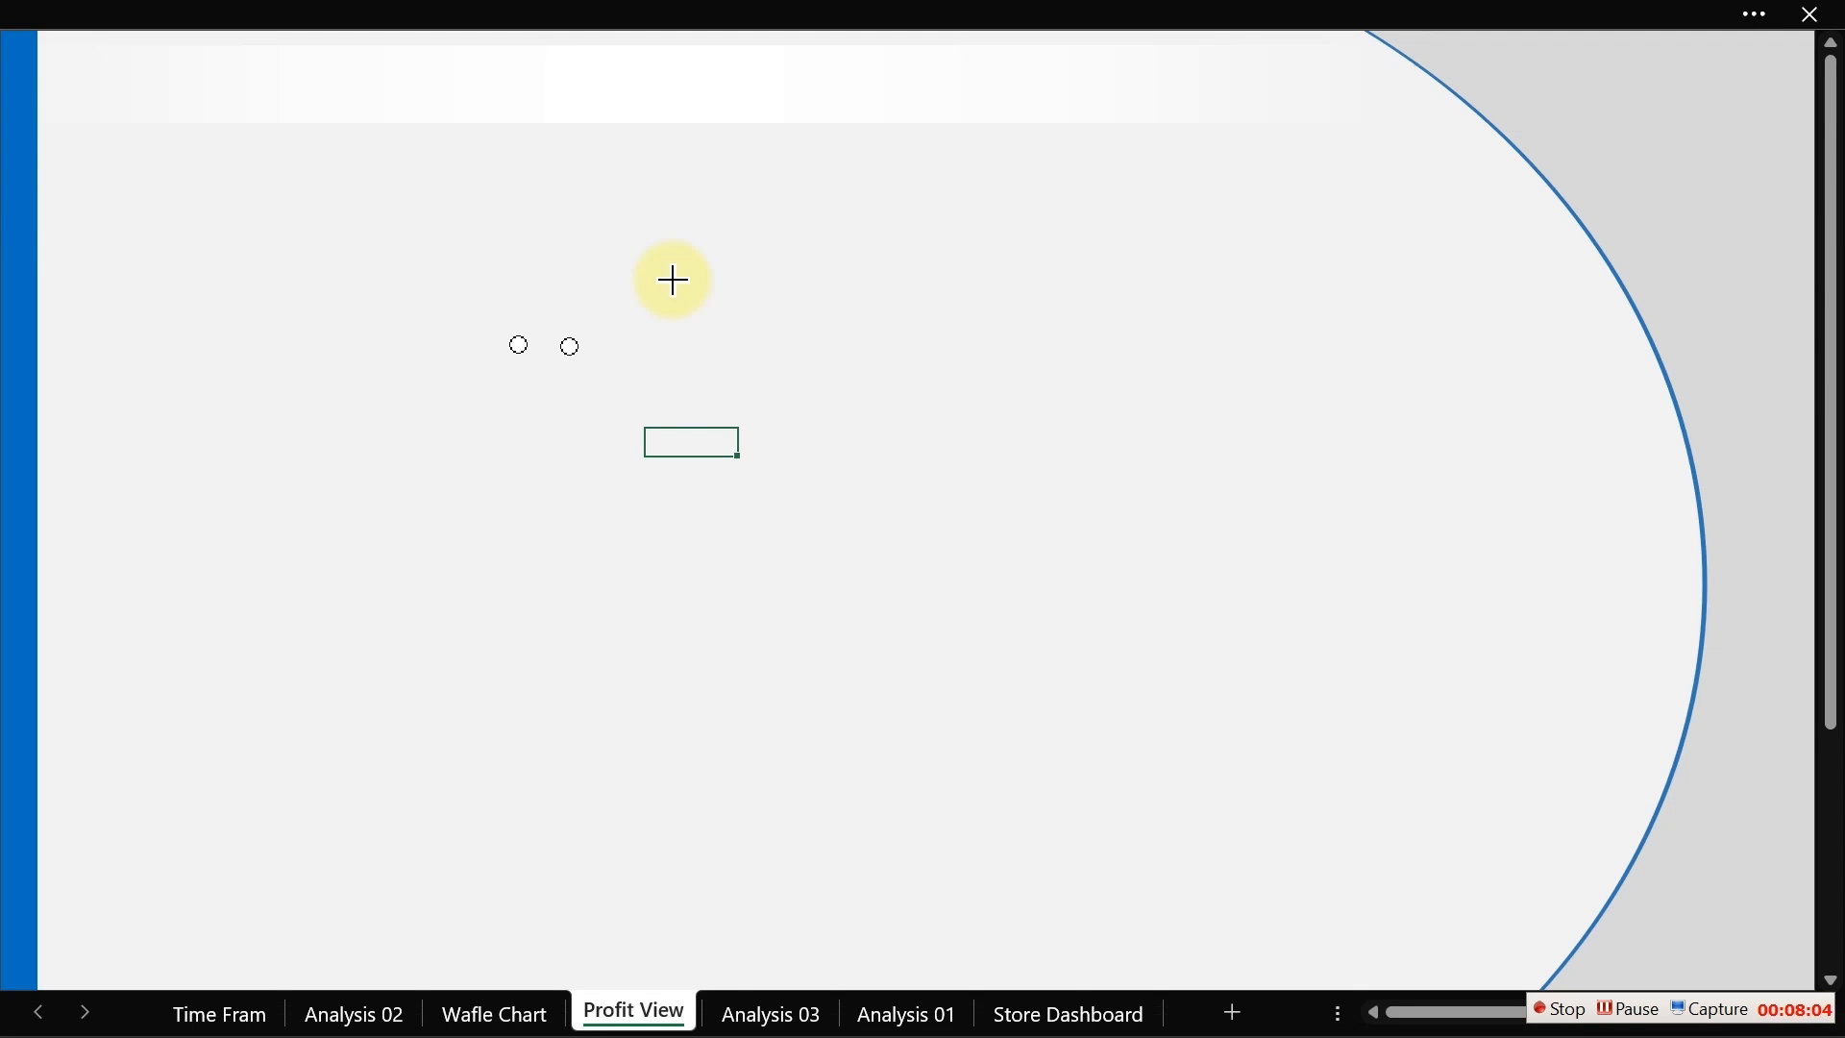
{"action": "left_click_drag", "start_coordinate": [688, 326], "coordinate": [759, 348]}
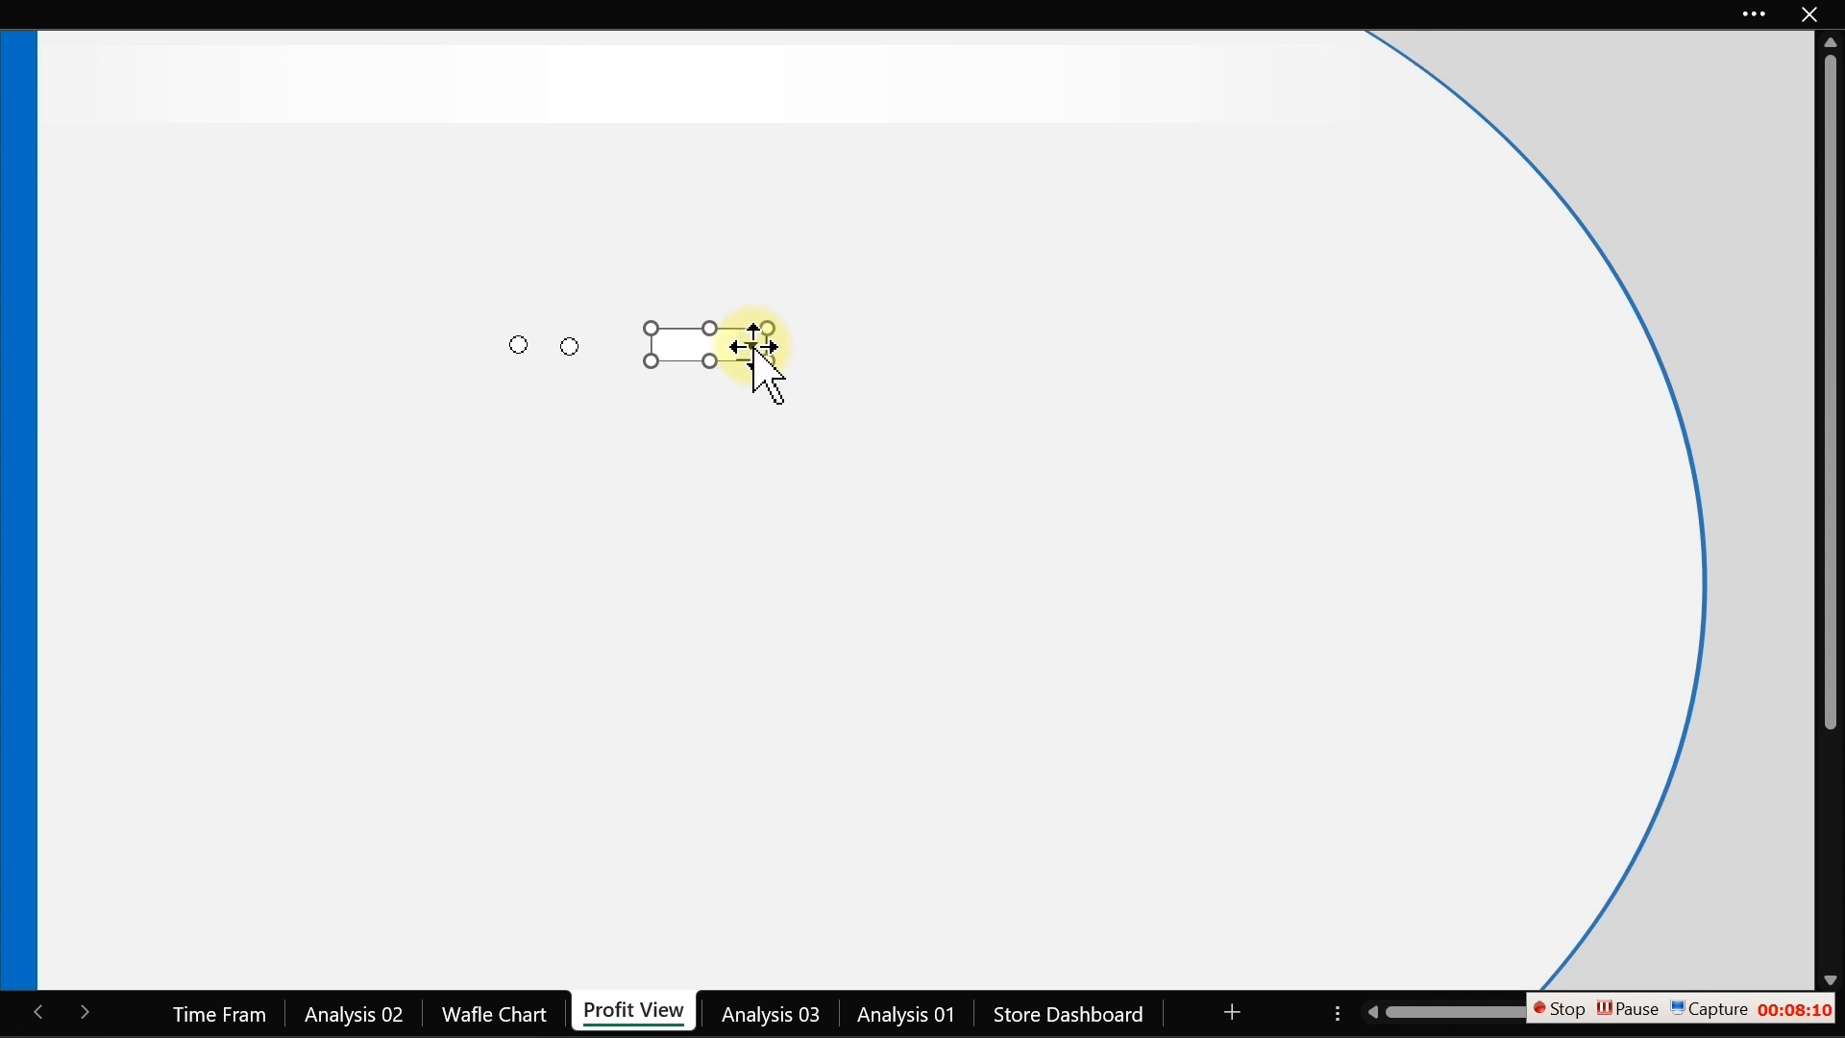
{"action": "left_click", "coordinate": [790, 497]}
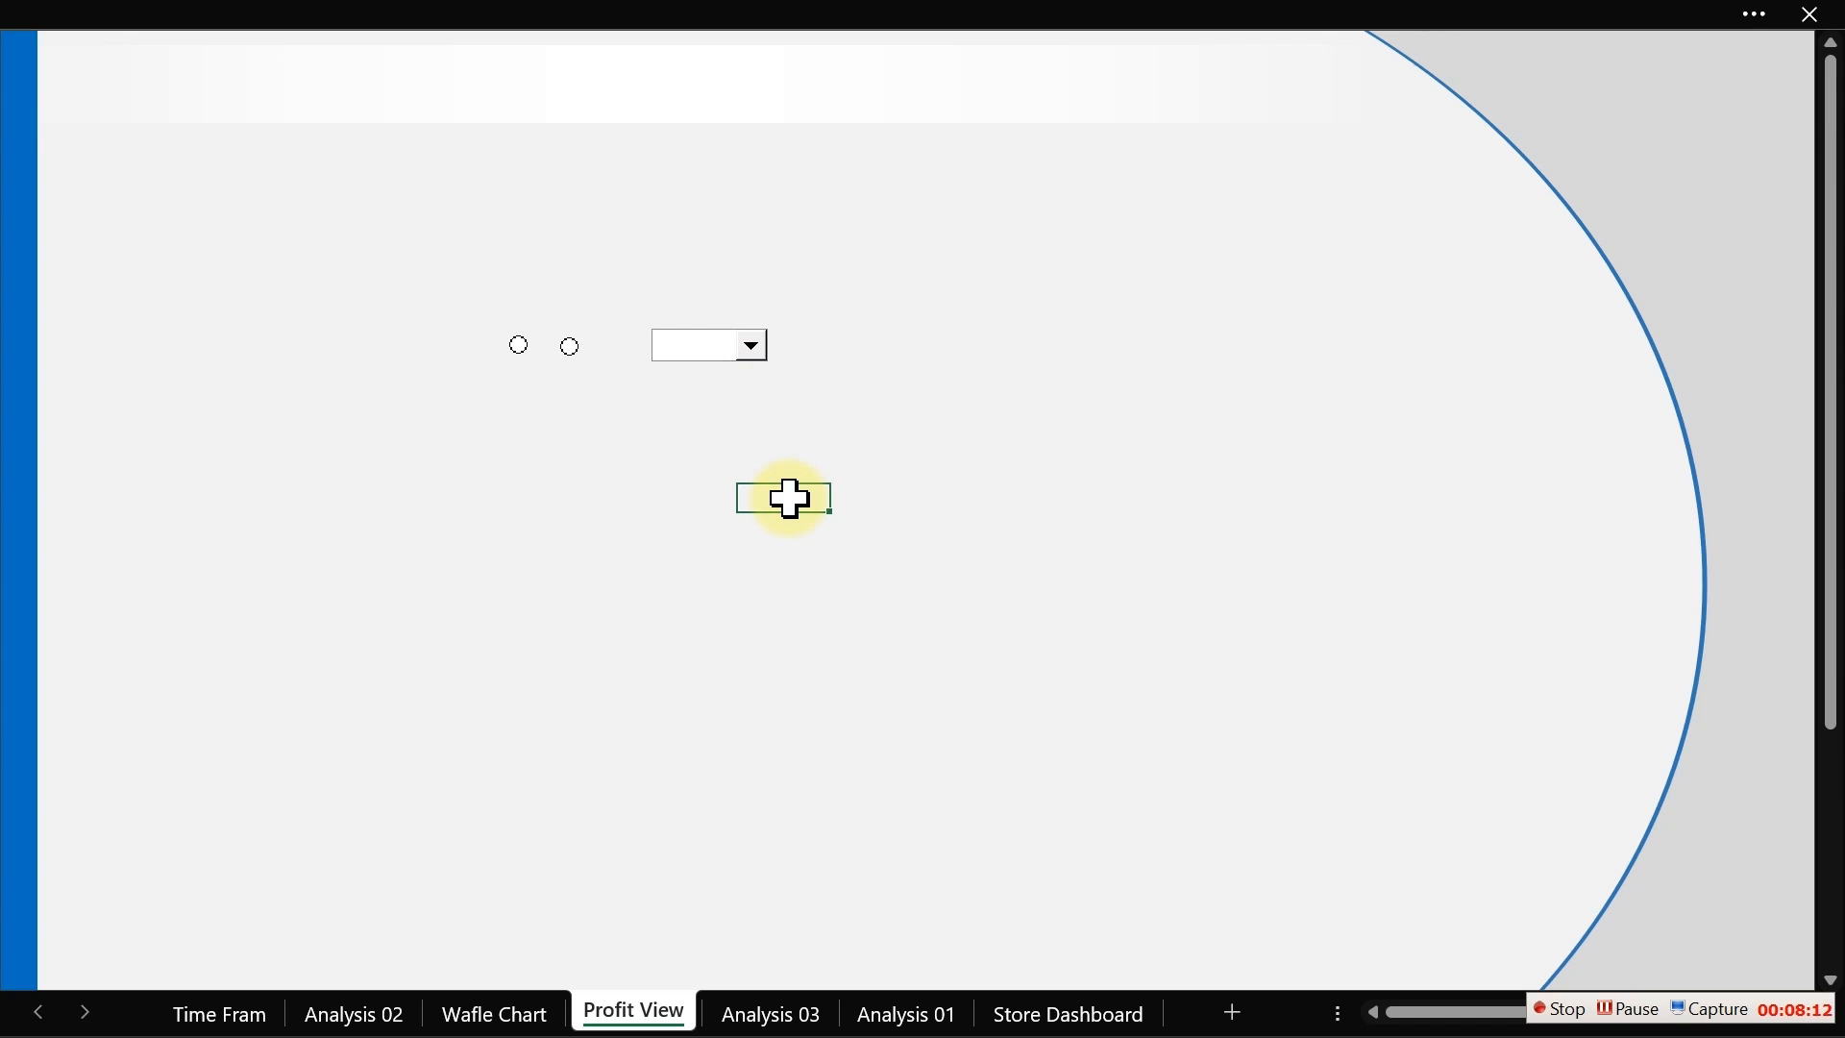
Step: On Analysis 03, enter the labels Option in F3 and Combo Box in F4
{"action": "left_click", "coordinate": [788, 1015]}
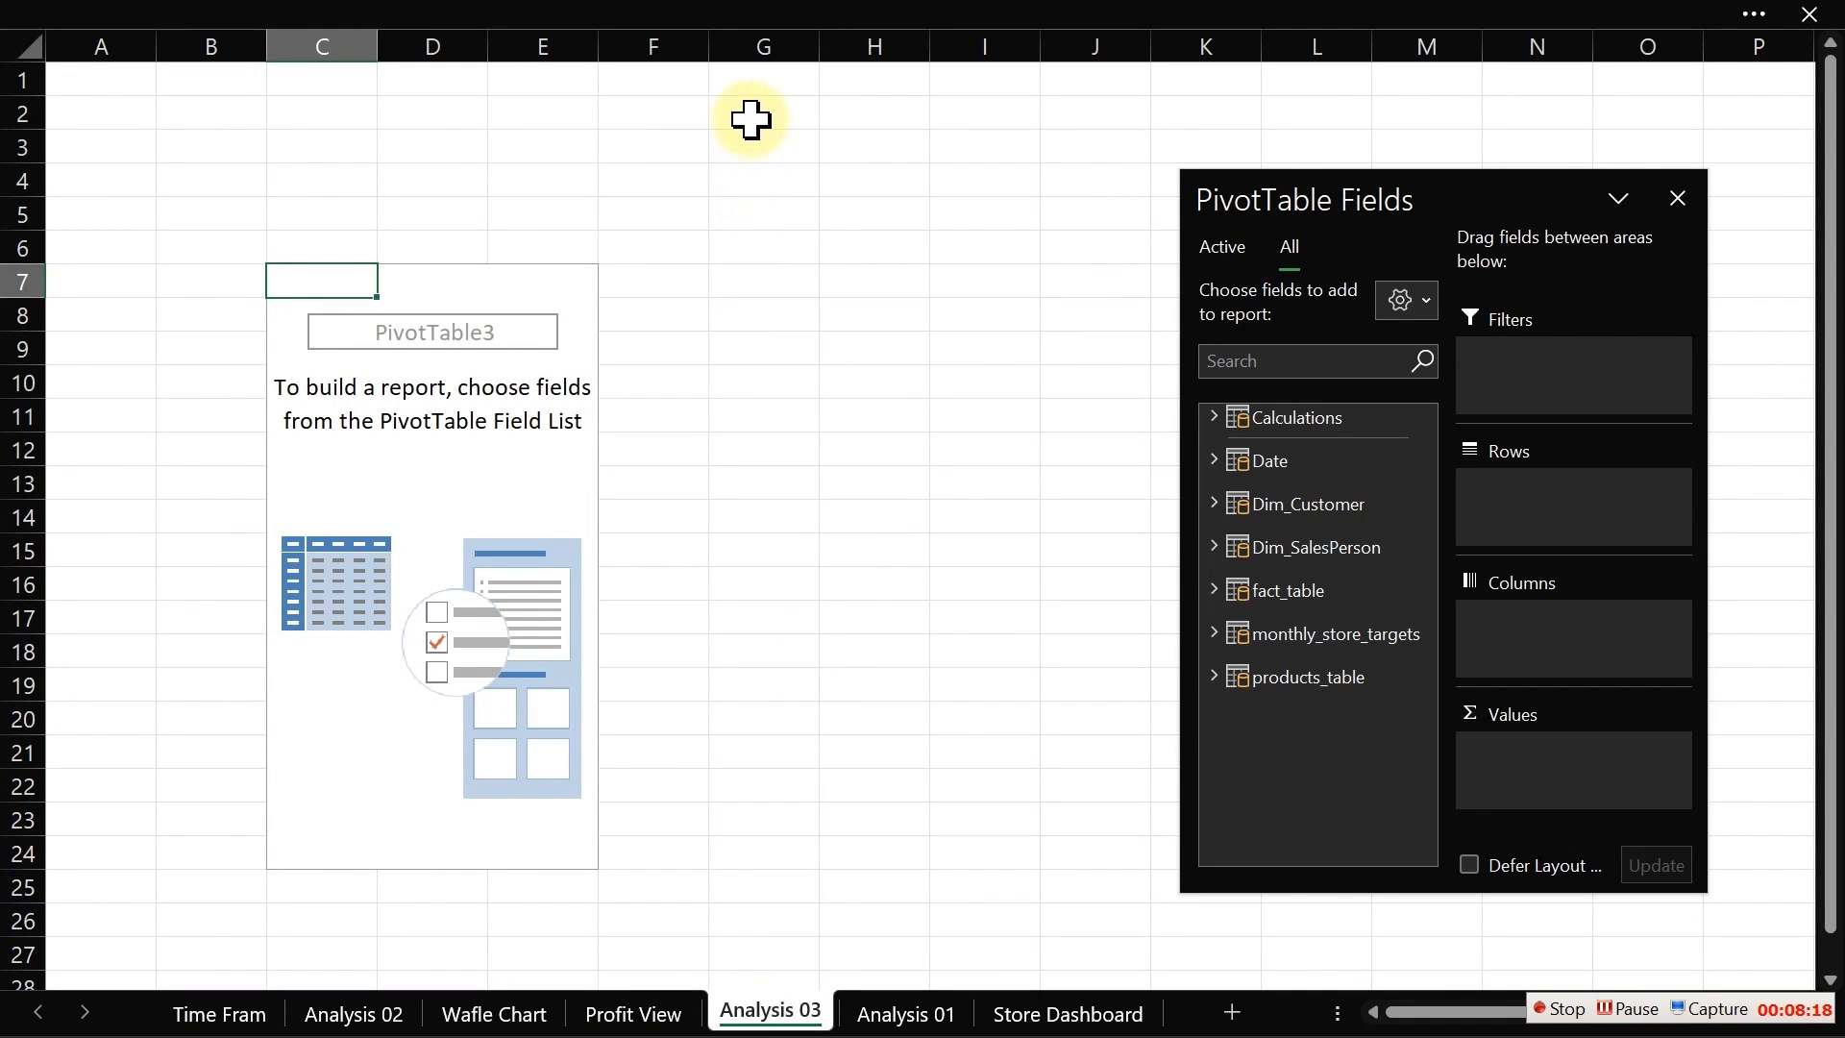
{"action": "left_click", "coordinate": [675, 146]}
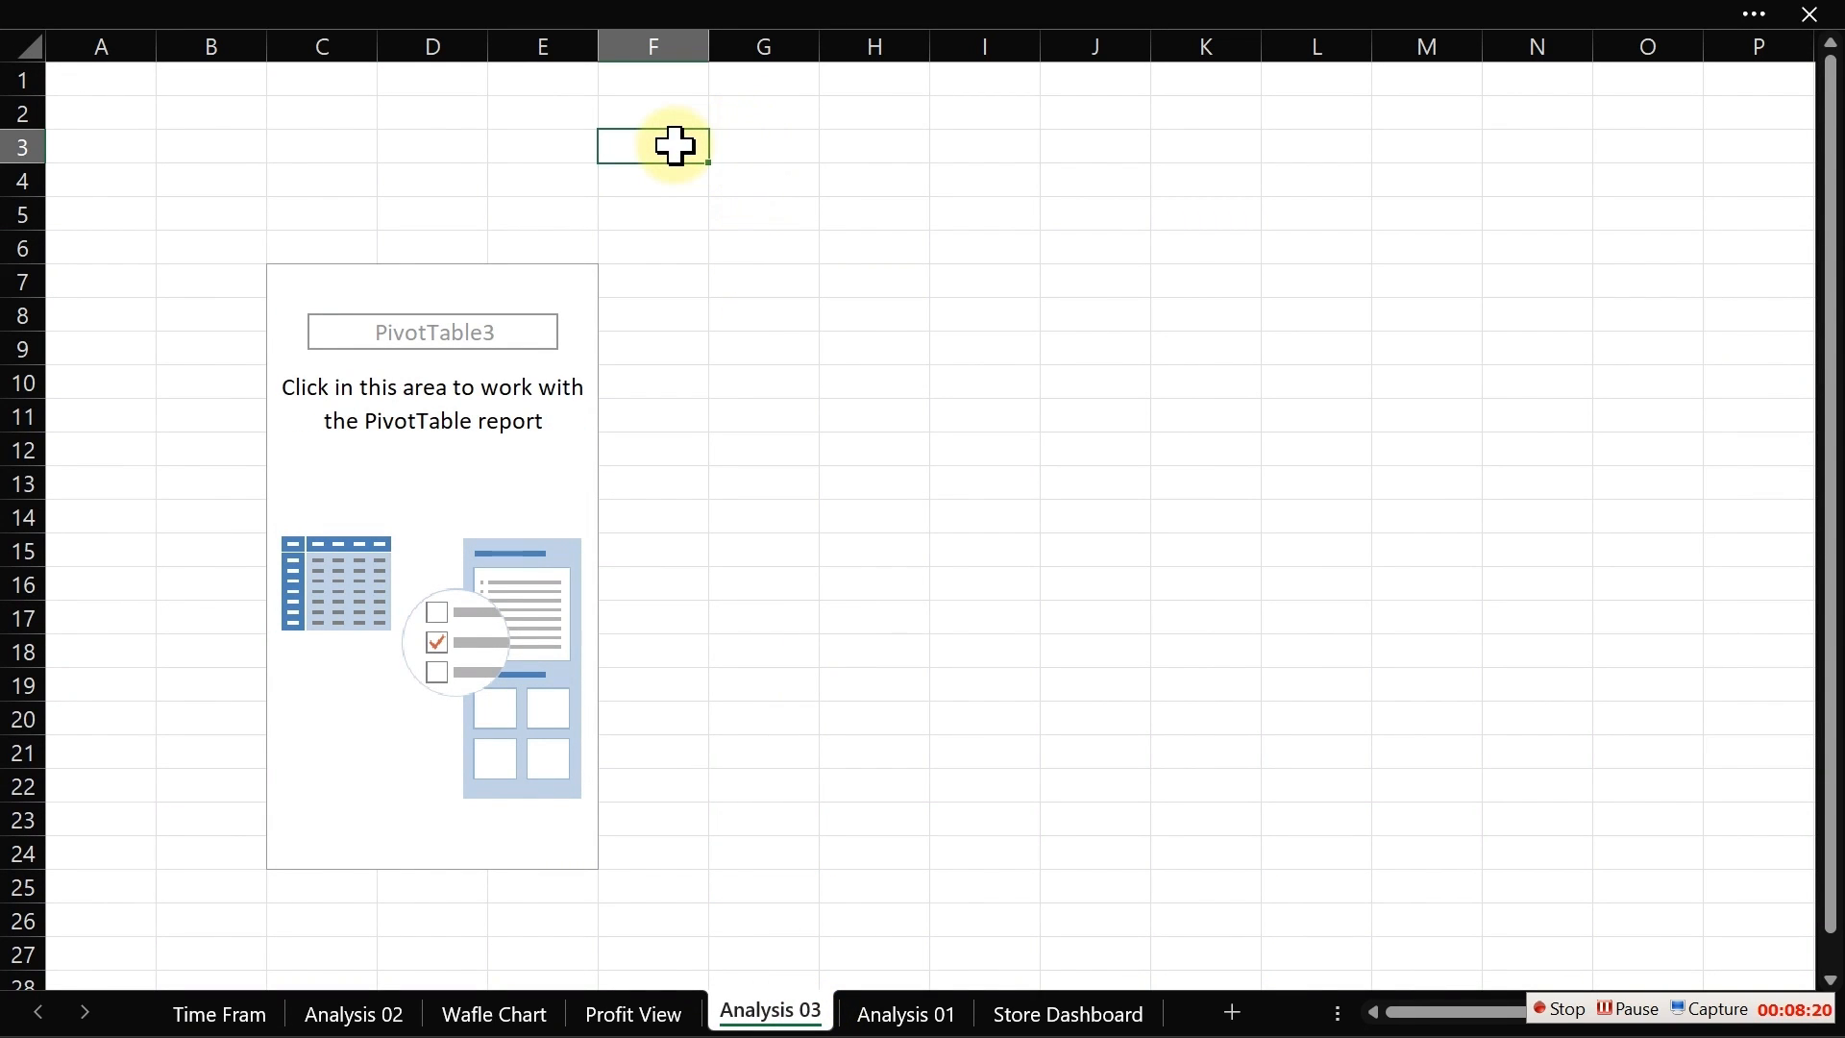
{"action": "type", "text": "Option"}
{"action": "key", "text": "Return"}
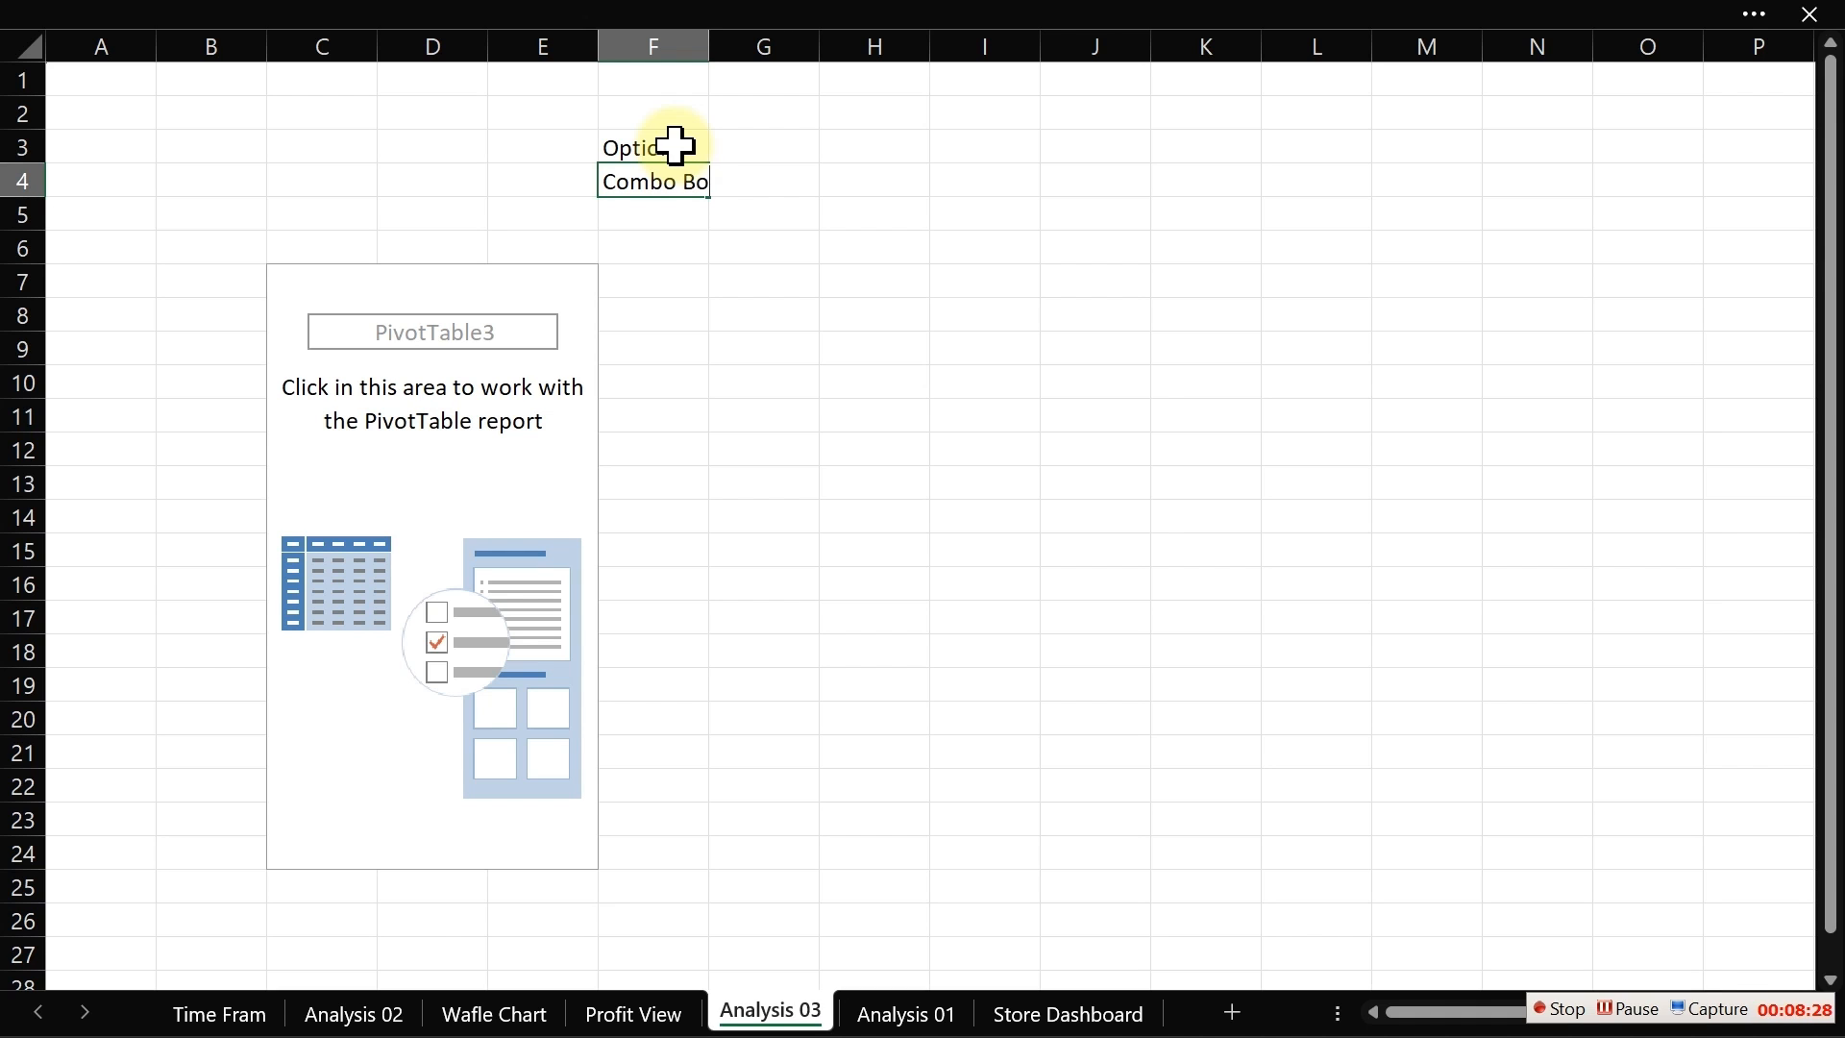
{"action": "type", "text": "Combo Box"}
{"action": "key", "text": "Return"}
Step: Make the Option and Combo Box labels in F3:F4 bold
{"action": "left_click", "coordinate": [673, 149]}
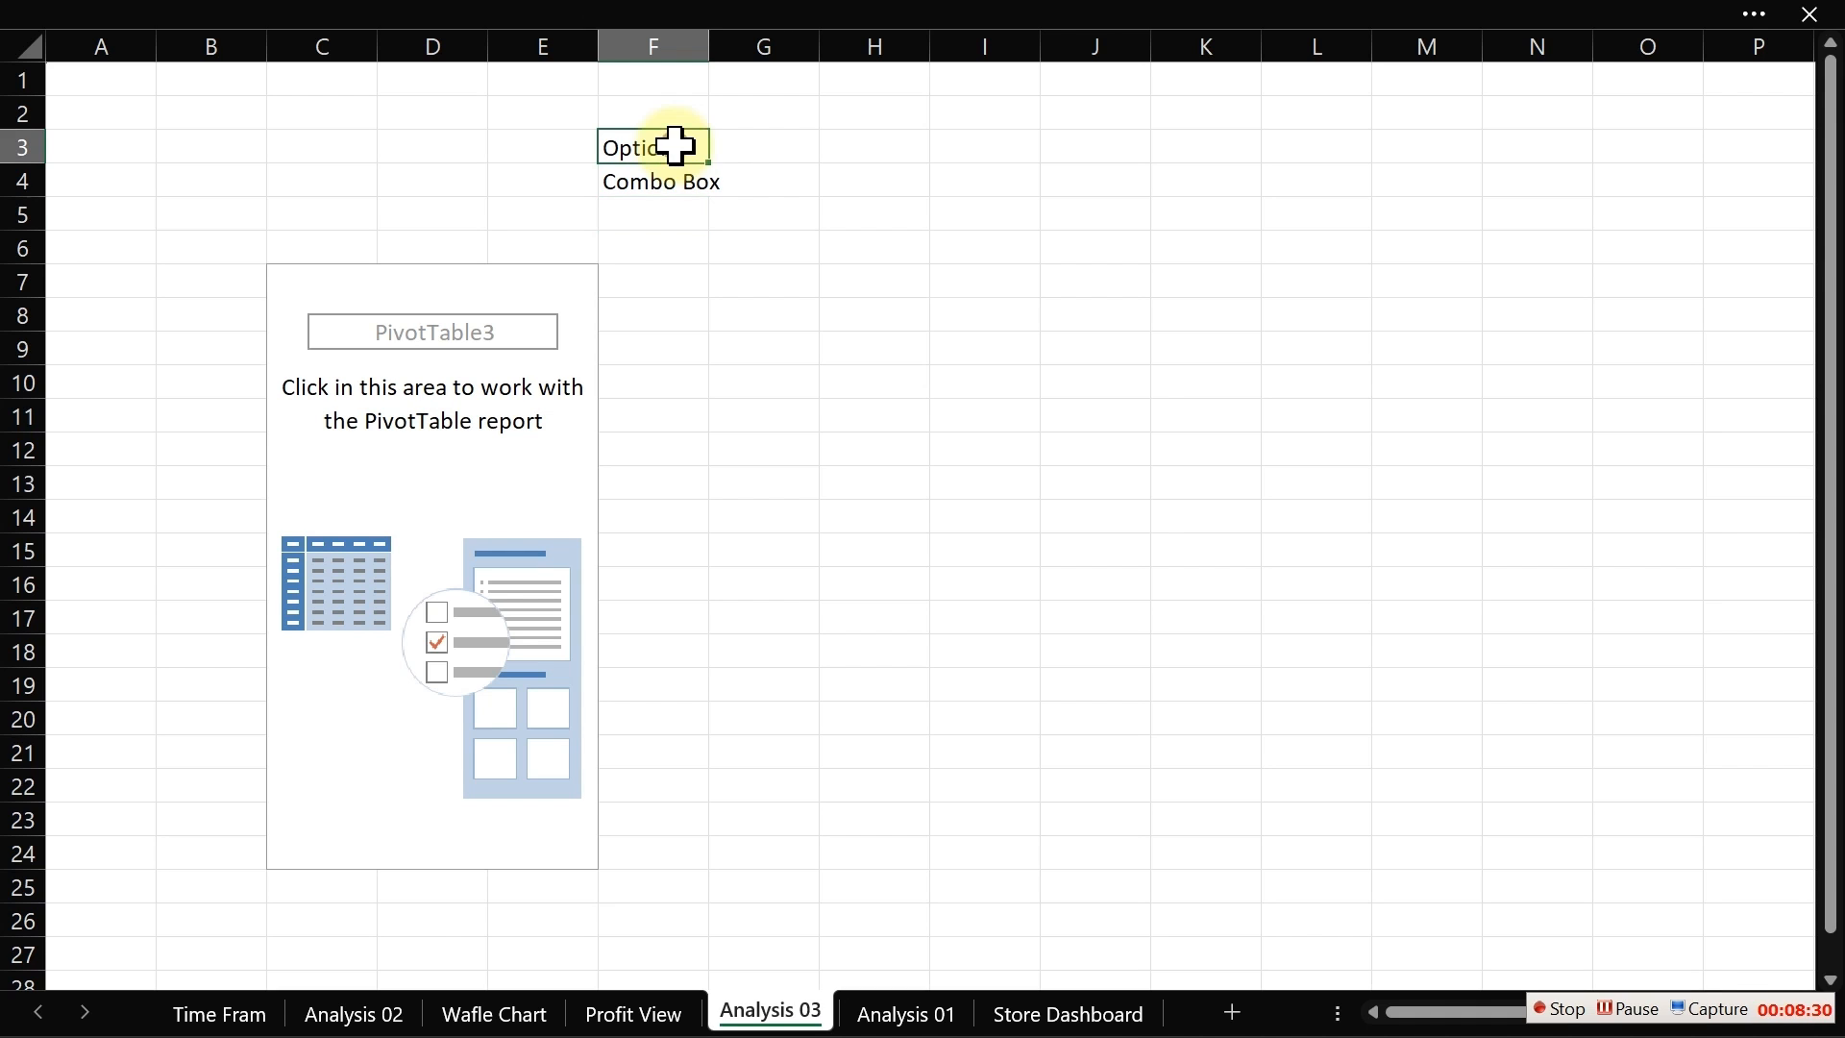
{"action": "left_click", "coordinate": [686, 253]}
{"action": "left_click_drag", "start_coordinate": [686, 252], "coordinate": [752, 182]}
{"action": "left_click", "coordinate": [668, 152]}
{"action": "key", "text": "ctrl+b"}
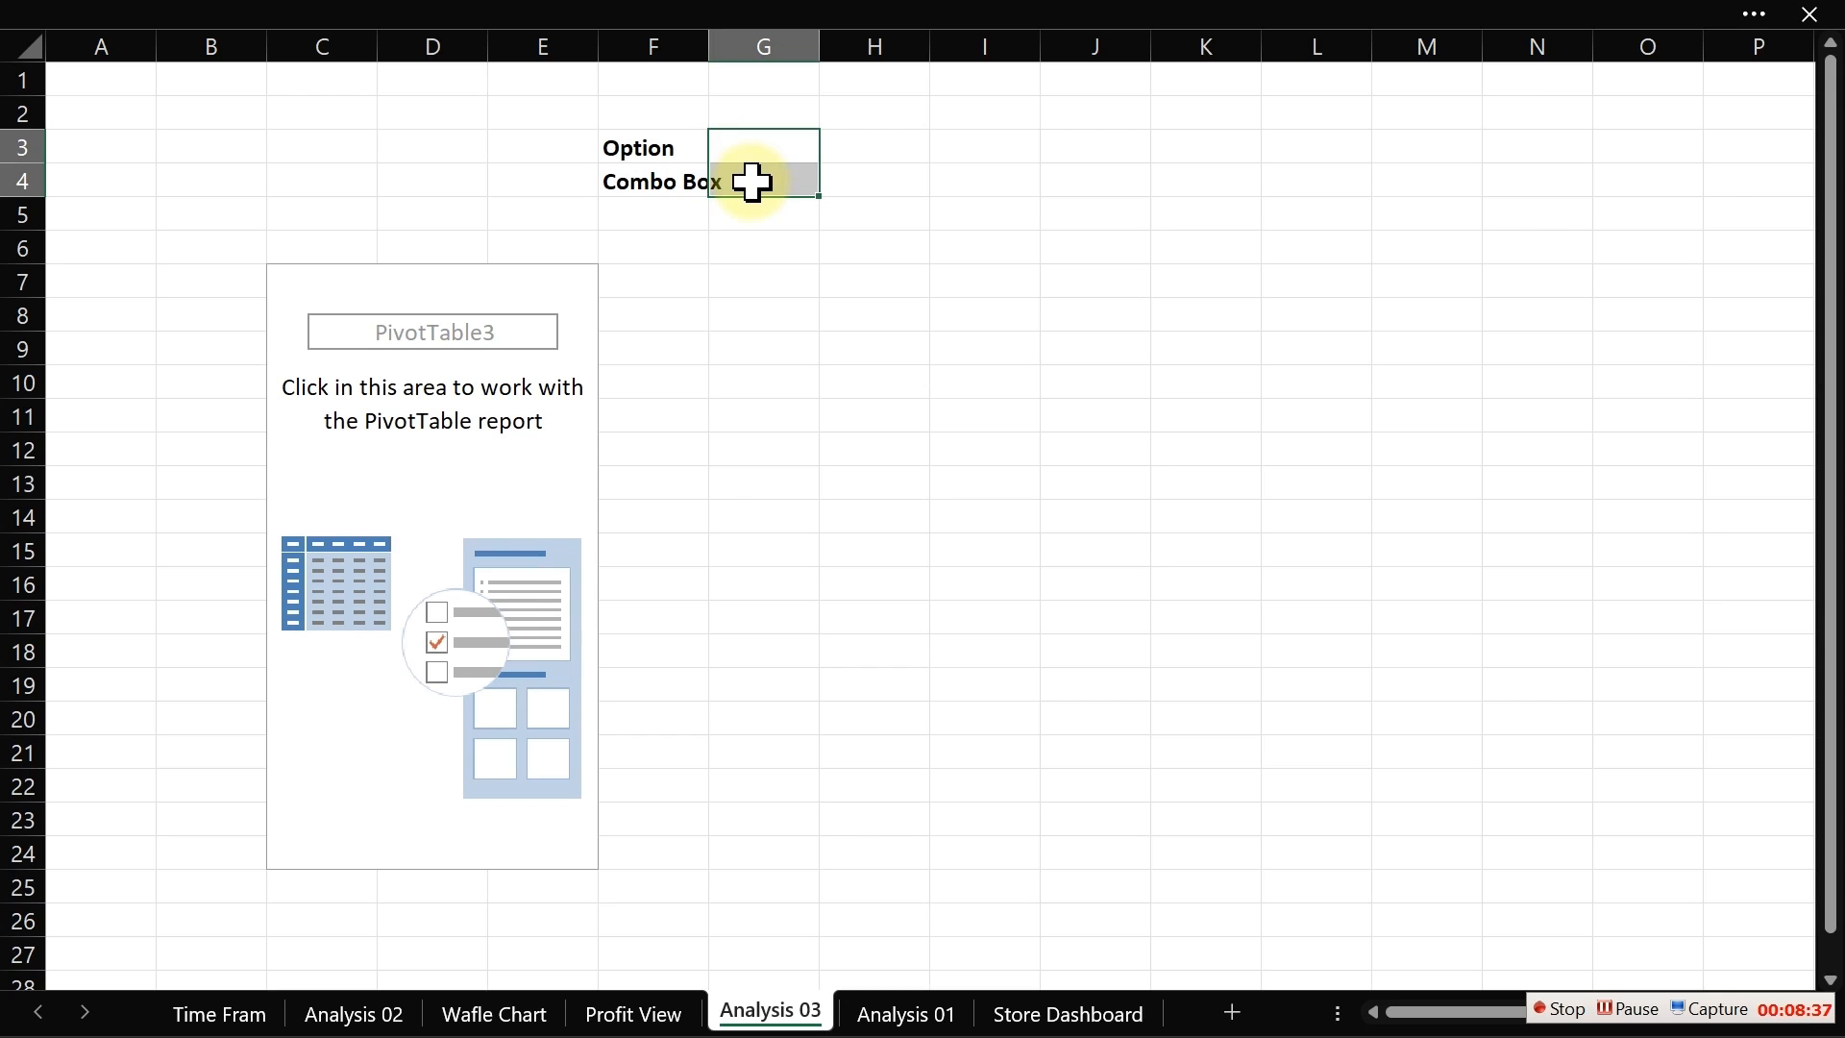
Step: Fill cells G3:G4 with red and apply all borders to them
{"action": "left_click", "coordinate": [308, 20]}
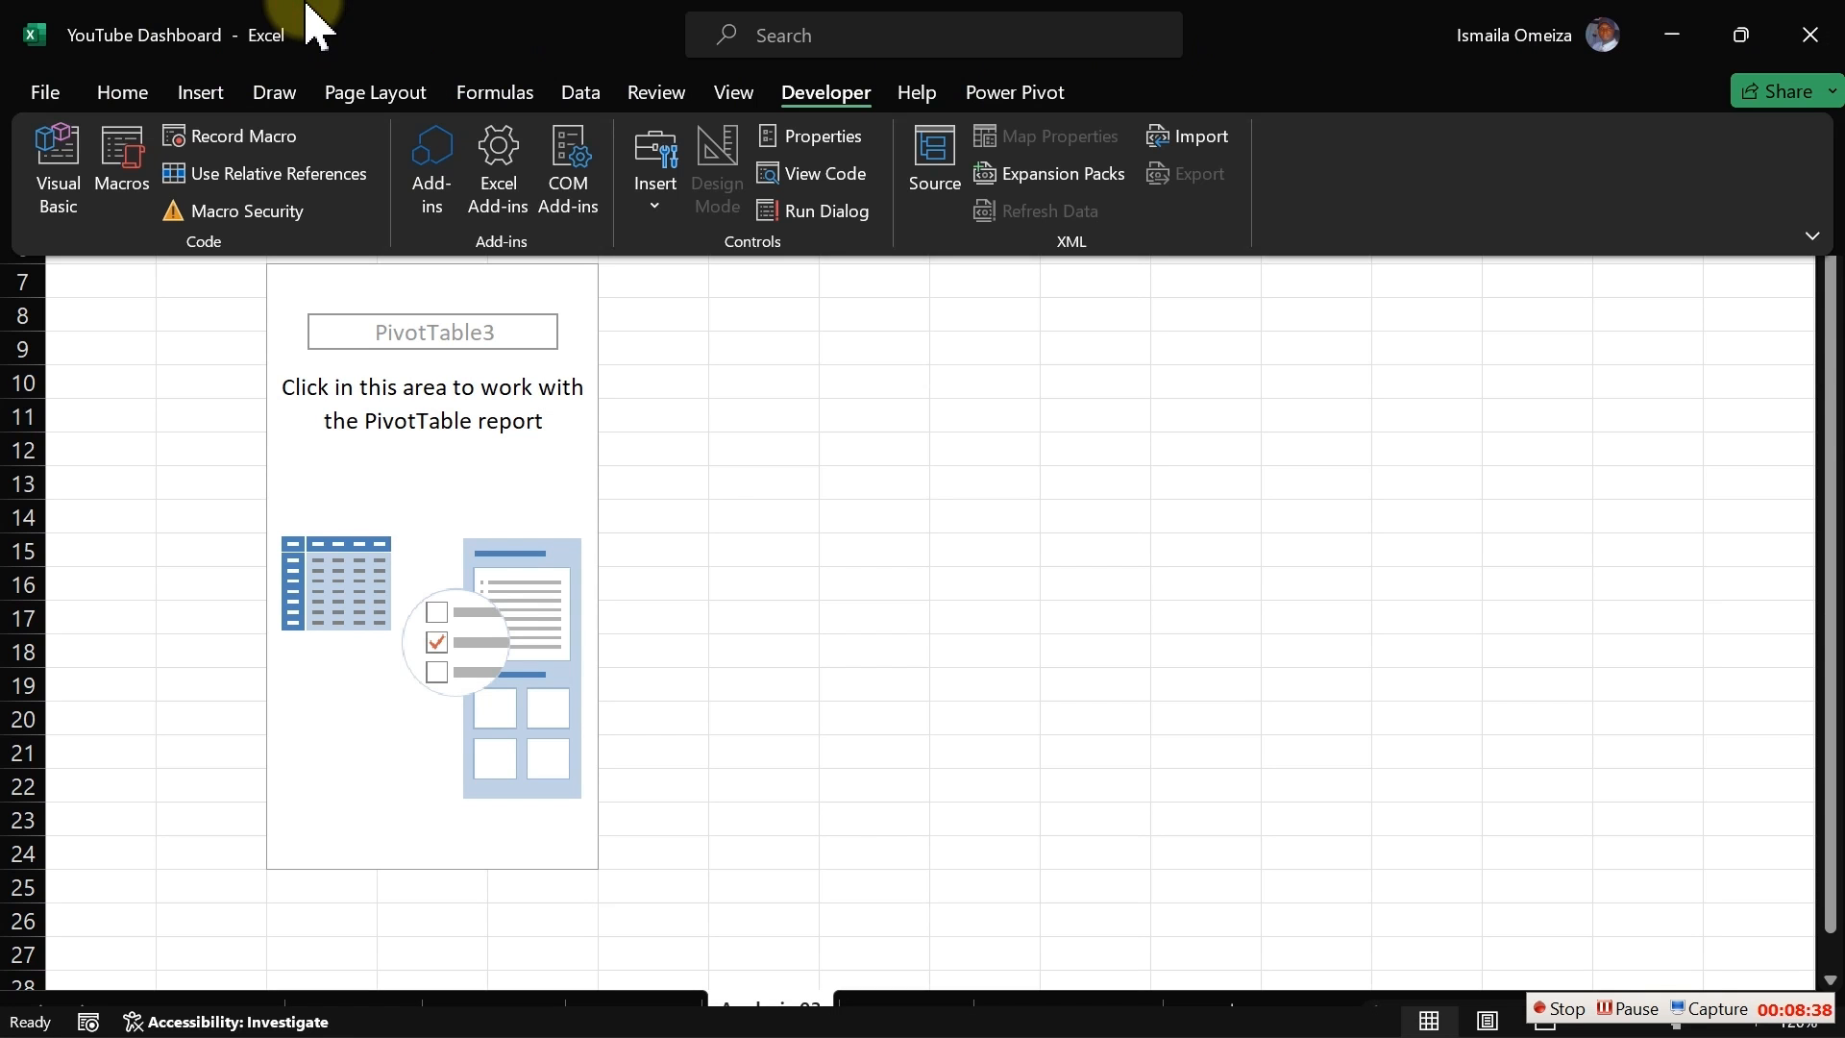
{"action": "left_click", "coordinate": [122, 92]}
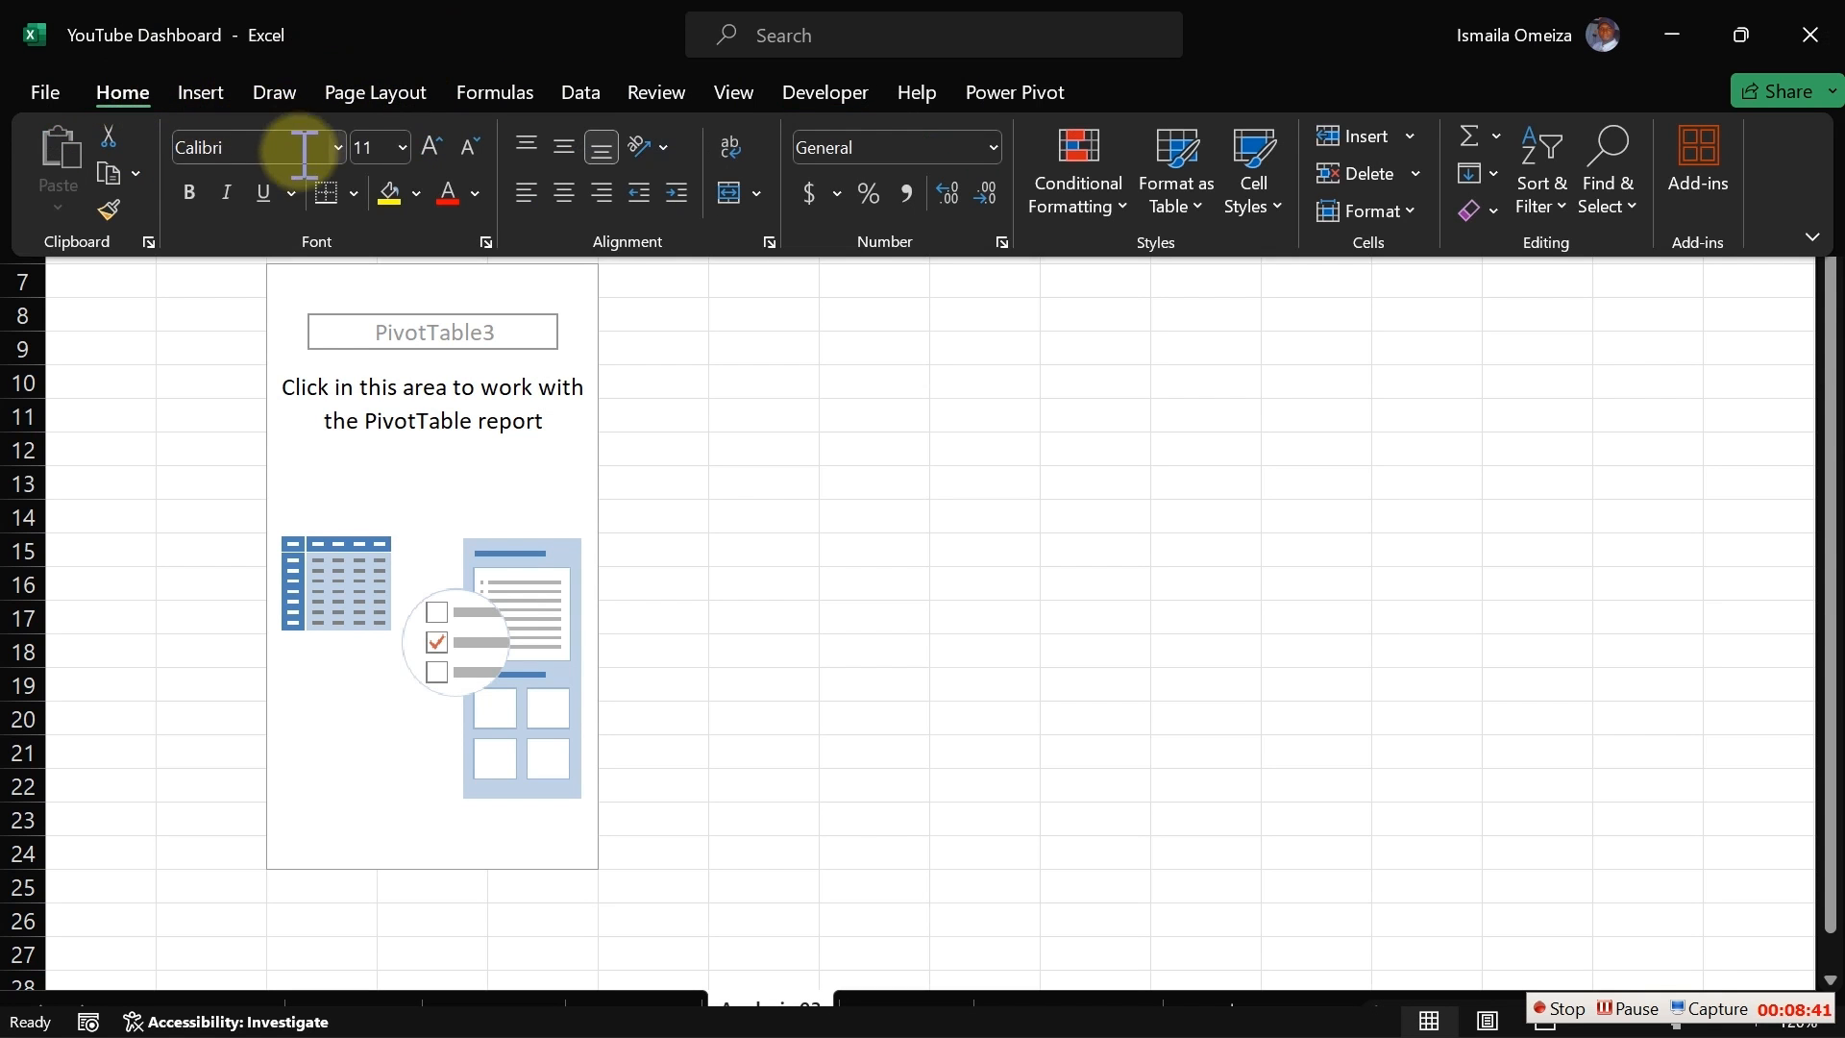
{"action": "left_click", "coordinate": [416, 193]}
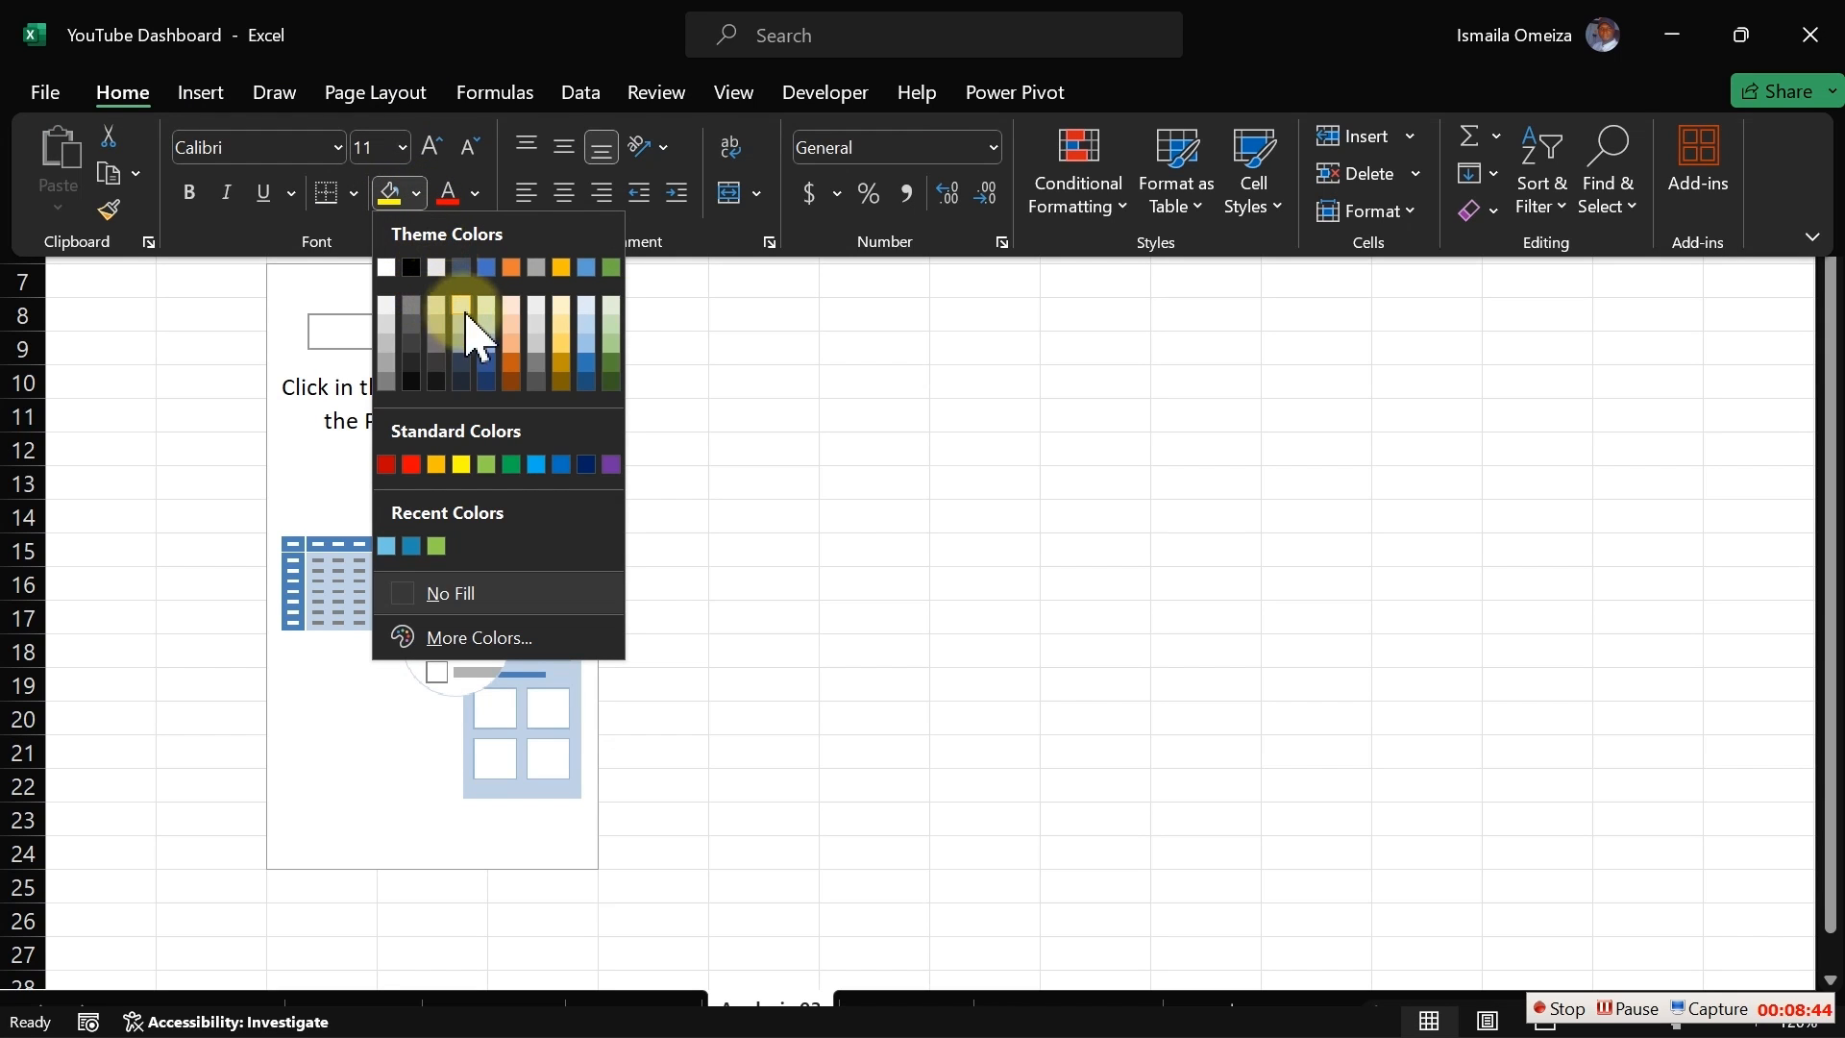
{"action": "left_click", "coordinate": [387, 464]}
{"action": "left_click", "coordinate": [353, 195]}
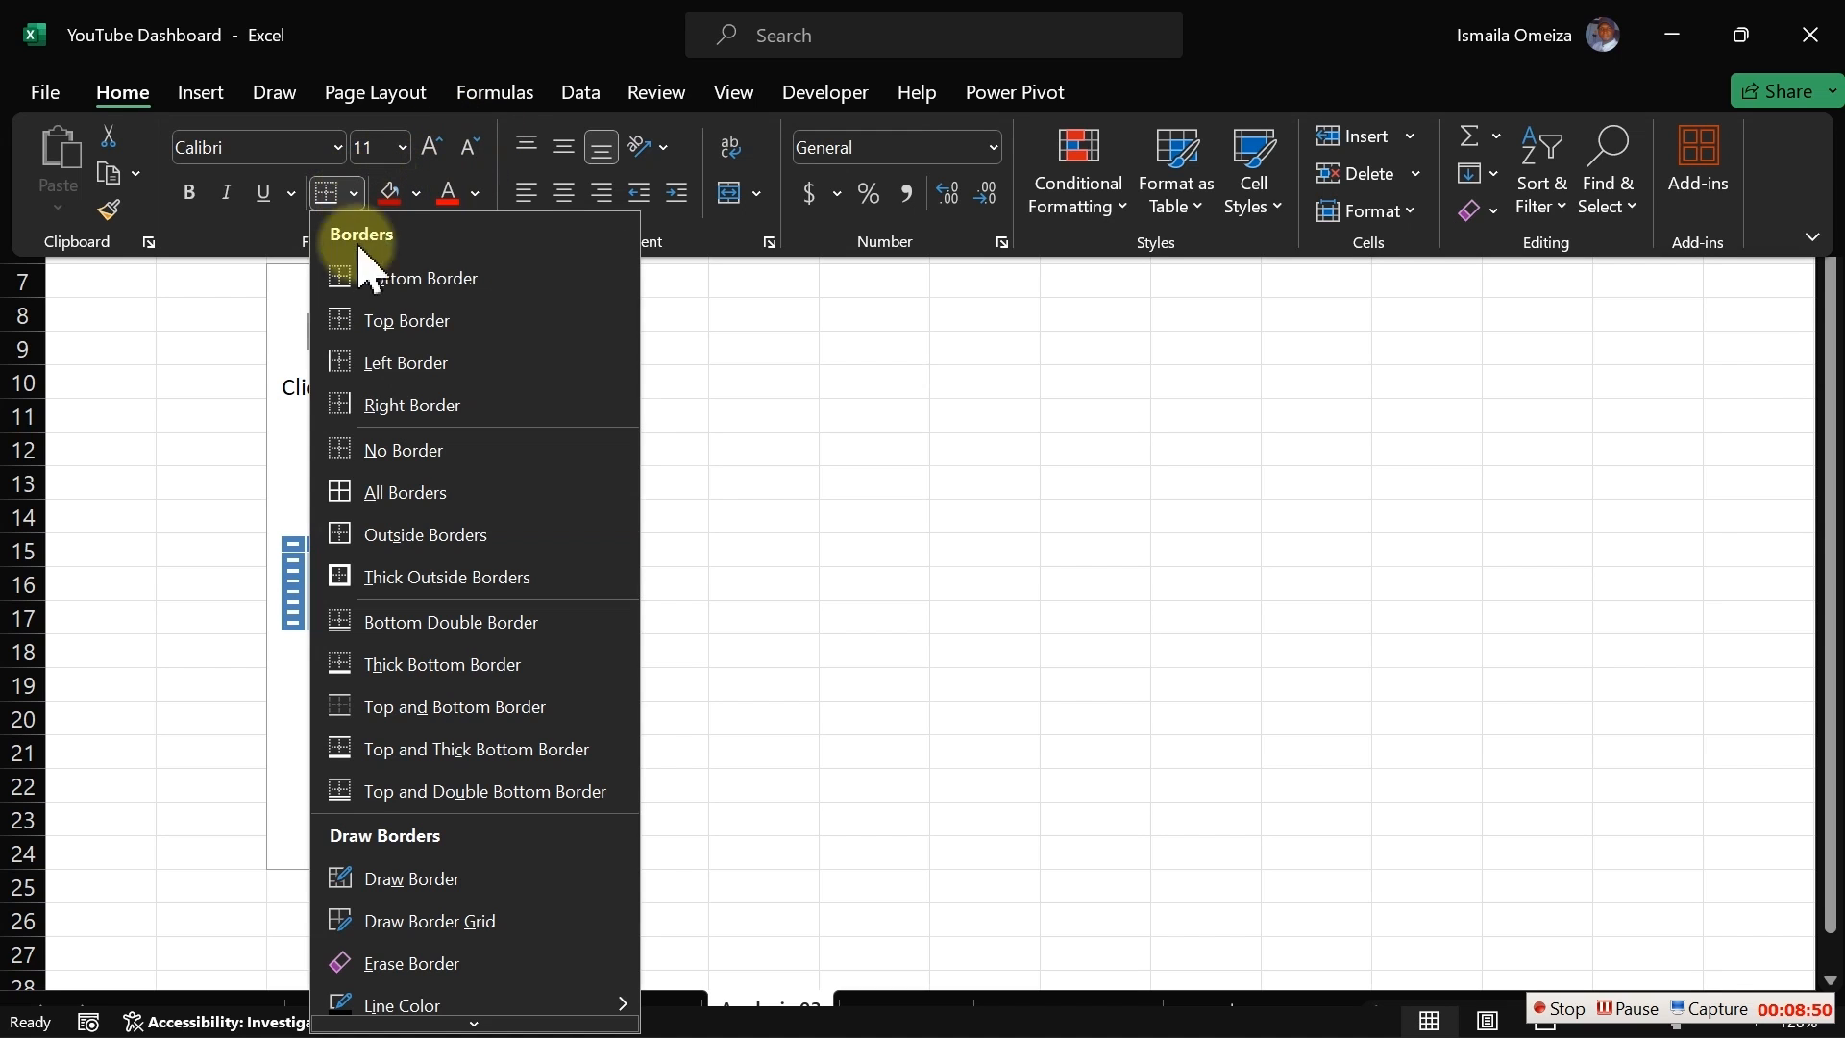
{"action": "left_click", "coordinate": [394, 495]}
{"action": "key", "text": "ctrl+shift+F1"}
{"action": "left_click", "coordinate": [732, 338]}
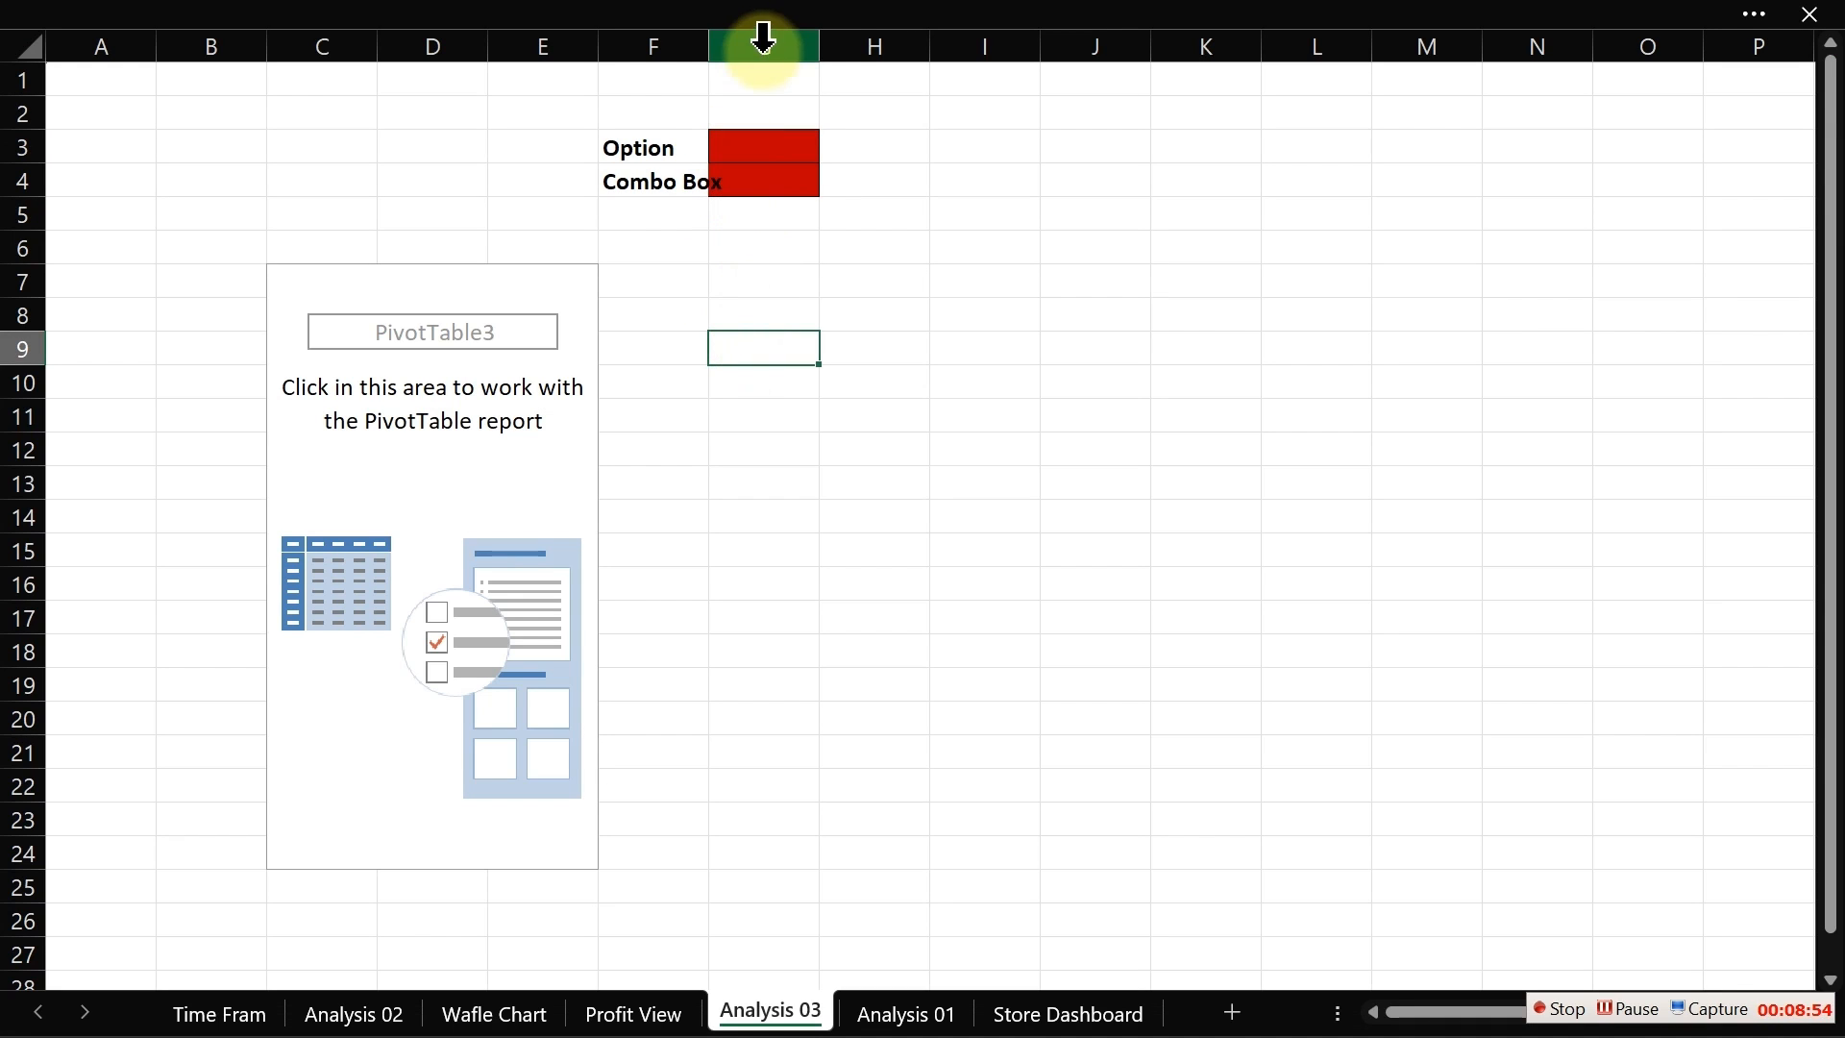
Step: Widen column F slightly so the Combo Box label fits
{"action": "left_click", "coordinate": [816, 48]}
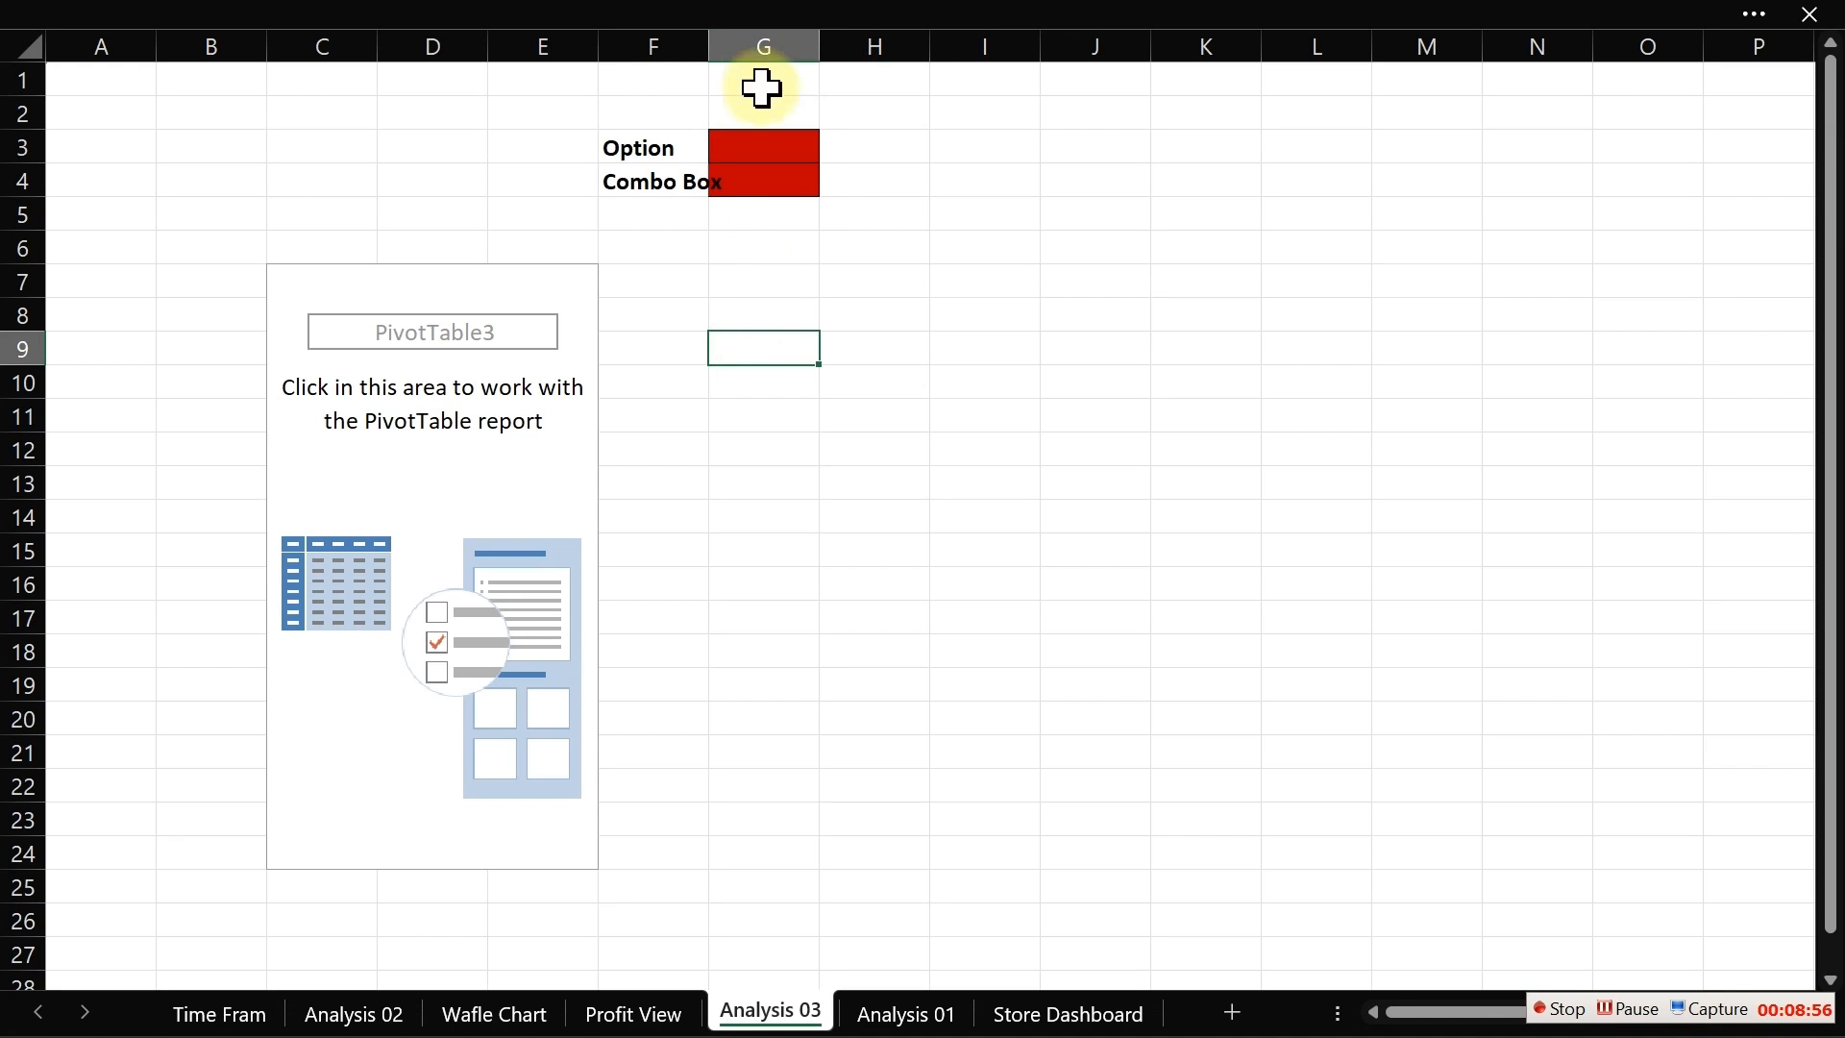
{"action": "left_click", "coordinate": [708, 41]}
{"action": "left_click_drag", "start_coordinate": [708, 41], "coordinate": [729, 41]}
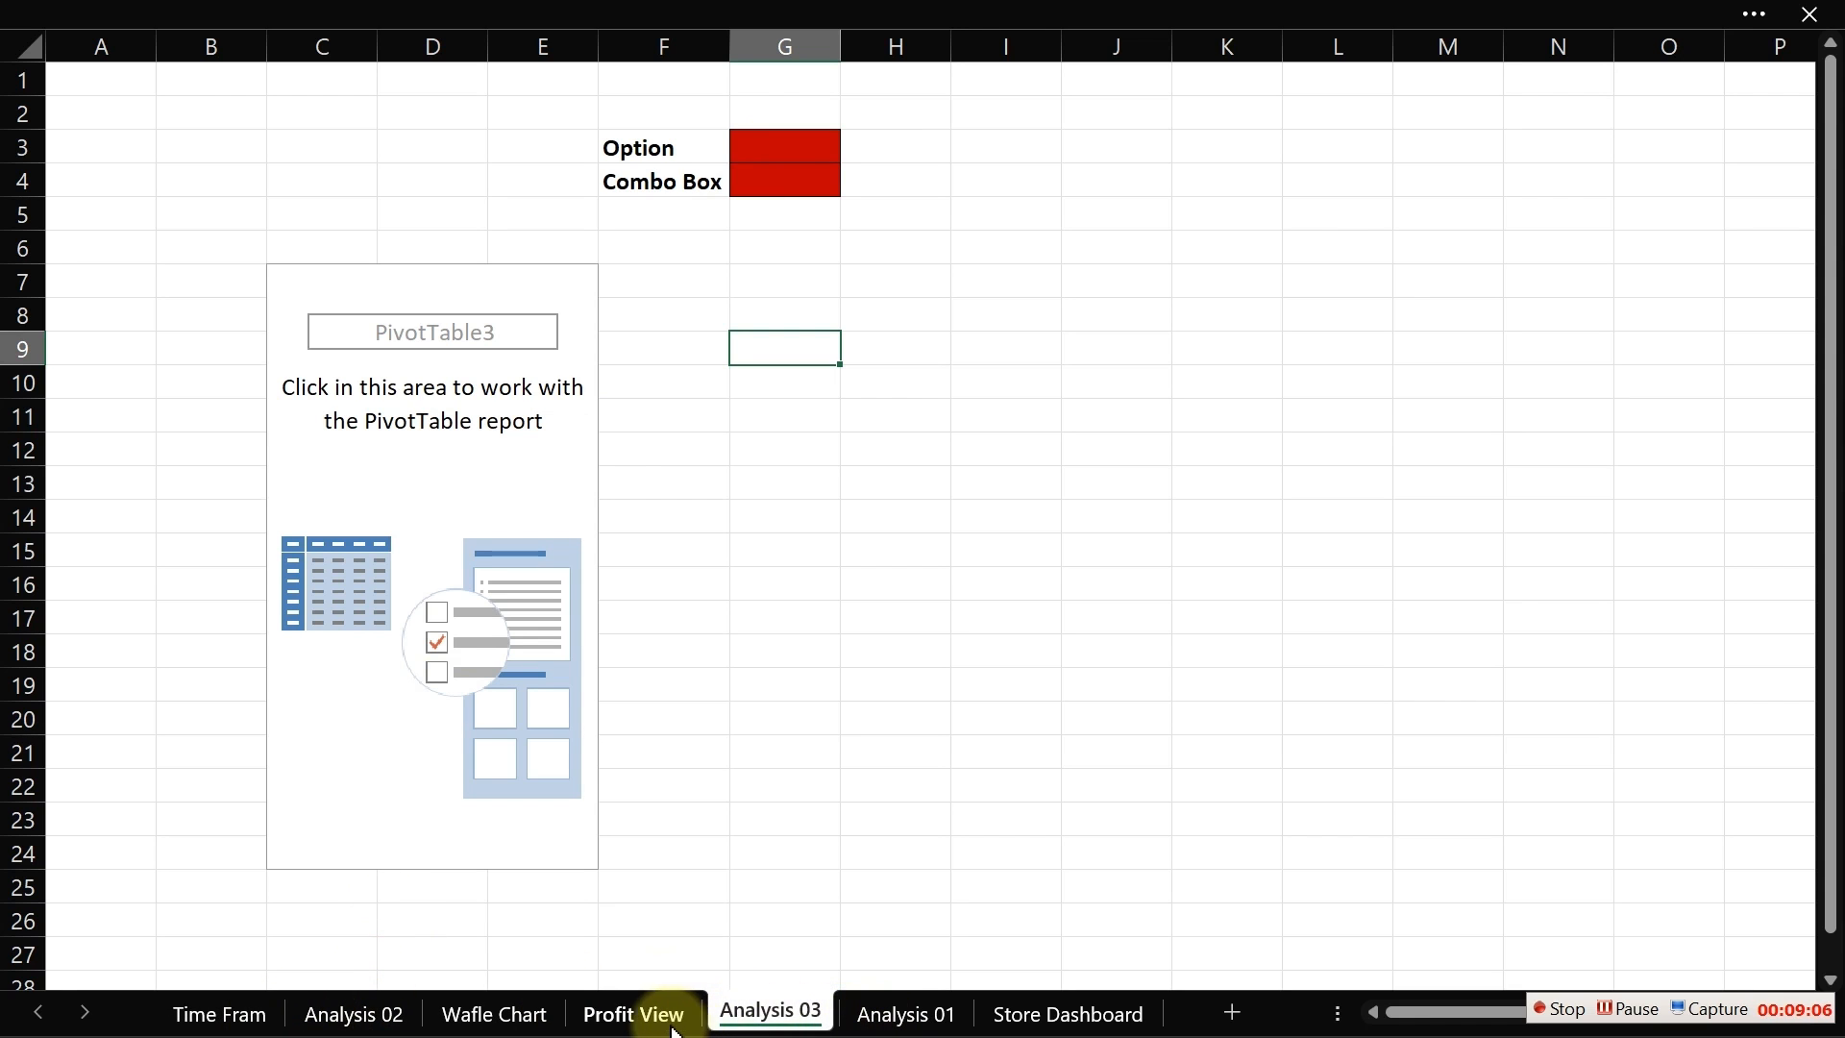
Step: On Profit View, link the first option button's cell link to cell G3 on Analysis 03
{"action": "left_click", "coordinate": [634, 1014]}
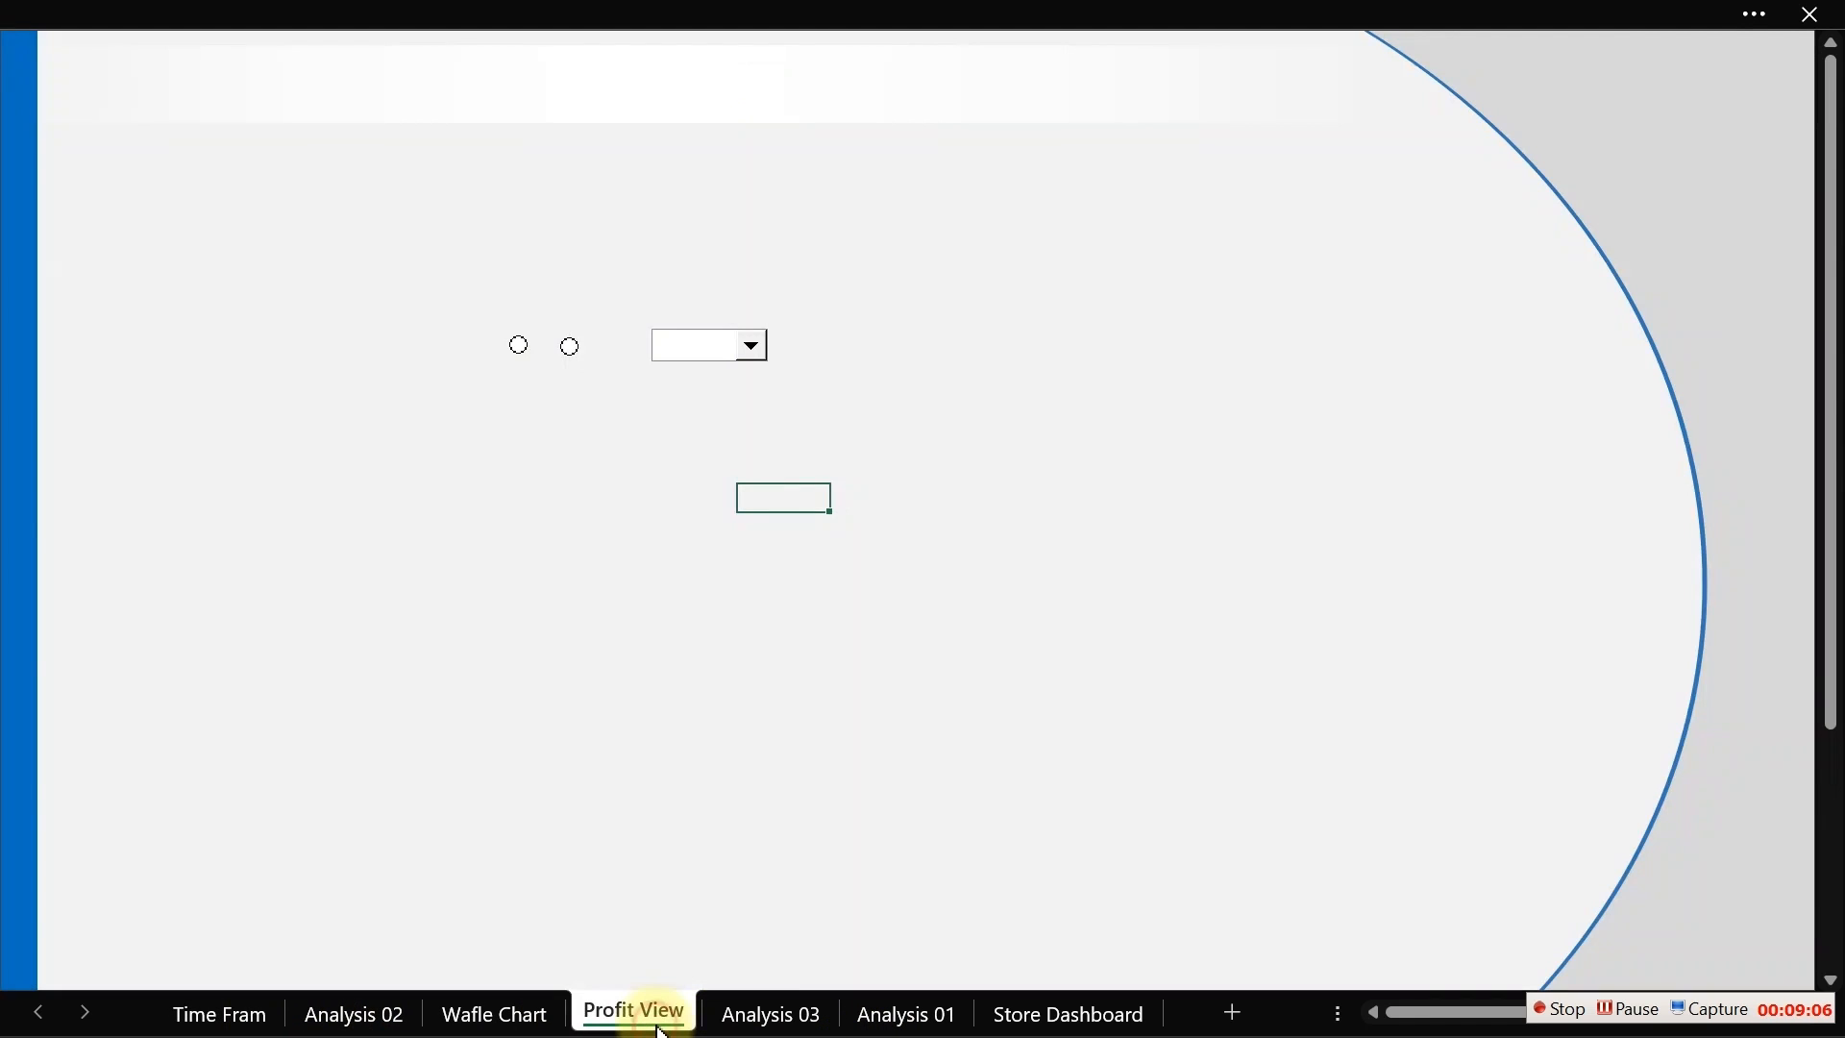
{"action": "left_click", "coordinate": [519, 348], "text": "ctrl"}
{"action": "right_click", "coordinate": [520, 352]}
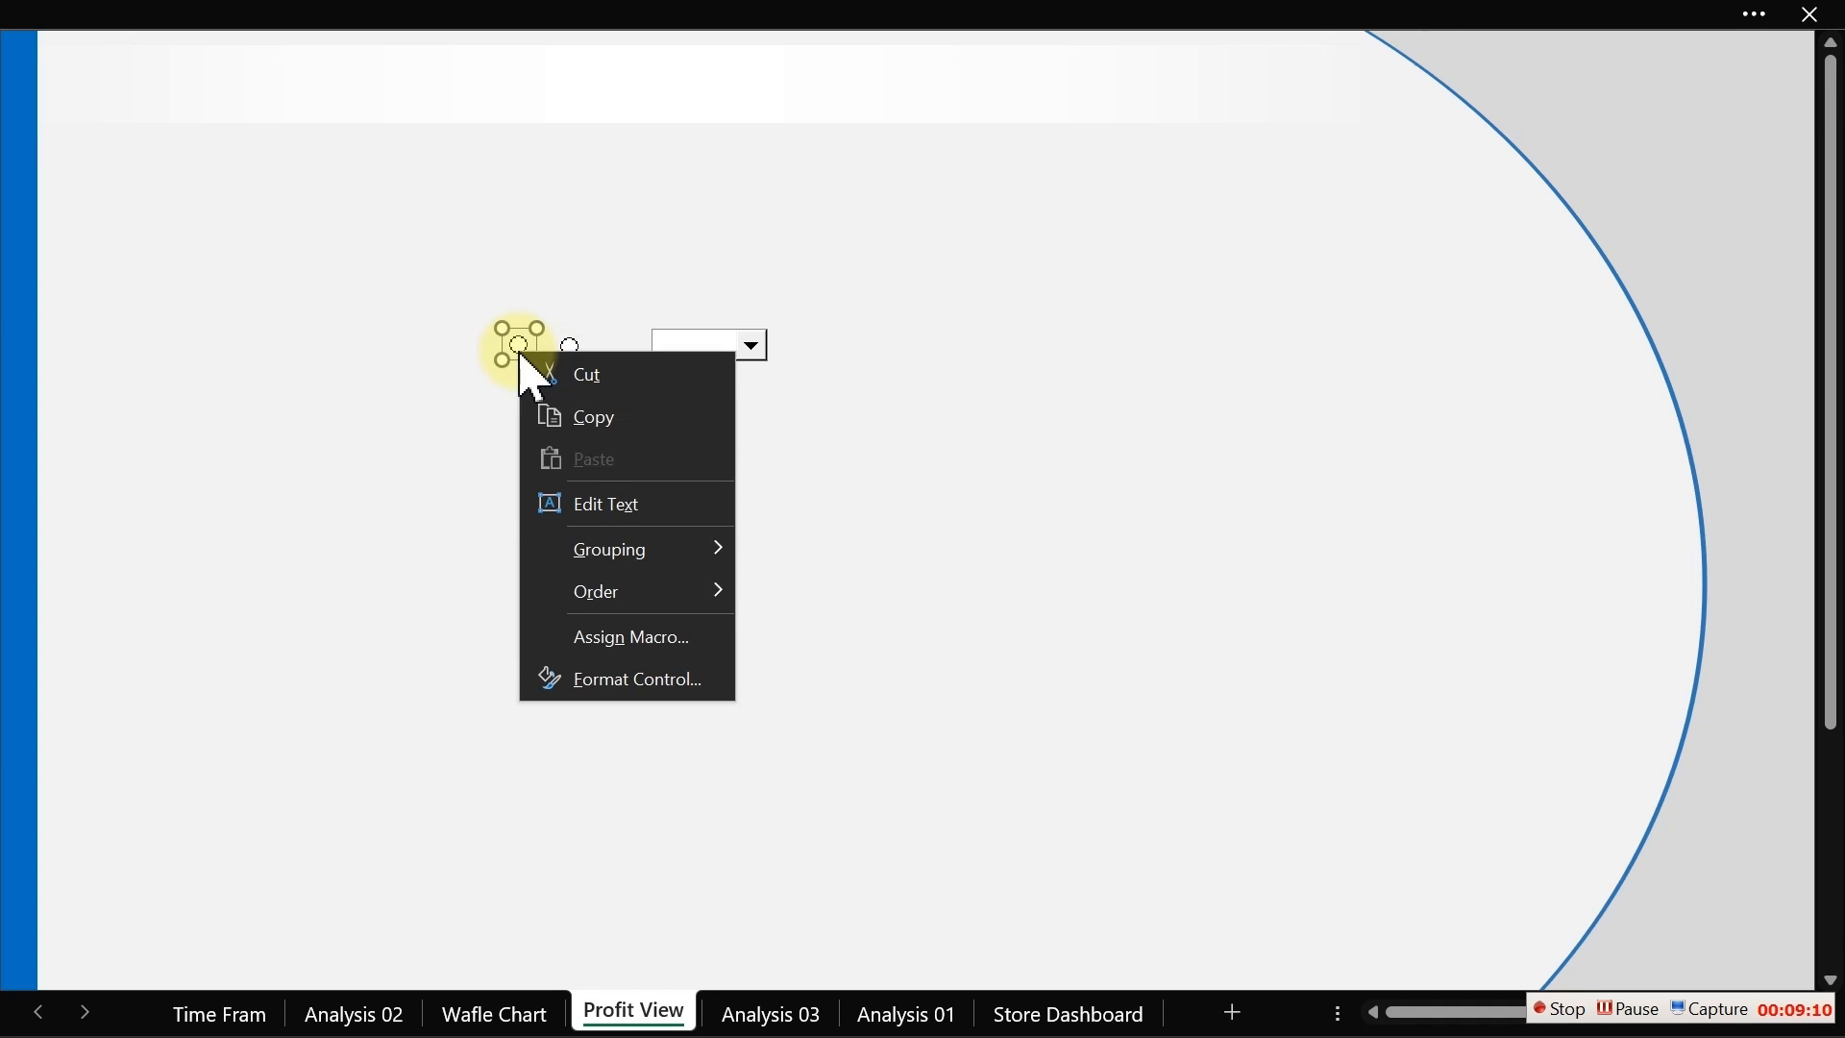
{"action": "left_click", "coordinate": [634, 683]}
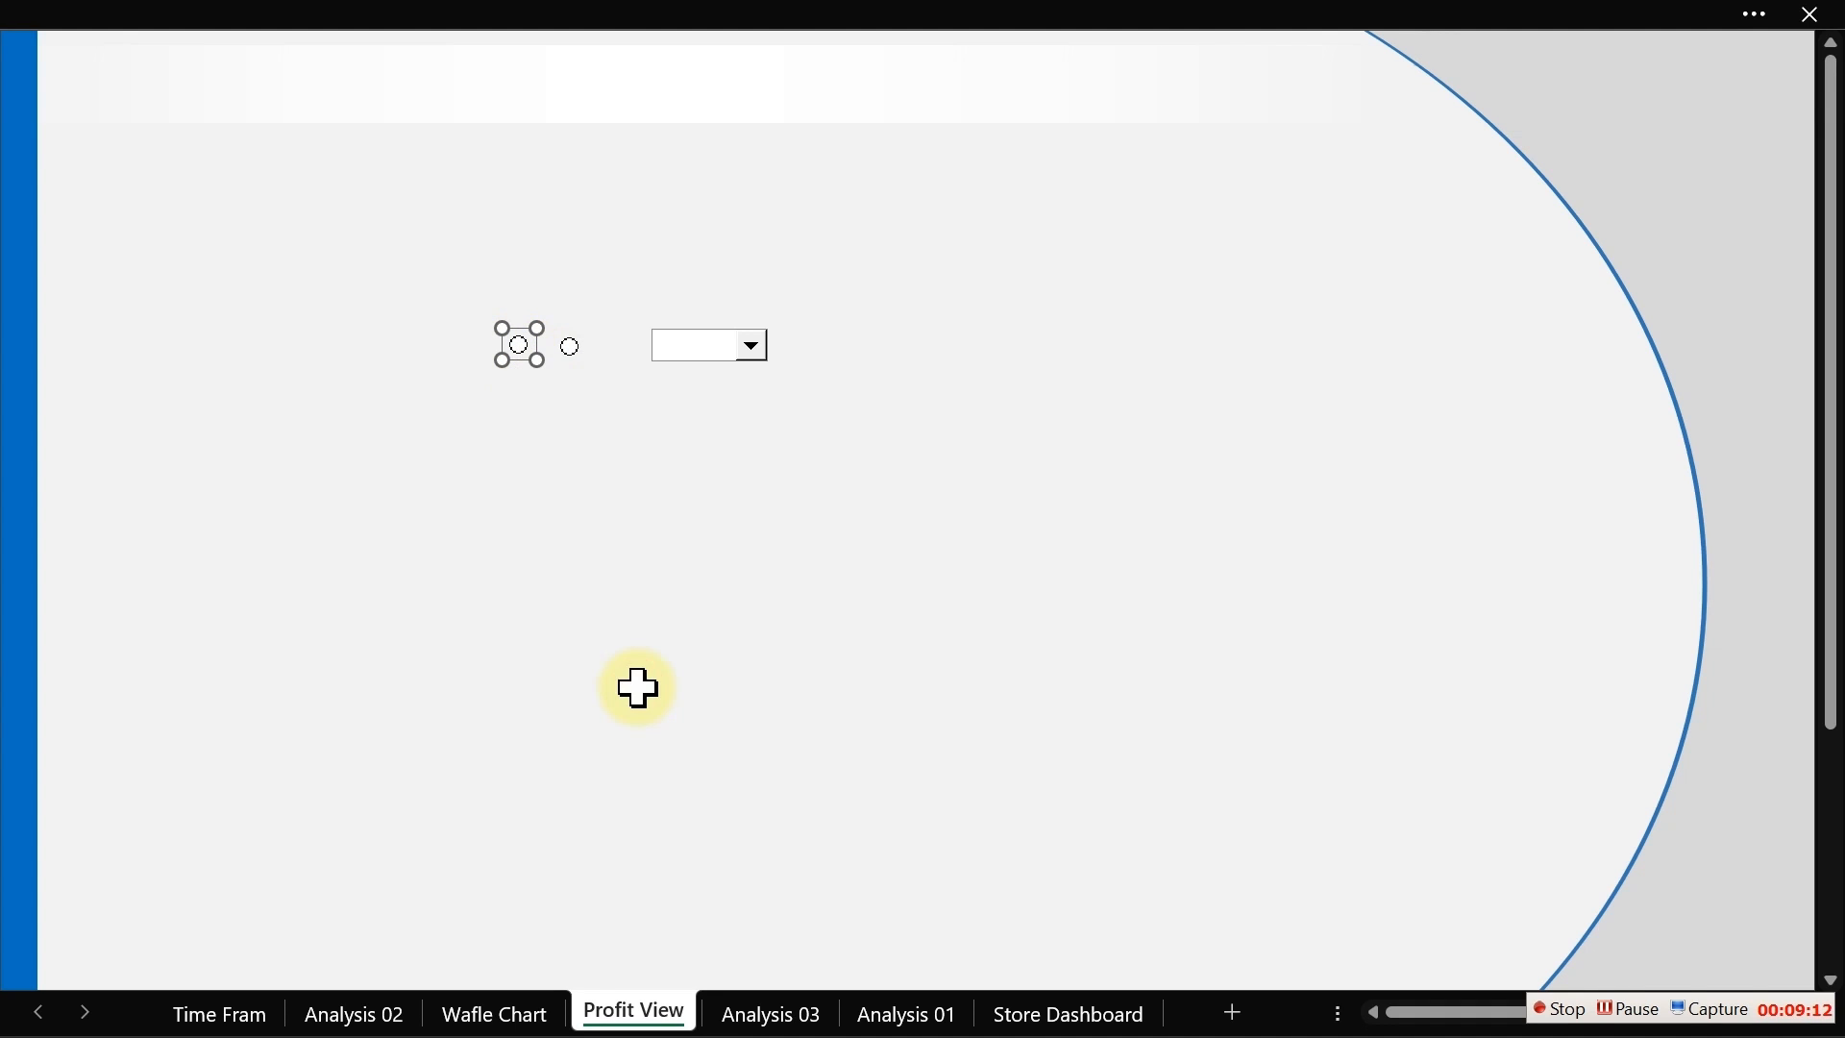
{"action": "left_click", "coordinate": [939, 401]}
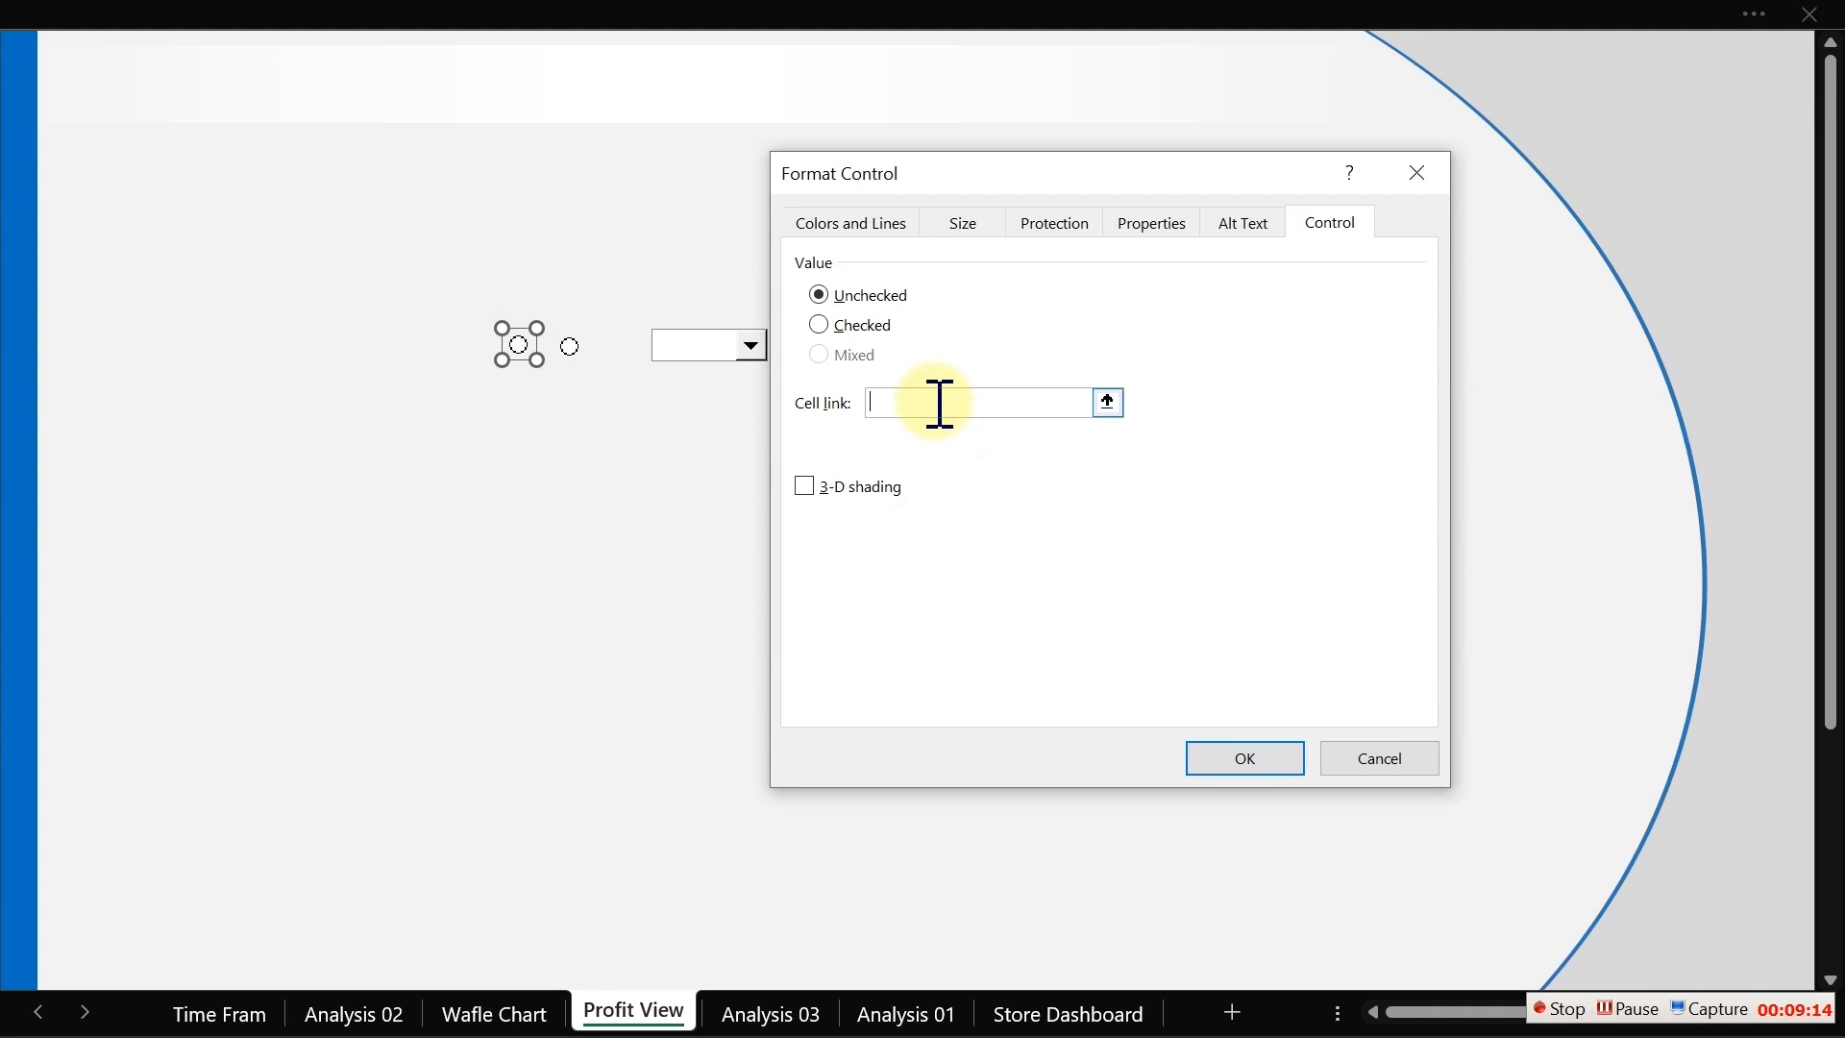
{"action": "left_click", "coordinate": [781, 1020]}
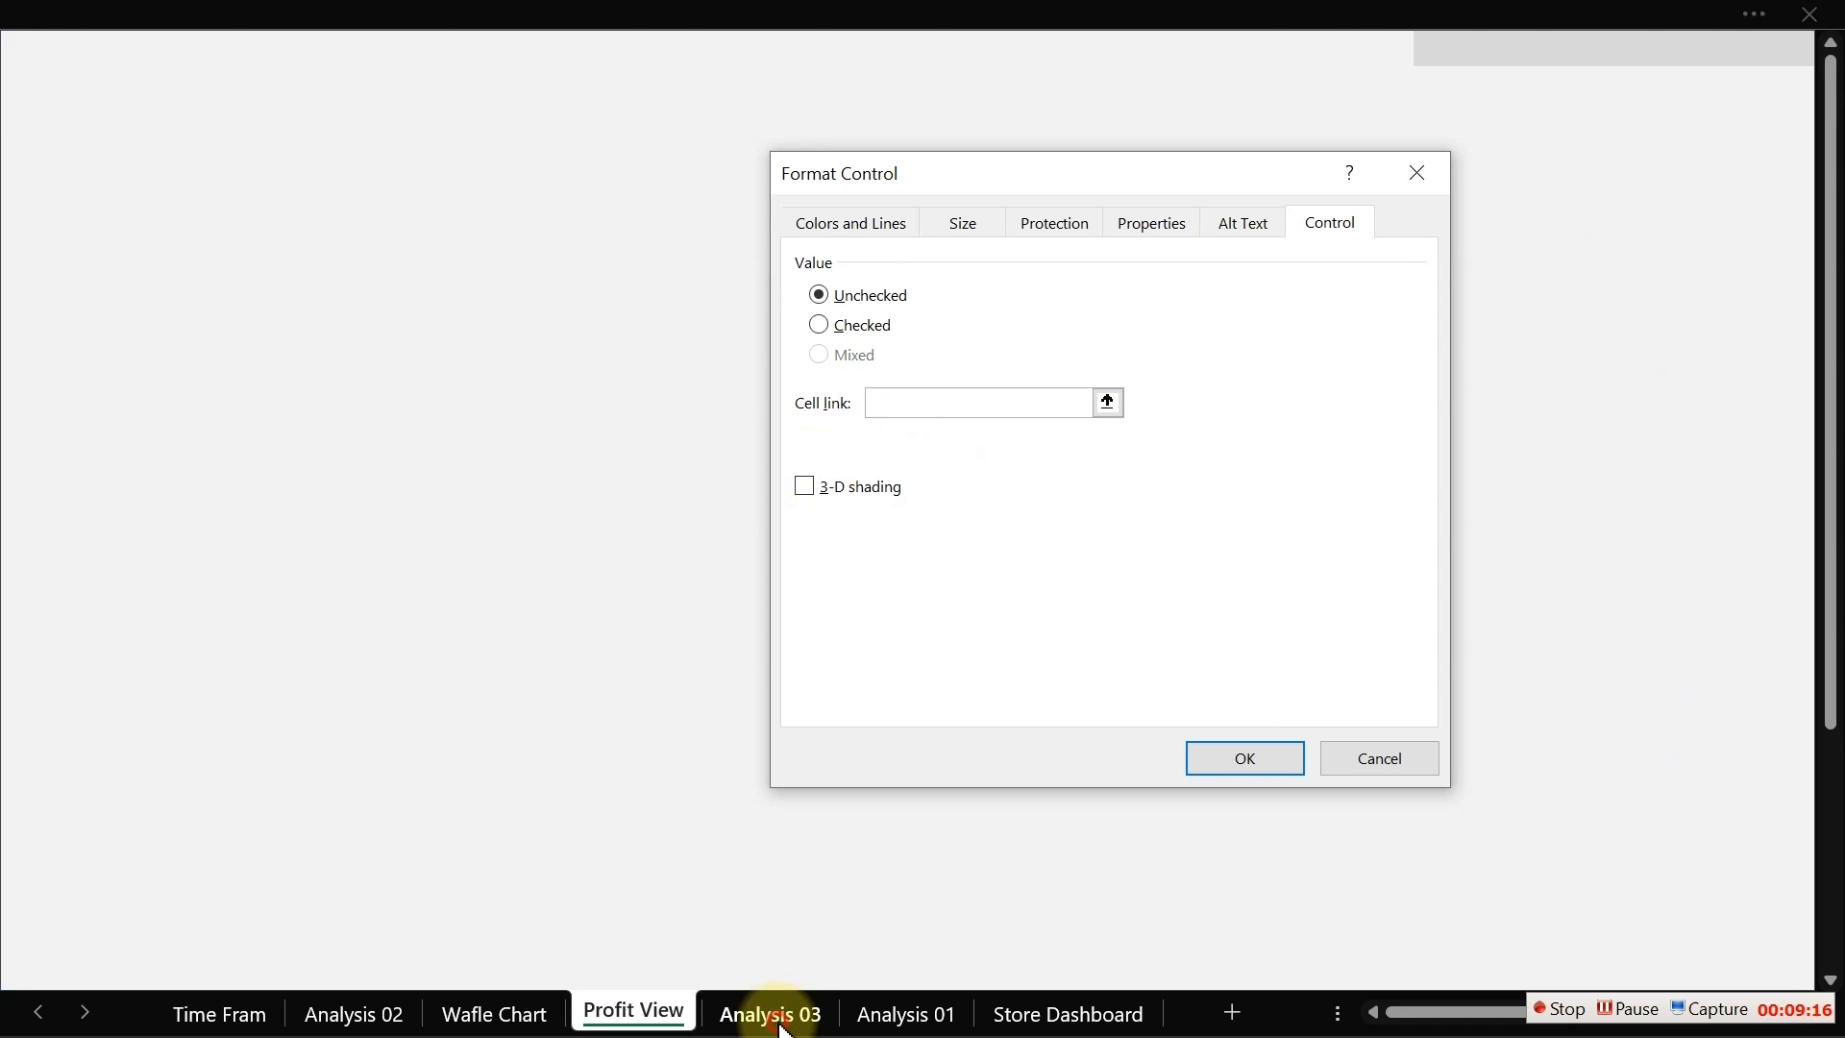
{"action": "left_click", "coordinate": [752, 141]}
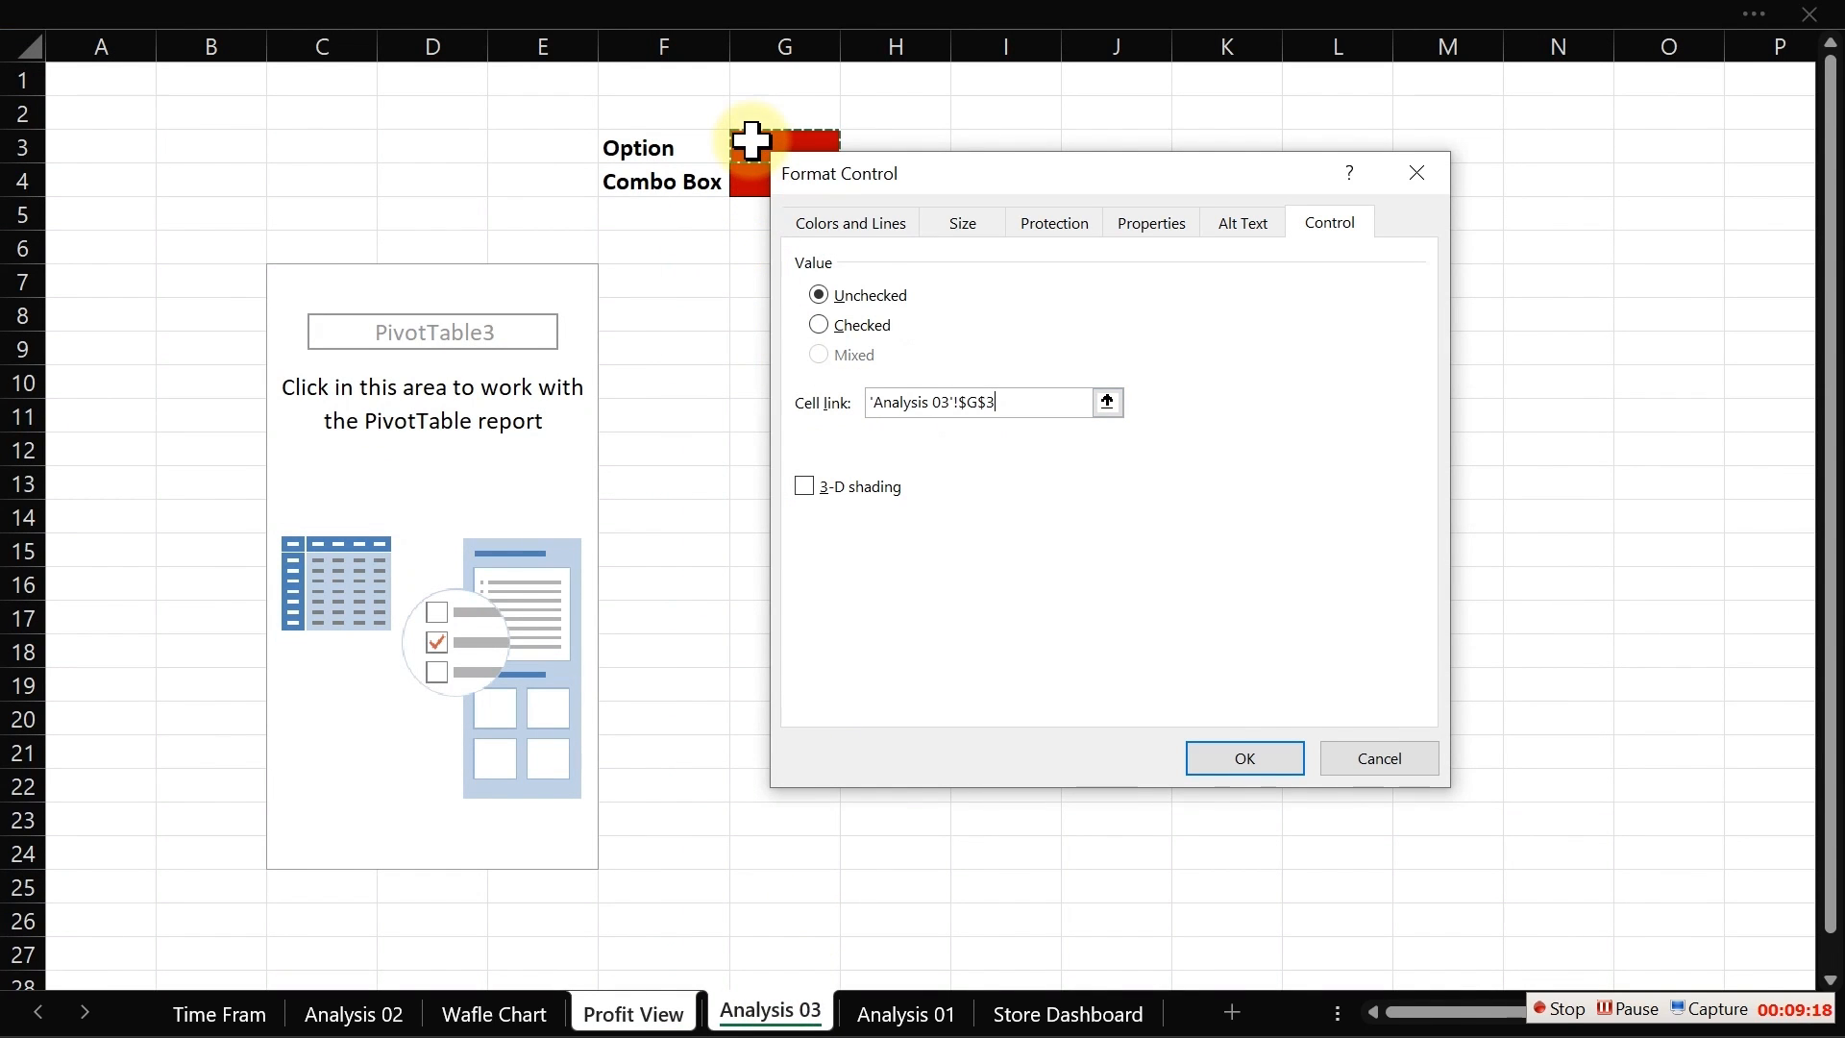
{"action": "left_click", "coordinate": [1249, 759]}
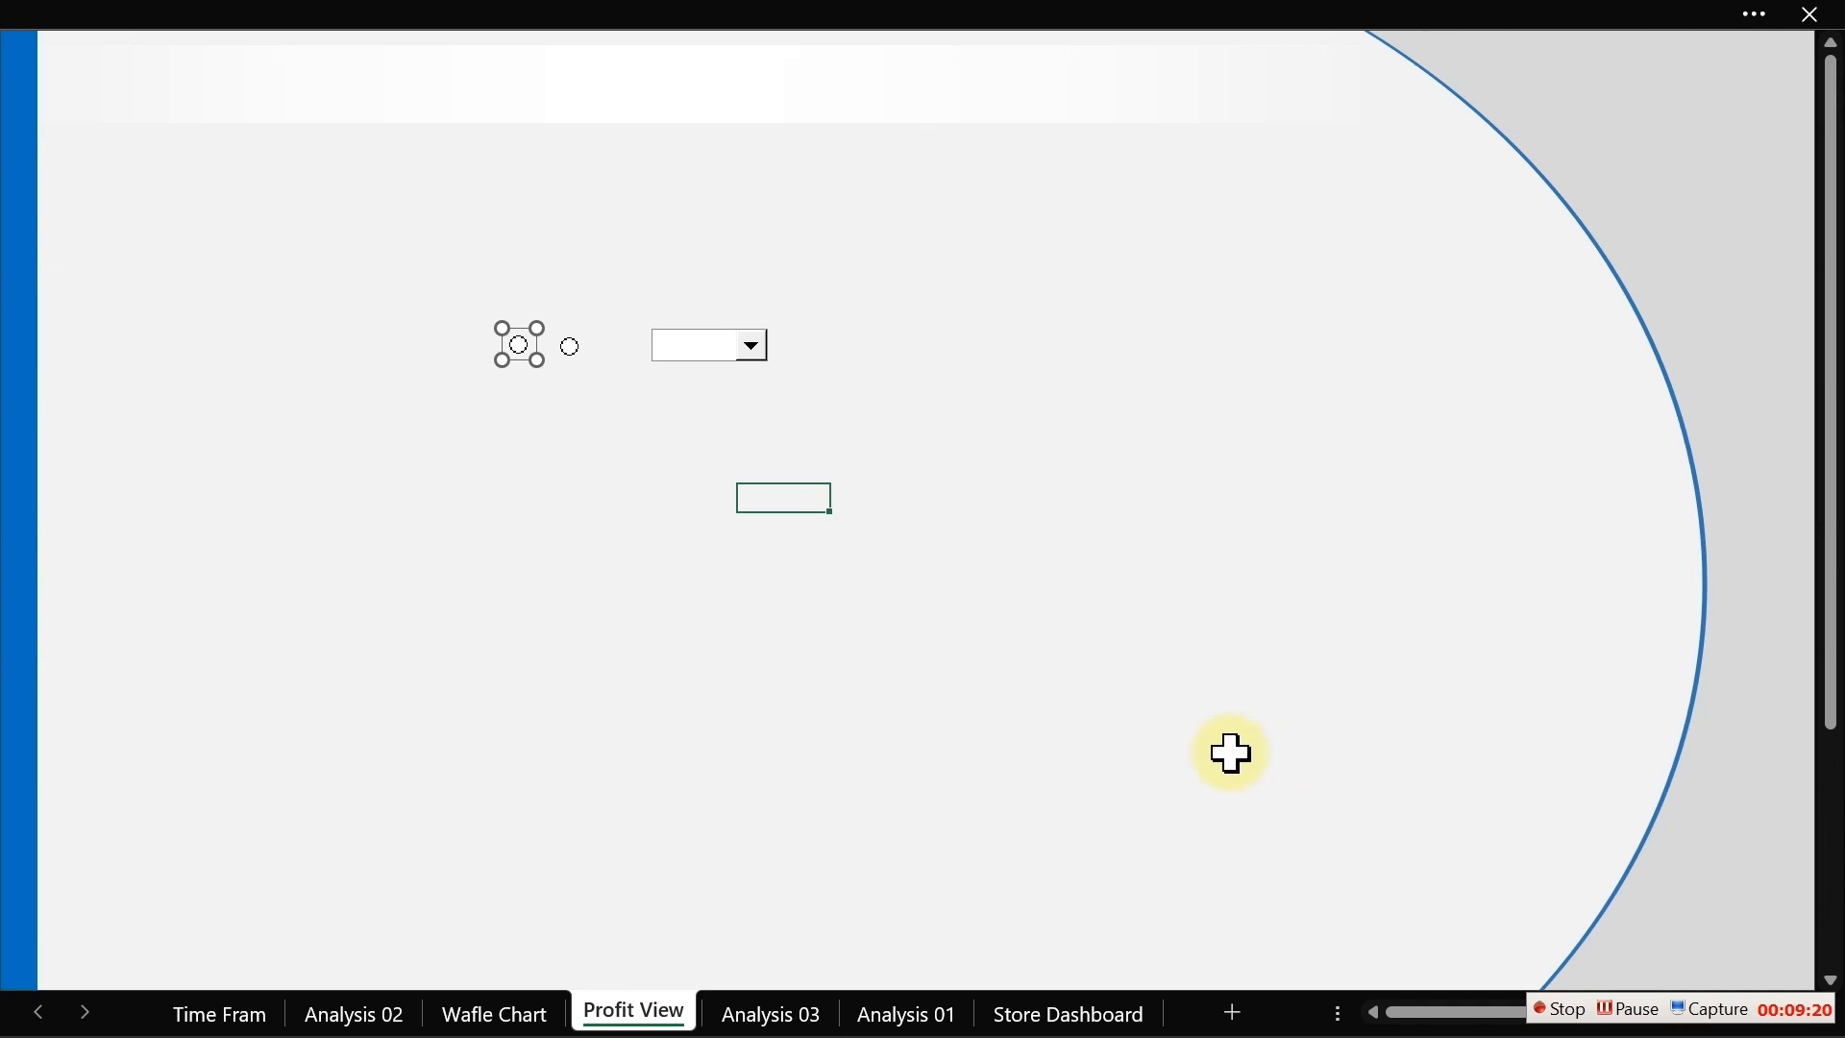
{"action": "left_click", "coordinate": [998, 669]}
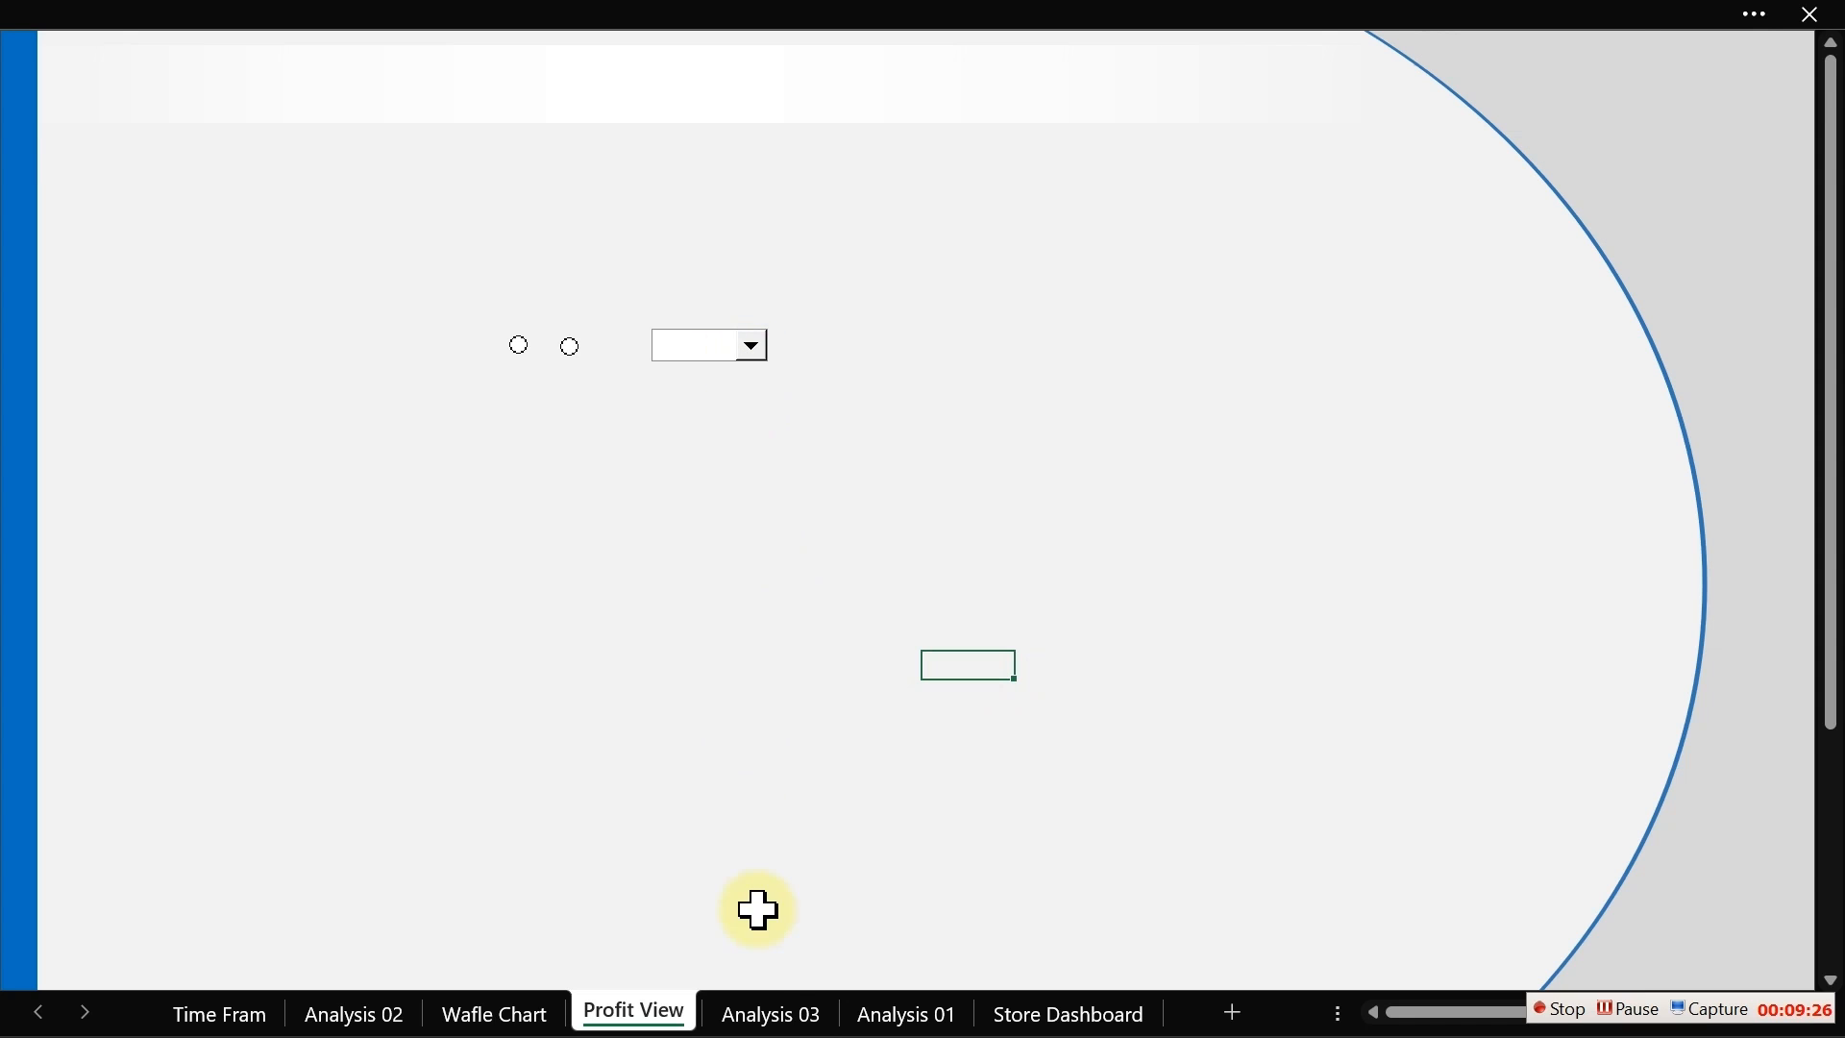
Step: On Analysis 03, enter Customer in I3 and Location in I4, then italicize both cells
{"action": "left_click", "coordinate": [767, 1016]}
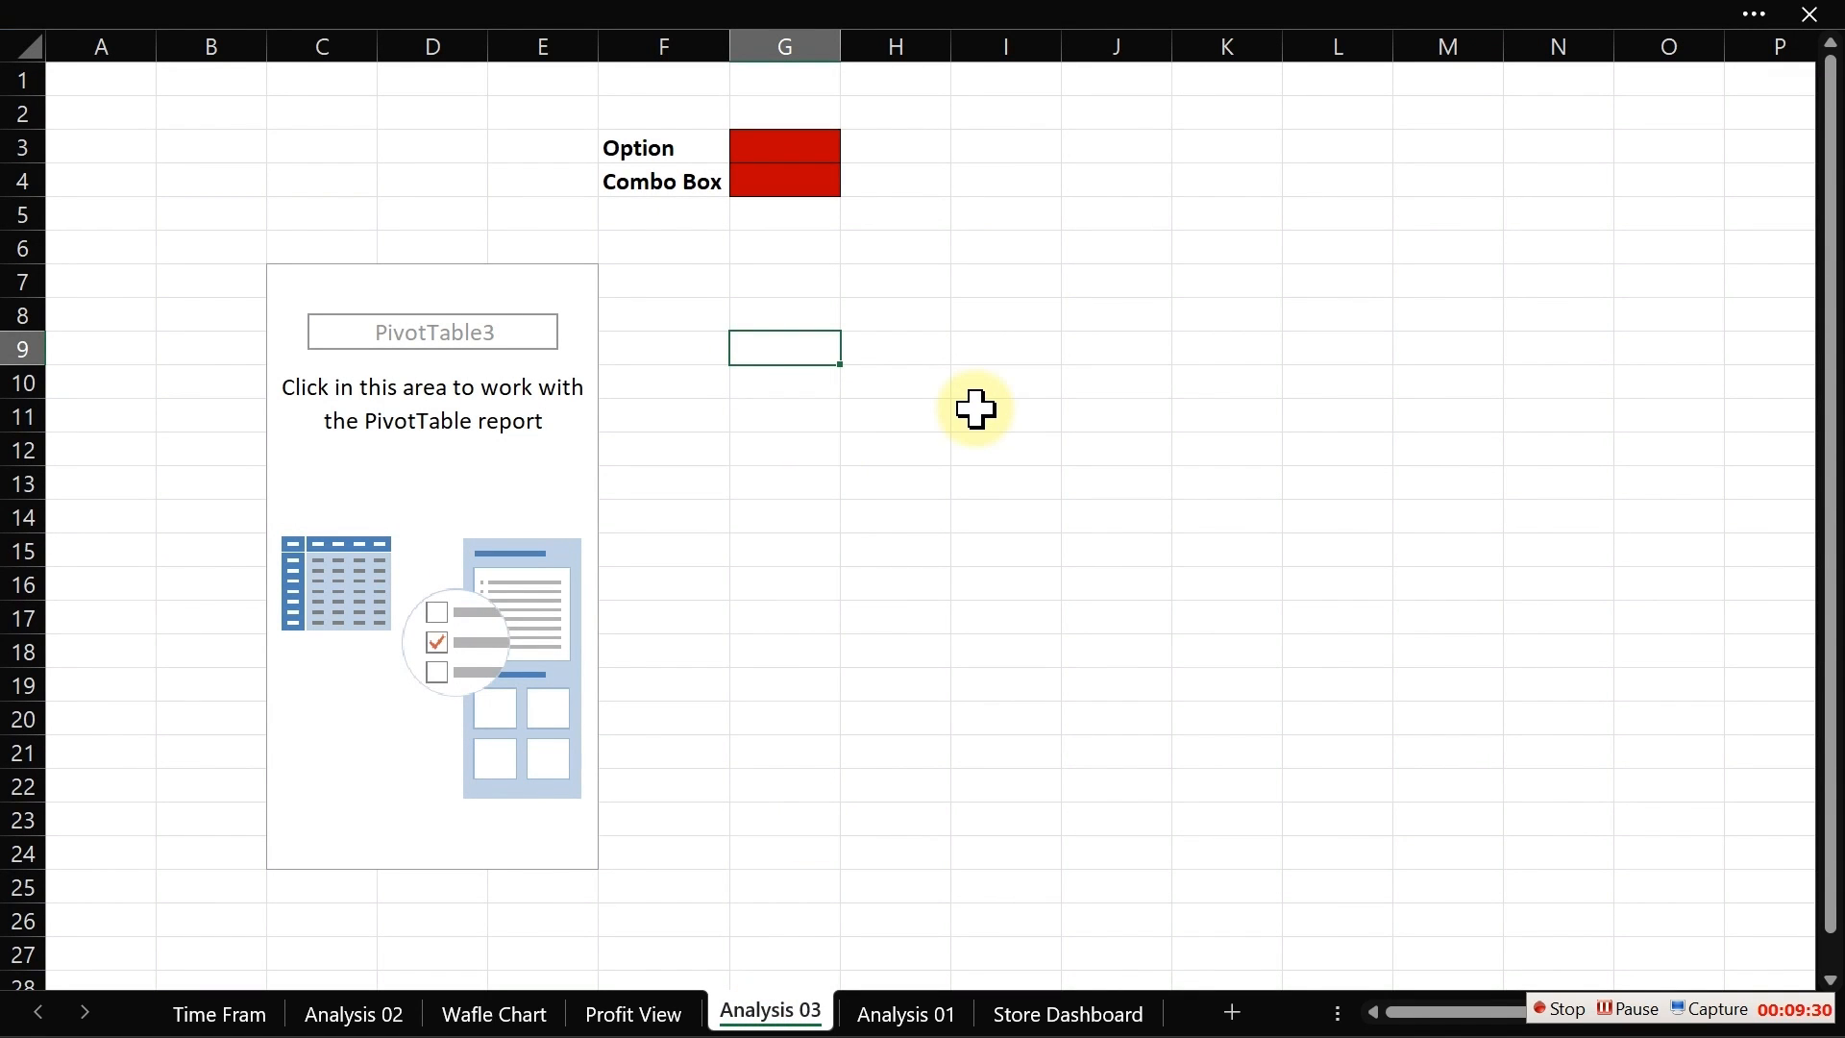
{"action": "left_click", "coordinate": [1020, 150]}
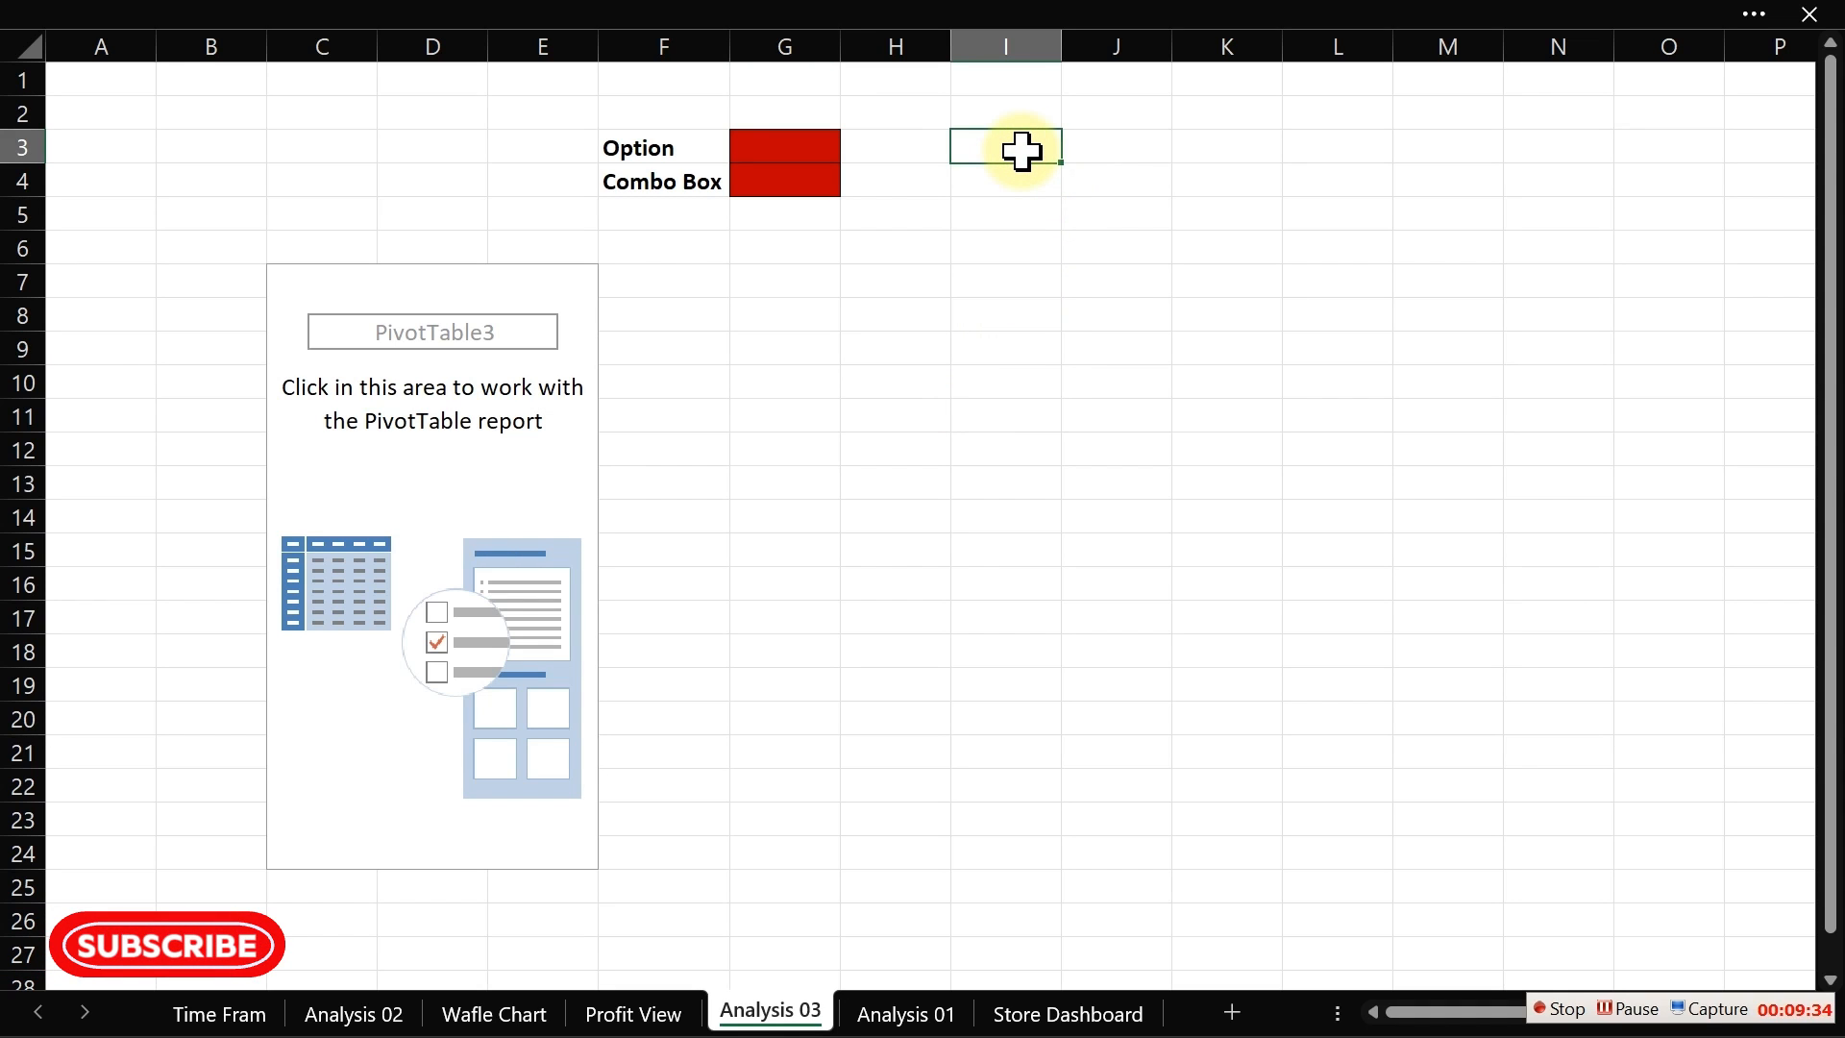
{"action": "double_click", "coordinate": [1023, 152]}
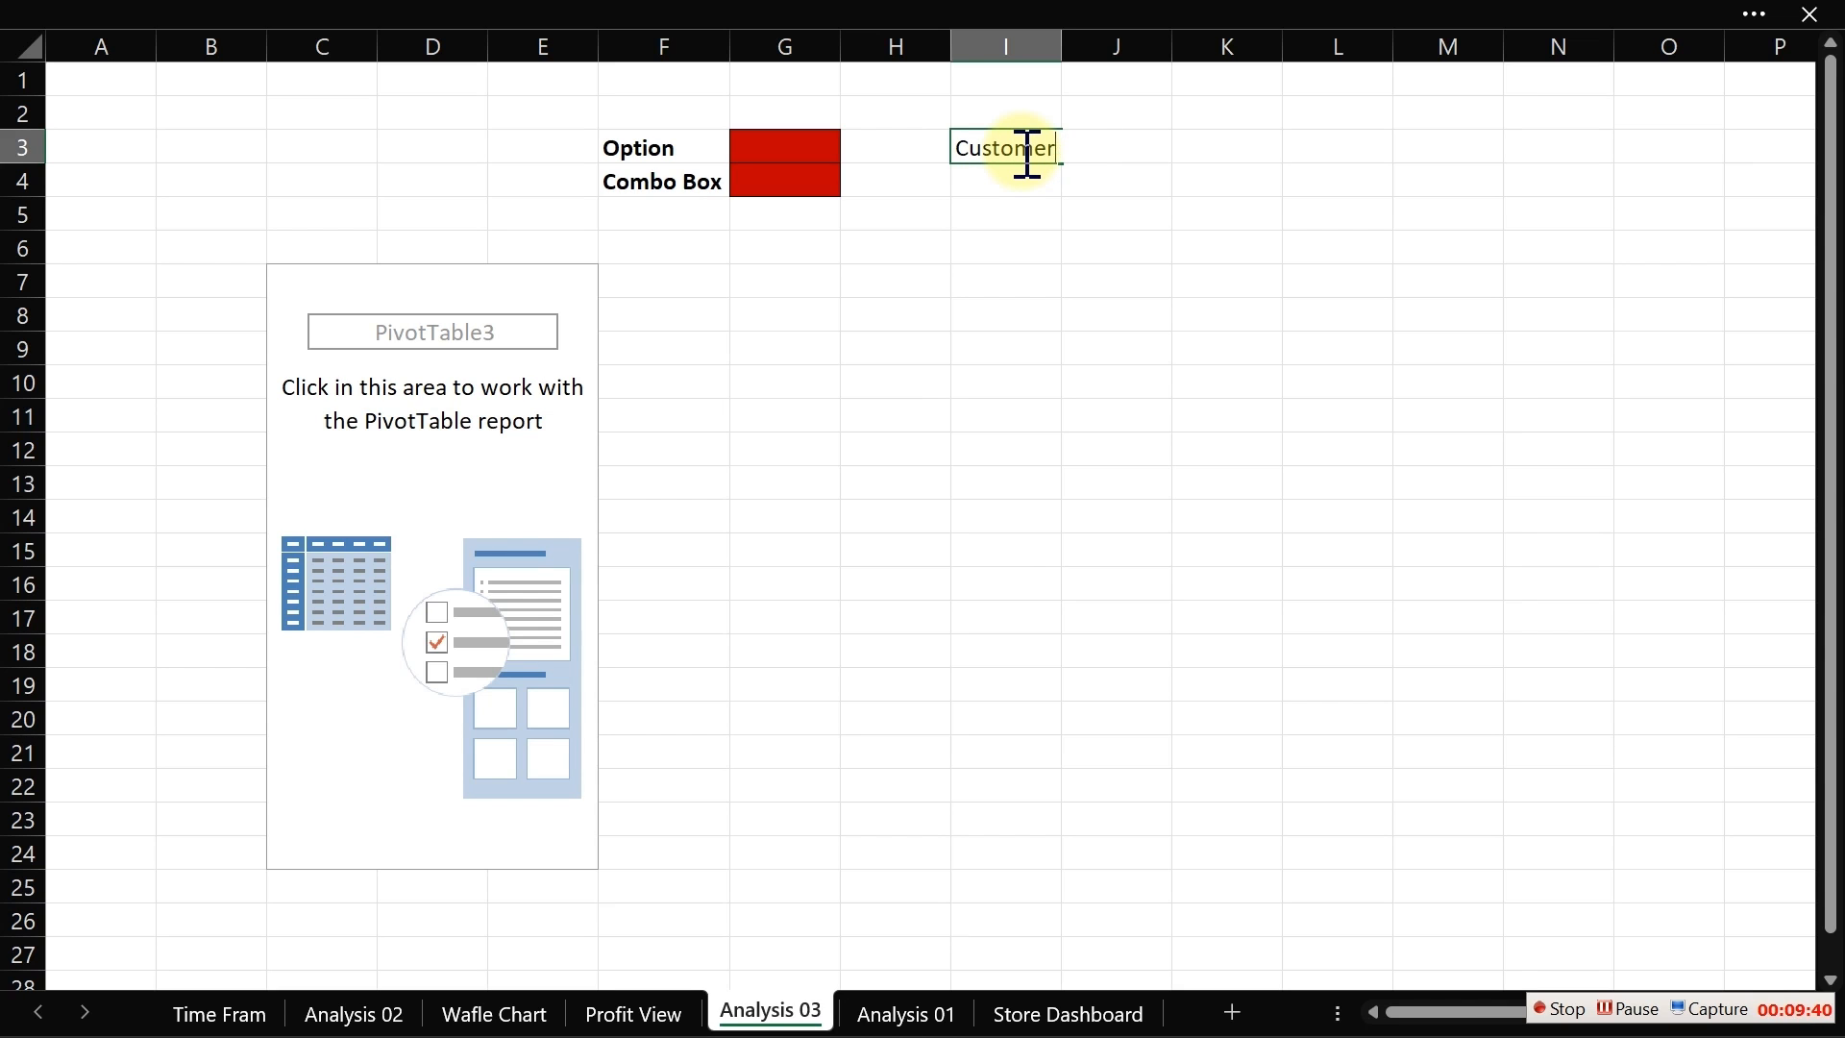
{"action": "key", "text": "Return"}
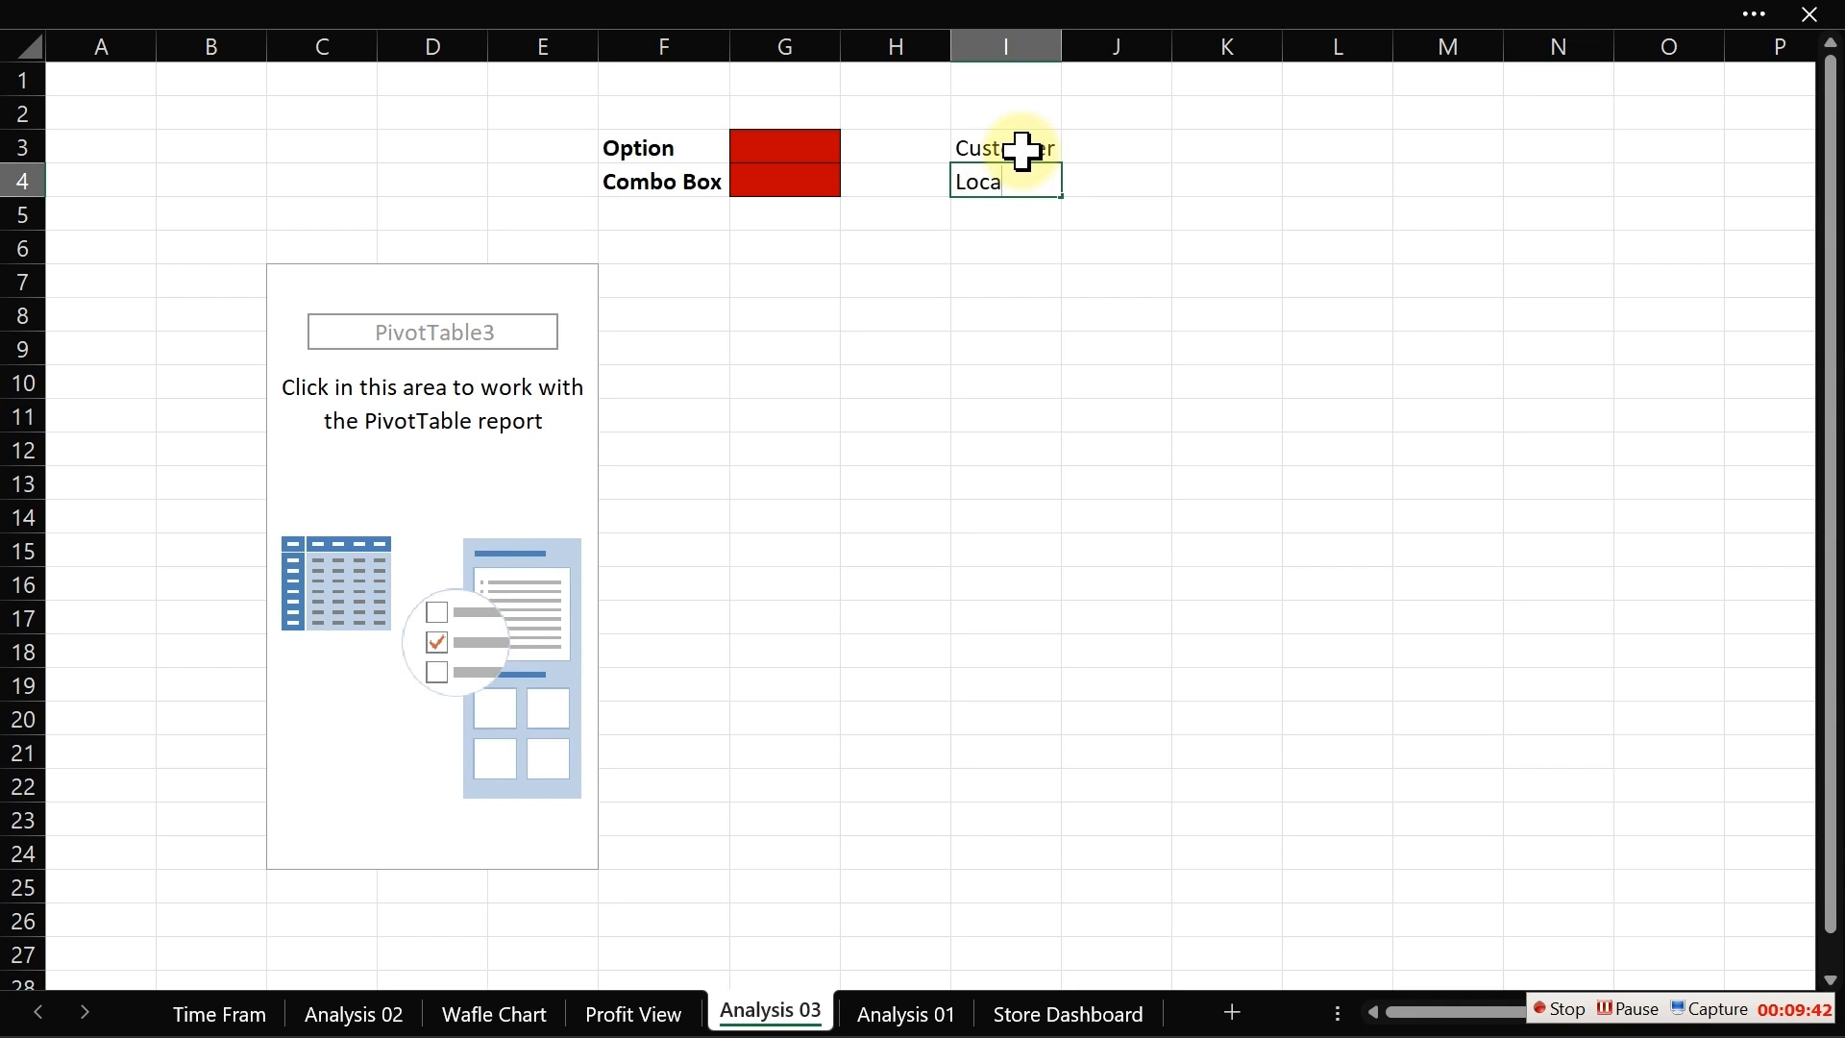
{"action": "key", "text": "Return"}
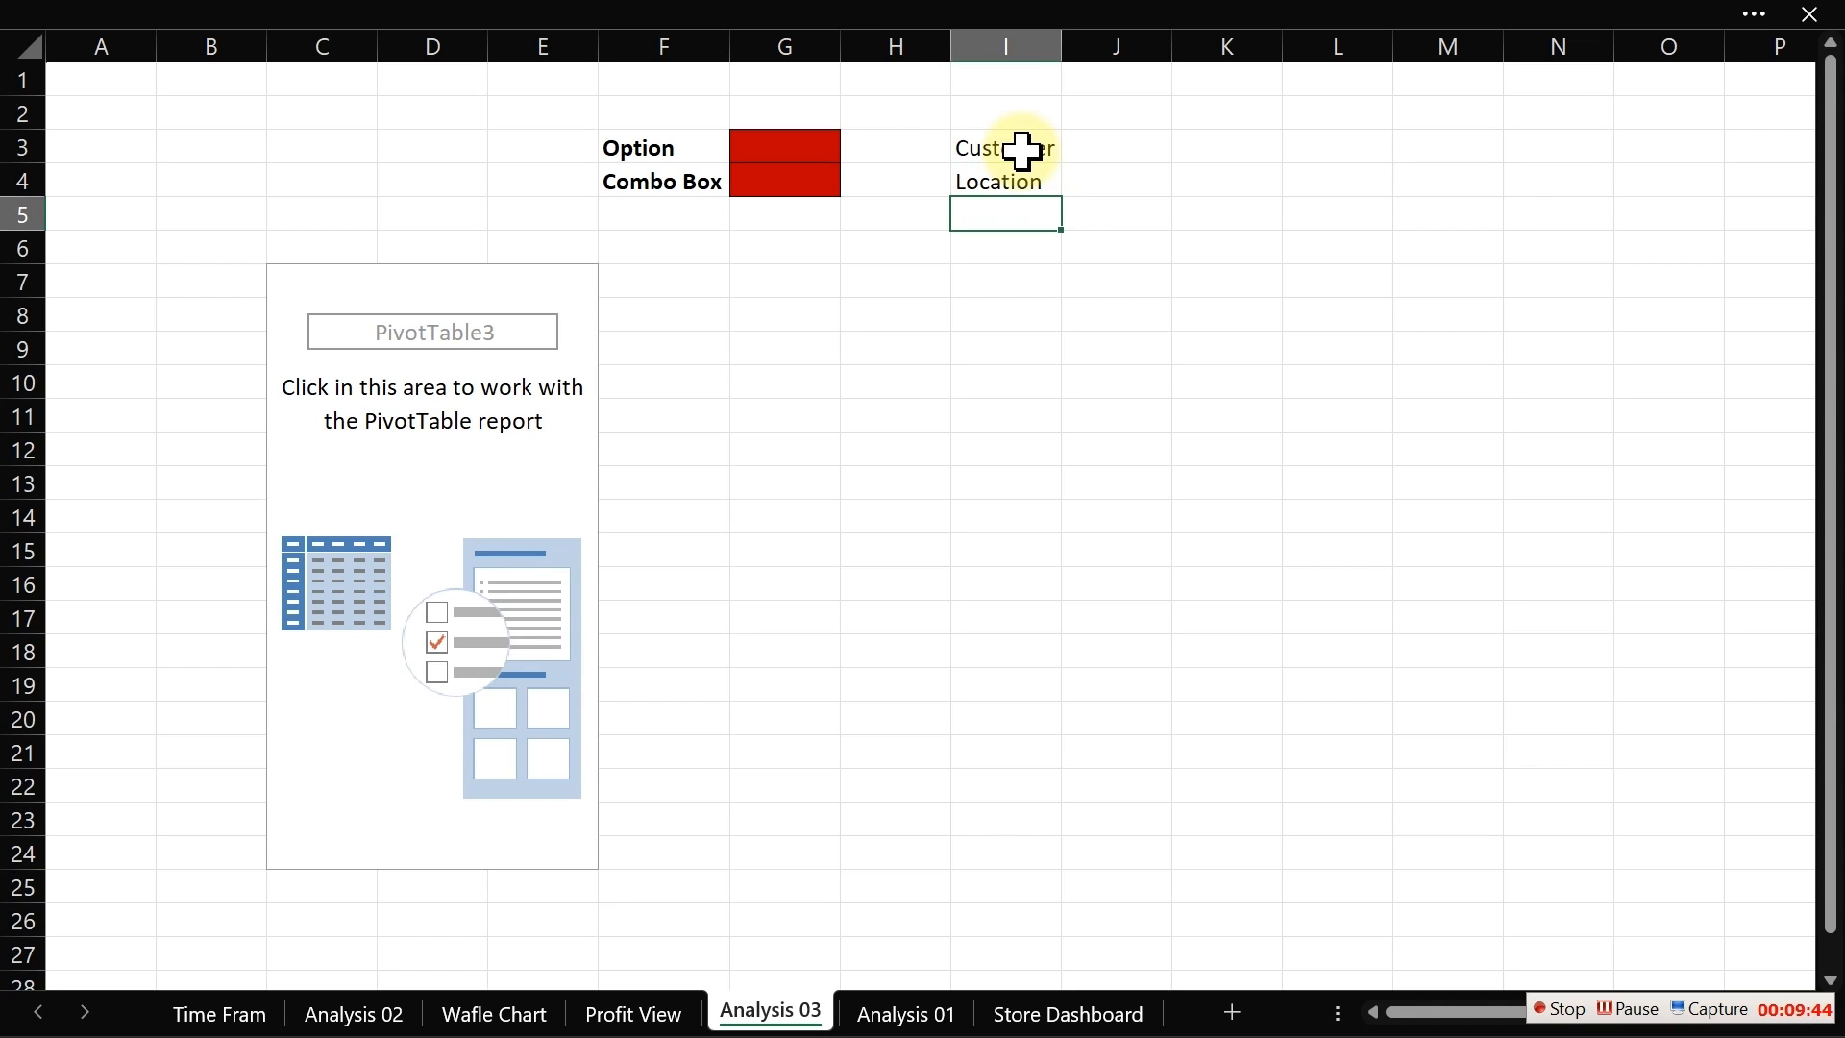
{"action": "left_click", "coordinate": [990, 116]}
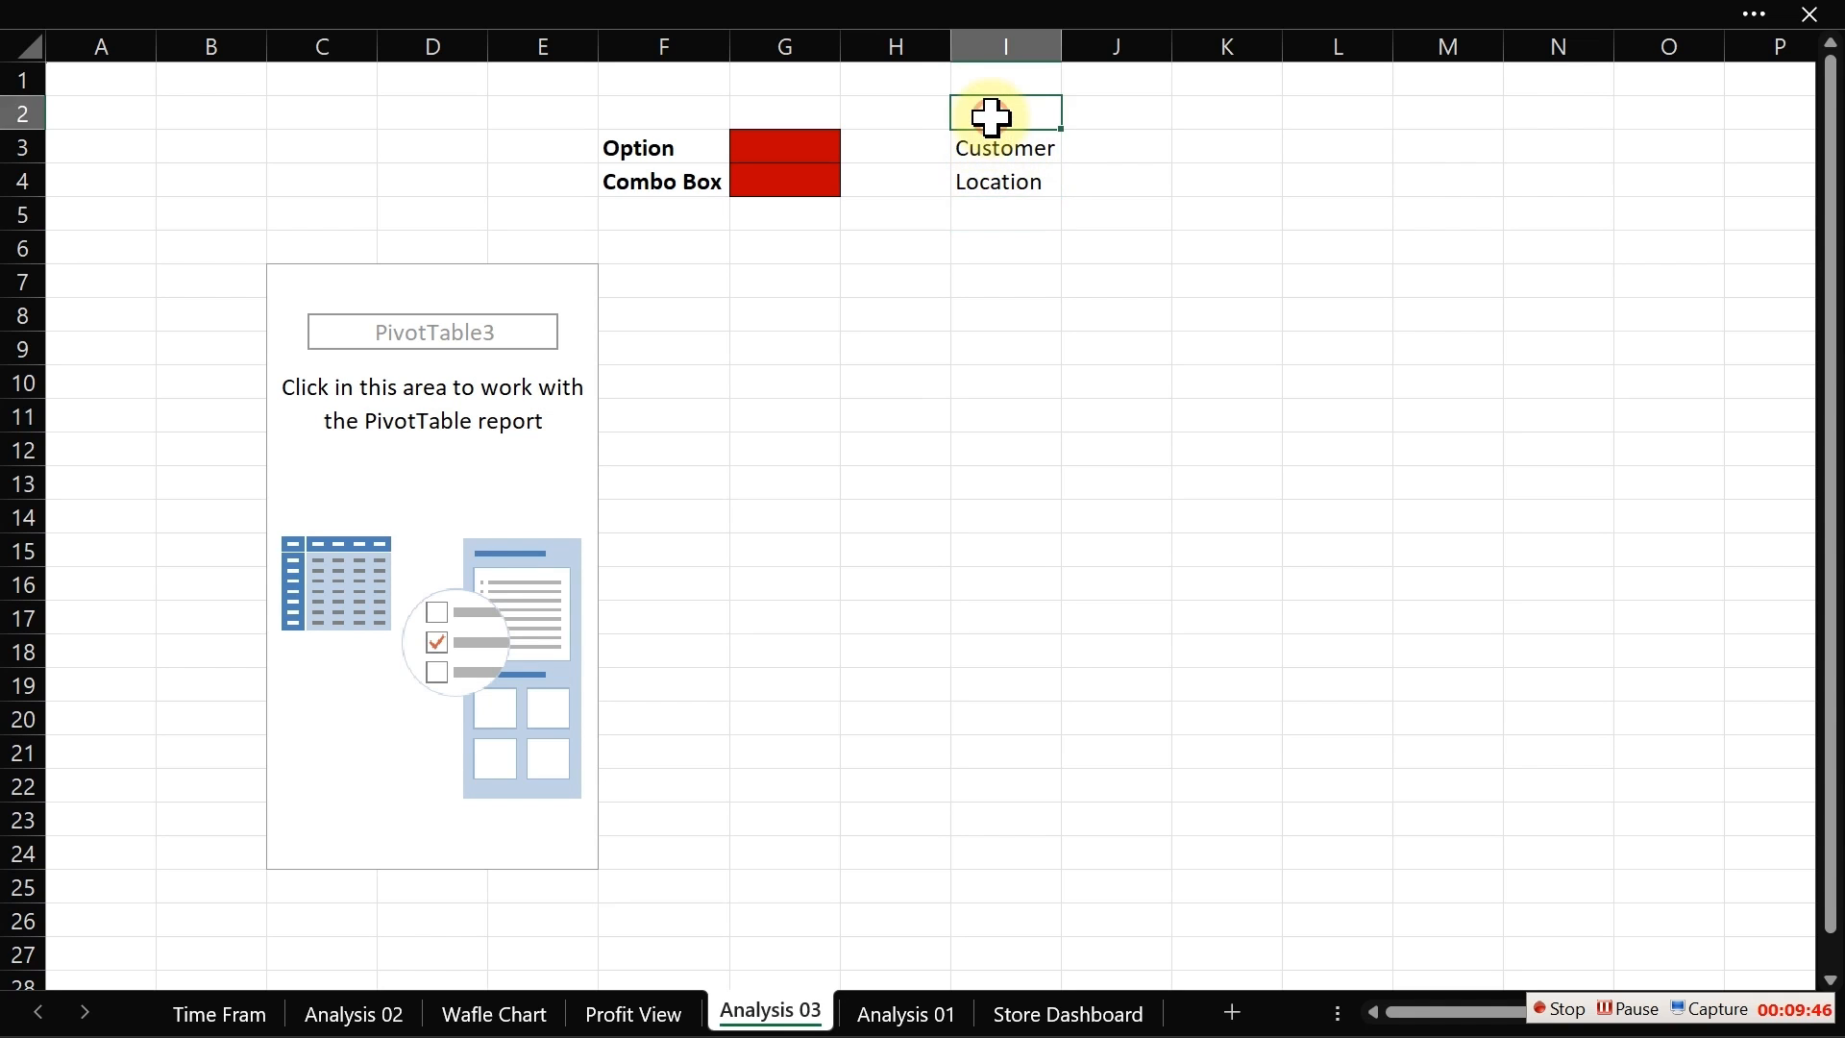
{"action": "type", "text": "Li"}
{"action": "key", "text": "Return"}
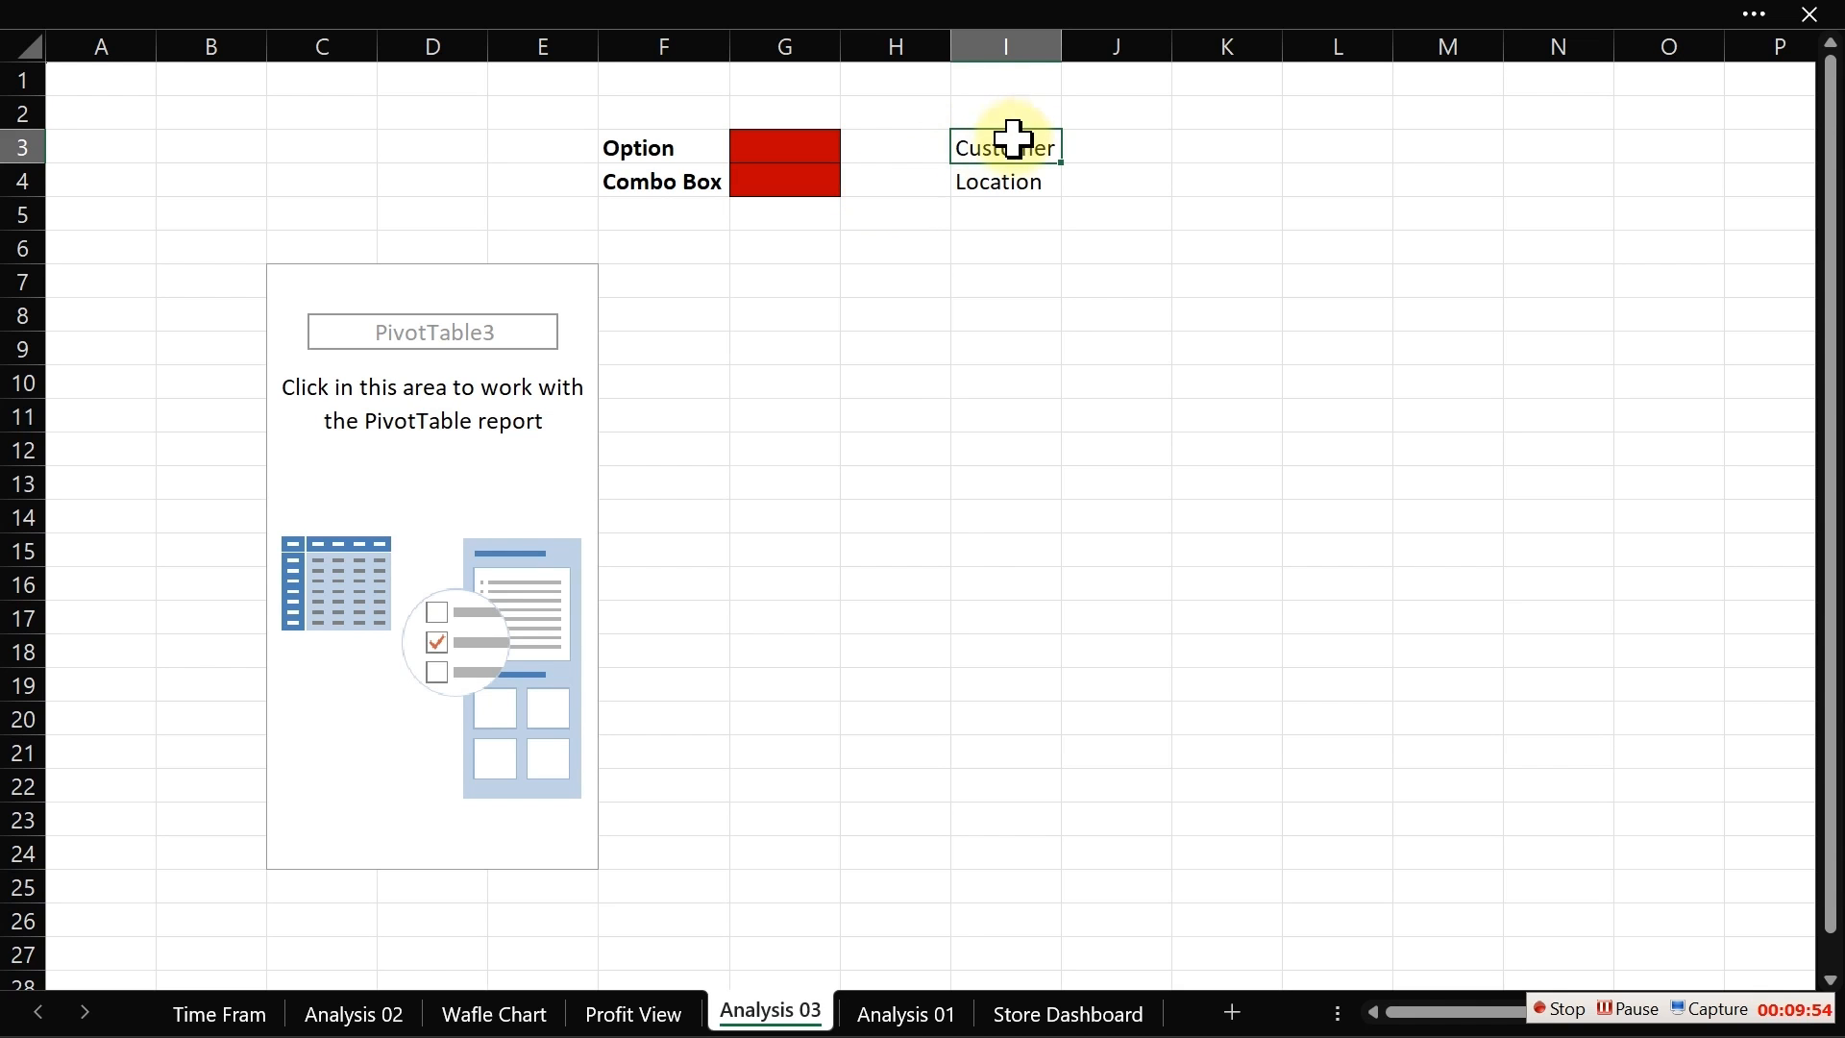
{"action": "left_click_drag", "start_coordinate": [1009, 144], "coordinate": [1007, 182]}
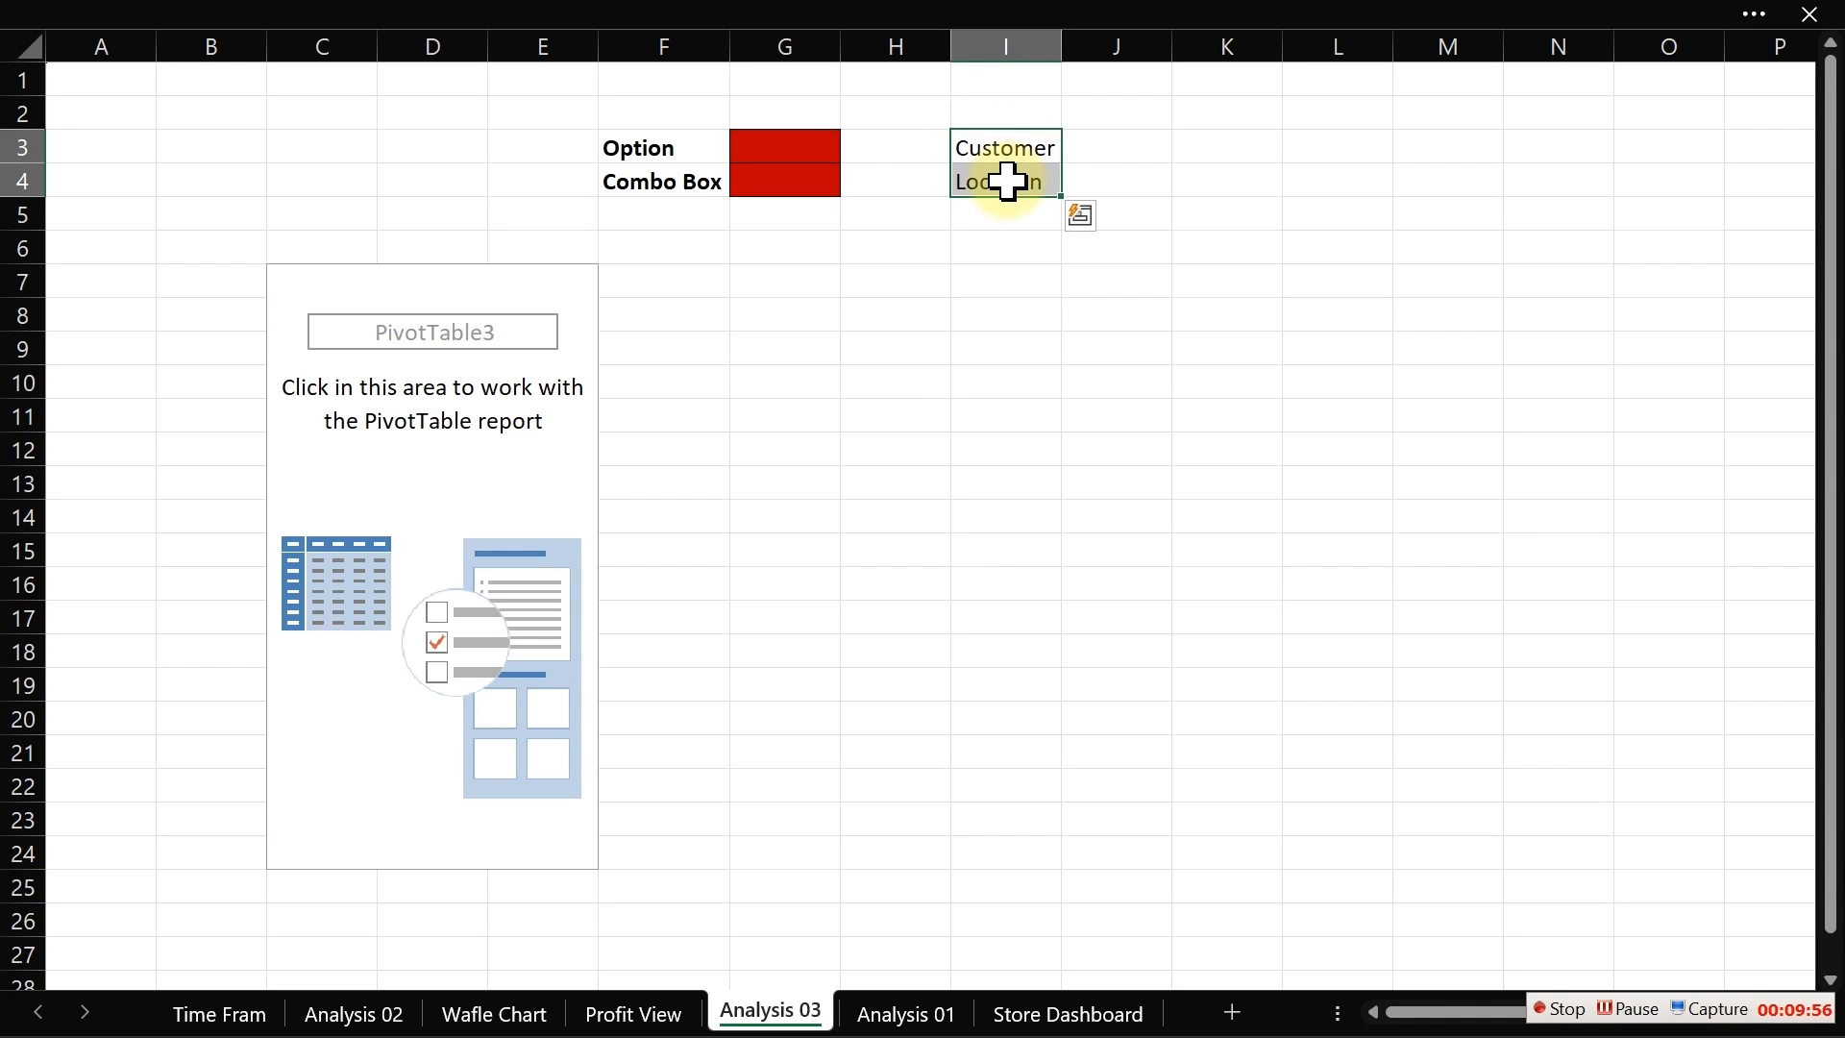
{"action": "key", "text": "ctrl+i"}
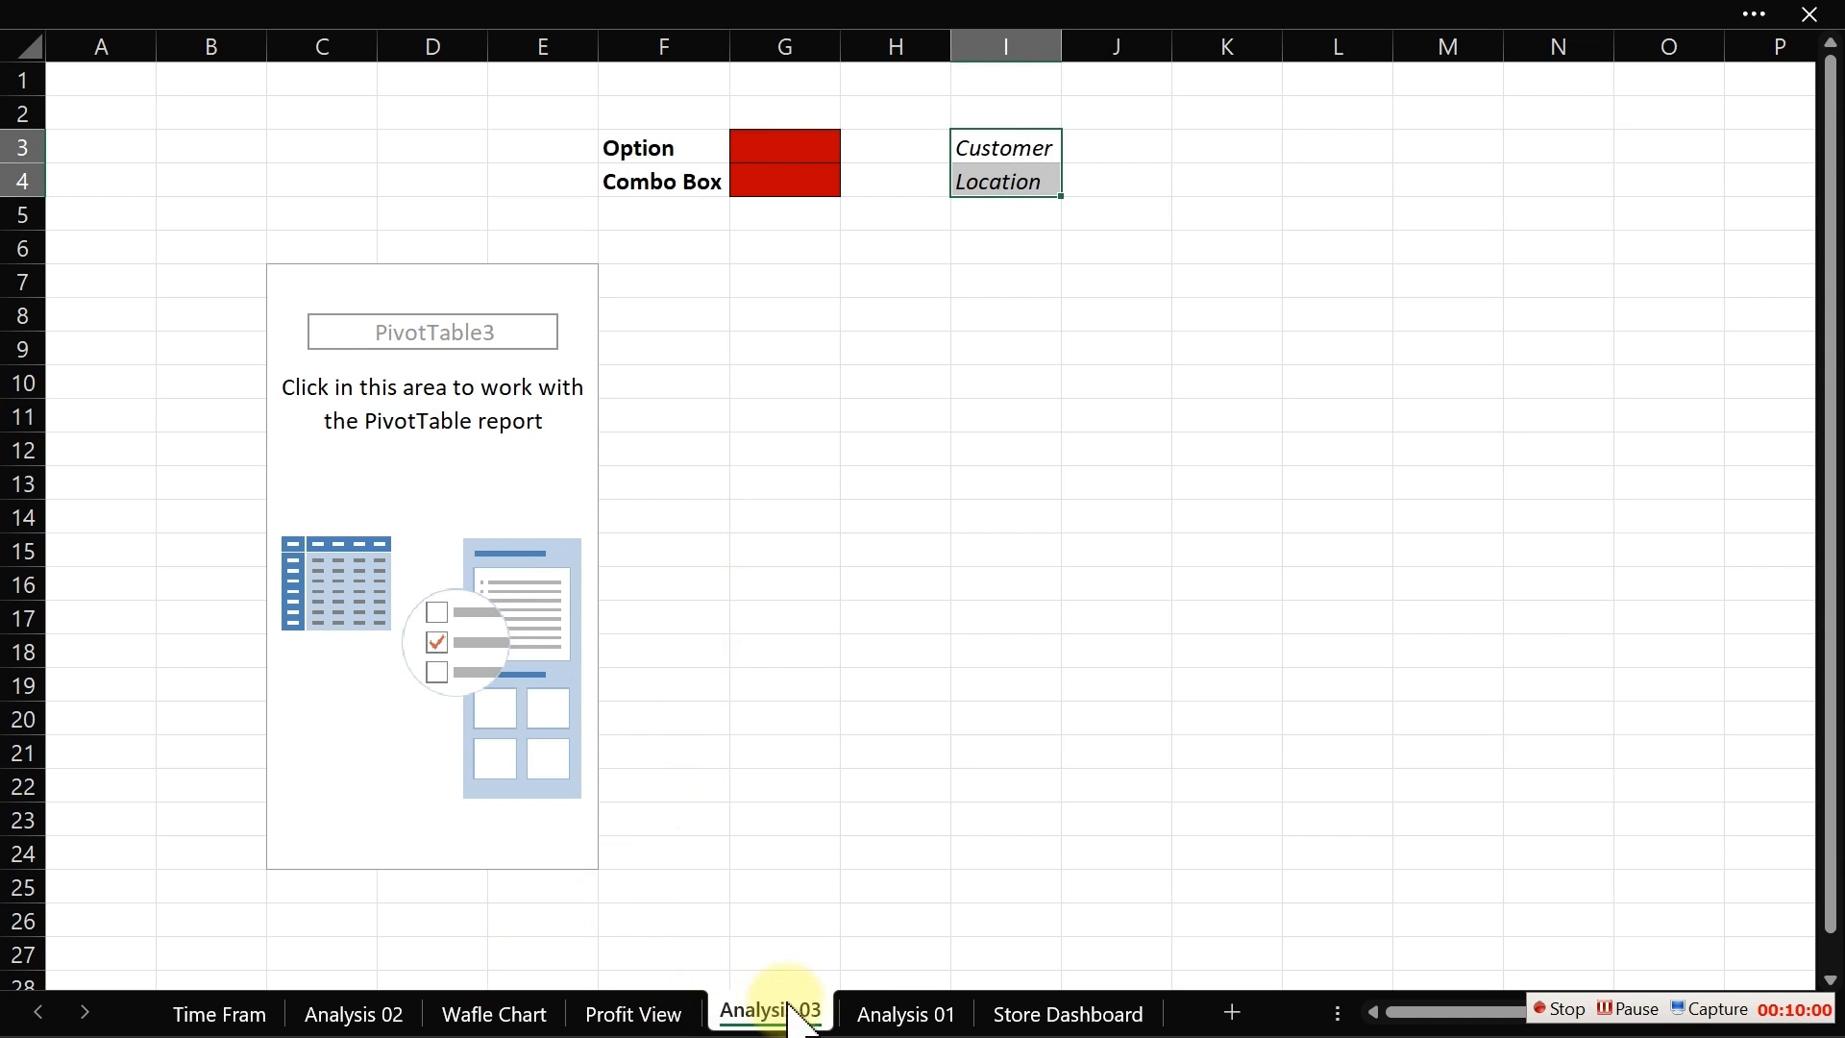
Step: Set the Profit View combo box's input range to I3:I4 and its cell link to G4 on Analysis 03
{"action": "left_click", "coordinate": [637, 1013]}
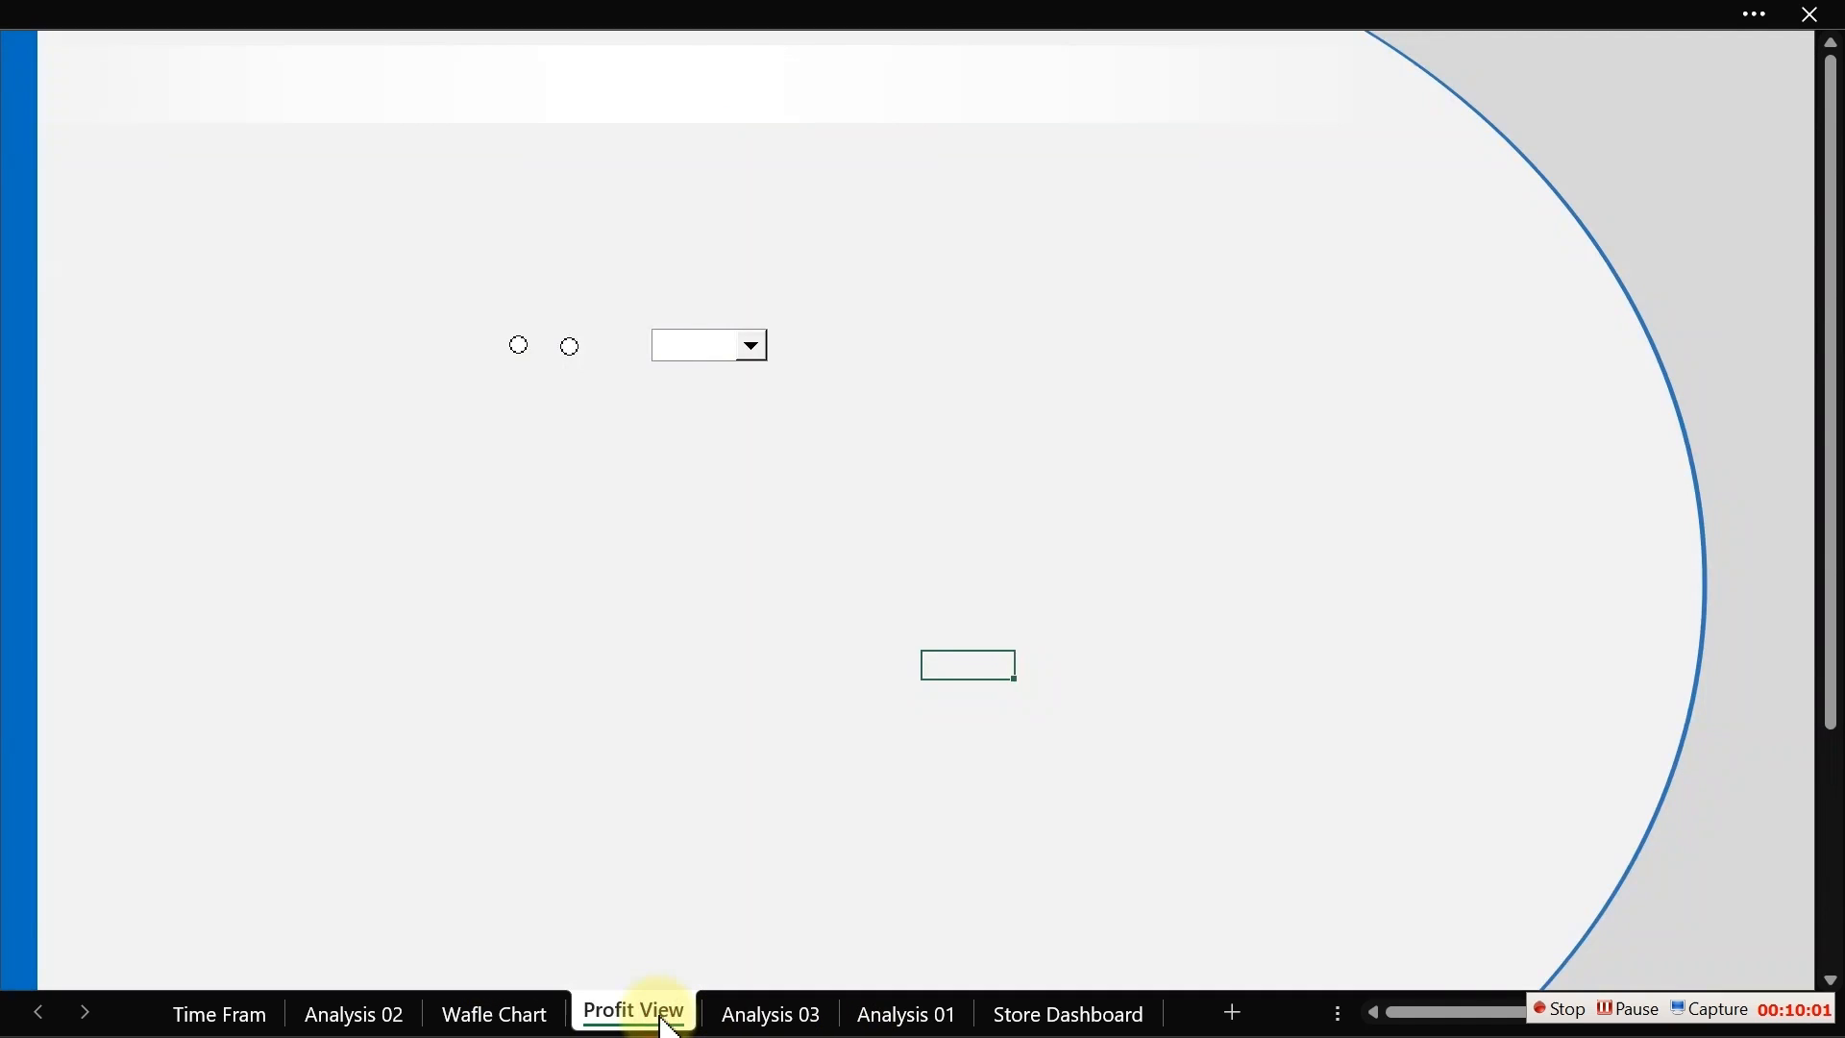
{"action": "right_click", "coordinate": [735, 358]}
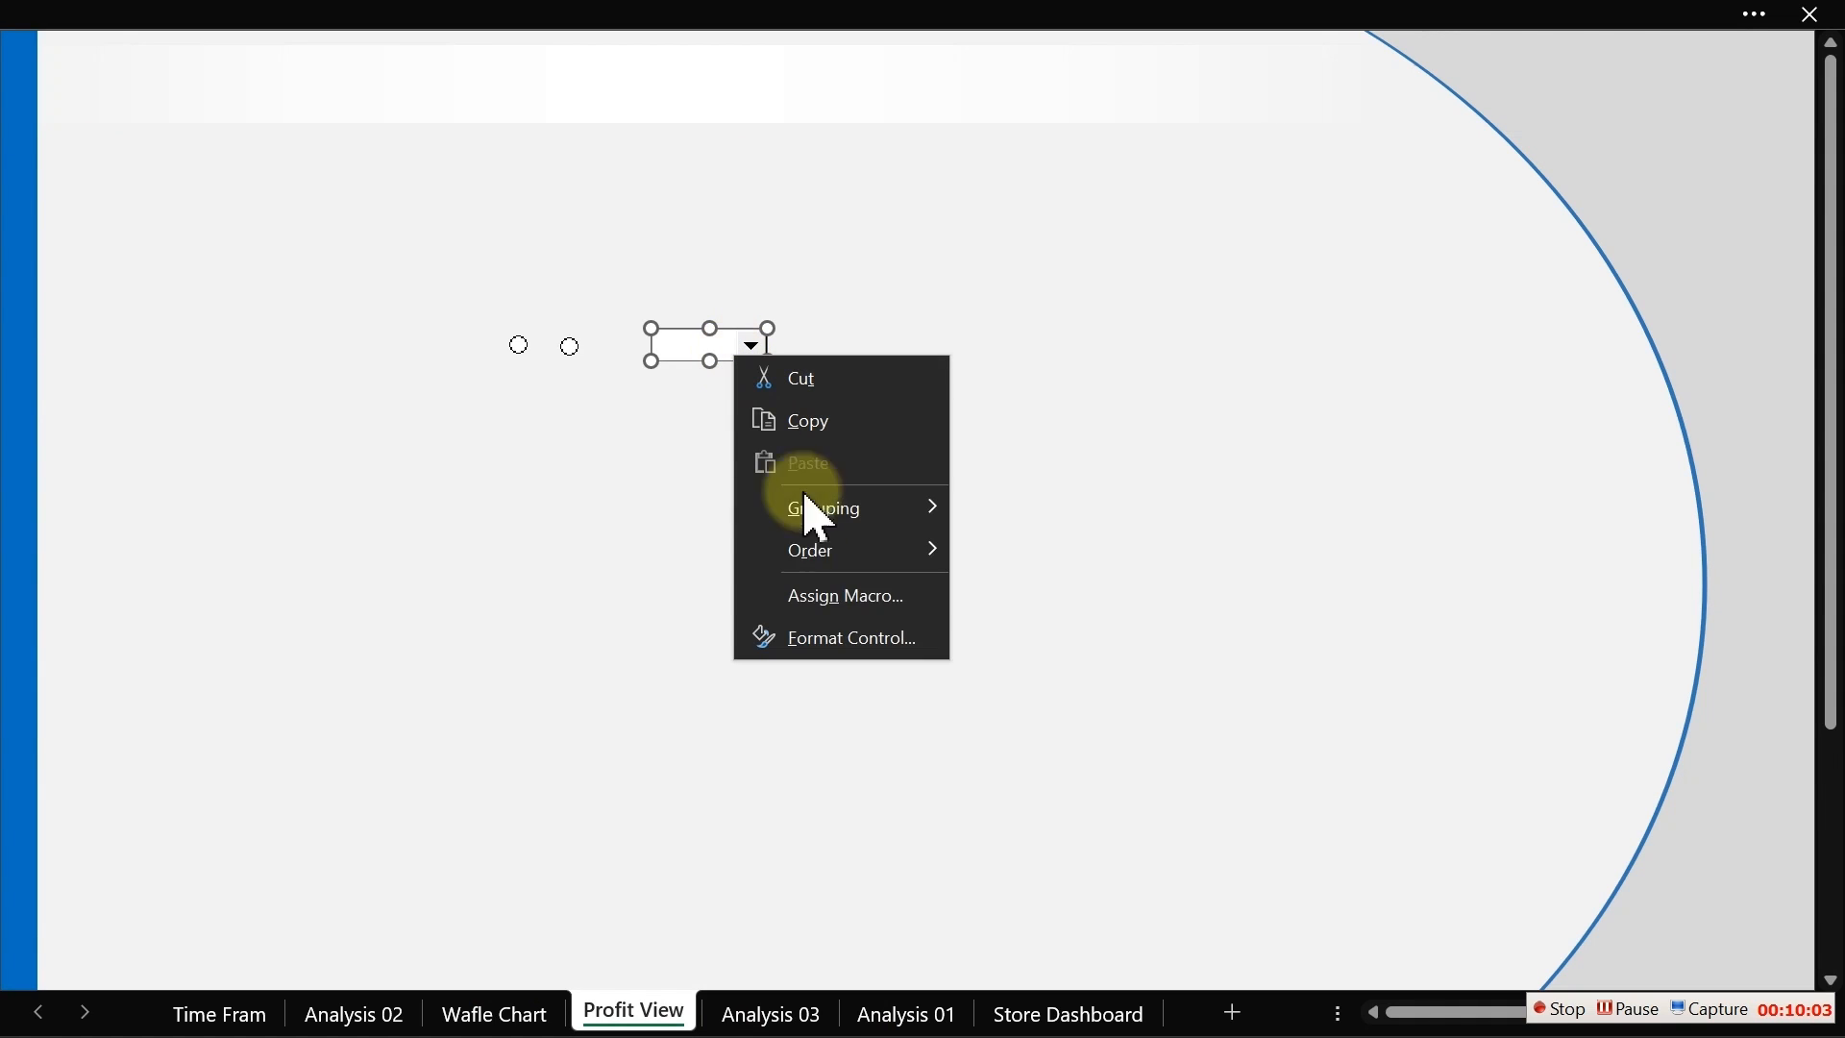
{"action": "left_click", "coordinate": [842, 640]}
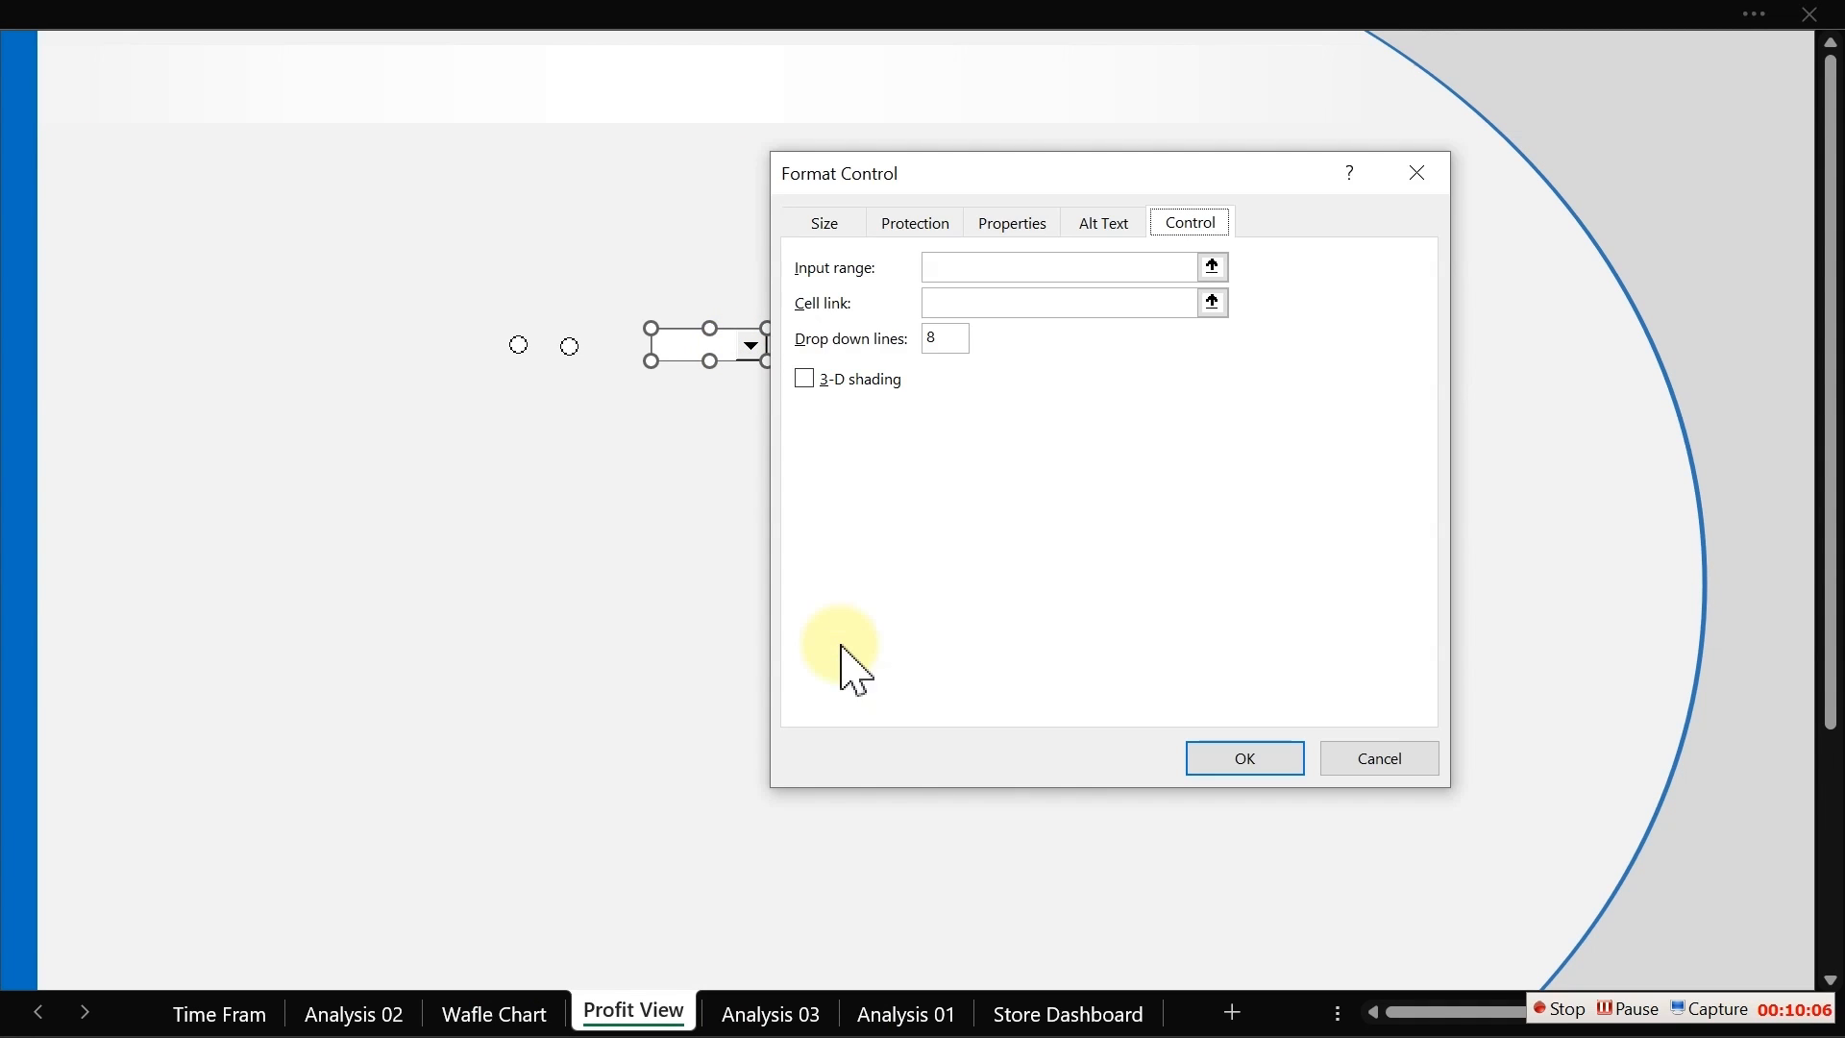
{"action": "left_click", "coordinate": [980, 270]}
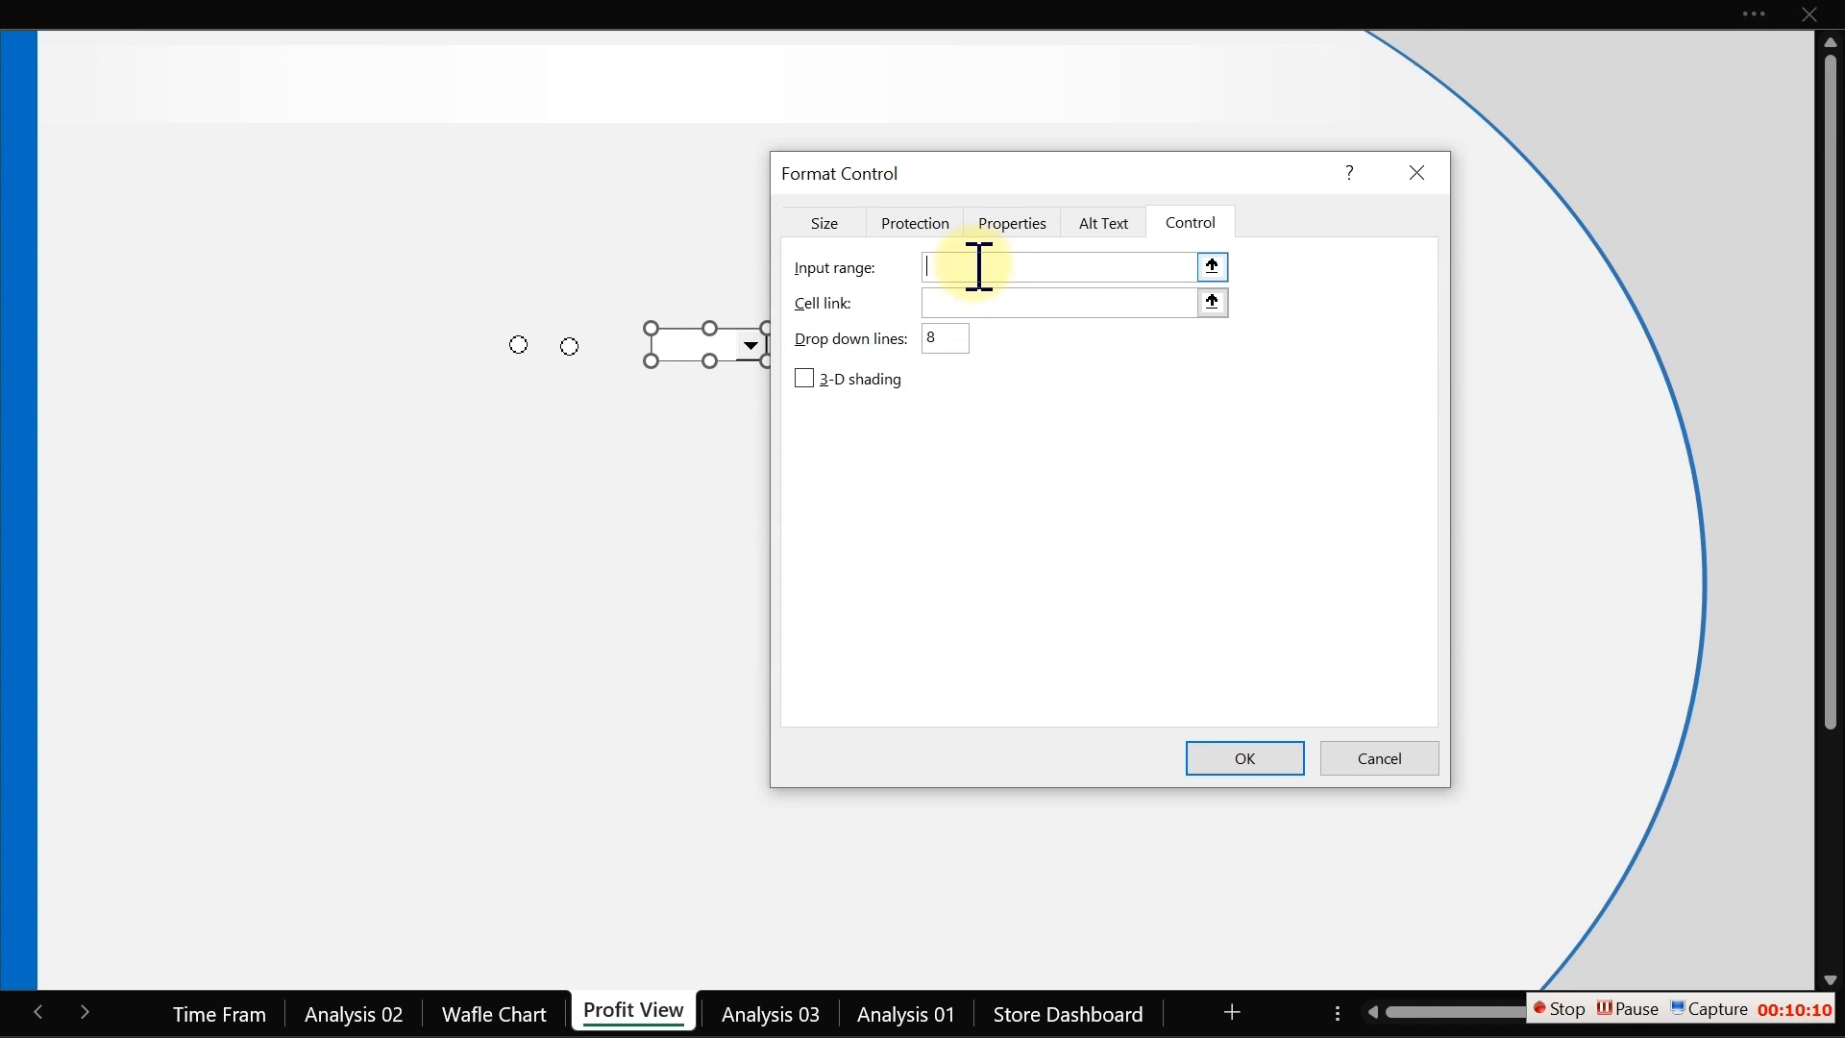
{"action": "left_click", "coordinate": [769, 1011]}
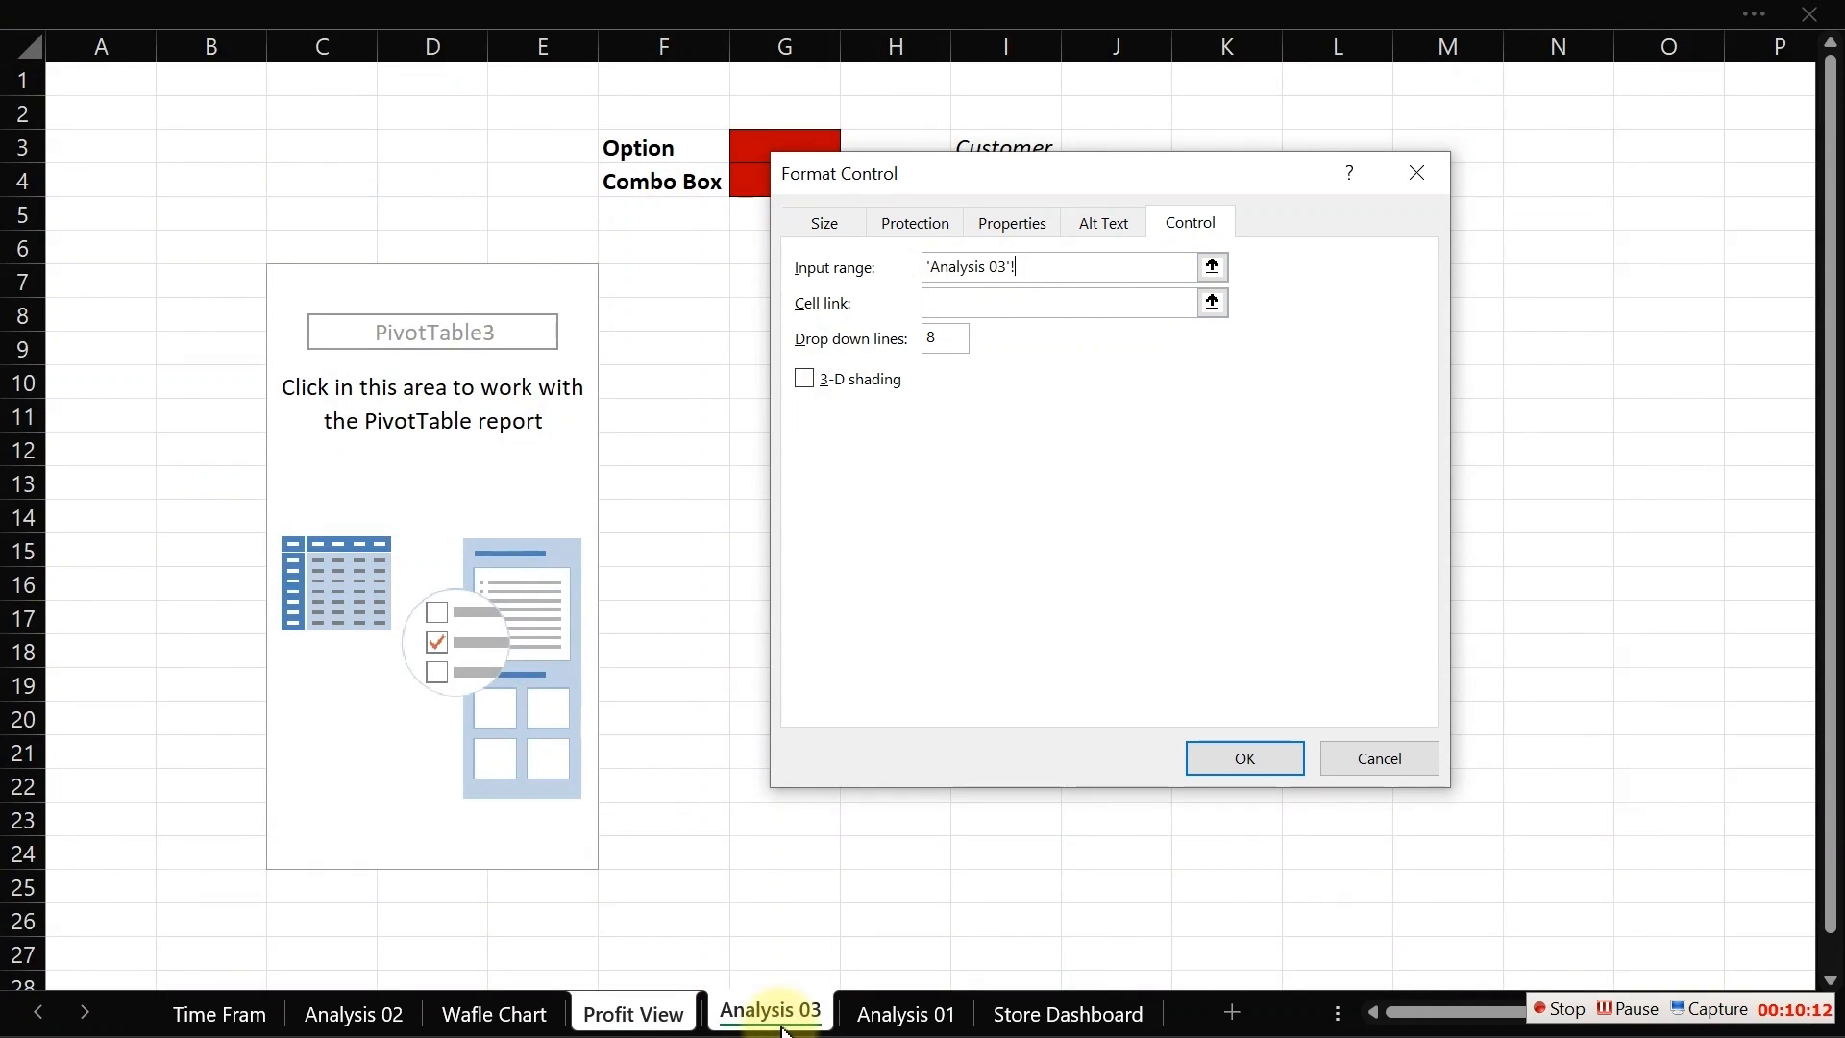
{"action": "left_click_drag", "start_coordinate": [1079, 165], "coordinate": [1065, 323]}
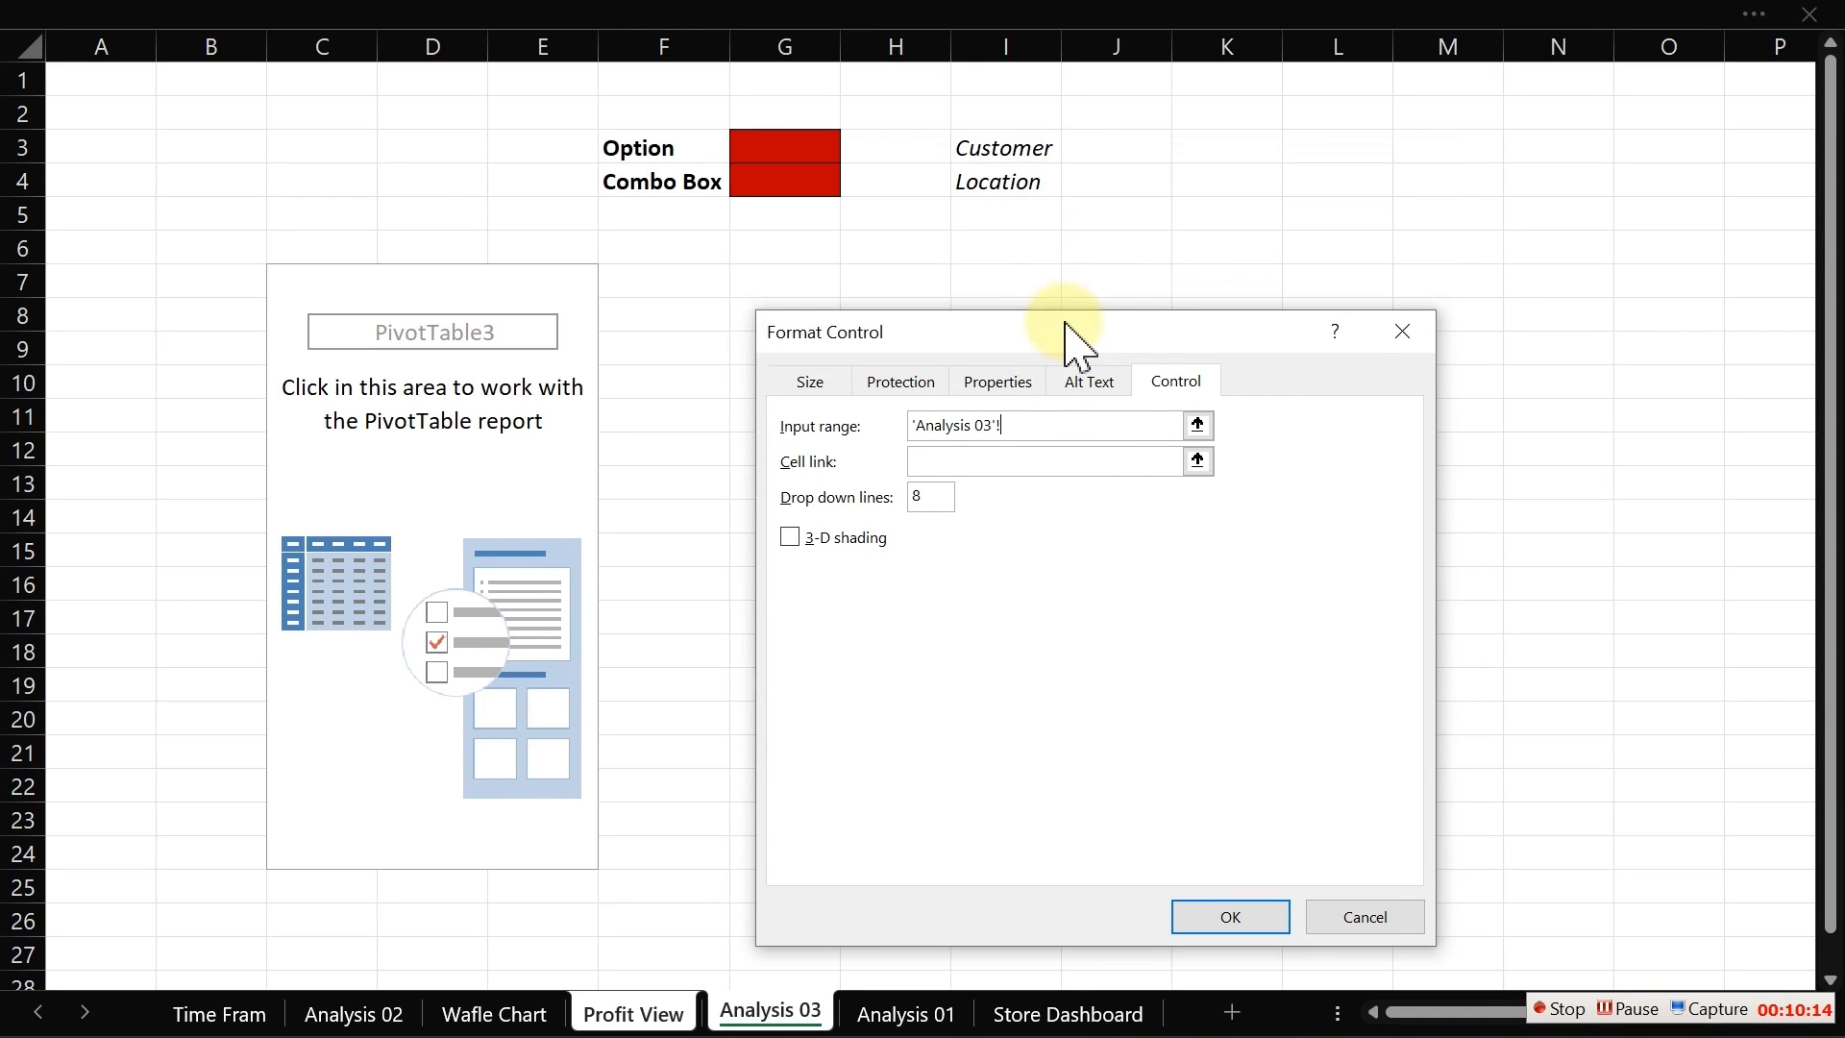
{"action": "left_click_drag", "start_coordinate": [1009, 152], "coordinate": [999, 175]}
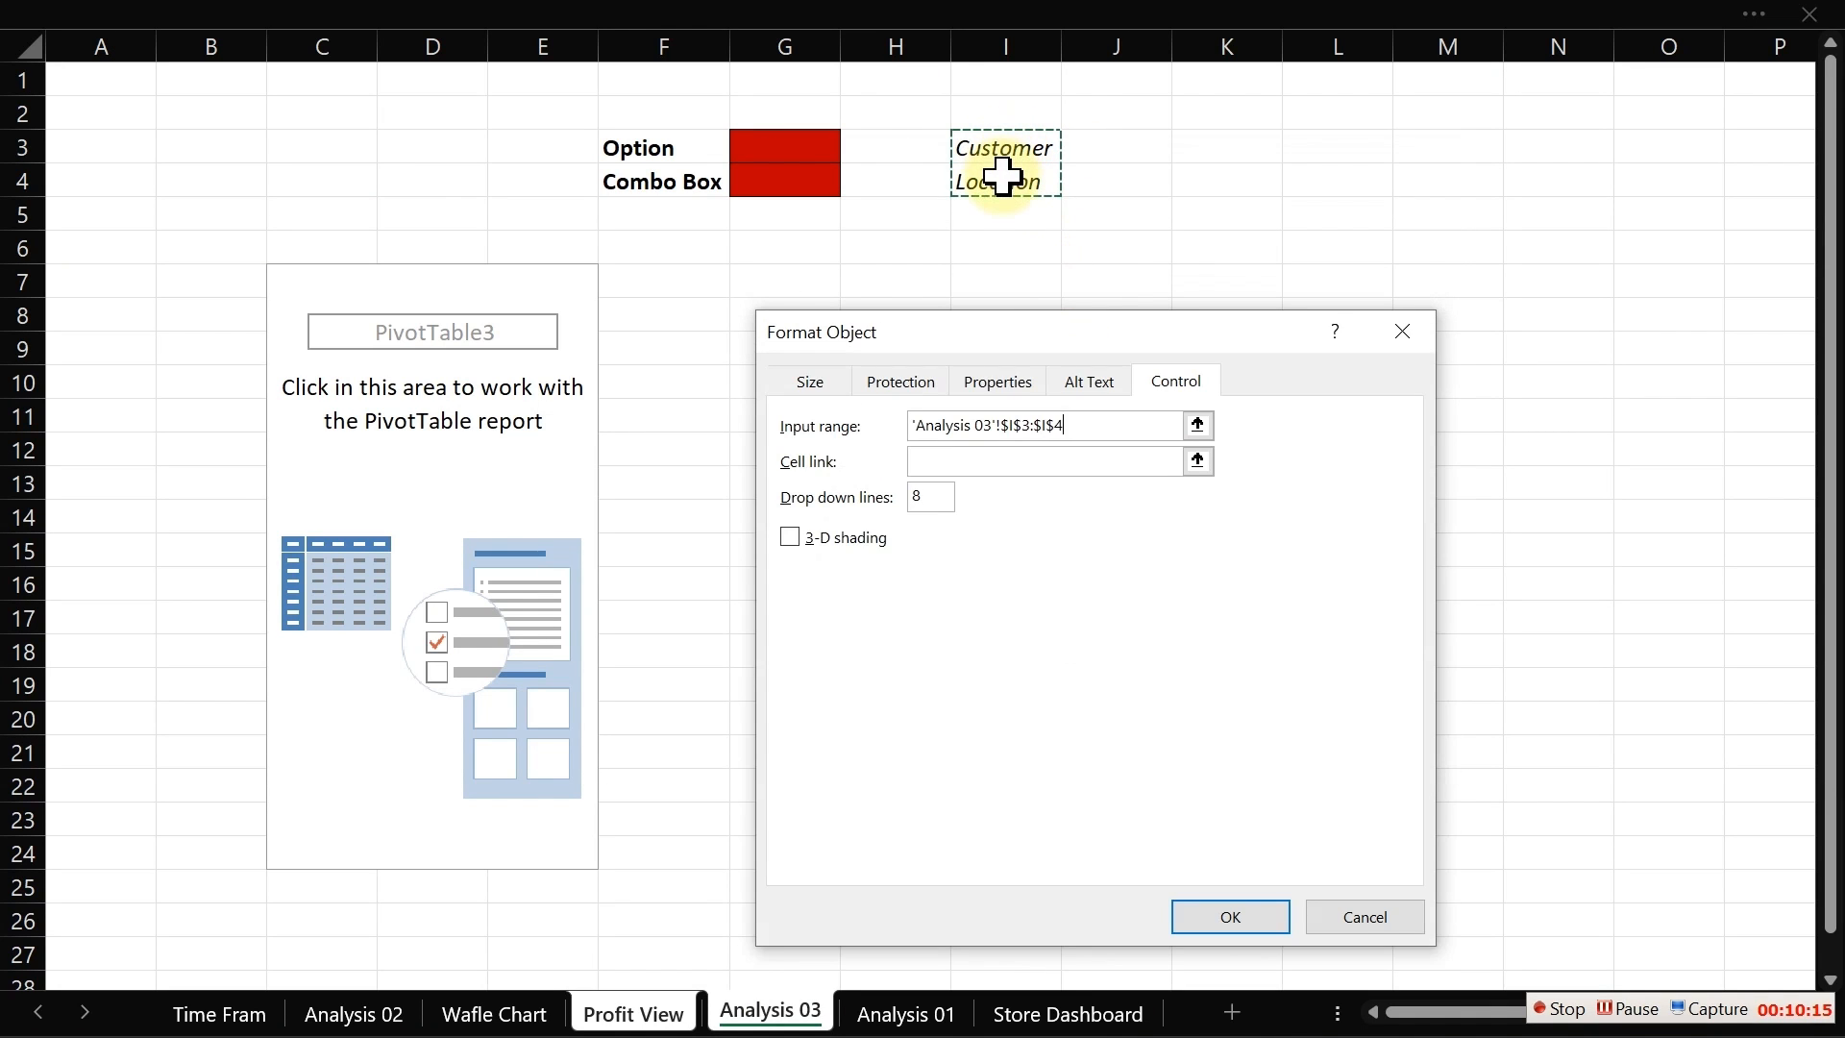
{"action": "left_click", "coordinate": [972, 462]}
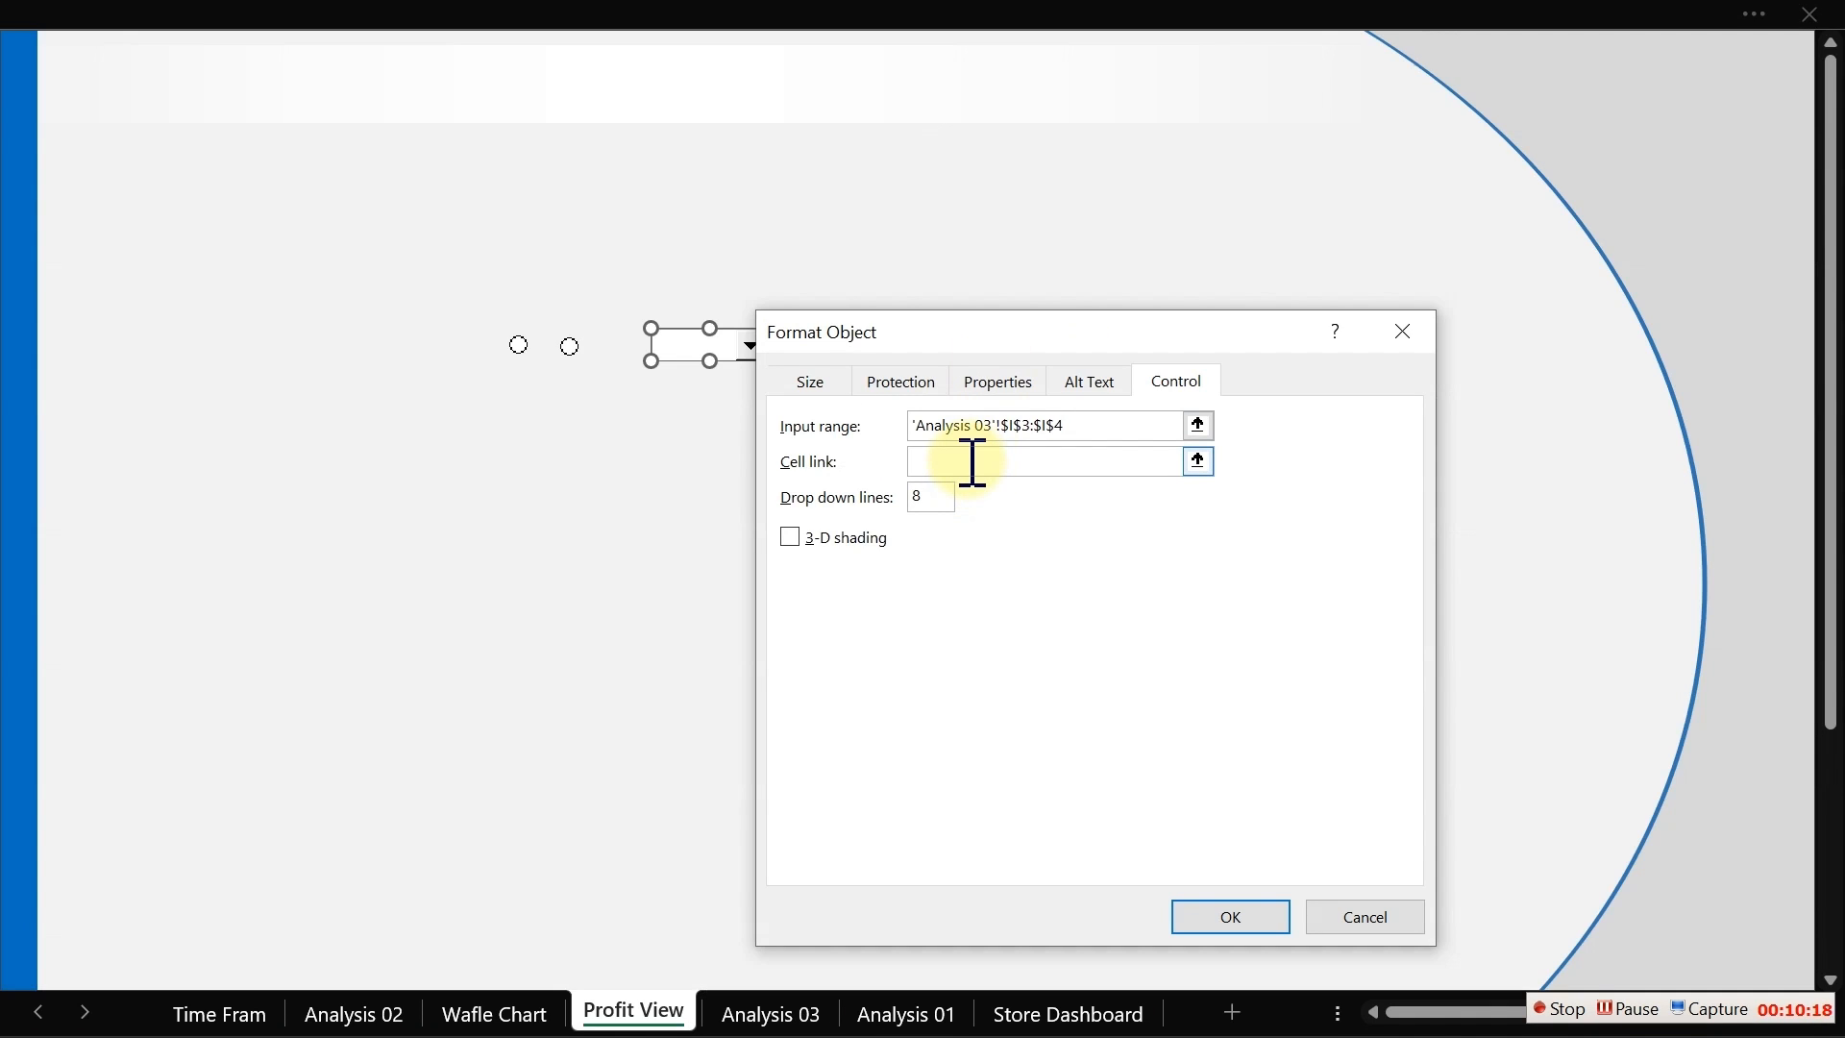
{"action": "left_click", "coordinate": [778, 1010]}
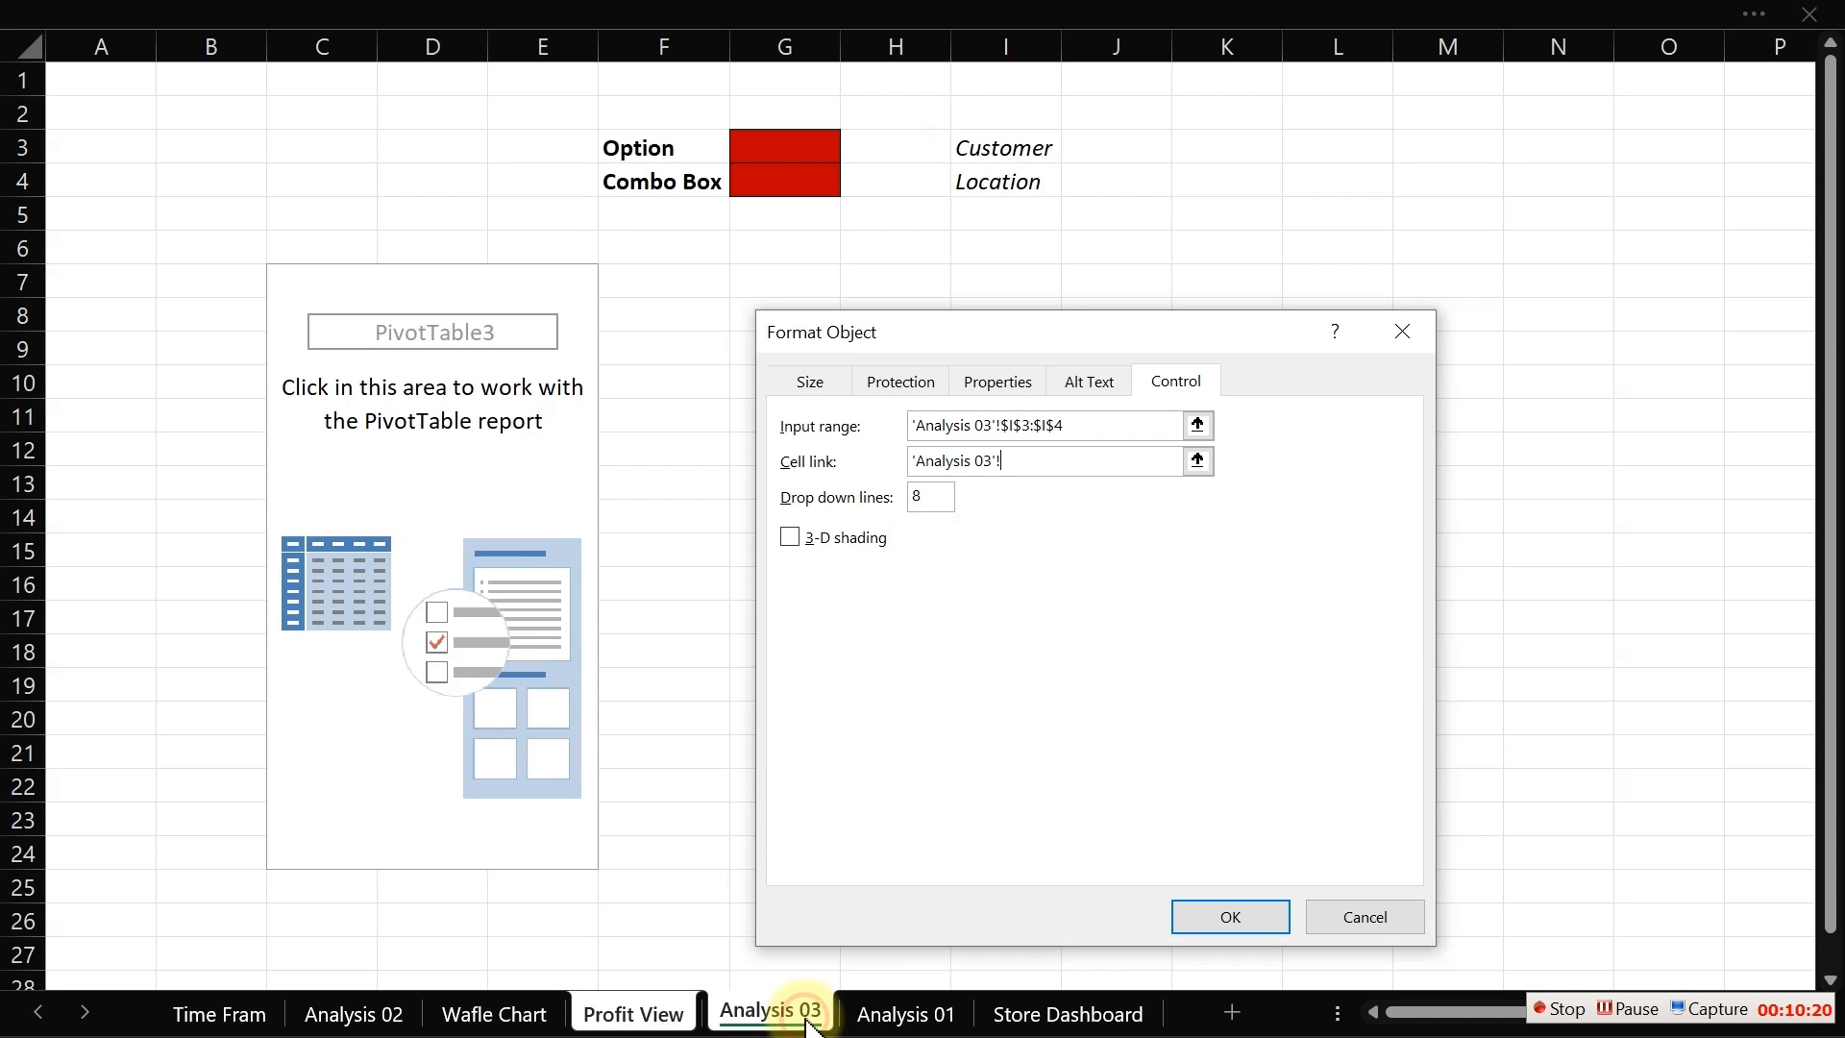
{"action": "left_click", "coordinate": [783, 183]}
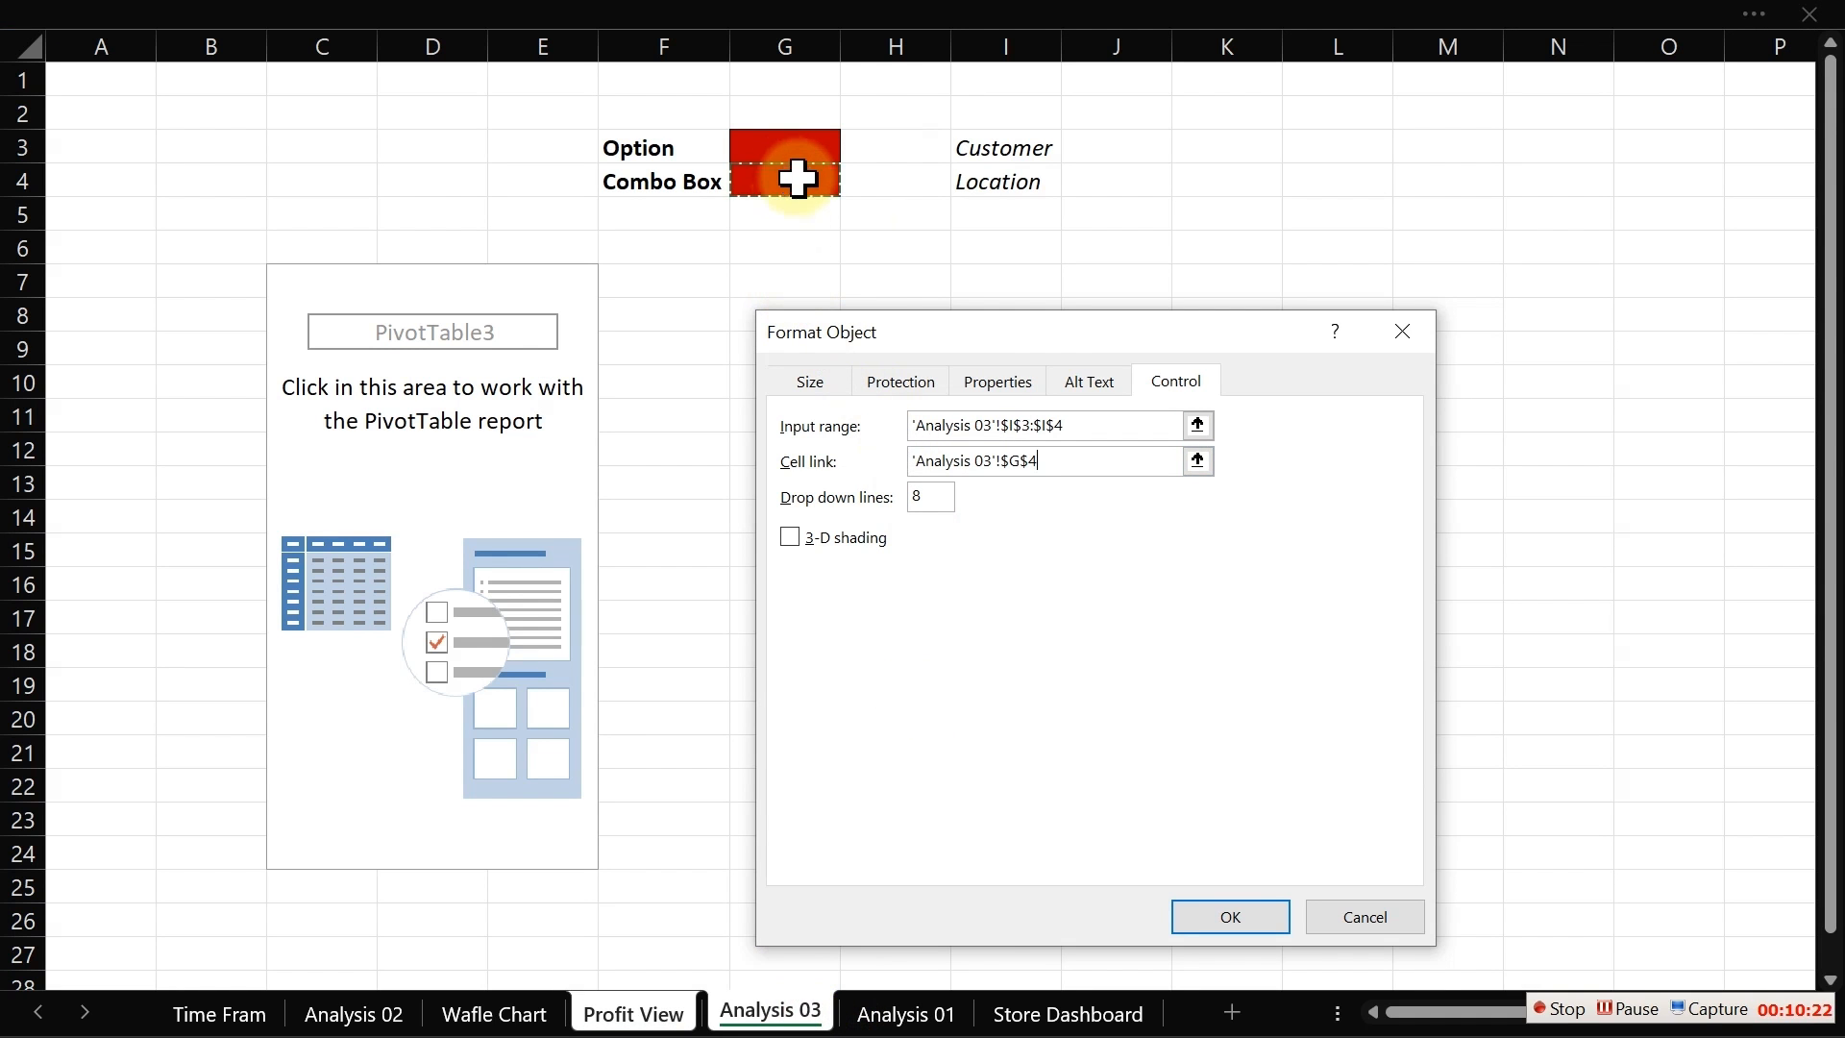
{"action": "left_click", "coordinate": [925, 495]}
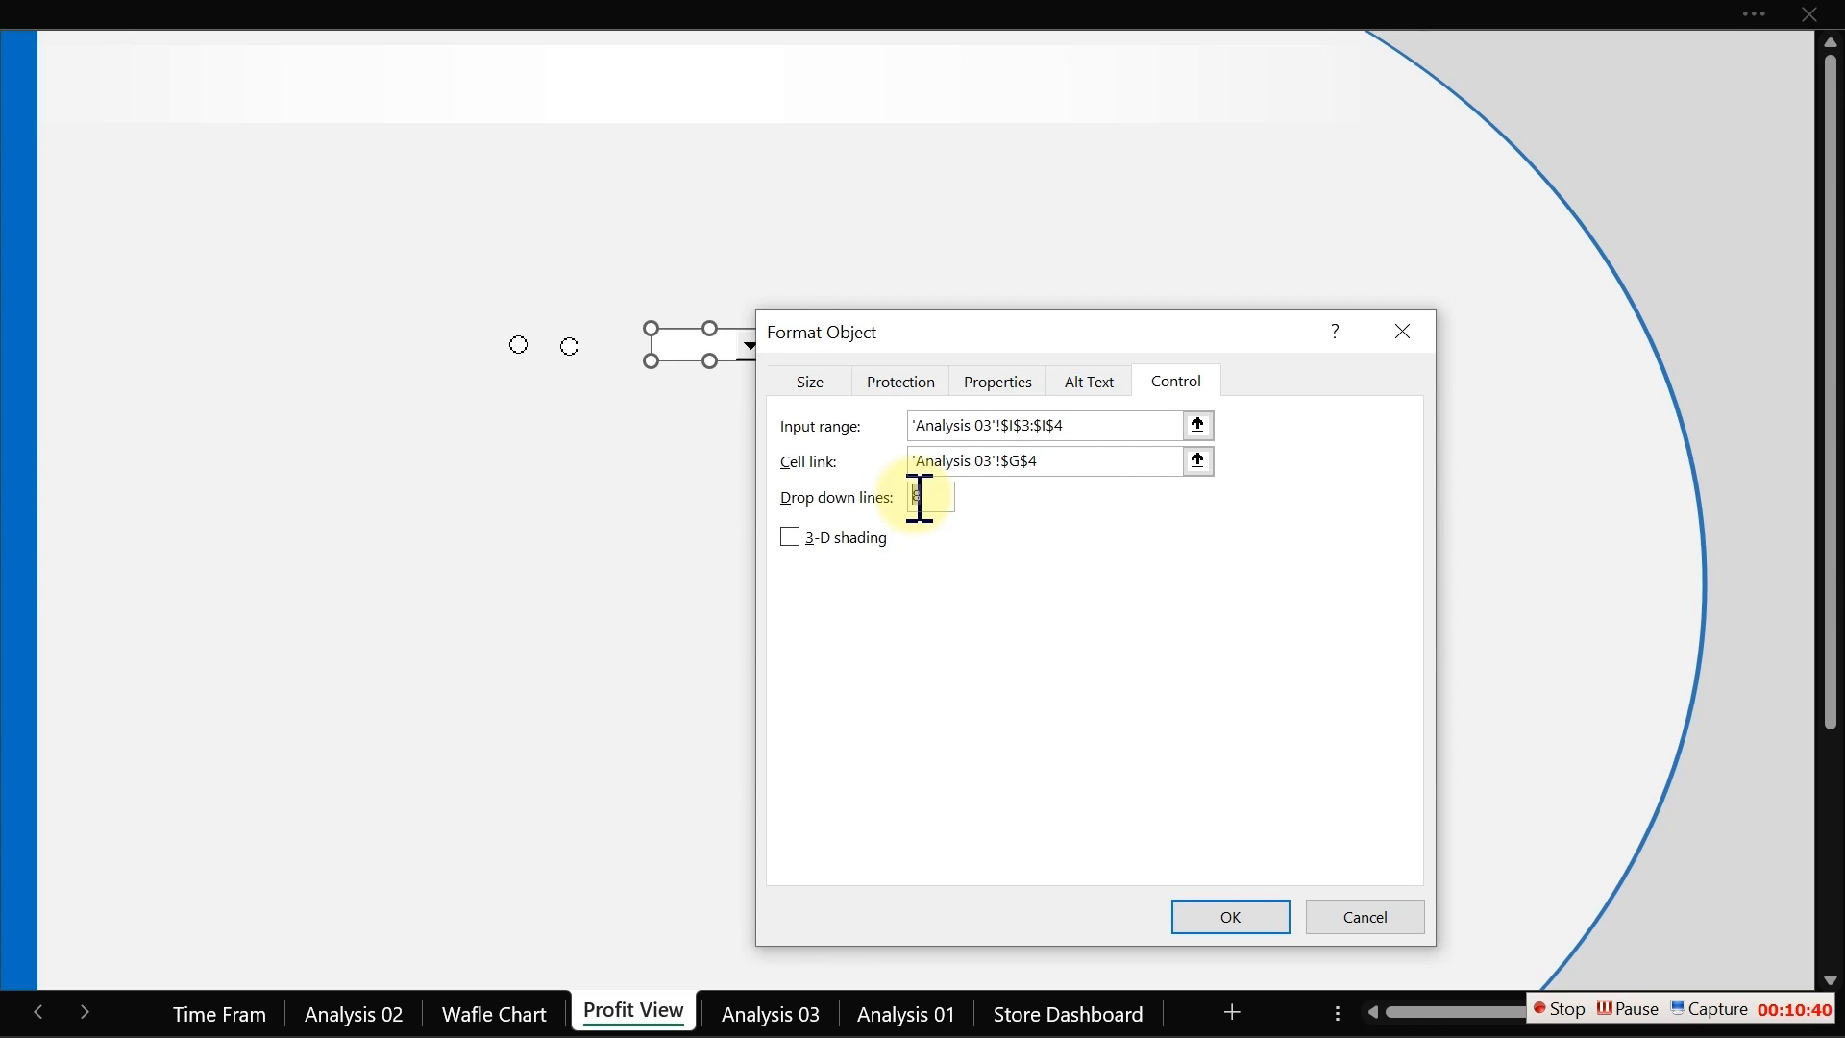
{"action": "left_click", "coordinate": [1249, 921]}
{"action": "left_click", "coordinate": [1225, 688]}
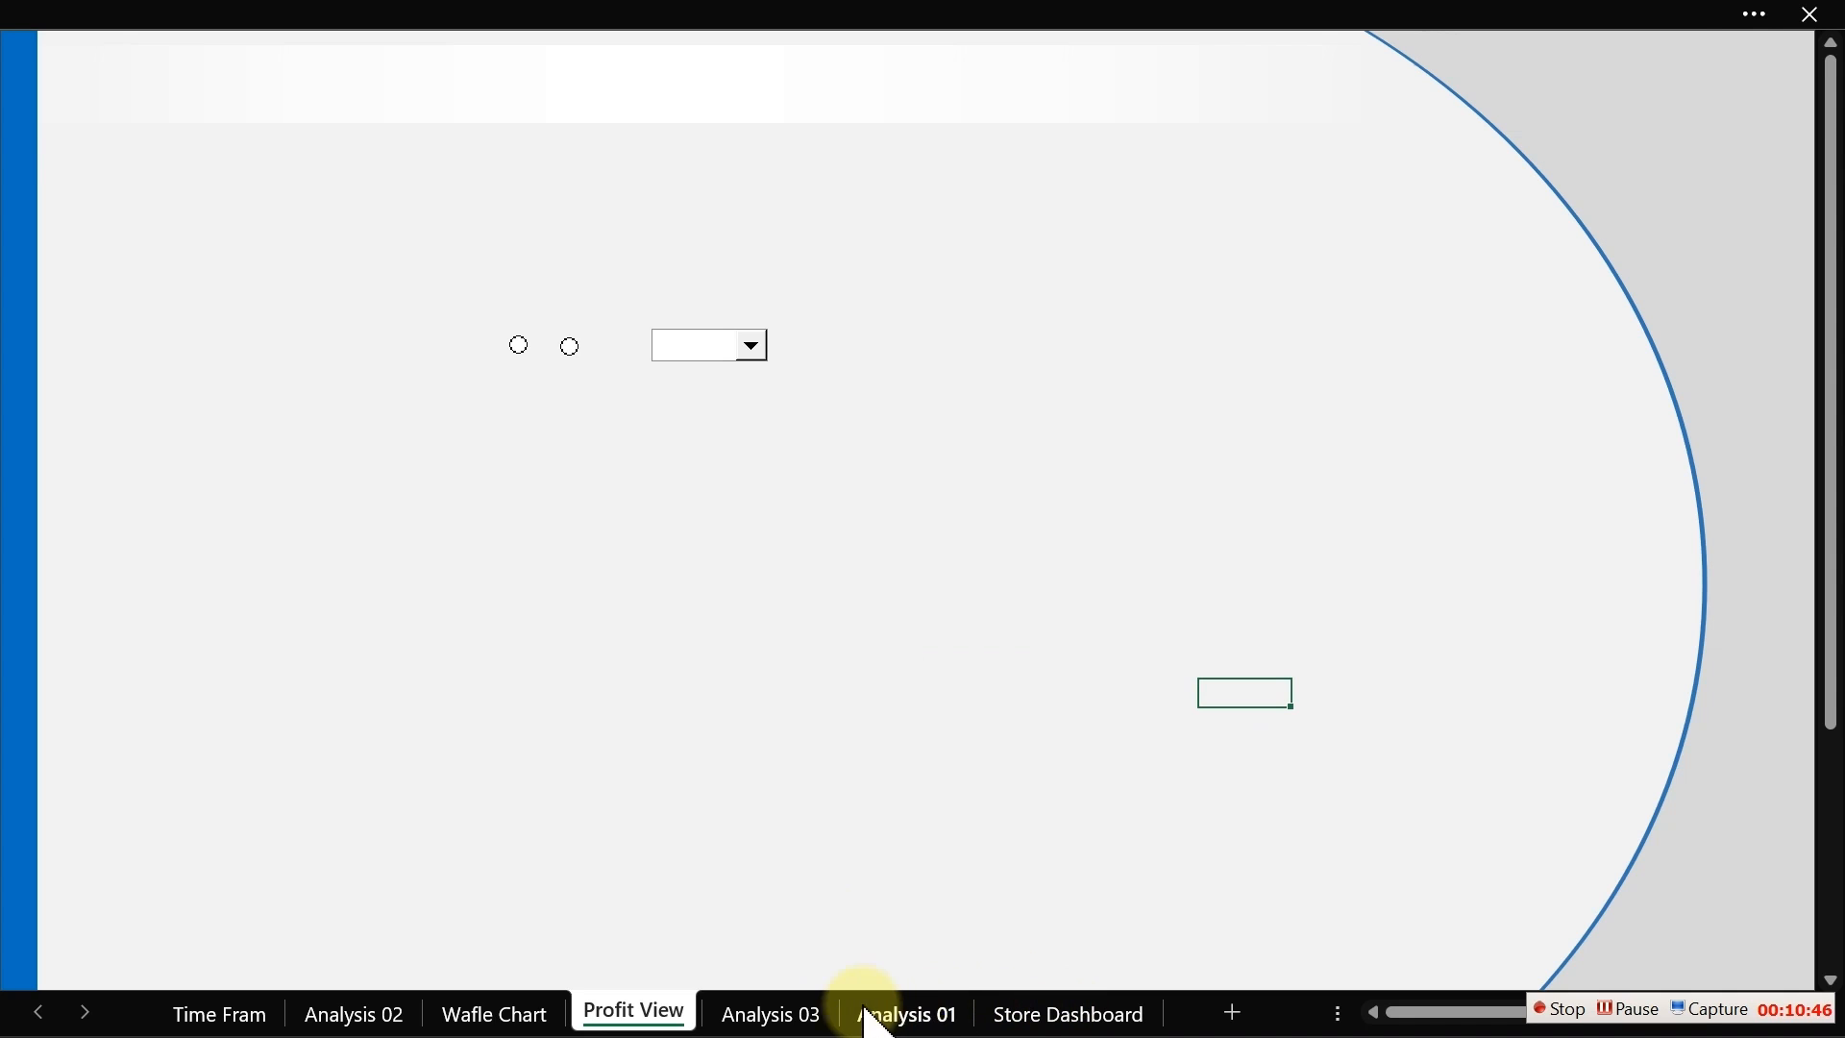
{"action": "left_click", "coordinate": [780, 1013]}
{"action": "left_click", "coordinate": [819, 452]}
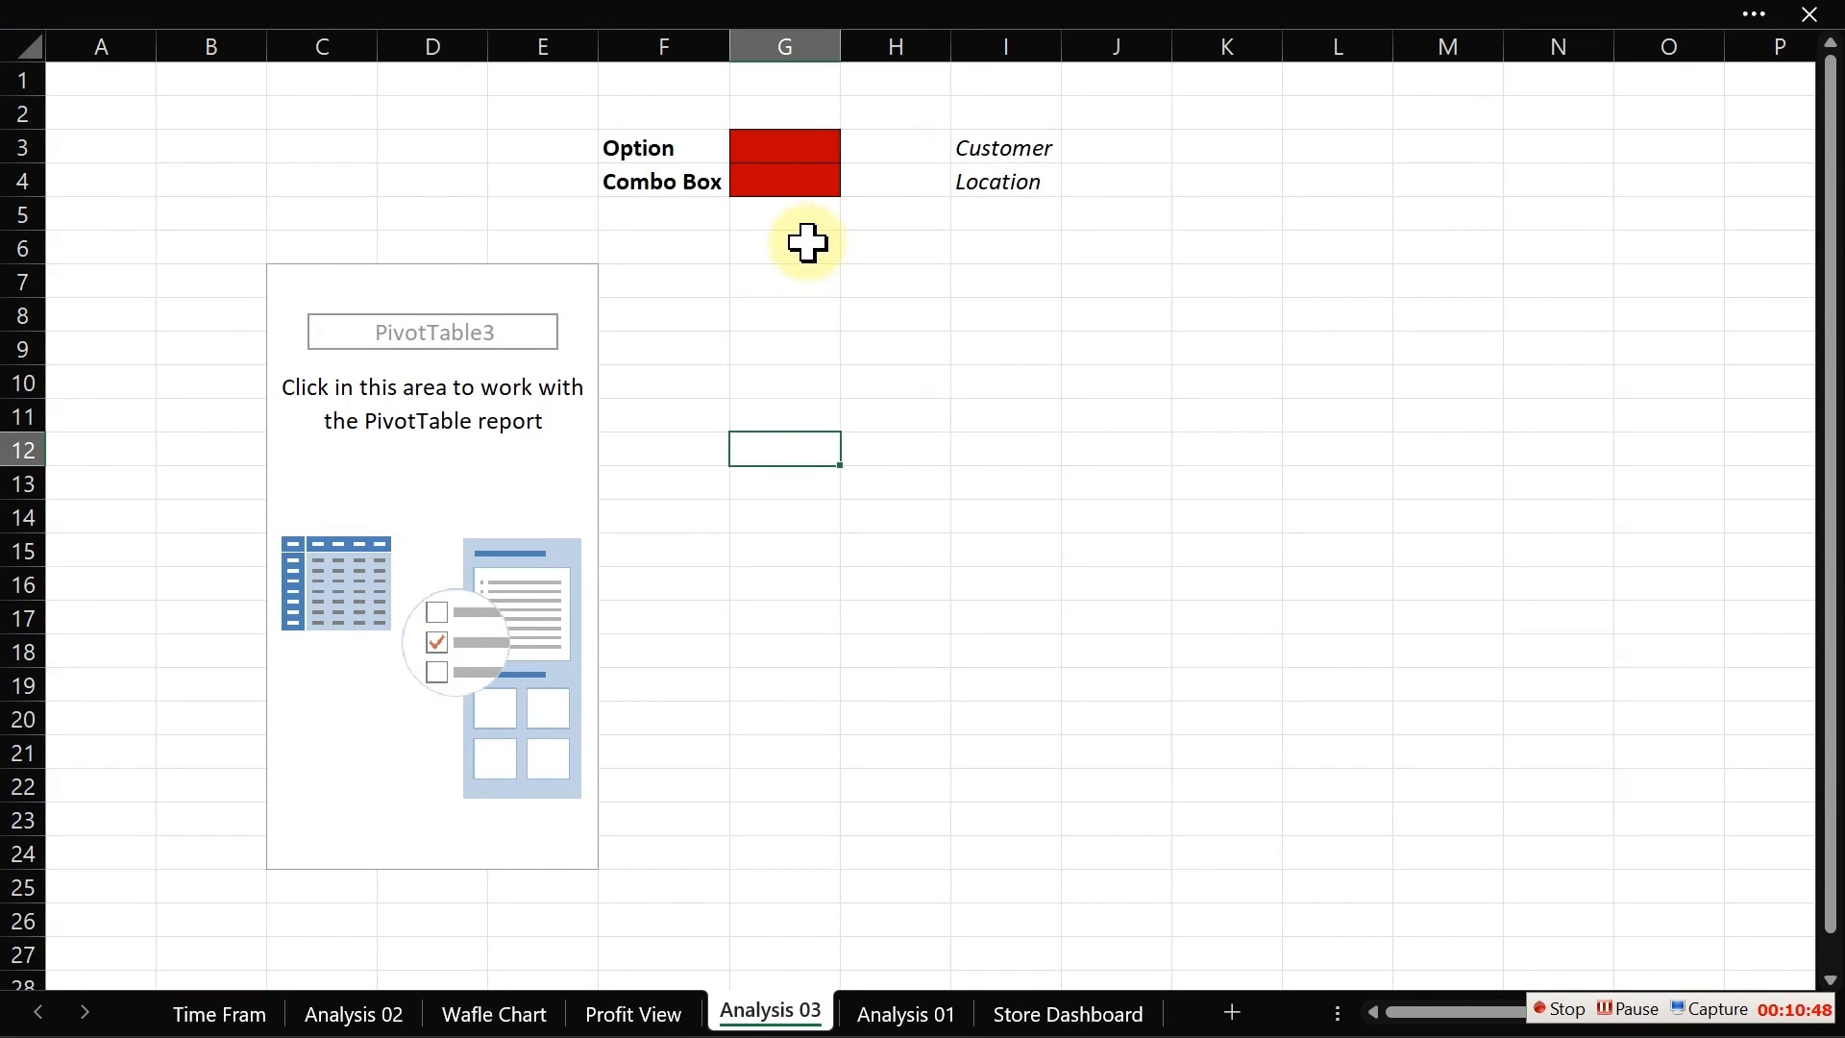
{"action": "left_click", "coordinate": [766, 144]}
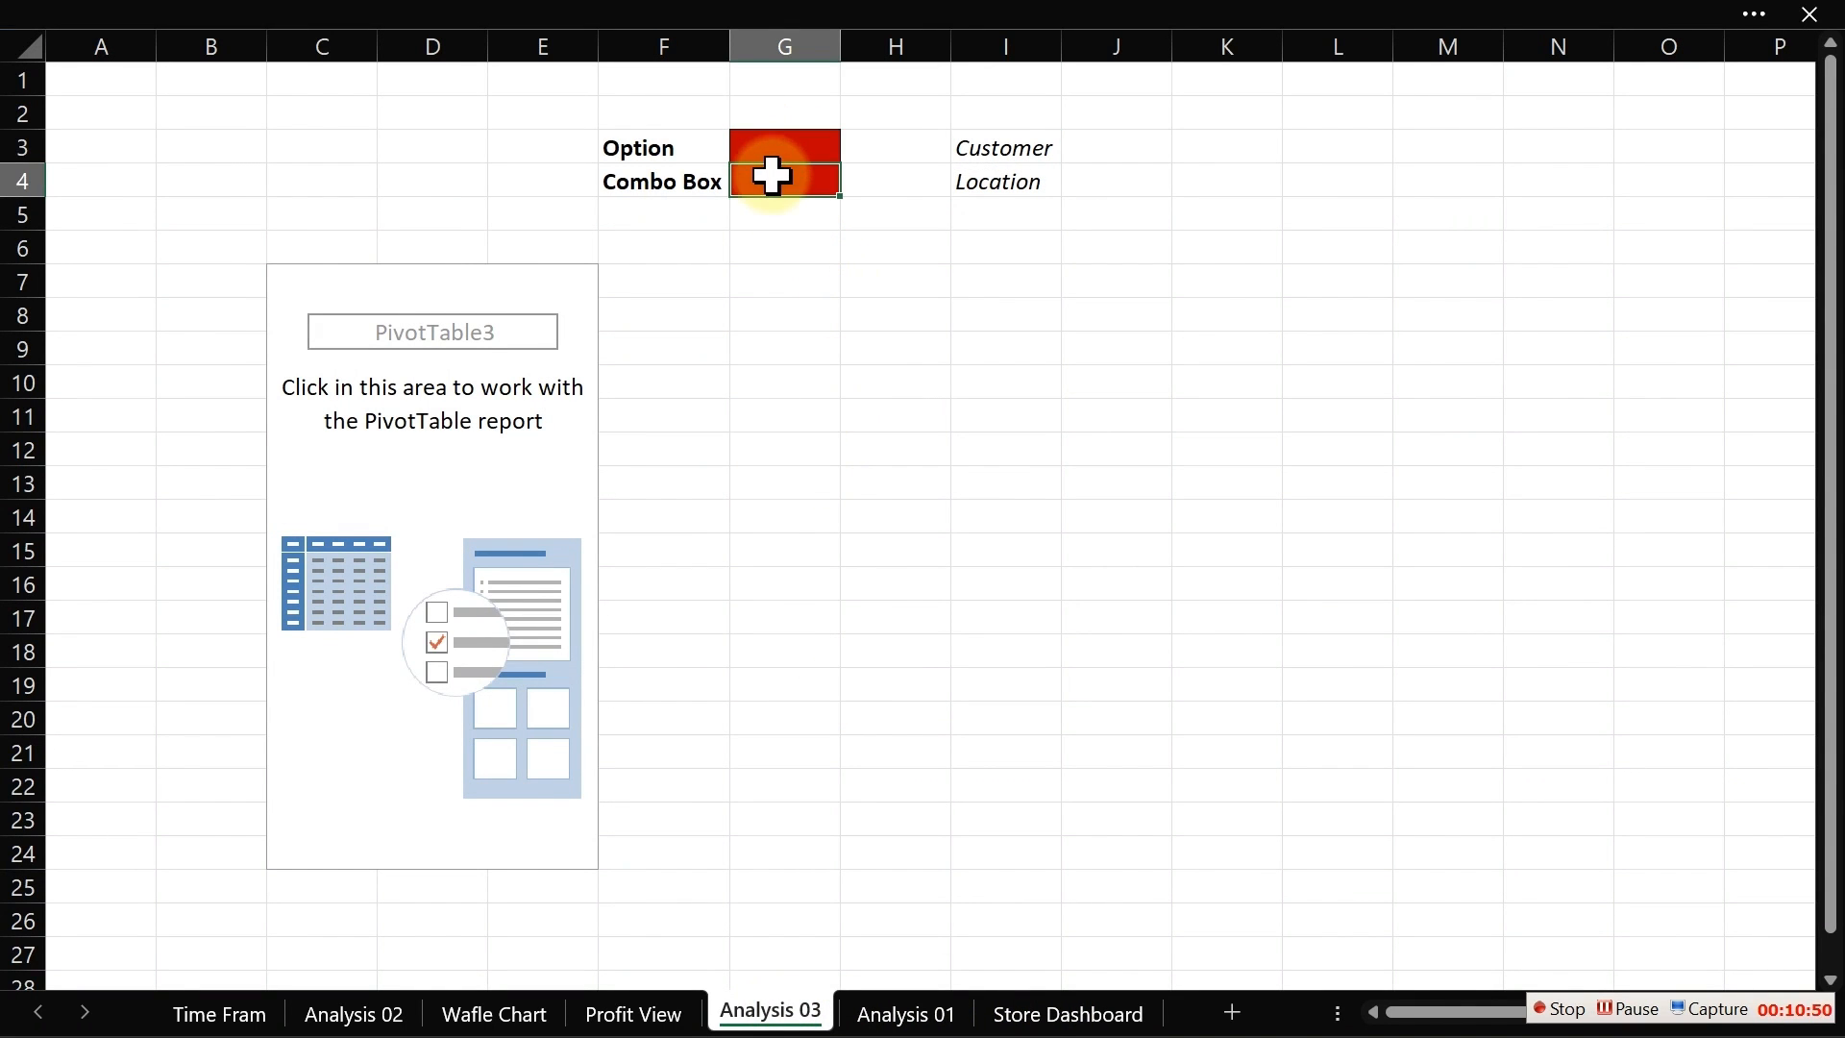
{"action": "left_click", "coordinate": [806, 183]}
{"action": "left_click", "coordinate": [789, 152]}
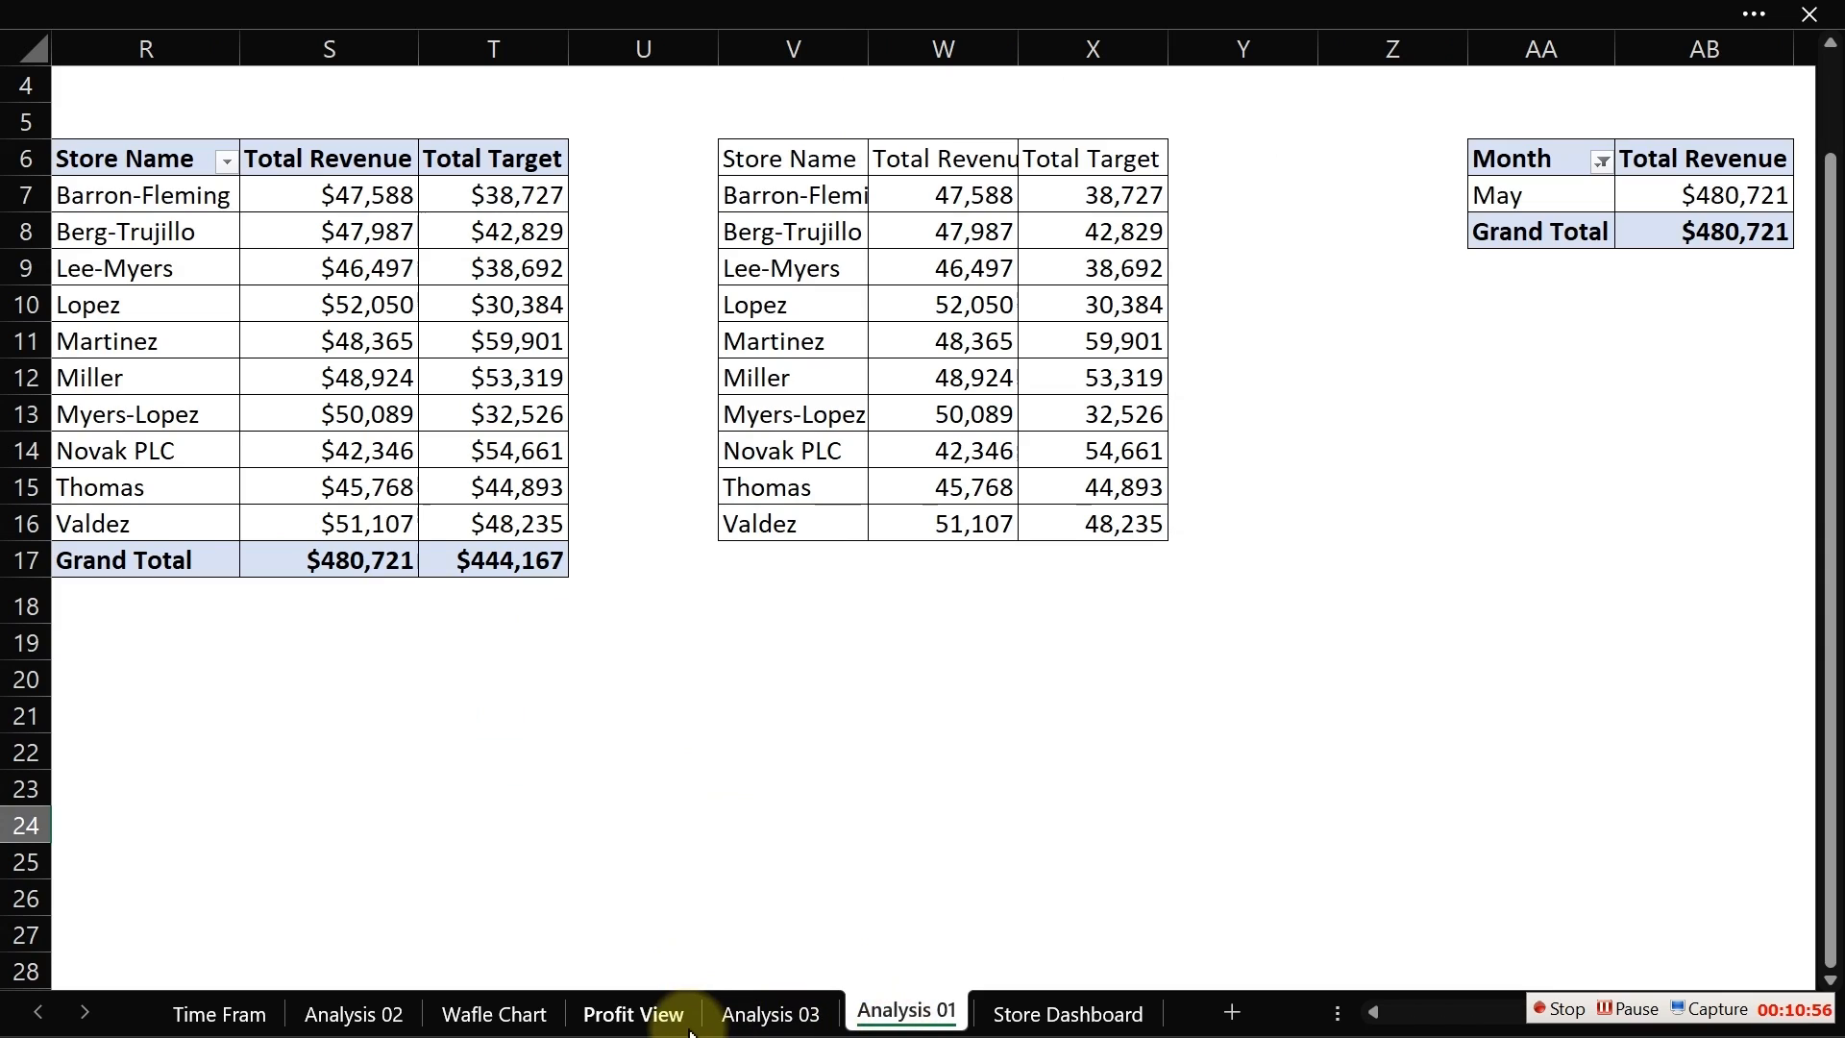
Step: Choose Customer in the Profit View combo box and check the linked cells on Analysis 03
{"action": "left_click", "coordinate": [625, 1014]}
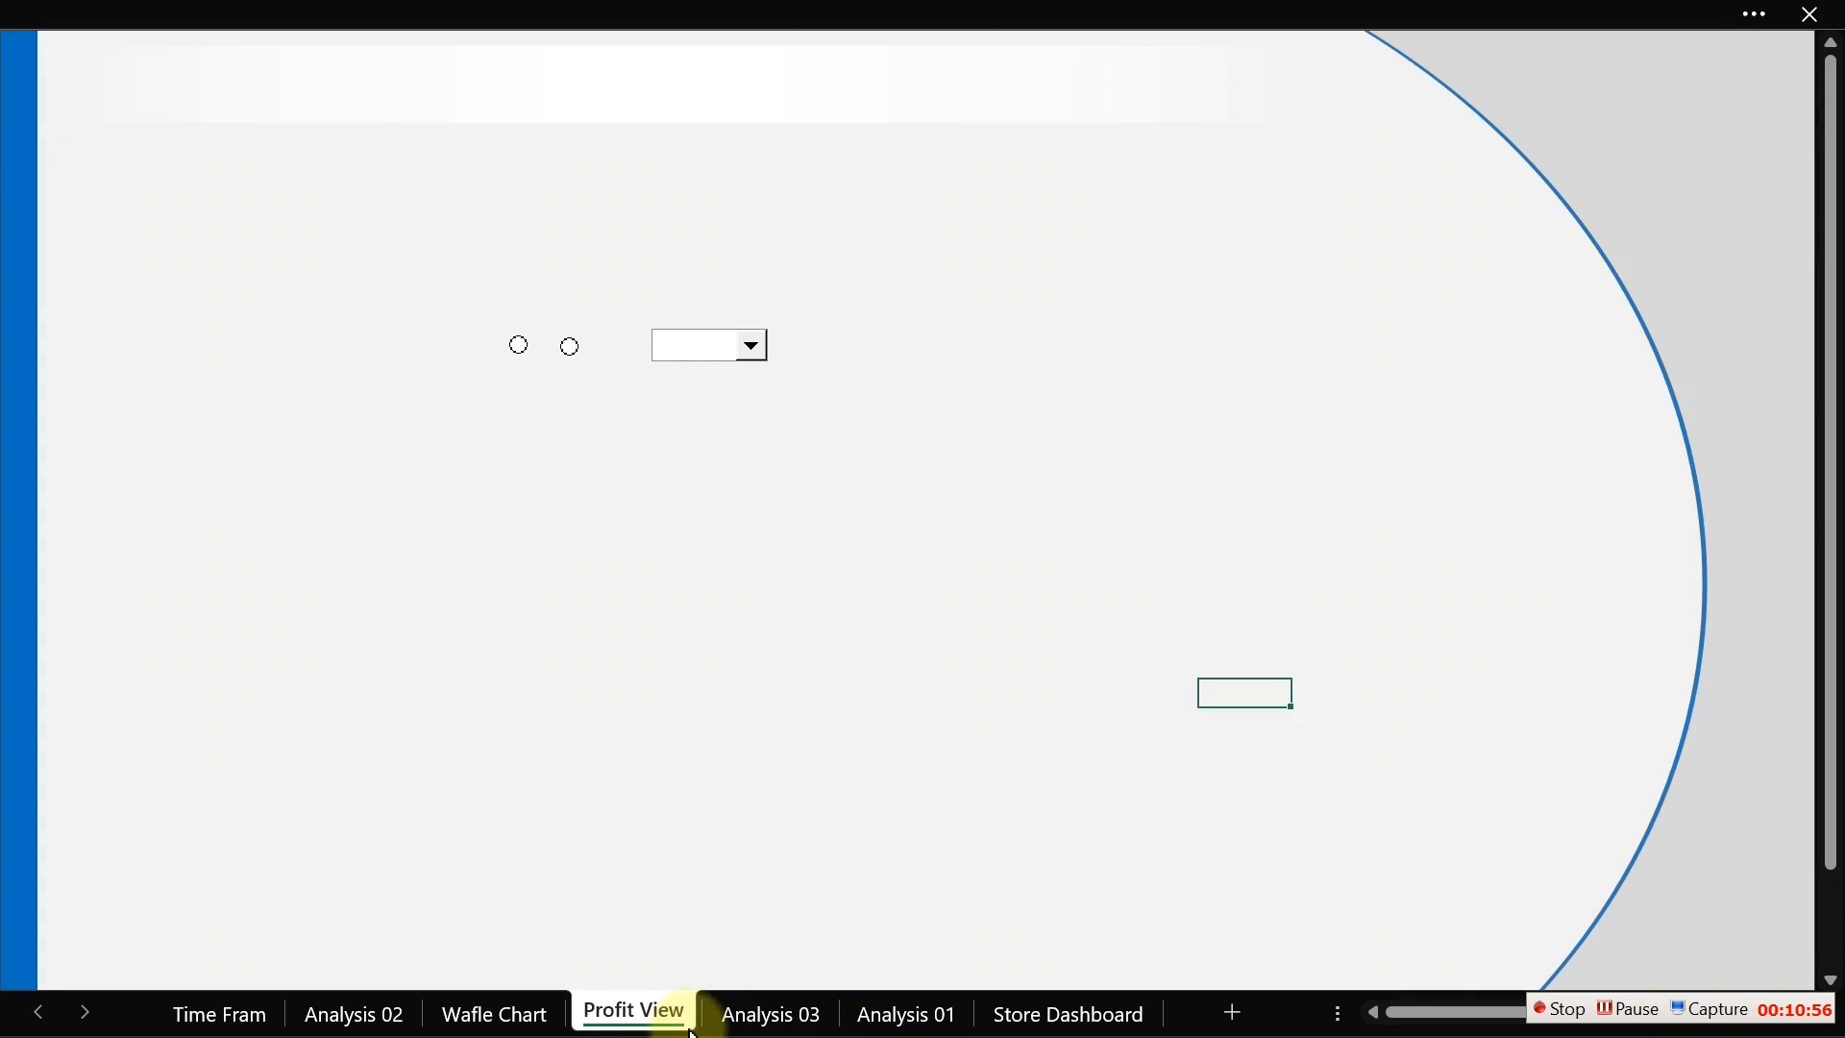
{"action": "left_click", "coordinate": [753, 346]}
{"action": "left_click", "coordinate": [715, 373]}
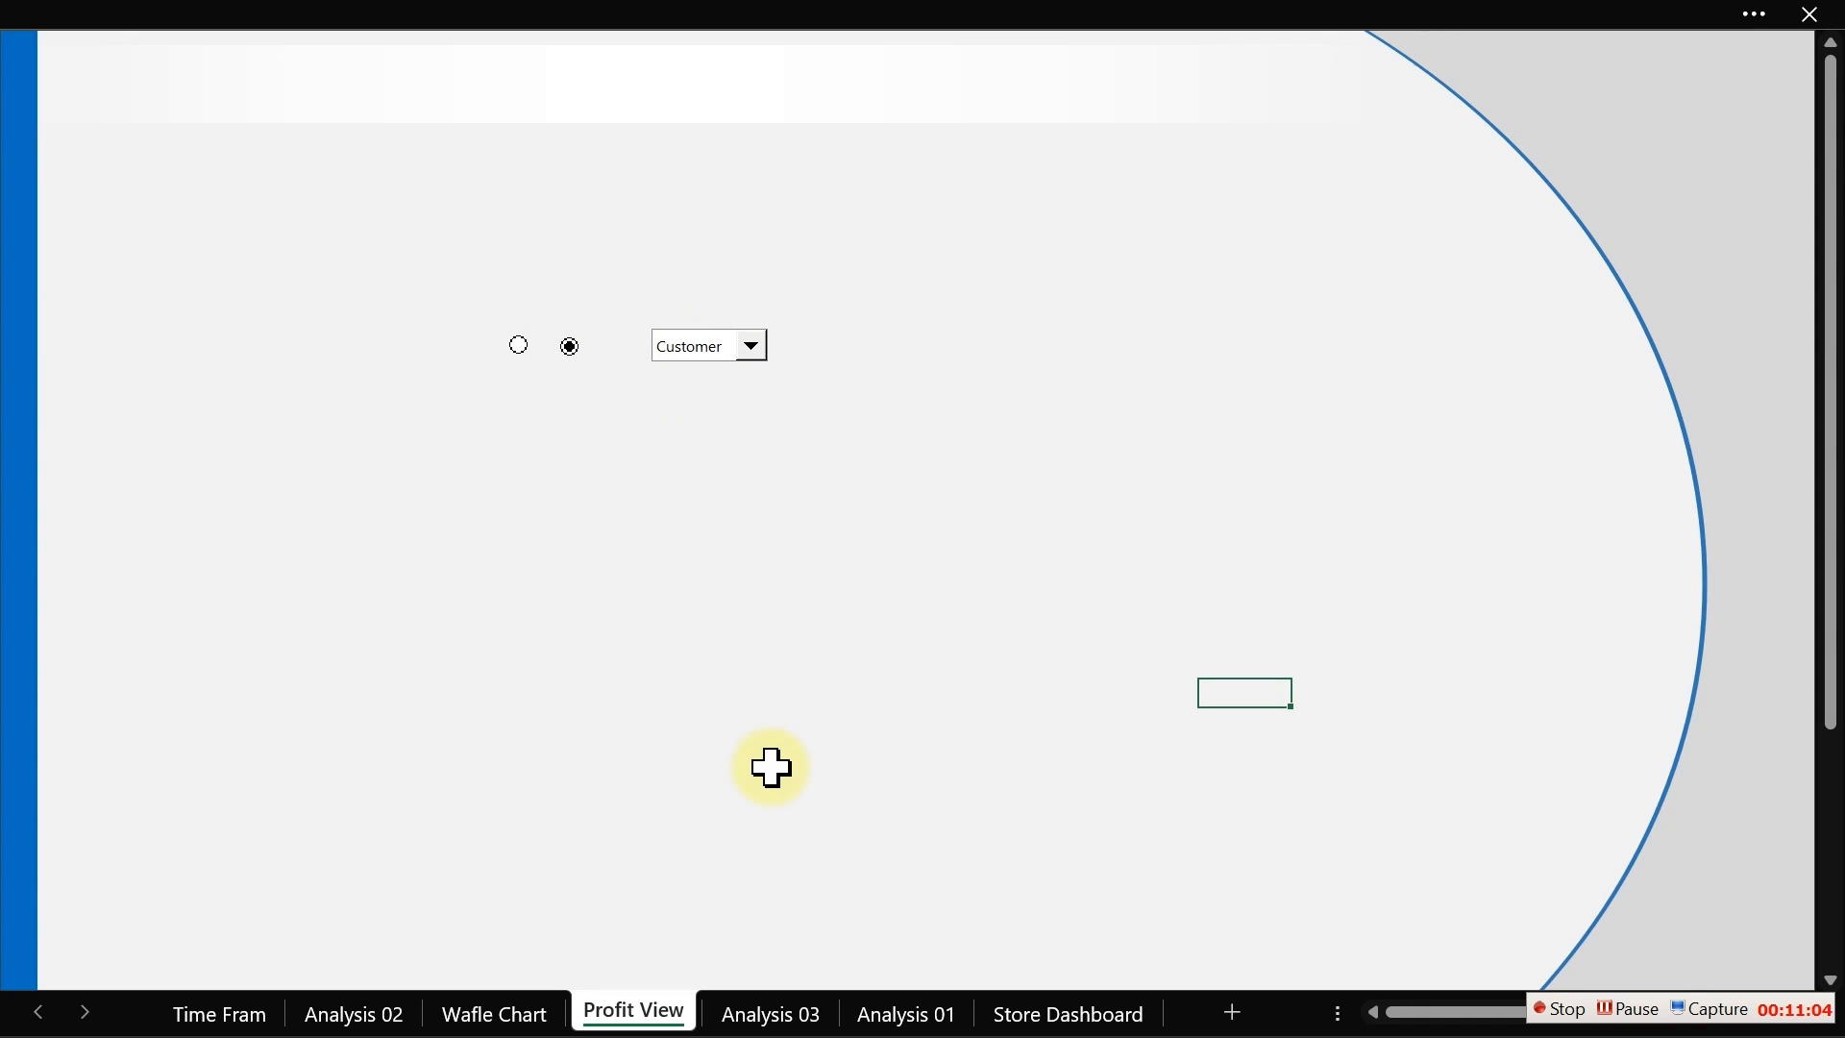
{"action": "left_click", "coordinate": [803, 1011]}
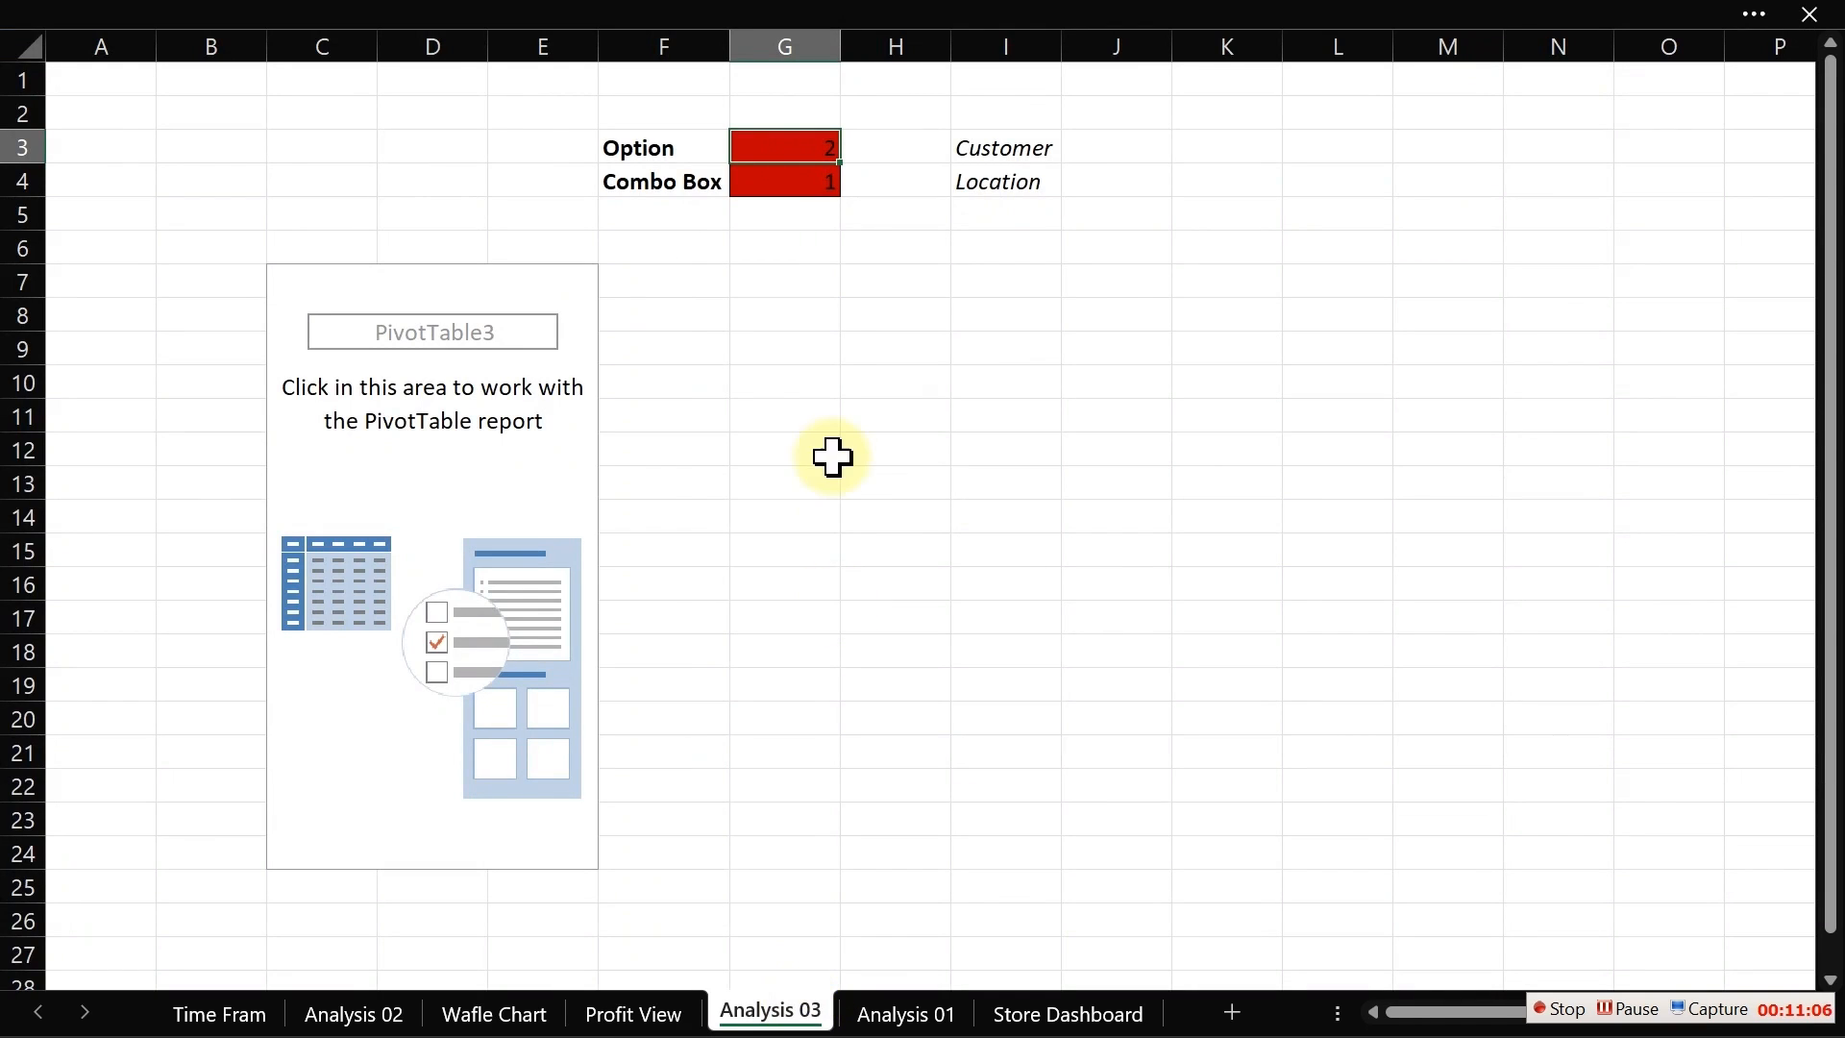
Step: Choose Location in the Profit View combo box and check the Combo Box linked cell on Analysis 03
{"action": "left_click", "coordinate": [802, 151]}
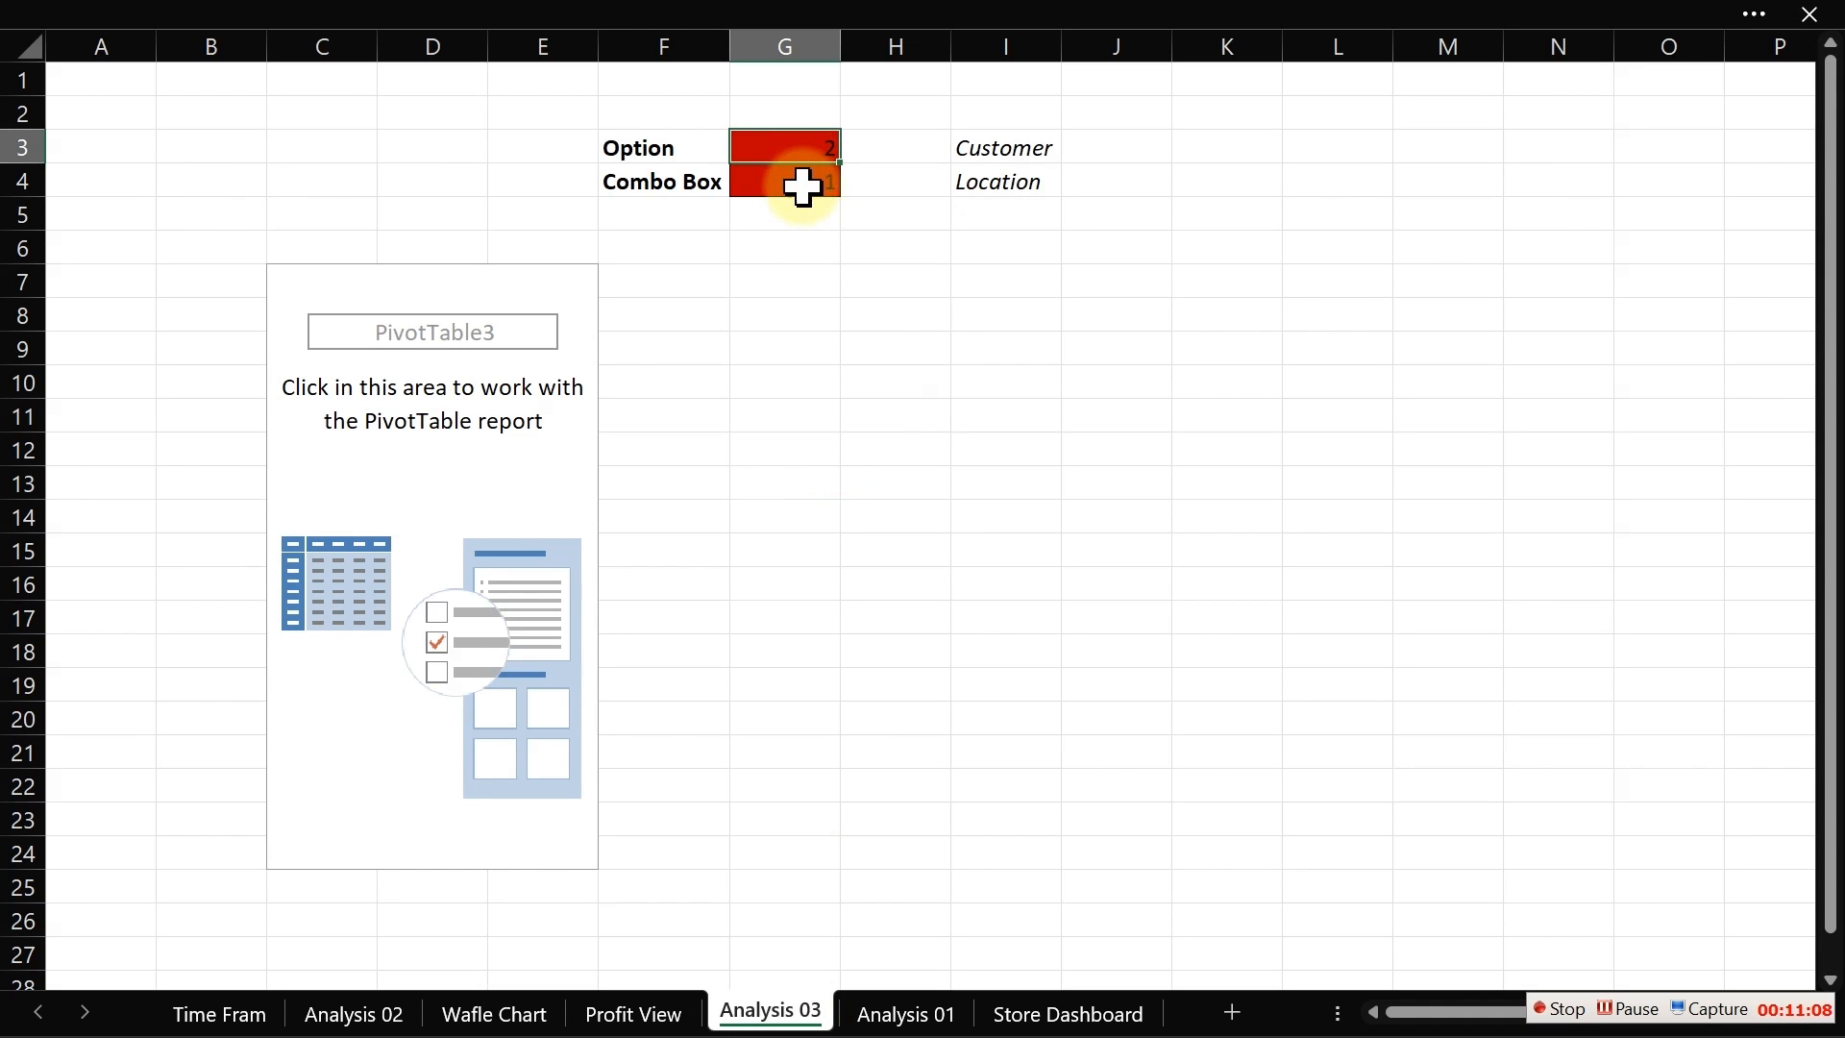
{"action": "left_click", "coordinate": [1006, 146]}
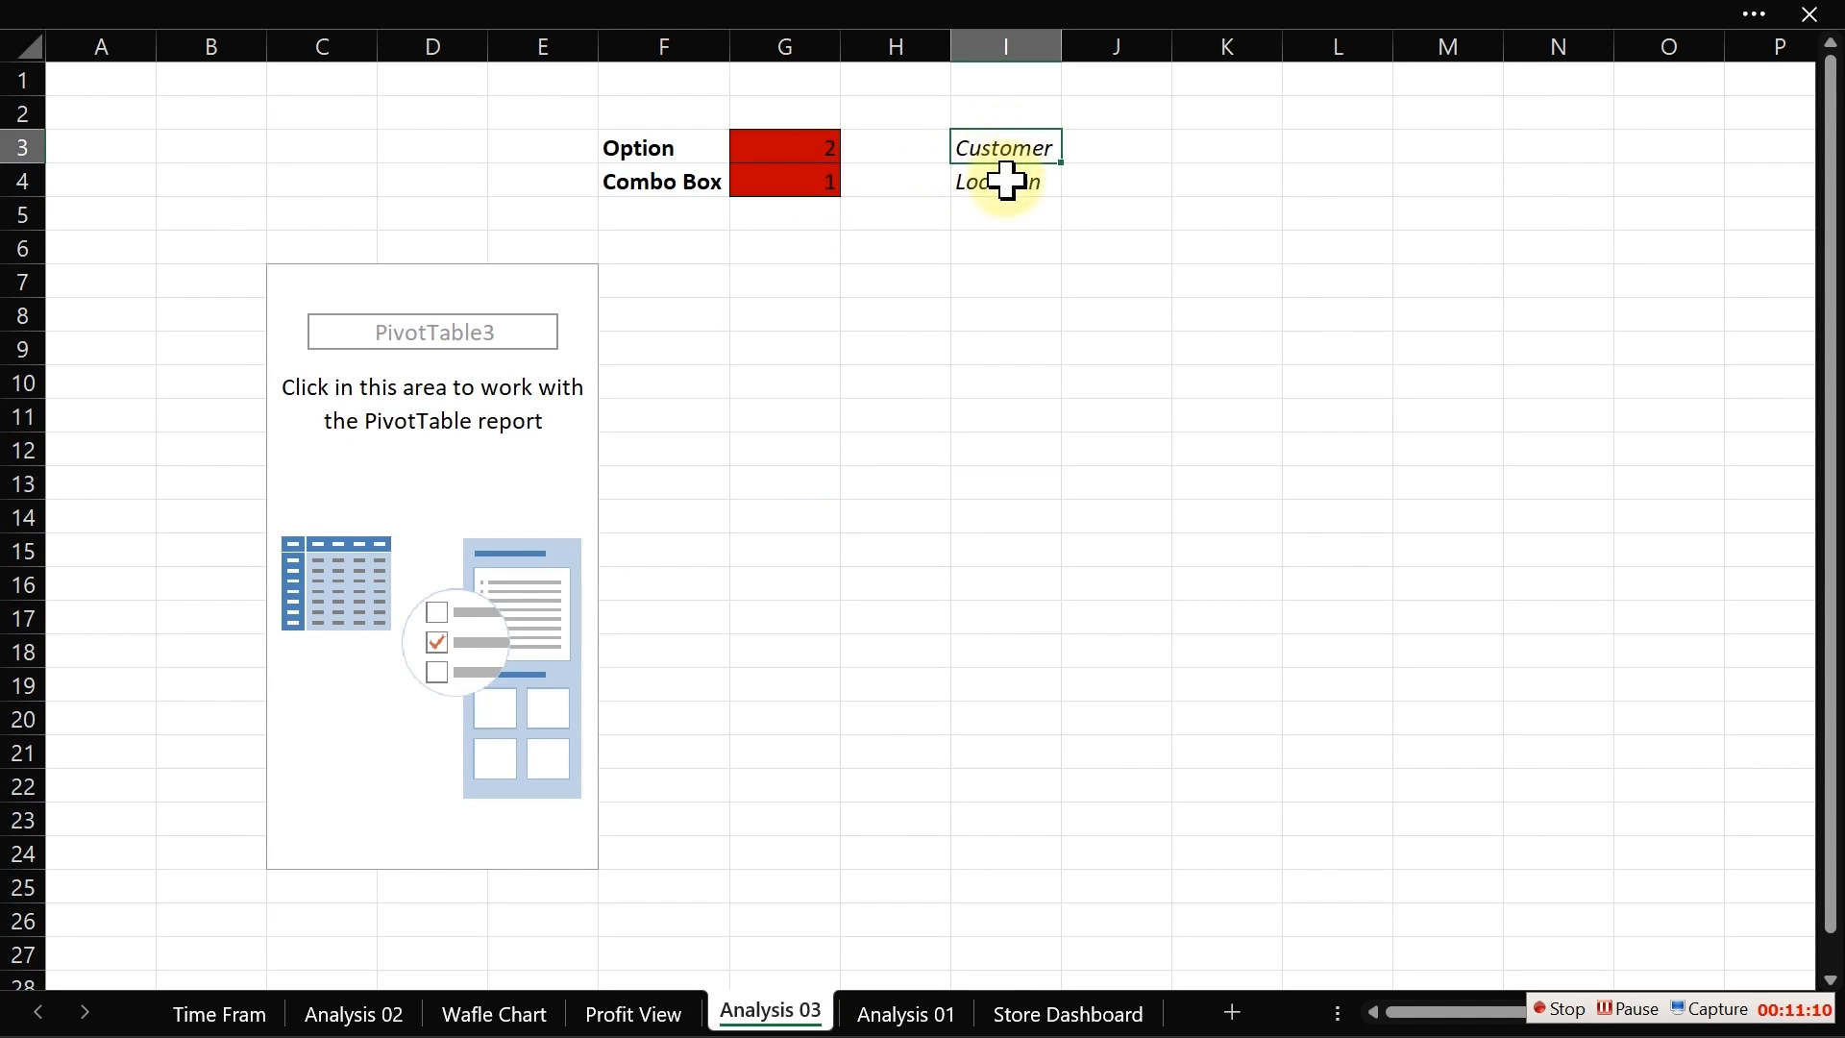
{"action": "left_click", "coordinate": [1003, 180]}
{"action": "left_click", "coordinate": [634, 1013]}
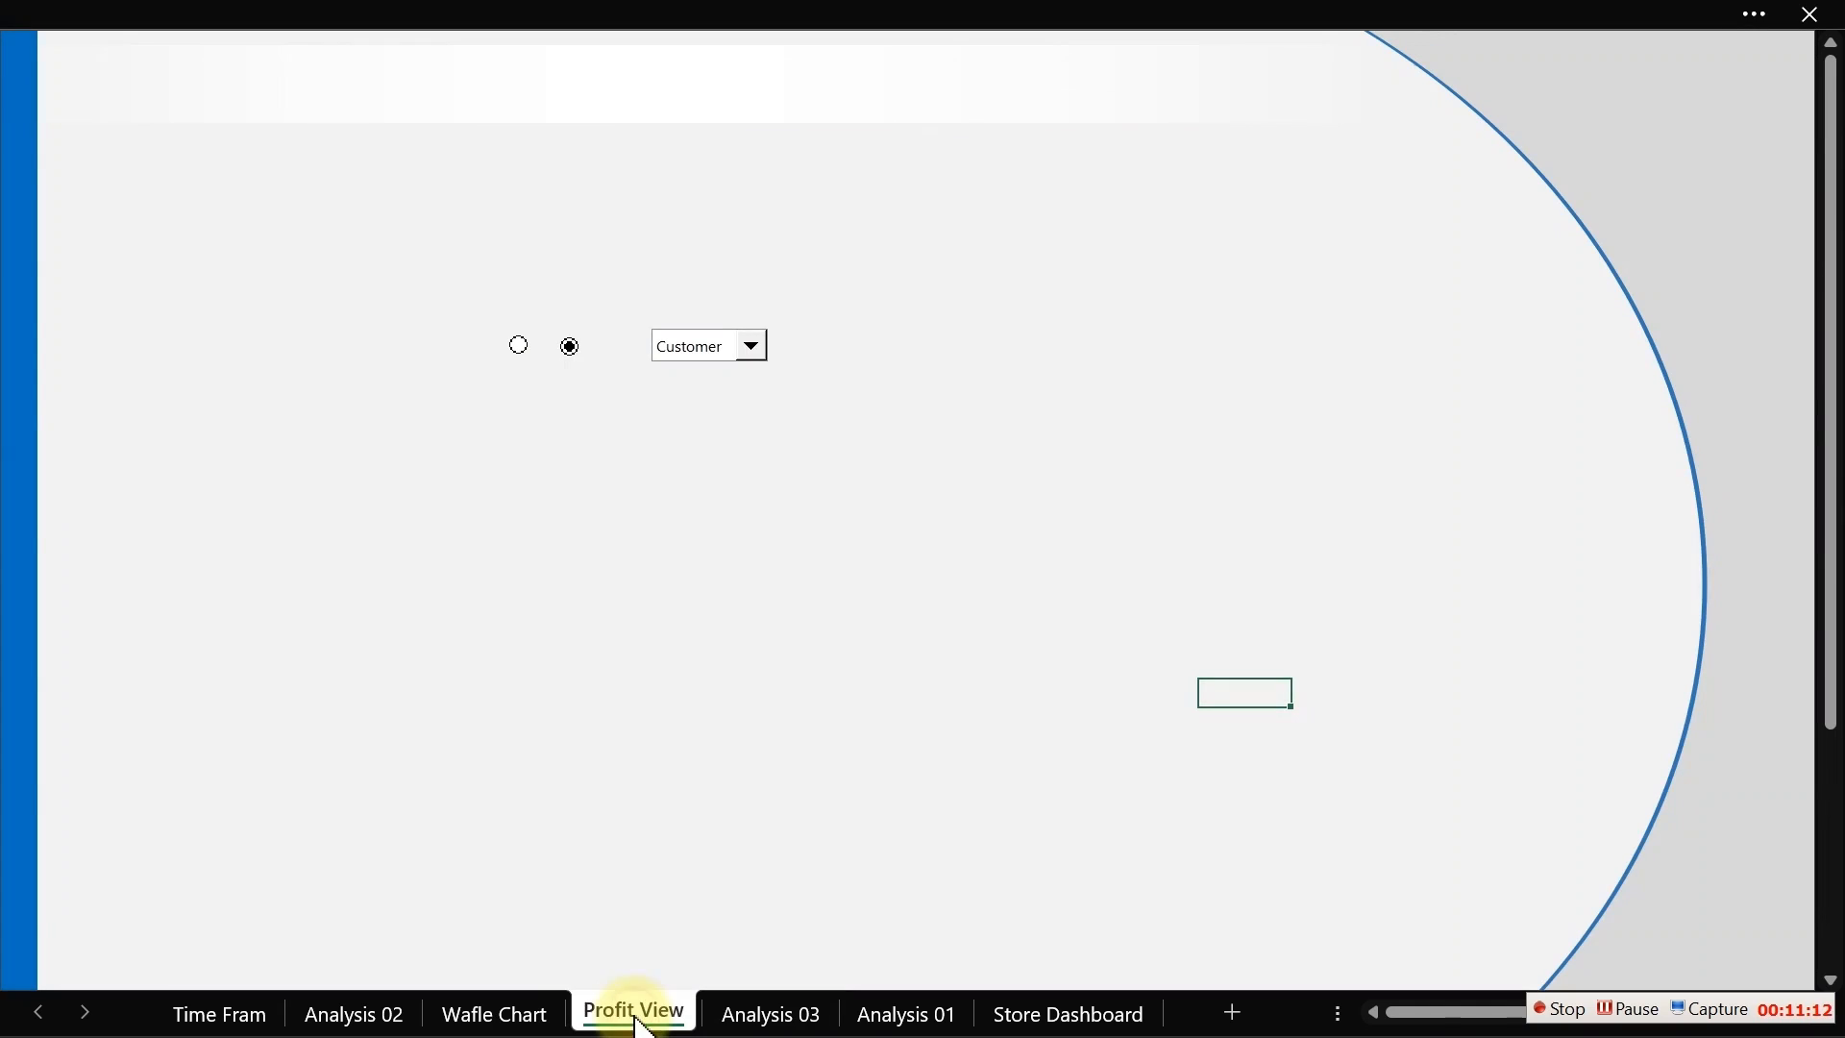
{"action": "left_click", "coordinate": [754, 344]}
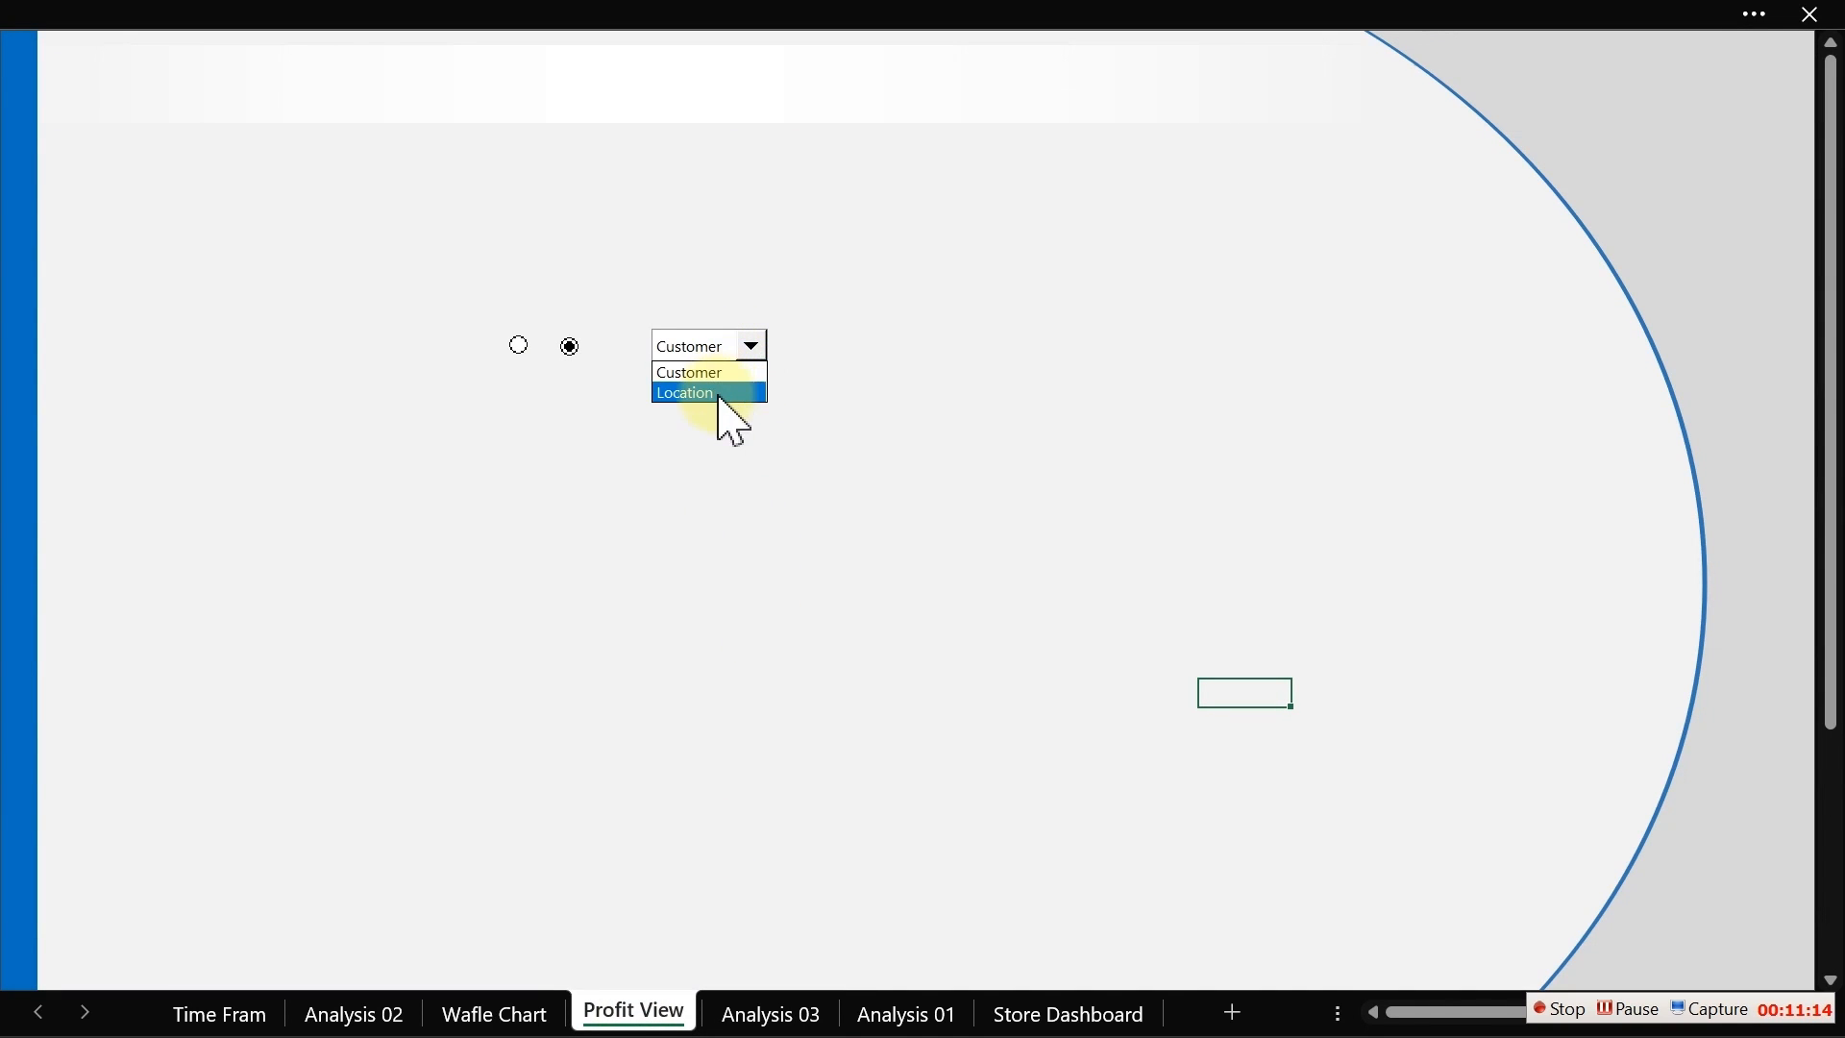
{"action": "left_click", "coordinate": [717, 394]}
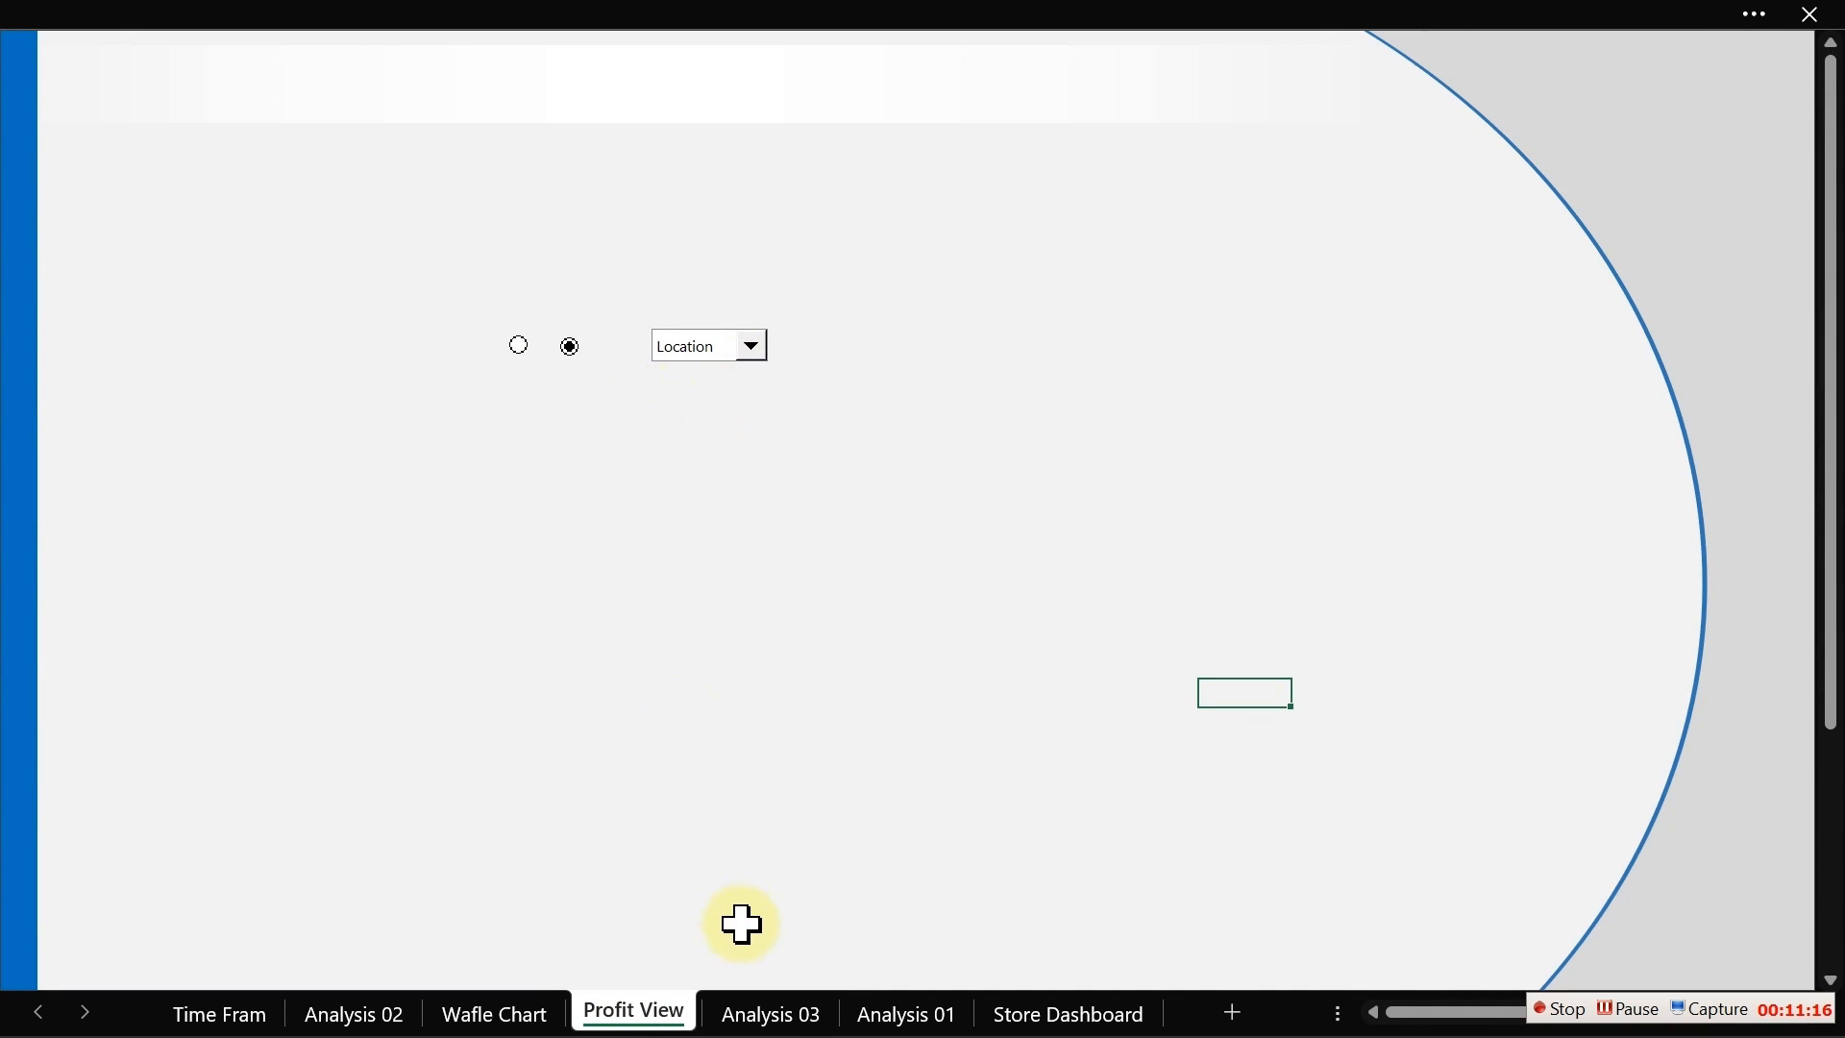
{"action": "left_click", "coordinate": [772, 1015]}
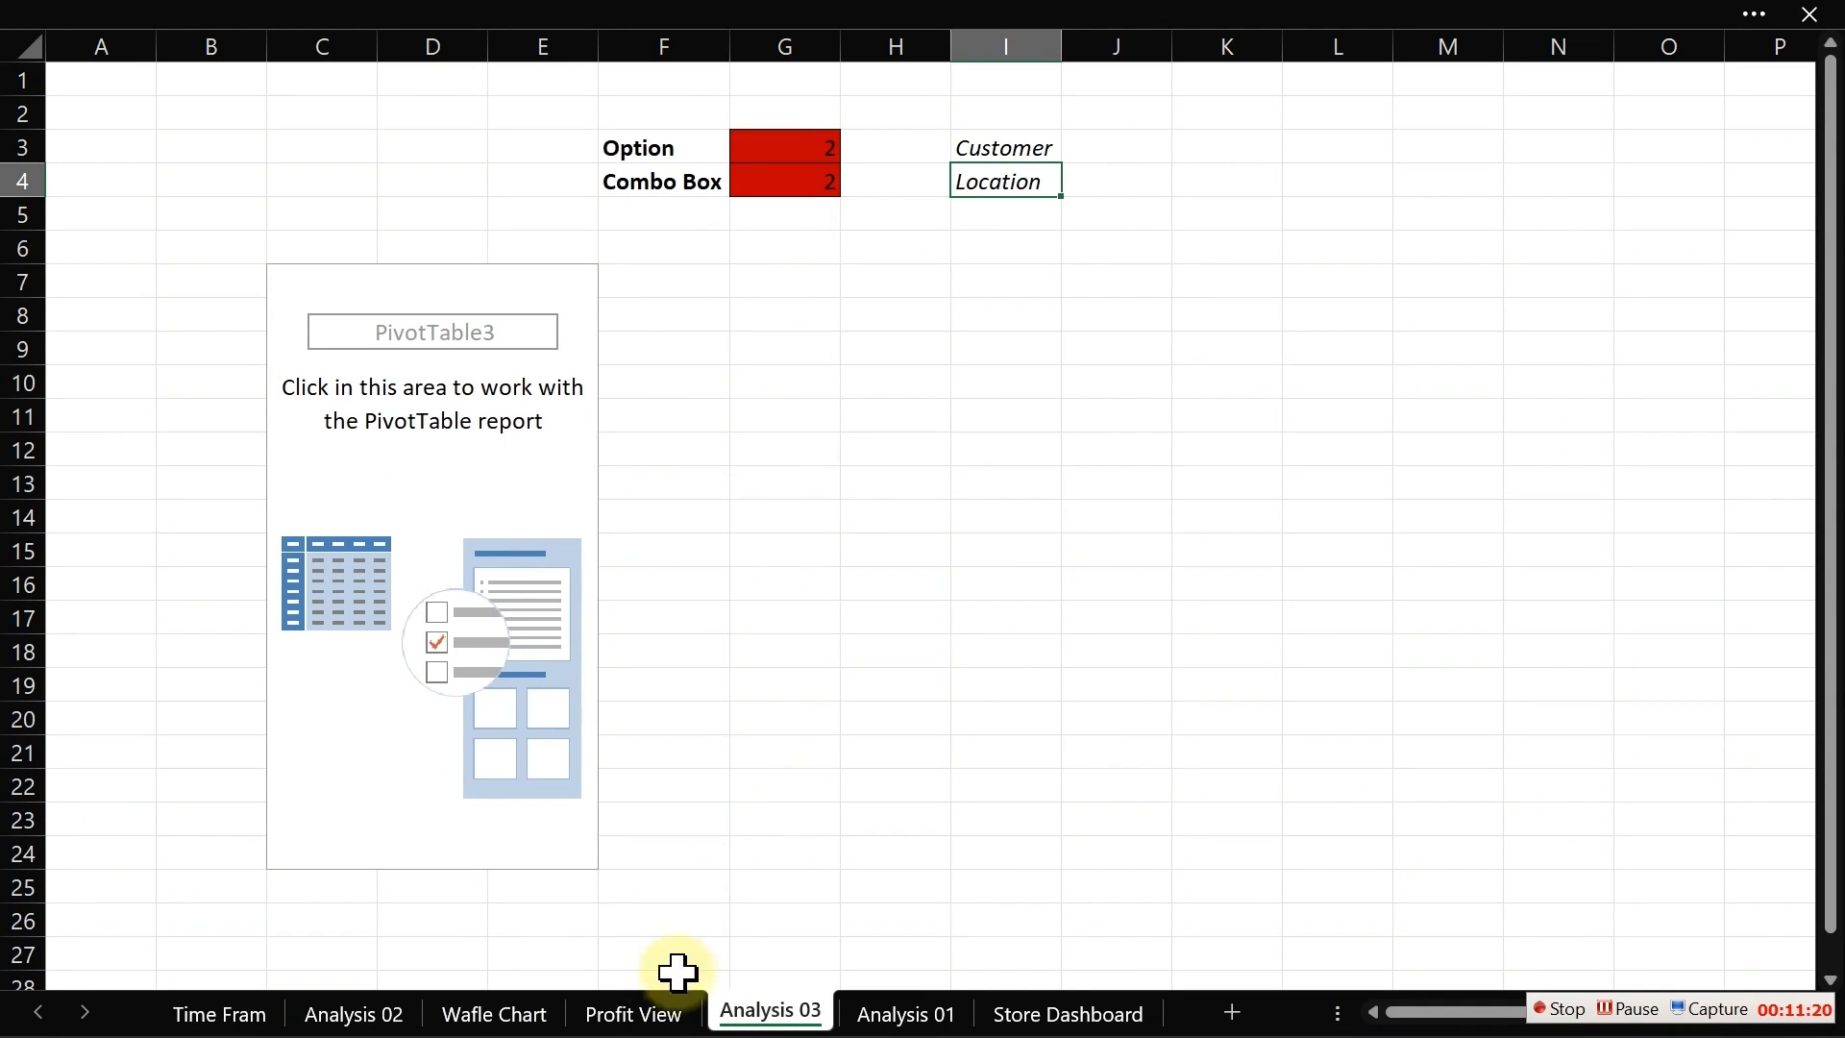
Step: Select the first option button on Profit View and check the Option linked cell on Analysis 03
{"action": "left_click", "coordinate": [652, 1019]}
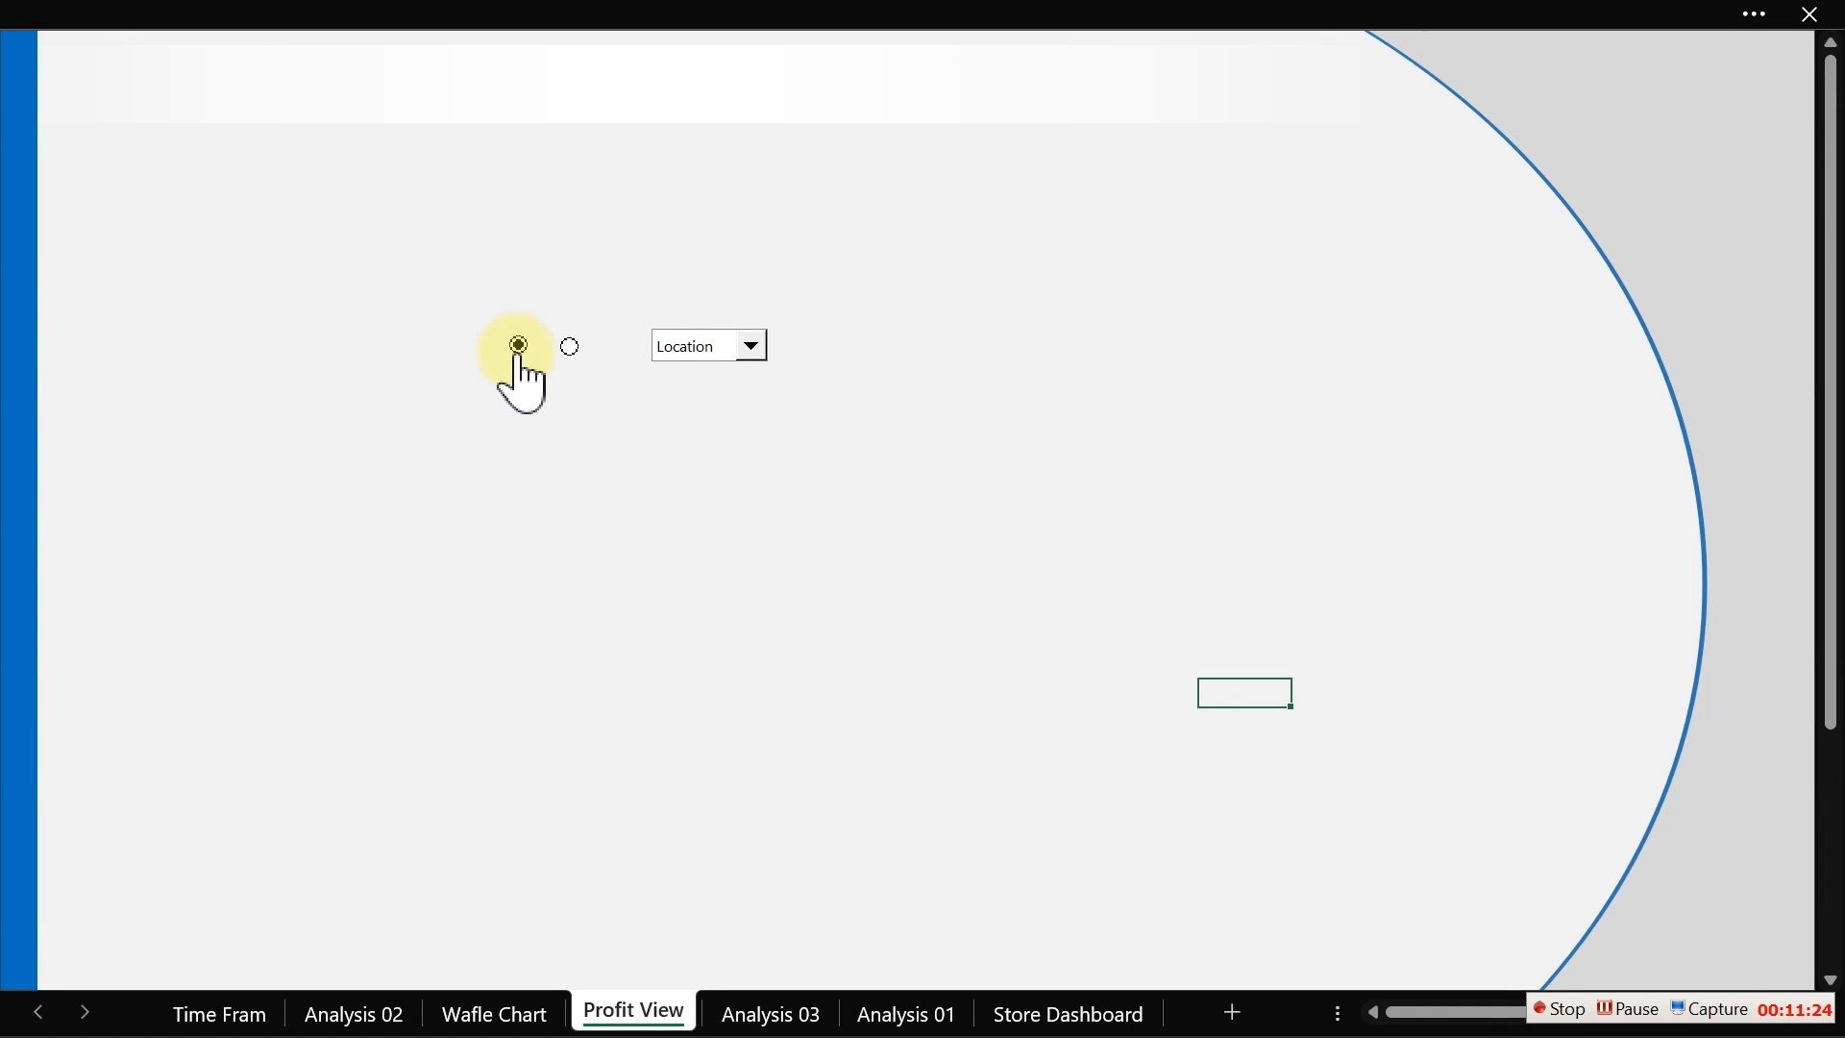
{"action": "left_click", "coordinate": [572, 346]}
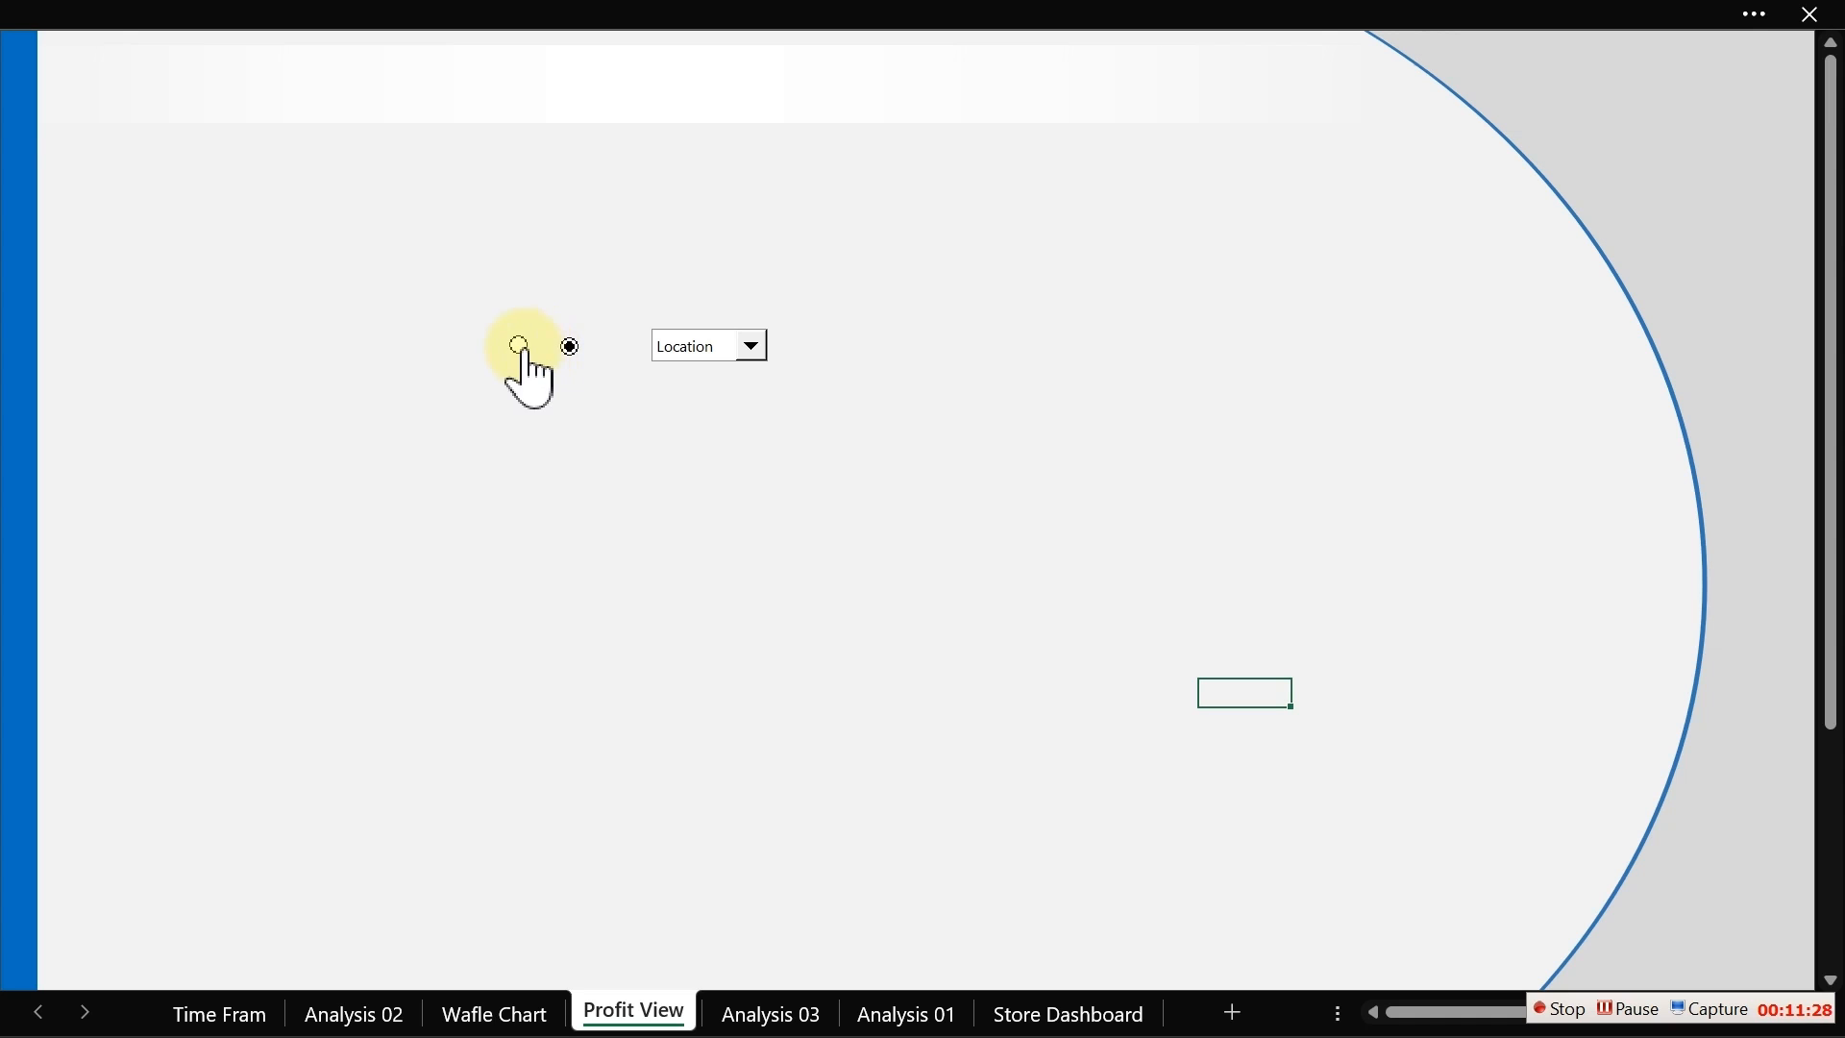
{"action": "left_click", "coordinate": [773, 1015]}
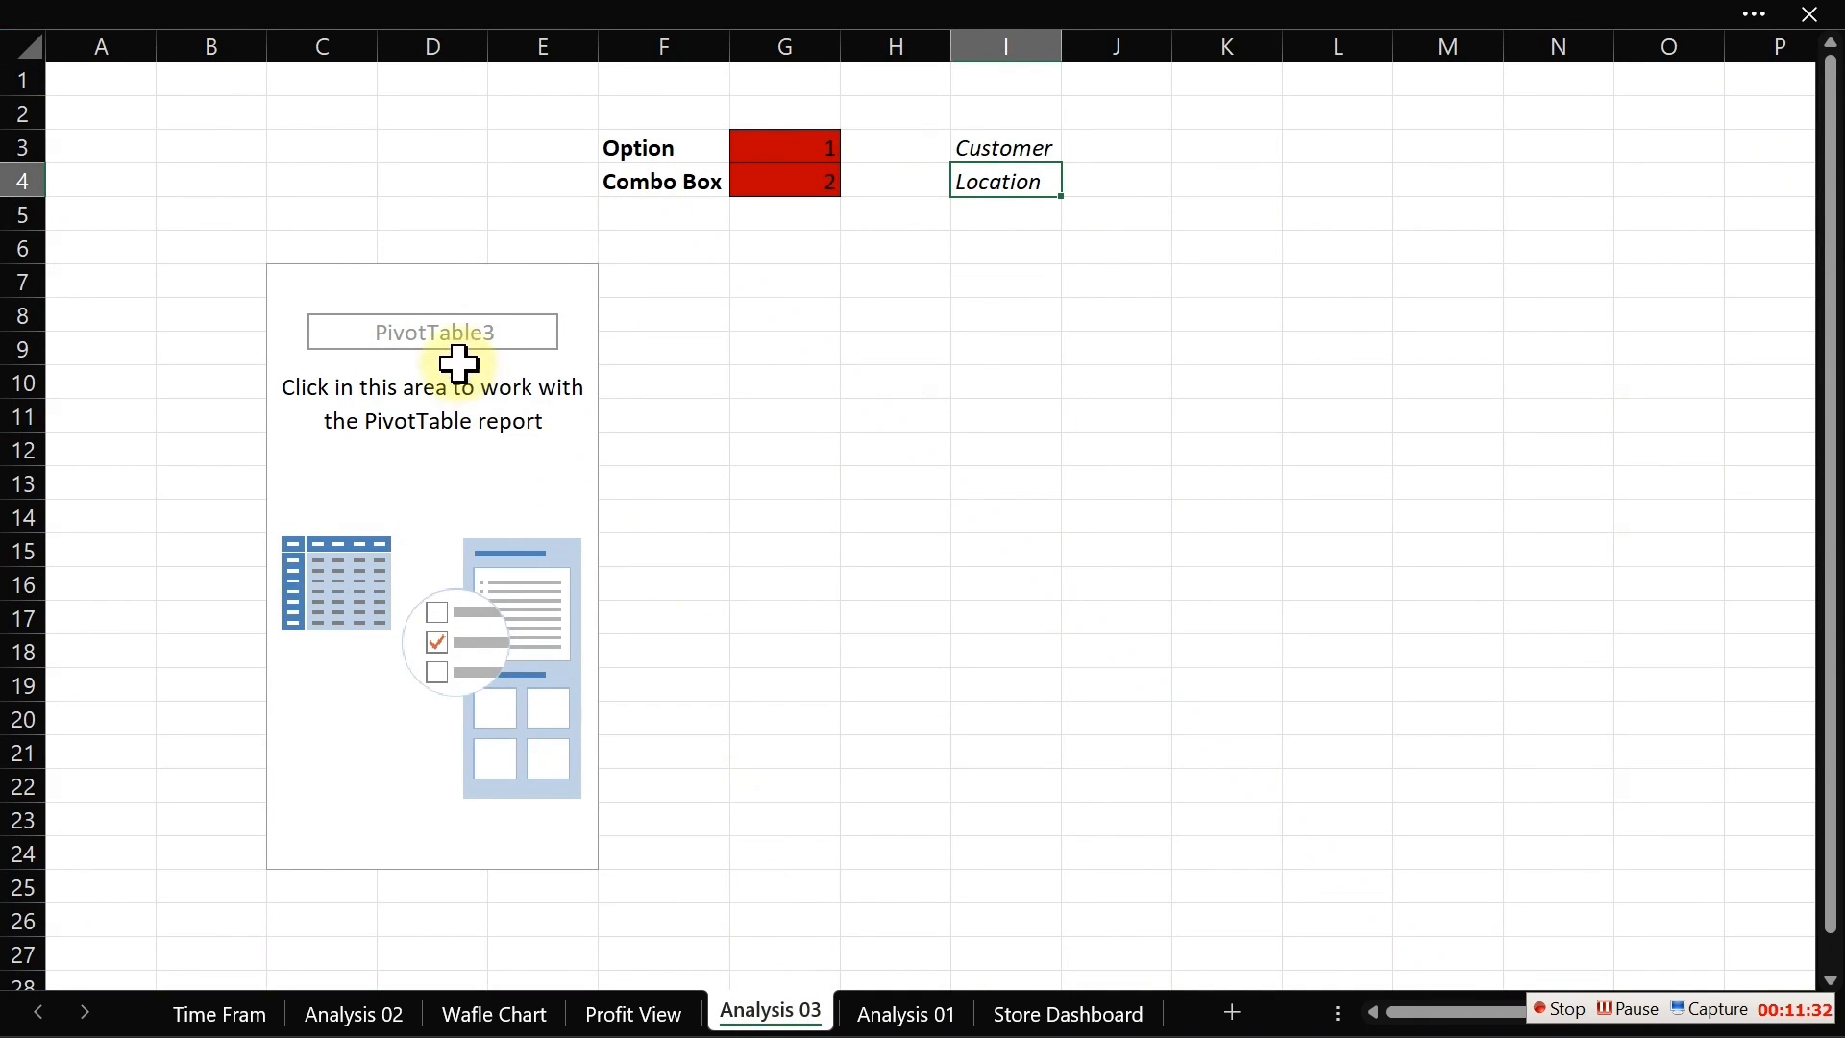
Step: Move the empty PivotTable3 placeholder down one row on Analysis 03
{"action": "left_click", "coordinate": [416, 286]}
{"action": "left_click_drag", "start_coordinate": [309, 276], "coordinate": [568, 839]}
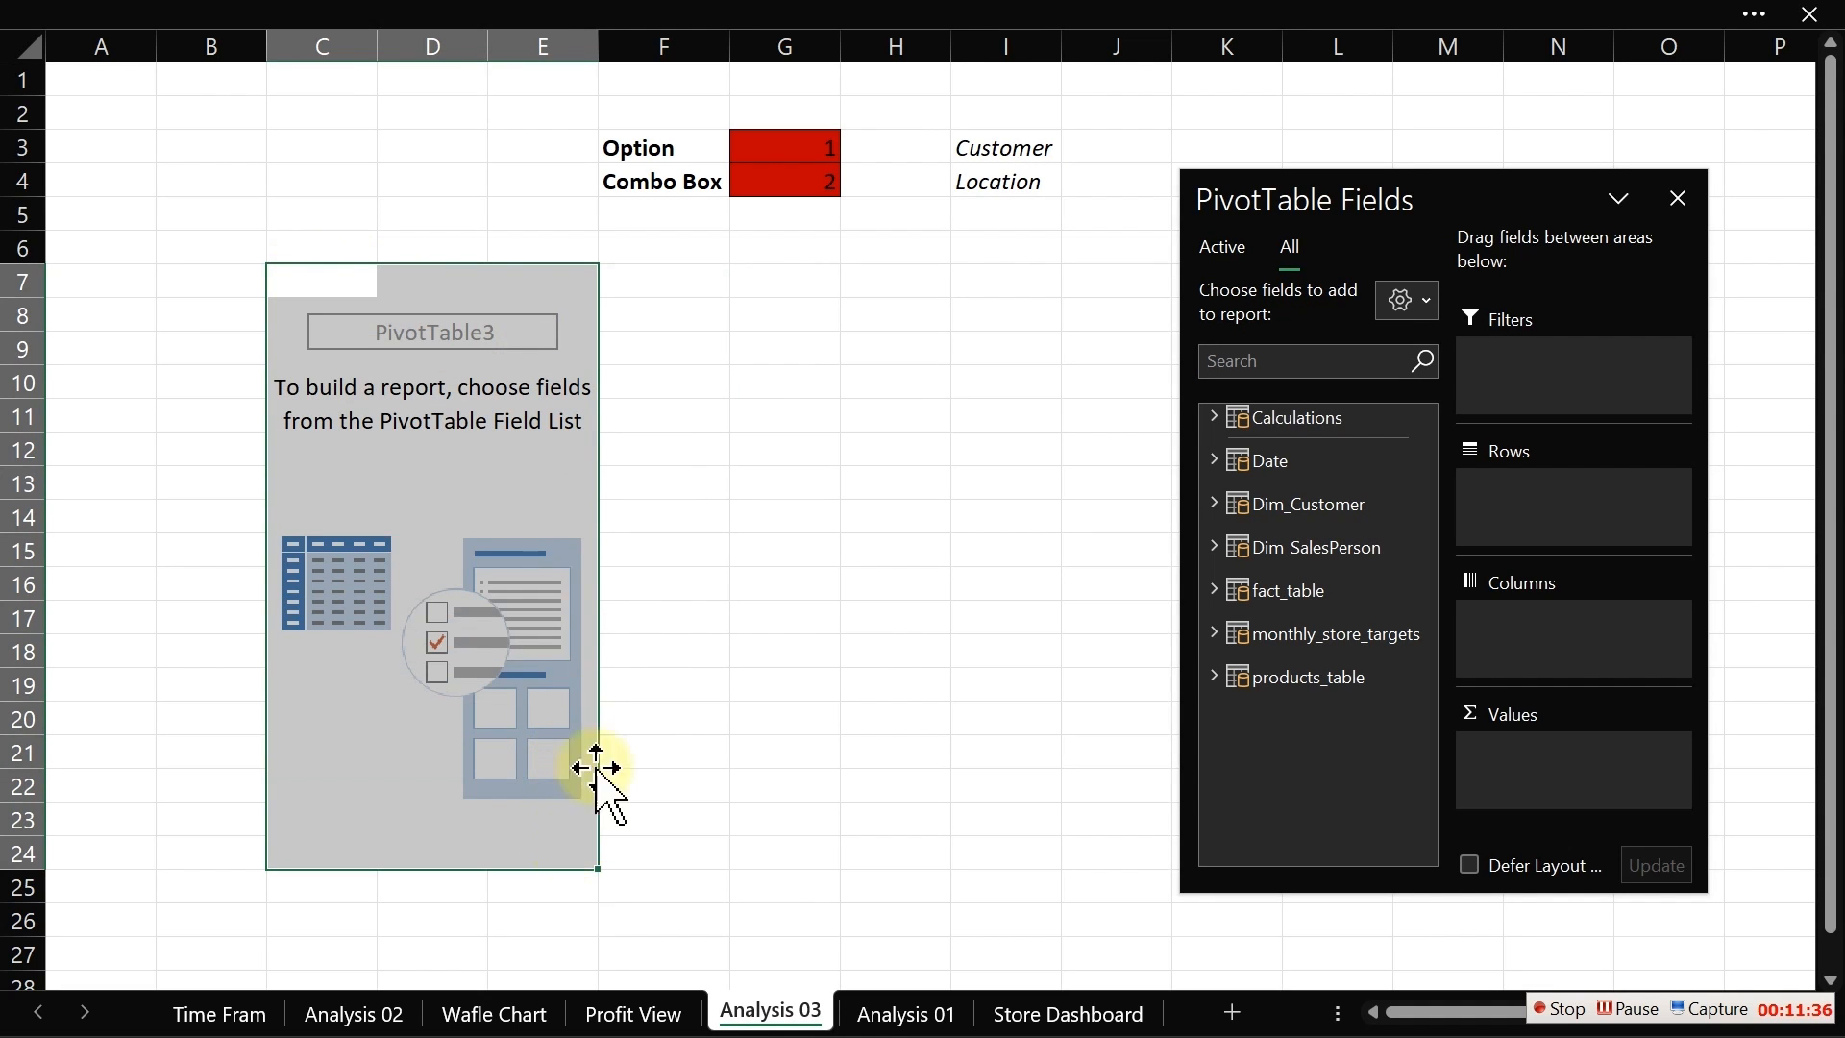
{"action": "mouse_move", "coordinate": [596, 368]}
{"action": "left_mouse_down"}
{"action": "mouse_move", "coordinate": [609, 412]}
{"action": "mouse_move", "coordinate": [597, 402]}
{"action": "left_mouse_up"}
{"action": "left_click", "coordinate": [780, 380]}
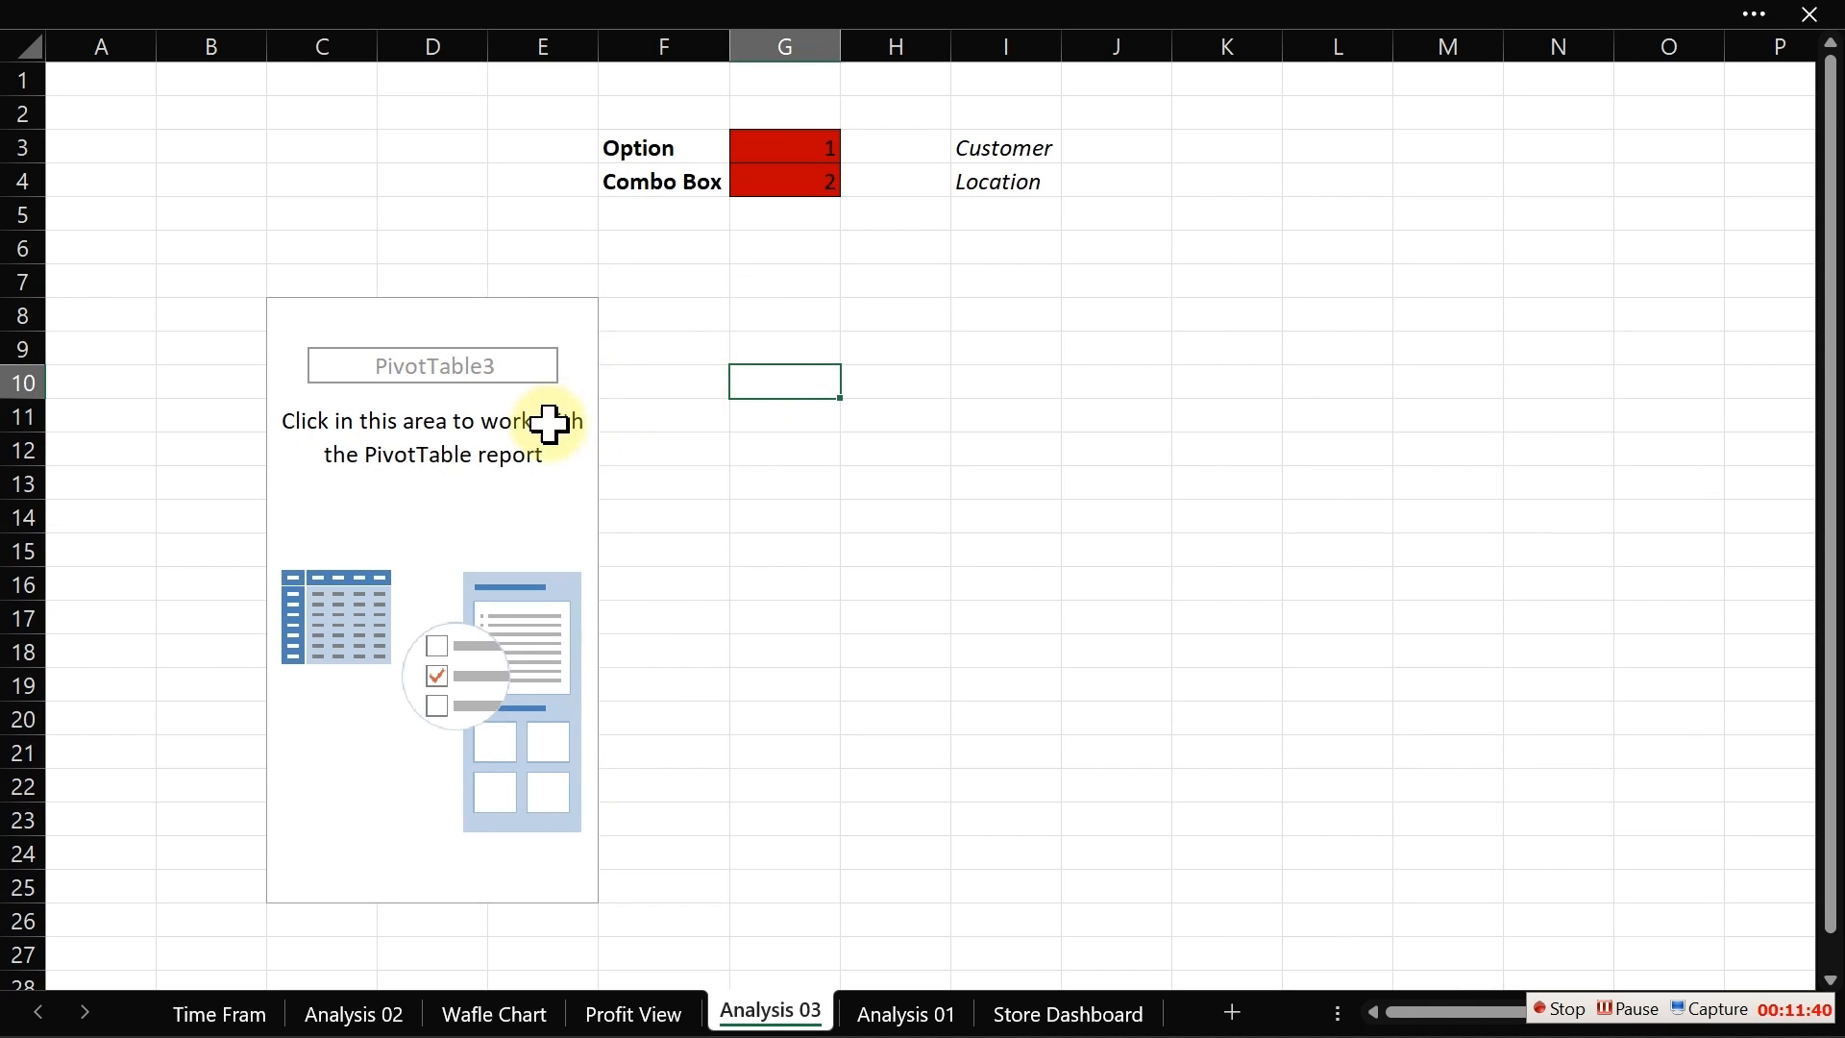
Step: Add the Dim_Customer Full Name field to the pivot table's rows
{"action": "left_click", "coordinate": [538, 422]}
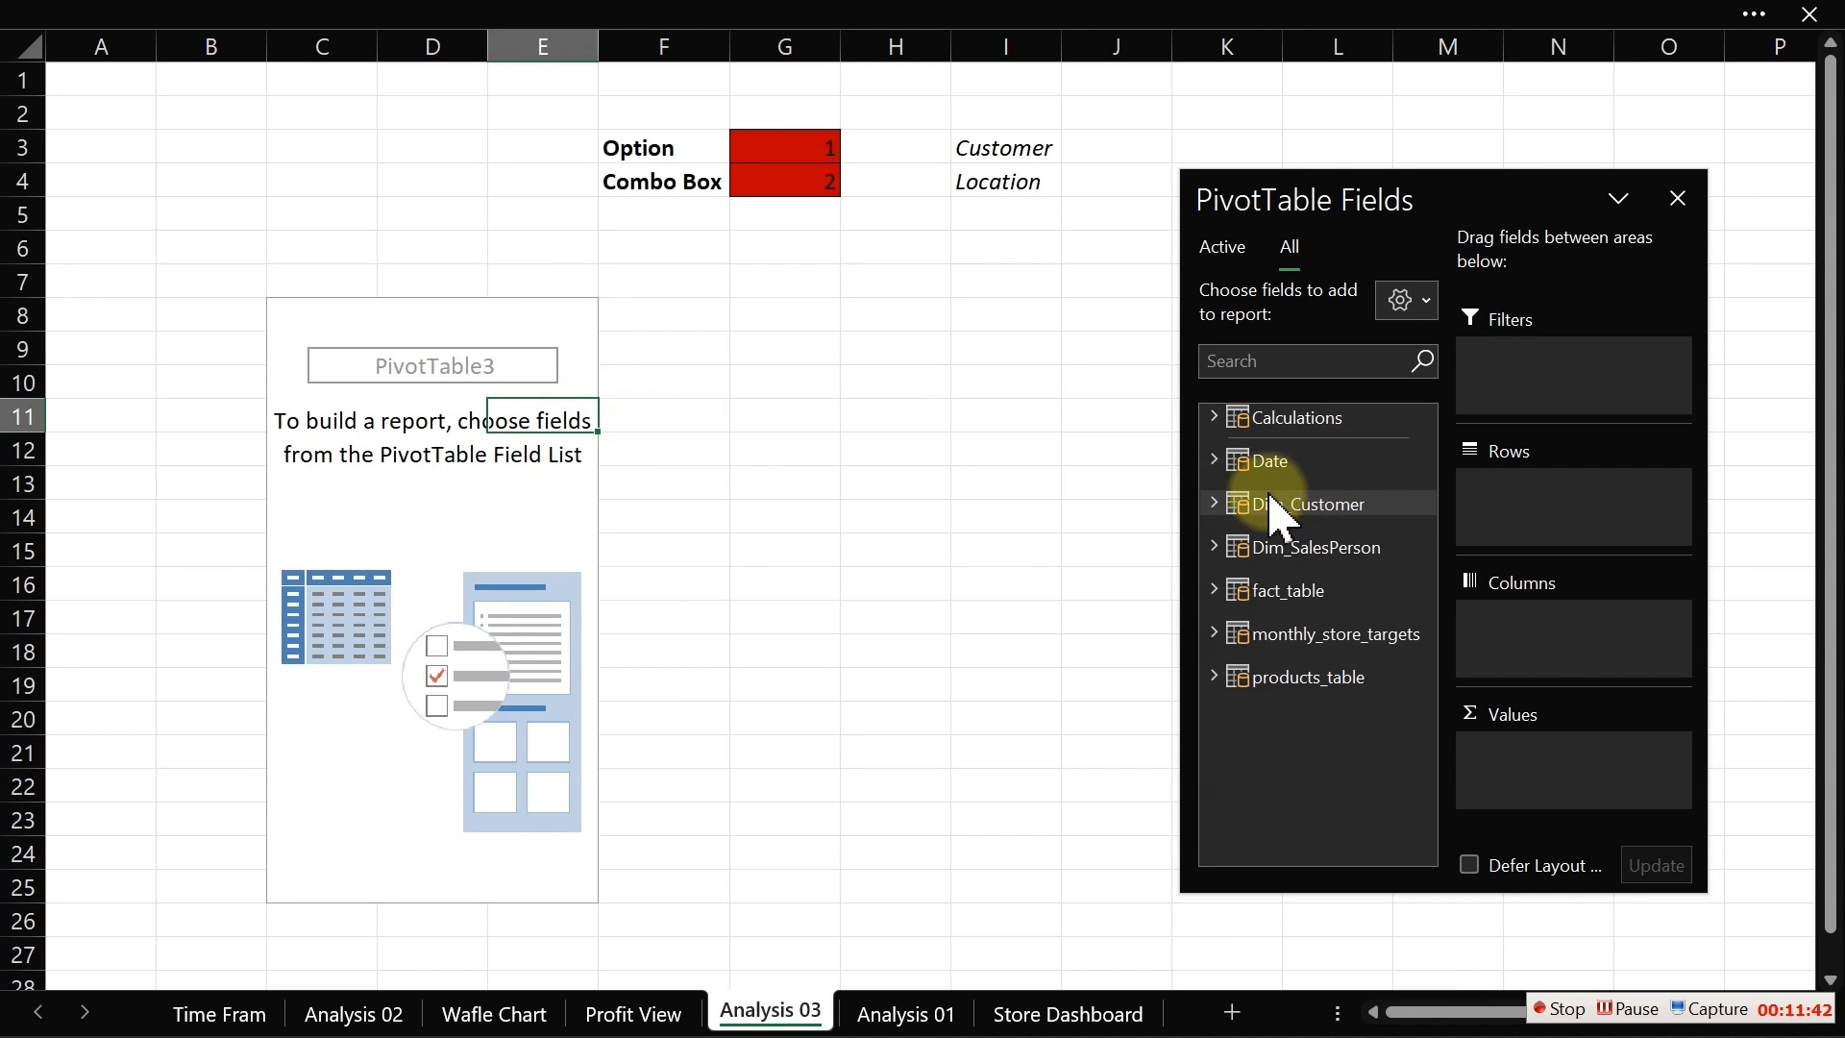
{"action": "left_click", "coordinate": [1214, 505]}
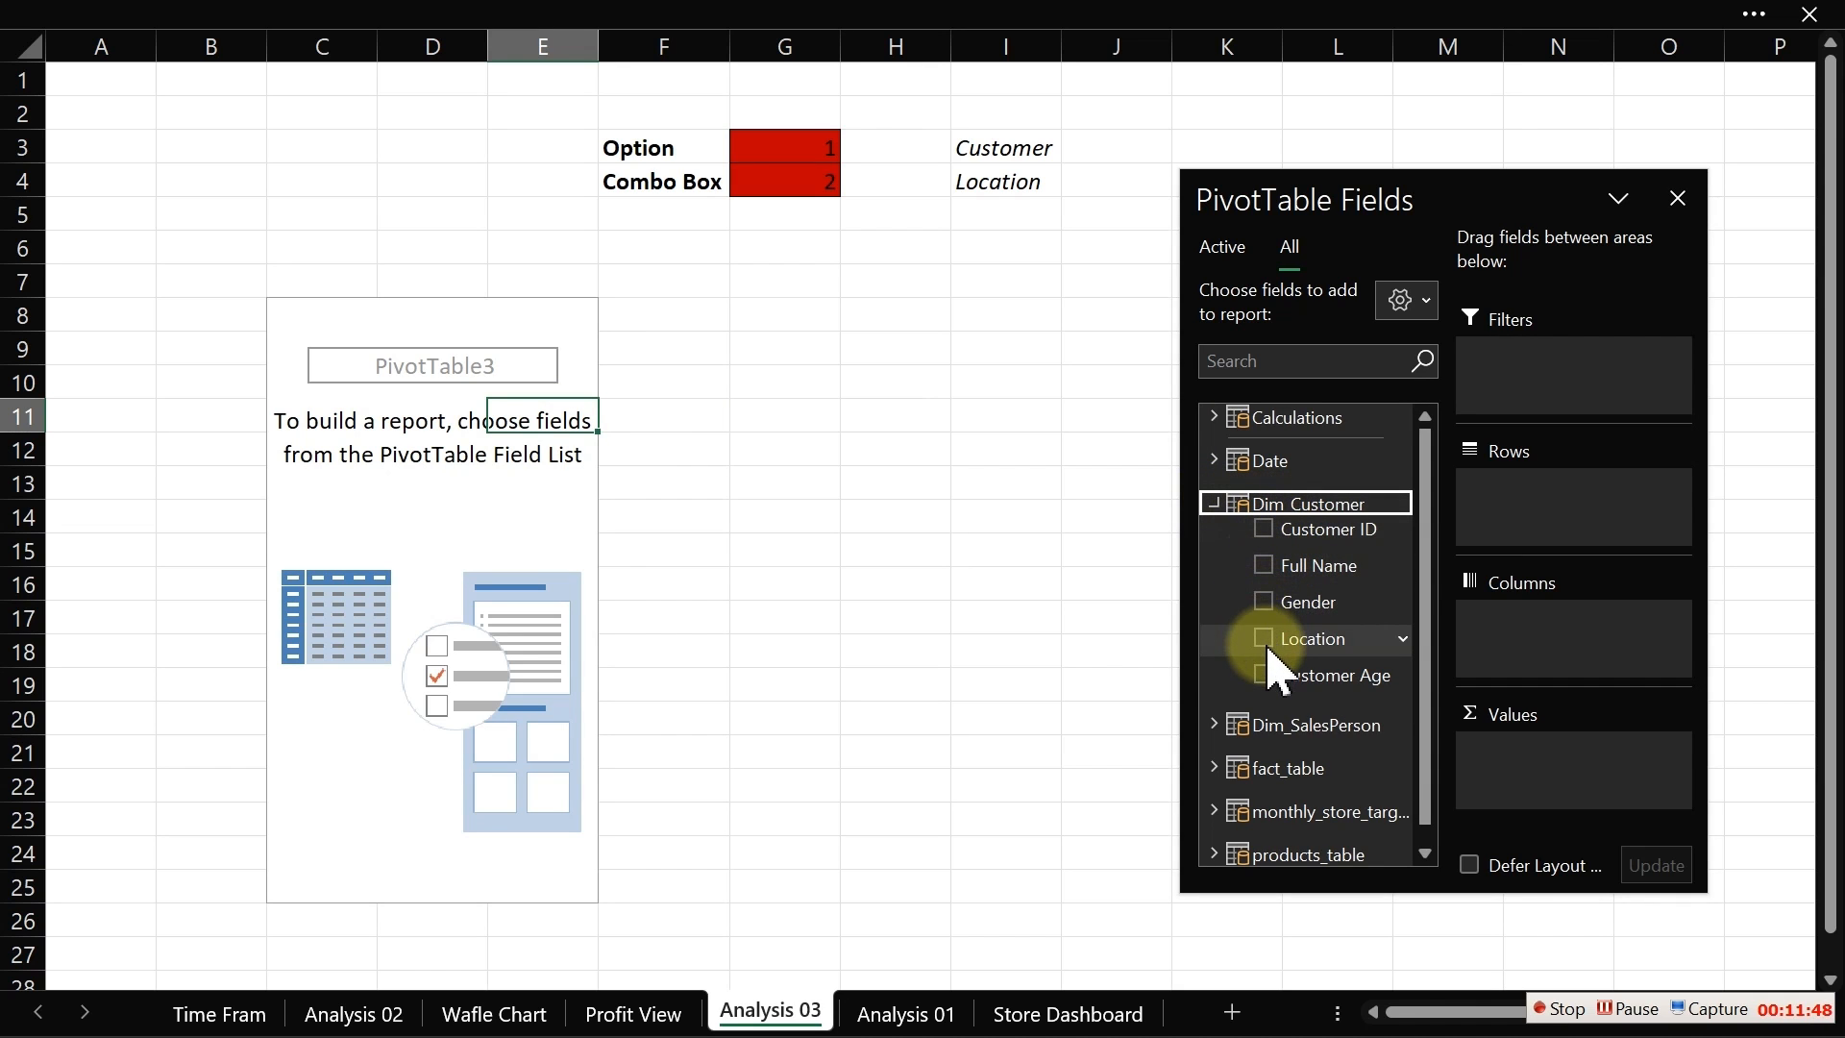
{"action": "left_click", "coordinate": [1256, 565]}
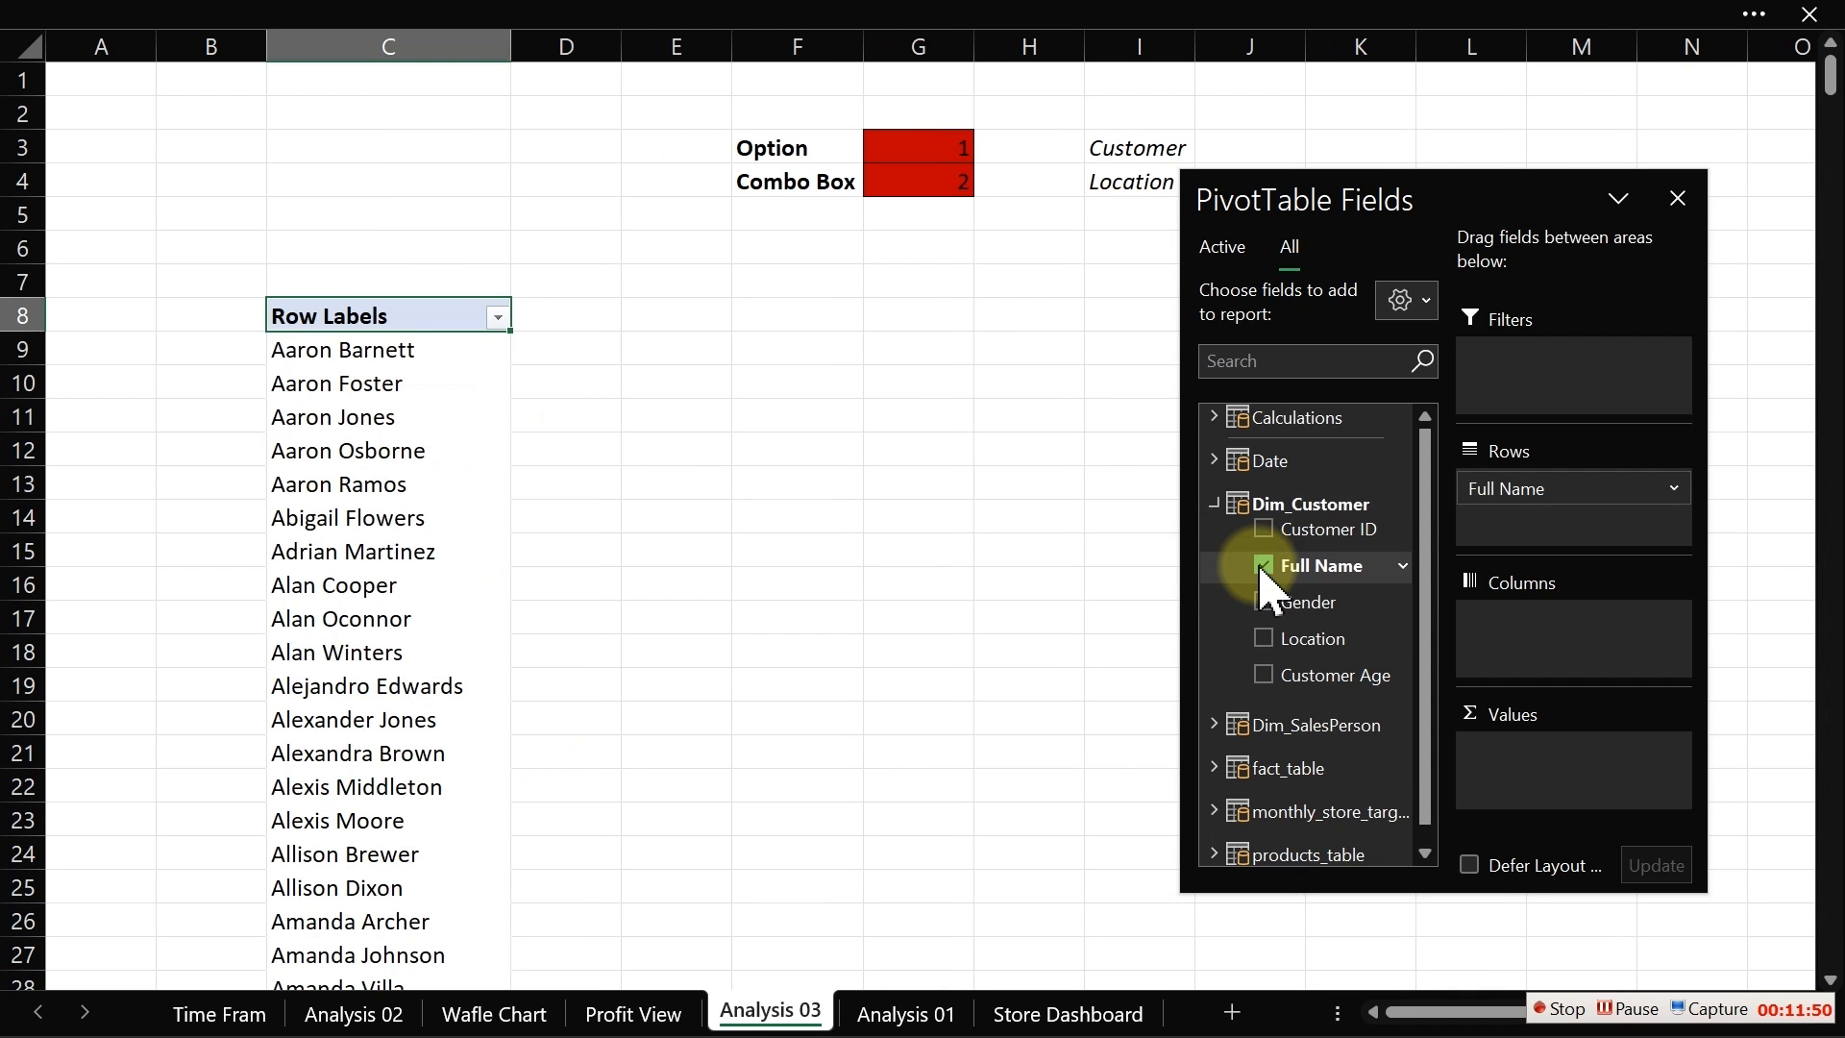
Step: Add the Profit Margin measure from Calculations to the pivot table's values
{"action": "left_click", "coordinate": [1062, 528]}
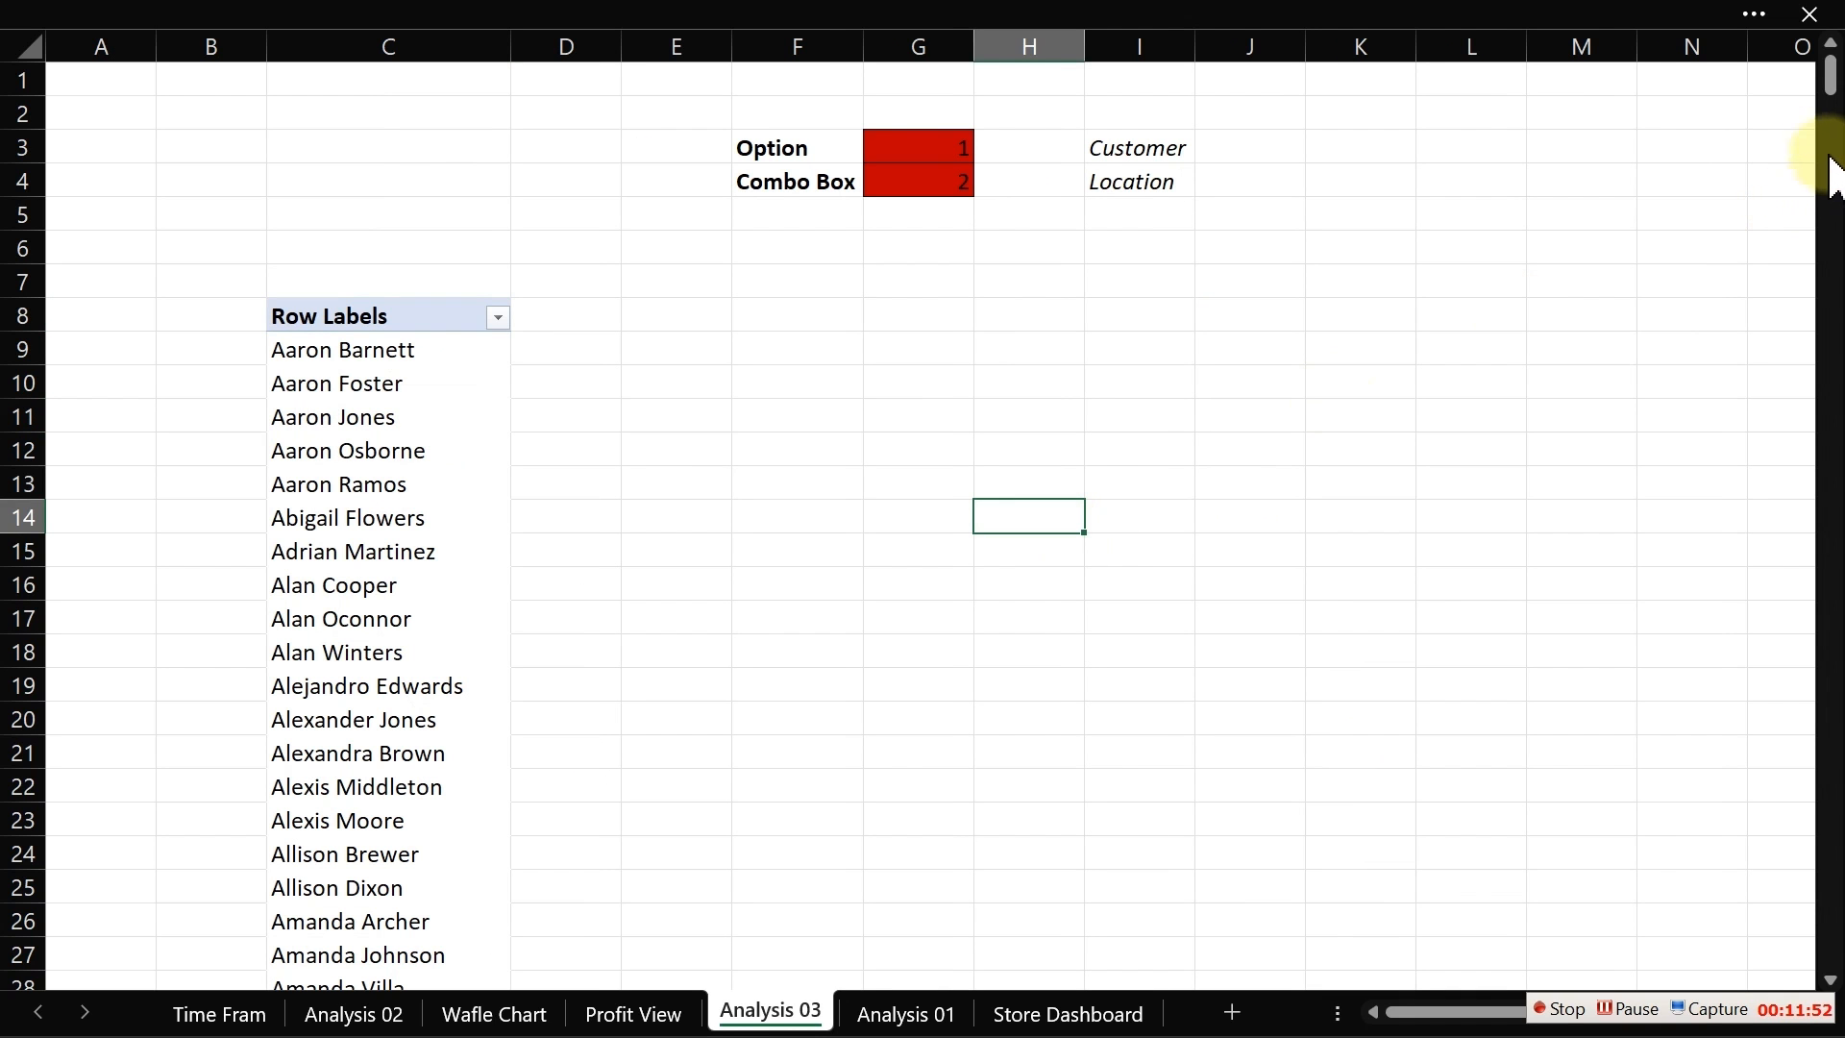
{"action": "mouse_move", "coordinate": [1830, 89]}
{"action": "left_mouse_down"}
{"action": "mouse_move", "coordinate": [1831, 342]}
{"action": "mouse_move", "coordinate": [1837, 69]}
{"action": "left_mouse_up"}
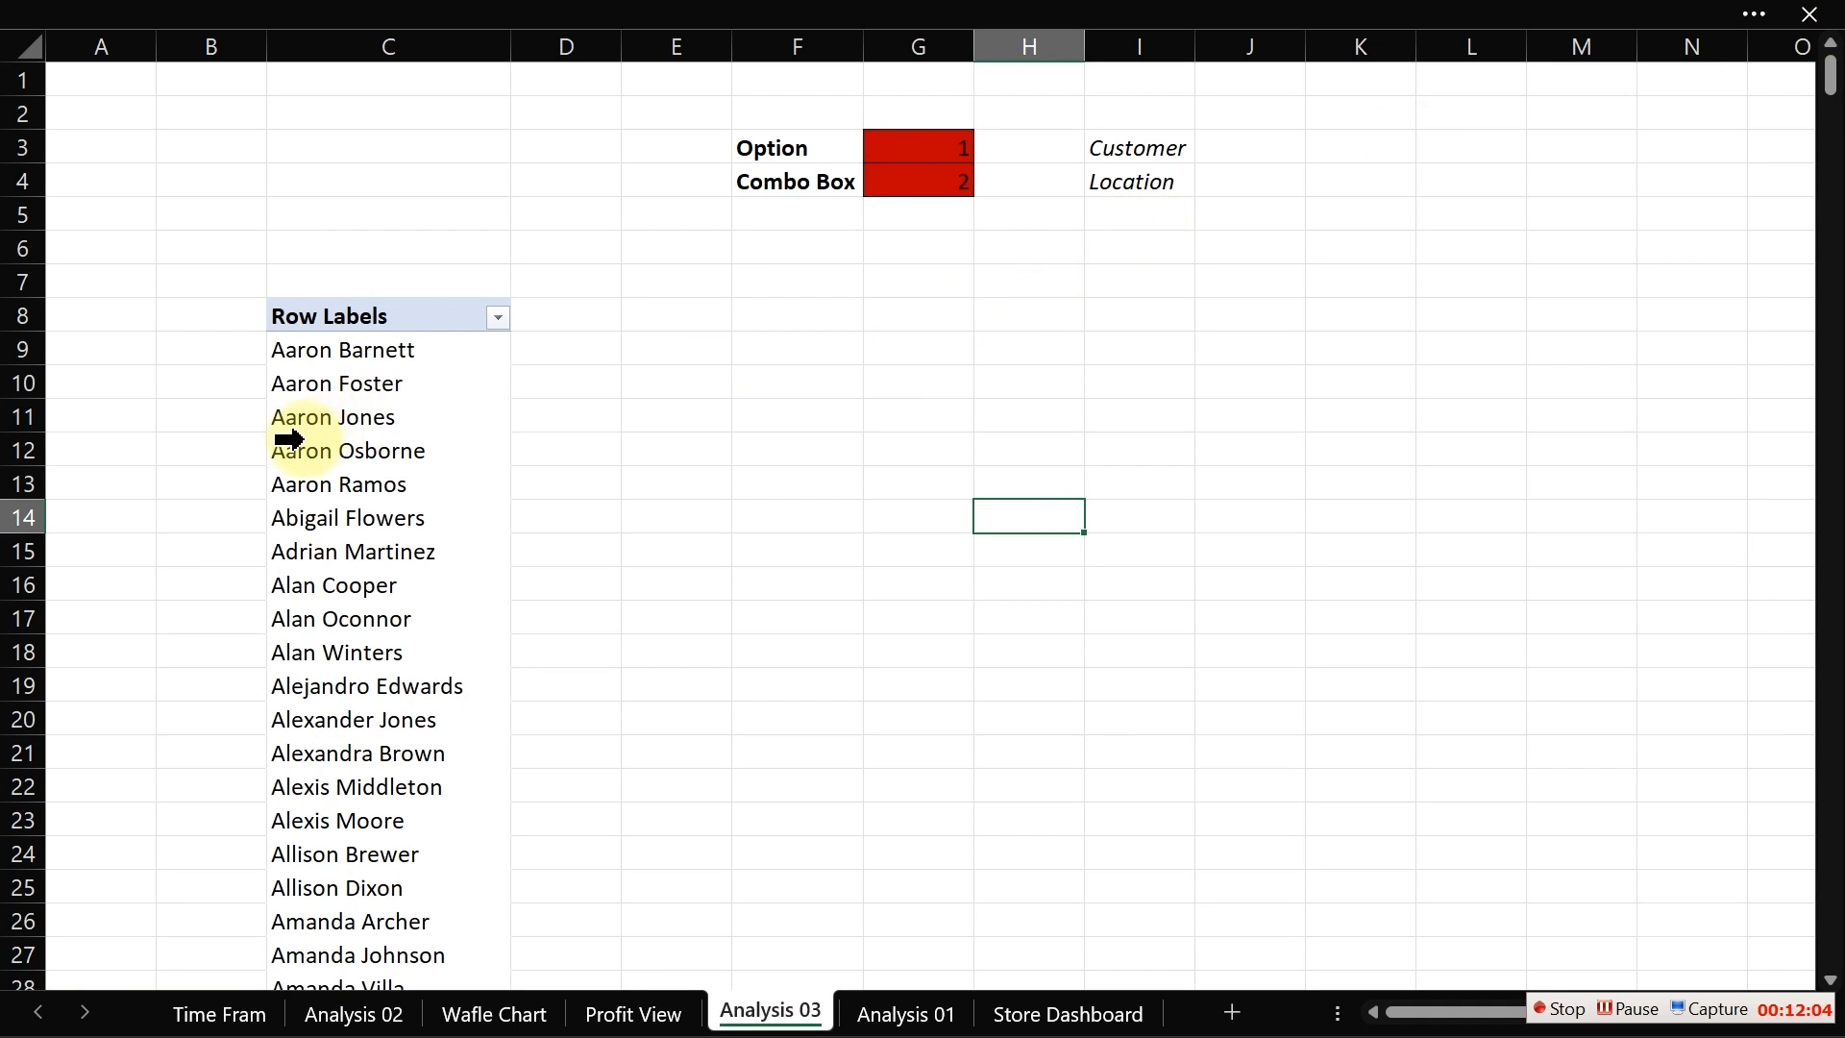
{"action": "left_click", "coordinate": [381, 458]}
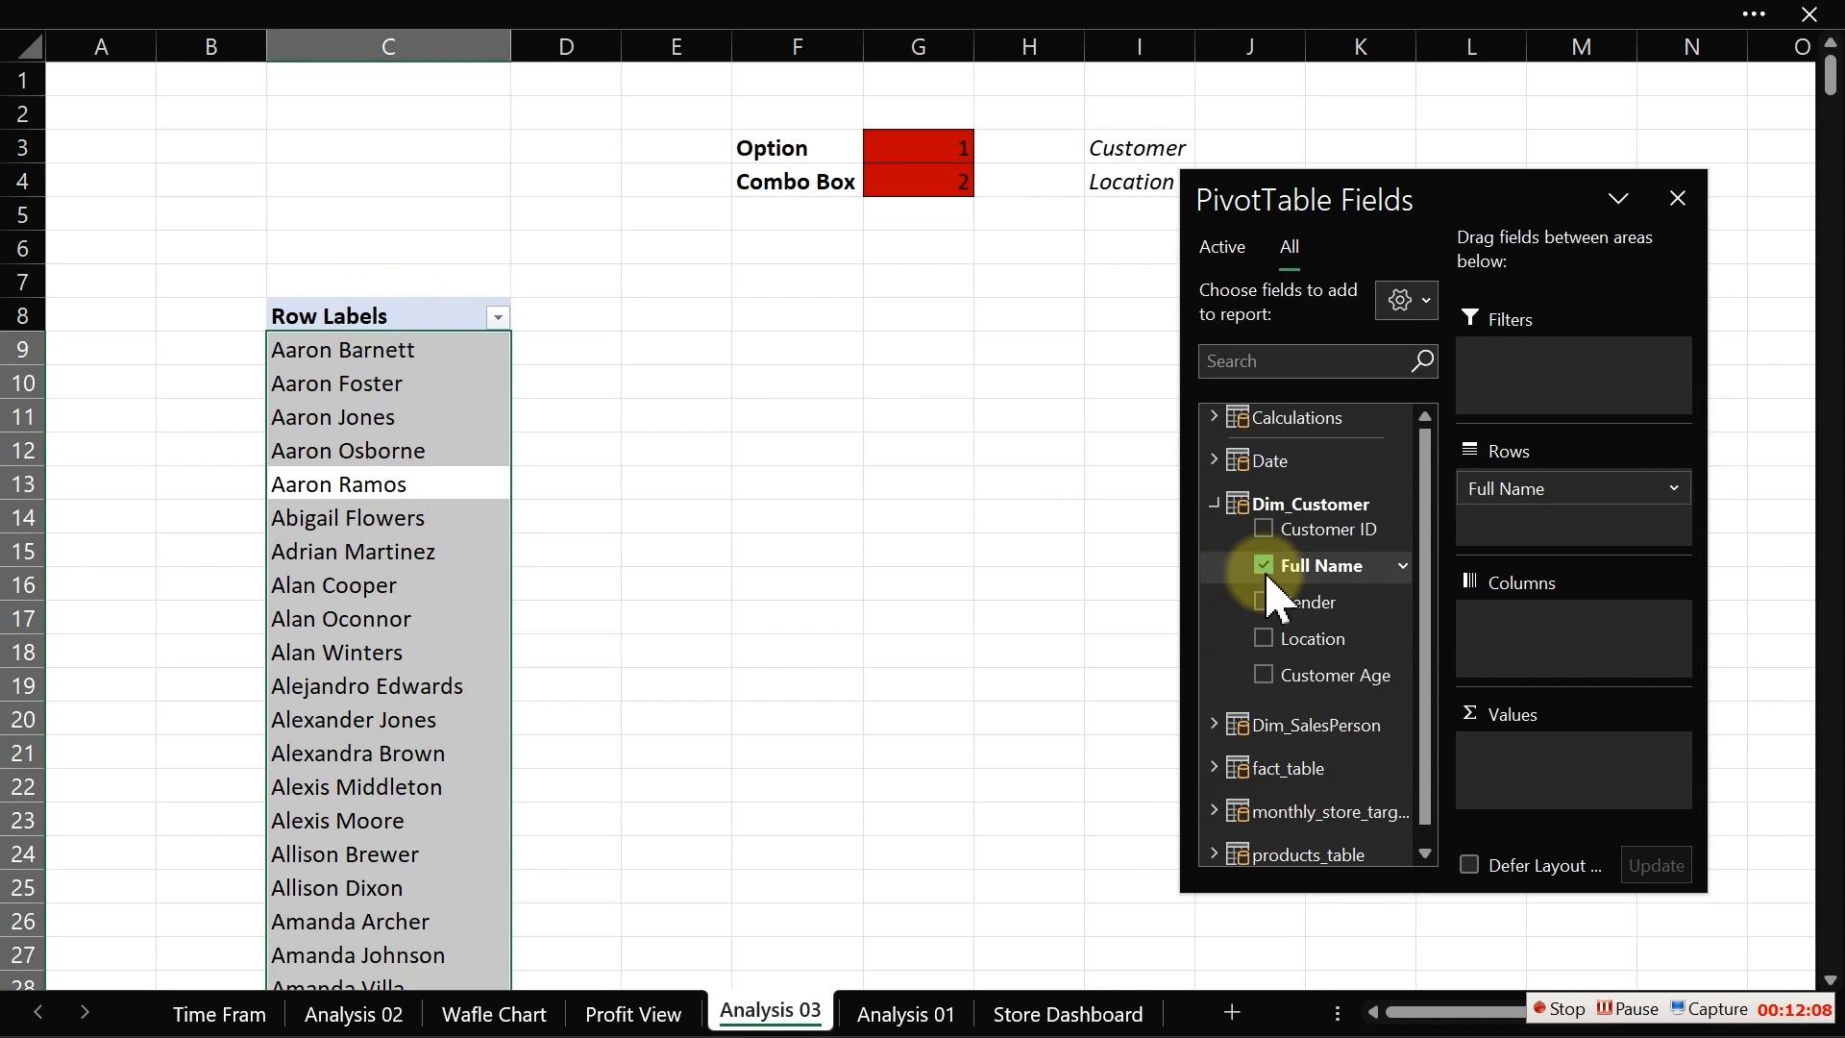
{"action": "left_click", "coordinate": [1214, 503]}
{"action": "left_click", "coordinate": [1215, 503]}
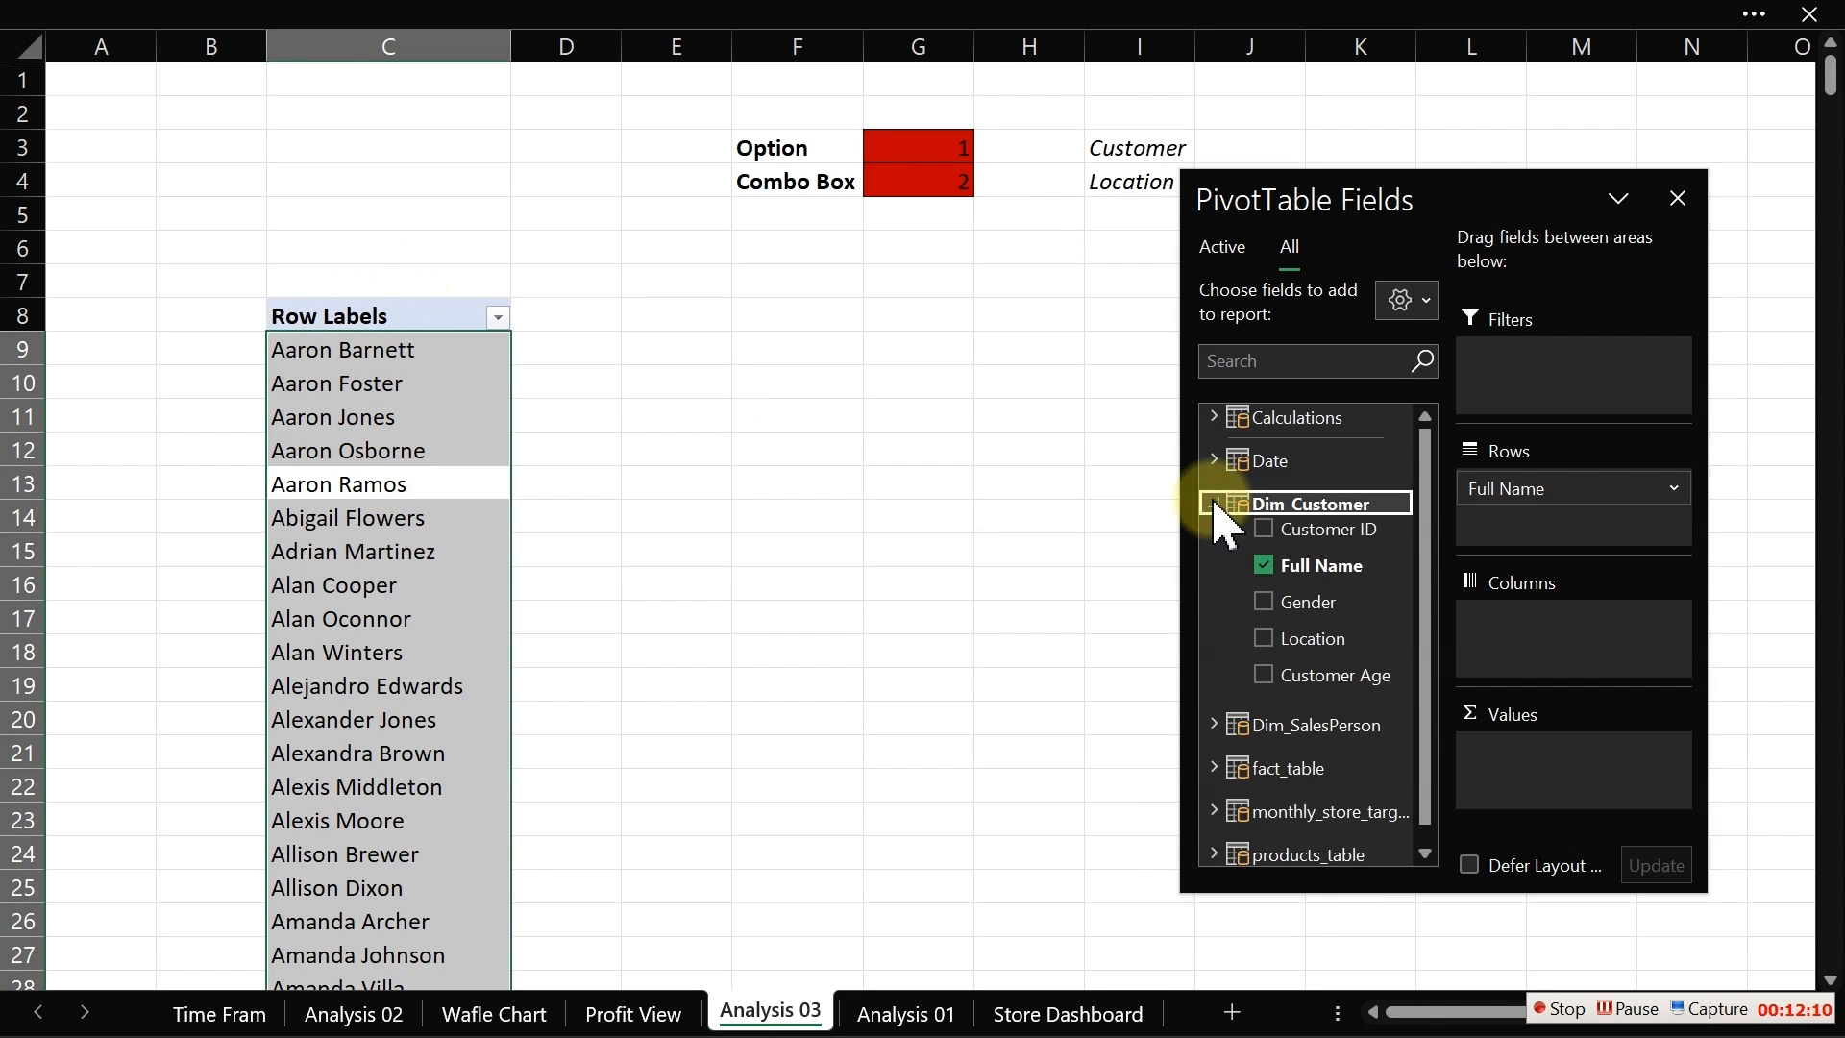
{"action": "left_click", "coordinate": [1214, 504]}
{"action": "left_click", "coordinate": [1215, 417]}
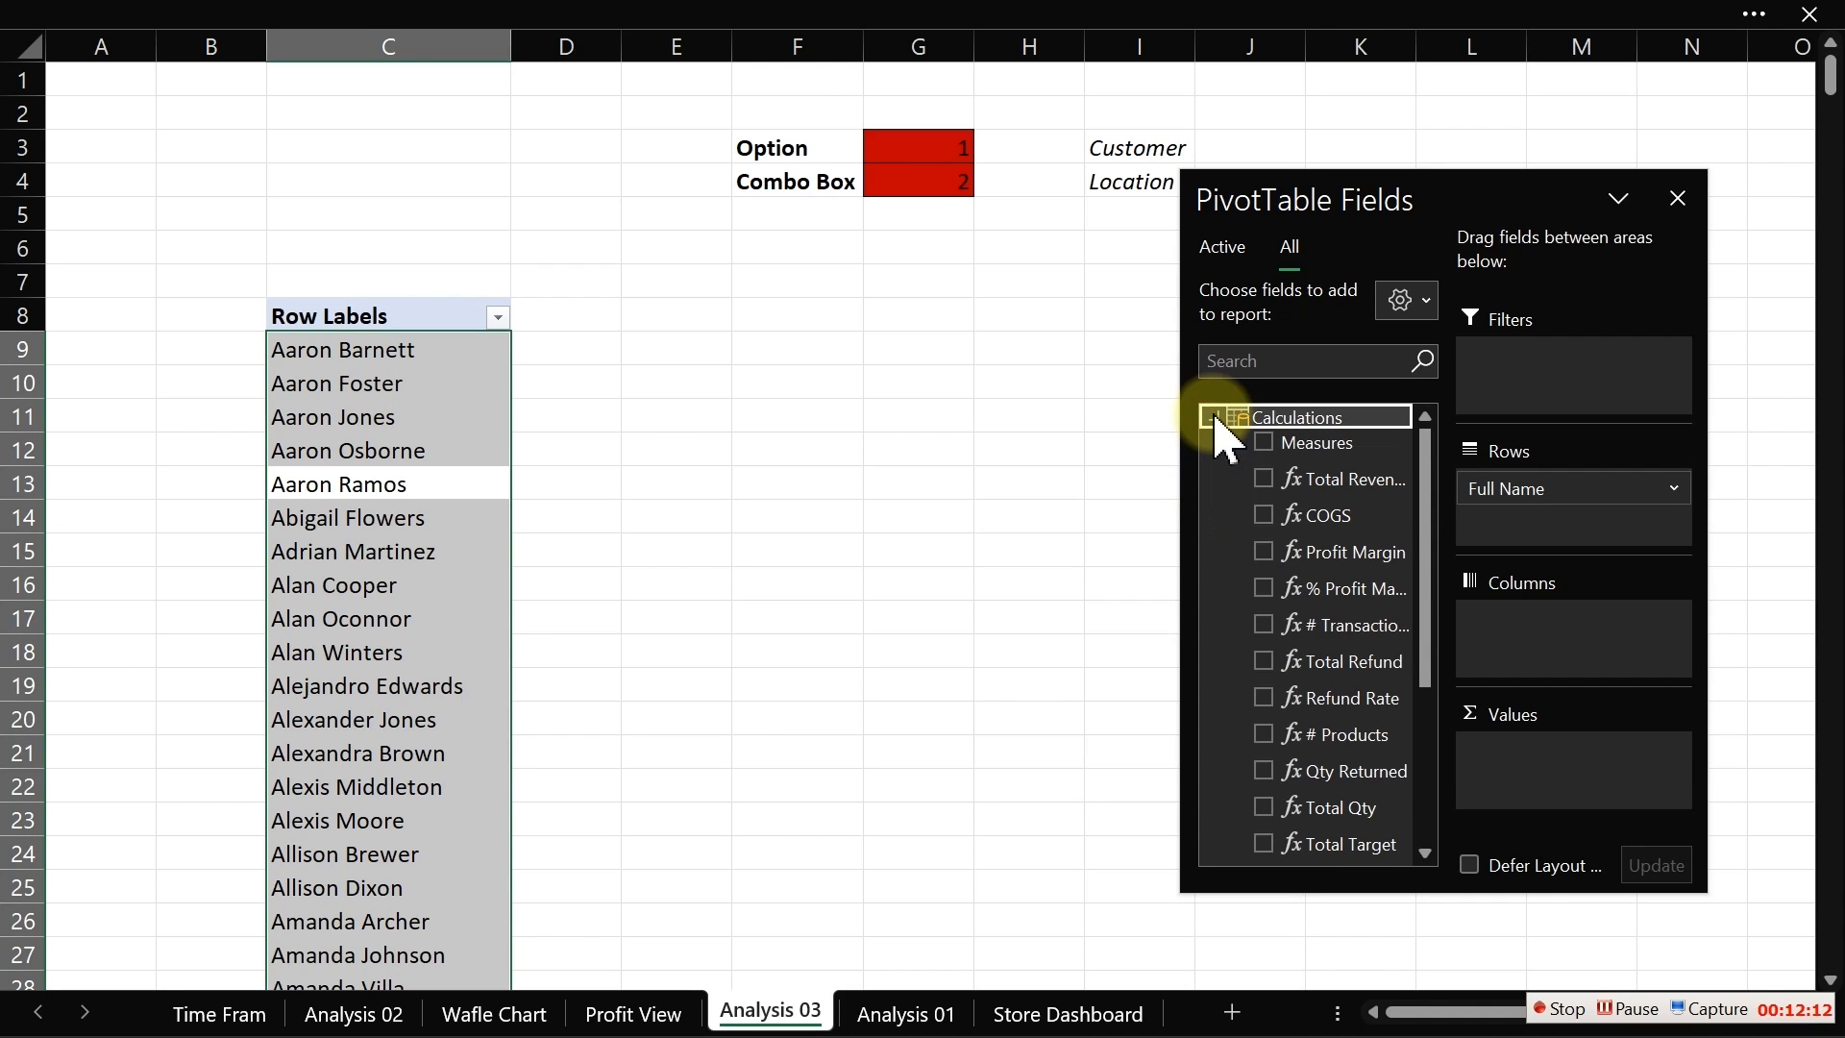
{"action": "left_click_drag", "start_coordinate": [1292, 504], "coordinate": [1422, 591]}
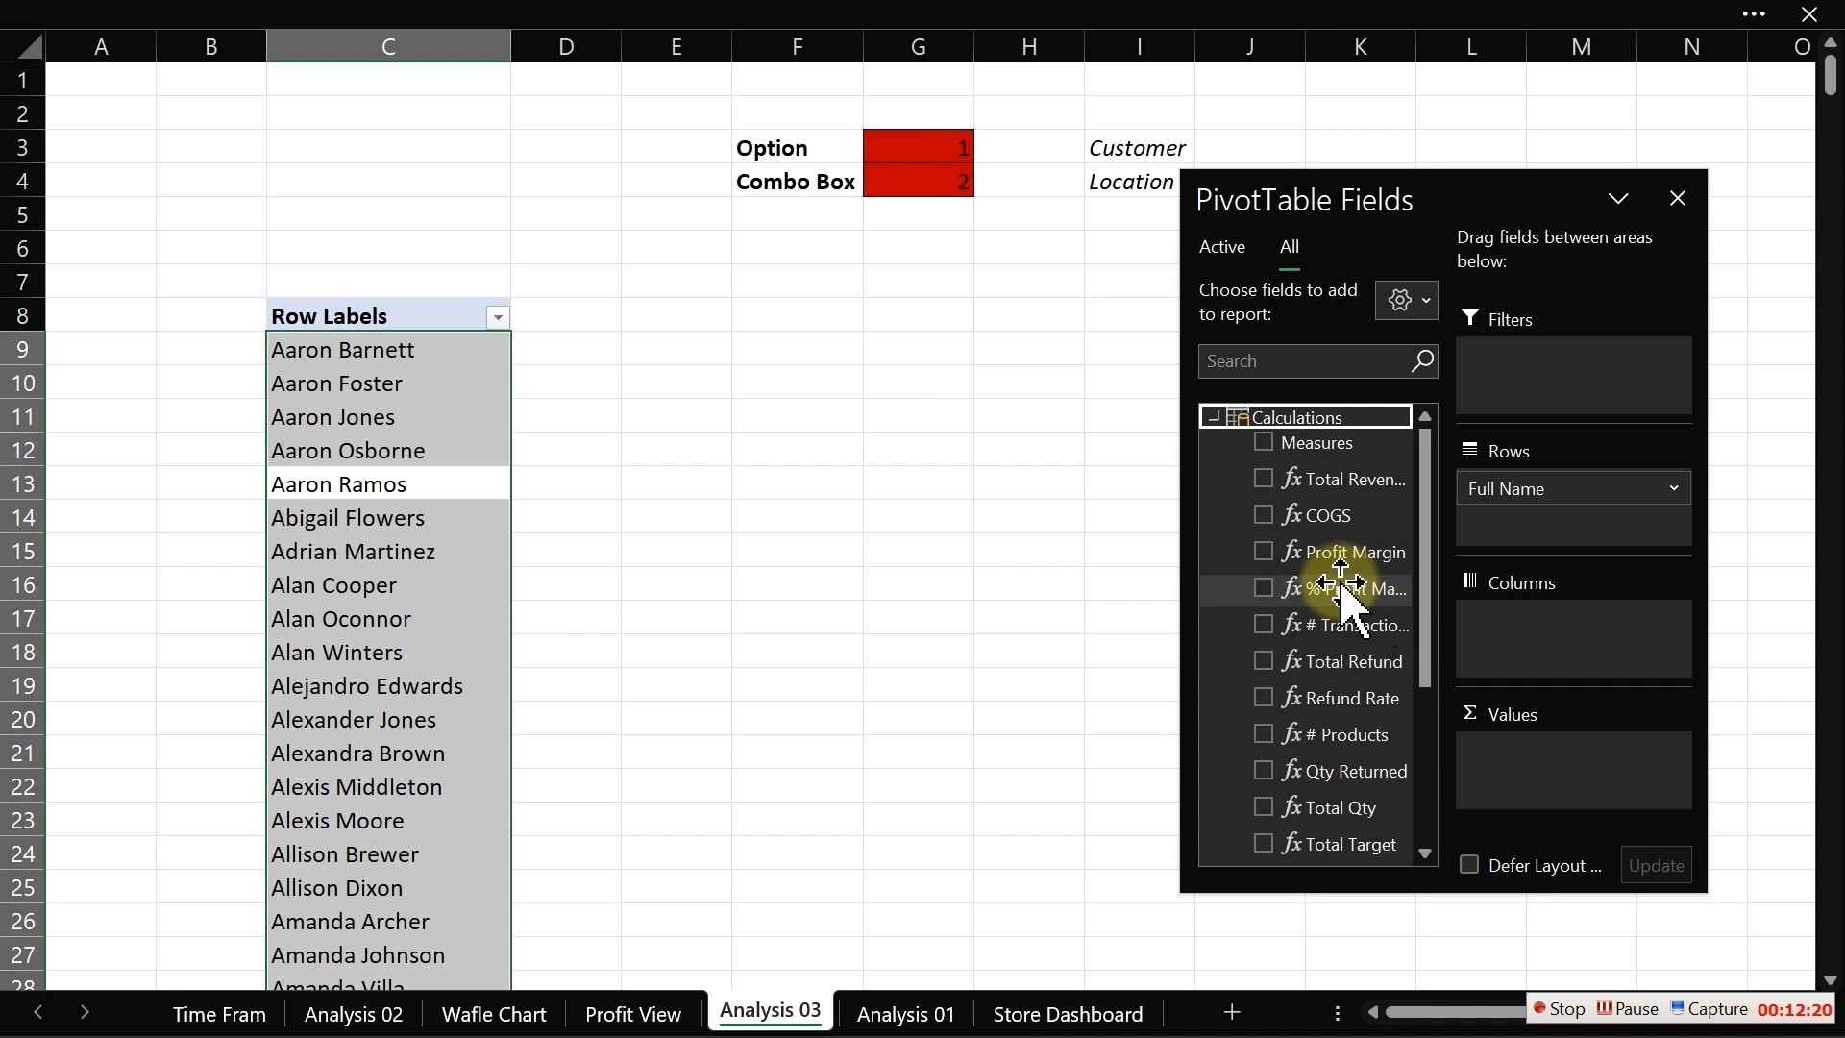
{"action": "left_click", "coordinate": [1264, 551]}
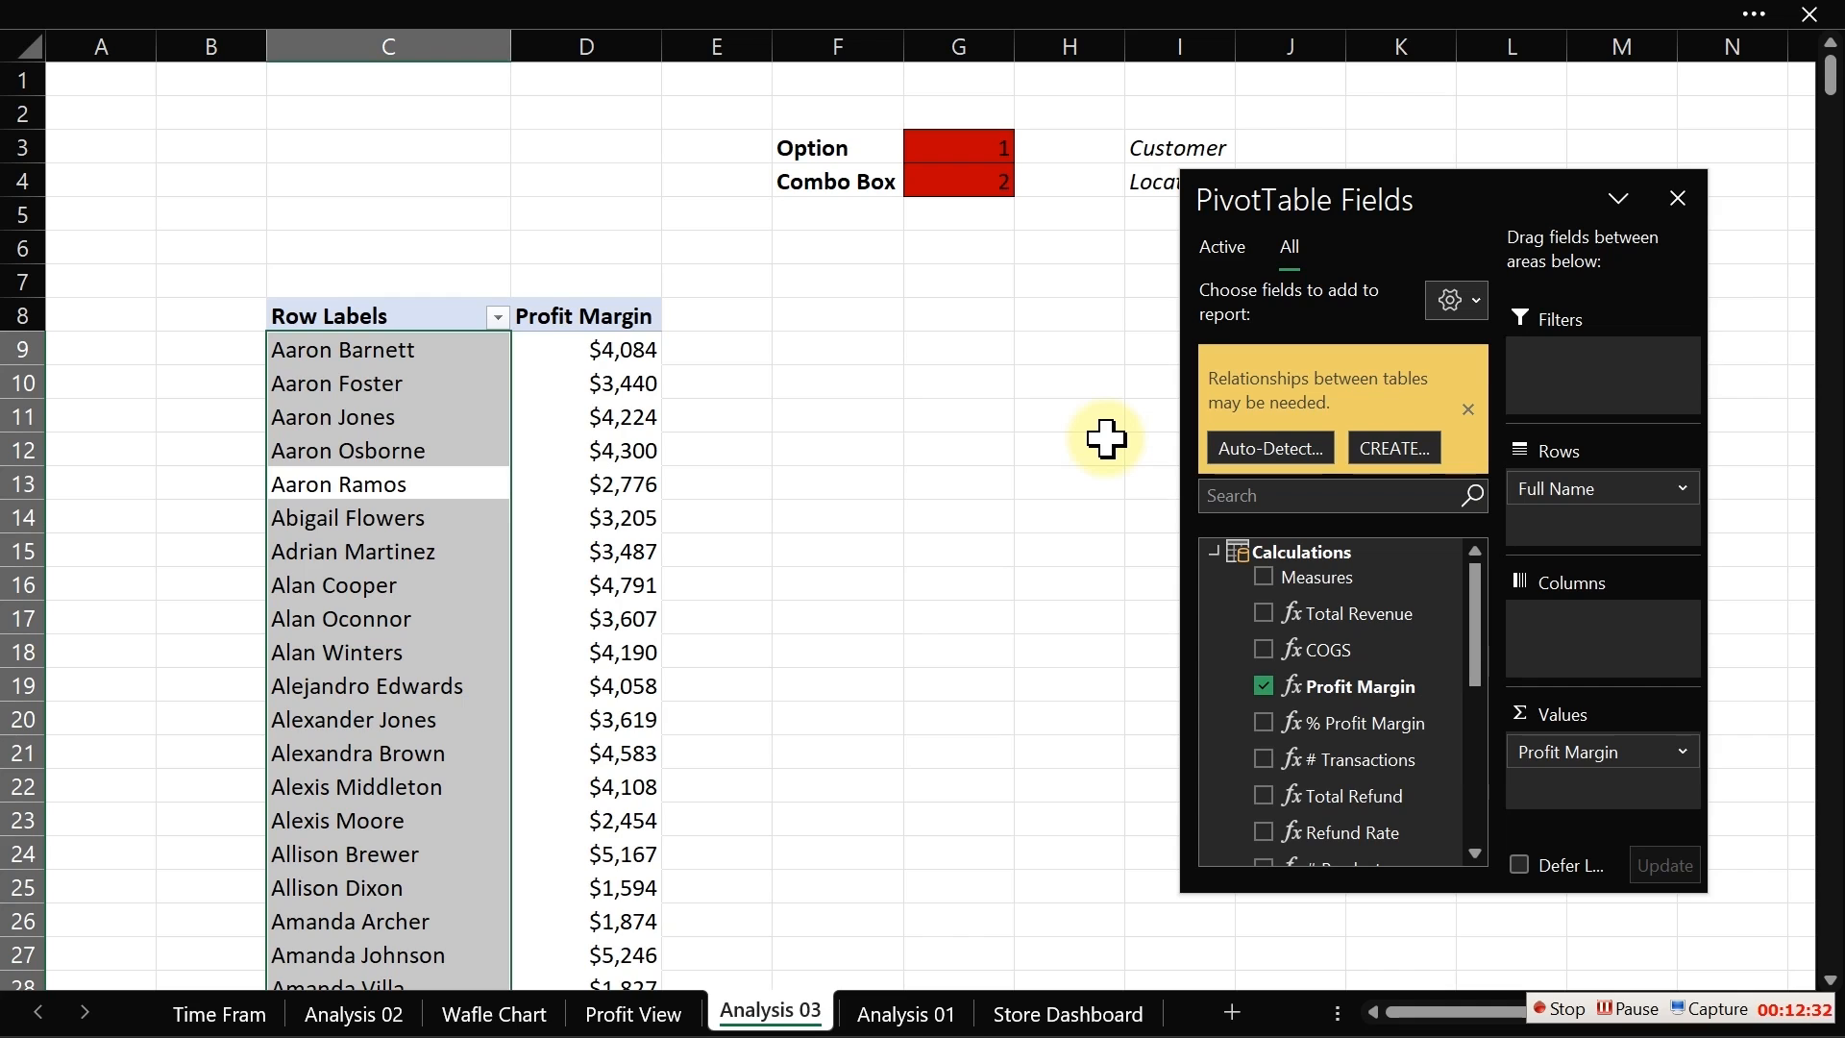
Step: Set the pivot table's report layout to Show in Tabular Form
{"action": "left_click", "coordinate": [1468, 409]}
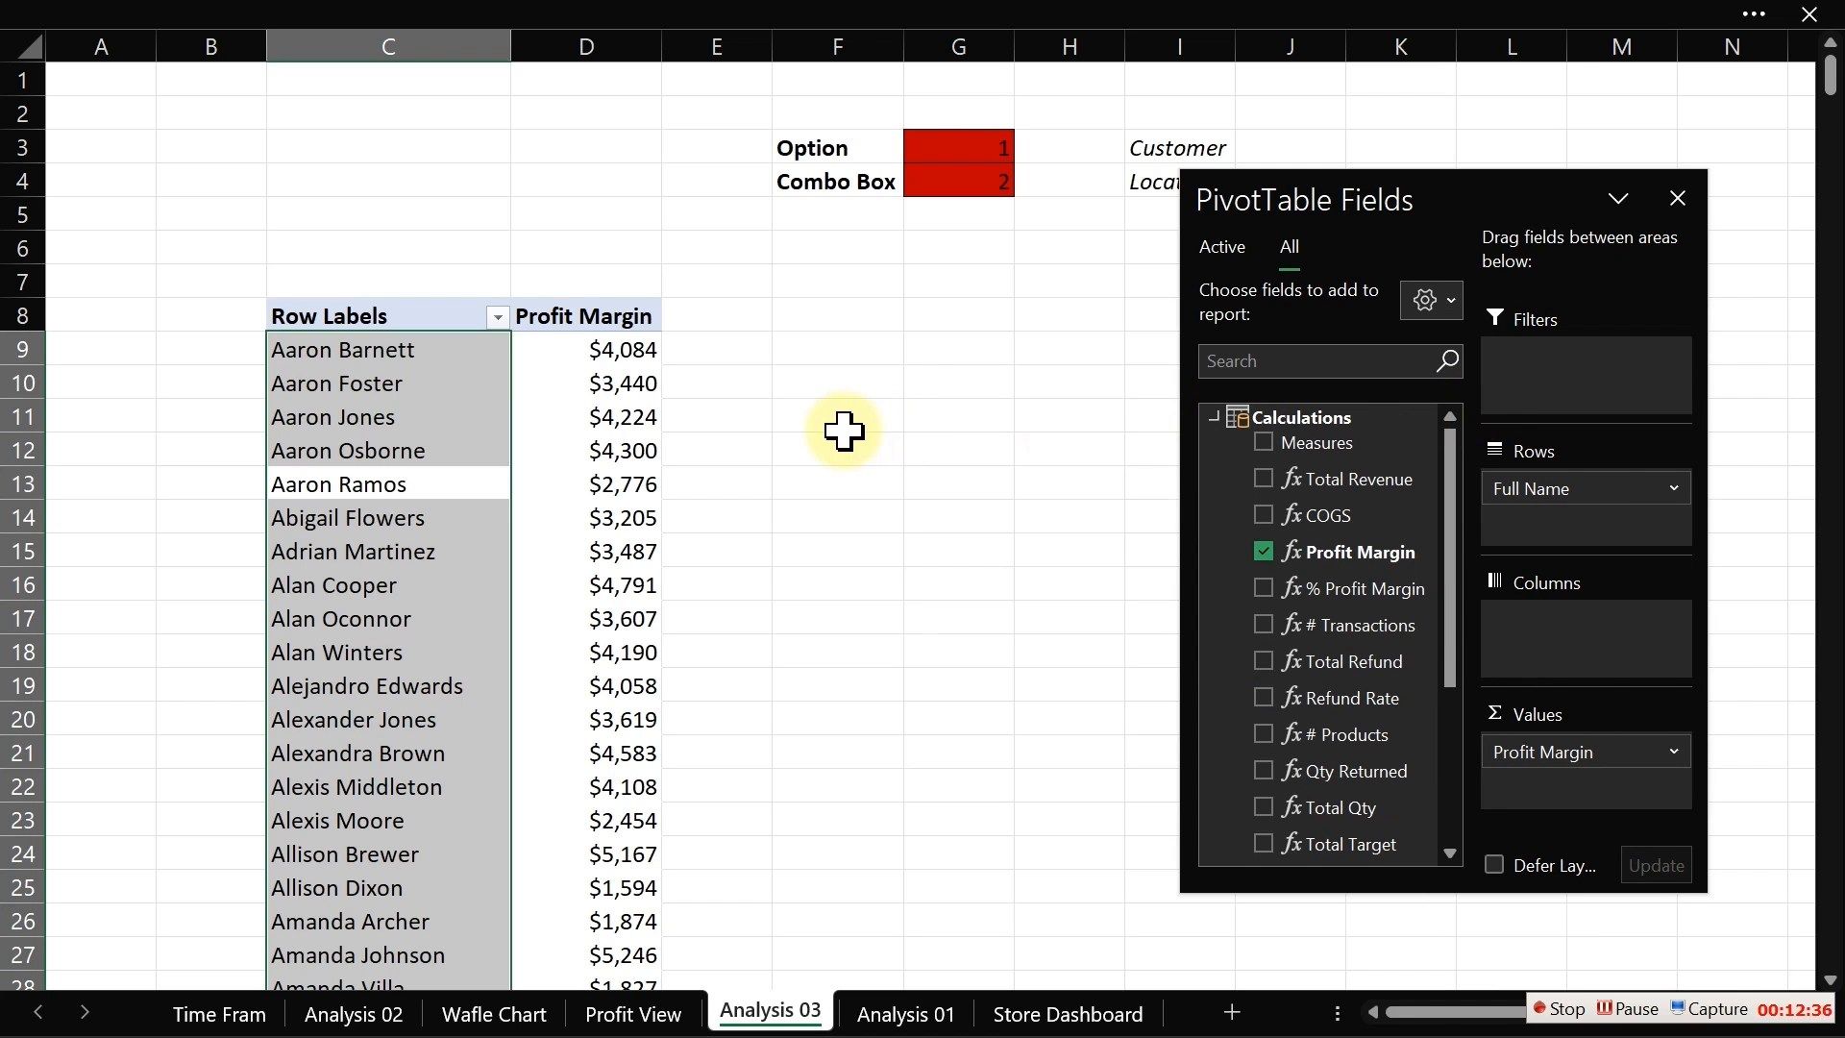
{"action": "left_click", "coordinate": [620, 374]}
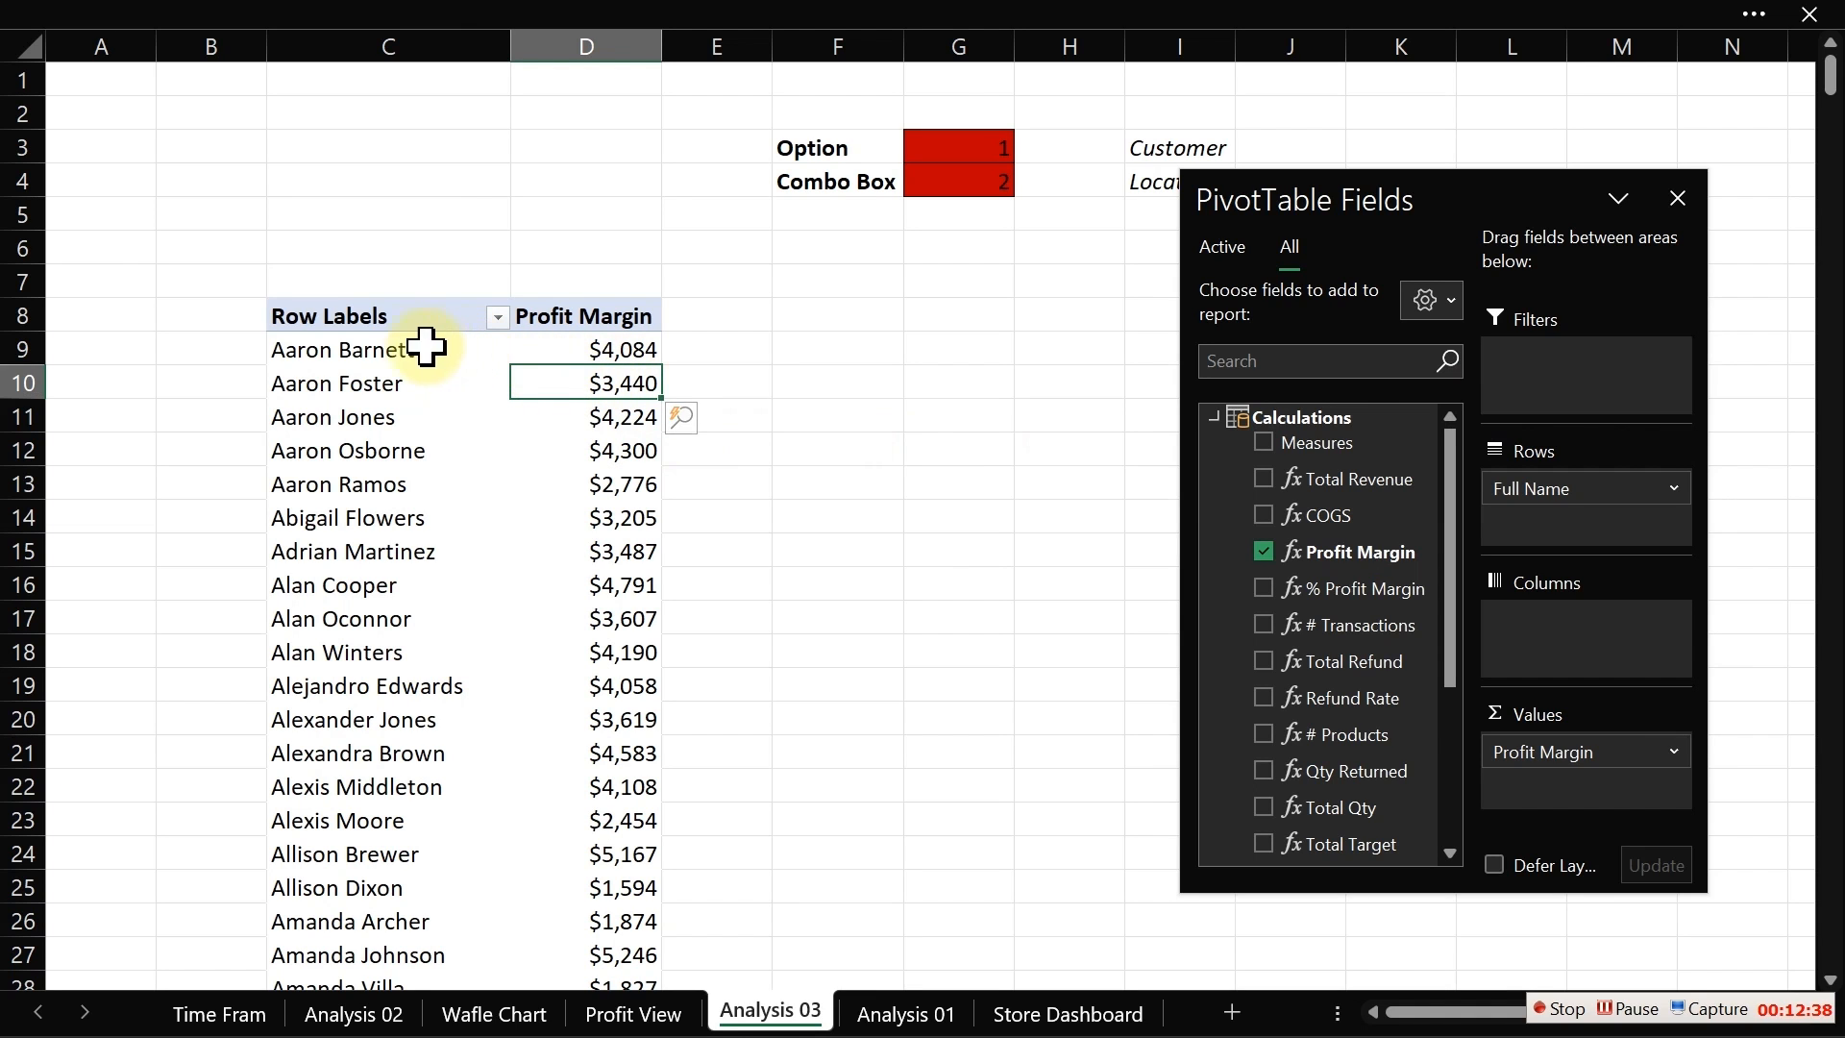
{"action": "left_click", "coordinate": [344, 320]}
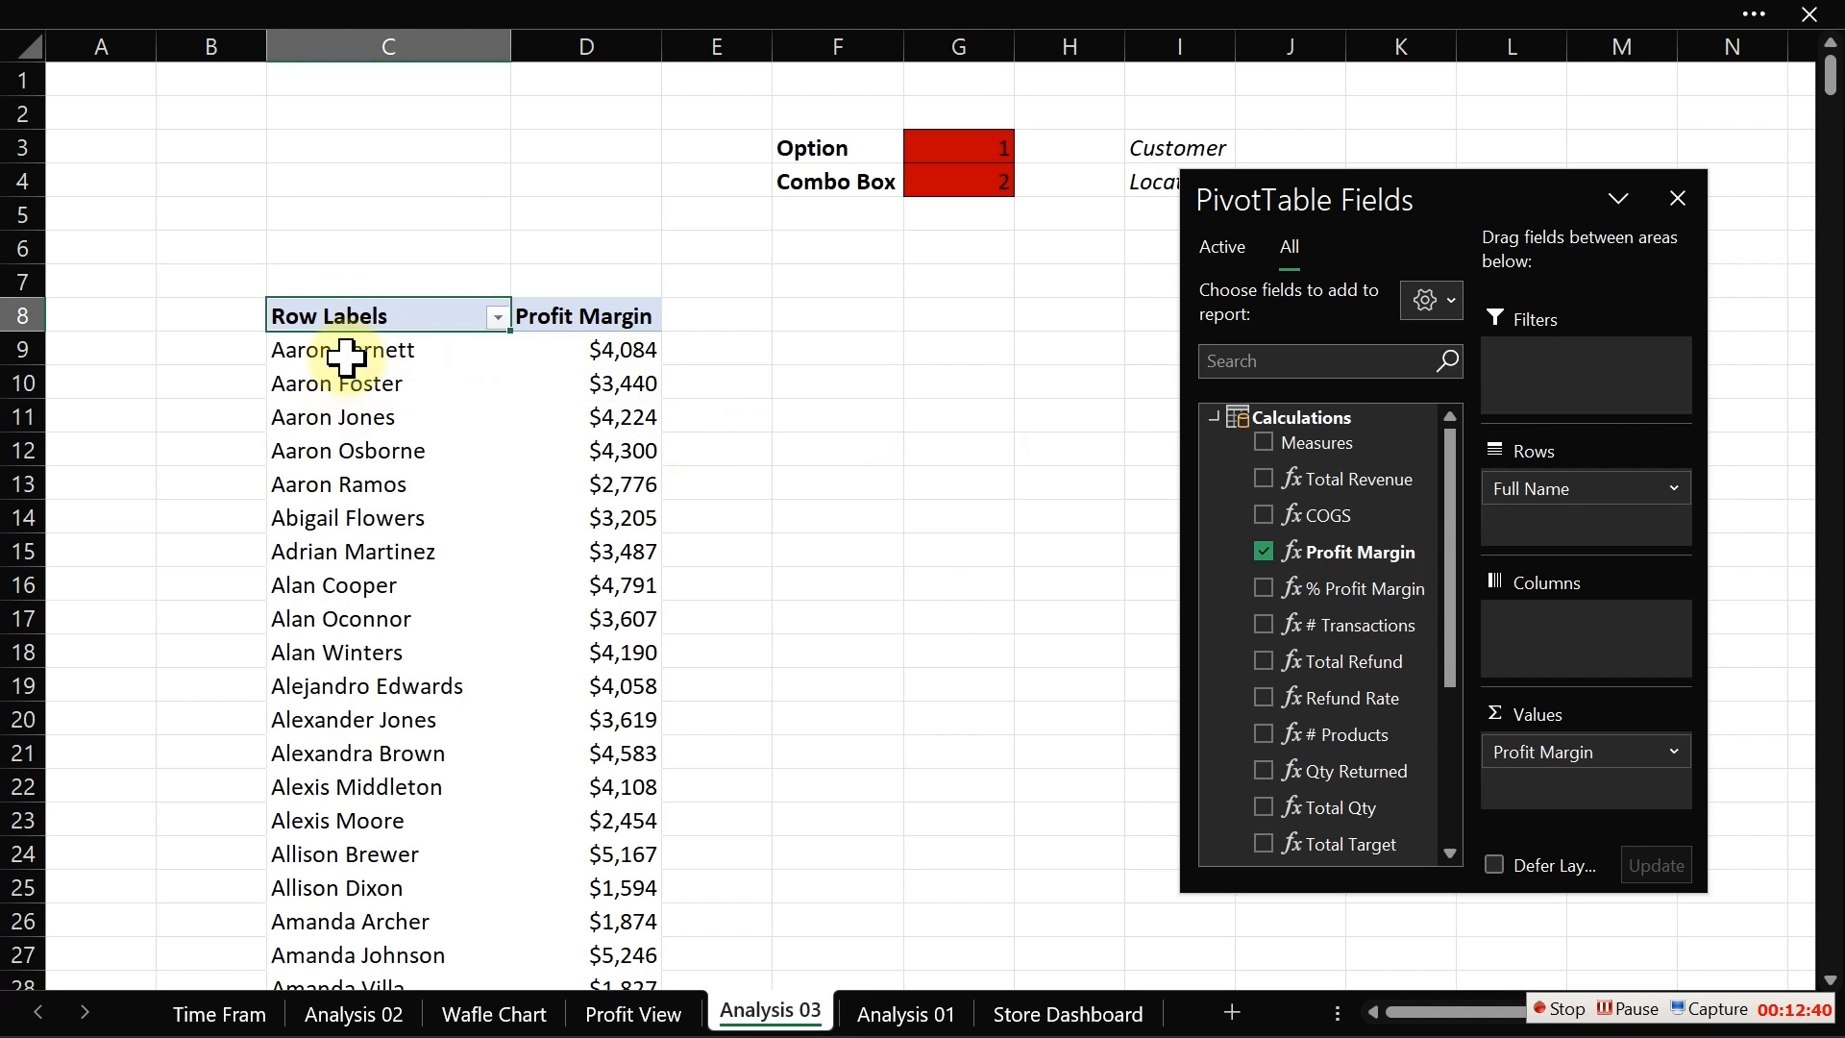
{"action": "left_click", "coordinate": [1209, 17]}
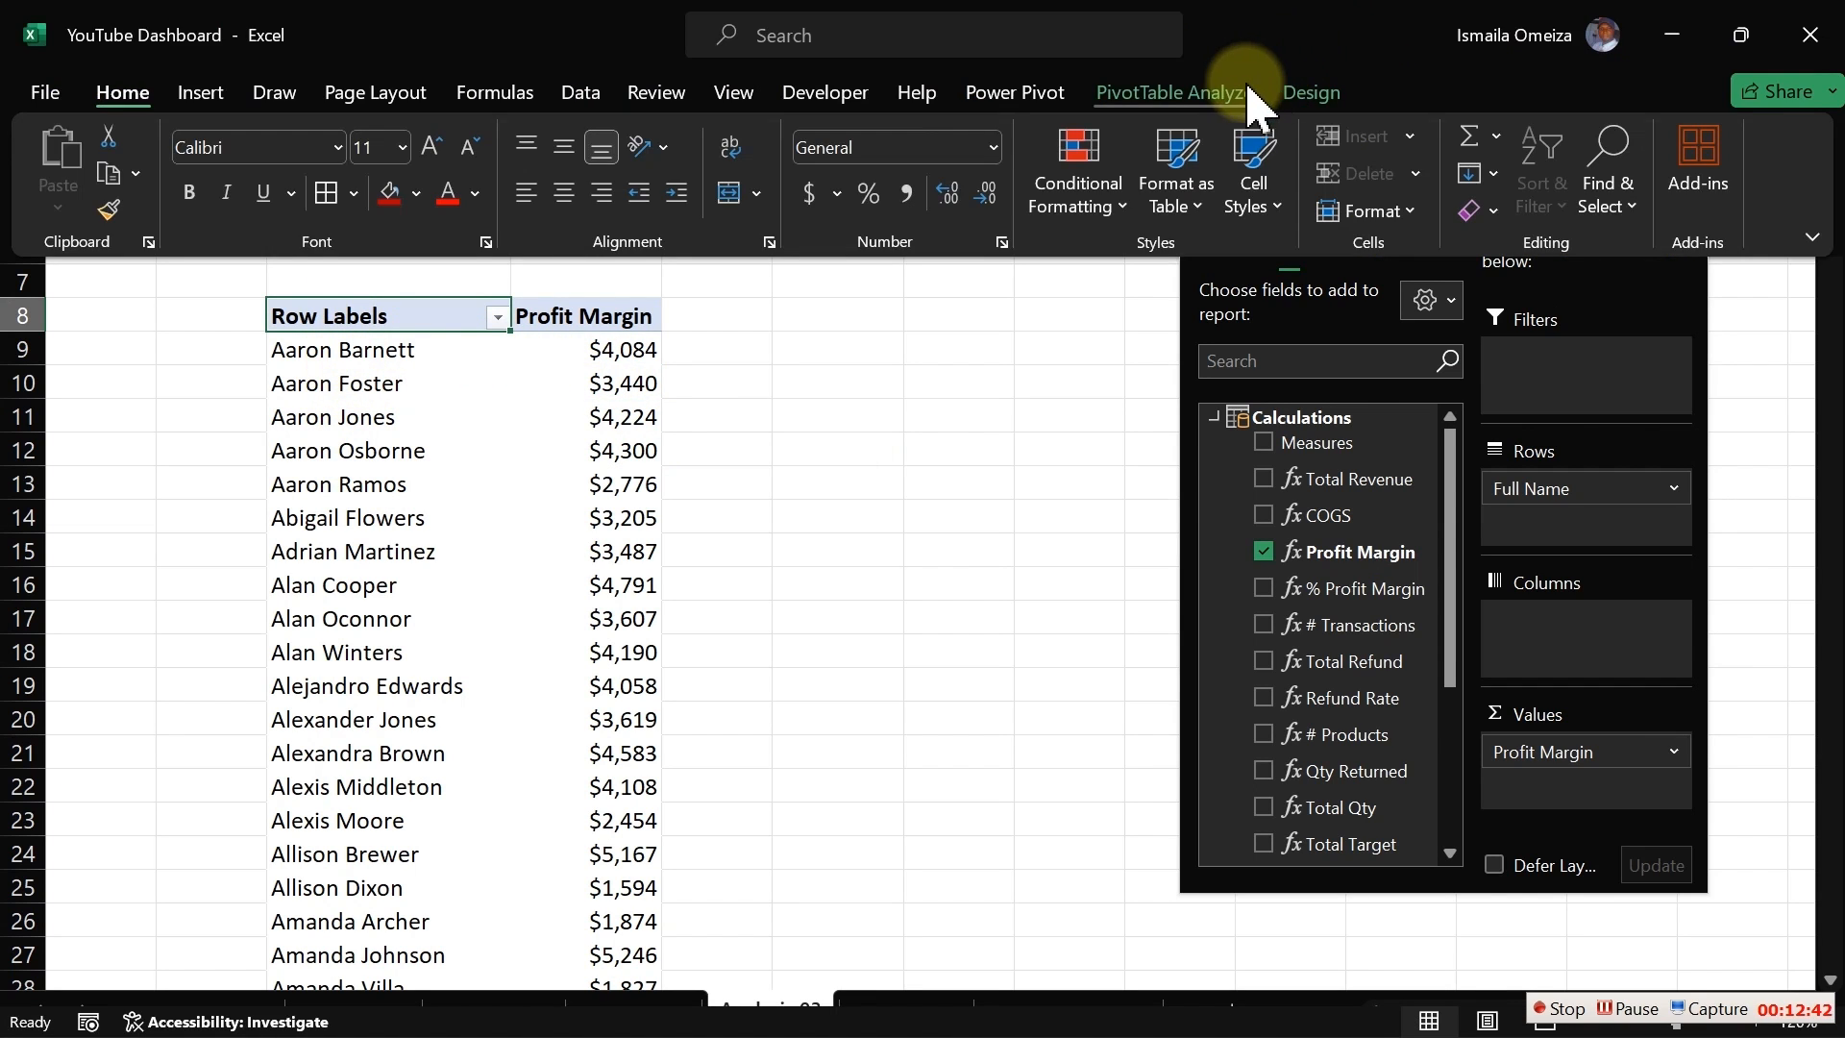
{"action": "left_click", "coordinate": [1315, 94]}
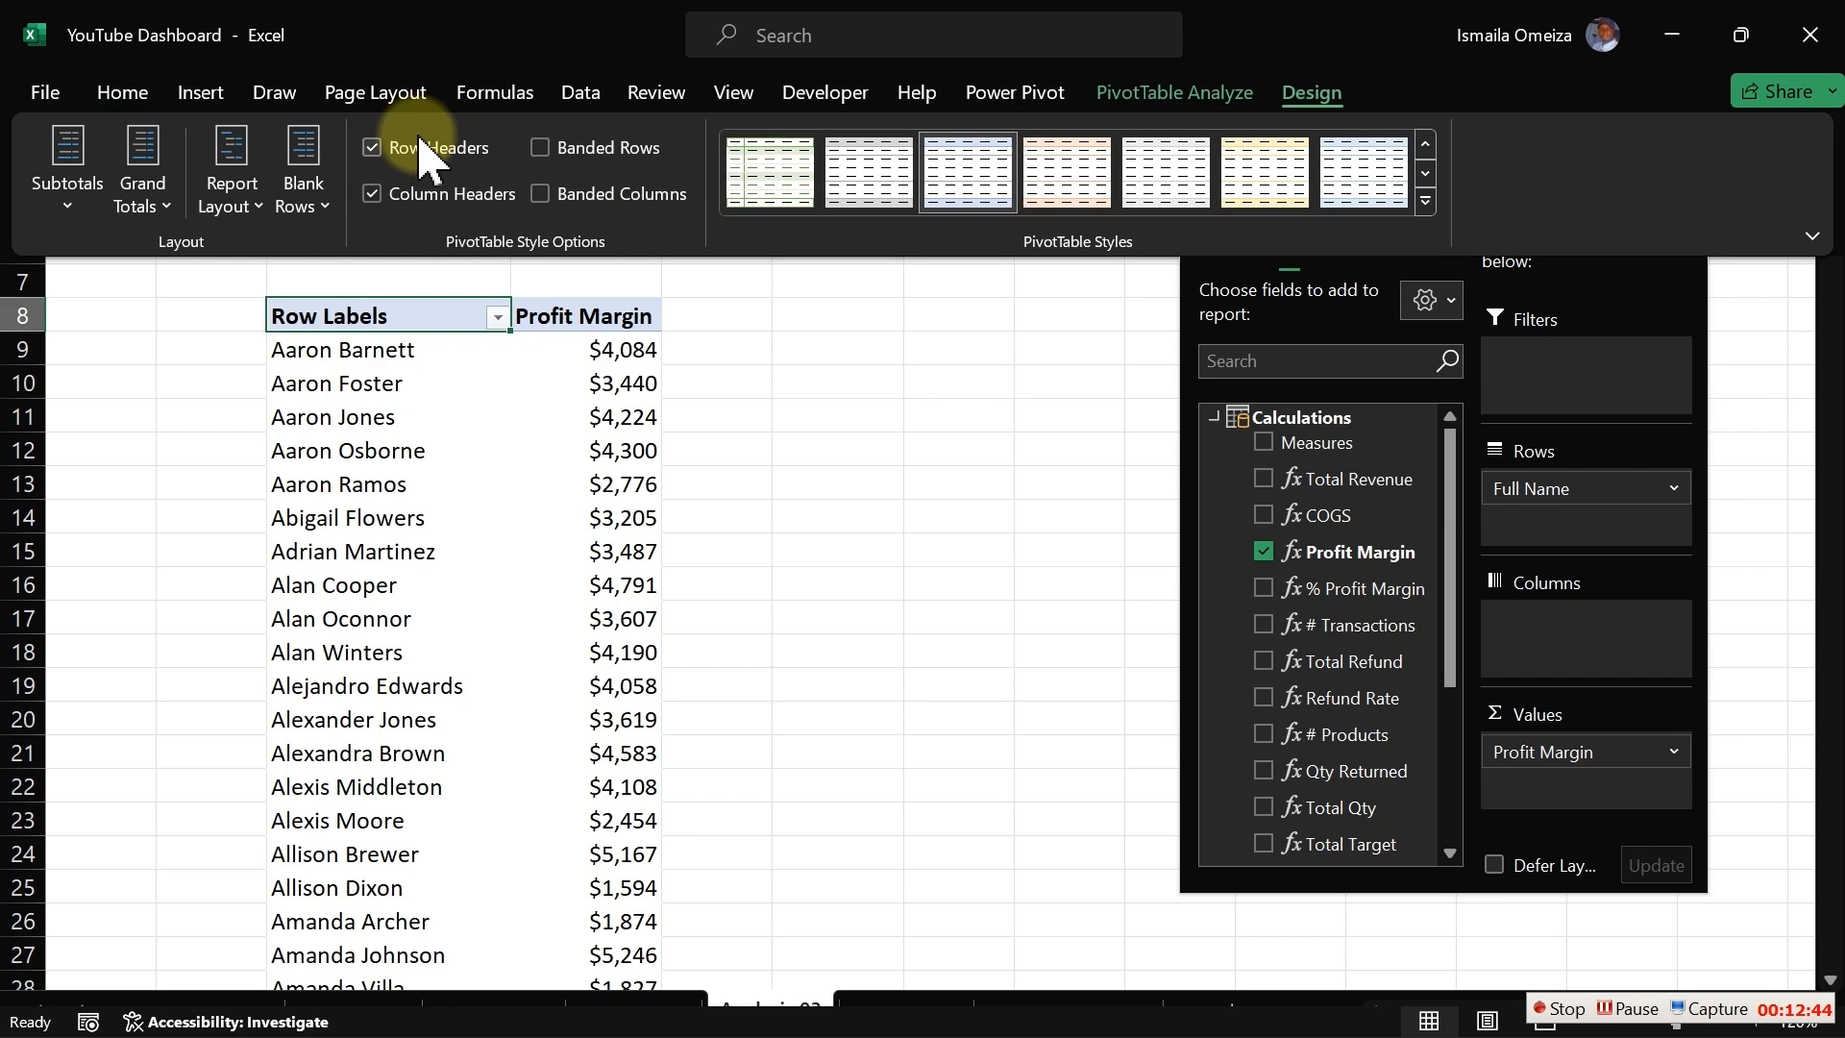
{"action": "left_click", "coordinate": [221, 219]}
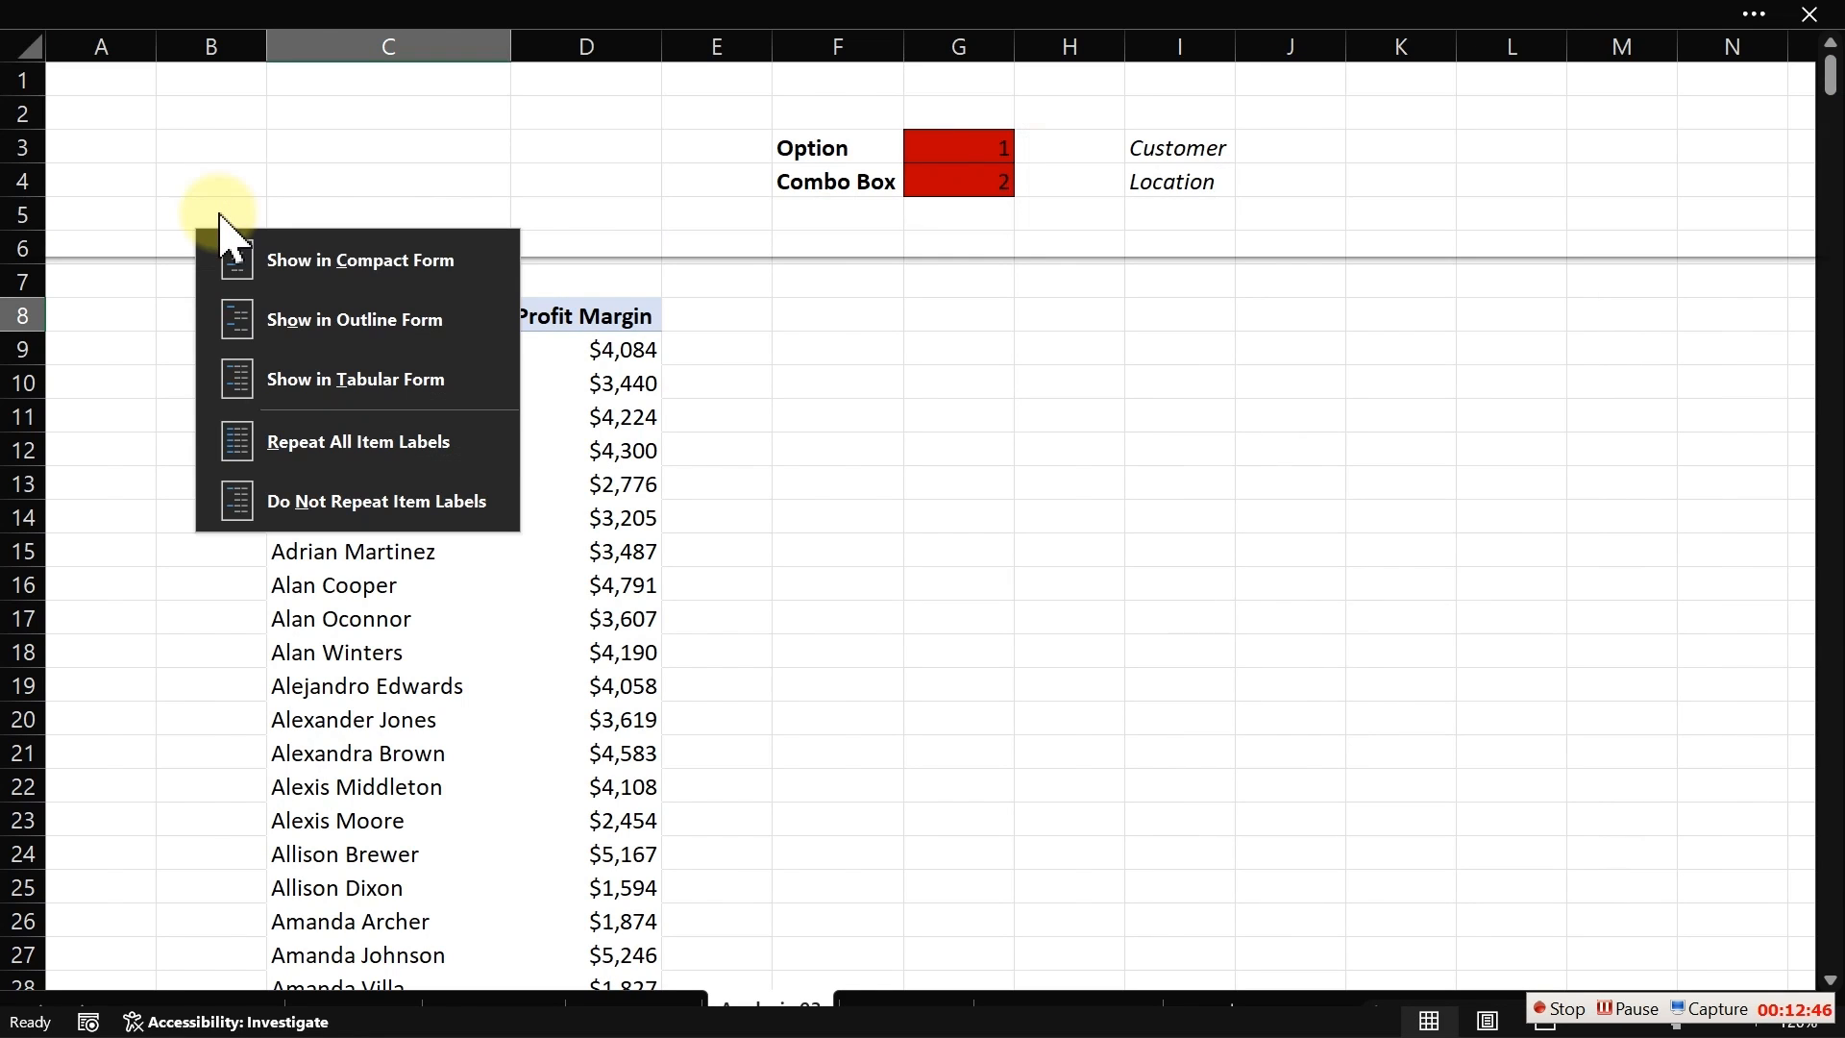
{"action": "left_click", "coordinate": [336, 385]}
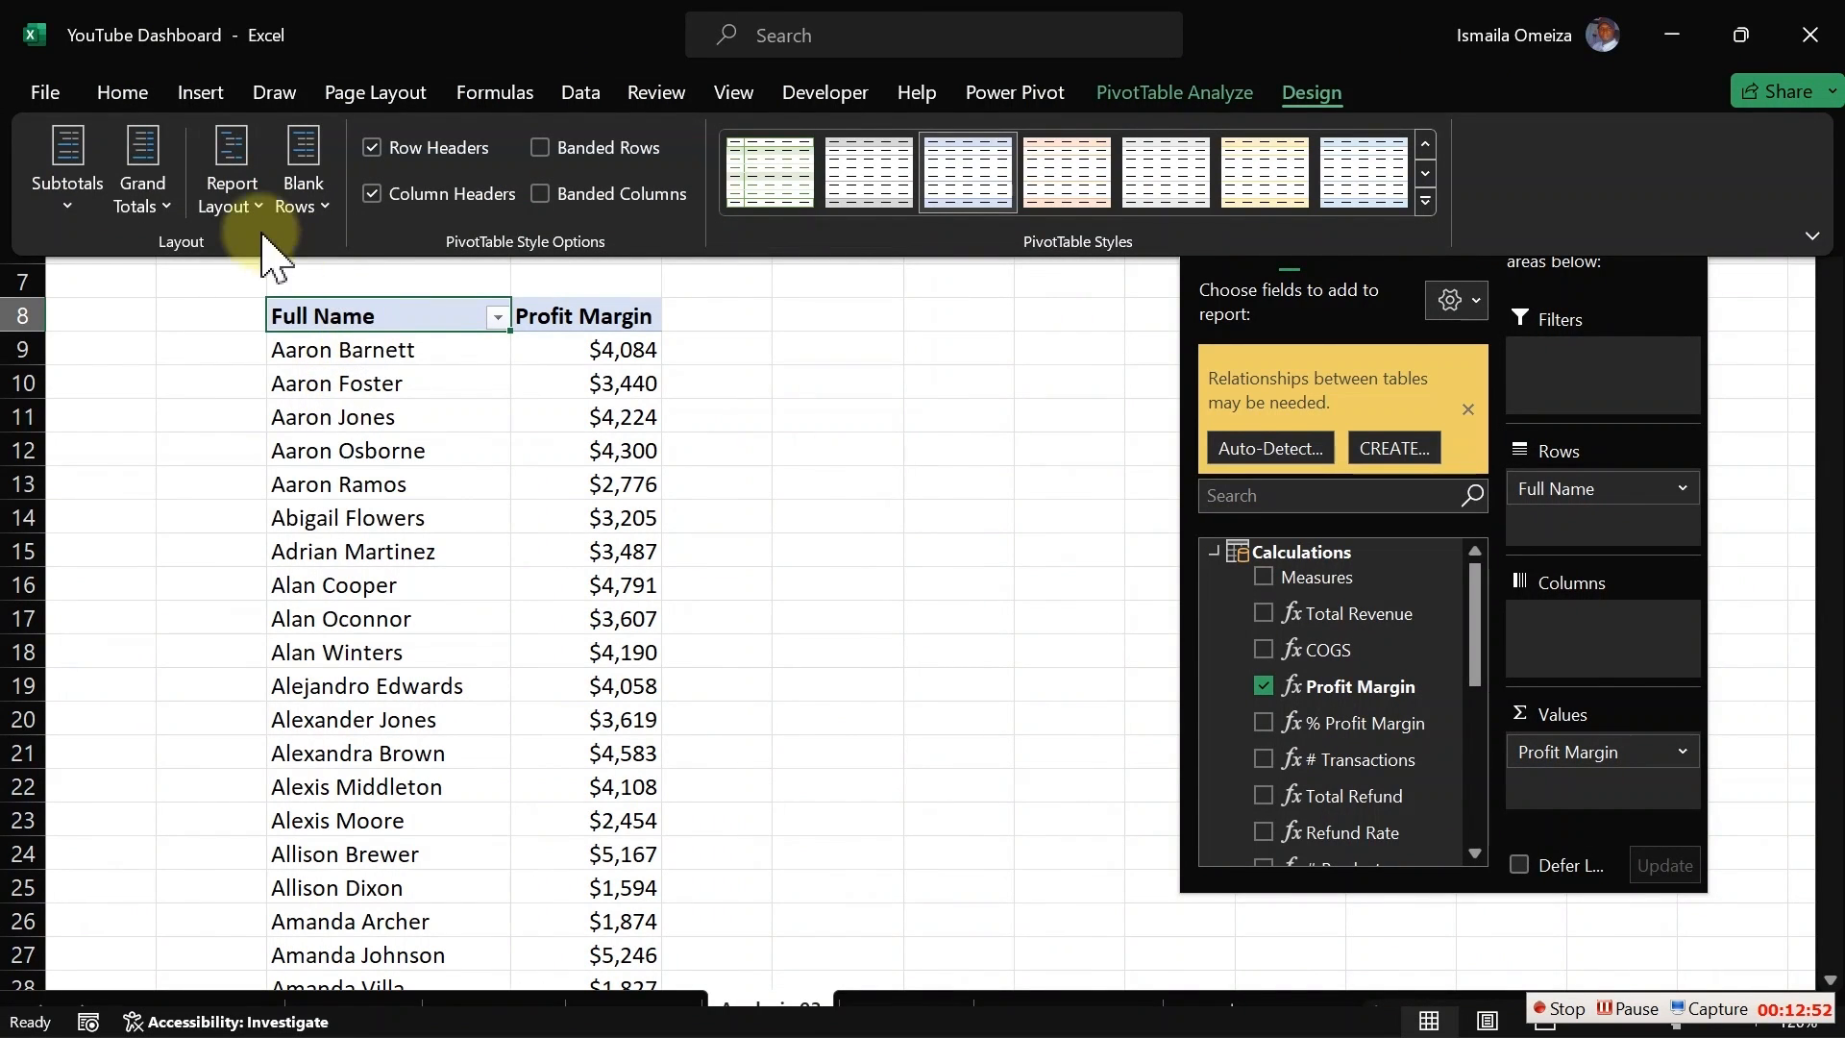
Step: Turn off the pivot table's grand totals for rows and columns
{"action": "left_click", "coordinate": [154, 202]}
{"action": "left_click", "coordinate": [213, 271]}
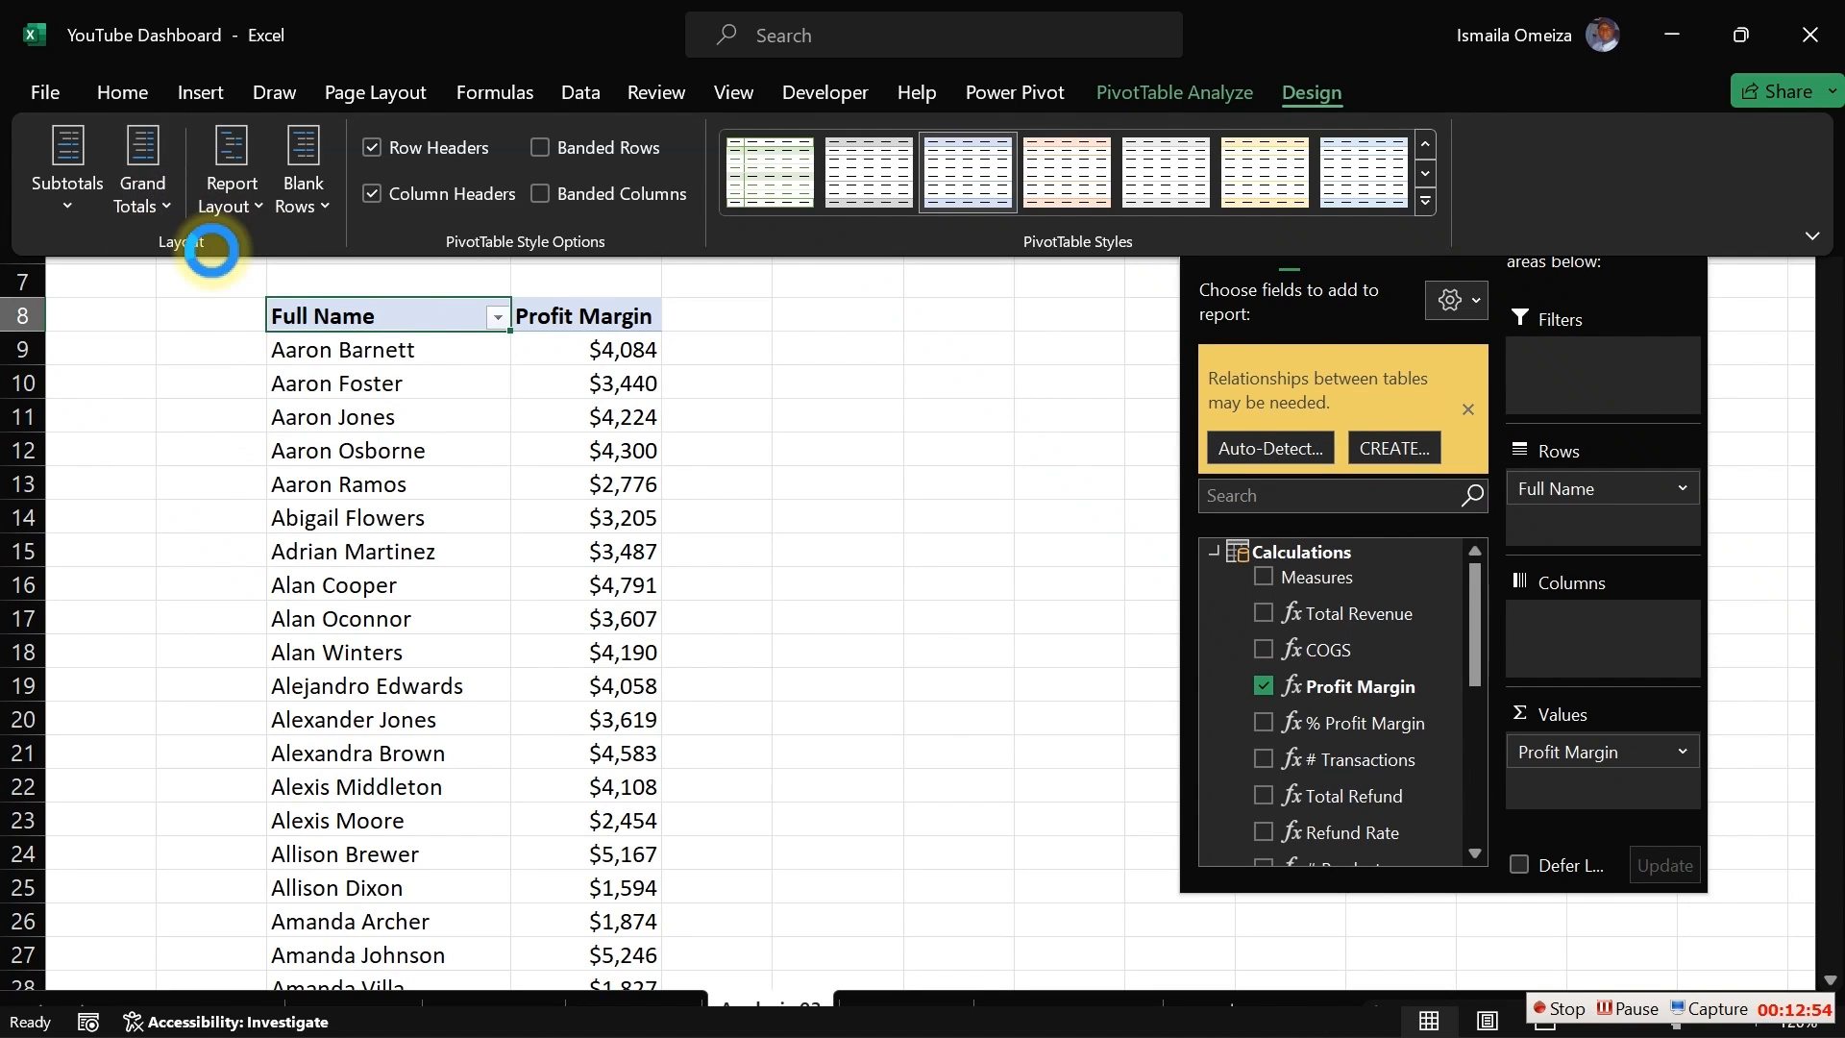
{"action": "left_click", "coordinate": [332, 353]}
{"action": "key", "text": "ctrl+shift+F1"}
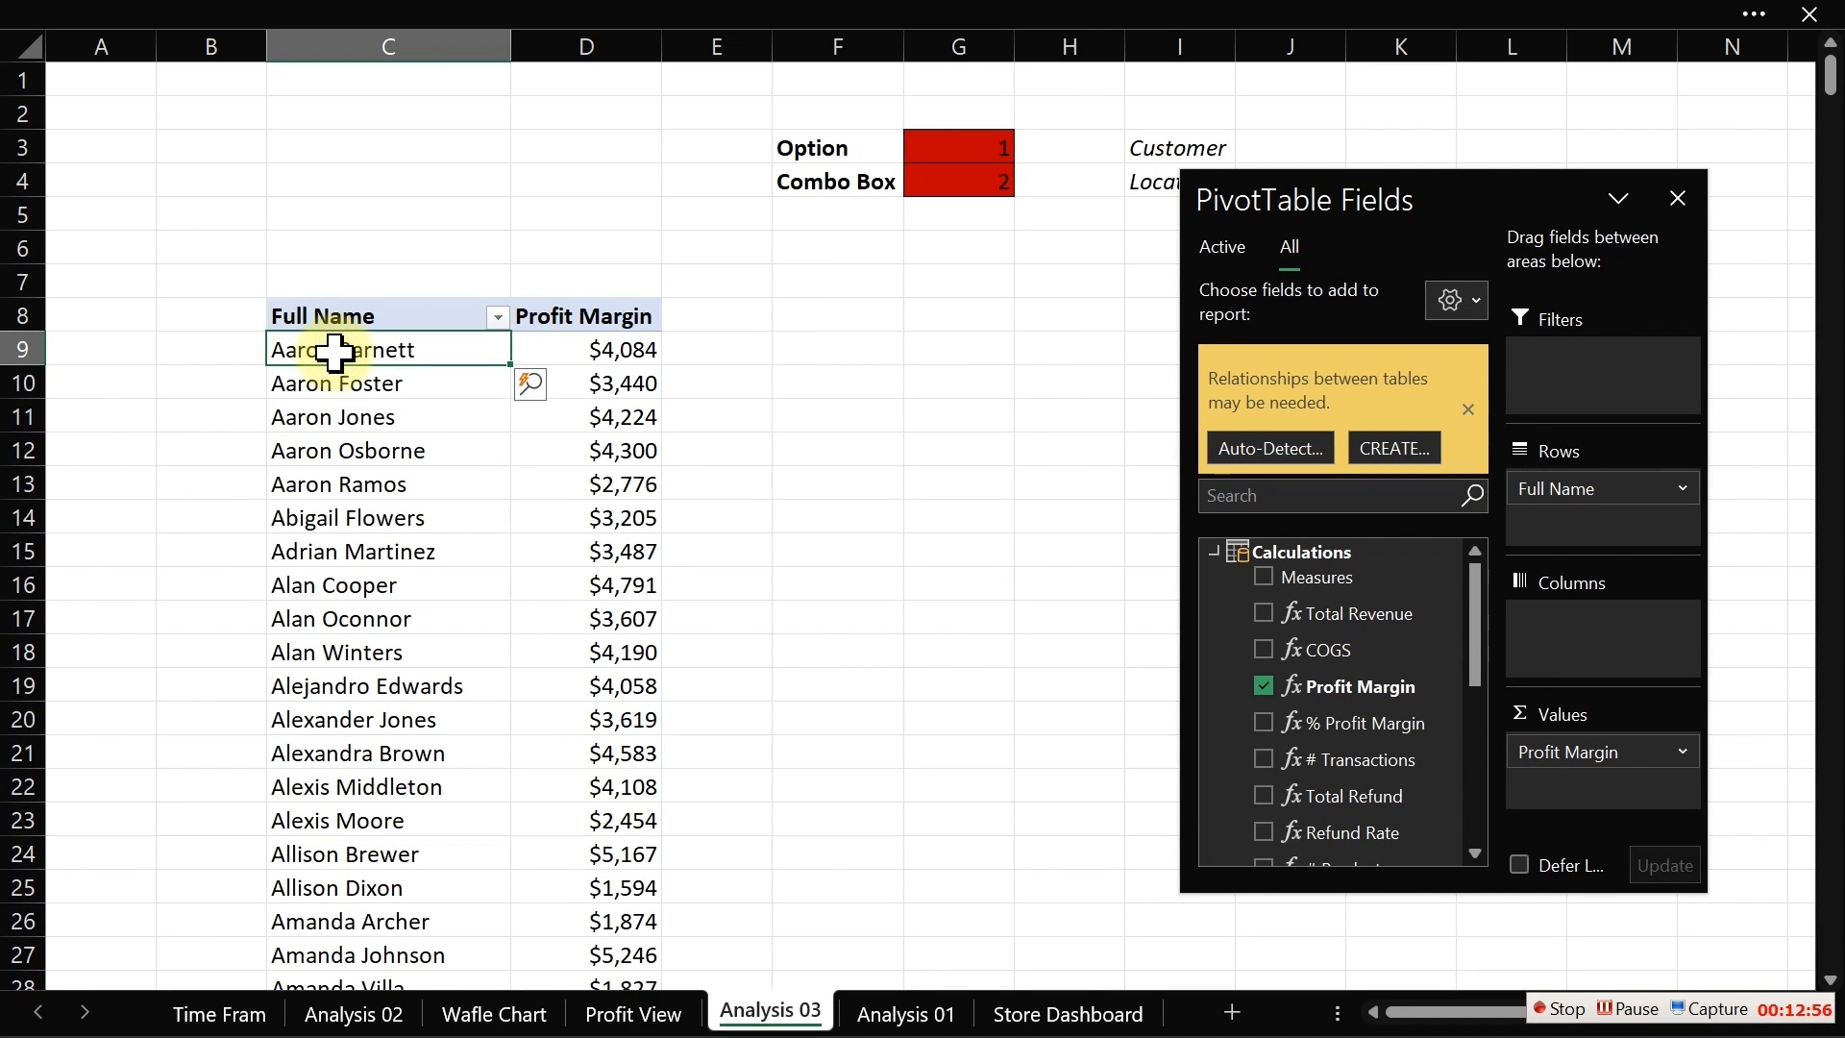
Step: Filter the Full Name field to show the top 5 items by Profit Margin
{"action": "right_click", "coordinate": [333, 352]}
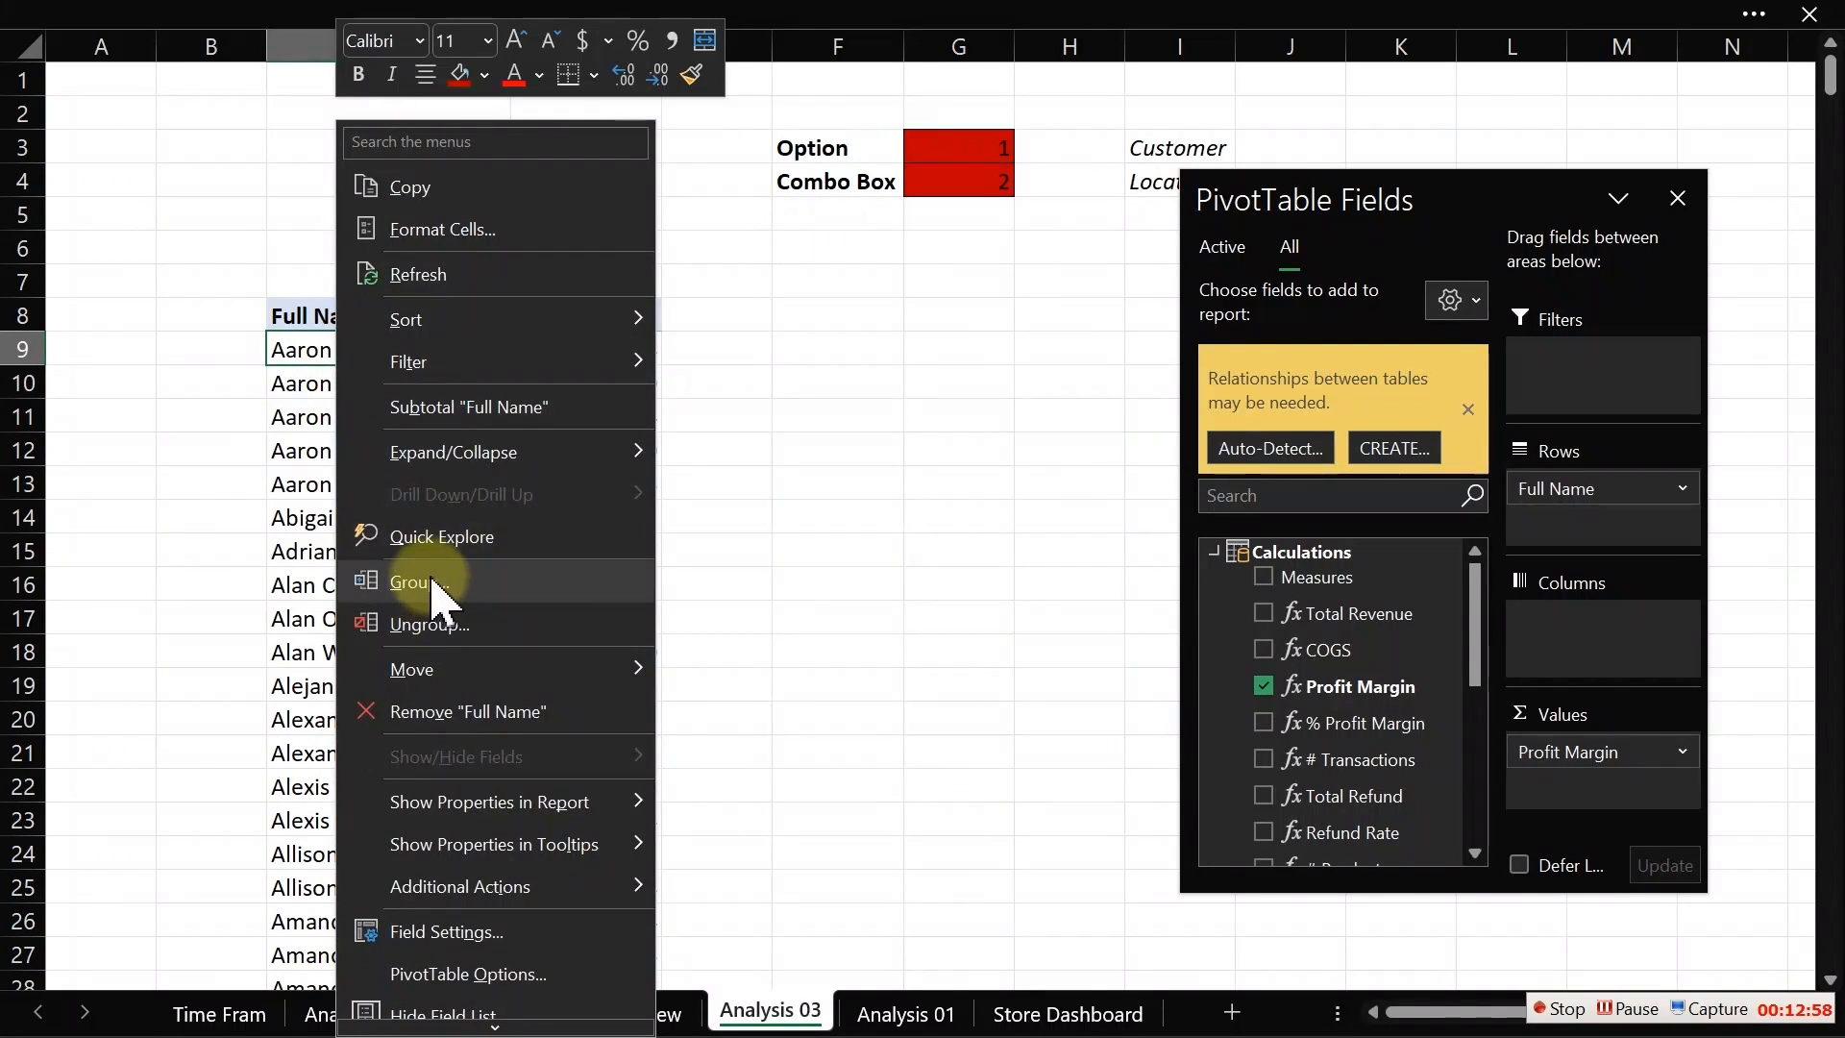
{"action": "mouse_move", "coordinate": [446, 374]}
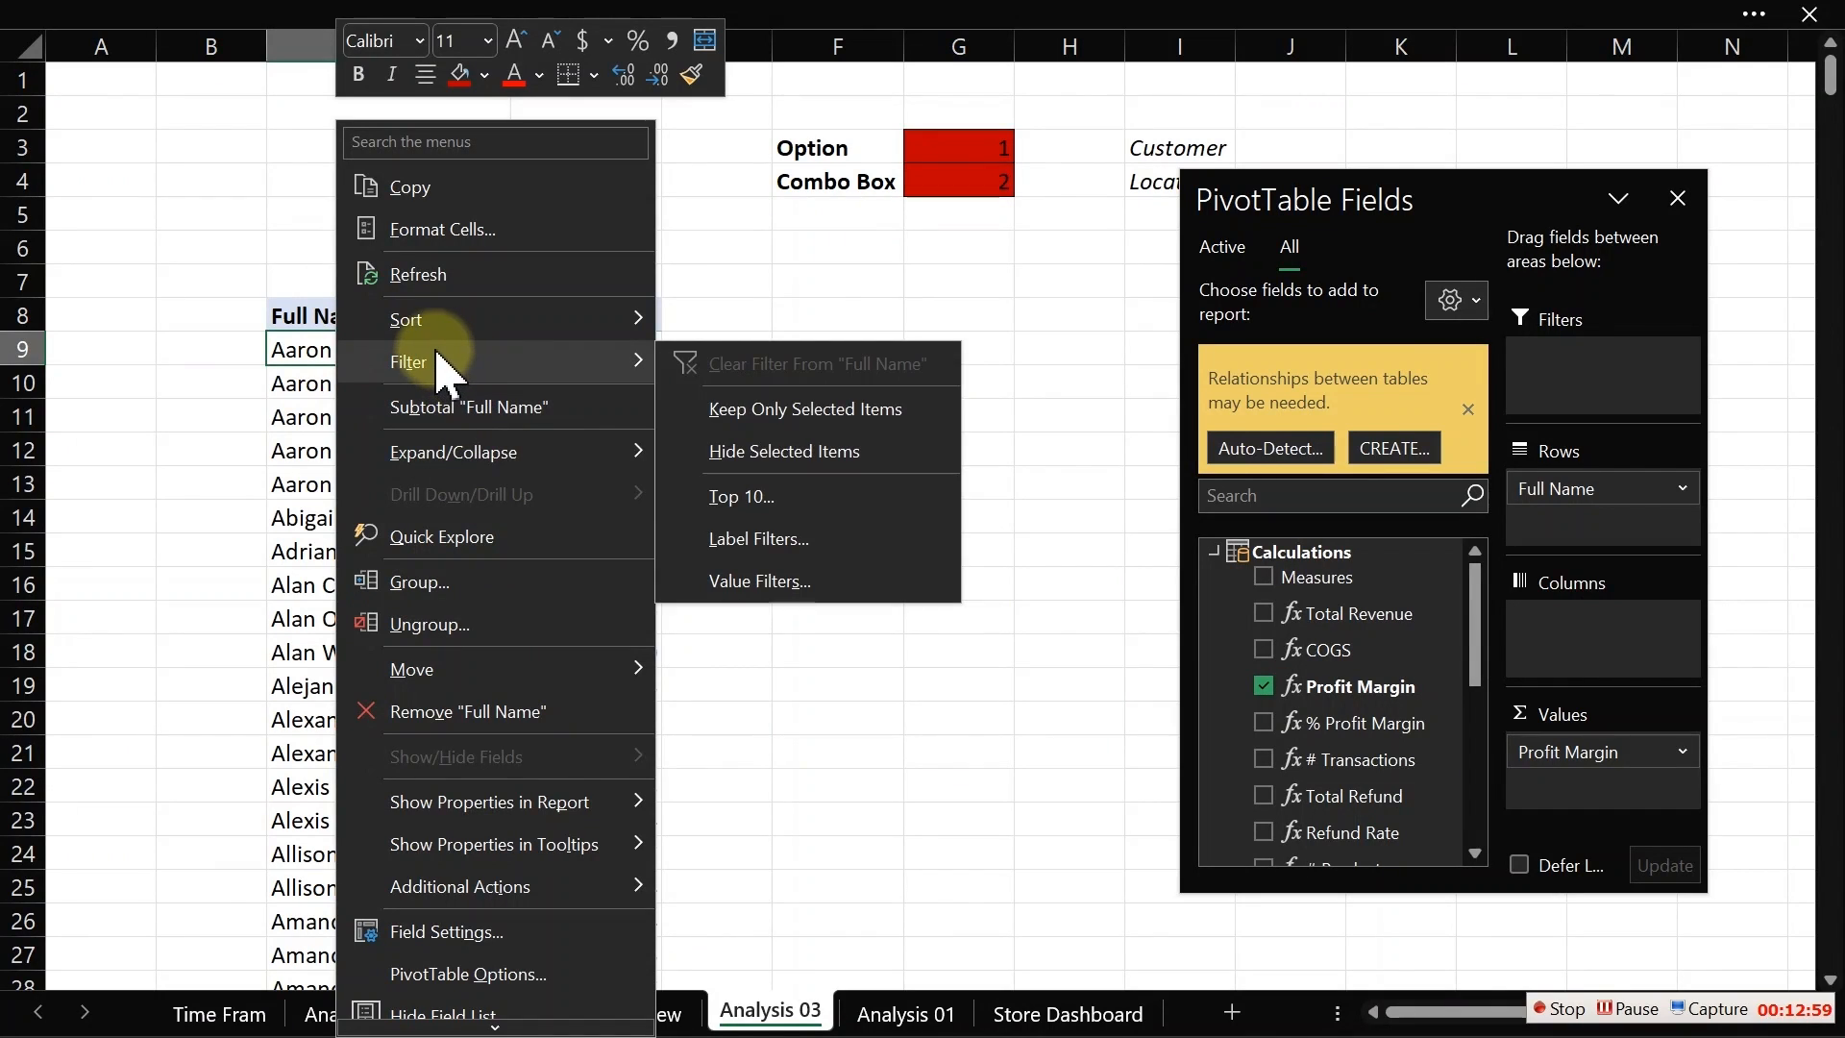
{"action": "left_click", "coordinate": [756, 485]}
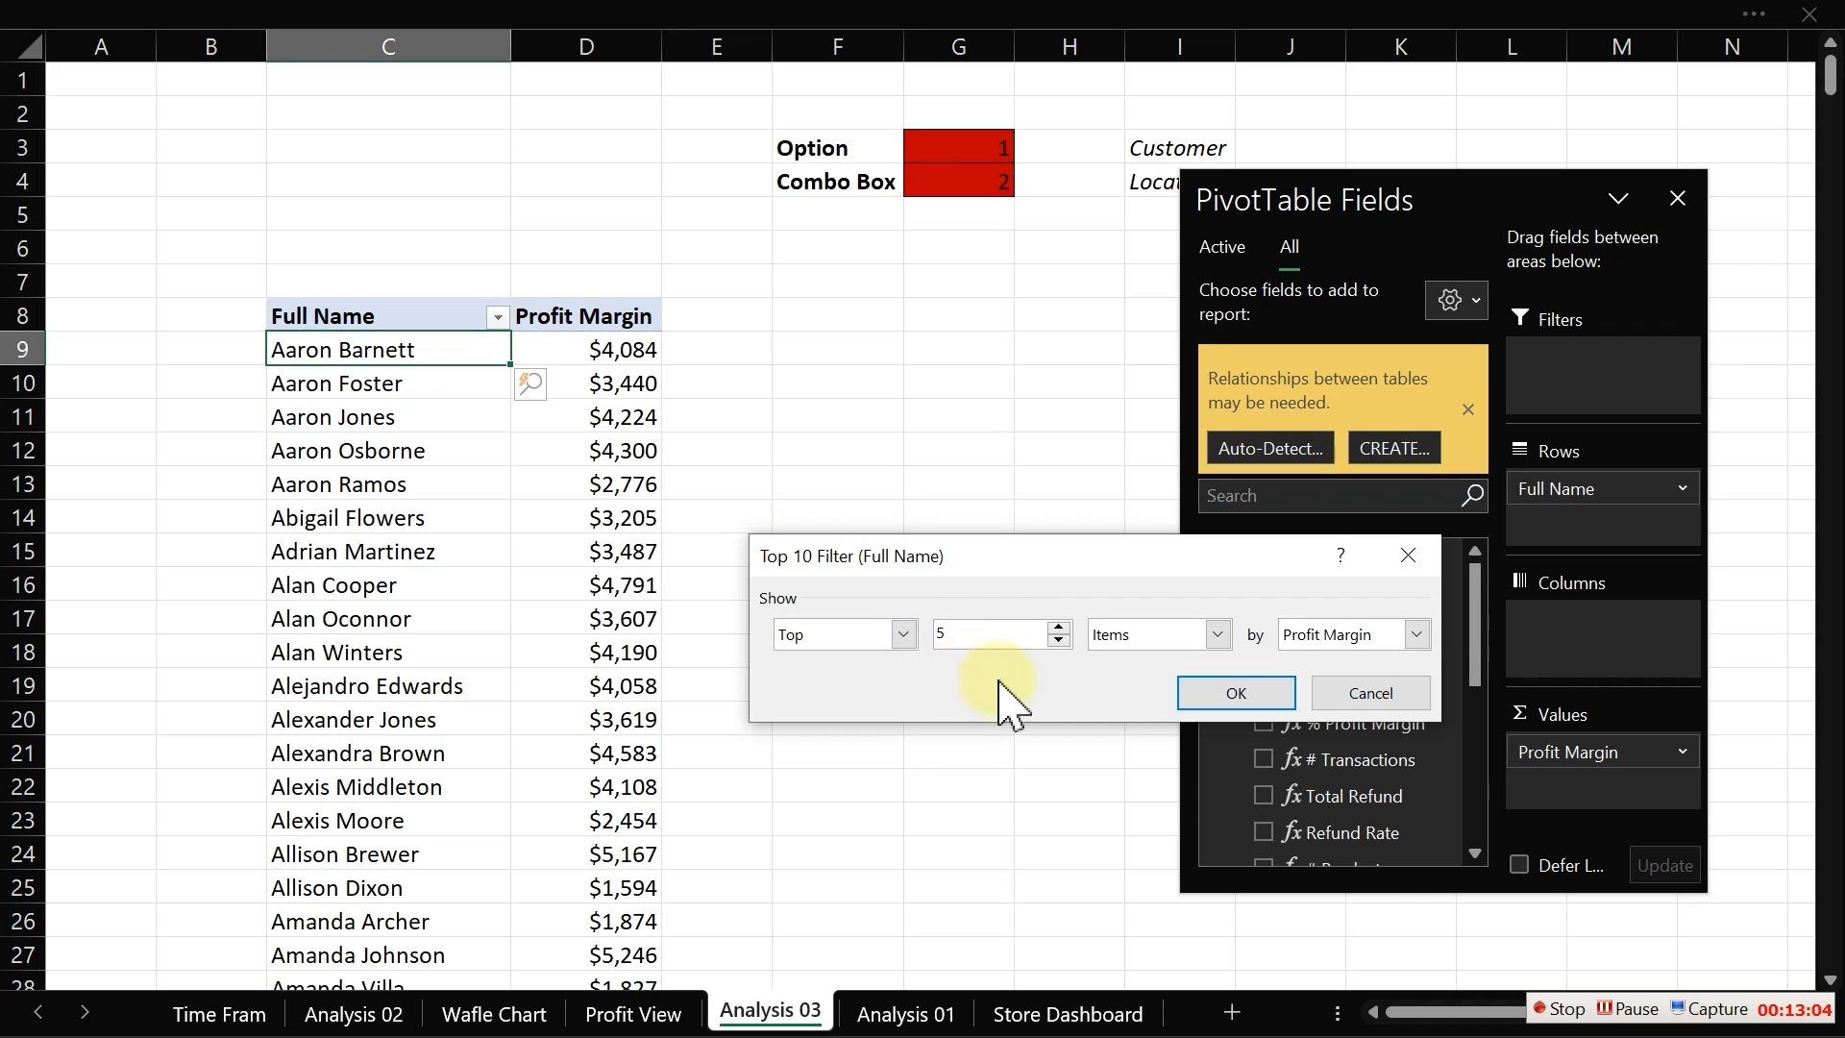
{"action": "left_click", "coordinate": [1233, 692]}
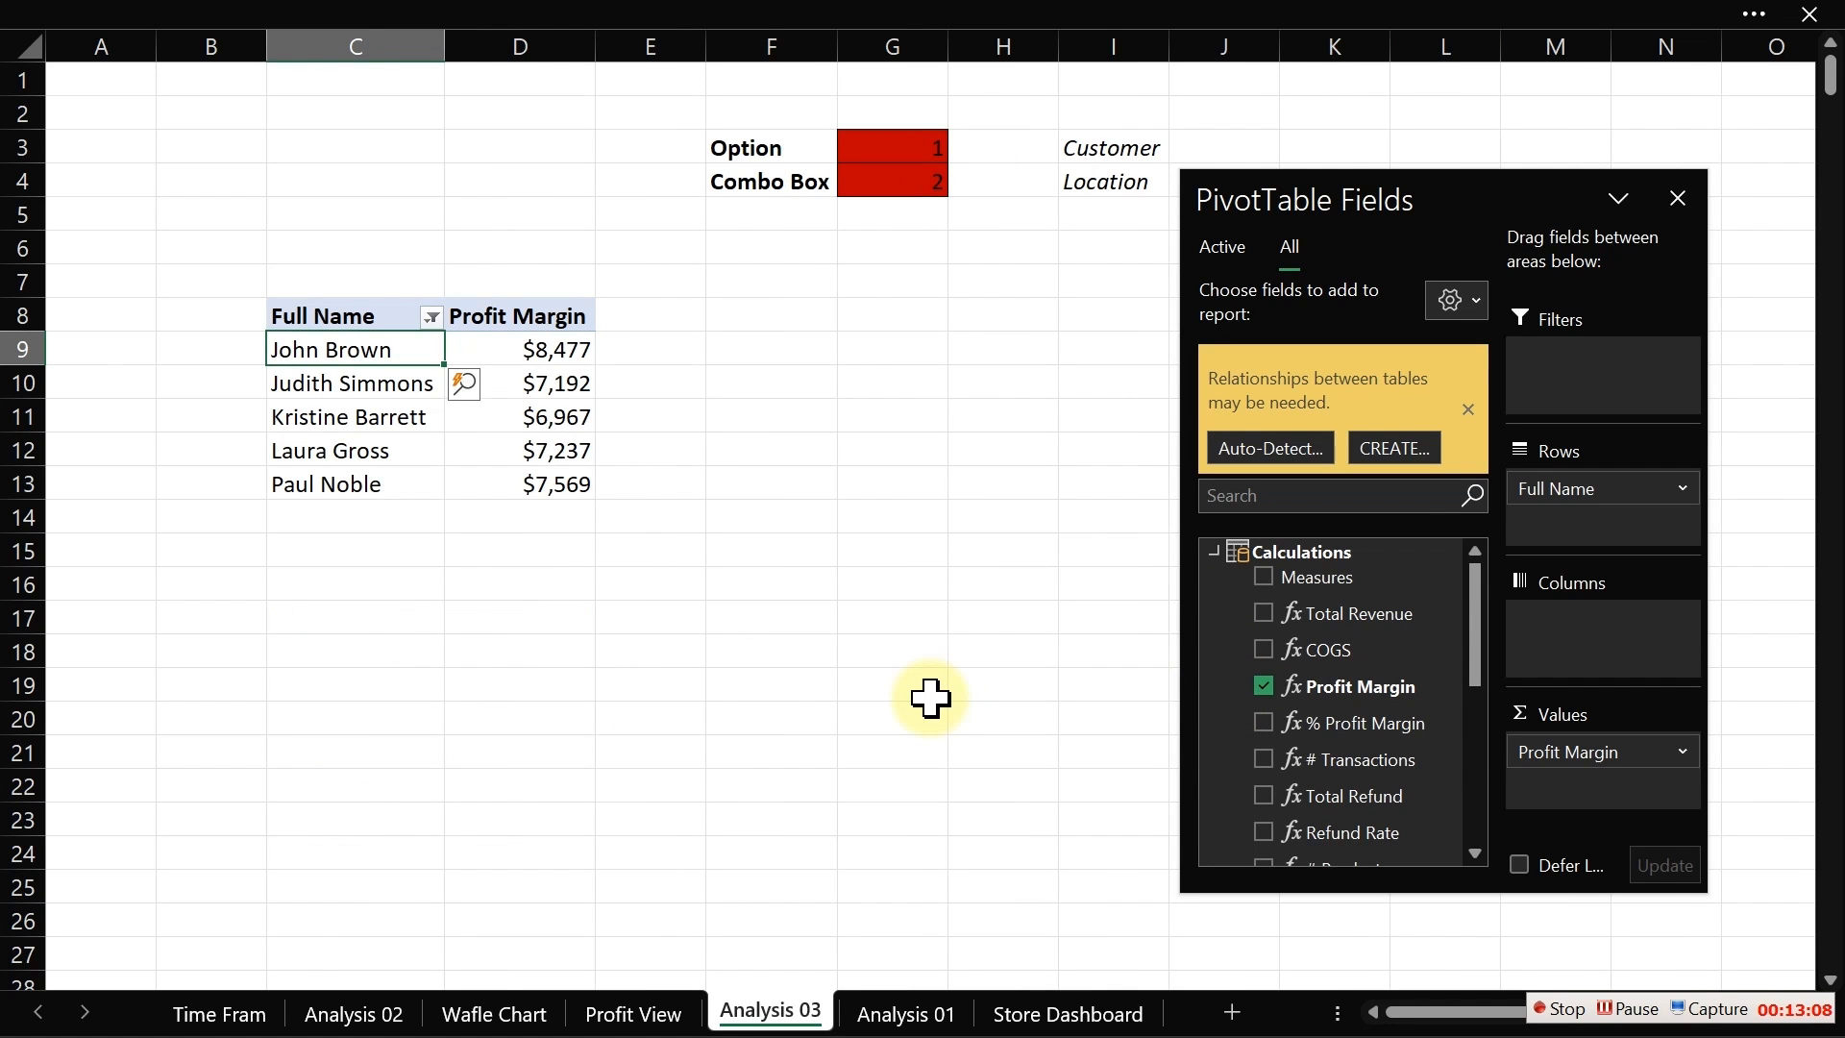
{"action": "left_click", "coordinate": [770, 451]}
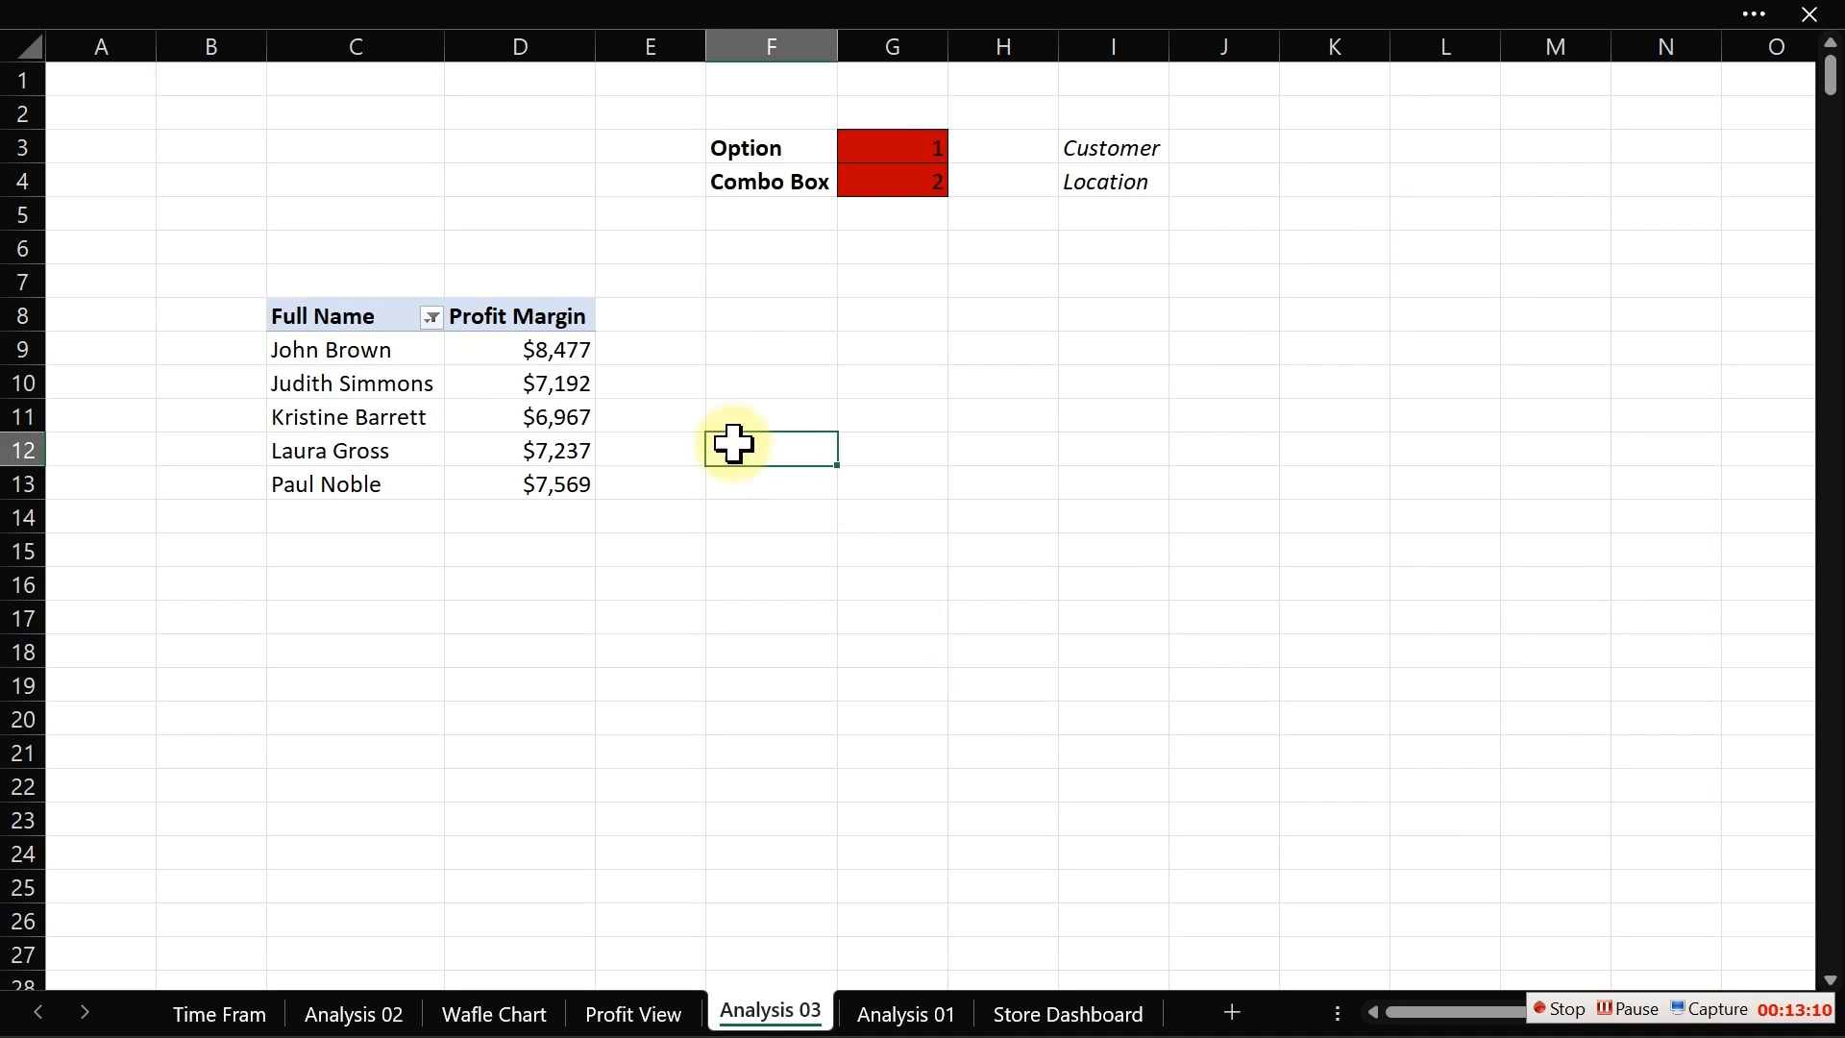
Step: Add a bold title "Top 5 customers" in the cell directly above the pivot table
{"action": "left_click", "coordinate": [336, 271]}
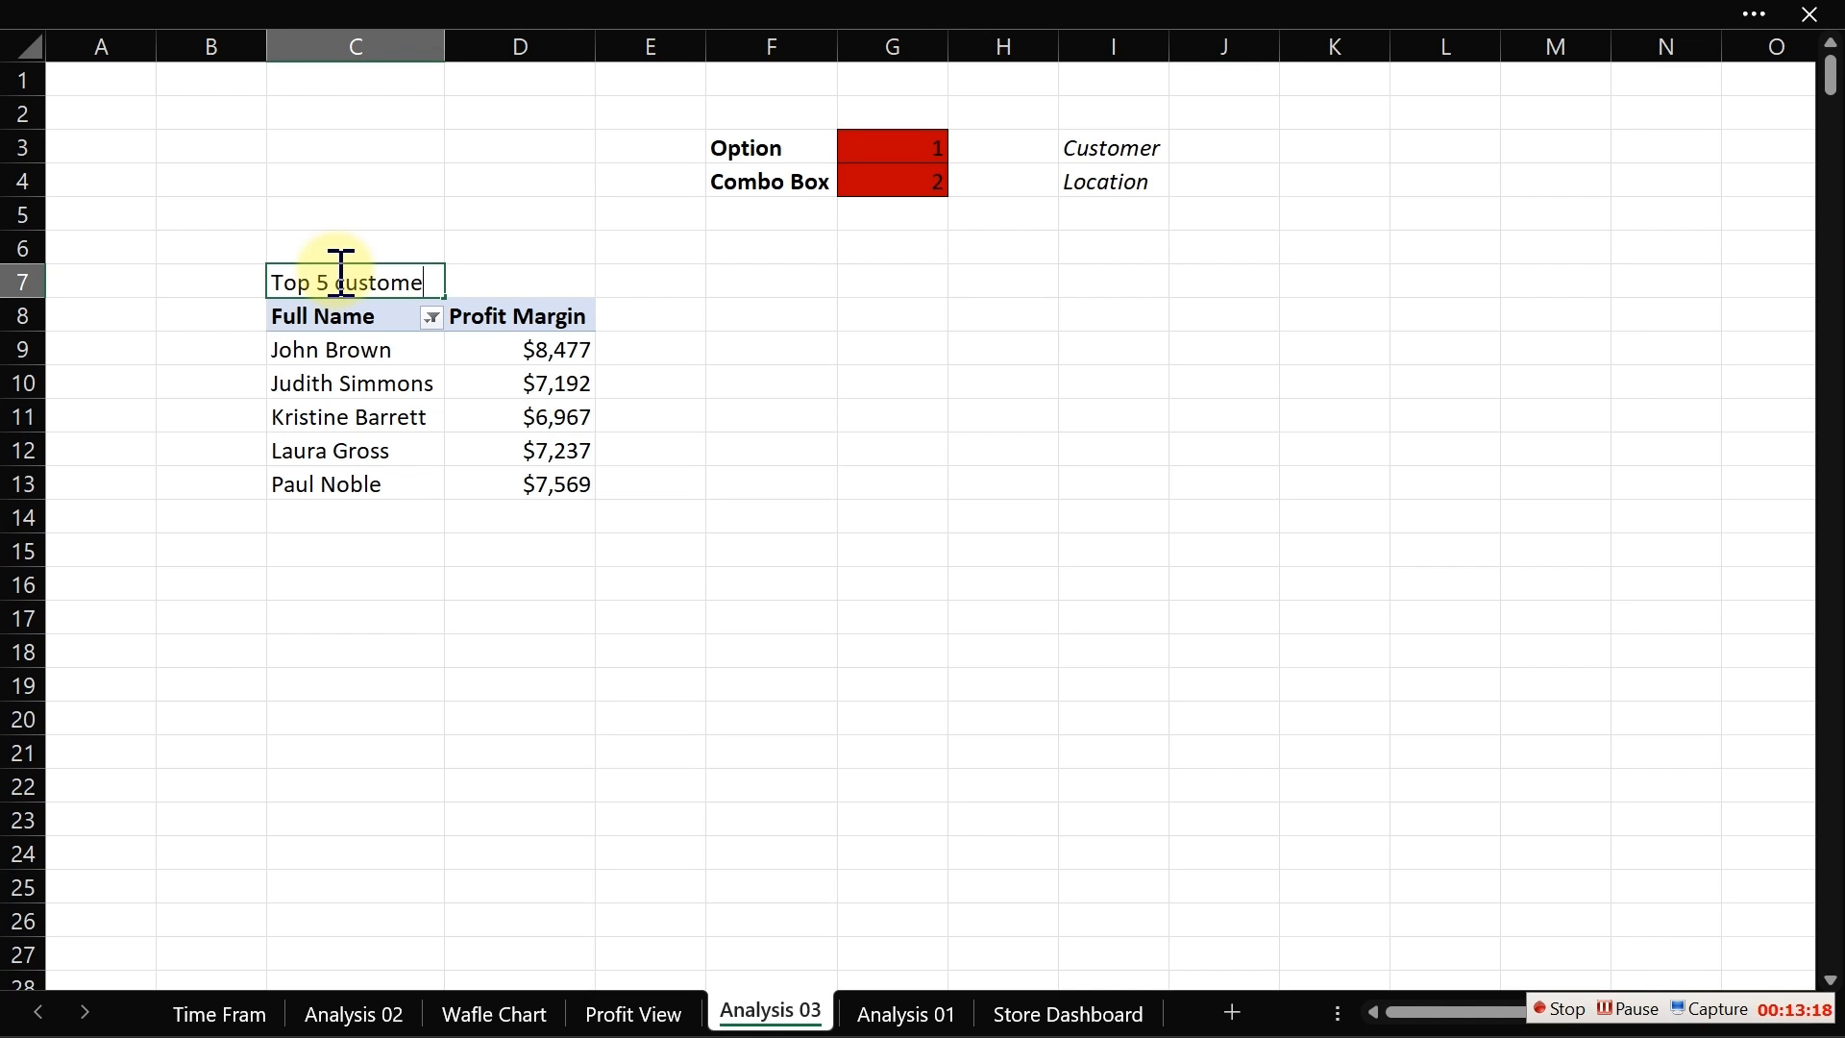
{"action": "key", "text": "Return"}
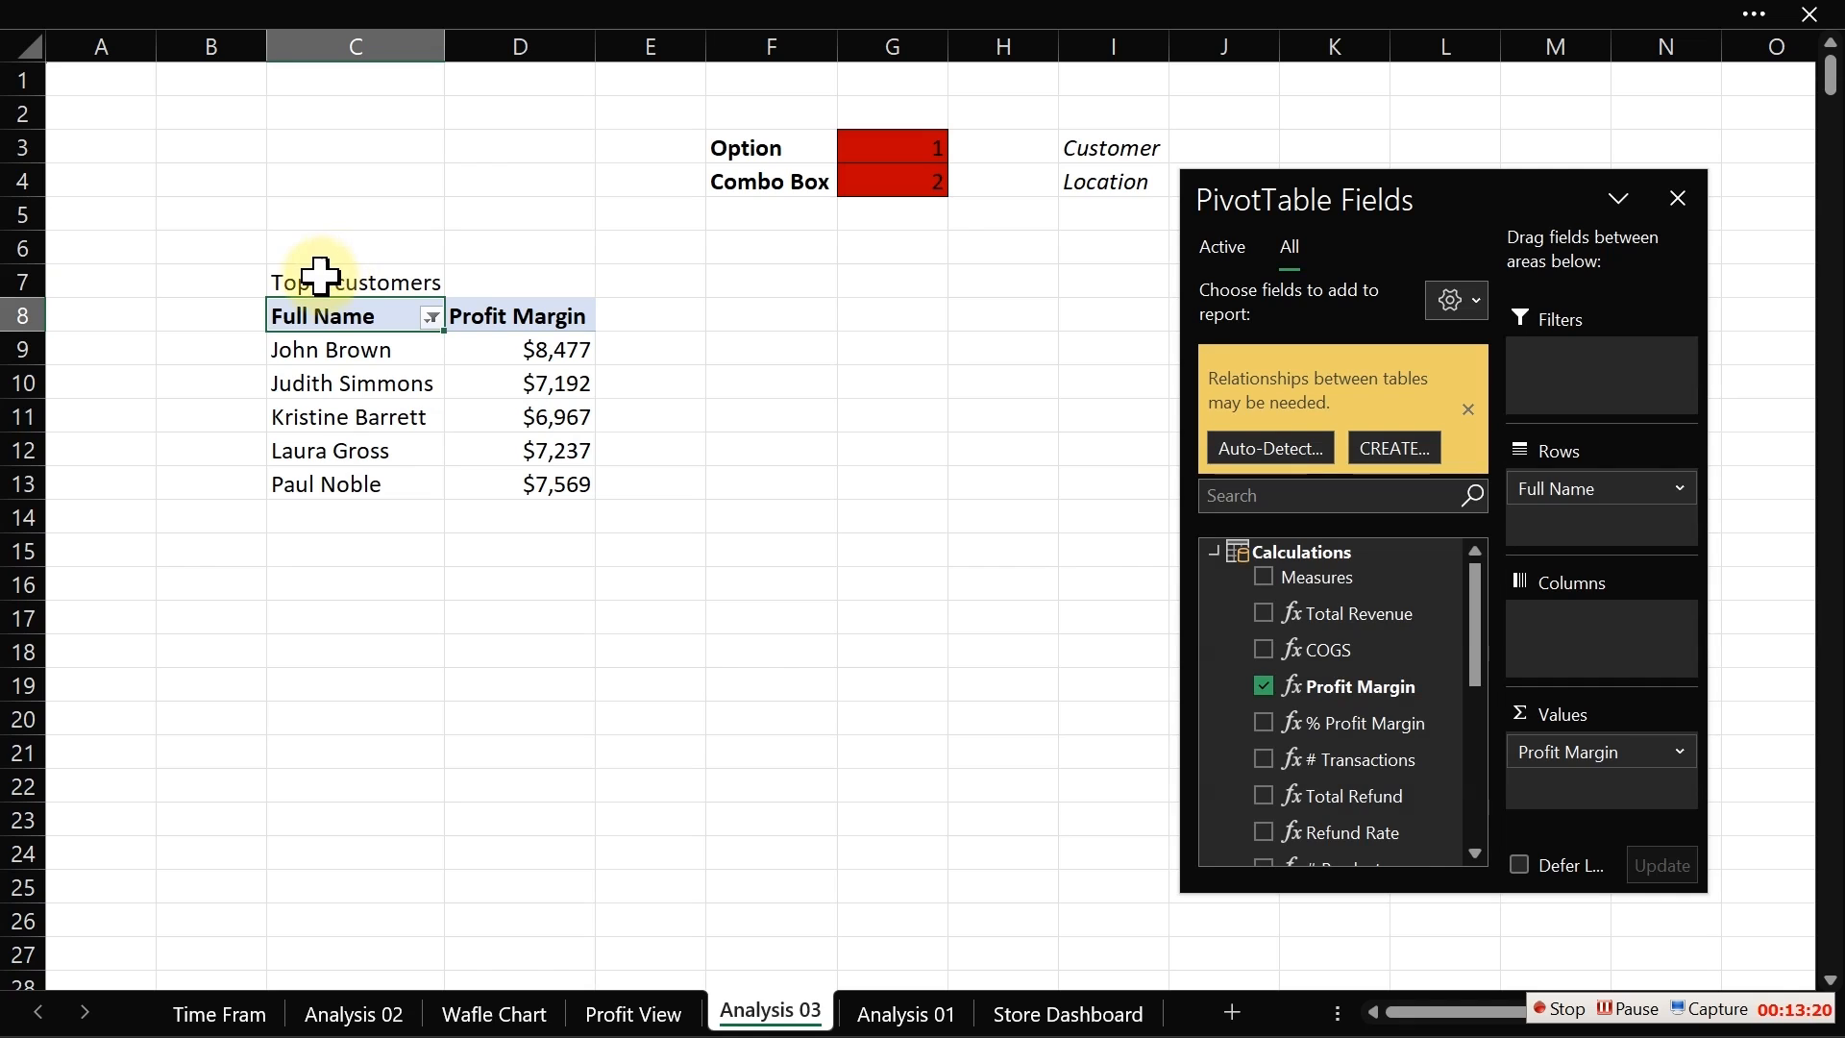
{"action": "left_click", "coordinate": [320, 276]}
{"action": "key", "text": "ctrl+b"}
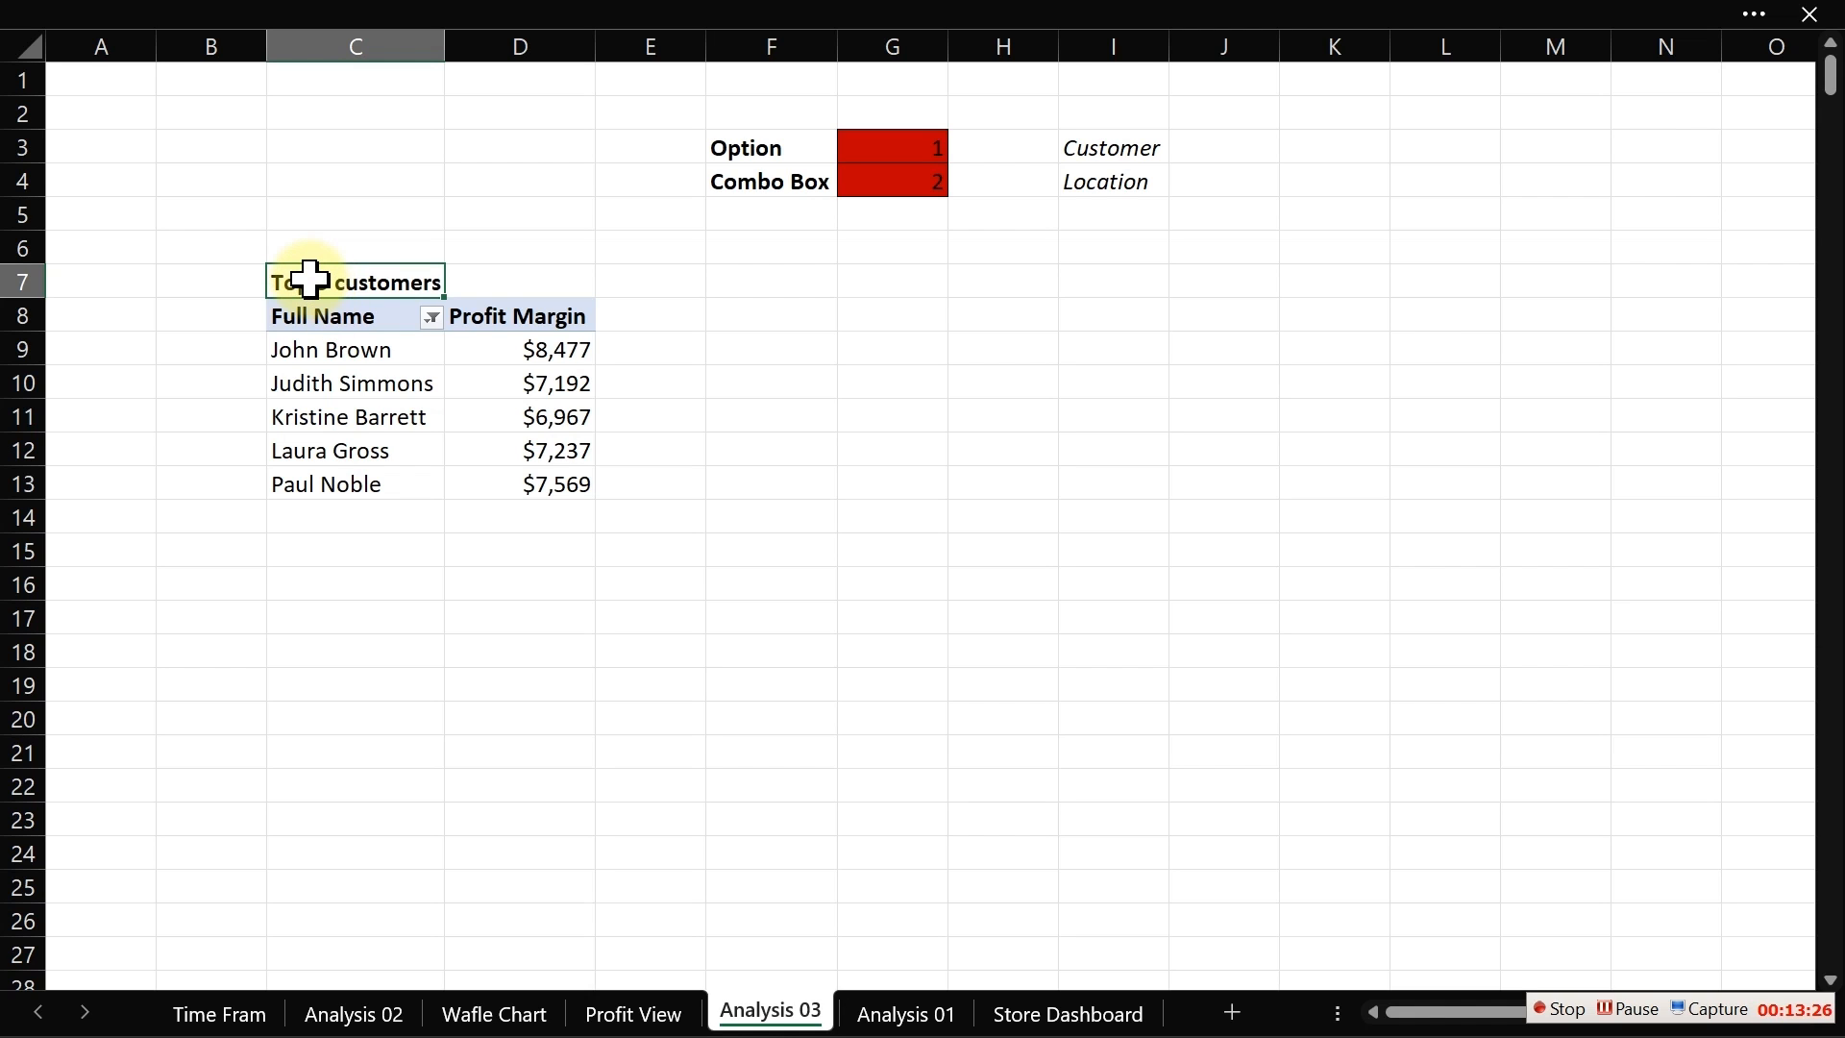
Step: Copy the titled pivot table range C7:D13 and paste it starting at cell F7
{"action": "left_click_drag", "start_coordinate": [309, 279], "coordinate": [534, 470]}
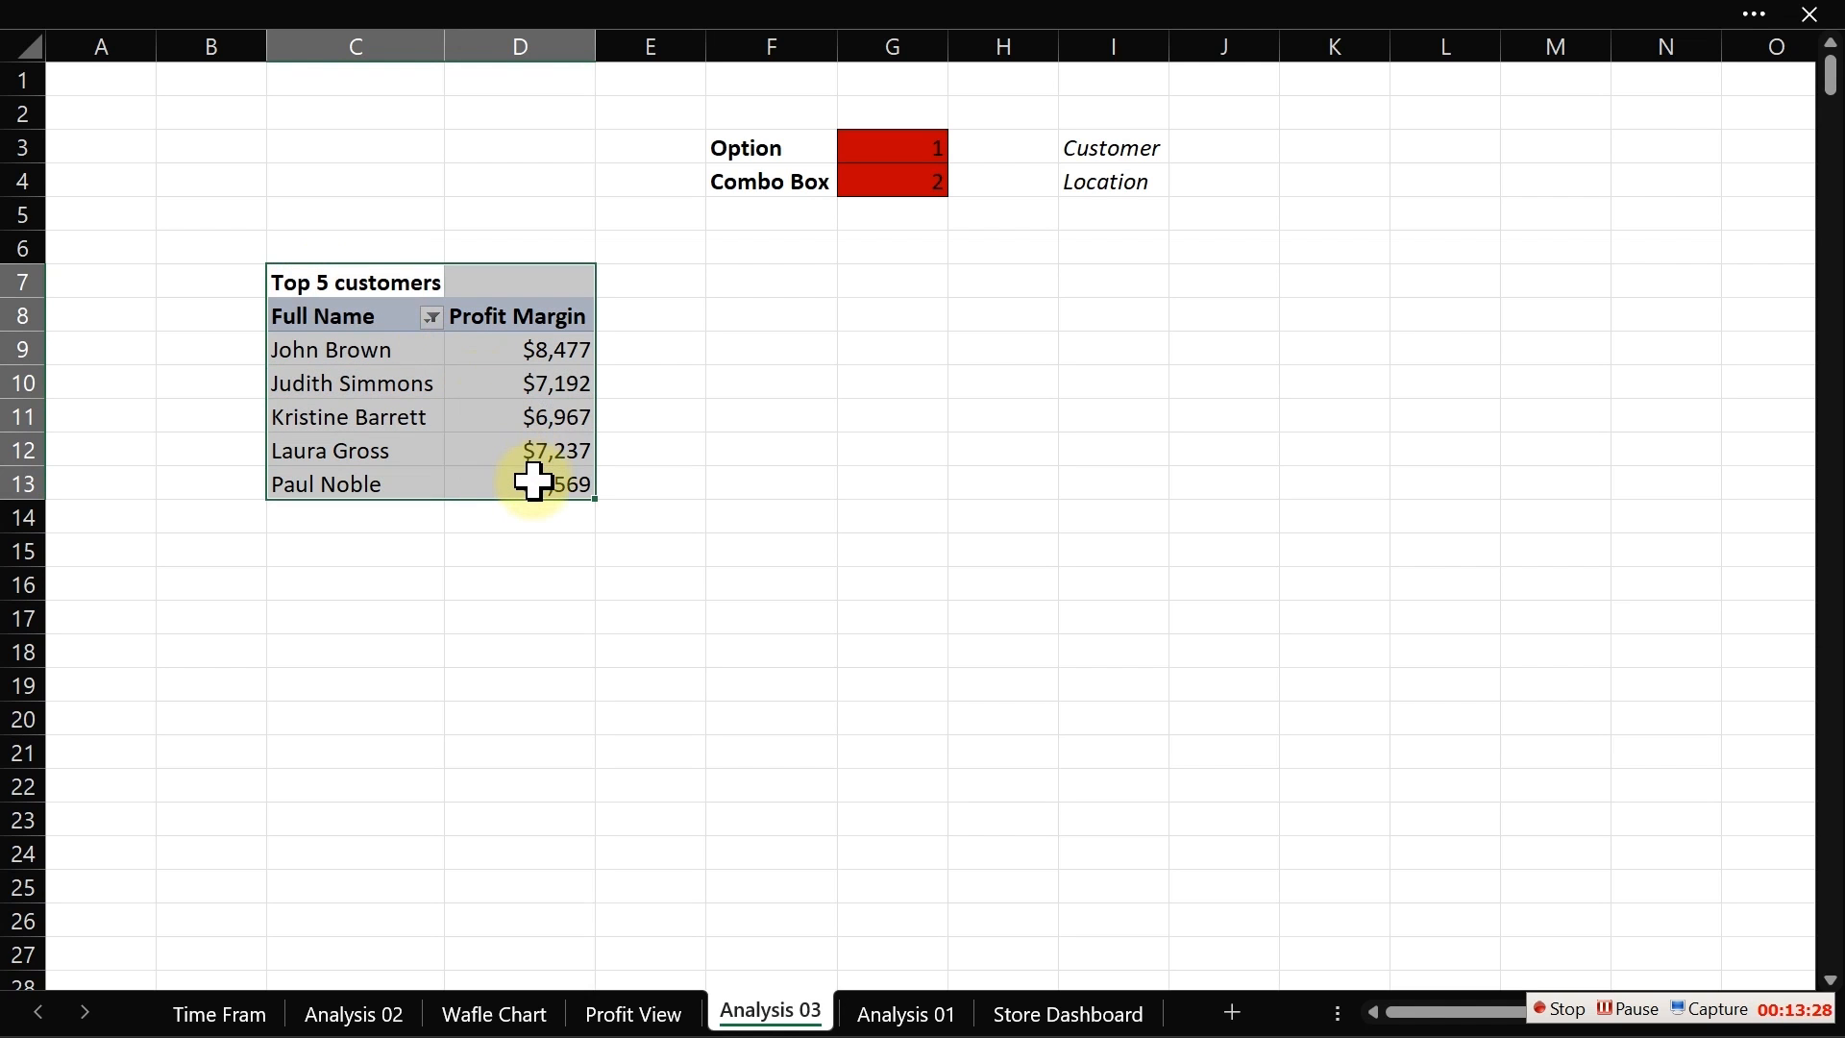
{"action": "key", "text": "ctrl+c"}
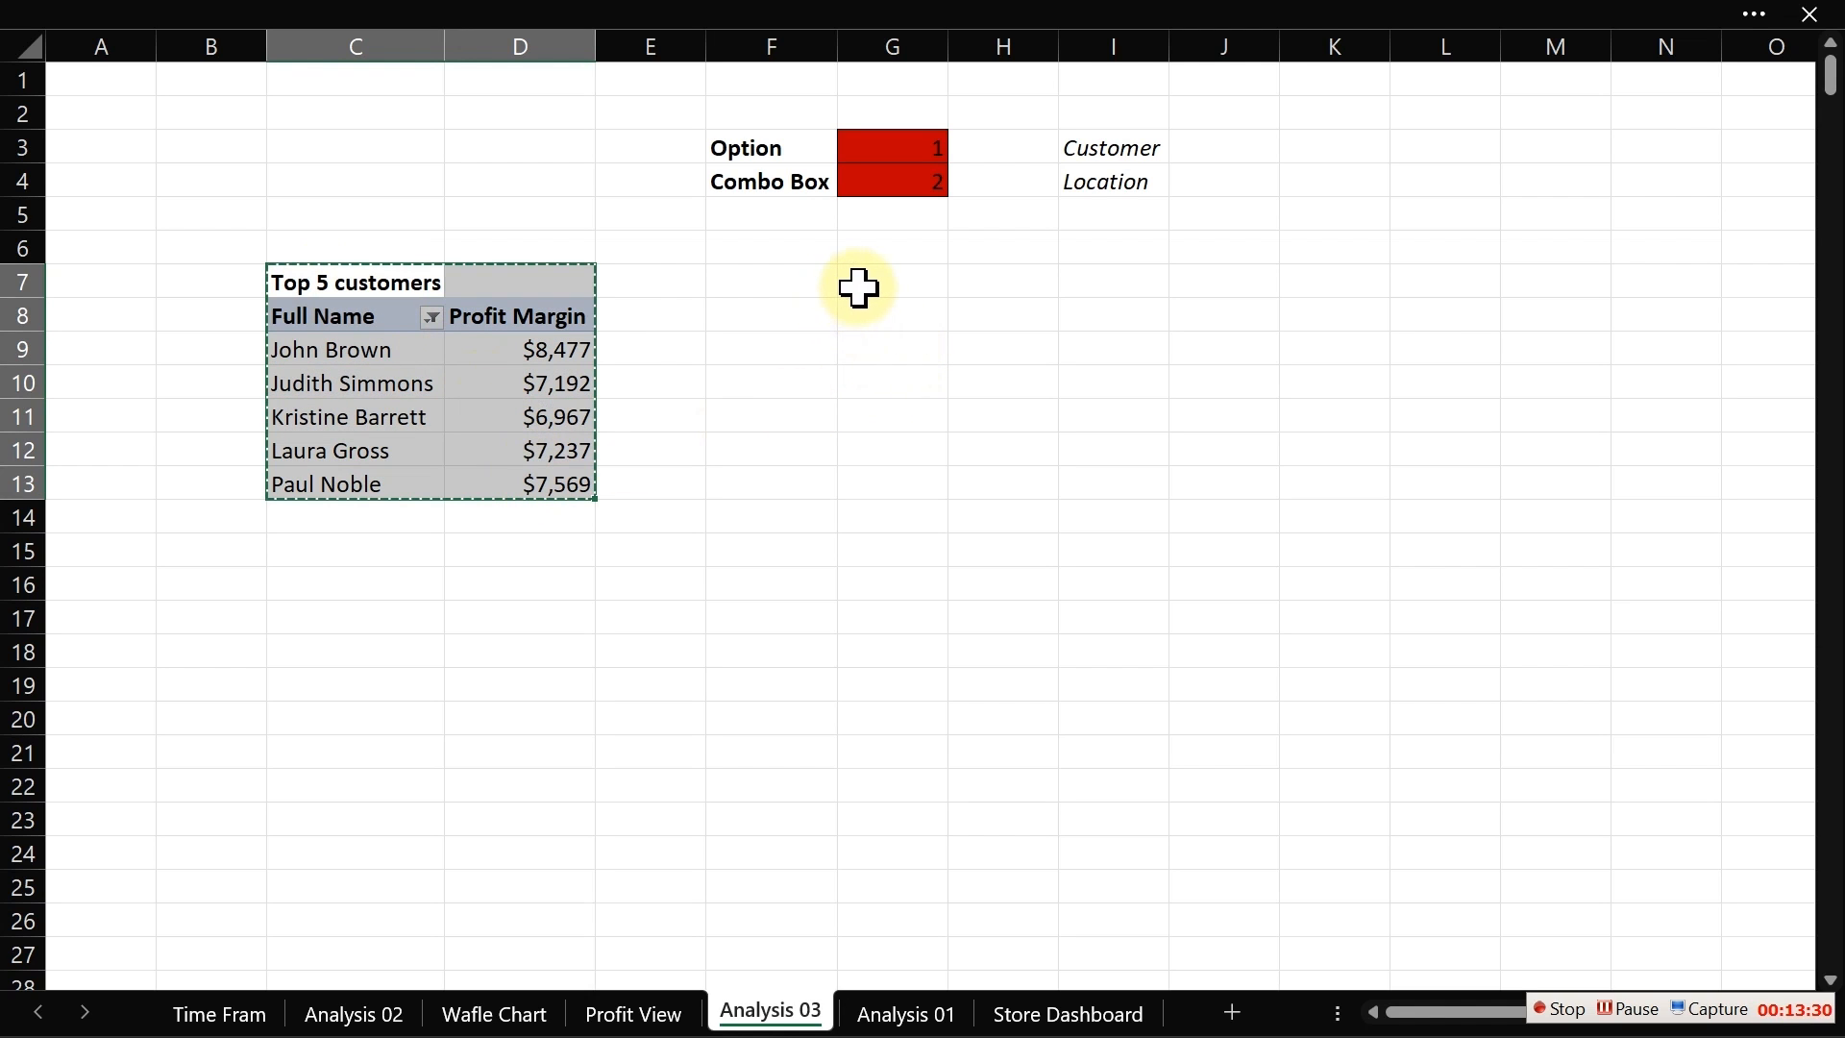
{"action": "left_click", "coordinate": [799, 288]}
{"action": "key", "text": "ctrl+v"}
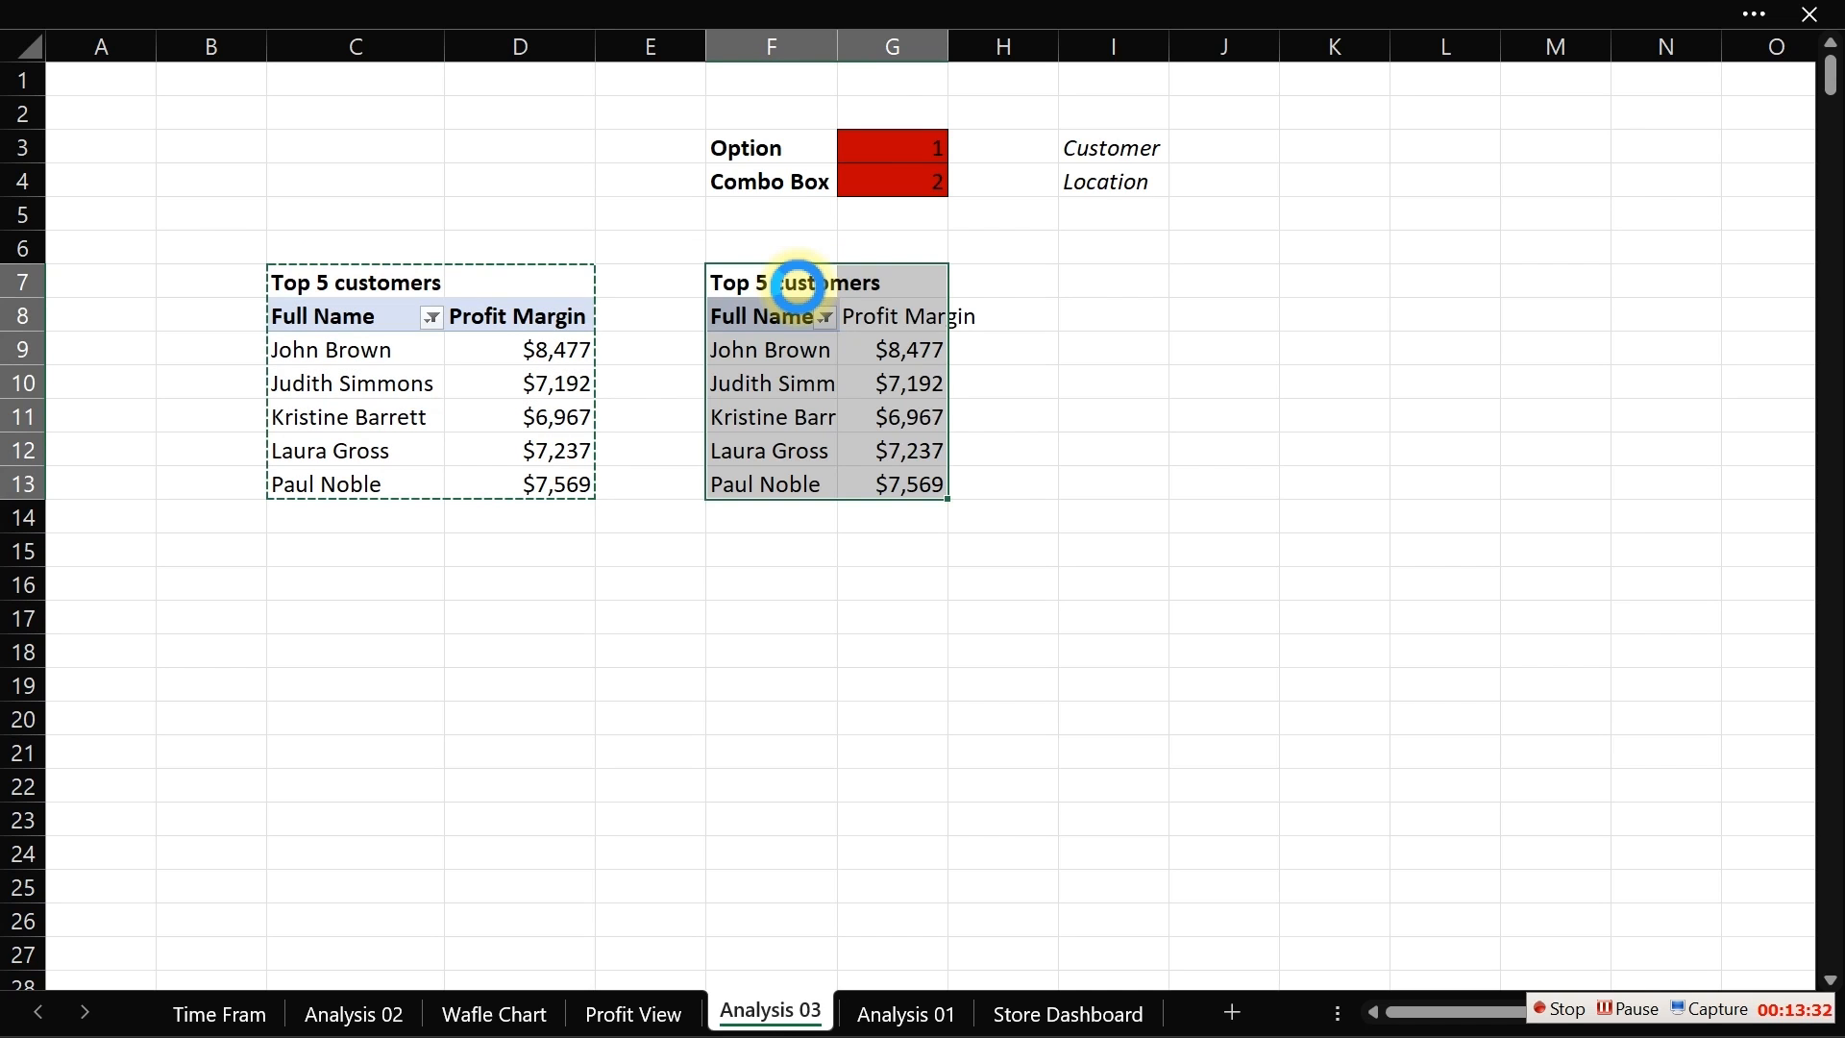
Step: Change the copied pivot table's title to "Bottom 5 customers"
{"action": "left_click", "coordinate": [745, 284]}
{"action": "double_click", "coordinate": [747, 284]}
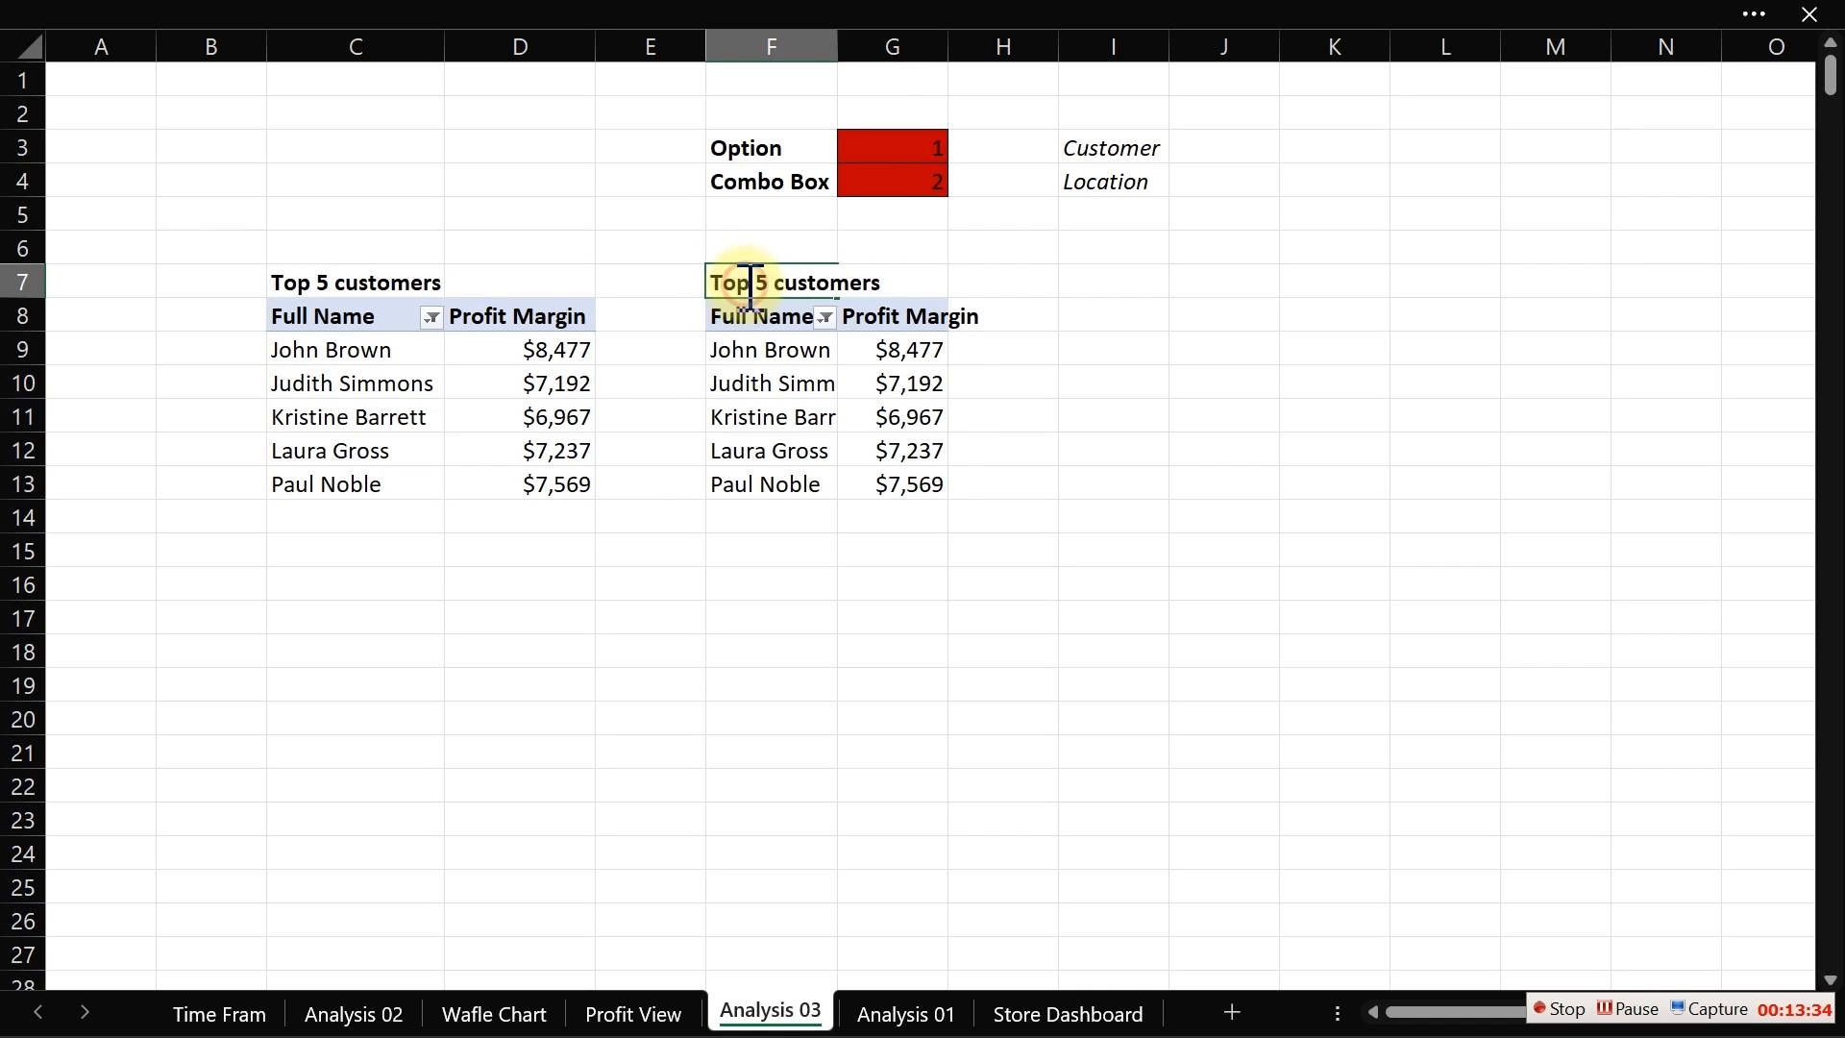
{"action": "type", "text": "Bo"}
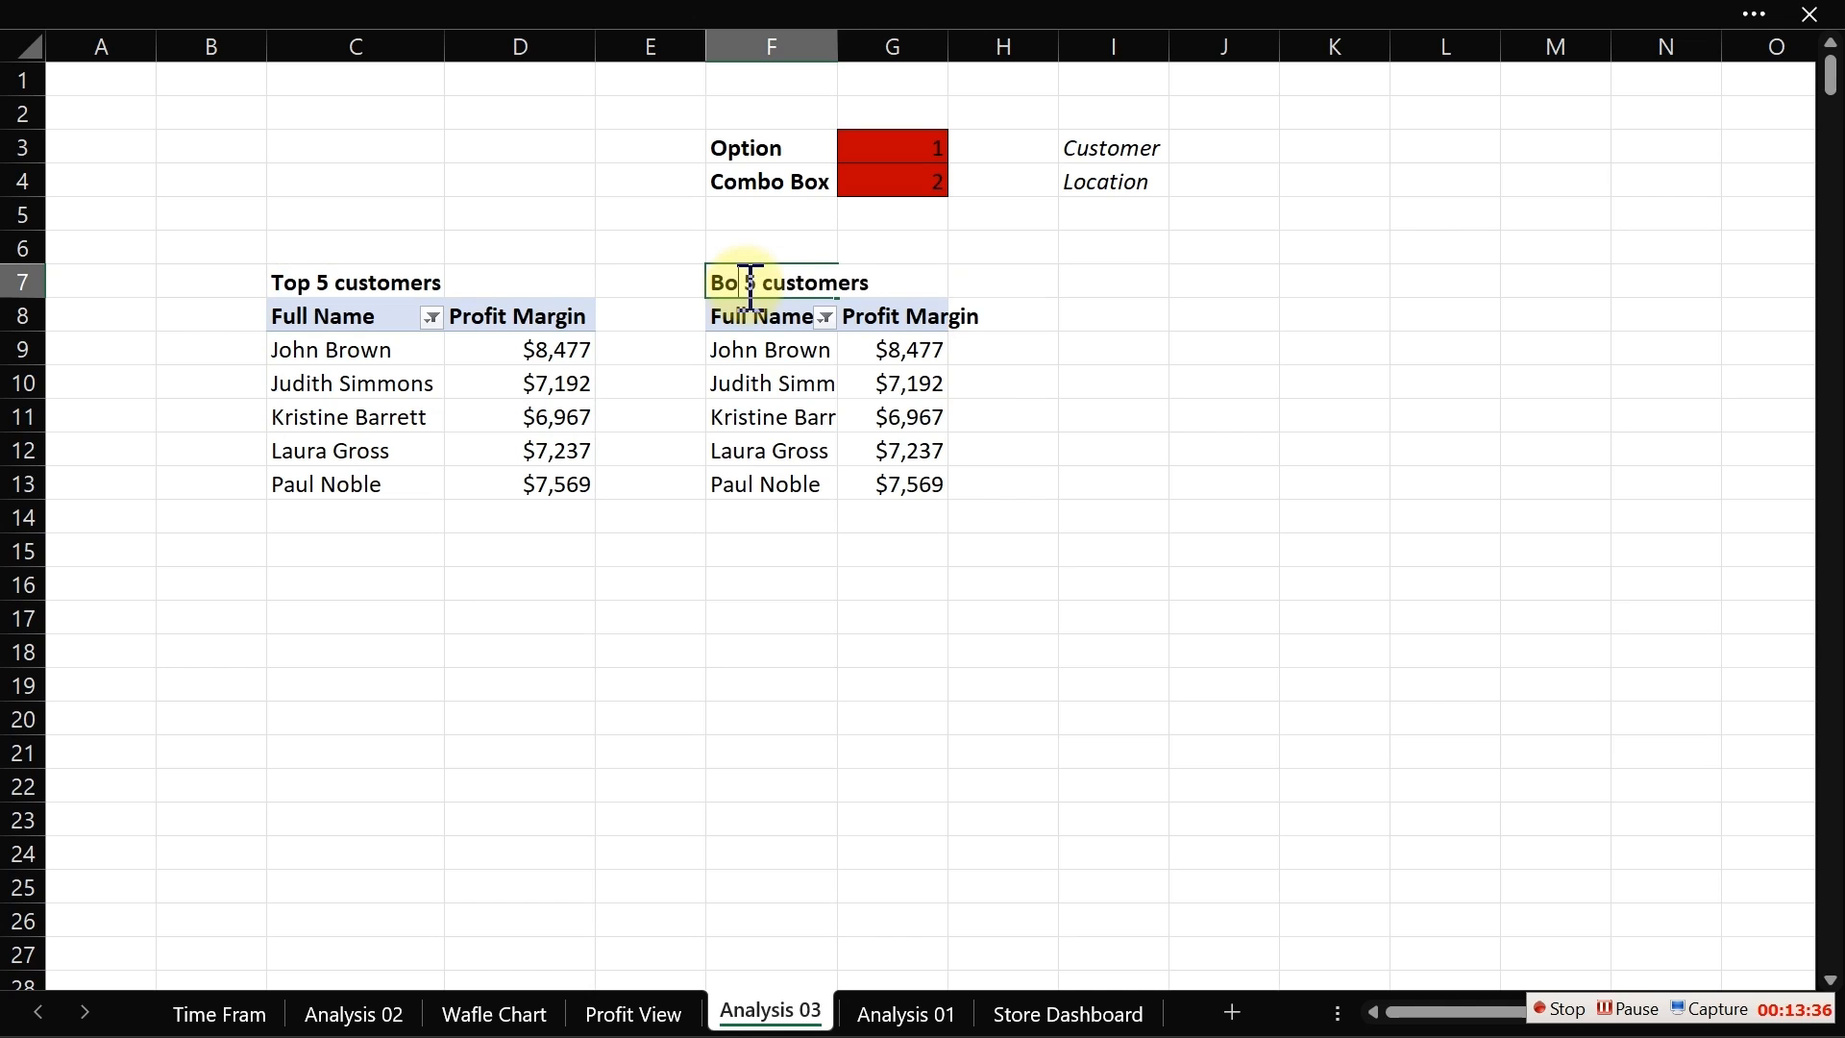
{"action": "type", "text": "ttom"}
{"action": "key", "text": "Return"}
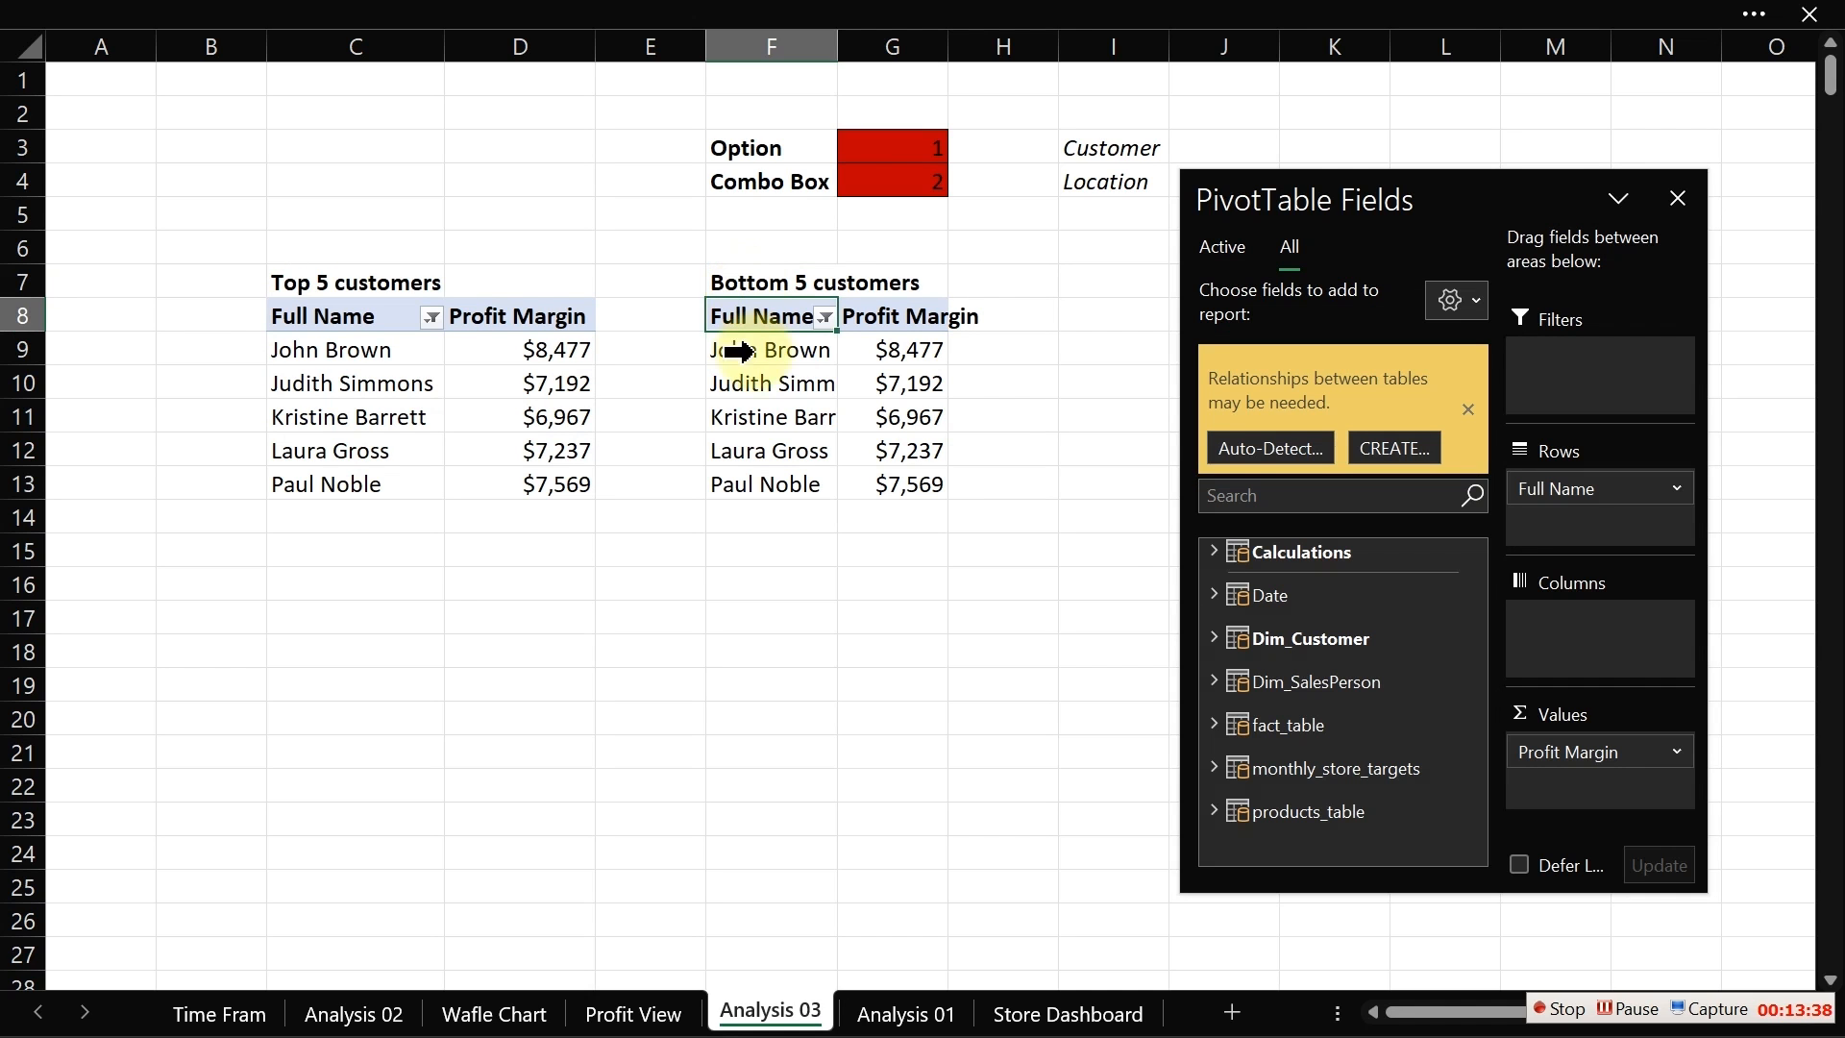
Step: Filter the copied pivot table's Full Name field to show the bottom 5 items by Profit Margin
{"action": "left_click", "coordinate": [759, 360]}
{"action": "right_click", "coordinate": [760, 384]}
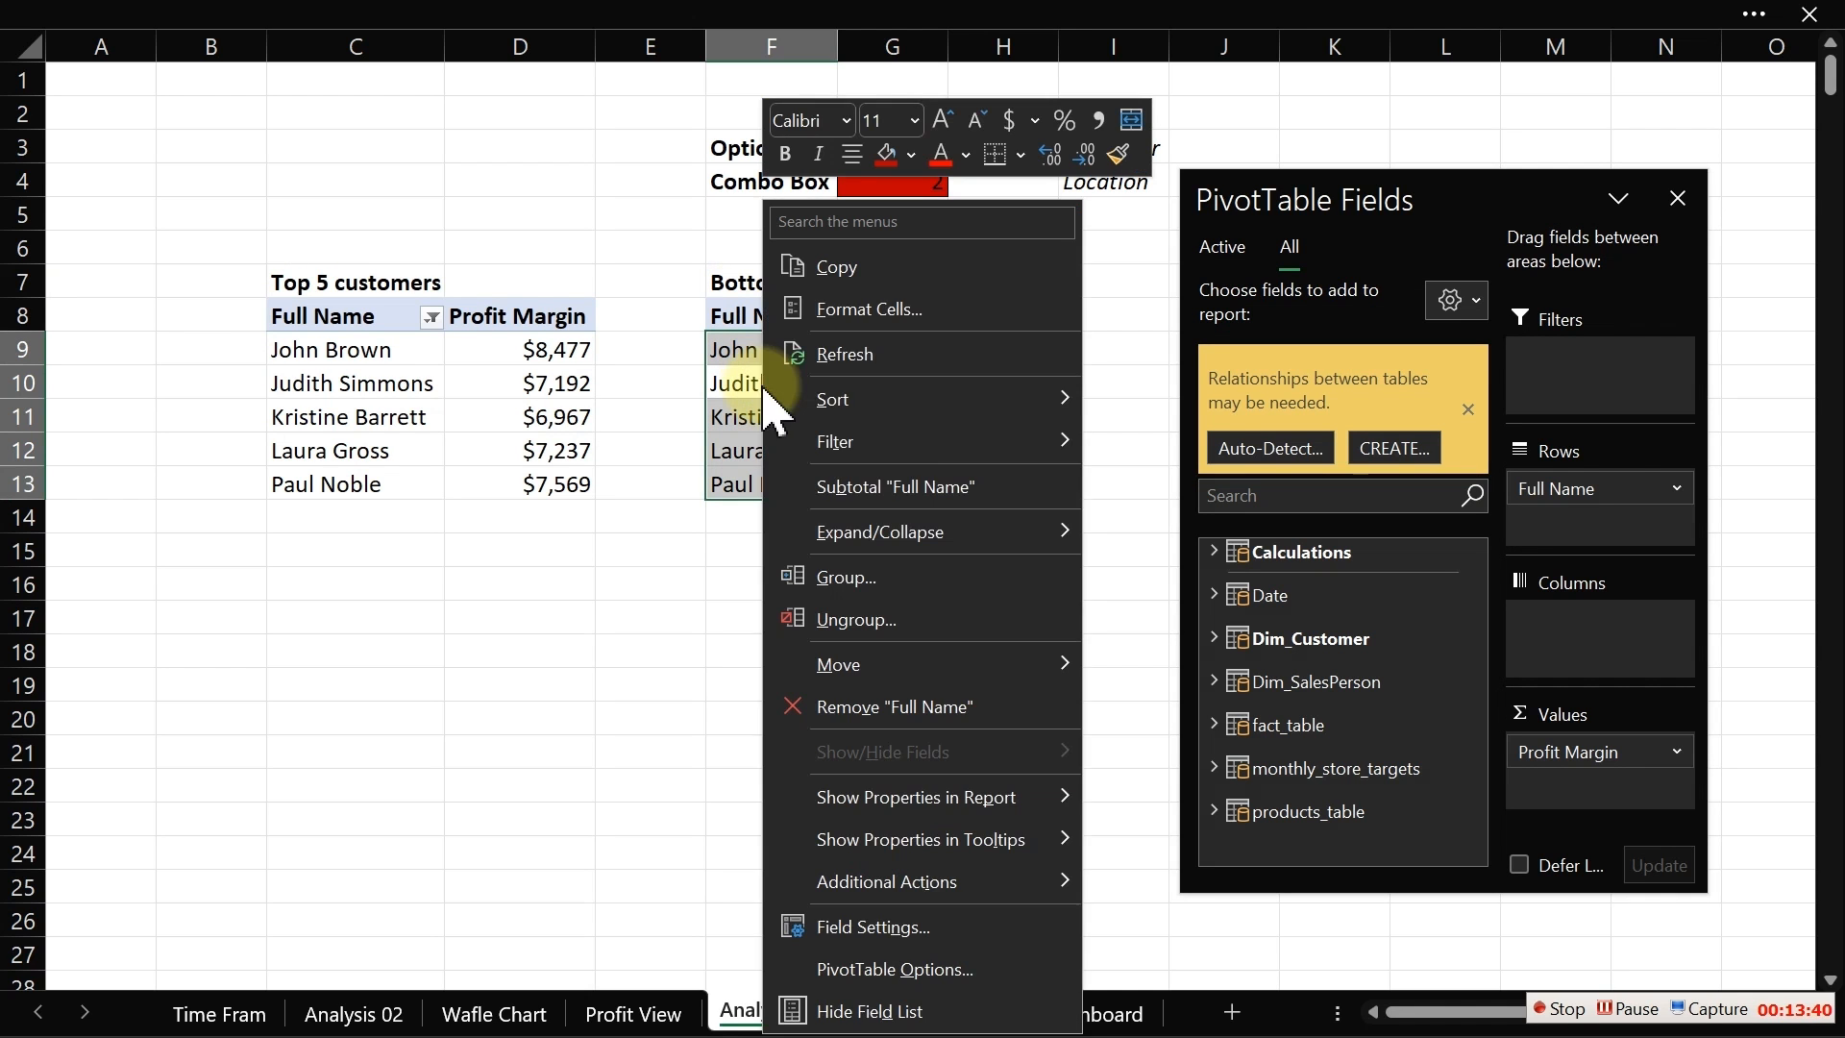
{"action": "mouse_move", "coordinate": [817, 441]}
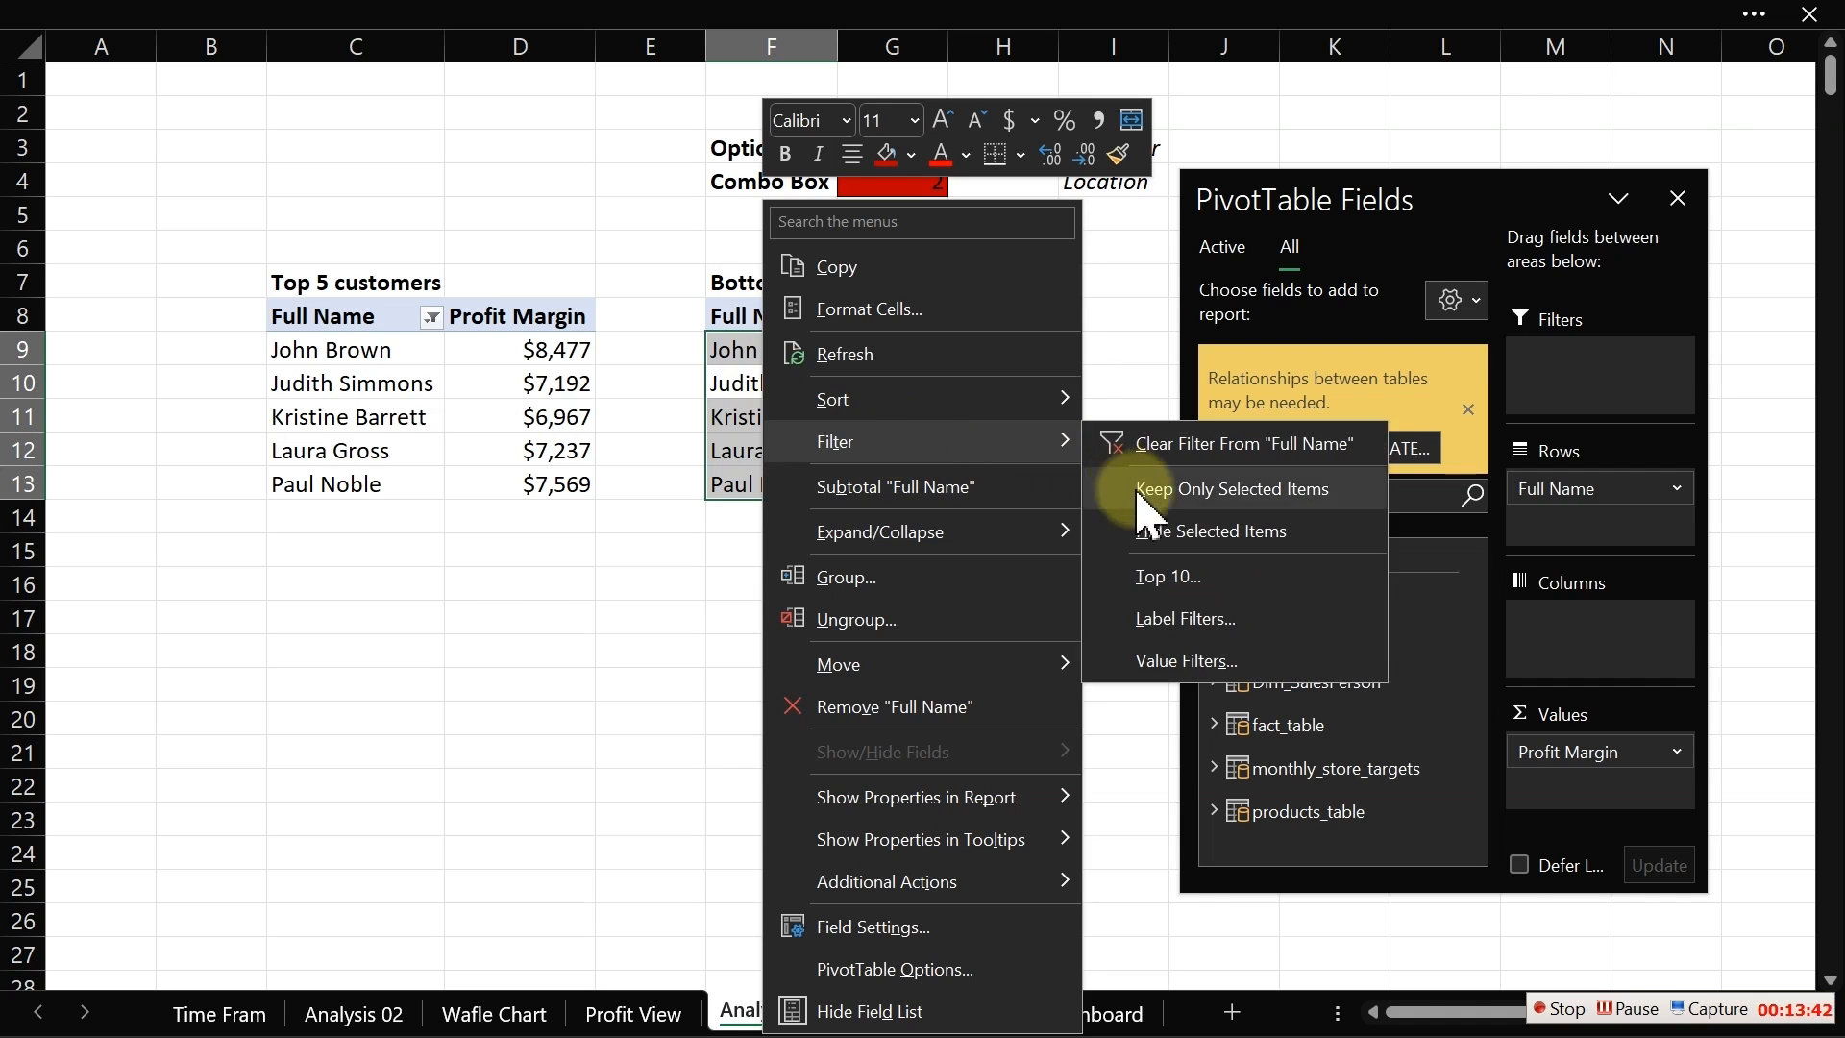
{"action": "left_click", "coordinate": [1175, 576]}
{"action": "left_click", "coordinate": [904, 634]}
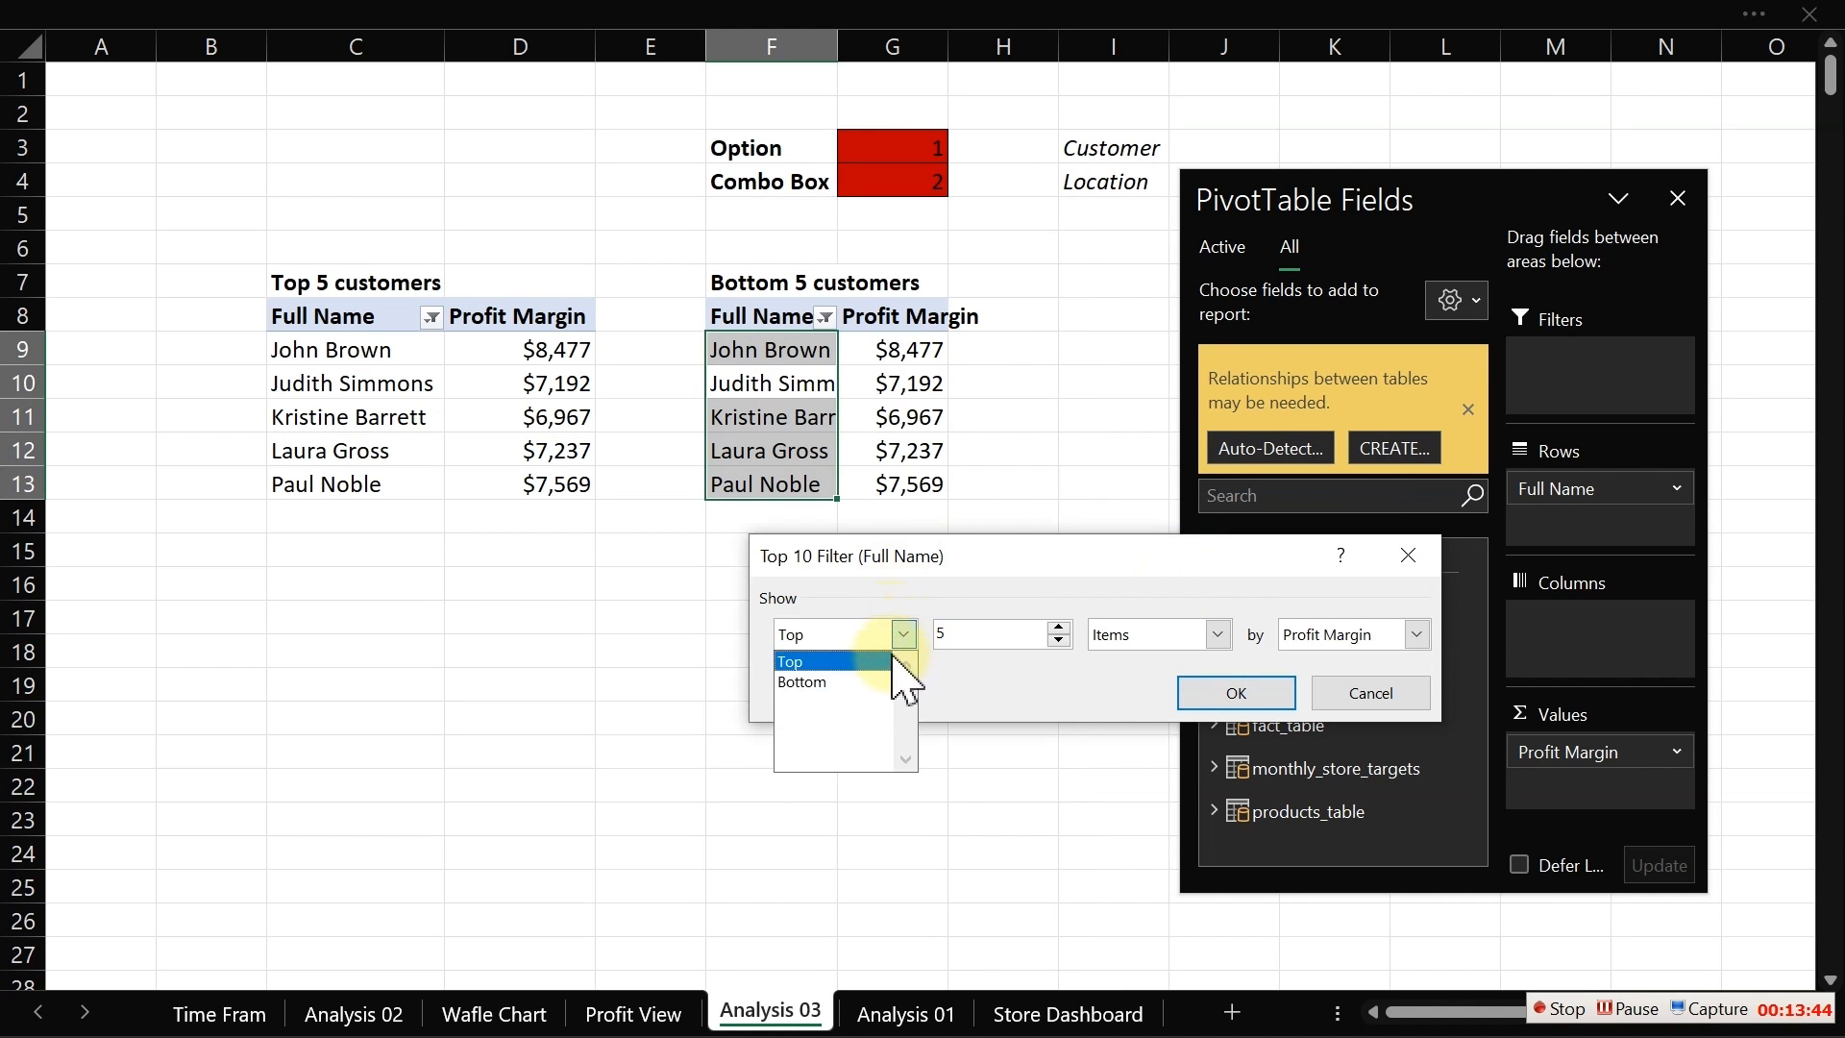
{"action": "left_click", "coordinate": [874, 700]}
{"action": "left_click", "coordinate": [1229, 692]}
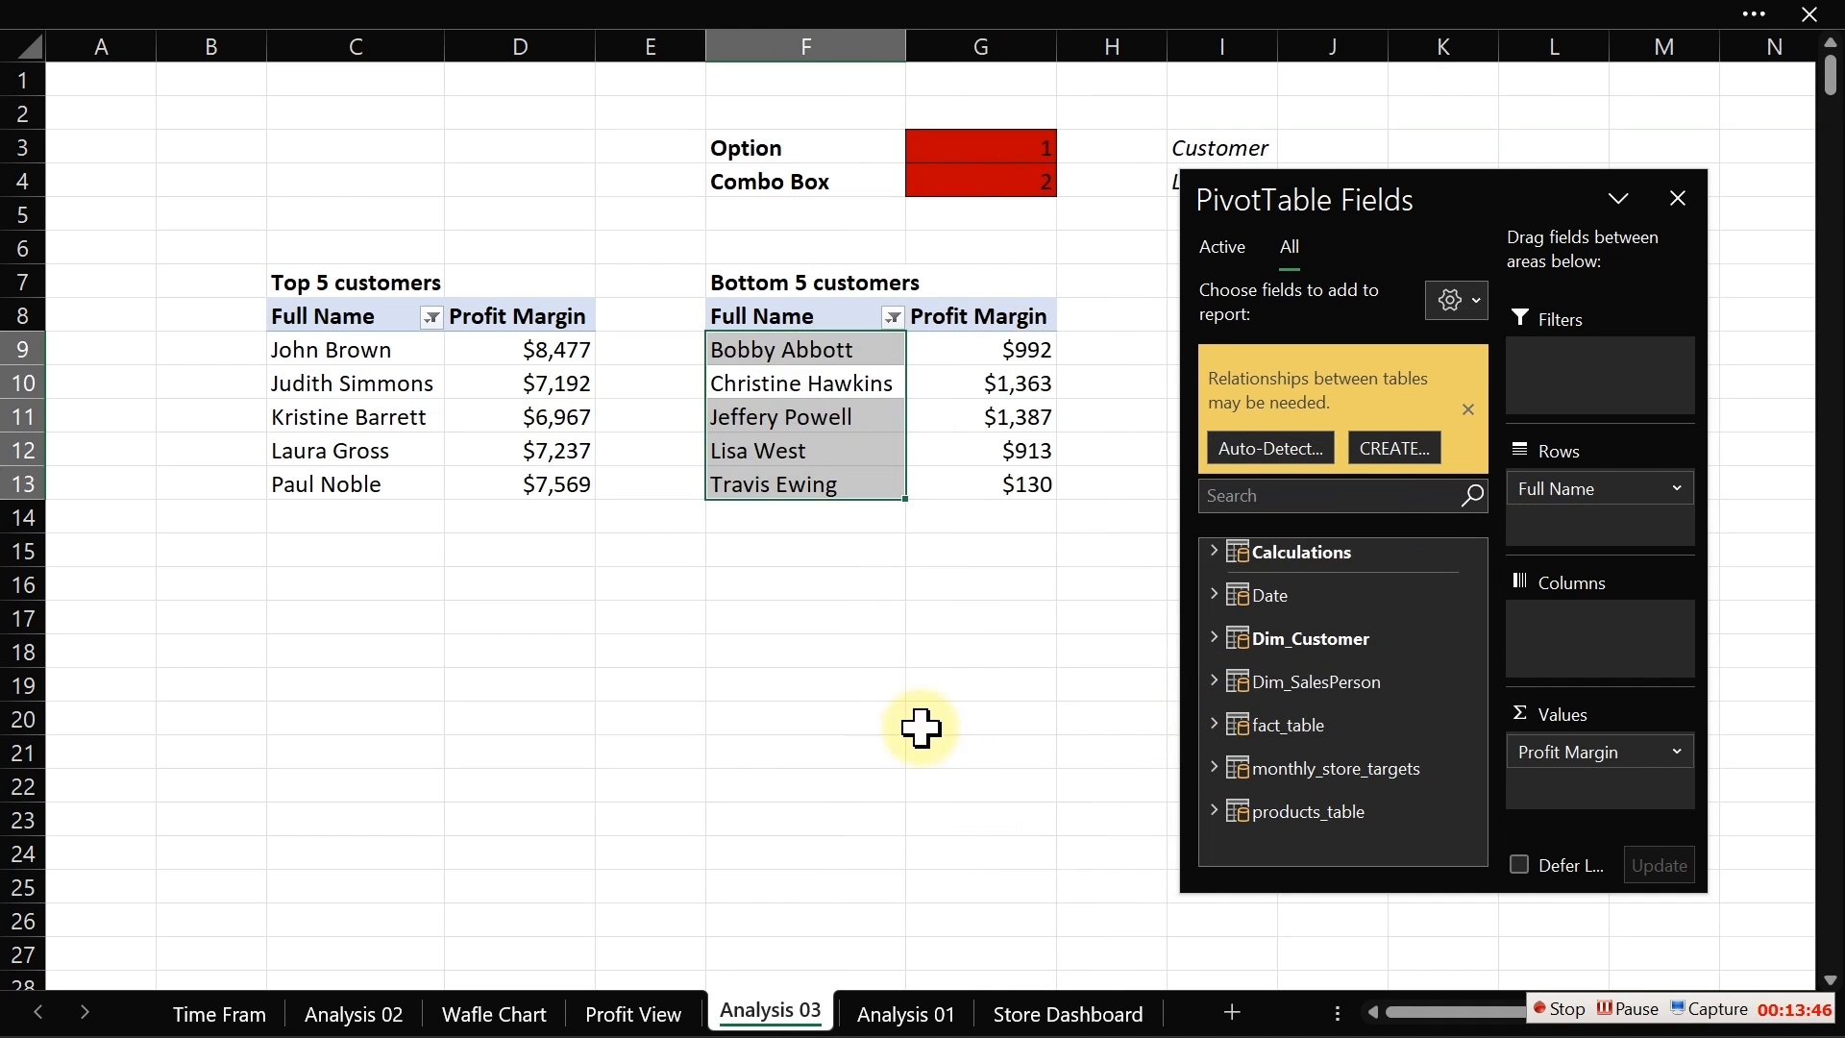
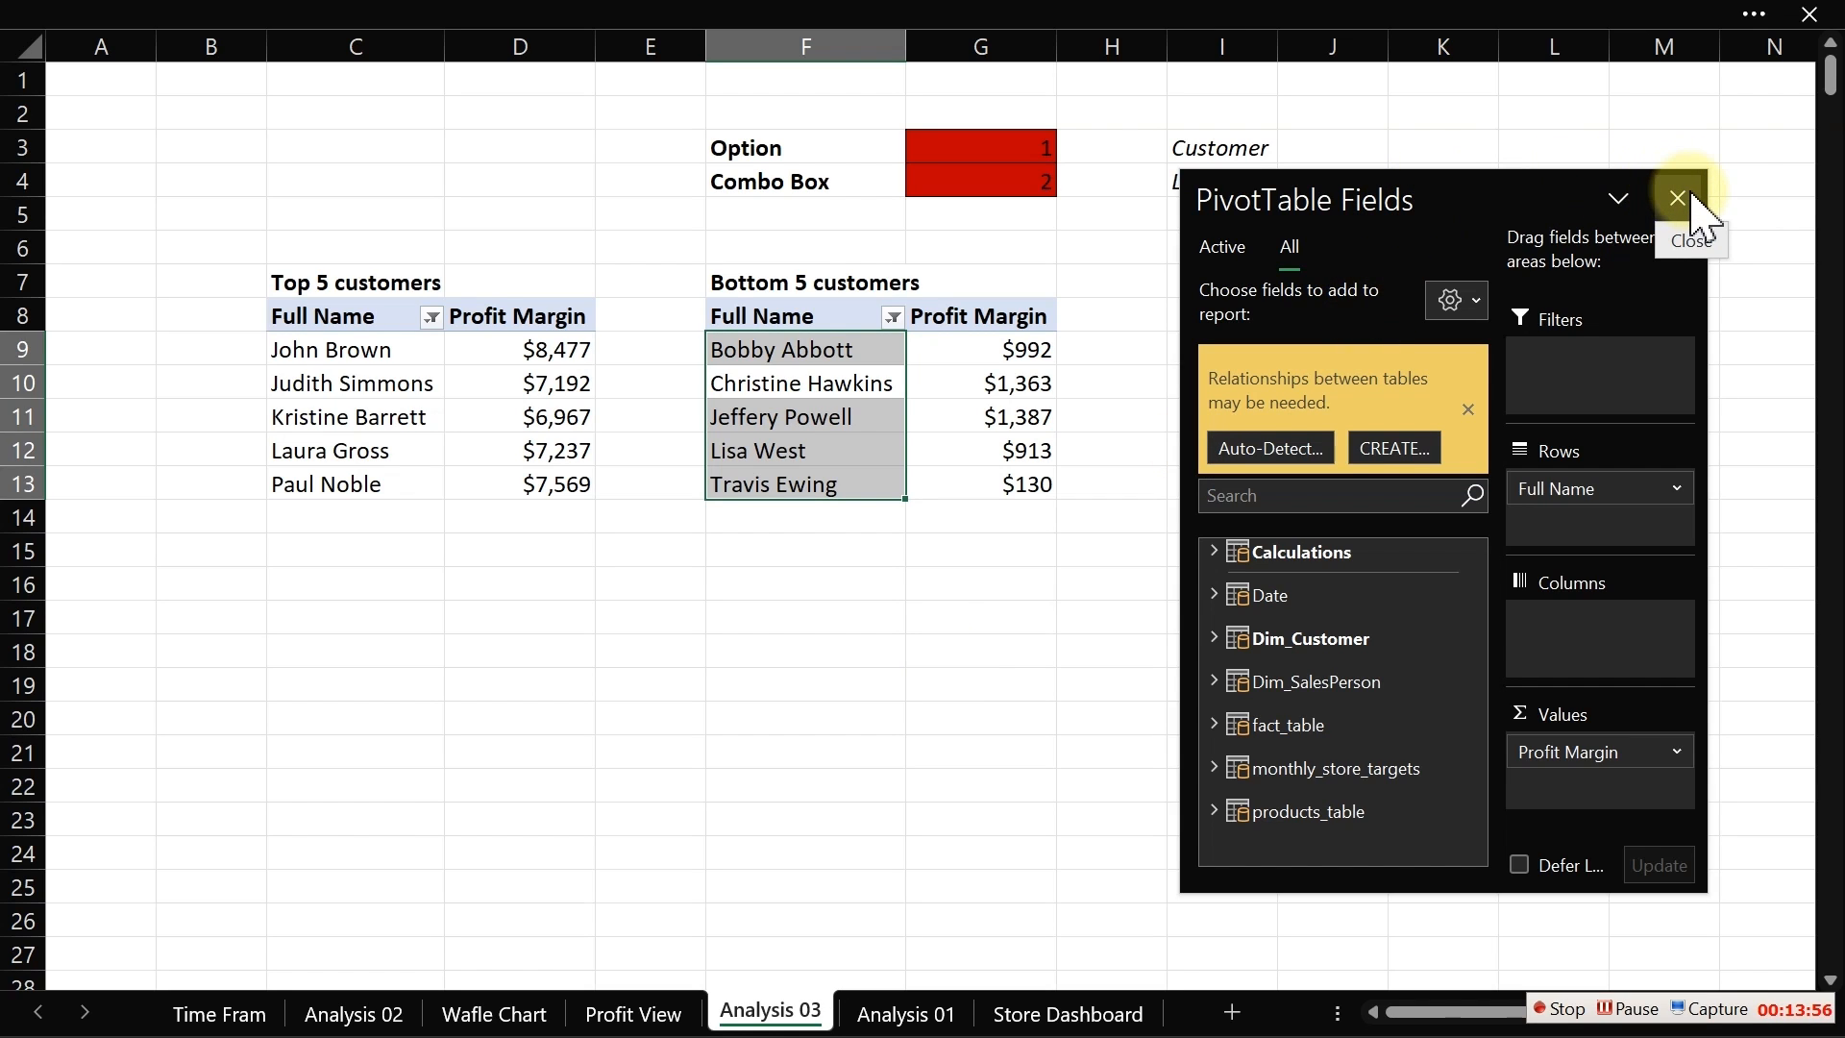
Step: Copy the Bottom 5 customers pivot table range F7:G13
{"action": "left_click_drag", "start_coordinate": [1494, 193], "coordinate": [301, 572]}
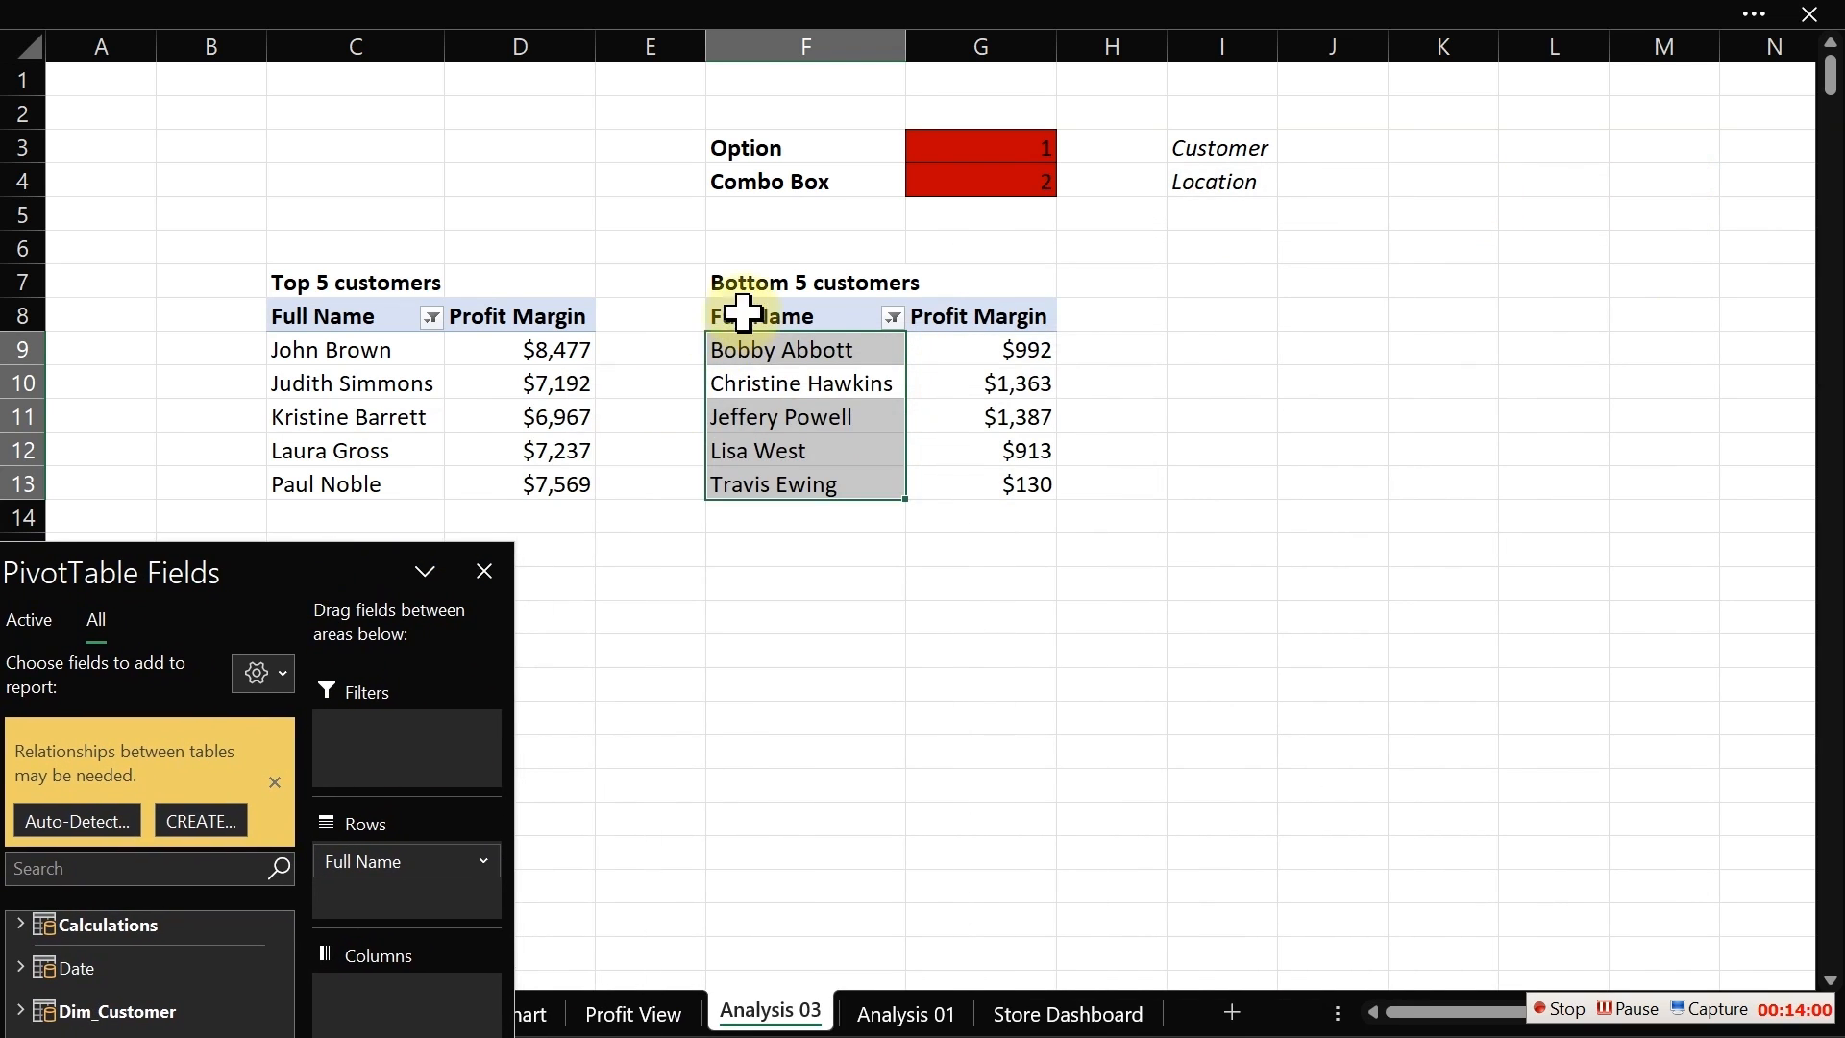
{"action": "left_click_drag", "start_coordinate": [733, 278], "coordinate": [991, 480]}
{"action": "key", "text": "ctrl+c"}
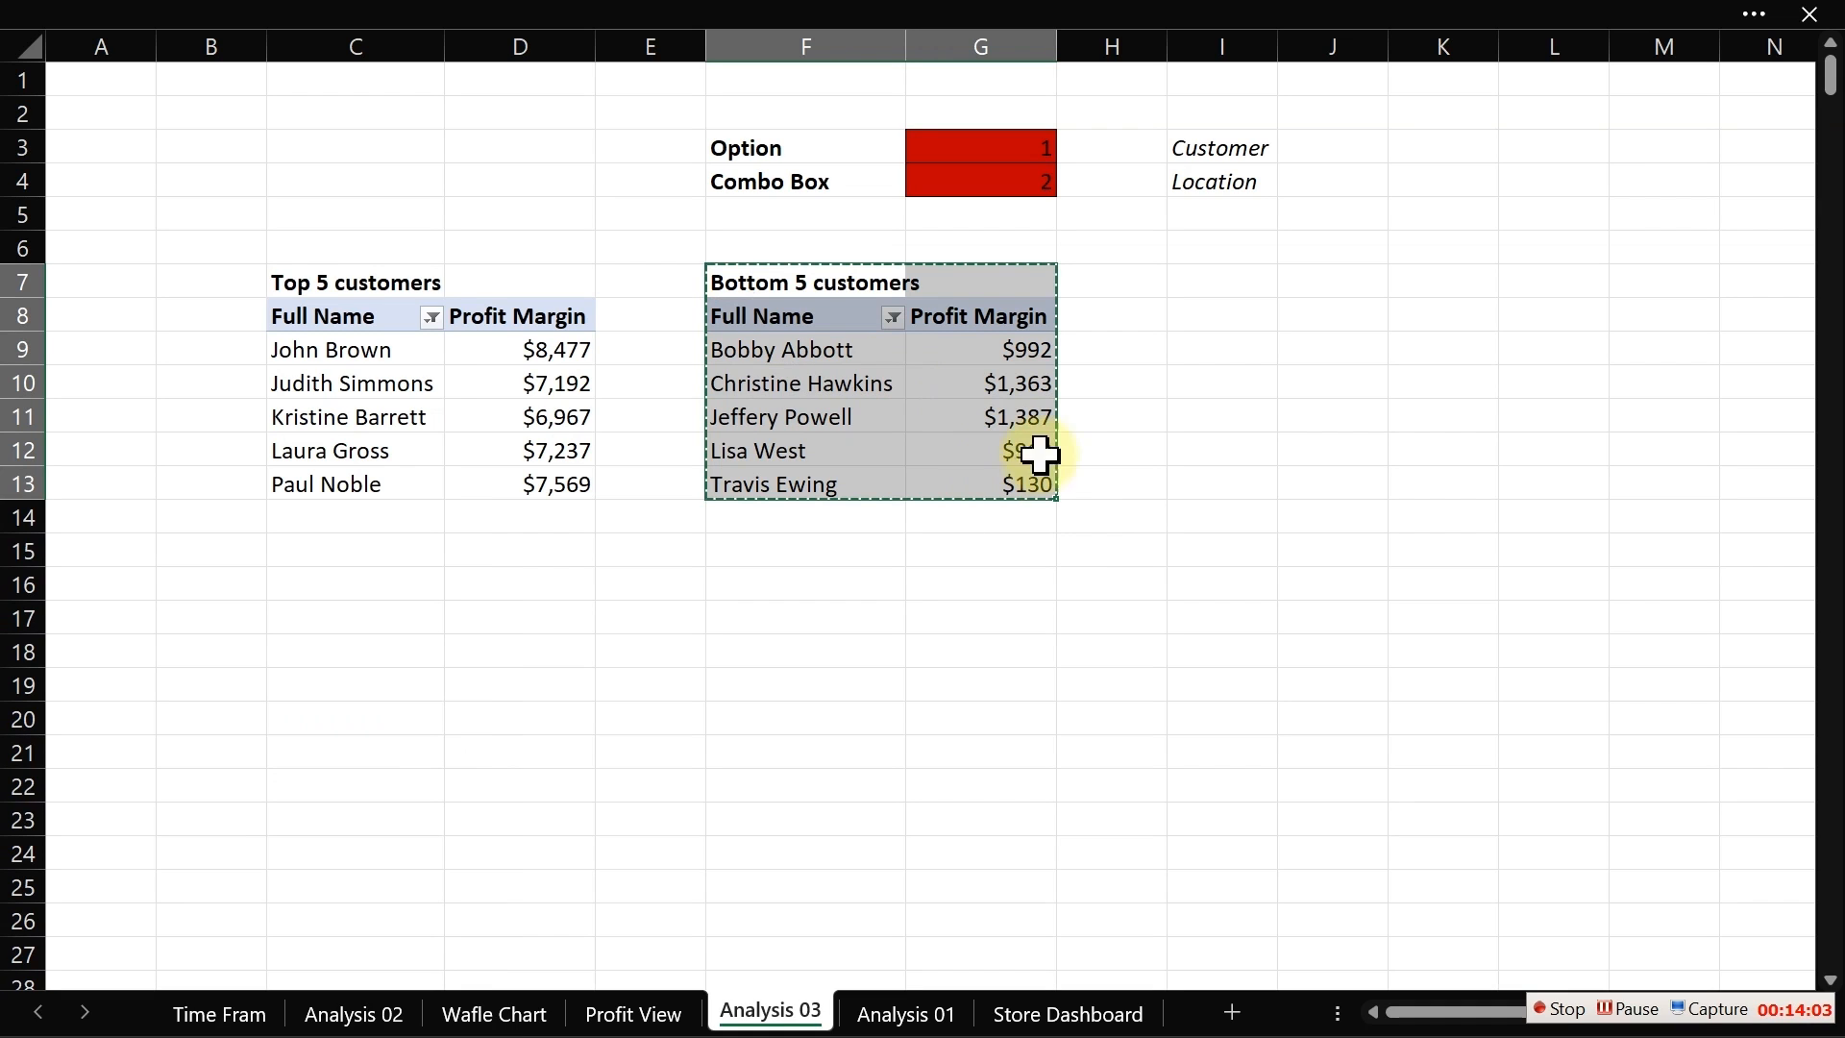
Step: Paste the copied pivot table starting at cell I7
{"action": "left_click", "coordinate": [1258, 285]}
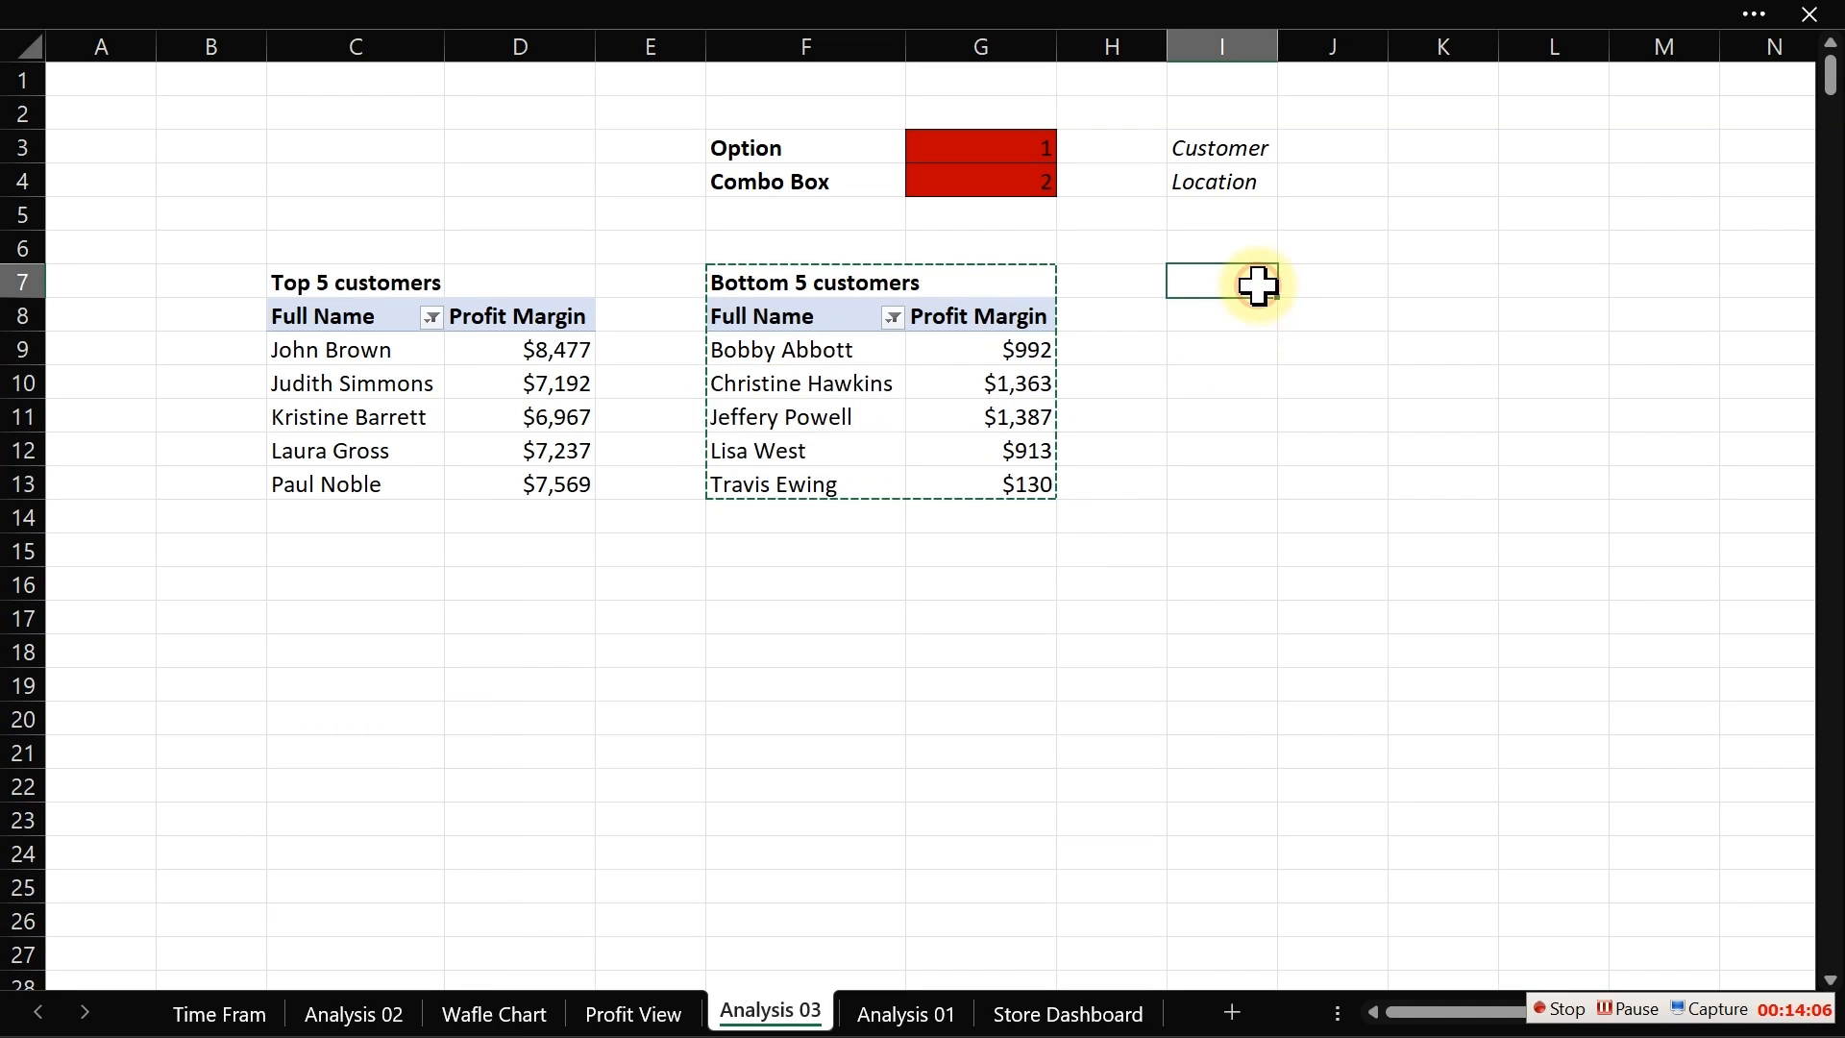
{"action": "key", "text": "ctrl+v"}
{"action": "left_click", "coordinate": [1229, 283]}
{"action": "key", "text": "Escape"}
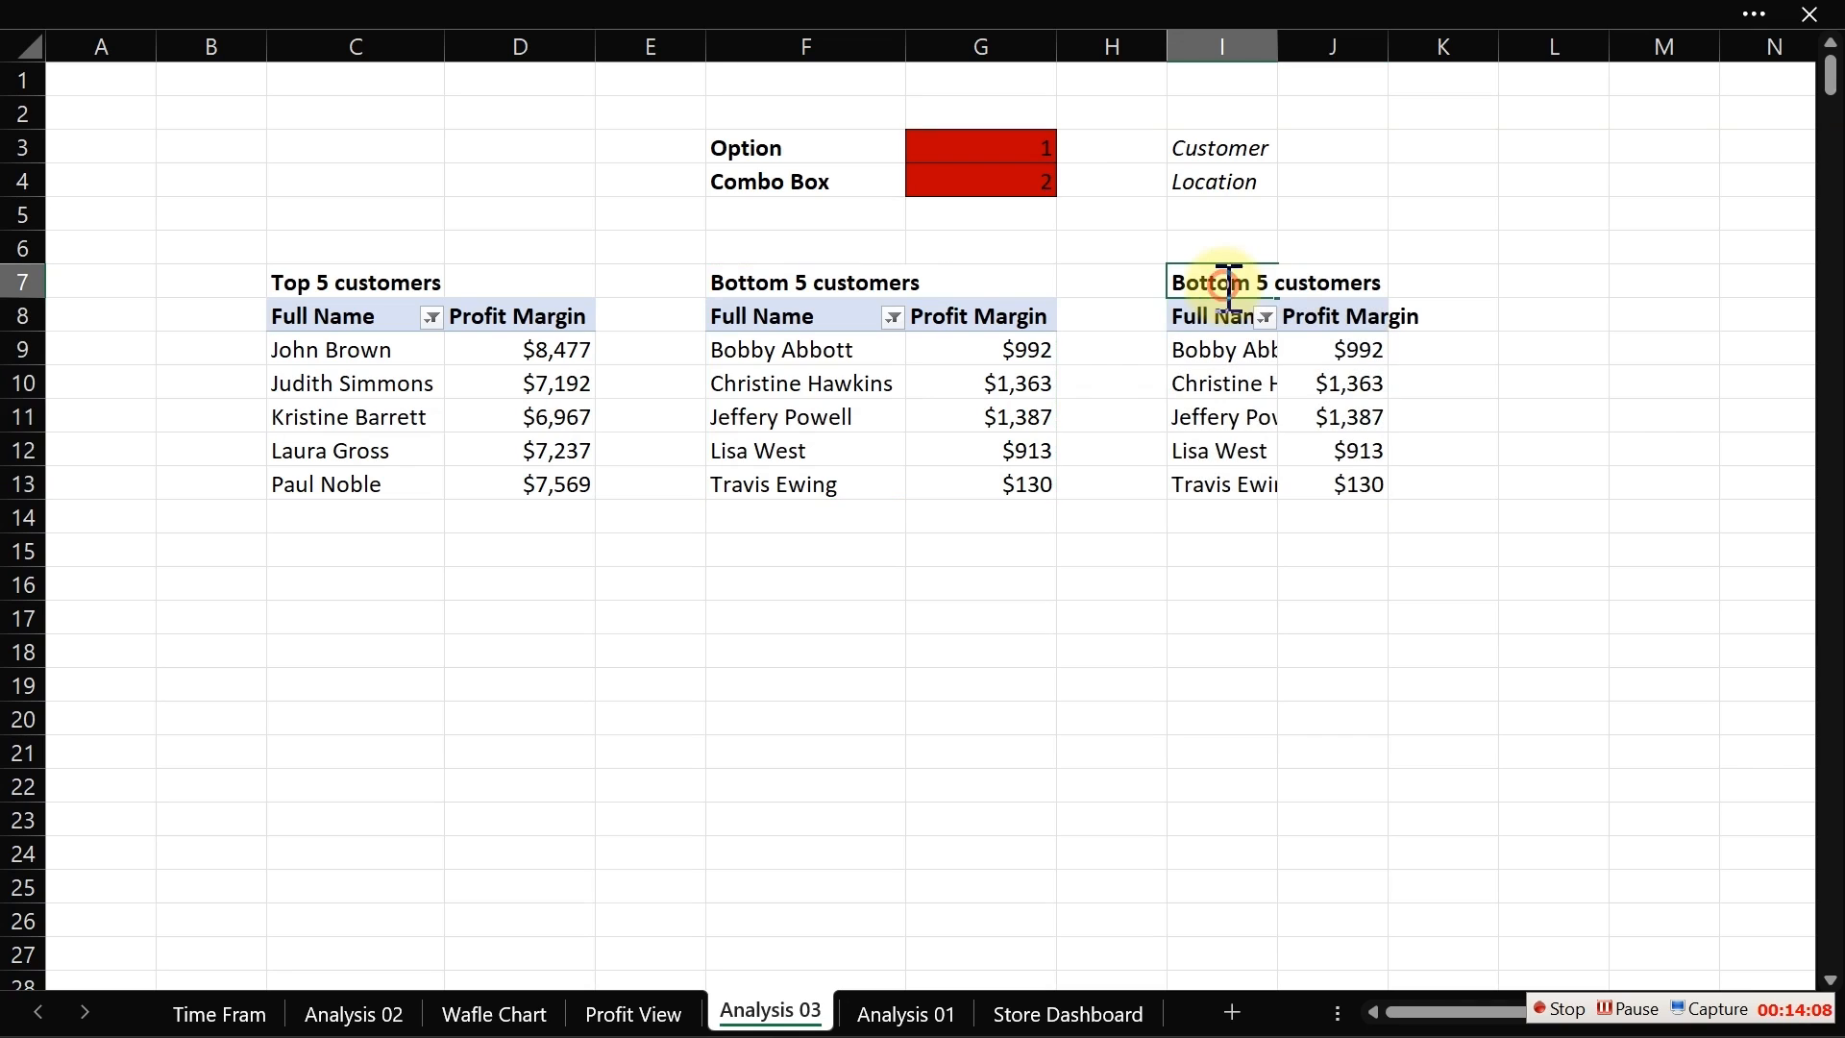
Step: Rename the pasted pivot table's title to "Top5 Location"
{"action": "left_click_drag", "start_coordinate": [1260, 282], "coordinate": [1116, 283]}
{"action": "type", "text": "Top"}
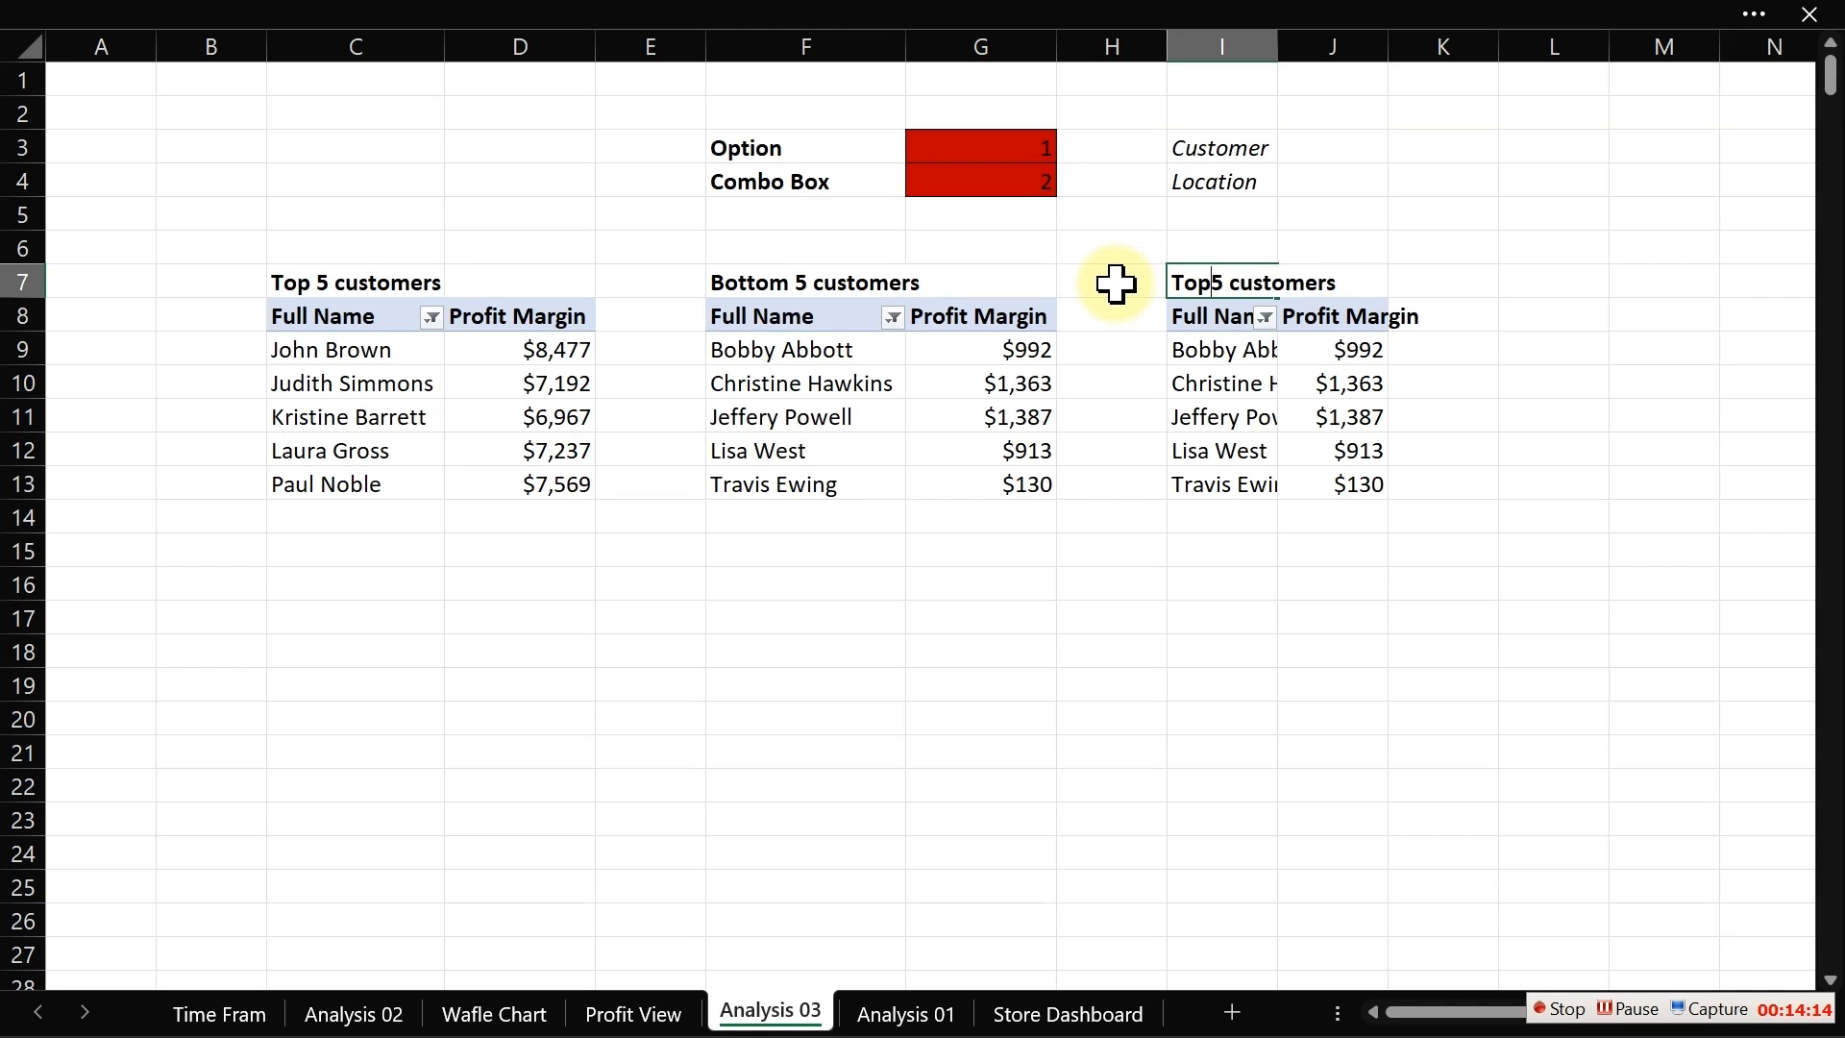
{"action": "key", "text": "BackSpace"}
{"action": "key", "text": "BackSpace"}
{"action": "key", "text": "BackSpace"}
{"action": "key", "text": "BackSpace"}
{"action": "key", "text": "BackSpace"}
{"action": "key", "text": "BackSpace"}
{"action": "key", "text": "Return"}
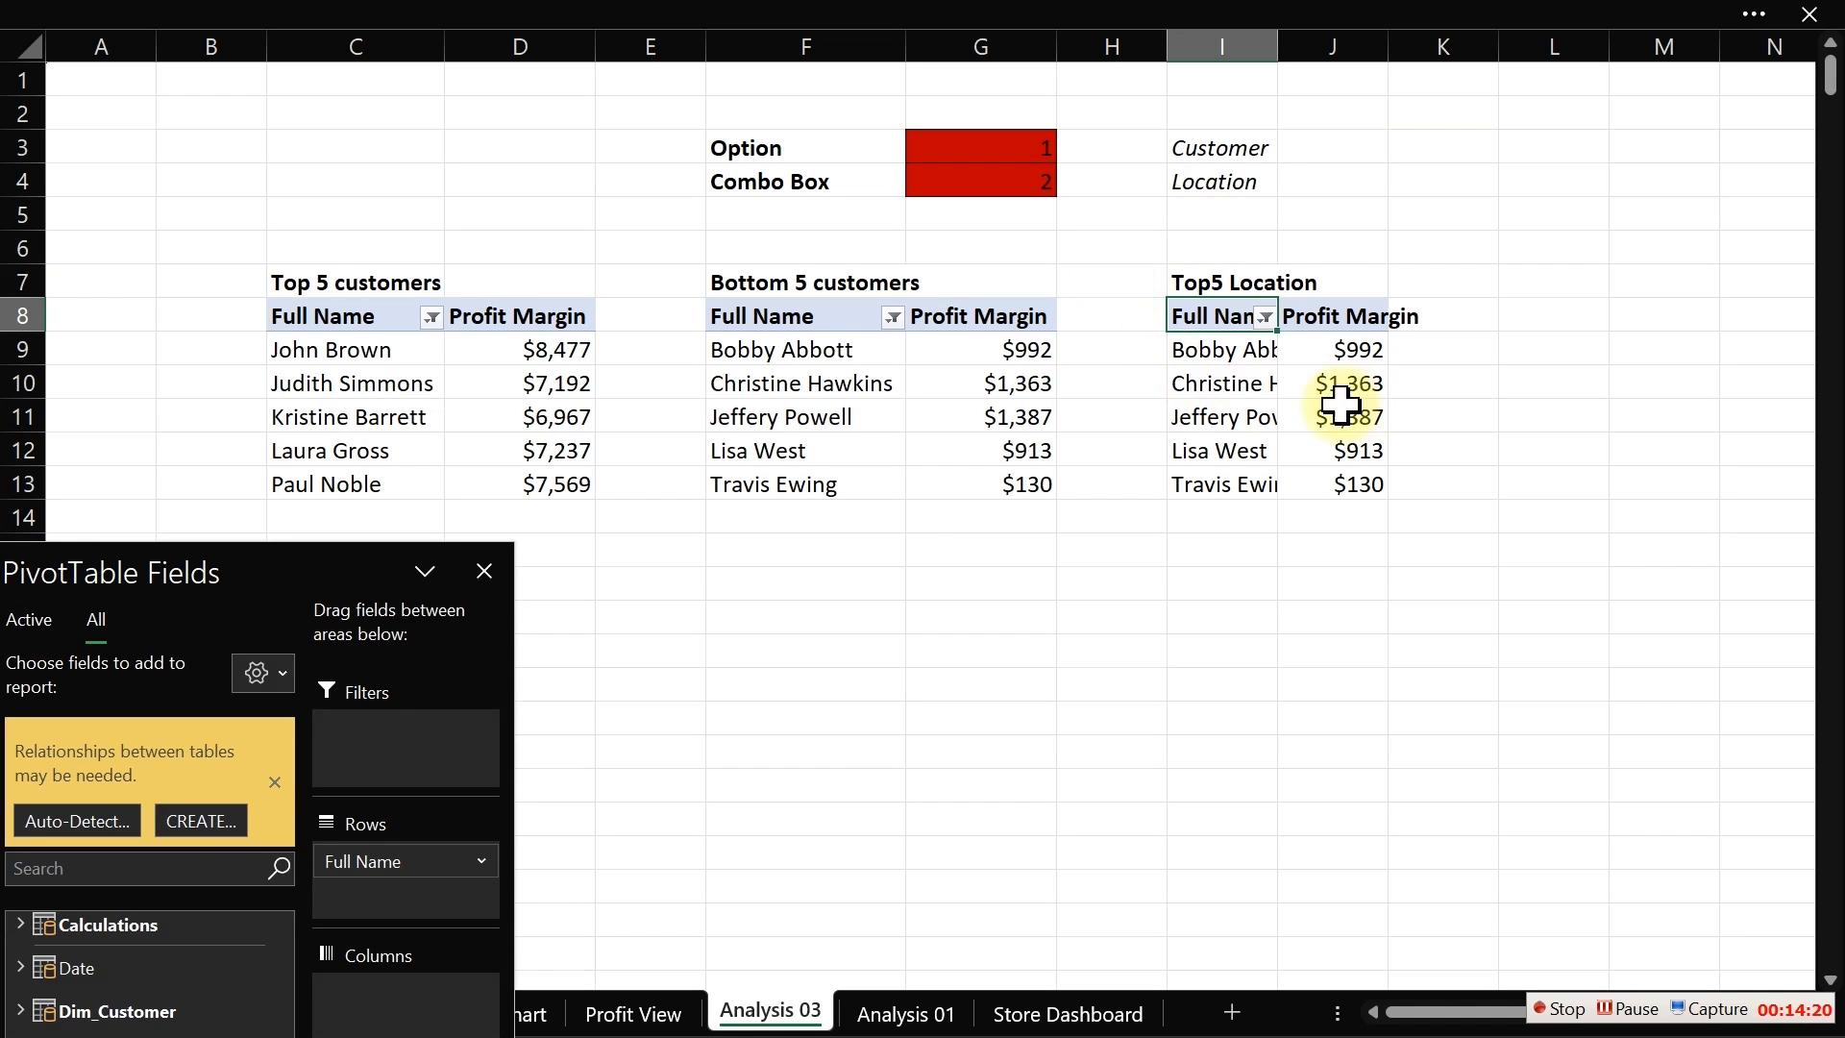
Step: Autofit column I to the width of the pasted pivot table's contents
{"action": "left_click_drag", "start_coordinate": [227, 581], "coordinate": [501, 259]}
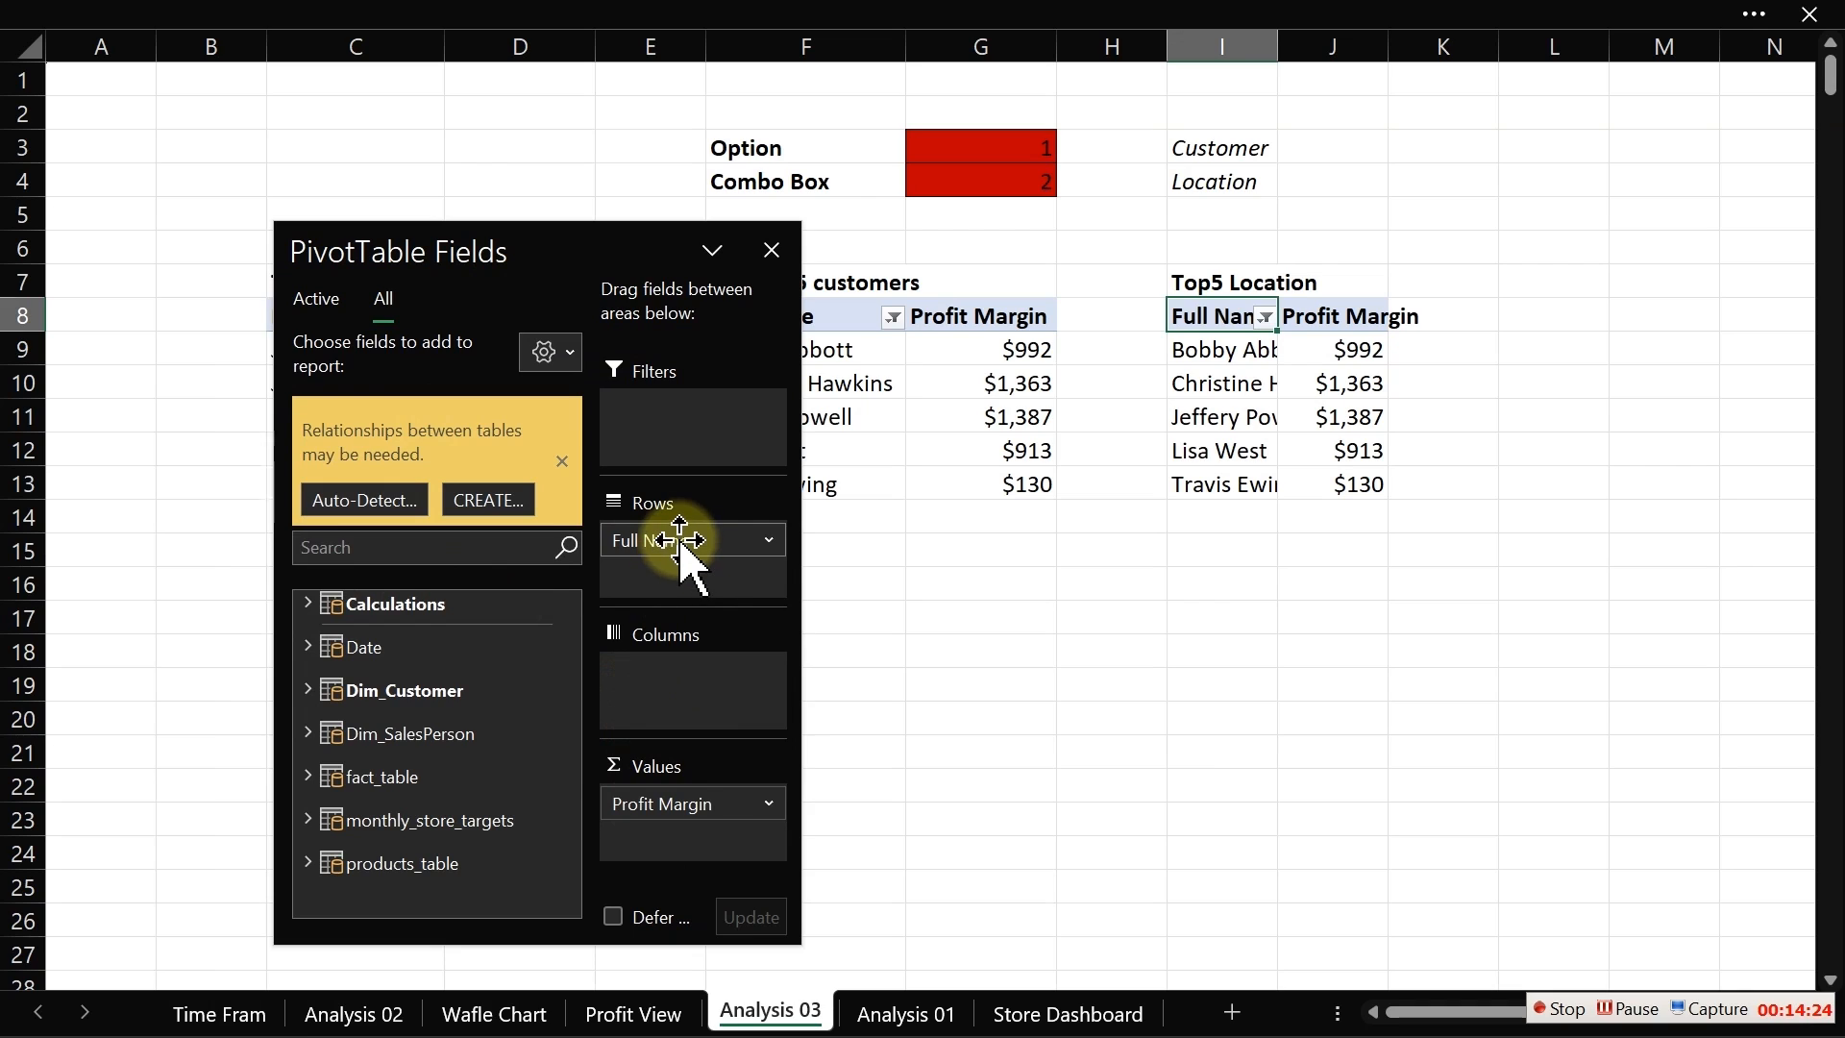
{"action": "left_click", "coordinate": [1274, 42]}
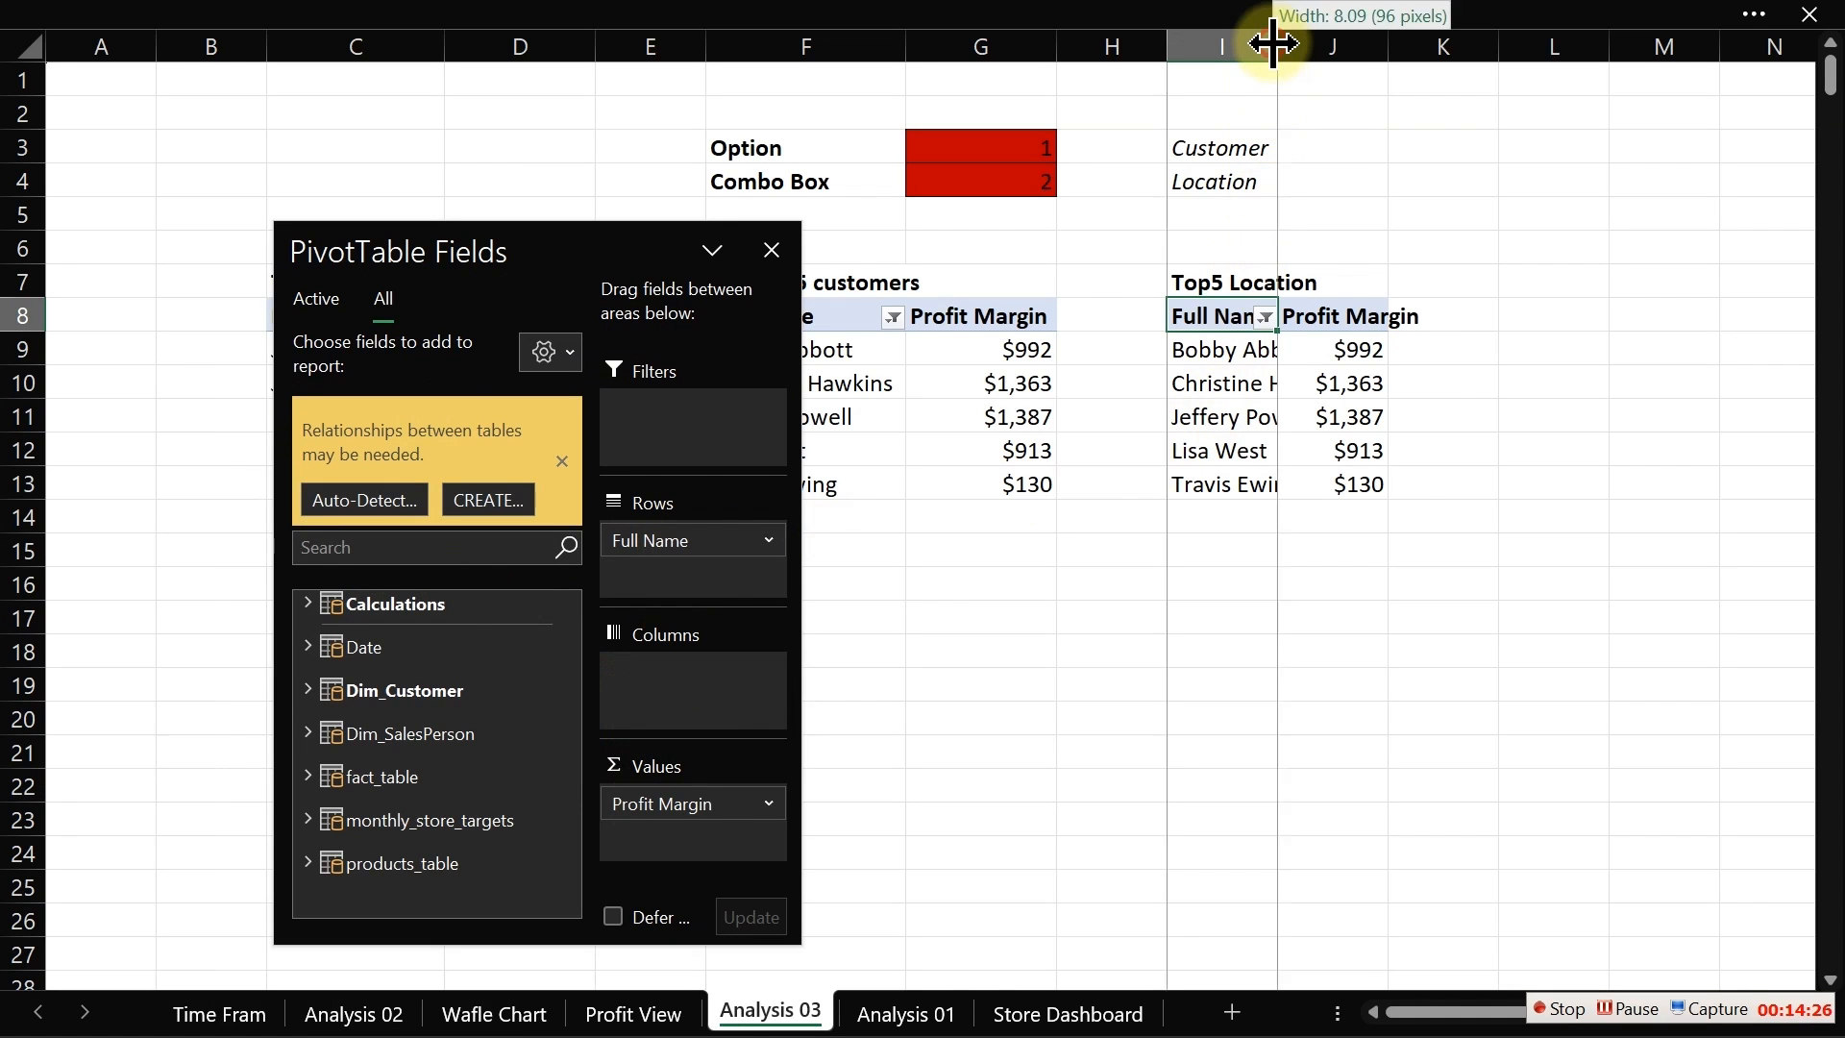
{"action": "double_click", "coordinate": [1274, 42]}
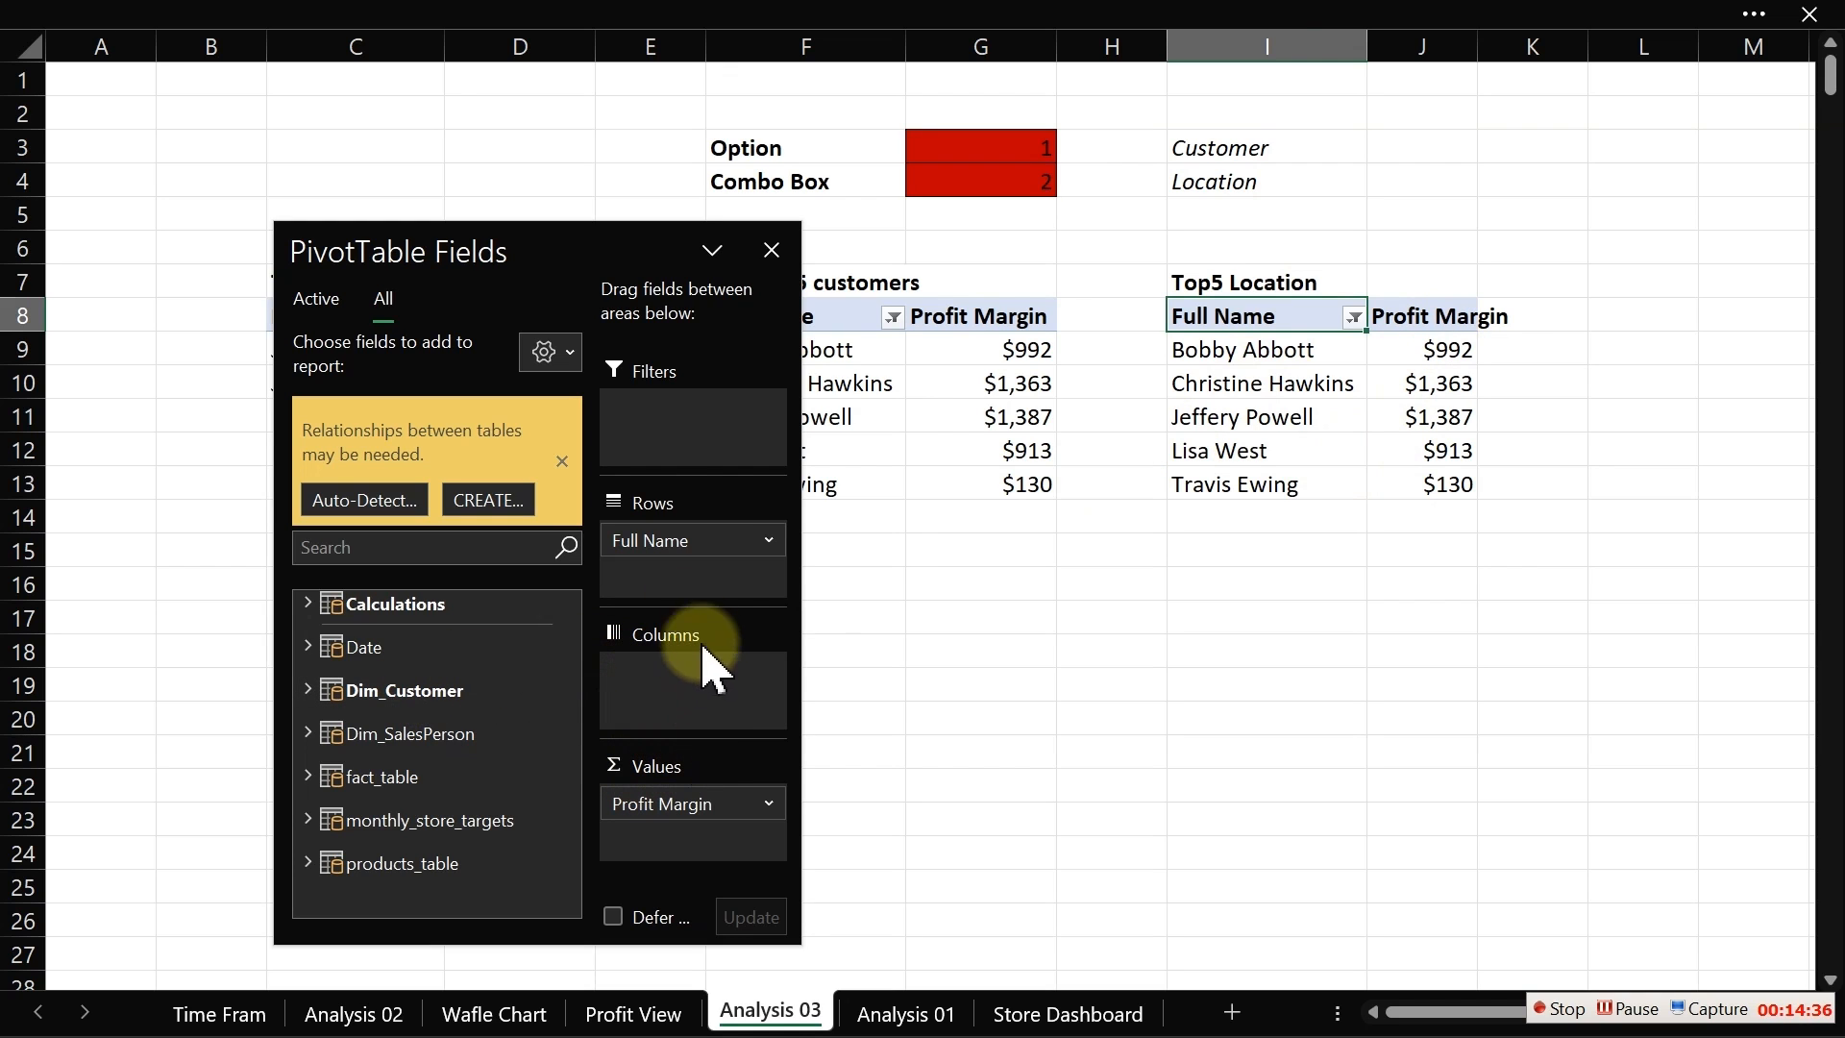
Step: Replace Full Name with the Dim_Customer Location field in the new pivot table's rows
{"action": "left_click_drag", "start_coordinate": [709, 540], "coordinate": [981, 689]}
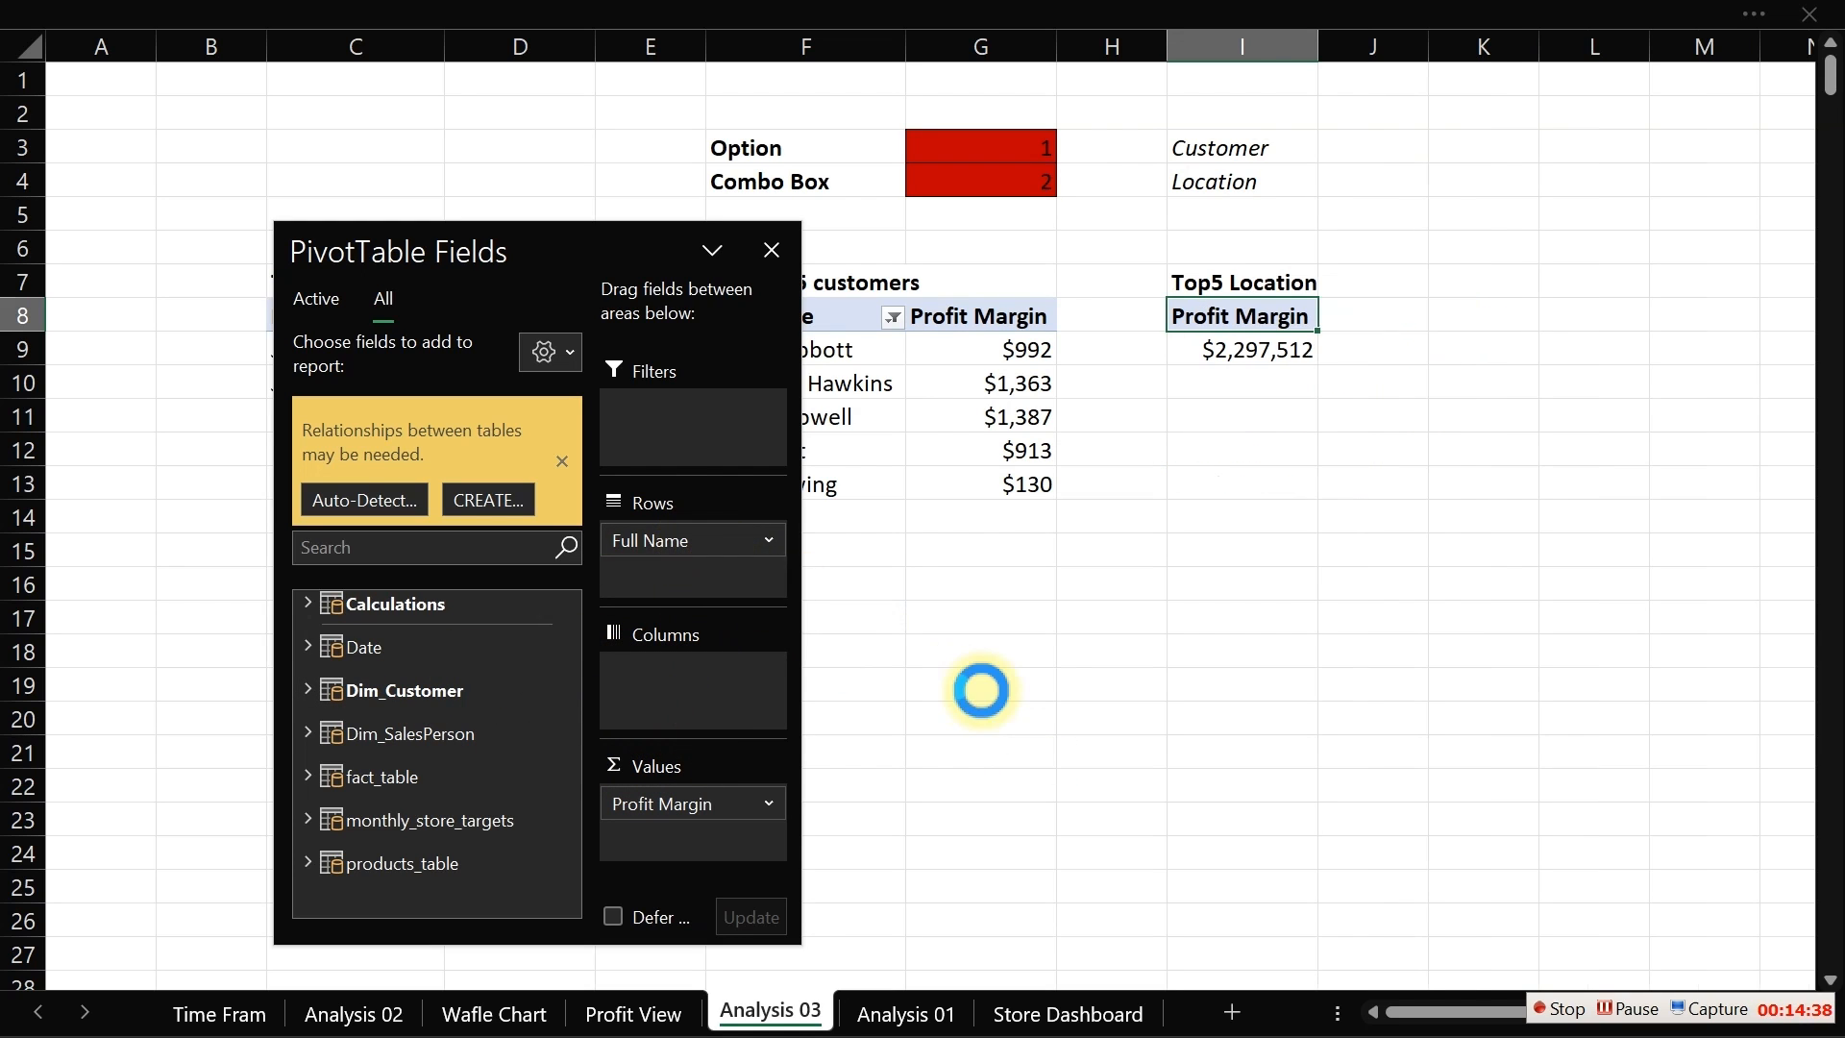
{"action": "left_click", "coordinate": [303, 556]}
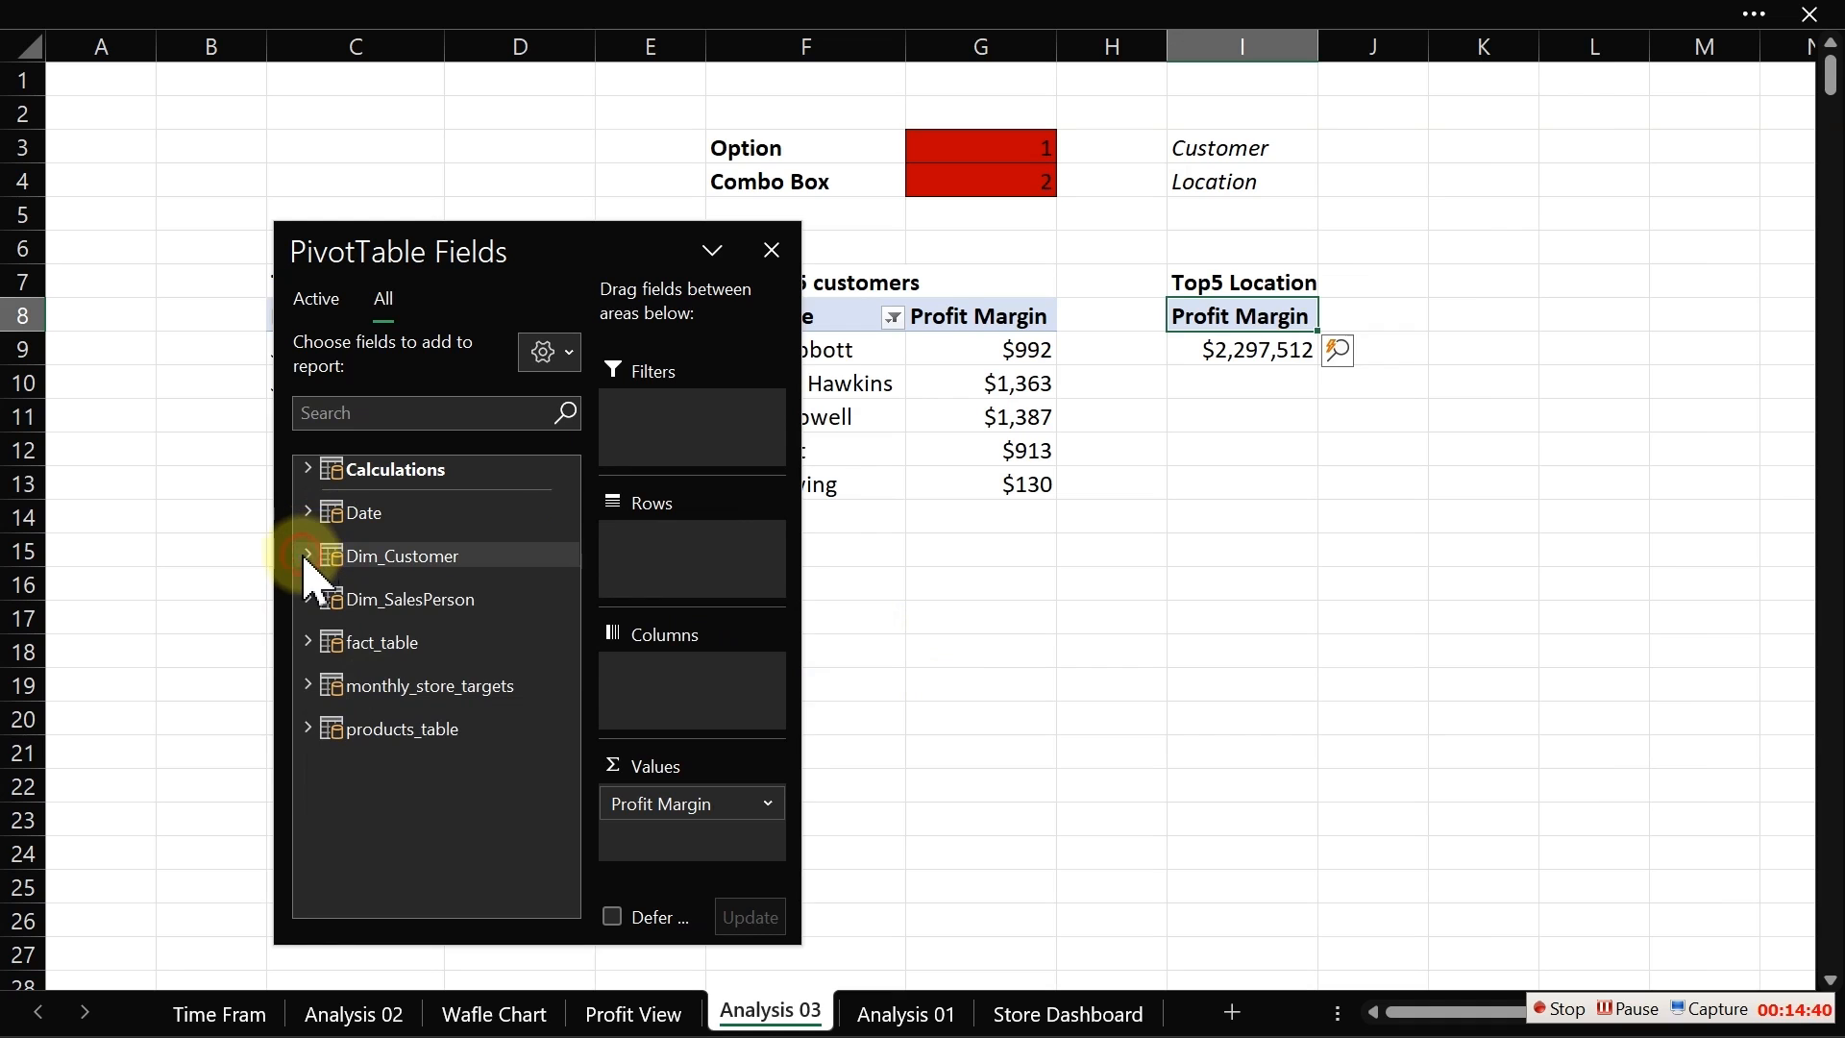
{"action": "left_click_drag", "start_coordinate": [403, 690], "coordinate": [682, 561]}
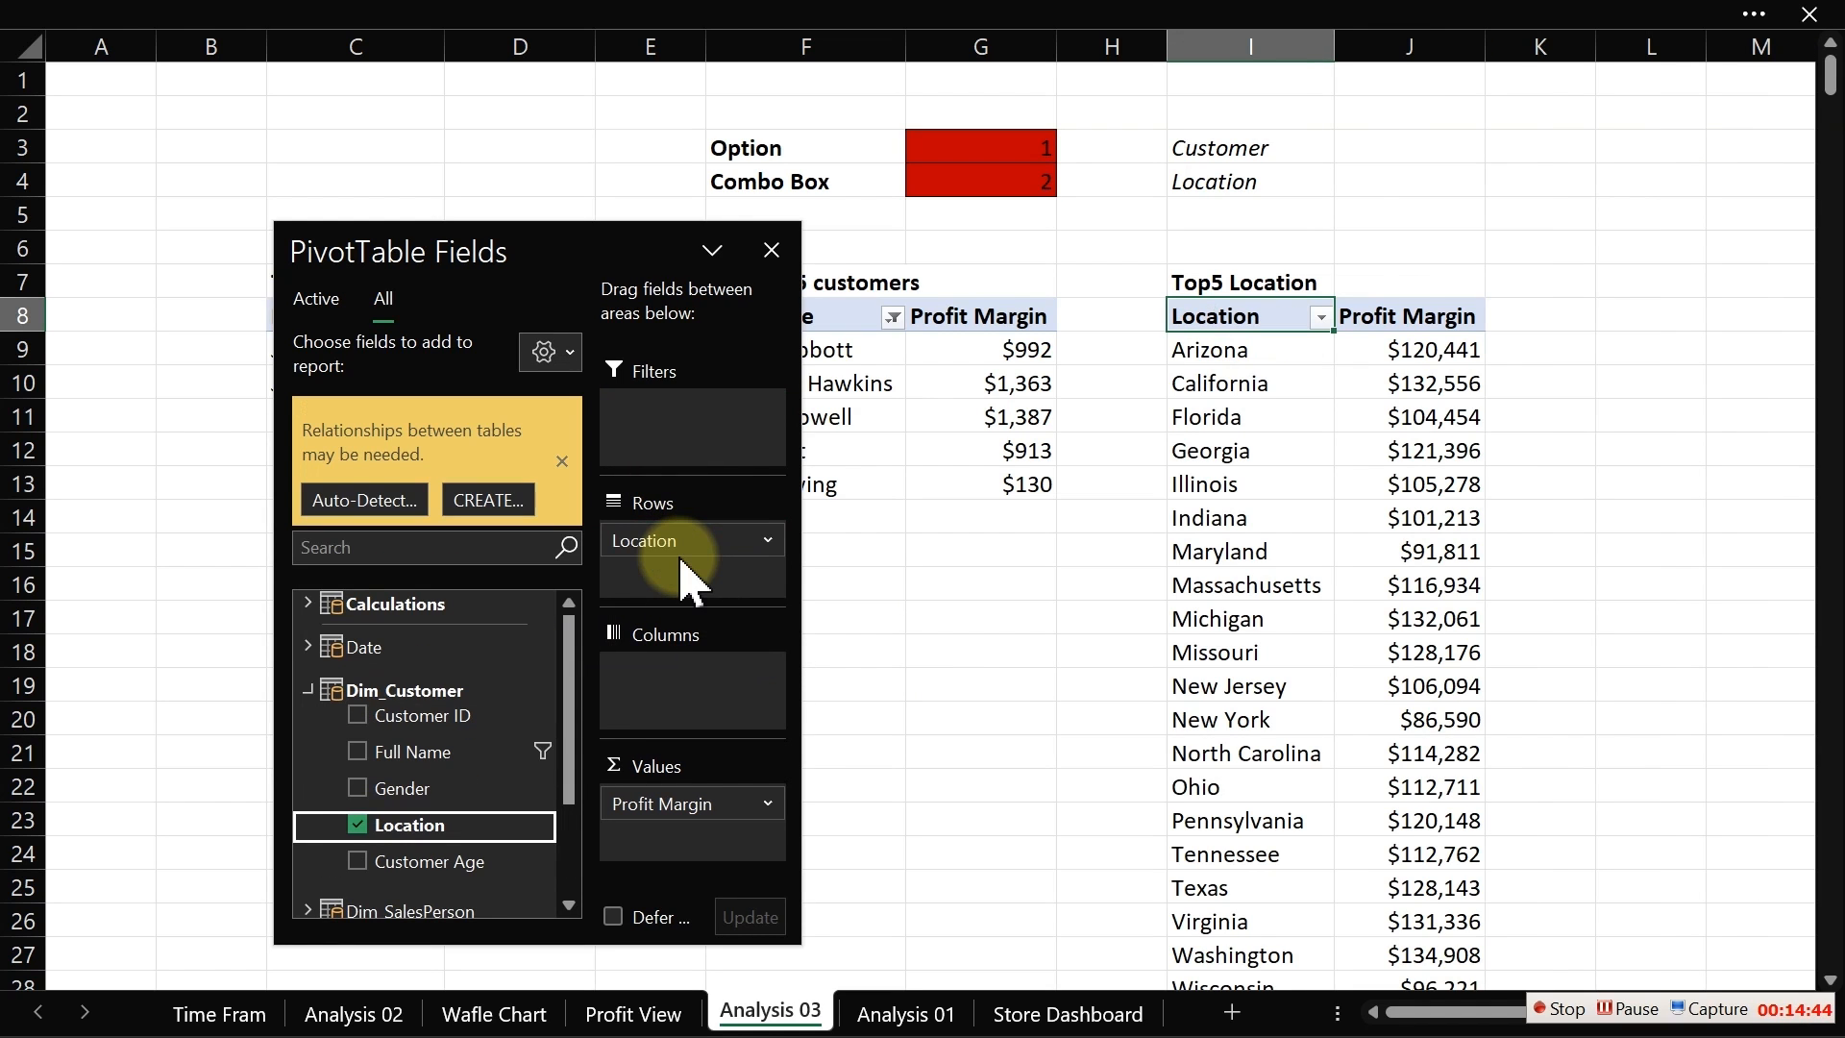
Step: Filter the Location field to show the top 5 items by Profit Margin
{"action": "left_click", "coordinate": [1226, 356]}
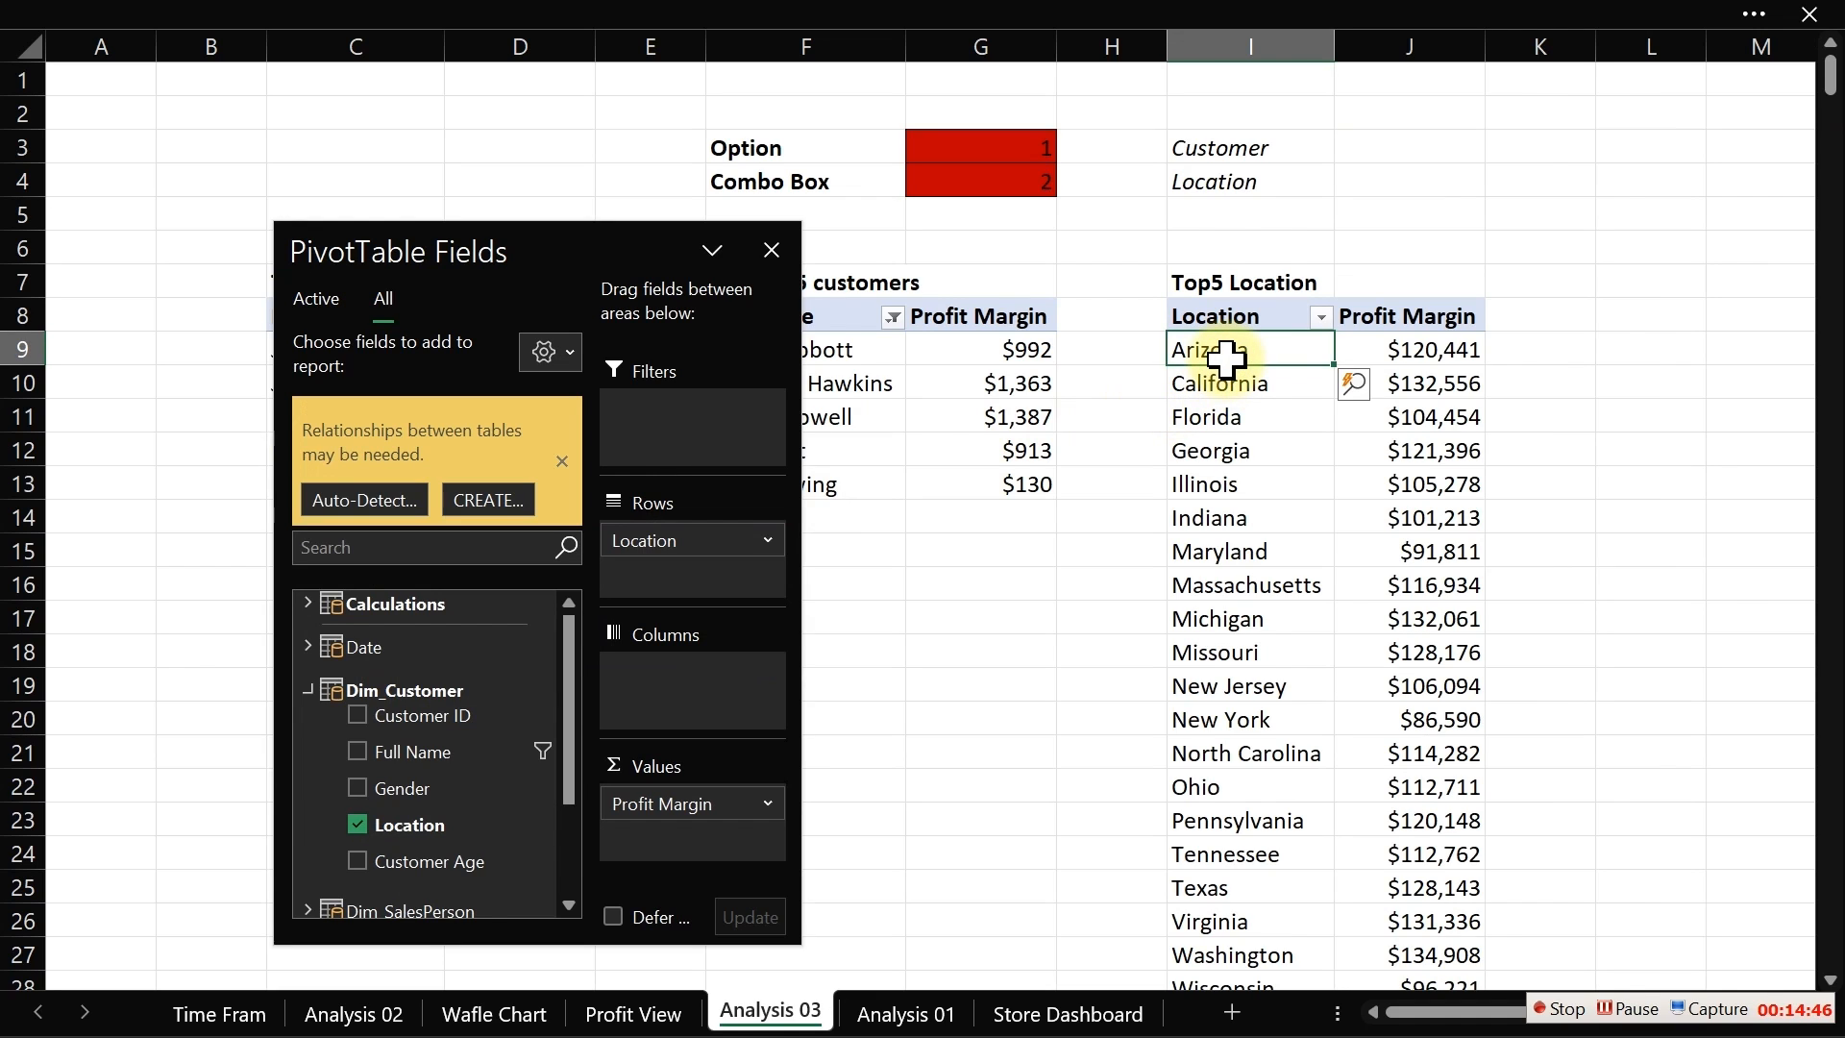
{"action": "right_click", "coordinate": [1226, 356]}
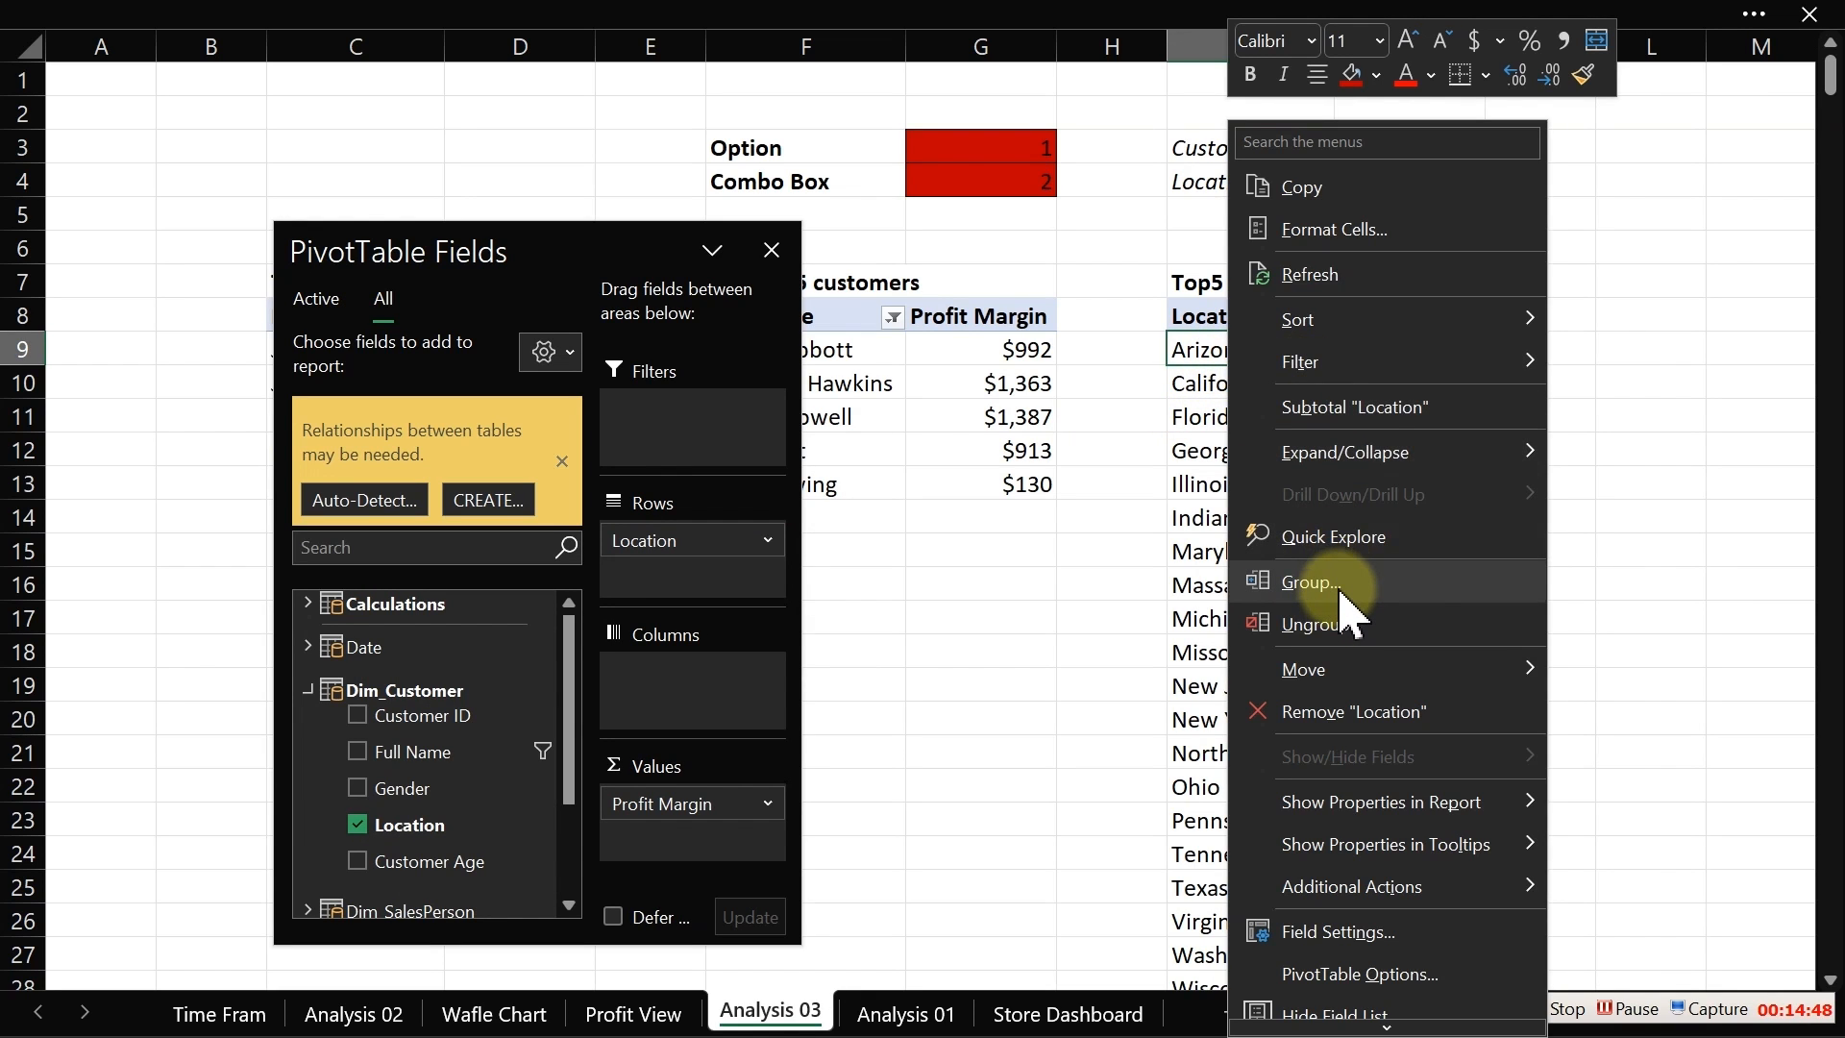
{"action": "mouse_move", "coordinate": [1339, 381]}
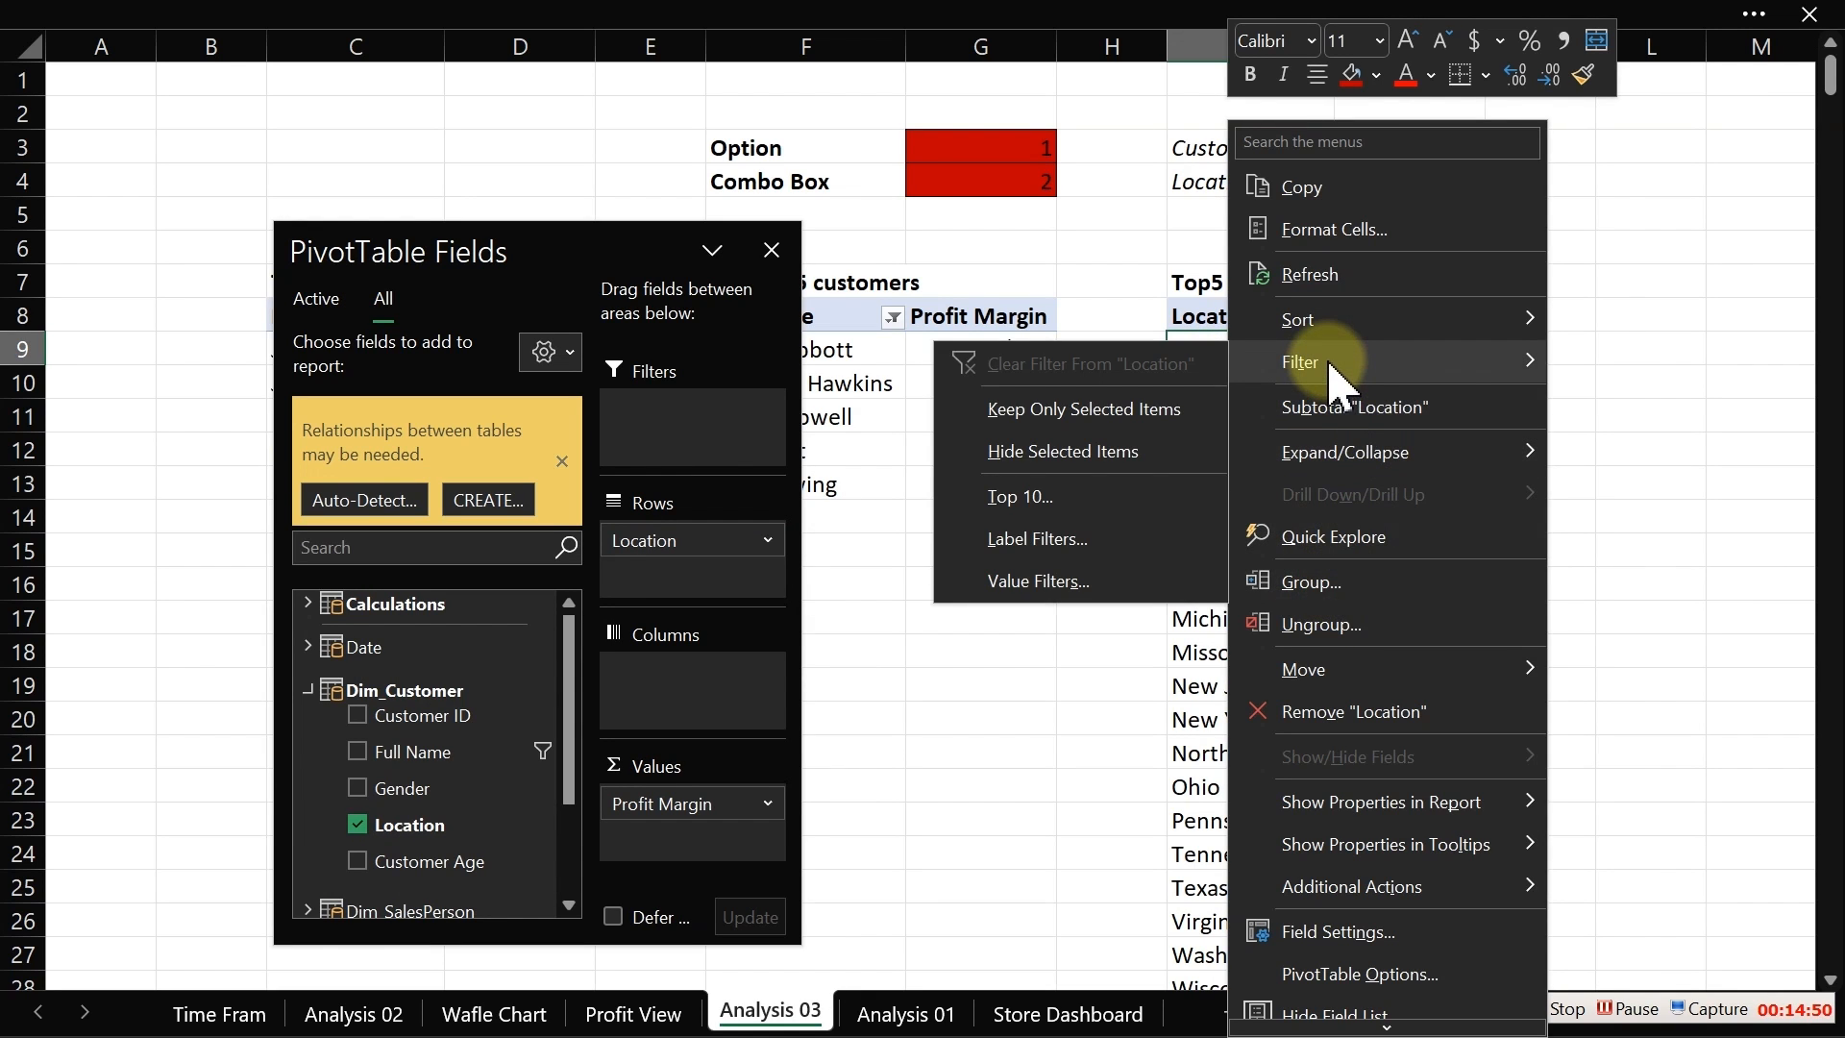
{"action": "left_click", "coordinate": [1021, 495]}
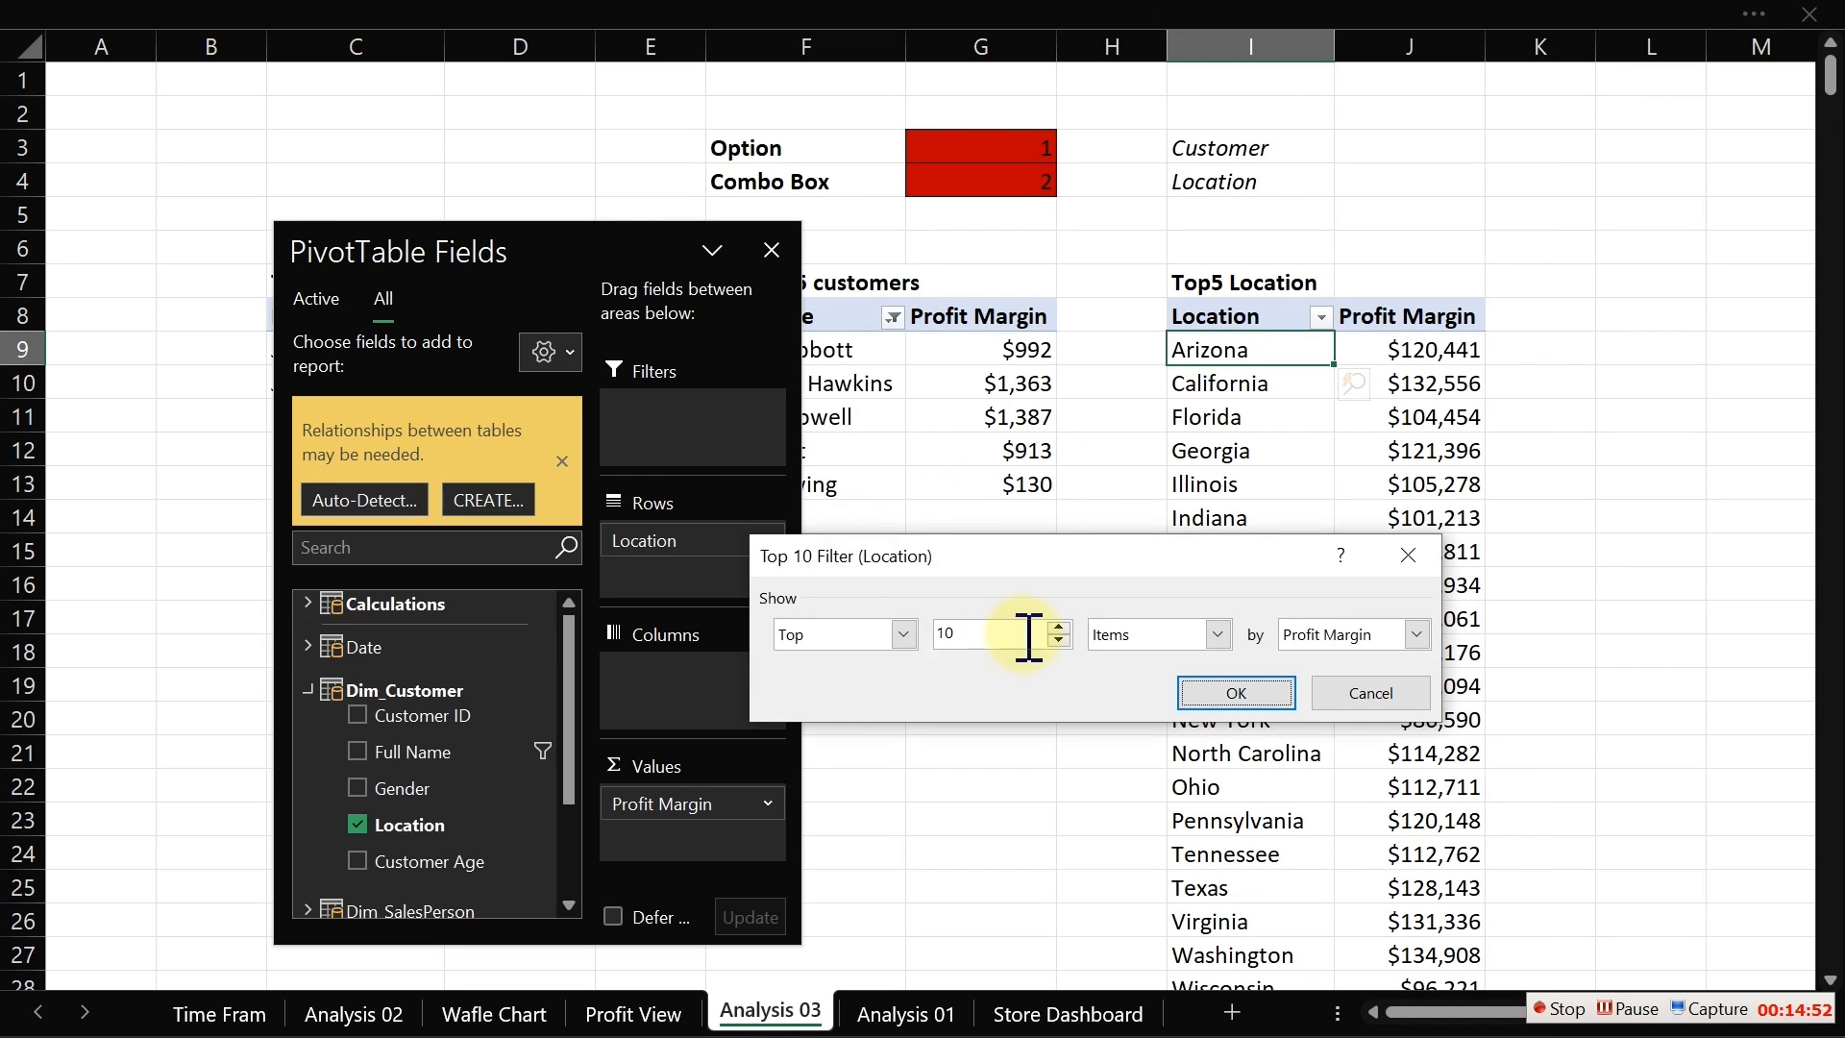
{"action": "left_click_drag", "start_coordinate": [1018, 635], "coordinate": [817, 635]}
{"action": "type", "text": "5"}
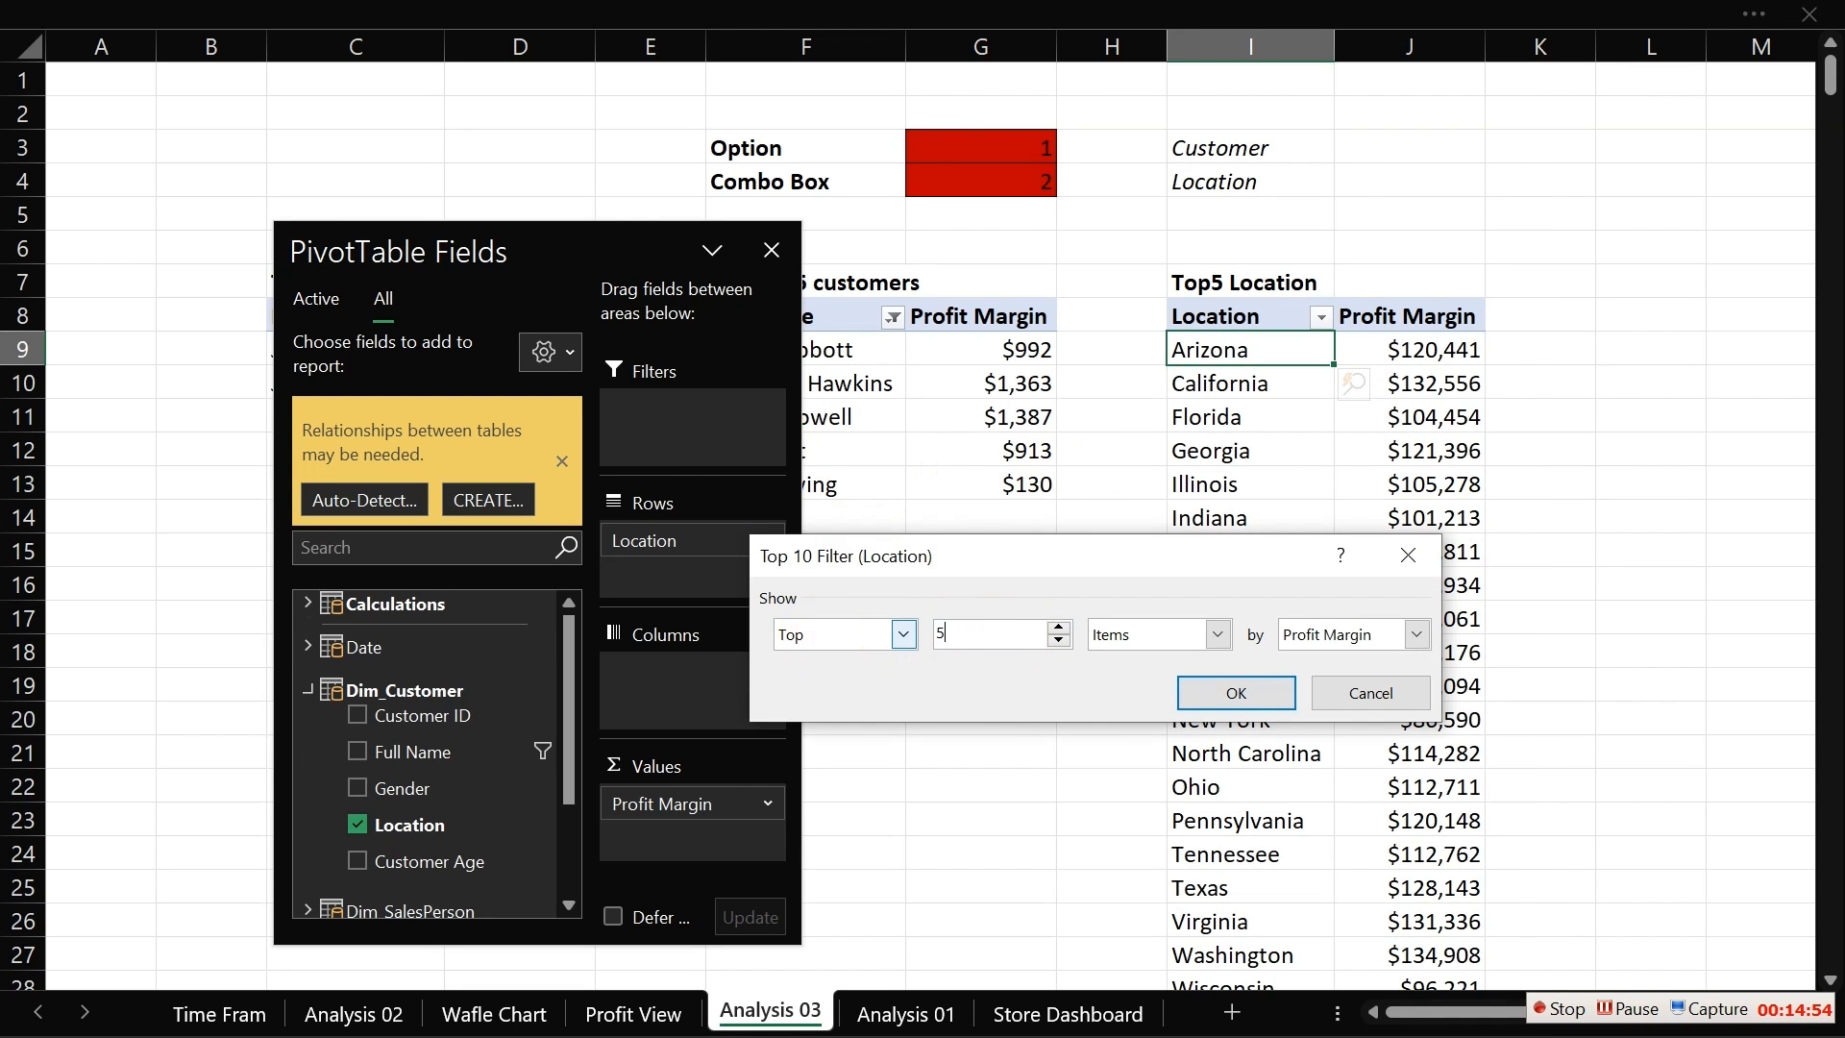
{"action": "left_click", "coordinate": [1235, 690]}
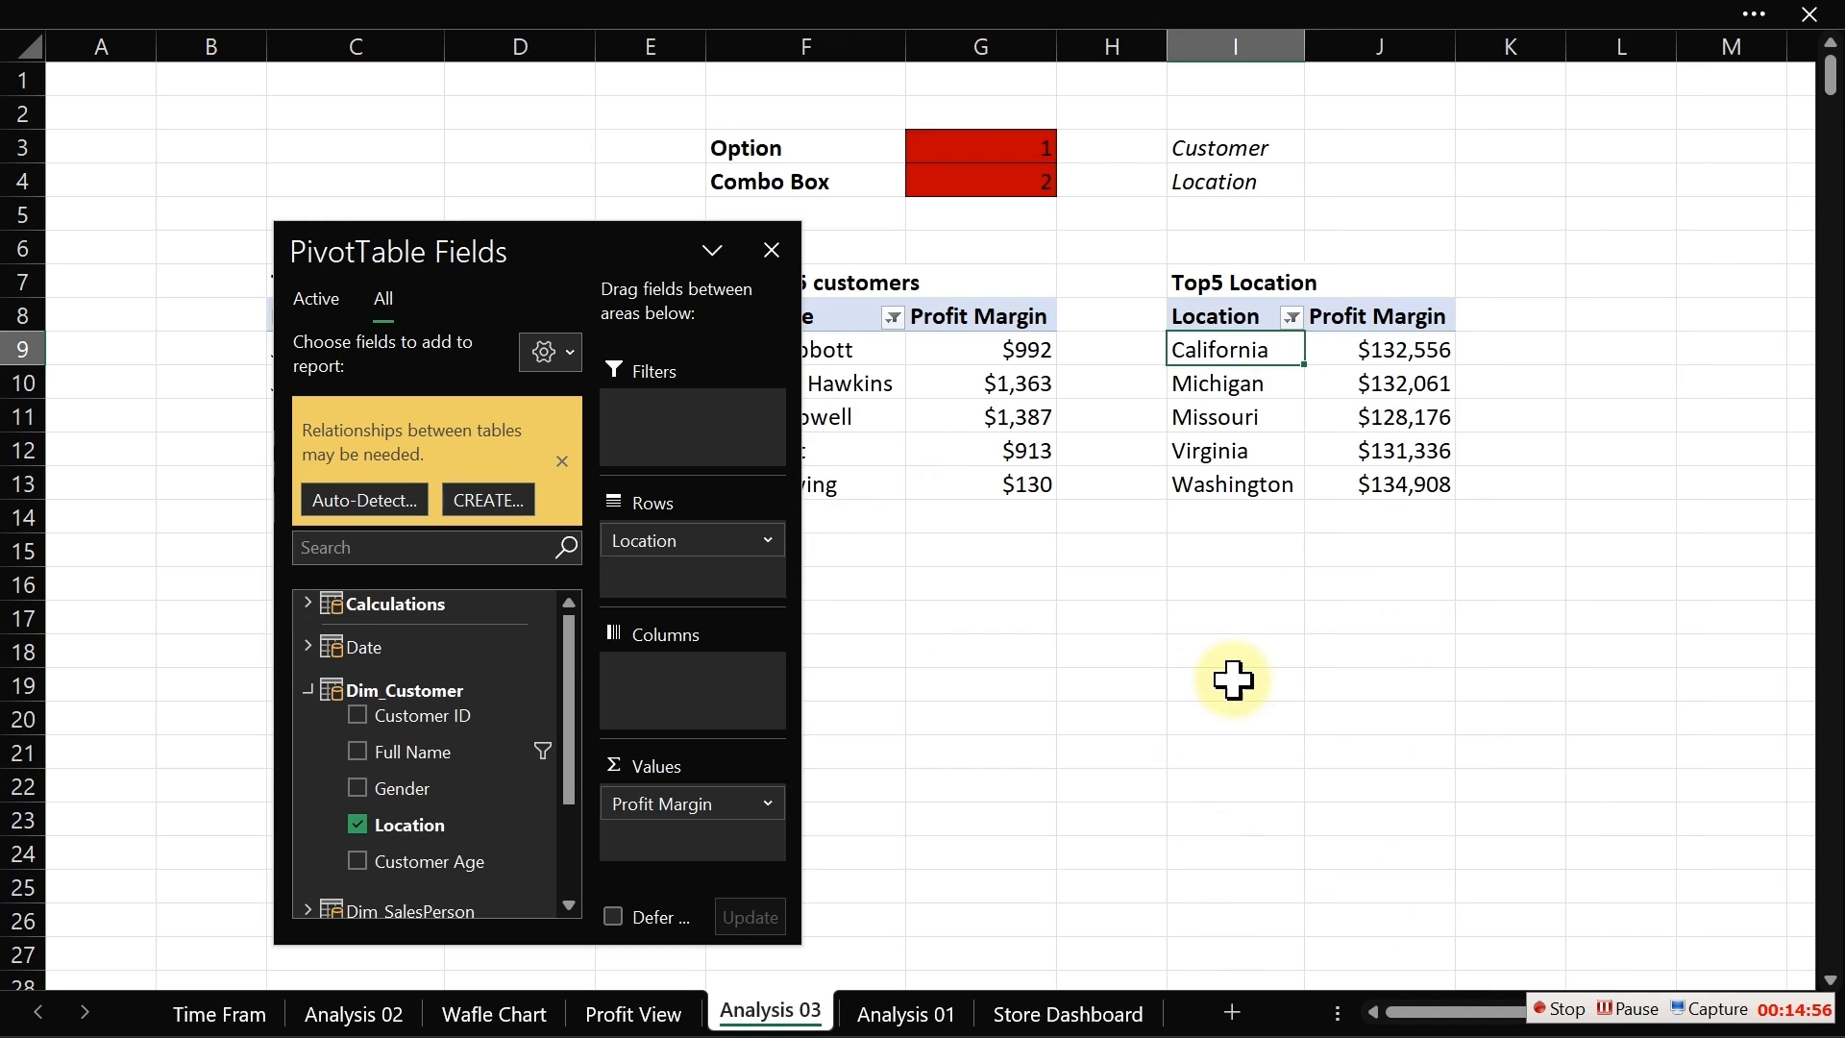
Step: Copy the Top5 Location pivot table range I7:J13 and paste it starting at cell L7
{"action": "left_click", "coordinate": [1192, 283]}
{"action": "left_click_drag", "start_coordinate": [1192, 284], "coordinate": [1369, 477]}
{"action": "key", "text": "ctrl+c"}
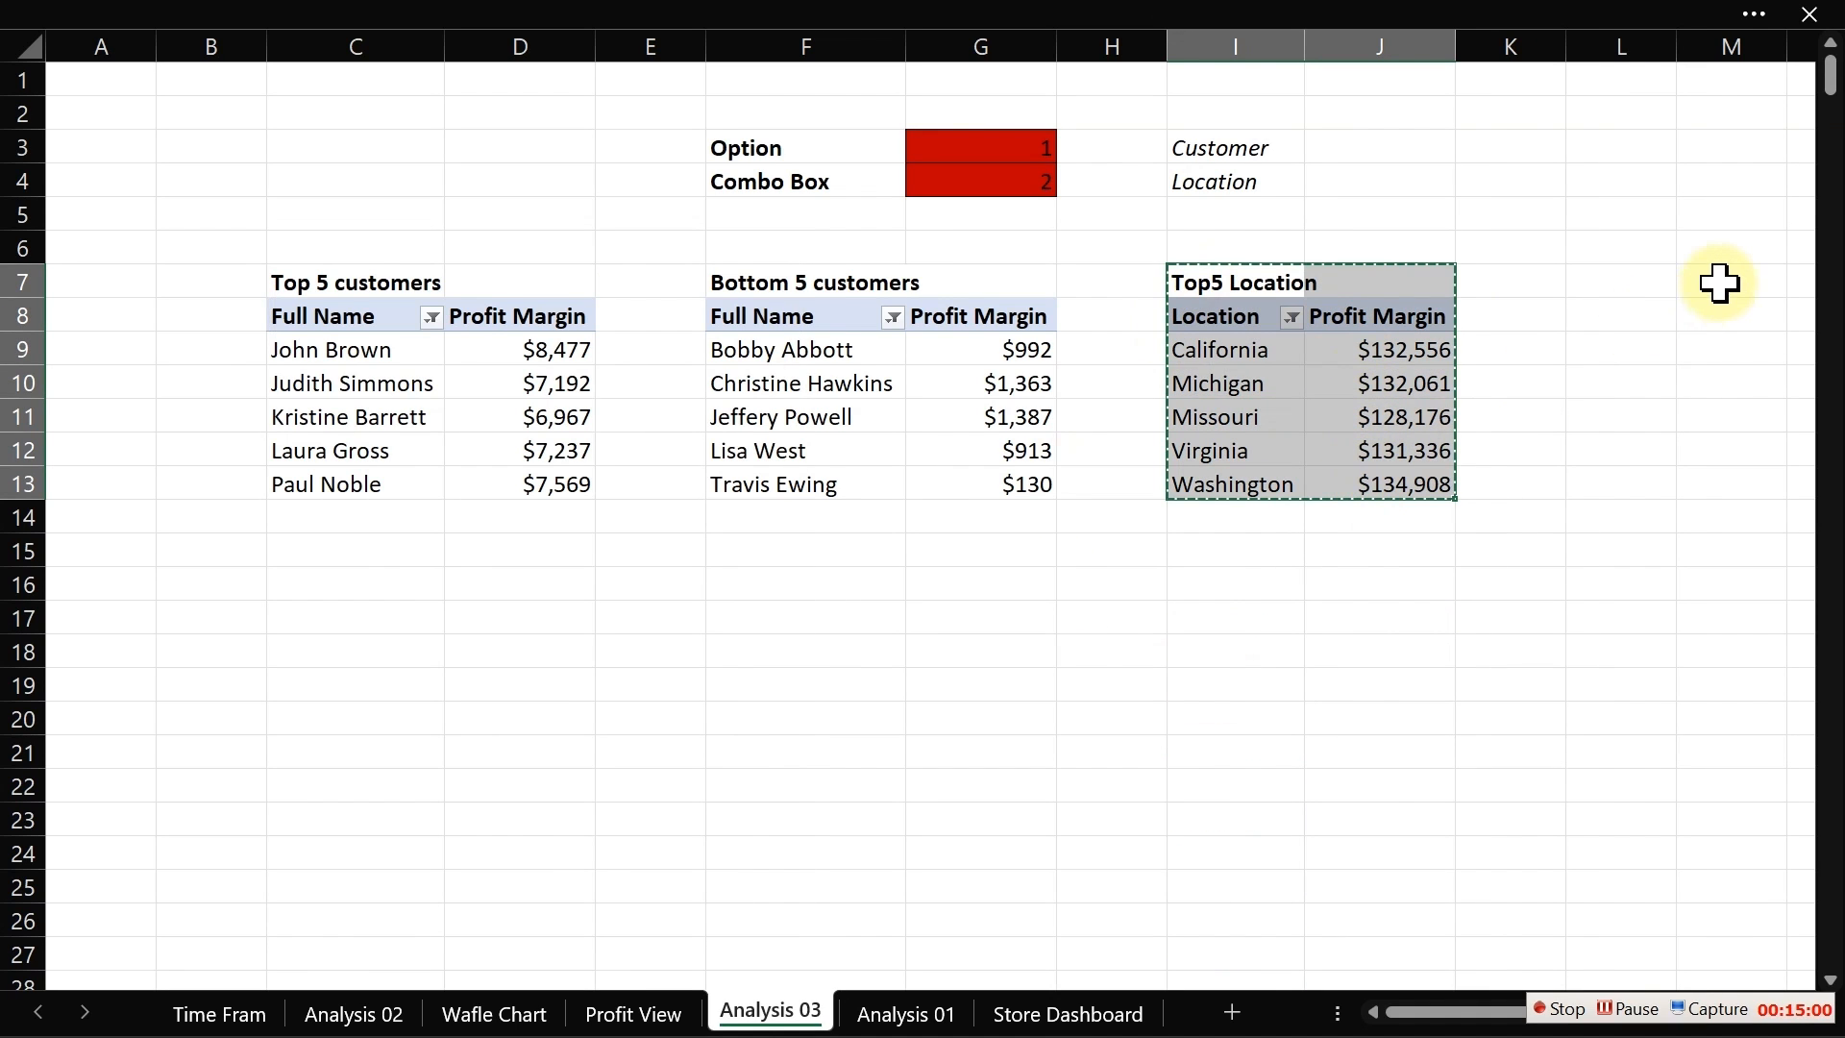
{"action": "left_click", "coordinate": [1636, 279]}
{"action": "key", "text": "ctrl+v"}
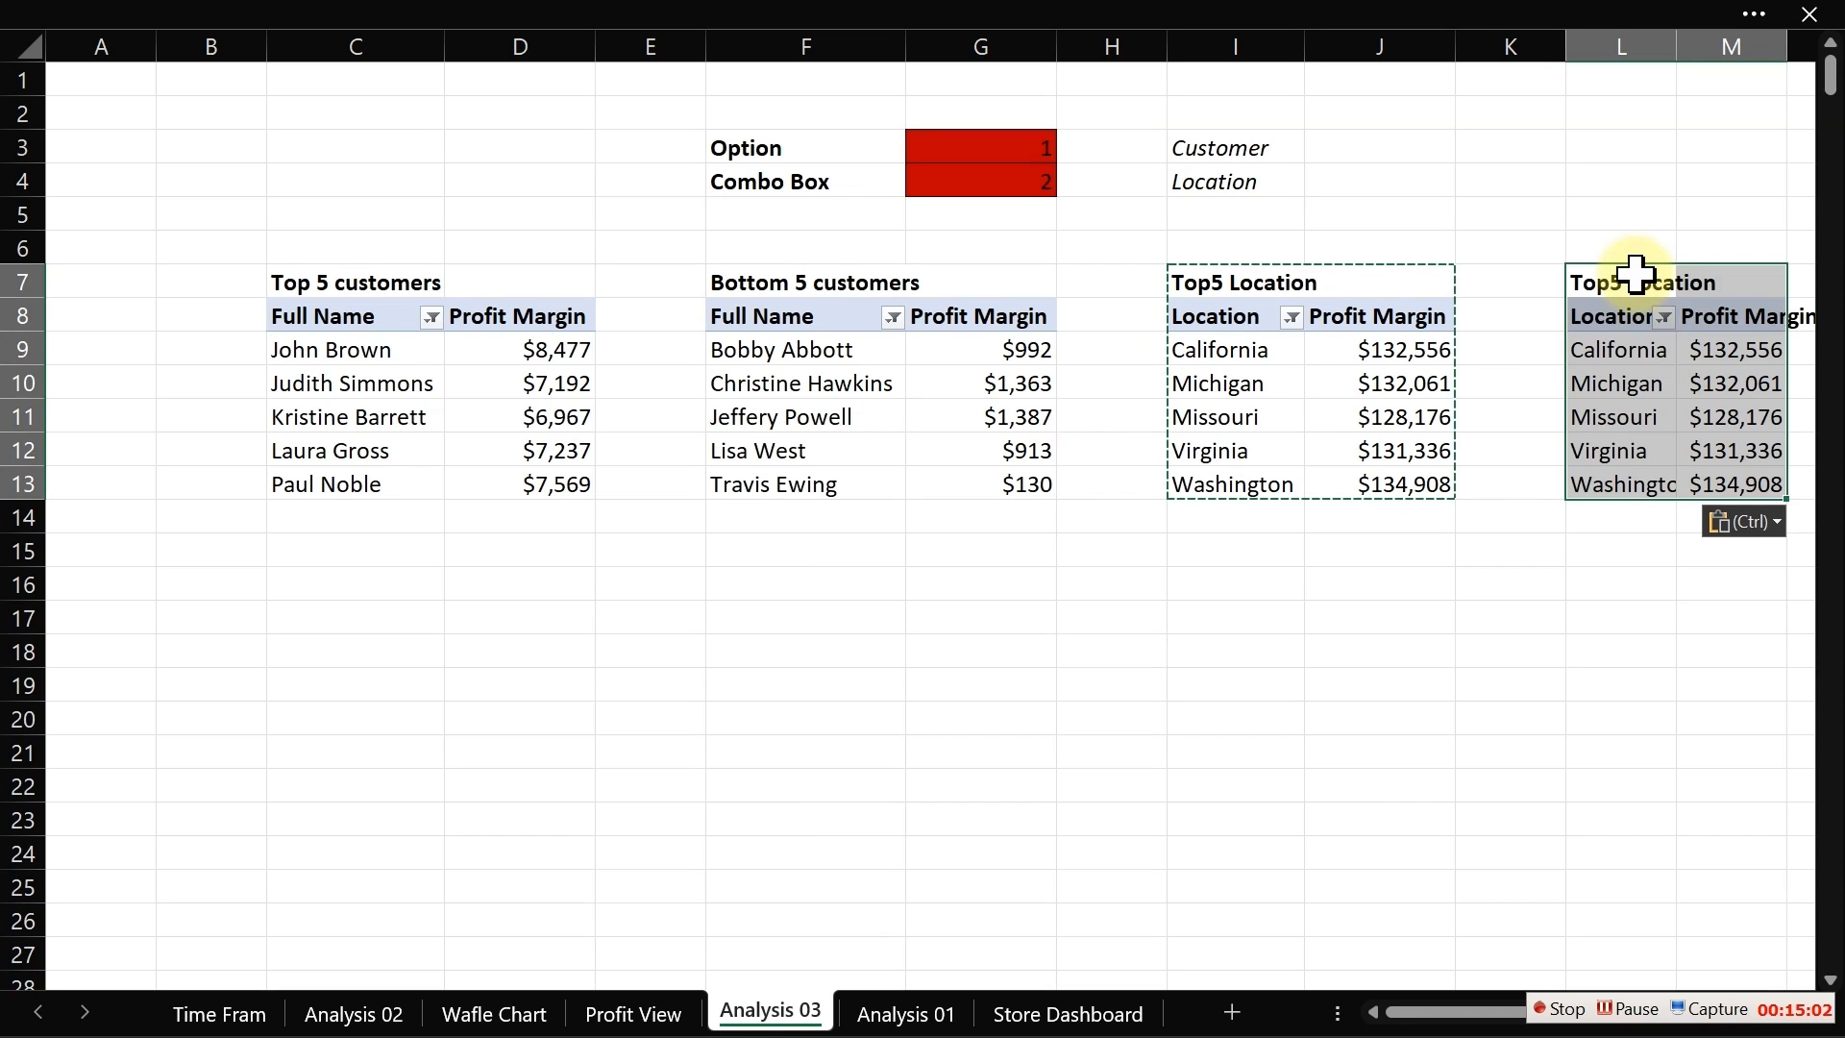
Step: Autofit column L to fit the pasted pivot table's location names
{"action": "left_click", "coordinate": [1689, 740]}
{"action": "key", "text": "Right"}
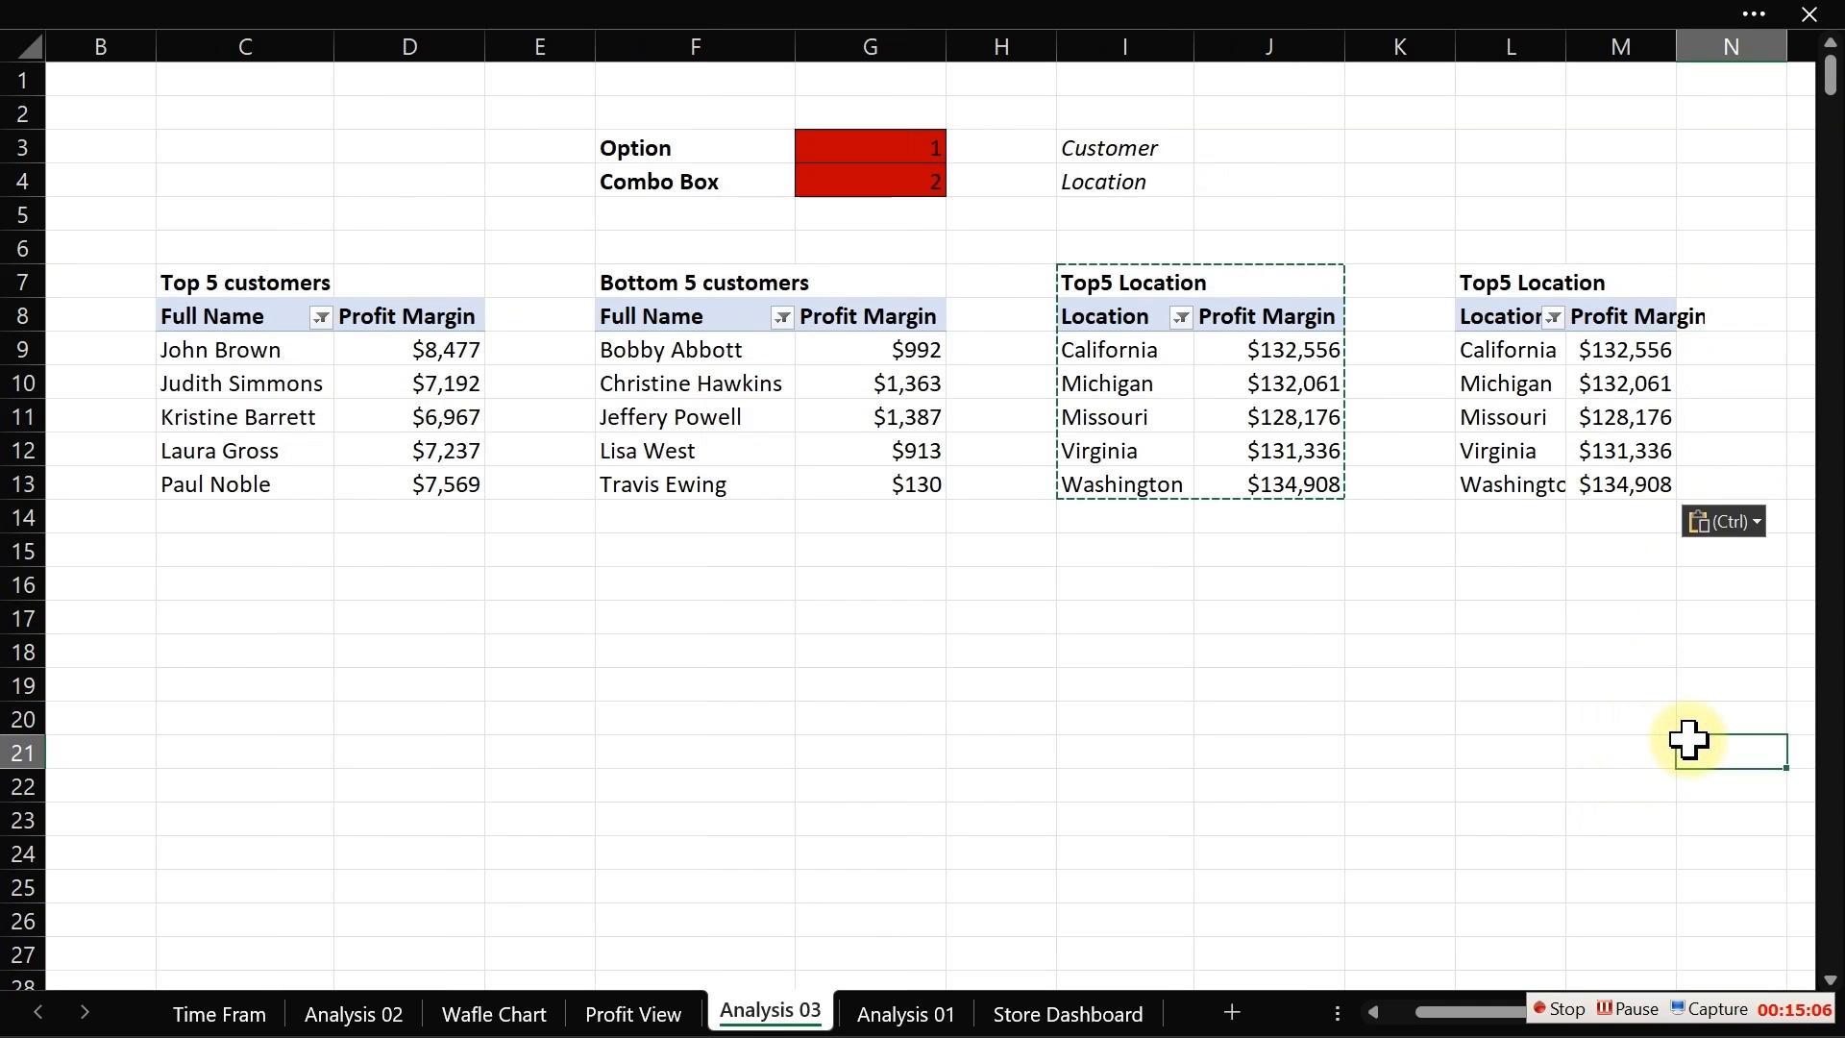
{"action": "double_click", "coordinate": [1567, 49]}
{"action": "double_click", "coordinate": [1567, 49]}
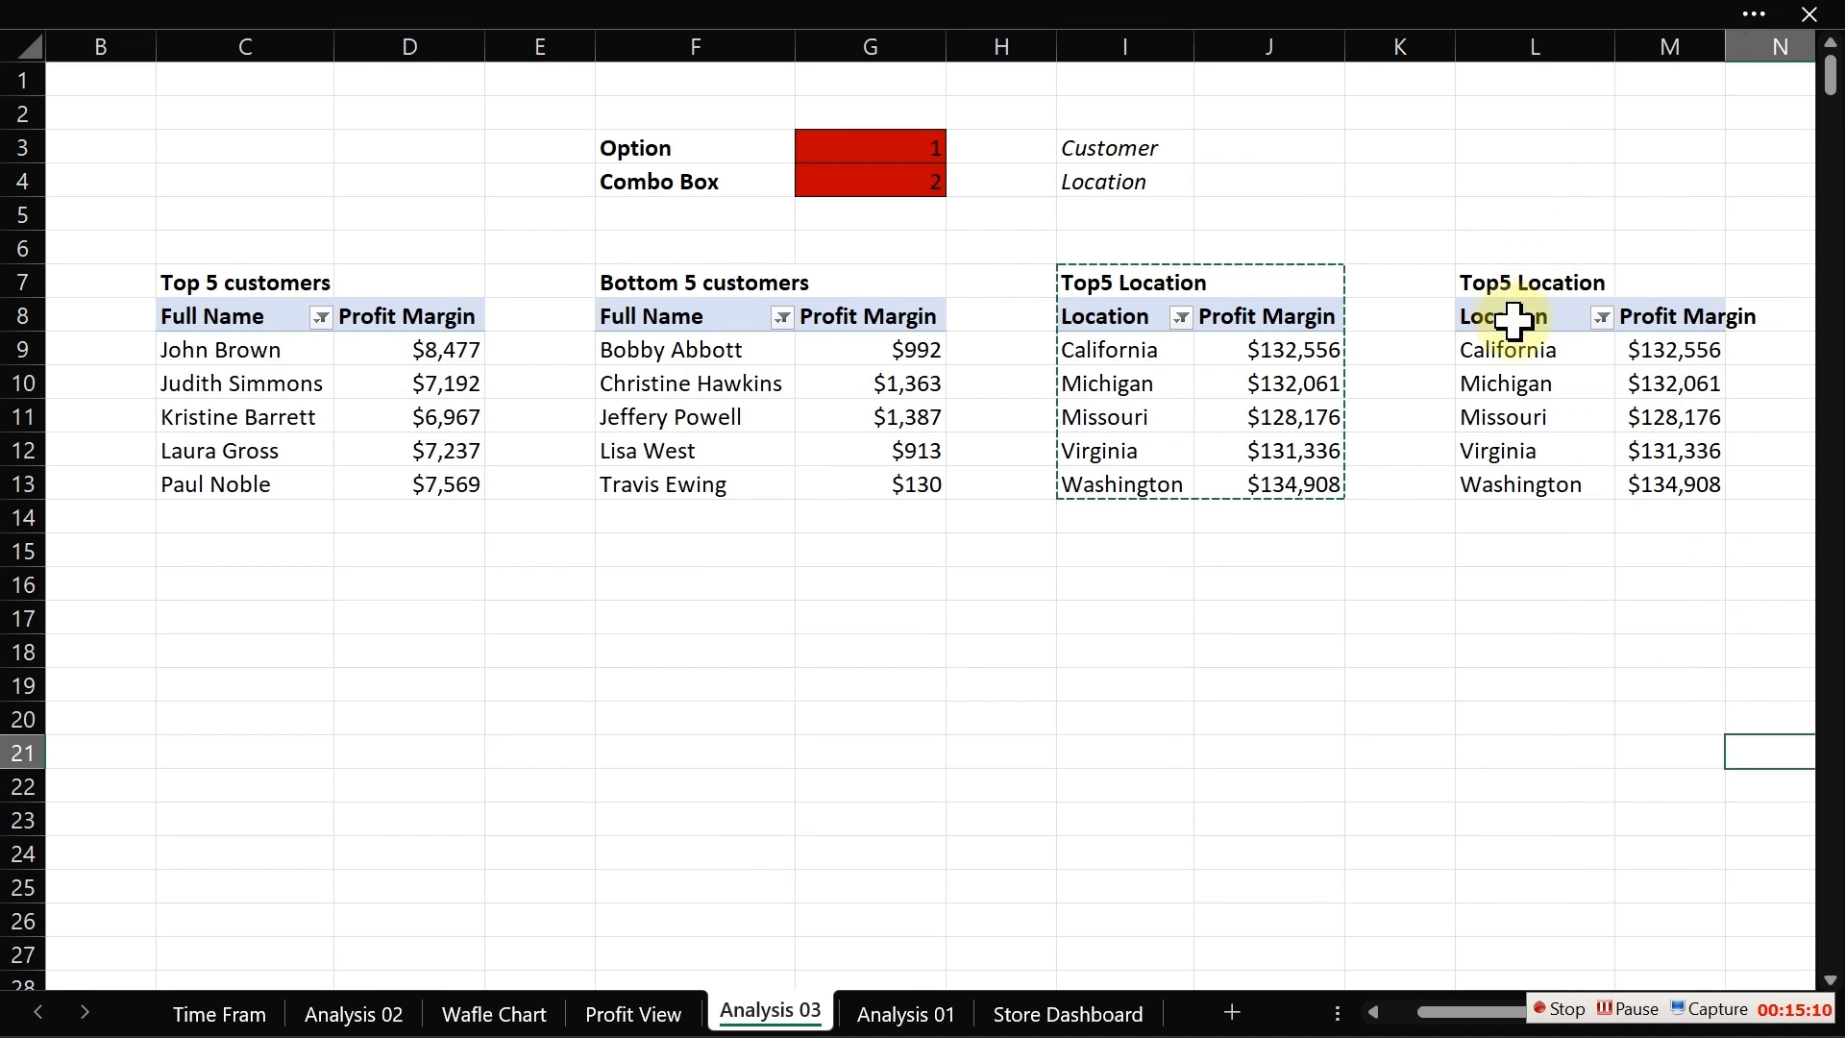
Step: Change the copied pivot table's title to "Bottom5 Location"
{"action": "left_click", "coordinate": [1521, 356]}
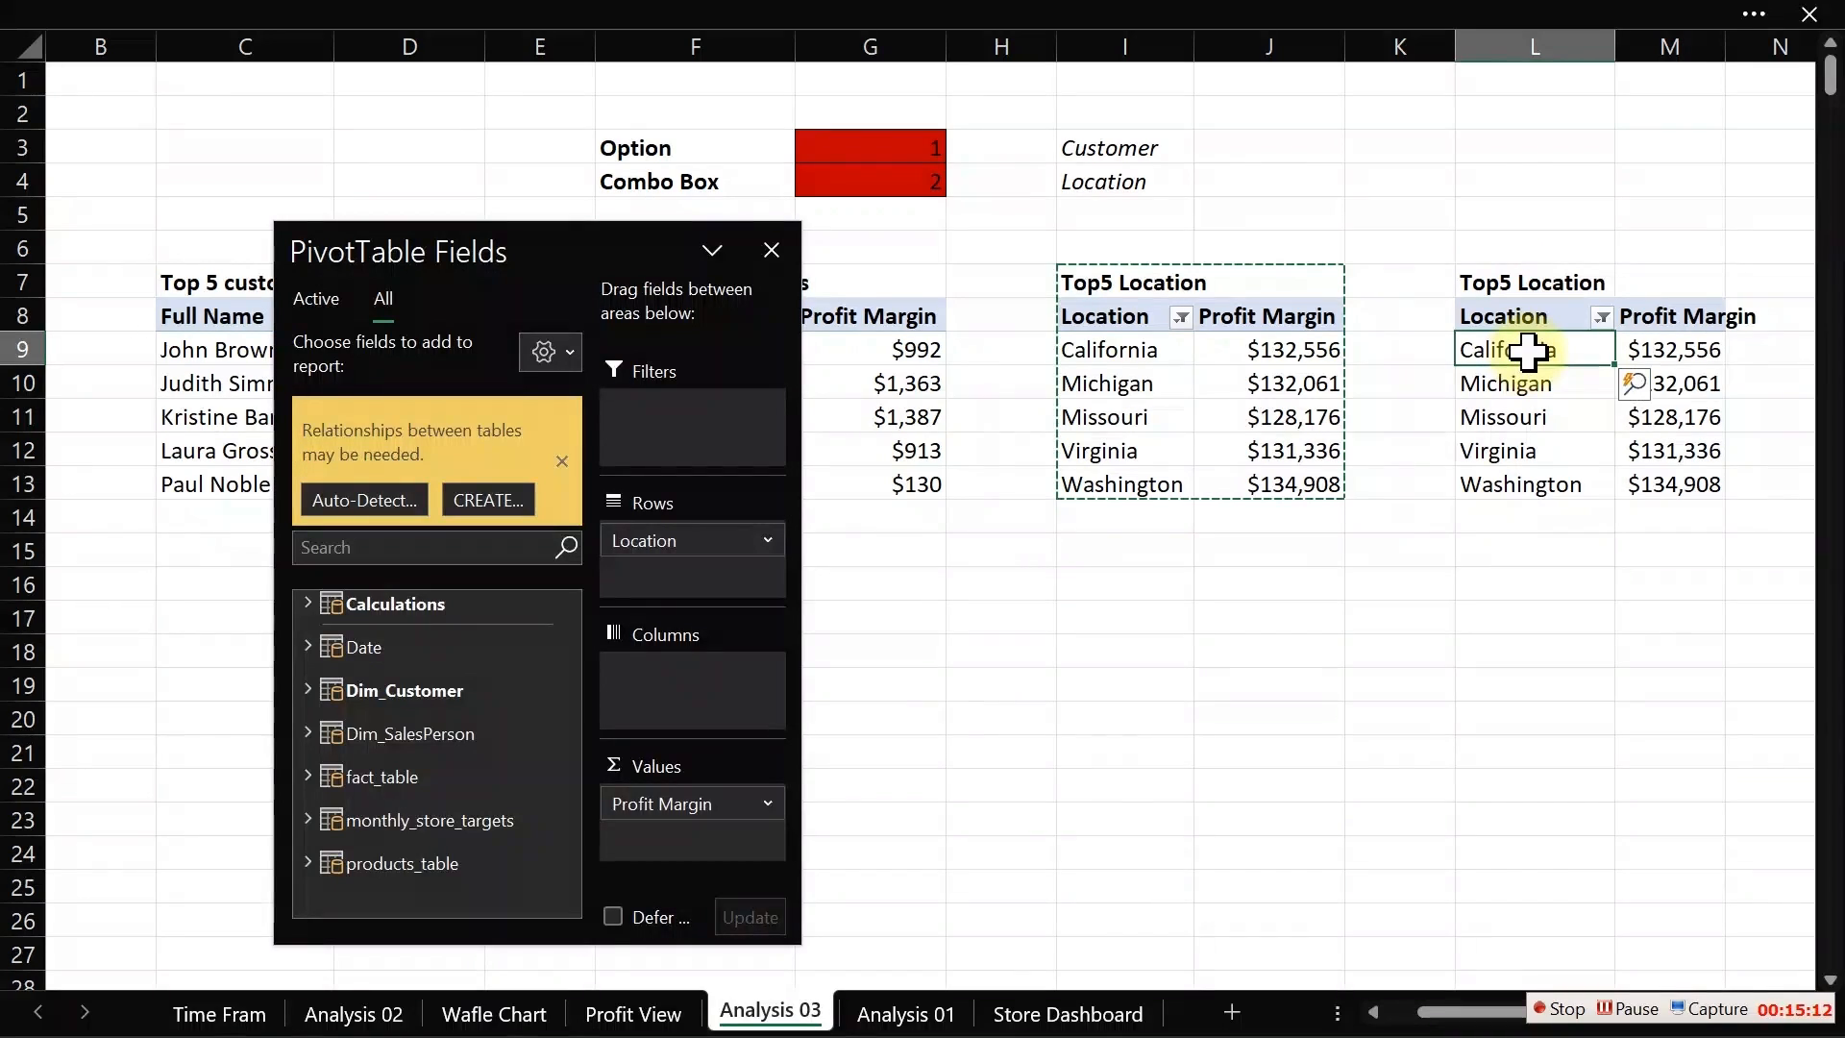
{"action": "left_click", "coordinate": [1501, 277]}
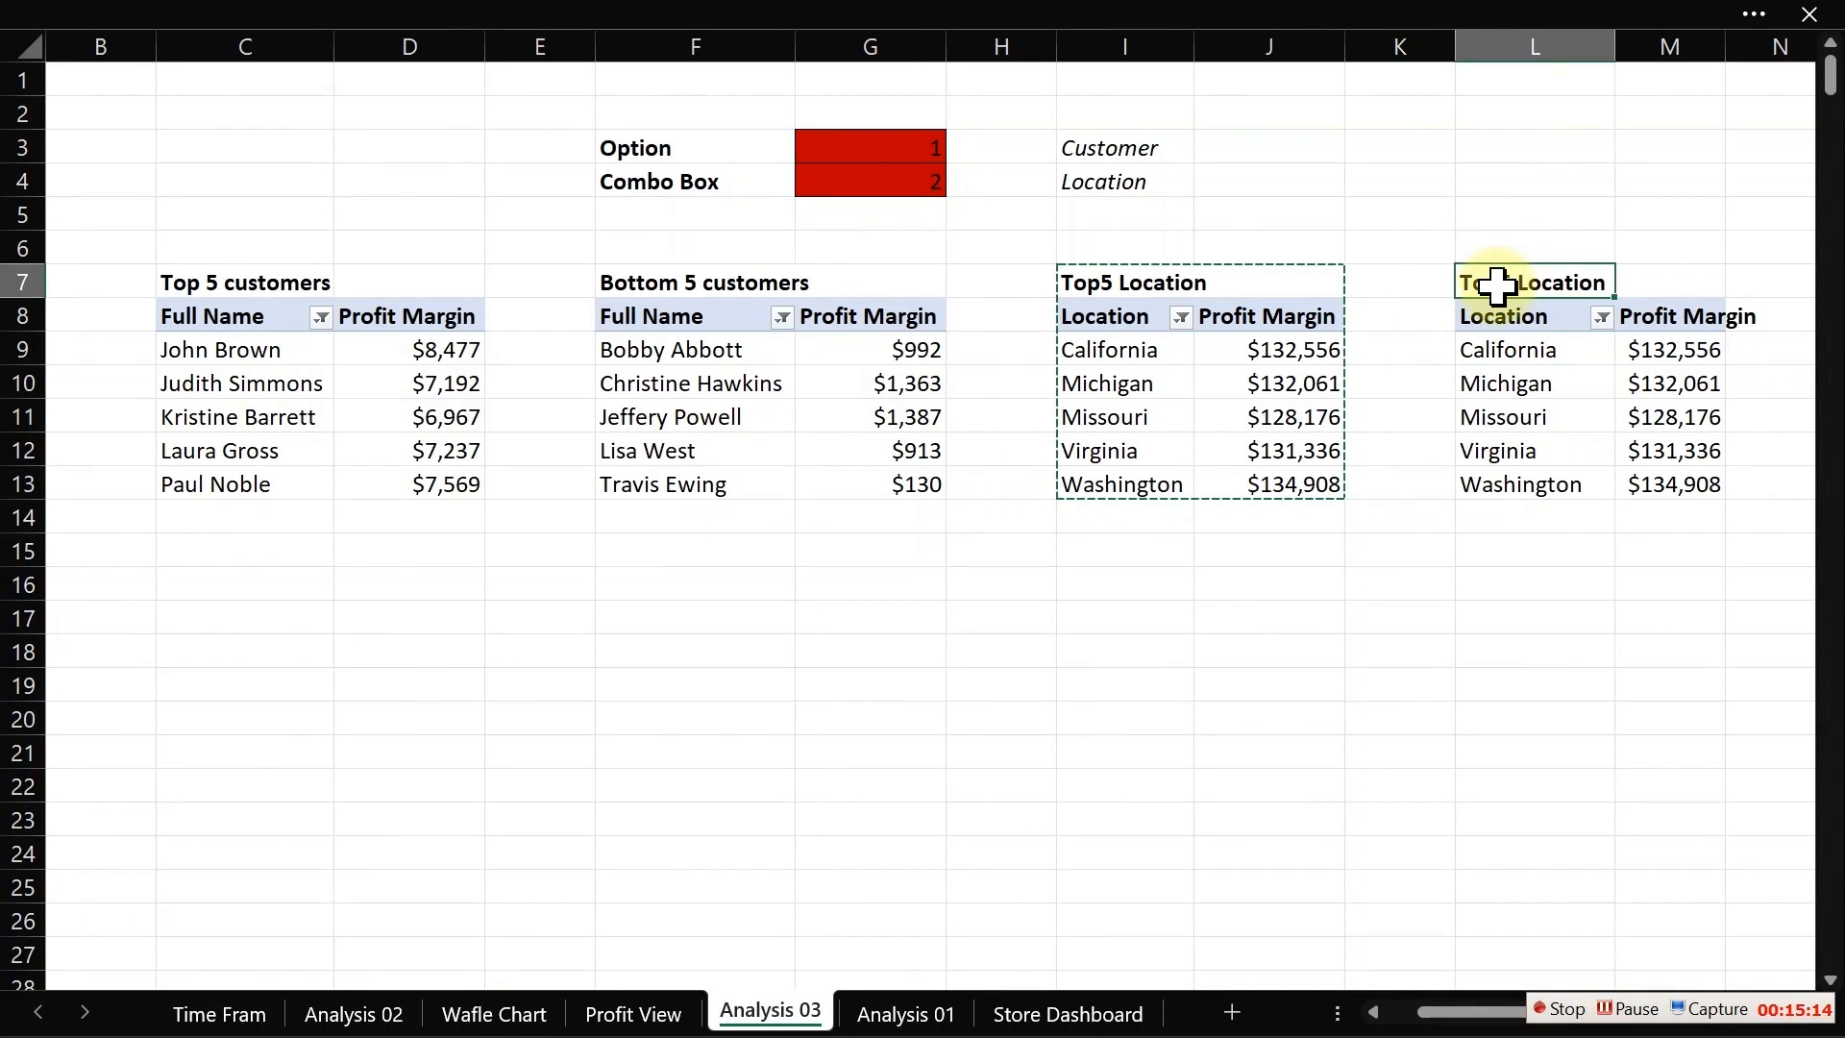
{"action": "double_click", "coordinate": [1502, 281]}
{"action": "key", "text": "BackSpace"}
{"action": "key", "text": "BackSpace"}
{"action": "key", "text": "BackSpace"}
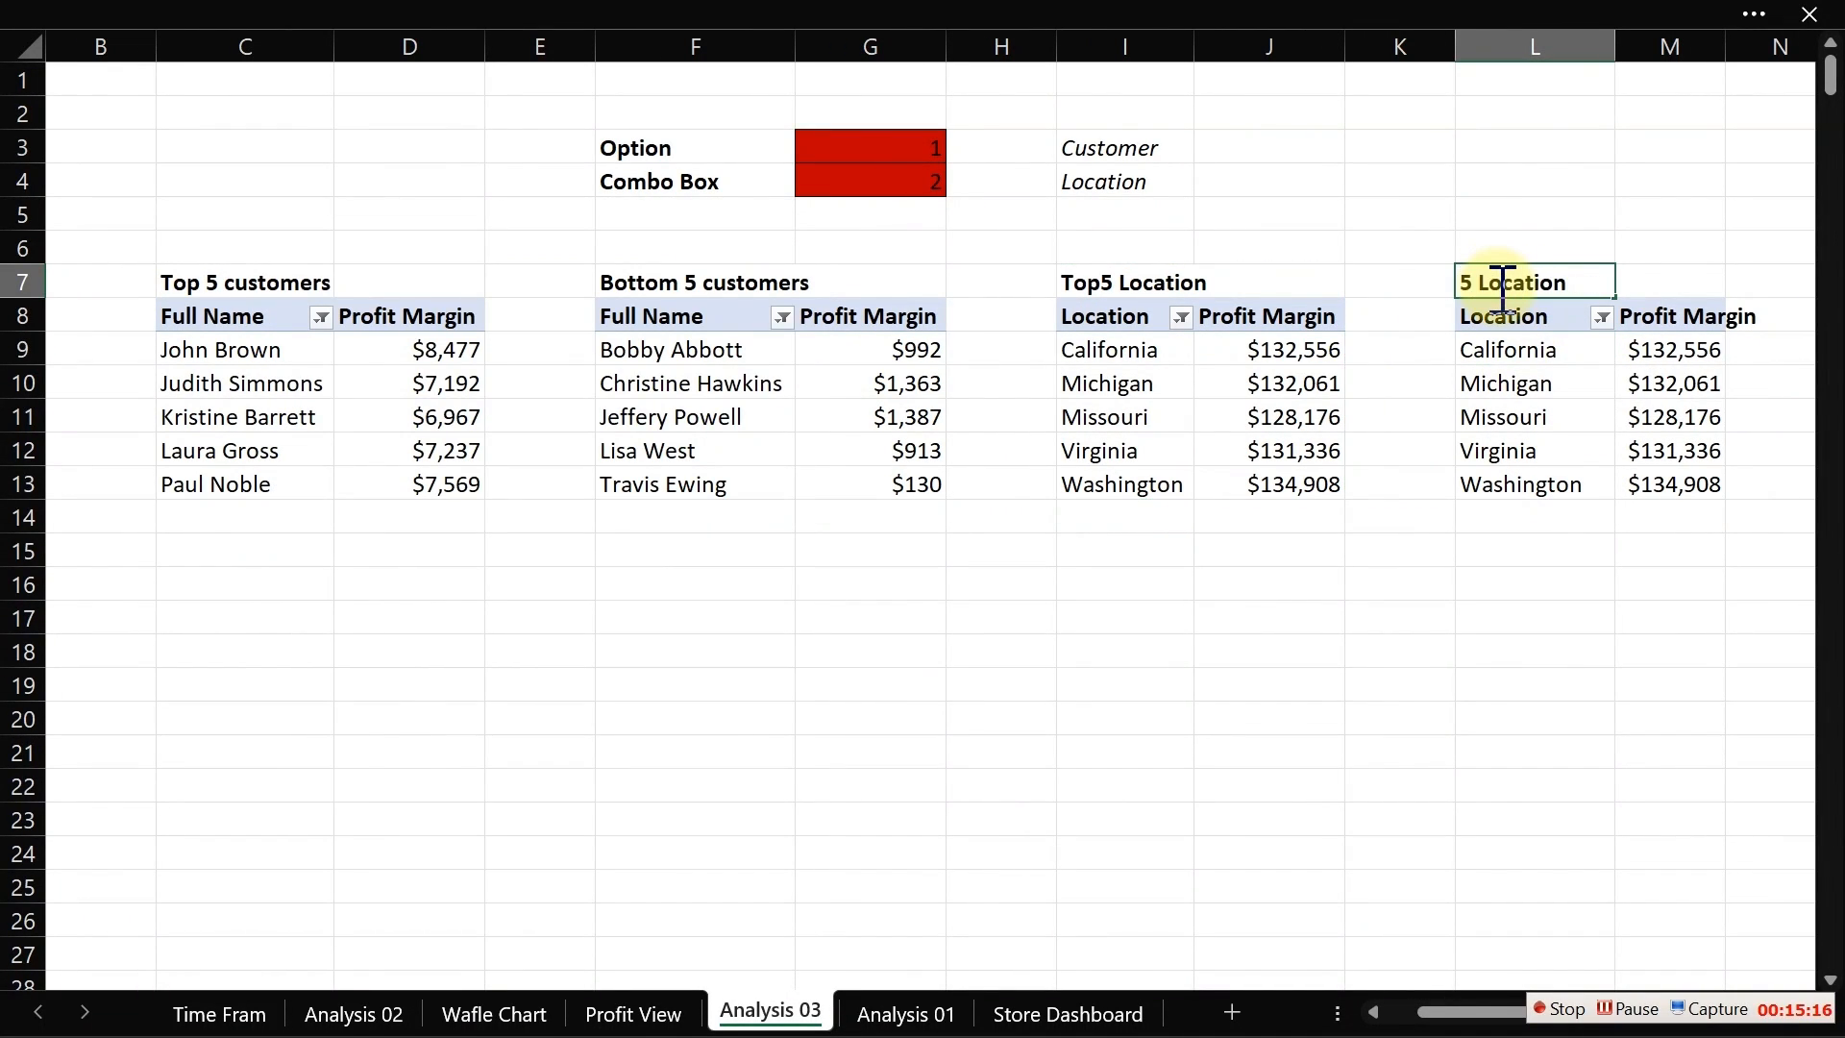
{"action": "type", "text": "Bottom"}
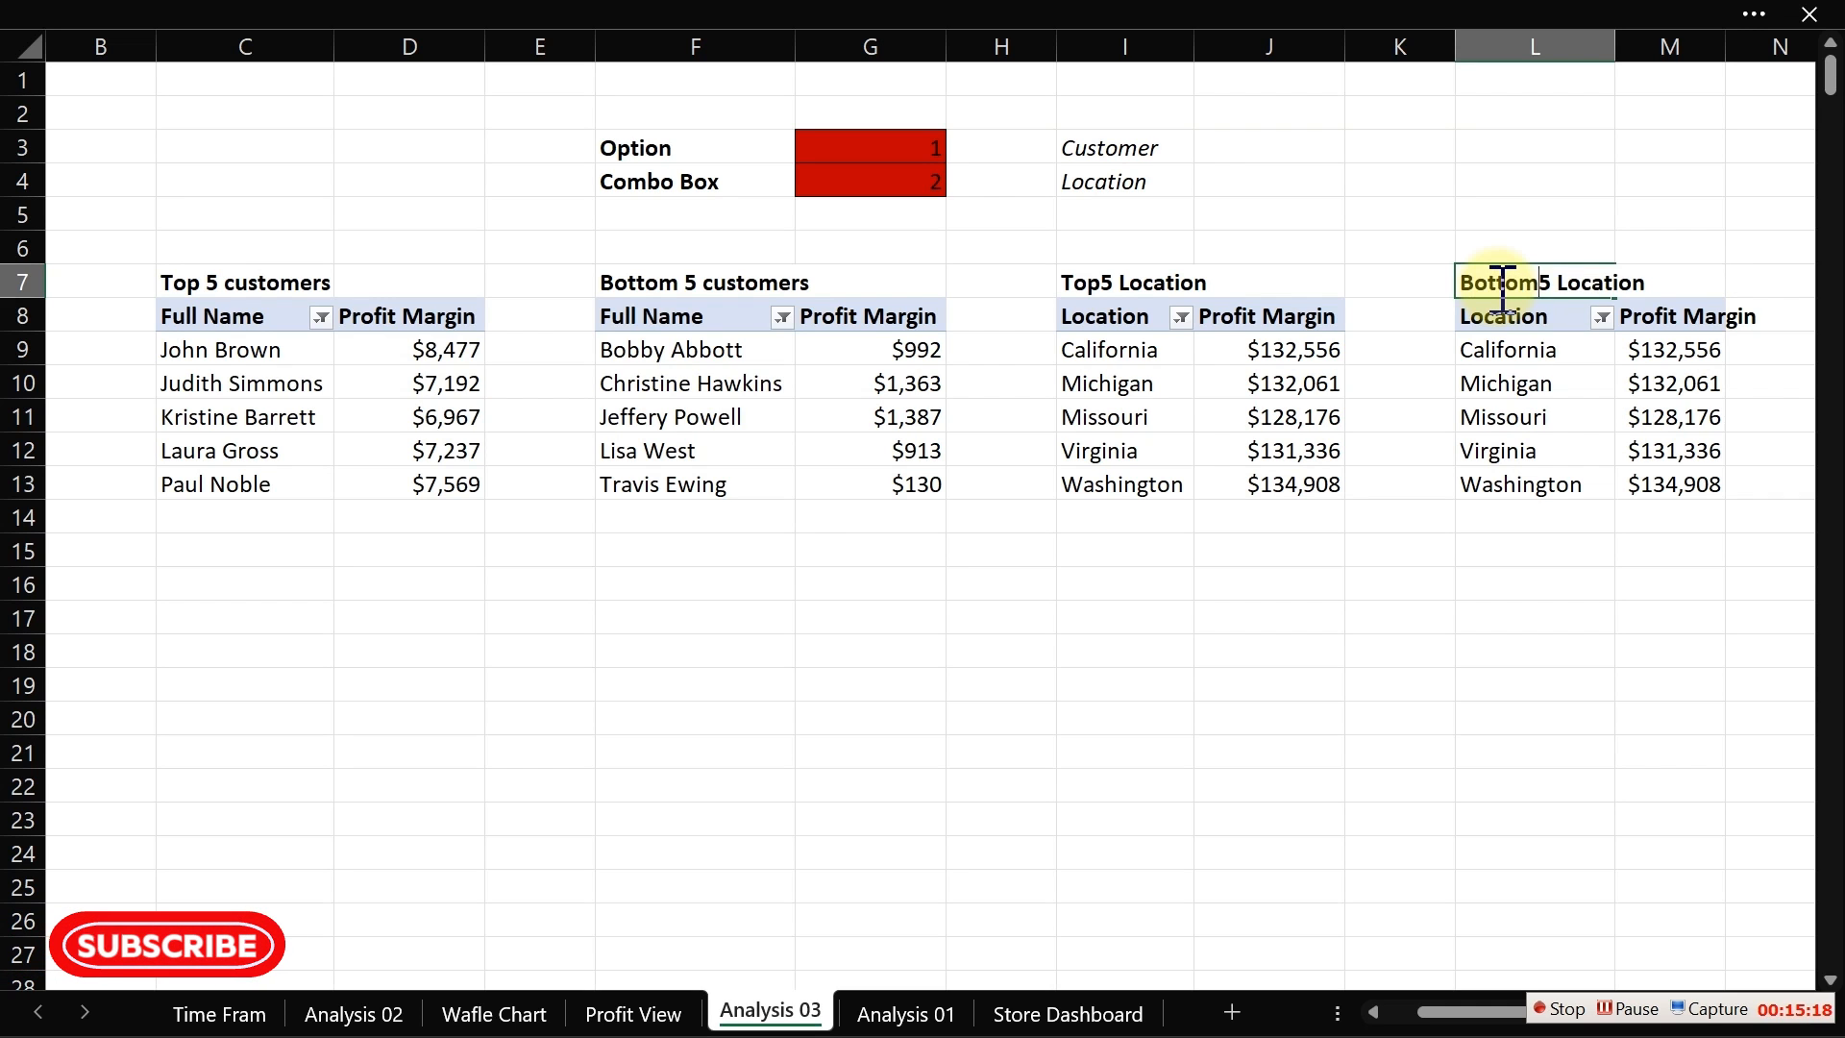
{"action": "key", "text": "Return"}
Step: Filter the copied pivot table's Location field to show the bottom 5 items by Profit Margin
{"action": "left_click", "coordinate": [1490, 383]}
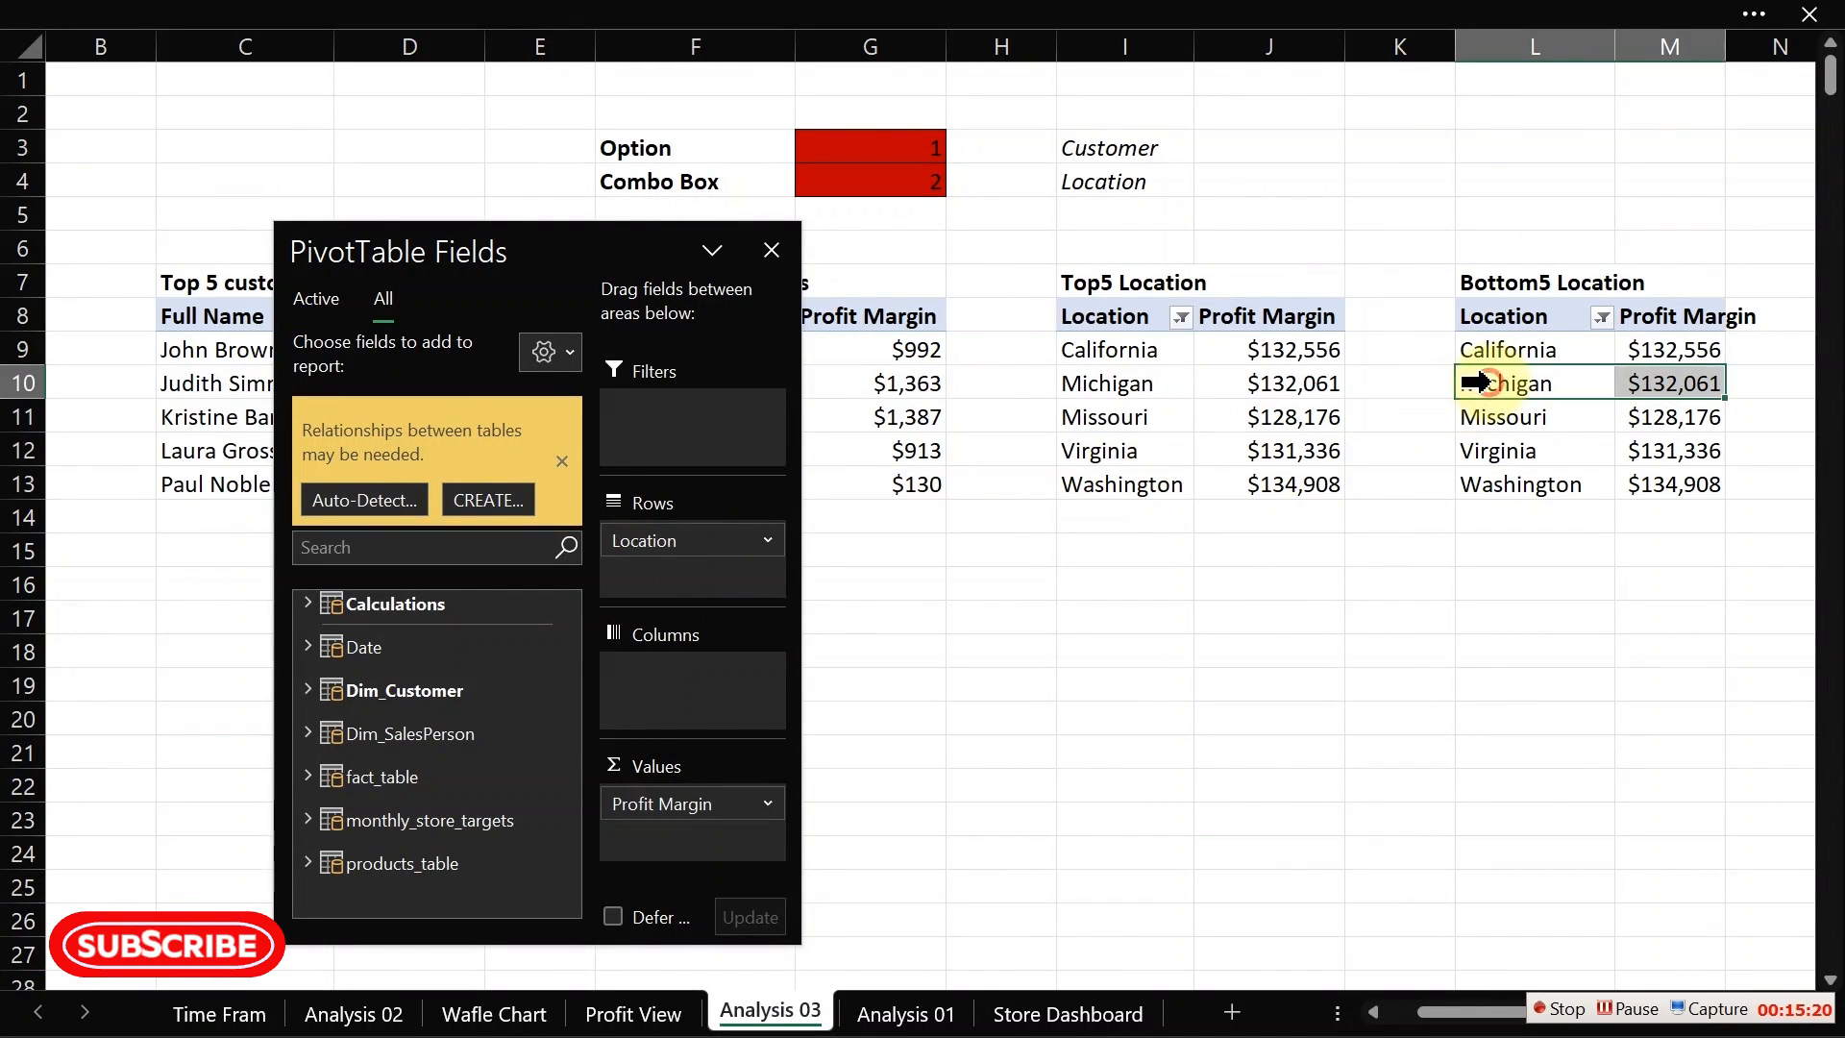
{"action": "right_click", "coordinate": [1491, 382]}
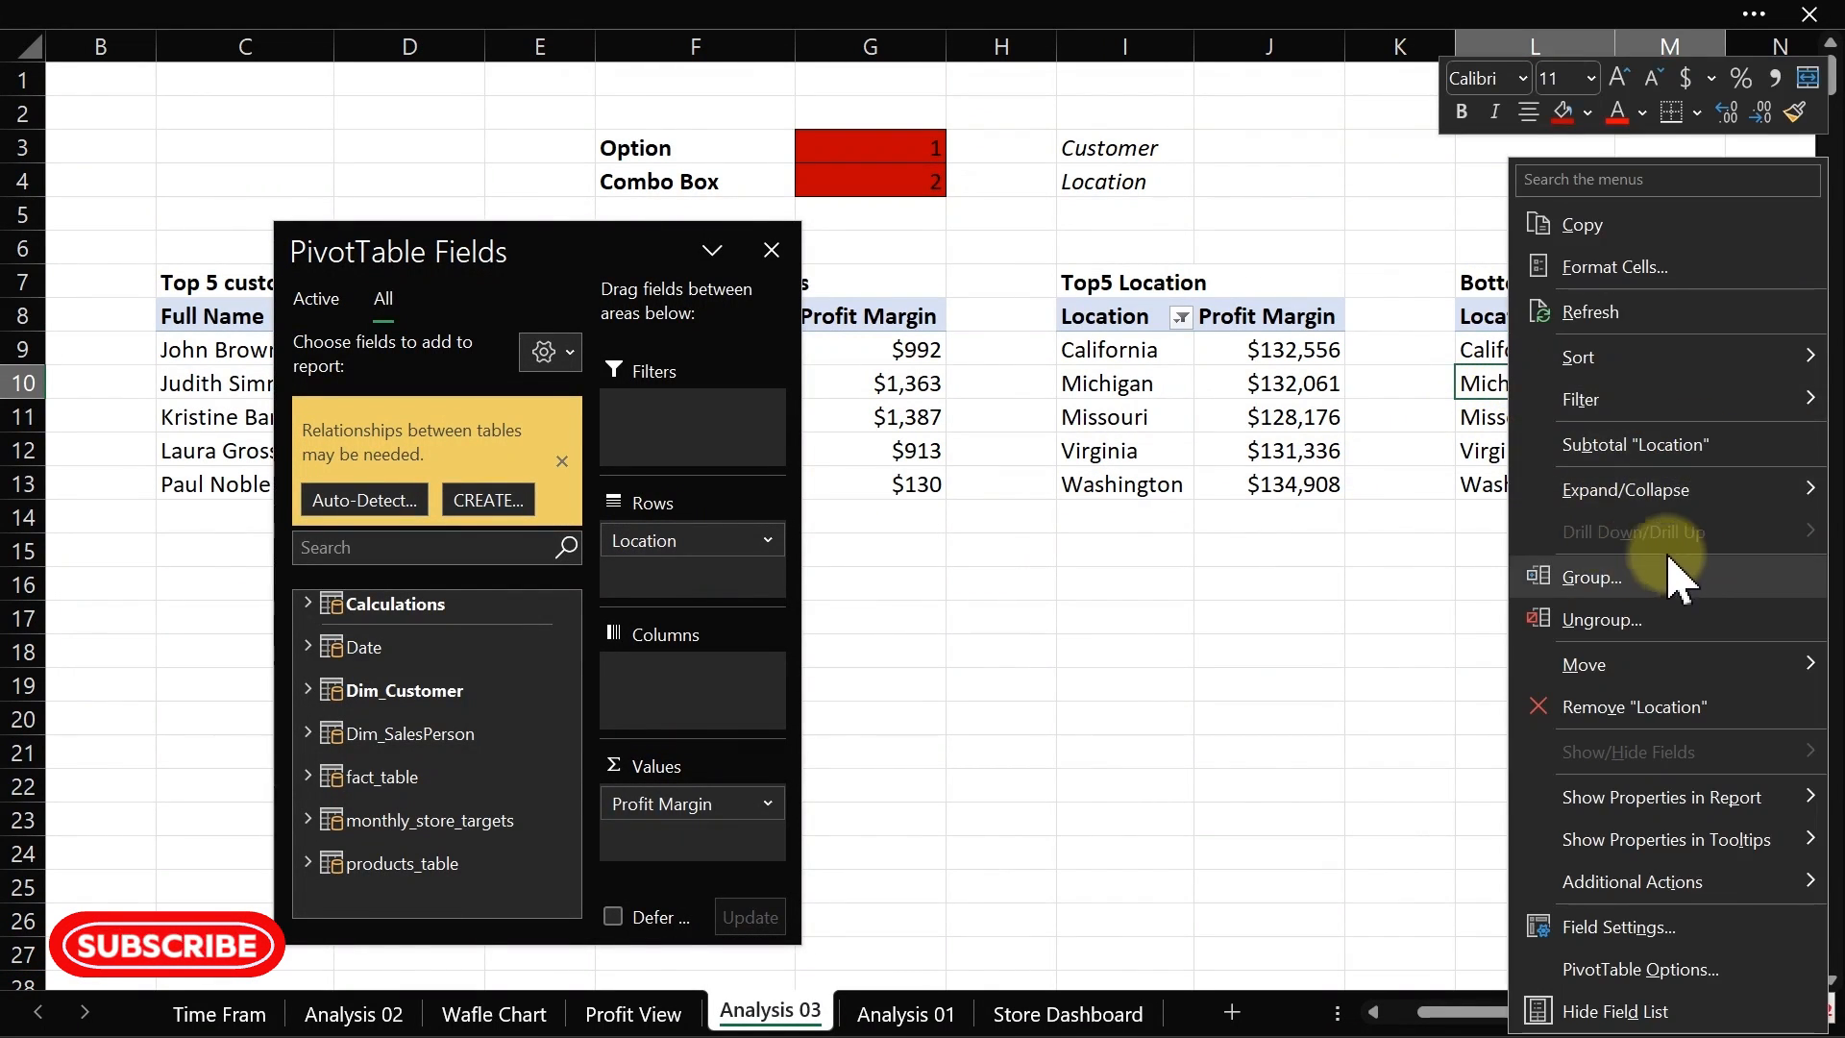
{"action": "mouse_move", "coordinate": [1634, 399]}
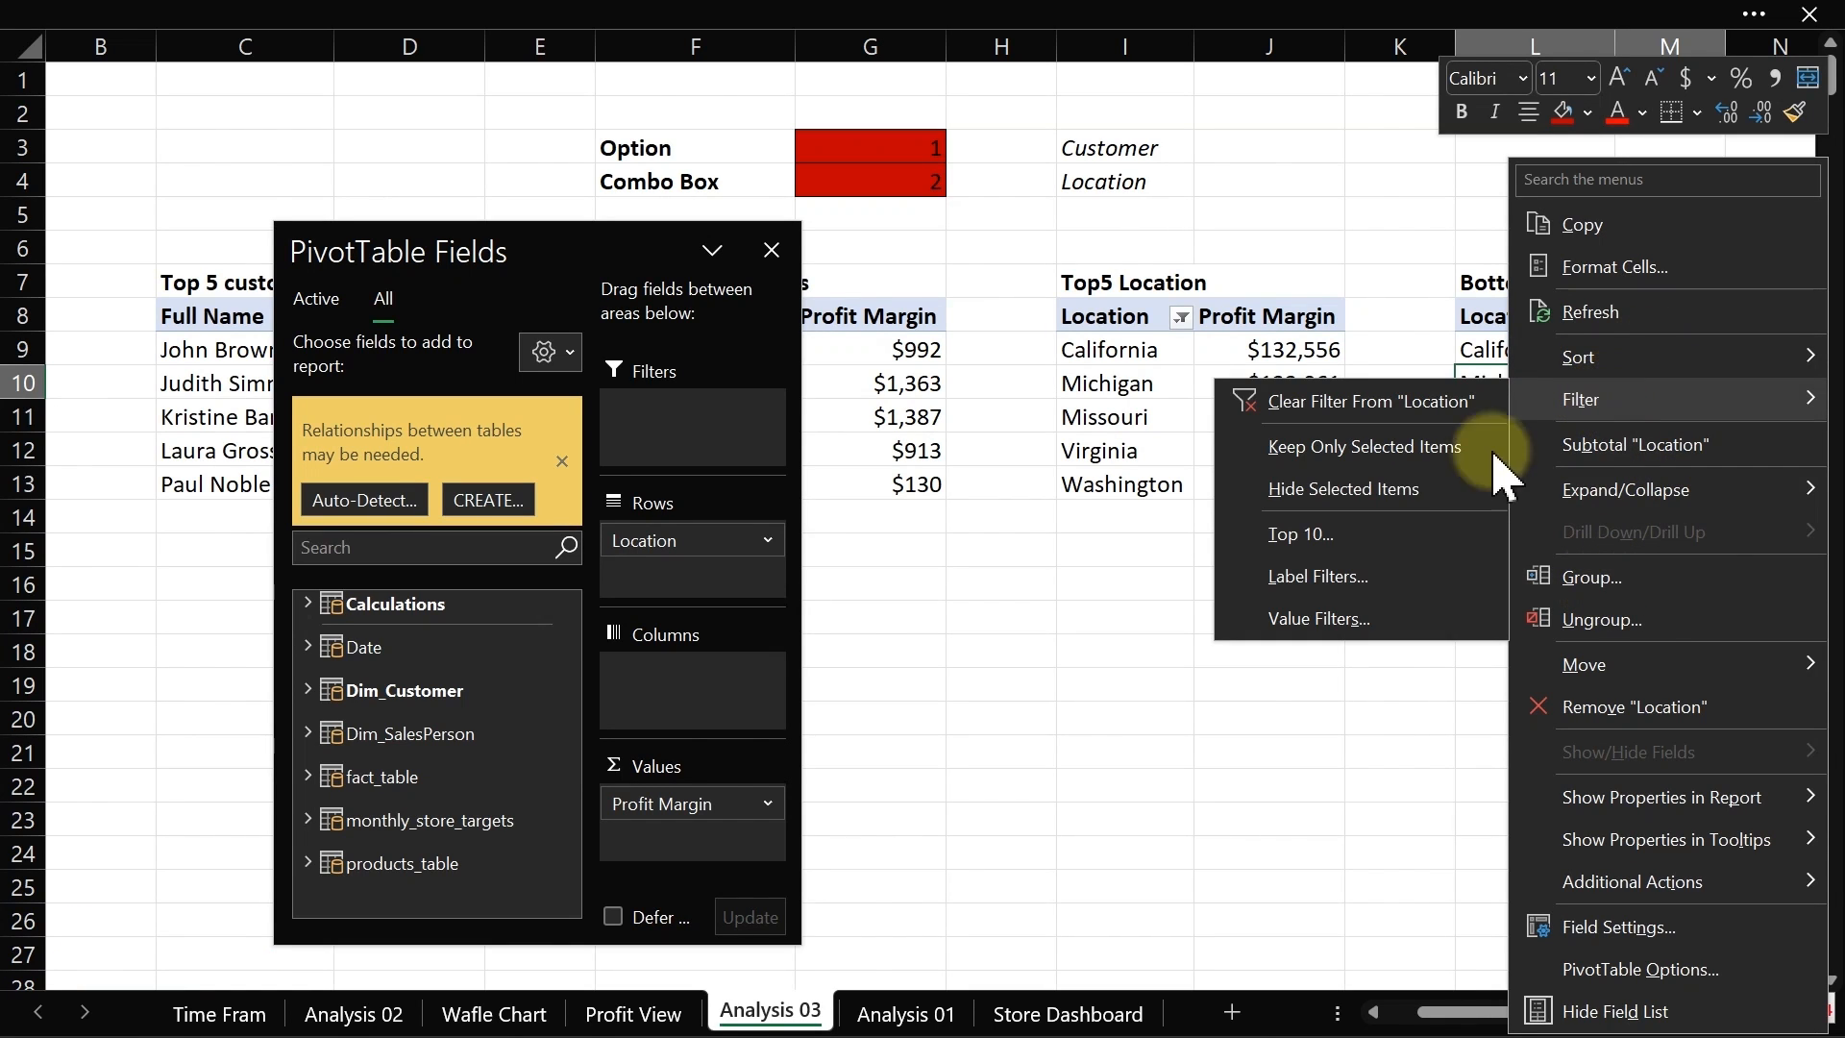
{"action": "left_click", "coordinate": [1359, 530]}
{"action": "left_click", "coordinate": [903, 633]}
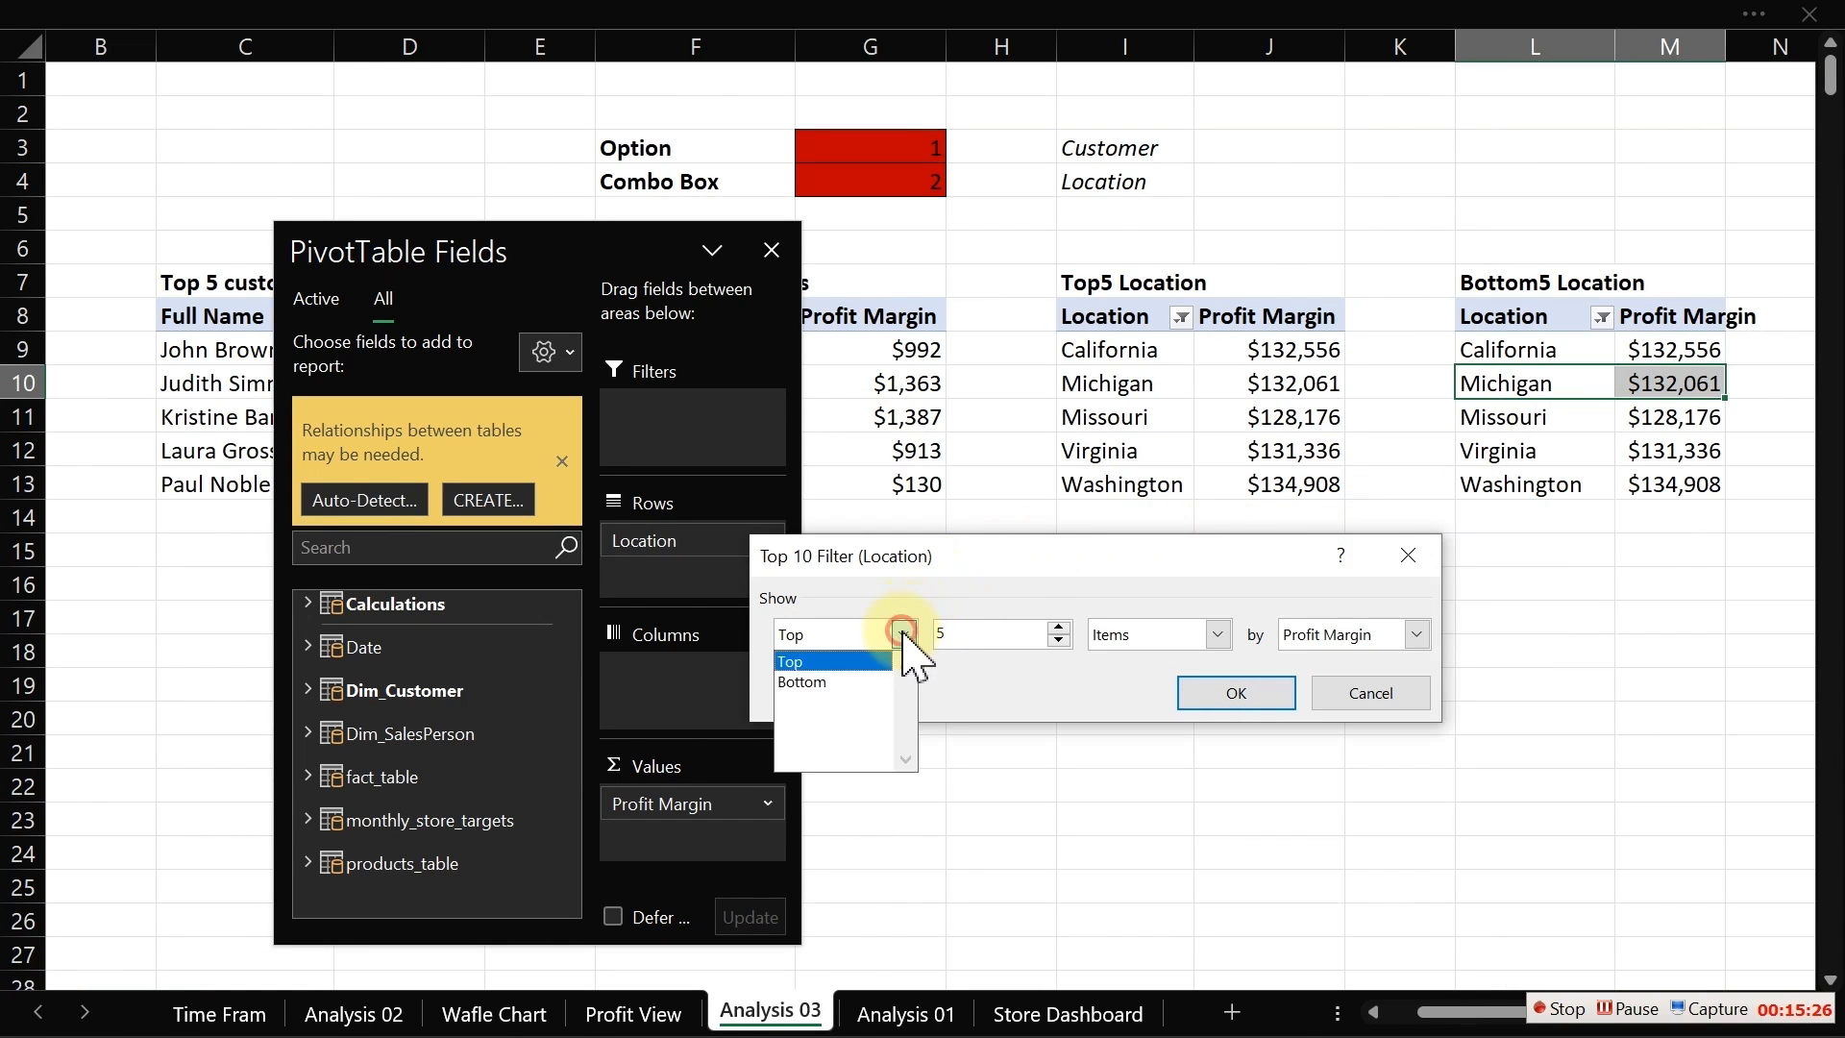
{"action": "left_click", "coordinate": [830, 686]}
{"action": "left_click", "coordinate": [1236, 691]}
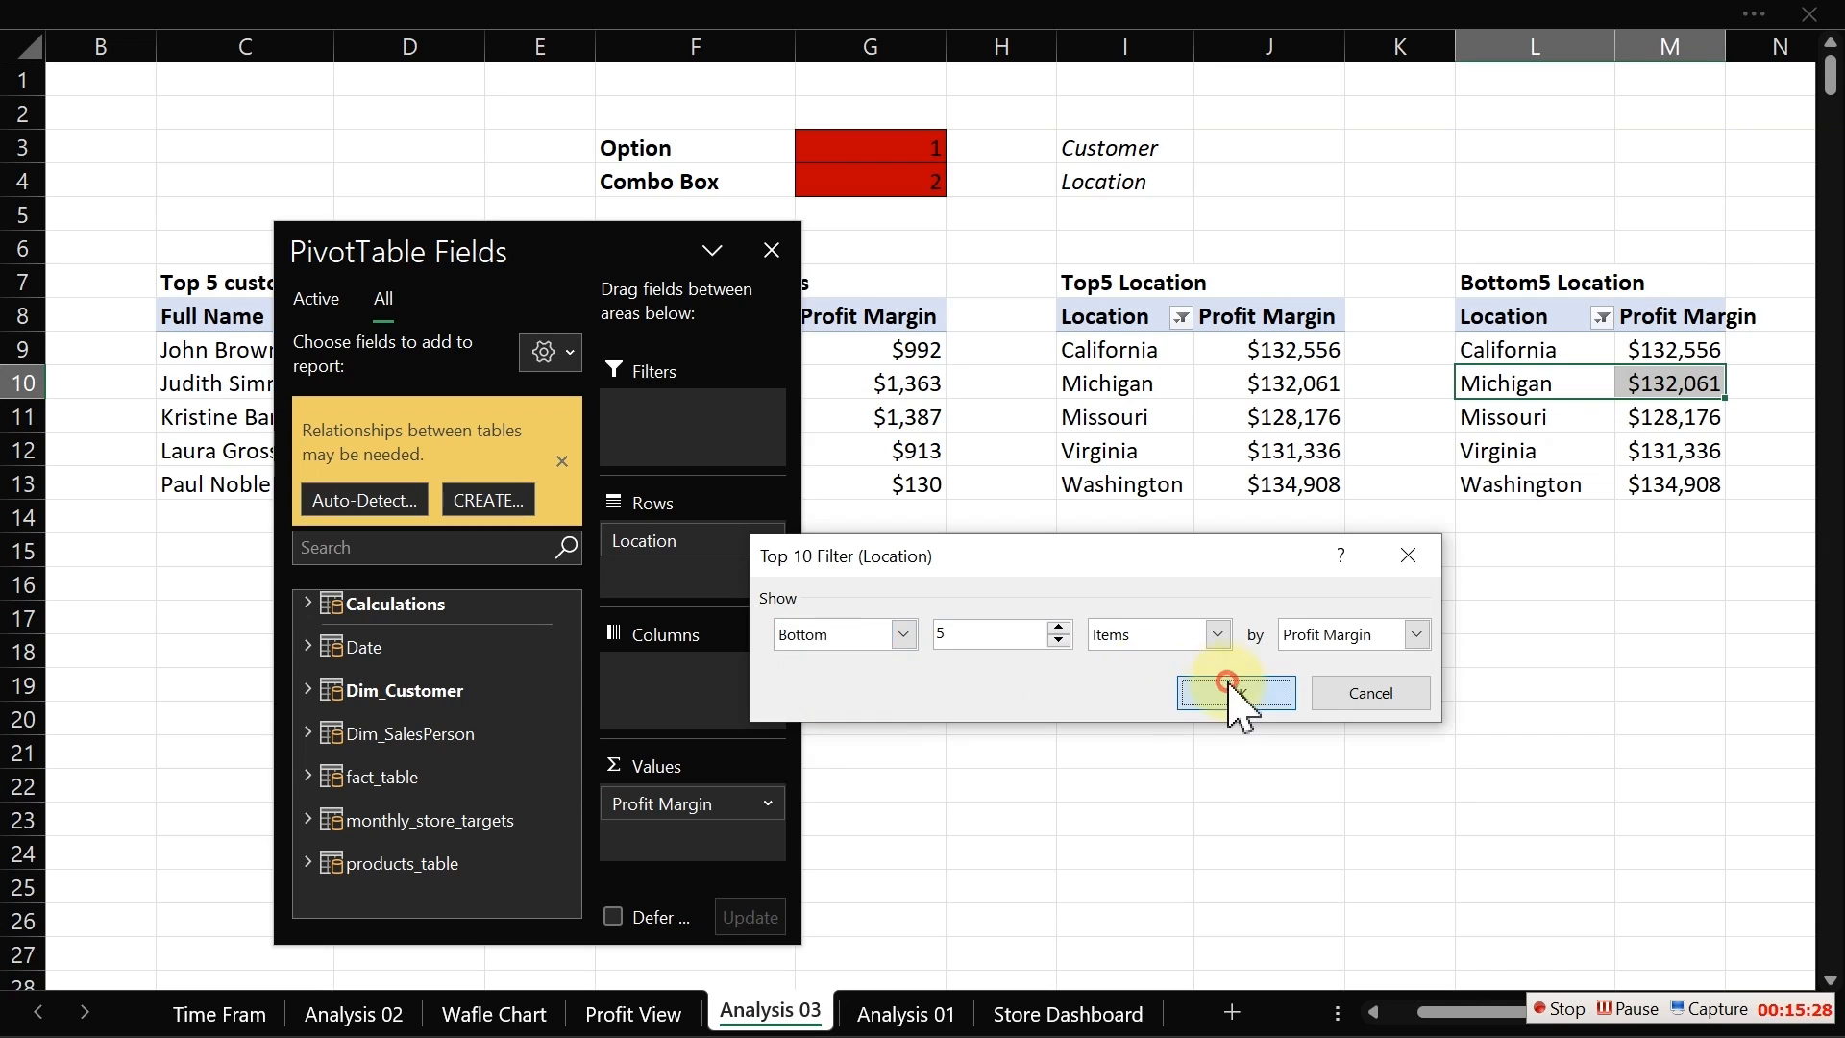
{"action": "left_click", "coordinate": [770, 250]}
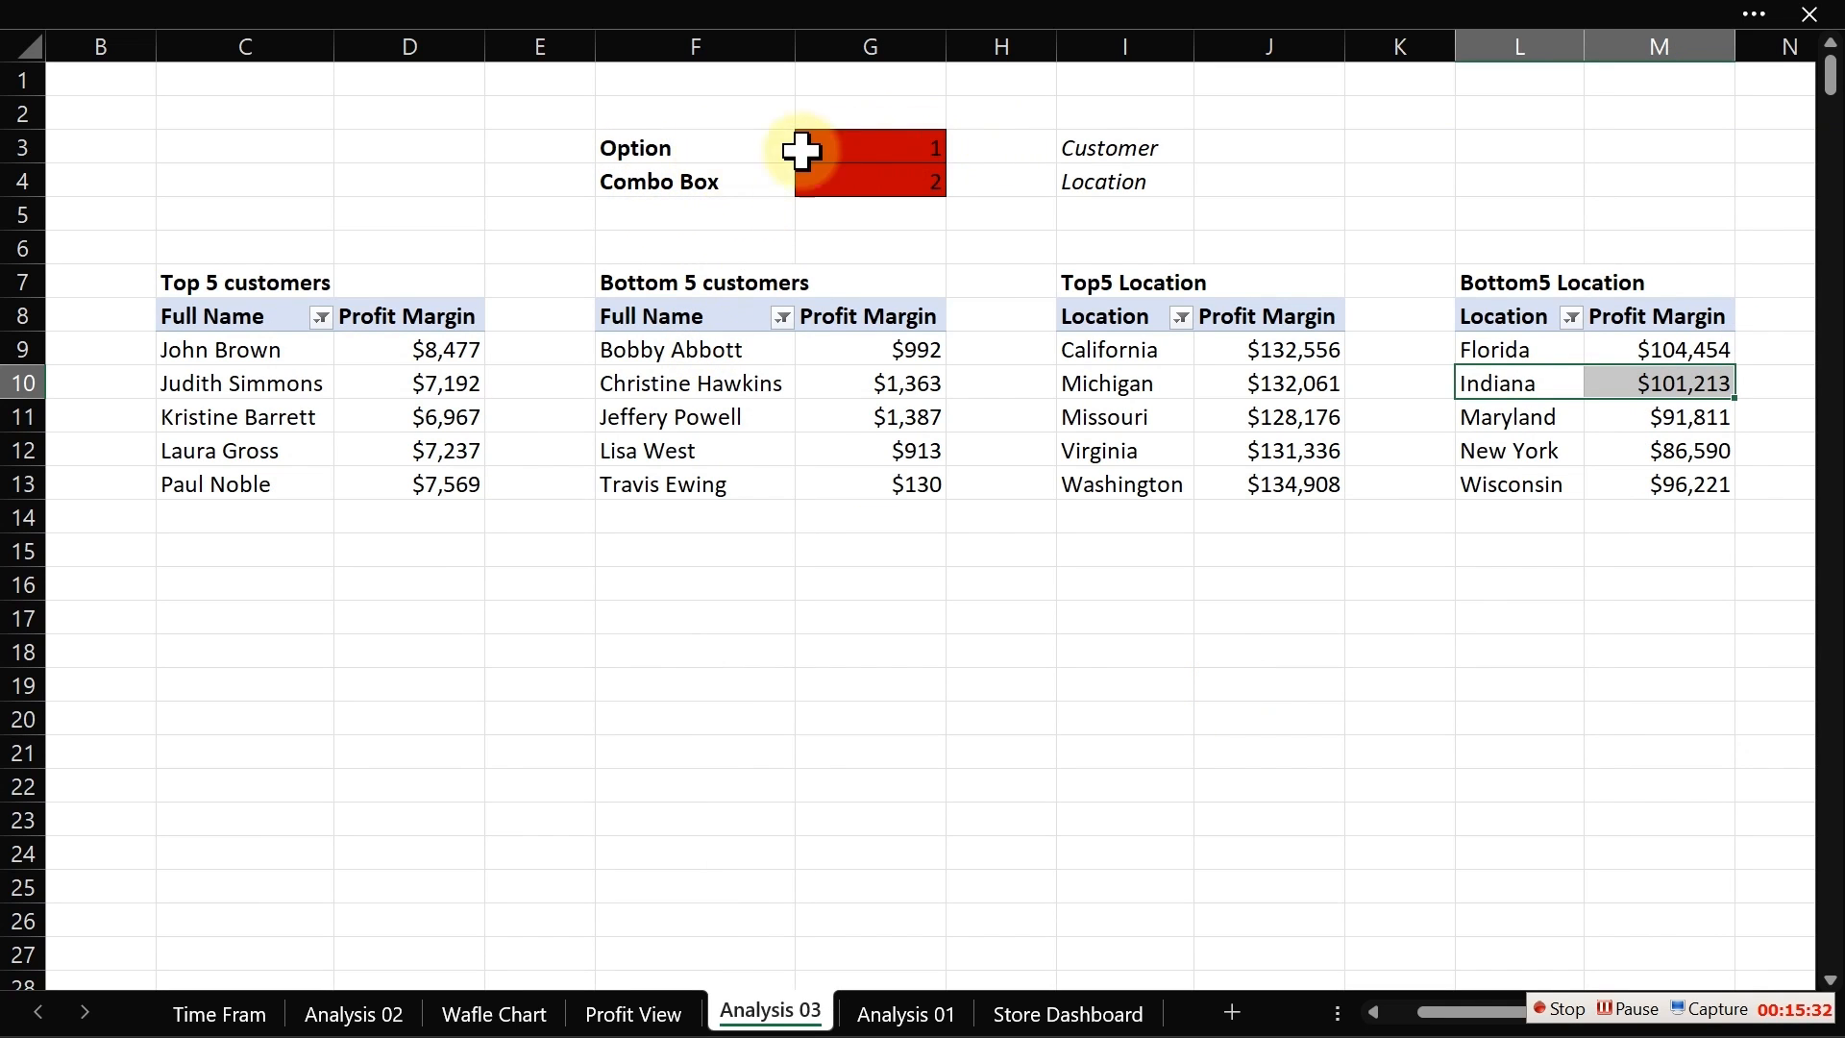
{"action": "left_click", "coordinate": [845, 144]}
{"action": "left_click", "coordinate": [875, 179]}
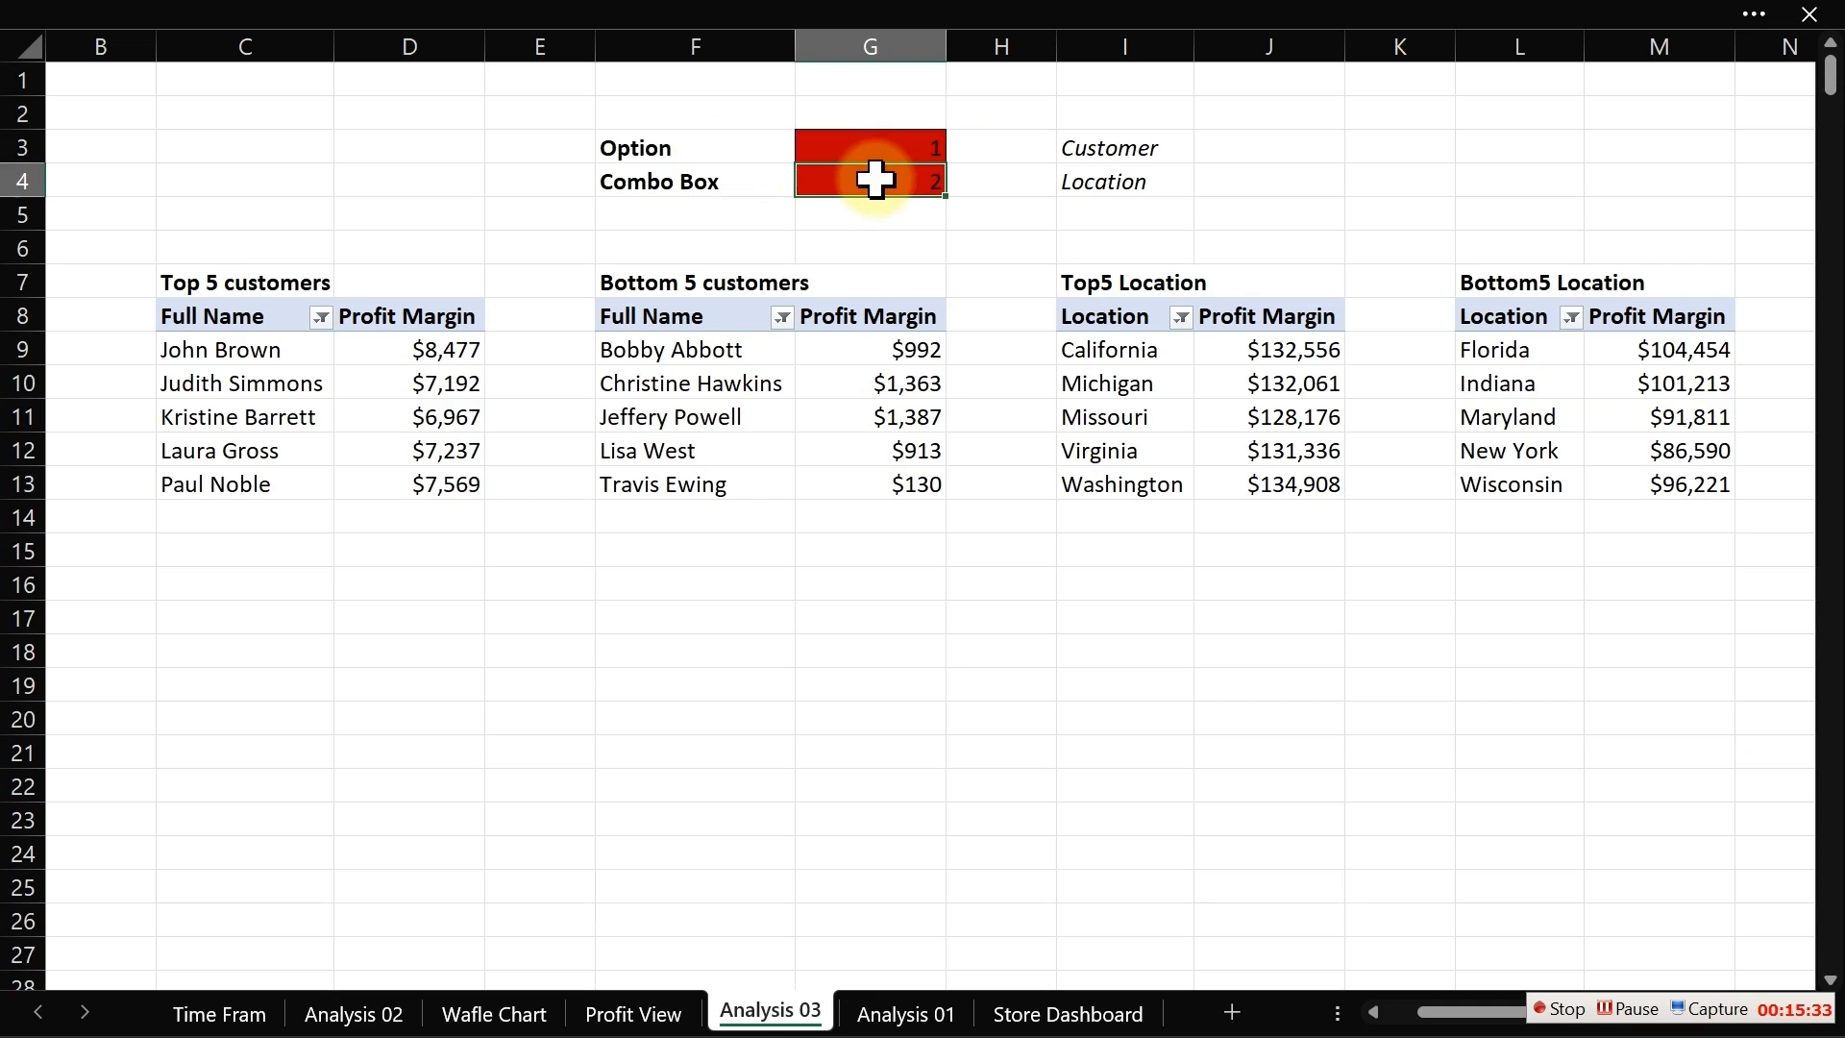
{"action": "left_click", "coordinate": [850, 505]}
{"action": "left_click", "coordinate": [670, 740]}
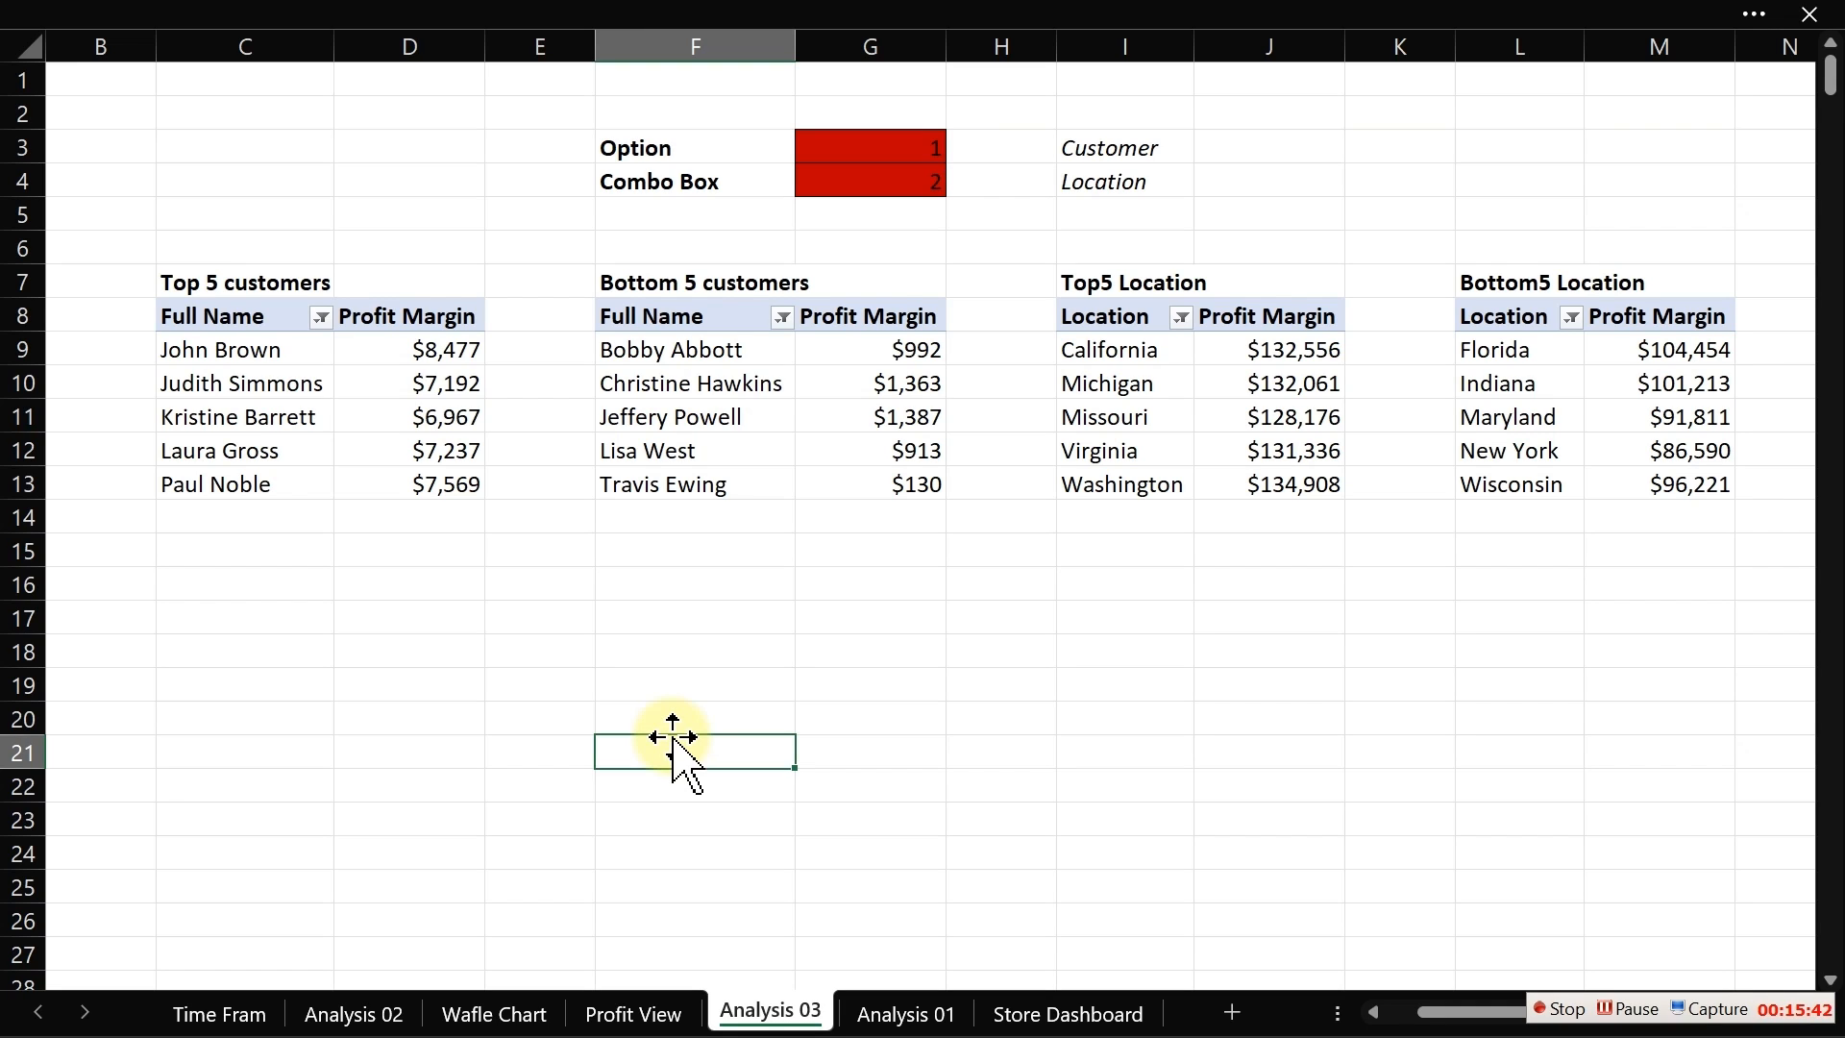
{"action": "left_click", "coordinate": [383, 622]}
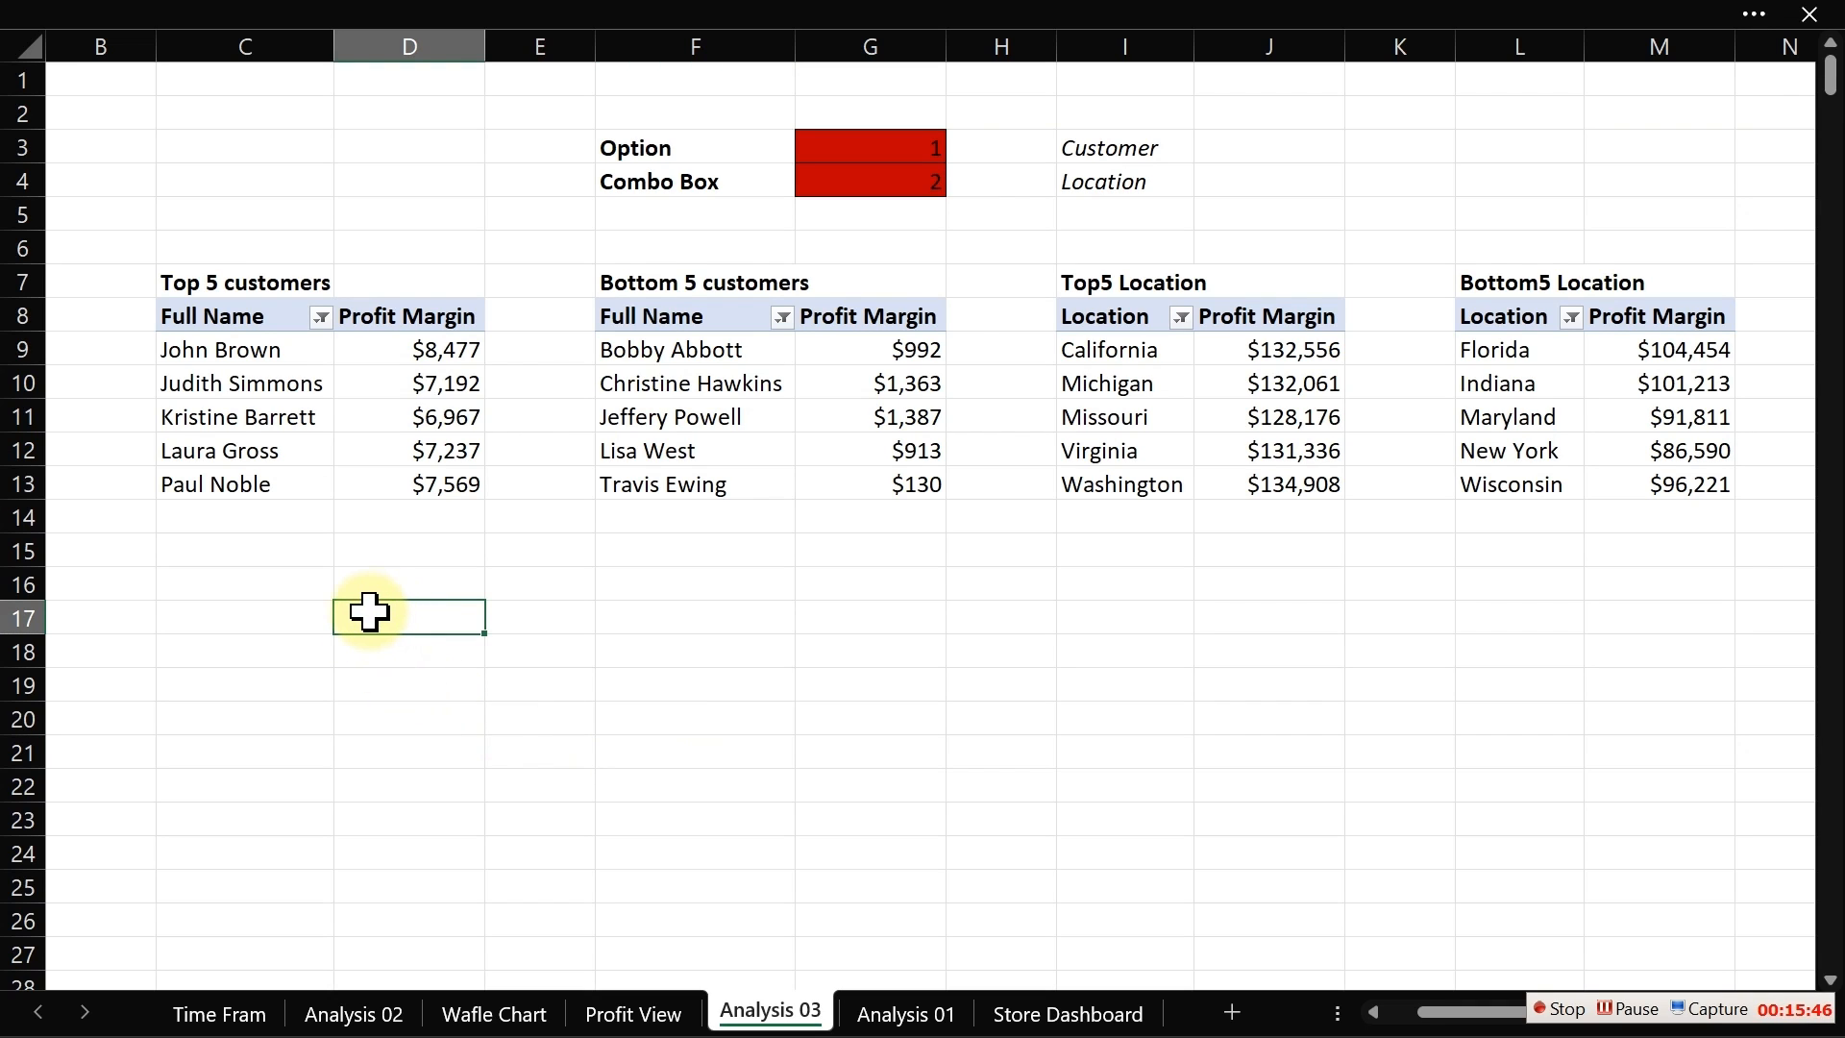
Step: Enter bold labels "Customer Table" in D17 and "Location Table" in G17
{"action": "type", "text": "Customer Table"}
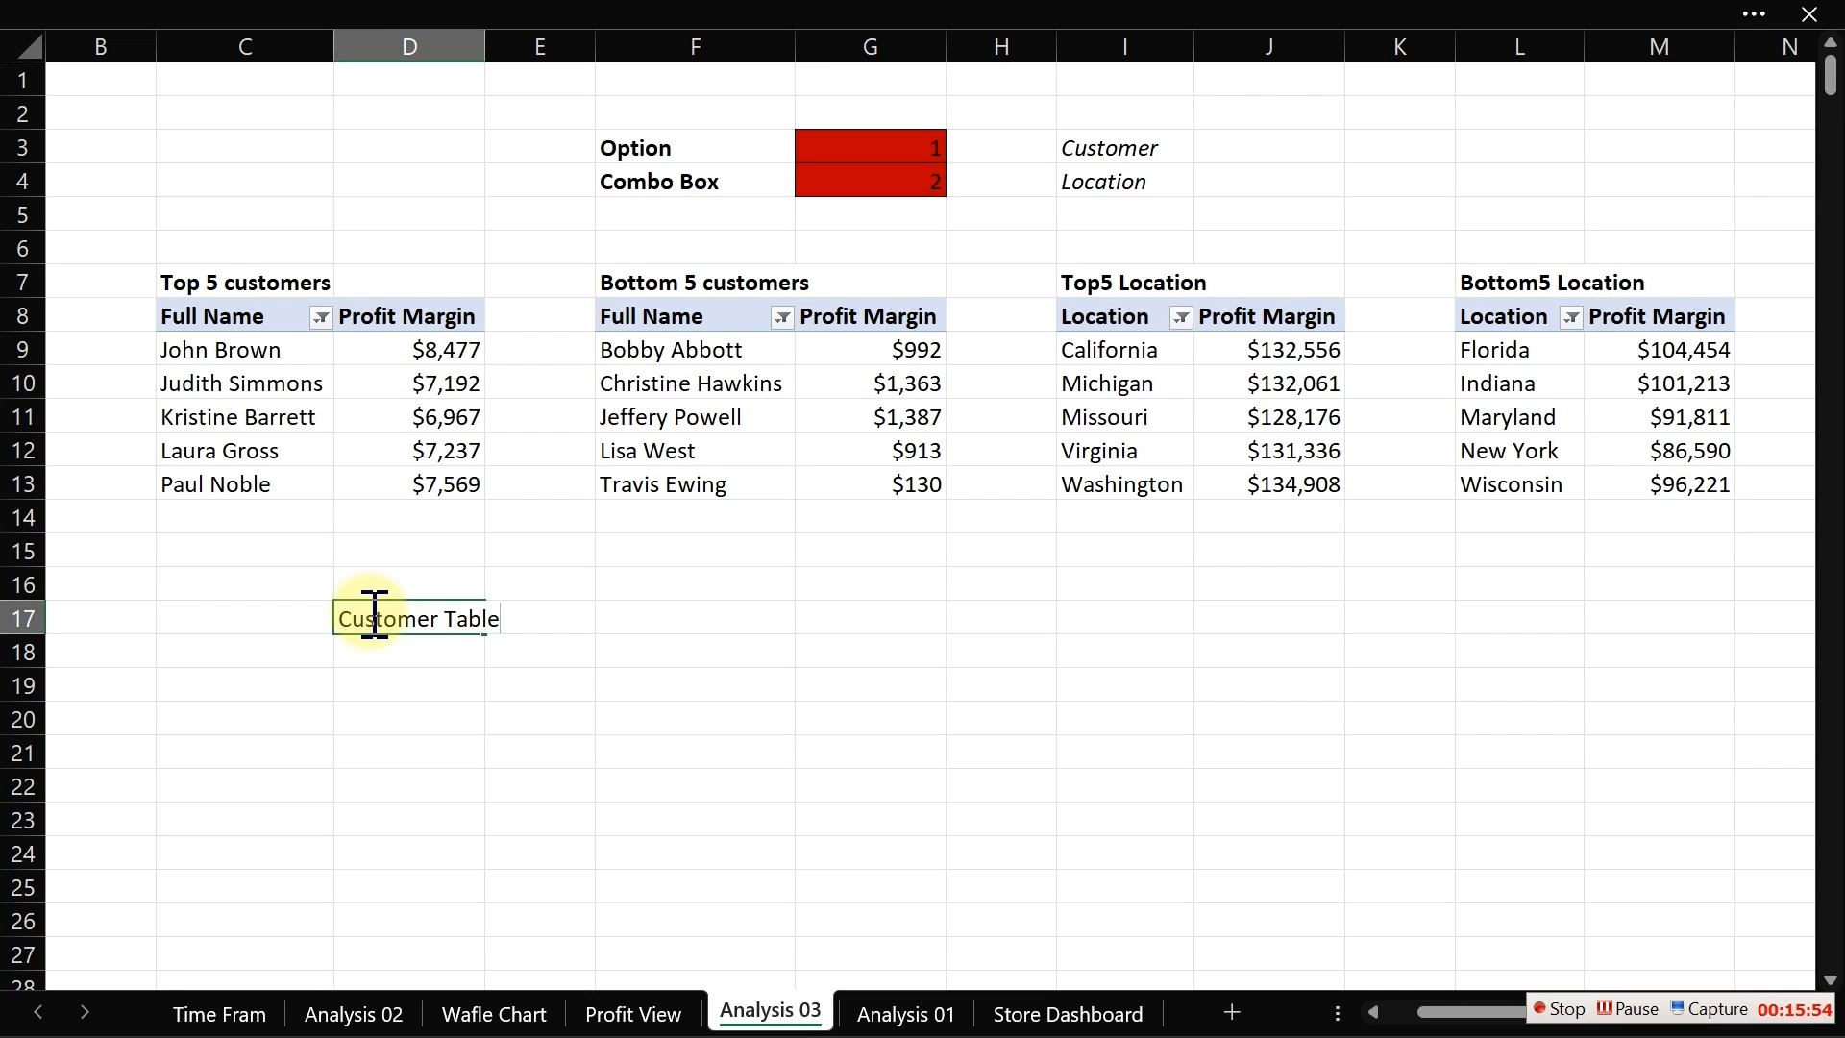
{"action": "key", "text": "Tab"}
{"action": "key", "text": "Tab"}
{"action": "key", "text": "Tab"}
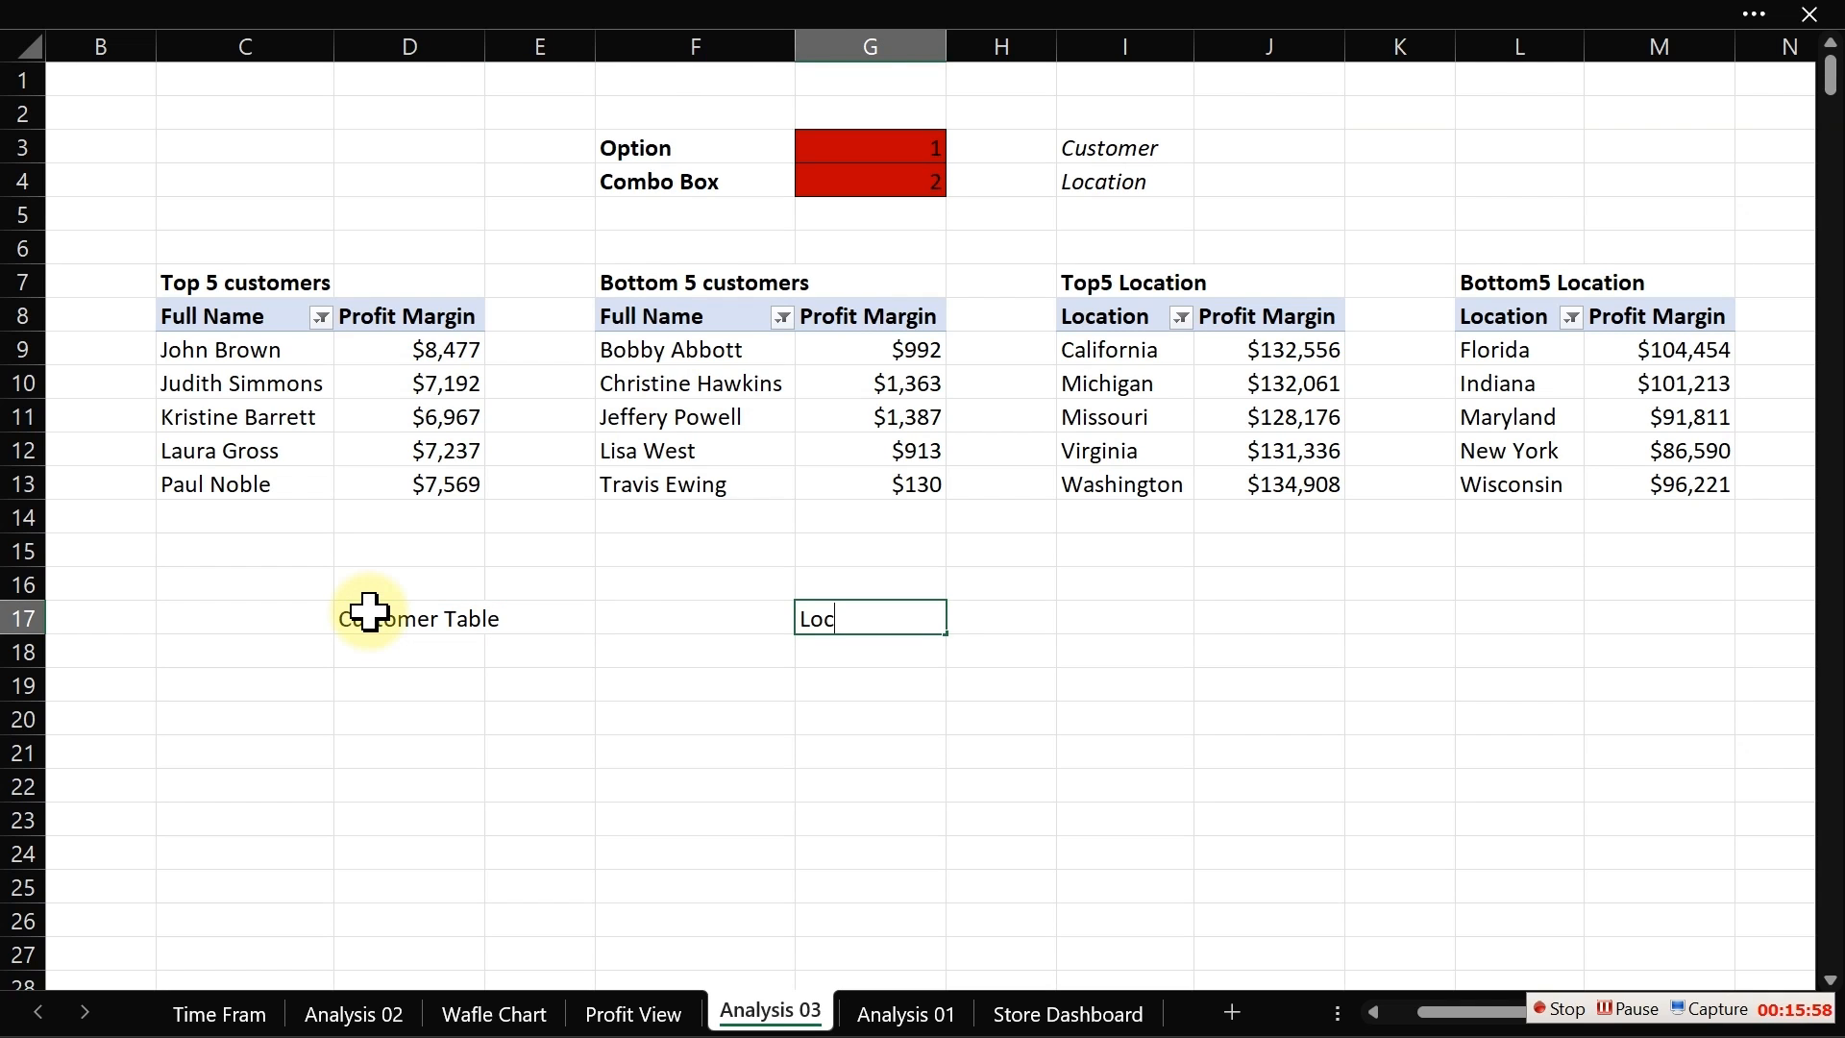
{"action": "type", "text": "Location Table"}
{"action": "key", "text": "ctrl+b"}
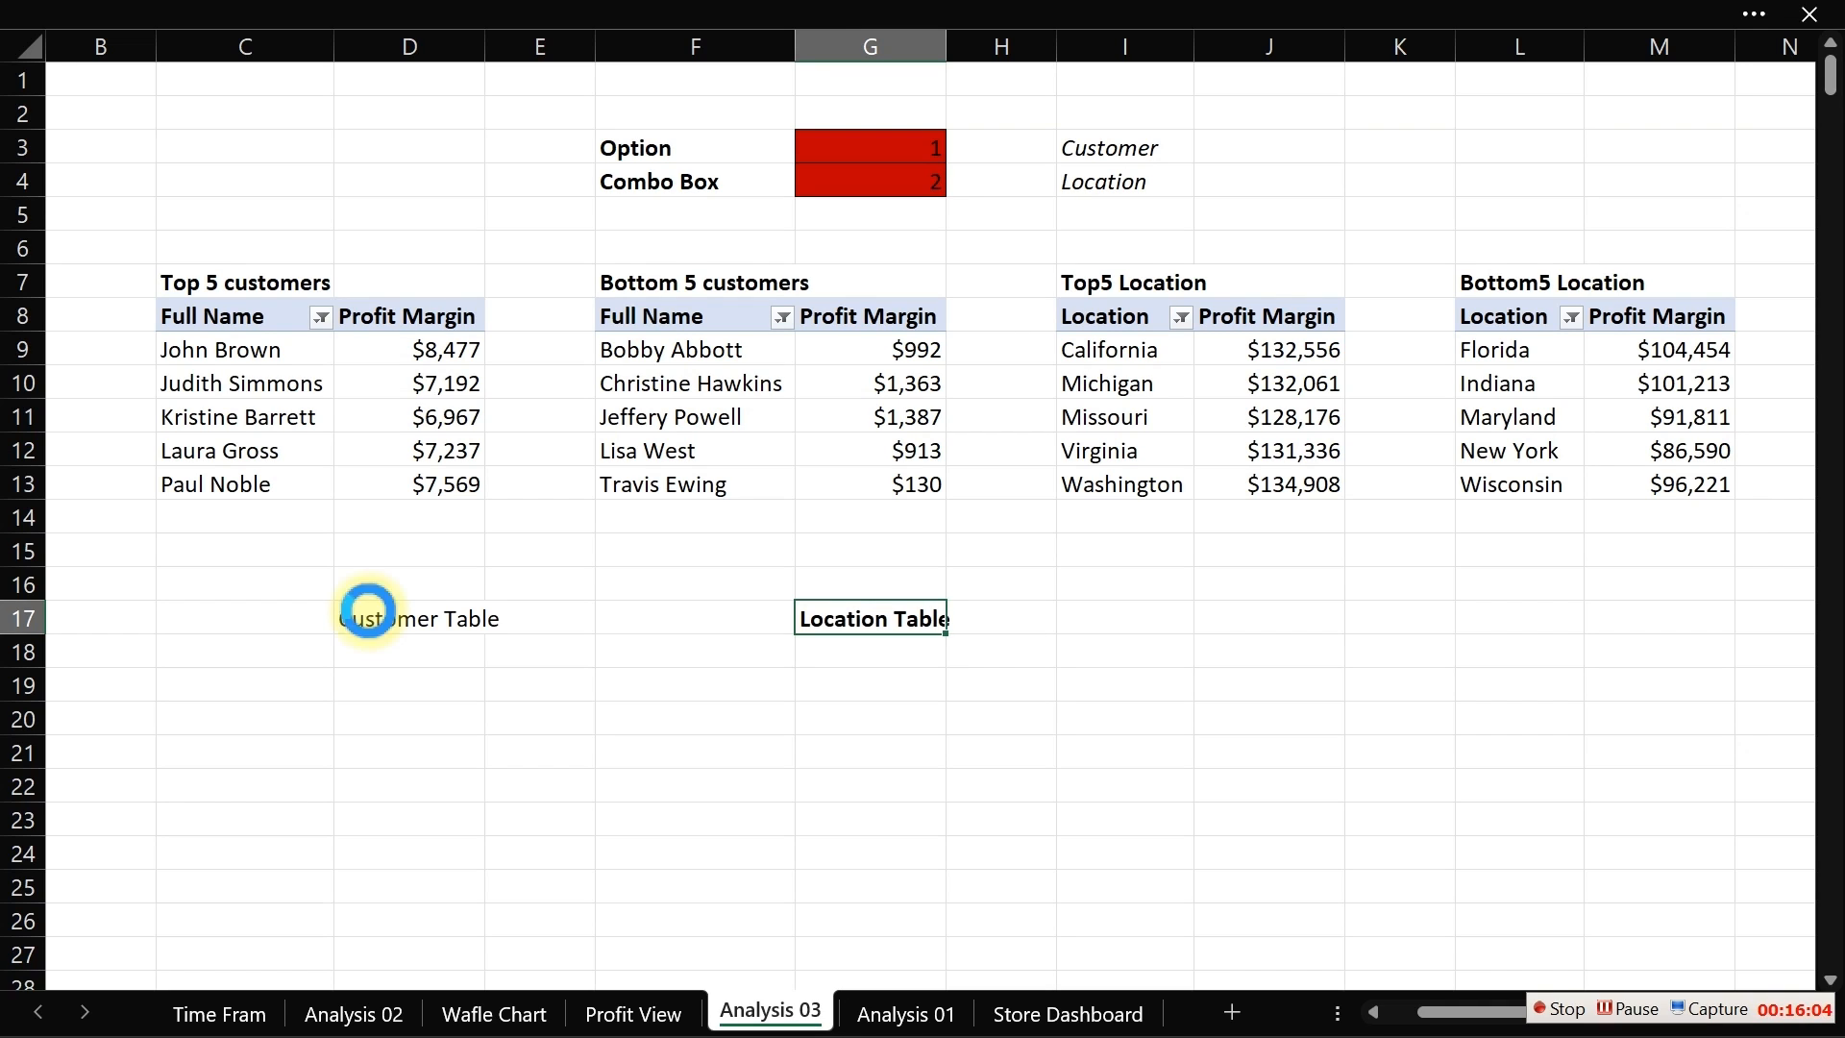
{"action": "left_click", "coordinate": [378, 618]}
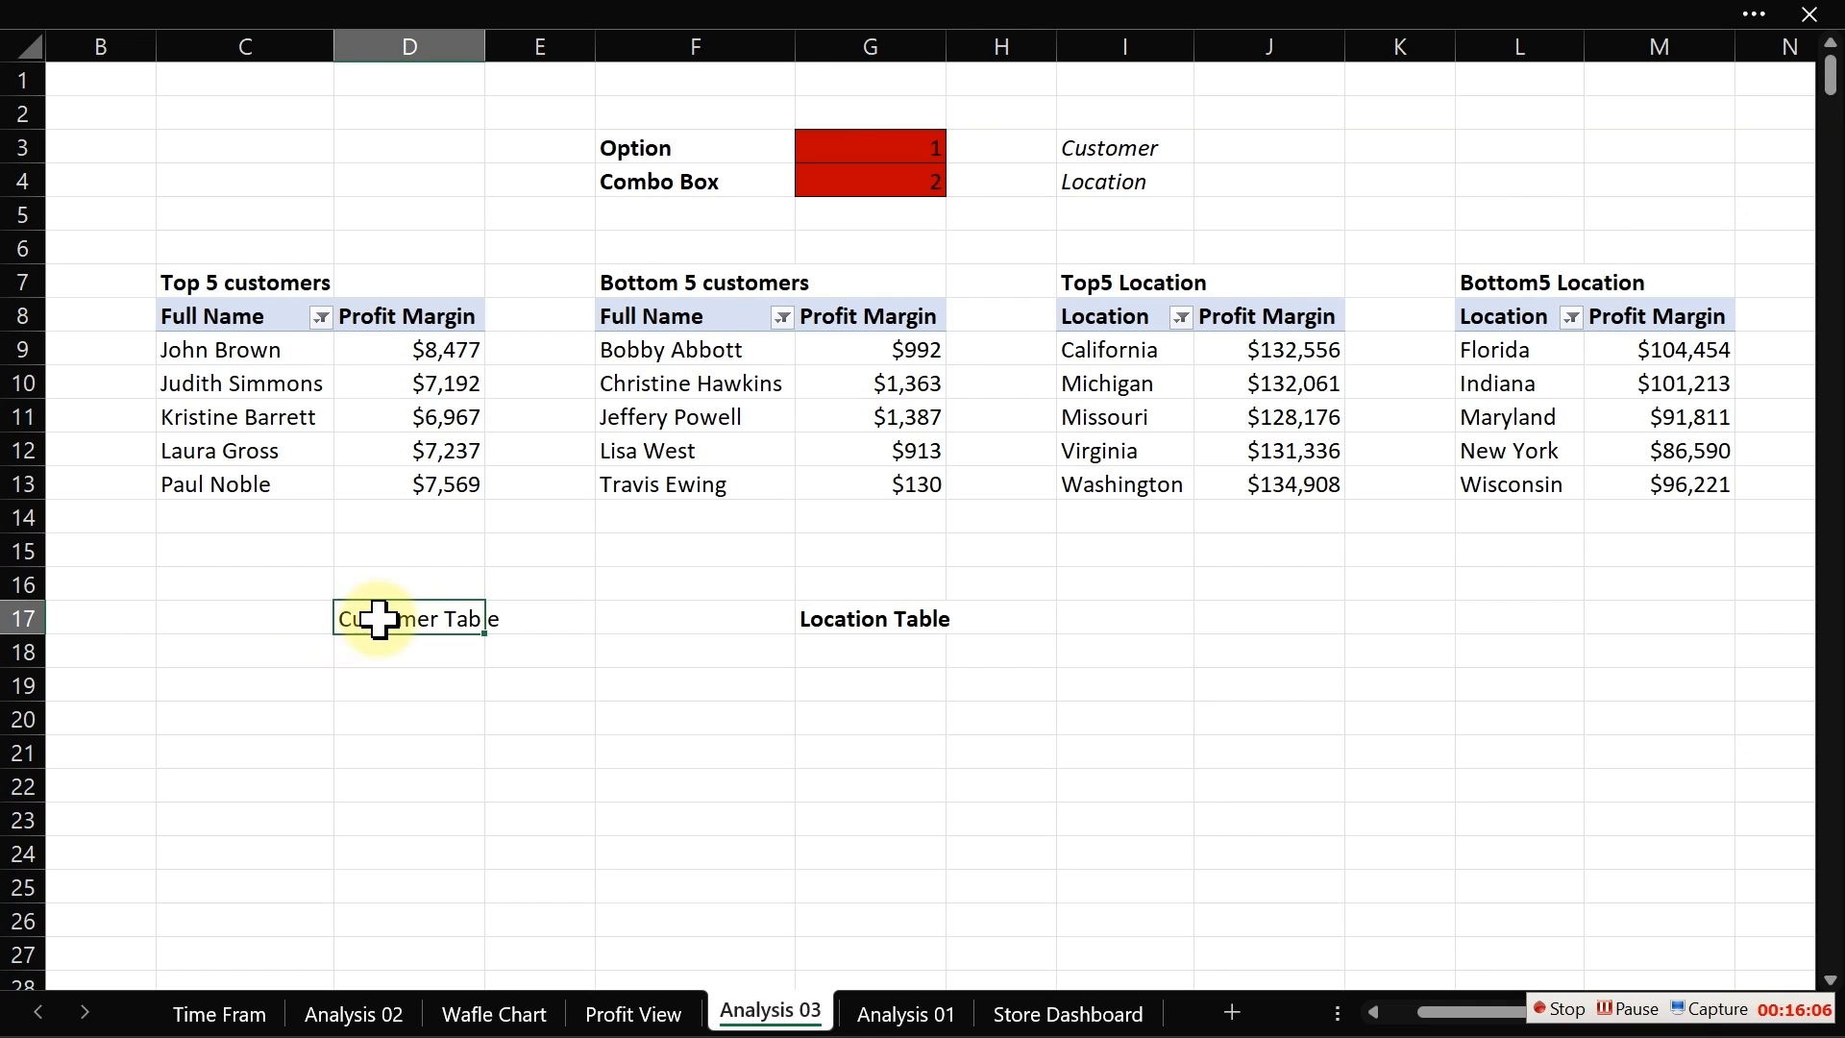
{"action": "key", "text": "ctrl+b"}
{"action": "left_click", "coordinate": [506, 675]}
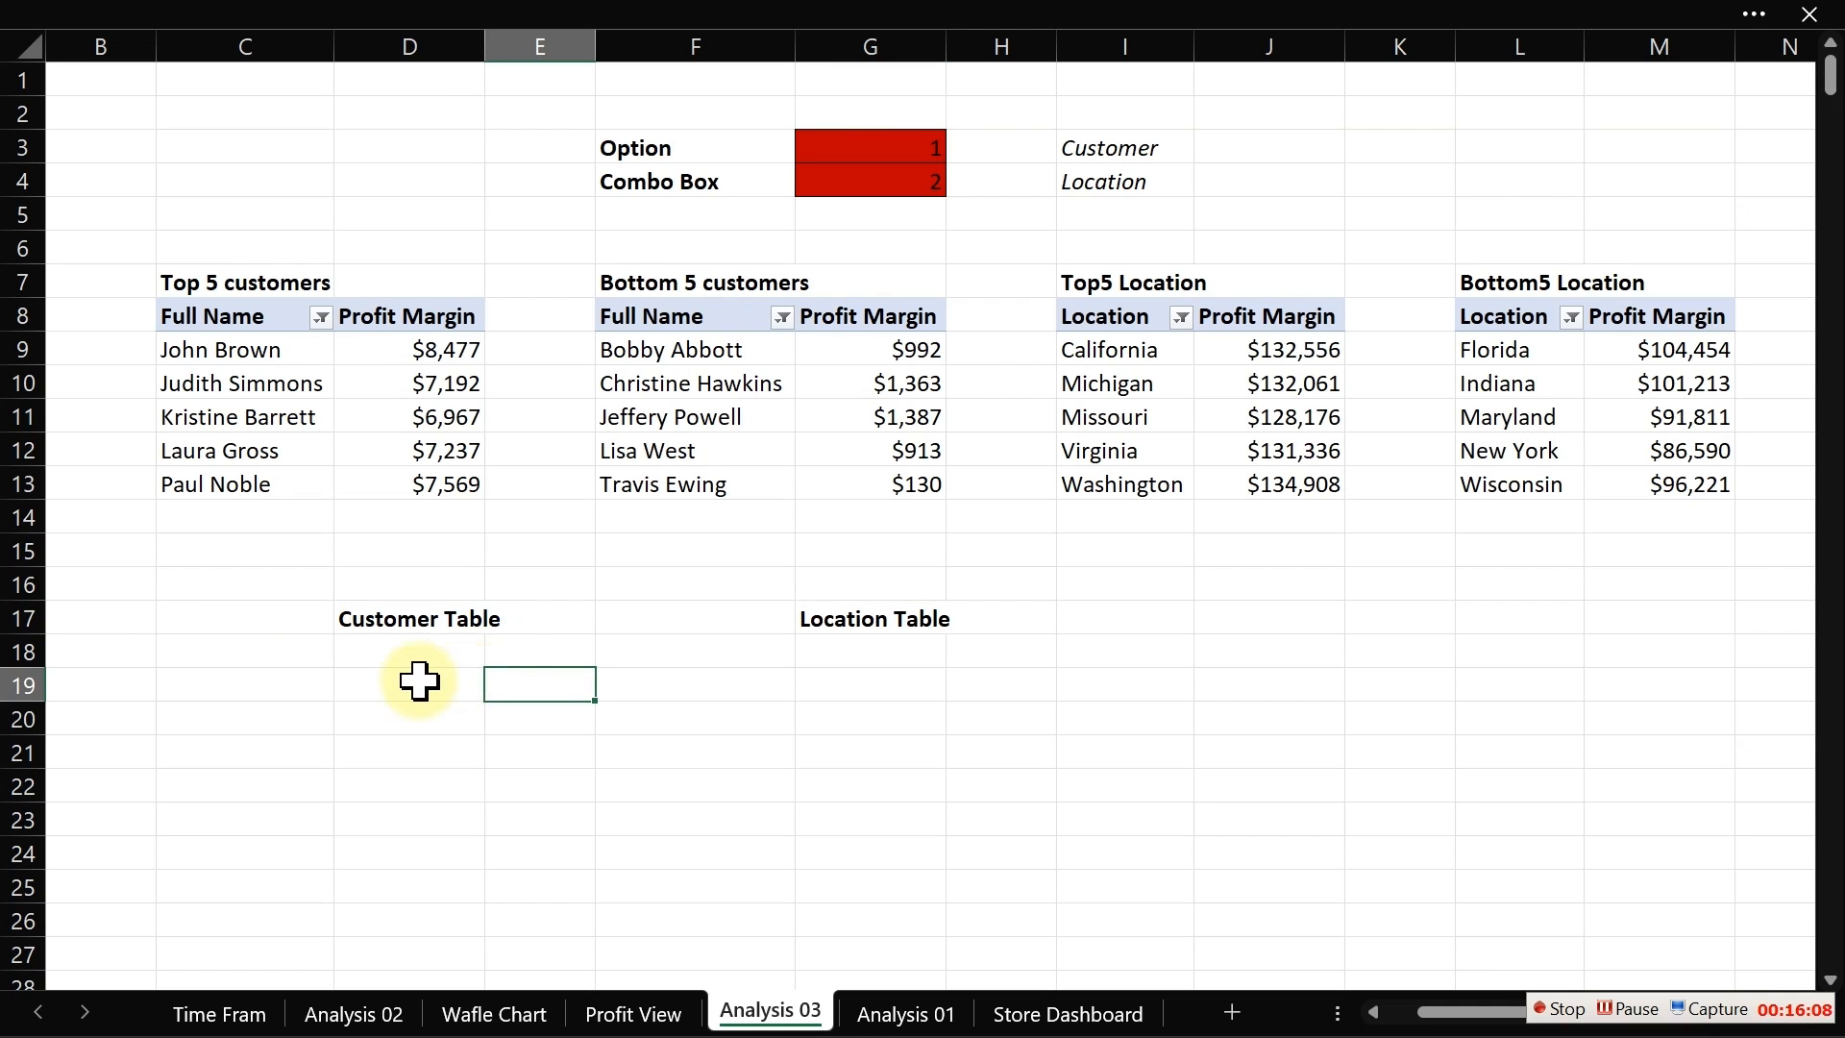
Step: Move the "Location Table" label from G17 to H17
{"action": "left_click", "coordinate": [898, 625]}
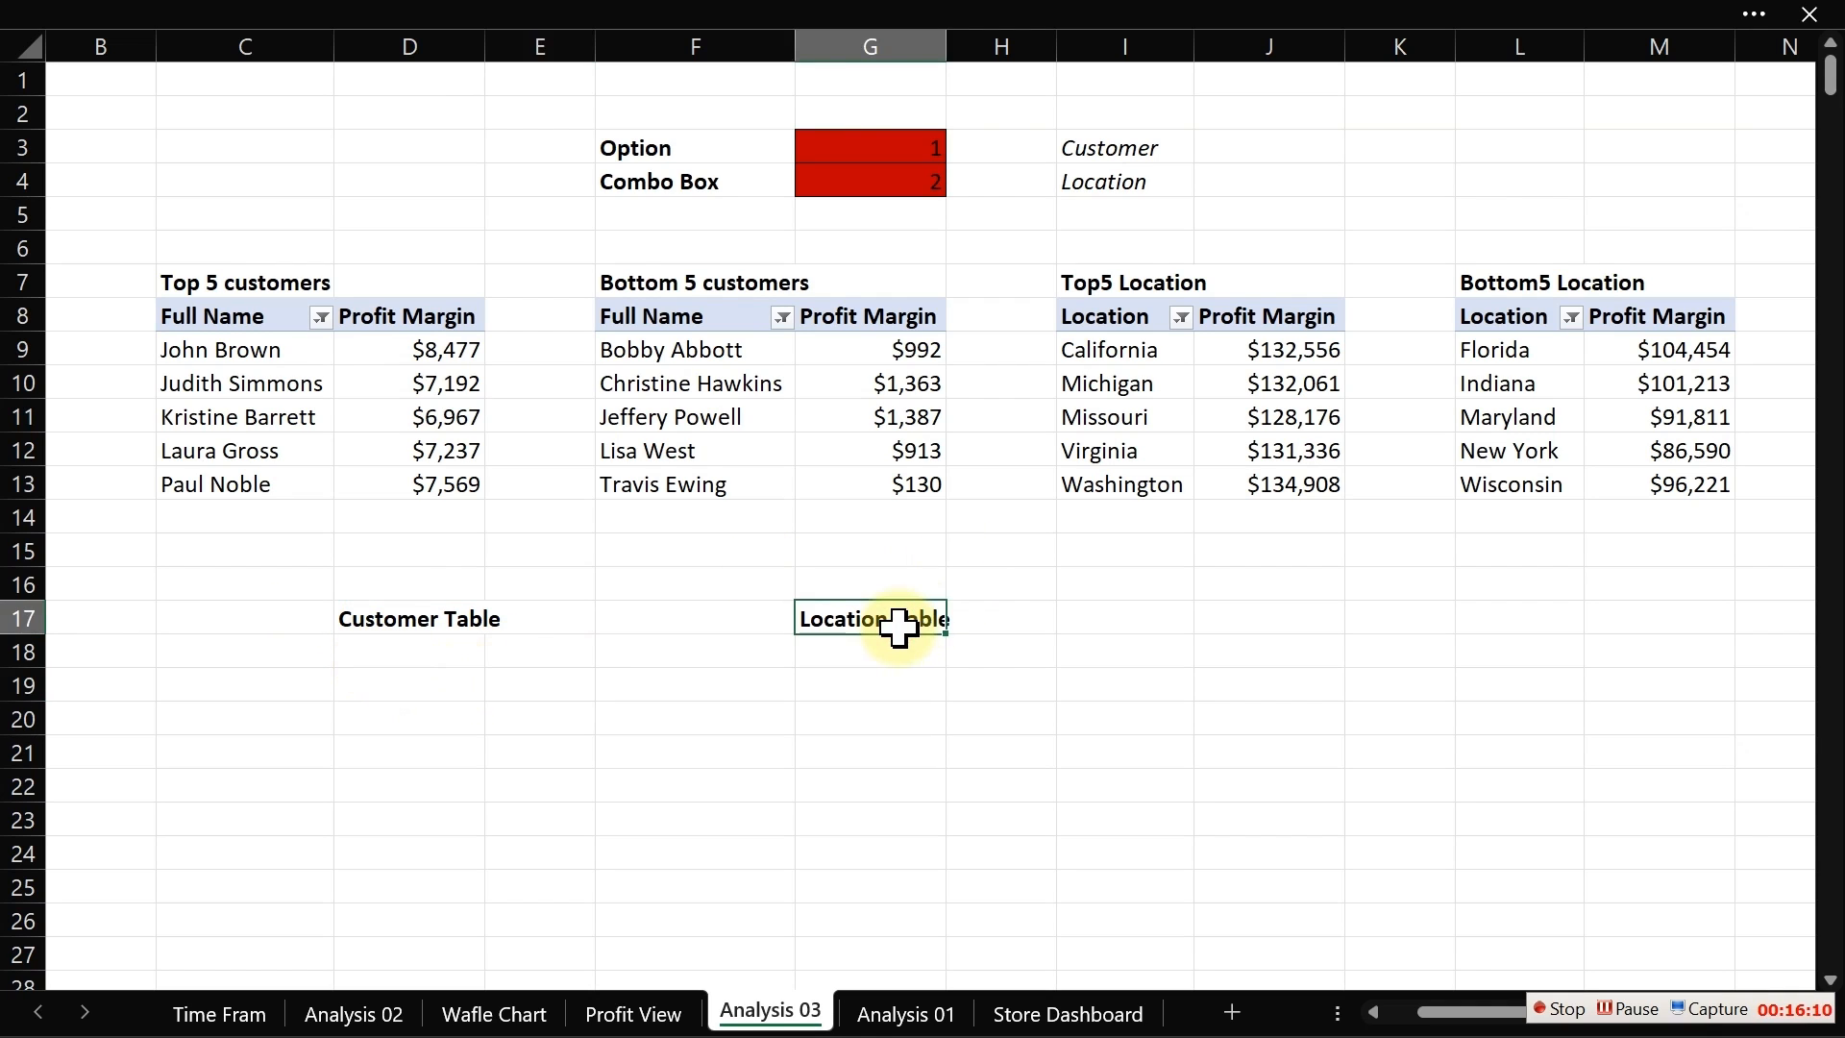
{"action": "left_click_drag", "start_coordinate": [926, 636], "coordinate": [995, 620]}
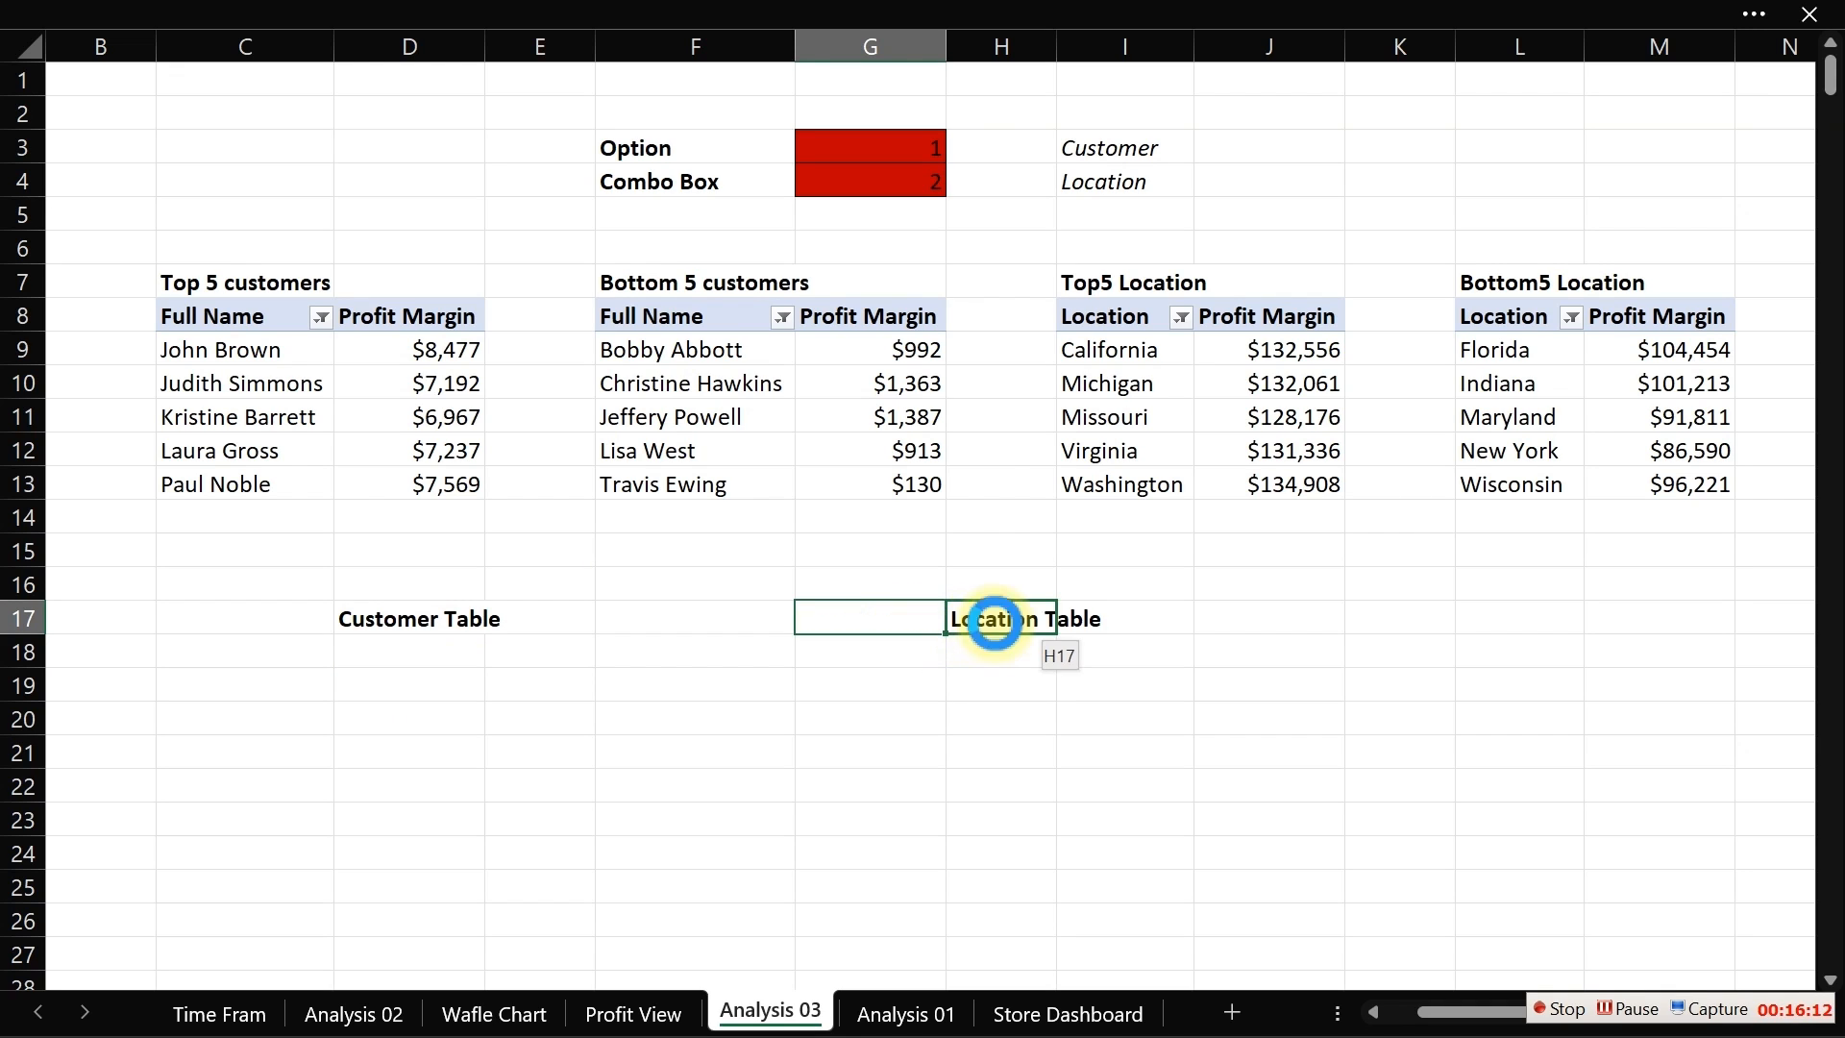
{"action": "left_click", "coordinate": [389, 648]}
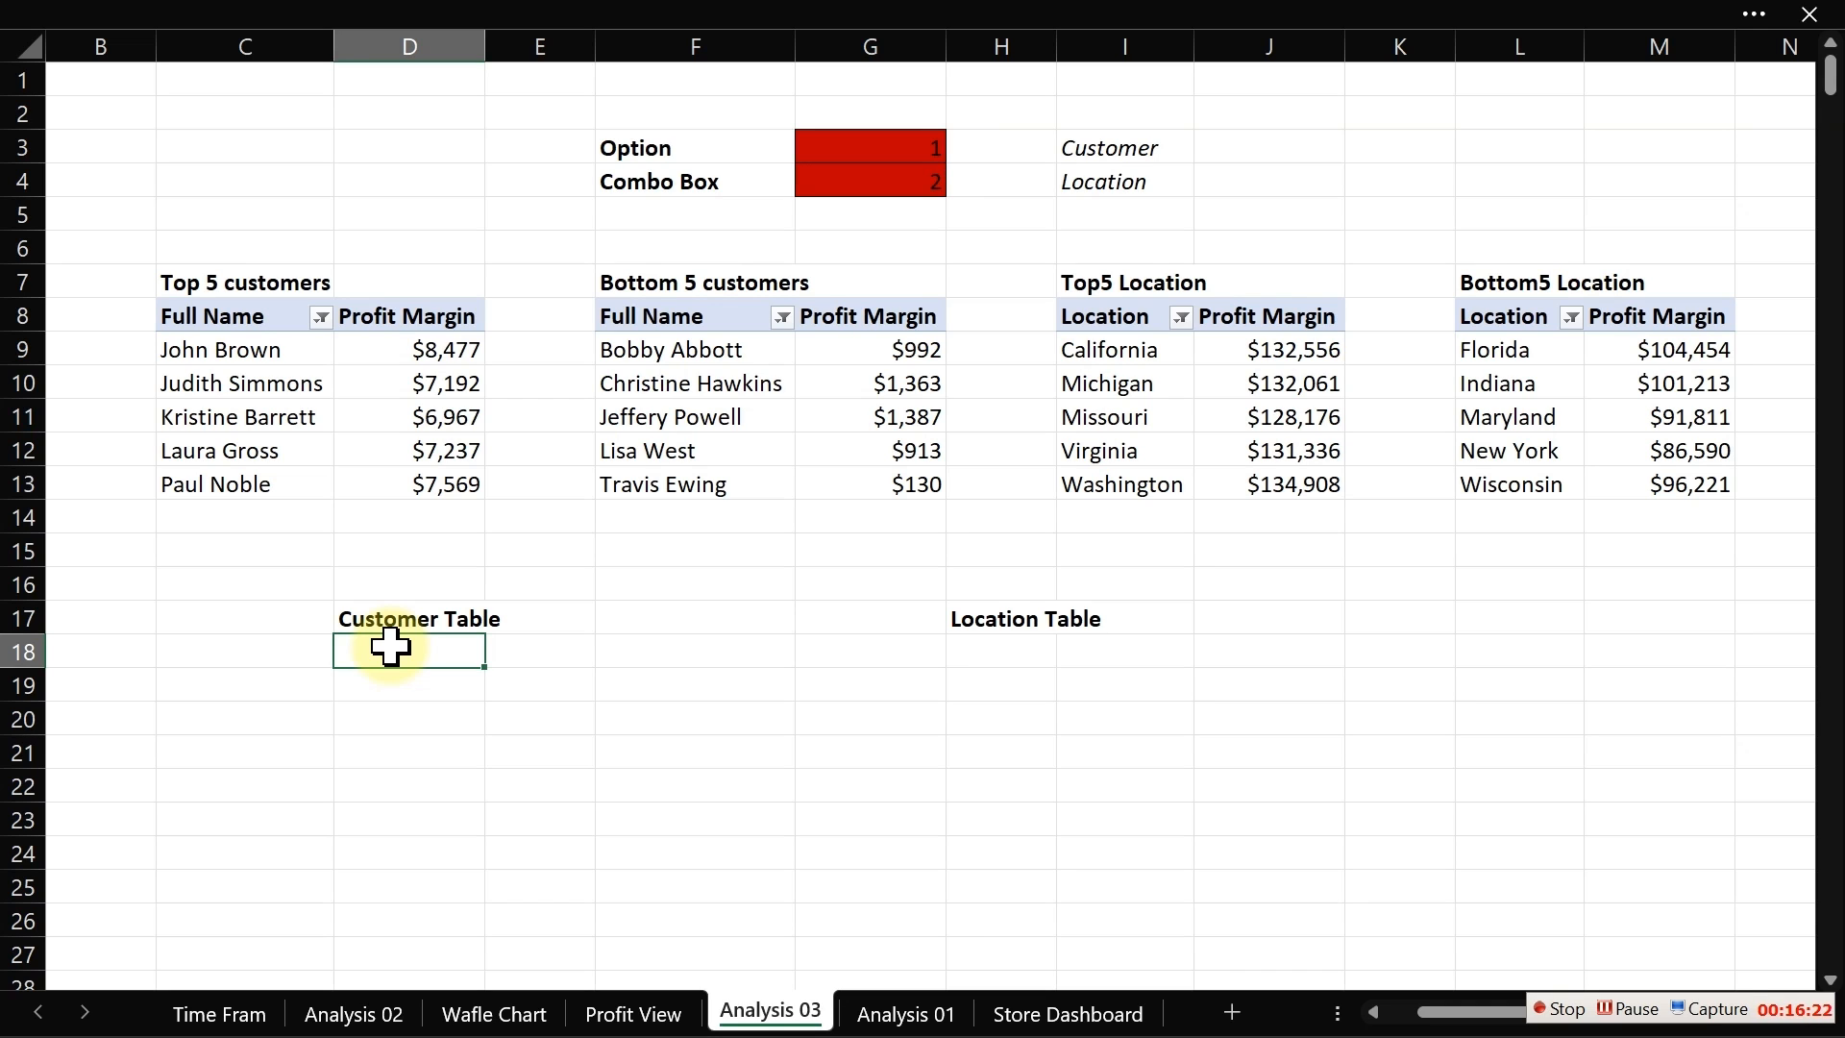
Step: Switch to the Profit View sheet and toggle the two option buttons to test the linked option cell
{"action": "left_click", "coordinate": [634, 1012]}
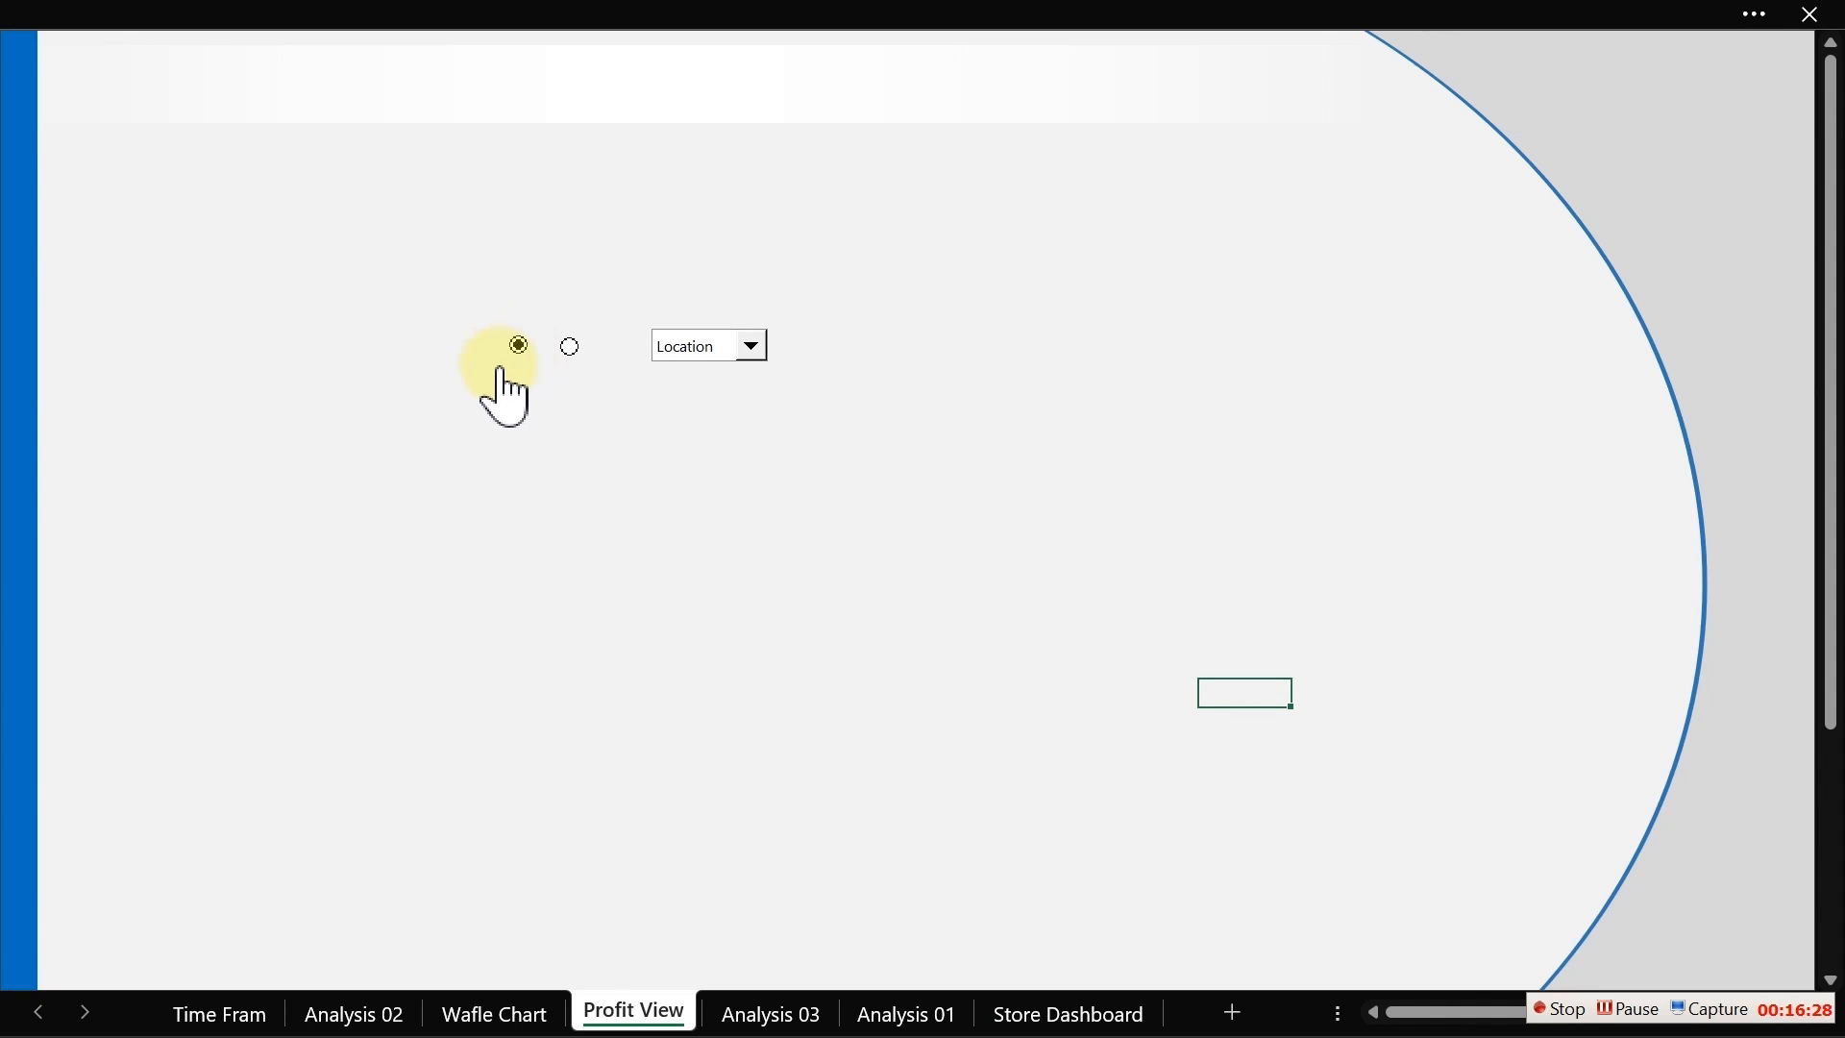
{"action": "left_click", "coordinate": [571, 346]}
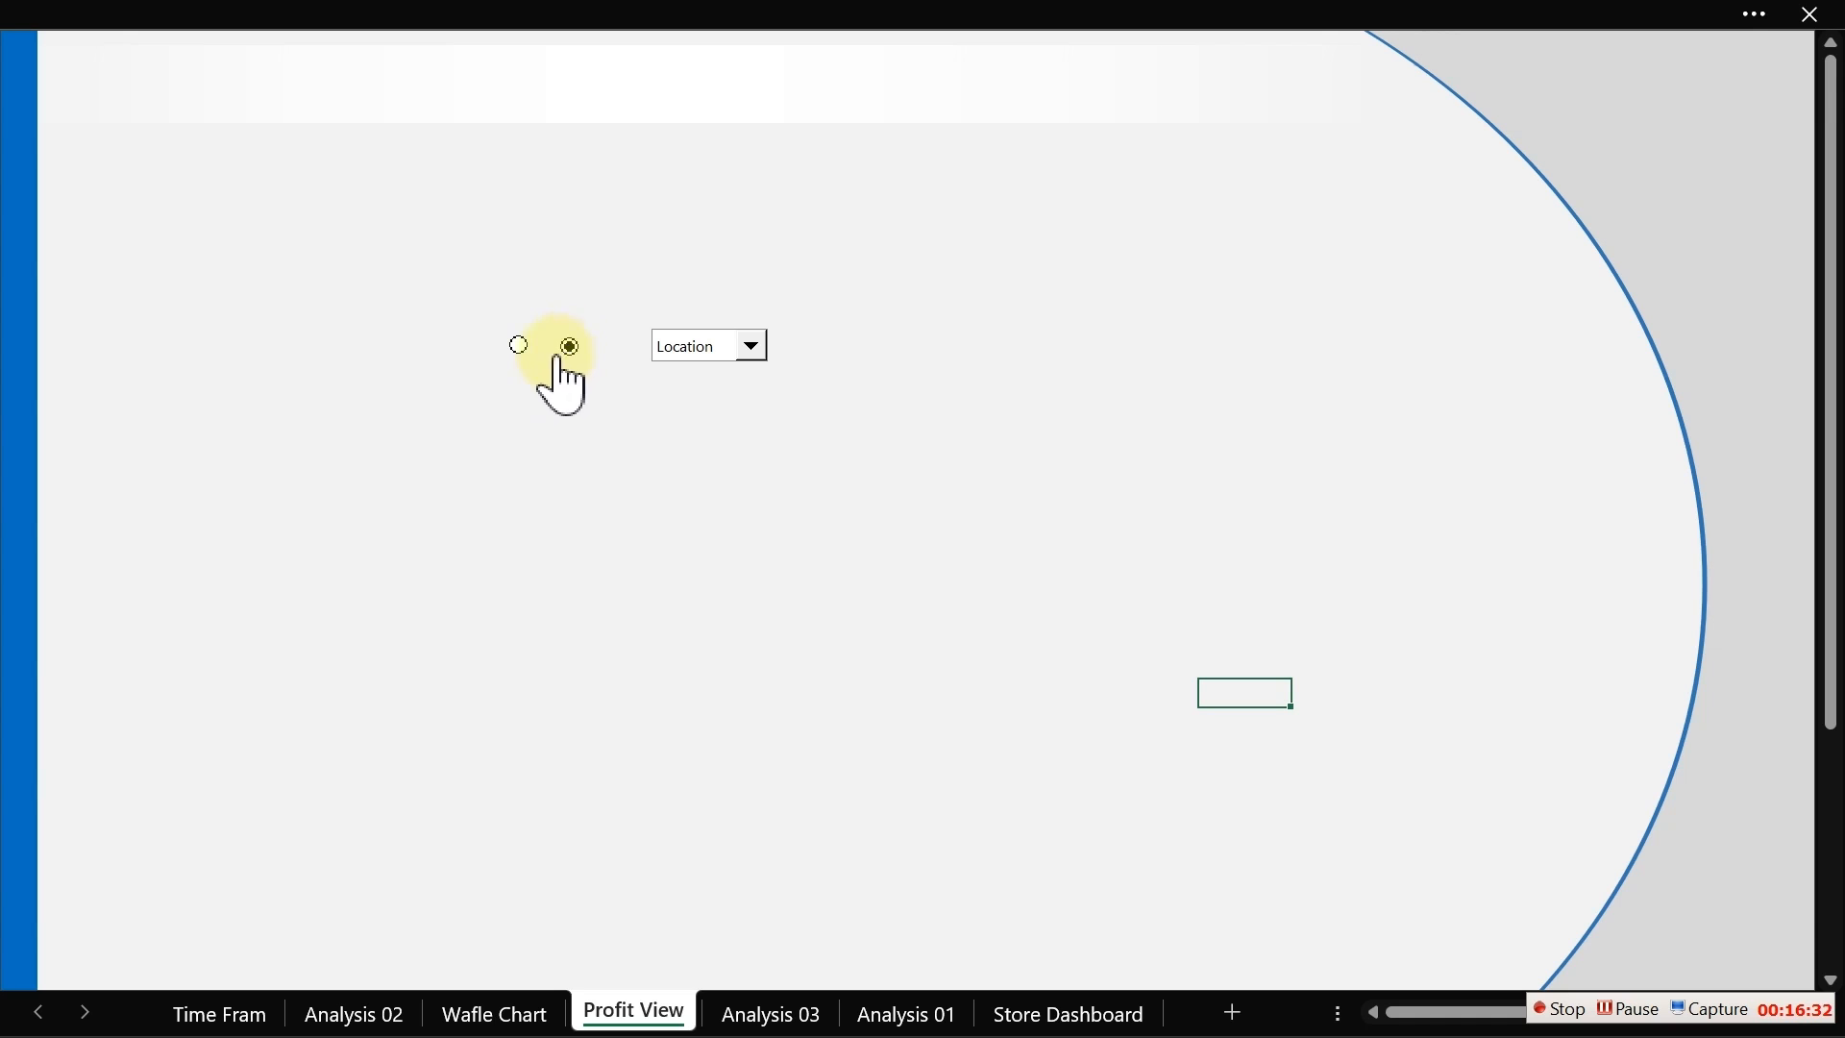
{"action": "left_click", "coordinate": [520, 344]}
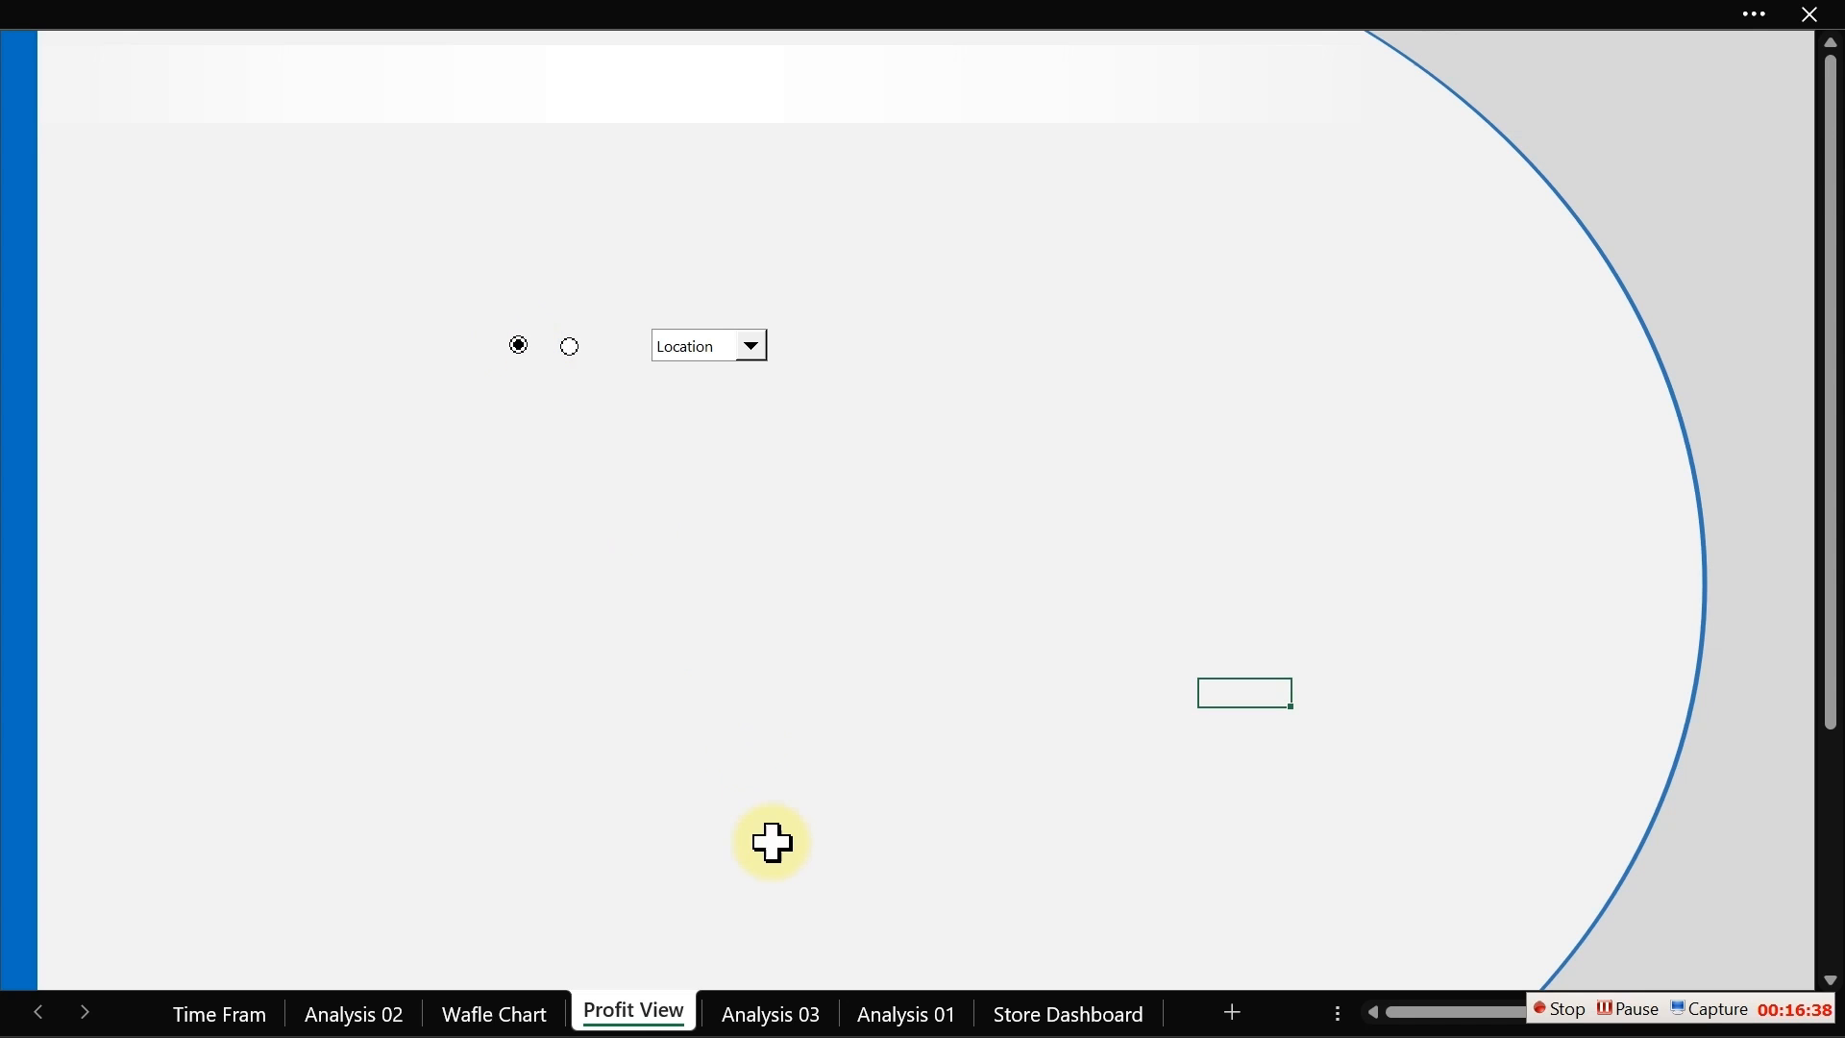
{"action": "left_click", "coordinate": [766, 1015]}
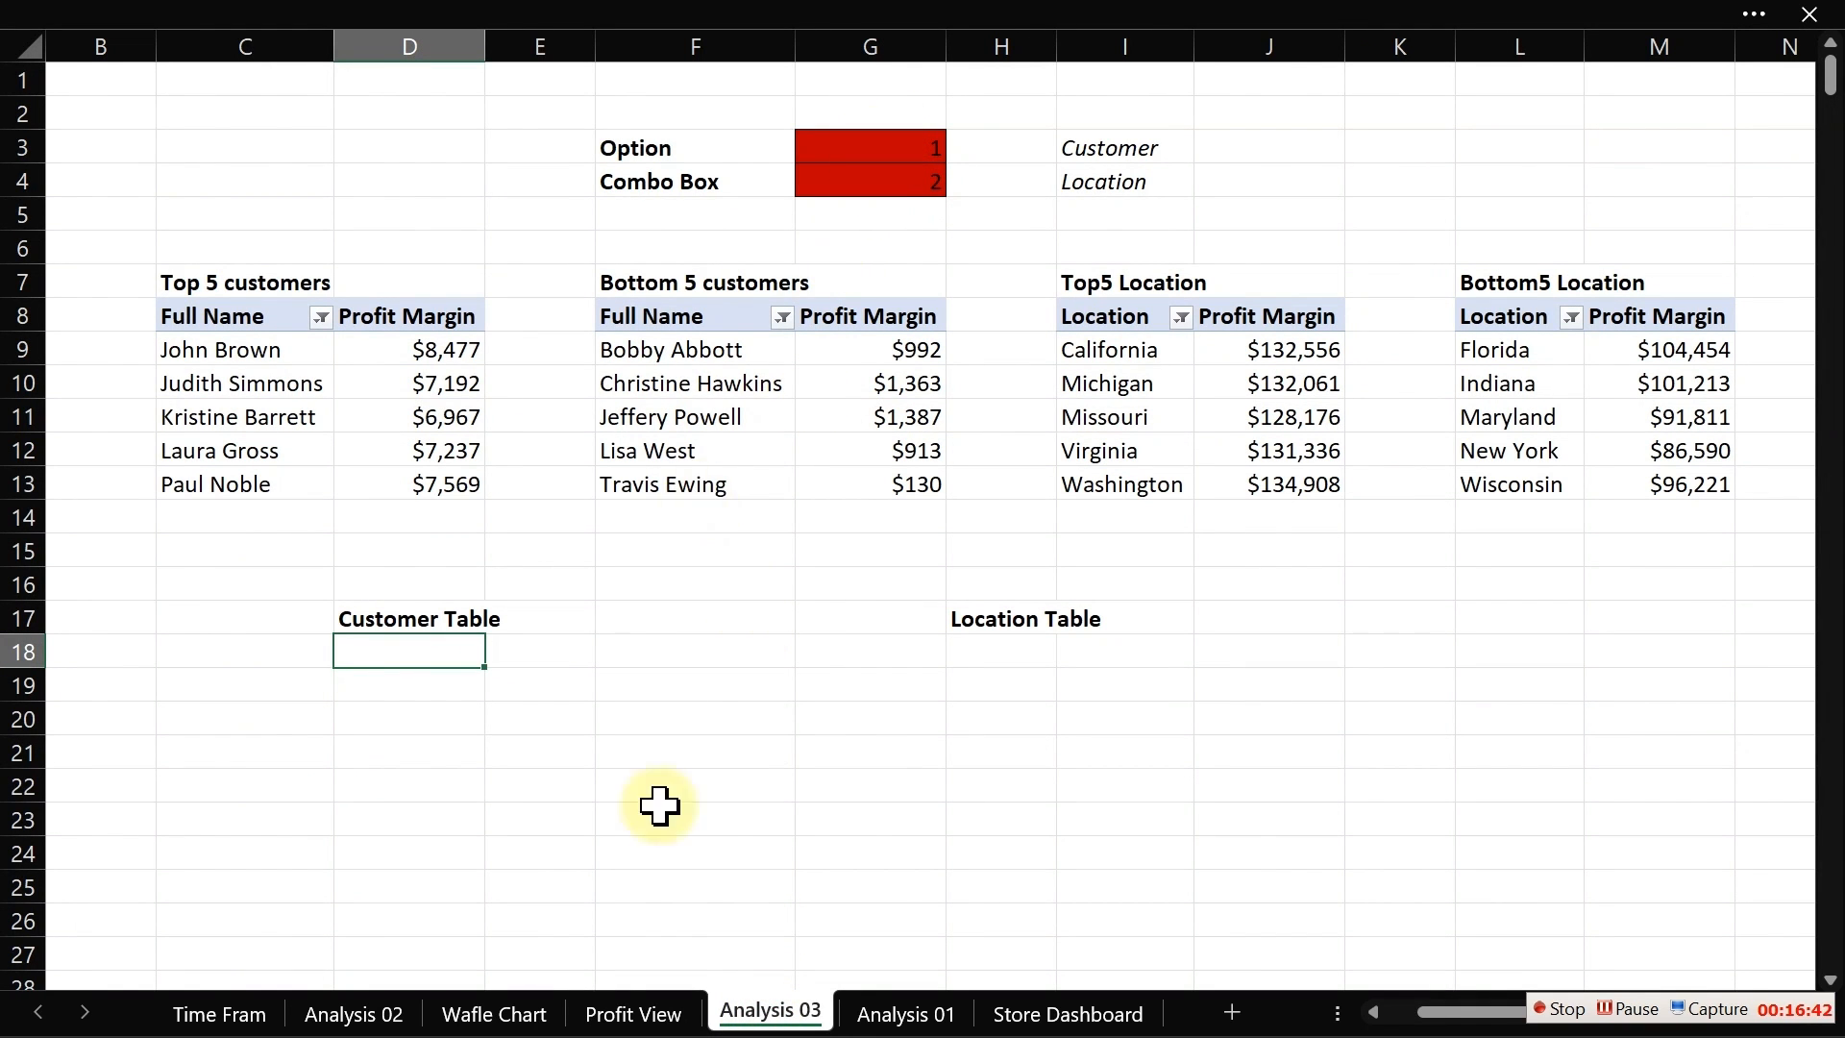
{"action": "left_click", "coordinate": [636, 1011]}
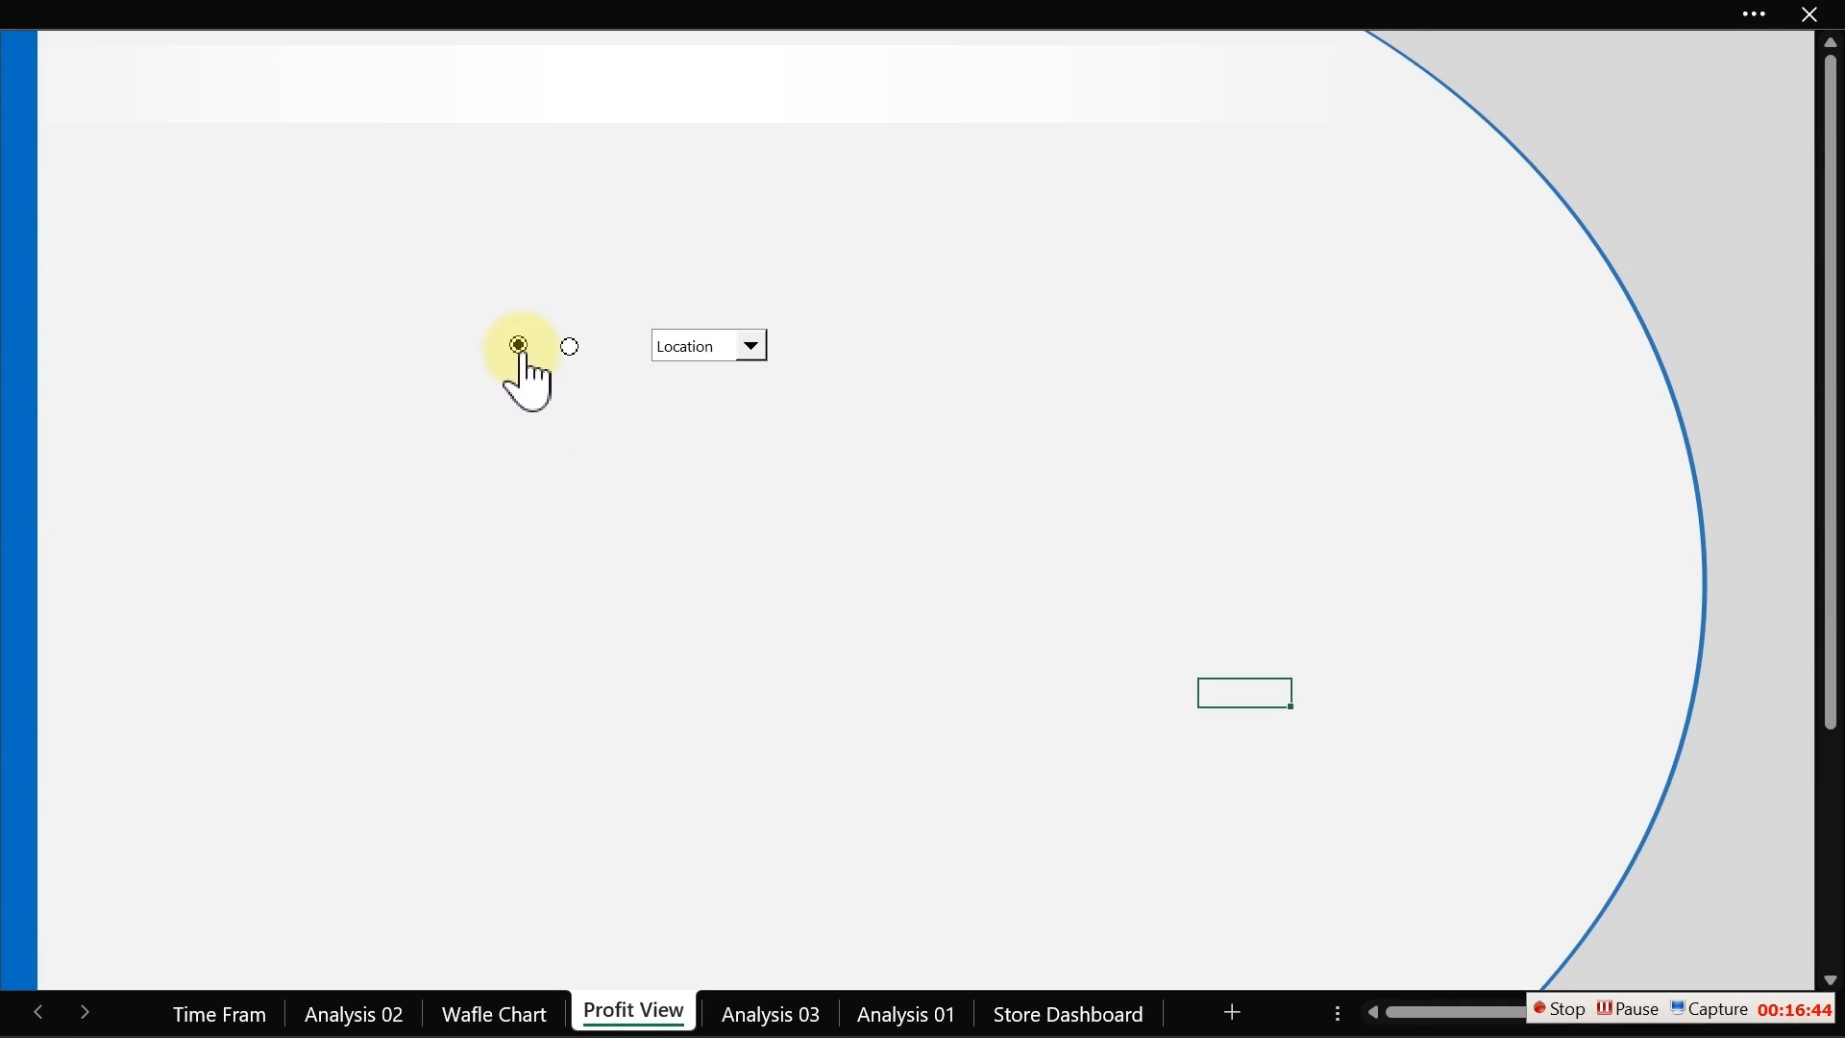
{"action": "left_click", "coordinate": [570, 346]}
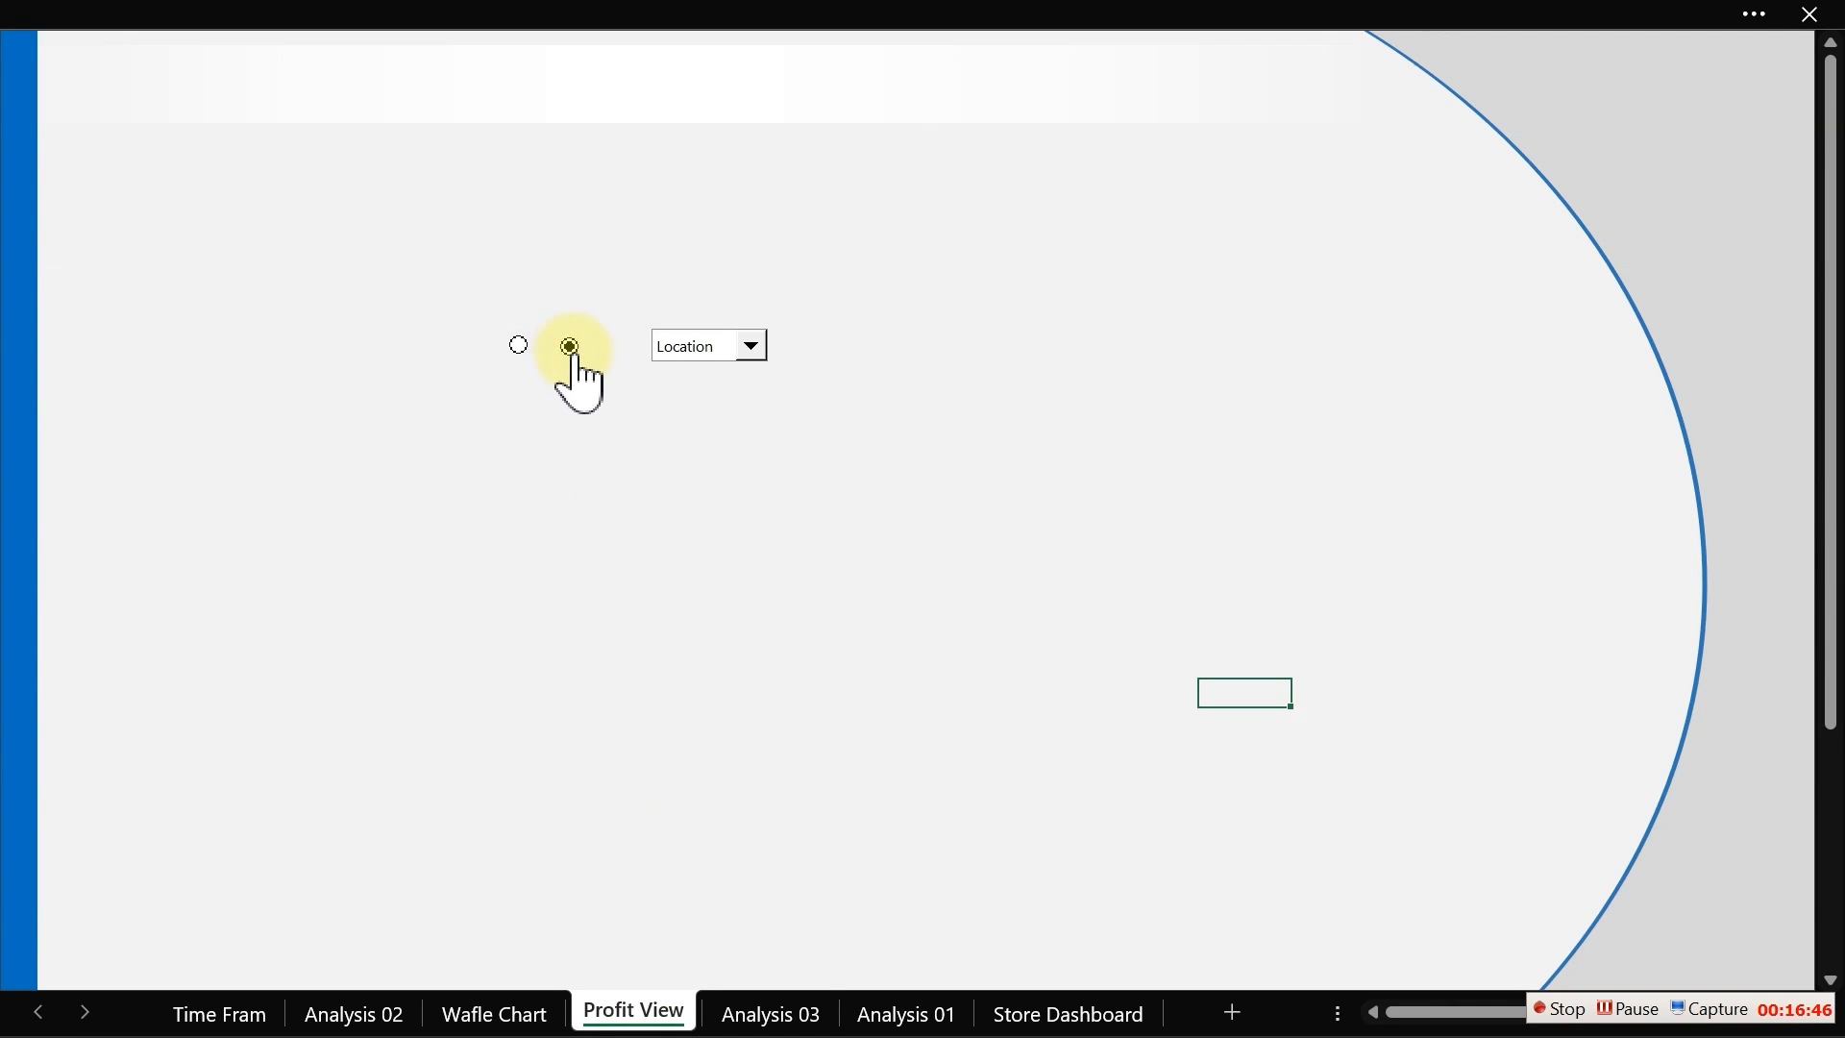
{"action": "left_click", "coordinate": [520, 345]}
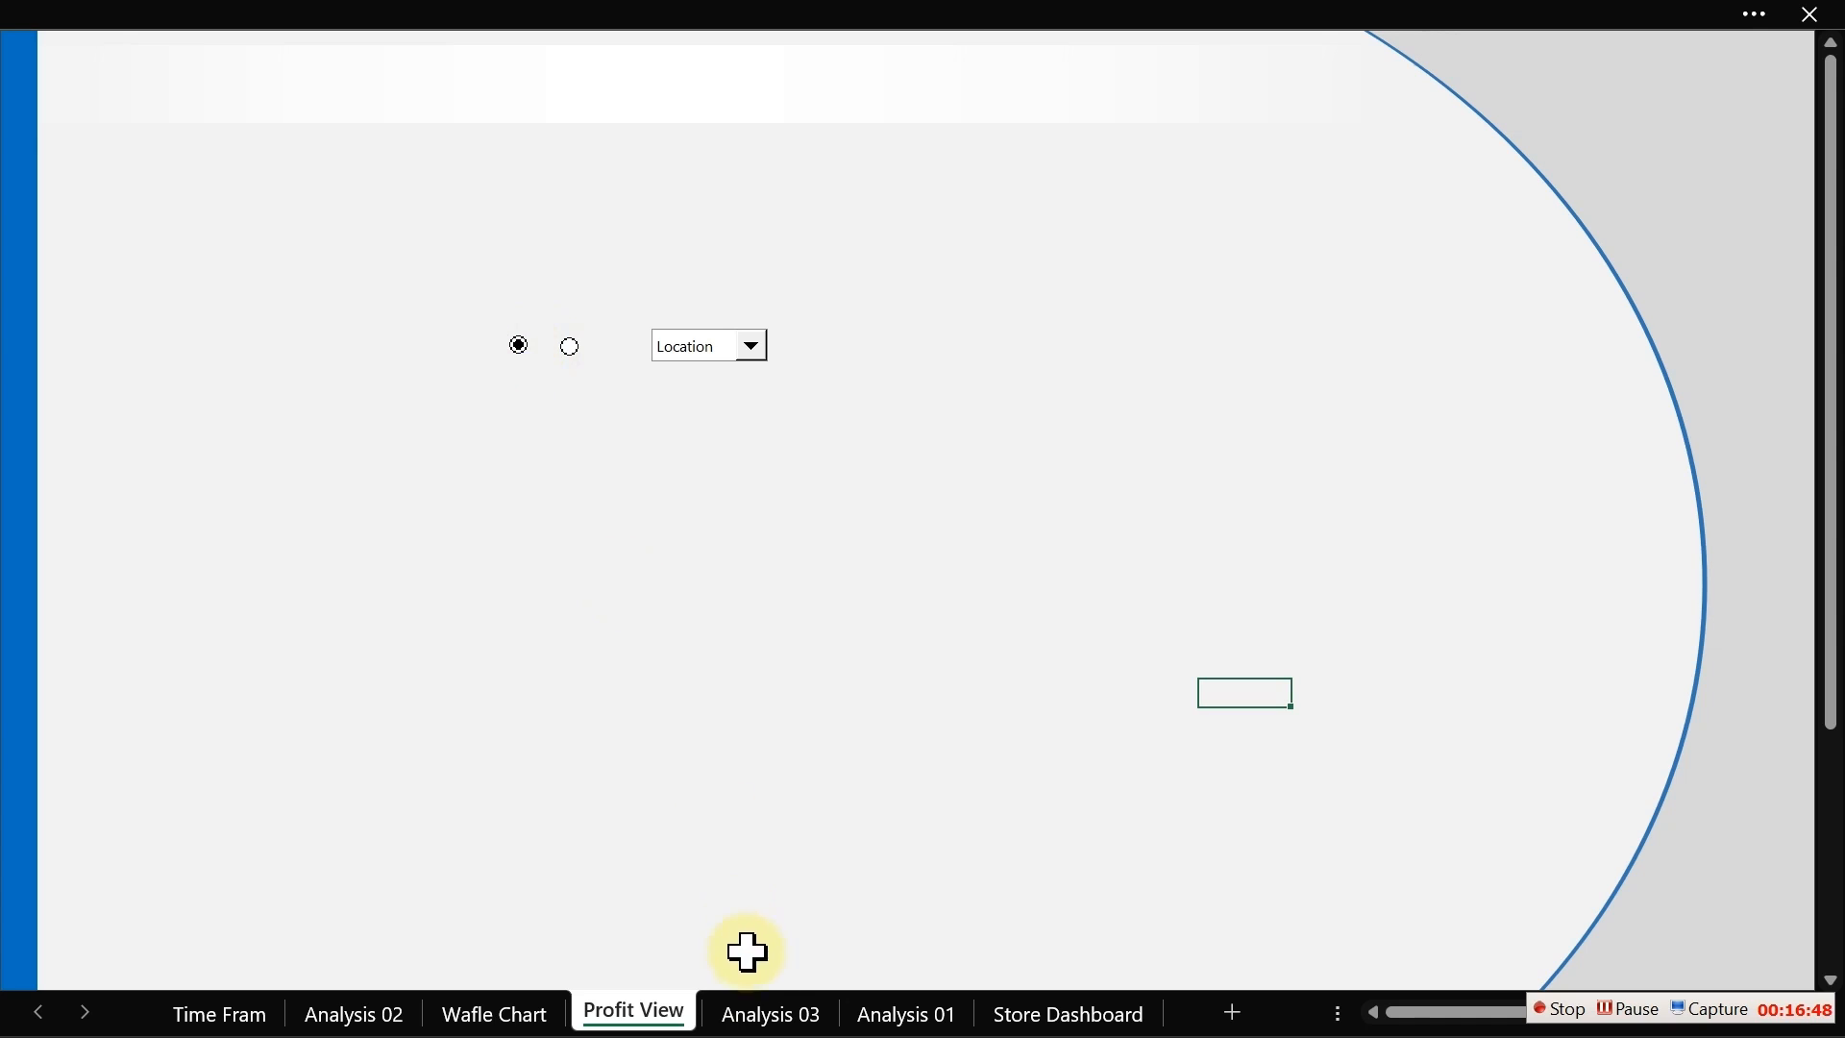
{"action": "left_click", "coordinate": [759, 1012]}
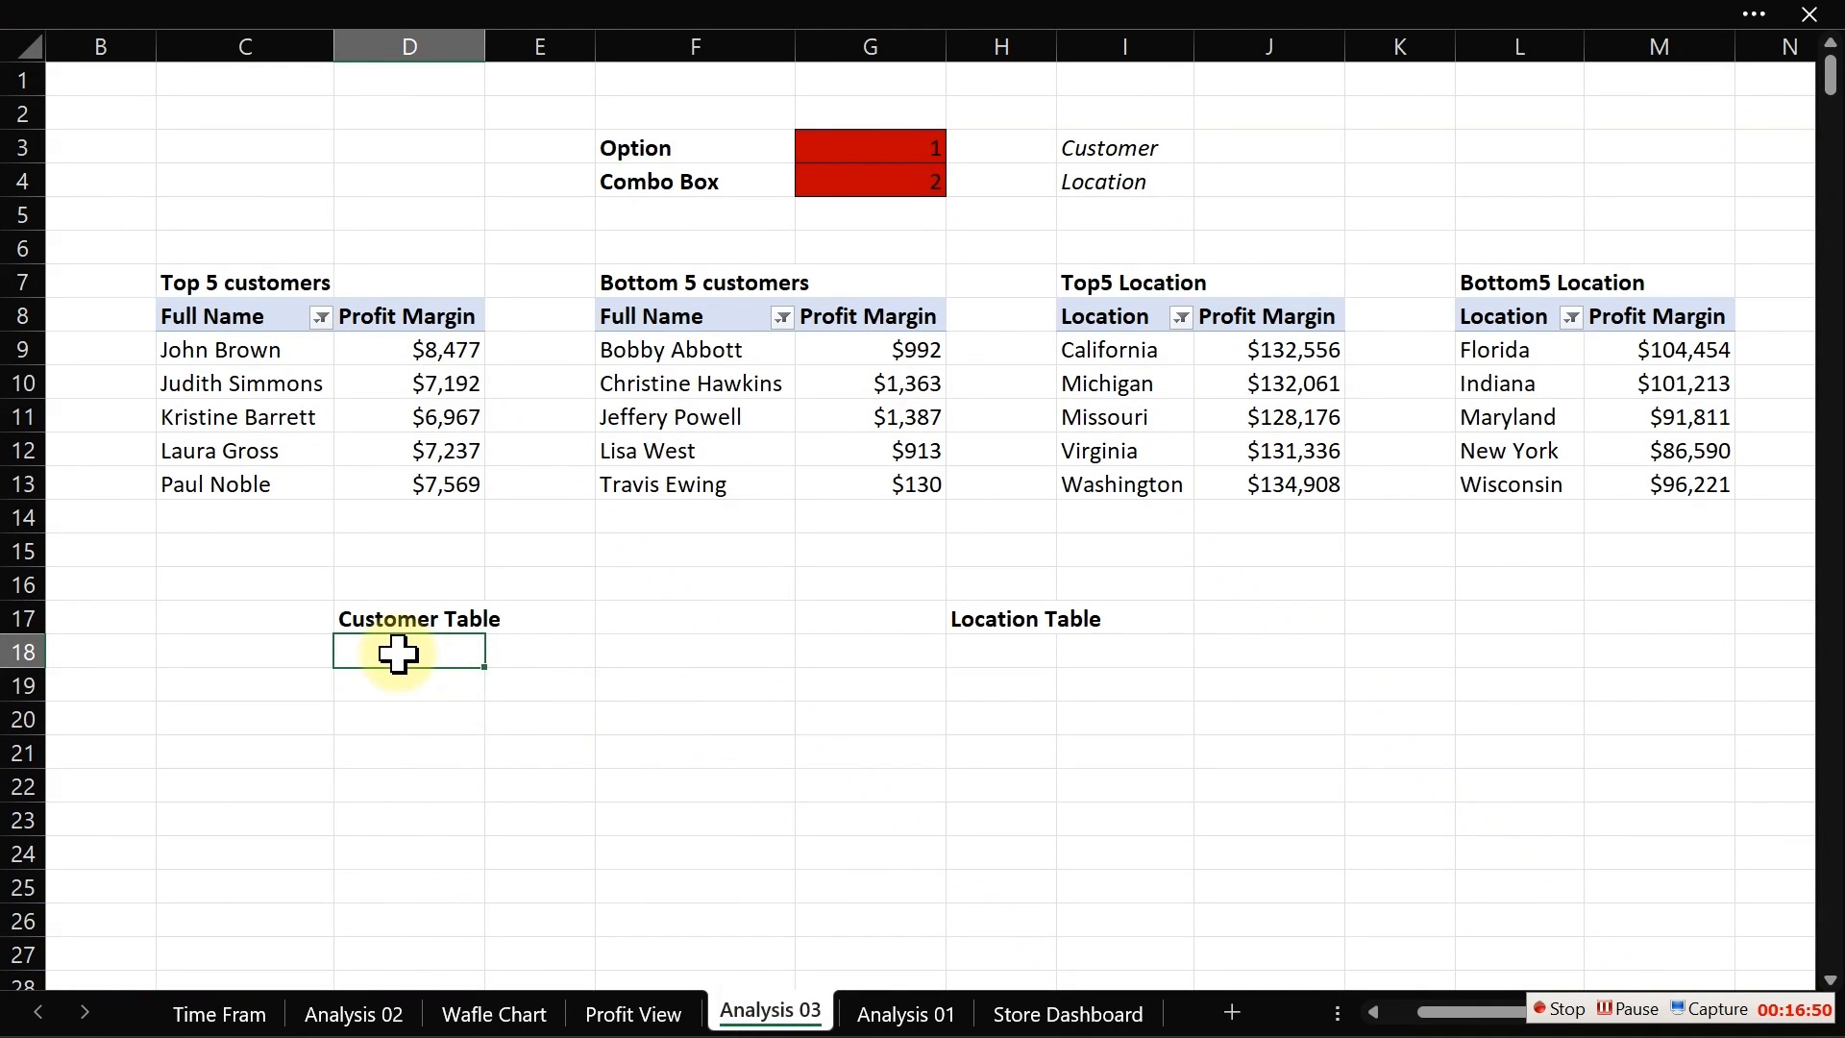
Step: In D19, enter the formula =IF($G$3=1,C8,F8) to pick the top or bottom customer header by option
{"action": "left_click", "coordinate": [398, 675]}
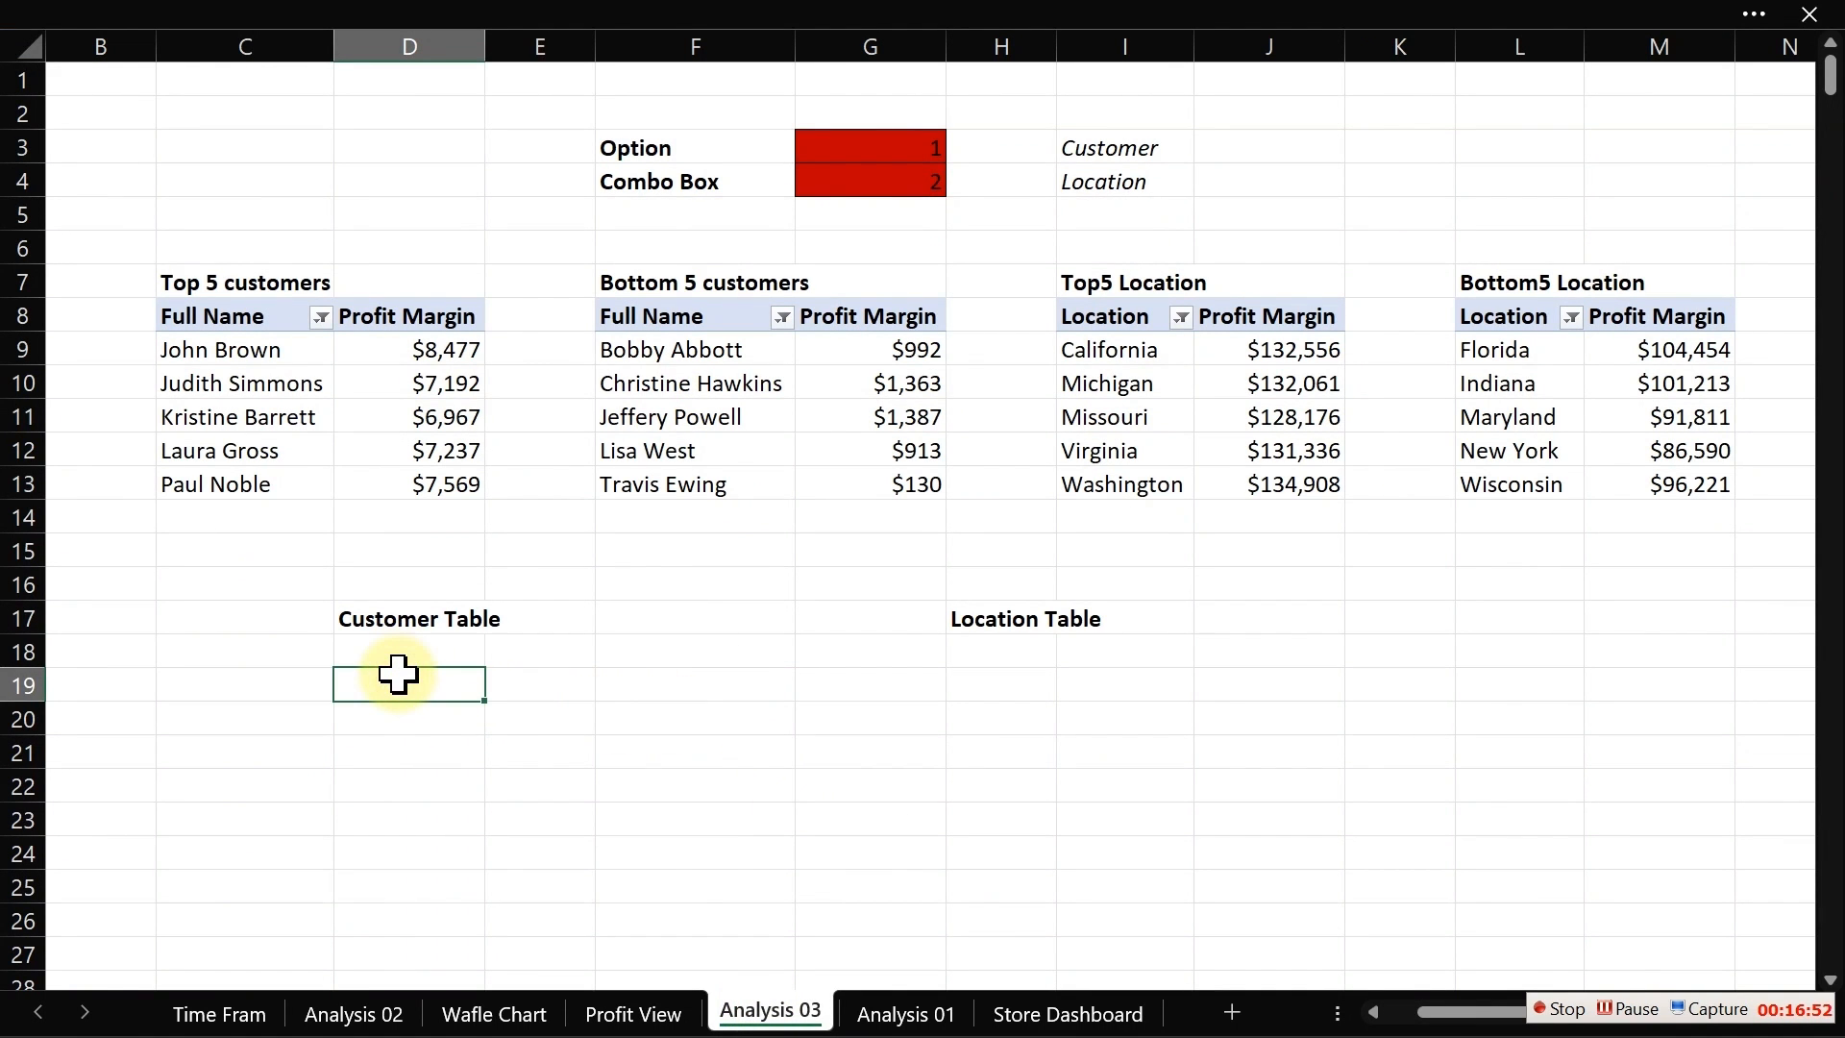
{"action": "type", "text": "=if"}
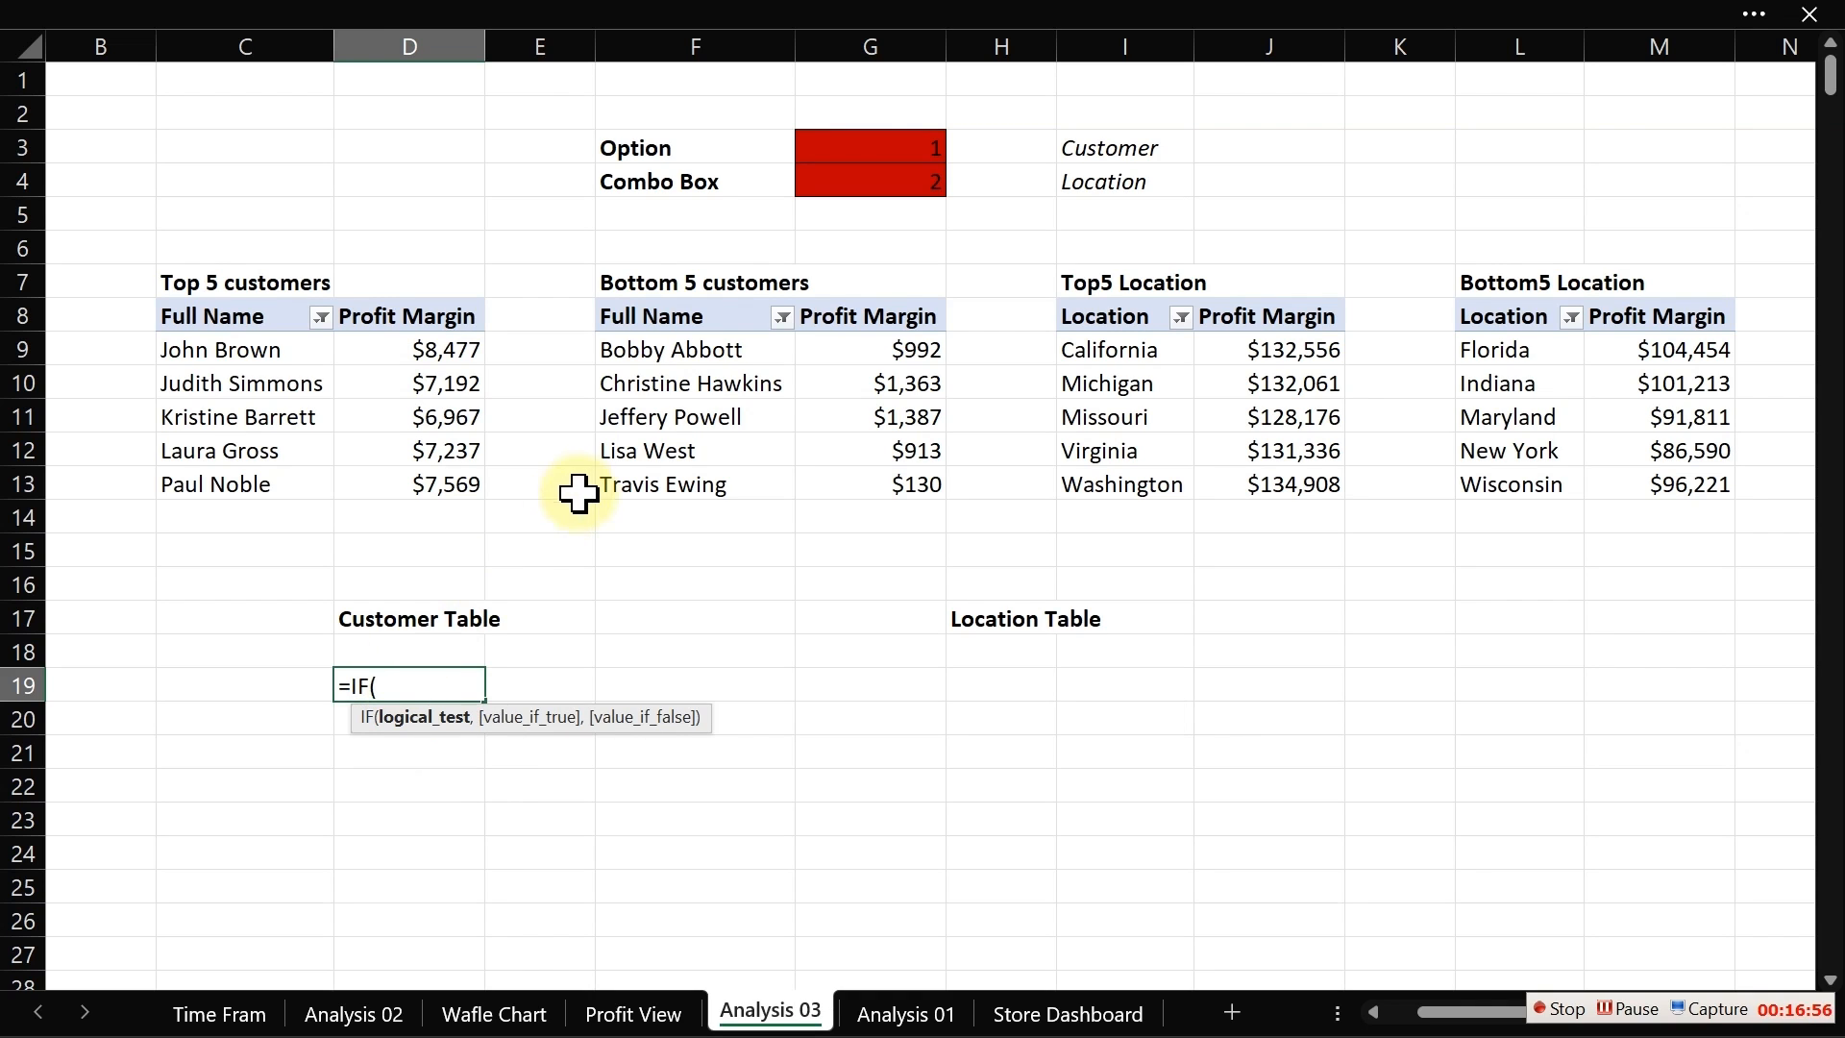
{"action": "left_click", "coordinate": [887, 154]}
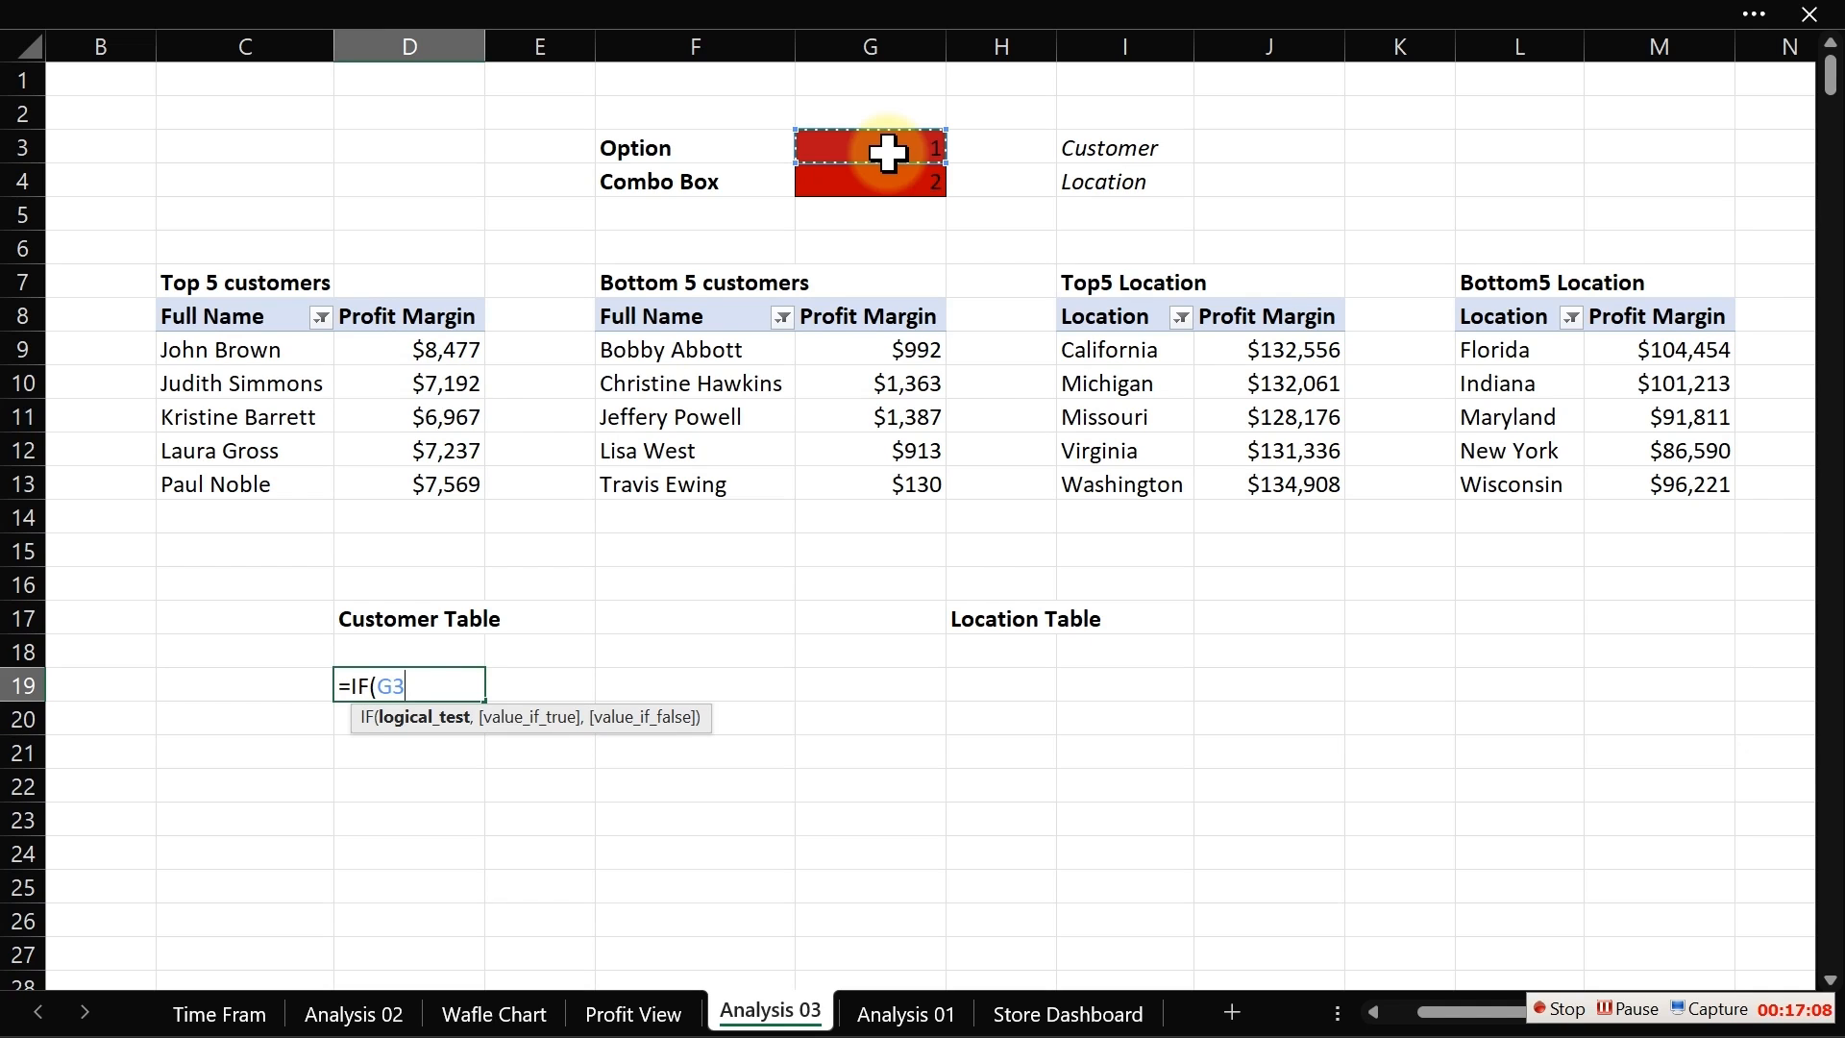
{"action": "type", "text": "=1,"}
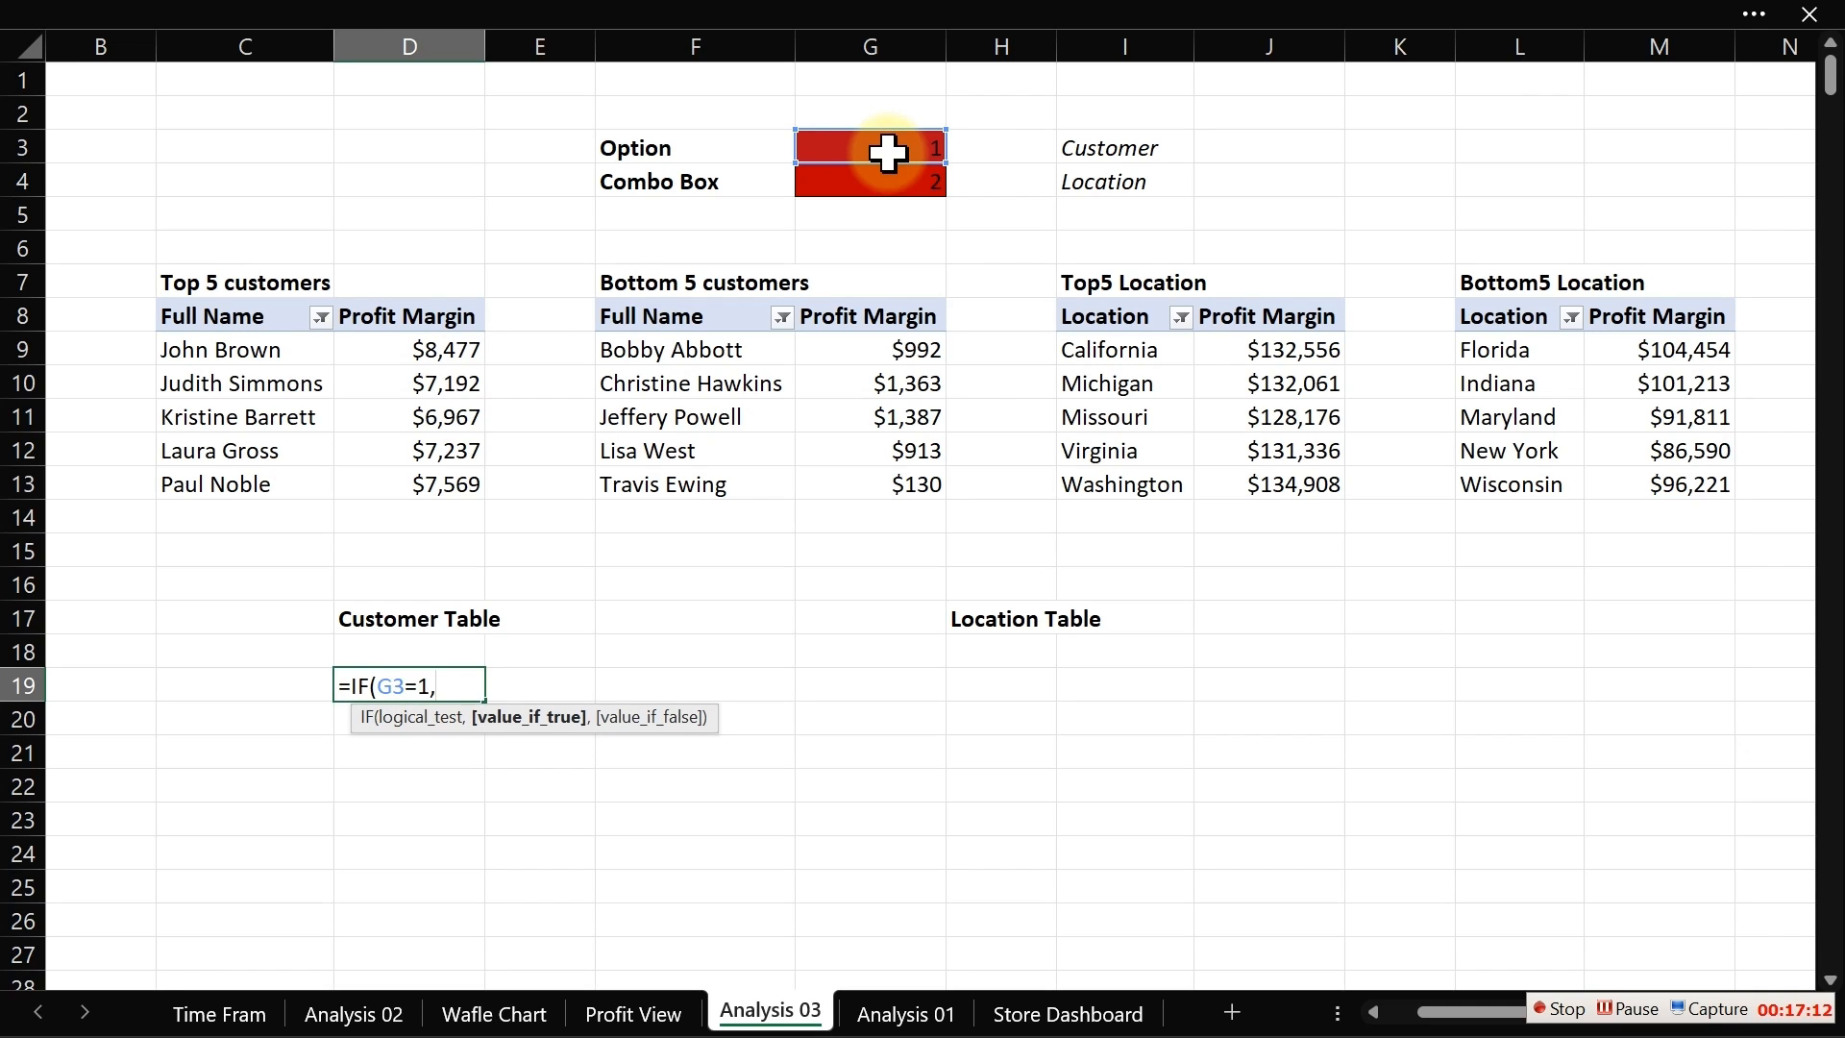
{"action": "left_click", "coordinate": [250, 320]}
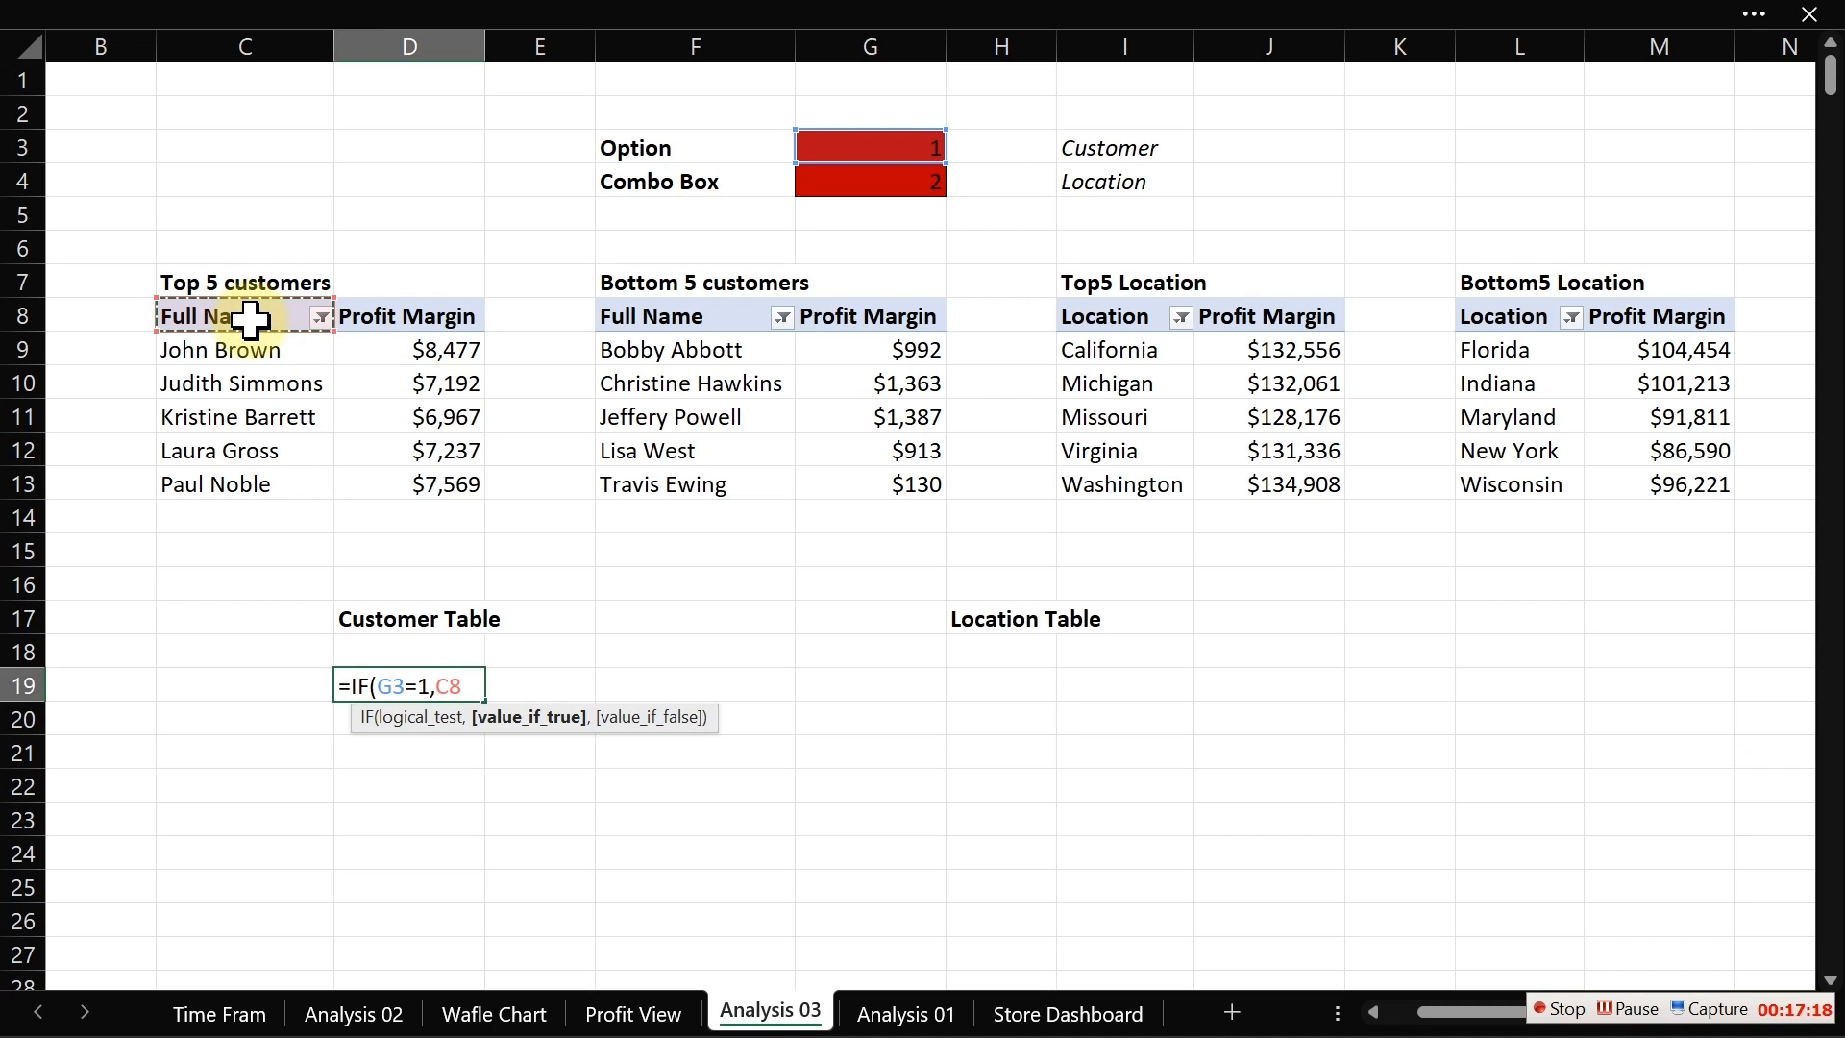
{"action": "left_click", "coordinate": [382, 685]}
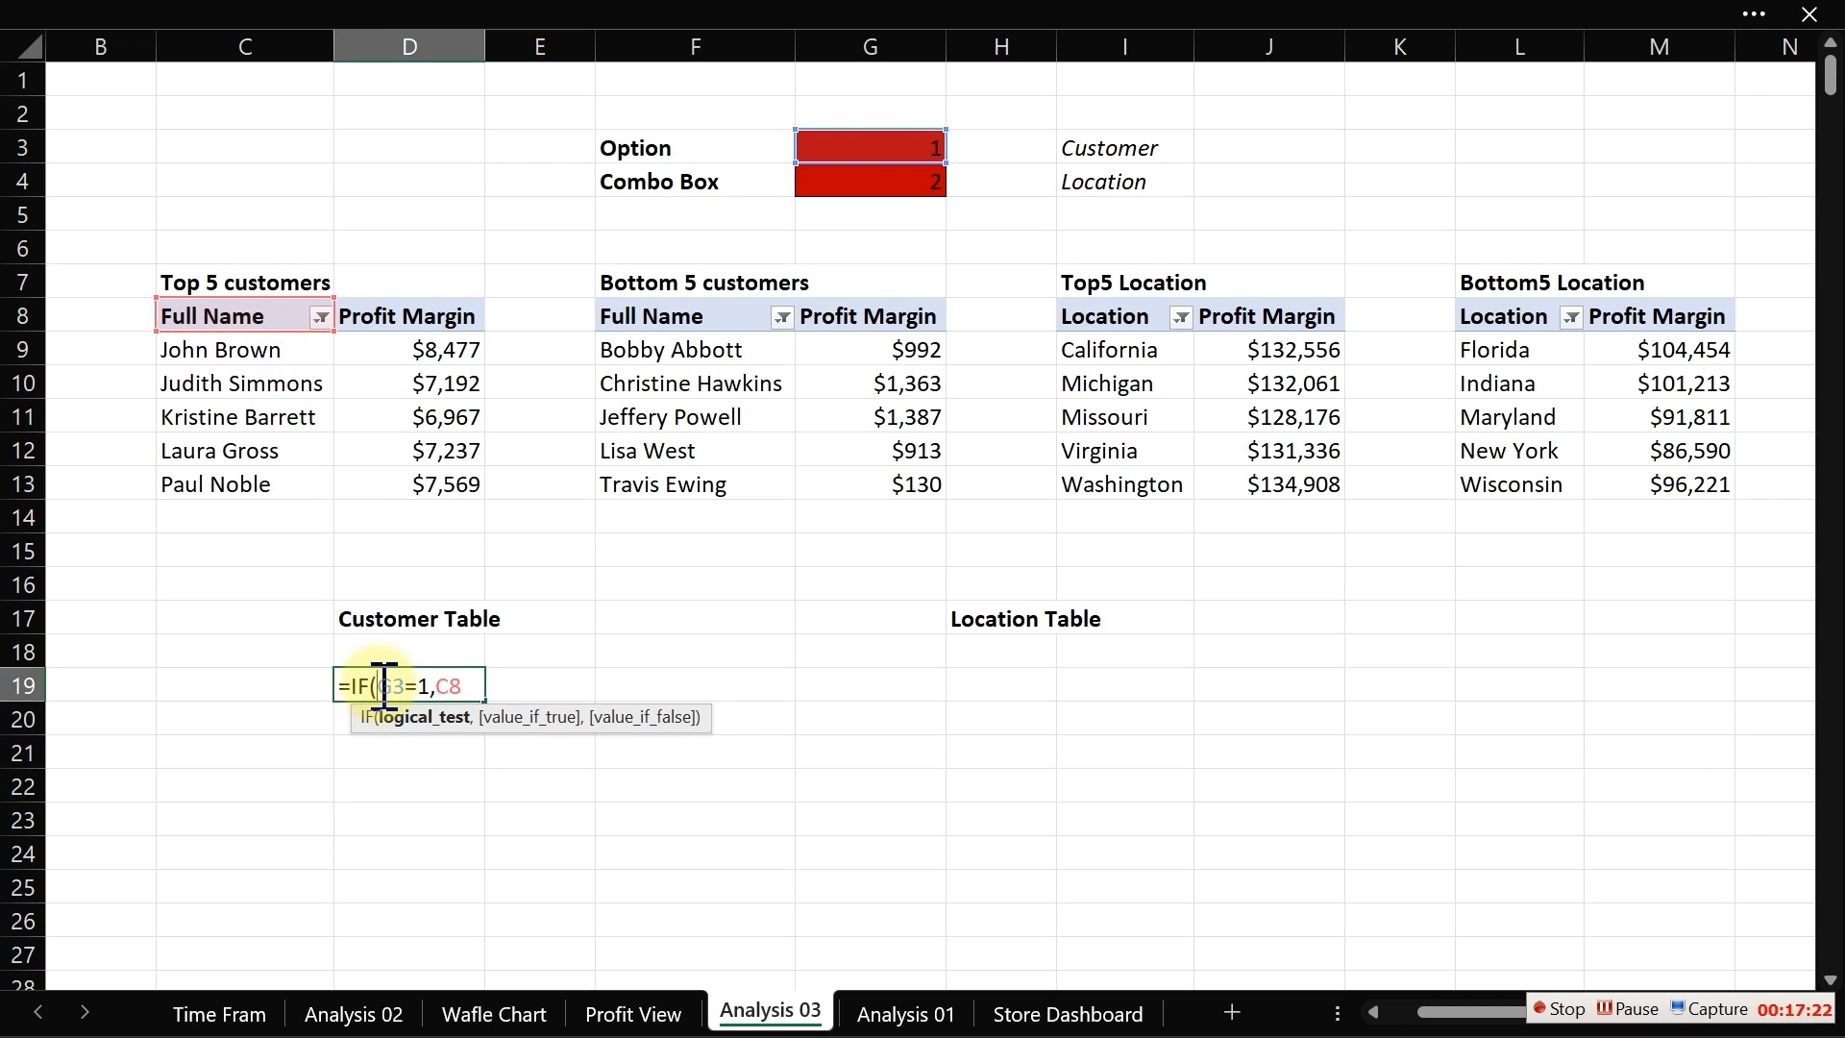
{"action": "type", "text": "$G$"}
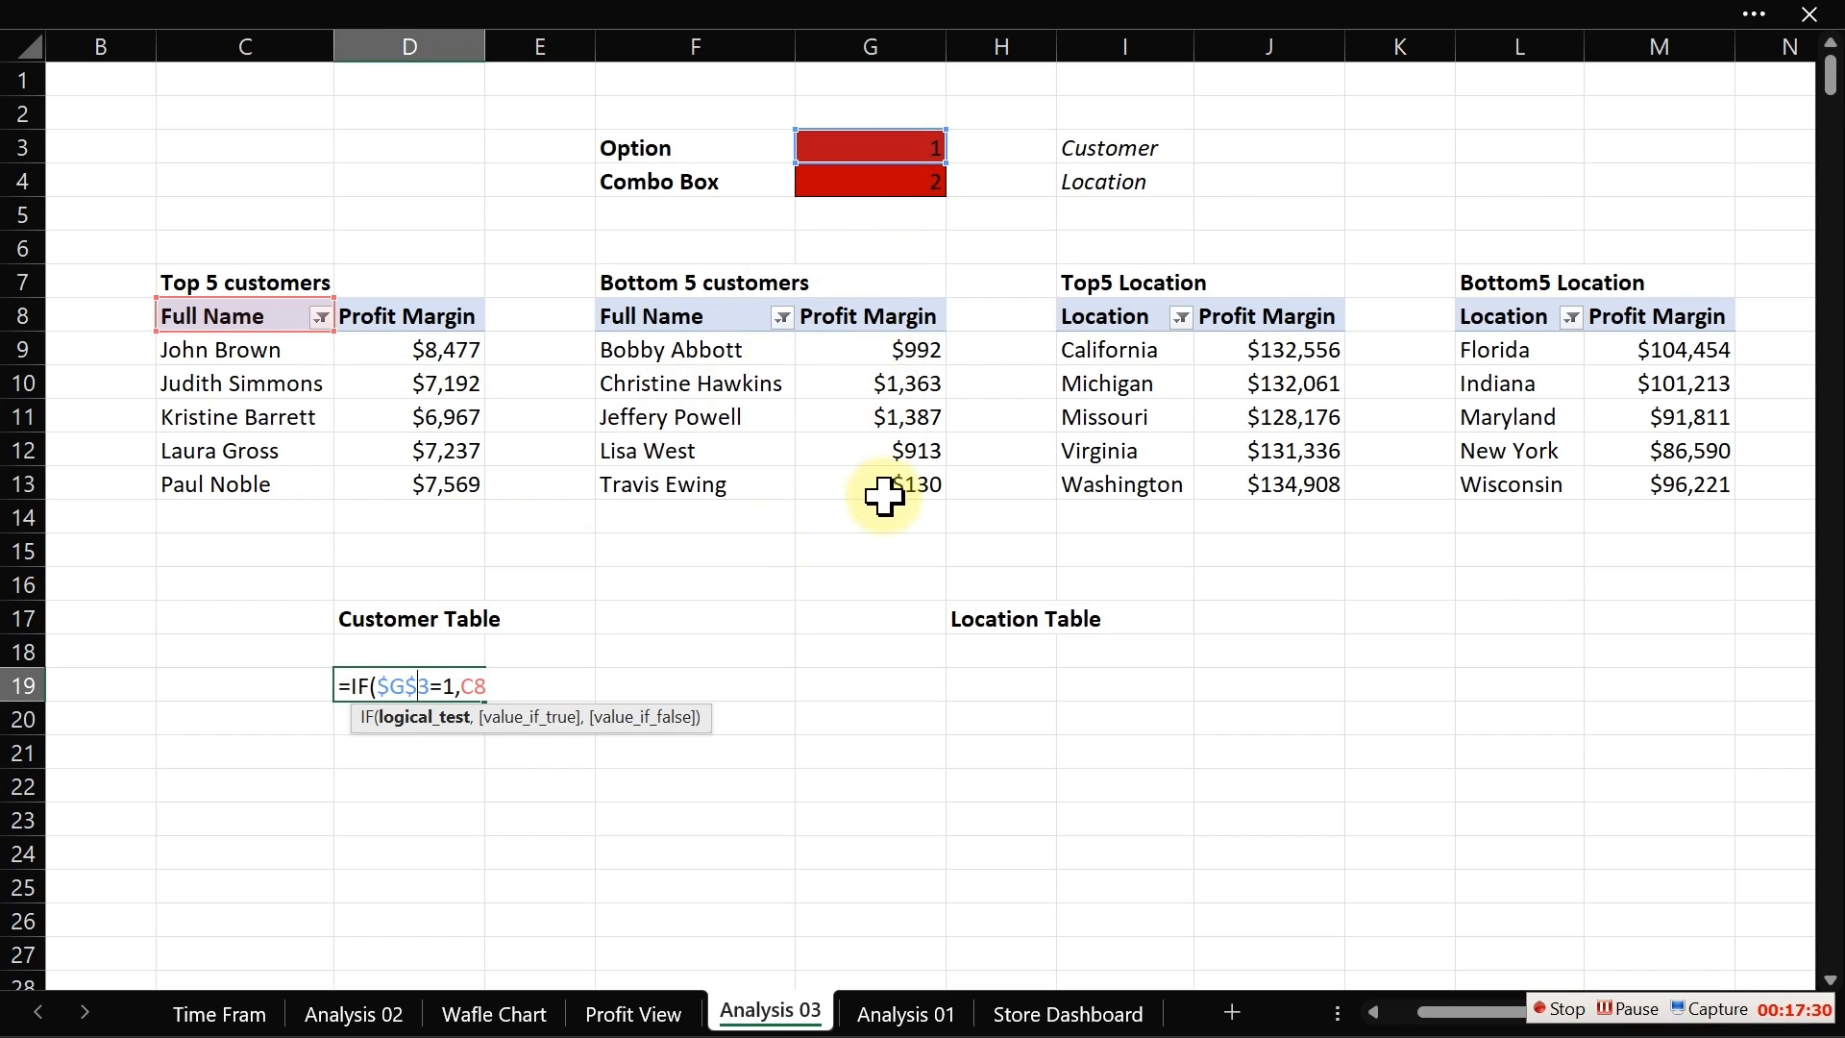
{"action": "left_click", "coordinate": [507, 685]}
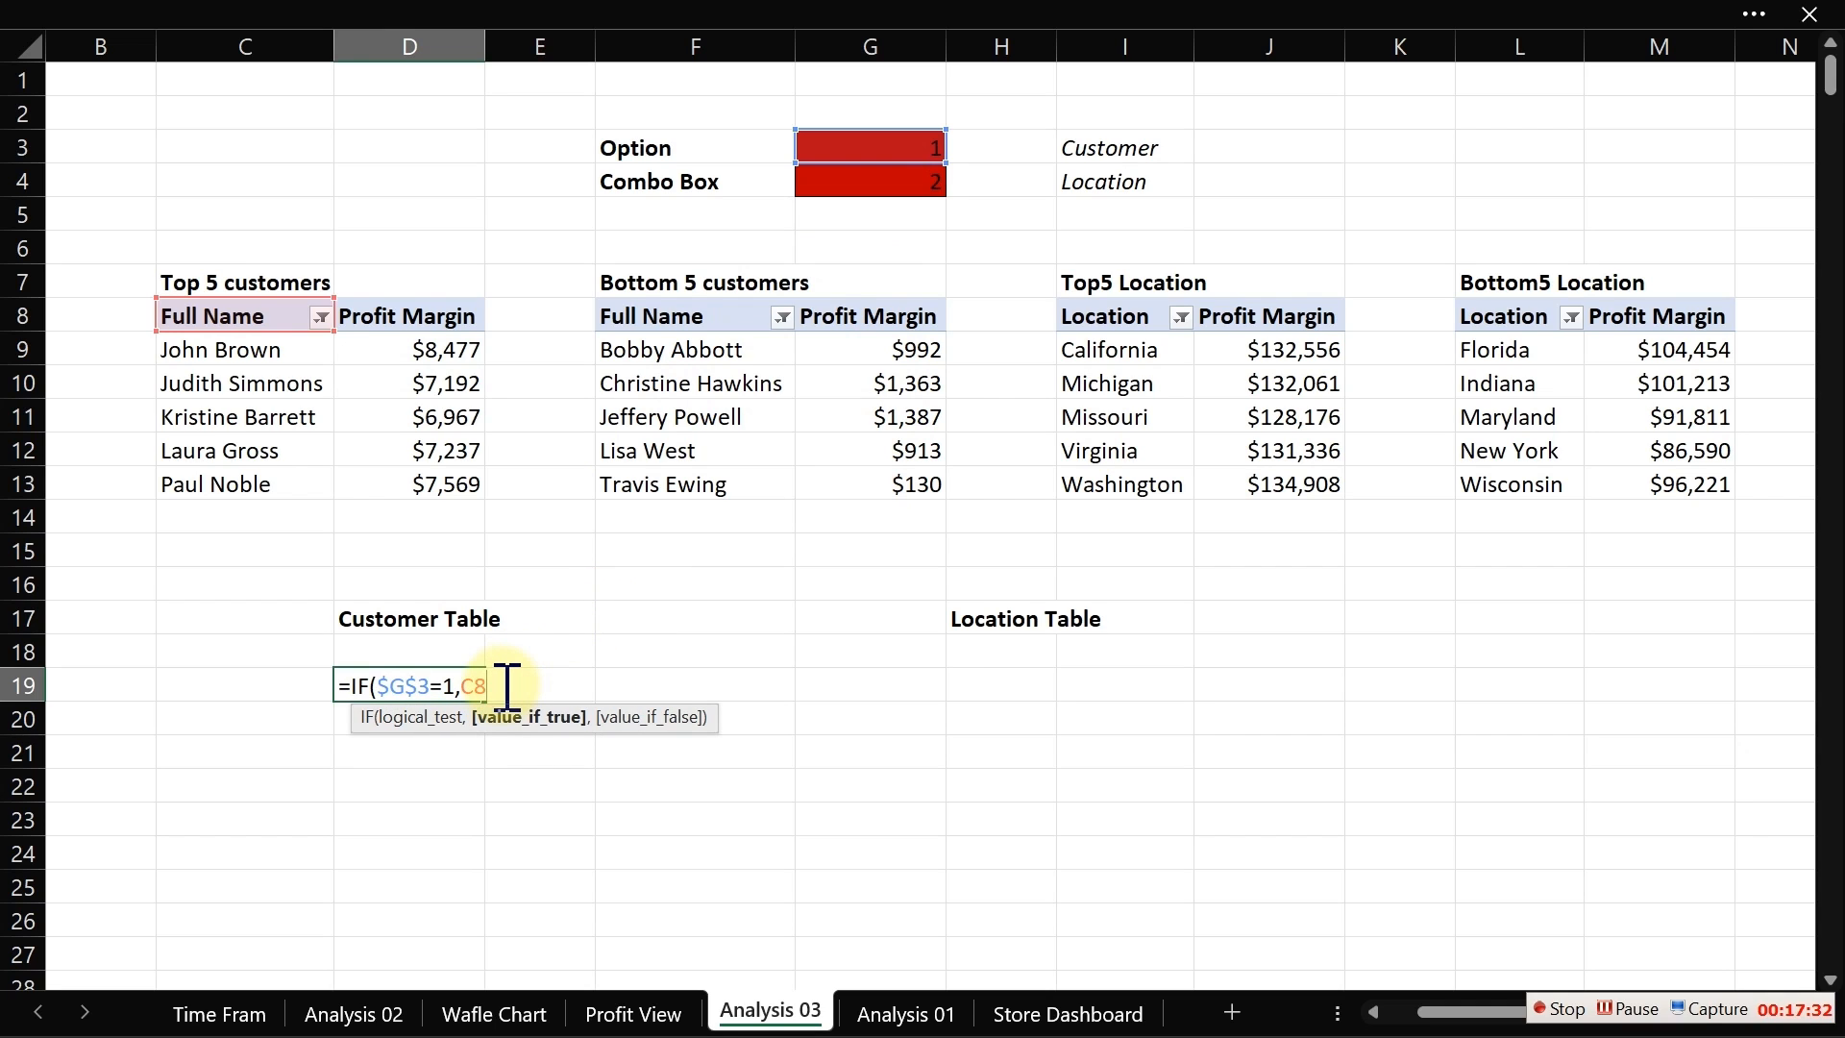
{"action": "type", "text": ","}
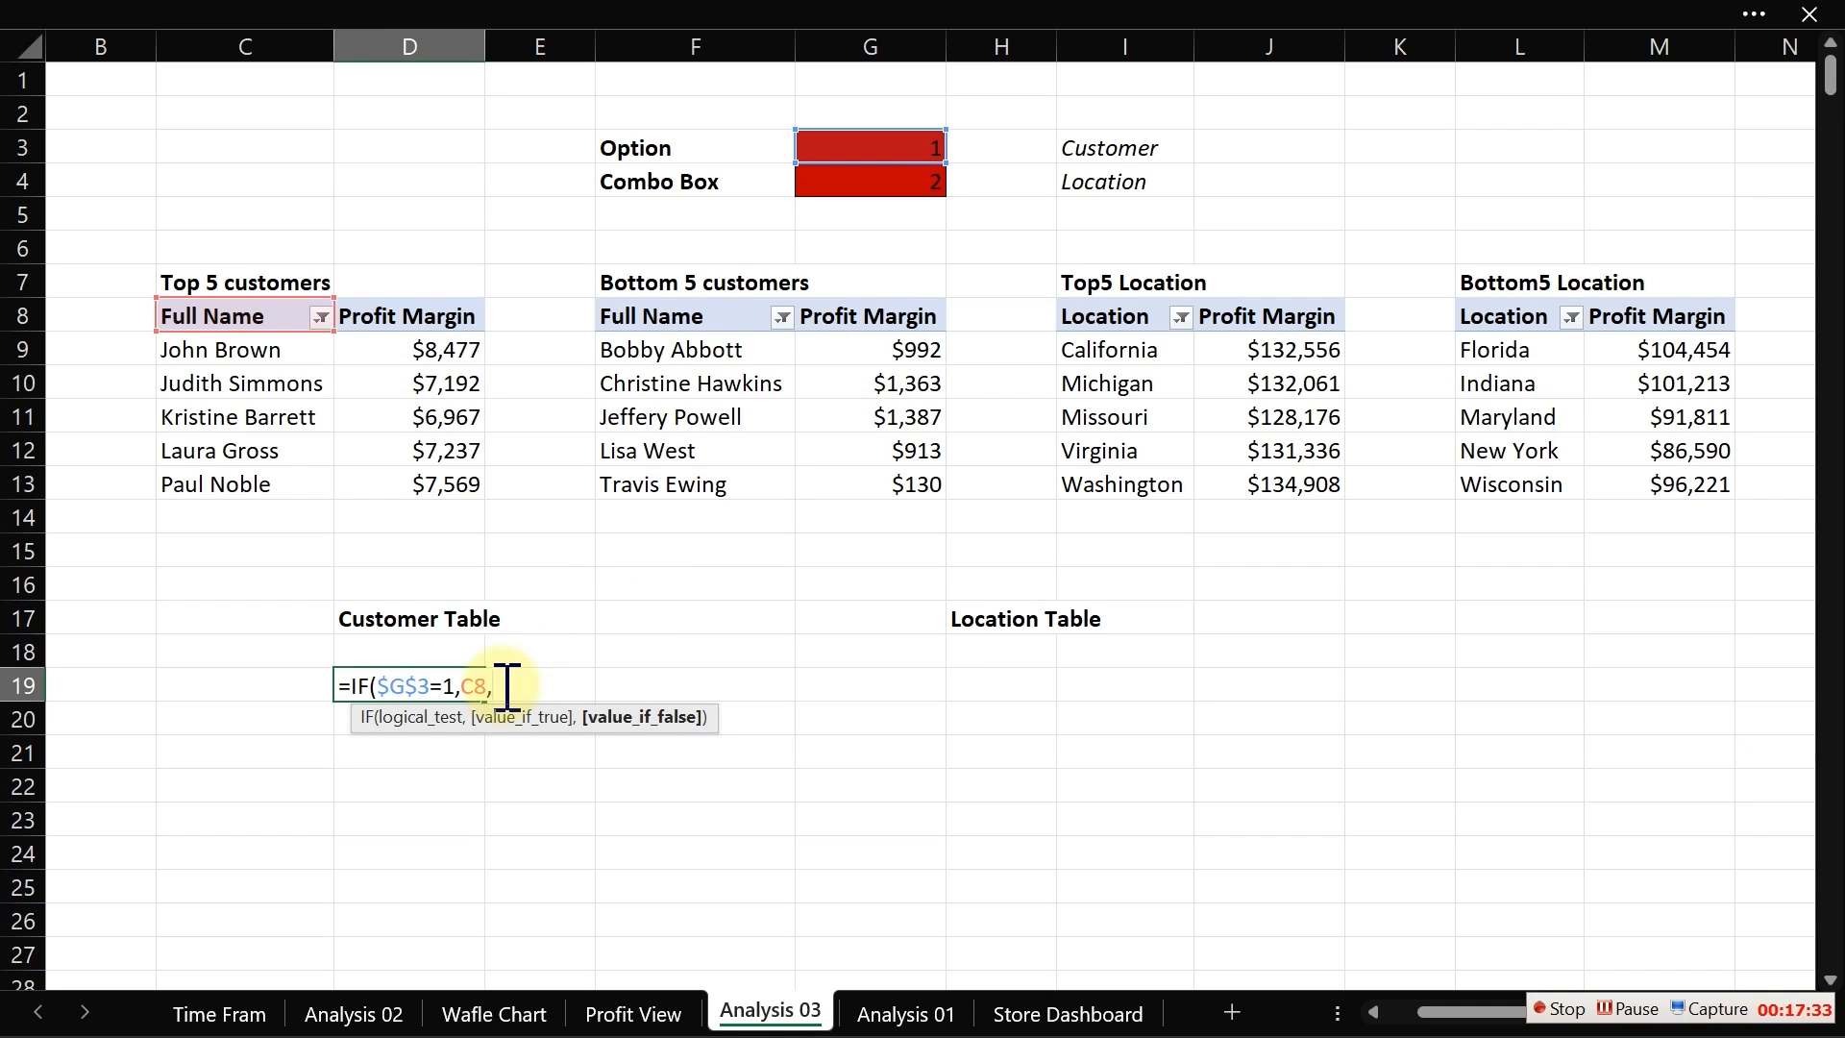
{"action": "left_click", "coordinate": [688, 316]}
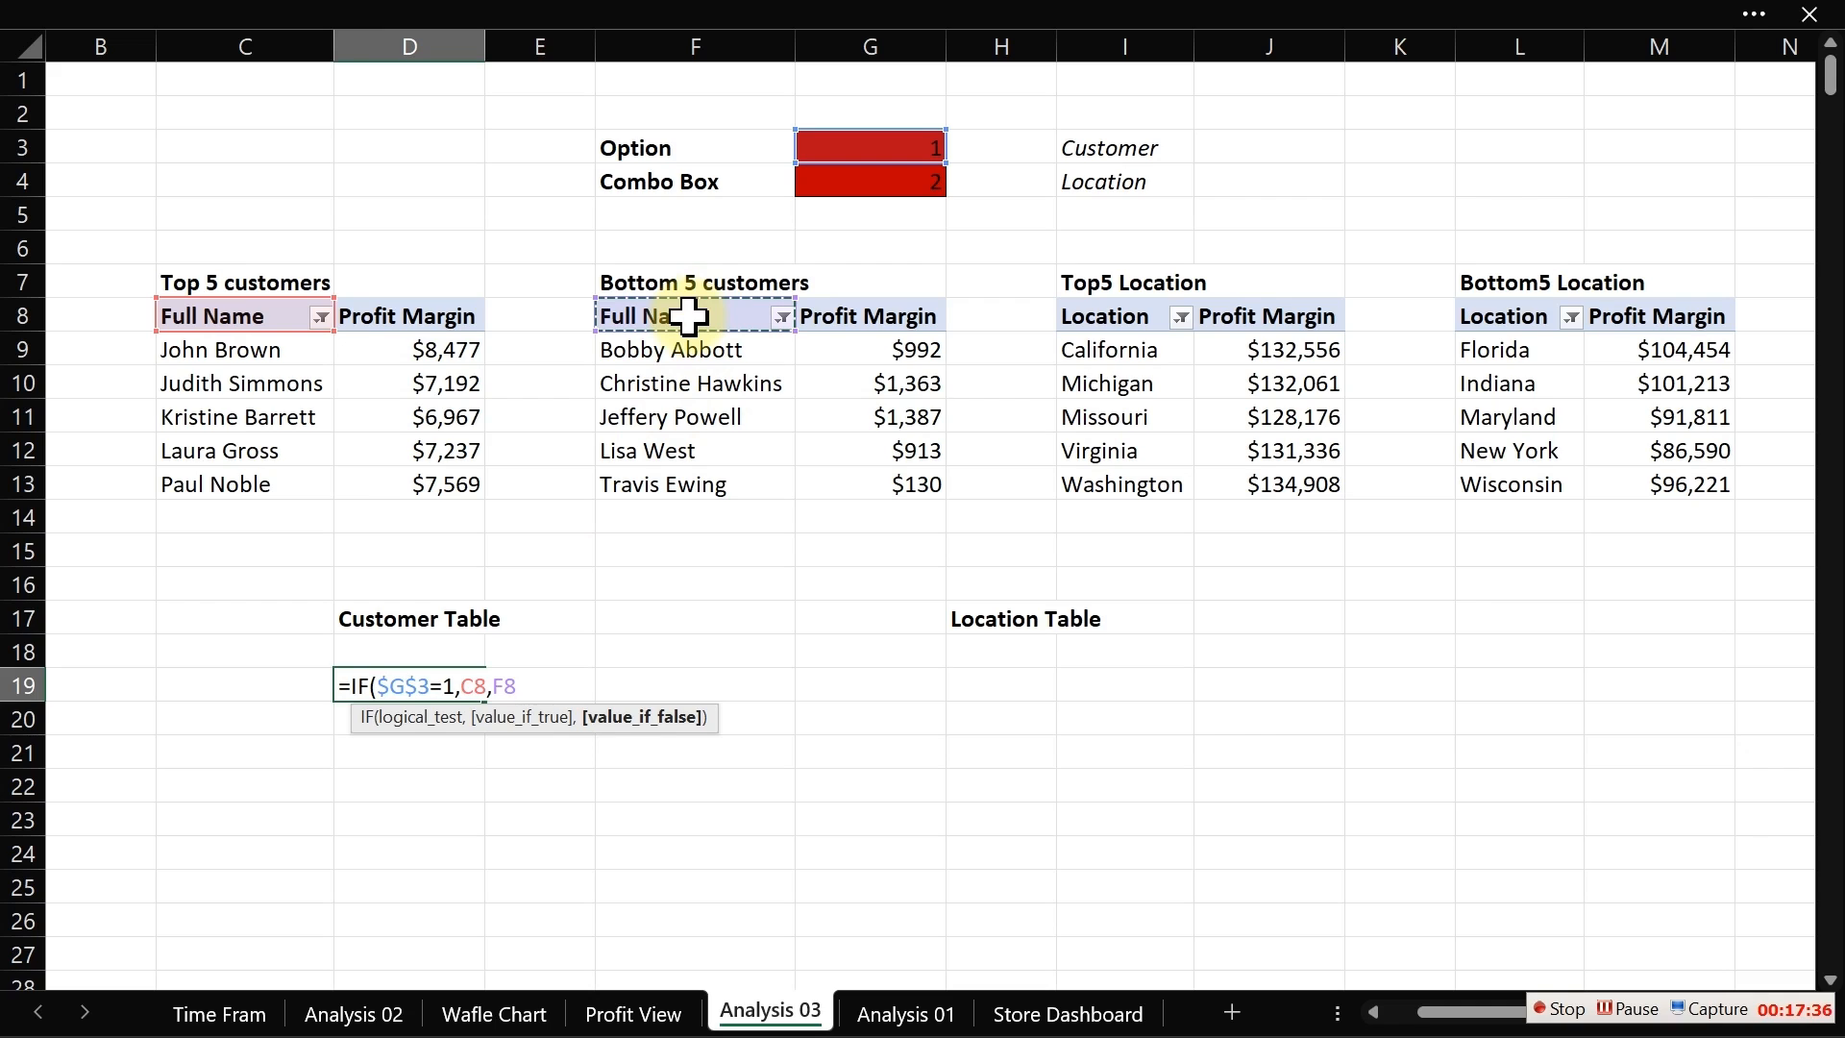
{"action": "key", "text": "Return"}
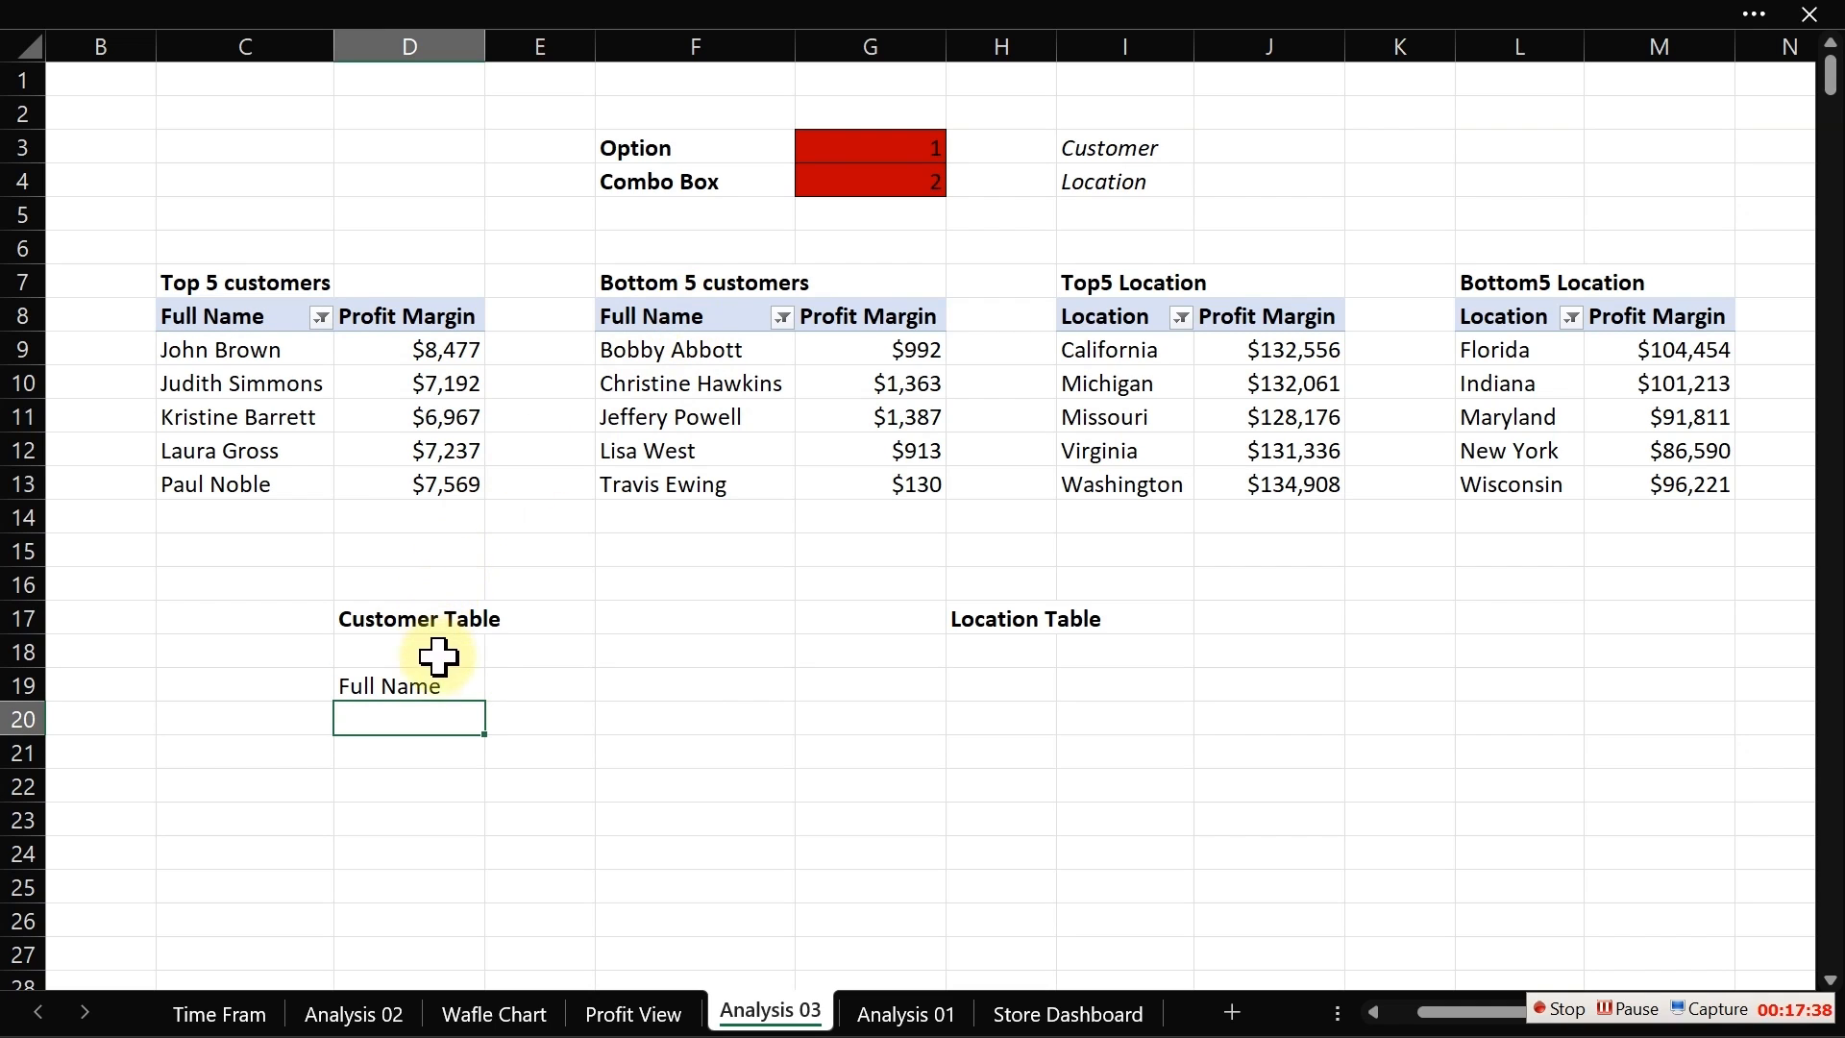
Step: Fill the D19 formula down to row 24 and across into column E
{"action": "left_click", "coordinate": [443, 691]}
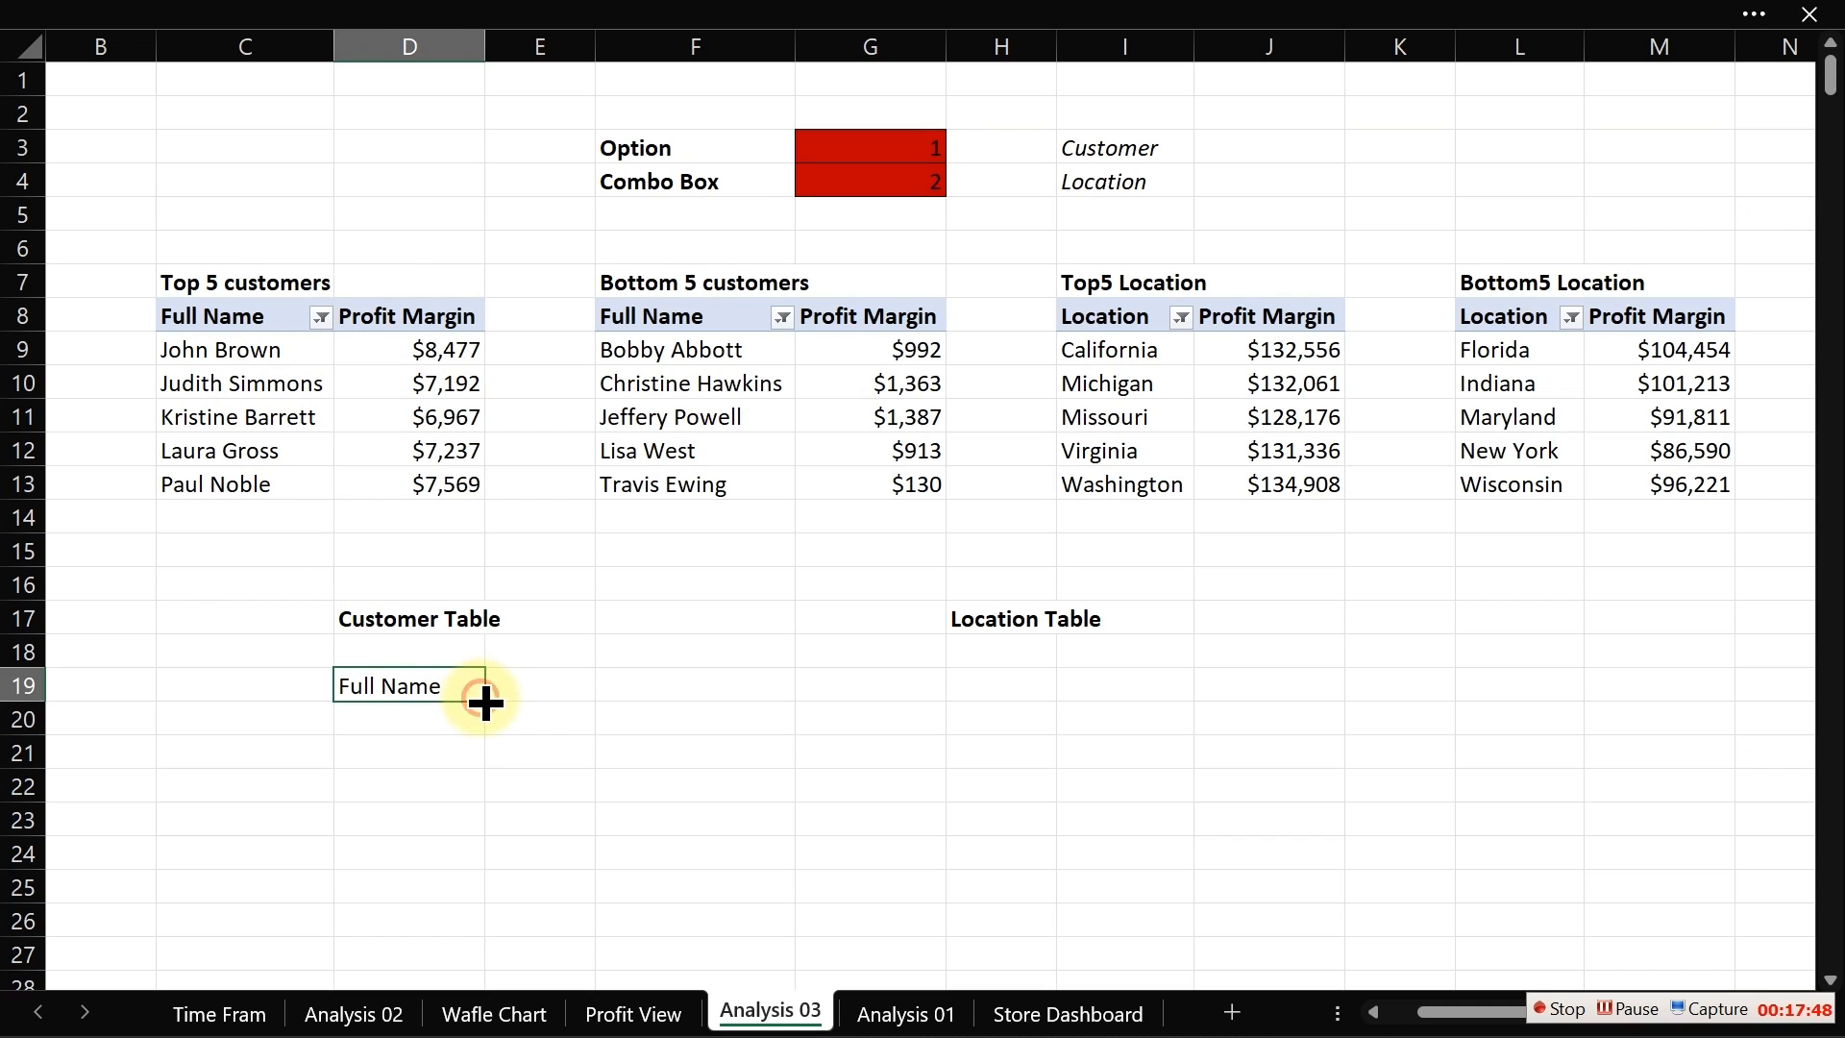
{"action": "left_click_drag", "start_coordinate": [486, 701], "coordinate": [478, 859]}
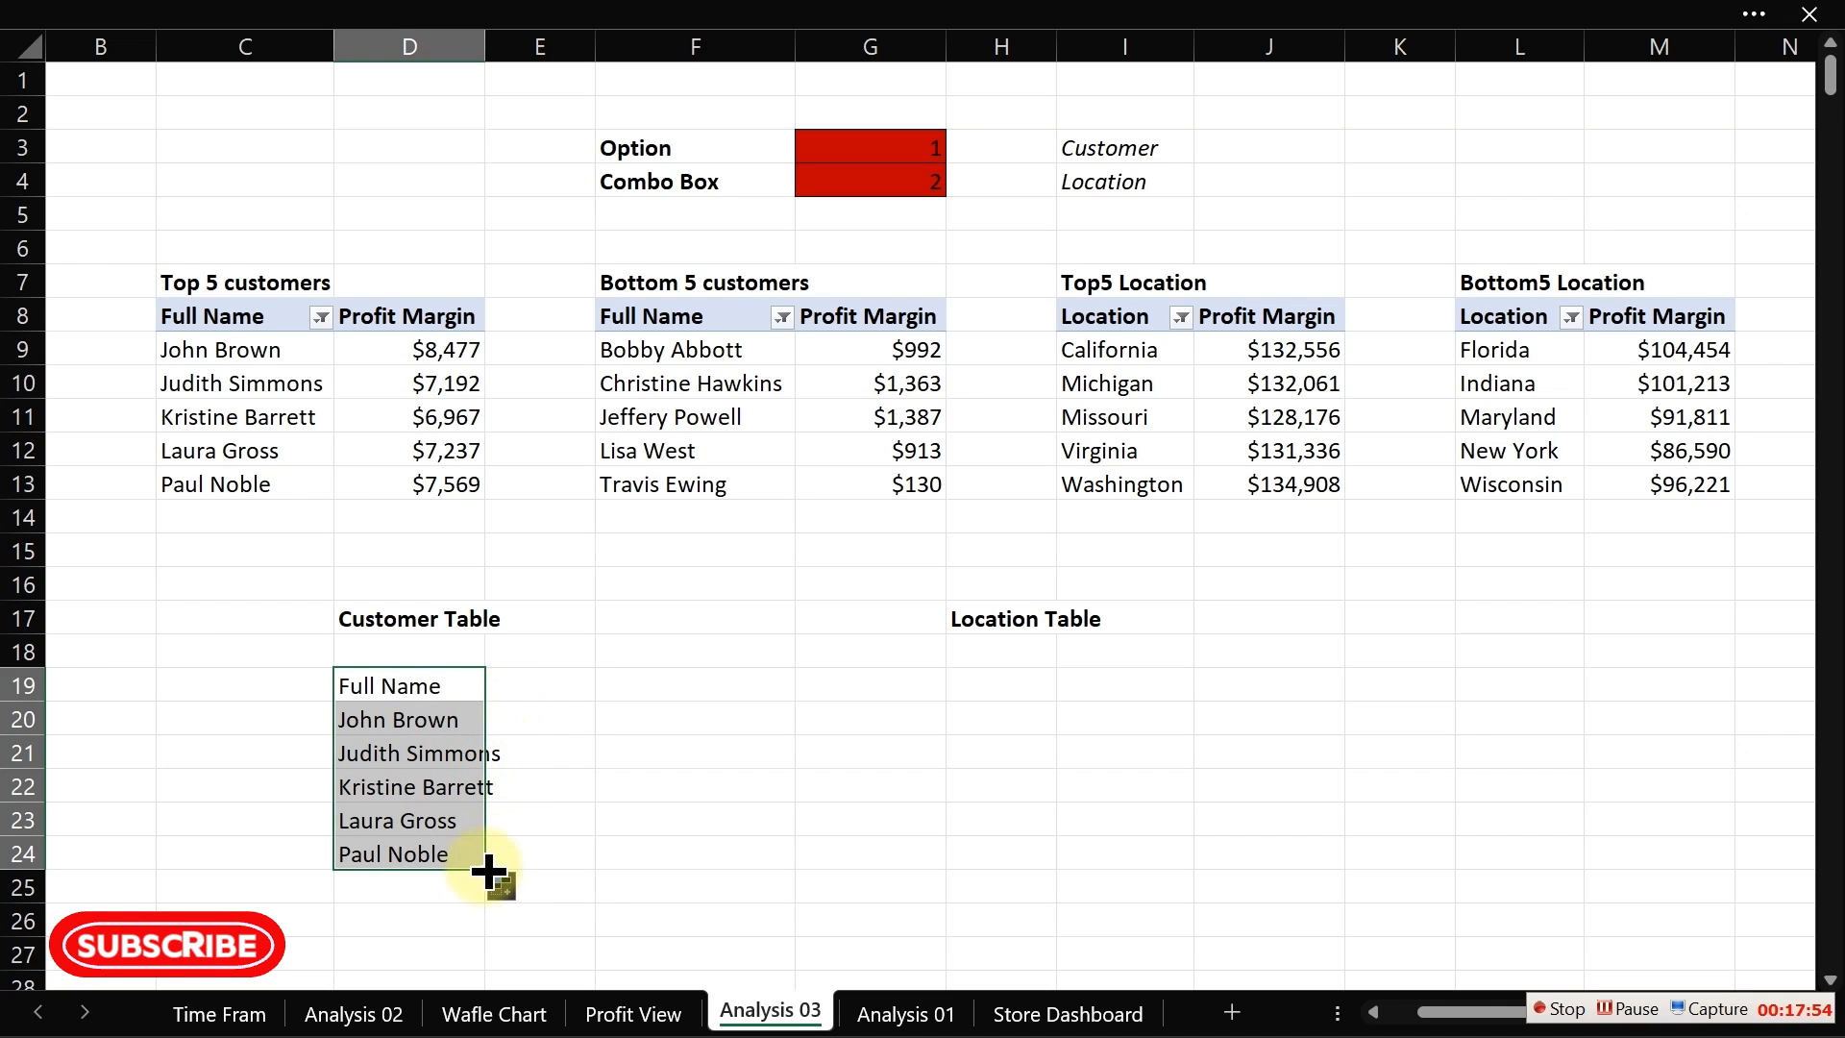
{"action": "left_click_drag", "start_coordinate": [486, 867], "coordinate": [593, 868]}
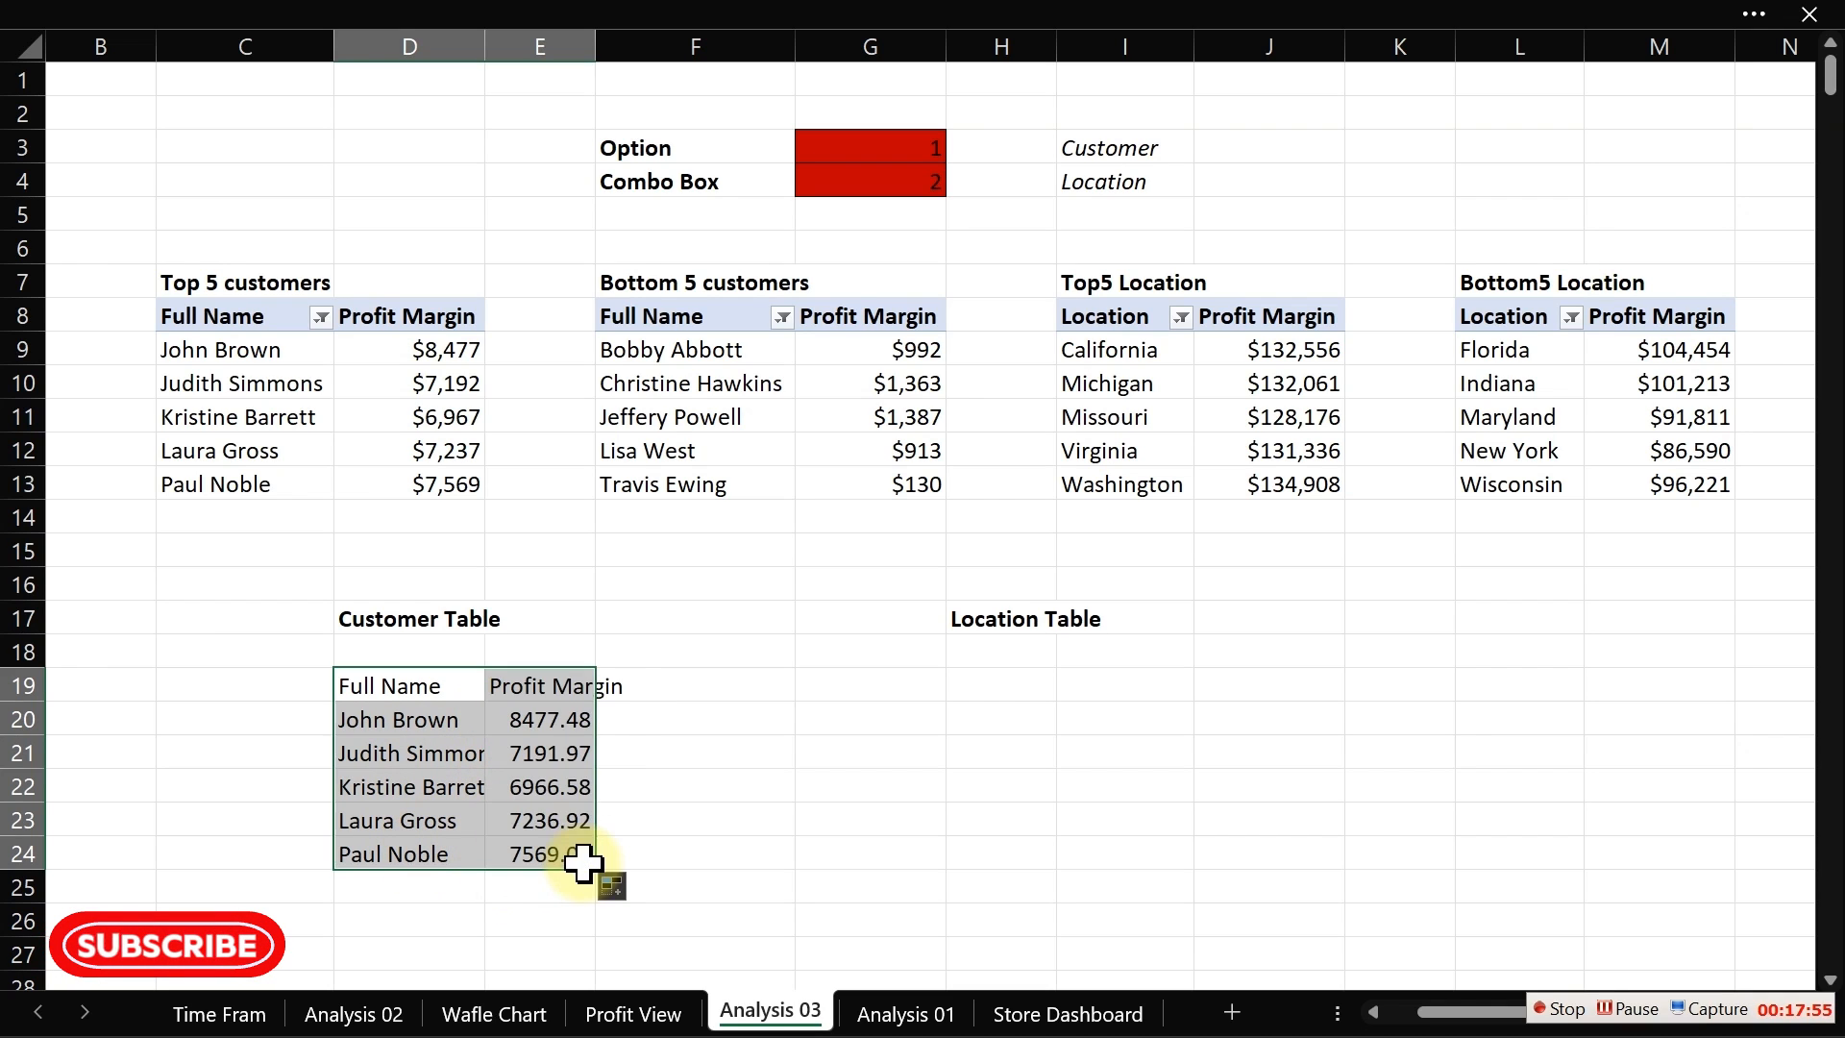
Step: Format the profit values in E20:E24 as comma-style numbers without decimal places
{"action": "left_click", "coordinate": [544, 686]}
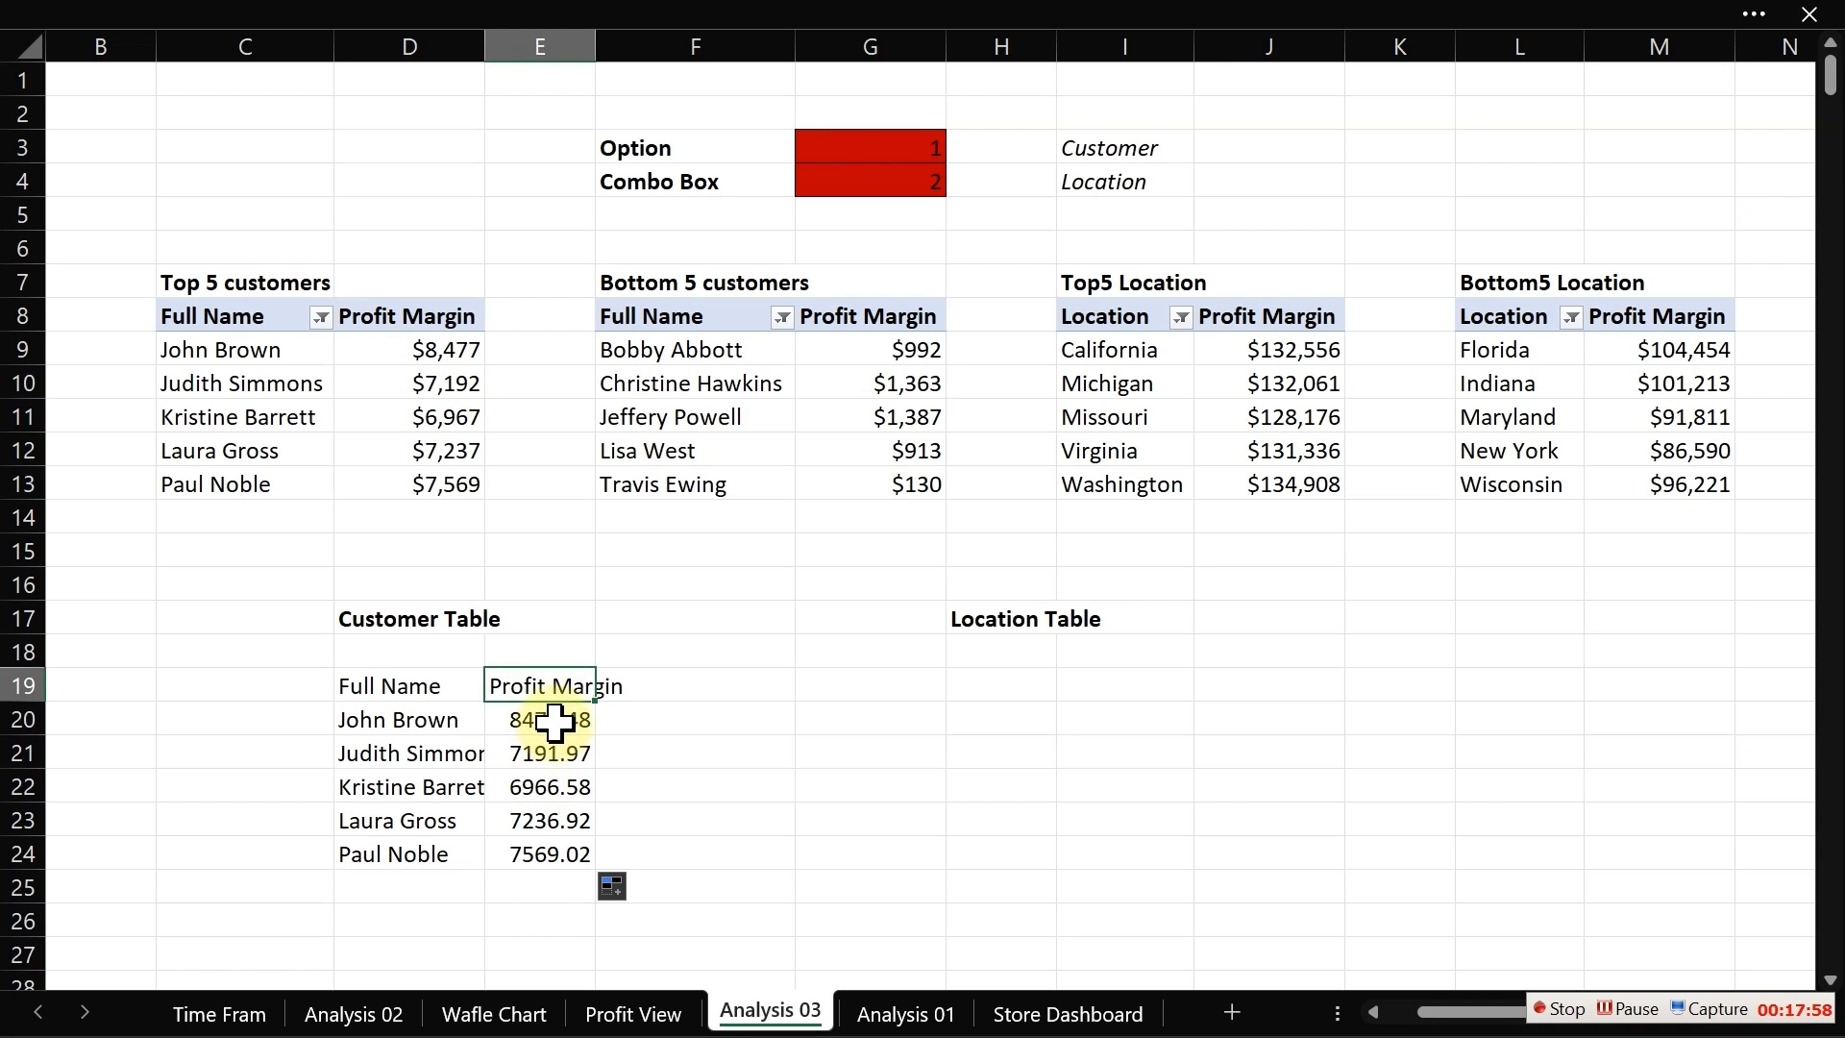
{"action": "left_click", "coordinate": [554, 721]}
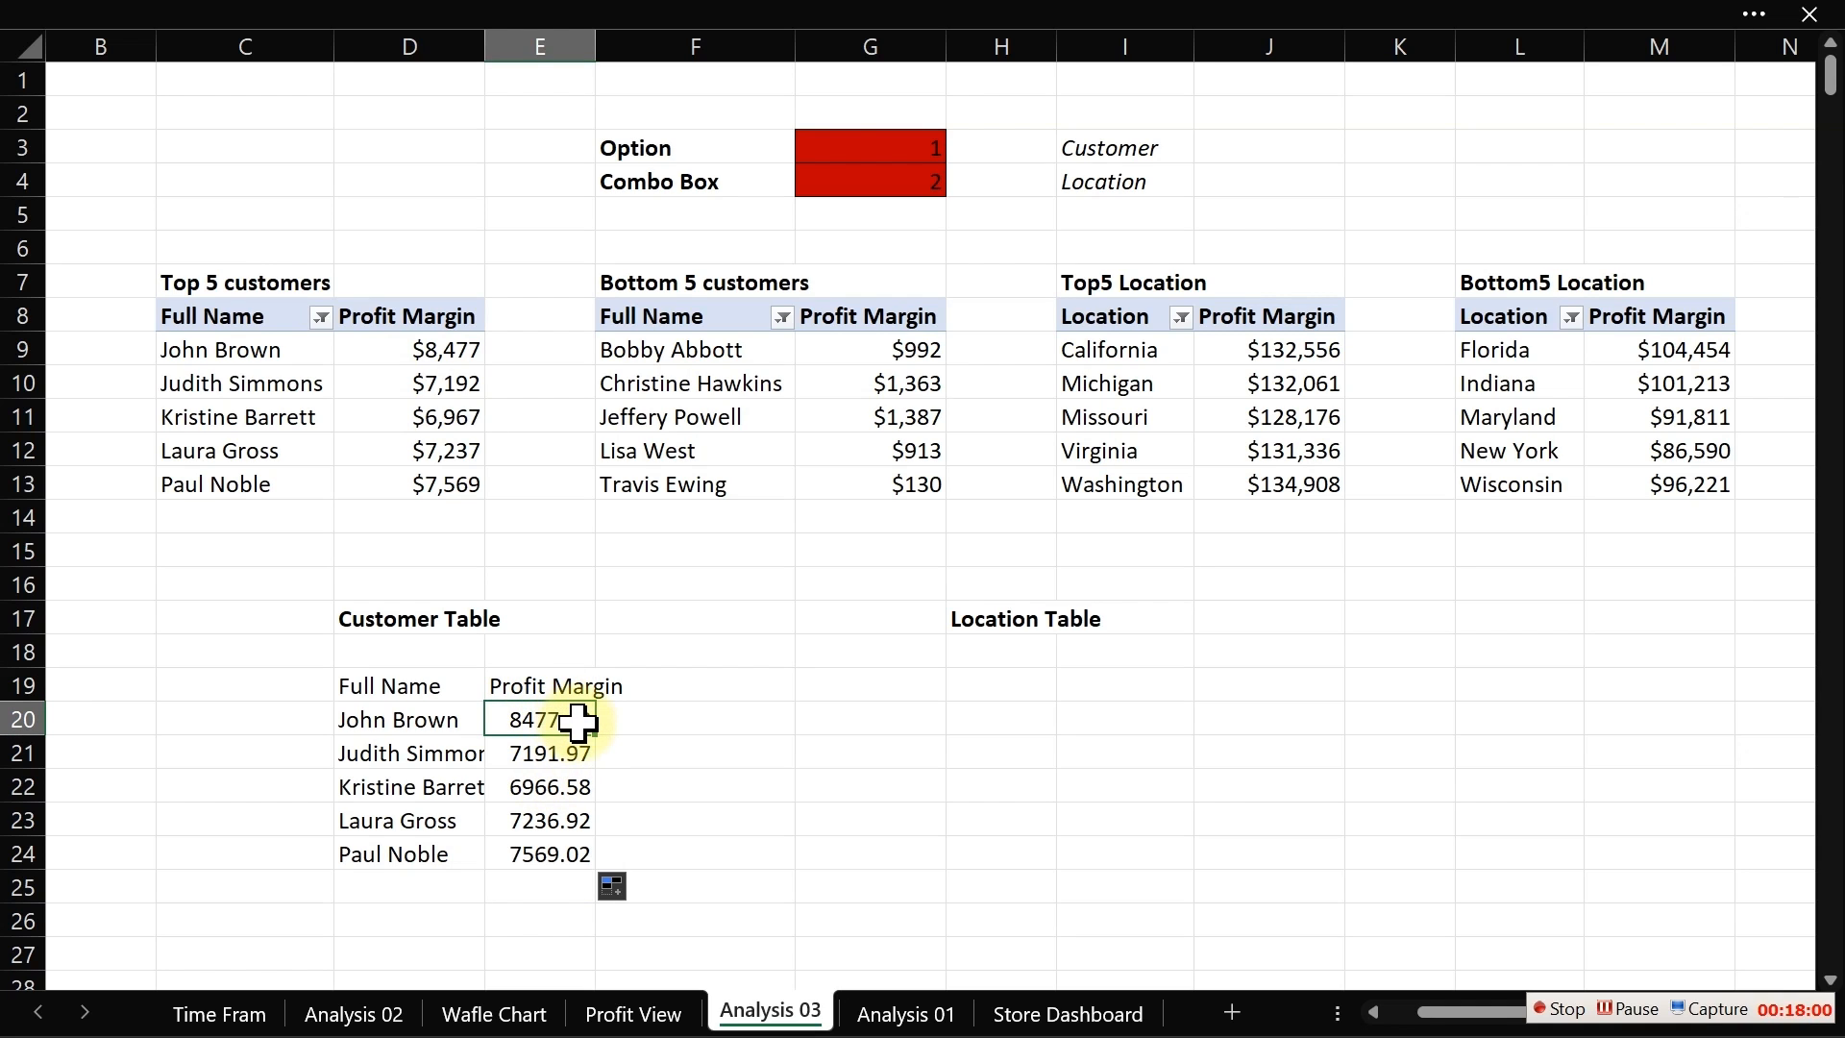
{"action": "left_click_drag", "start_coordinate": [562, 713], "coordinate": [560, 847]}
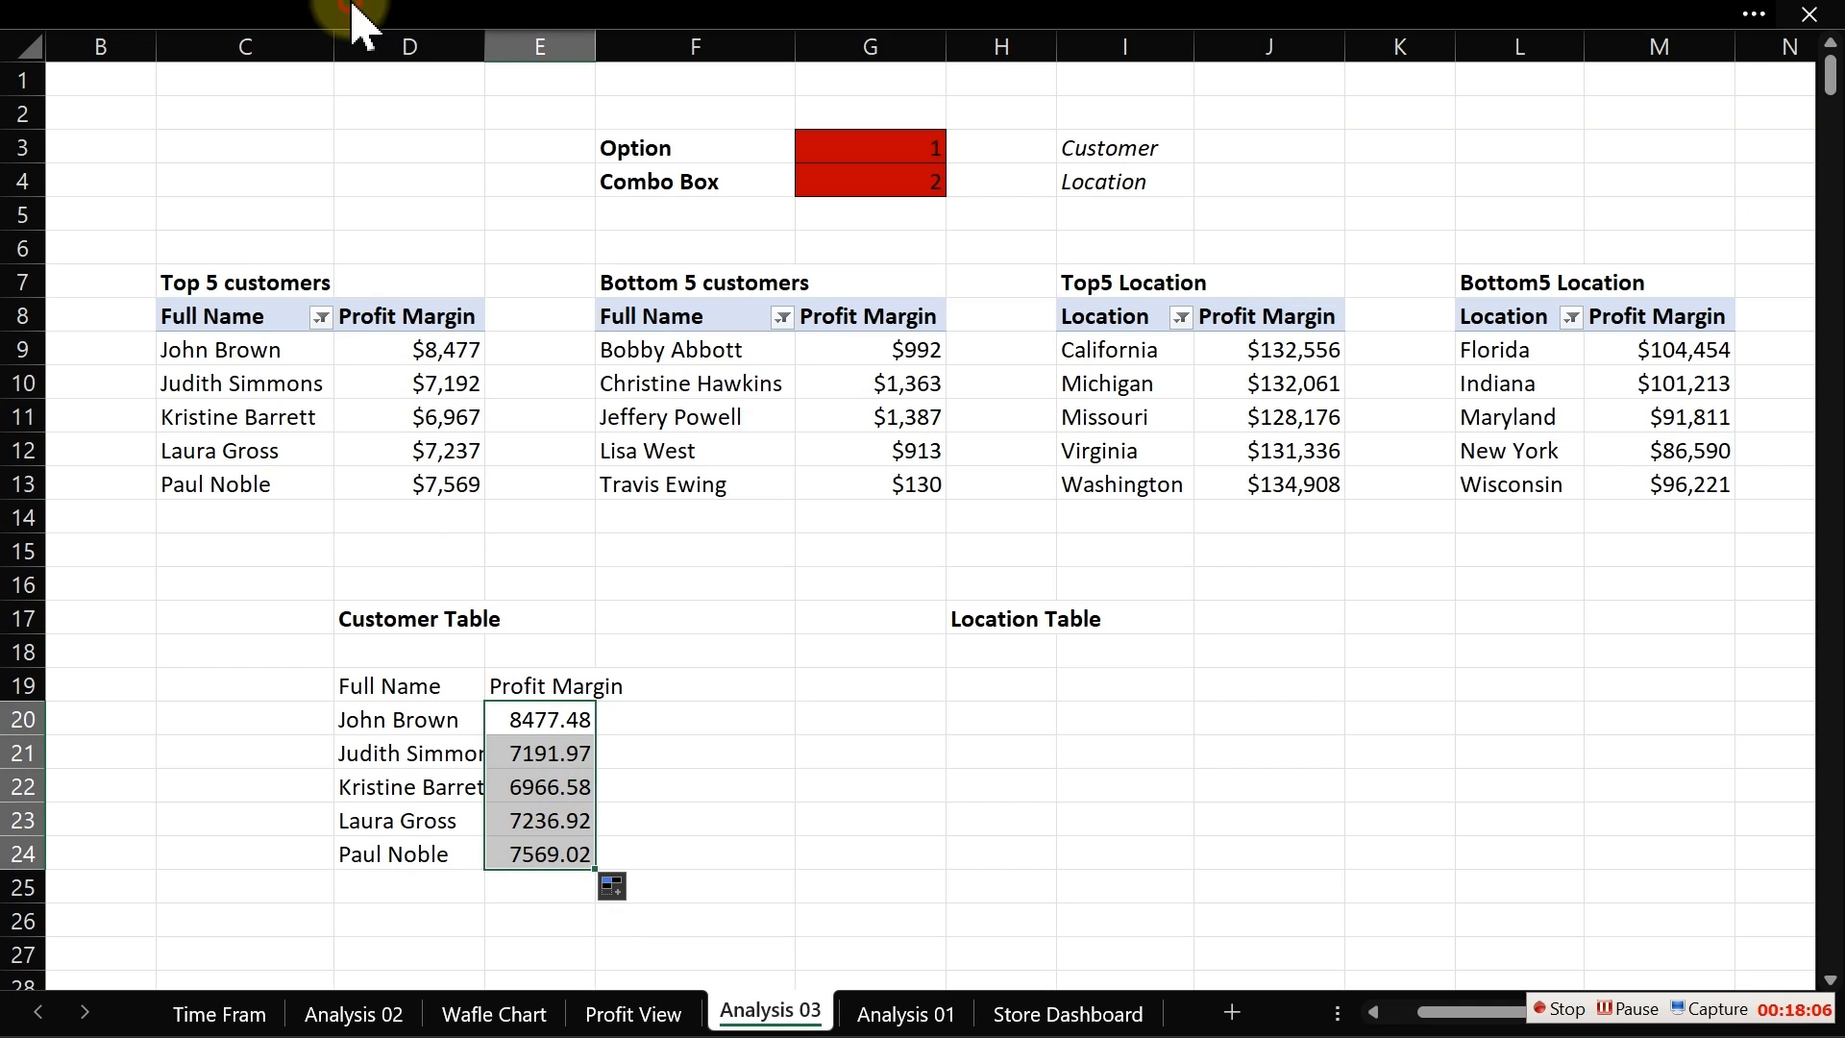
{"action": "left_click", "coordinate": [455, 11]}
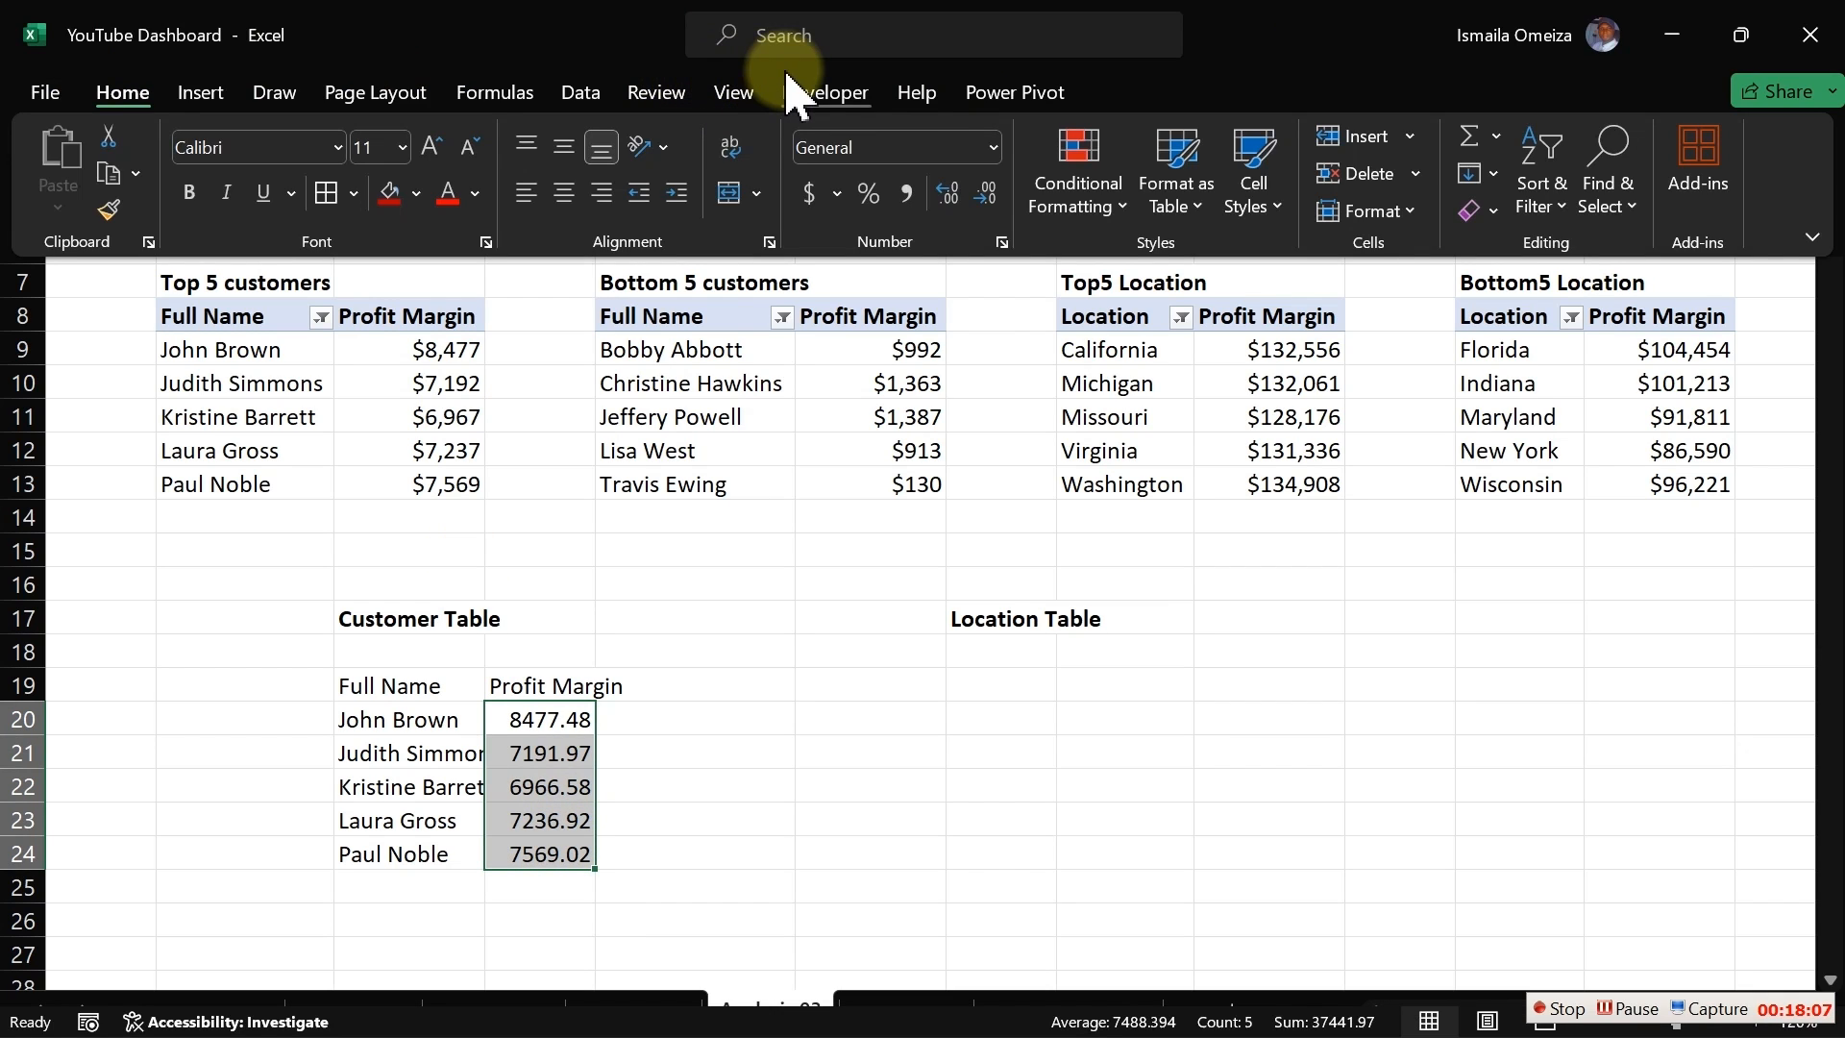
{"action": "left_click", "coordinate": [906, 195]}
{"action": "left_click", "coordinate": [987, 197]}
{"action": "left_click", "coordinate": [986, 197]}
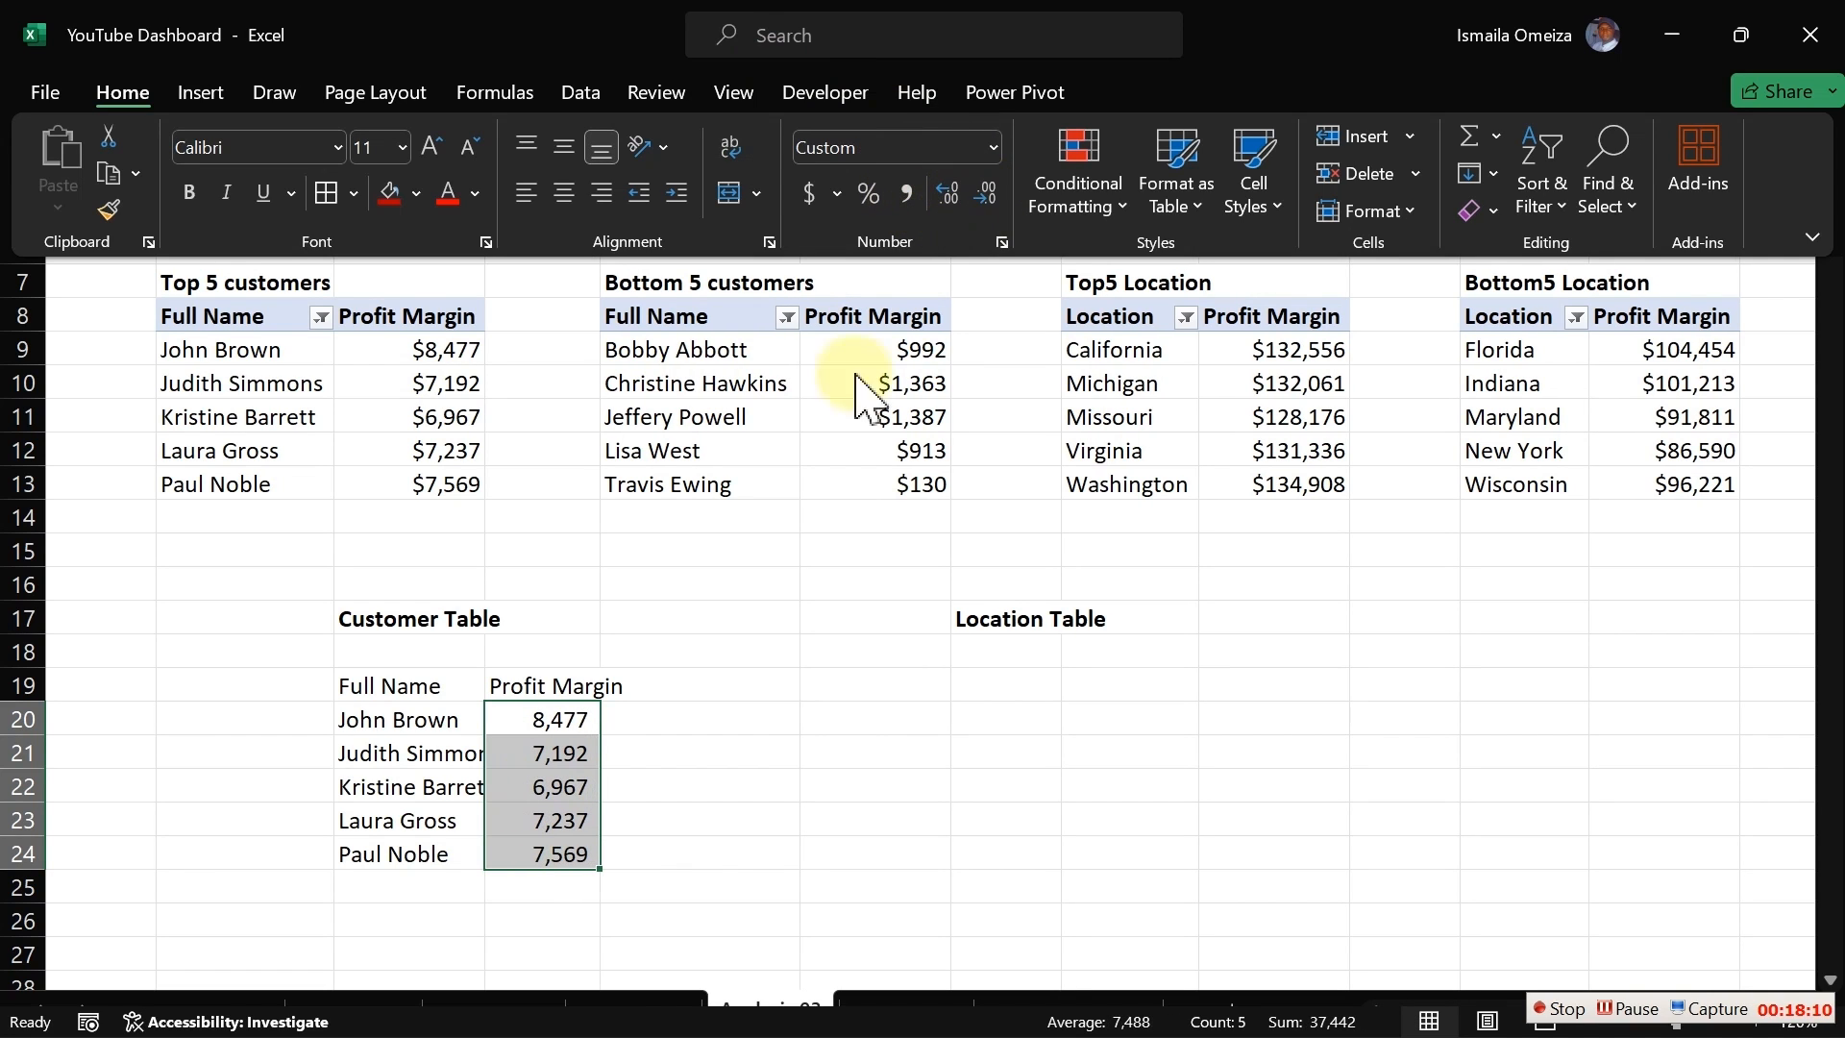
Step: Inspect the formula in E20 without changing it
{"action": "left_click", "coordinate": [671, 772]}
{"action": "double_click", "coordinate": [560, 720]}
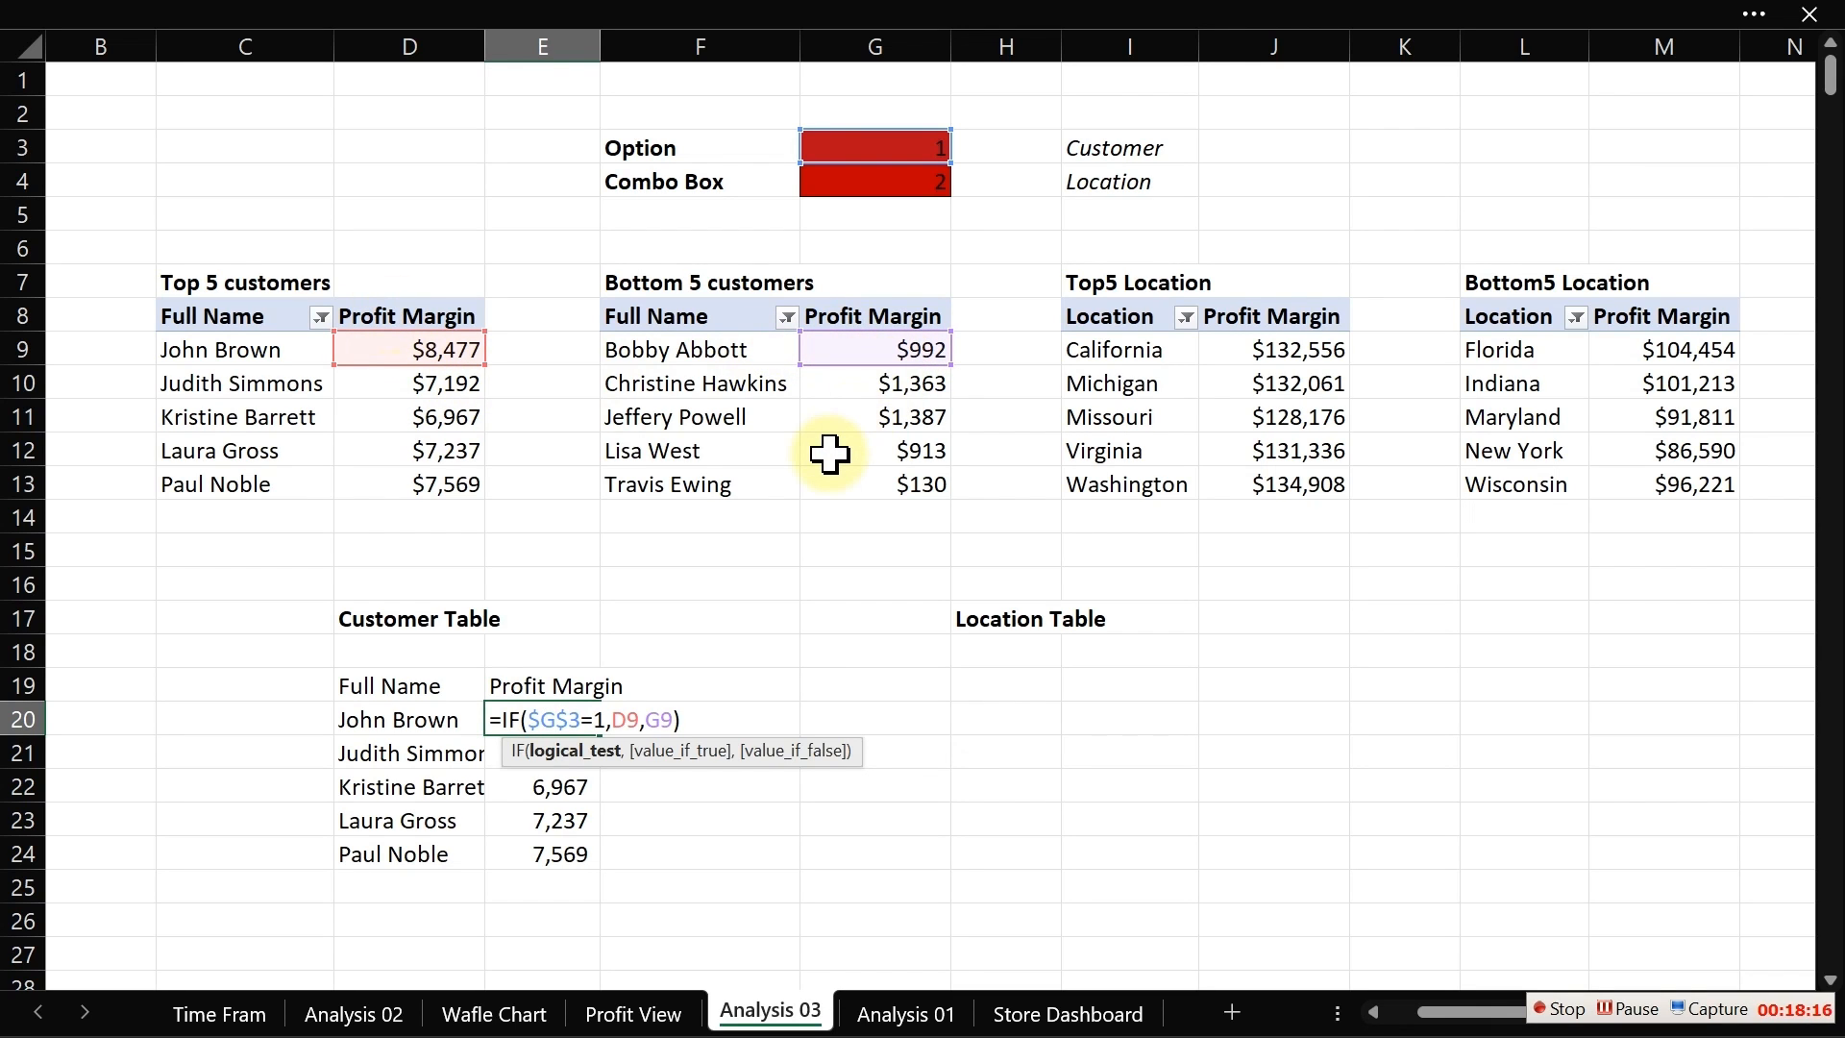
{"action": "key", "text": "Escape"}
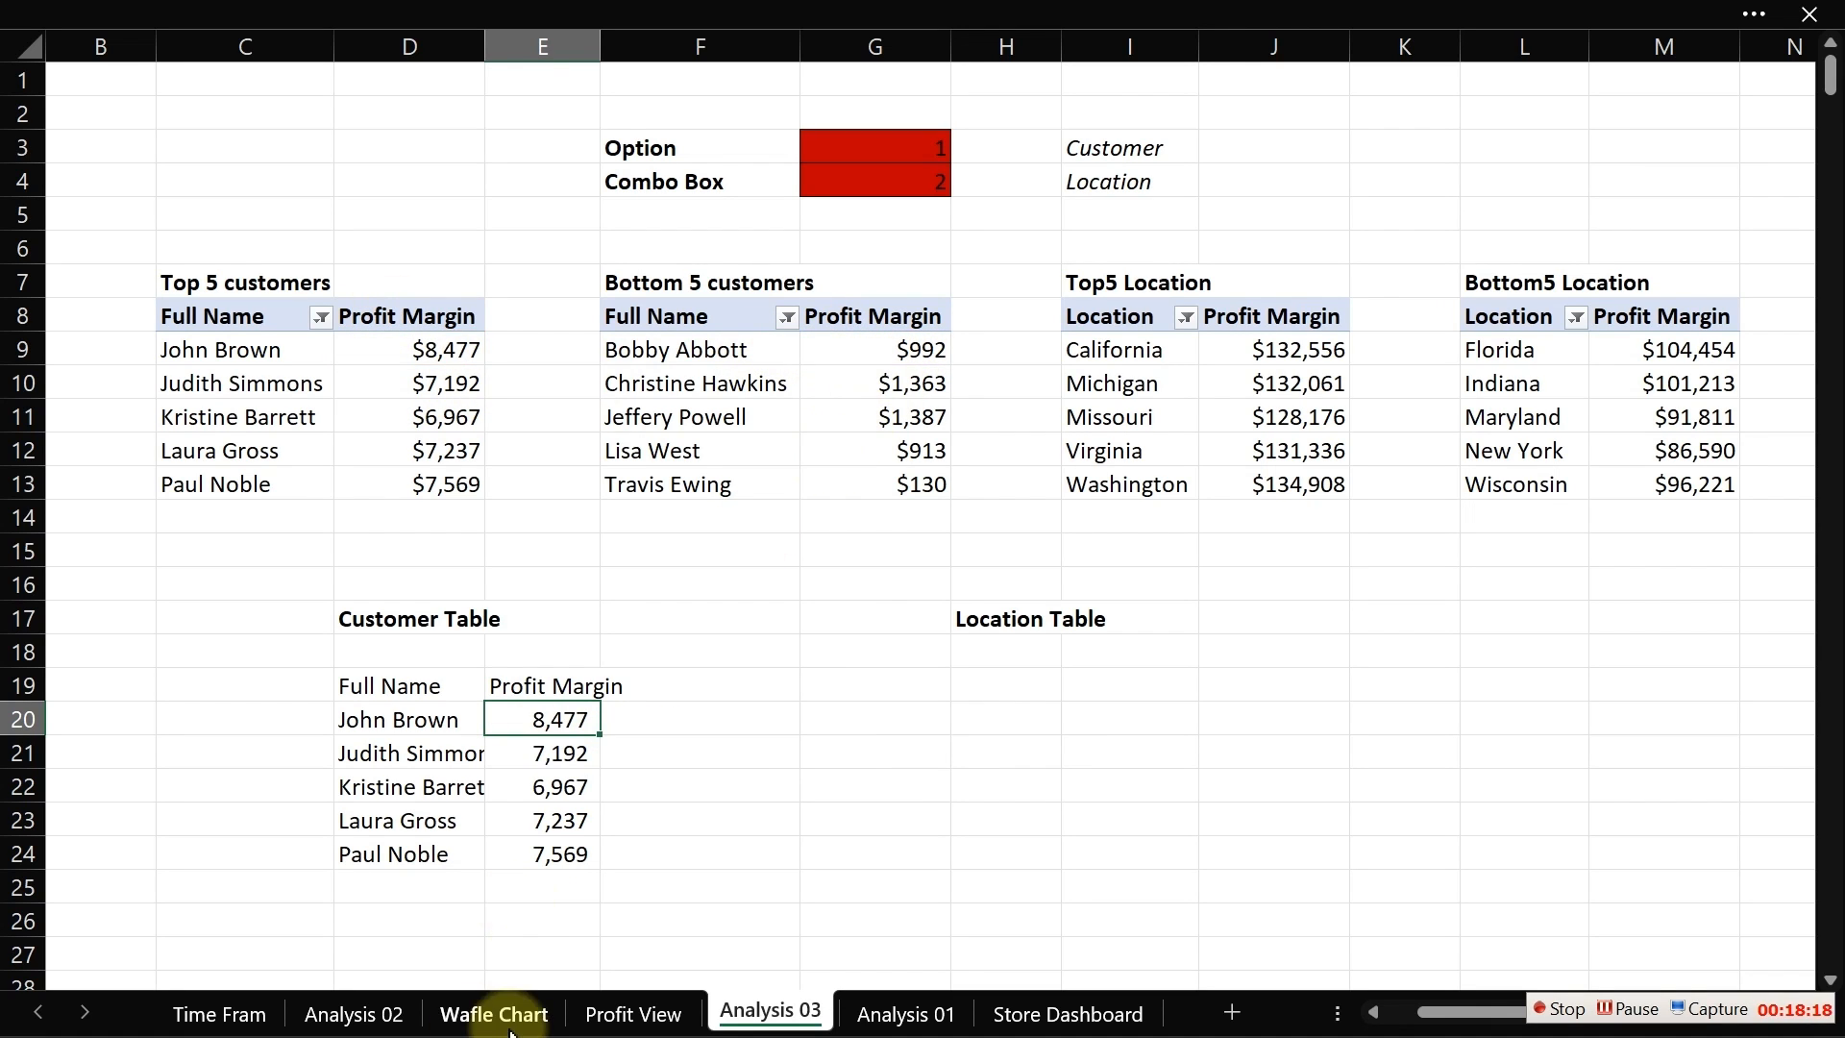
Step: On the Profit View sheet, select the second option button to switch to bottom-5, then return to Analysis 03
{"action": "left_click", "coordinate": [639, 1020]}
{"action": "left_click", "coordinate": [572, 355]}
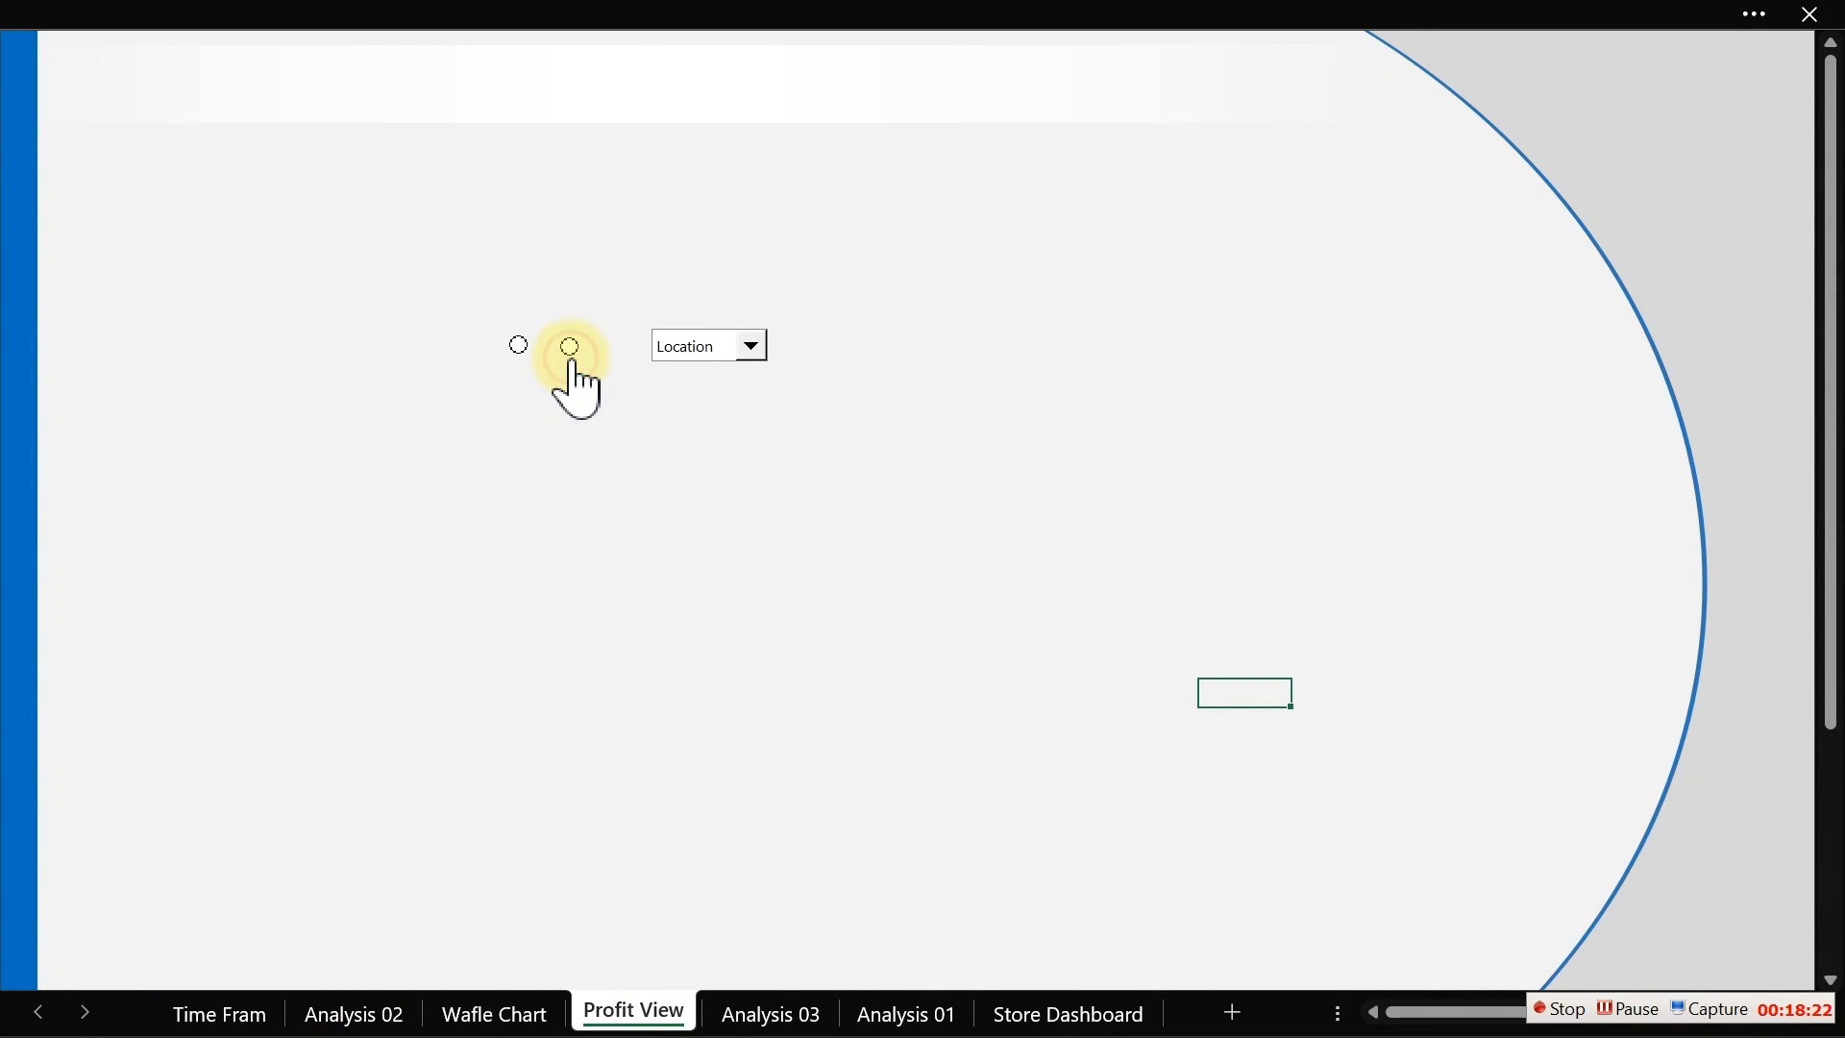
{"action": "left_click", "coordinate": [800, 1014]}
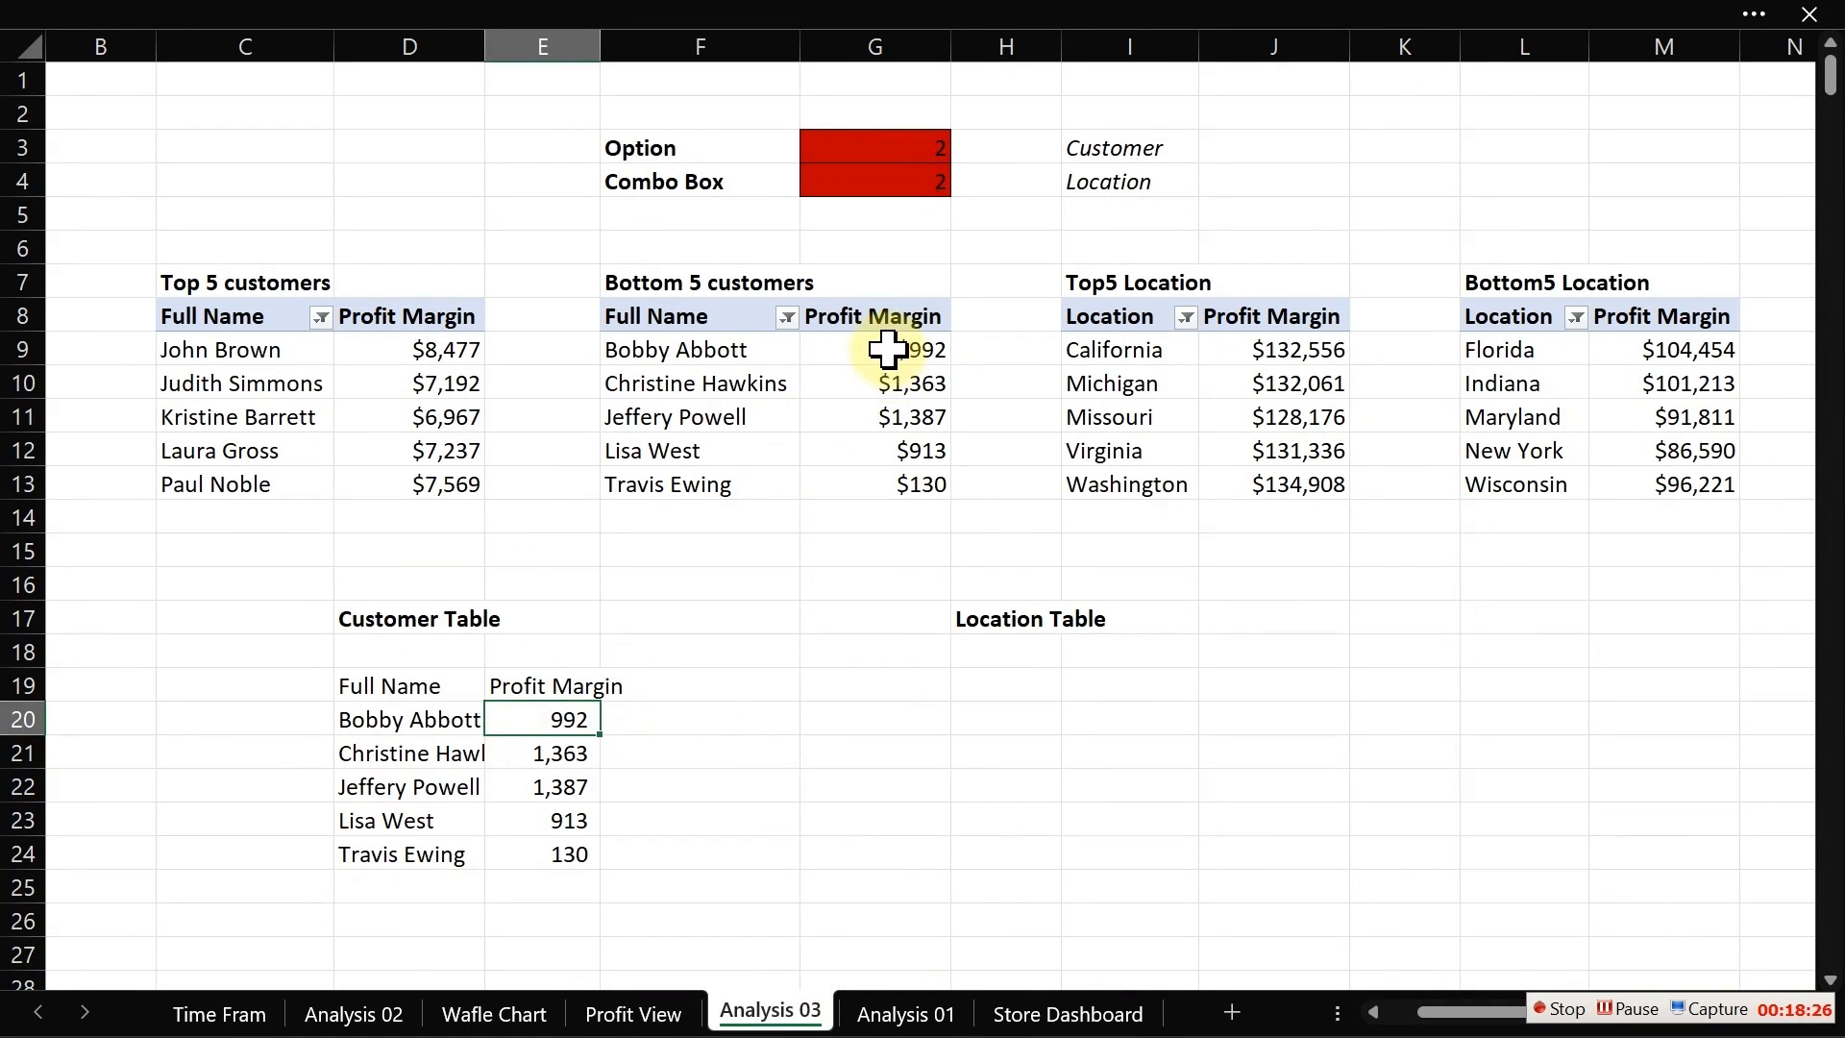
Step: Copy the currency formatting of G9:G13 onto the customer profit values E20:E24 with Format Painter
{"action": "left_click_drag", "start_coordinate": [885, 350], "coordinate": [906, 494]}
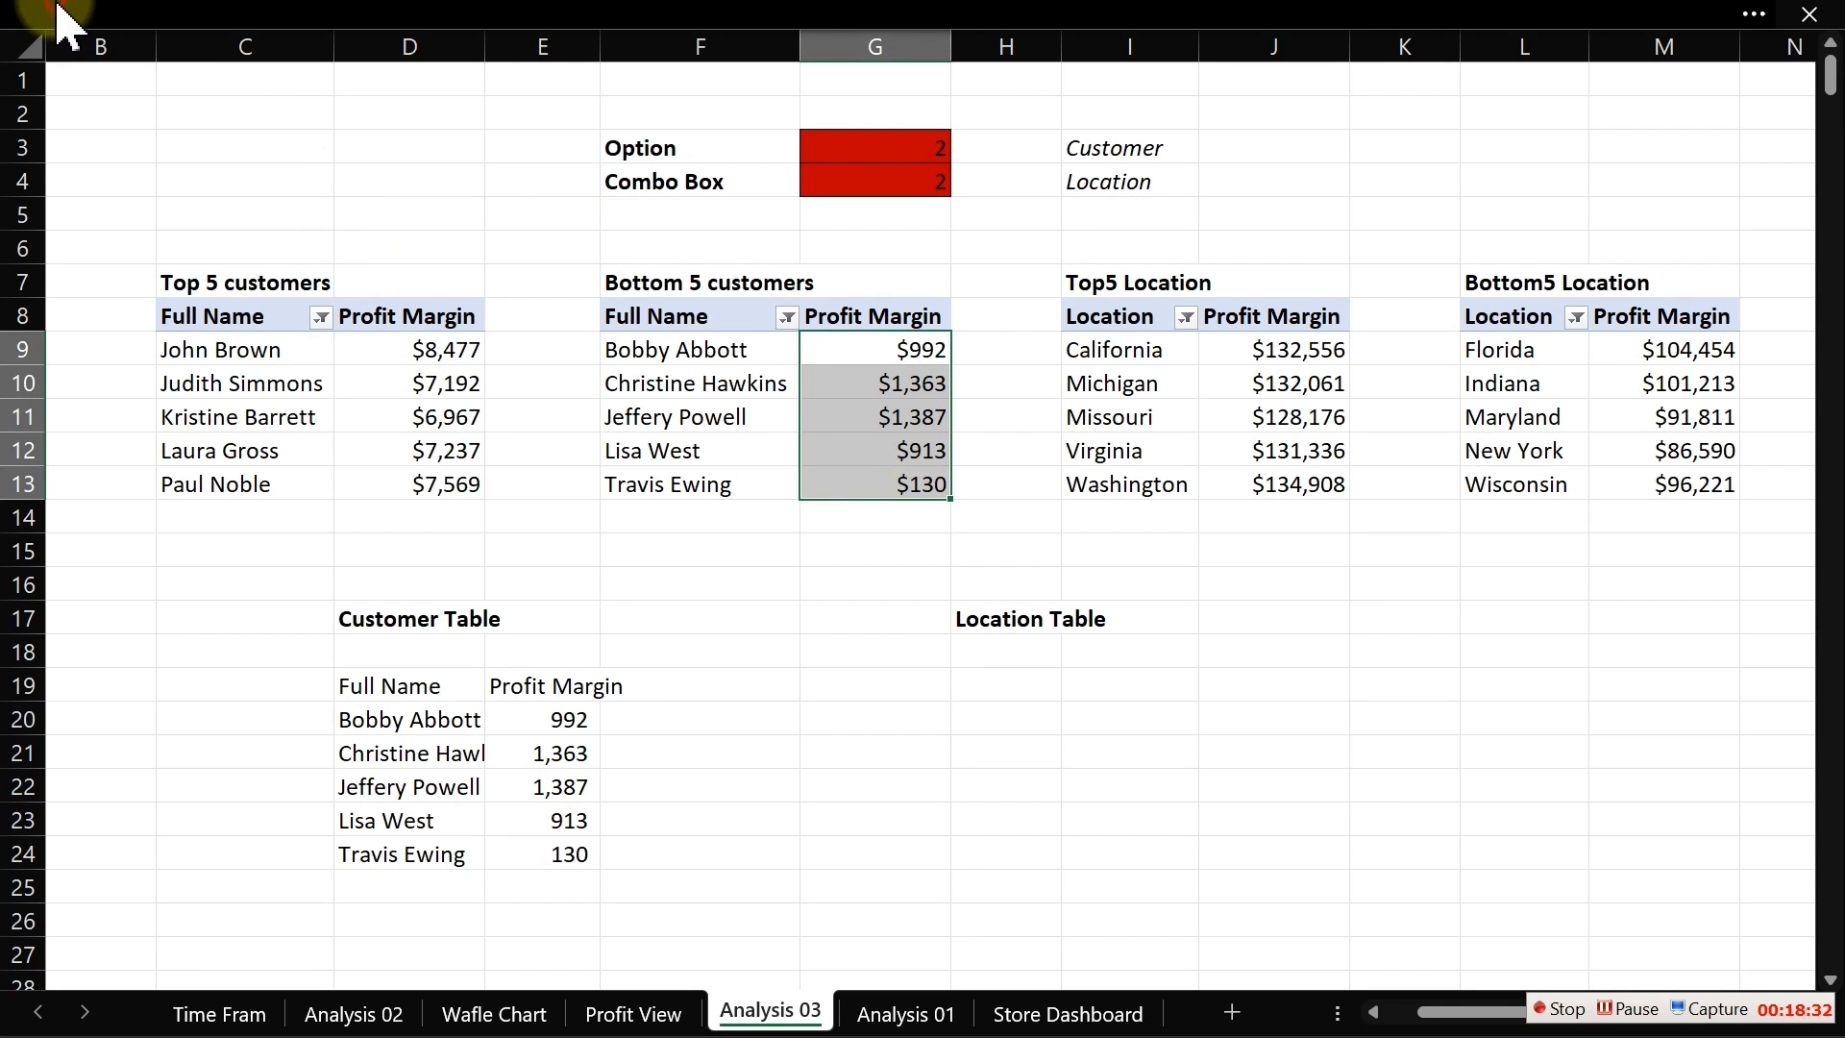
{"action": "left_click", "coordinate": [144, 14]}
{"action": "left_click", "coordinate": [109, 209]}
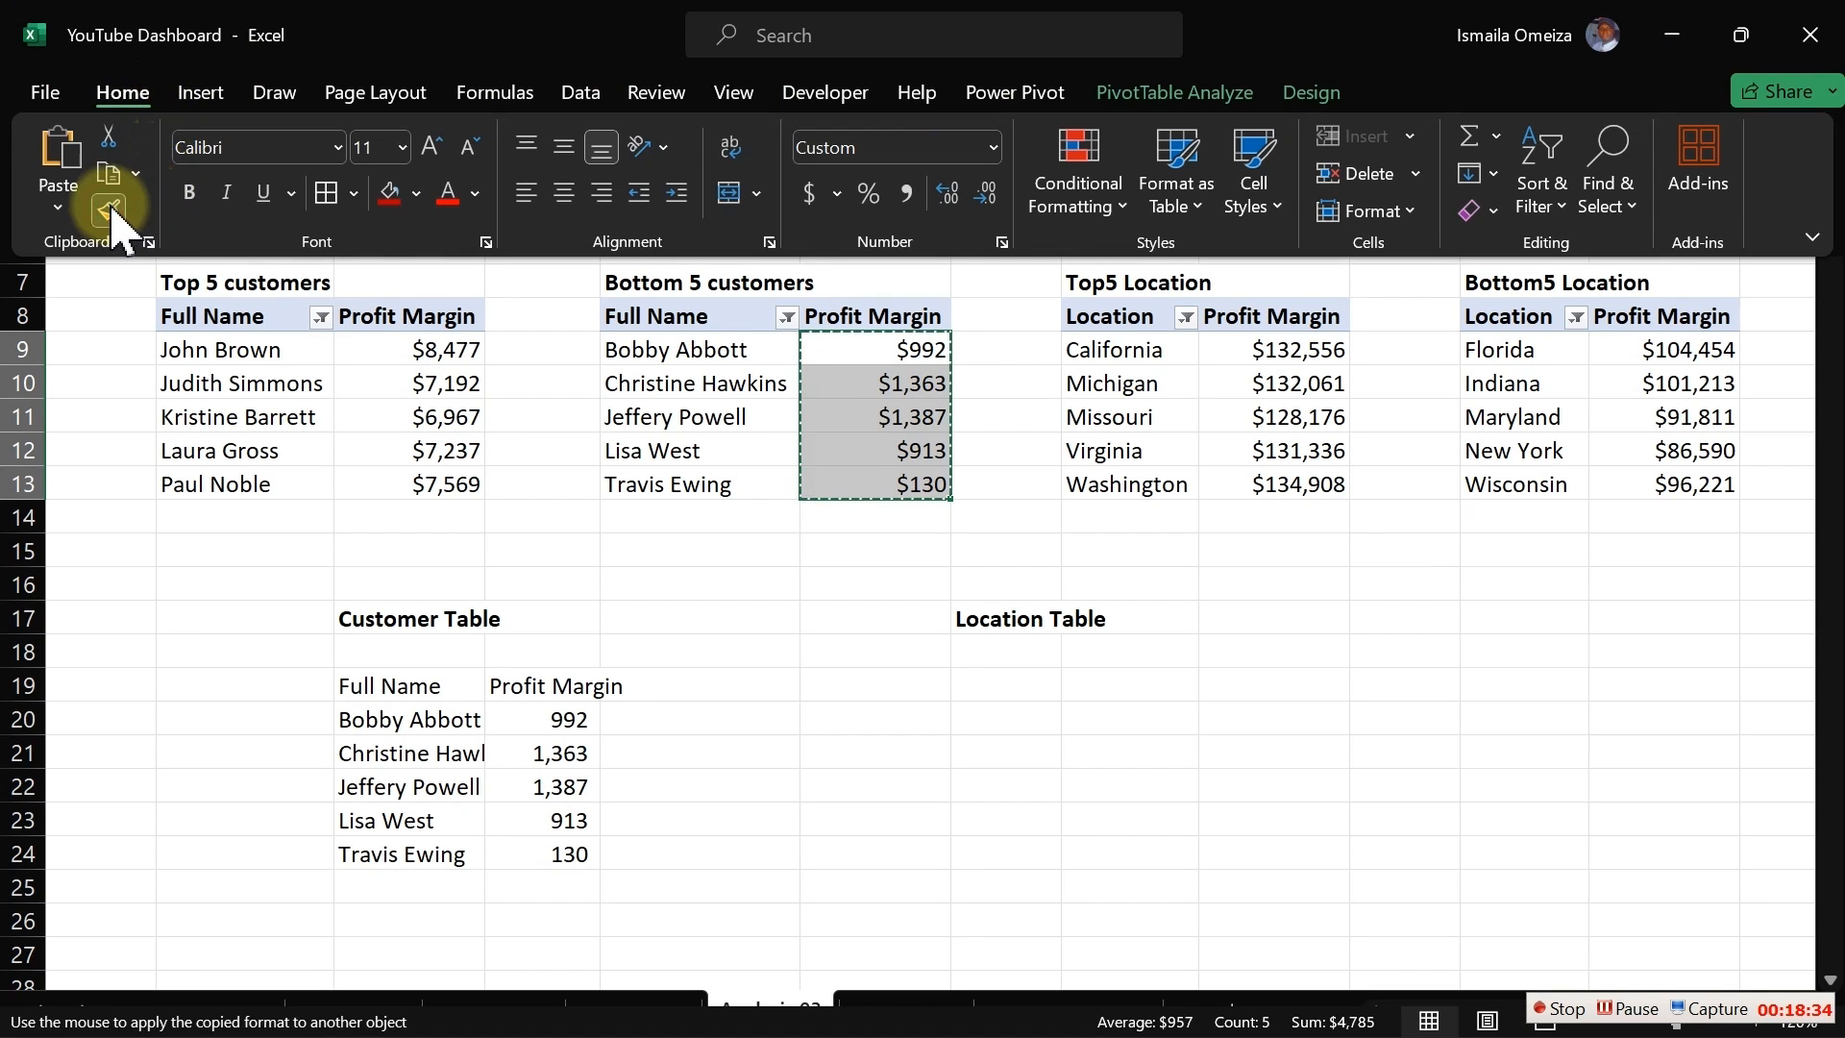
{"action": "left_click", "coordinate": [523, 716]}
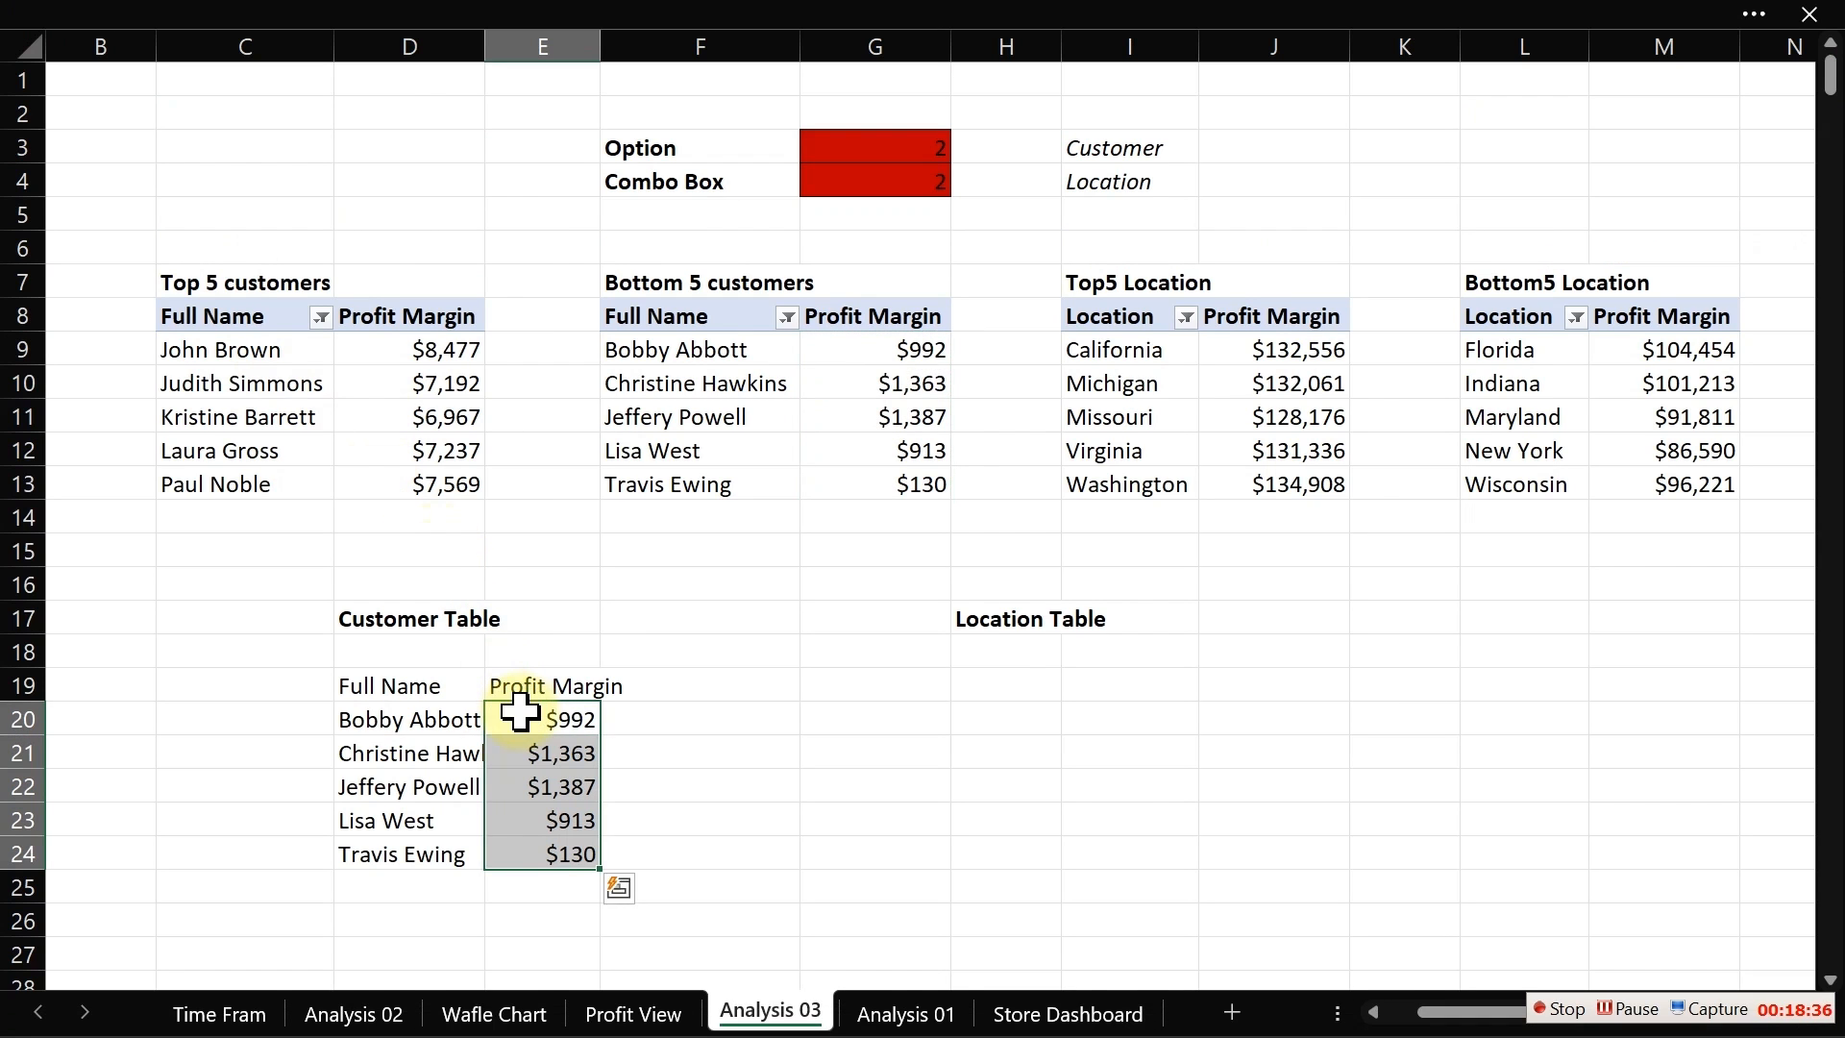
Step: Move the Location Table heading one column left into G17
{"action": "left_click", "coordinate": [991, 686]}
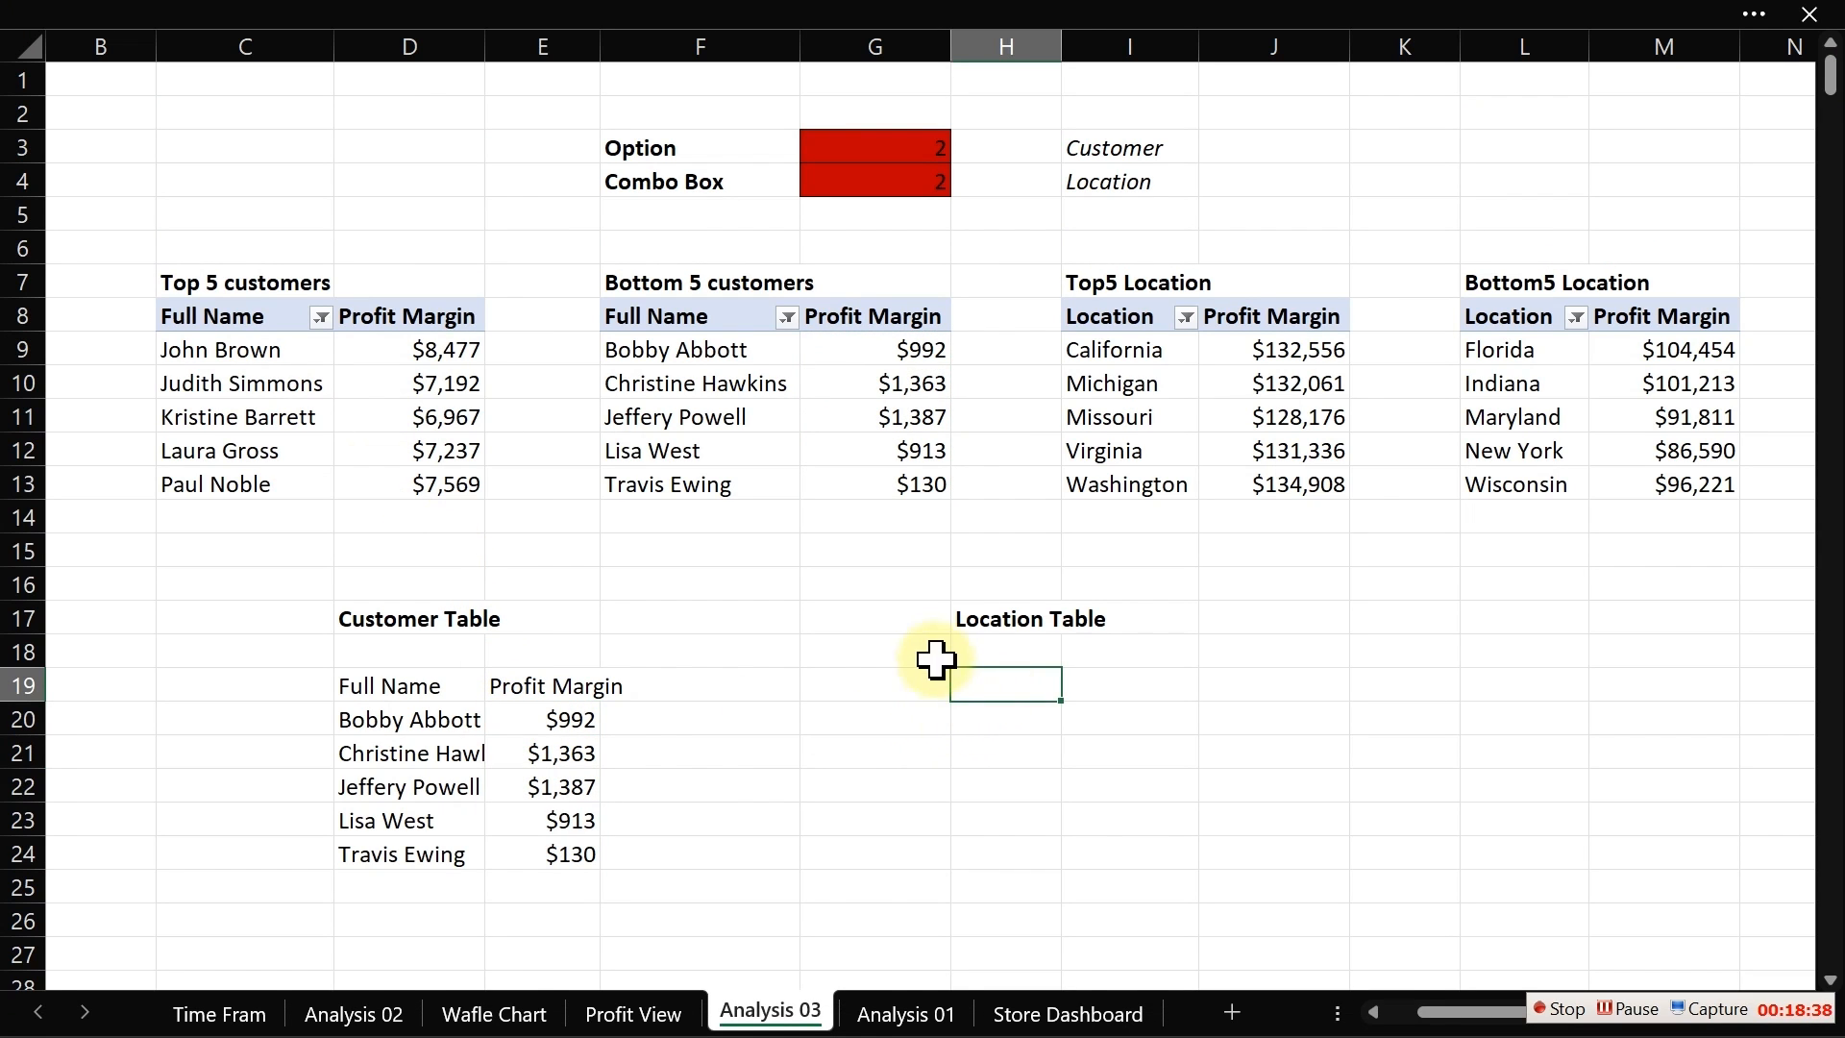
{"action": "left_click", "coordinate": [985, 616]}
{"action": "left_click_drag", "start_coordinate": [988, 634], "coordinate": [888, 627]}
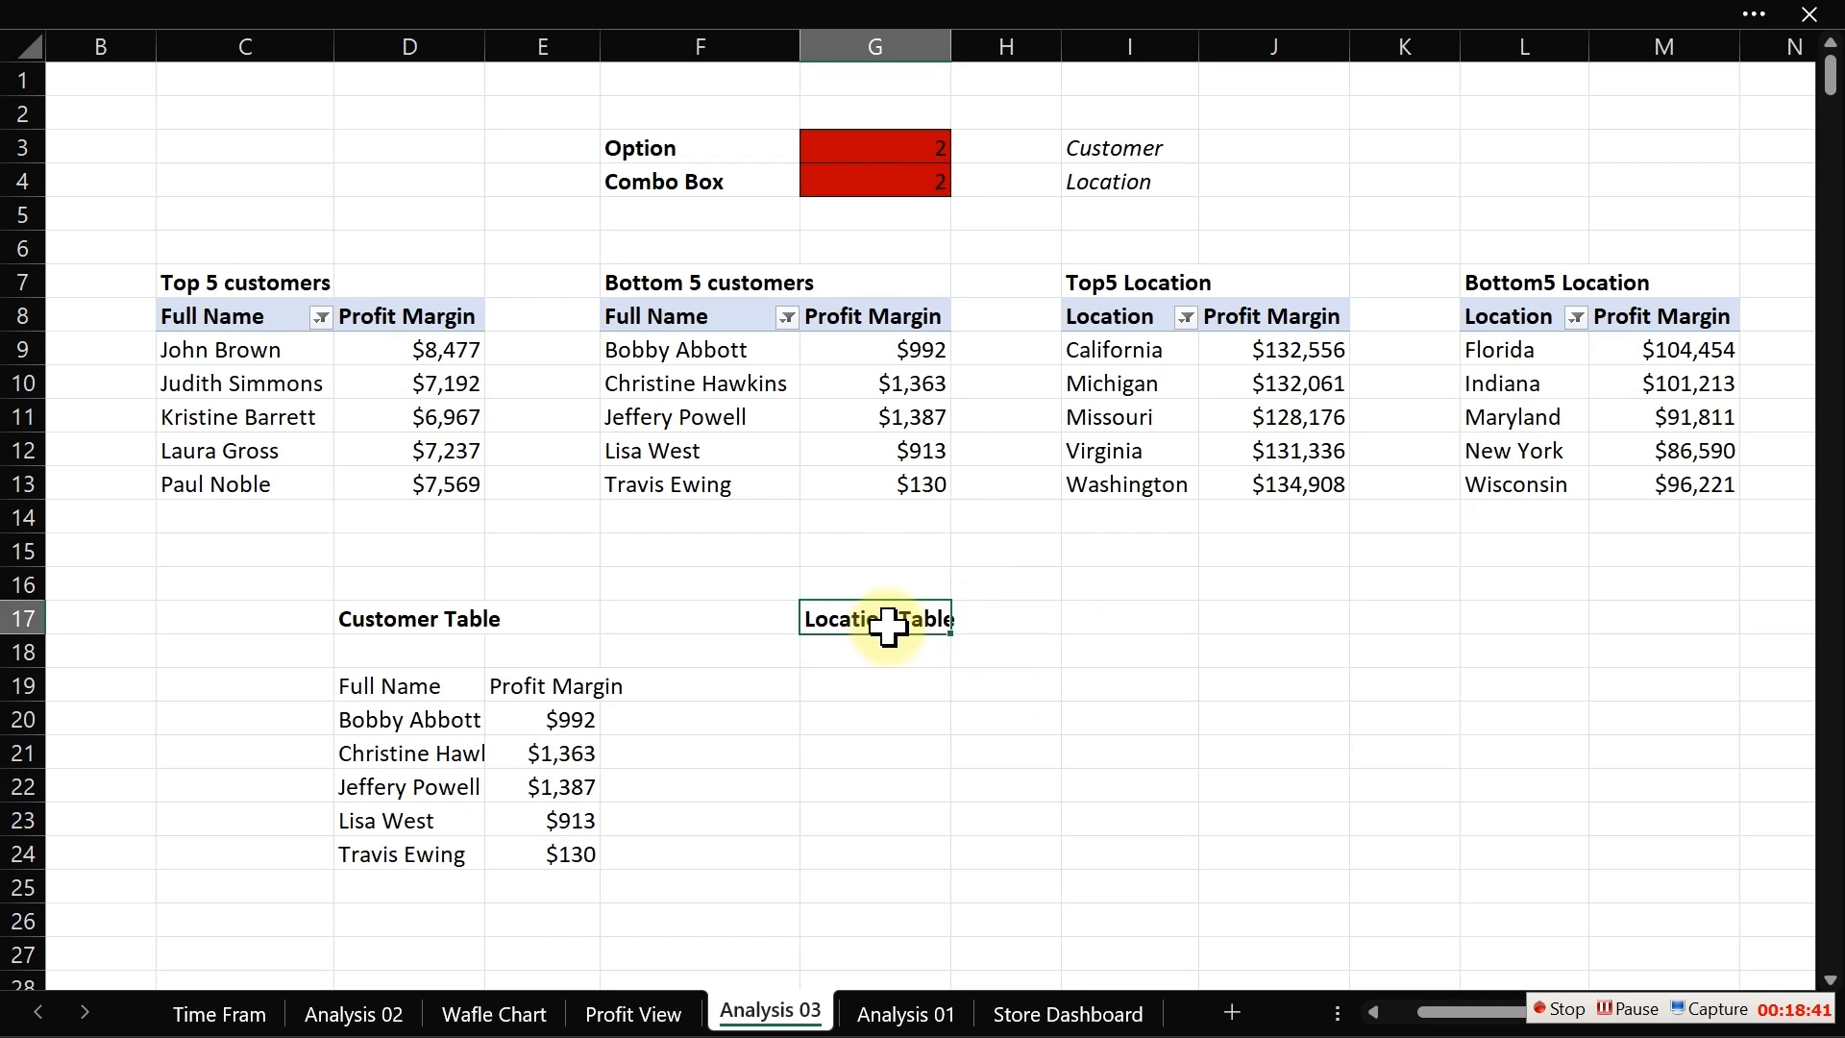
Step: In G19, enter the formula =IF($G$3=1,I8,L8) to choose the top or bottom location header
{"action": "left_click", "coordinate": [842, 680]}
{"action": "type", "text": "="}
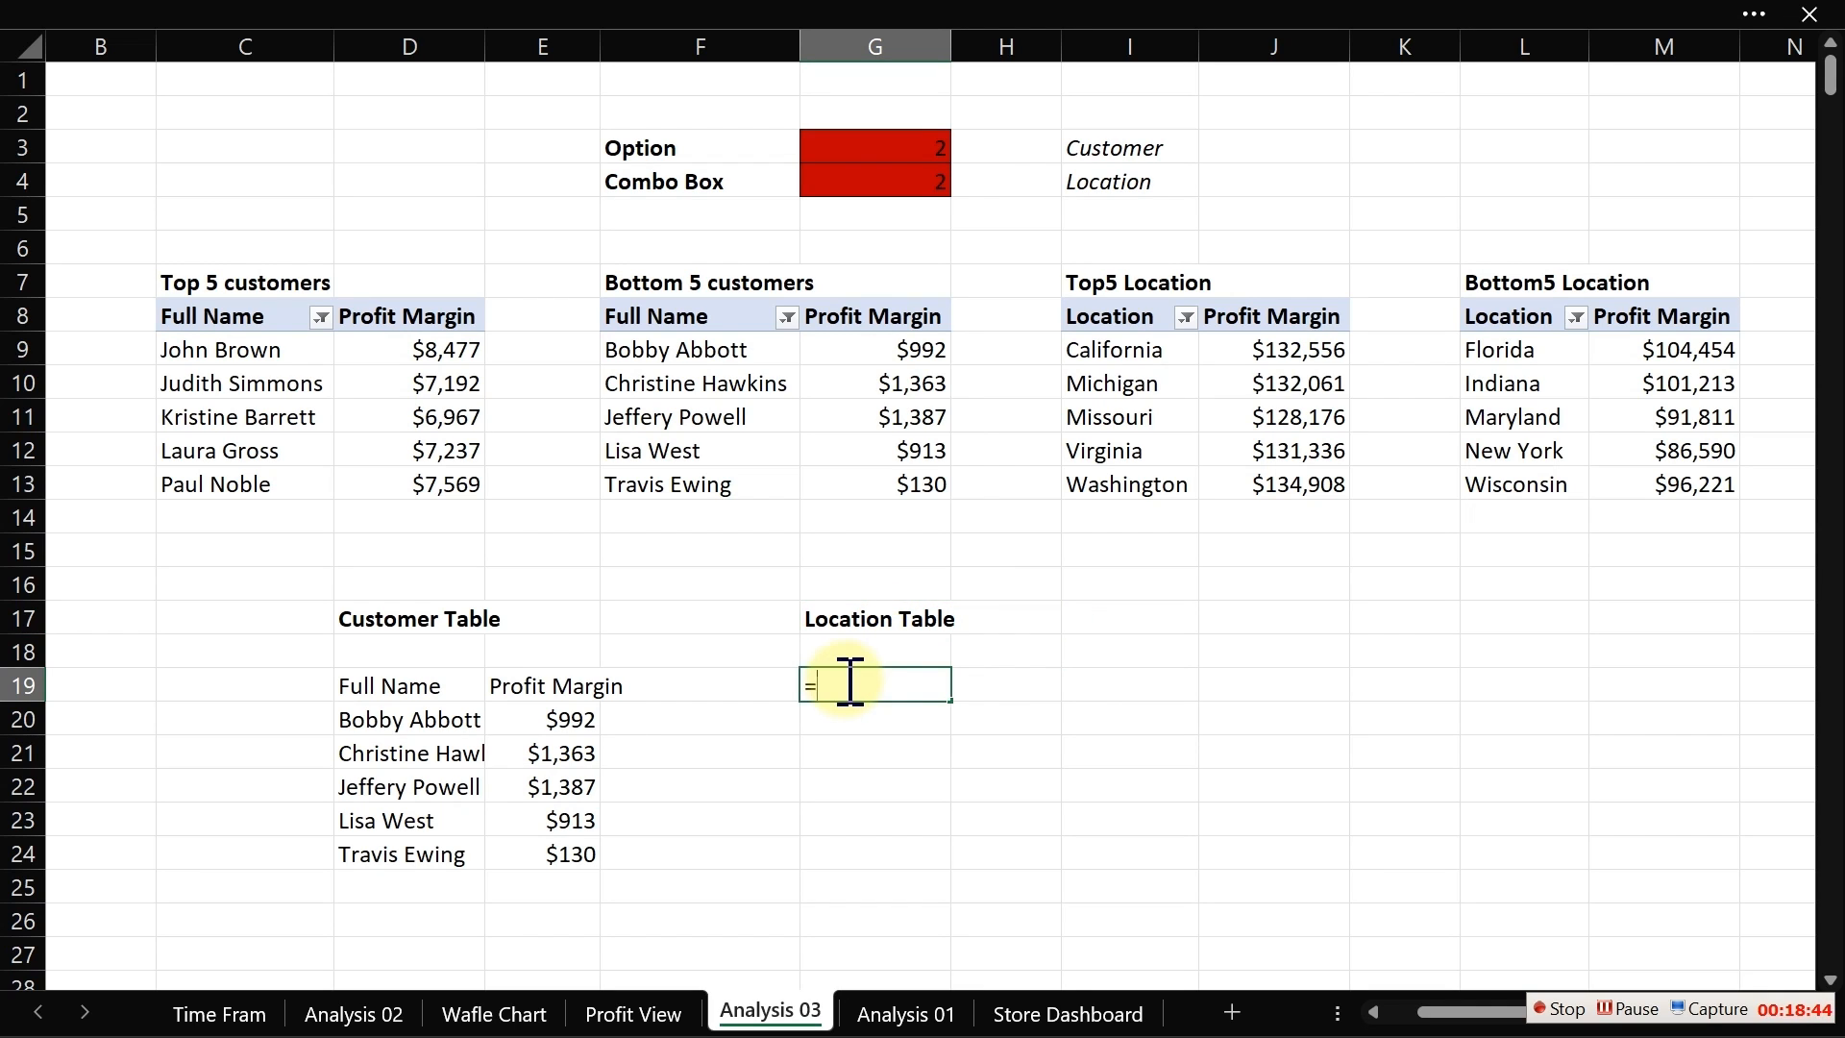
{"action": "type", "text": "if"}
{"action": "key", "text": "Tab"}
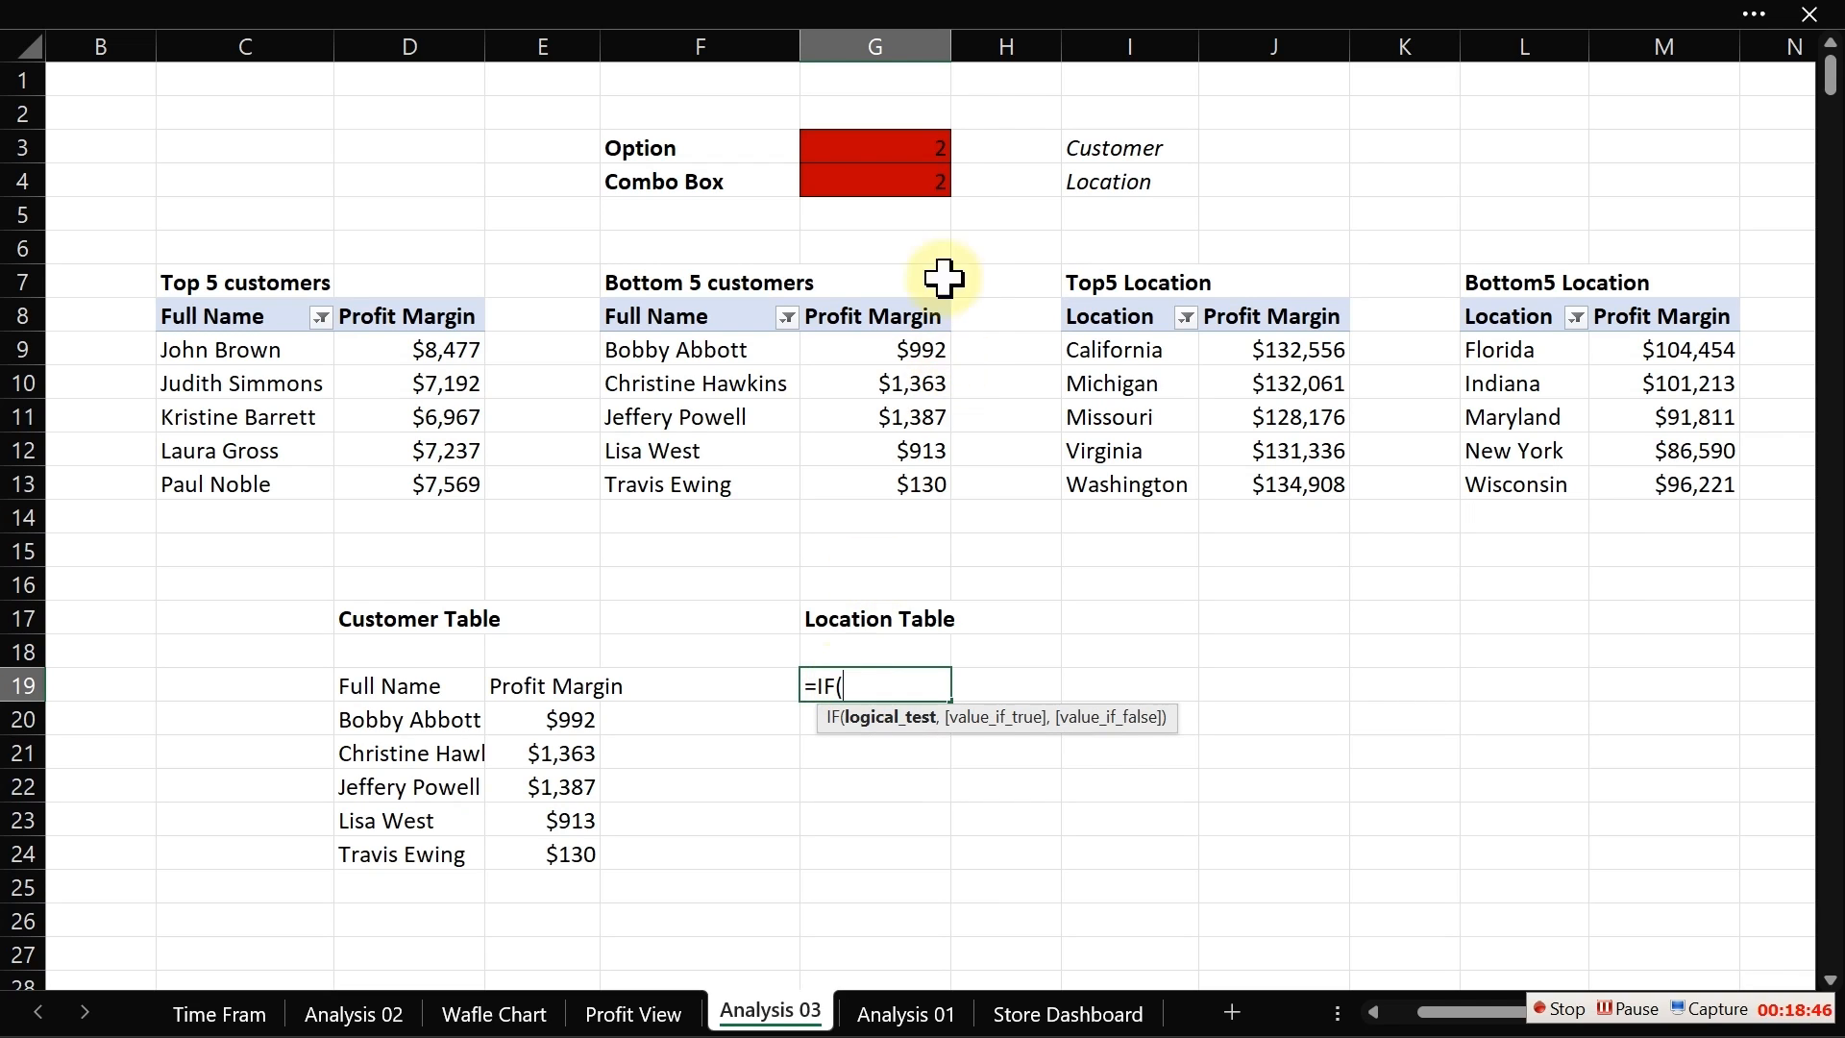
{"action": "left_click", "coordinate": [899, 148]}
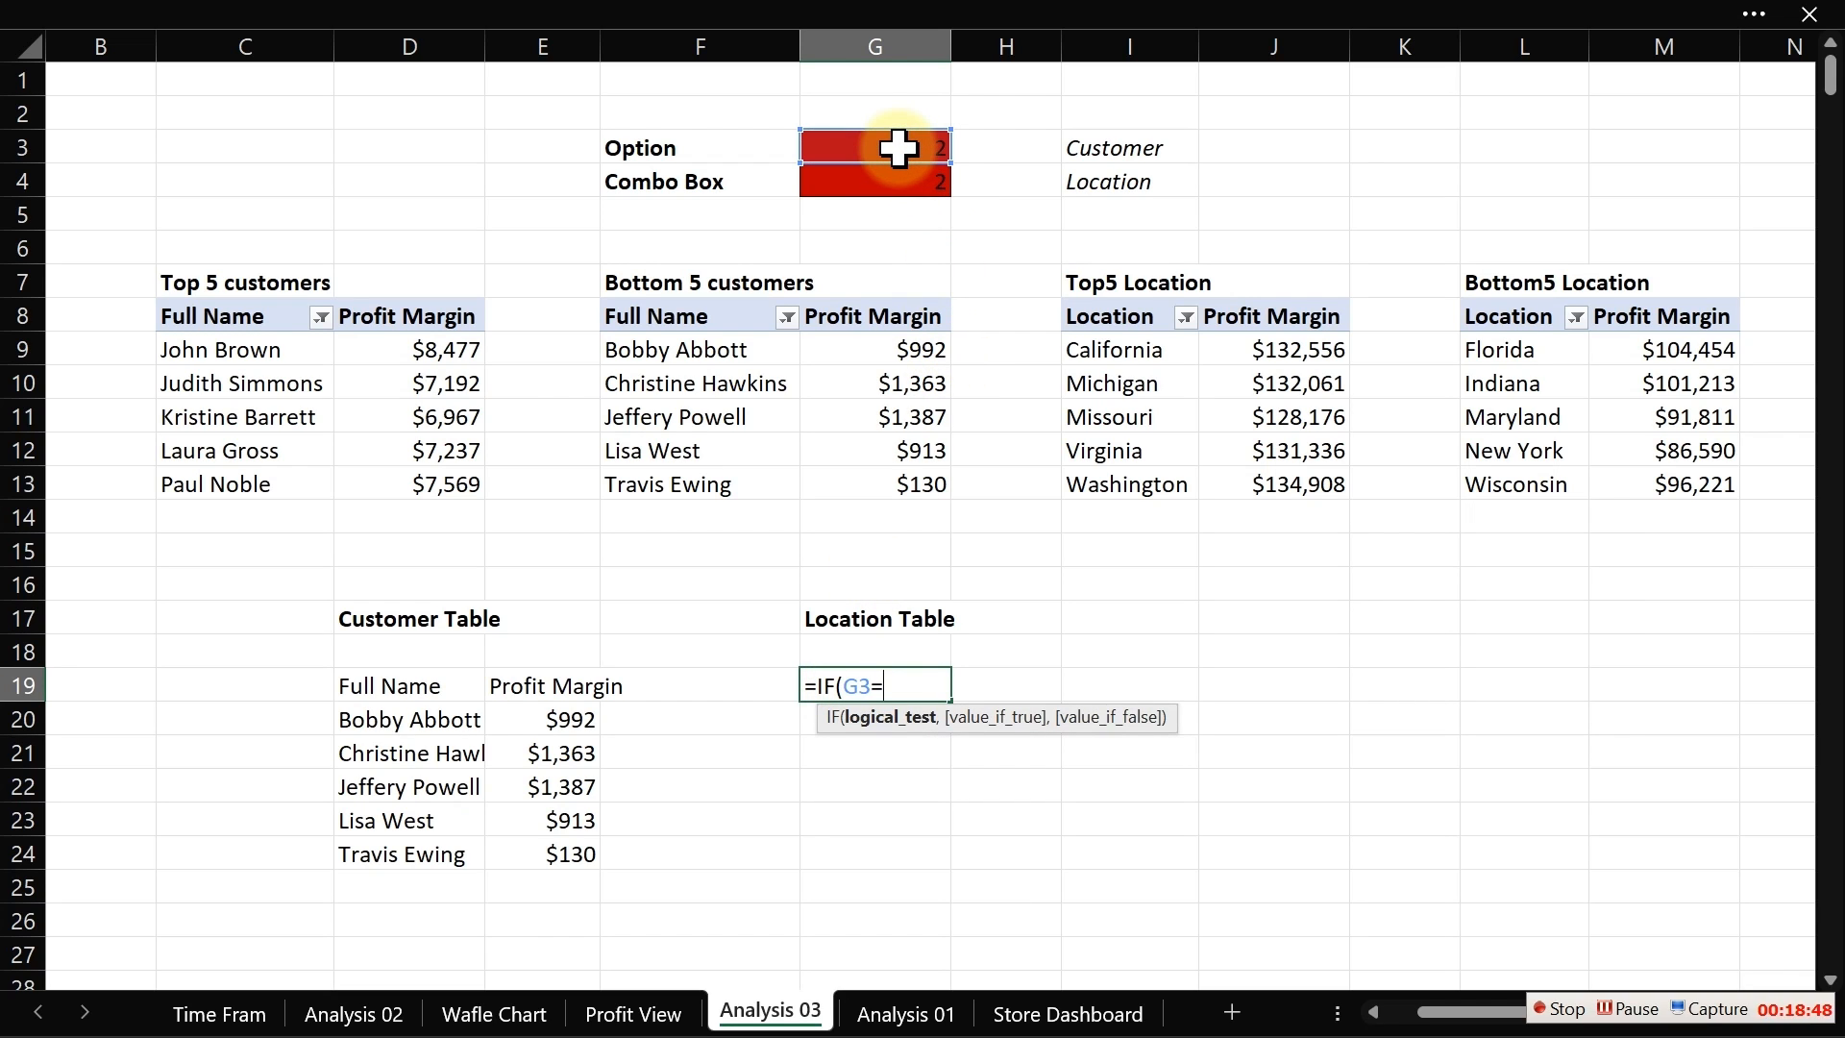
{"action": "type", "text": "=1,"}
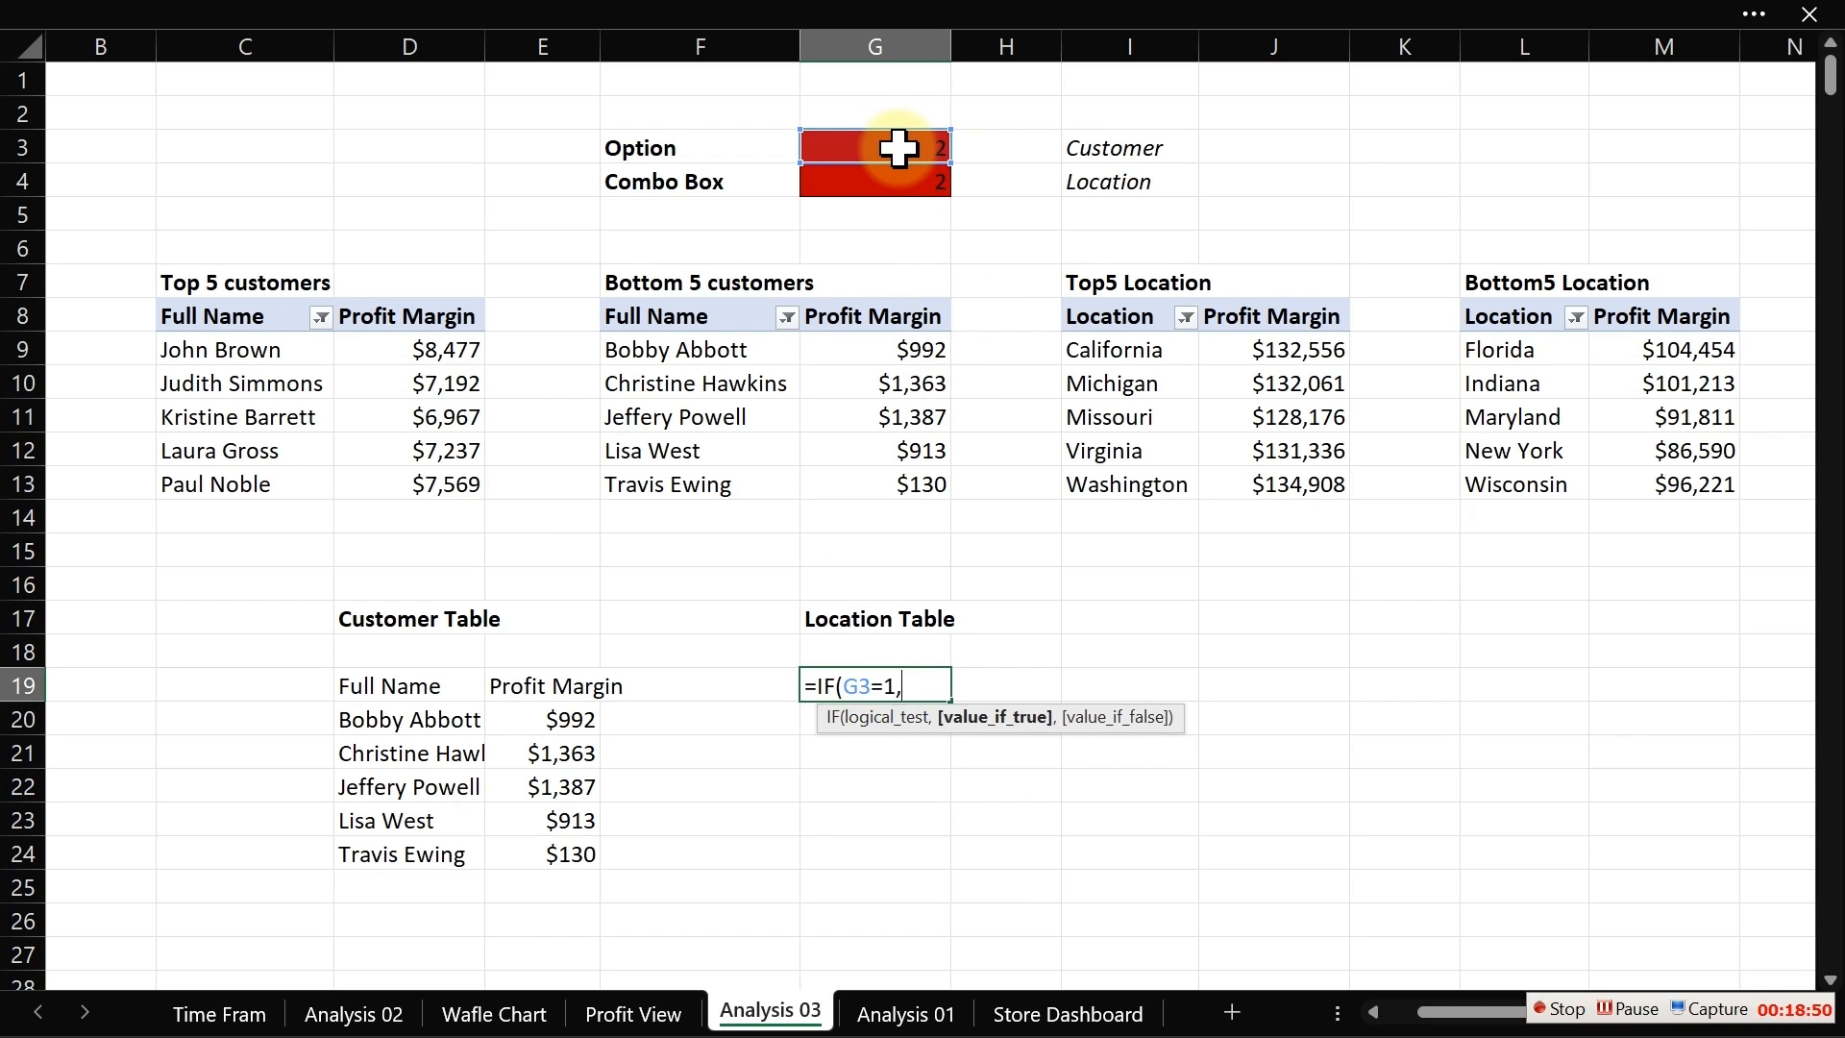
{"action": "left_click", "coordinate": [1133, 321]}
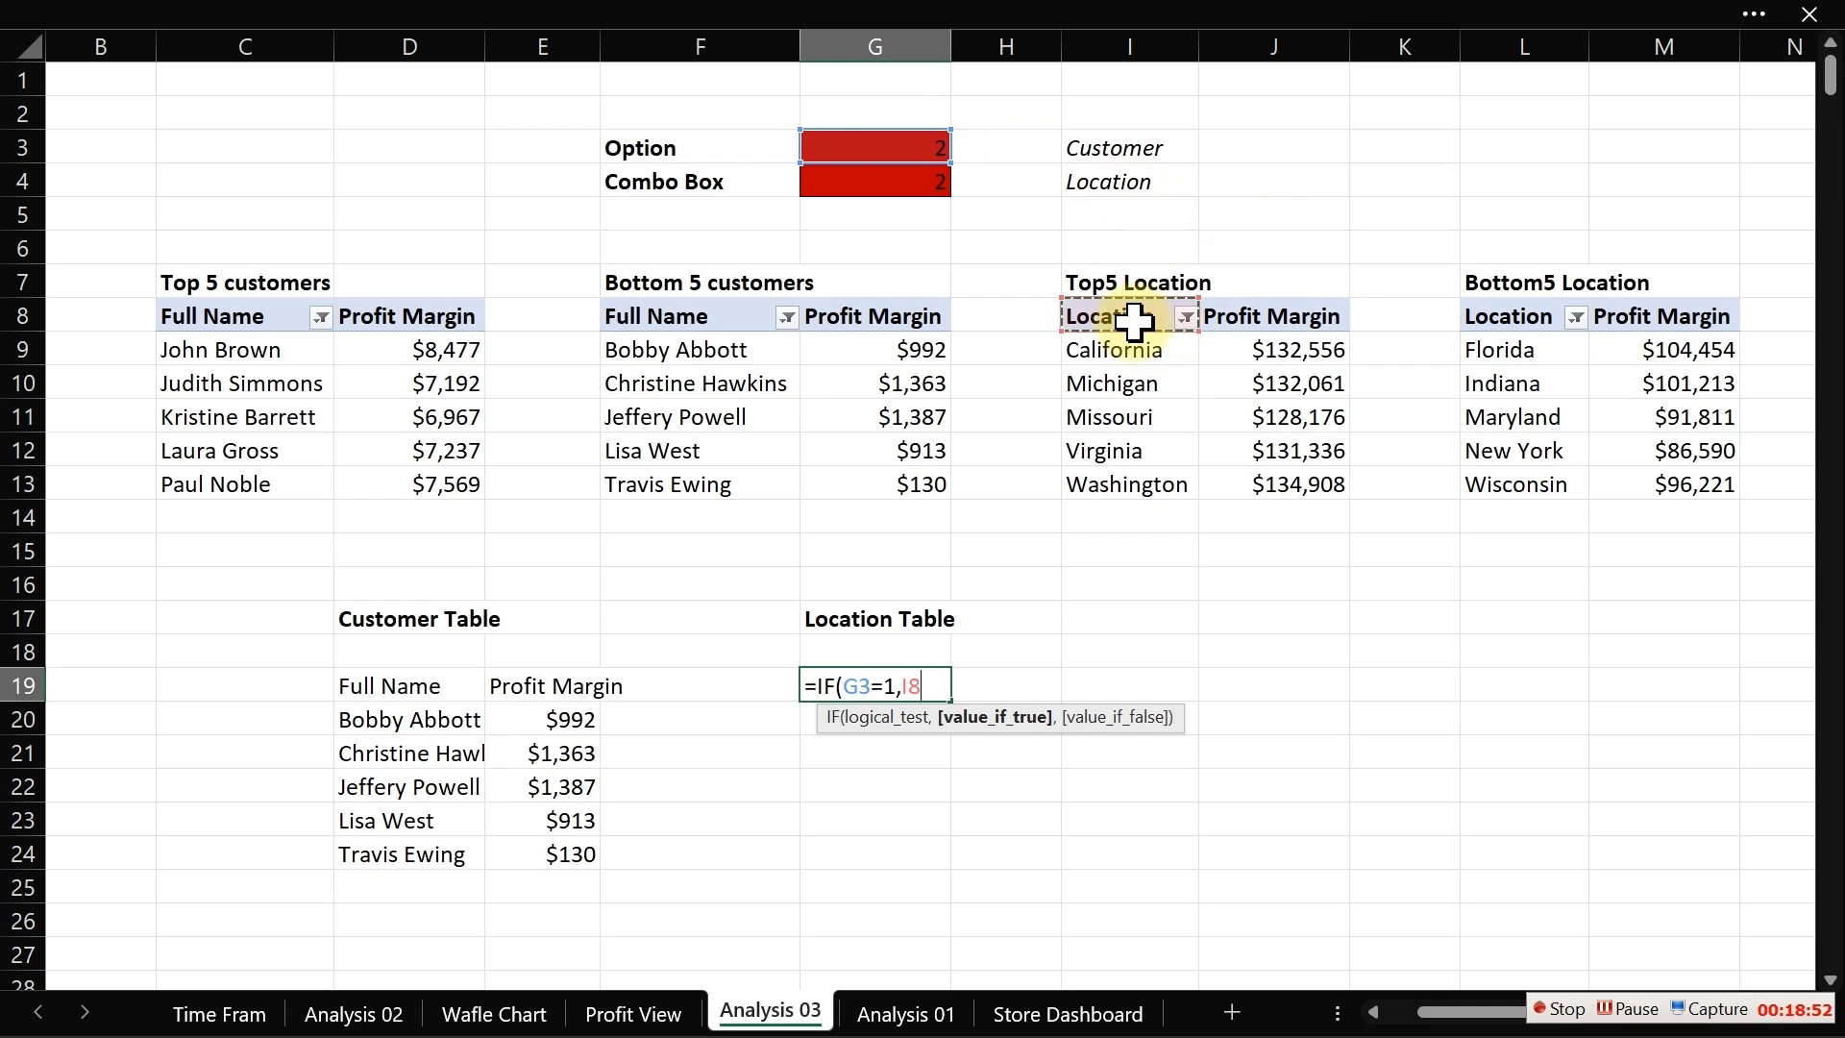
{"action": "type", "text": ","}
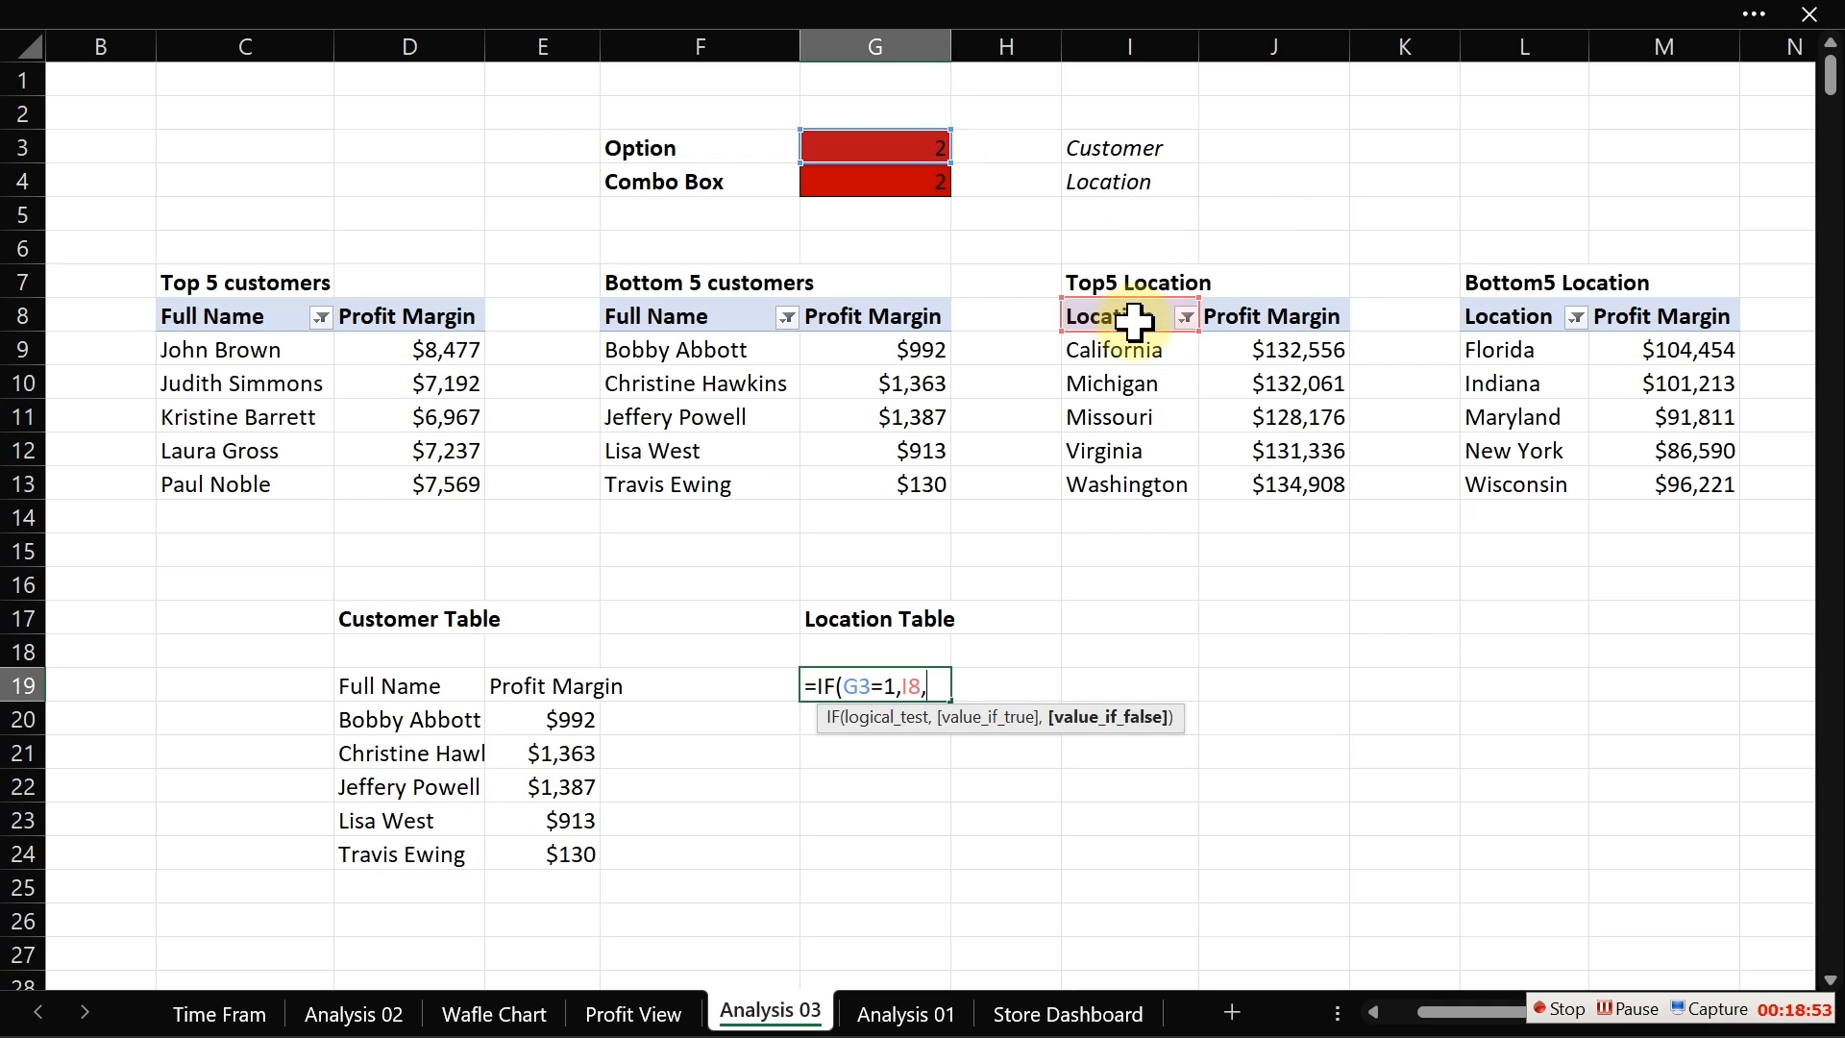
{"action": "left_click", "coordinate": [1505, 320]}
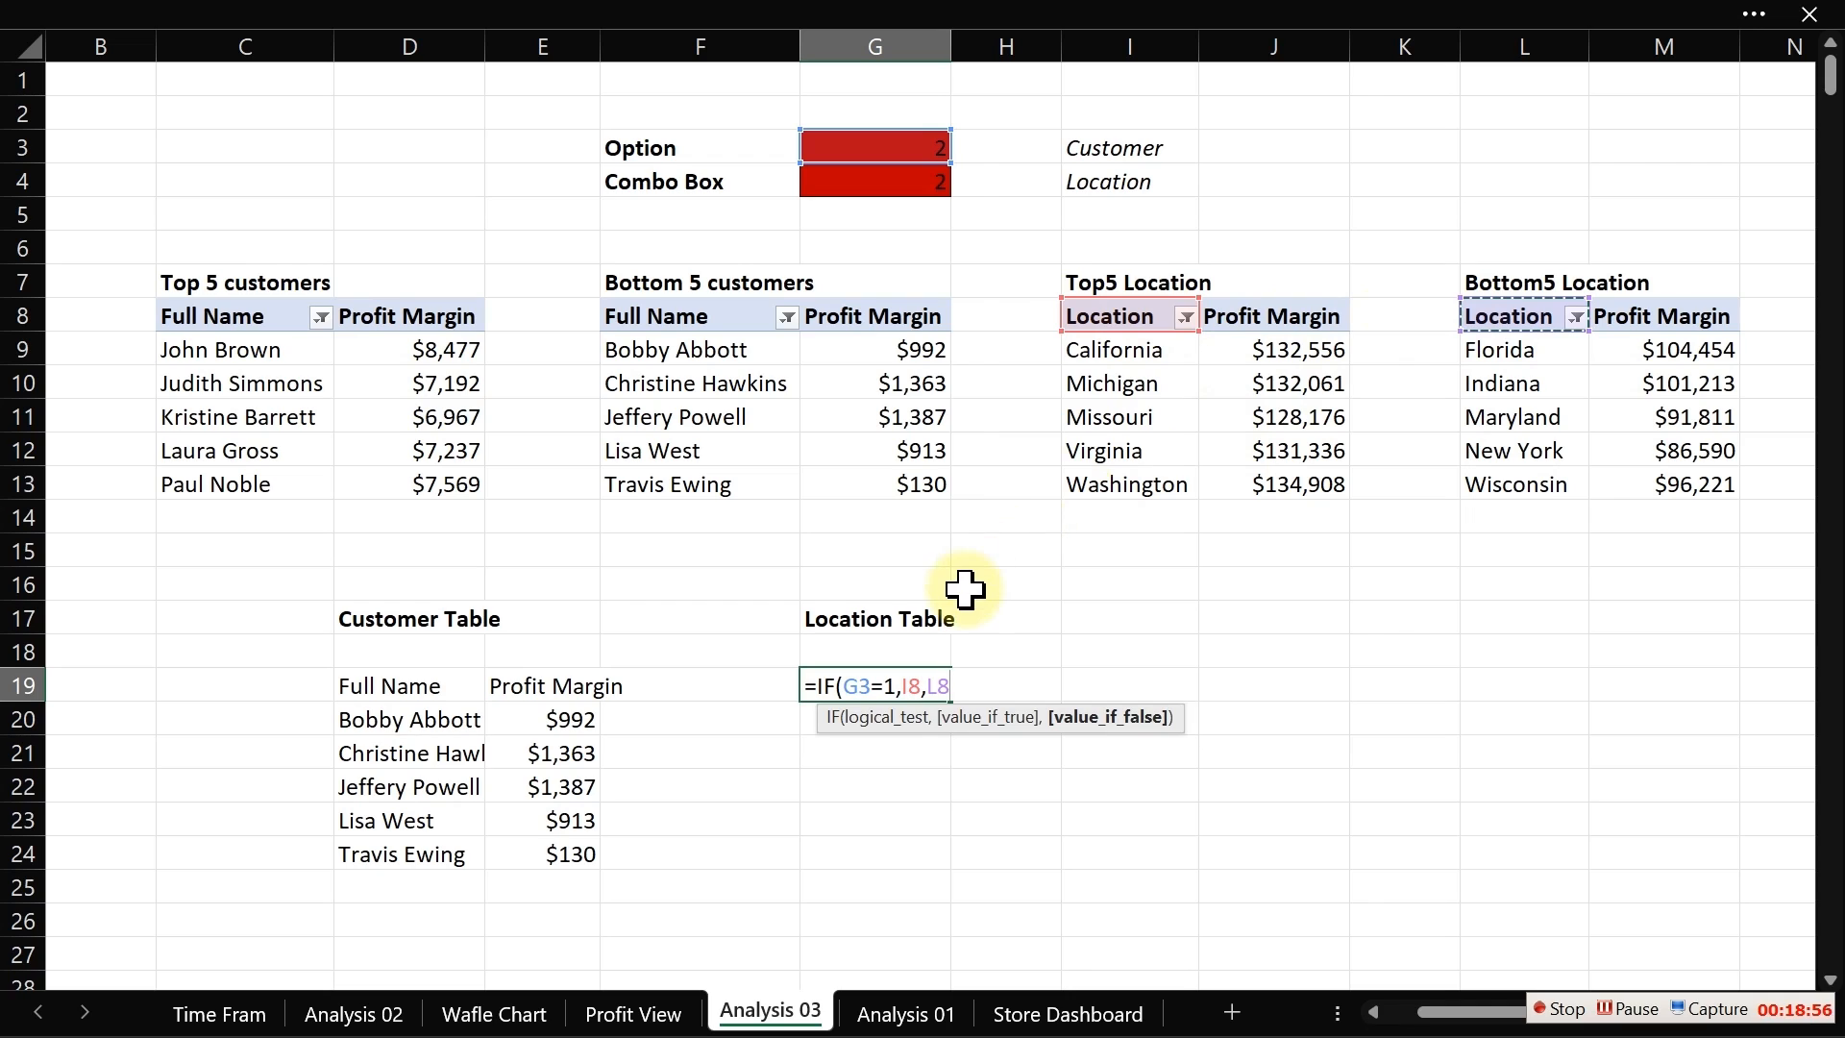
{"action": "type", "text": ")"}
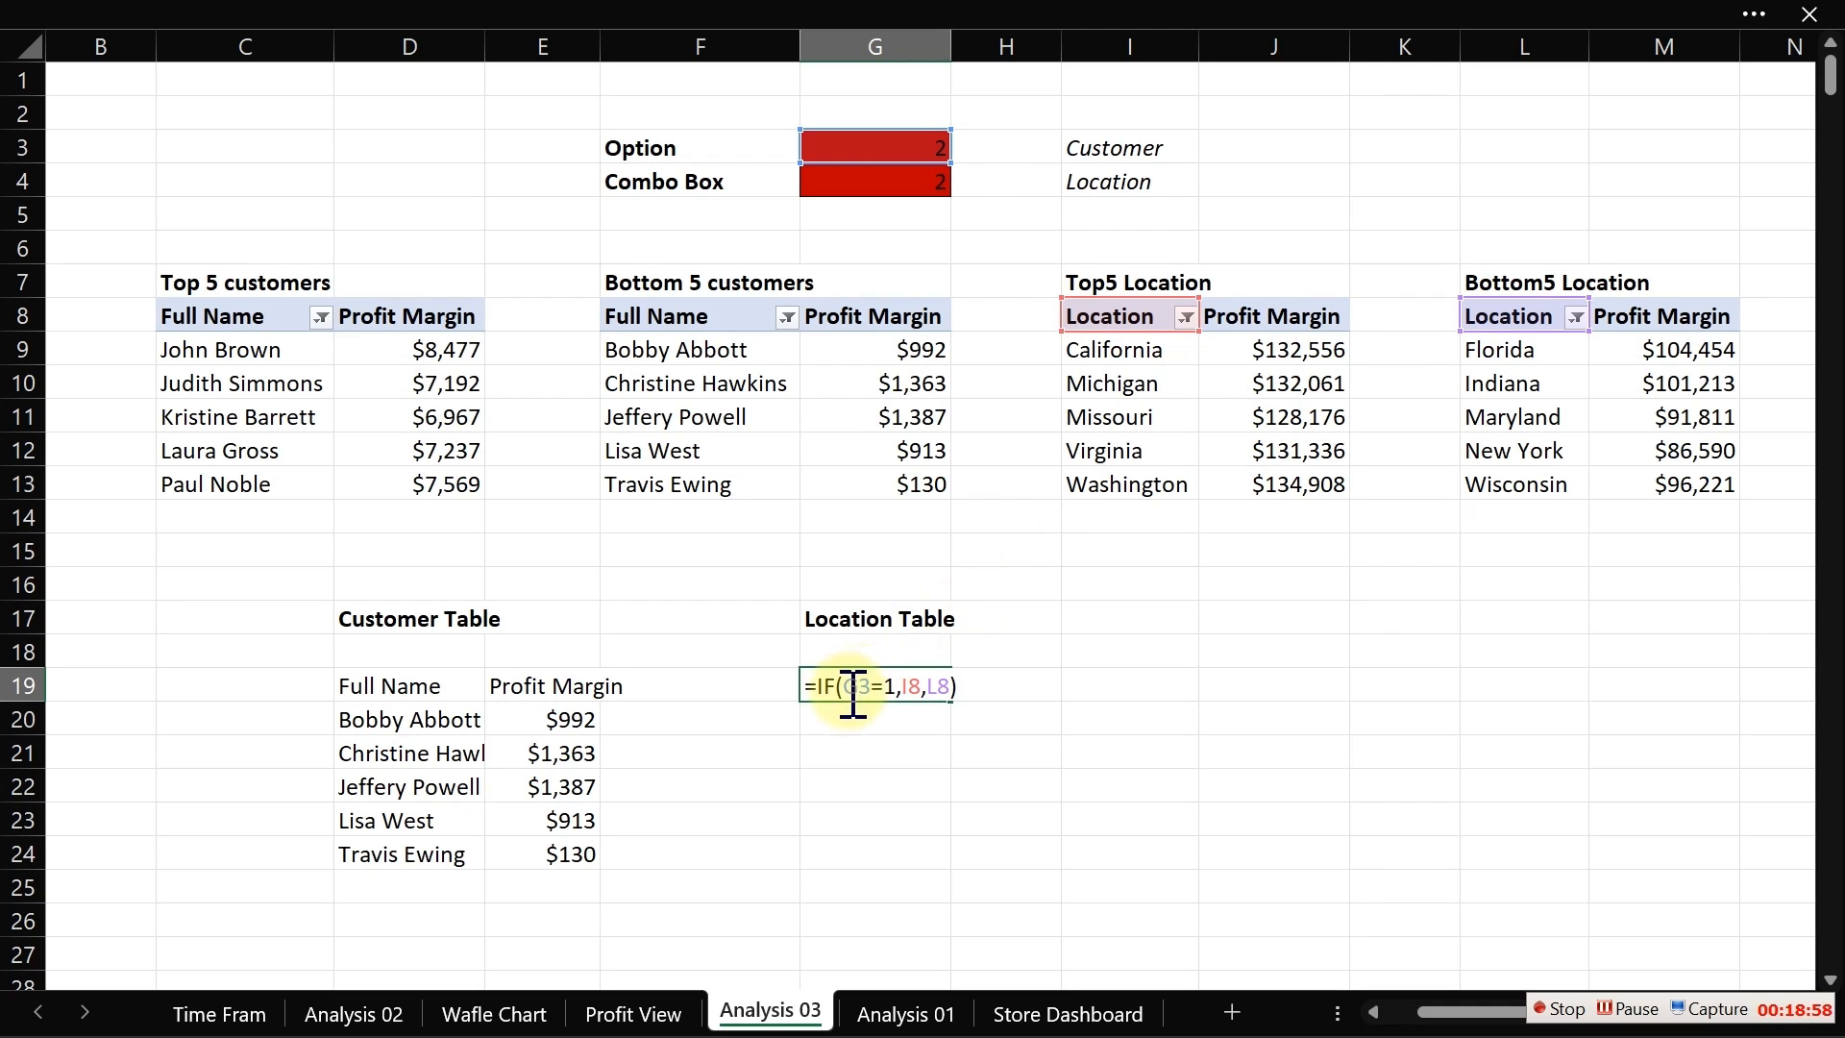
{"action": "type", "text": "$"}
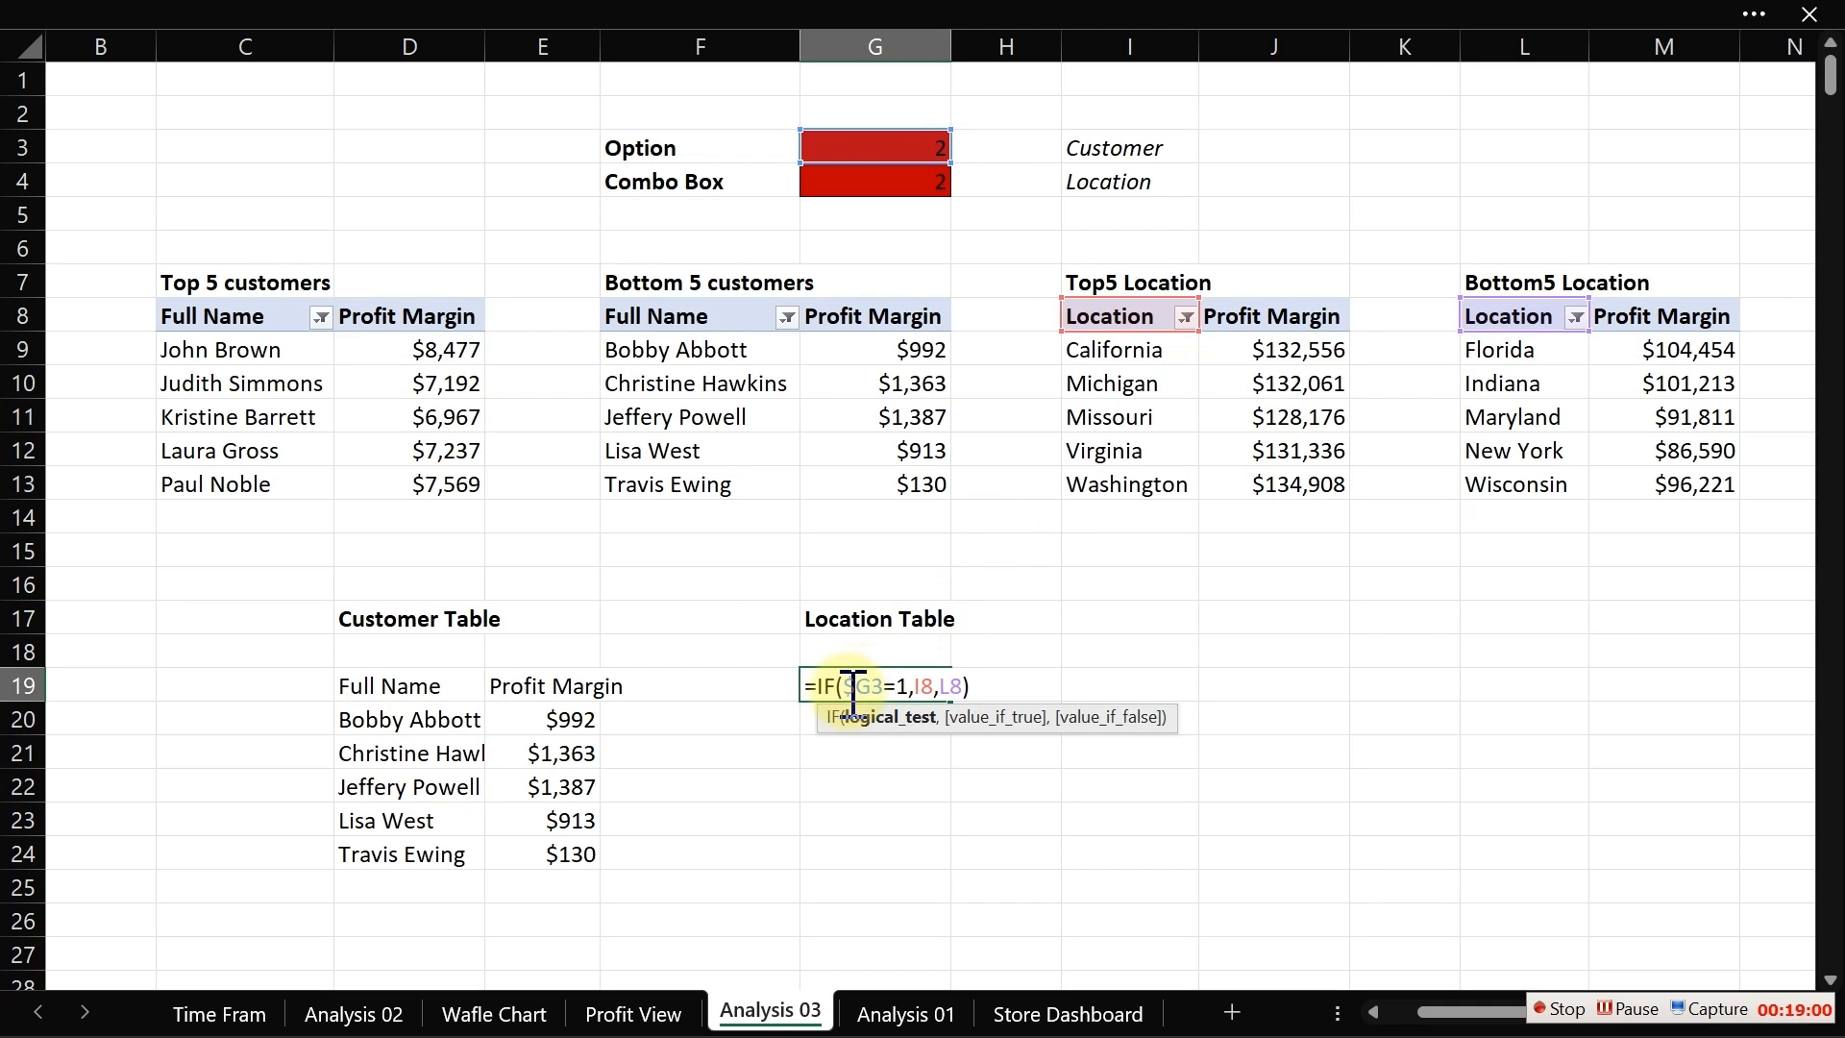
{"action": "type", "text": "$"}
{"action": "key", "text": "Return"}
Step: Fill the G19 formula across into column H and down to row 24, then autofit column H
{"action": "left_click", "coordinate": [846, 690]}
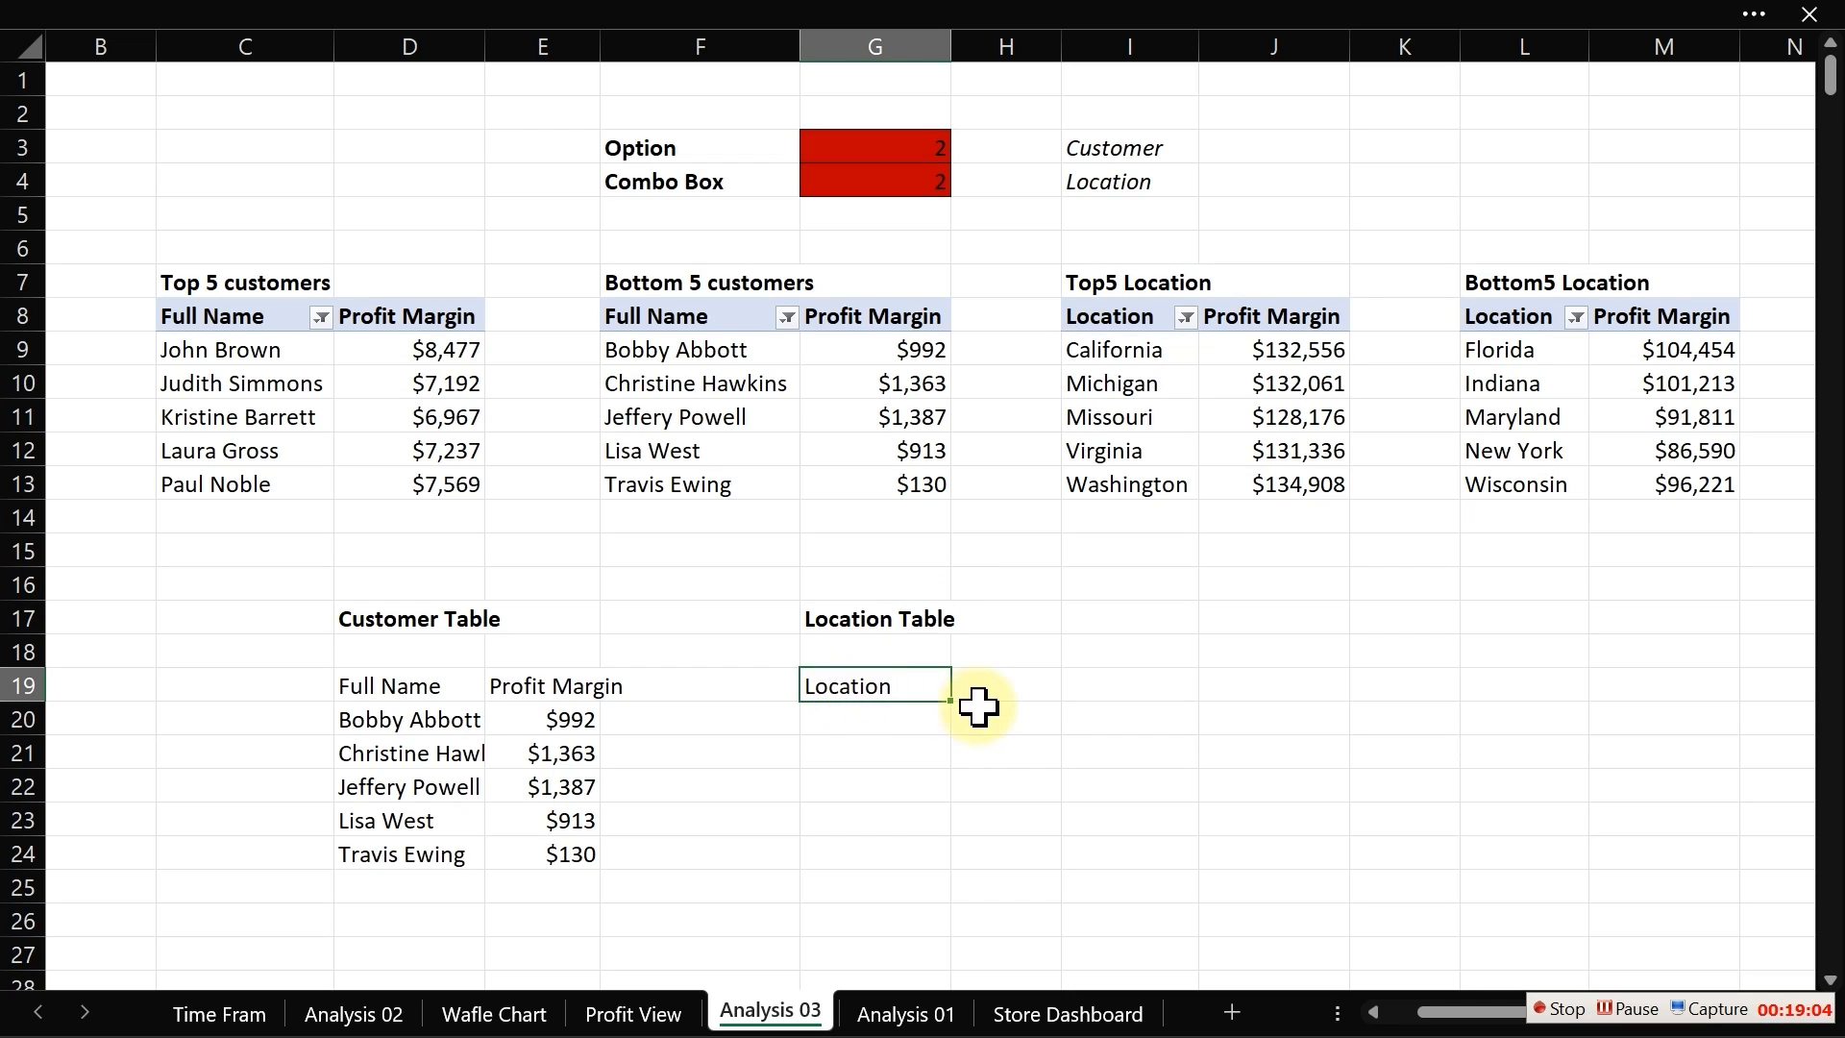
{"action": "left_click_drag", "start_coordinate": [955, 708], "coordinate": [1070, 853]}
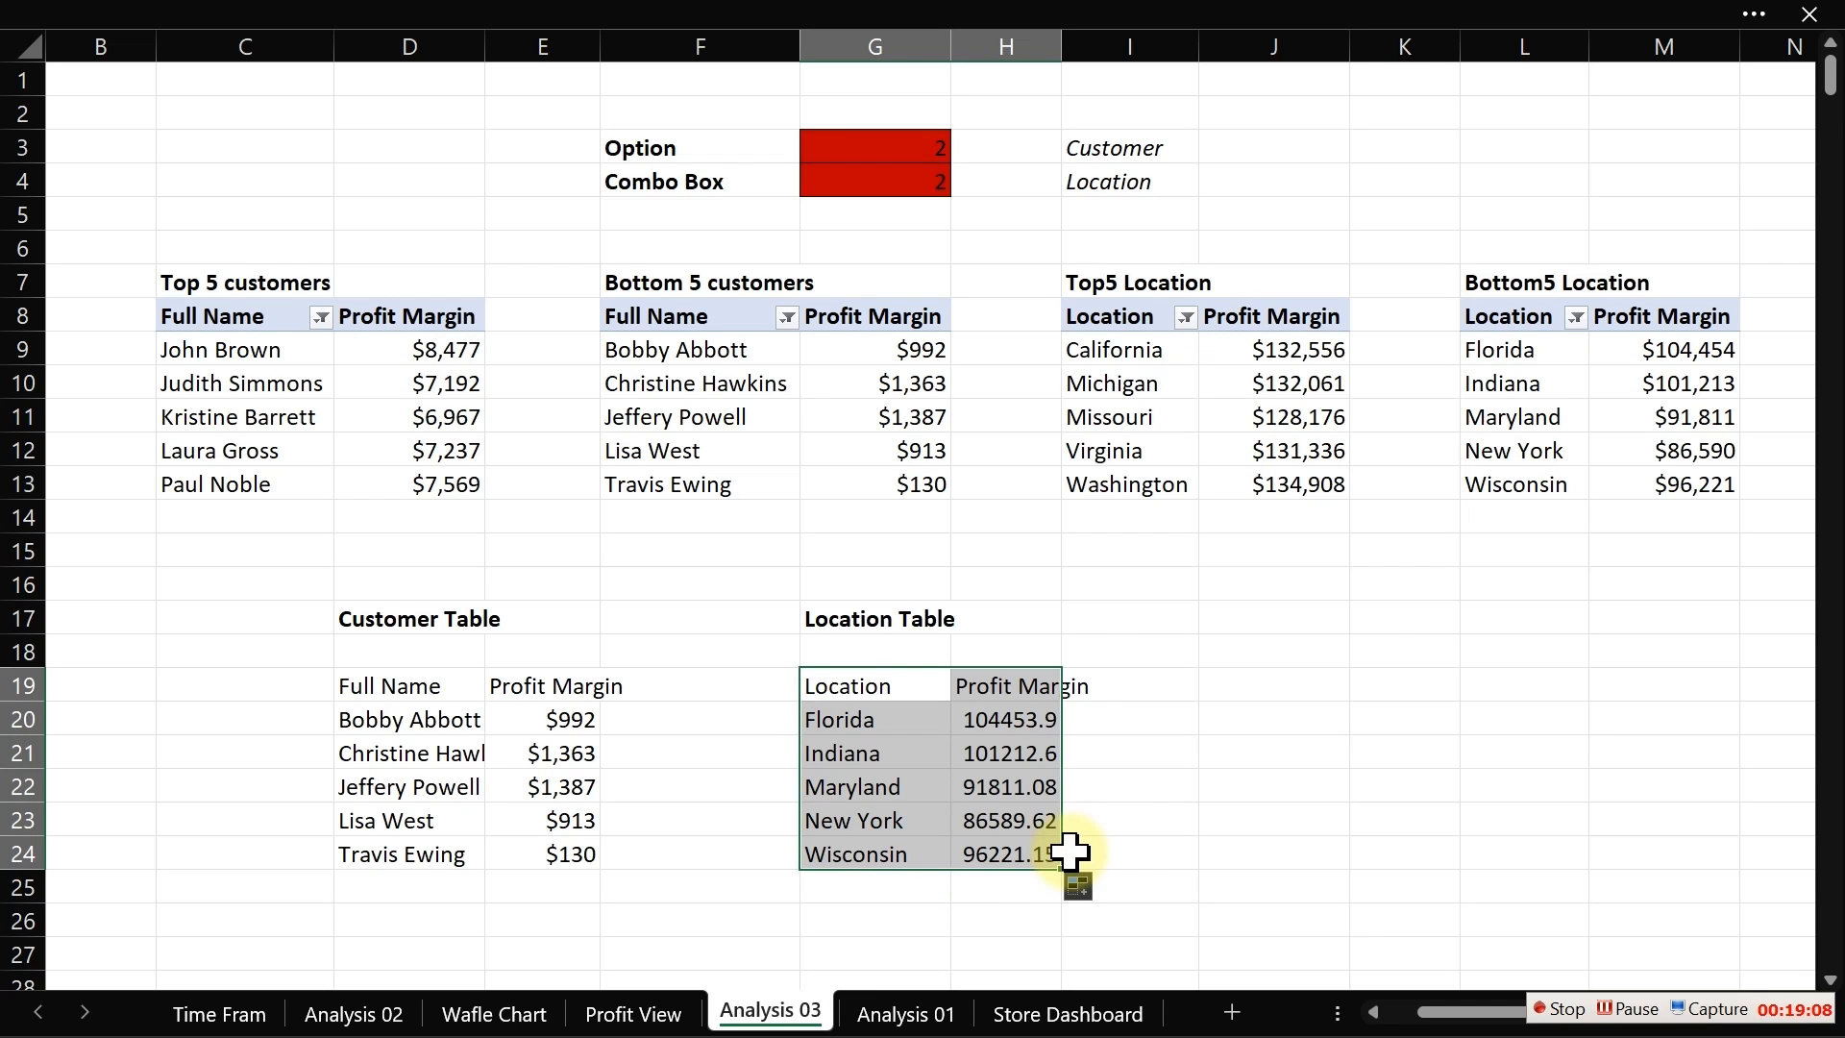
{"action": "double_click", "coordinate": [1062, 38]}
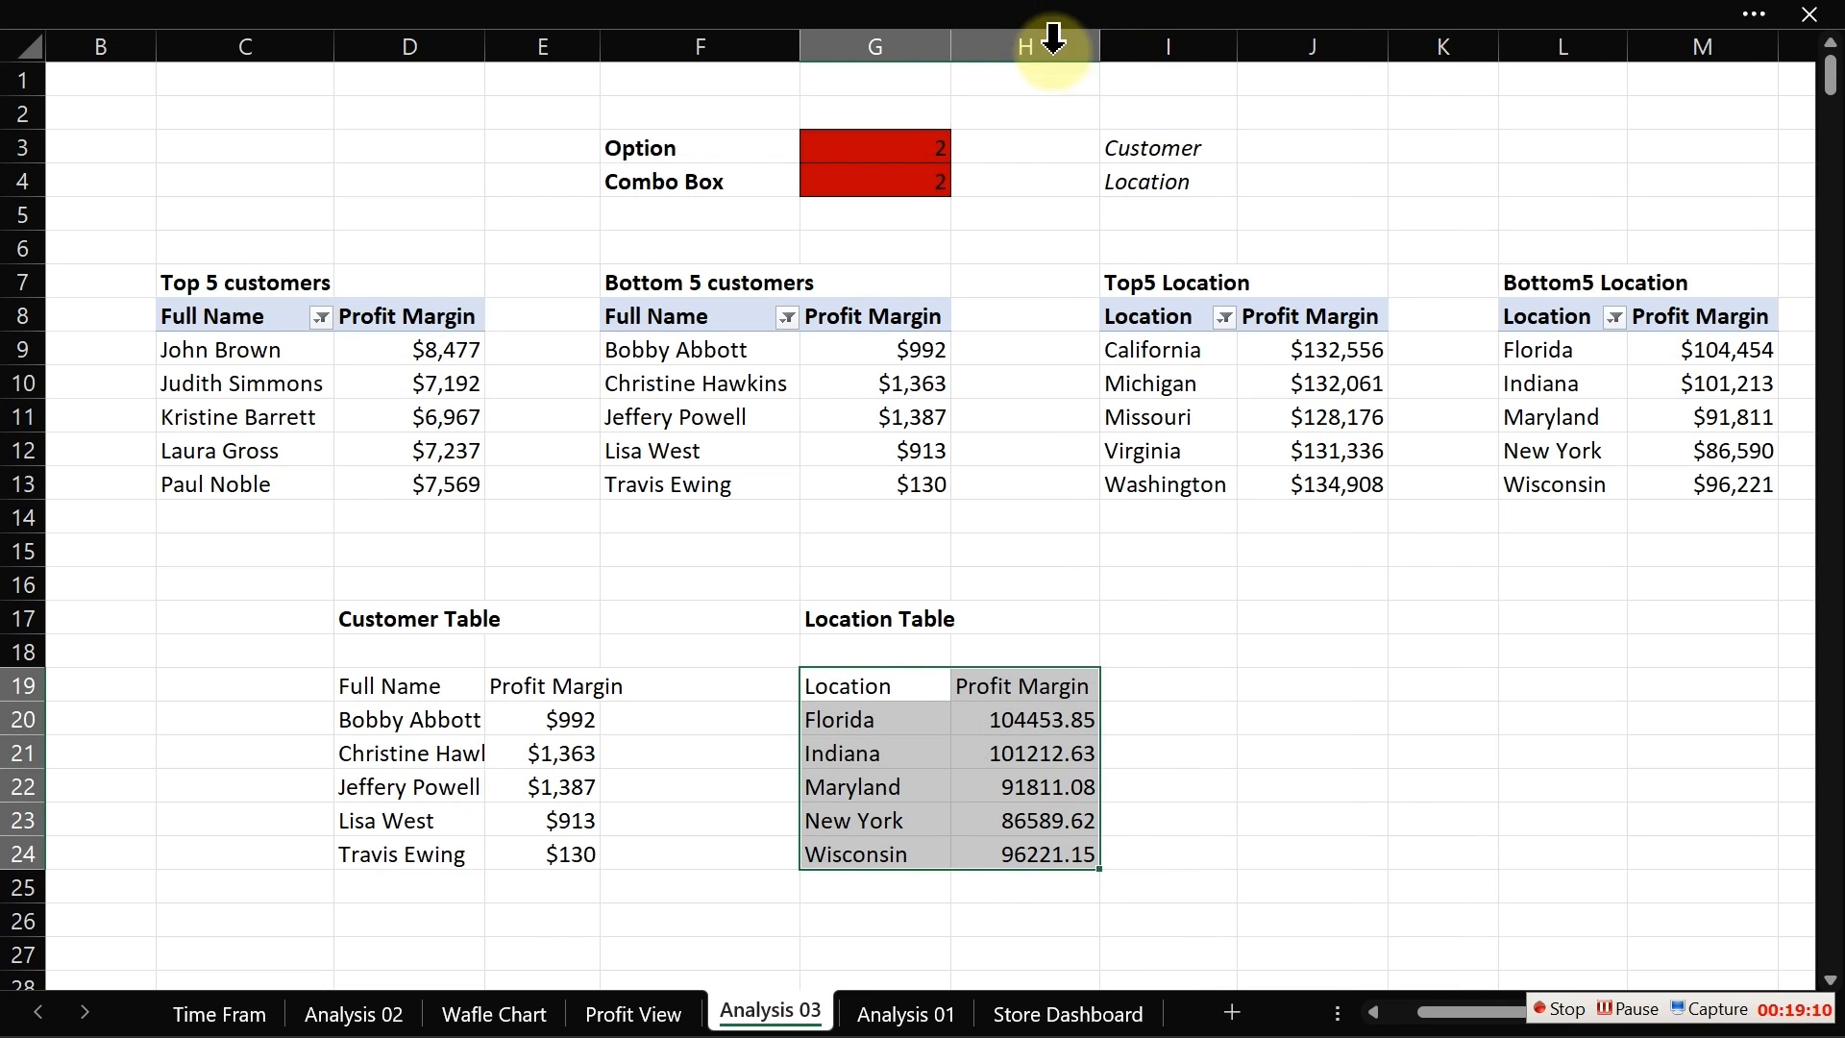
Step: Copy the currency formatting of J9 onto the location profit values H20:H24 with Format Painter
{"action": "left_click", "coordinate": [1310, 352]}
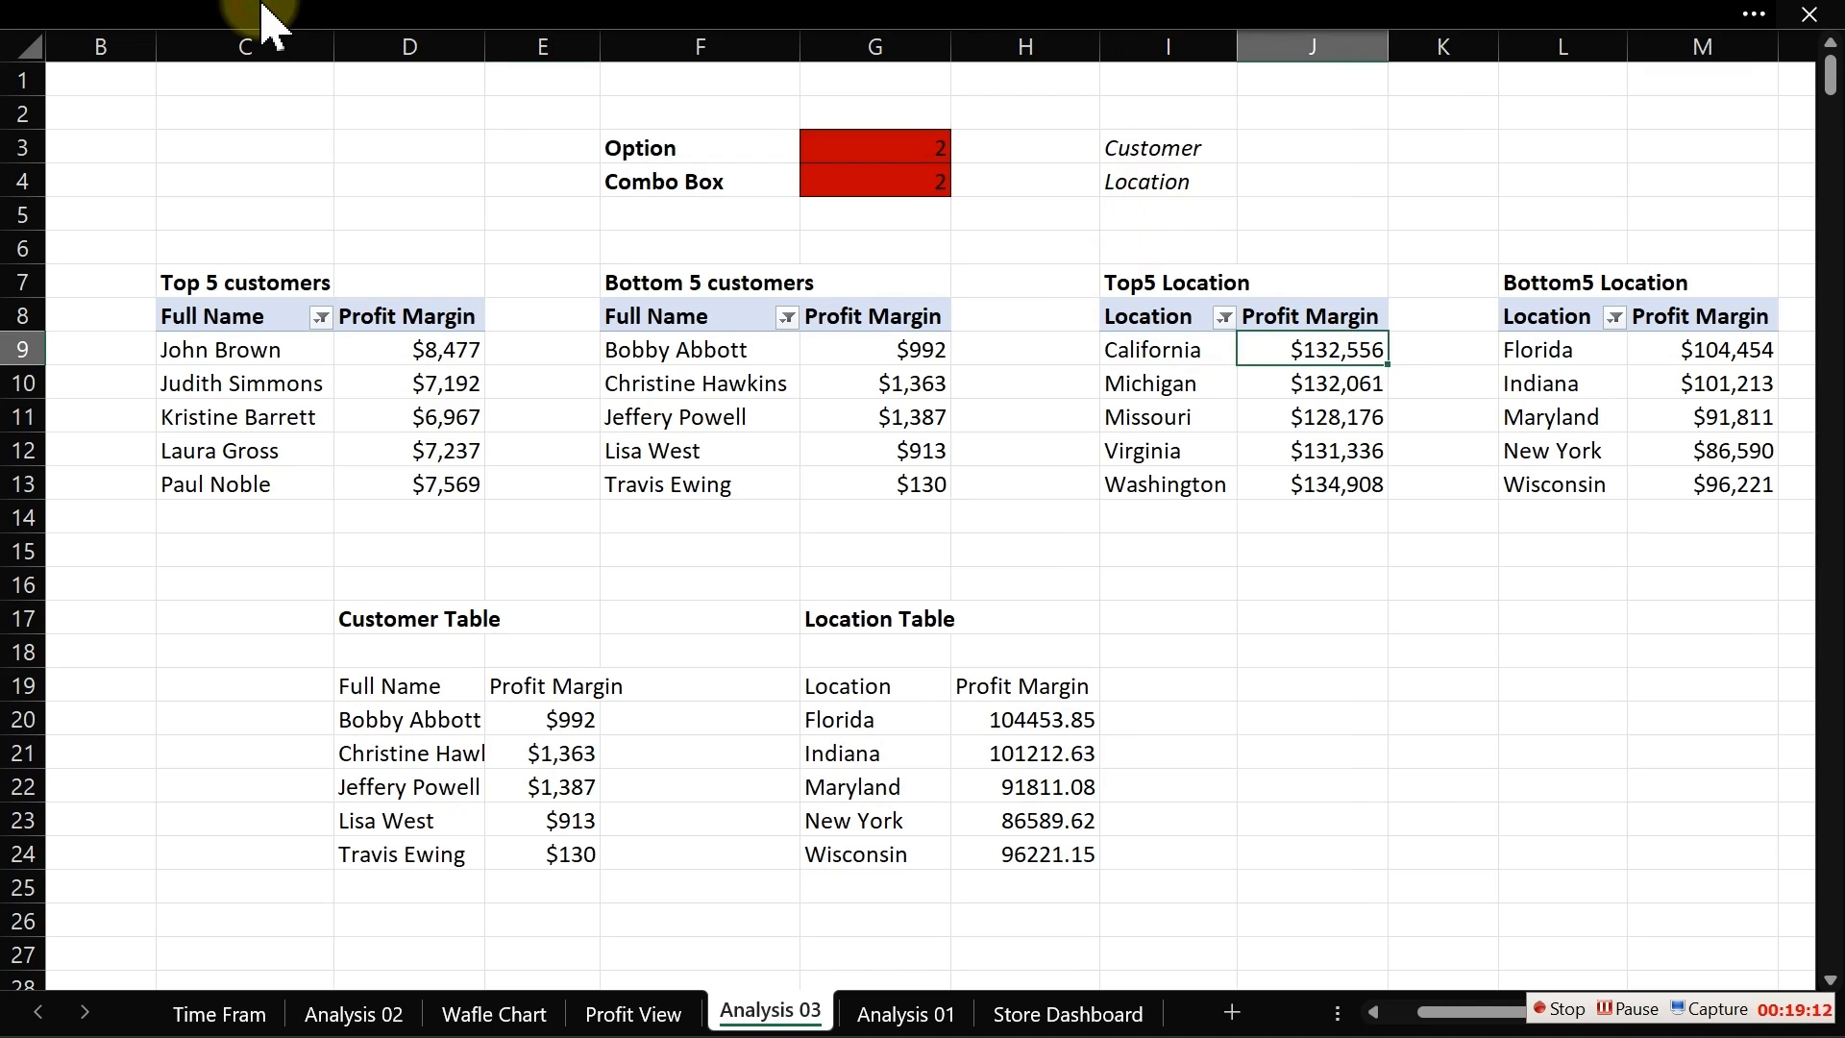
{"action": "left_click", "coordinate": [259, 20]}
{"action": "left_click", "coordinate": [109, 208]}
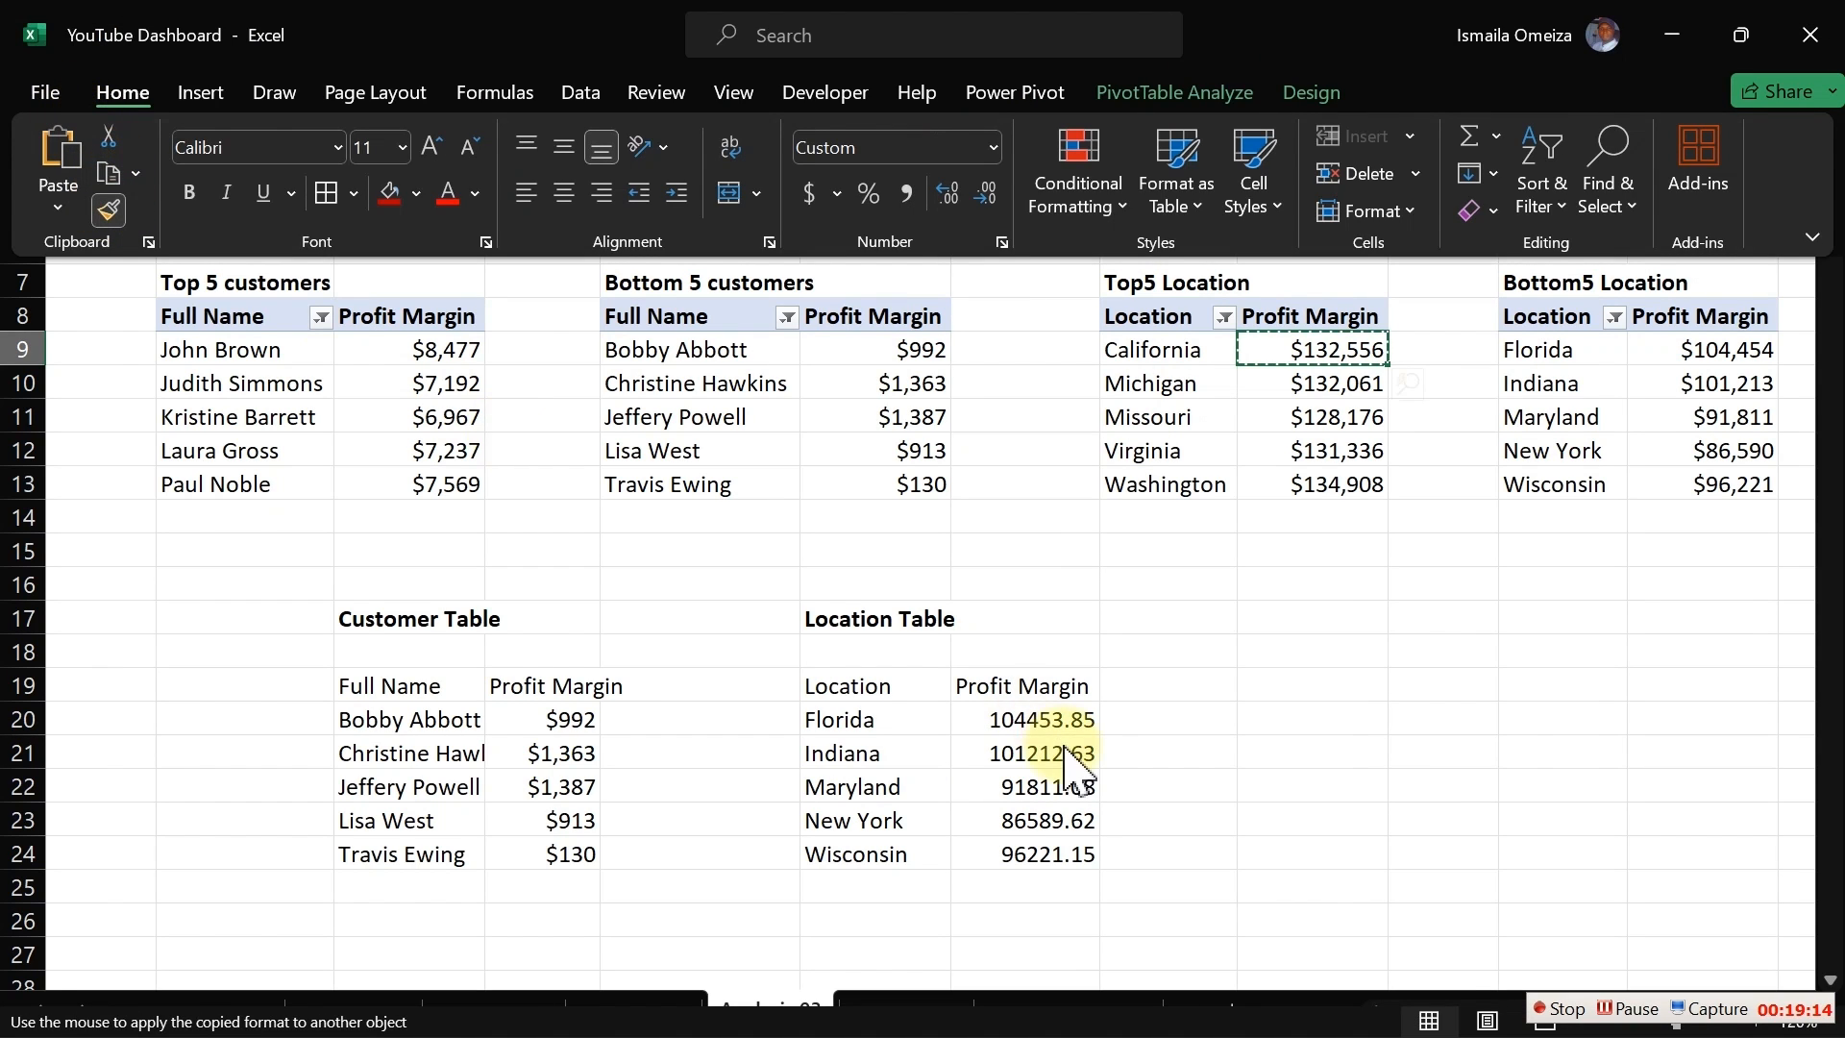
{"action": "left_click_drag", "start_coordinate": [1035, 723], "coordinate": [1041, 855]}
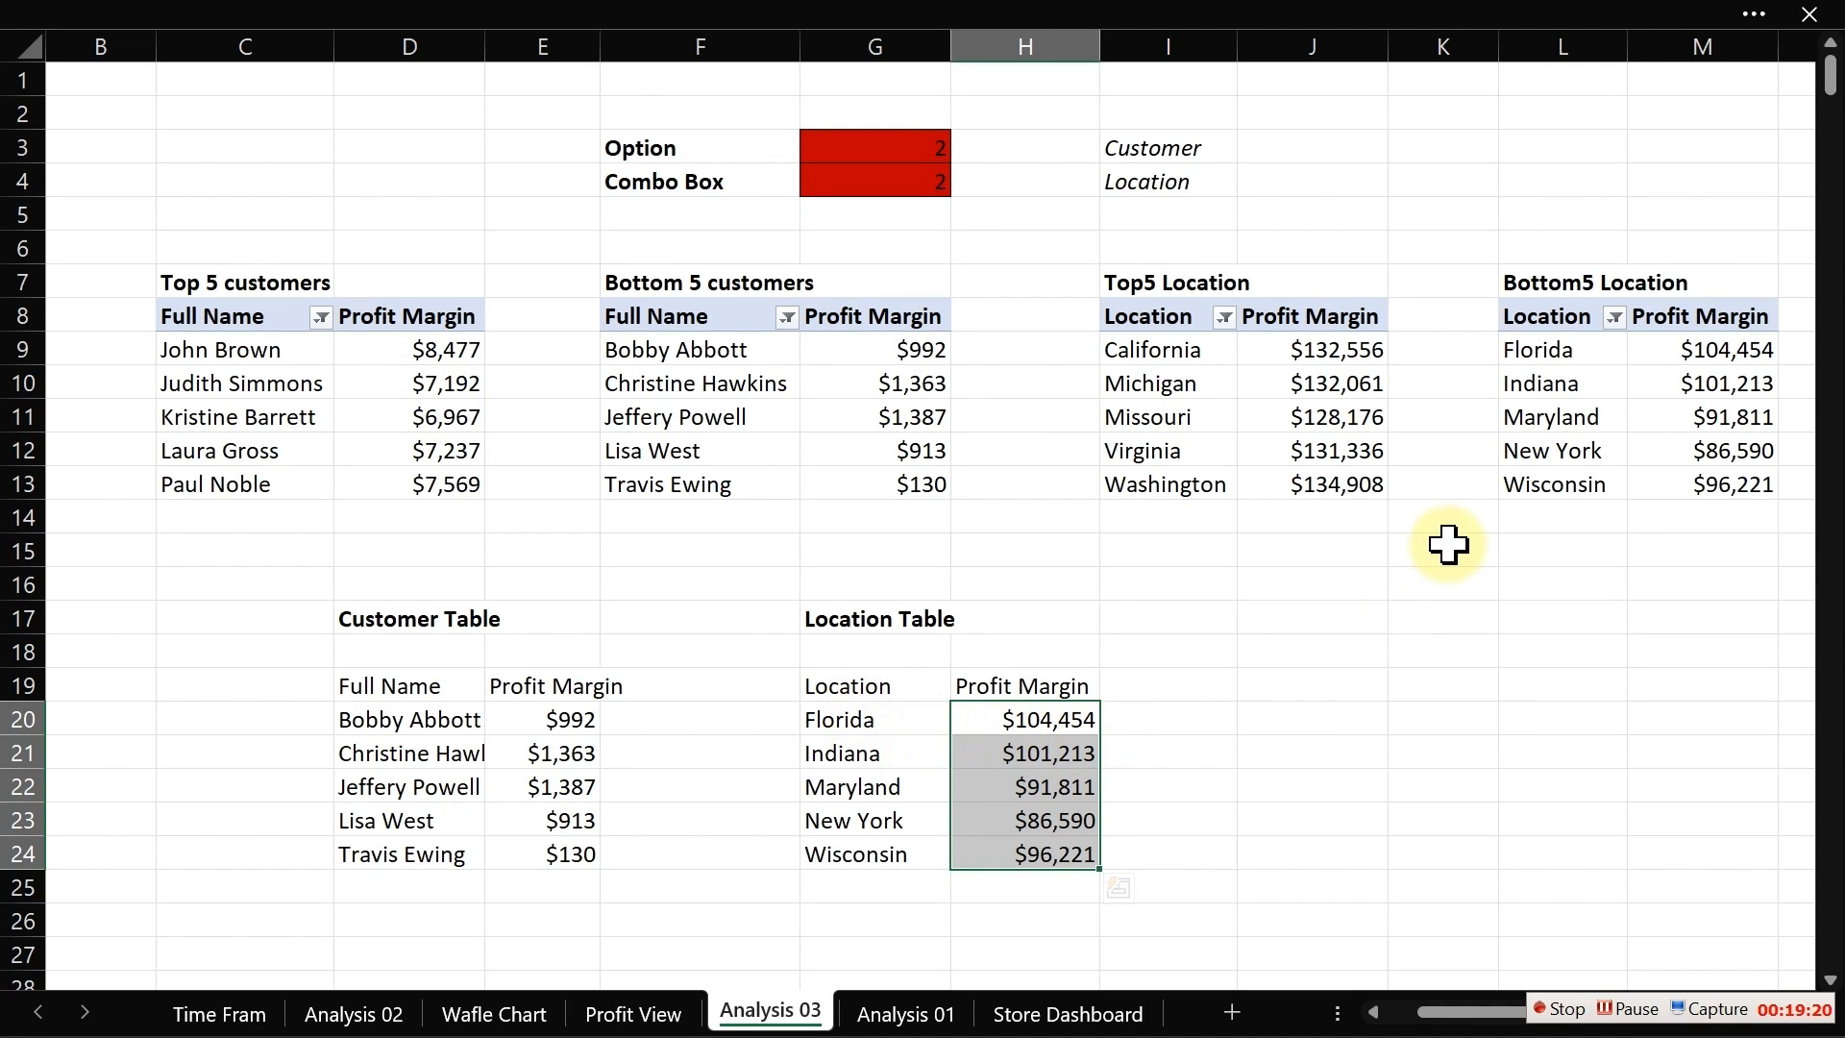
Step: Add the heading Chart in J17
{"action": "left_click", "coordinate": [1325, 655]}
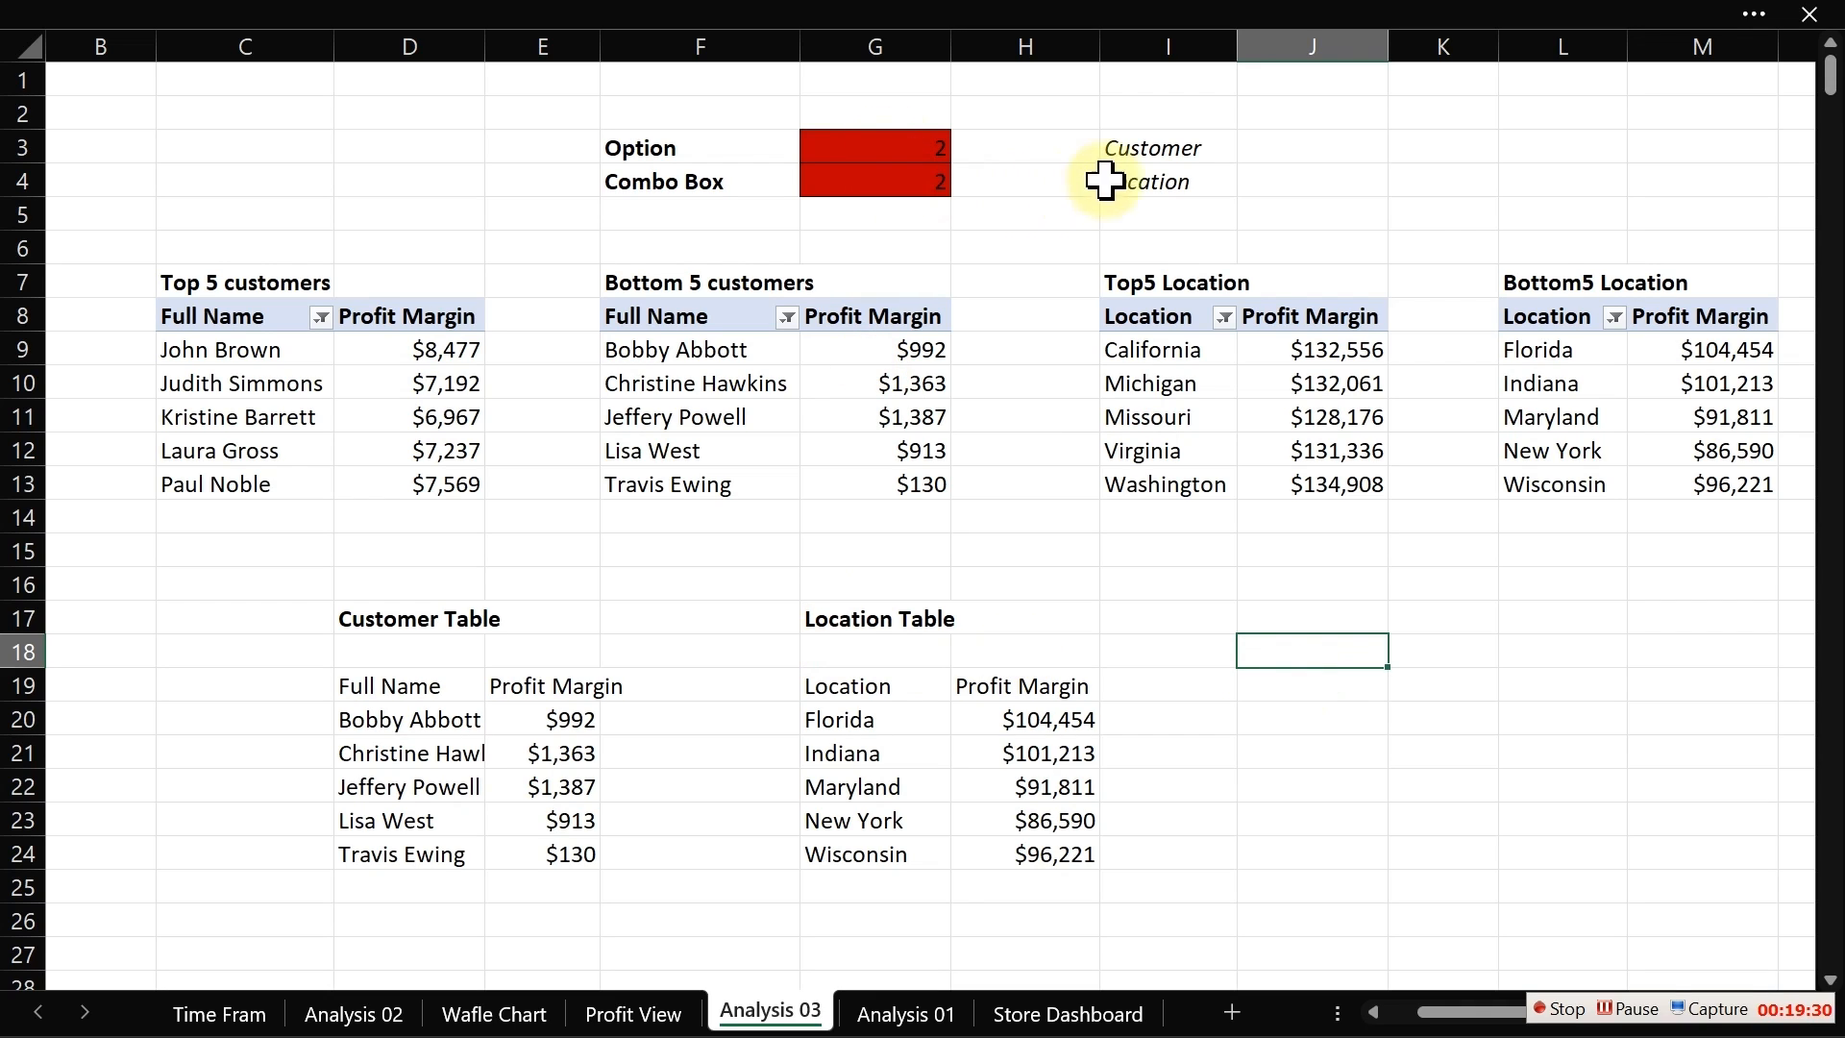
{"action": "left_click", "coordinate": [1165, 152]}
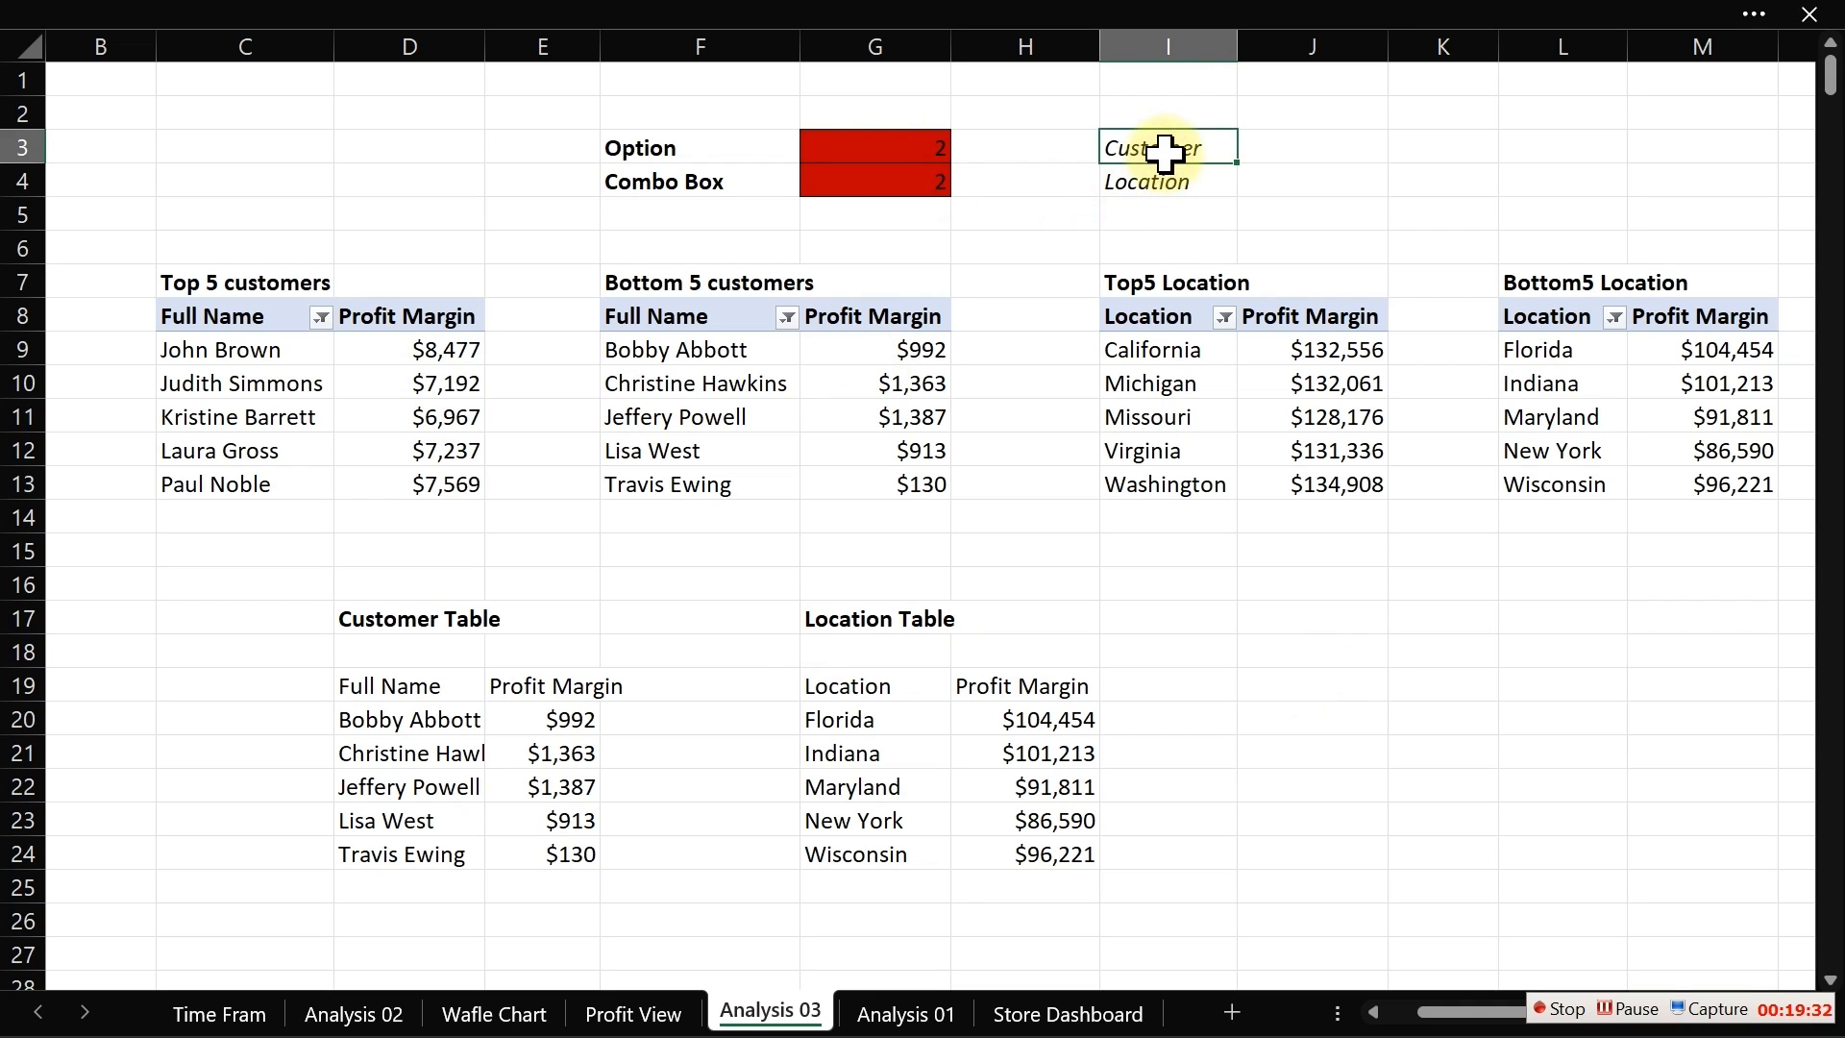
{"action": "left_click", "coordinate": [1154, 187]}
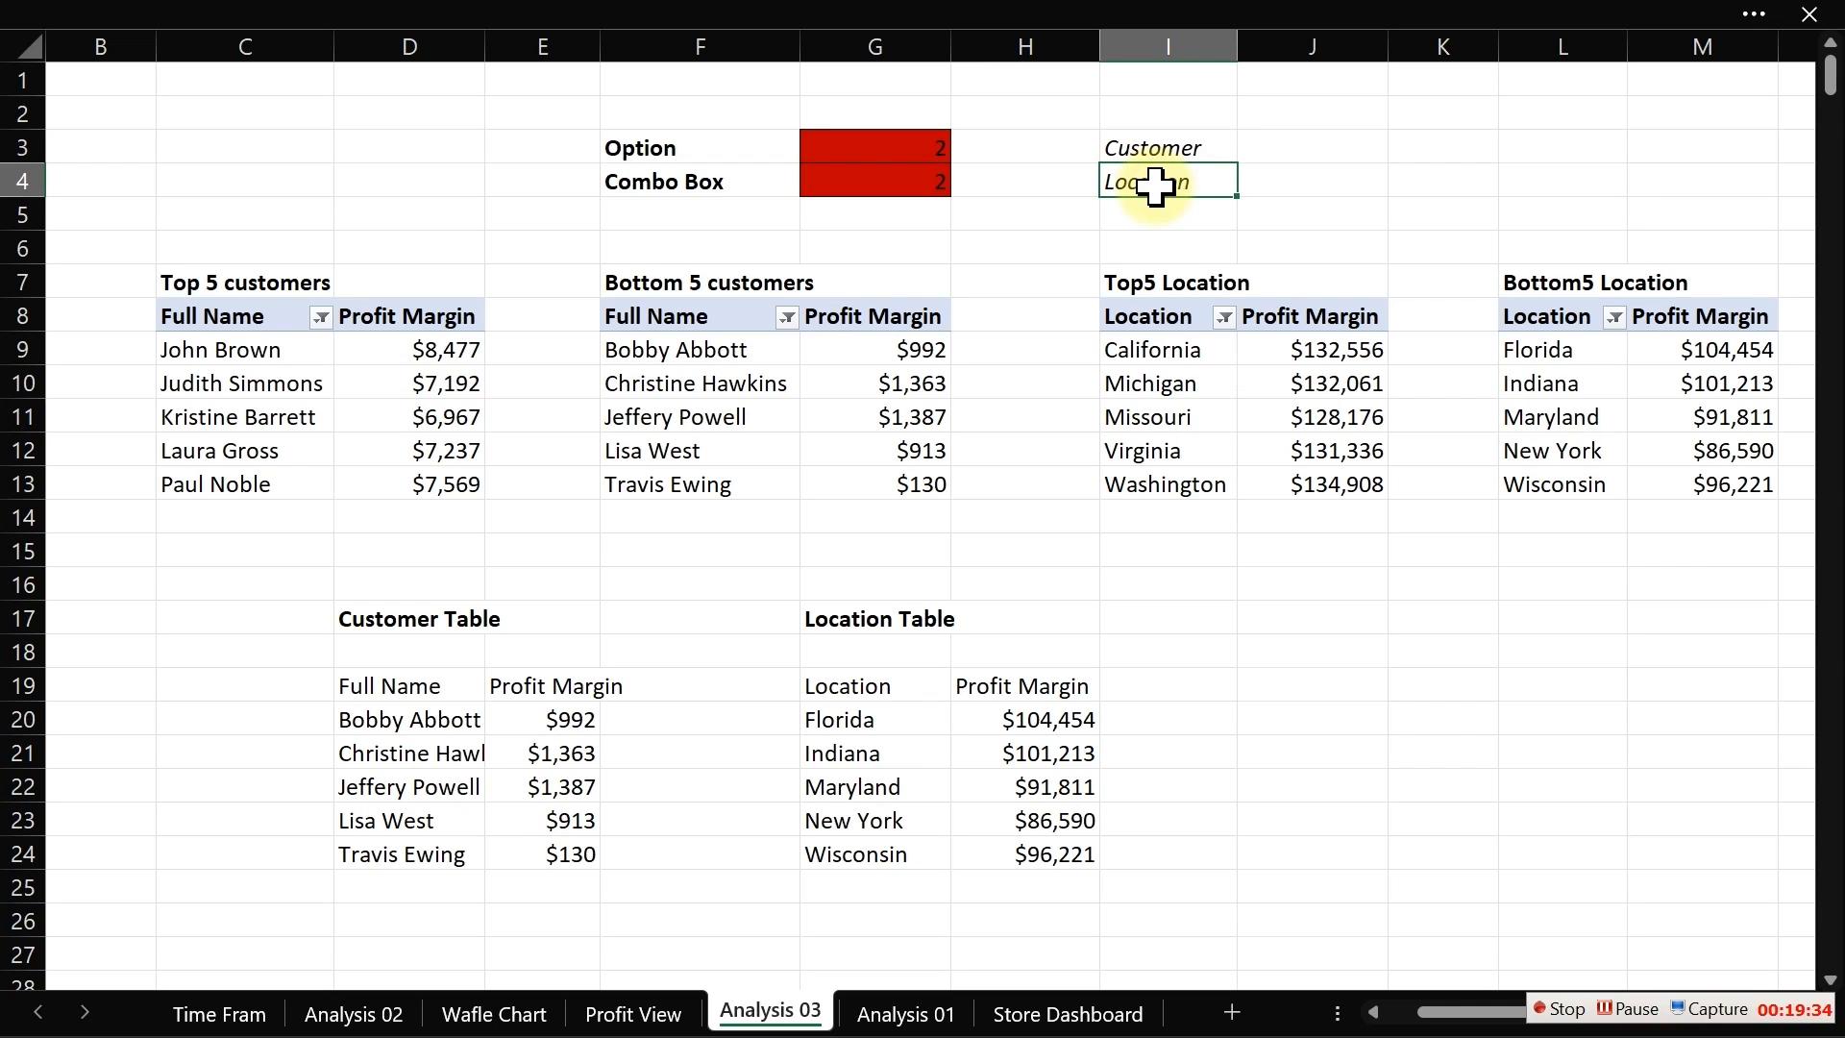
{"action": "left_click", "coordinate": [1304, 685]}
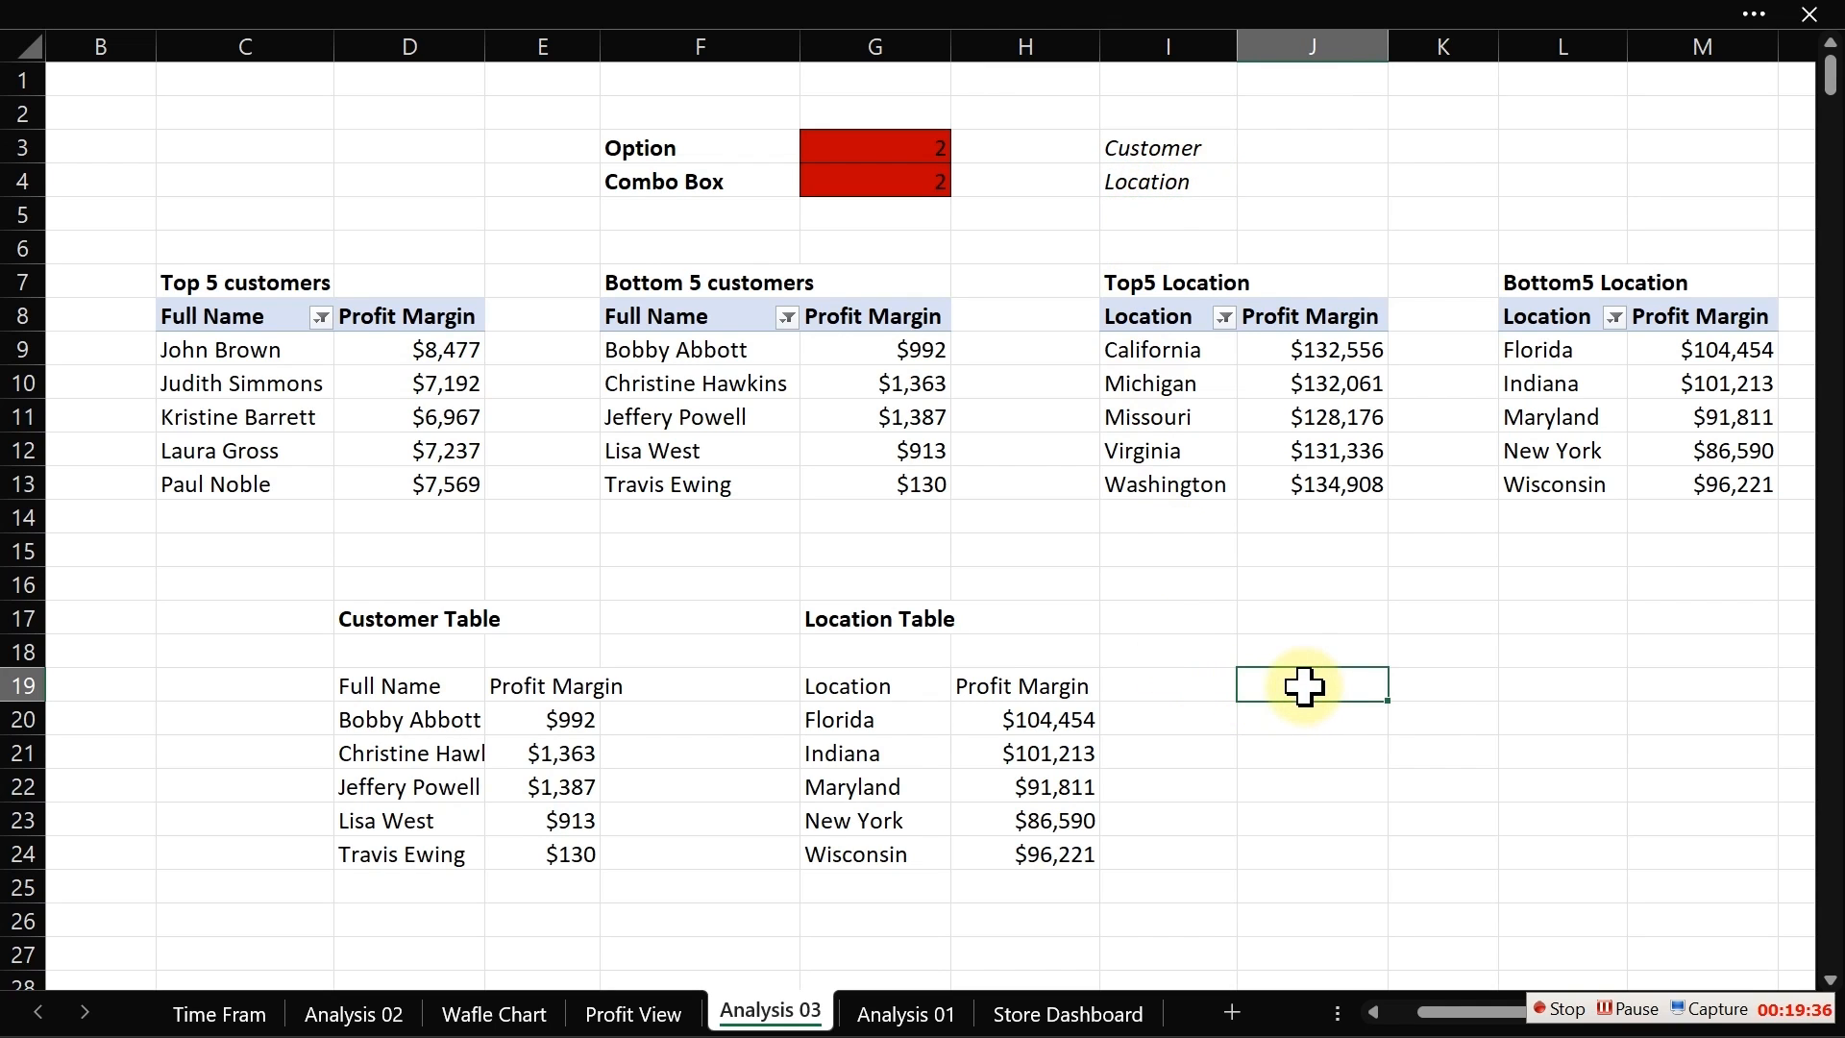
{"action": "left_click", "coordinate": [1304, 628]}
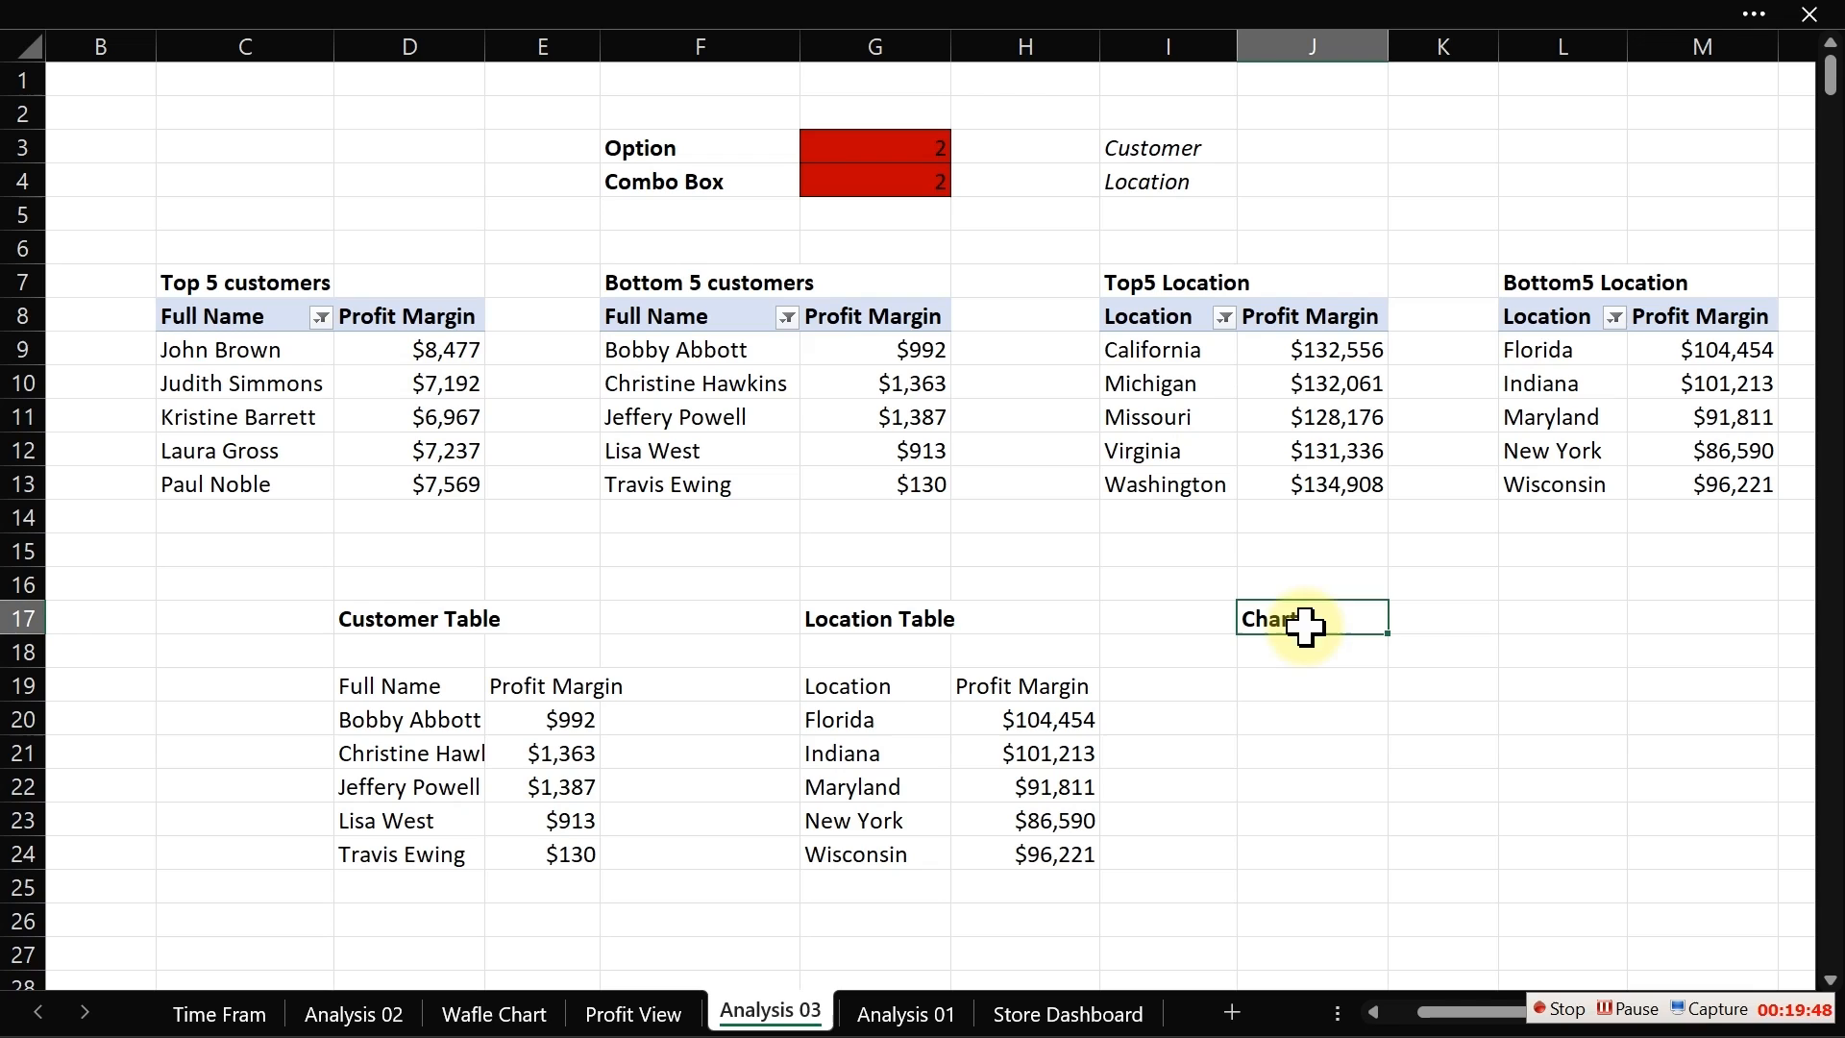
Step: In J19, enter the formula =IF($G4=1,D19,G19) to choose between the customer and location table headers
{"action": "left_click", "coordinate": [1286, 679]}
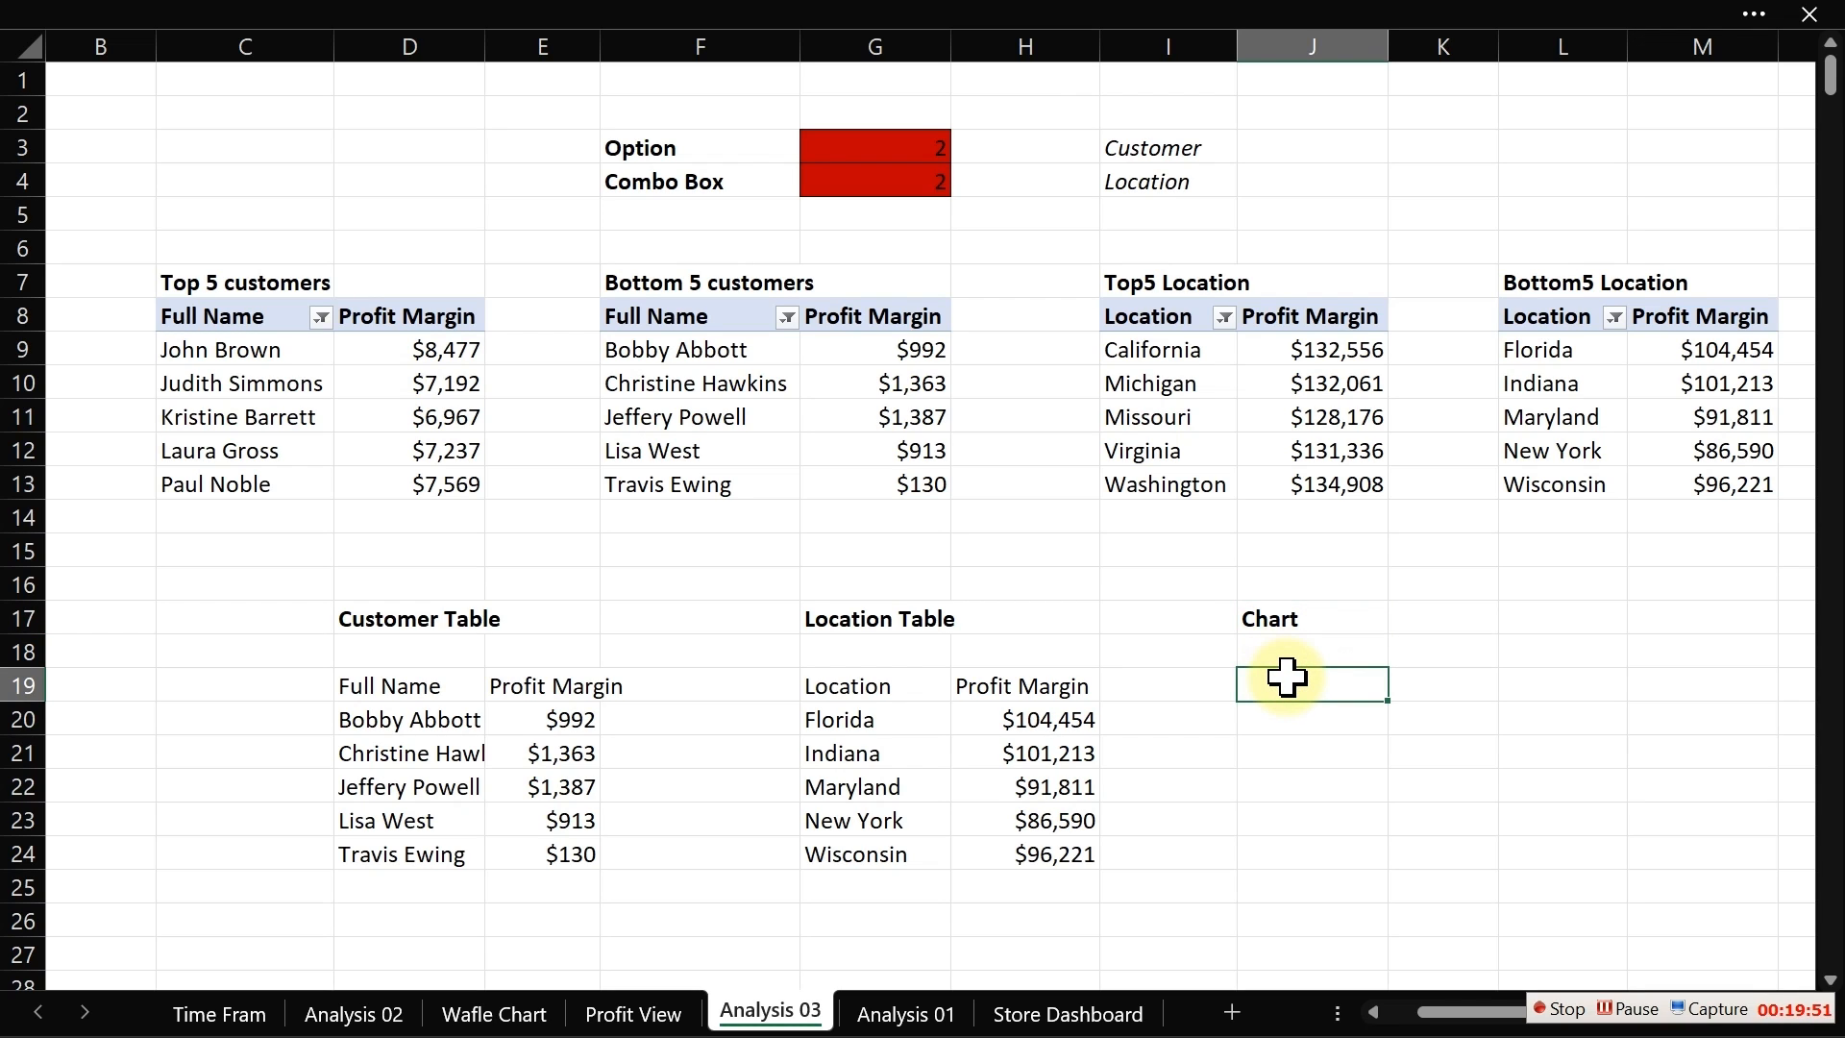
{"action": "type", "text": "=if("}
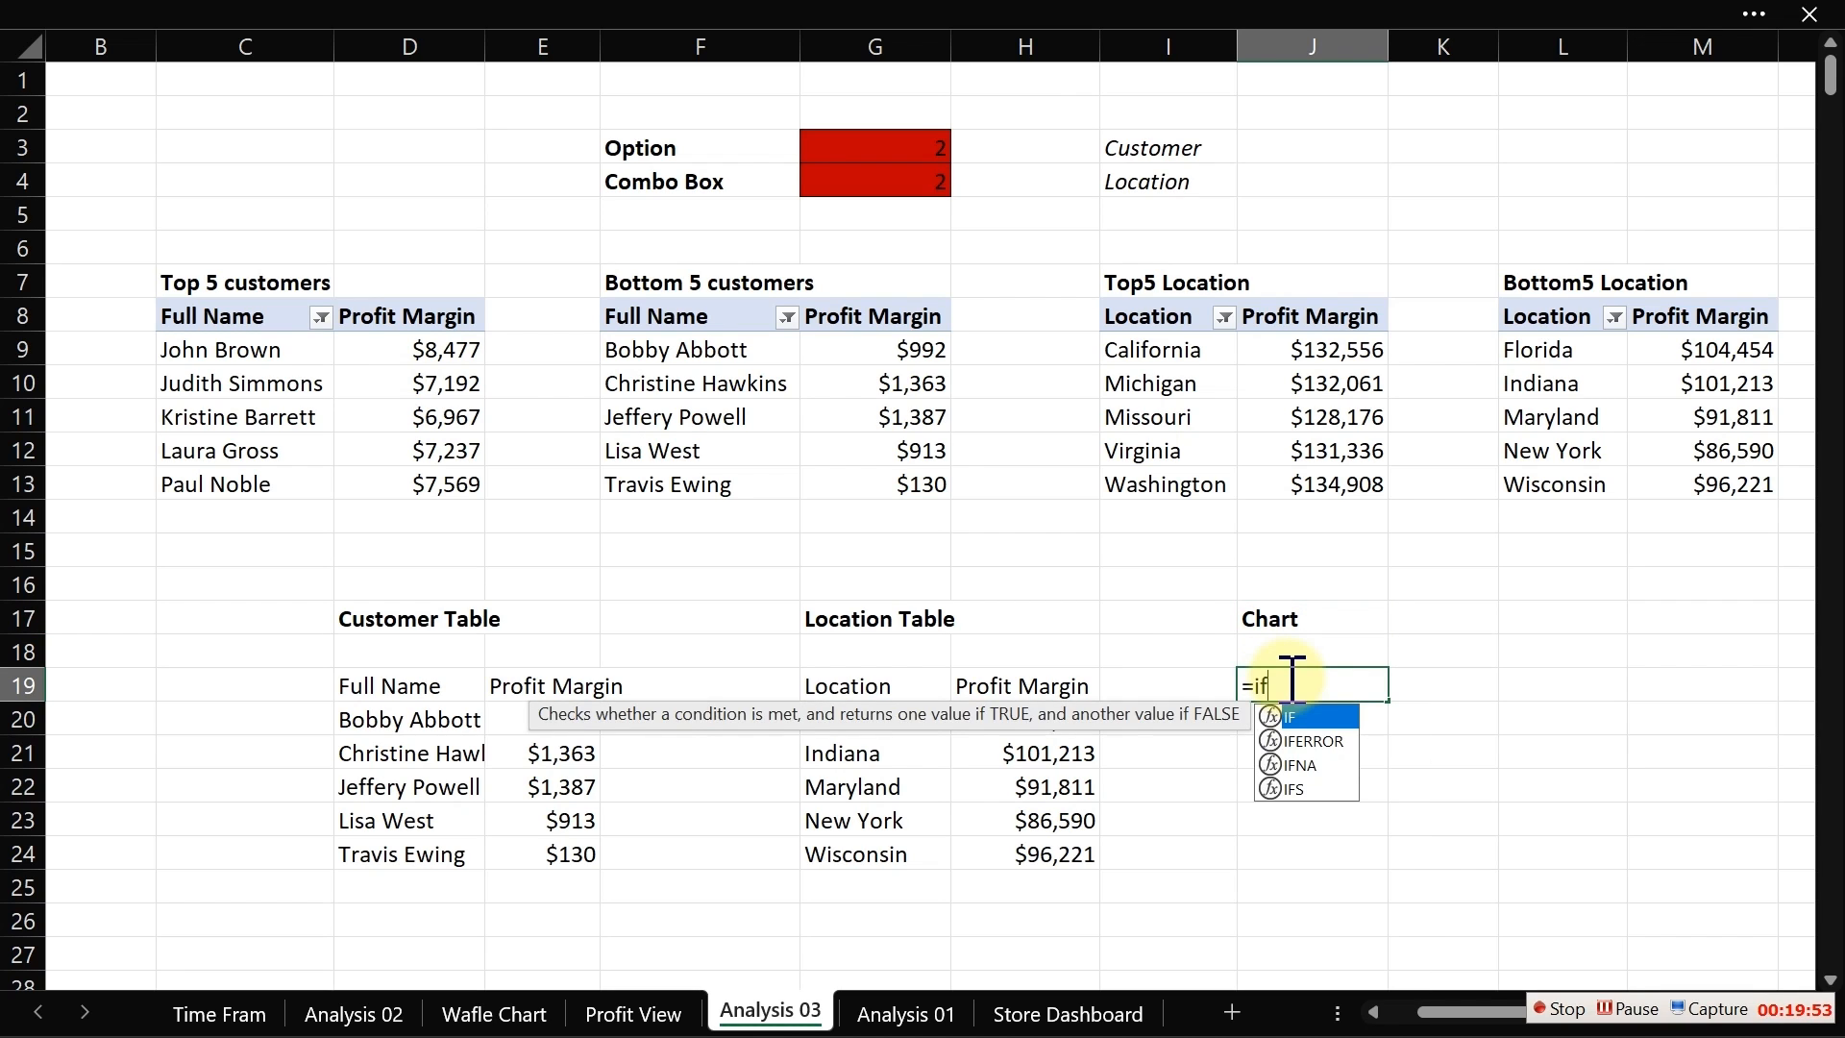
{"action": "left_click", "coordinate": [873, 183]}
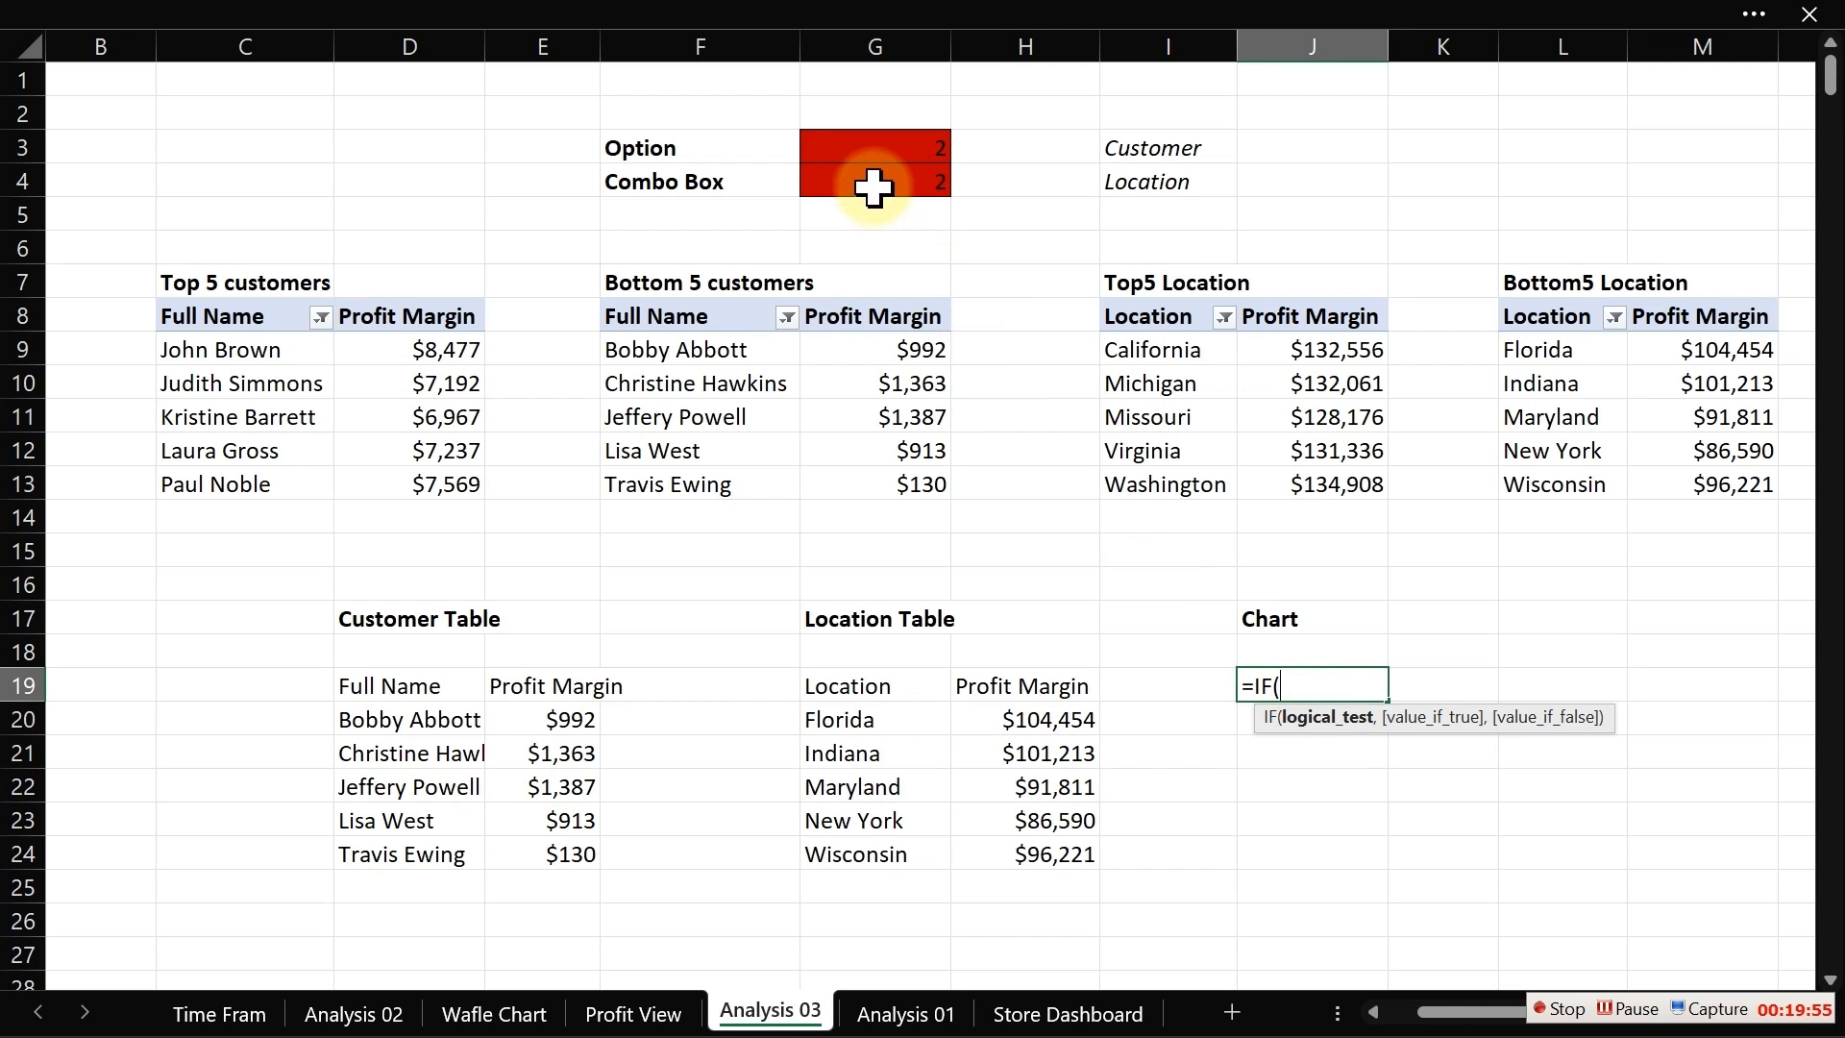
{"action": "type", "text": "=1"}
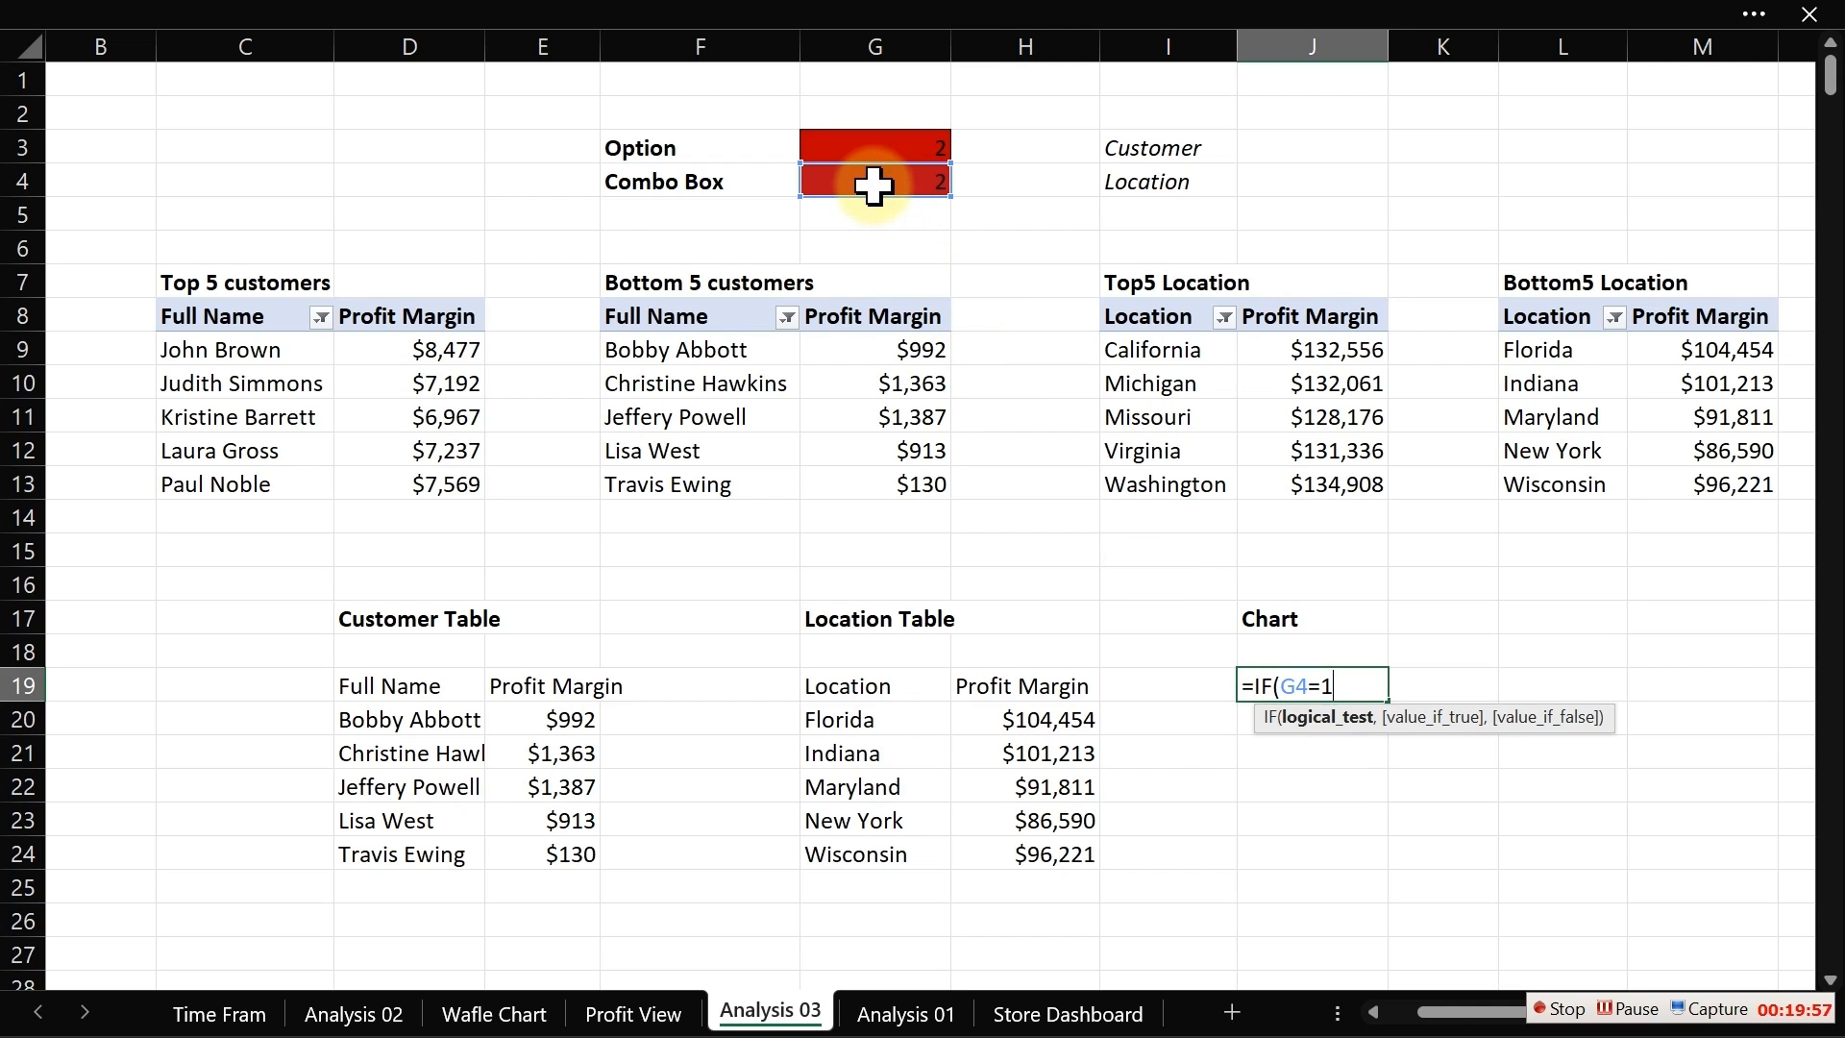
{"action": "type", "text": ","}
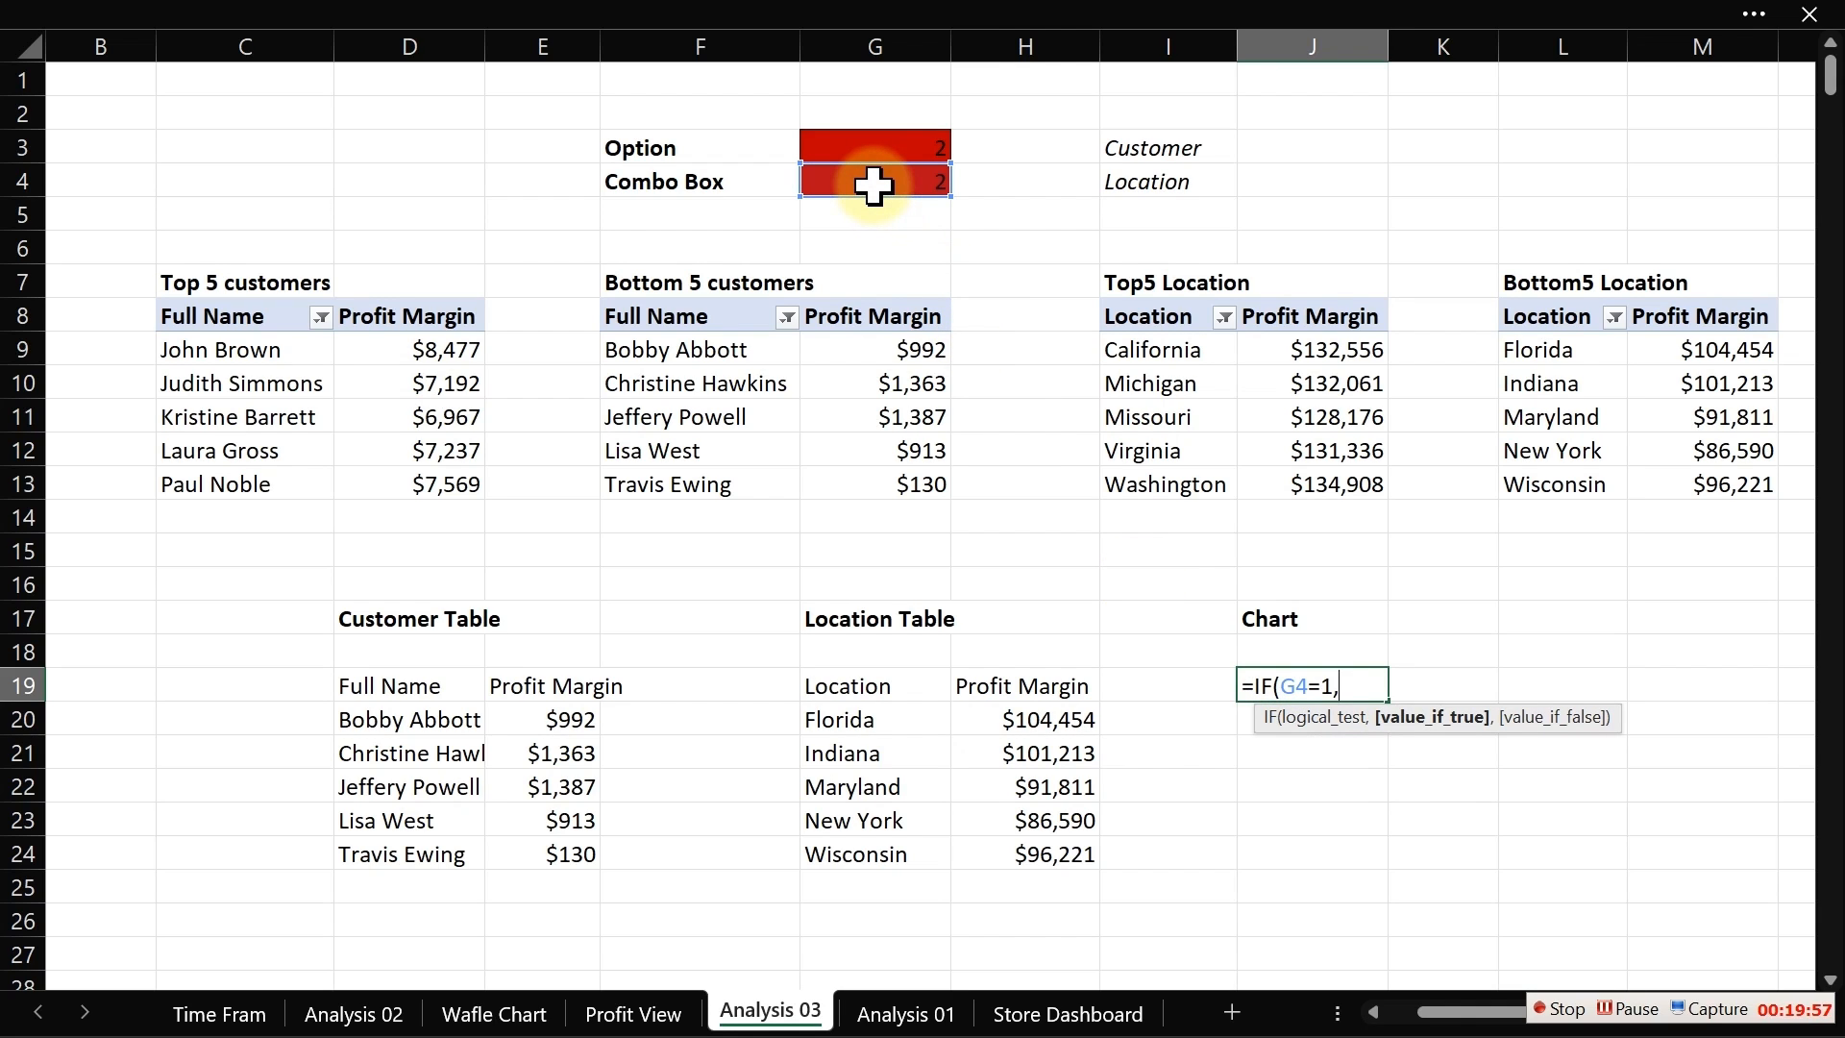
{"action": "left_click", "coordinate": [385, 689]}
{"action": "type", "text": ","}
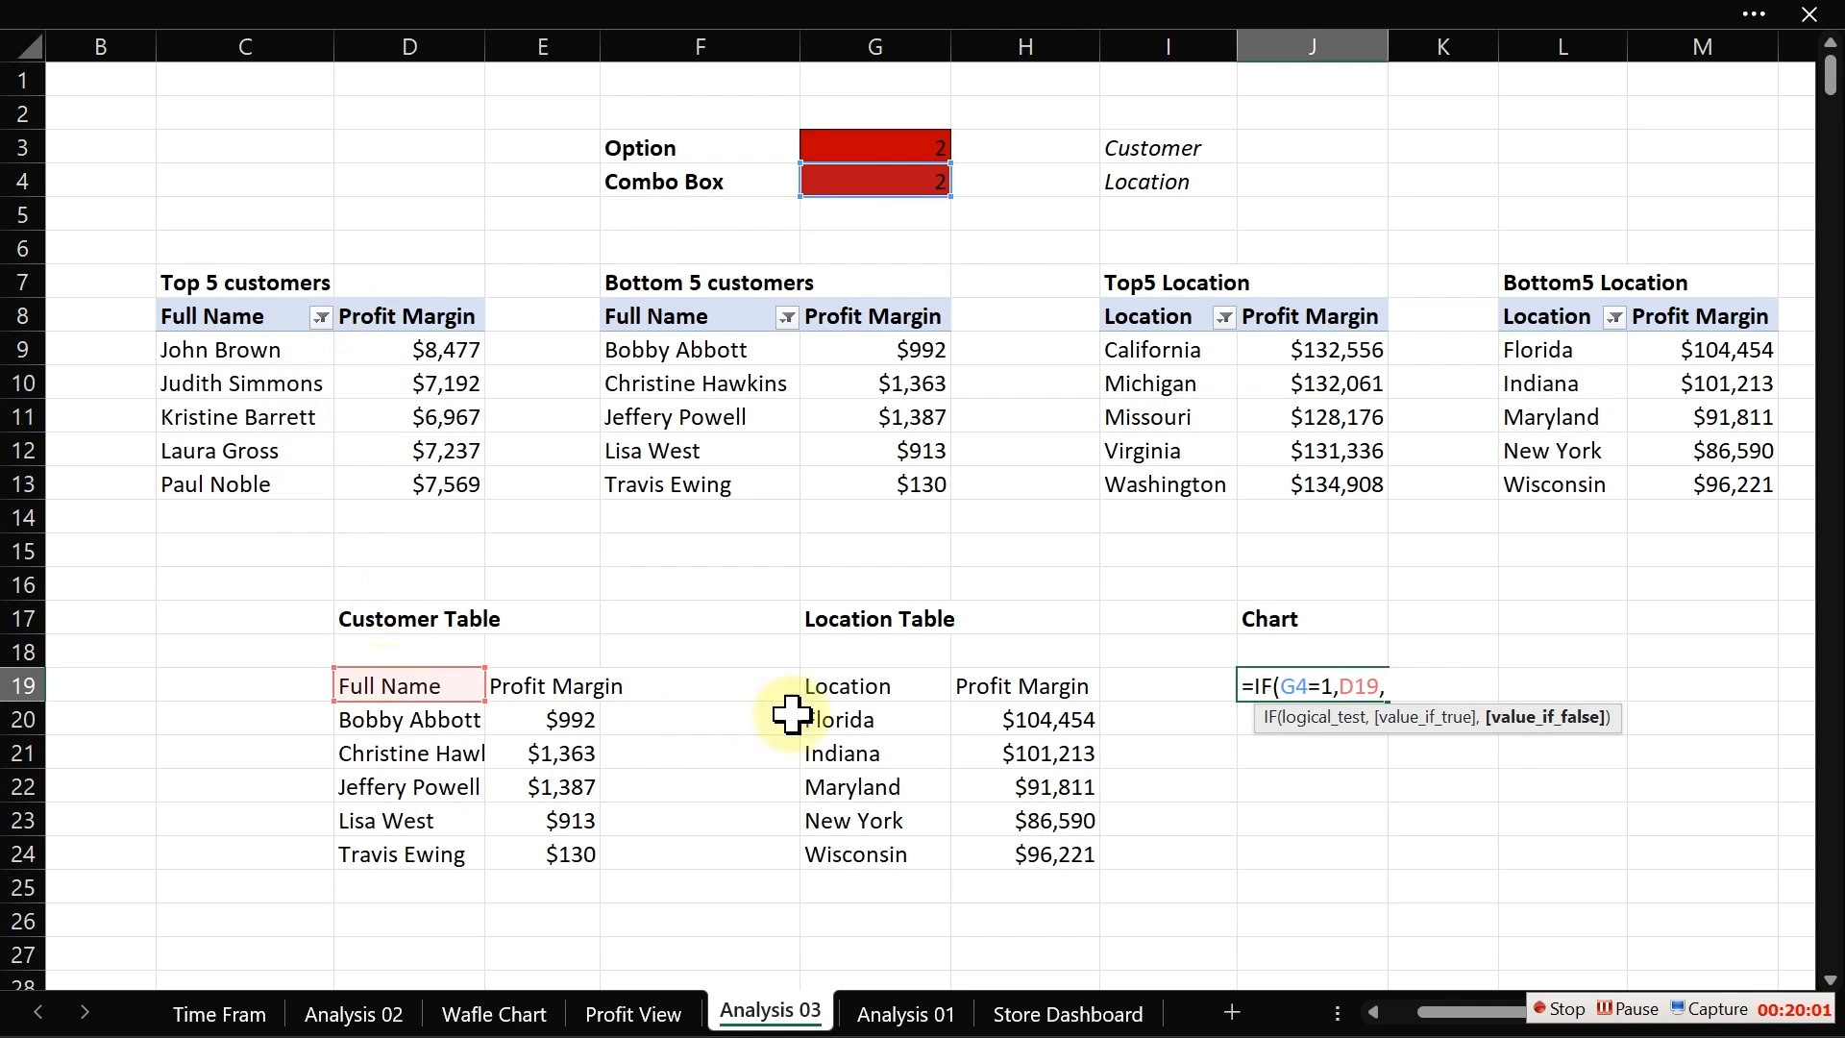
{"action": "left_click", "coordinate": [860, 690]}
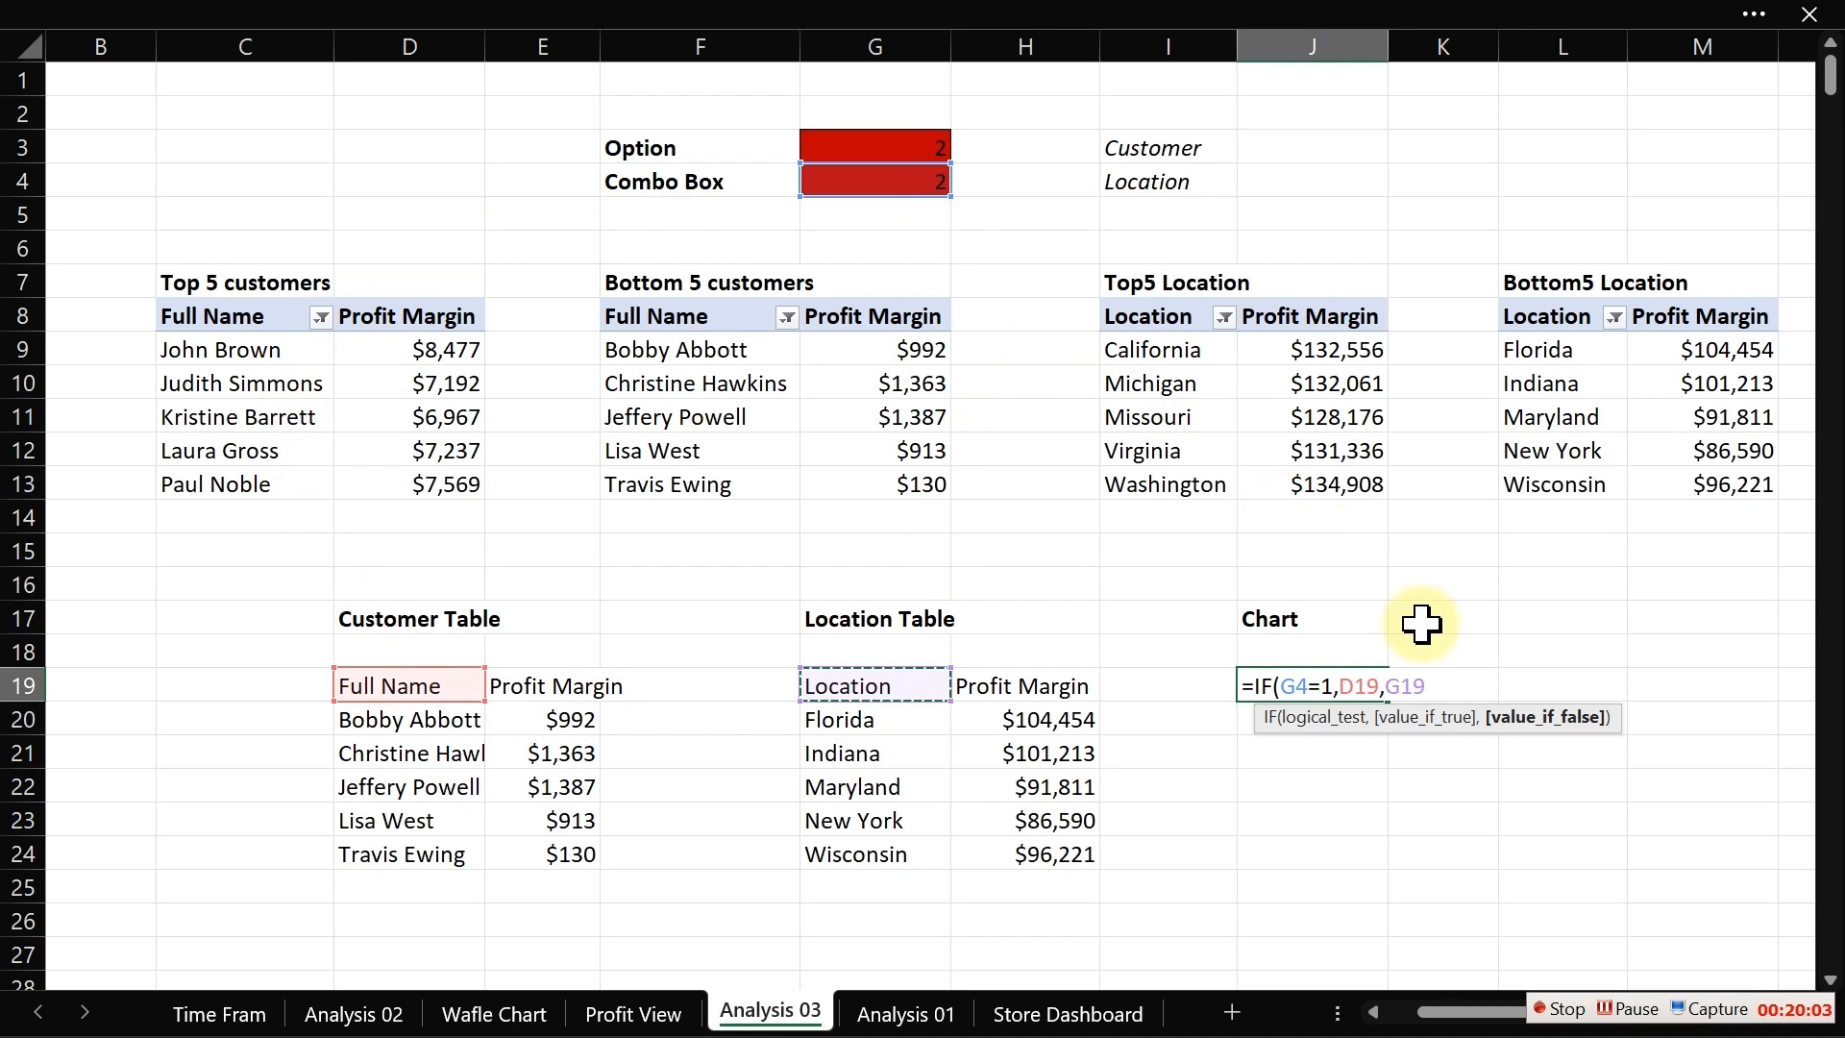
{"action": "type", "text": ")"}
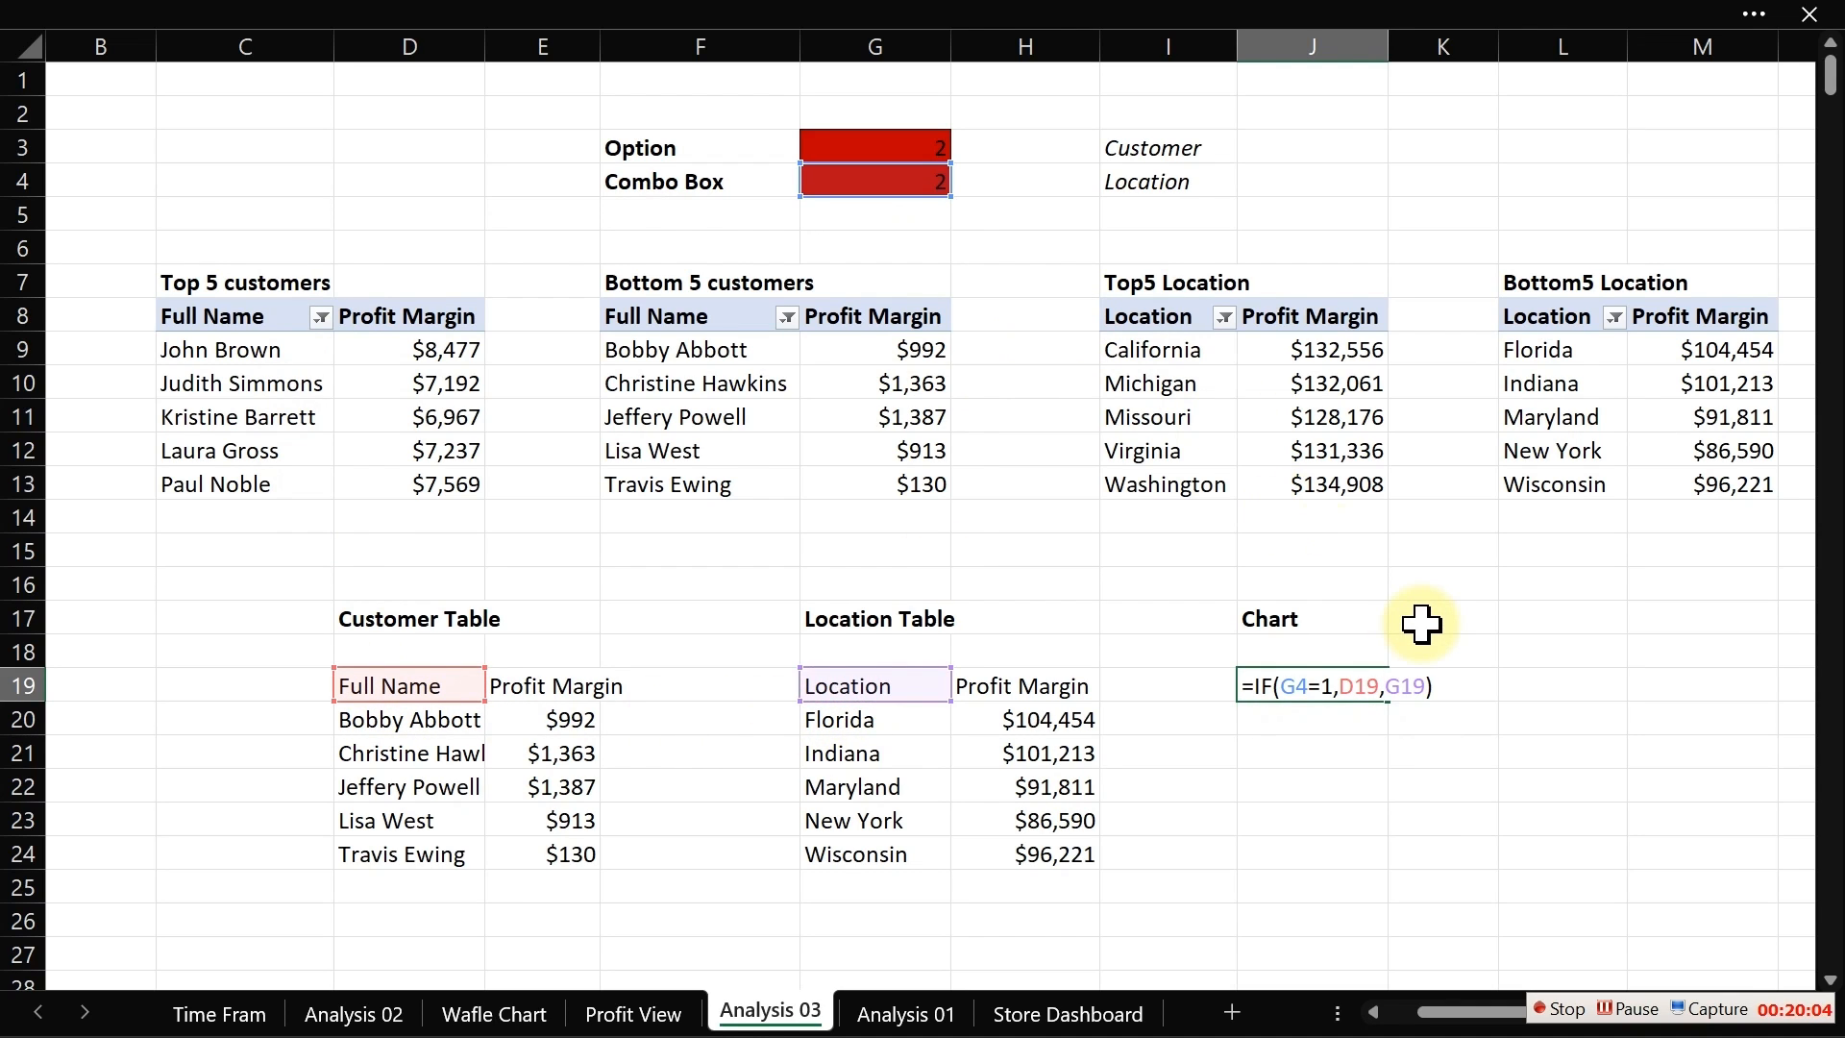
{"action": "left_click", "coordinate": [1288, 686]}
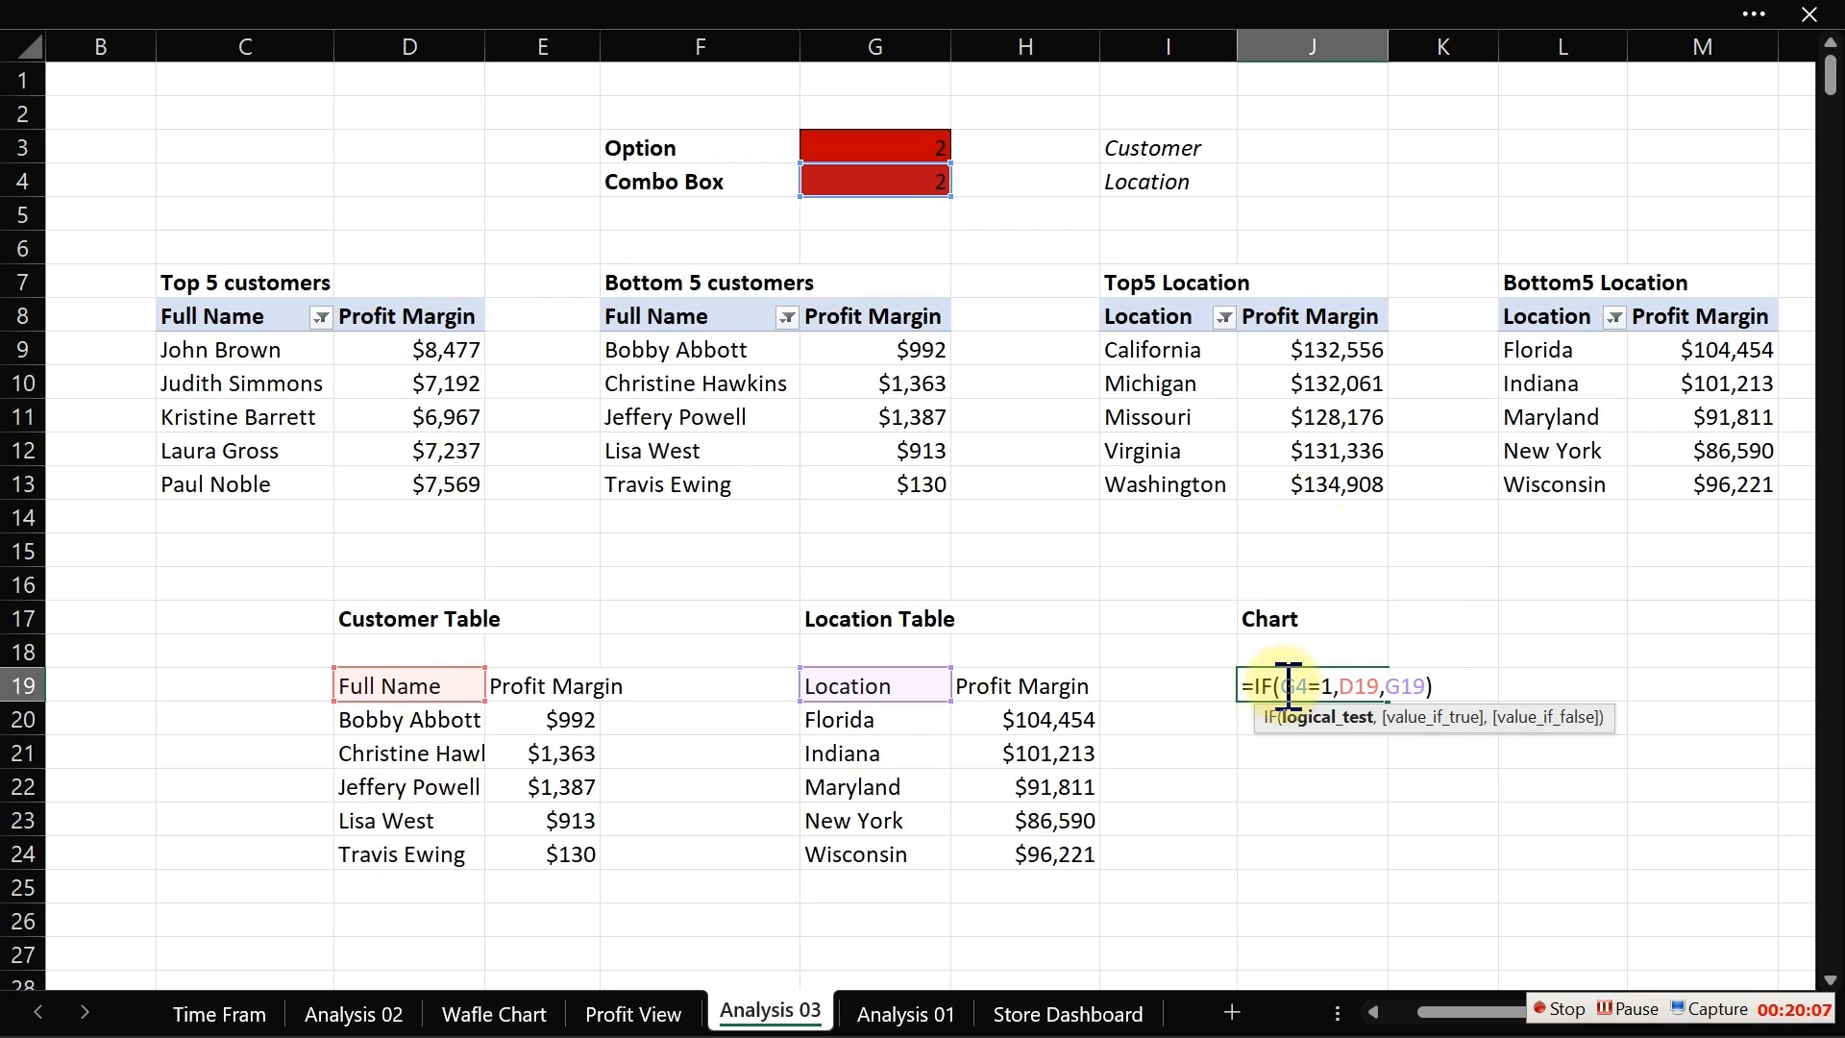
{"action": "type", "text": "$G$"}
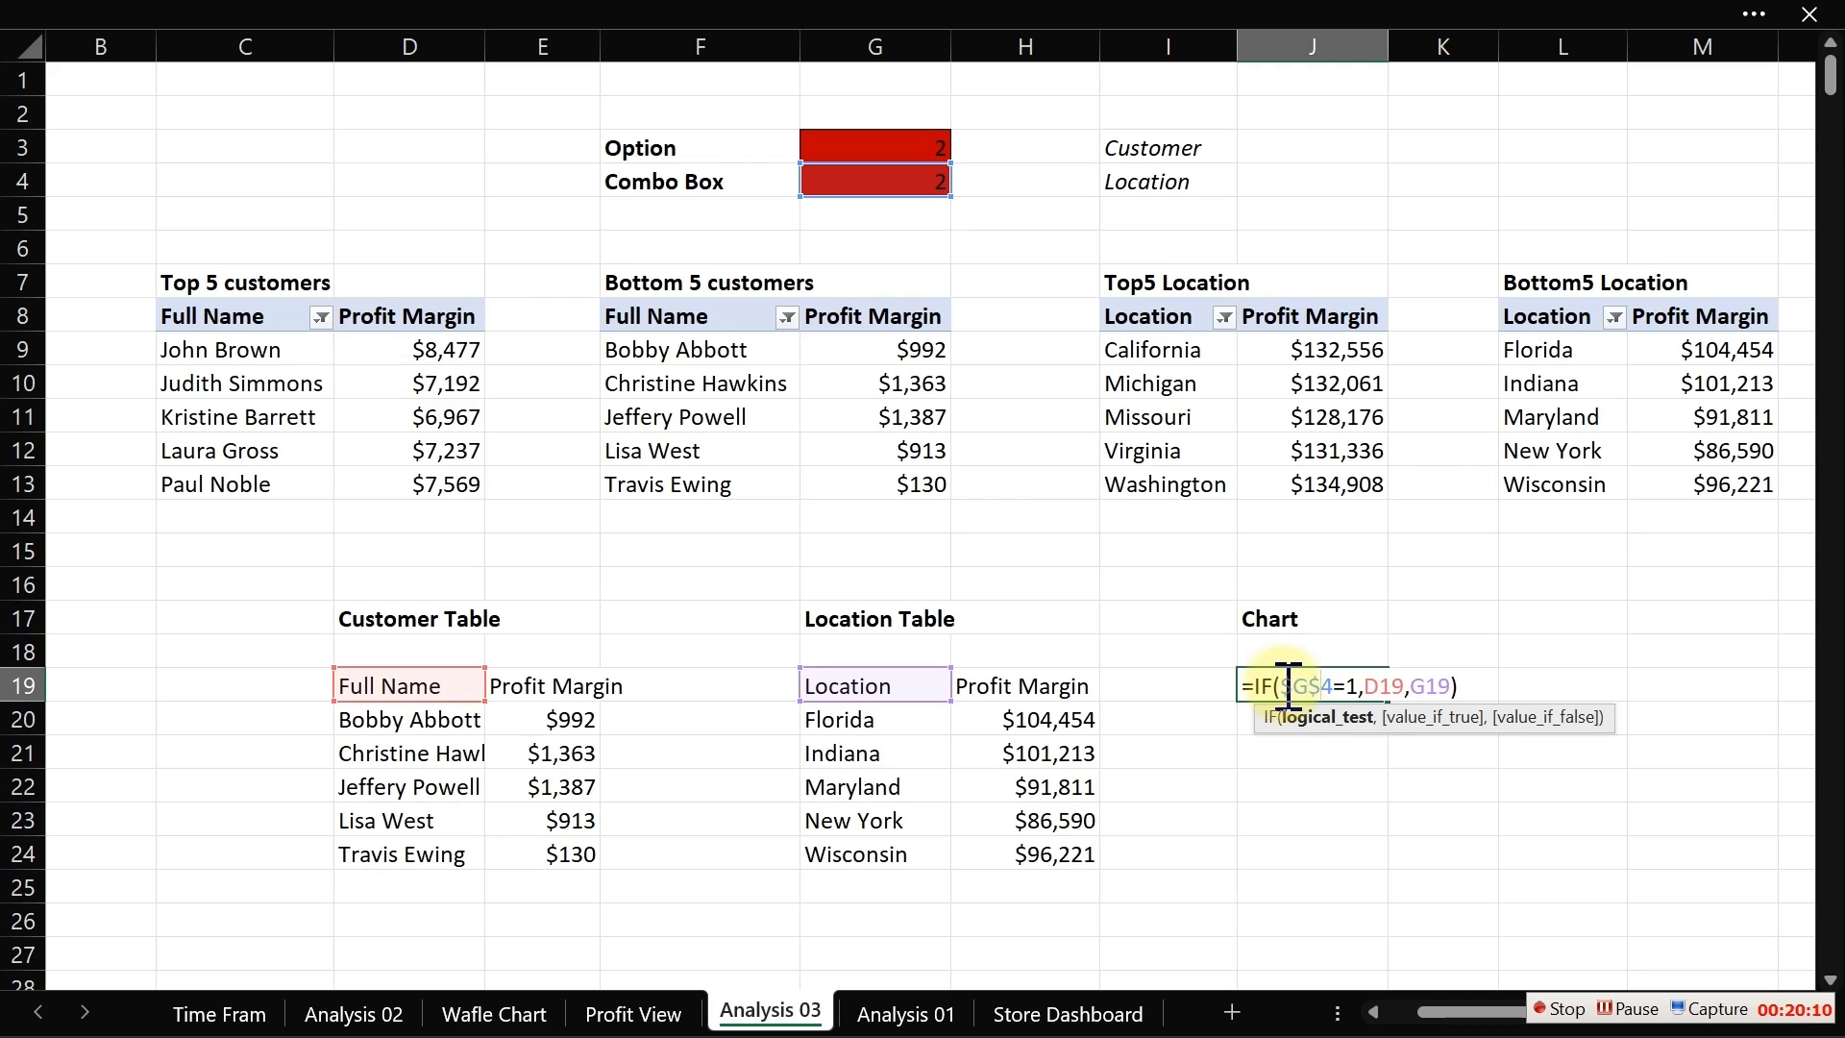
{"action": "key", "text": "Return"}
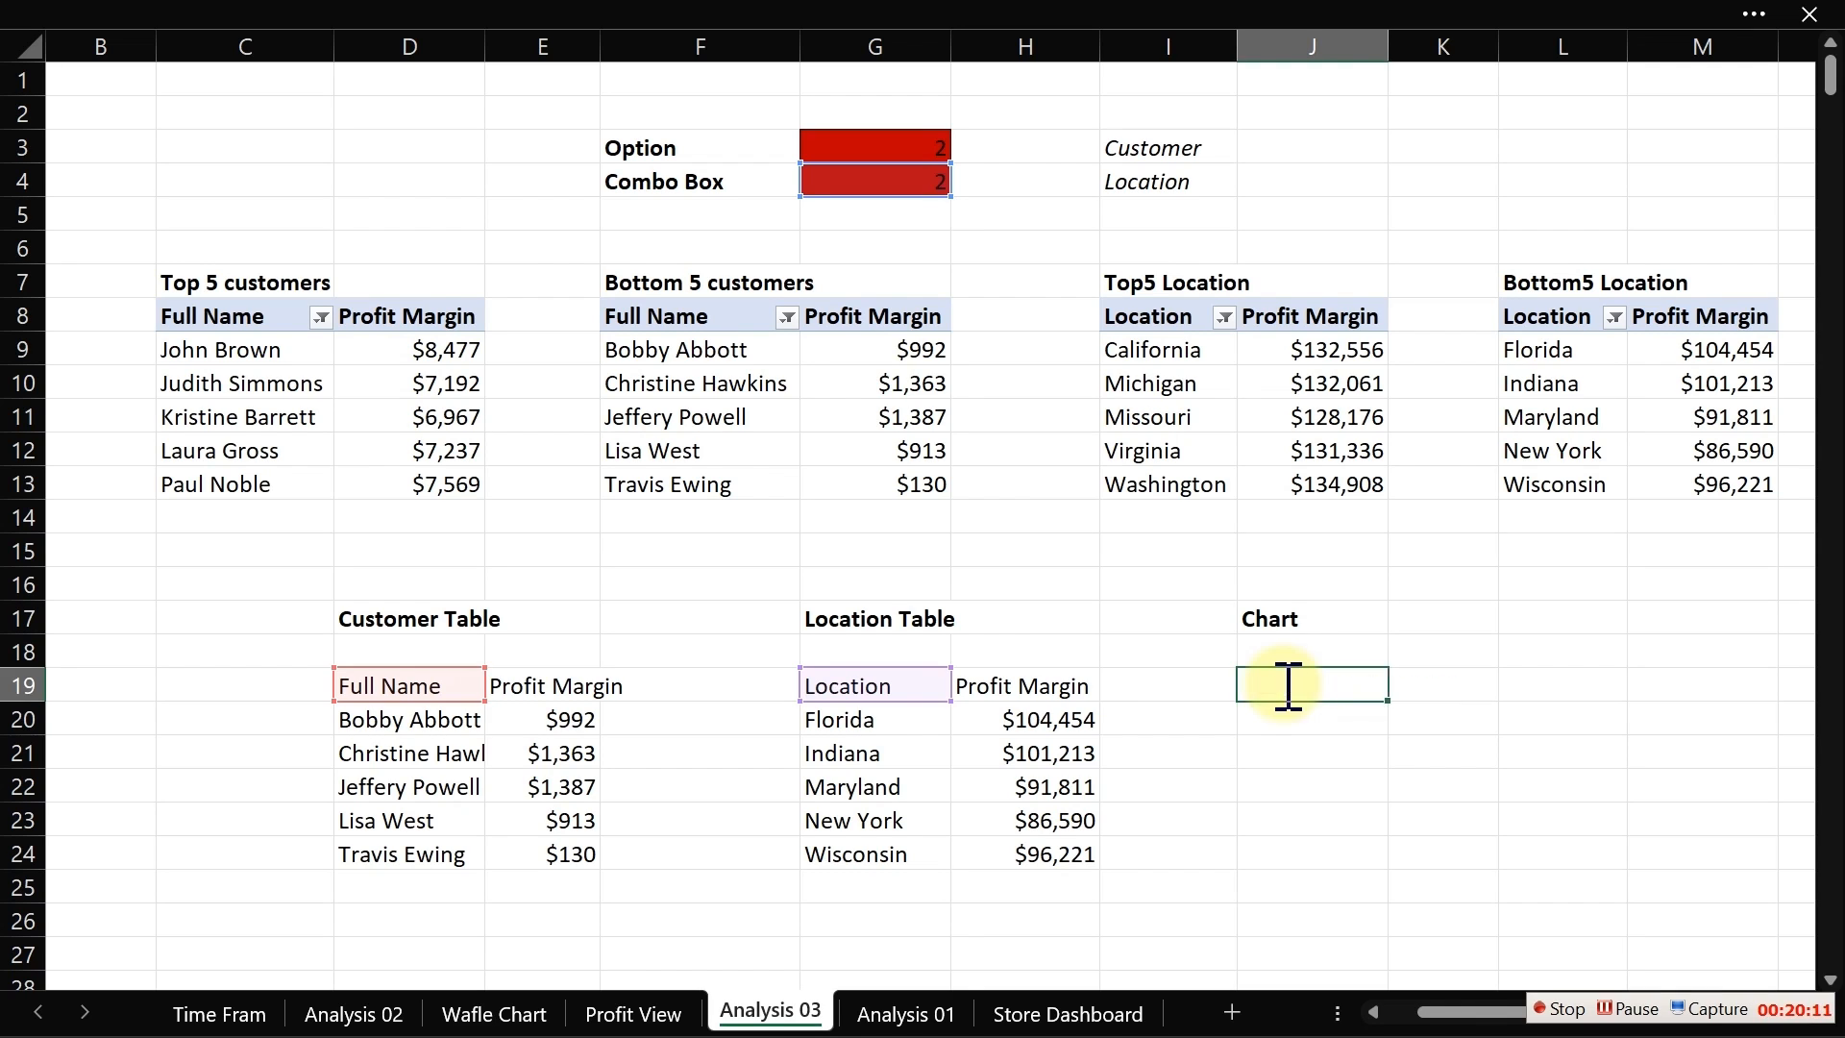
Step: Fill the J19 formula across into column K and down to row 24
{"action": "left_click", "coordinate": [1284, 685]}
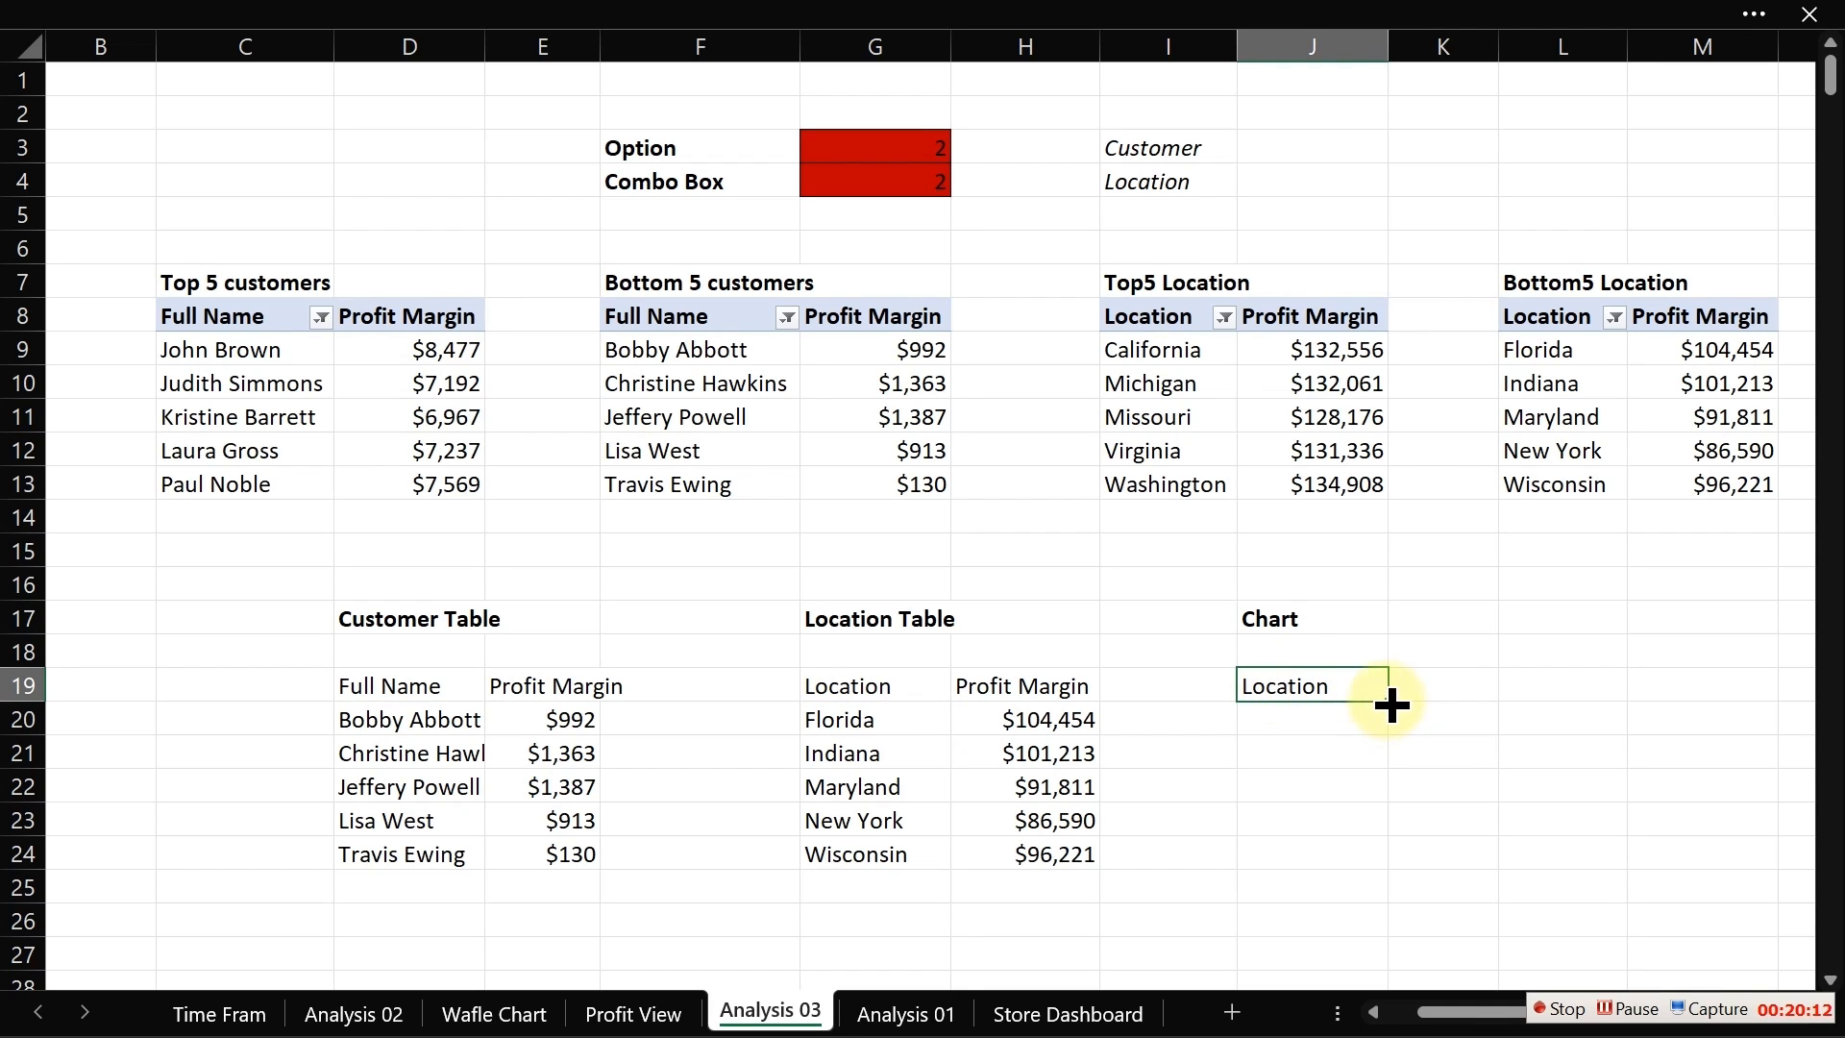
{"action": "left_click_drag", "start_coordinate": [1388, 700], "coordinate": [1479, 858]}
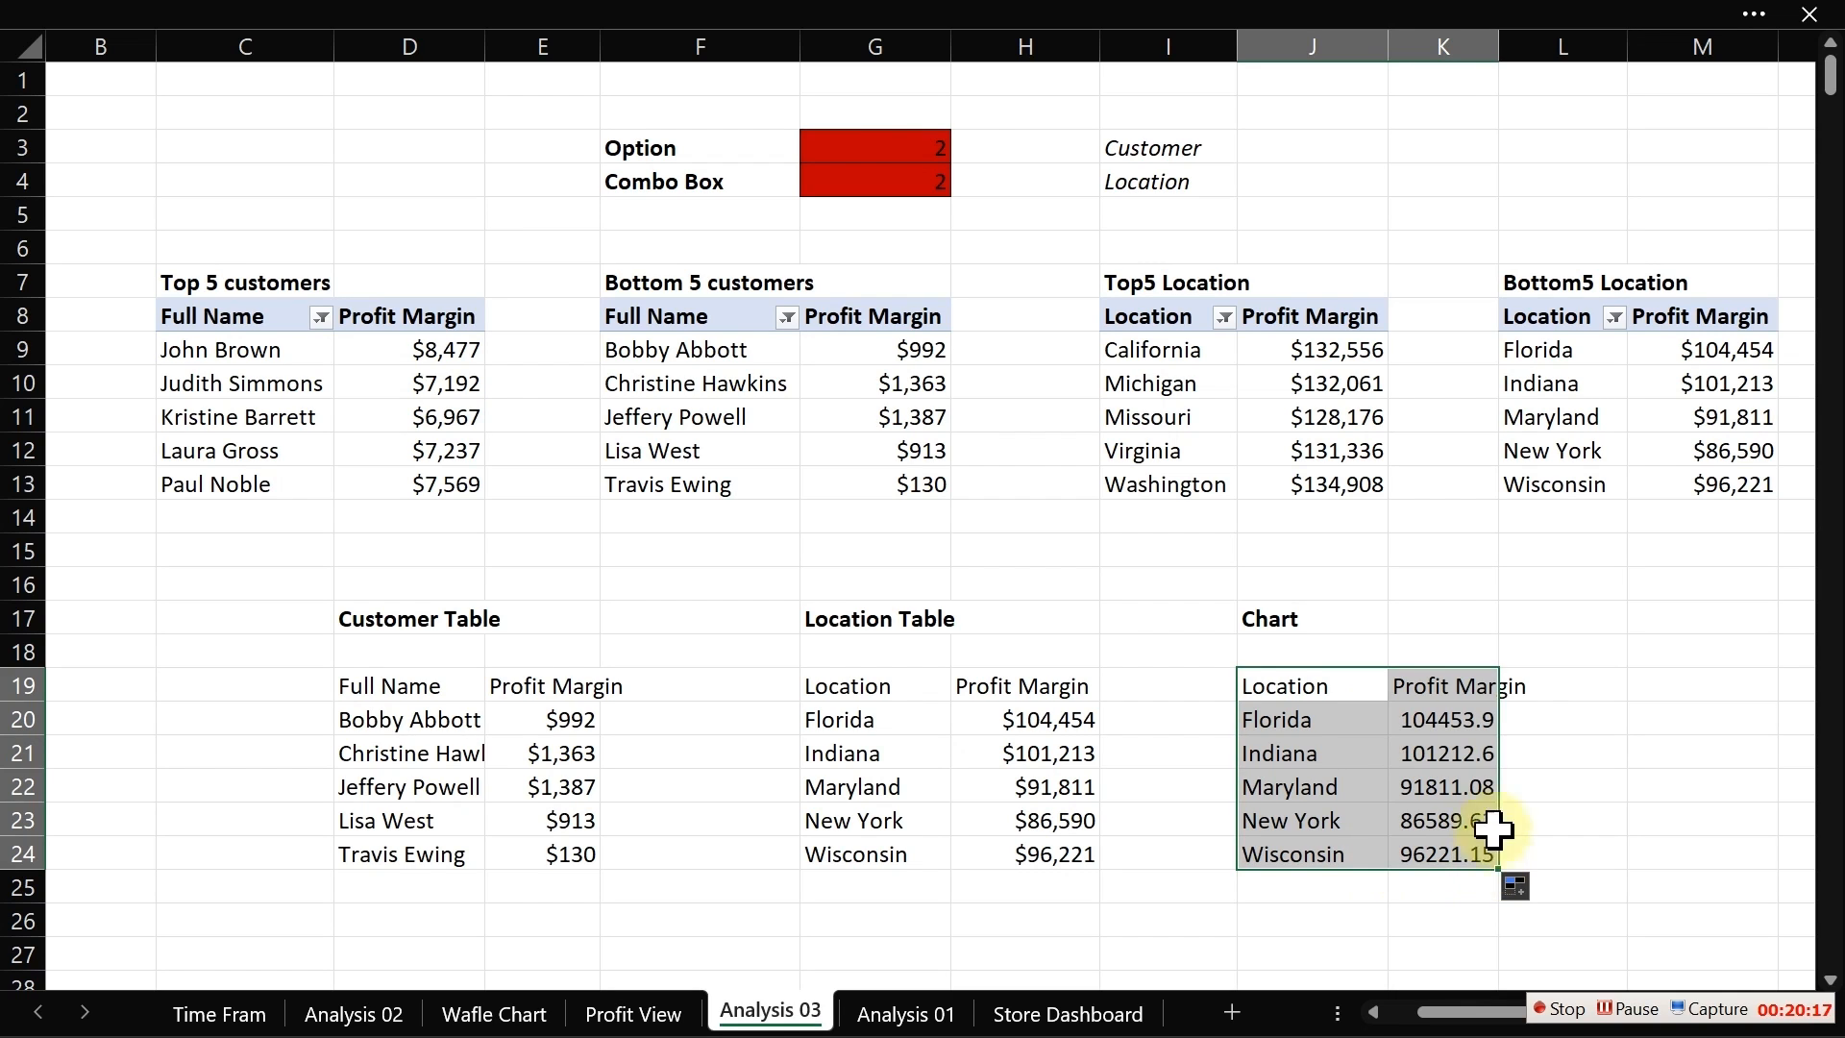
Step: Apply the custom number format [>=1000000]$0,,"M";[>=1000]$0,"K";0 to the chart profit values K20:K24
{"action": "left_click_drag", "start_coordinate": [1438, 723], "coordinate": [1442, 846]}
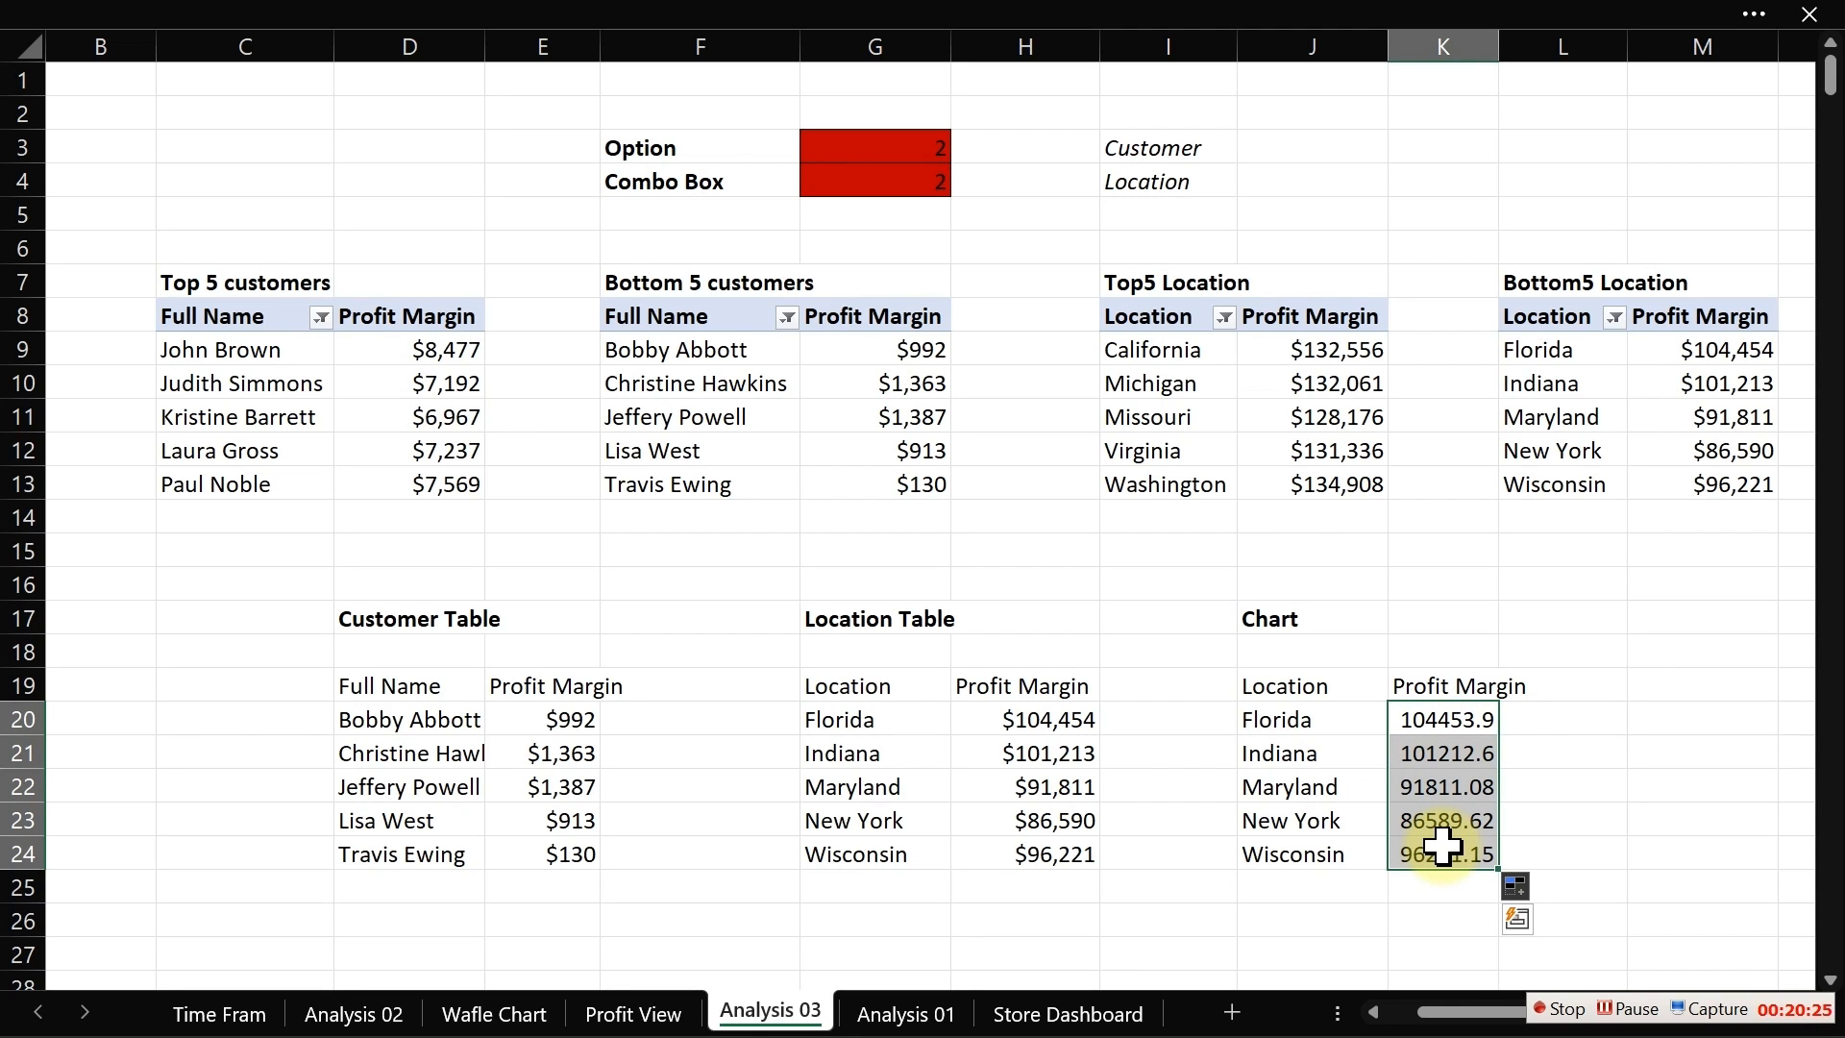
{"action": "key", "text": "ctrl+1"}
{"action": "left_click", "coordinate": [763, 618]}
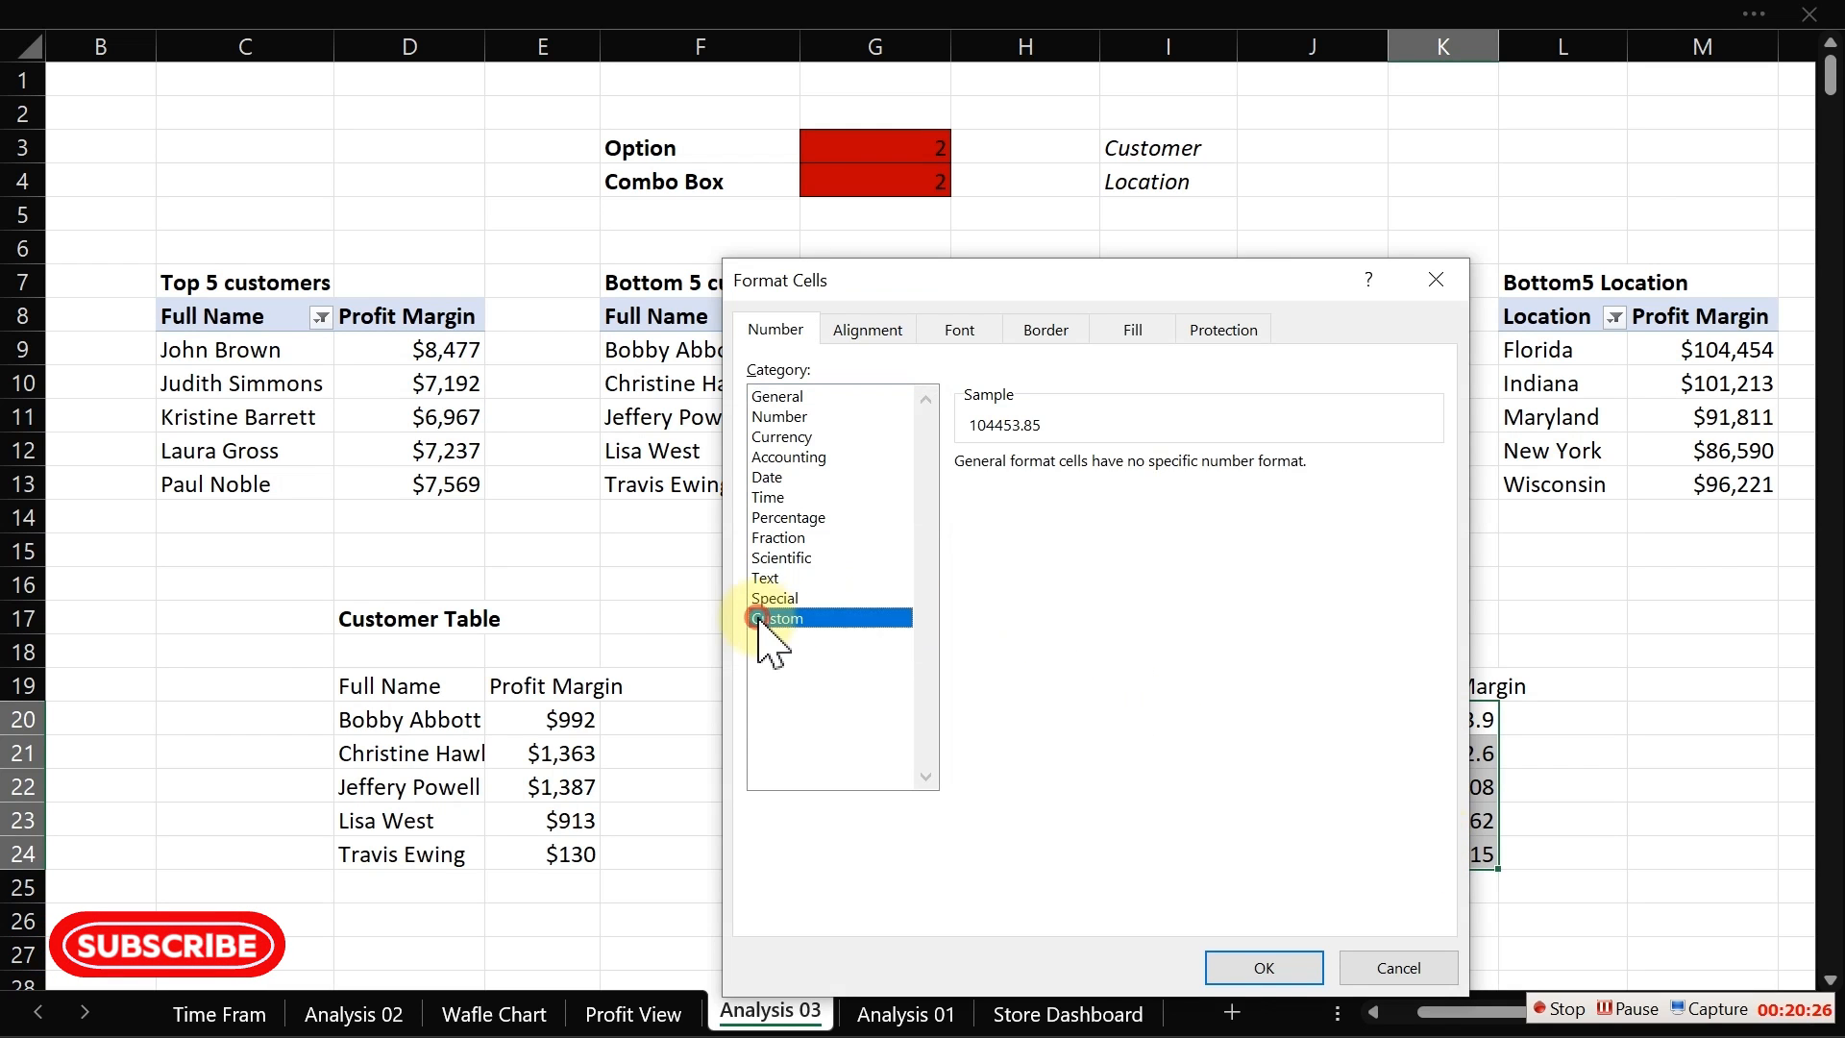
{"action": "left_click", "coordinate": [1438, 634]}
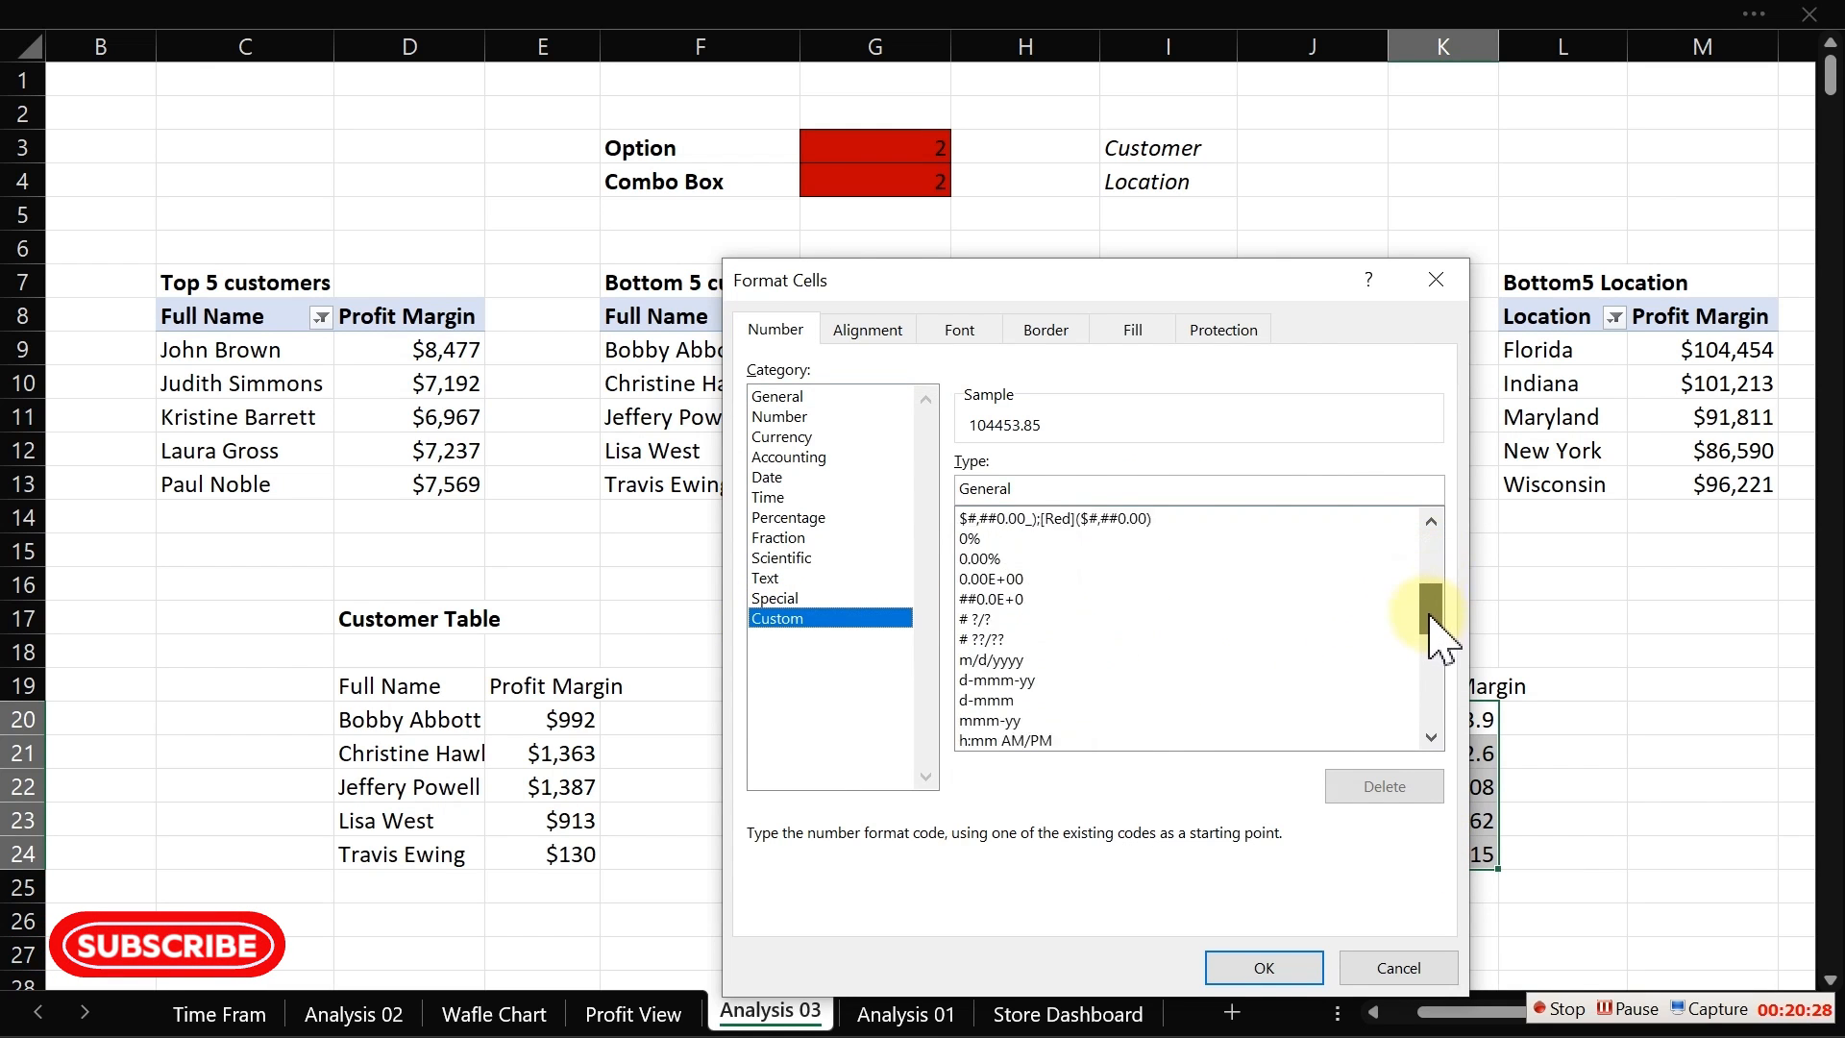
{"action": "left_click_drag", "start_coordinate": [1441, 634], "coordinate": [1432, 701]}
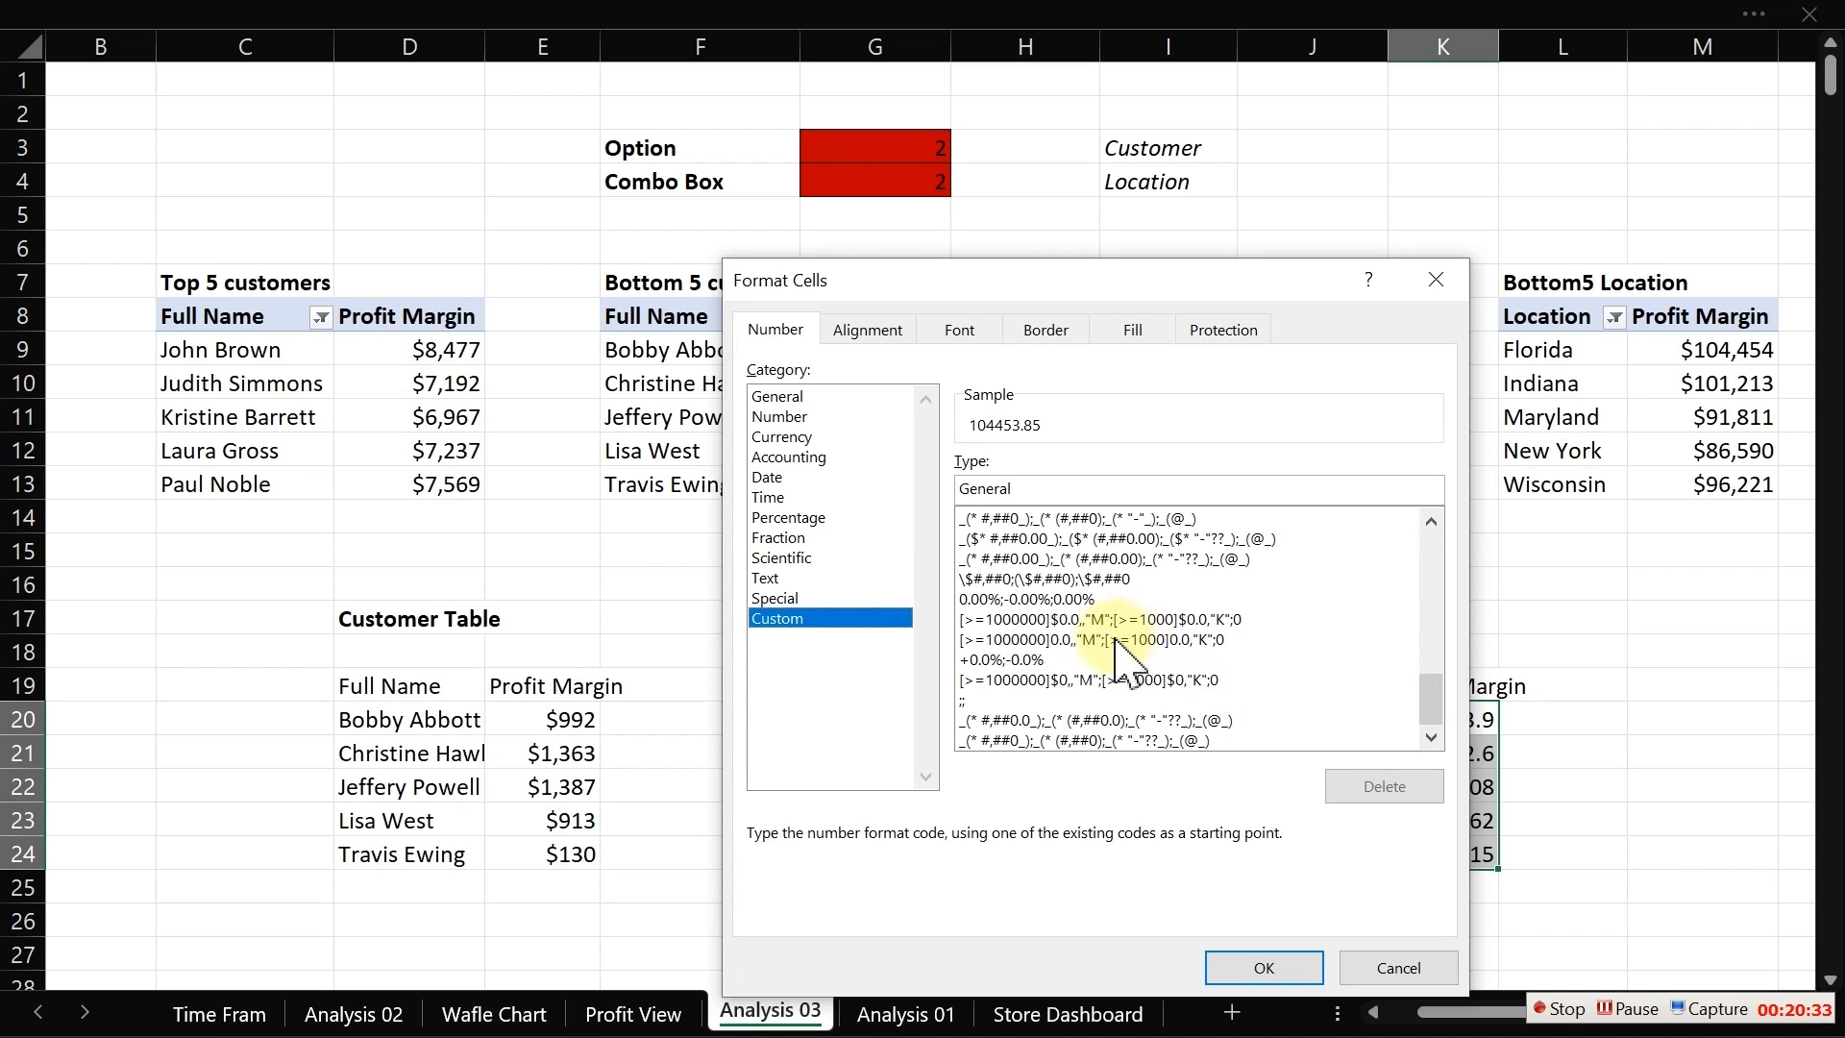
{"action": "left_click", "coordinate": [1066, 681]}
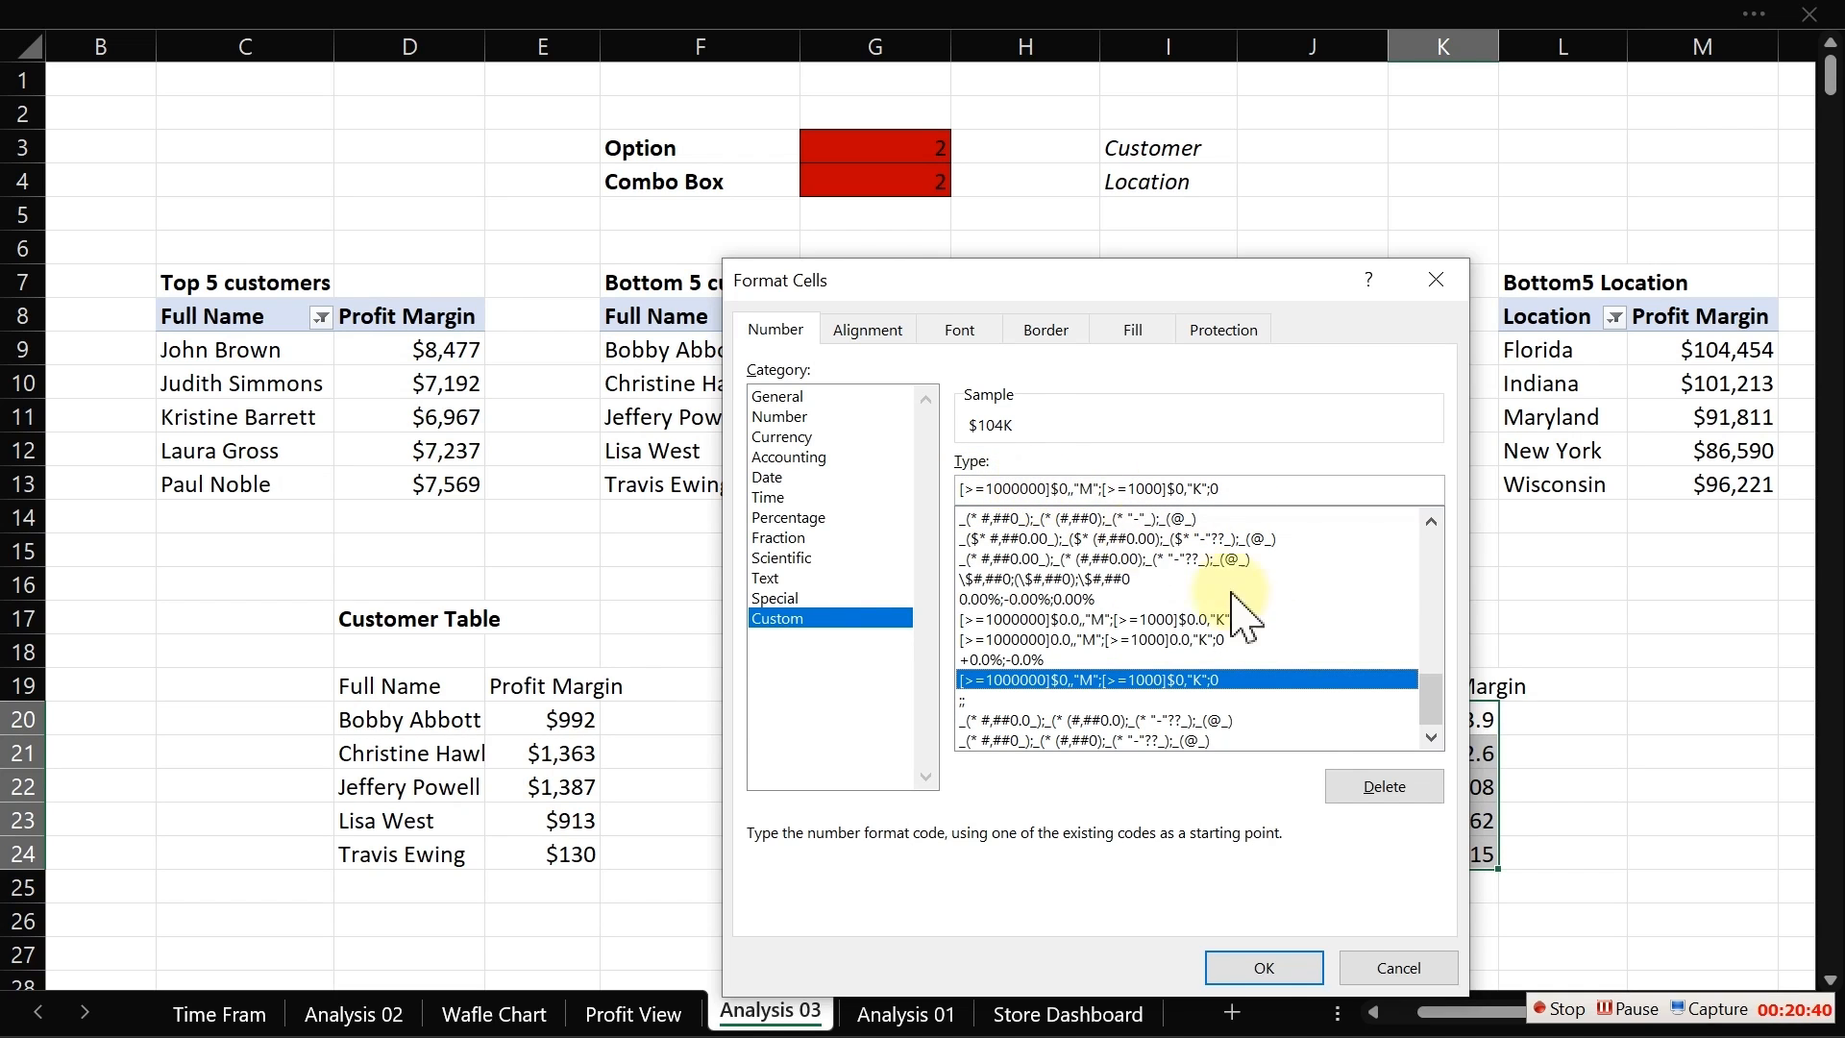
{"action": "left_click", "coordinate": [1266, 965]}
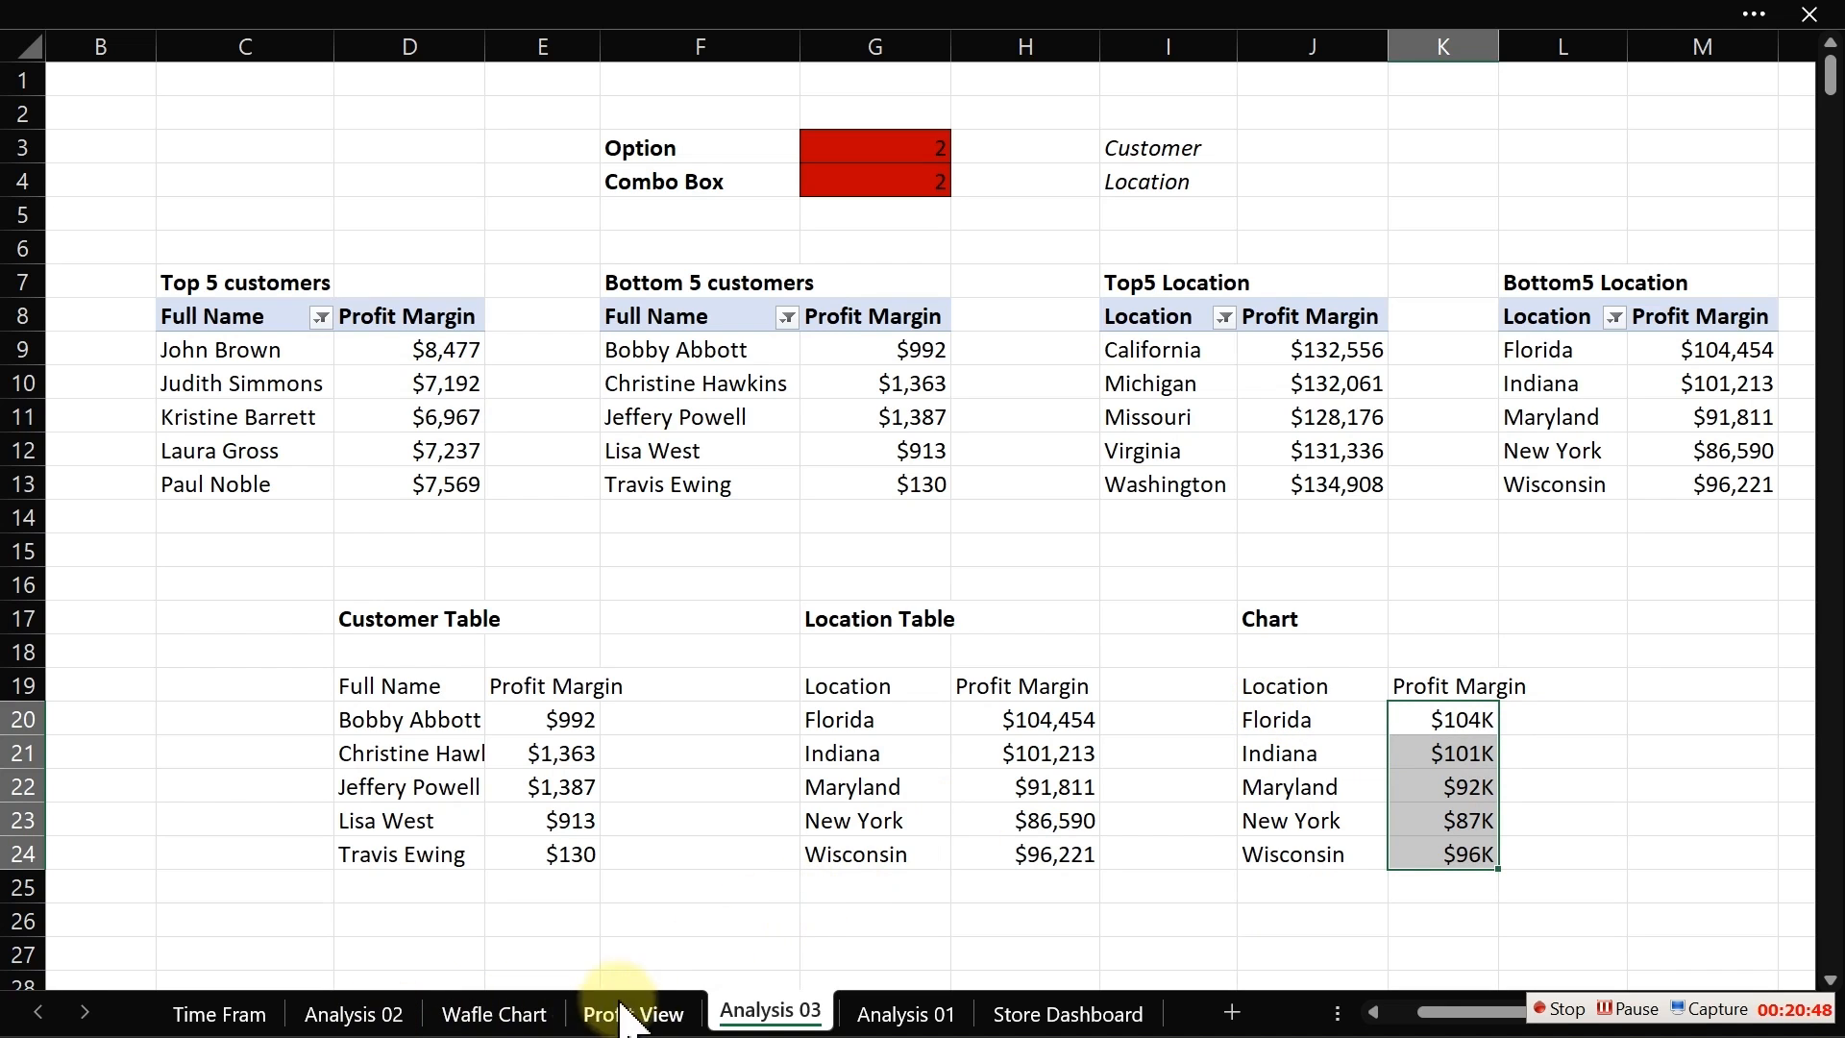
Step: On the Profit View sheet, set the combo box to Customer, then return to Analysis 03
{"action": "left_click", "coordinate": [659, 1015]}
{"action": "left_click", "coordinate": [753, 346]}
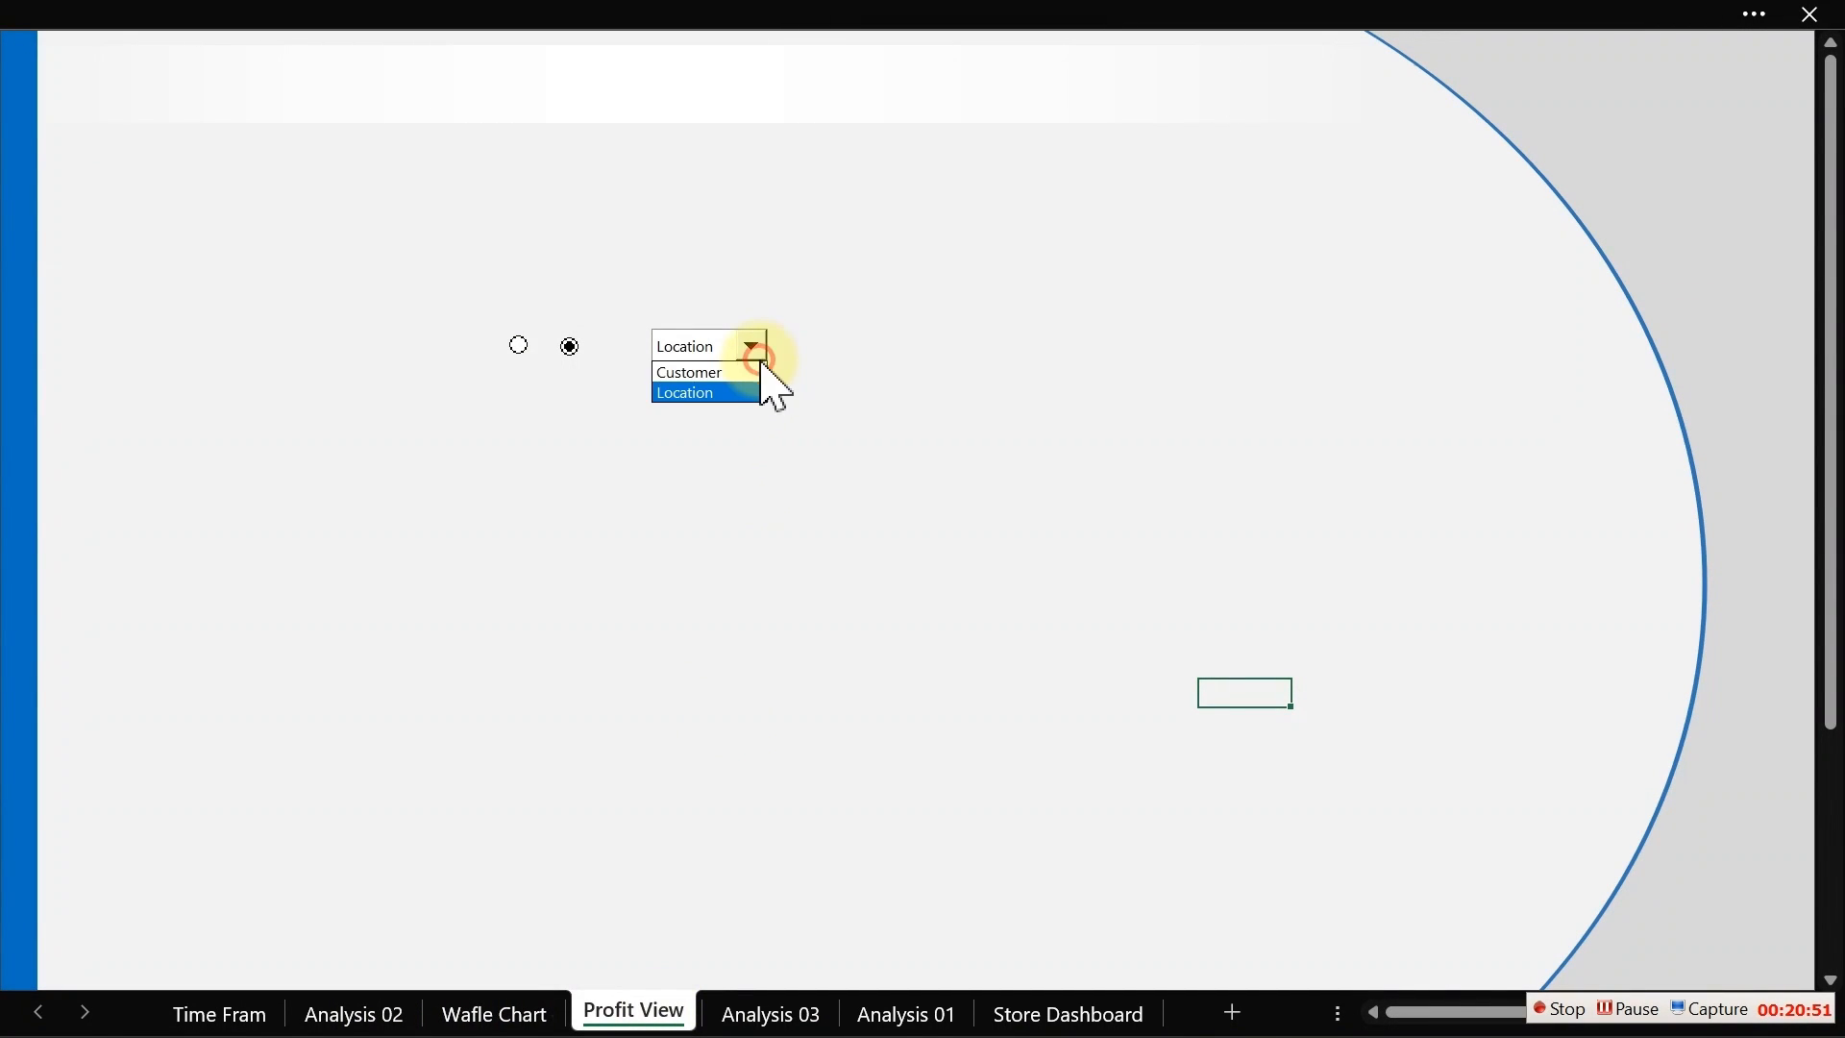
{"action": "left_click", "coordinate": [748, 372]}
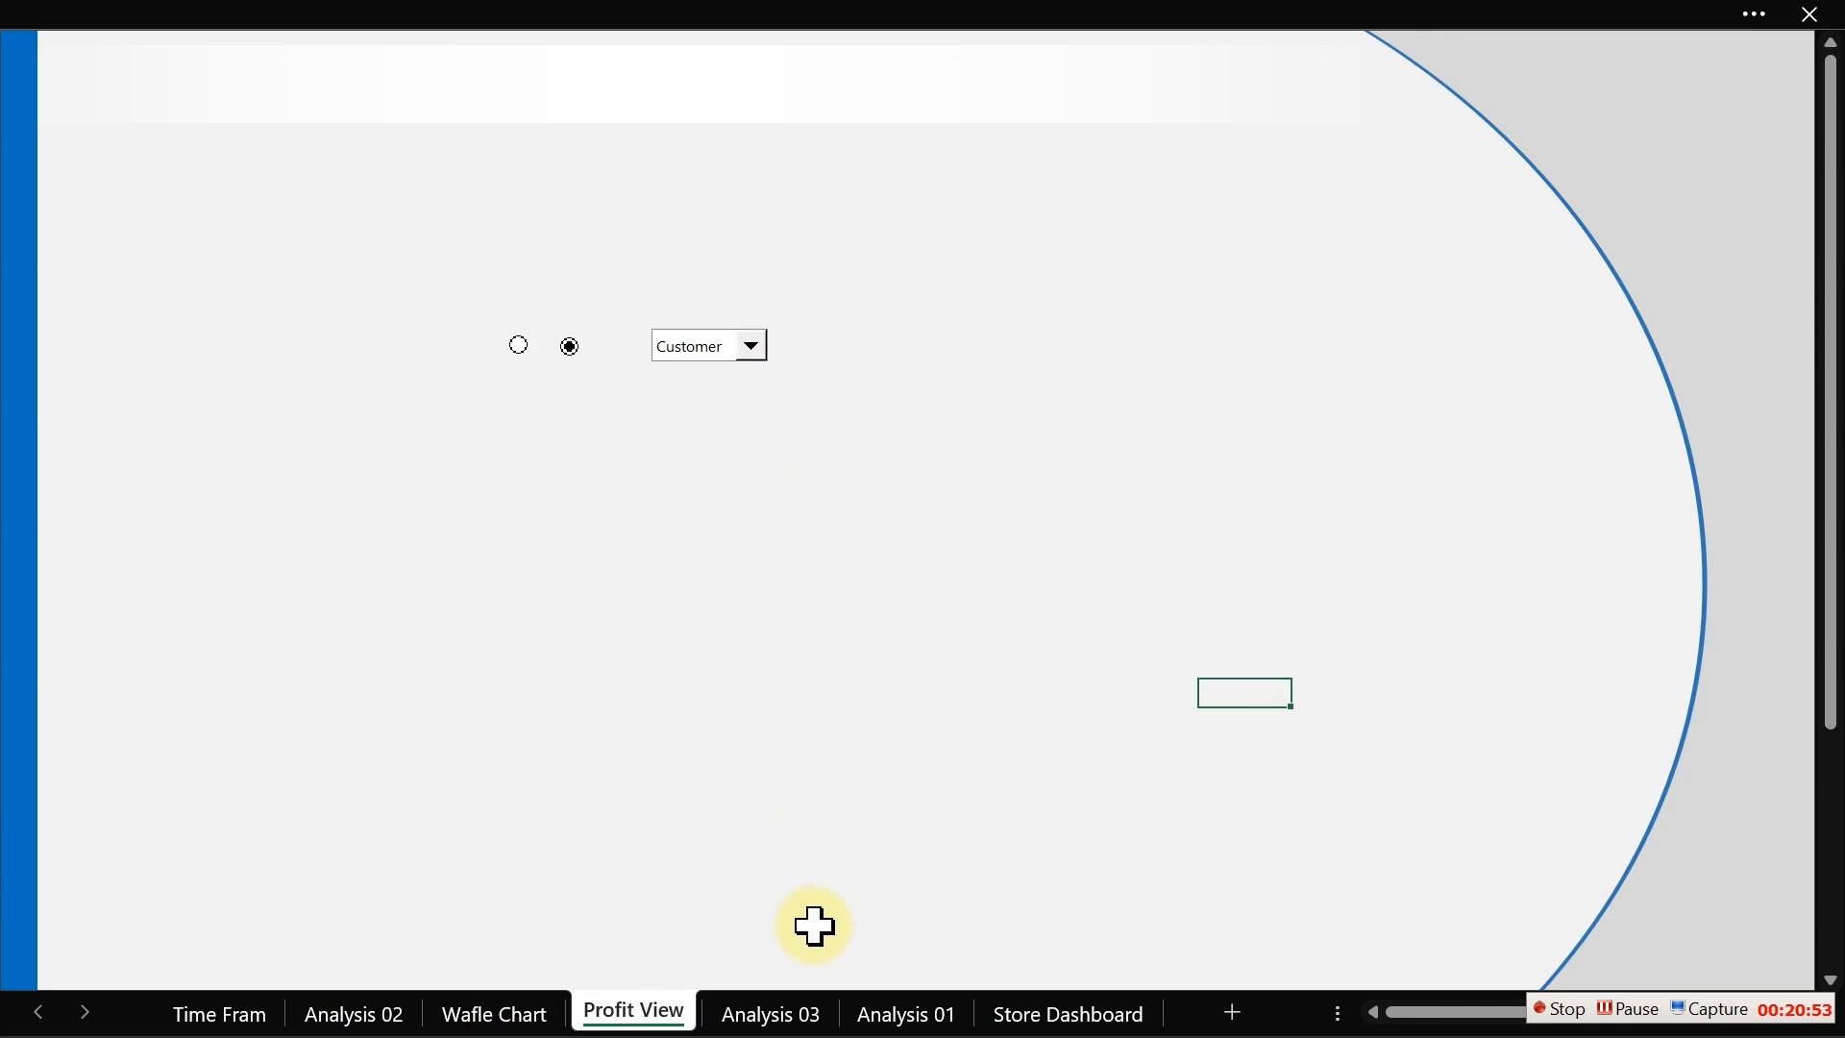
{"action": "left_click", "coordinate": [779, 1009]}
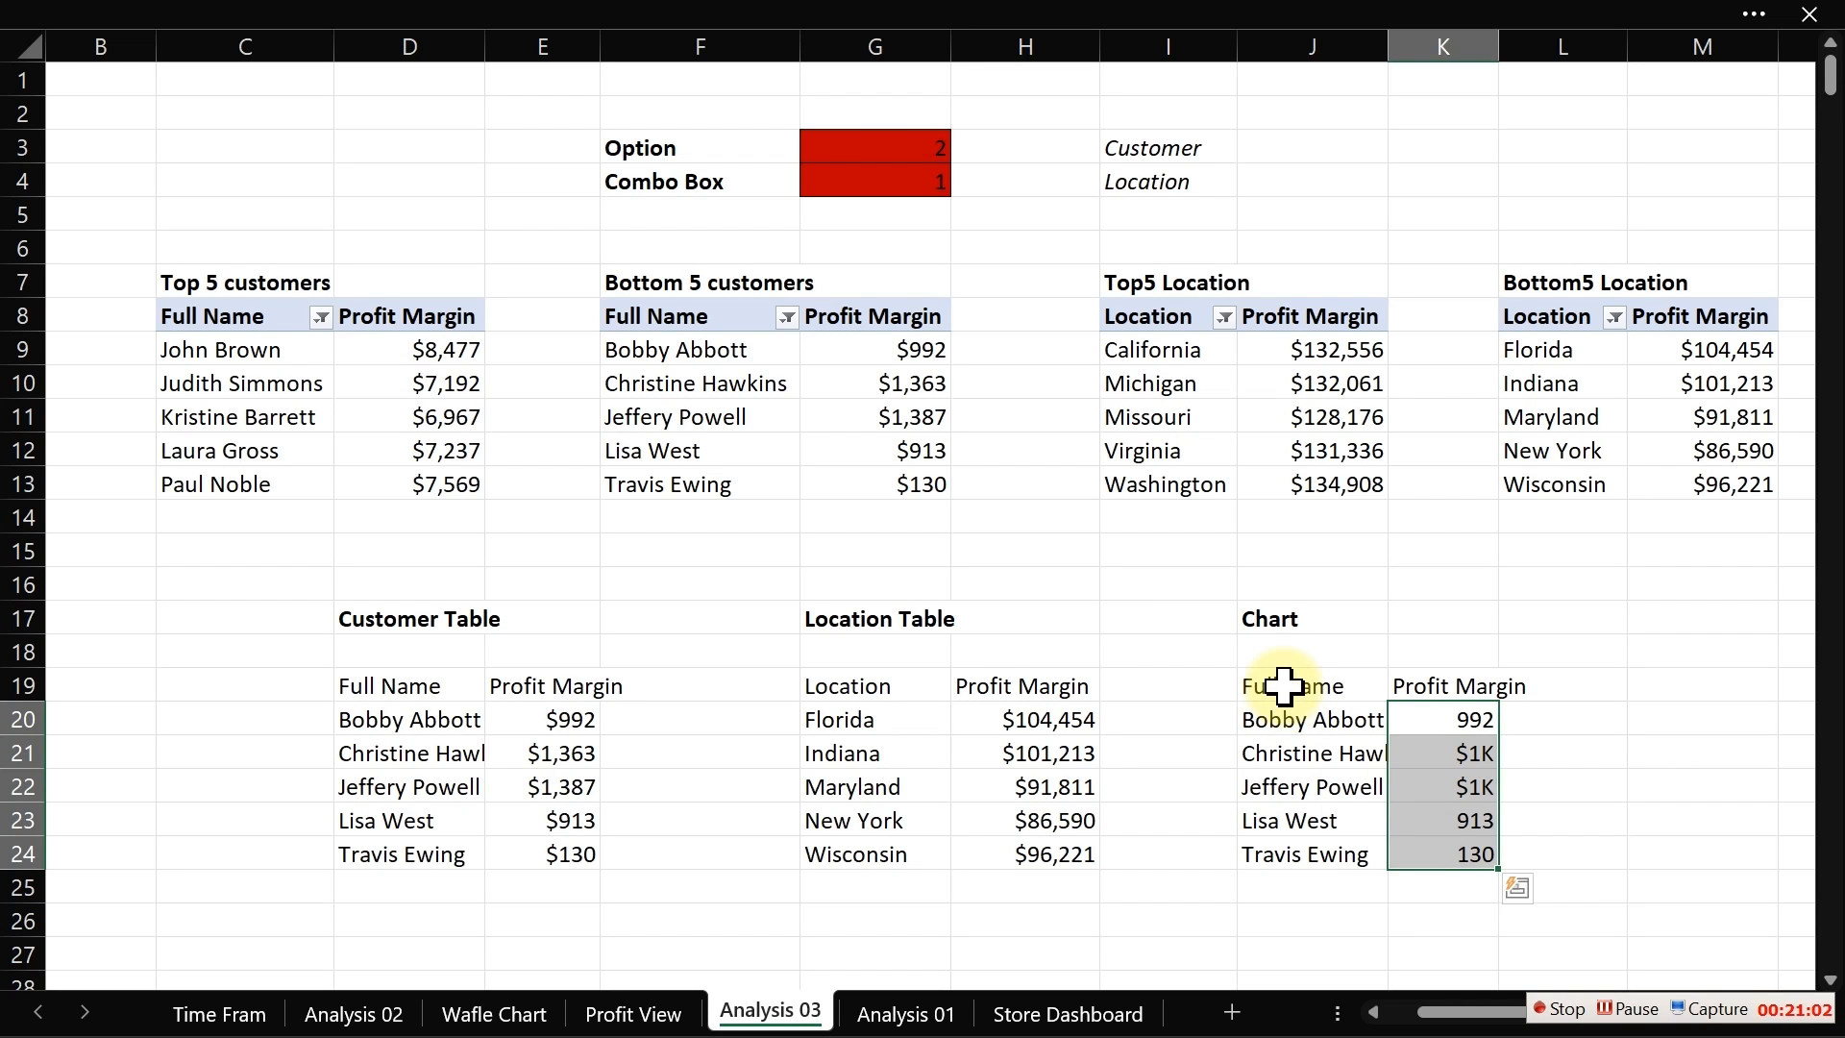
Step: Insert a 2-D clustered column chart from the chart data range J19:K24
{"action": "left_click_drag", "start_coordinate": [1284, 686], "coordinate": [1443, 851]}
{"action": "mouse_move", "coordinate": [618, 8]}
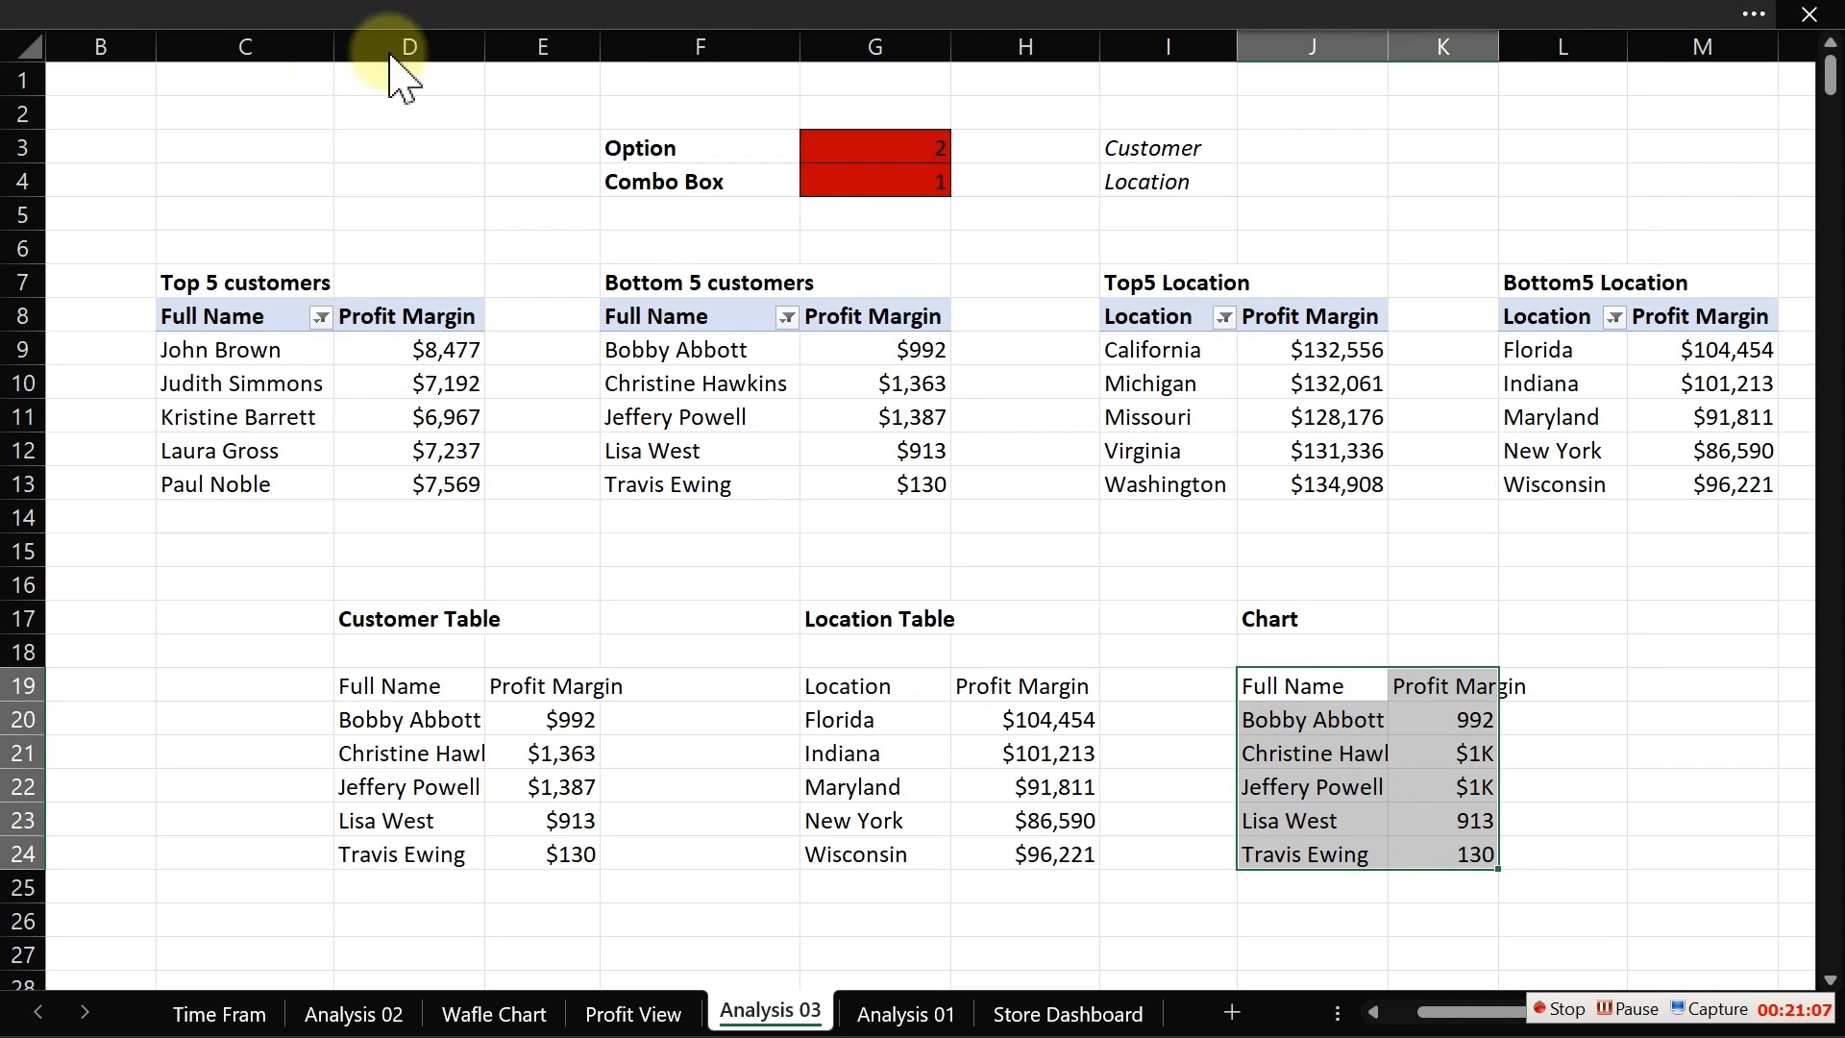
{"action": "left_click", "coordinate": [198, 93]}
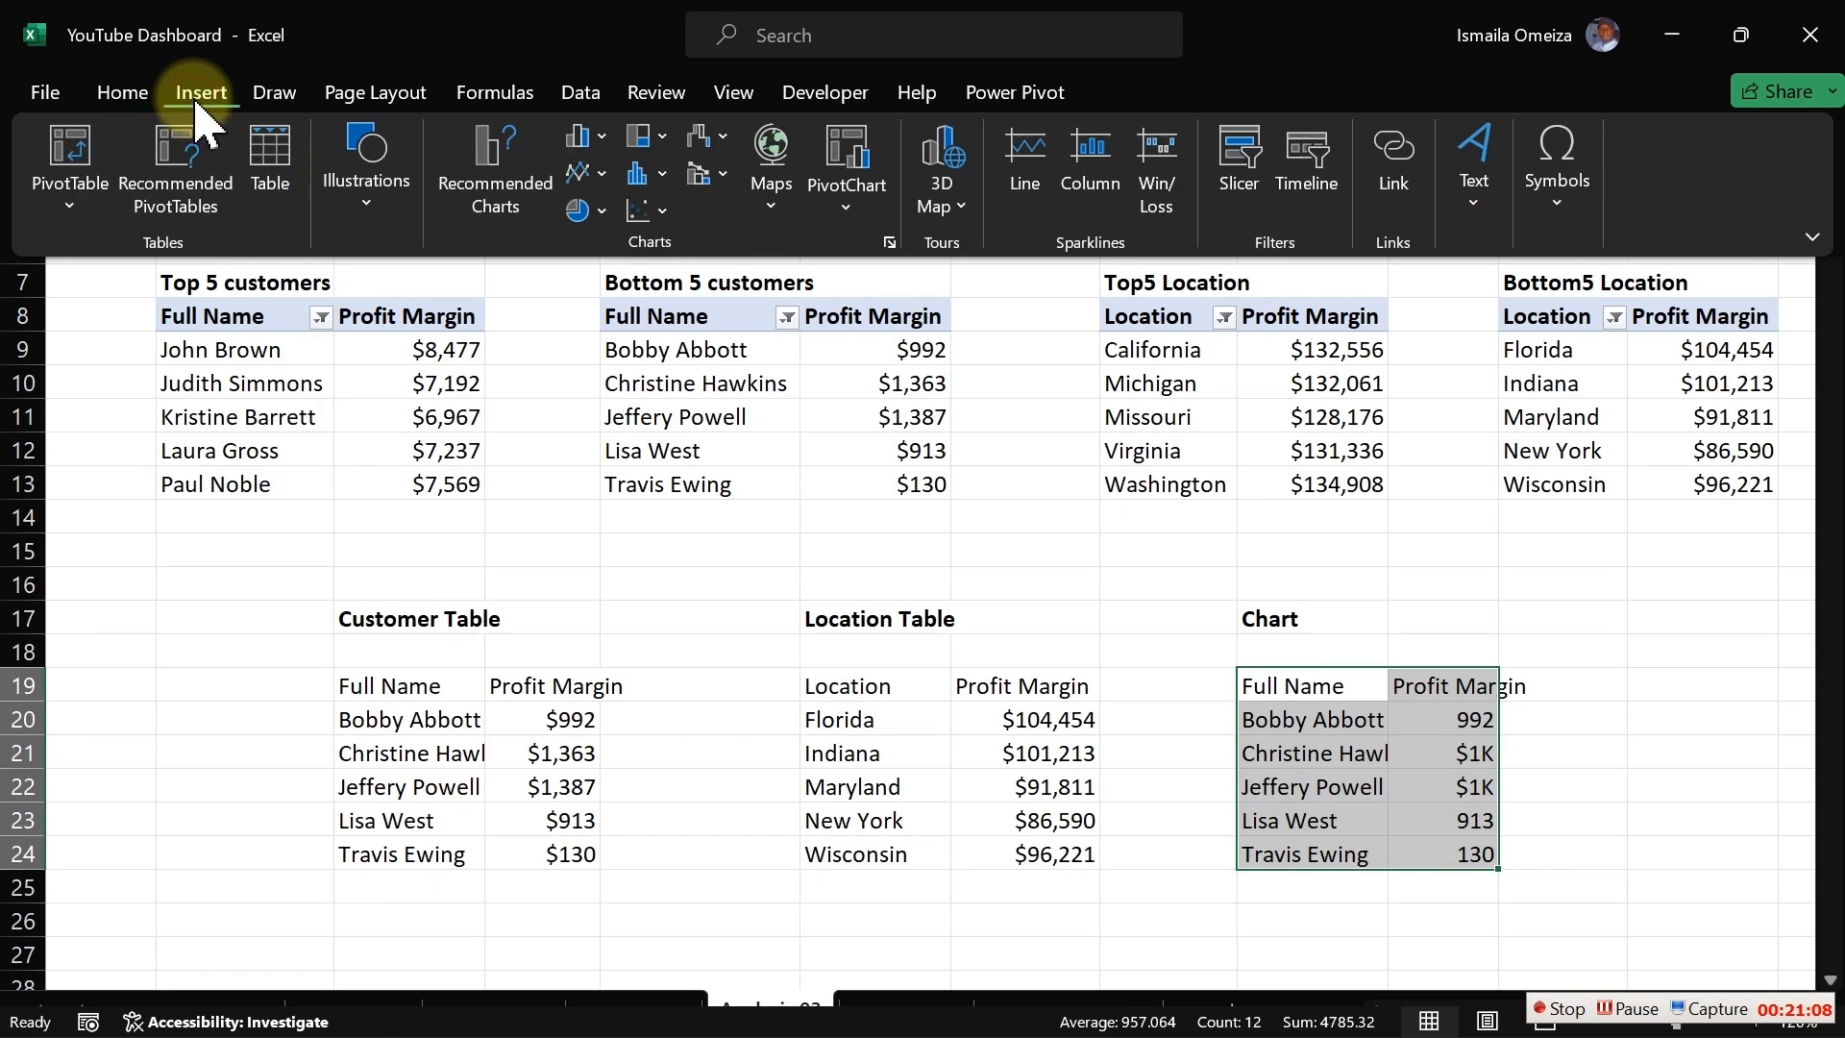
{"action": "left_click", "coordinate": [596, 137]}
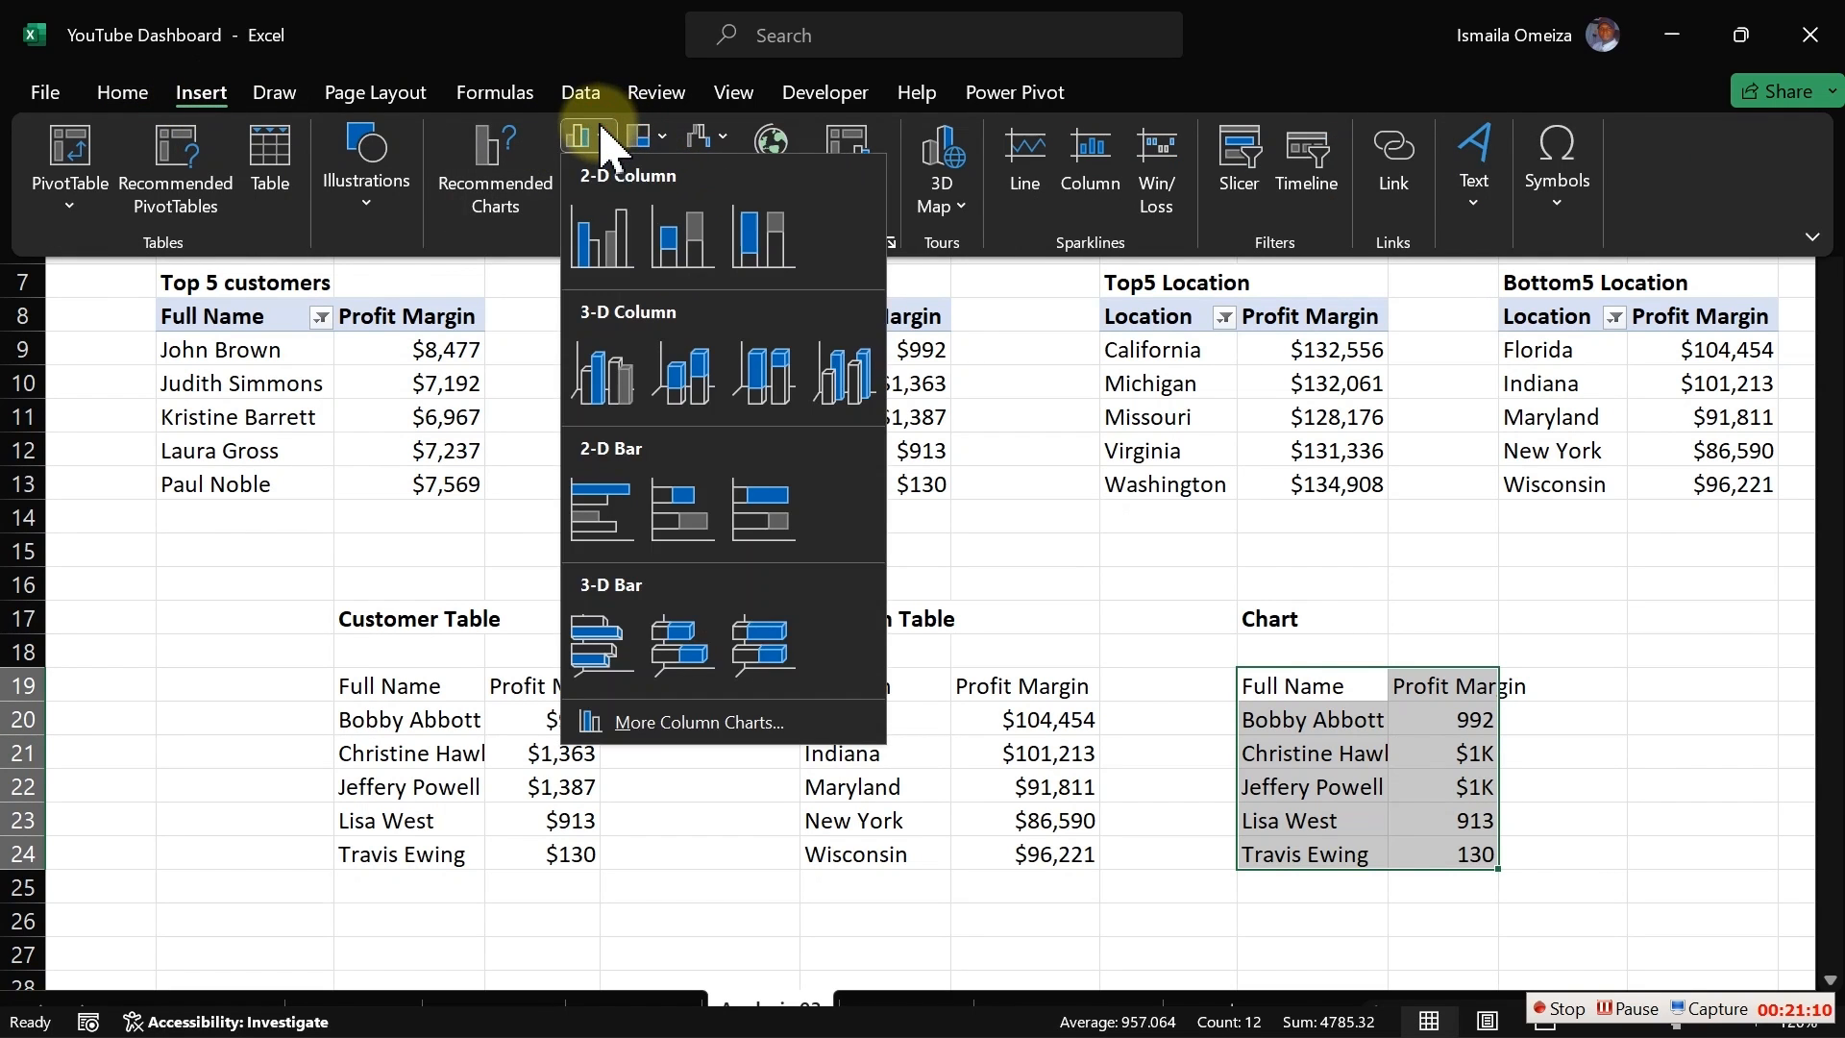
{"action": "left_click", "coordinate": [625, 240]}
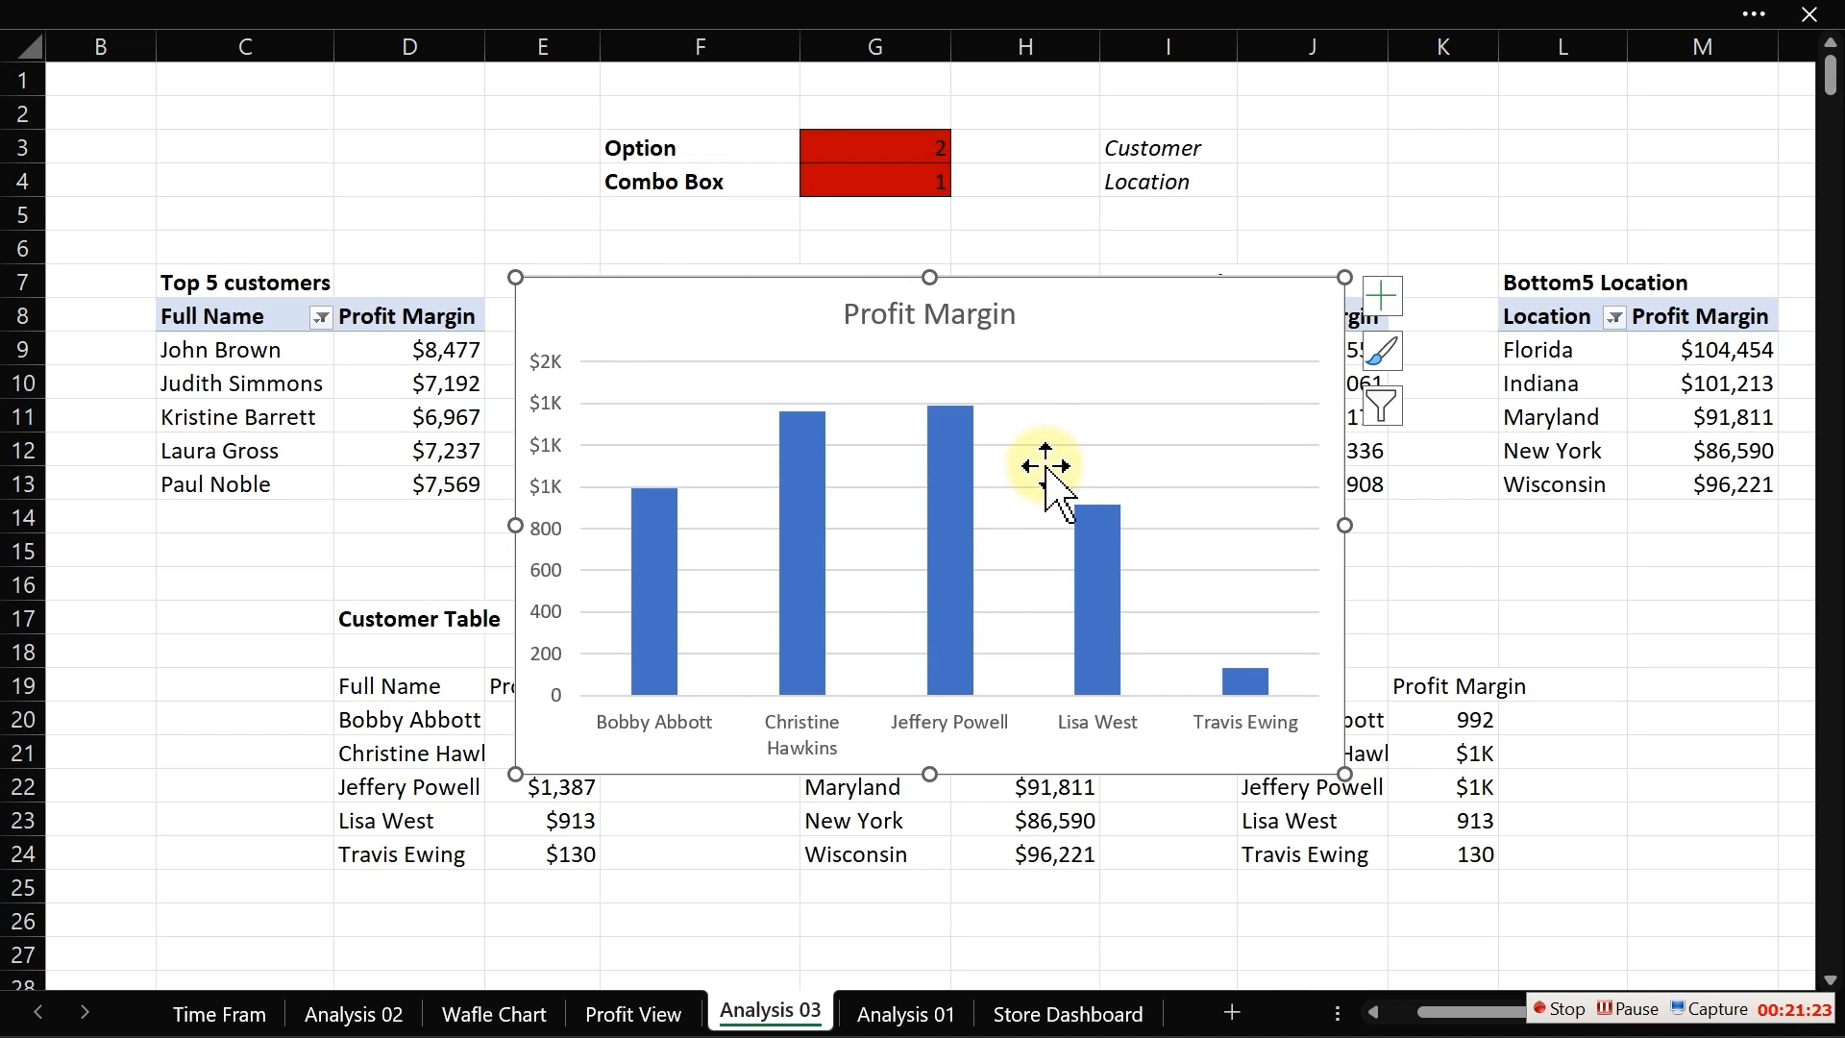
Step: Remove the chart's gridlines and vertical value axis, and resize the chart smaller
{"action": "left_click", "coordinate": [1045, 447]}
{"action": "key", "text": "Delete"}
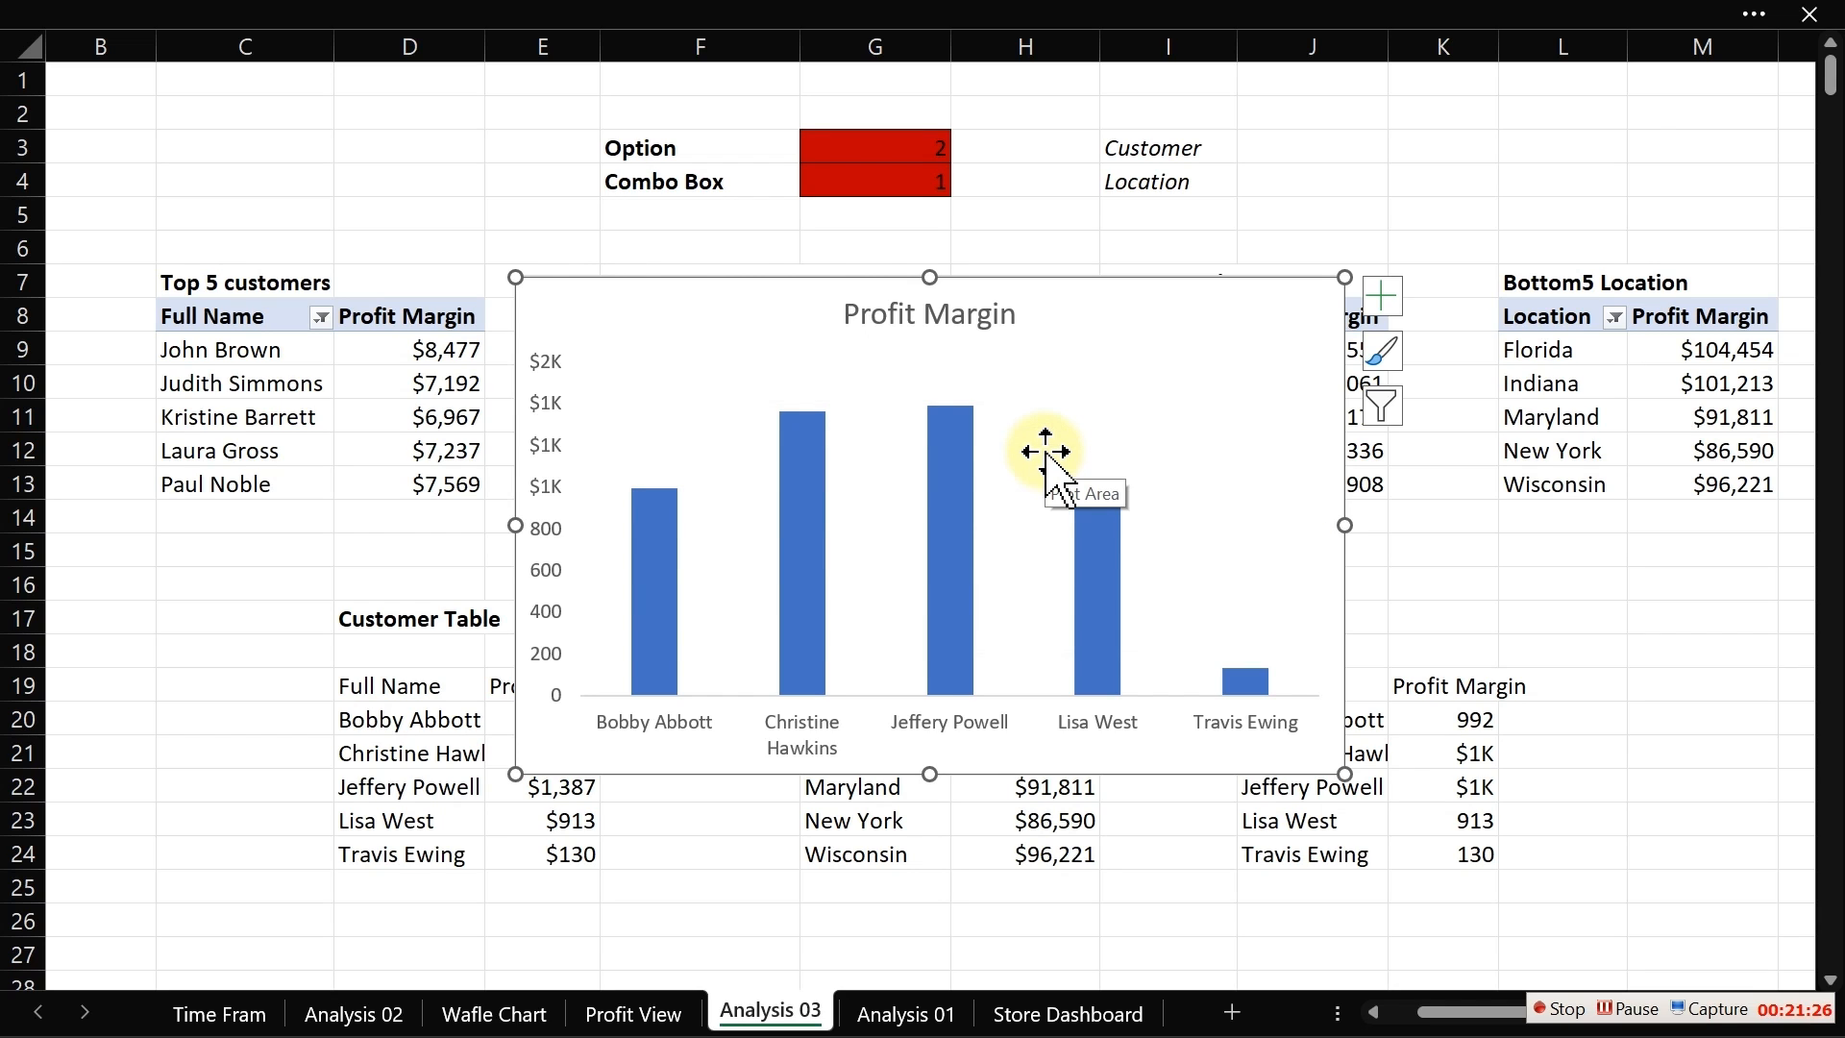
{"action": "left_click_drag", "start_coordinate": [1344, 280], "coordinate": [1191, 449]}
{"action": "left_click", "coordinate": [554, 591]}
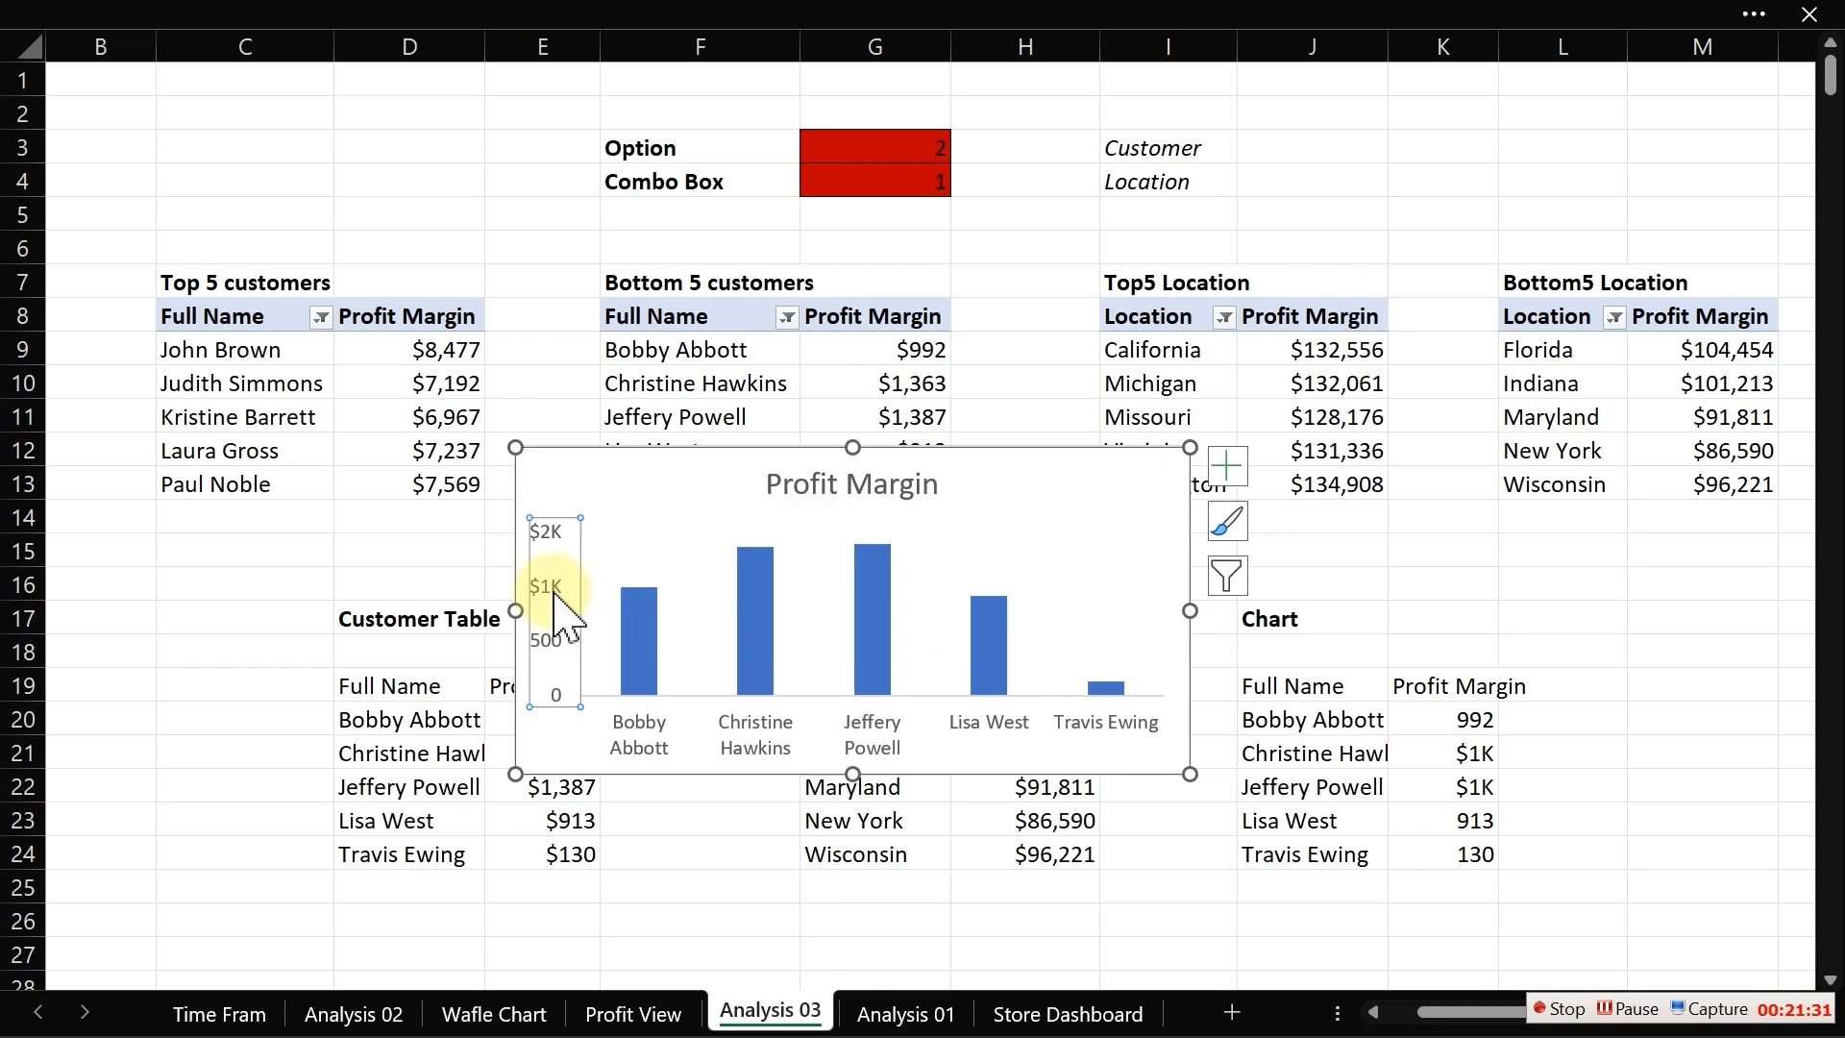
{"action": "key", "text": "Delete"}
Step: Delete the chart title and move the chart over the Customer Table area, around C19:G27
{"action": "left_click", "coordinate": [898, 499]}
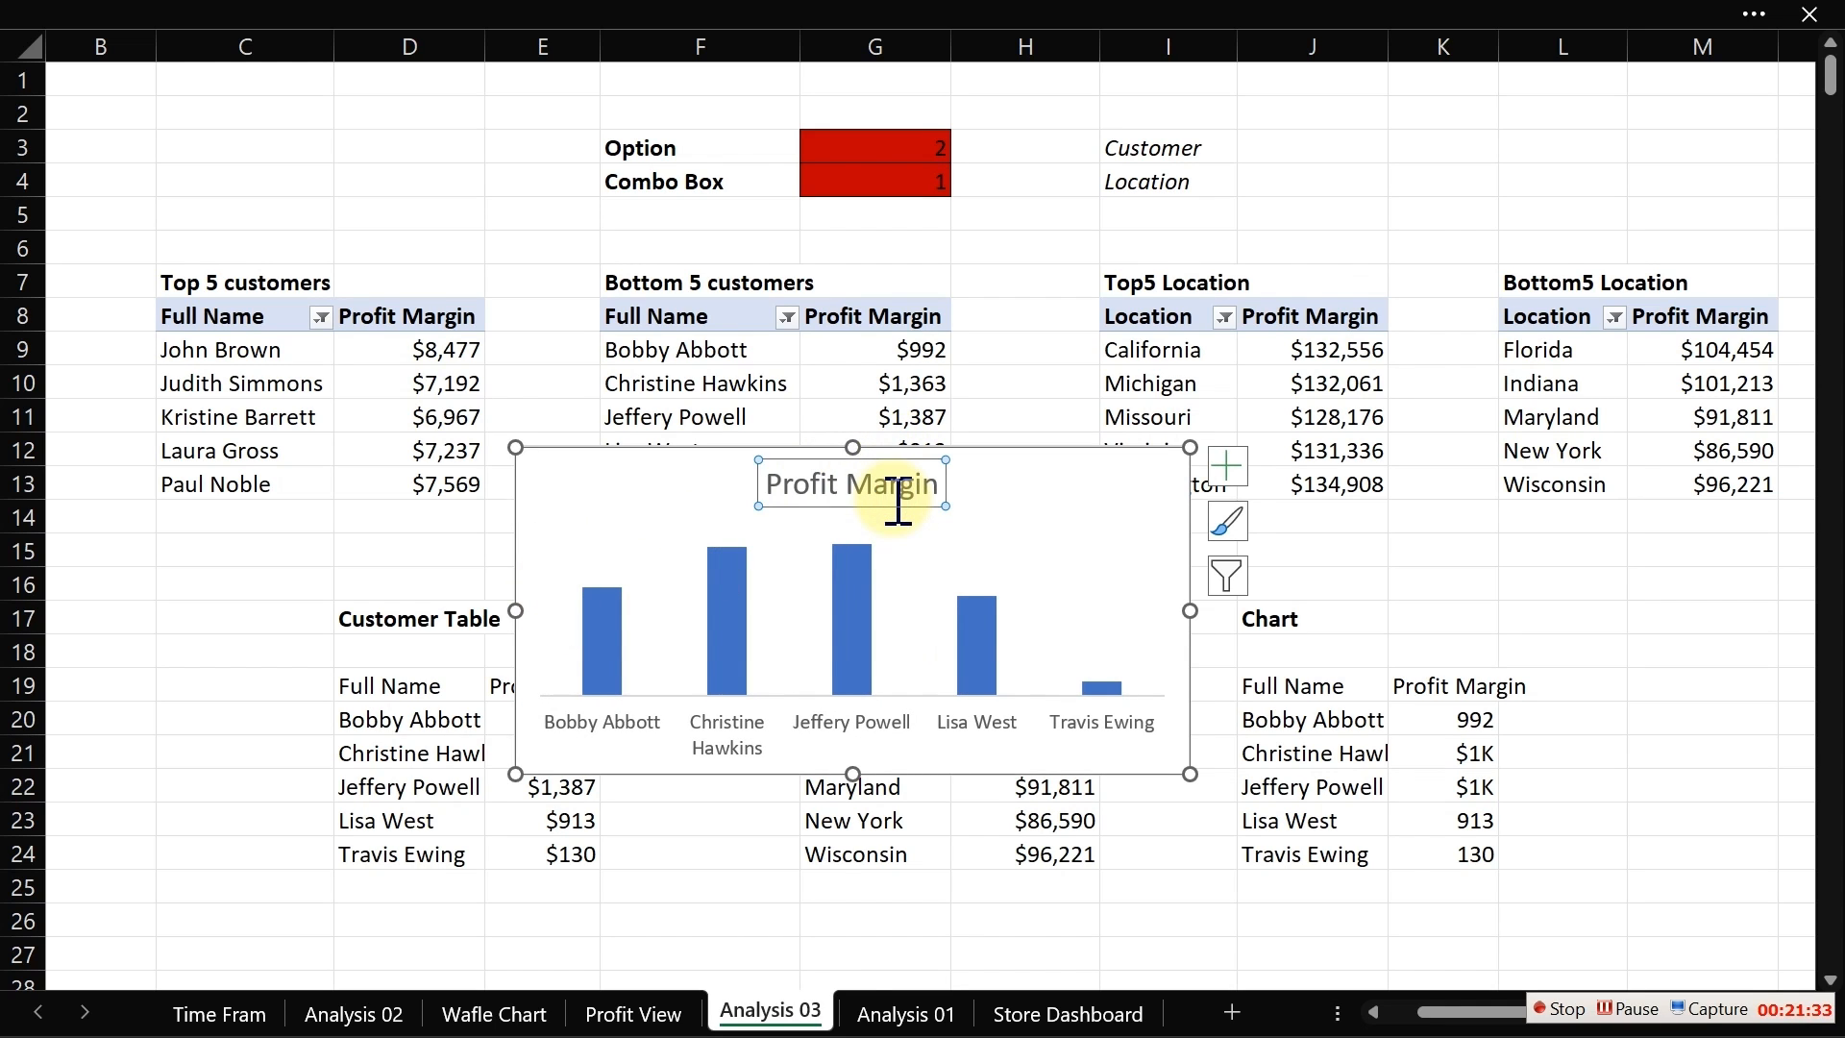
{"action": "key", "text": "Delete"}
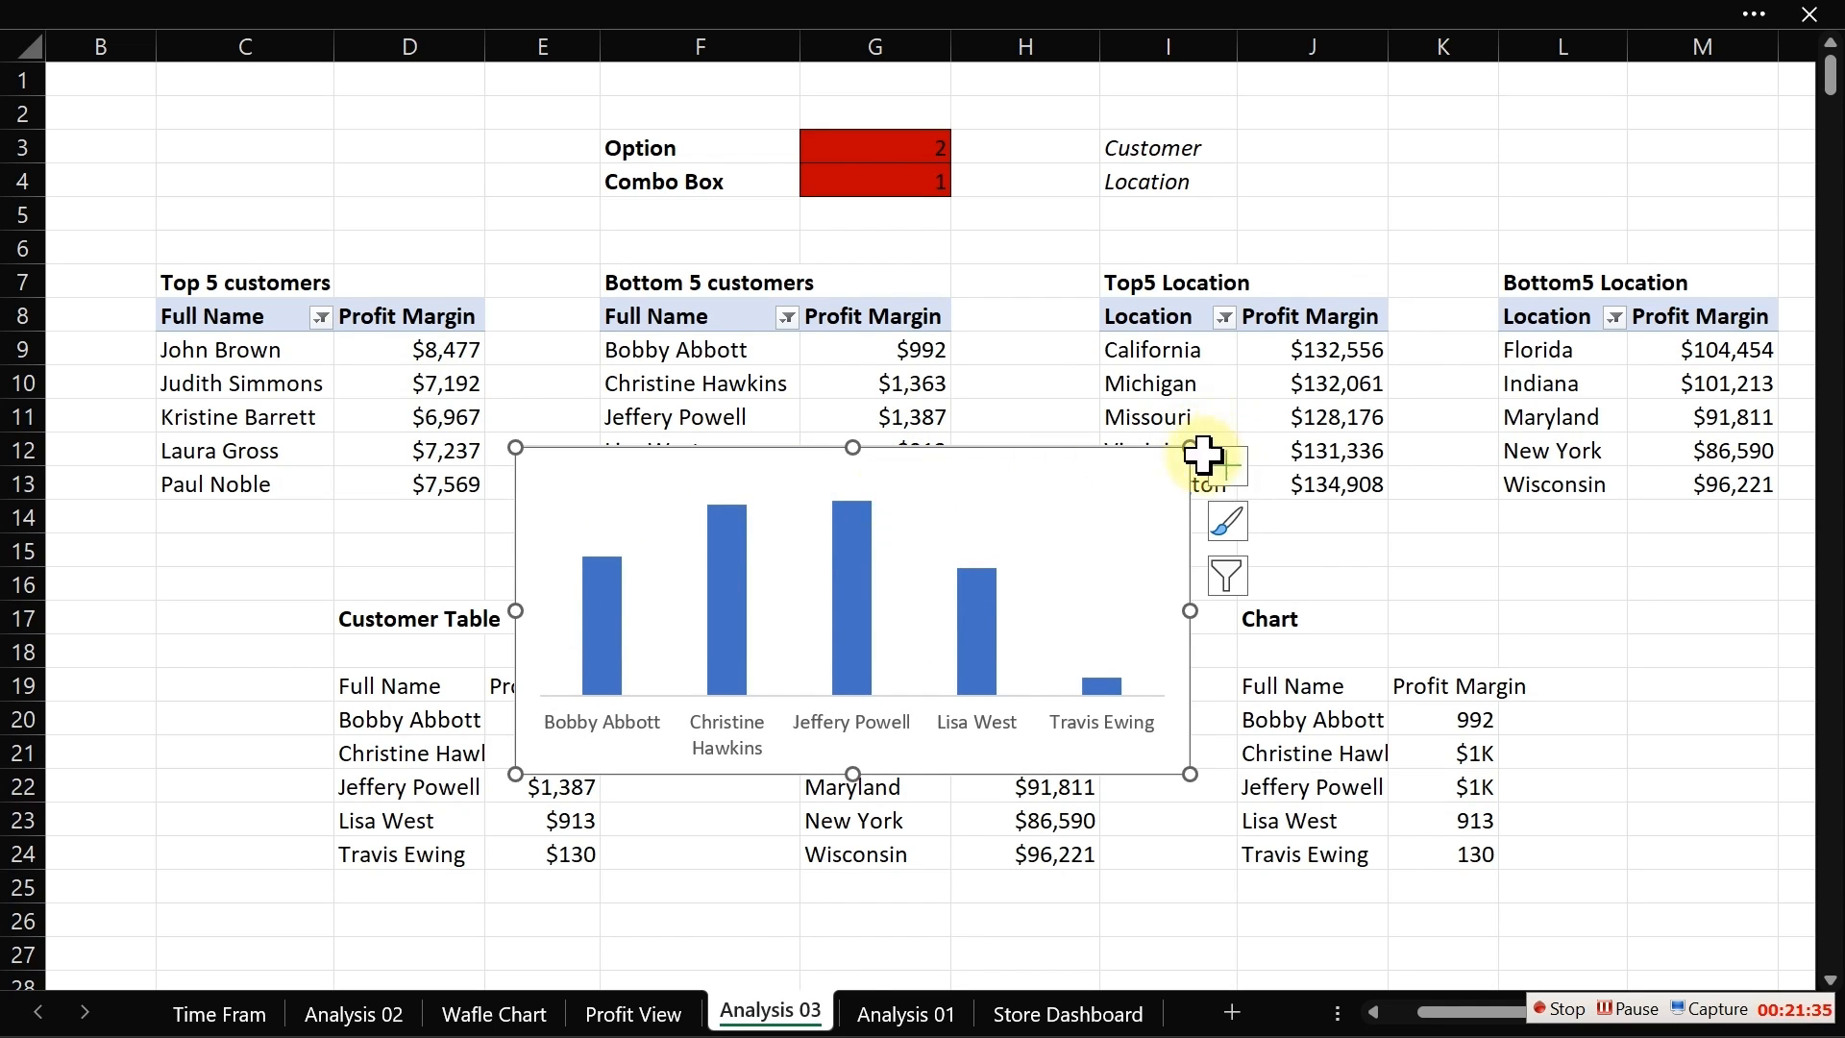
{"action": "left_click_drag", "start_coordinate": [1188, 449], "coordinate": [844, 644]}
Step: Sort the Top 5 customers pivot by profit margin from largest to smallest
{"action": "left_click", "coordinate": [437, 353]}
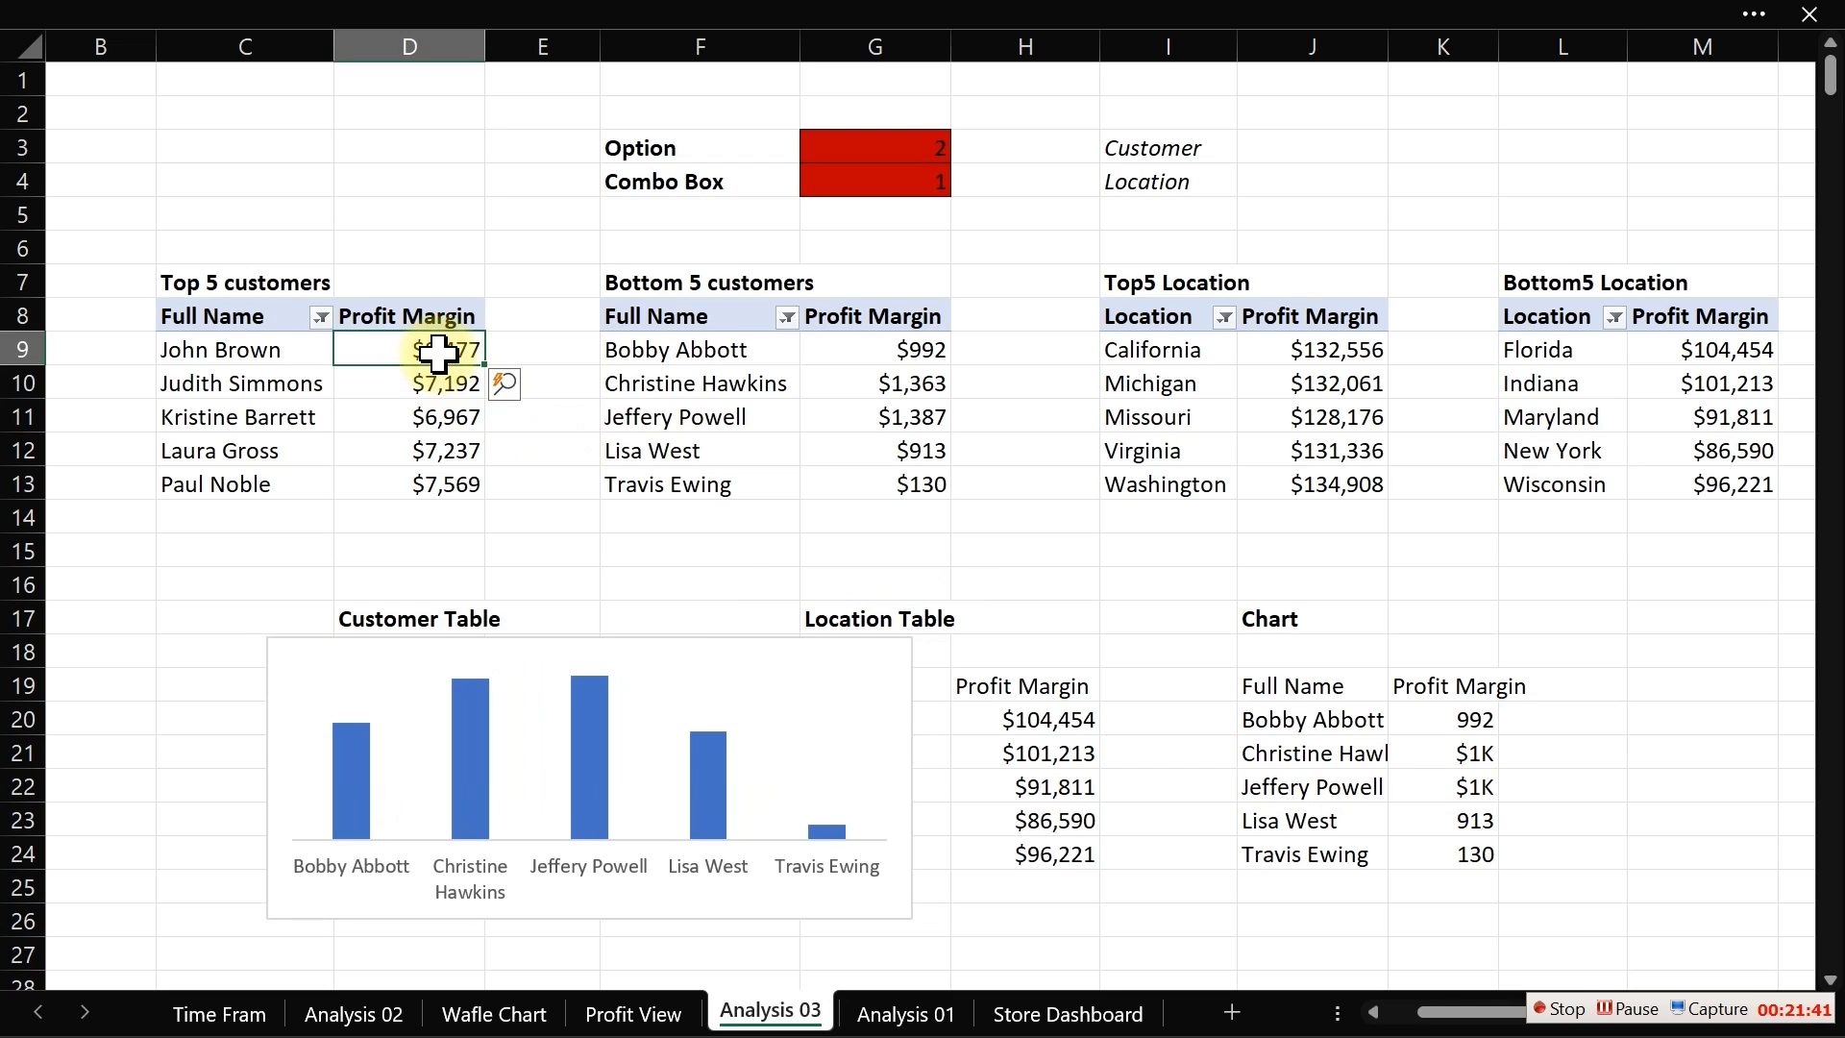
{"action": "right_click", "coordinate": [438, 353]}
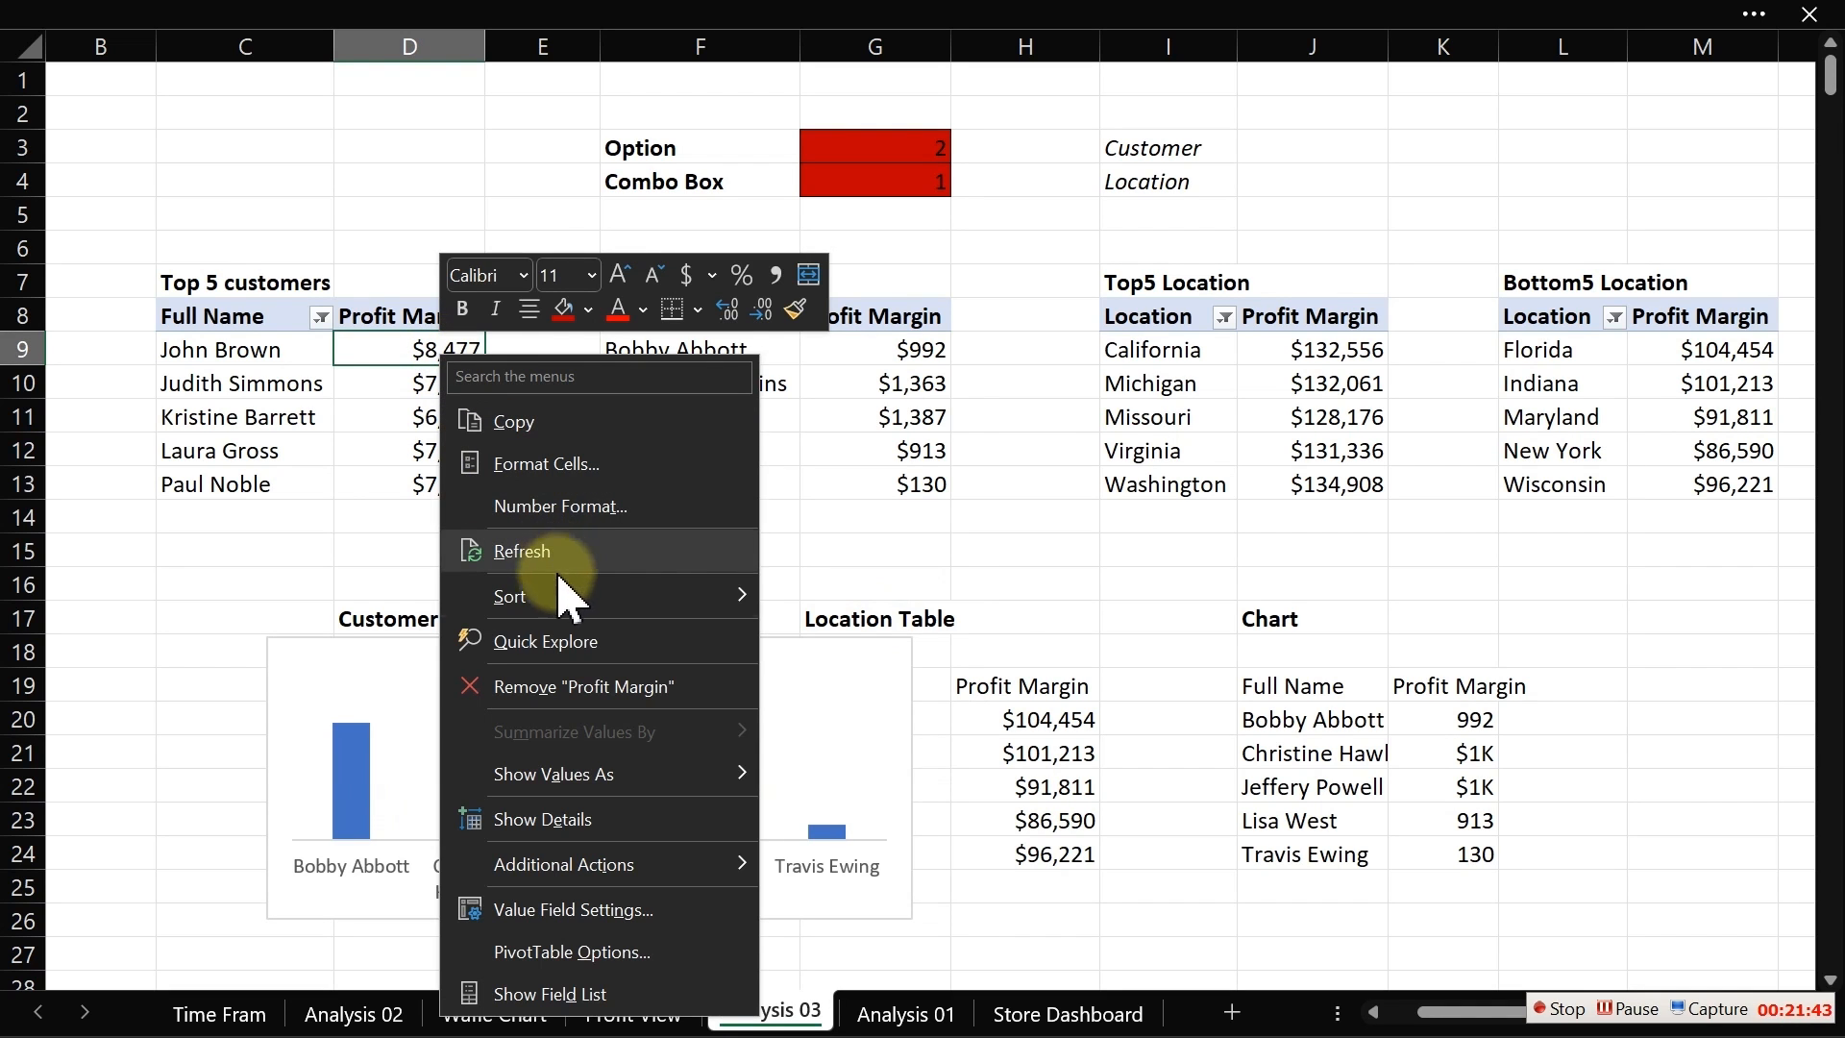
{"action": "mouse_move", "coordinate": [535, 615]}
{"action": "left_click", "coordinate": [826, 641]}
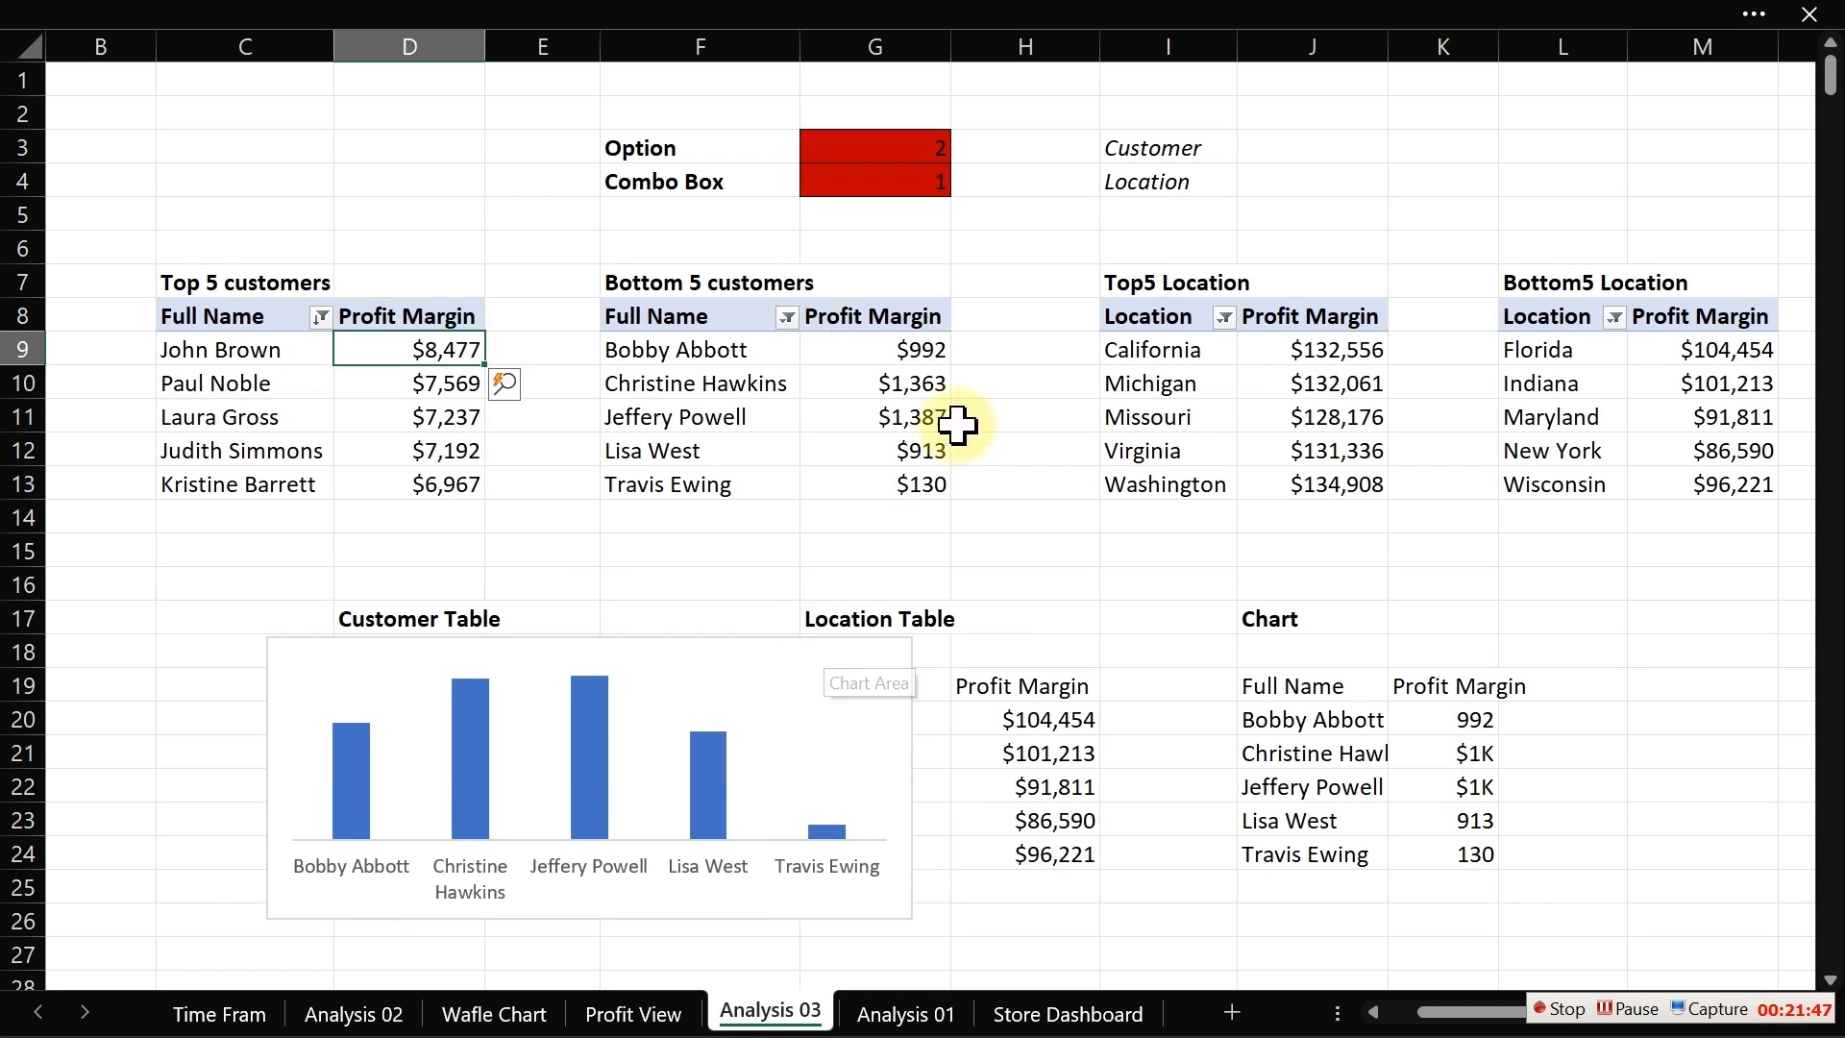
Step: Sort the Bottom 5 customers pivot by profit margin from smallest to largest
{"action": "left_click", "coordinate": [903, 347]}
{"action": "right_click", "coordinate": [903, 348]}
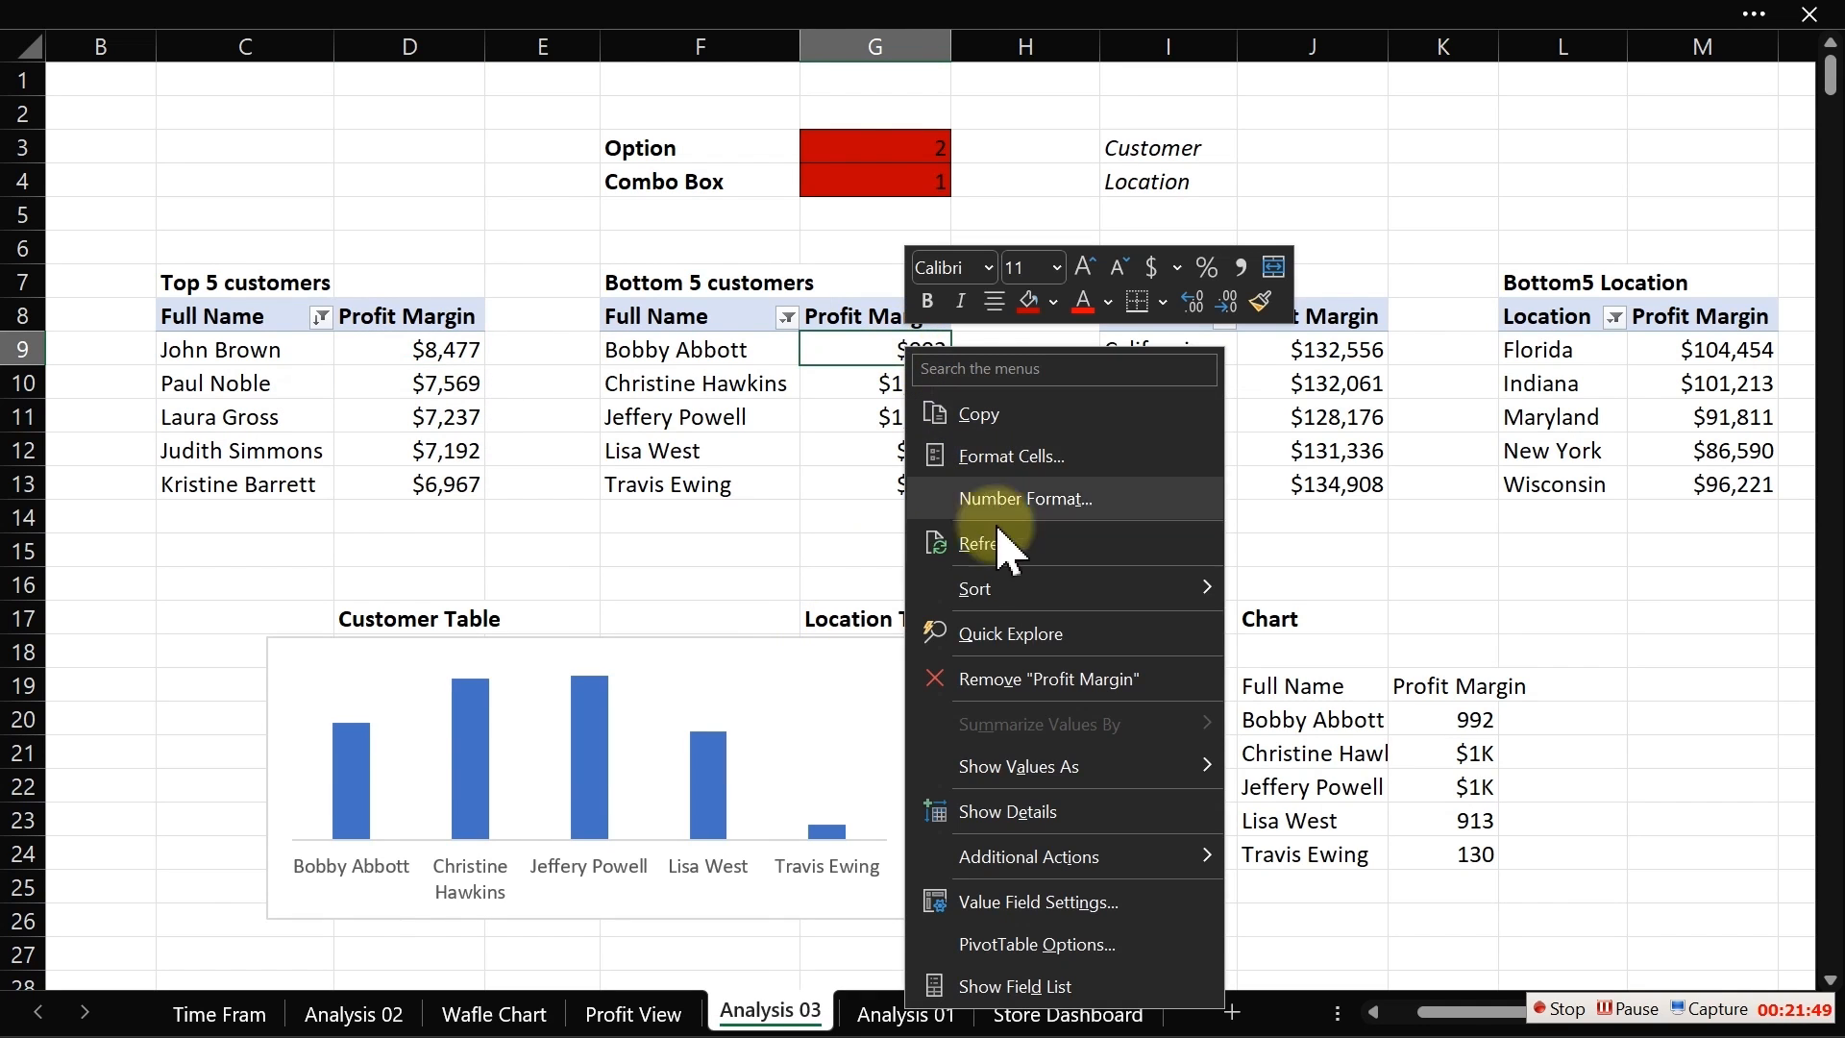
{"action": "mouse_move", "coordinate": [1023, 605]}
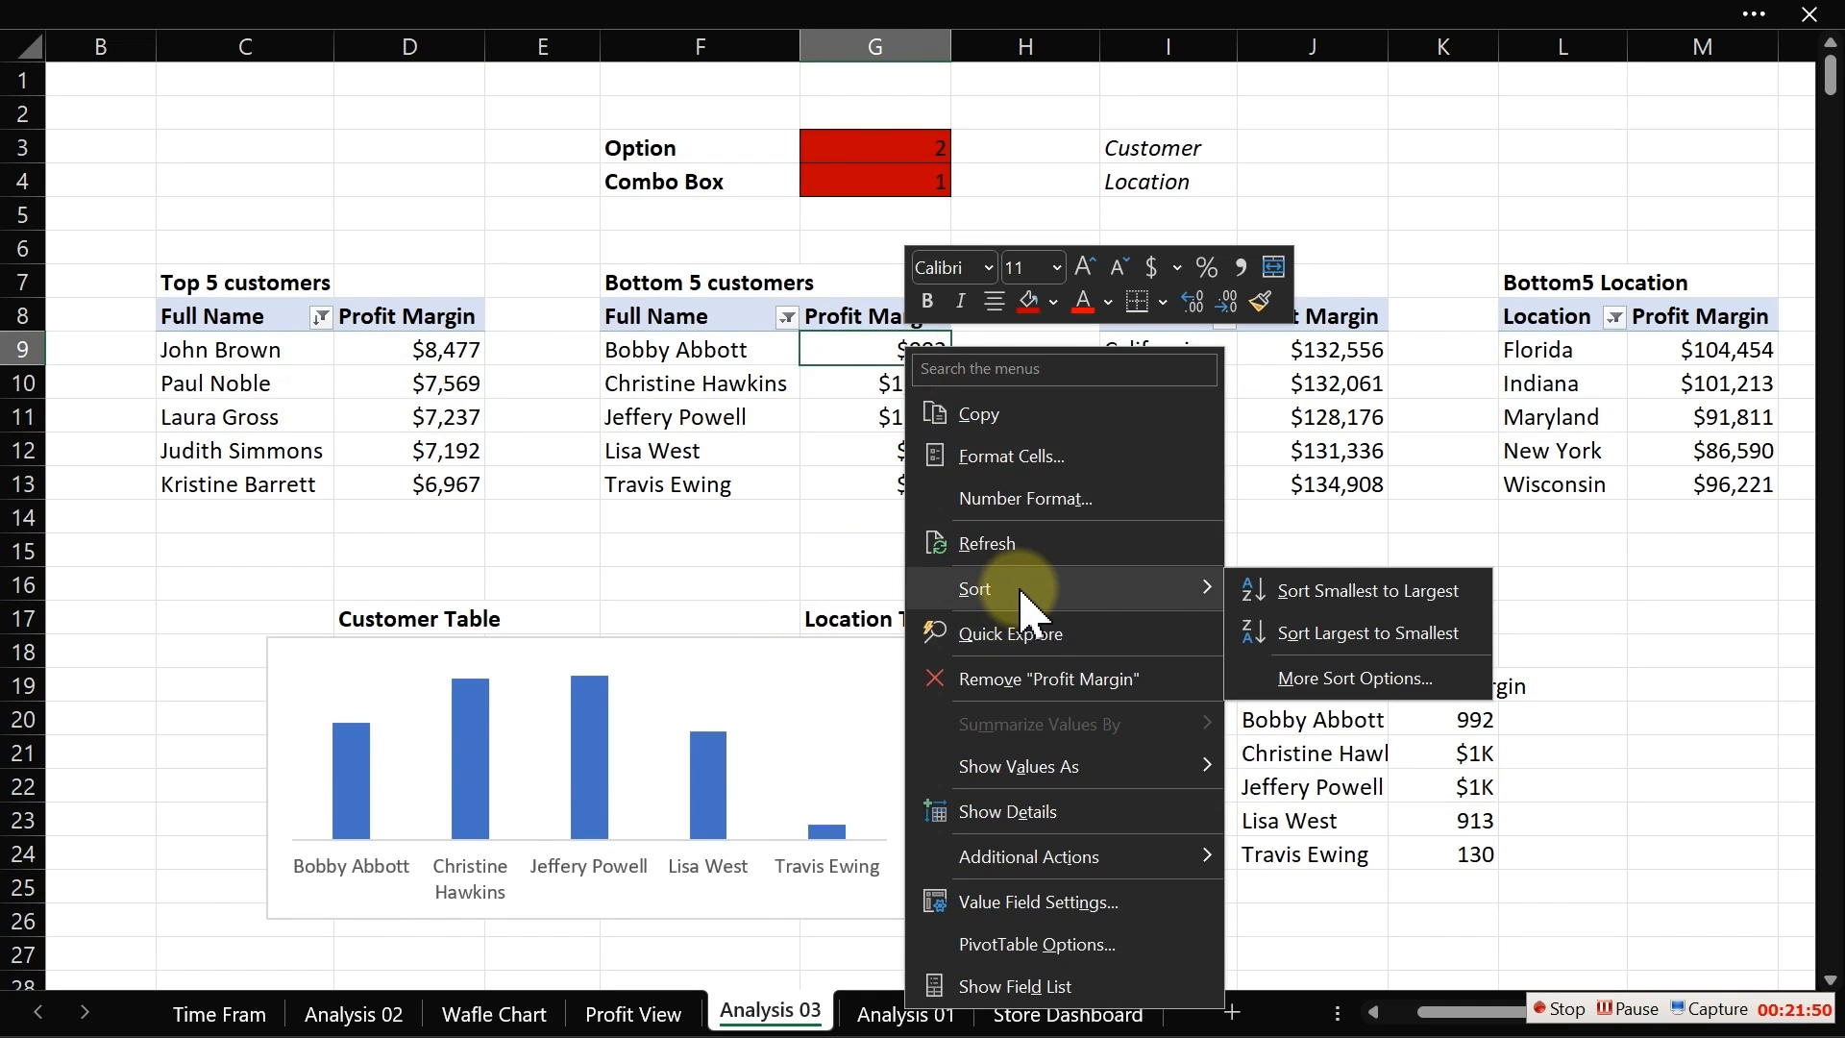
{"action": "left_click", "coordinate": [1307, 591]}
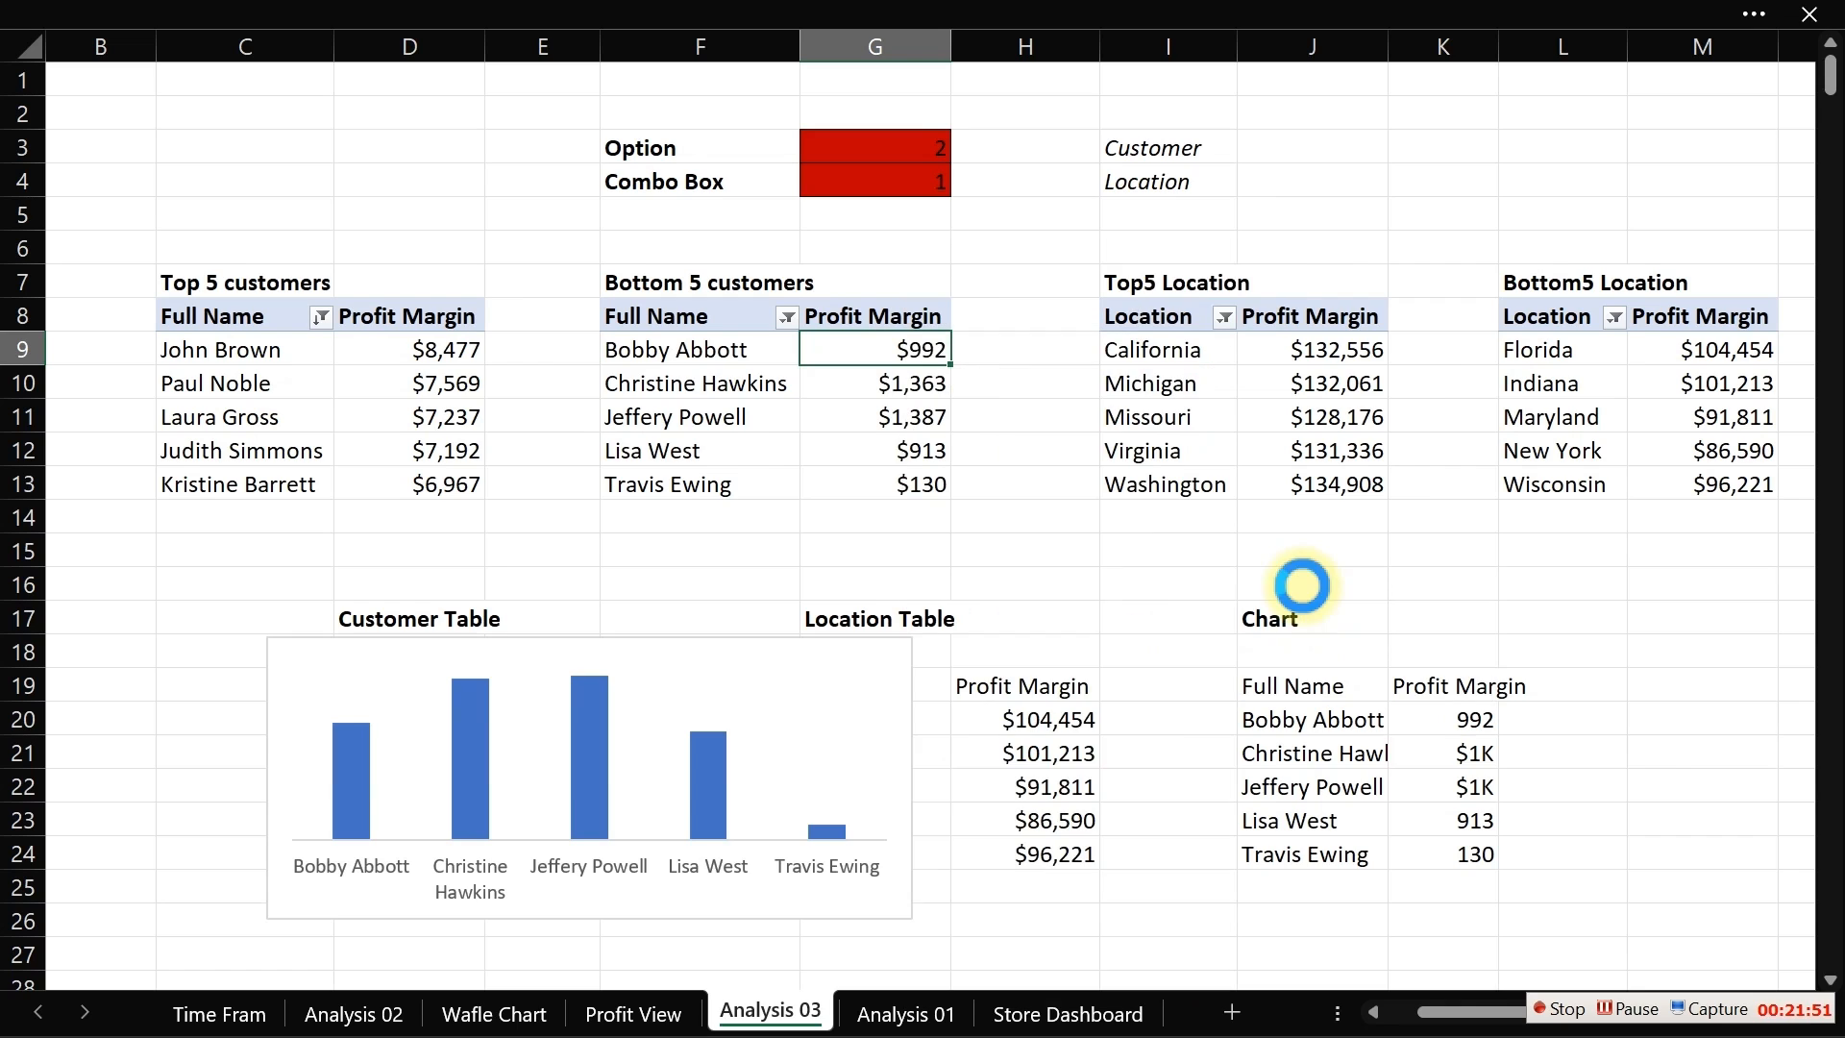
Step: Sort the Top5 Location pivot by profit margin from largest to smallest
{"action": "right_click", "coordinate": [1330, 352]}
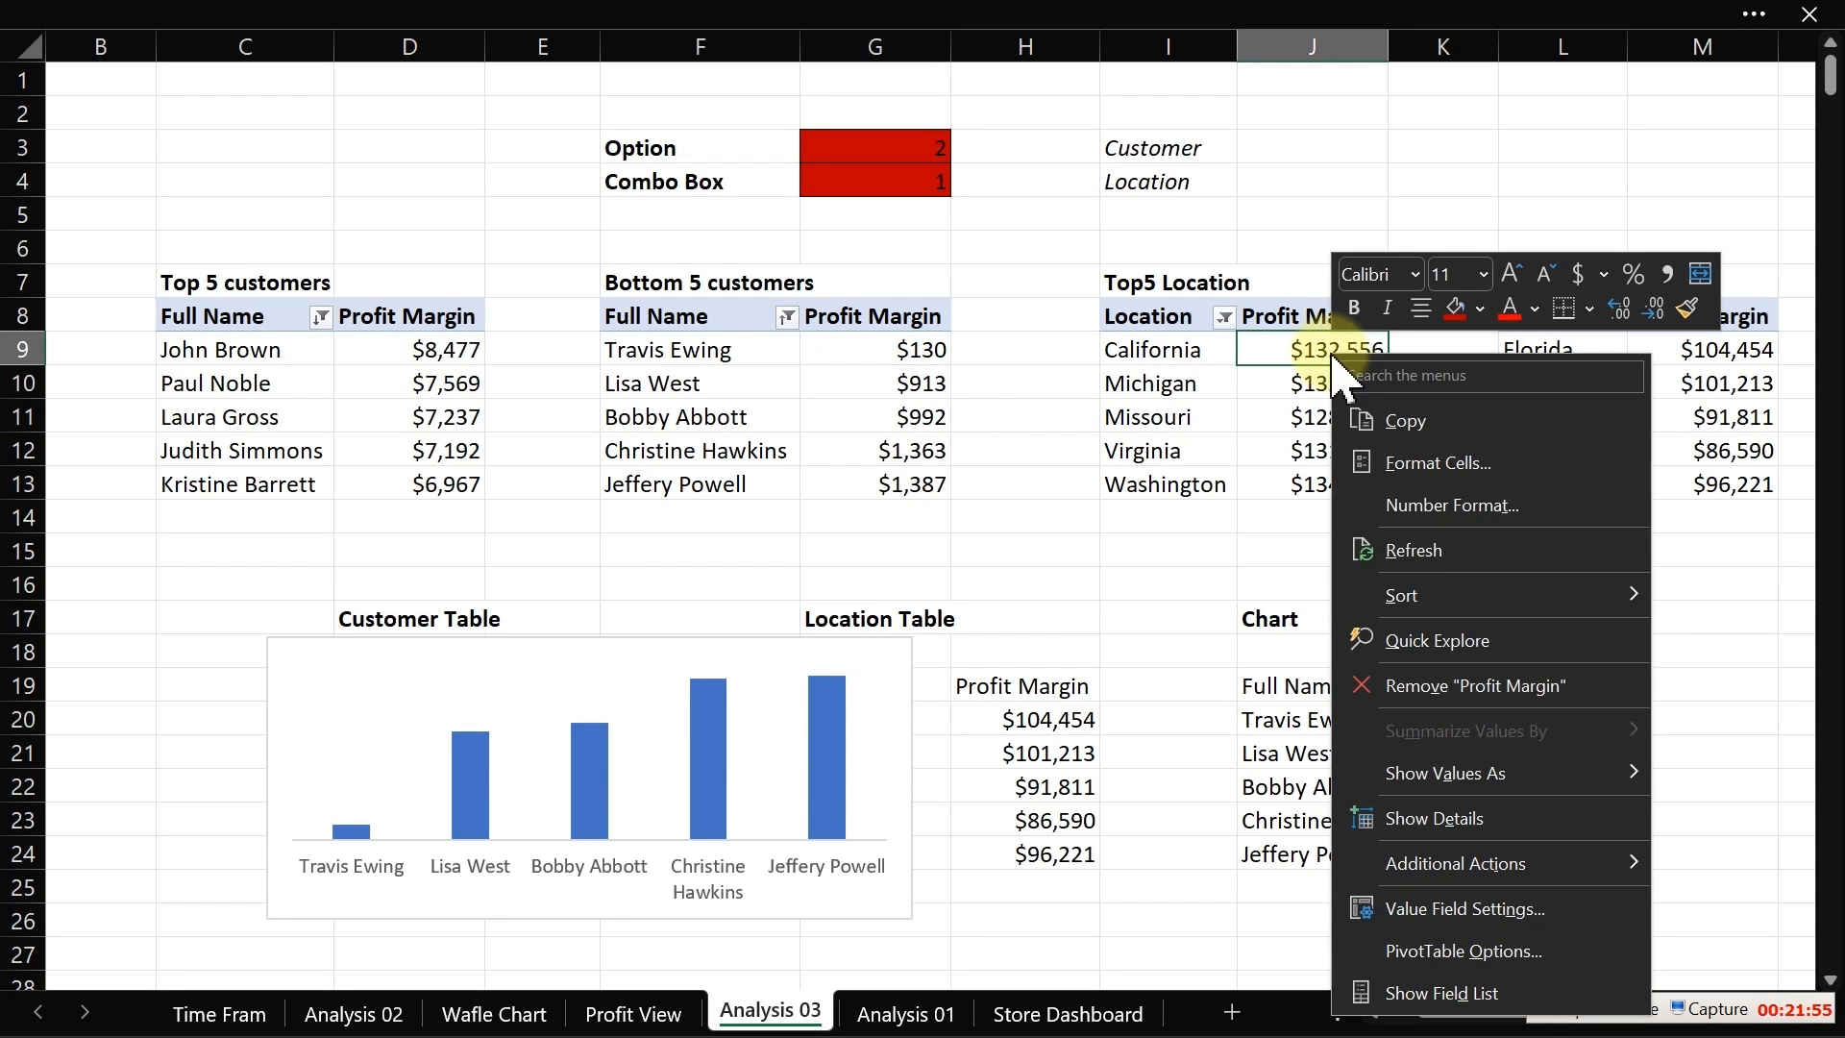
{"action": "mouse_move", "coordinate": [1441, 614]}
{"action": "left_click", "coordinate": [1227, 638]}
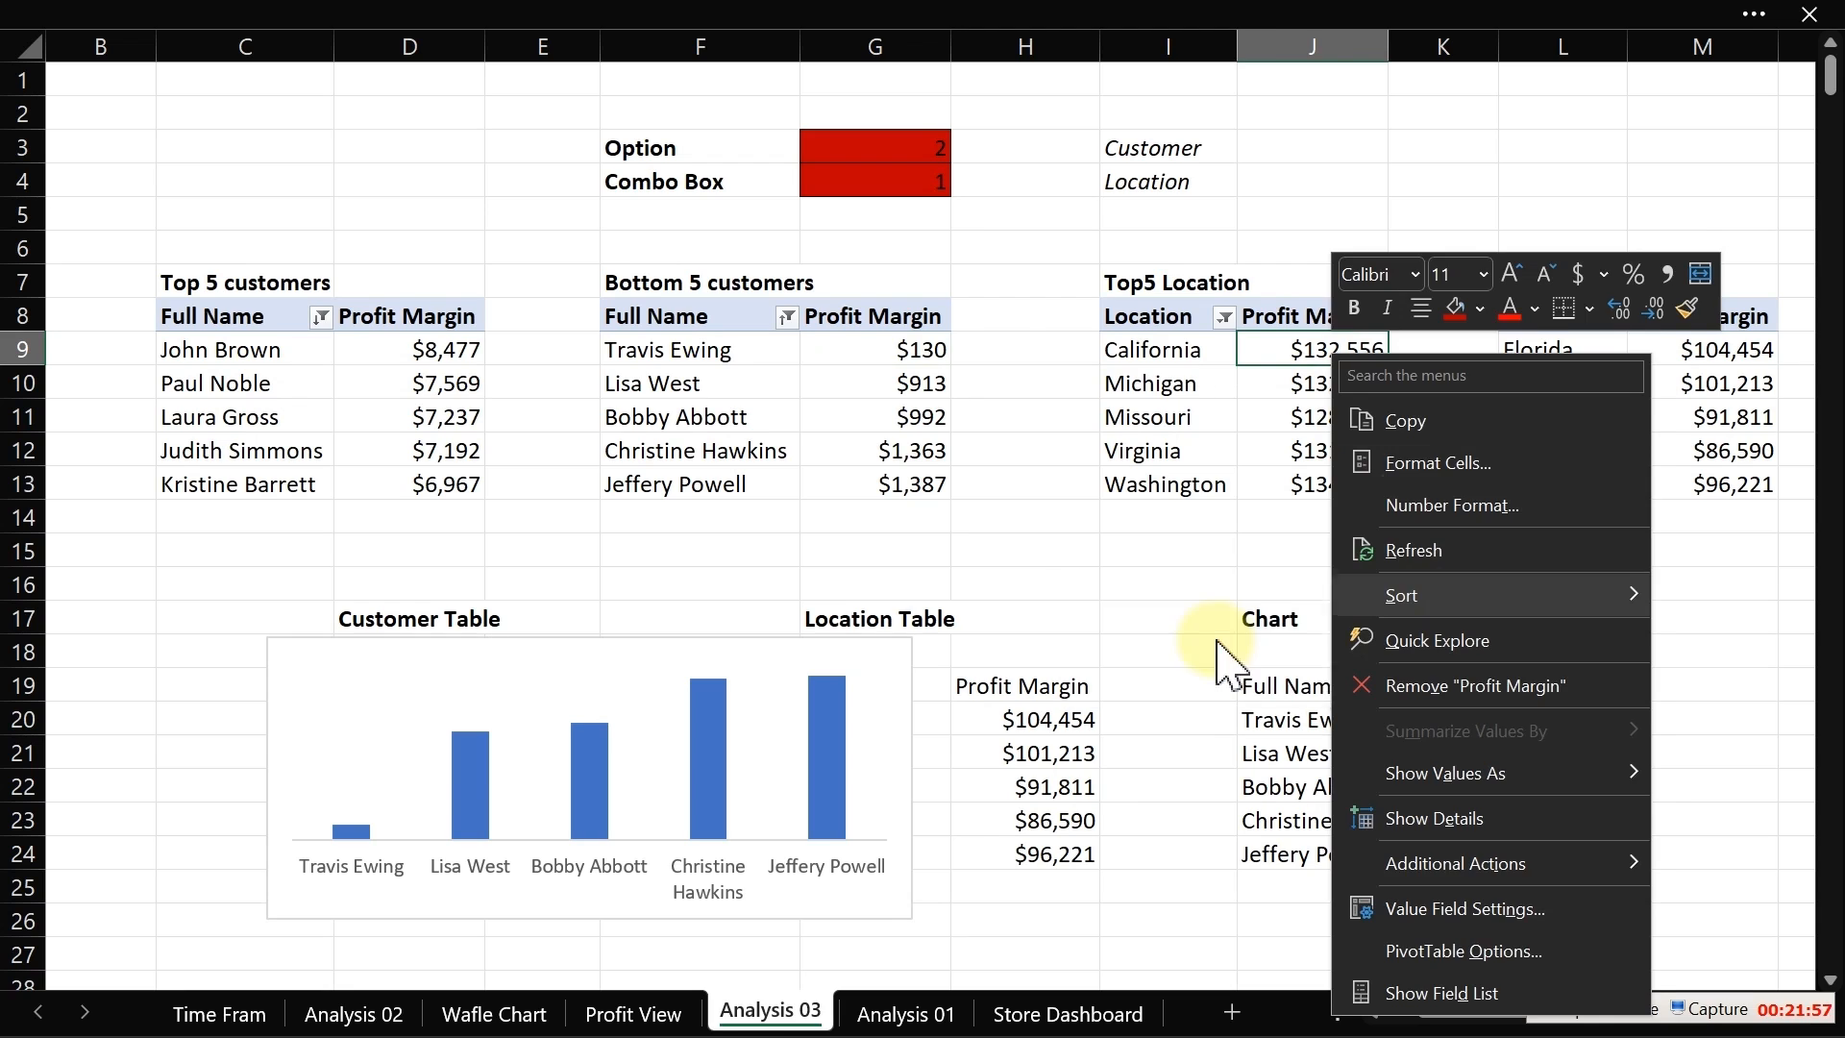
Step: Sort the Bottom5 Location pivot by profit margin from smallest to largest
{"action": "left_click", "coordinate": [1720, 351]}
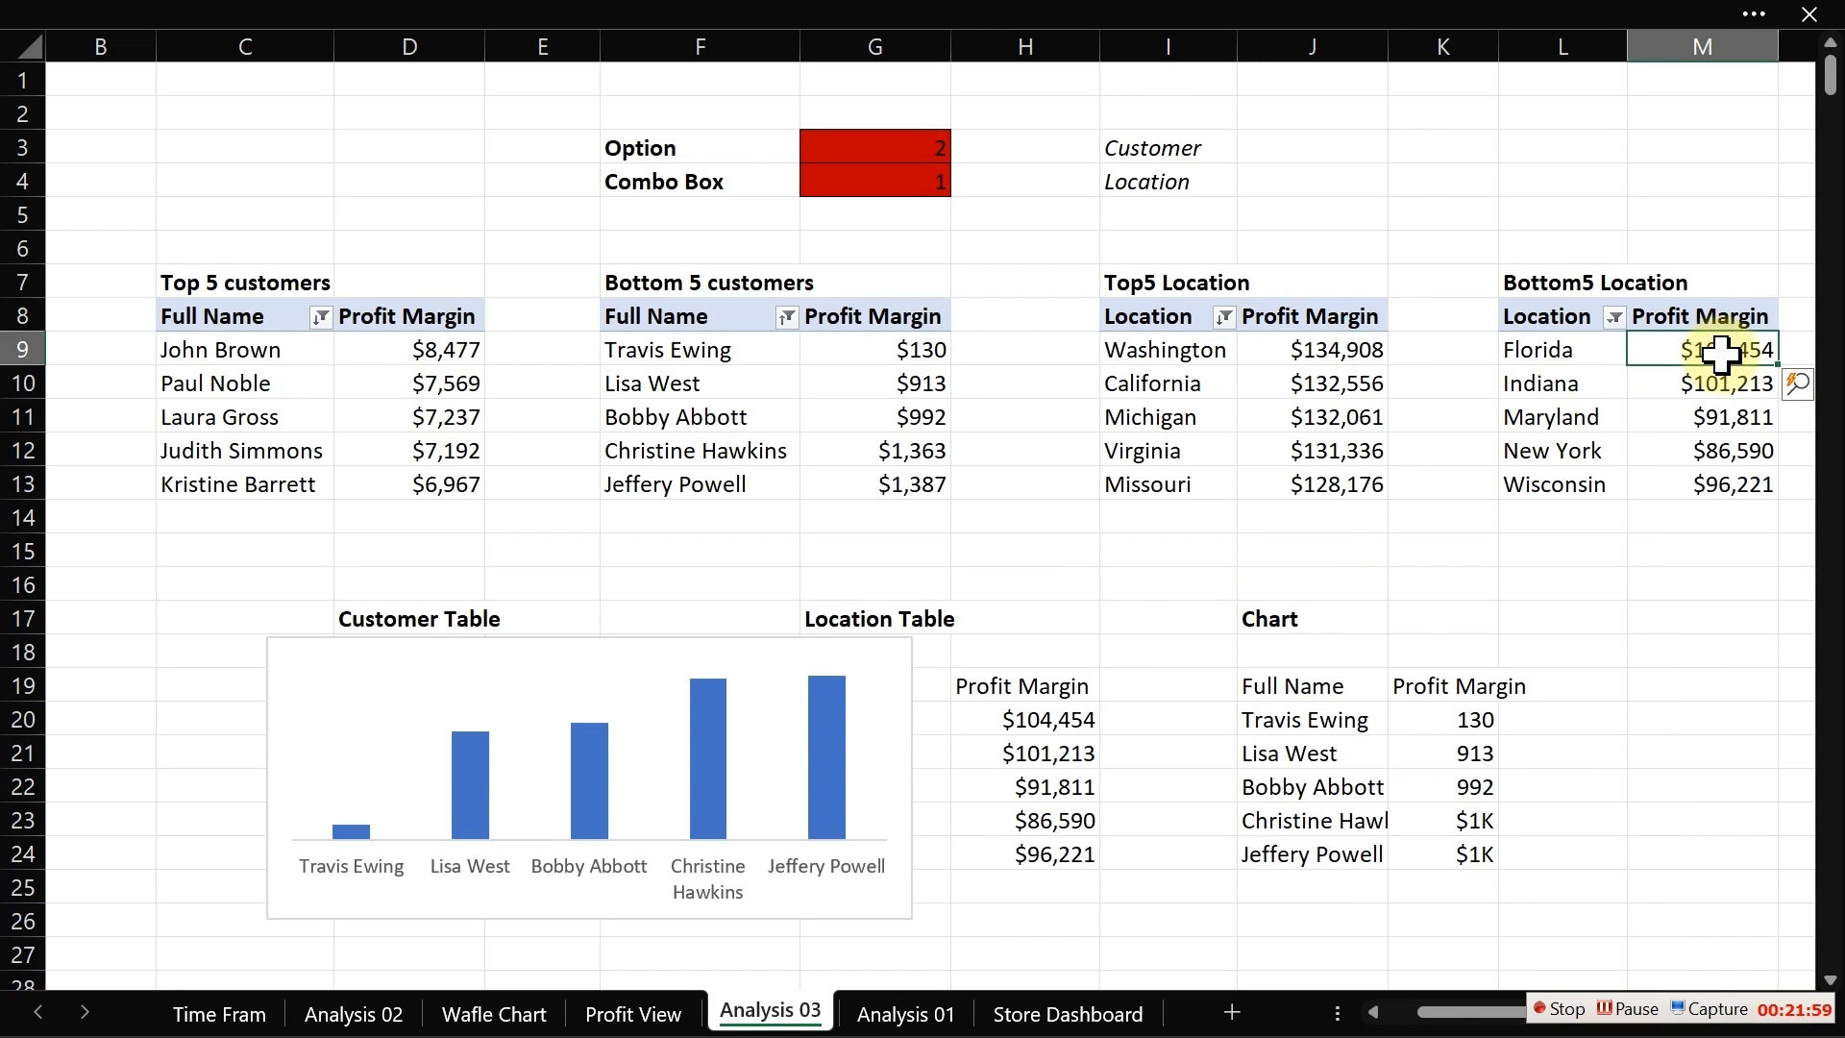
{"action": "right_click", "coordinate": [1720, 351]}
{"action": "mouse_move", "coordinate": [1616, 615]}
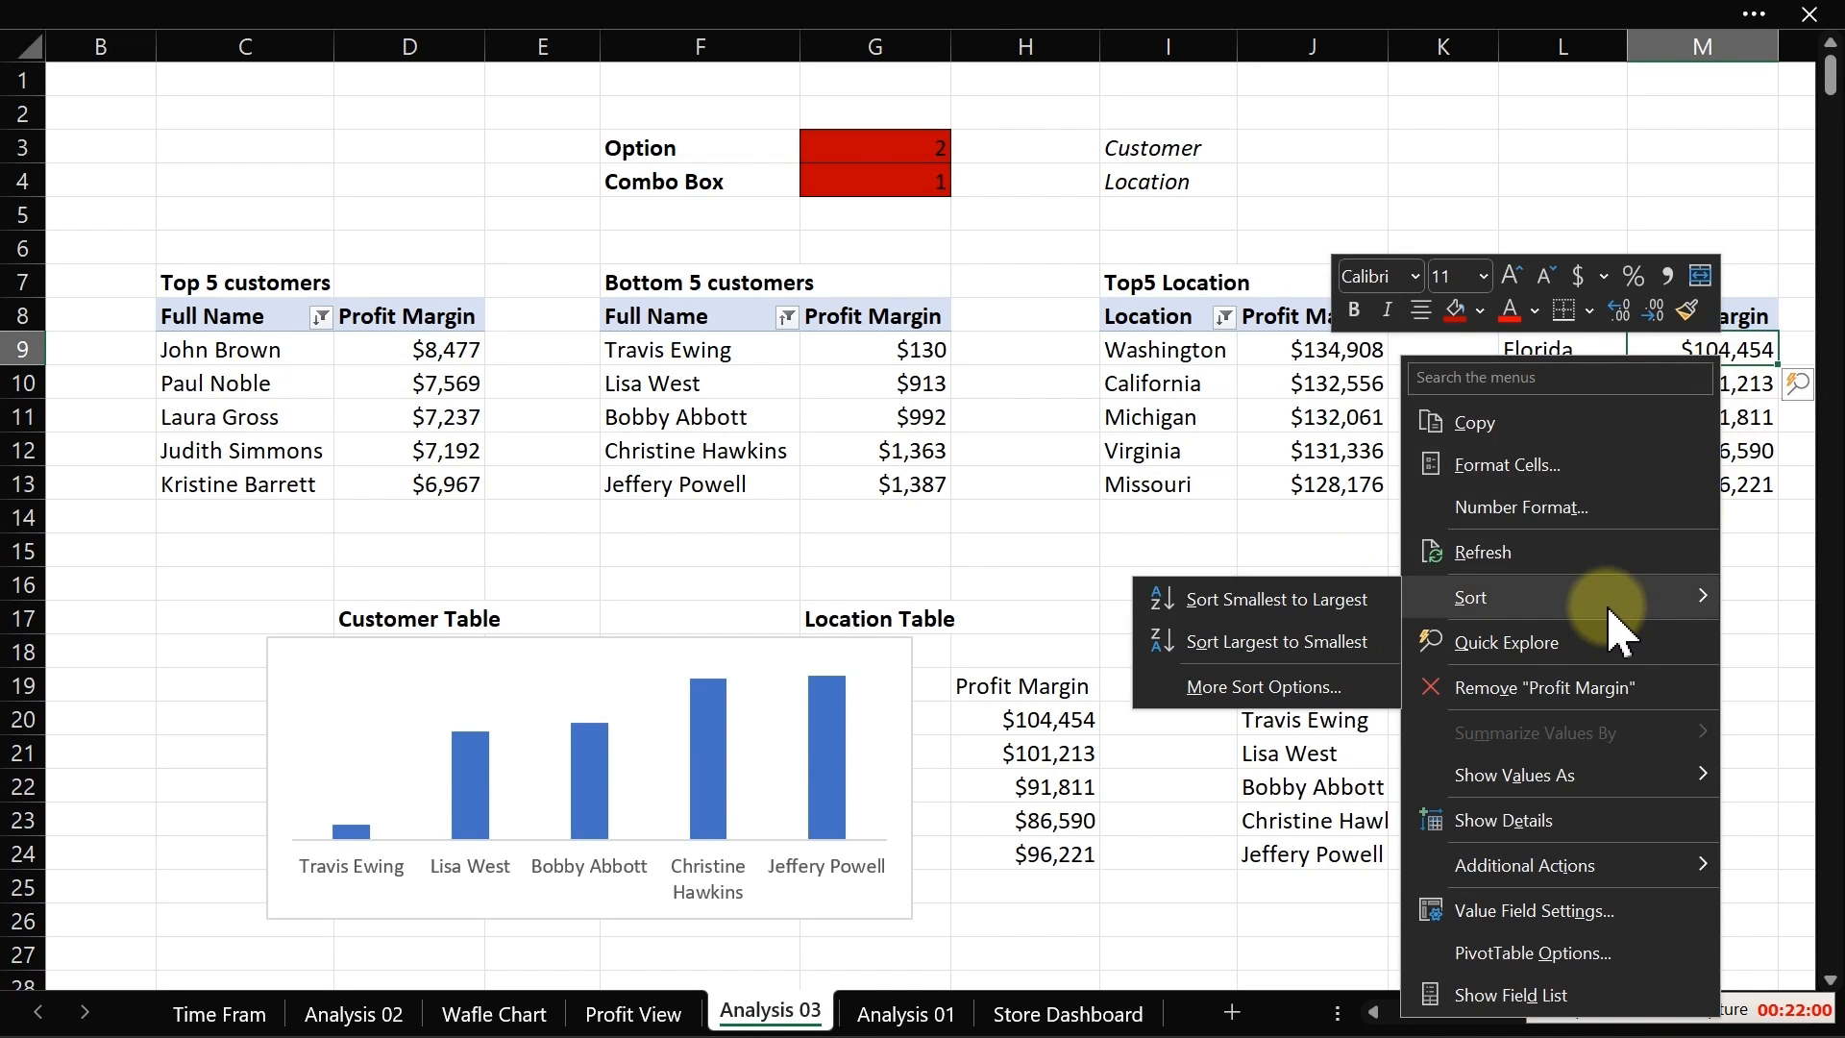
{"action": "left_click", "coordinate": [1350, 611]}
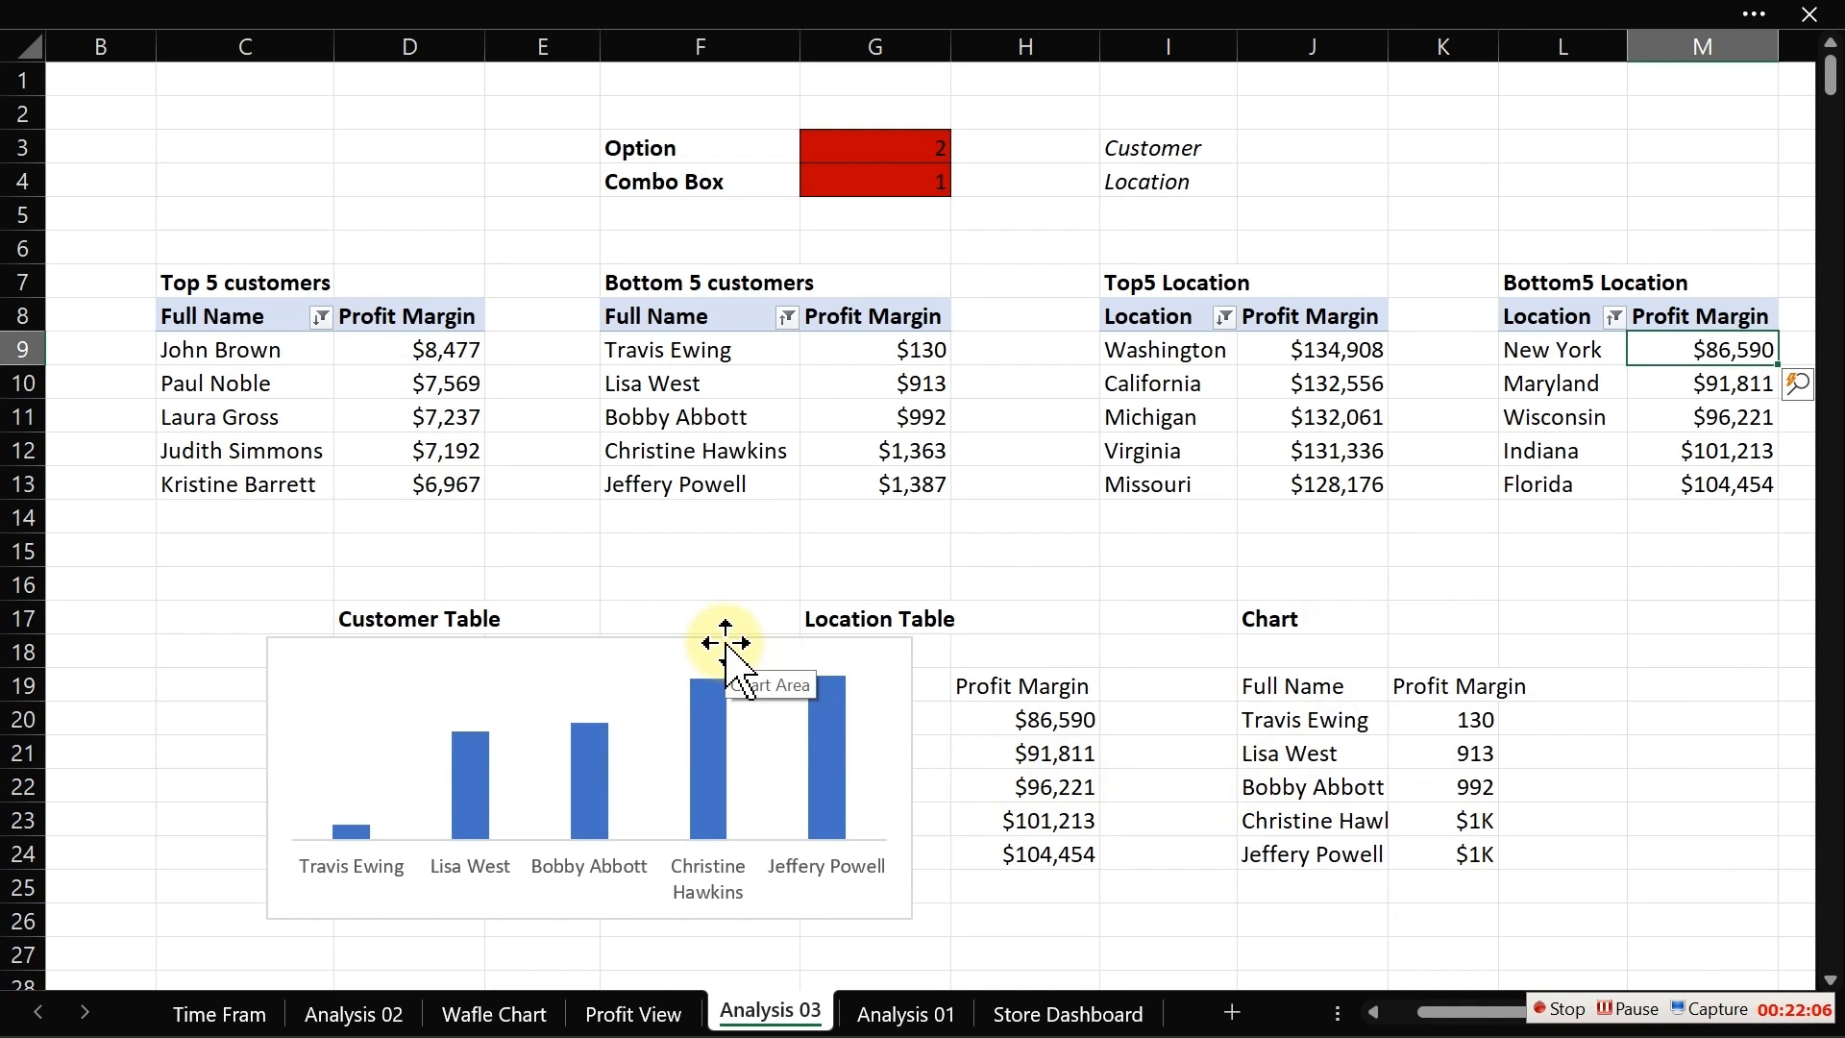
Step: Cut the chart and paste it onto the Profit View sheet, placing it right of the option buttons and combo box
{"action": "mouse_move", "coordinate": [725, 643]}
{"action": "left_mouse_down"}
{"action": "mouse_move", "coordinate": [700, 700]}
{"action": "mouse_move", "coordinate": [763, 762]}
{"action": "mouse_move", "coordinate": [733, 629]}
{"action": "left_mouse_up"}
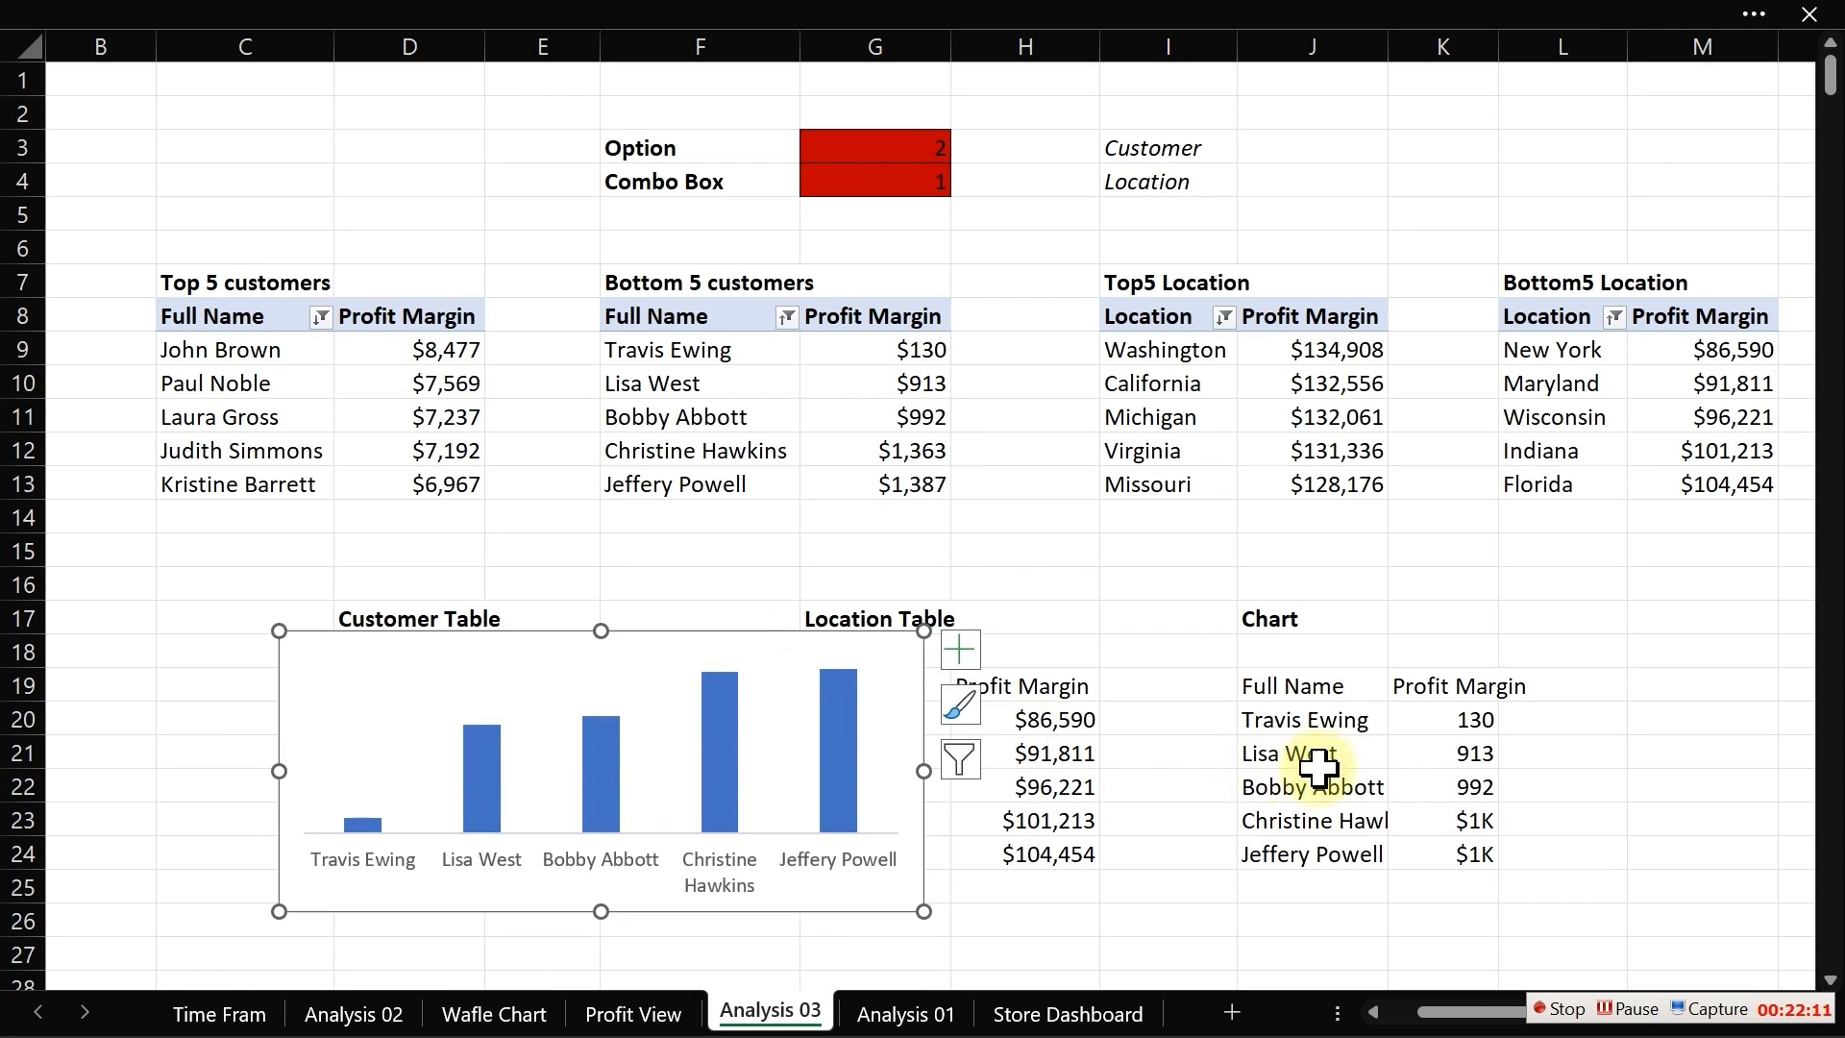
{"action": "left_click", "coordinate": [1326, 757]}
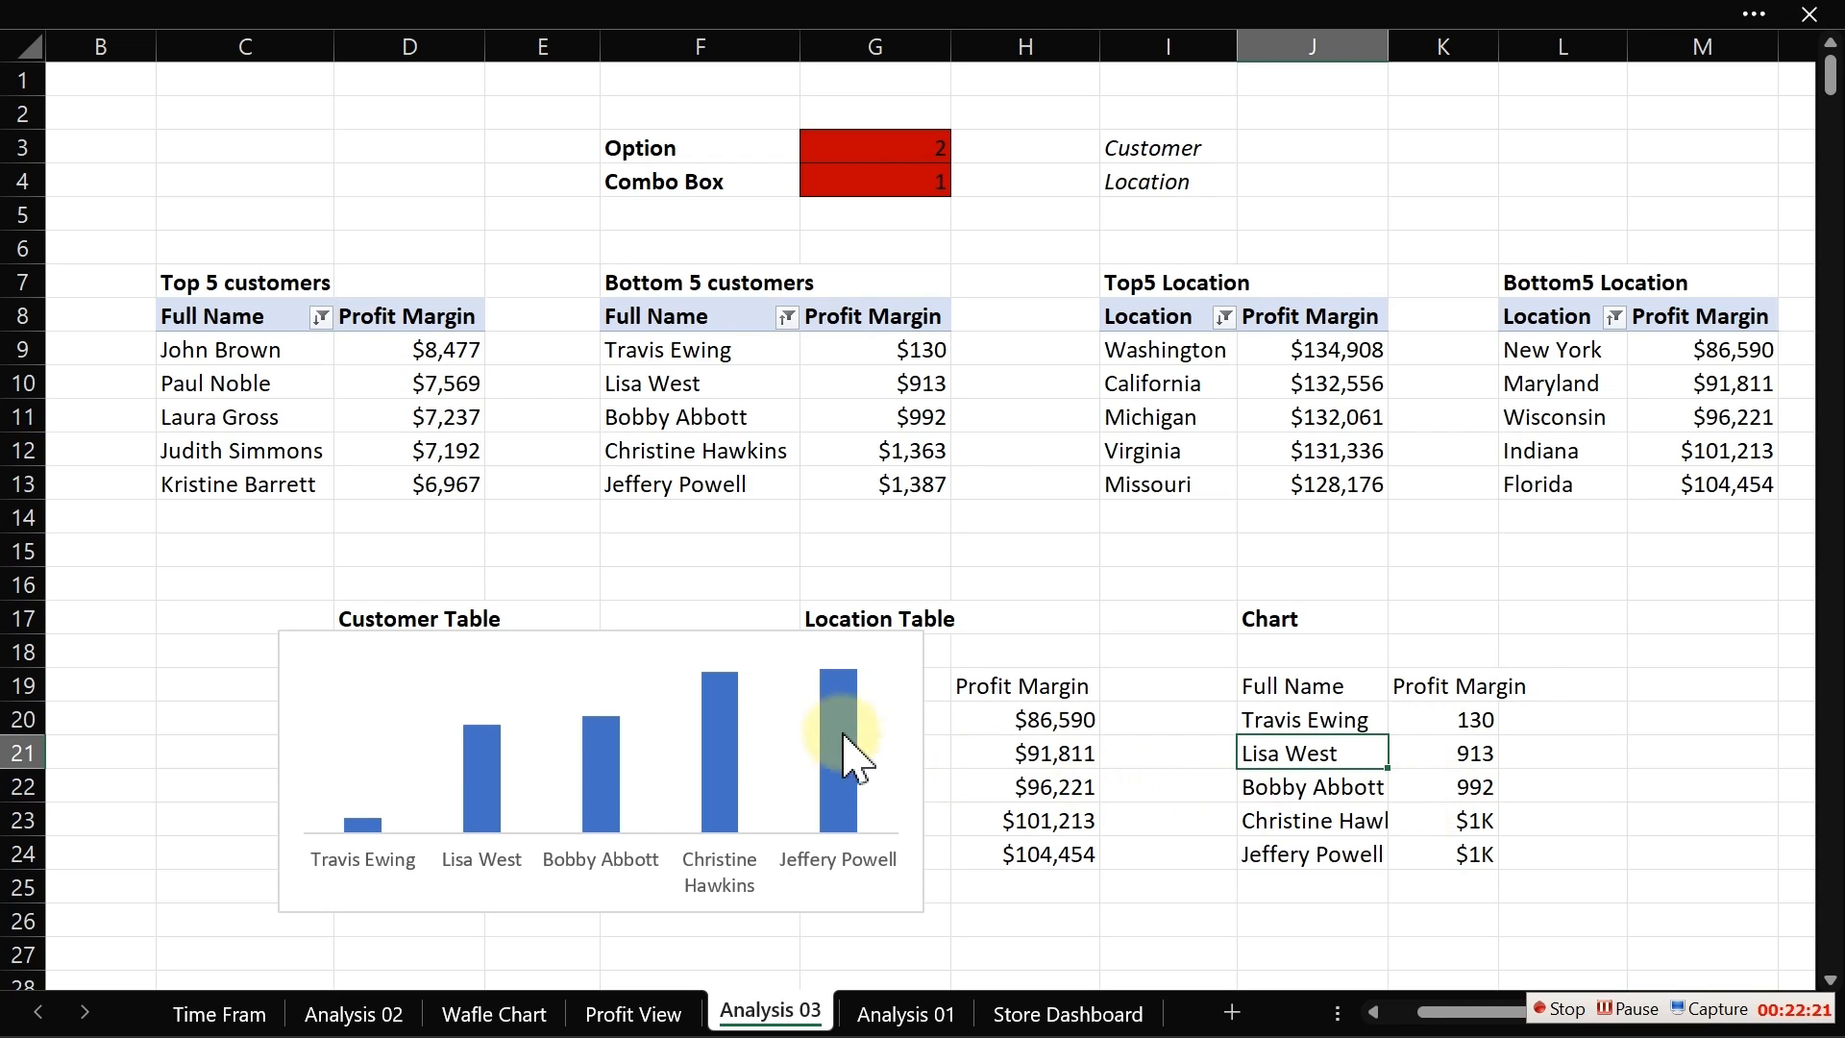
{"action": "left_click", "coordinate": [812, 638]}
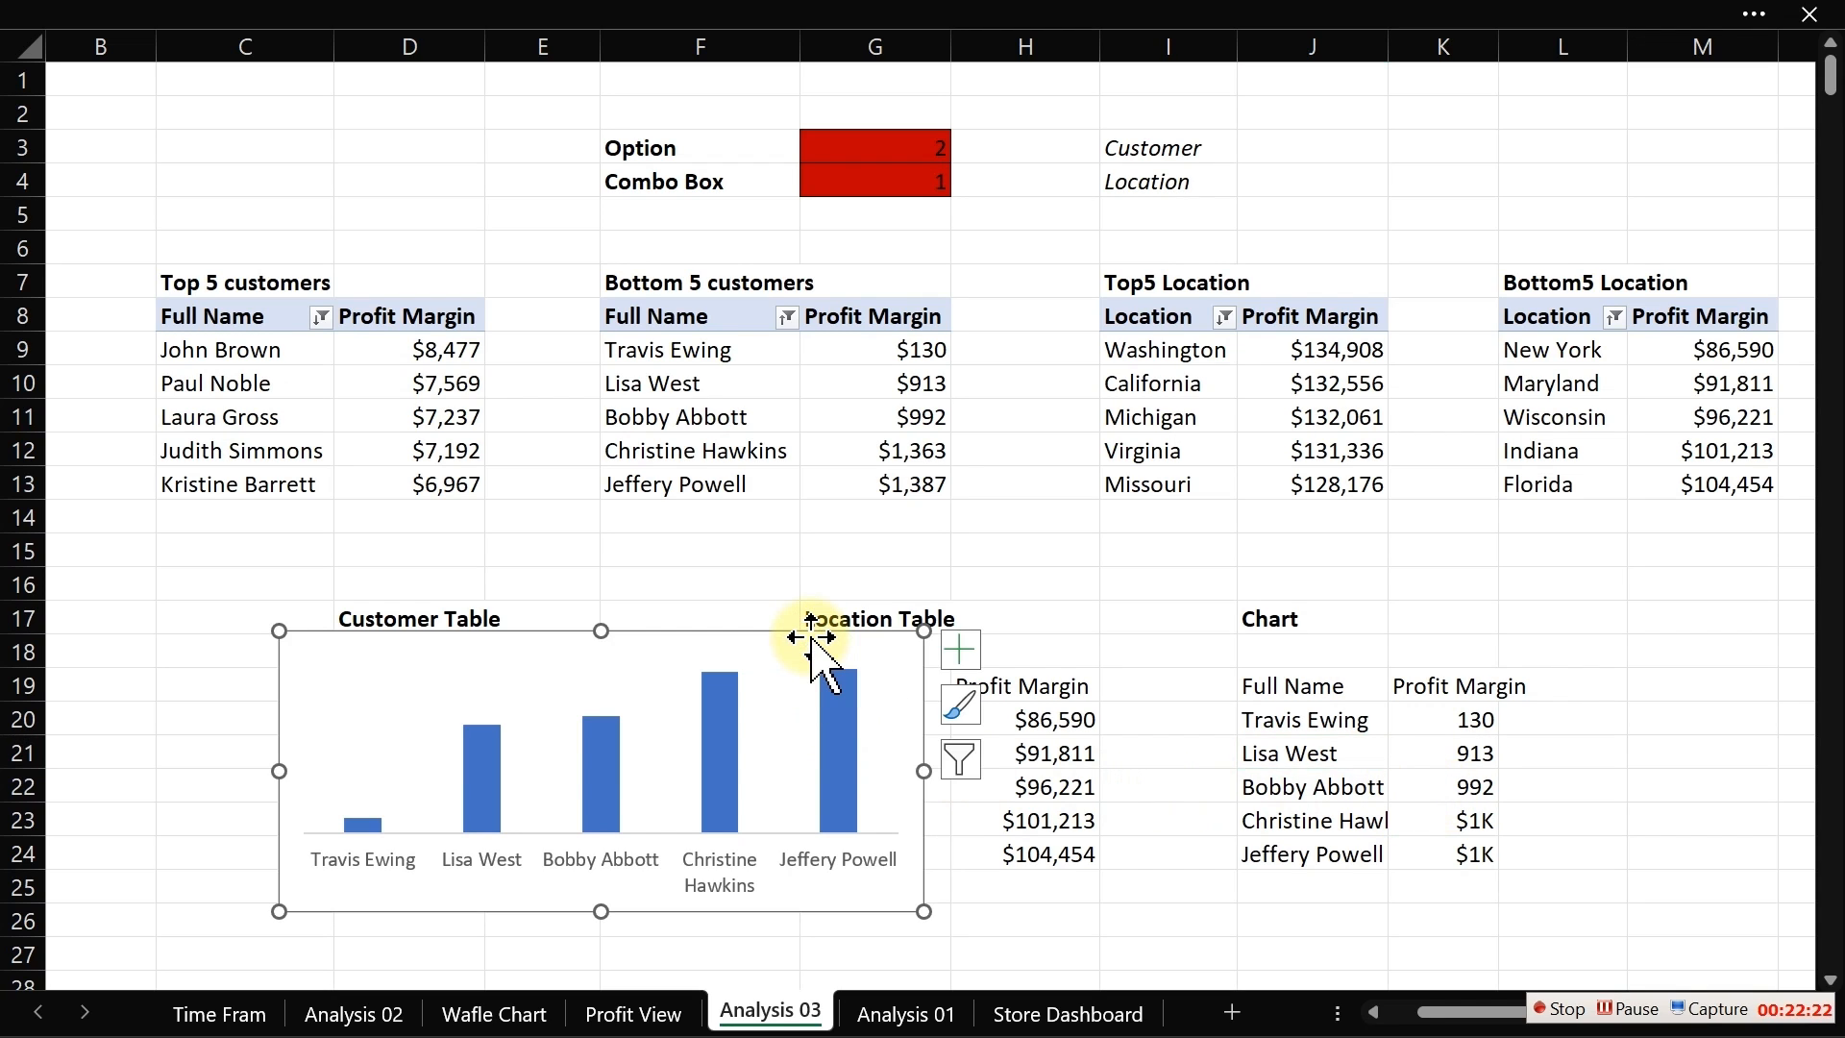
{"action": "left_click_drag", "start_coordinate": [812, 638], "coordinate": [717, 516]}
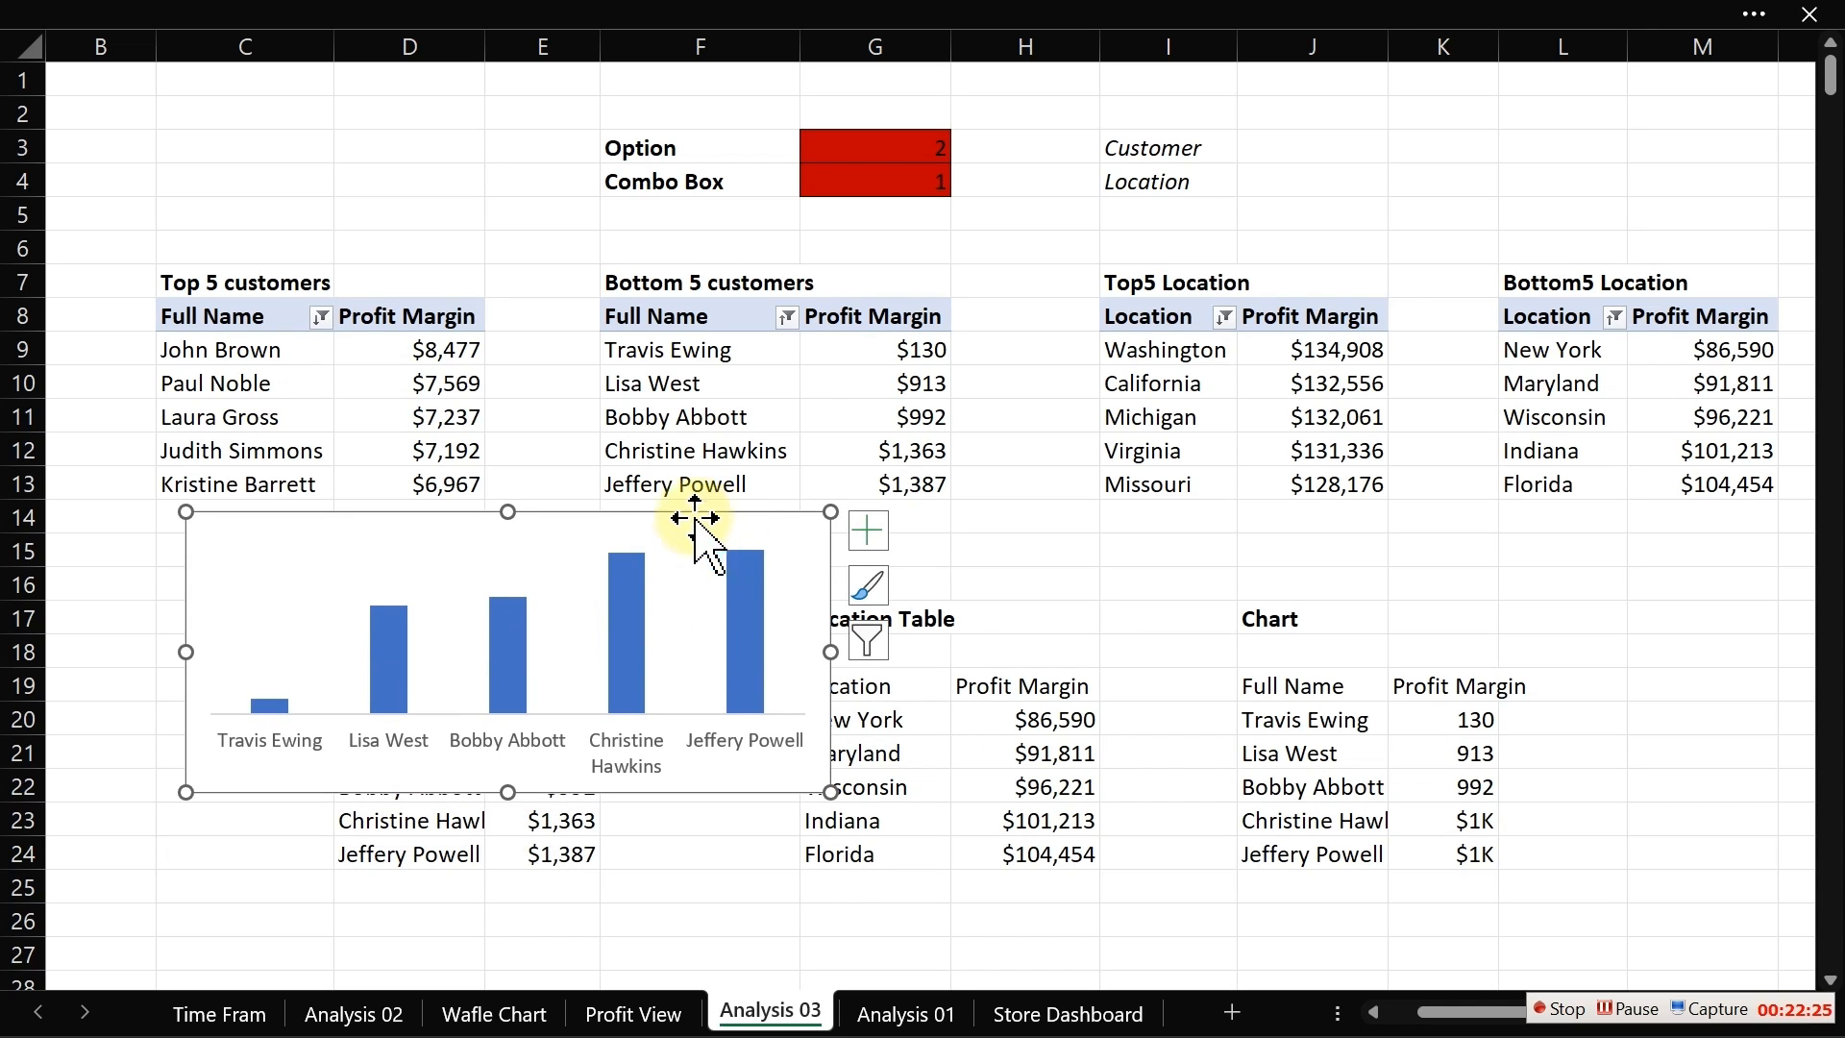
{"action": "key", "text": "ctrl+x"}
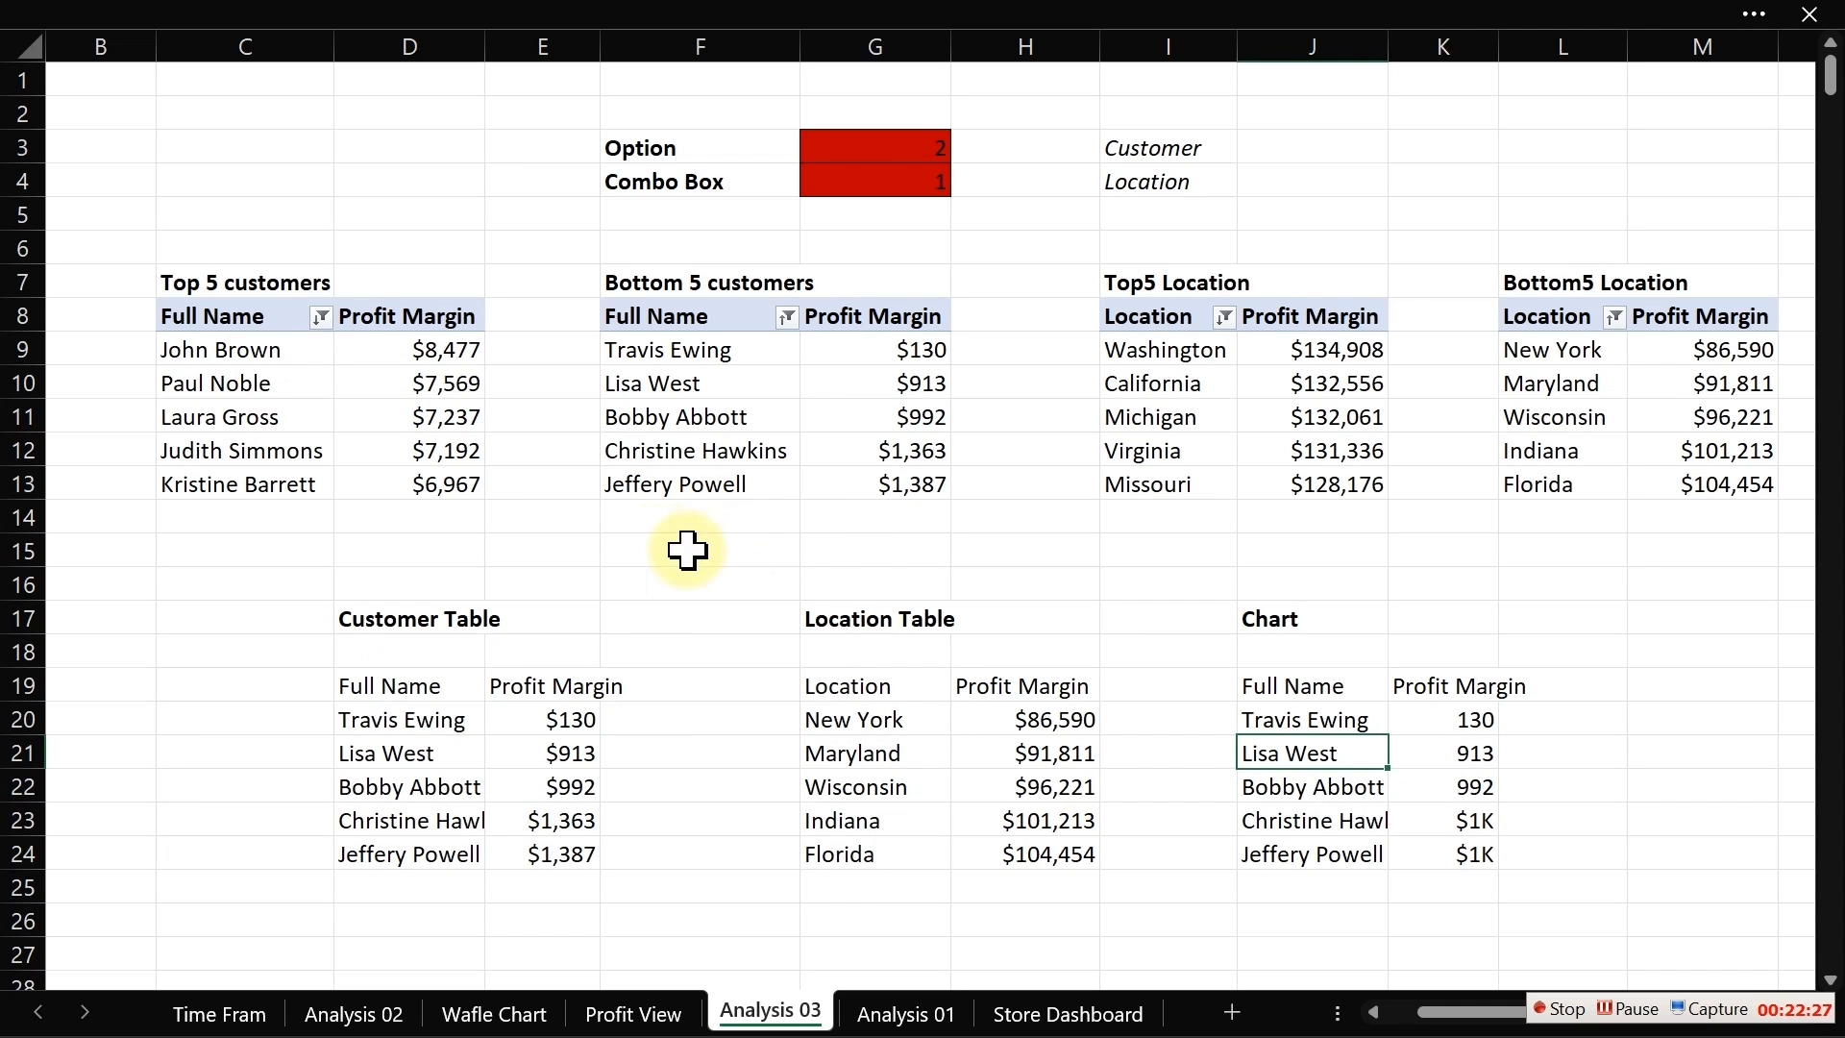
{"action": "left_click", "coordinate": [634, 1013]}
{"action": "left_click", "coordinate": [700, 529]}
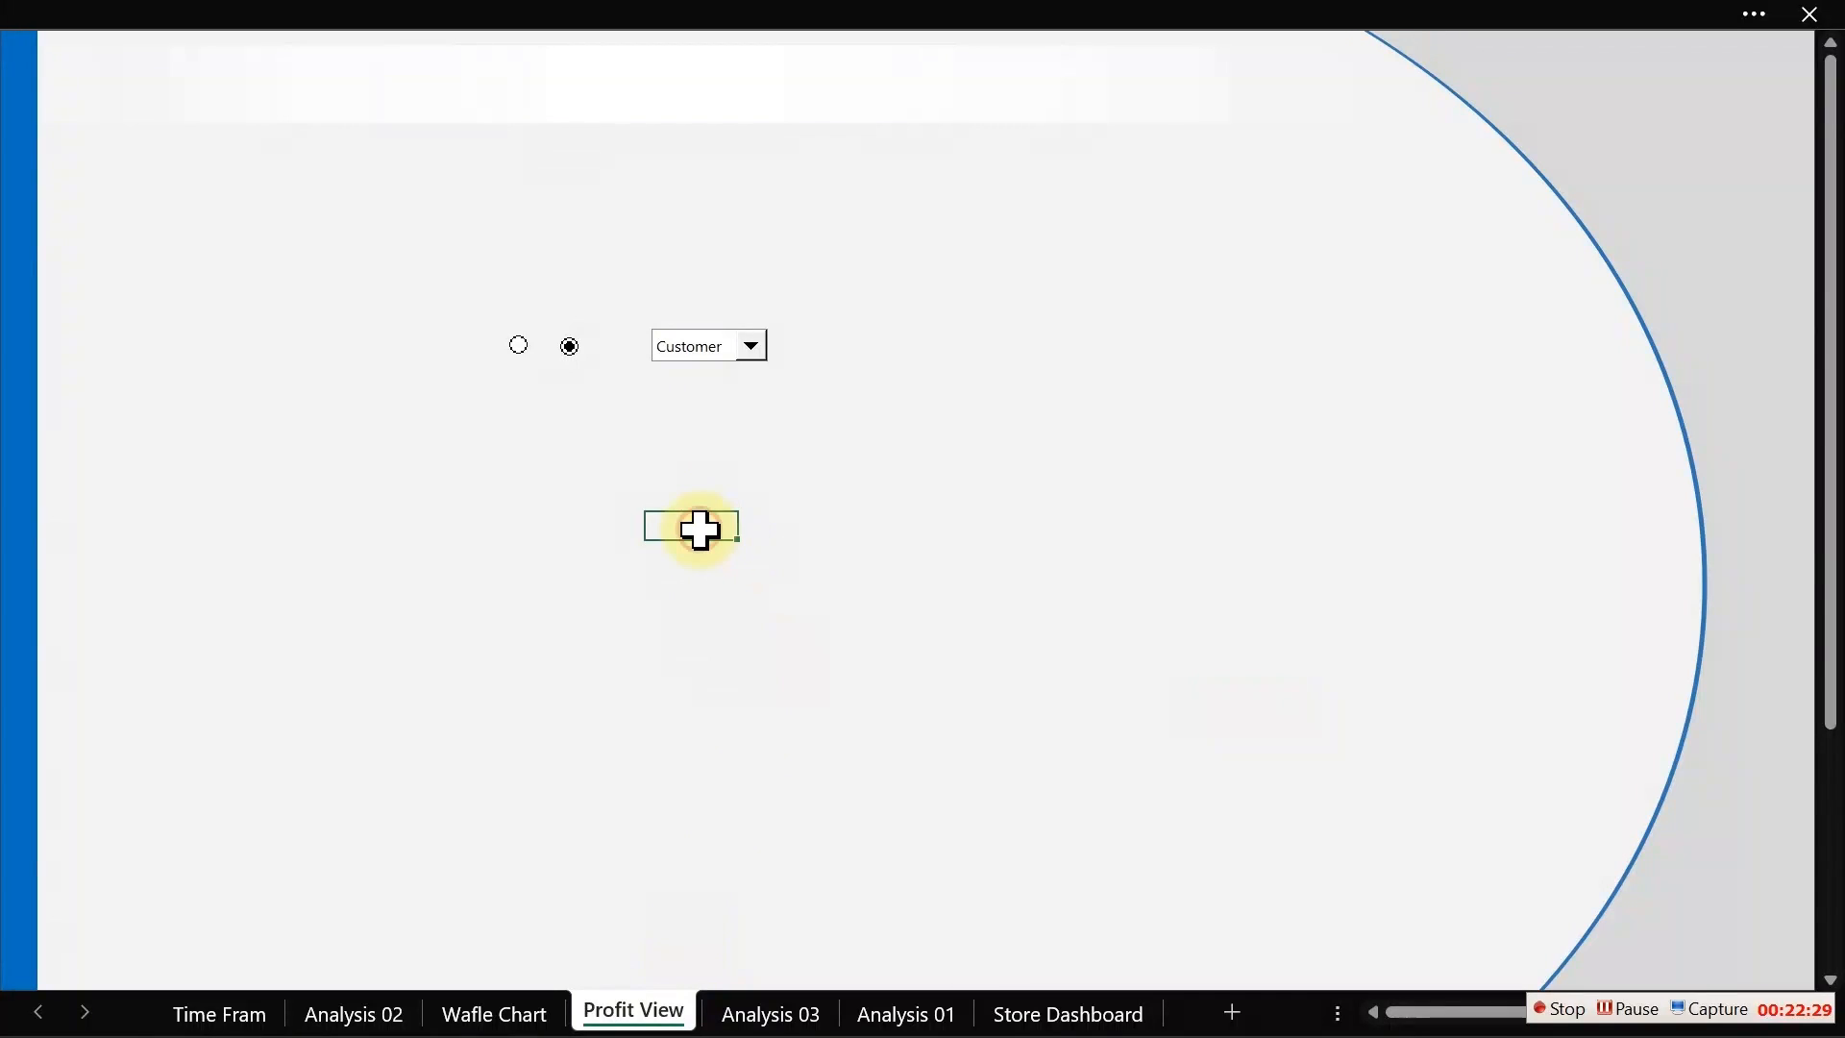
{"action": "key", "text": "ctrl+v"}
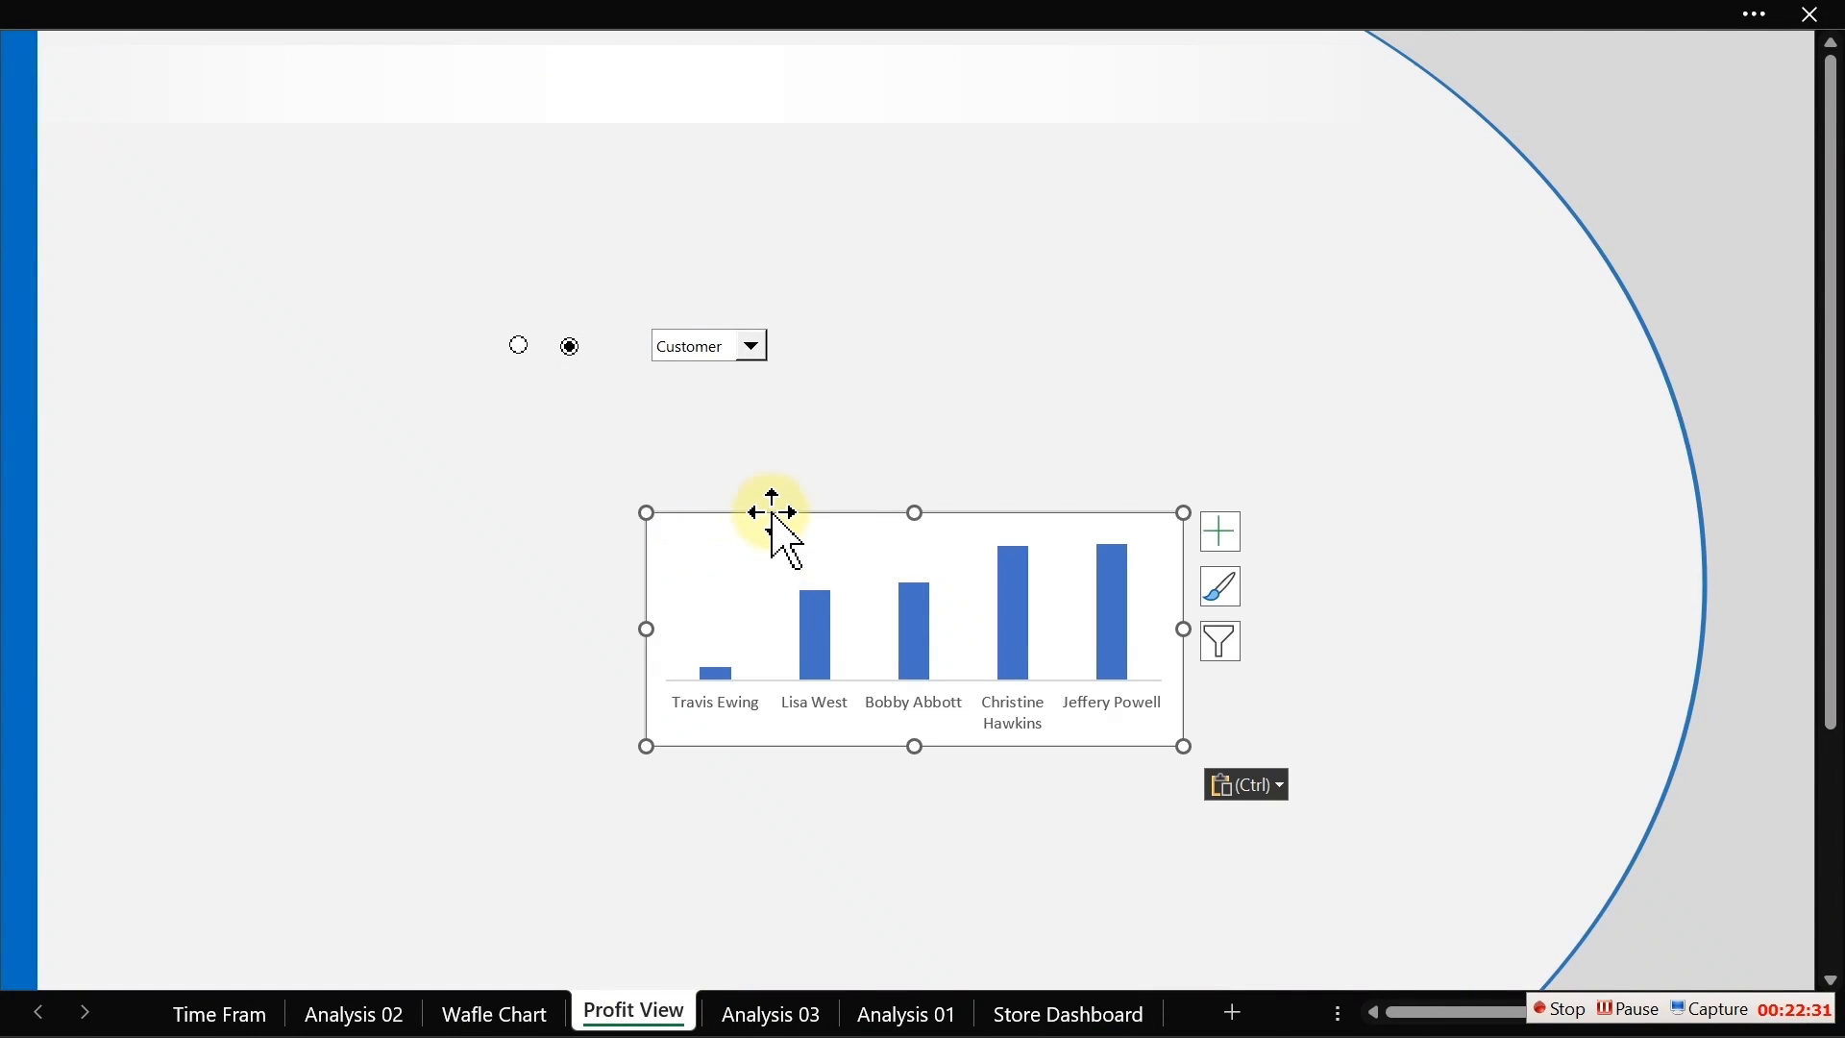
{"action": "left_click_drag", "start_coordinate": [770, 512], "coordinate": [1037, 247]}
{"action": "left_click", "coordinate": [716, 472]}
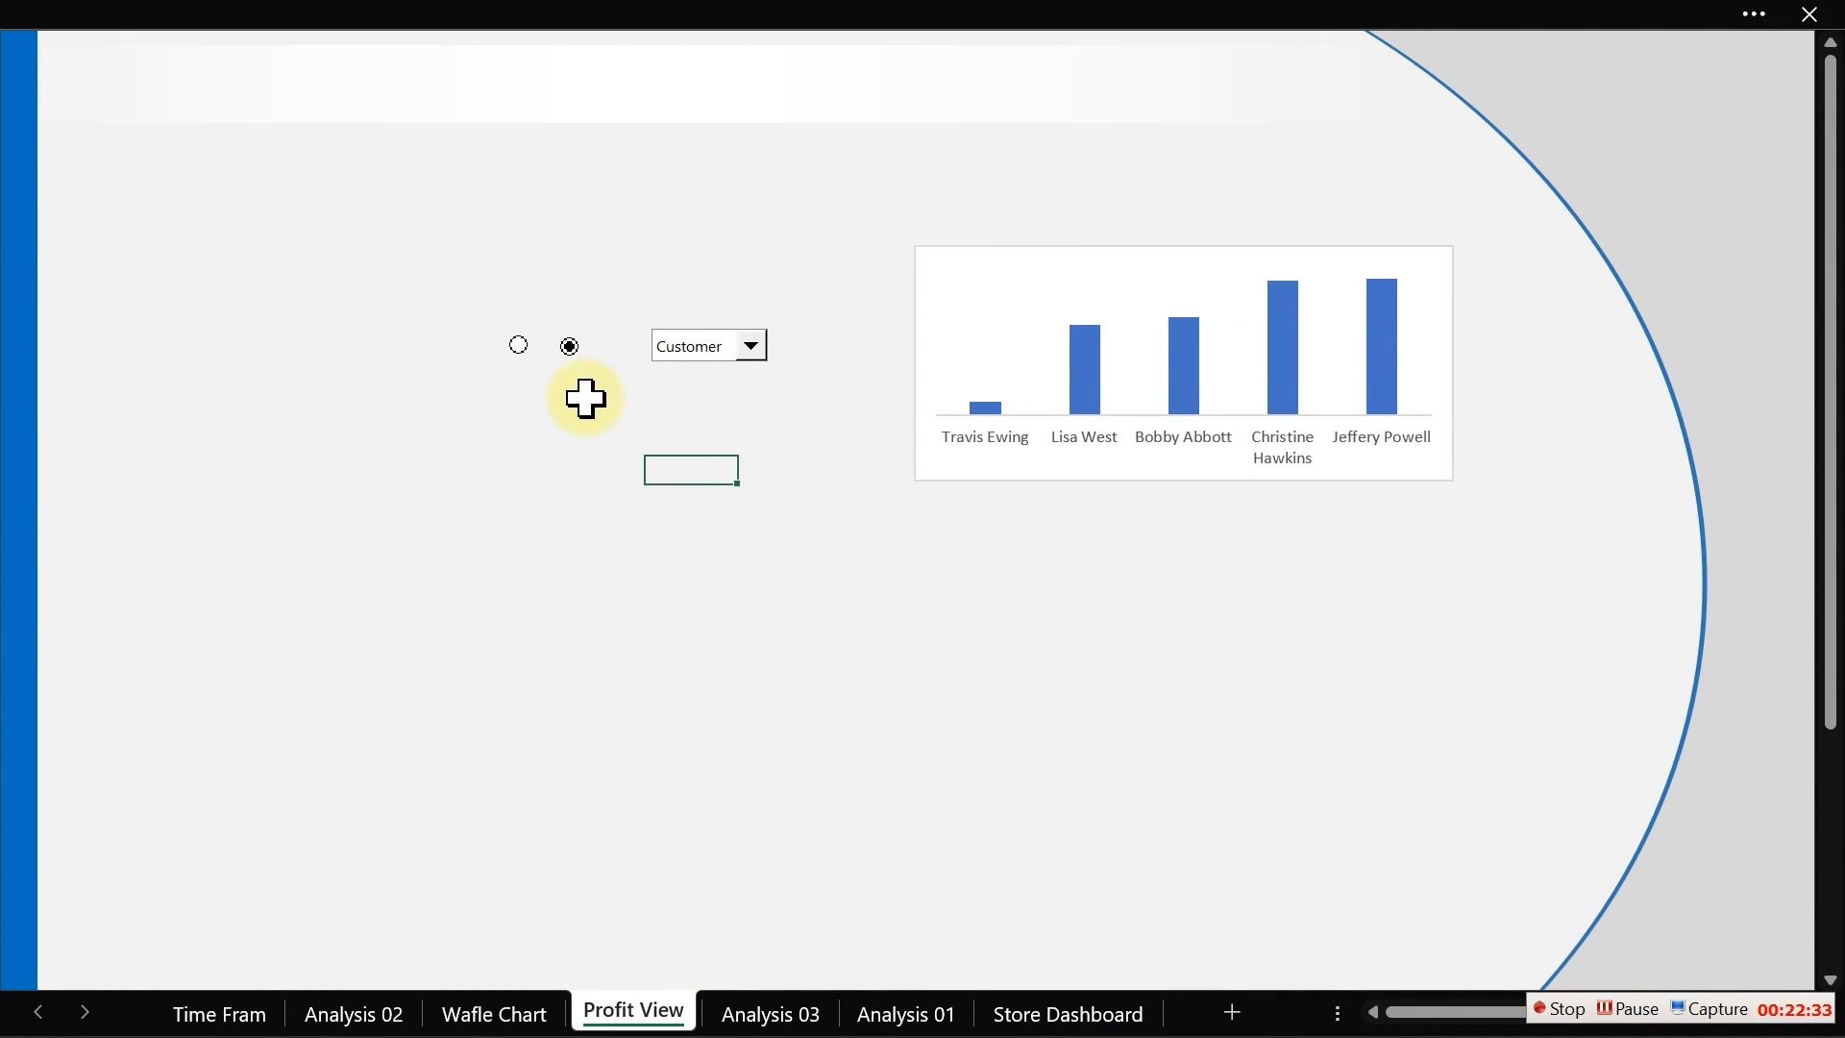
Step: Test the chart by selecting the first option button and choosing Location in the combo box
{"action": "left_click", "coordinate": [519, 345]}
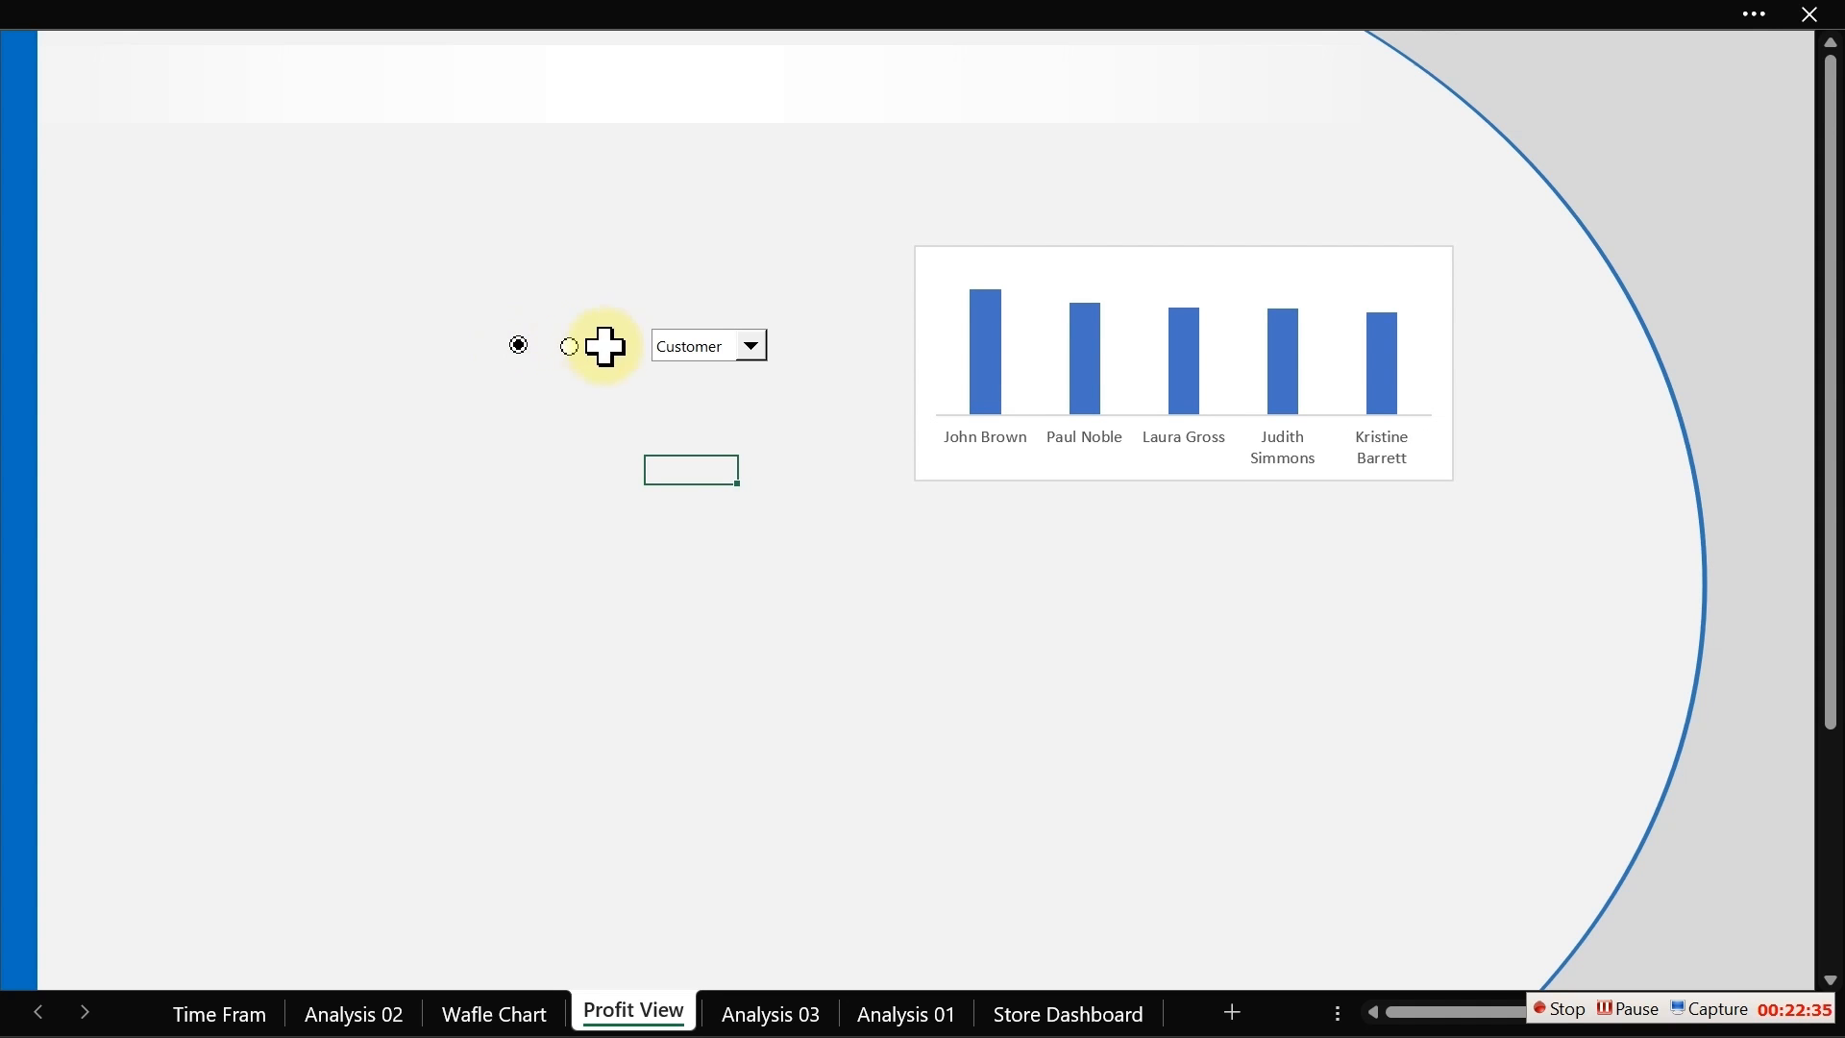
{"action": "left_click", "coordinate": [735, 357]}
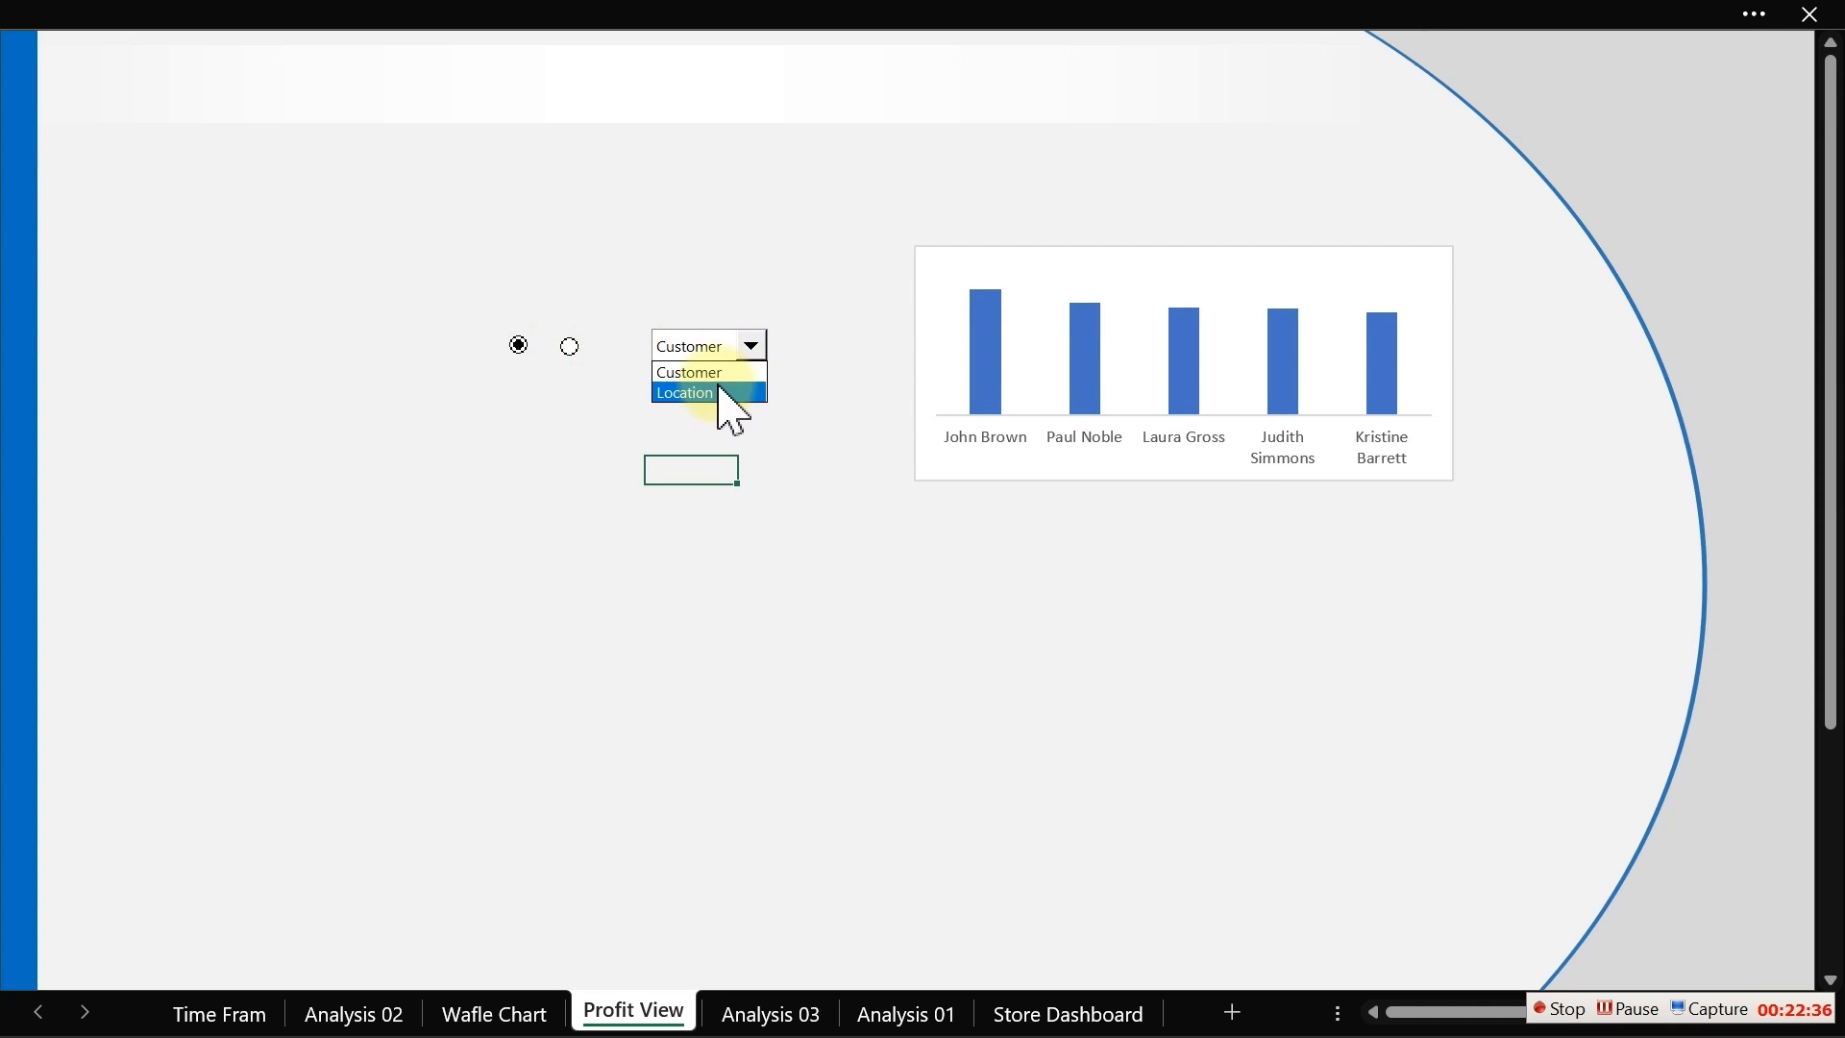
{"action": "left_click", "coordinate": [727, 392]}
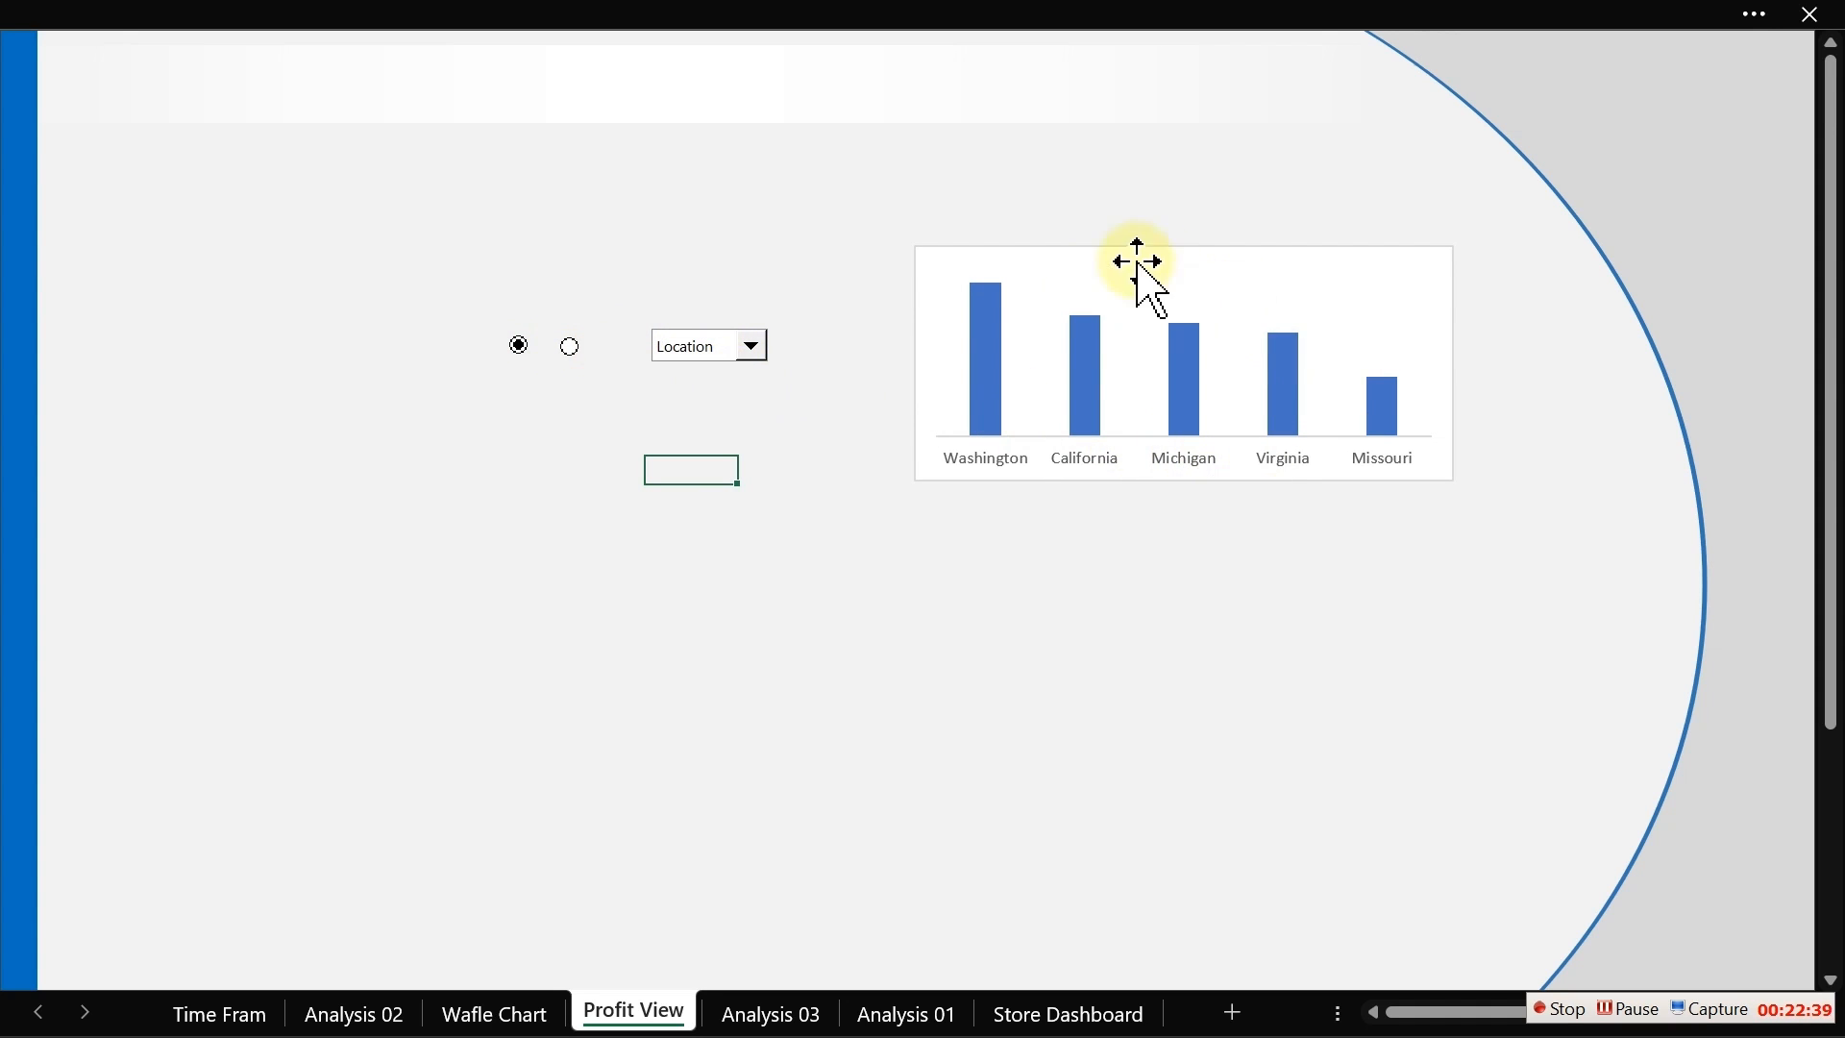
{"action": "mouse_move", "coordinate": [1189, 368]}
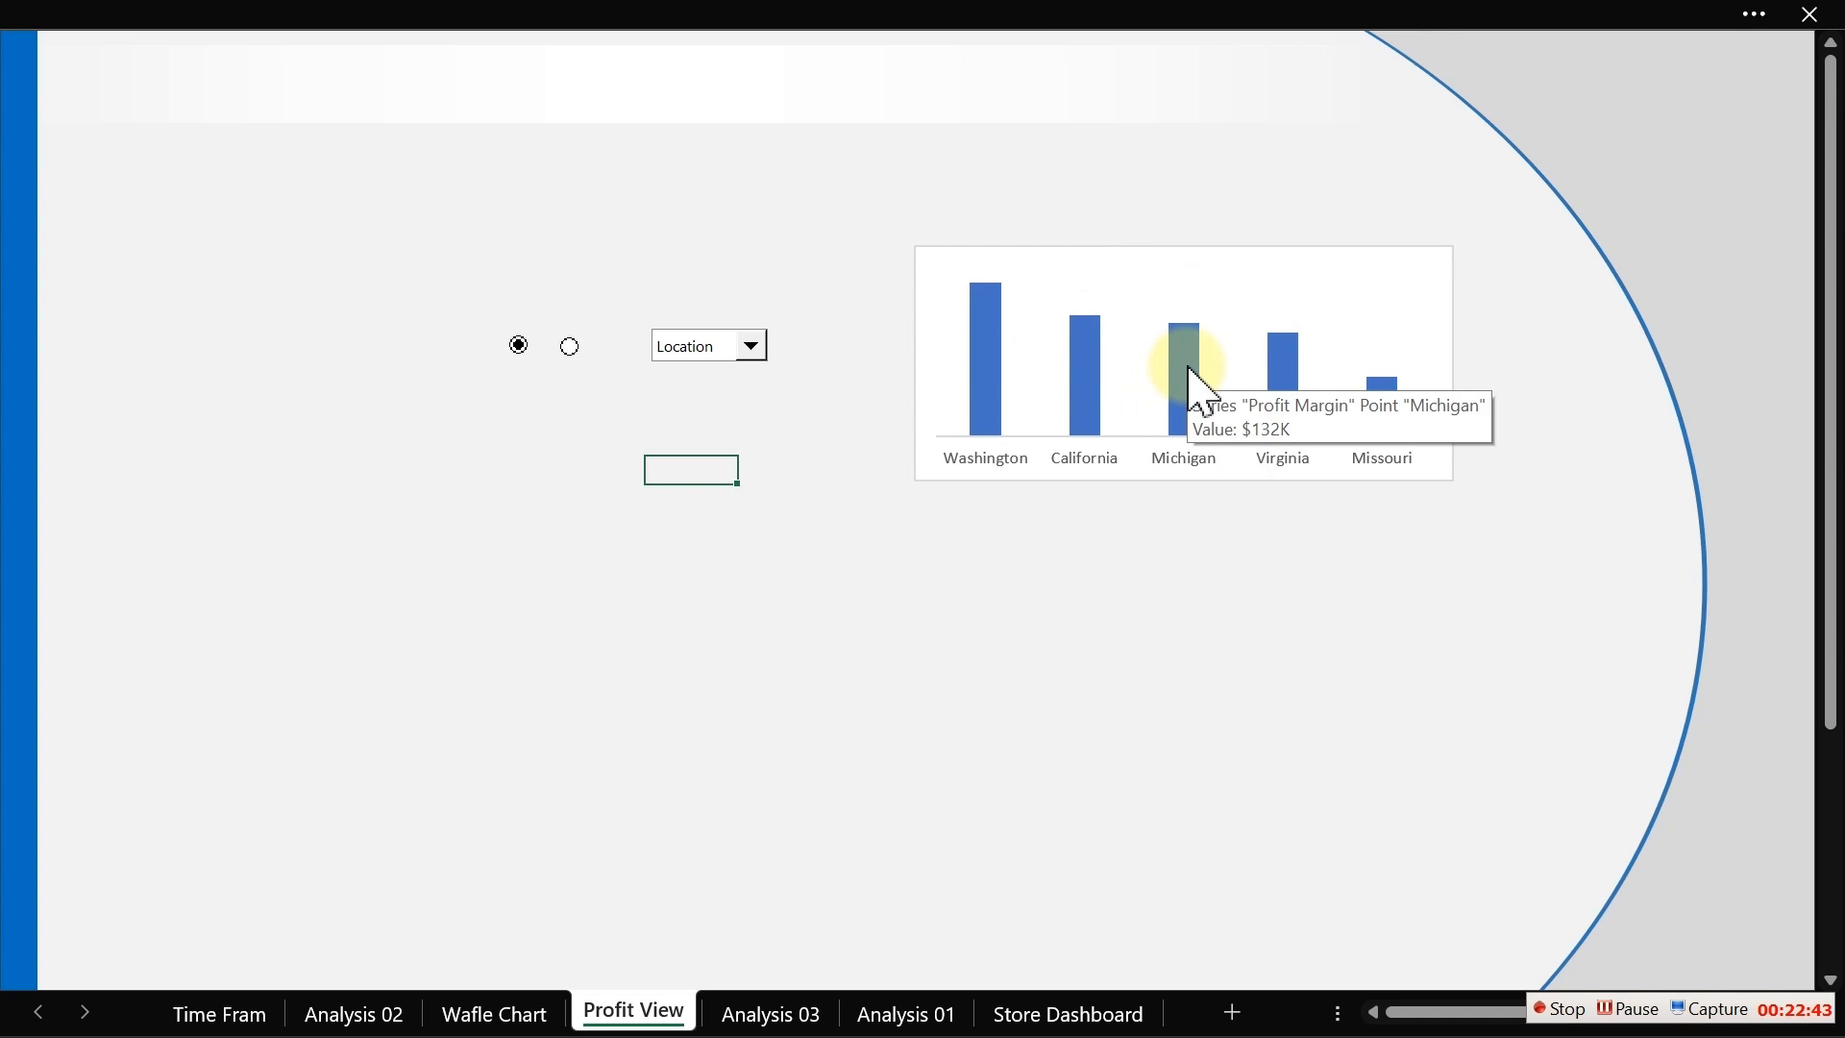
{"action": "left_click", "coordinate": [778, 1014]}
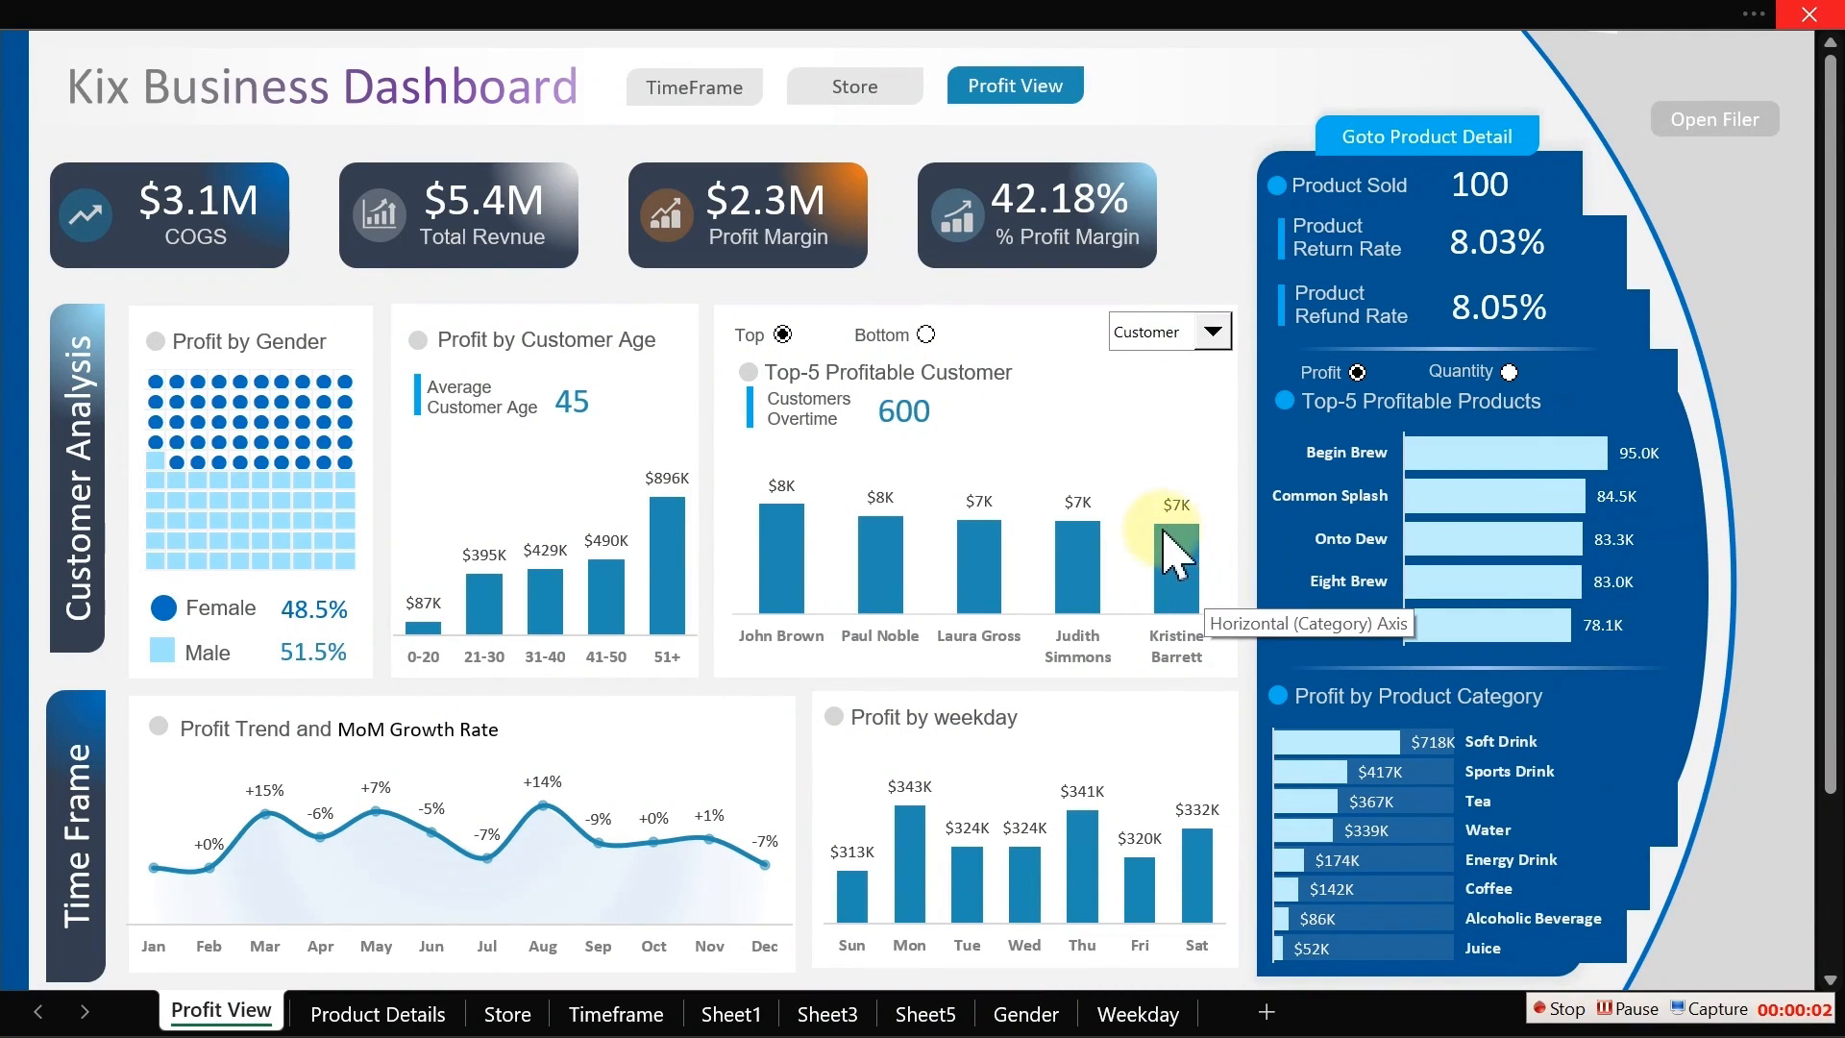
Step: Try the finished dashboard's Top/Bottom option buttons and Customer/Location combo box on the Top-5 chart
{"action": "left_click", "coordinate": [1210, 338]}
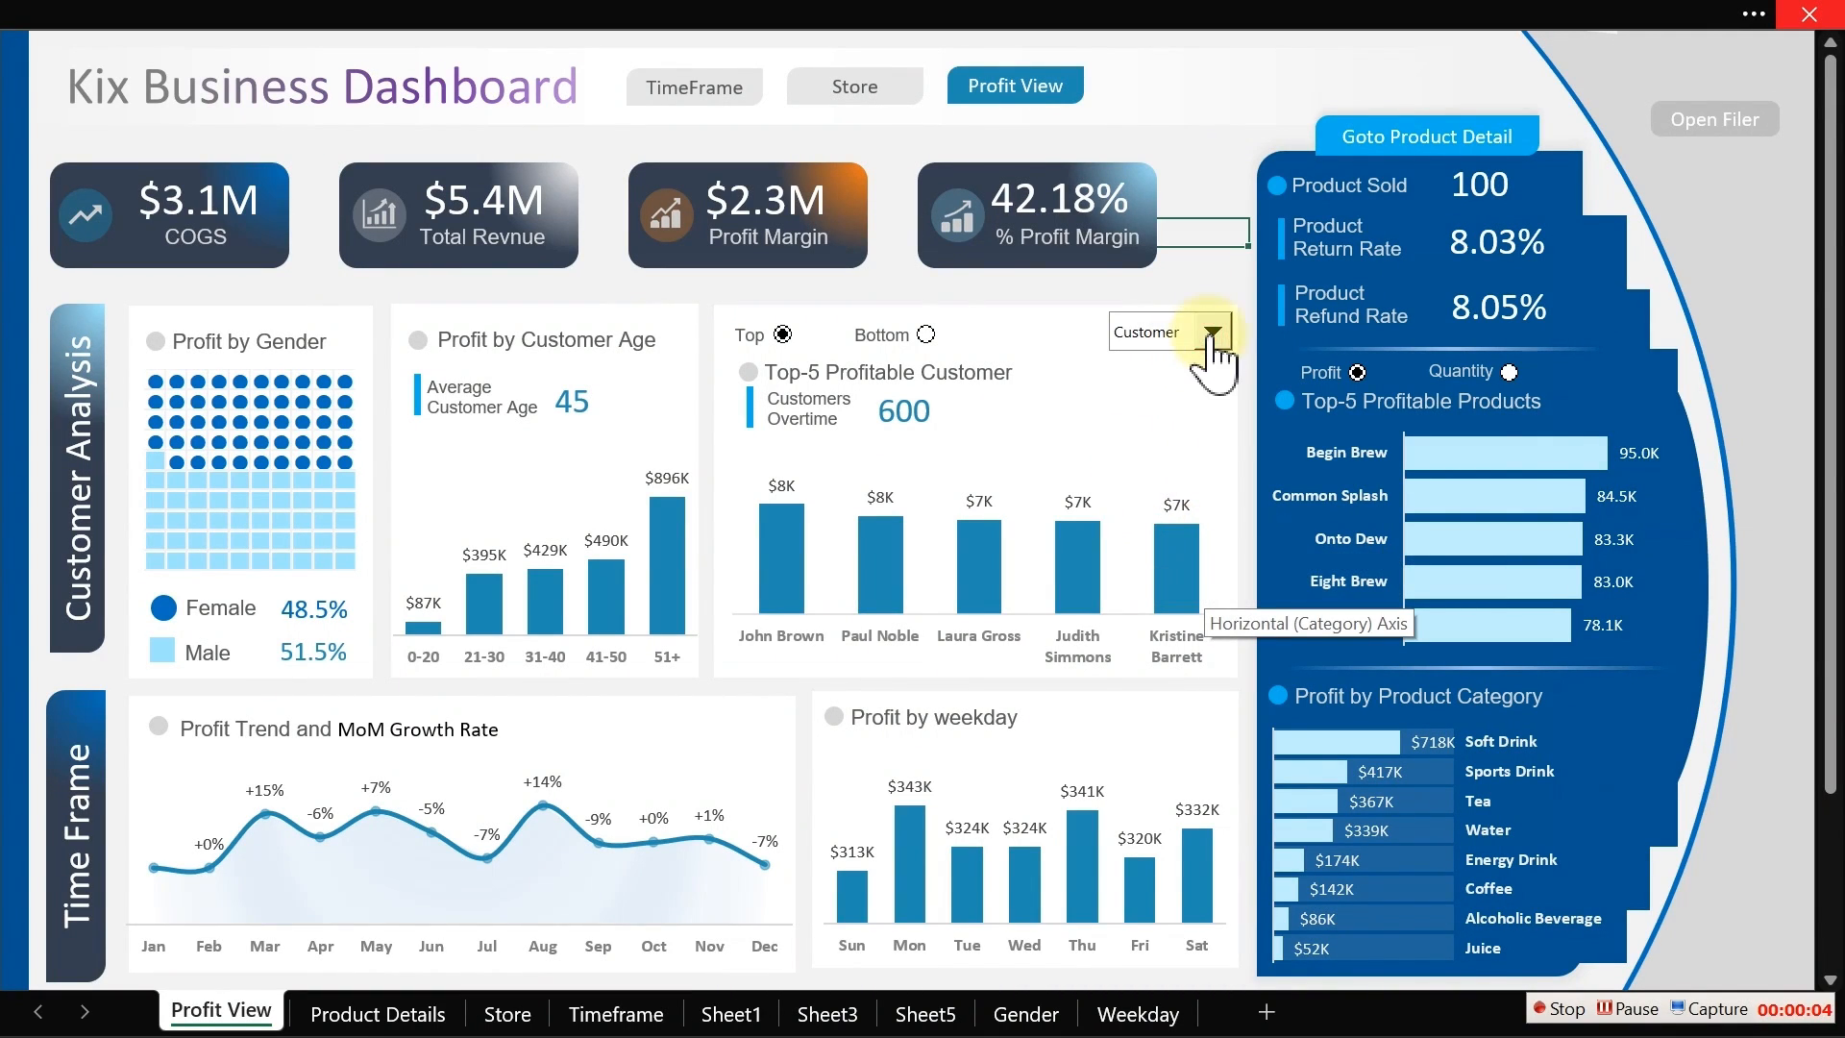
{"action": "left_click", "coordinate": [1211, 337]}
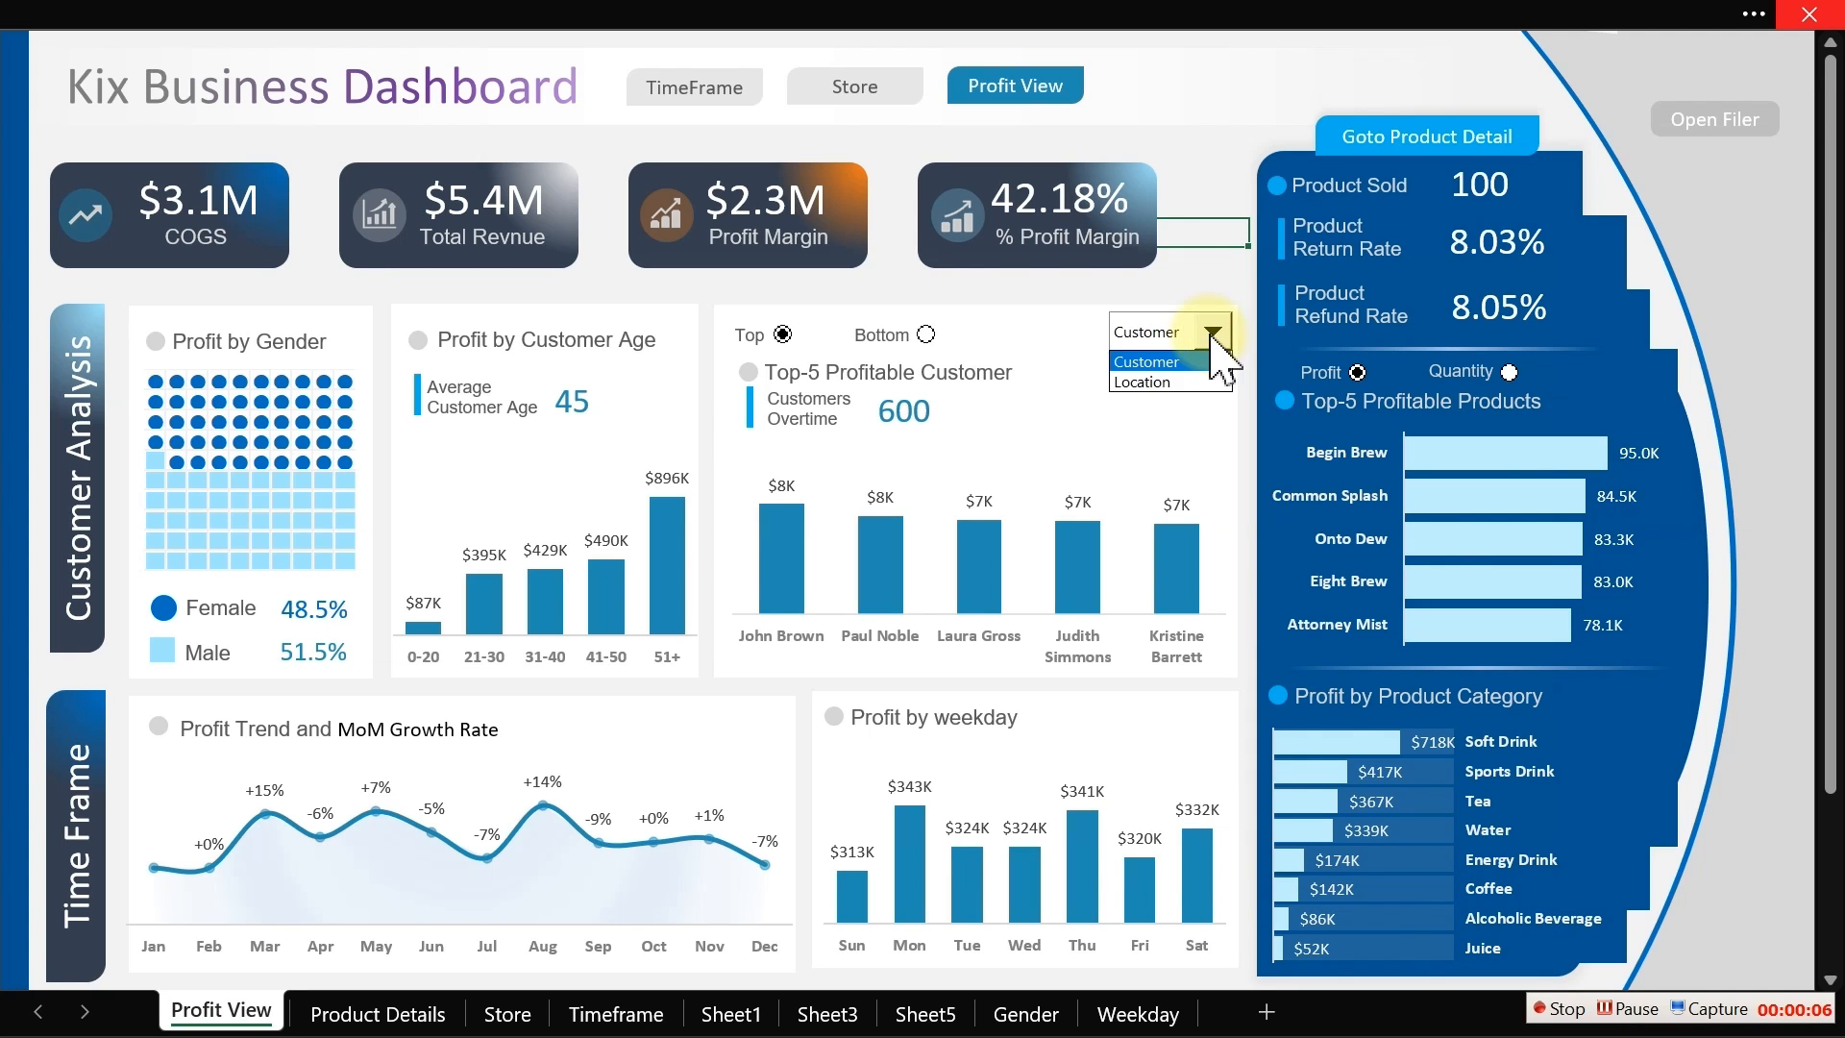
{"action": "left_click", "coordinate": [1148, 377]}
{"action": "left_click", "coordinate": [926, 334]}
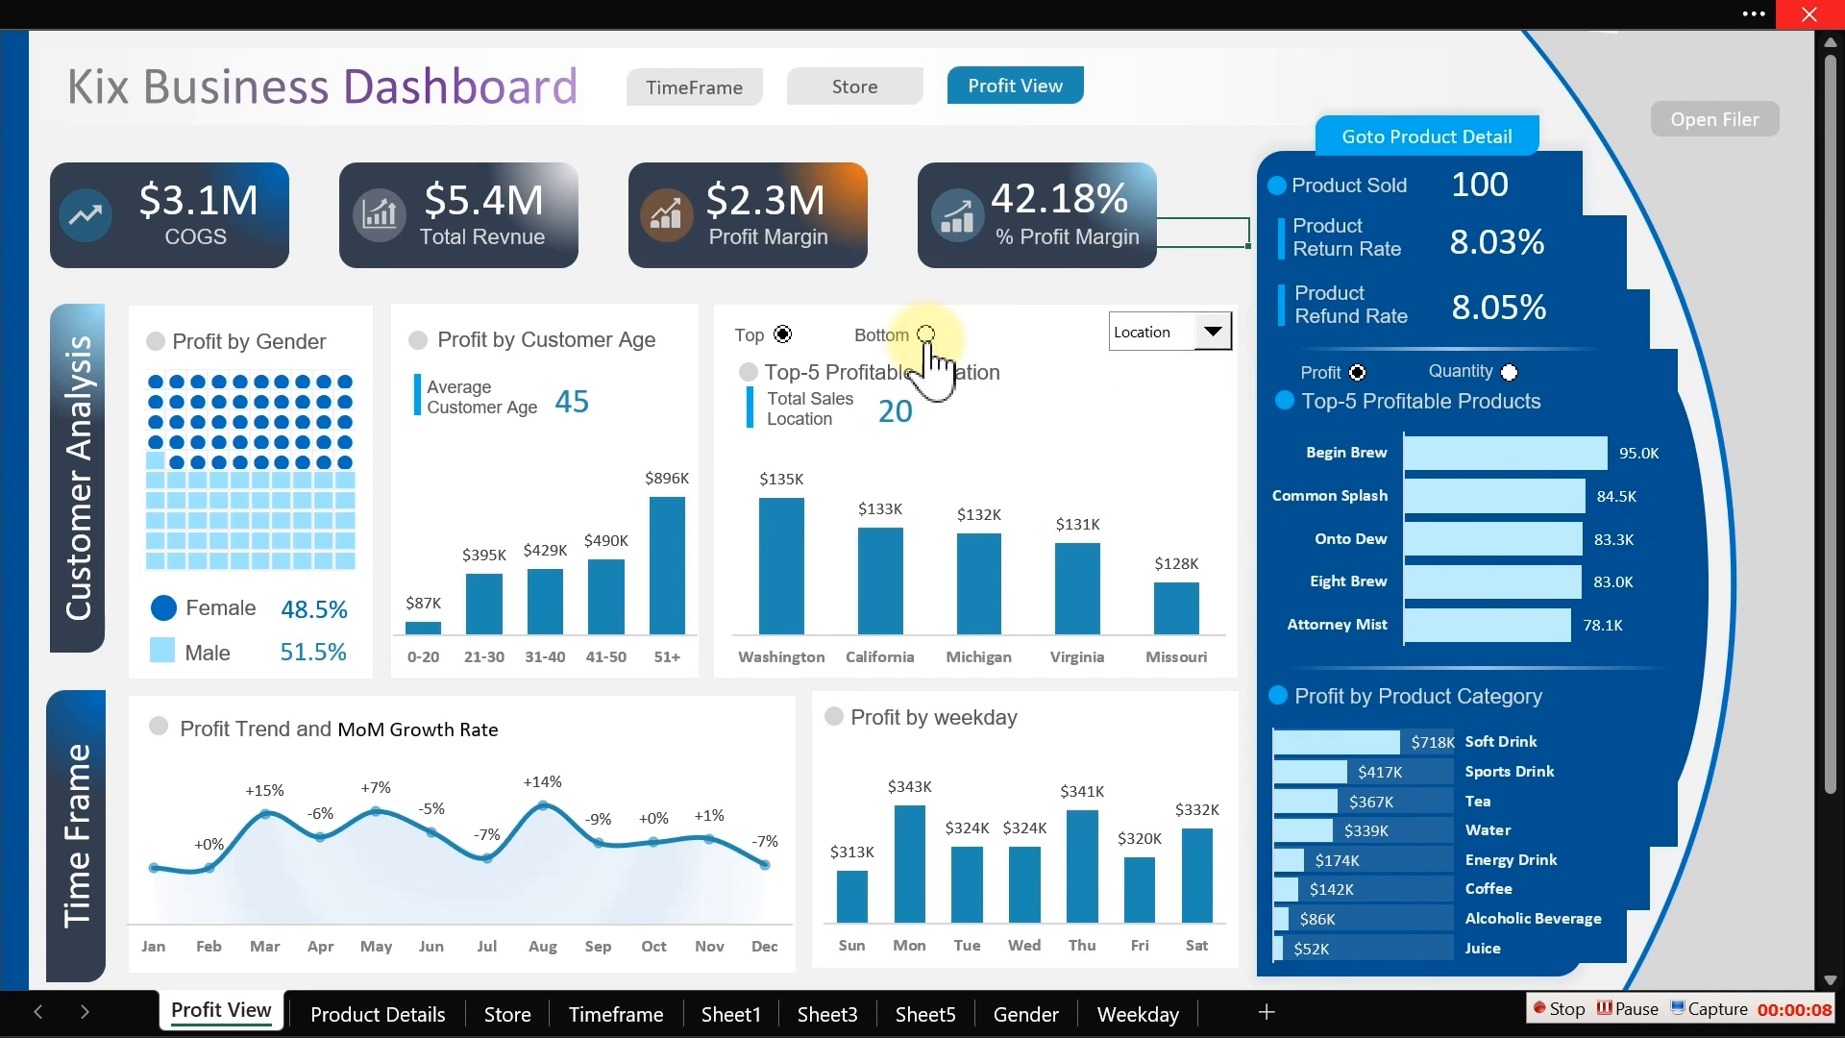
{"action": "left_click", "coordinate": [884, 273]}
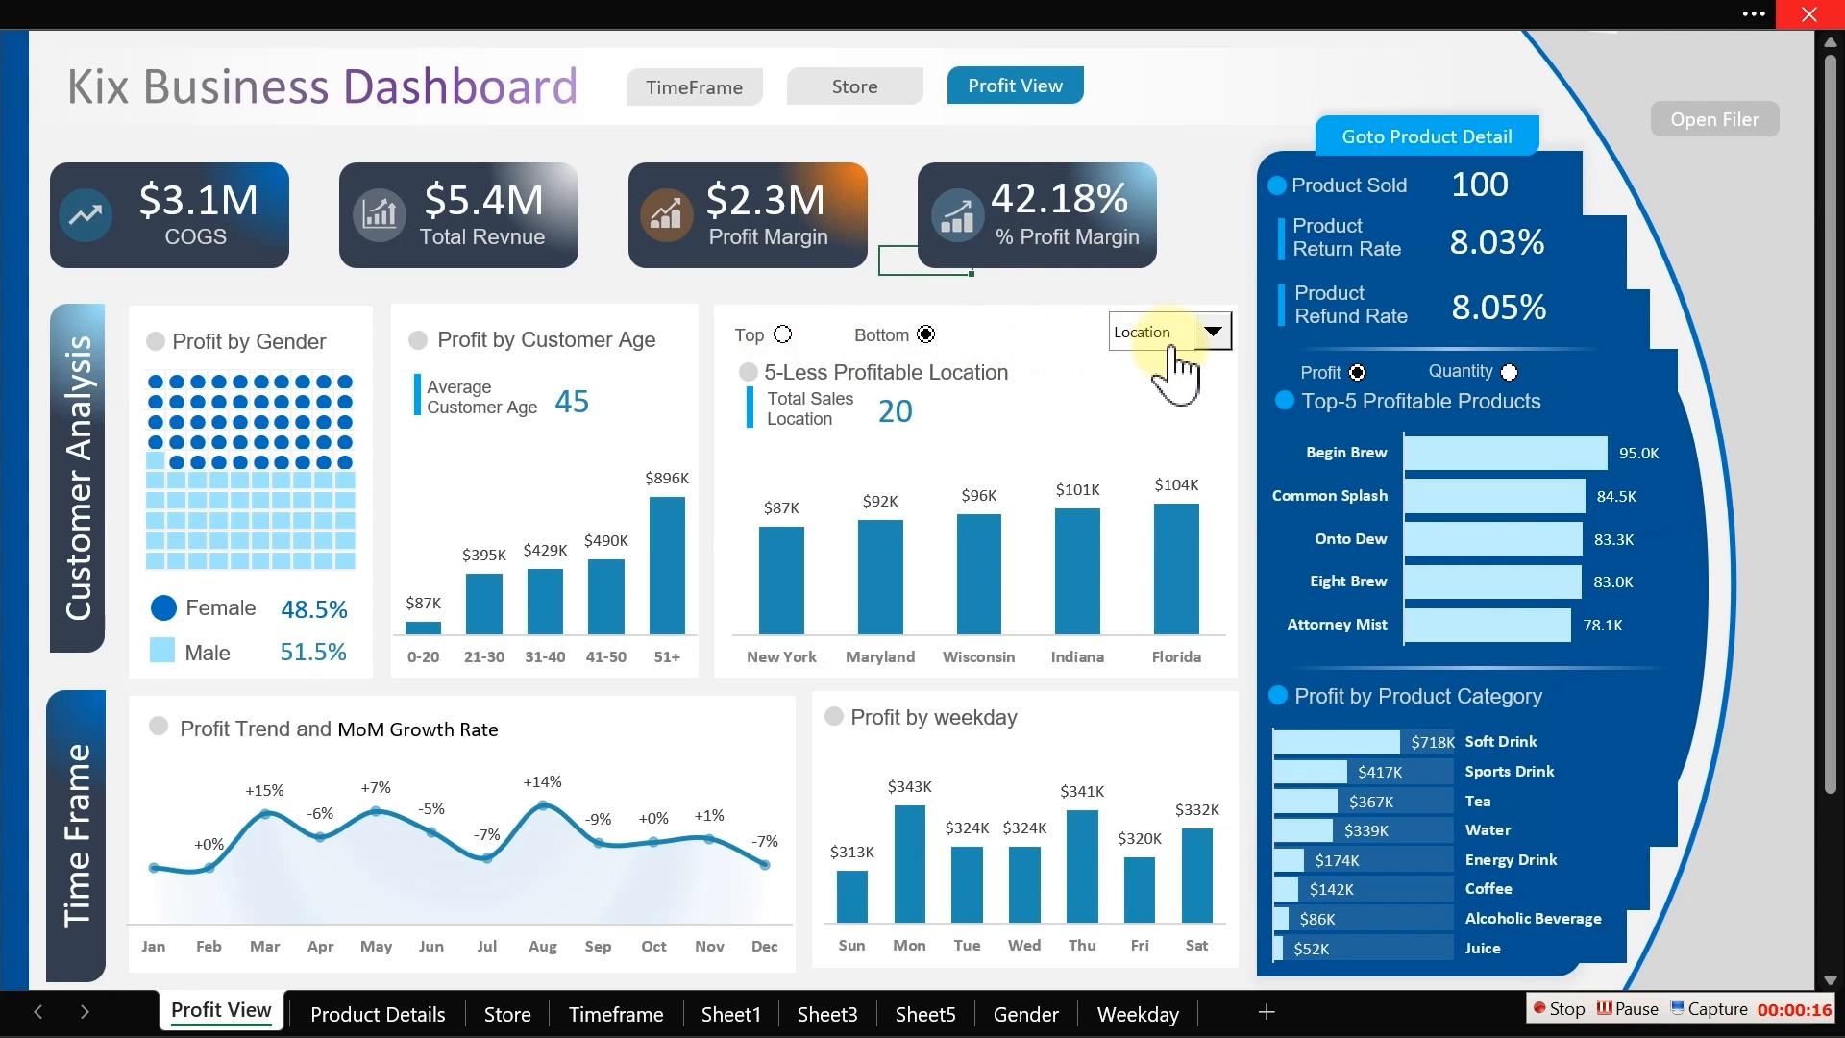
{"action": "left_click", "coordinate": [1210, 332]}
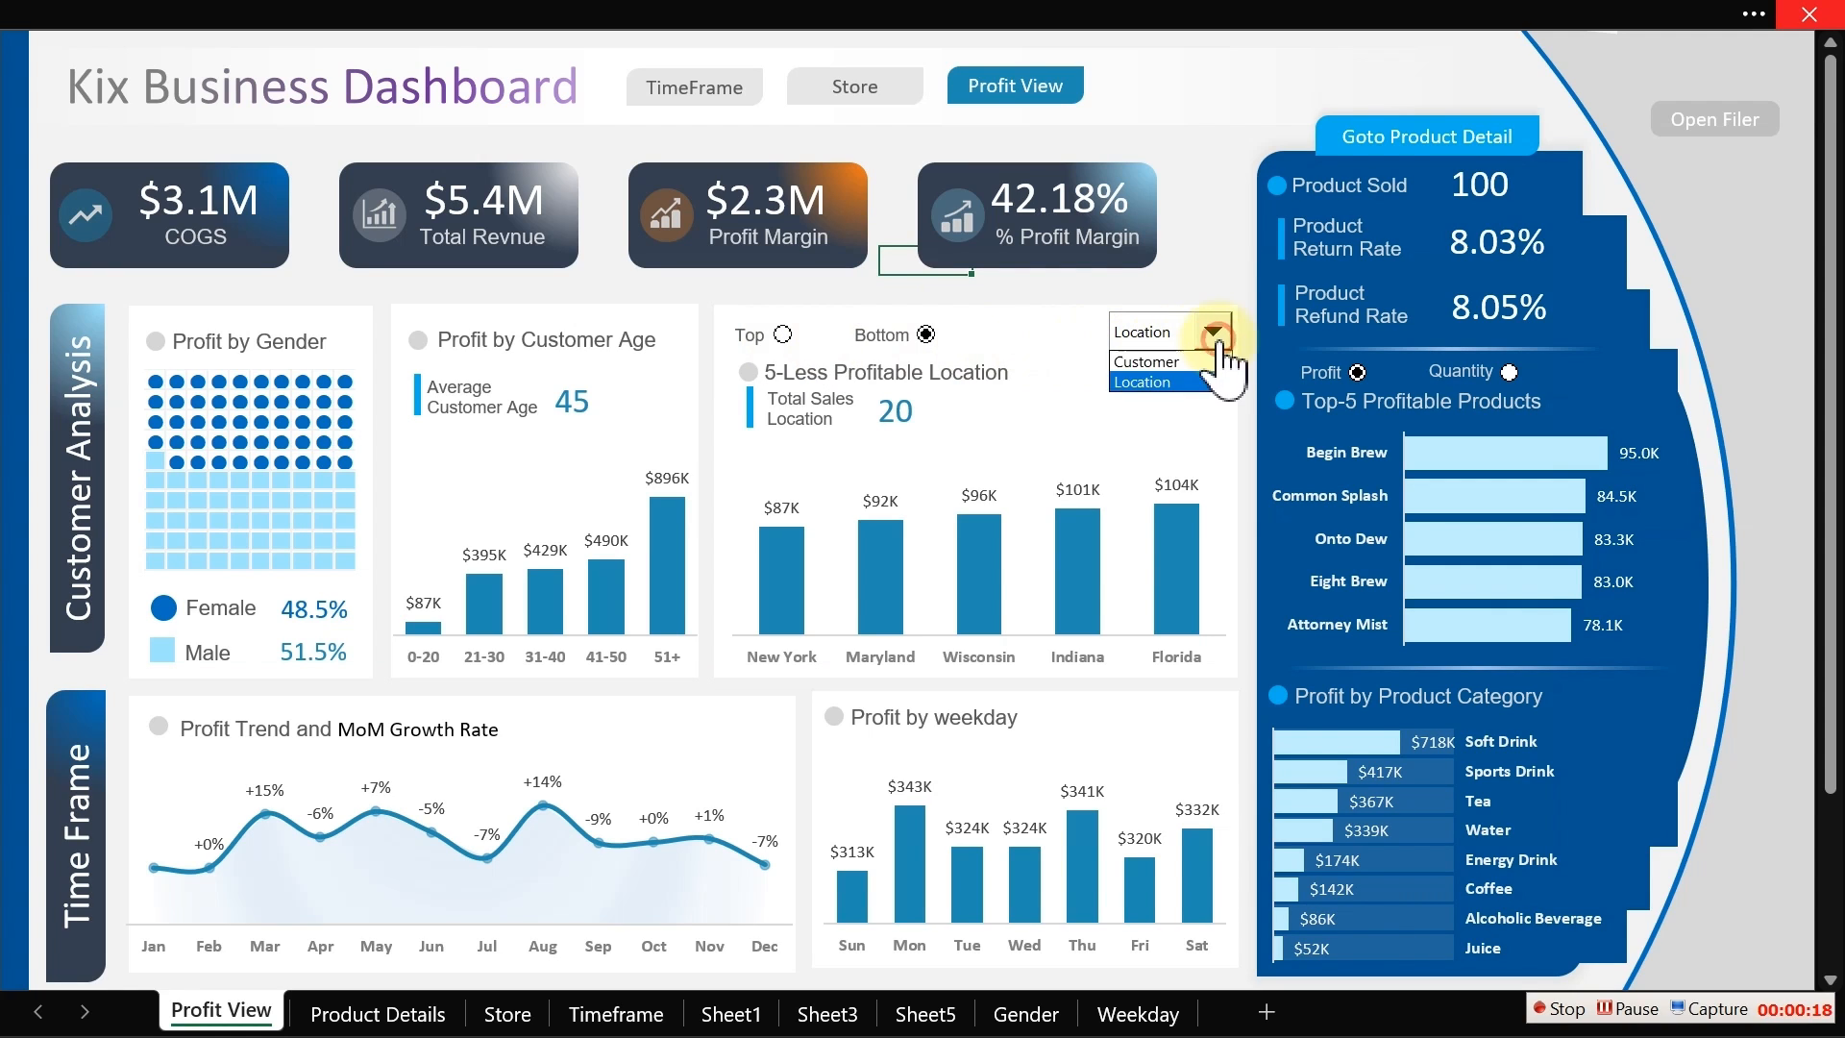
{"action": "left_click", "coordinate": [1178, 362]}
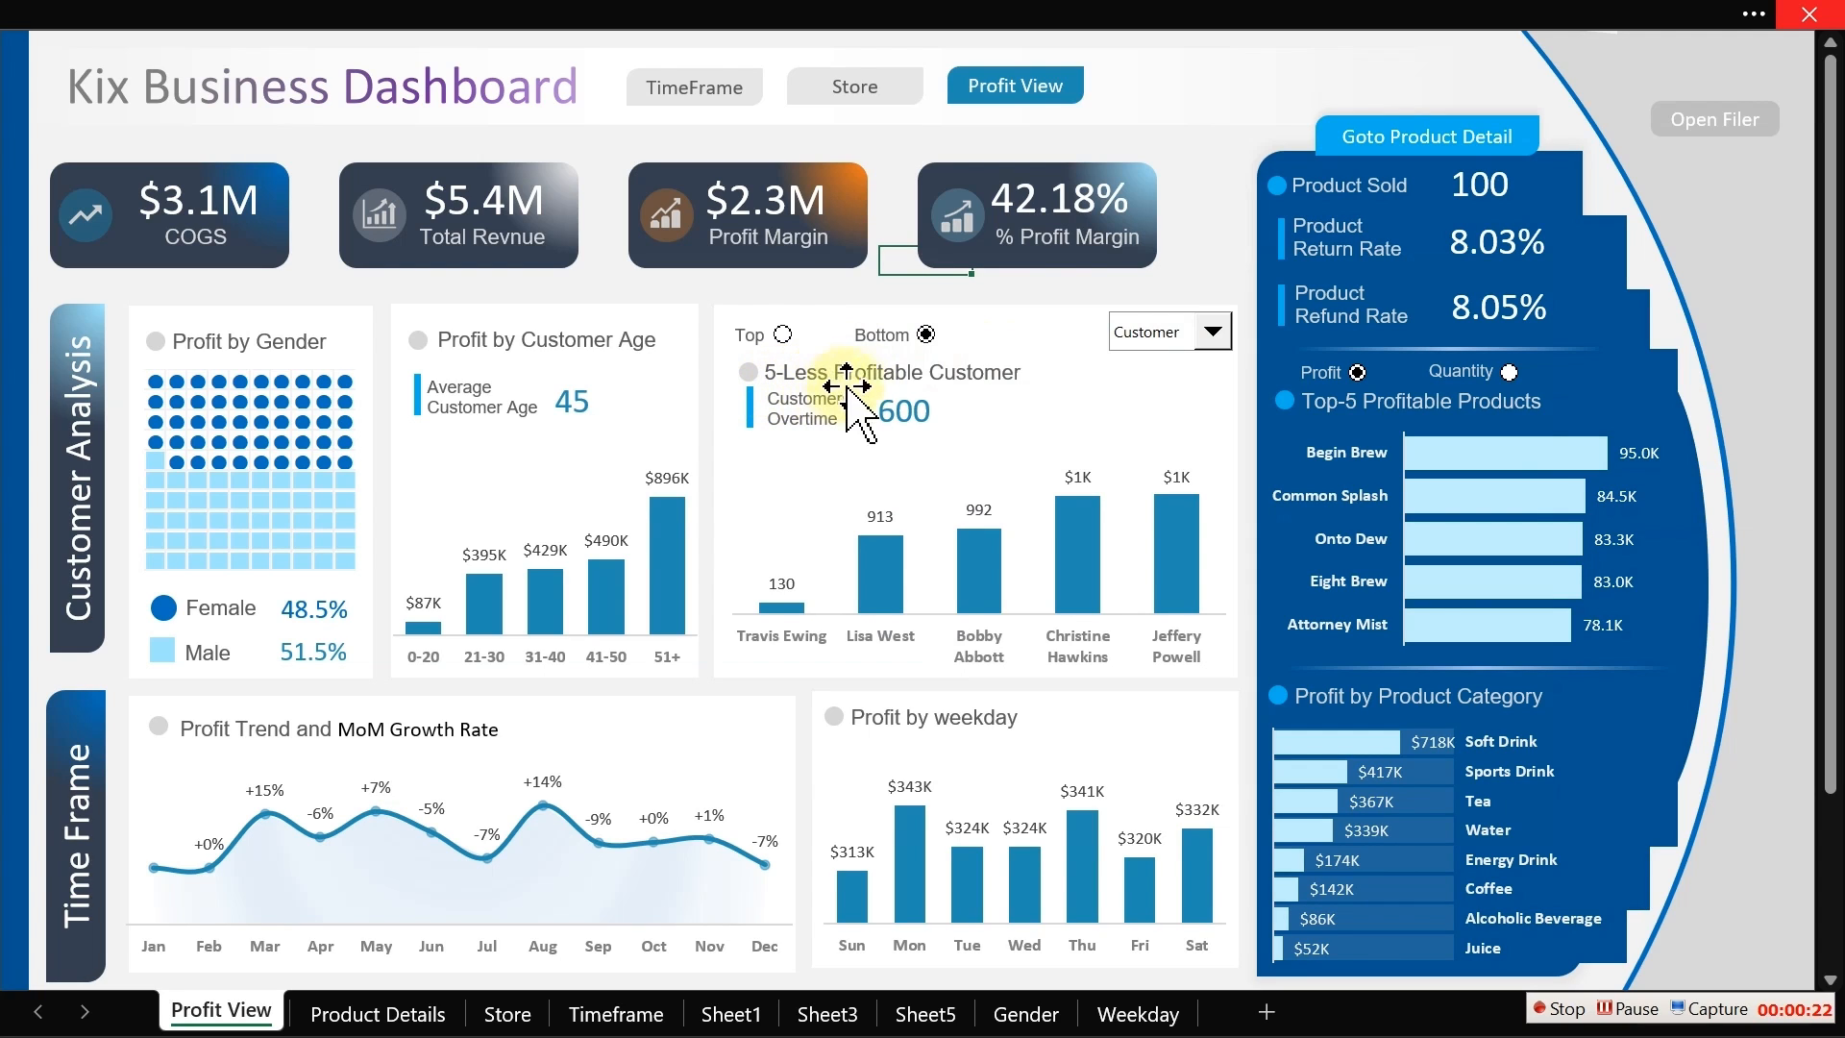
{"action": "left_click", "coordinate": [784, 334]}
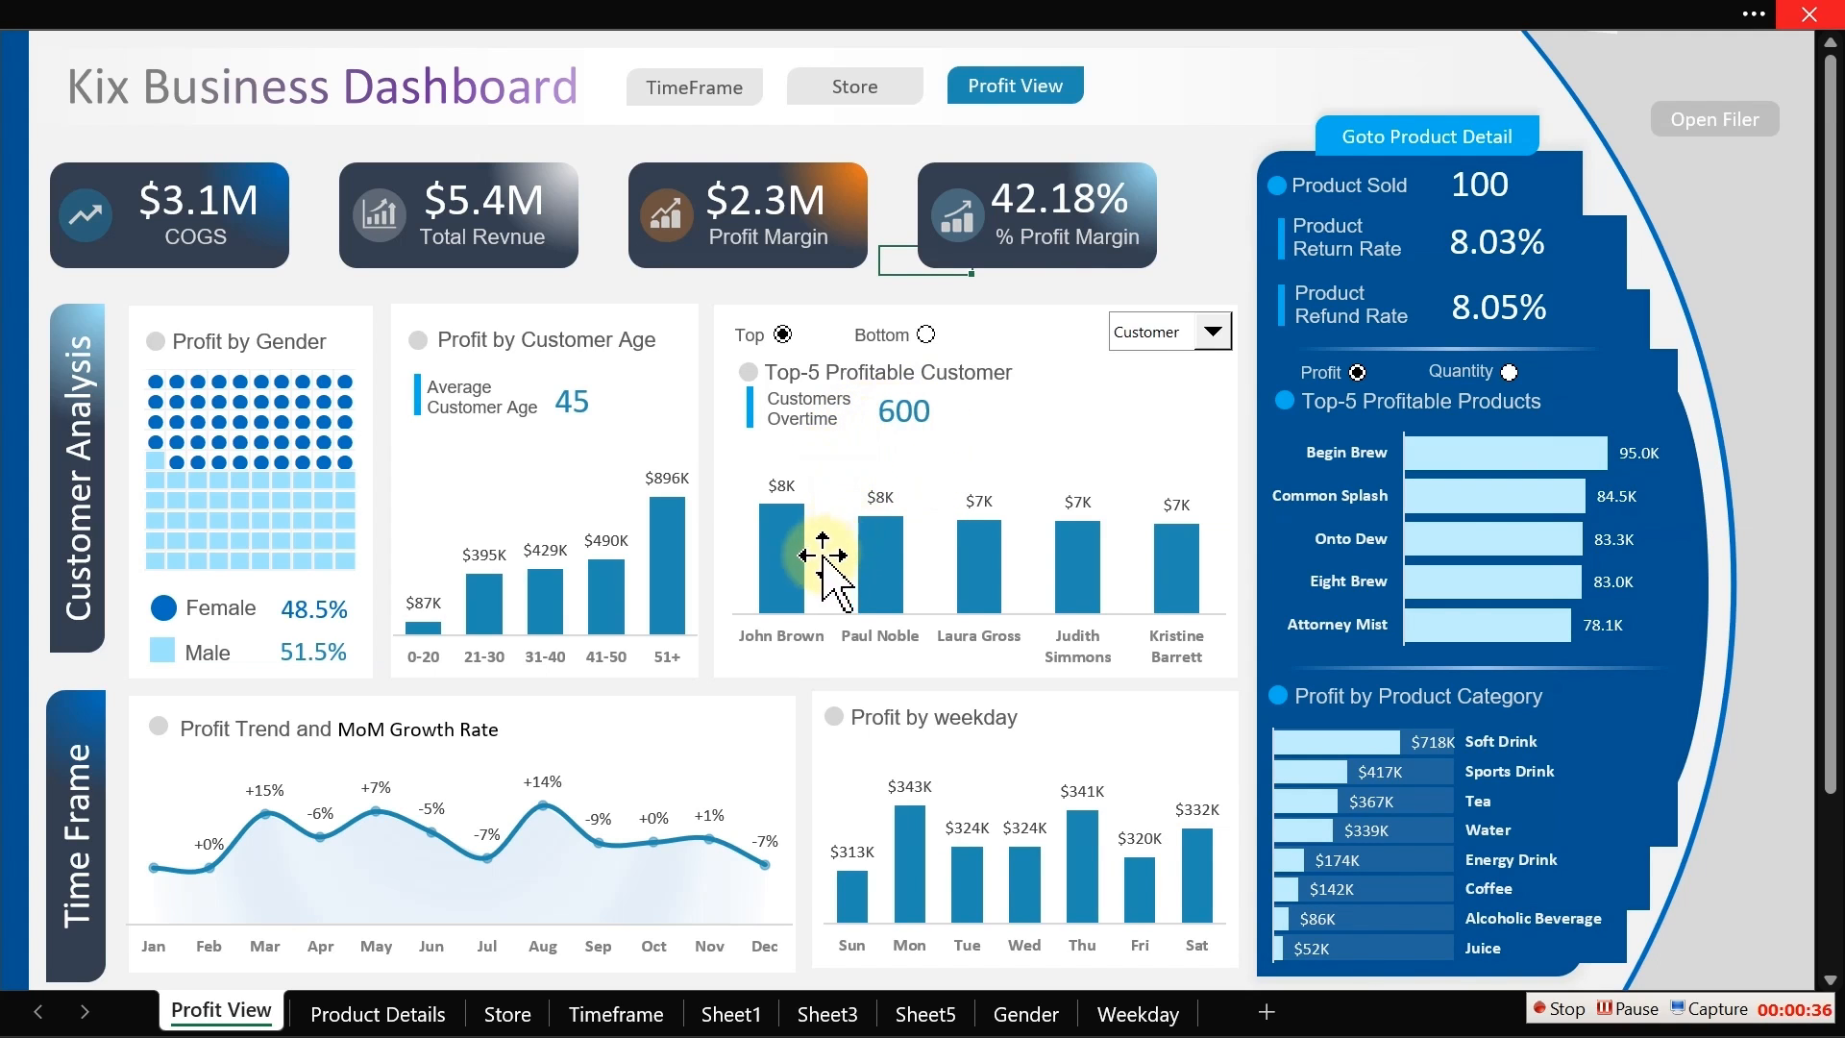
{"action": "mouse_move", "coordinate": [1154, 543]}
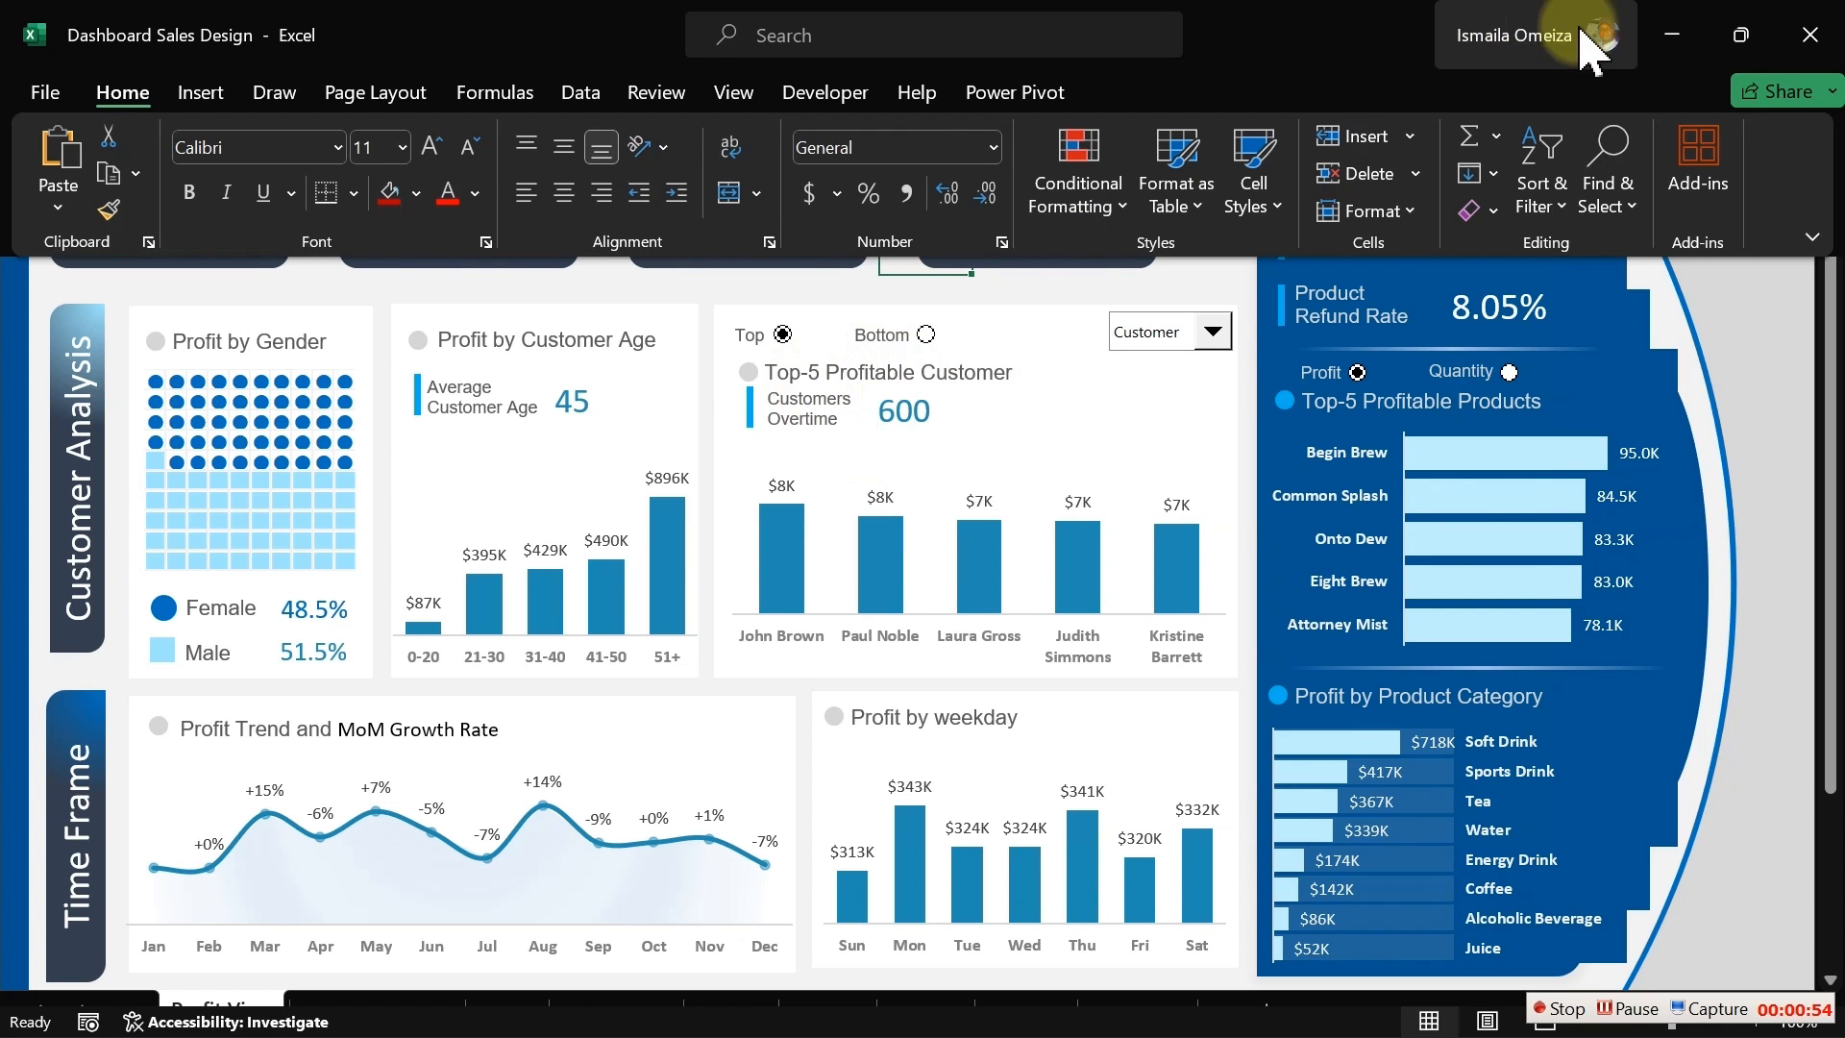
Step: Enter the label "Captoin:" in cell D15 of the Analysis 03 sheet
{"action": "key", "text": "alt+Tab"}
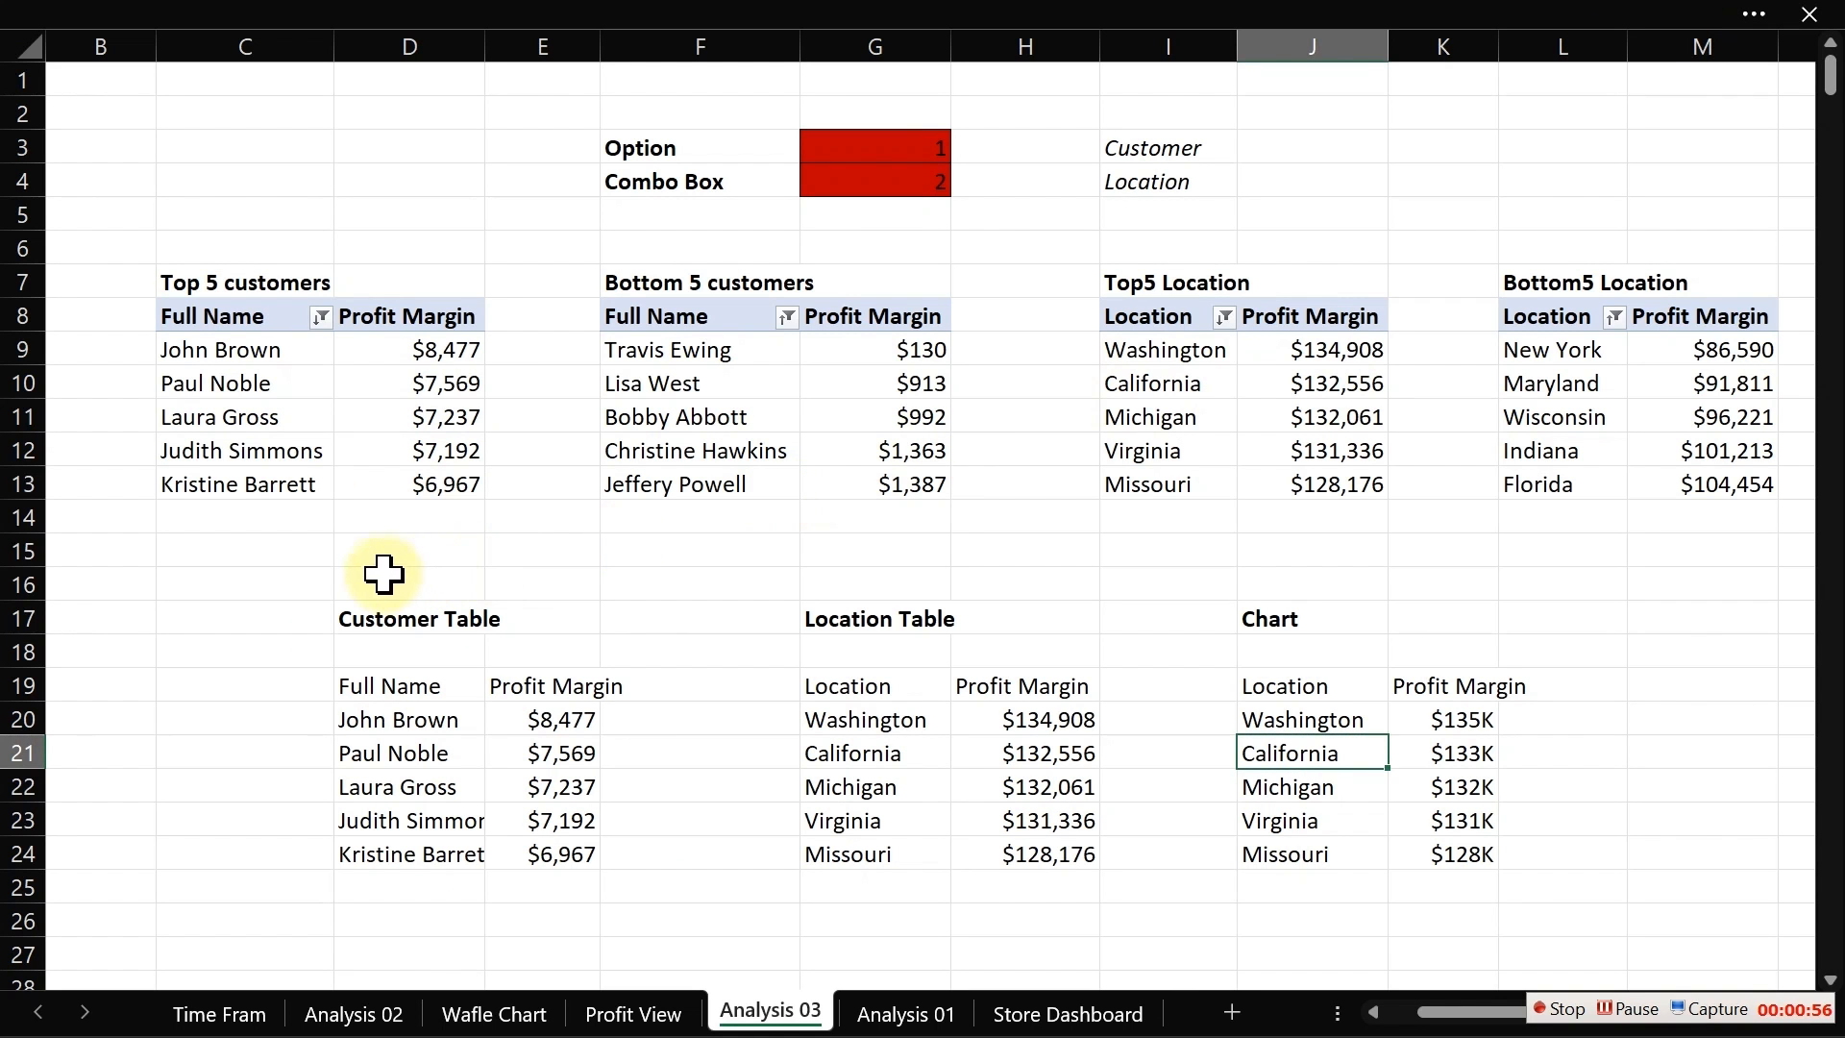
{"action": "left_click", "coordinate": [380, 565]}
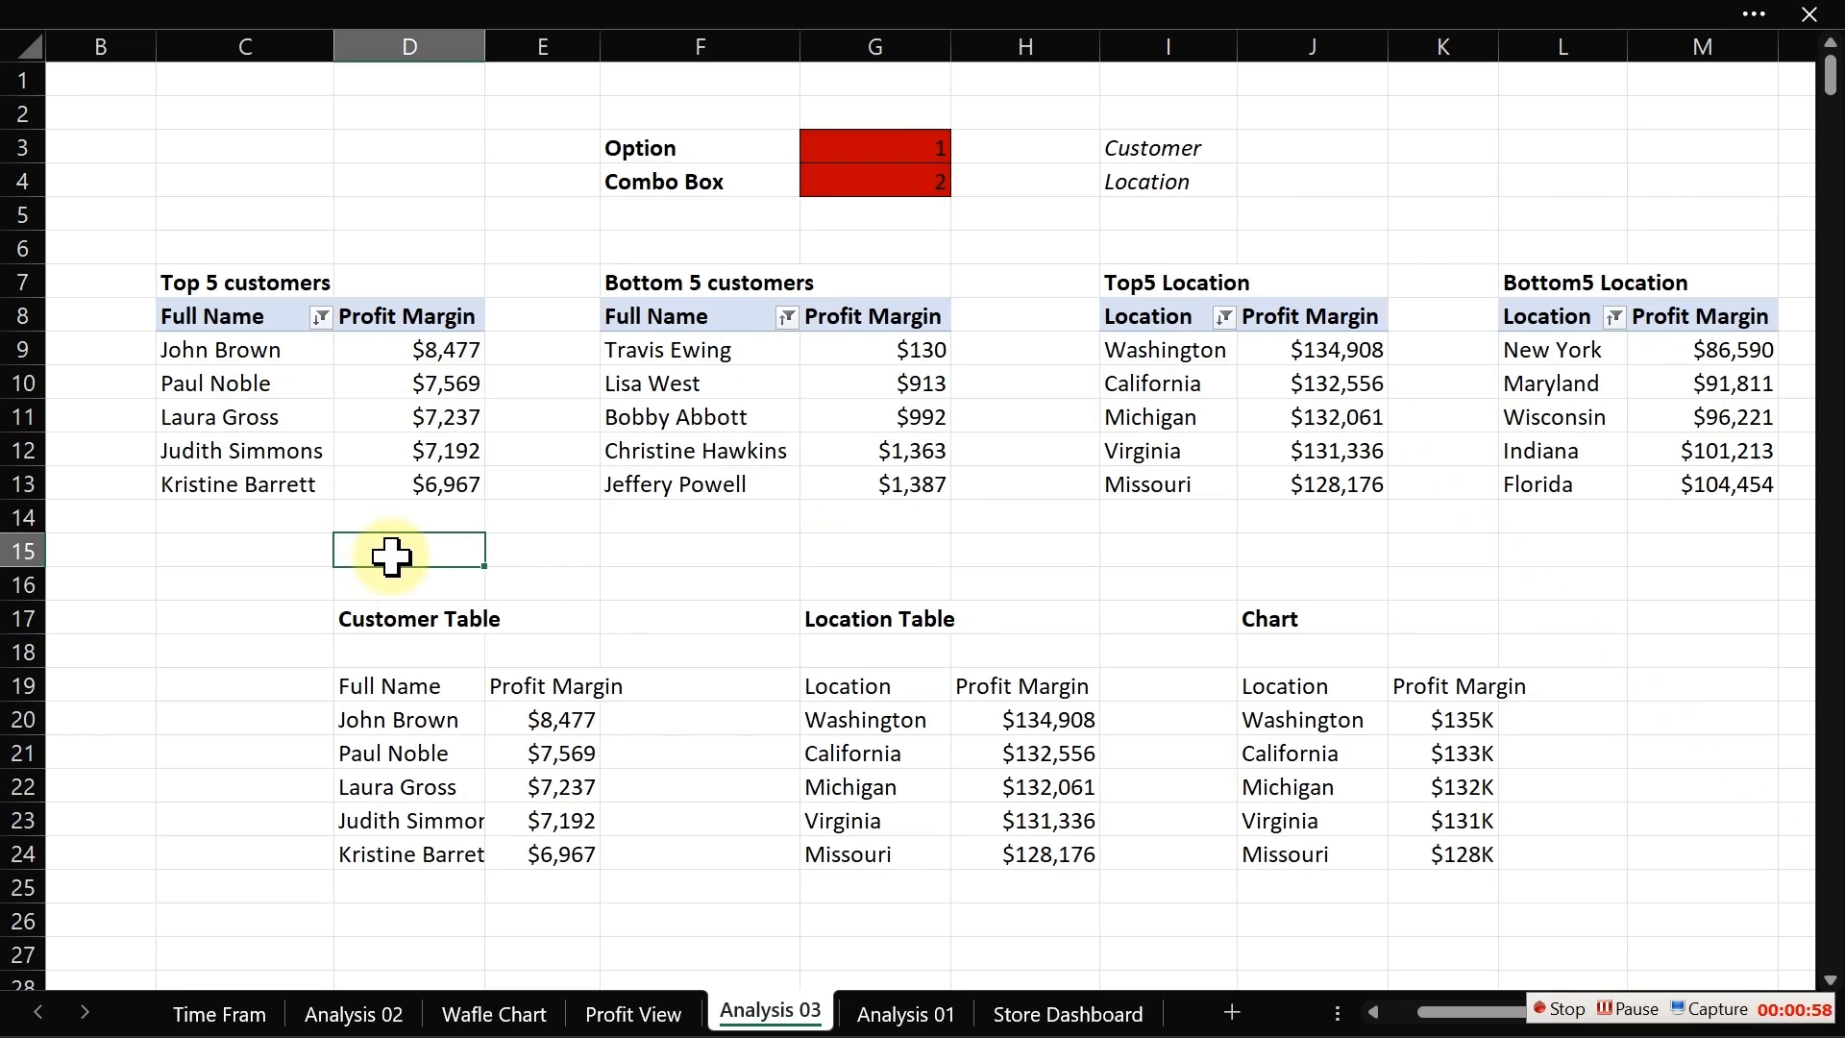
{"action": "type", "text": "Caption:"}
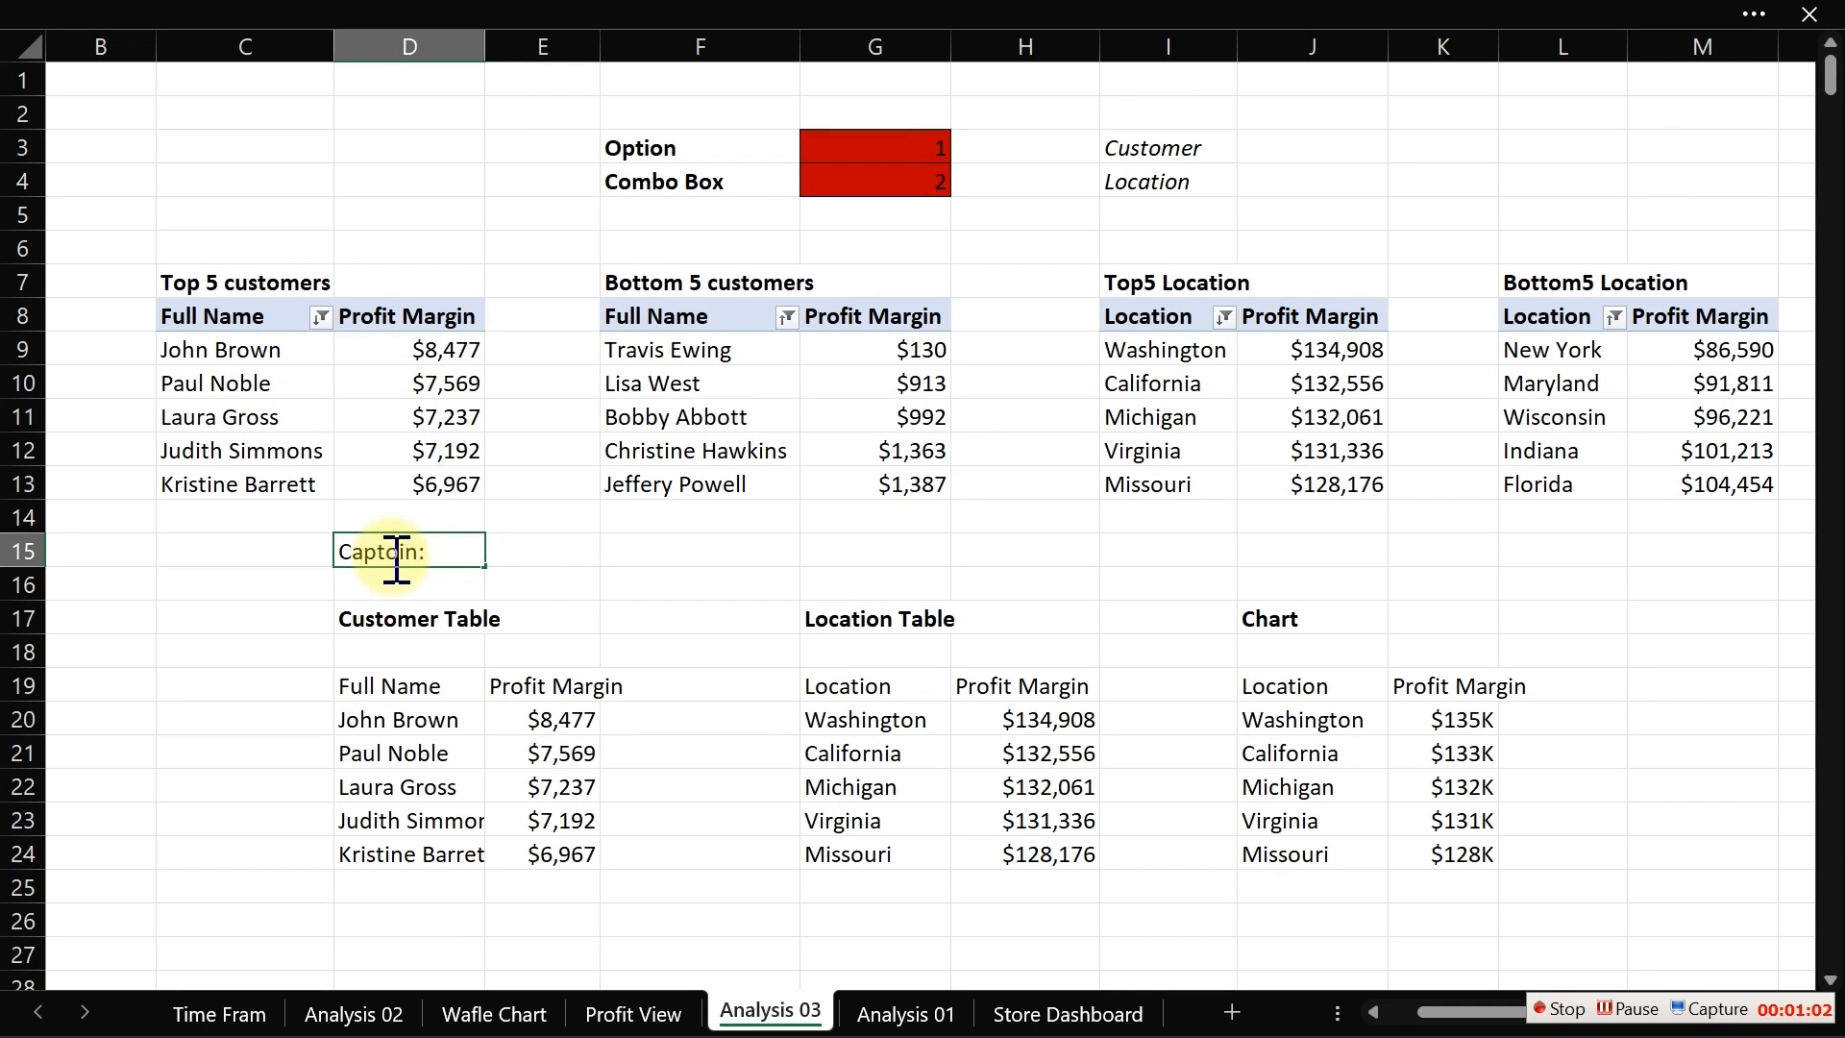
{"action": "key", "text": "Tab"}
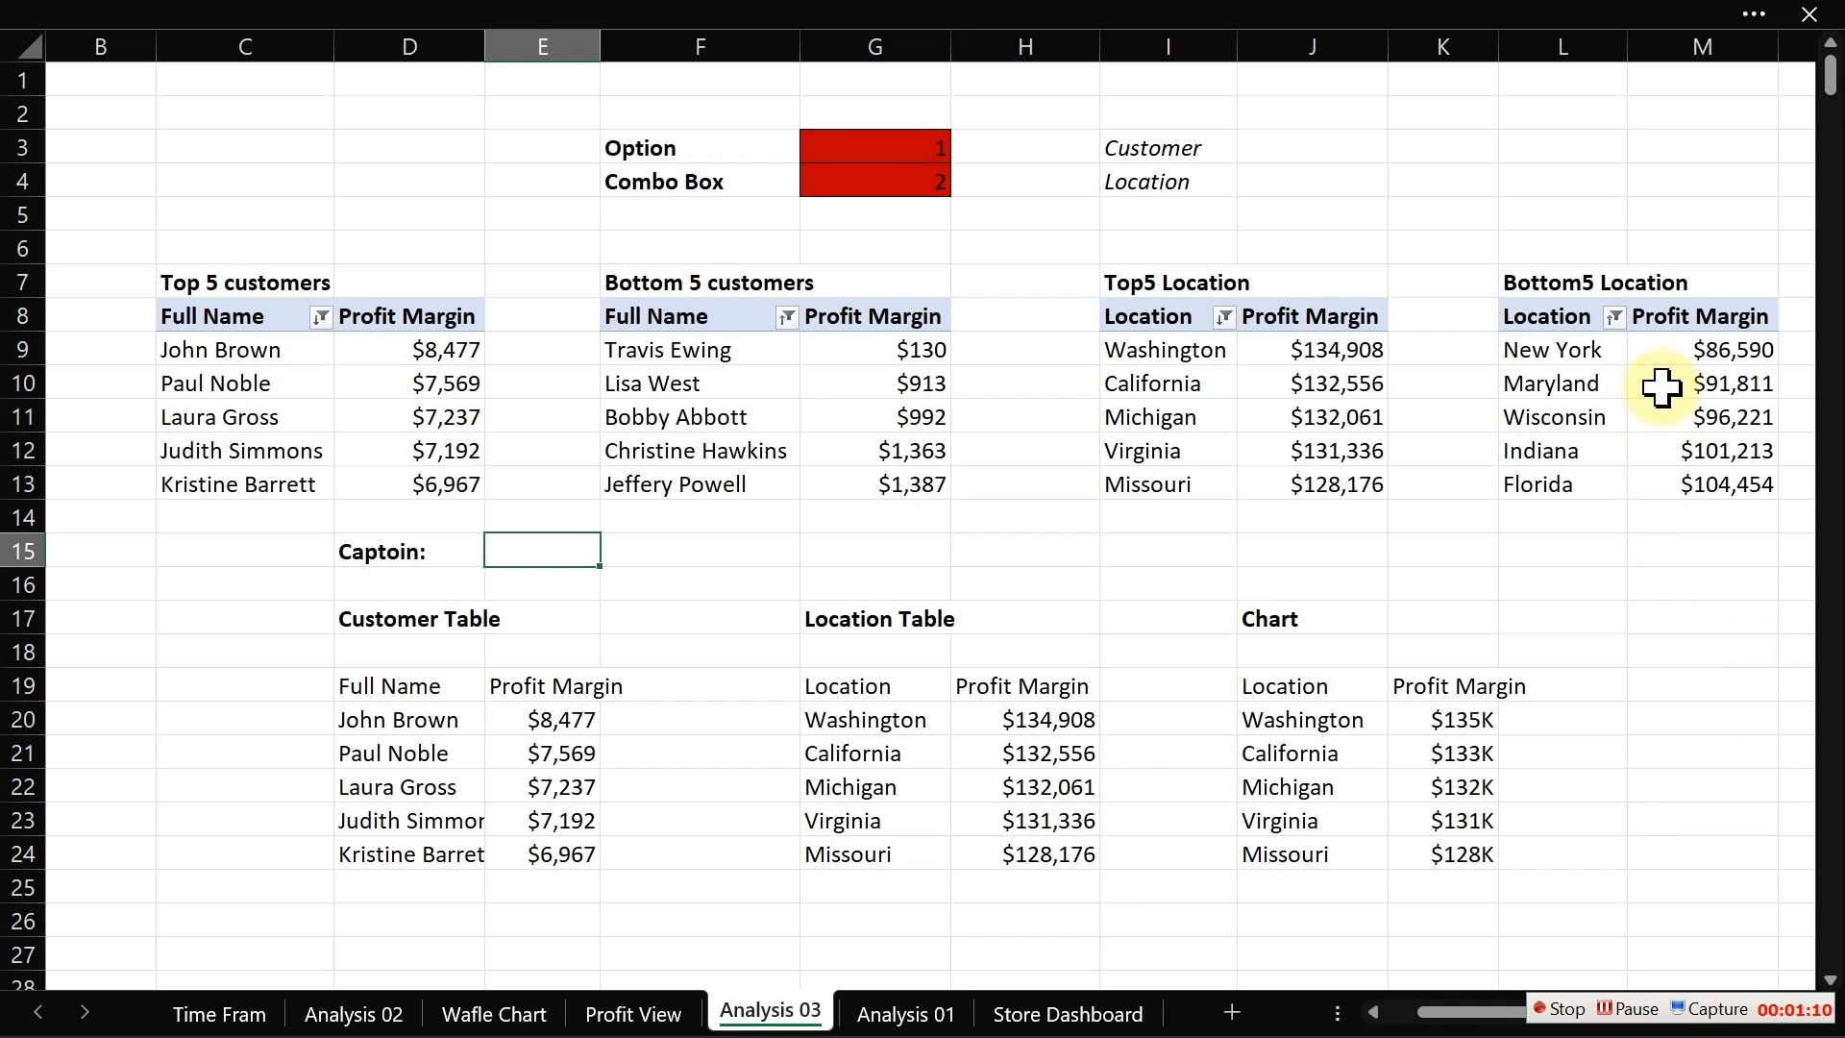
Step: Copy the Bottom5 Location pivot table and paste a duplicate starting at cell P8
{"action": "mouse_move", "coordinate": [1661, 386]}
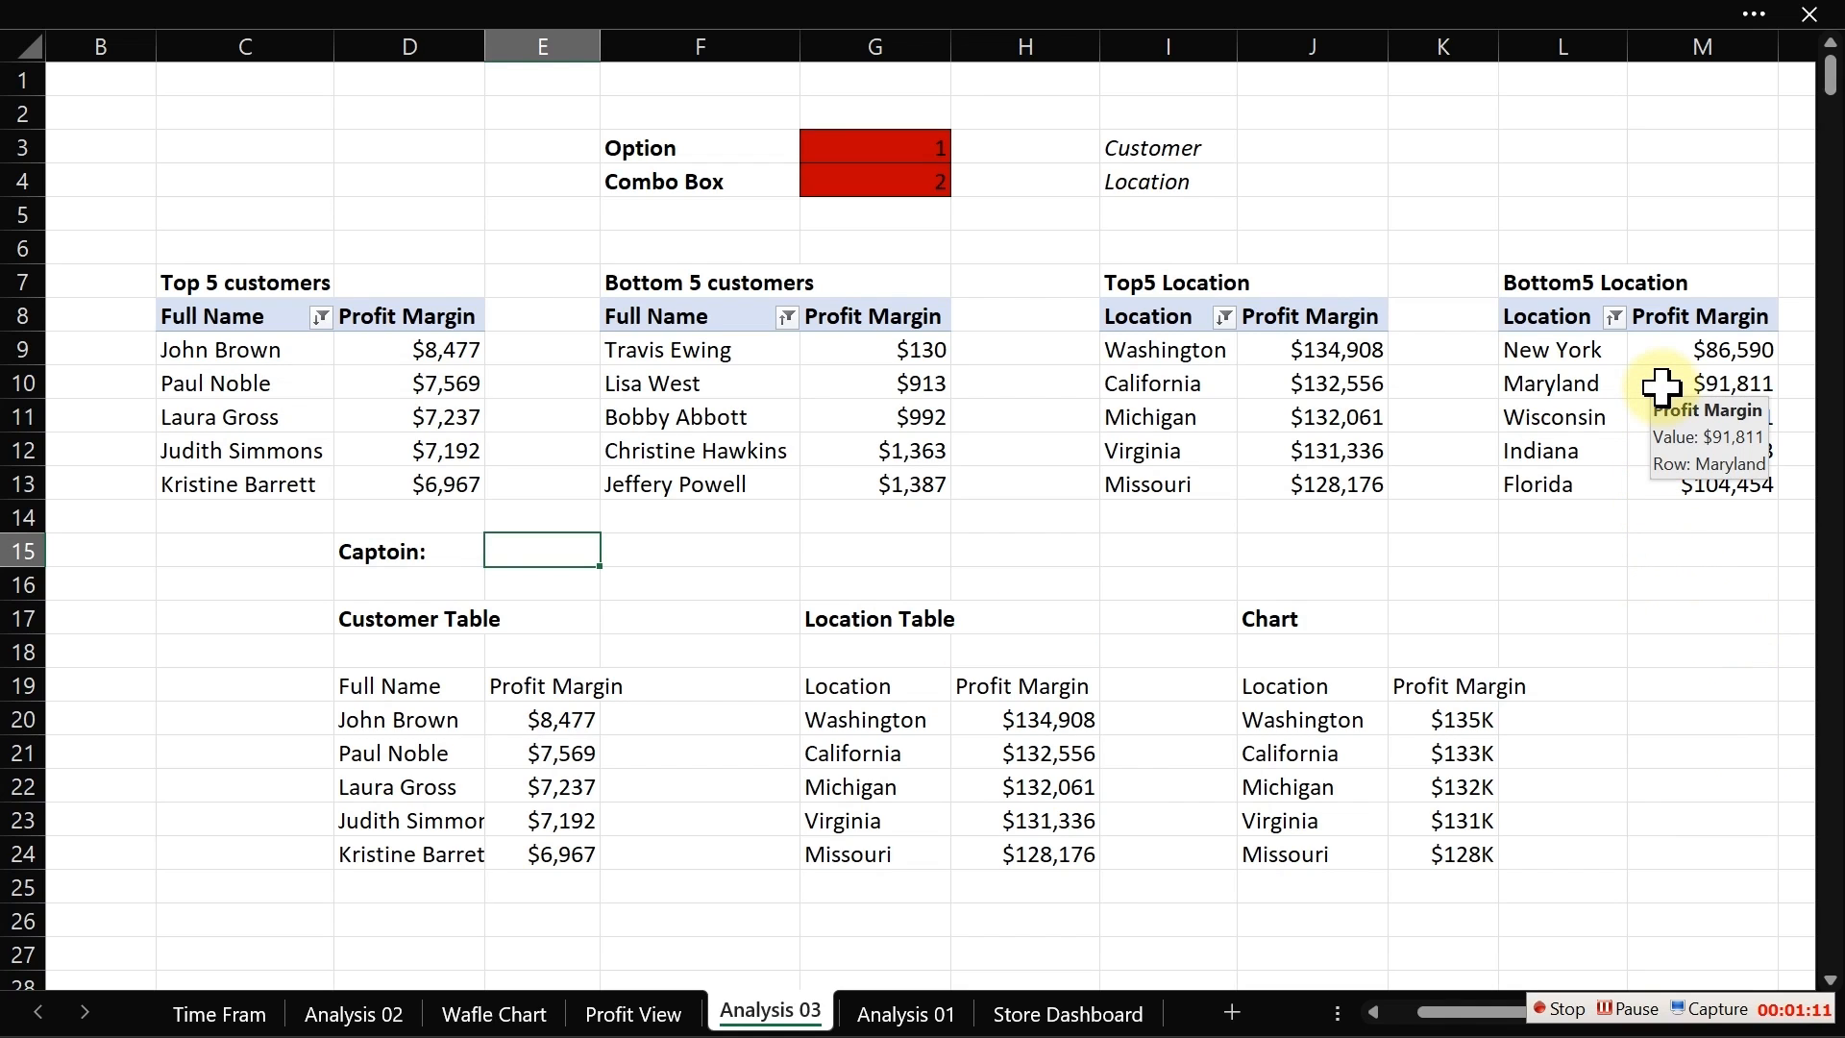
{"action": "left_click", "coordinate": [358, 553]}
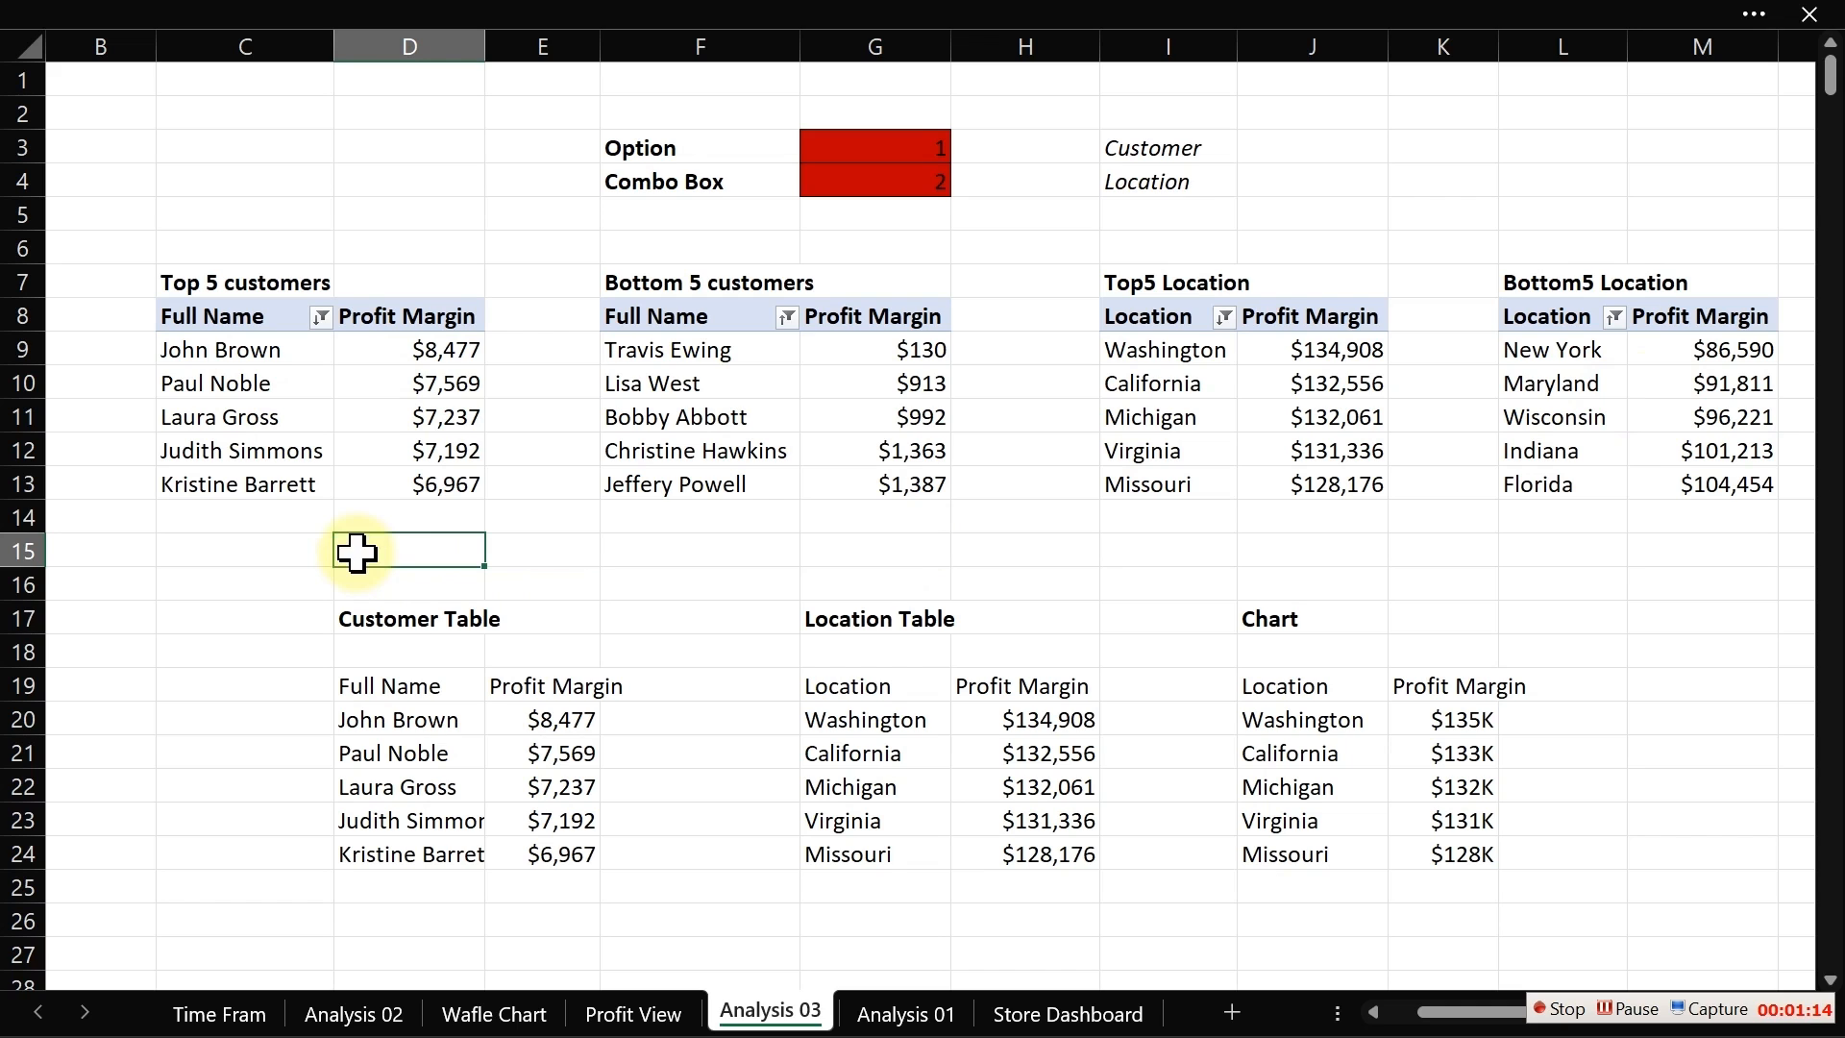
{"action": "left_click", "coordinate": [1705, 241]}
{"action": "key", "text": "Right"}
{"action": "key", "text": "Right"}
{"action": "key", "text": "Right"}
{"action": "key", "text": "Right"}
{"action": "key", "text": "Right"}
{"action": "key", "text": "Right"}
{"action": "key", "text": "Right"}
{"action": "key", "text": "Right"}
{"action": "key", "text": "Right"}
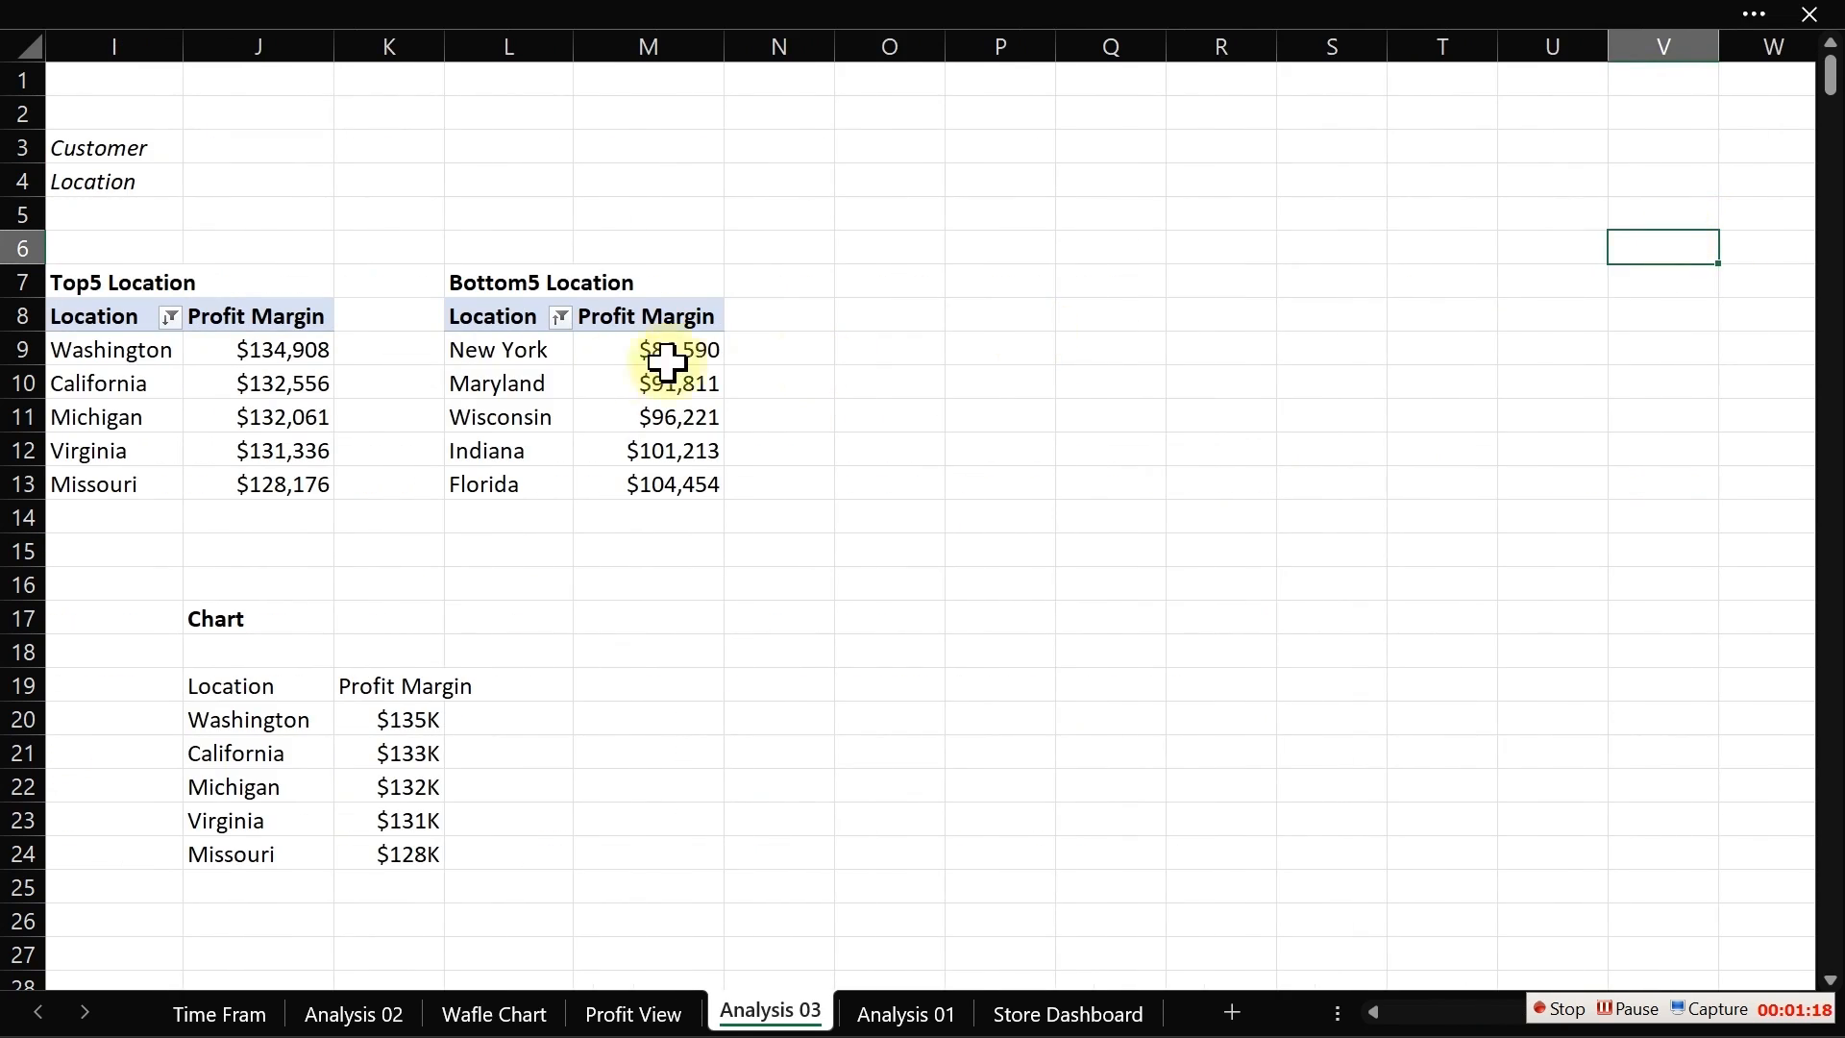
{"action": "left_click_drag", "start_coordinate": [487, 315], "coordinate": [675, 483]}
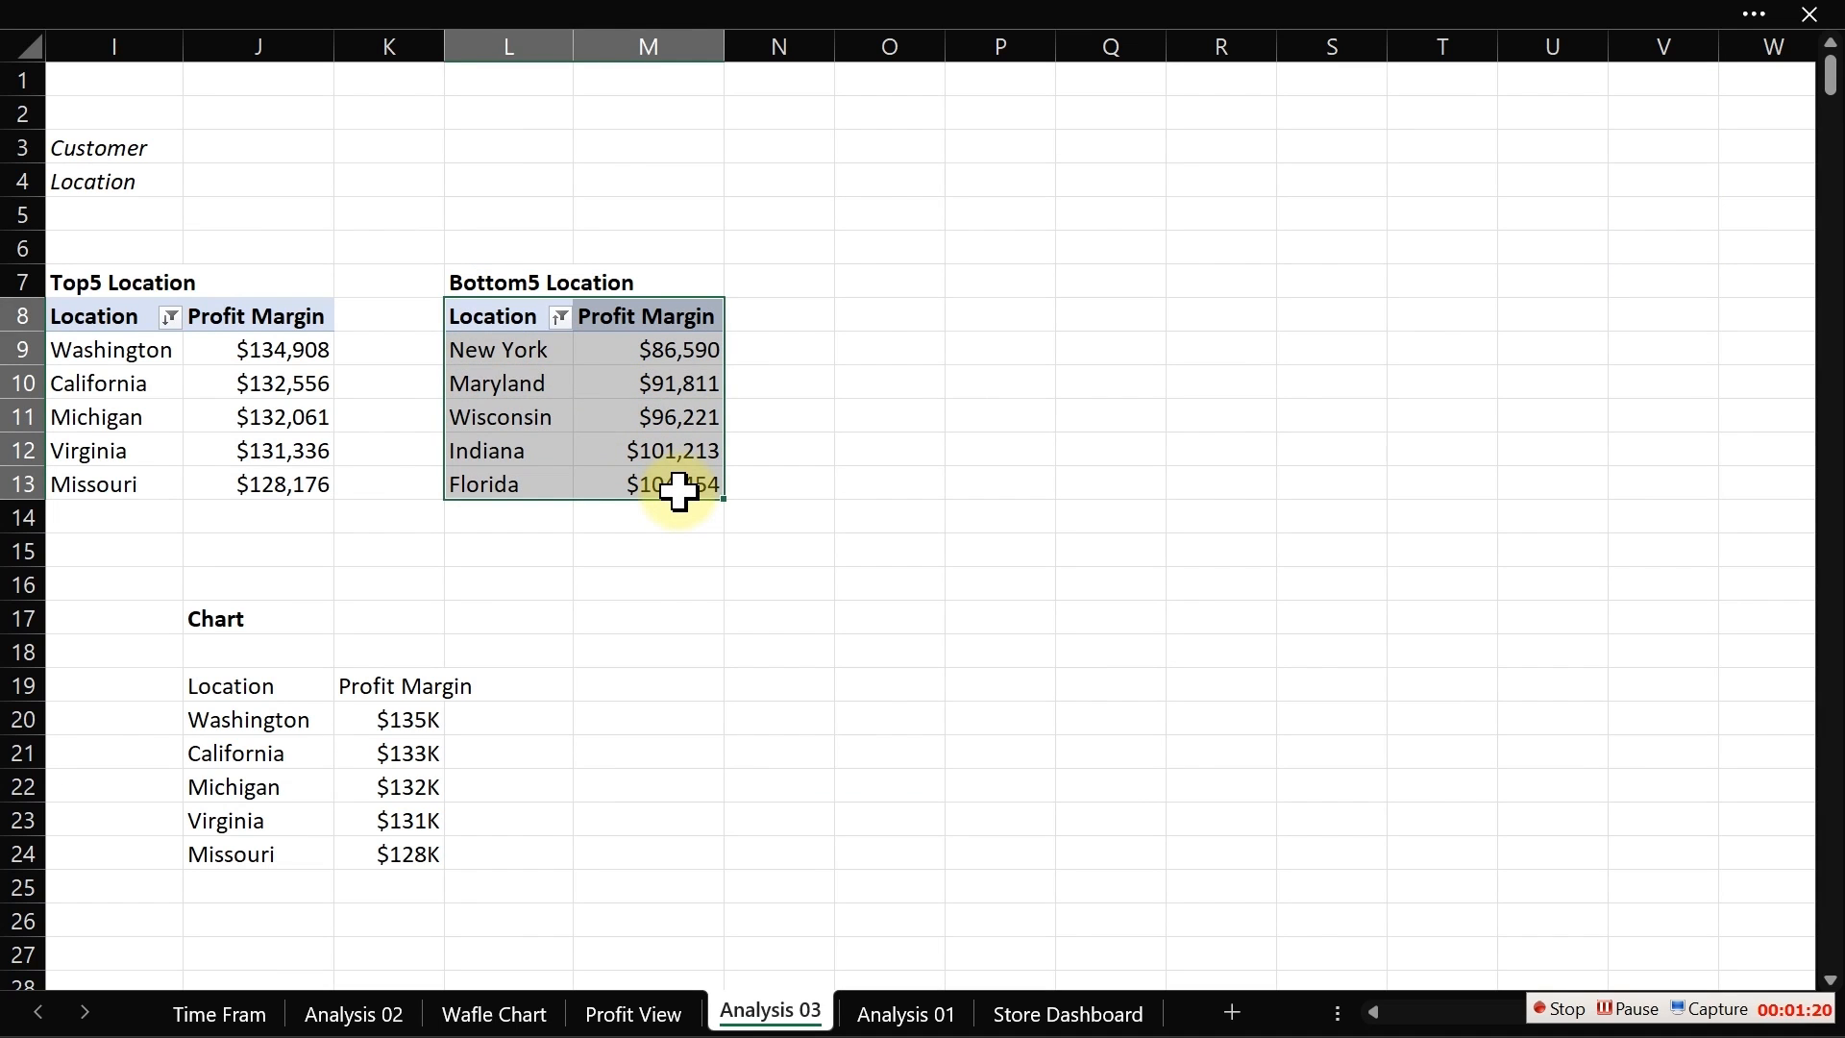
{"action": "key", "text": "ctrl+c"}
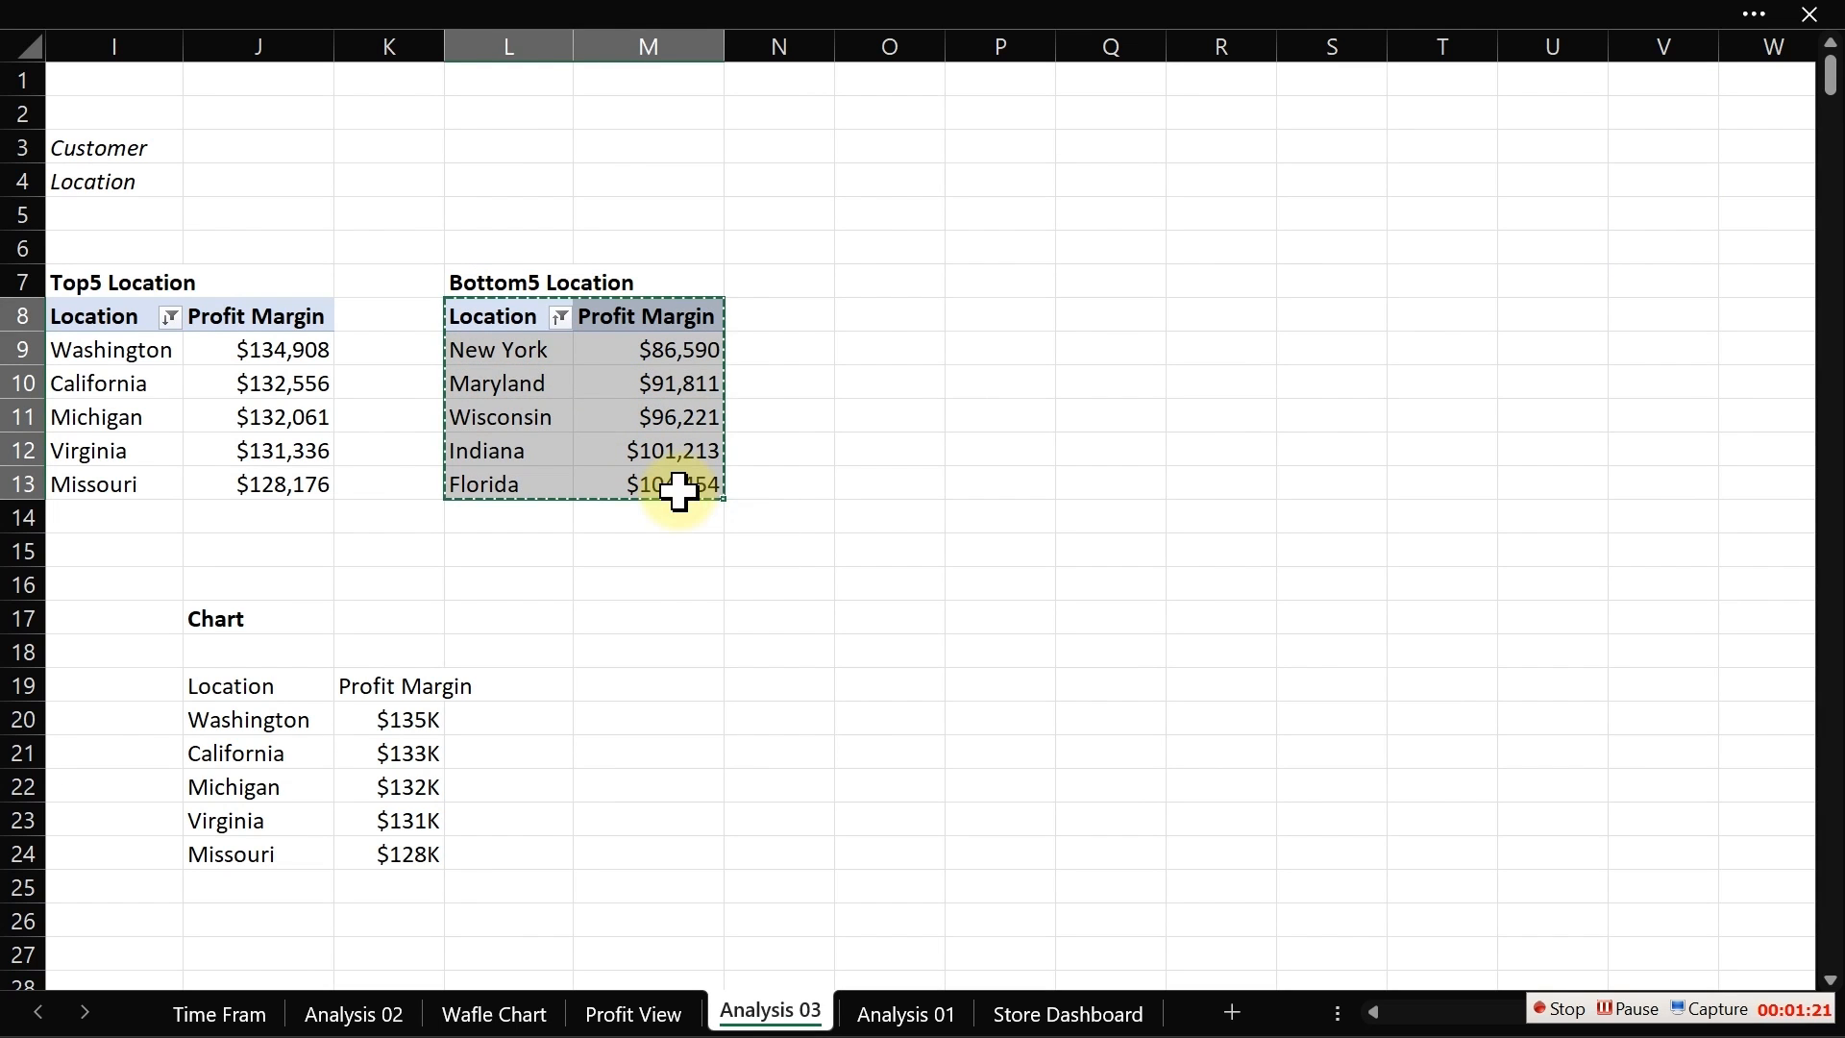
{"action": "left_click", "coordinate": [1029, 313]}
{"action": "key", "text": "ctrl+v"}
{"action": "left_click", "coordinate": [1105, 413]}
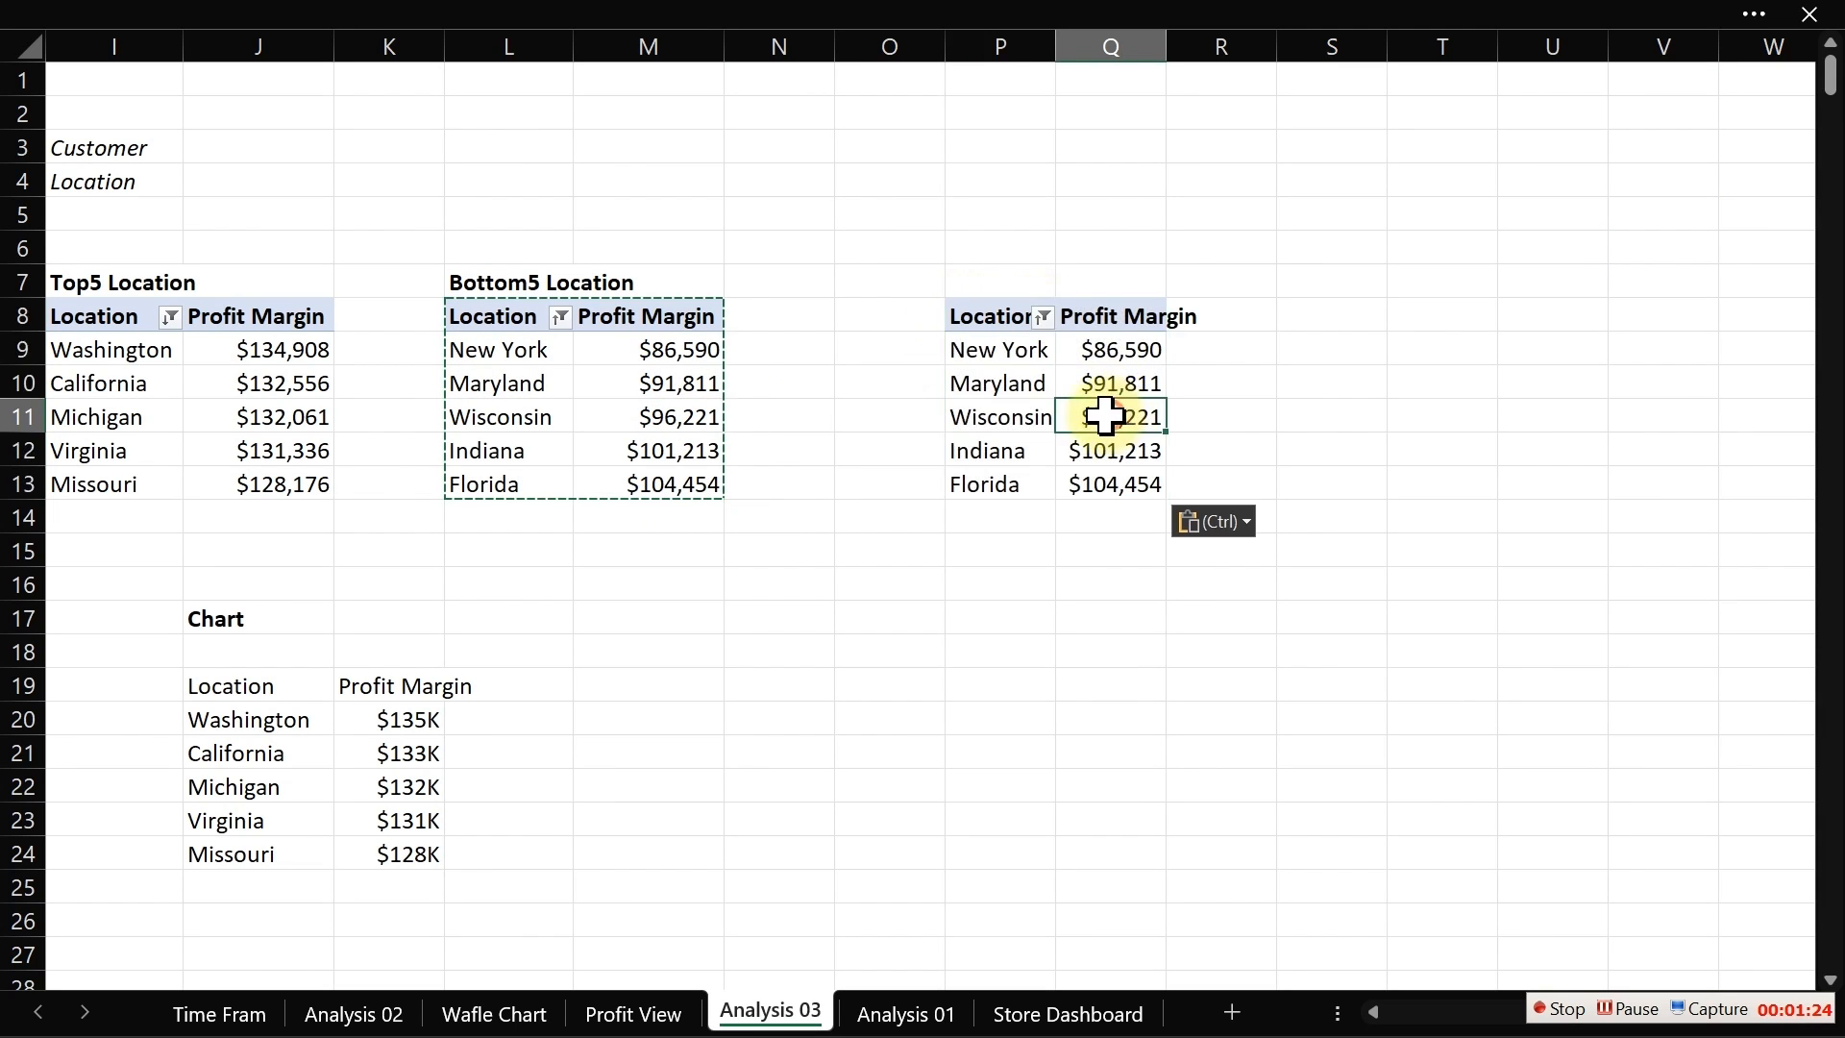
Step: Open the copied pivot's field list and remove the Location and Profit Margin fields, leaving it empty
{"action": "right_click", "coordinate": [1002, 388]}
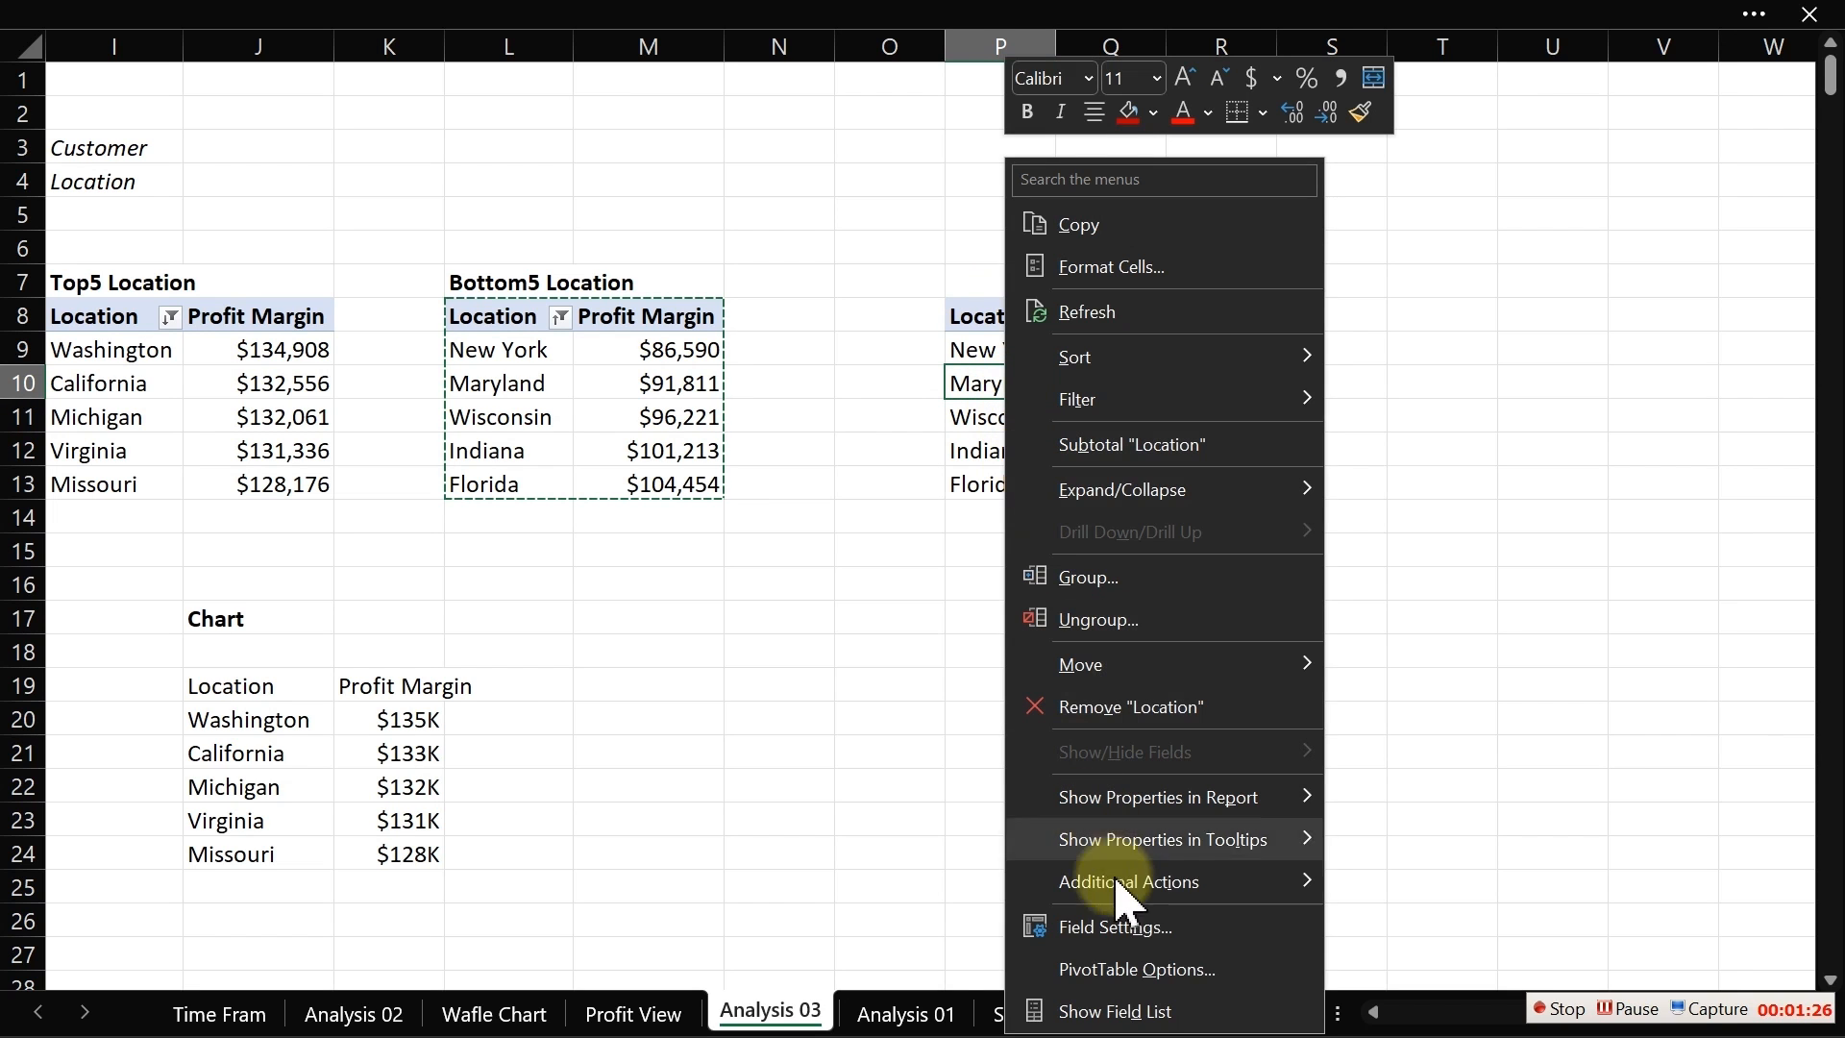
{"action": "left_click", "coordinate": [1141, 1017]}
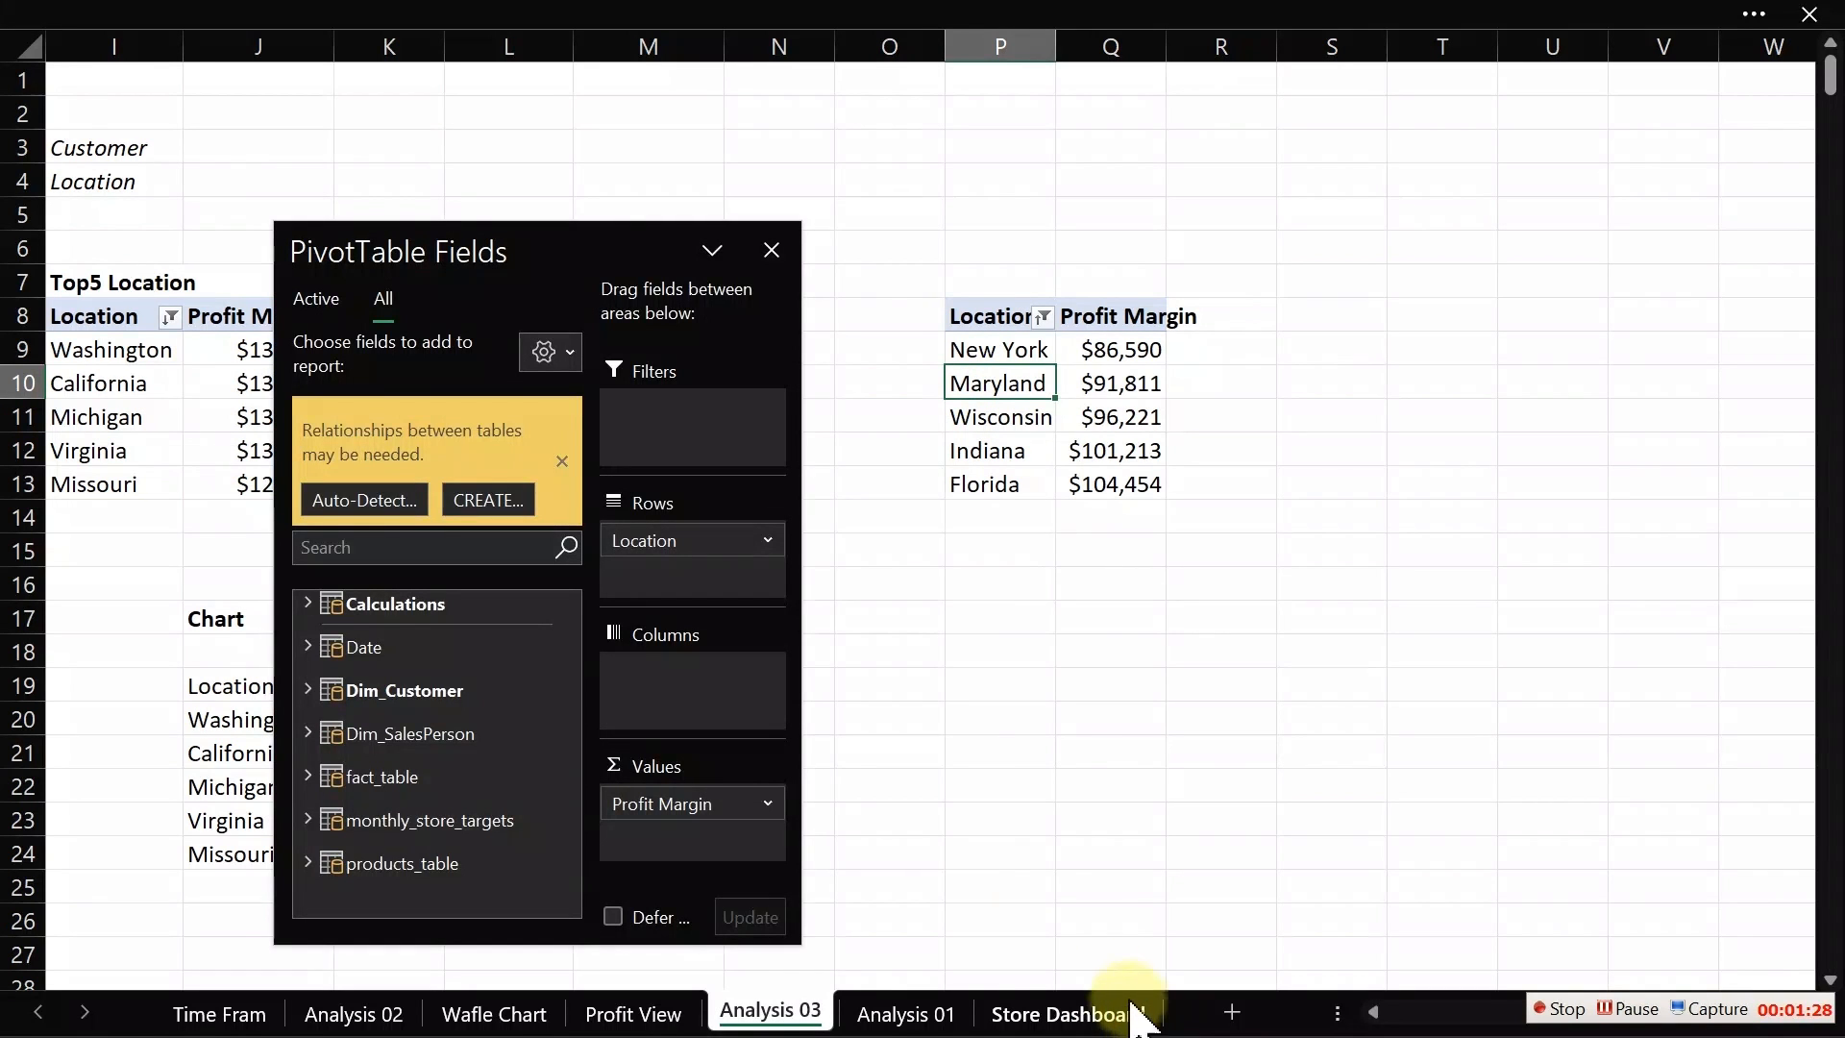
{"action": "left_click", "coordinate": [770, 252]}
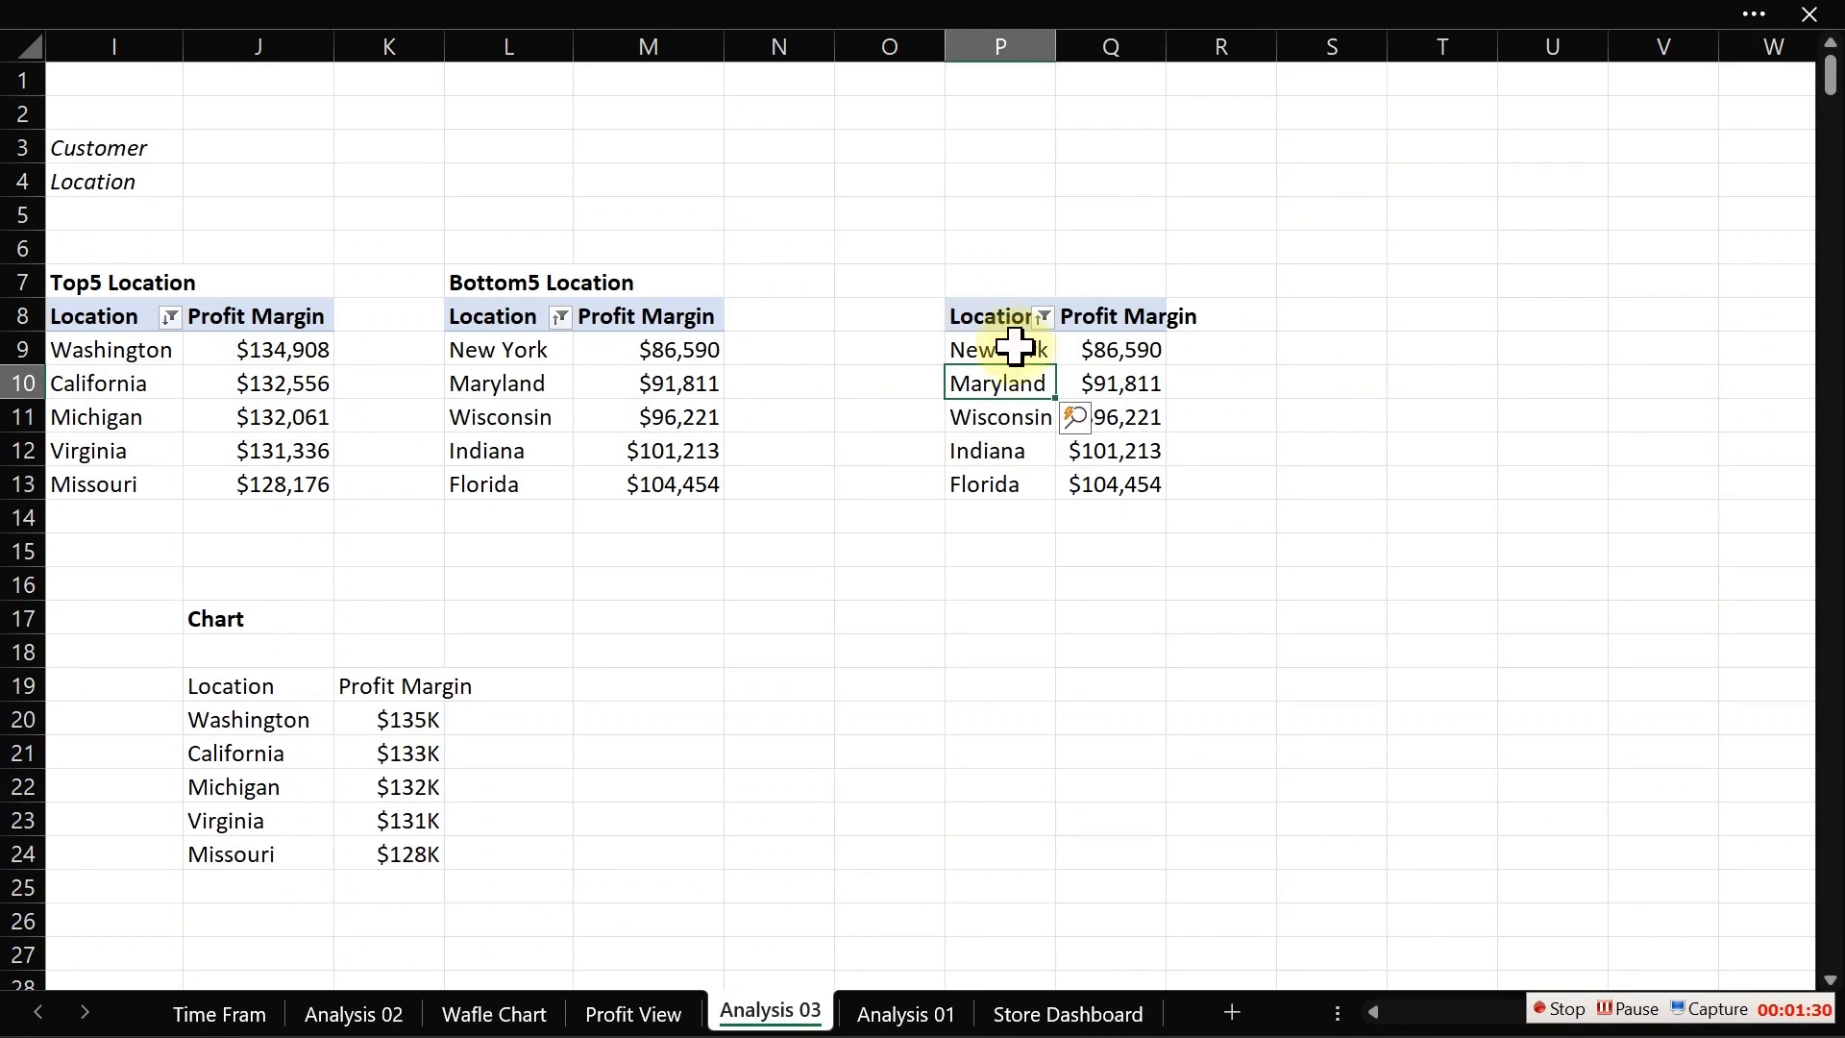
{"action": "left_click", "coordinate": [862, 5]}
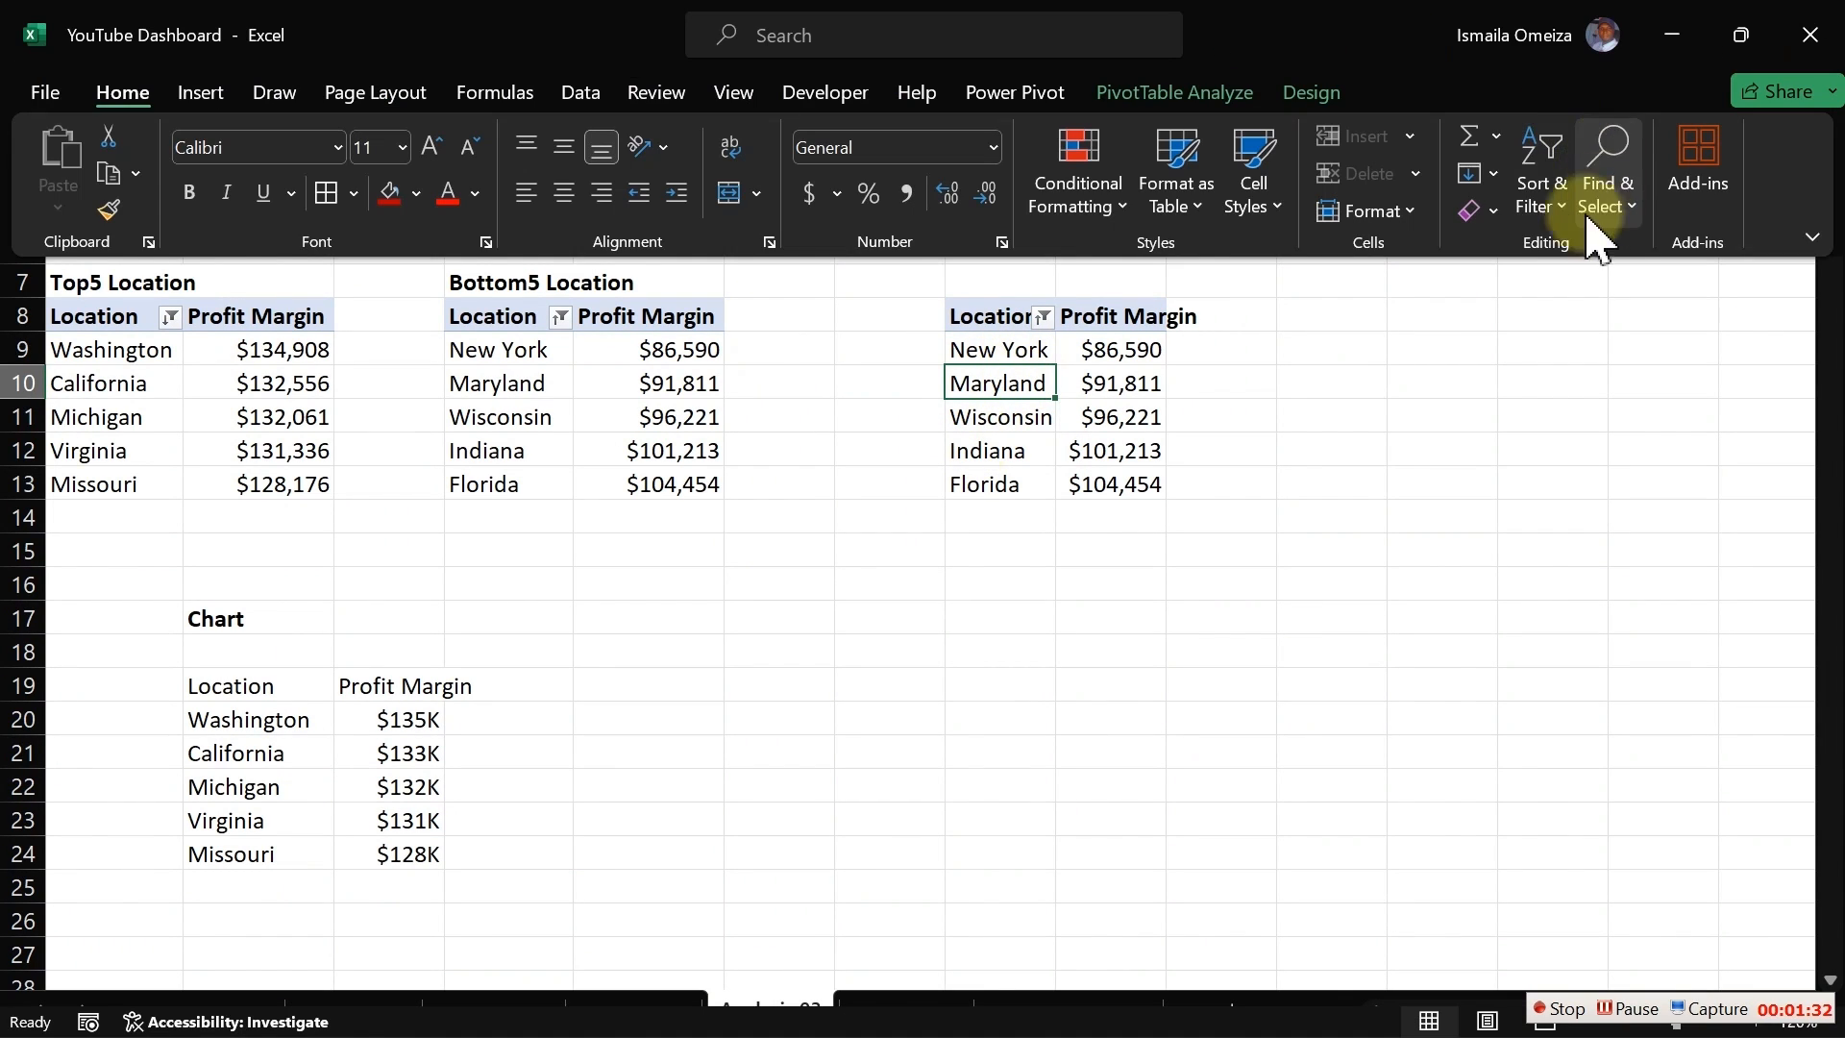
{"action": "left_click", "coordinate": [1215, 100]}
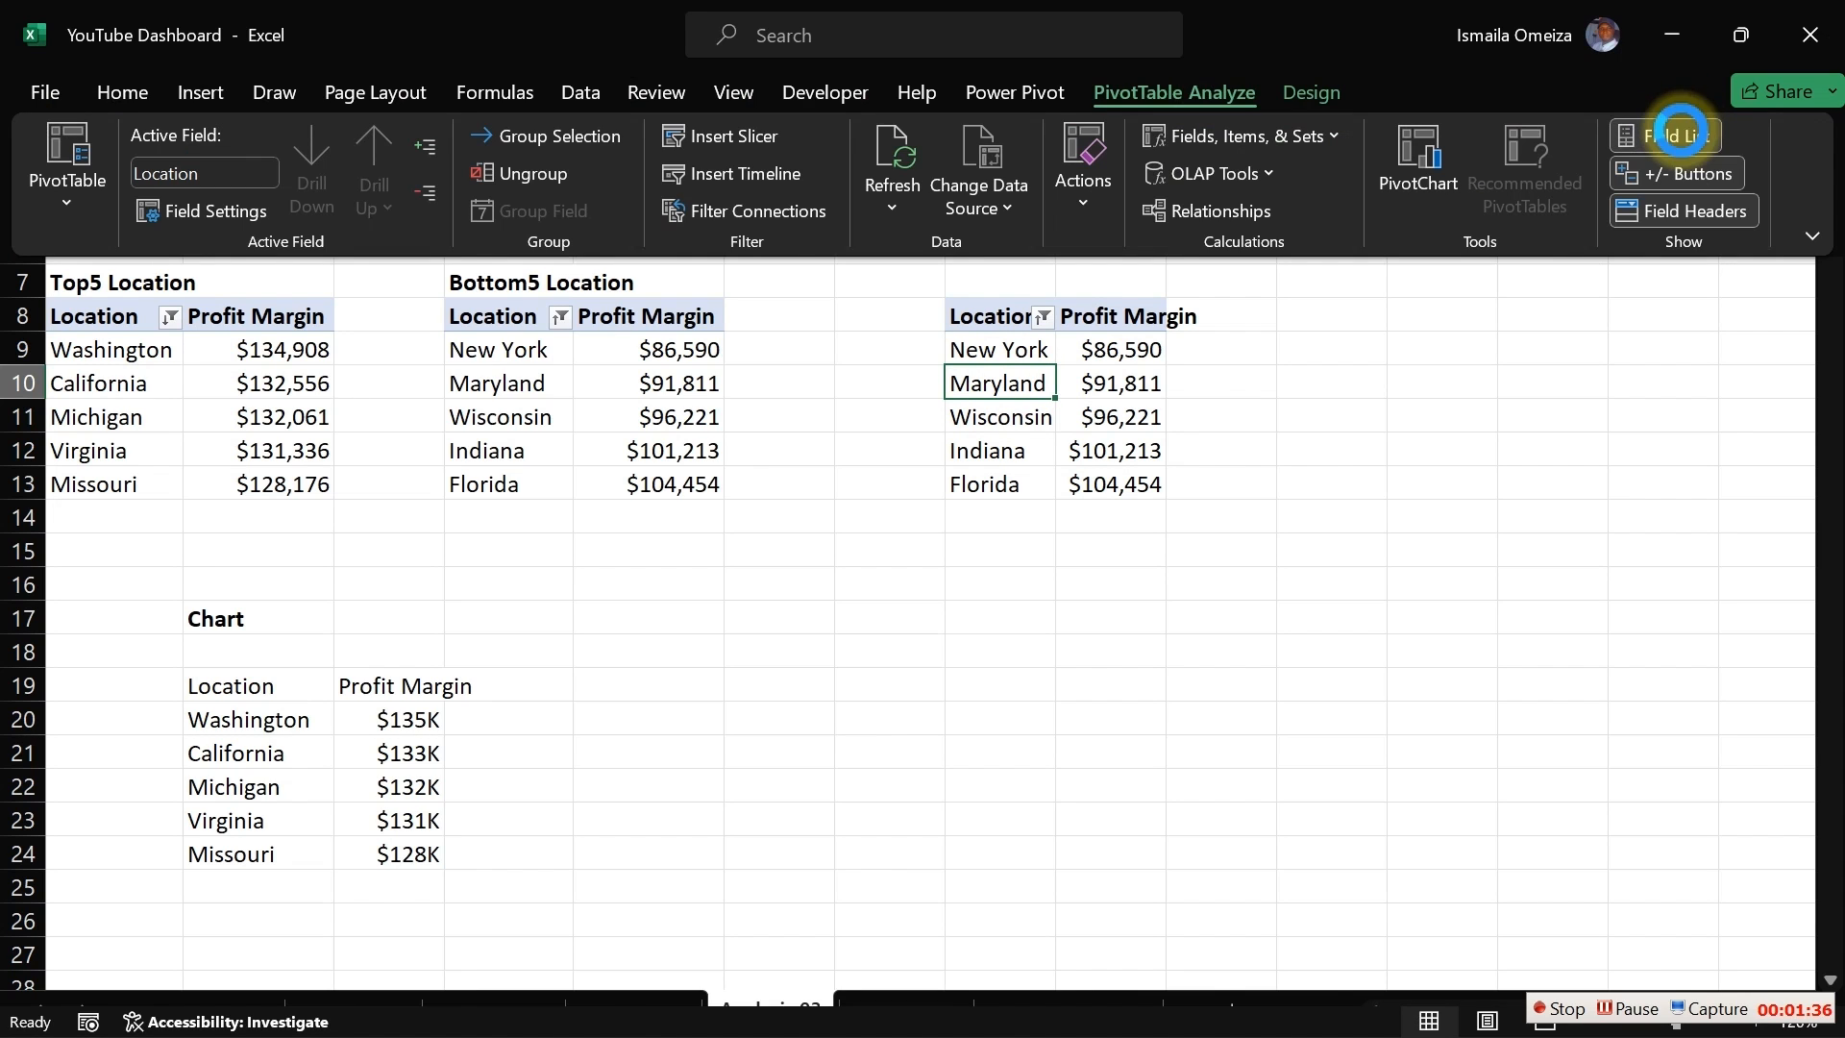
{"action": "left_click", "coordinate": [1671, 136]}
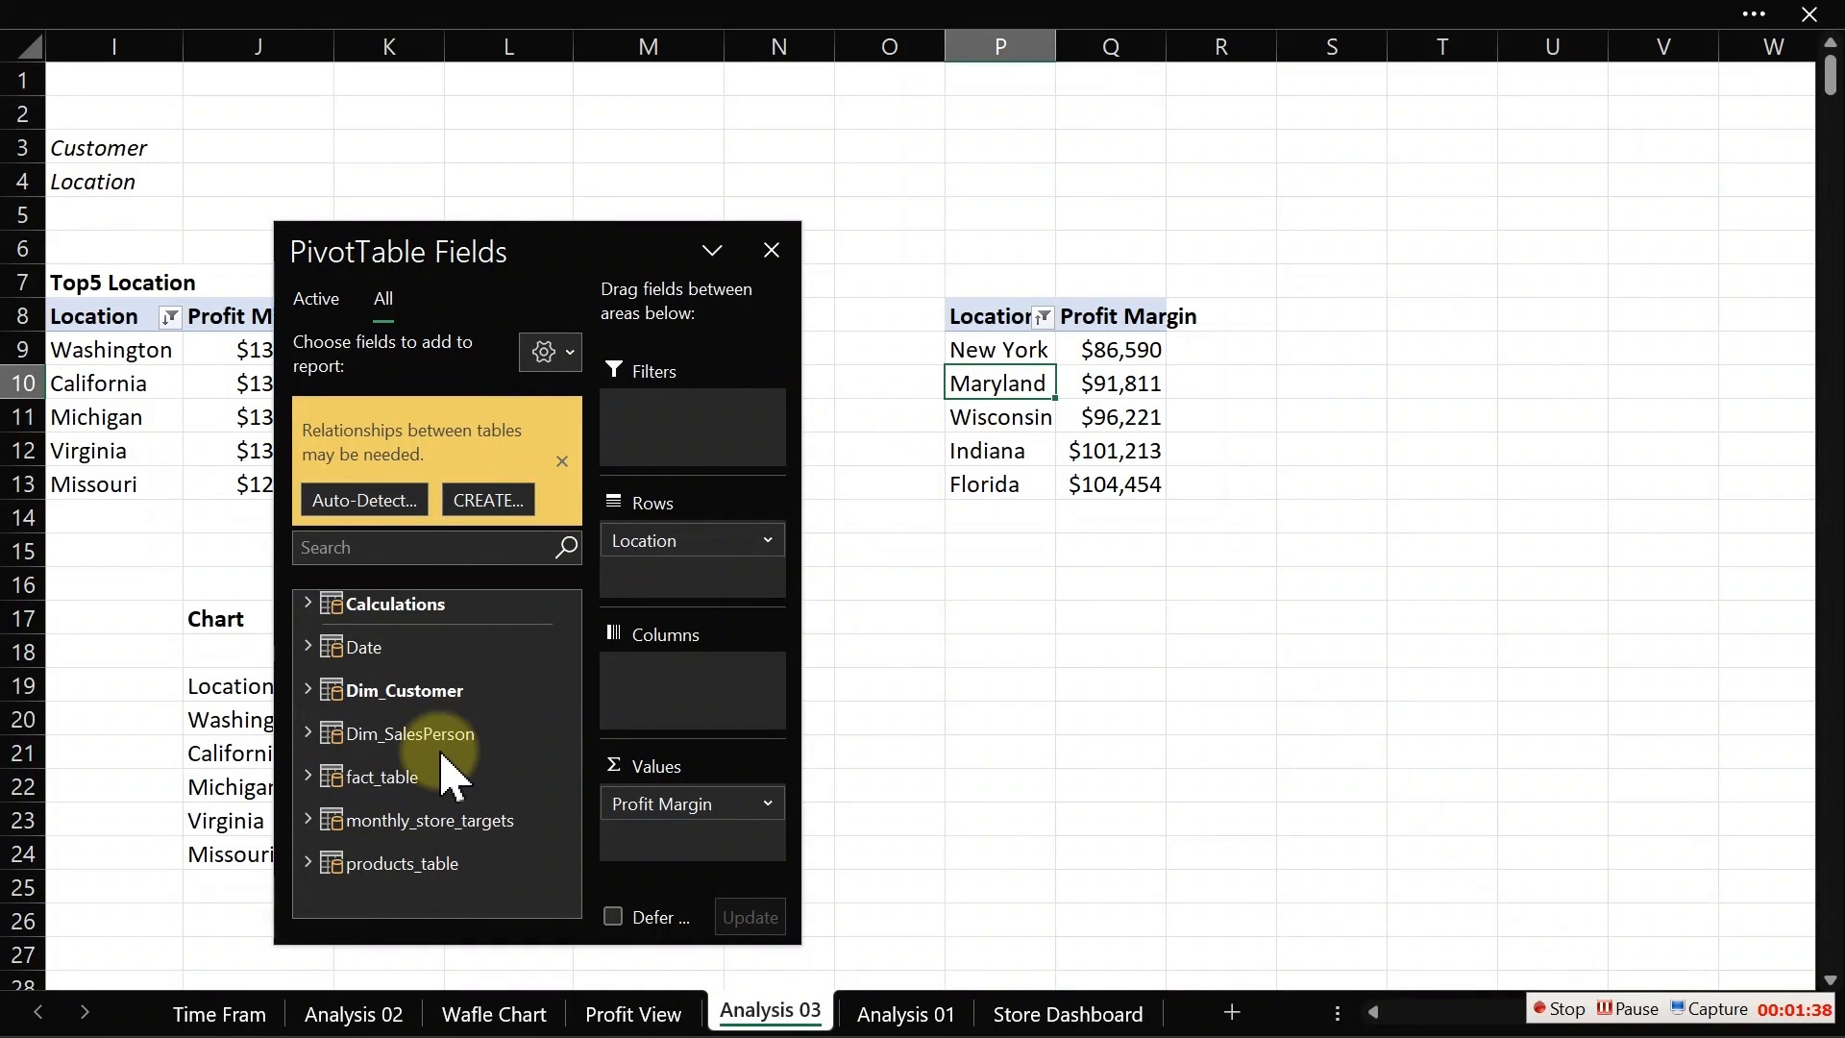
{"action": "left_click_drag", "start_coordinate": [685, 547], "coordinate": [1022, 589]}
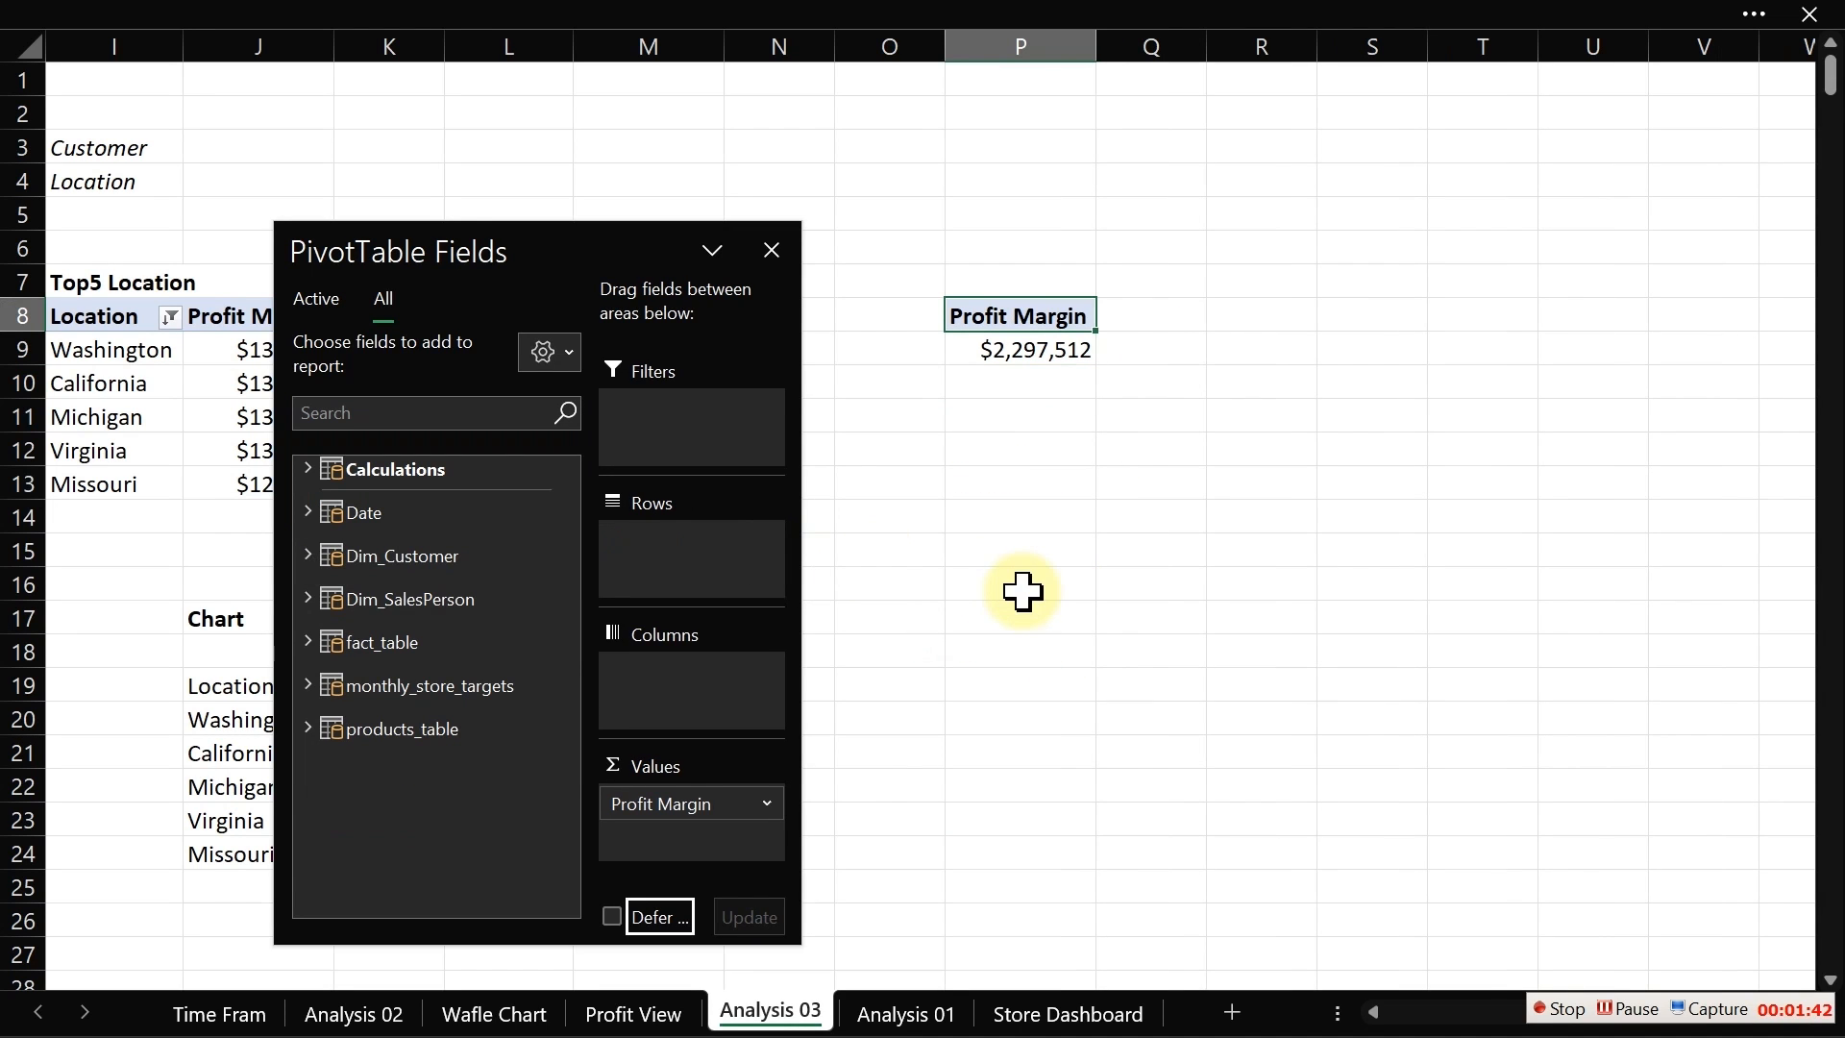
{"action": "left_click", "coordinate": [307, 469]}
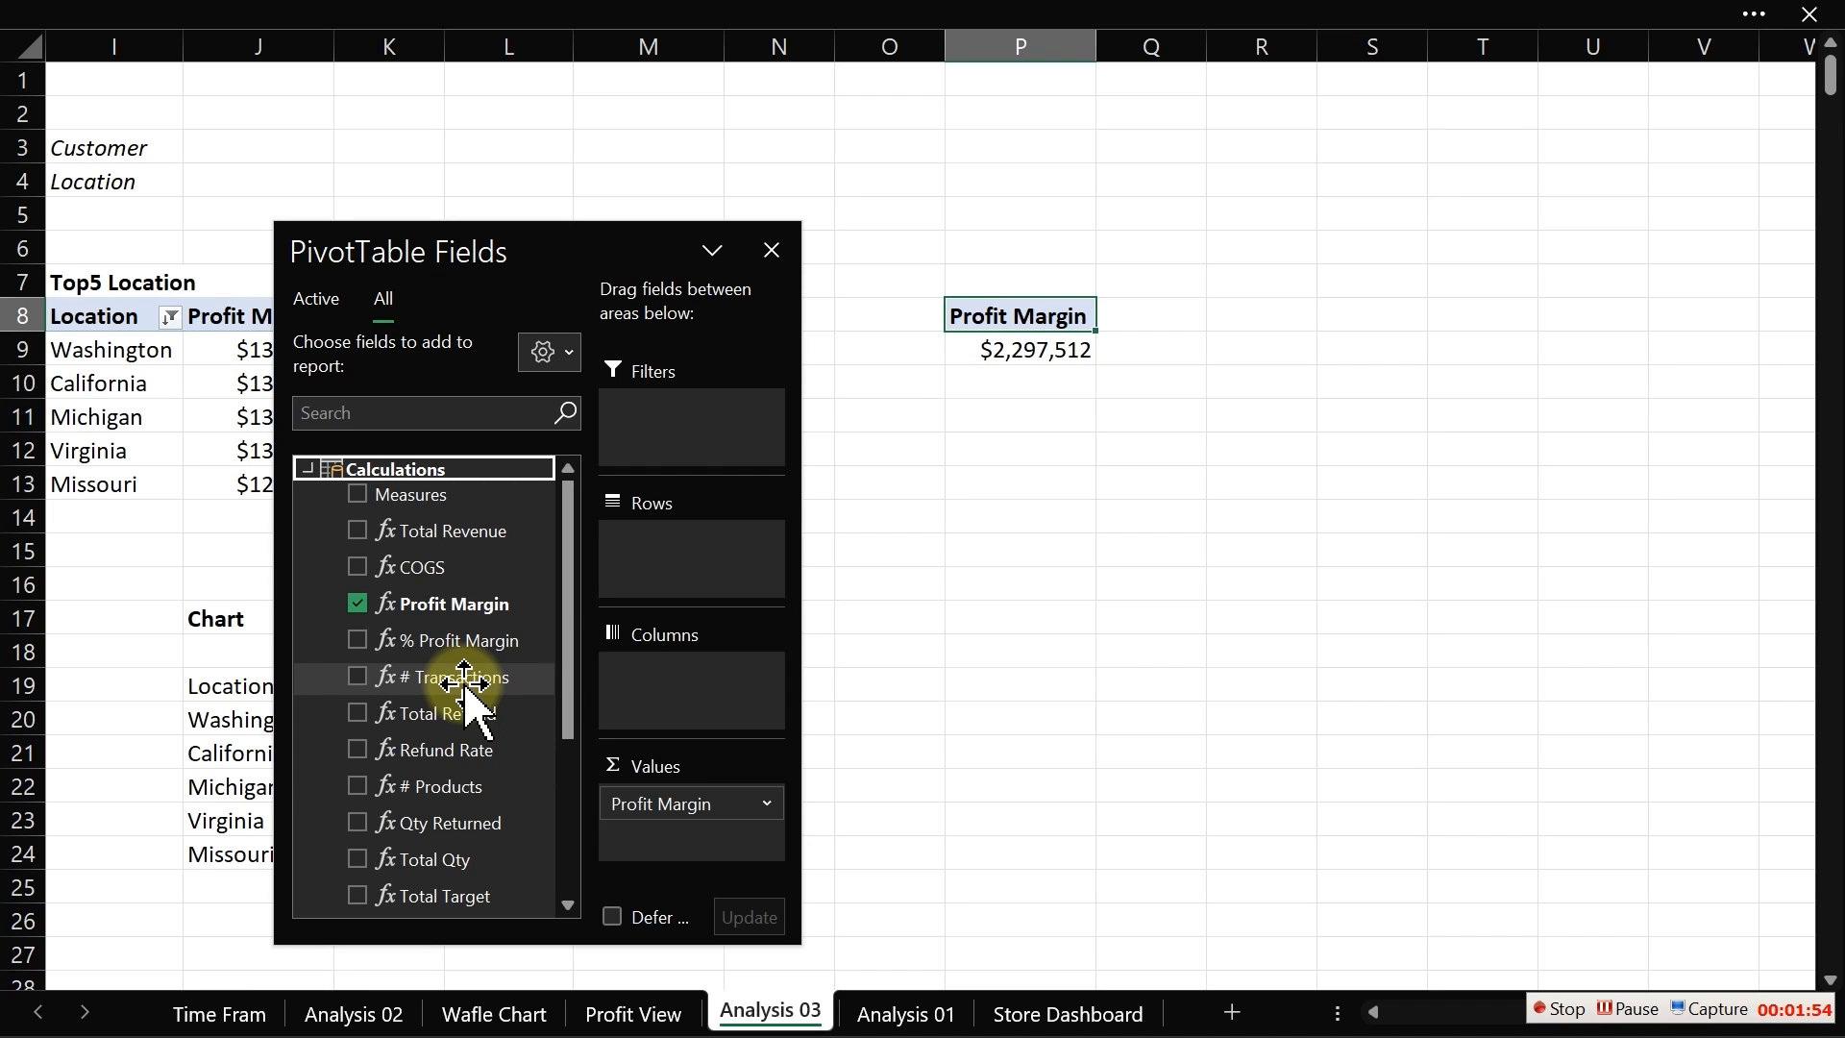
{"action": "scroll", "coordinate": [567, 639], "scroll_direction": "down", "scroll_amount": 1}
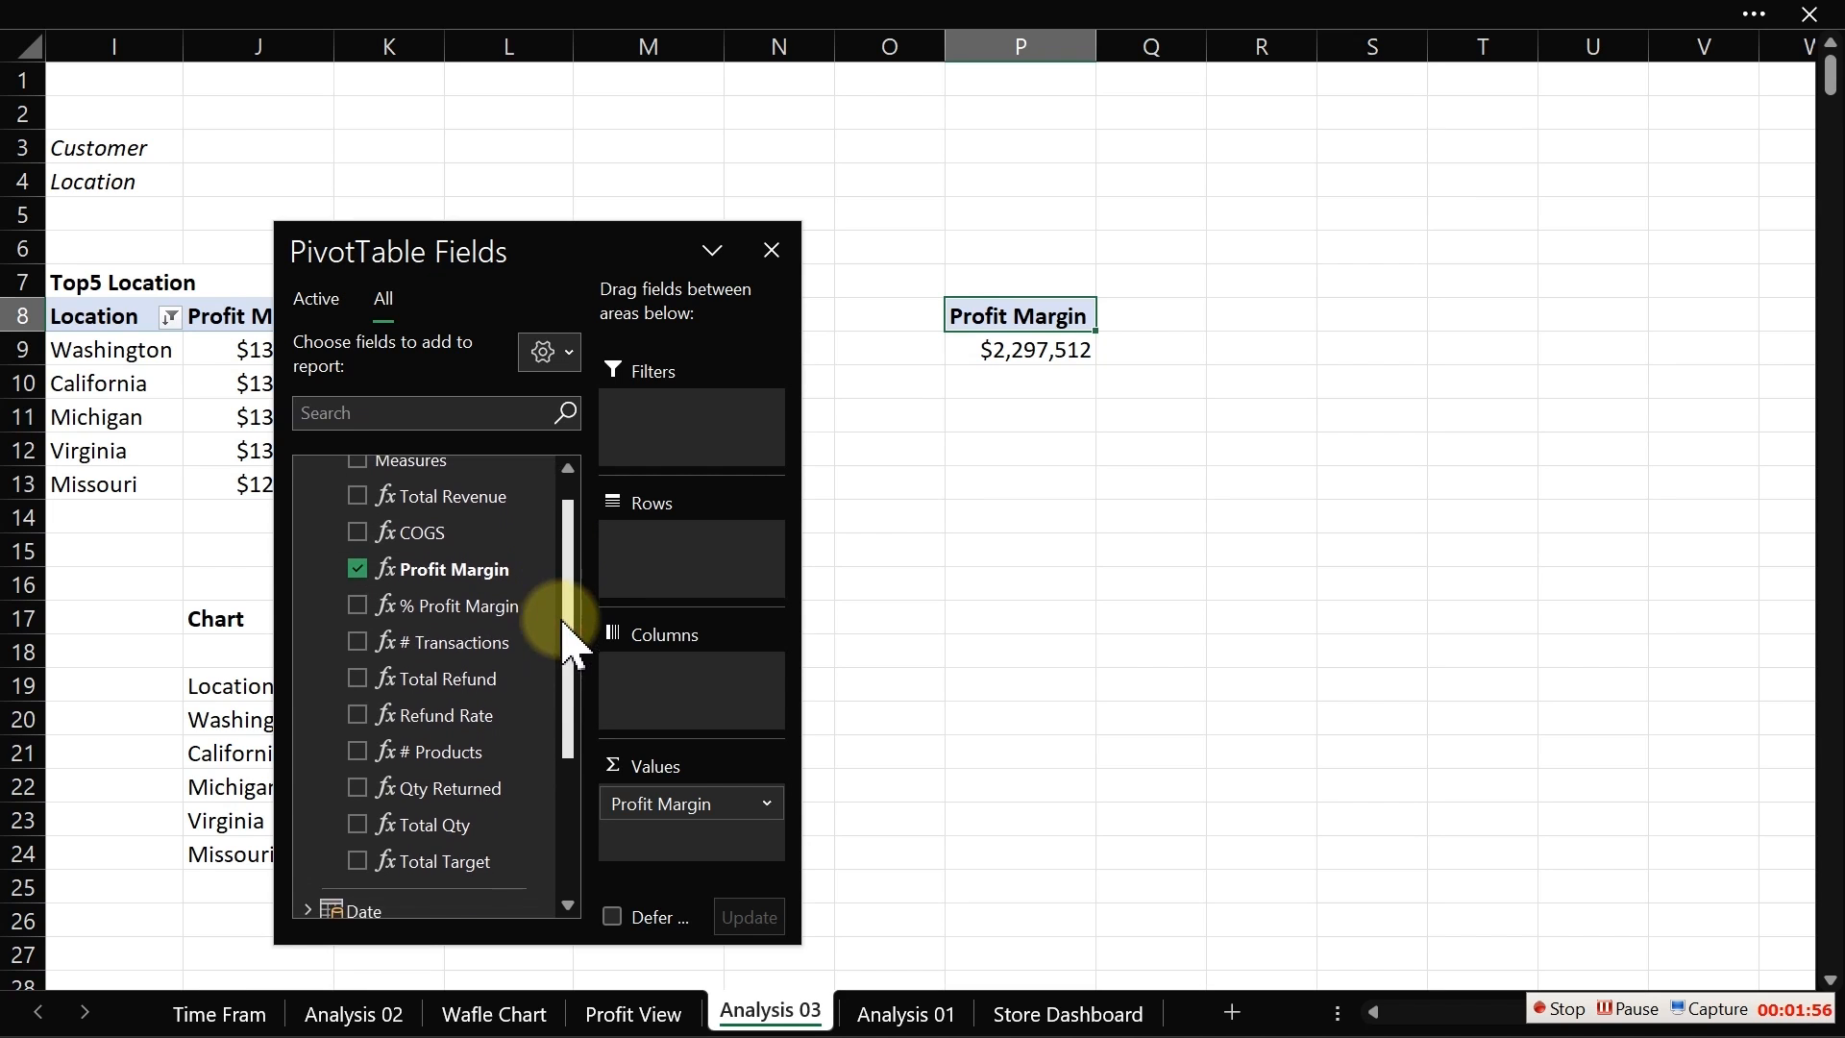
{"action": "left_click_drag", "start_coordinate": [566, 639], "coordinate": [577, 514]}
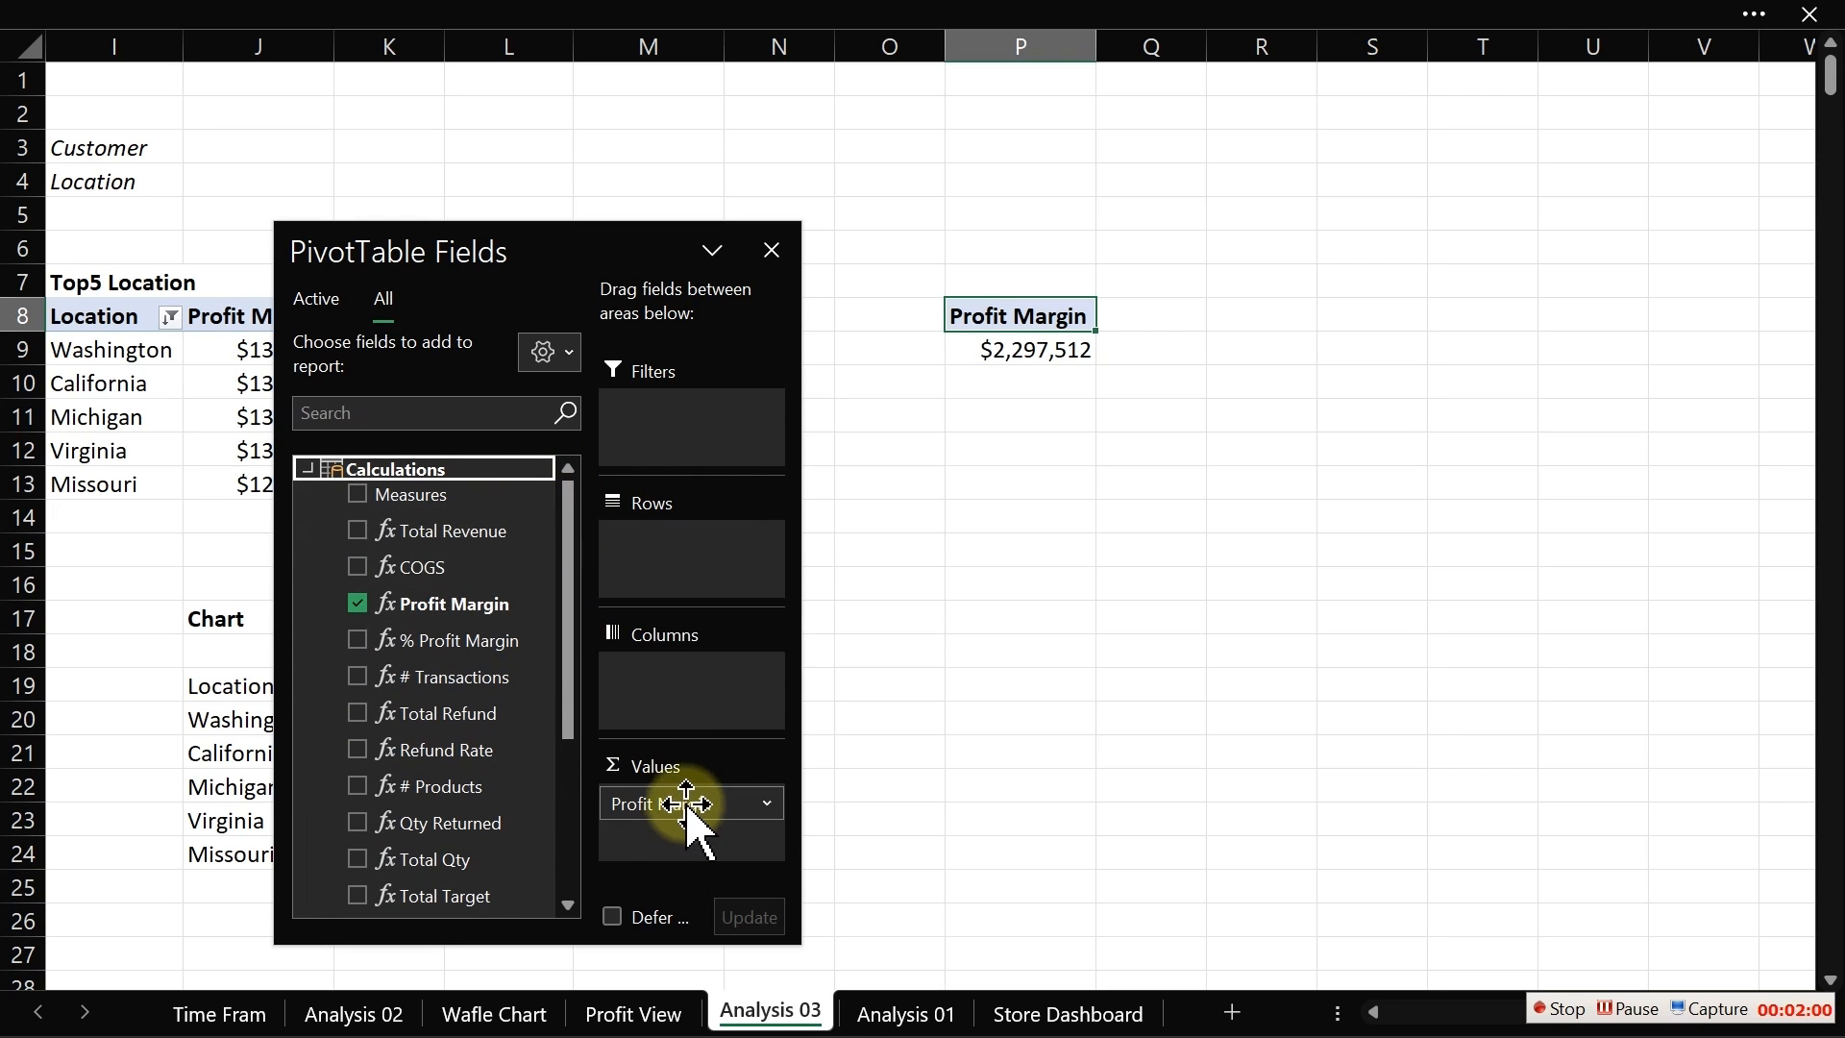
{"action": "left_click_drag", "start_coordinate": [686, 803], "coordinate": [971, 769]}
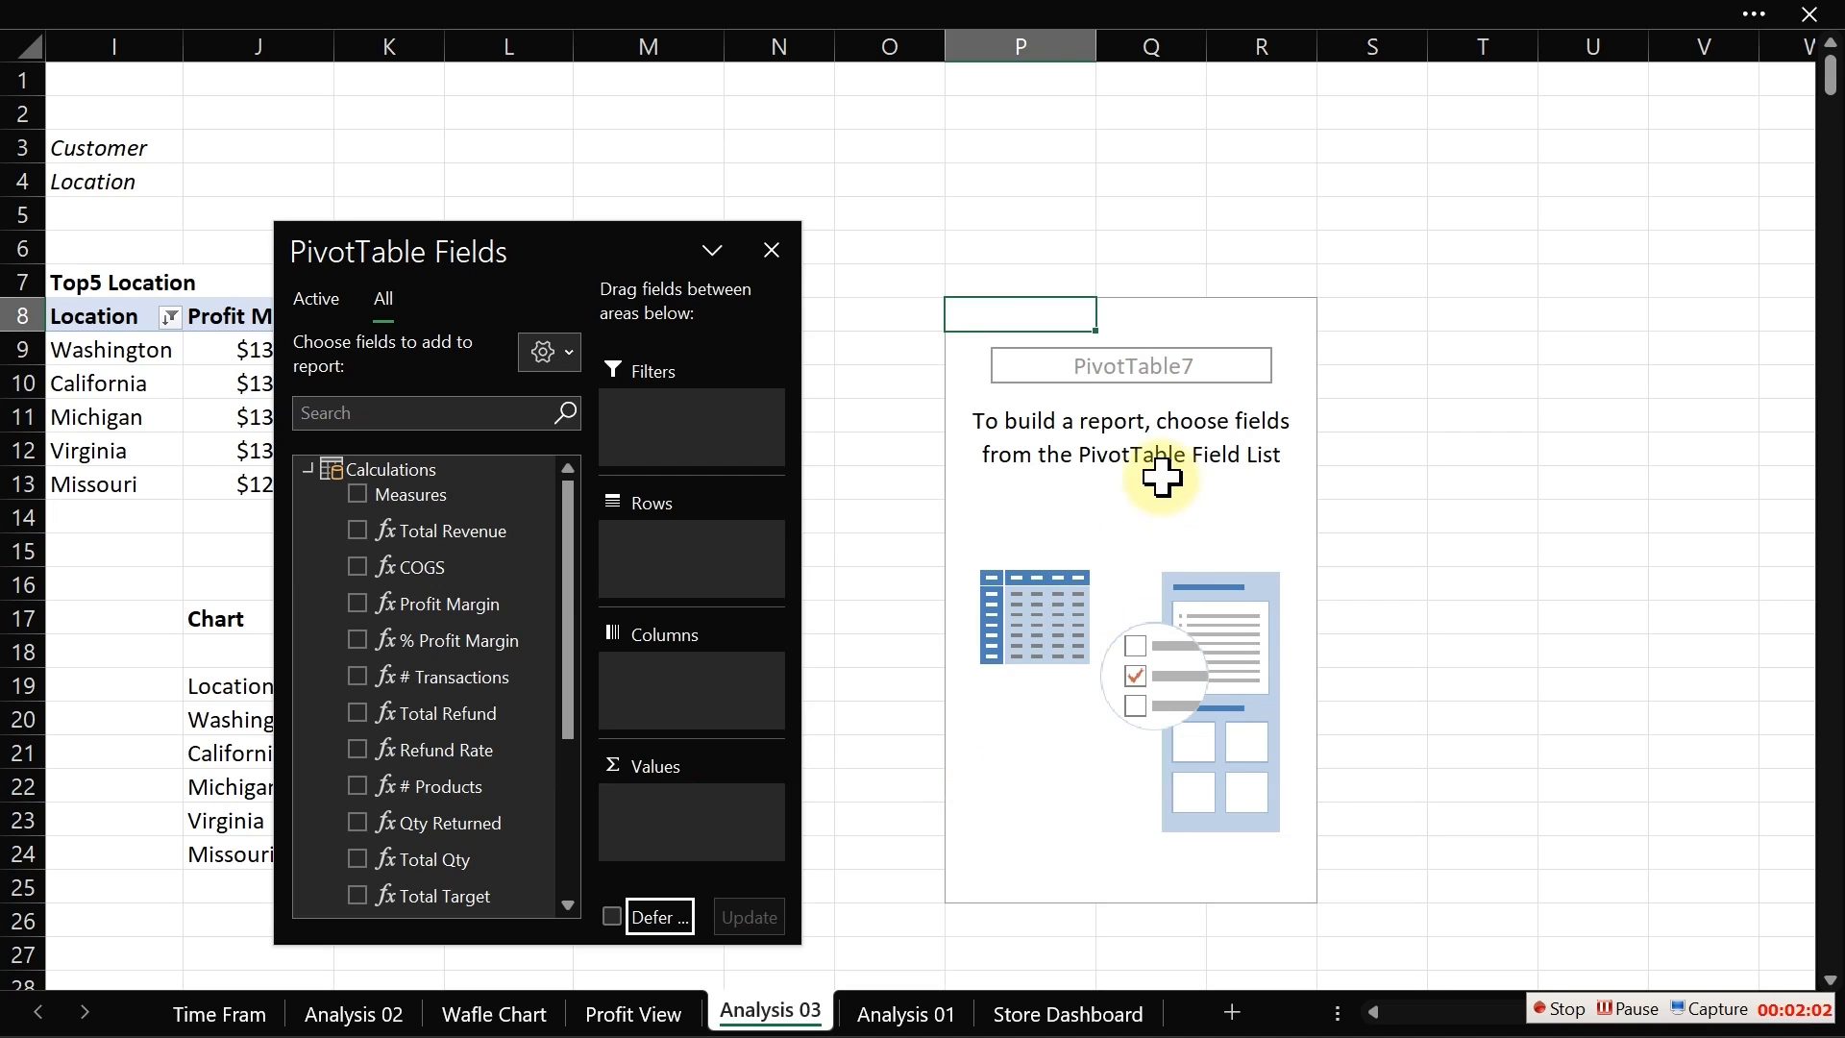
{"action": "left_click", "coordinate": [1162, 477]}
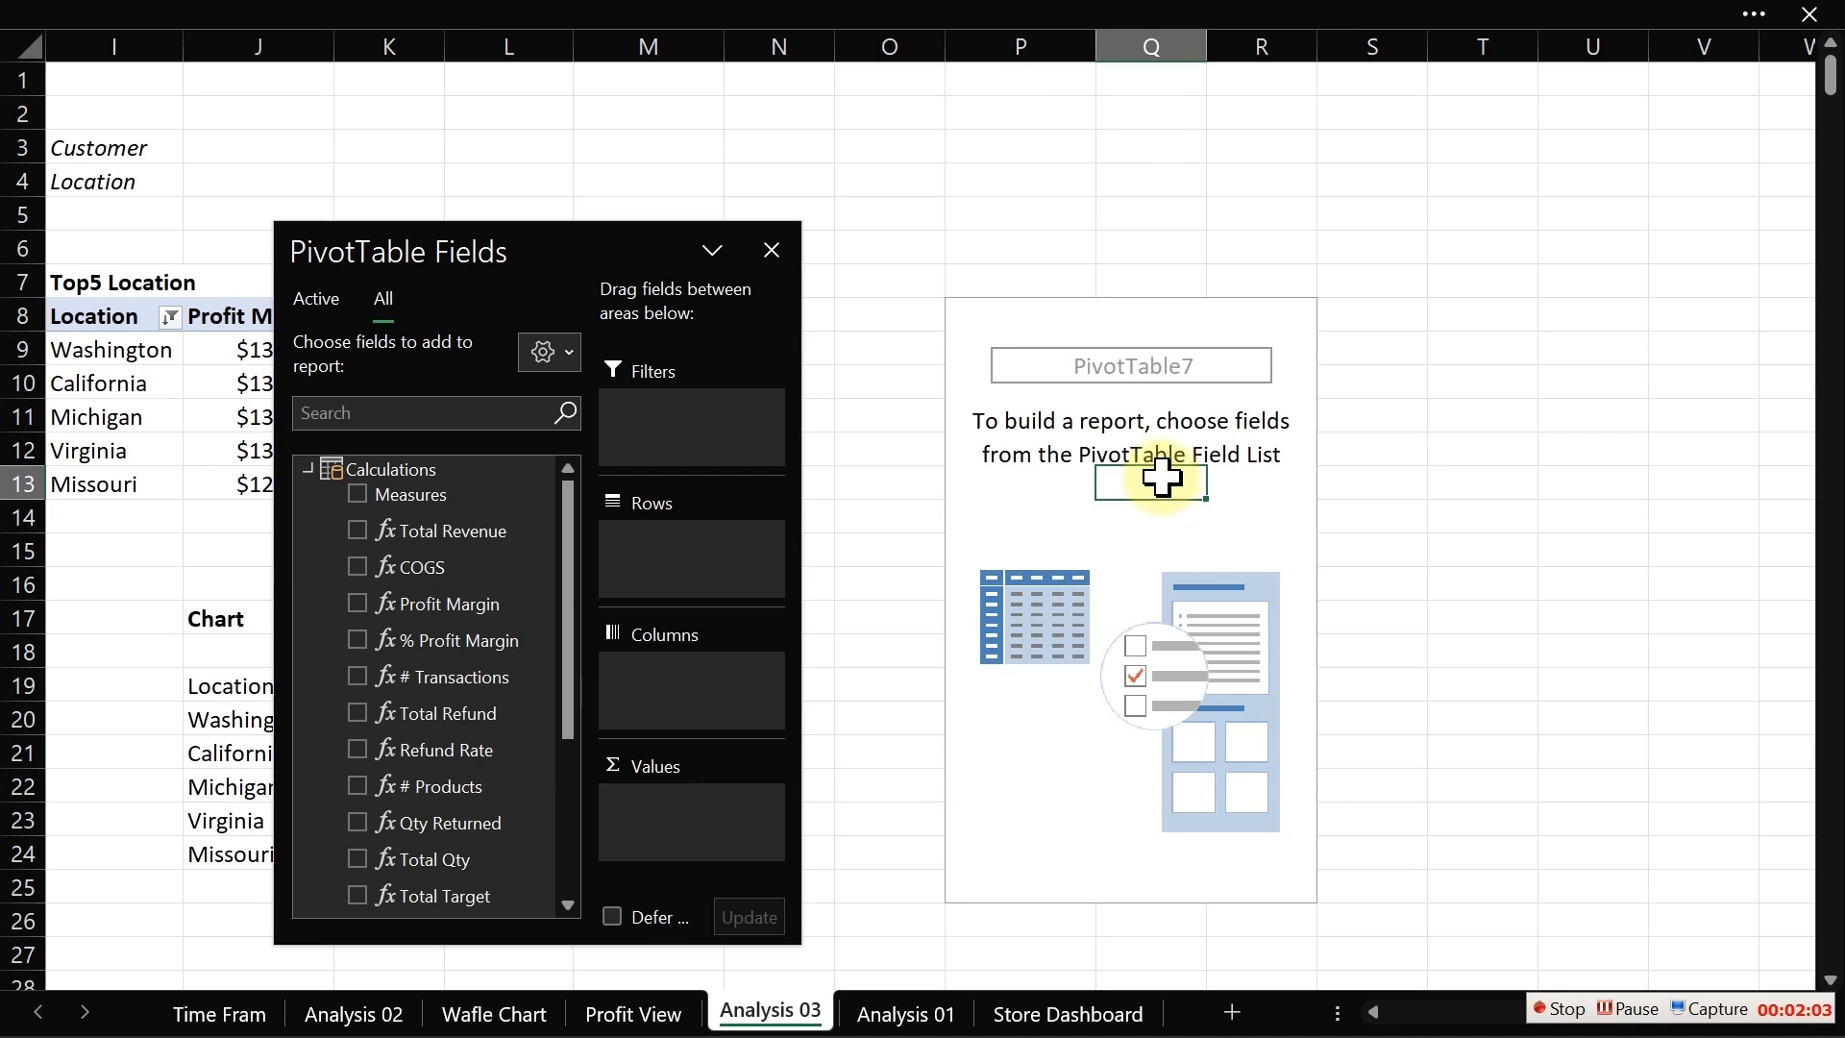
{"action": "left_click", "coordinate": [649, 15]}
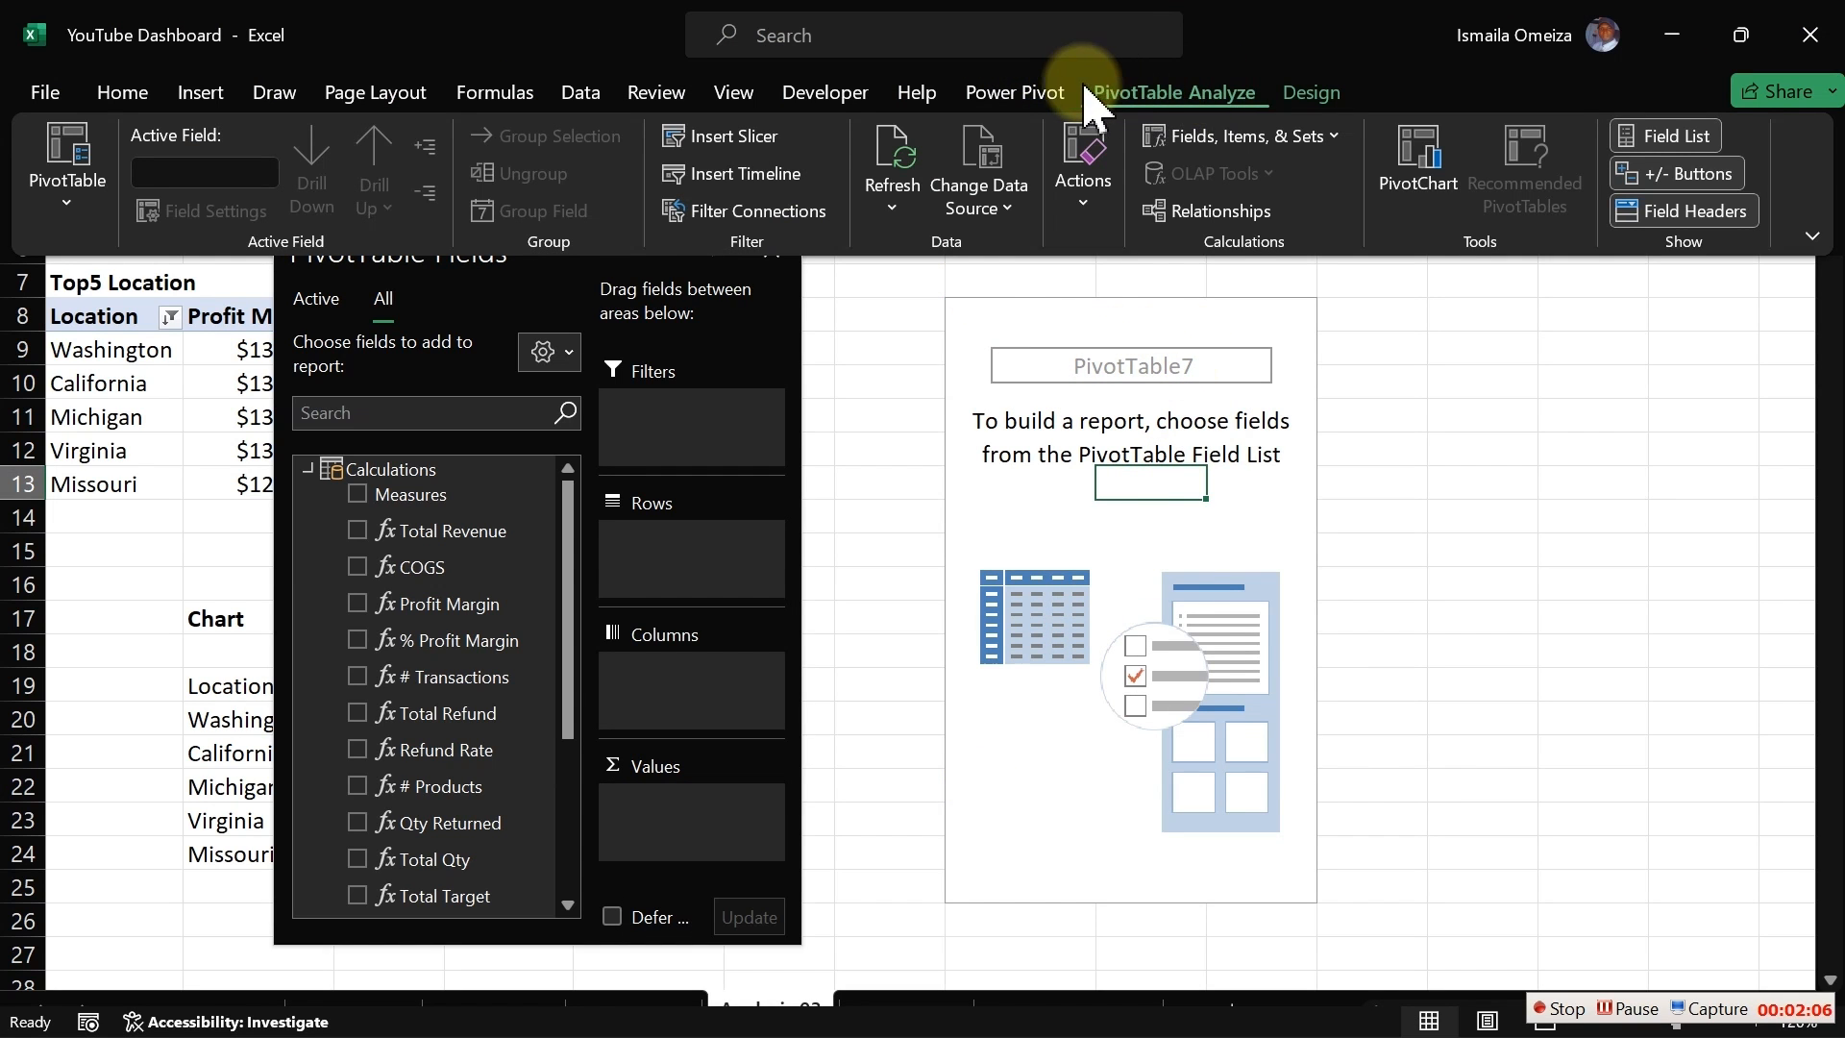
{"action": "left_click", "coordinate": [1018, 91]}
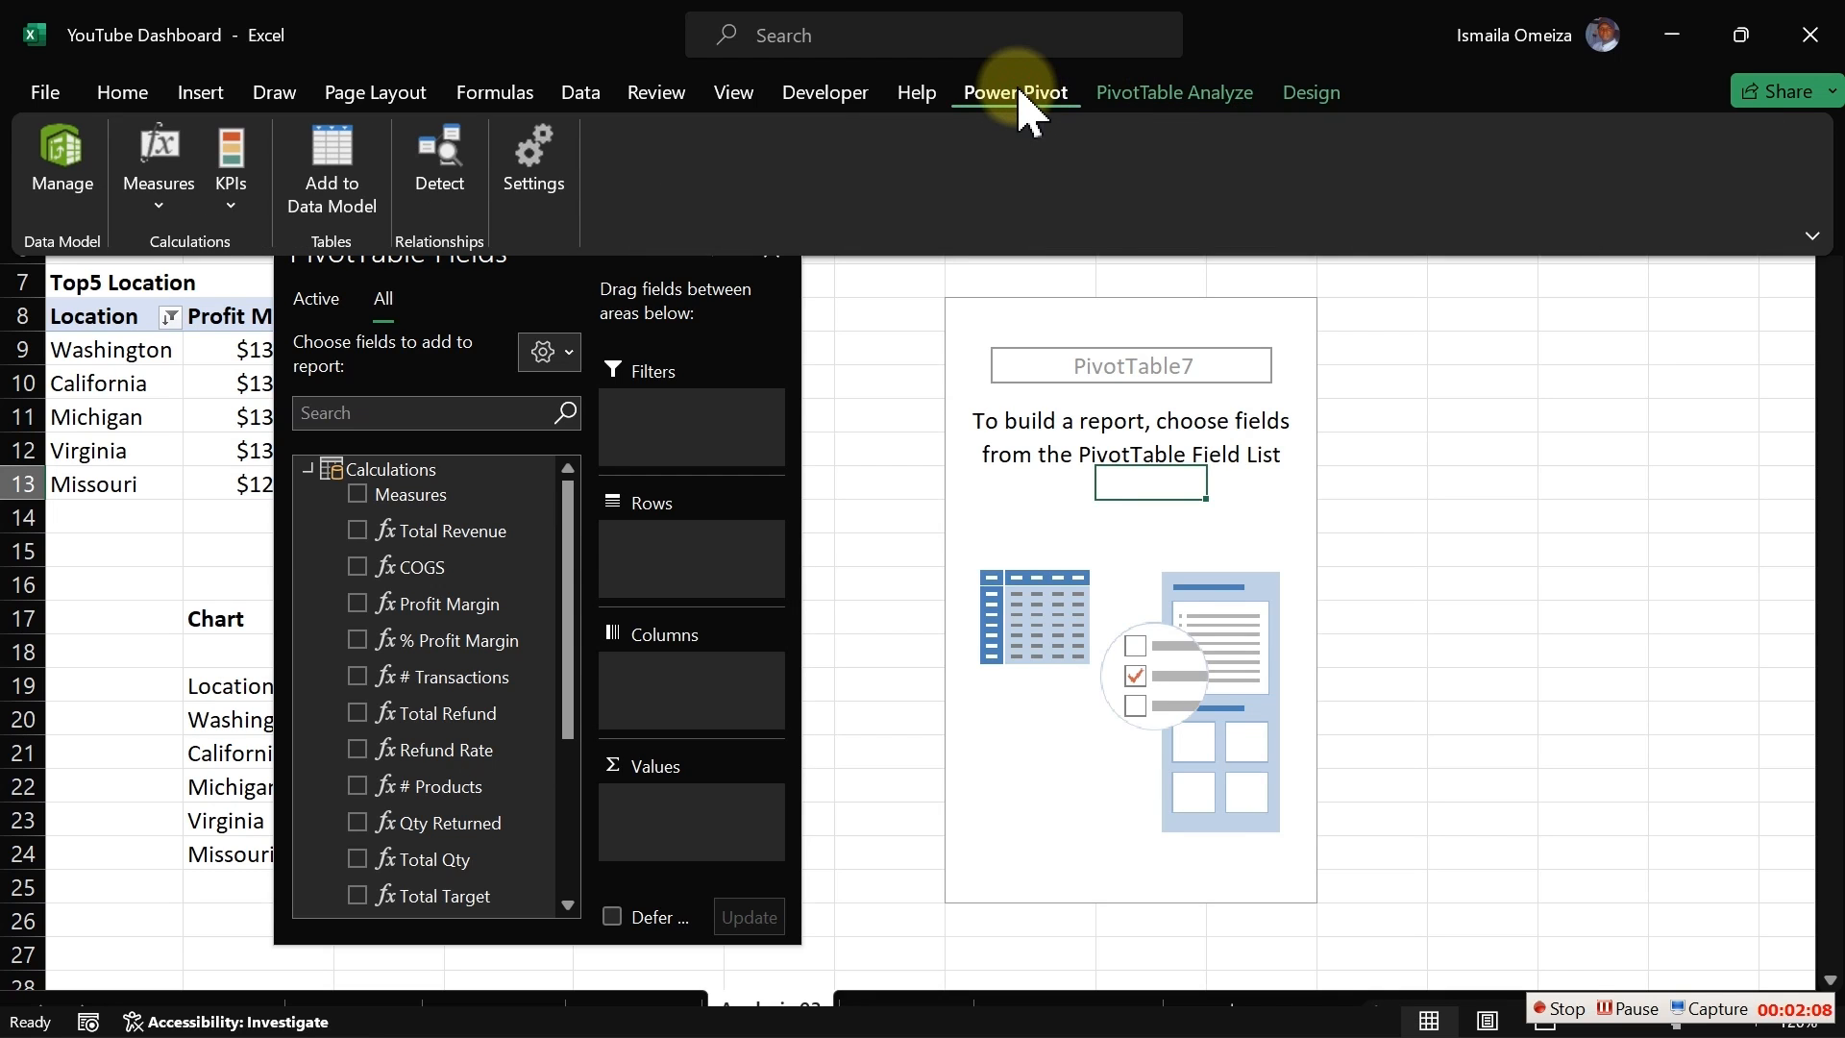
{"action": "left_click", "coordinate": [156, 193]}
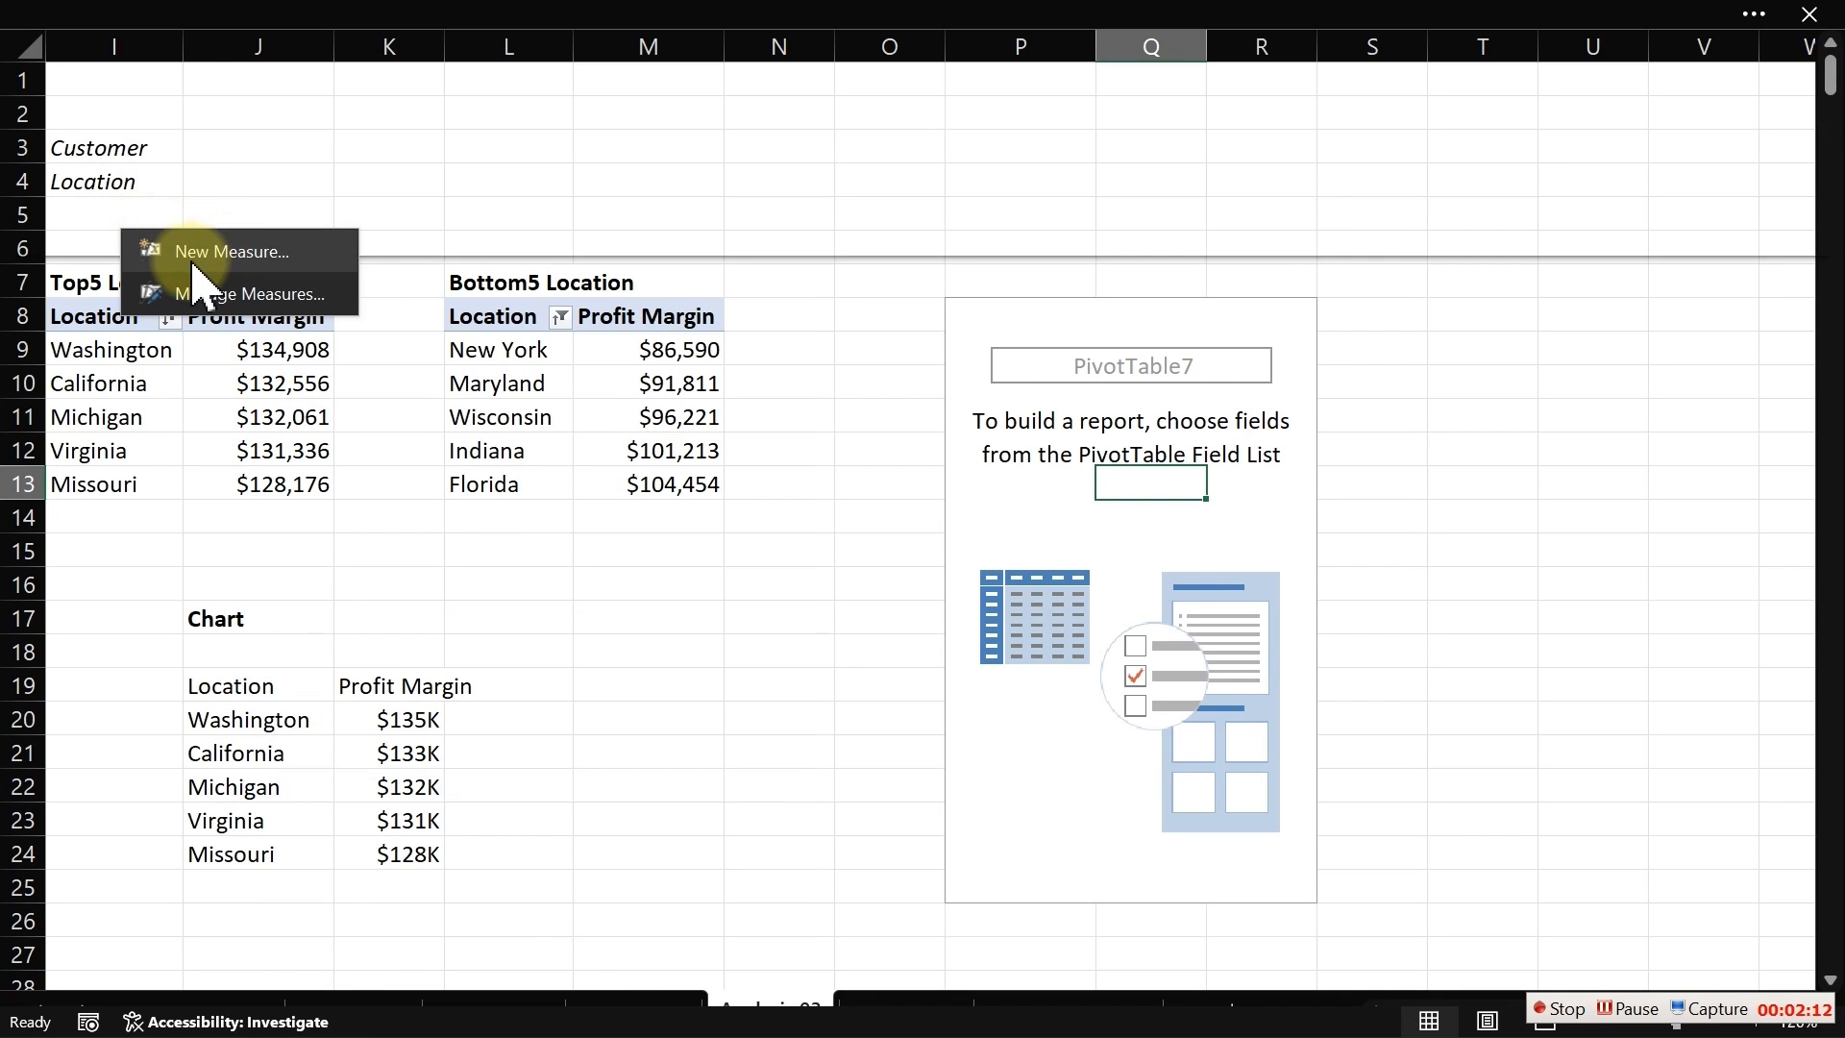
{"action": "left_click", "coordinate": [190, 254]}
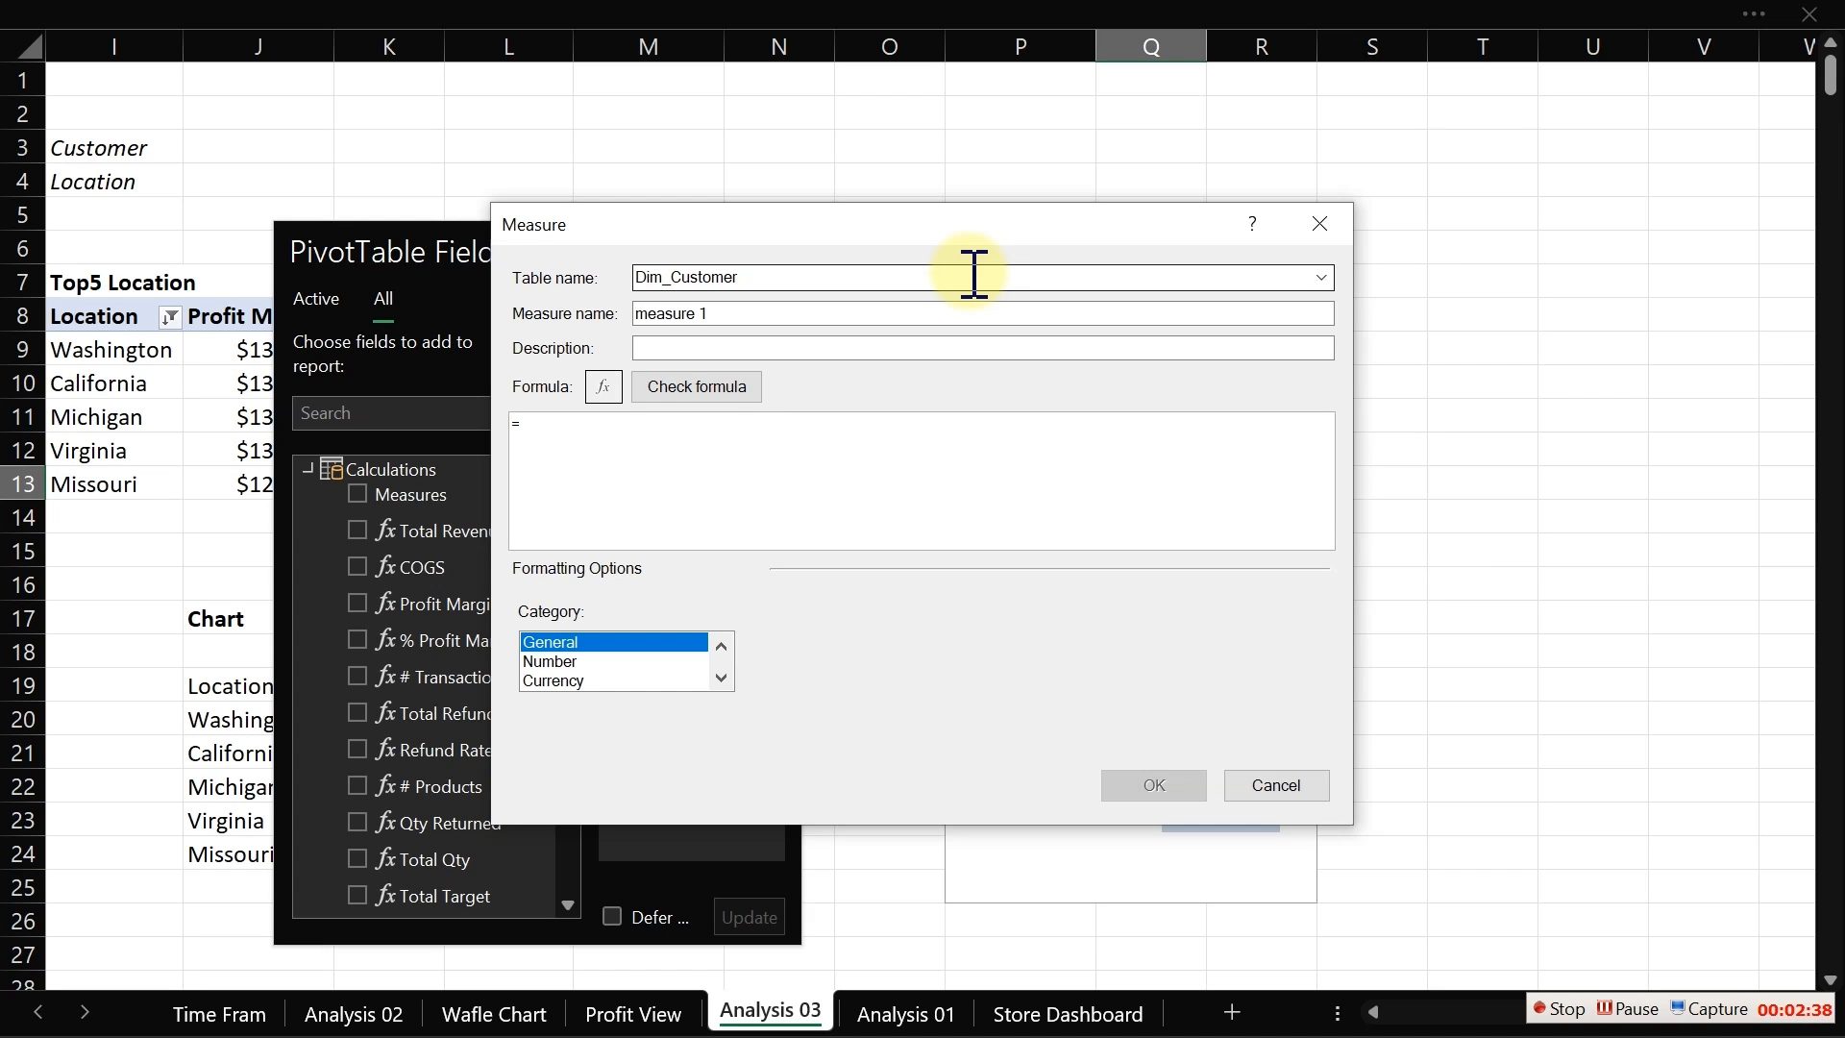
{"action": "left_click", "coordinate": [1319, 224]}
{"action": "left_click", "coordinate": [582, 14]}
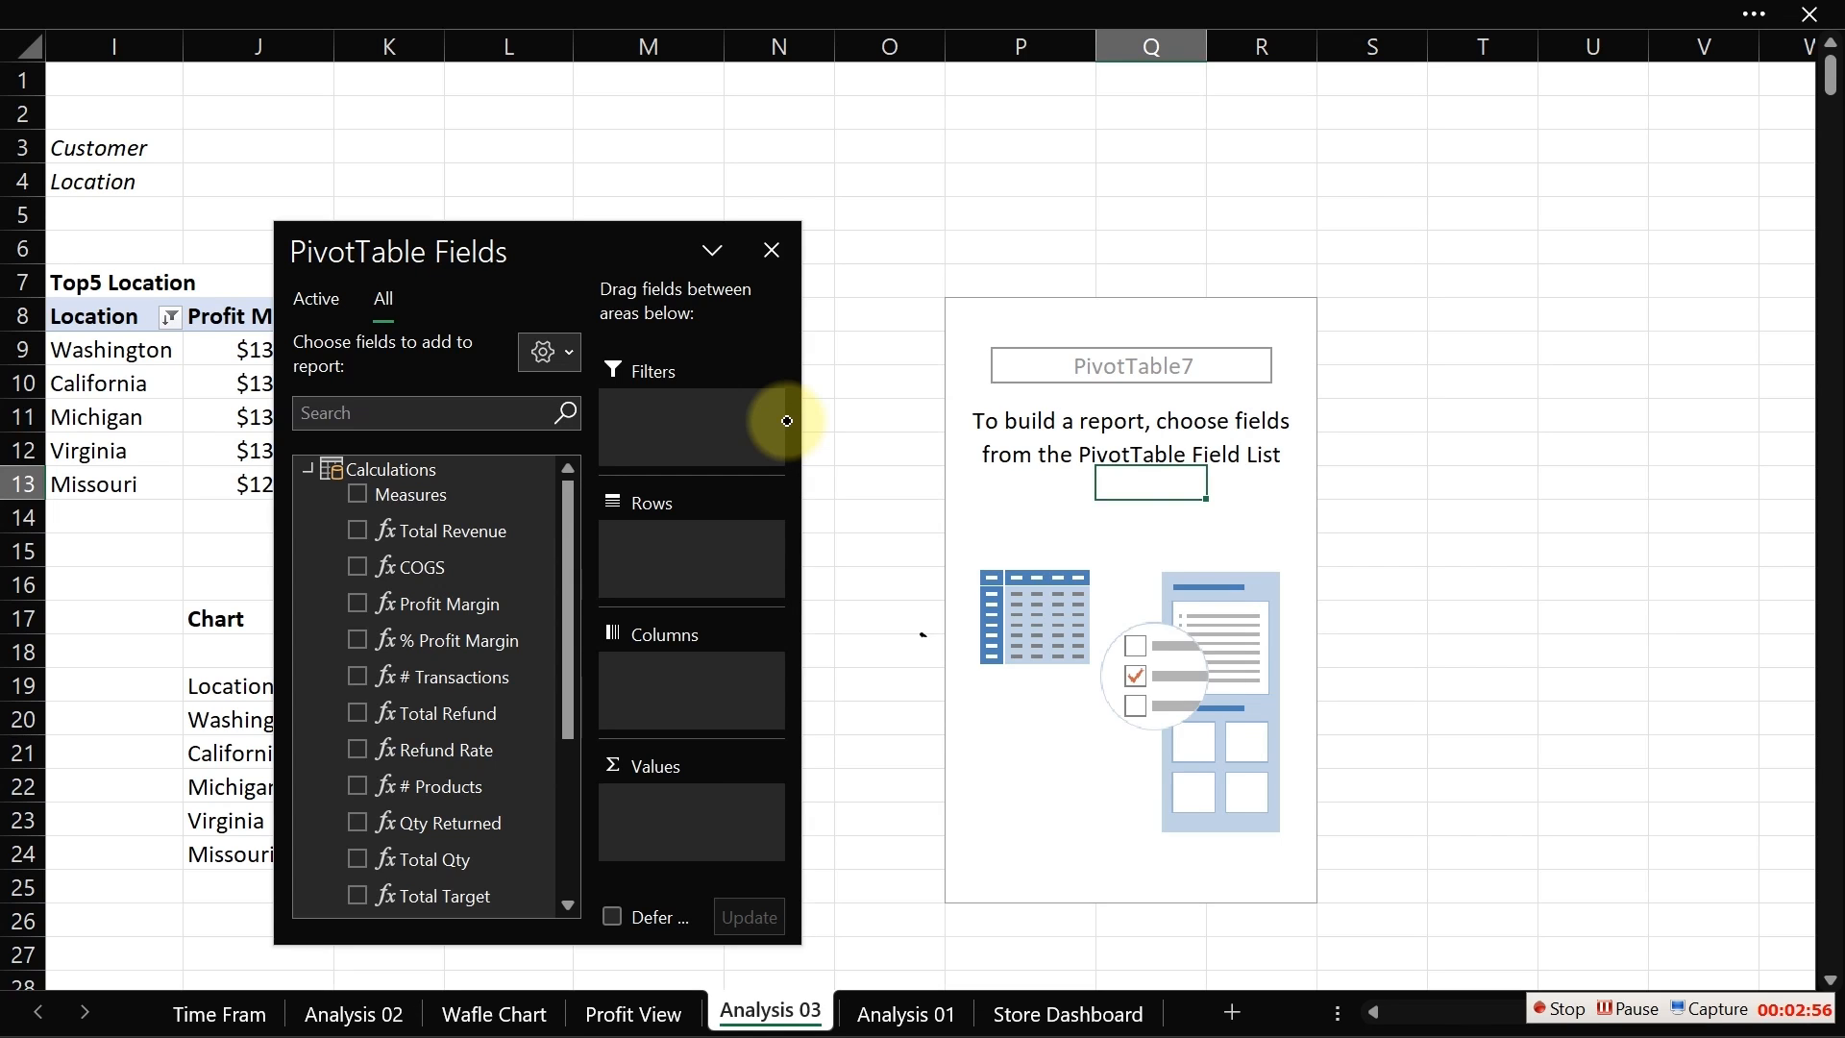
{"action": "mouse_move", "coordinate": [913, 137]}
{"action": "left_mouse_down"}
{"action": "mouse_move", "coordinate": [891, 165]}
{"action": "mouse_move", "coordinate": [906, 207]}
{"action": "left_mouse_up"}
{"action": "left_click_drag", "start_coordinate": [915, 144], "coordinate": [917, 201]}
{"action": "mouse_move", "coordinate": [1065, 203]}
{"action": "left_mouse_down"}
{"action": "mouse_move", "coordinate": [1066, 141]}
{"action": "mouse_move", "coordinate": [1109, 208]}
{"action": "left_mouse_up"}
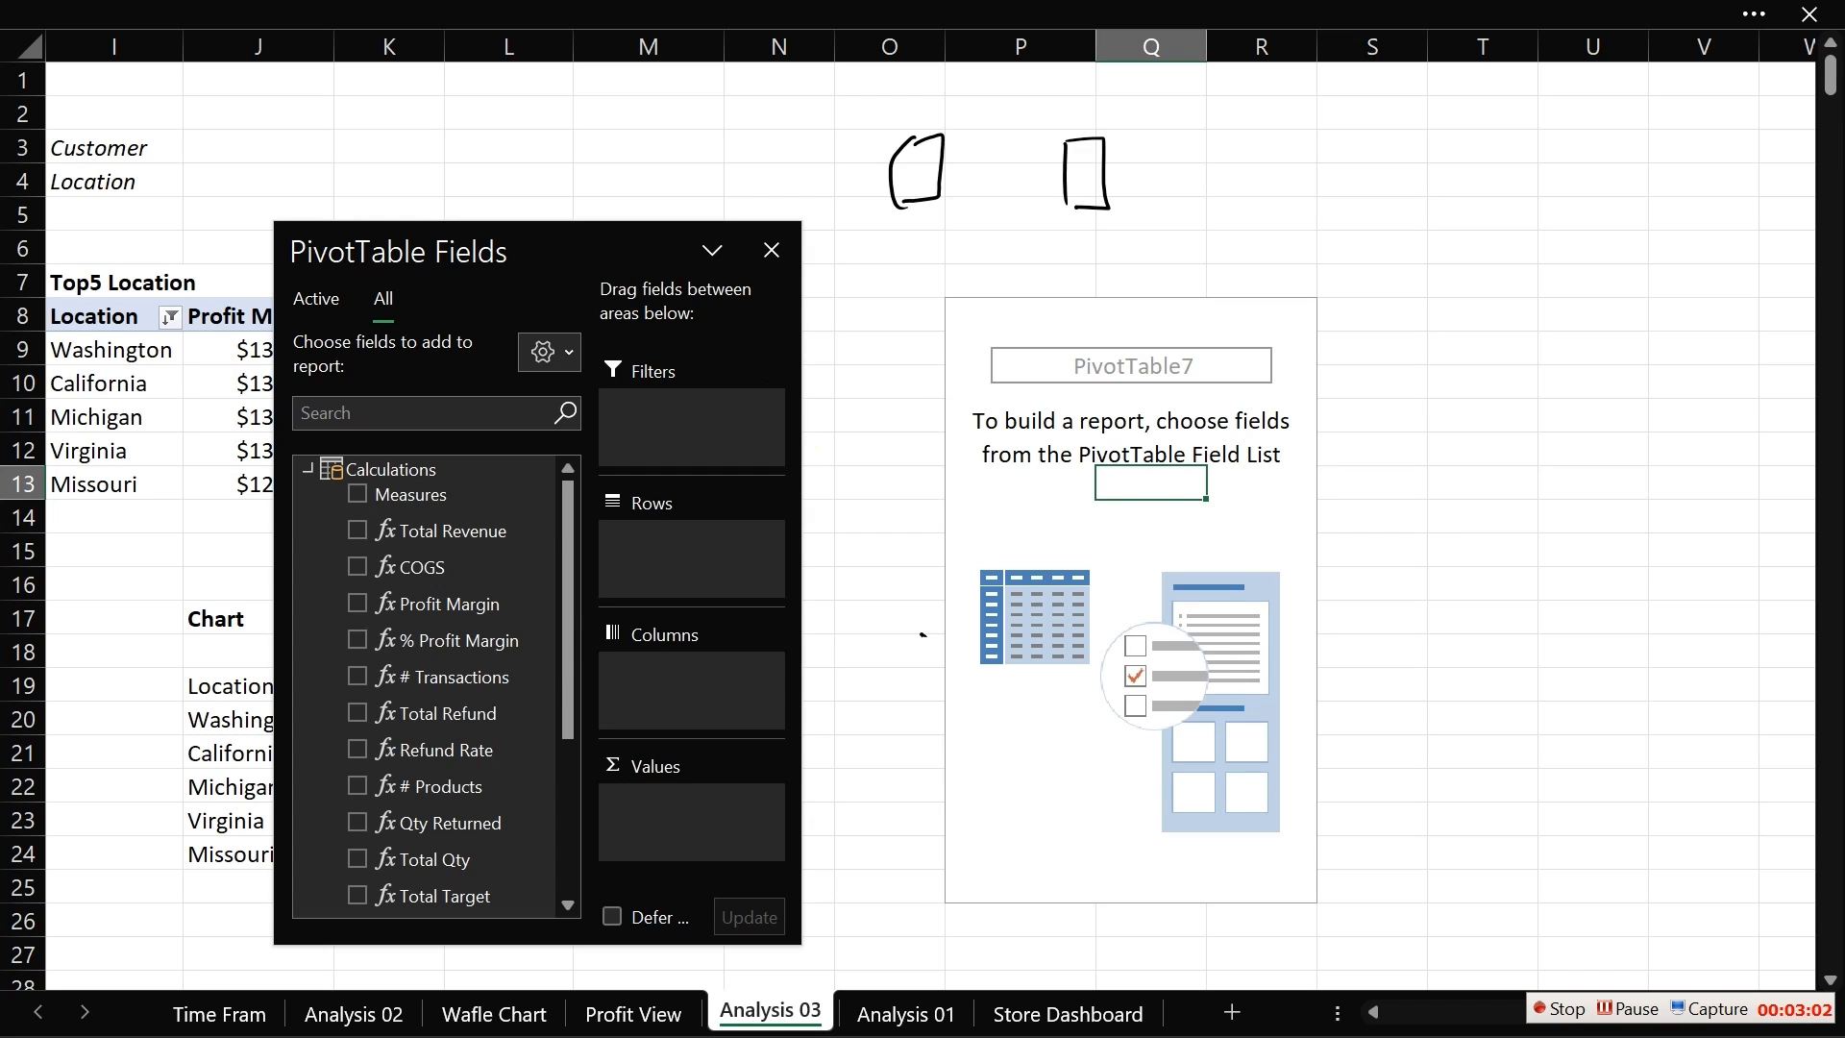
{"action": "left_click_drag", "start_coordinate": [876, 112], "coordinate": [917, 183]}
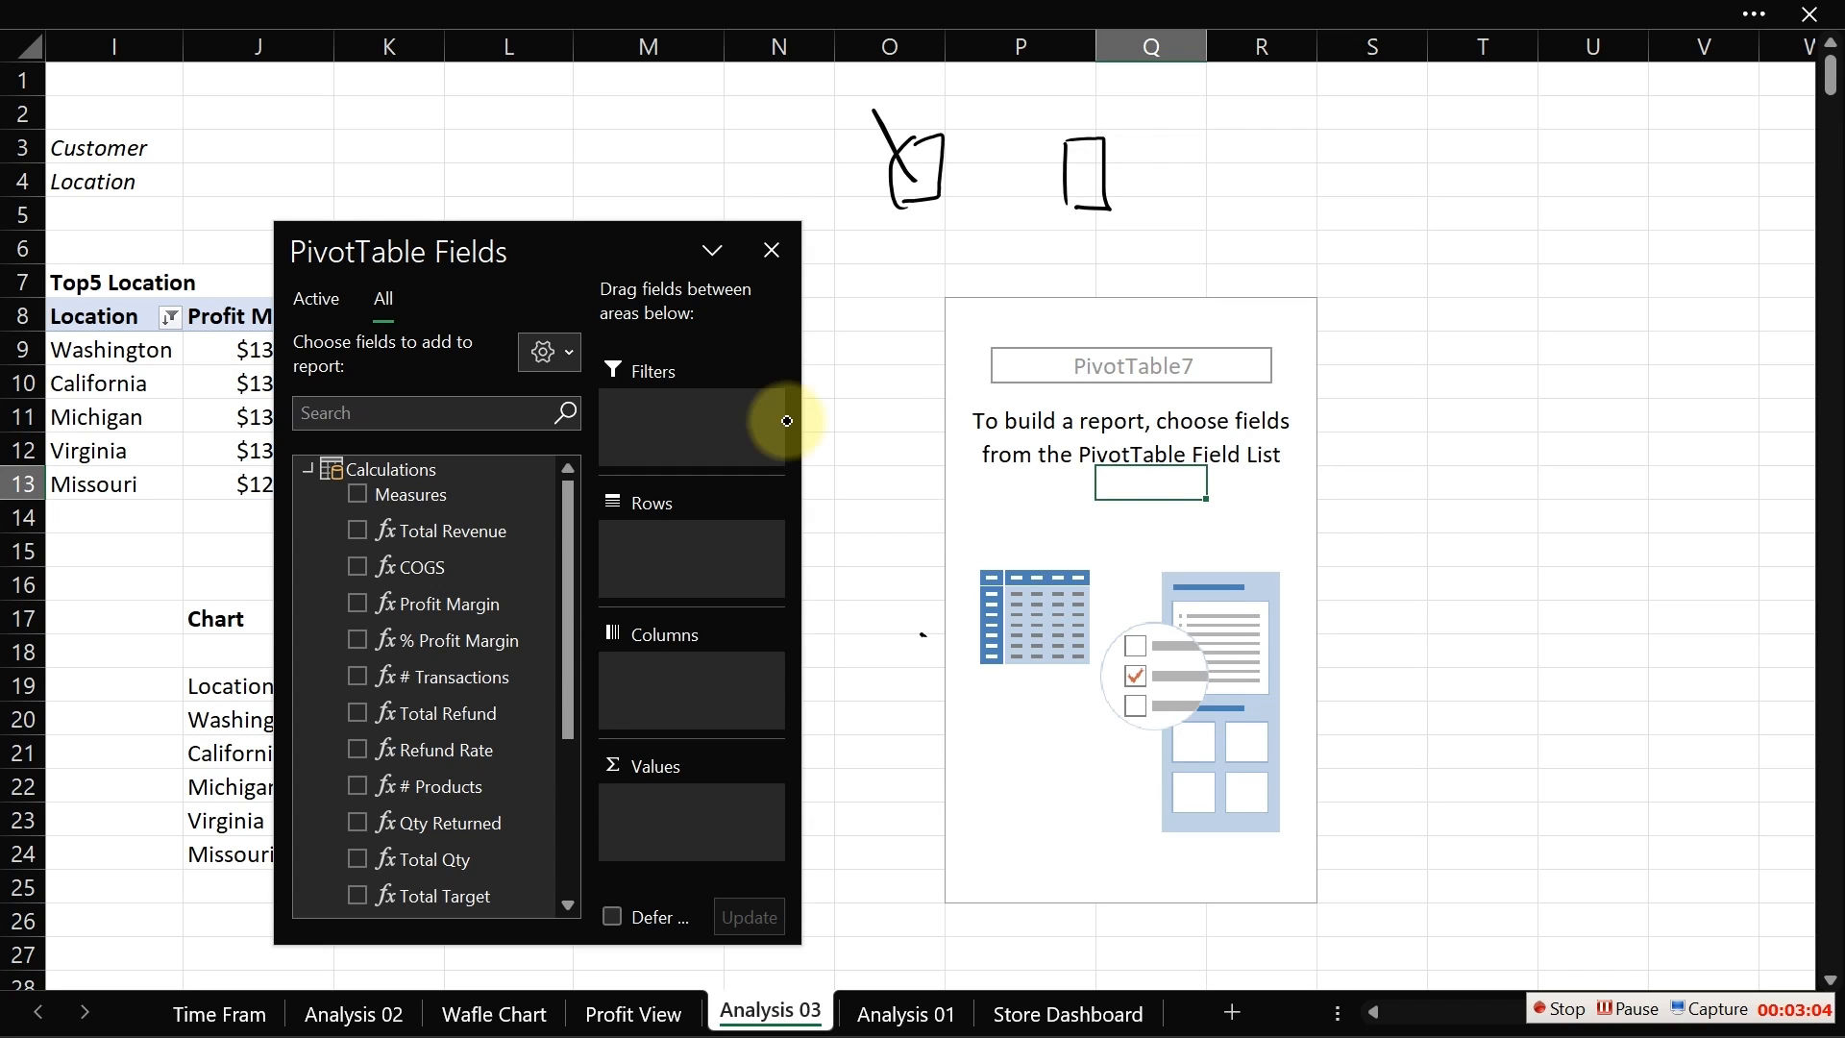
{"action": "mouse_move", "coordinate": [858, 93]}
{"action": "left_mouse_down"}
{"action": "mouse_move", "coordinate": [822, 154]}
{"action": "mouse_move", "coordinate": [925, 96]}
{"action": "mouse_move", "coordinate": [901, 85]}
{"action": "left_mouse_up"}
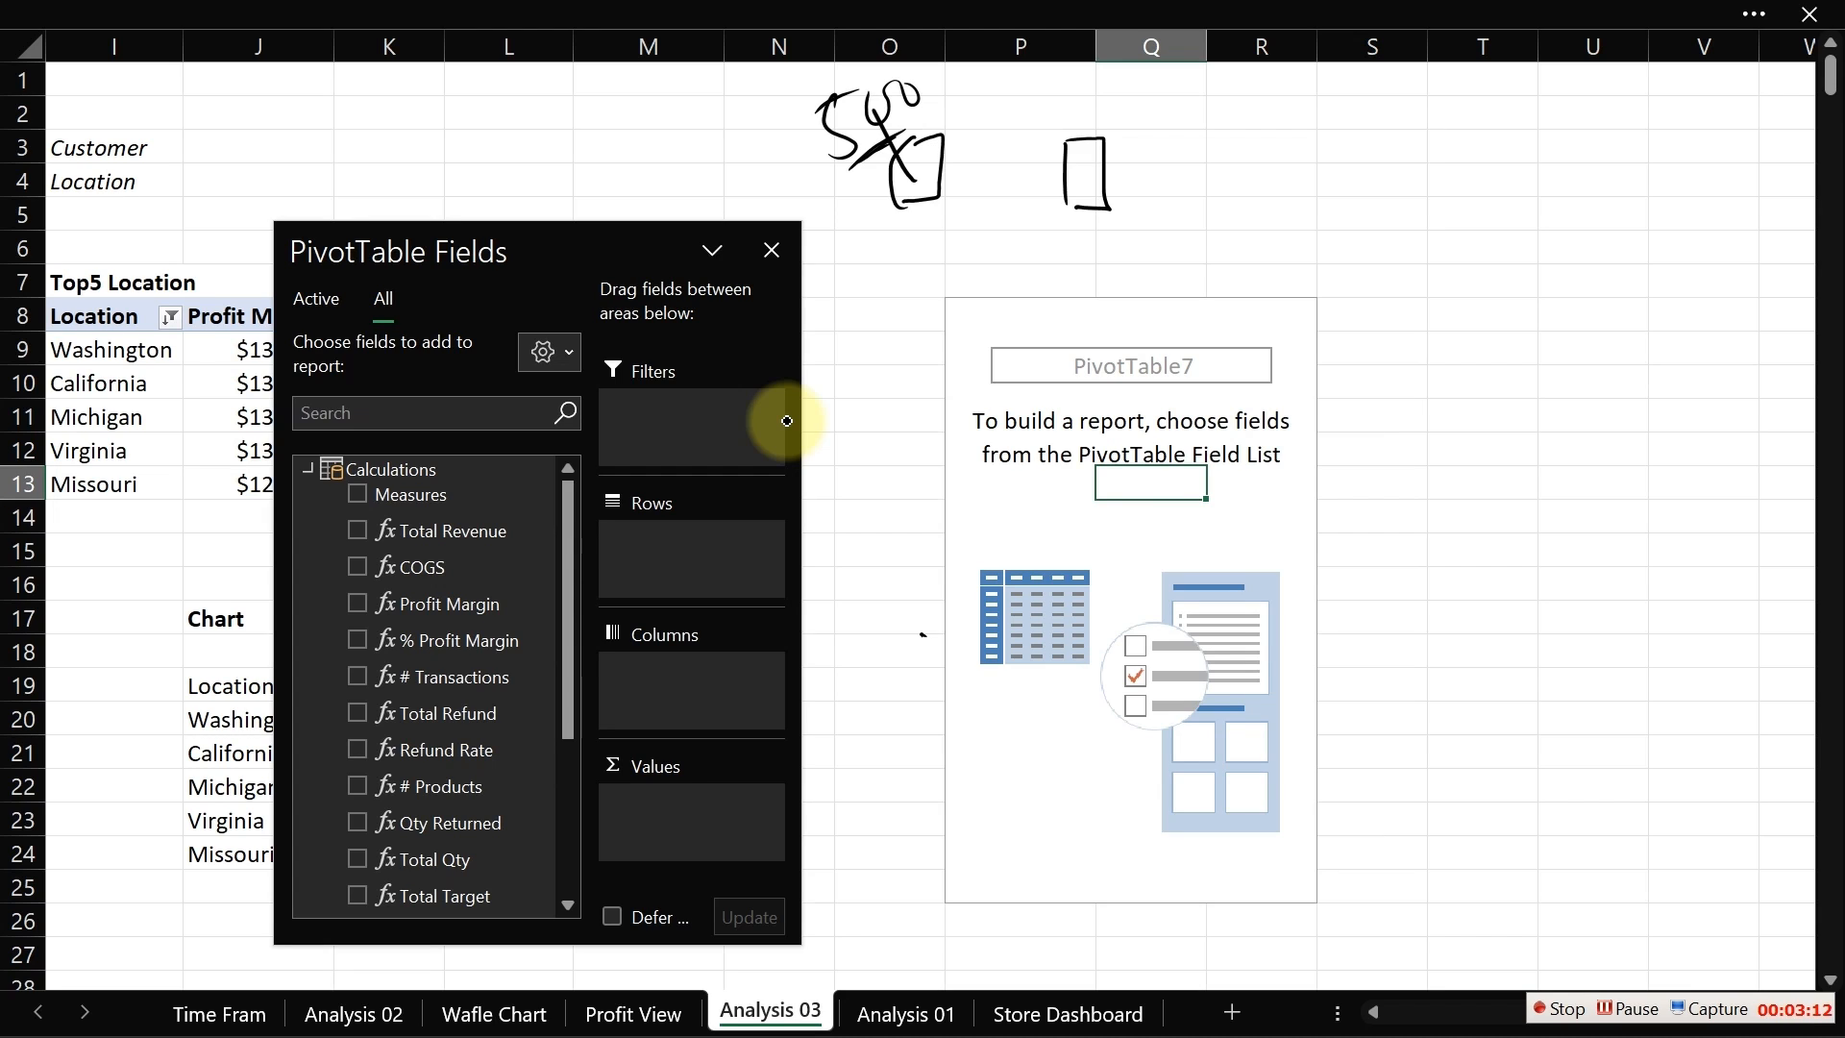
{"action": "left_click_drag", "start_coordinate": [895, 228], "coordinate": [887, 259]}
{"action": "mouse_move", "coordinate": [700, 129]}
{"action": "left_mouse_down"}
{"action": "mouse_move", "coordinate": [703, 178]}
{"action": "mouse_move", "coordinate": [752, 129]}
{"action": "left_mouse_up"}
{"action": "left_click_drag", "start_coordinate": [719, 192], "coordinate": [777, 166]}
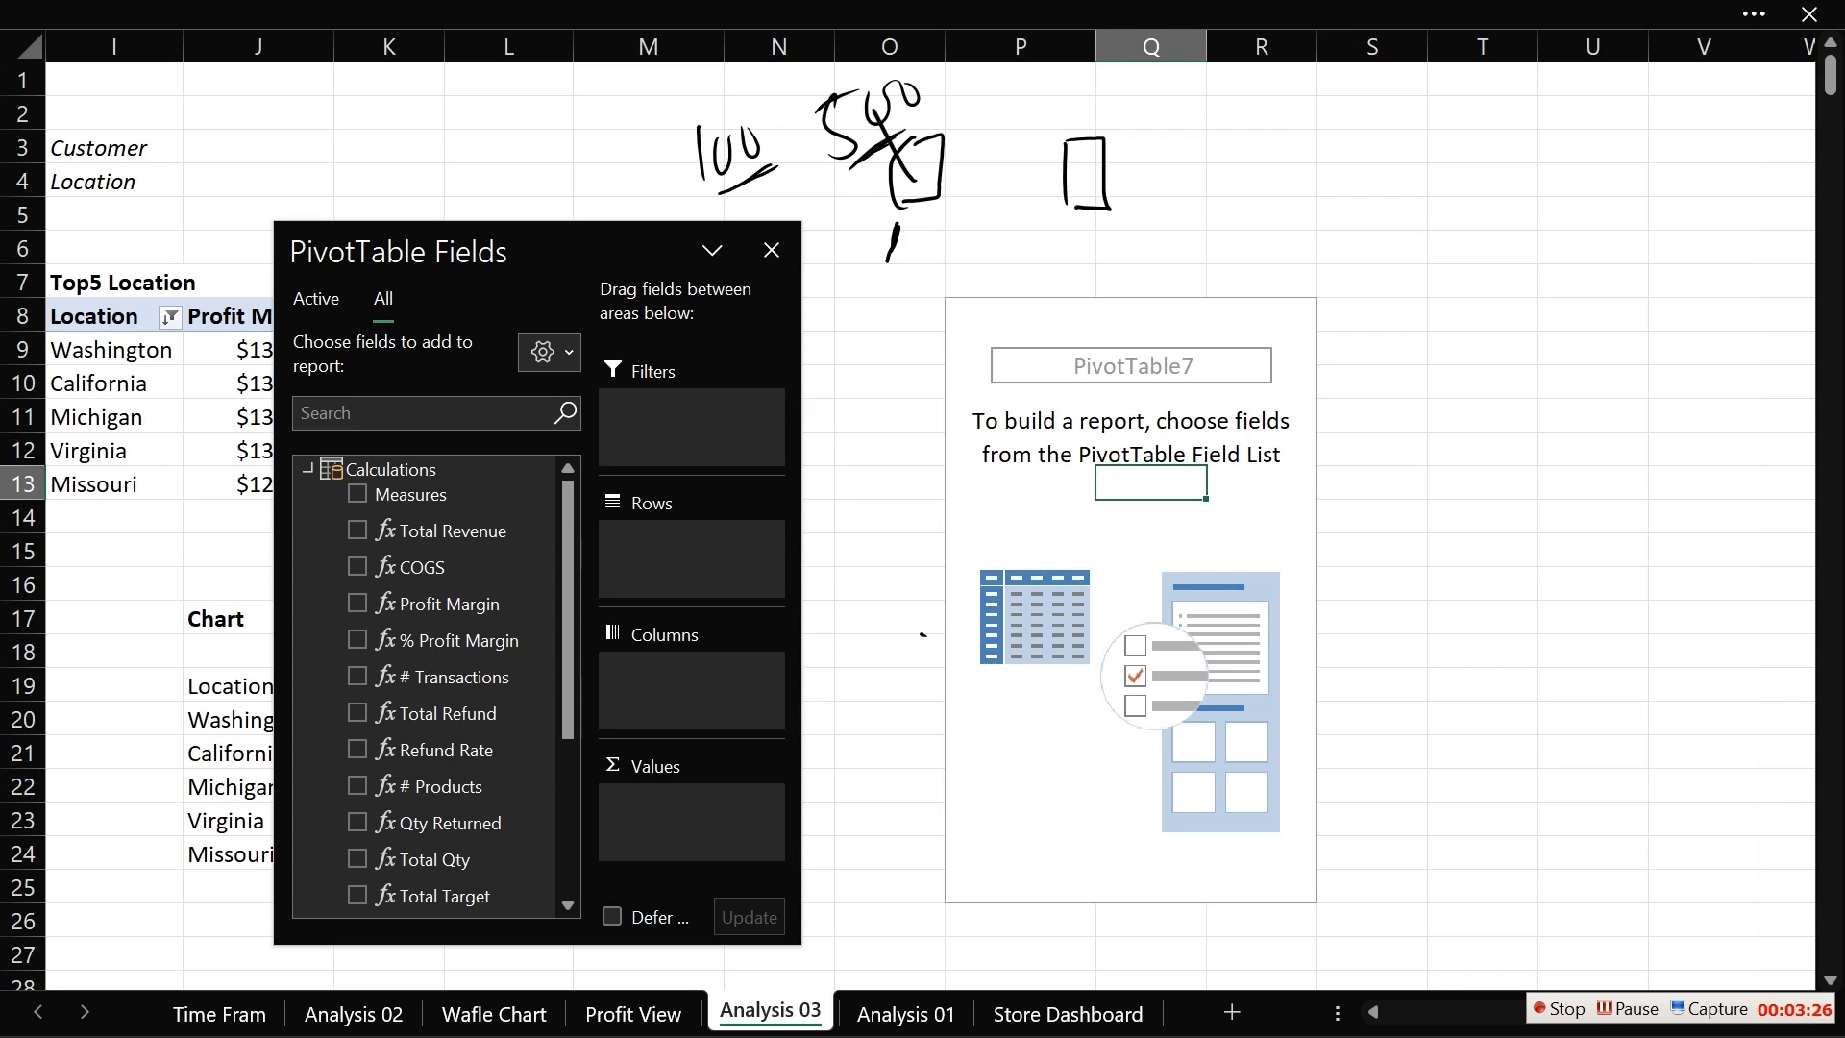
{"action": "mouse_move", "coordinate": [1105, 146]}
{"action": "left_mouse_down"}
{"action": "mouse_move", "coordinate": [1145, 126]}
{"action": "mouse_move", "coordinate": [1066, 134]}
{"action": "mouse_move", "coordinate": [1065, 202]}
{"action": "left_mouse_up"}
{"action": "left_click_drag", "start_coordinate": [1052, 150], "coordinate": [1103, 140]}
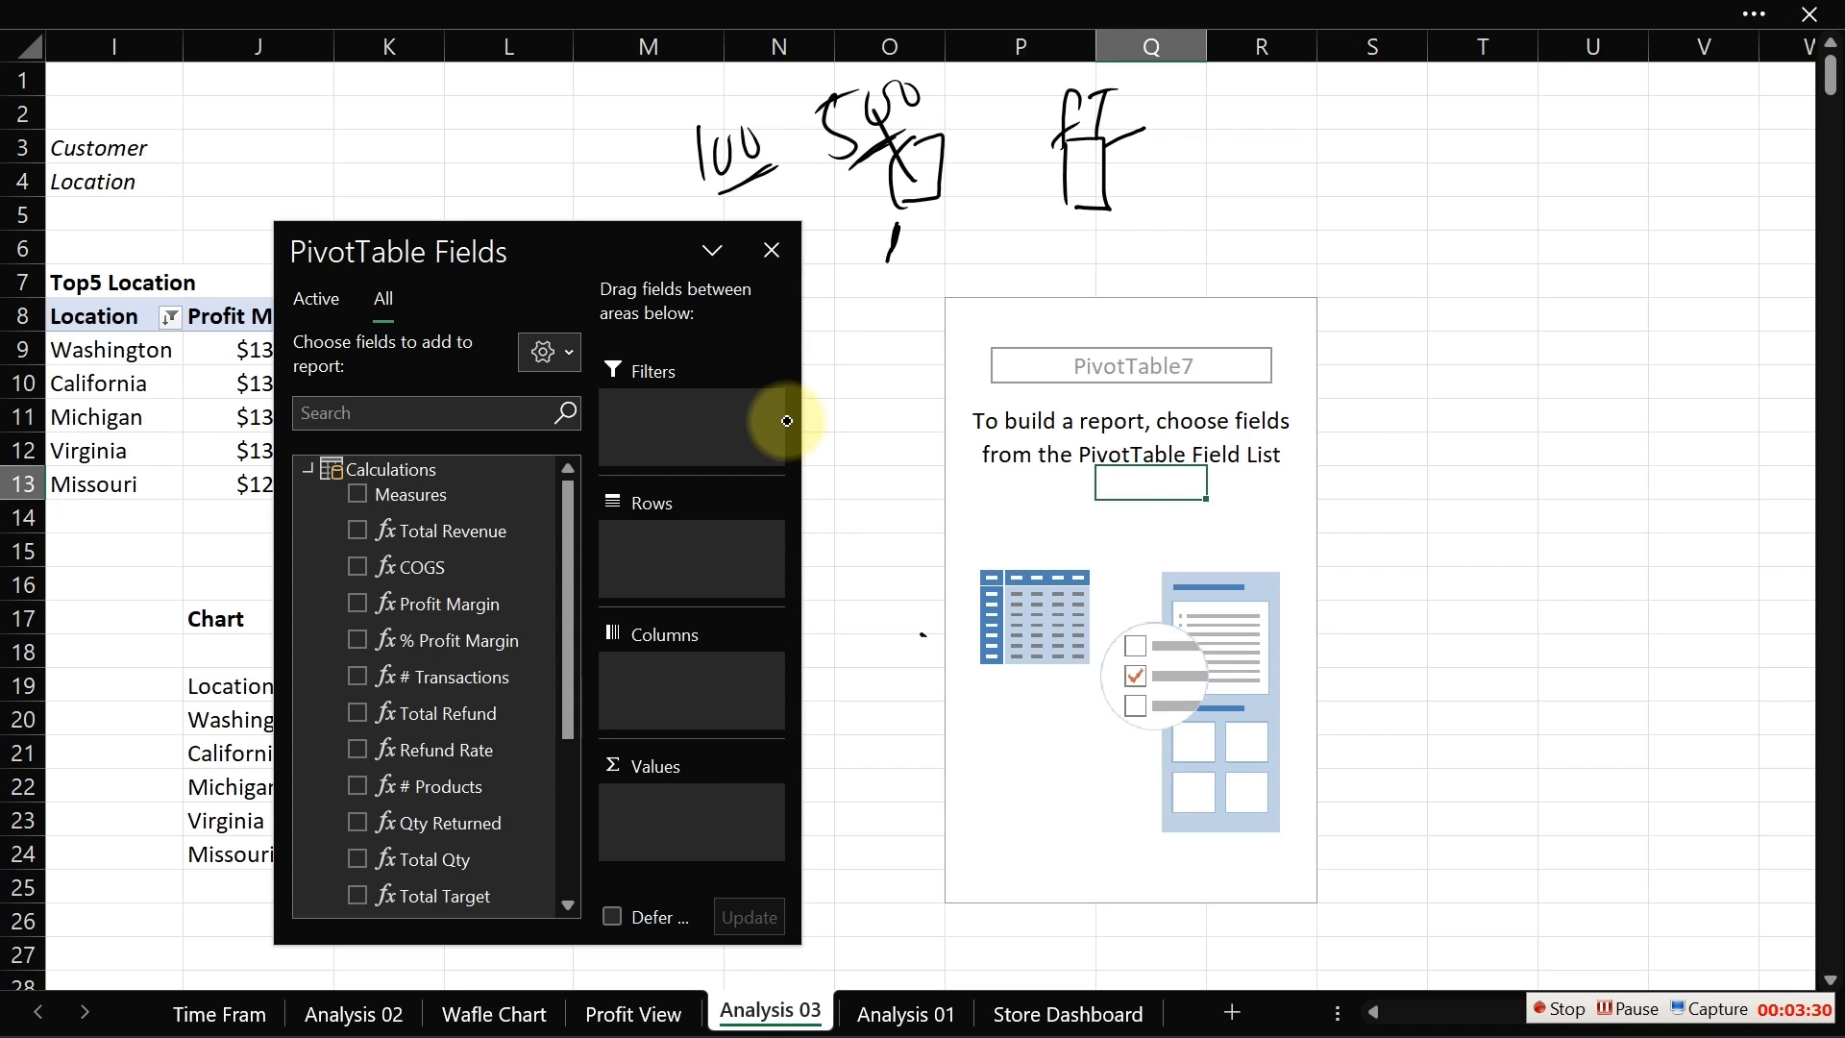
{"action": "mouse_move", "coordinate": [922, 166]}
{"action": "left_mouse_down"}
{"action": "mouse_move", "coordinate": [1036, 164]}
{"action": "mouse_move", "coordinate": [1009, 178]}
{"action": "left_mouse_up"}
{"action": "mouse_move", "coordinate": [1224, 117]}
{"action": "left_mouse_down"}
{"action": "mouse_move", "coordinate": [1225, 160]}
{"action": "mouse_move", "coordinate": [1249, 121]}
{"action": "left_mouse_up"}
{"action": "left_click_drag", "start_coordinate": [1288, 111], "coordinate": [1288, 113]}
{"action": "left_click_drag", "start_coordinate": [1223, 169], "coordinate": [1335, 162]}
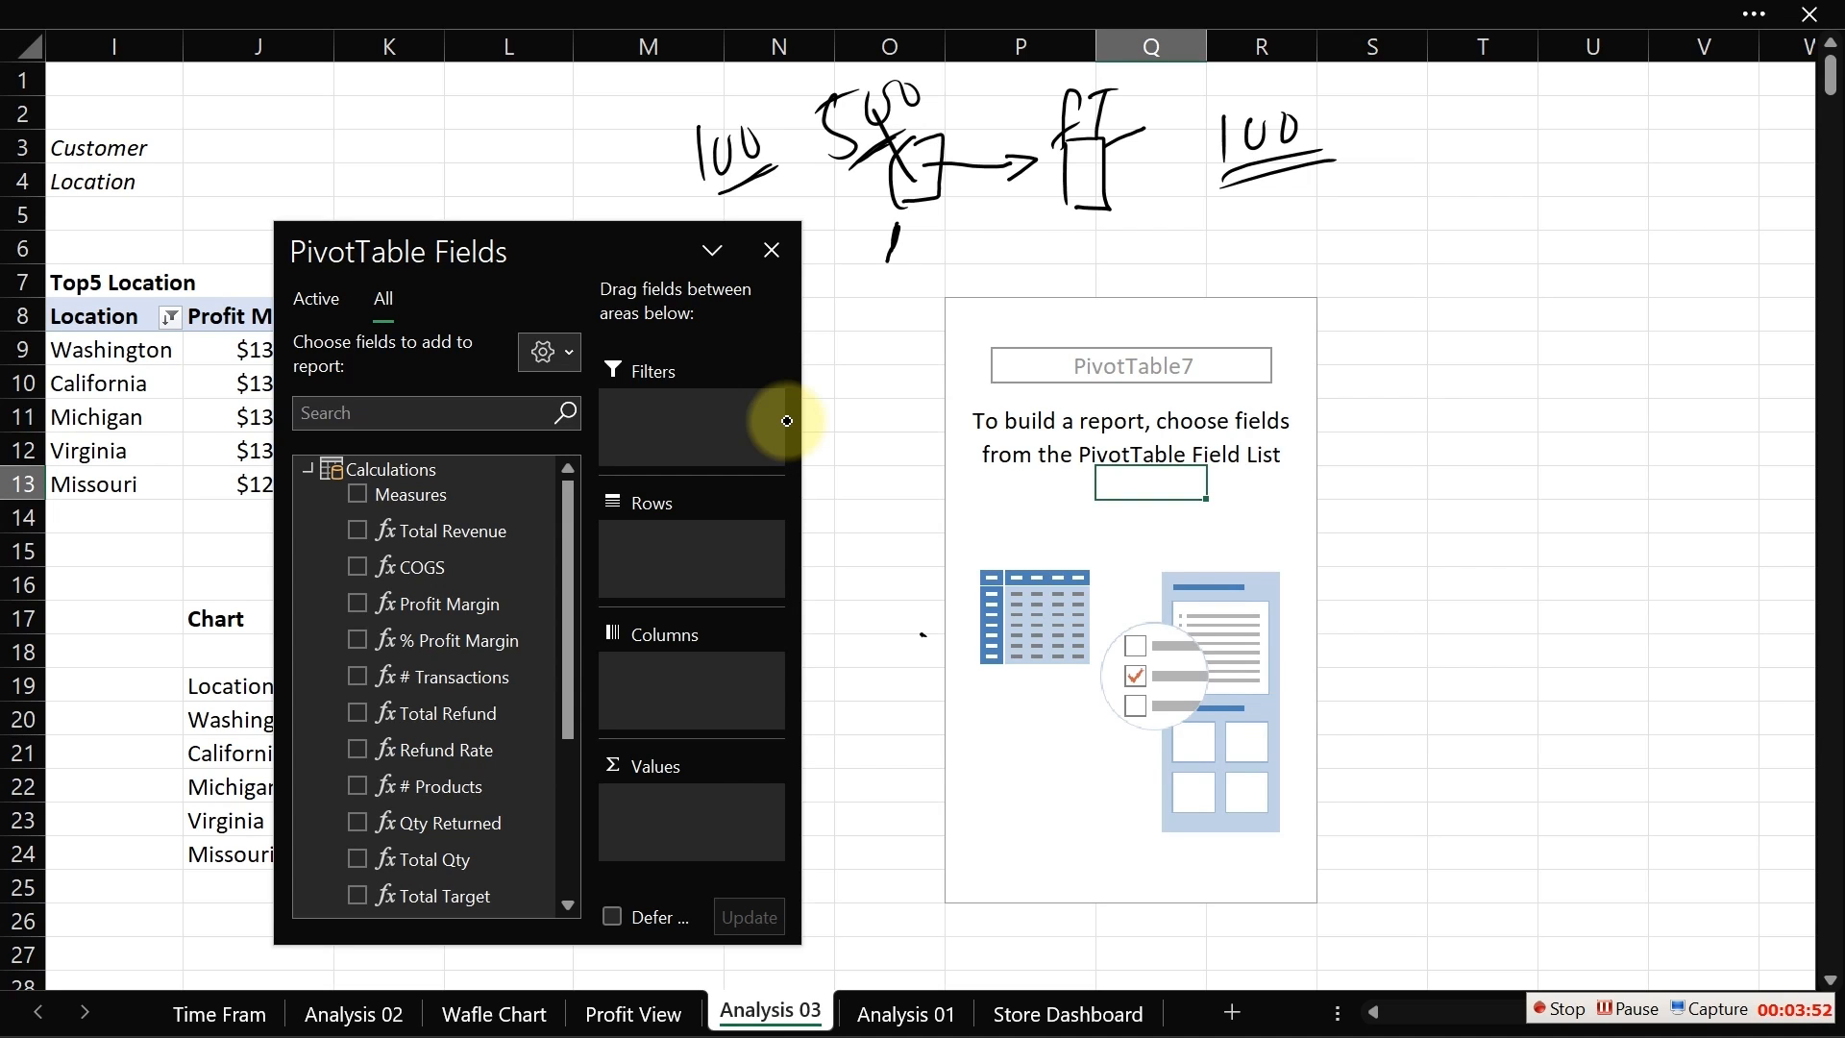
{"action": "mouse_move", "coordinate": [1177, 271]}
{"action": "left_mouse_down"}
{"action": "mouse_move", "coordinate": [1201, 233]}
{"action": "mouse_move", "coordinate": [1212, 267]}
{"action": "mouse_move", "coordinate": [1232, 242]}
{"action": "left_mouse_up"}
{"action": "mouse_move", "coordinate": [1243, 236]}
{"action": "left_mouse_down"}
{"action": "mouse_move", "coordinate": [1338, 223]}
{"action": "mouse_move", "coordinate": [1382, 280]}
{"action": "mouse_move", "coordinate": [1441, 287]}
{"action": "left_mouse_up"}
{"action": "mouse_move", "coordinate": [1451, 274]}
{"action": "left_mouse_down"}
{"action": "mouse_move", "coordinate": [1478, 252]}
{"action": "mouse_move", "coordinate": [1526, 278]}
{"action": "left_mouse_up"}
{"action": "left_click_drag", "start_coordinate": [1518, 255], "coordinate": [1509, 280]}
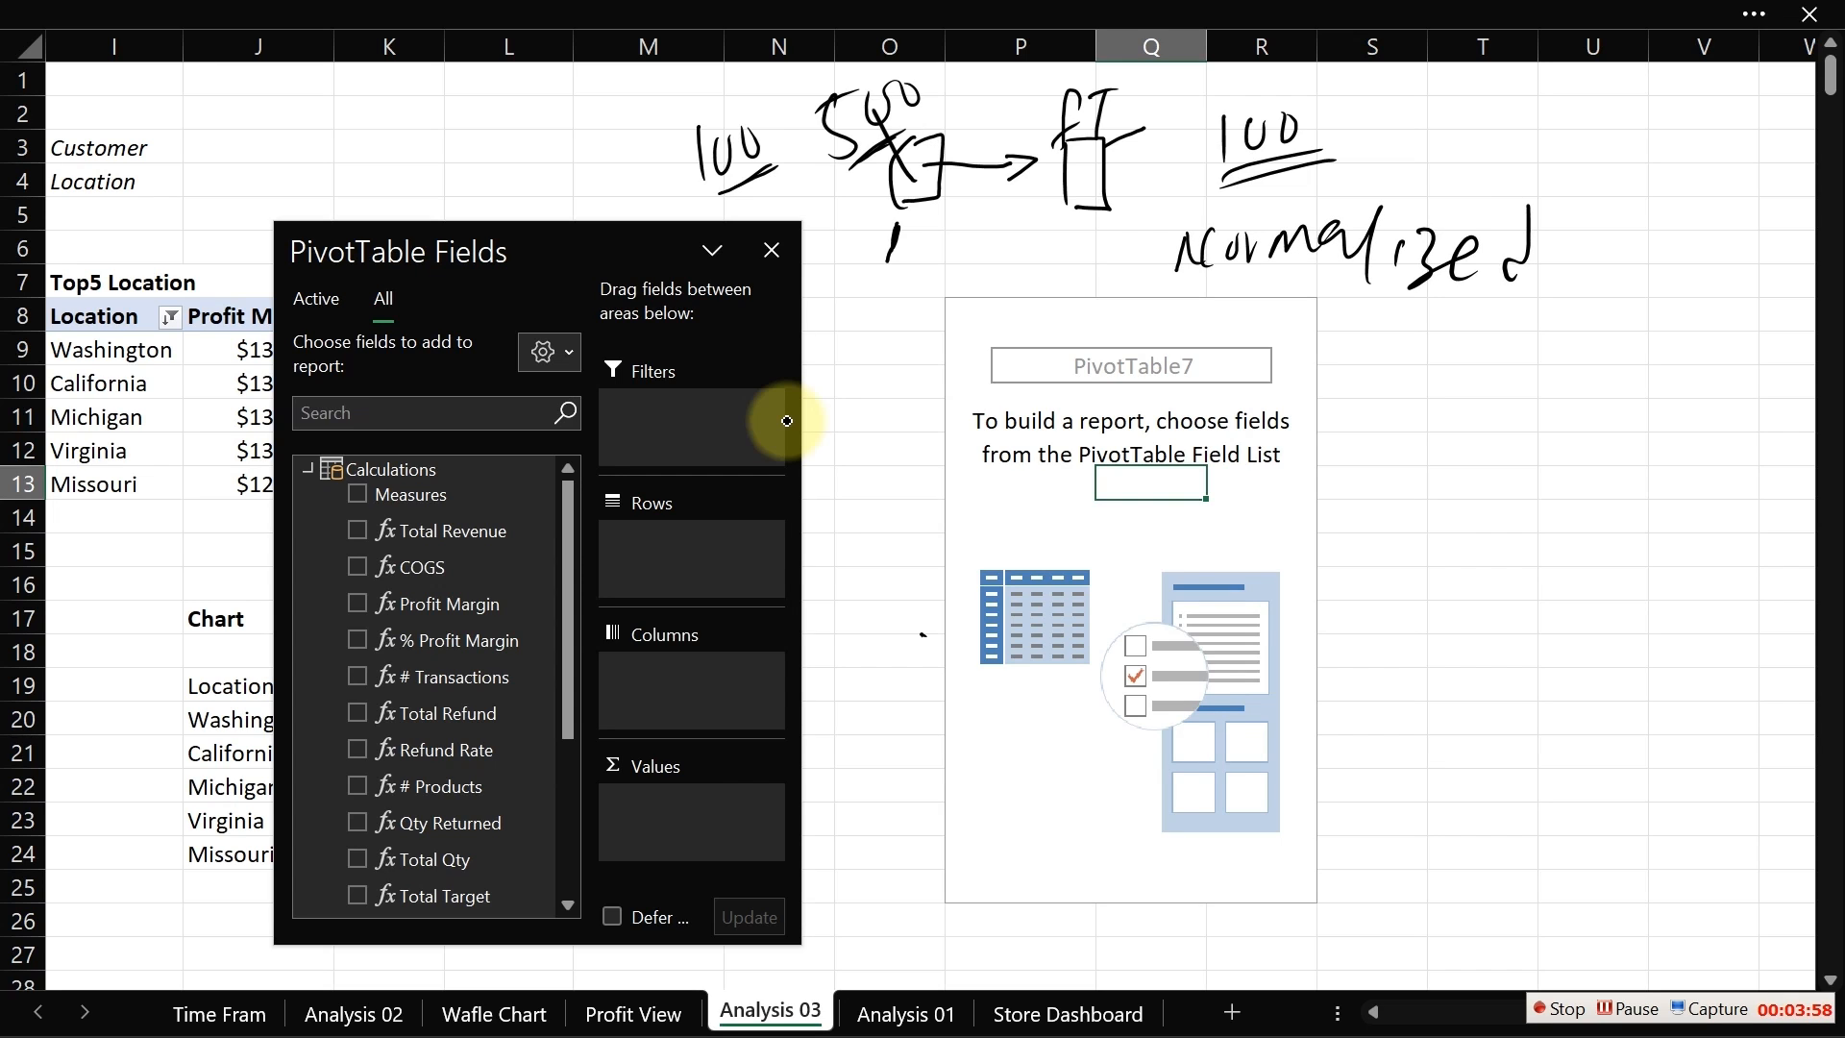
{"action": "left_click_drag", "start_coordinate": [1183, 302], "coordinate": [1304, 293]}
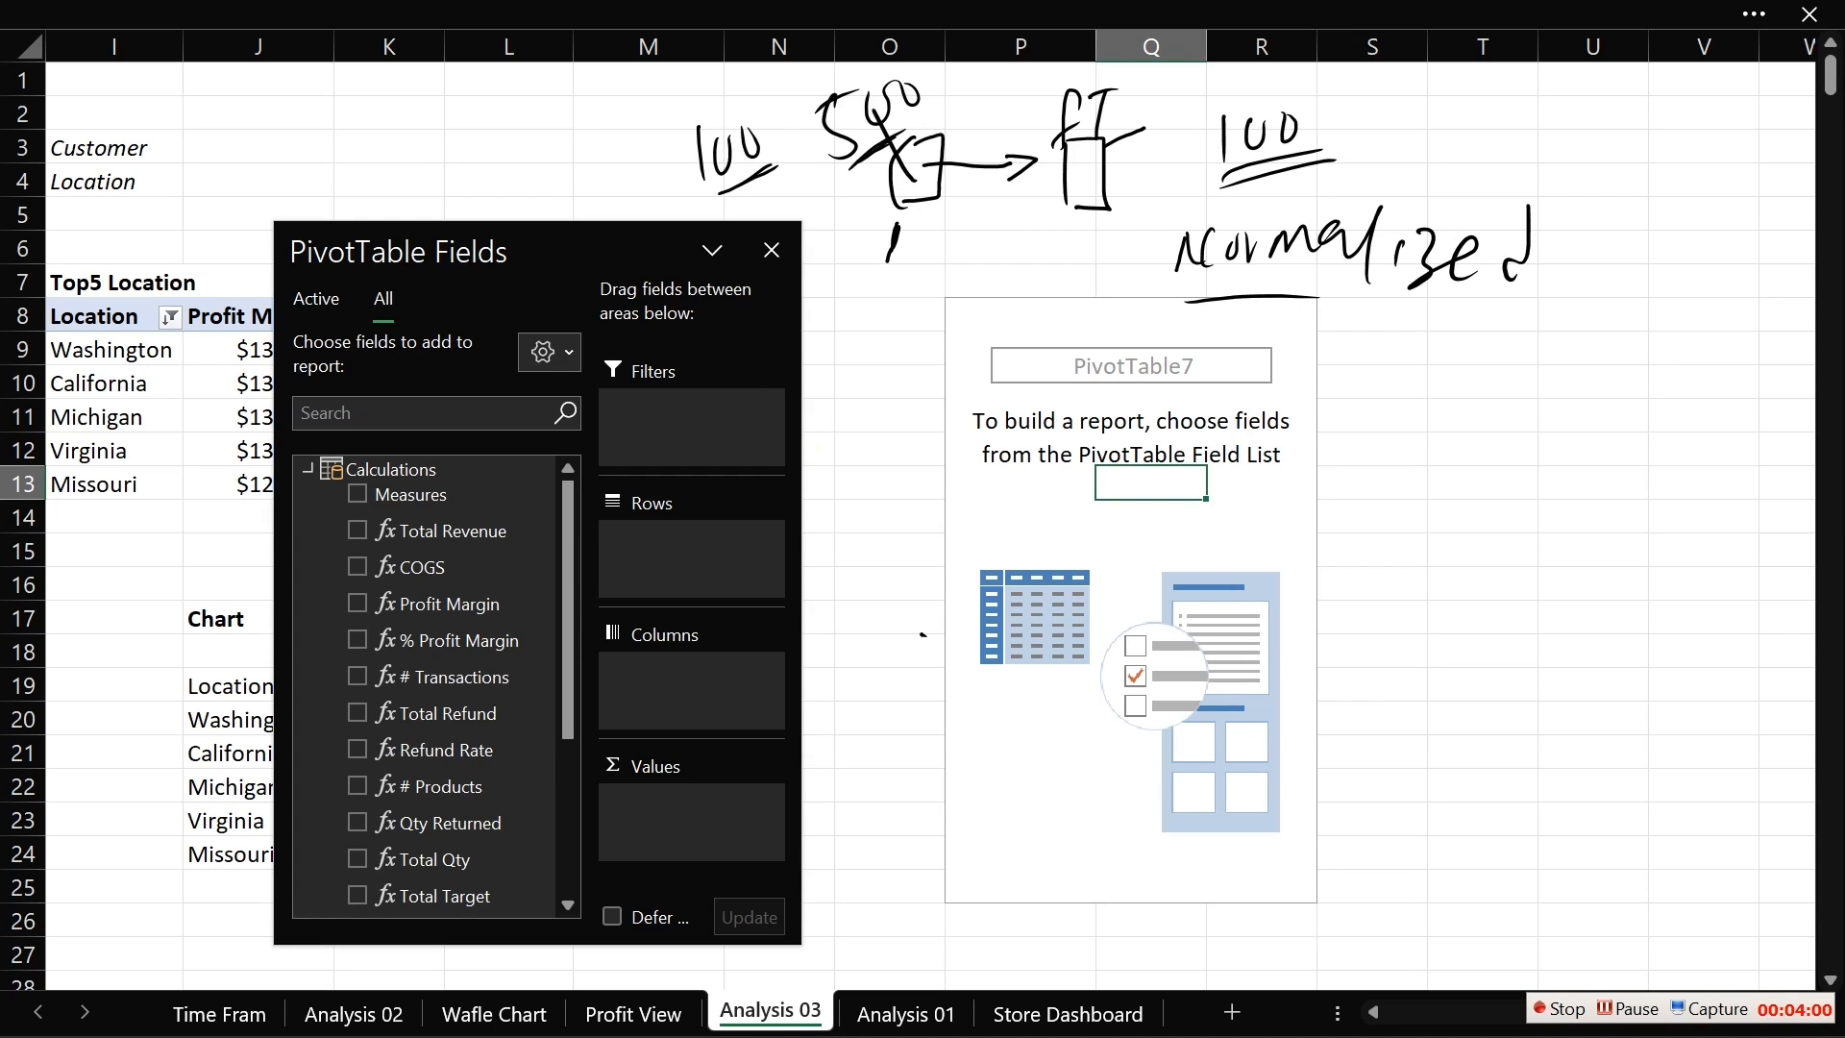
Step: Undo the ink annotations drawn over the Analysis 03 sheet
{"action": "key", "text": "ctrl+z"}
{"action": "key", "text": "ctrl+z"}
{"action": "key", "text": "ctrl+z"}
{"action": "key", "text": "ctrl+z"}
{"action": "key", "text": "ctrl+z"}
{"action": "key", "text": "ctrl+z"}
{"action": "key", "text": "ctrl+z"}
{"action": "key", "text": "ctrl+z"}
{"action": "key", "text": "ctrl+z"}
{"action": "key", "text": "ctrl+z"}
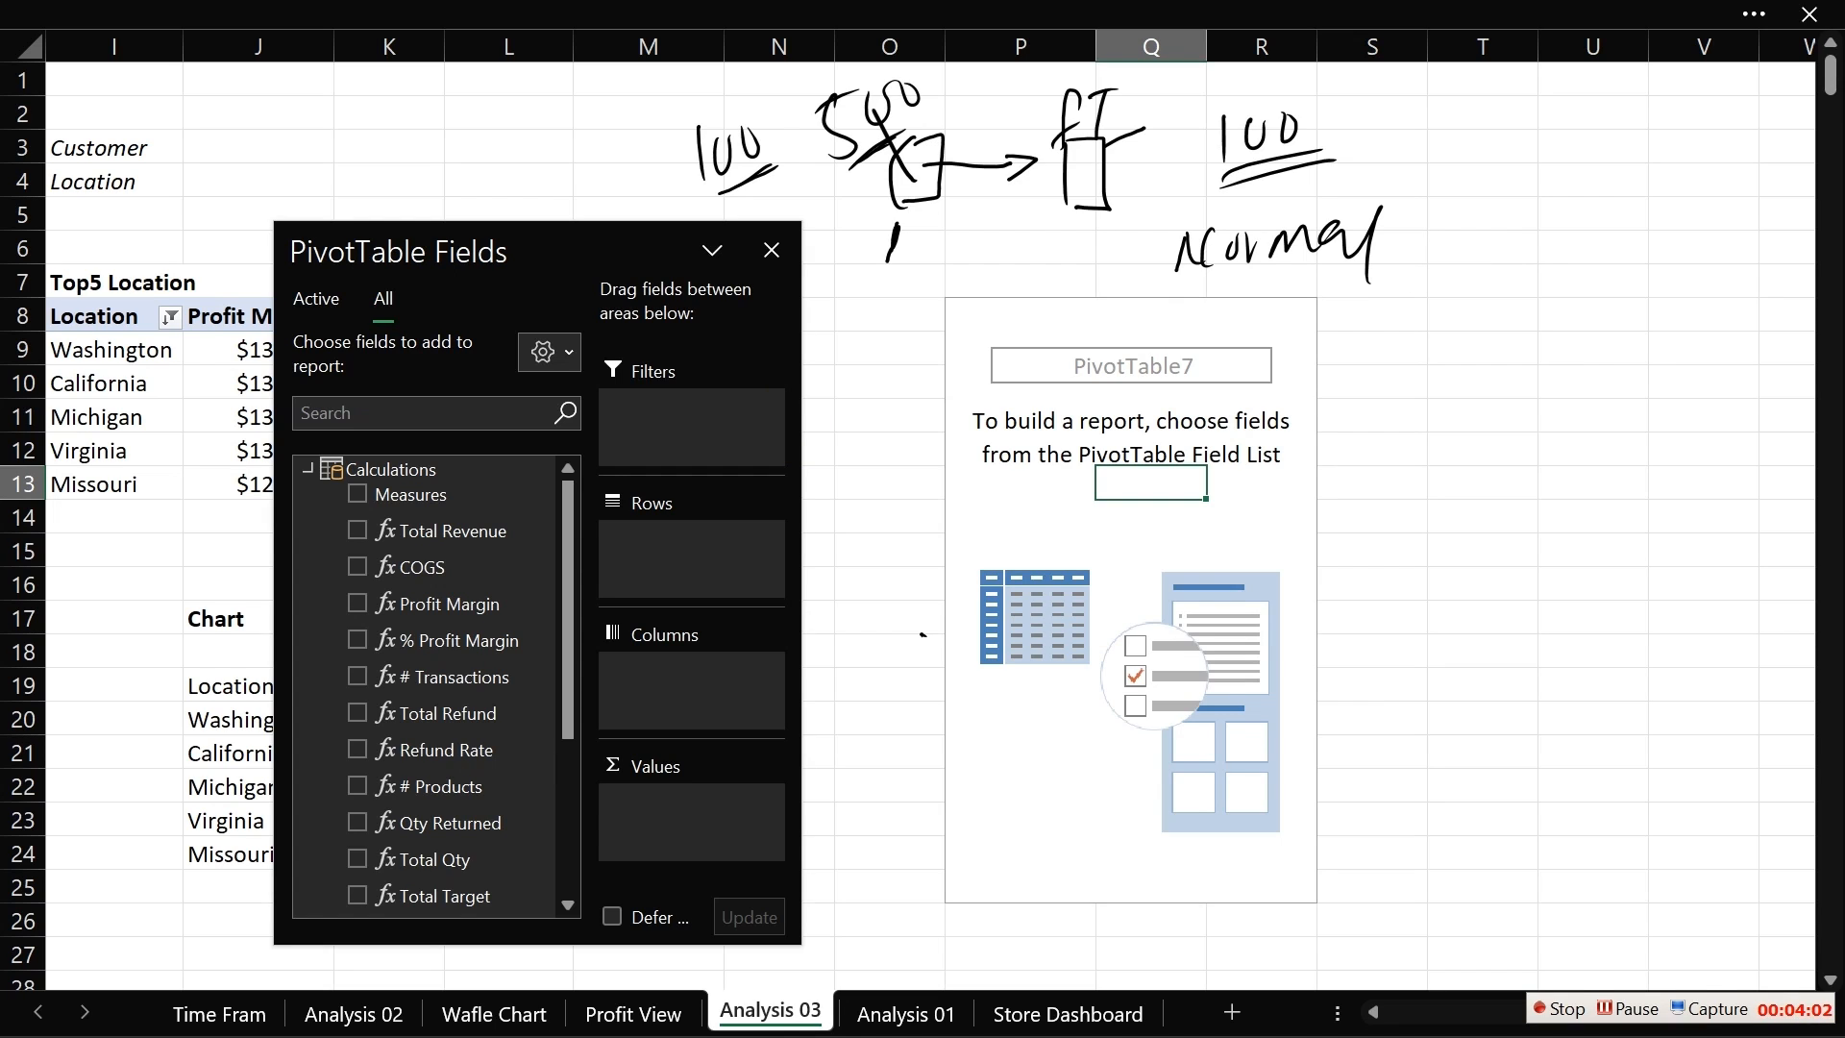
{"action": "key", "text": "ctrl+z"}
{"action": "key", "text": "ctrl+z"}
{"action": "key", "text": "ctrl+z"}
{"action": "key", "text": "ctrl+z"}
{"action": "key", "text": "ctrl+z"}
{"action": "key", "text": "ctrl+z"}
{"action": "key", "text": "ctrl+z"}
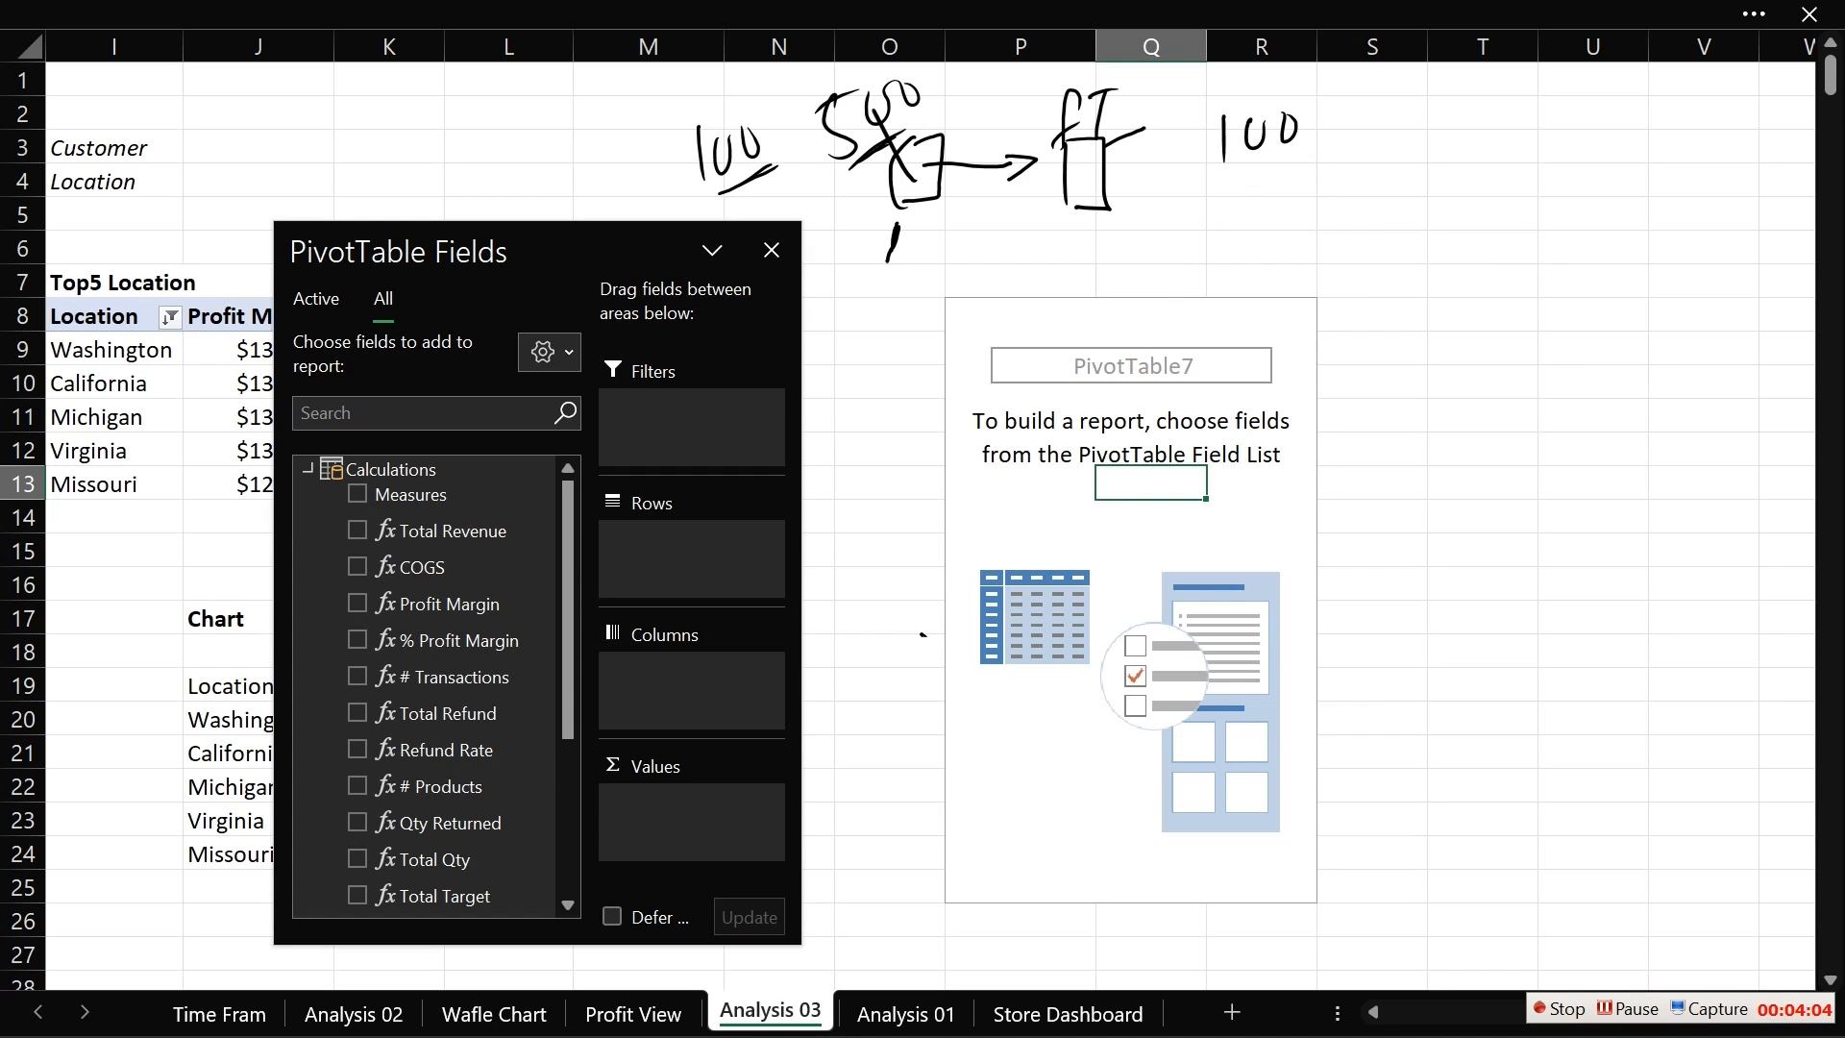
{"action": "key", "text": "ctrl+z"}
{"action": "key", "text": "ctrl+z"}
{"action": "key", "text": "ctrl+z"}
{"action": "key", "text": "ctrl+z"}
{"action": "key", "text": "ctrl+z"}
{"action": "key", "text": "ctrl+z"}
{"action": "key", "text": "ctrl+z"}
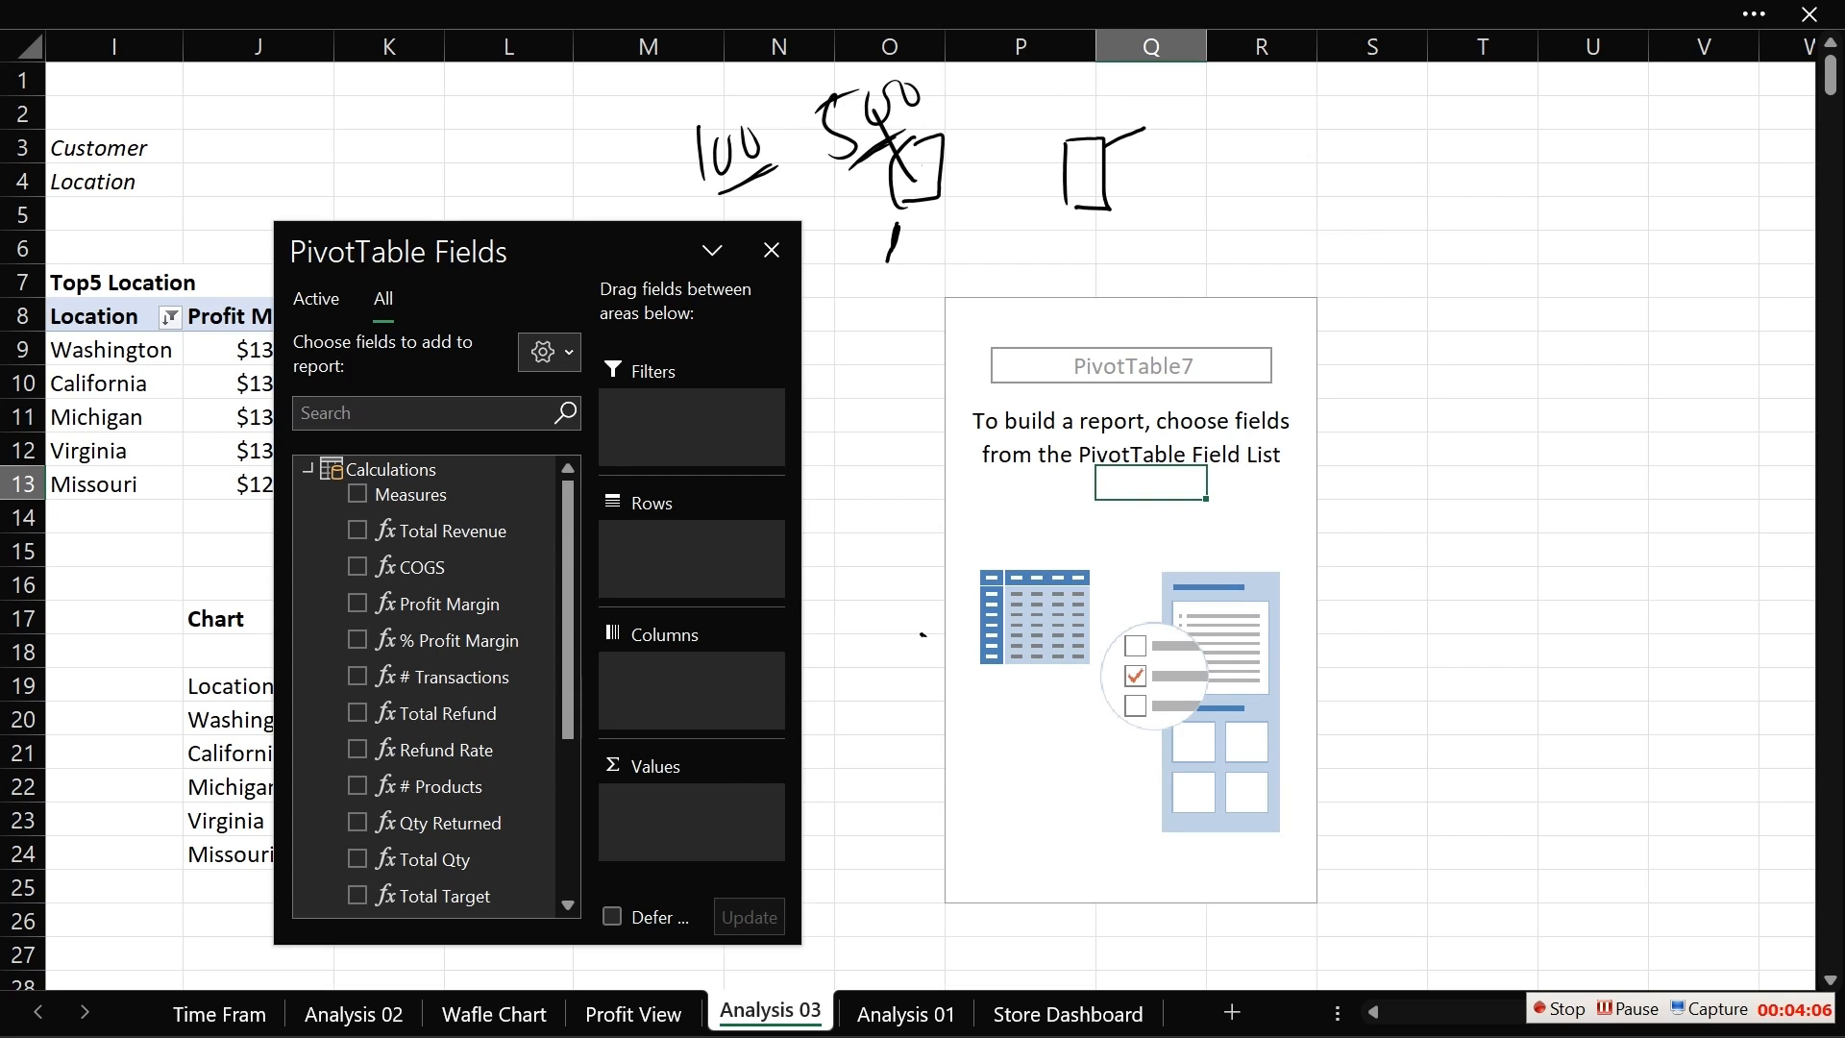
{"action": "key", "text": "ctrl+z"}
{"action": "key", "text": "ctrl+z"}
{"action": "key", "text": "ctrl+z"}
{"action": "key", "text": "ctrl+z"}
{"action": "key", "text": "ctrl+z"}
{"action": "key", "text": "ctrl+z"}
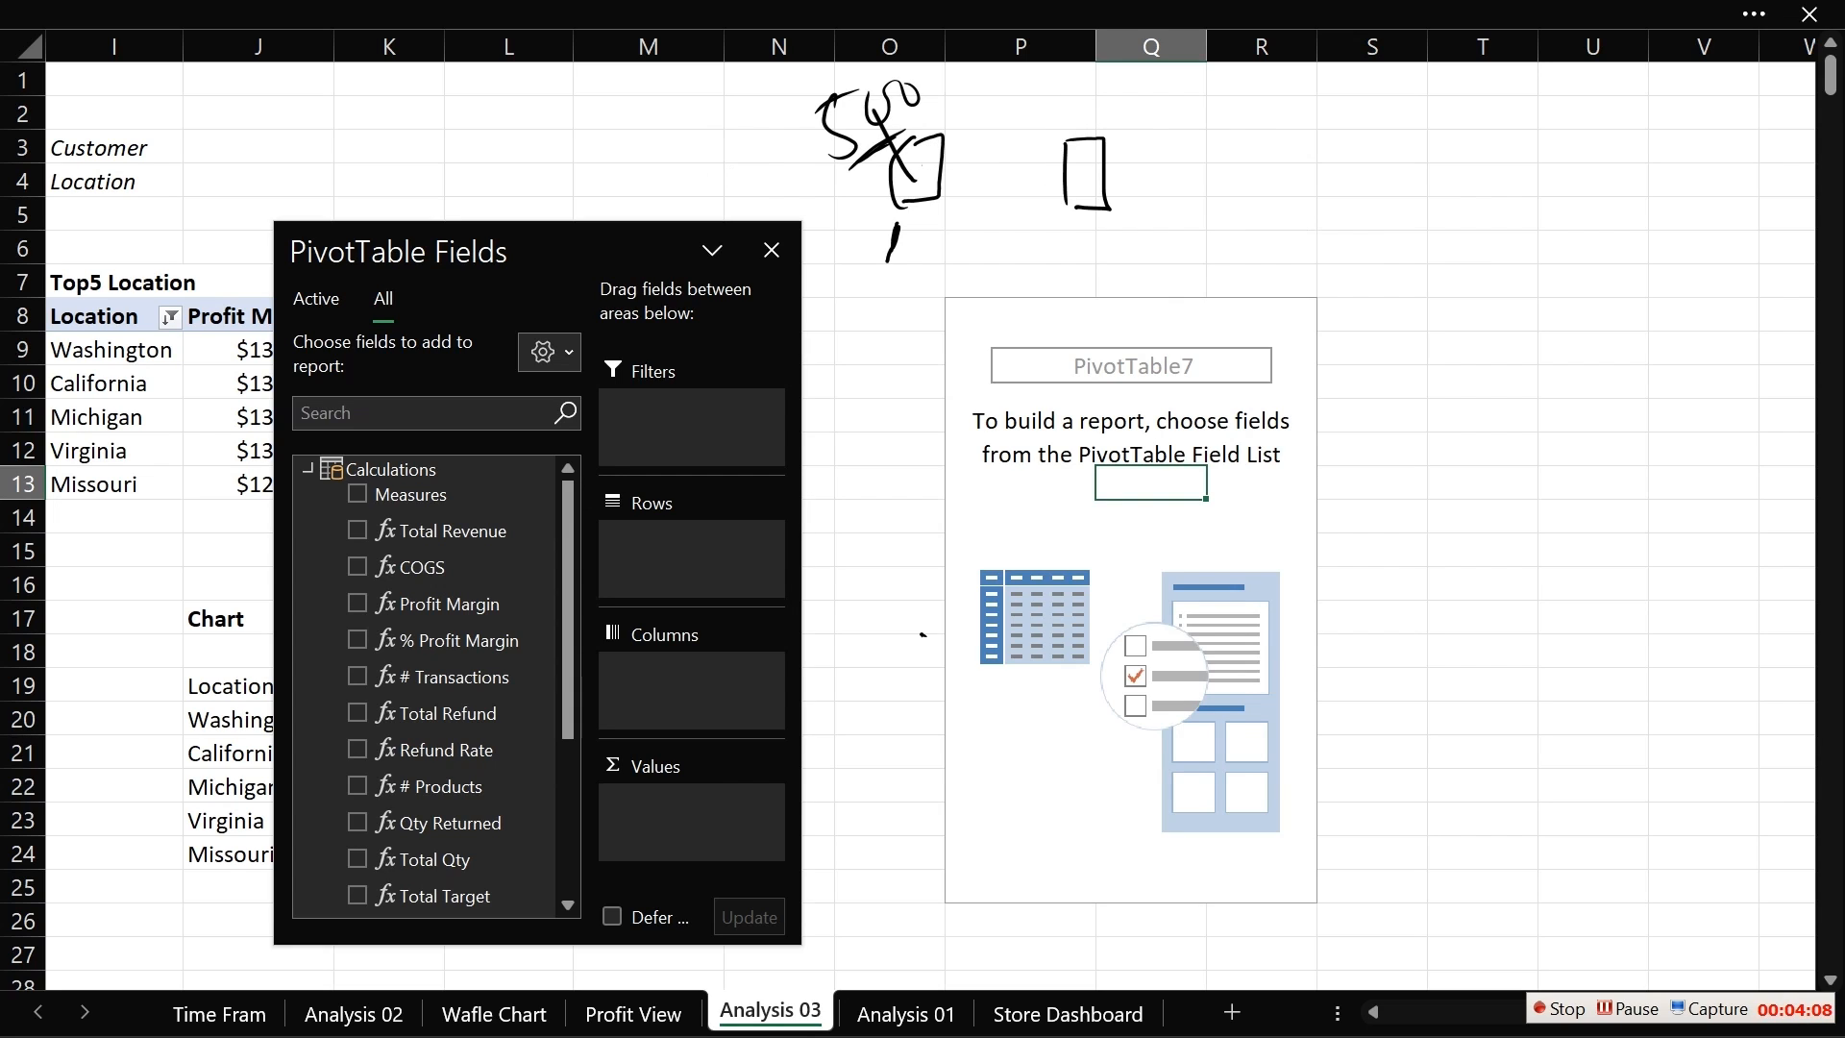
{"action": "key", "text": "ctrl+z"}
{"action": "key", "text": "ctrl+z"}
{"action": "key", "text": "ctrl+z"}
{"action": "key", "text": "ctrl+z"}
{"action": "key", "text": "ctrl+z"}
{"action": "key", "text": "ctrl+z"}
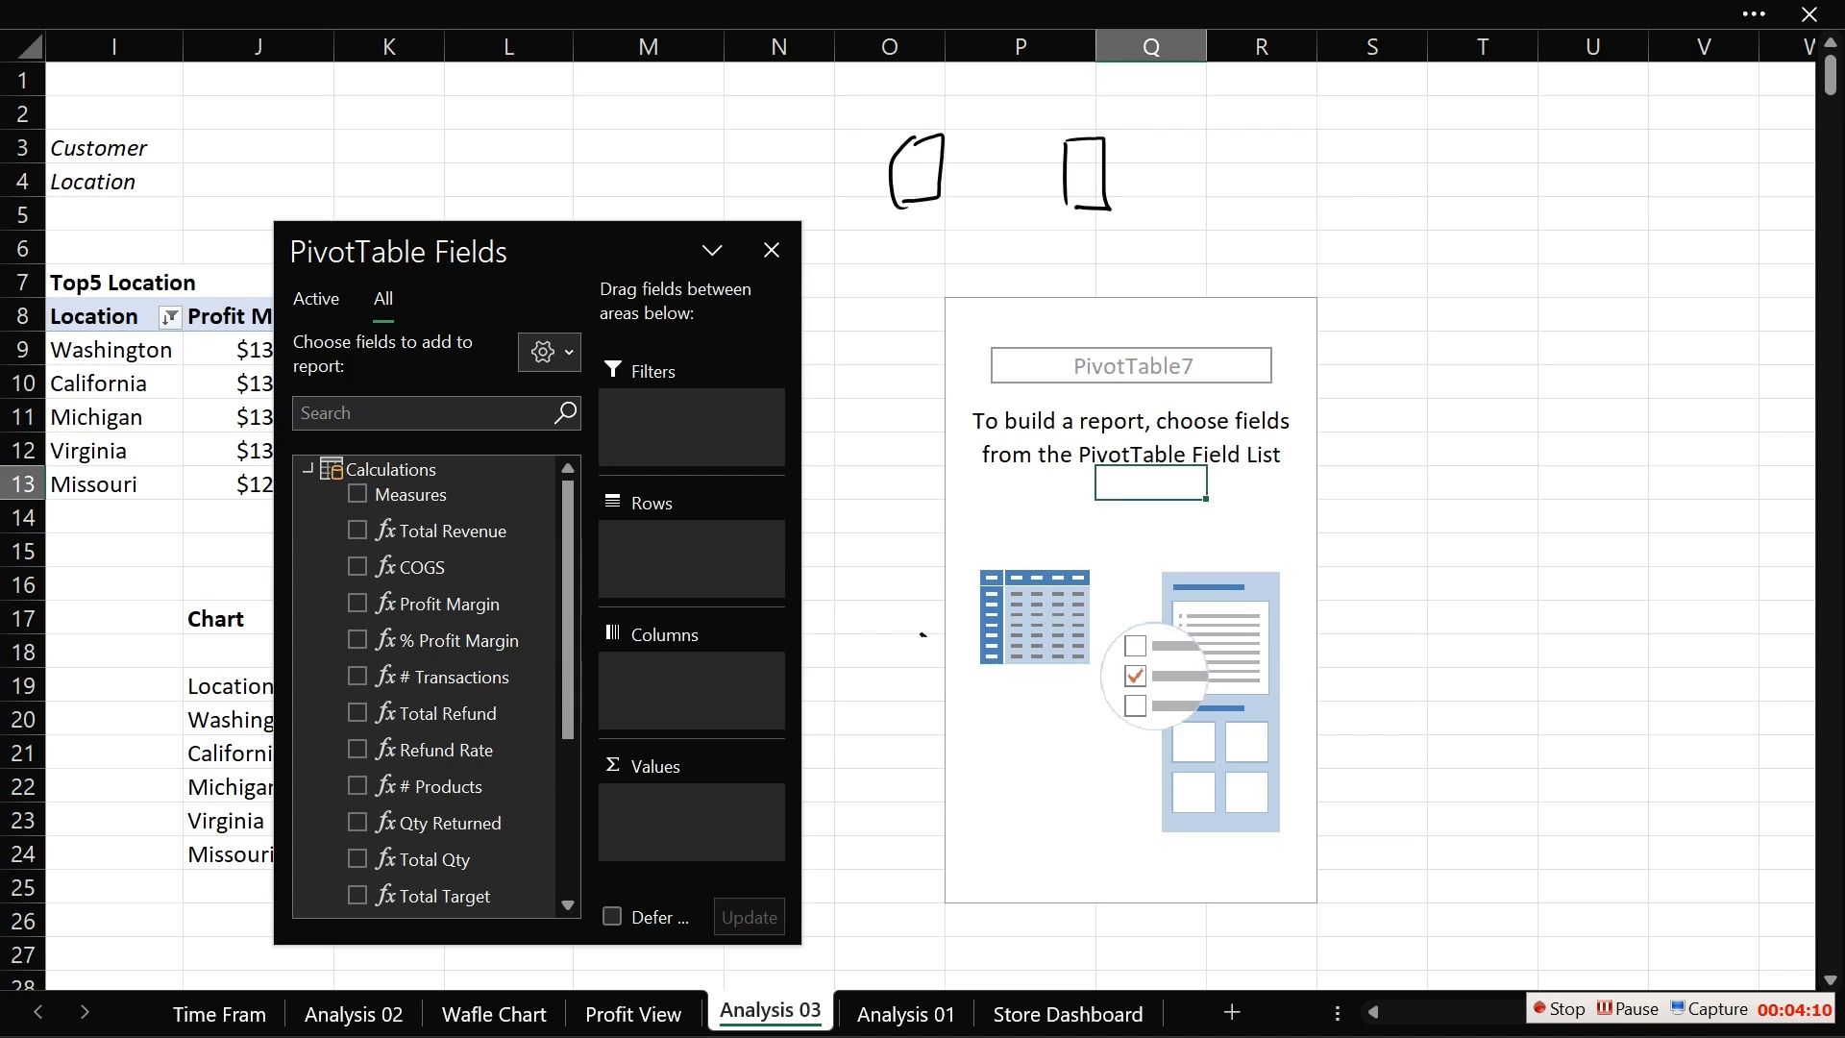
{"action": "key", "text": "ctrl+z"}
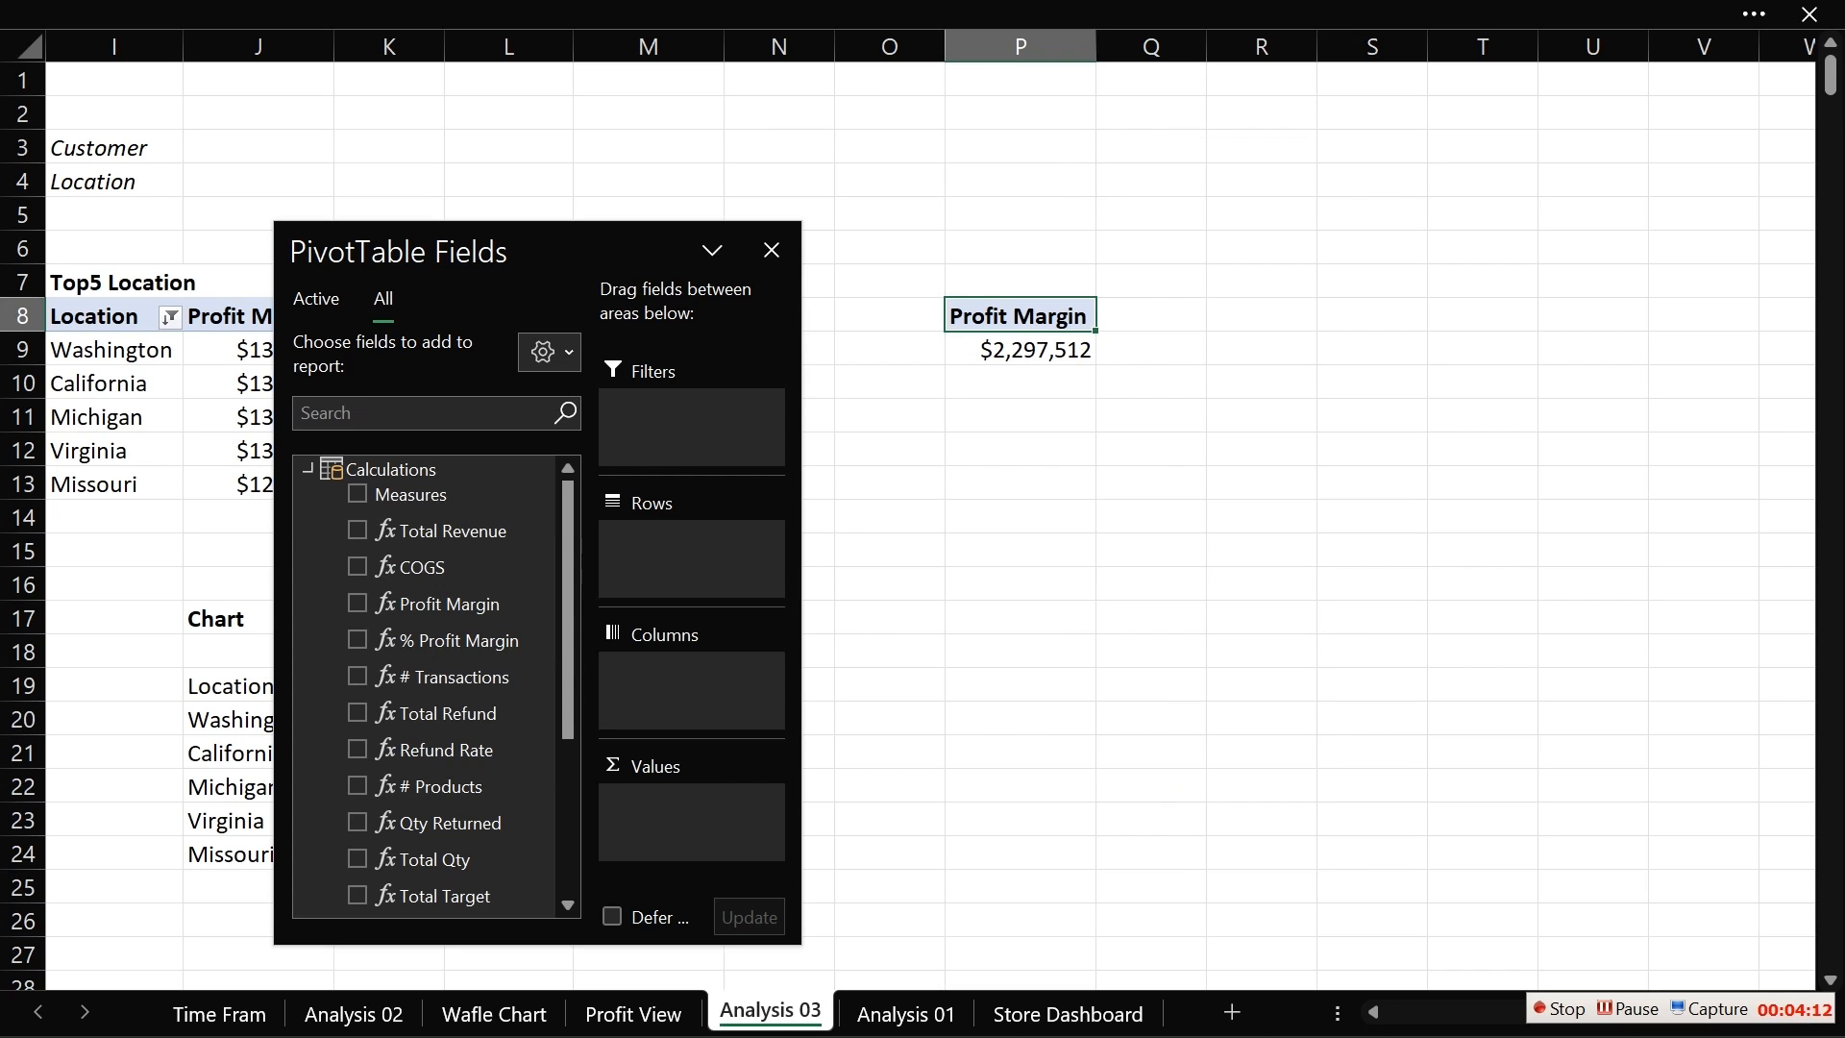
{"action": "key", "text": "ctrl+z"}
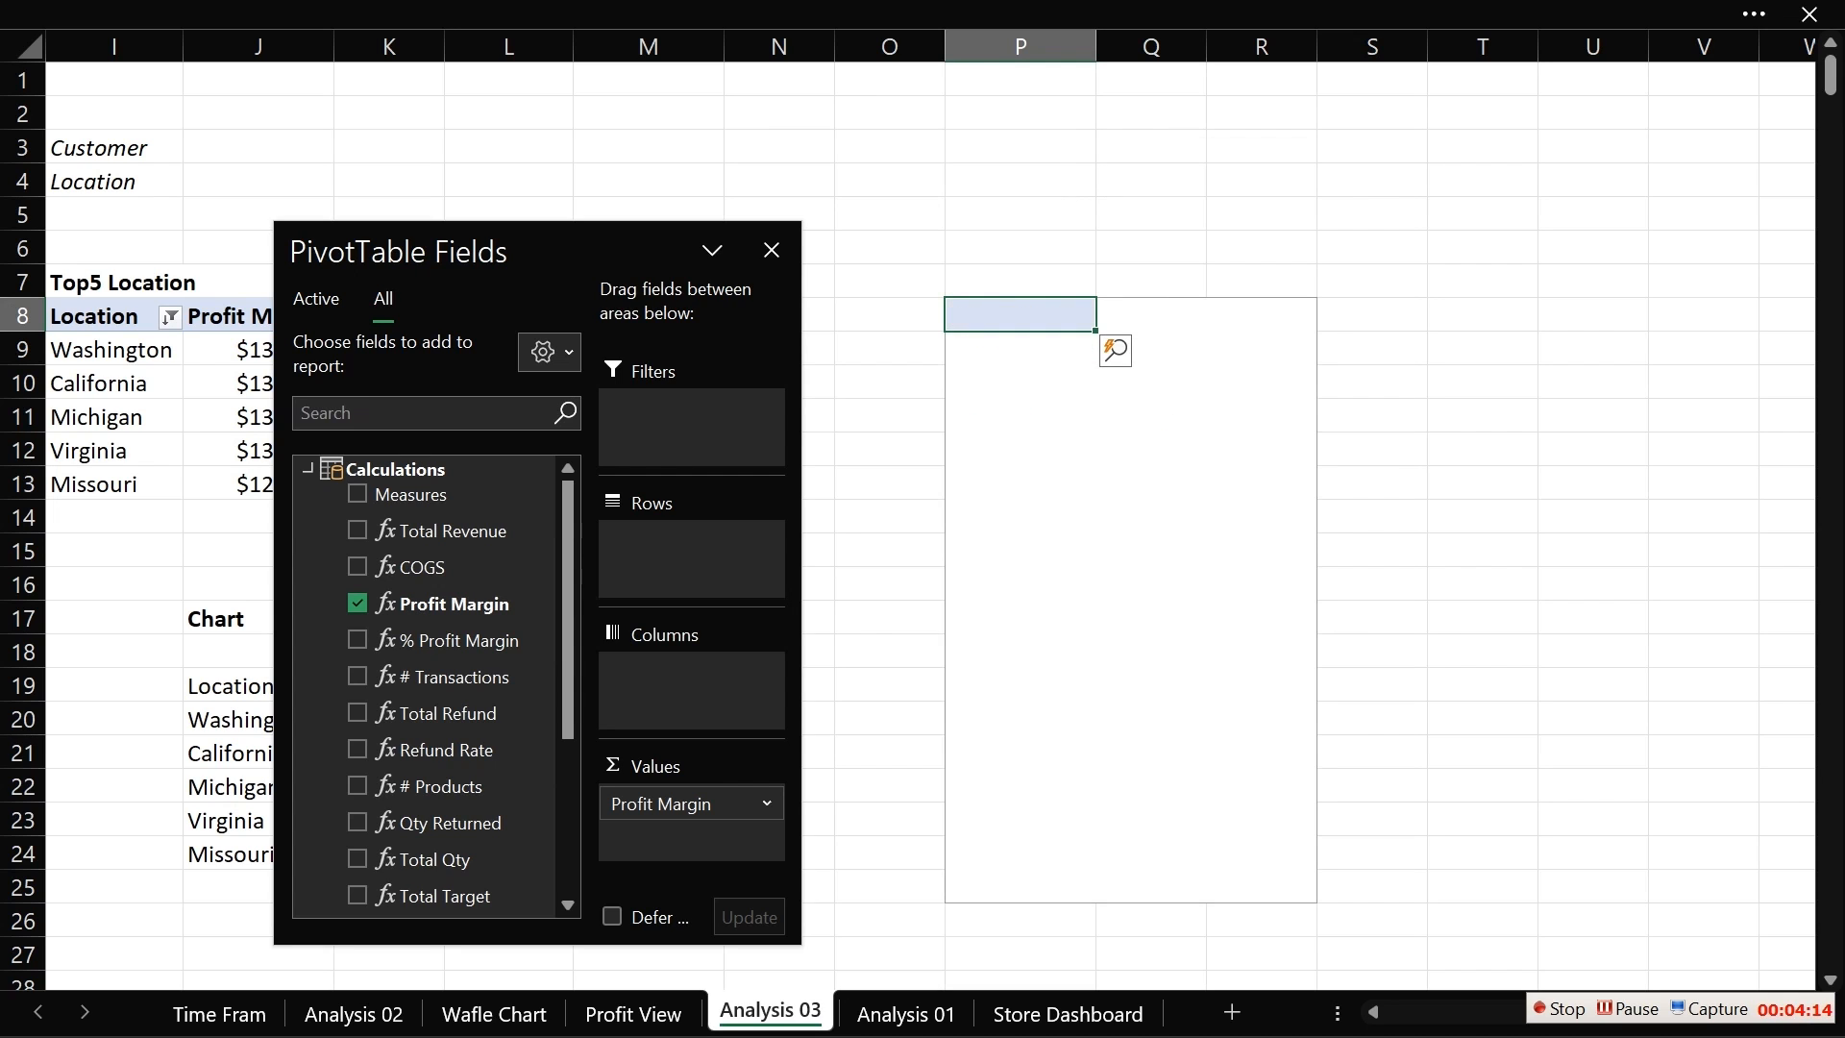
{"action": "left_click", "coordinate": [399, 10]}
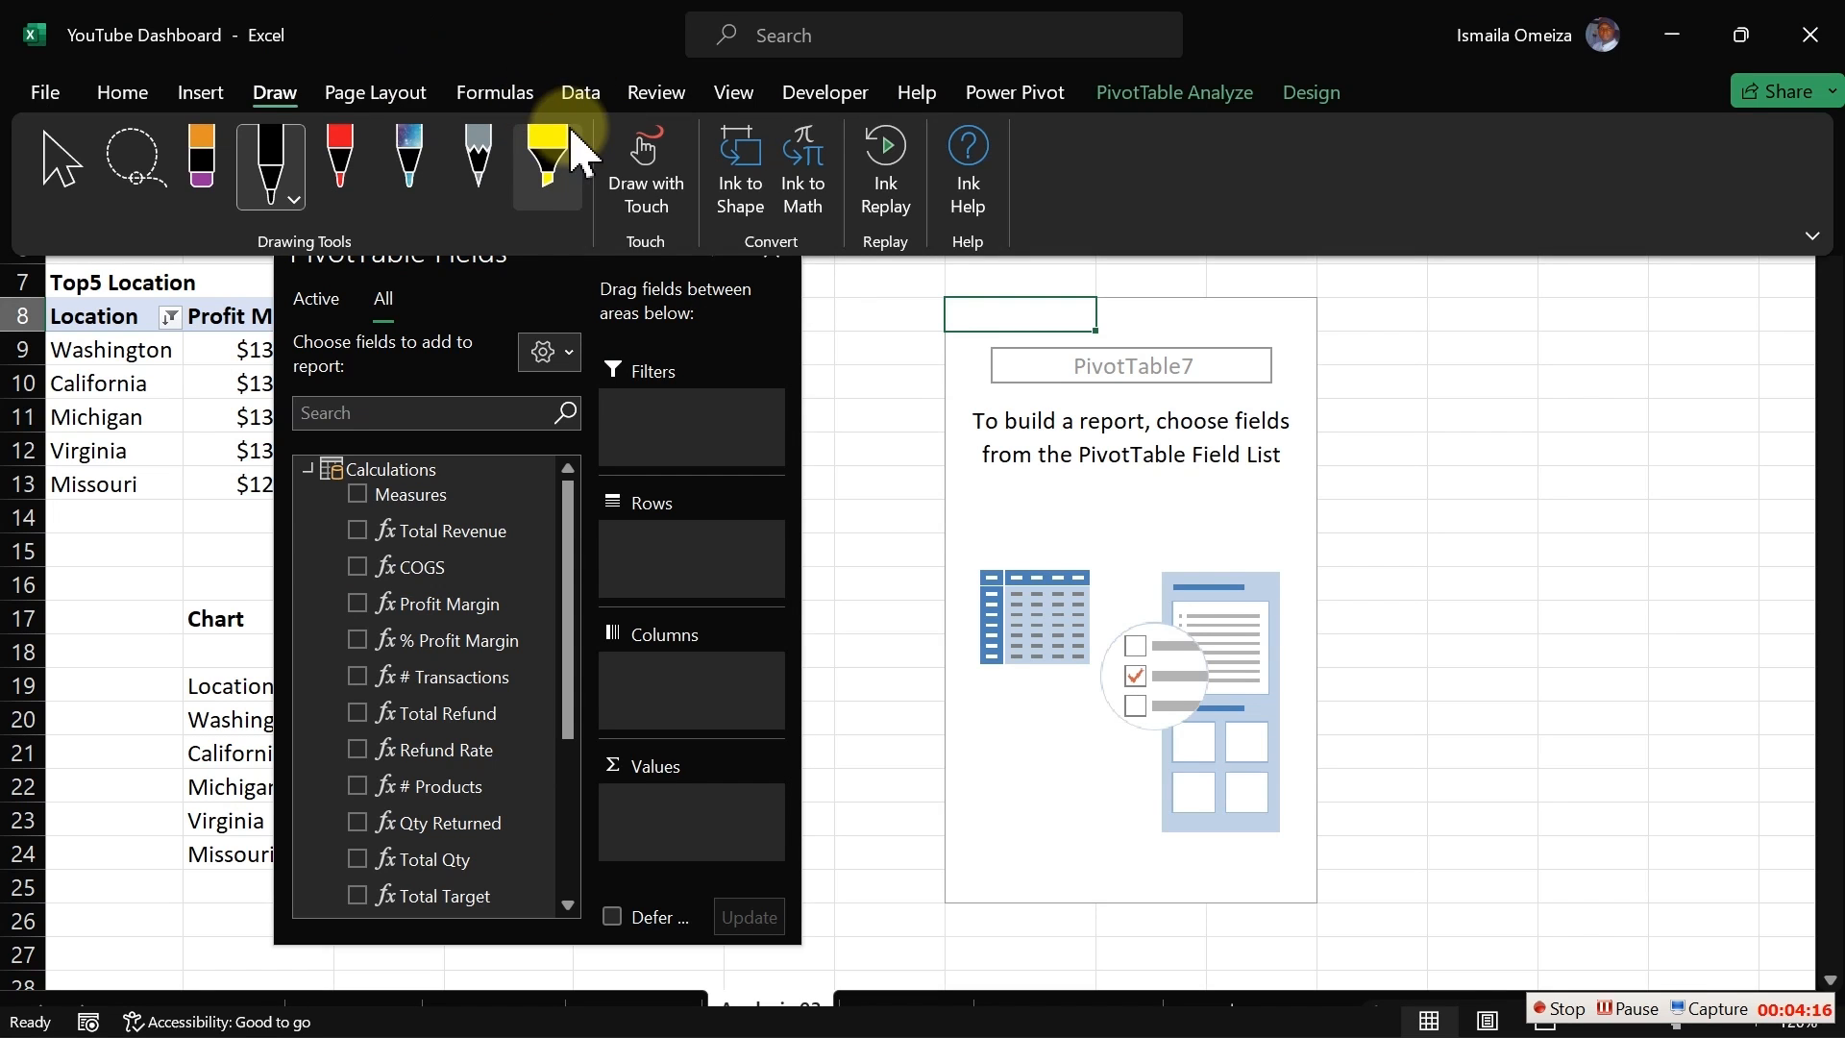
Step: Create a new Power Pivot measure in the Calculations table named "# Customers"
{"action": "left_click", "coordinate": [1018, 94]}
{"action": "left_click", "coordinate": [162, 206]}
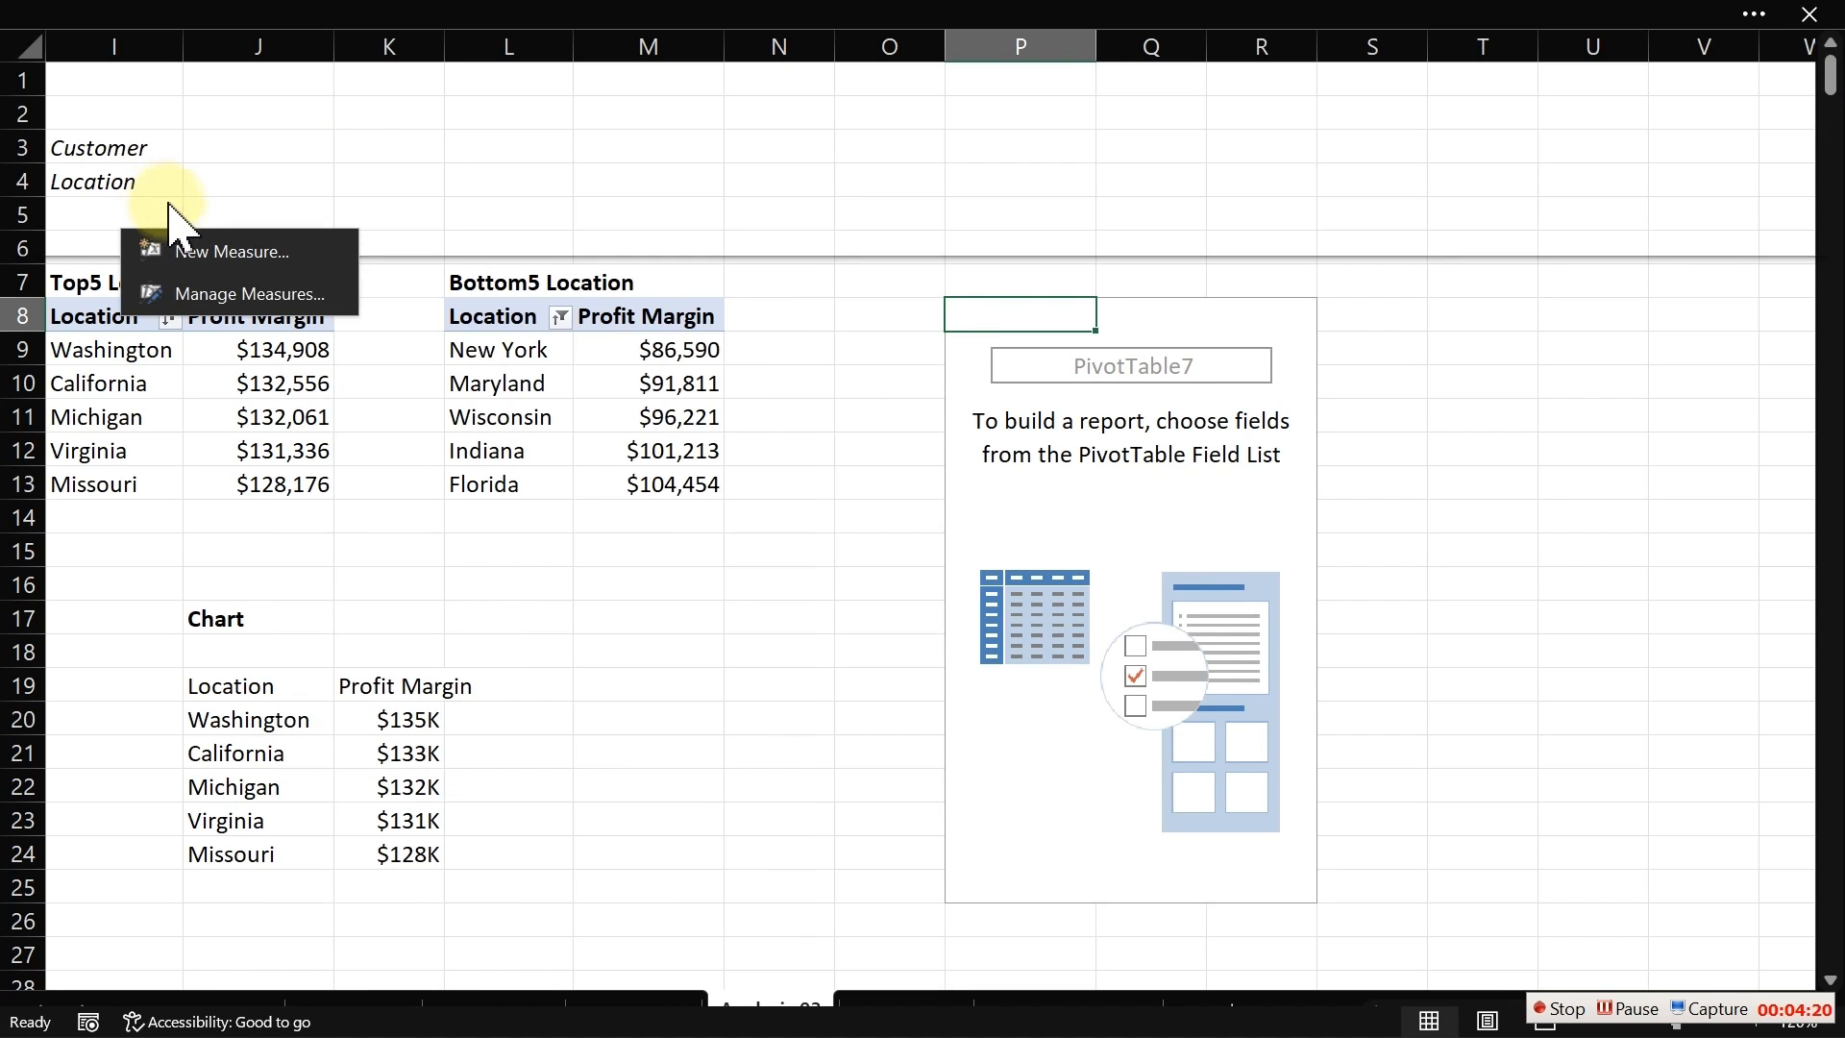
{"action": "left_click", "coordinate": [188, 290]}
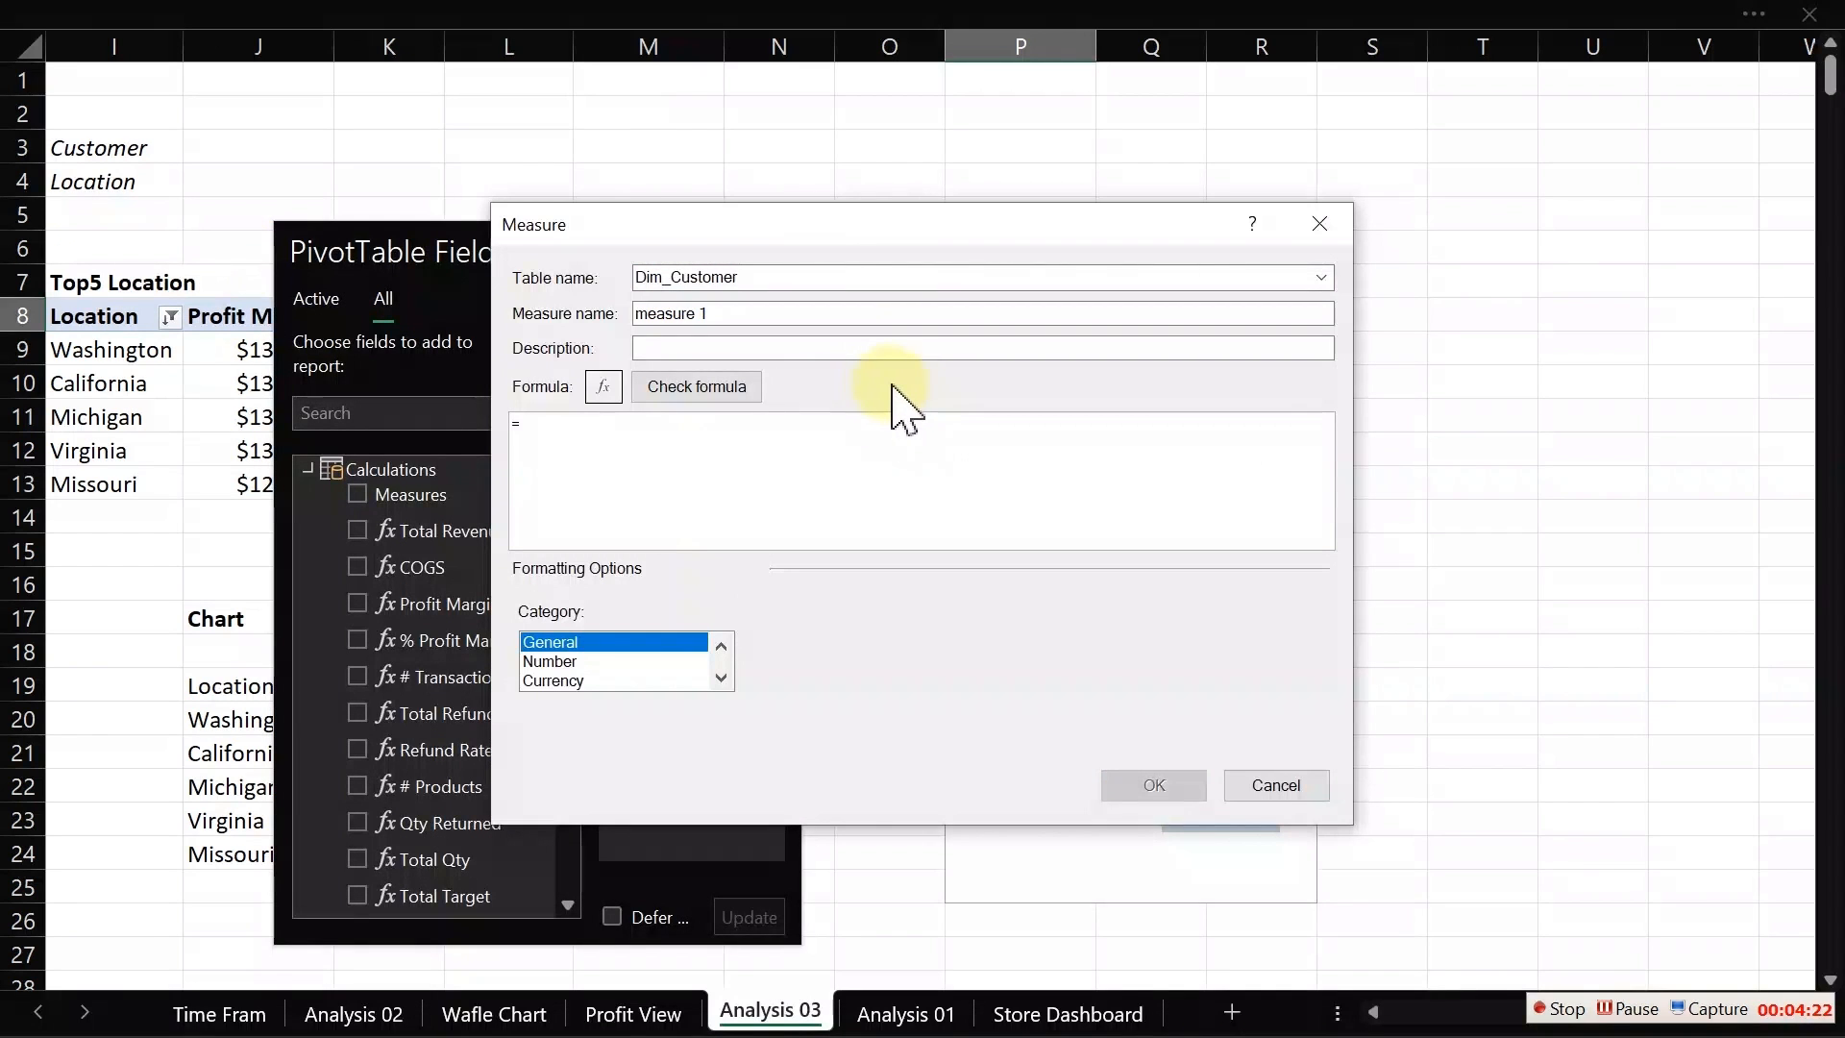
{"action": "left_click", "coordinate": [1321, 279]}
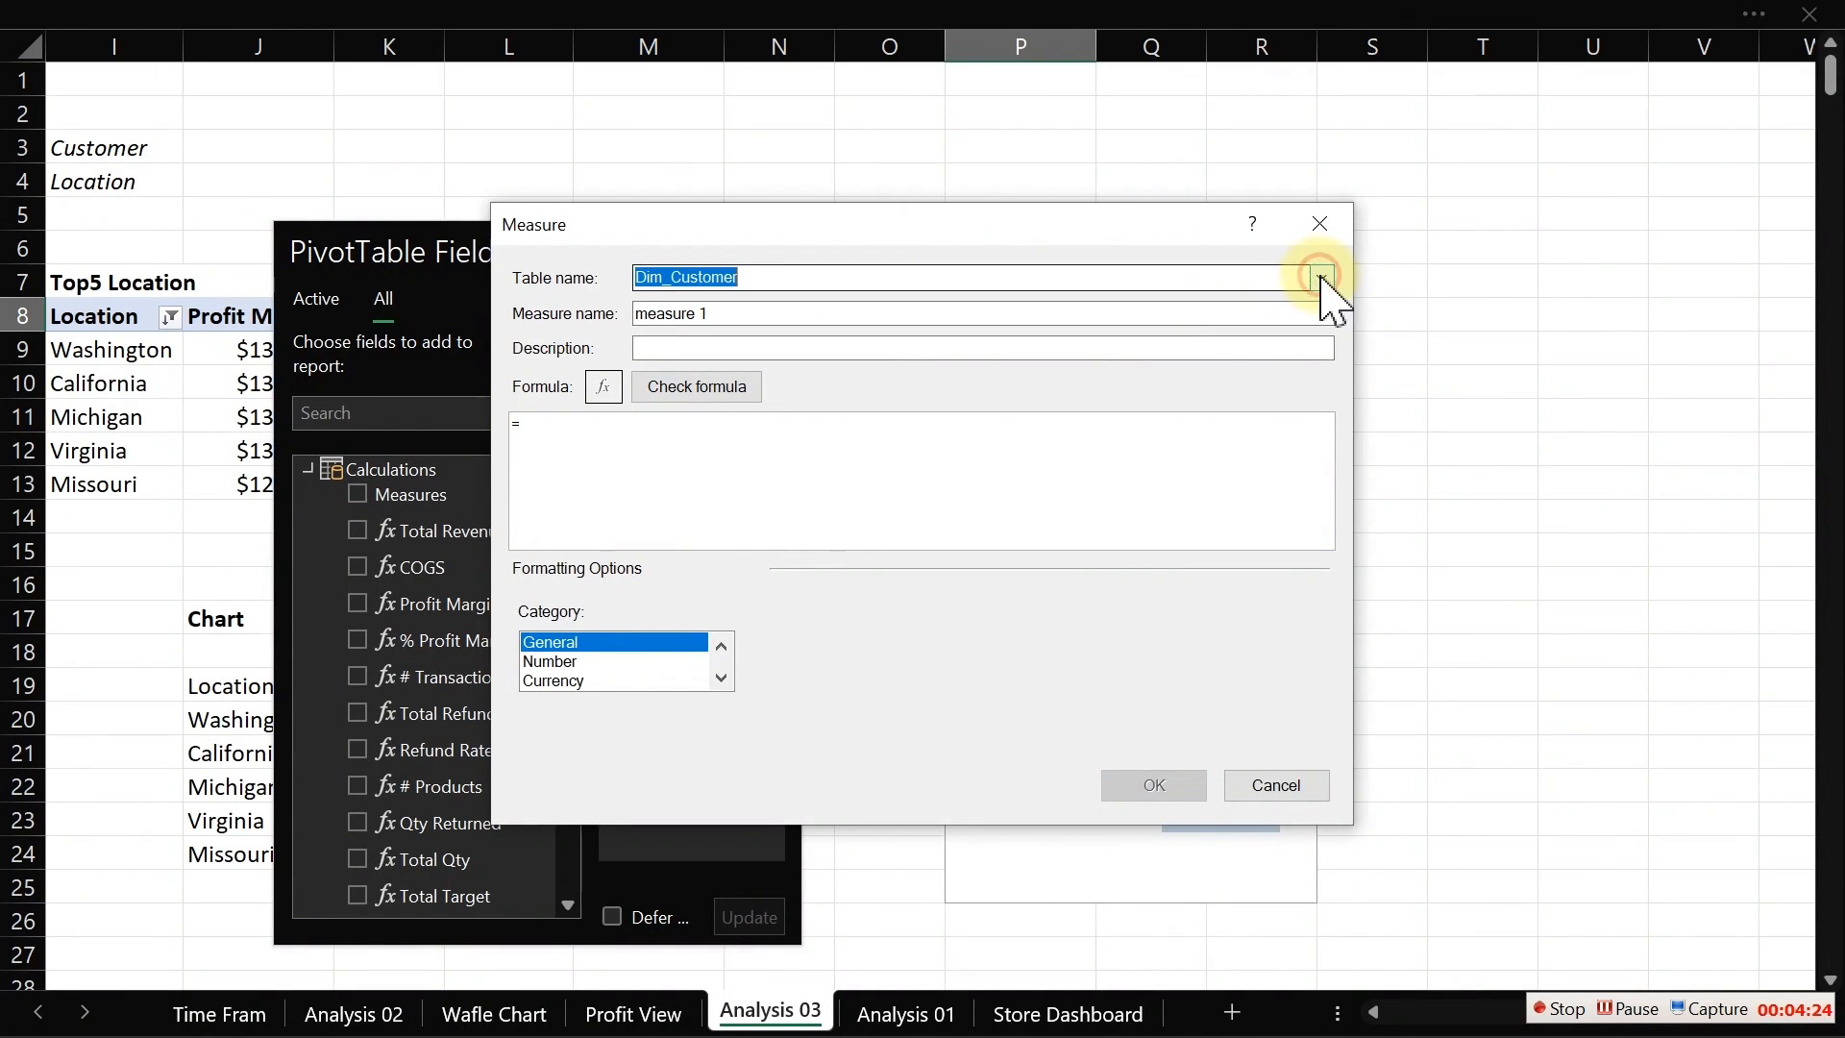
{"action": "left_click", "coordinate": [776, 417]}
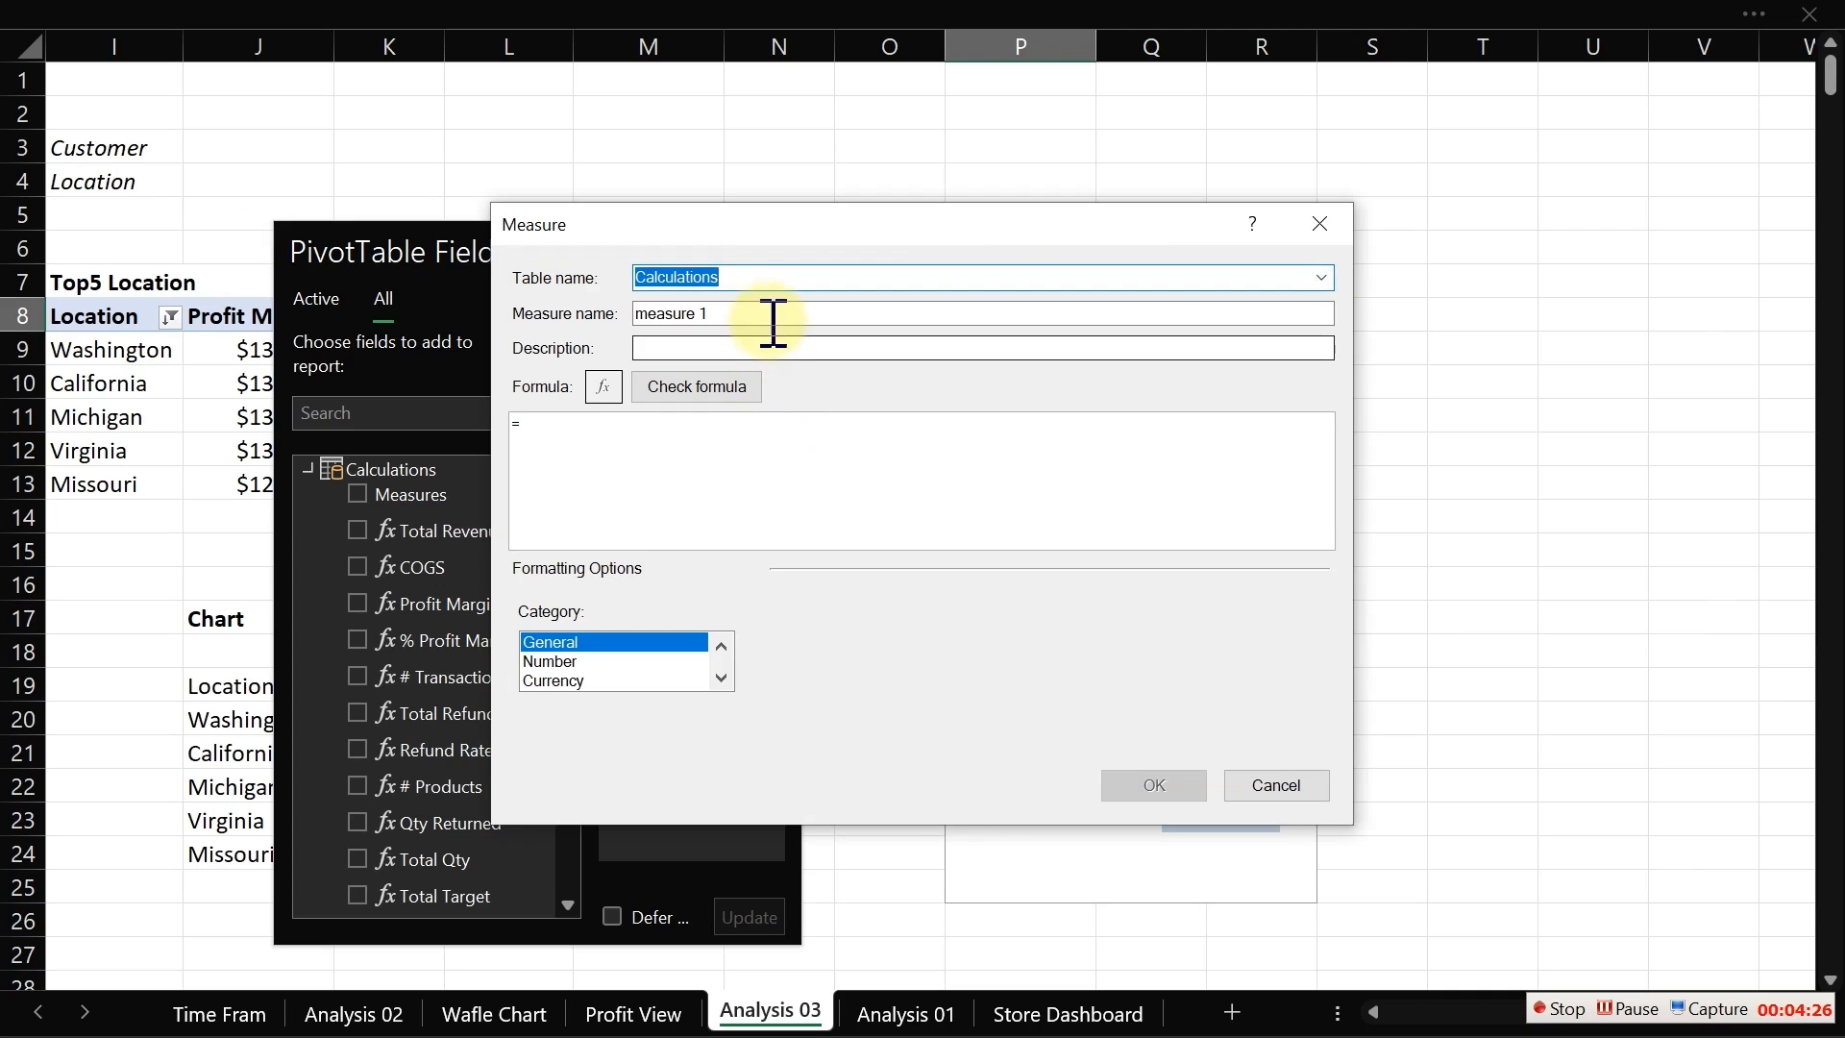
{"action": "left_click_drag", "start_coordinate": [720, 312], "coordinate": [538, 336]}
{"action": "type", "text": "#"}
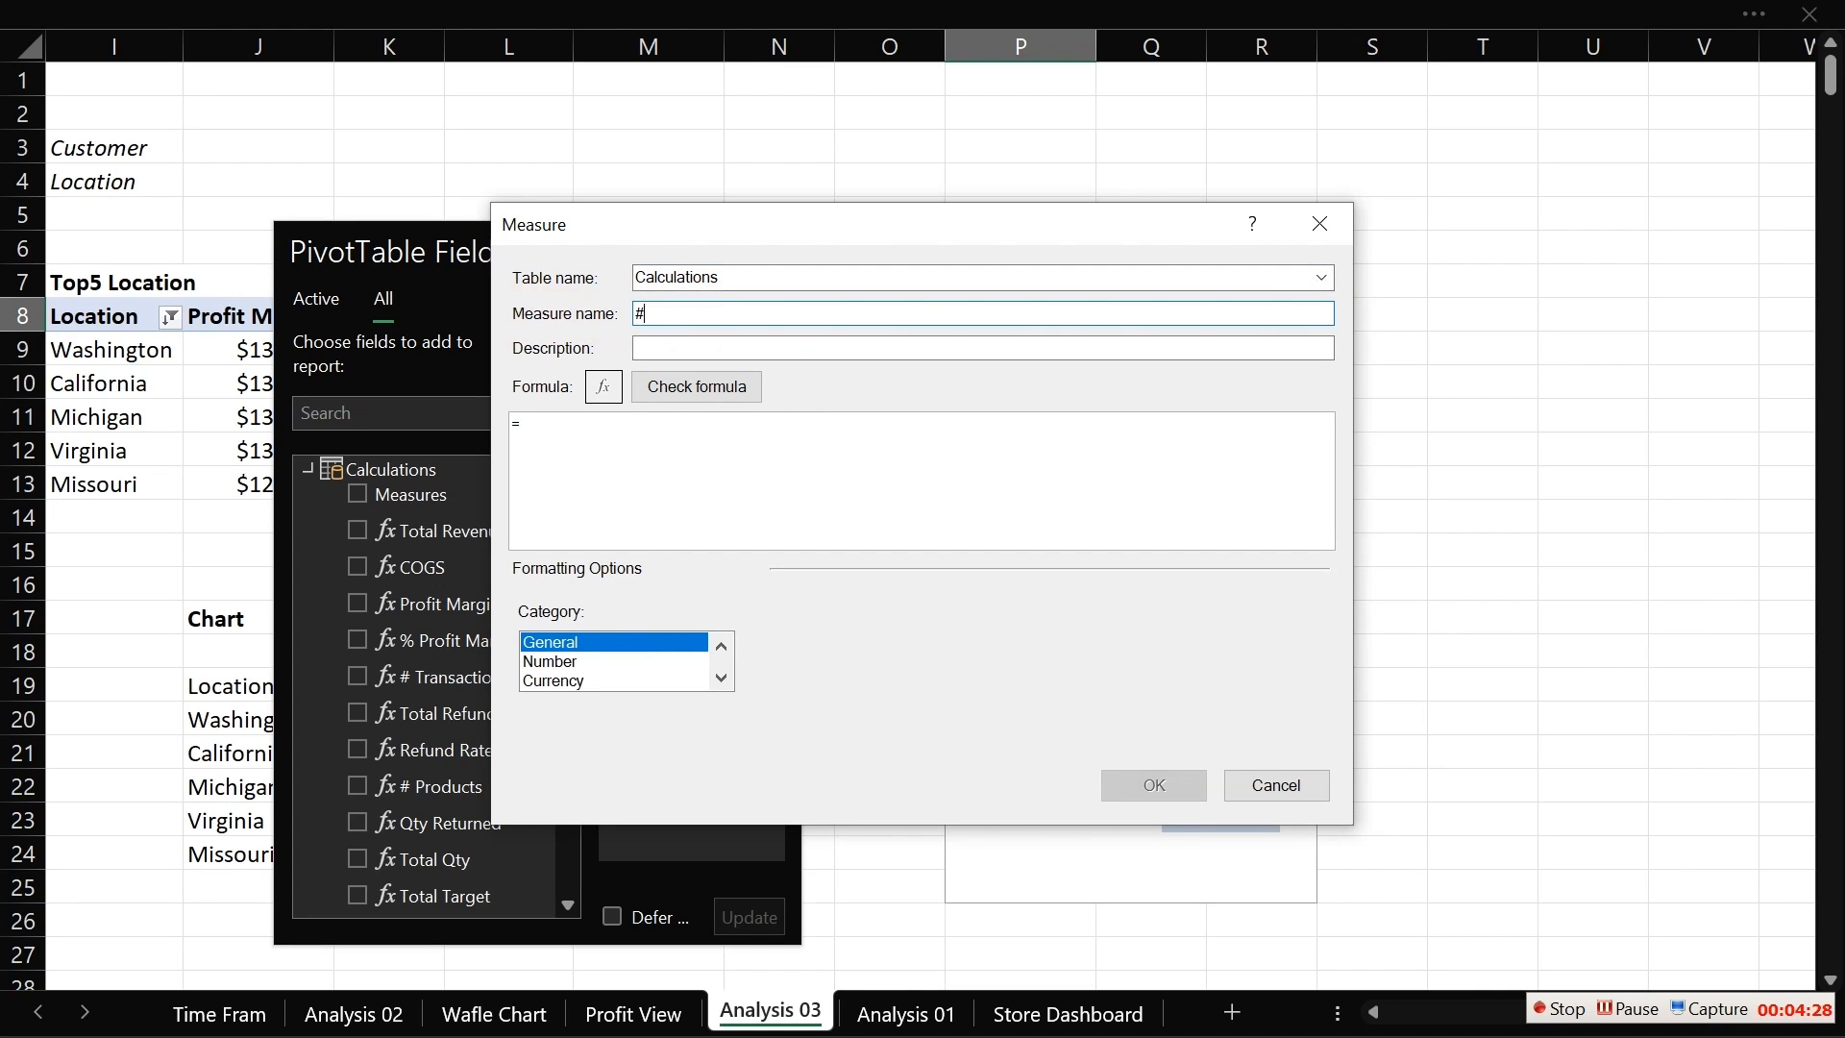
{"action": "type", "text": " Customers"}
{"action": "left_click", "coordinate": [691, 348]}
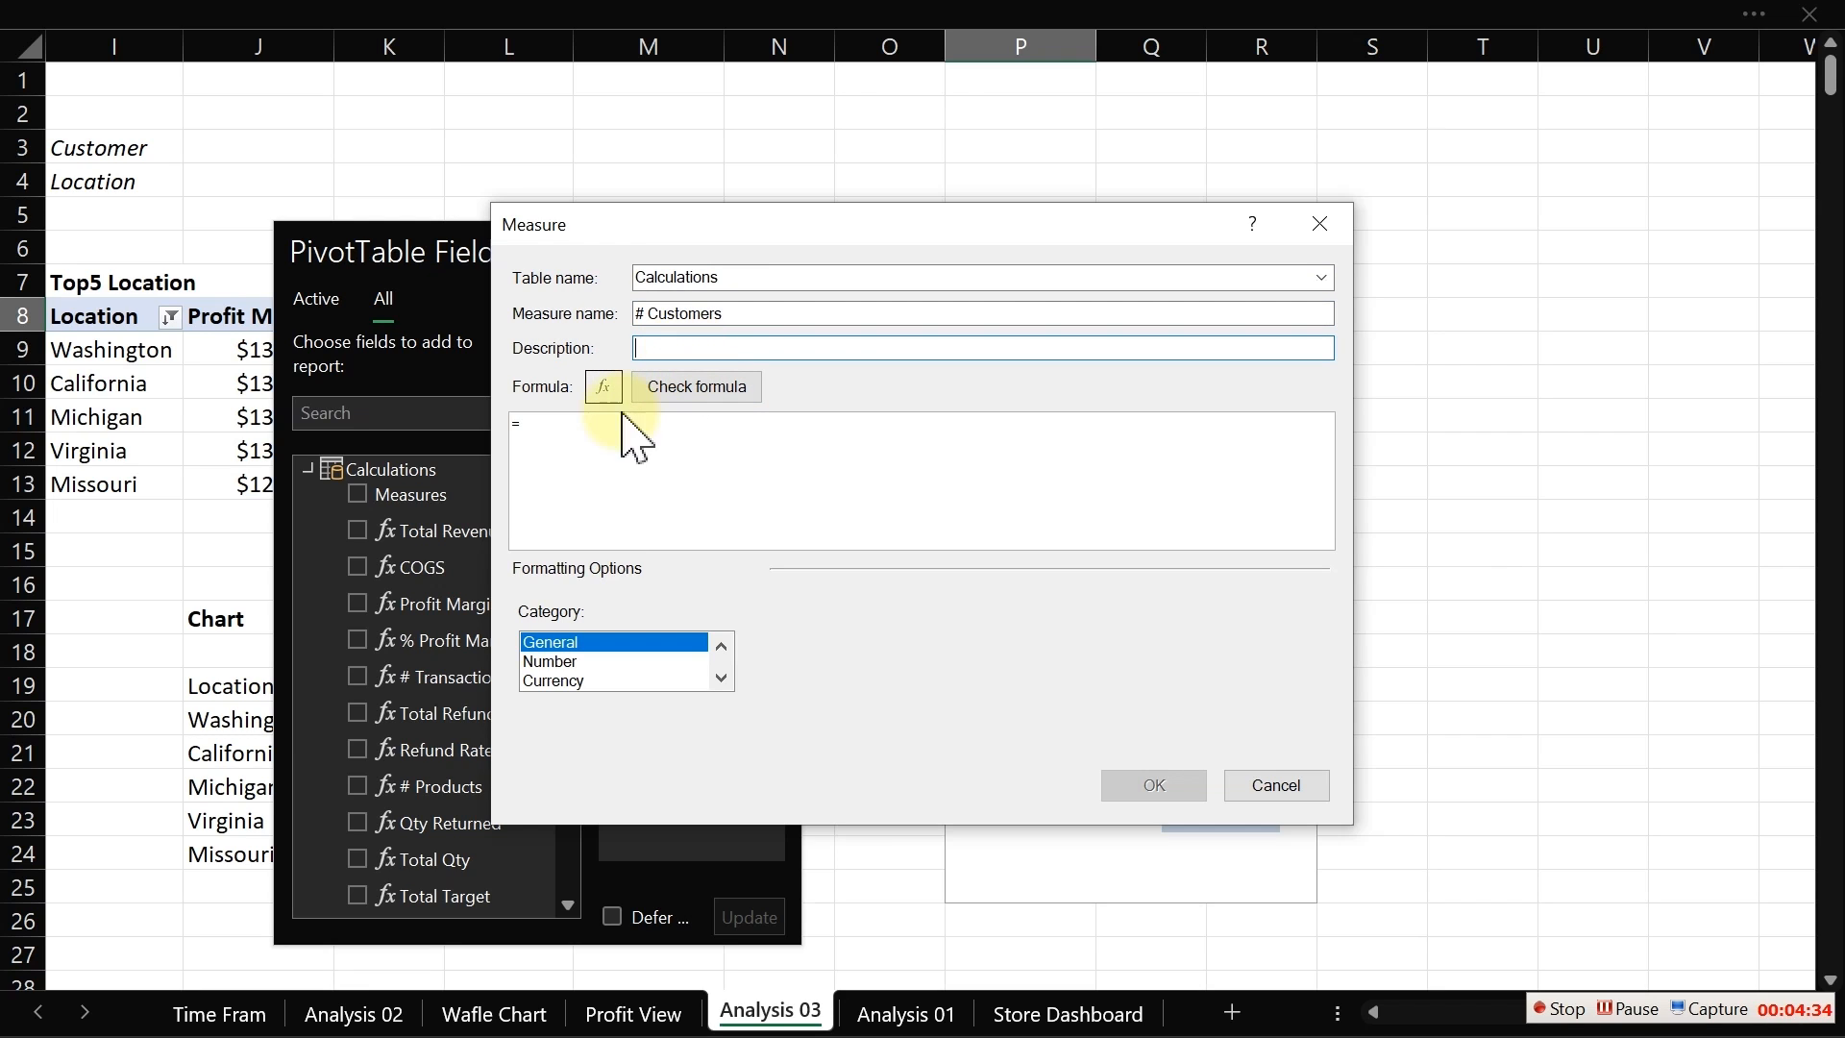
Step: Enter the measure formula =DISTINCTCOUNT(fact_table[Customer ID]) and check it
{"action": "left_click", "coordinate": [592, 438]}
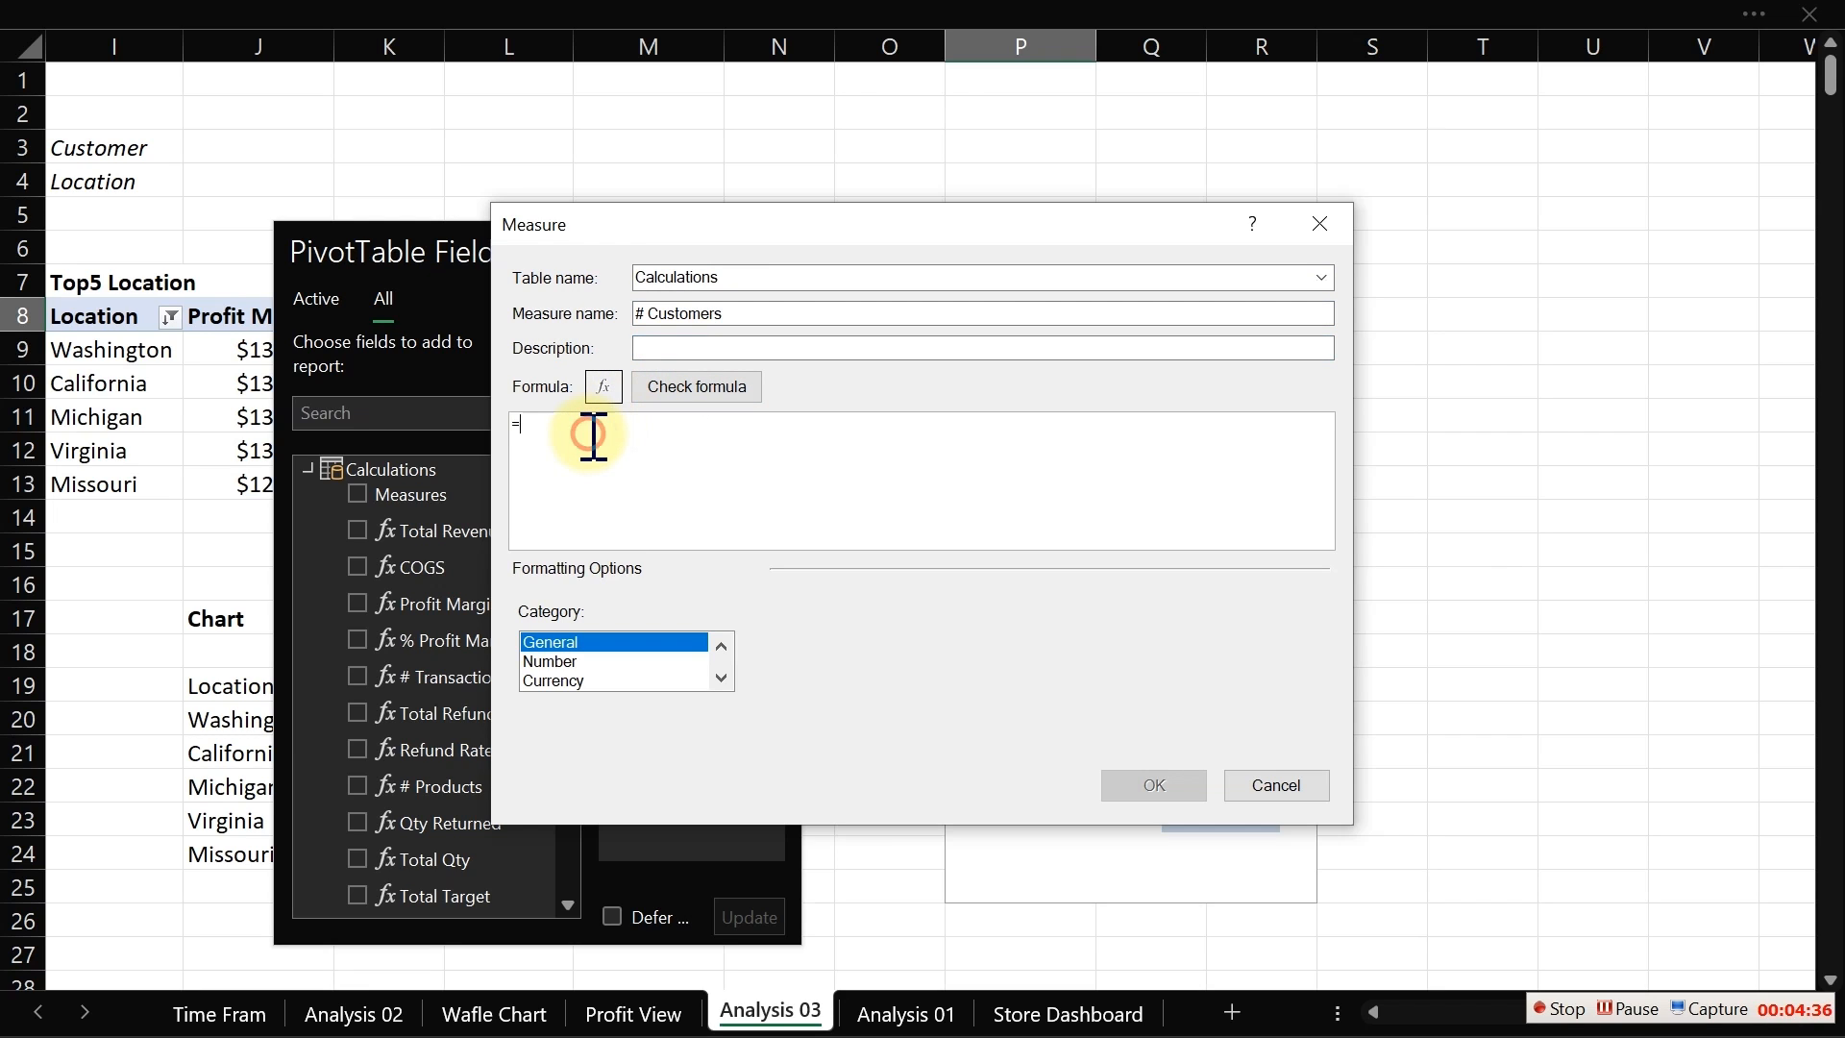
{"action": "key", "text": "BackSpace"}
{"action": "type", "text": "count"}
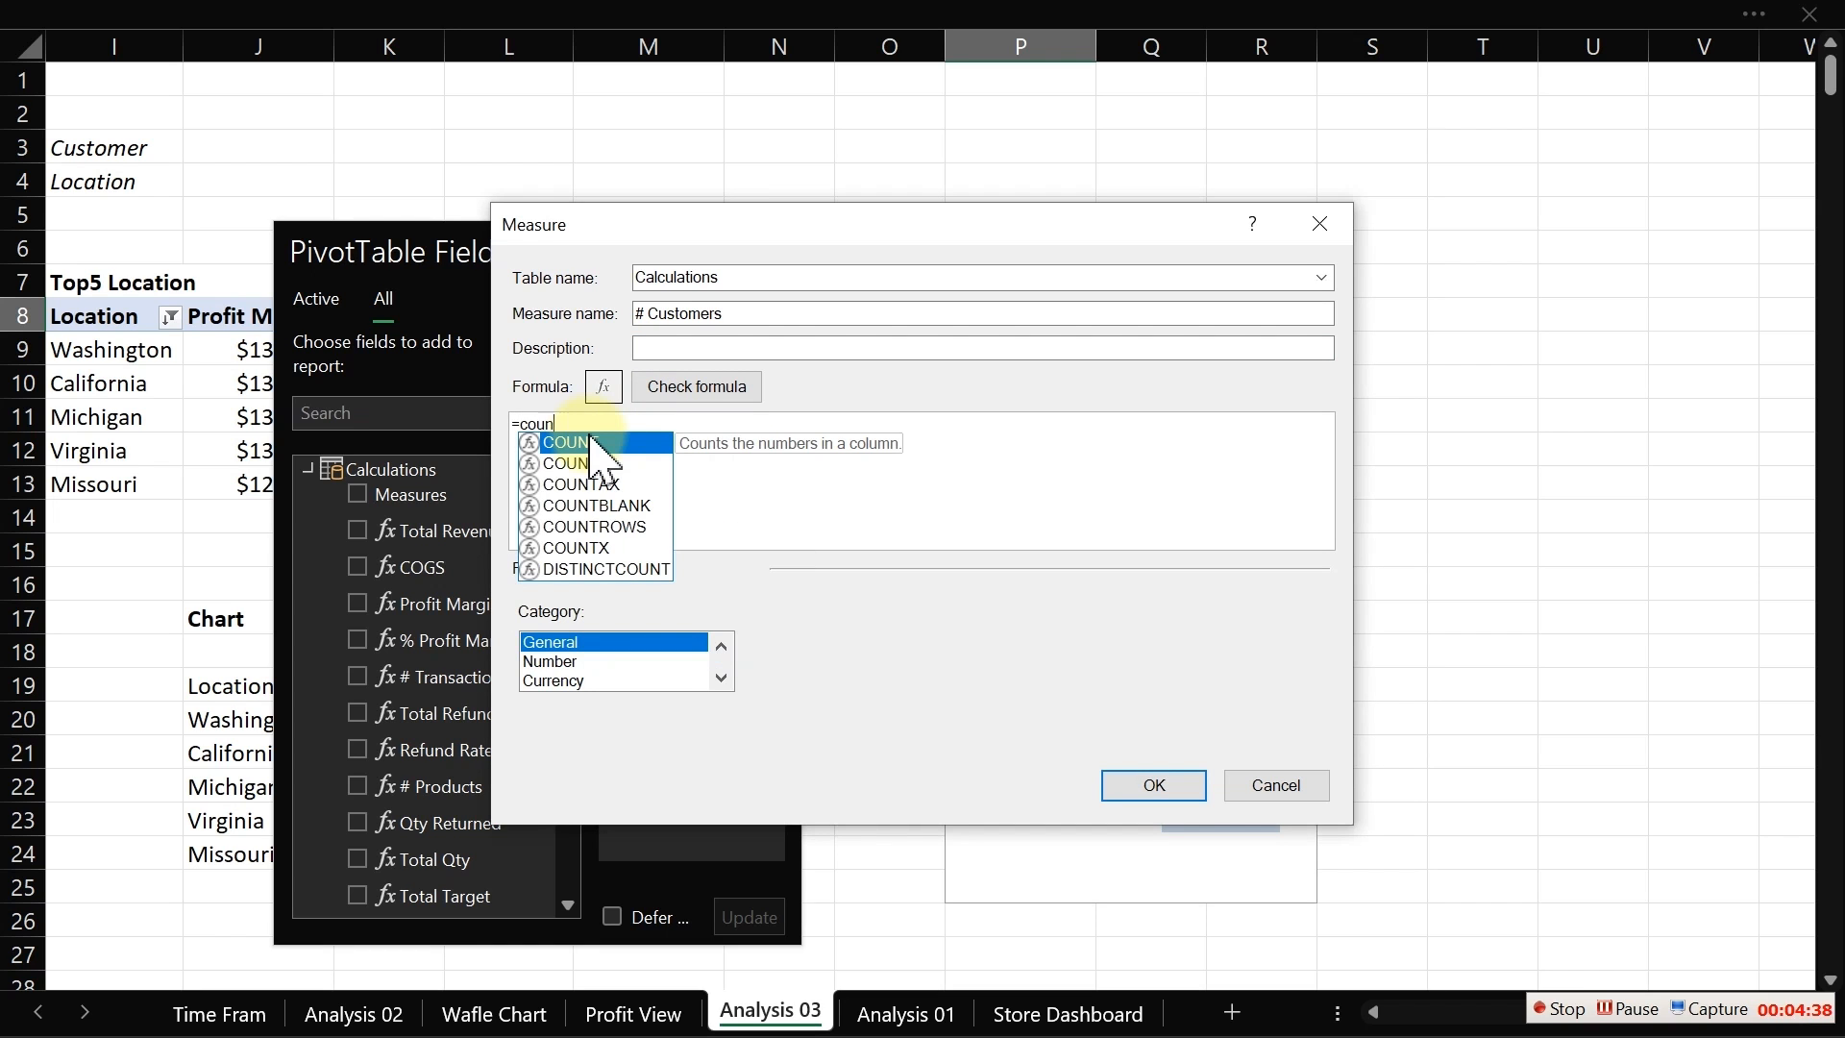
{"action": "key", "text": "BackSpace"}
{"action": "key", "text": "BackSpace"}
{"action": "key", "text": "BackSpace"}
{"action": "key", "text": "BackSpace"}
{"action": "key", "text": "BackSpace"}
{"action": "type", "text": "dis"}
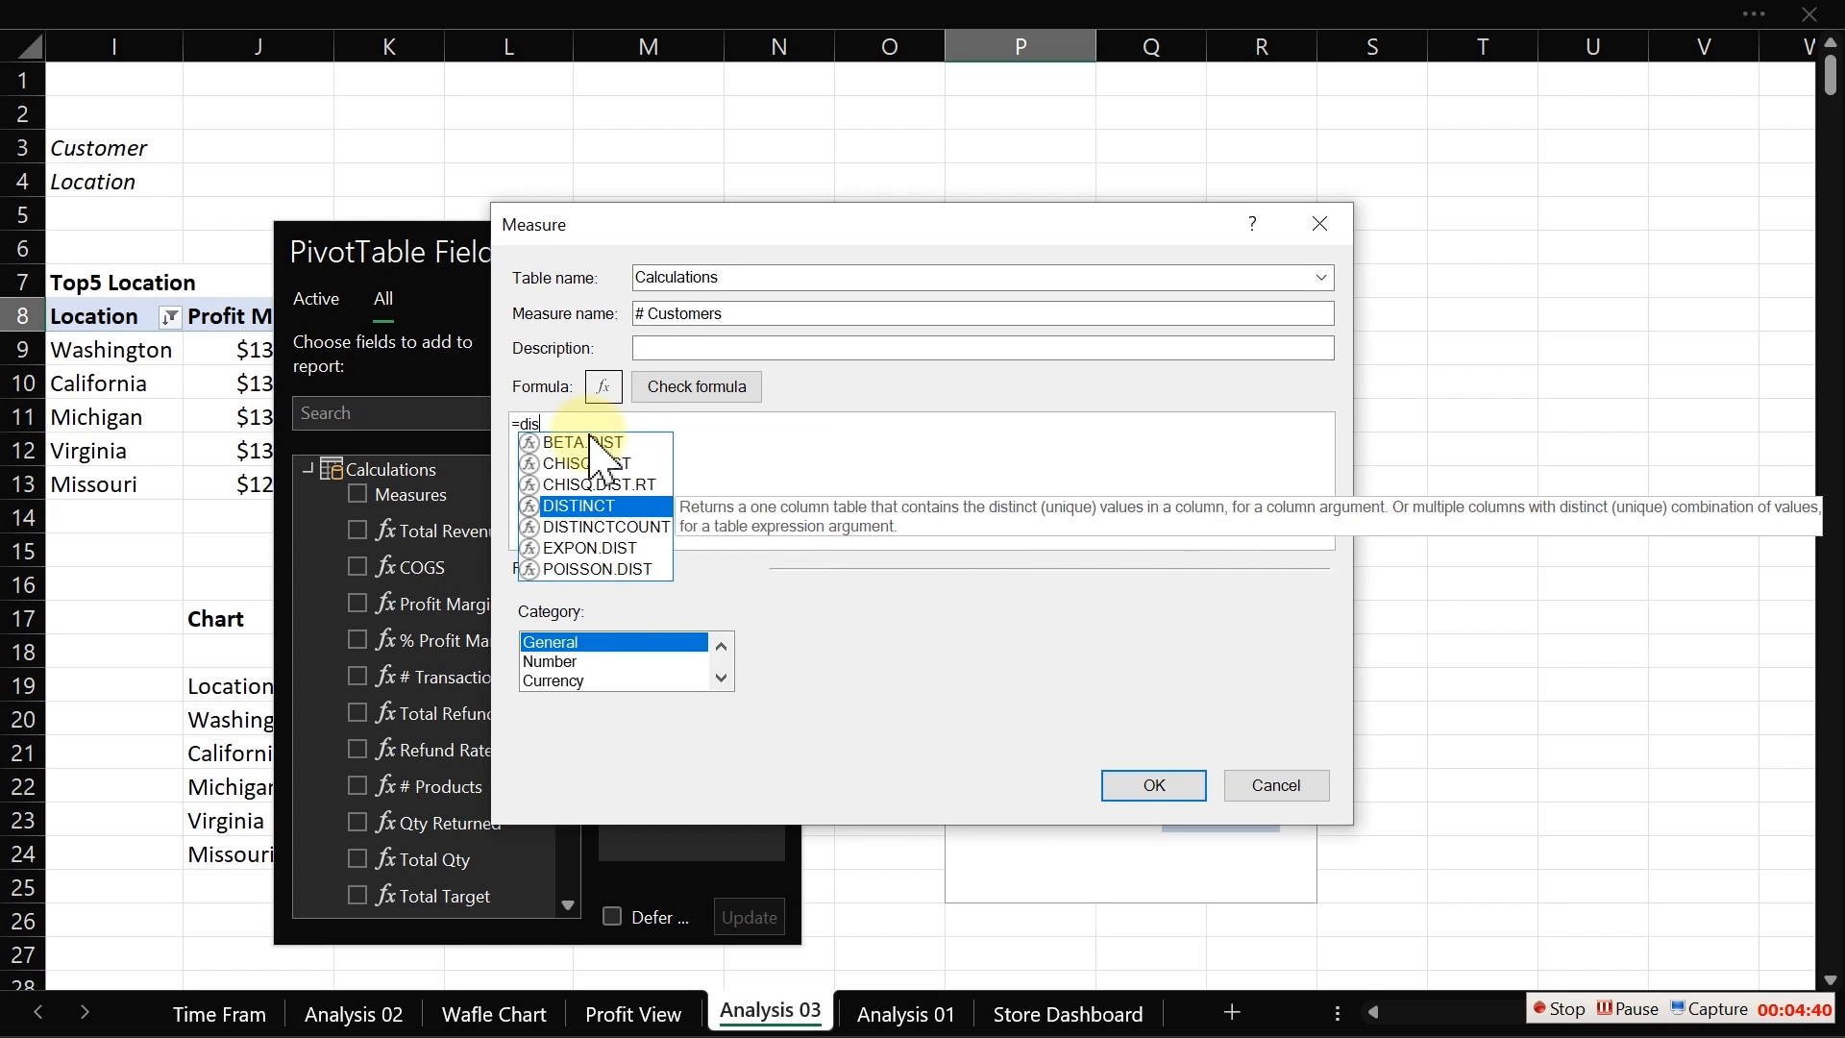
{"action": "key", "text": "Down"}
{"action": "key", "text": "Tab"}
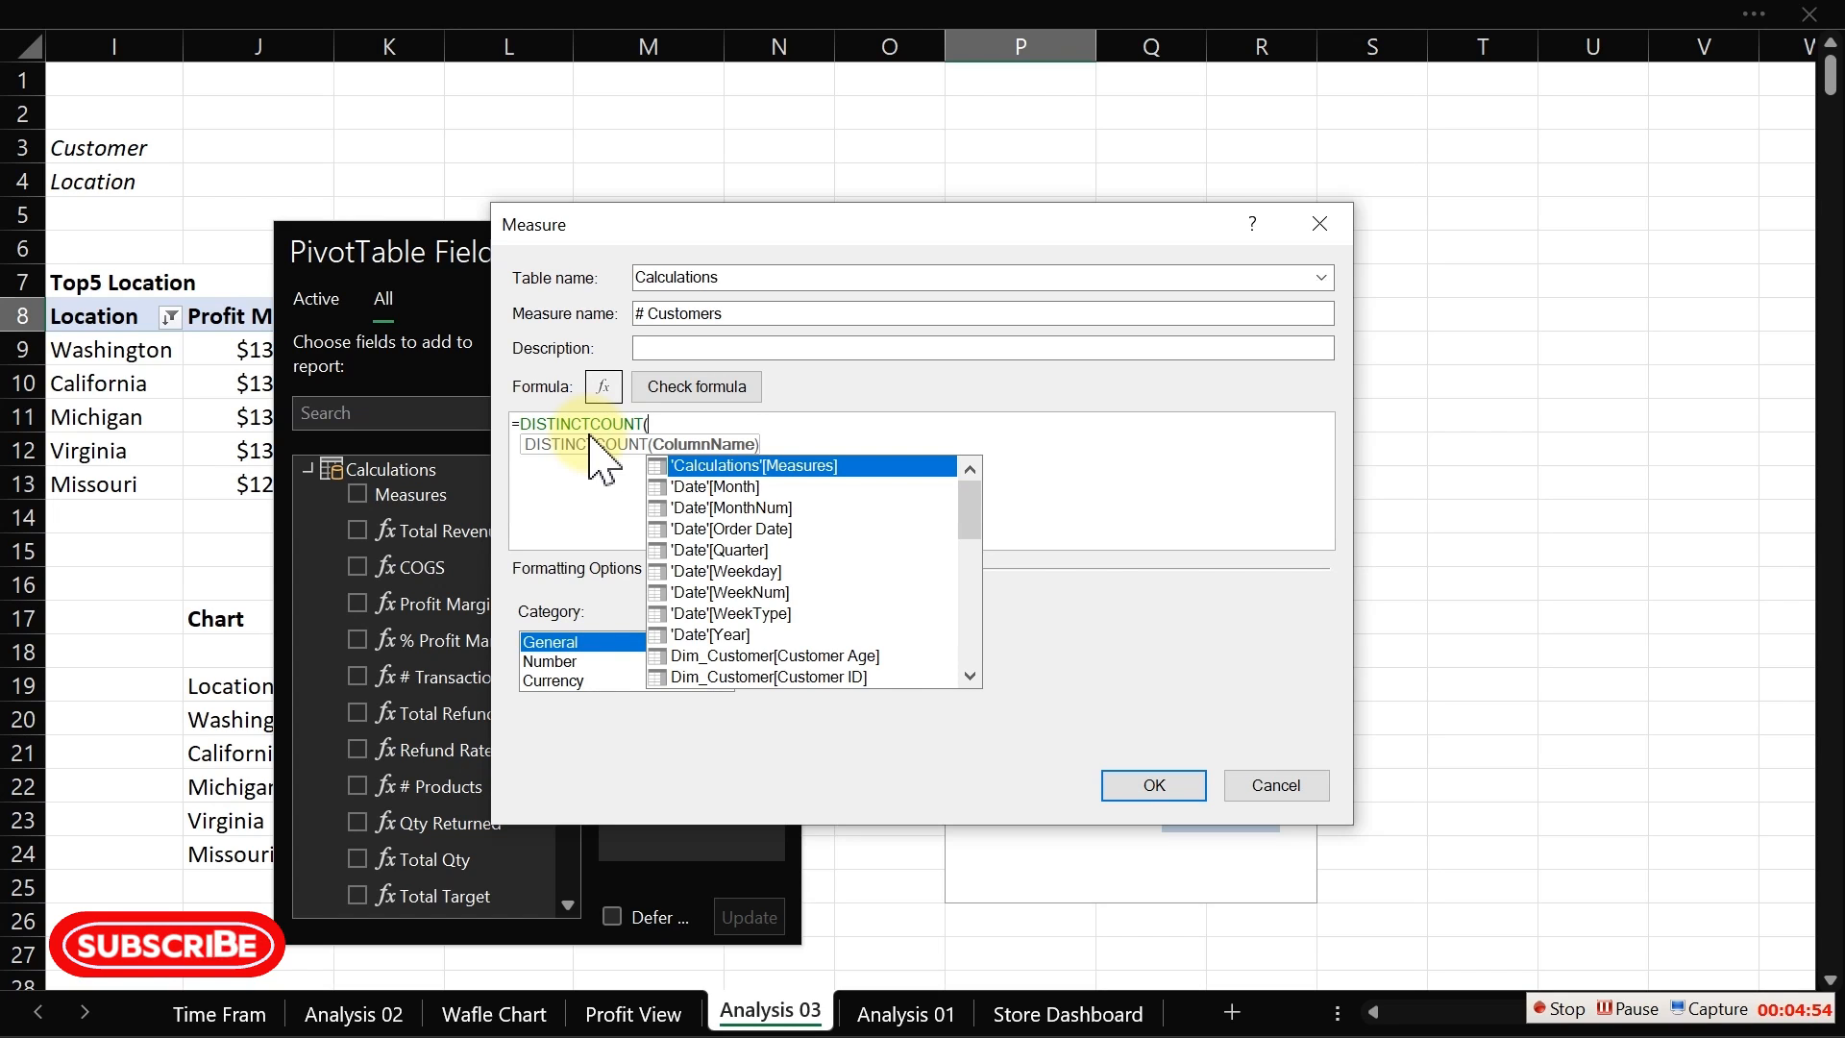
{"action": "type", "text": "f"}
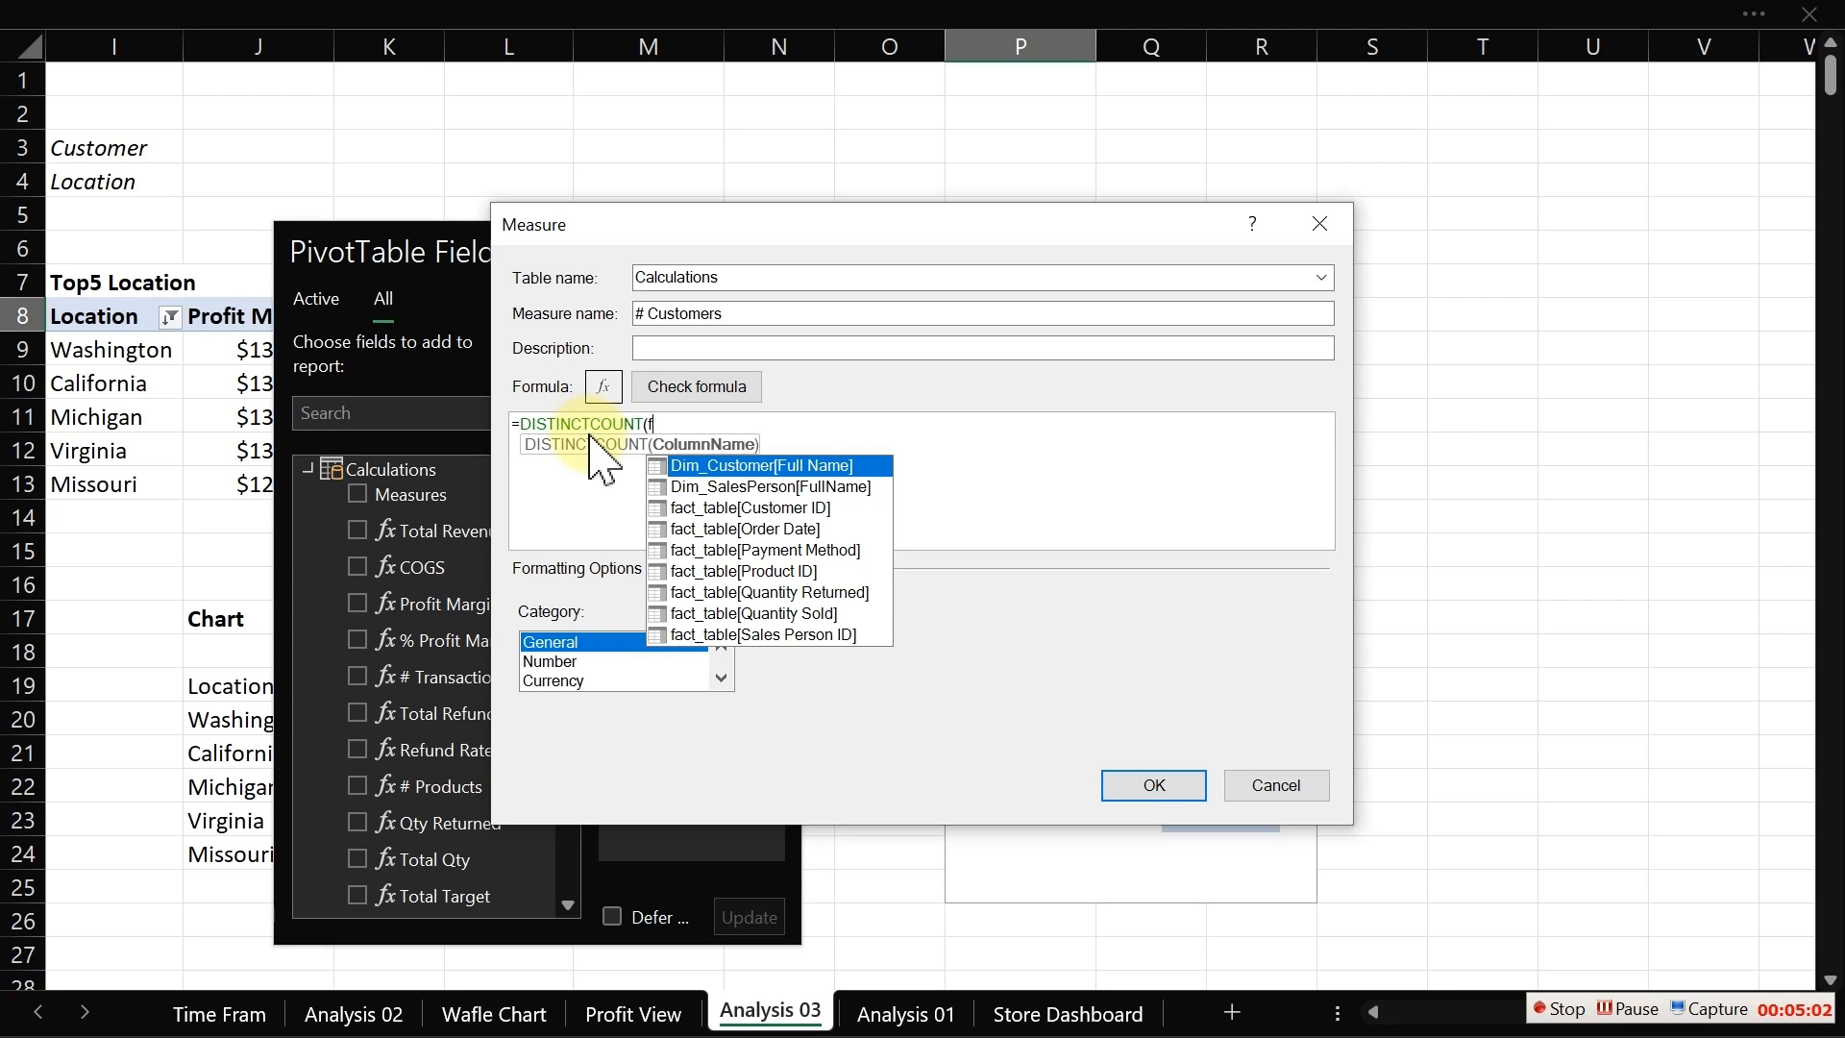
{"action": "key", "text": "Down"}
{"action": "key", "text": "Down"}
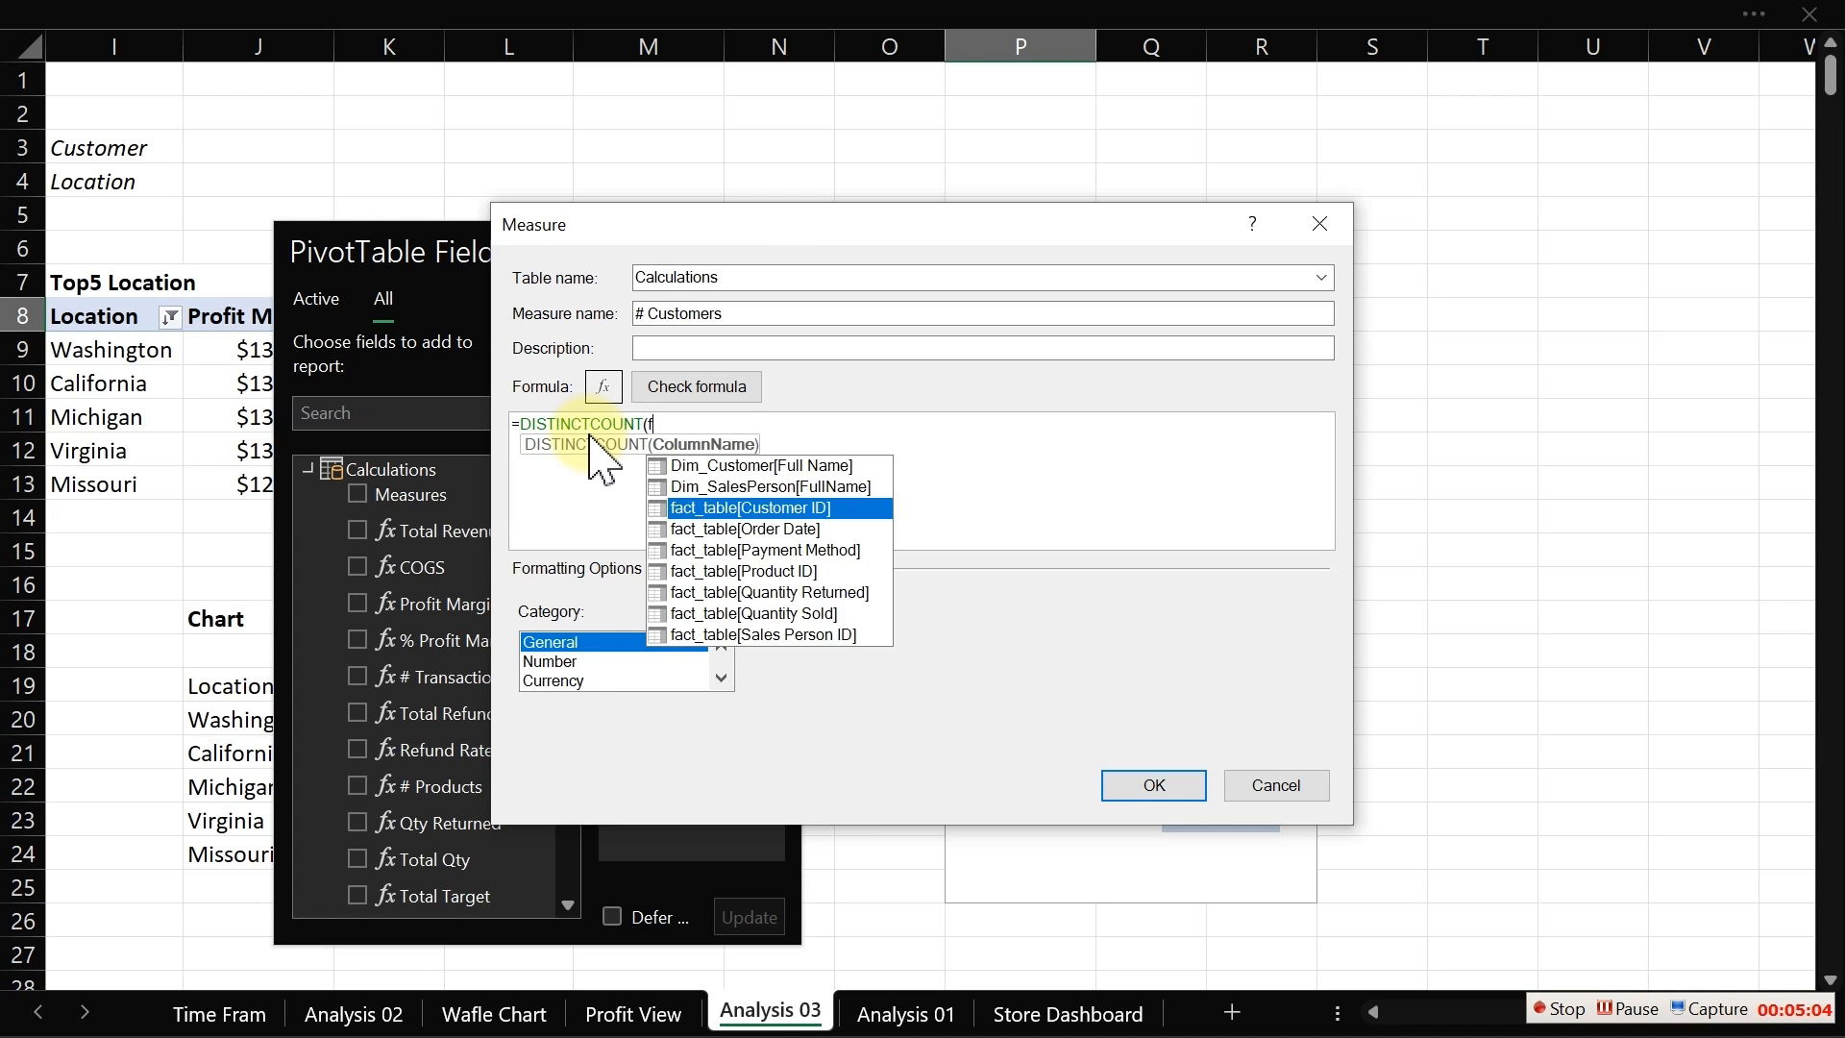
{"action": "key", "text": "Tab"}
{"action": "type", "text": ")"}
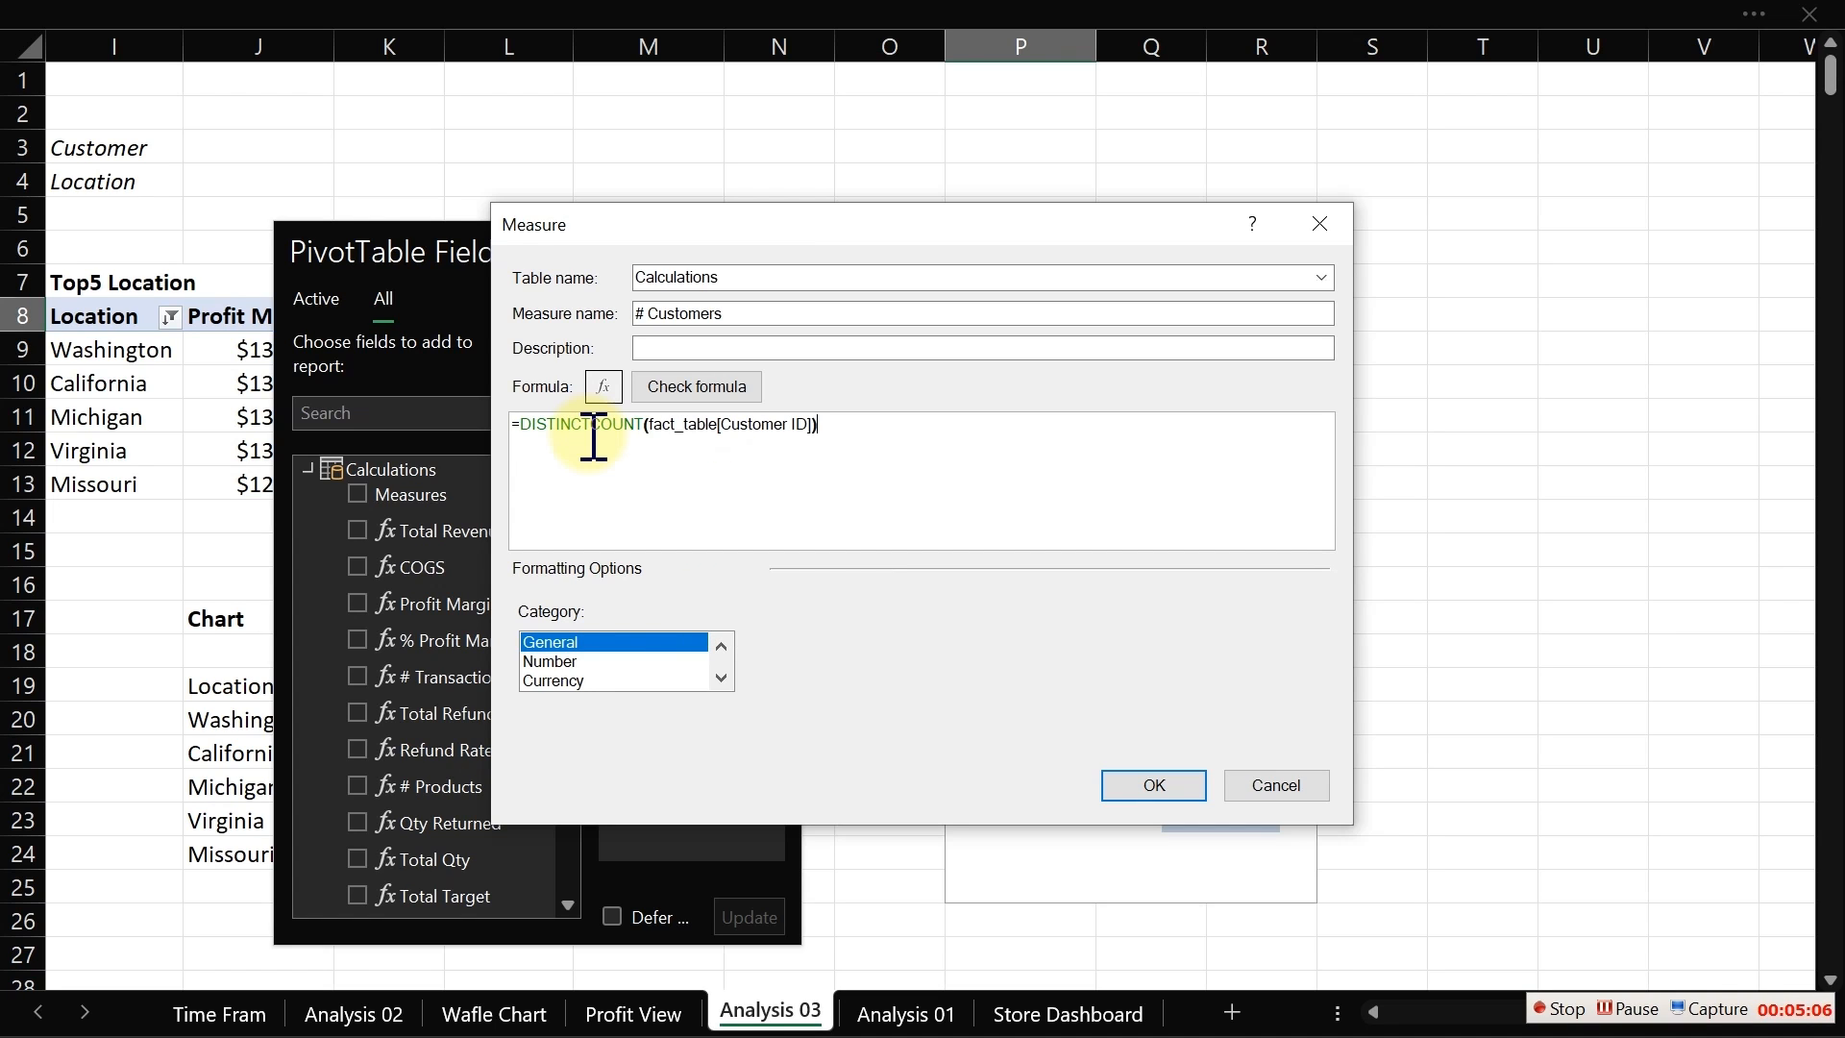
{"action": "left_click", "coordinate": [703, 392]}
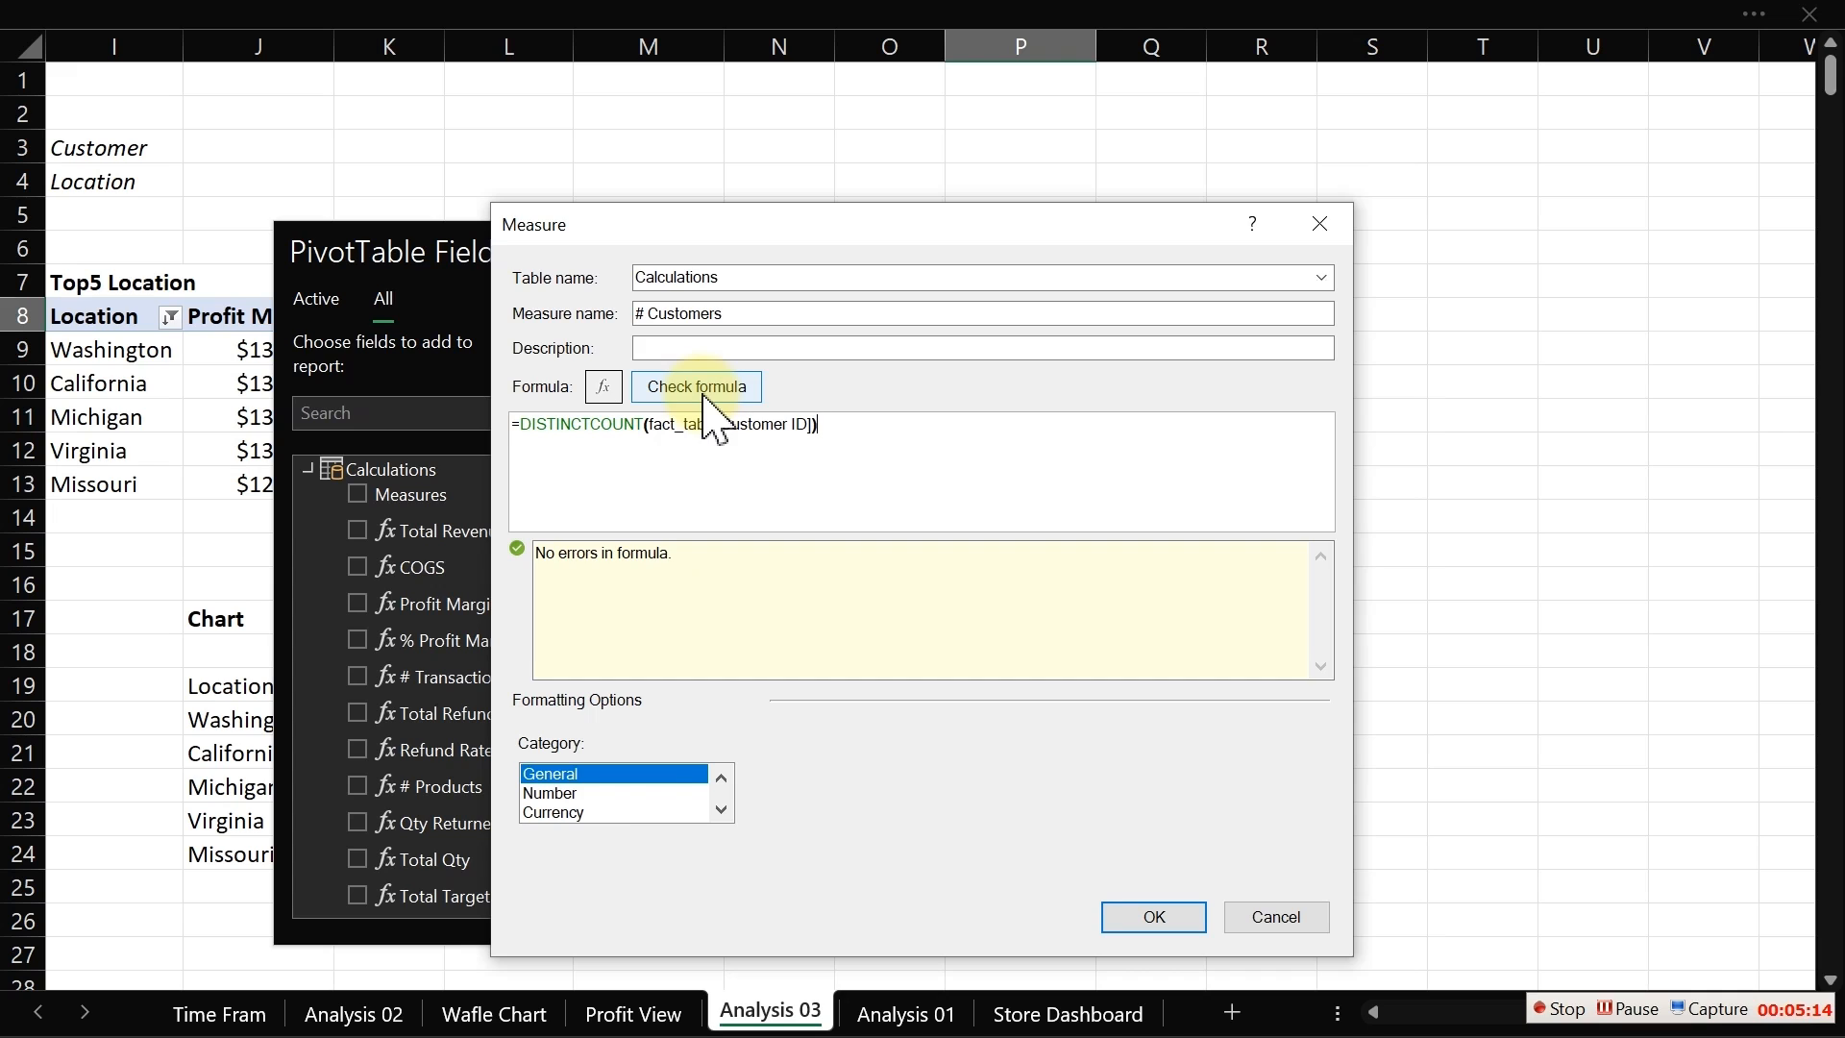
Step: Format the measure as a whole number with a 1000 separator, save it, and dismiss the error message
{"action": "left_click", "coordinate": [591, 793]}
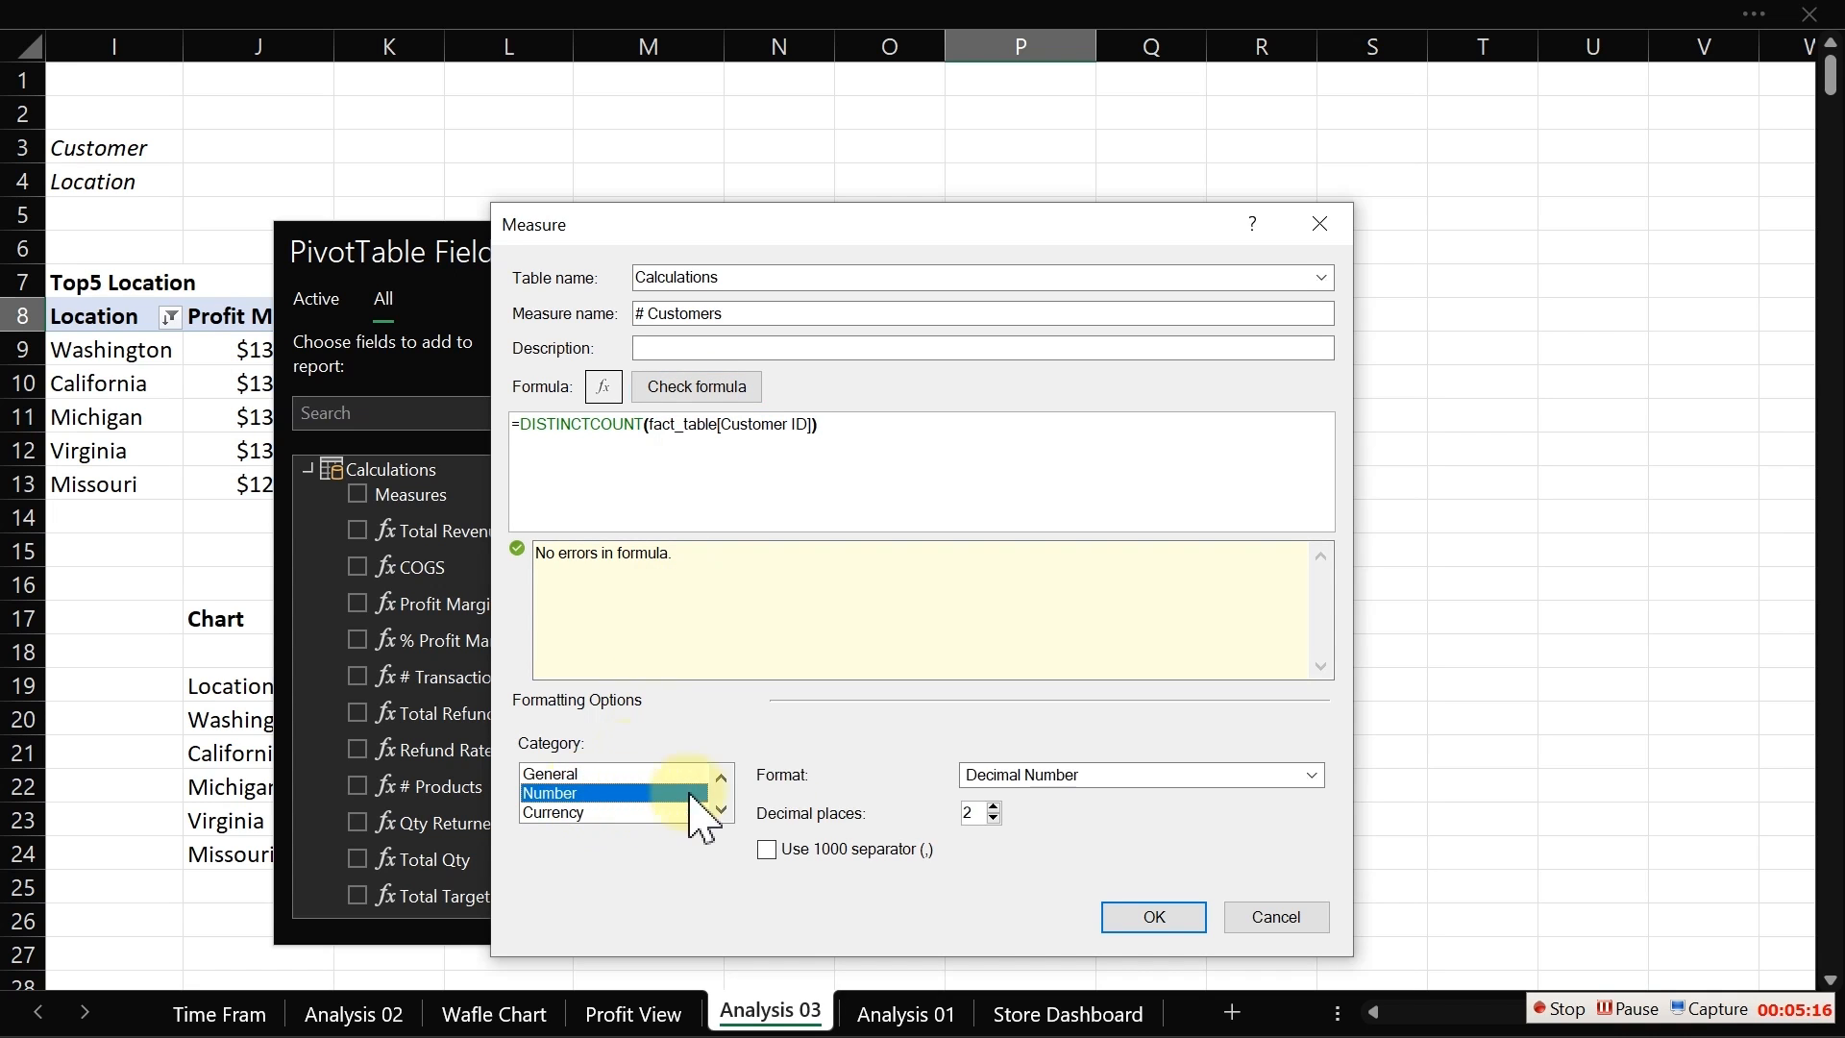
{"action": "left_click", "coordinate": [1010, 779]}
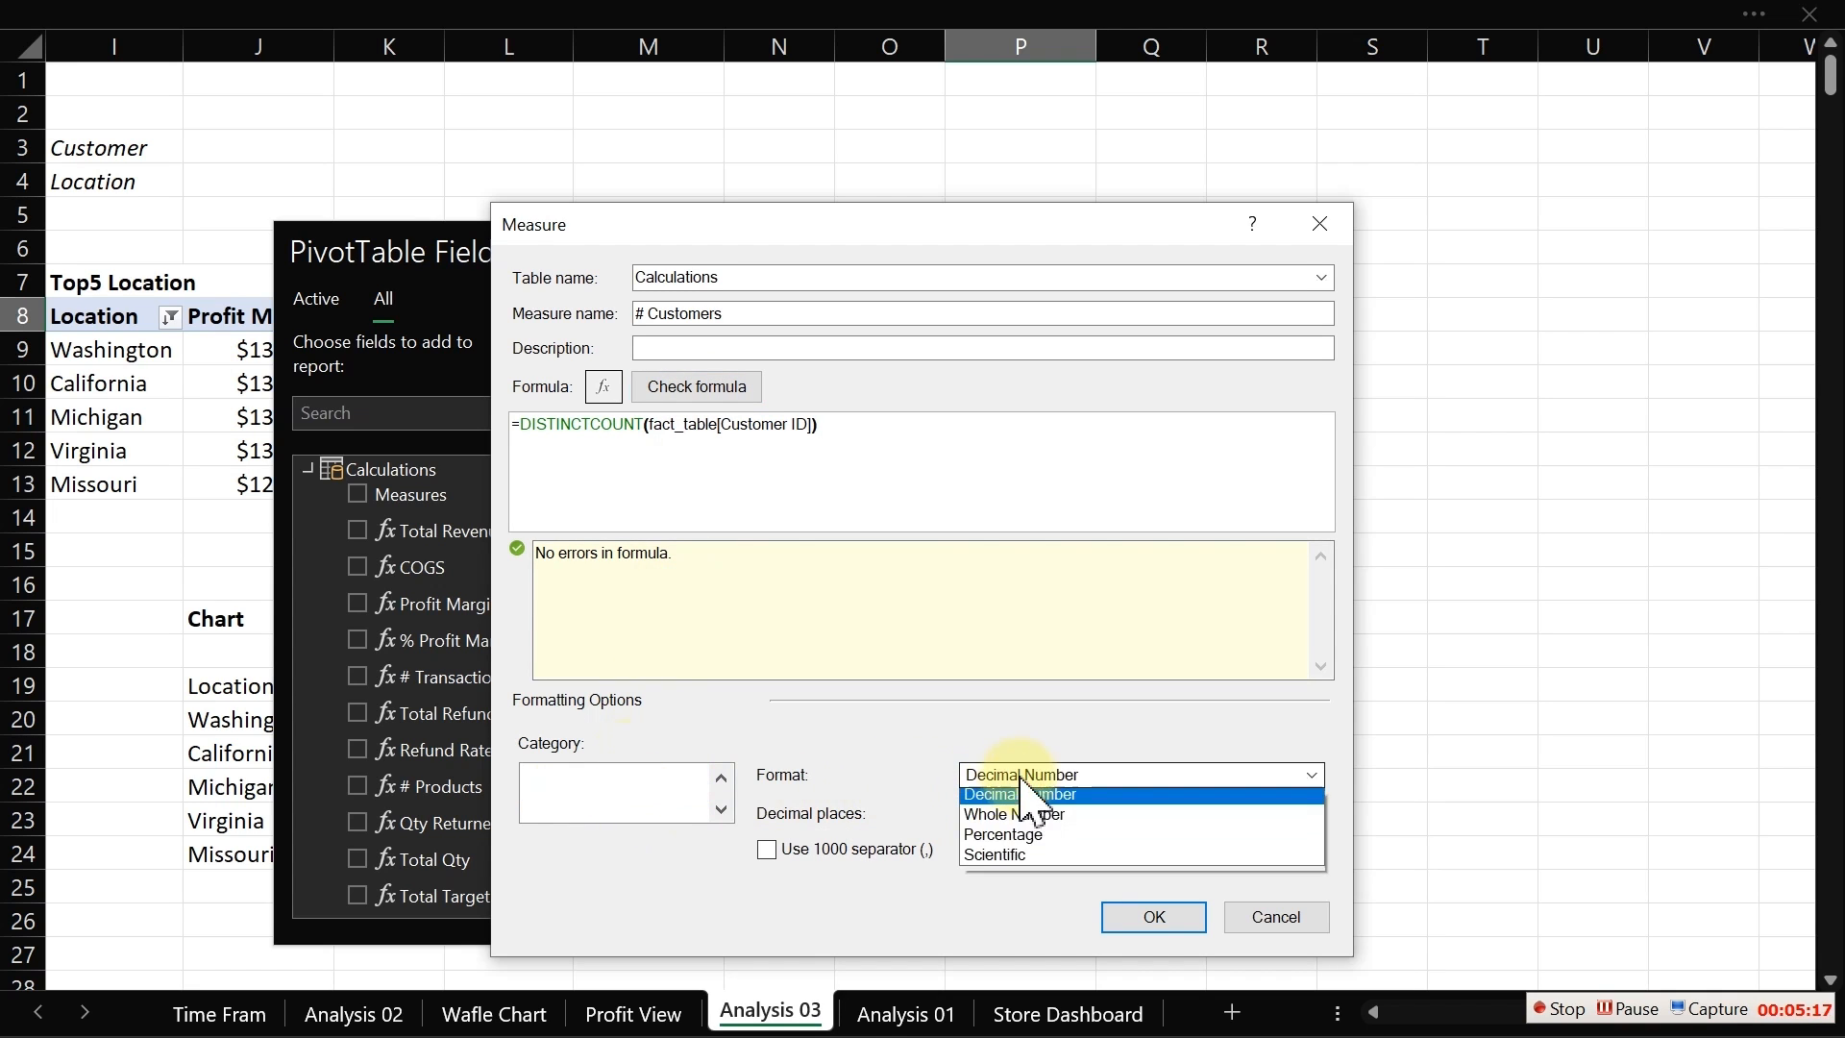
{"action": "left_click", "coordinate": [1006, 824]}
{"action": "left_click", "coordinate": [774, 812]}
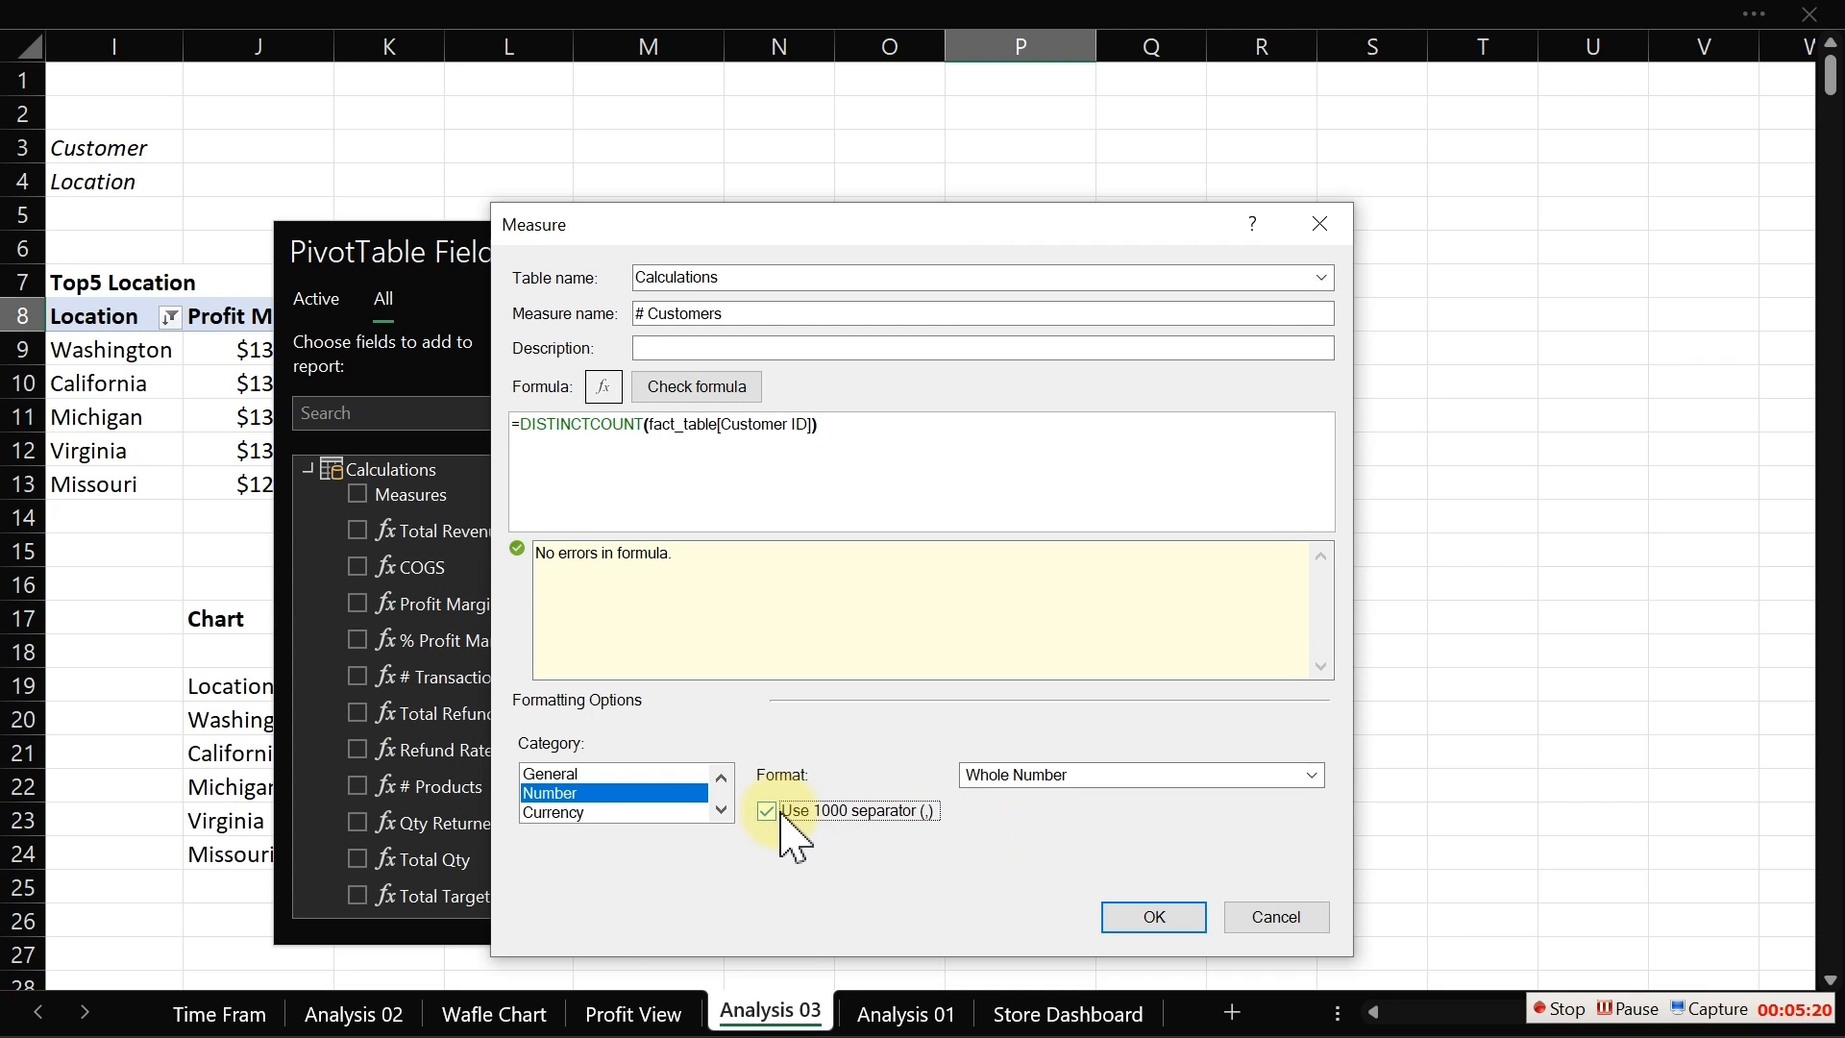
{"action": "left_click", "coordinate": [1171, 921]}
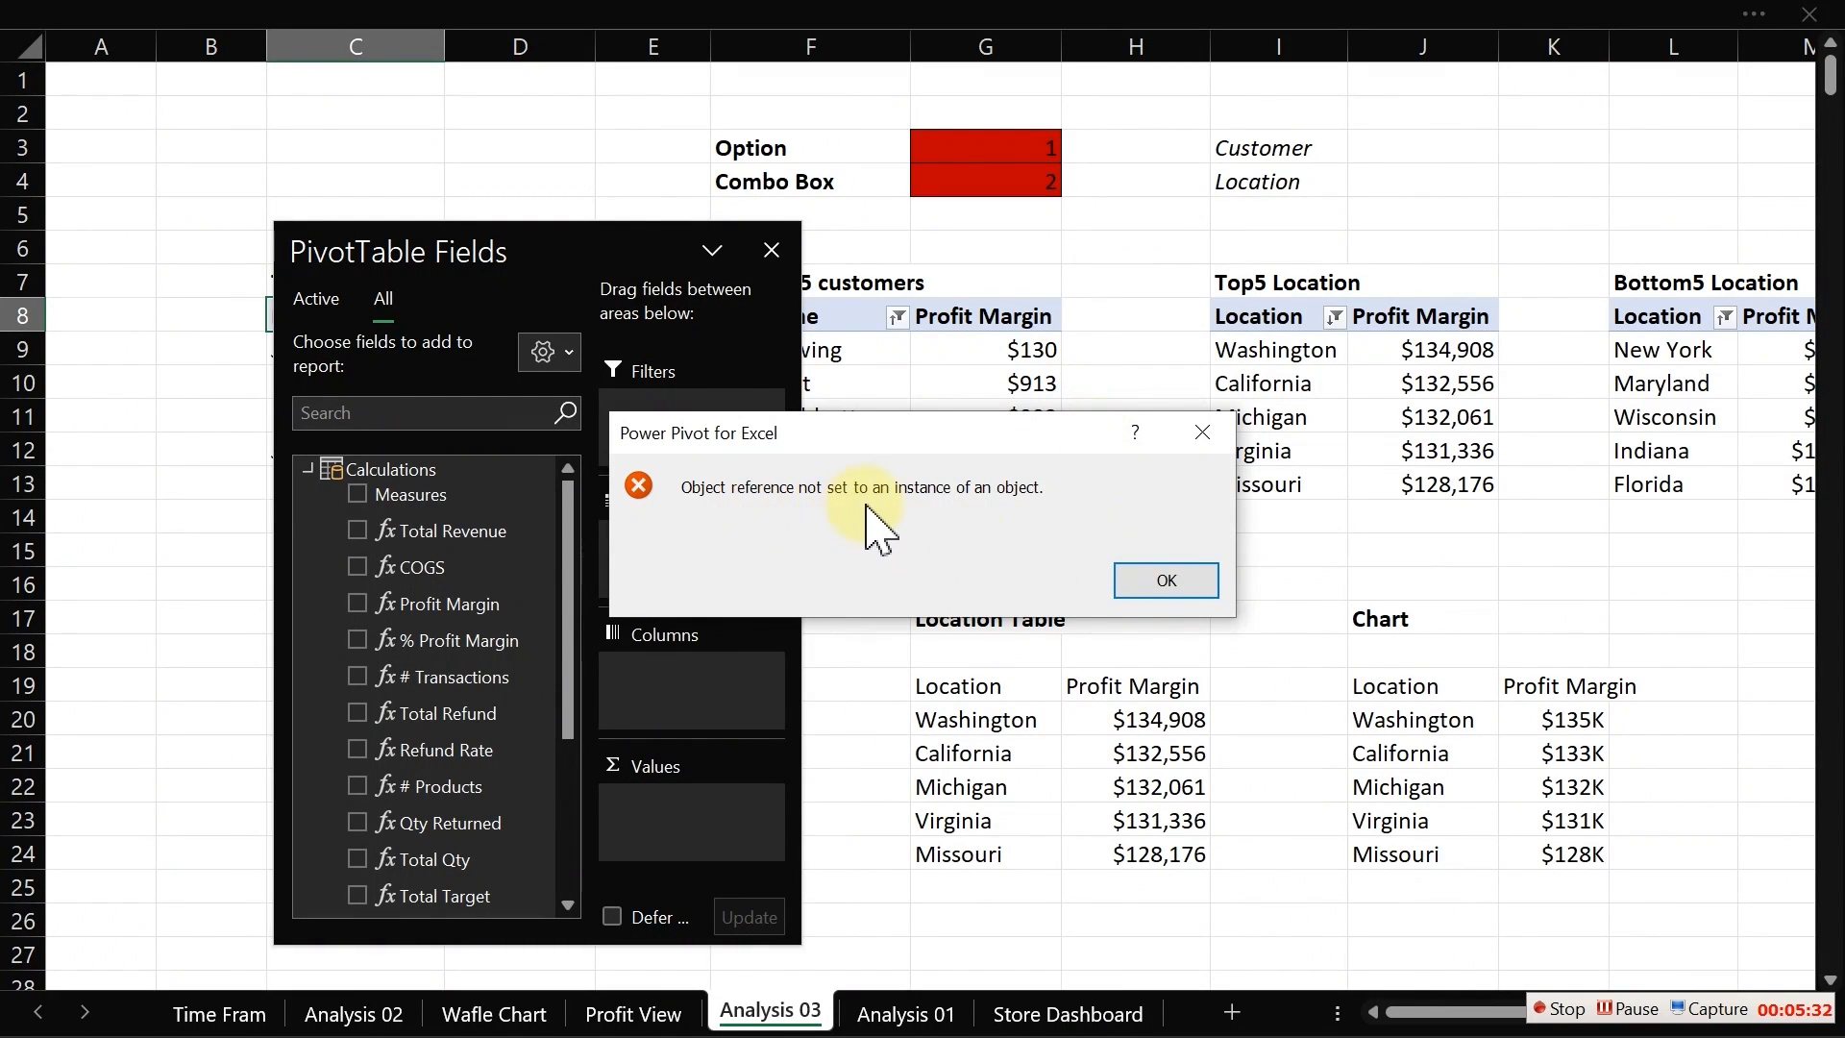
{"action": "left_click", "coordinate": [1149, 581]}
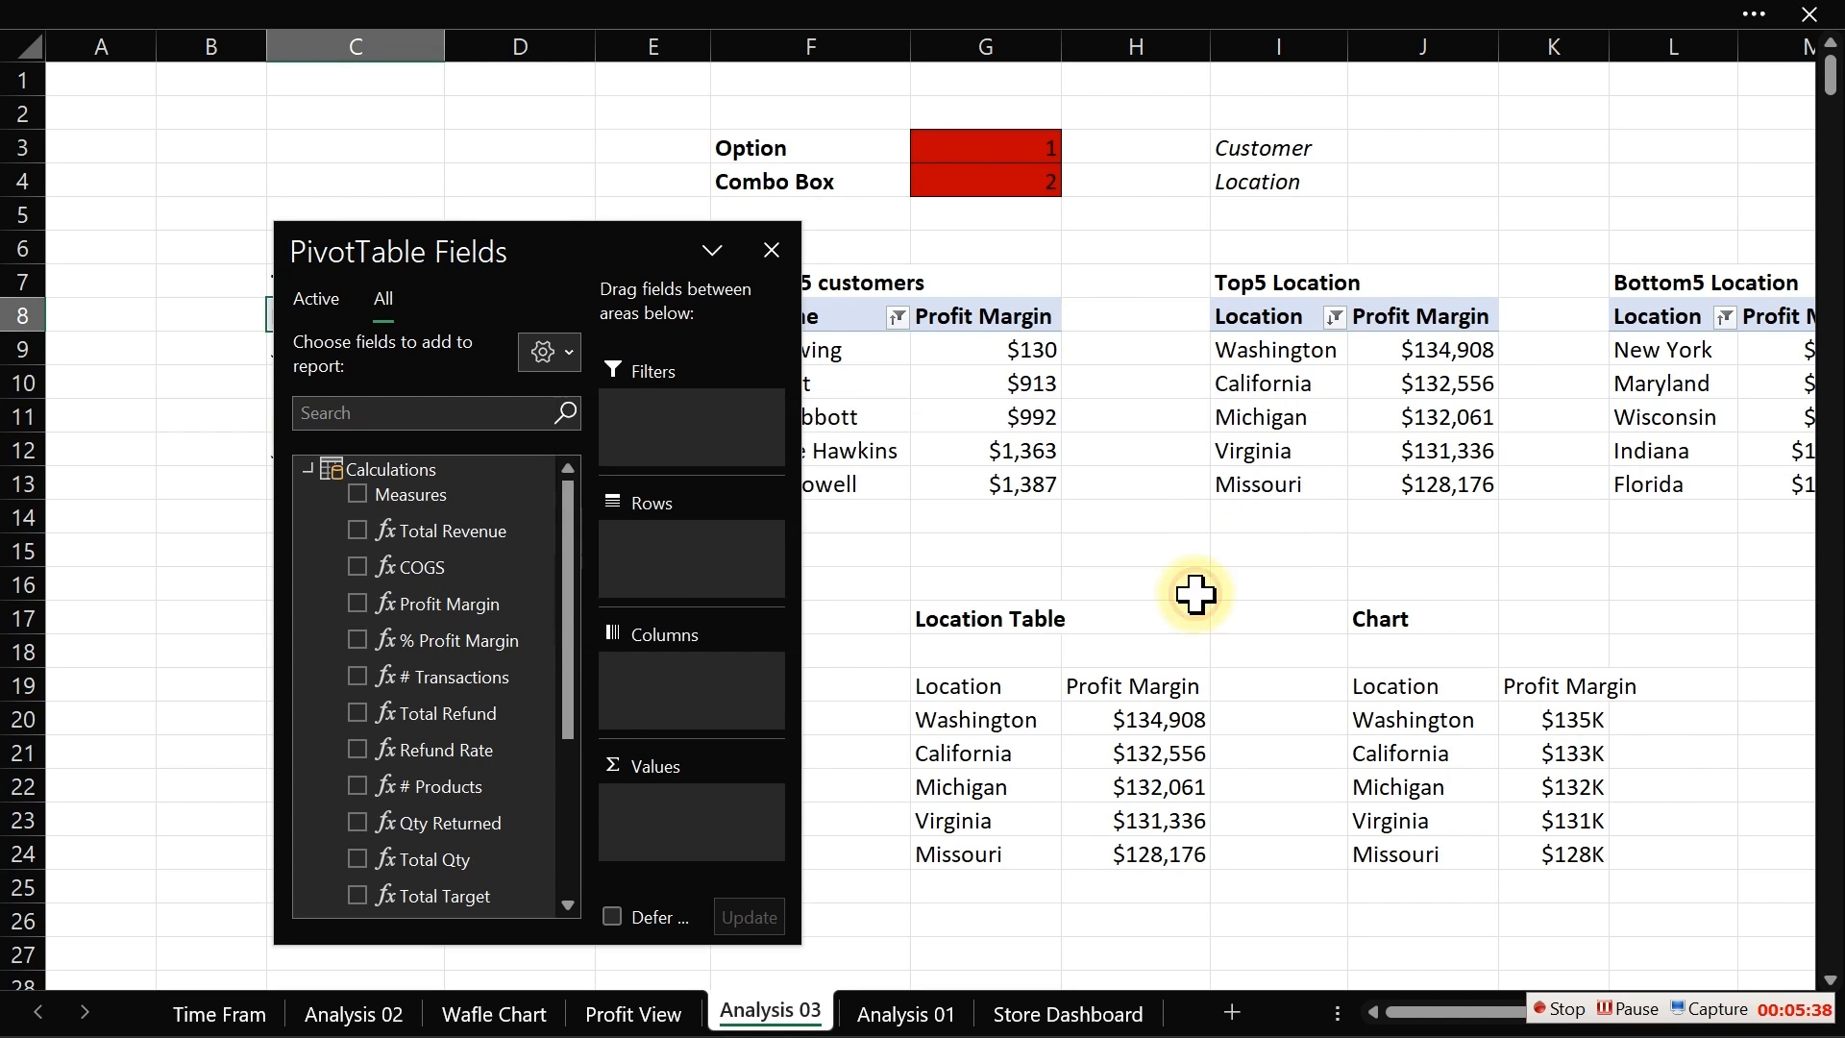
{"action": "left_click", "coordinate": [1196, 593]}
{"action": "left_click", "coordinate": [937, 1011]}
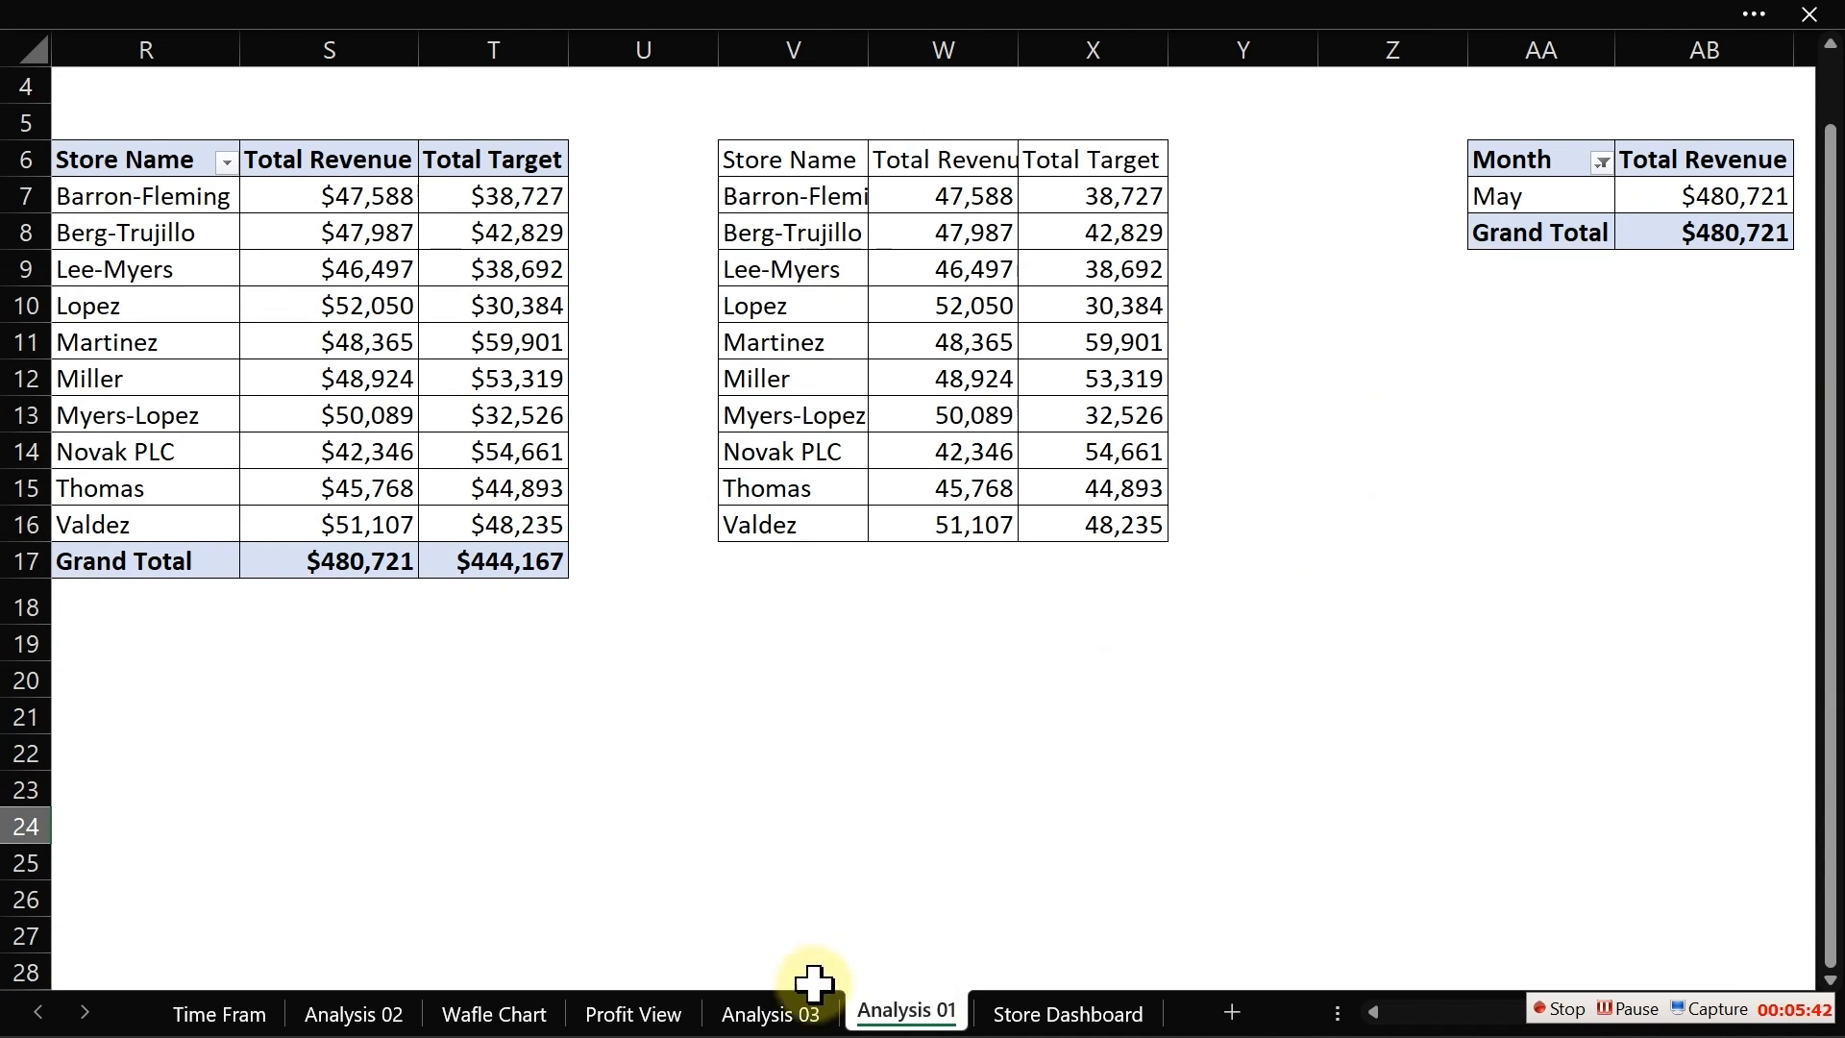
{"action": "left_click", "coordinate": [790, 1018]}
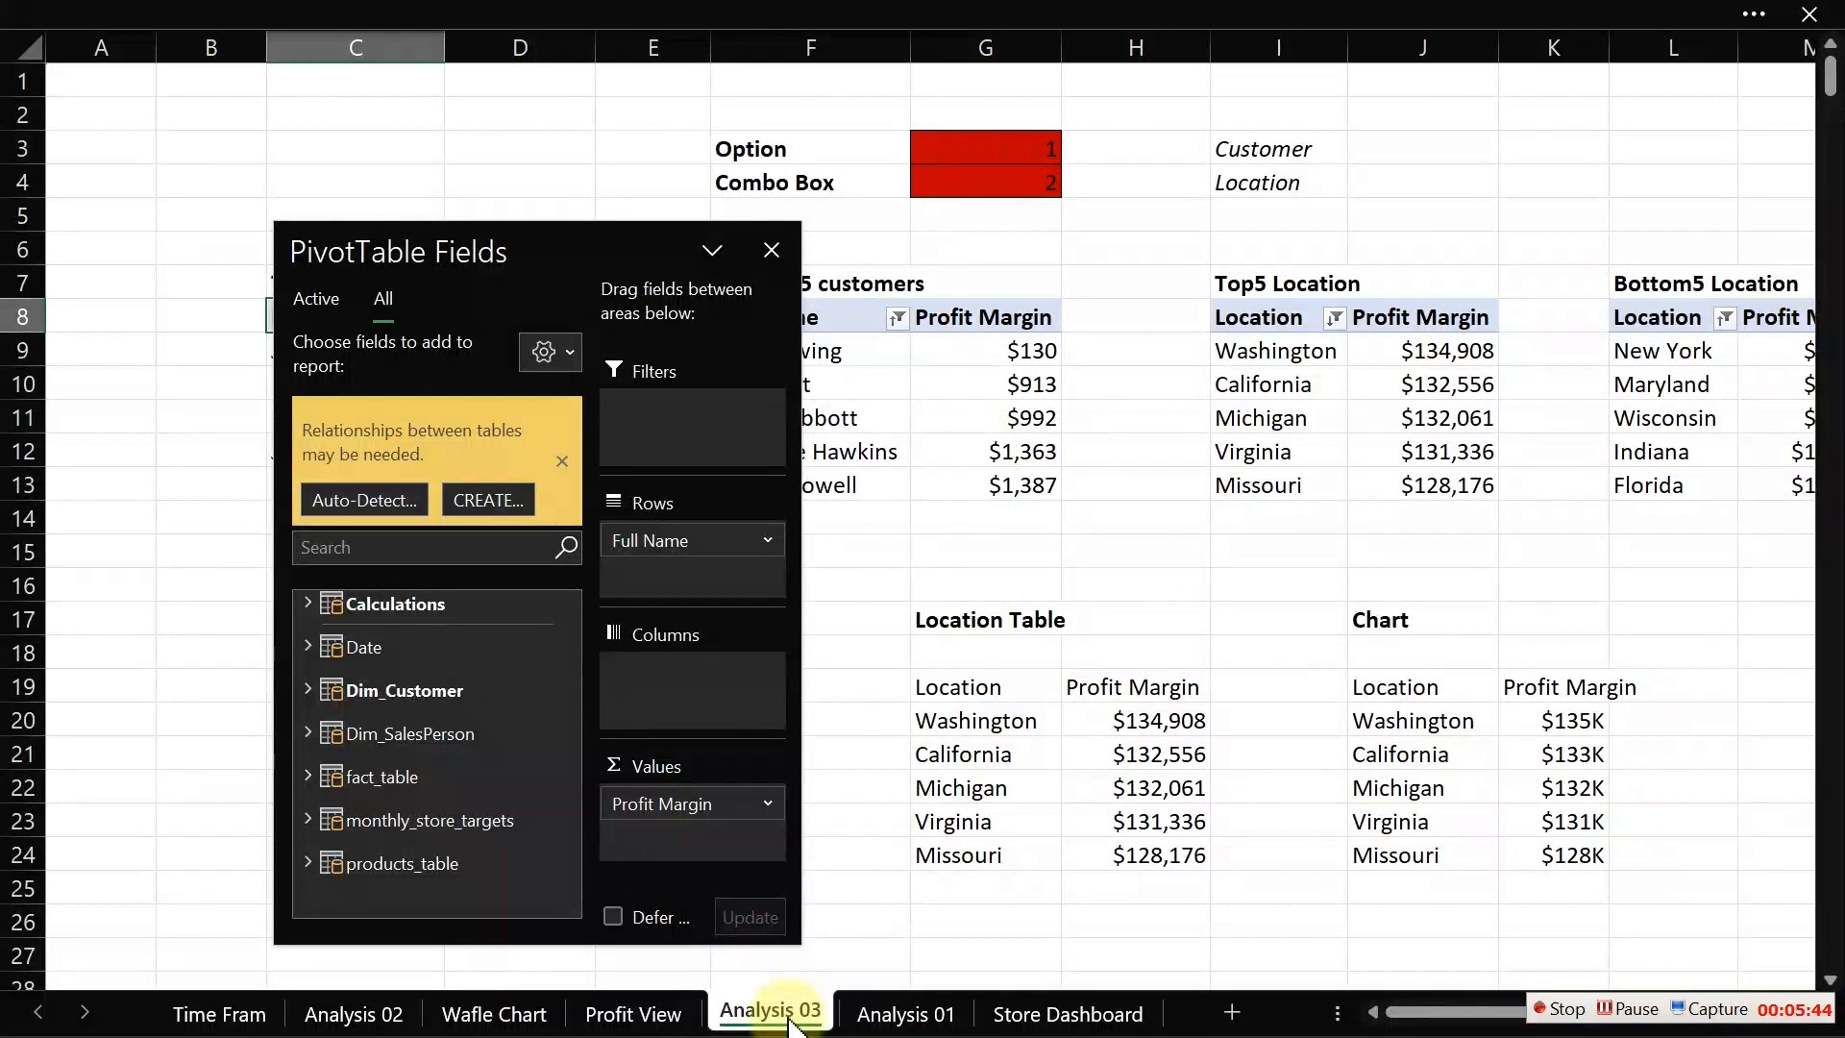
Step: Add the # Customers measure from Calculations to the empty copied pivot table at P8
{"action": "left_click", "coordinate": [1750, 521]}
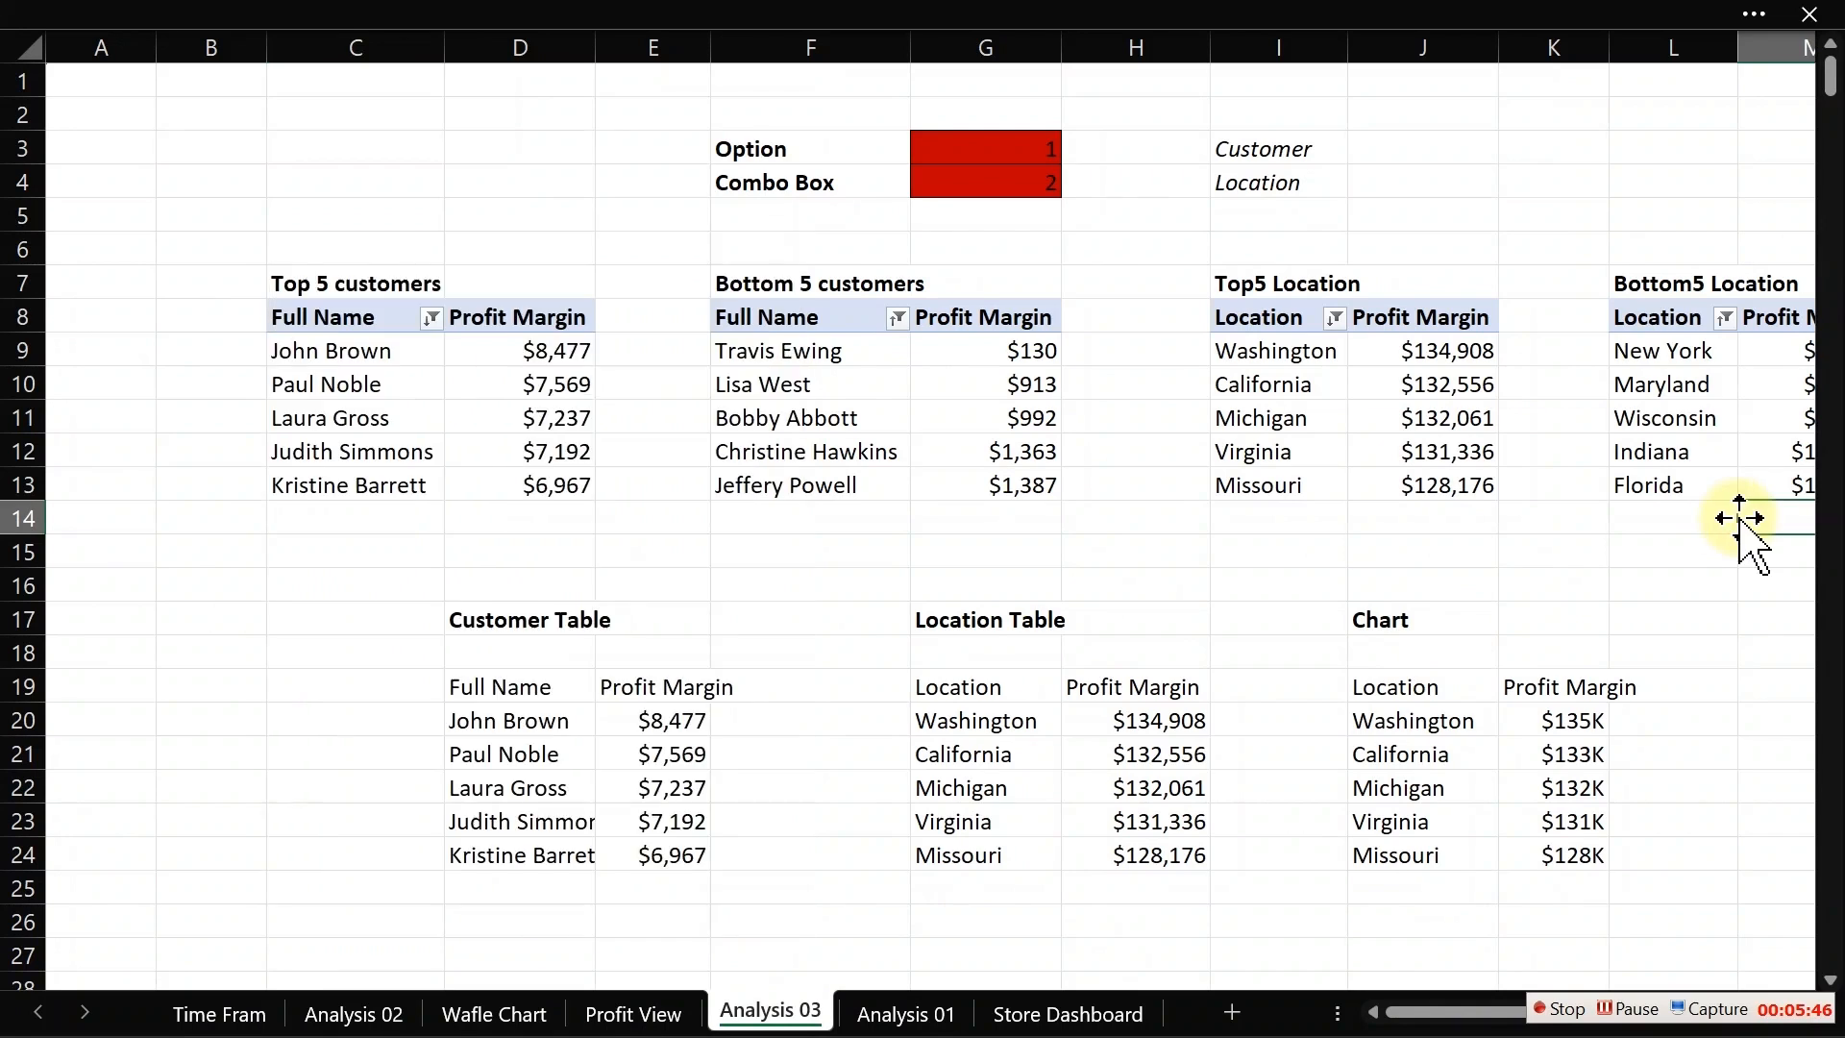
{"action": "key", "text": "Right"}
{"action": "key", "text": "Right"}
{"action": "key", "text": "Right"}
{"action": "key", "text": "Right"}
{"action": "left_click", "coordinate": [1321, 454]}
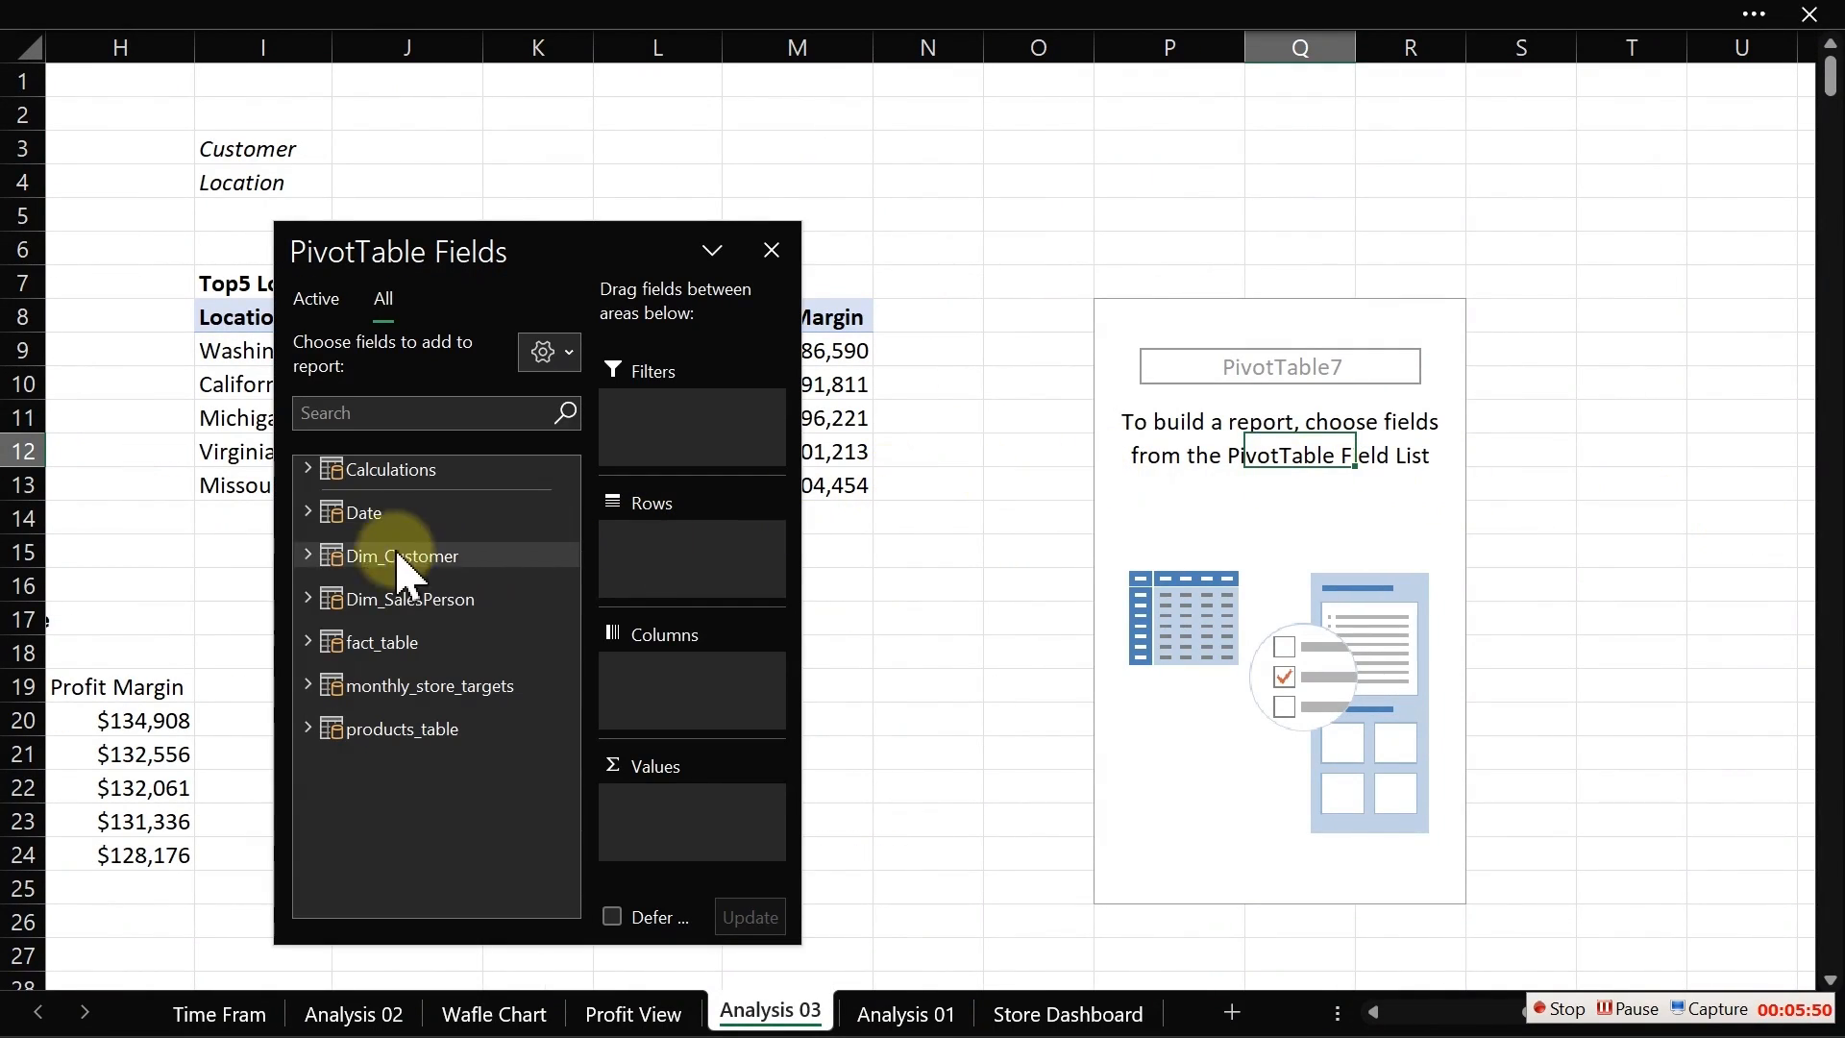
{"action": "left_click", "coordinate": [307, 469]}
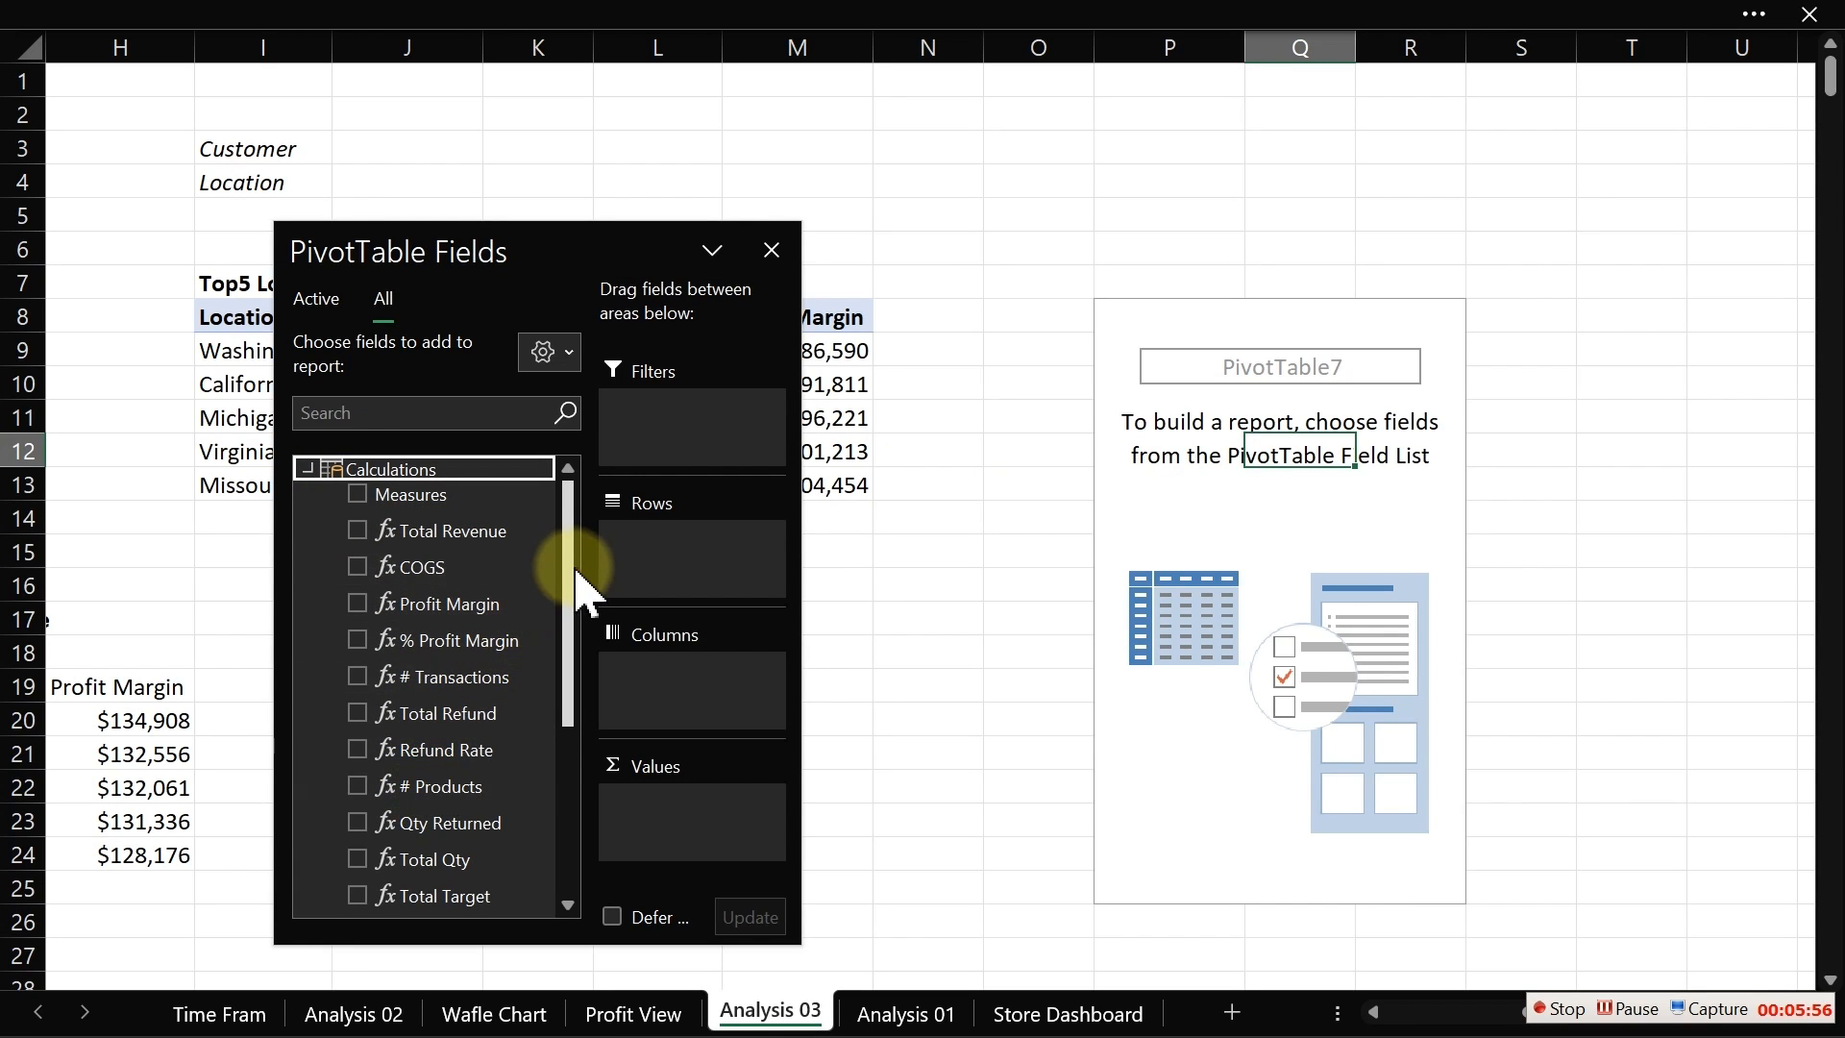
{"action": "left_click_drag", "start_coordinate": [579, 586], "coordinate": [568, 654]}
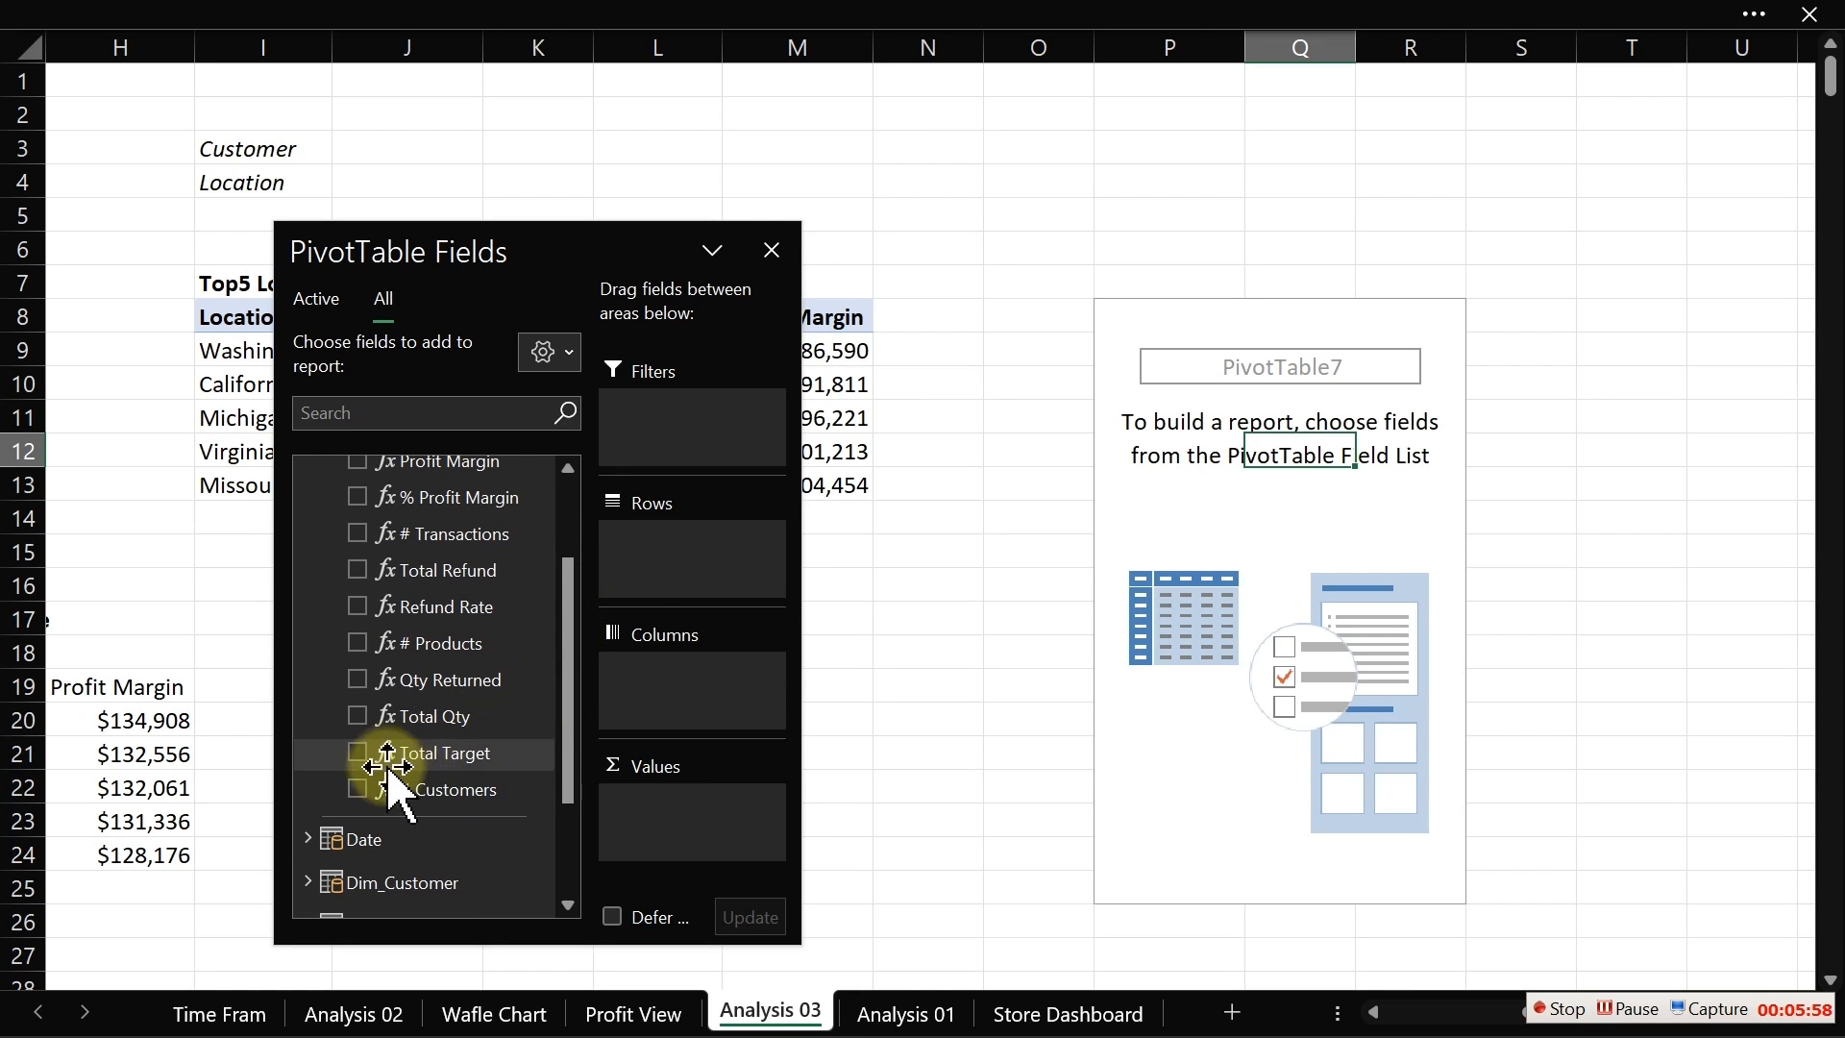
{"action": "left_click", "coordinate": [356, 790]}
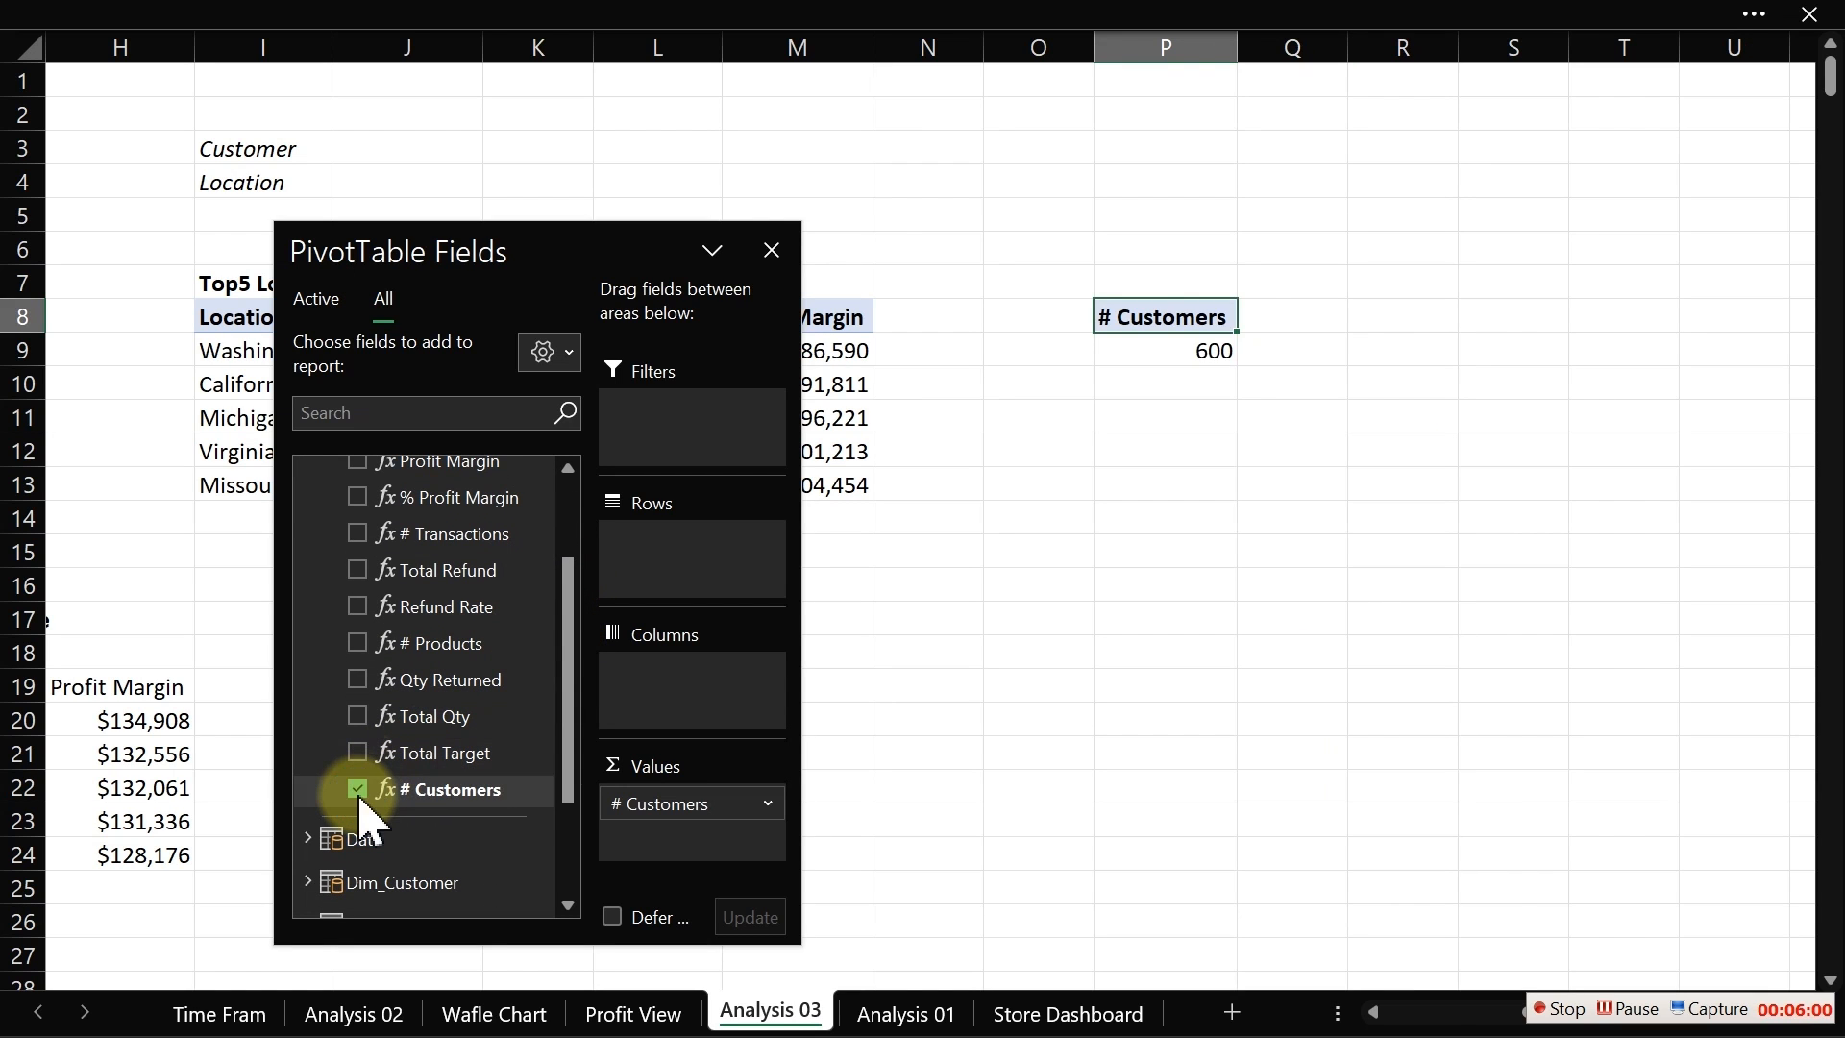
Step: Create a new Power Pivot measure in the Calculations table named "# Locations"
{"action": "left_click", "coordinate": [391, 20]}
{"action": "left_click", "coordinate": [138, 192]}
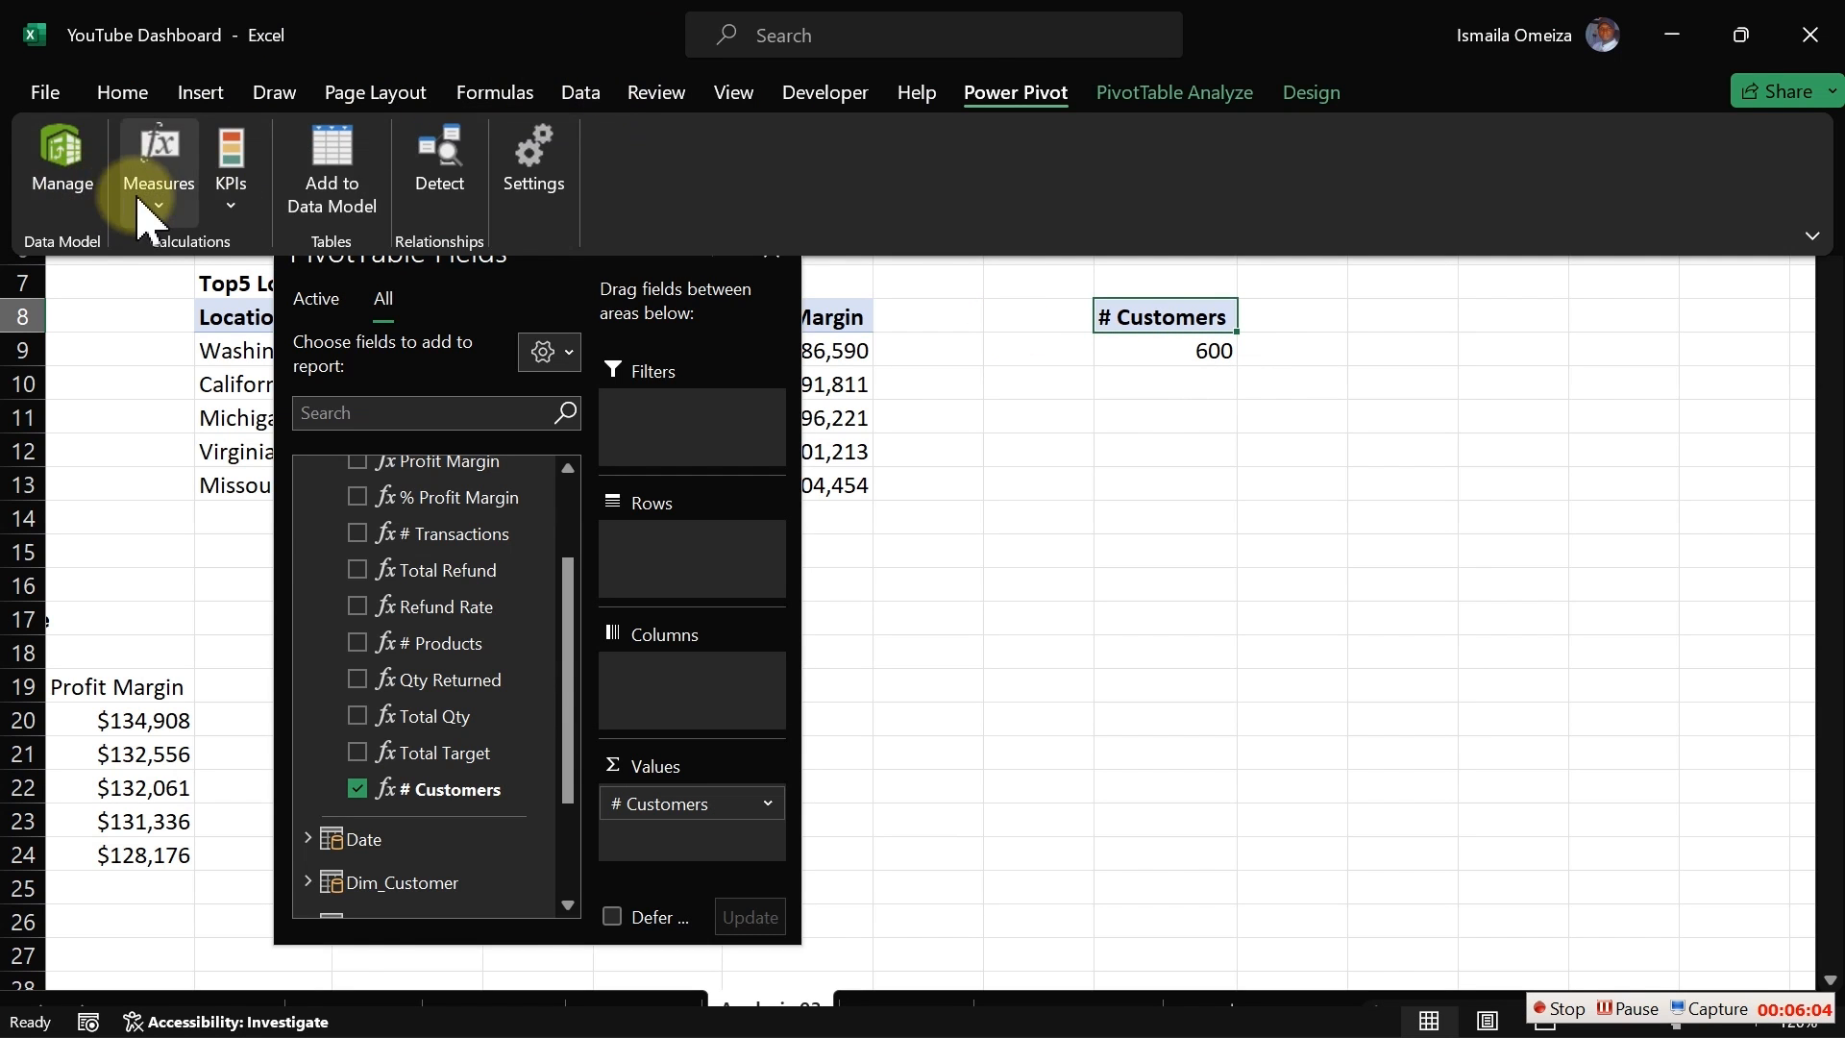
{"action": "left_click", "coordinate": [208, 246]}
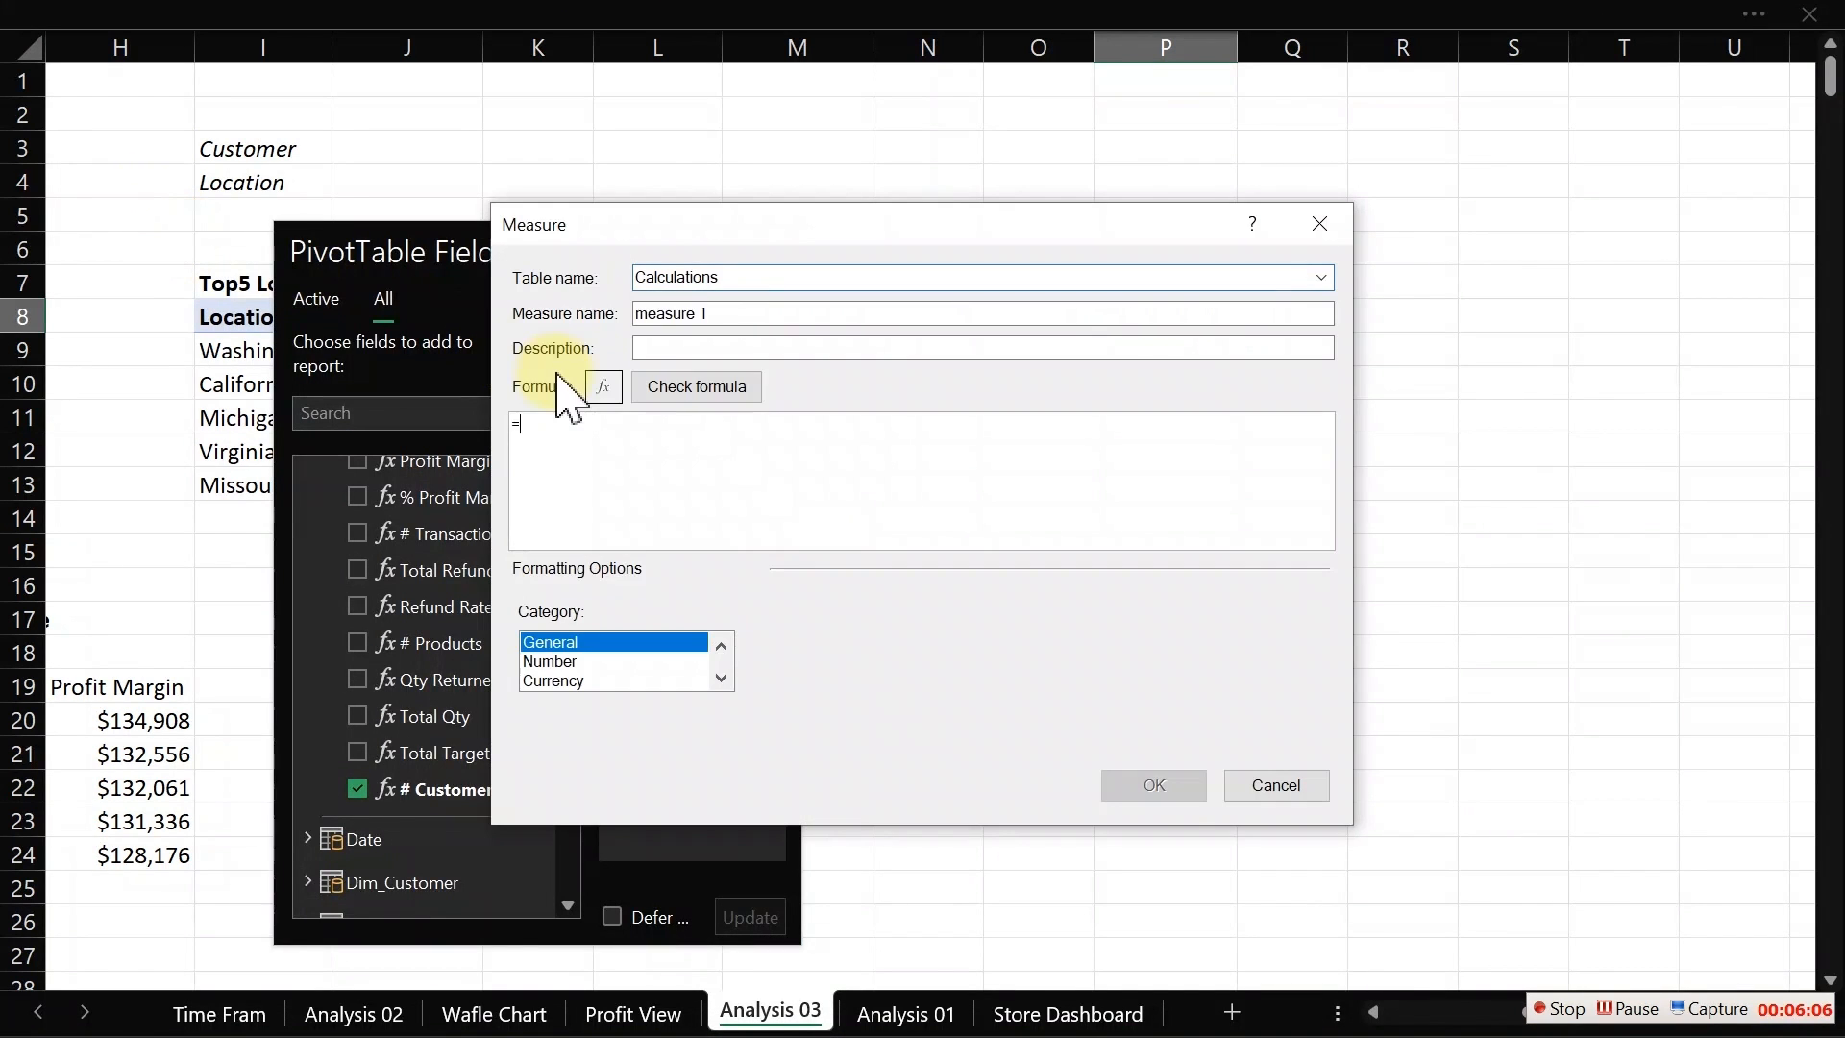
{"action": "left_click", "coordinate": [761, 277]}
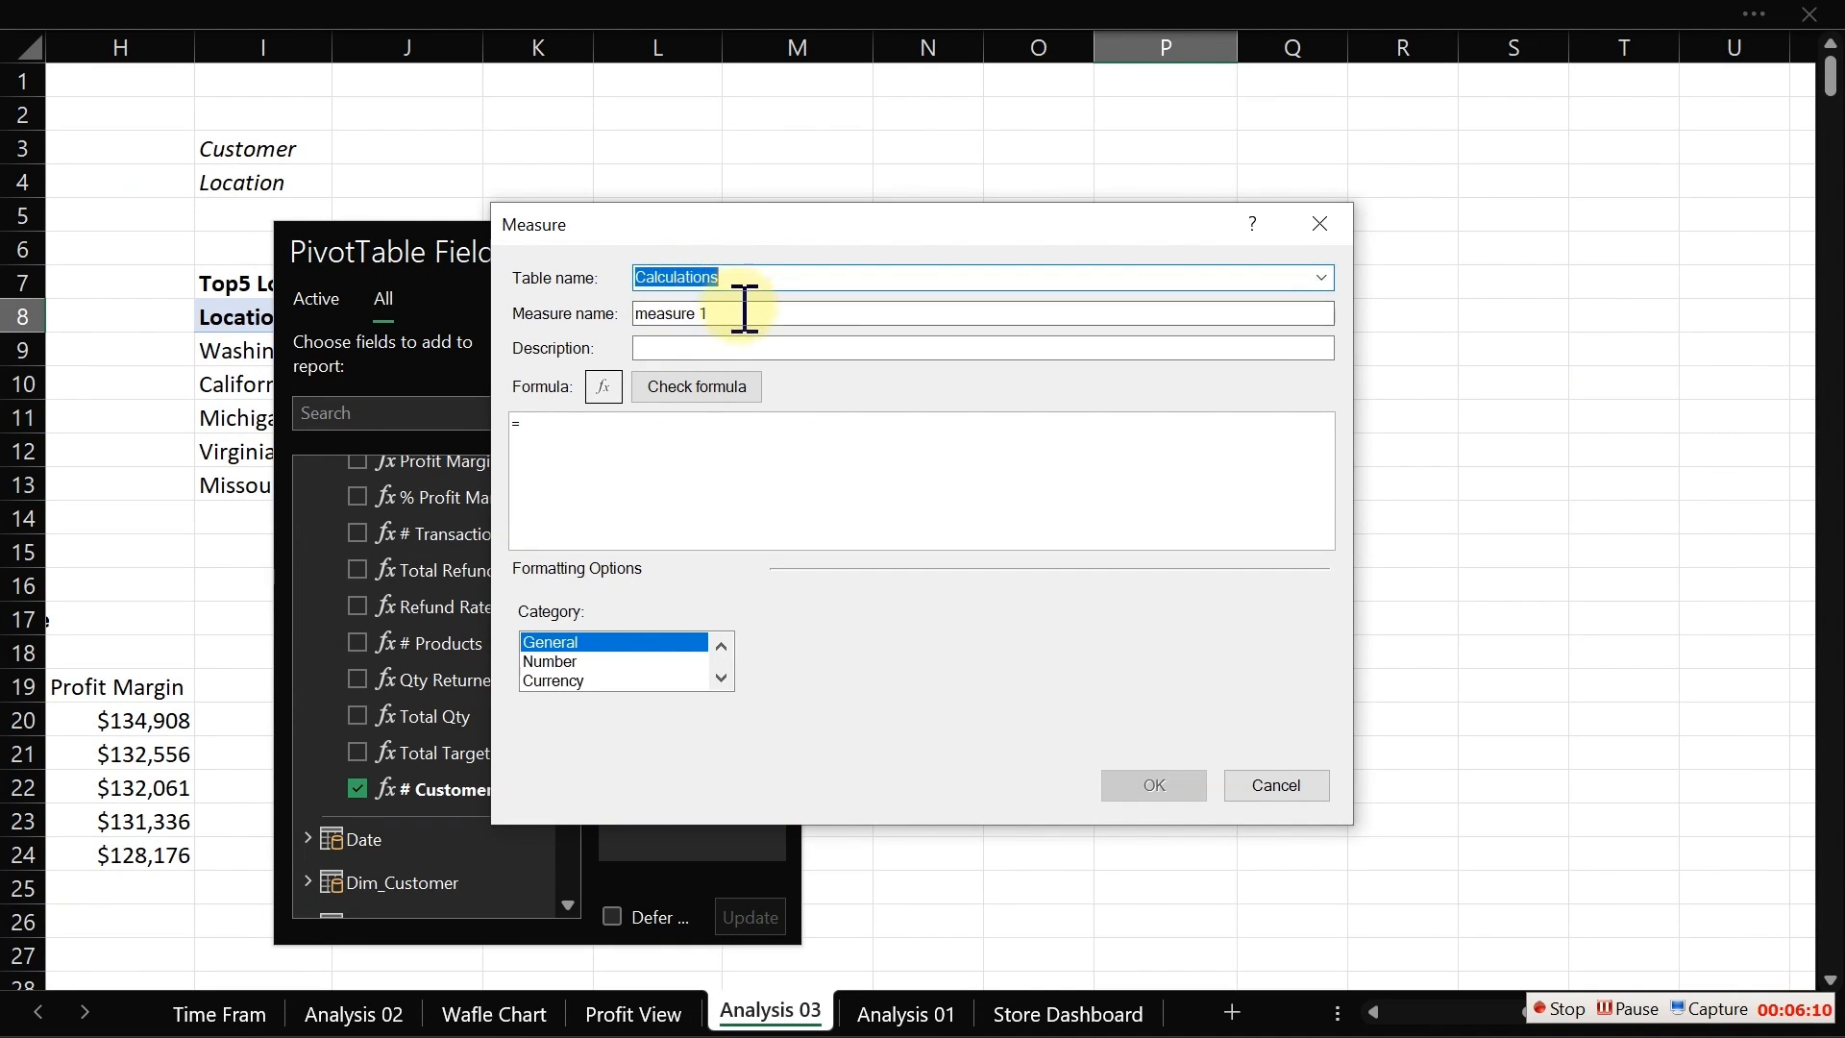
{"action": "left_click_drag", "start_coordinate": [735, 305], "coordinate": [567, 341]}
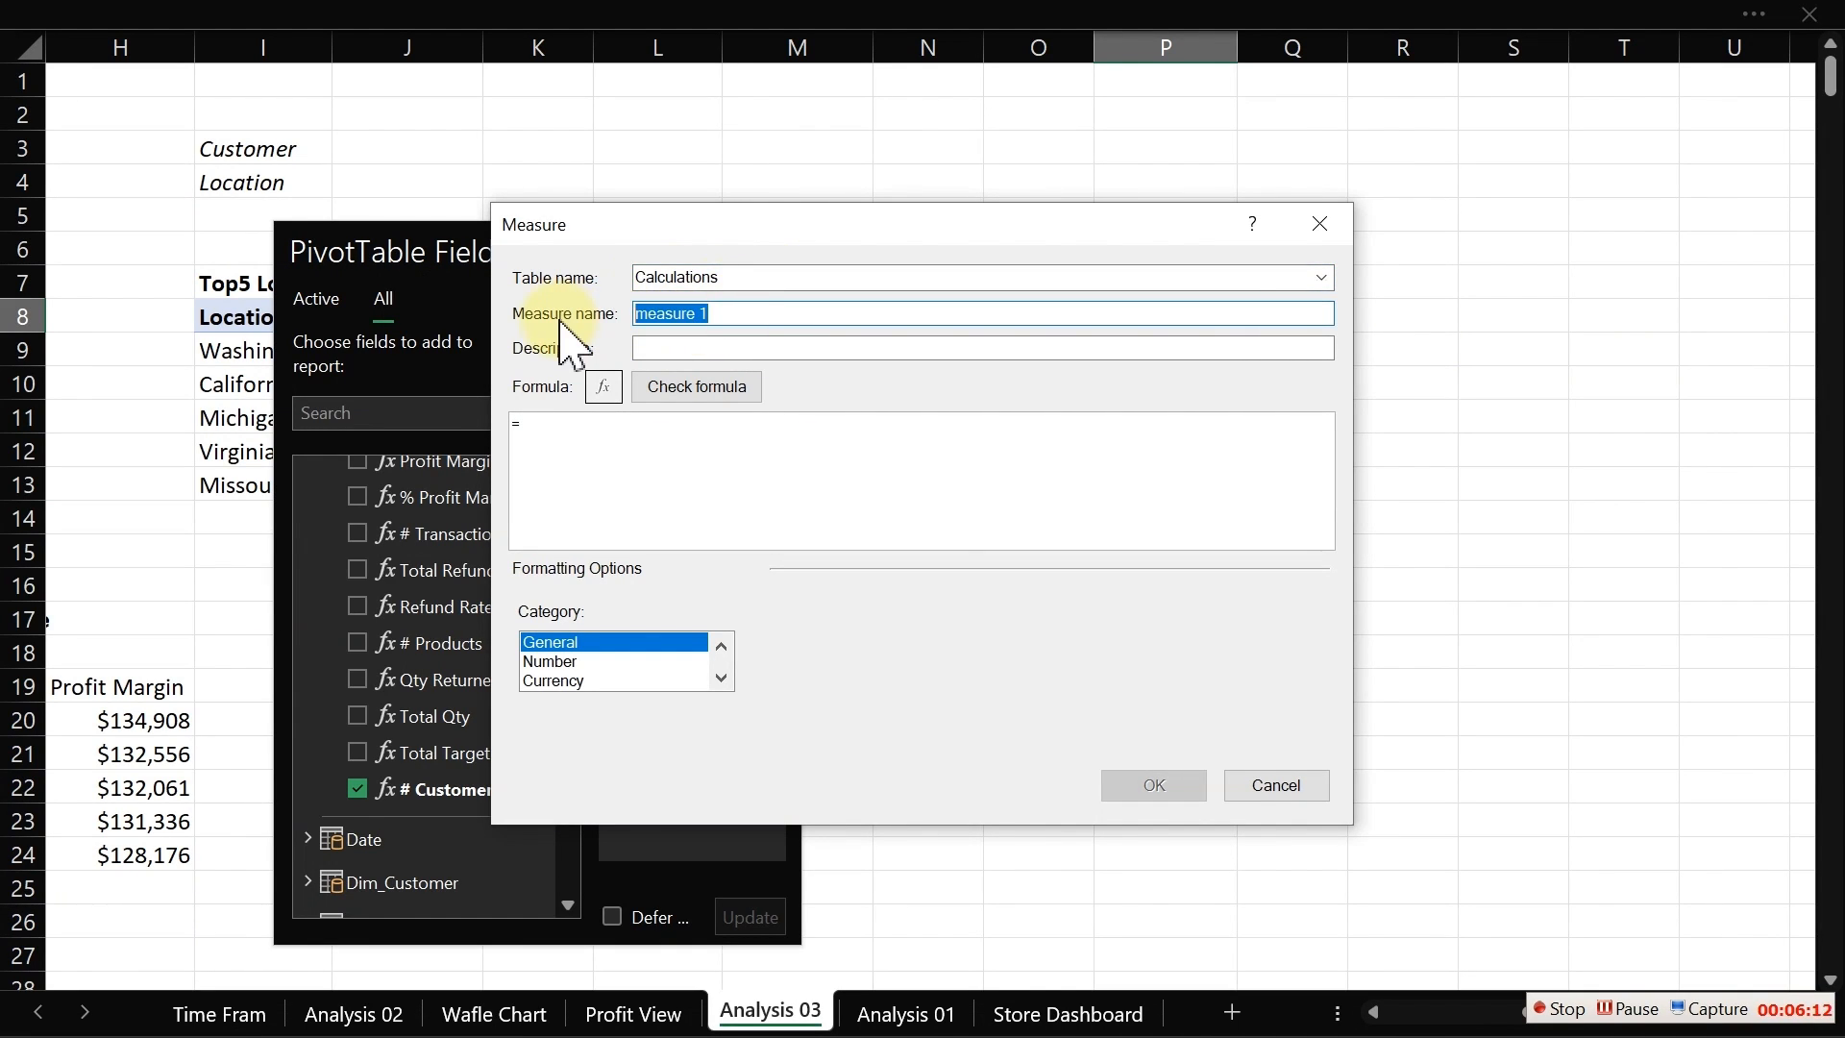
{"action": "type", "text": "$"}
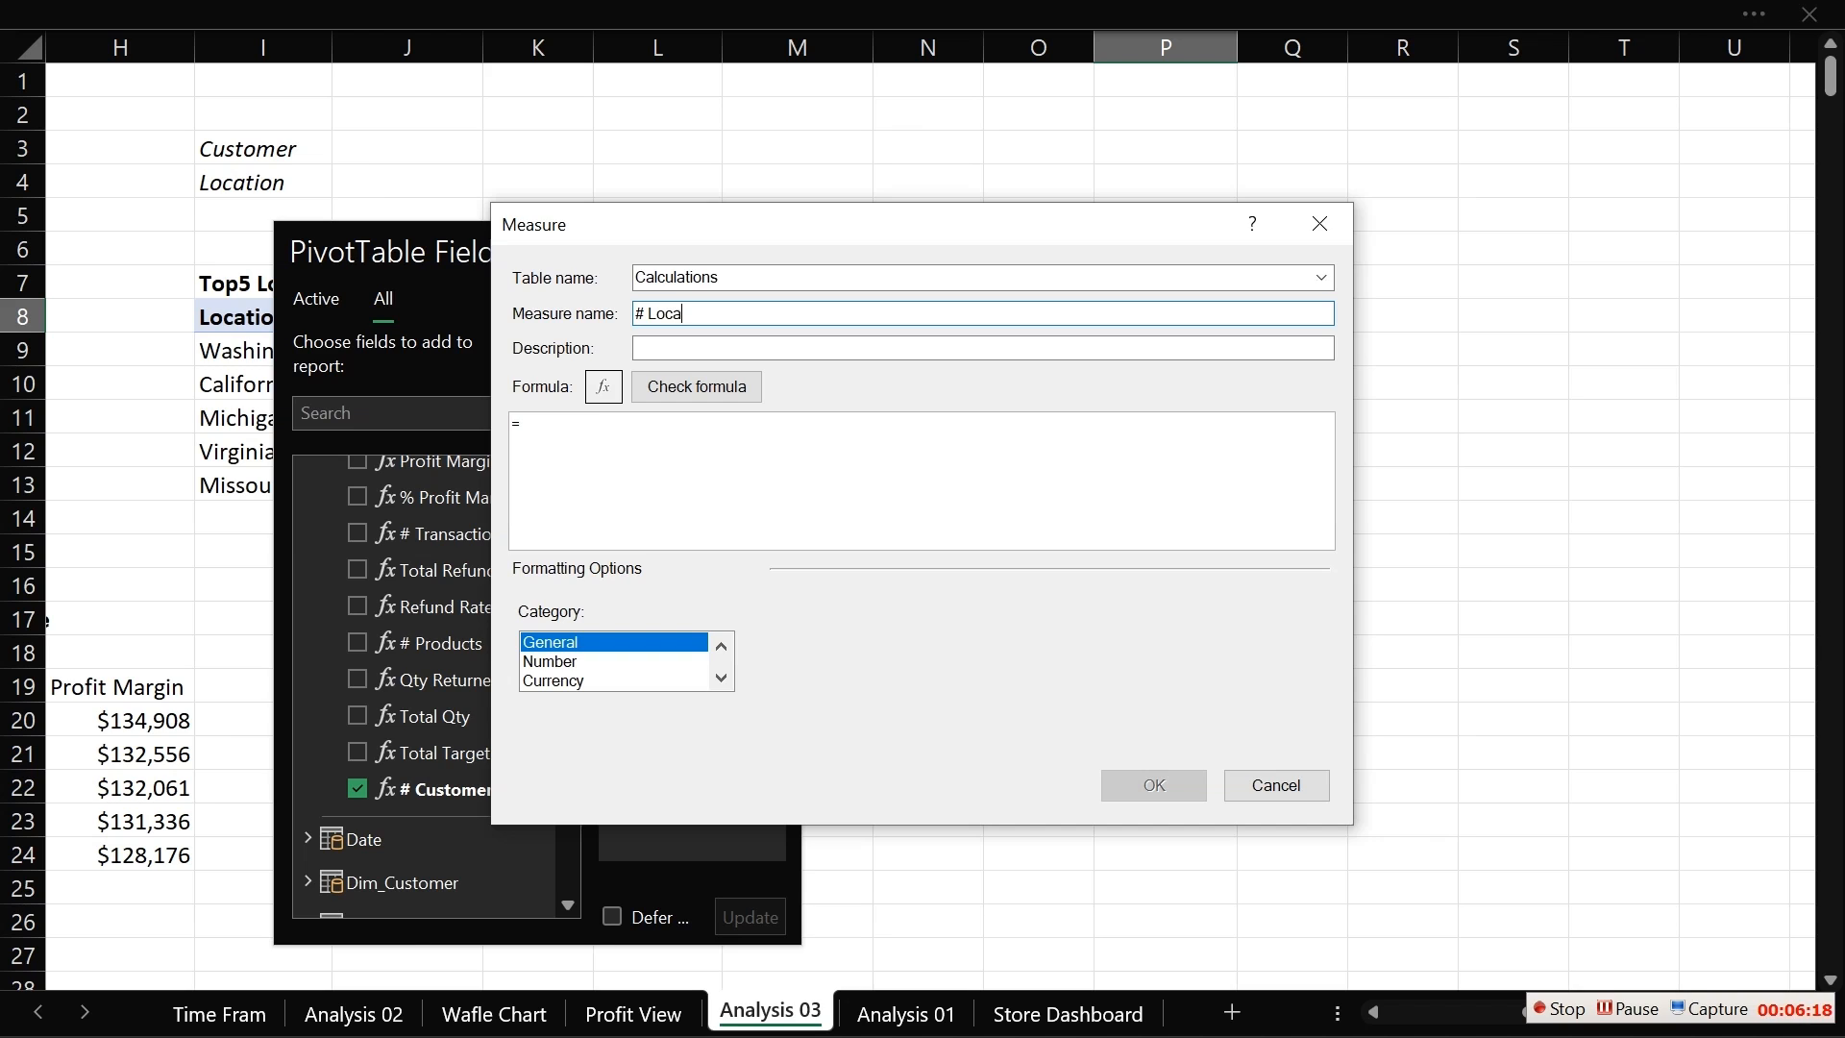
Step: Enter the measure formula =COUNT(Dim_Customer[Location]) and check it
{"action": "left_click", "coordinate": [665, 445]}
{"action": "type", "text": "dis"}
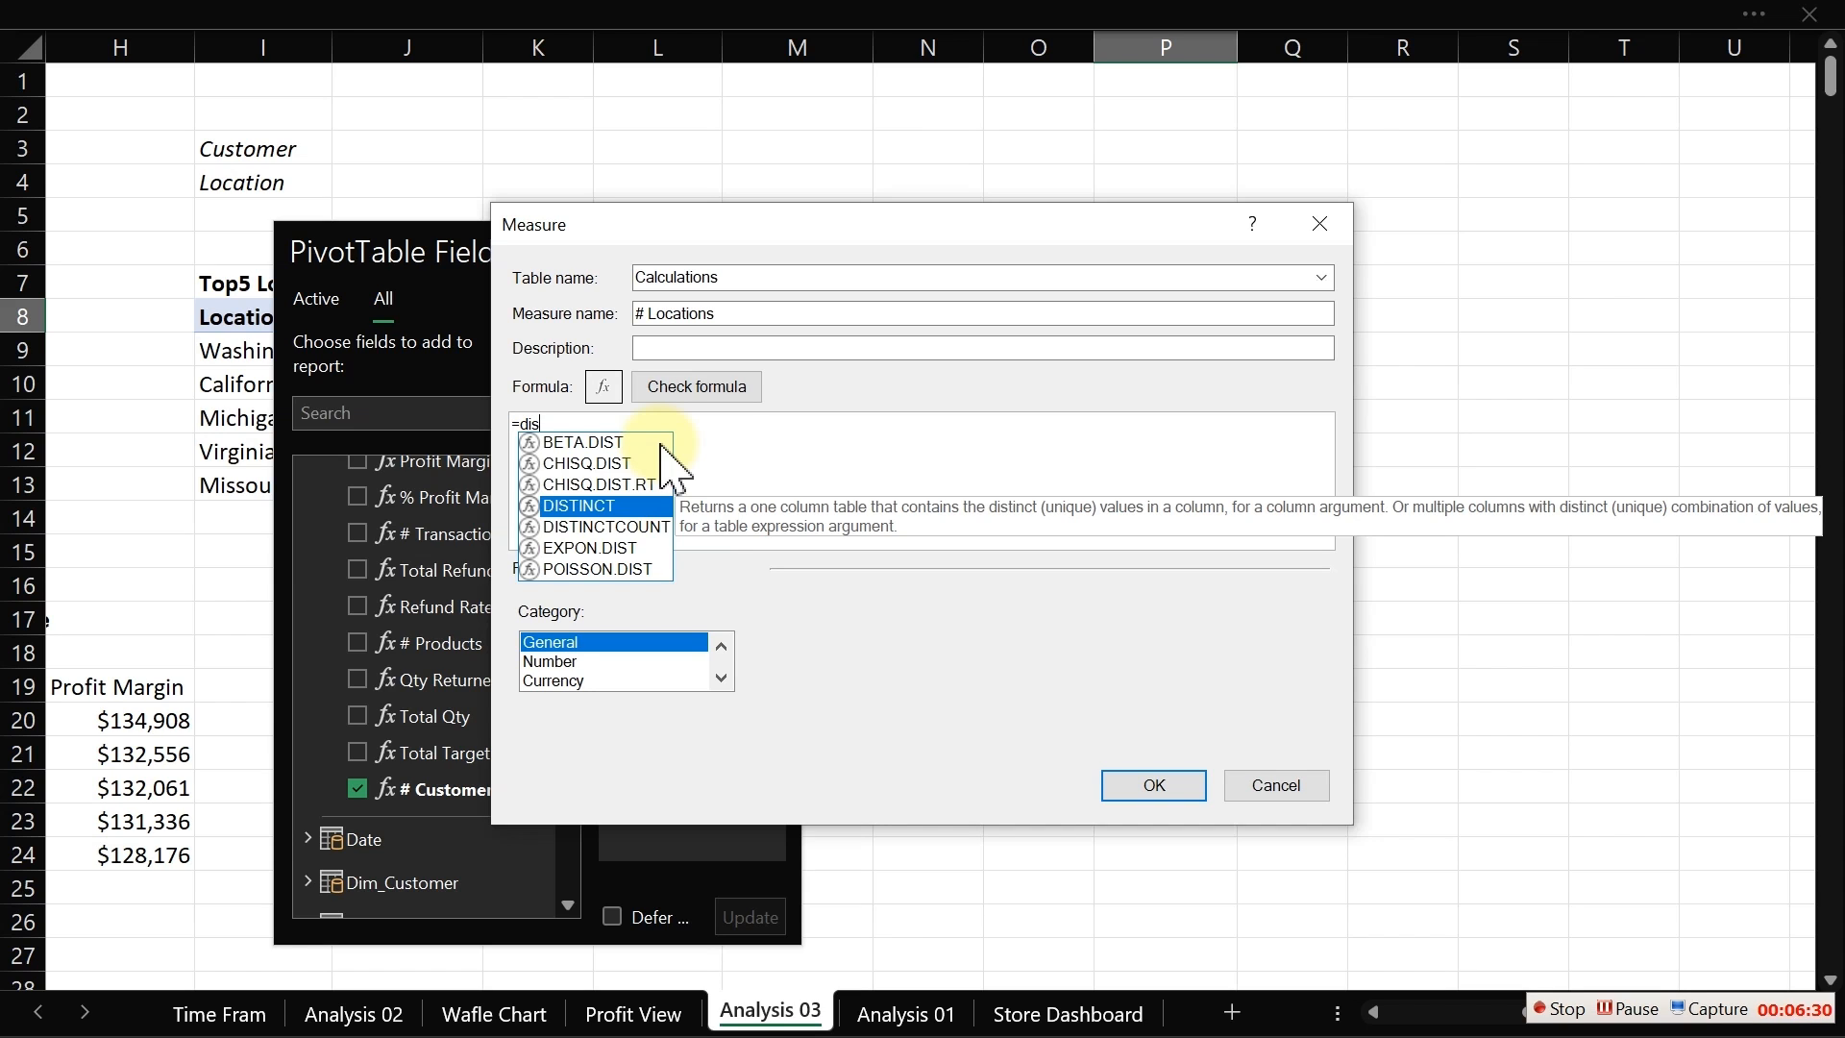
{"action": "key", "text": "BackSpace"}
{"action": "key", "text": "BackSpace"}
{"action": "key", "text": "BackSpace"}
{"action": "type", "text": "cou"}
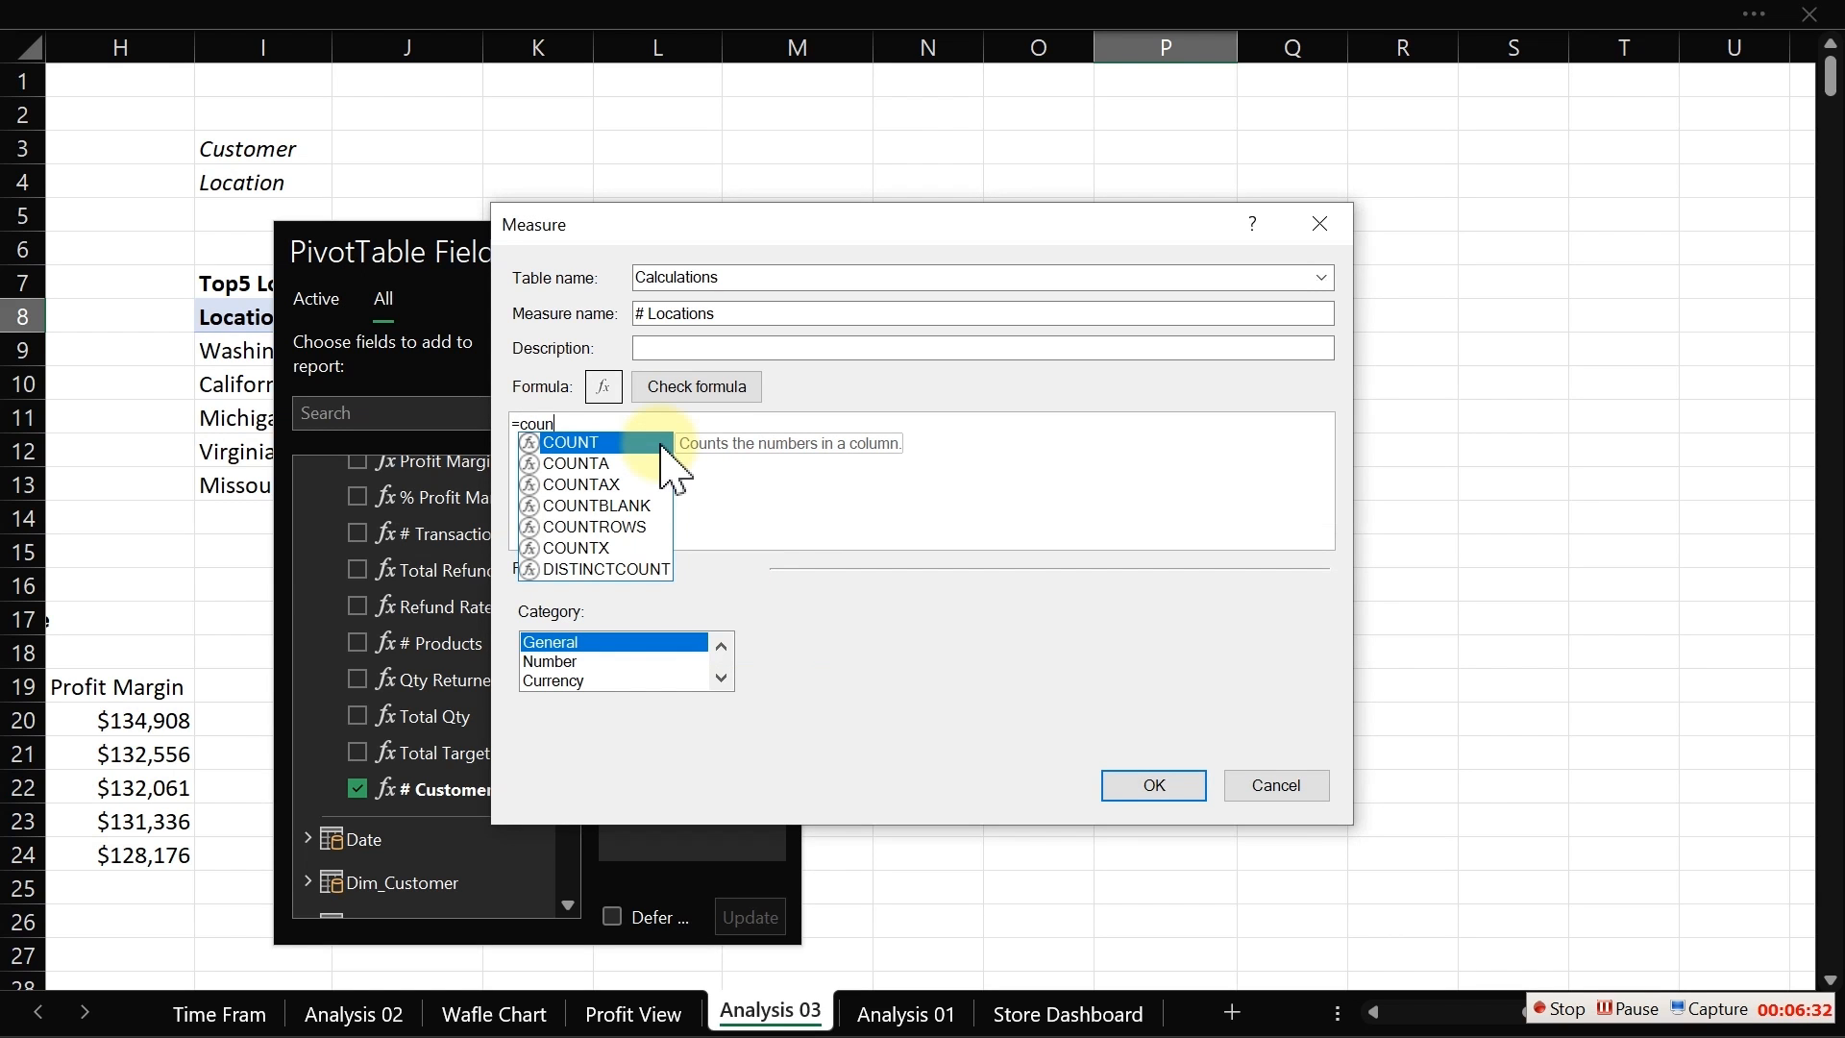
{"action": "type", "text": "n"}
{"action": "key", "text": "Tab"}
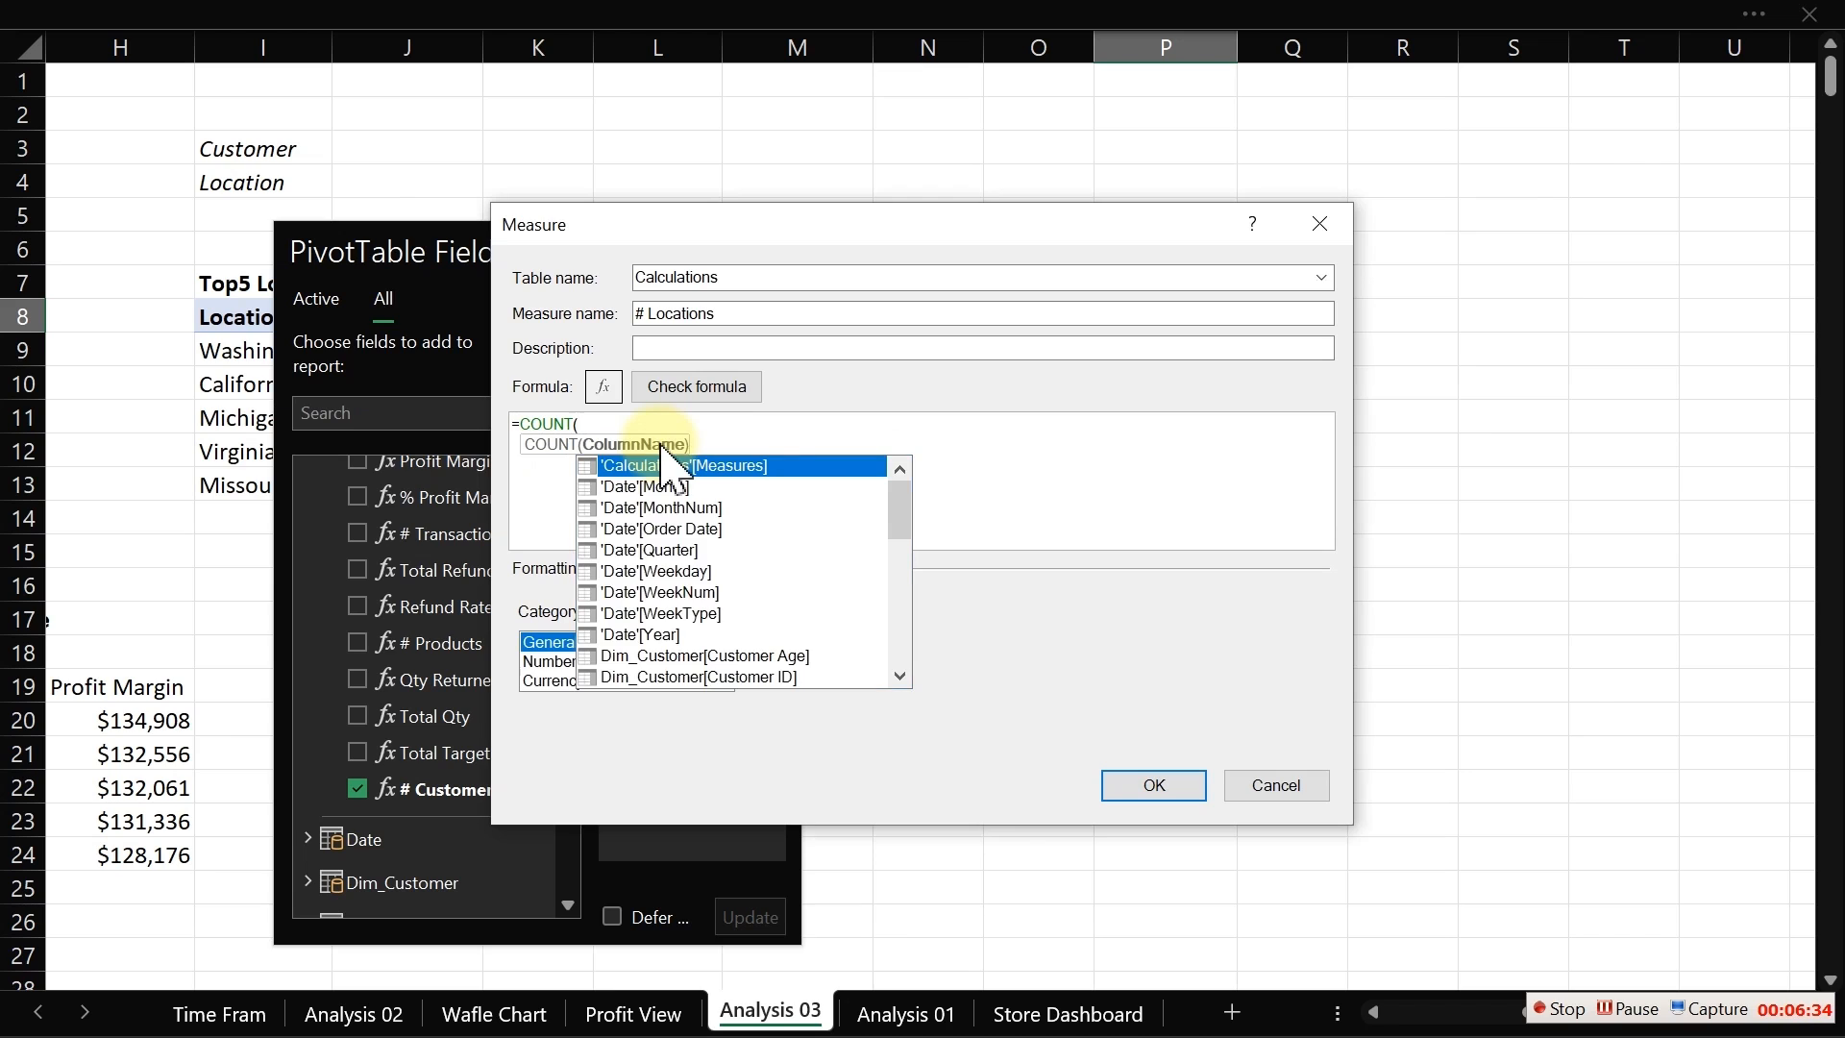
{"action": "type", "text": "loc"}
{"action": "key", "text": "Tab"}
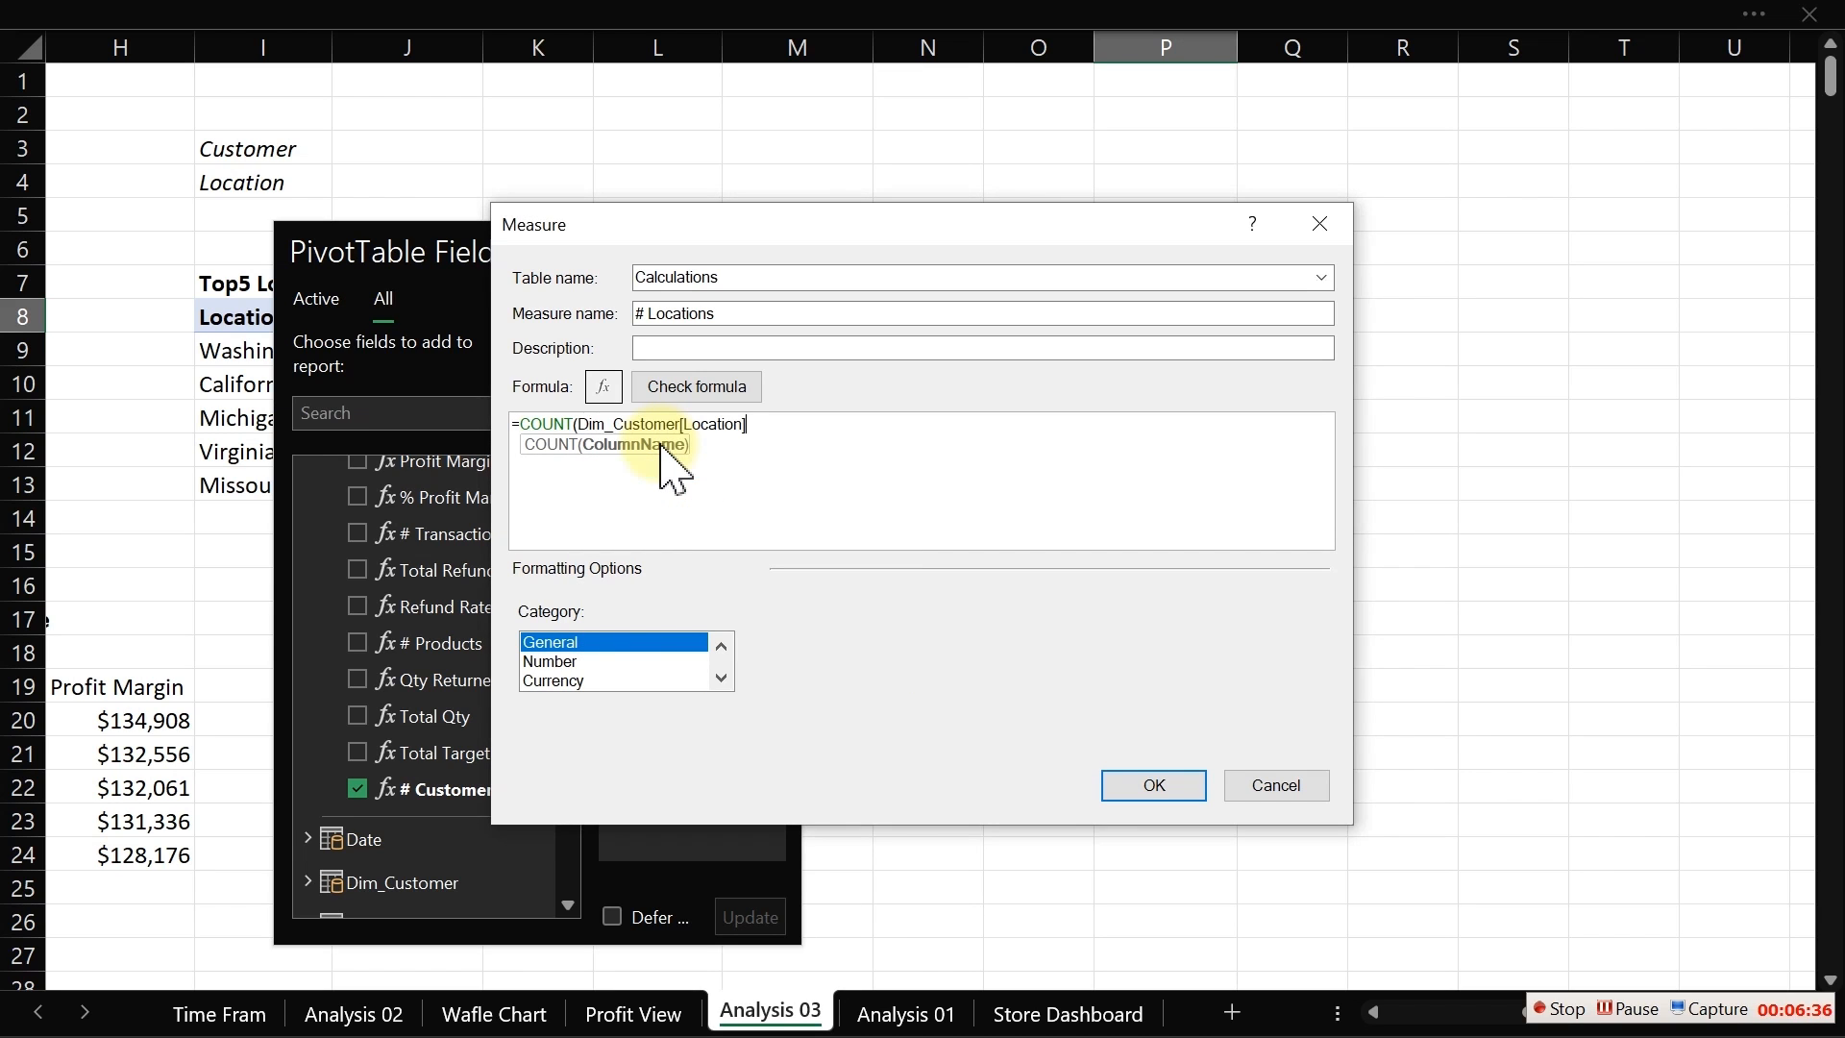
{"action": "type", "text": ")"}
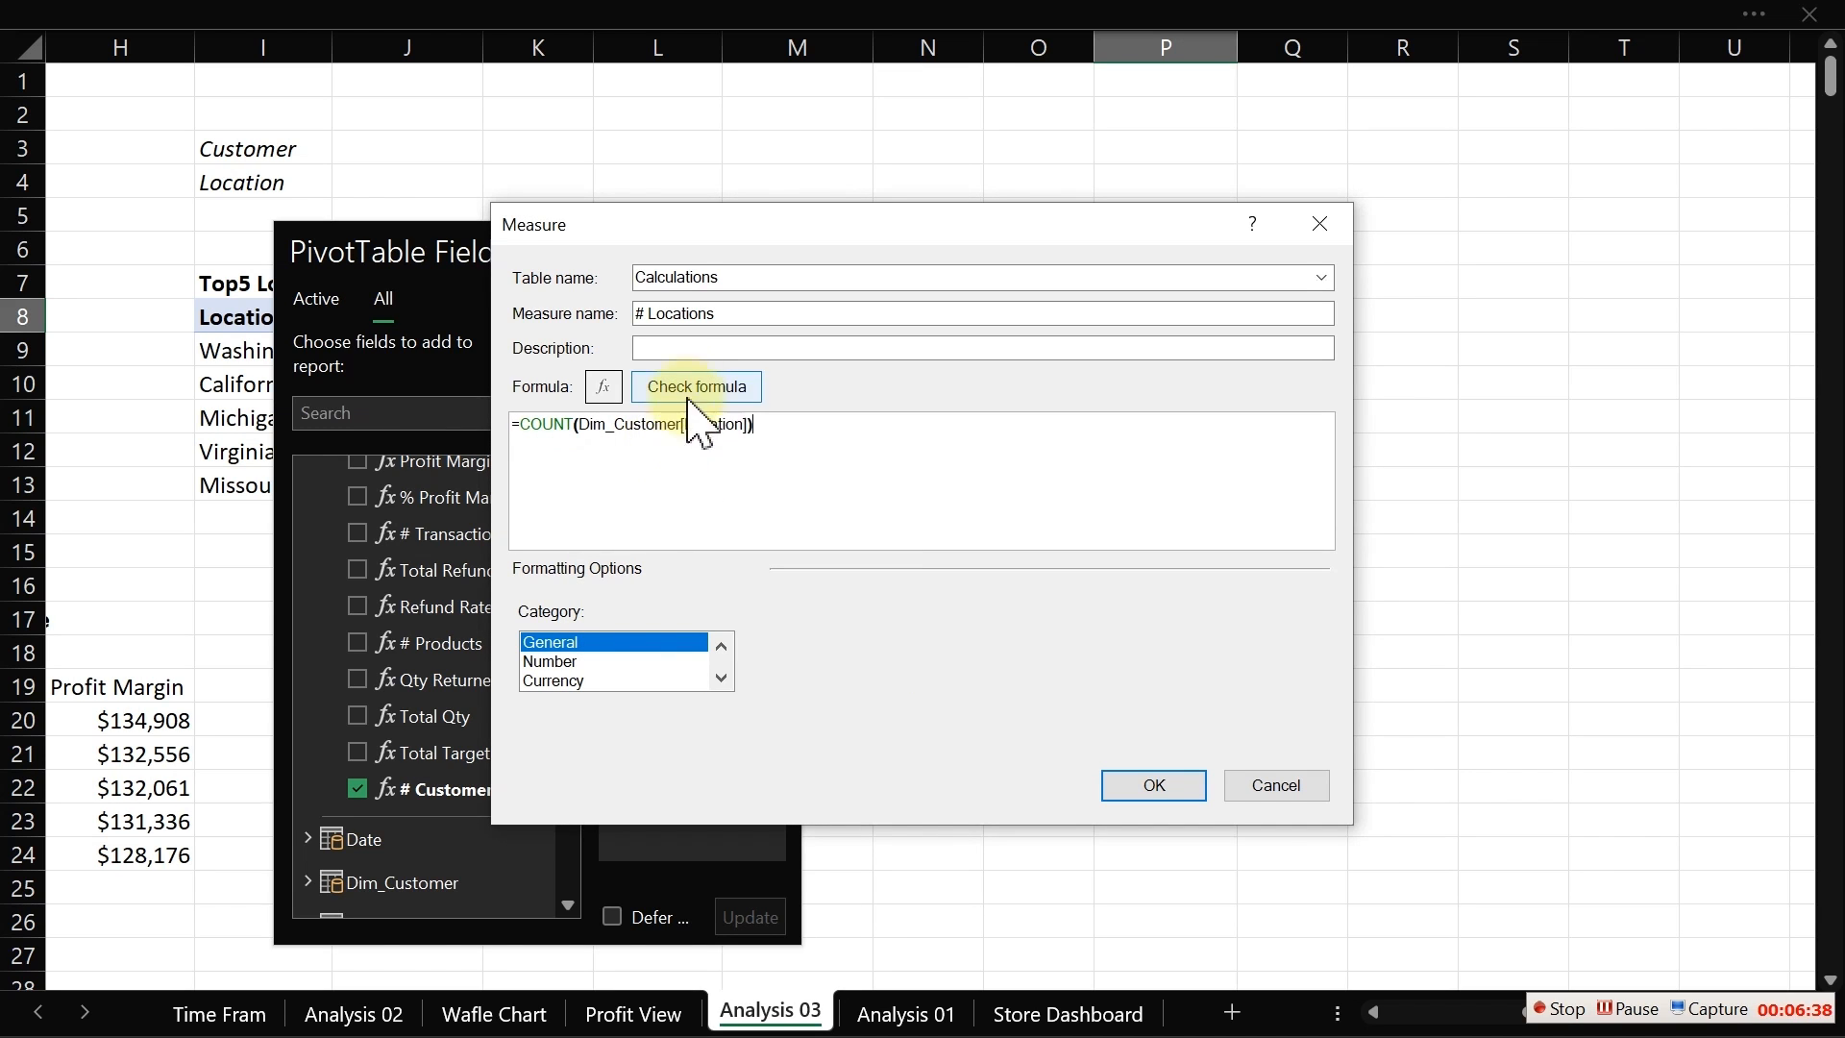
{"action": "left_click", "coordinate": [735, 386]}
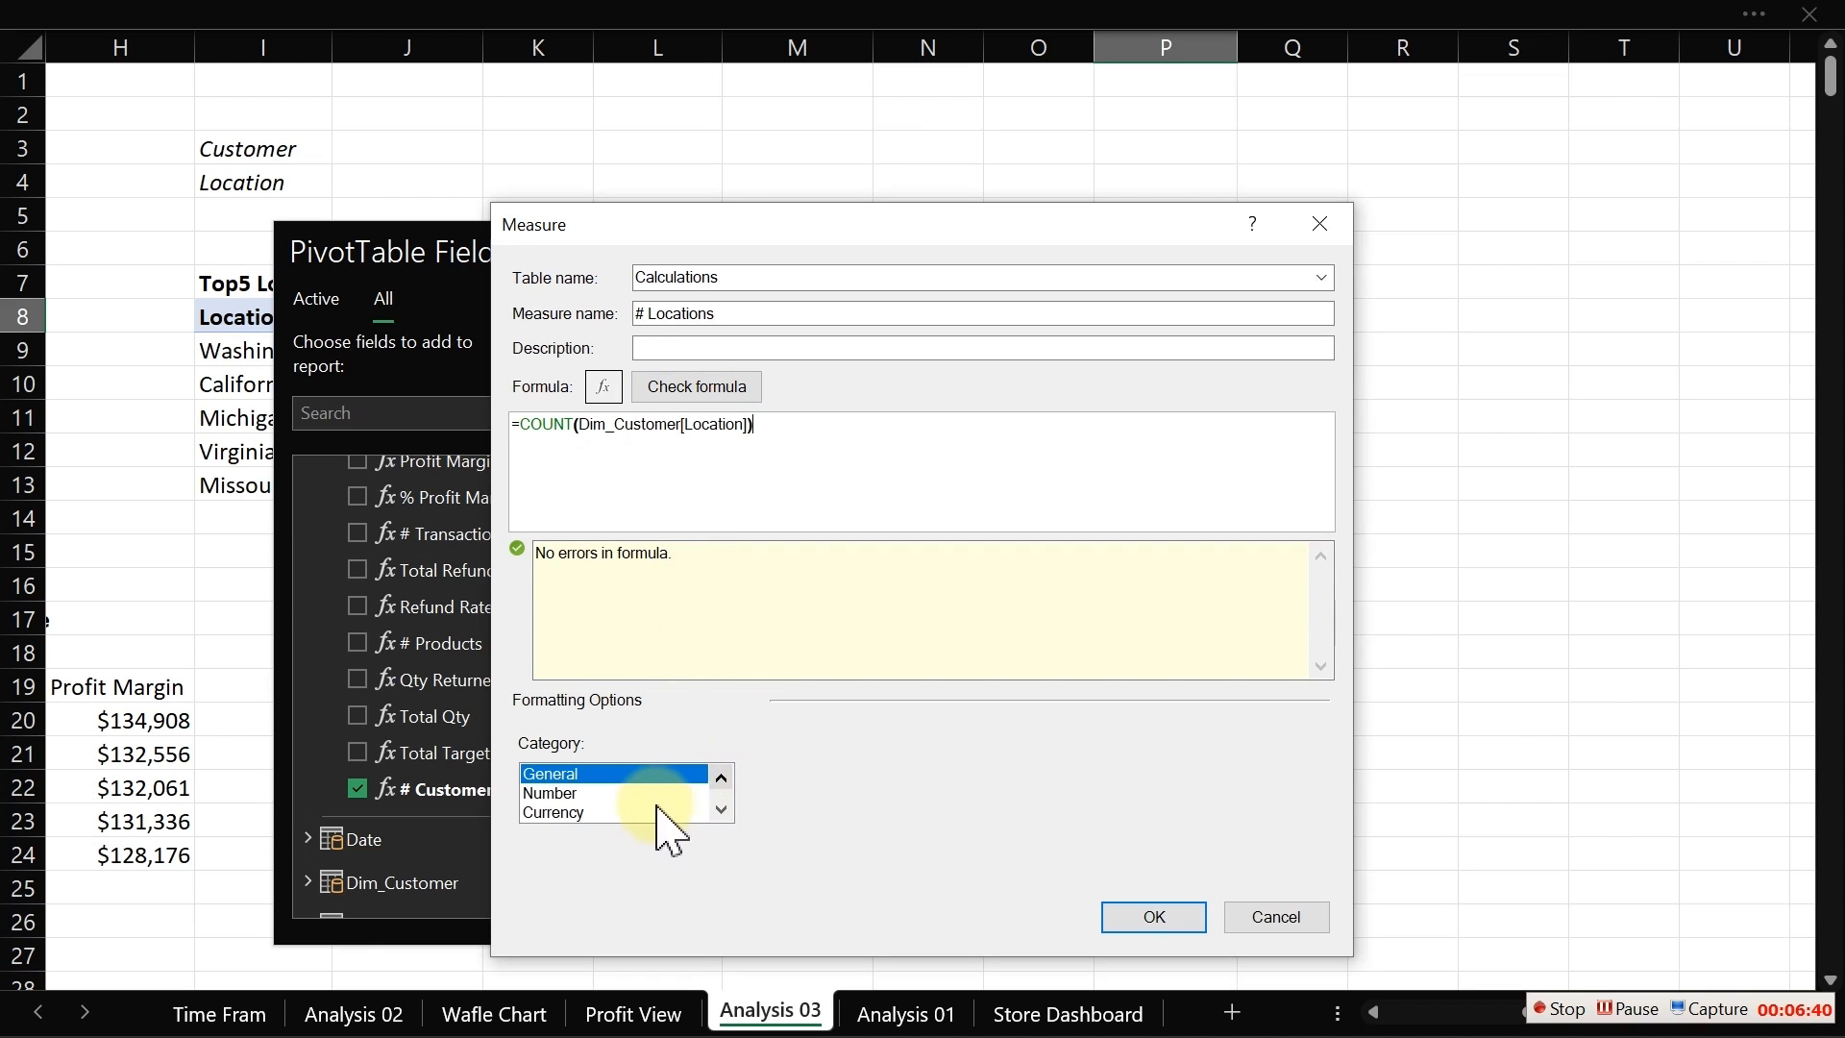
Step: Format the measure as a whole number with a 1000 separator and save it
{"action": "left_click", "coordinate": [606, 794]}
{"action": "left_click", "coordinate": [1064, 778]}
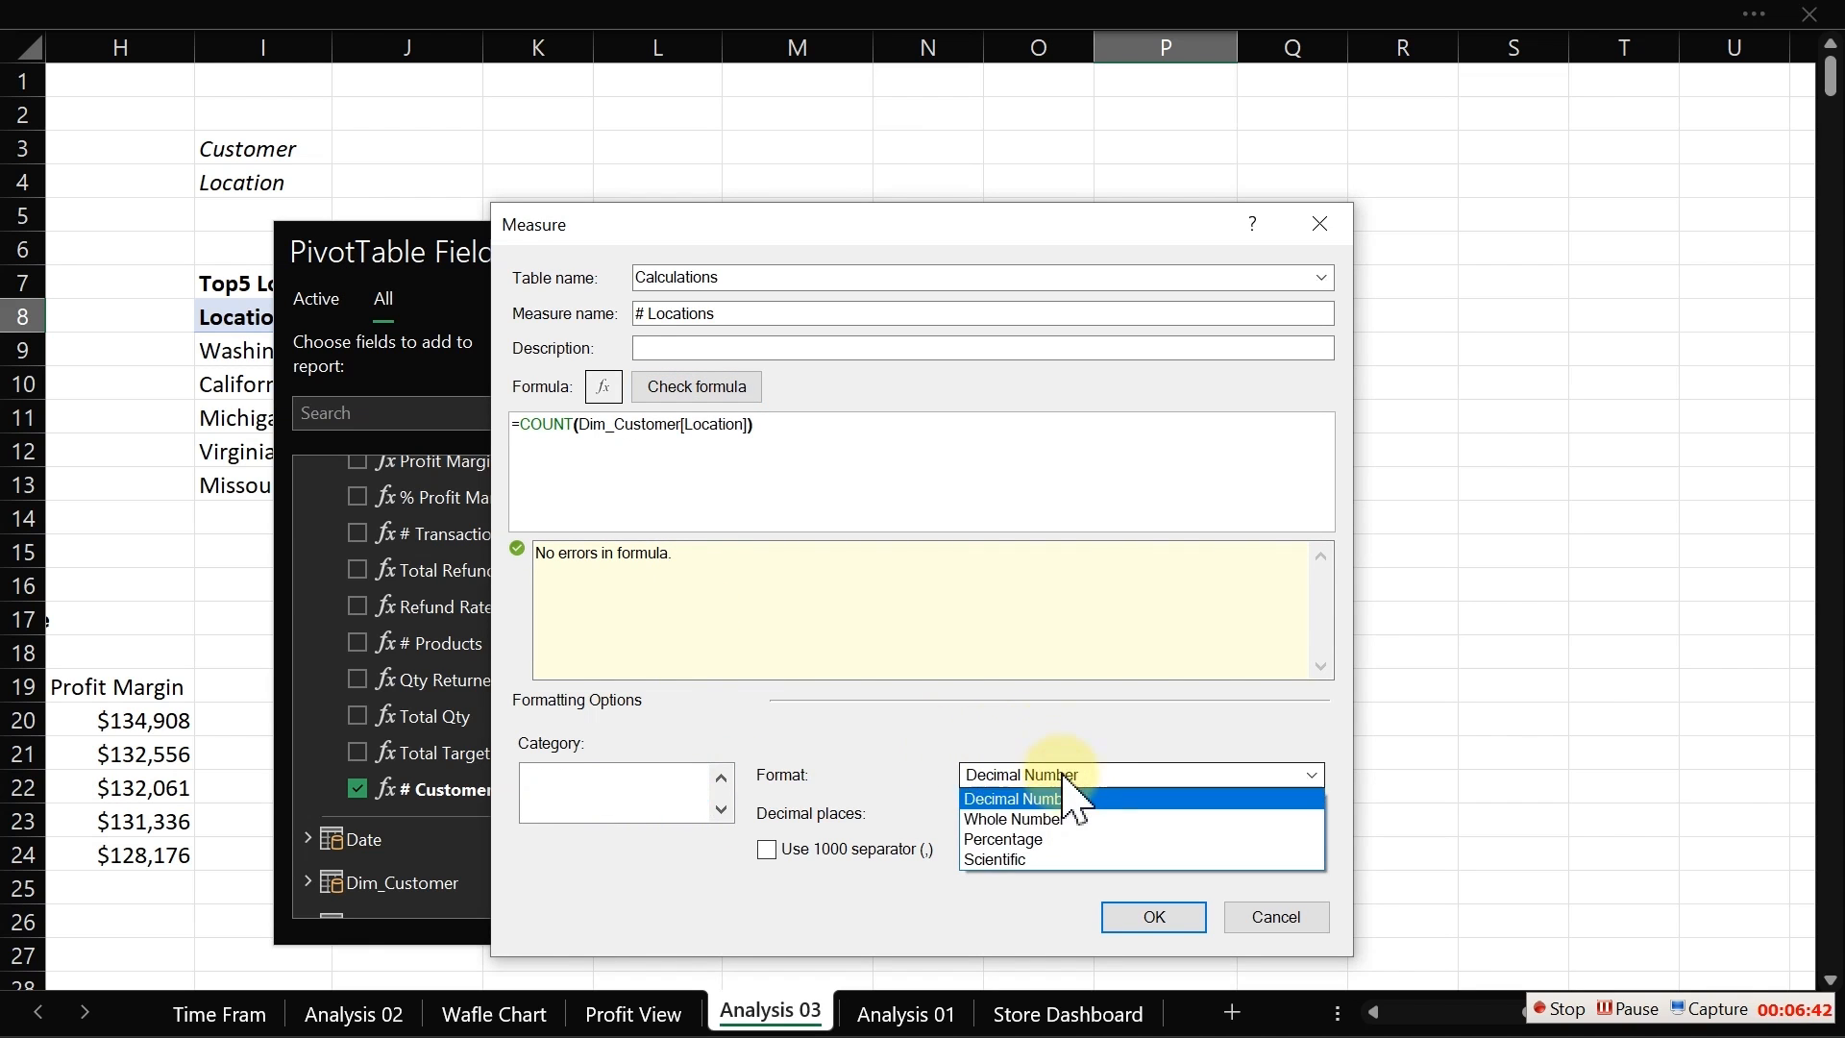
{"action": "left_click", "coordinate": [1018, 845]}
{"action": "left_click", "coordinate": [1009, 775]}
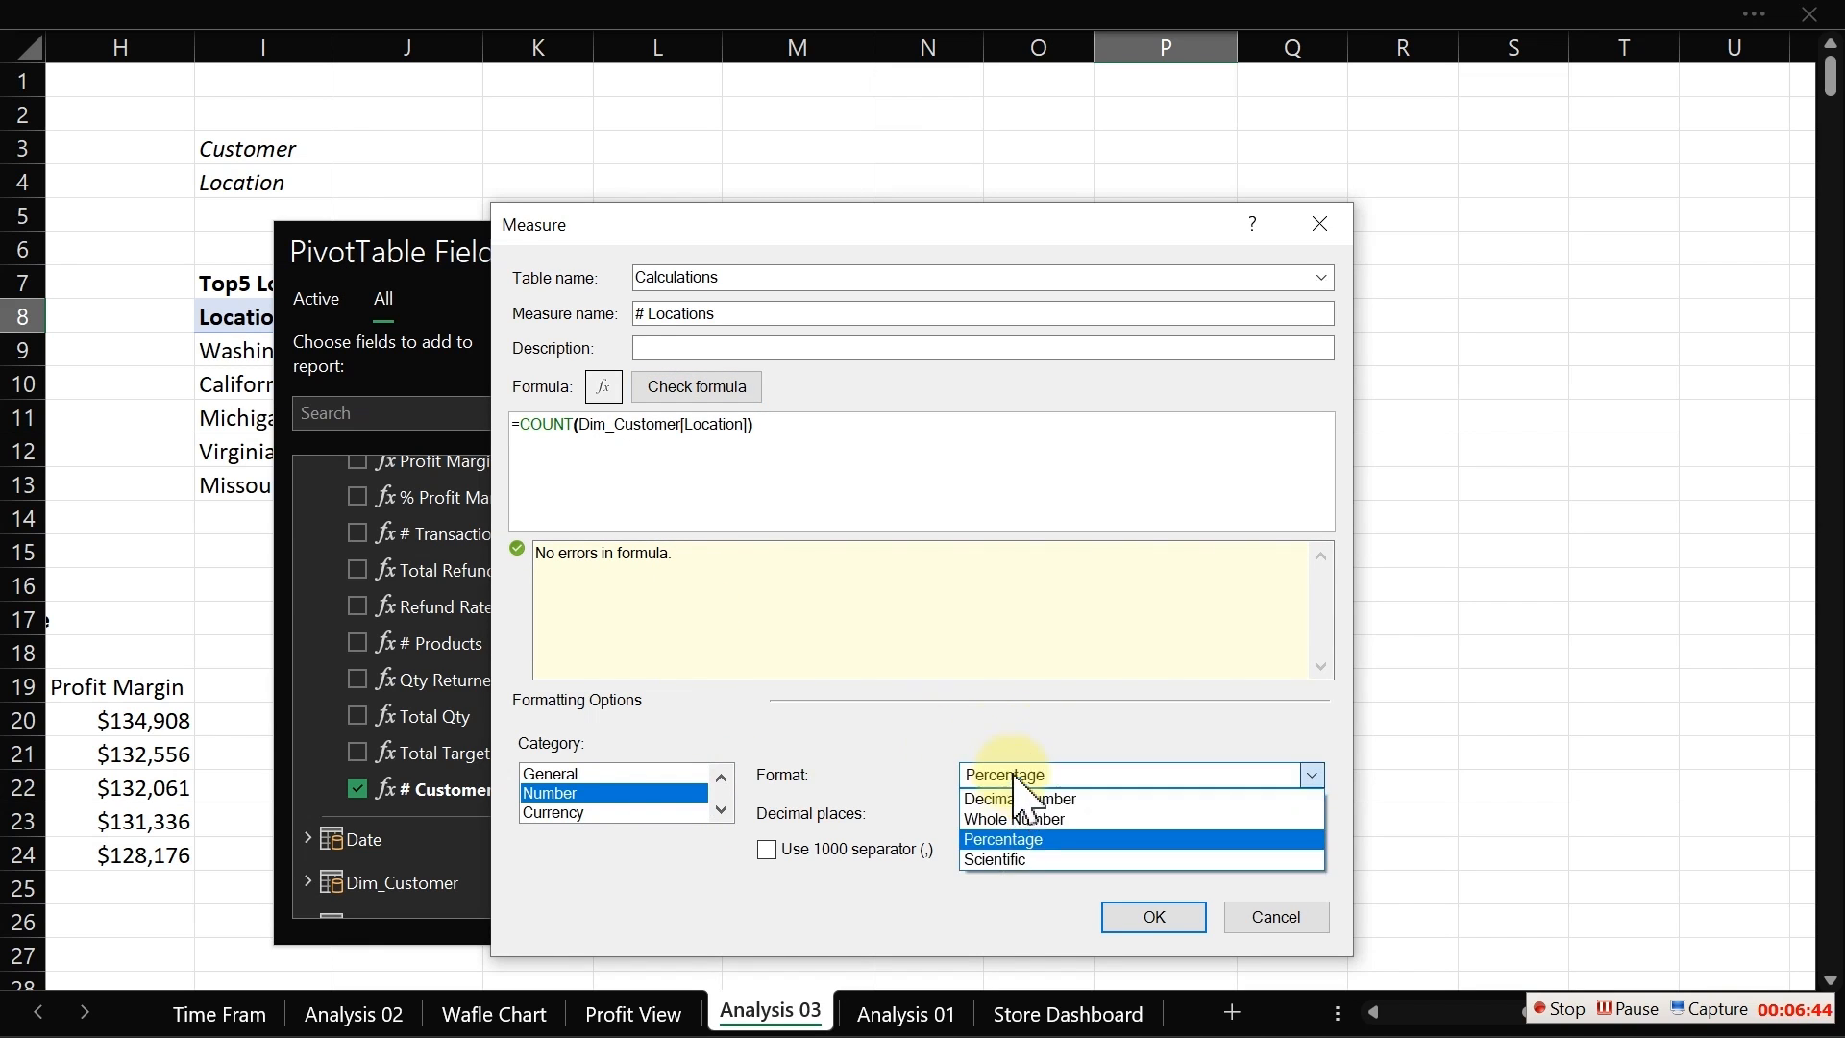
{"action": "left_click", "coordinate": [1004, 814]}
{"action": "left_click", "coordinate": [840, 810]}
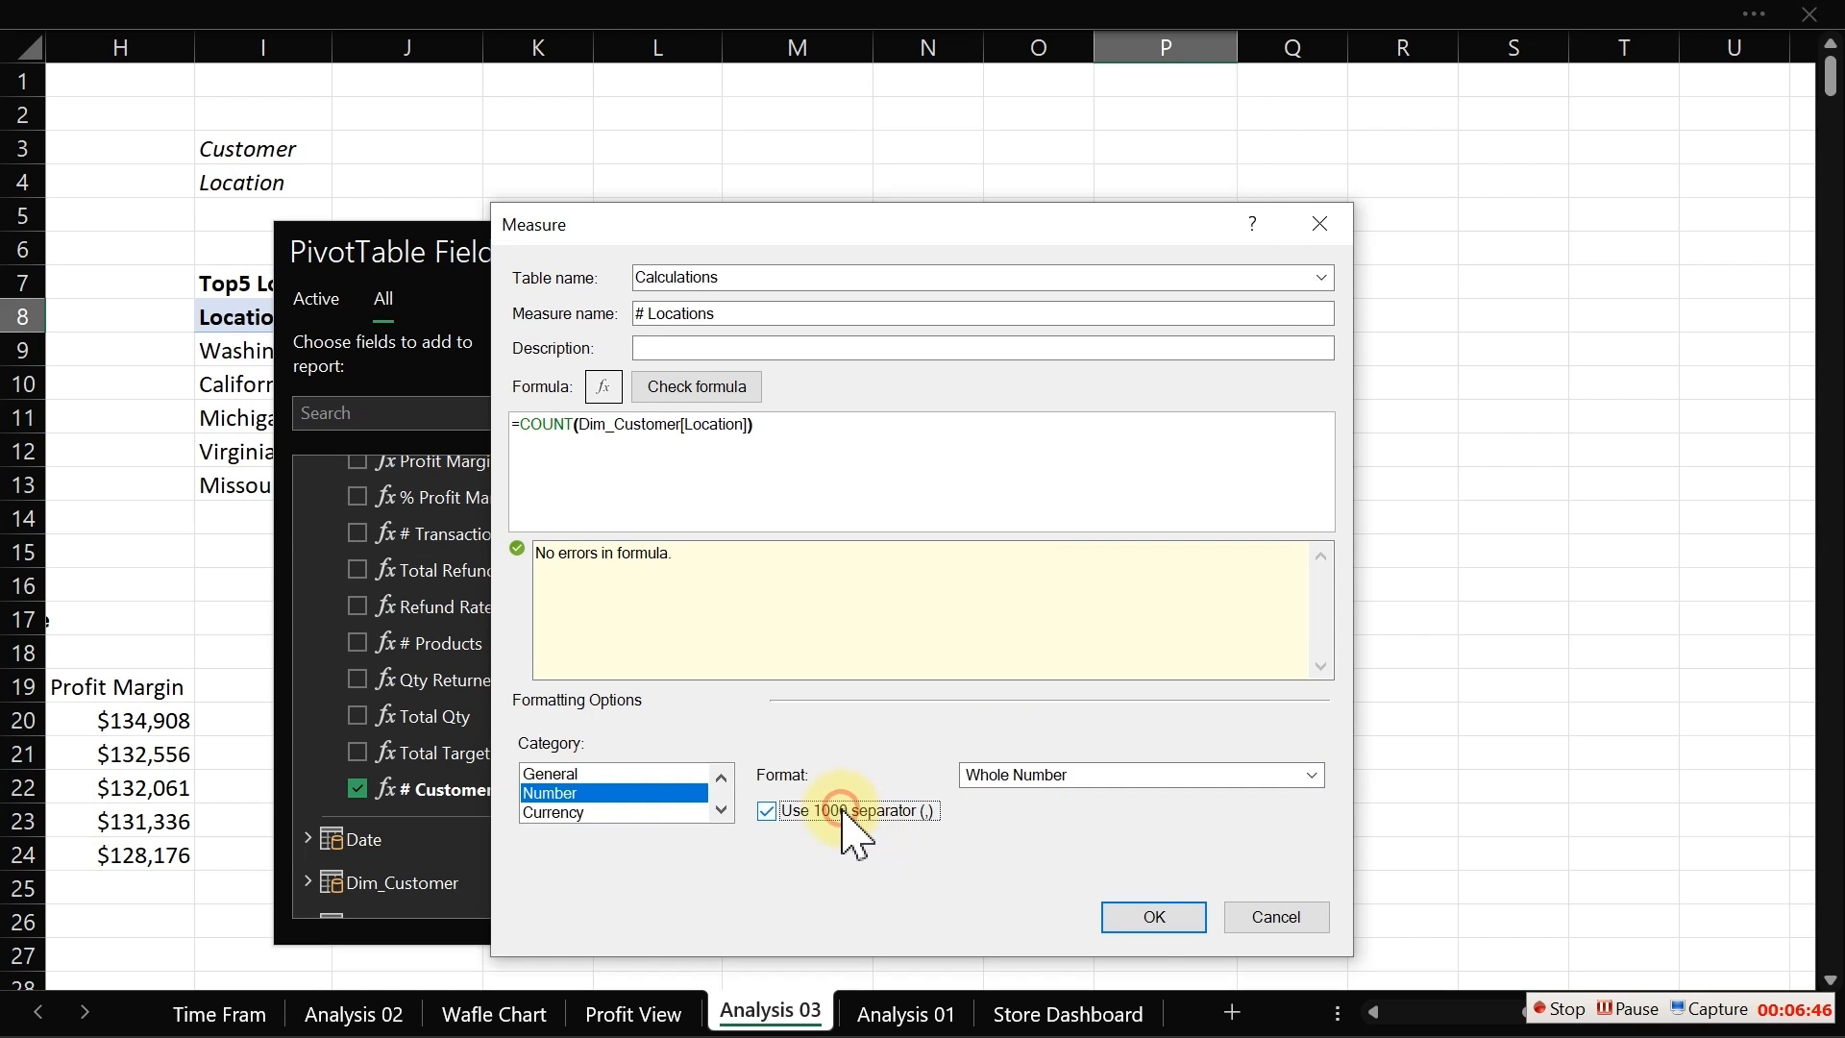
{"action": "left_click", "coordinate": [1156, 923]}
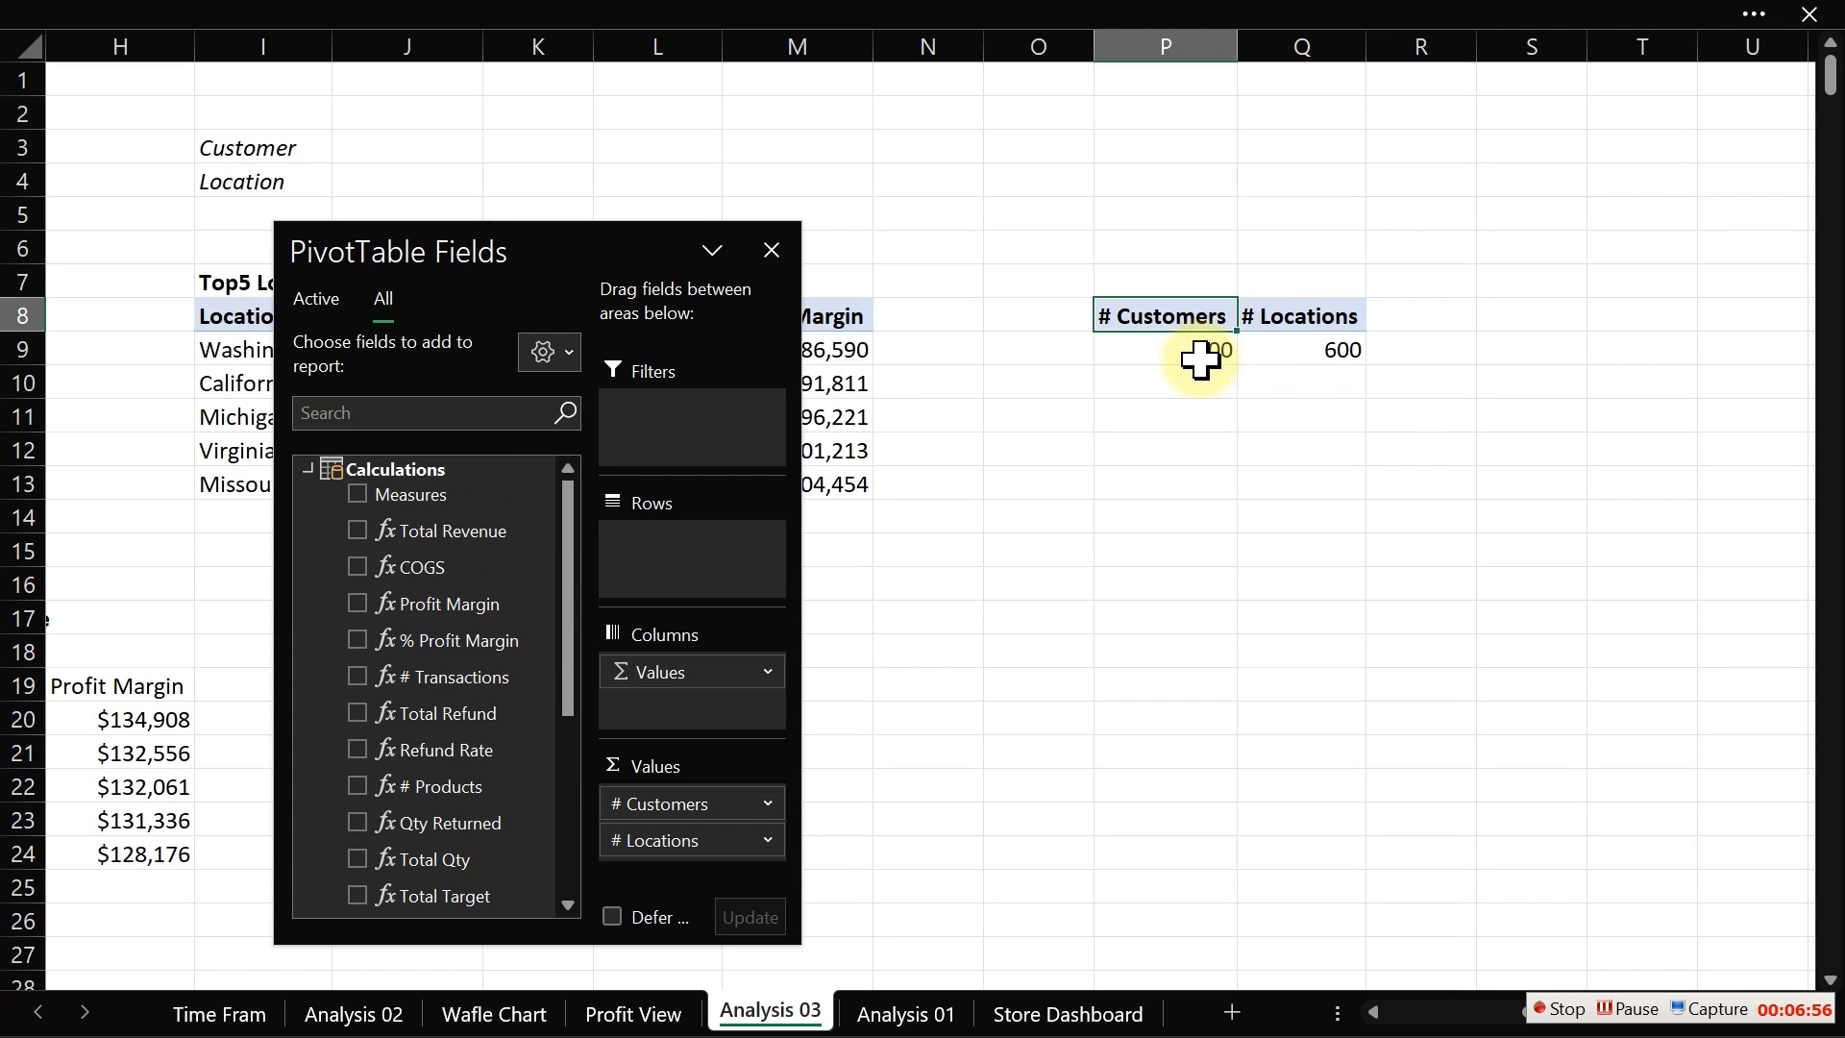
Step: Edit the # Locations measure, replacing its formula with =DISTINCTCOUNT(Dim_Customer[Location])
{"action": "left_click", "coordinate": [1309, 353]}
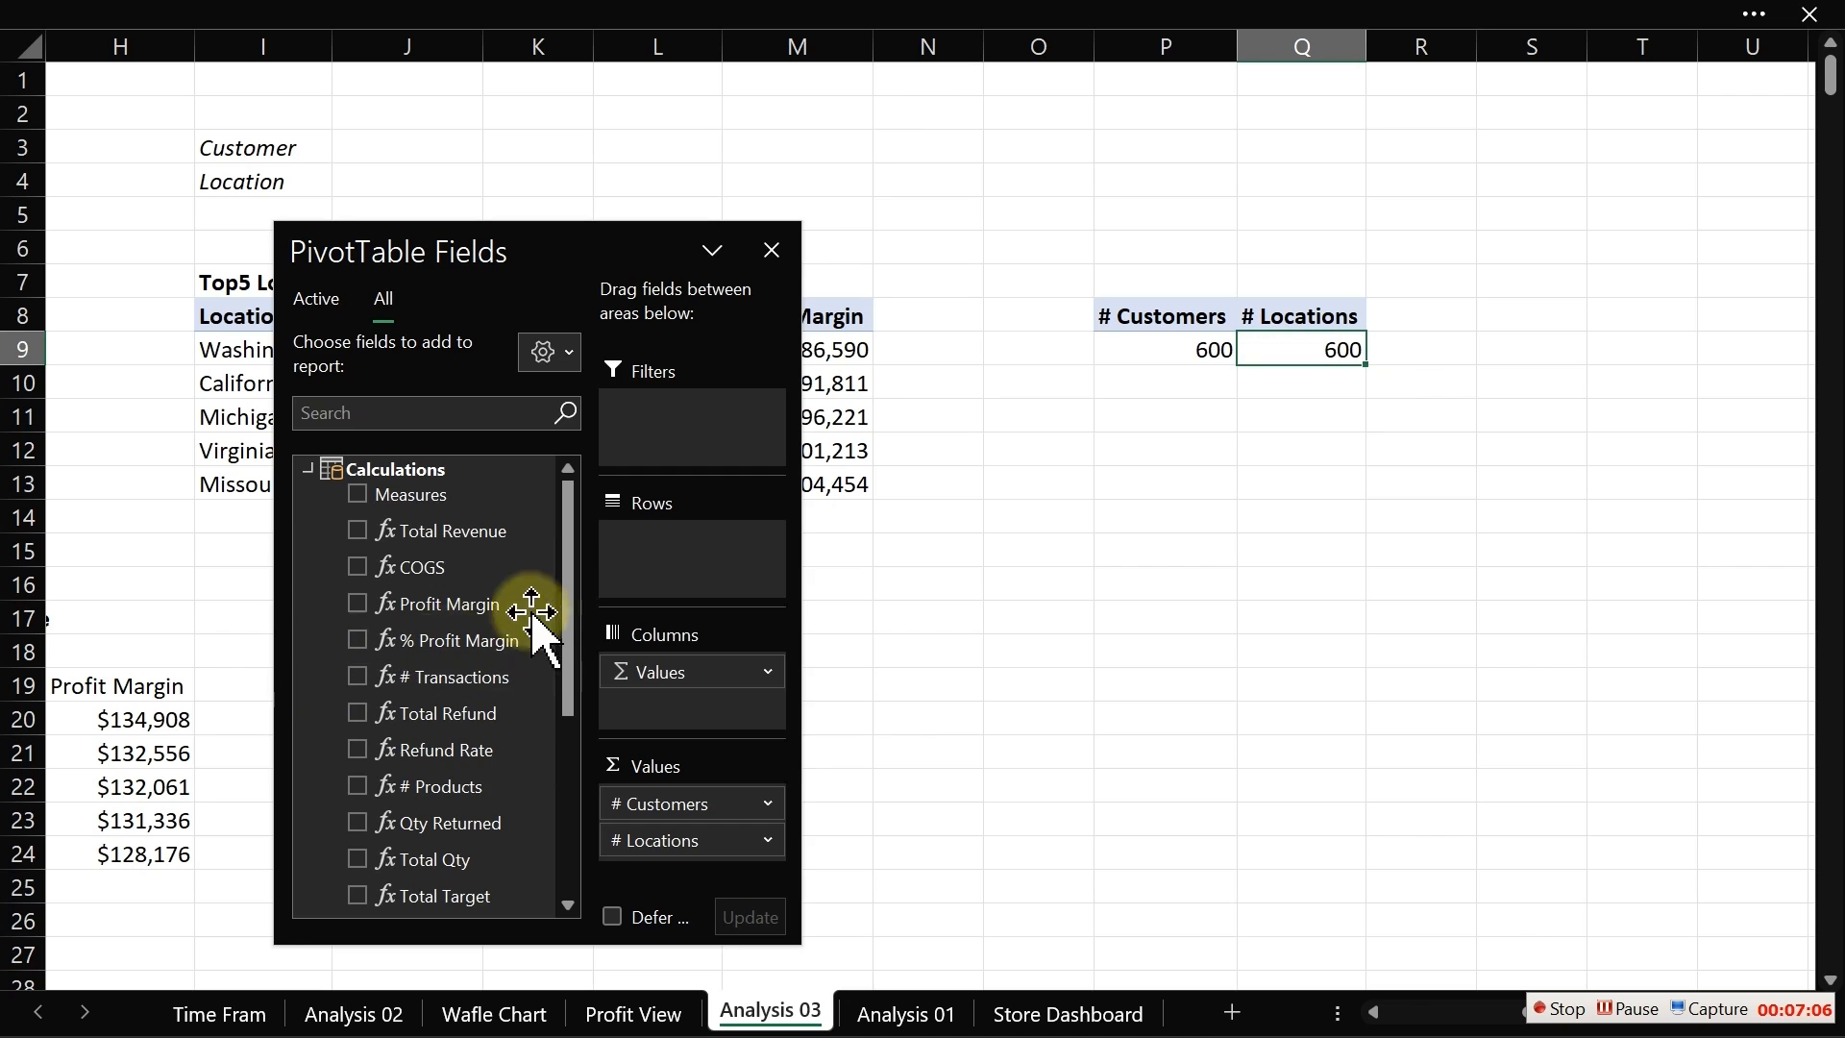
{"action": "scroll", "coordinate": [575, 663], "scroll_direction": "down", "scroll_amount": 1}
{"action": "scroll", "coordinate": [569, 673], "scroll_direction": "down", "scroll_amount": 2}
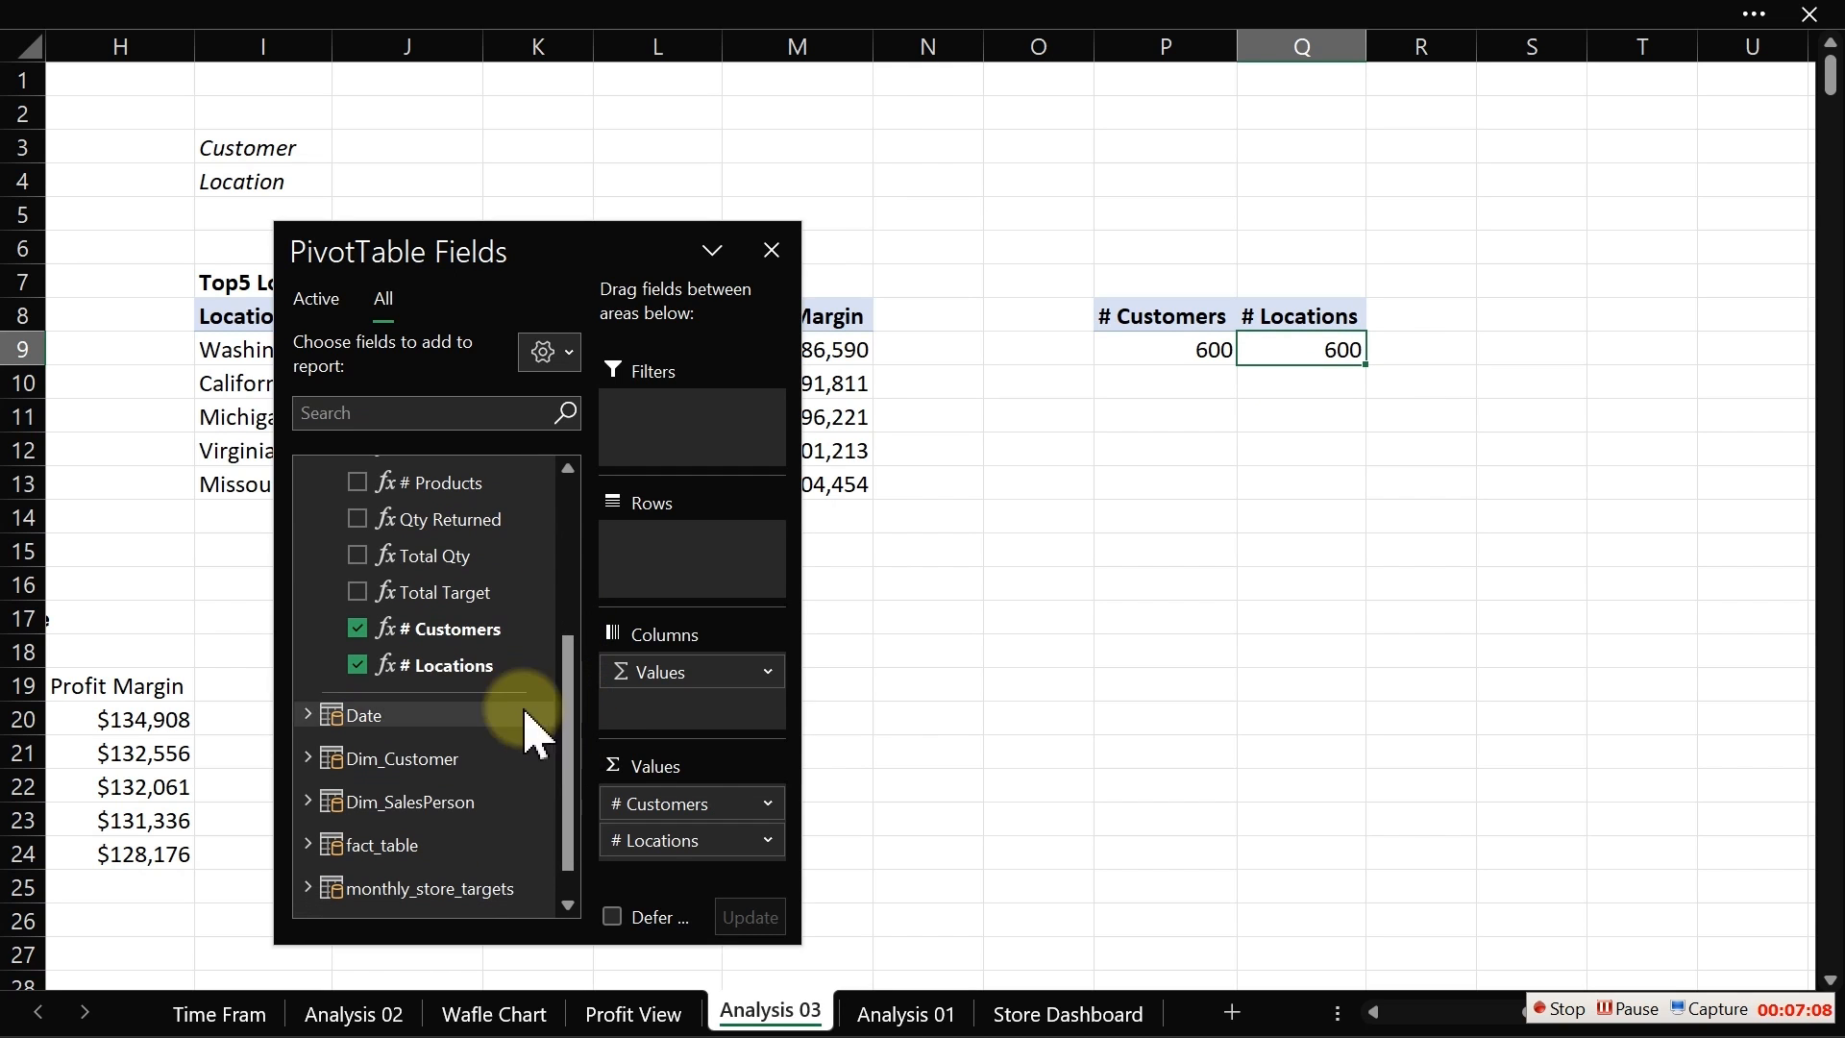
{"action": "right_click", "coordinate": [460, 675]}
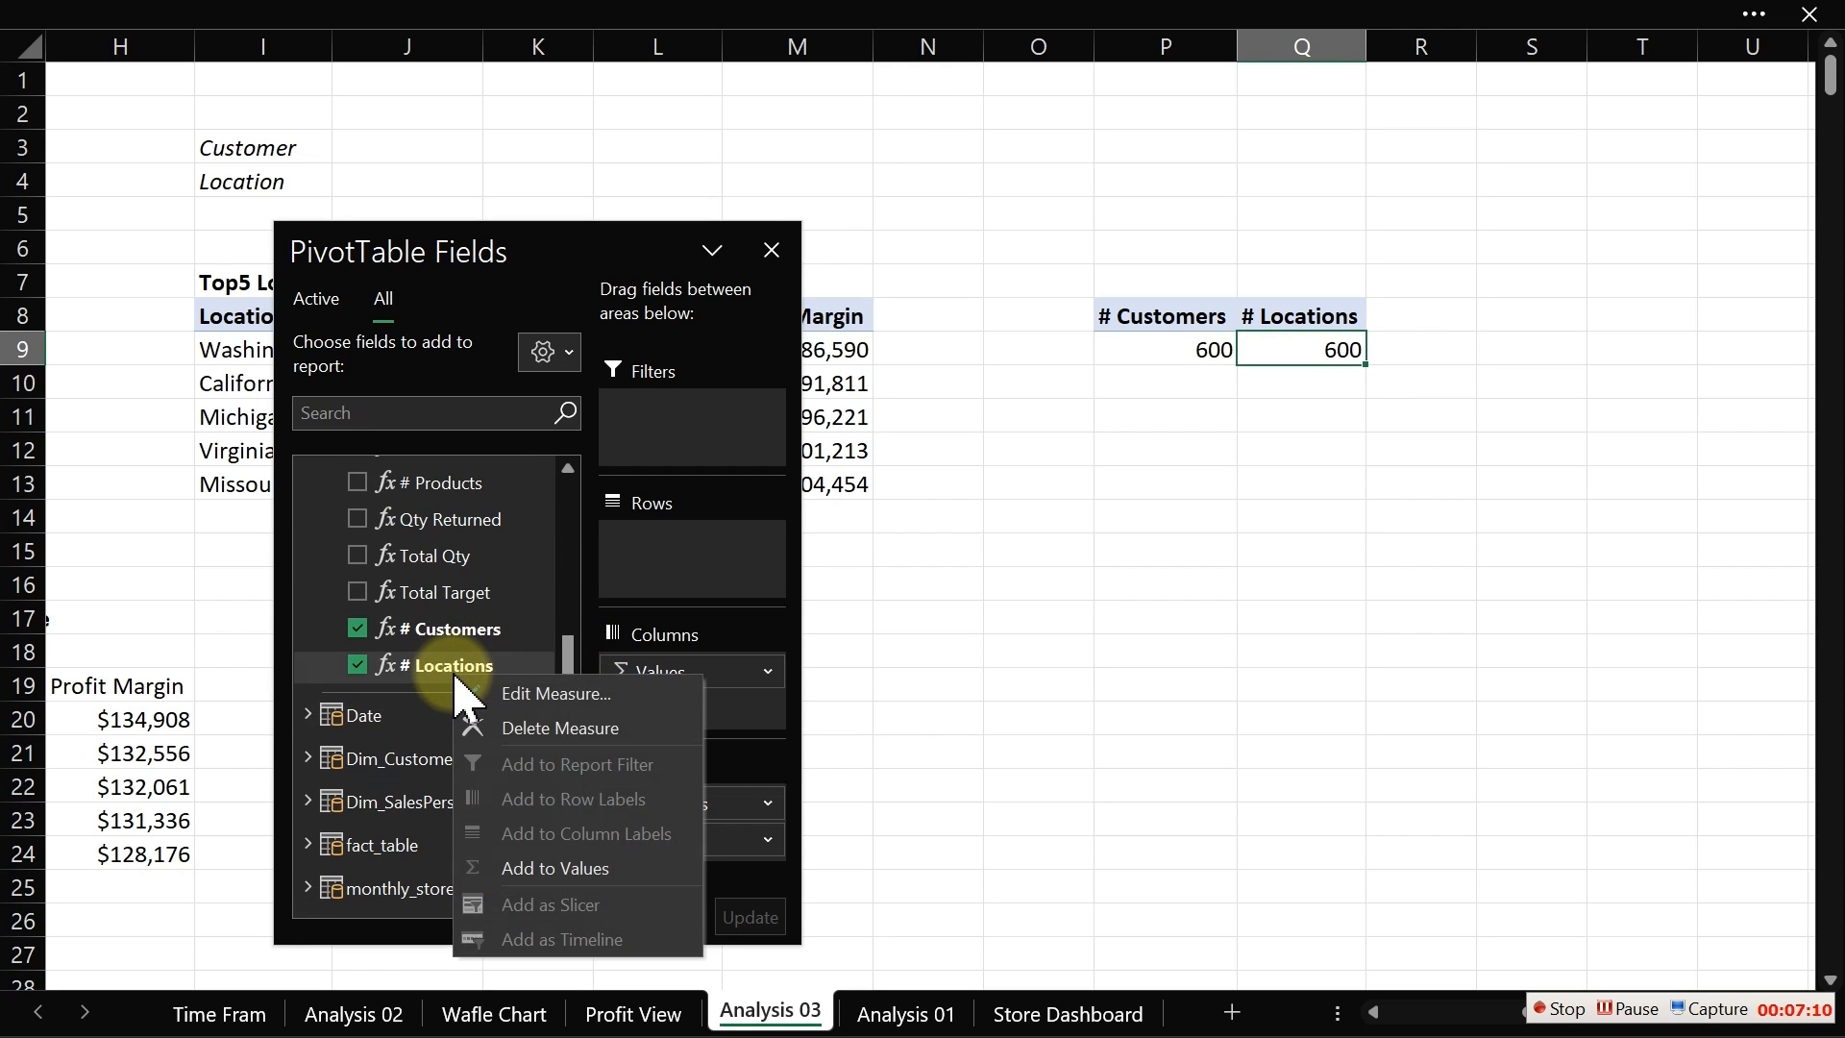
{"action": "left_click", "coordinate": [538, 692]}
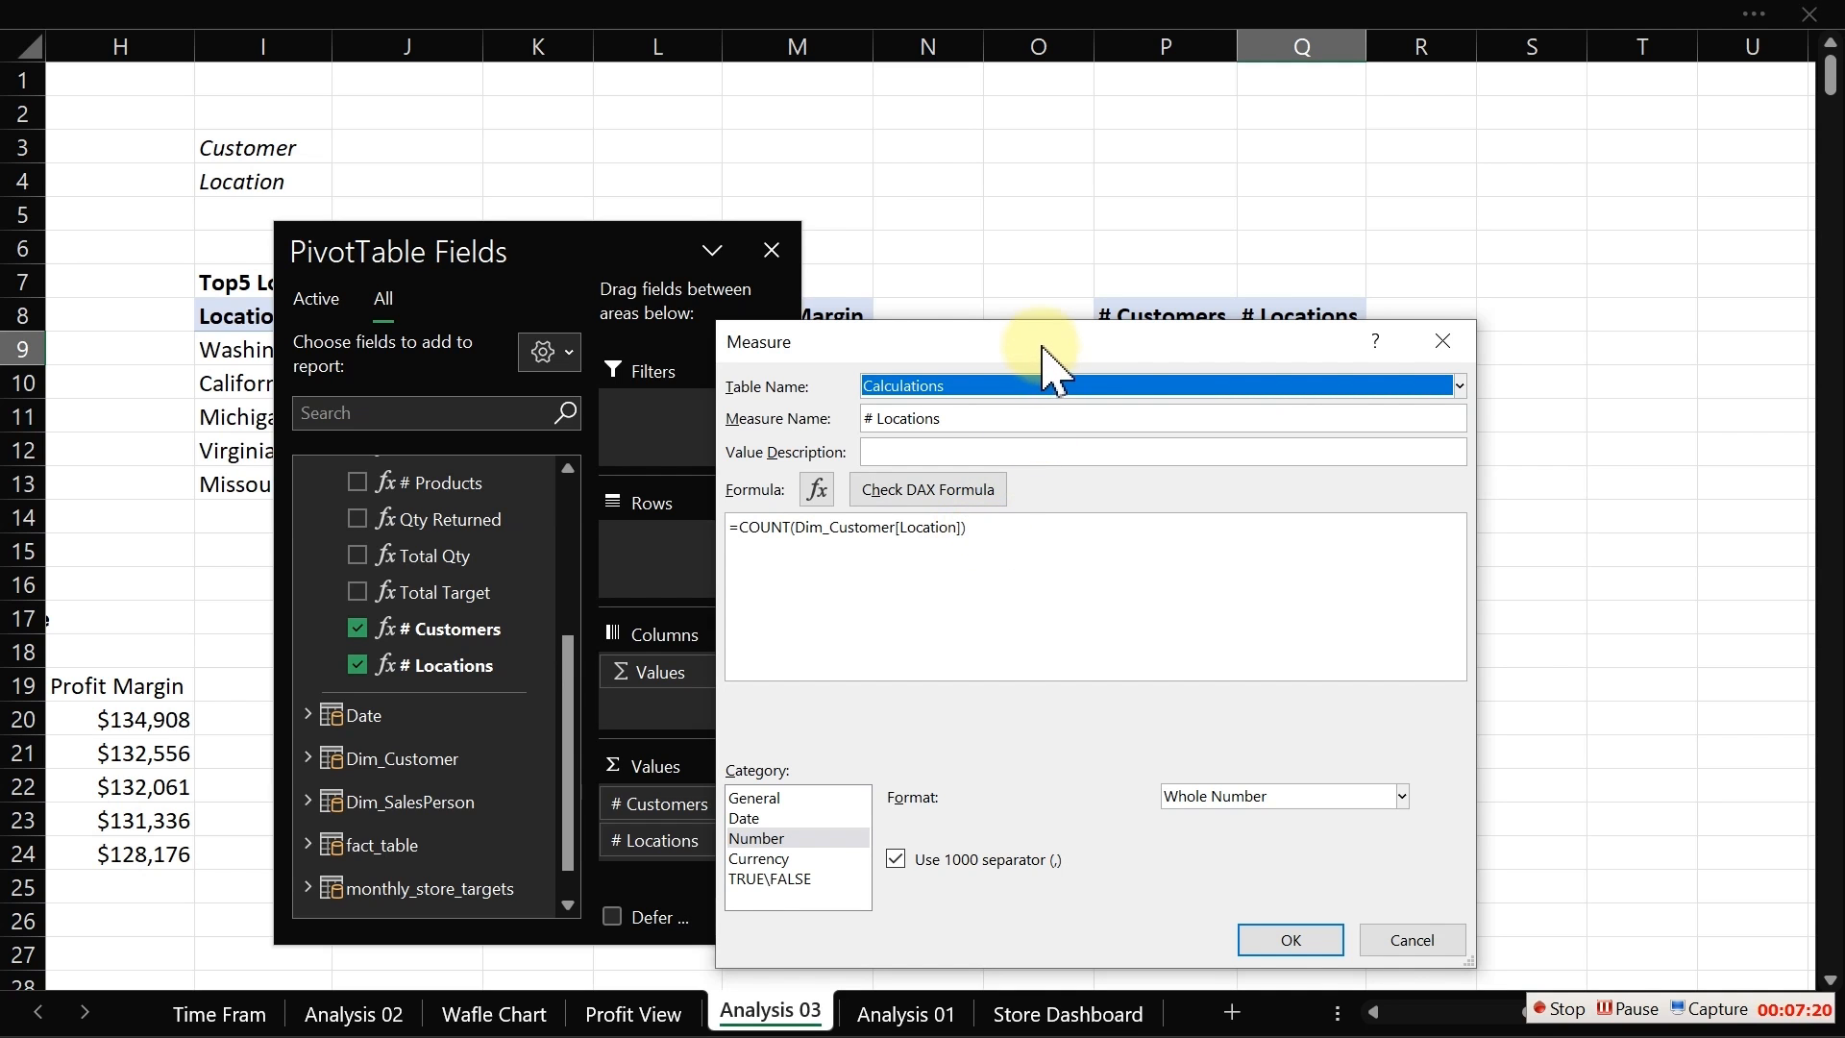
{"action": "left_click_drag", "start_coordinate": [1044, 359], "coordinate": [1088, 350]}
{"action": "left_click_drag", "start_coordinate": [1041, 534], "coordinate": [765, 543]}
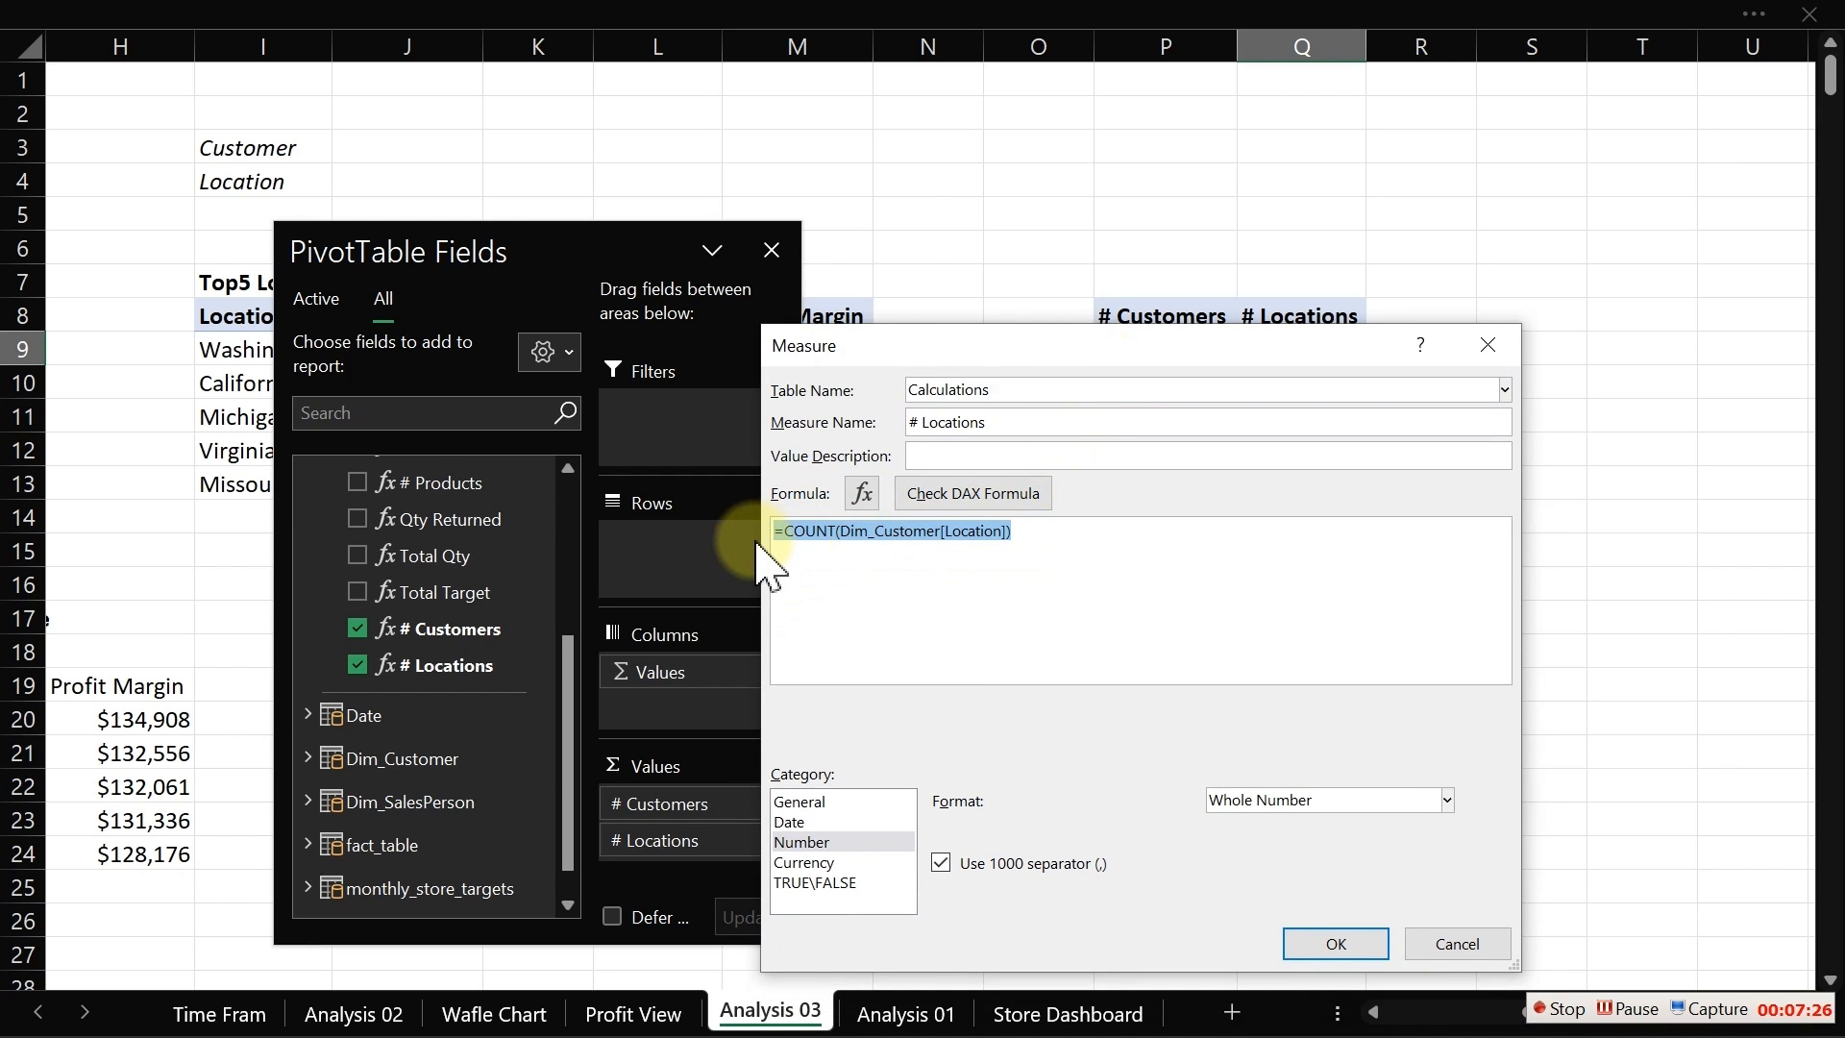
{"action": "key", "text": "Delete"}
{"action": "type", "text": "="}
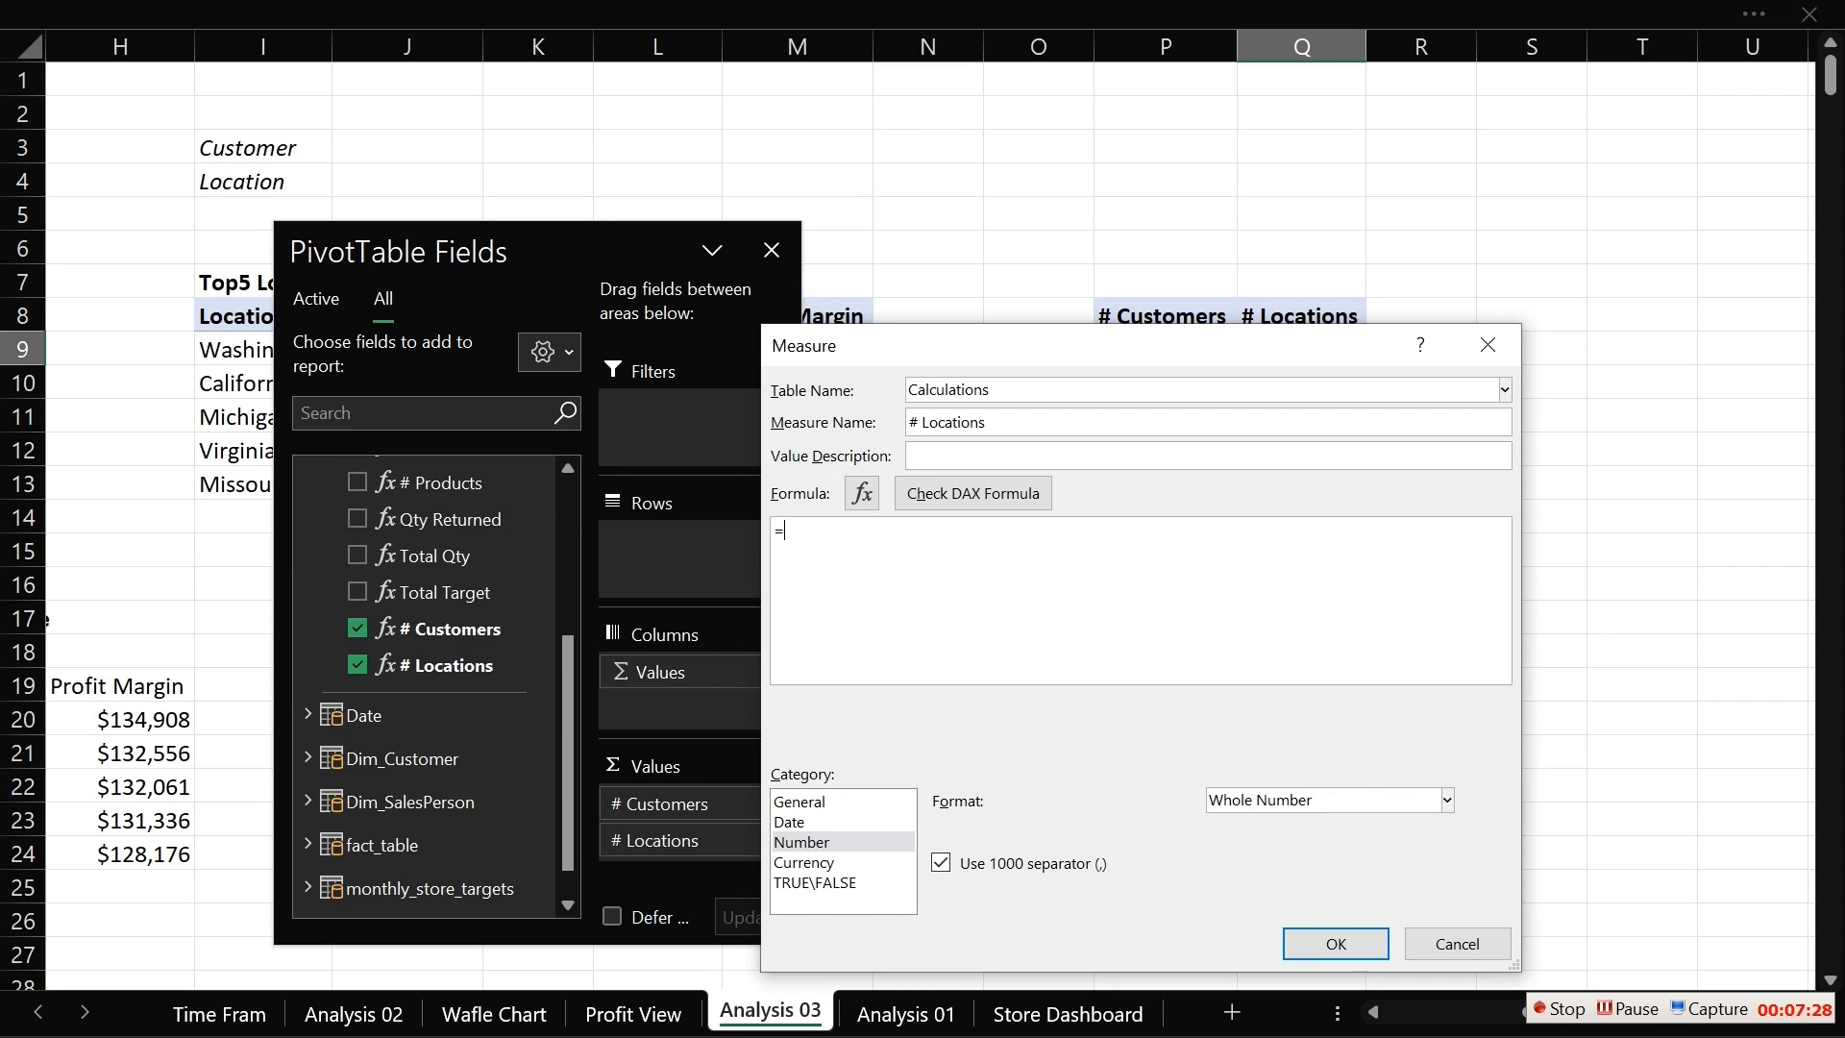
{"action": "type", "text": "dis"}
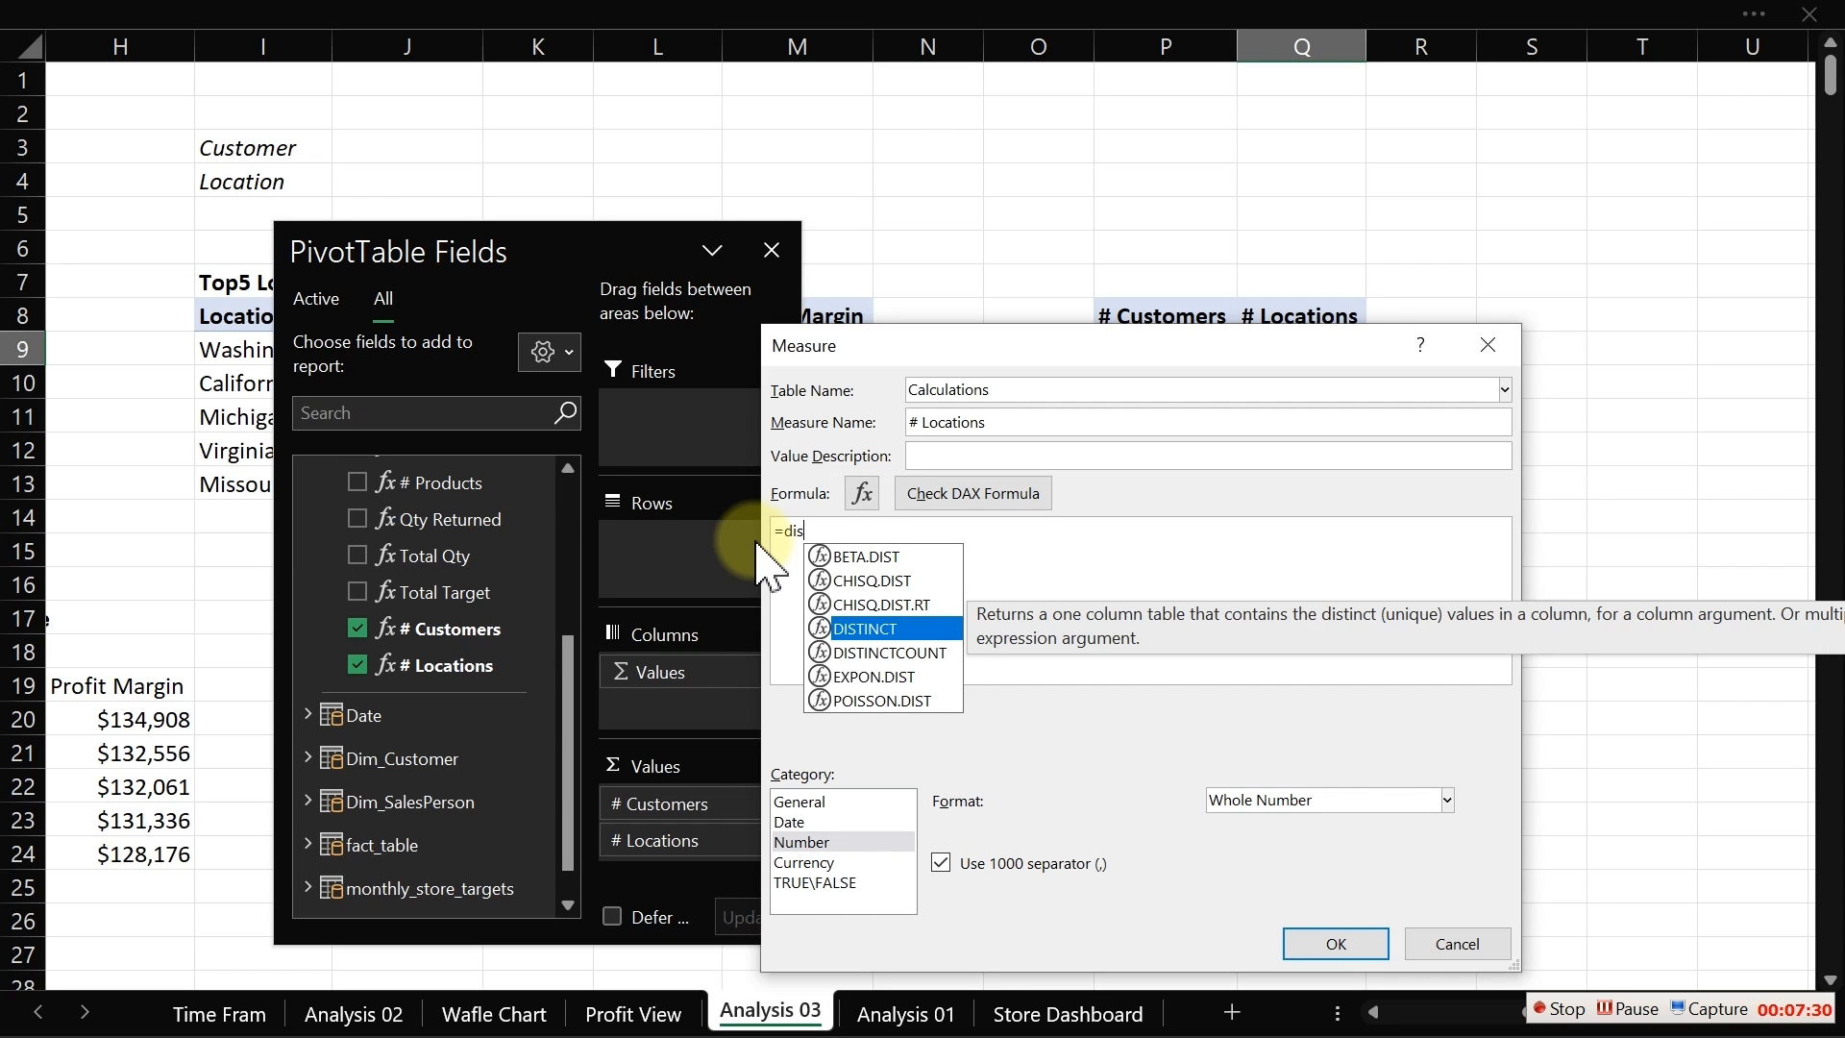
{"action": "key", "text": "Down"}
{"action": "key", "text": "Tab"}
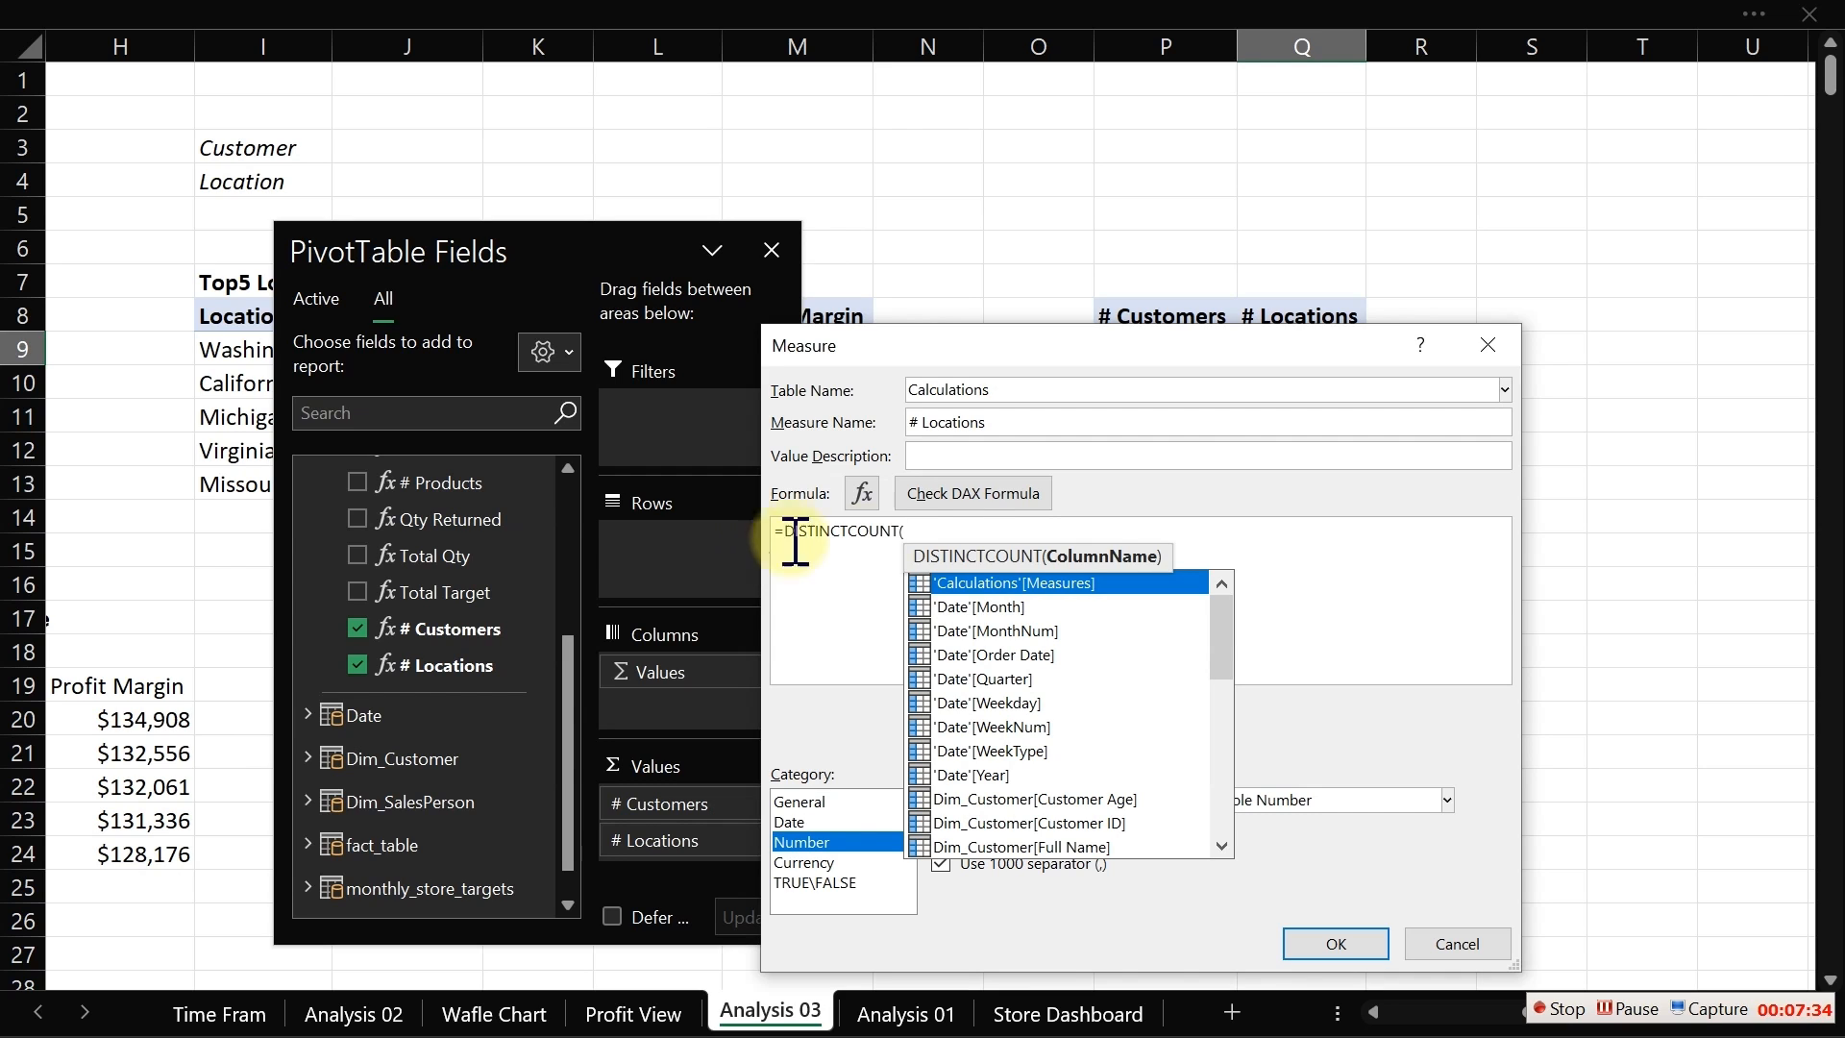
{"action": "type", "text": "lo"}
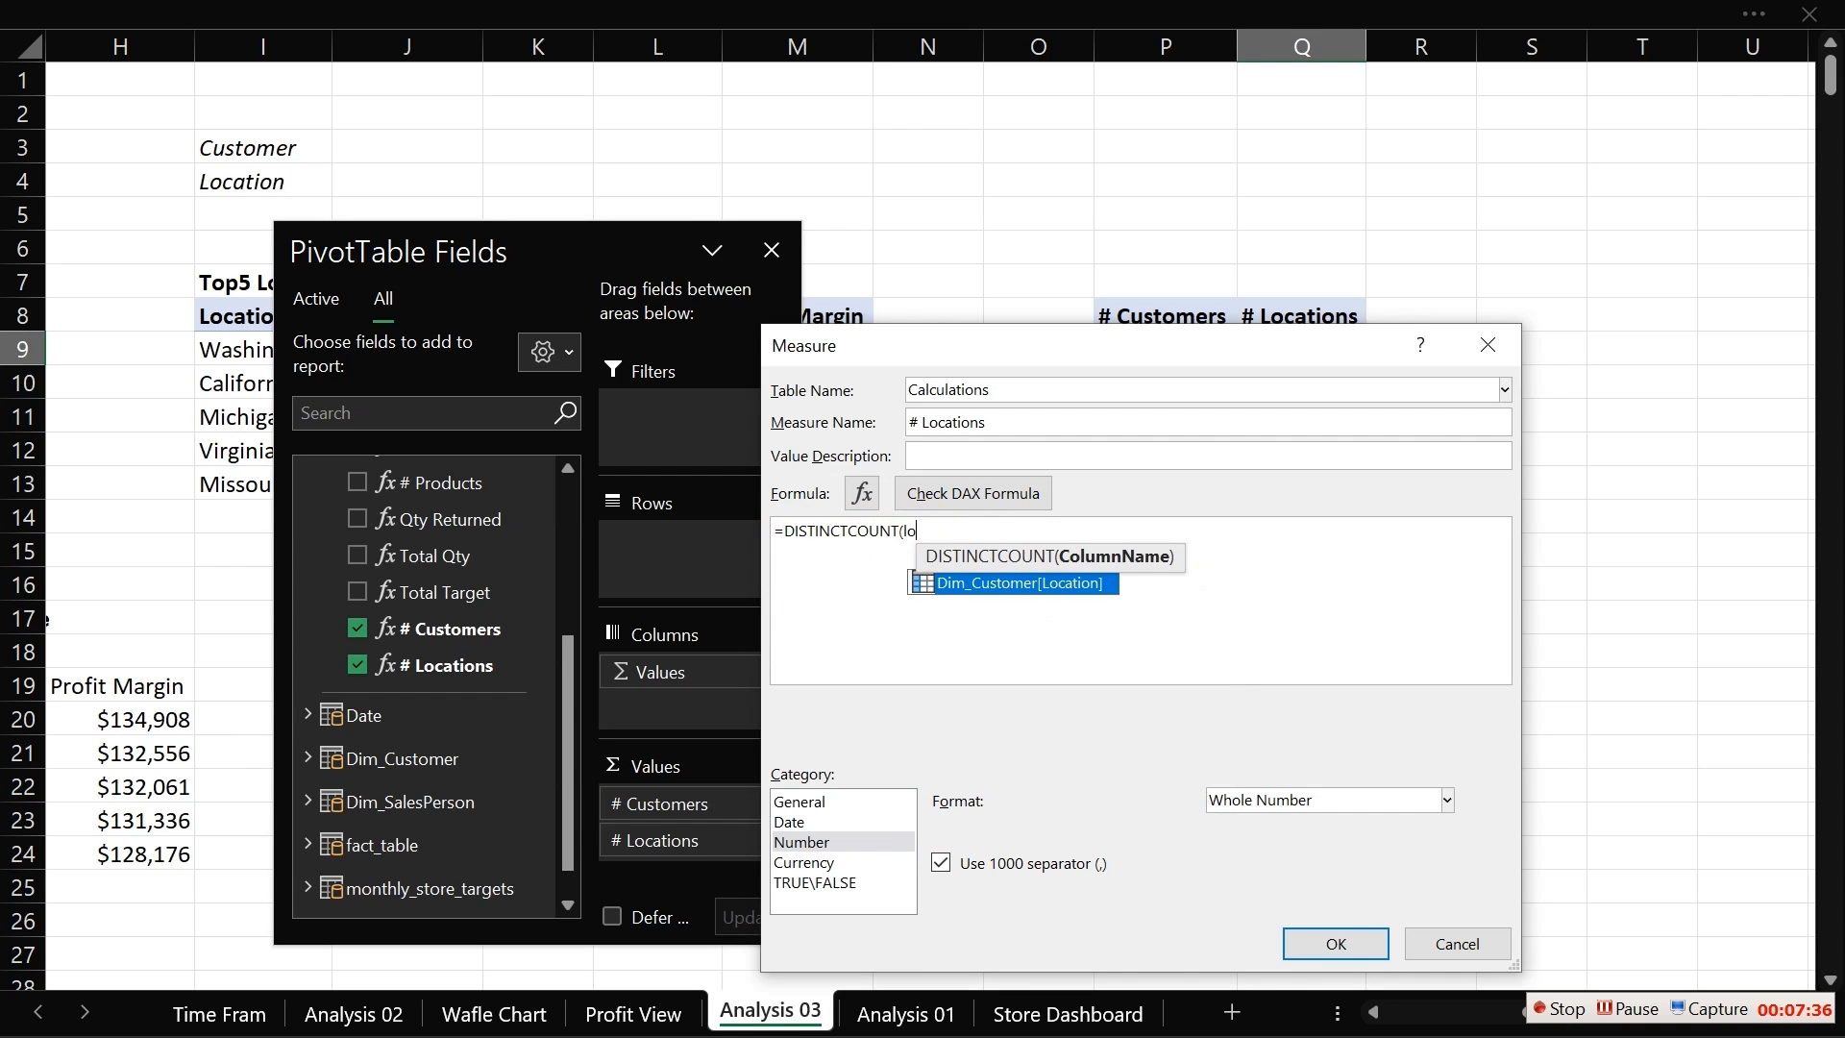
{"action": "key", "text": "Tab"}
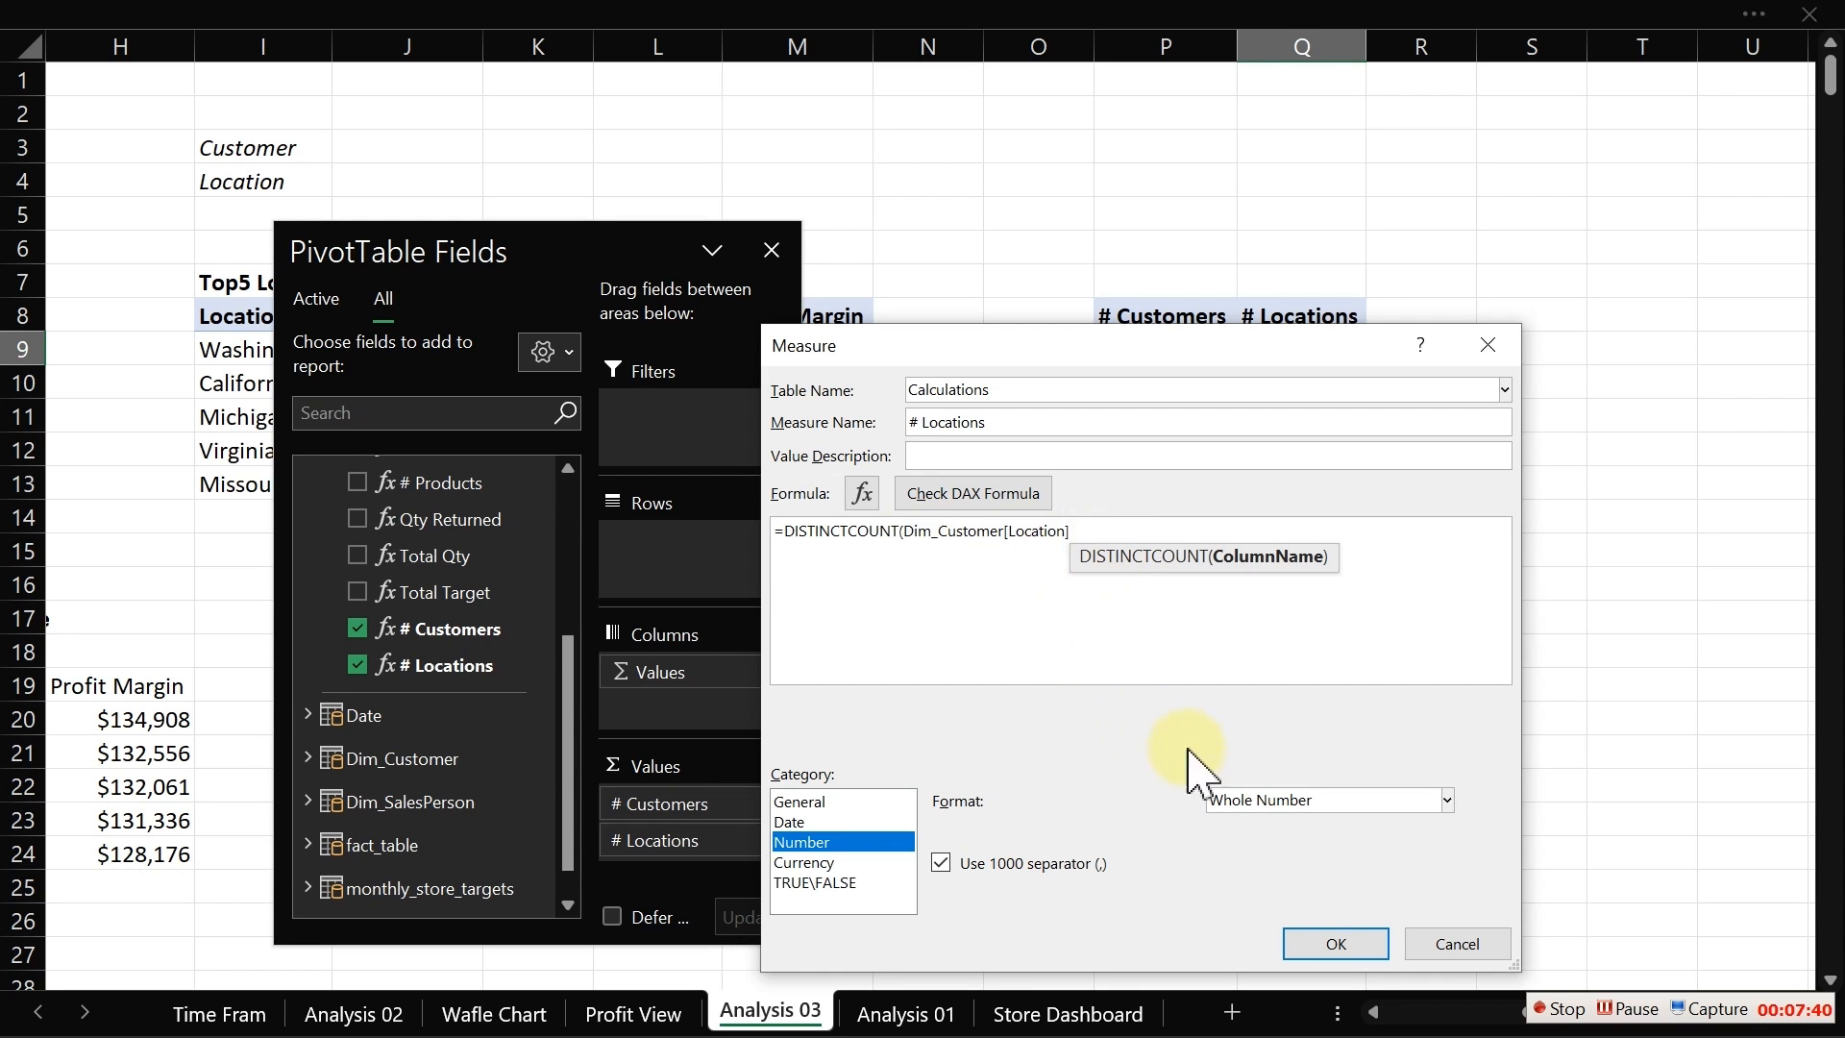
Step: Add the missing closing parenthesis to the formula, check it, and save the measure
{"action": "left_click", "coordinate": [1321, 949]}
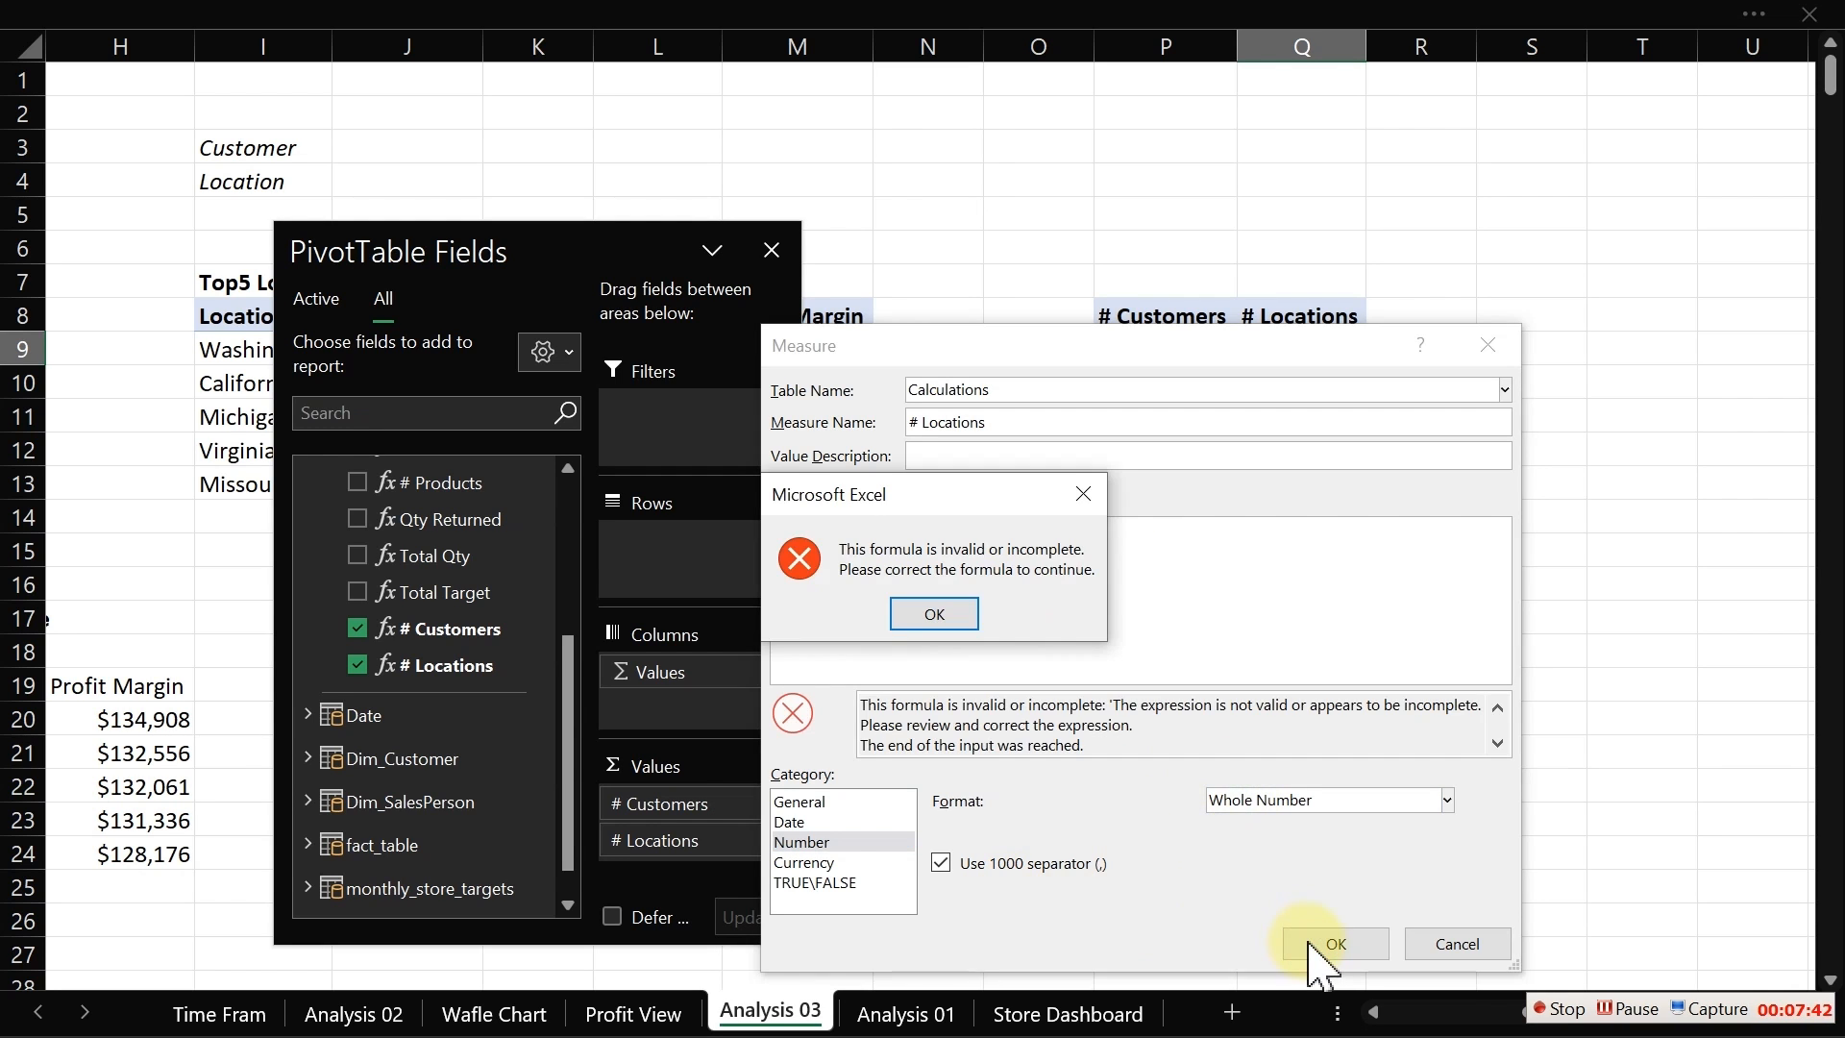
{"action": "left_click", "coordinate": [947, 618]}
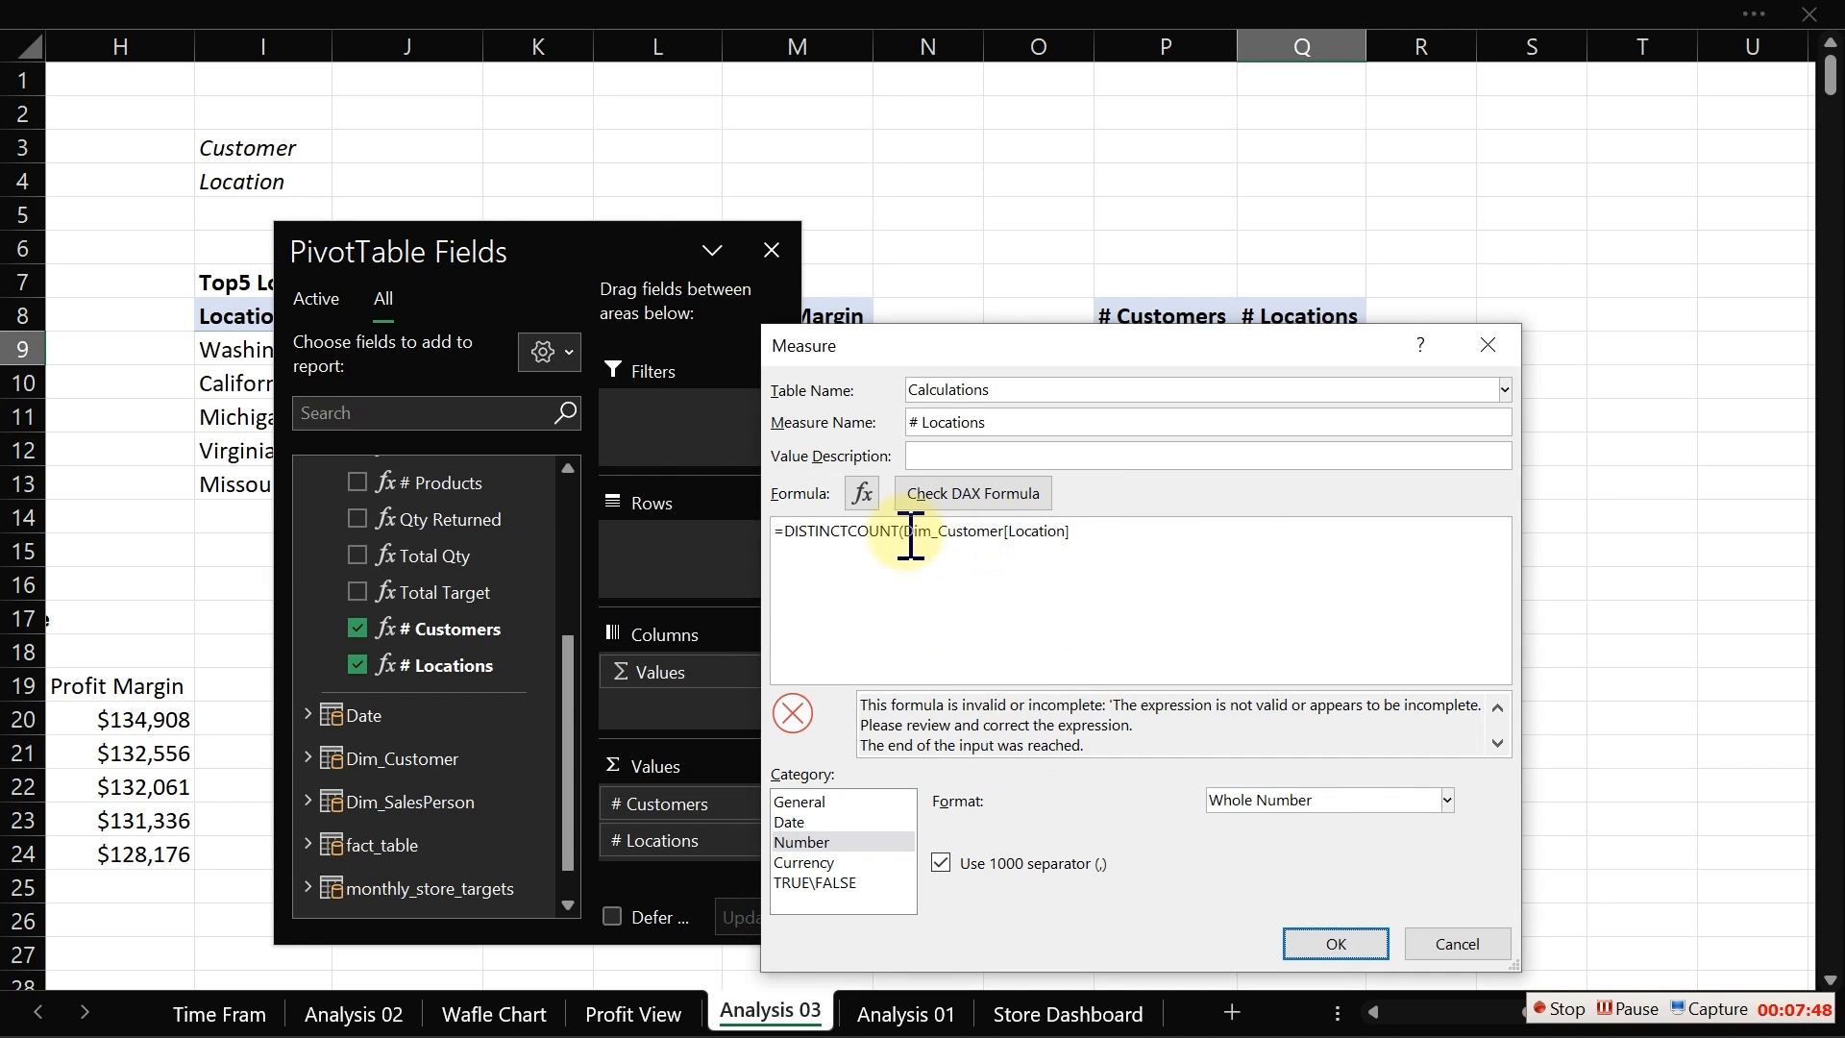
{"action": "left_click", "coordinate": [1096, 531]}
{"action": "type", "text": ")"}
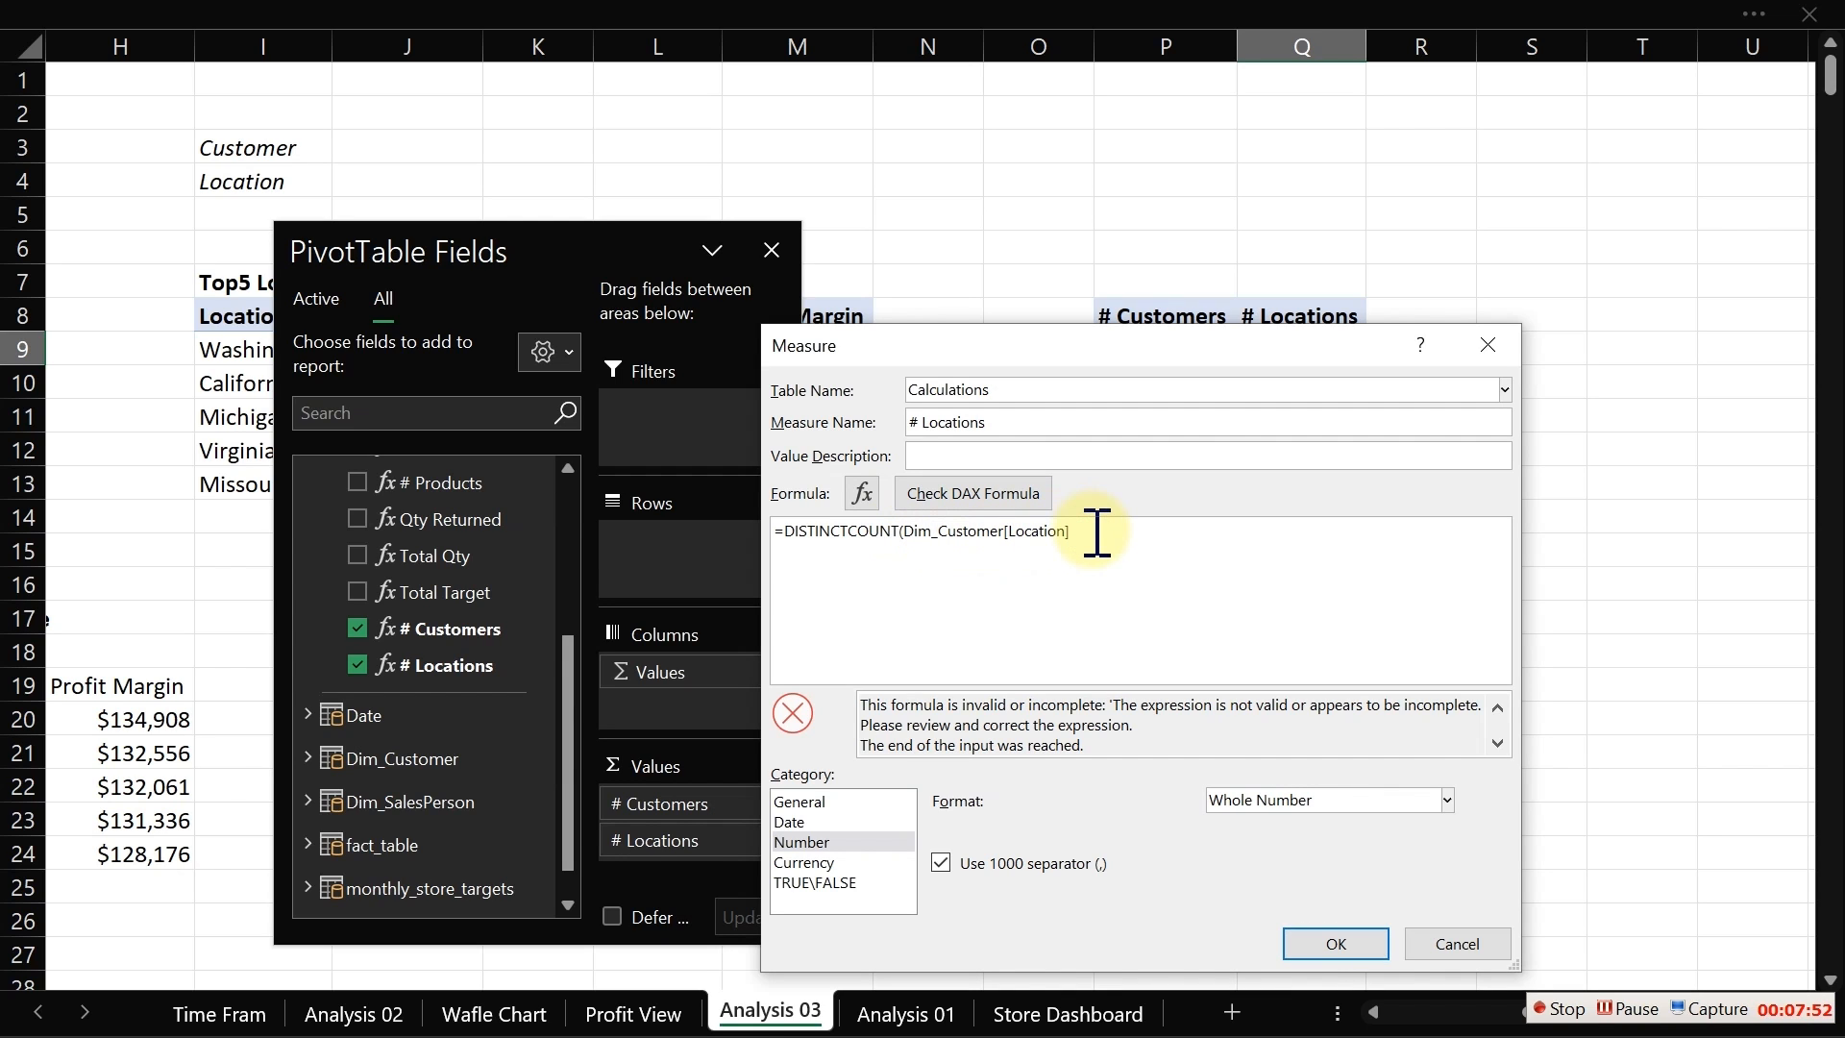
{"action": "type", "text": ")"}
{"action": "left_click", "coordinate": [1016, 507]}
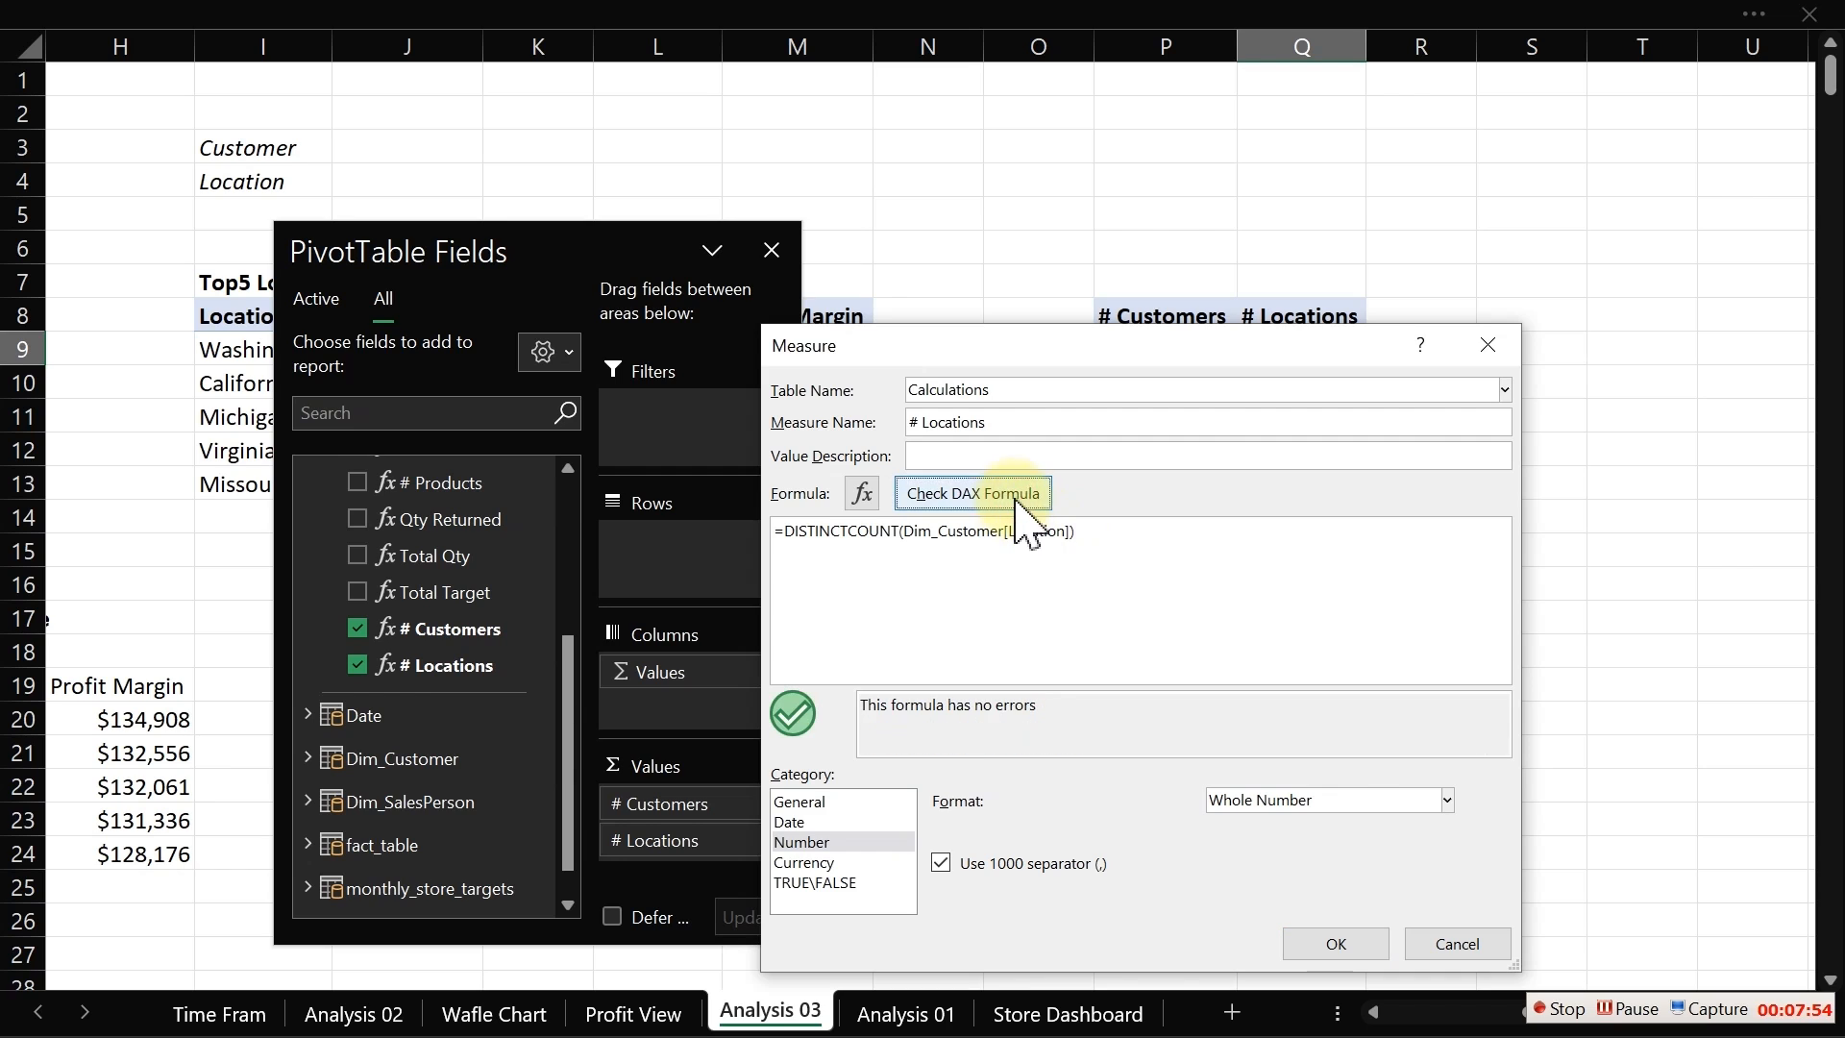
{"action": "left_click", "coordinate": [1336, 943]}
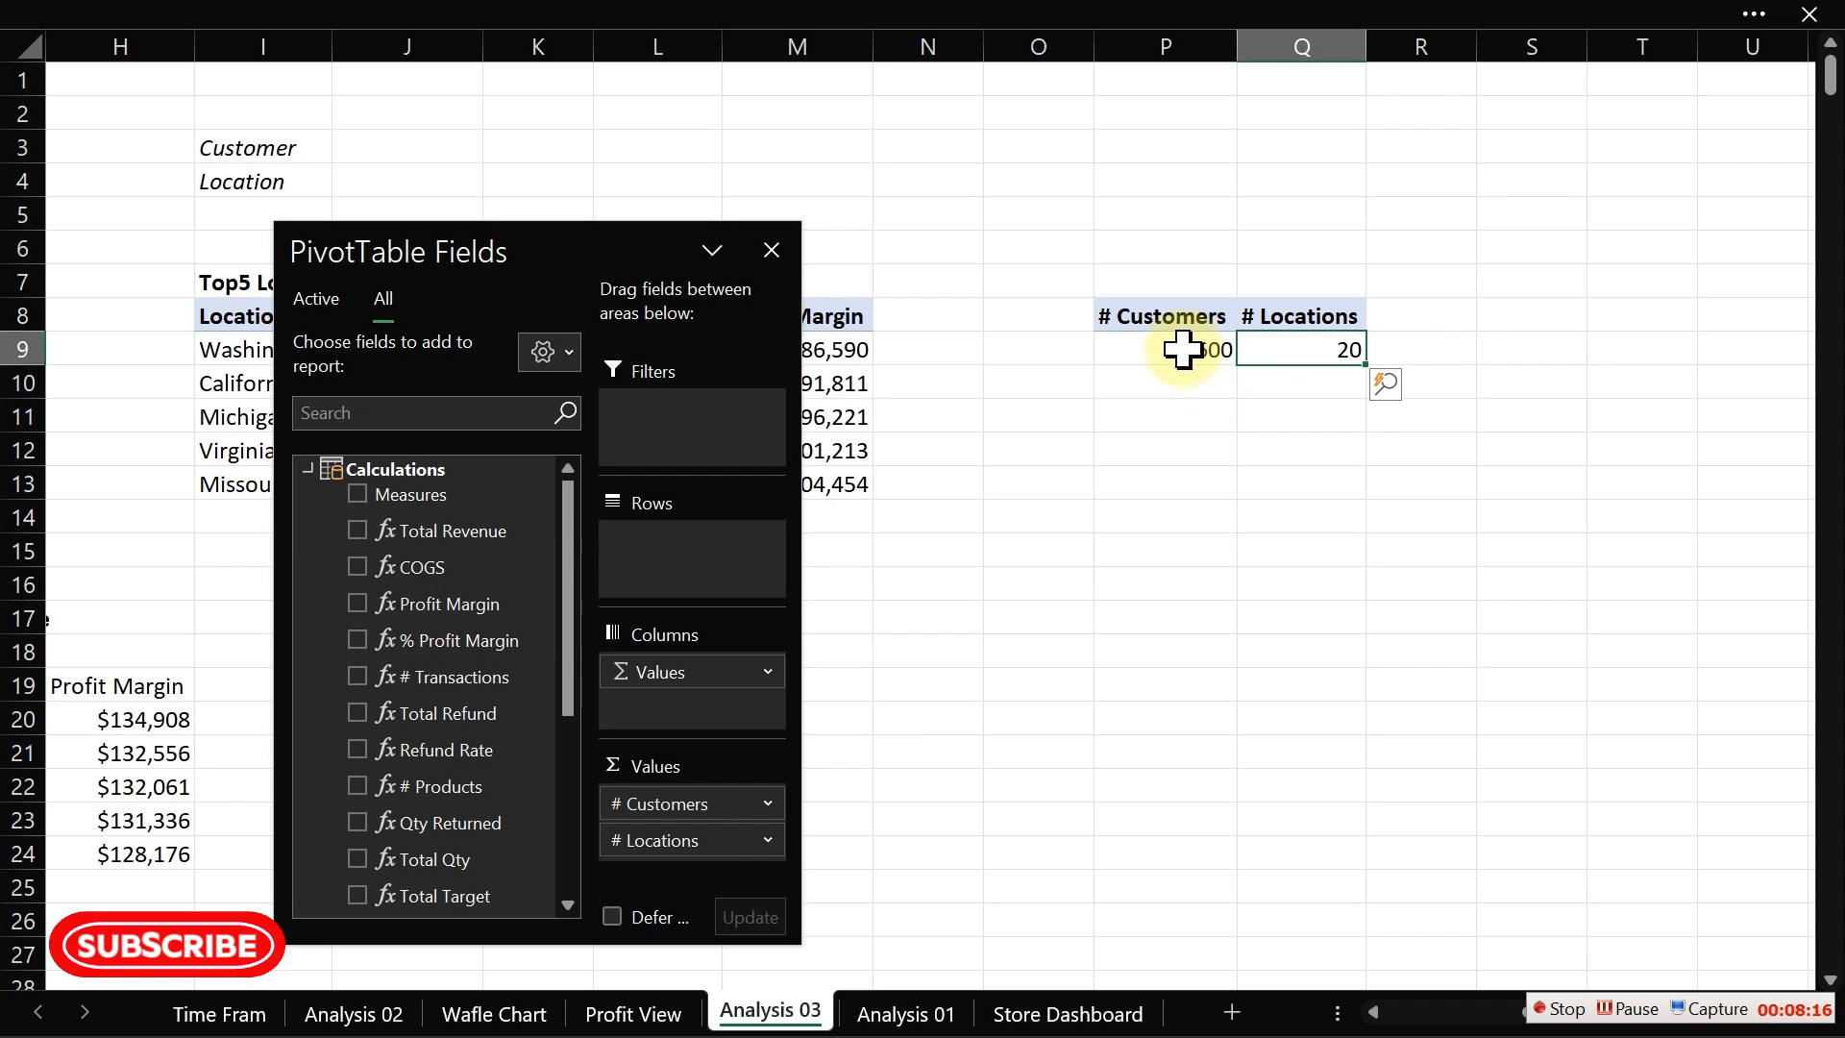
Step: Close the PivotTable Fields pane
{"action": "mouse_move", "coordinate": [1182, 350]}
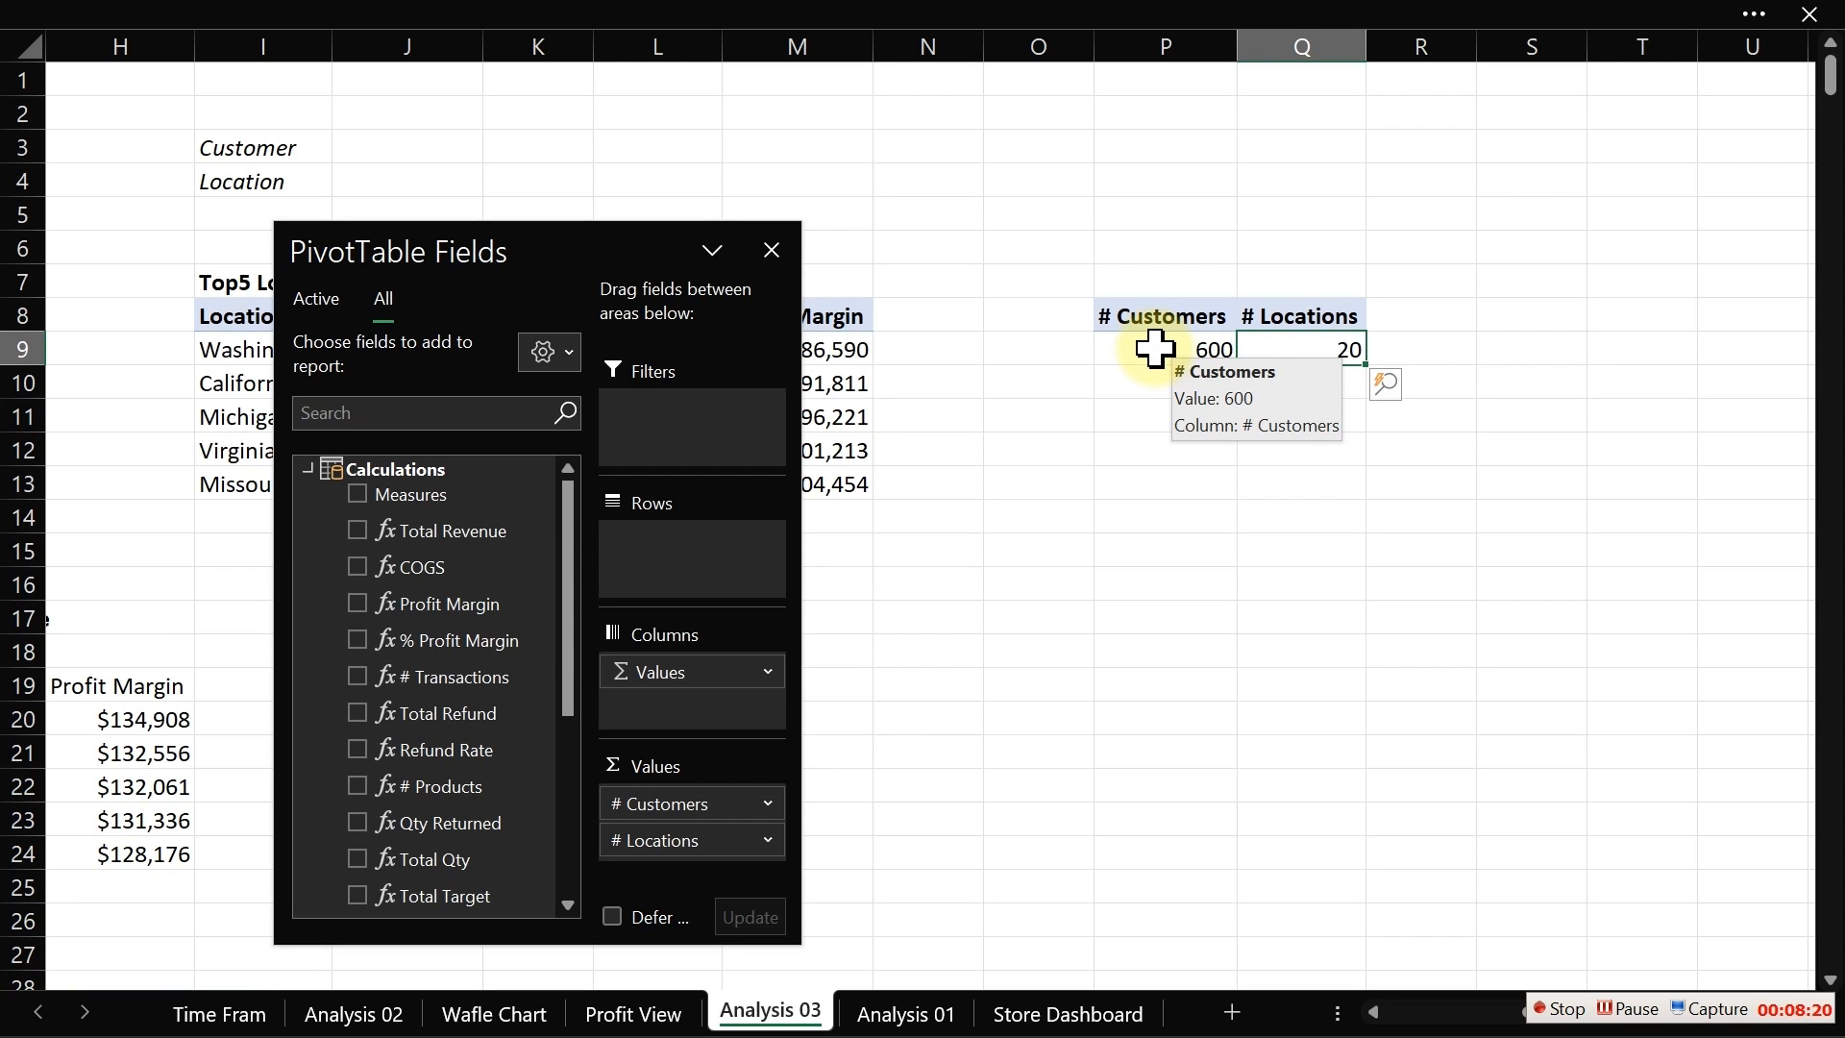
{"action": "left_click", "coordinate": [771, 249]}
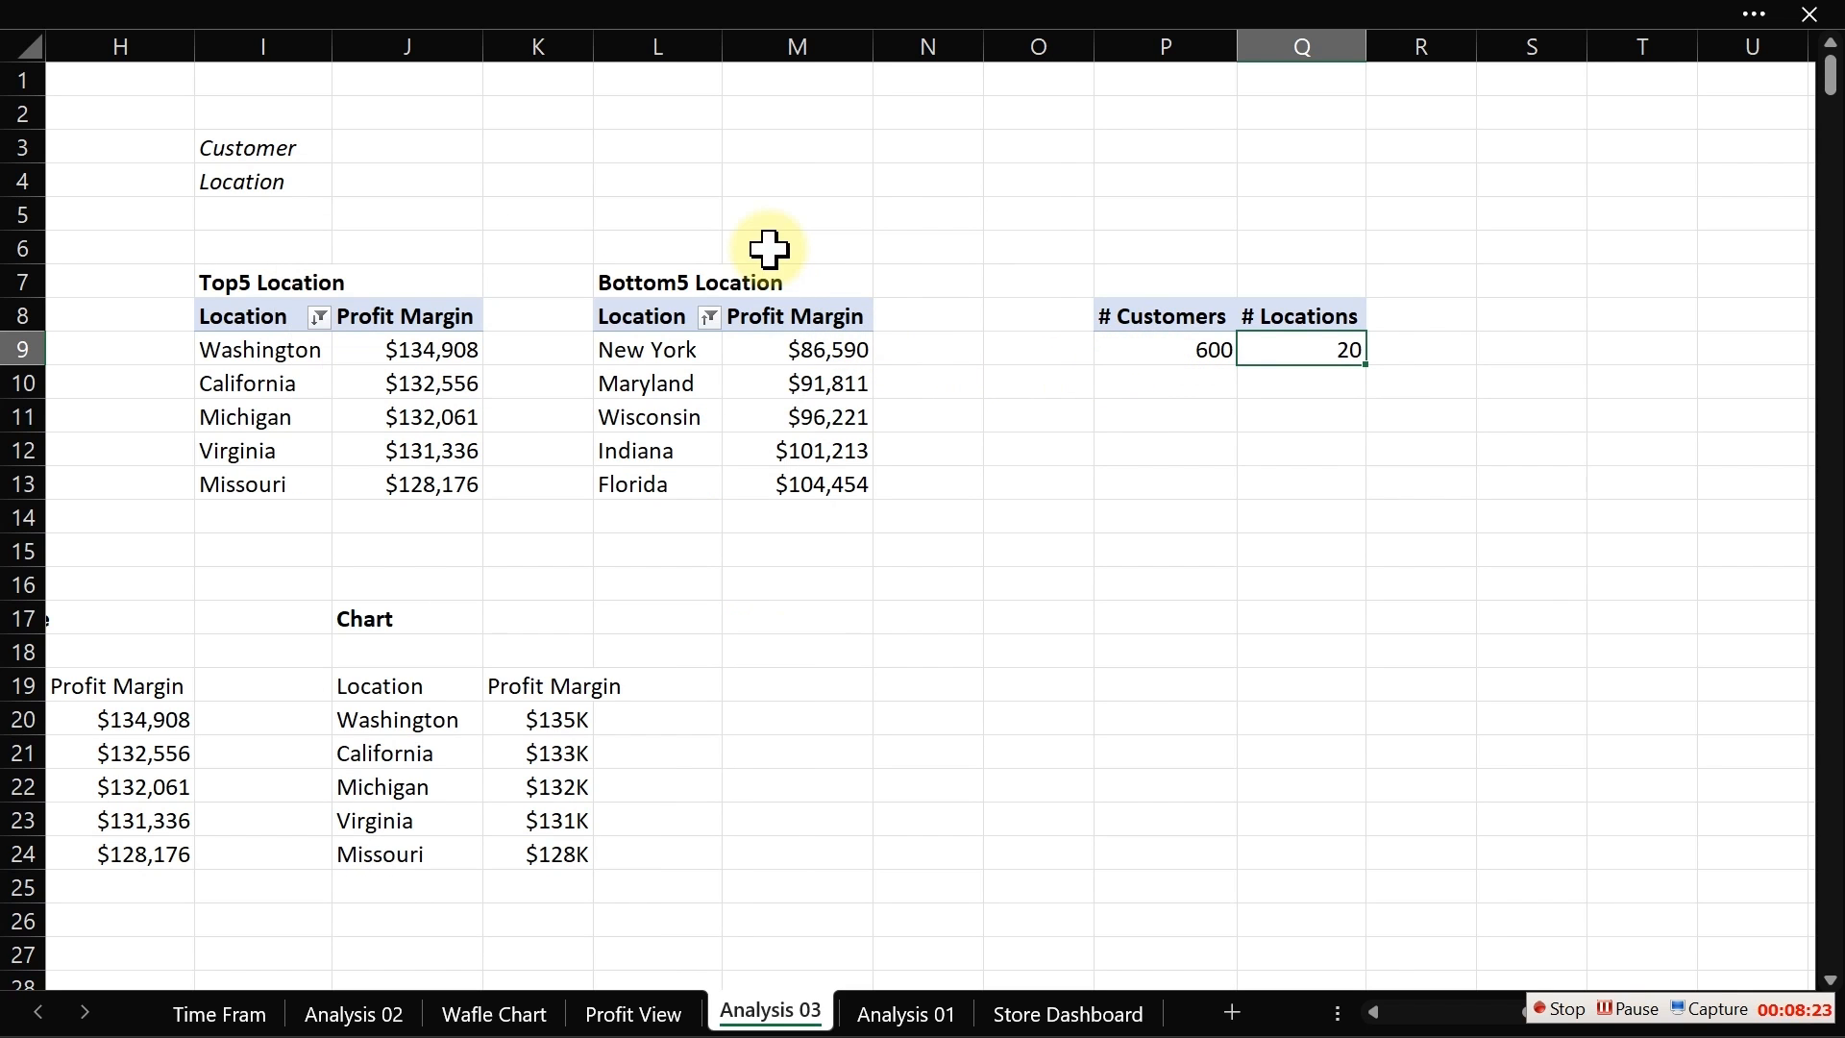
{"action": "left_click", "coordinate": [1157, 442]}
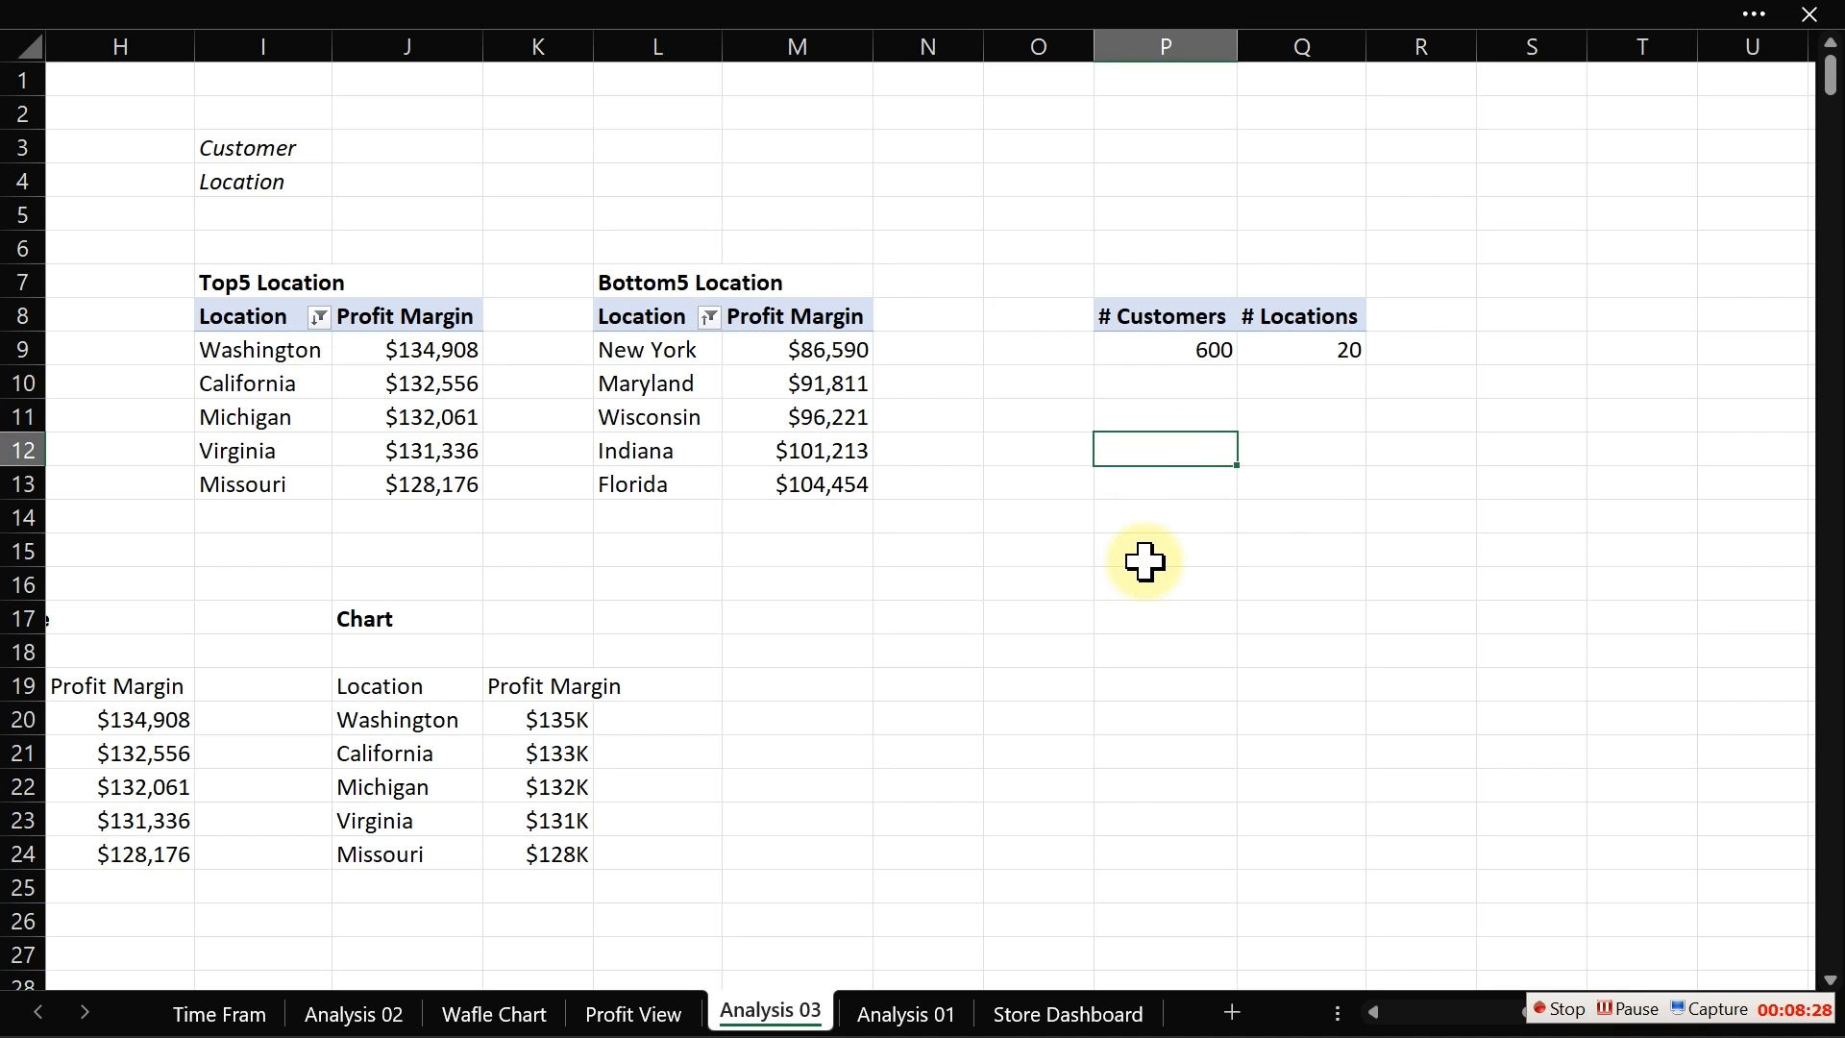
{"action": "left_click", "coordinate": [1259, 763]}
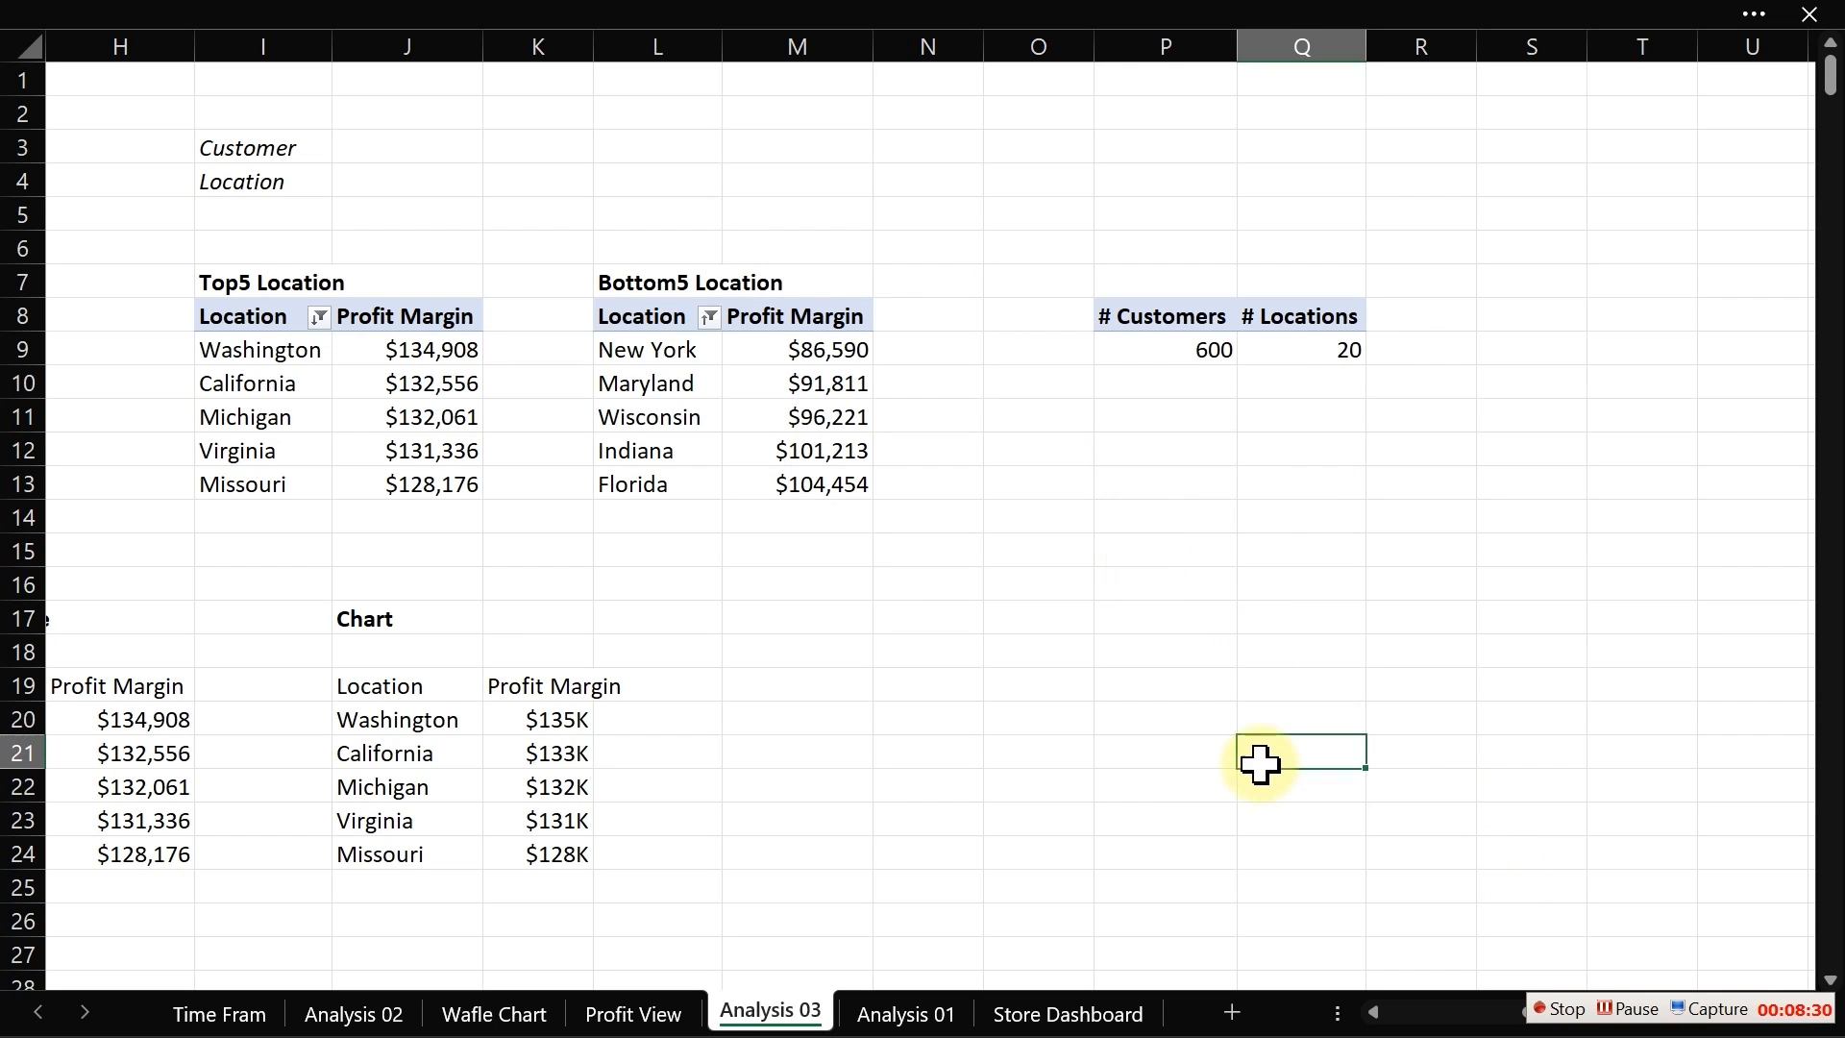
{"action": "key", "text": "Left"}
Step: Add a bold label "Caption:" in cell M17, to the right of the Chart table
{"action": "key", "text": "Left"}
{"action": "key", "text": "Left"}
{"action": "key", "text": "Left"}
{"action": "key", "text": "Left"}
{"action": "key", "text": "Left"}
{"action": "key", "text": "Left"}
{"action": "key", "text": "Left"}
{"action": "key", "text": "Left"}
{"action": "key", "text": "Left"}
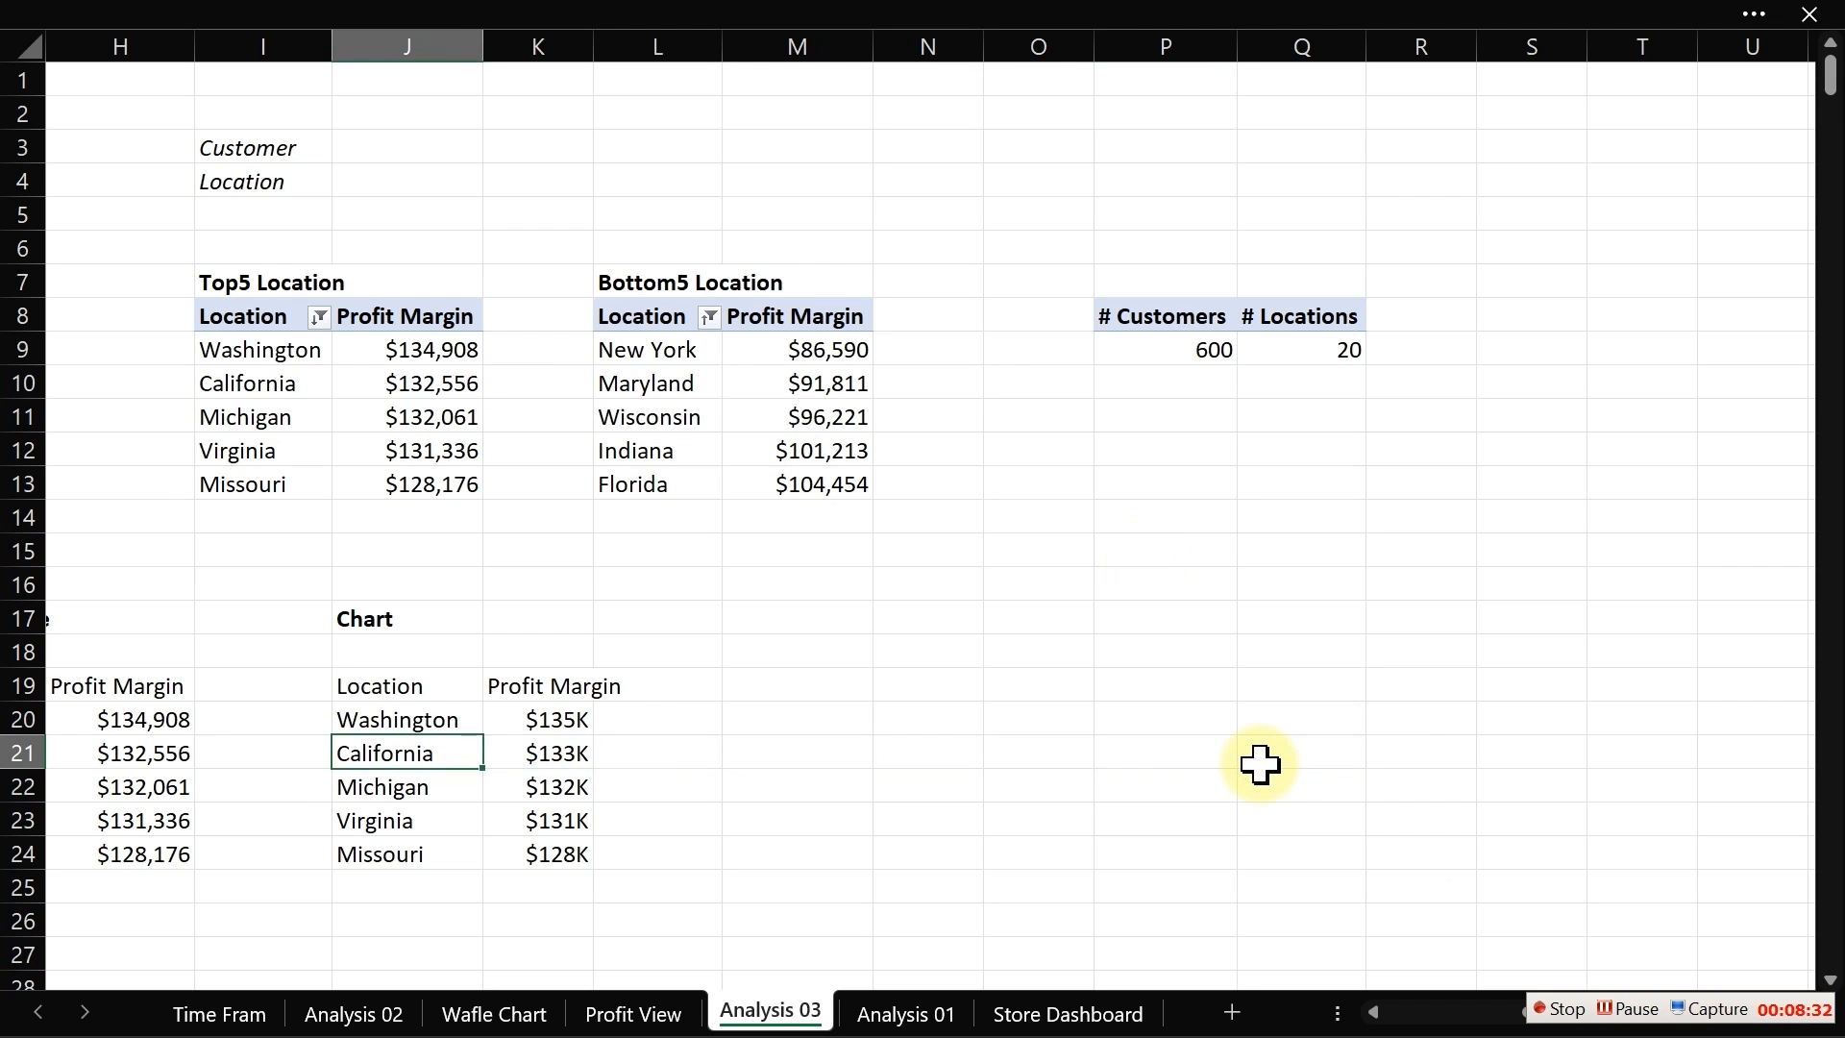
{"action": "key", "text": "Left"}
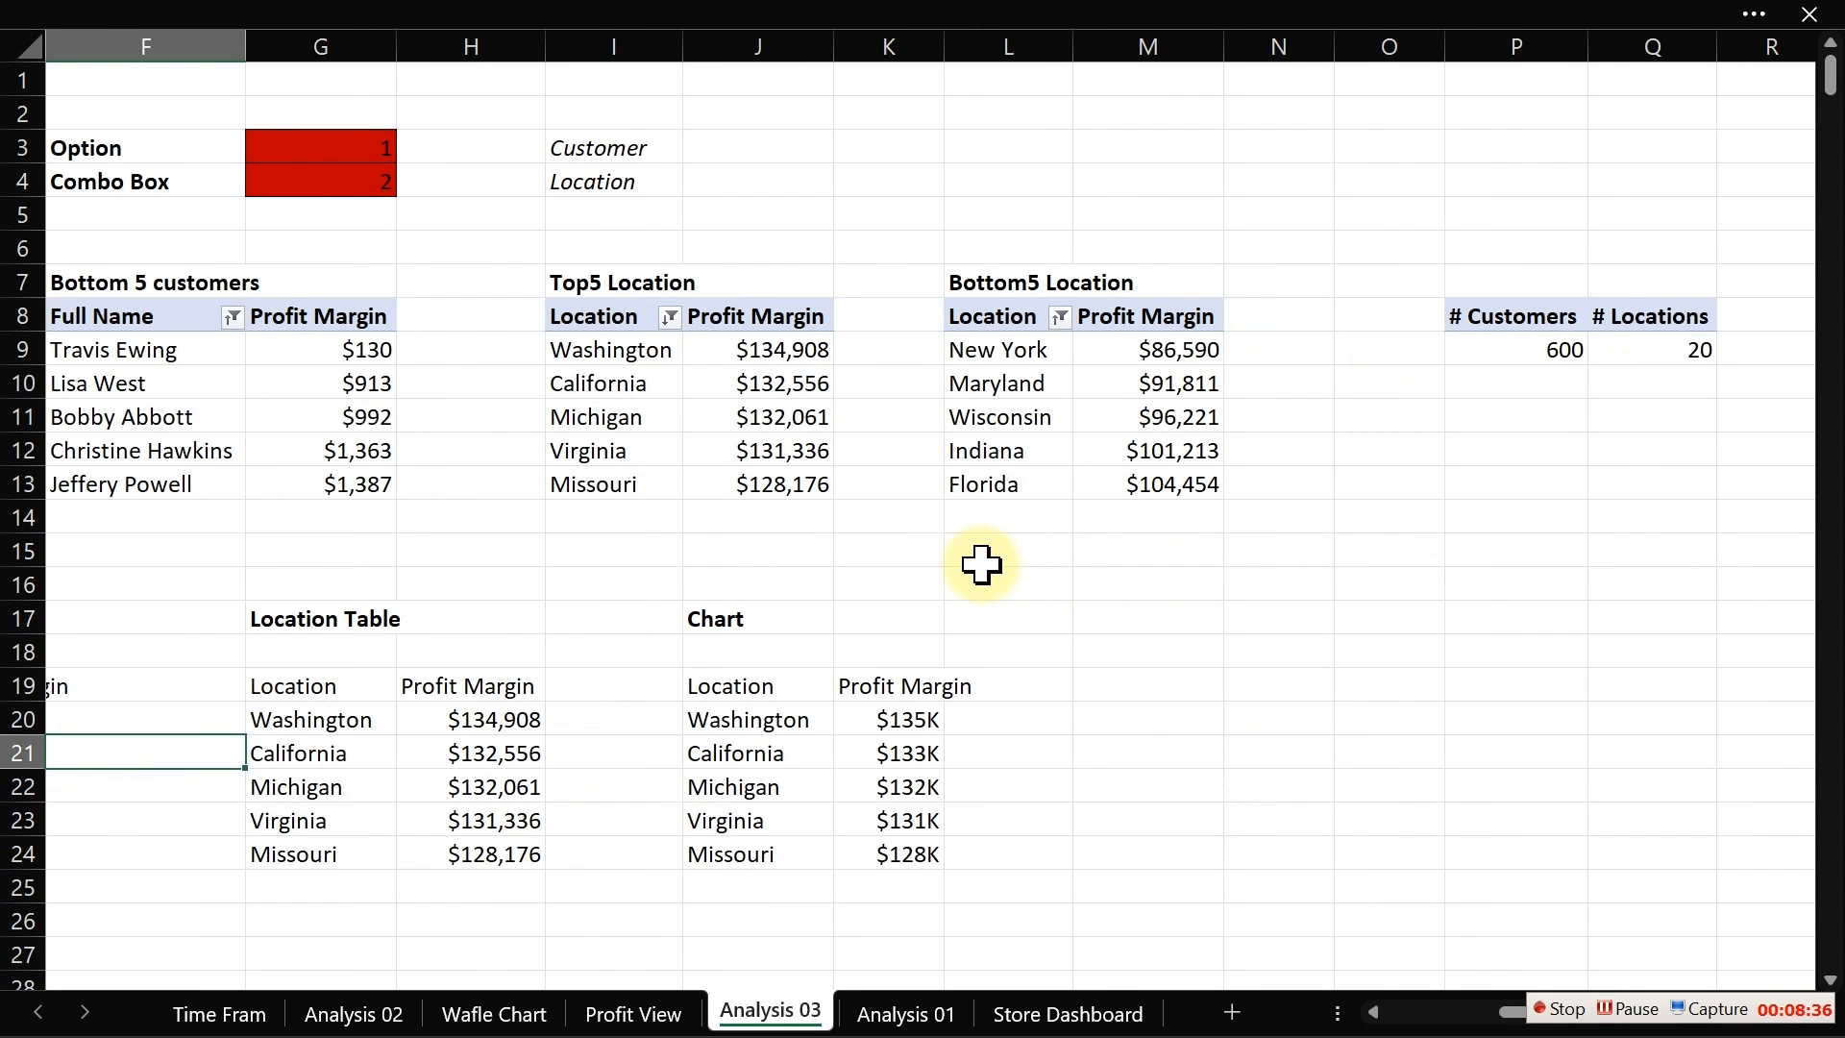
{"action": "left_click", "coordinate": [901, 557]}
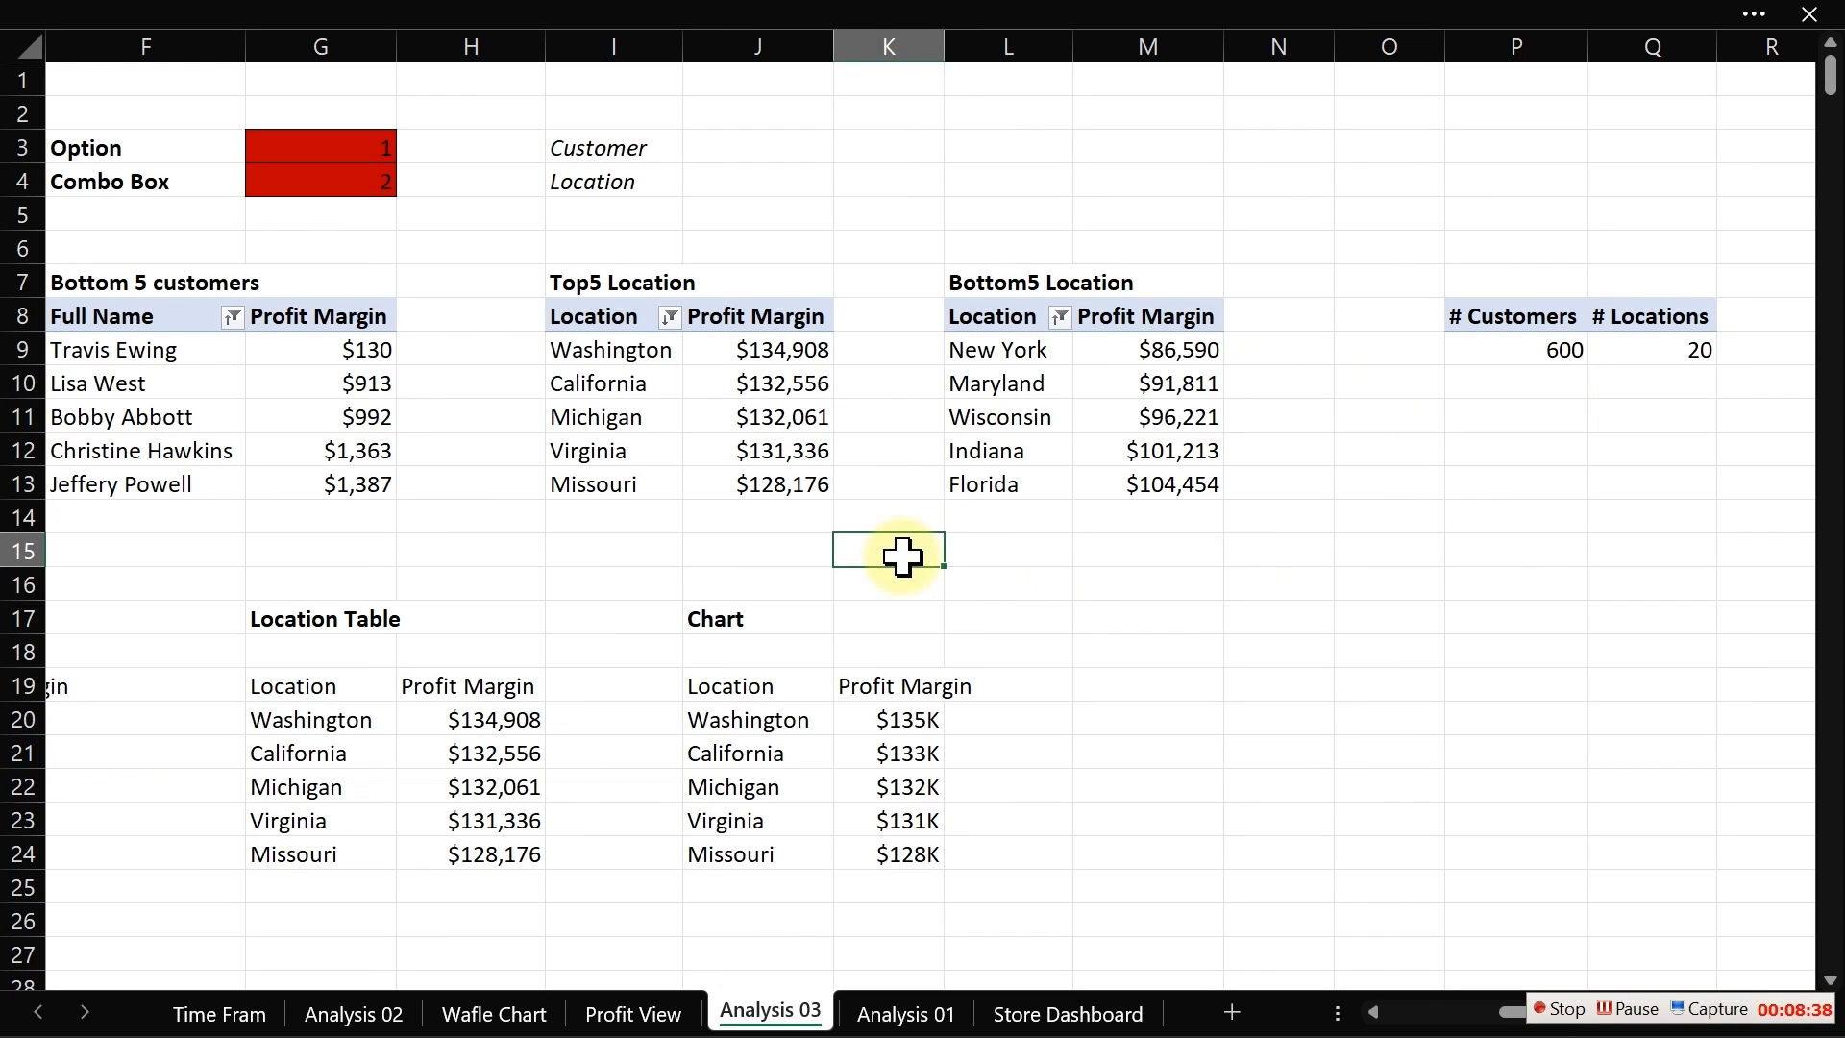
{"action": "key", "text": "Down"}
{"action": "key", "text": "Down"}
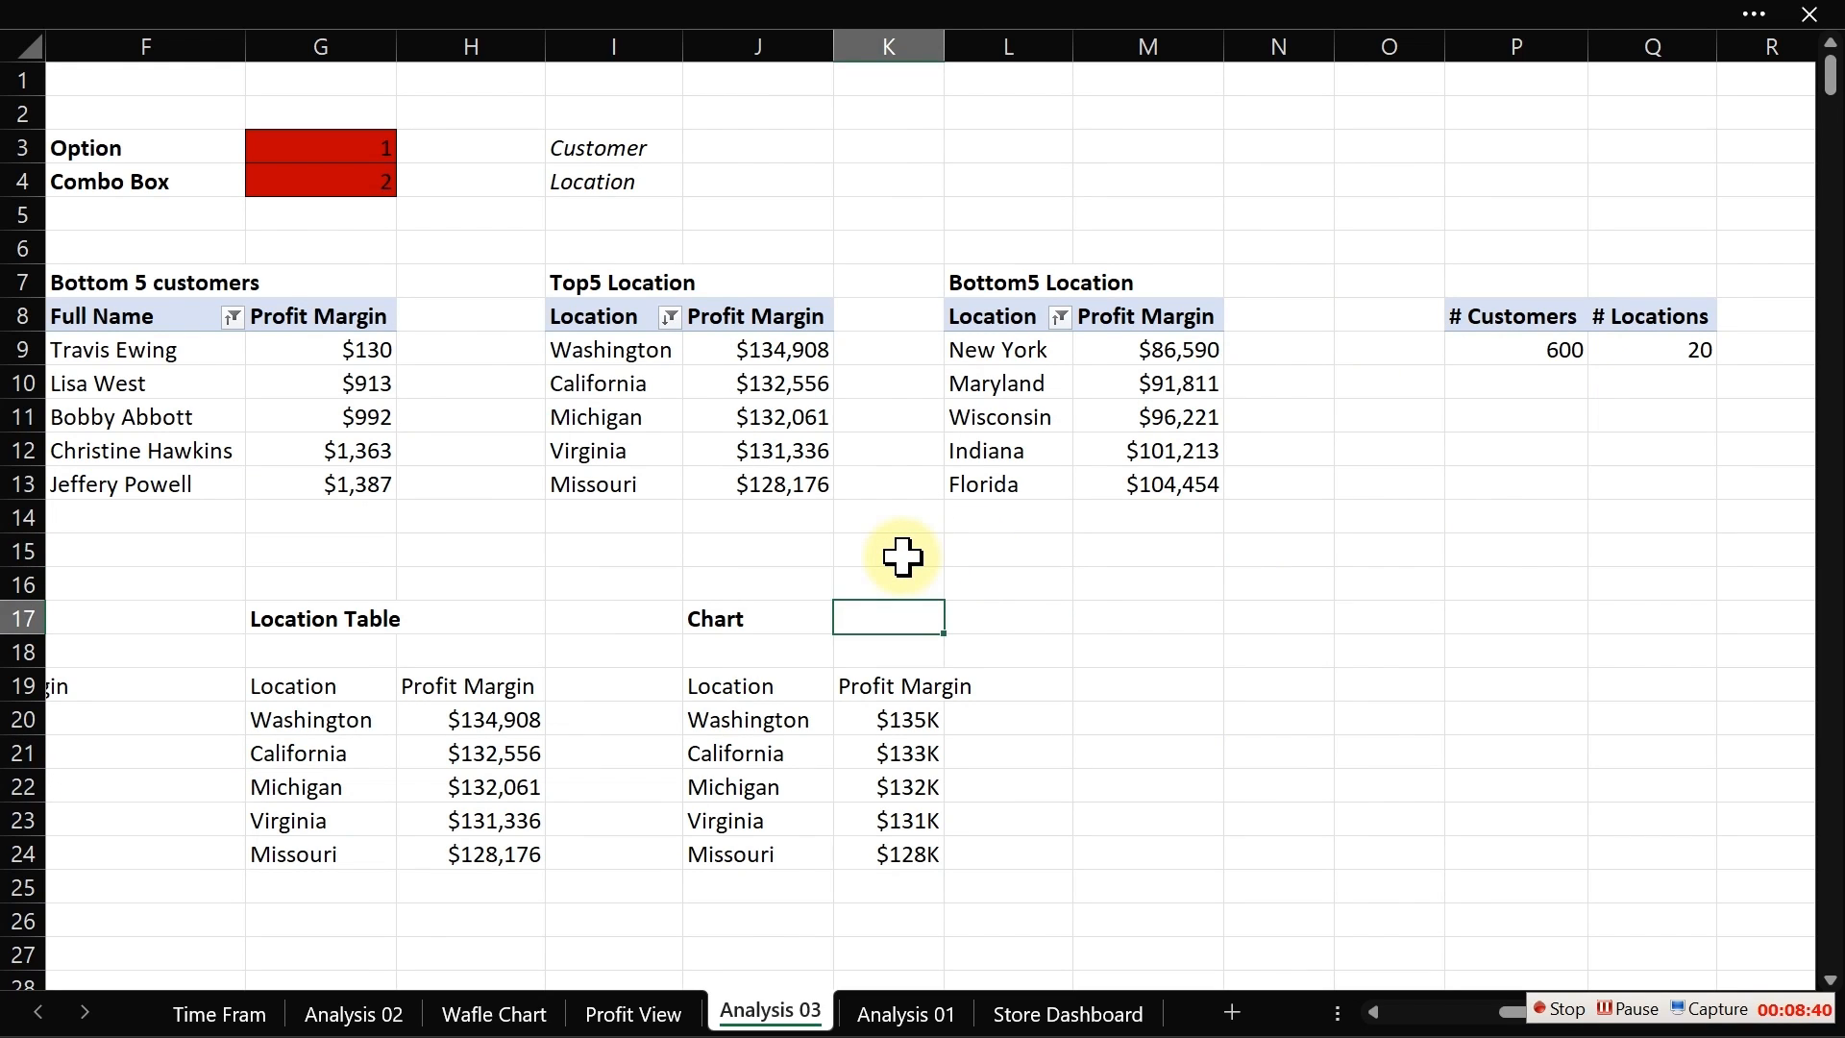
{"action": "key", "text": "Right"}
{"action": "key", "text": "Right"}
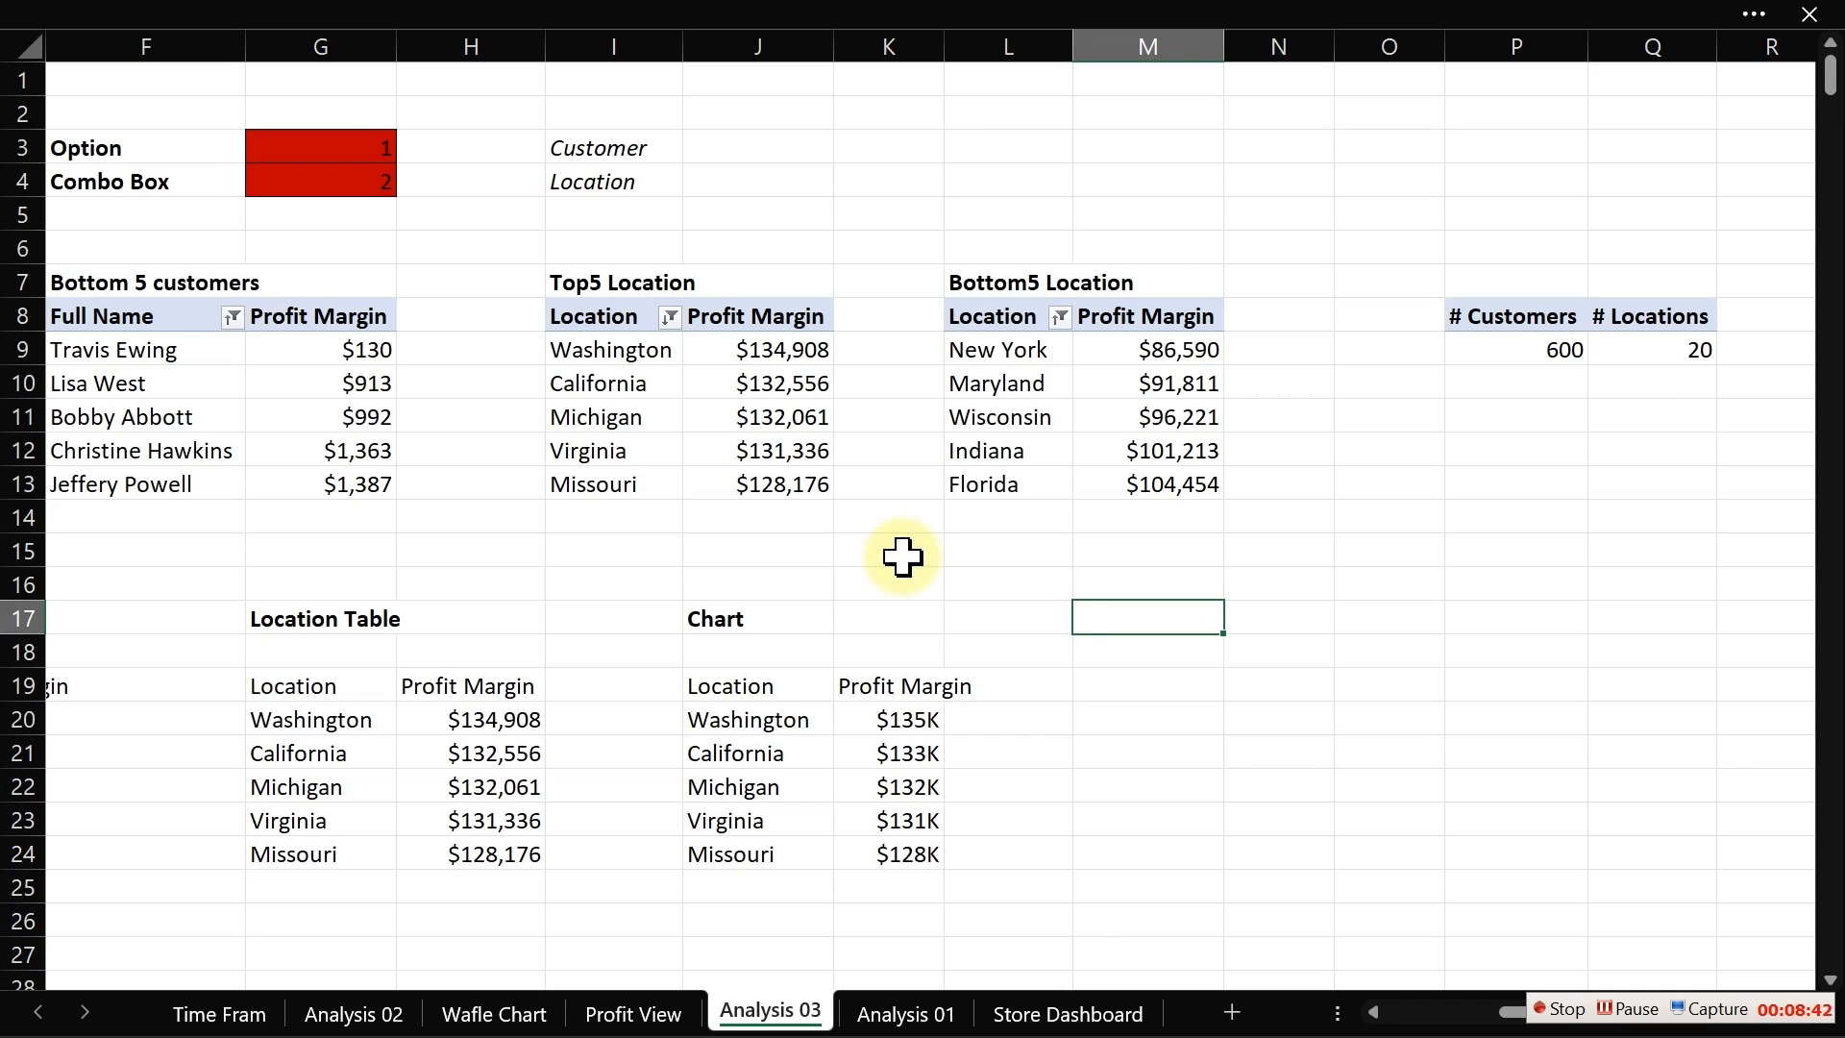
{"action": "type", "text": "Caption:"}
{"action": "key", "text": "ctrl+b"}
{"action": "key", "text": "Right"}
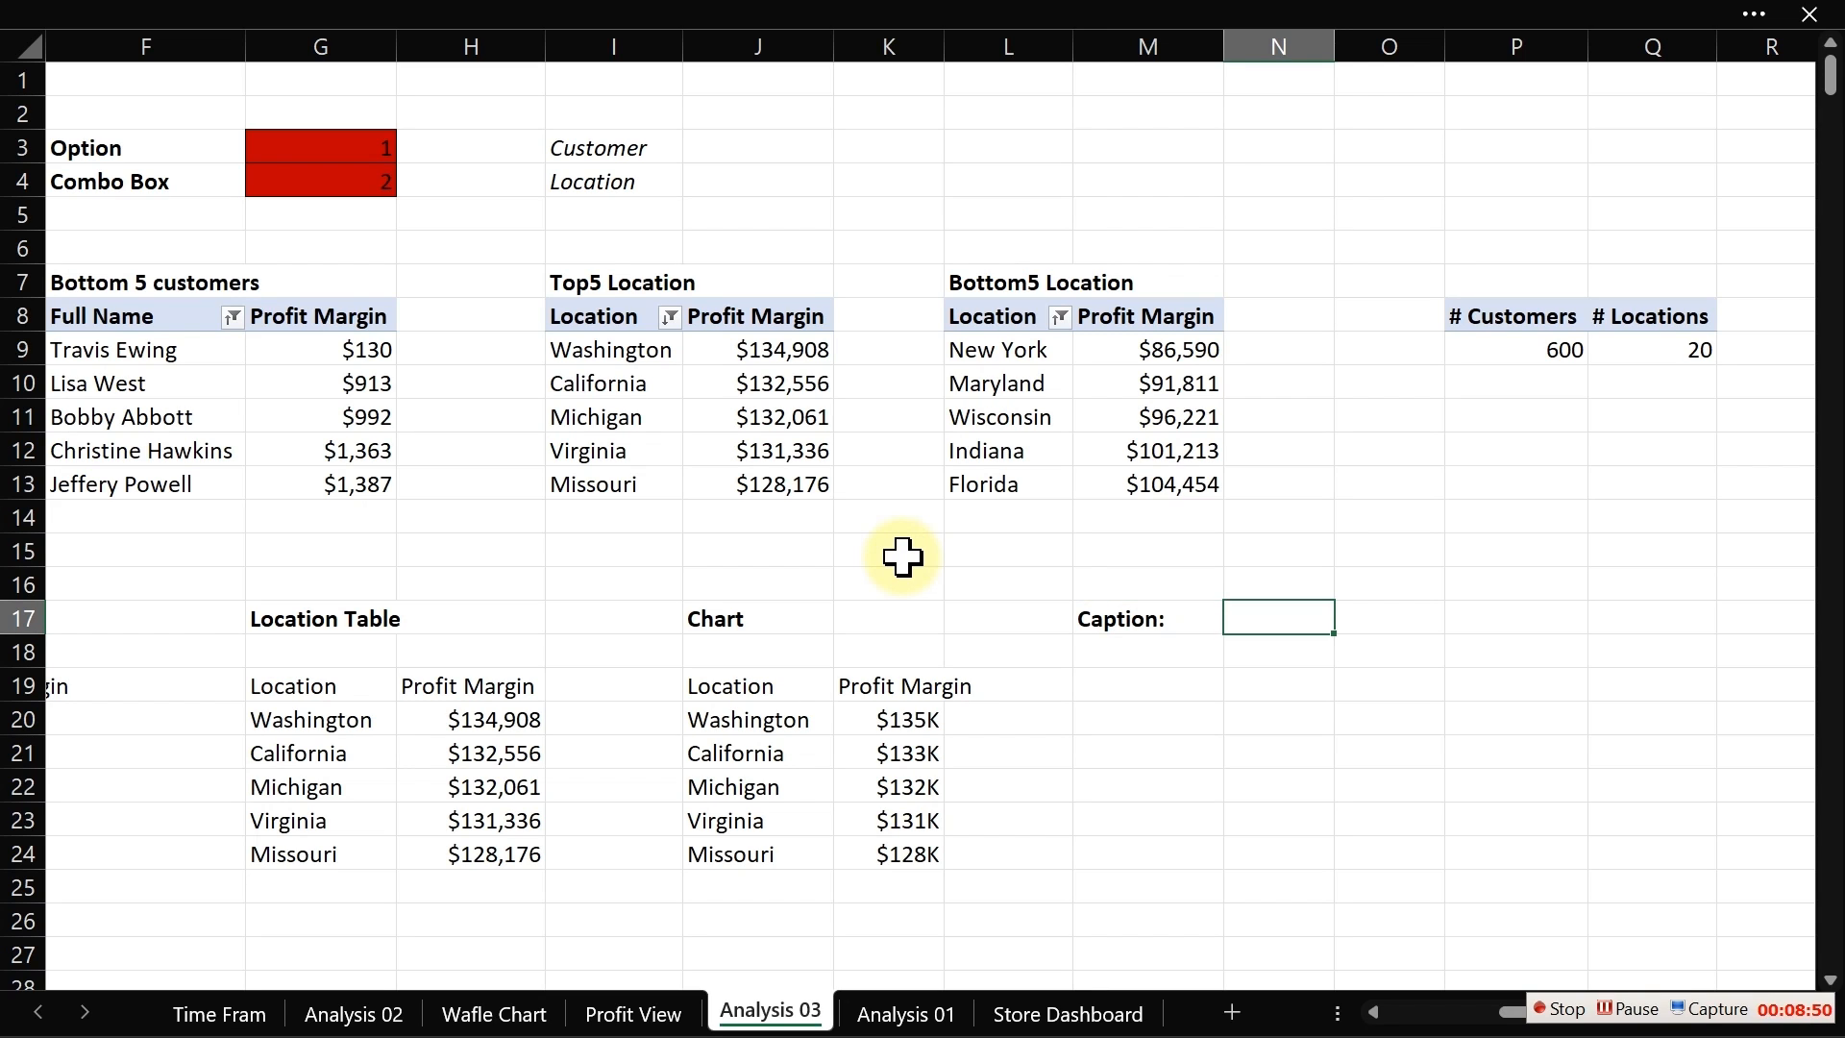
Step: Start a TEXTJOIN formula in M18 below the caption label, with a space as delimiter and the ignore_empty argument left blank
{"action": "key", "text": "Down"}
{"action": "key", "text": "Left"}
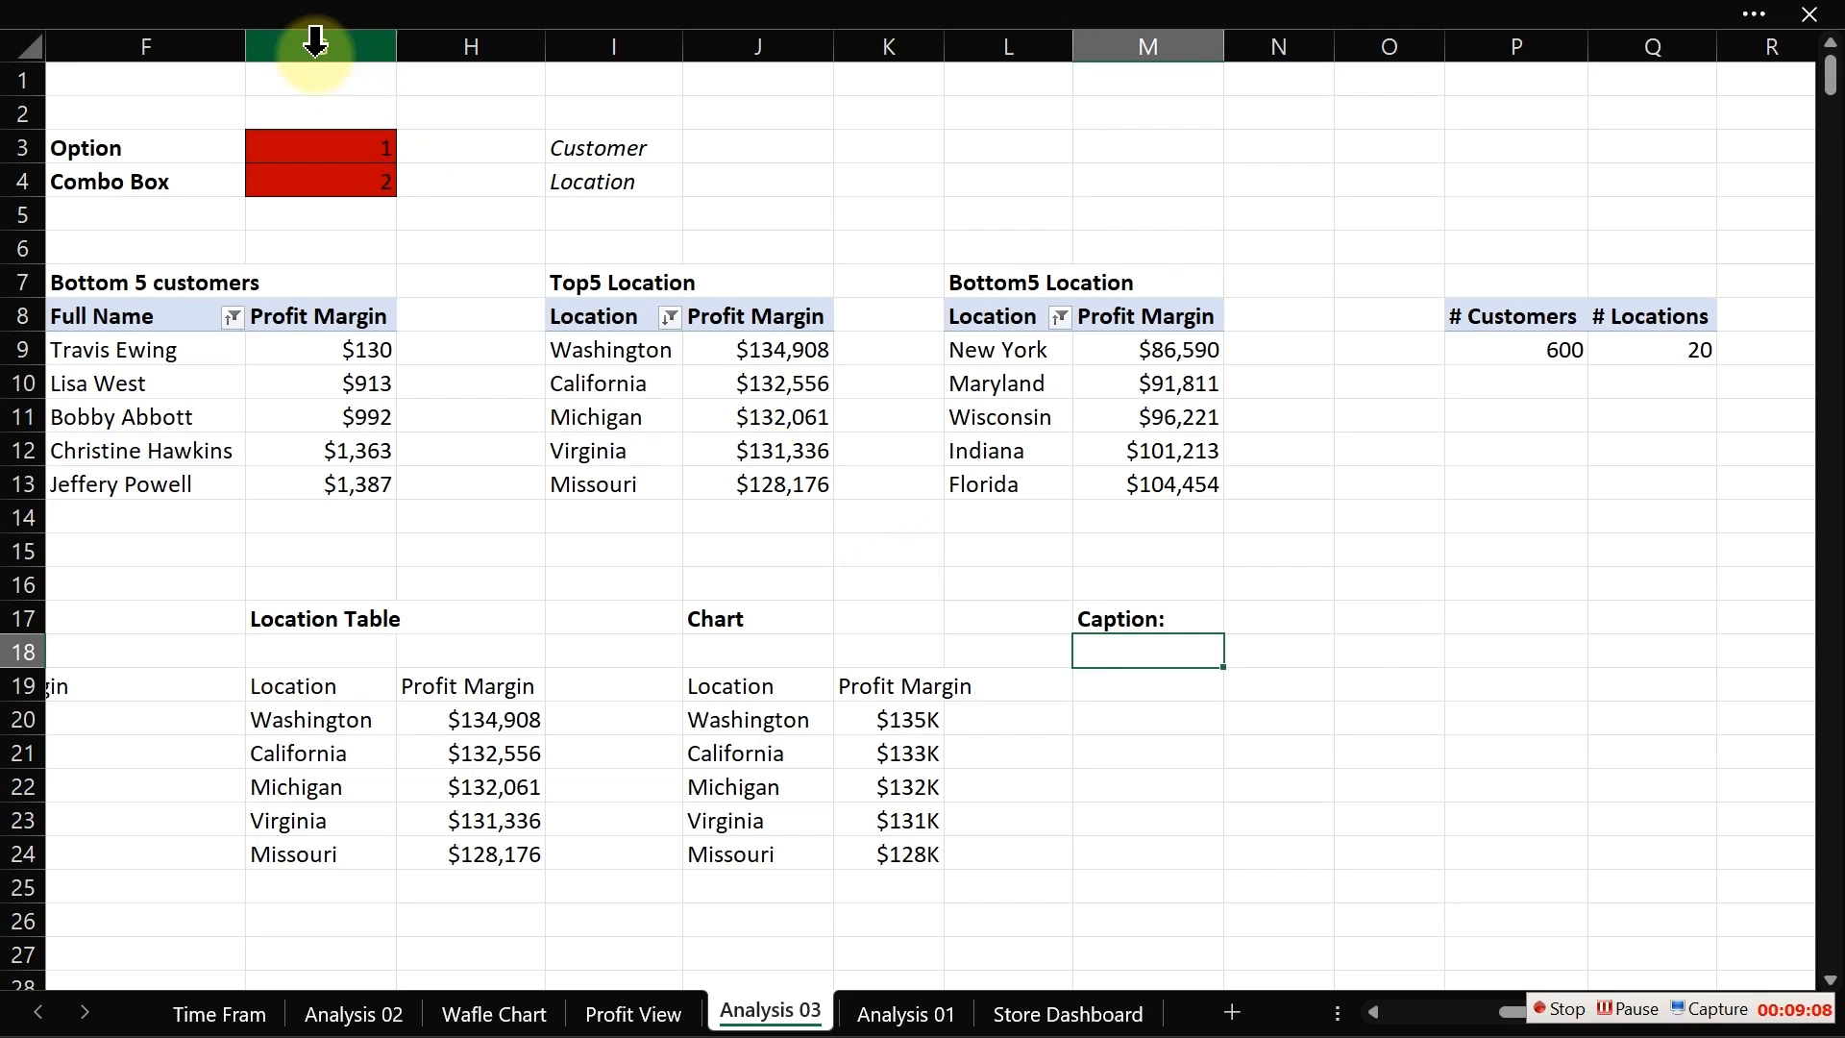
{"action": "left_click", "coordinate": [292, 147]}
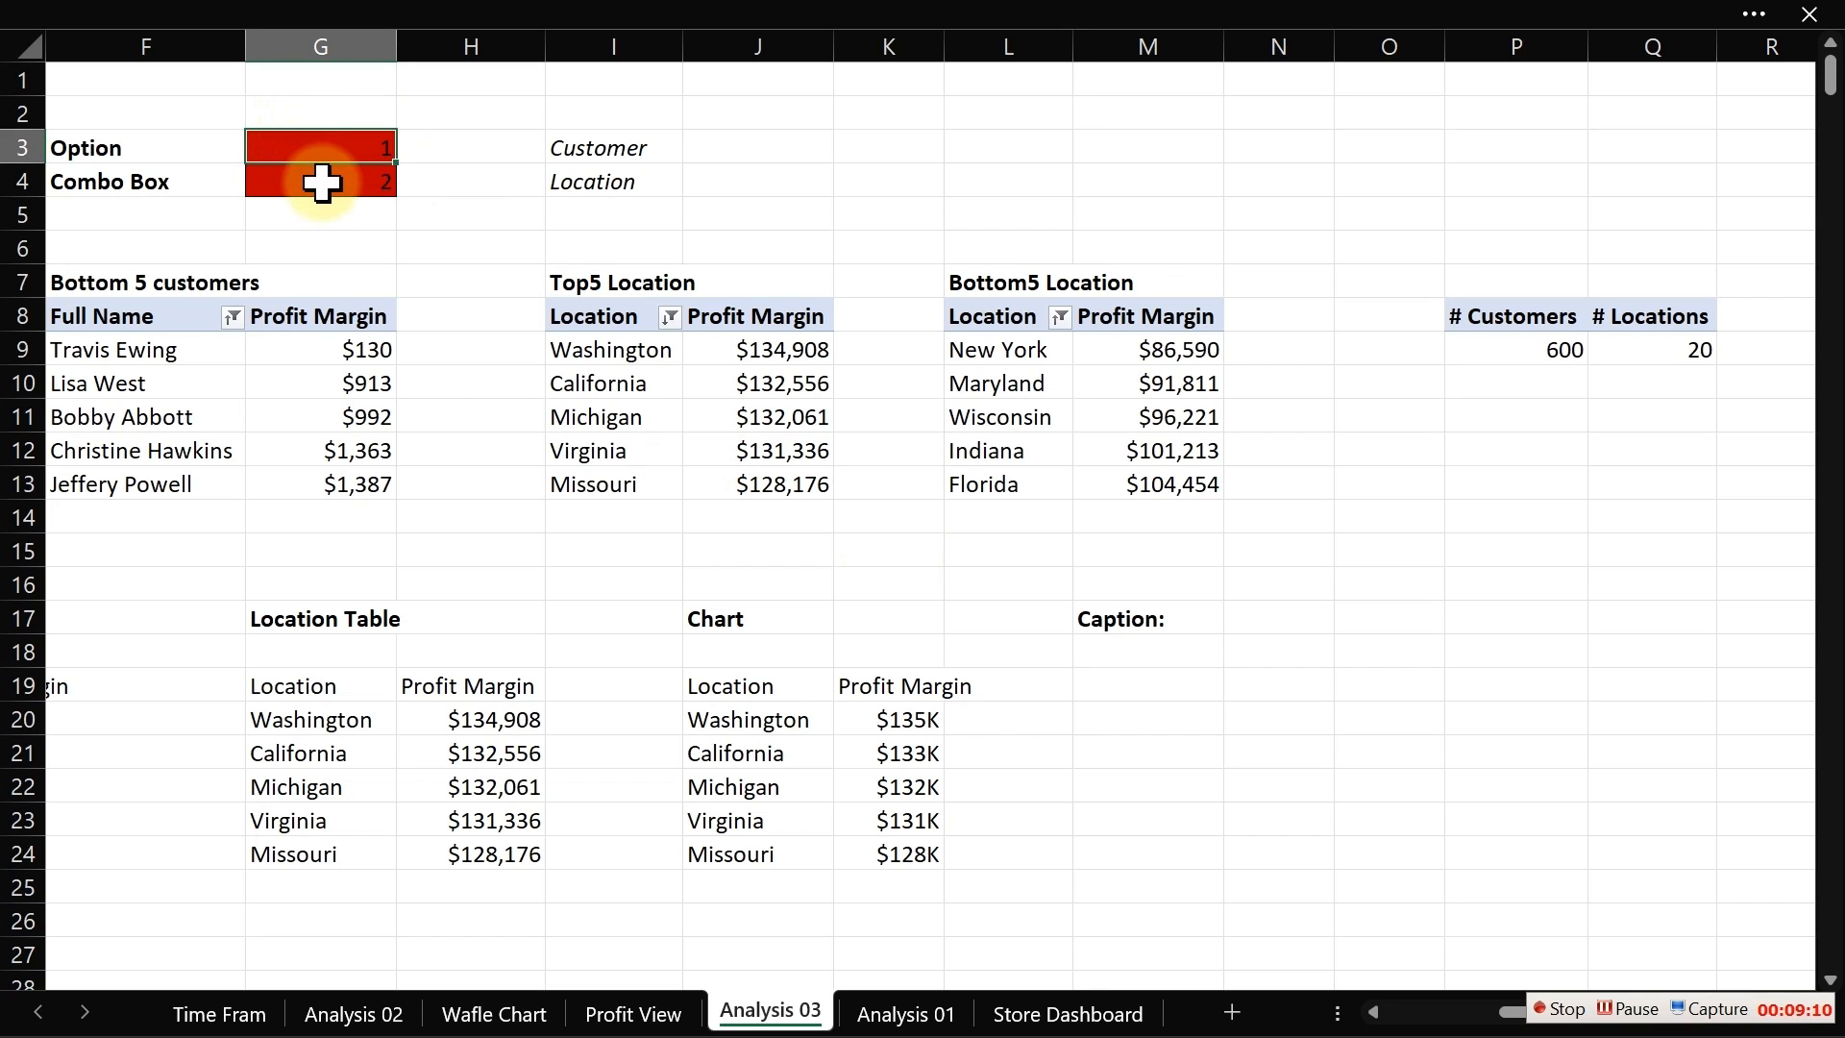
{"action": "left_click", "coordinate": [321, 182]}
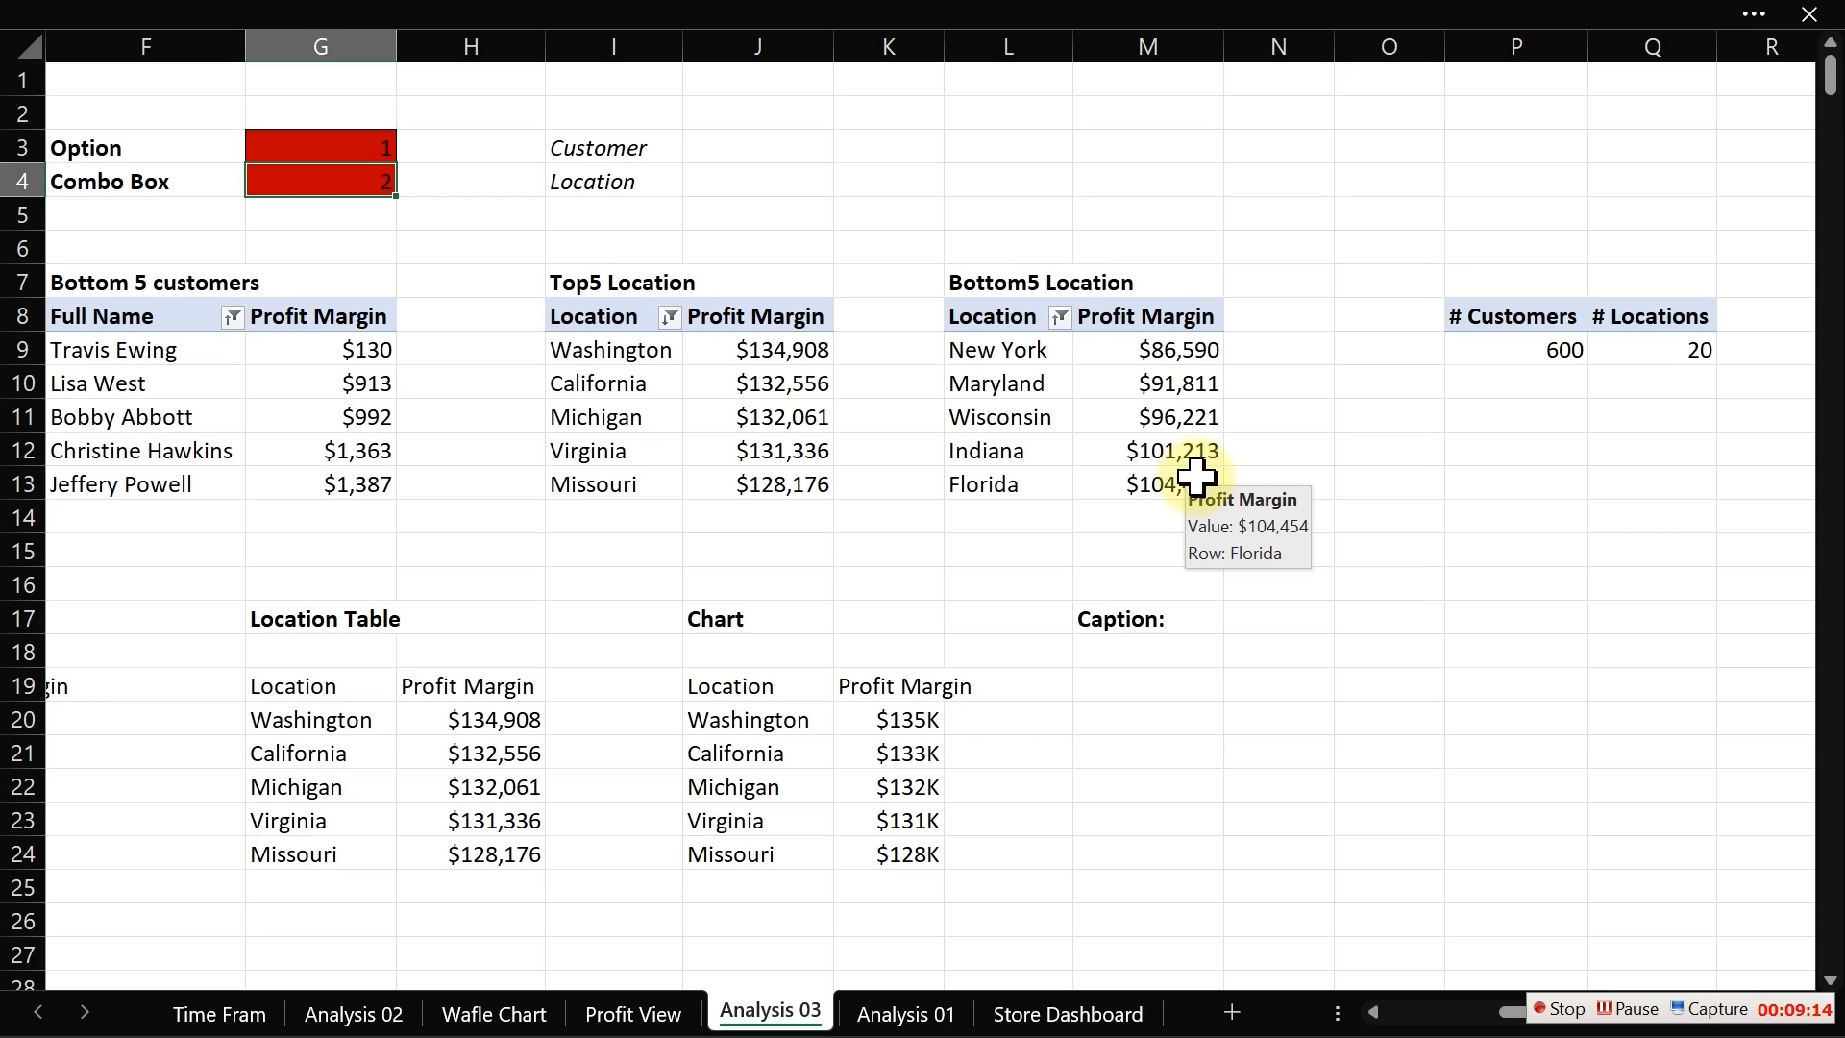
{"action": "left_click", "coordinate": [1141, 663]}
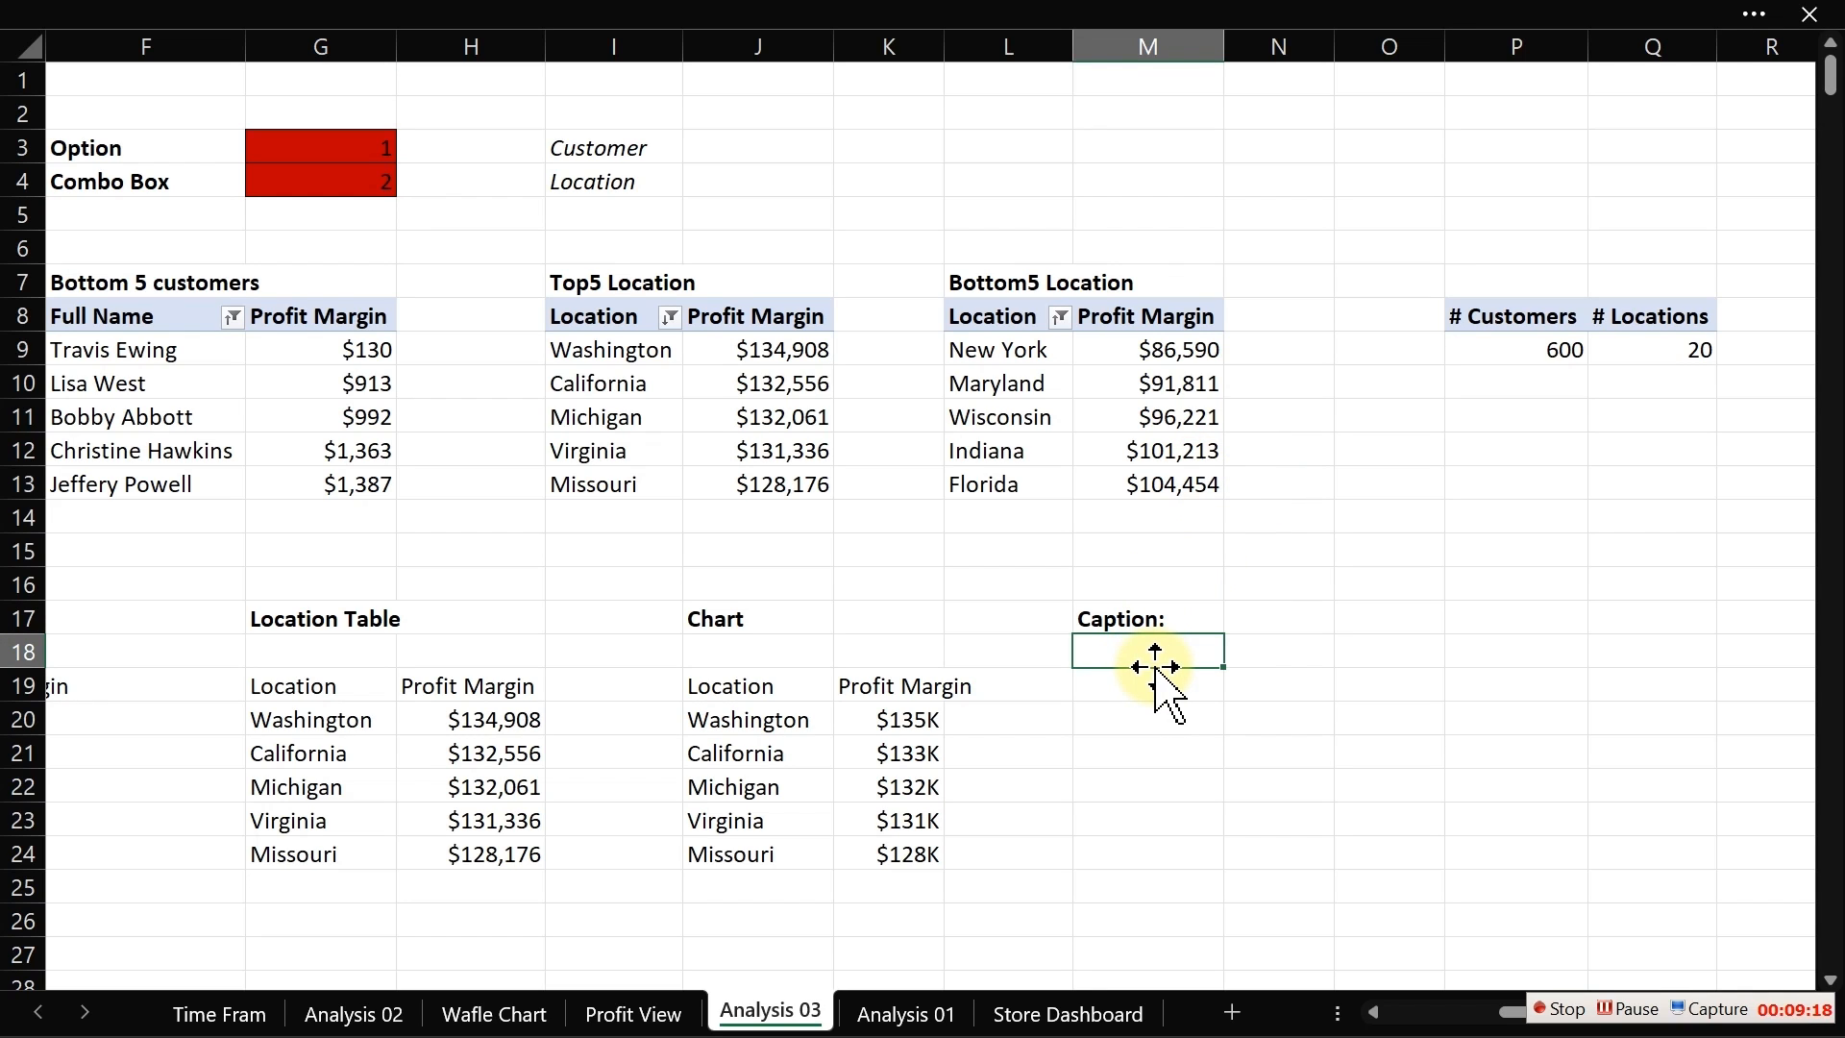
{"action": "type", "text": "="}
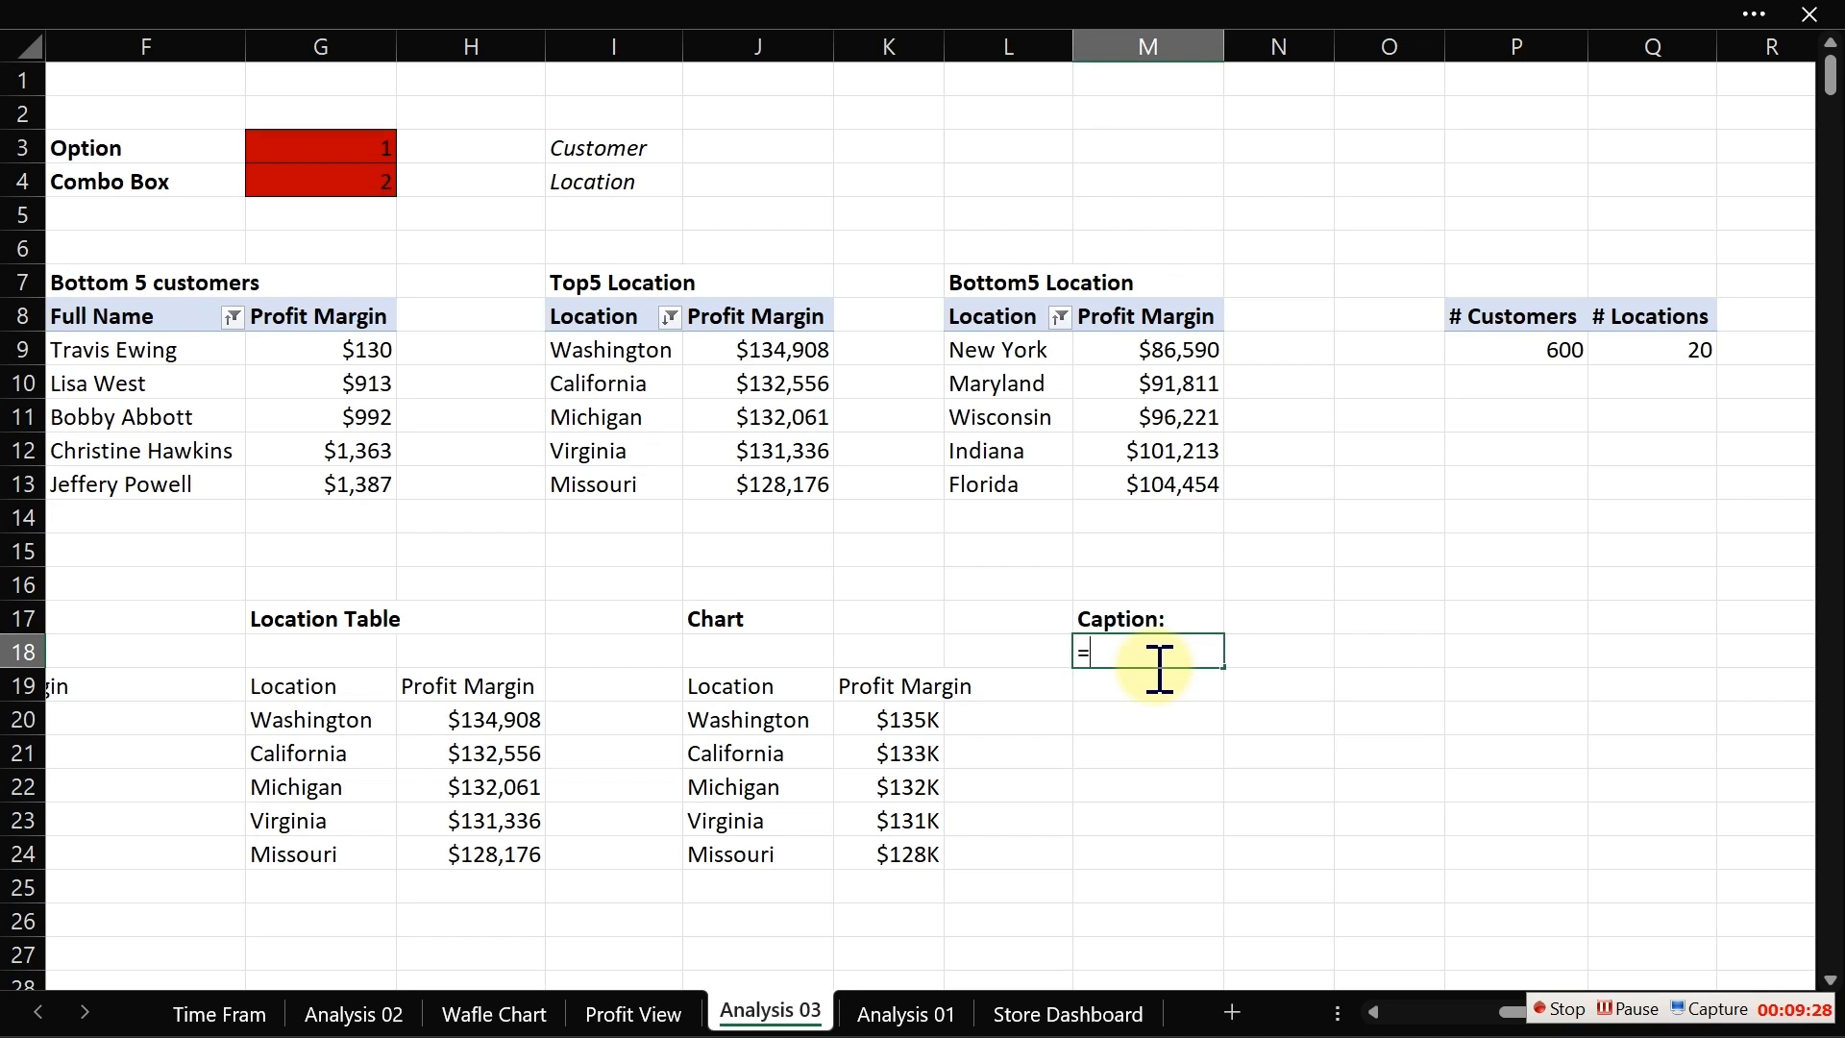
{"action": "type", "text": "tex"}
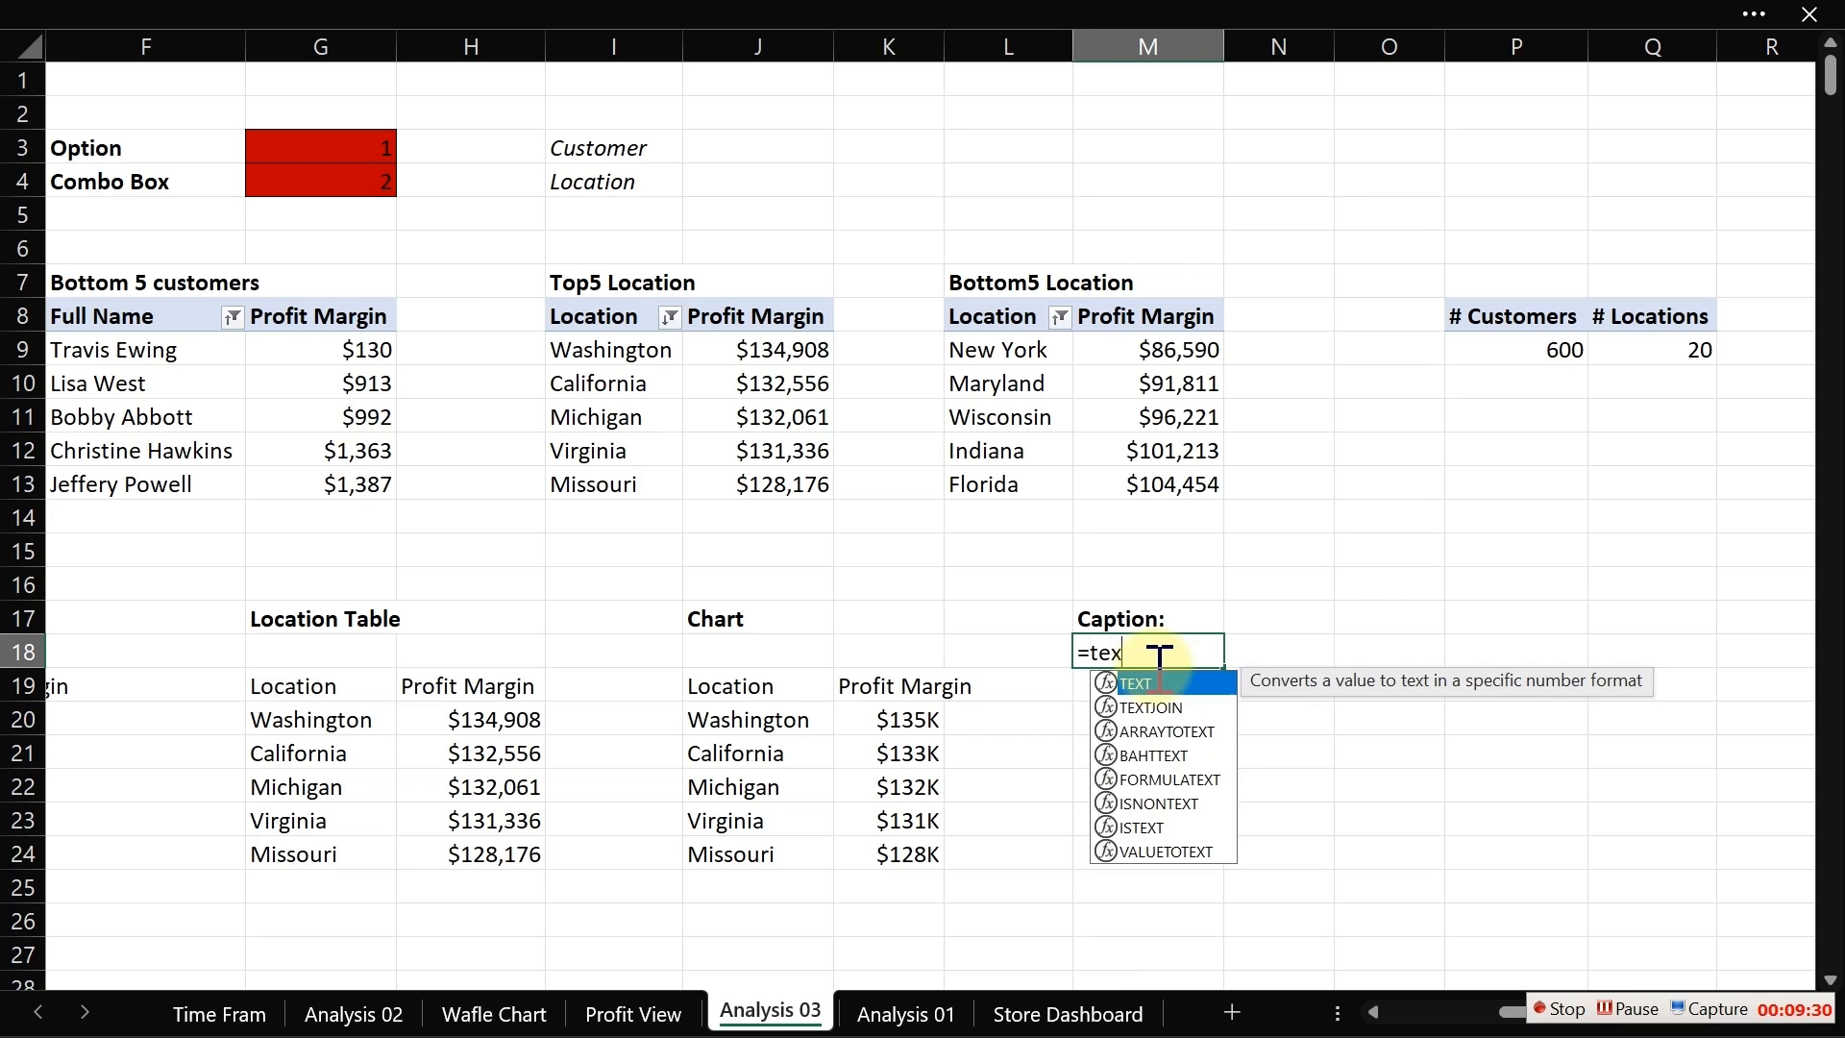
{"action": "type", "text": "t"}
{"action": "key", "text": "Down"}
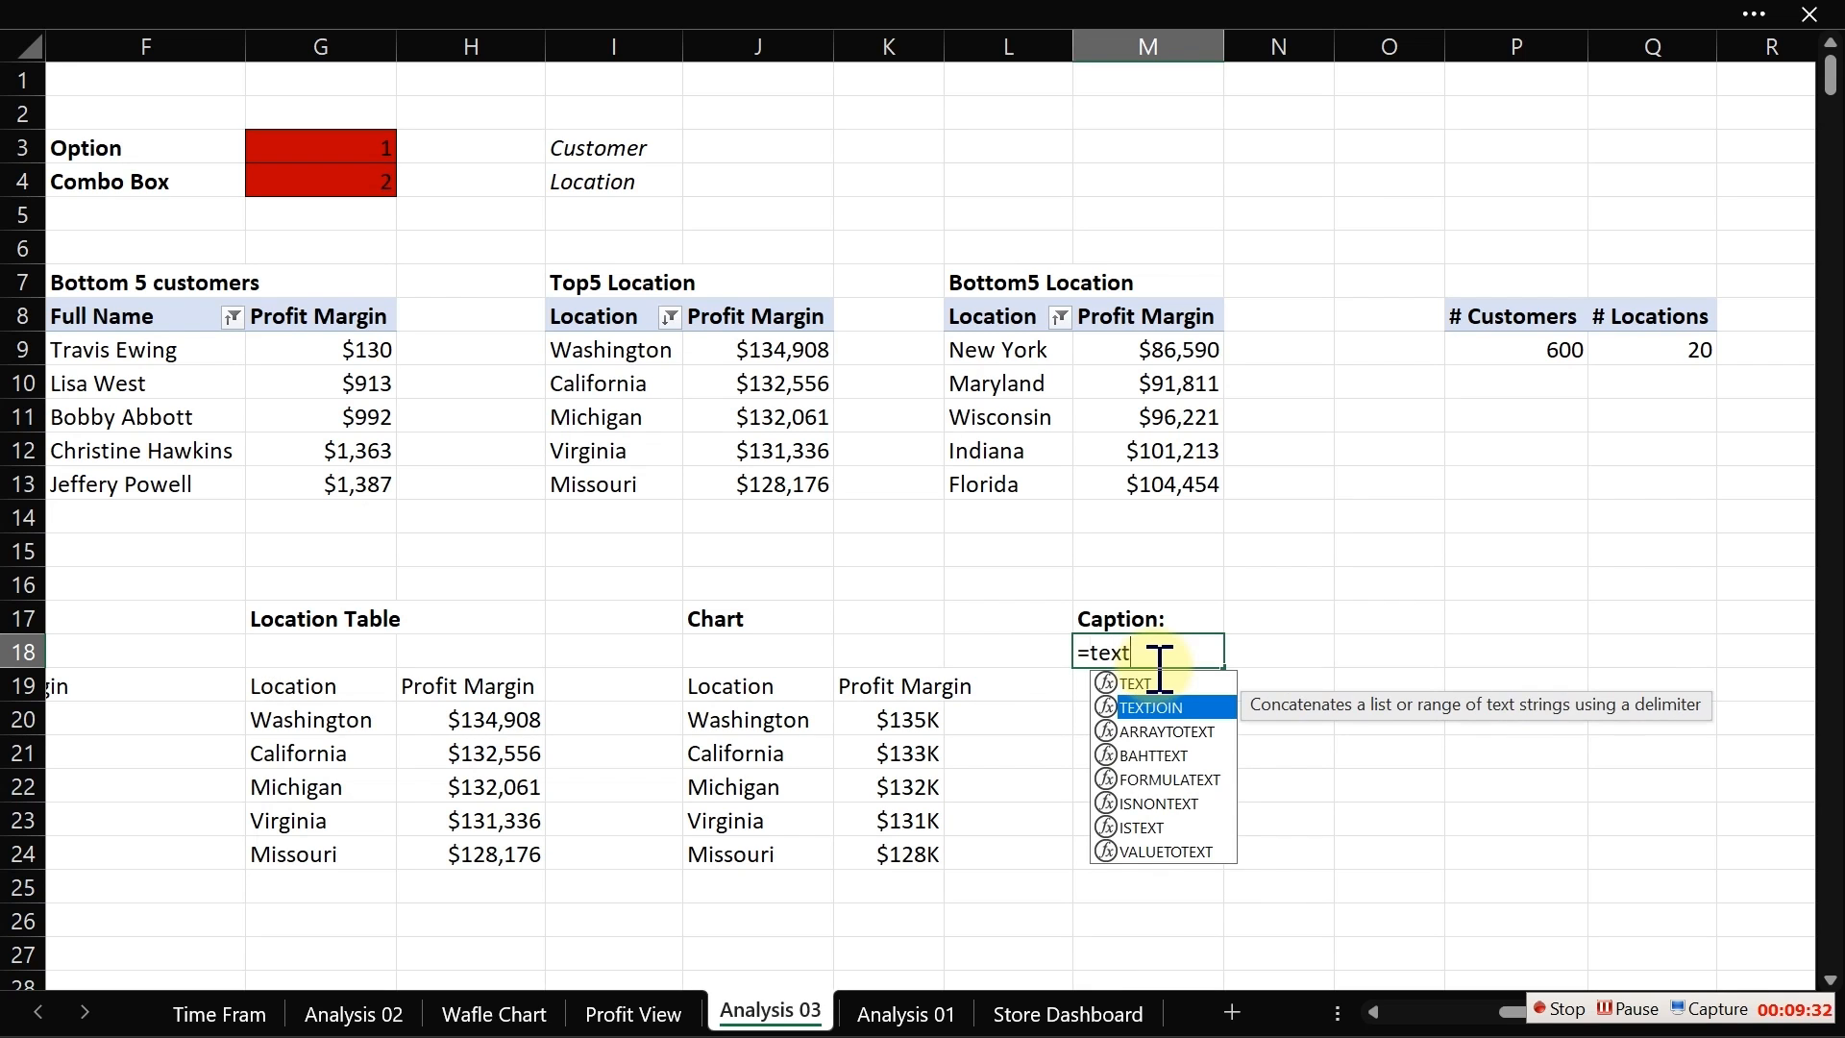
{"action": "key", "text": "Tab"}
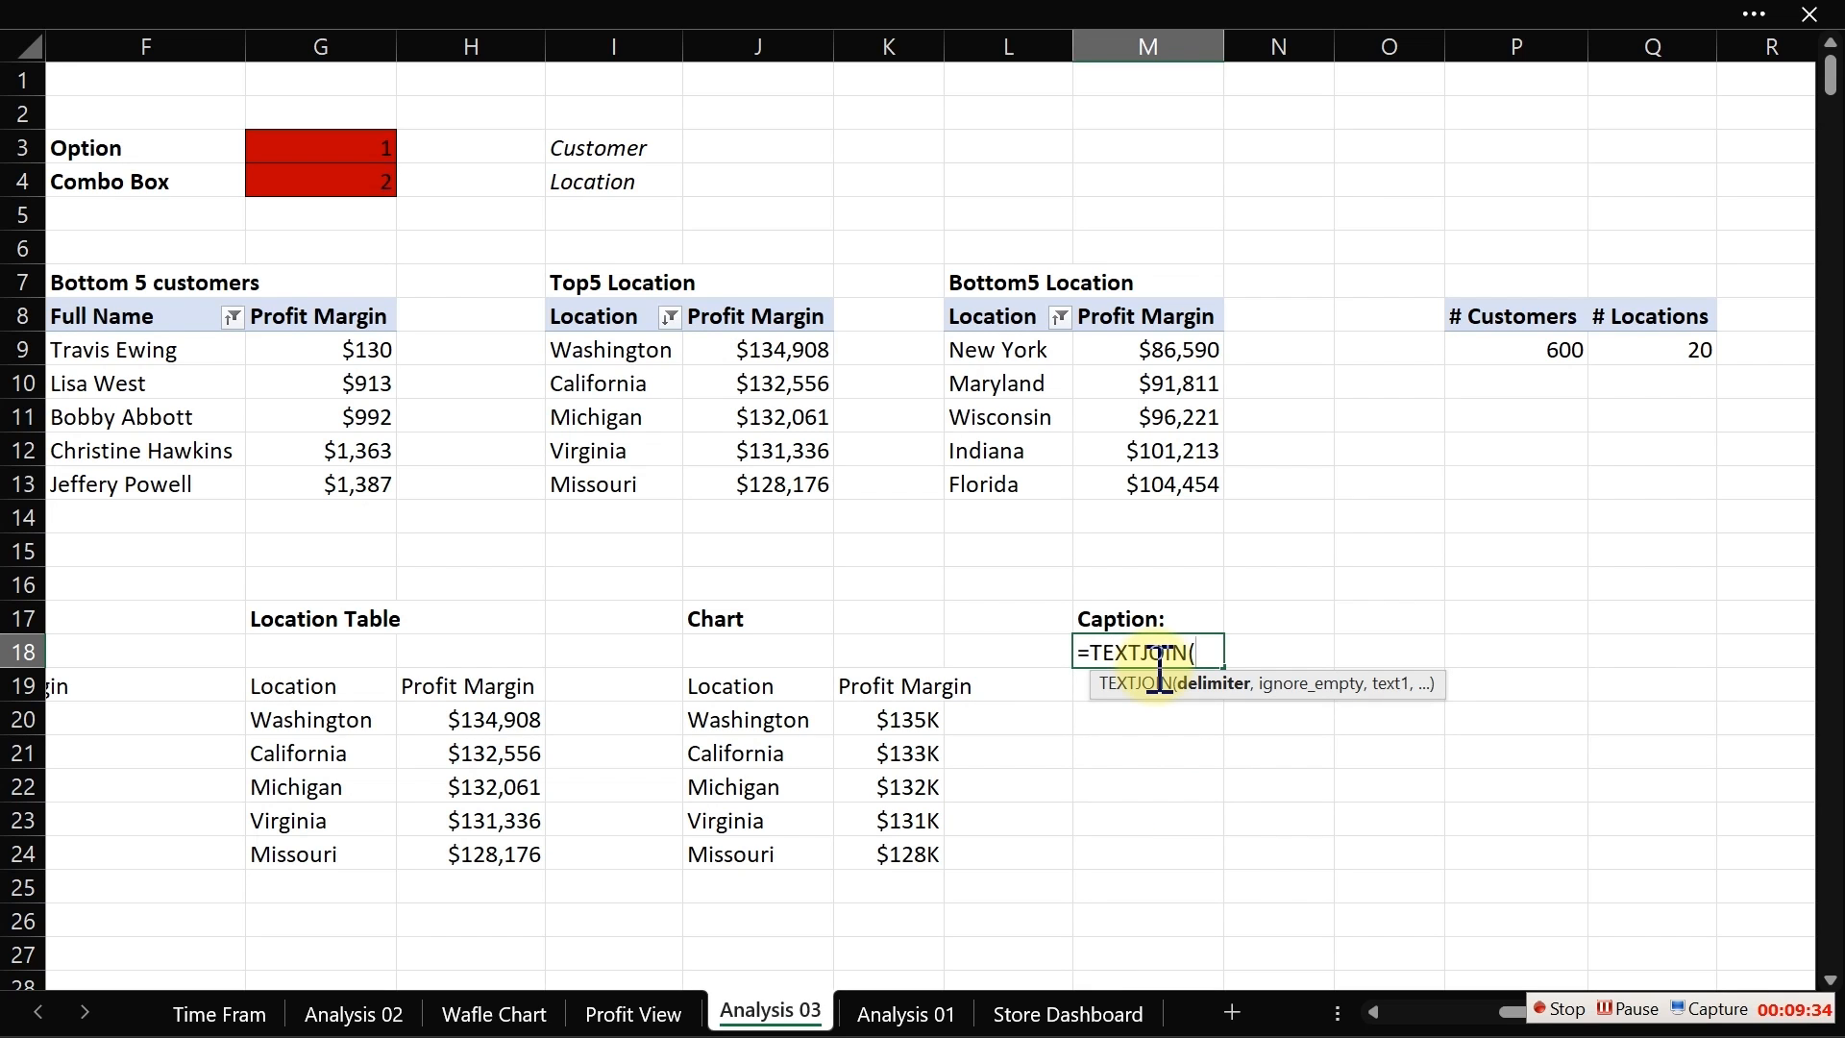
{"action": "type", "text": "\" \","}
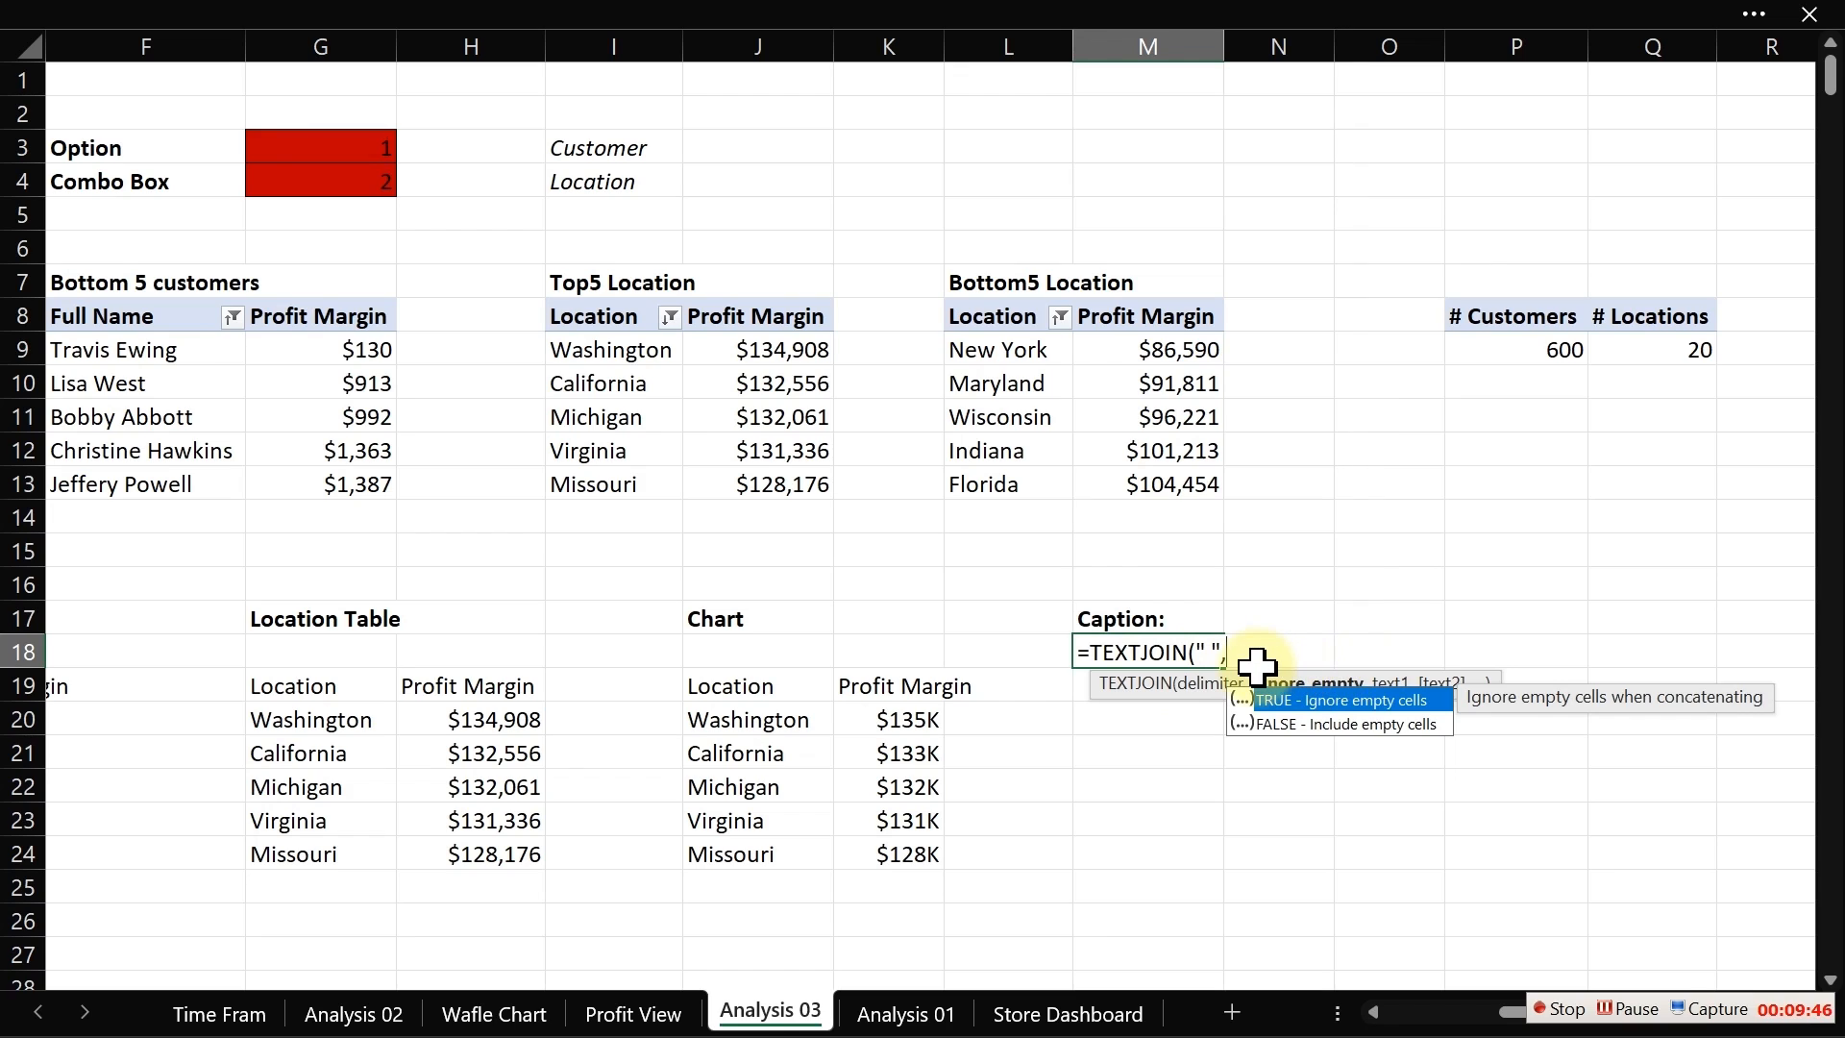
{"action": "type", "text": ","}
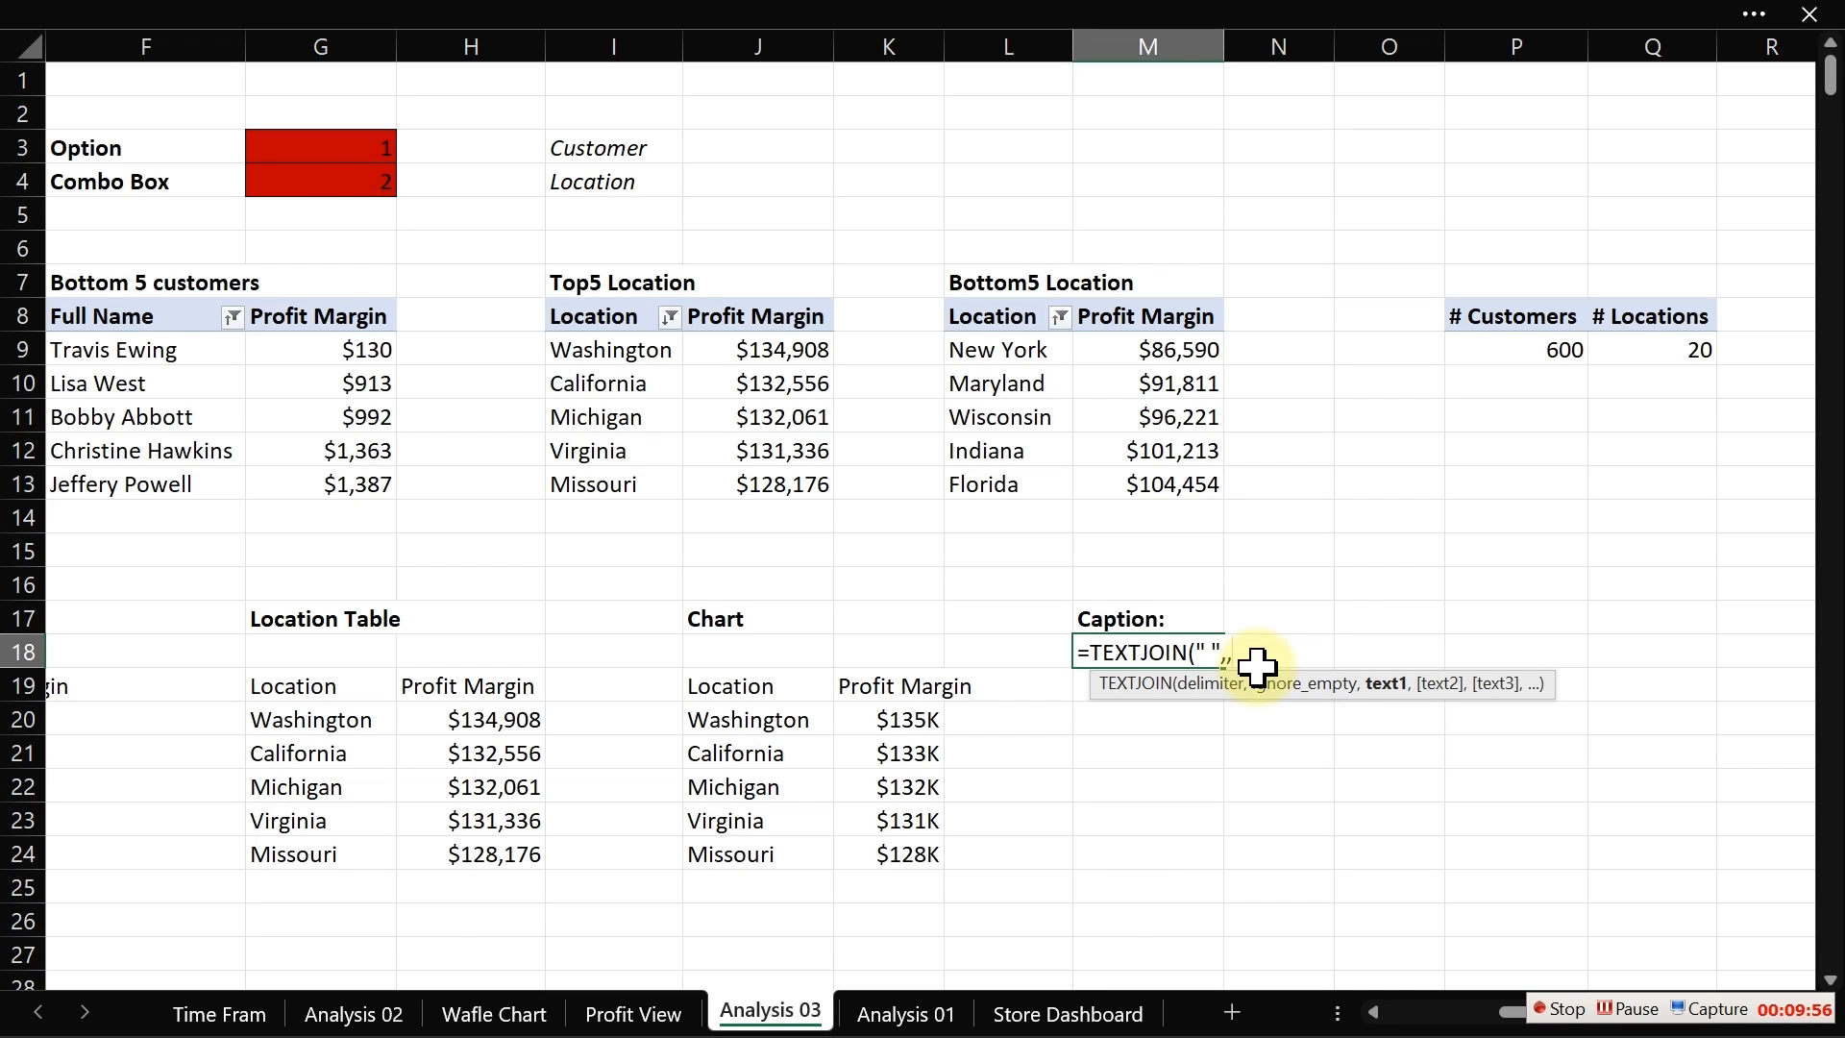
Step: Add an IF argument testing whether the option cell G3 equals 1
{"action": "type", "text": "IF("}
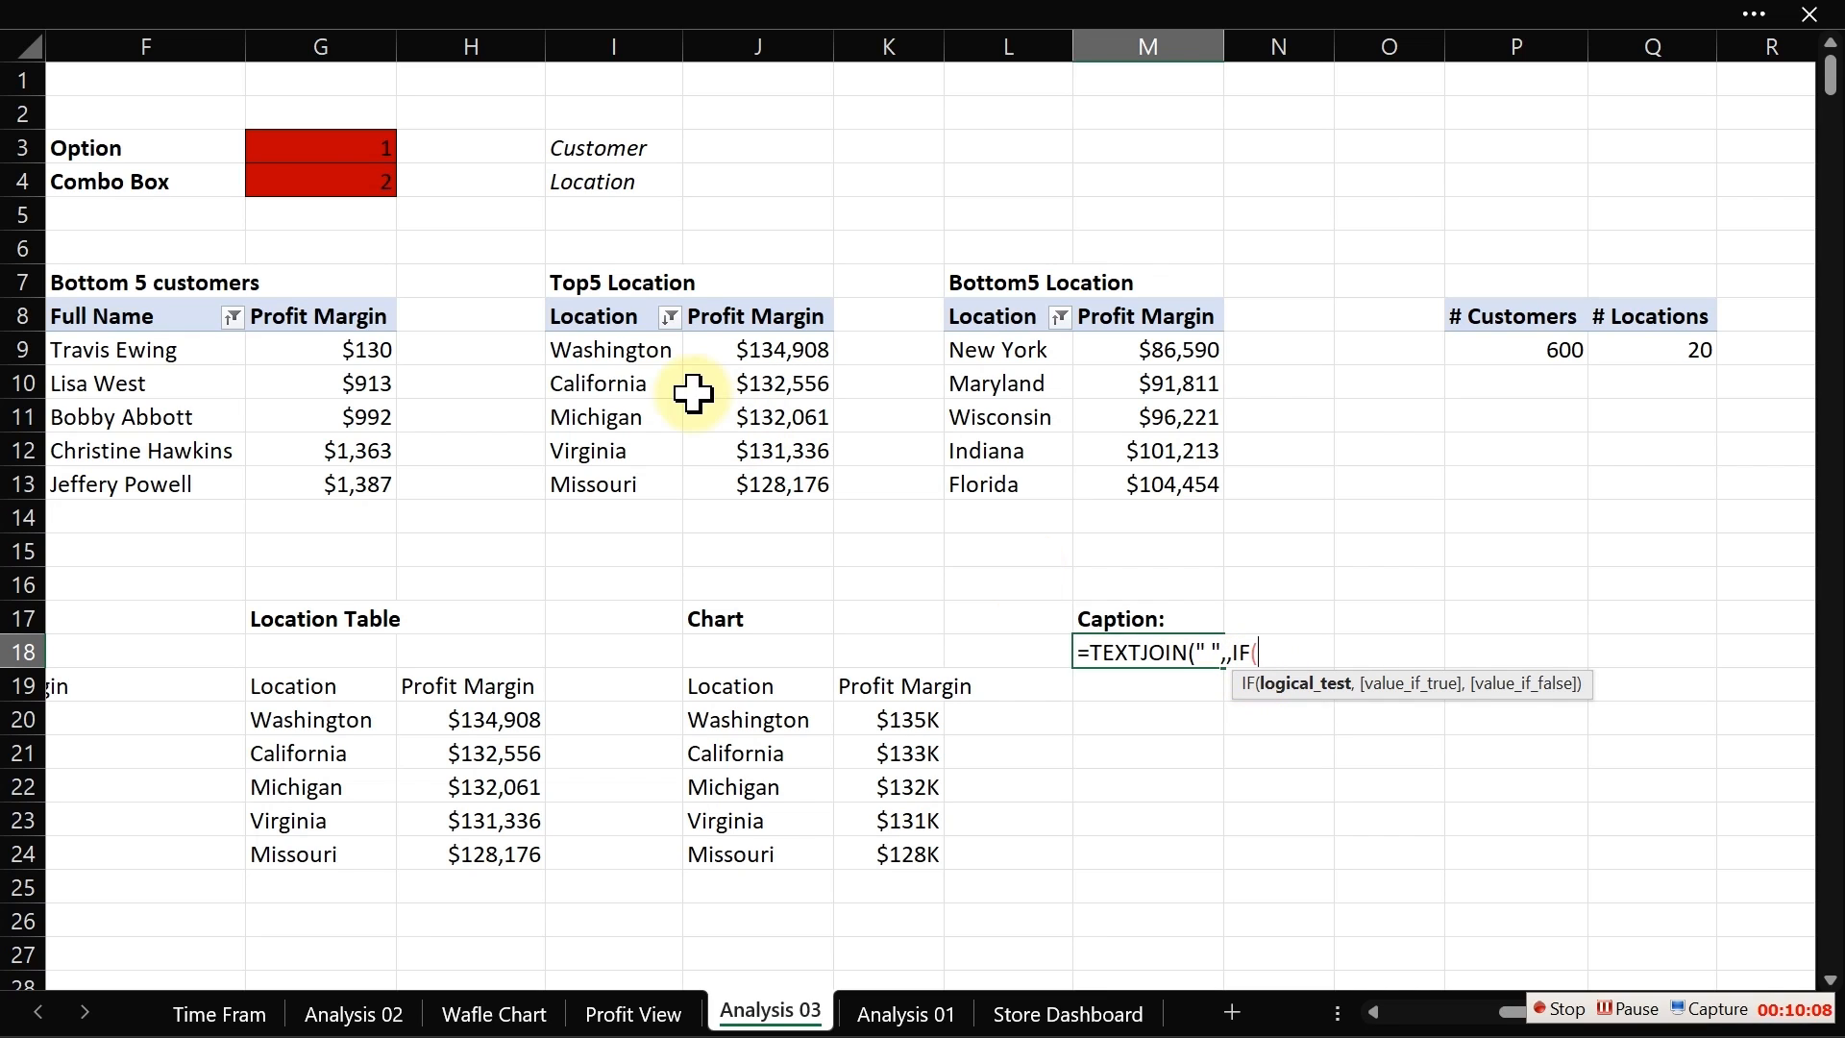
{"action": "left_click", "coordinate": [358, 147]}
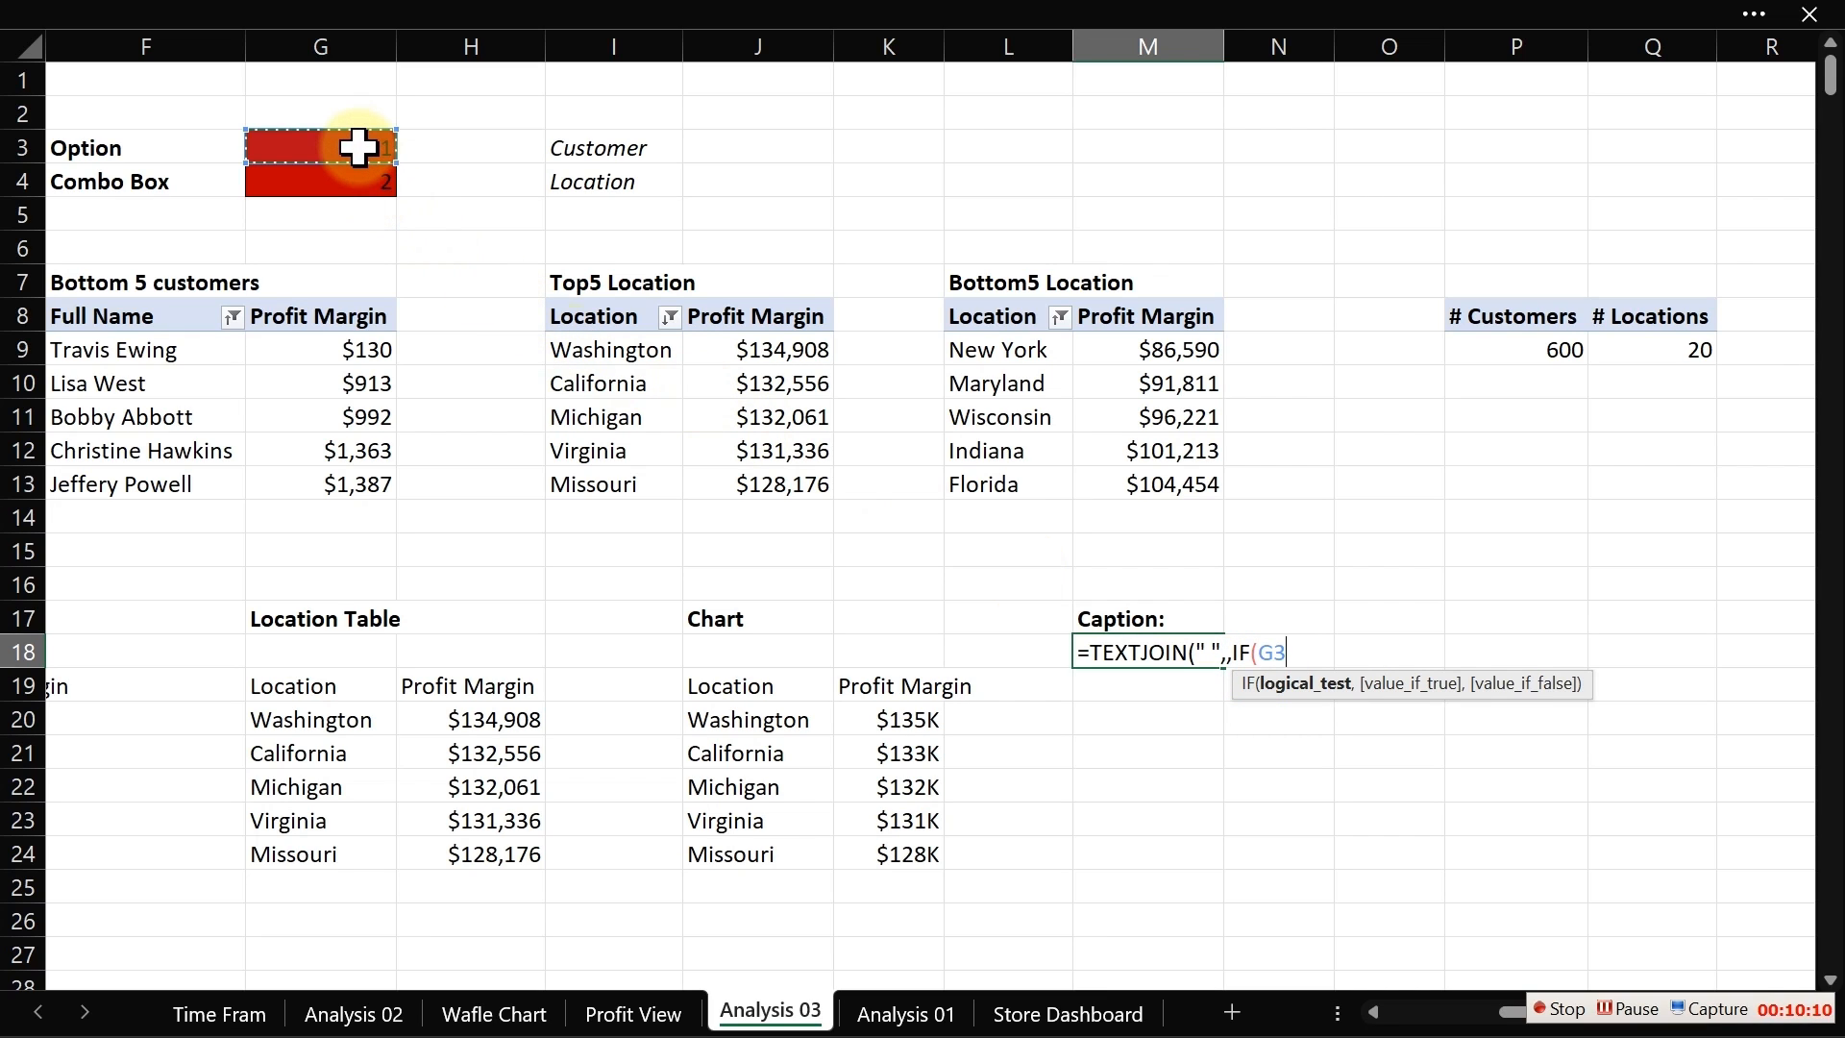
{"action": "type", "text": "="}
{"action": "type", "text": "1,\"Top Pfo"}
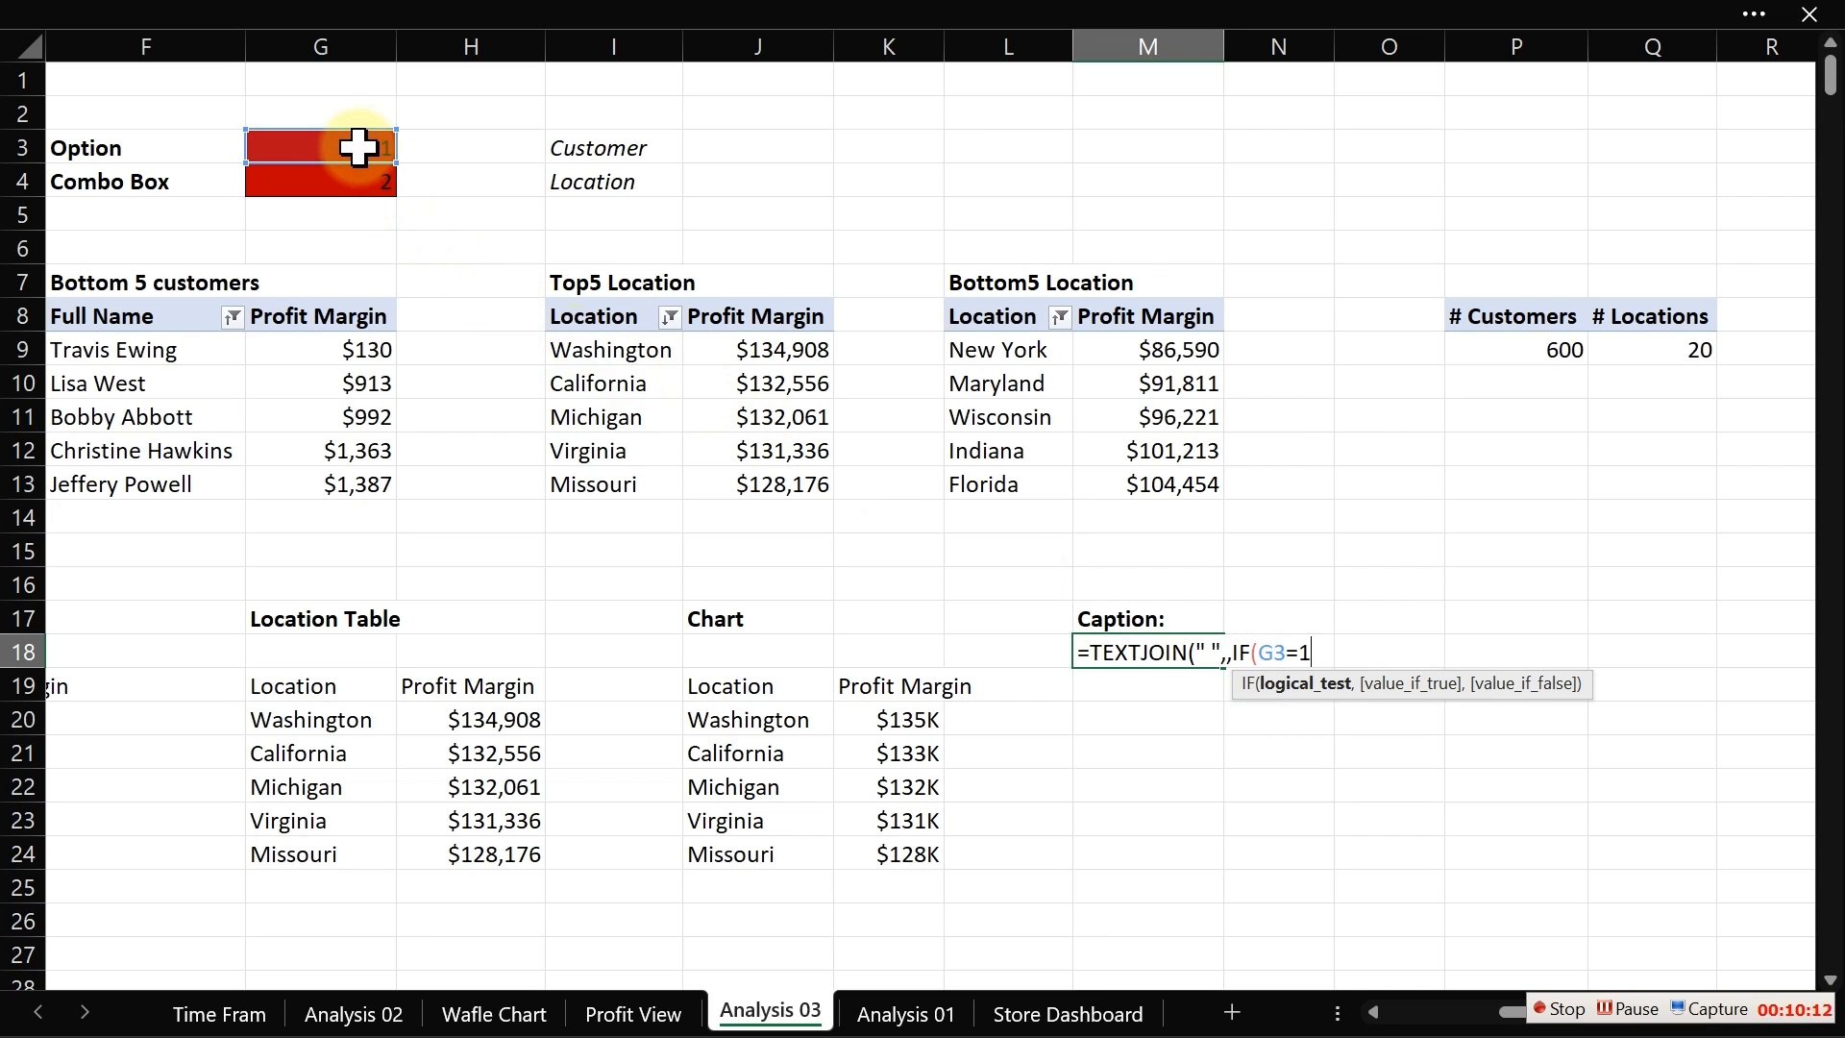
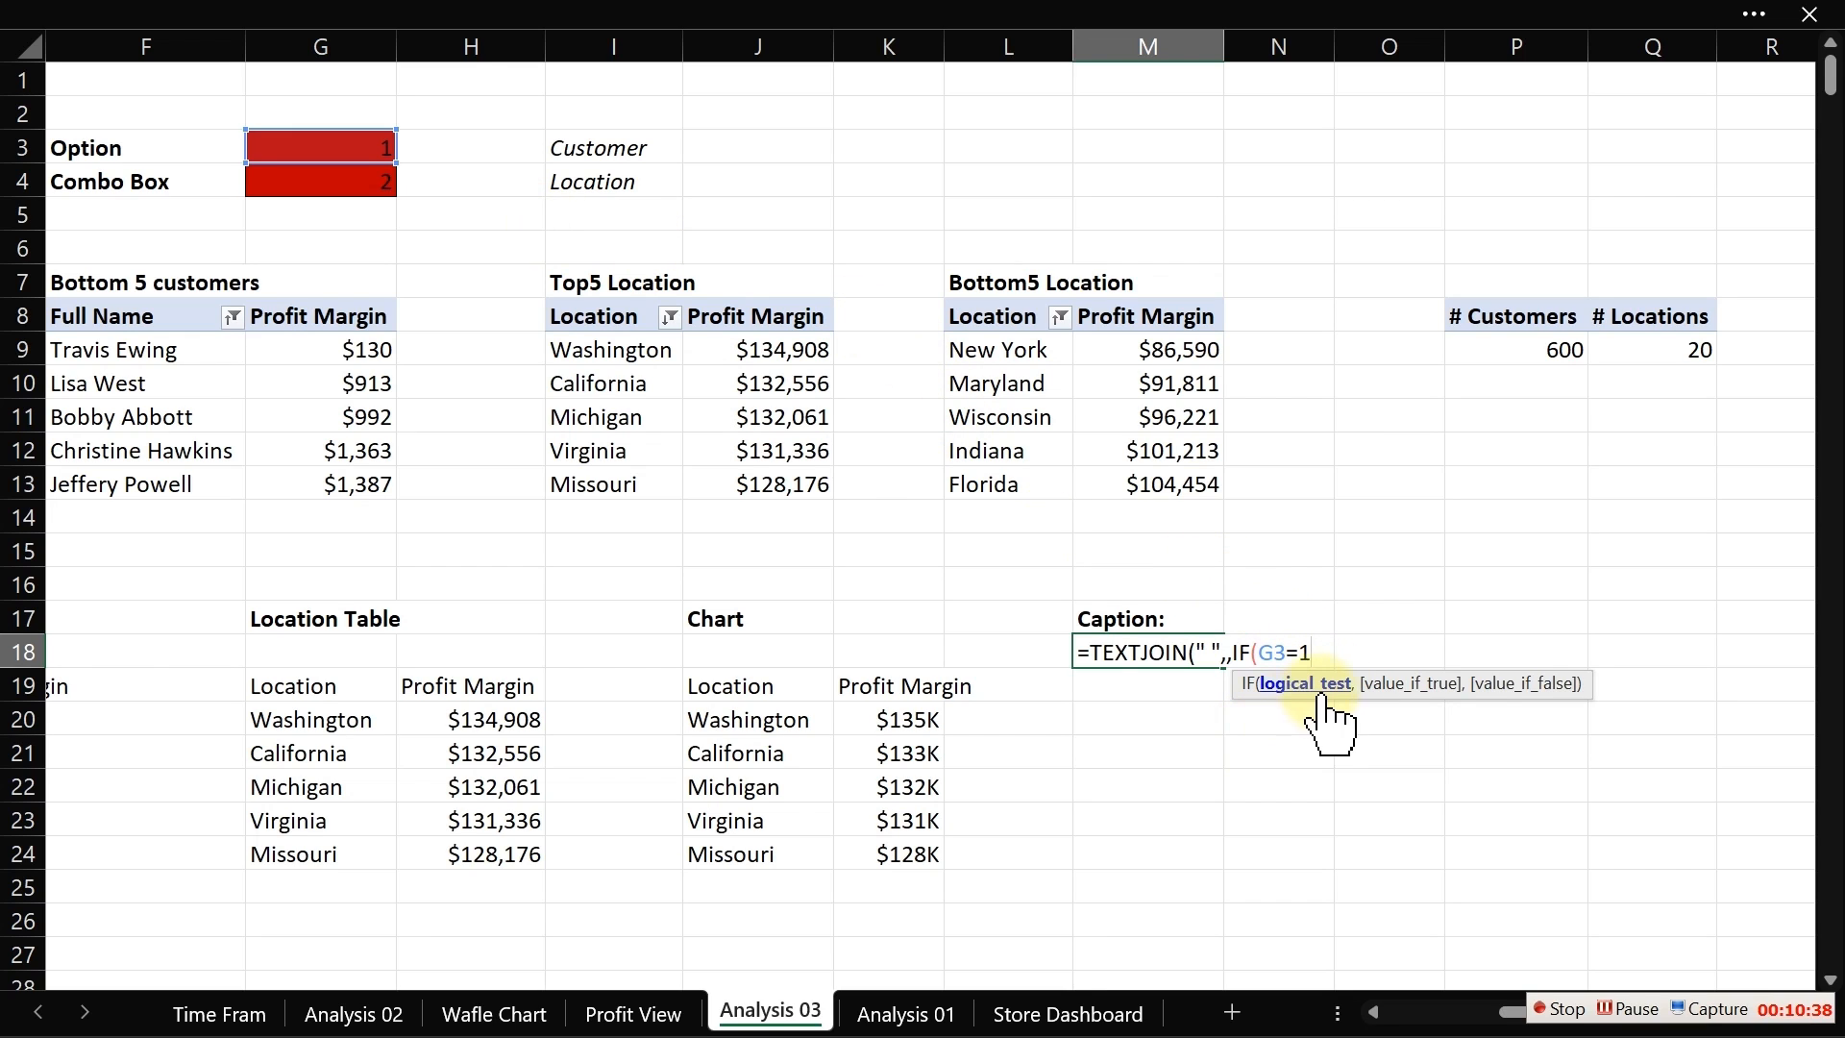
Step: Enter "Top Profitable" as the IF's value_if_true and dismiss the formula correction and parenthesis messages
{"action": "type", "text": ","}
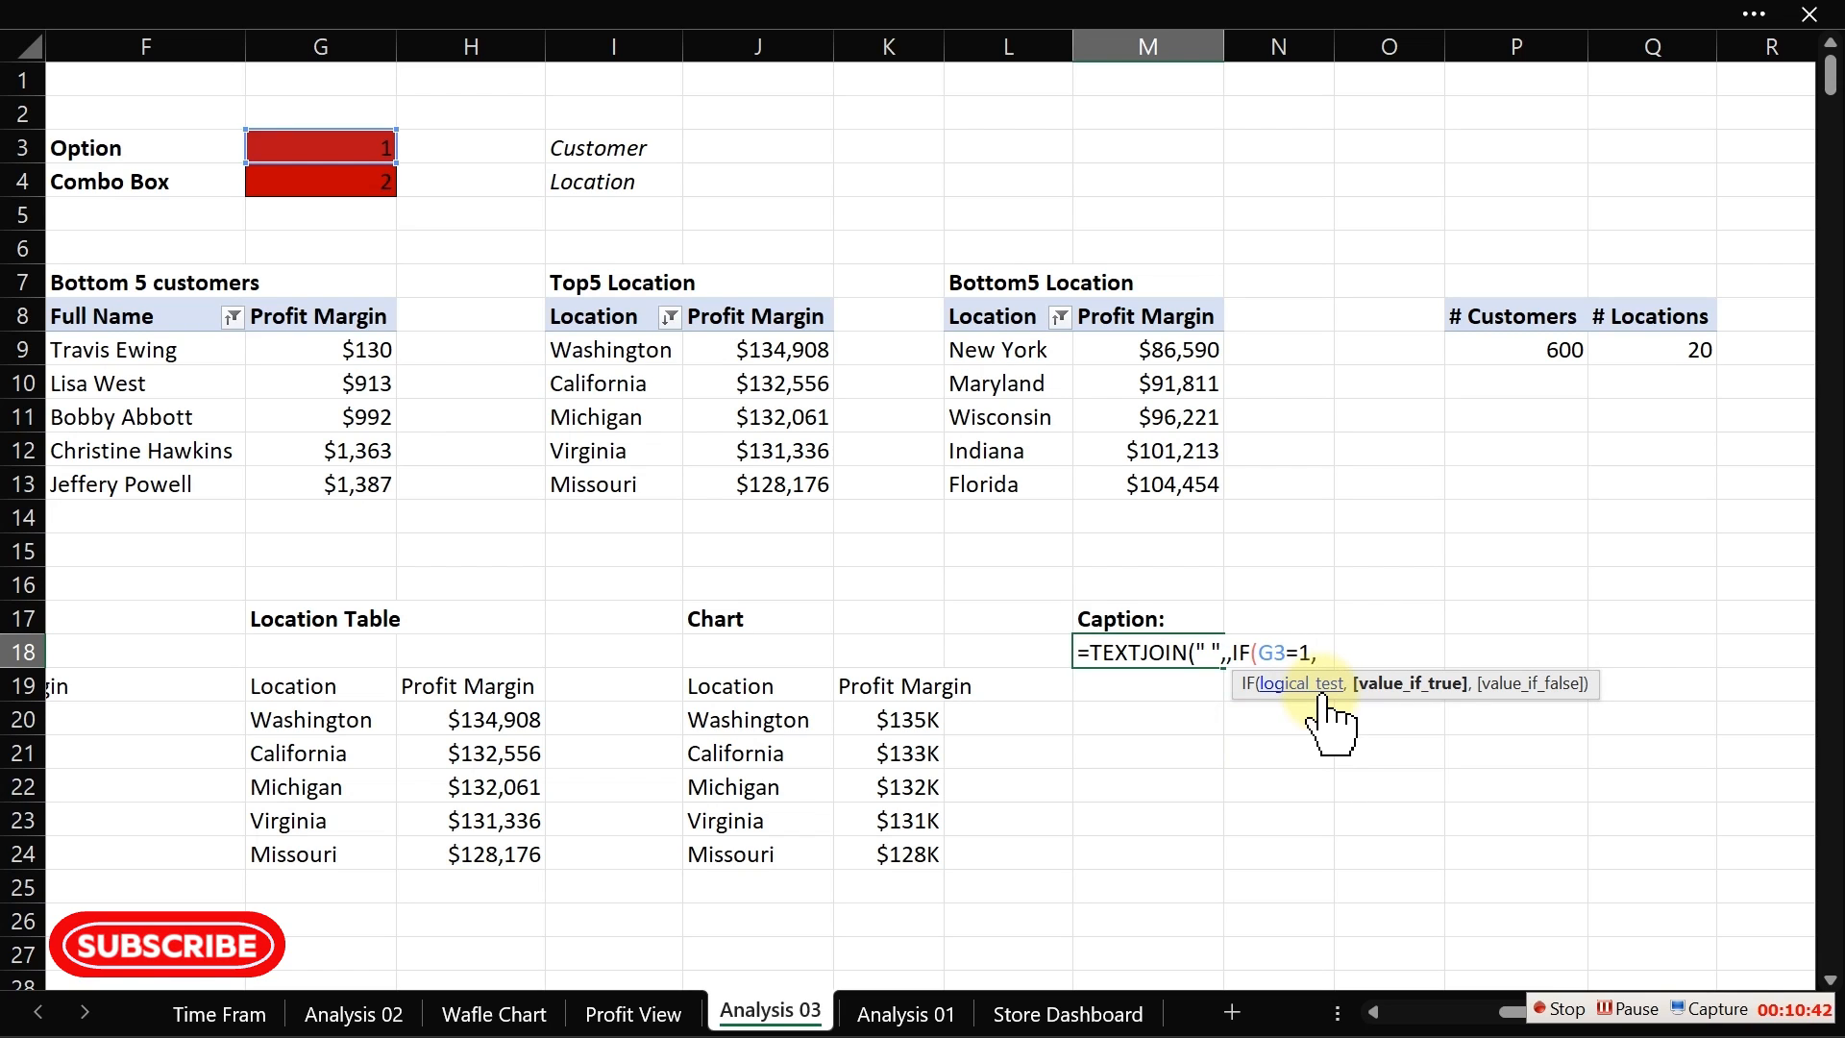
{"action": "type", "text": "\""}
{"action": "type", "text": "T"}
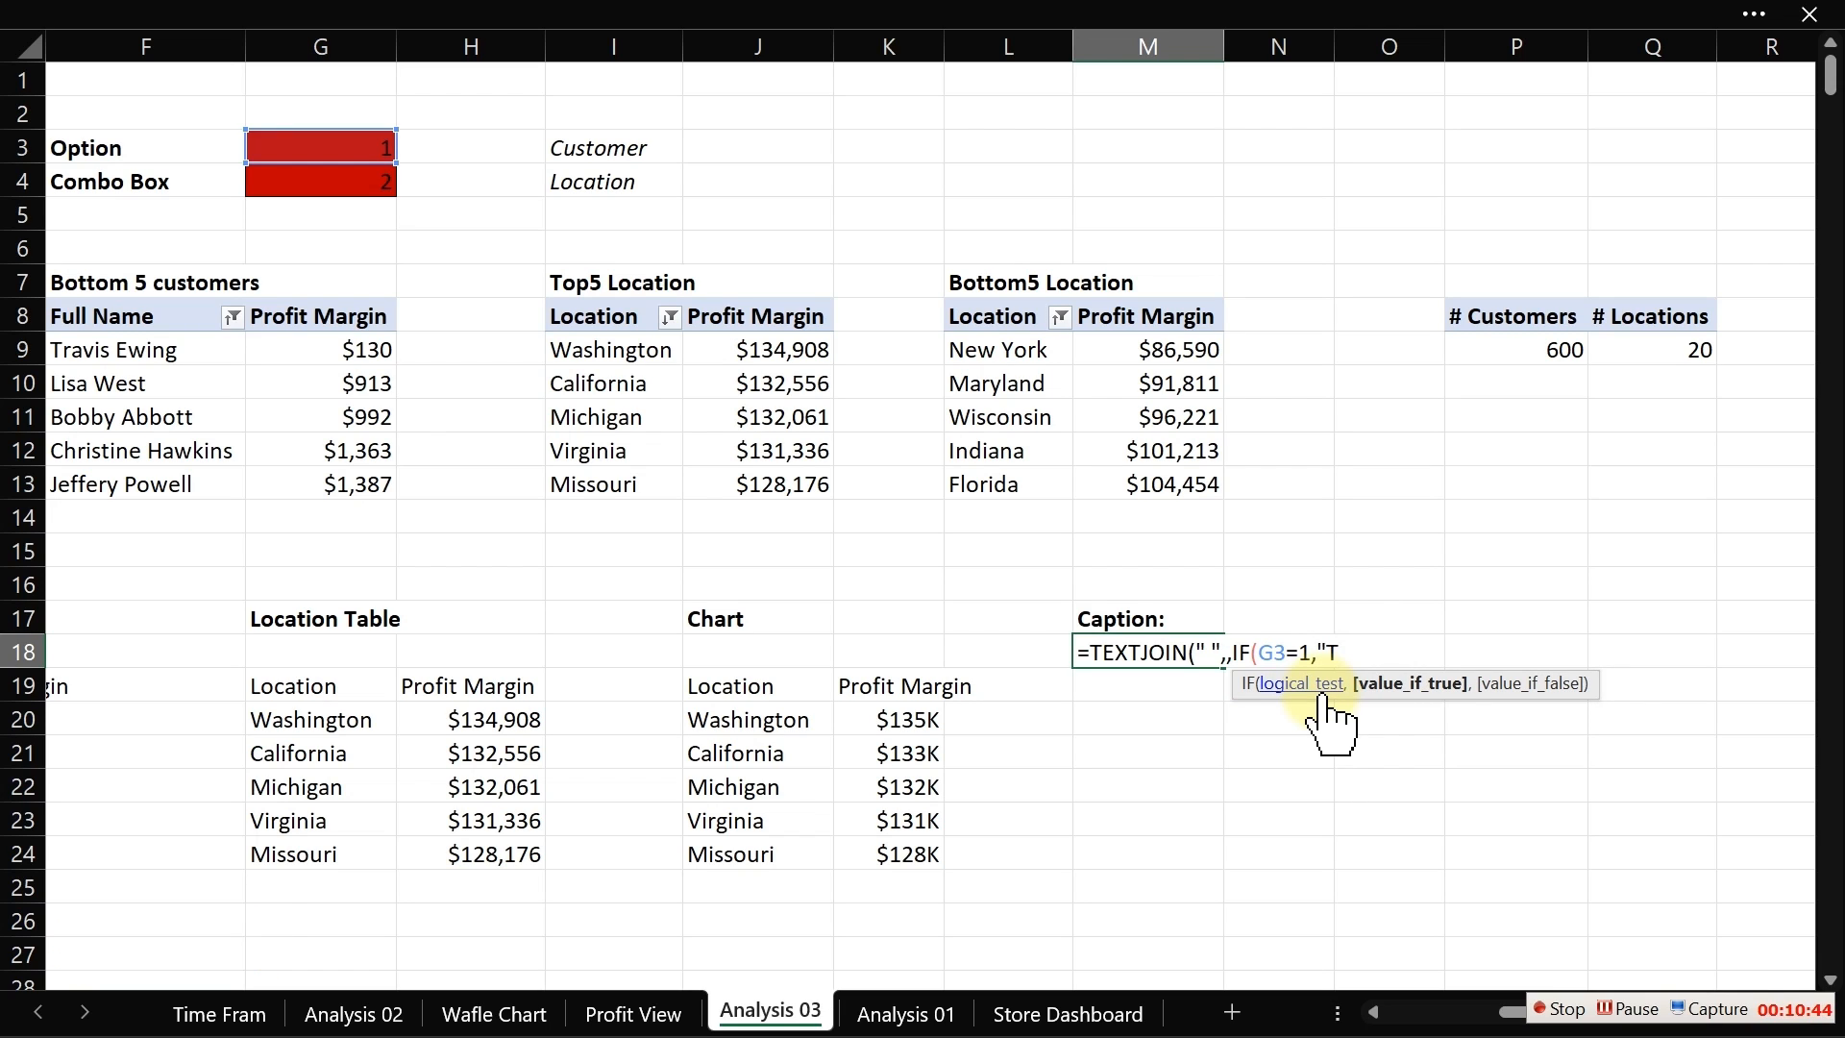
{"action": "type", "text": "op Profitable\""}
{"action": "key", "text": "Return"}
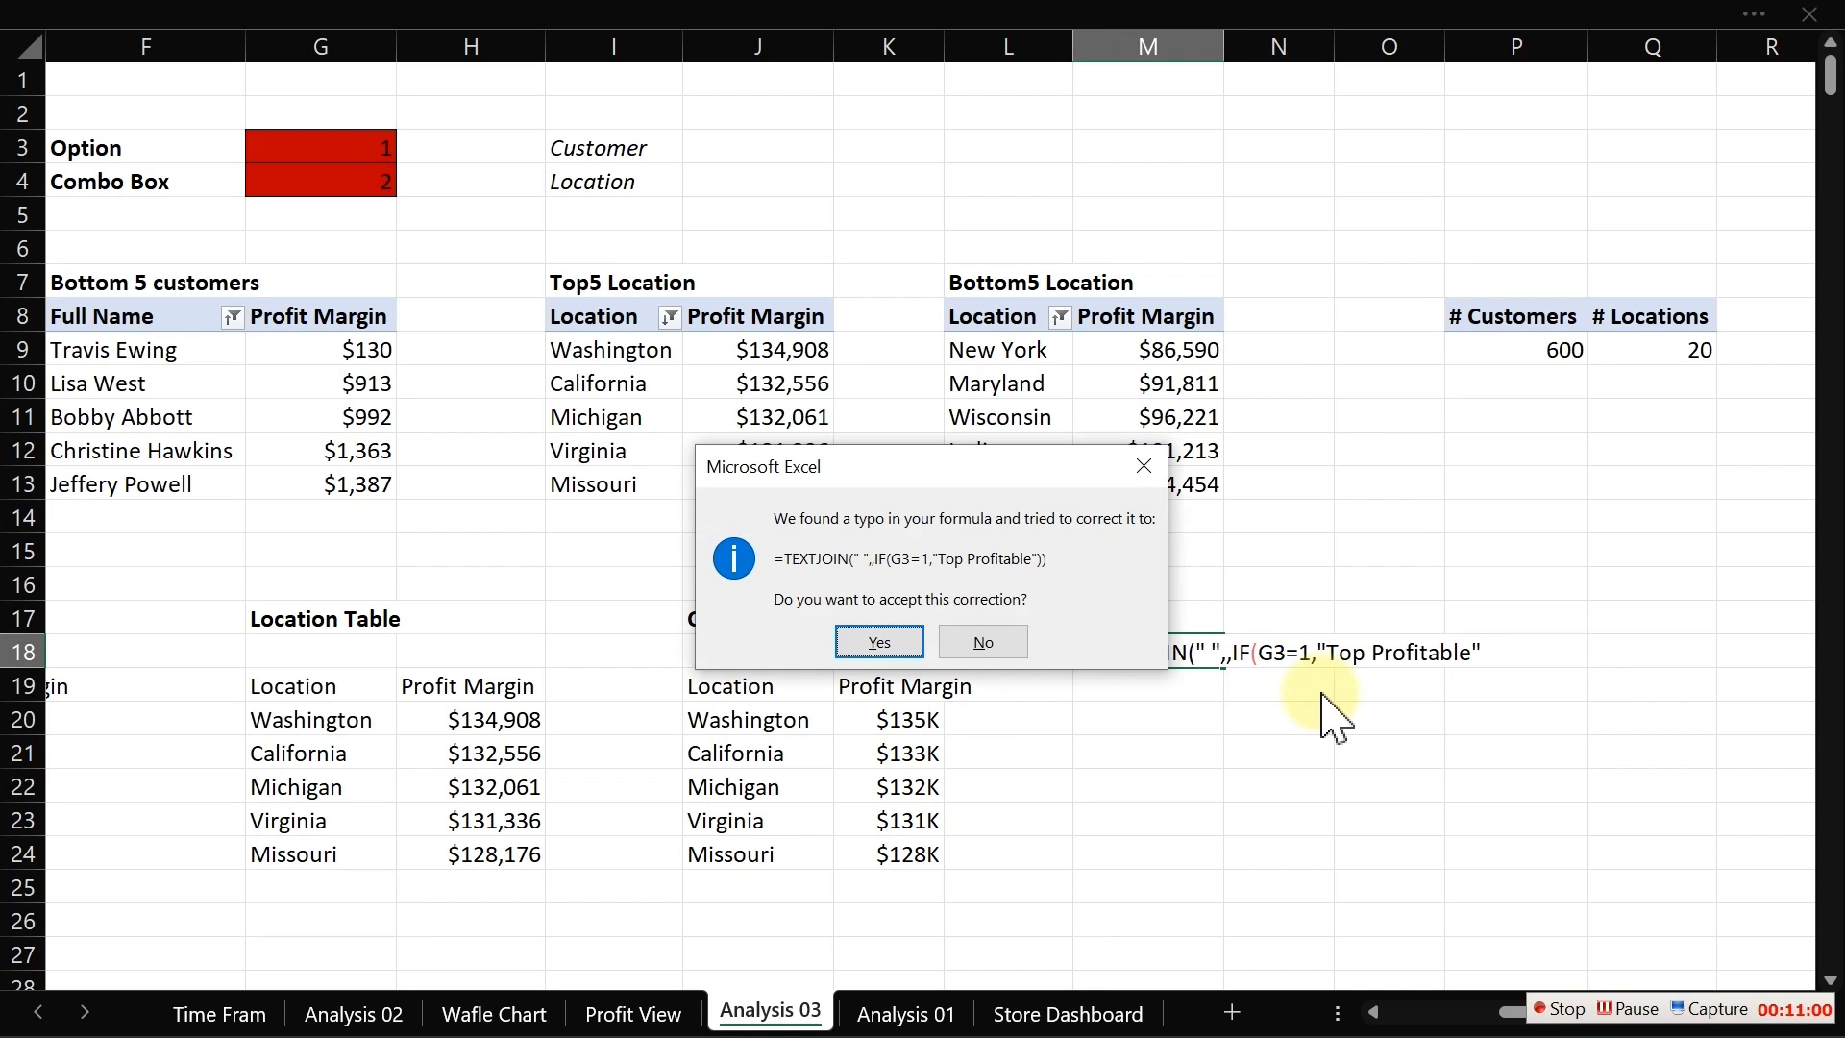
{"action": "left_click", "coordinate": [1144, 466]}
{"action": "left_click", "coordinate": [919, 612]}
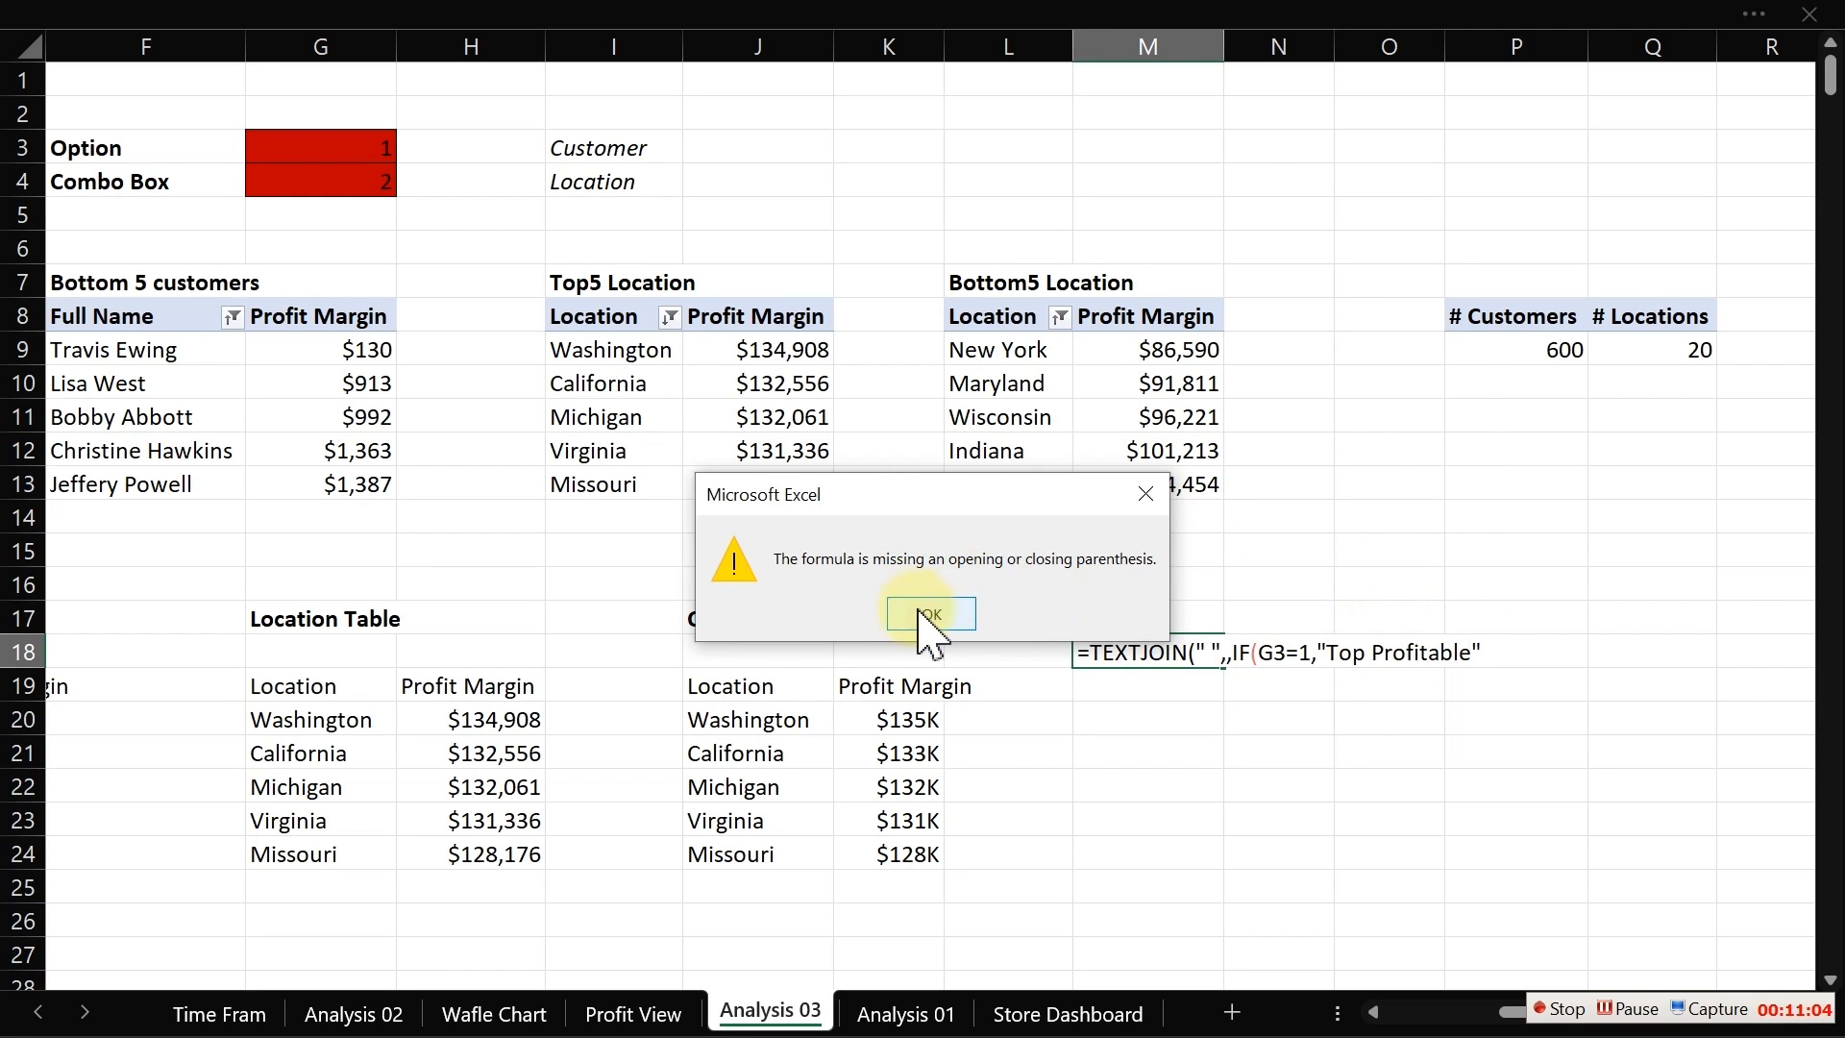
Step: Resume the M18 formula and add "Less rofitable" as the value_if_false, closing the first IF
{"action": "left_click", "coordinate": [1479, 653]}
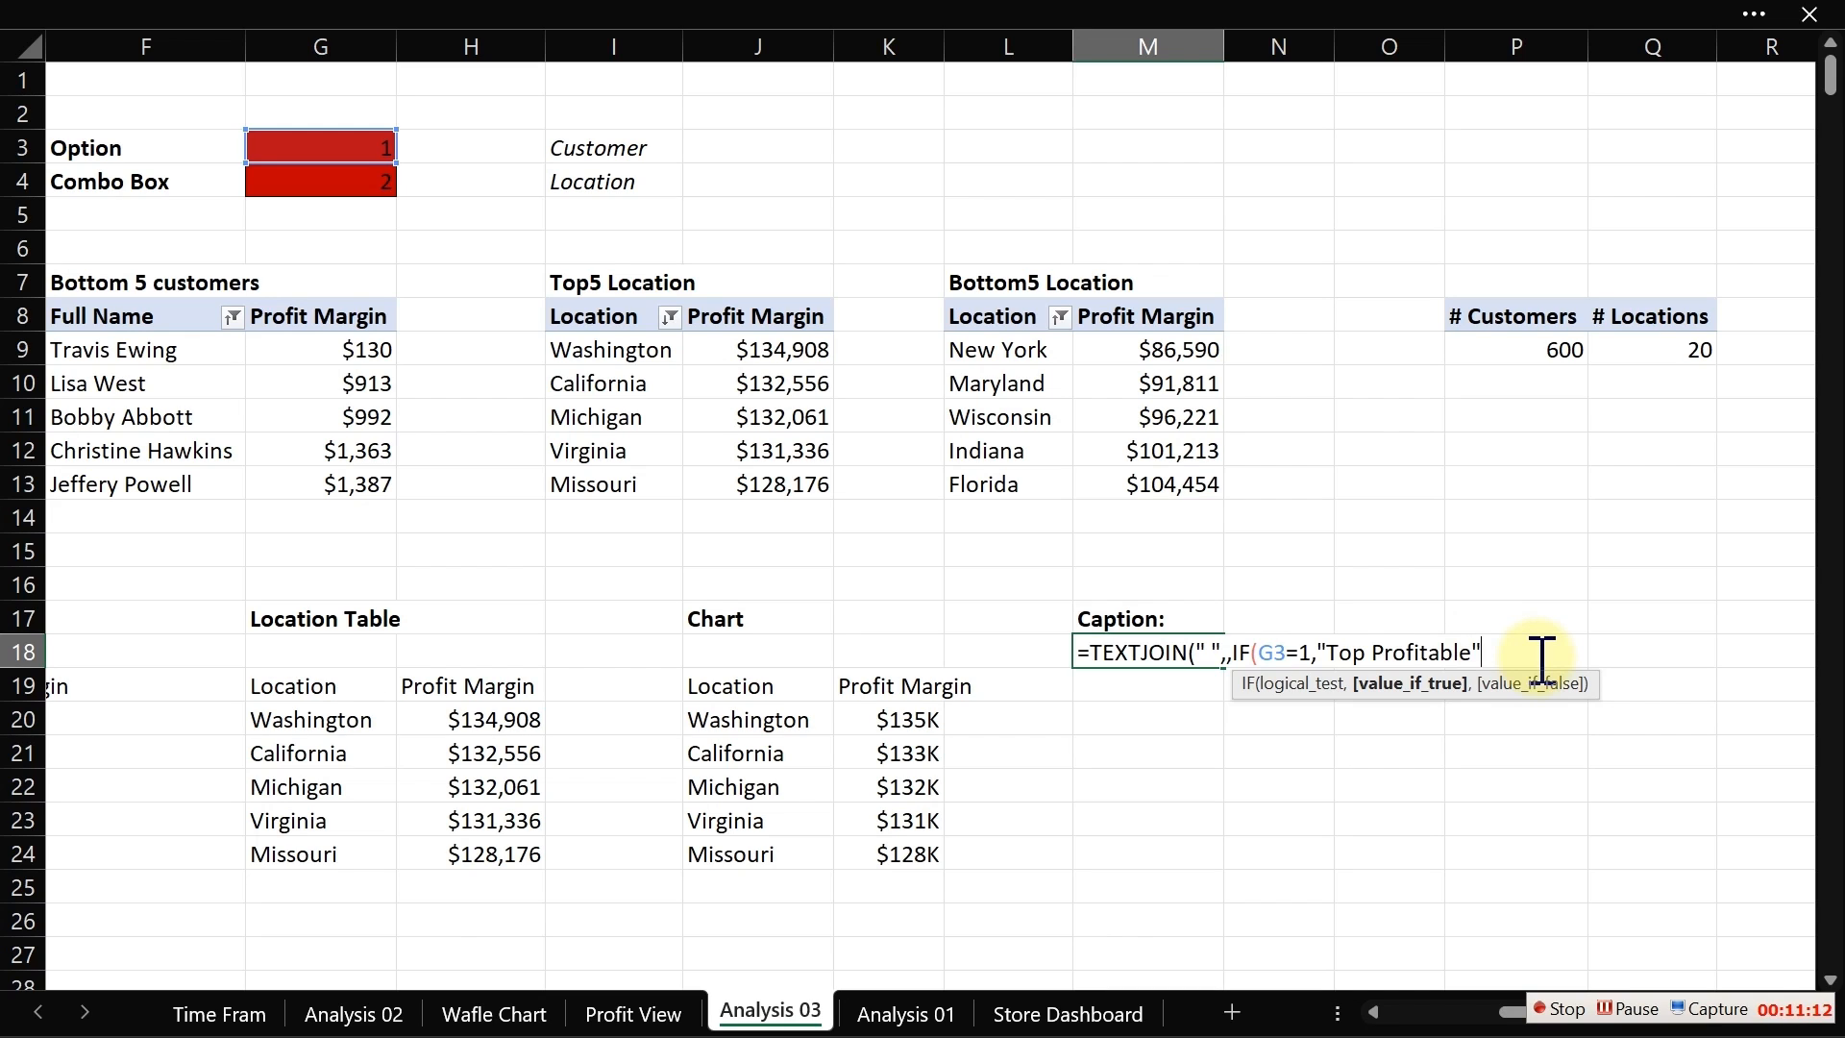
{"action": "type", "text": ","}
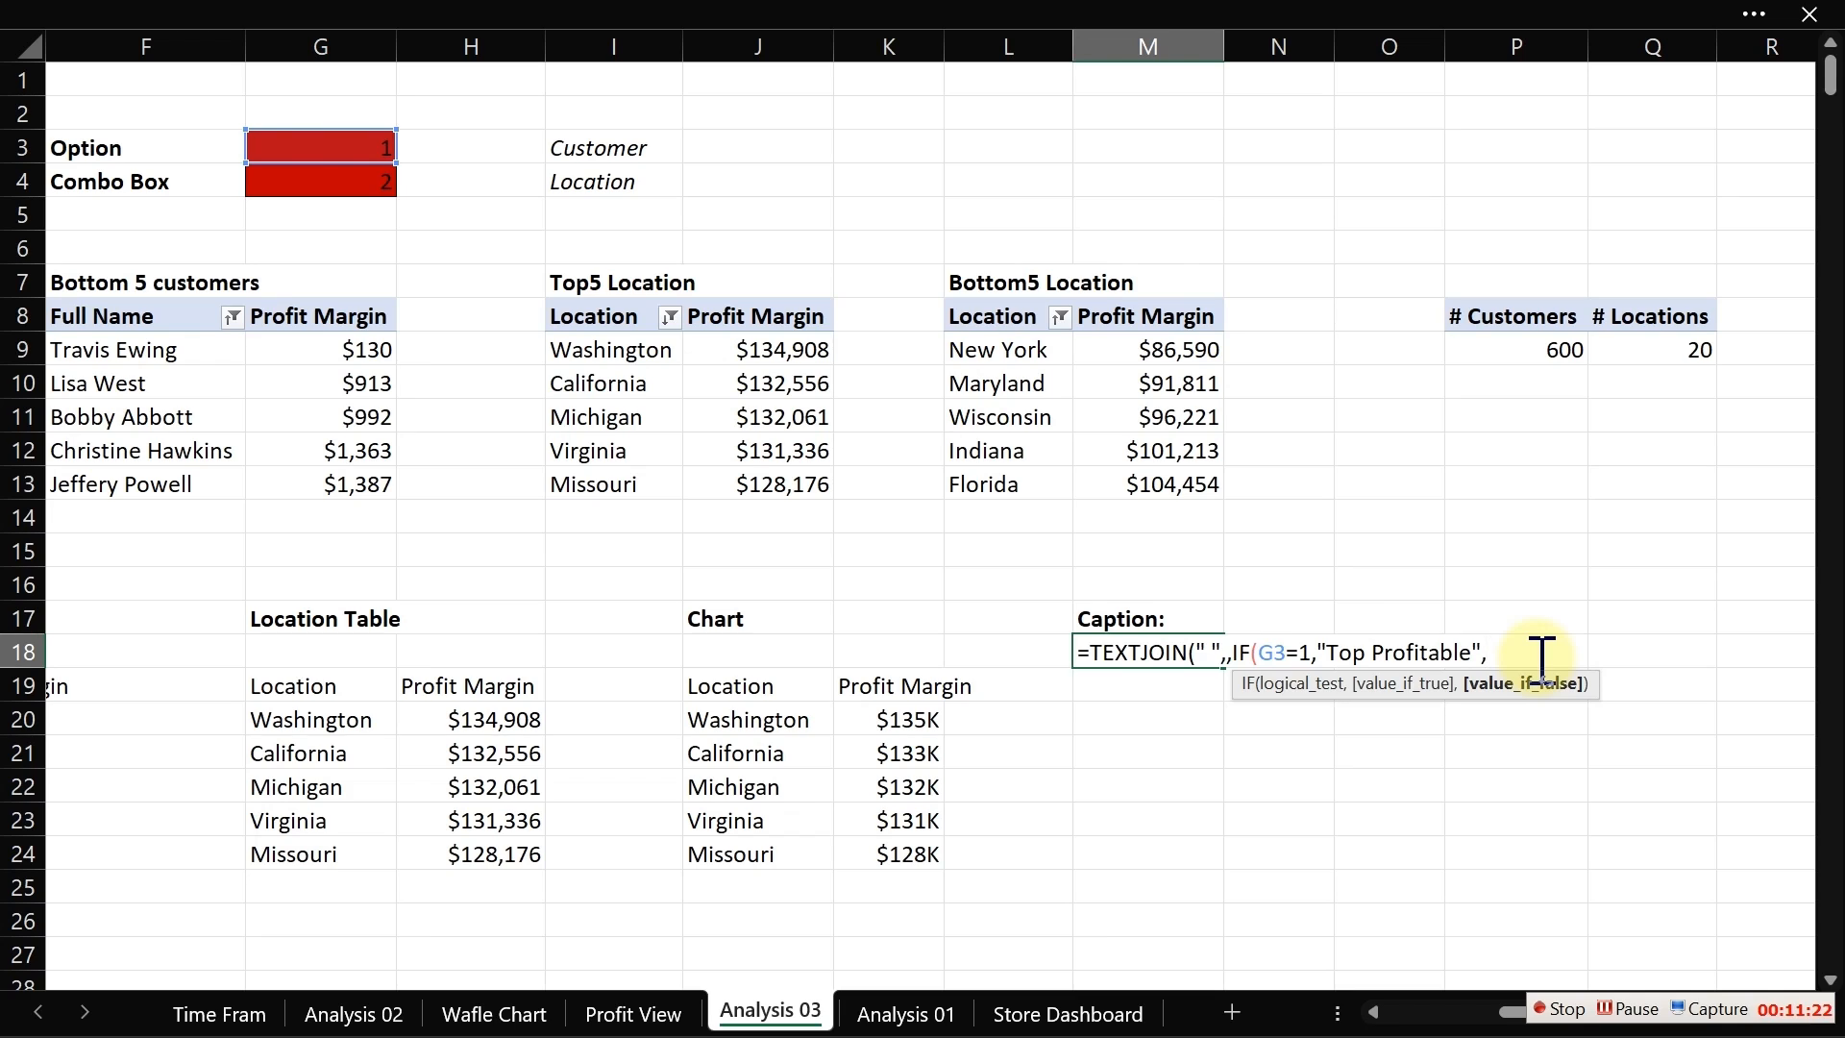
{"action": "type", "text": "\"Less Profitable\")"}
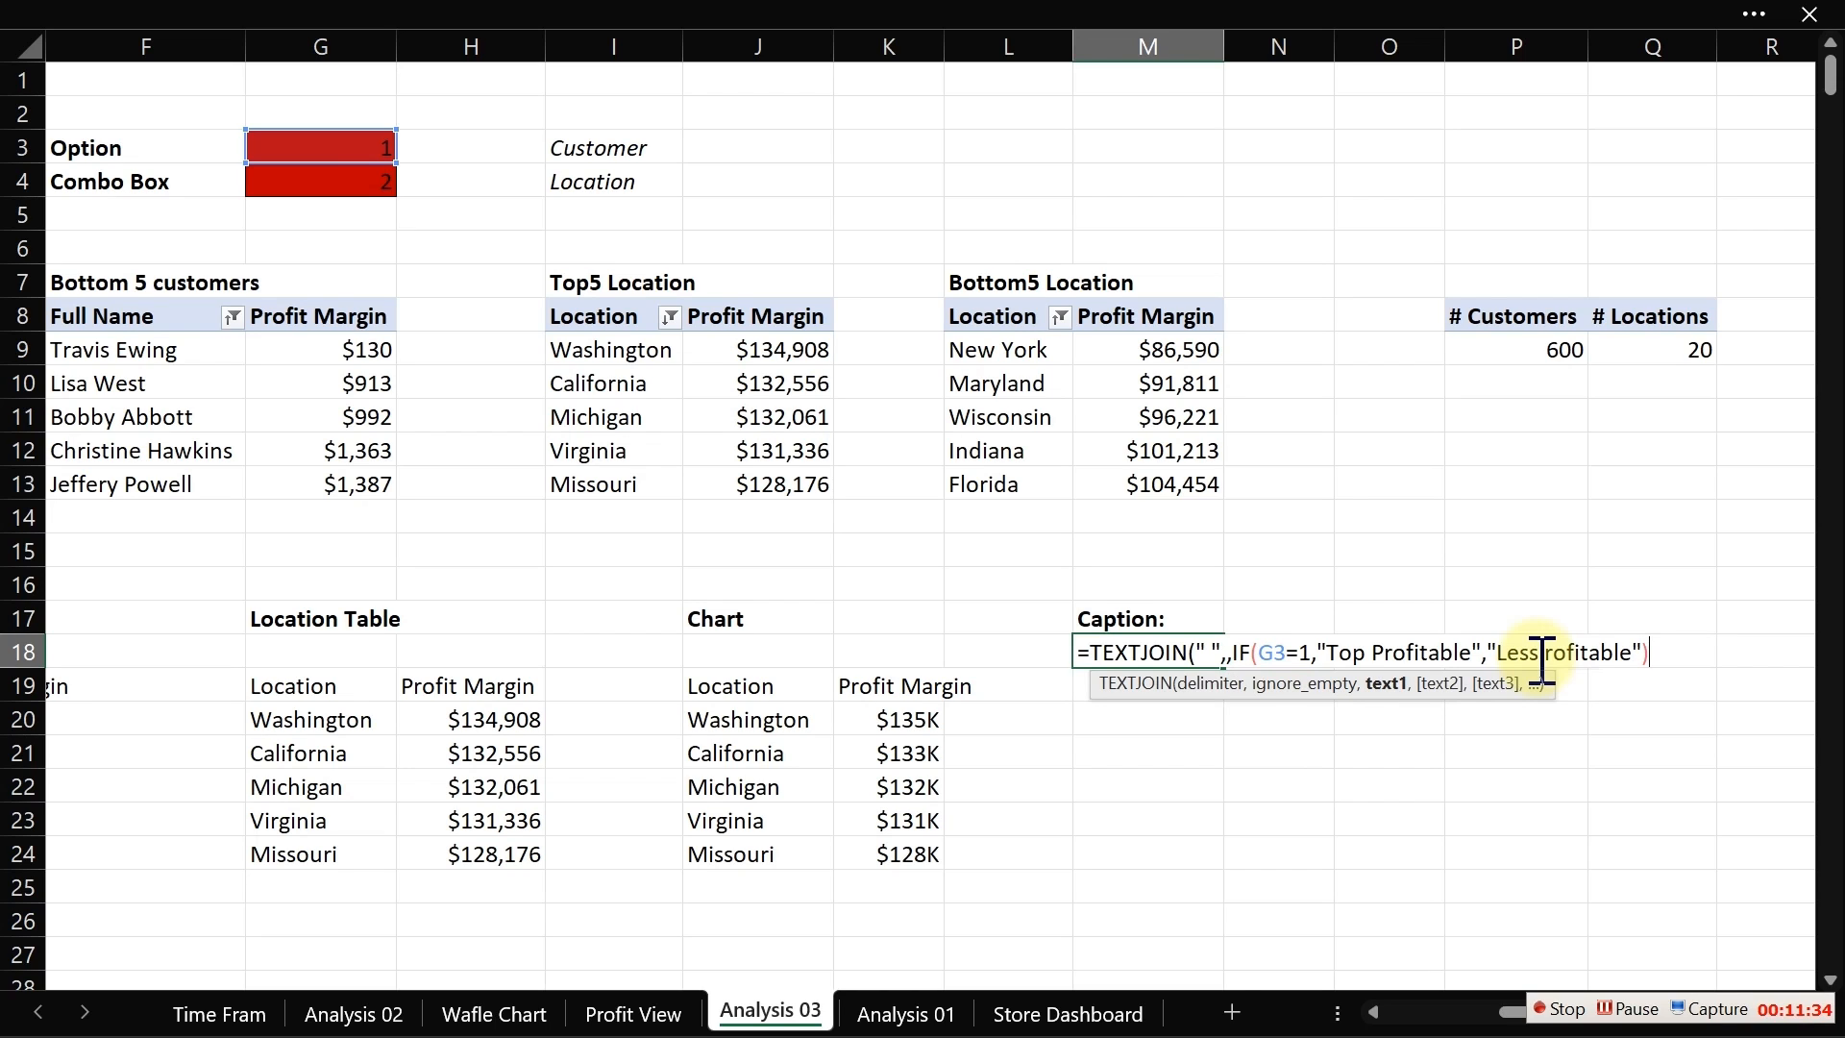
{"action": "type", "text": ","}
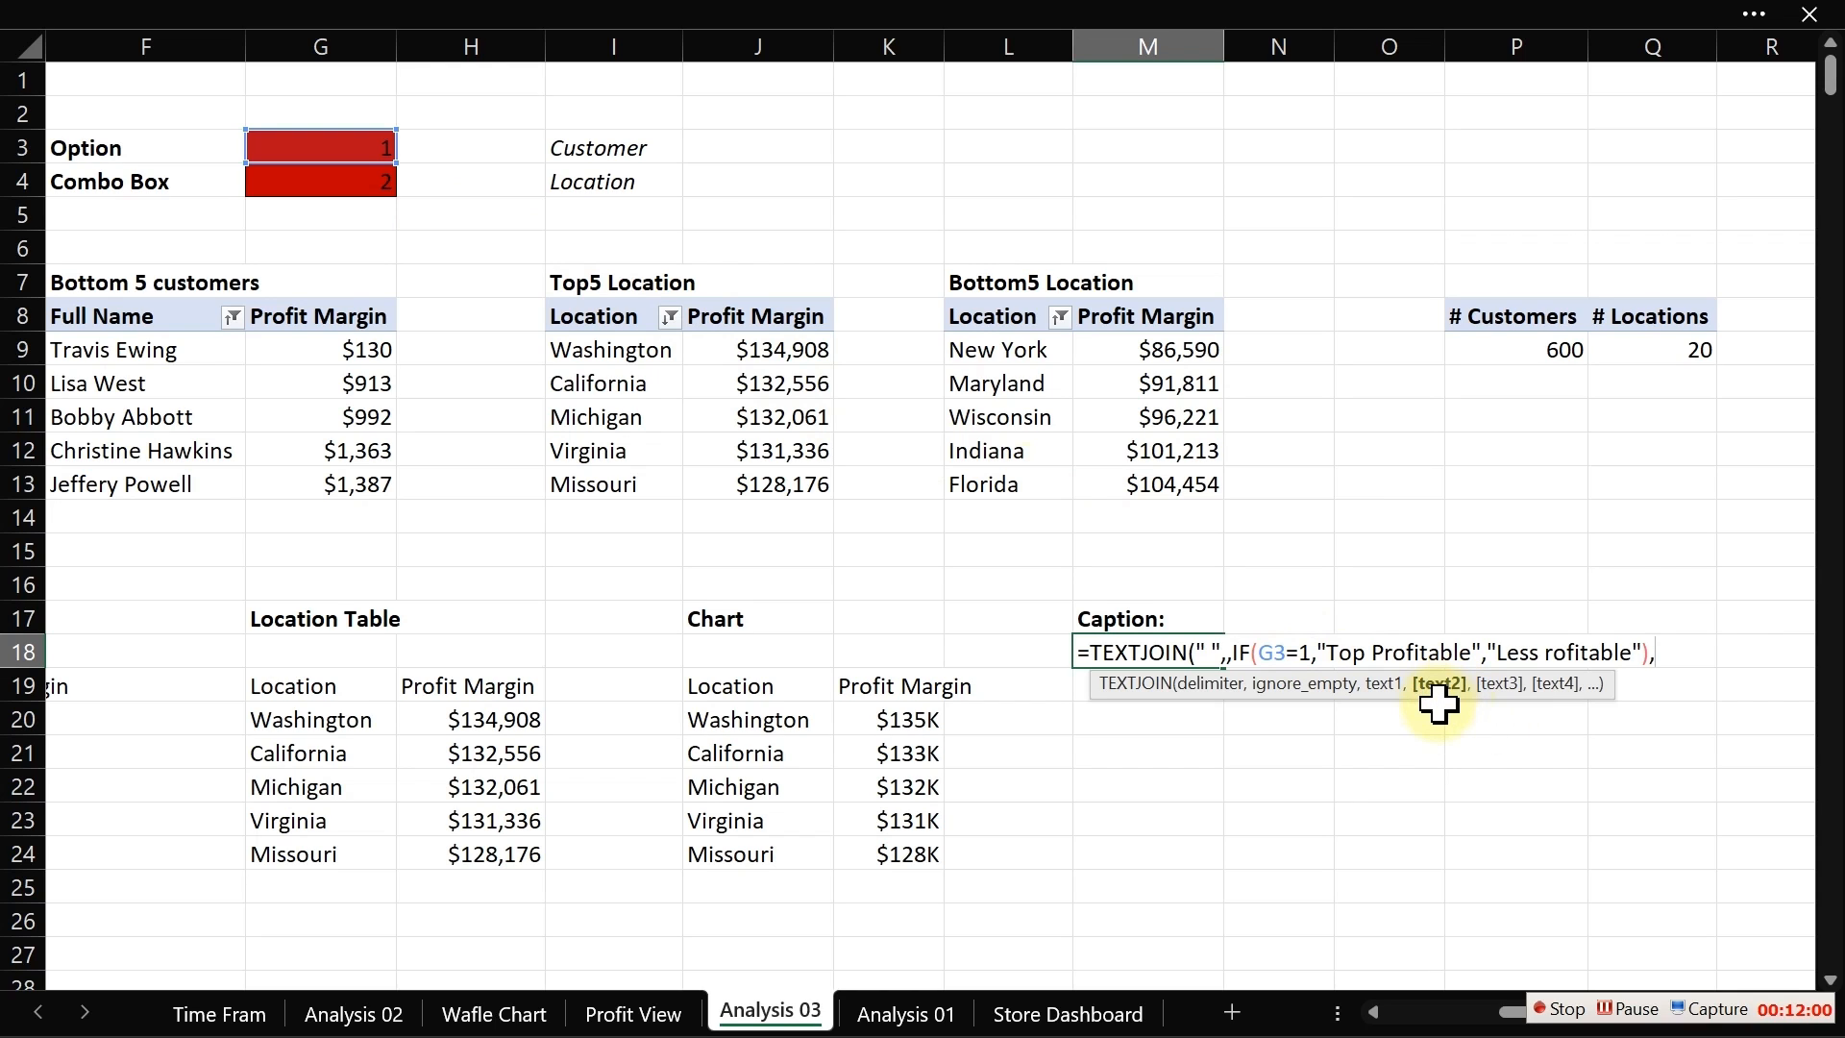
Step: Add a second IF argument to the TEXTJOIN testing whether the combo box cell G4 equals 1
{"action": "type", "text": "IF("}
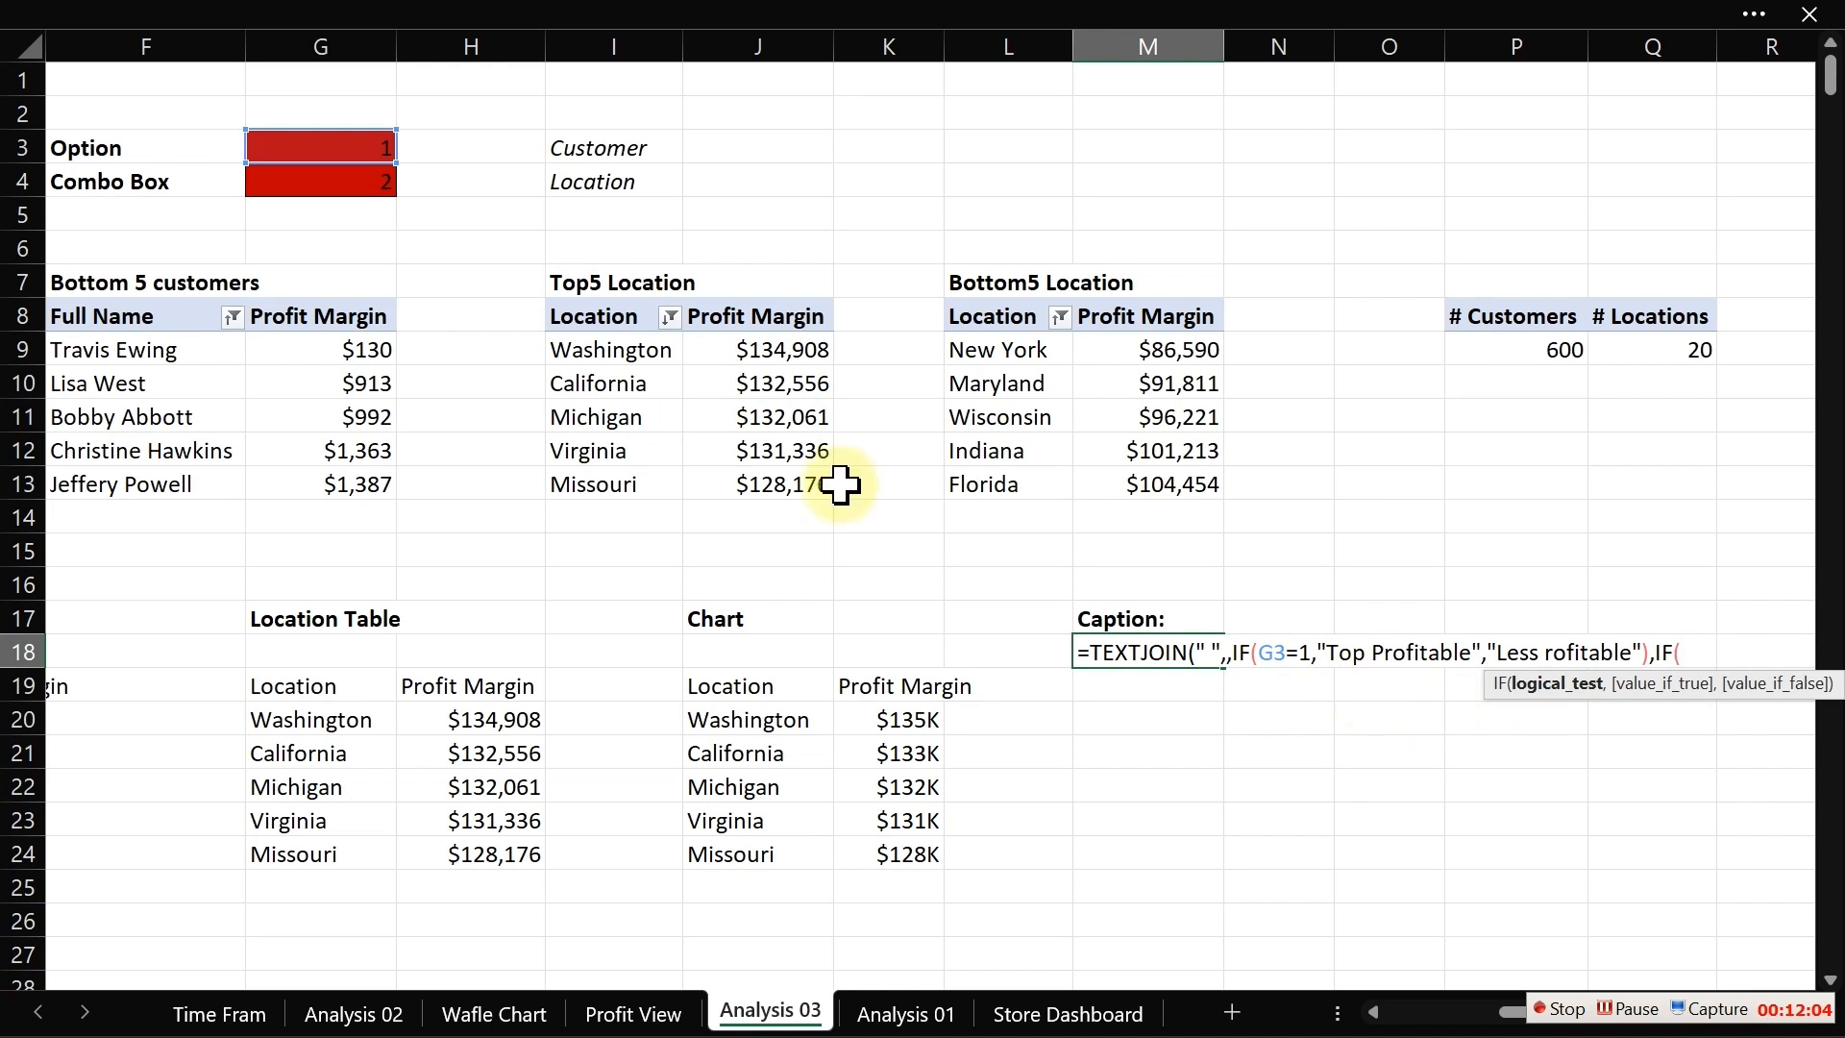
{"action": "left_click", "coordinate": [342, 187]}
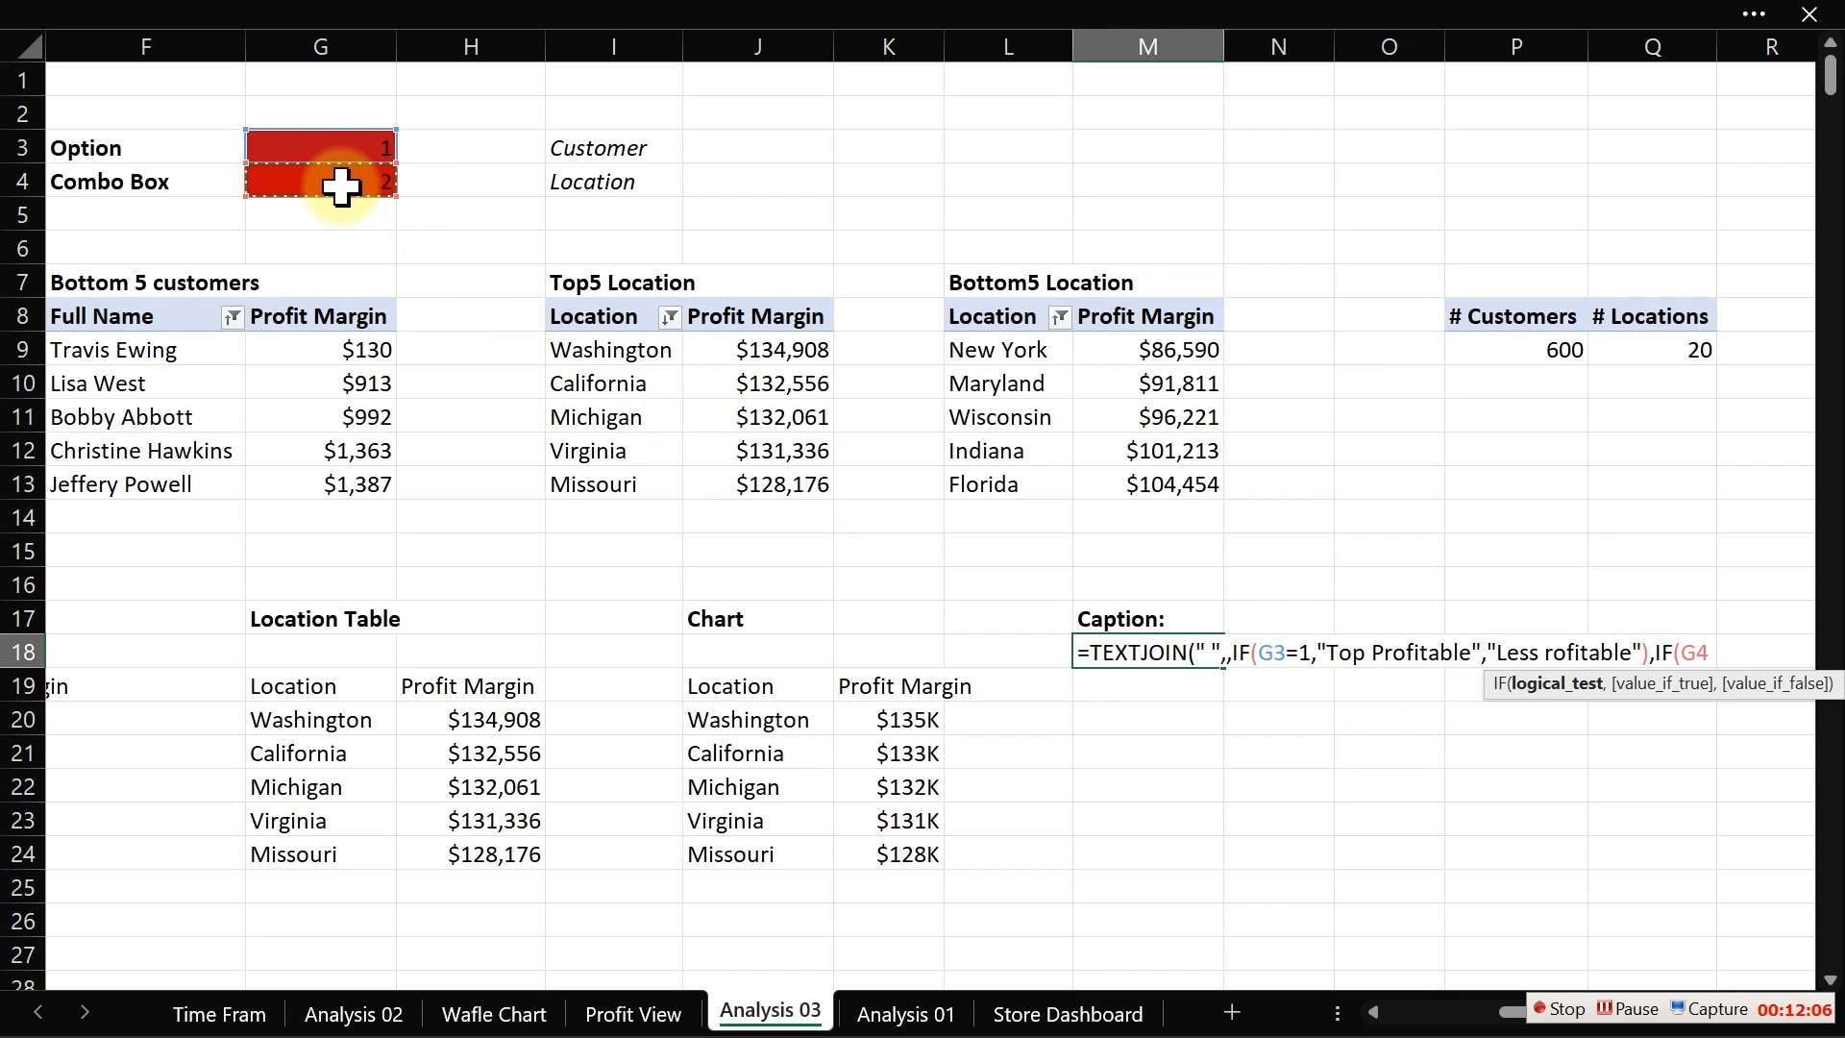
{"action": "type", "text": "=1,"}
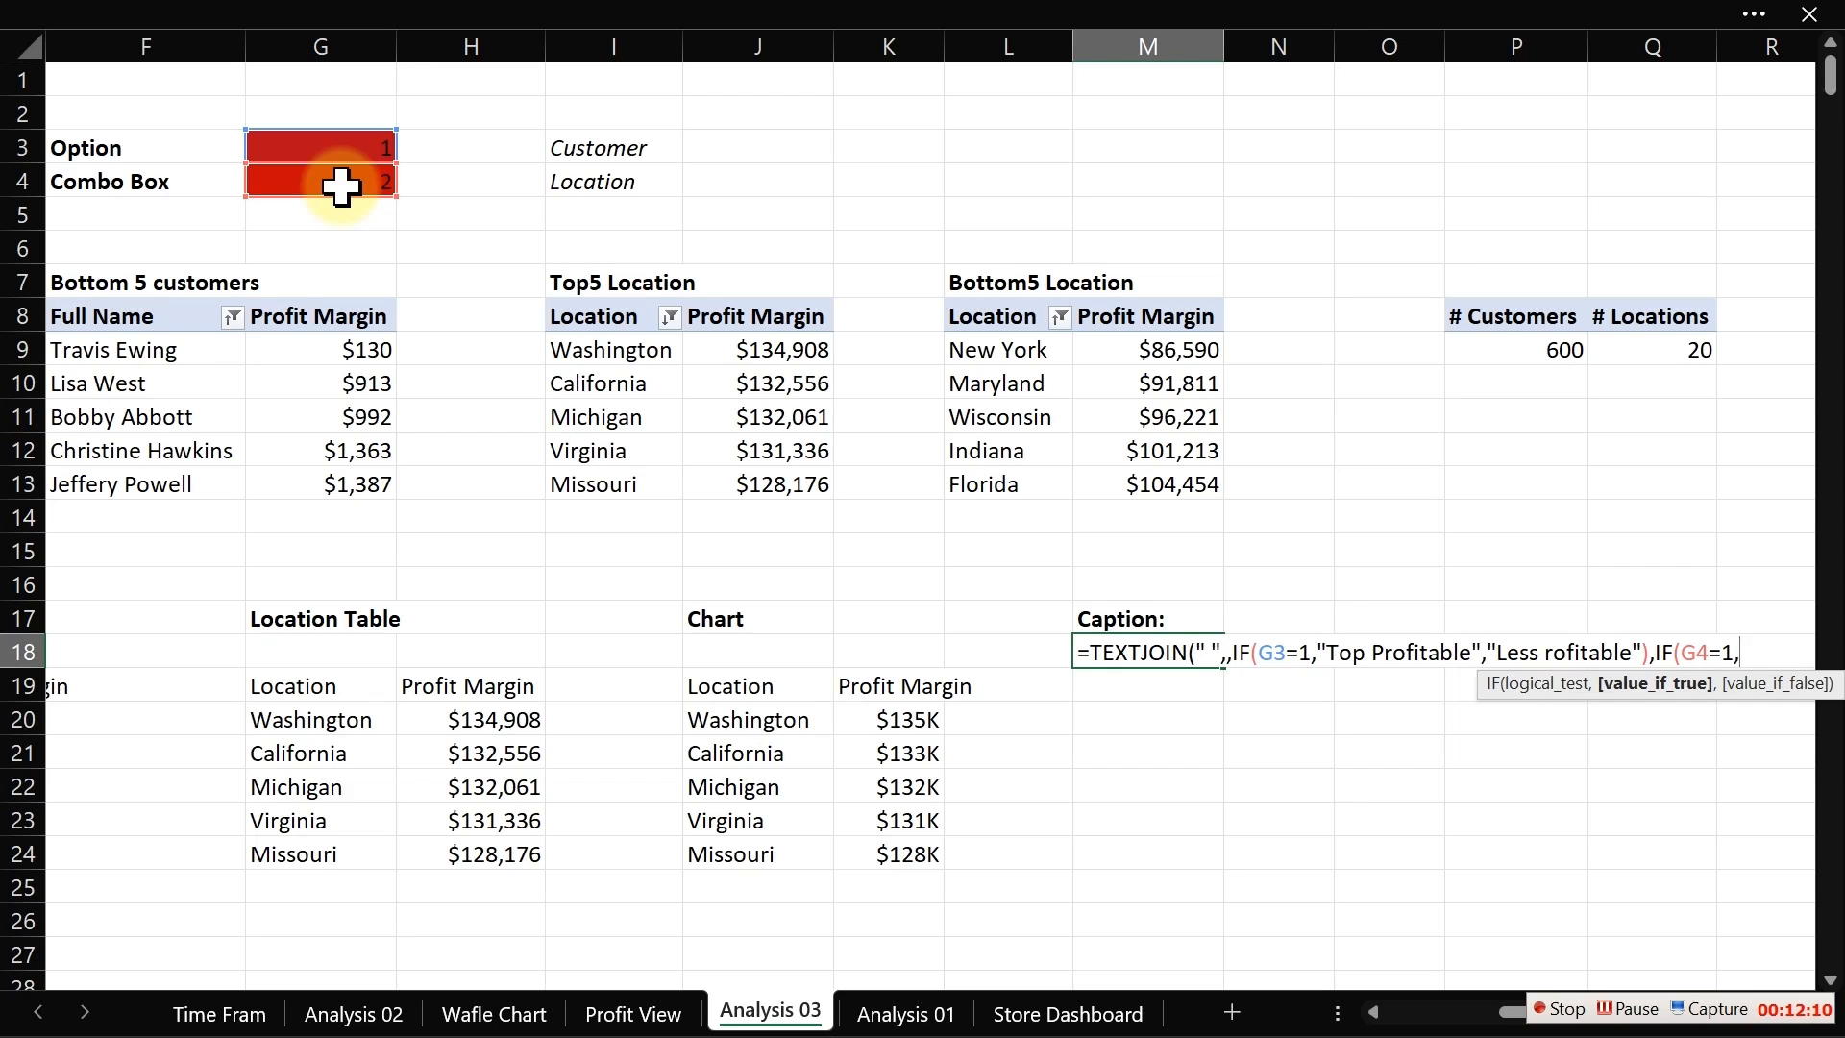
{"action": "type", "text": "\"Cs"}
Step: Give the second IF the results "Customer" and "Location", close the formula and confirm it
{"action": "key", "text": "BackSpace"}
{"action": "type", "text": "ustomer"}
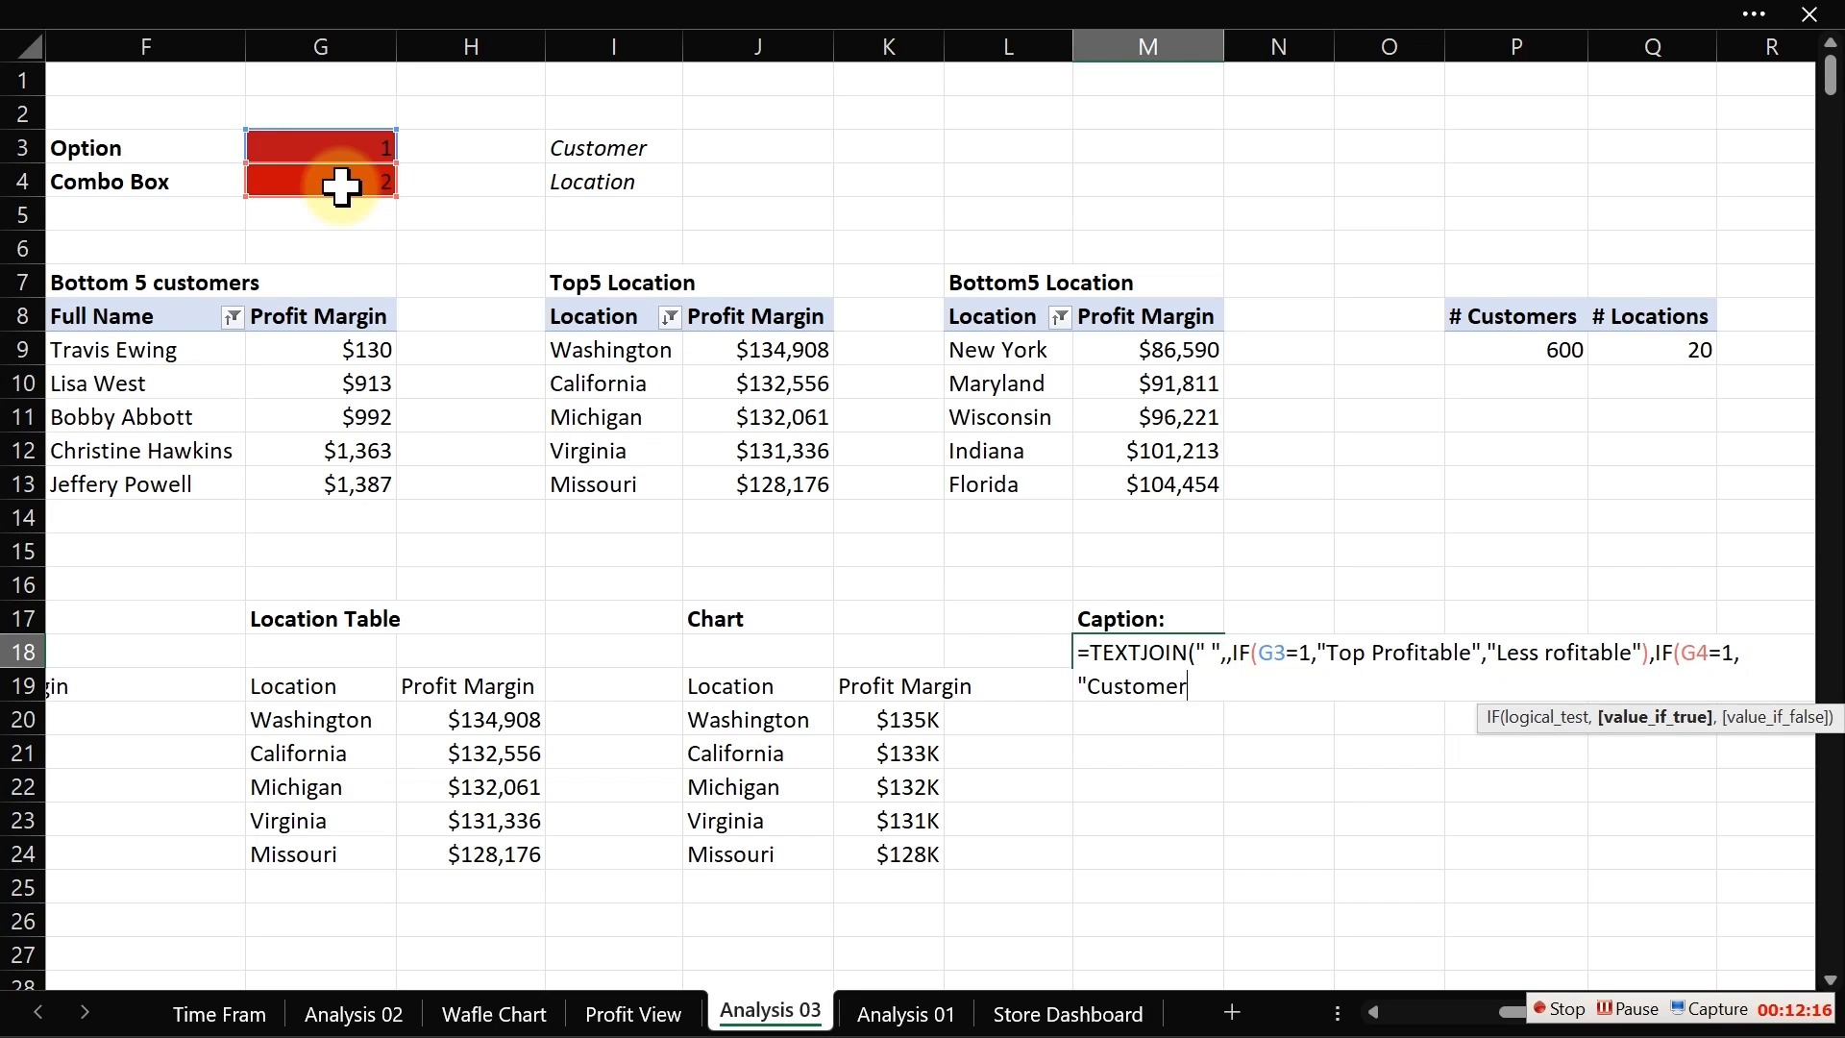
{"action": "type", "text": "\",\""}
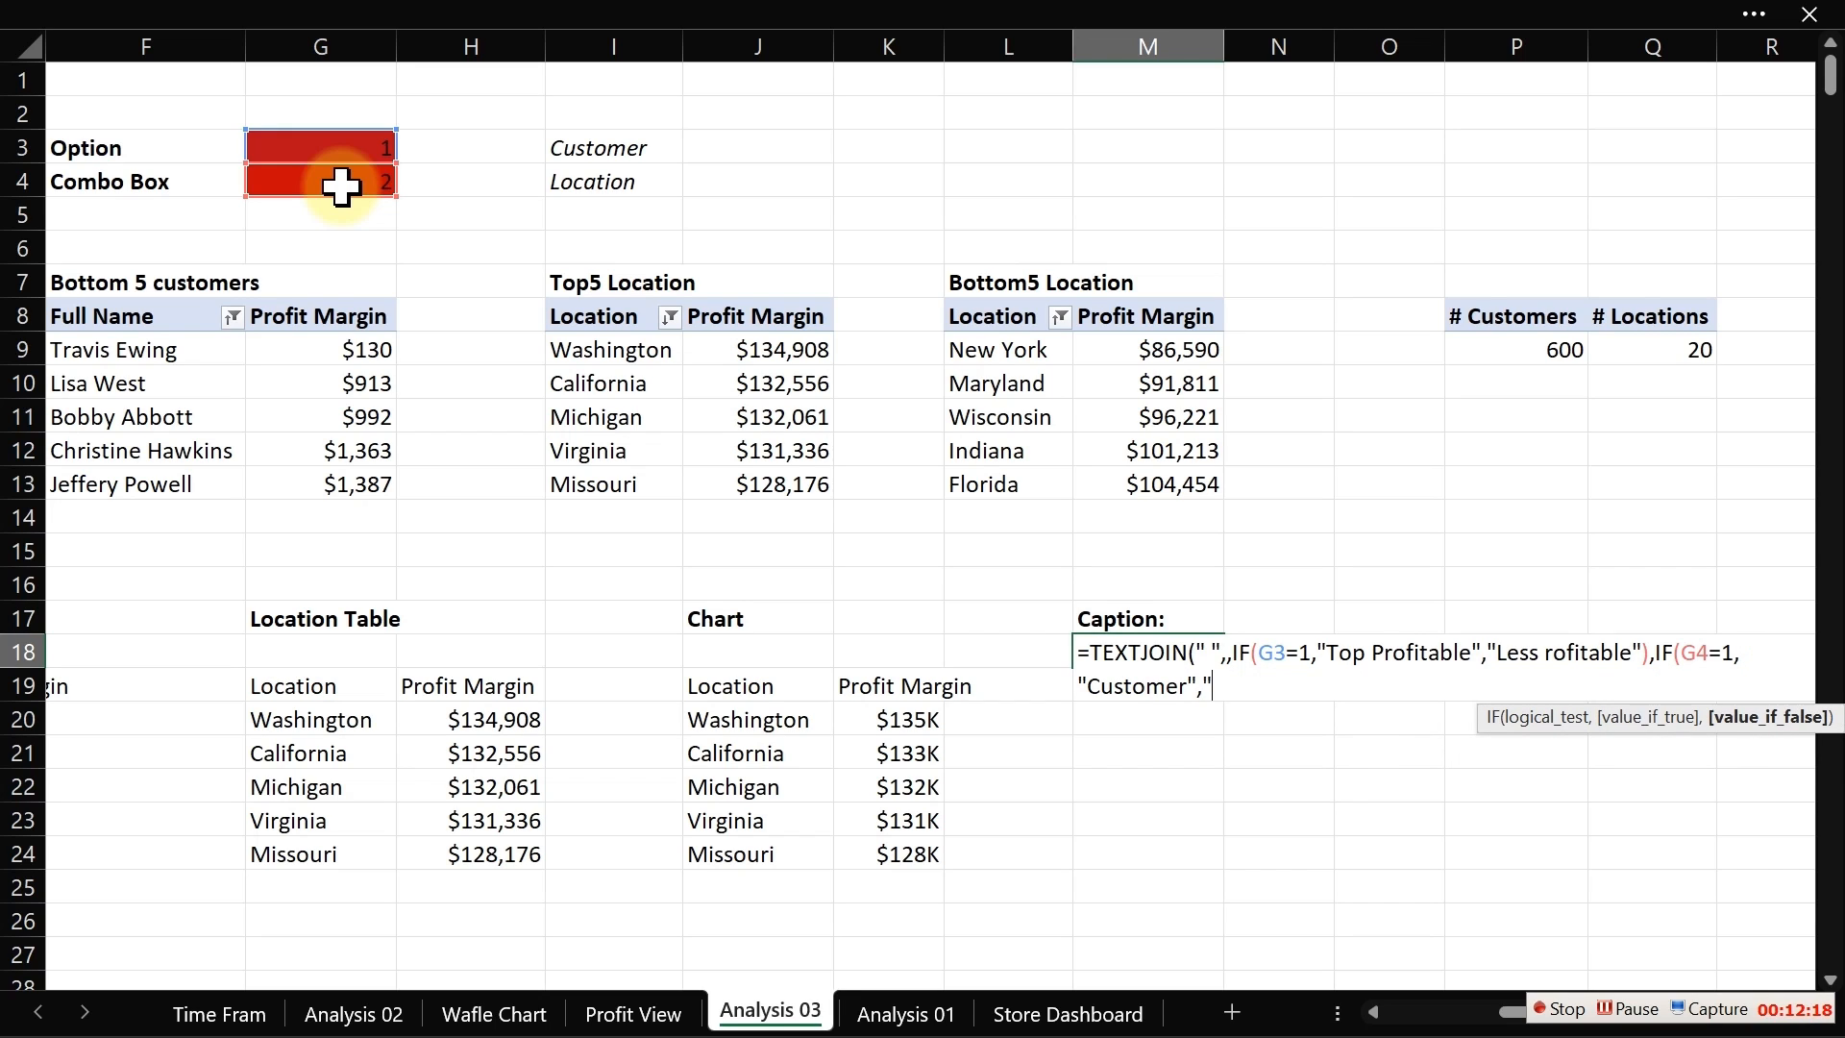
{"action": "type", "text": "Location\")"}
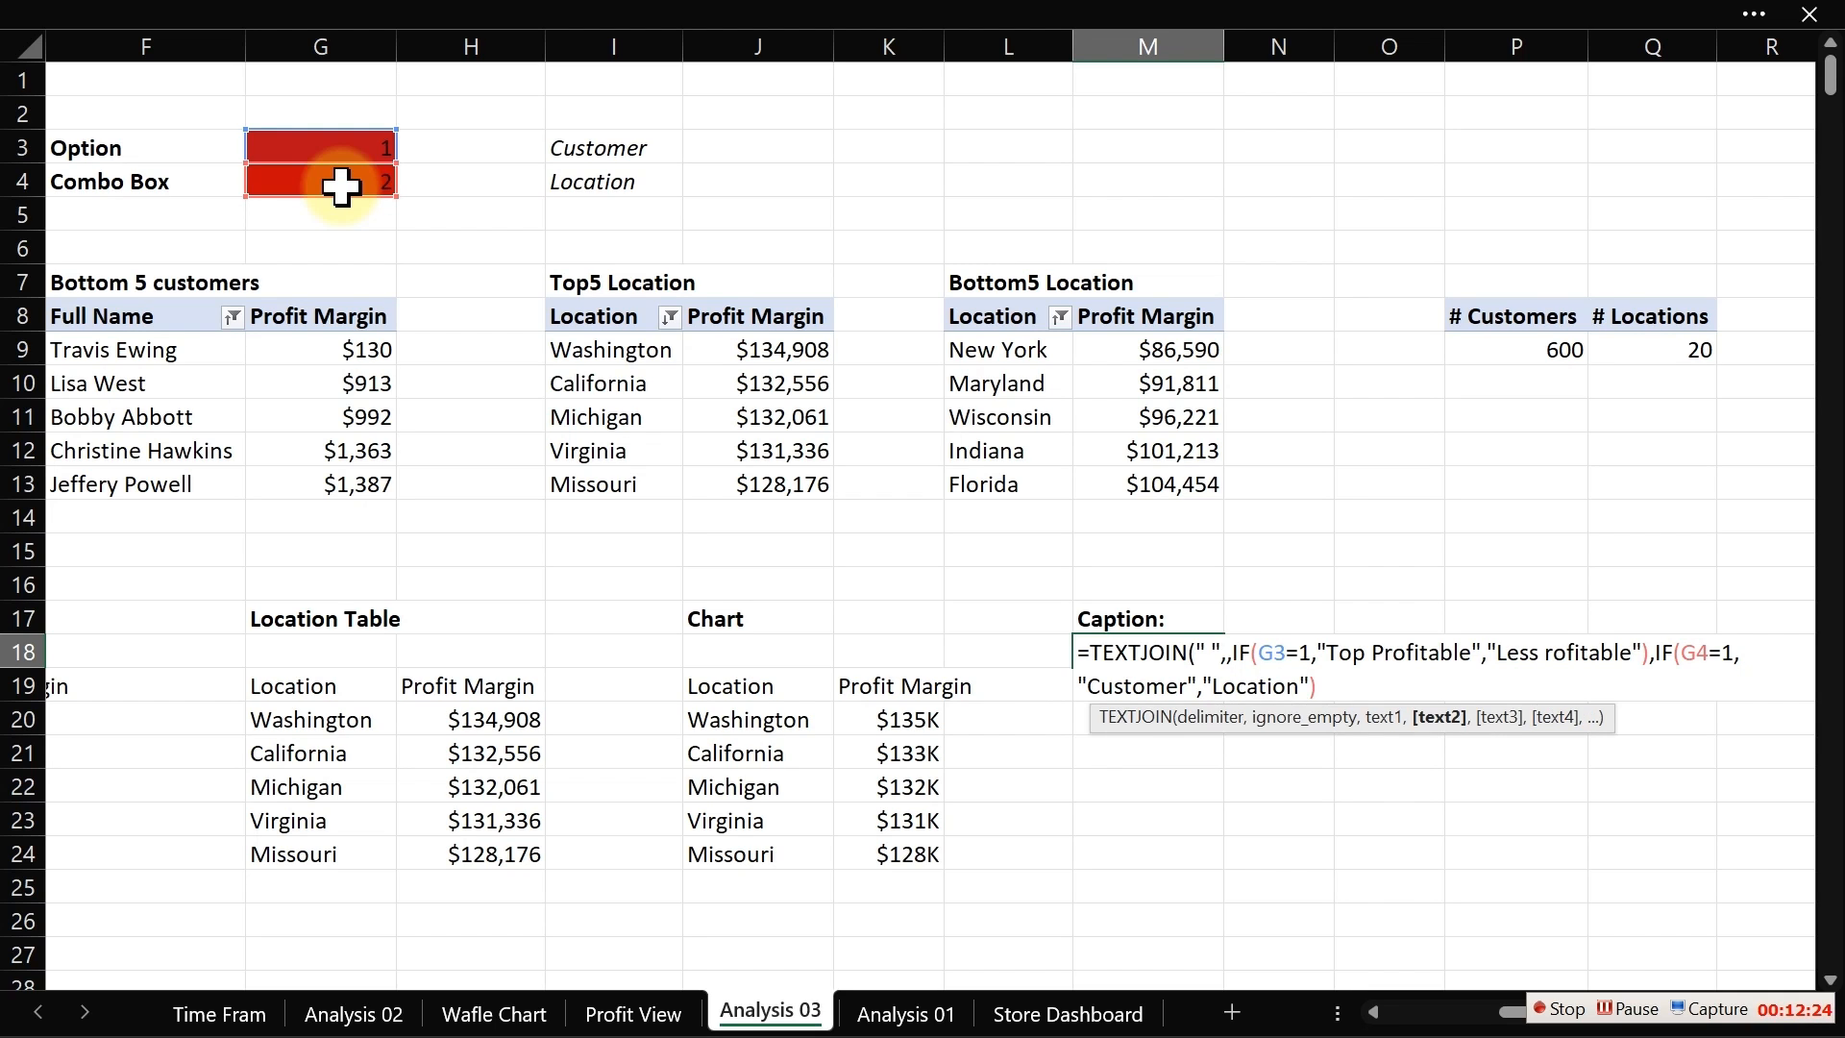
{"action": "key", "text": "Return"}
{"action": "key", "text": "Return"}
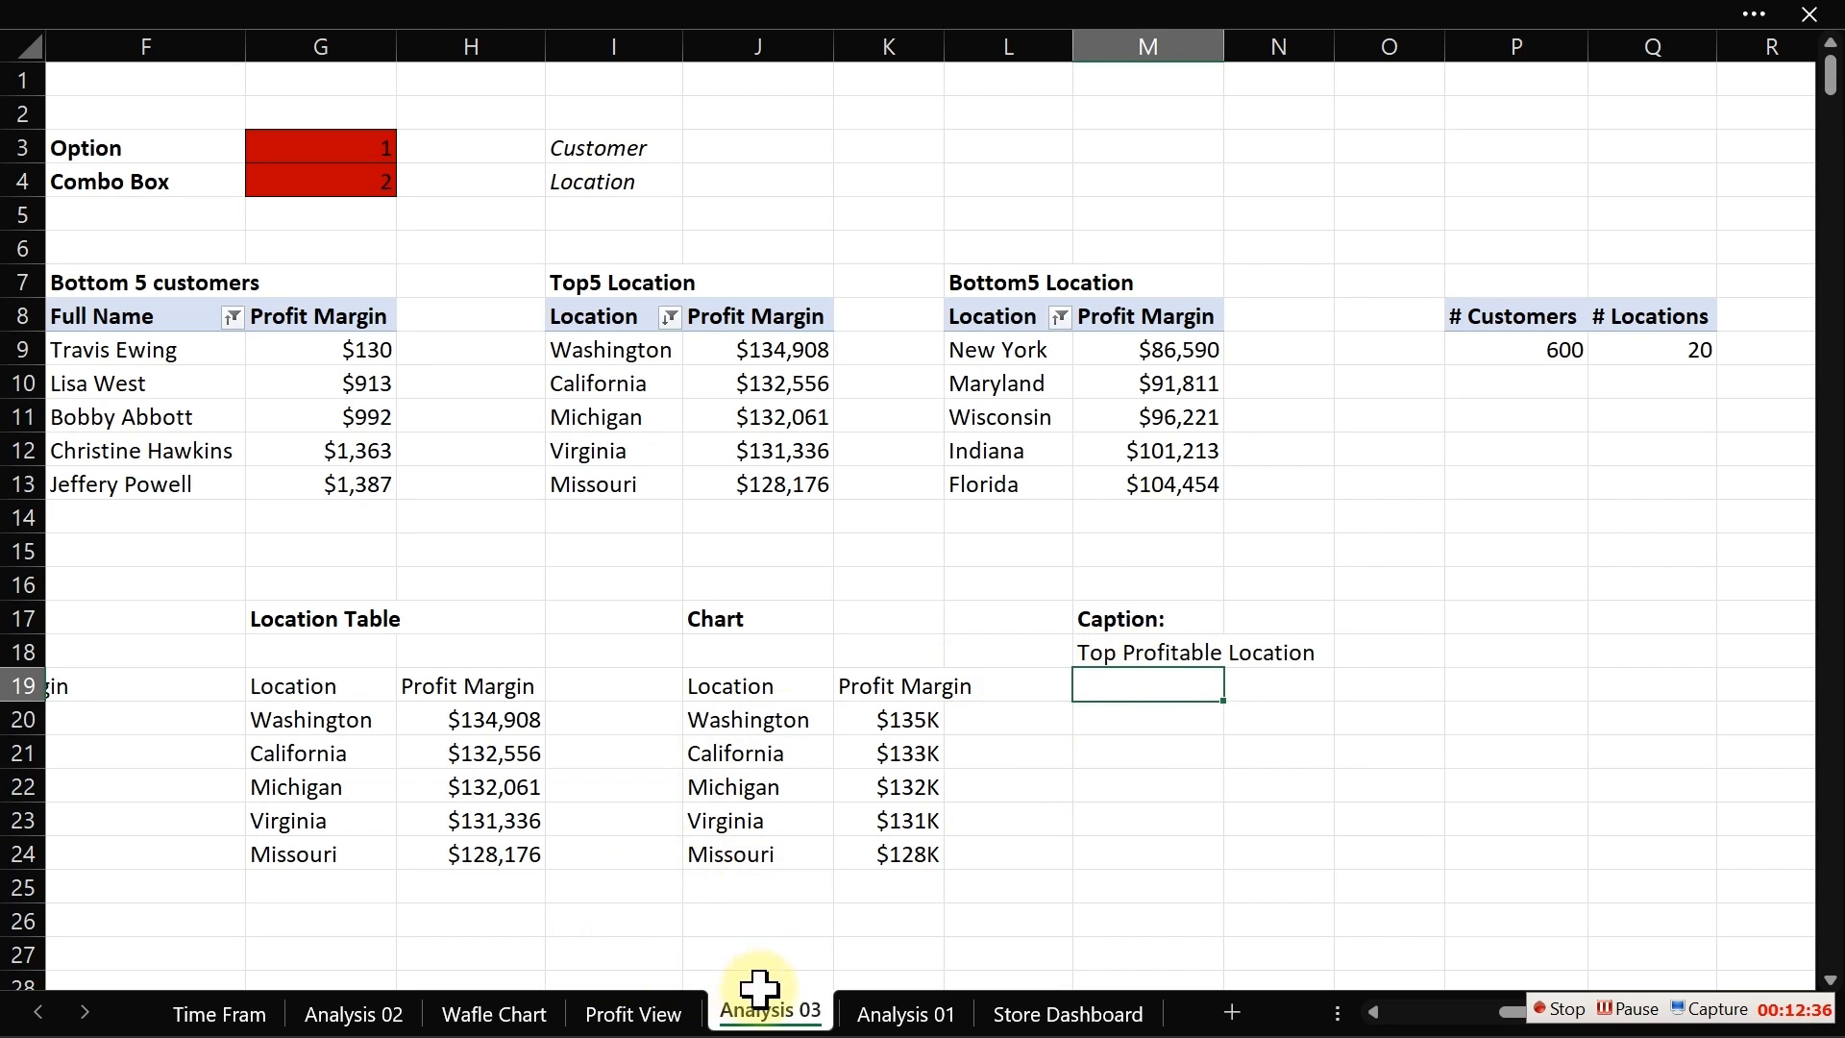
Step: On the Profit View sheet, select the second option button and choose Customer in the combo box
{"action": "left_click", "coordinate": [663, 1018]}
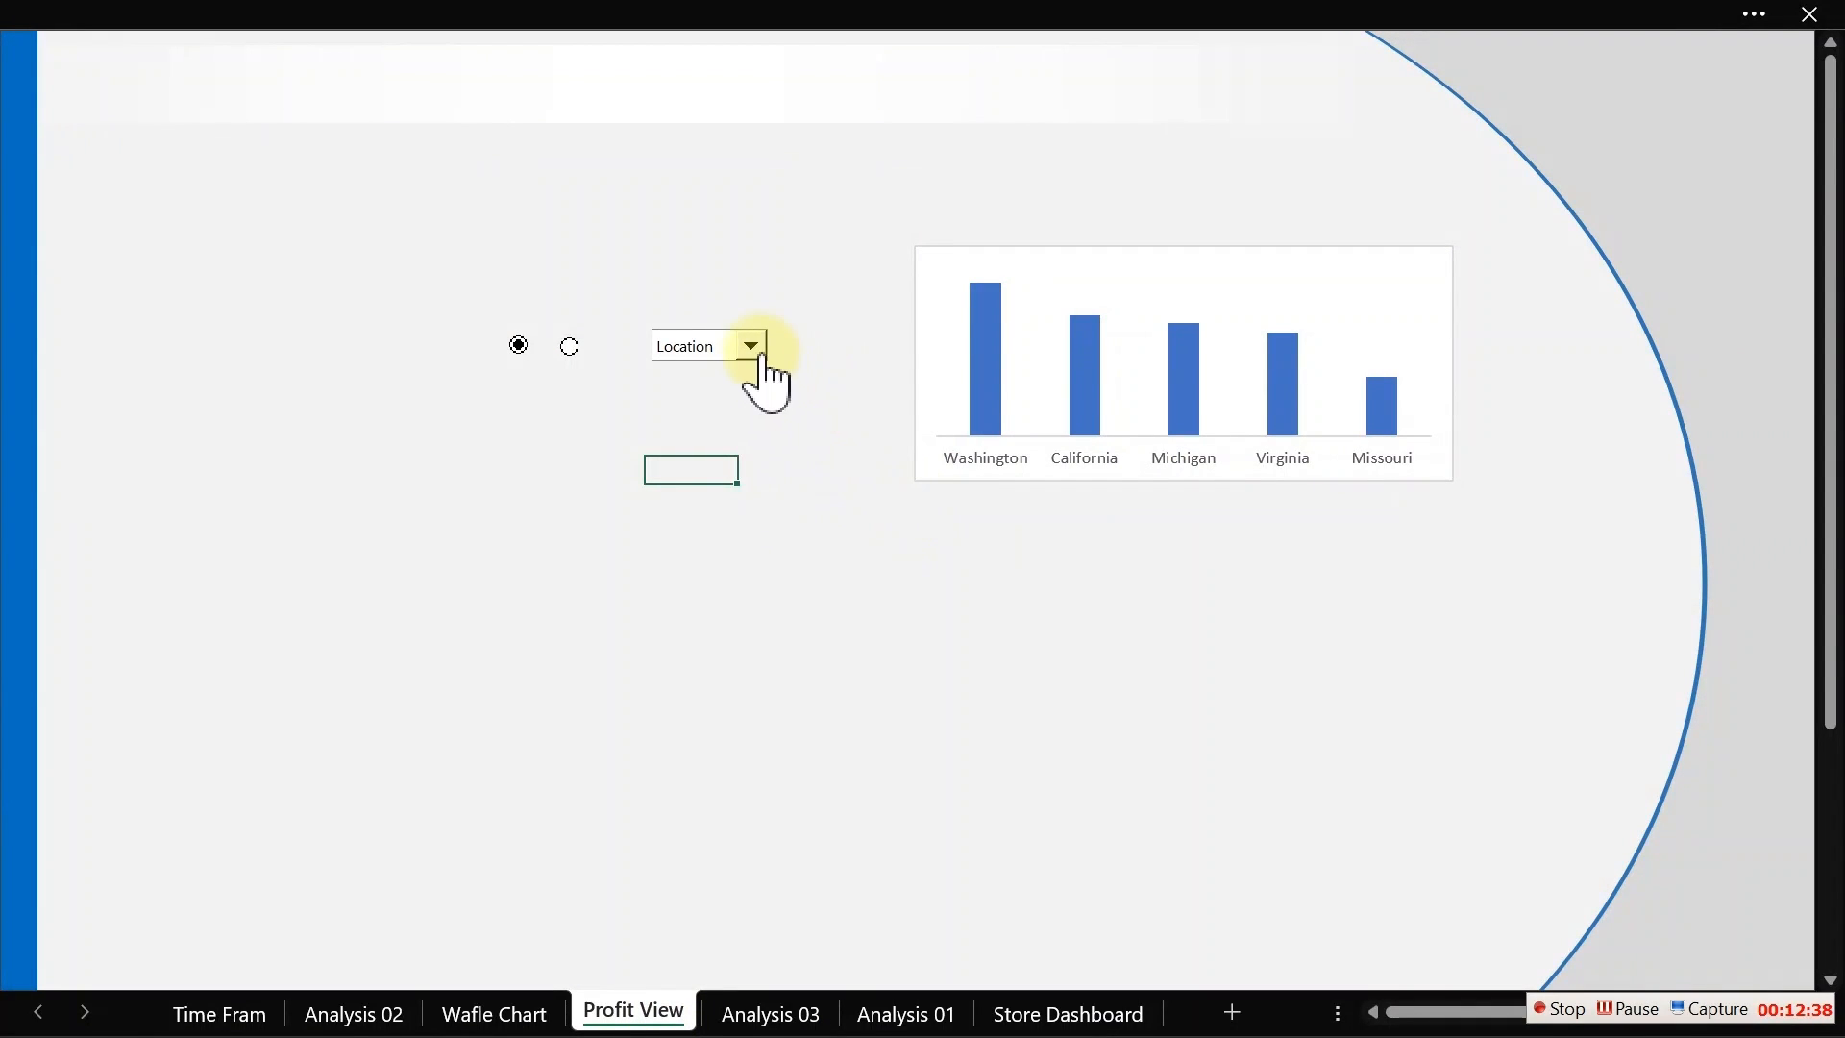
{"action": "left_click", "coordinate": [570, 348]}
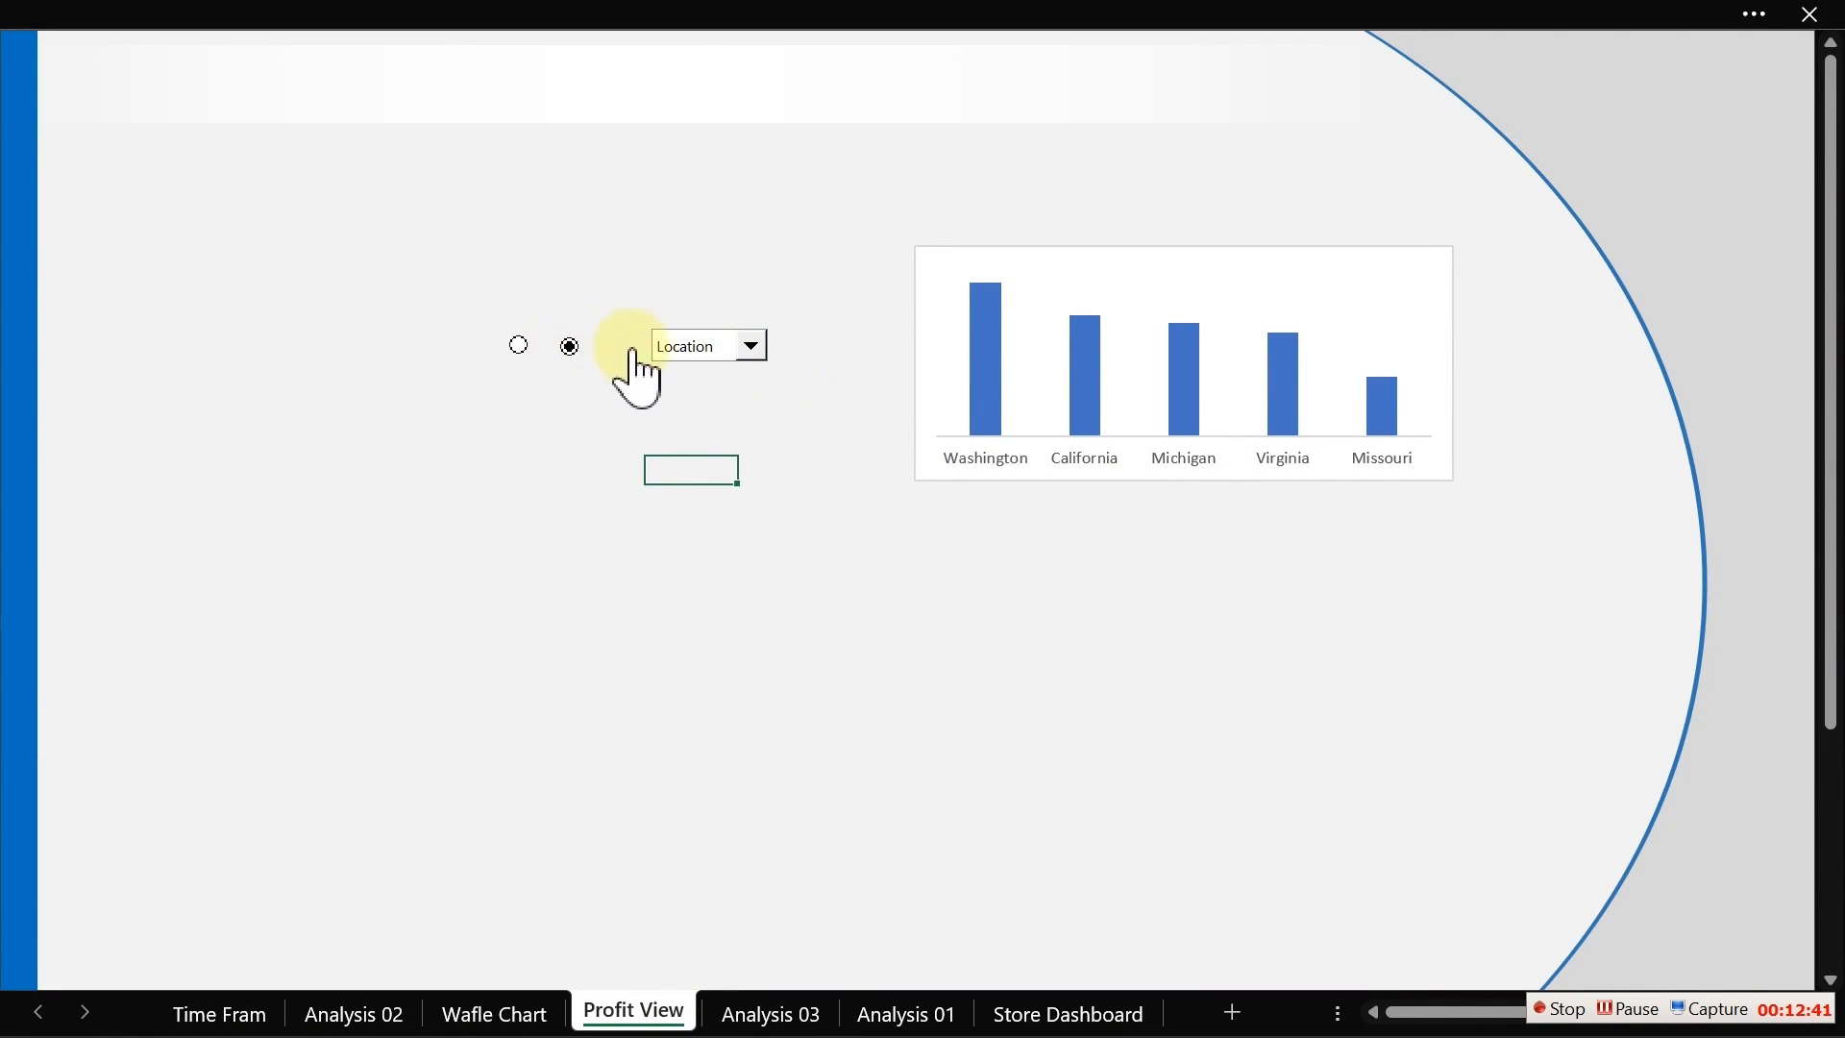
{"action": "left_click", "coordinate": [752, 348]}
{"action": "left_click", "coordinate": [727, 373]}
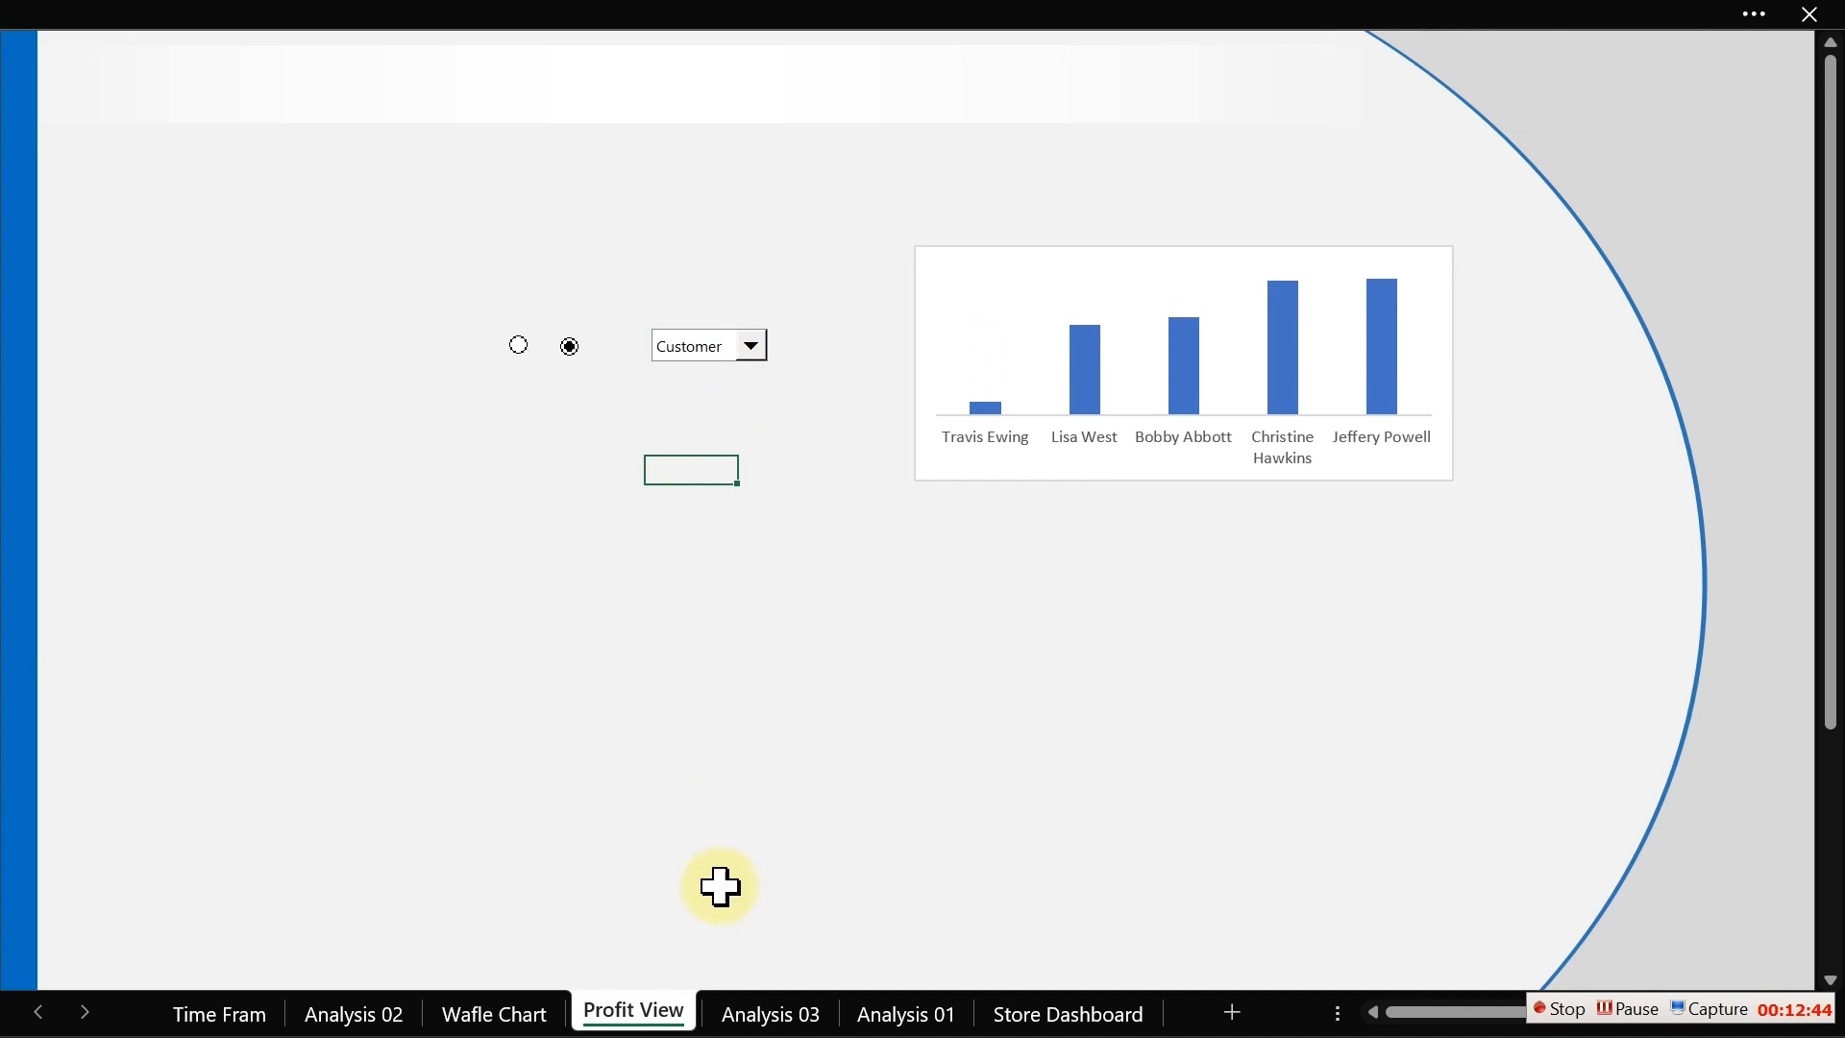
Step: Back on Analysis 03, correct the M18 caption formula text to "Less Profitable" by inserting the missing P
{"action": "left_click", "coordinate": [768, 1014]}
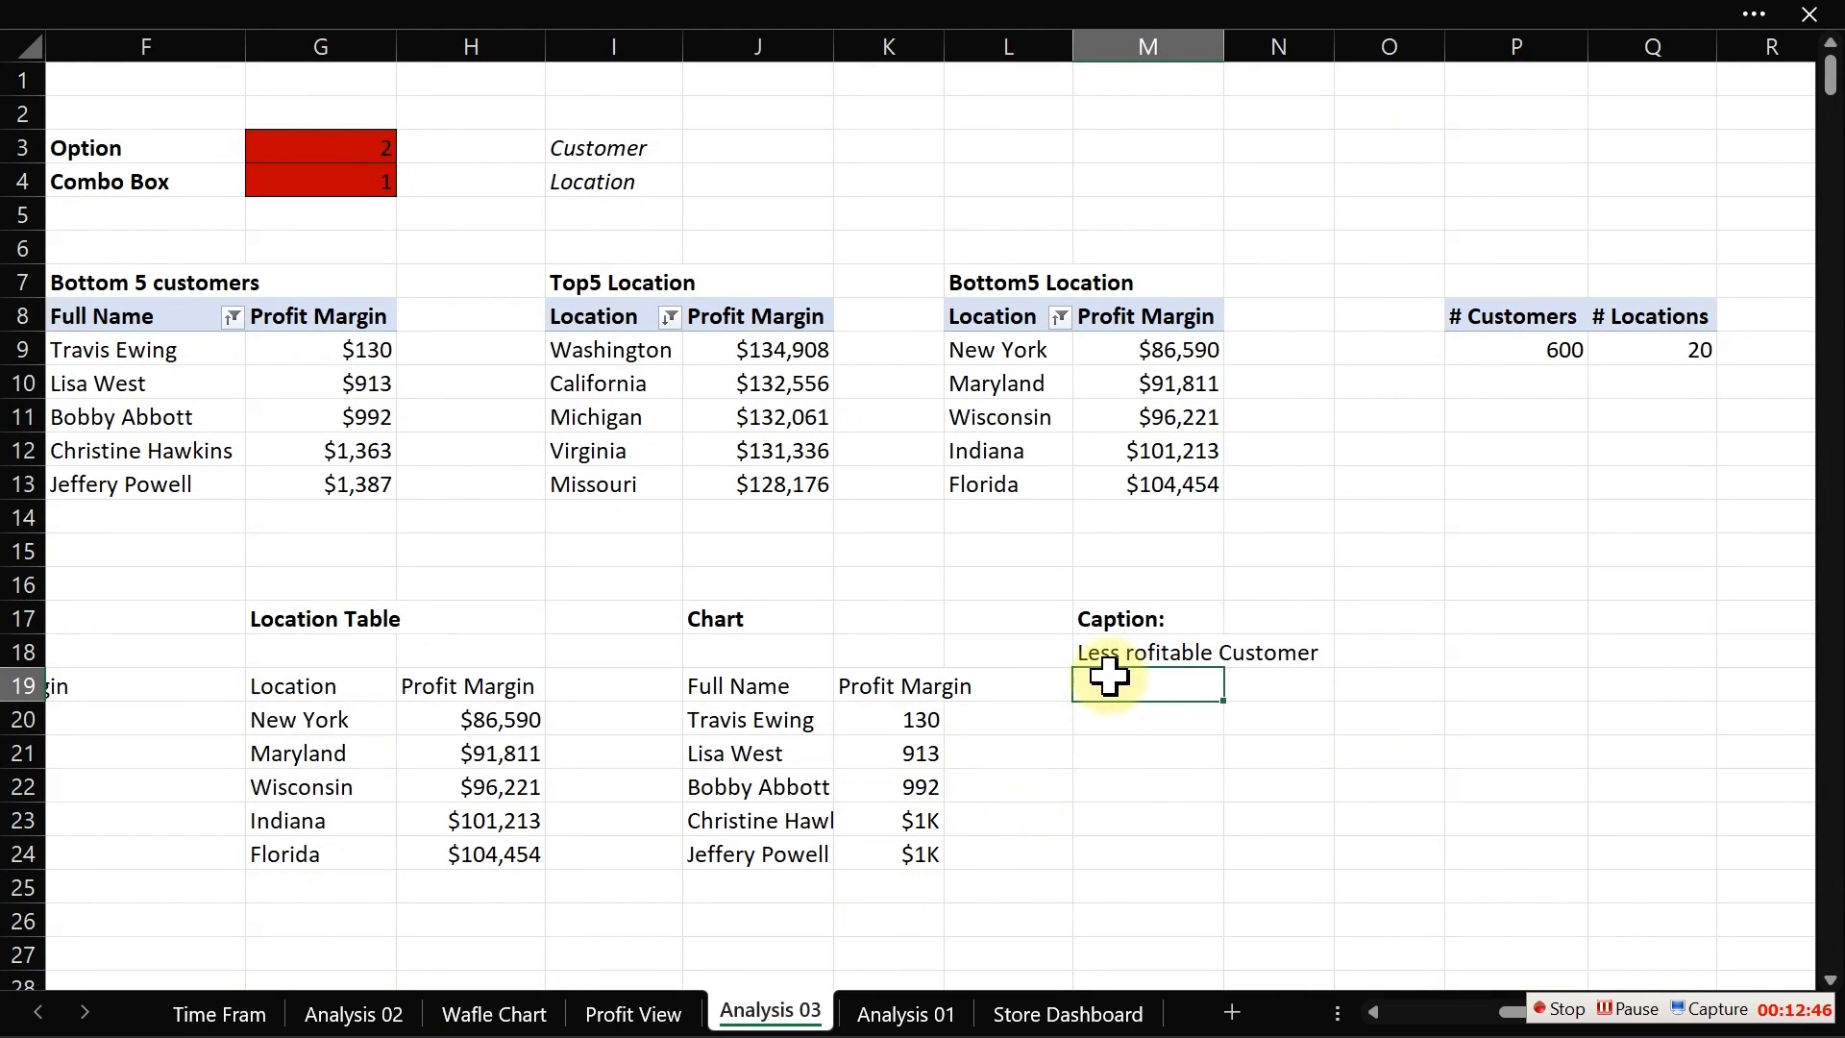
{"action": "left_click", "coordinate": [1168, 652]}
{"action": "double_click", "coordinate": [1111, 654]}
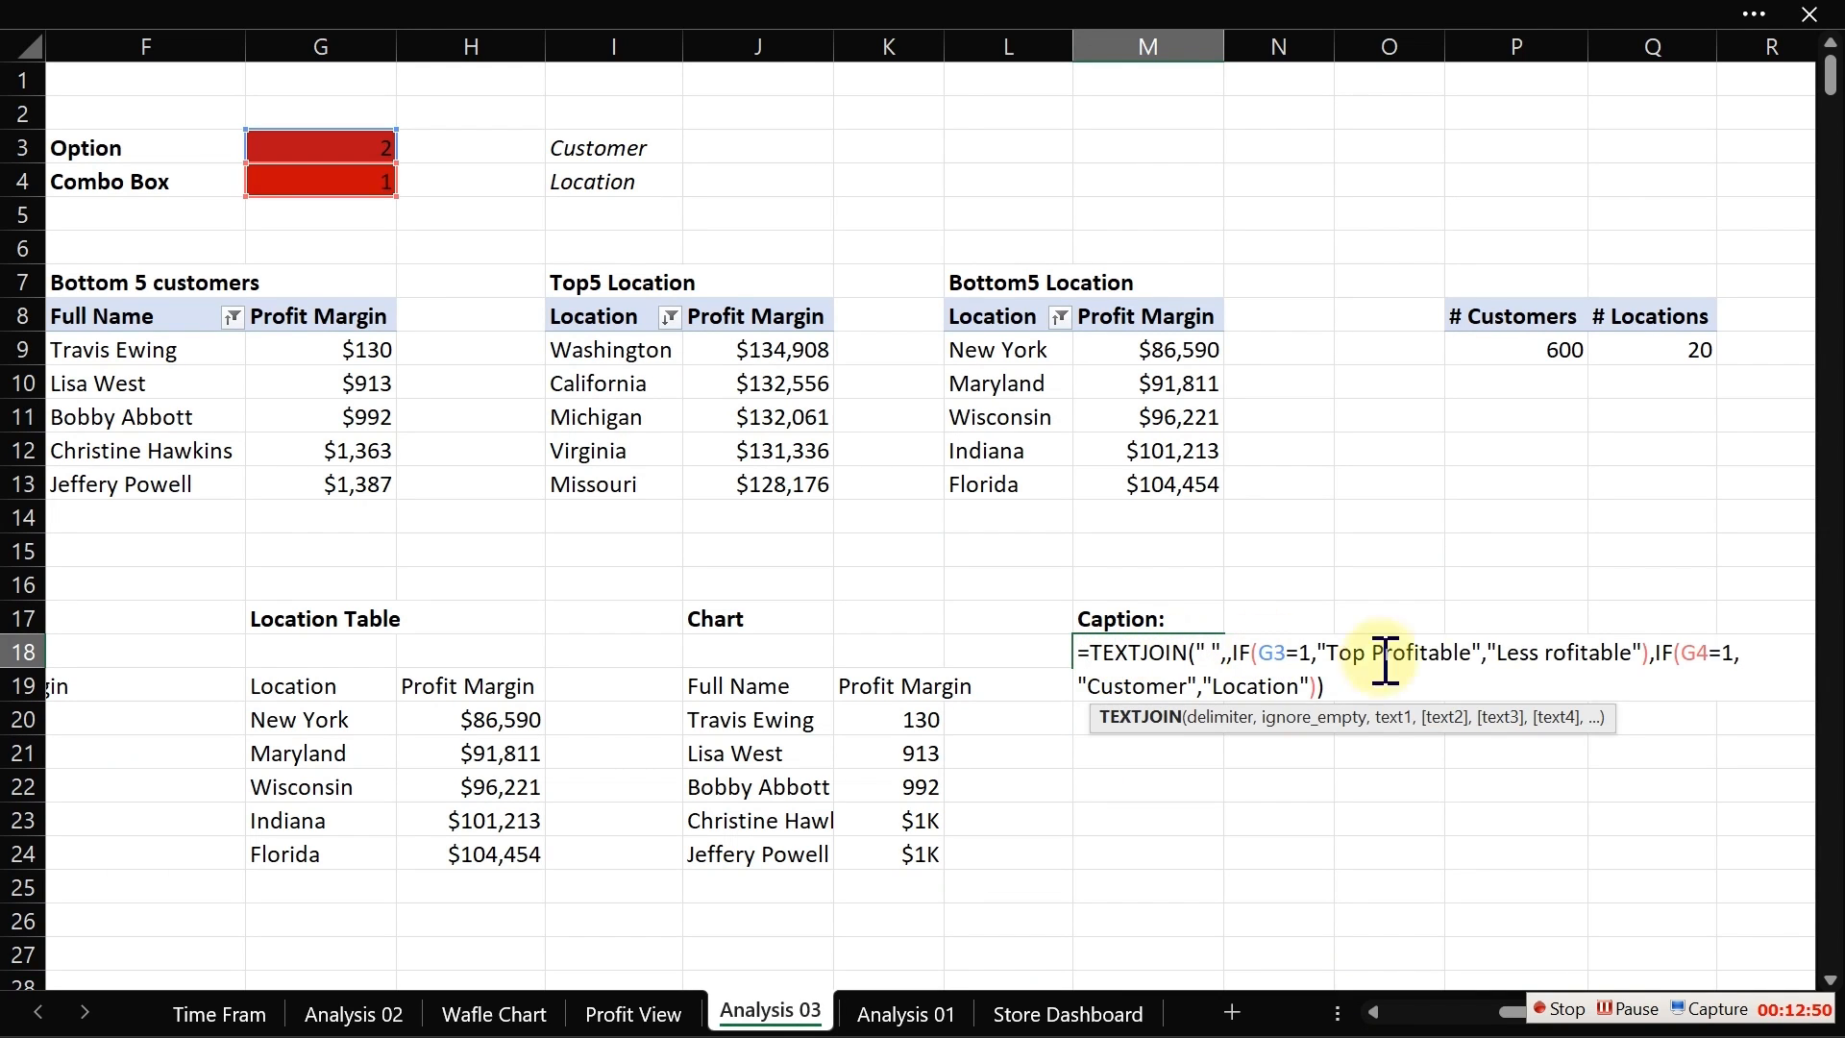
{"action": "left_click", "coordinate": [1546, 654]}
{"action": "type", "text": "P"}
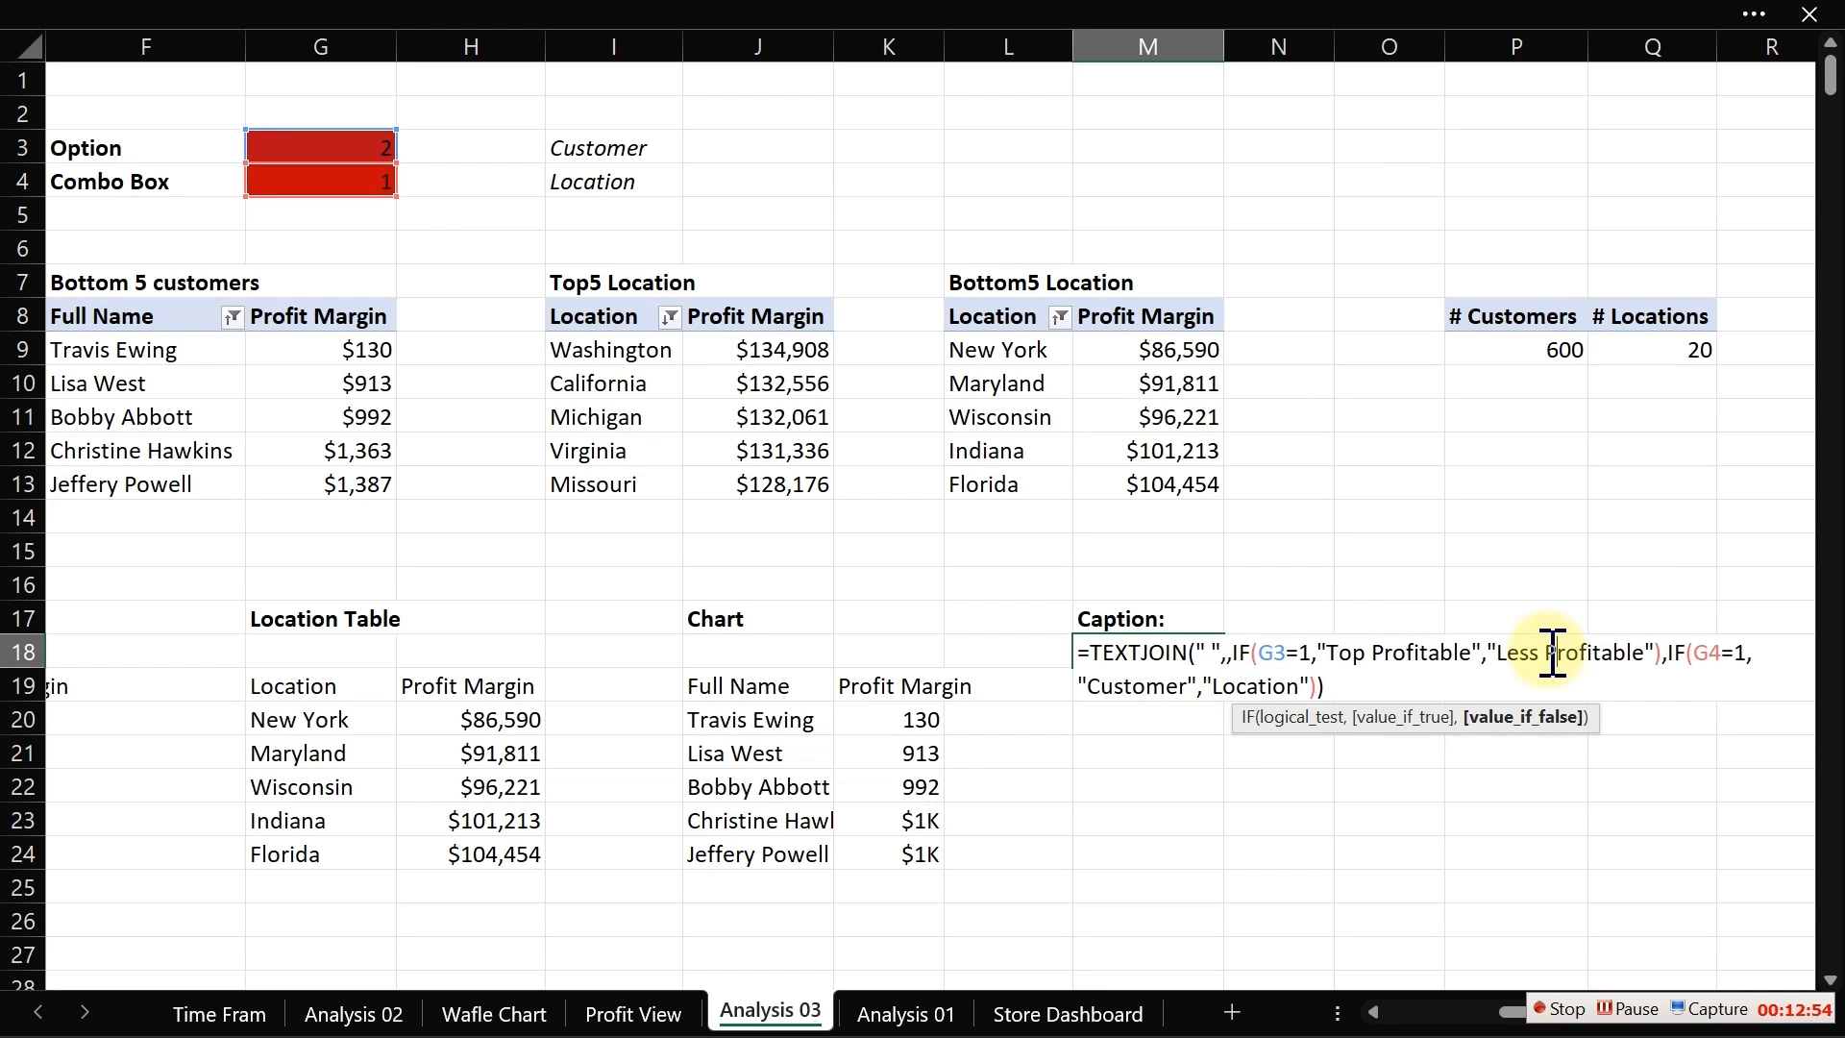
{"action": "key", "text": "Return"}
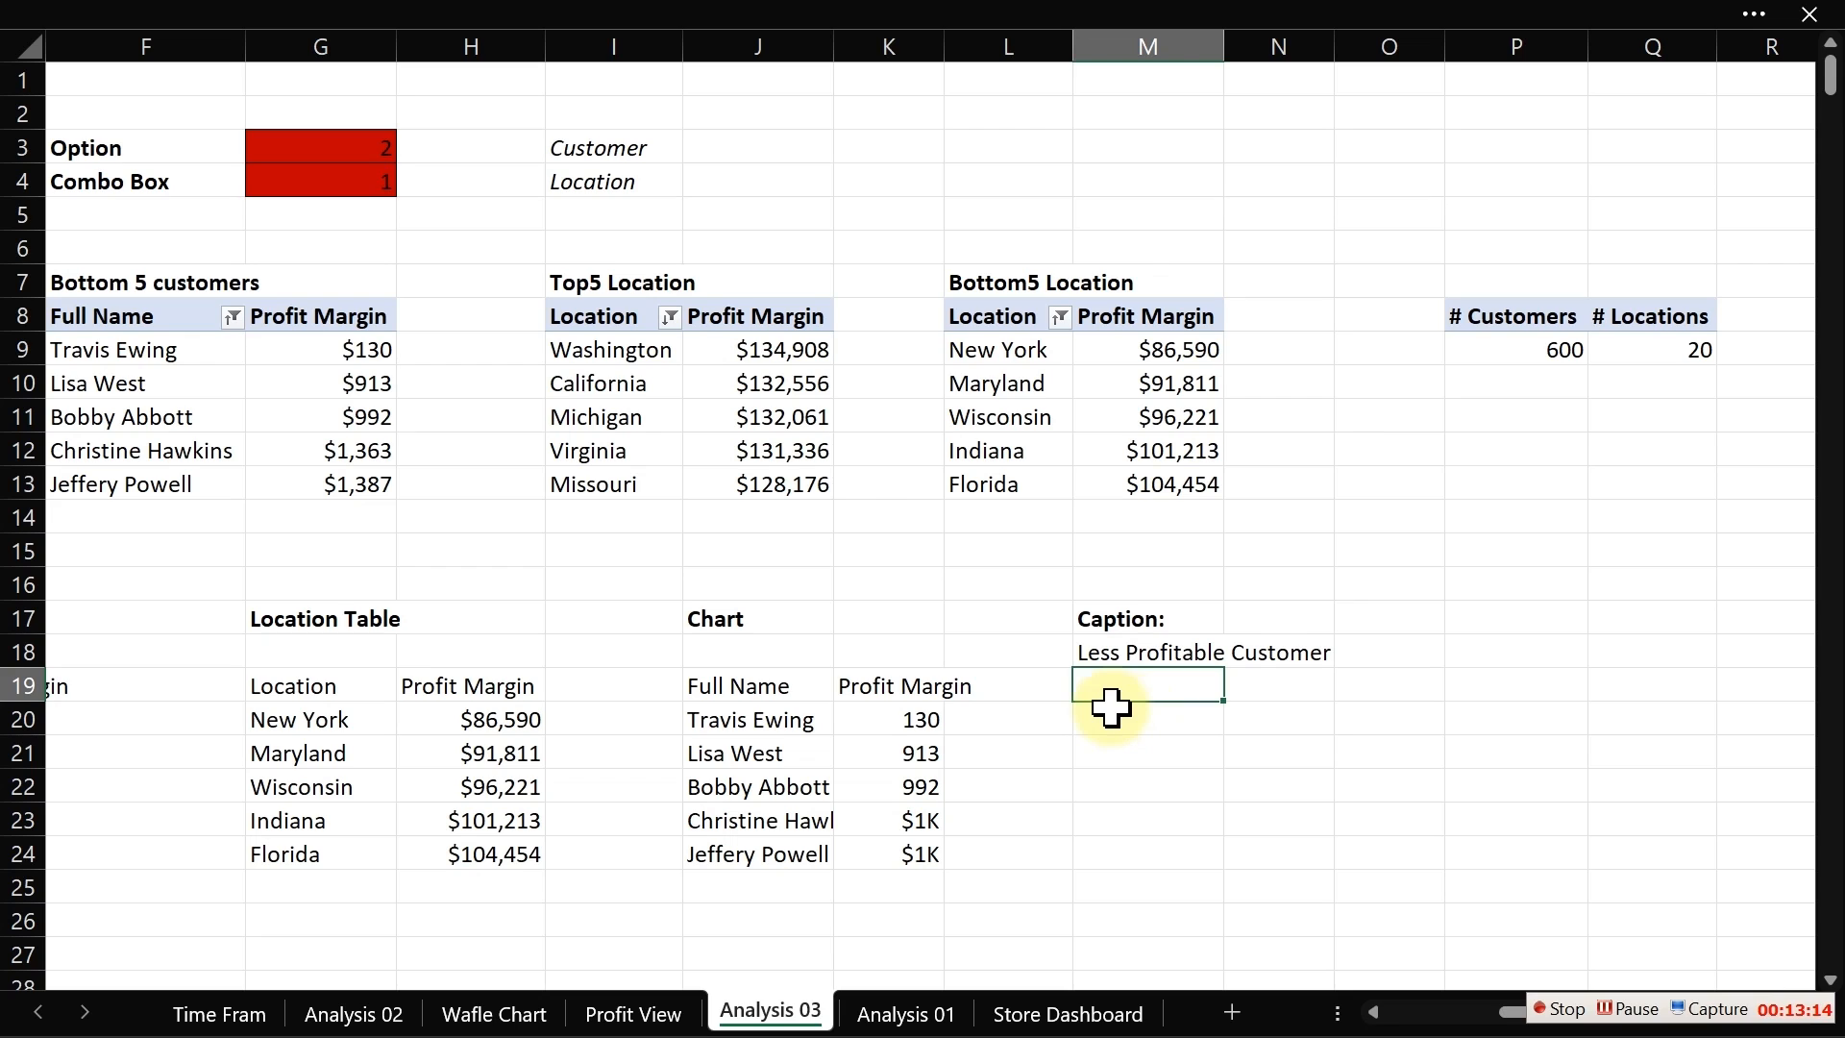
Step: Start a TEXTJOIN formula in M19 with a space delimiter, blank ignore_empty, and an IF testing whether G4 equals 1
{"action": "type", "text": "=tex"}
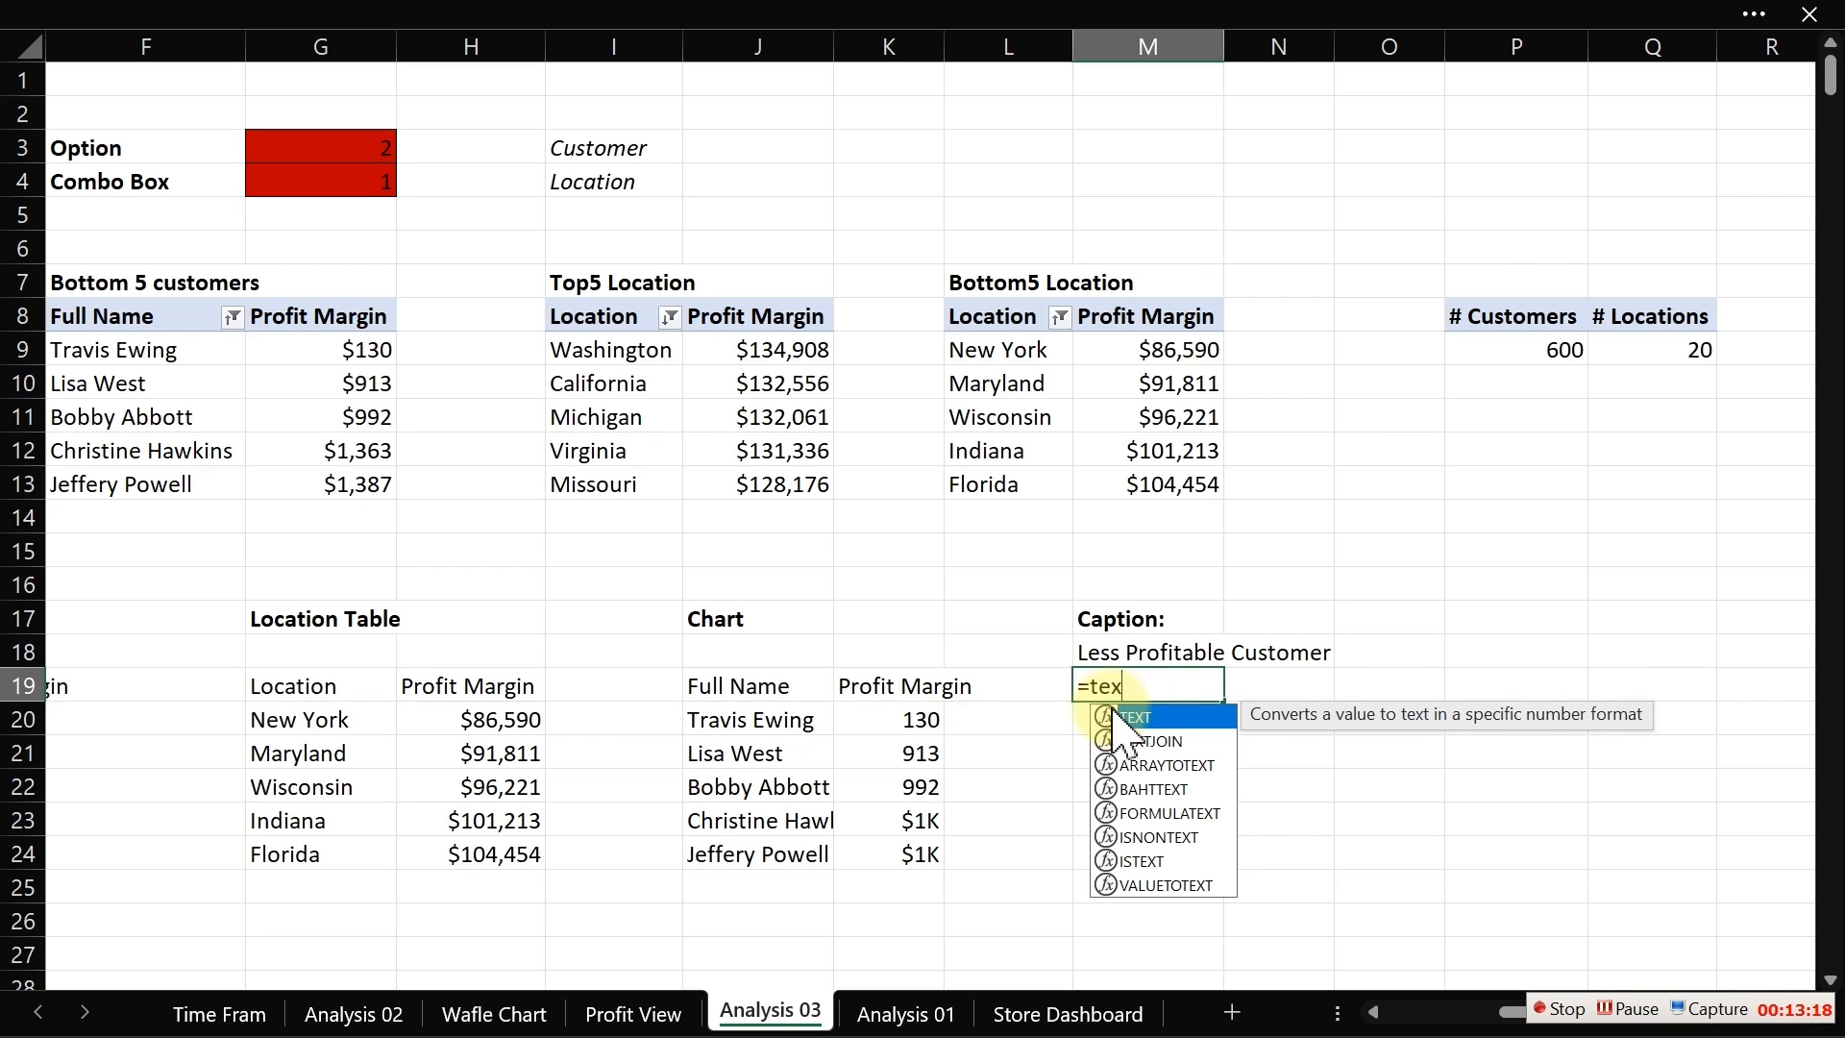
{"action": "left_click", "coordinate": [1124, 741]}
{"action": "double_click", "coordinate": [1124, 741]}
{"action": "type", "text": "\""}
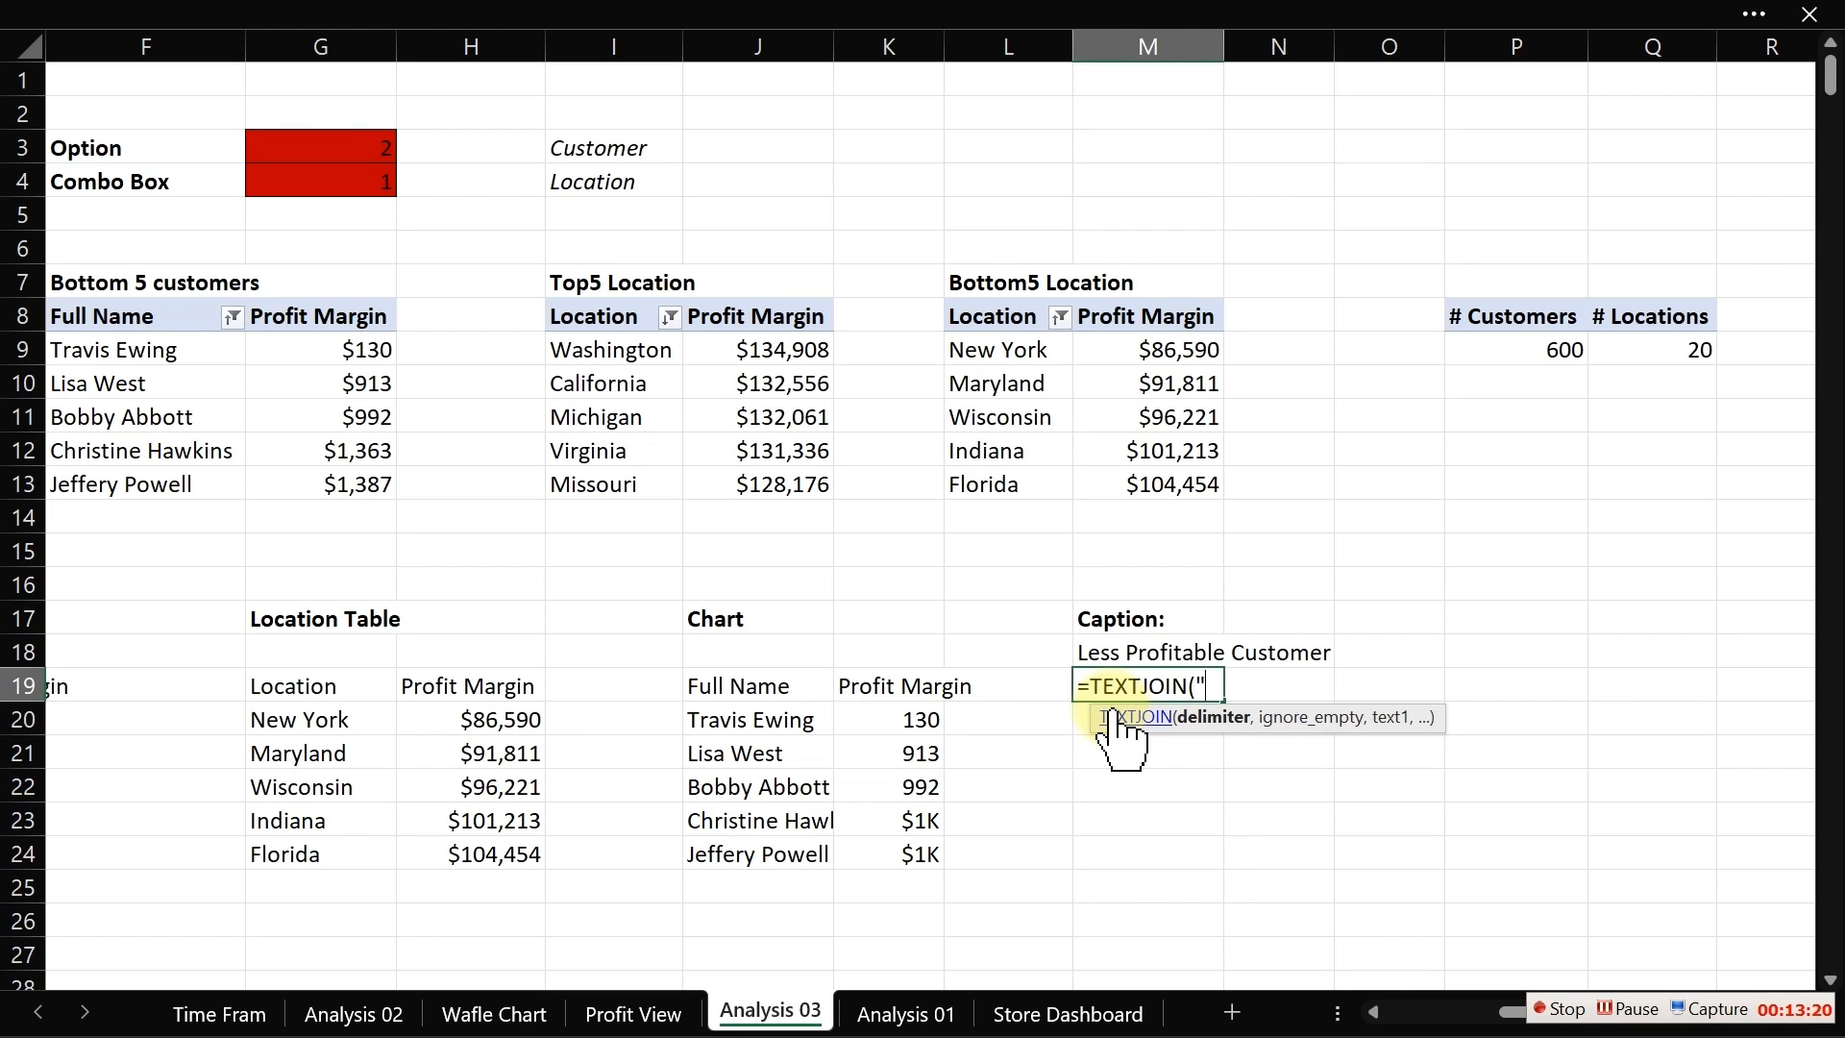
{"action": "type", "text": " \",,"}
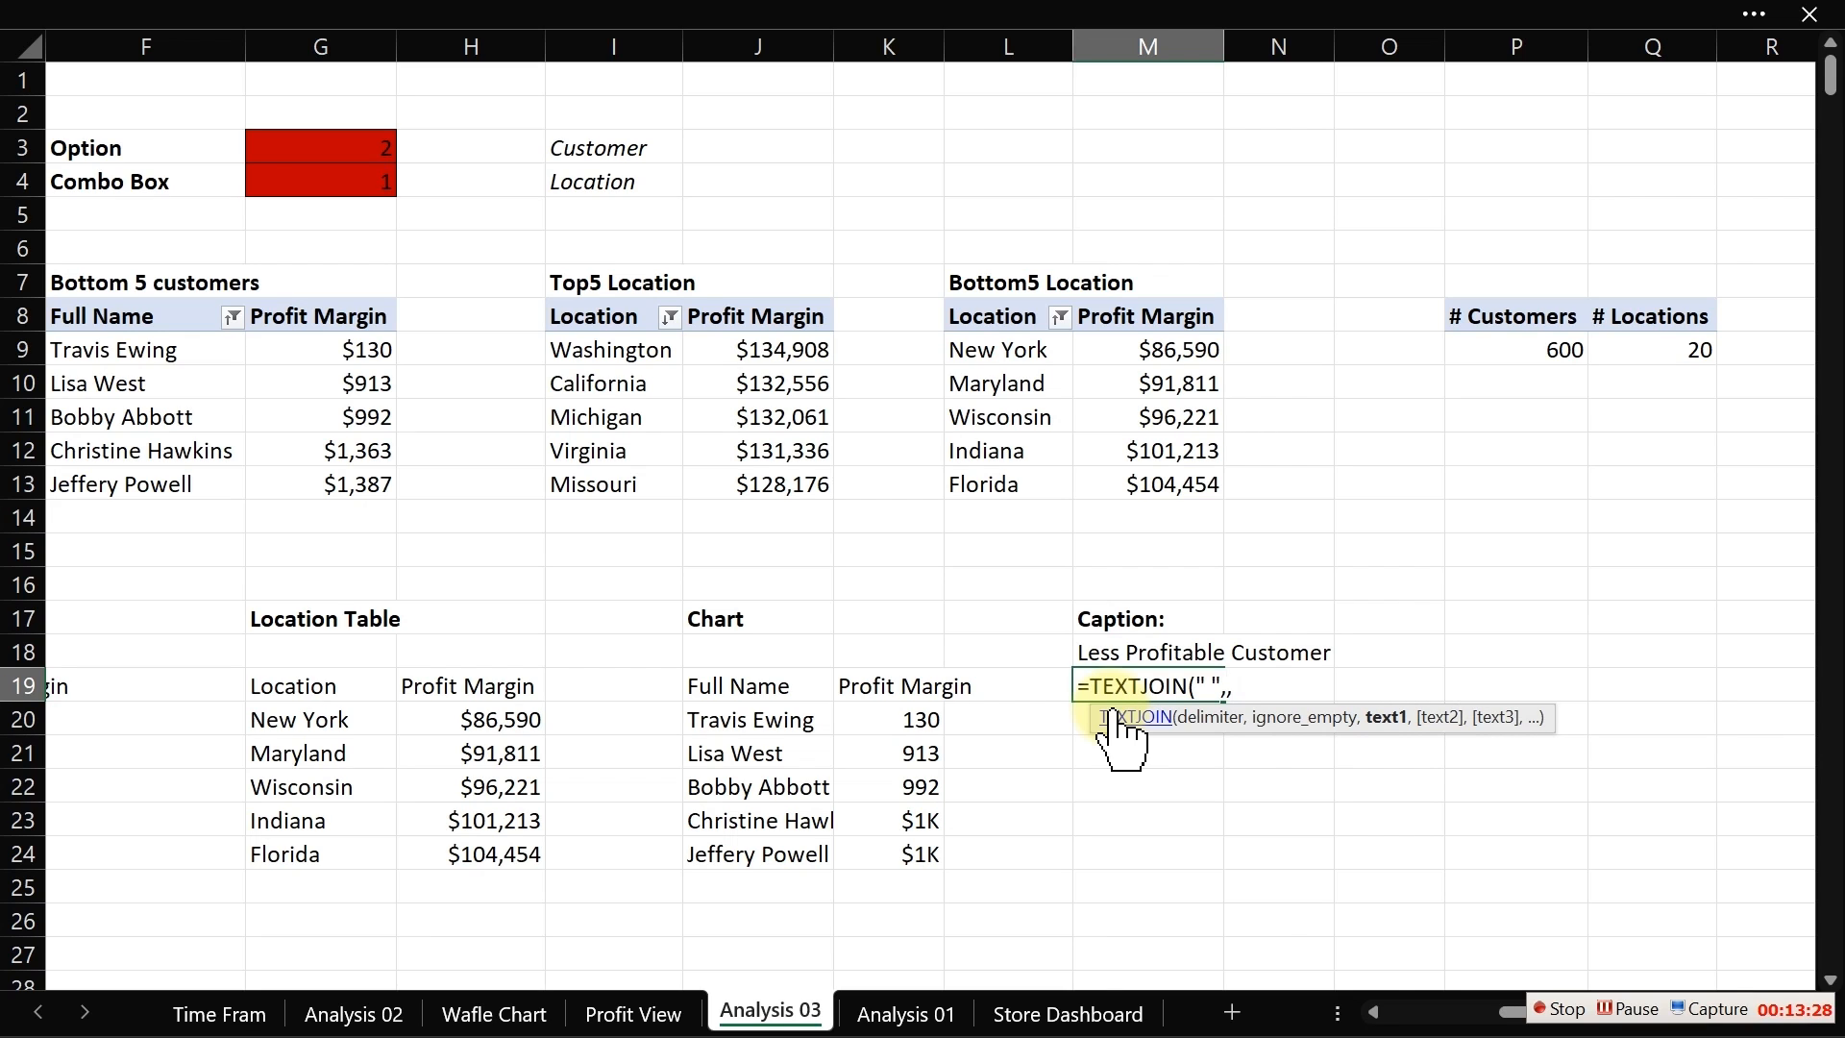
{"action": "type", "text": "if"}
{"action": "key", "text": "Tab"}
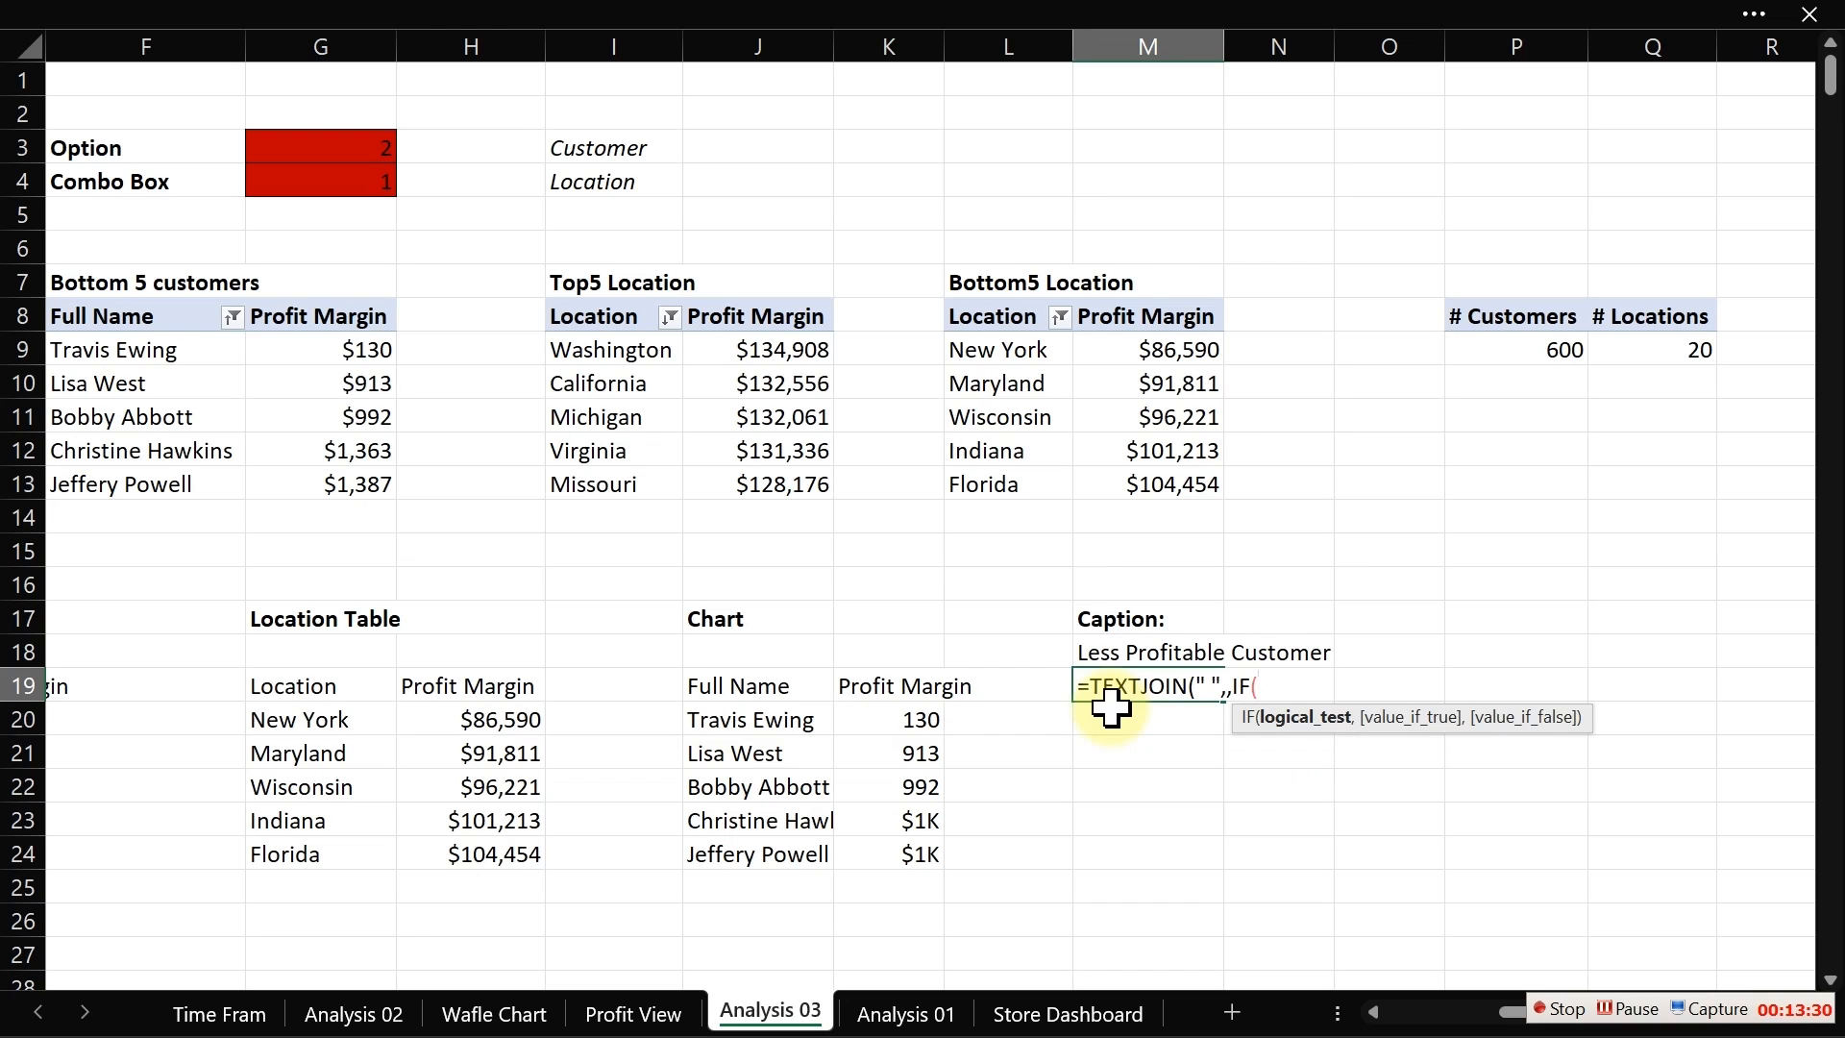
{"action": "left_click", "coordinate": [356, 182]}
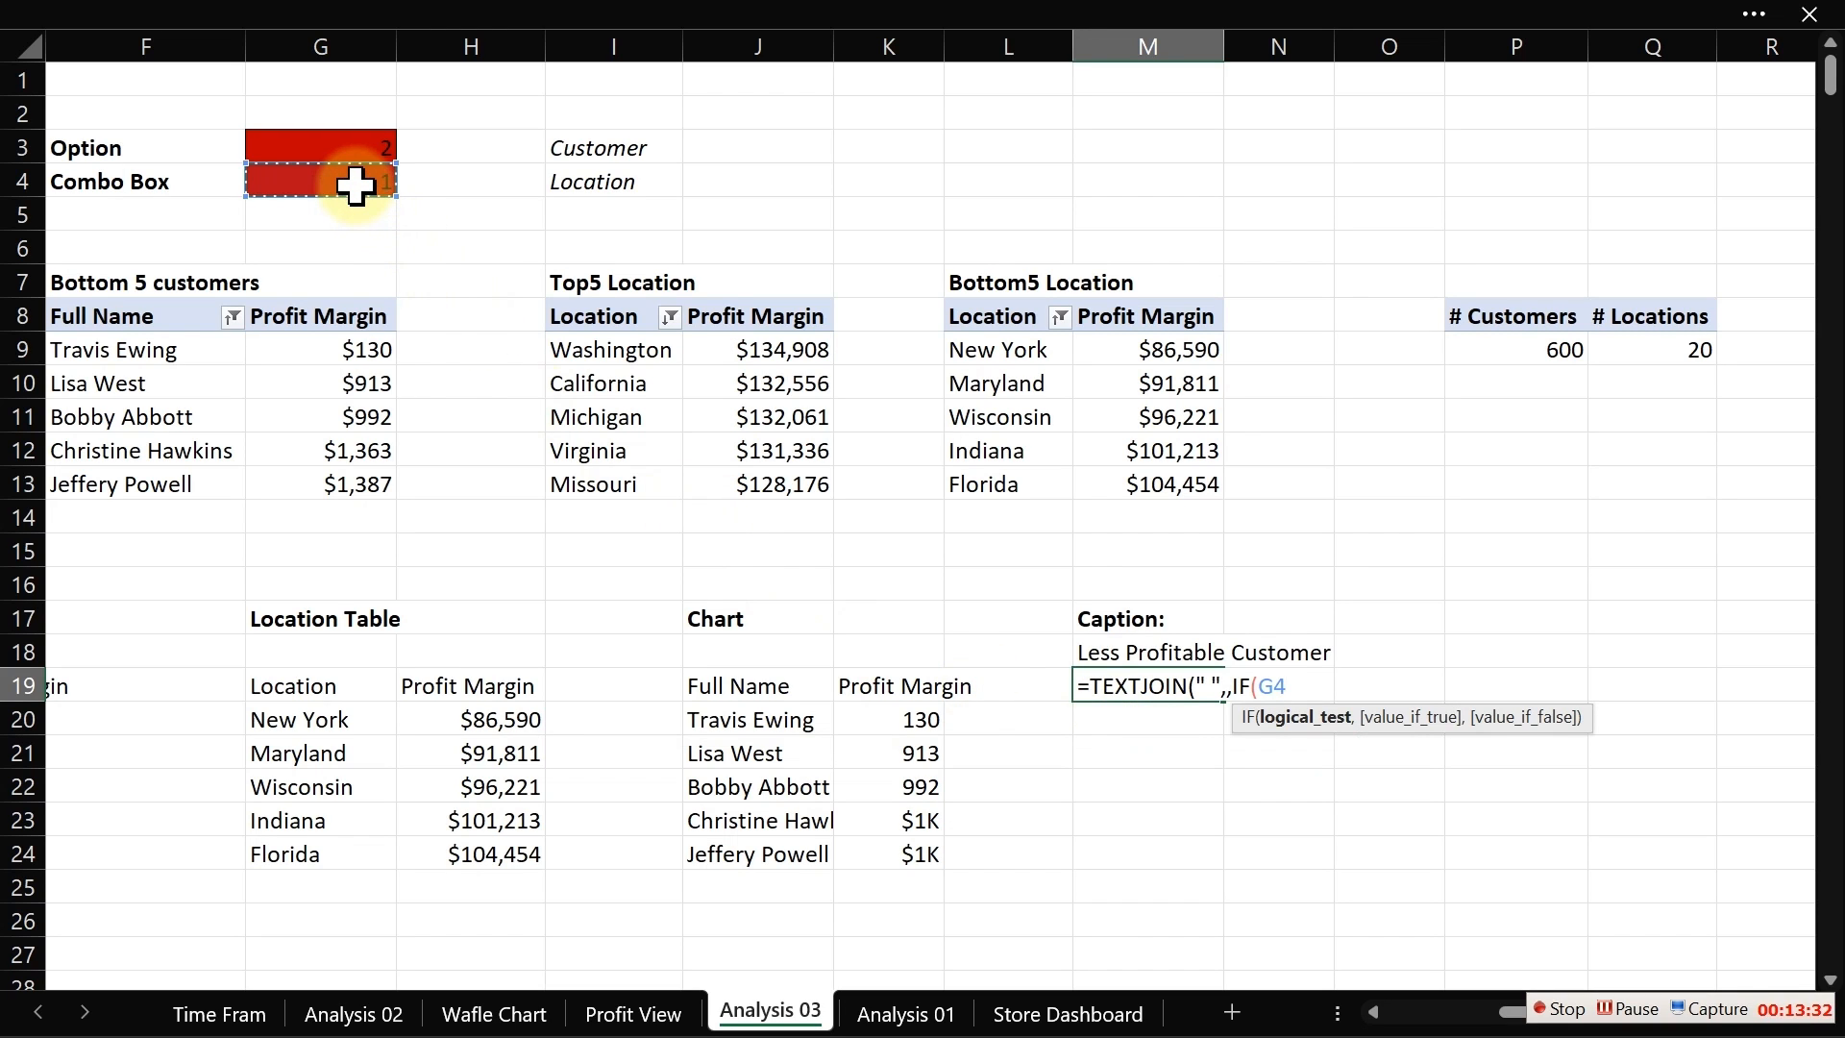
{"action": "type", "text": "=1,"}
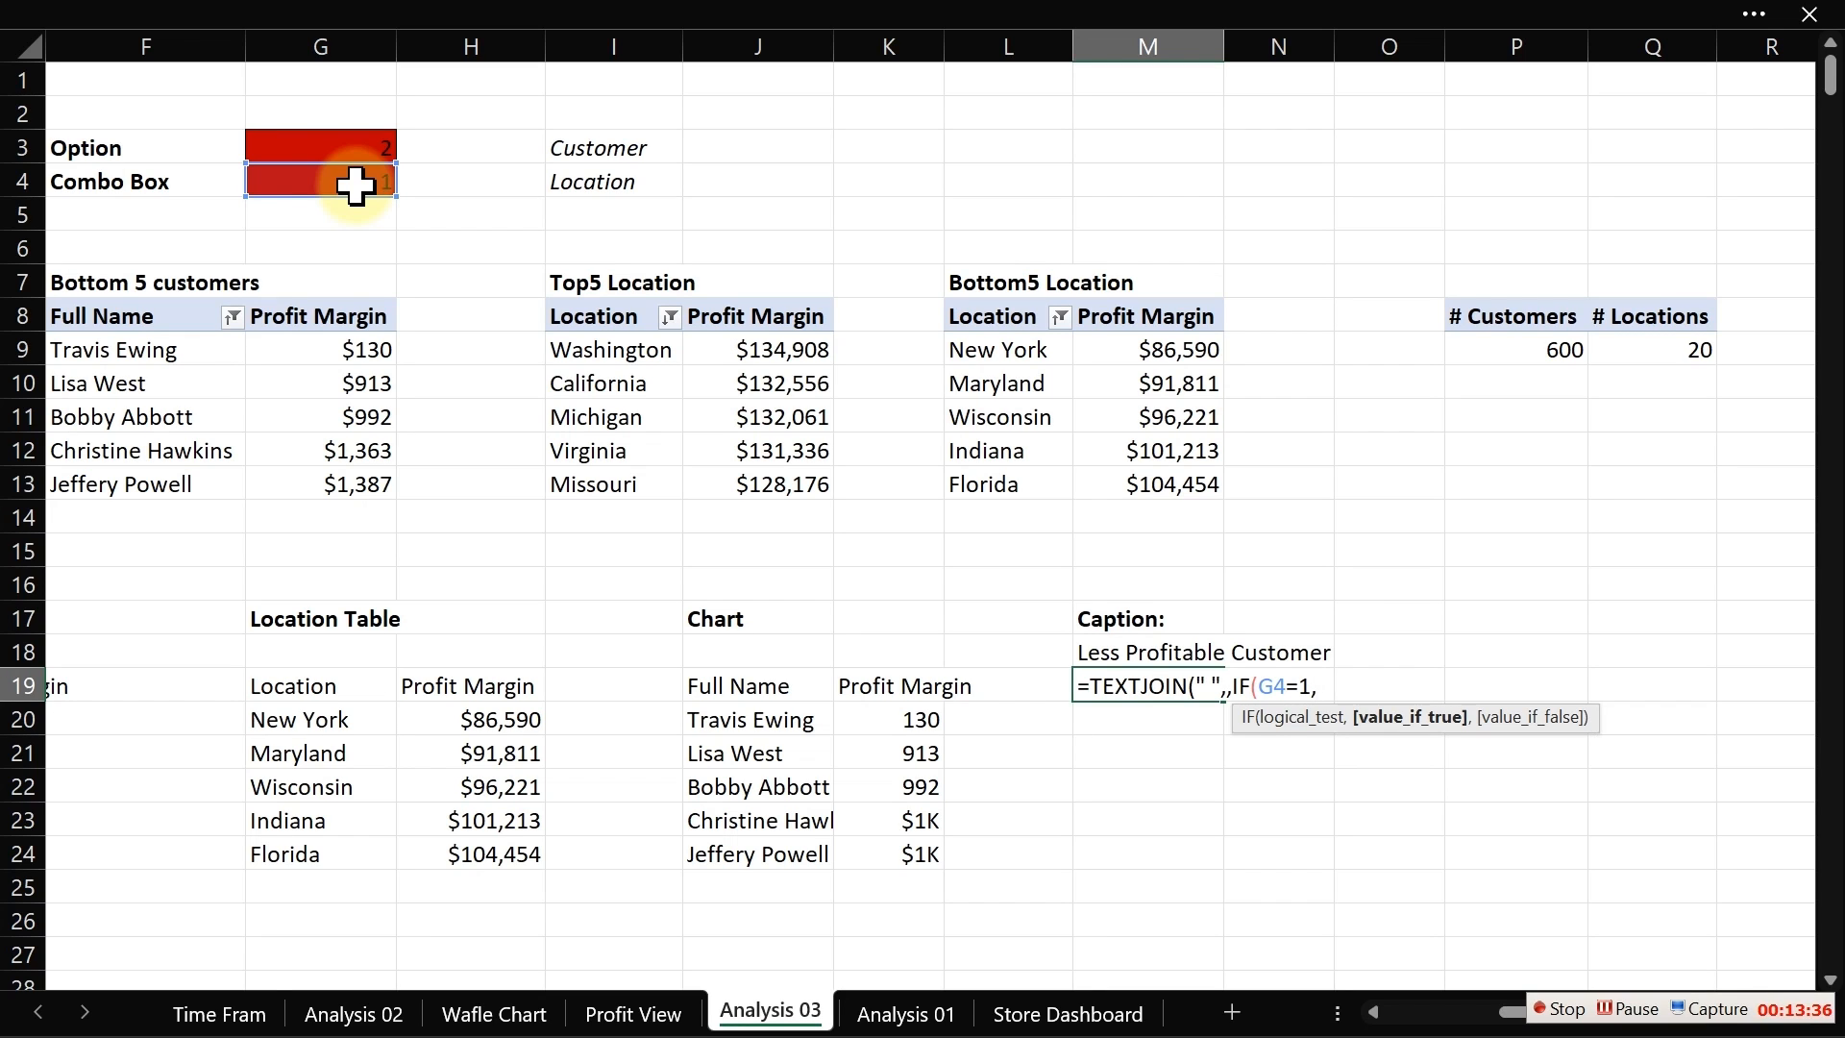
{"action": "type", "text": "\"Customer overtime"}
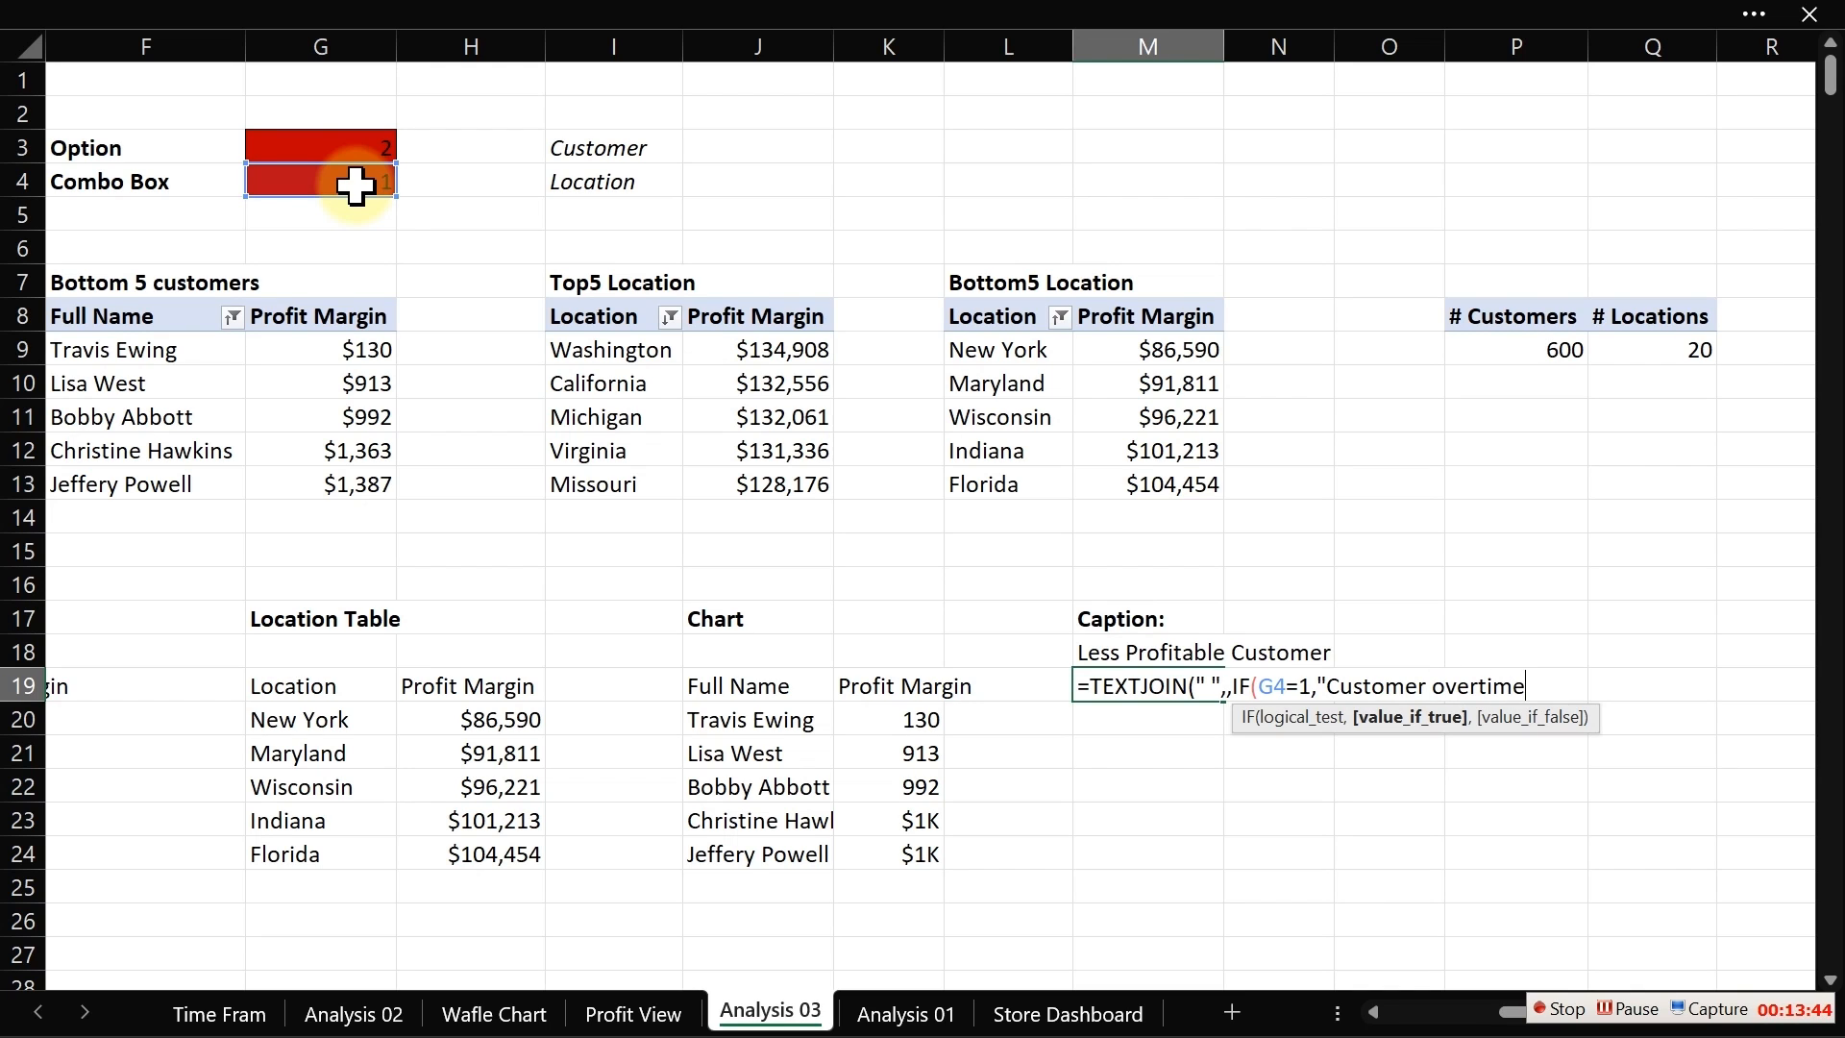
{"action": "type", "text": "\","}
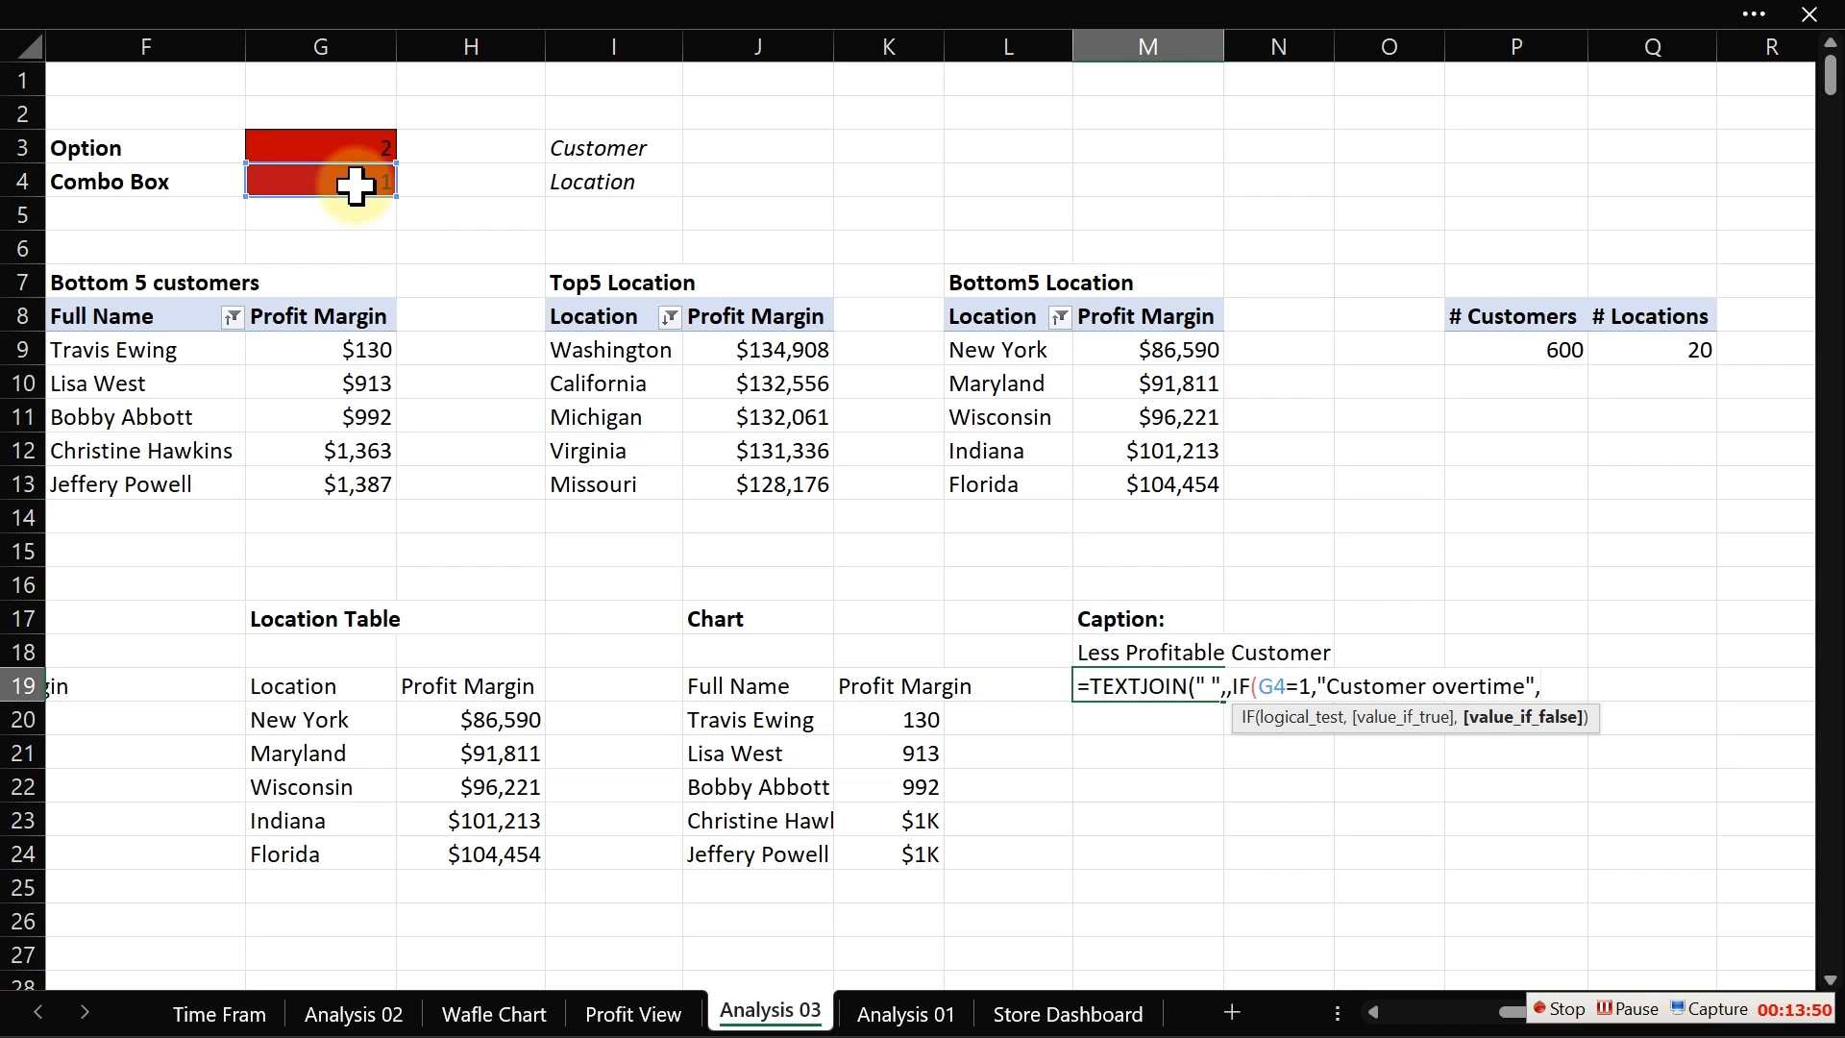
{"action": "type", "text": "\"Total Sales L"}
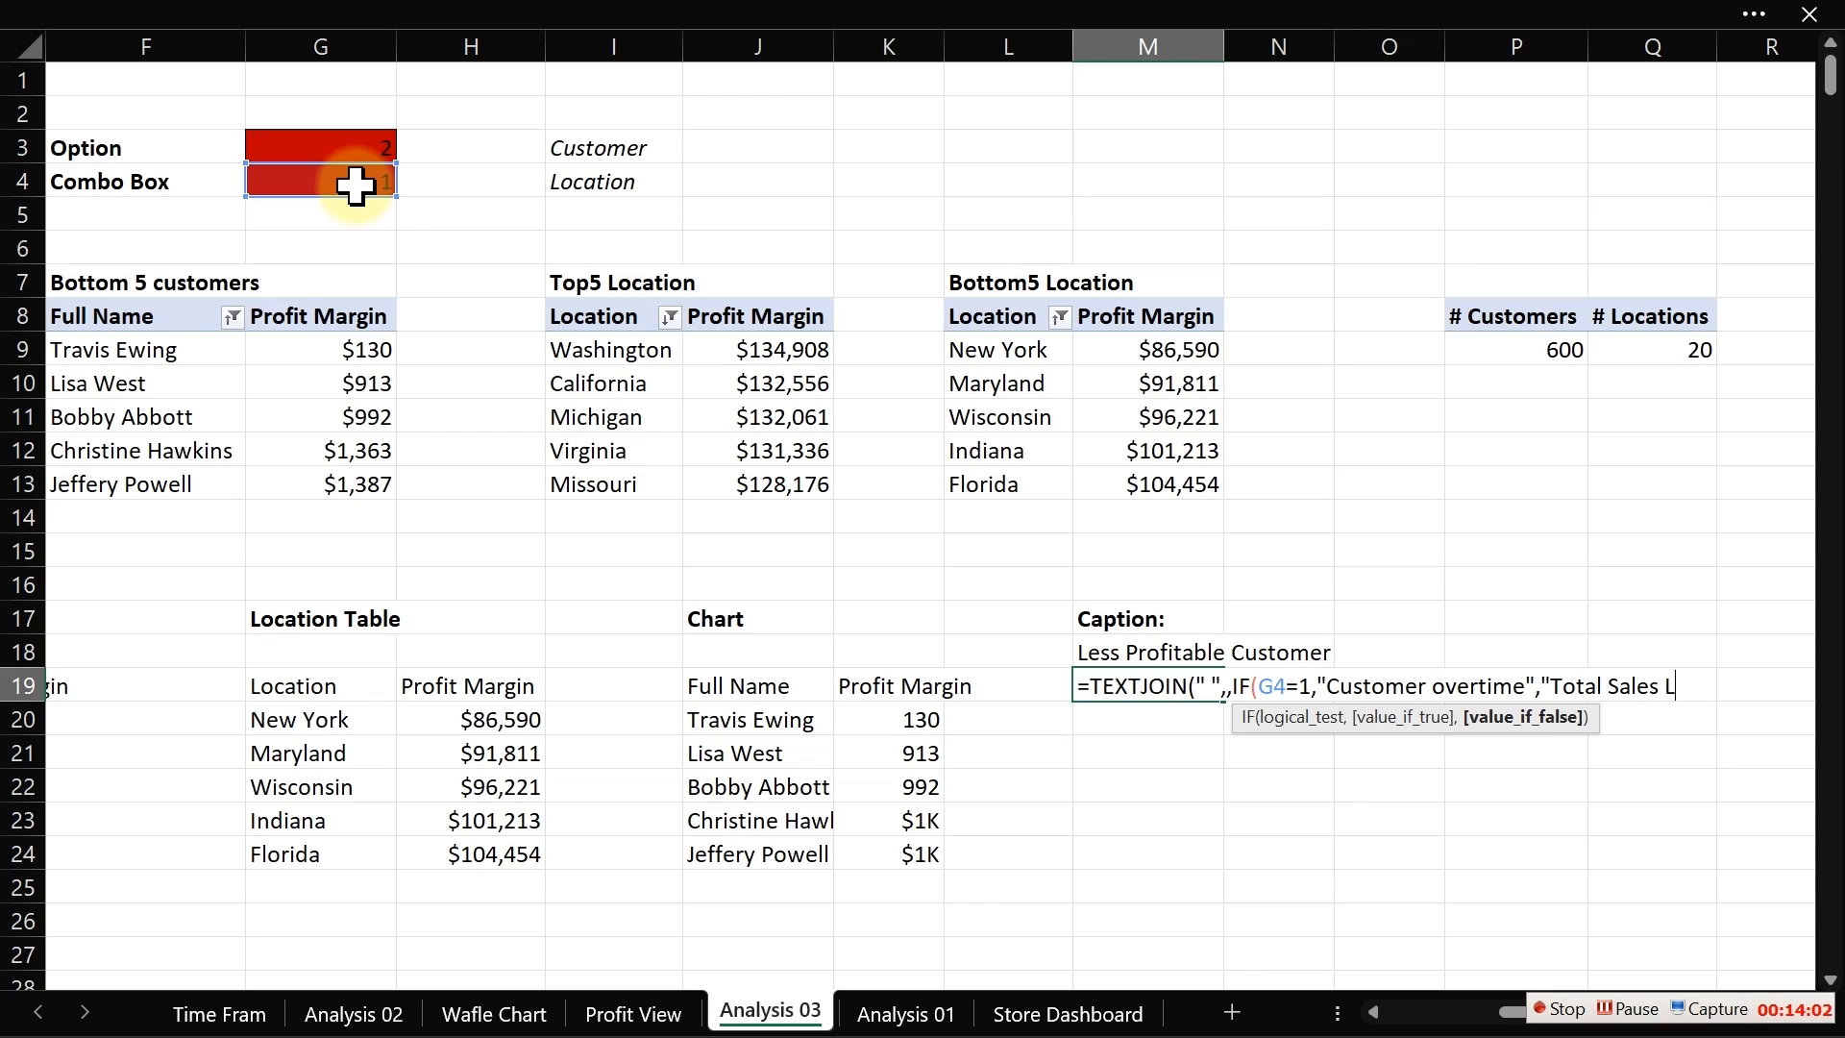
Step: Enter "Total Sales Locations" as the value_if_false, close the formula and confirm it
{"action": "type", "text": "ocations\")"}
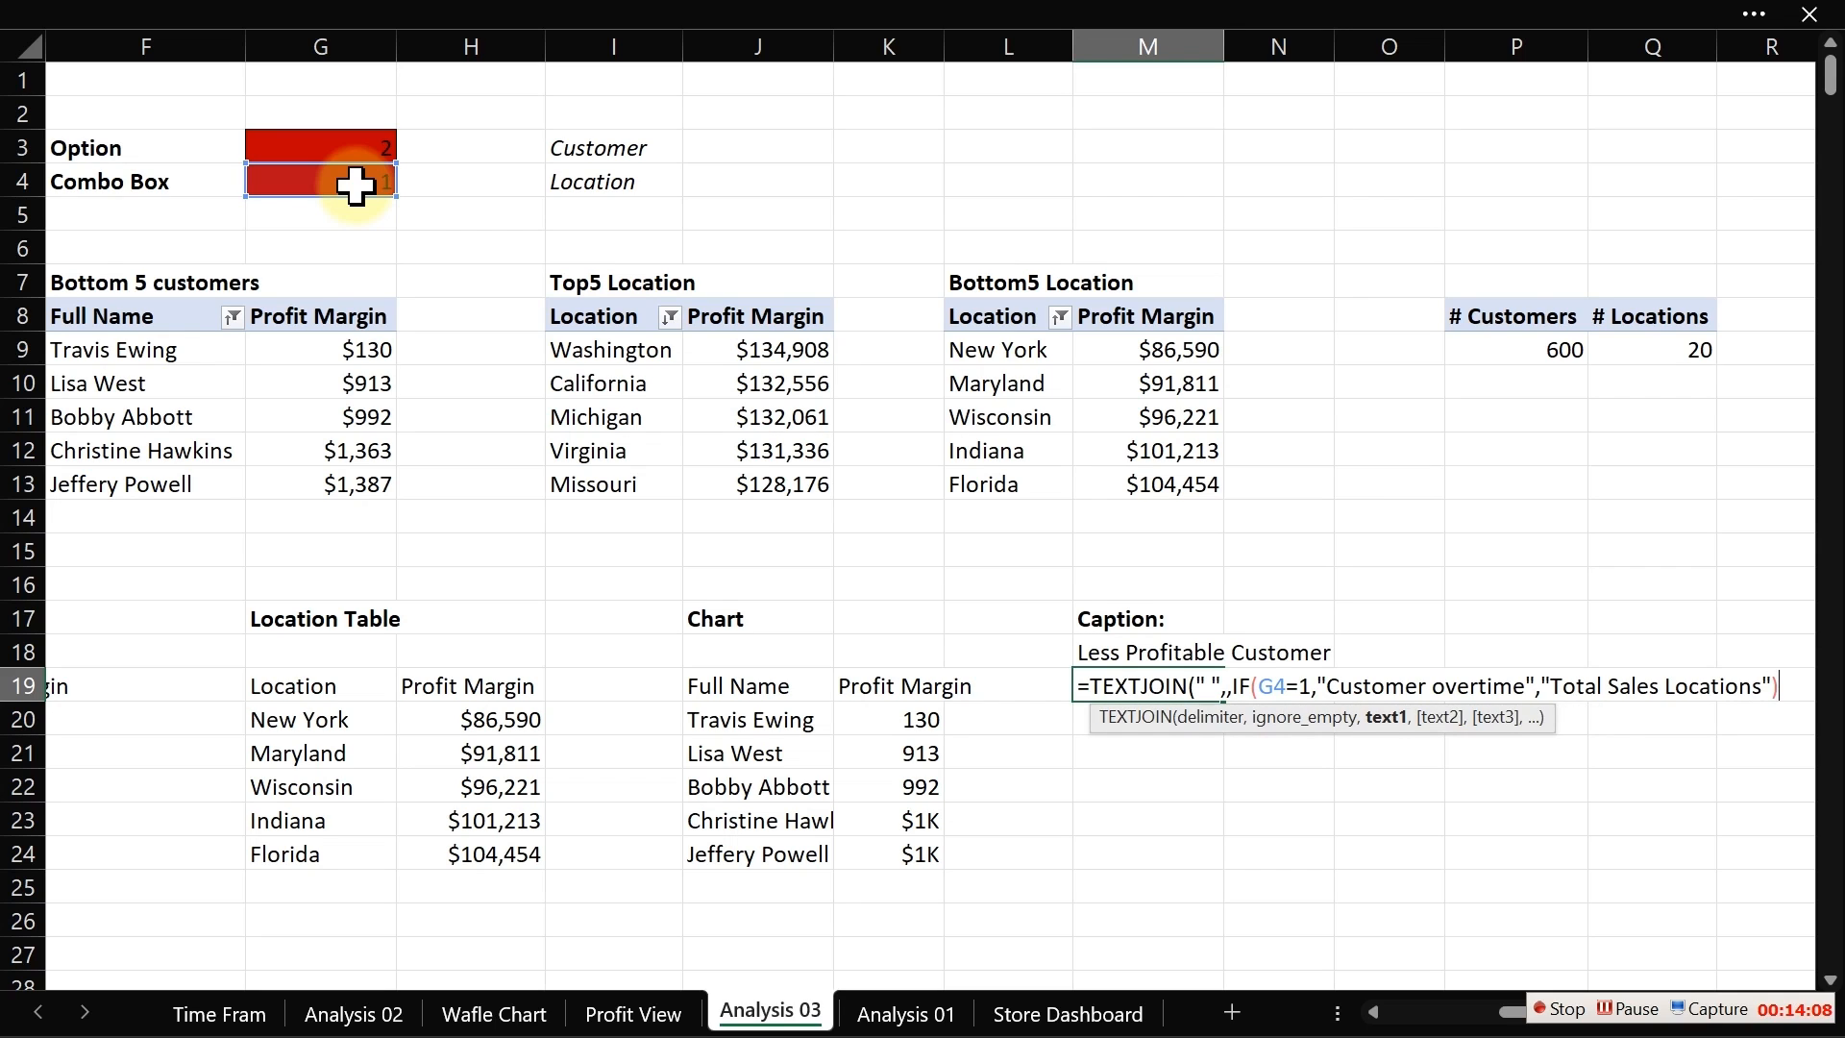
{"action": "key", "text": "Return"}
{"action": "key", "text": "Return"}
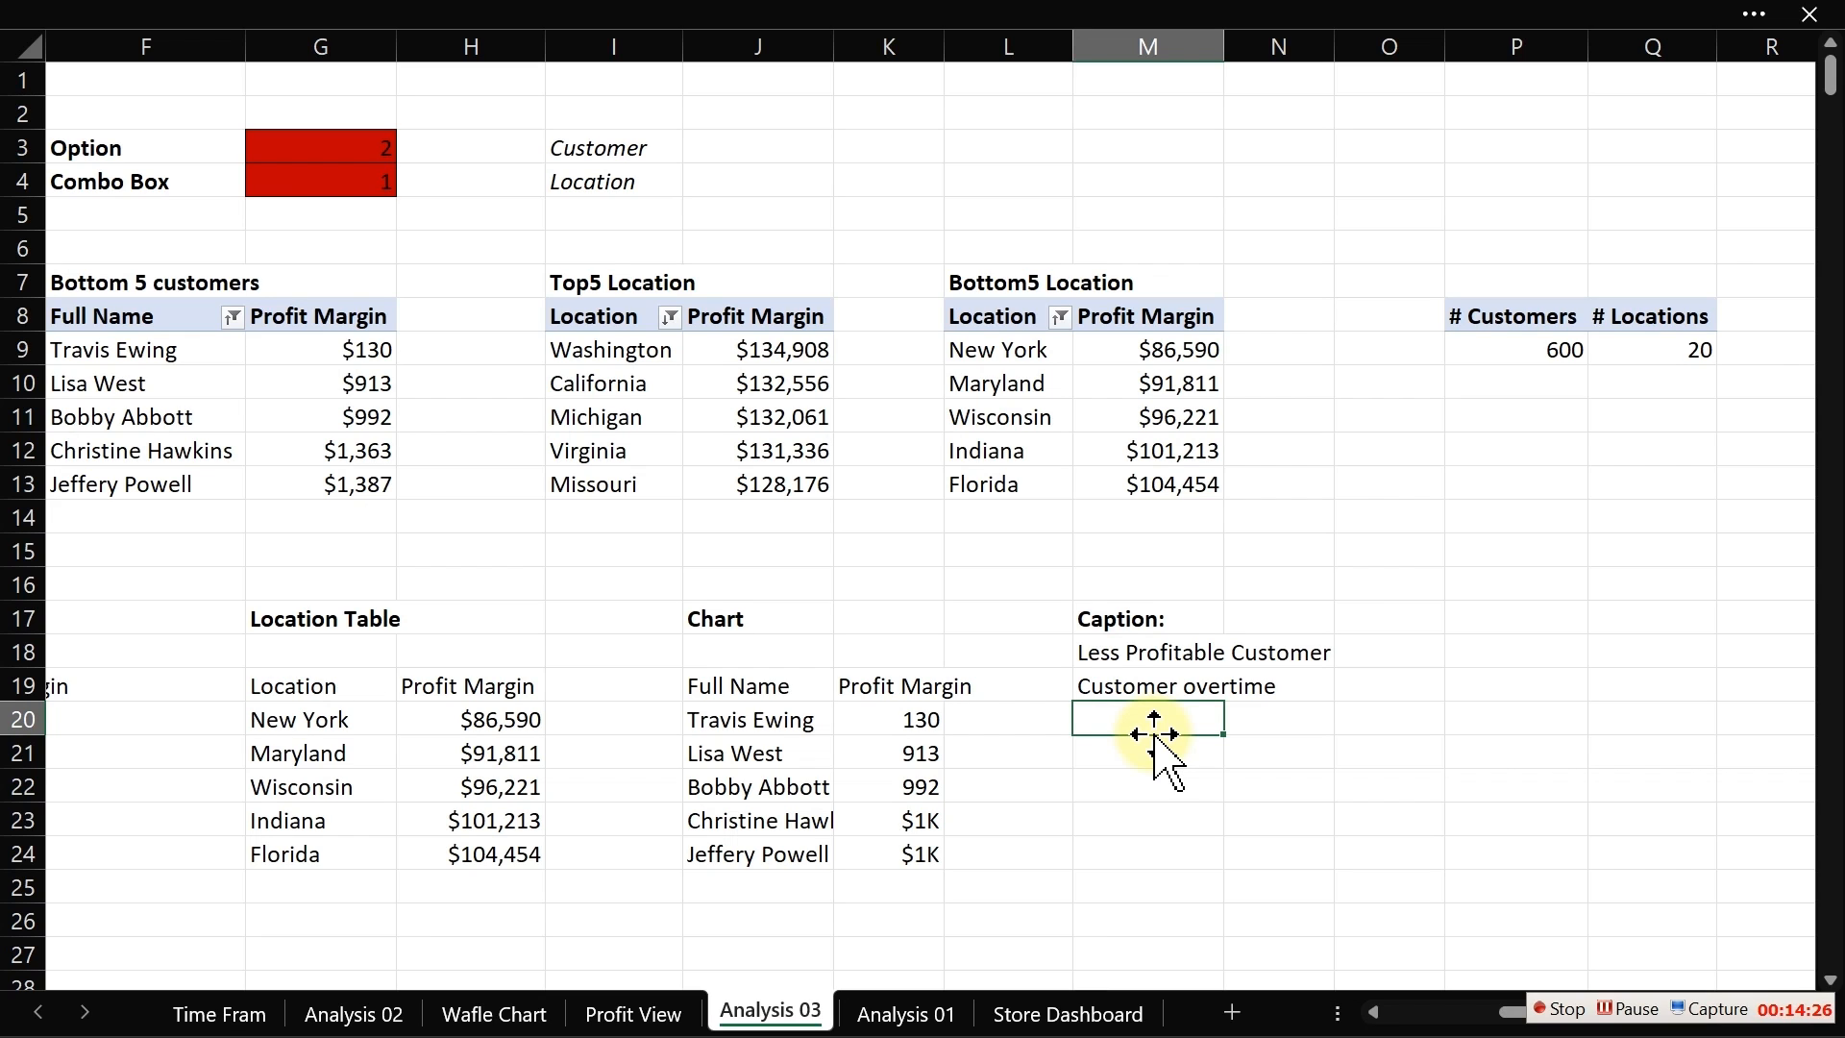
Step: In M20, enter an IF formula returning P9 when G4 equals 1, otherwise Q9
{"action": "type", "text": "="}
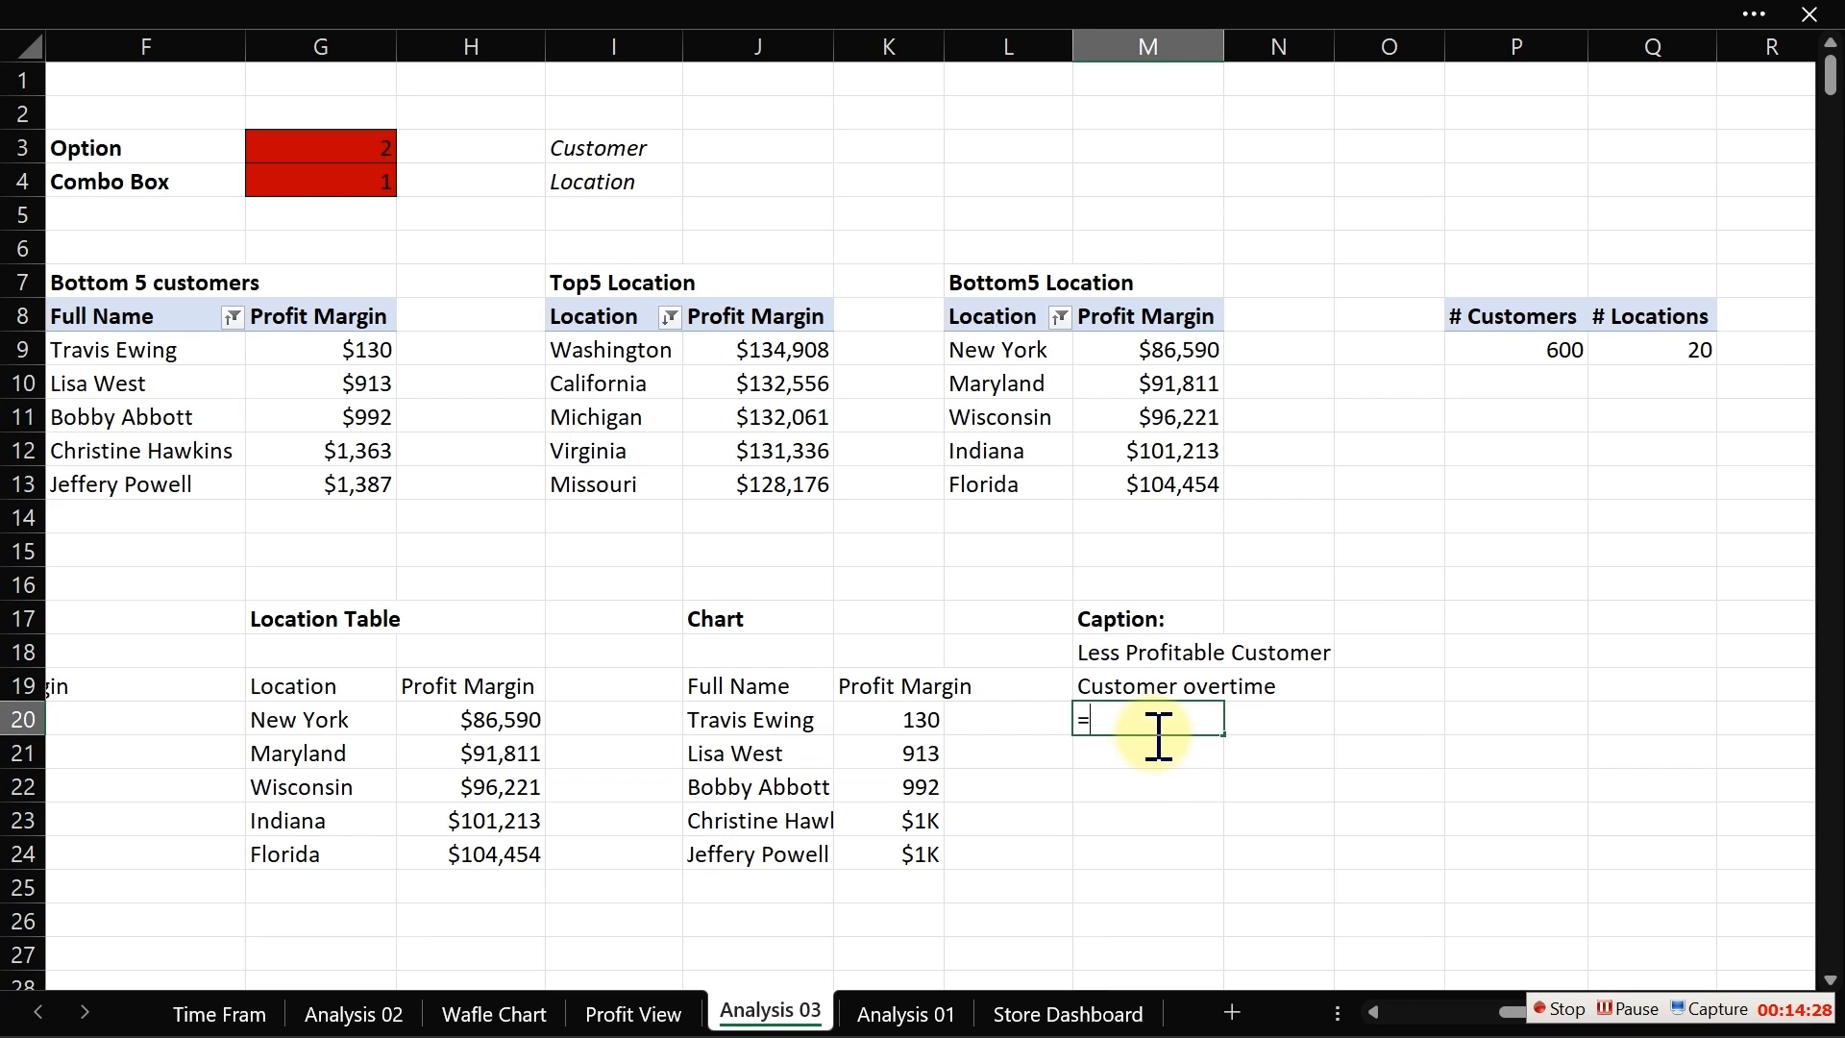
{"action": "type", "text": "if"}
{"action": "key", "text": "Tab"}
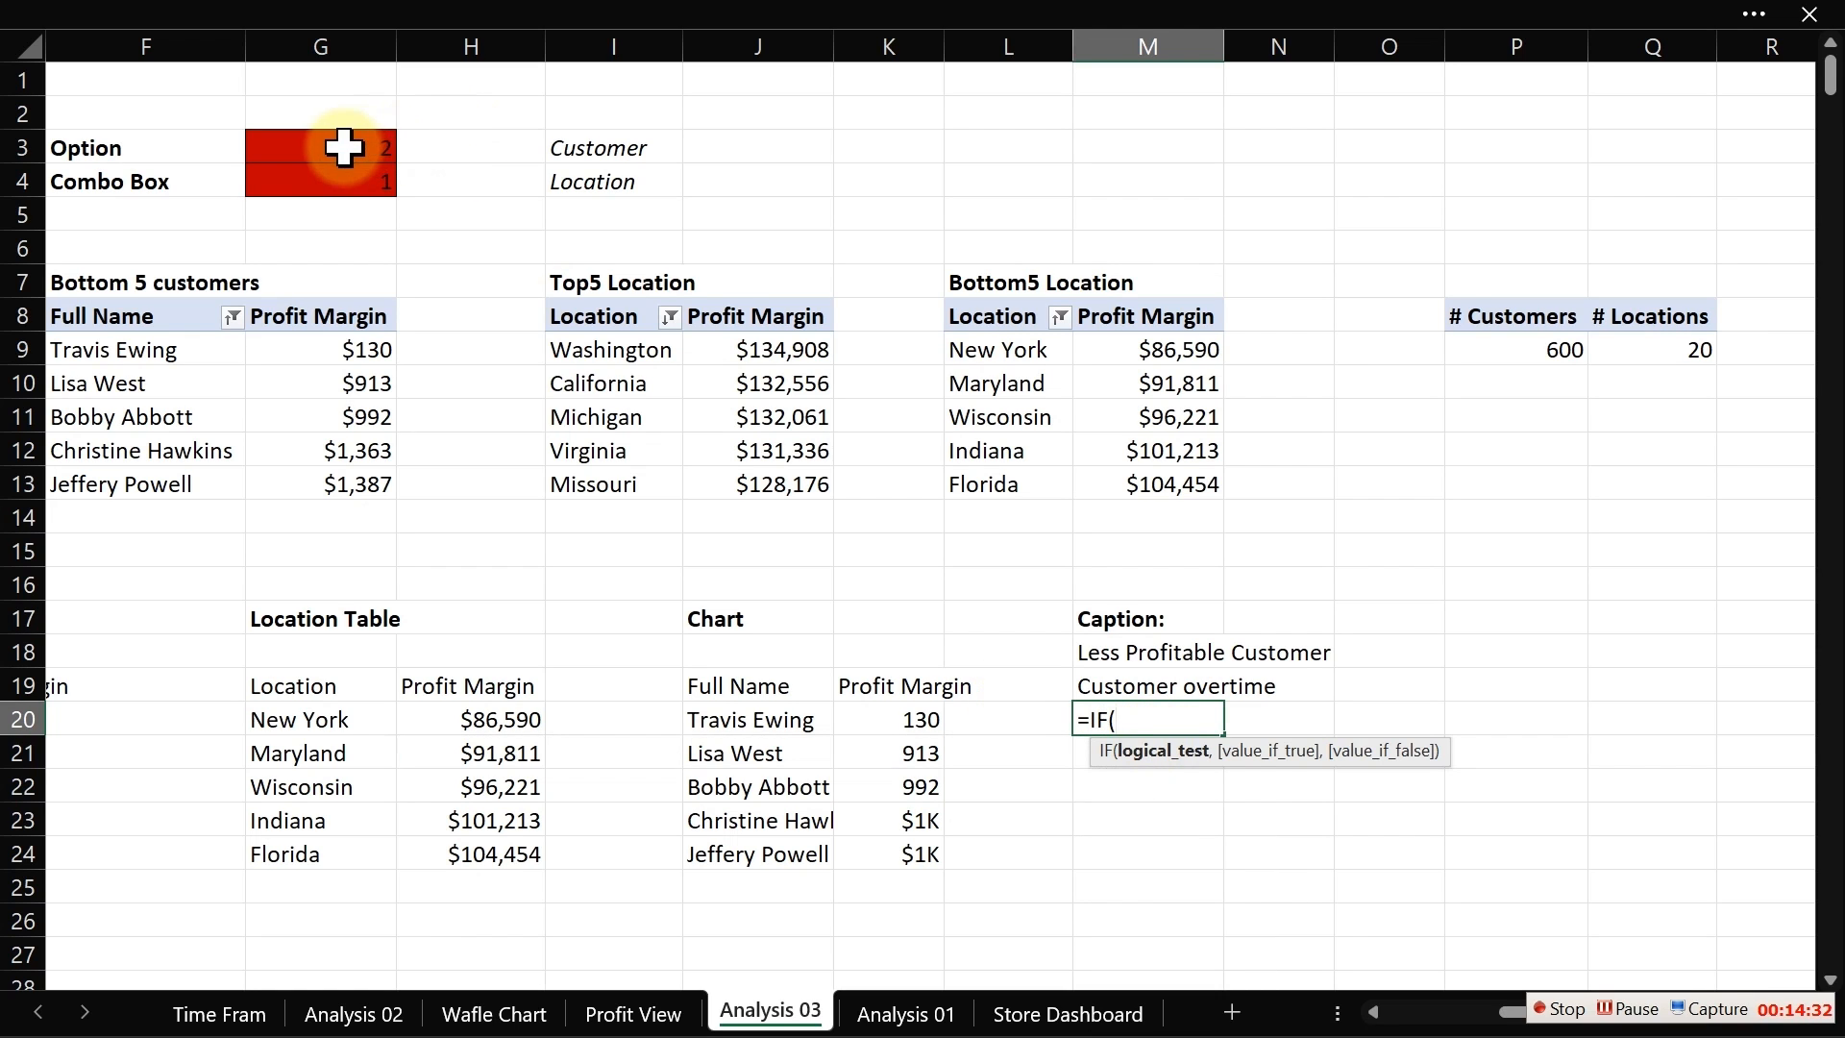
{"action": "left_click", "coordinate": [344, 147]}
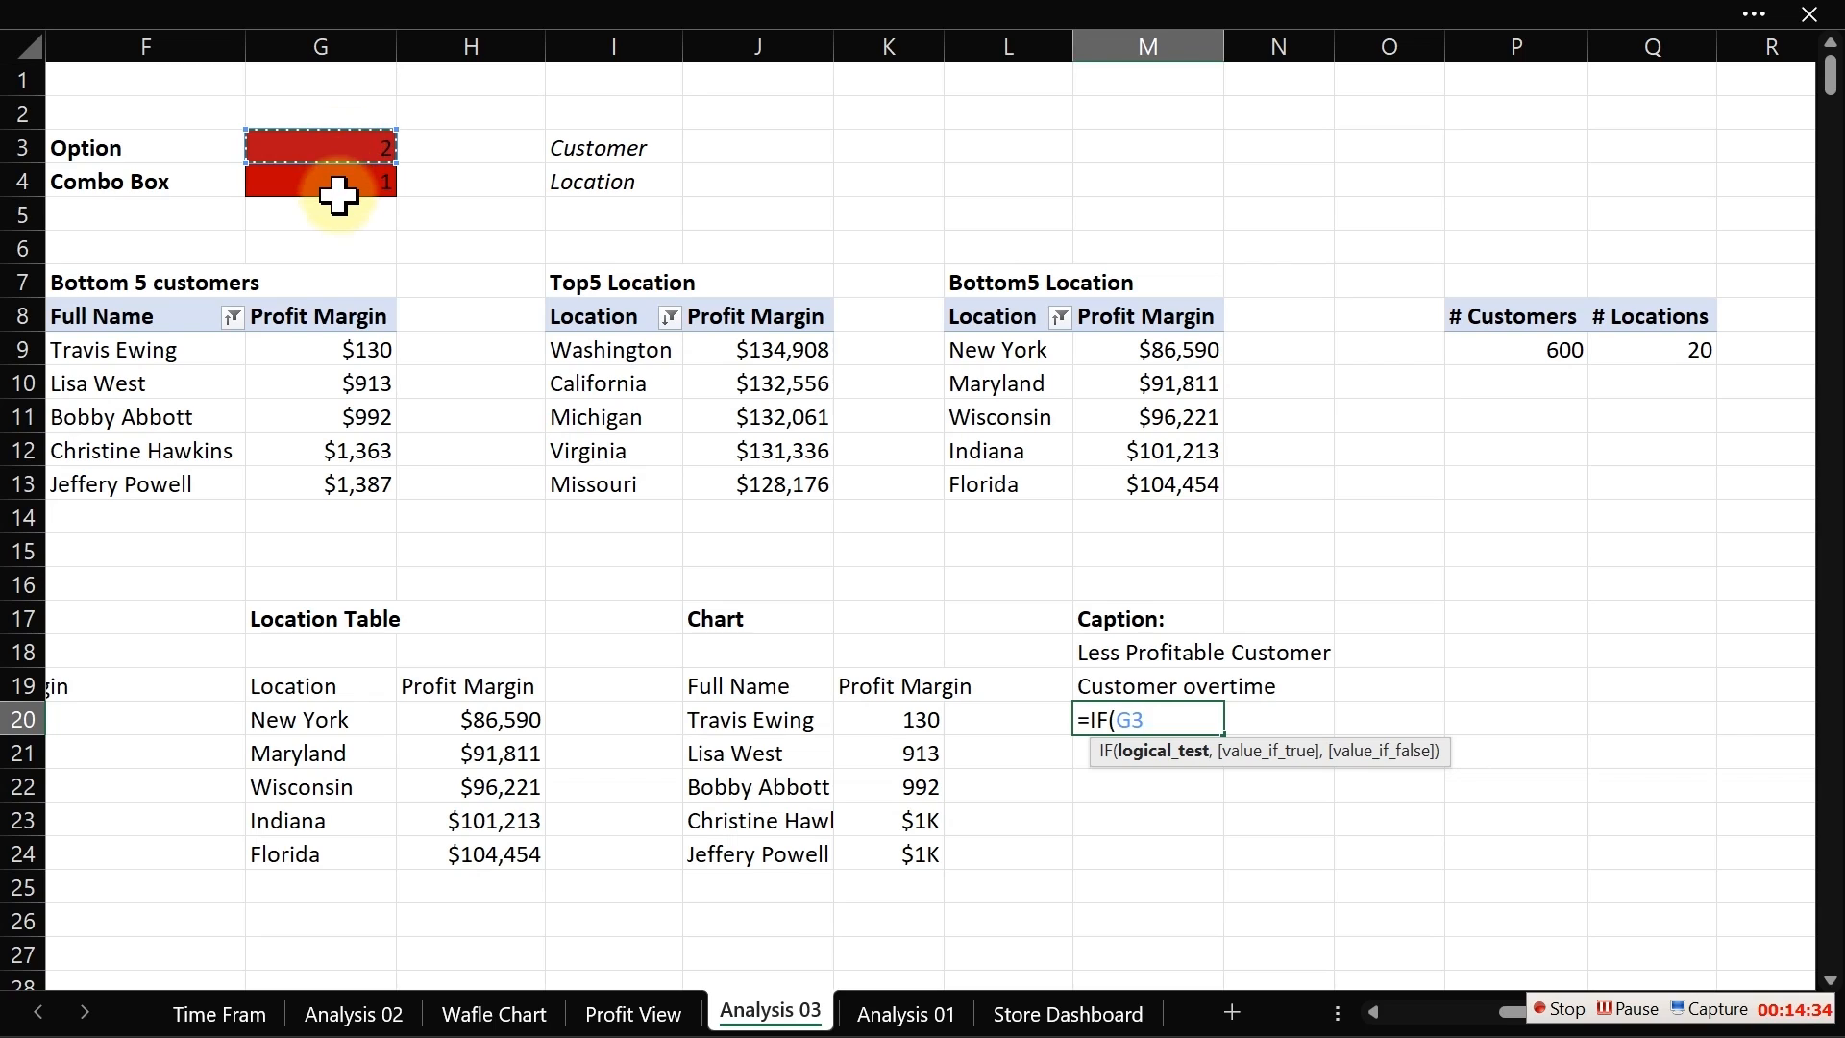
{"action": "left_click", "coordinate": [342, 181]}
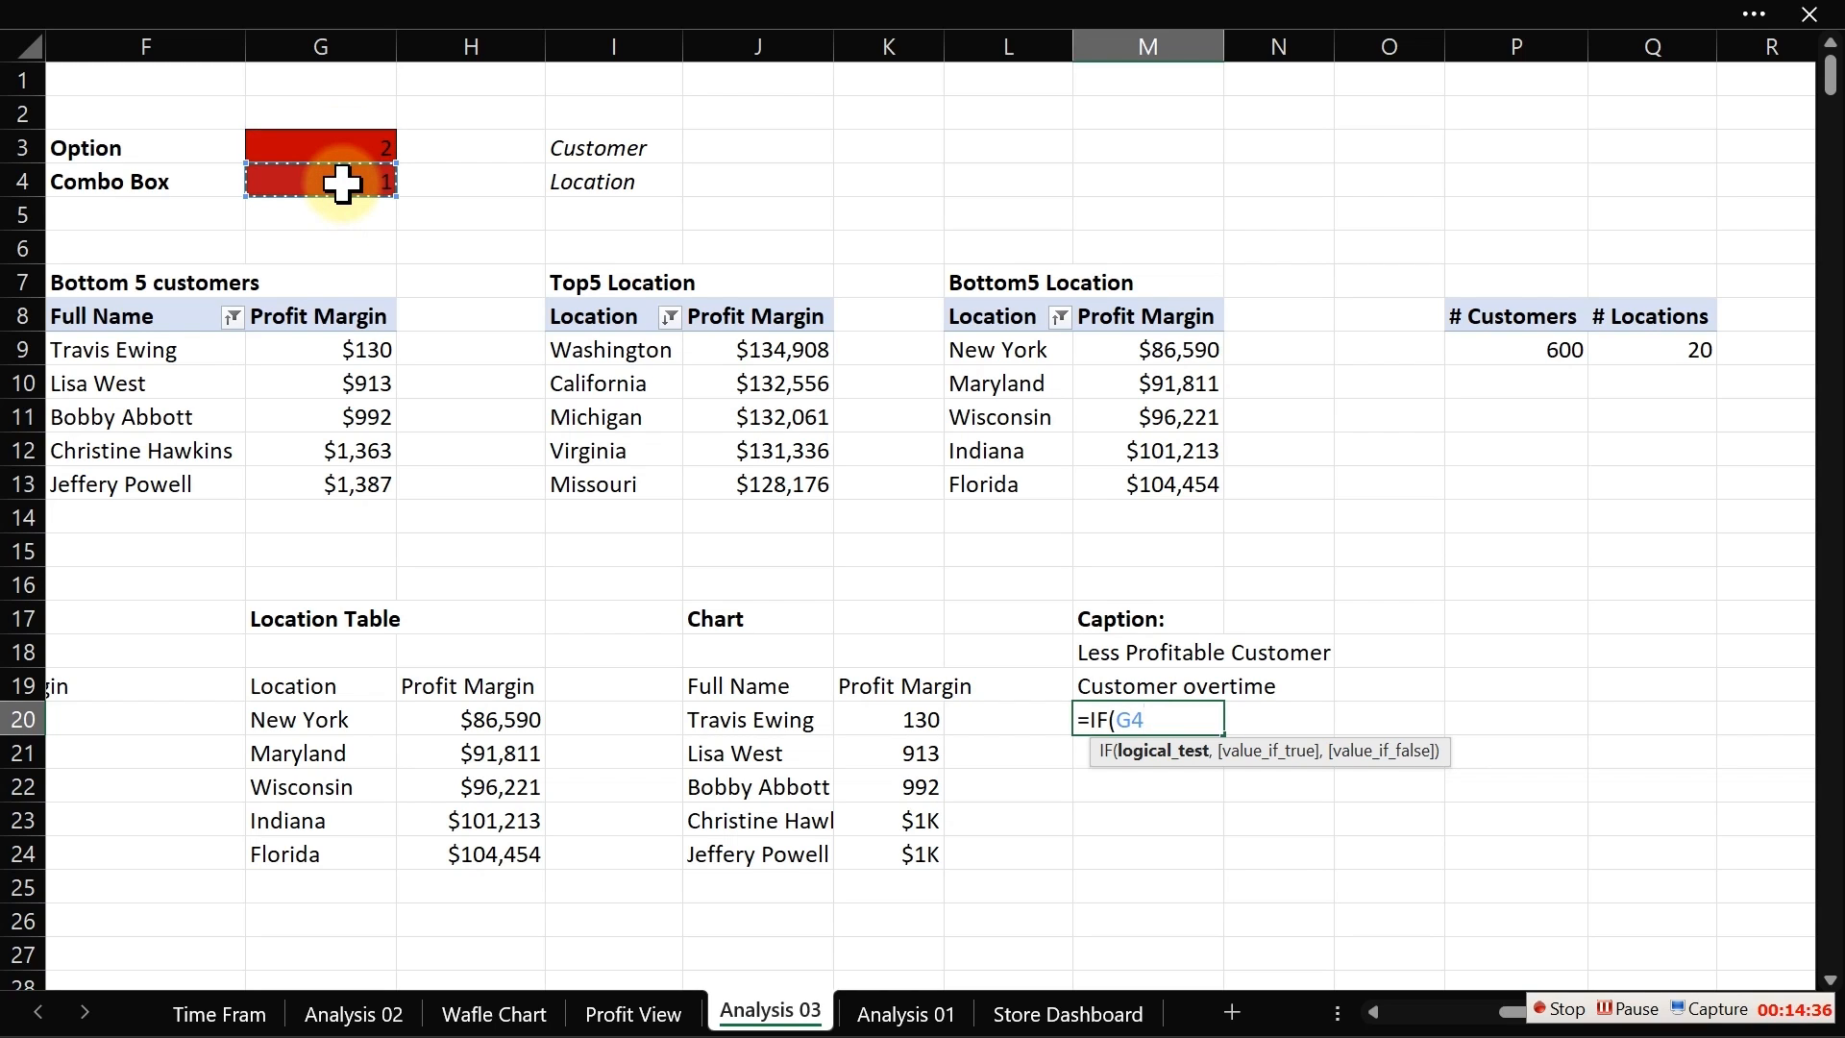
{"action": "type", "text": "=1,"}
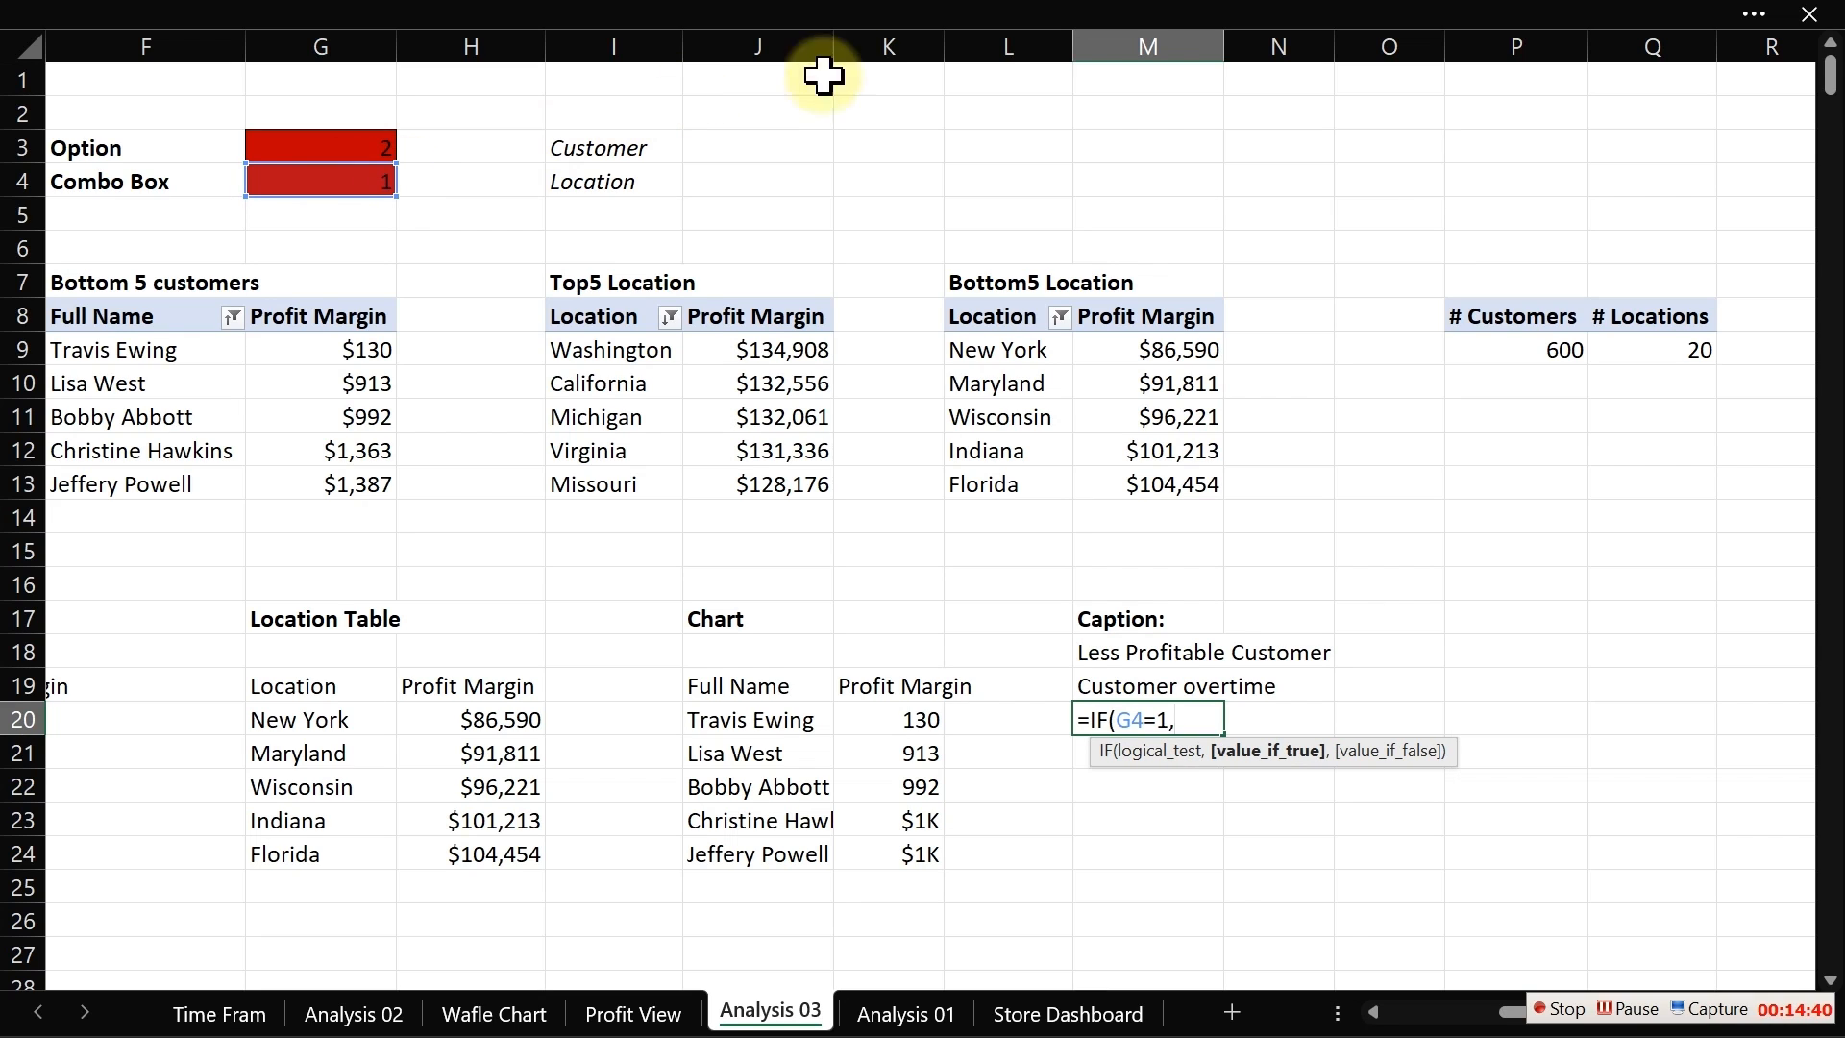
{"action": "left_click", "coordinate": [1508, 348]}
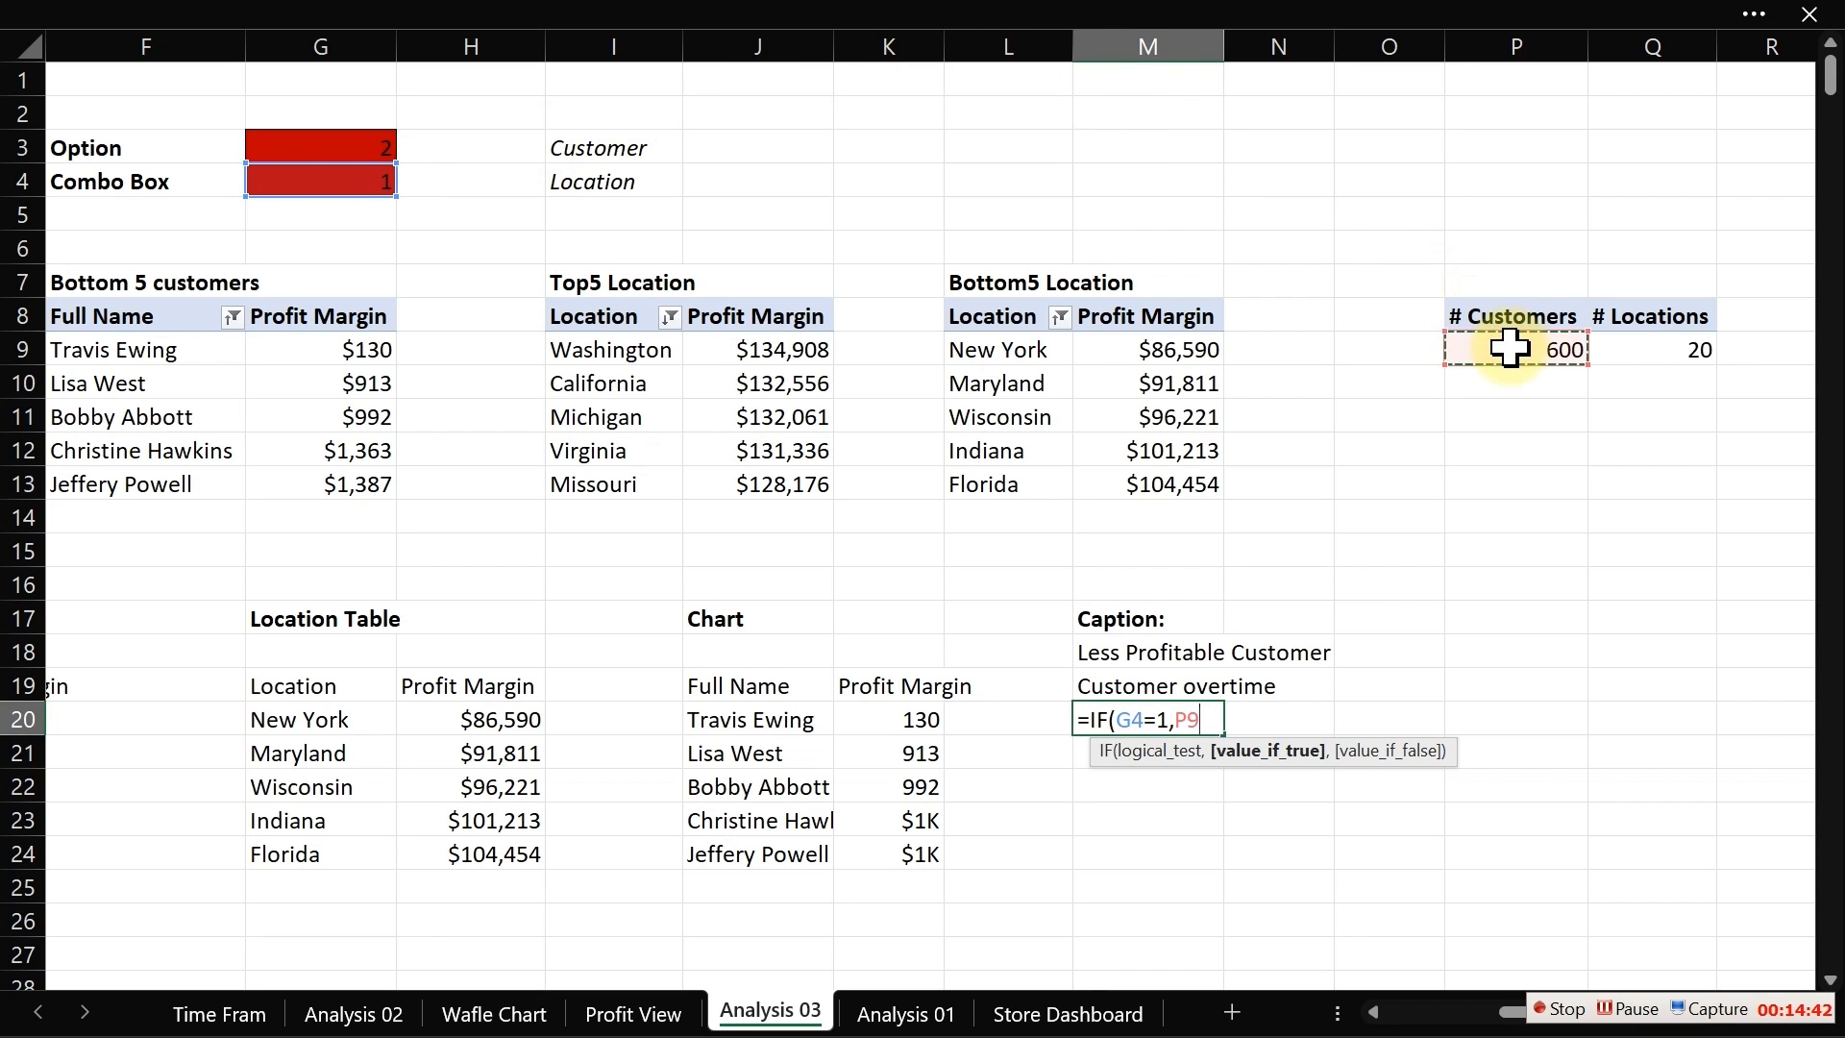
{"action": "type", "text": ","}
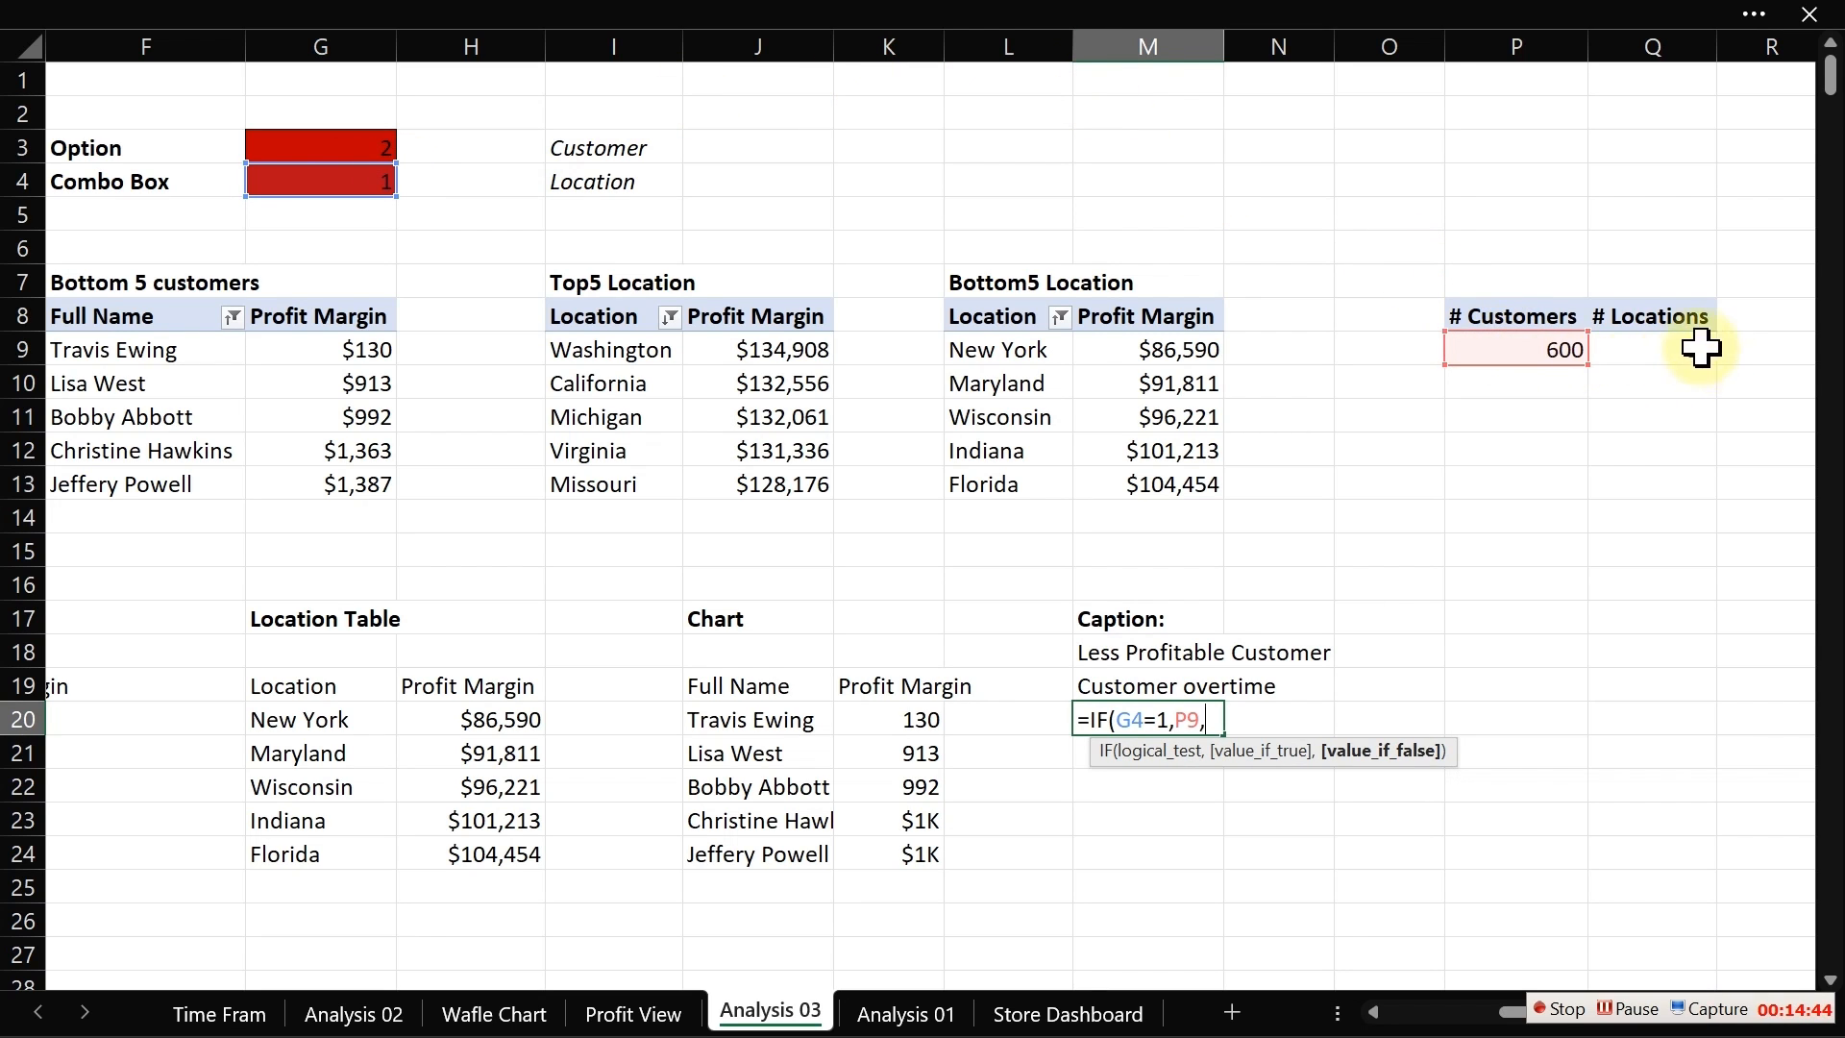
{"action": "left_click", "coordinate": [1666, 348]}
{"action": "key", "text": "Return"}
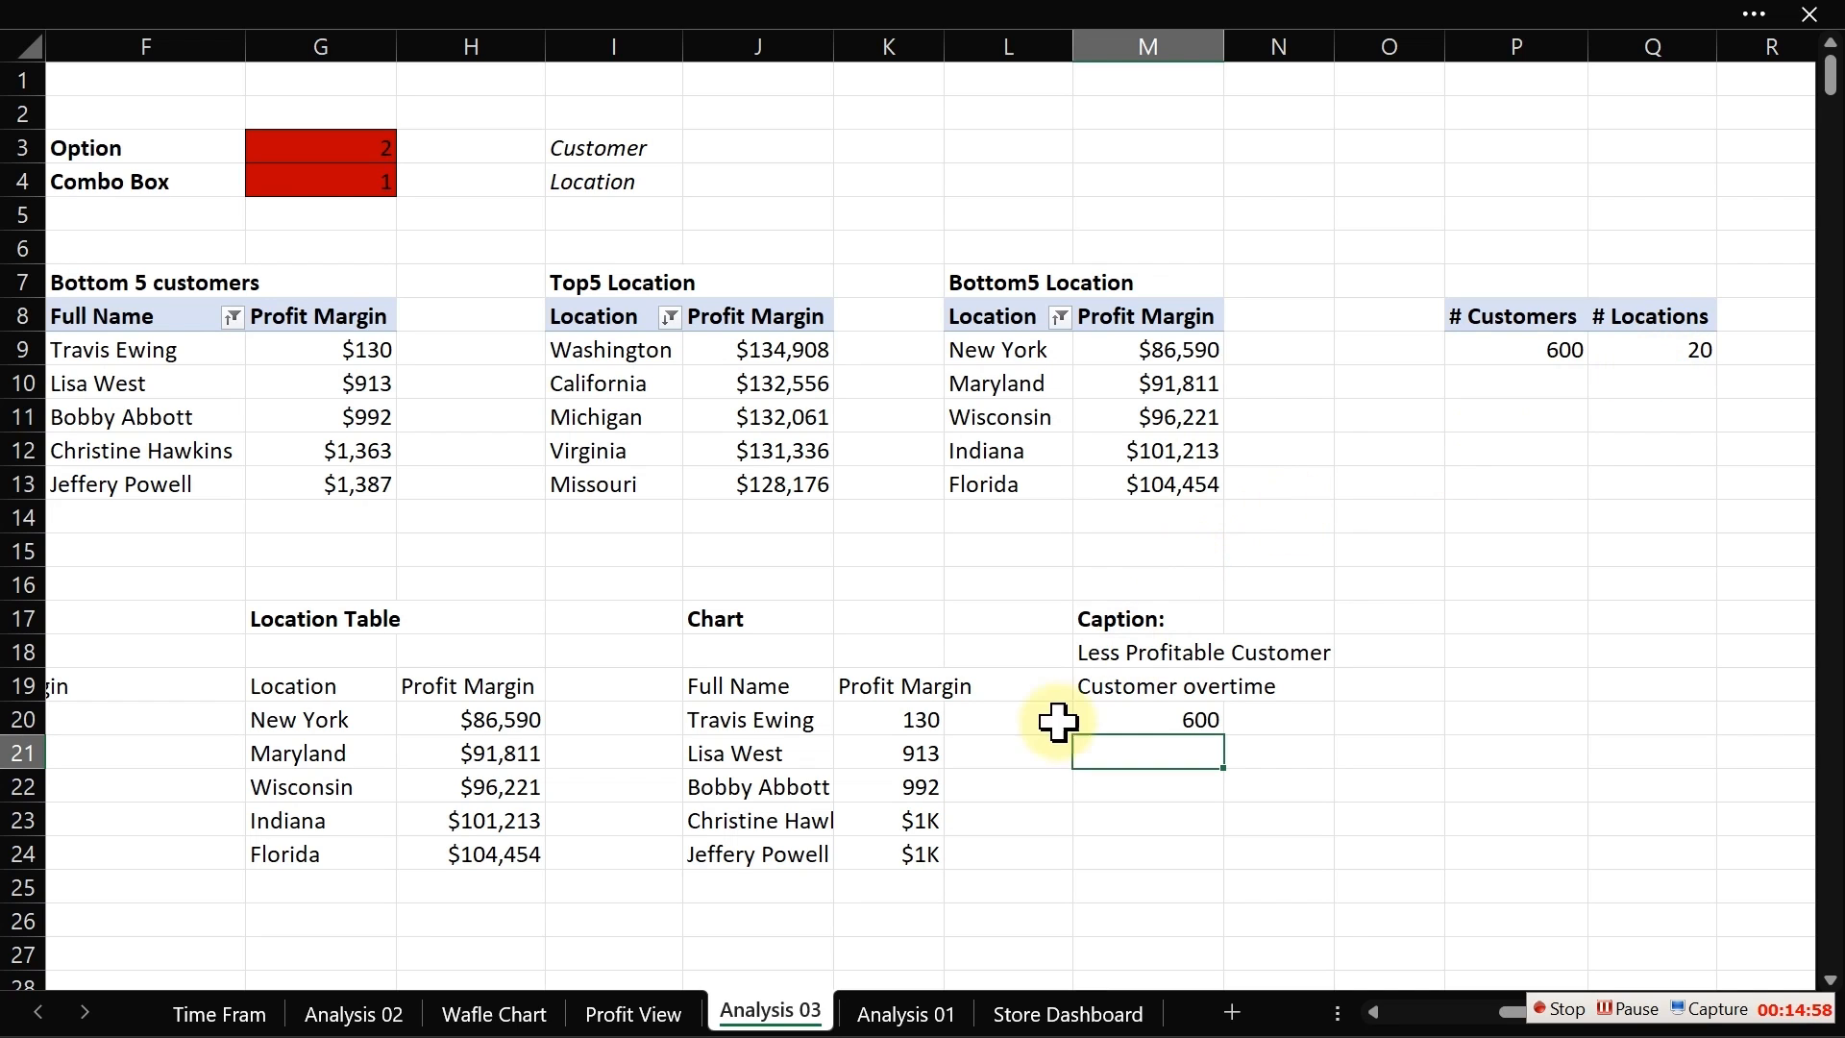
Step: On the Profit View sheet, move the chart below the option buttons and combo box
{"action": "left_click", "coordinate": [634, 1013]}
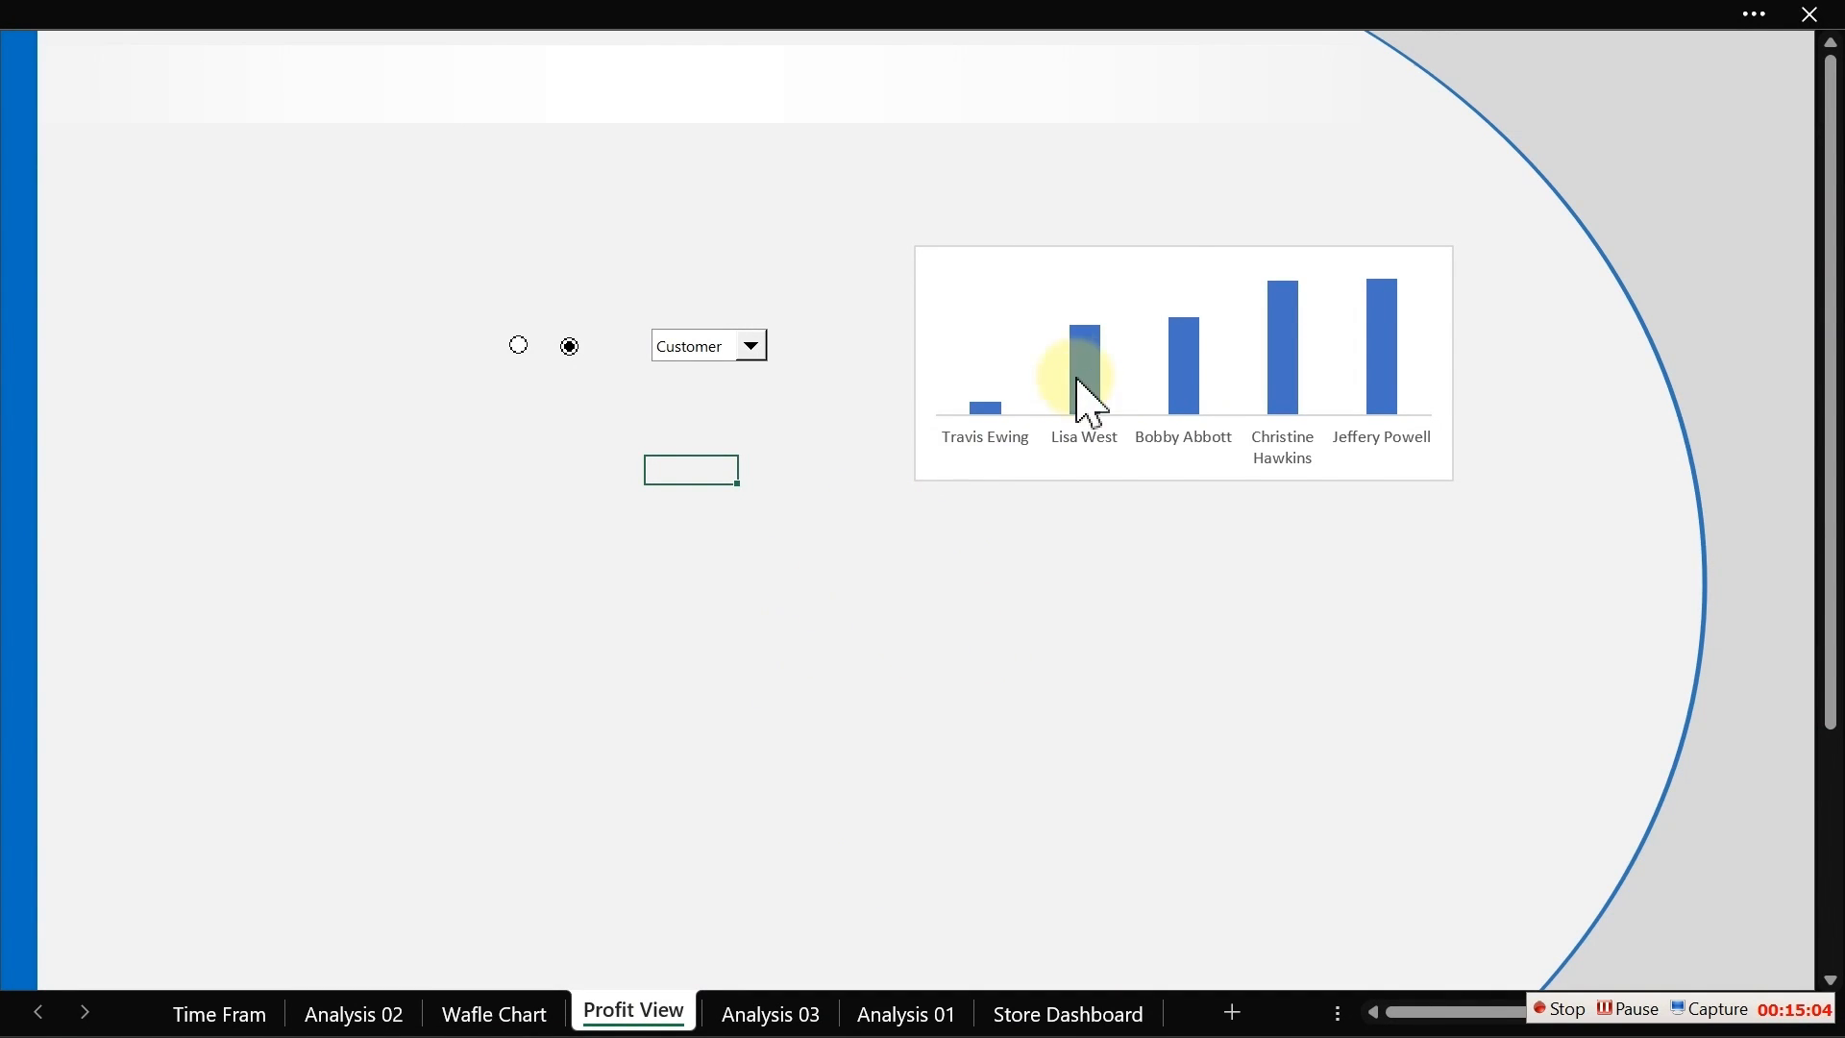
{"action": "left_click", "coordinate": [1165, 249]}
{"action": "left_click_drag", "start_coordinate": [1164, 249], "coordinate": [619, 395]}
{"action": "left_click", "coordinate": [1126, 445]}
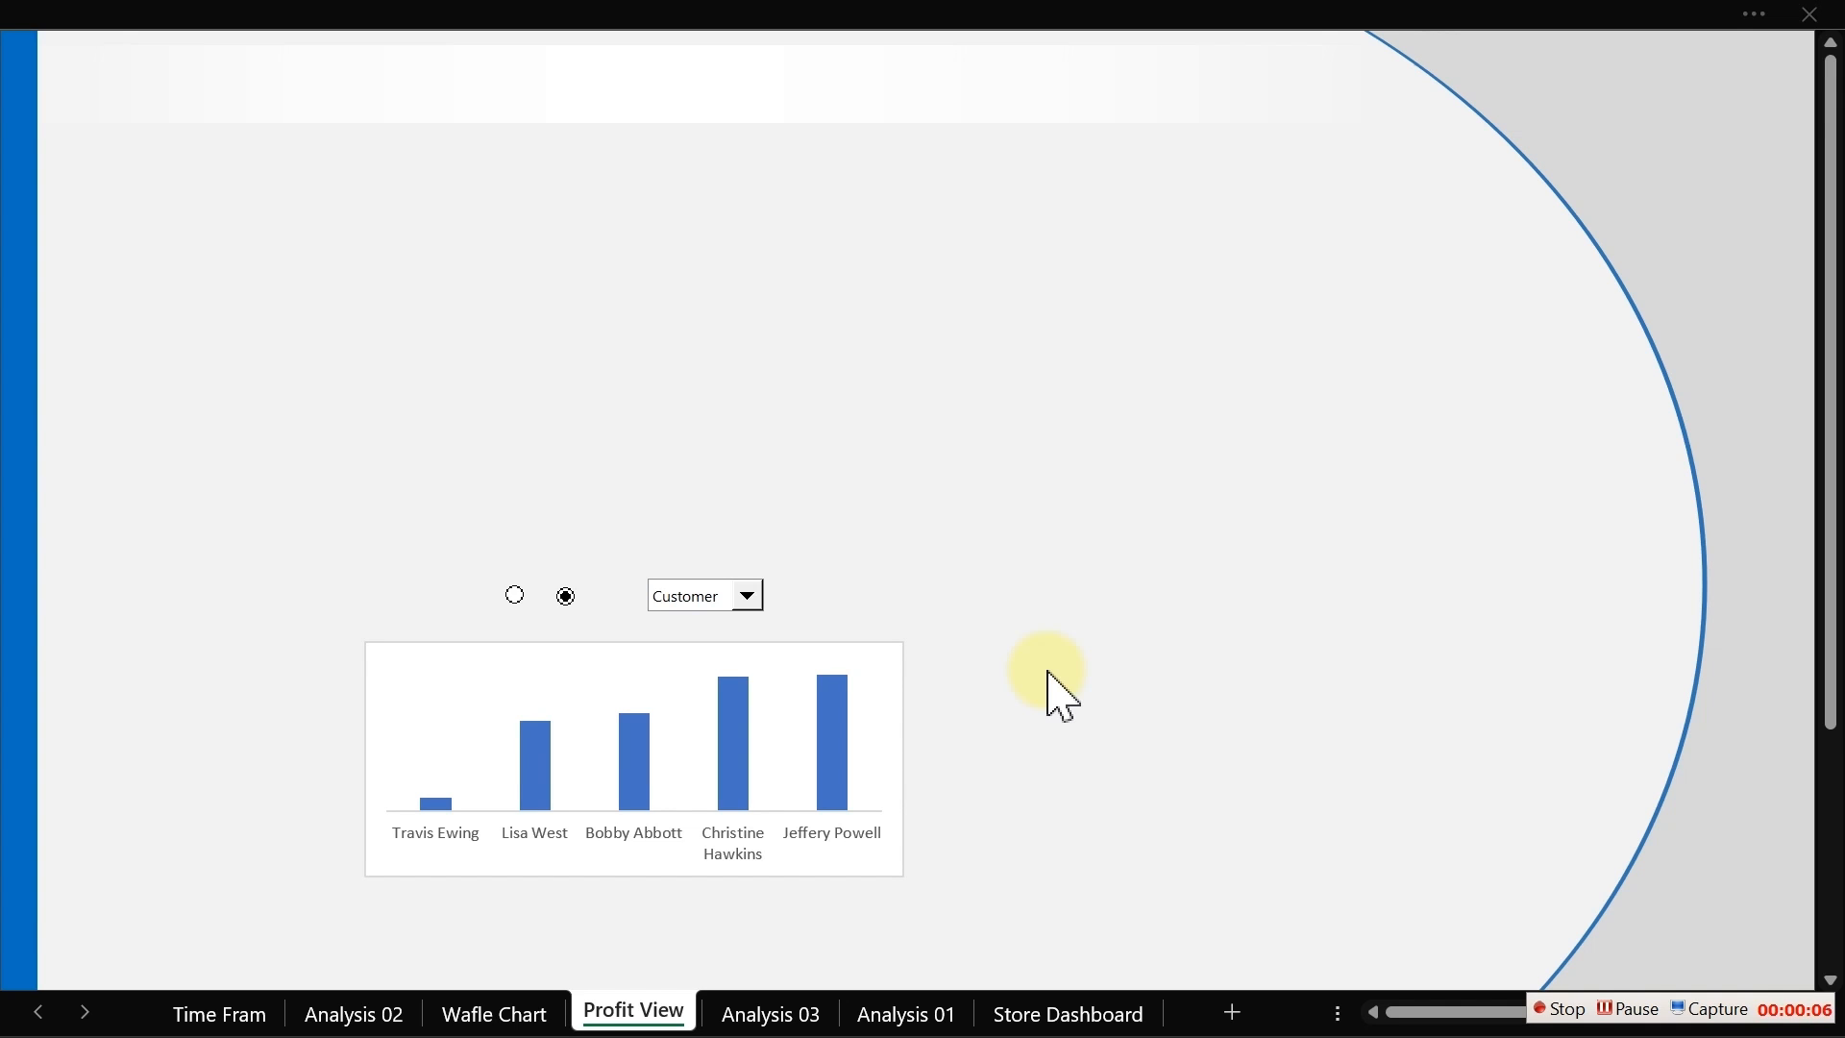
Step: Insert a rounded rectangle shape above the option buttons
{"action": "left_click", "coordinate": [394, 5]}
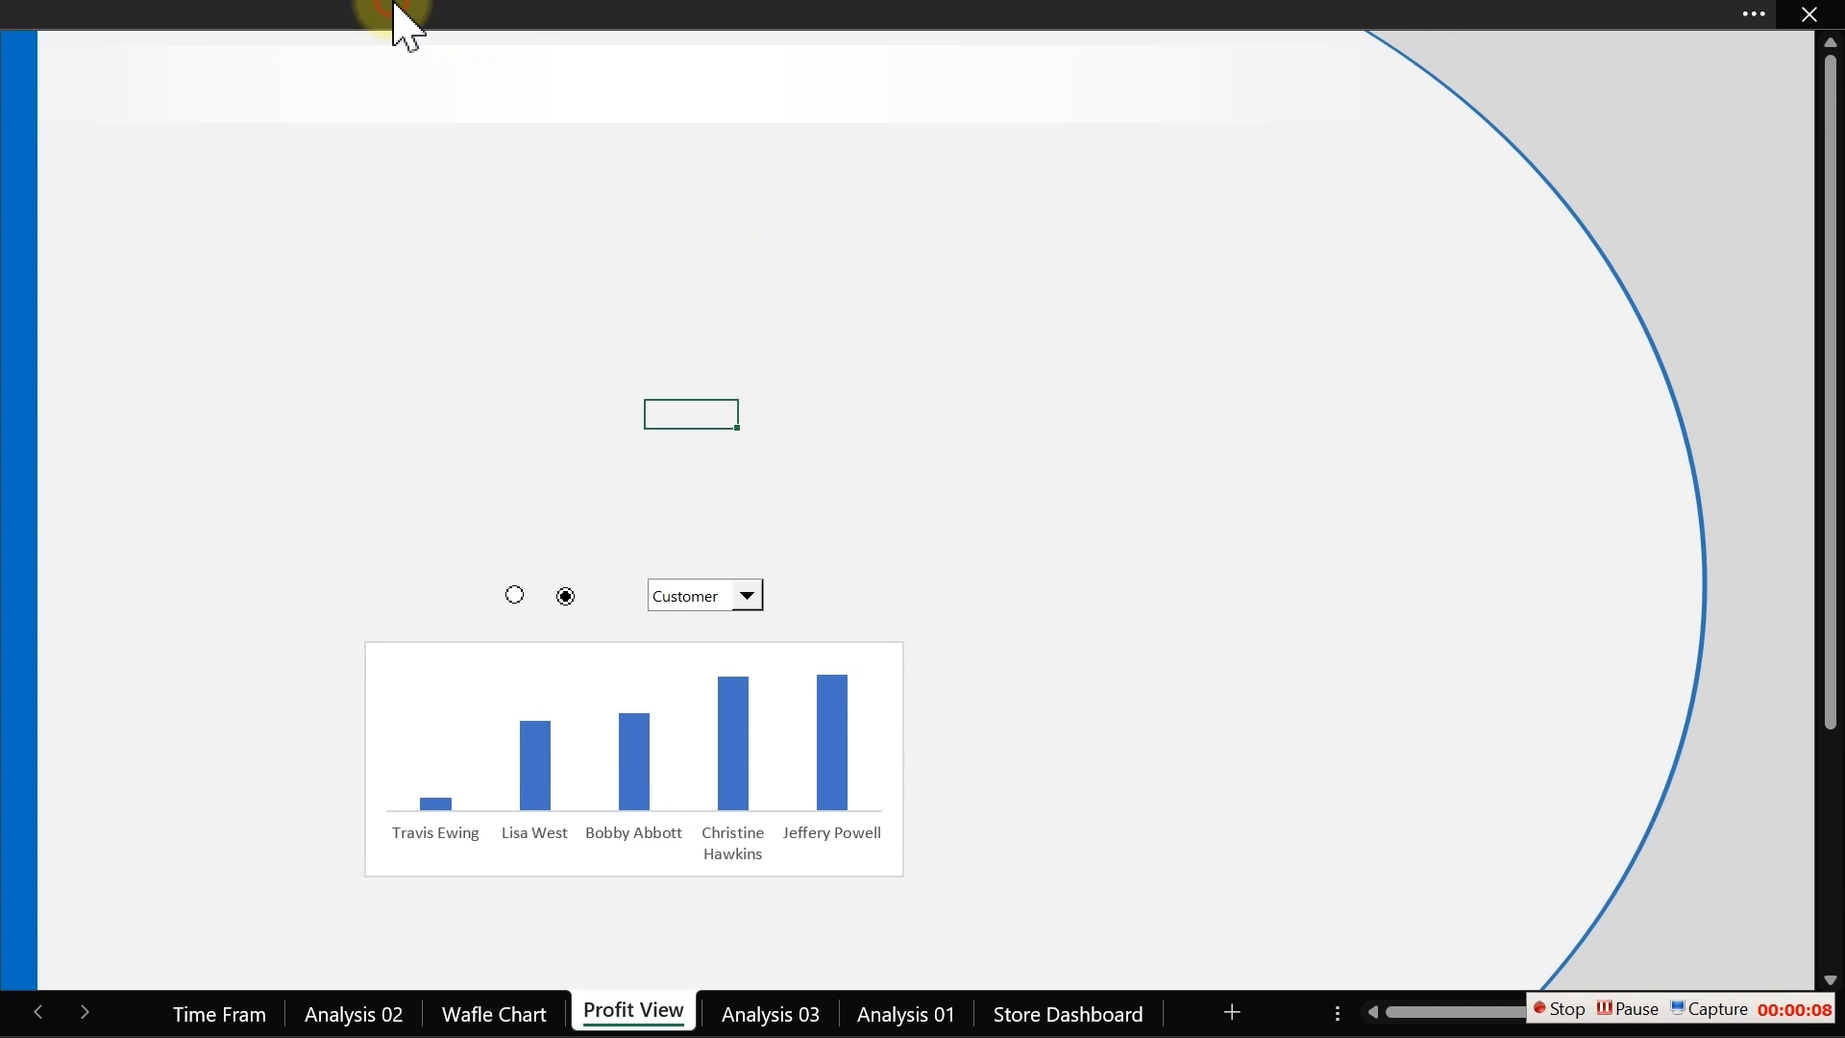
{"action": "left_click", "coordinate": [687, 17]}
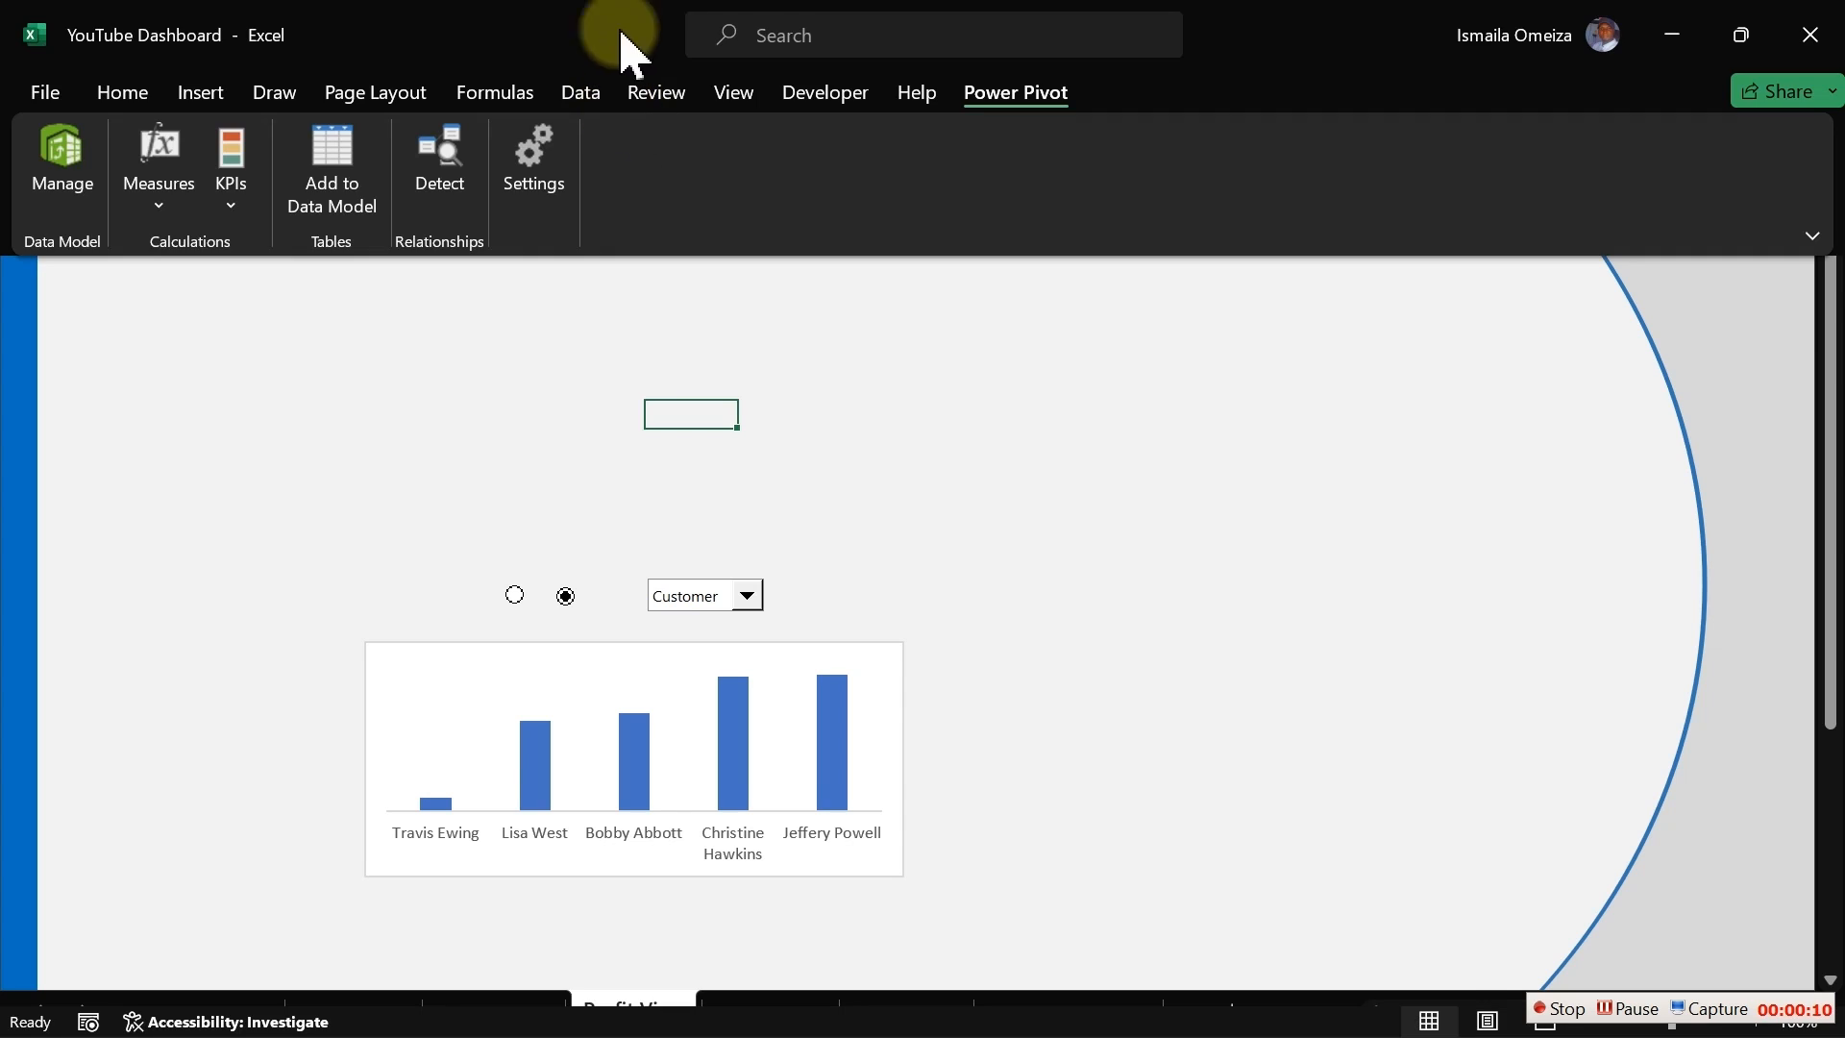
{"action": "left_click", "coordinate": [205, 100]}
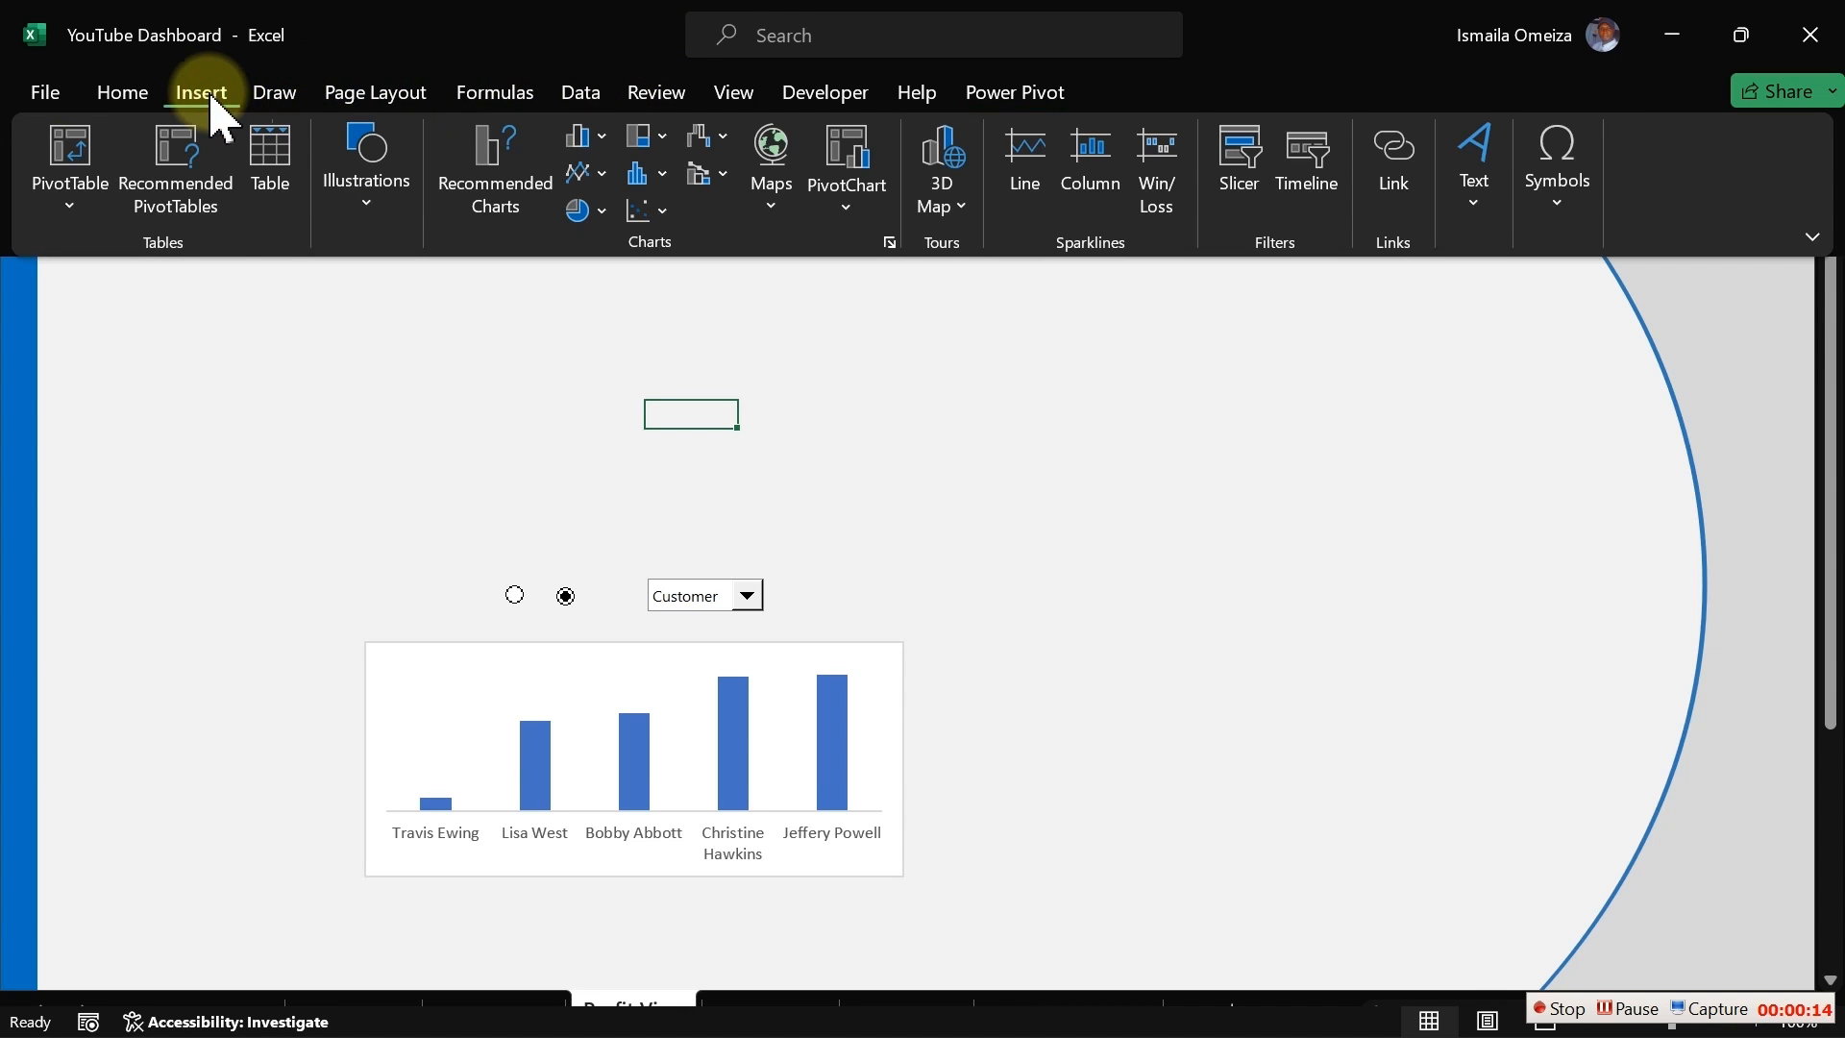
{"action": "left_click", "coordinate": [365, 223]}
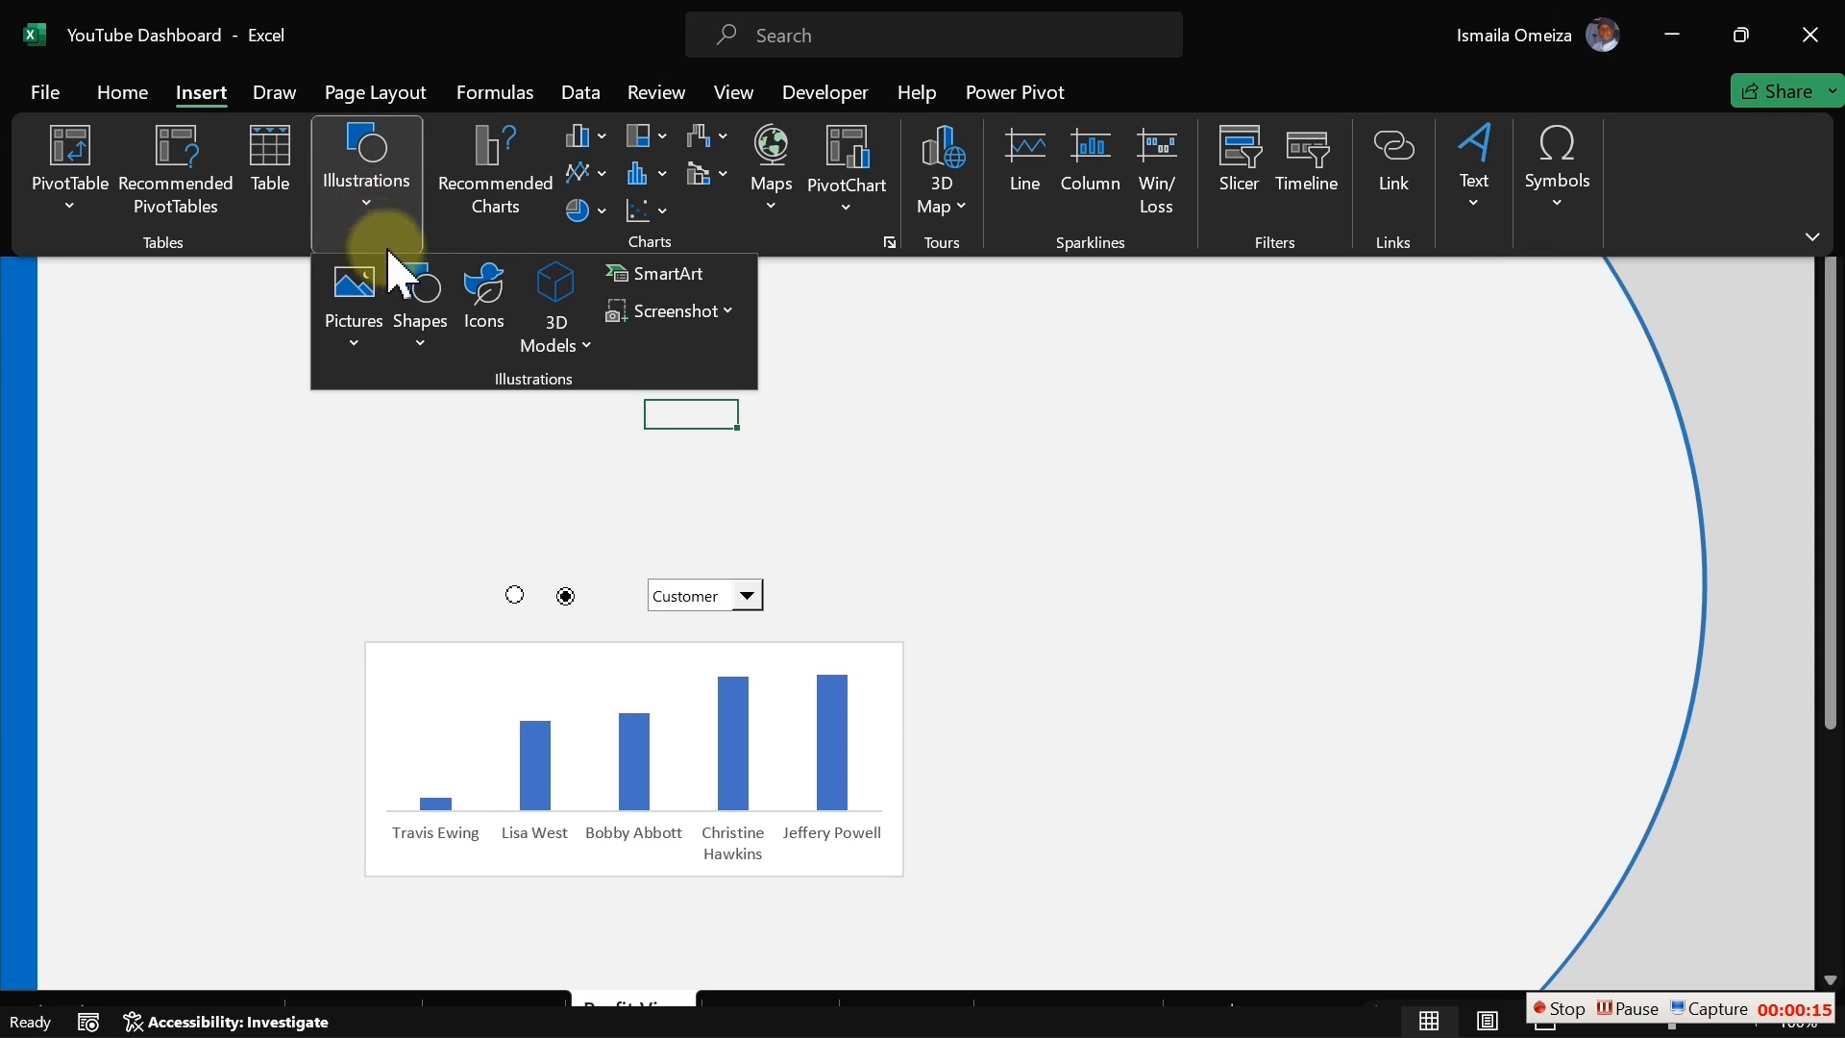
{"action": "left_click", "coordinate": [427, 353]}
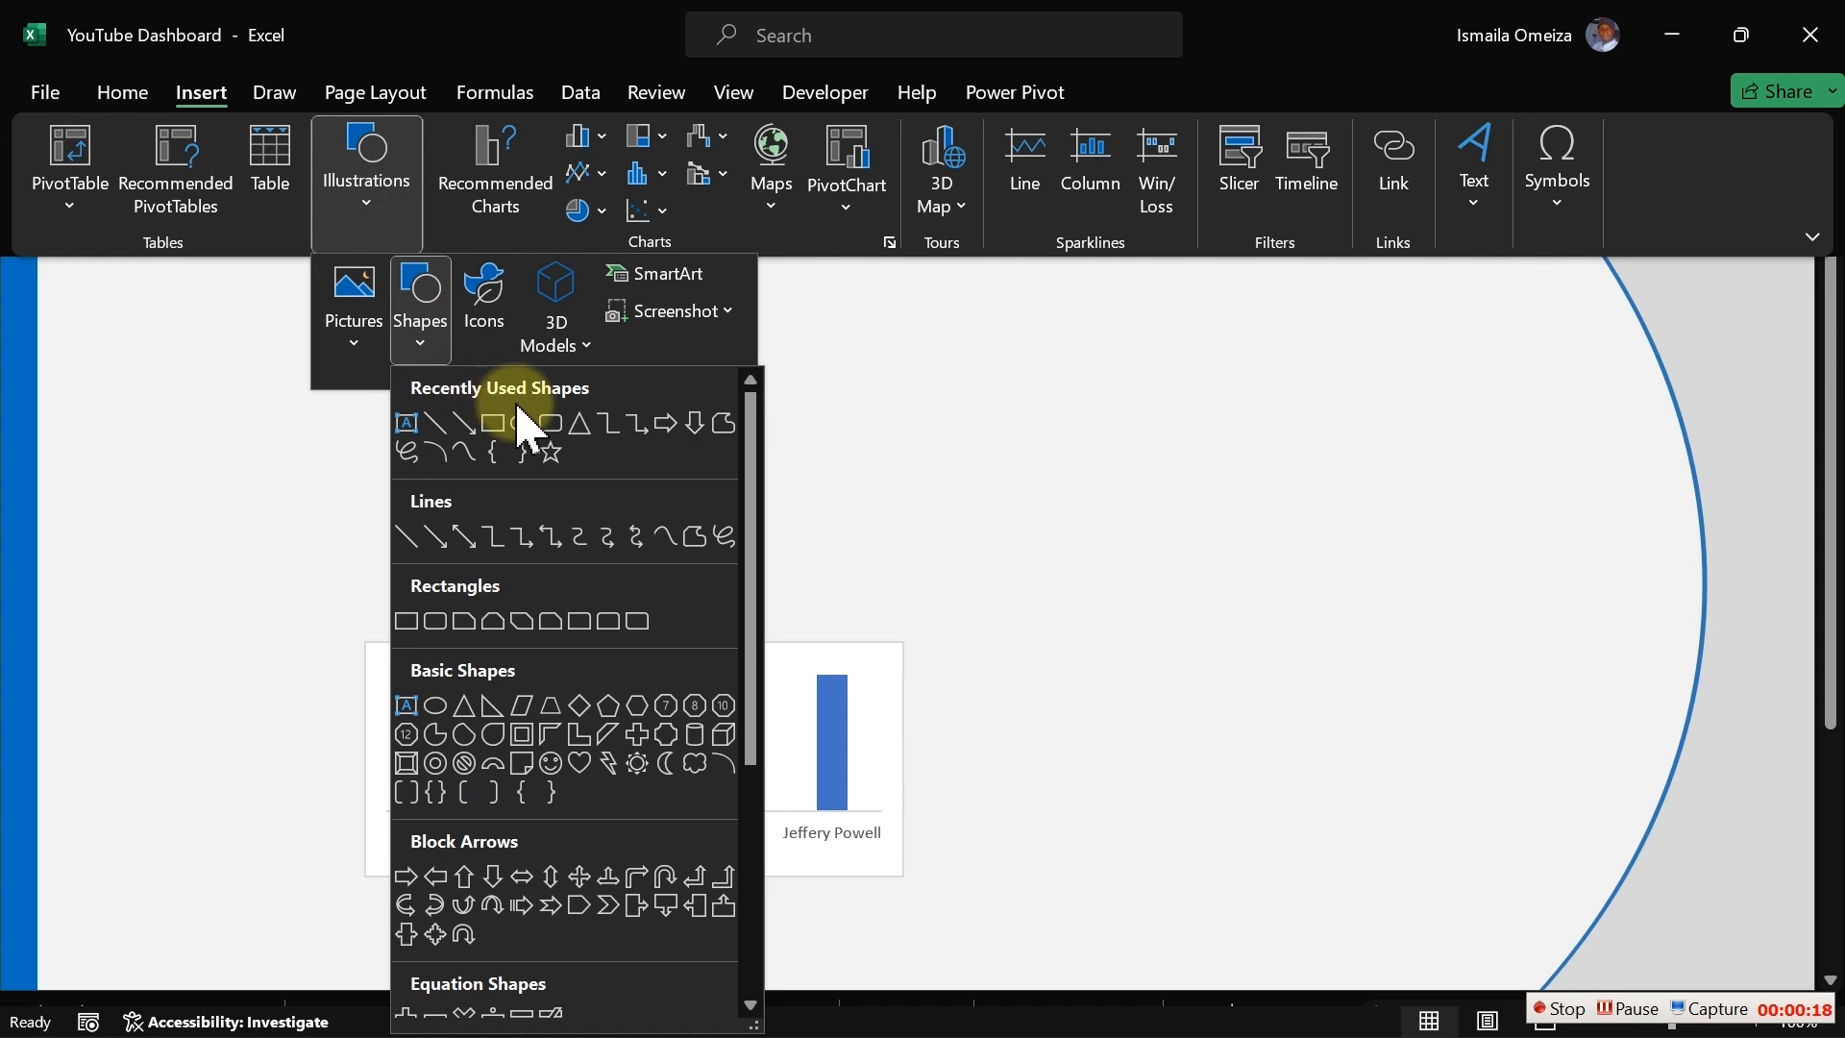
{"action": "left_click", "coordinate": [548, 425]}
{"action": "left_click_drag", "start_coordinate": [324, 283], "coordinate": [668, 461]}
{"action": "left_click_drag", "start_coordinate": [498, 411], "coordinate": [544, 415]}
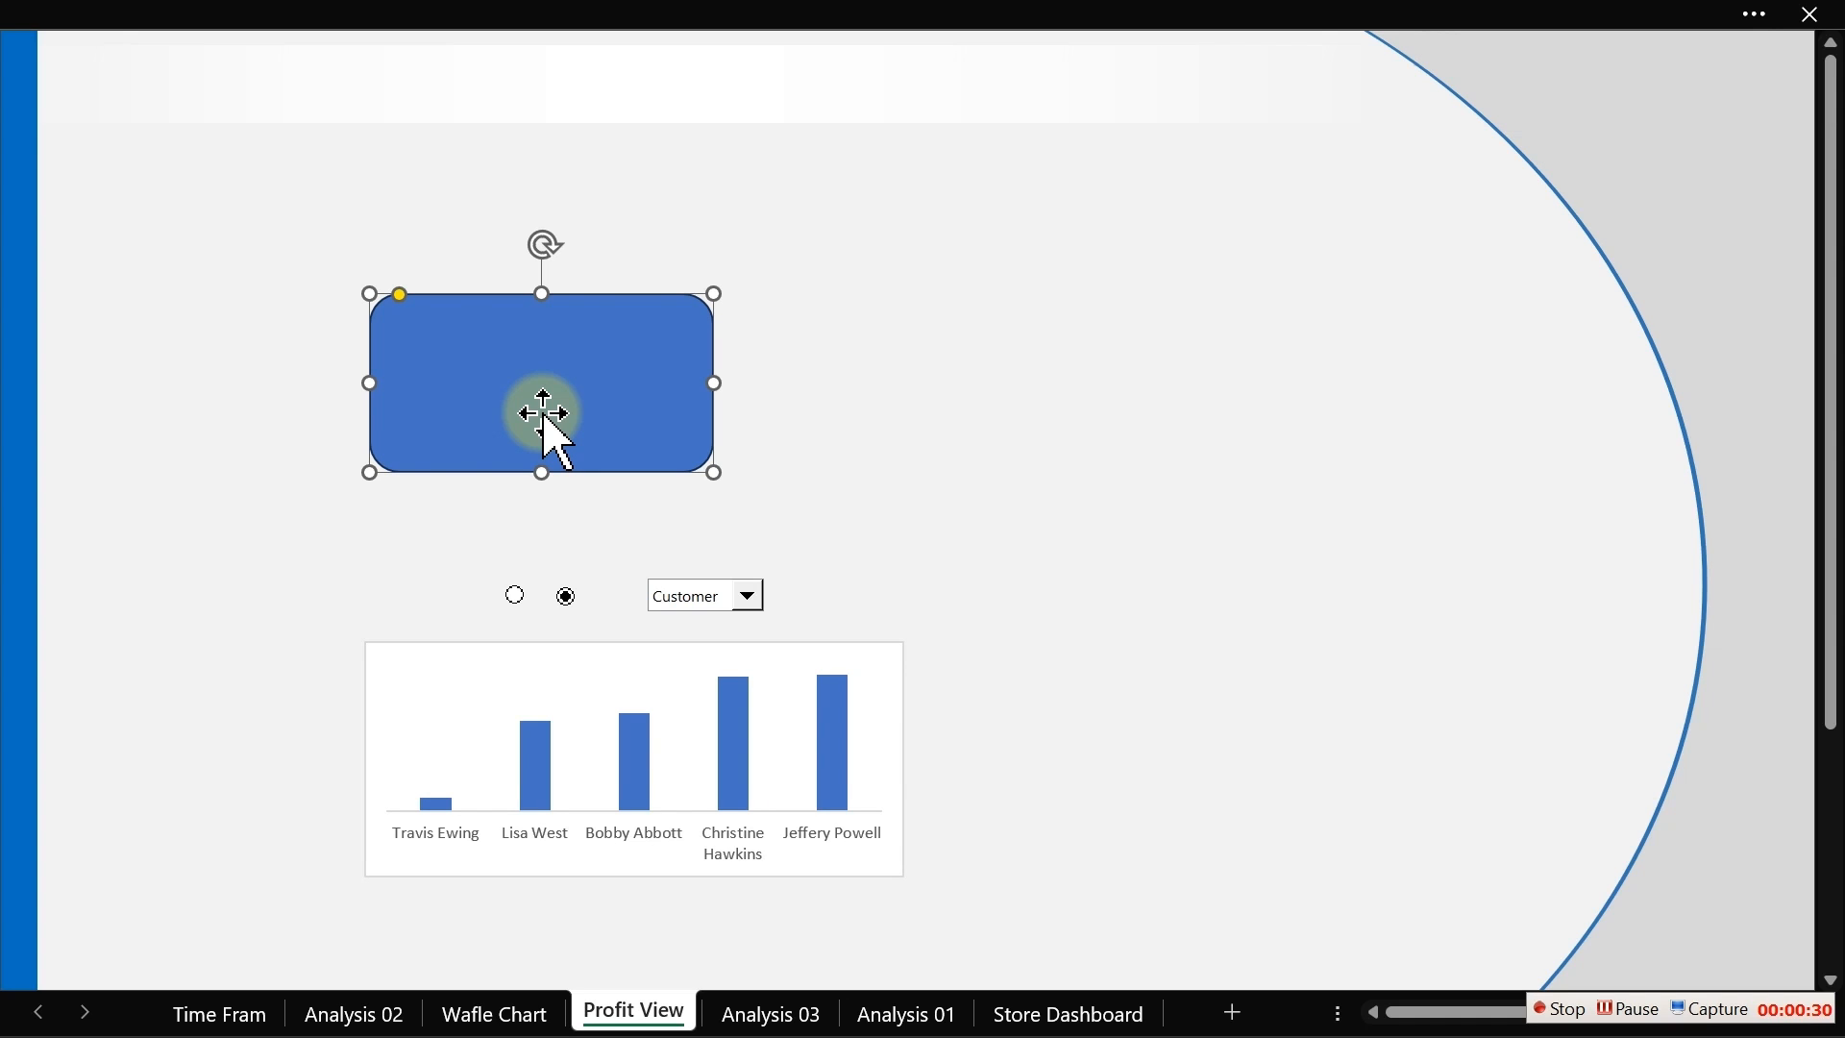
Step: Resize the rounded rectangle to 0.76" high and 1.73" wide
{"action": "left_click", "coordinate": [568, 20]}
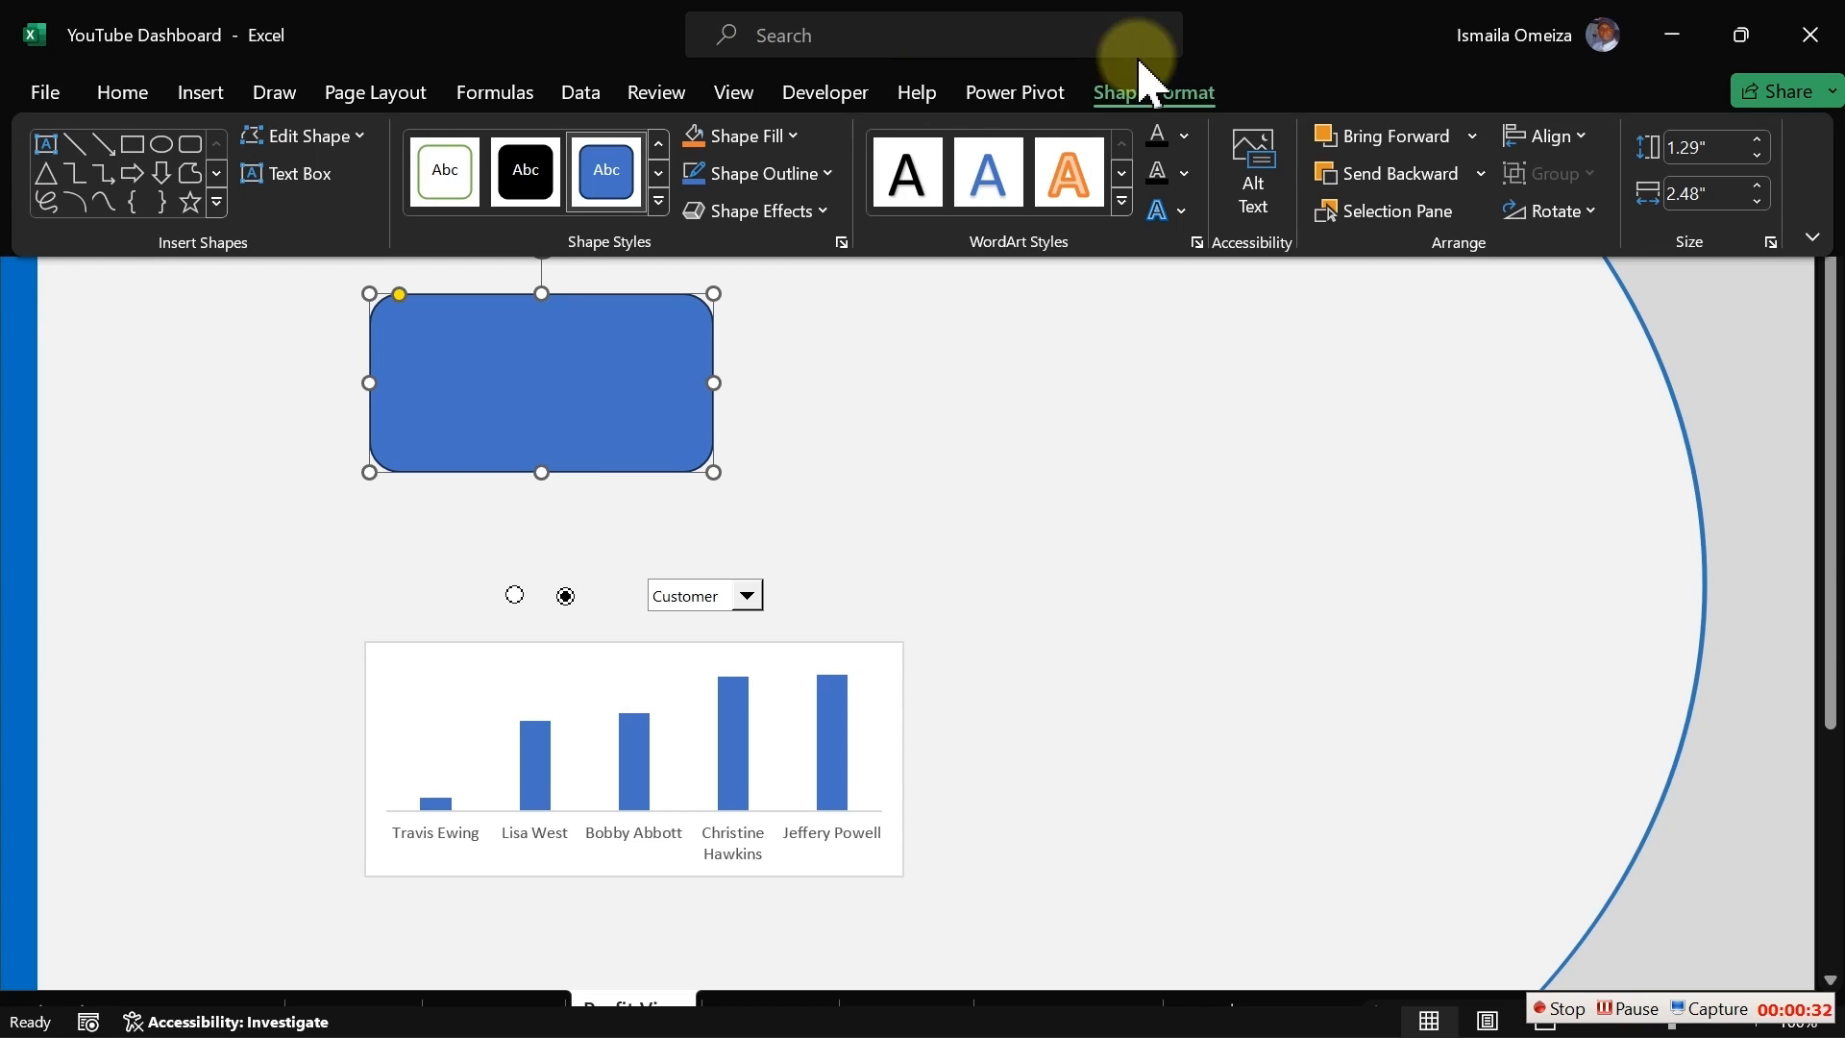
{"action": "left_click", "coordinate": [1717, 147]}
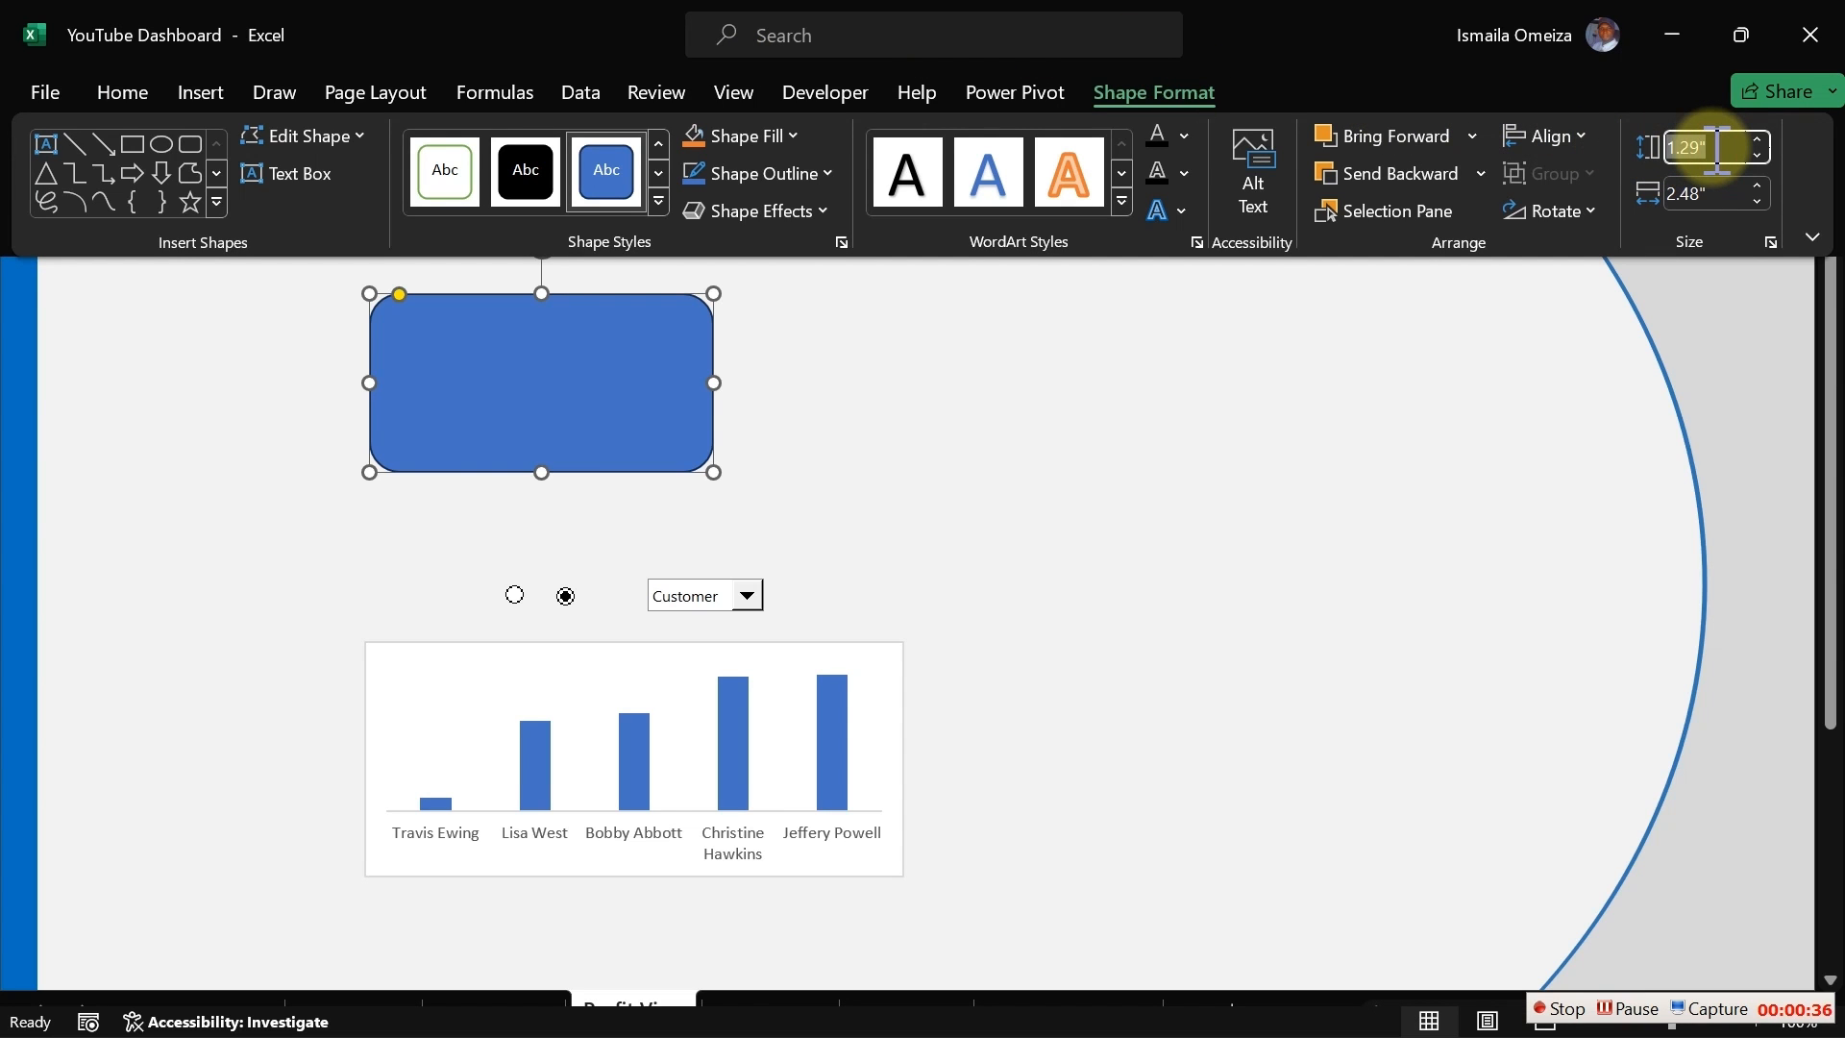
{"action": "type", "text": "0."}
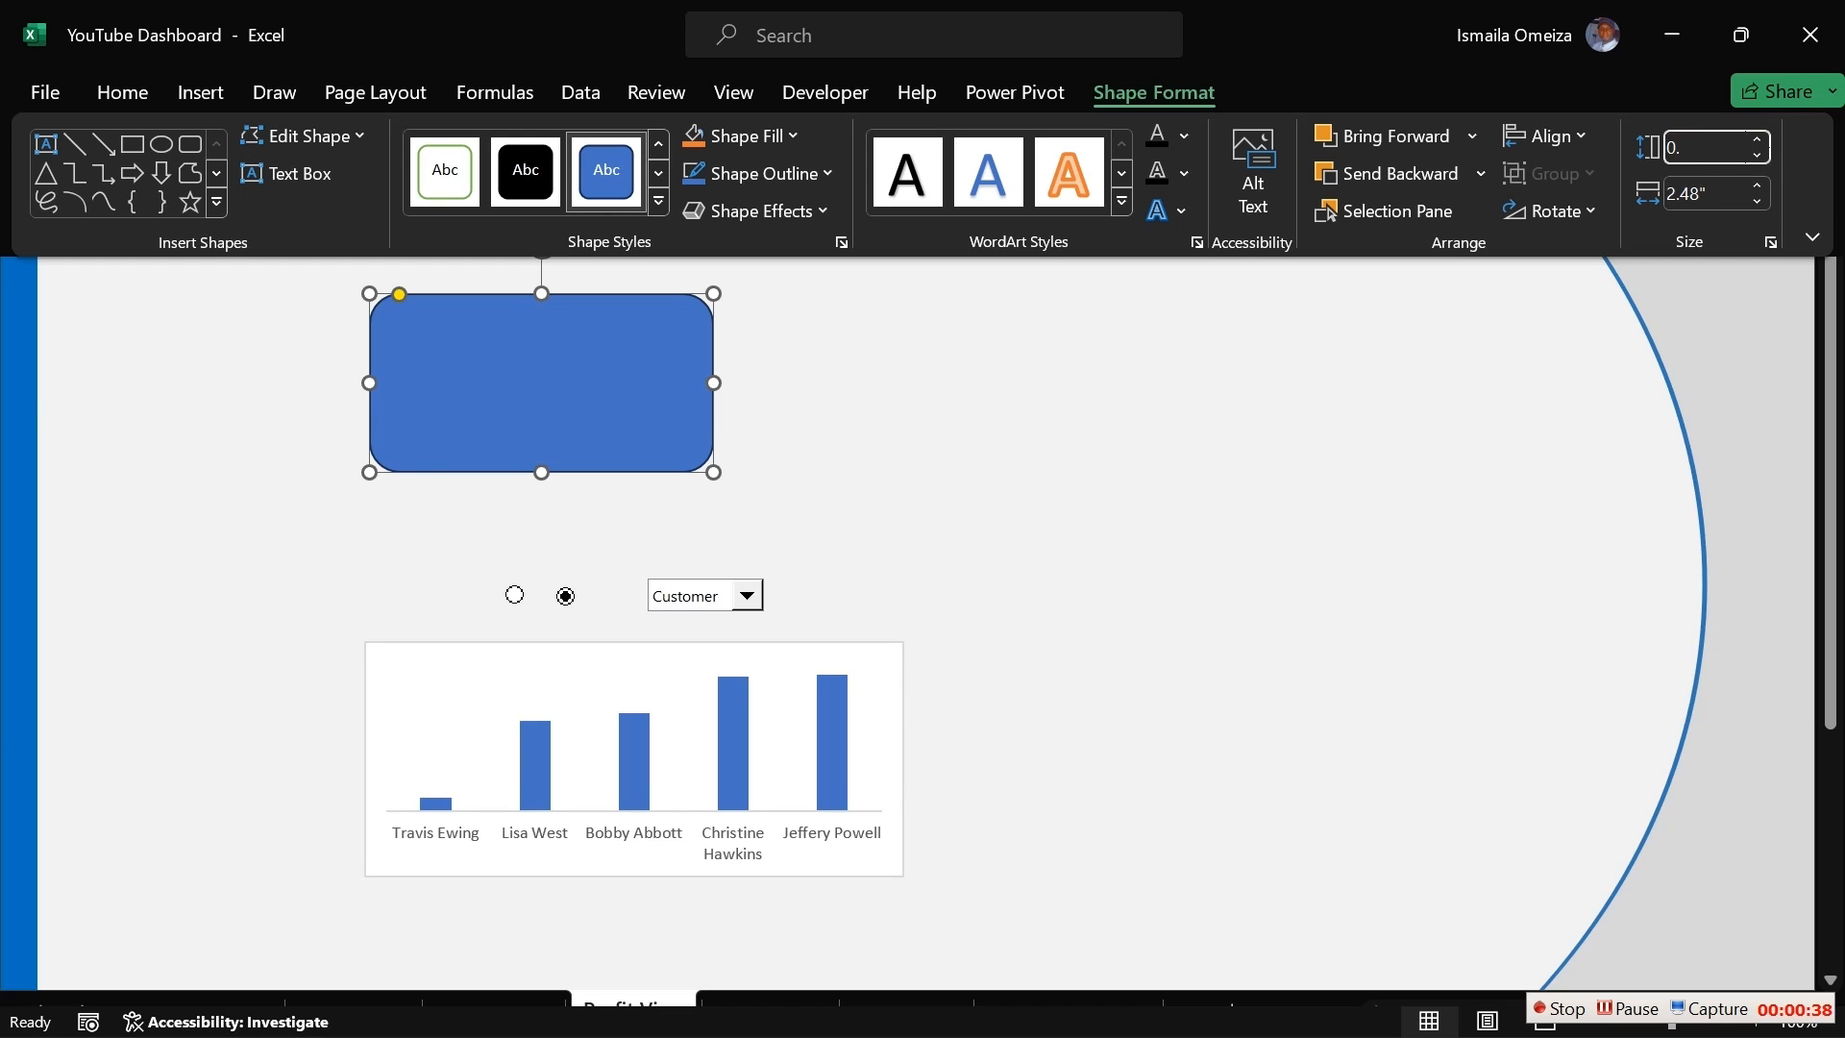
{"action": "type", "text": "76"}
{"action": "key", "text": "Tab"}
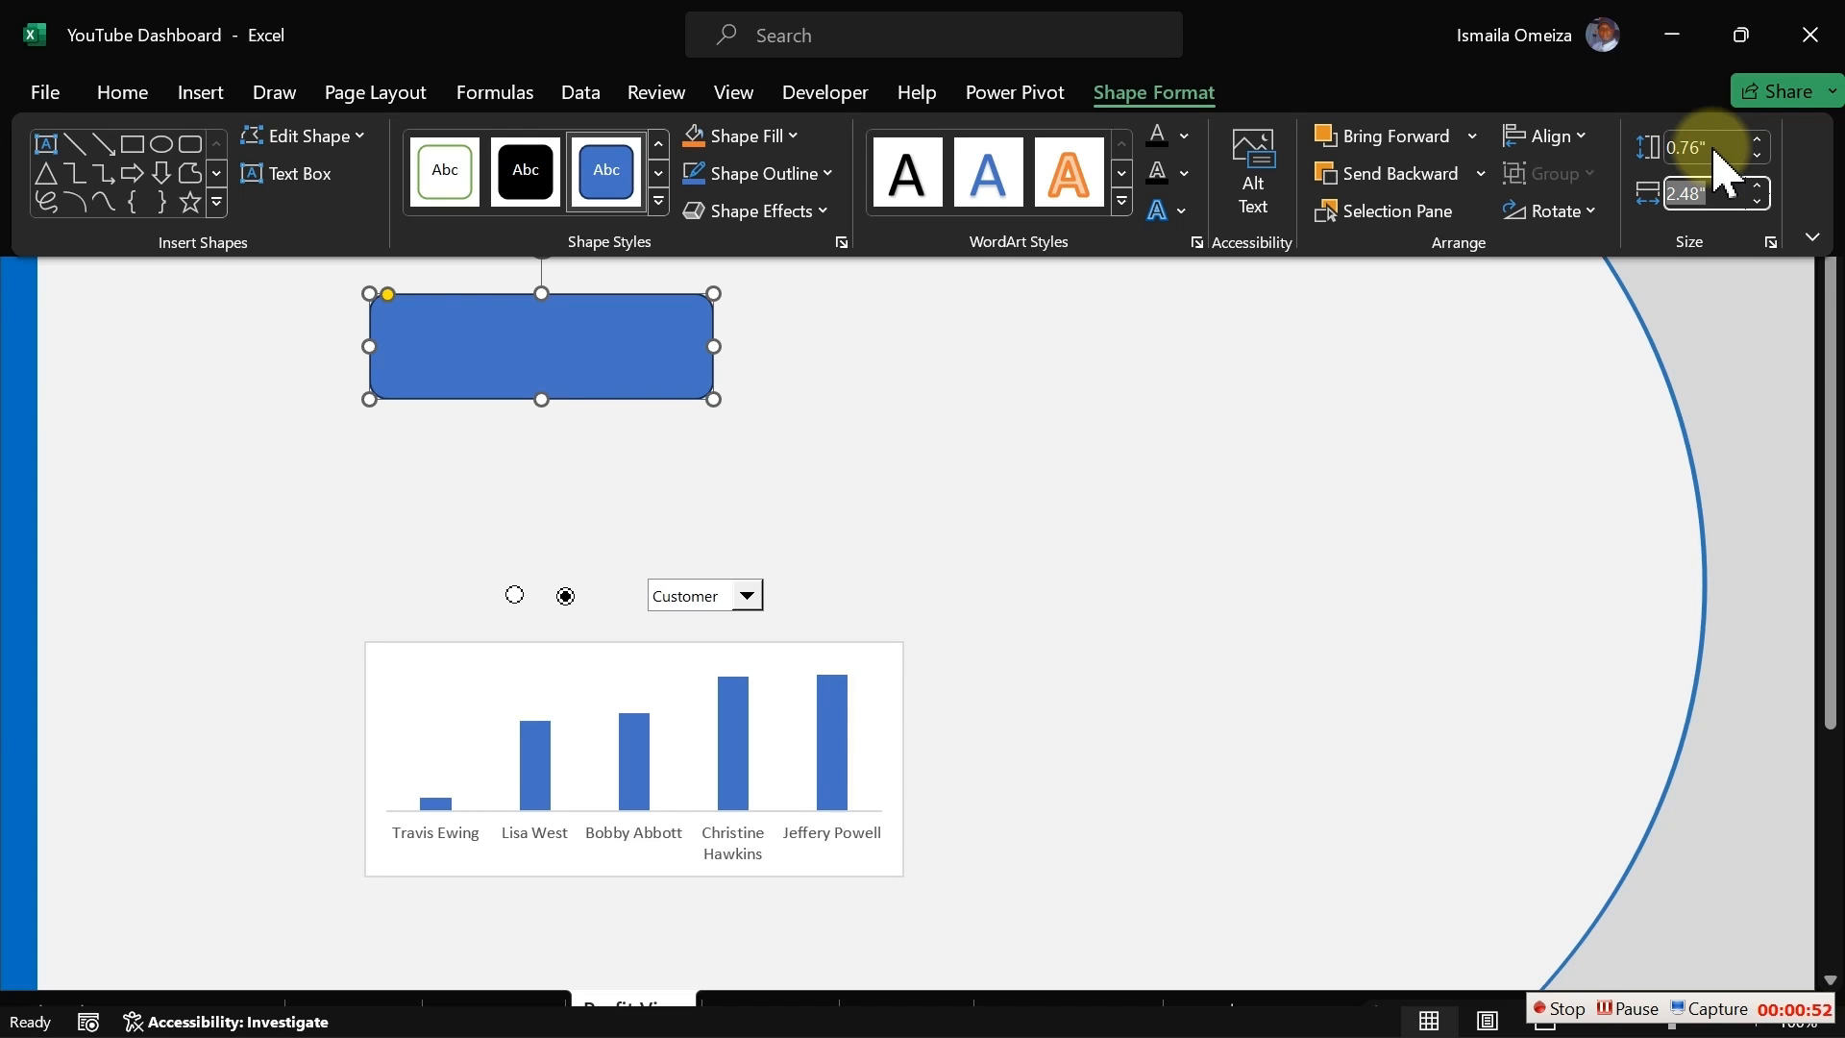
{"action": "type", "text": "1."}
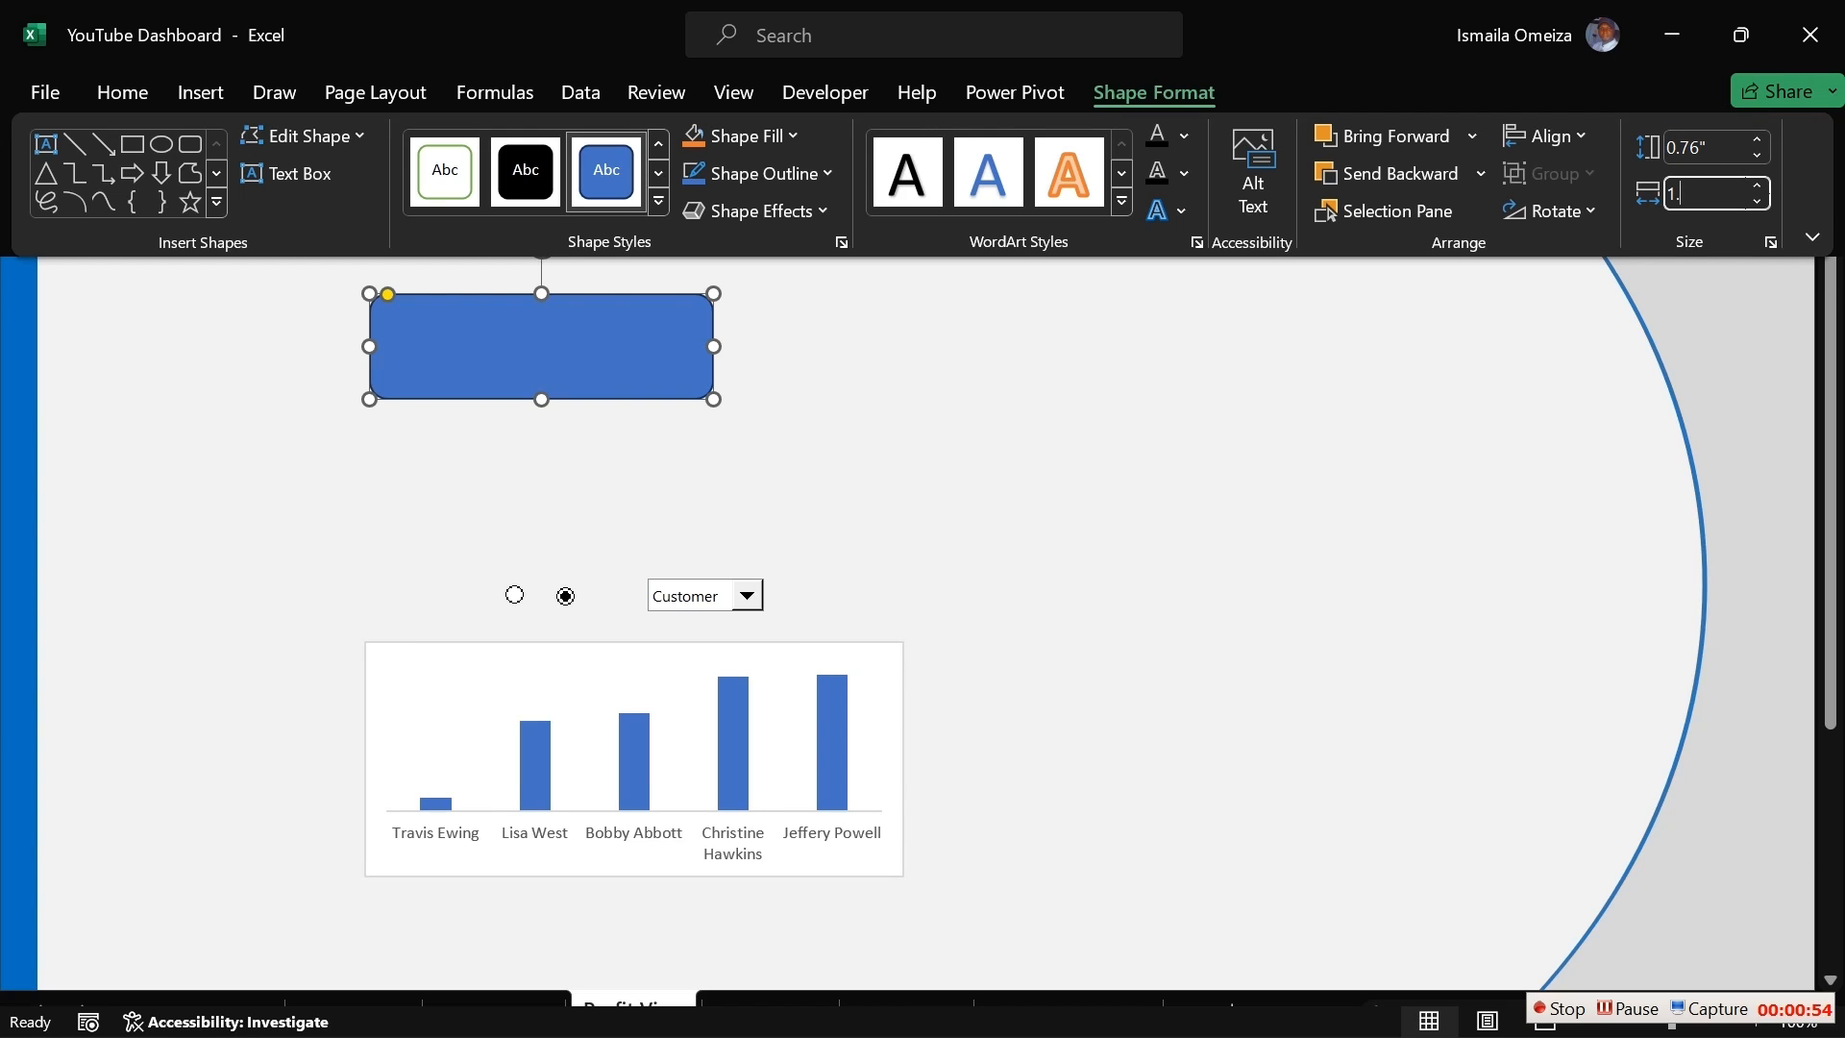
{"action": "type", "text": "73"}
{"action": "key", "text": "Return"}
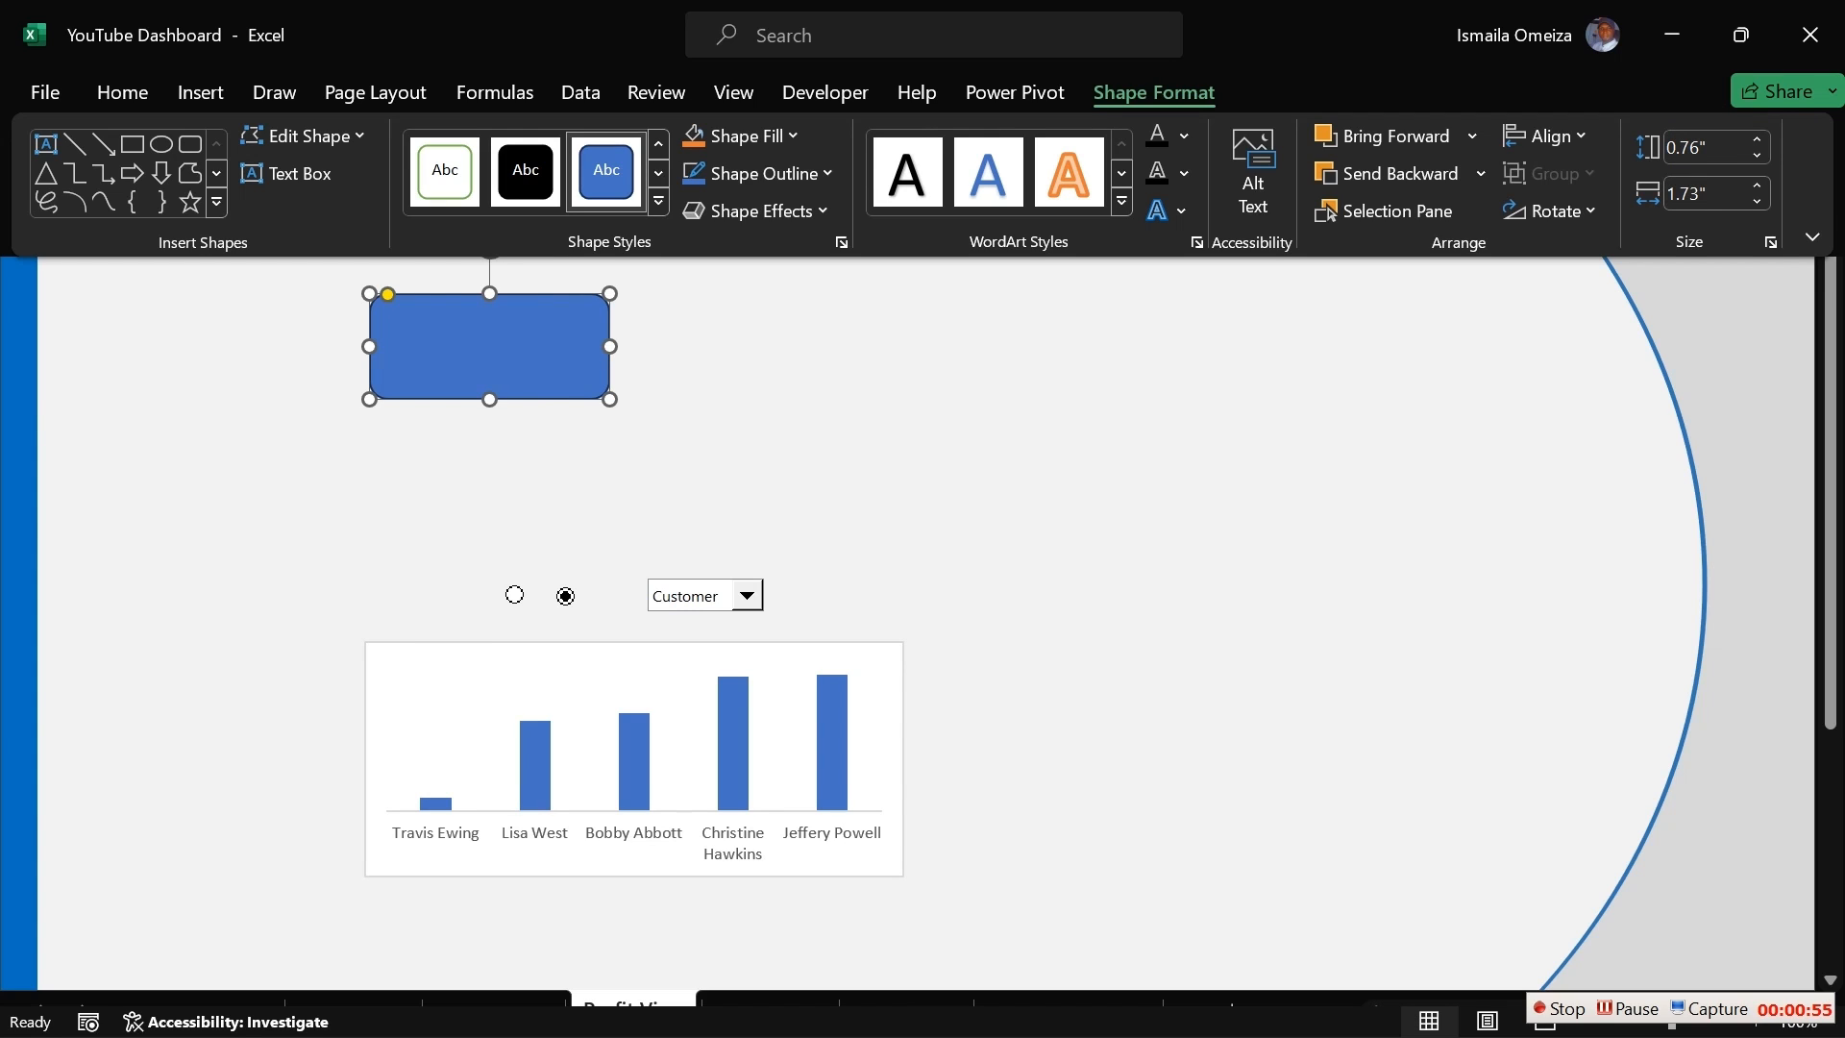
{"action": "key", "text": "ctrl+shift+F1"}
Step: Shift the rounded rectangle slightly right and remove its outline in the Format Shape pane
{"action": "left_click", "coordinate": [708, 363]}
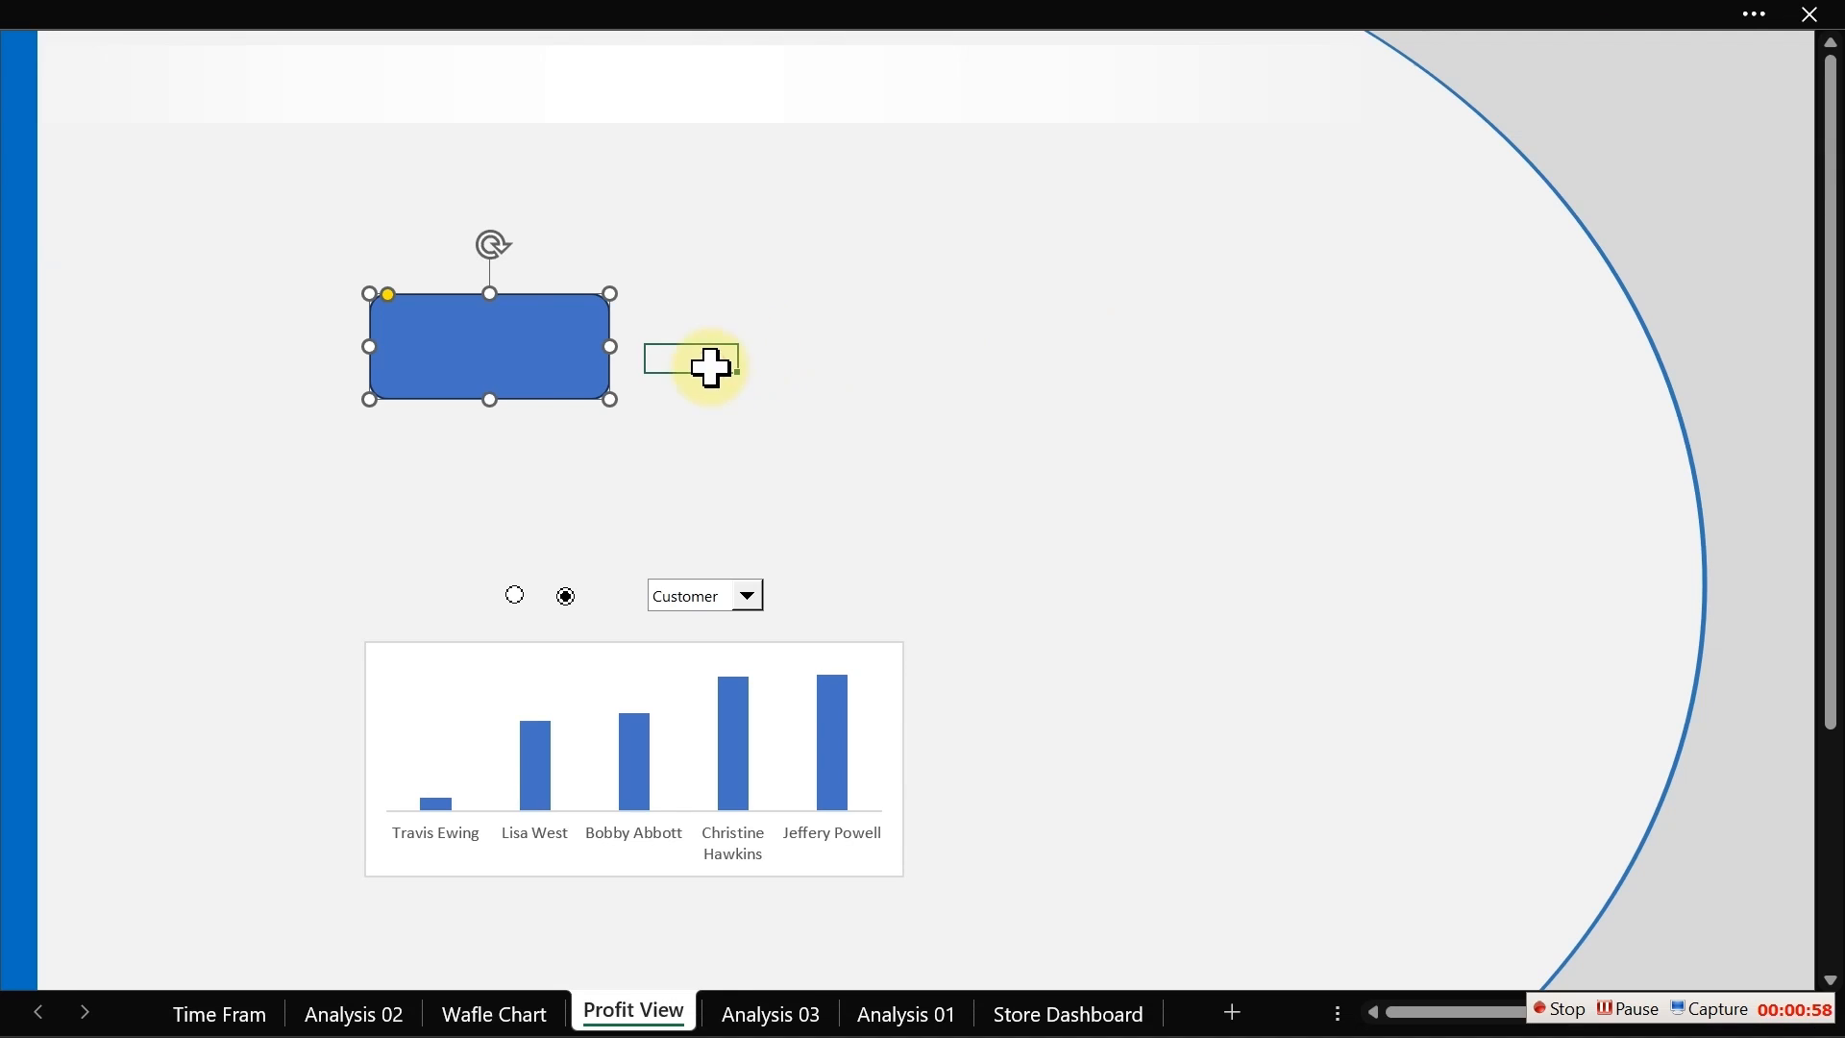
{"action": "left_click", "coordinate": [552, 385]}
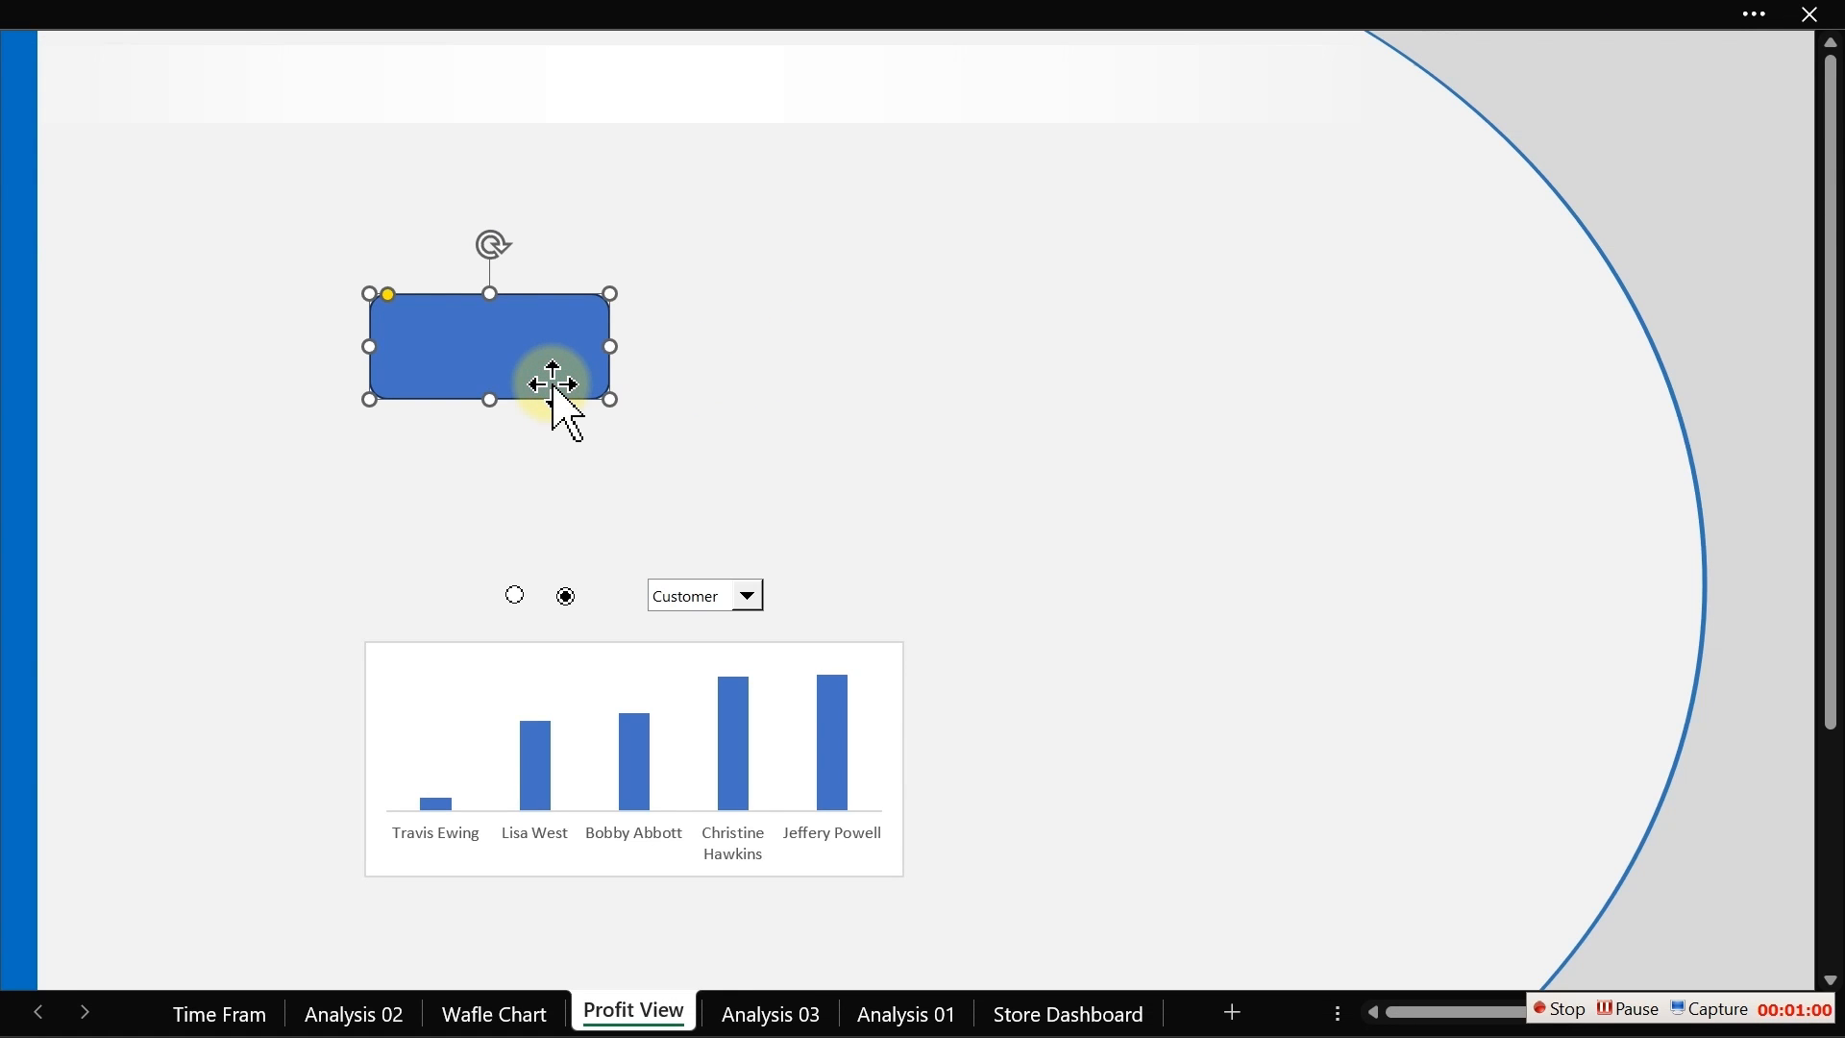
{"action": "mouse_move", "coordinate": [553, 384]}
{"action": "left_mouse_down"}
{"action": "mouse_move", "coordinate": [687, 364]}
{"action": "mouse_move", "coordinate": [659, 339]}
{"action": "mouse_move", "coordinate": [571, 383]}
{"action": "left_mouse_up"}
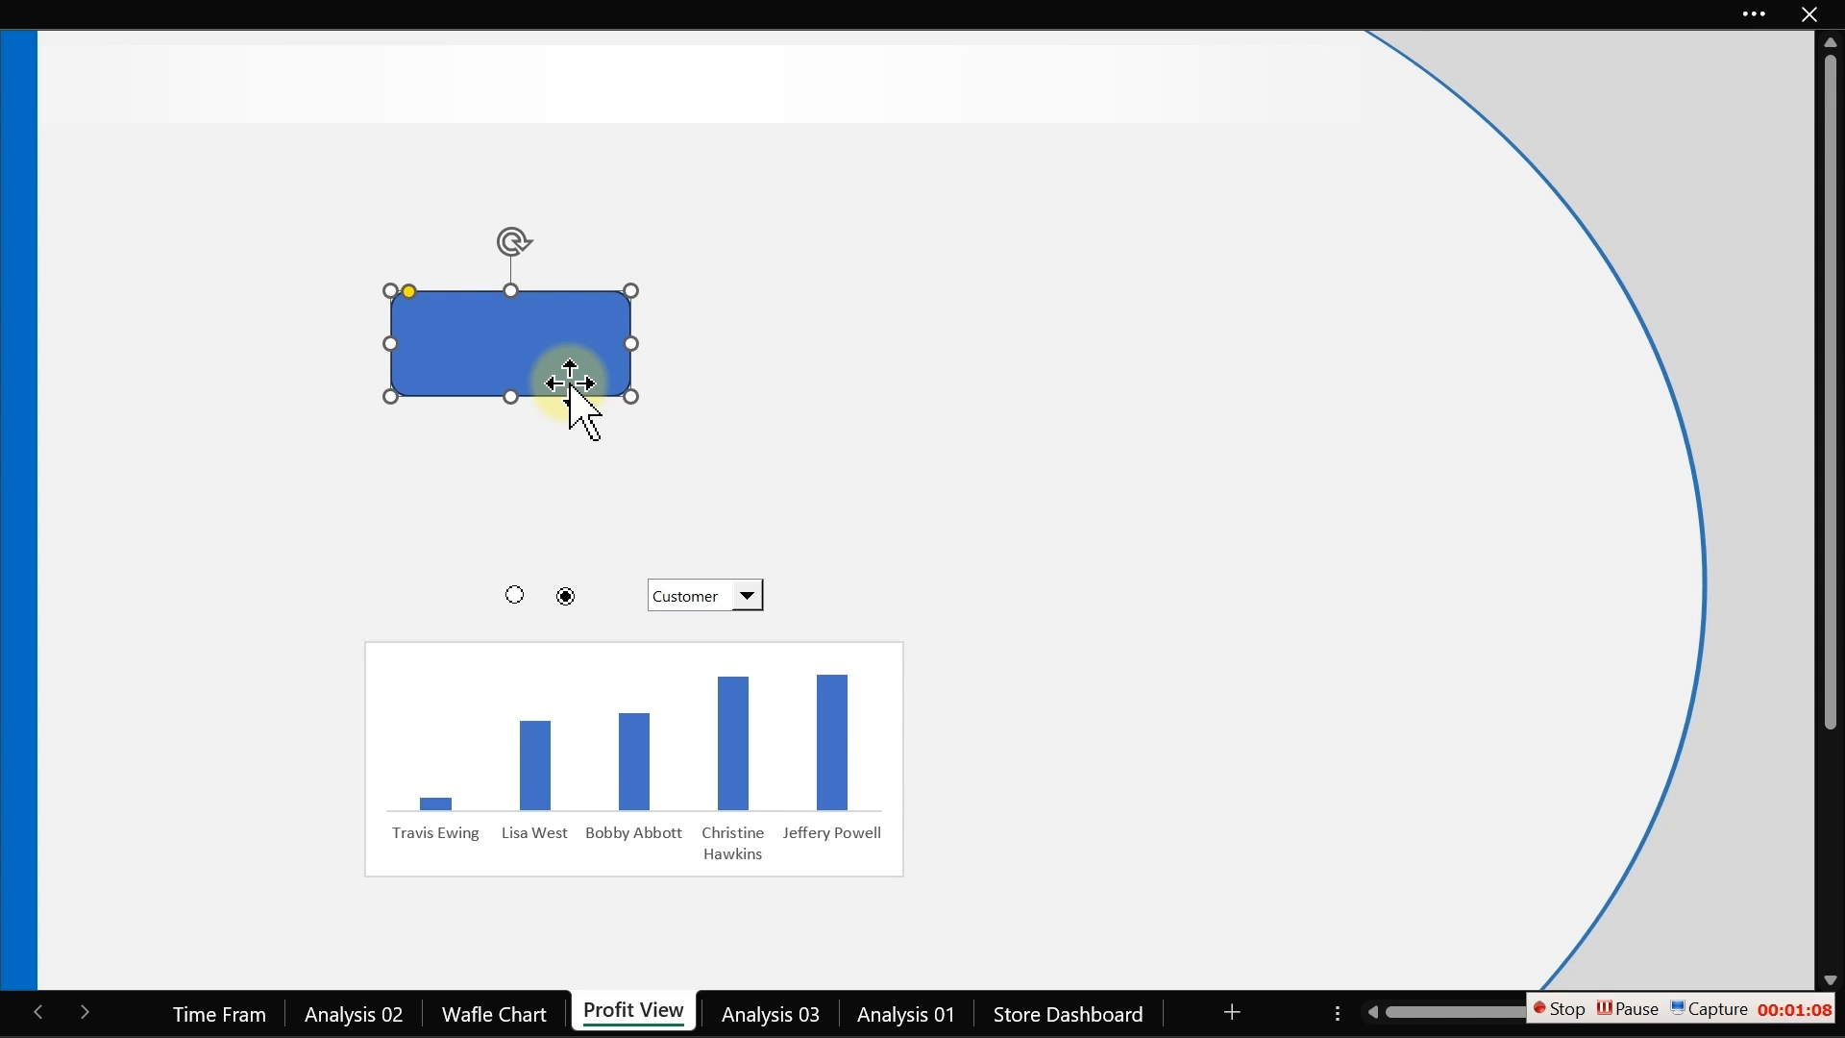
{"action": "double_click", "coordinate": [570, 382]}
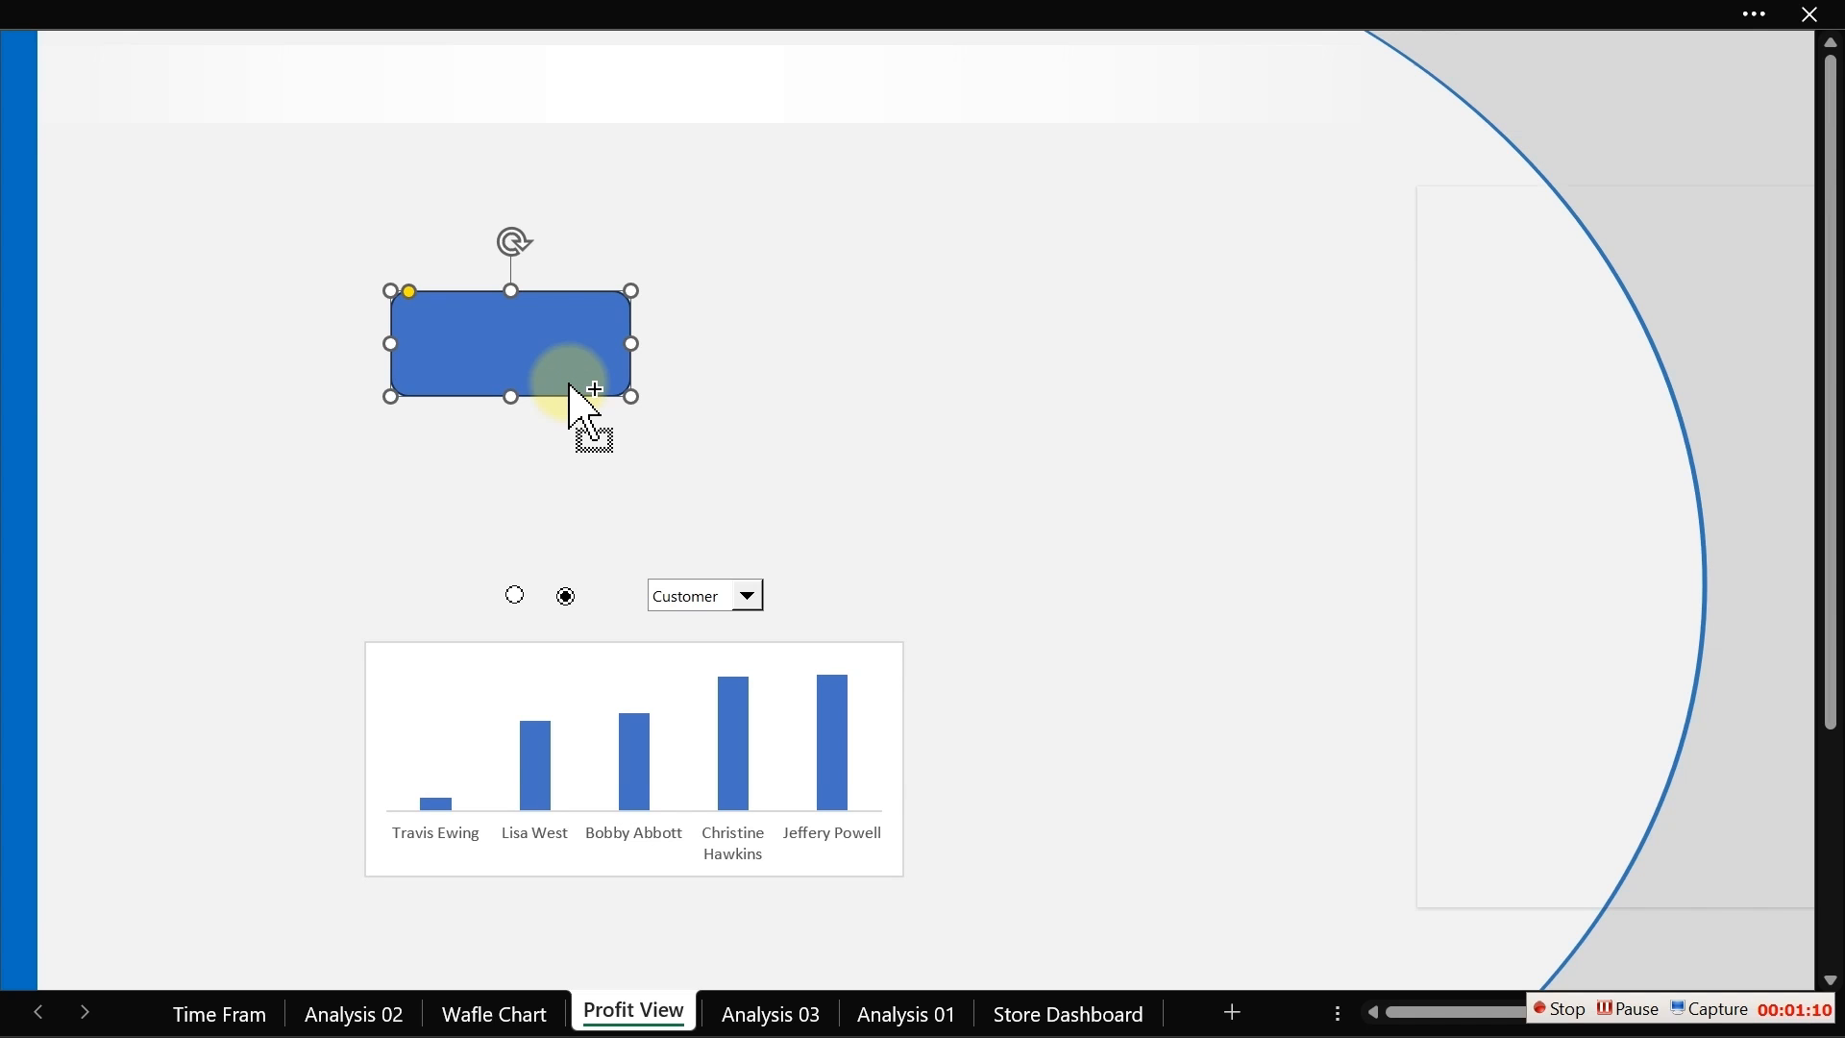
{"action": "left_click_drag", "start_coordinate": [1589, 227], "coordinate": [1057, 303]}
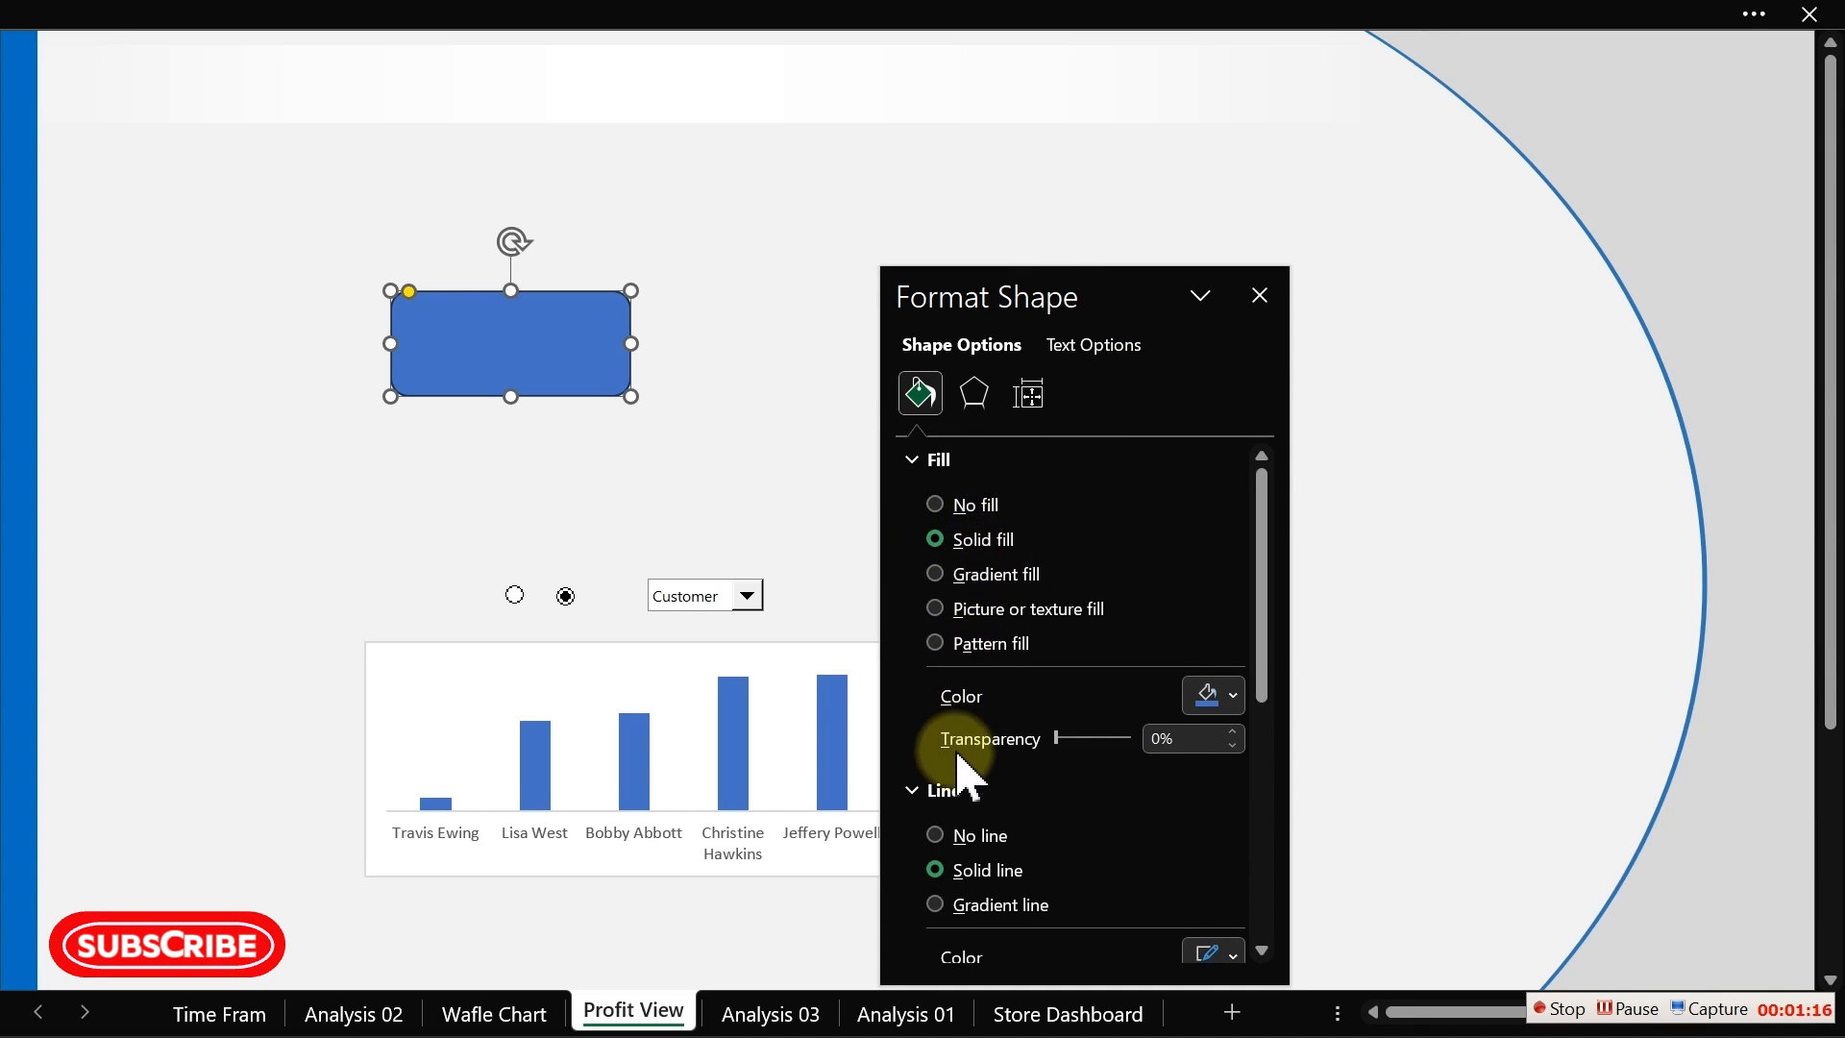
{"action": "left_click", "coordinate": [956, 843]}
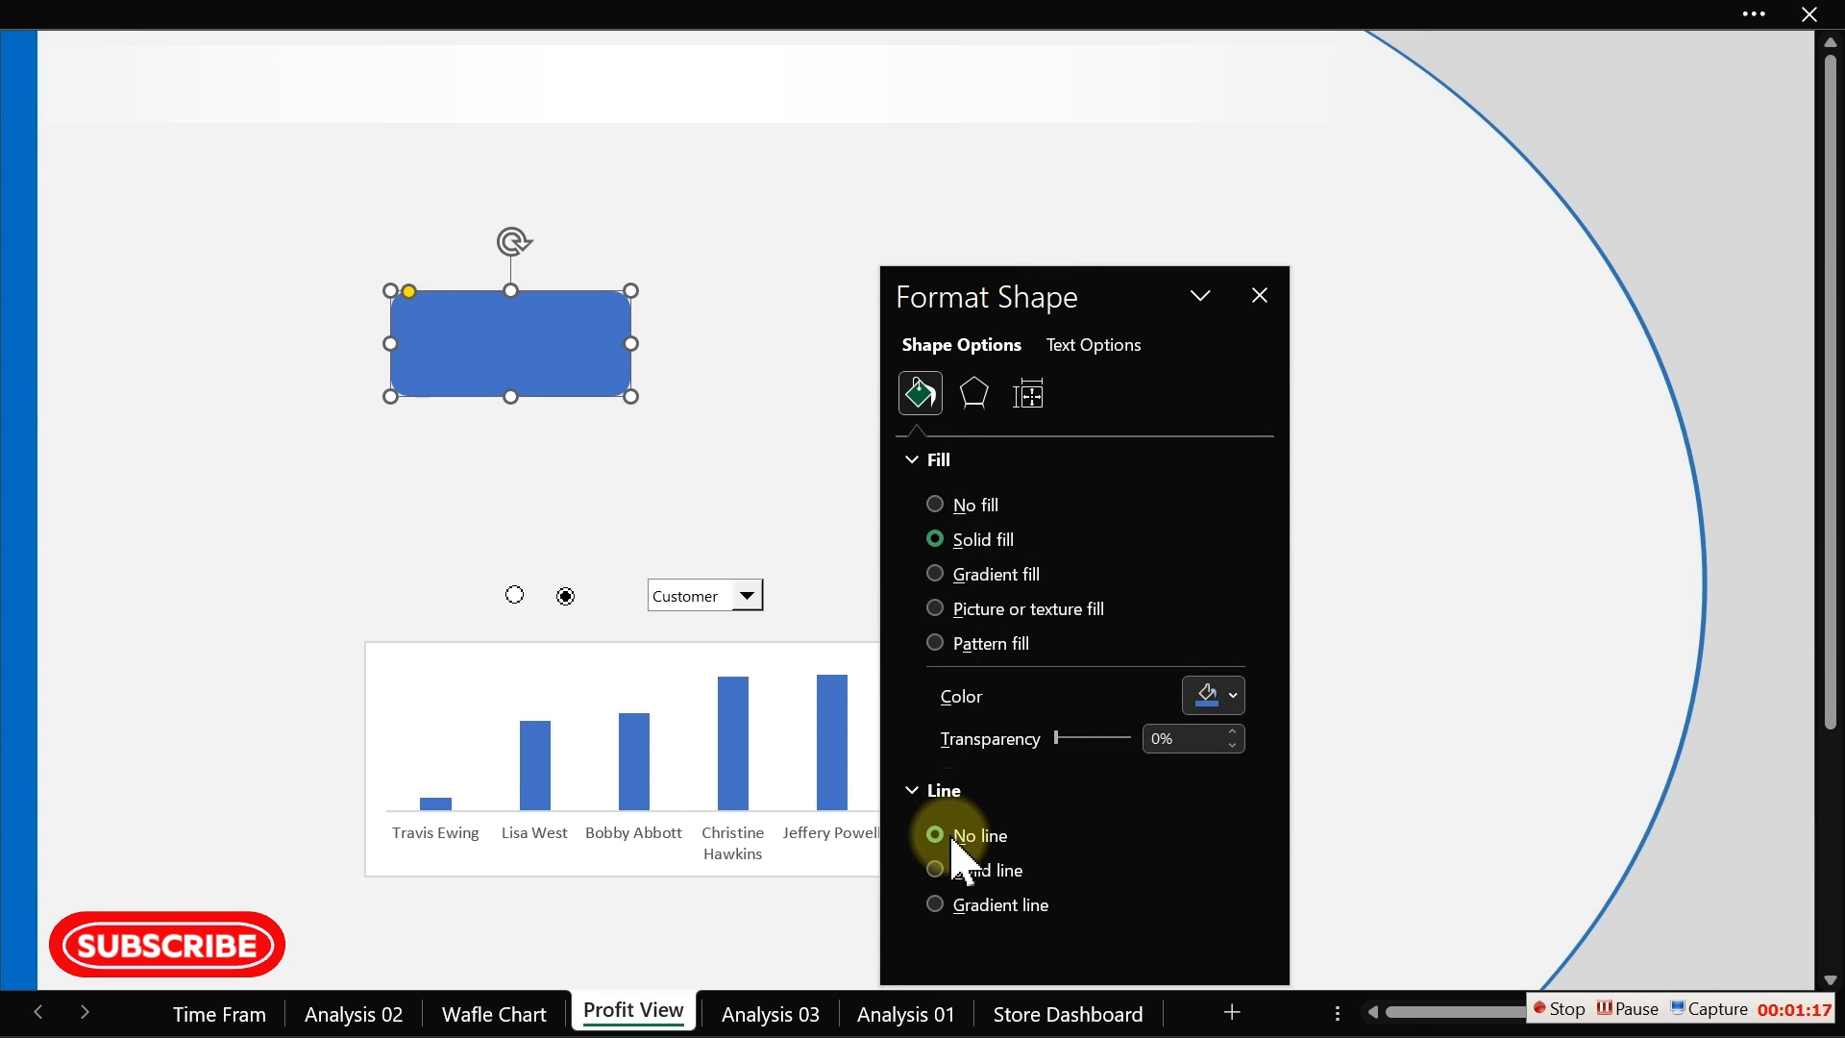
Step: Apply a gradient fill to the rounded rectangle
{"action": "left_click", "coordinate": [708, 269]}
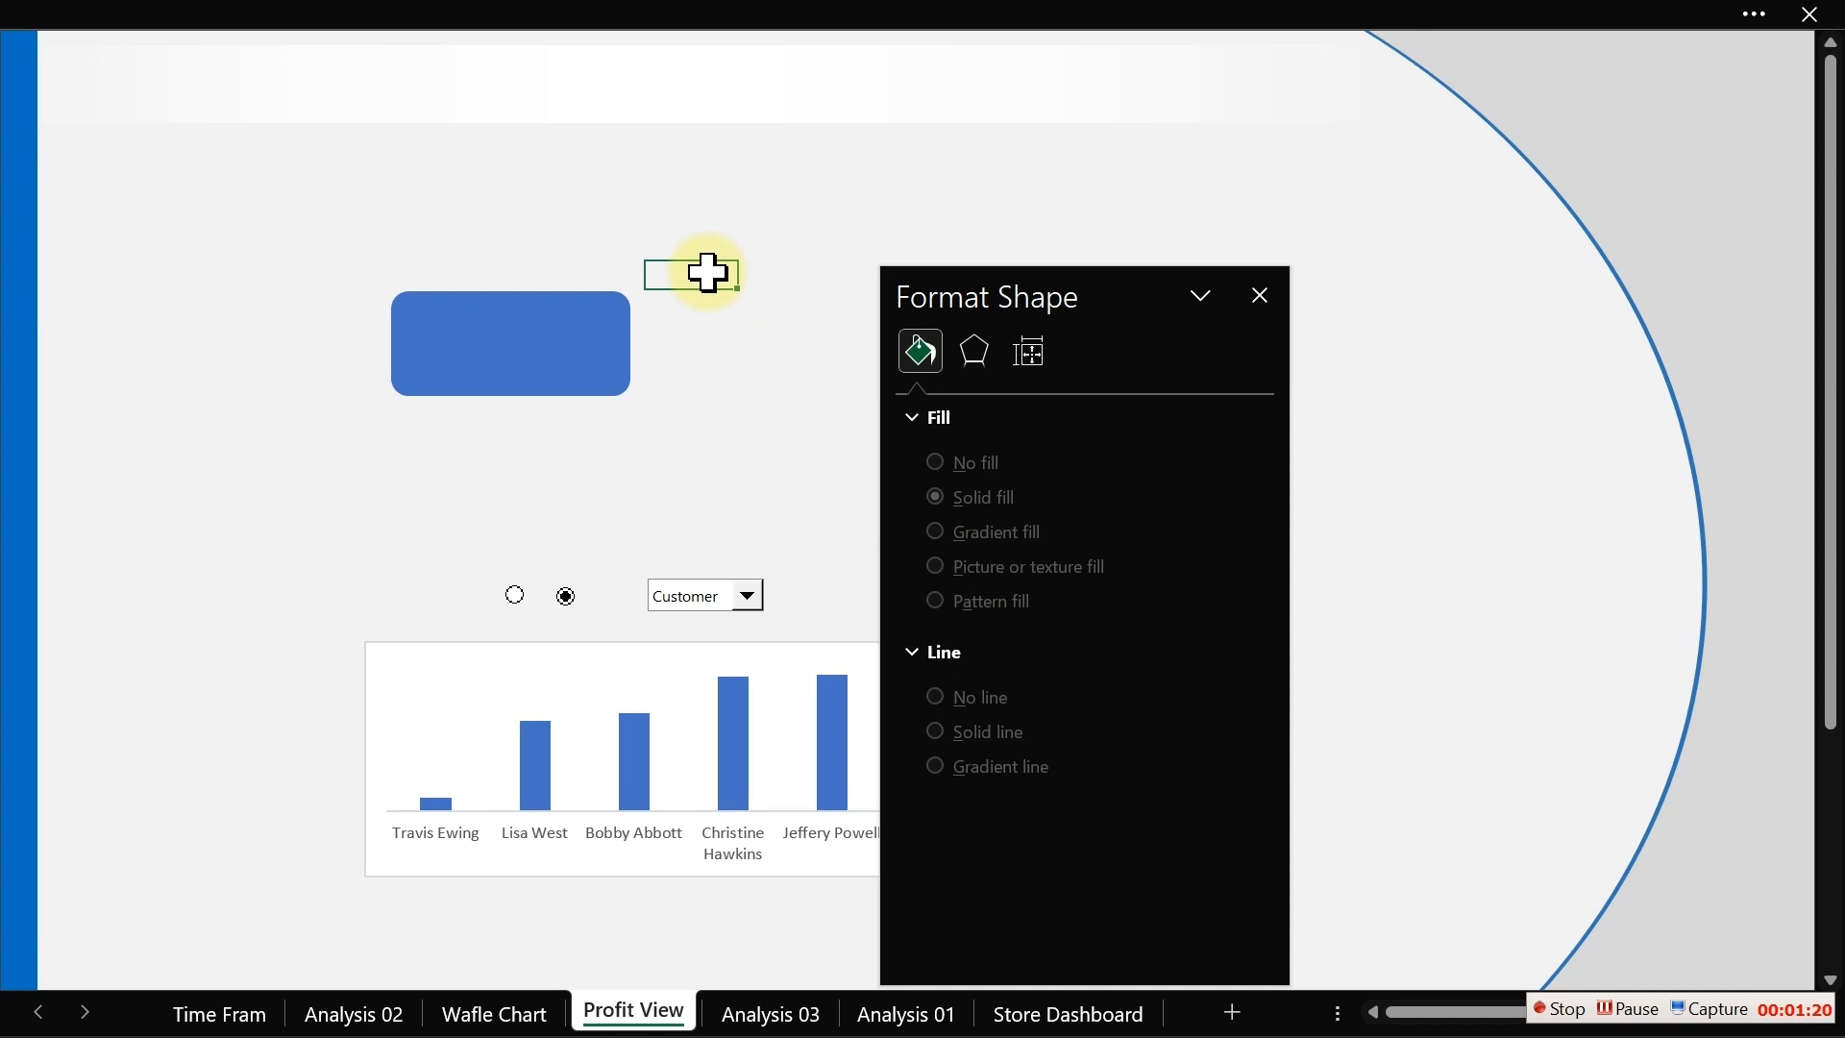
{"action": "left_click", "coordinate": [618, 341]}
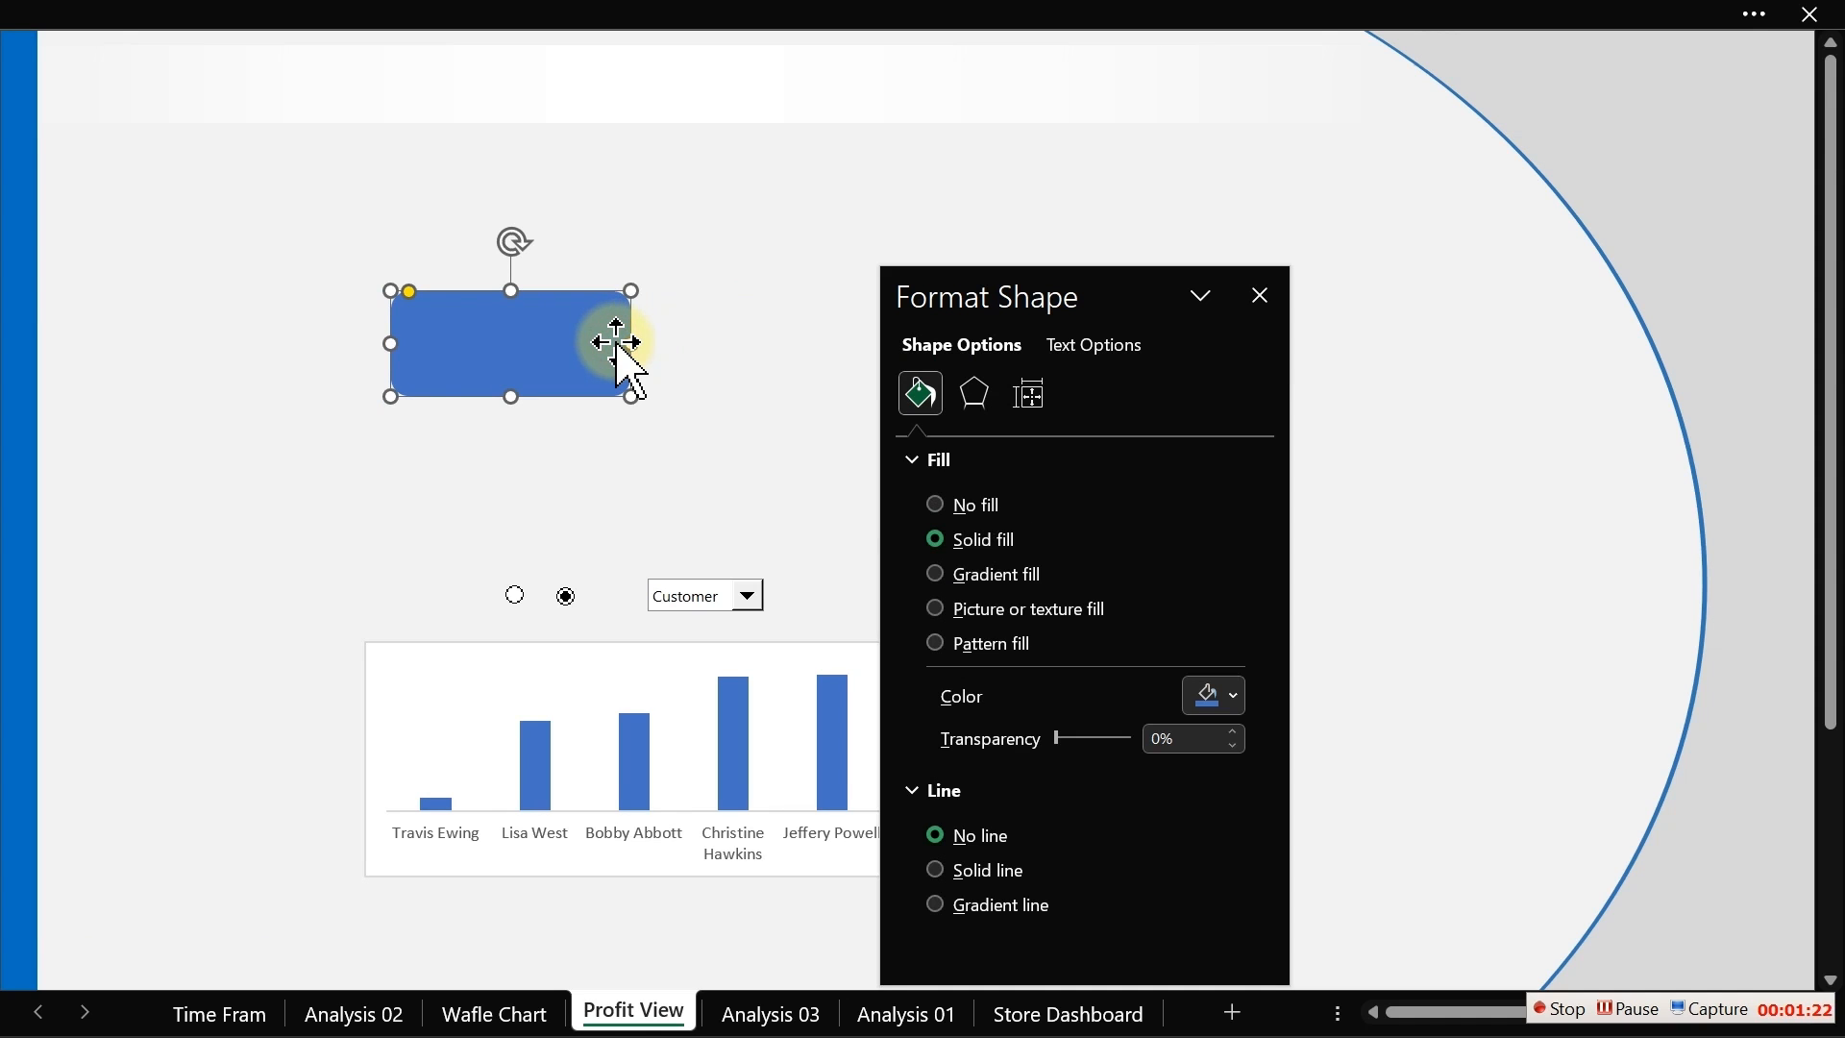
{"action": "left_click", "coordinate": [957, 581]}
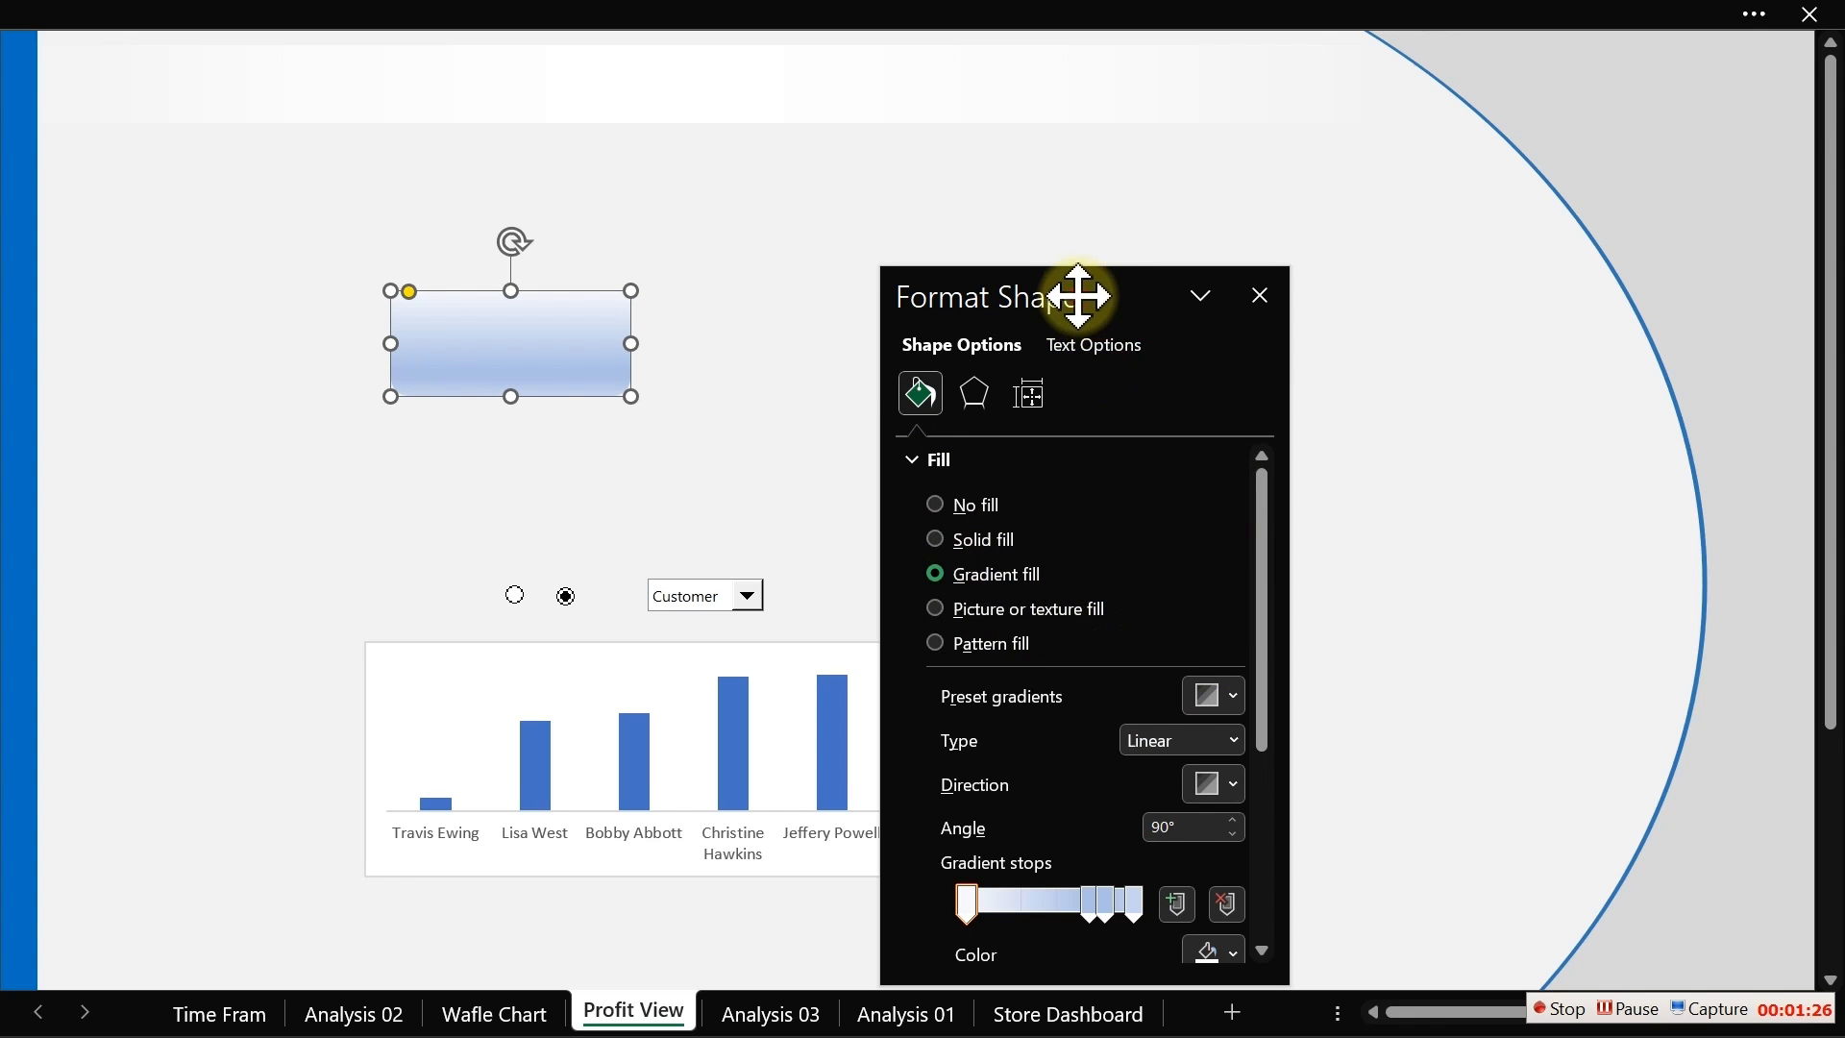
Step: Adjust the rectangle's gradient by removing a gradient stop and dragging the remaining stops leftward
{"action": "left_click_drag", "start_coordinate": [1070, 296], "coordinate": [1106, 167]}
{"action": "left_click", "coordinate": [1071, 149]}
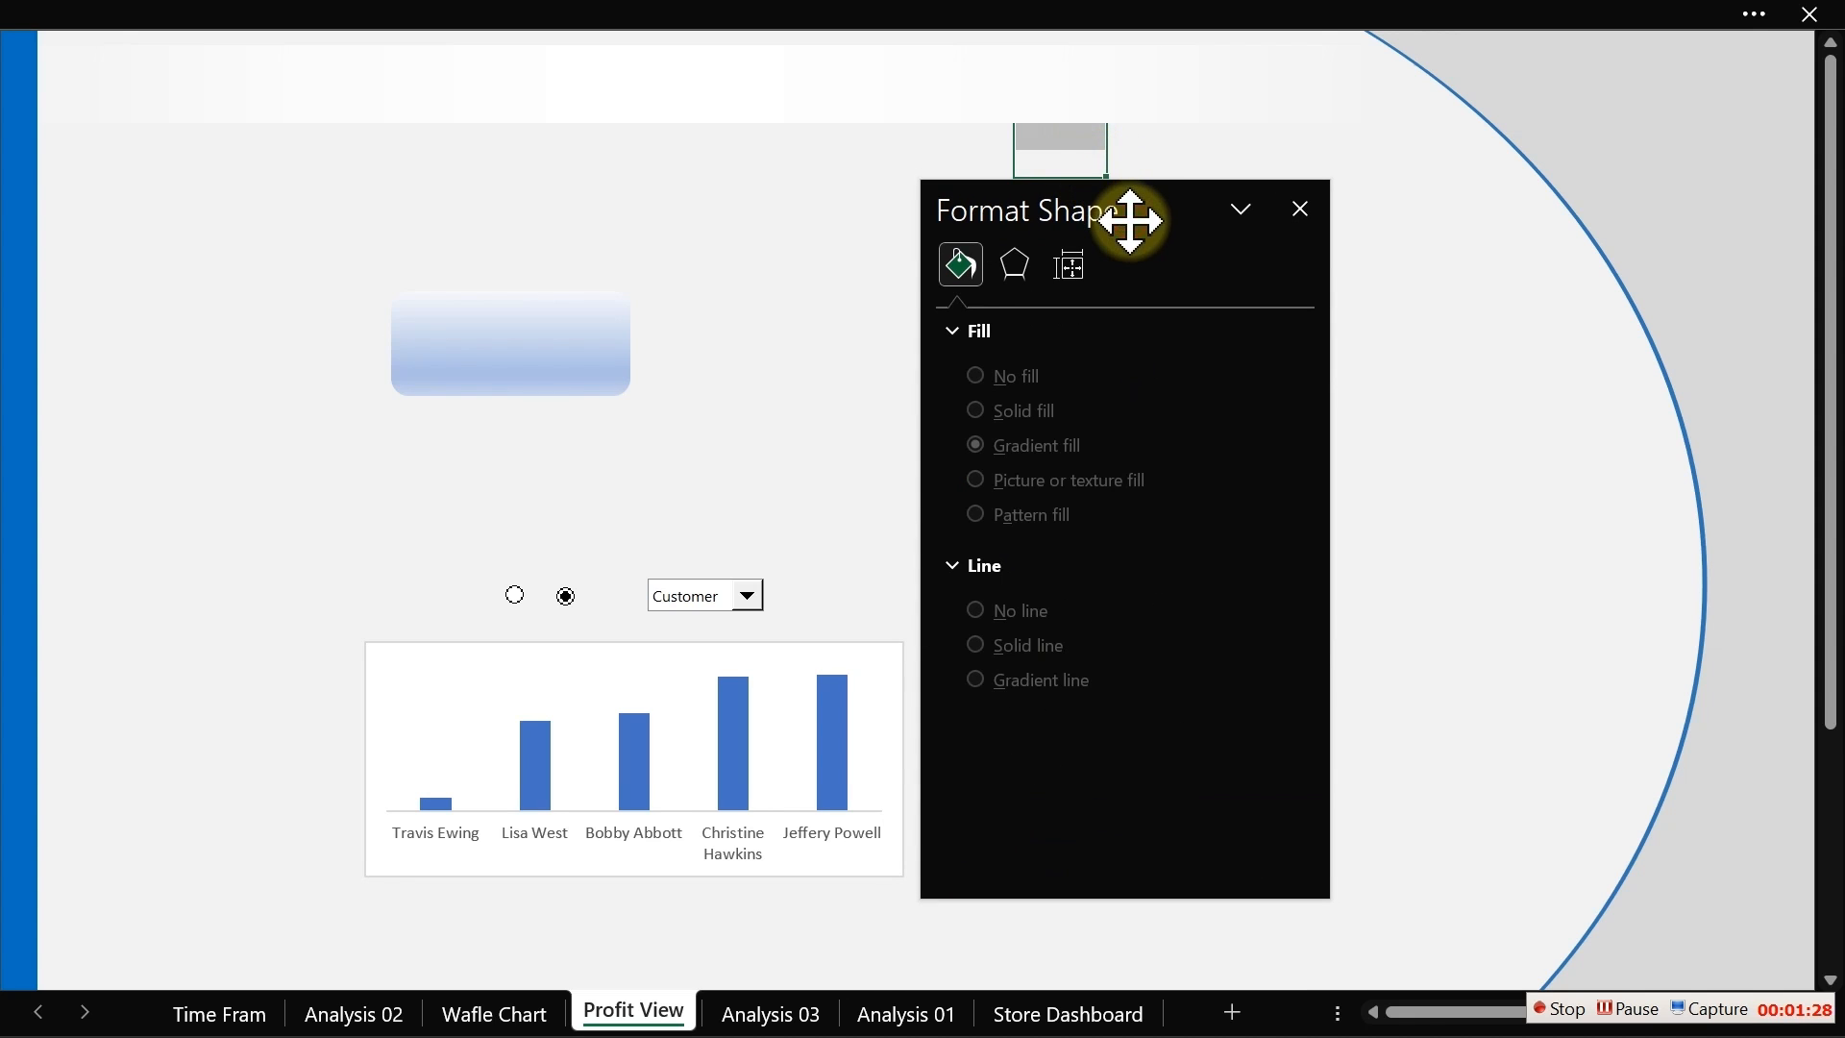
{"action": "left_click", "coordinate": [576, 350]}
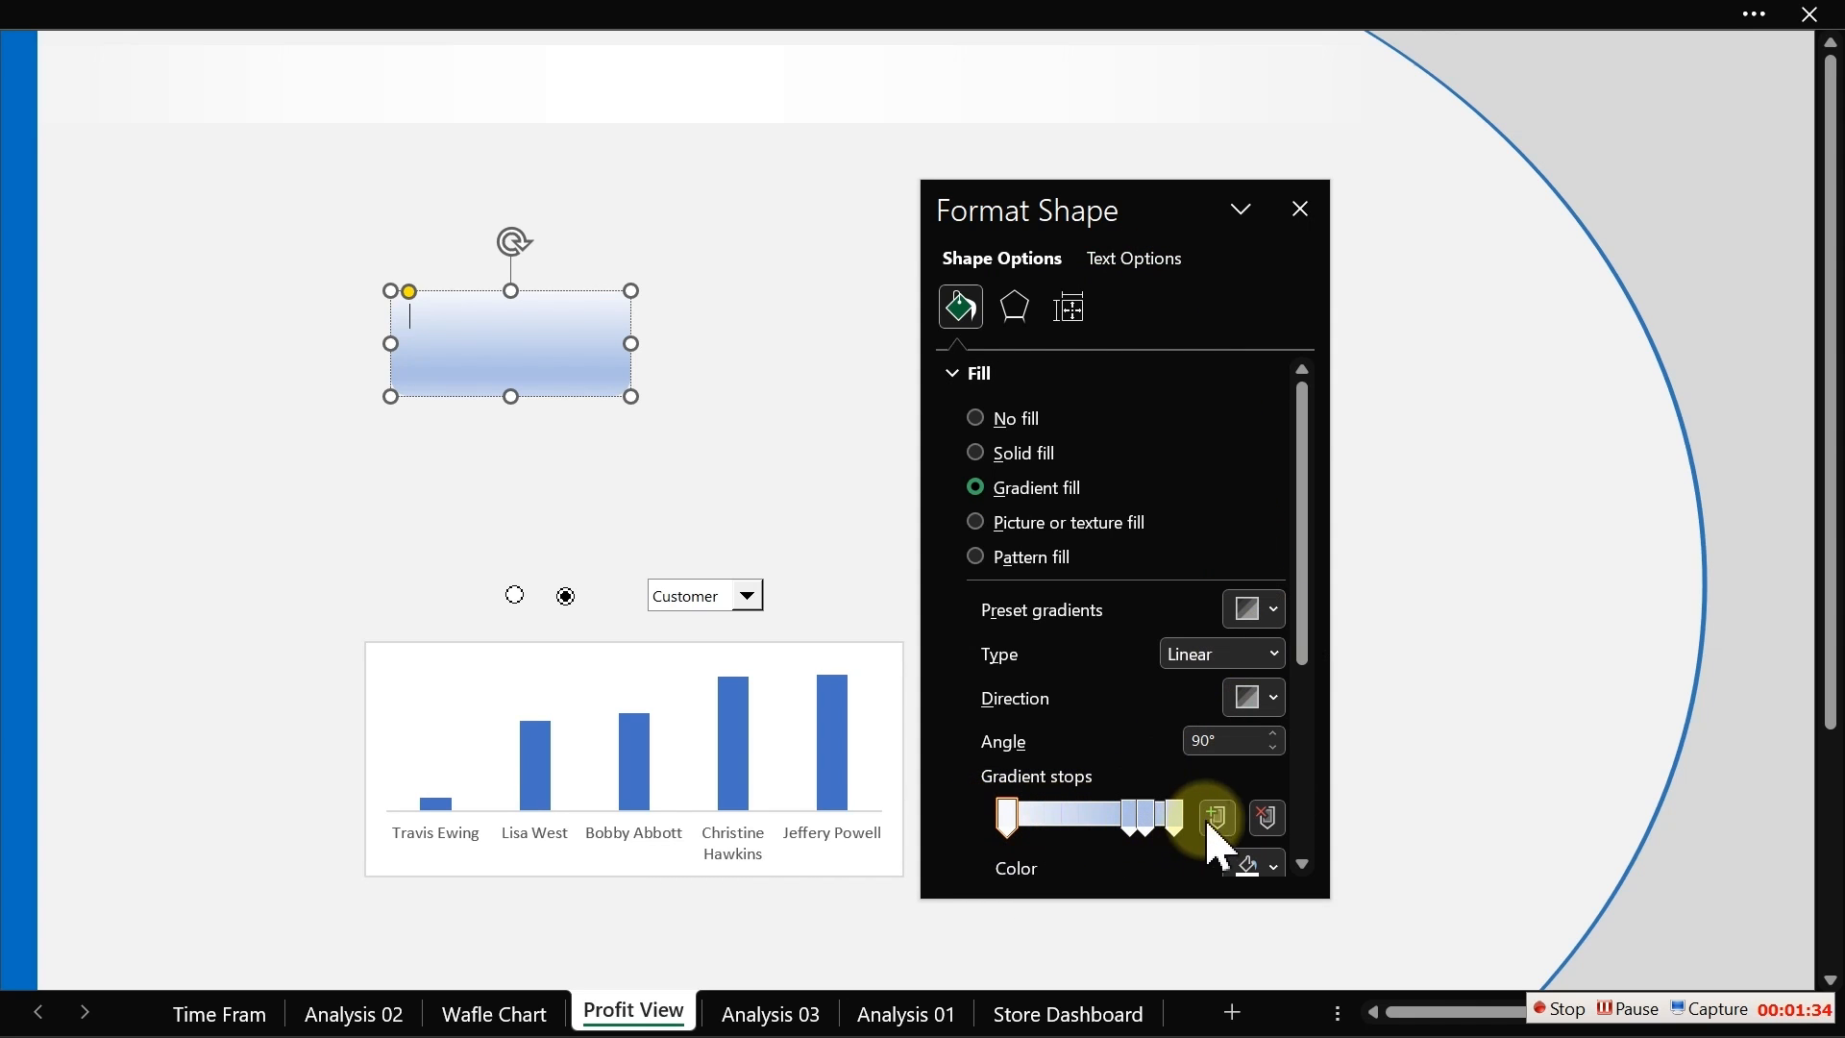
{"action": "left_click", "coordinate": [1257, 823]}
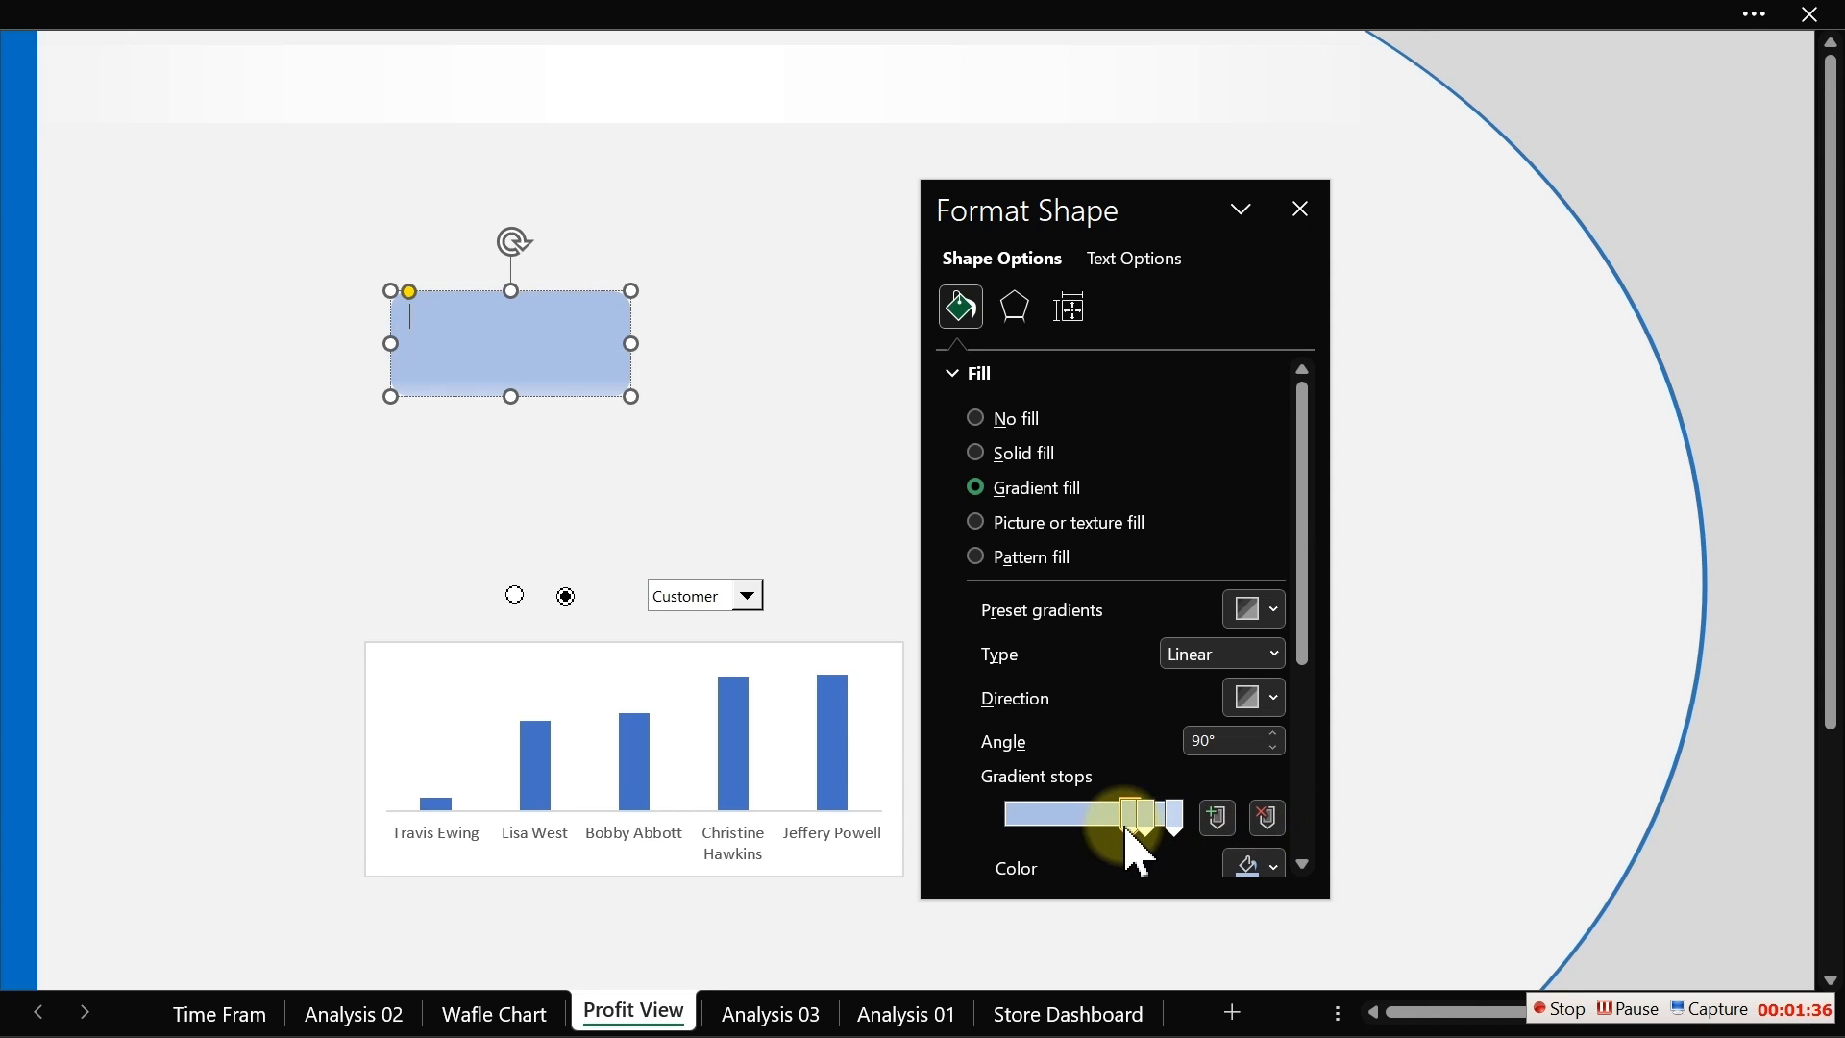
{"action": "left_click_drag", "start_coordinate": [1129, 822], "coordinate": [985, 828]}
{"action": "left_click_drag", "start_coordinate": [1148, 828], "coordinate": [1063, 828]}
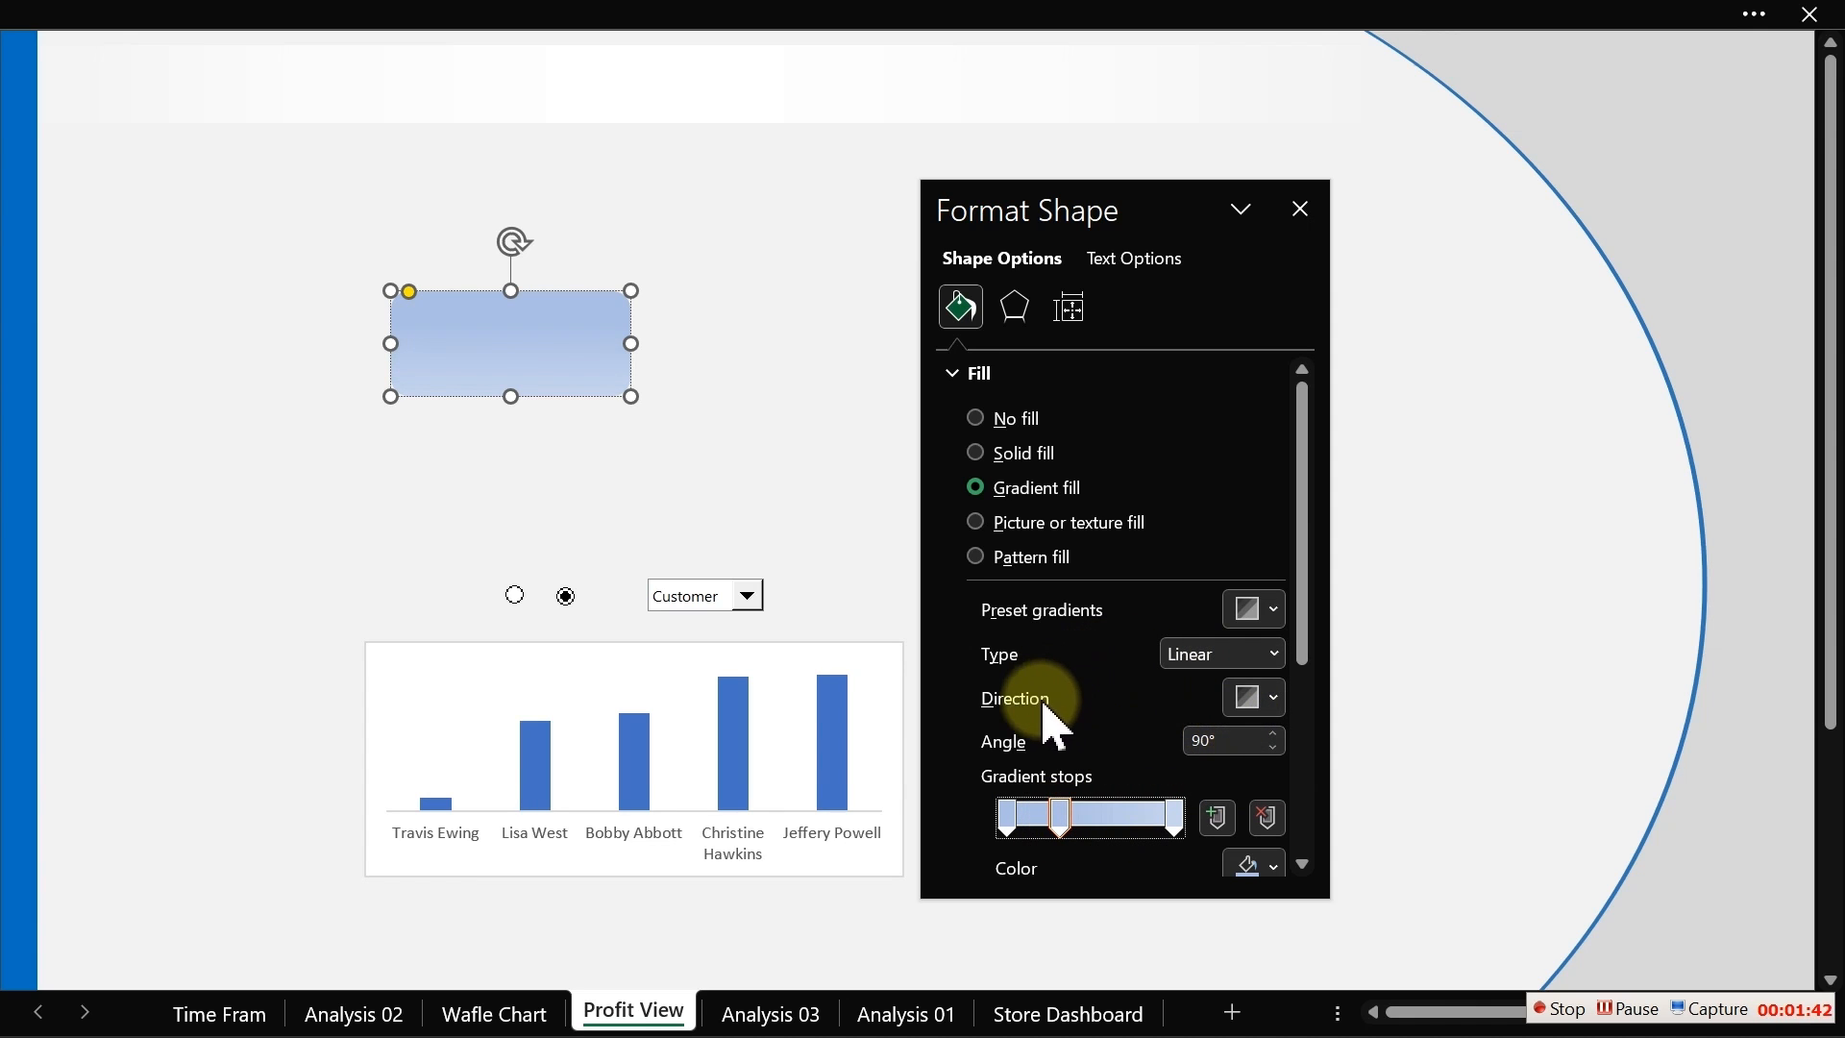
Step: Apply the Top Spotlight - Accent 6 preset gradient to the rounded rectangle and pick a different radial direction
{"action": "left_click", "coordinate": [1274, 702]}
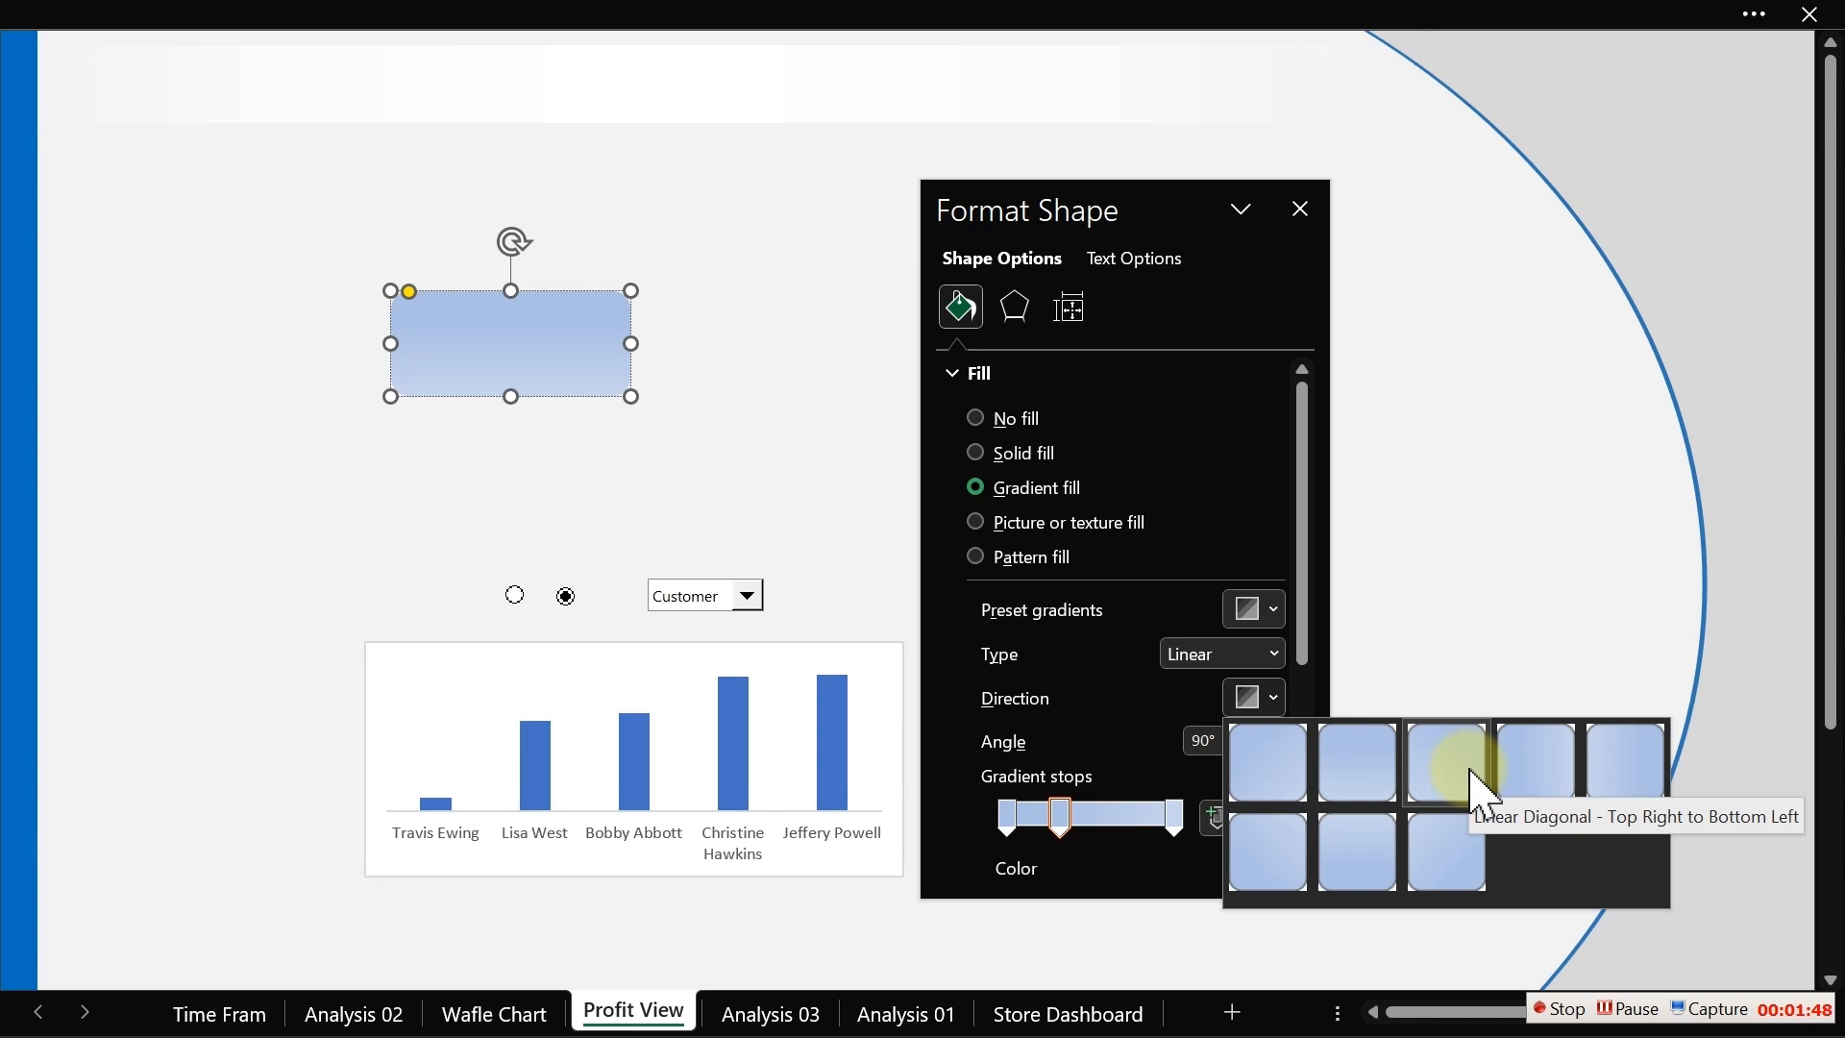
{"action": "left_click", "coordinate": [1264, 613]}
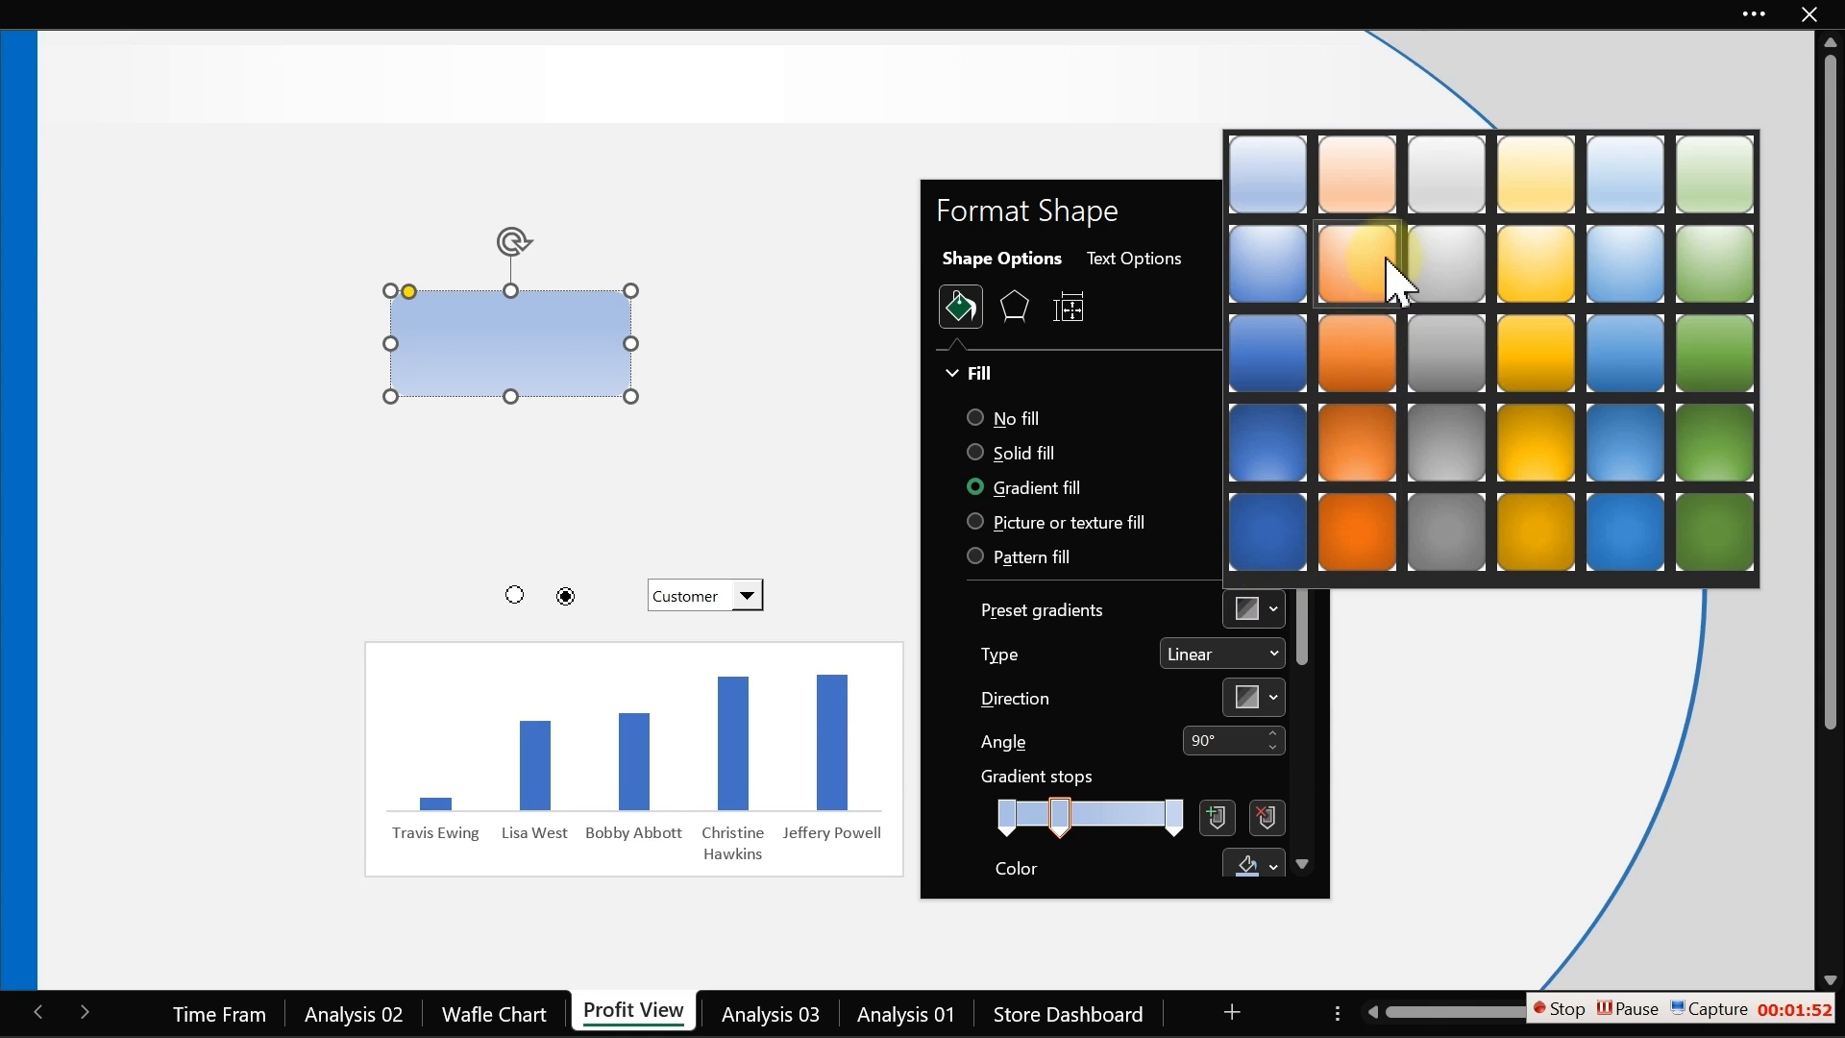
{"action": "left_click", "coordinate": [1717, 278]}
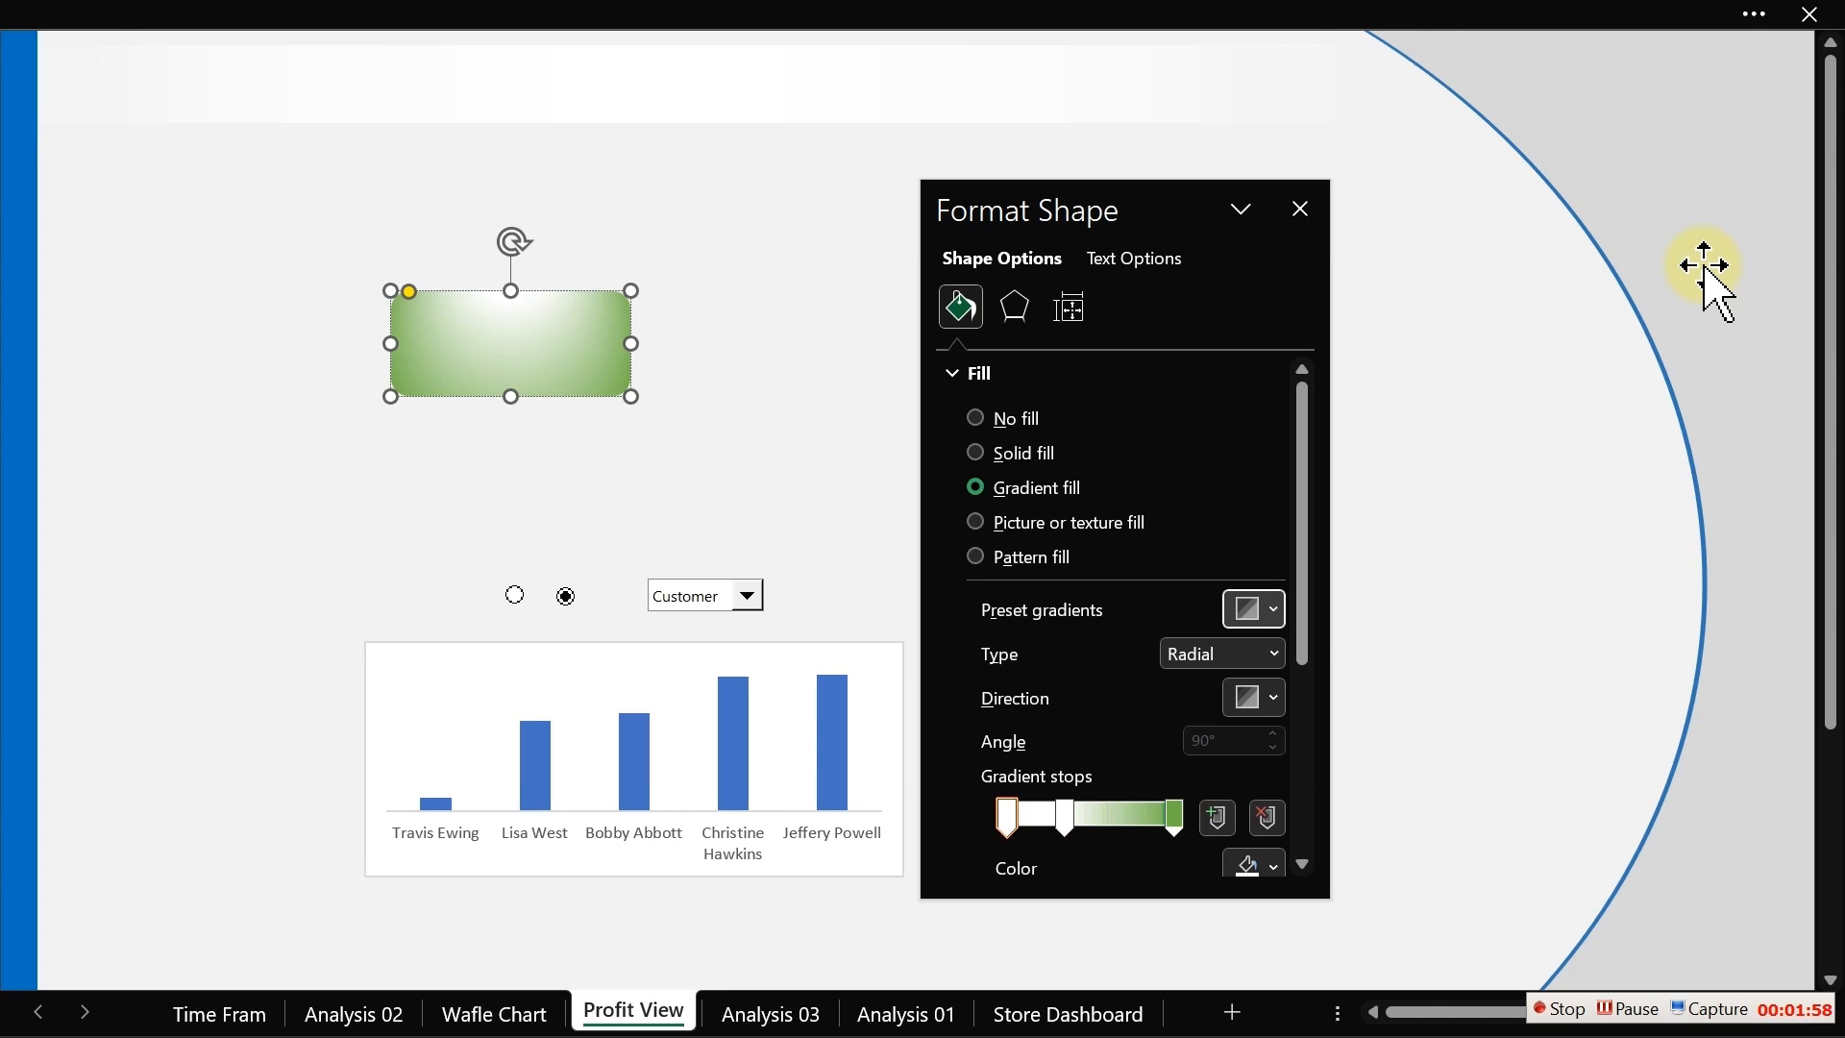
{"action": "left_click", "coordinate": [1255, 697]}
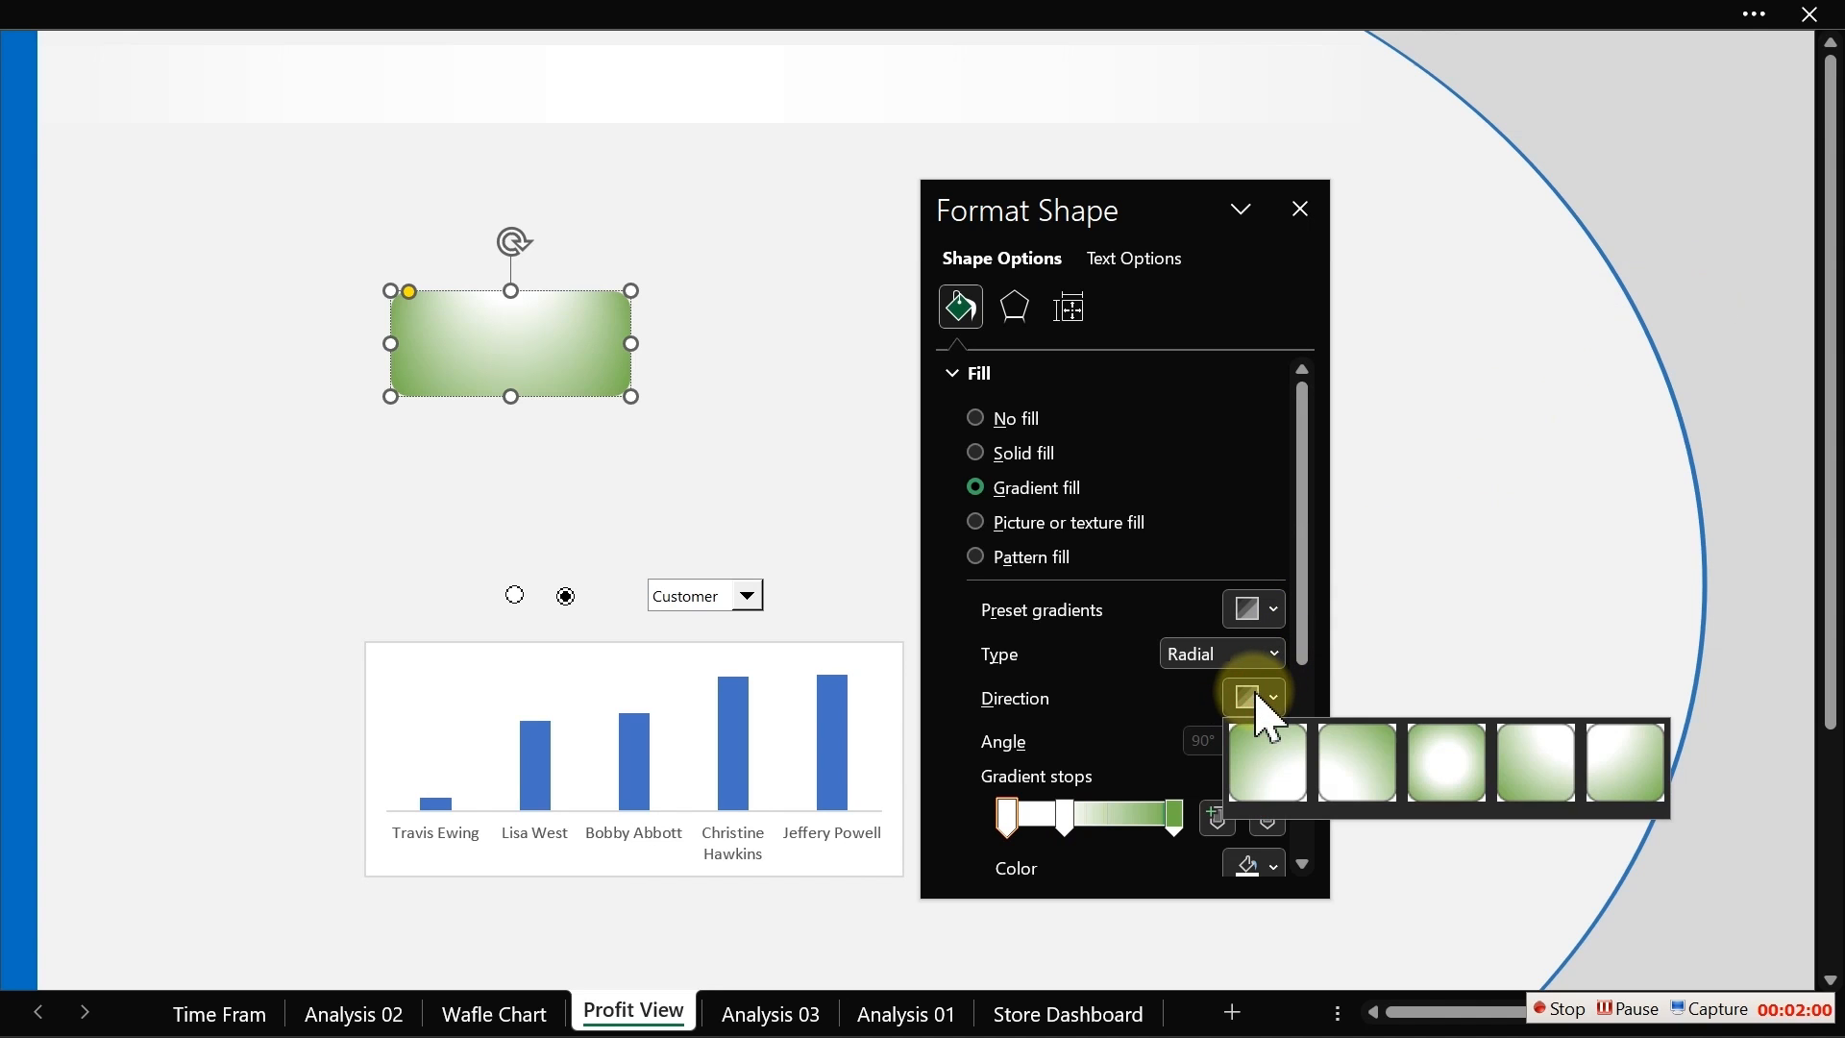
{"action": "left_click", "coordinate": [1544, 747]}
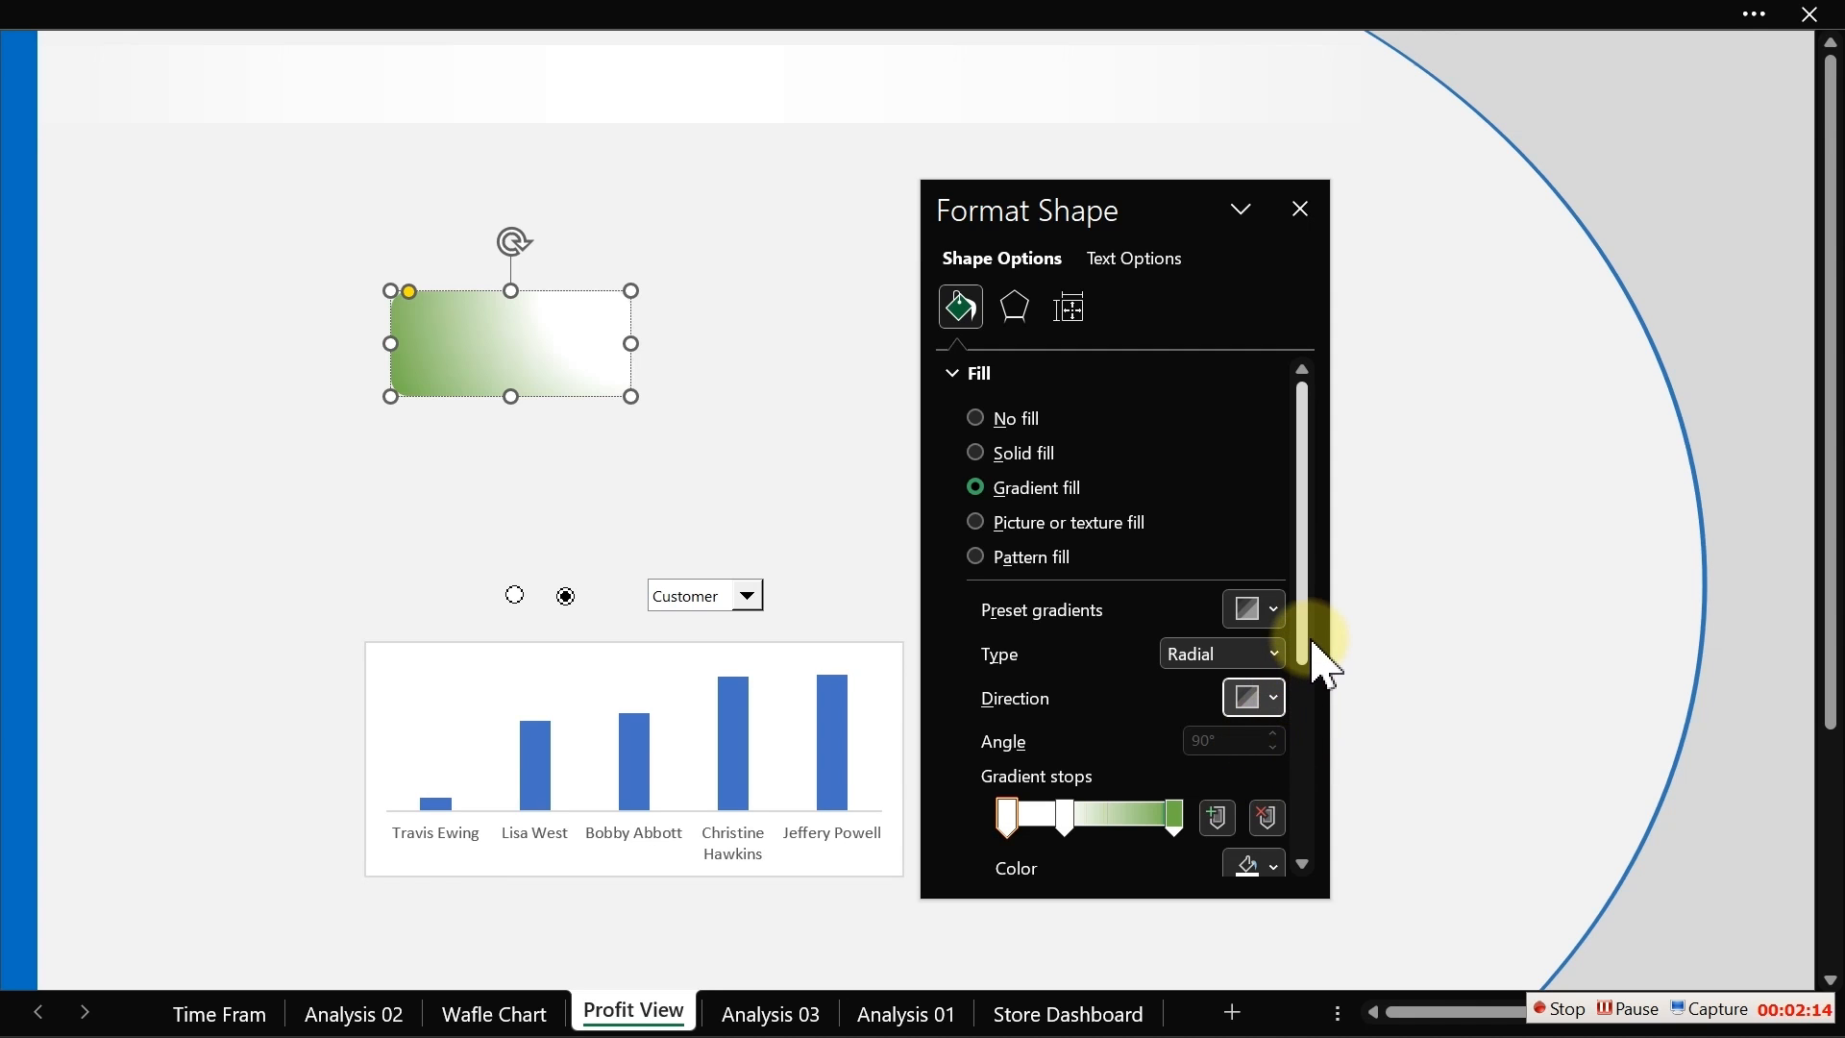
Step: Set the last gradient stop's colour to the custom RGB colour 51, 63, 80
{"action": "left_click_drag", "start_coordinate": [1307, 638], "coordinate": [1308, 698]}
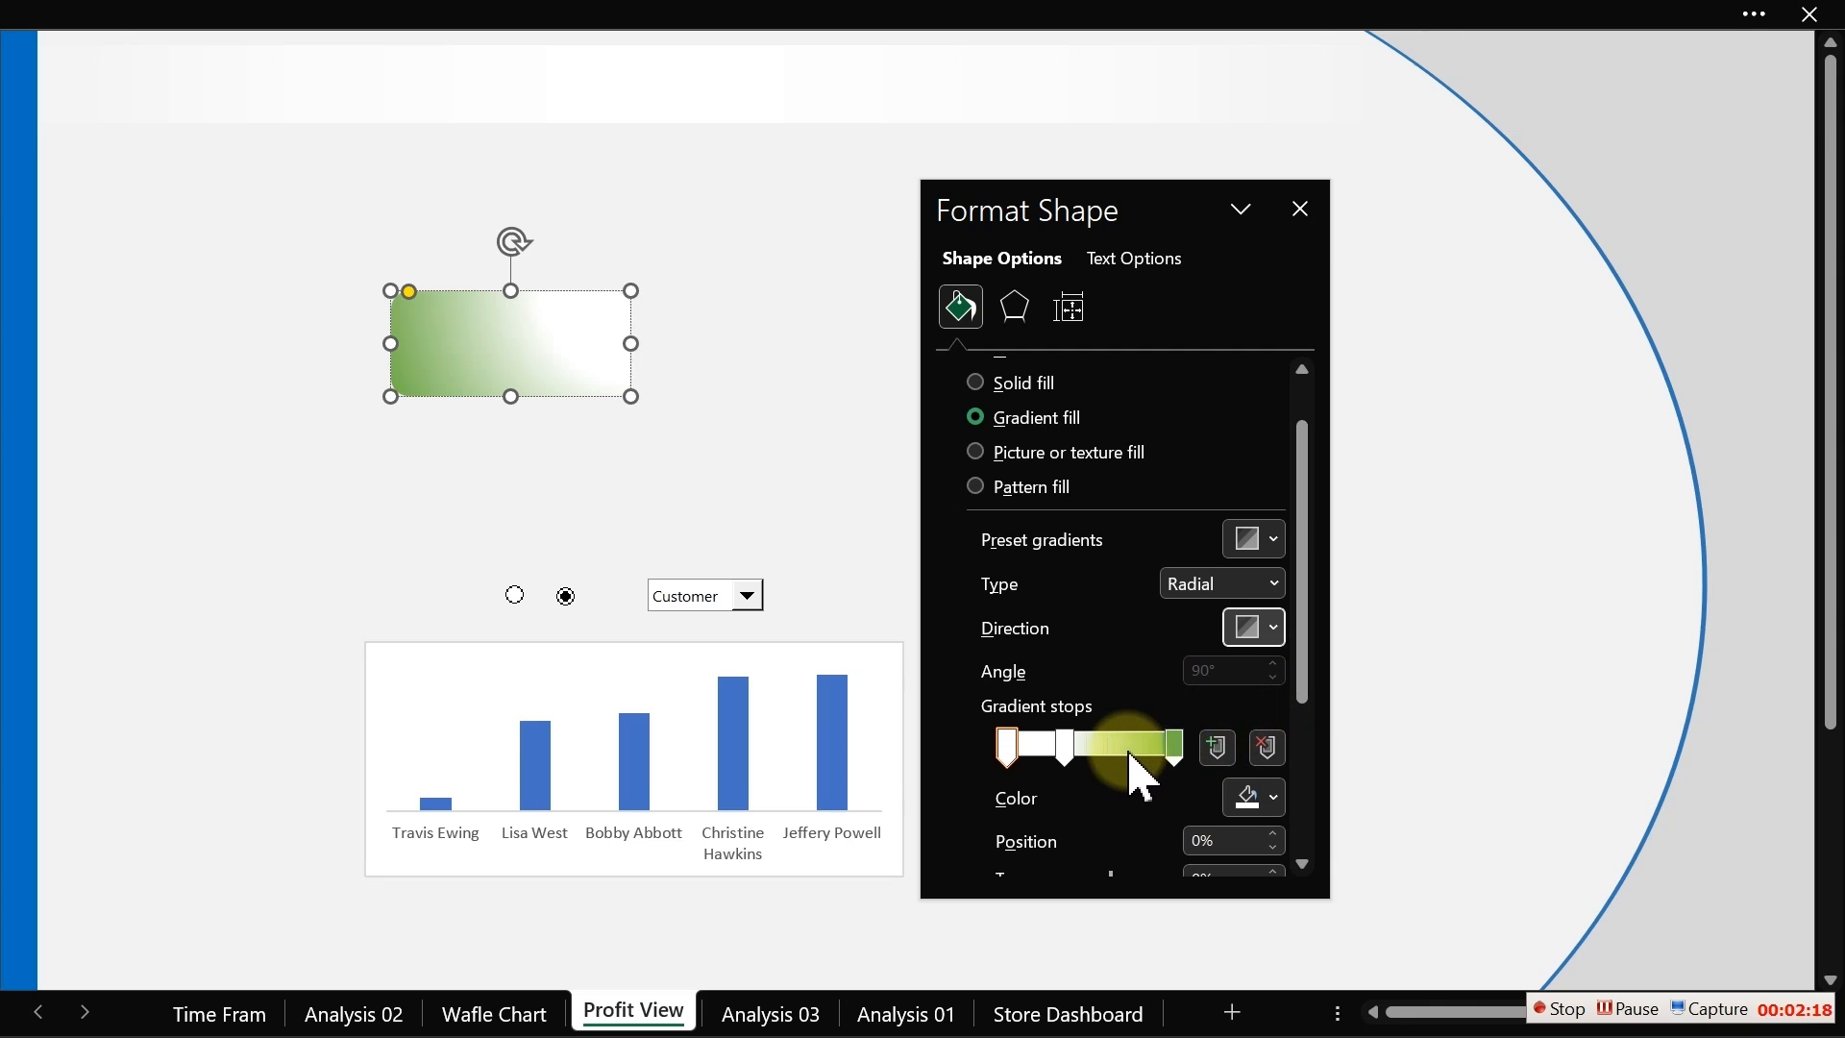
{"action": "left_click_drag", "start_coordinate": [1305, 679], "coordinate": [1316, 732]}
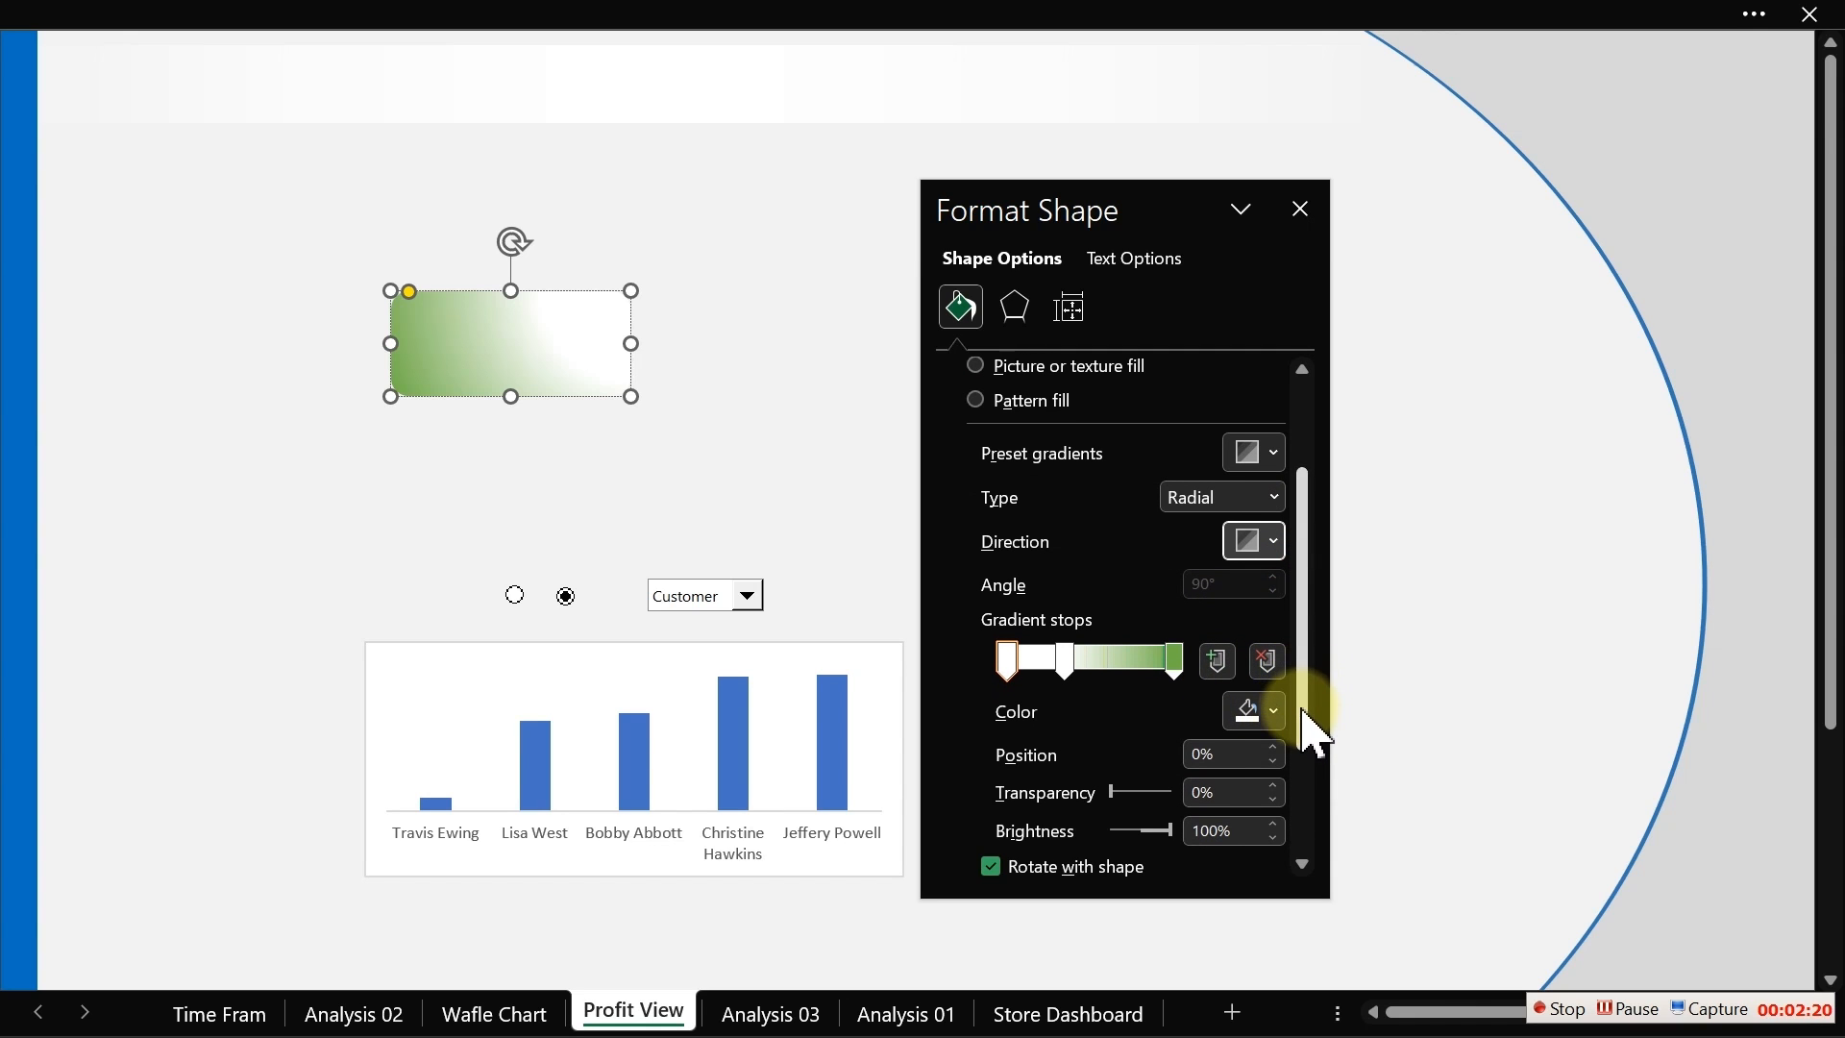
{"action": "left_click", "coordinate": [1178, 657]}
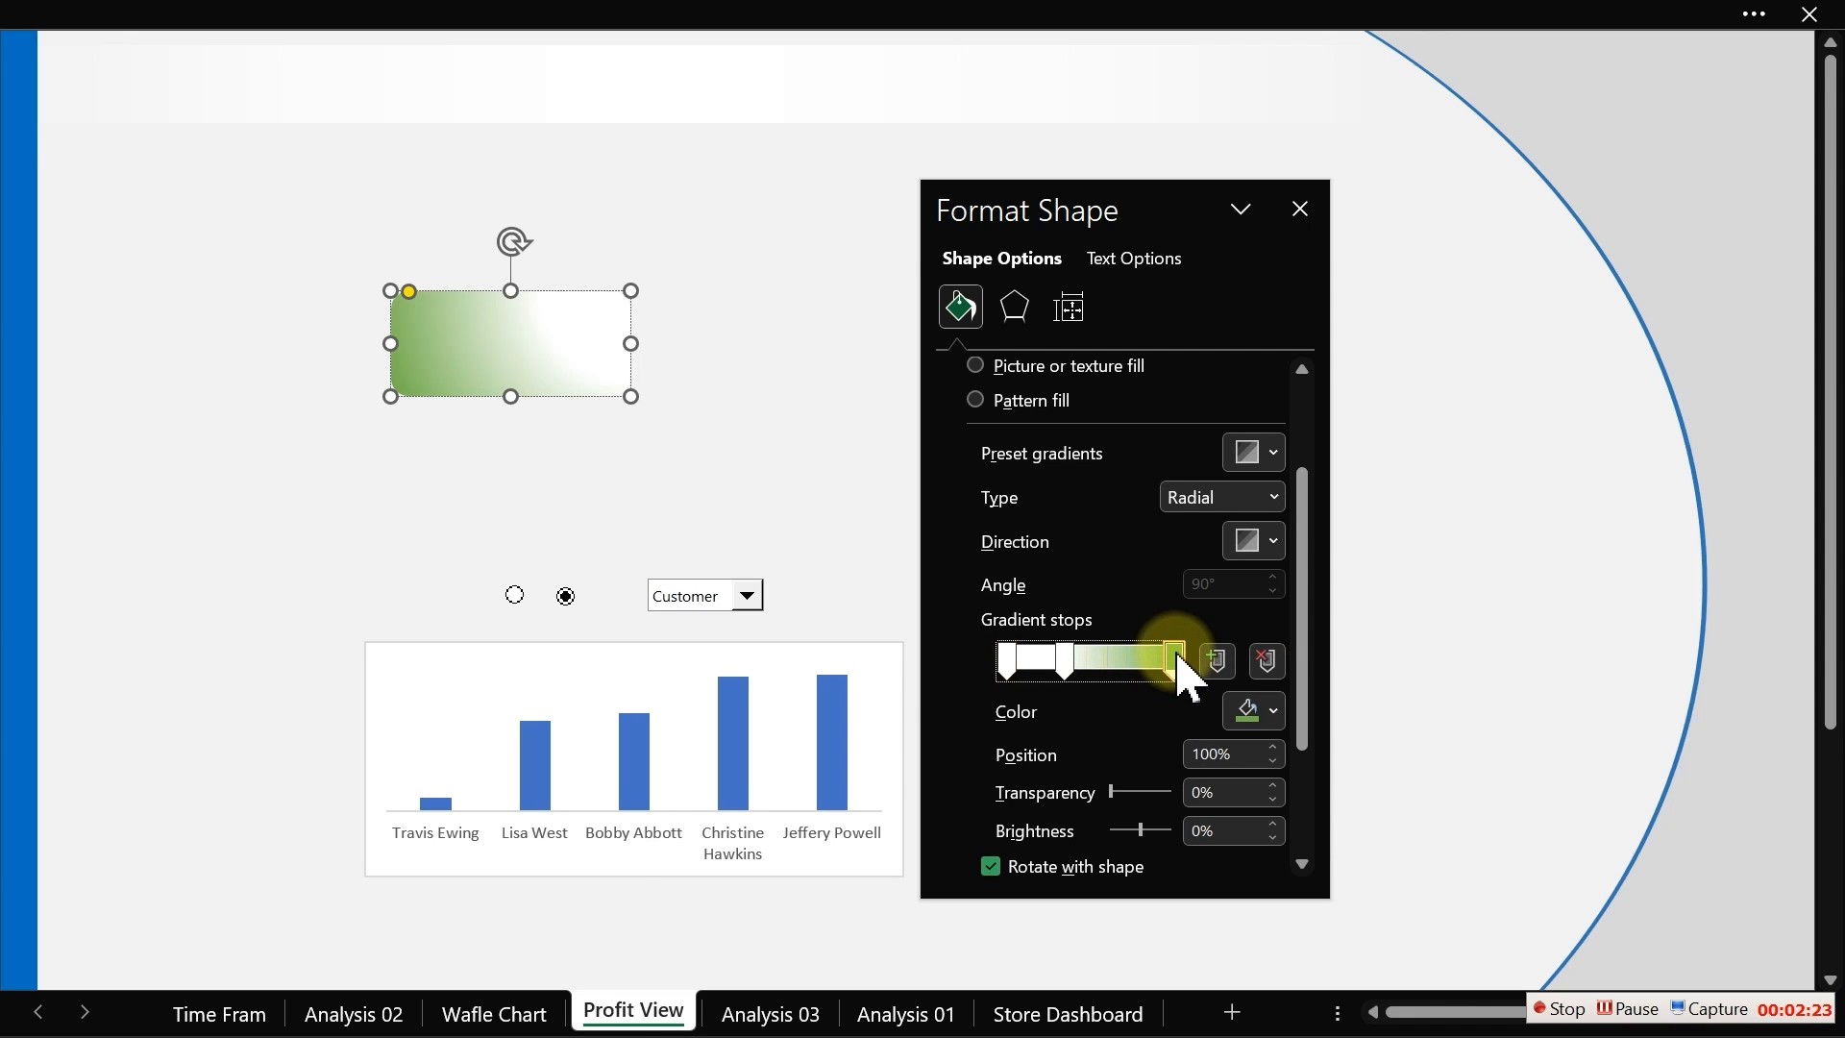
{"action": "left_click", "coordinate": [1261, 716]}
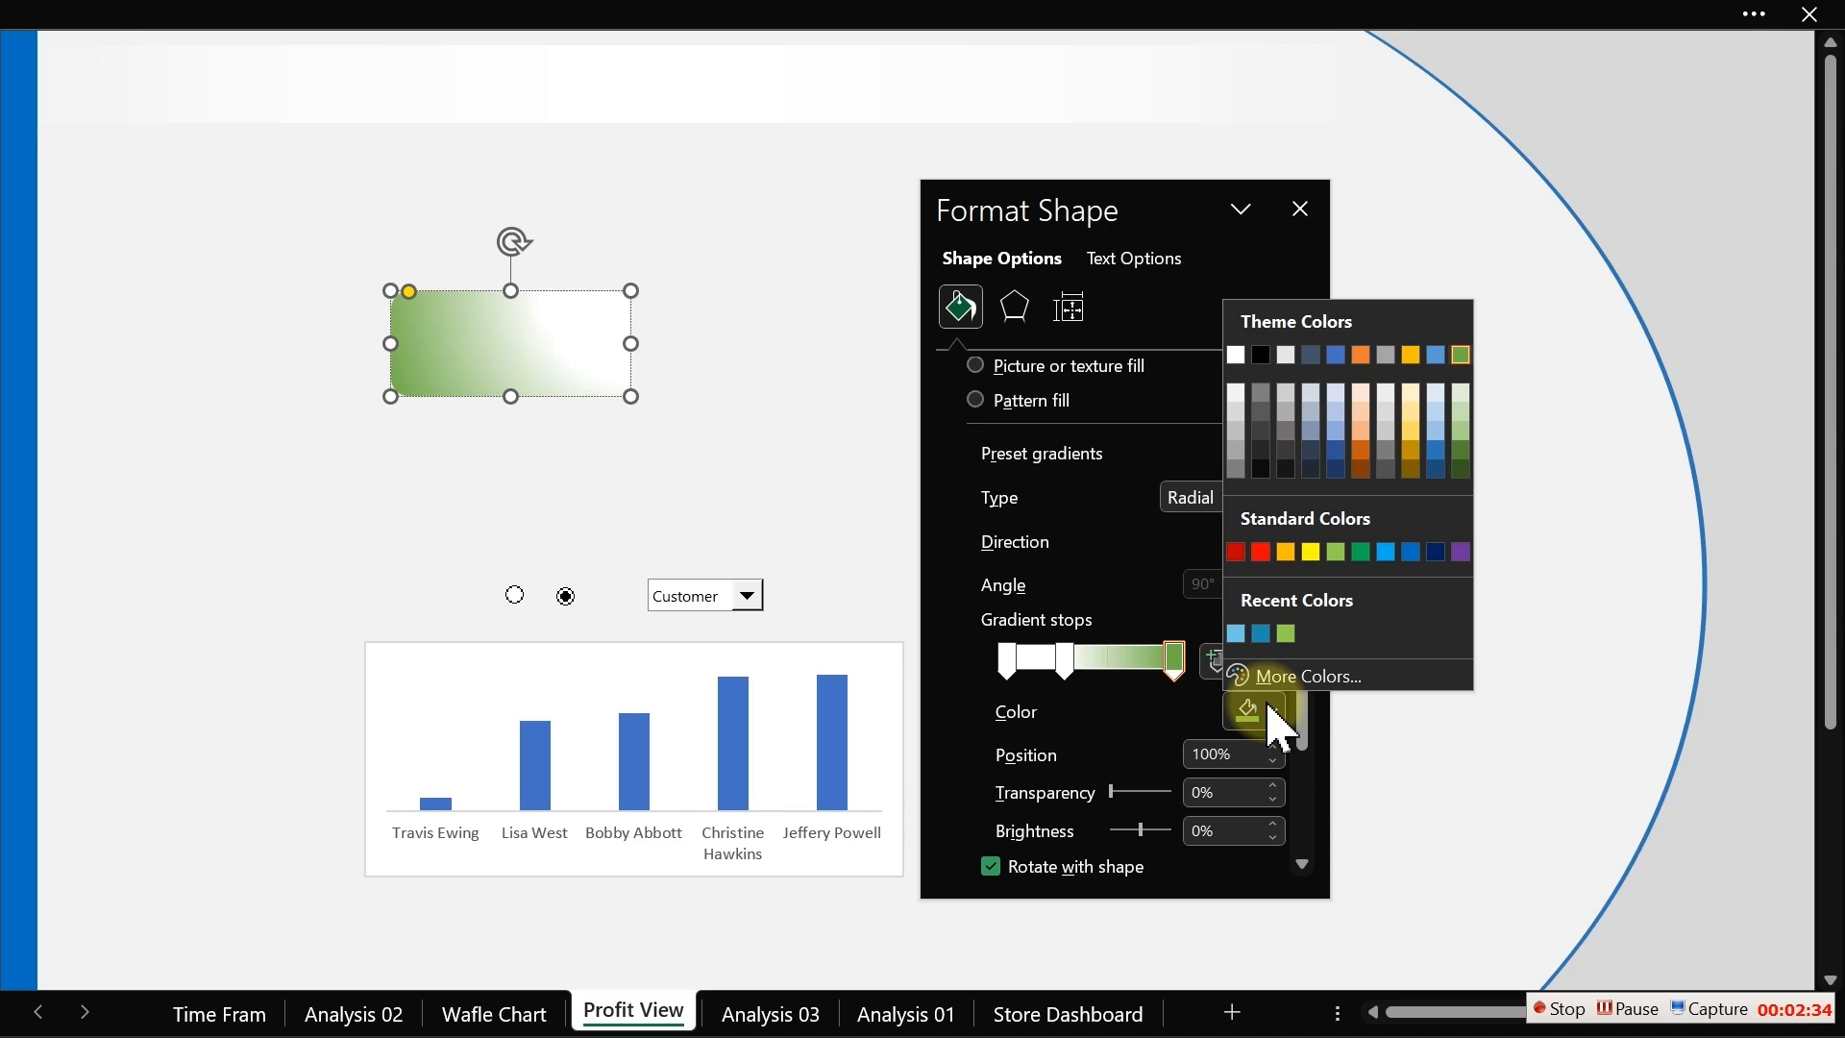
{"action": "left_click", "coordinate": [1297, 678]}
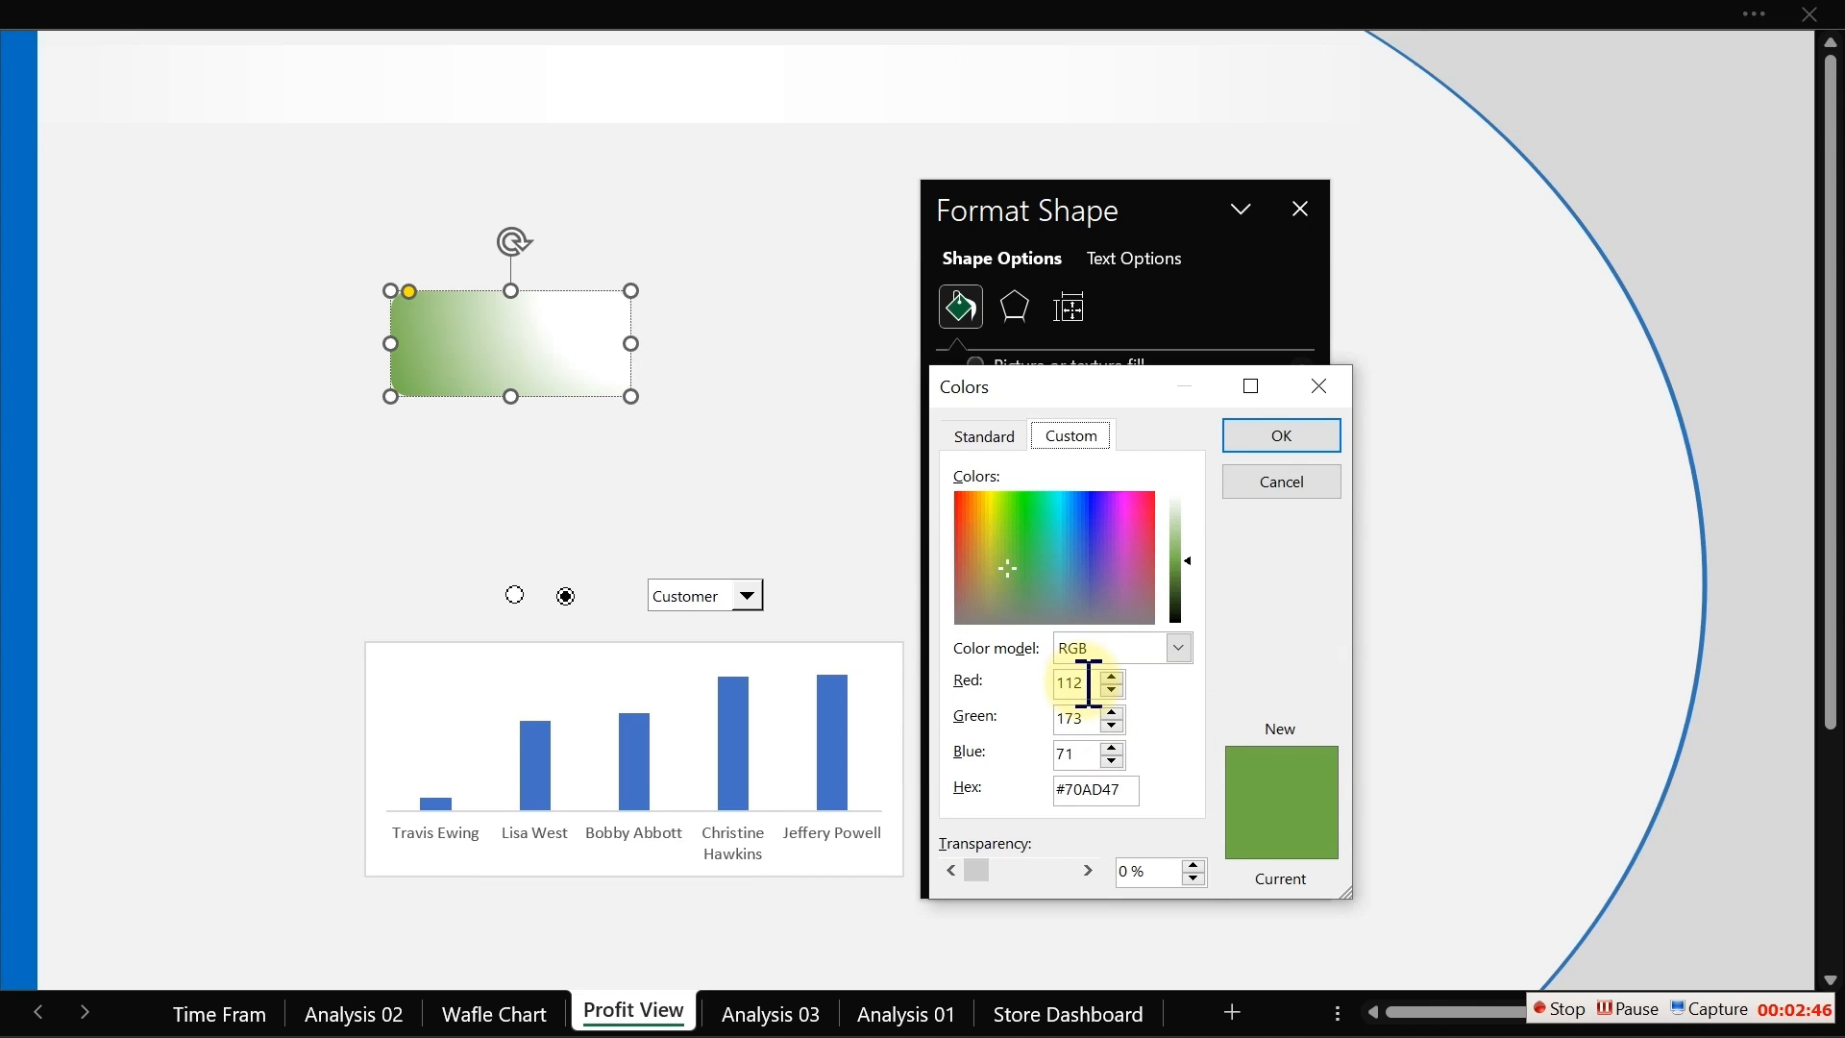
{"action": "left_click_drag", "start_coordinate": [1088, 684], "coordinate": [1056, 690]}
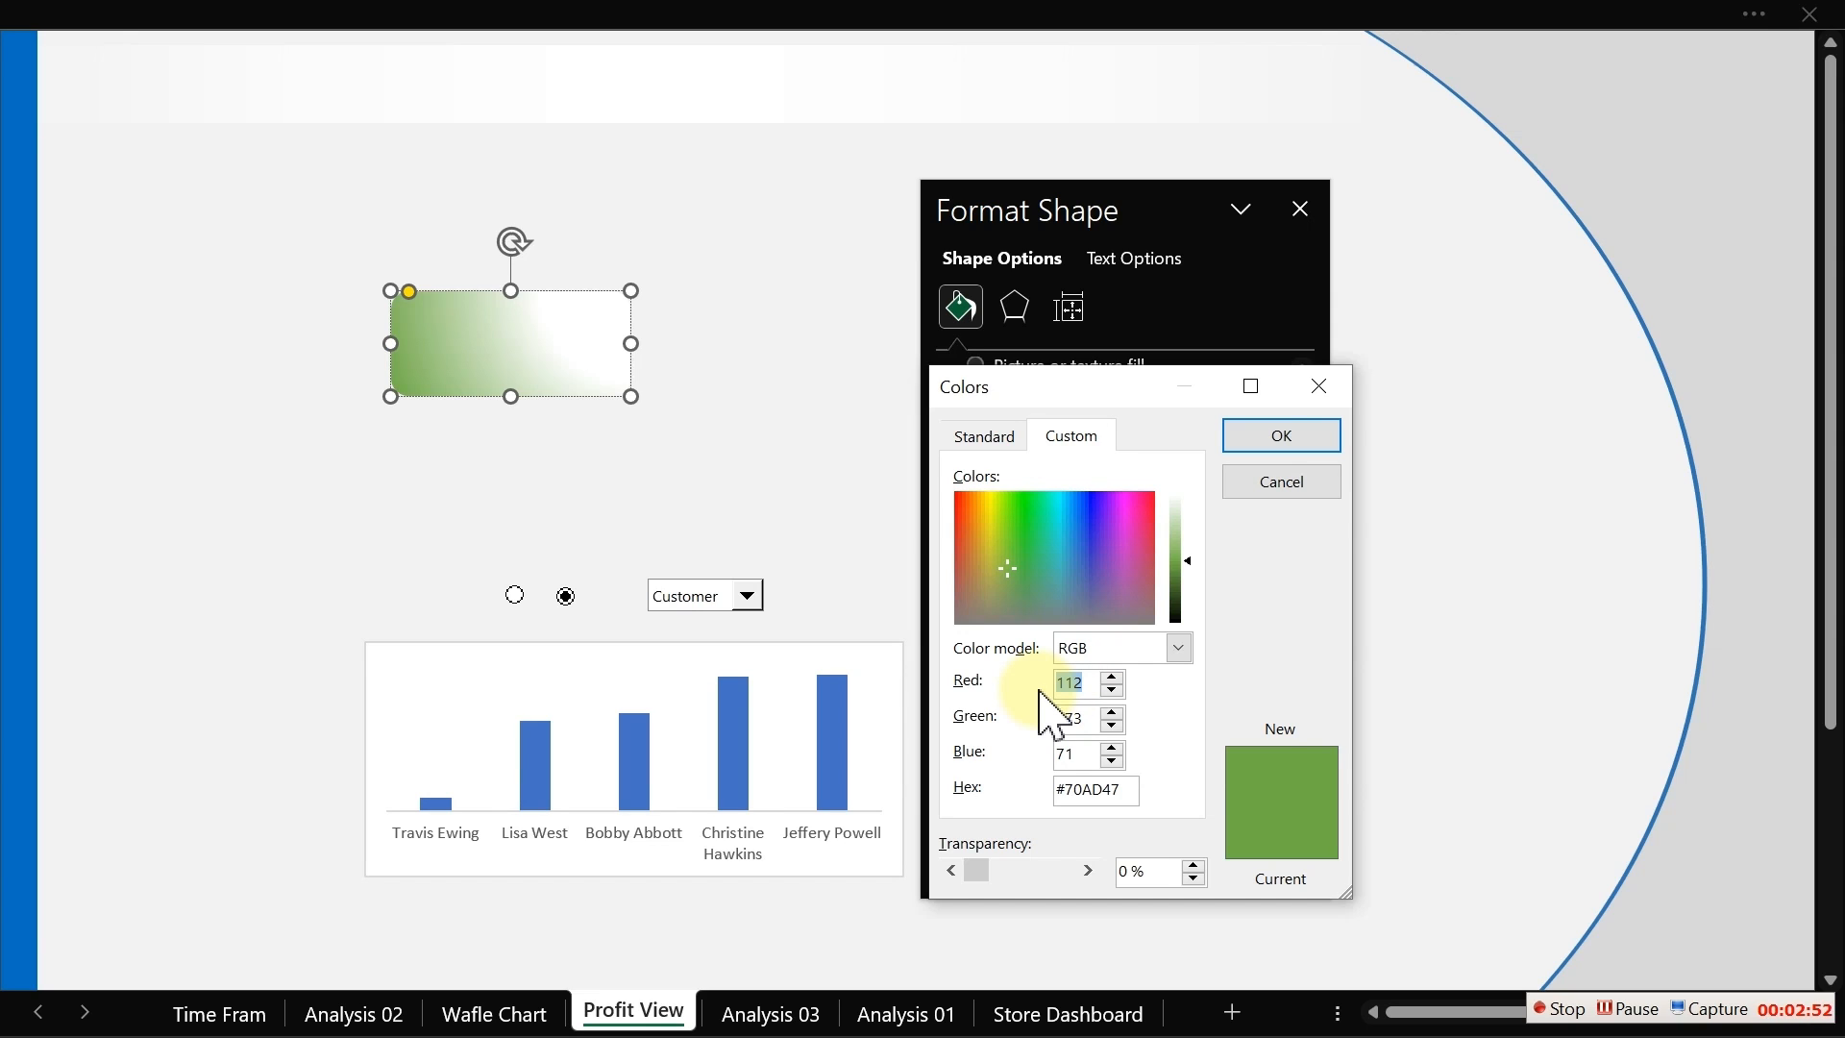
{"action": "type", "text": "51"}
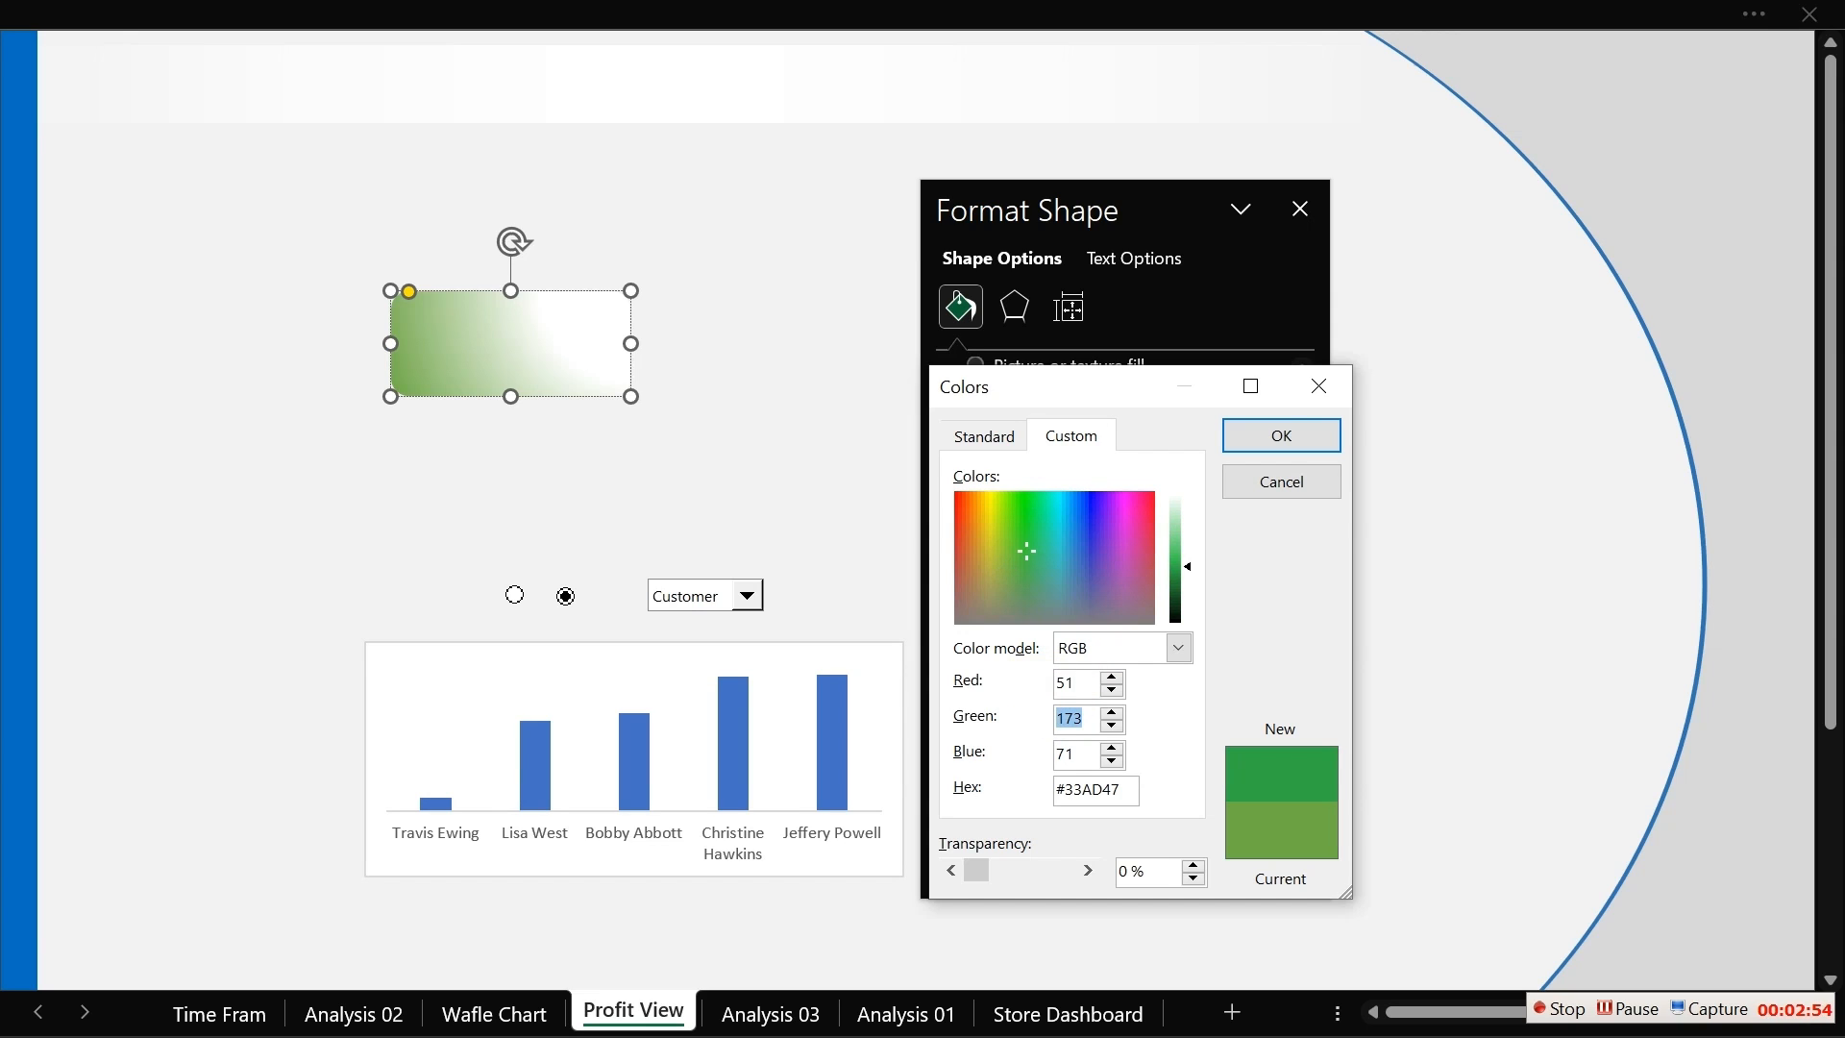
{"action": "type", "text": "63"}
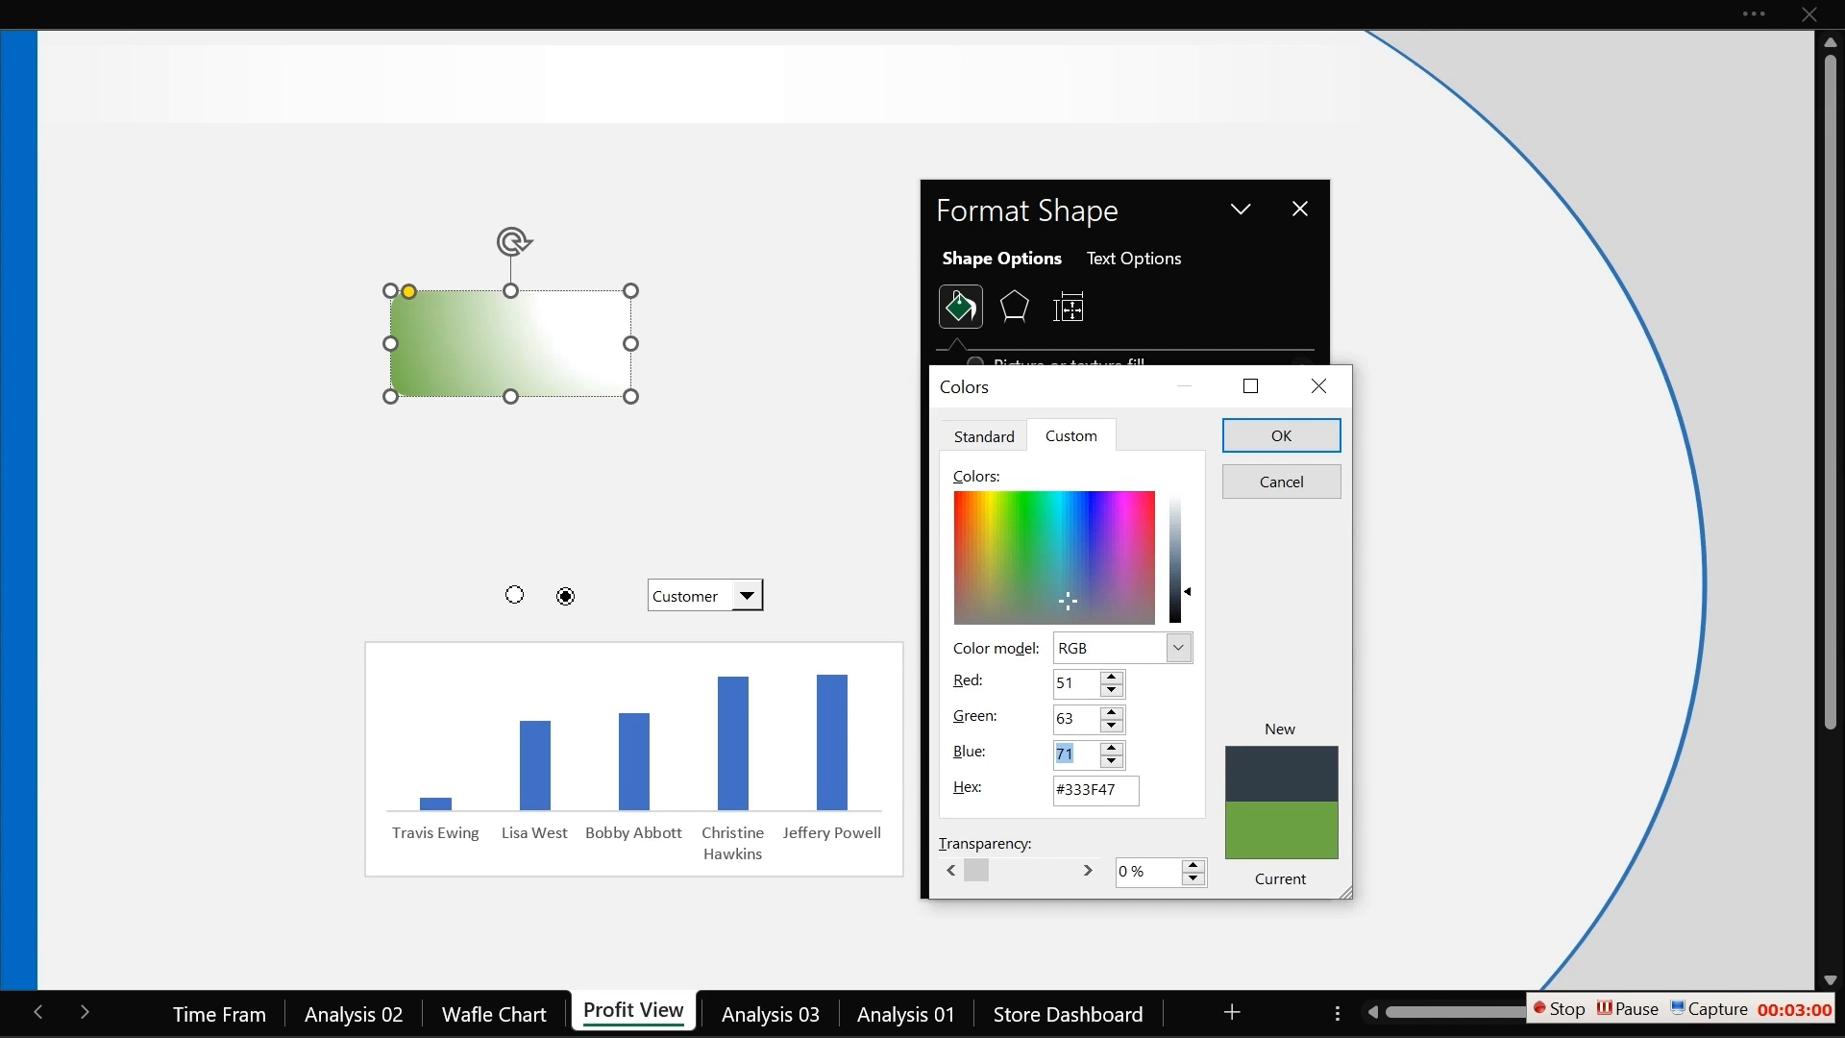
{"action": "type", "text": "80"}
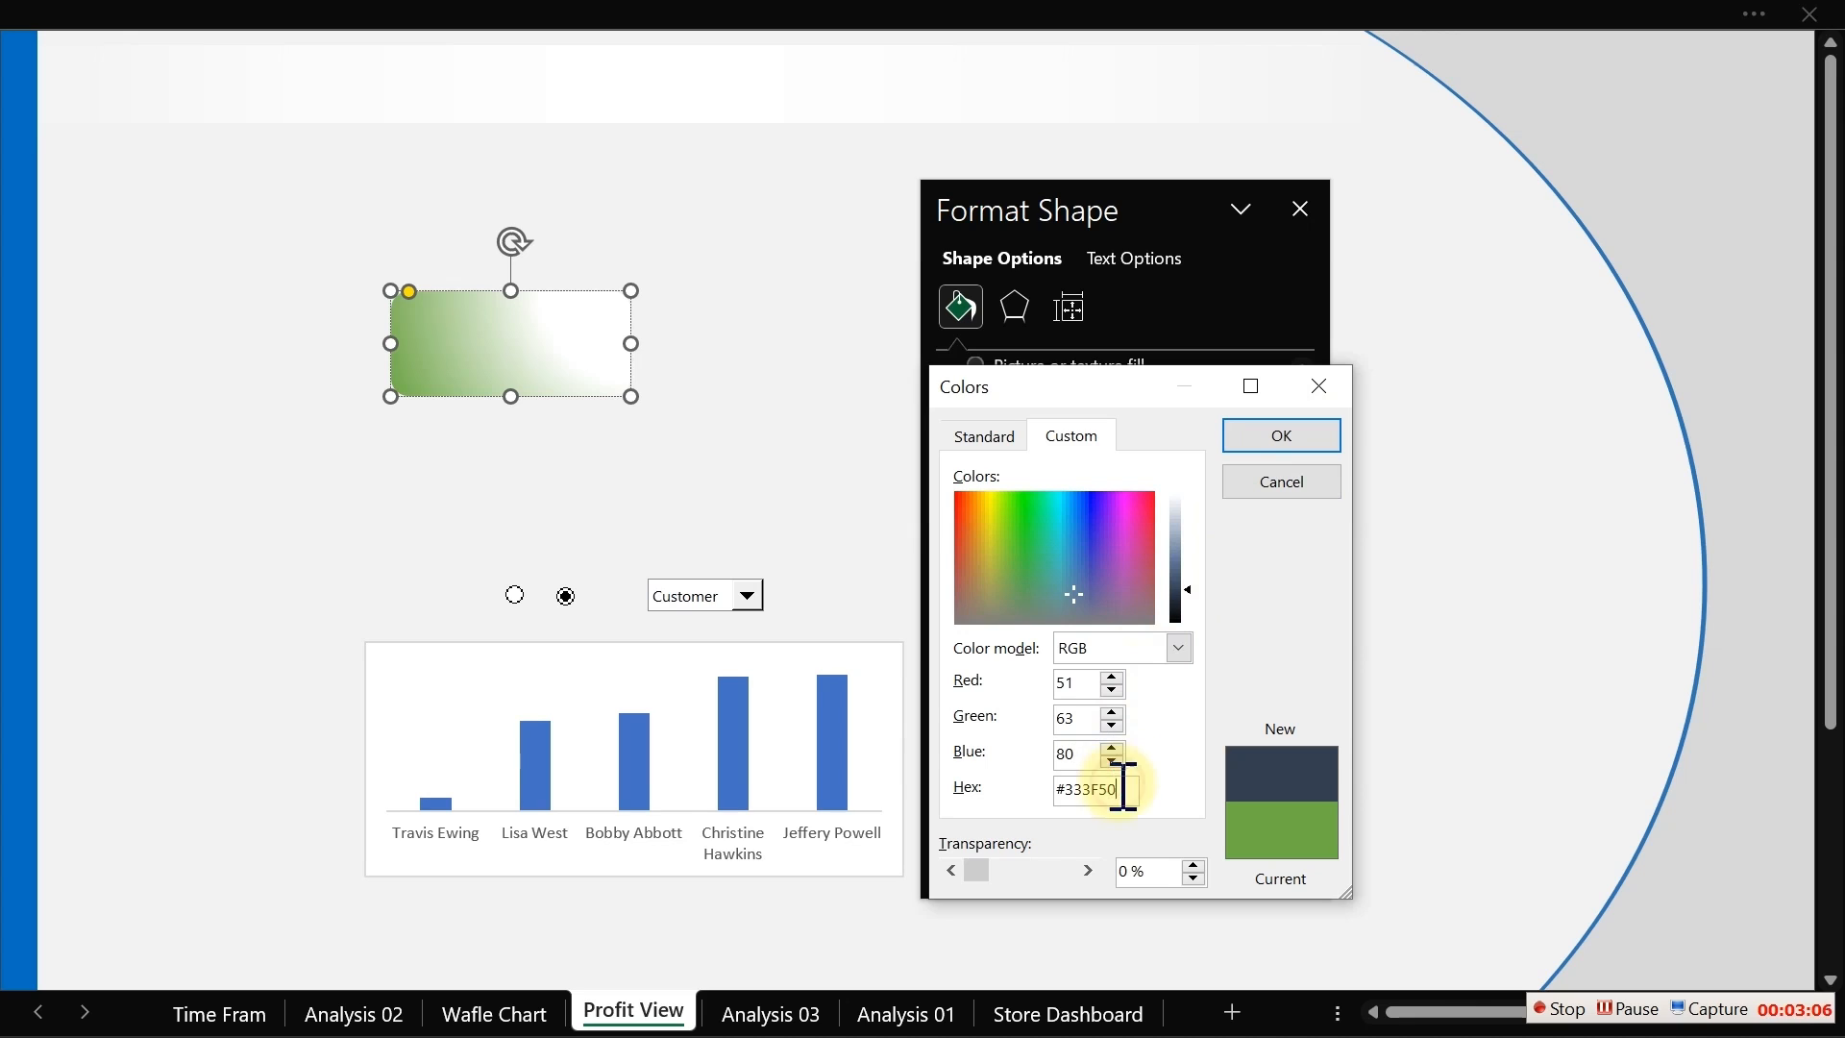
{"action": "left_click_drag", "start_coordinate": [1123, 785], "coordinate": [1061, 796]}
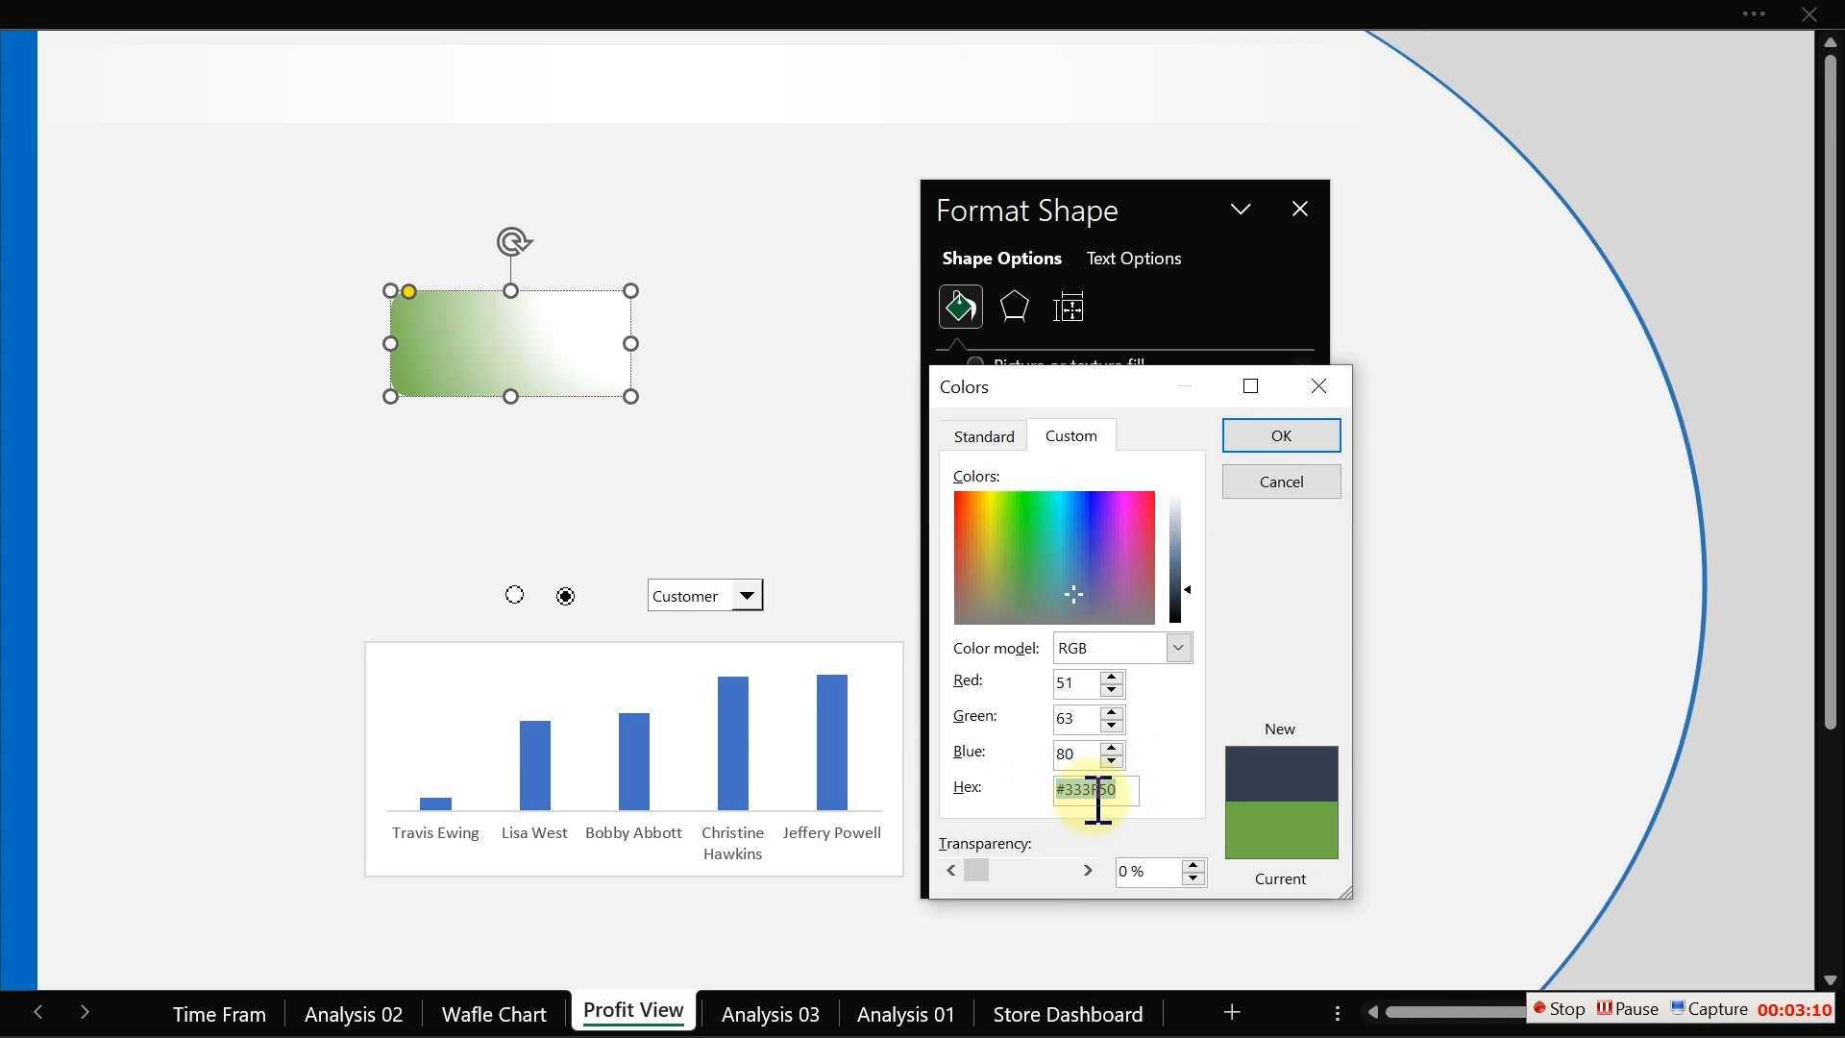
{"action": "left_click", "coordinate": [1282, 430]}
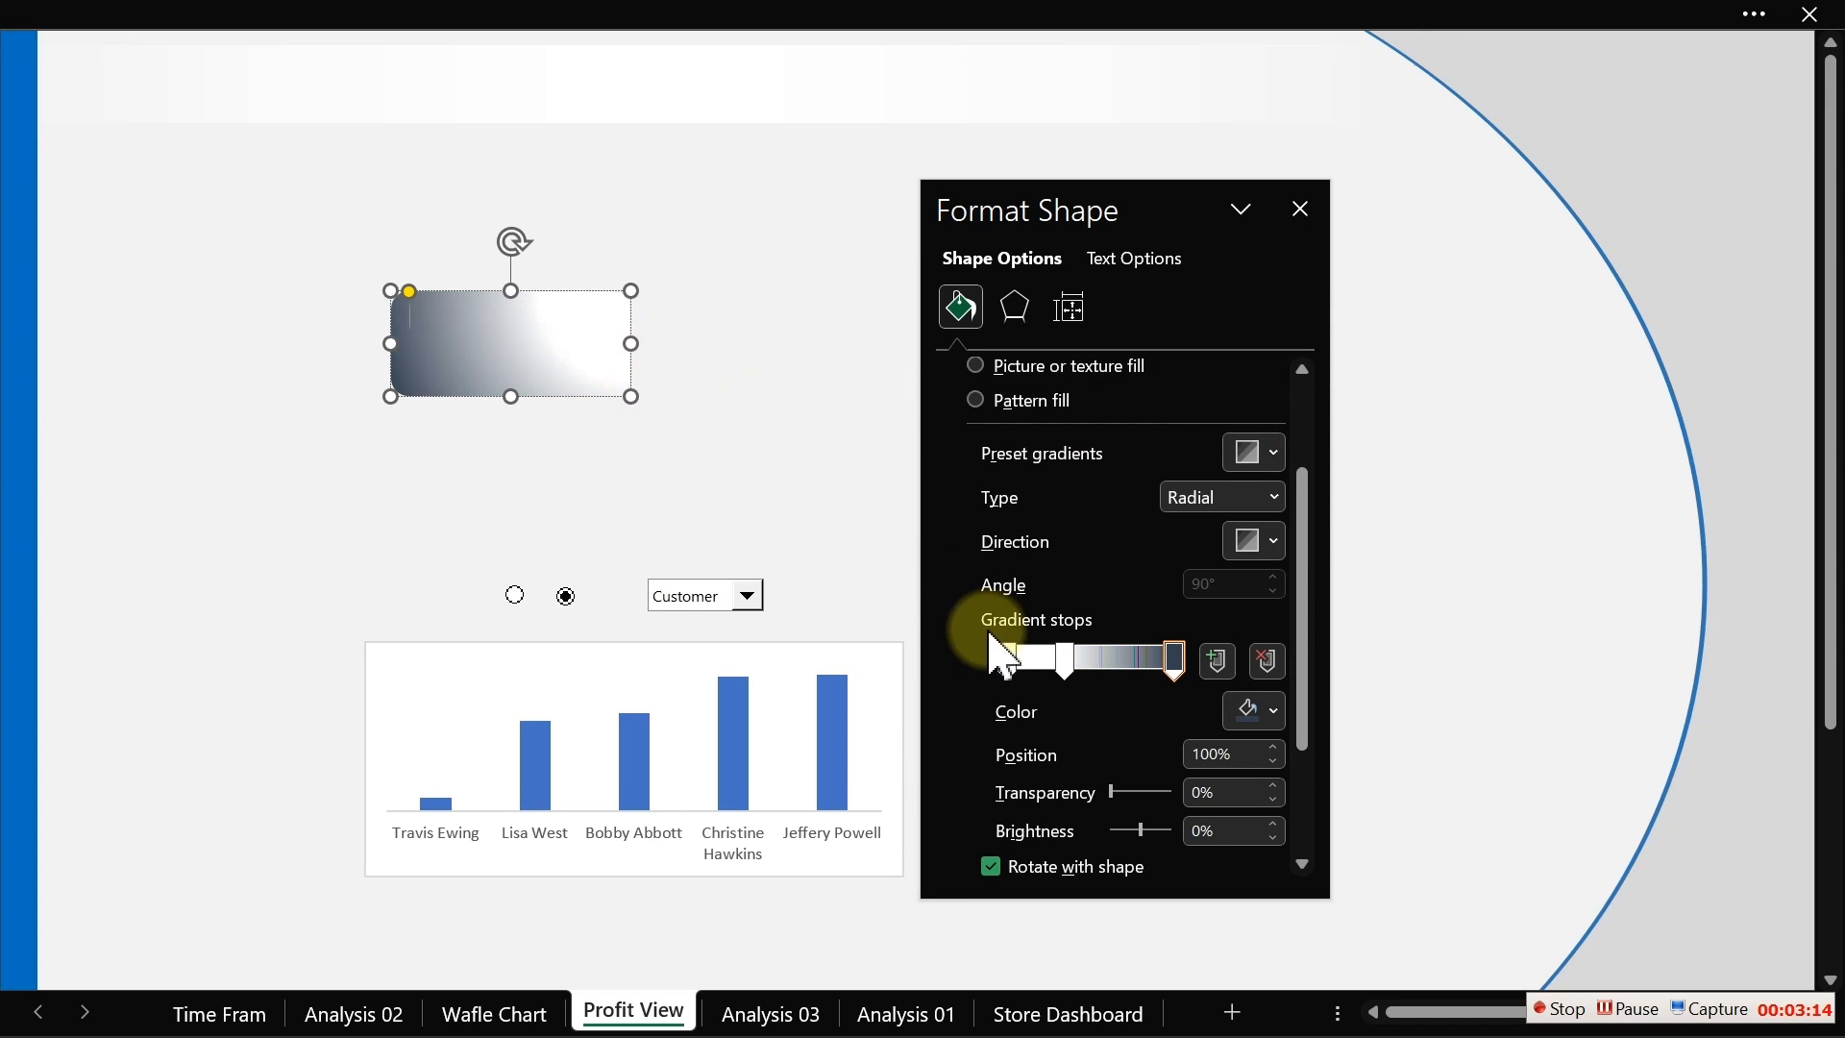
Step: Give the middle gradient stop the same dark custom colour from the recent colours
{"action": "left_click", "coordinate": [1063, 660]}
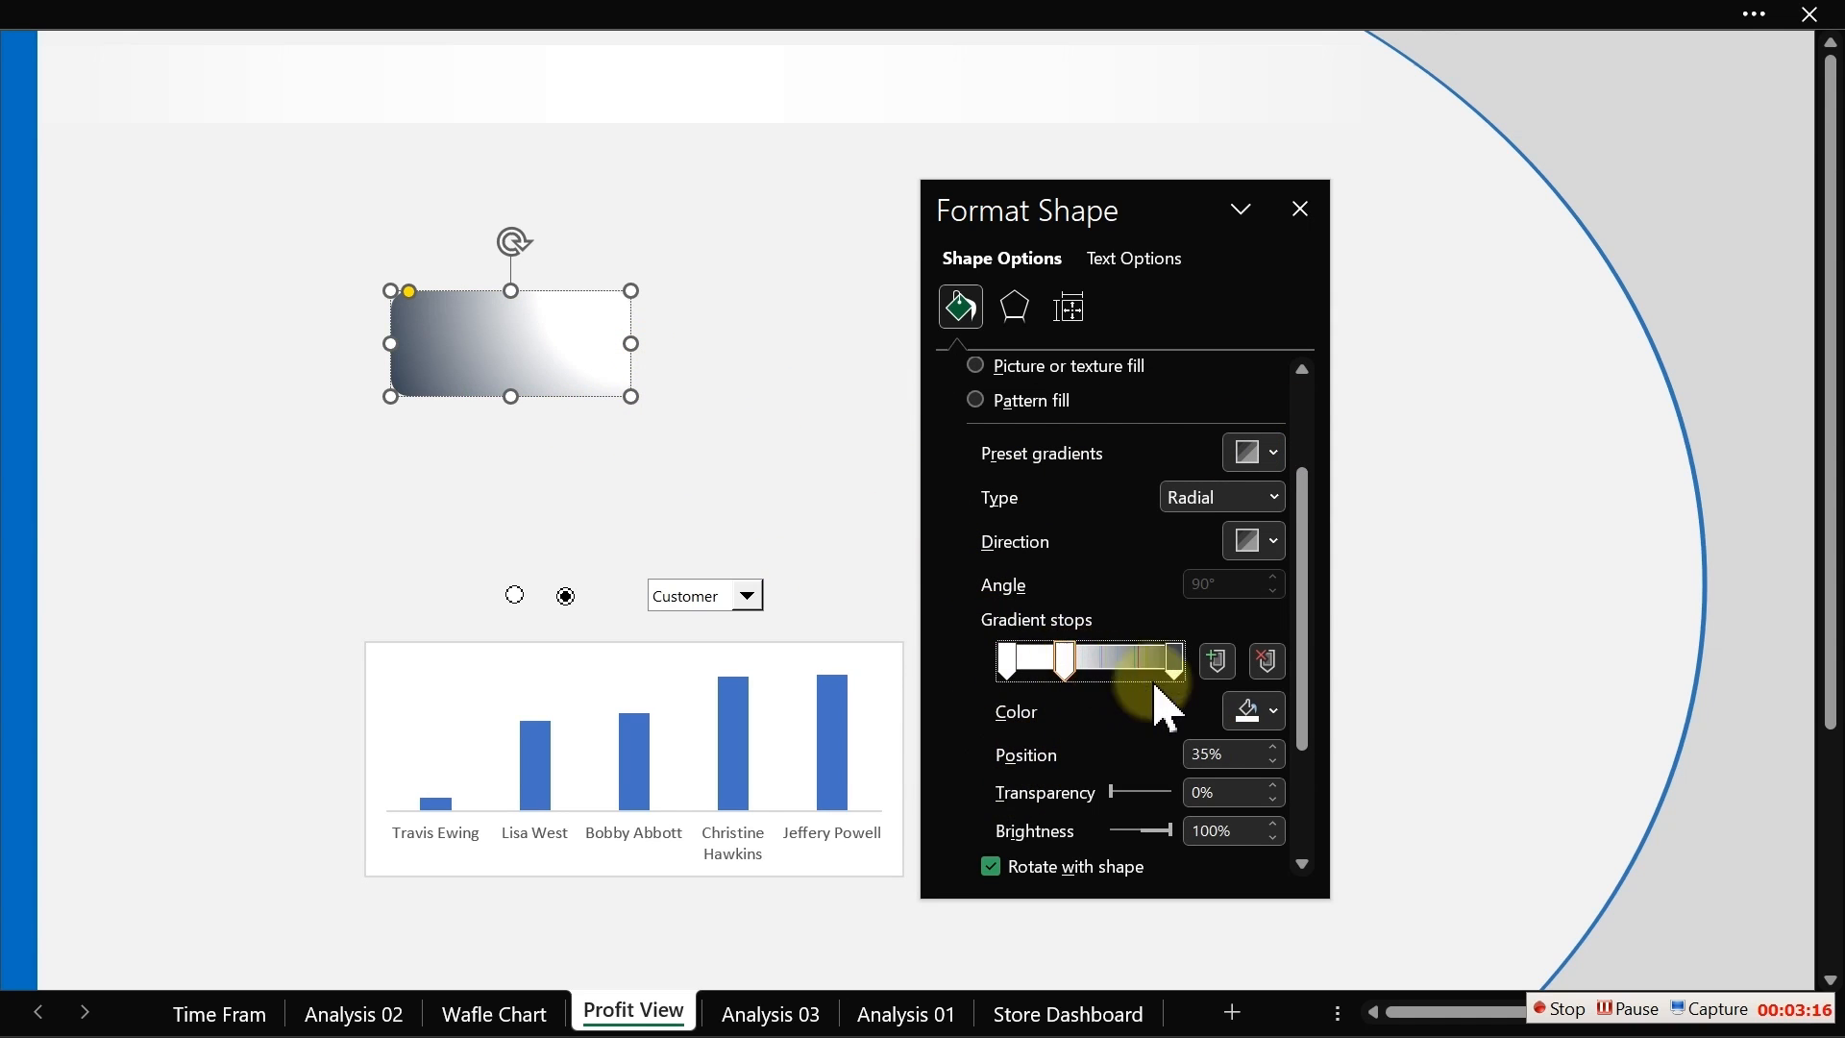
{"action": "left_click", "coordinate": [1272, 711]}
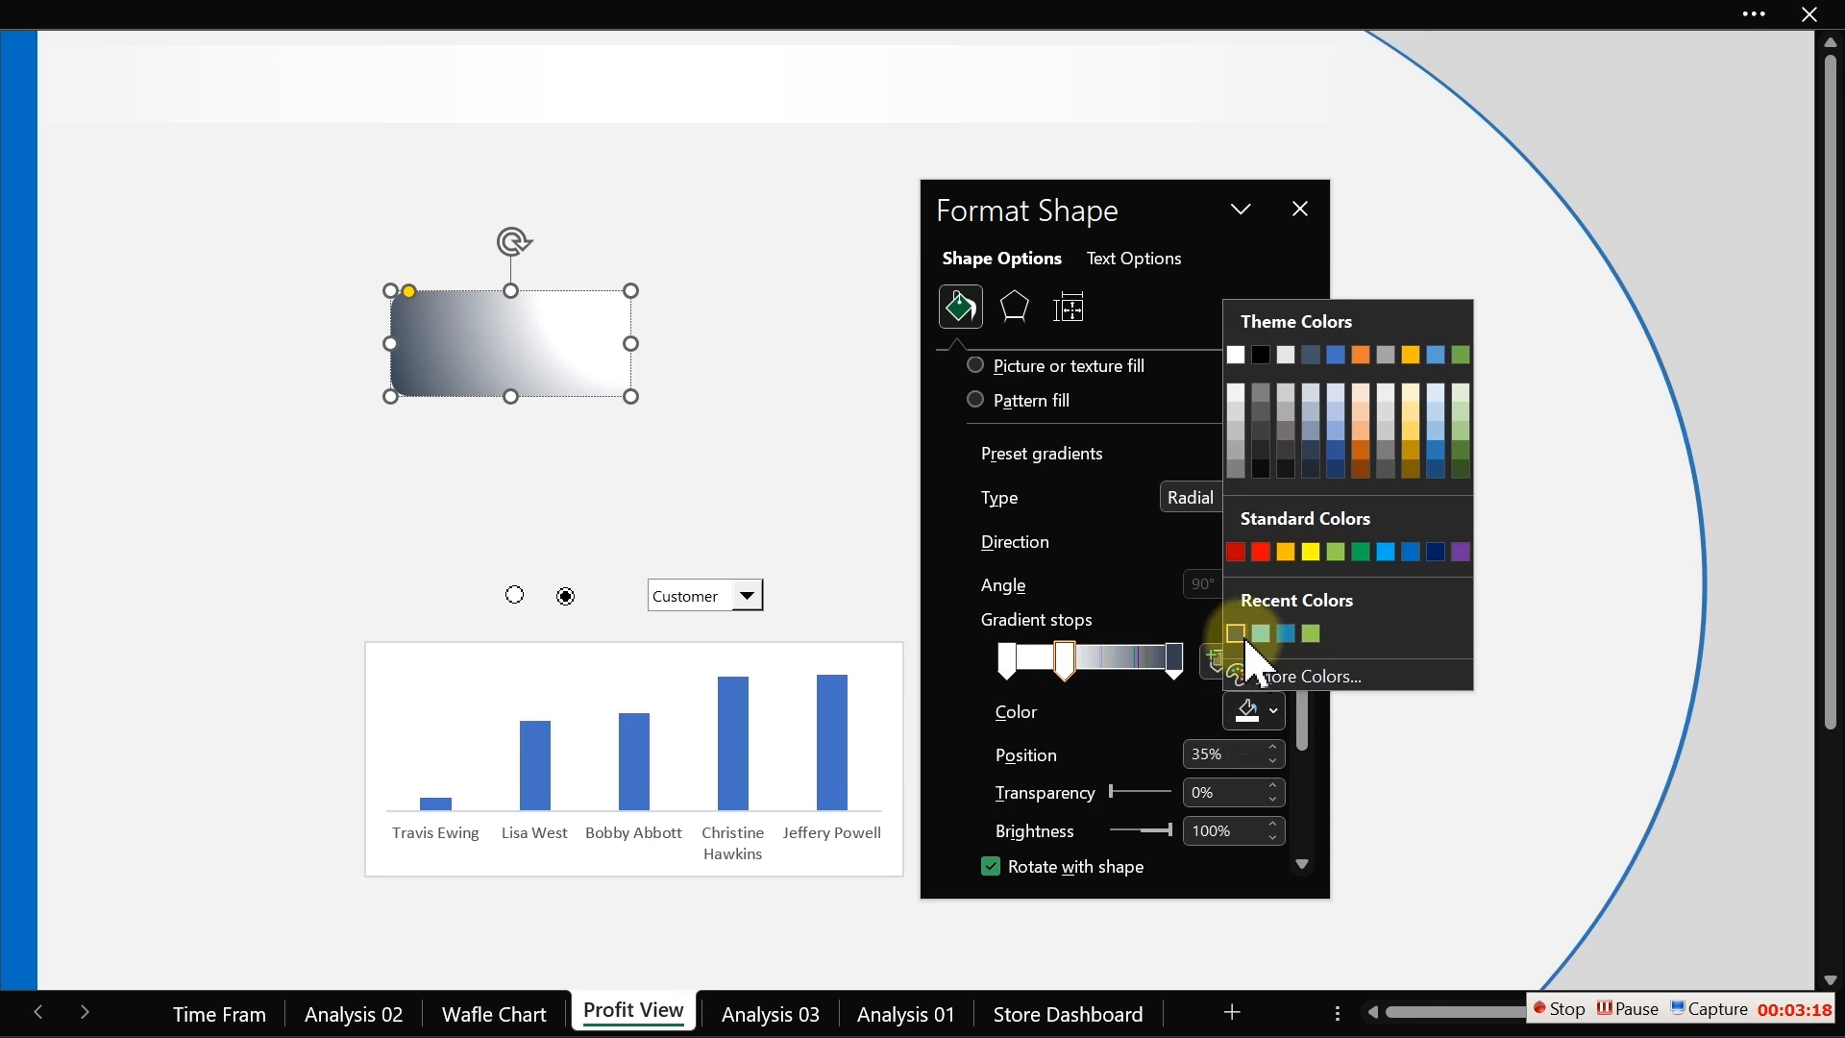
{"action": "left_click", "coordinate": [1239, 637]}
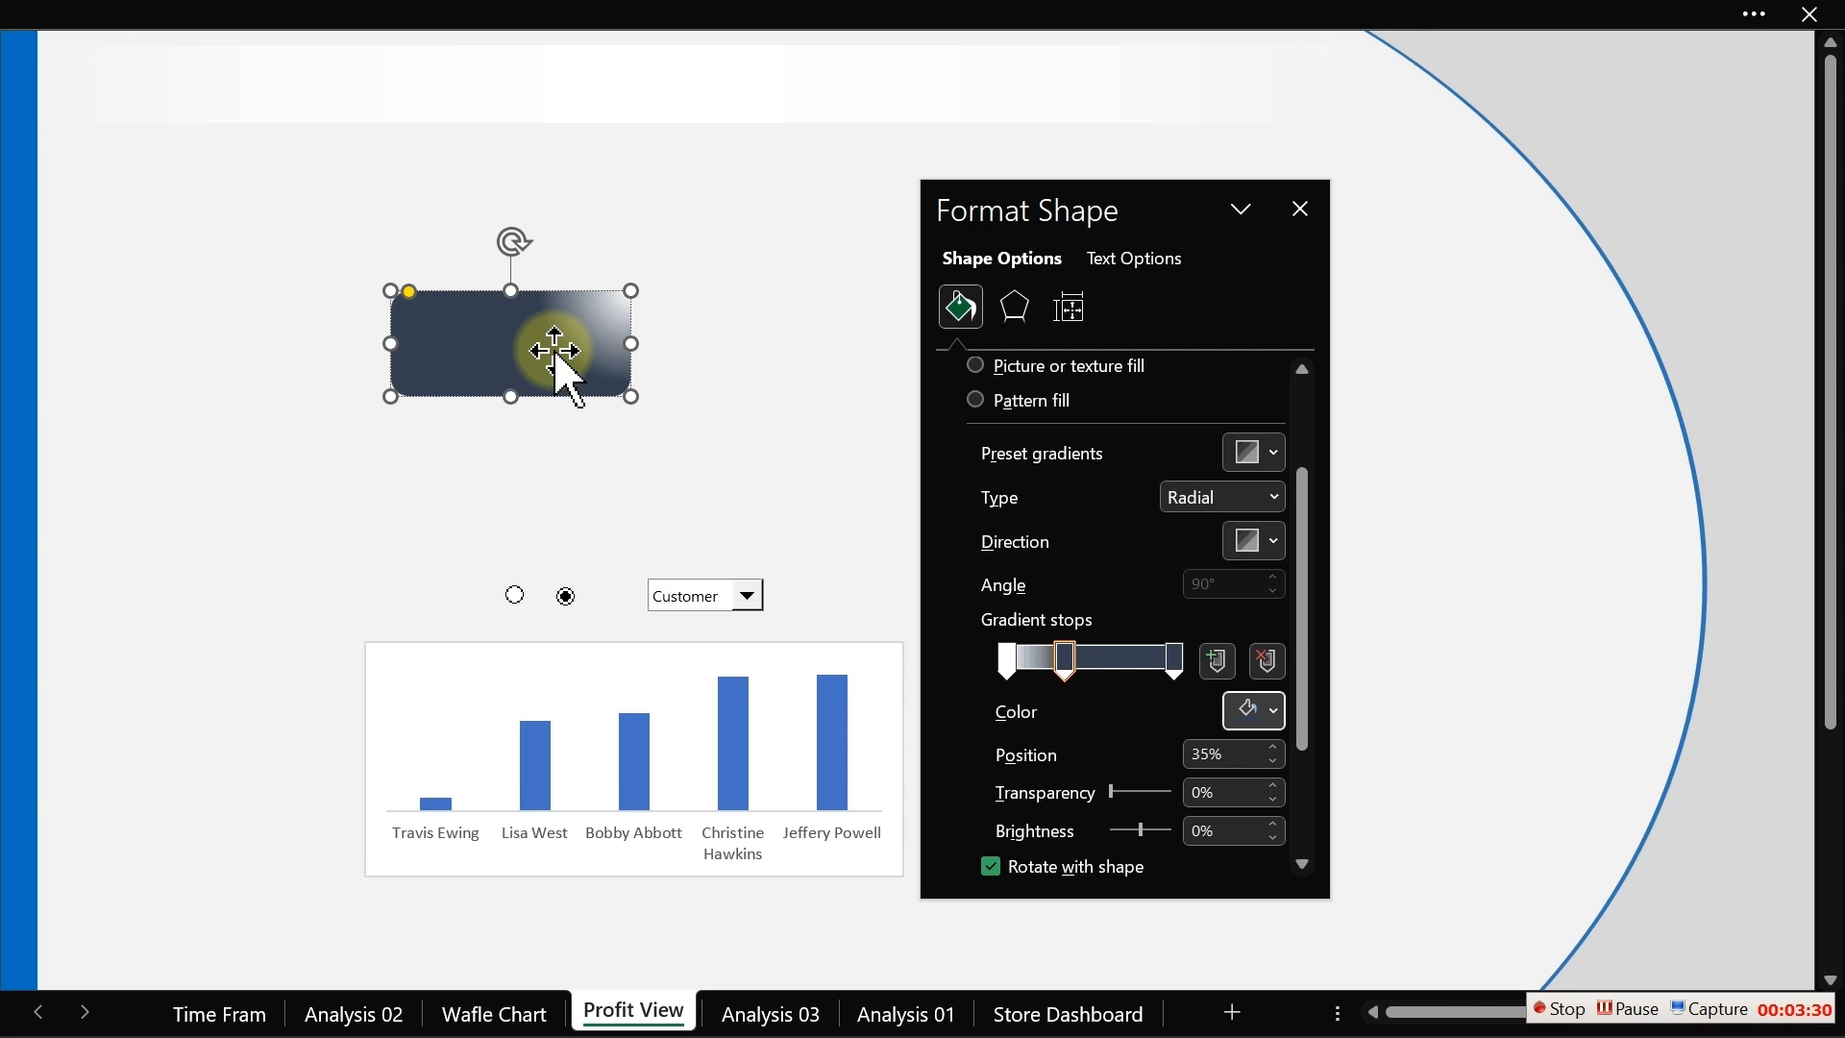
Step: Set the first gradient stop's colour to the light blue standard colour
{"action": "left_click", "coordinate": [1009, 659]}
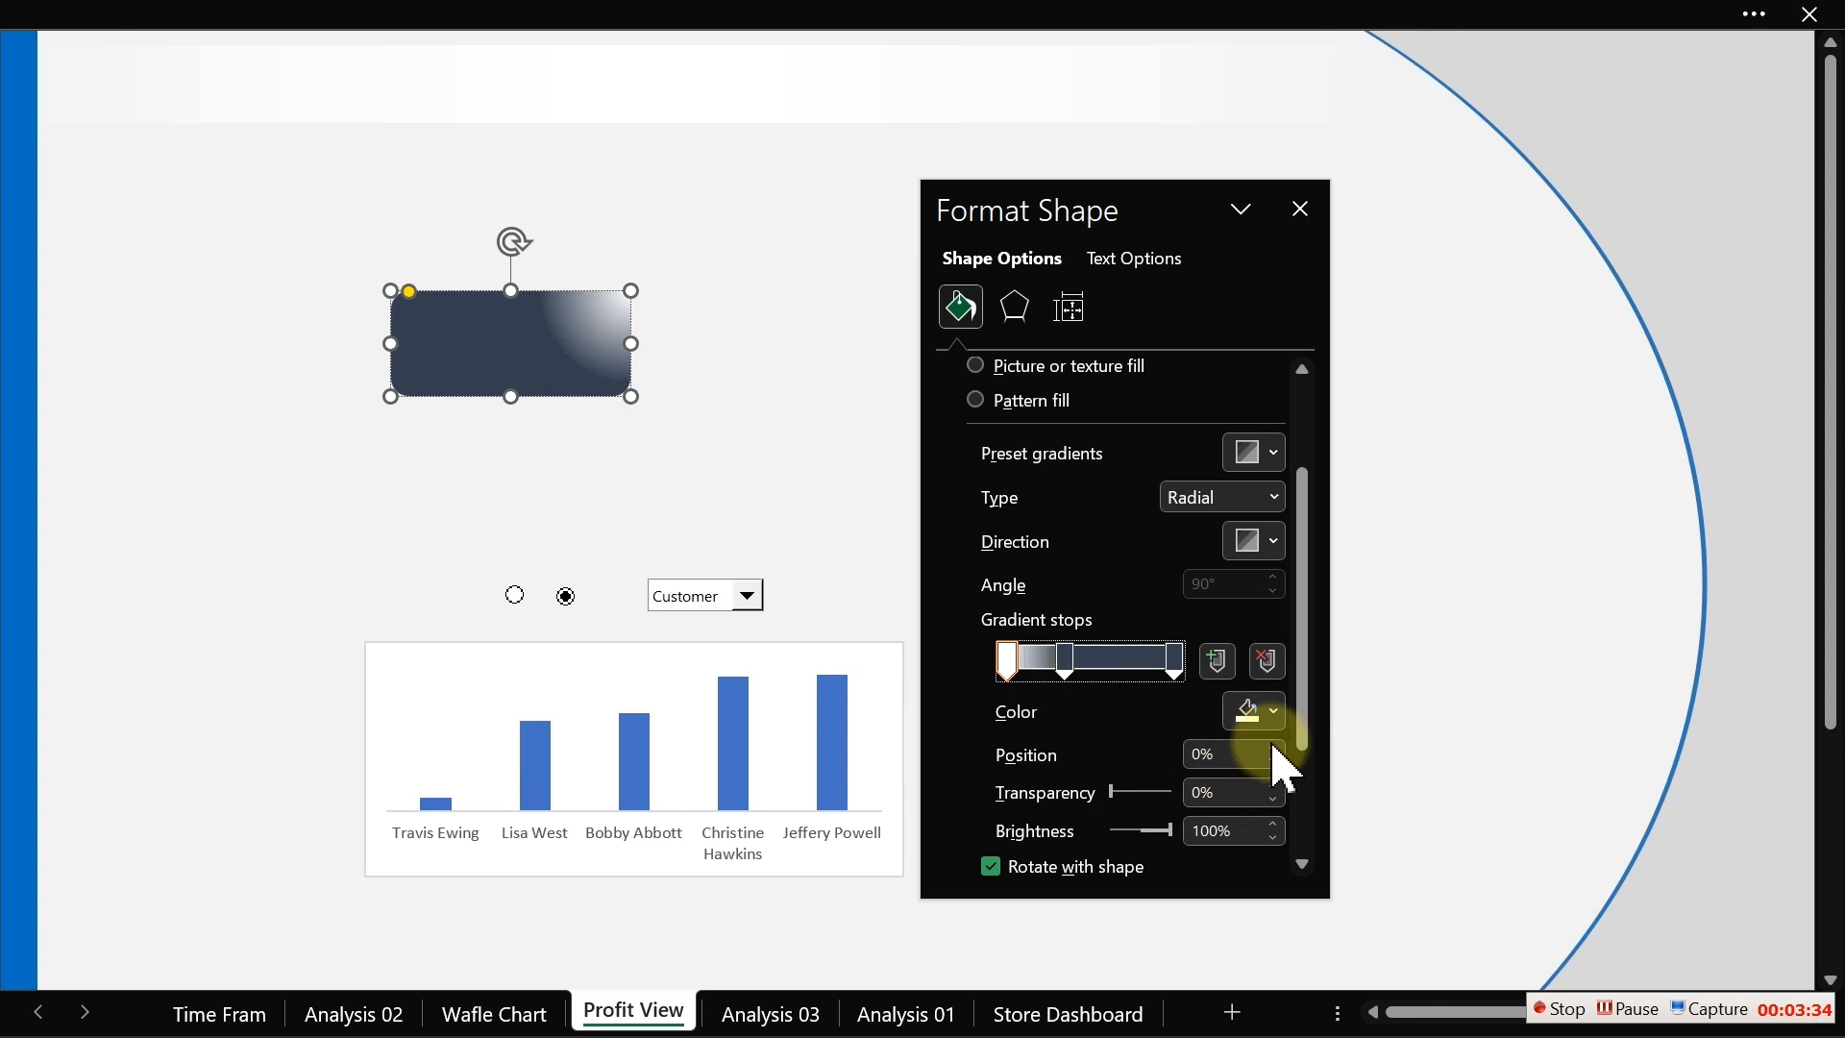
{"action": "left_click", "coordinate": [1260, 716]}
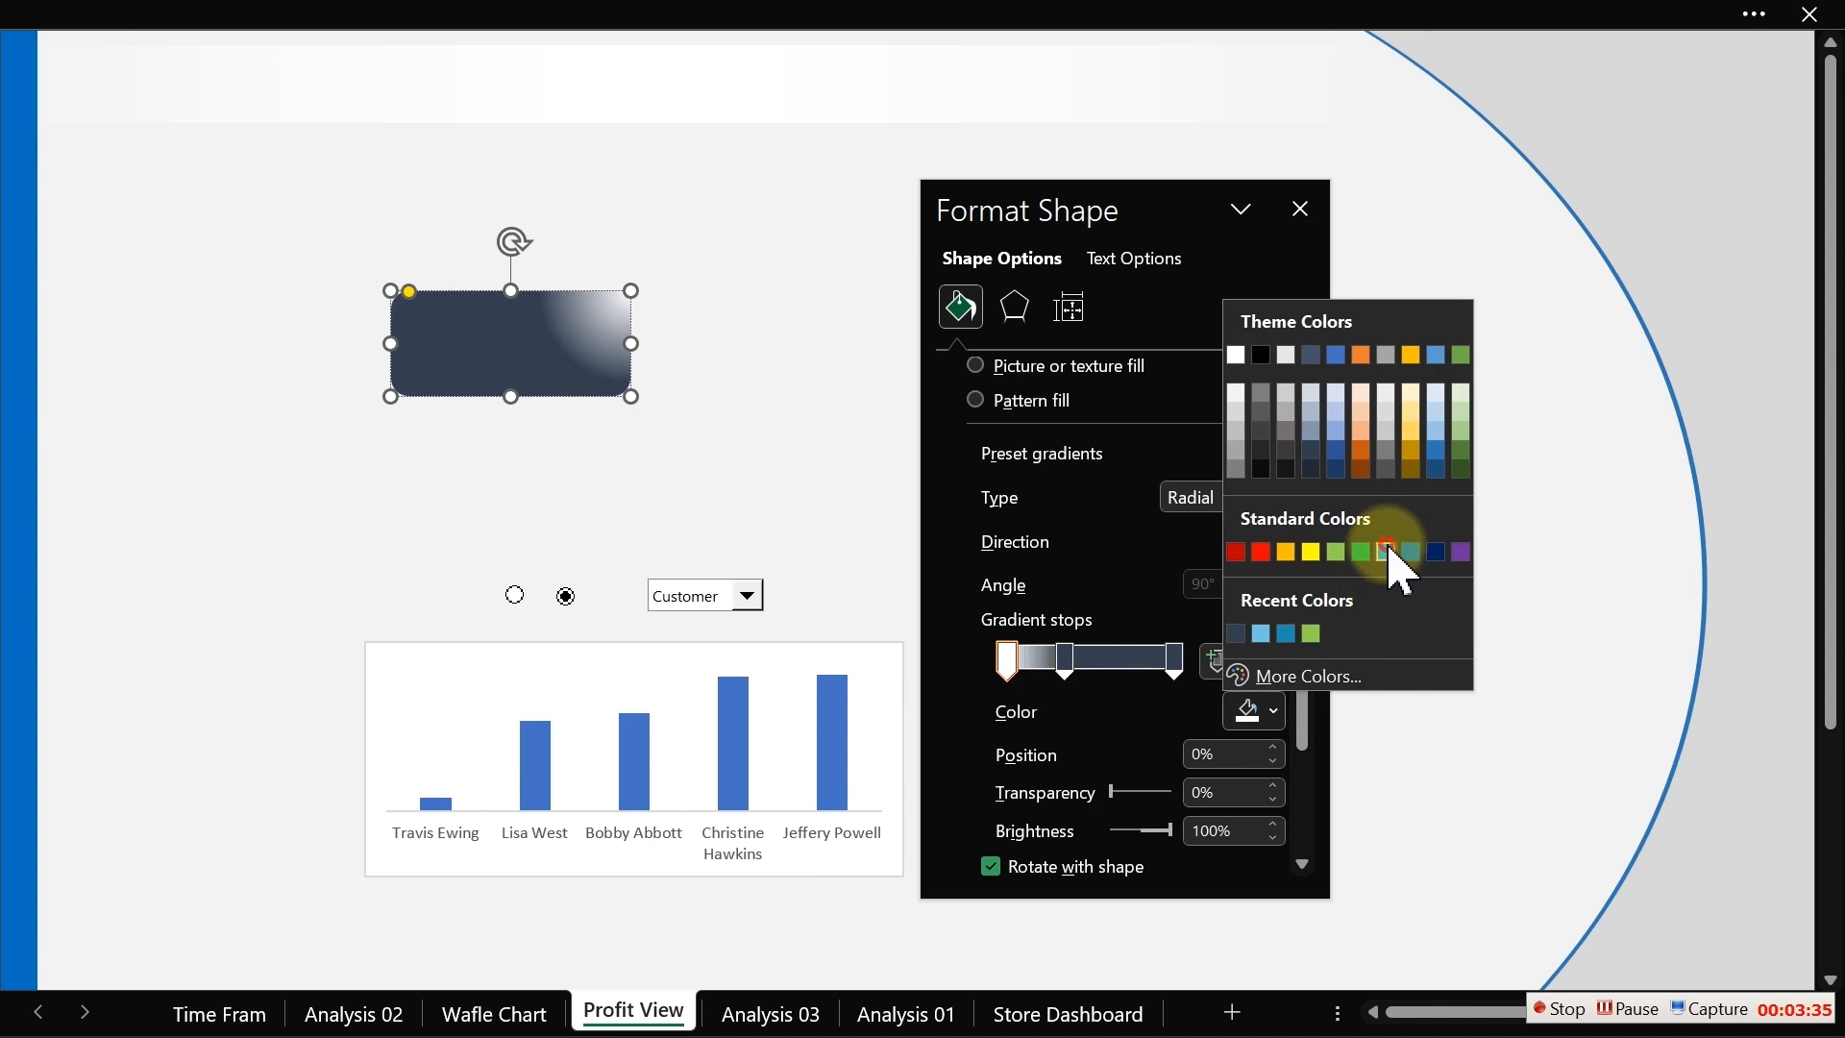
{"action": "left_click", "coordinate": [1386, 552]}
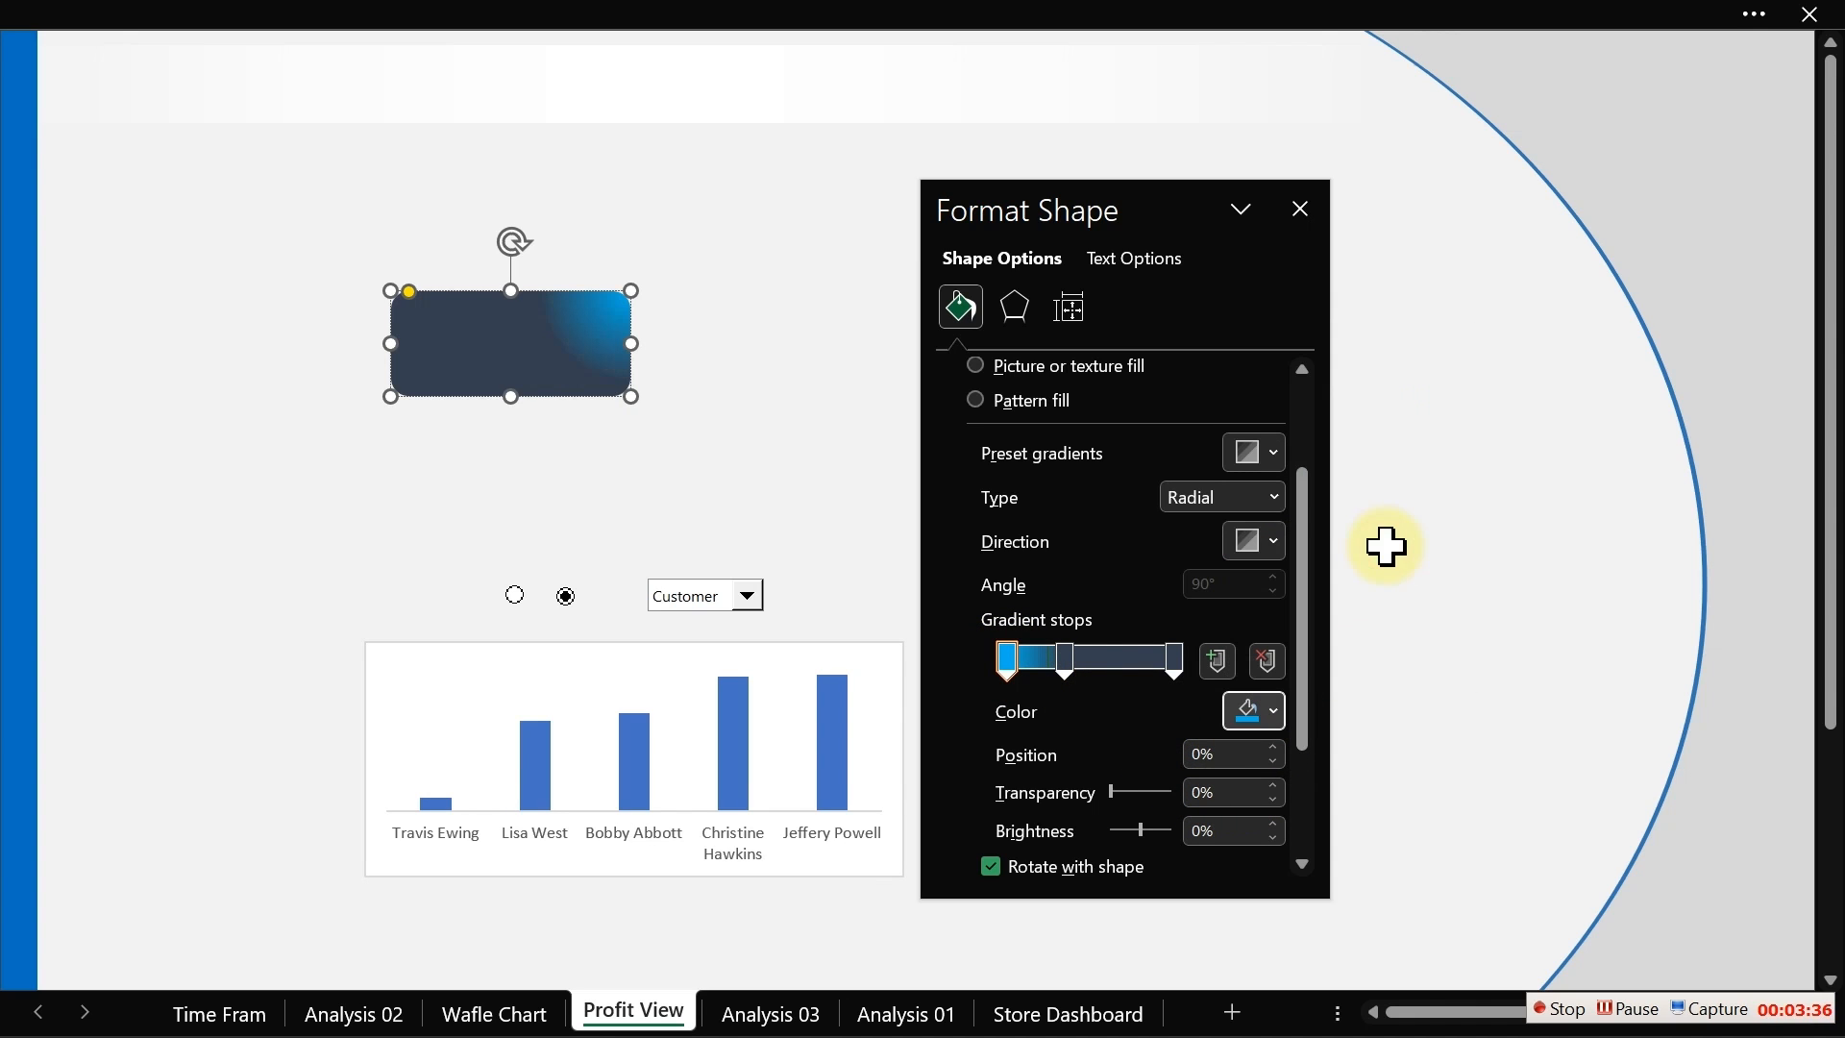
{"action": "left_click", "coordinate": [594, 396]}
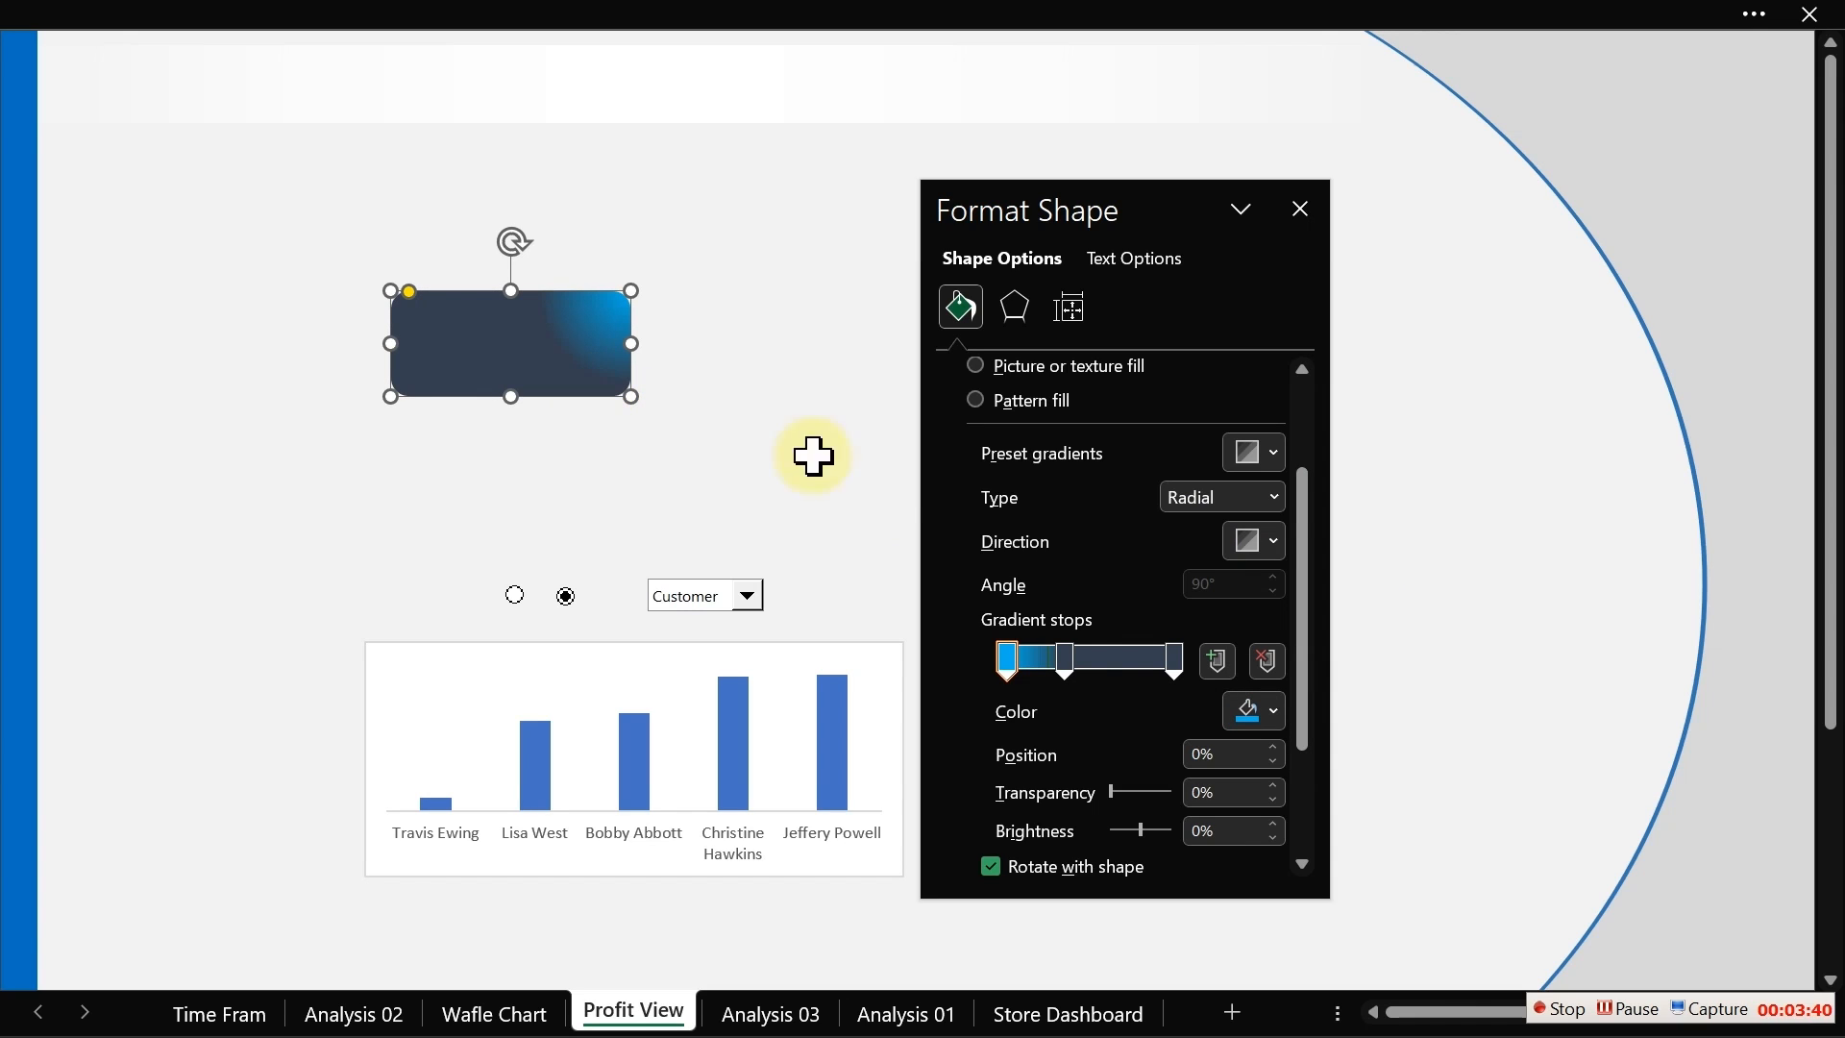
Step: Move the middle gradient stop to about 34% position
{"action": "left_click", "coordinate": [1070, 659]}
{"action": "mouse_move", "coordinate": [1072, 656]}
{"action": "left_mouse_down"}
{"action": "mouse_move", "coordinate": [1128, 663]}
{"action": "mouse_move", "coordinate": [1061, 657]}
{"action": "mouse_move", "coordinate": [1087, 657]}
{"action": "left_mouse_up"}
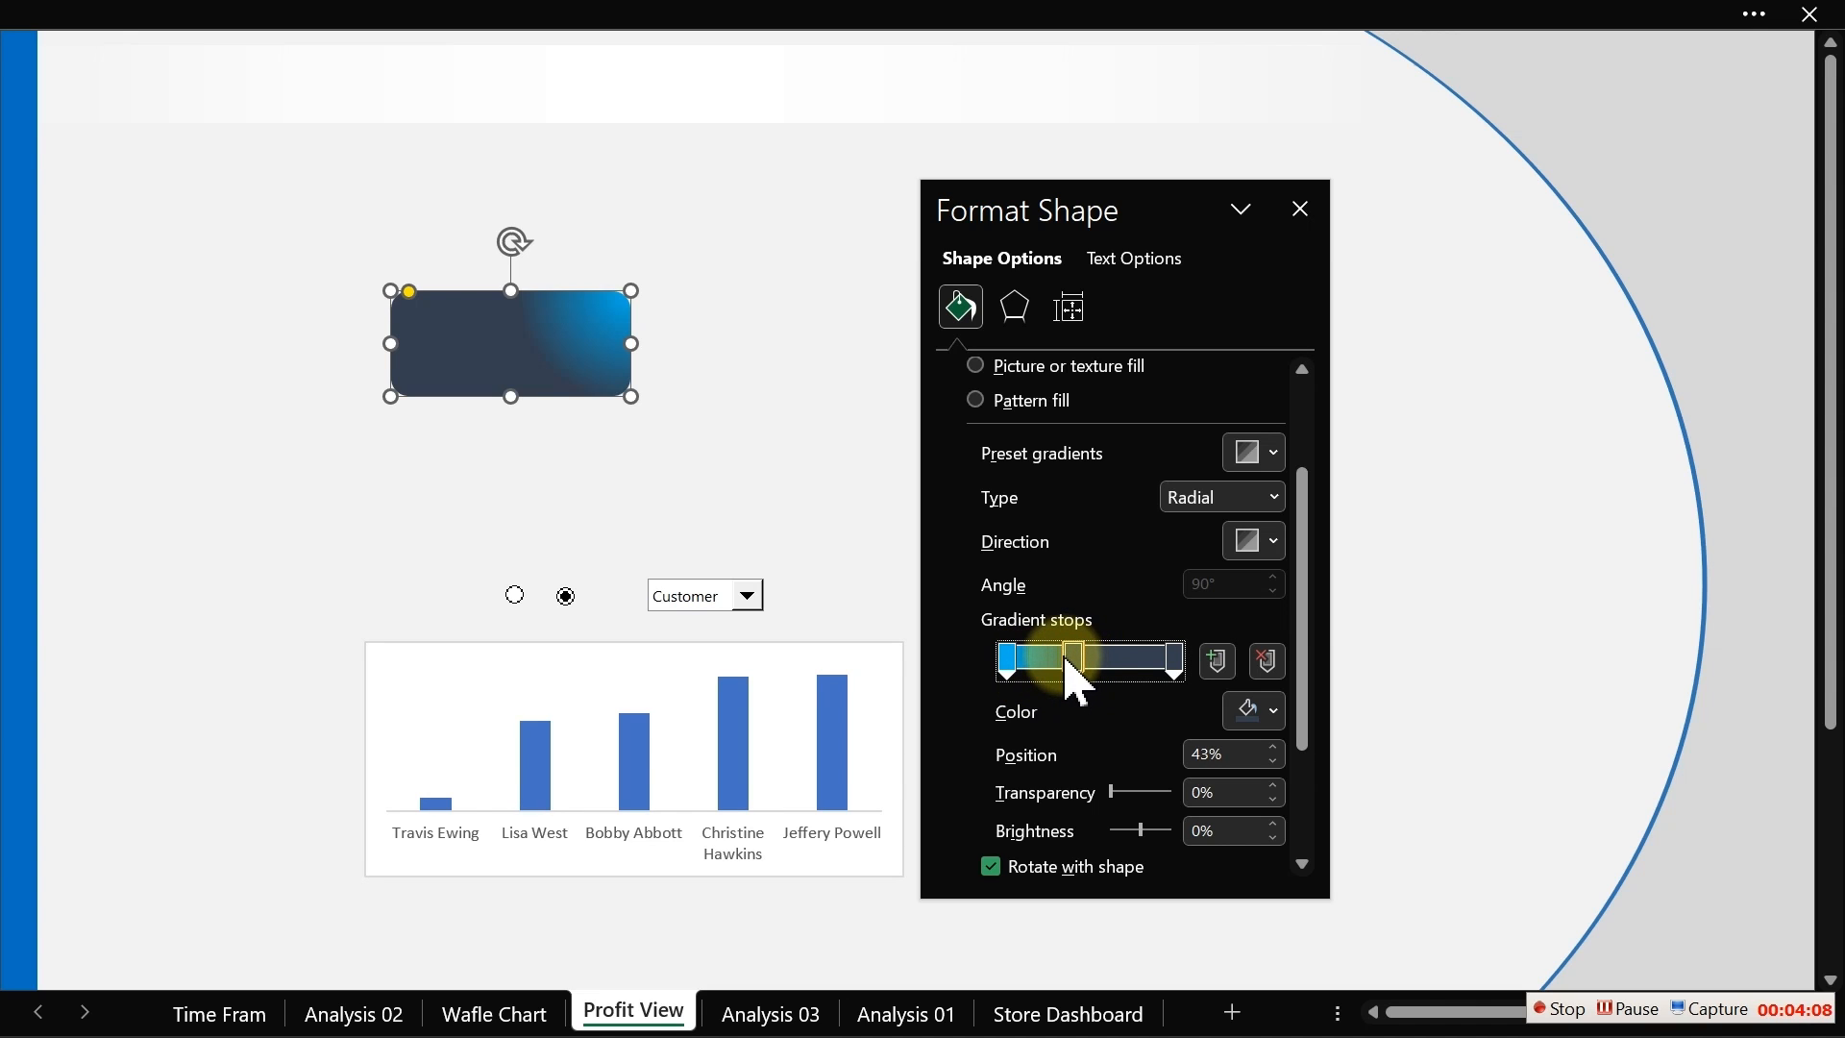
{"action": "mouse_move", "coordinate": [1068, 661]}
{"action": "left_mouse_down"}
{"action": "mouse_move", "coordinate": [1009, 659]}
{"action": "mouse_move", "coordinate": [1056, 659]}
{"action": "left_mouse_up"}
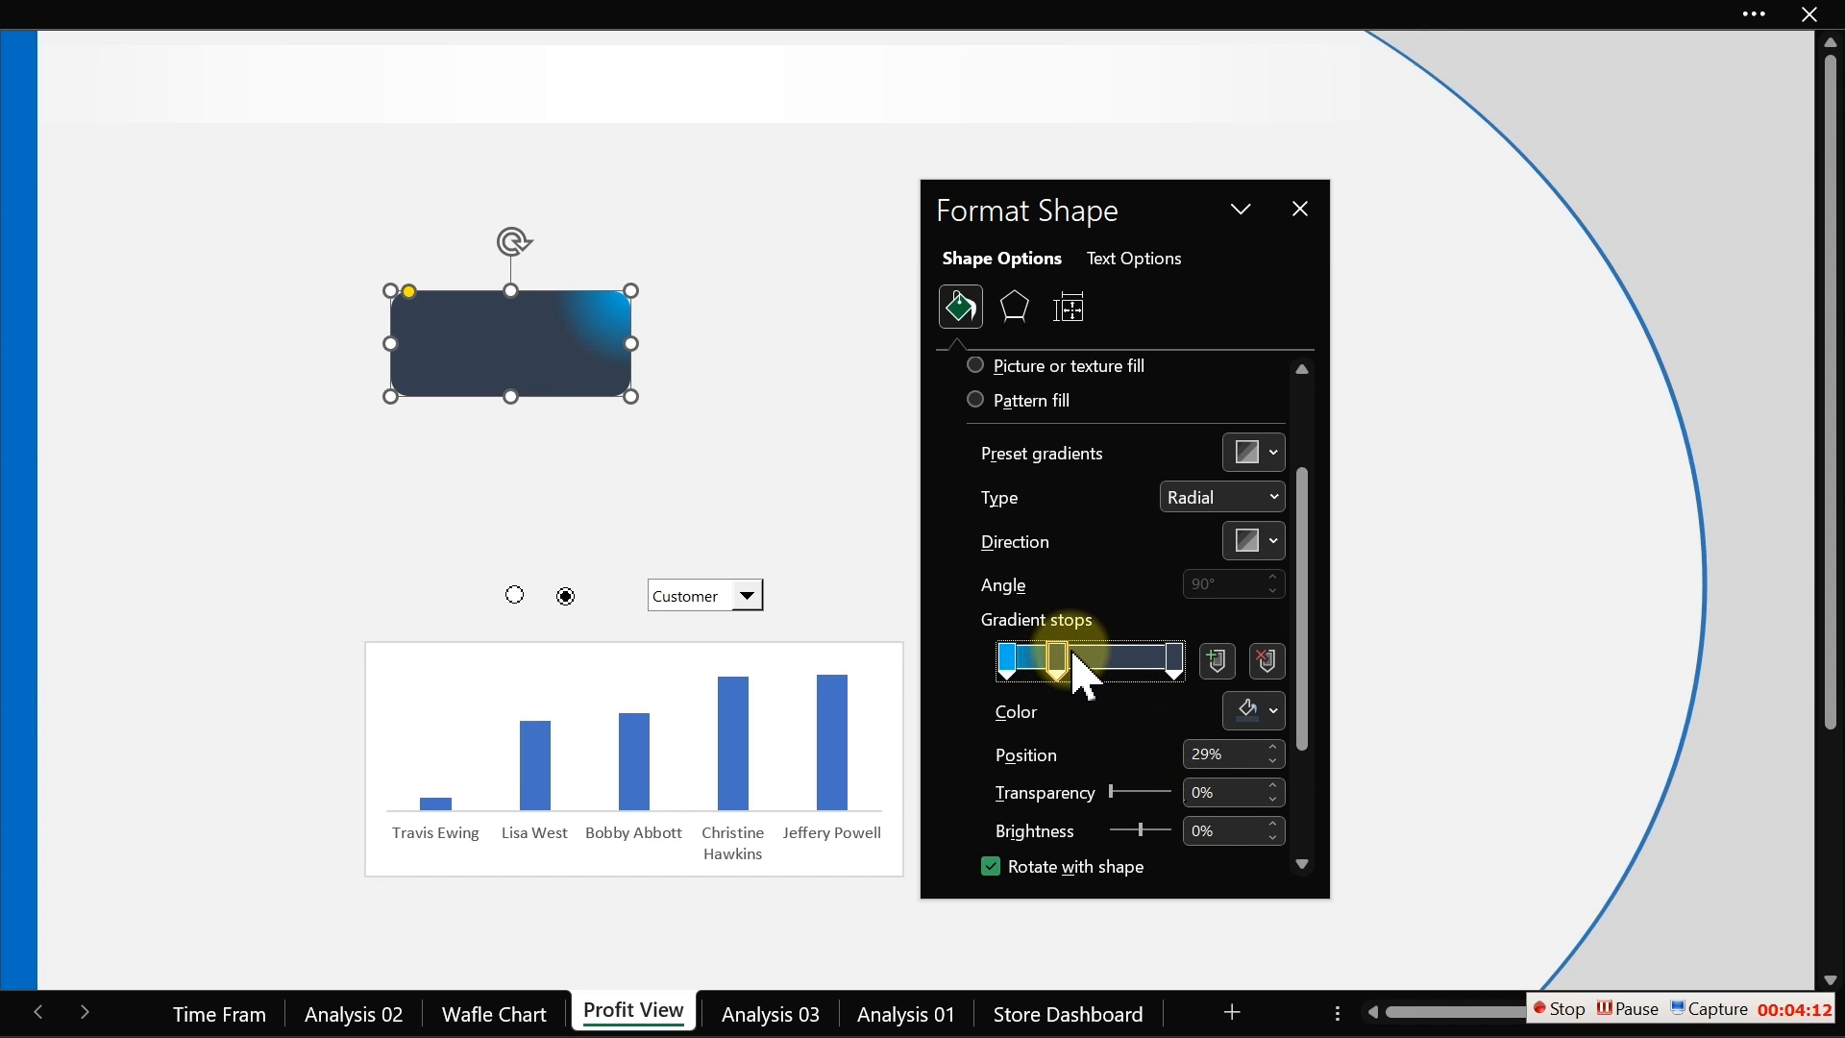
{"action": "left_click_drag", "start_coordinate": [1068, 661], "coordinate": [1077, 661]}
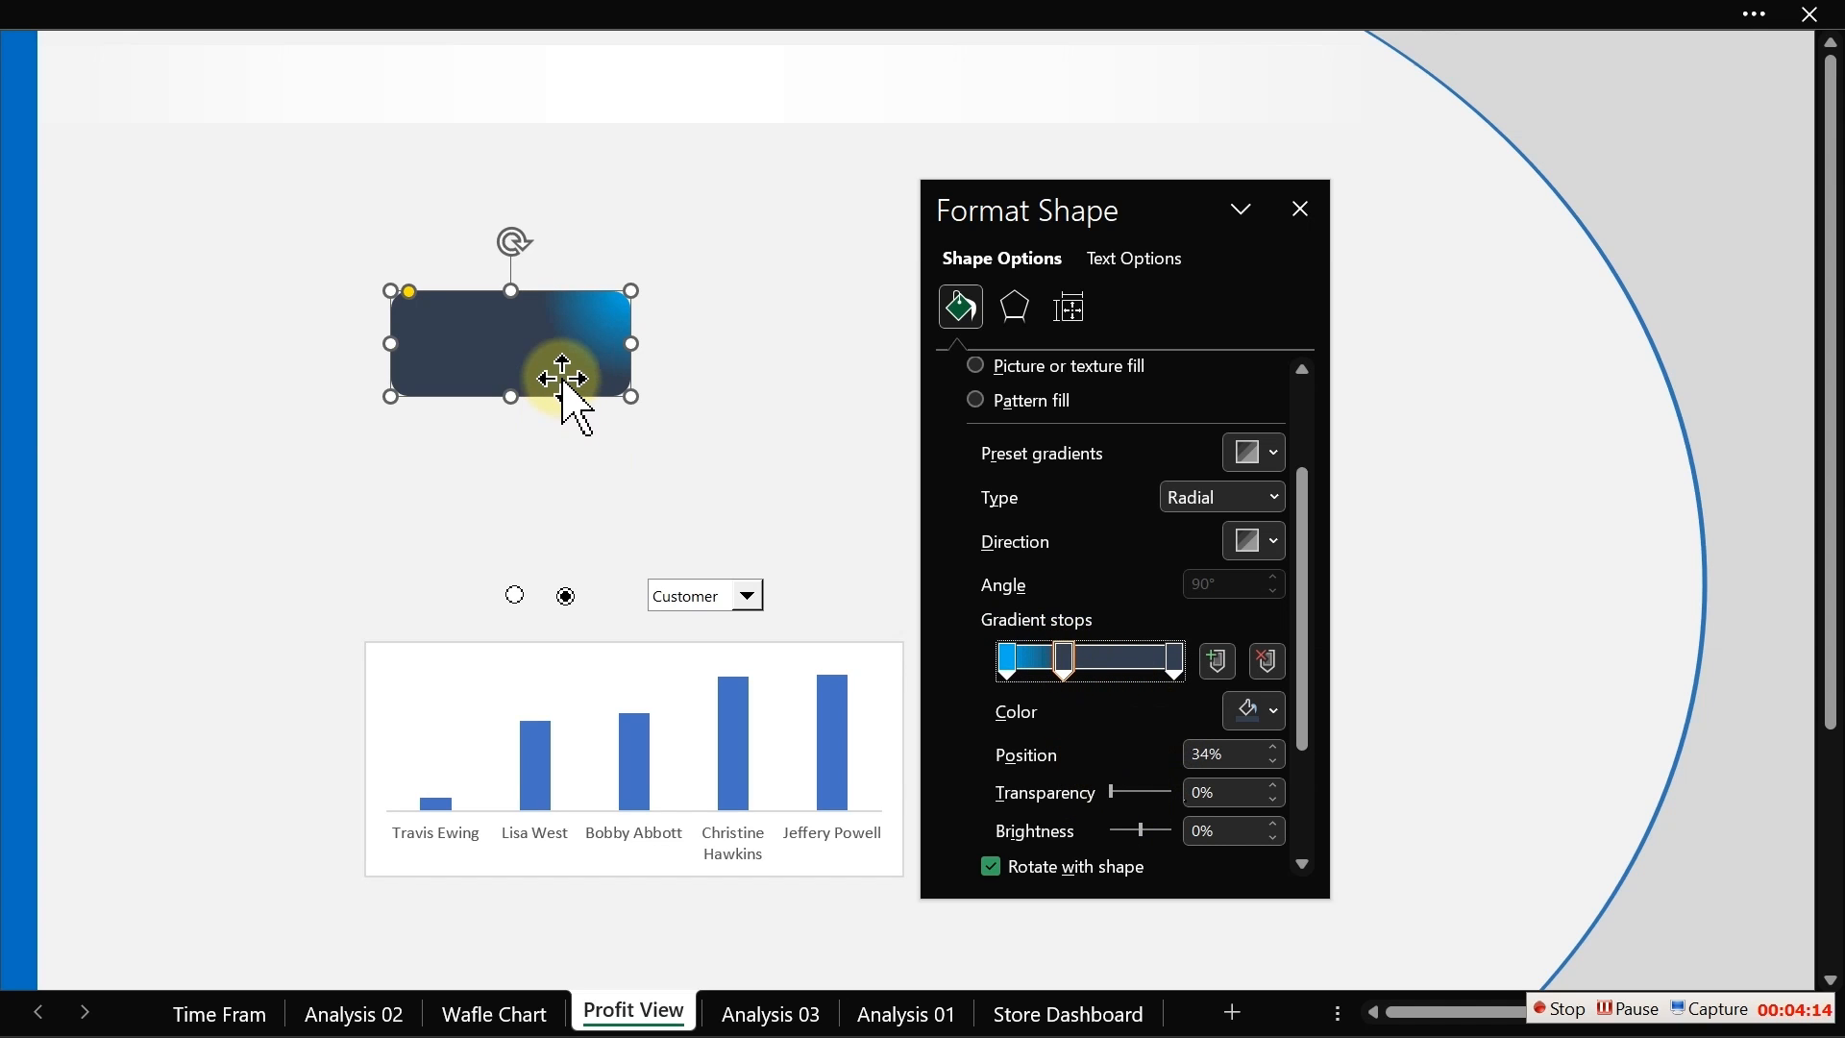
Step: Move the rounded rectangle to the top-left corner of the sheet and nudge it down slightly
{"action": "left_click_drag", "start_coordinate": [563, 378], "coordinate": [242, 248]}
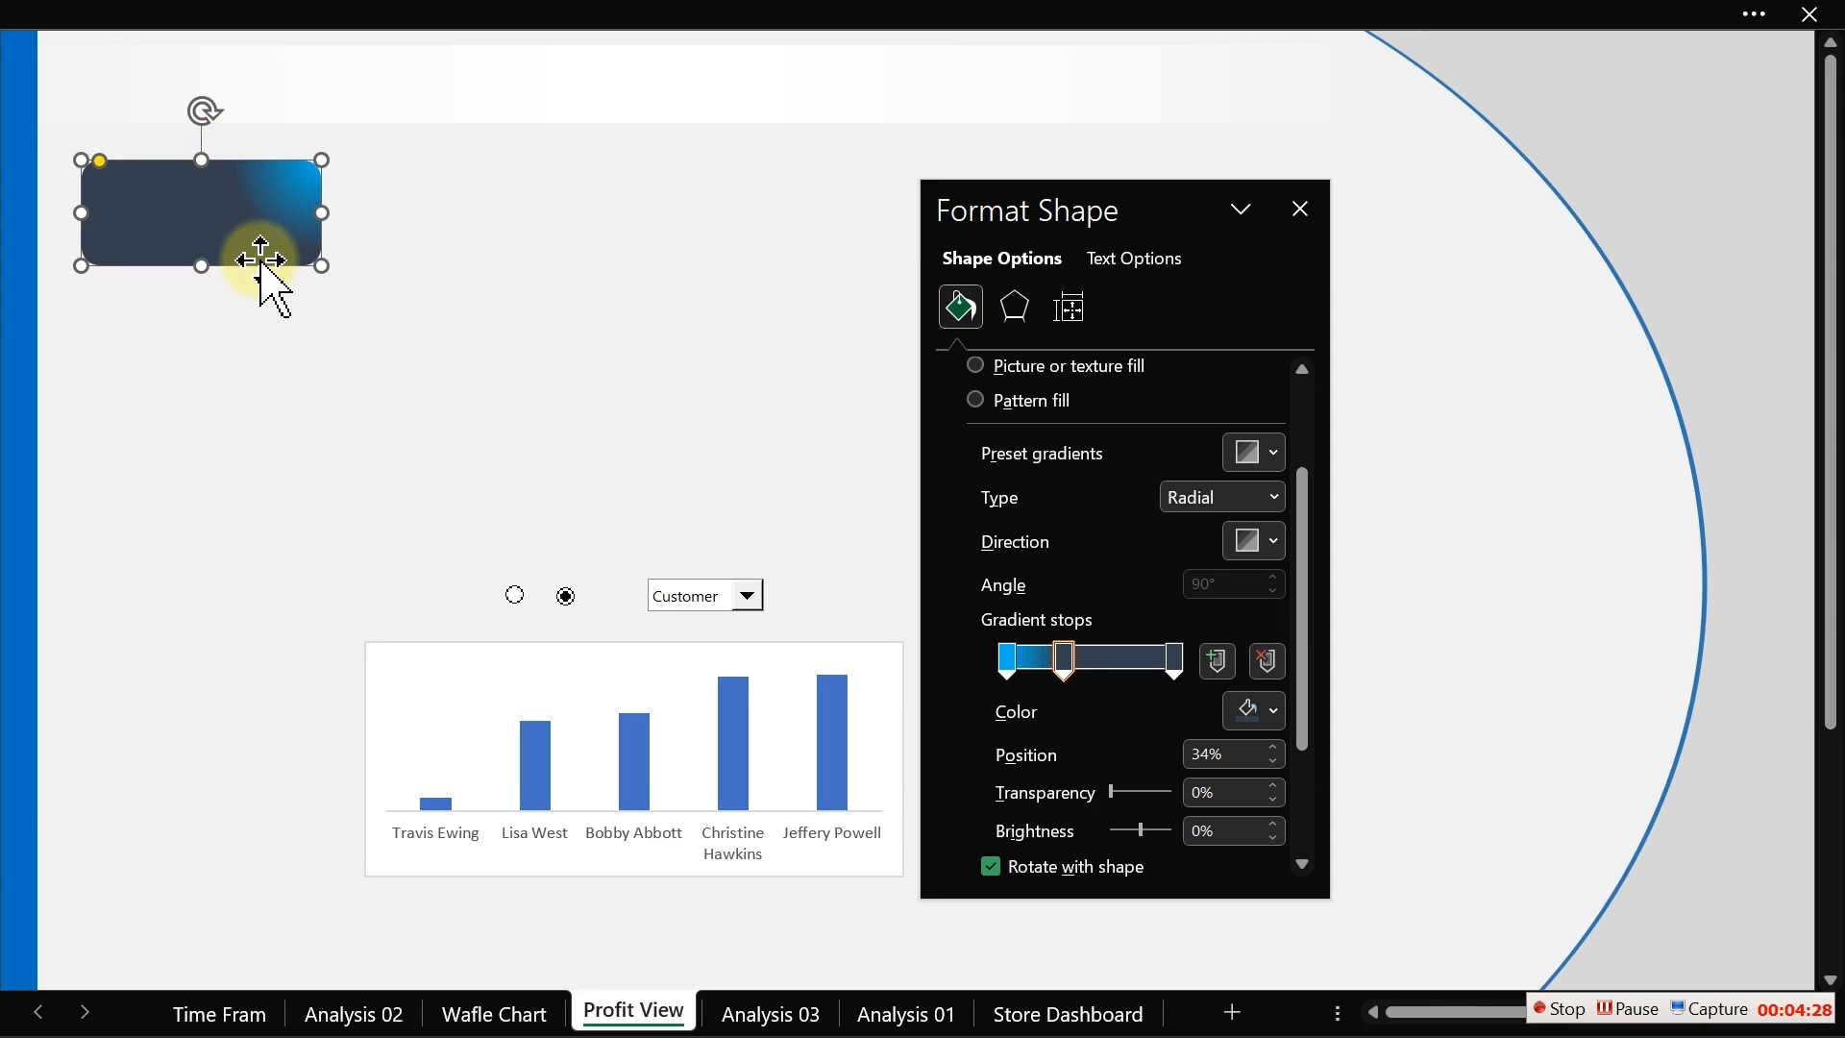
{"action": "key", "text": "Down"}
{"action": "key", "text": "Down"}
{"action": "key", "text": "Down"}
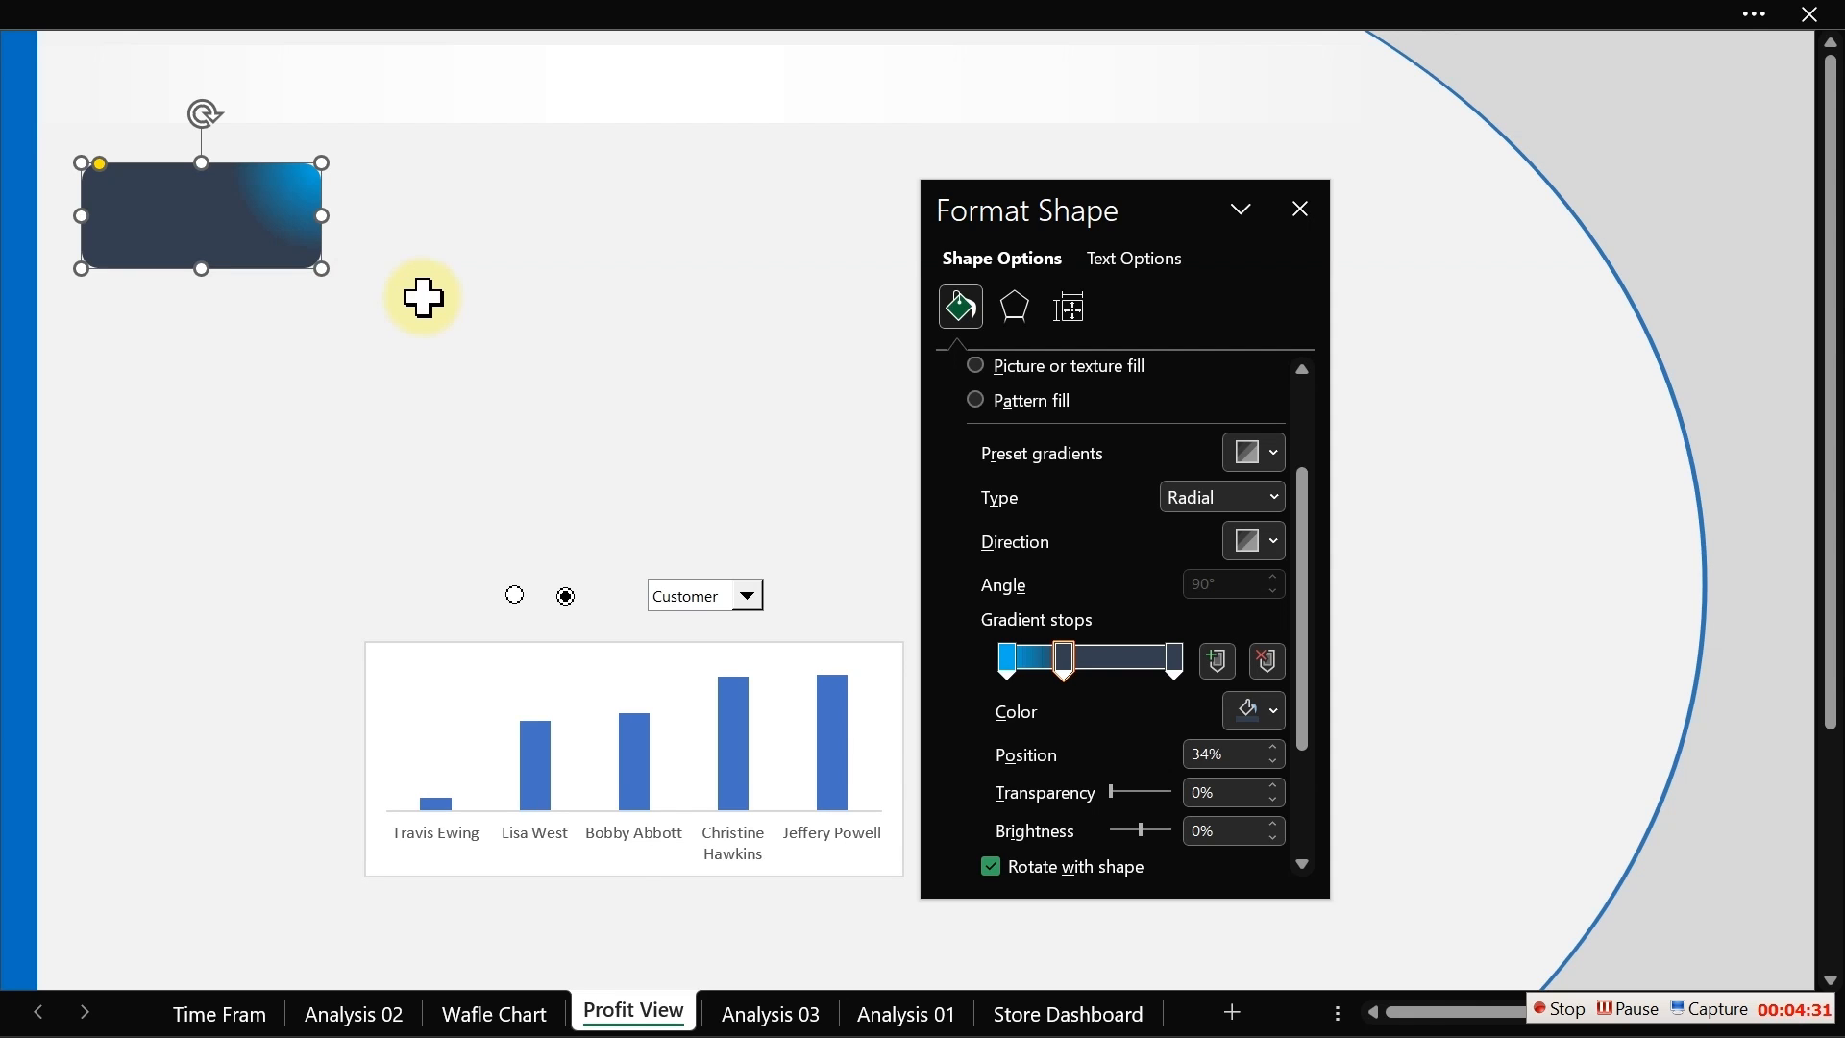
Step: Duplicate the rounded rectangle into a row of four identical cards
{"action": "left_click_drag", "start_coordinate": [270, 264], "coordinate": [537, 268]}
{"action": "left_click", "coordinate": [1321, 239]}
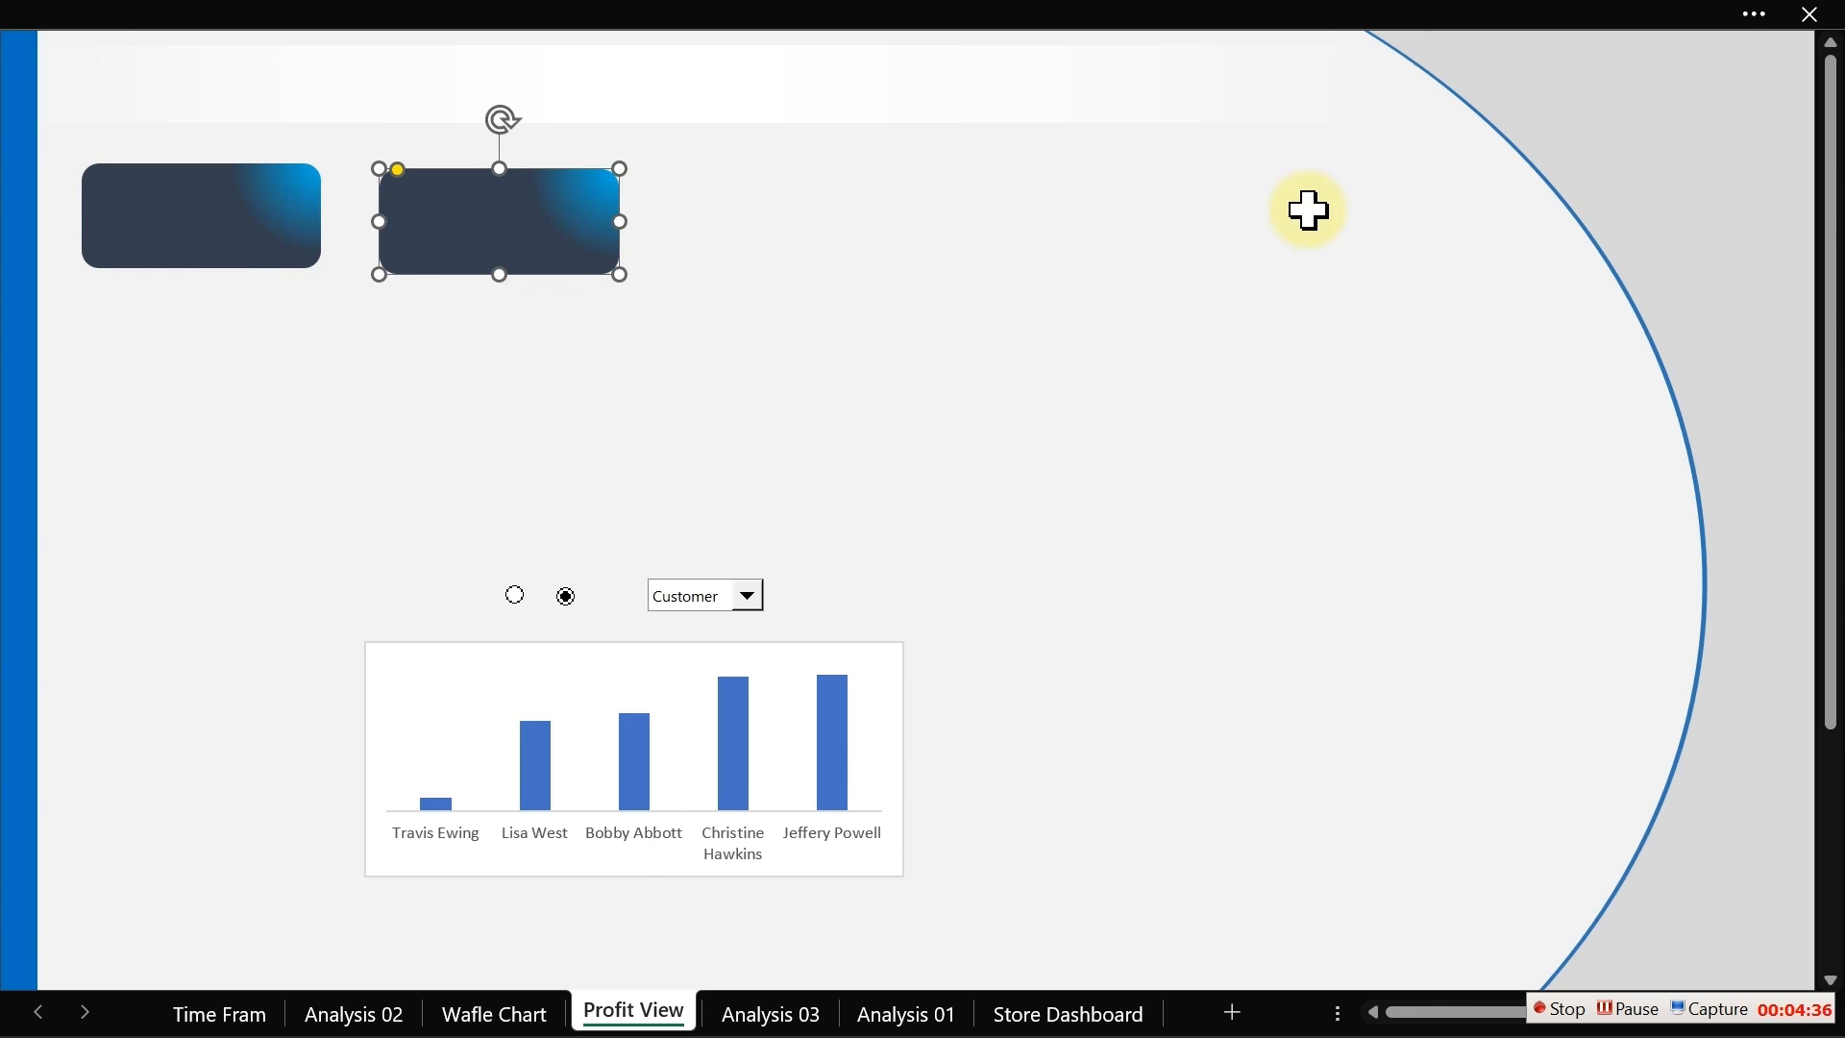
{"action": "key", "text": "ctrl+d"}
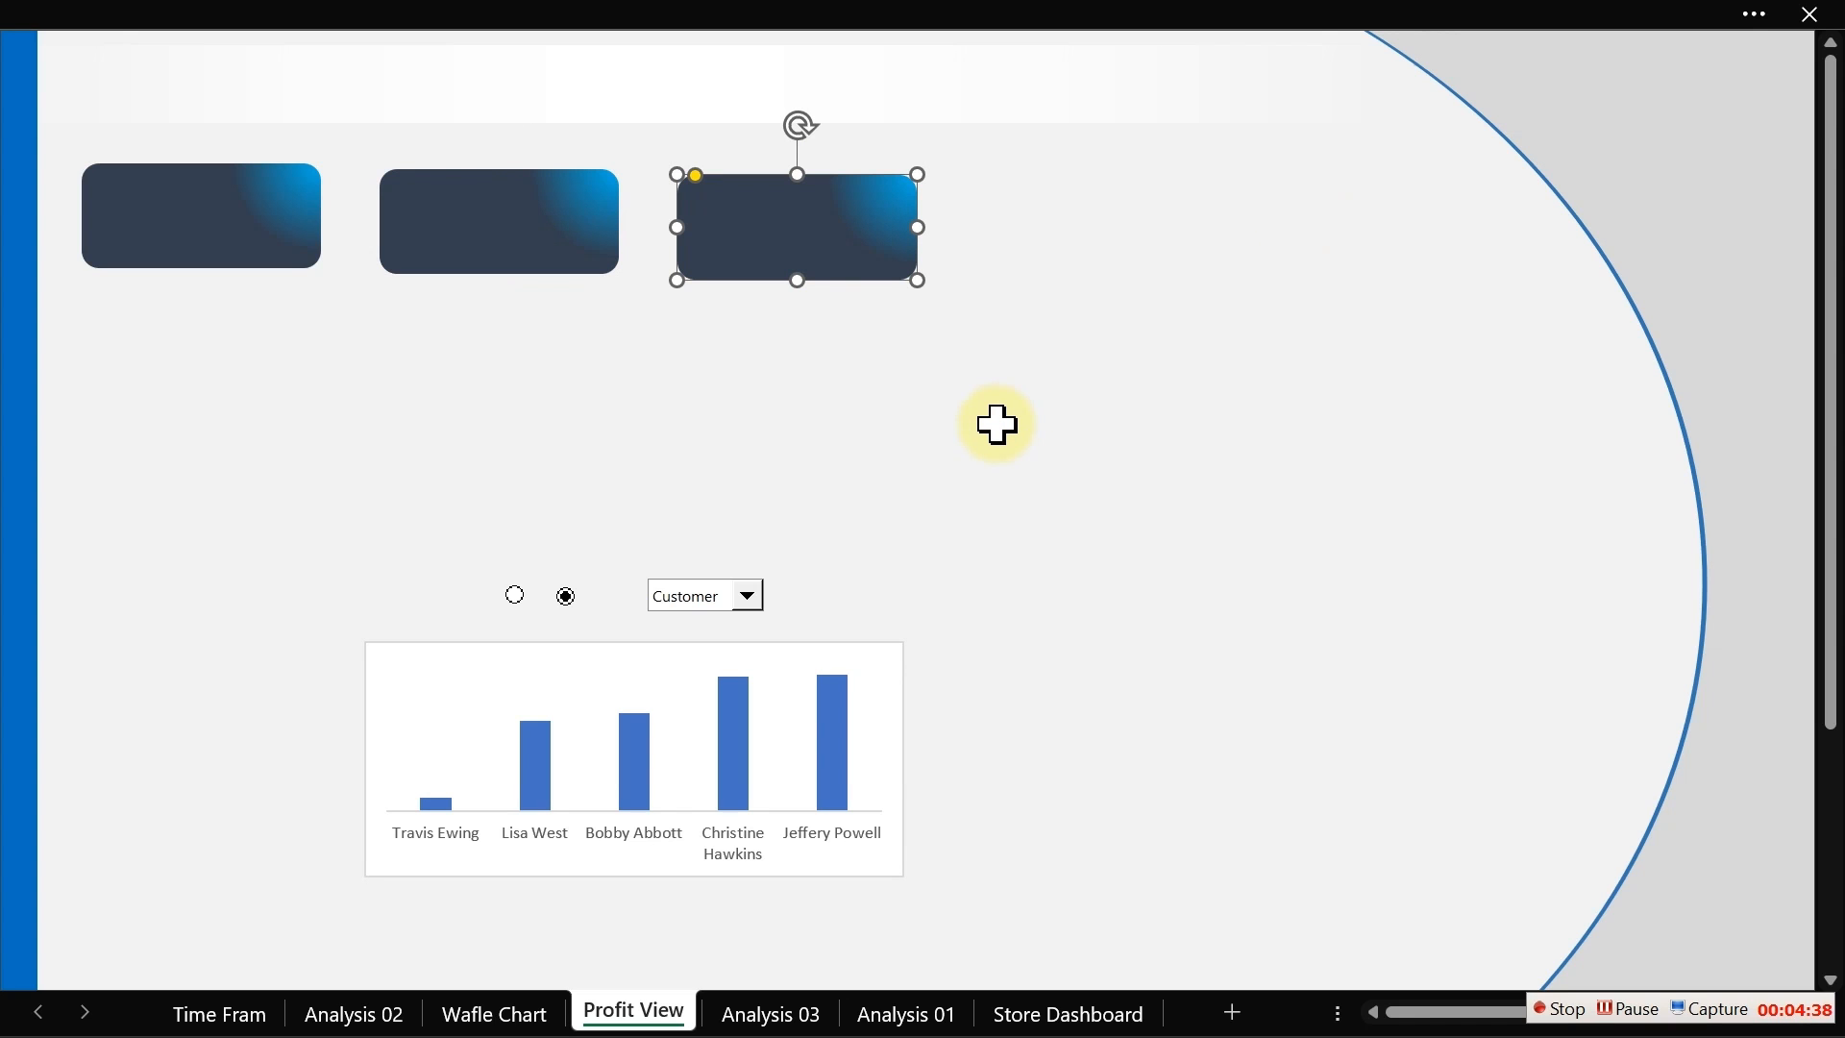
{"action": "key", "text": "ctrl+d"}
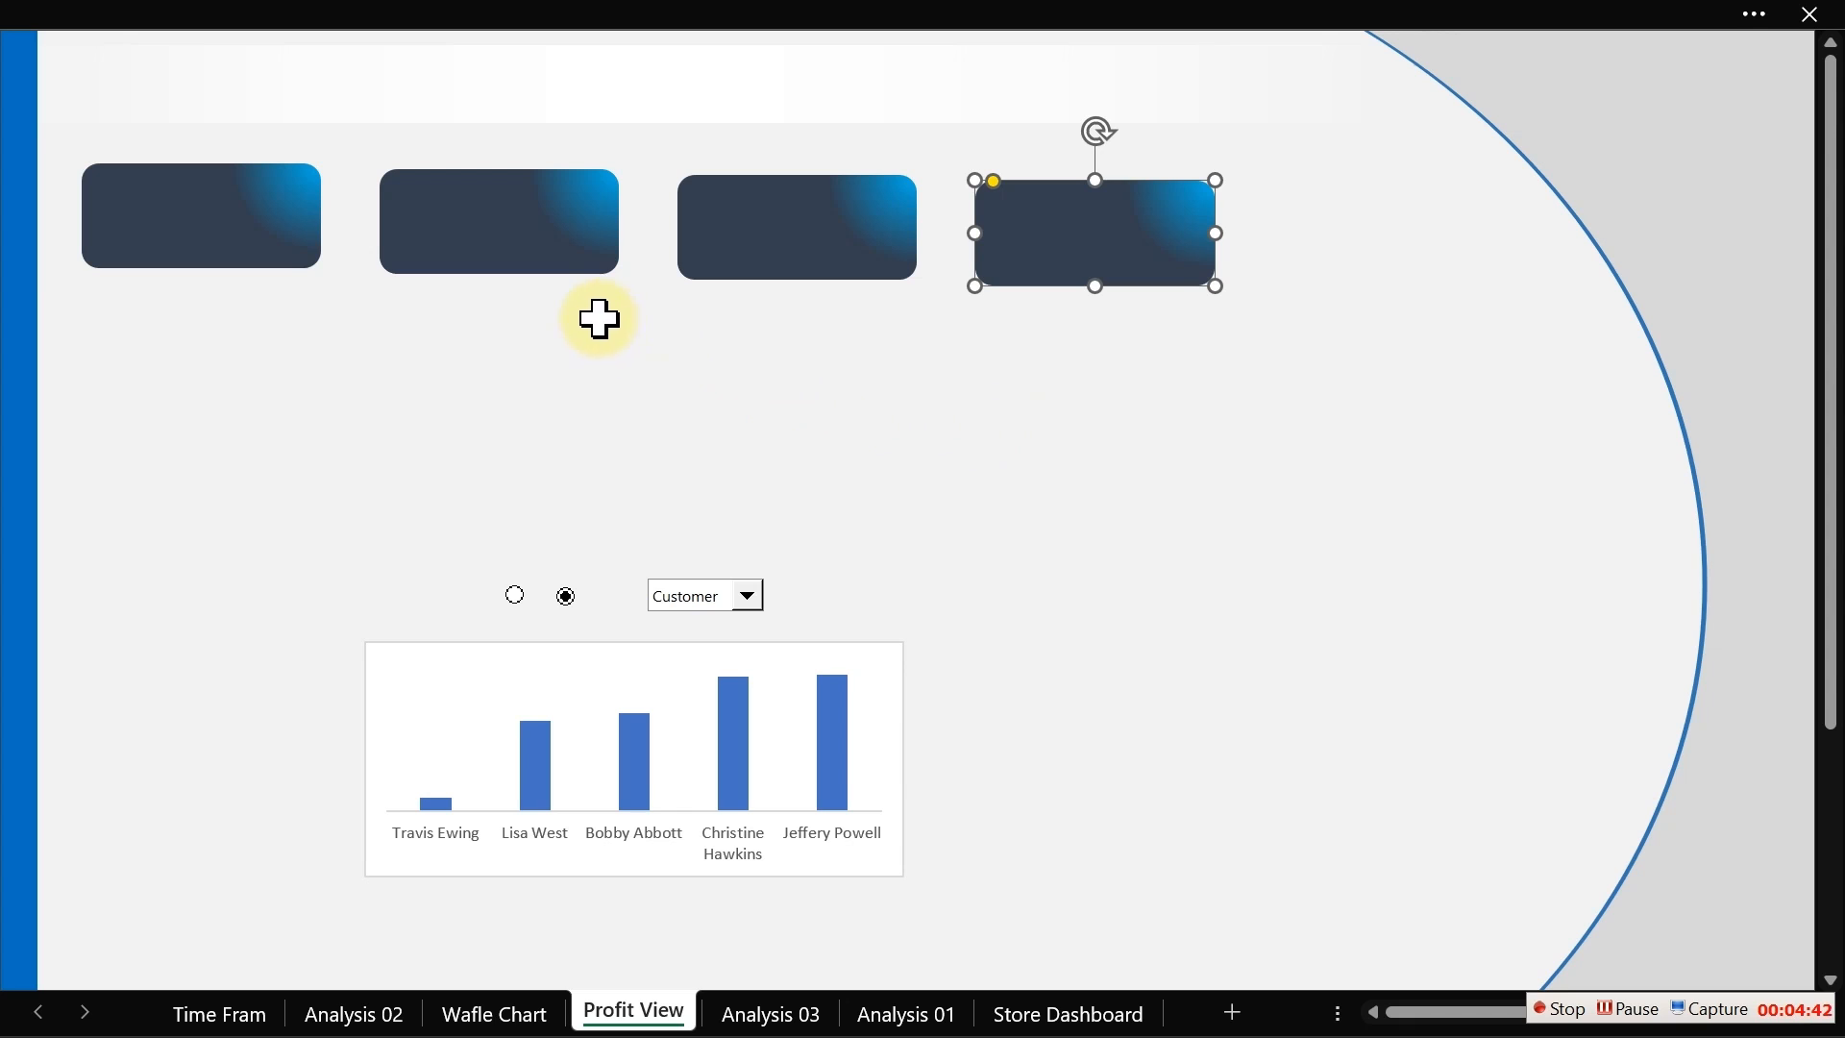
Step: Reposition the three copied cards into an evenly spaced, level row beside the first card
{"action": "left_click", "coordinate": [534, 254]}
{"action": "left_click_drag", "start_coordinate": [534, 251], "coordinate": [513, 245]}
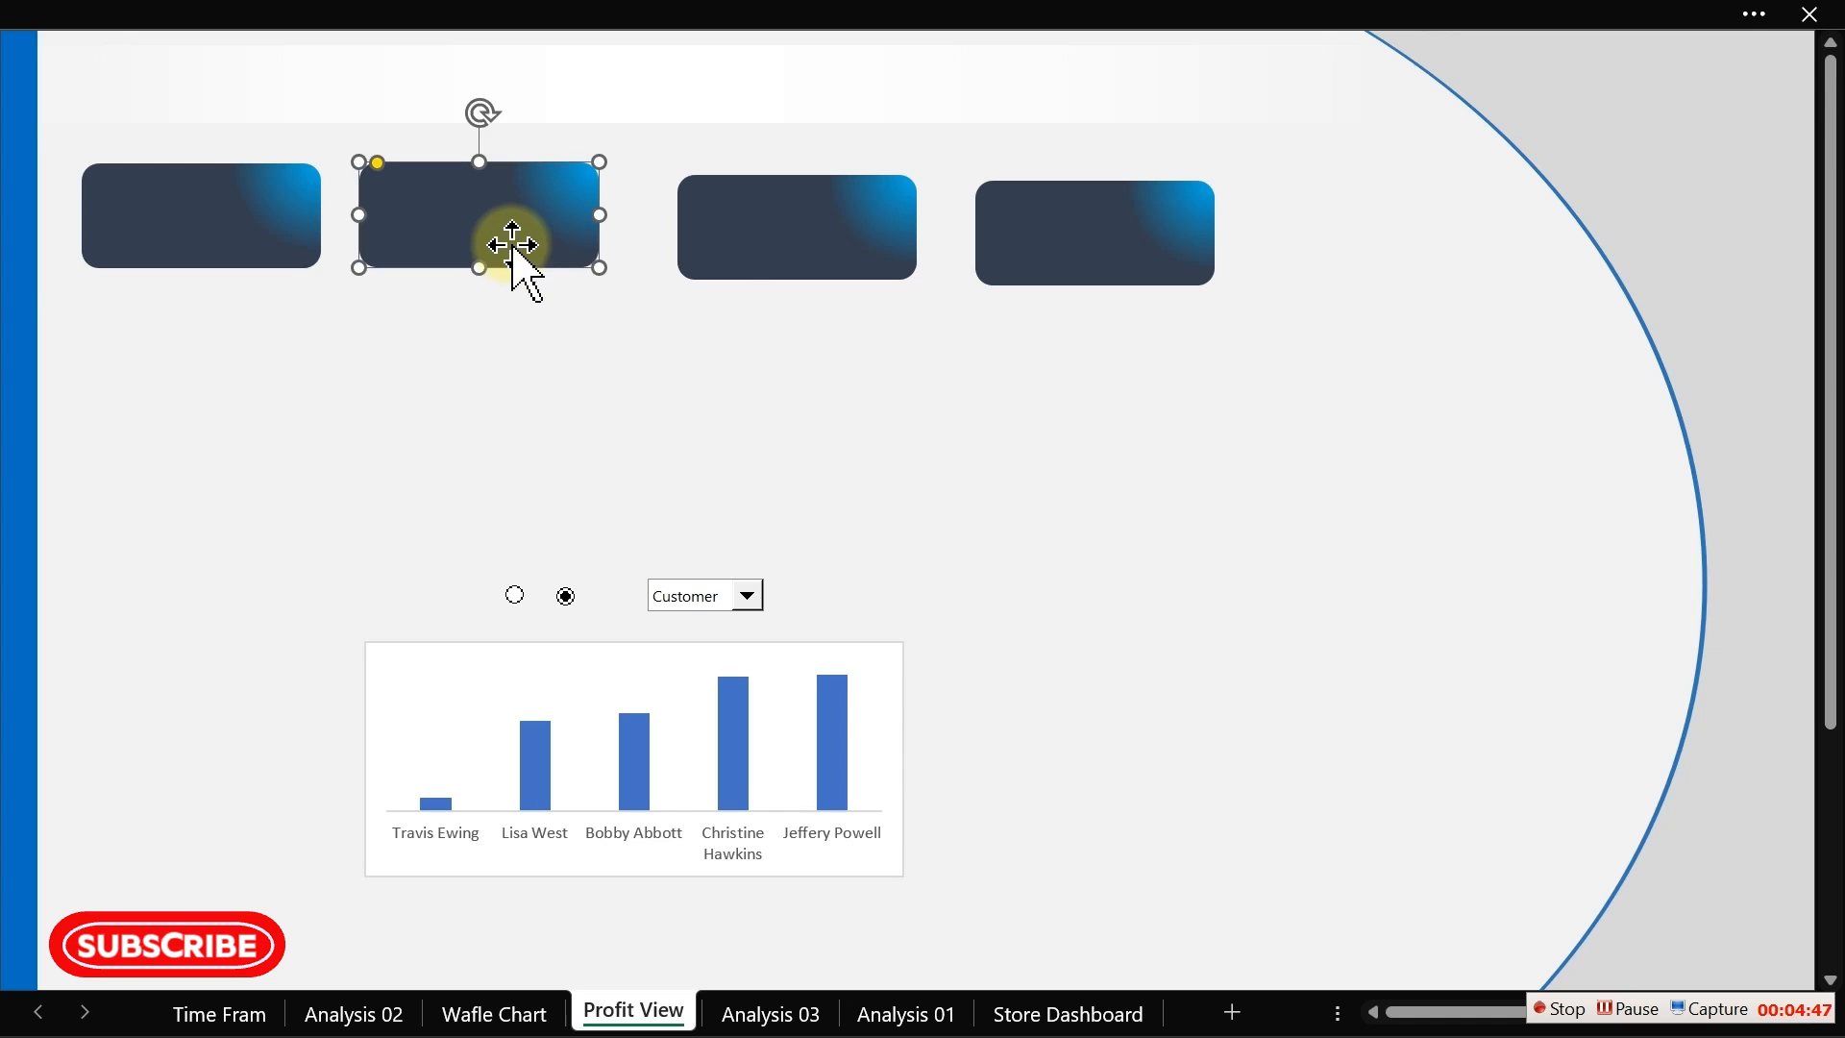
{"action": "left_click", "coordinate": [737, 268]}
{"action": "left_click_drag", "start_coordinate": [754, 256], "coordinate": [725, 247]}
{"action": "left_click", "coordinate": [1047, 246]}
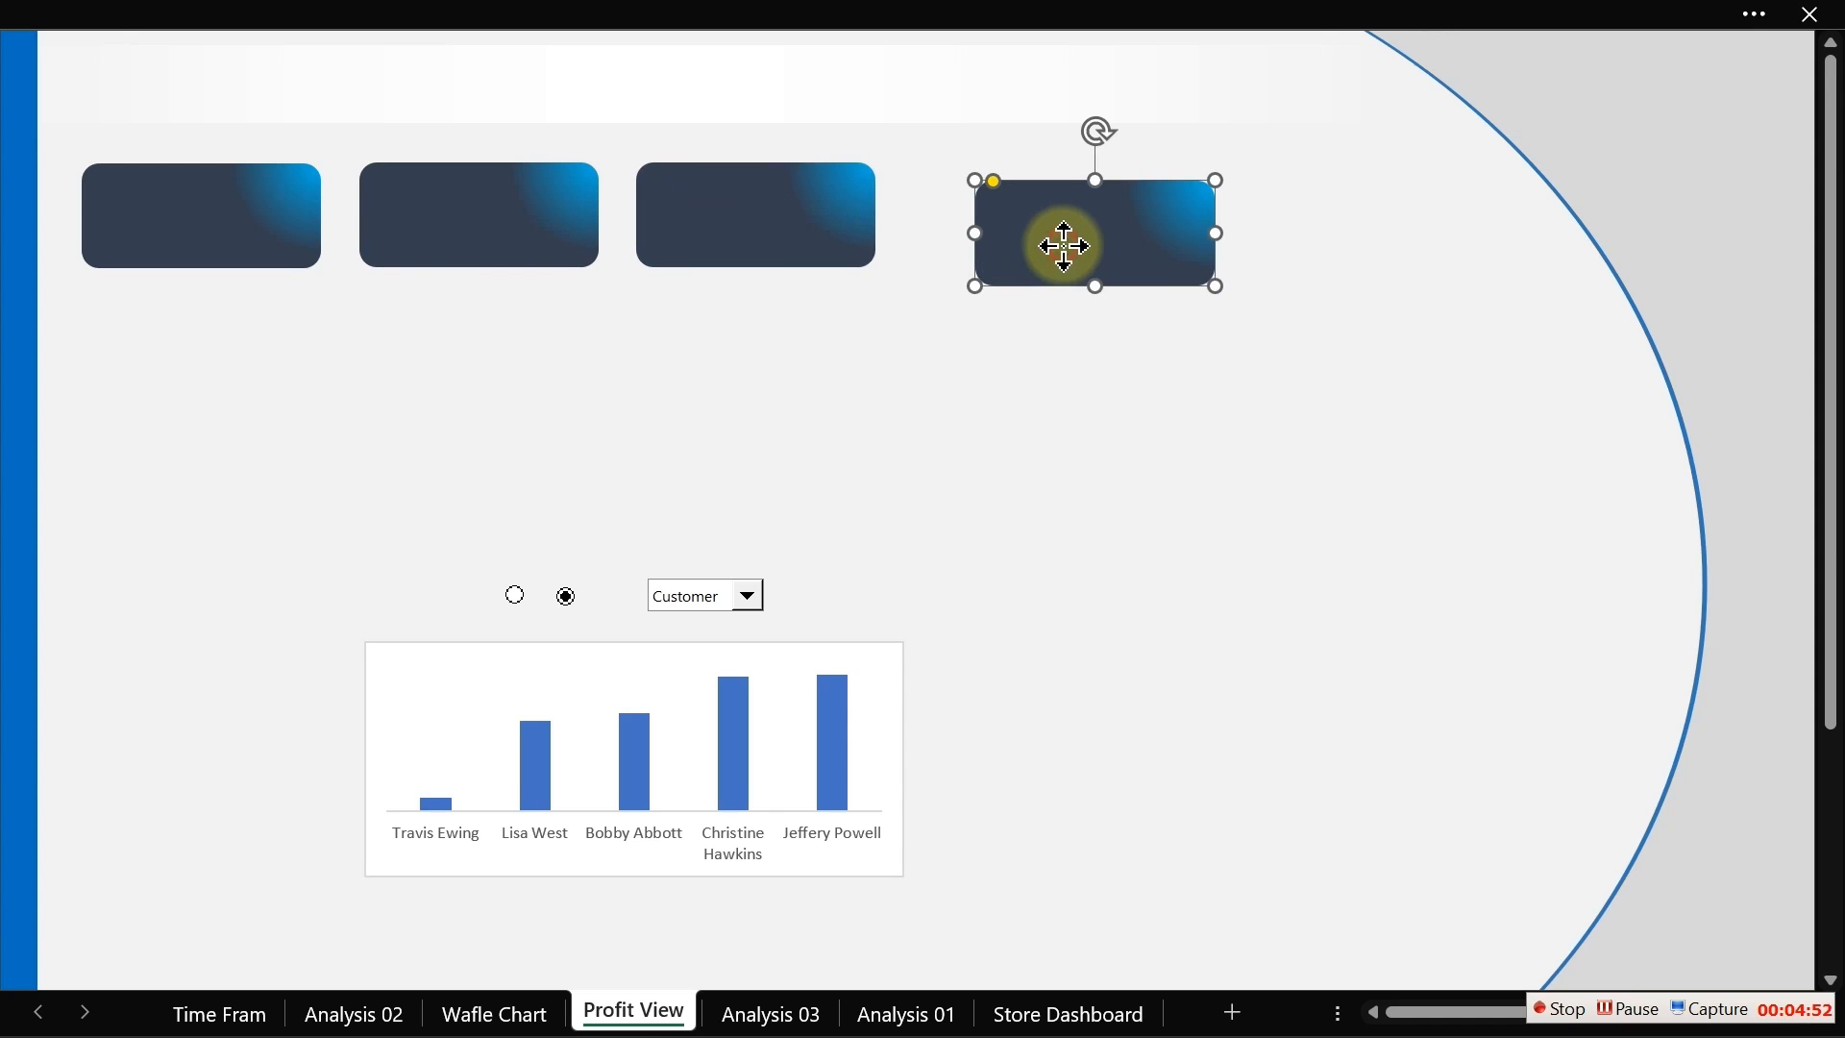
{"action": "left_click_drag", "start_coordinate": [1061, 247], "coordinate": [1002, 231]}
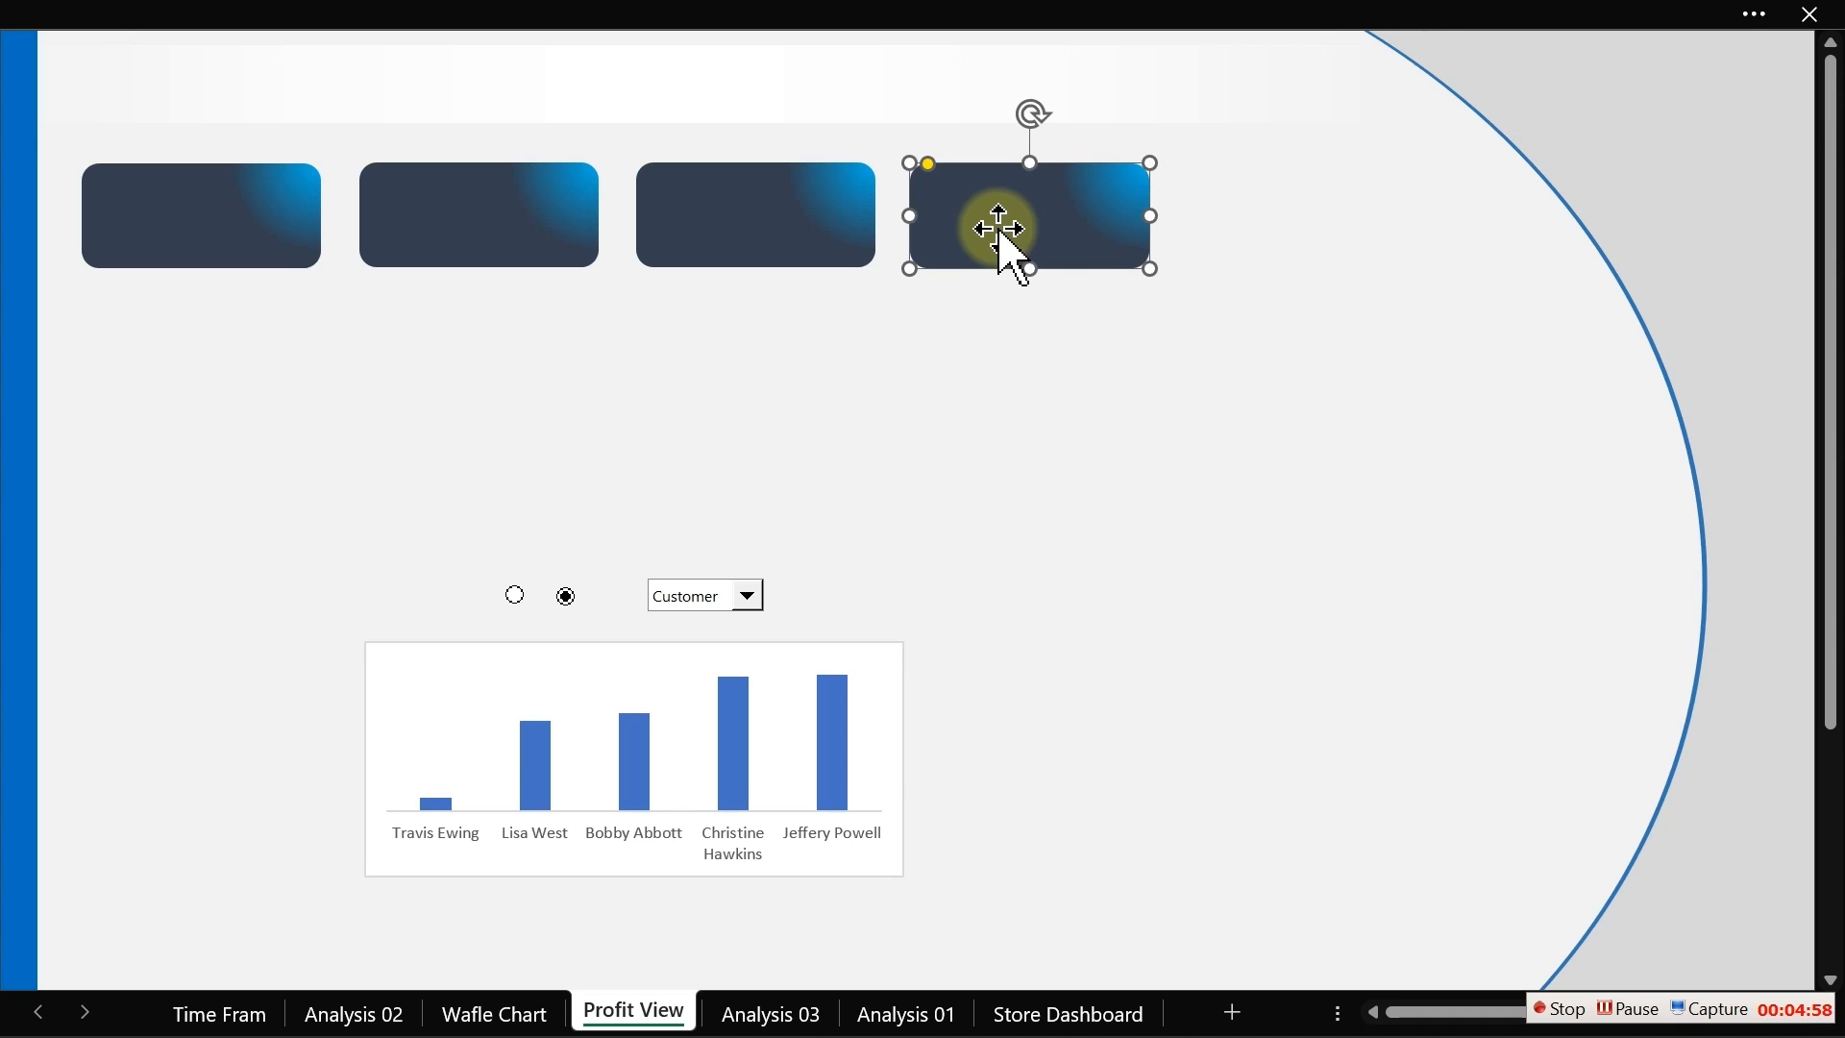
Step: Select all four cards, distribute them horizontally and align their tops
{"action": "left_click", "coordinate": [841, 249], "text": "ctrl"}
{"action": "left_click", "coordinate": [571, 252], "text": "ctrl"}
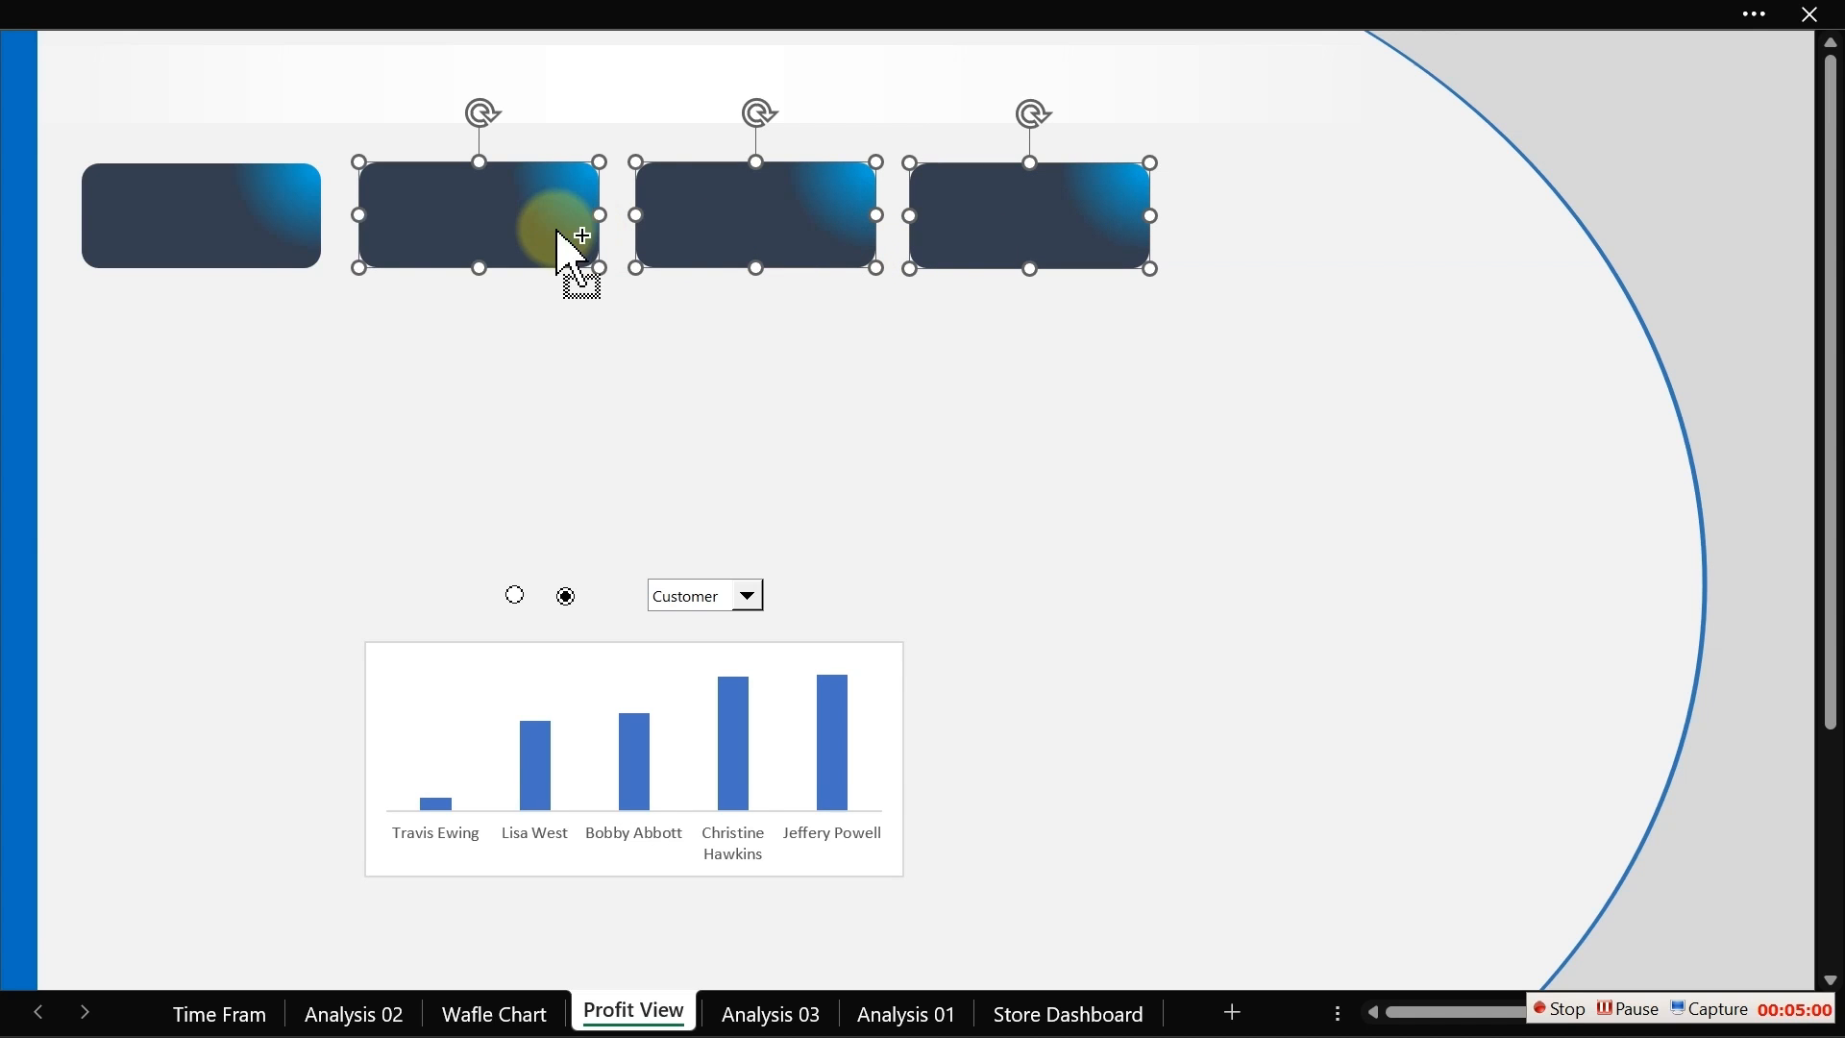
{"action": "left_click", "coordinate": [259, 230], "text": "ctrl"}
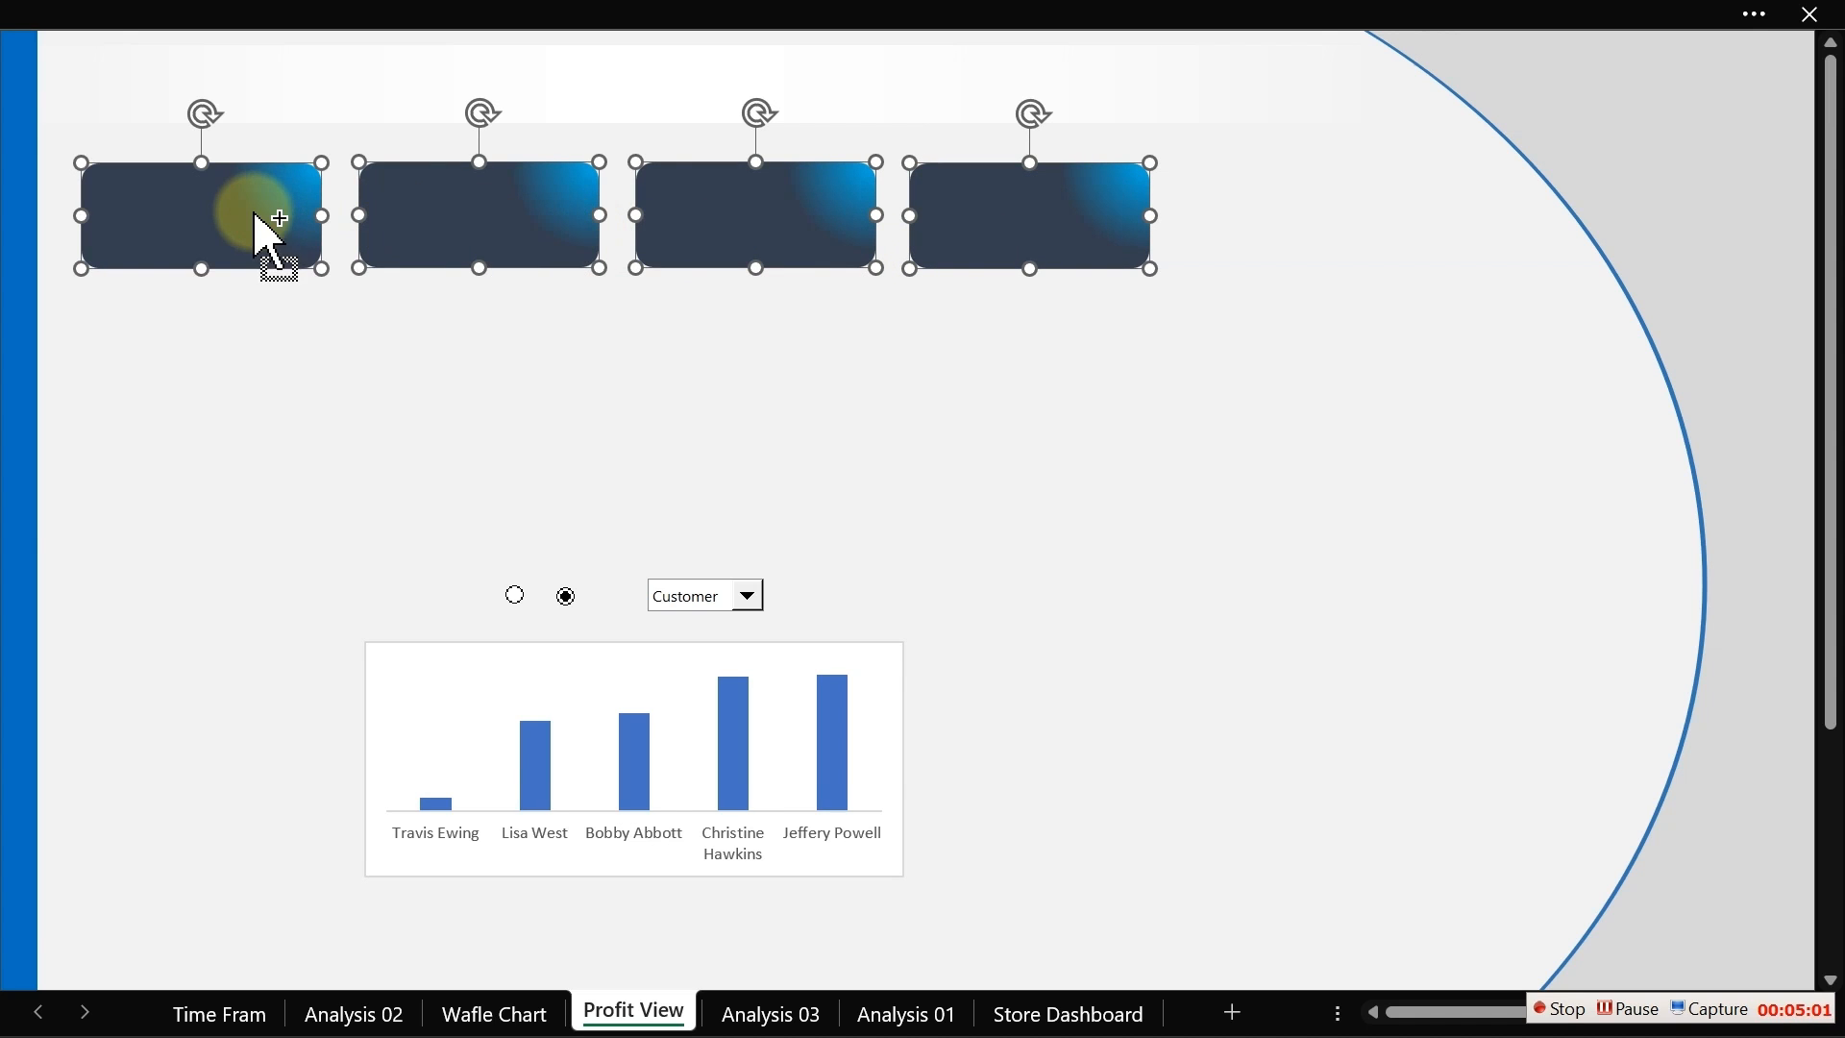
{"action": "left_click", "coordinate": [516, 19]}
{"action": "left_click", "coordinate": [1196, 96]}
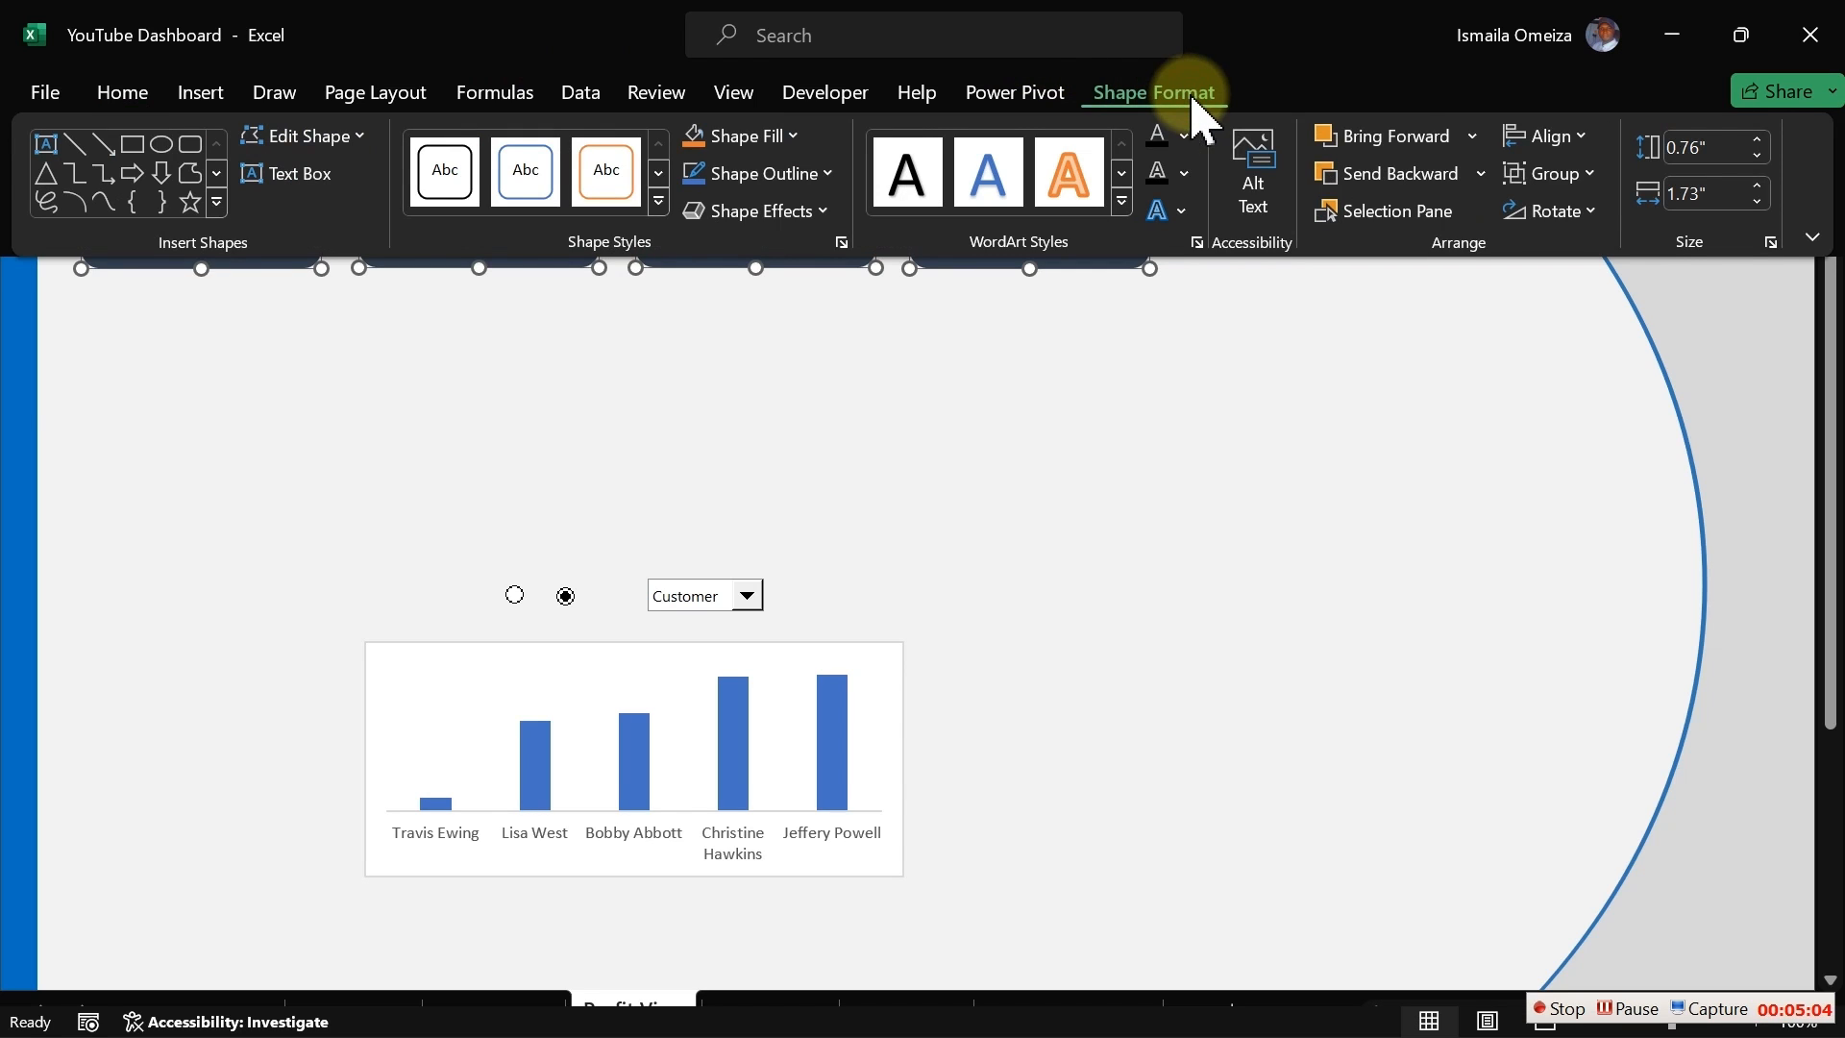
{"action": "left_click", "coordinate": [1581, 140]}
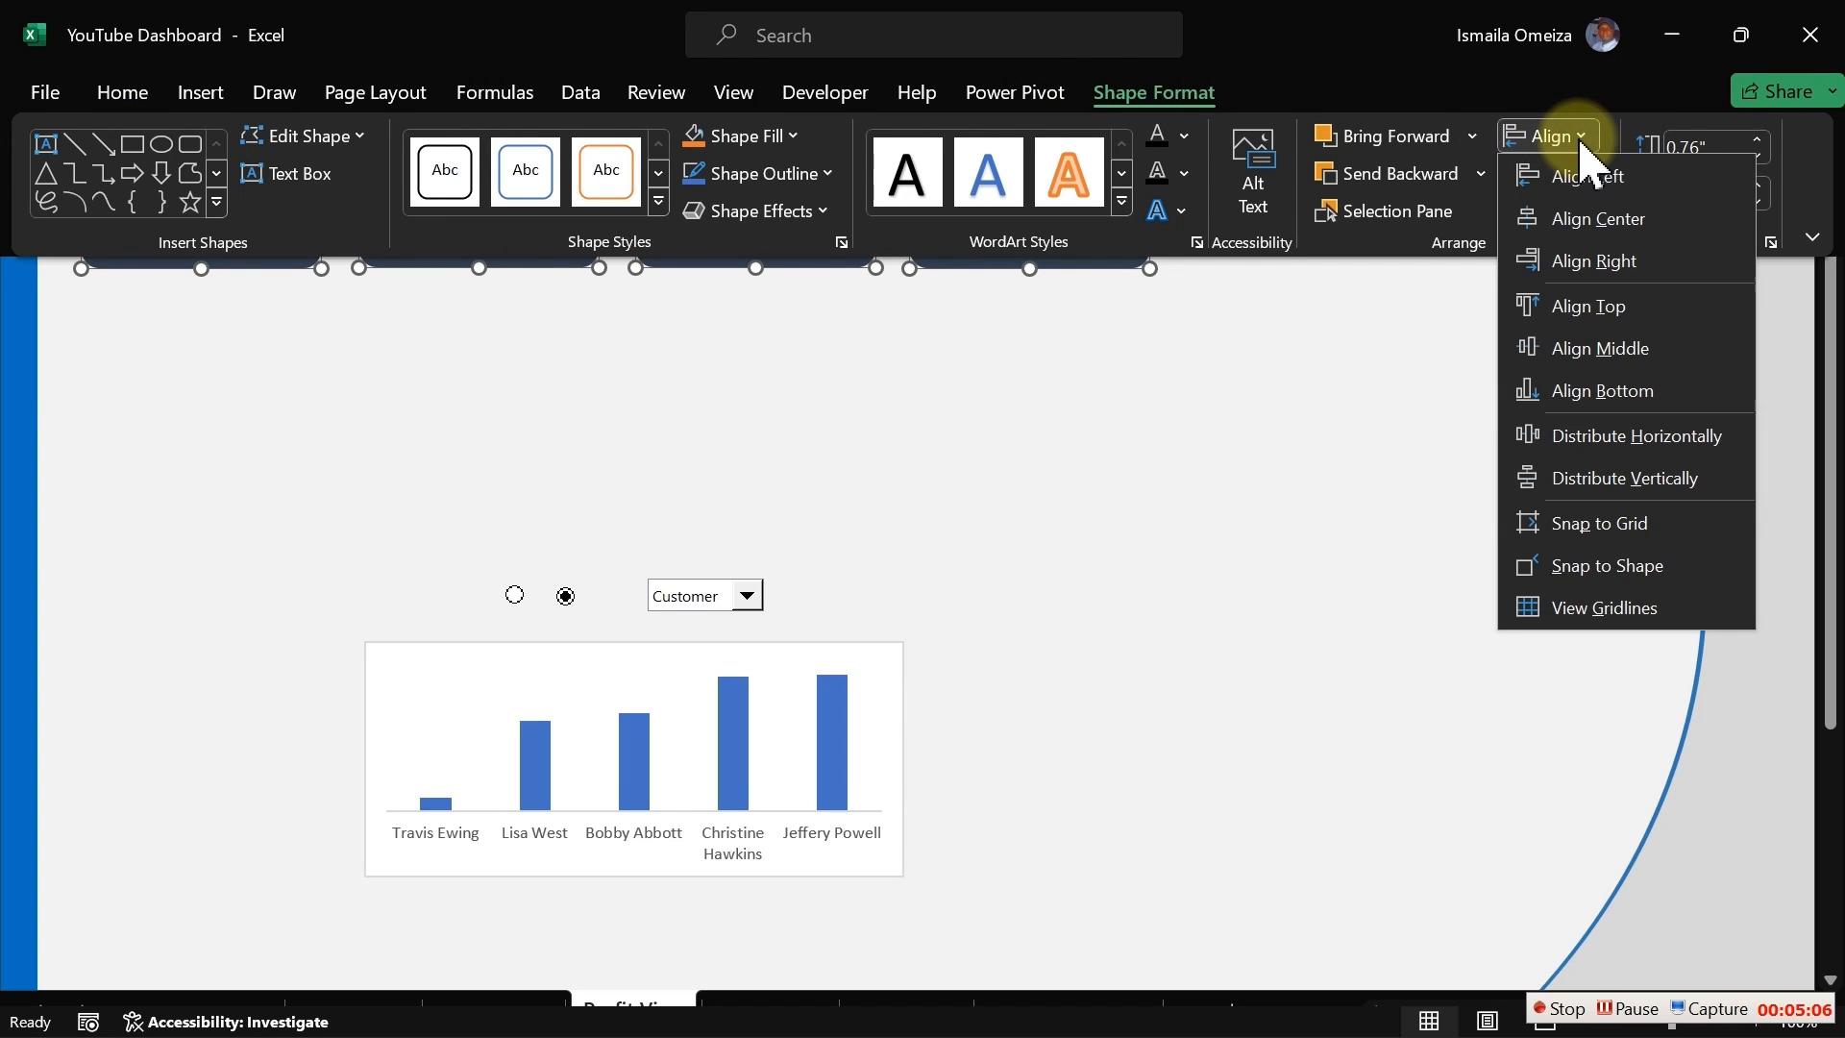
{"action": "left_click", "coordinate": [1595, 425]}
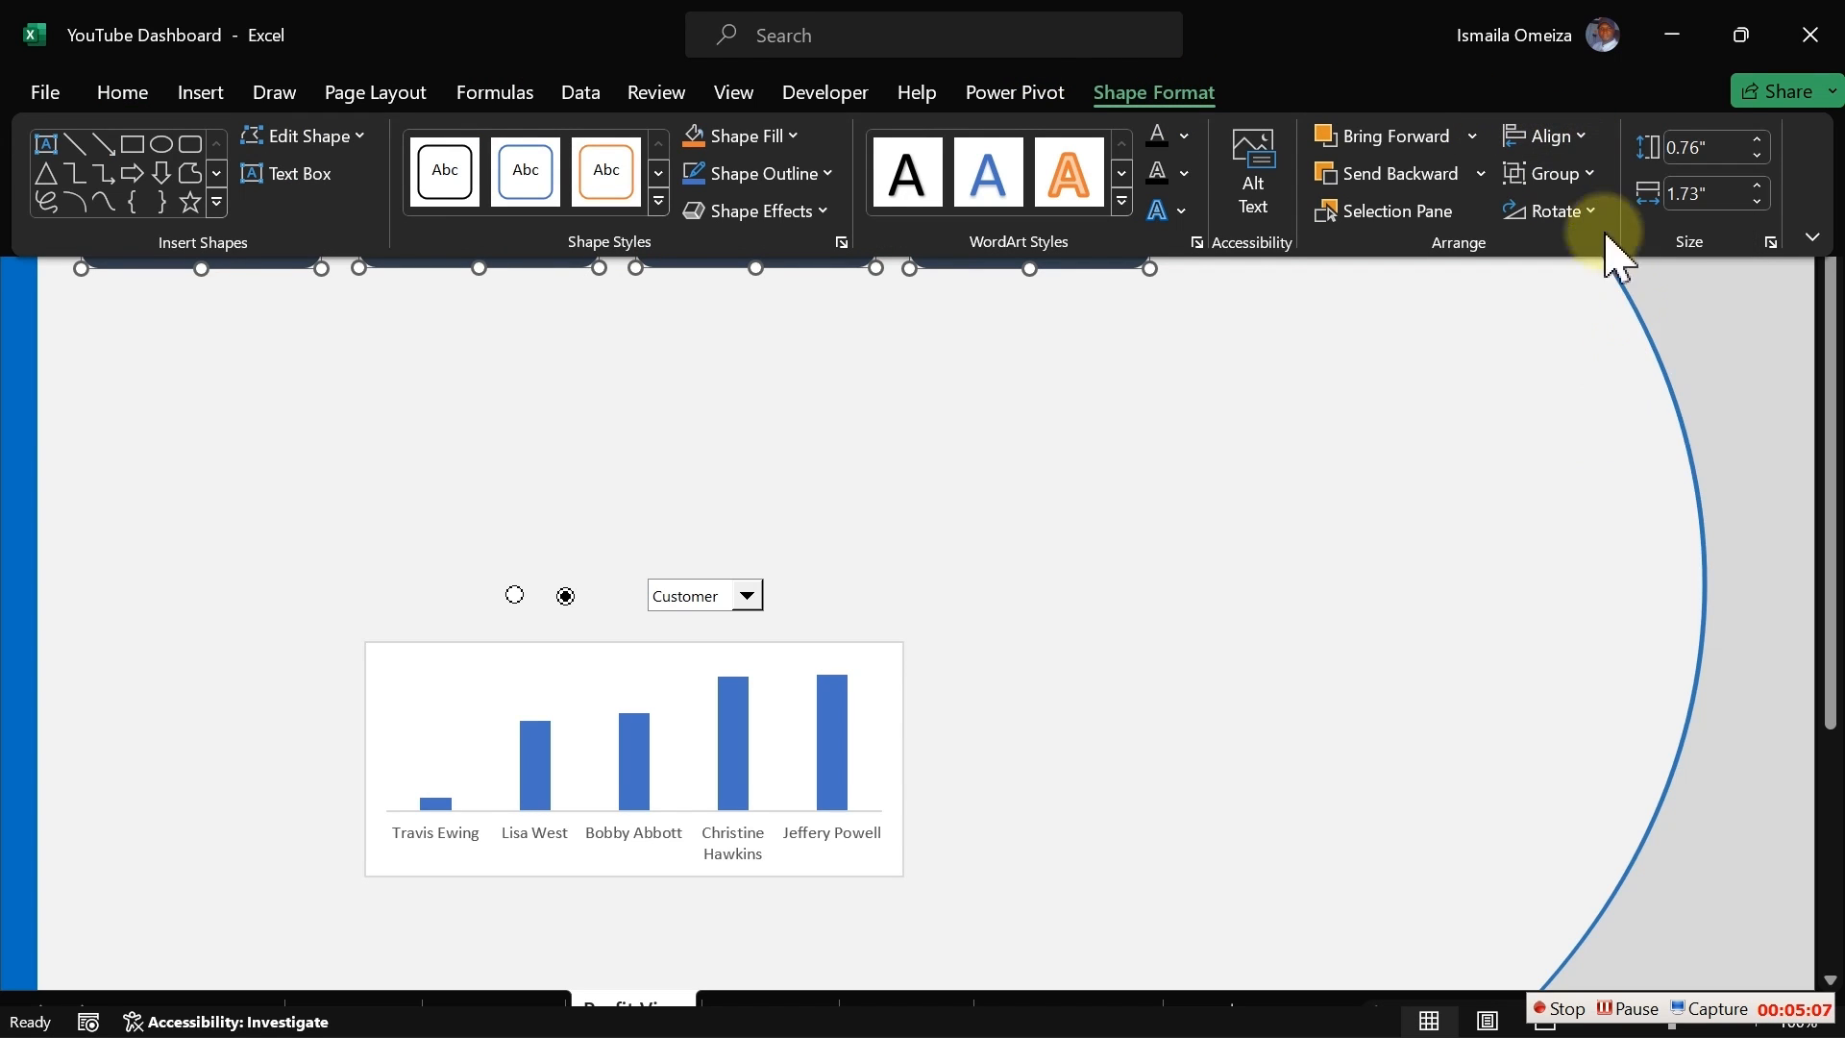
{"action": "left_click", "coordinate": [1581, 139]}
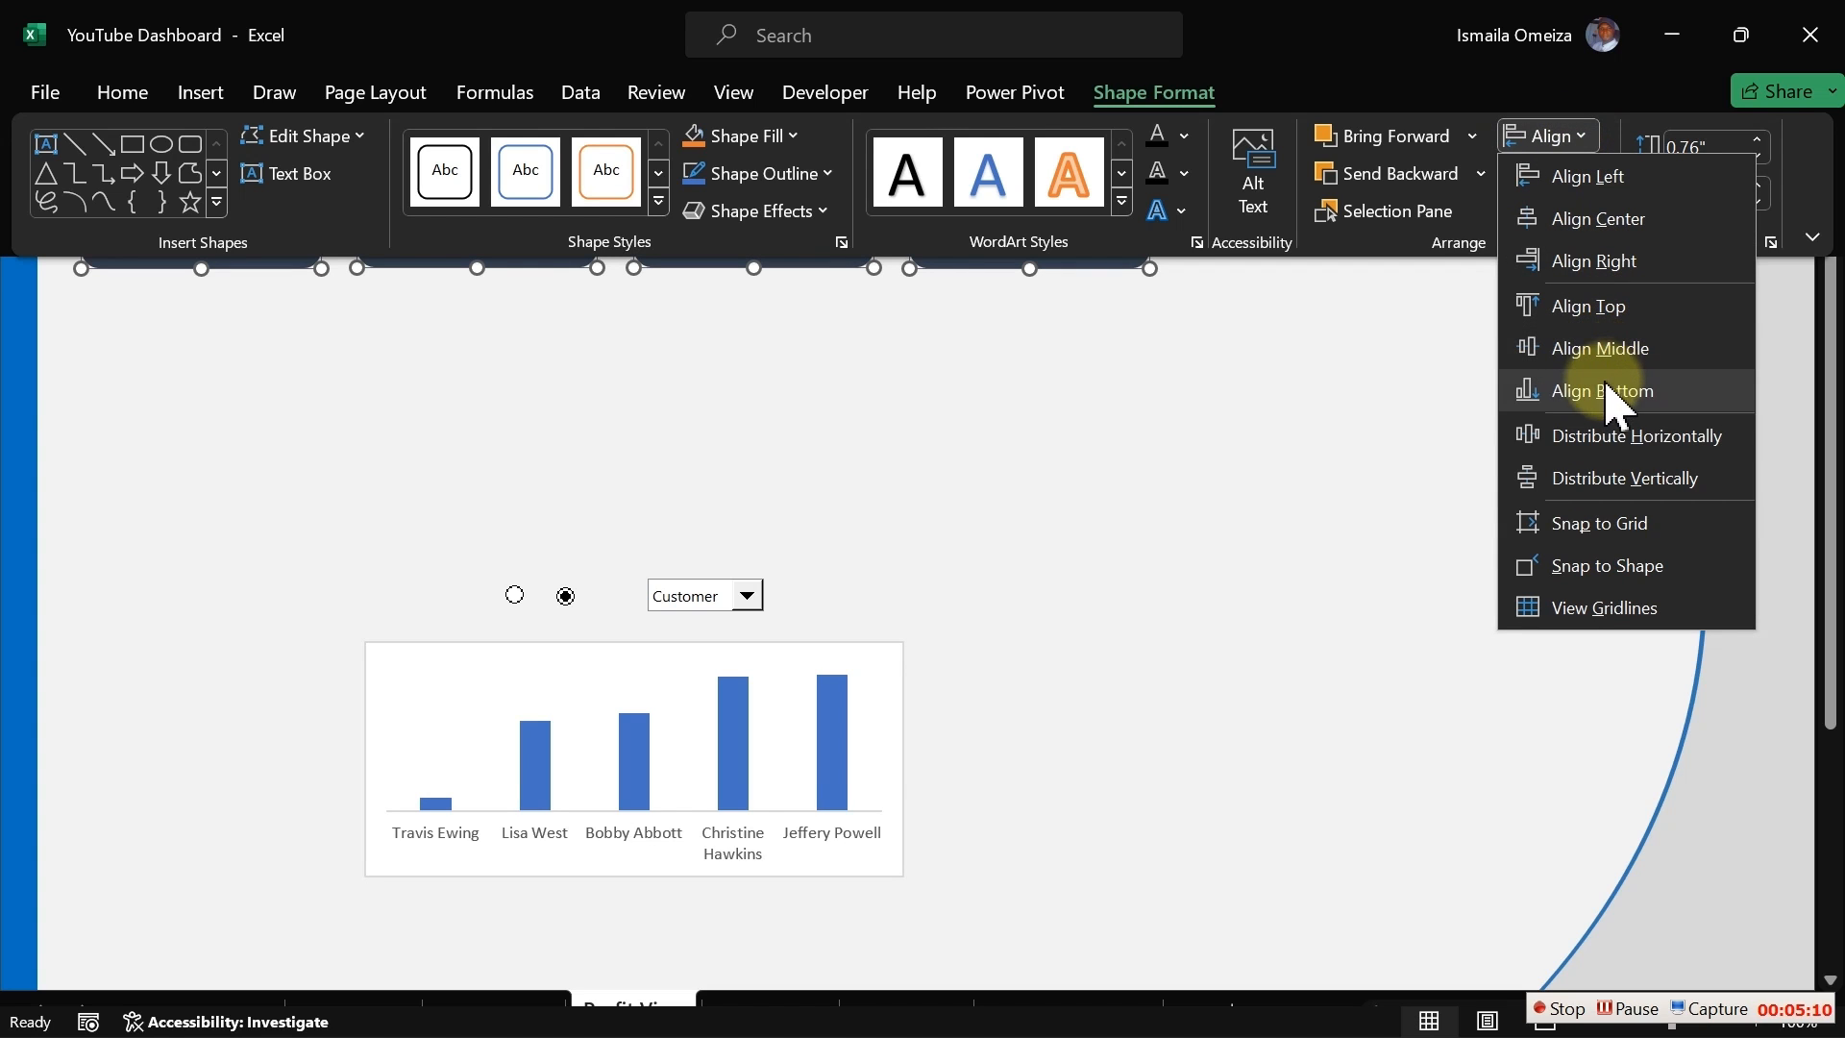
{"action": "left_click", "coordinate": [1590, 308]}
{"action": "left_click", "coordinate": [1000, 437]}
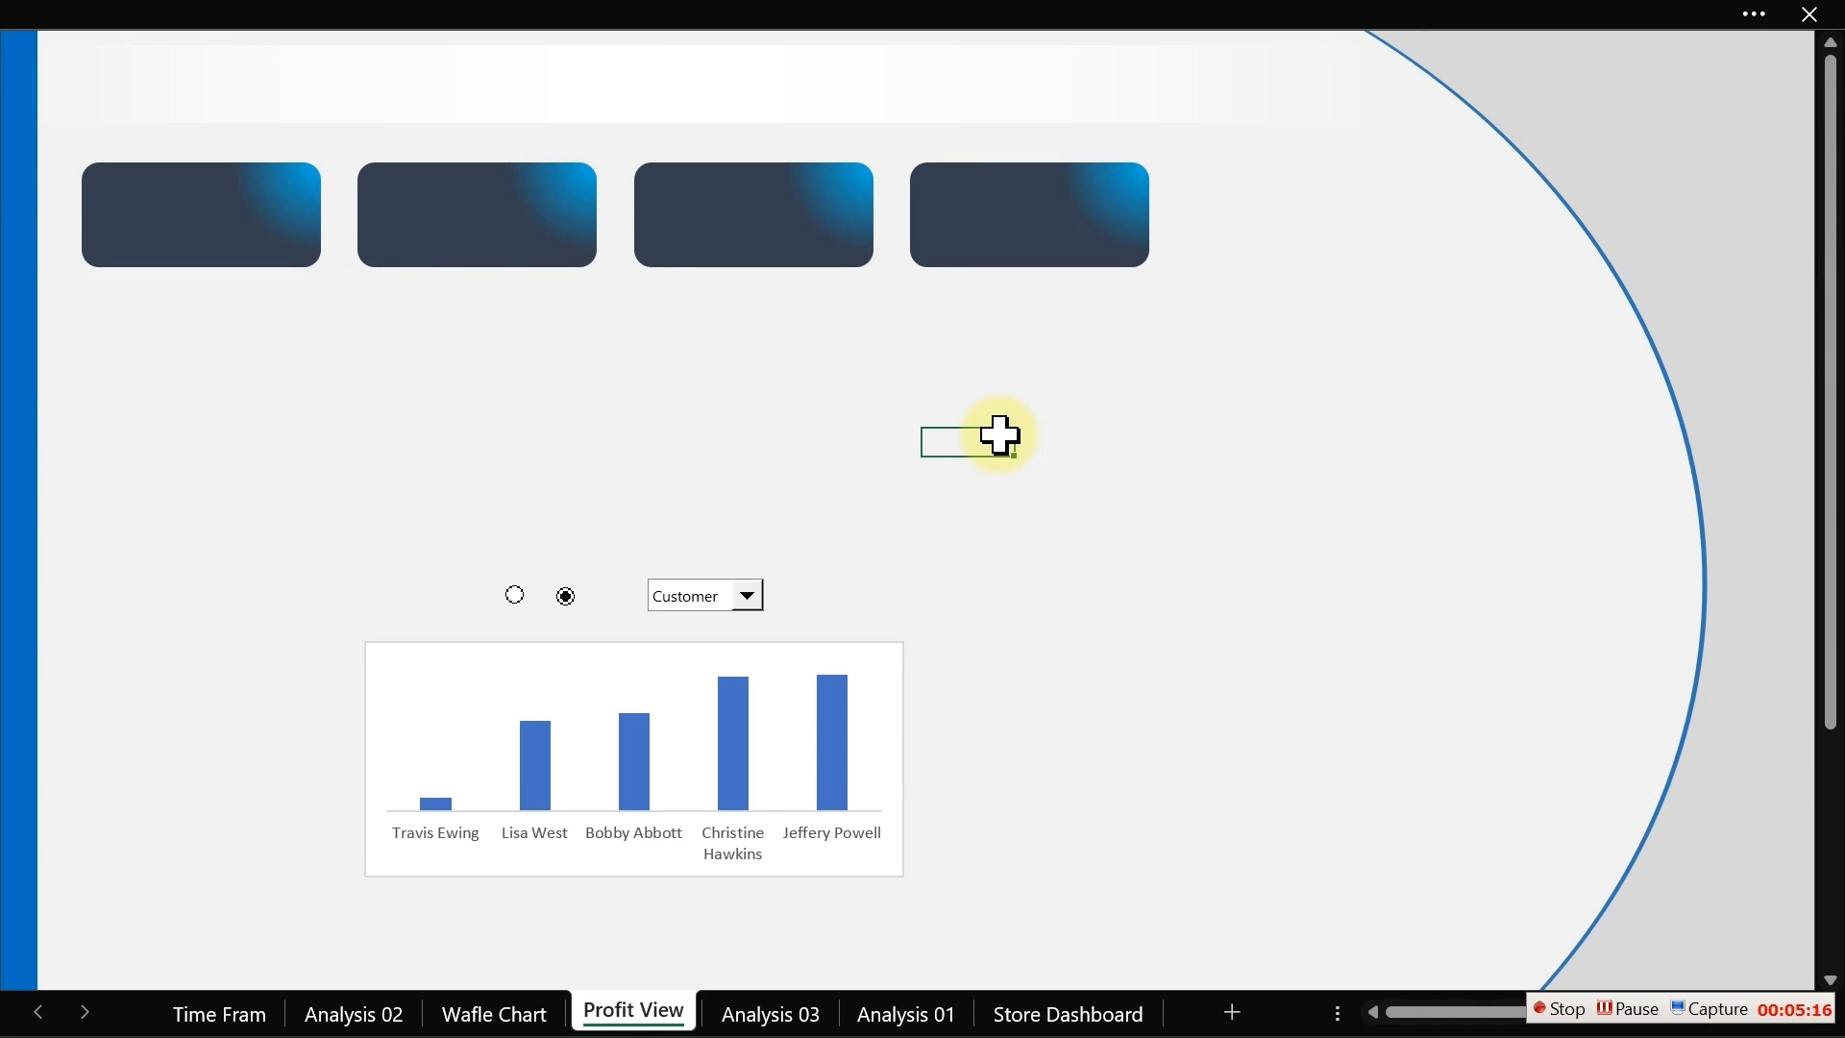
Step: Set the second card's first gradient stop colour to a light grey theme shade
{"action": "left_click", "coordinate": [541, 212]}
{"action": "double_click", "coordinate": [541, 211]}
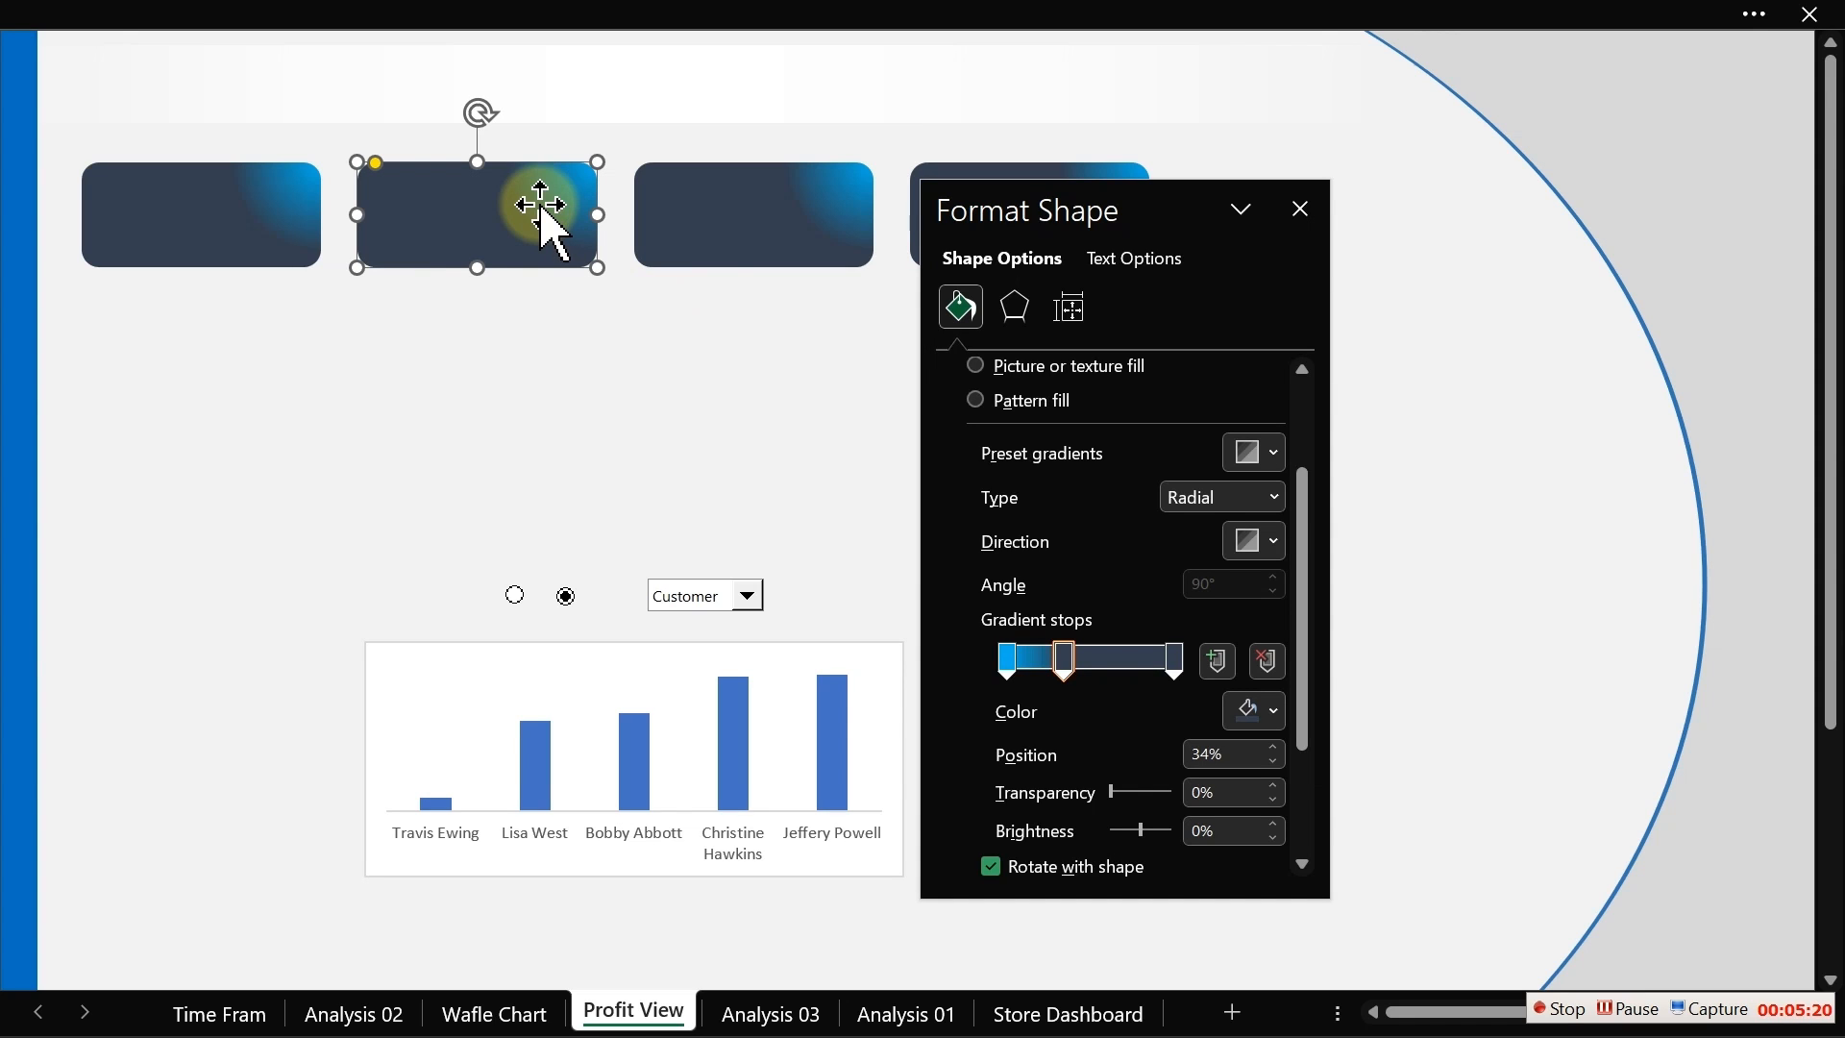
{"action": "left_click", "coordinate": [1007, 661]}
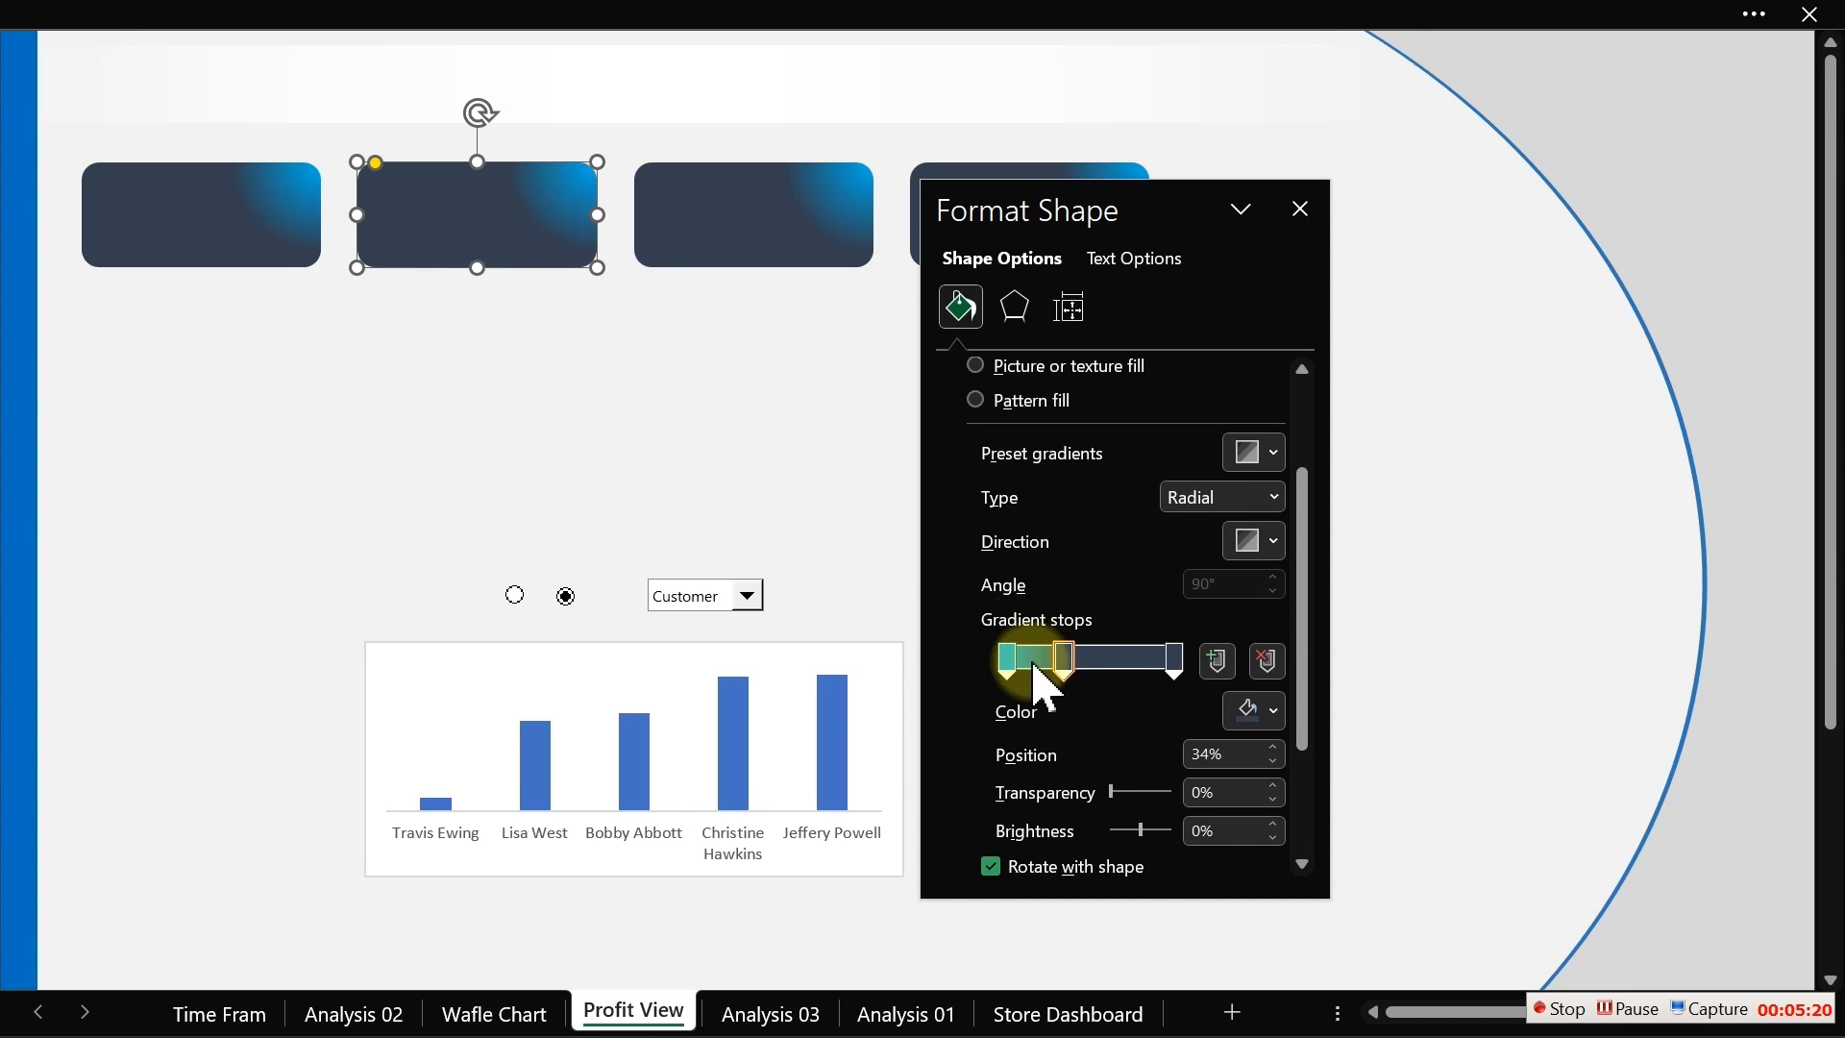
{"action": "left_click", "coordinate": [1255, 711]}
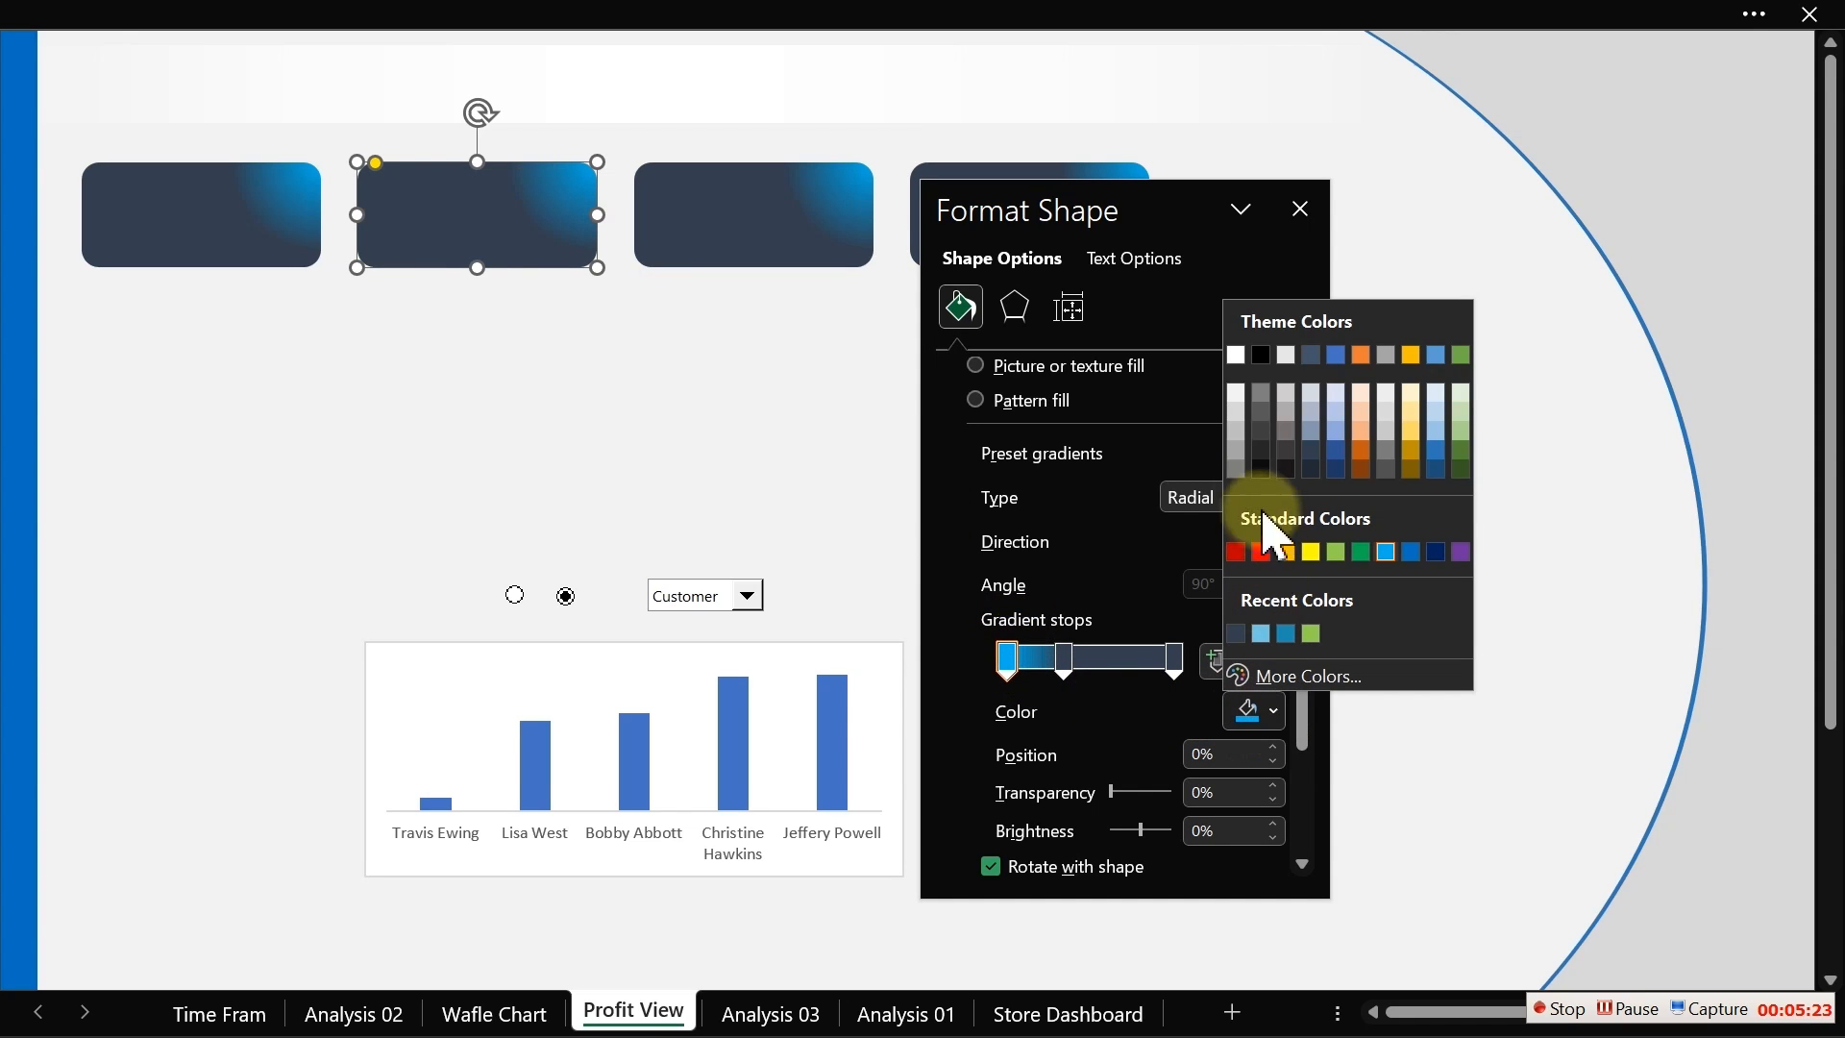
{"action": "left_click", "coordinate": [1236, 390]}
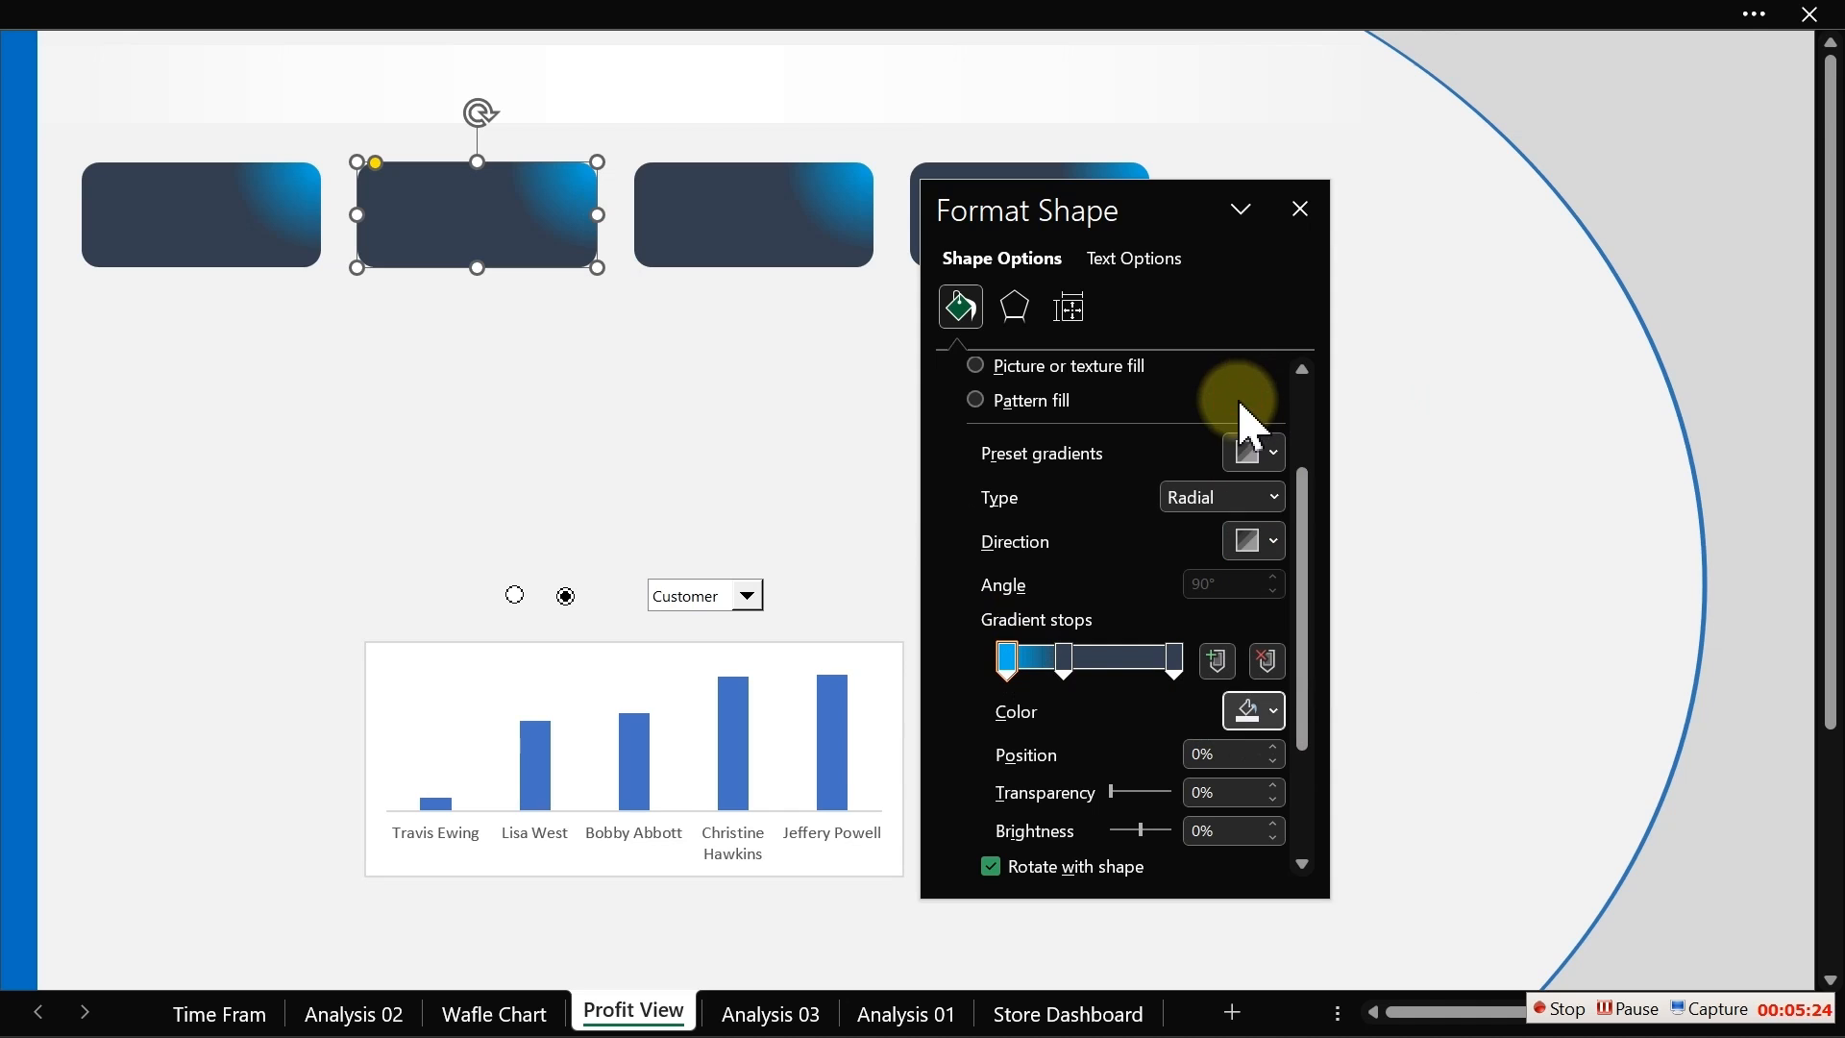
Step: Set the third card's first gradient stop colour to a light orange theme shade
{"action": "left_click", "coordinate": [836, 239]}
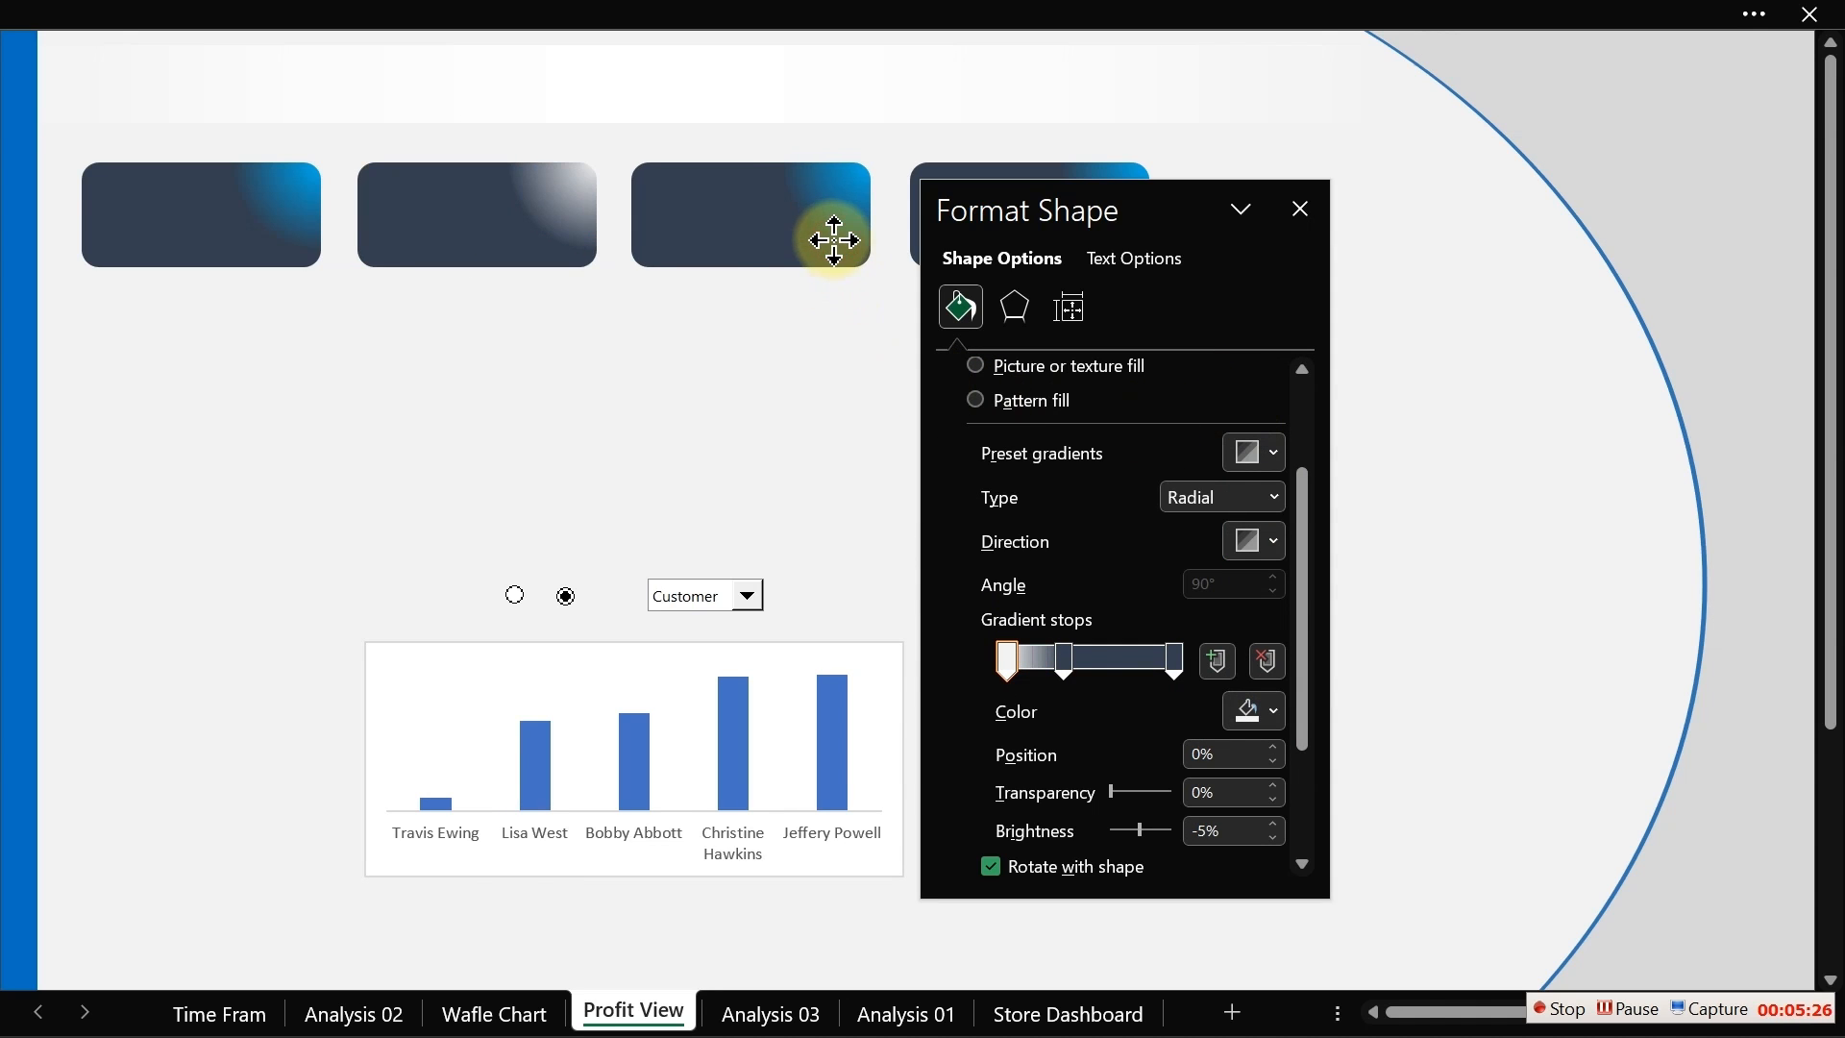
{"action": "left_click", "coordinate": [1255, 711]}
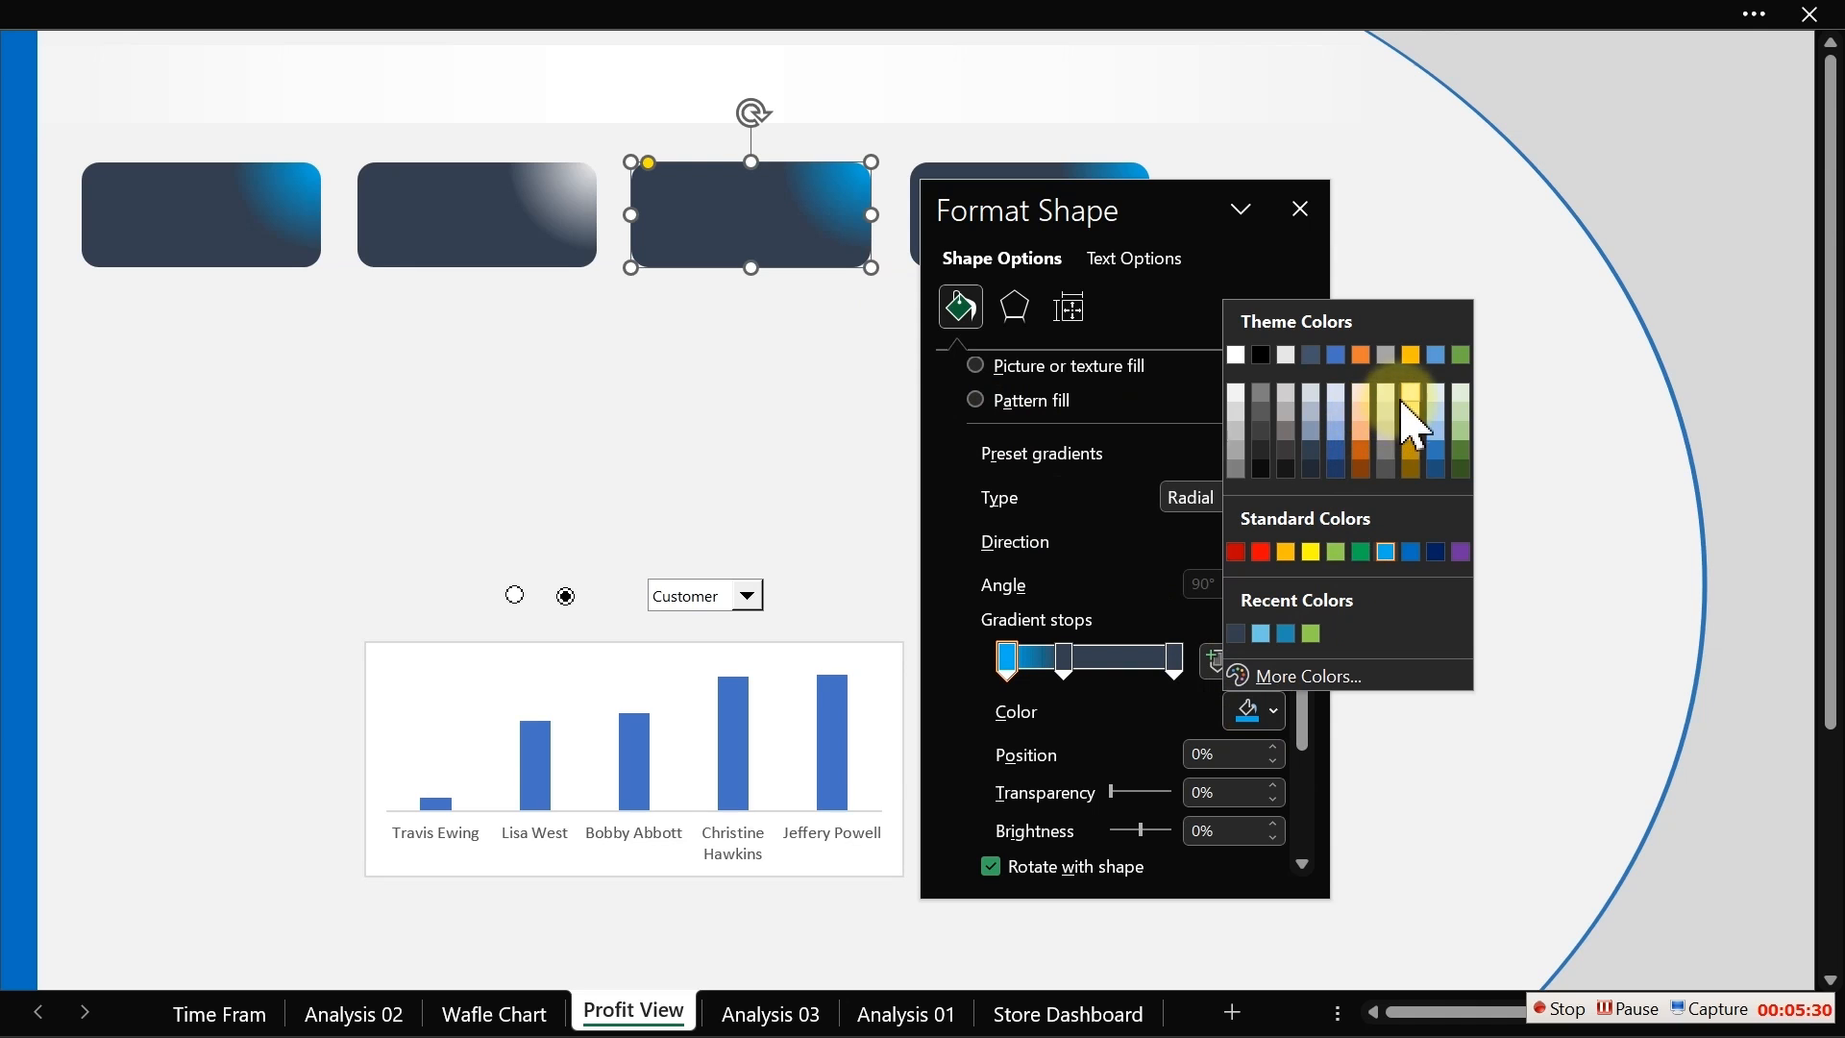
{"action": "left_click", "coordinate": [1369, 431]}
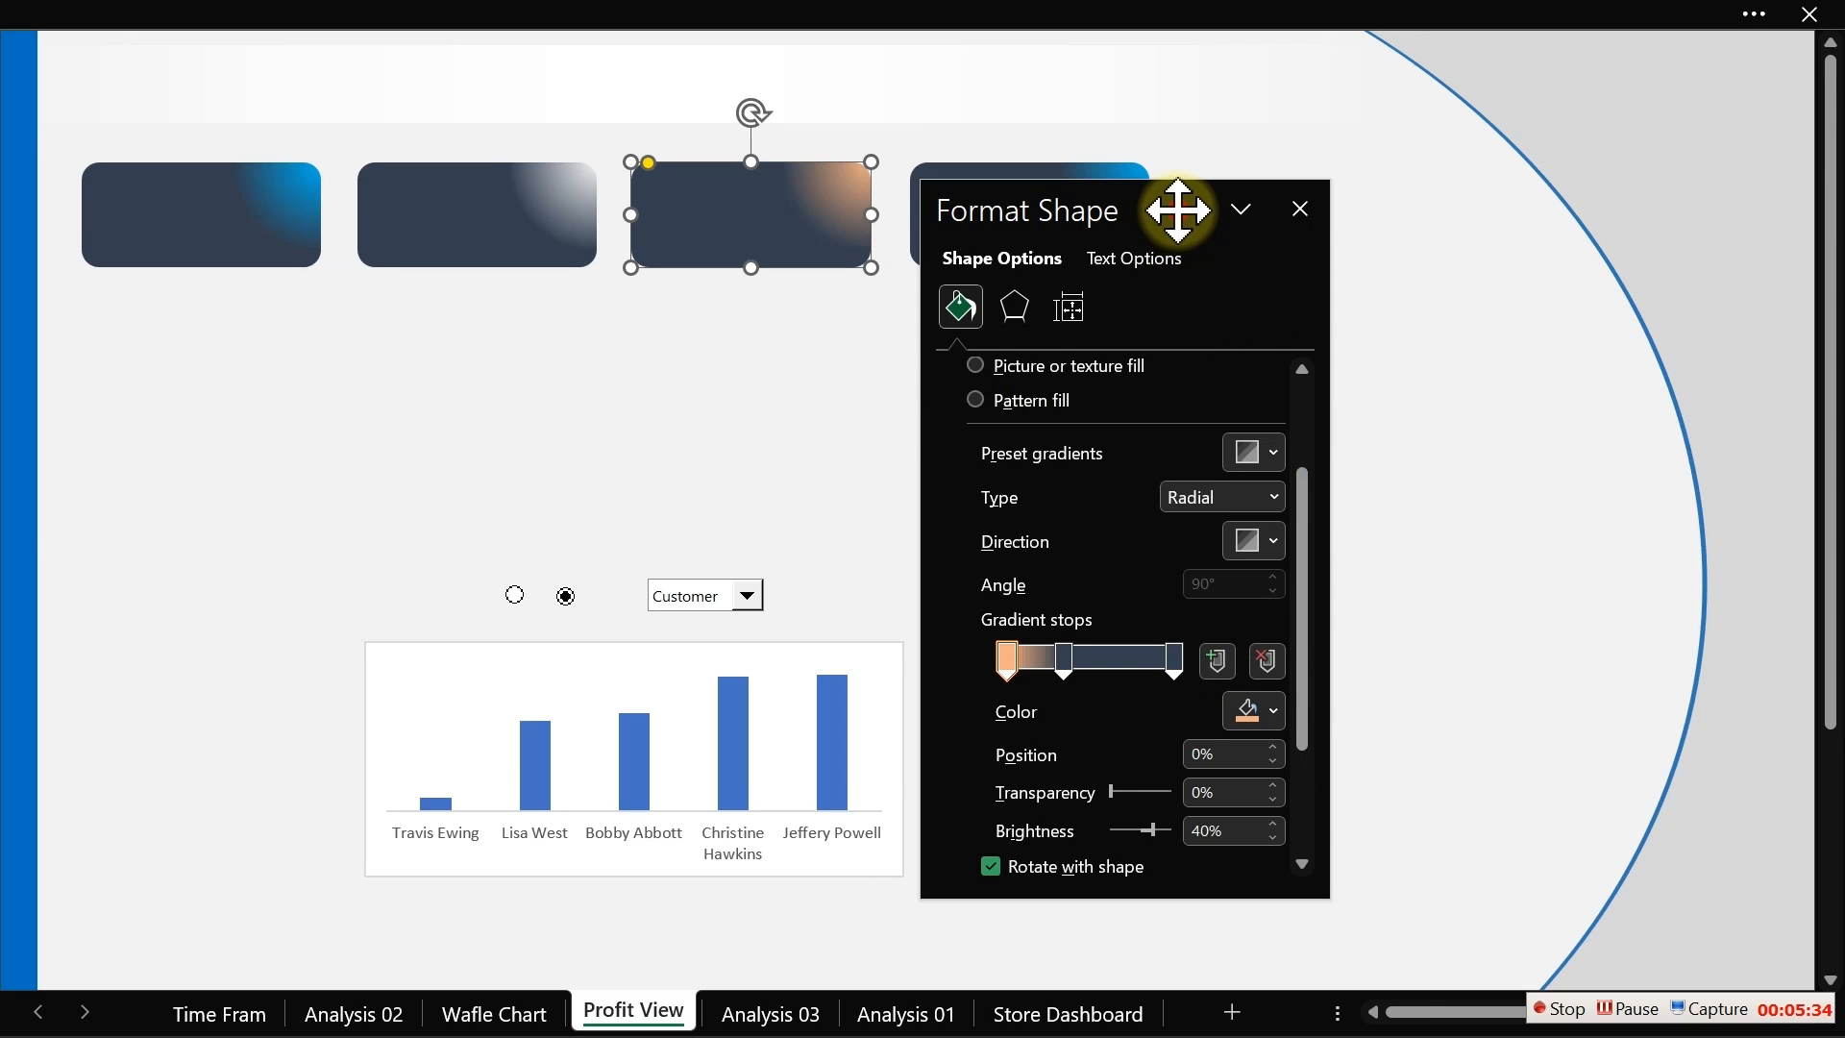
Step: Set the fourth card's first gradient stop colour to a light blue-grey theme shade
{"action": "left_click_drag", "start_coordinate": [1178, 209], "coordinate": [922, 330]}
{"action": "left_click", "coordinate": [1122, 204]}
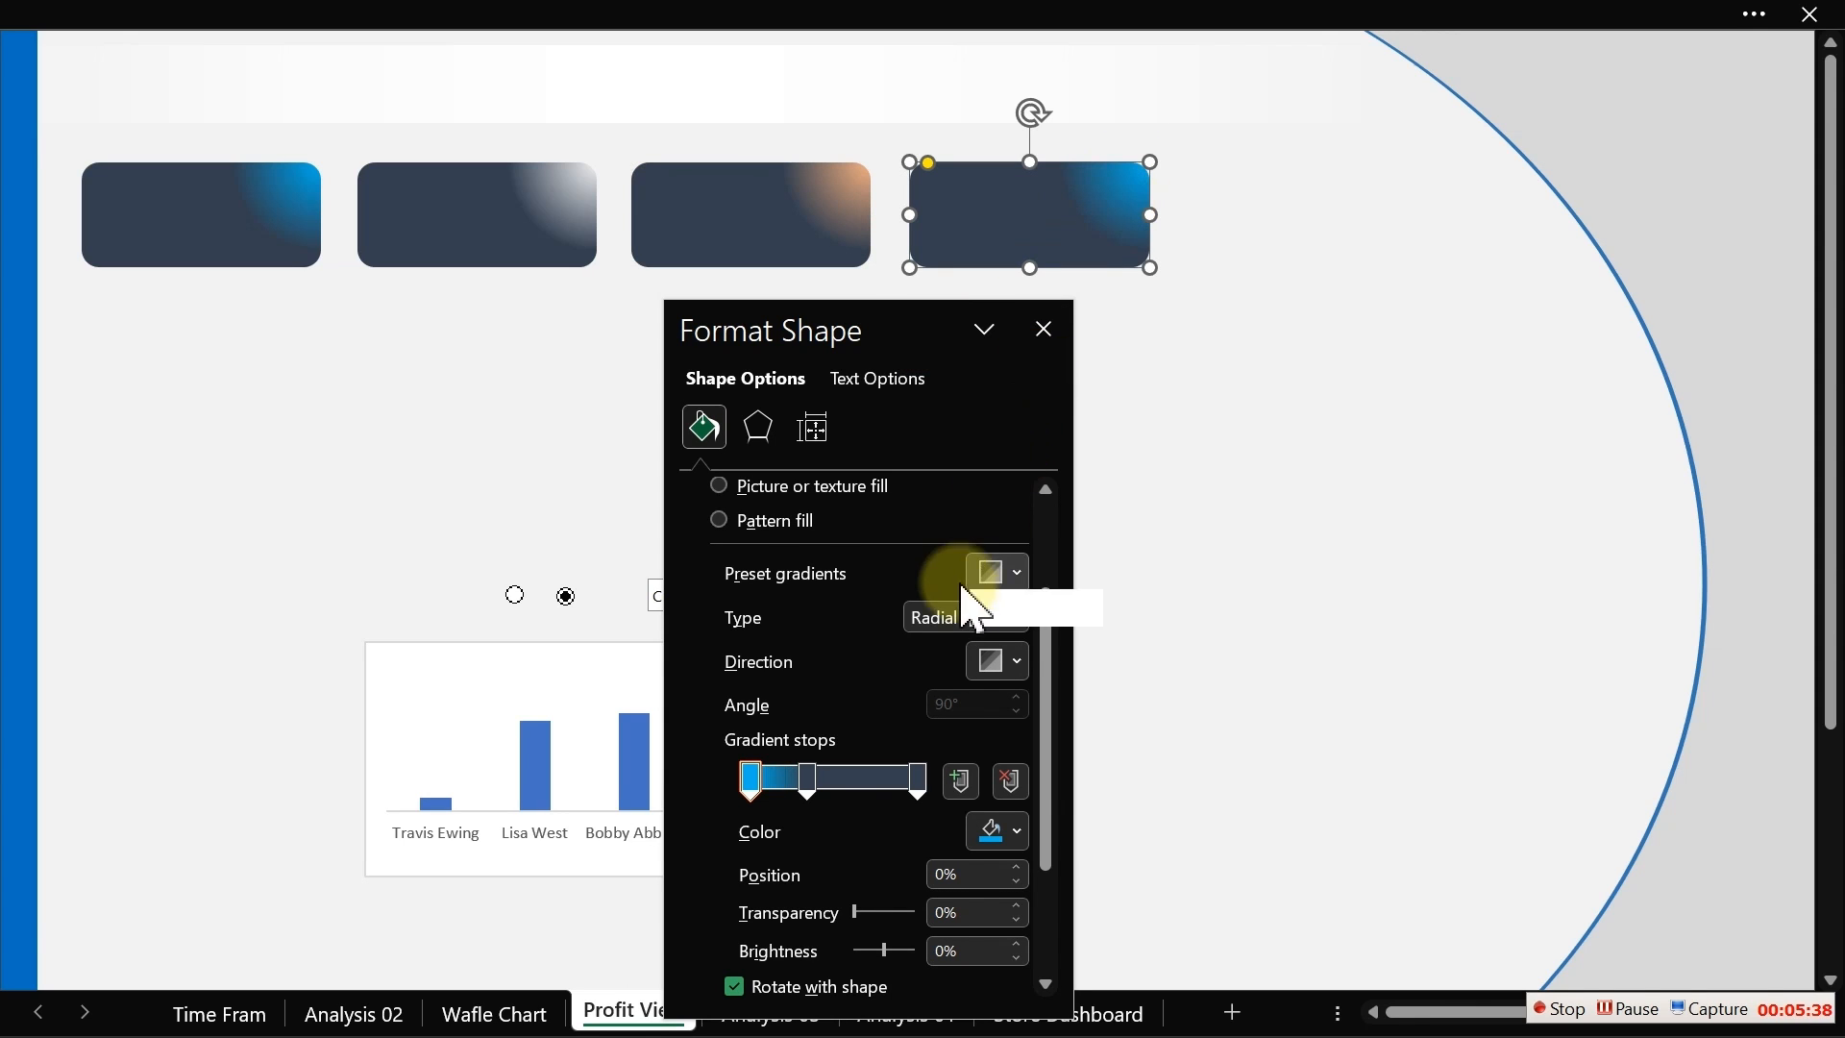
{"action": "left_click", "coordinate": [1008, 837]}
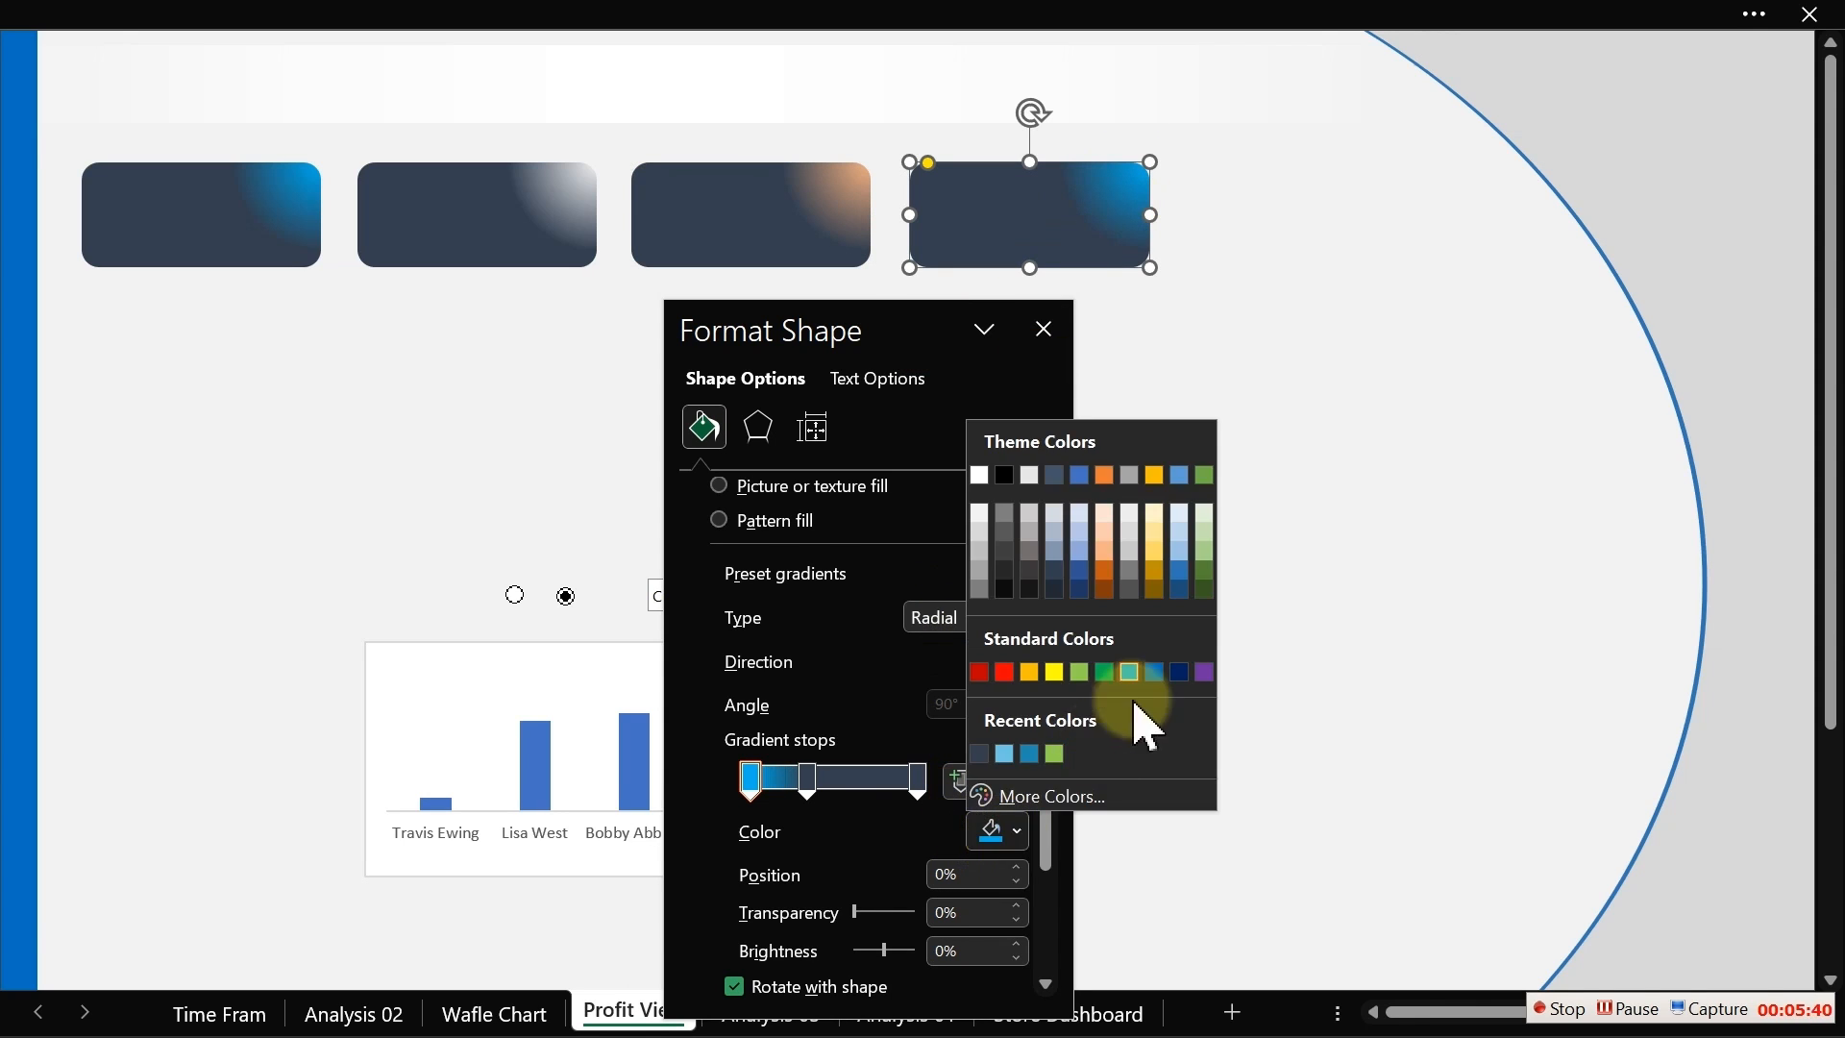
{"action": "left_click", "coordinate": [1081, 534]}
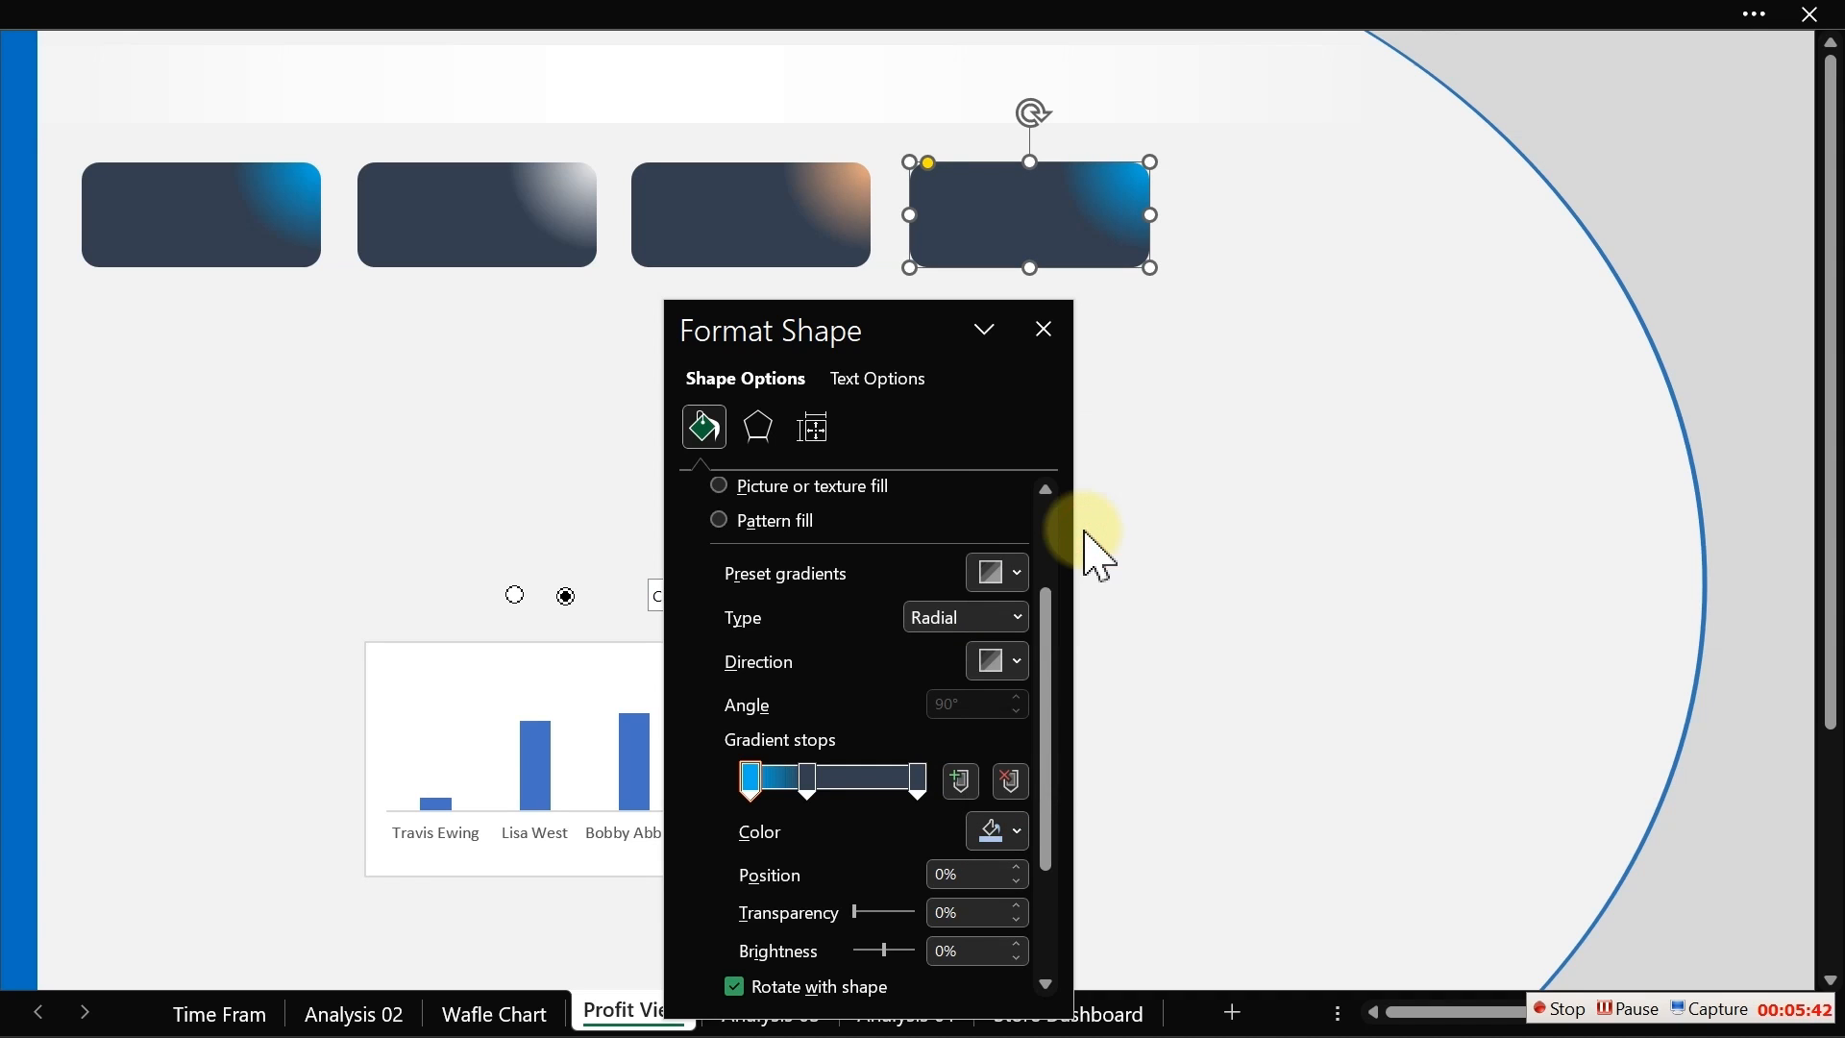
{"action": "left_click", "coordinate": [1260, 444]}
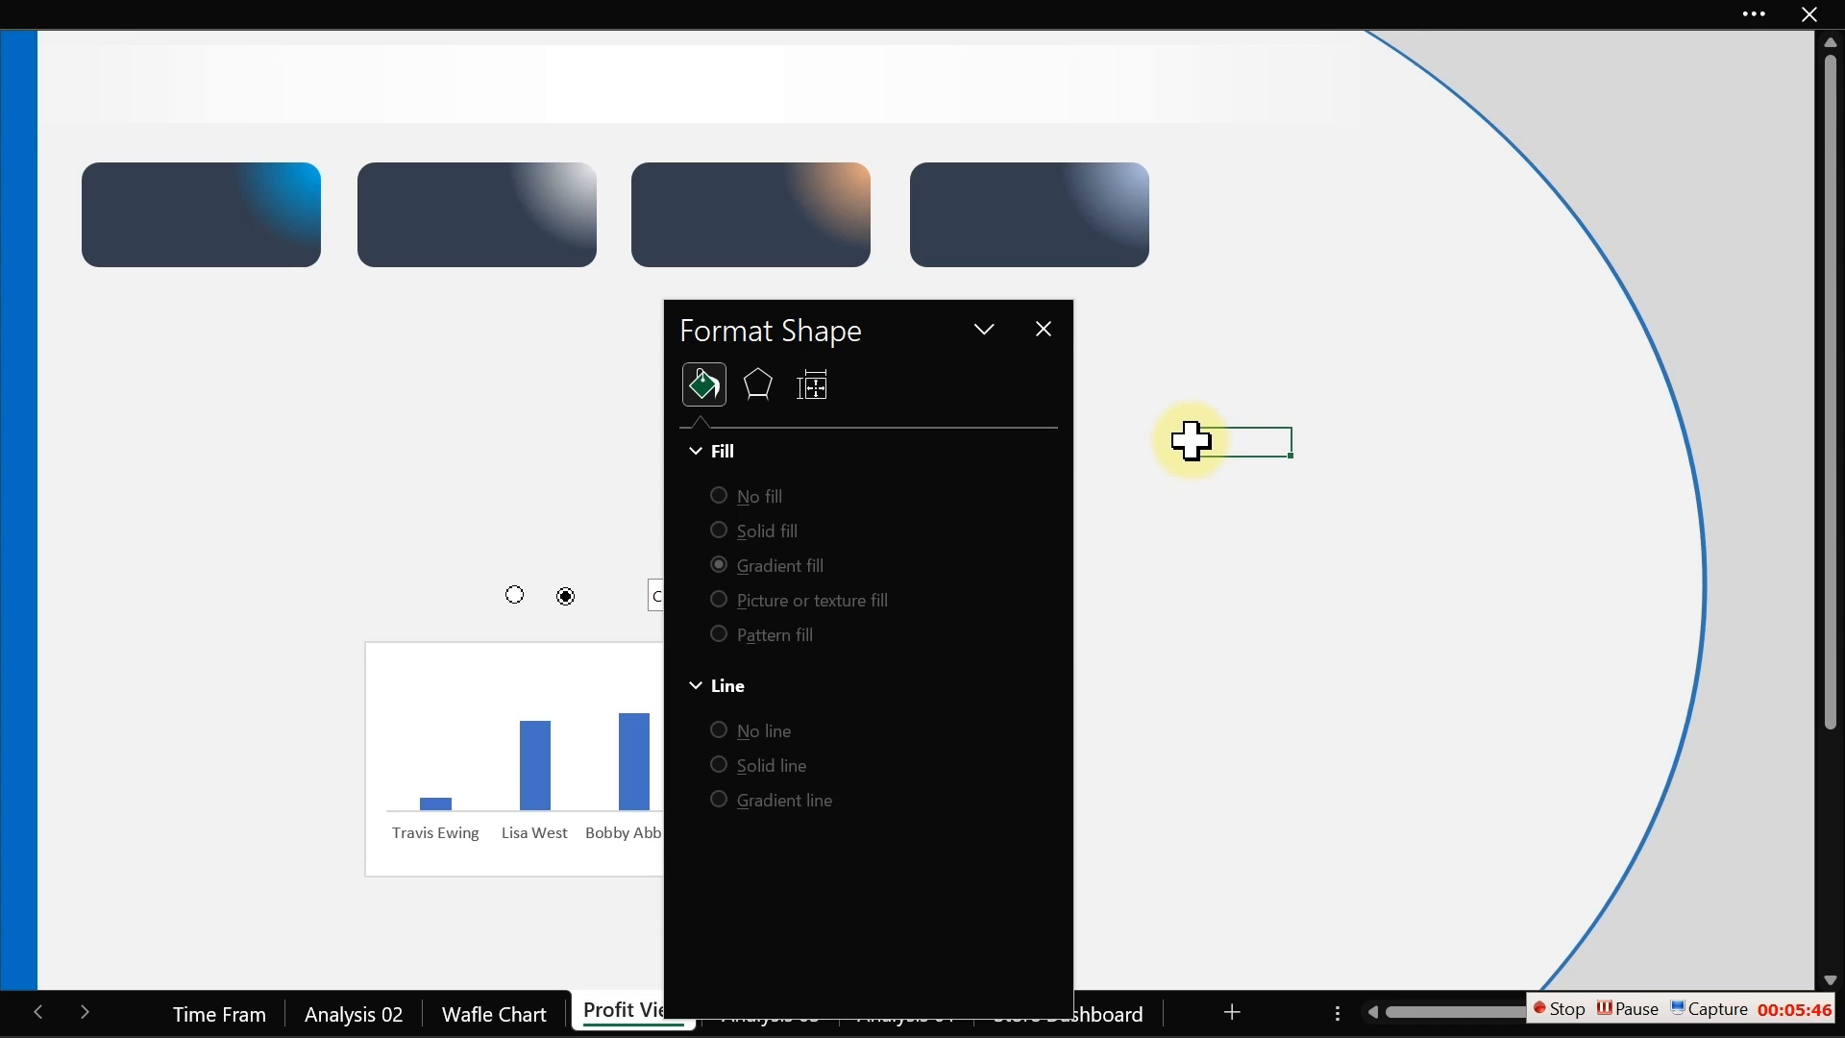
Step: Set the first card's first gradient stop transparency to 30% and close the format pane
{"action": "left_click", "coordinate": [271, 231]}
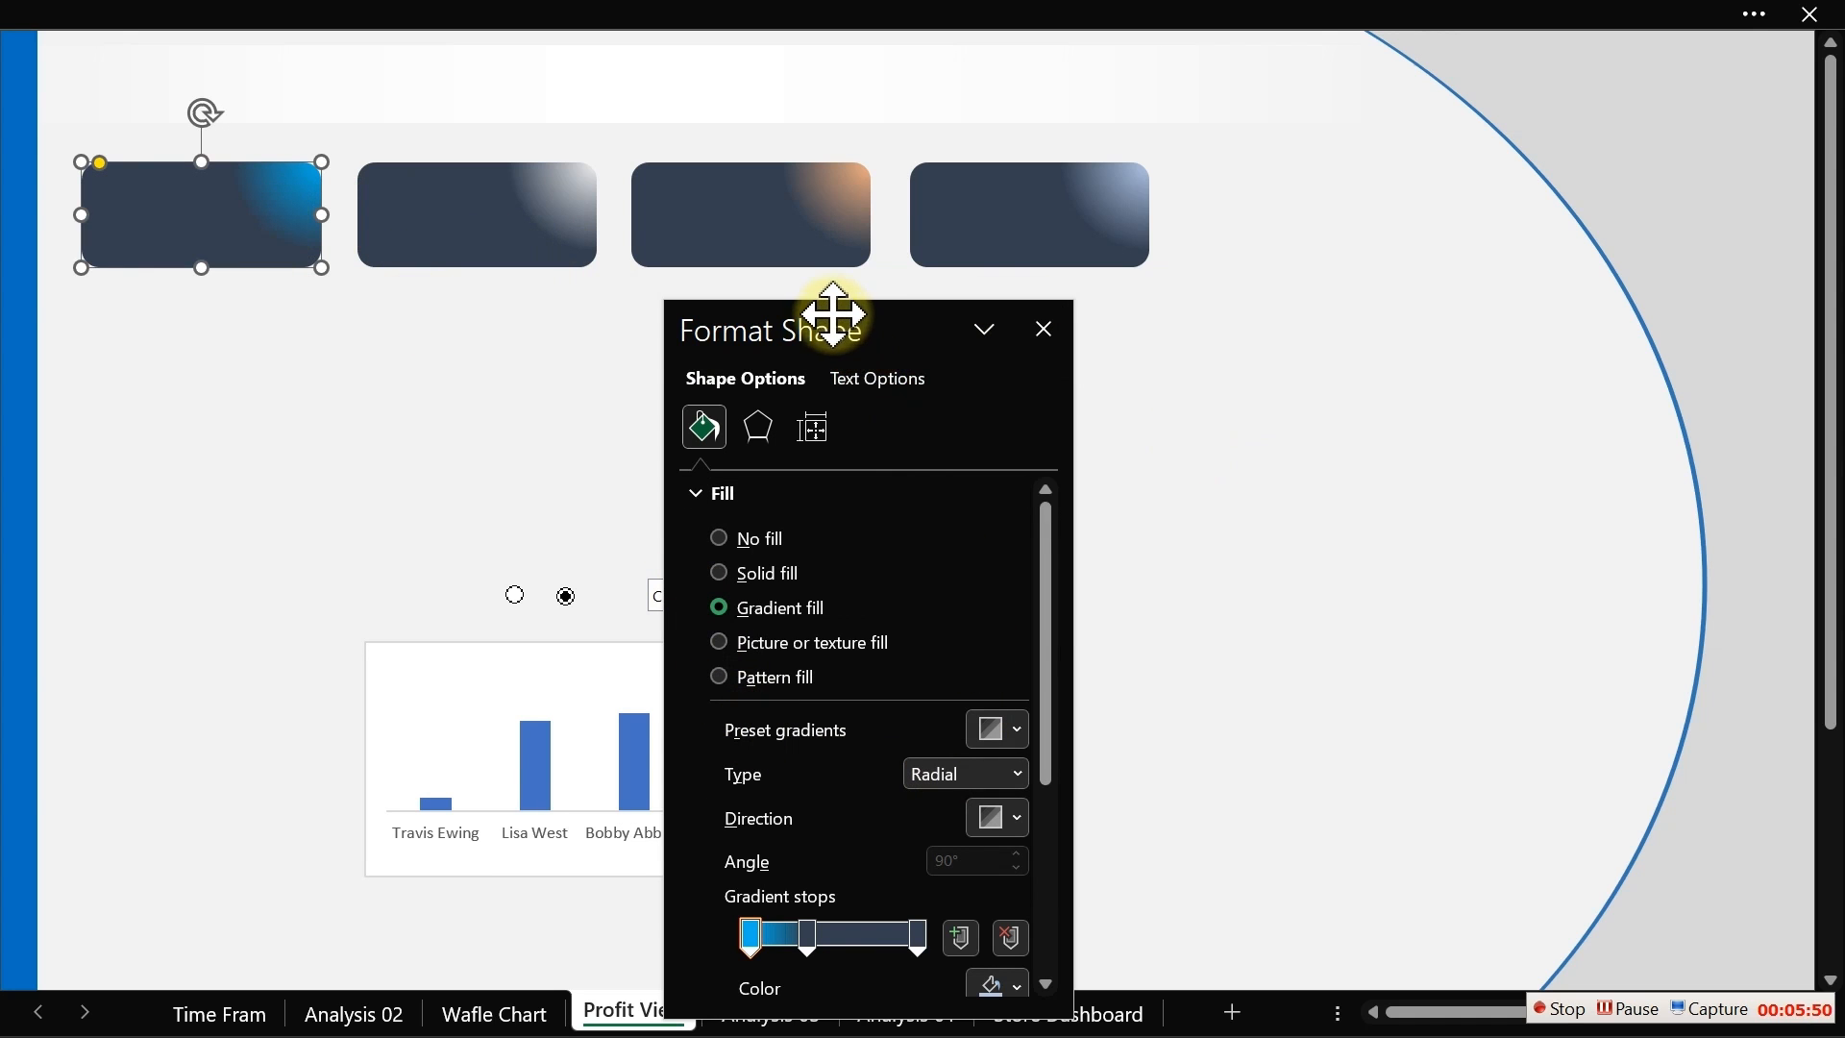
{"action": "left_click_drag", "start_coordinate": [834, 314], "coordinate": [997, 199]}
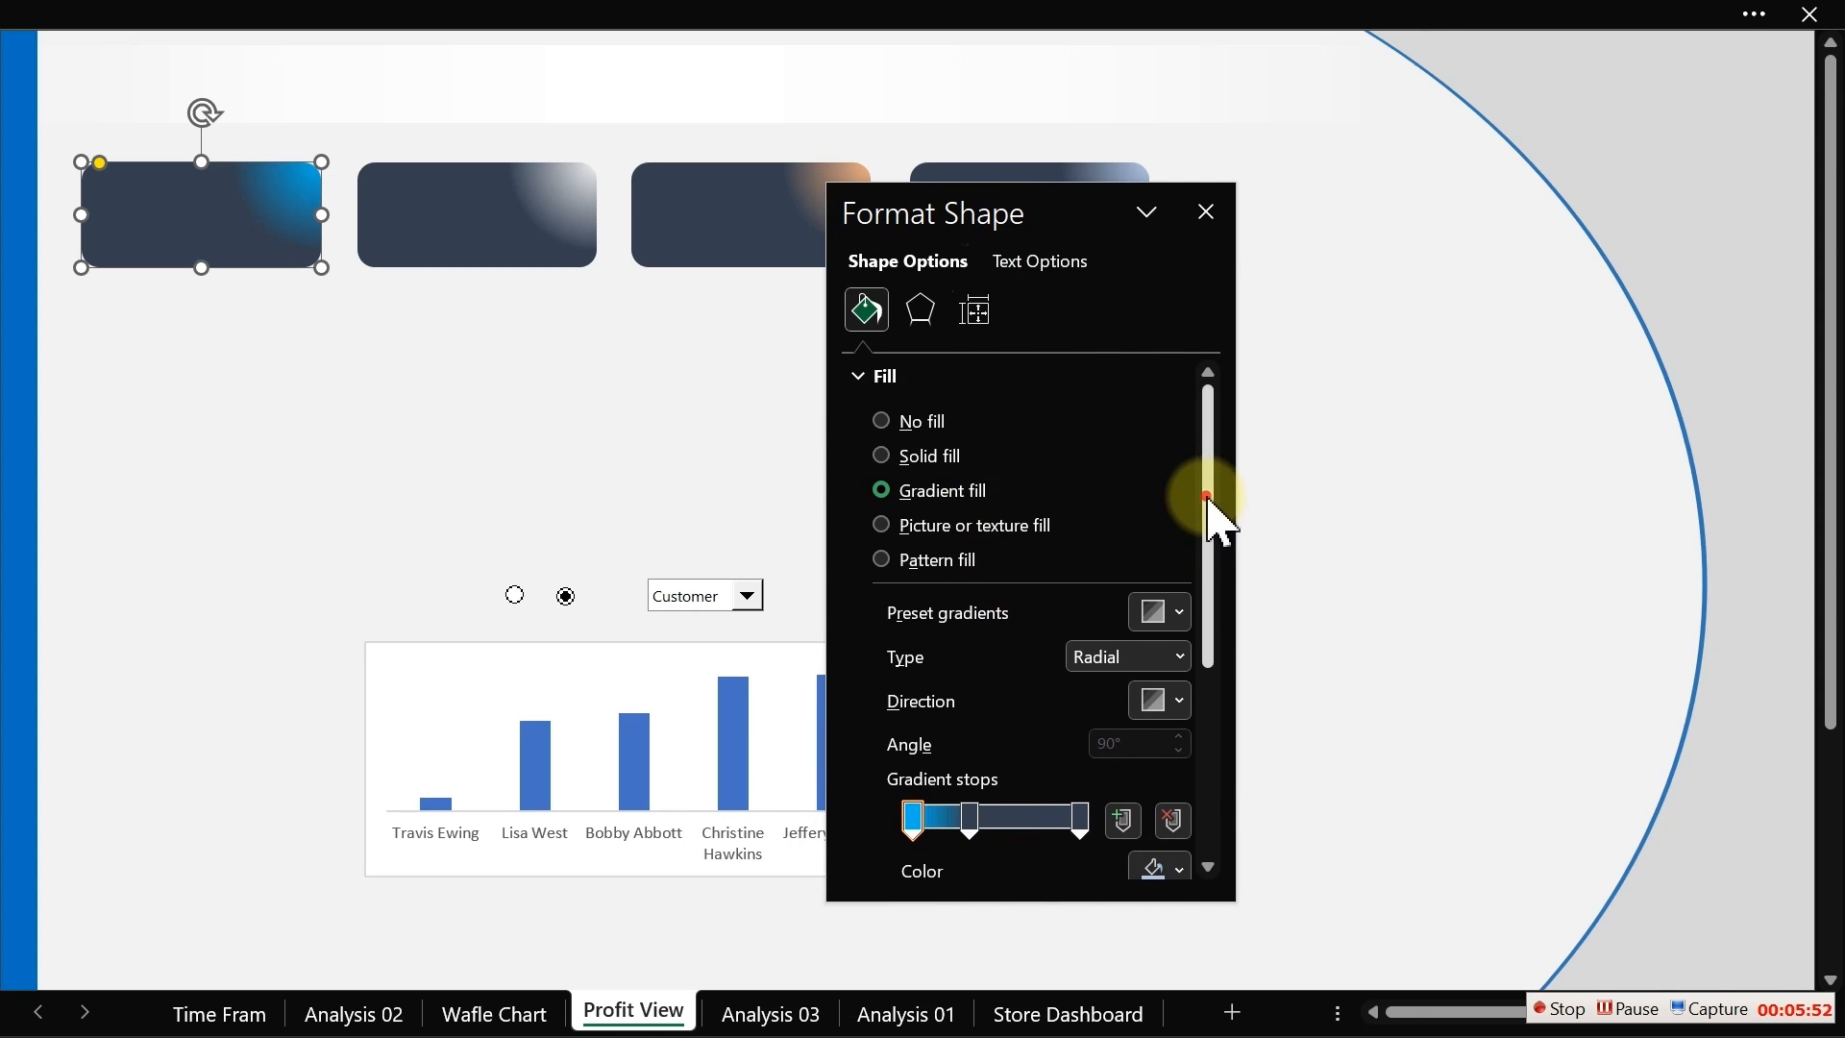
{"action": "left_click_drag", "start_coordinate": [1210, 498], "coordinate": [1207, 679]}
{"action": "left_click", "coordinate": [914, 500]}
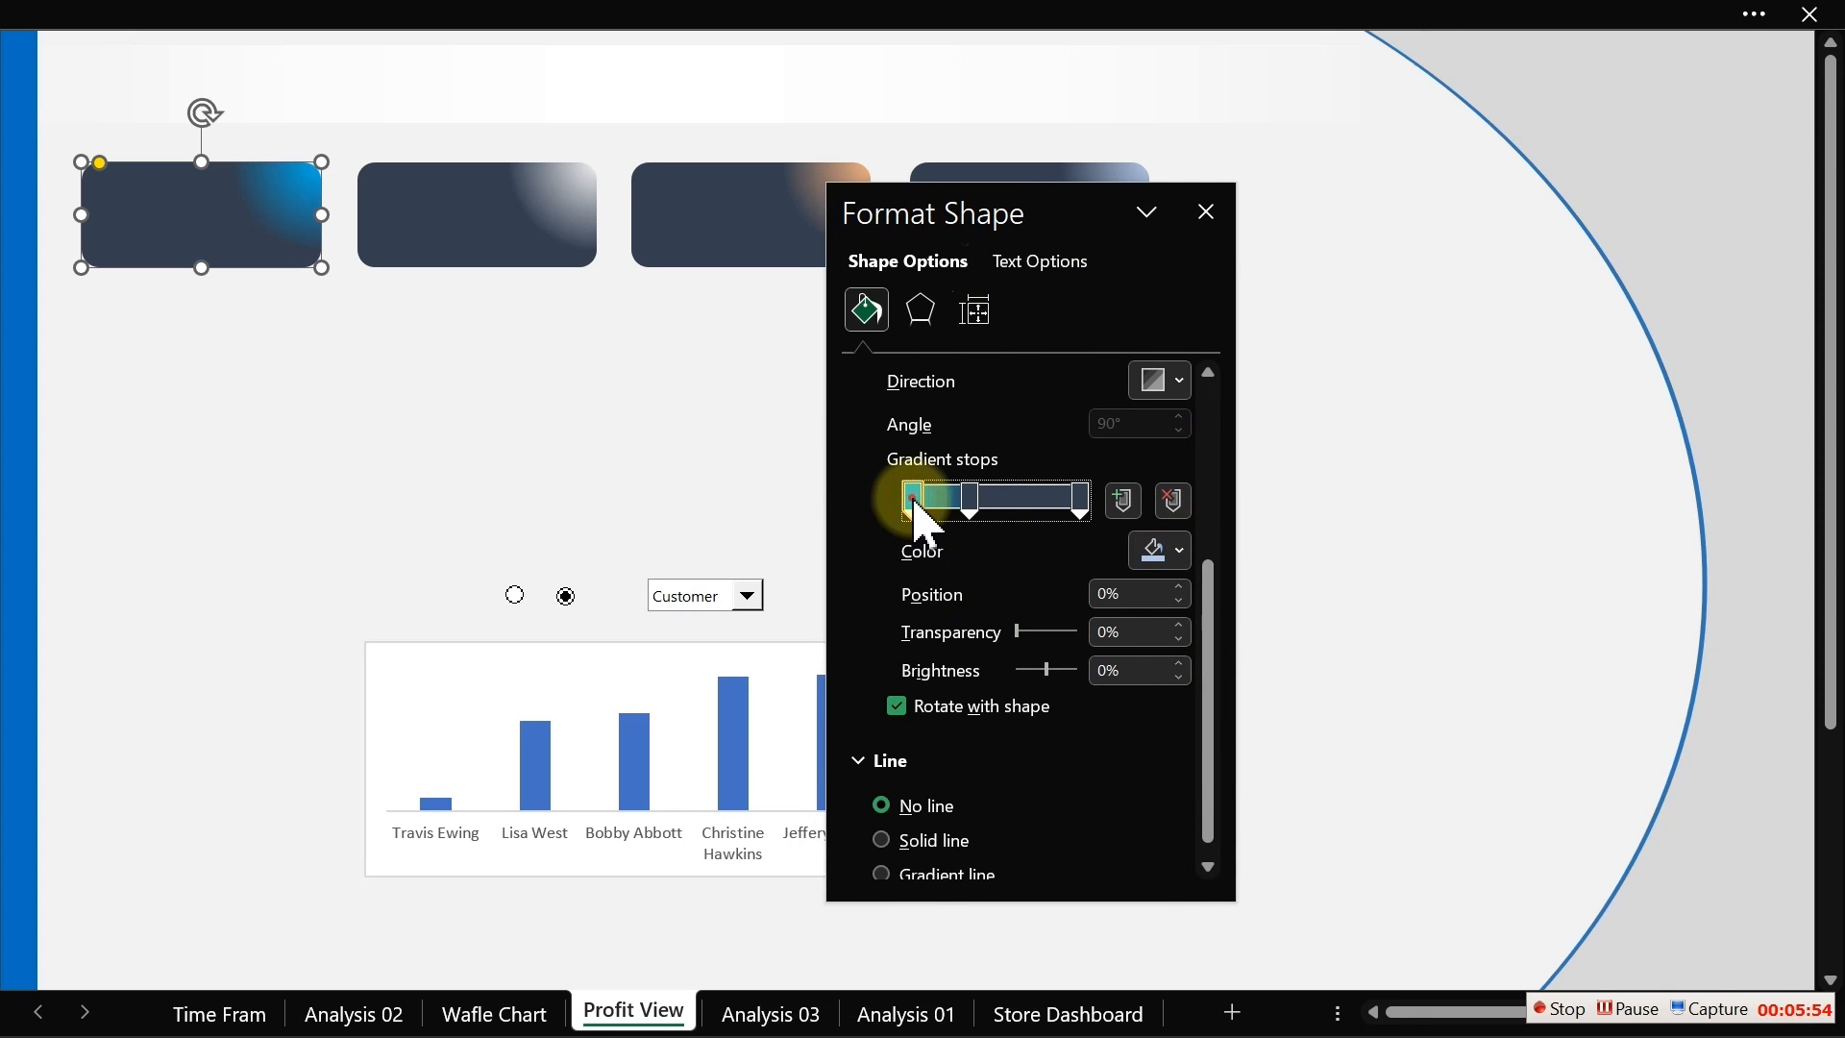
{"action": "left_click", "coordinate": [1023, 633]}
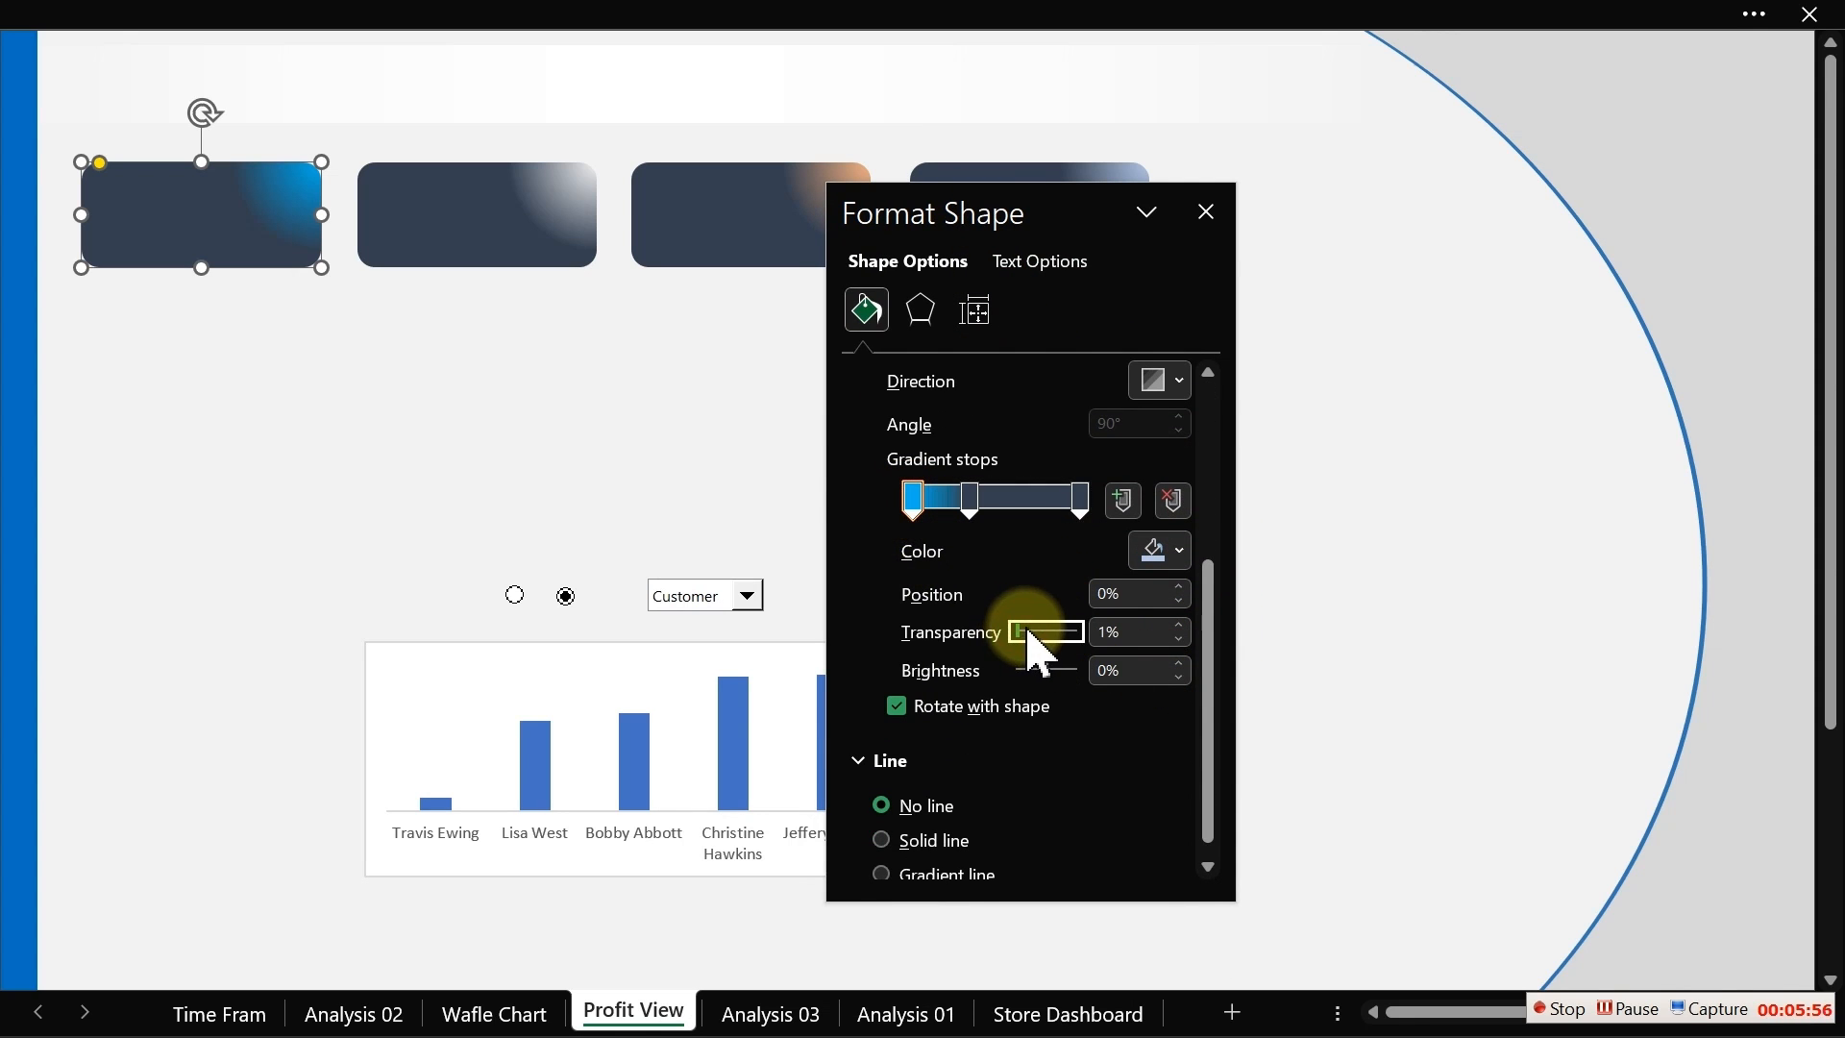
{"action": "left_click_drag", "start_coordinate": [1029, 634], "coordinate": [1054, 656]}
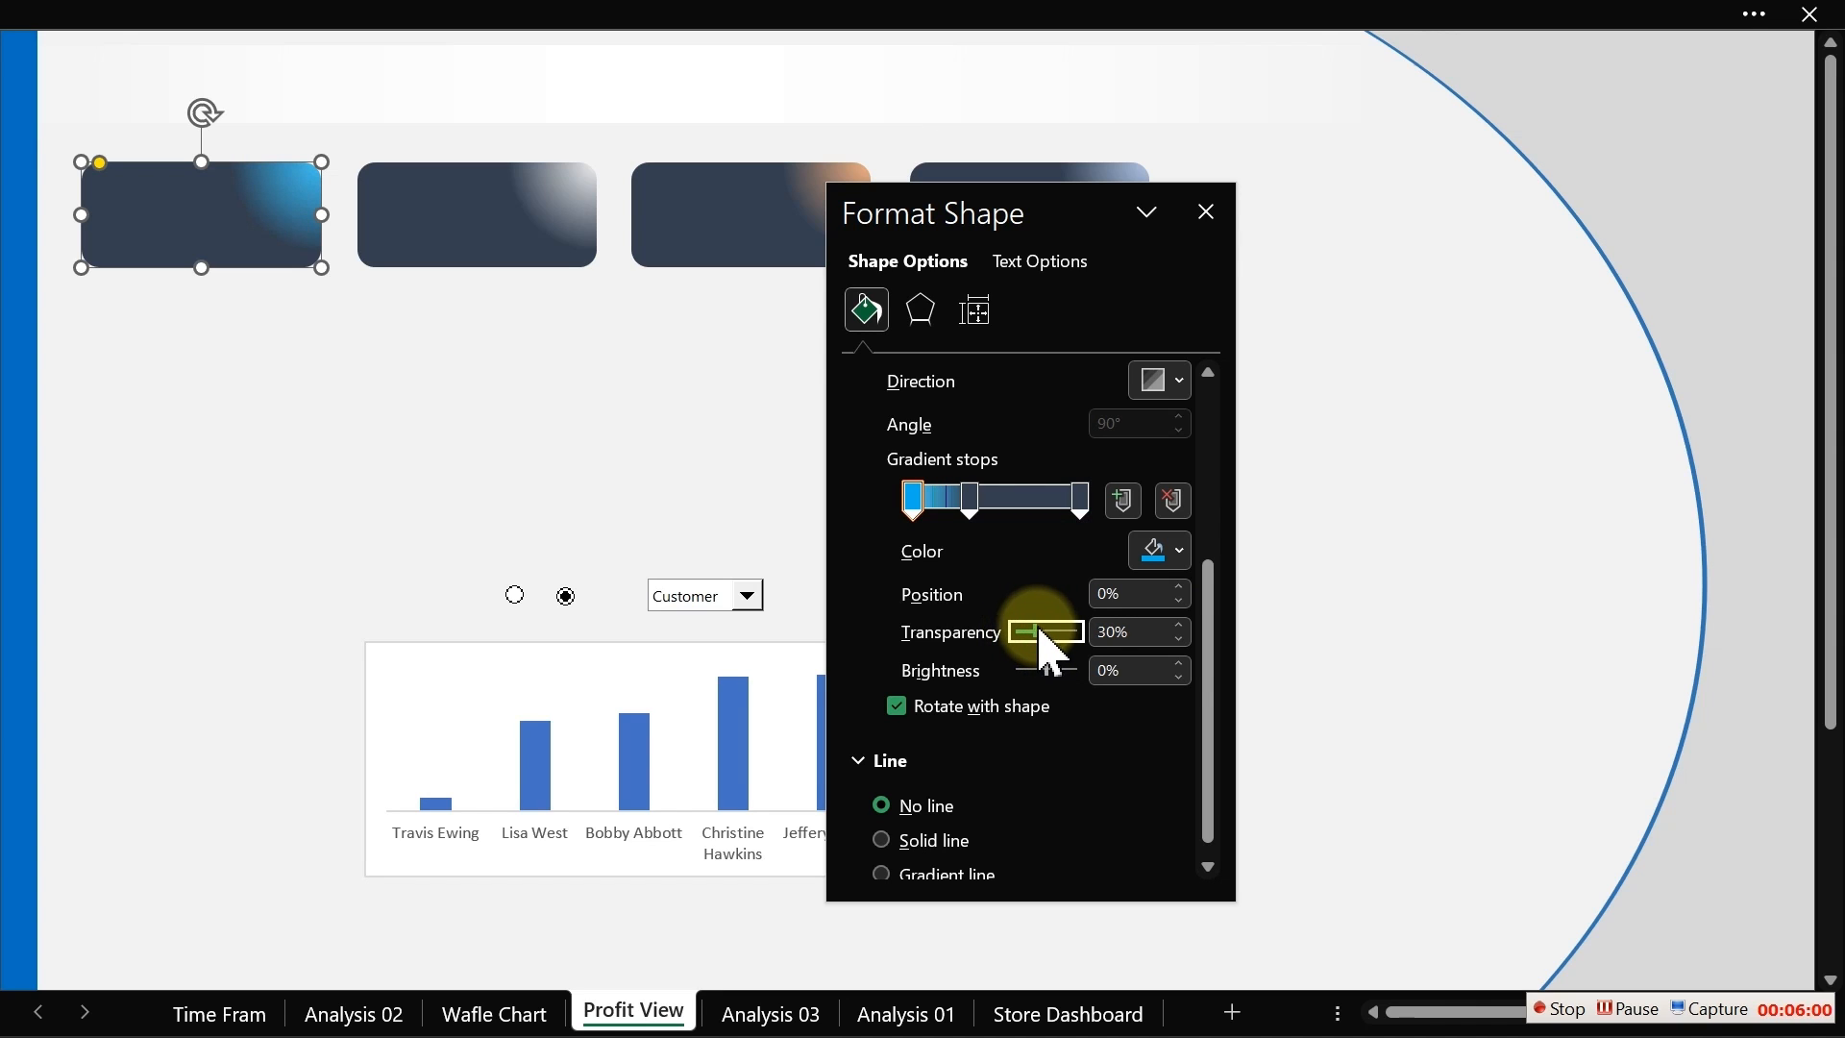
{"action": "left_click", "coordinate": [1207, 212]}
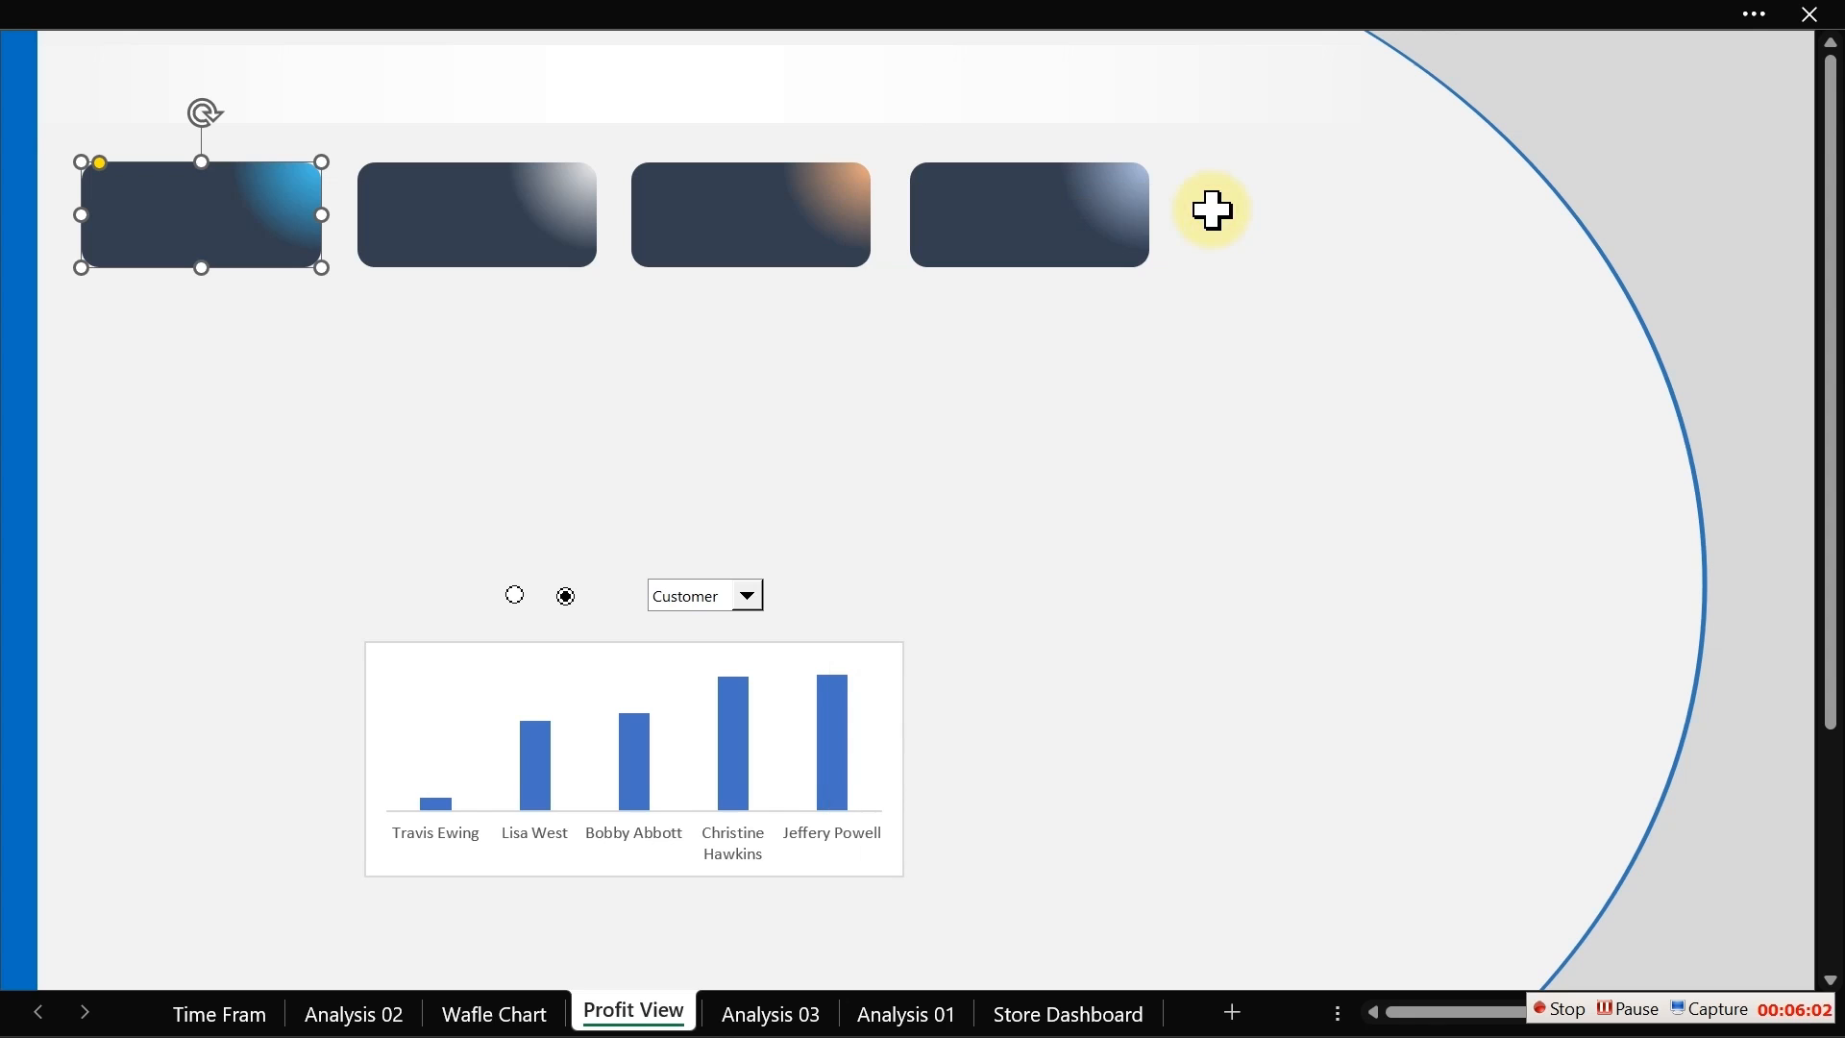
Step: Draw a small oval circle below the second card
{"action": "left_click", "coordinate": [745, 413]}
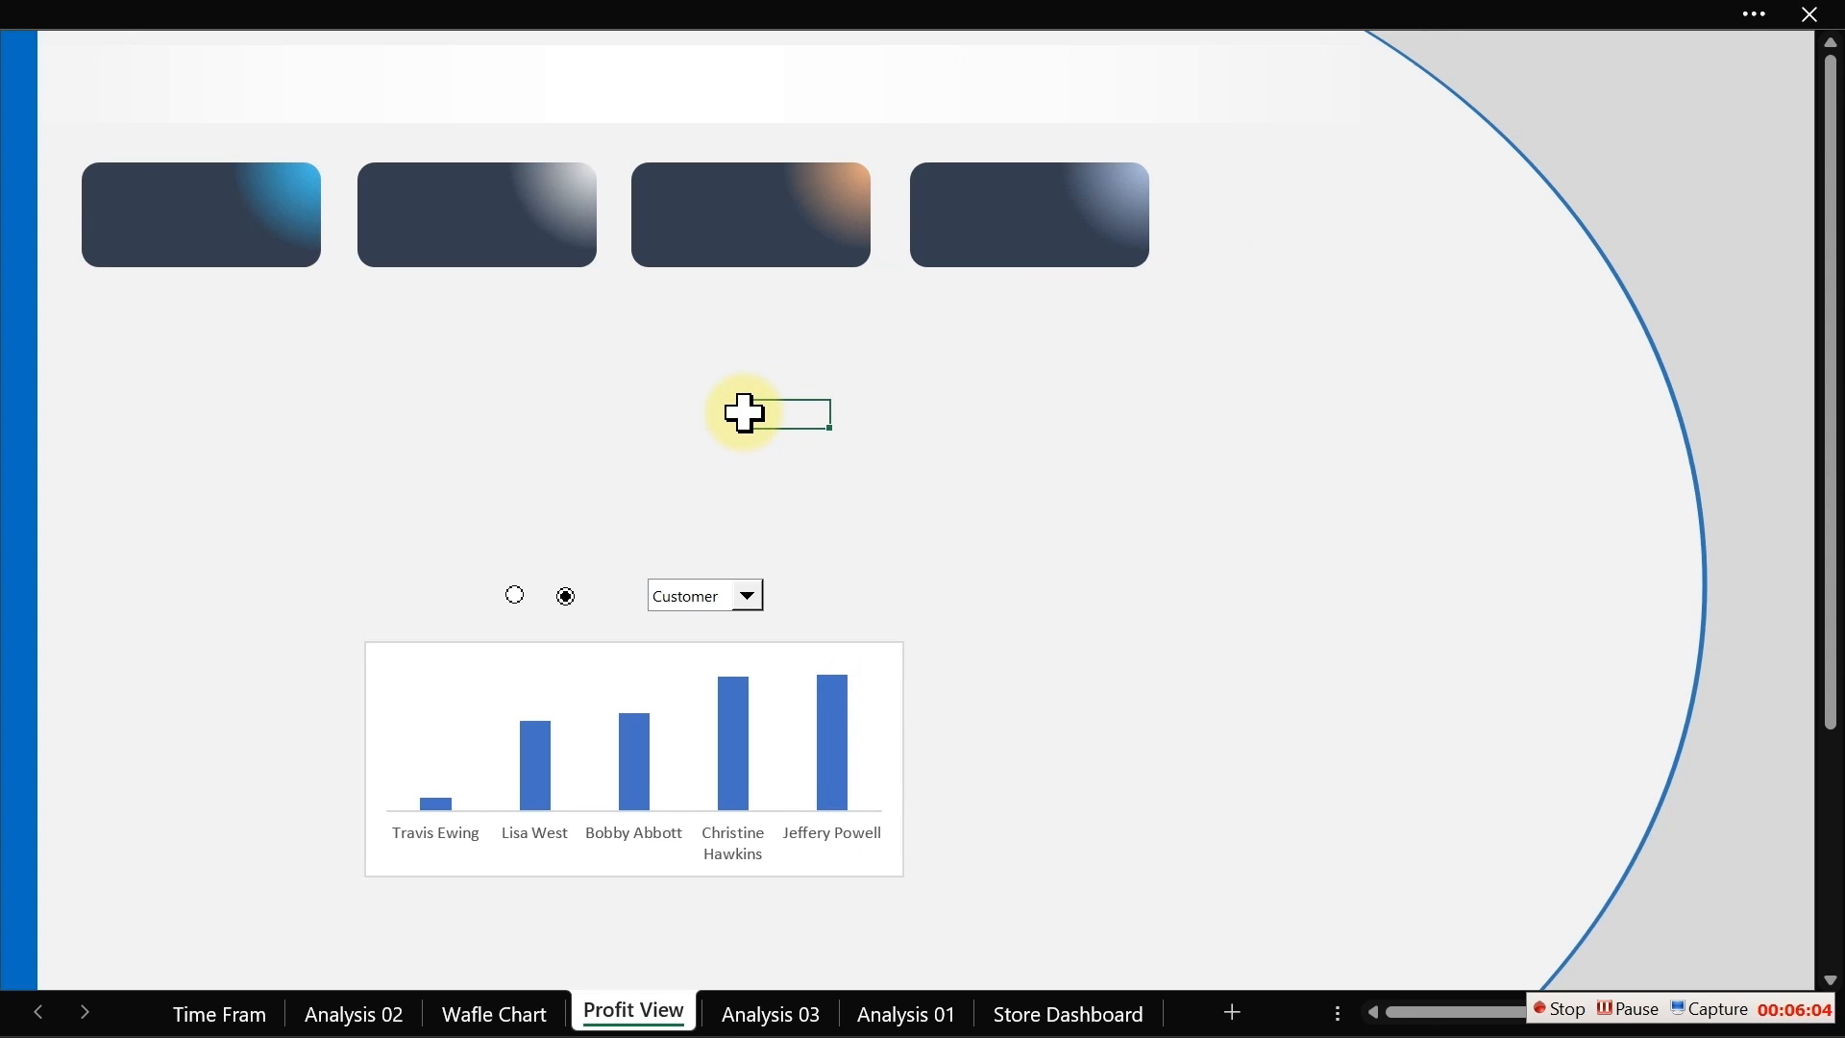
{"action": "left_click", "coordinate": [276, 16]}
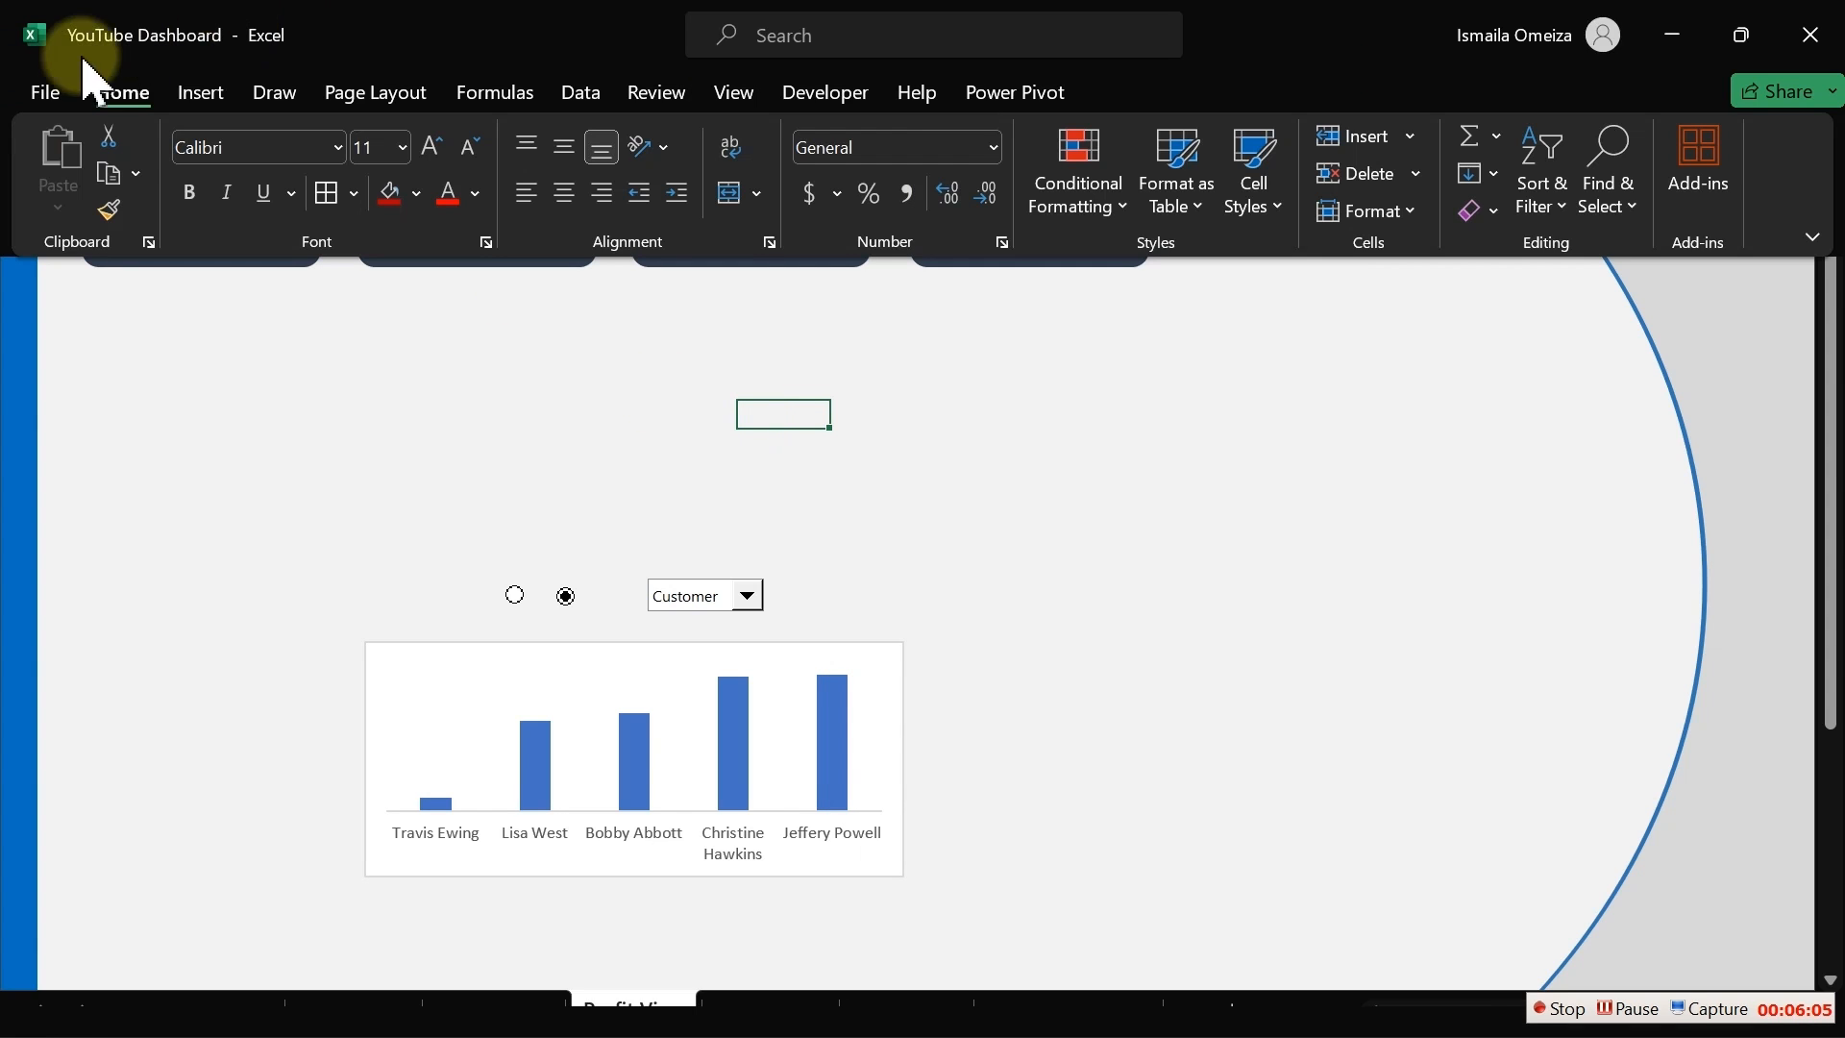
{"action": "left_click", "coordinate": [204, 96]}
{"action": "left_click", "coordinate": [389, 219]}
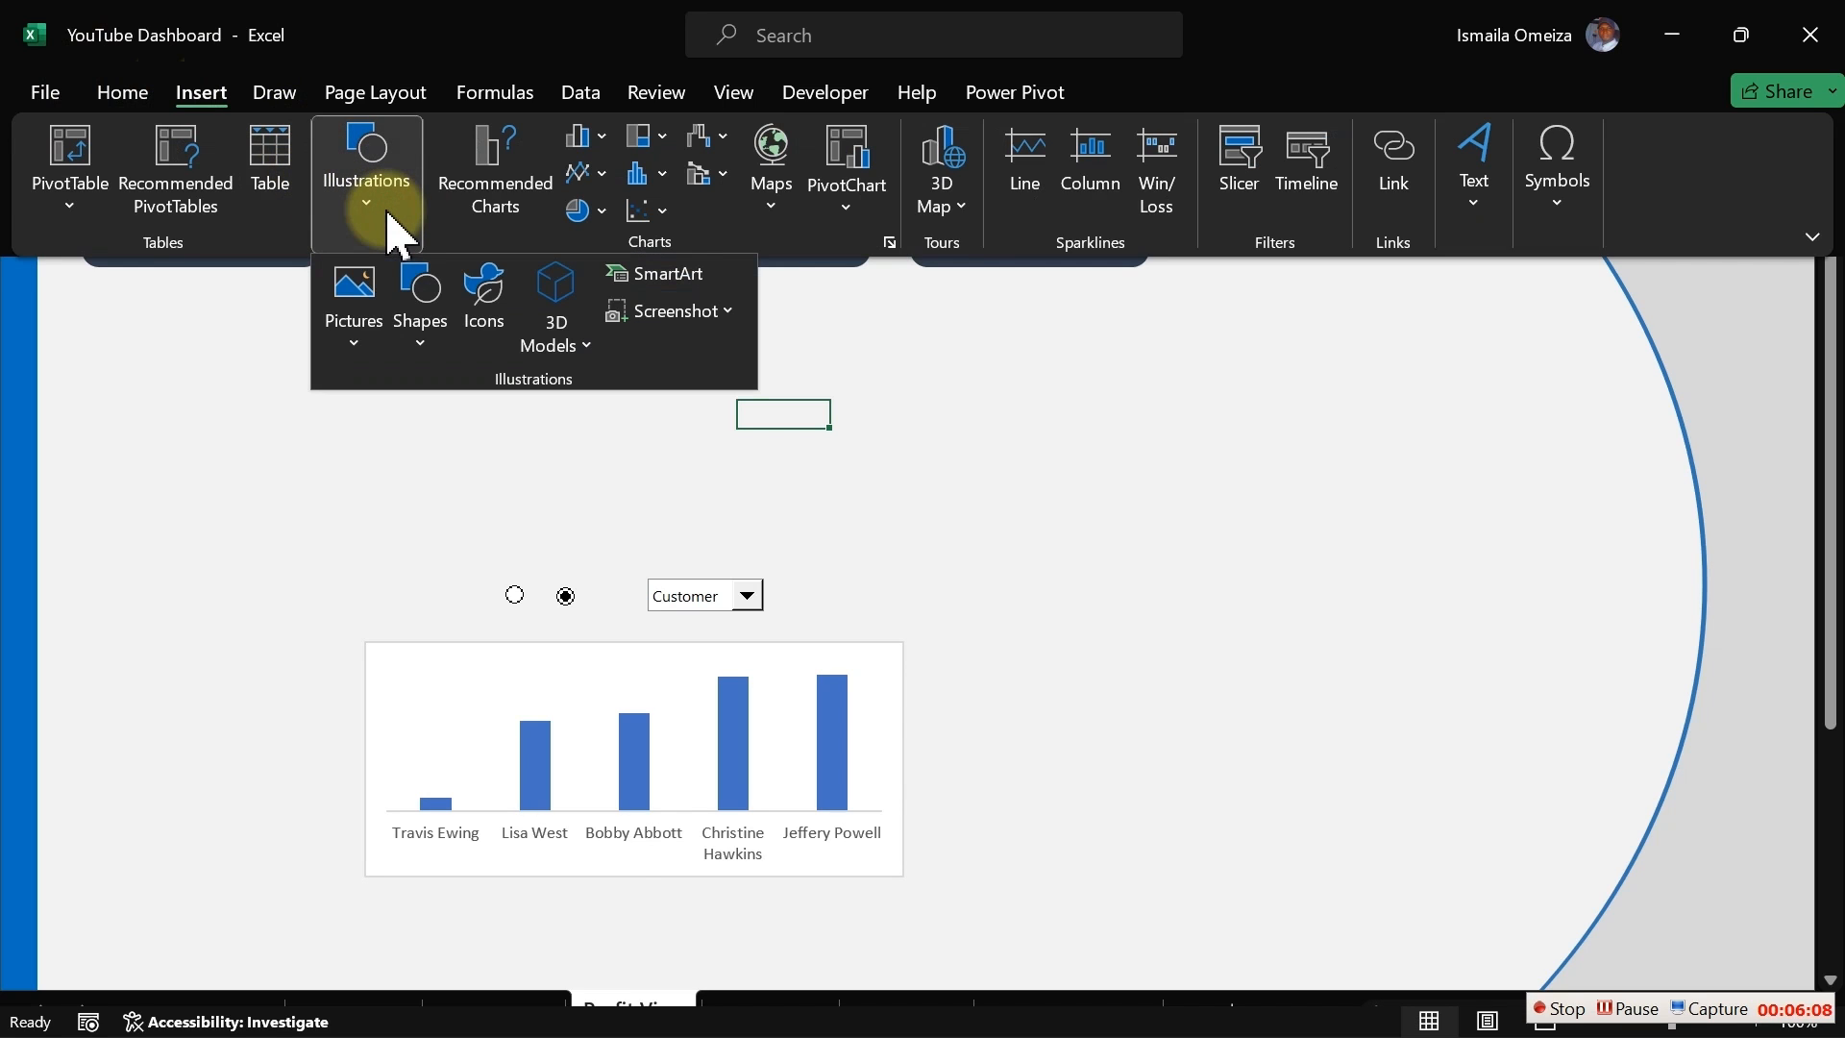
{"action": "left_click", "coordinate": [421, 345]}
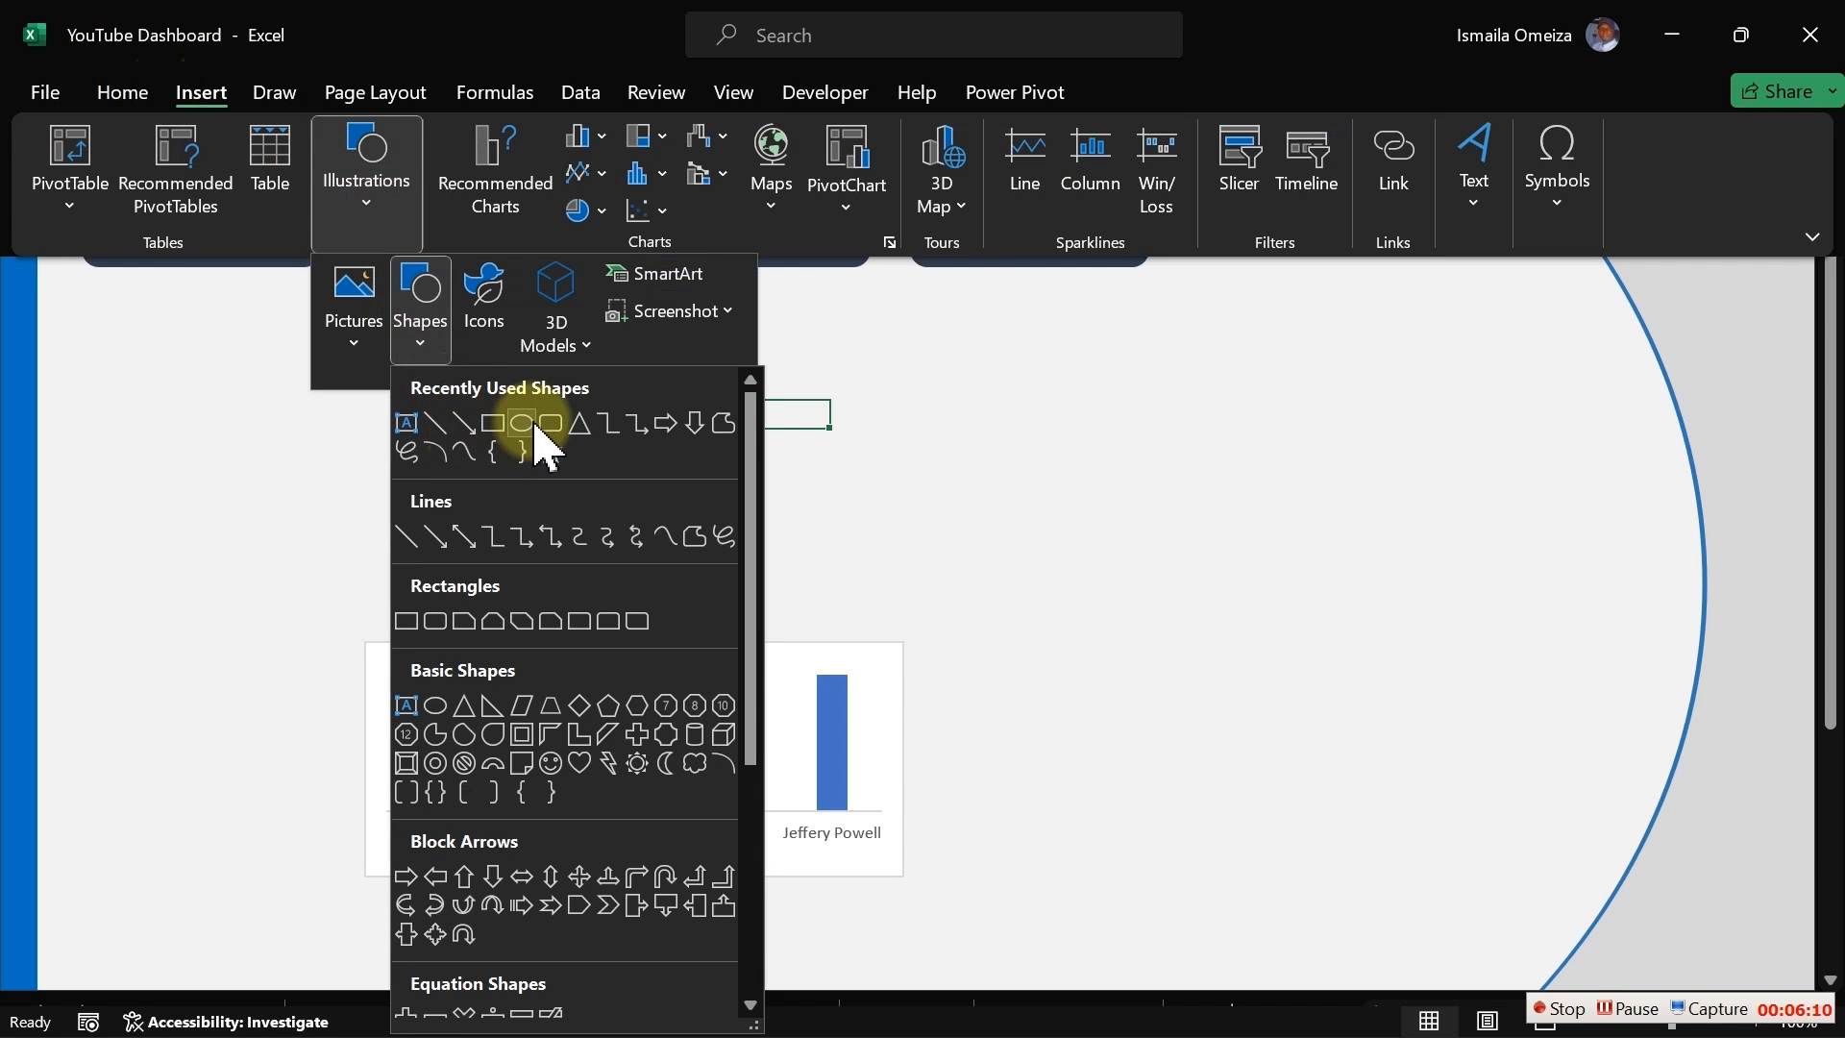
{"action": "left_click", "coordinate": [523, 424]}
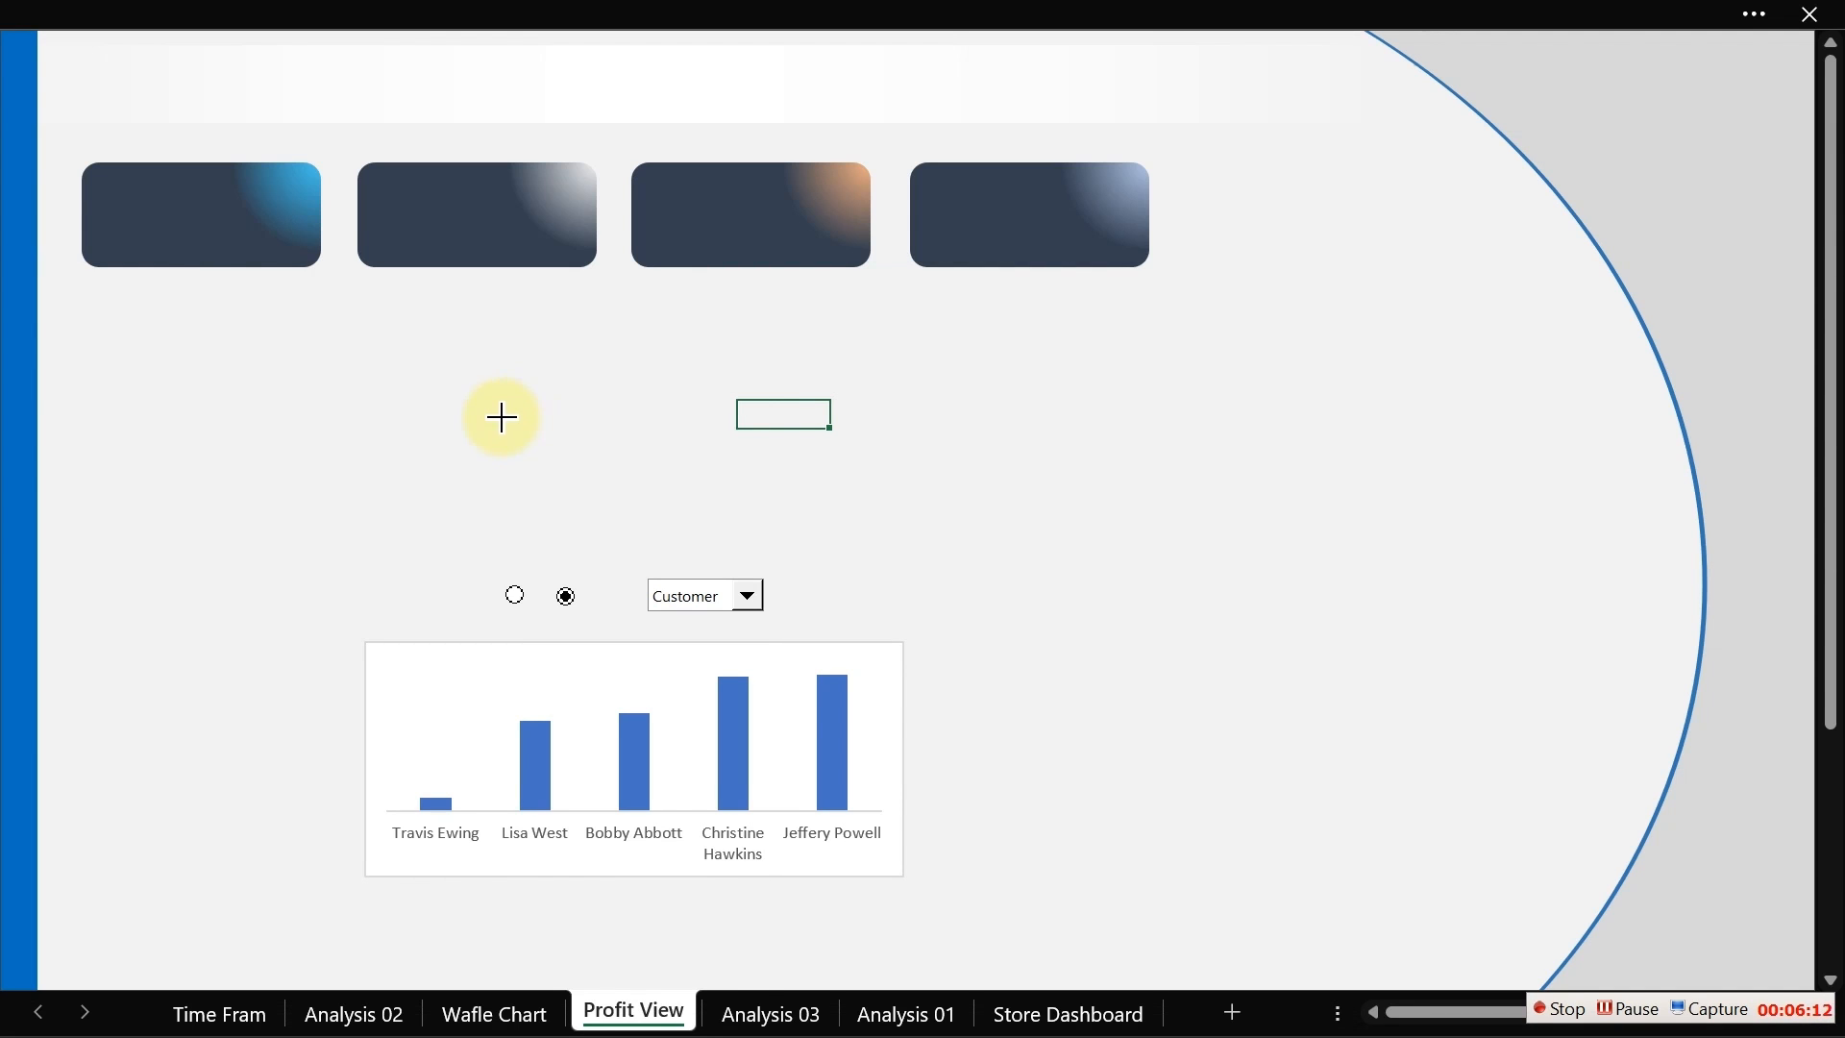
{"action": "left_click_drag", "start_coordinate": [502, 417], "coordinate": [530, 444]}
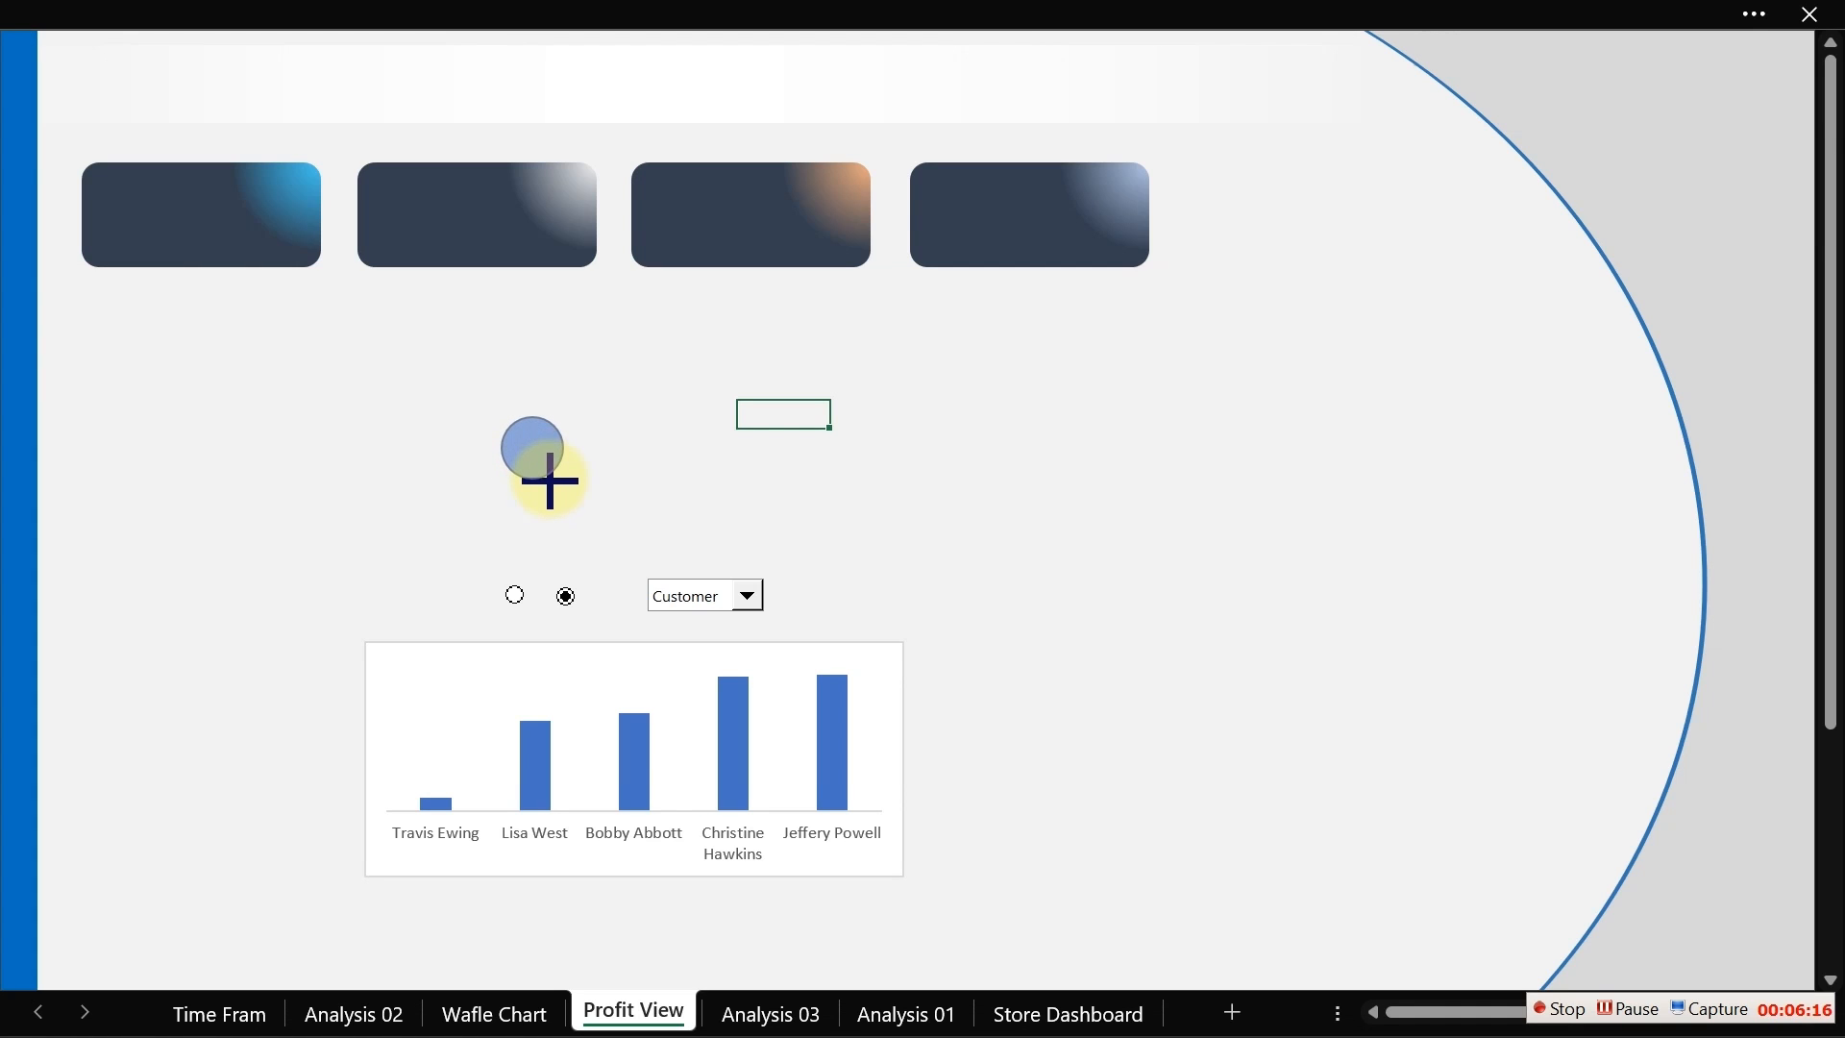
{"action": "left_click_drag", "start_coordinate": [553, 483], "coordinate": [555, 485]}
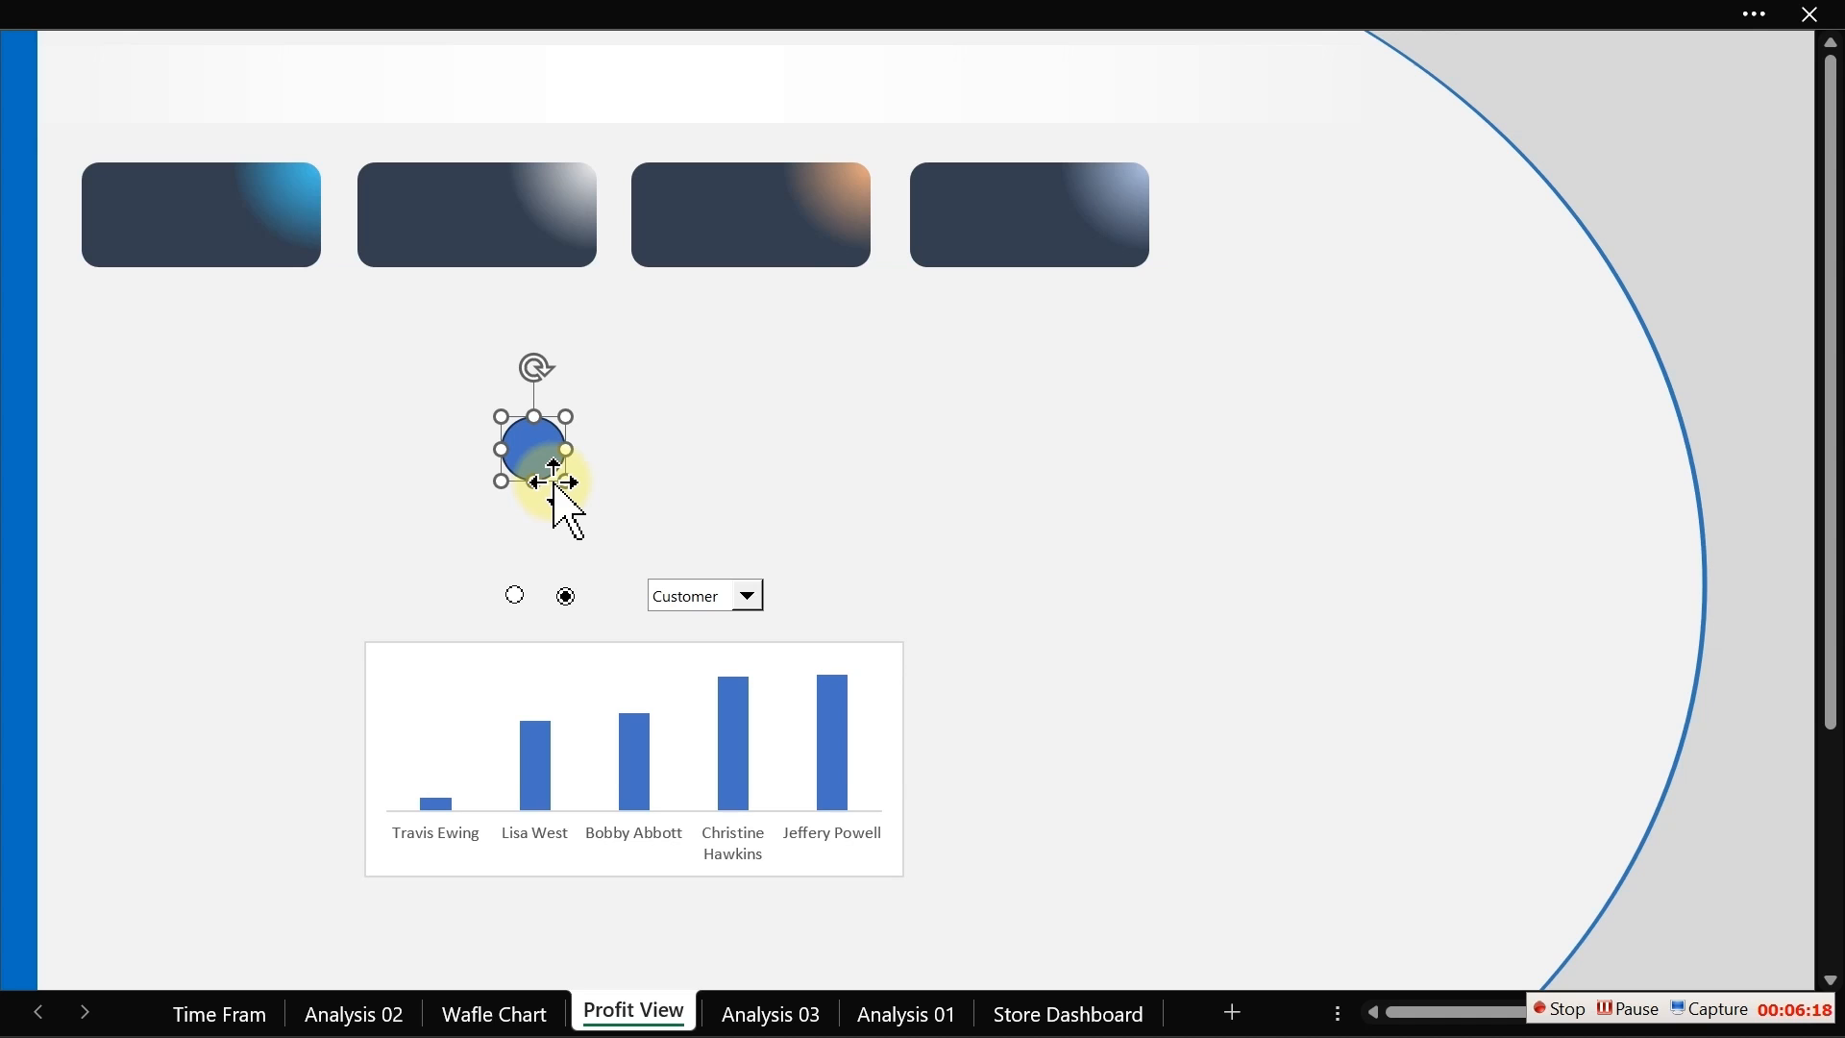
Step: Remove the circle's outline and set its solid fill to the dark slate recent colour
{"action": "key", "text": "ctrl+1"}
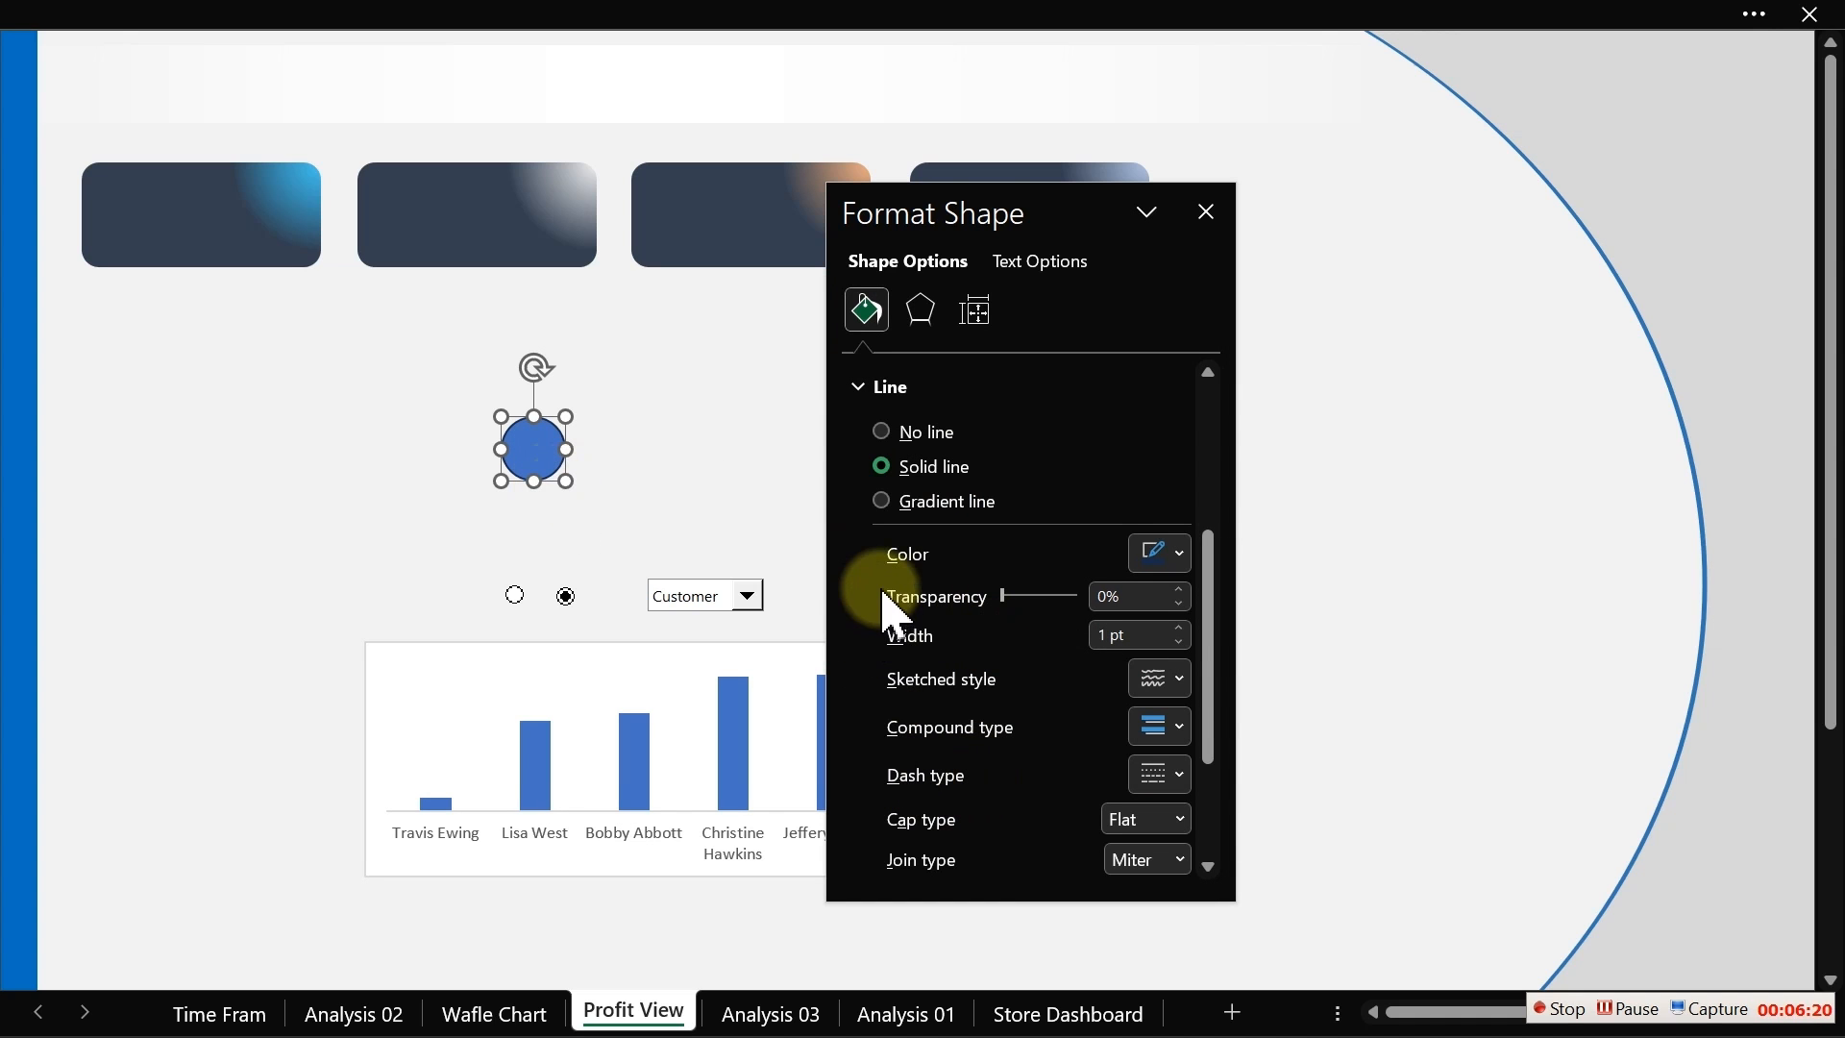
{"action": "left_click", "coordinate": [884, 433]}
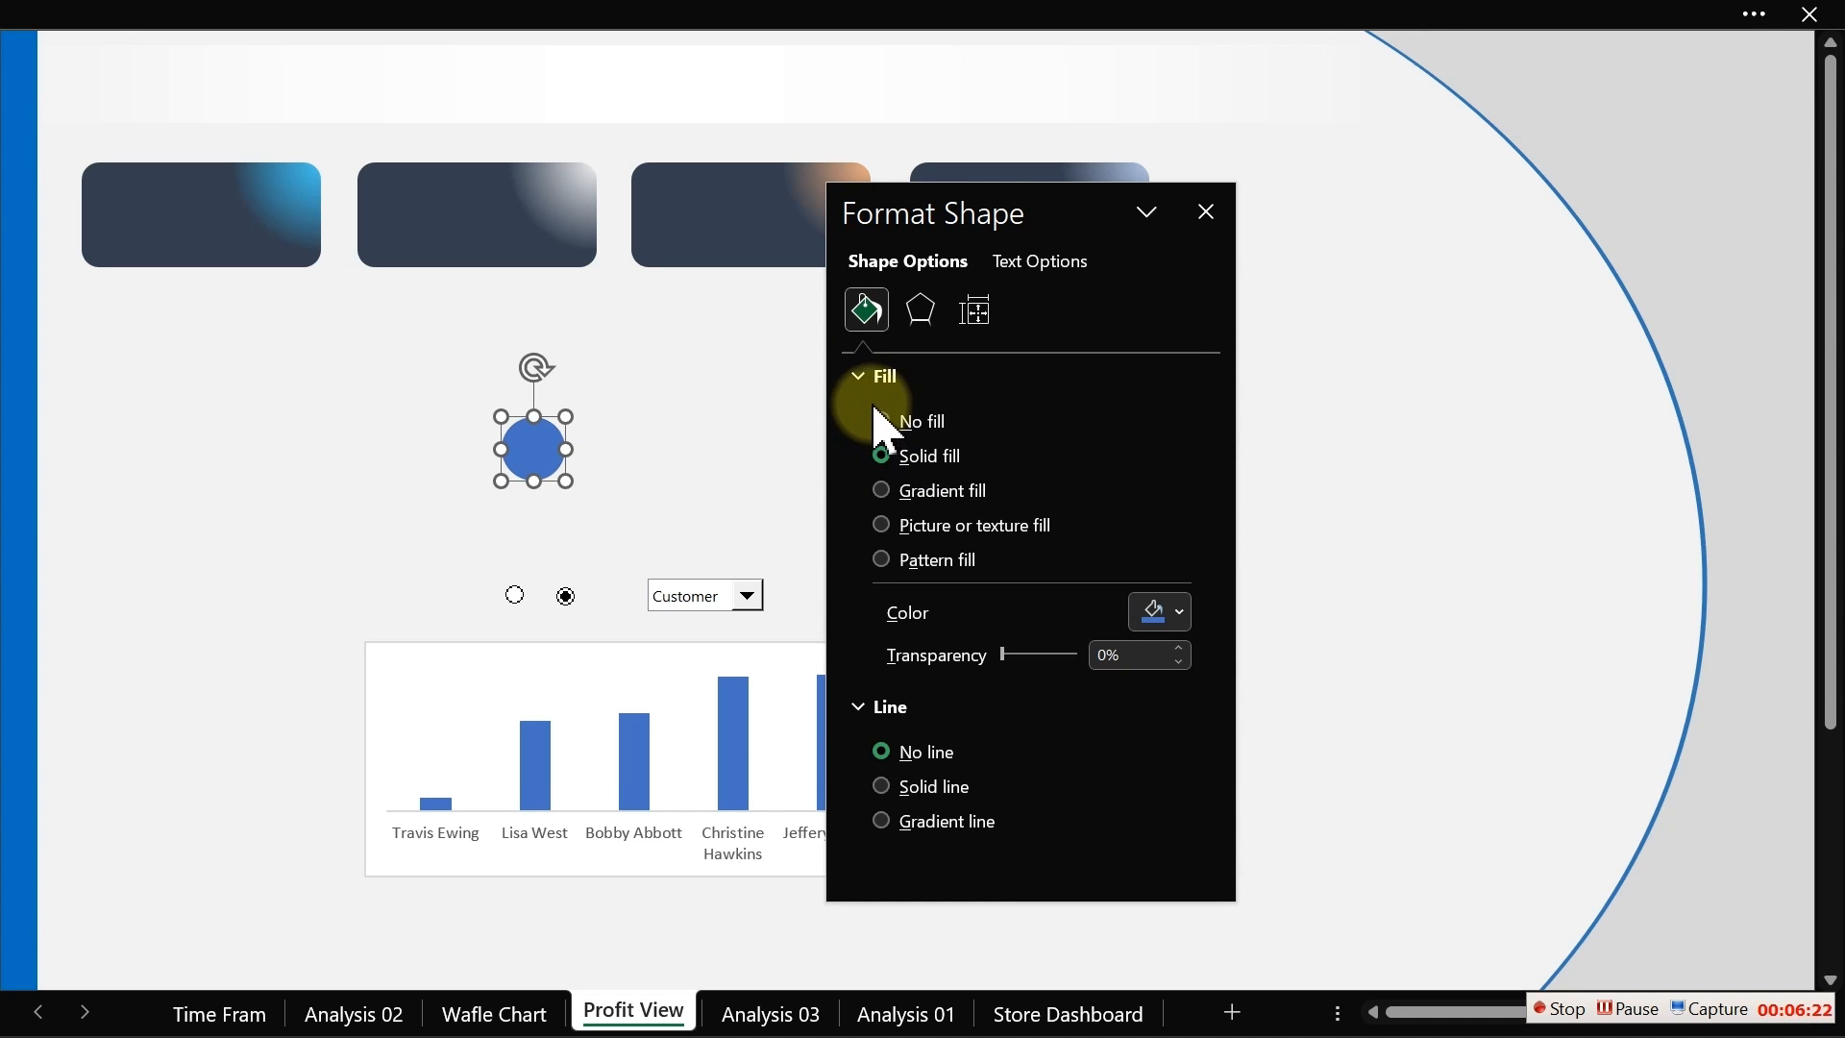
{"action": "left_click", "coordinate": [1176, 617]}
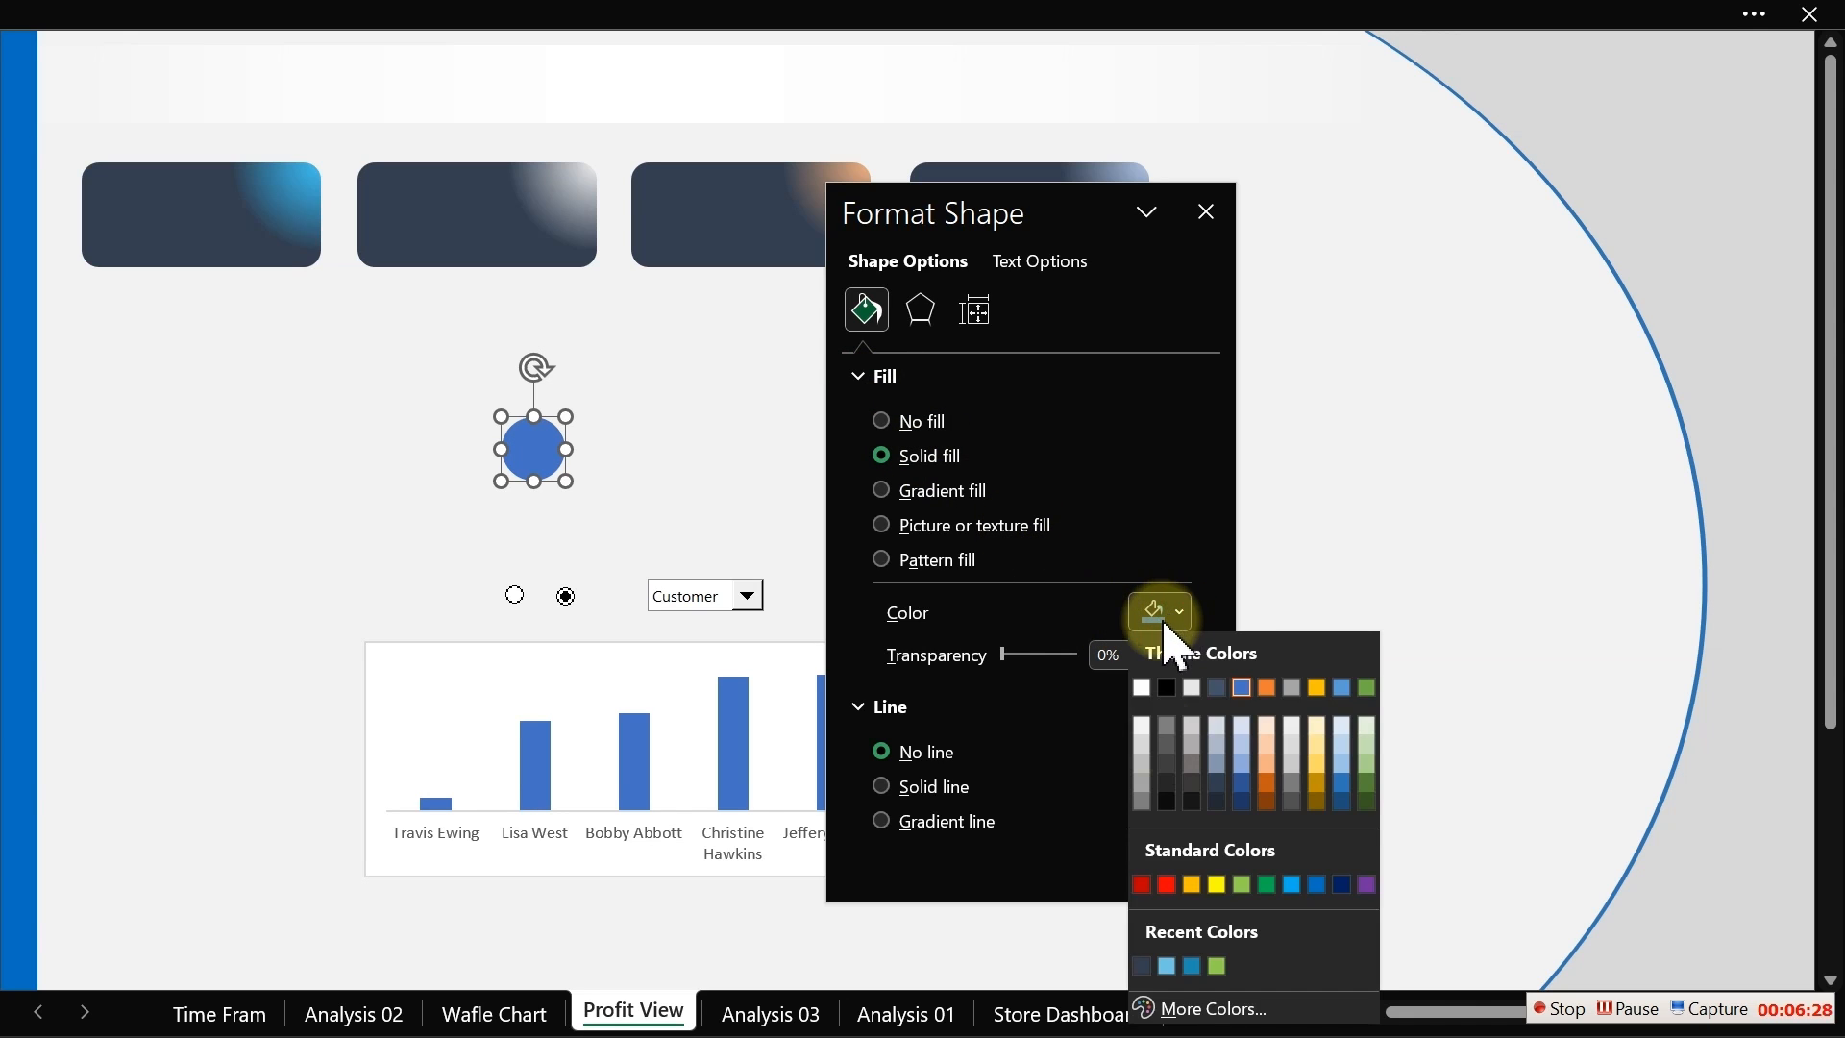
{"action": "left_click", "coordinate": [1142, 965]}
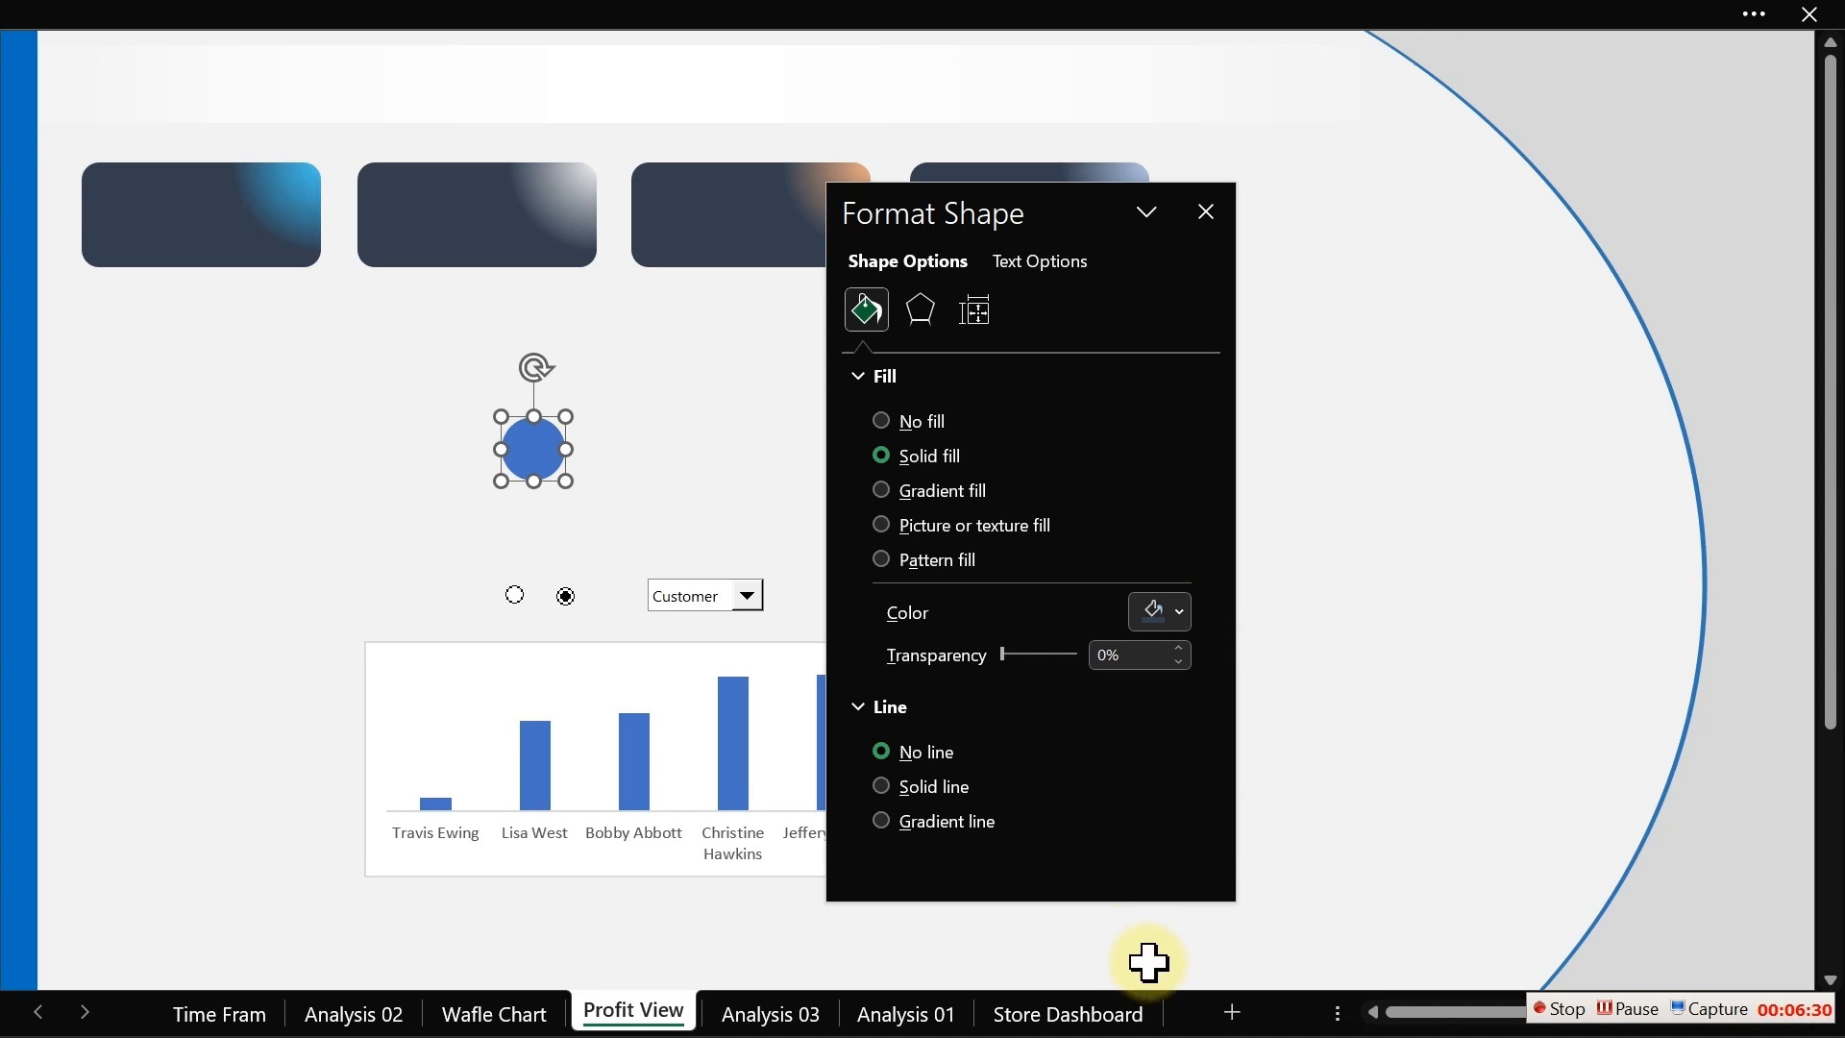
Step: Set the circle's transparency to 53%, move it beside the first card and bring it to the front
{"action": "left_click_drag", "start_coordinate": [1003, 654], "coordinate": [1045, 660]}
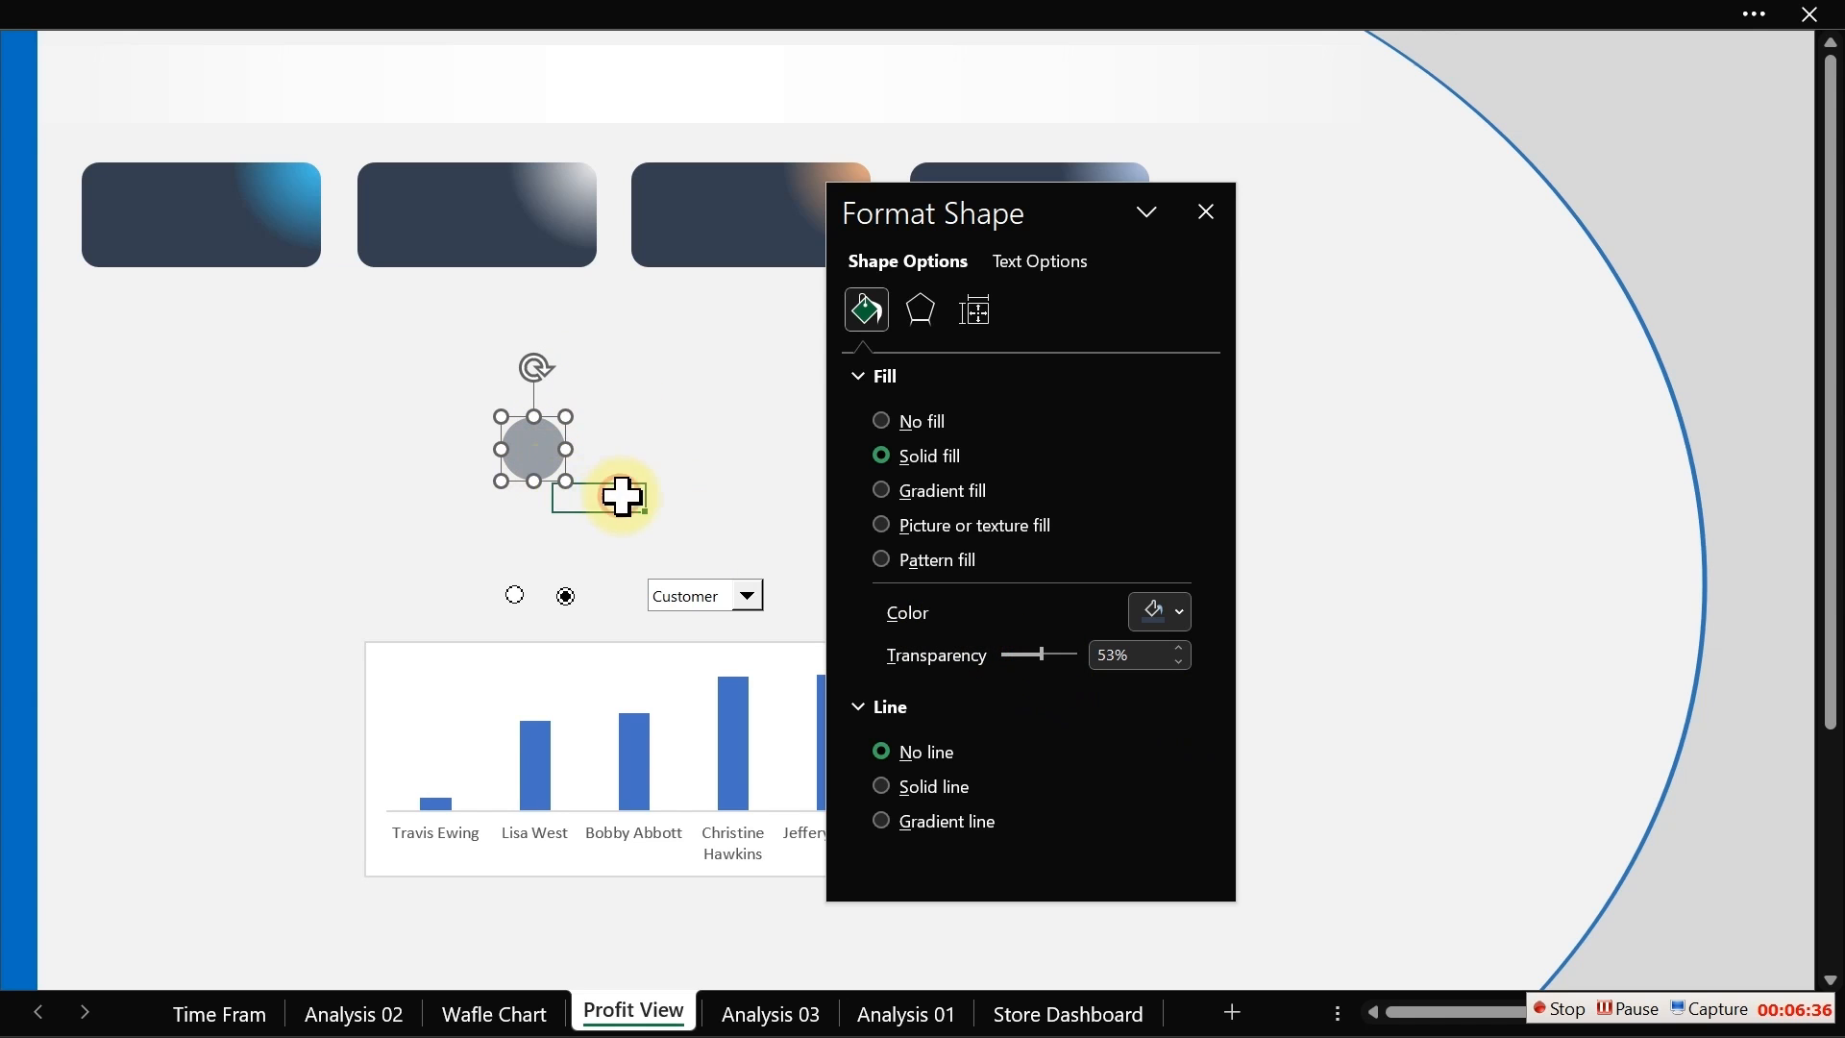
{"action": "left_click", "coordinate": [615, 494]}
{"action": "left_click", "coordinate": [529, 452]}
{"action": "left_click_drag", "start_coordinate": [534, 466], "coordinate": [182, 381]}
{"action": "right_click", "coordinate": [184, 386]}
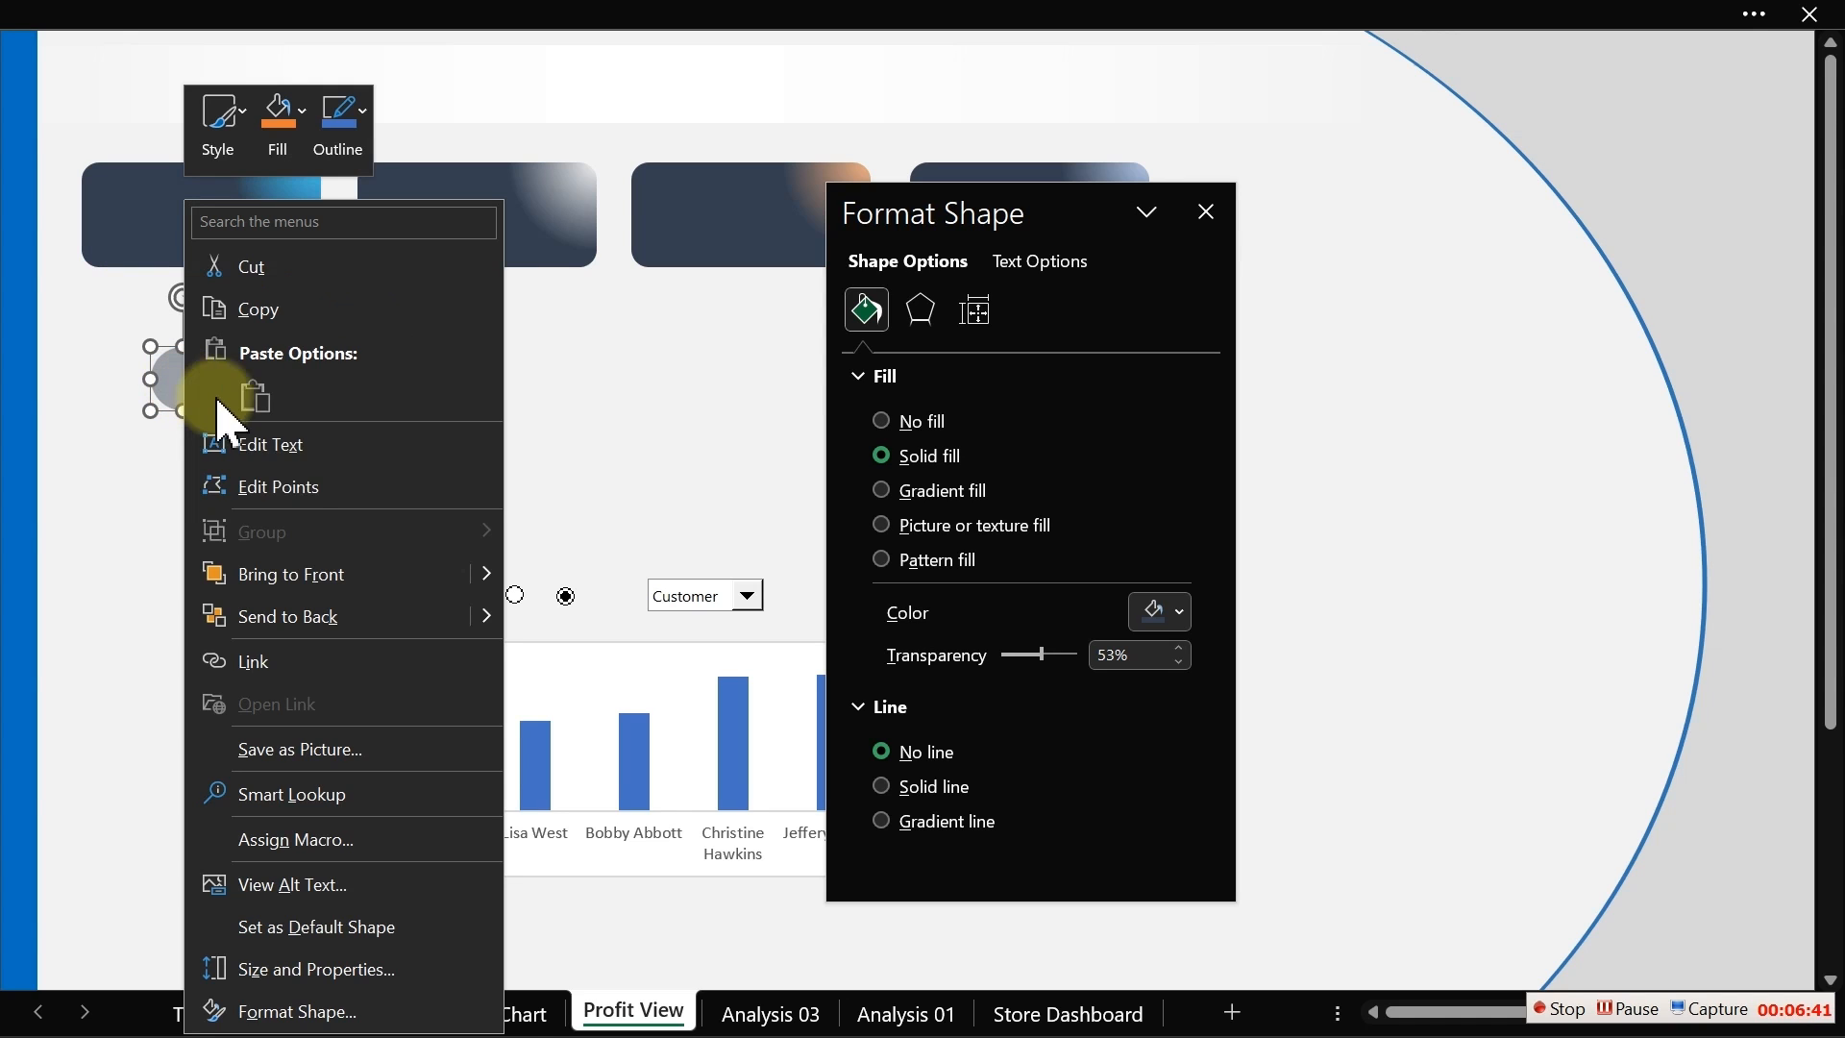
{"action": "left_click", "coordinate": [265, 578]}
Step: Change the circle's stacking order and move it onto the left end of the first card
{"action": "left_click_drag", "start_coordinate": [196, 402], "coordinate": [169, 367]}
{"action": "right_click", "coordinate": [170, 367]}
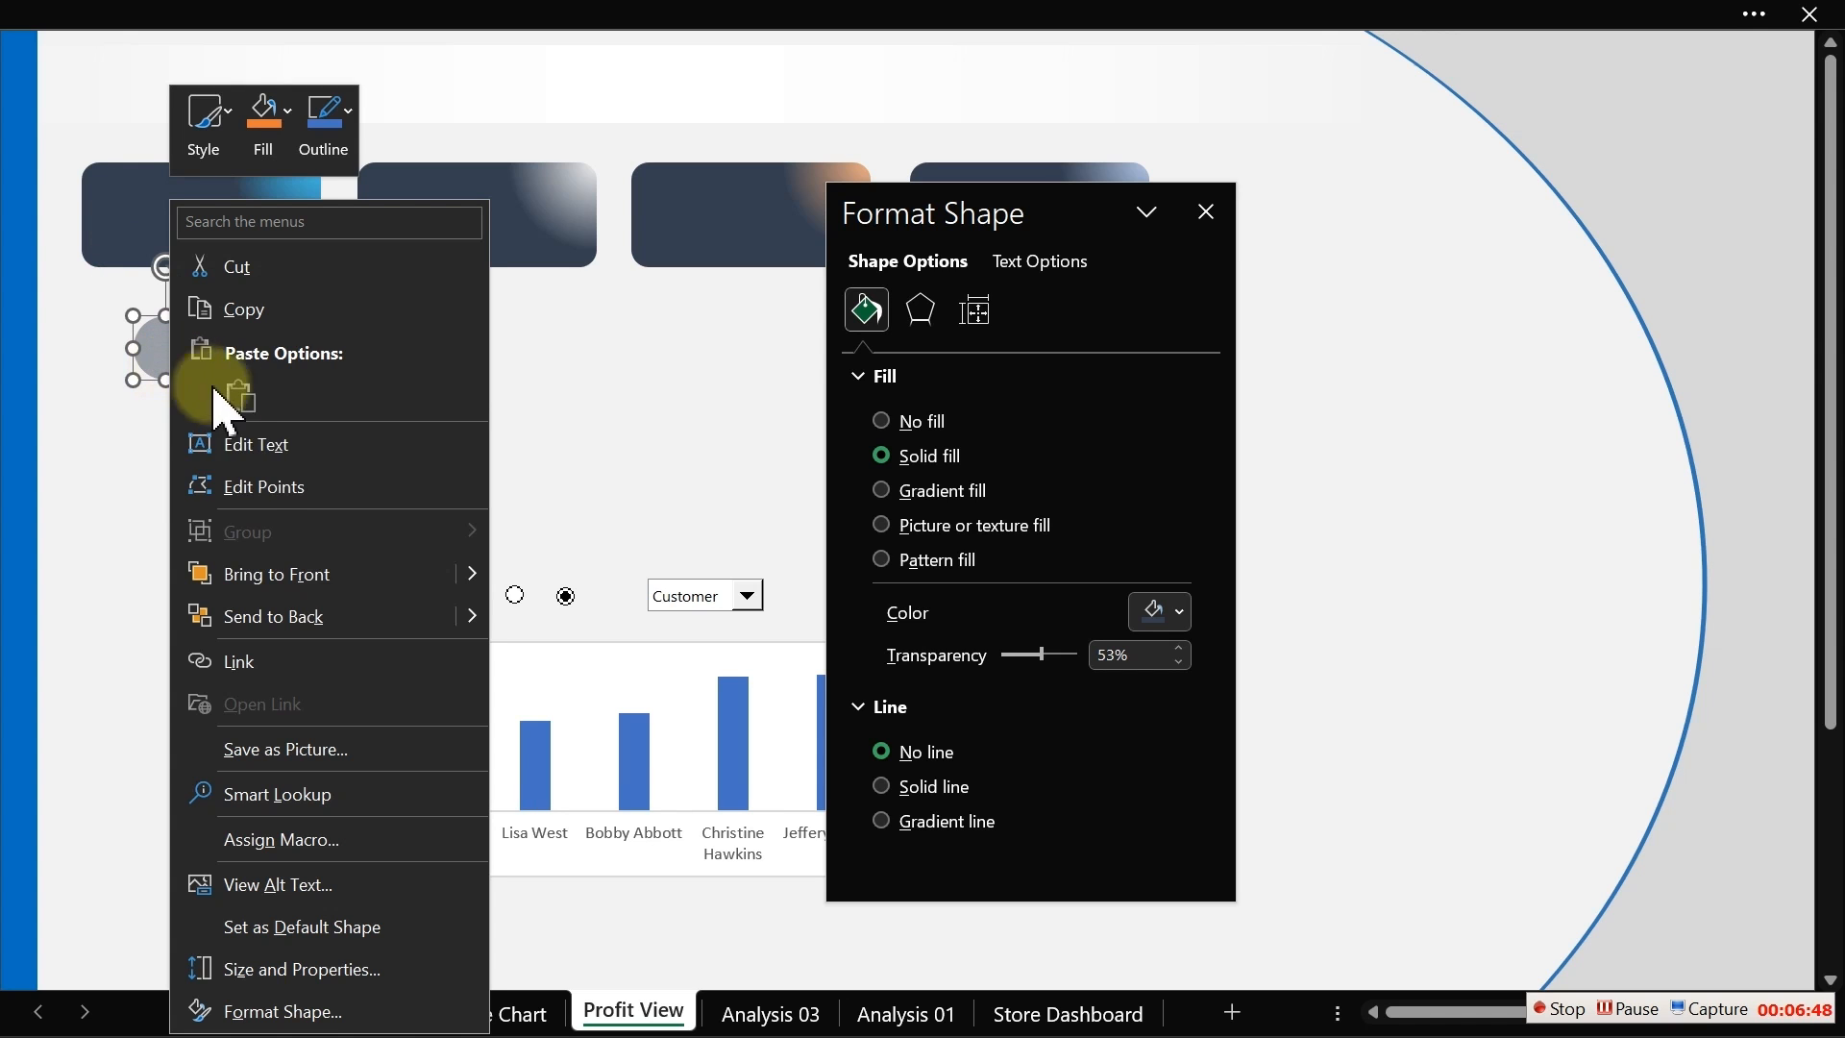
{"action": "left_click", "coordinate": [267, 601]}
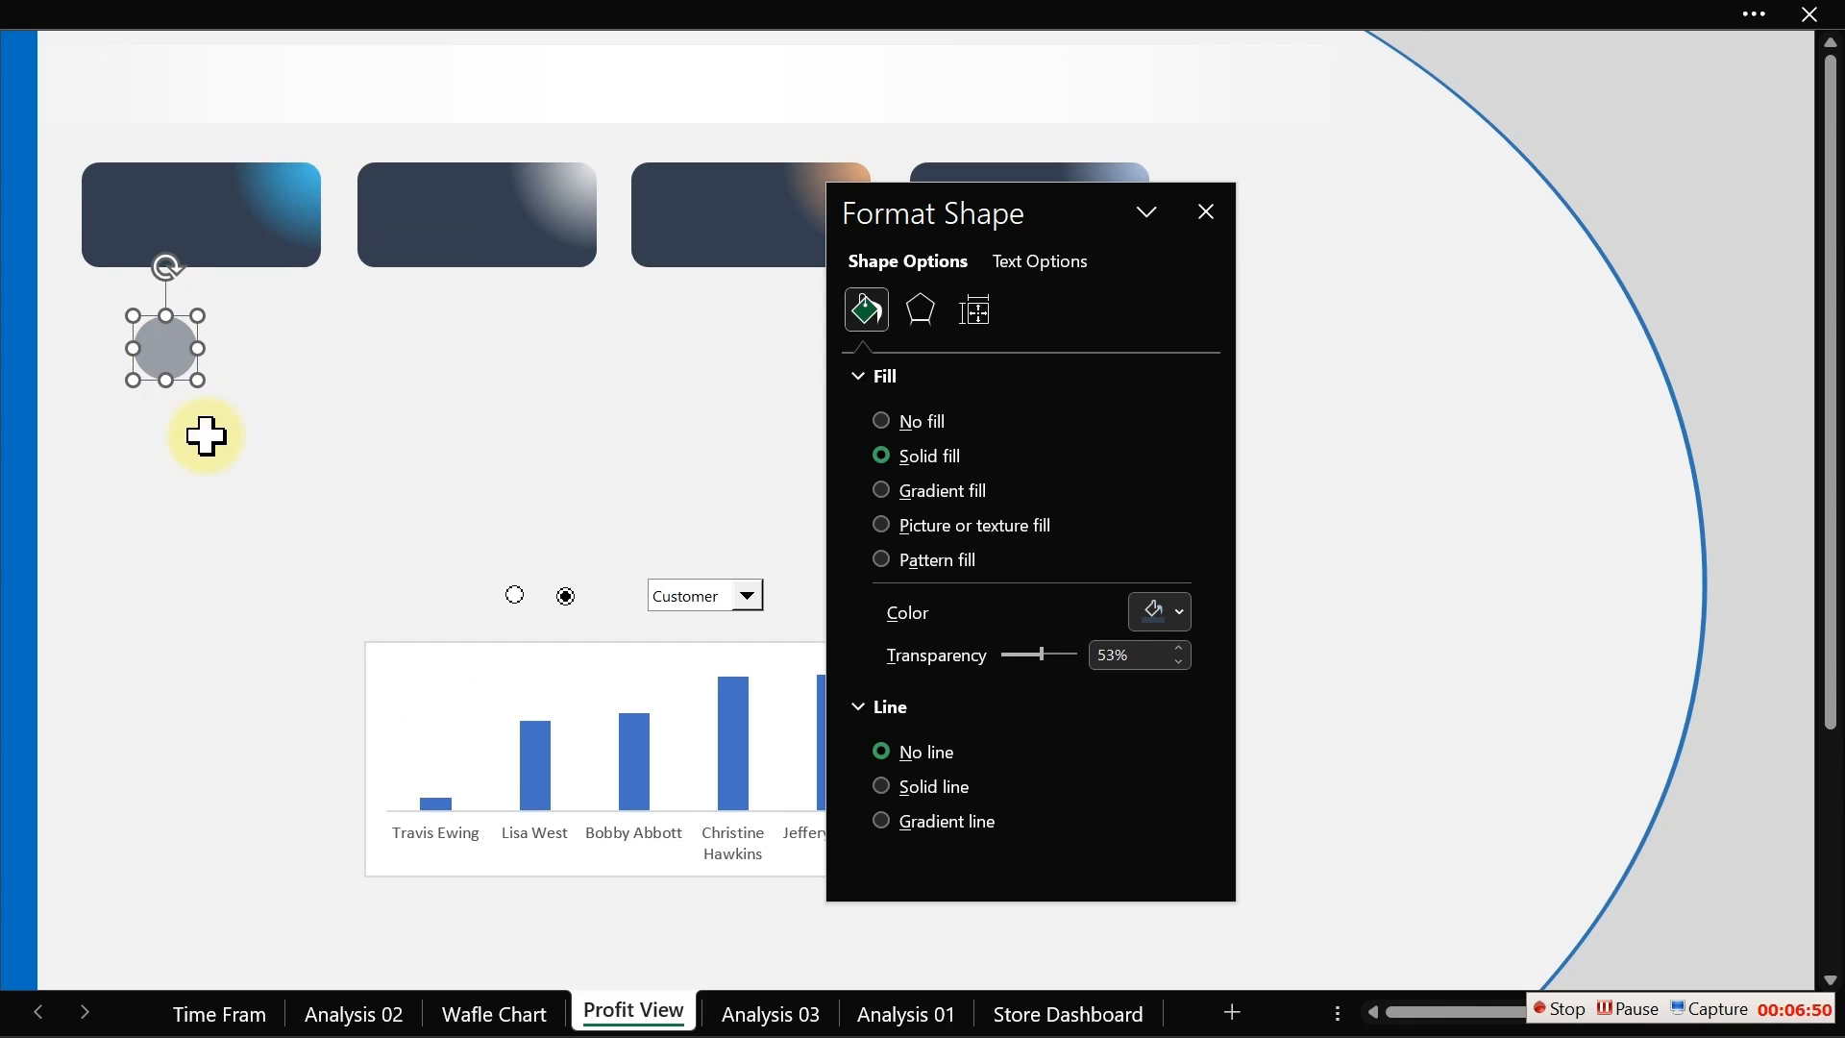
{"action": "left_click_drag", "start_coordinate": [164, 371], "coordinate": [136, 210]}
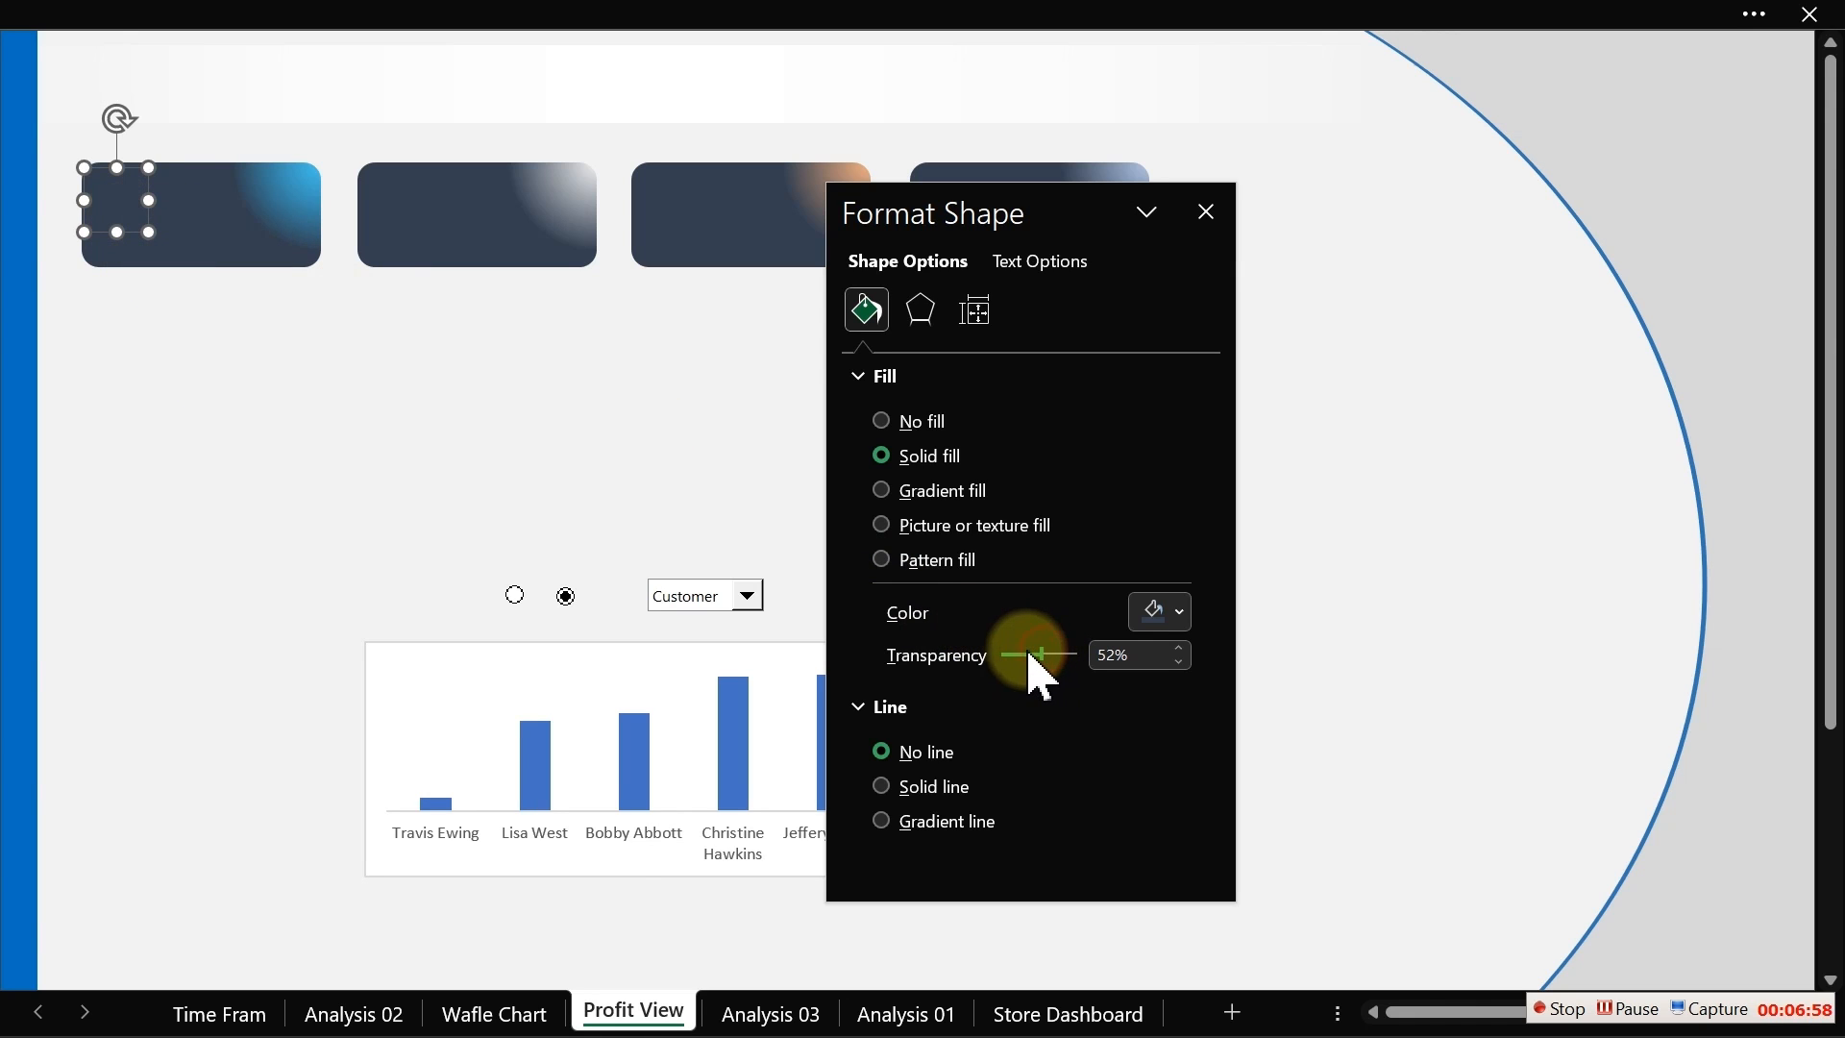
Step: Set the circle's transparency to 27% and fill it with a grey theme shade
{"action": "left_click", "coordinate": [1028, 654]}
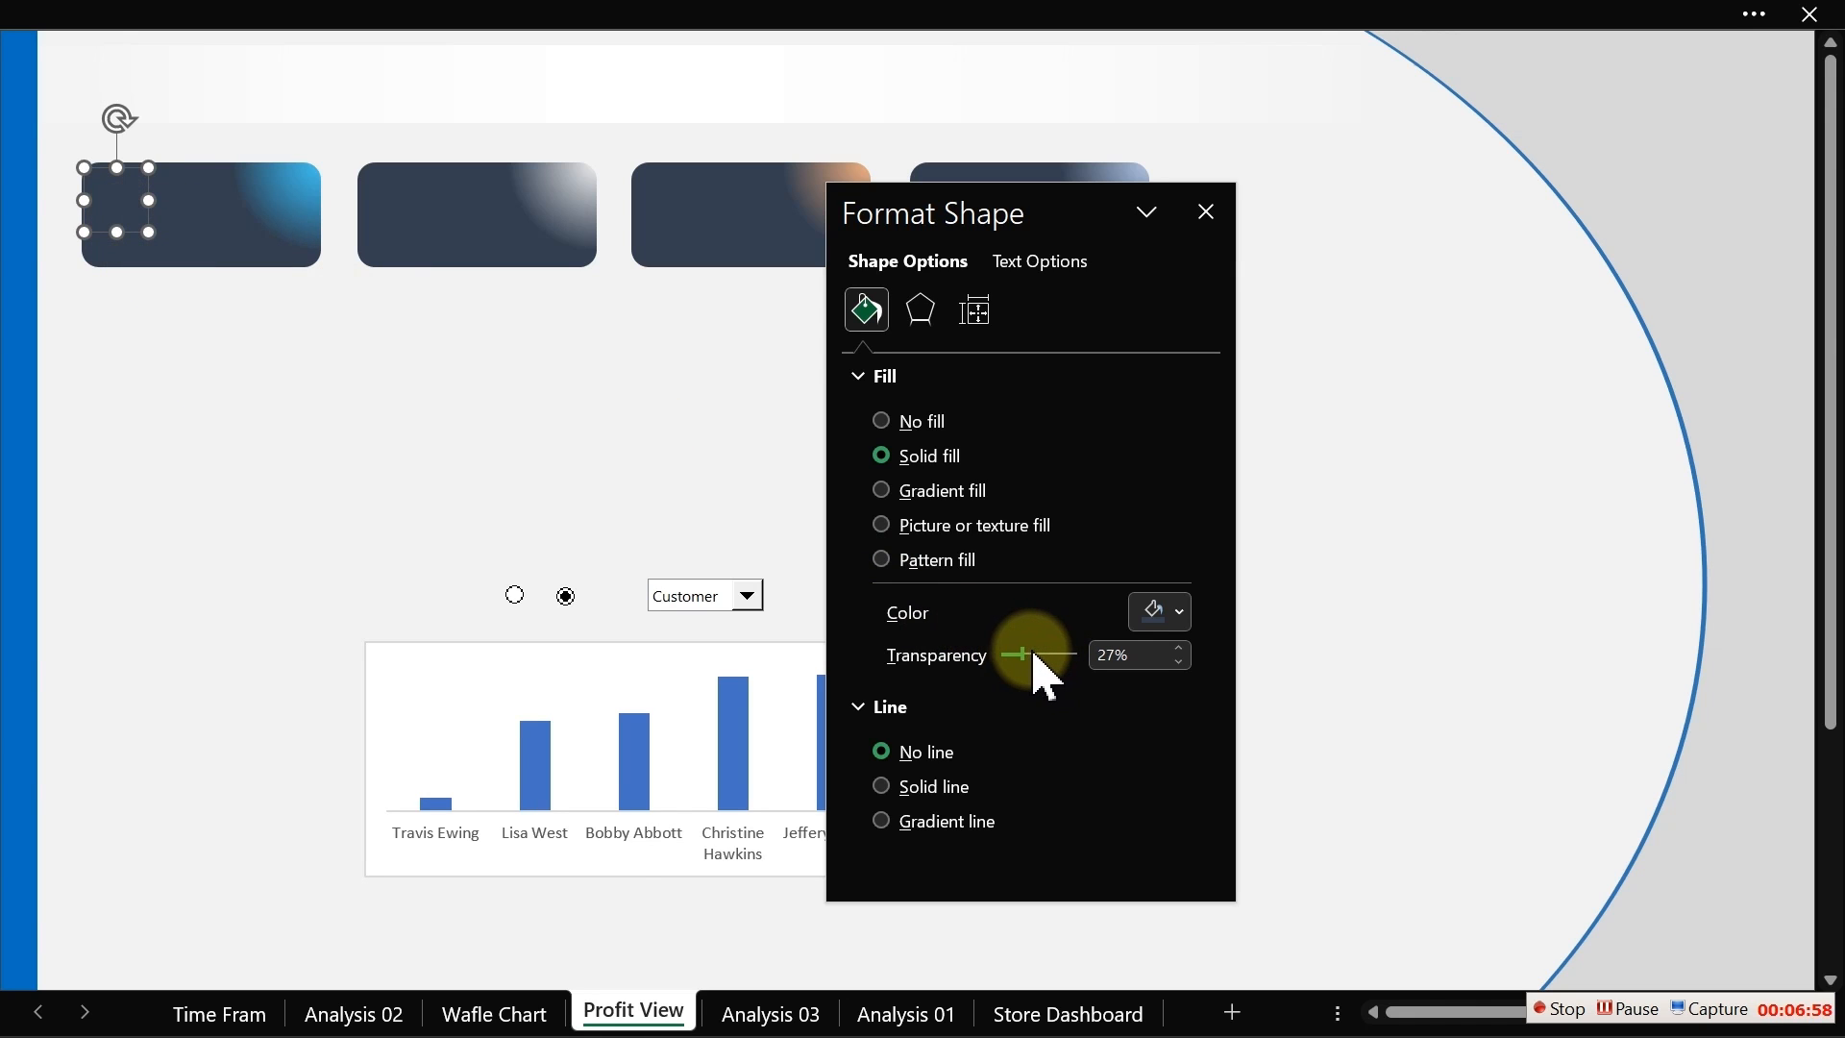
{"action": "left_click", "coordinate": [1174, 612]}
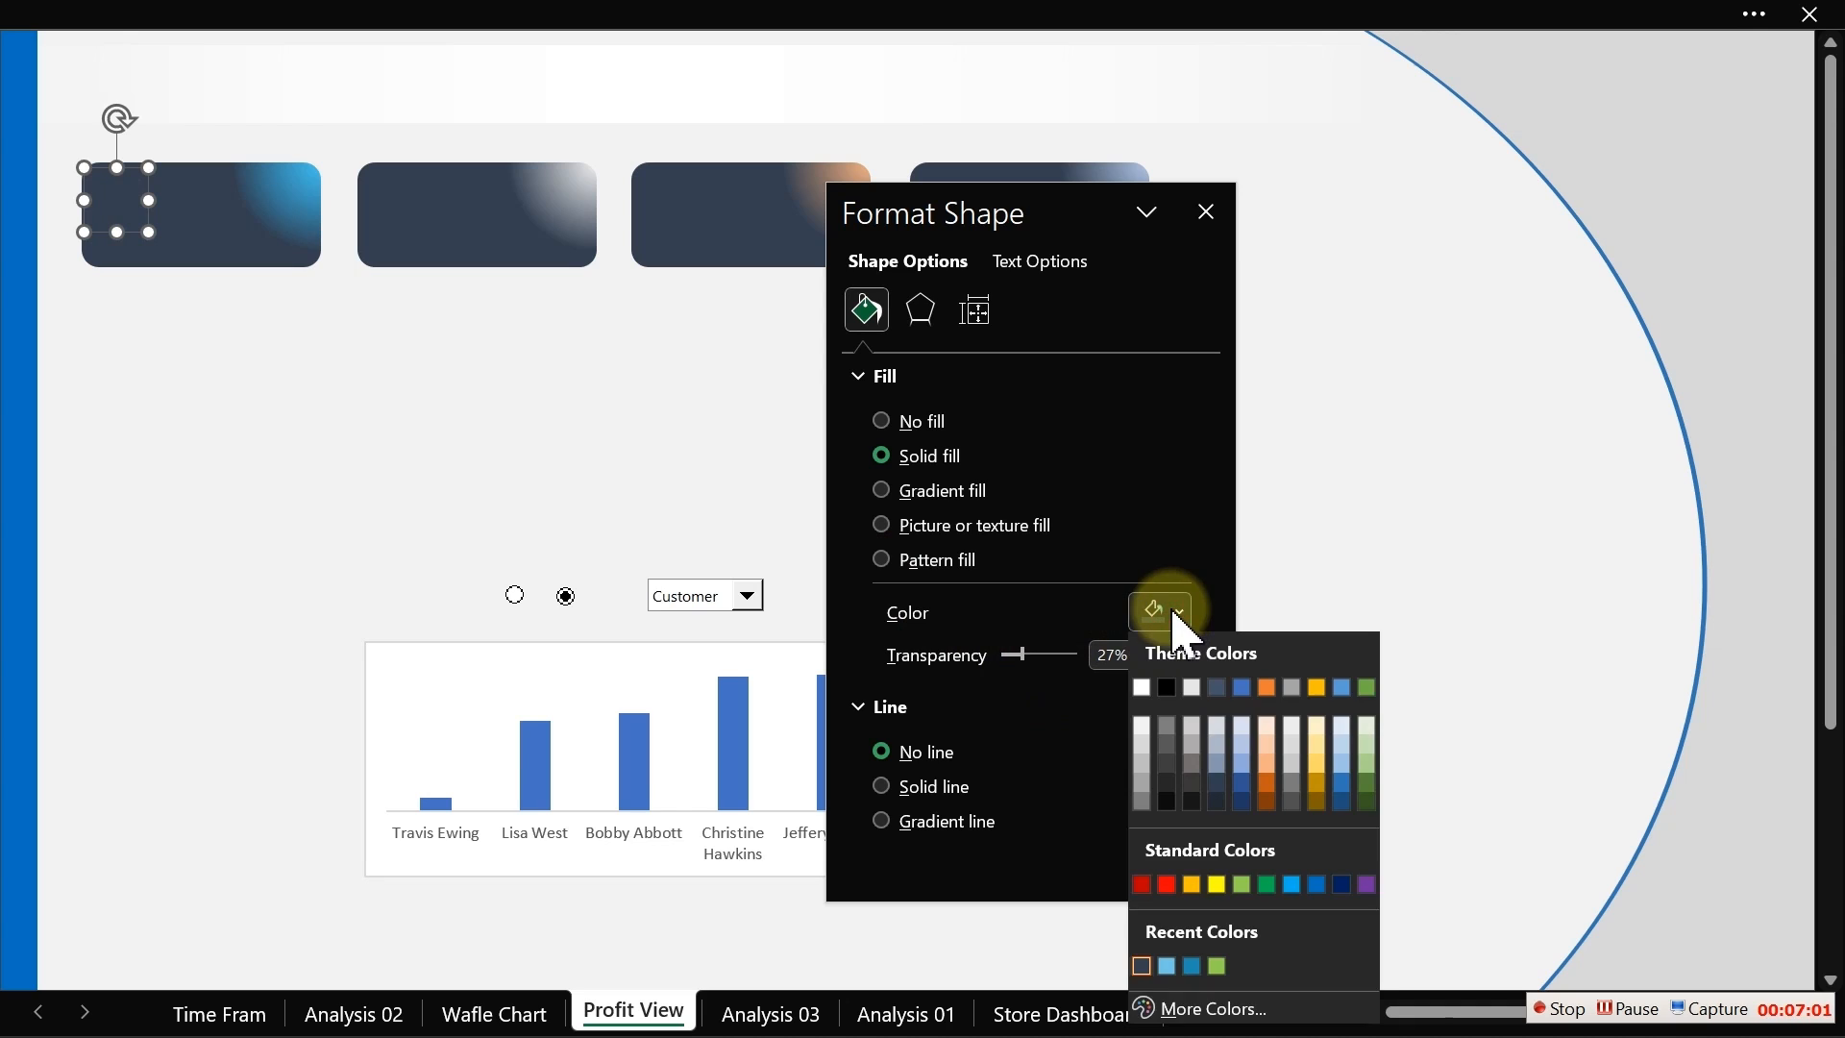
{"action": "left_click", "coordinate": [1168, 732]}
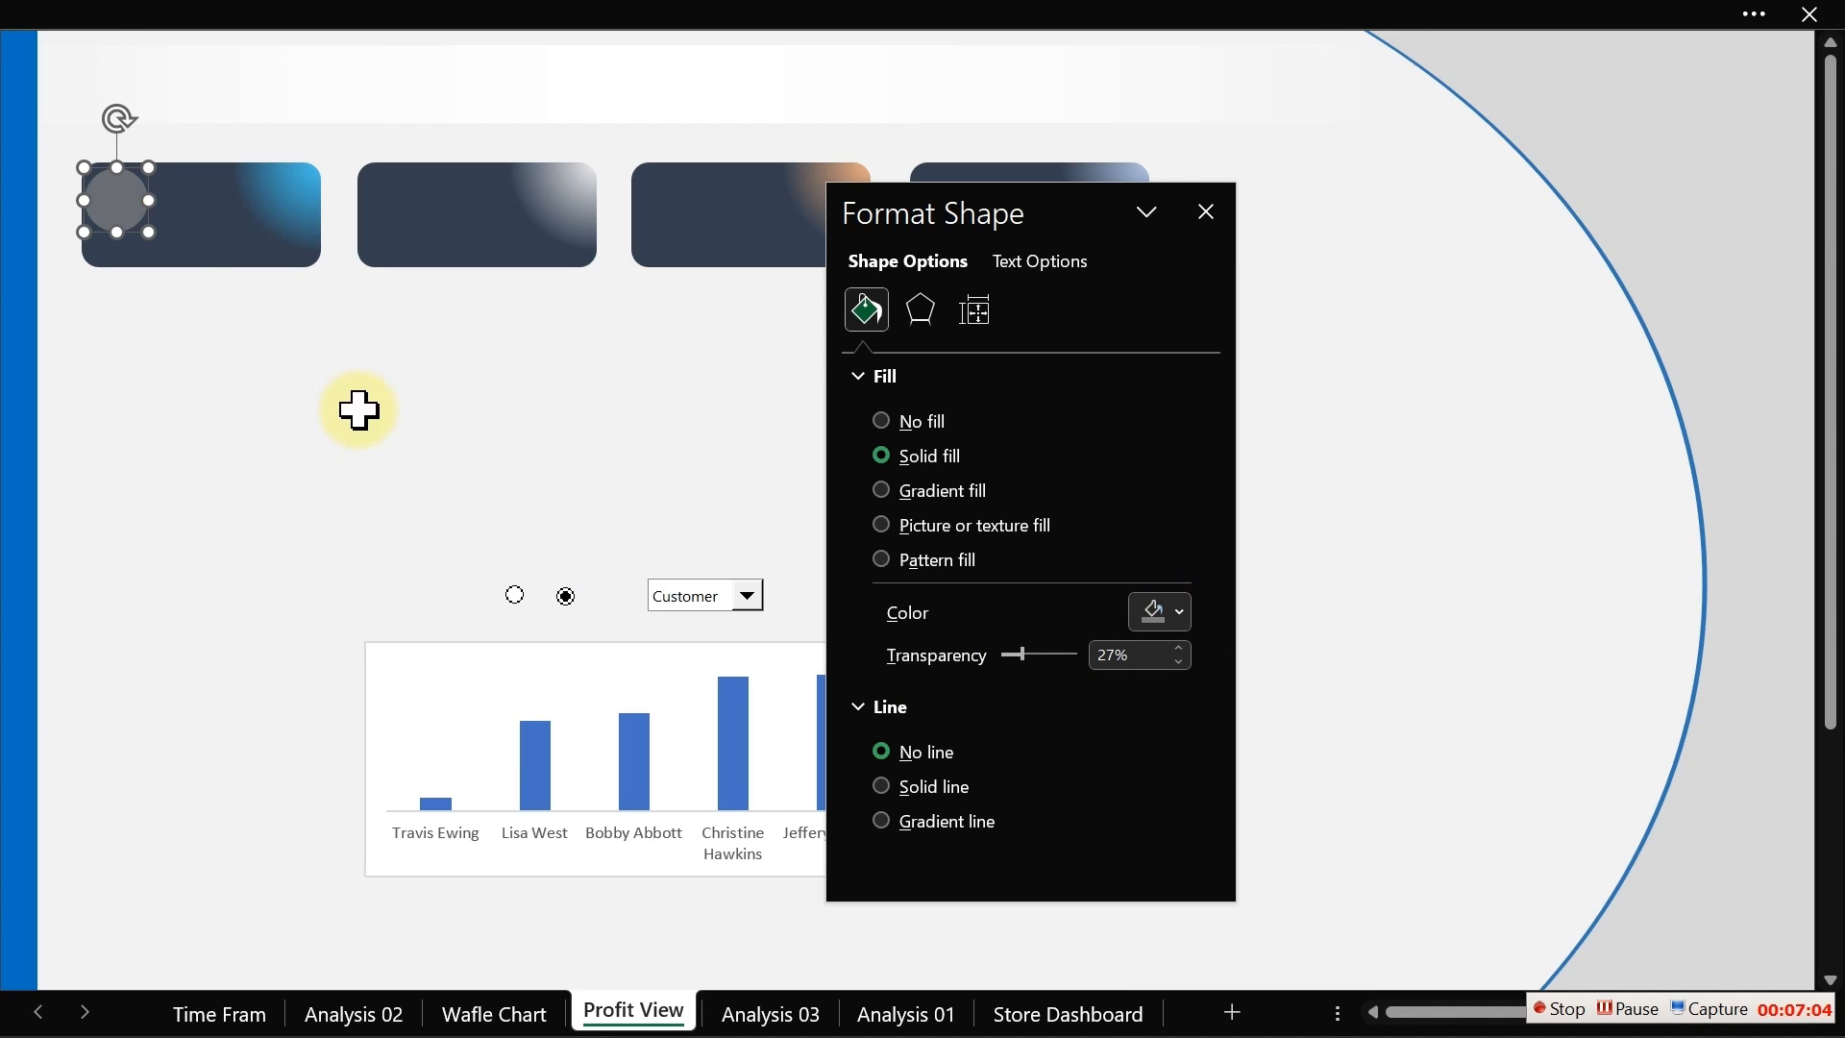
Step: Reposition the circle on the first card and fill it with the blue recent colour at 53% transparency
{"action": "left_click", "coordinate": [142, 223]}
{"action": "left_click_drag", "start_coordinate": [104, 199], "coordinate": [116, 216]}
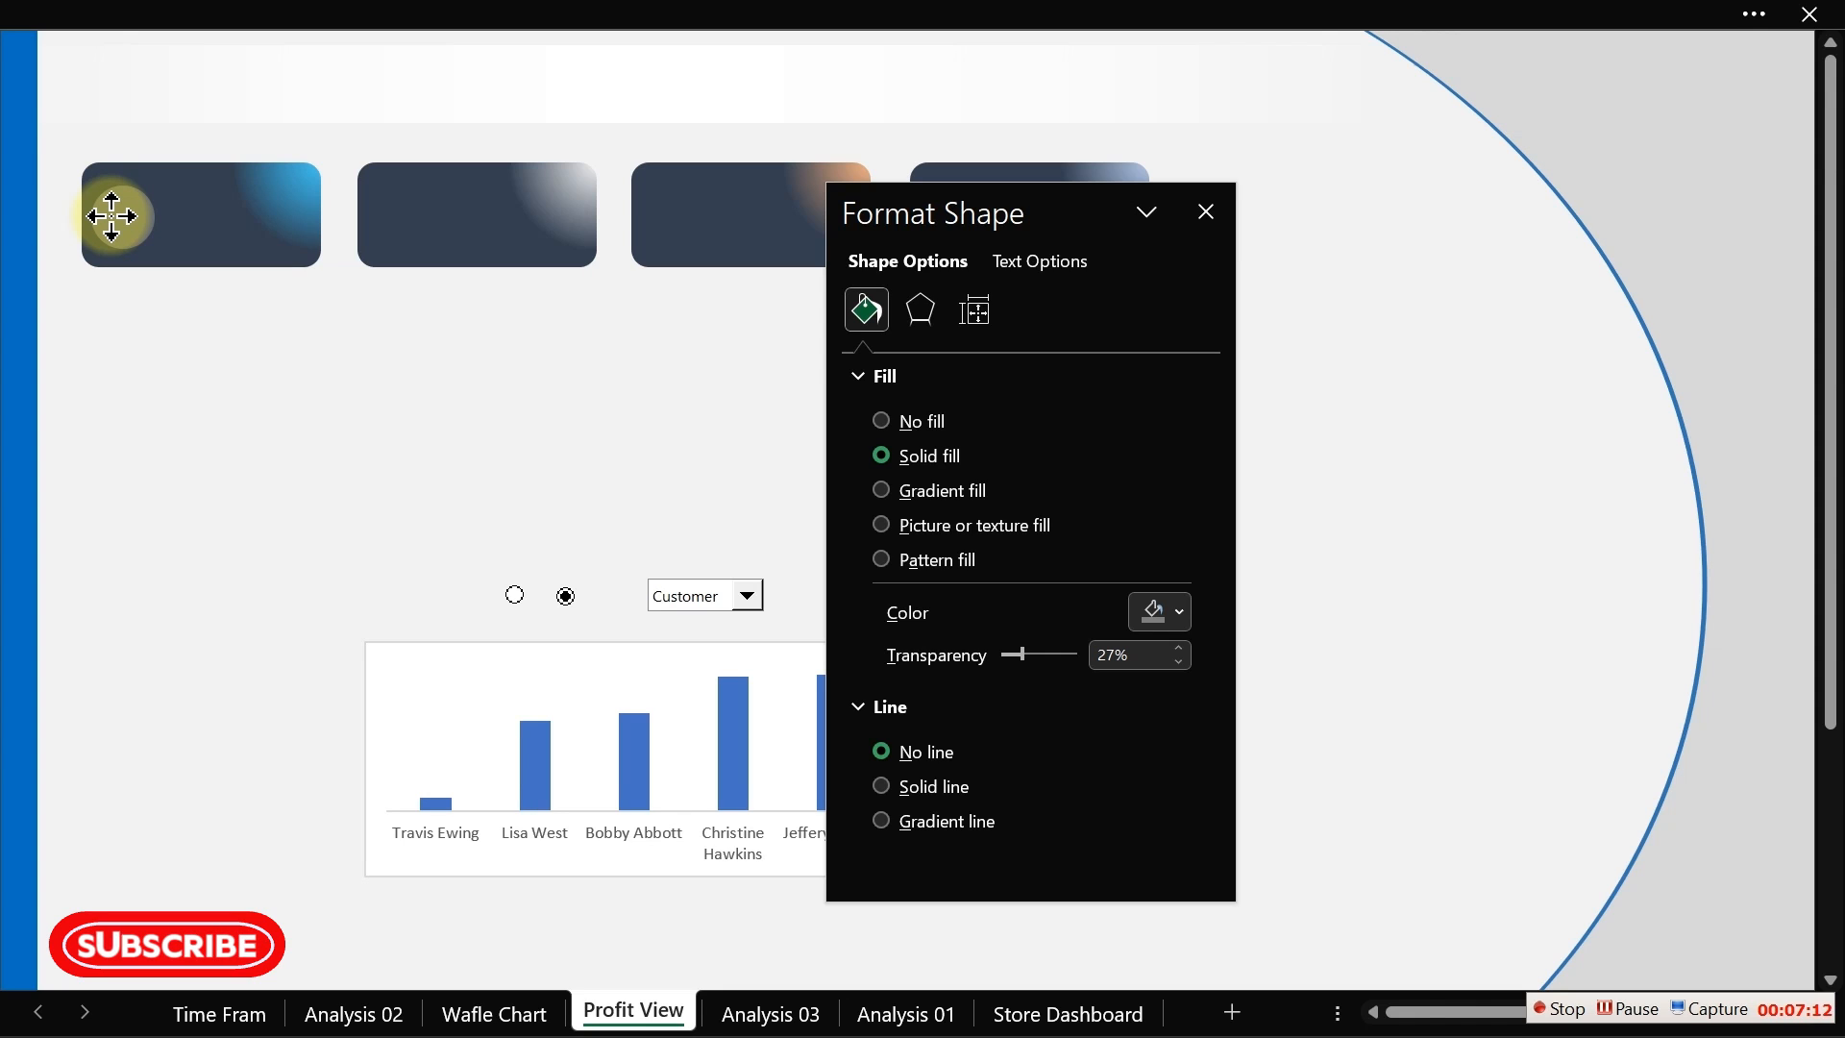
{"action": "left_click", "coordinate": [112, 215]}
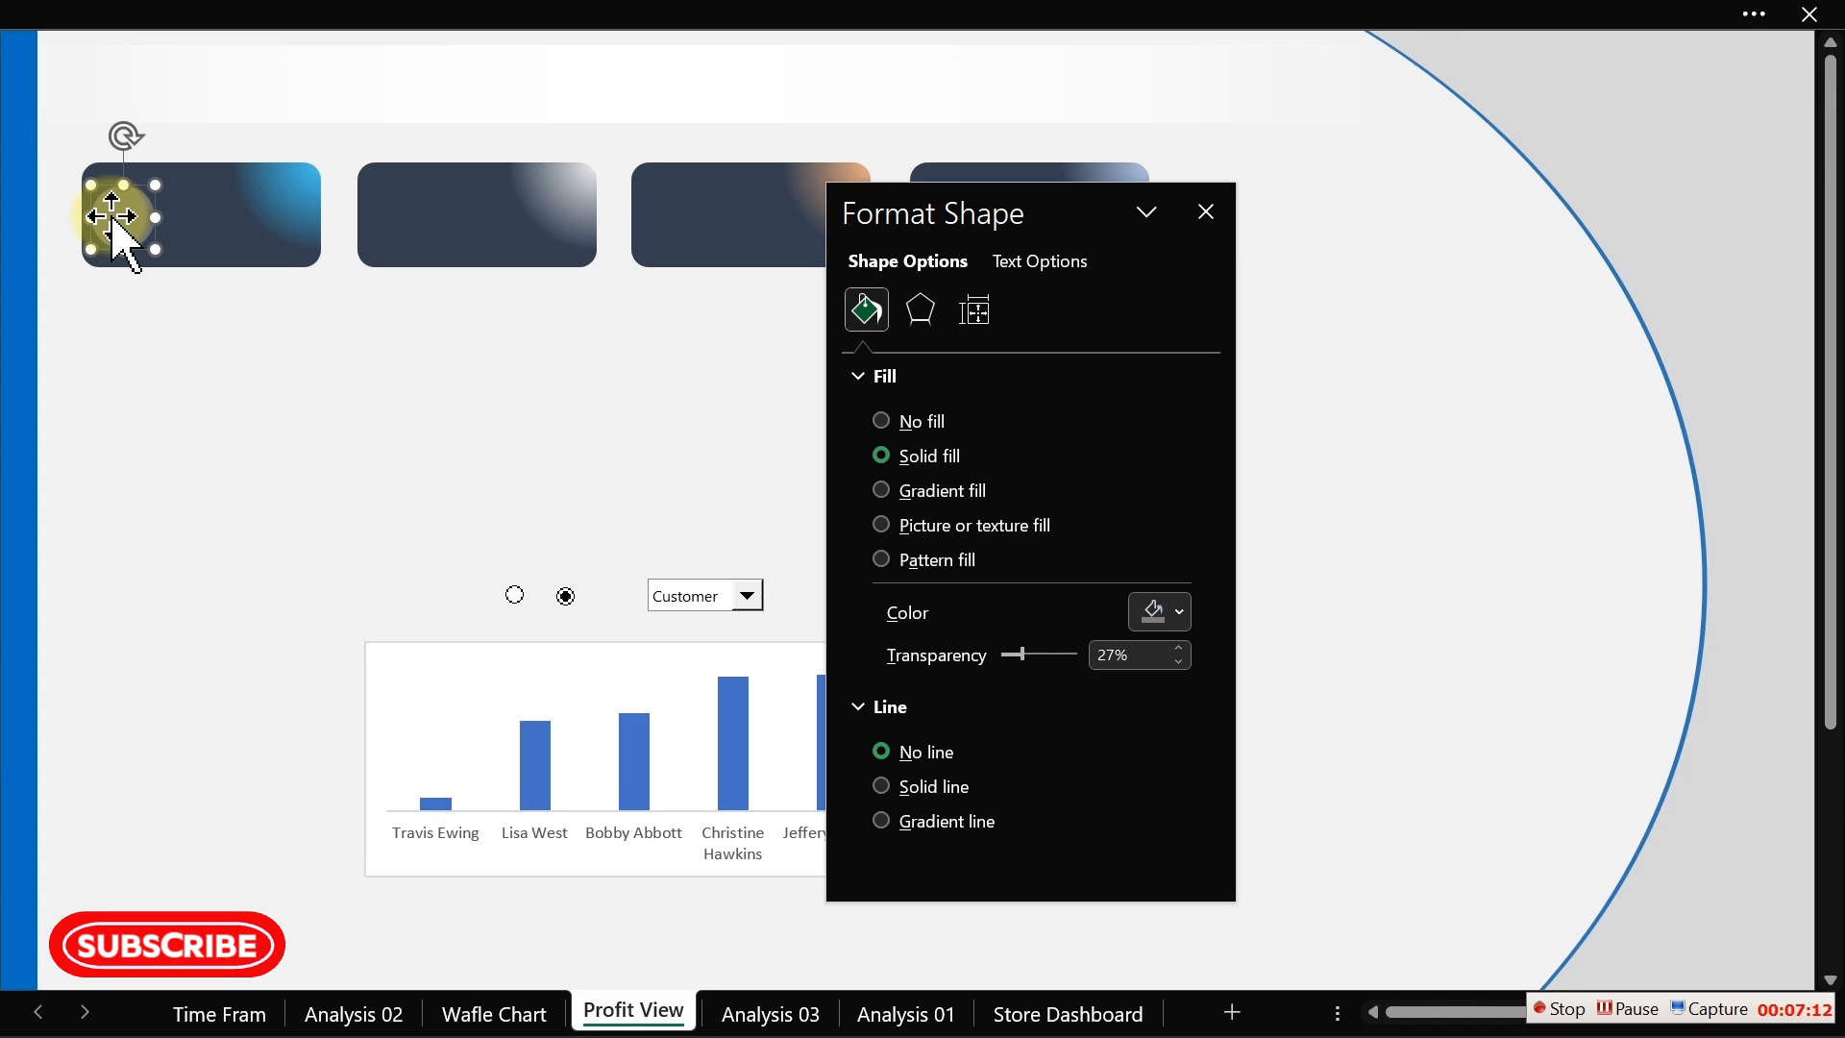
{"action": "left_click", "coordinate": [1181, 615]}
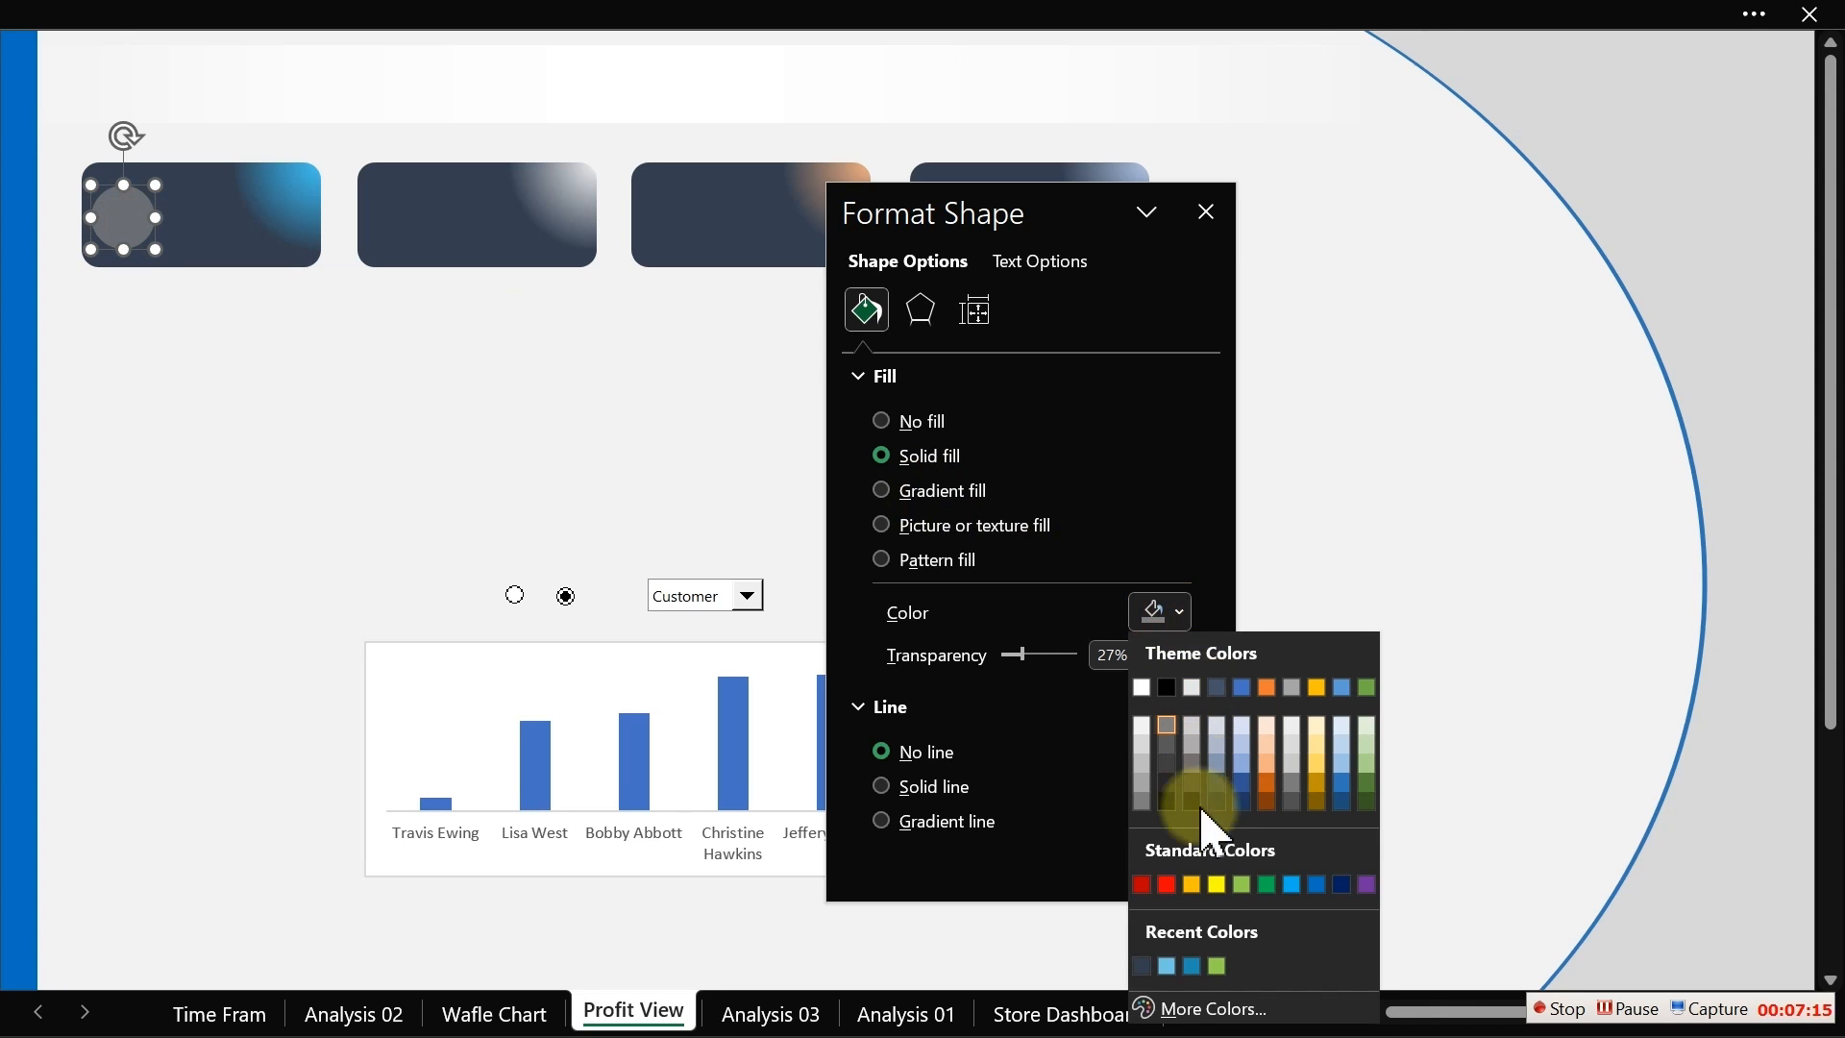
{"action": "left_click", "coordinate": [1192, 965]}
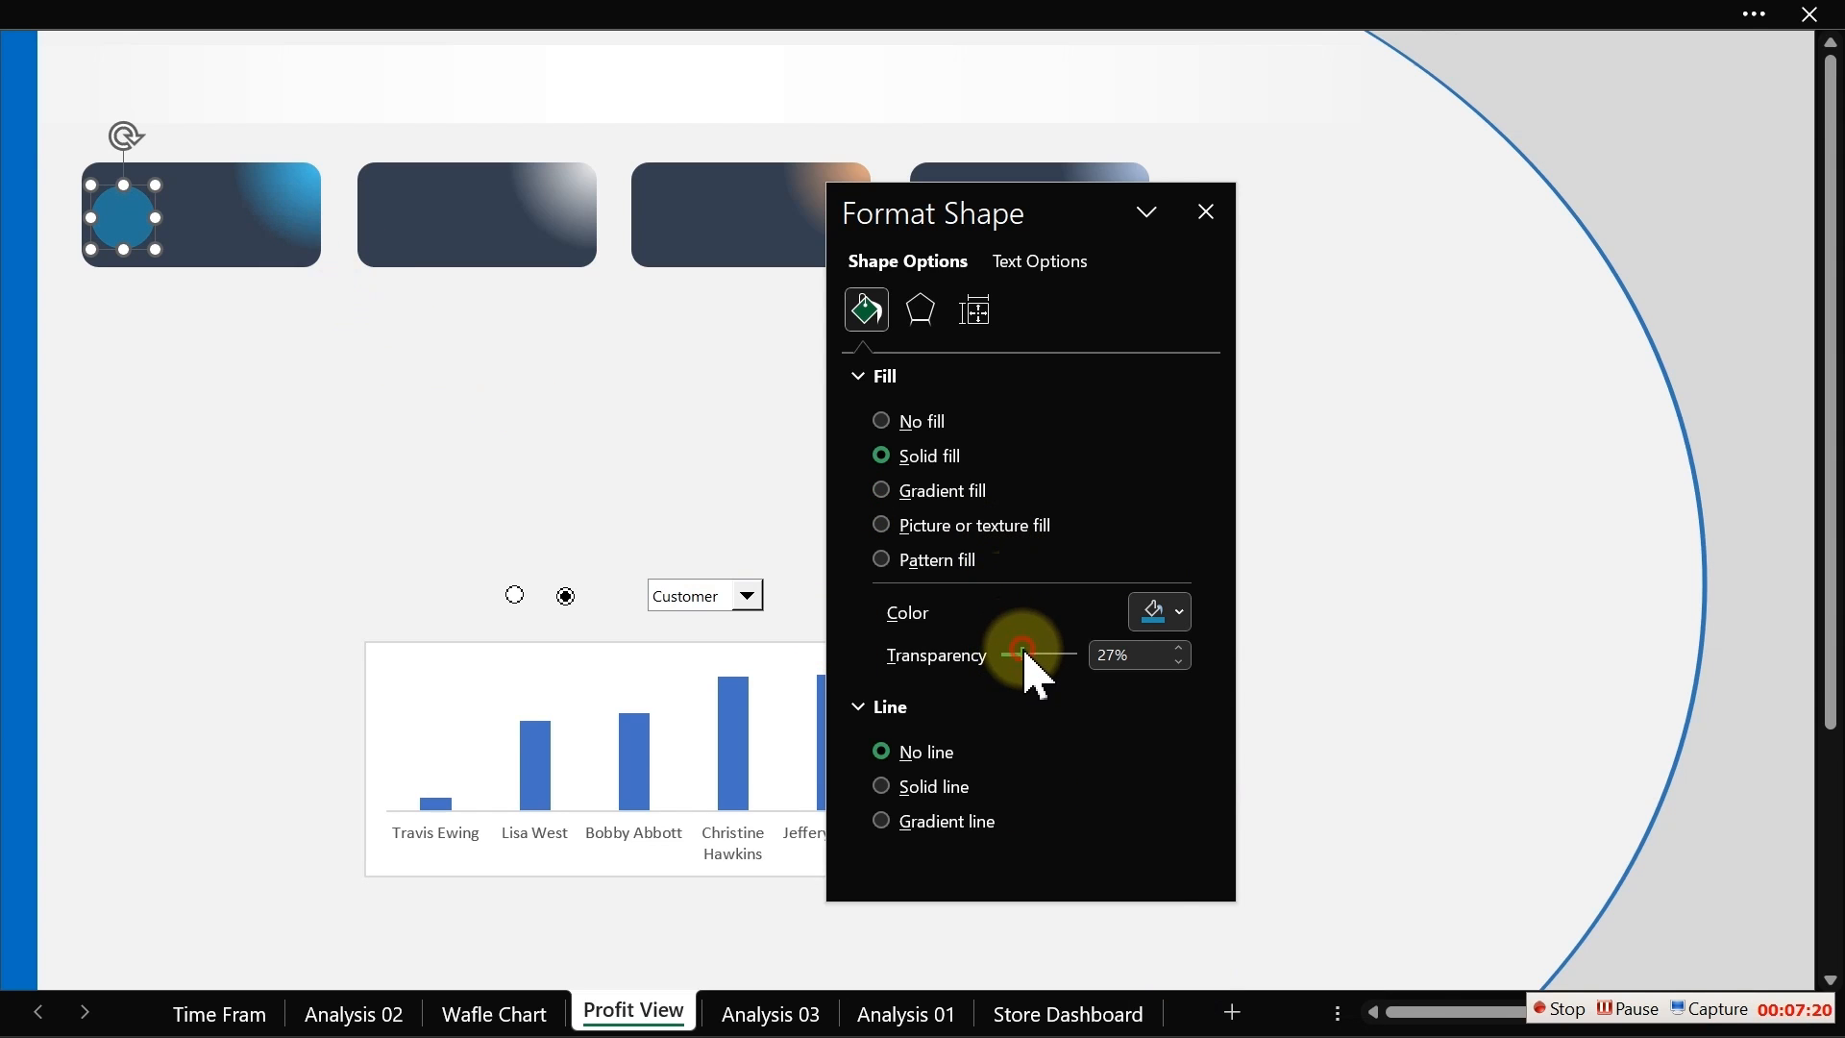
{"action": "left_click_drag", "start_coordinate": [1019, 653], "coordinate": [1044, 654]}
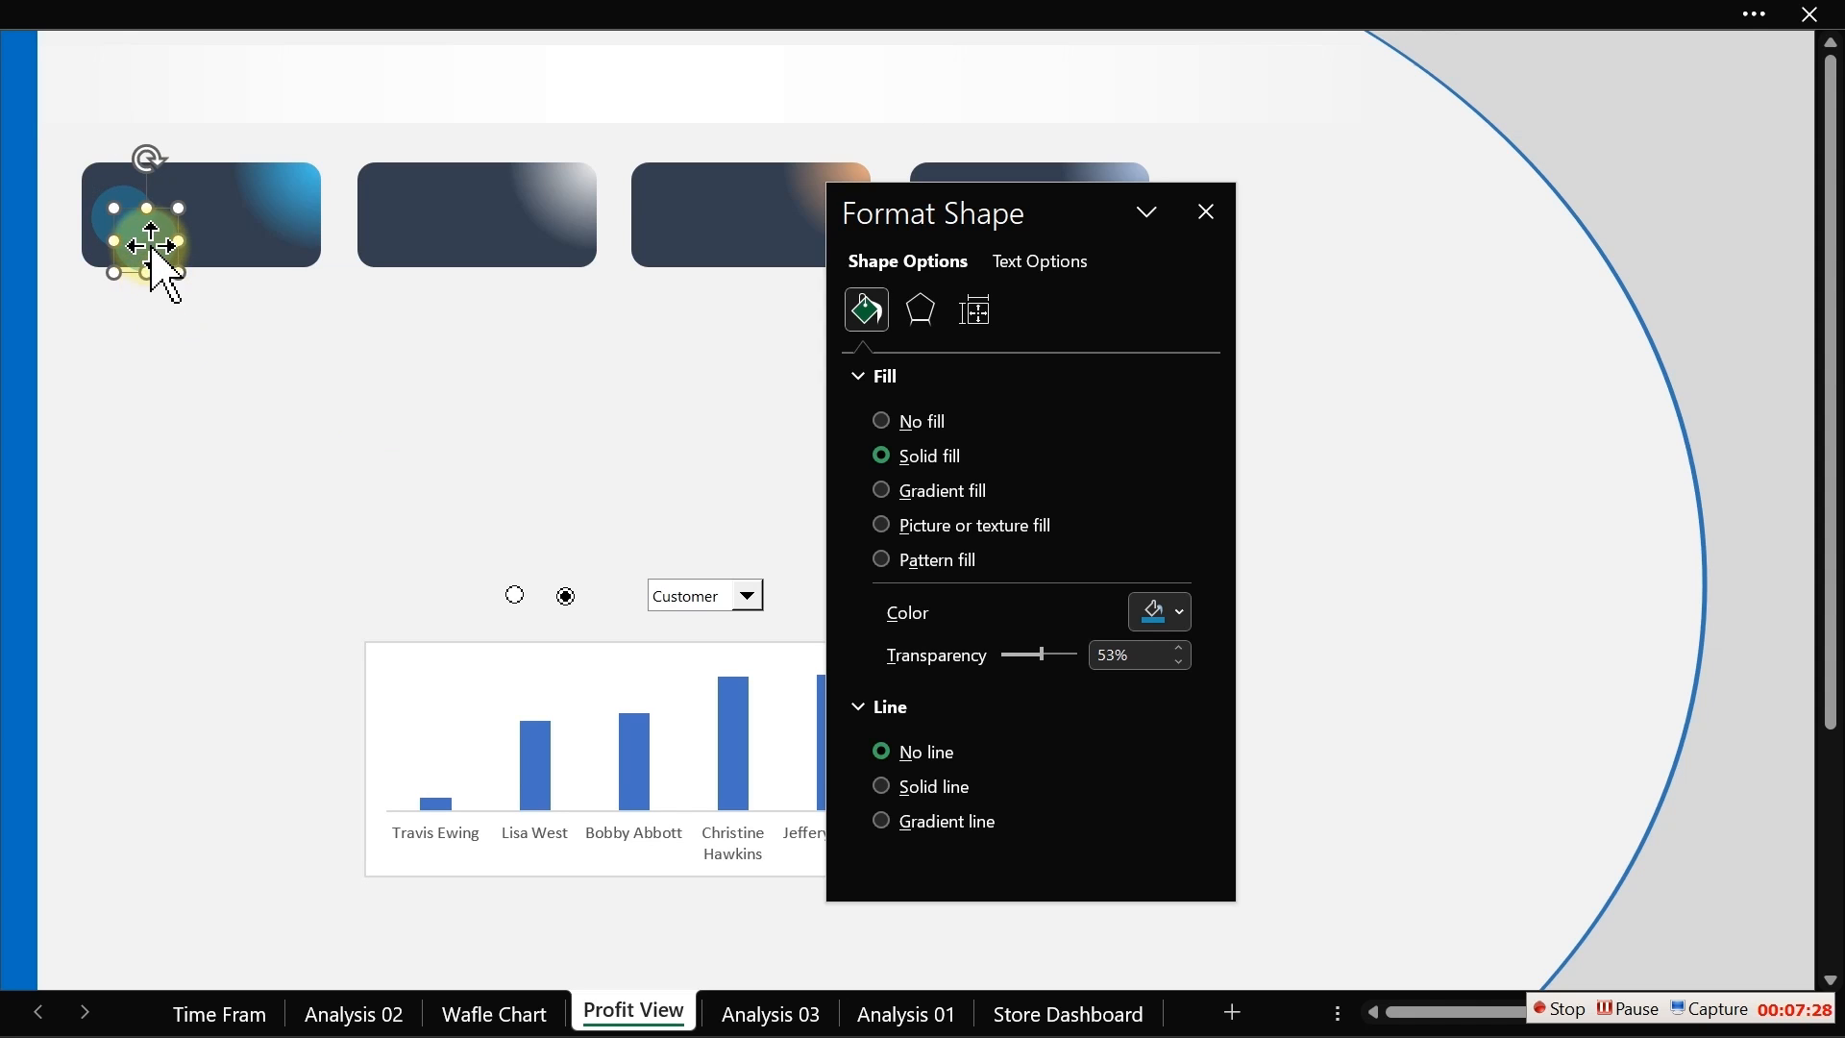
Step: Copy the circle onto the second card, fill it with a light grey theme shade and set 79% transparency
{"action": "left_click_drag", "start_coordinate": [144, 236], "coordinate": [401, 220]}
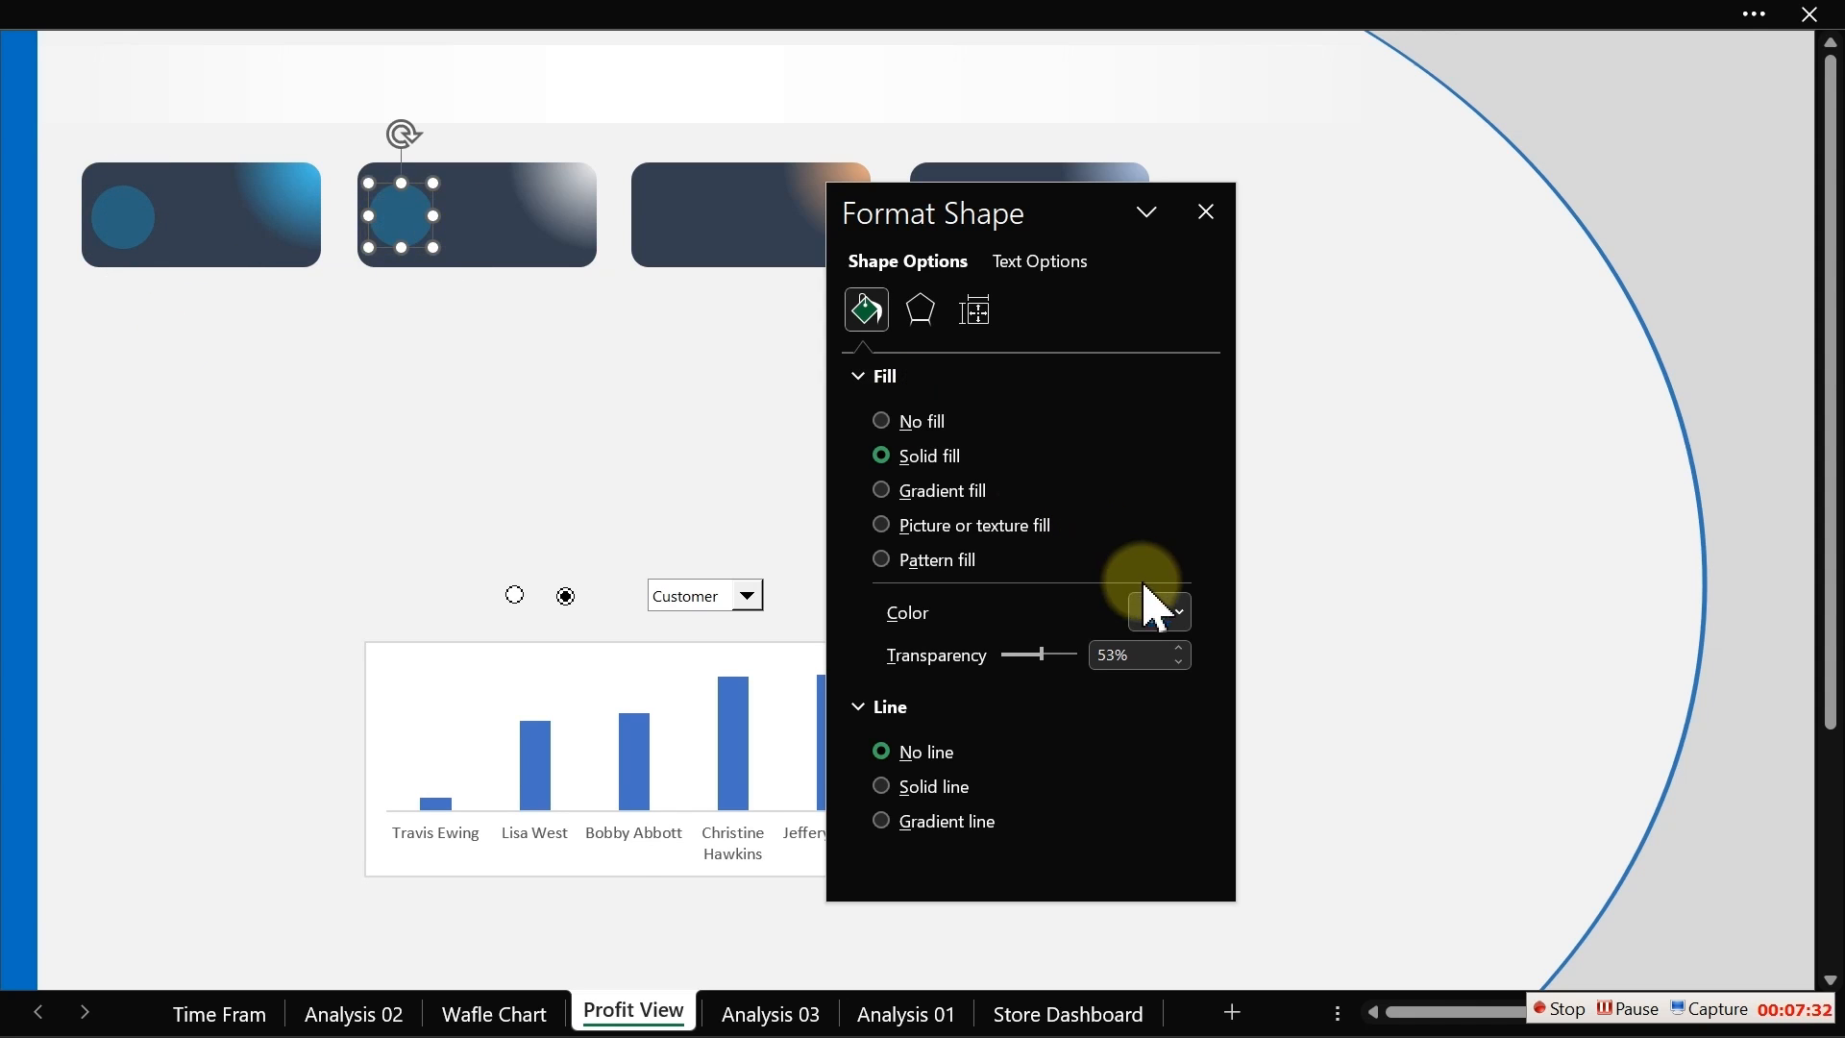
{"action": "left_click", "coordinate": [1174, 609]}
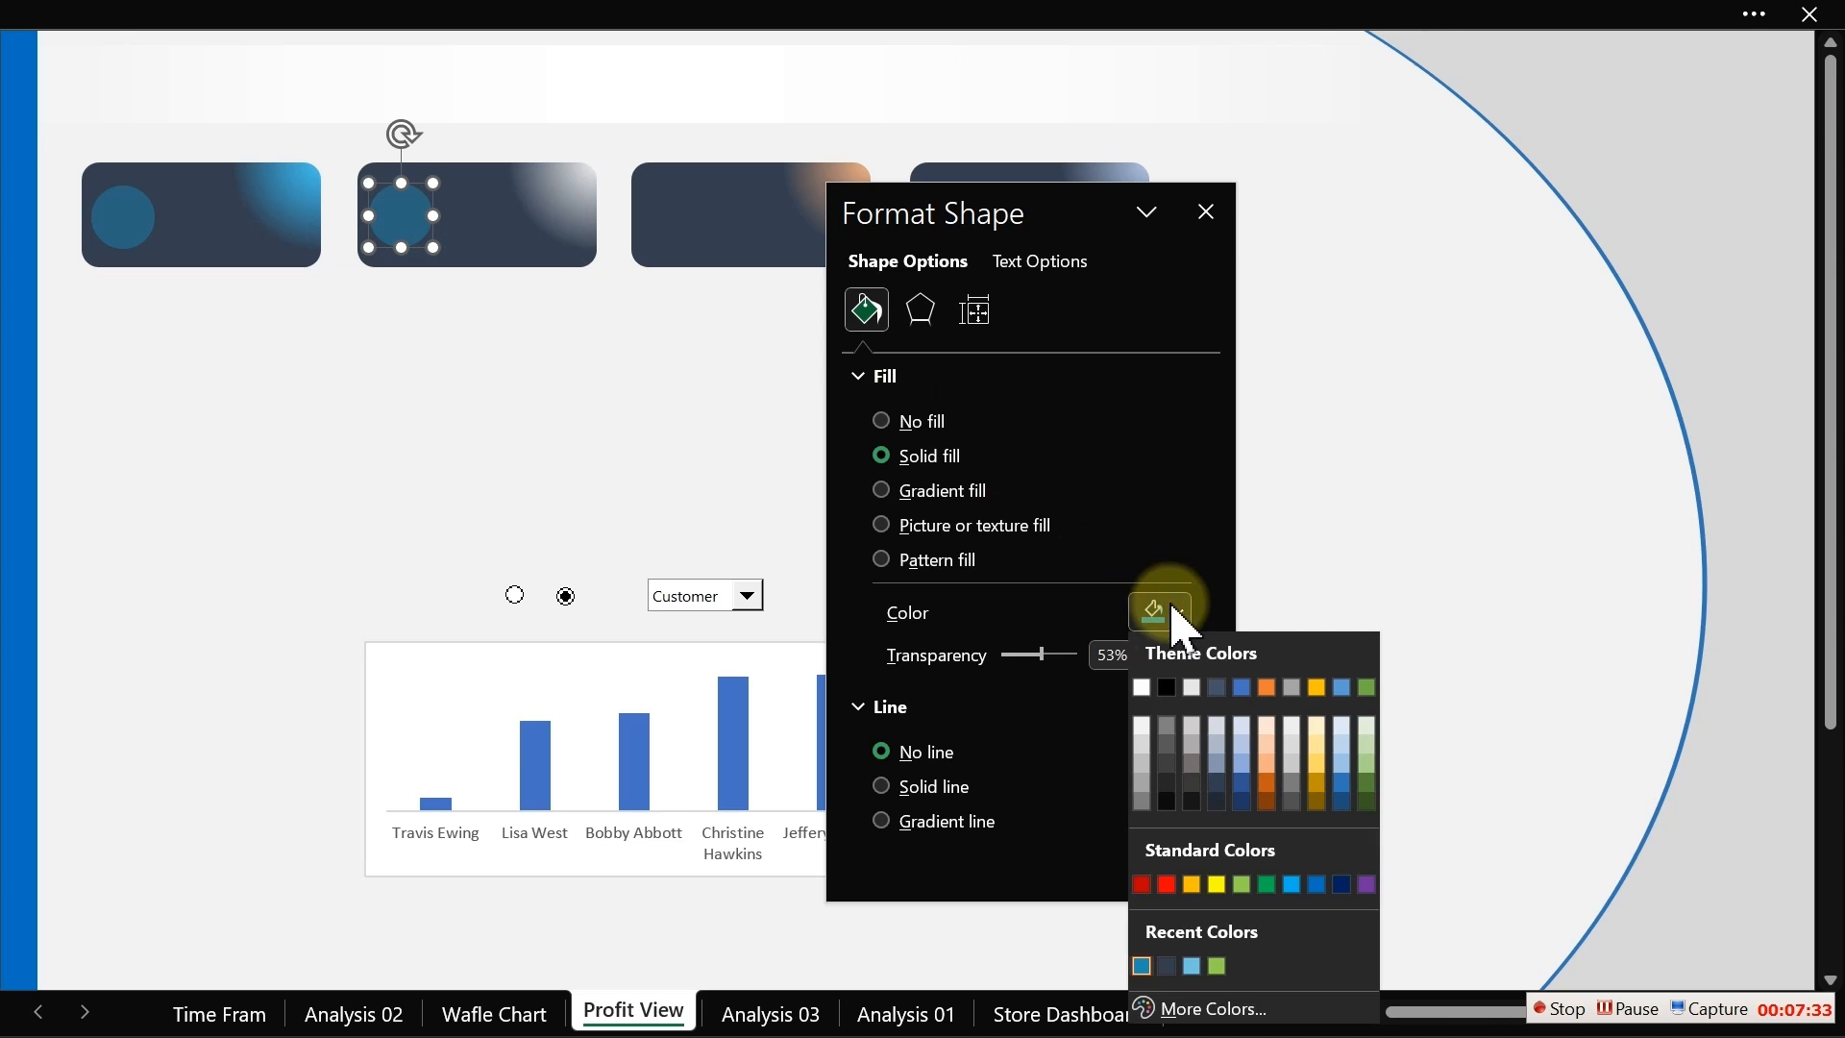
{"action": "left_click", "coordinate": [1143, 736]}
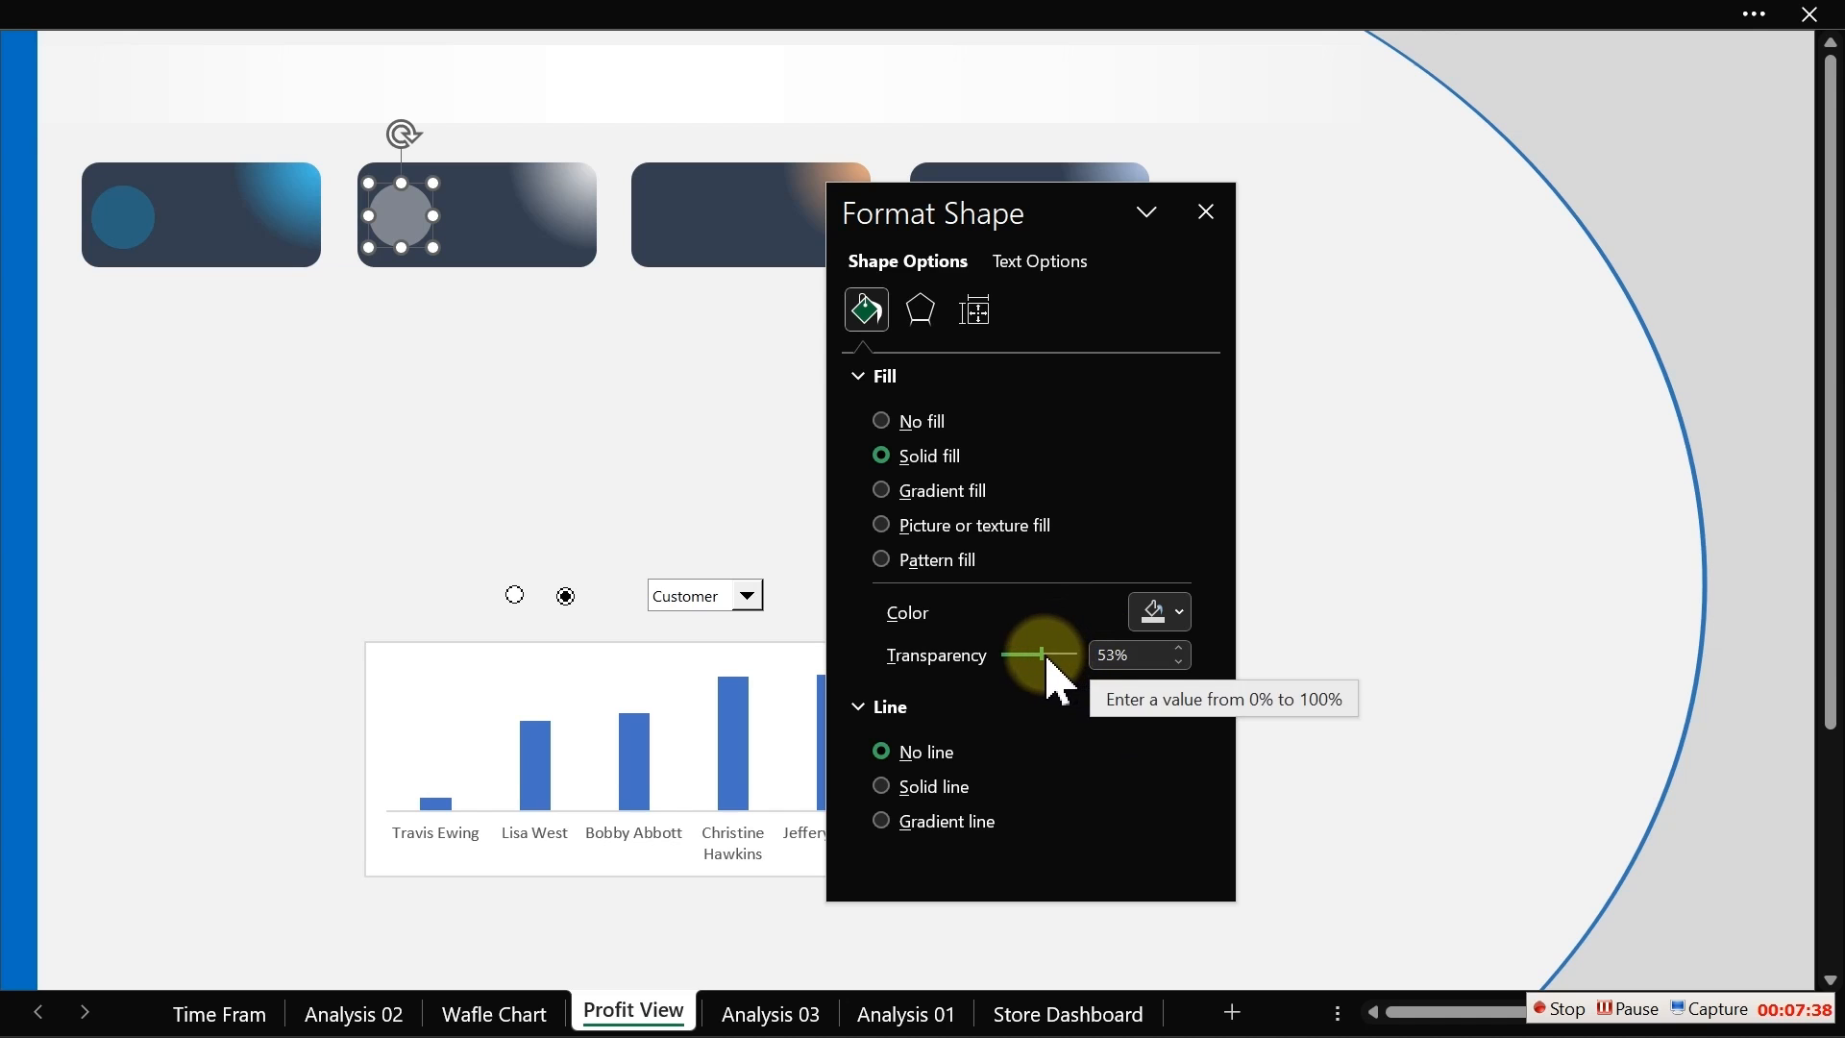
{"action": "left_click_drag", "start_coordinate": [1041, 650], "coordinate": [1060, 650]}
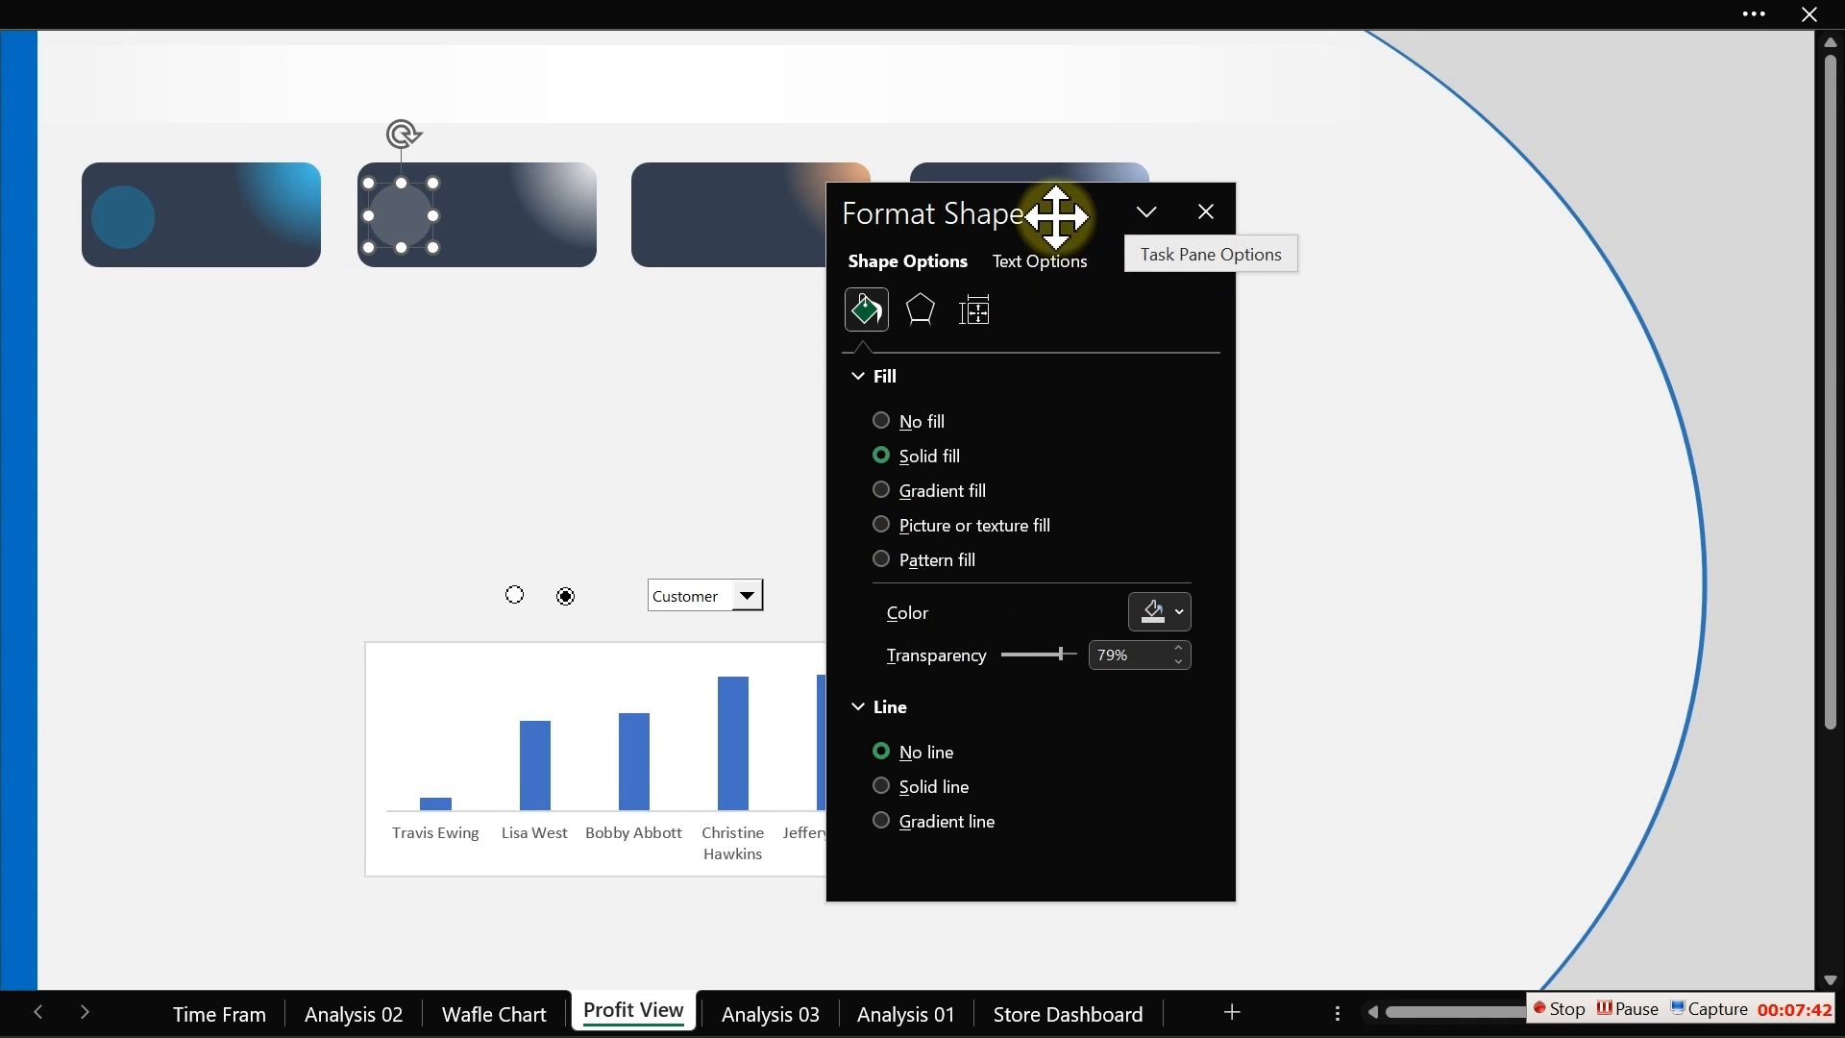
Step: Place matching grey circles on the third and fourth cards, align them, and close the format pane
{"action": "left_click_drag", "start_coordinate": [1056, 213], "coordinate": [670, 358]}
{"action": "key", "text": "Tab"}
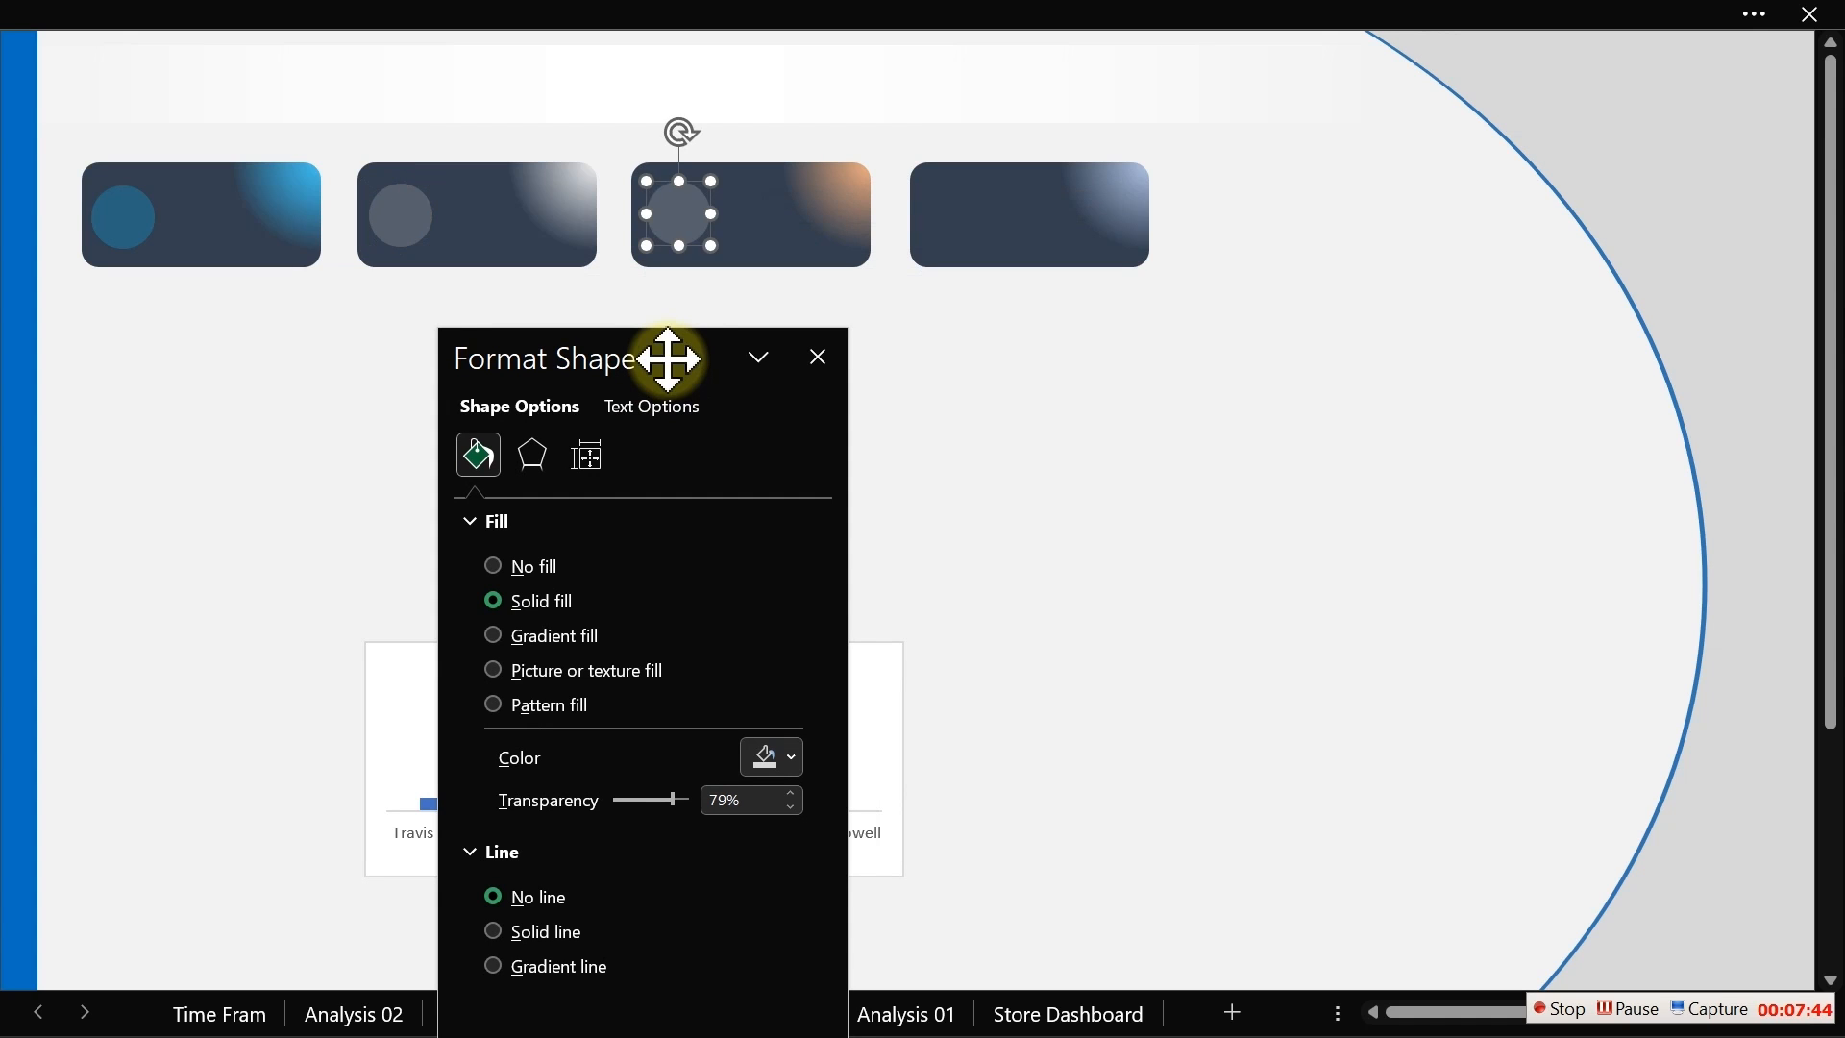
{"action": "key", "text": "Tab"}
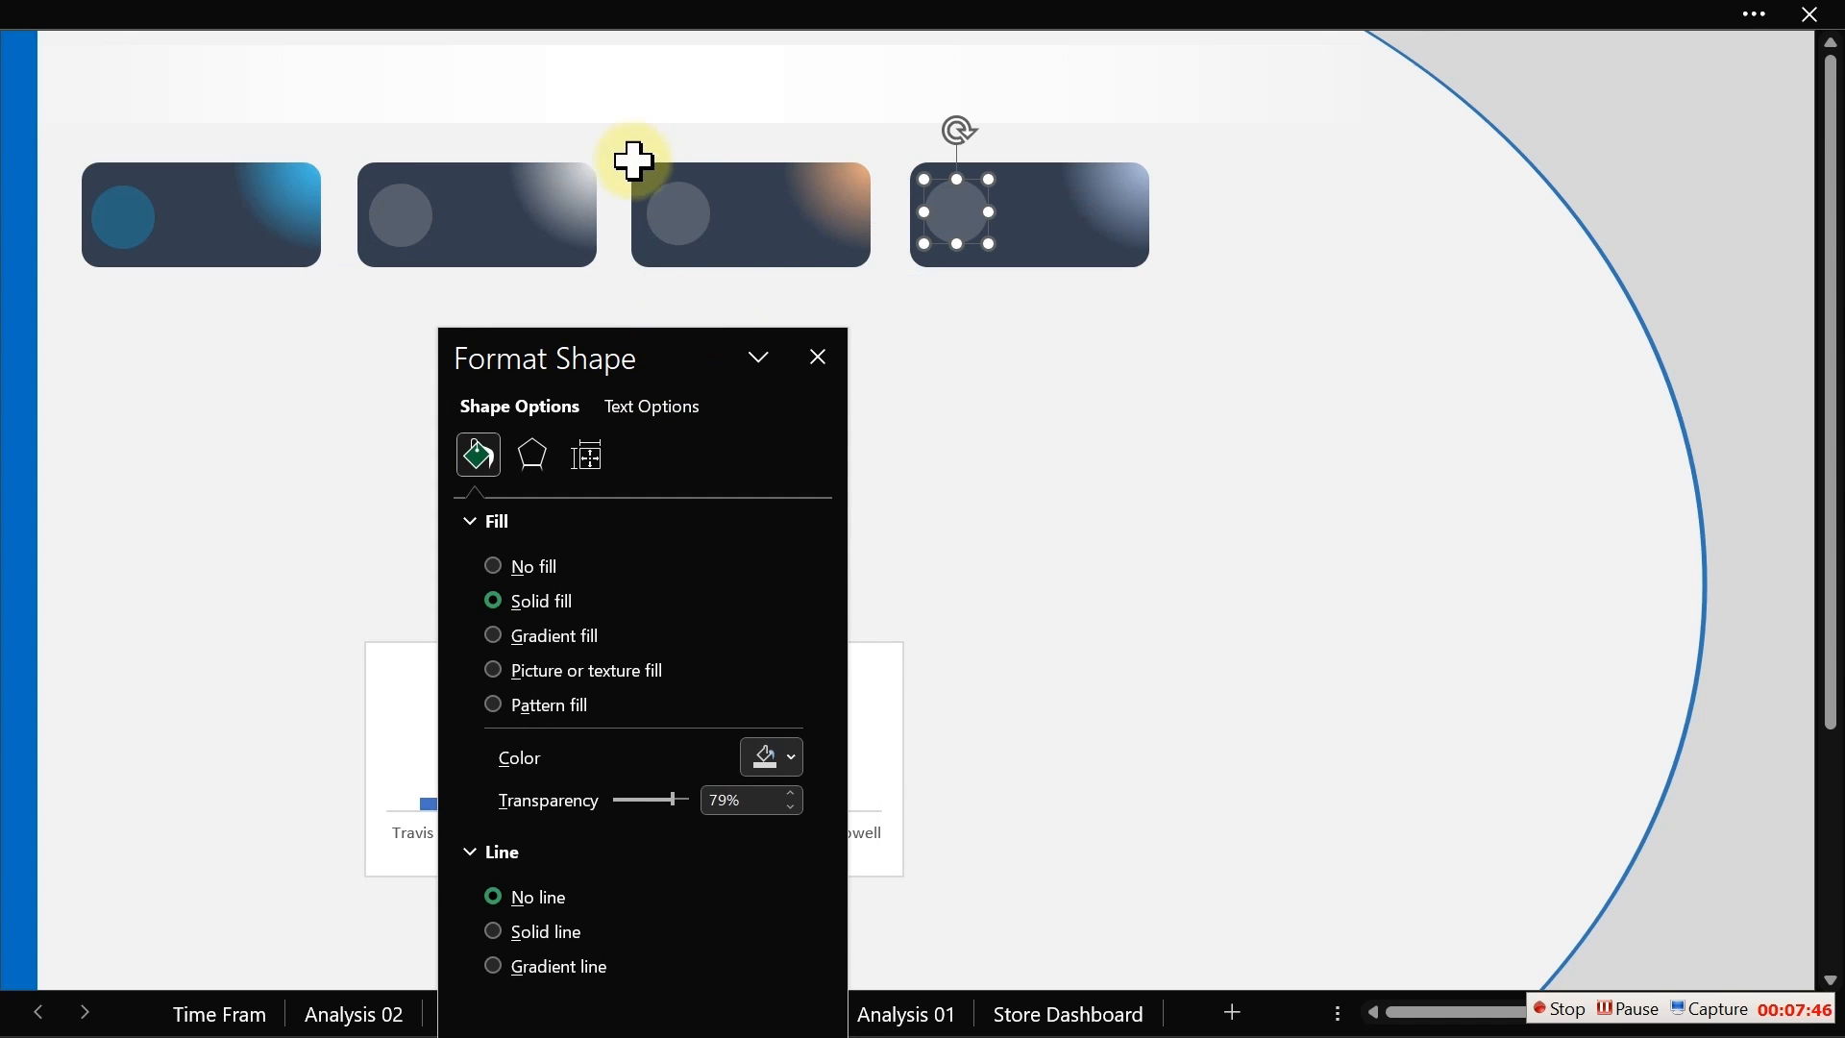
{"action": "left_click", "coordinate": [673, 227]}
{"action": "left_click_drag", "start_coordinate": [669, 221], "coordinate": [670, 220]}
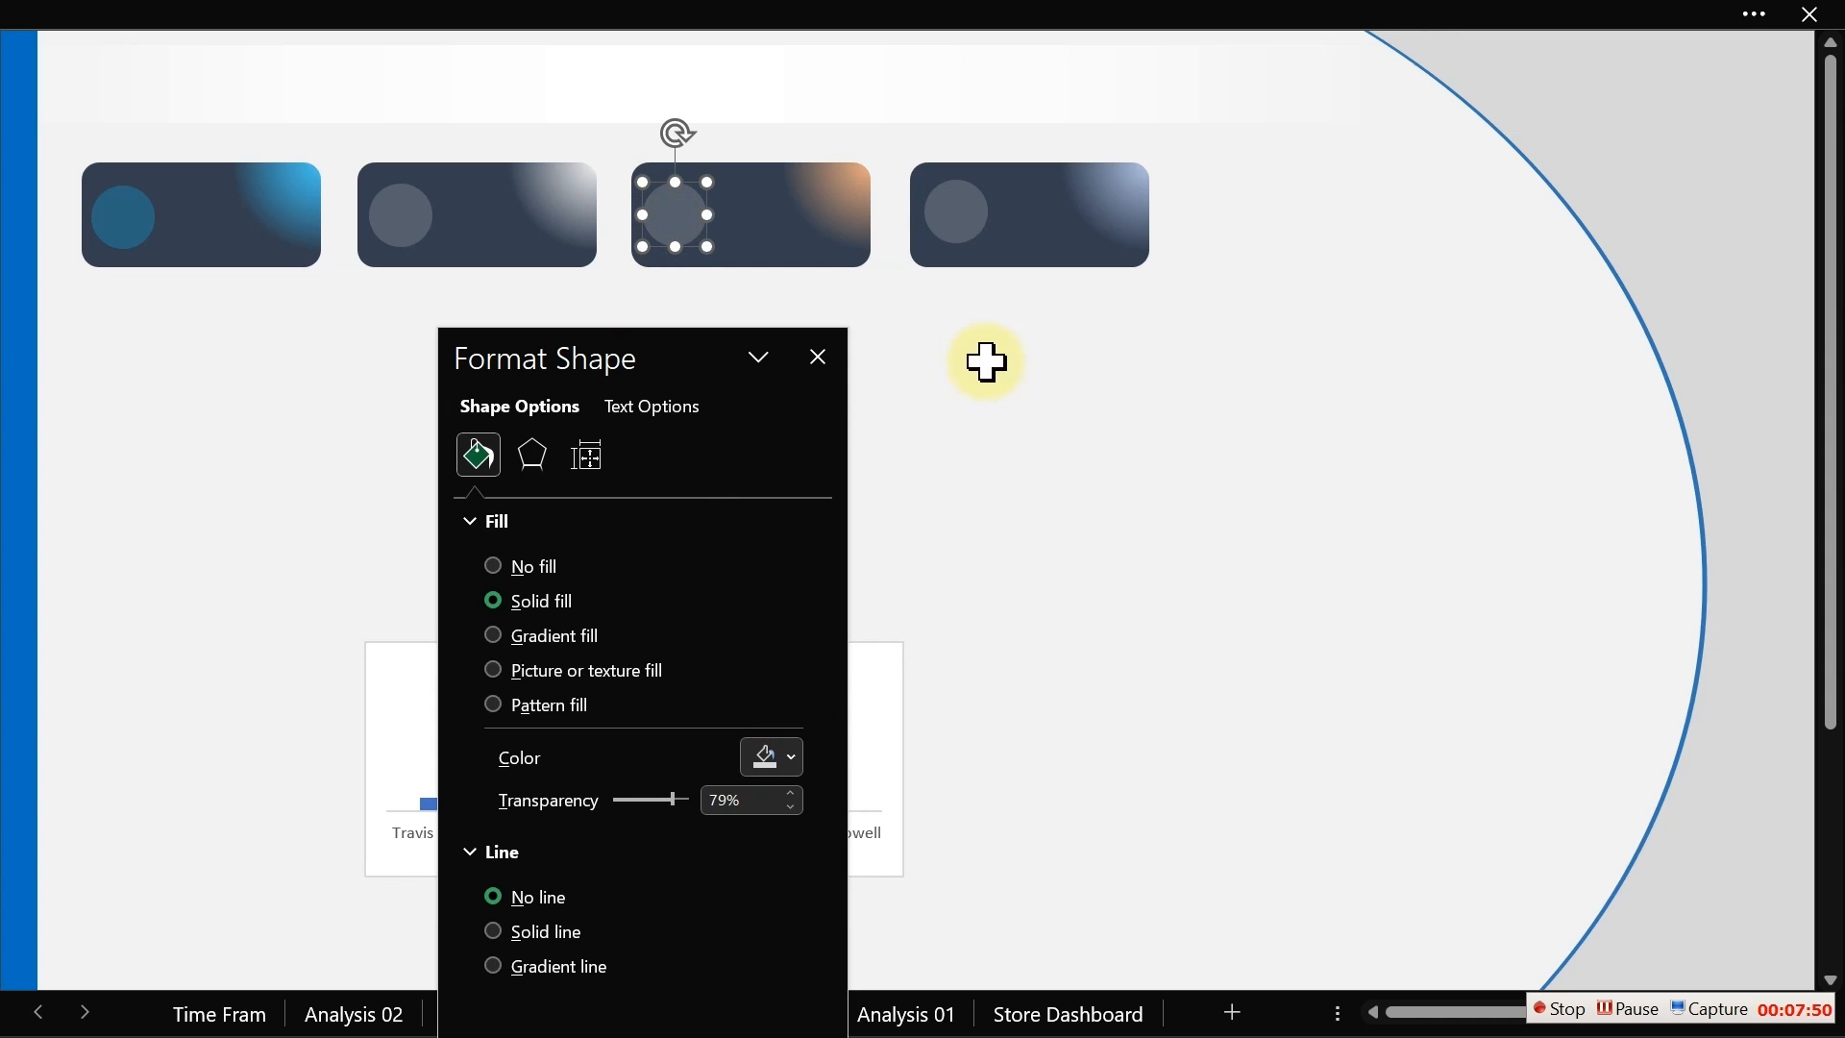
{"action": "left_click", "coordinate": [958, 229]}
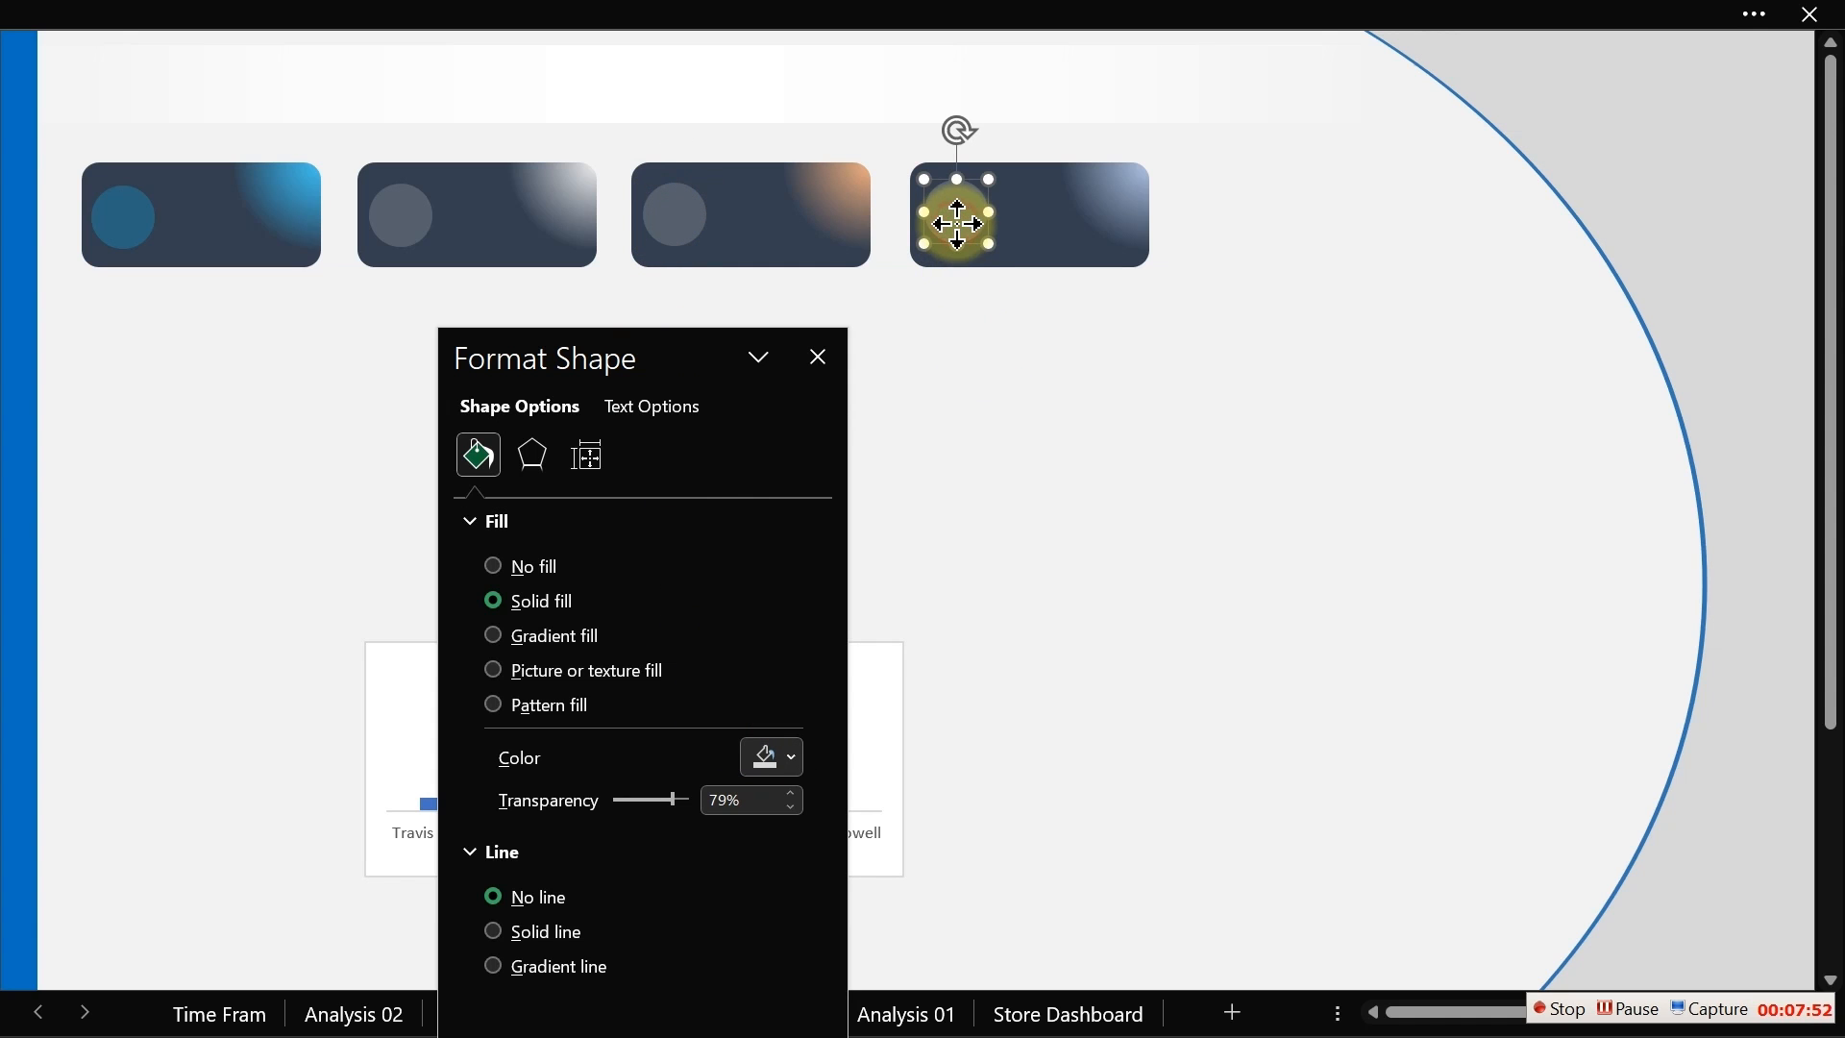
{"action": "left_click_drag", "start_coordinate": [958, 223], "coordinate": [956, 232]}
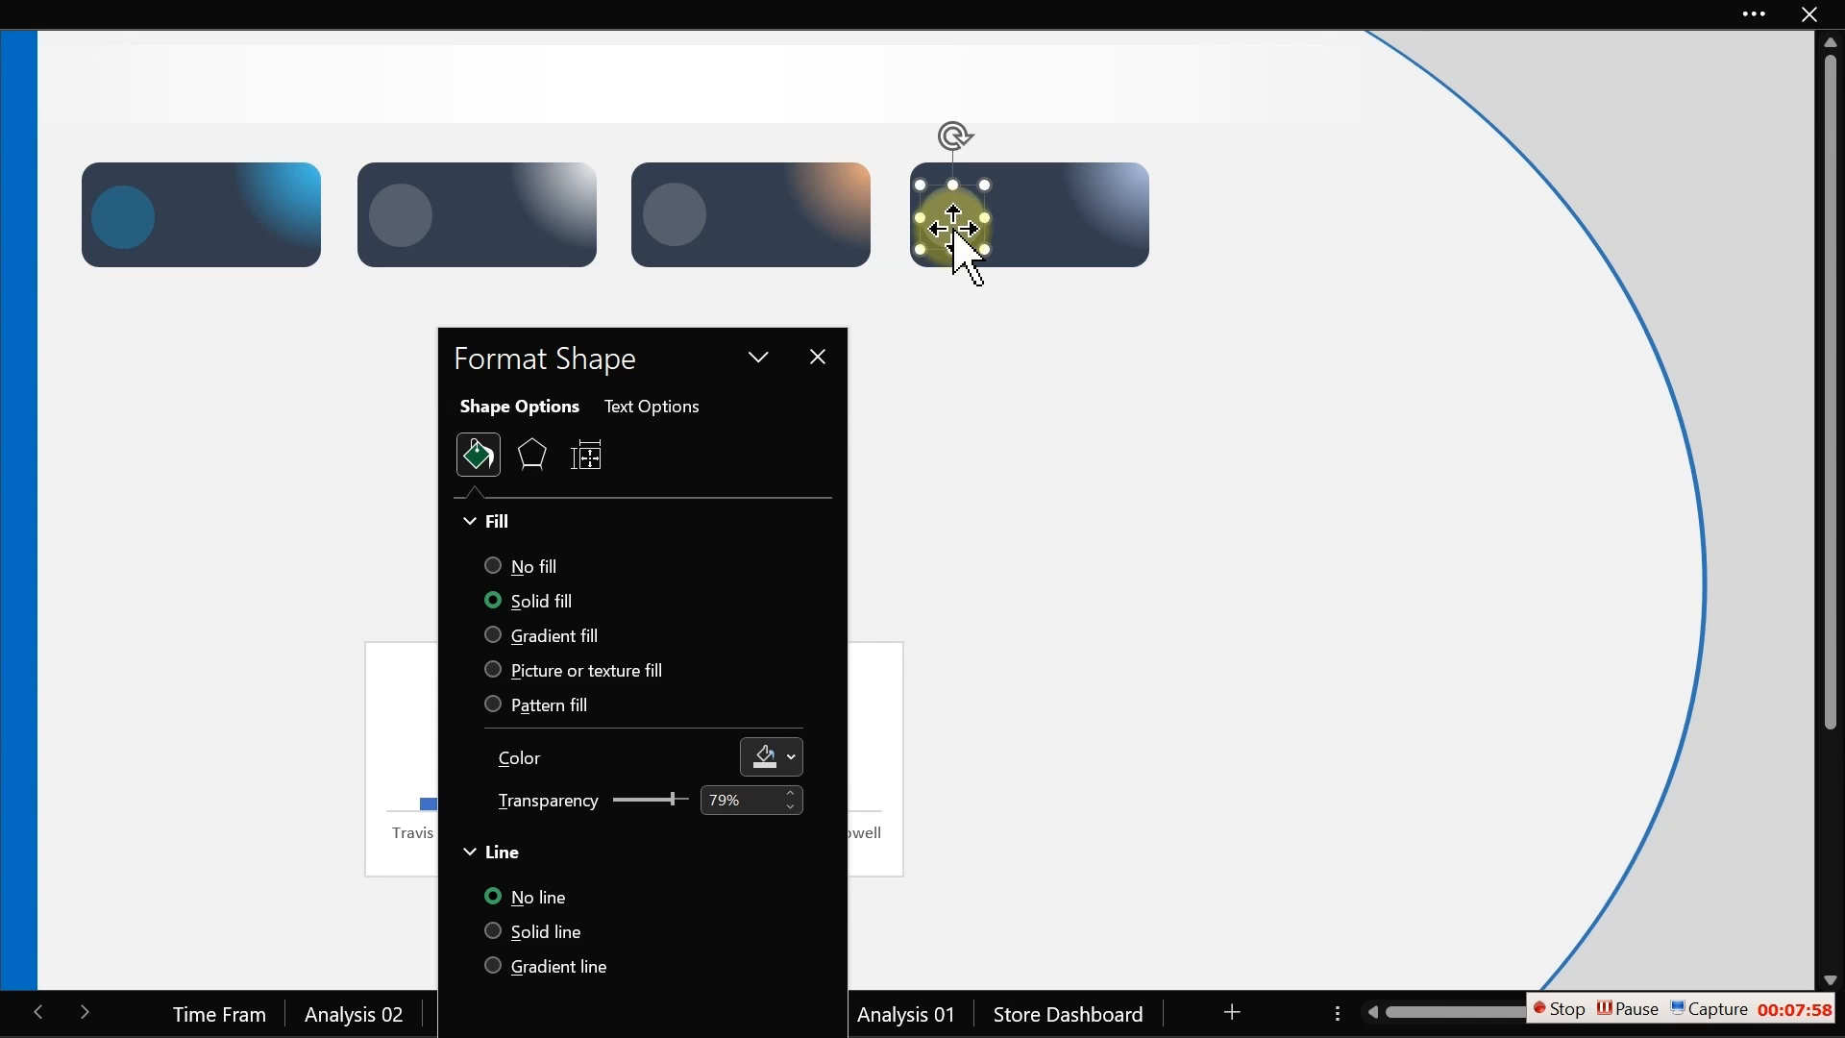
{"action": "left_click", "coordinate": [819, 356]}
{"action": "key", "text": "Escape"}
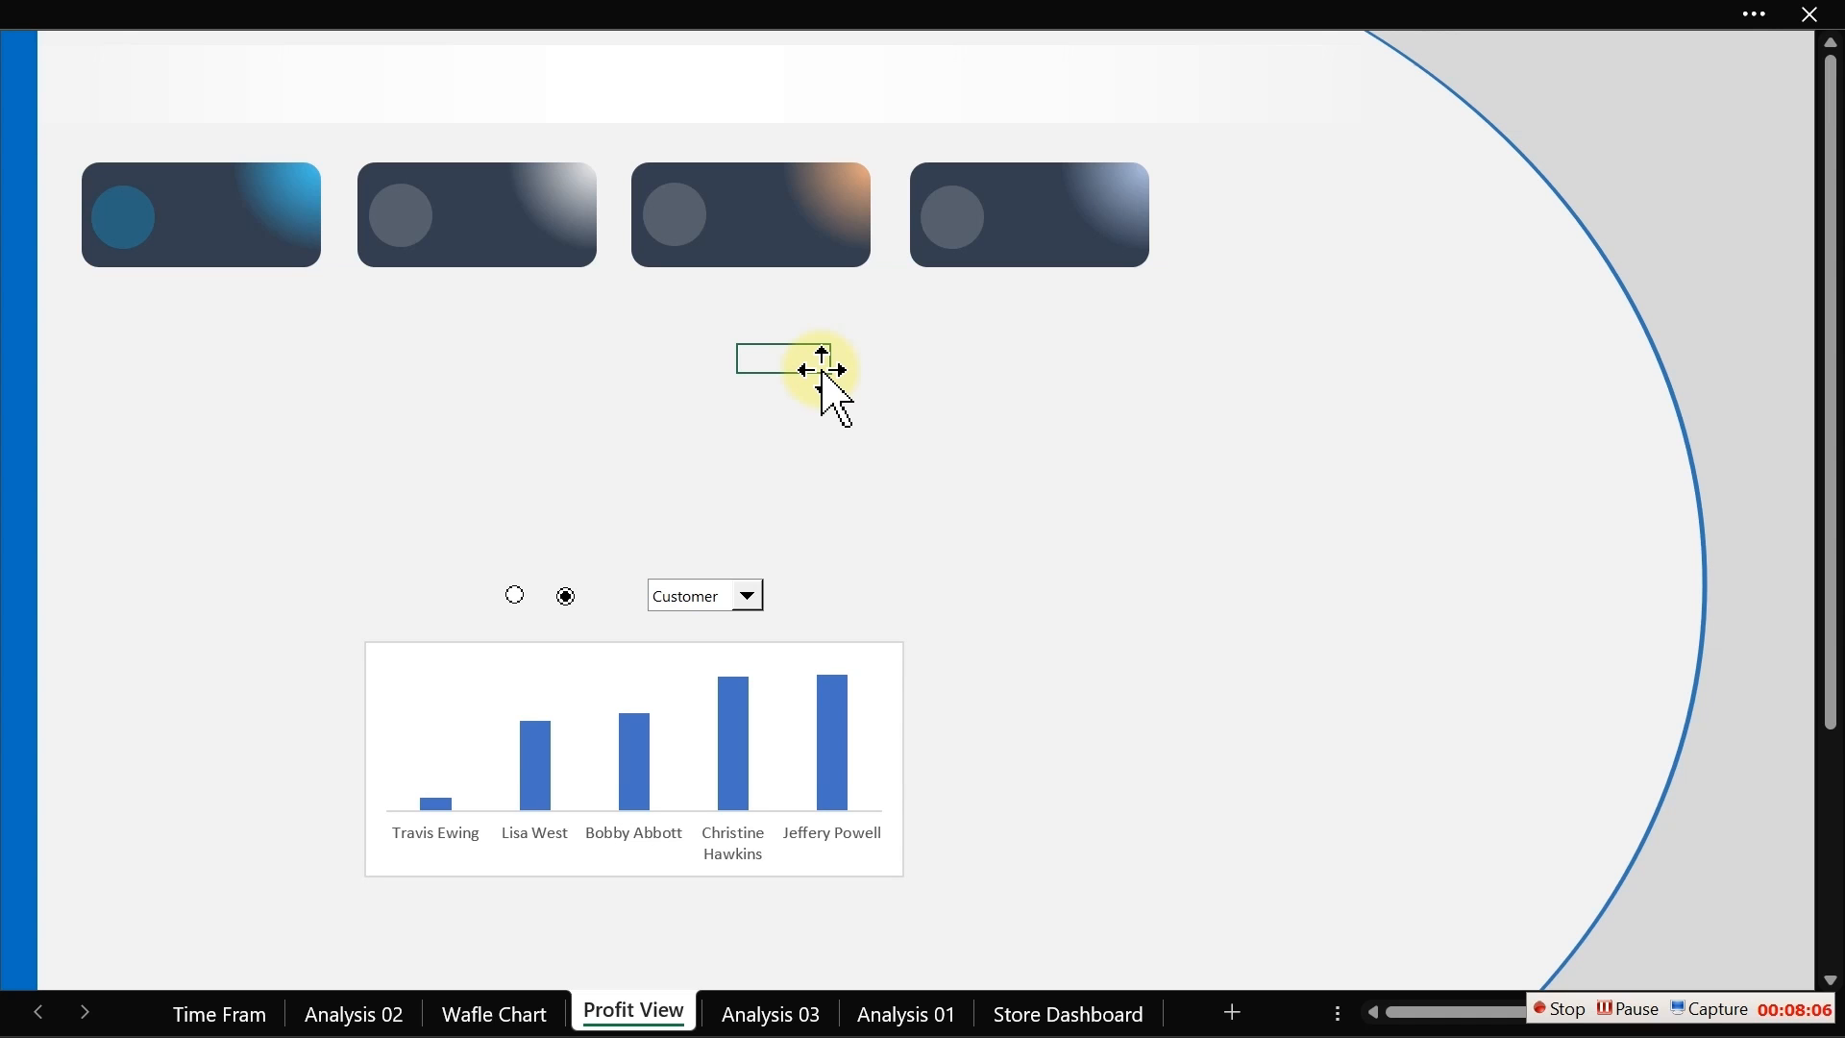
Step: Switch to Chrome, pick a browser profile and go to flaticon.com
{"action": "key", "text": "super"}
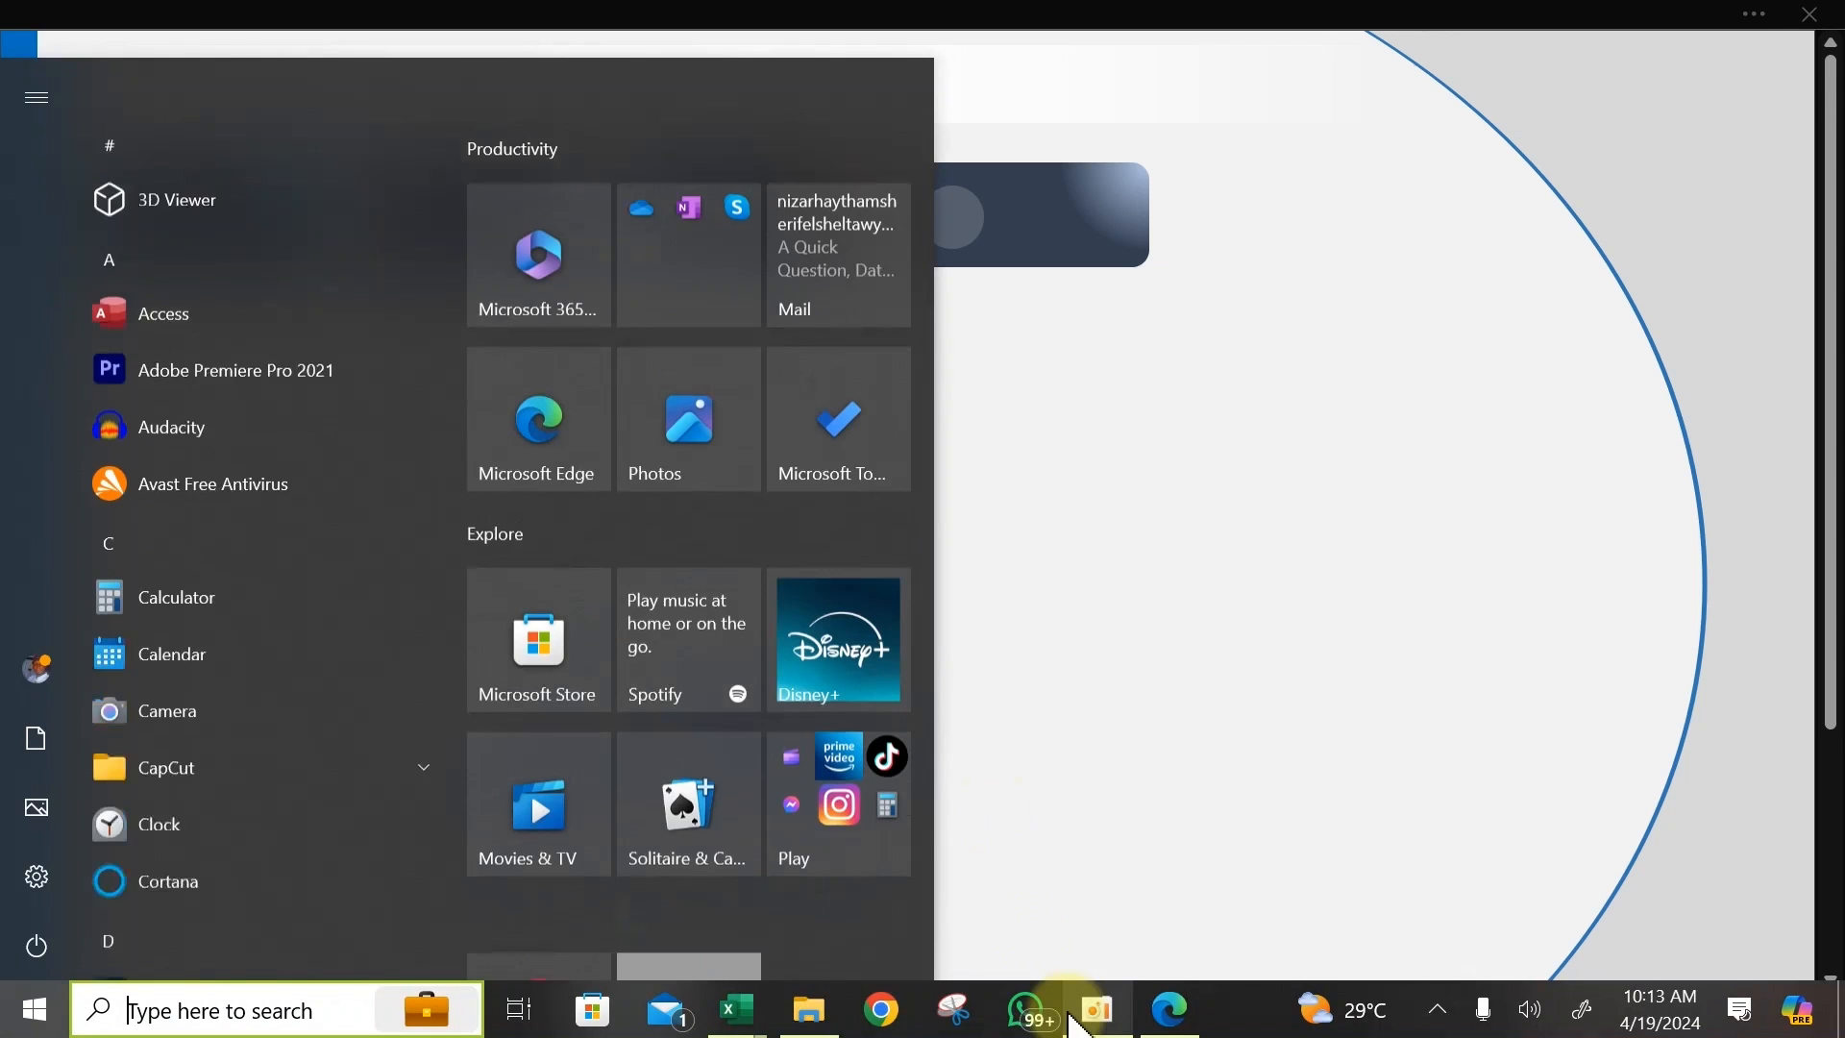
{"action": "left_click", "coordinate": [1070, 596]}
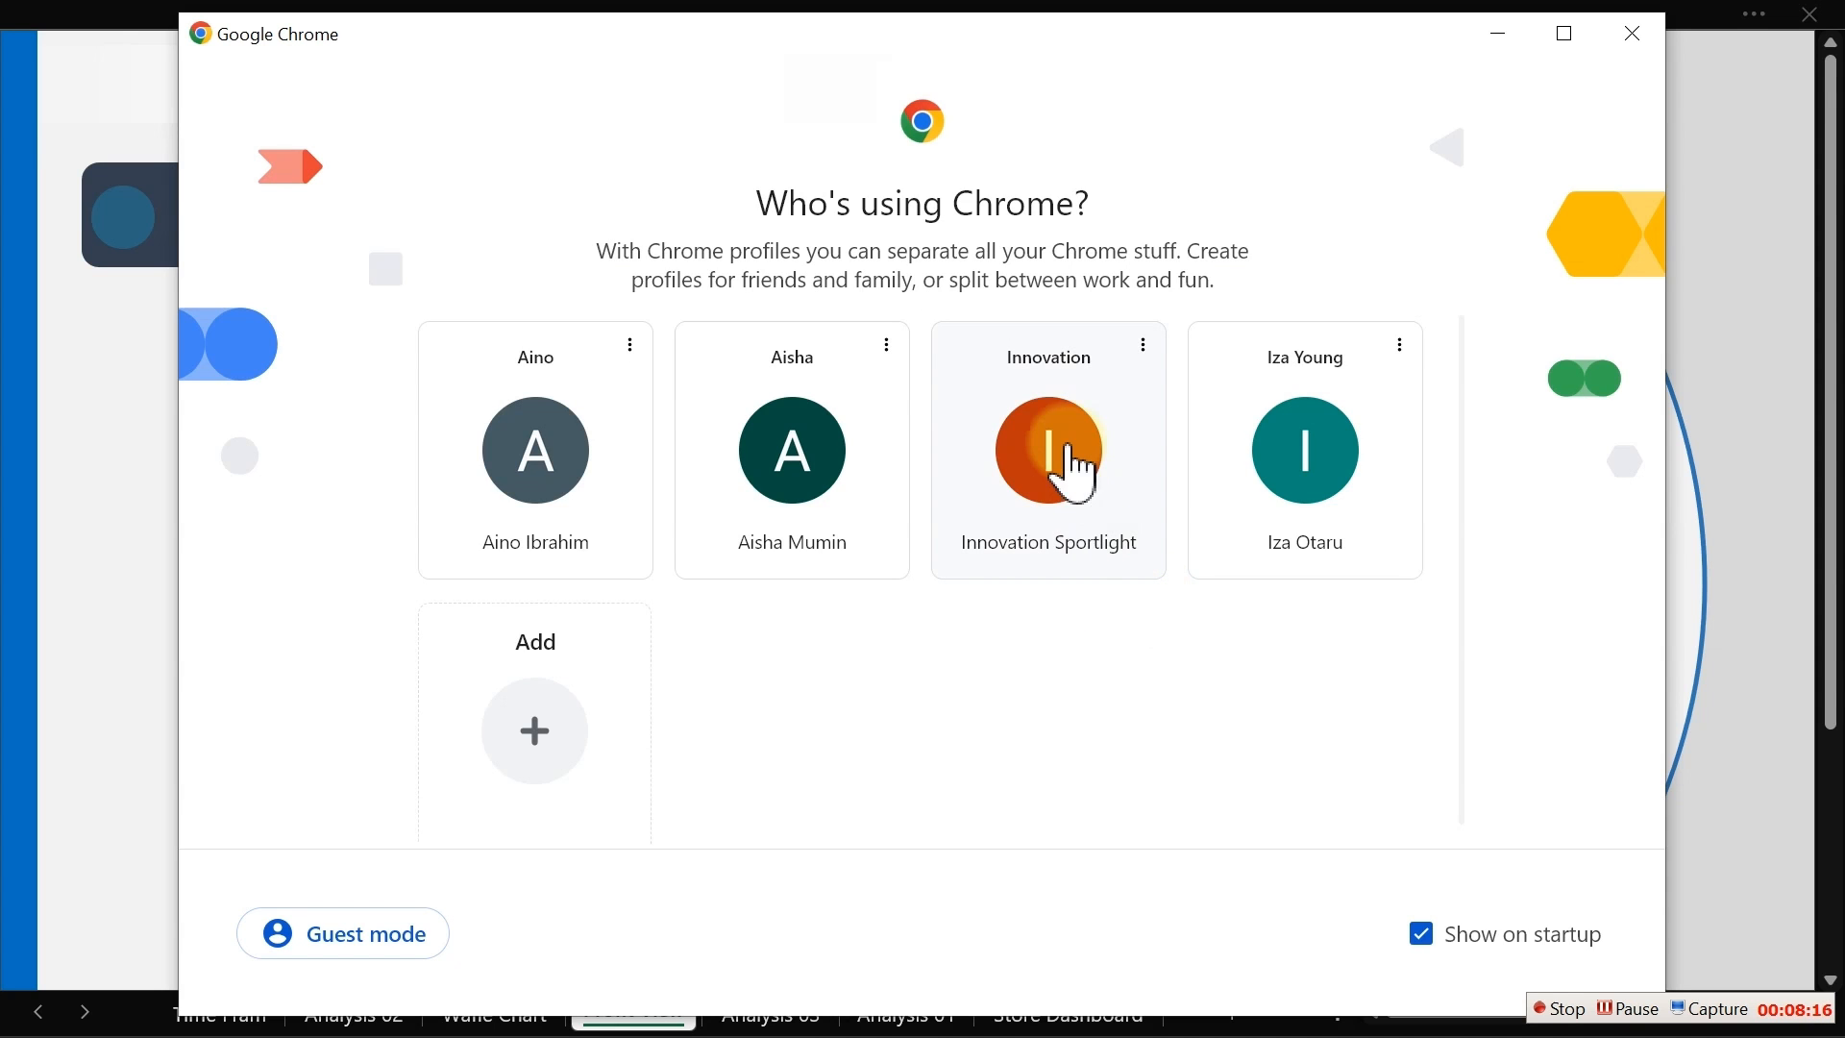
{"action": "left_click", "coordinate": [1062, 432]}
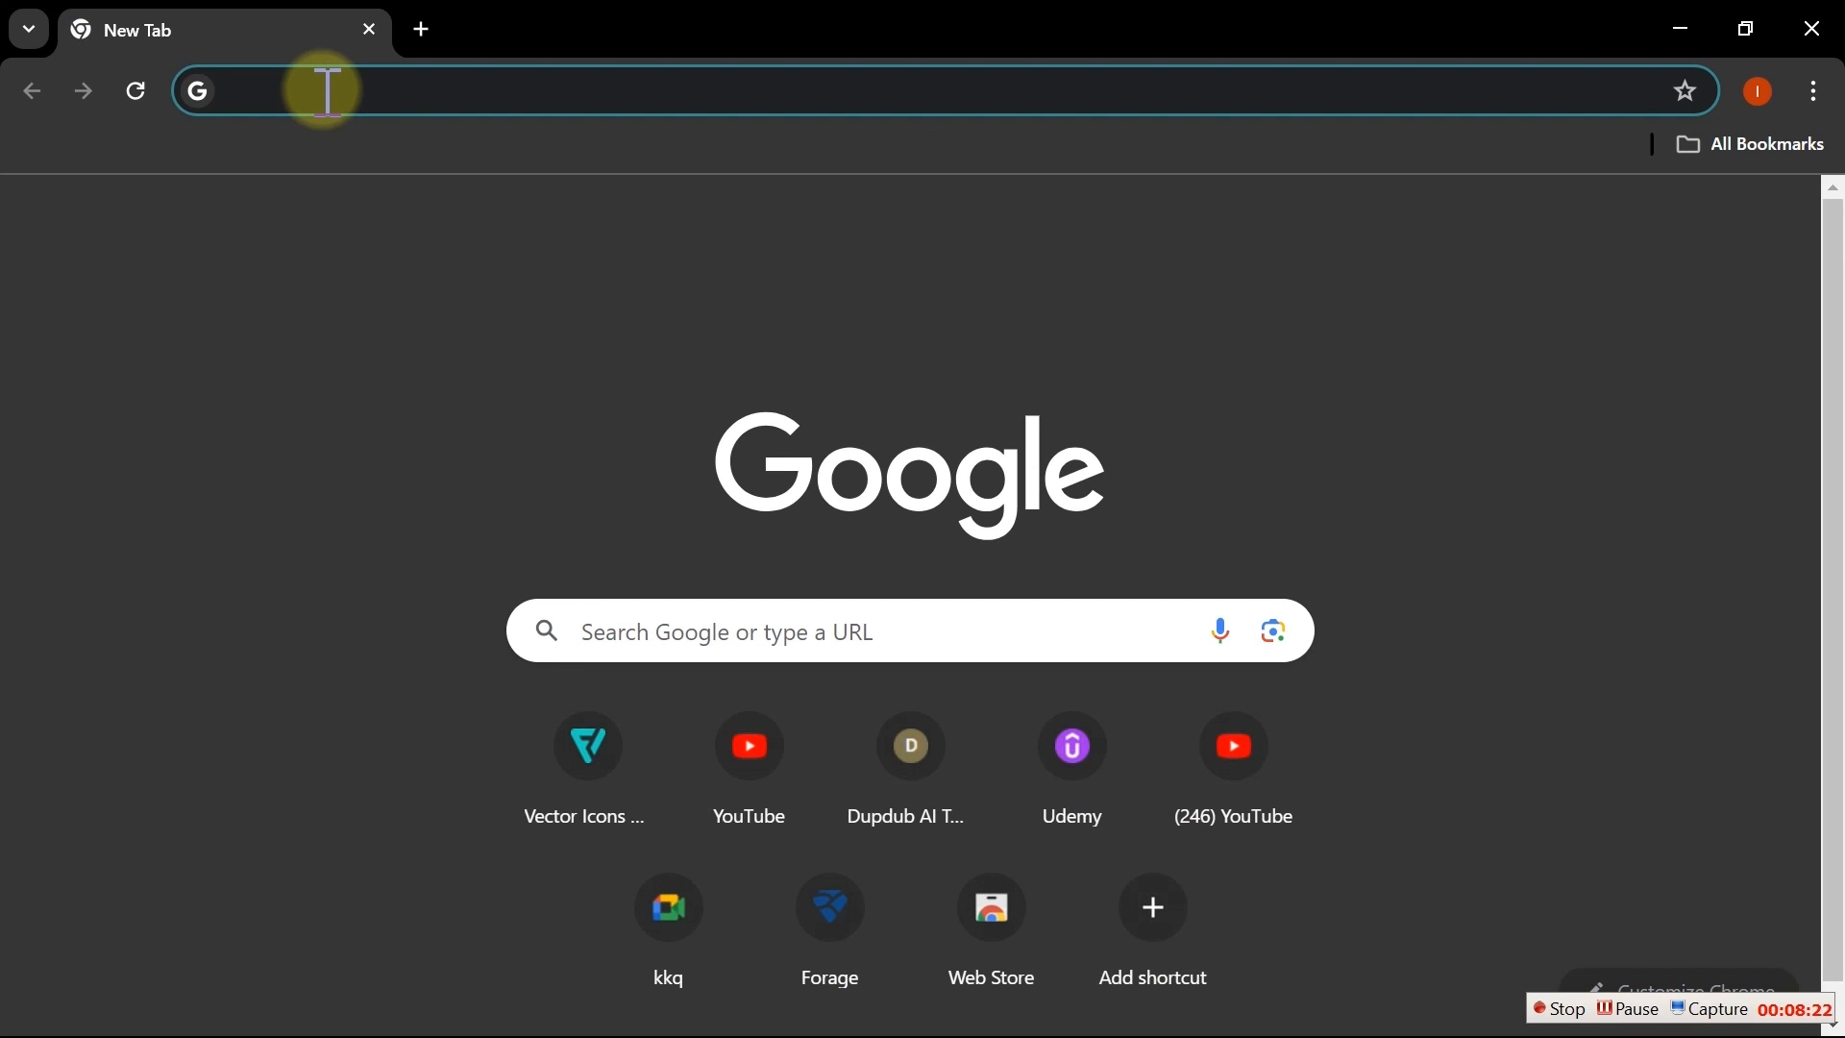
{"action": "type", "text": "fl"}
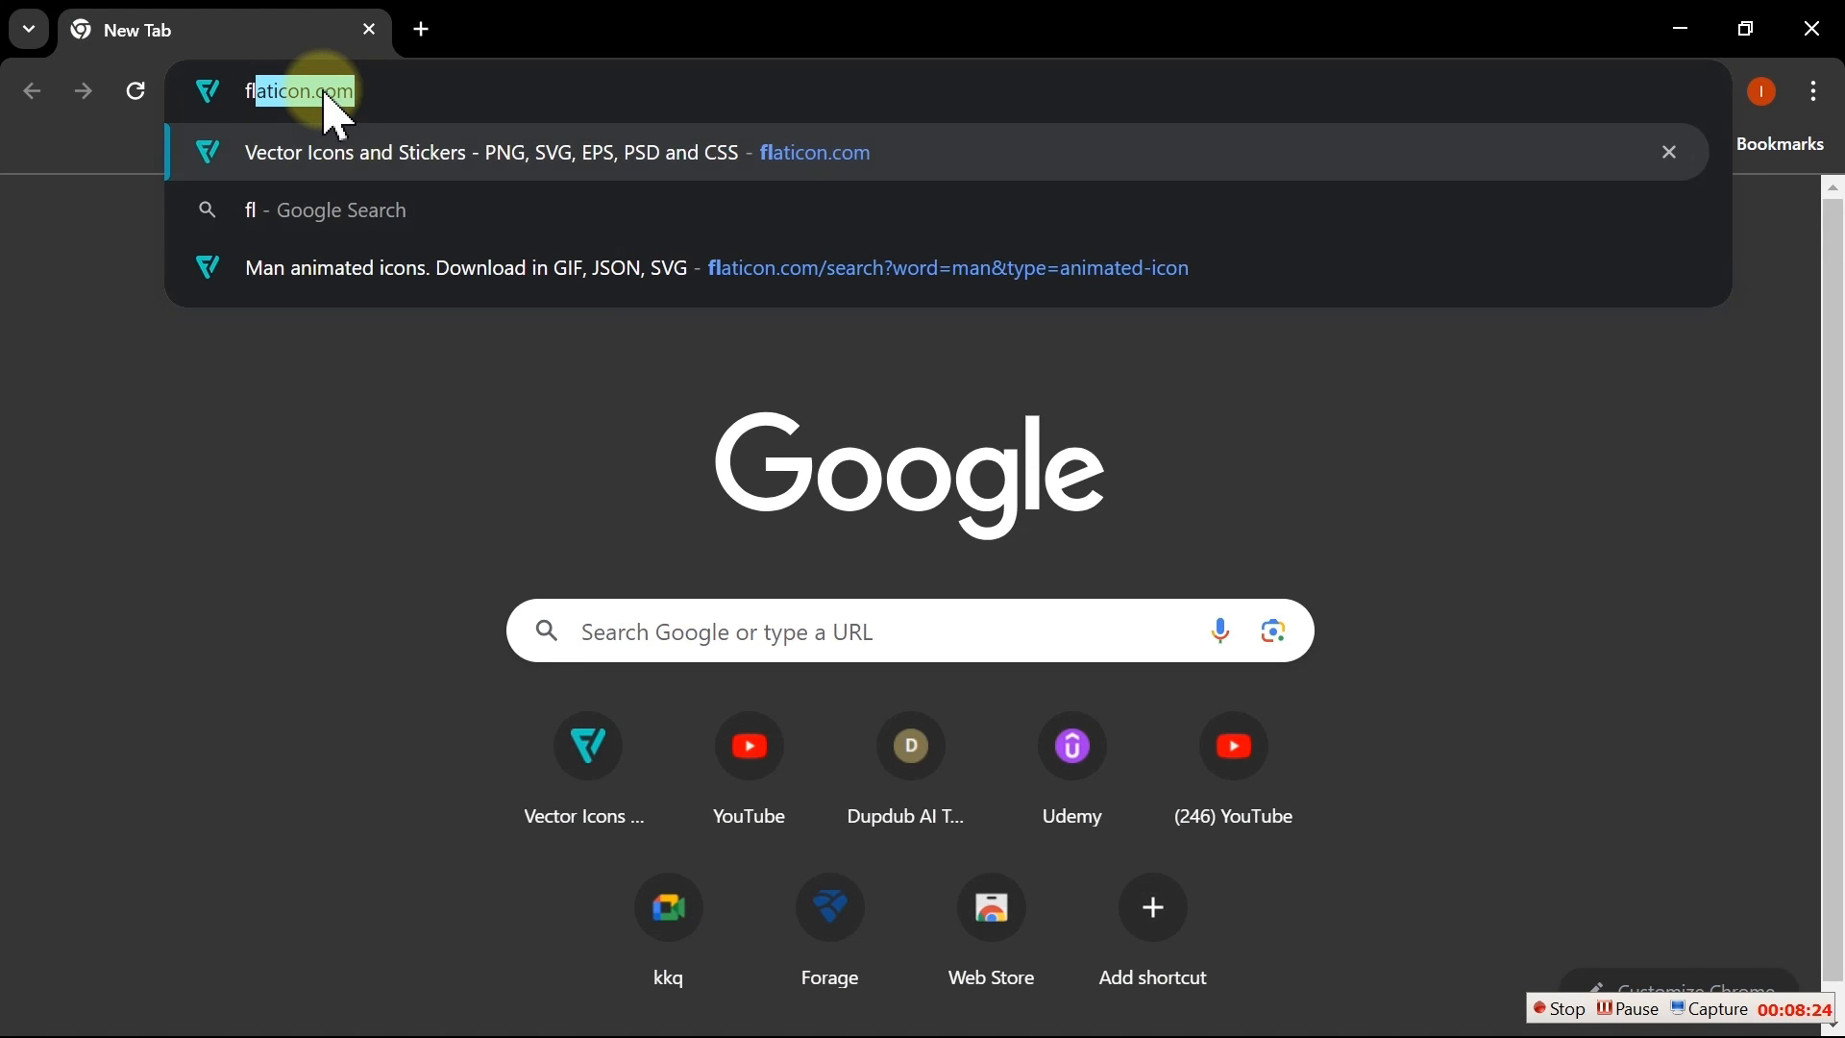
{"action": "key", "text": "Return"}
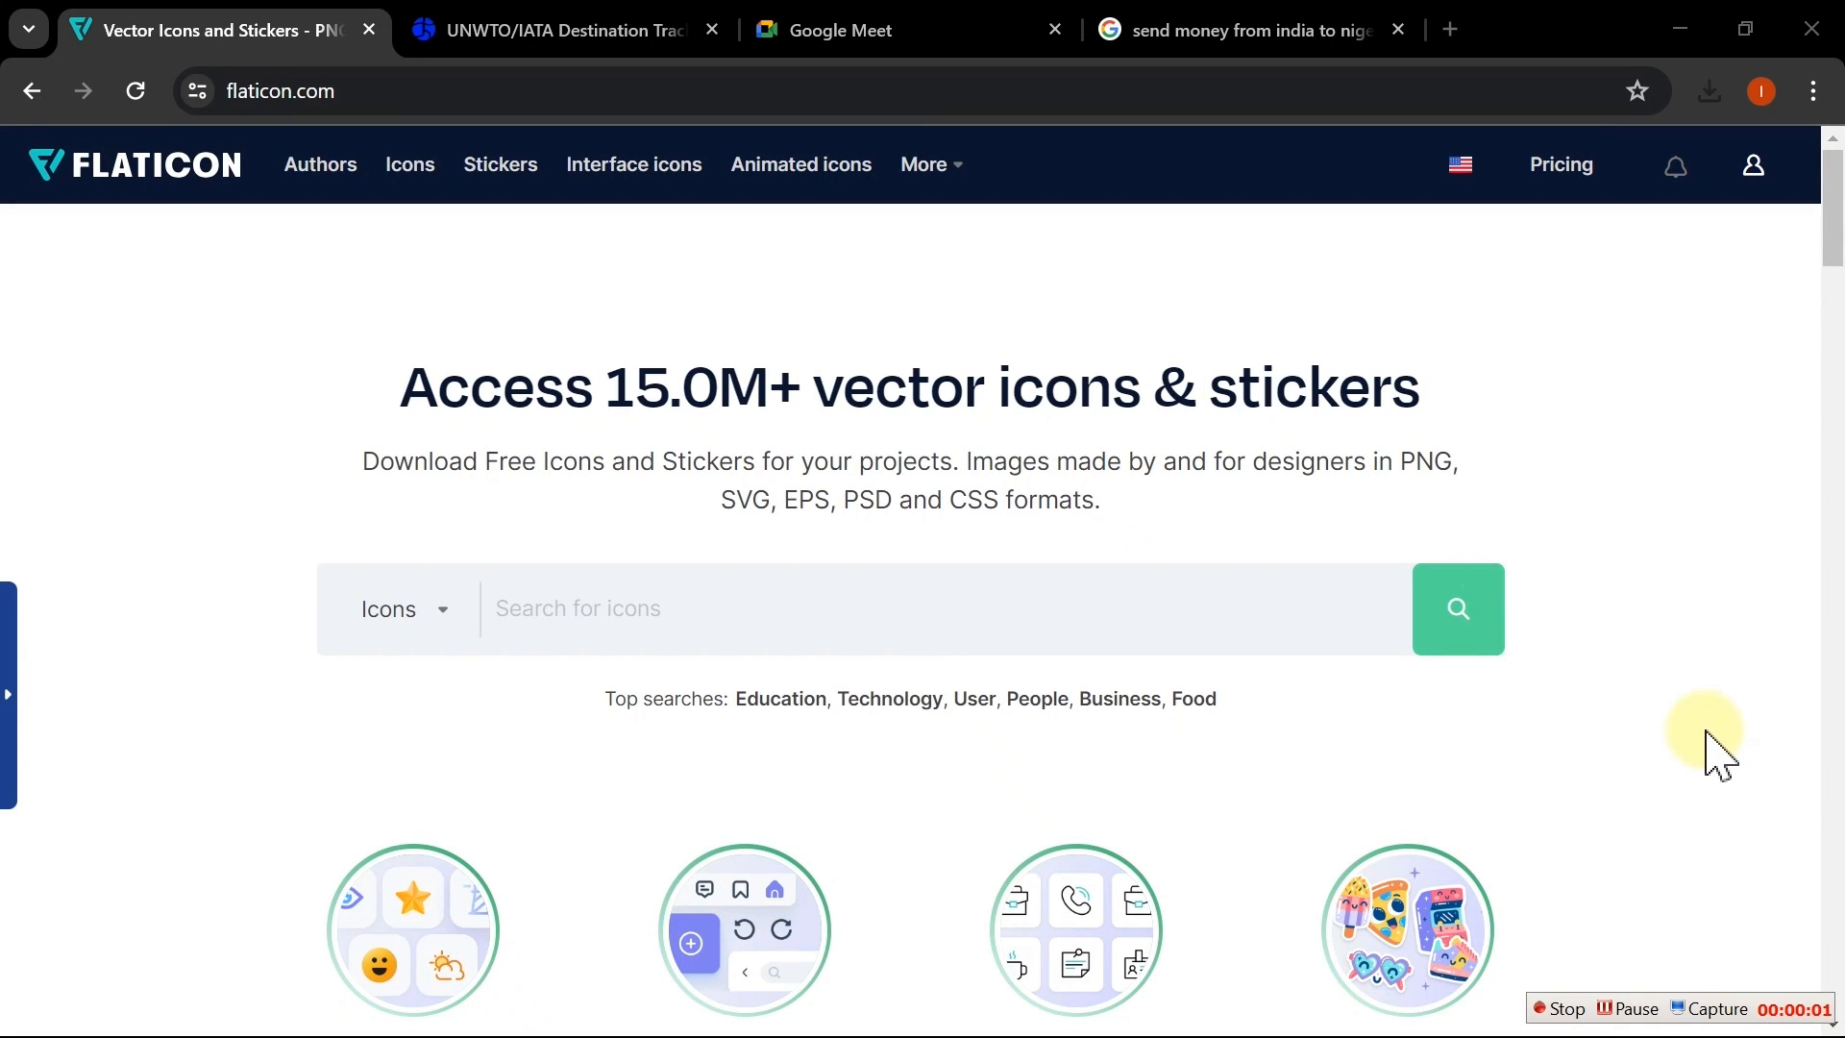
Step: Search Flaticon for trend icons and download the bar-chart trend icon as a PNG
{"action": "left_click", "coordinate": [761, 613]}
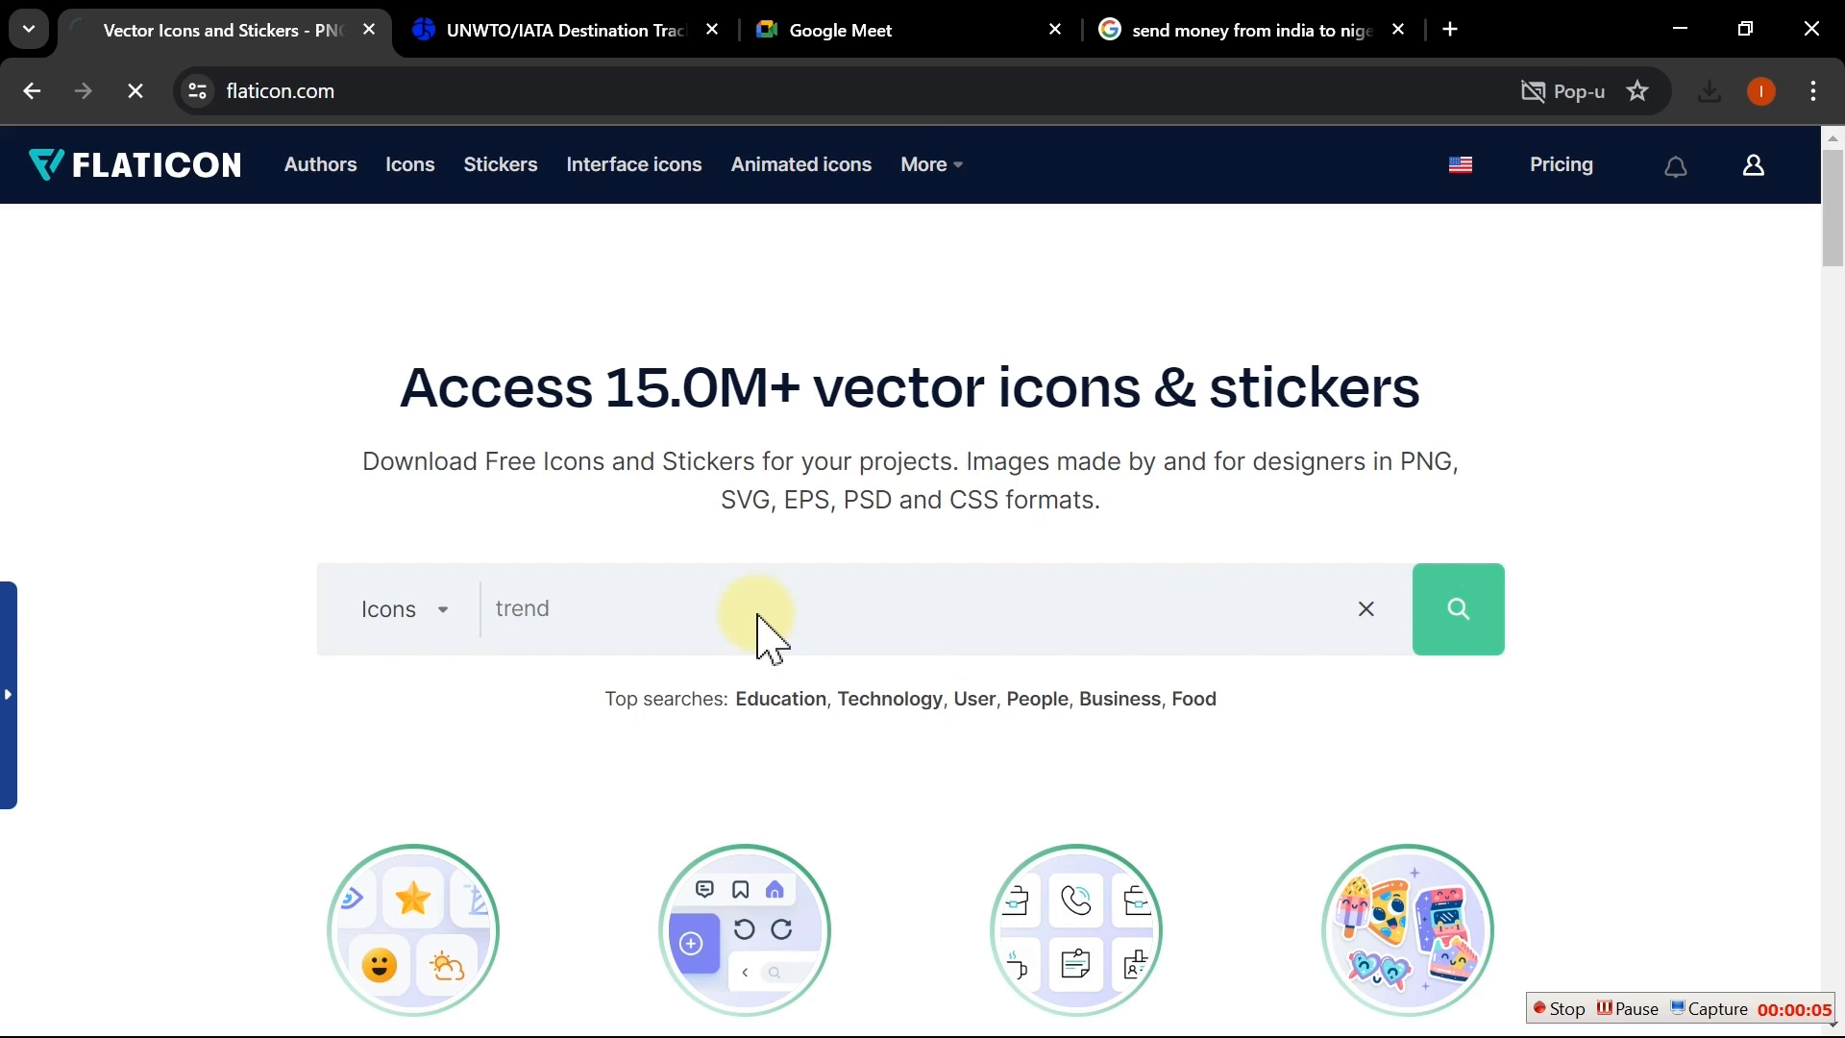
{"action": "key", "text": "Return"}
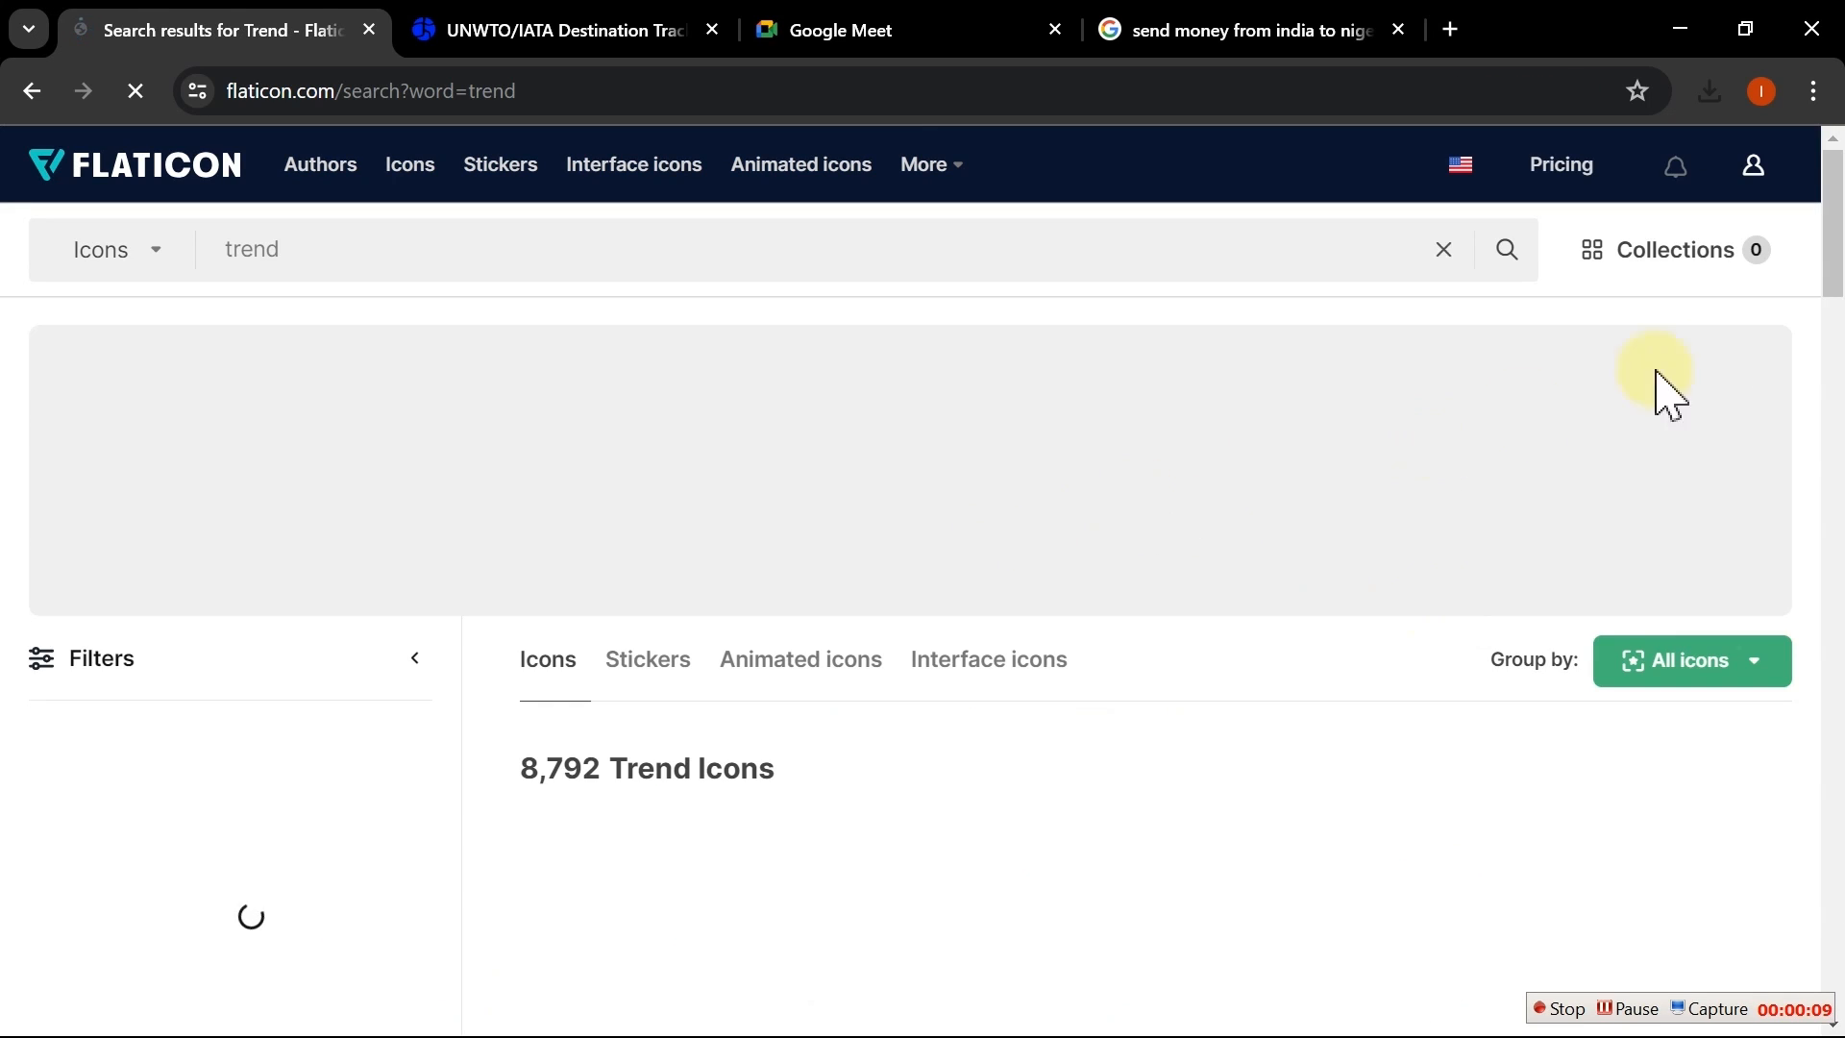
{"action": "scroll", "coordinate": [1837, 252], "scroll_direction": "down", "scroll_amount": 1}
{"action": "left_click_drag", "start_coordinate": [1837, 252], "coordinate": [1837, 307]}
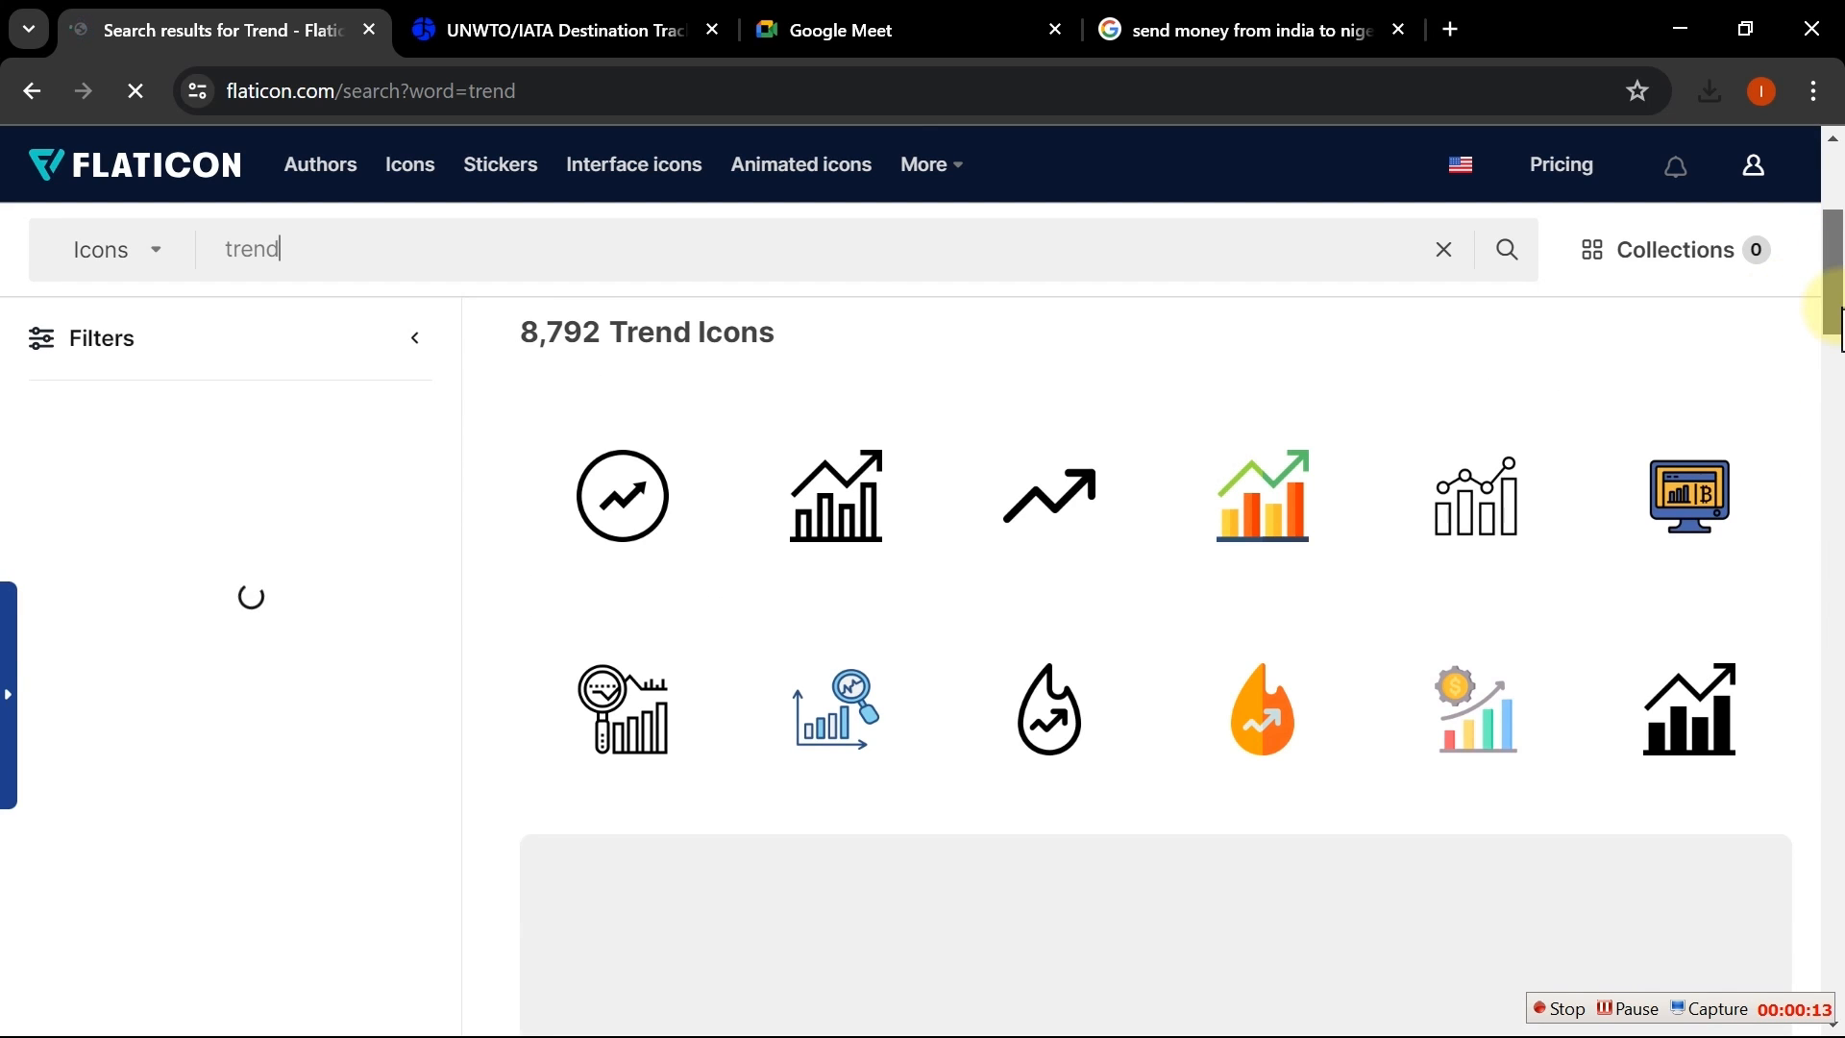
{"action": "left_click_drag", "start_coordinate": [1837, 312], "coordinate": [1837, 334]}
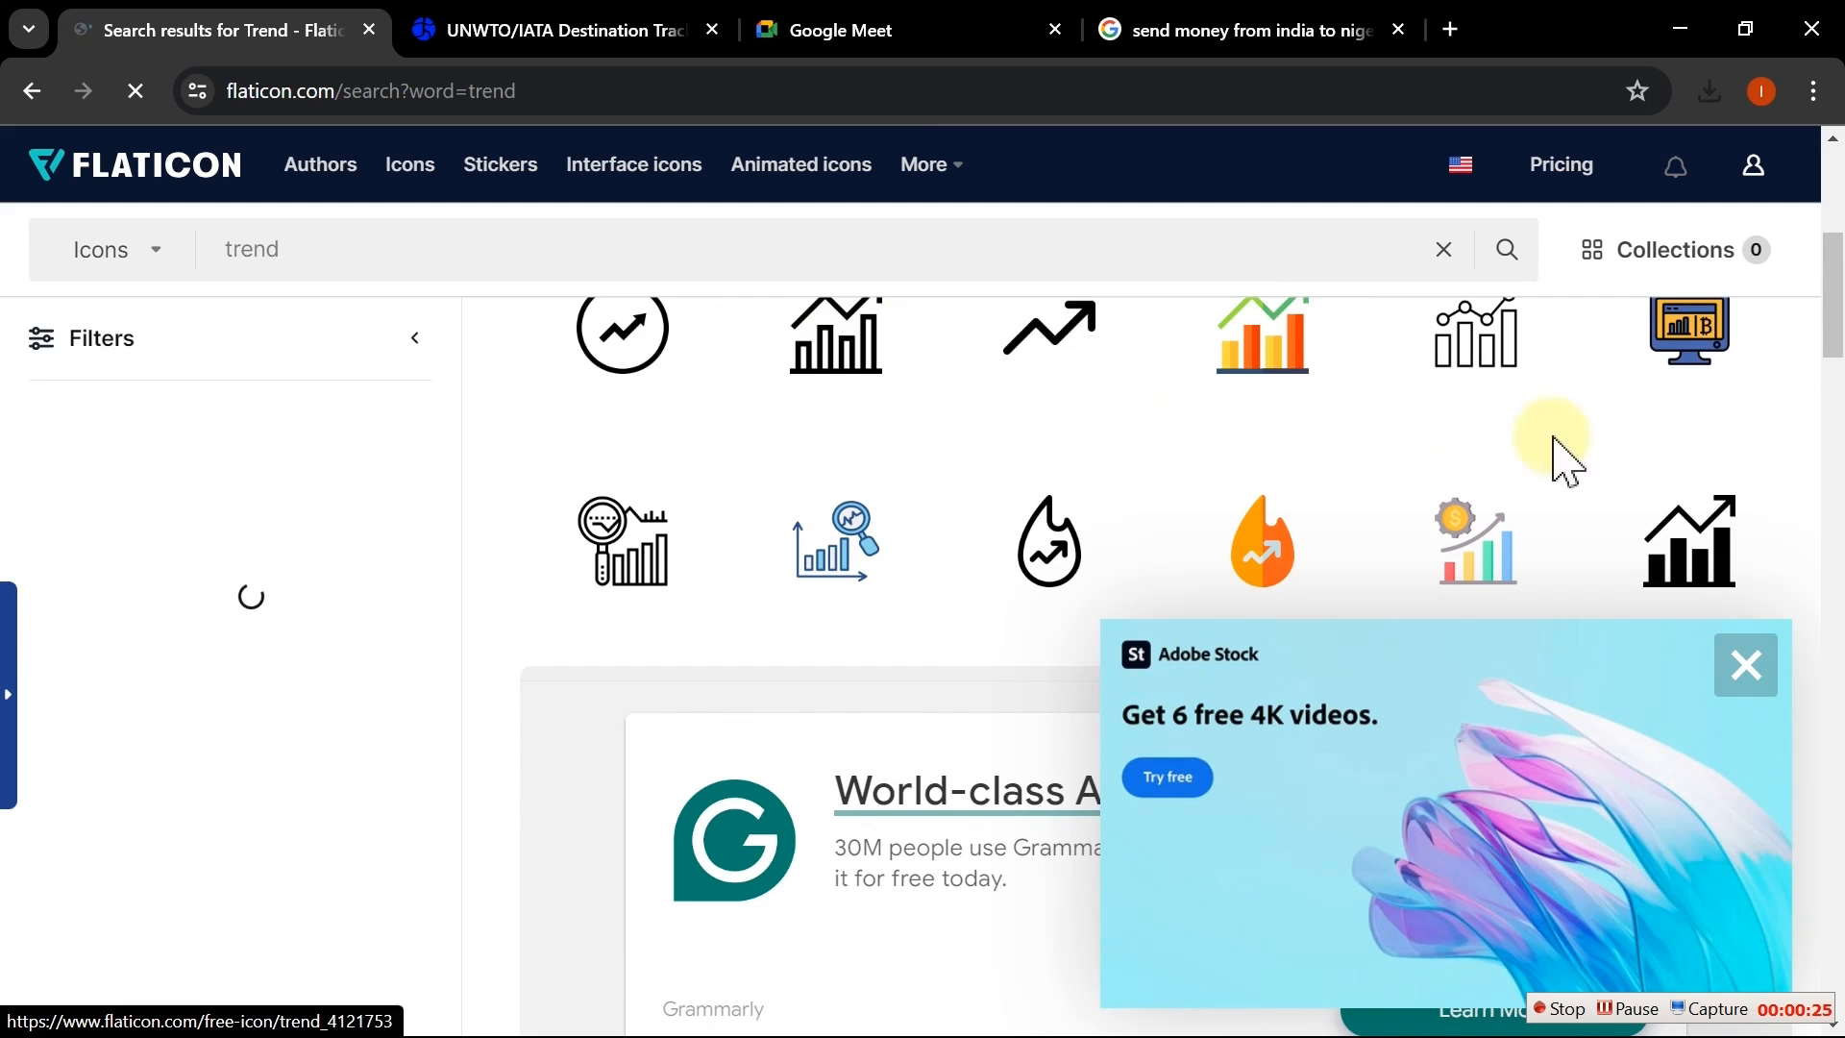
{"action": "left_click_drag", "start_coordinate": [1837, 306], "coordinate": [1837, 716]}
{"action": "left_click", "coordinate": [1747, 667]}
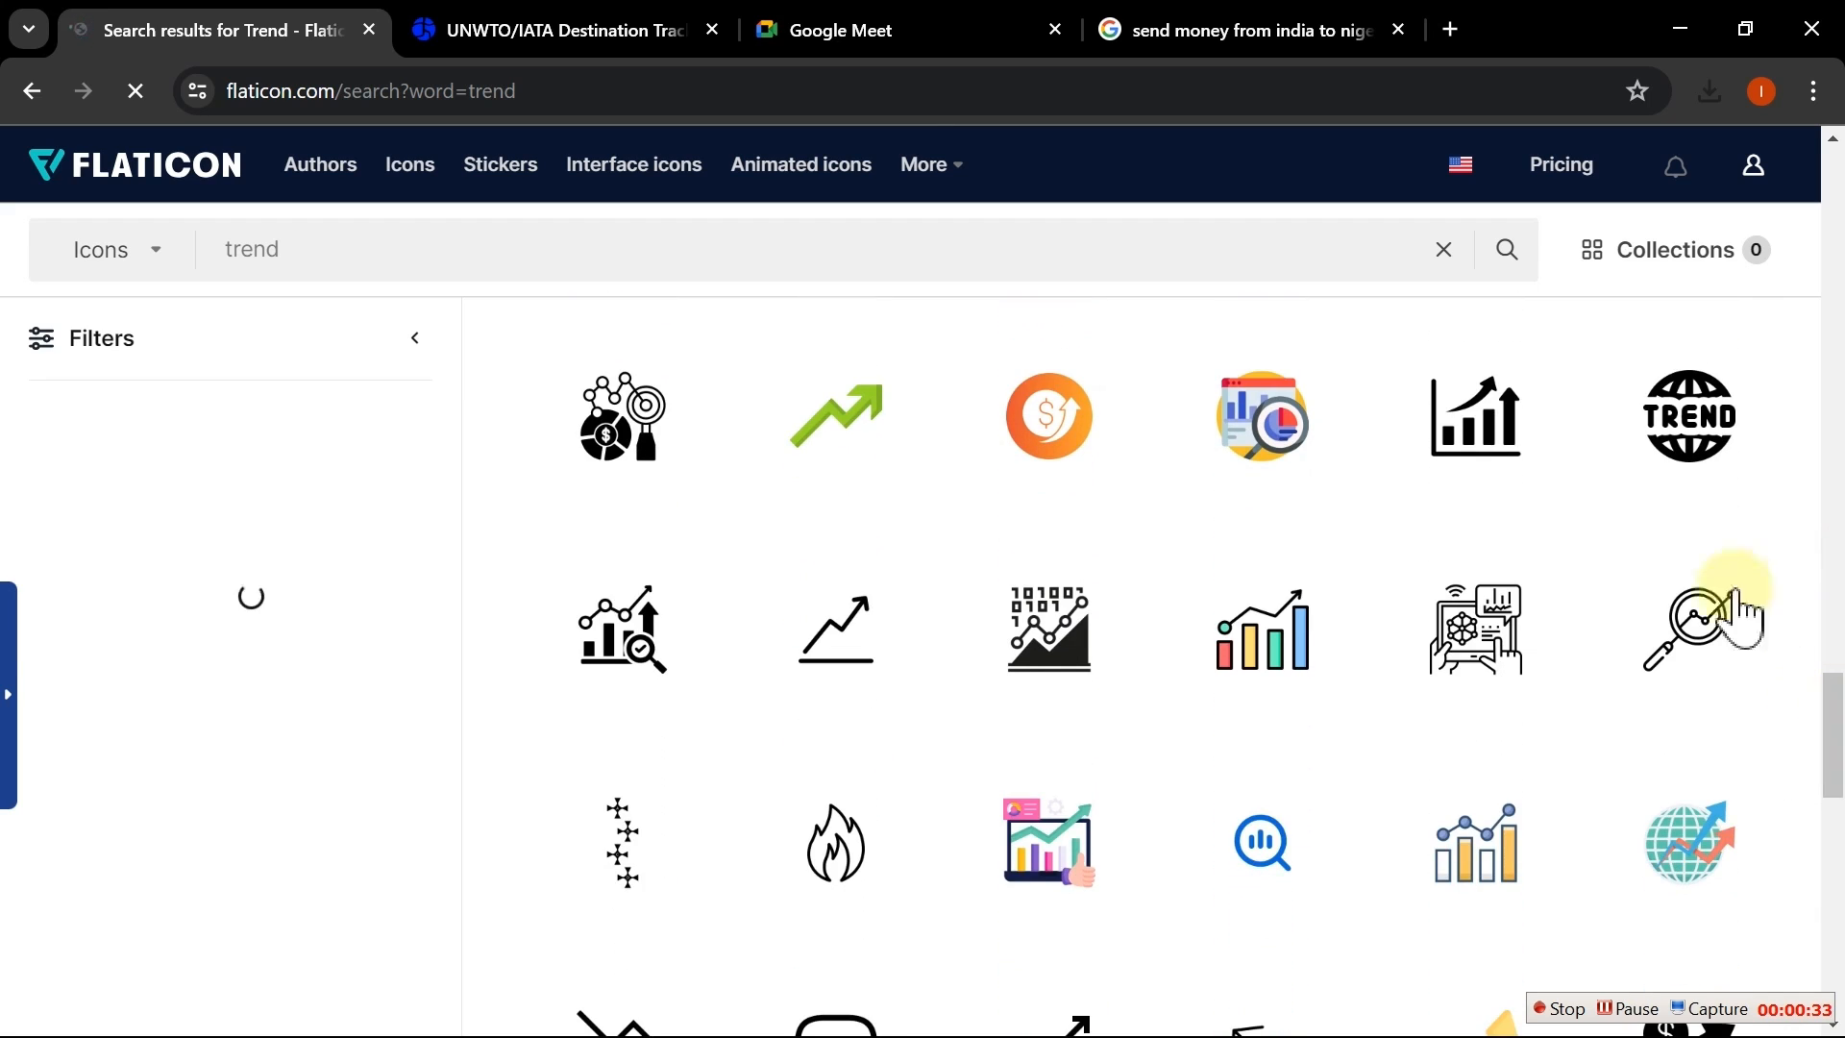
{"action": "left_click", "coordinate": [1549, 459]}
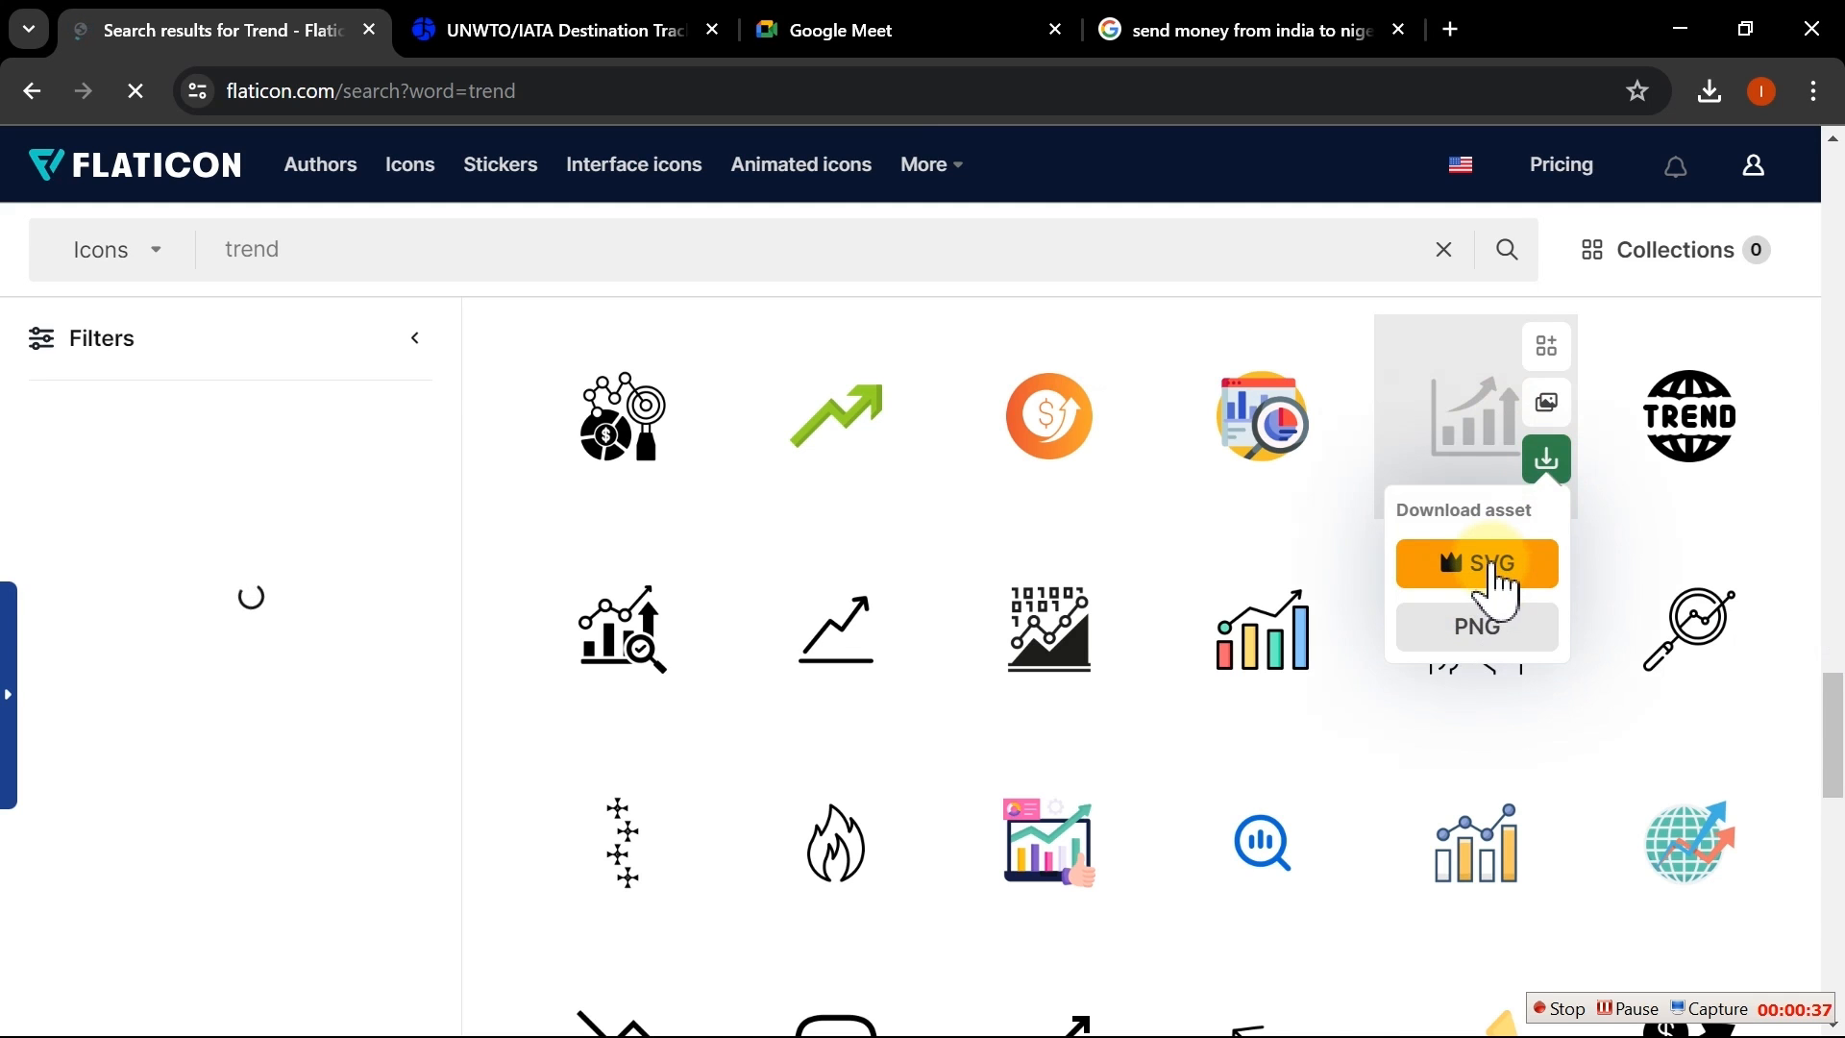
{"action": "left_click", "coordinate": [1477, 636]}
{"action": "left_click", "coordinate": [1324, 543]}
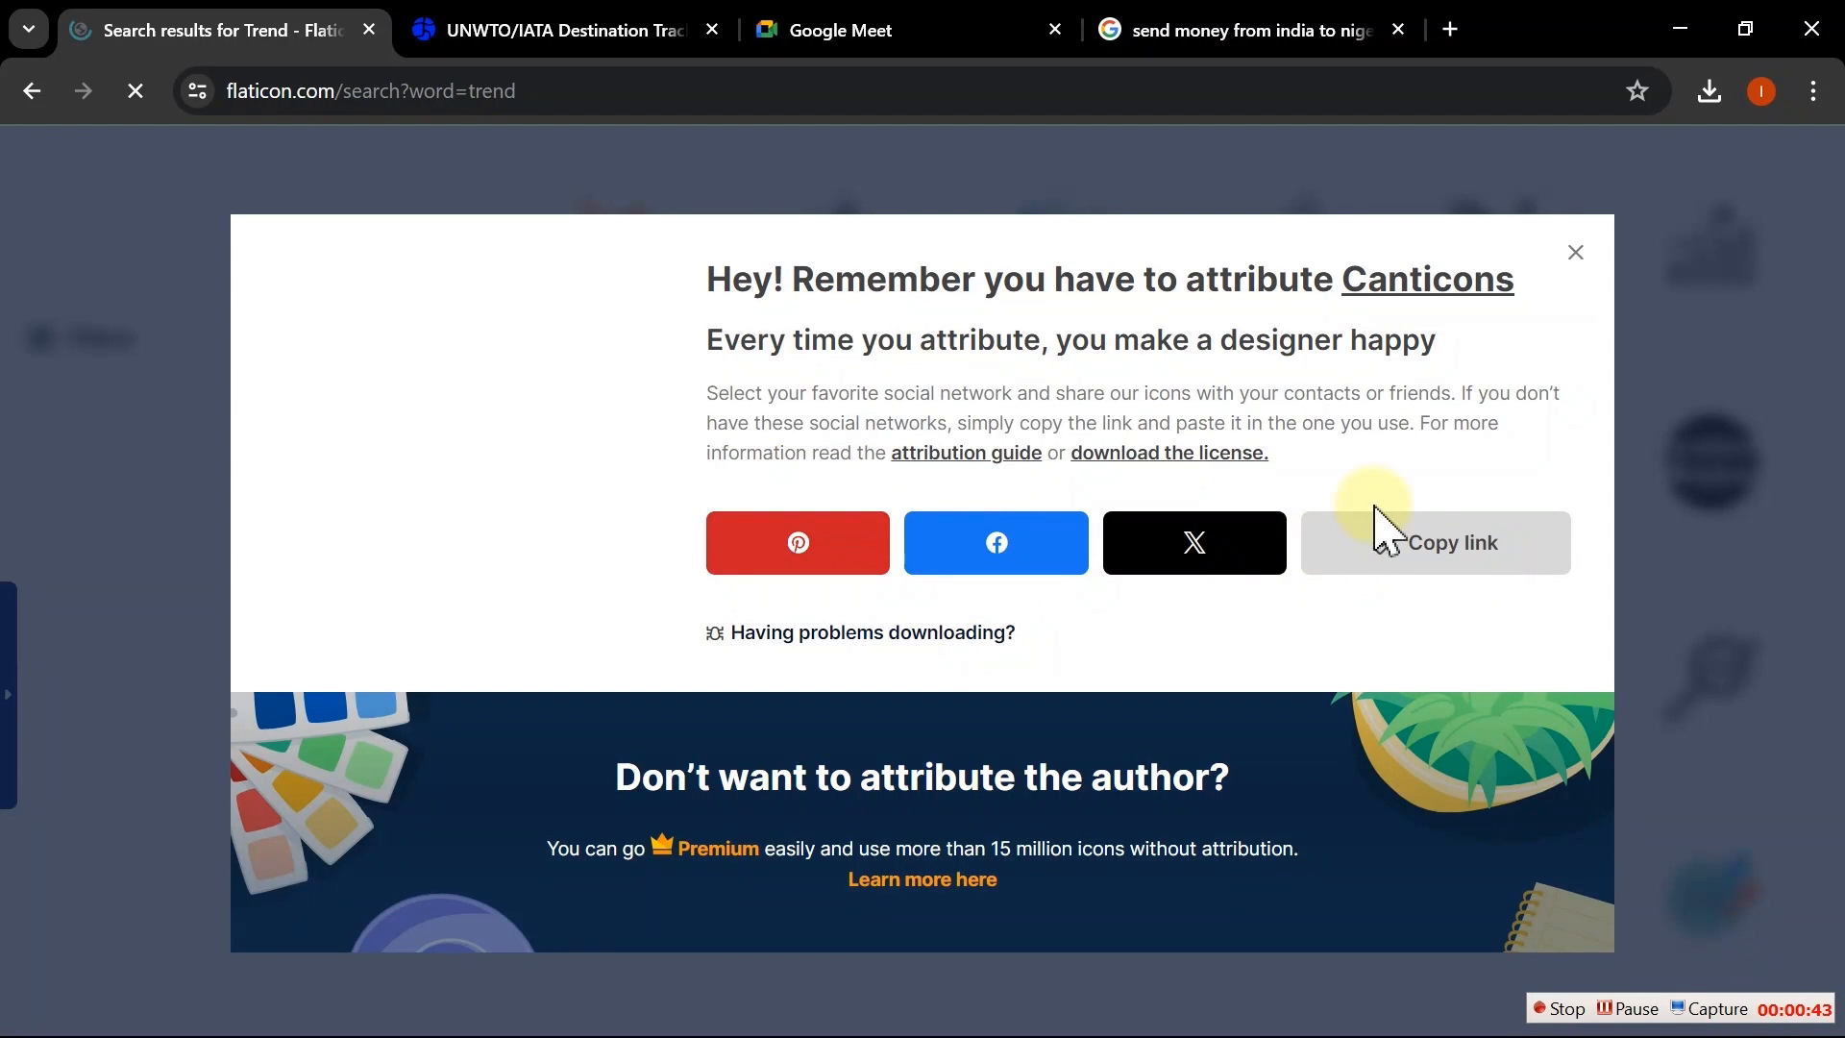
Step: Return to the workbook and insert the four downloaded icons trend, growth, trend (2) and trend (3) from Downloads
{"action": "left_click", "coordinate": [1419, 545]}
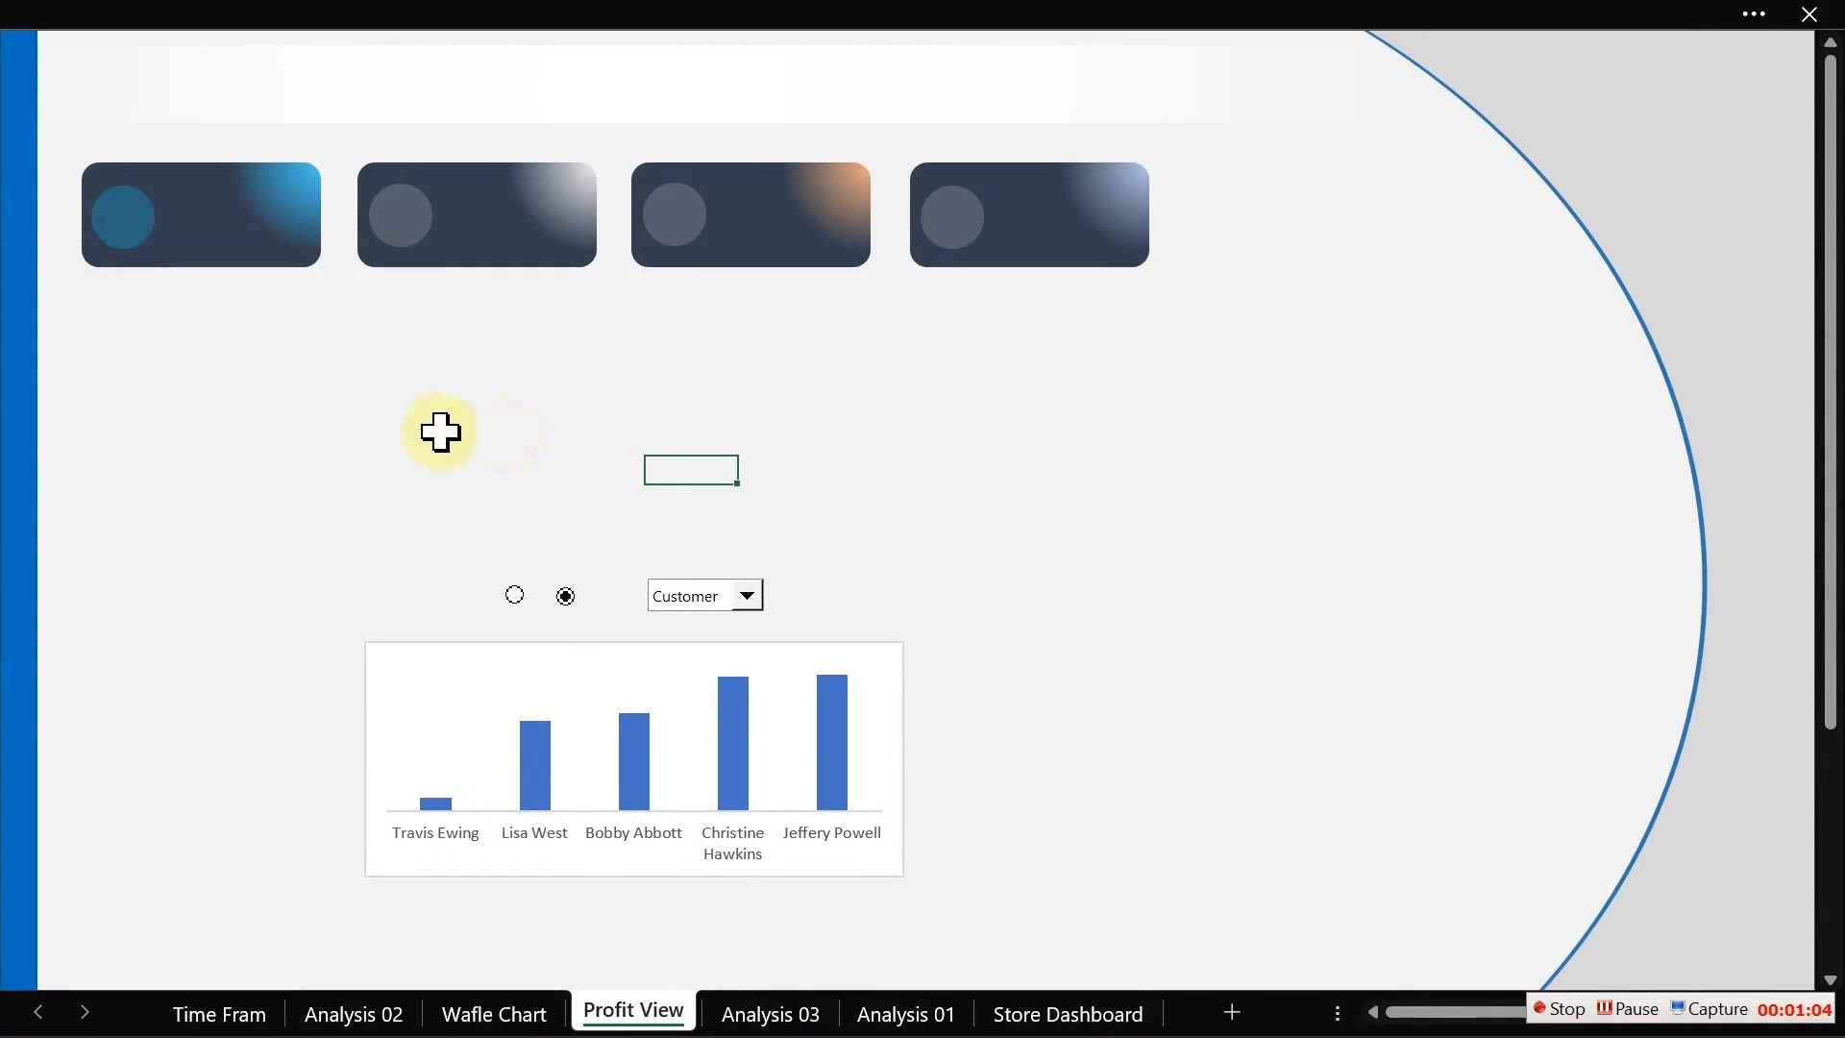
{"action": "left_click", "coordinate": [438, 427]}
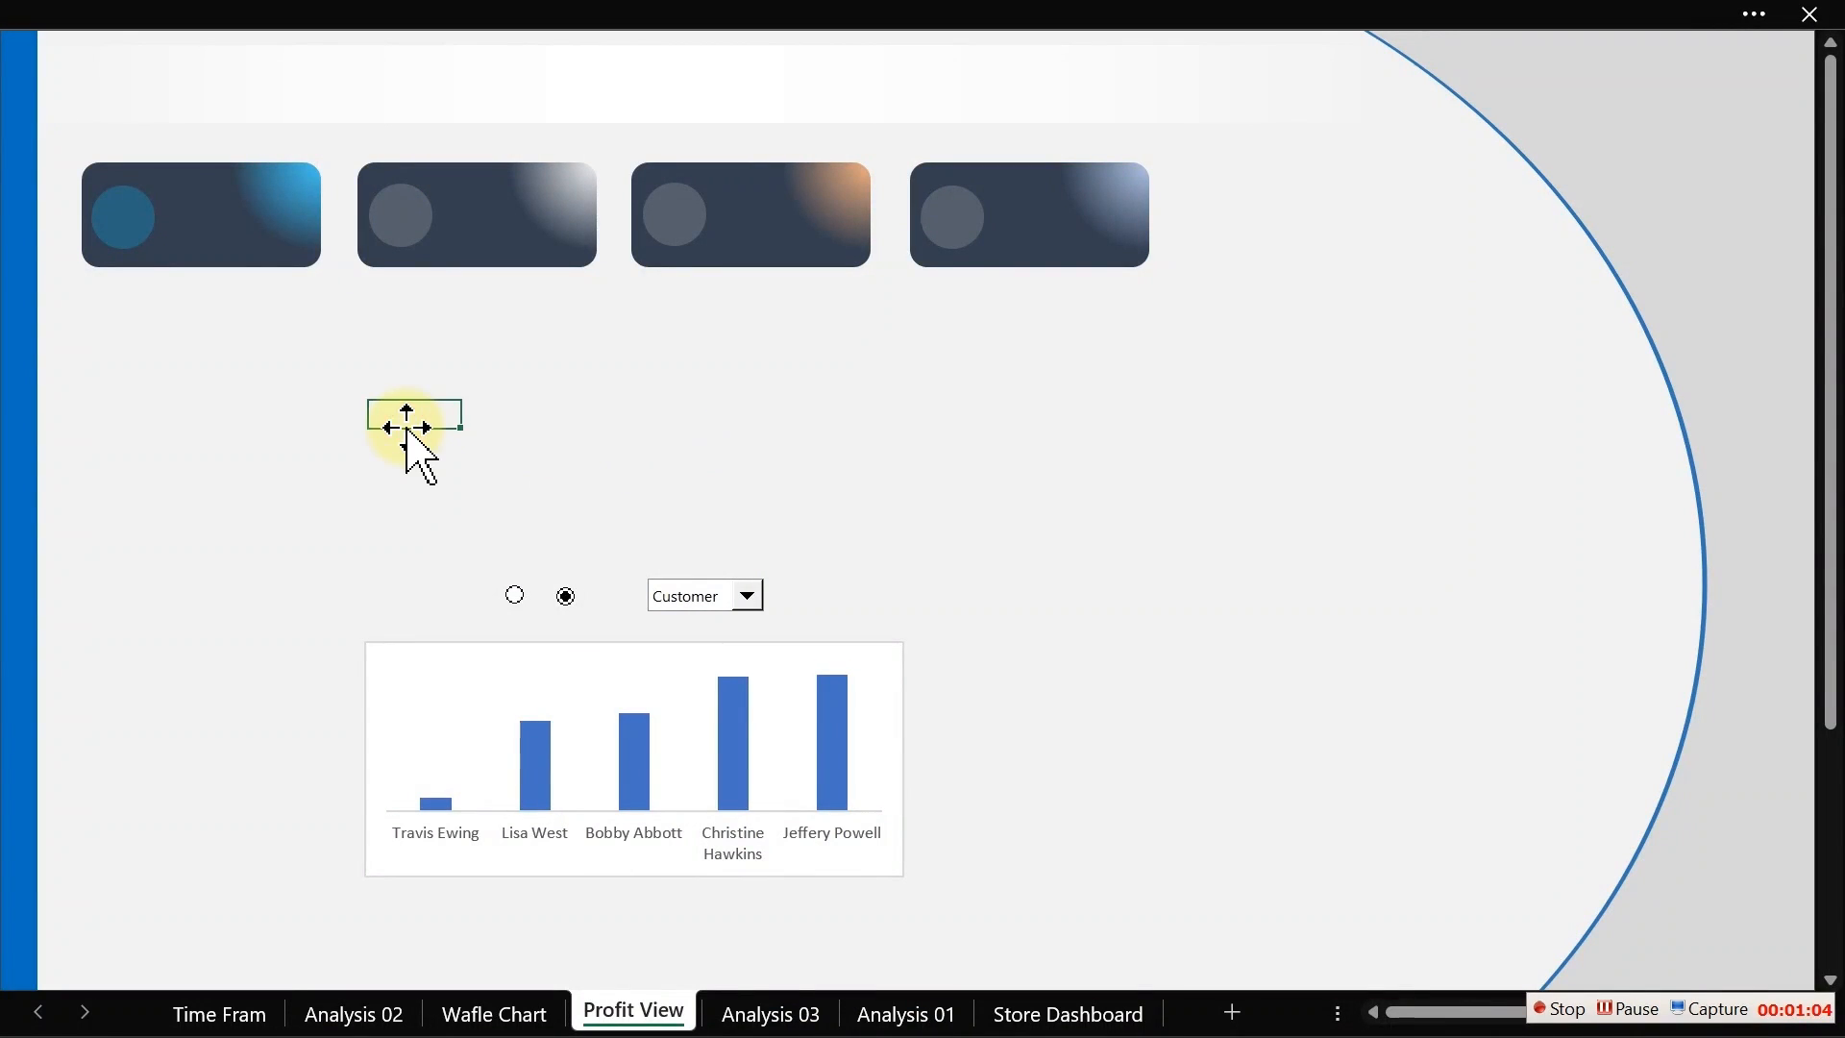
{"action": "left_click", "coordinate": [490, 19]}
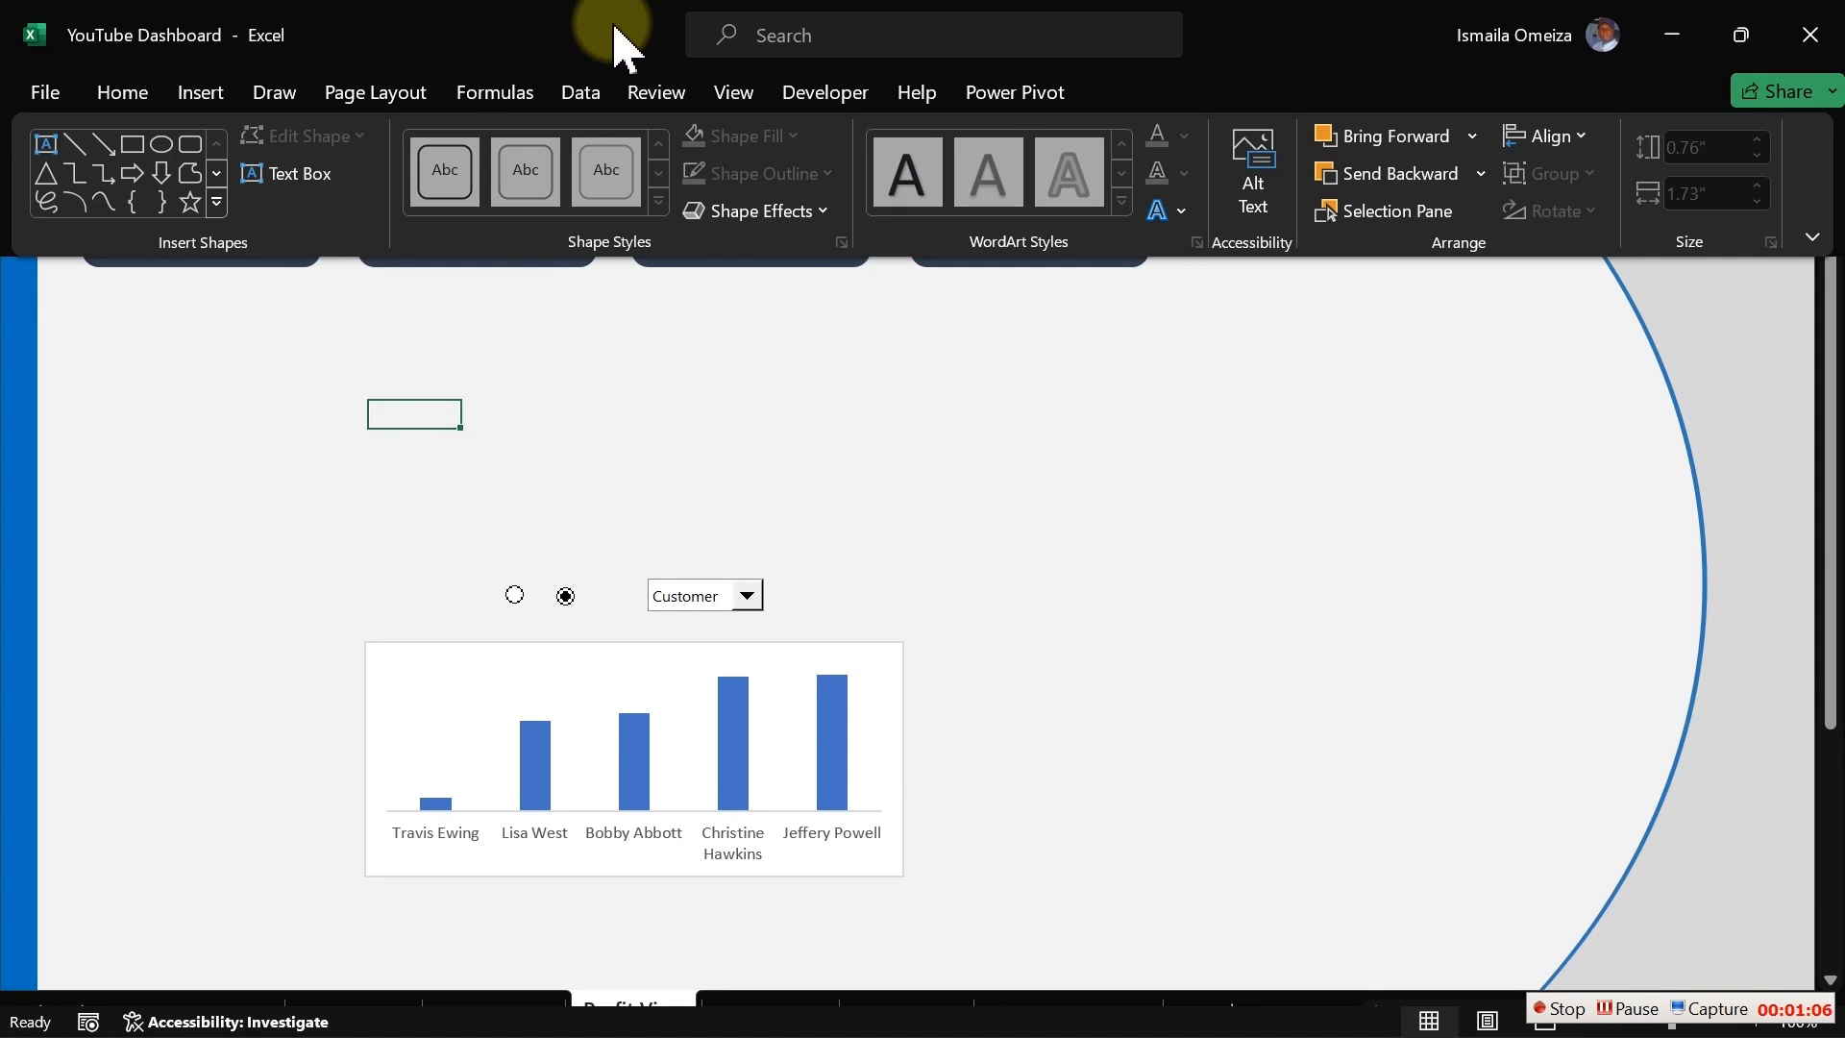
{"action": "left_click", "coordinate": [200, 92]}
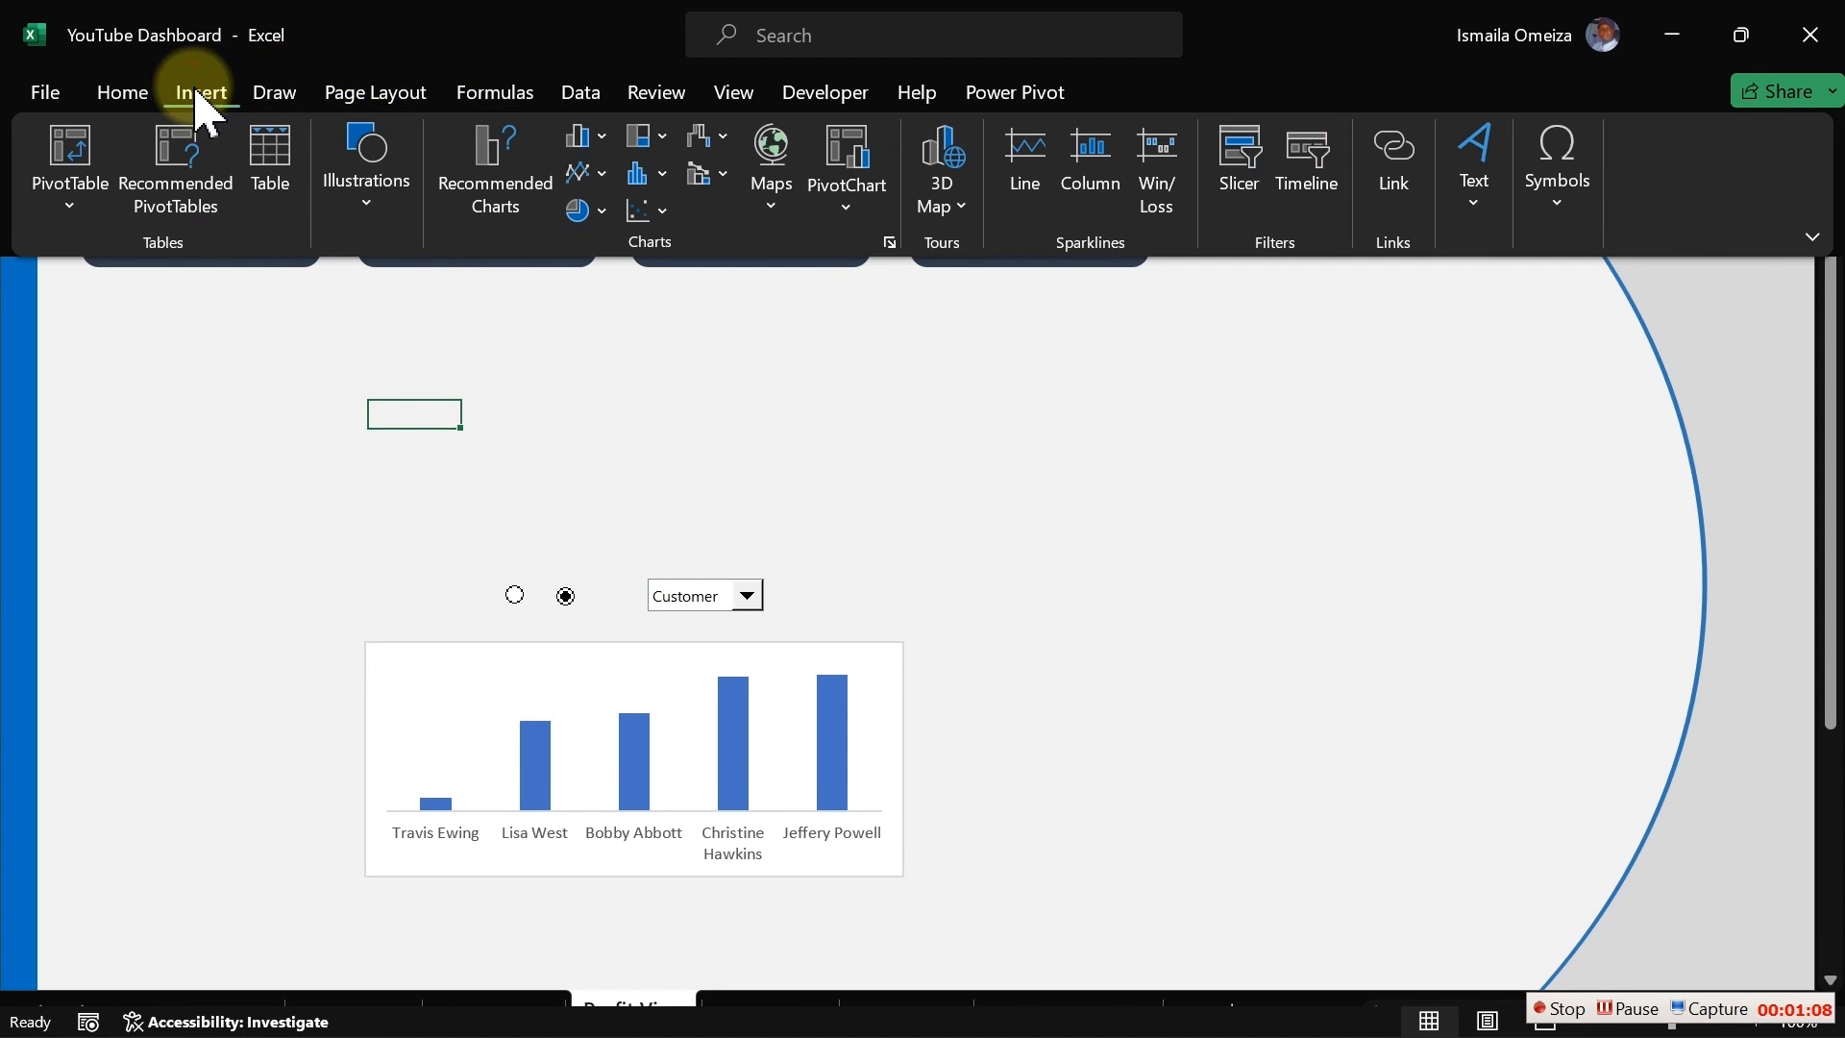
{"action": "left_click", "coordinate": [364, 197]}
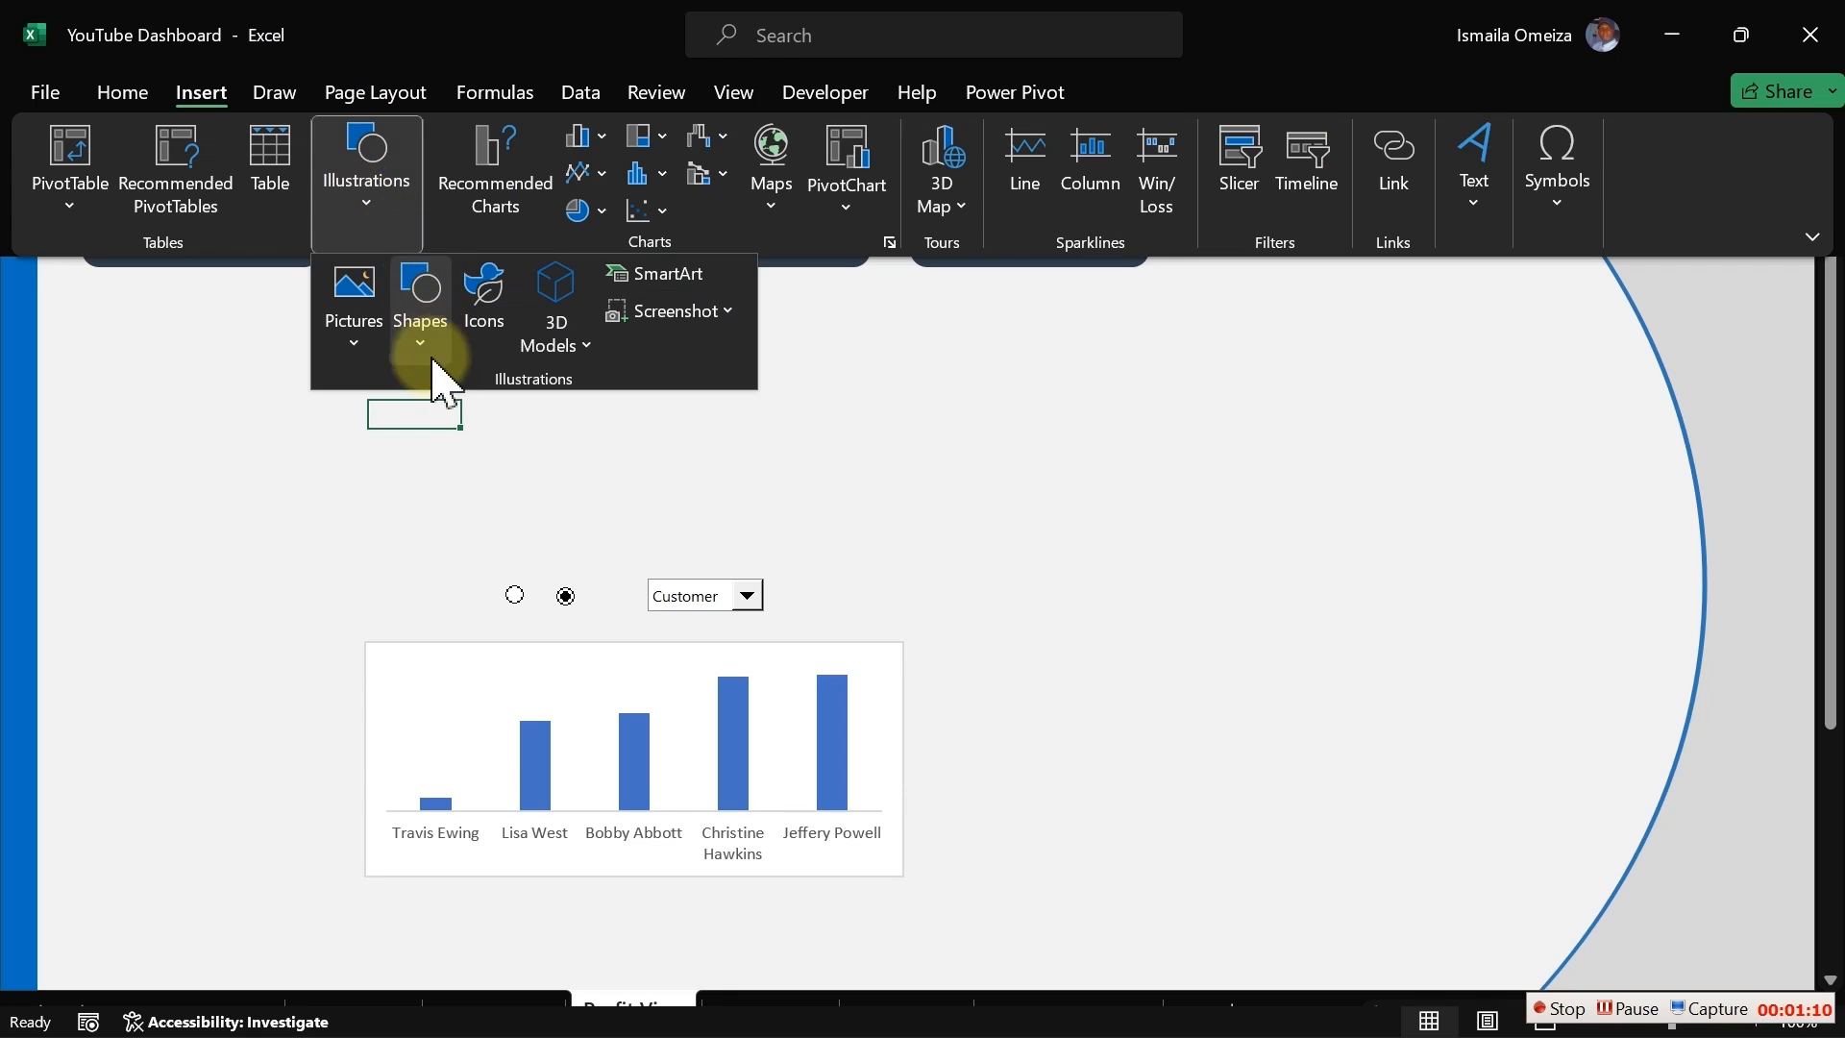
{"action": "left_click", "coordinate": [355, 351]}
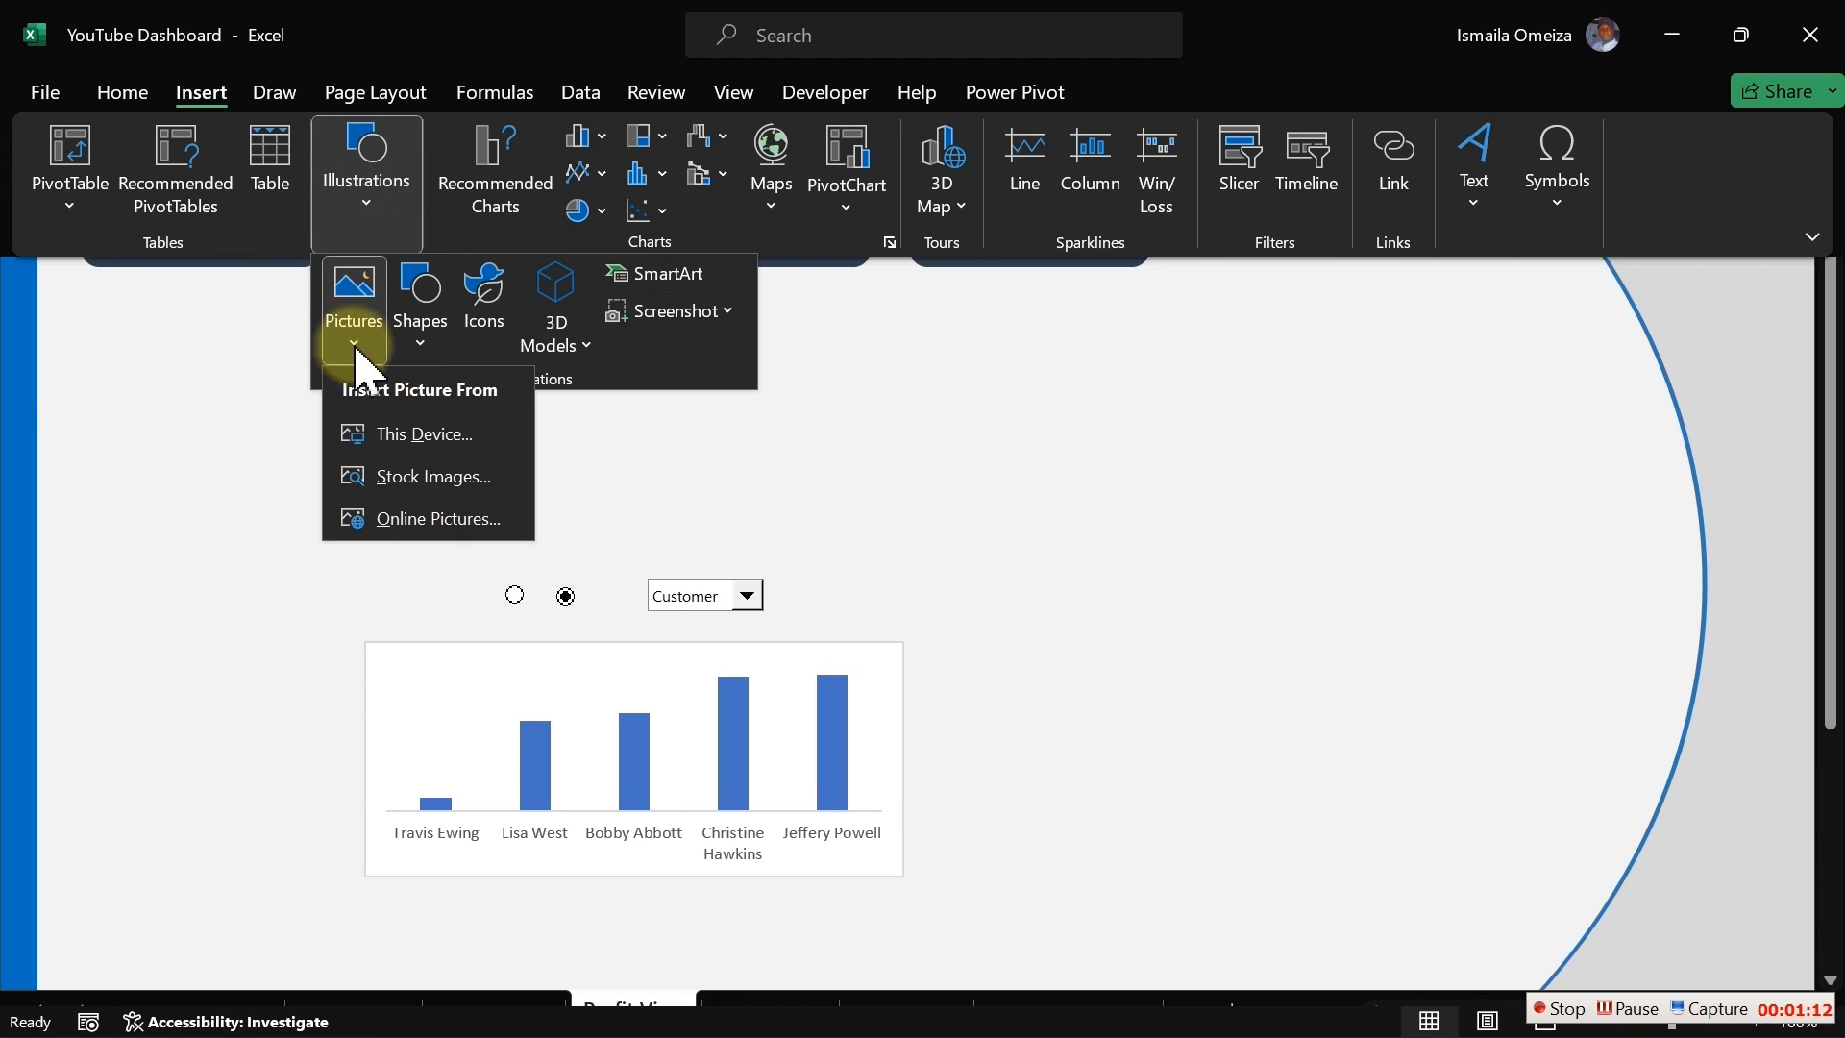
{"action": "left_click", "coordinate": [400, 434]}
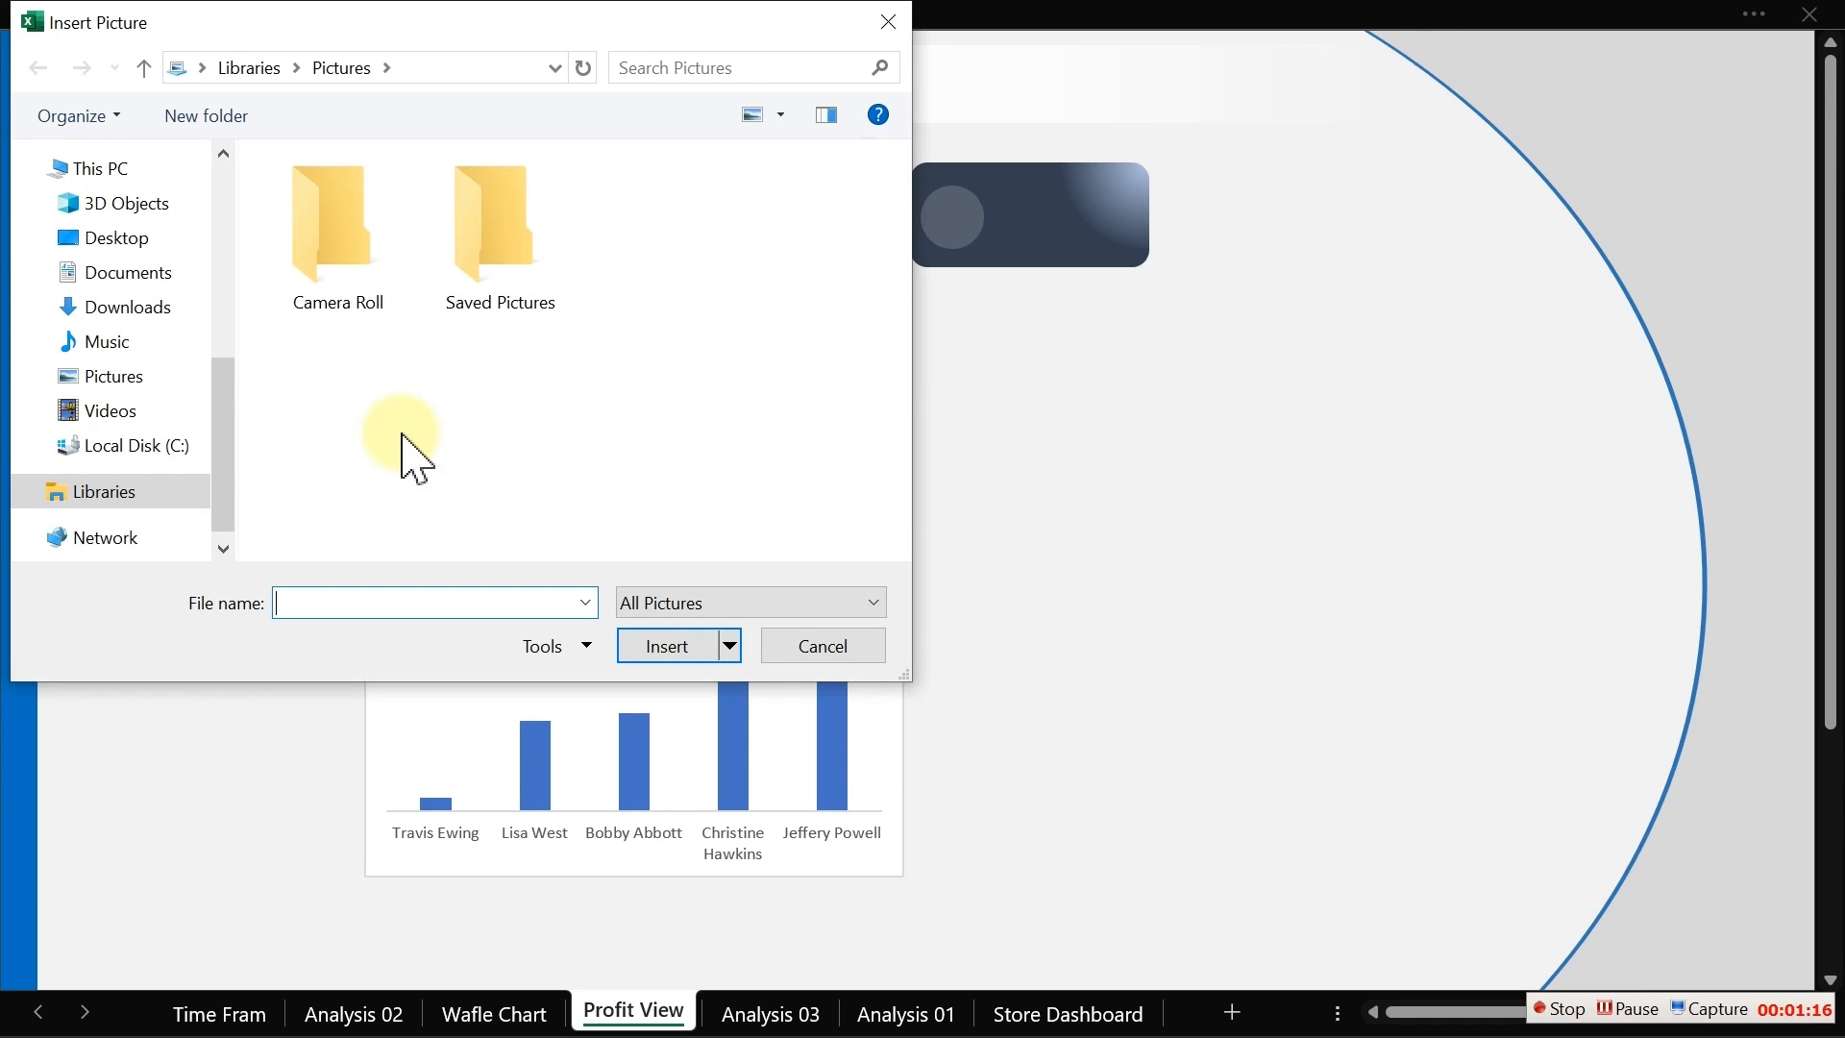
{"action": "left_click", "coordinate": [133, 279]}
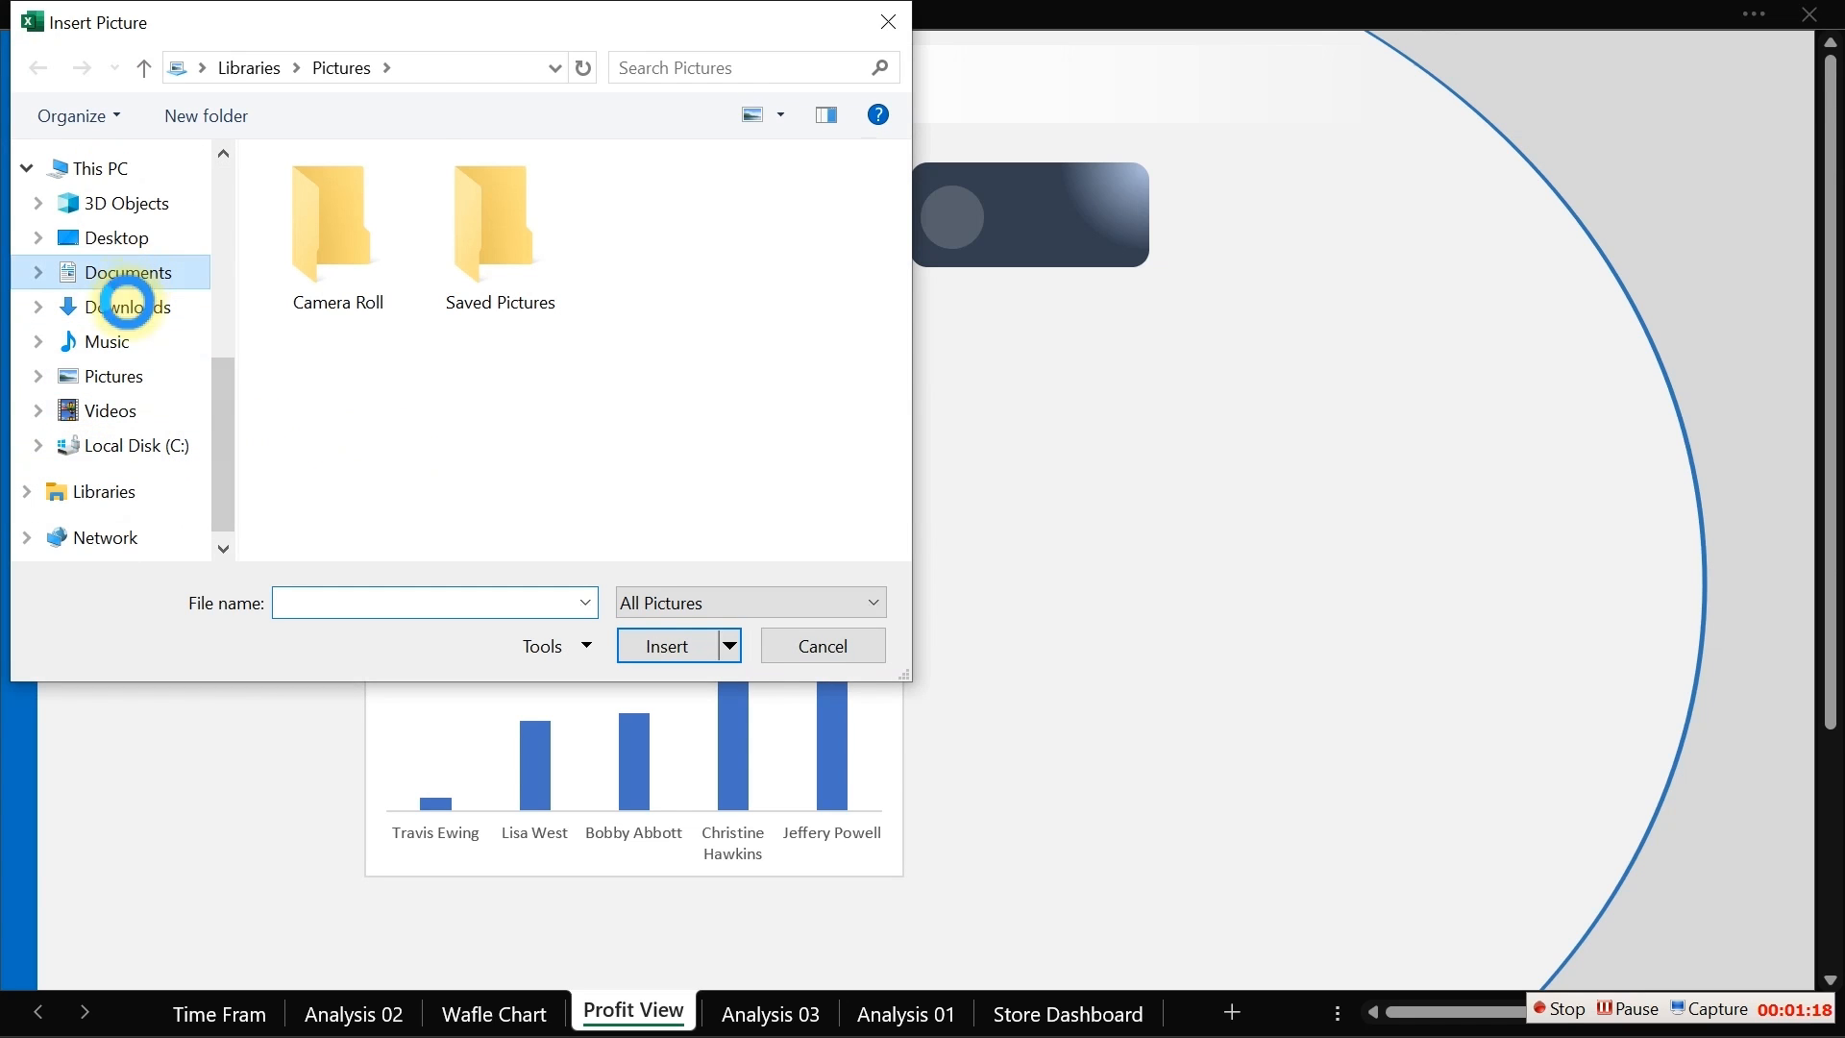
{"action": "left_click", "coordinate": [130, 310]}
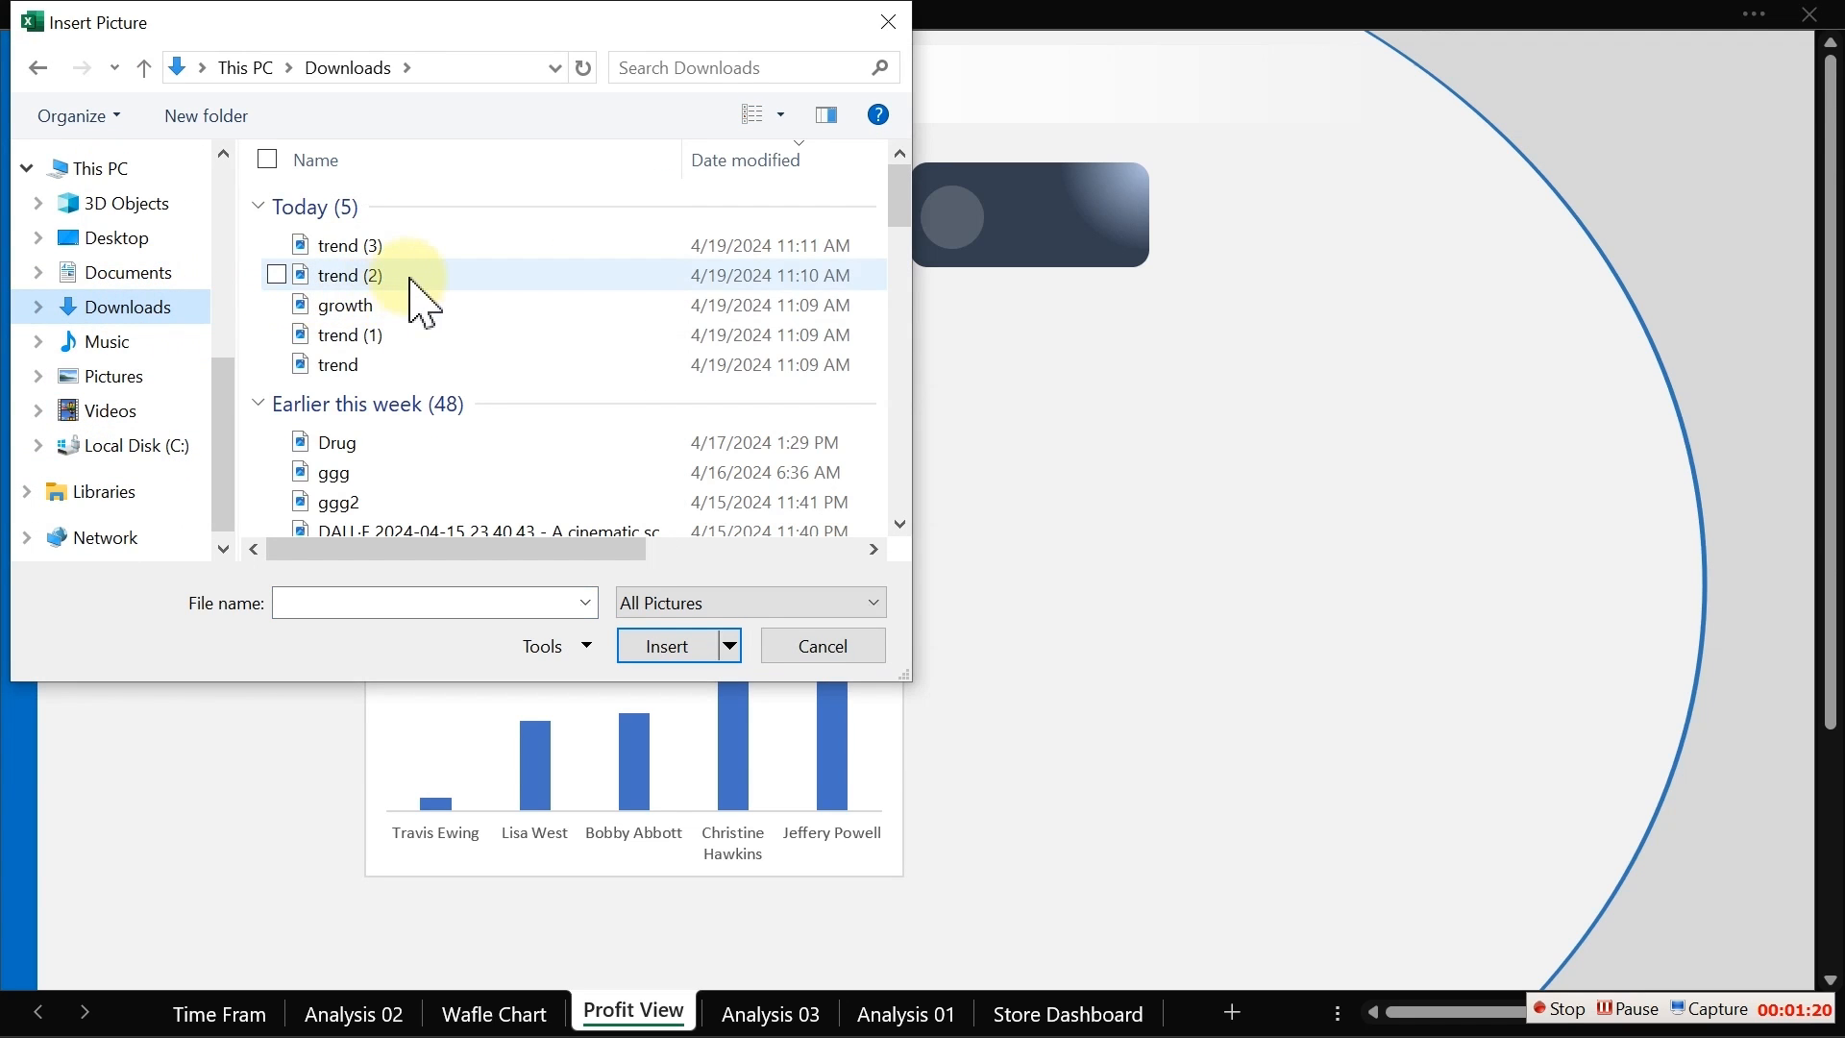
{"action": "left_click", "coordinate": [369, 364]}
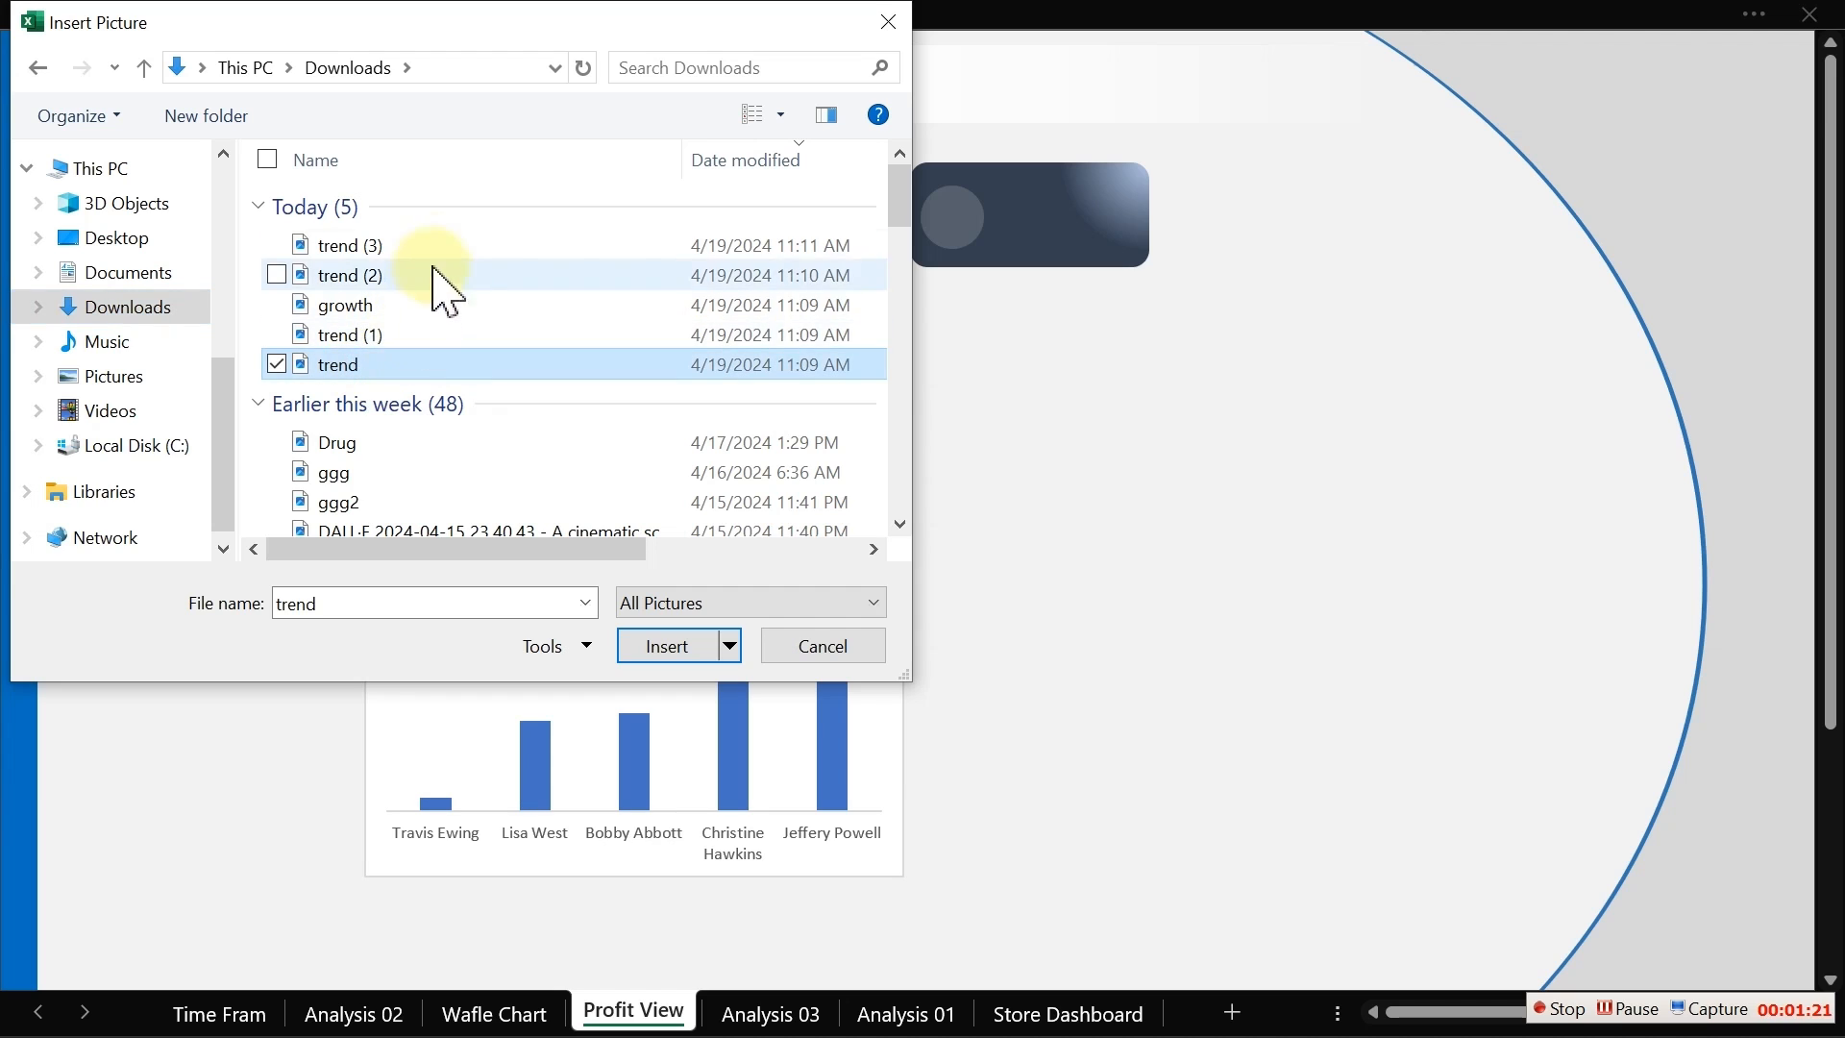
{"action": "left_click", "coordinate": [366, 306], "text": "ctrl"}
{"action": "left_click", "coordinate": [373, 276], "text": "ctrl"}
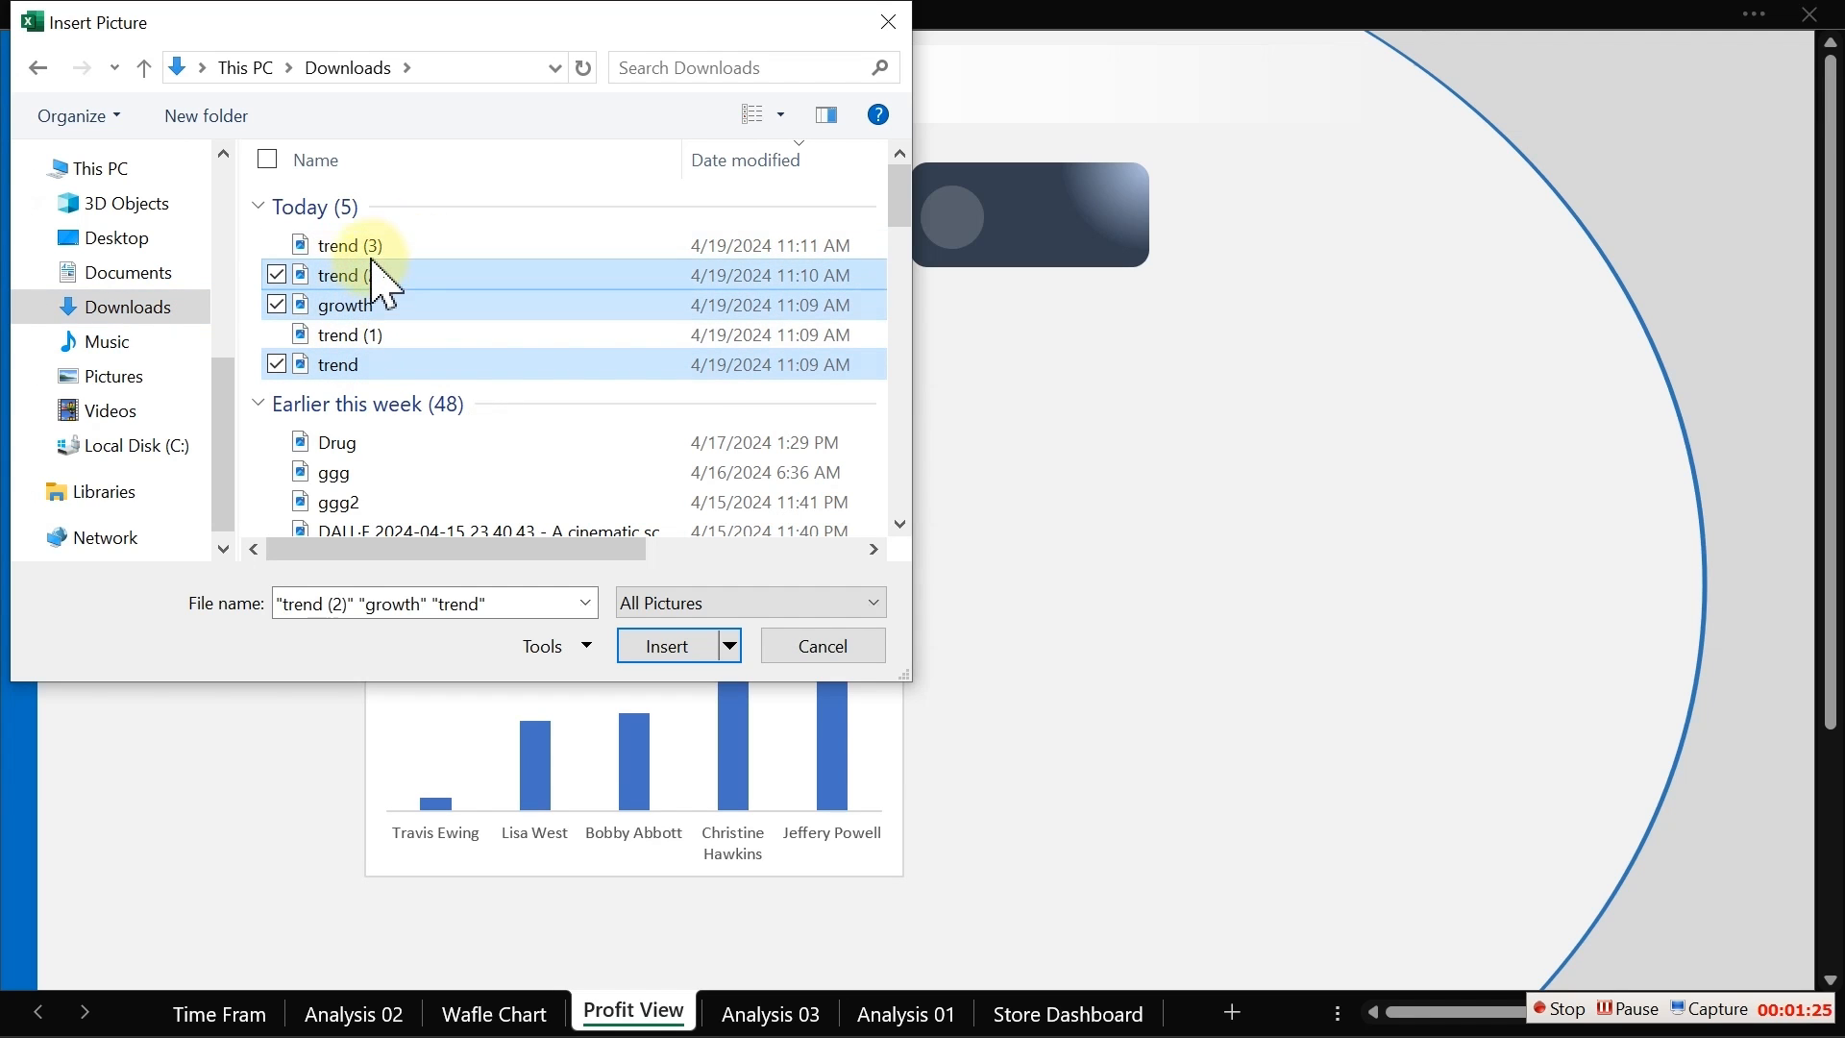
{"action": "left_click", "coordinate": [370, 246], "text": "ctrl"}
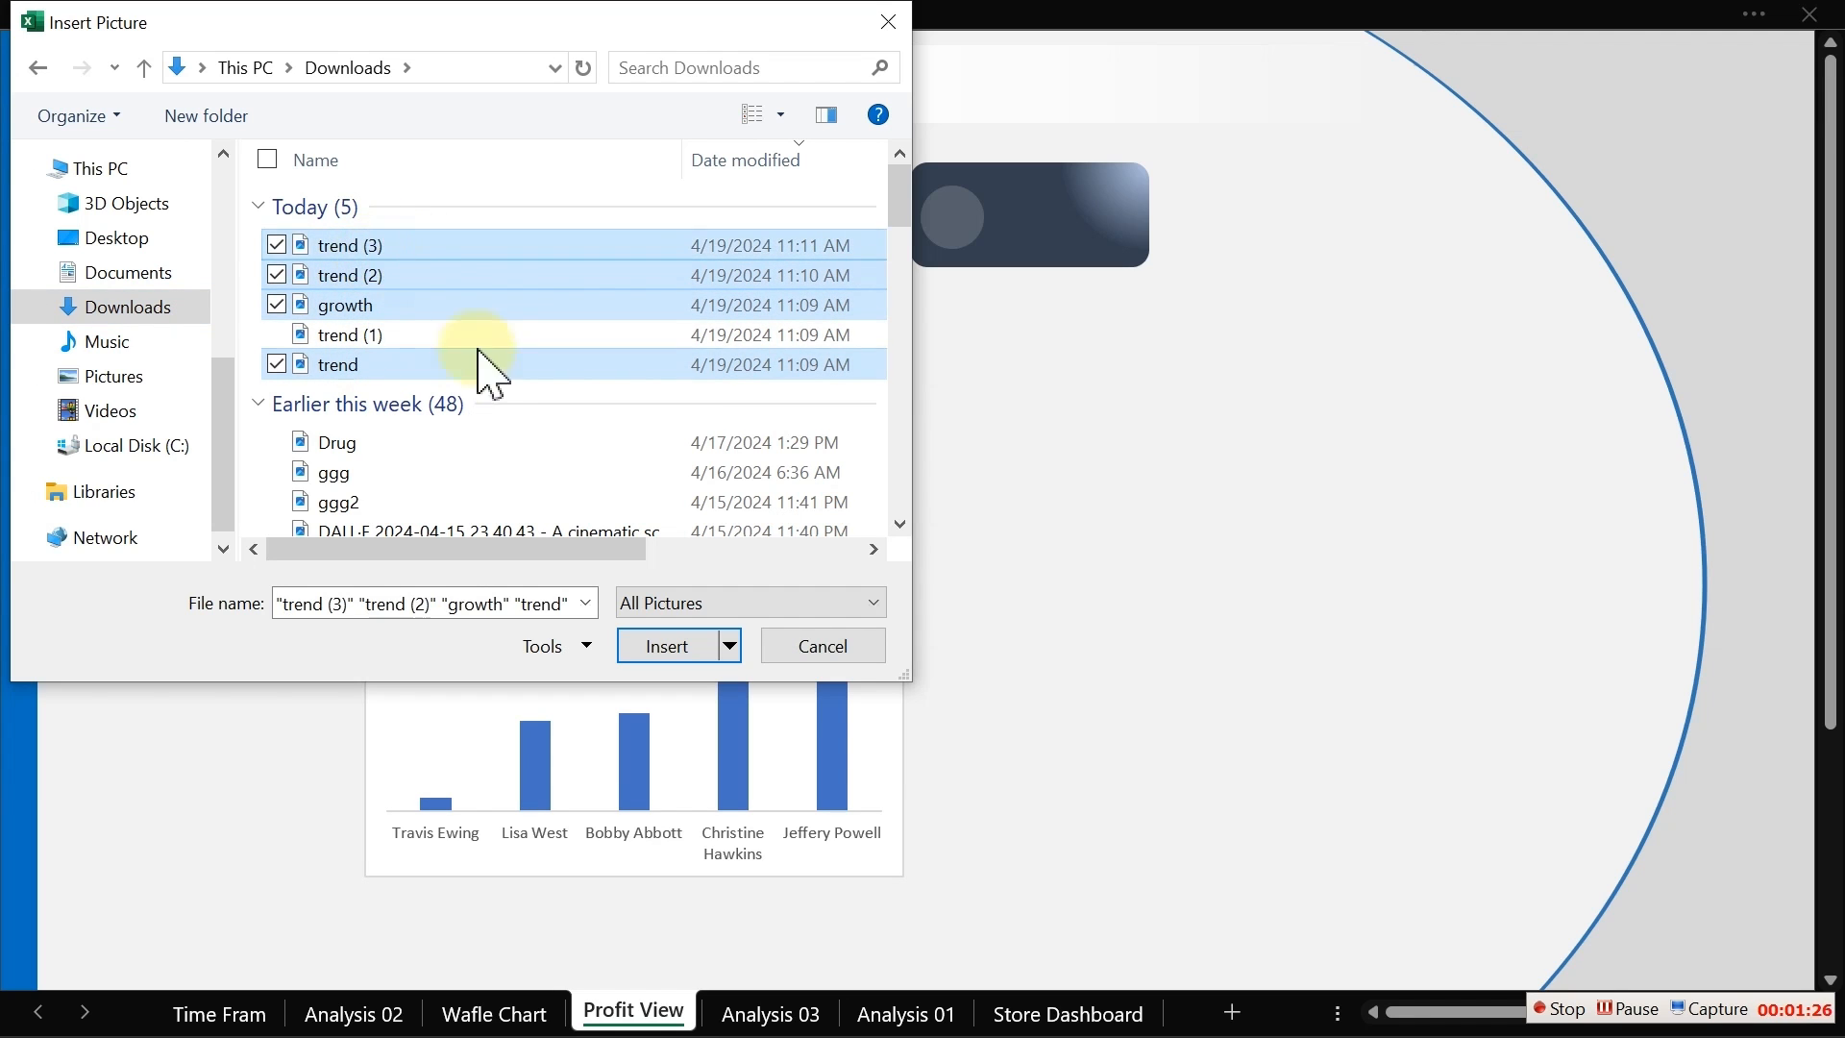
{"action": "left_click", "coordinate": [669, 647]}
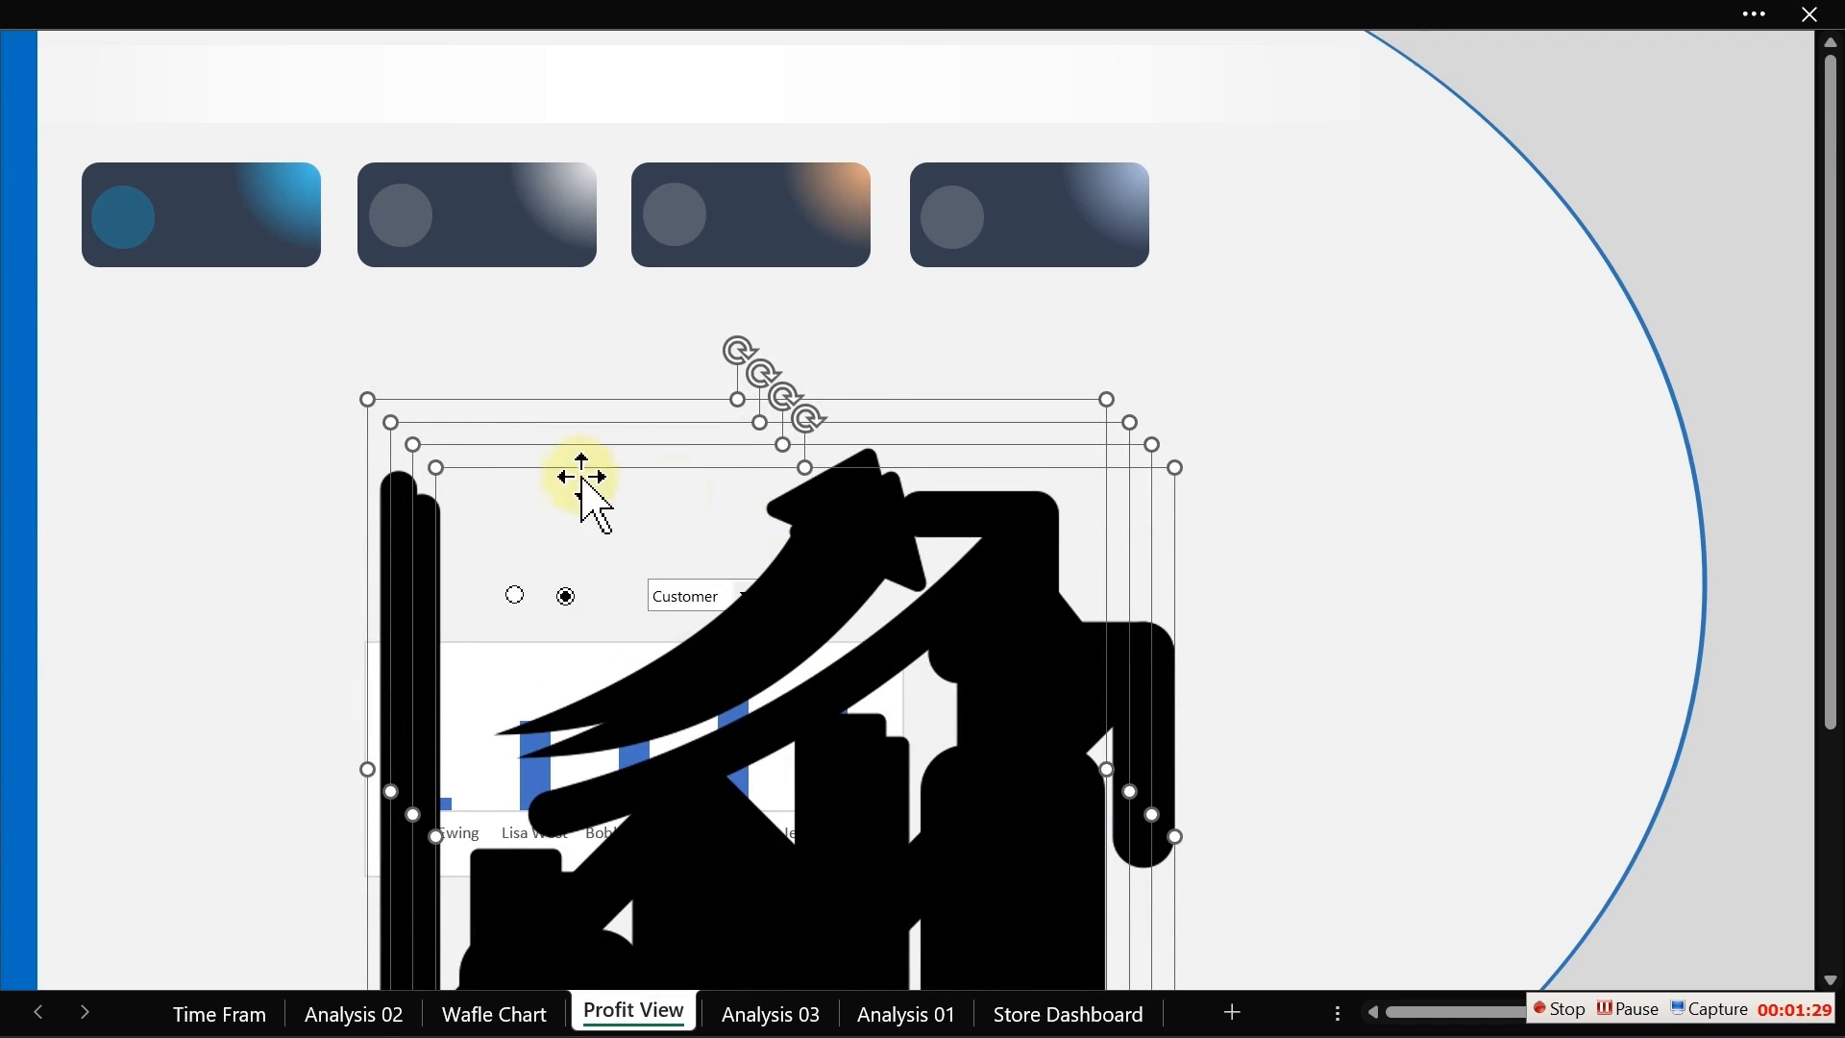
Step: Shrink the four inserted icons together to a small size and move them beside the cards
{"action": "left_click_drag", "start_coordinate": [368, 399], "coordinate": [814, 846]}
{"action": "left_click_drag", "start_coordinate": [990, 928], "coordinate": [1182, 414]}
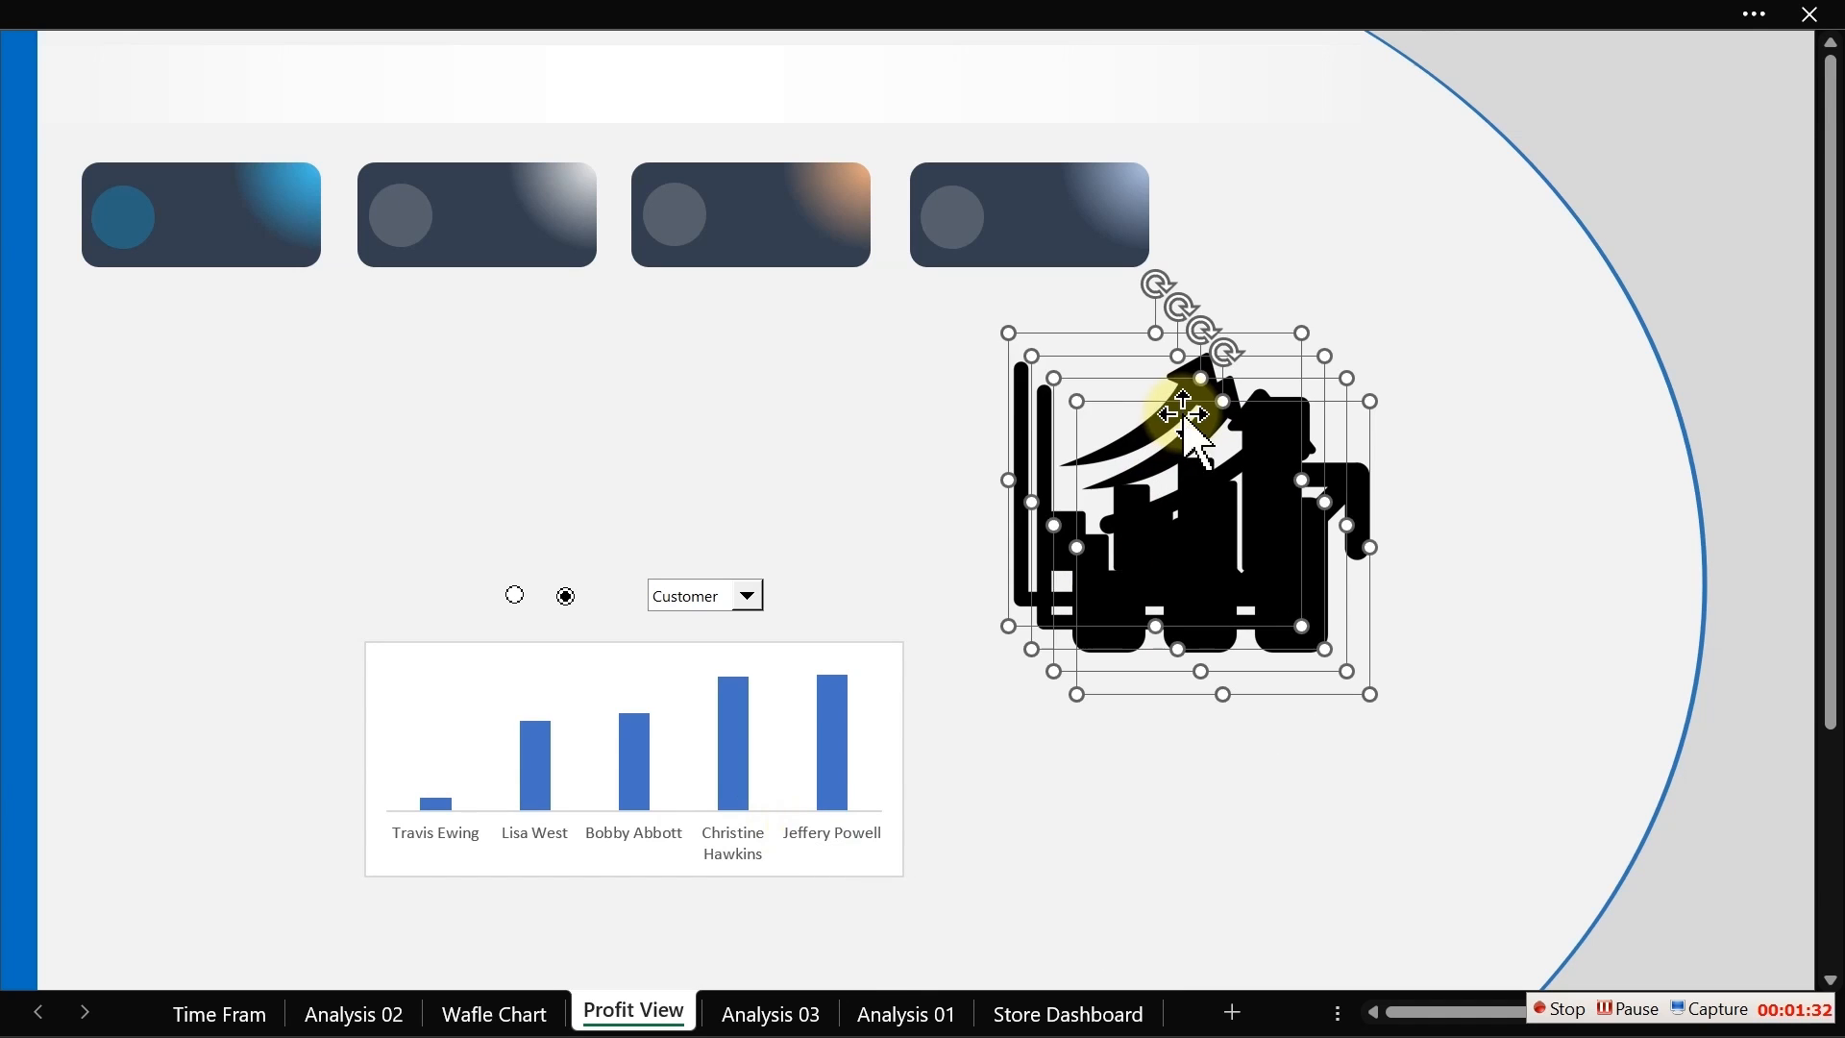
{"action": "left_click_drag", "start_coordinate": [1008, 334], "coordinate": [1240, 611]}
{"action": "left_click", "coordinate": [1066, 554]}
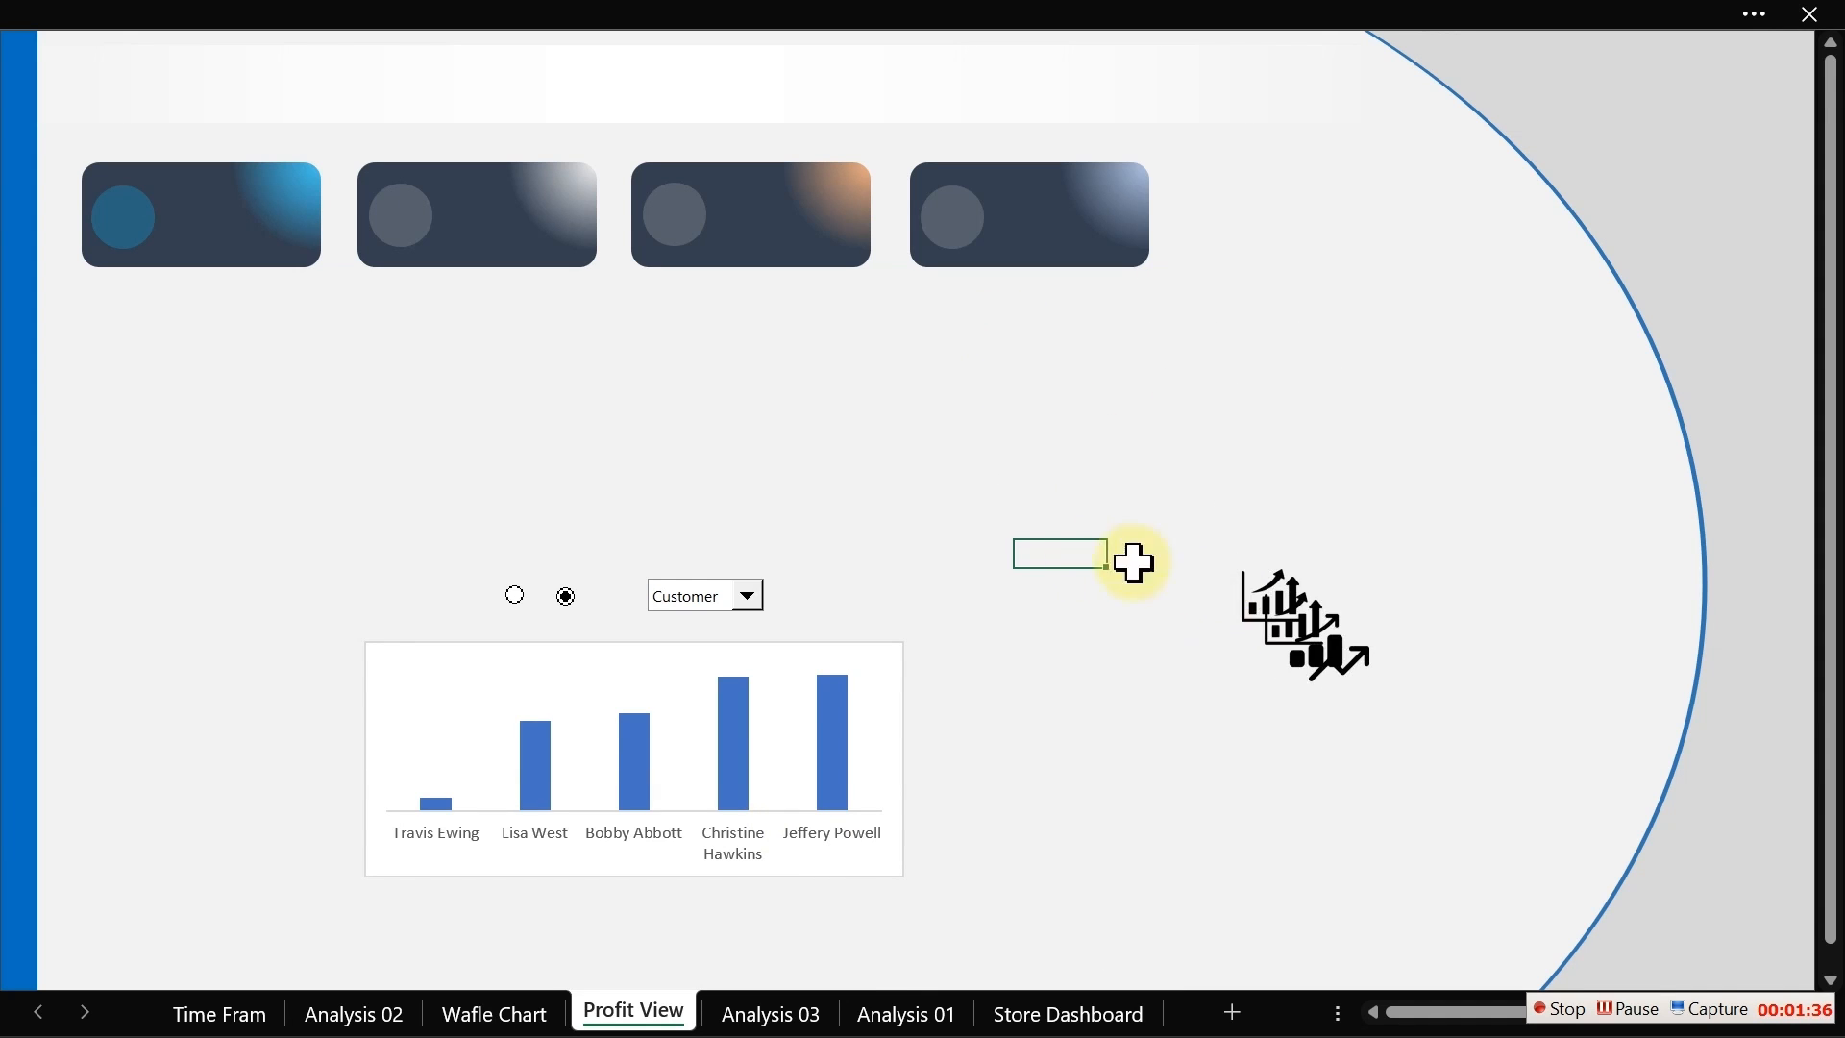
Step: Move the rising arrow icon onto the circle of the second card
{"action": "left_click", "coordinate": [1340, 646]}
{"action": "left_click_drag", "start_coordinate": [1339, 646], "coordinate": [1098, 564]}
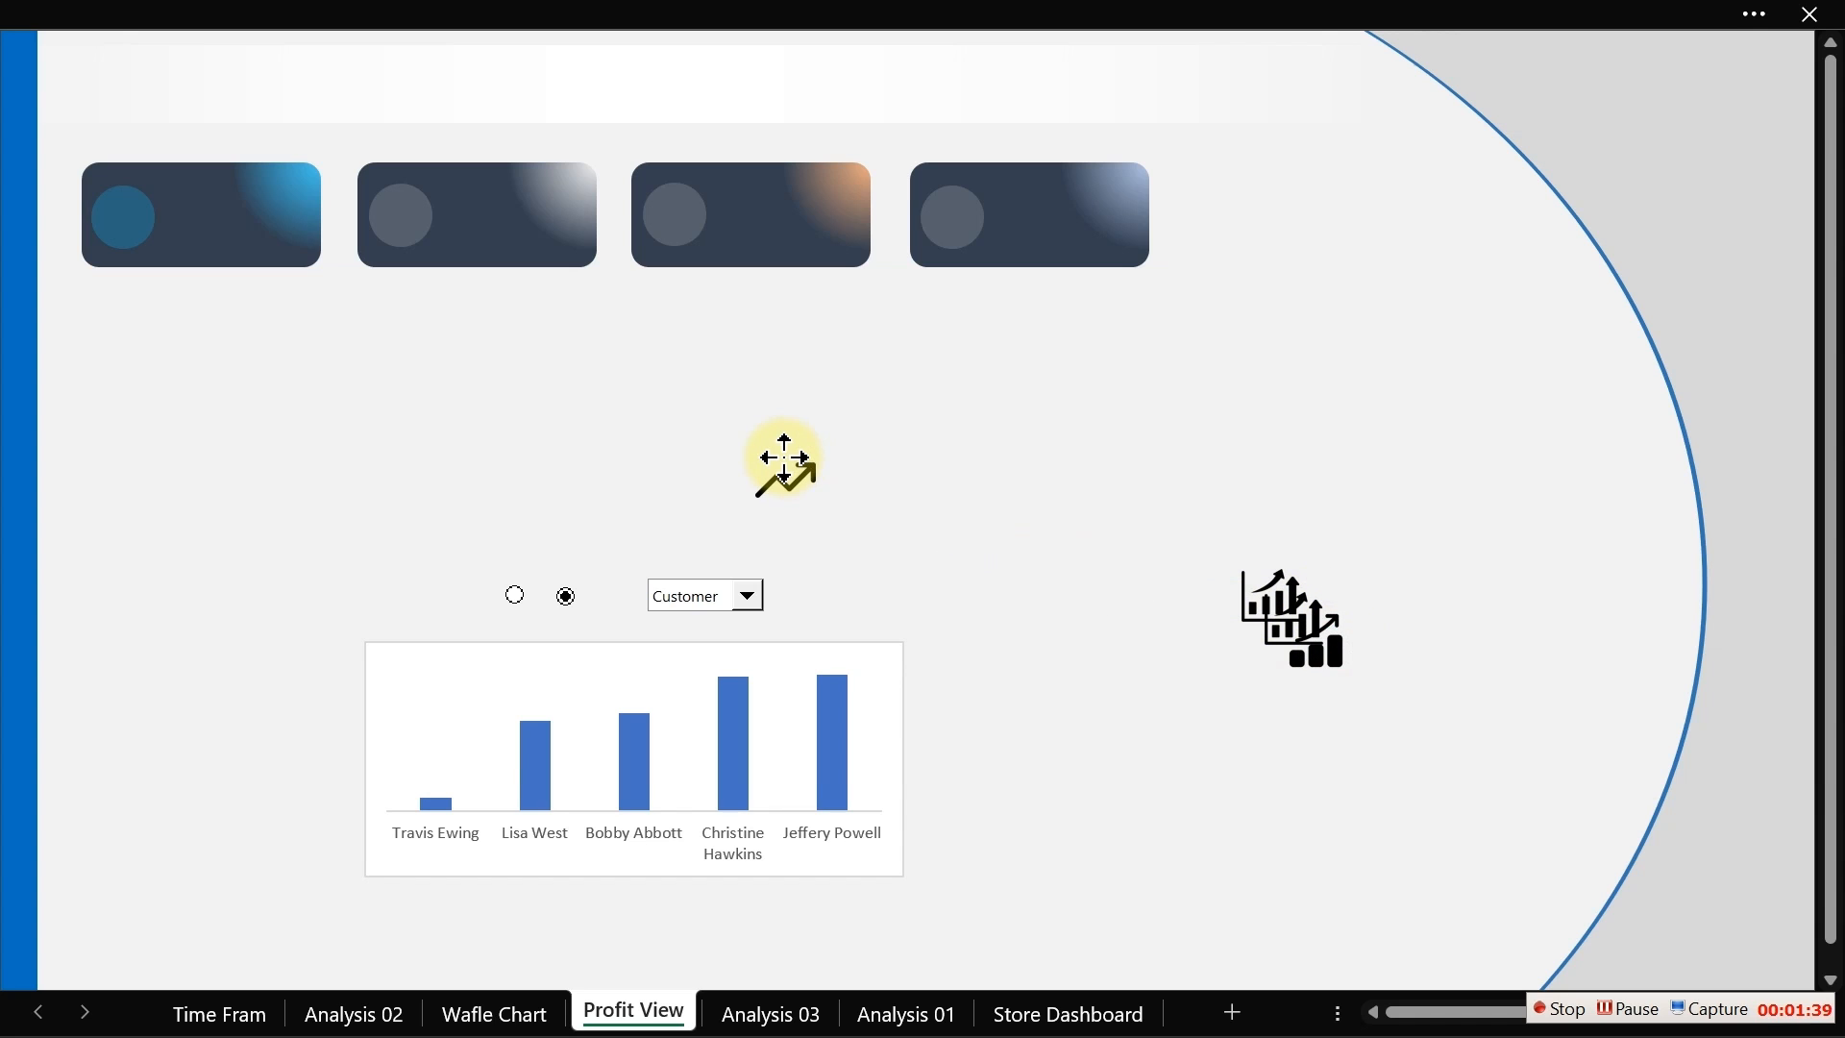
{"action": "mouse_move", "coordinate": [785, 459]}
{"action": "left_mouse_down"}
{"action": "mouse_move", "coordinate": [812, 442]}
{"action": "mouse_move", "coordinate": [802, 462]}
{"action": "left_mouse_up"}
{"action": "left_click_drag", "start_coordinate": [782, 539], "coordinate": [403, 303]}
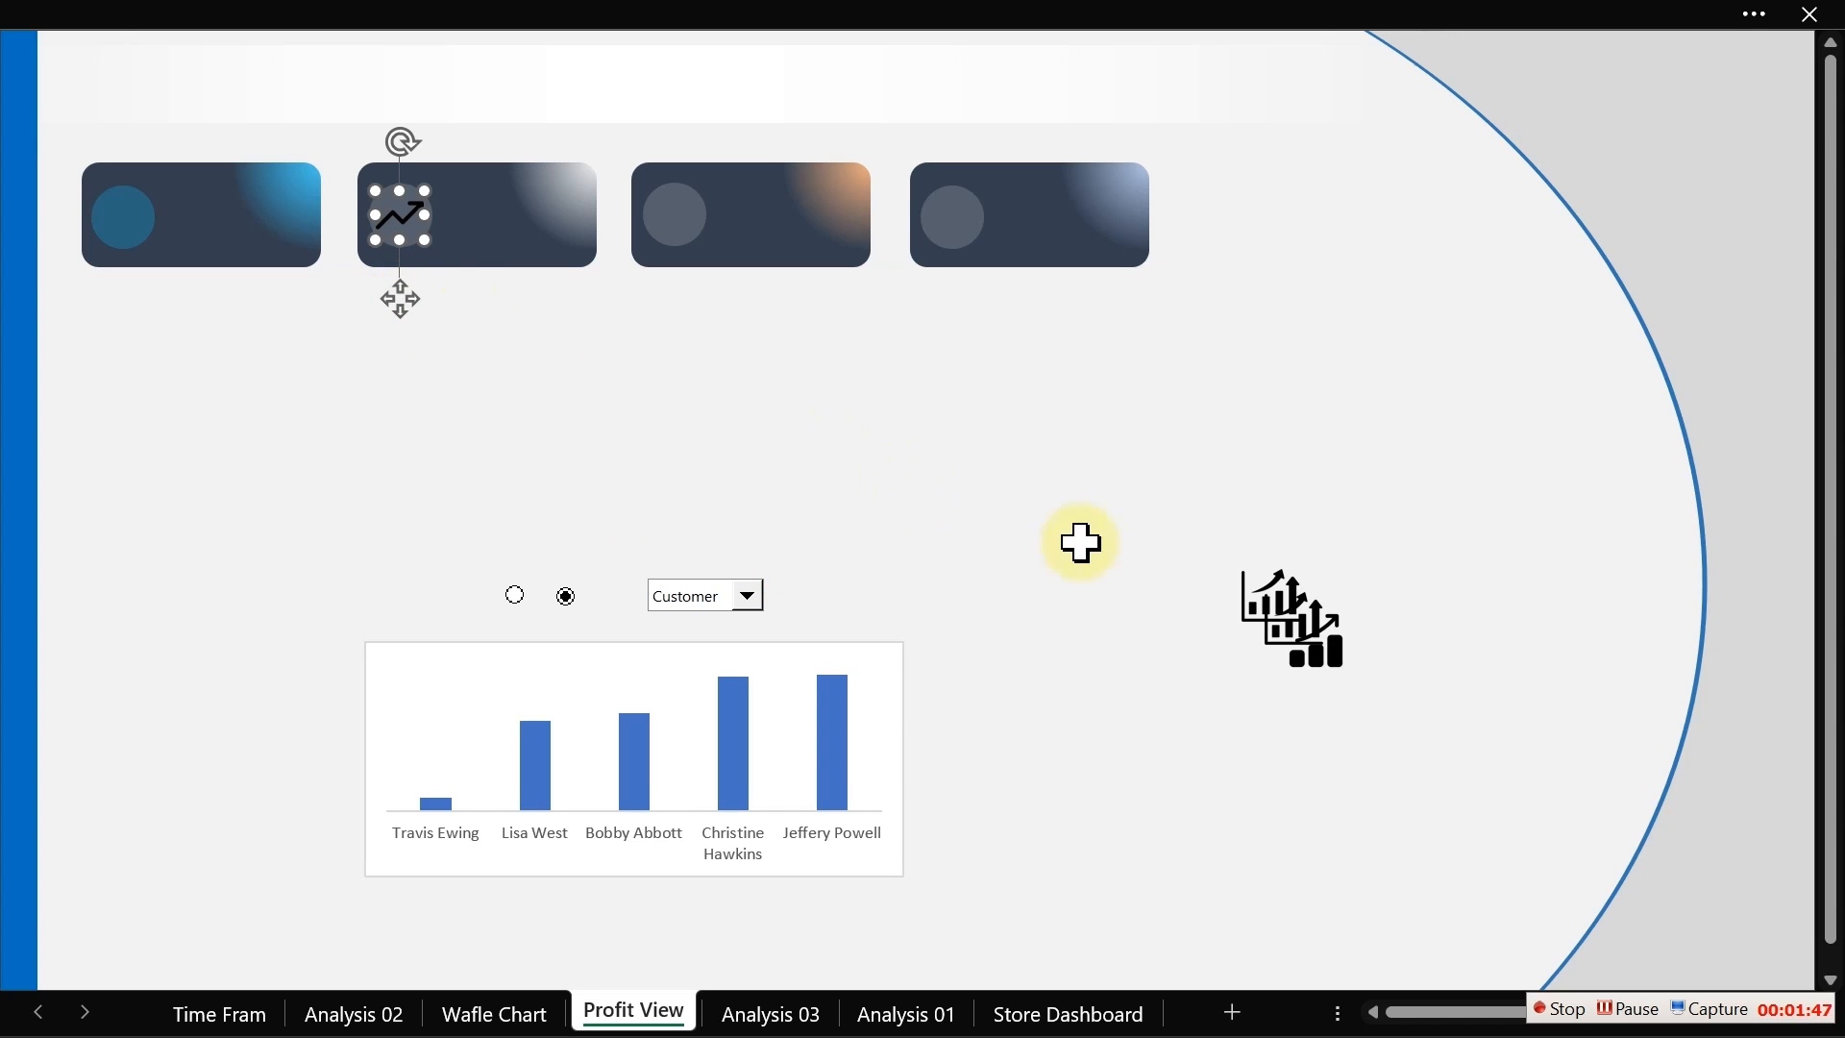
Step: Place the growth bar icon on the circle of the first card
{"action": "left_click", "coordinate": [1295, 636]}
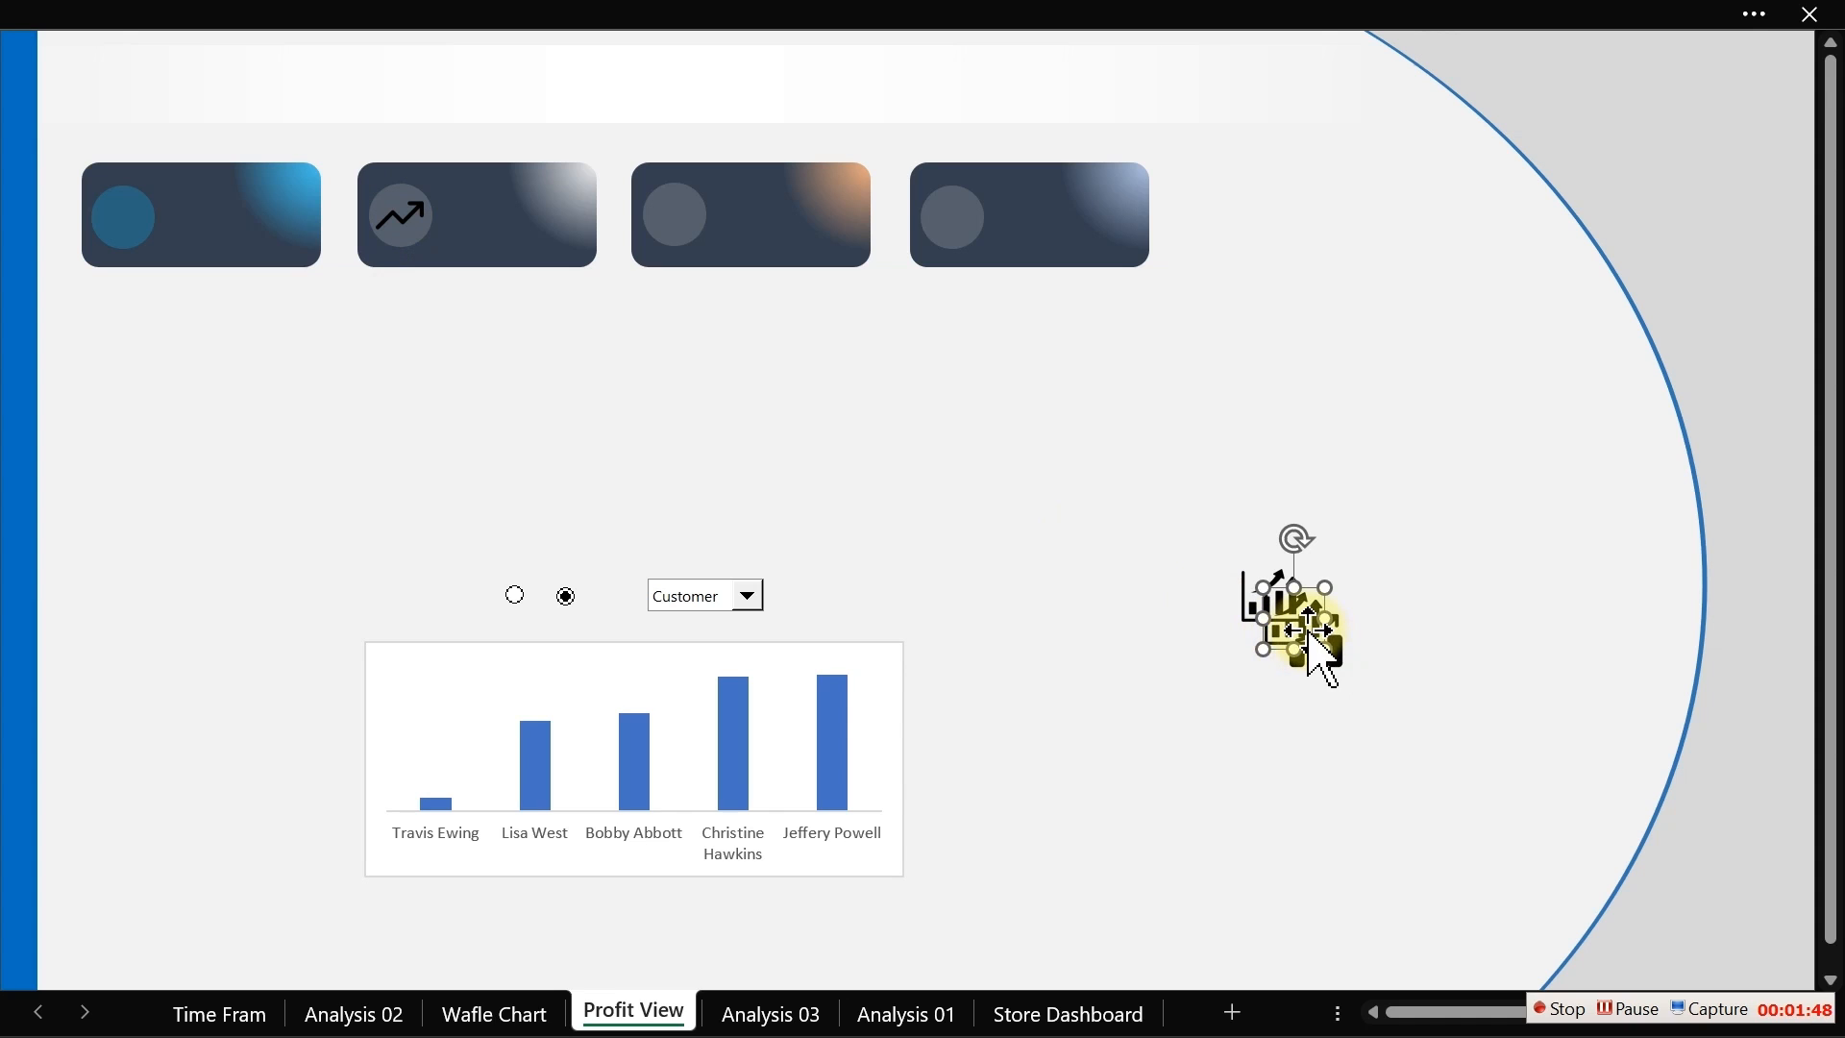
{"action": "left_click_drag", "start_coordinate": [1309, 630], "coordinate": [269, 370]}
{"action": "left_click_drag", "start_coordinate": [255, 445], "coordinate": [143, 336]}
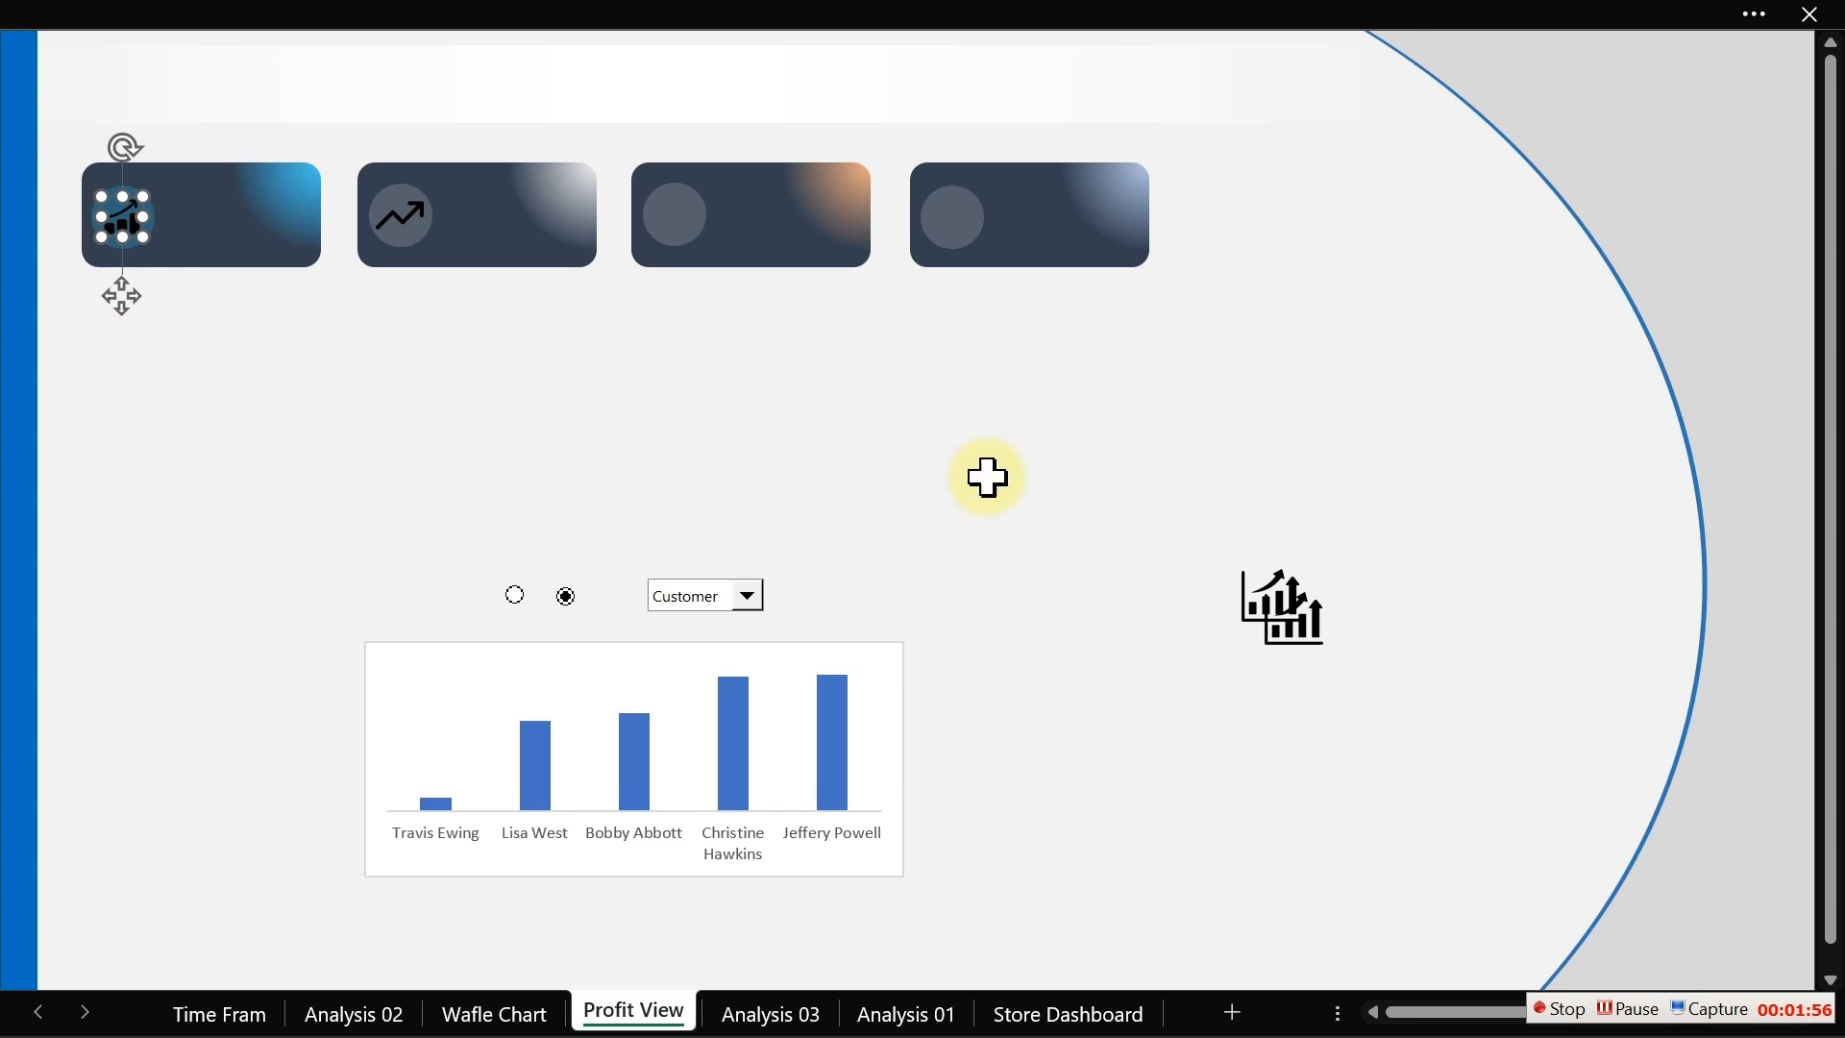
Step: Place the bar-chart trend icon on the circle of the third card
{"action": "left_click", "coordinate": [1269, 618]}
{"action": "left_click_drag", "start_coordinate": [1297, 624], "coordinate": [842, 445]}
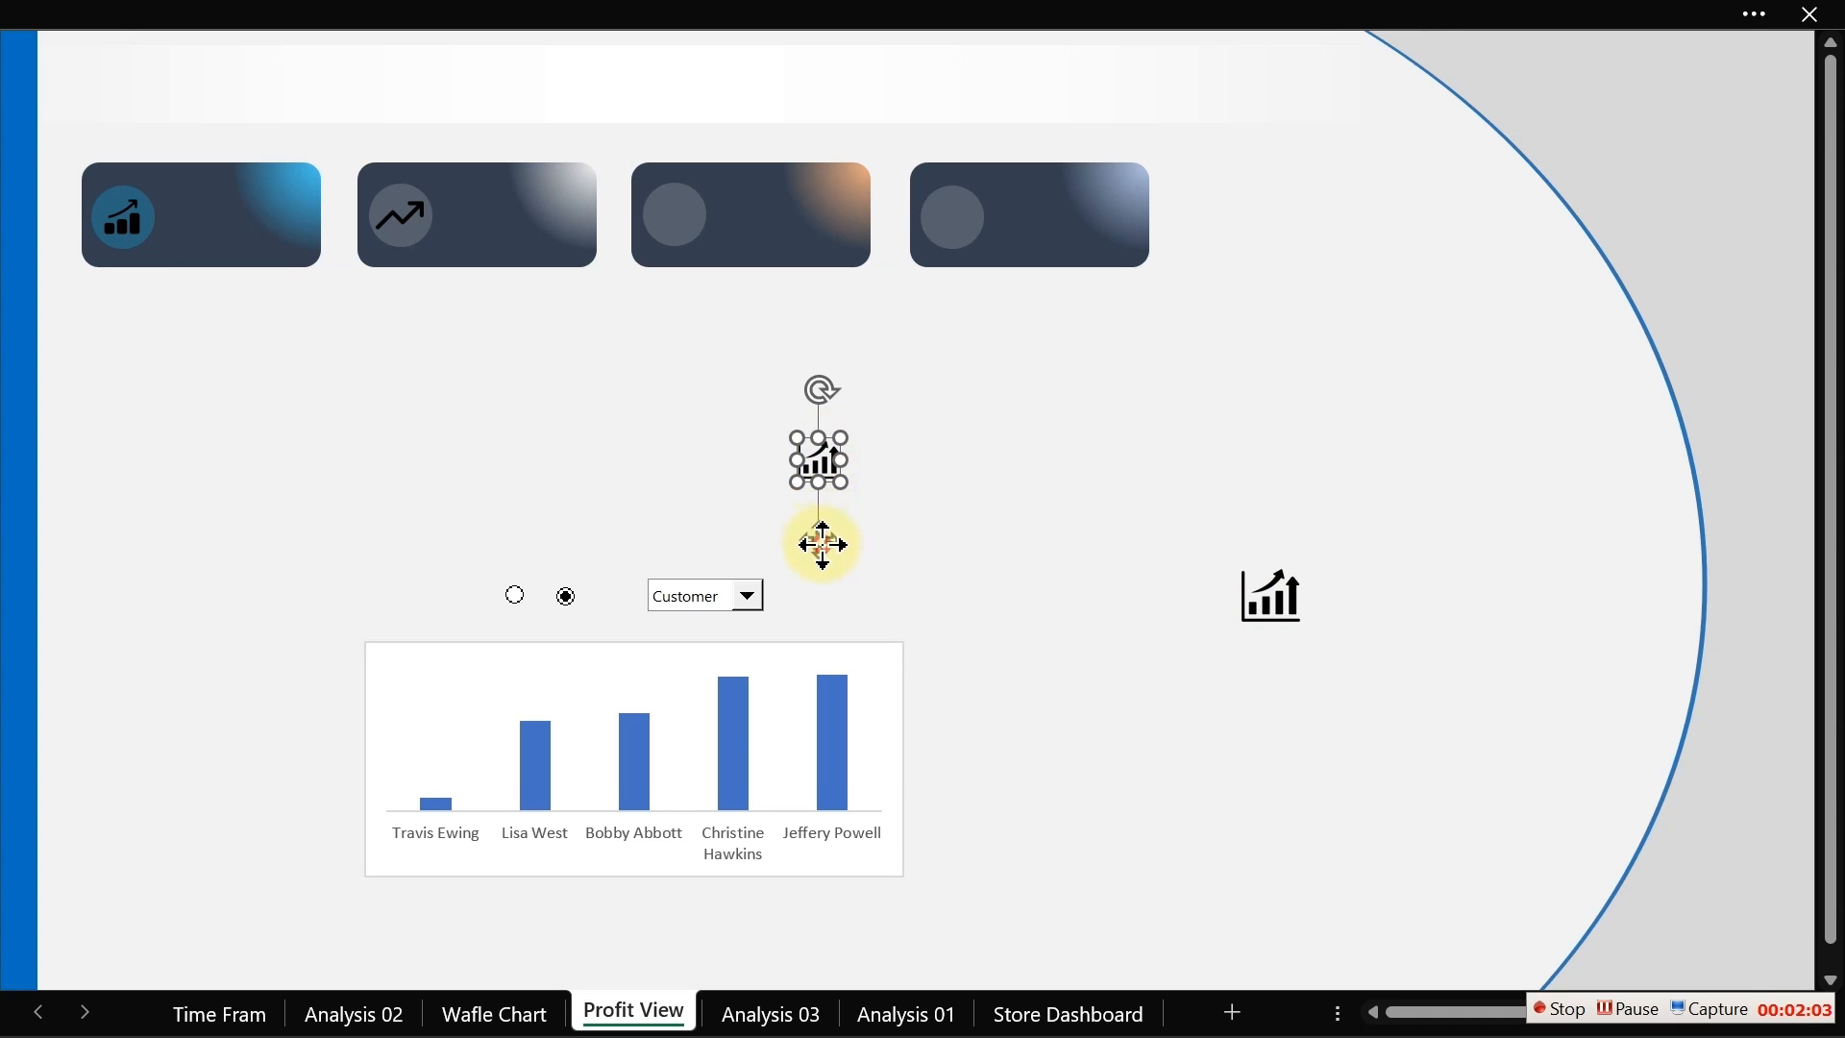
{"action": "left_click_drag", "start_coordinate": [822, 544], "coordinate": [678, 296]}
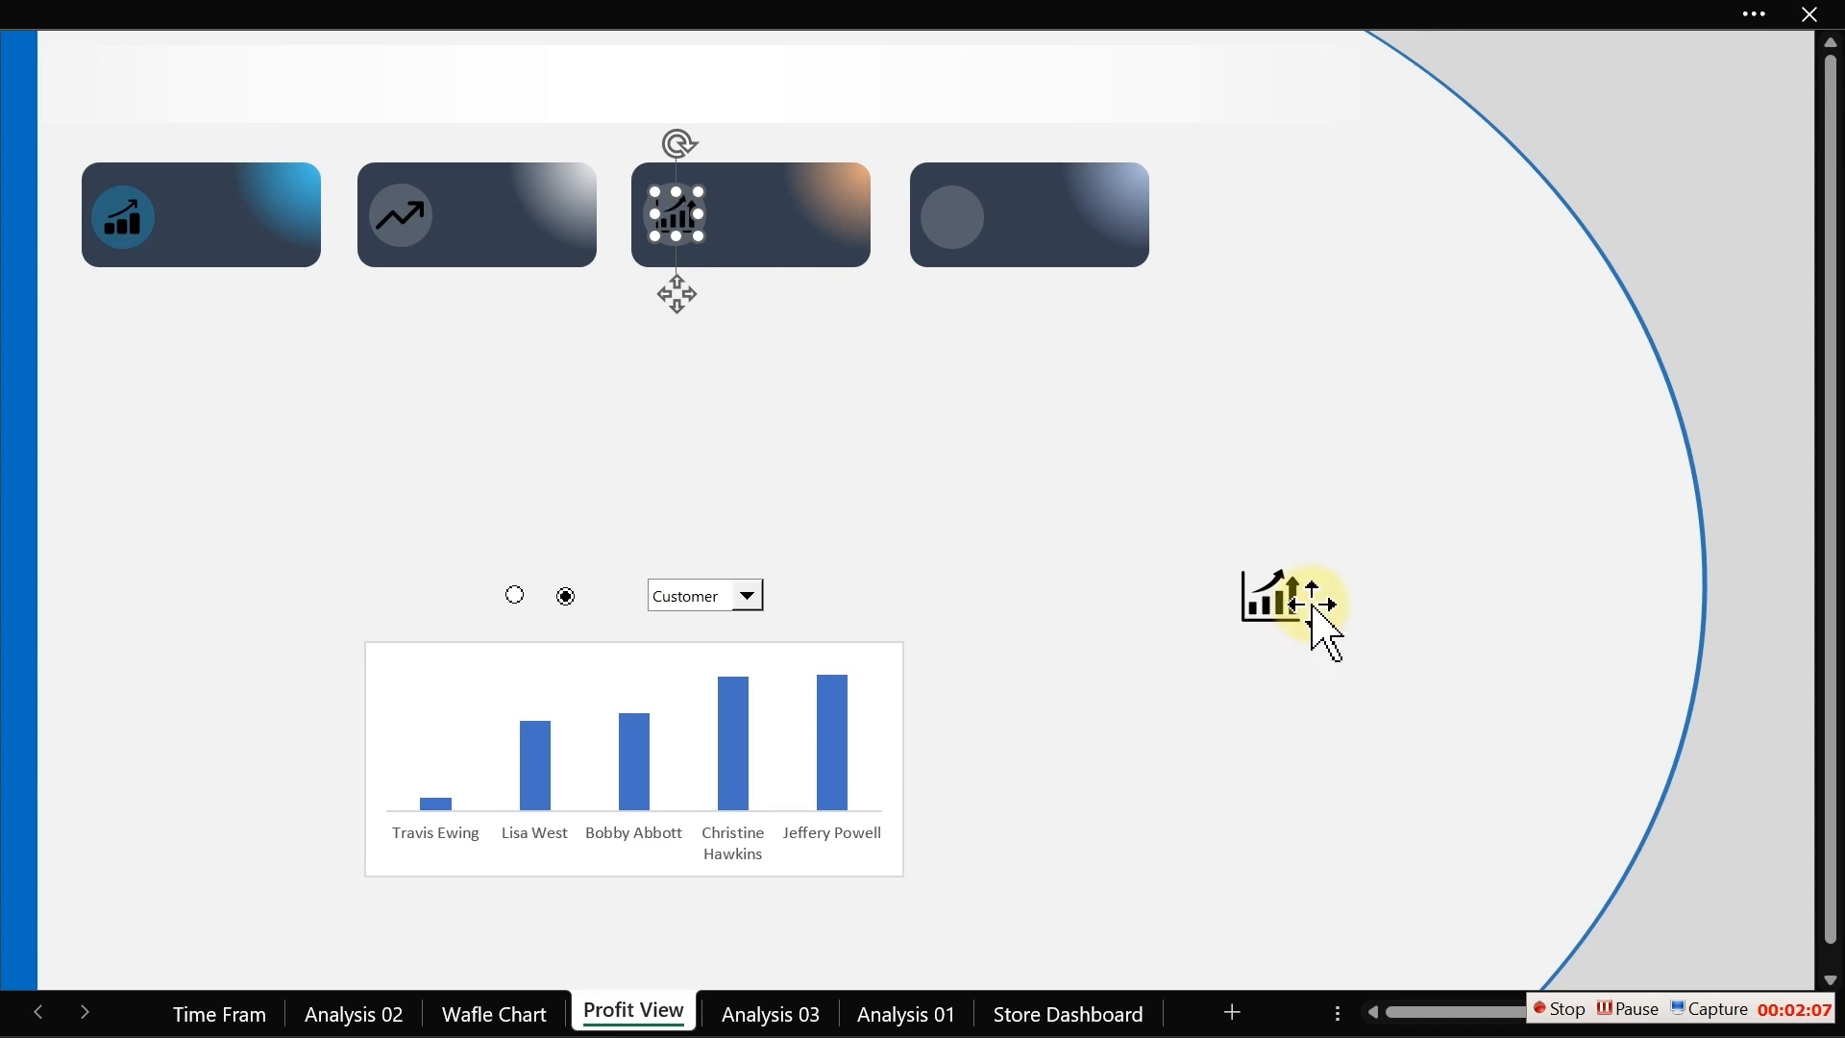
Step: Delete the leftover unused icon from the sheet
{"action": "left_click", "coordinate": [1267, 605]}
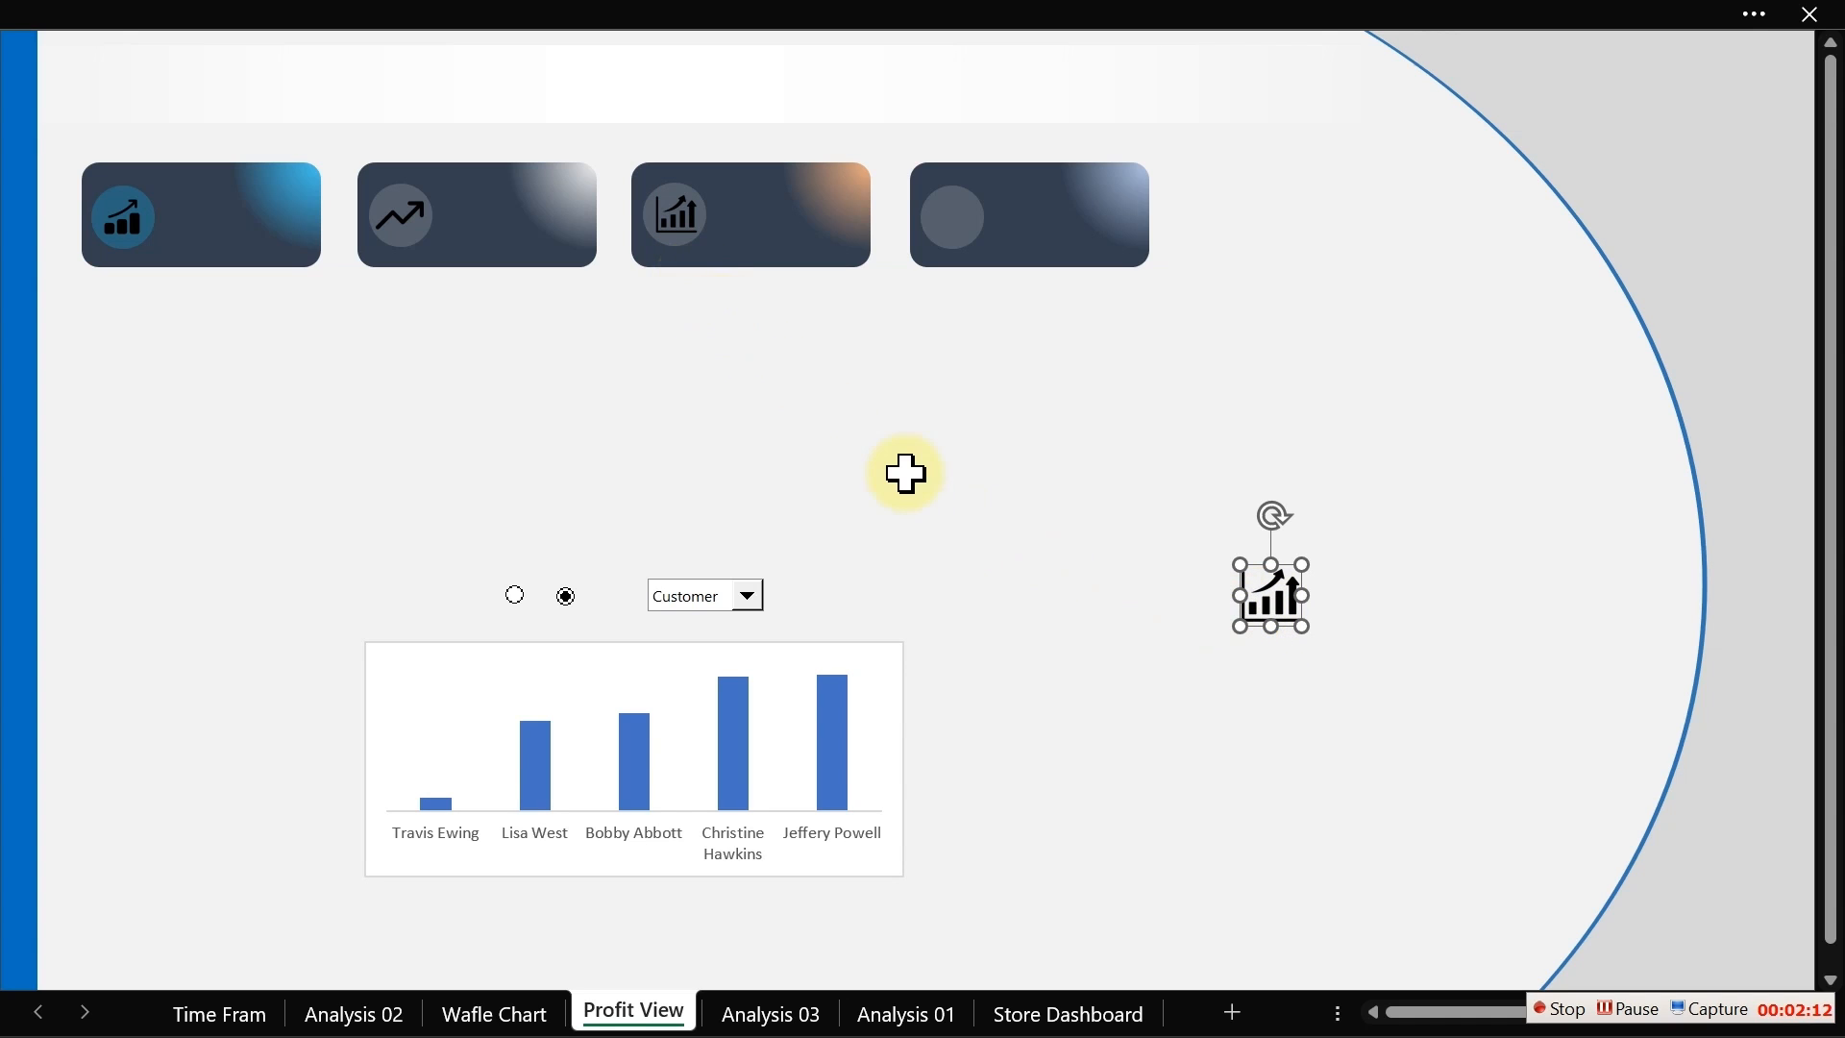
{"action": "key", "text": "Delete"}
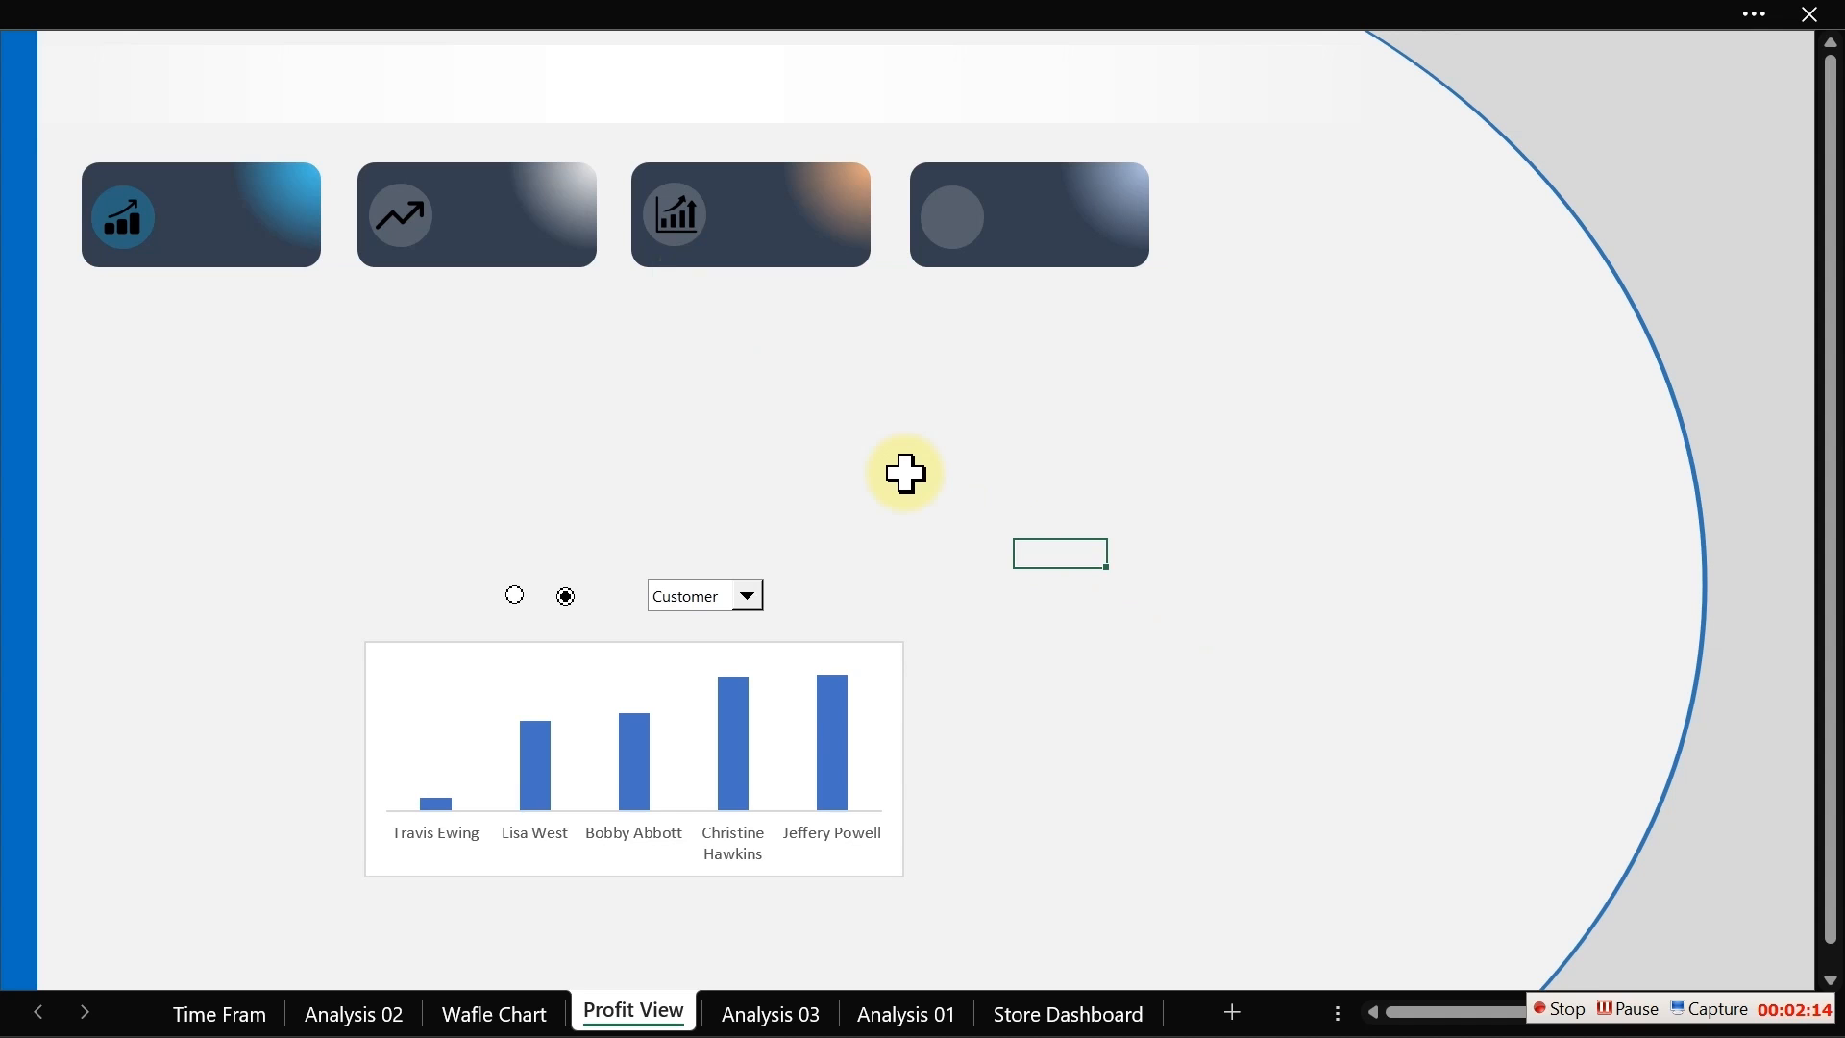
Step: Switch to Chrome, close the attribution popup and download another bar-chart icon from the Flaticon results
{"action": "key", "text": "super"}
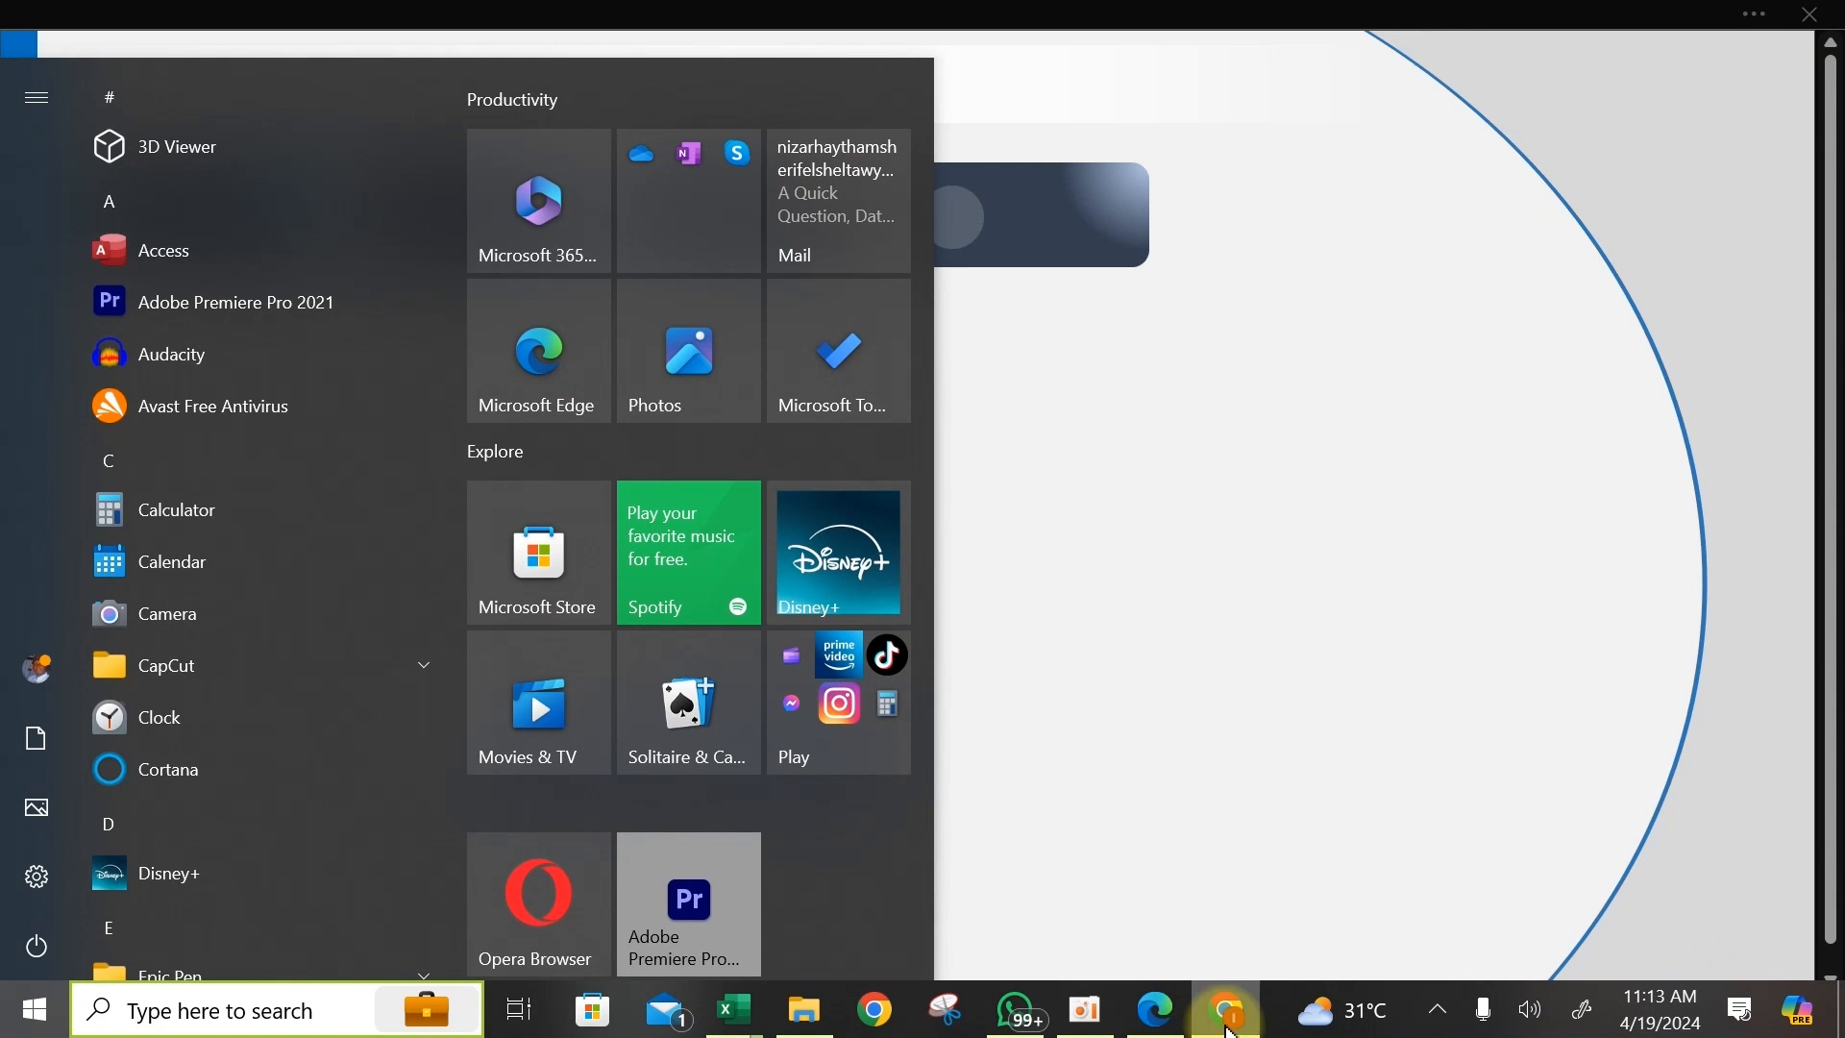
{"action": "left_click", "coordinate": [1228, 1010]}
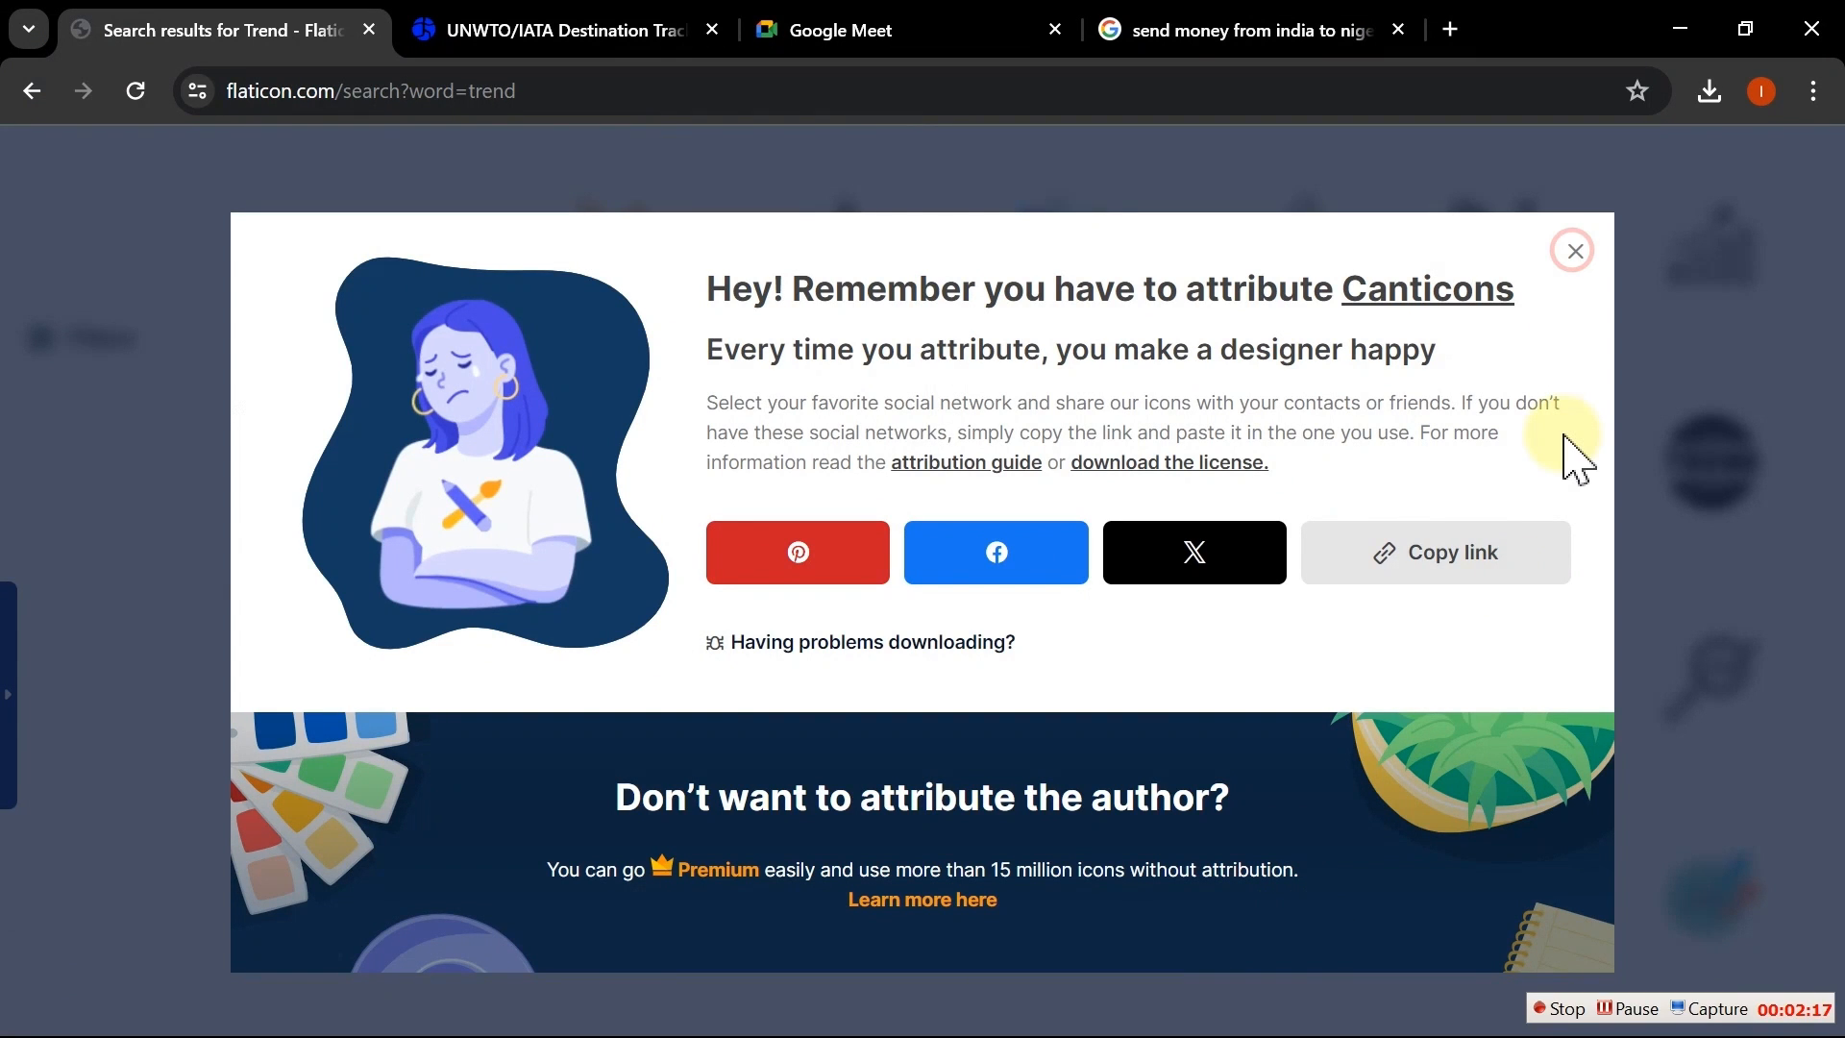
{"action": "left_click", "coordinate": [1575, 253]}
{"action": "left_click", "coordinate": [1581, 278]}
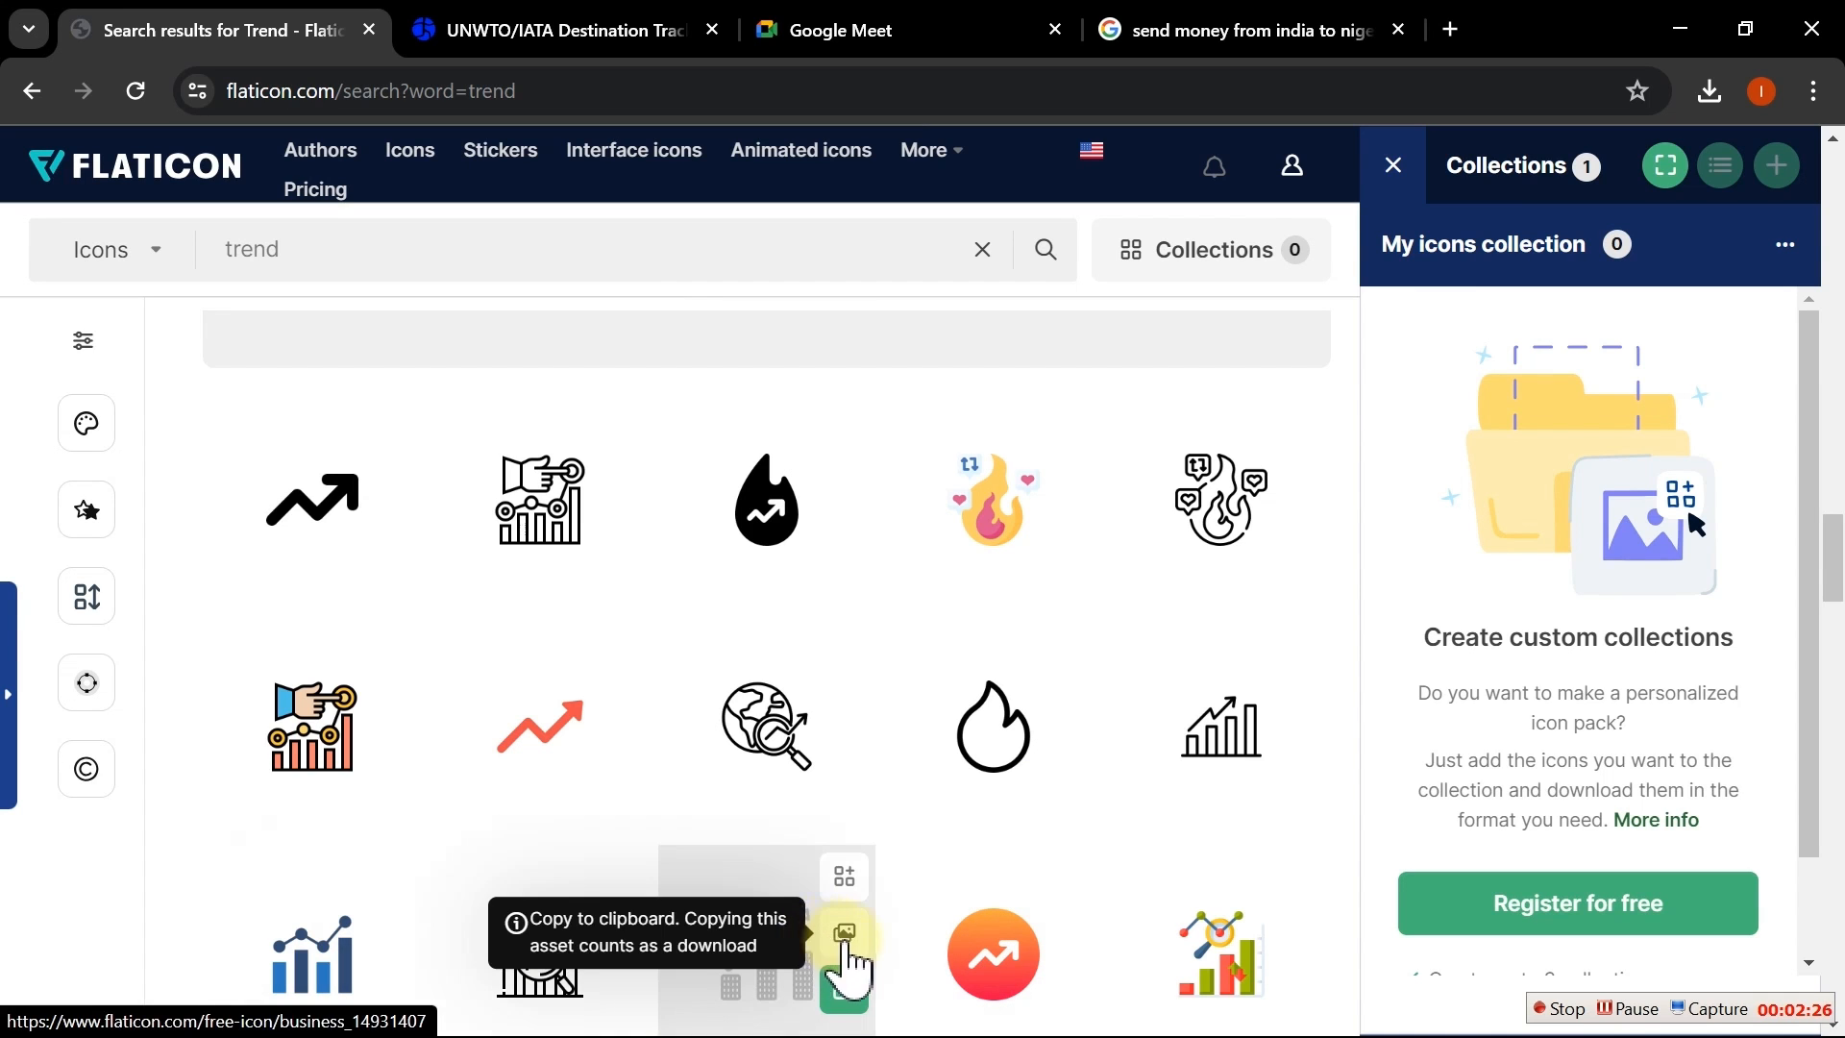
{"action": "left_click", "coordinate": [854, 994]}
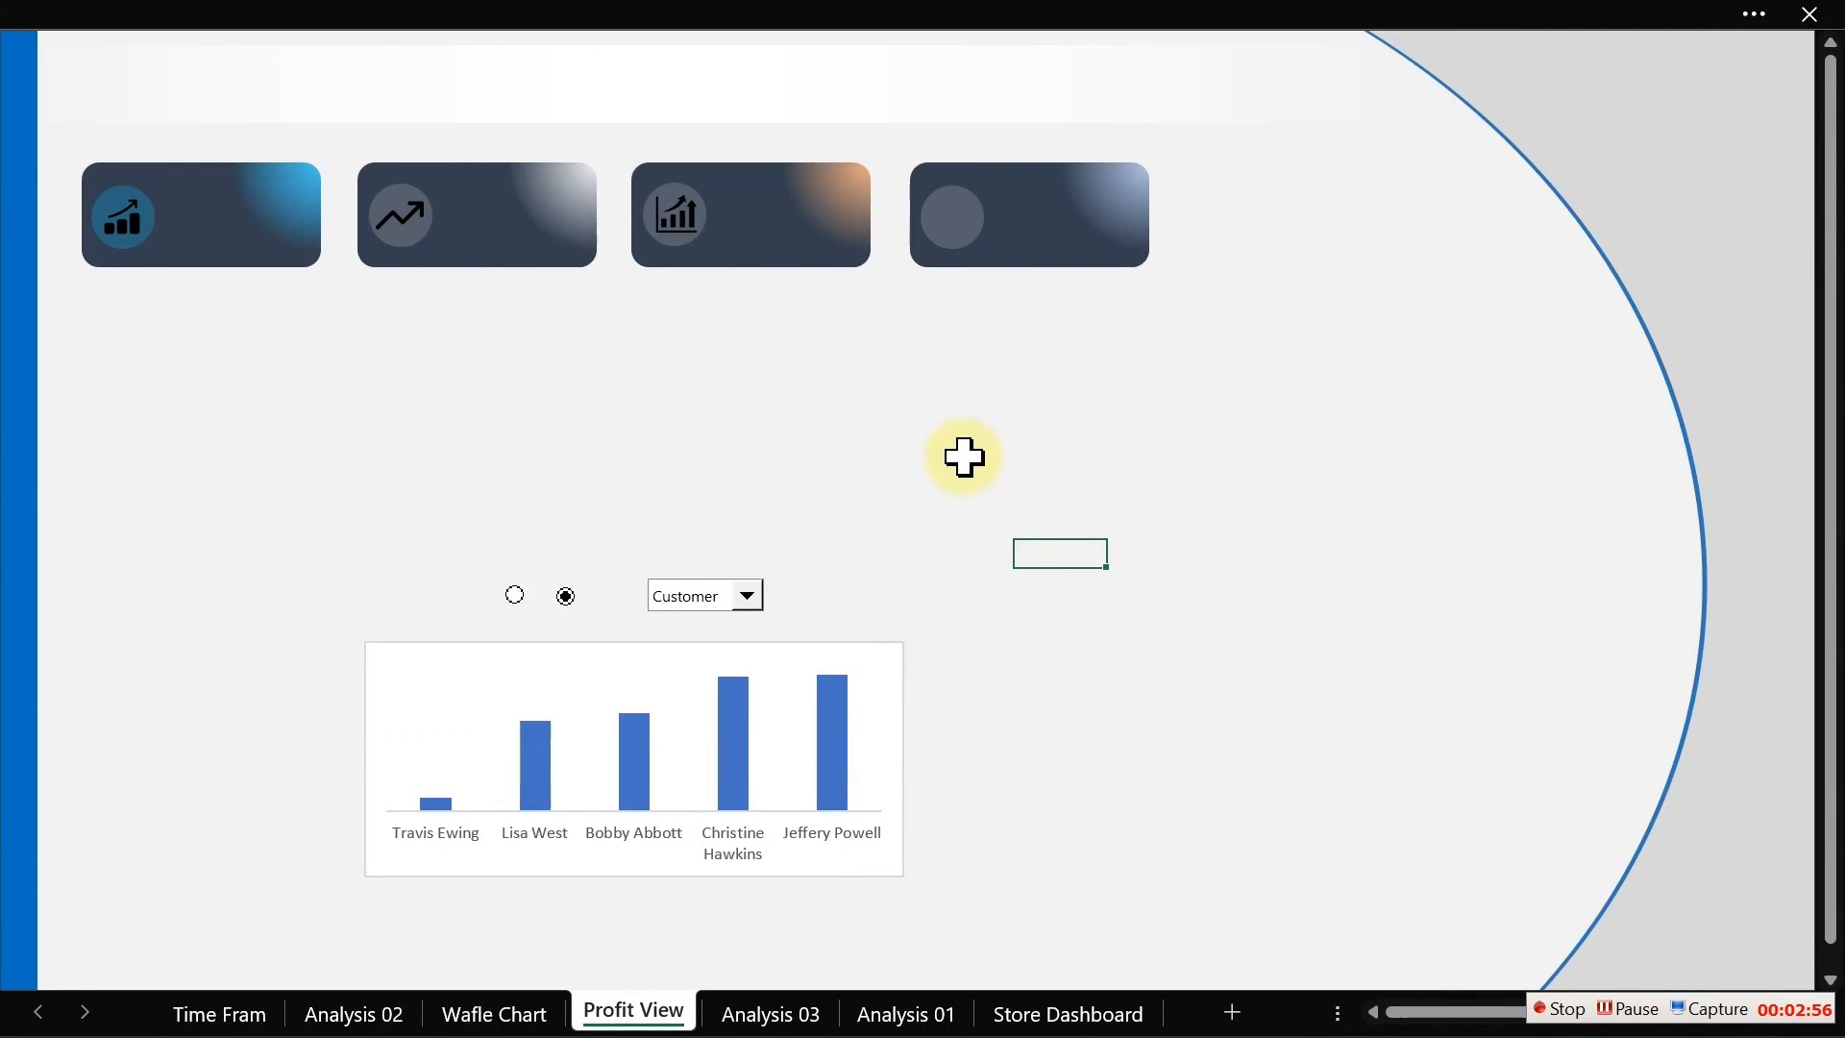
Step: Insert the newly downloaded icon picture from the Downloads folder into the sheet
{"action": "left_click", "coordinate": [490, 24]}
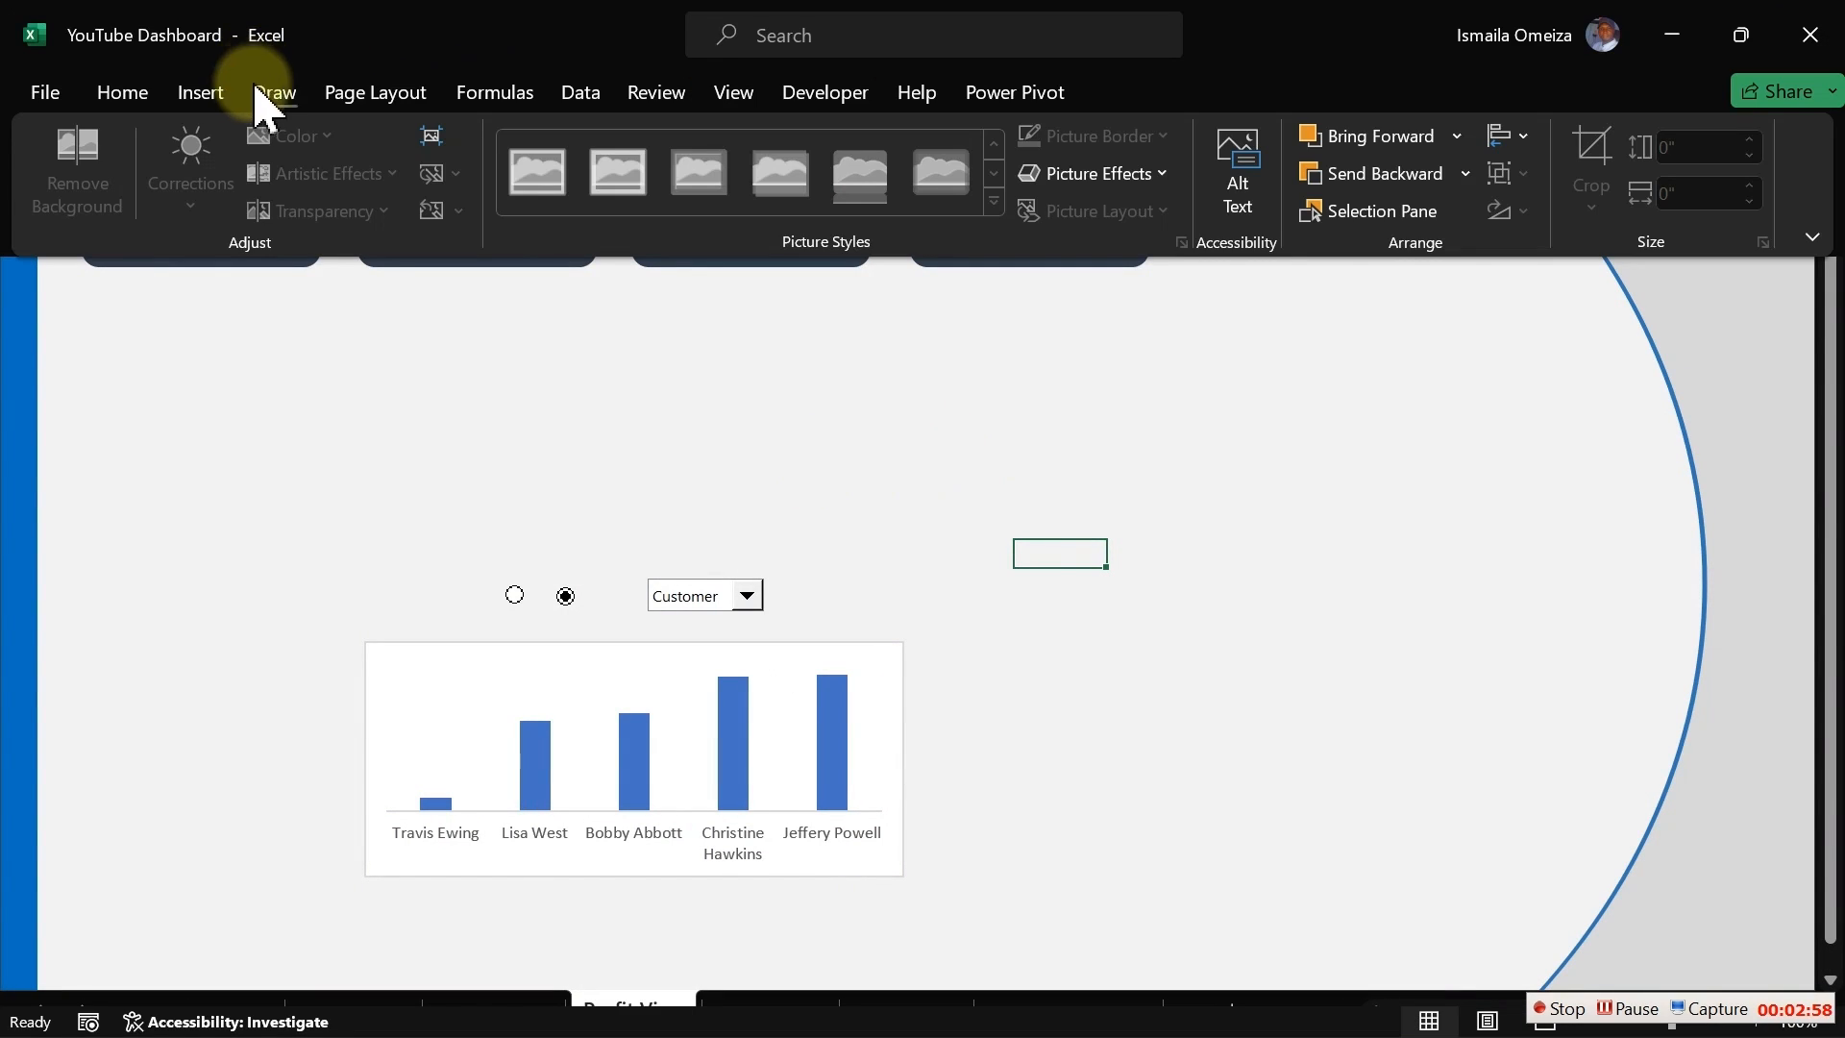
{"action": "left_click", "coordinate": [200, 92]}
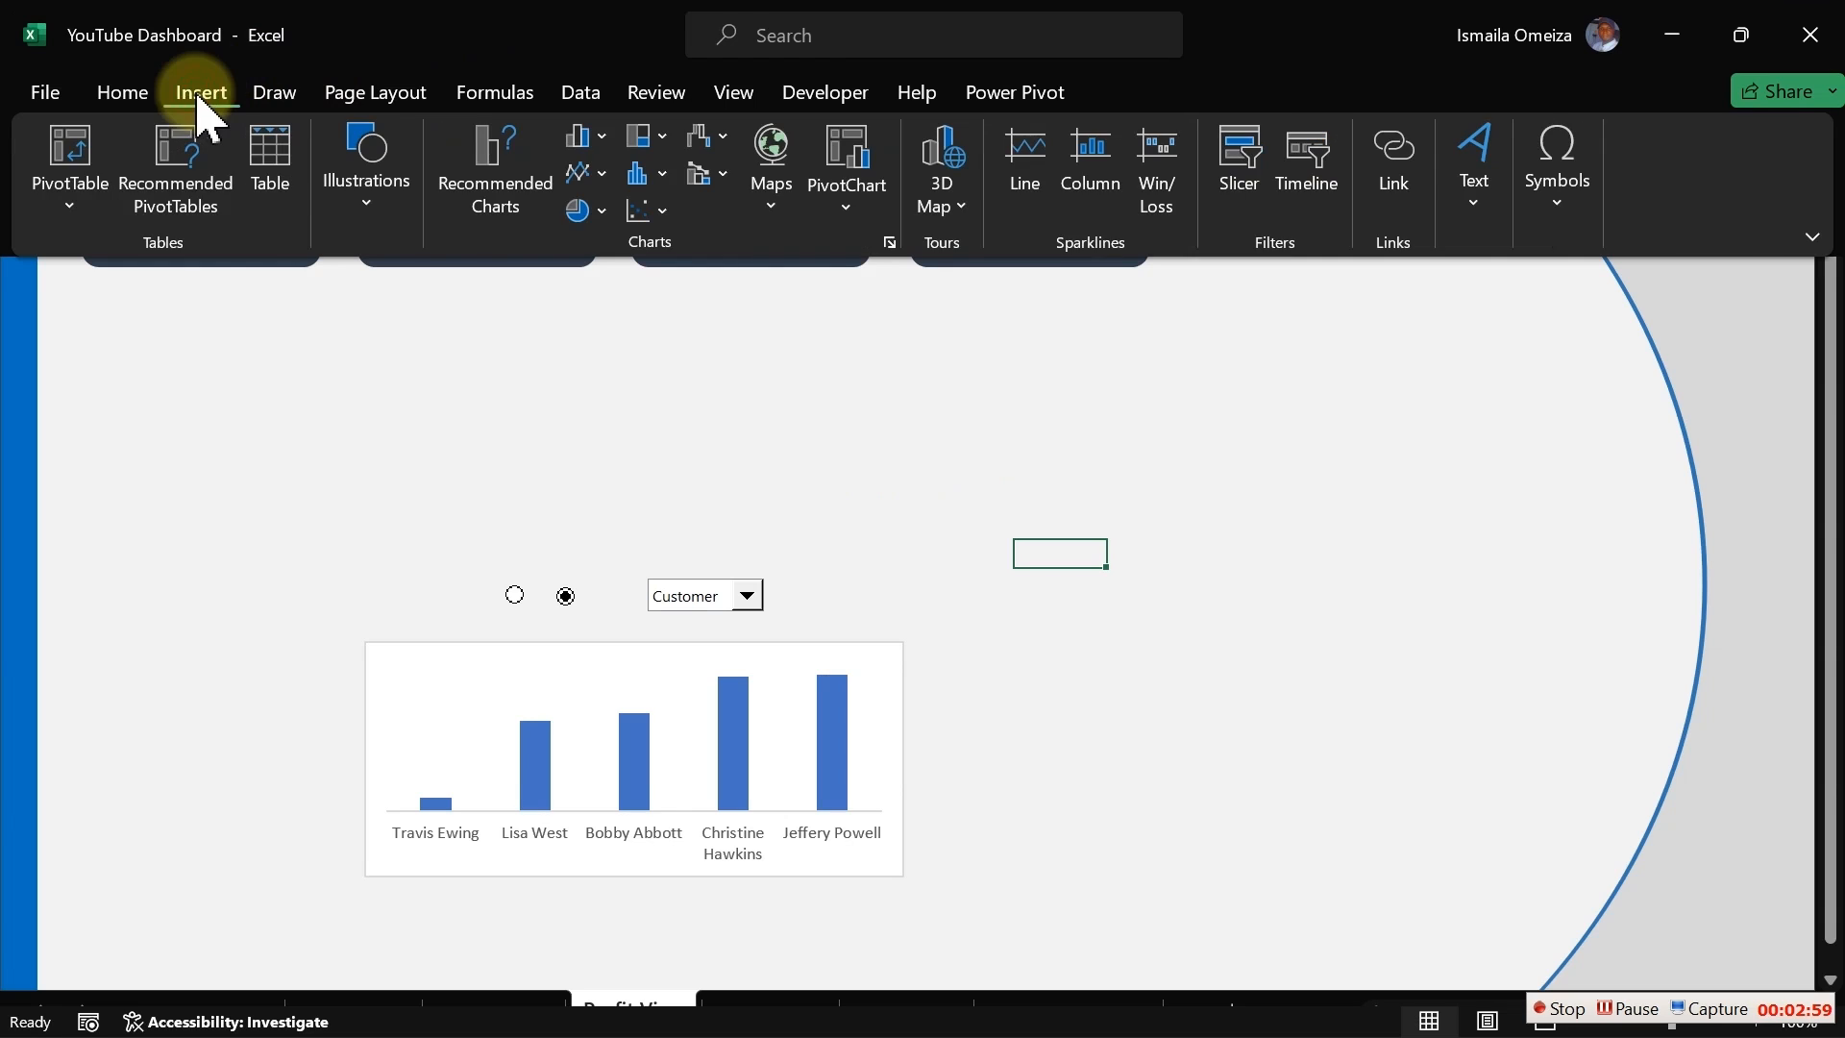
{"action": "left_click", "coordinate": [362, 228]}
{"action": "left_click", "coordinate": [420, 349]}
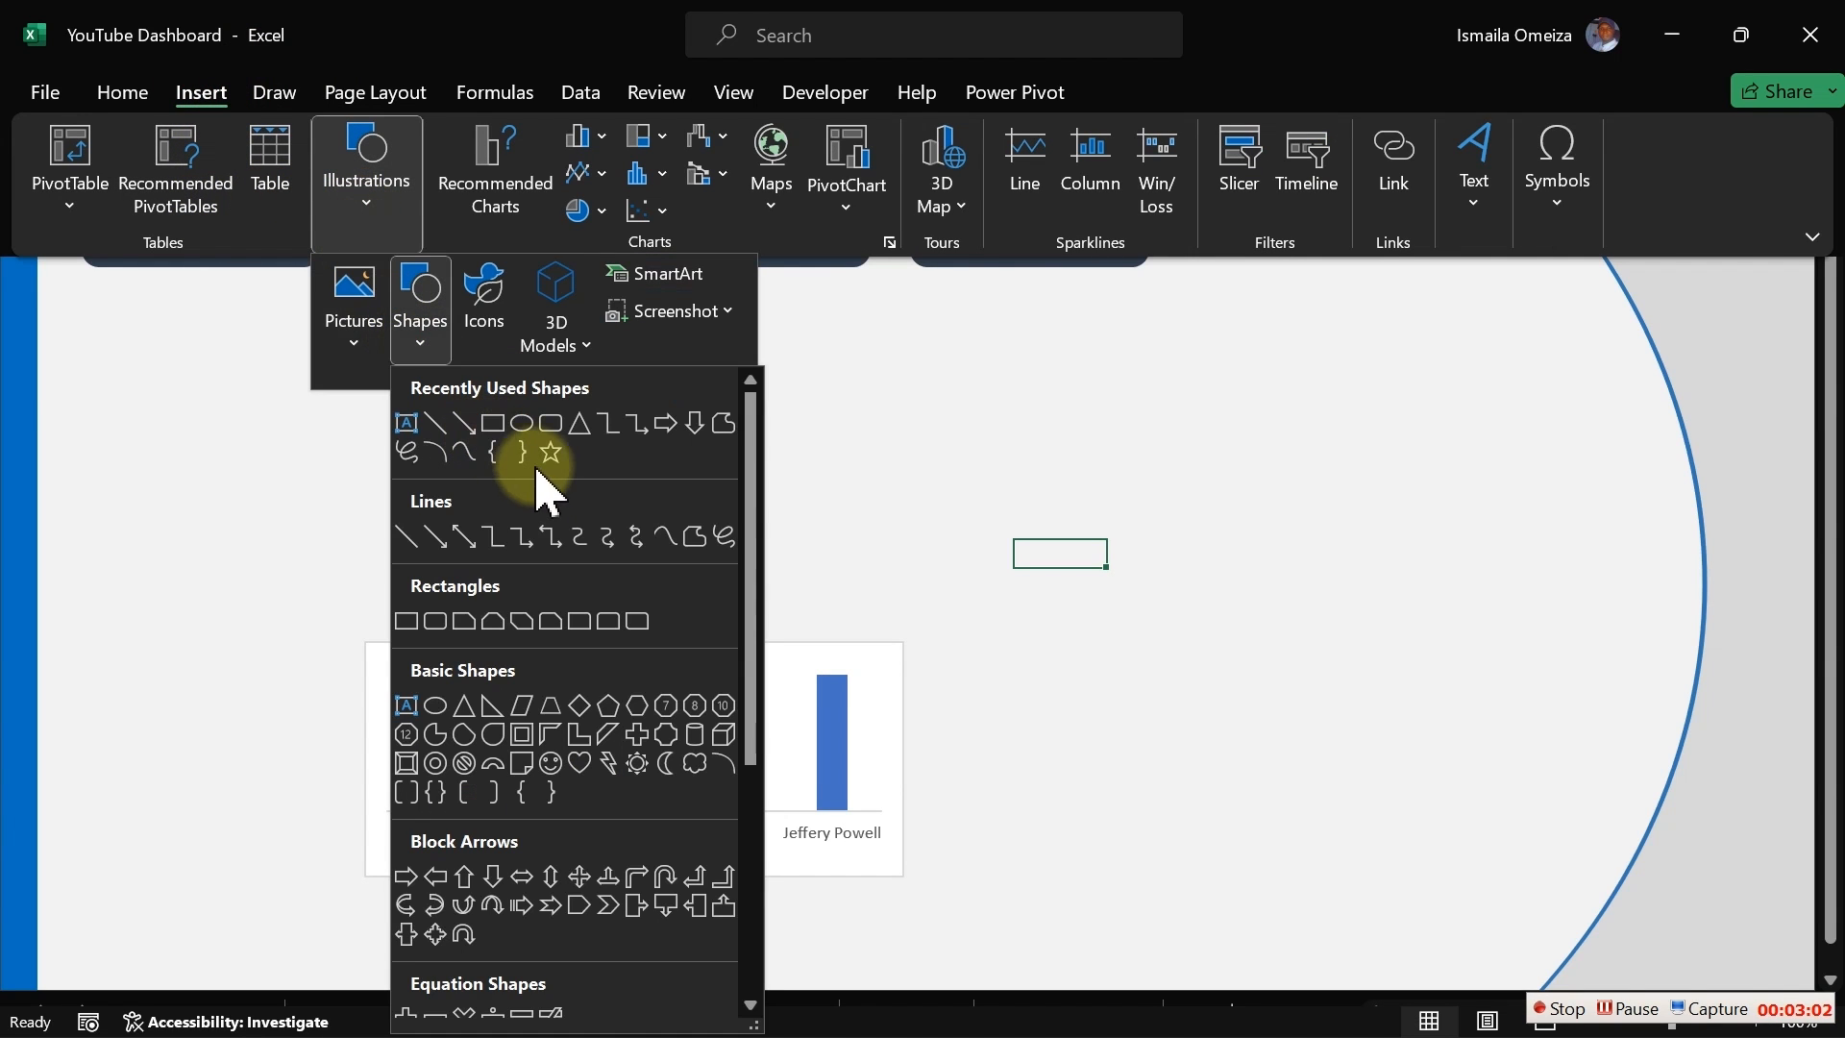
{"action": "left_click", "coordinate": [371, 346]}
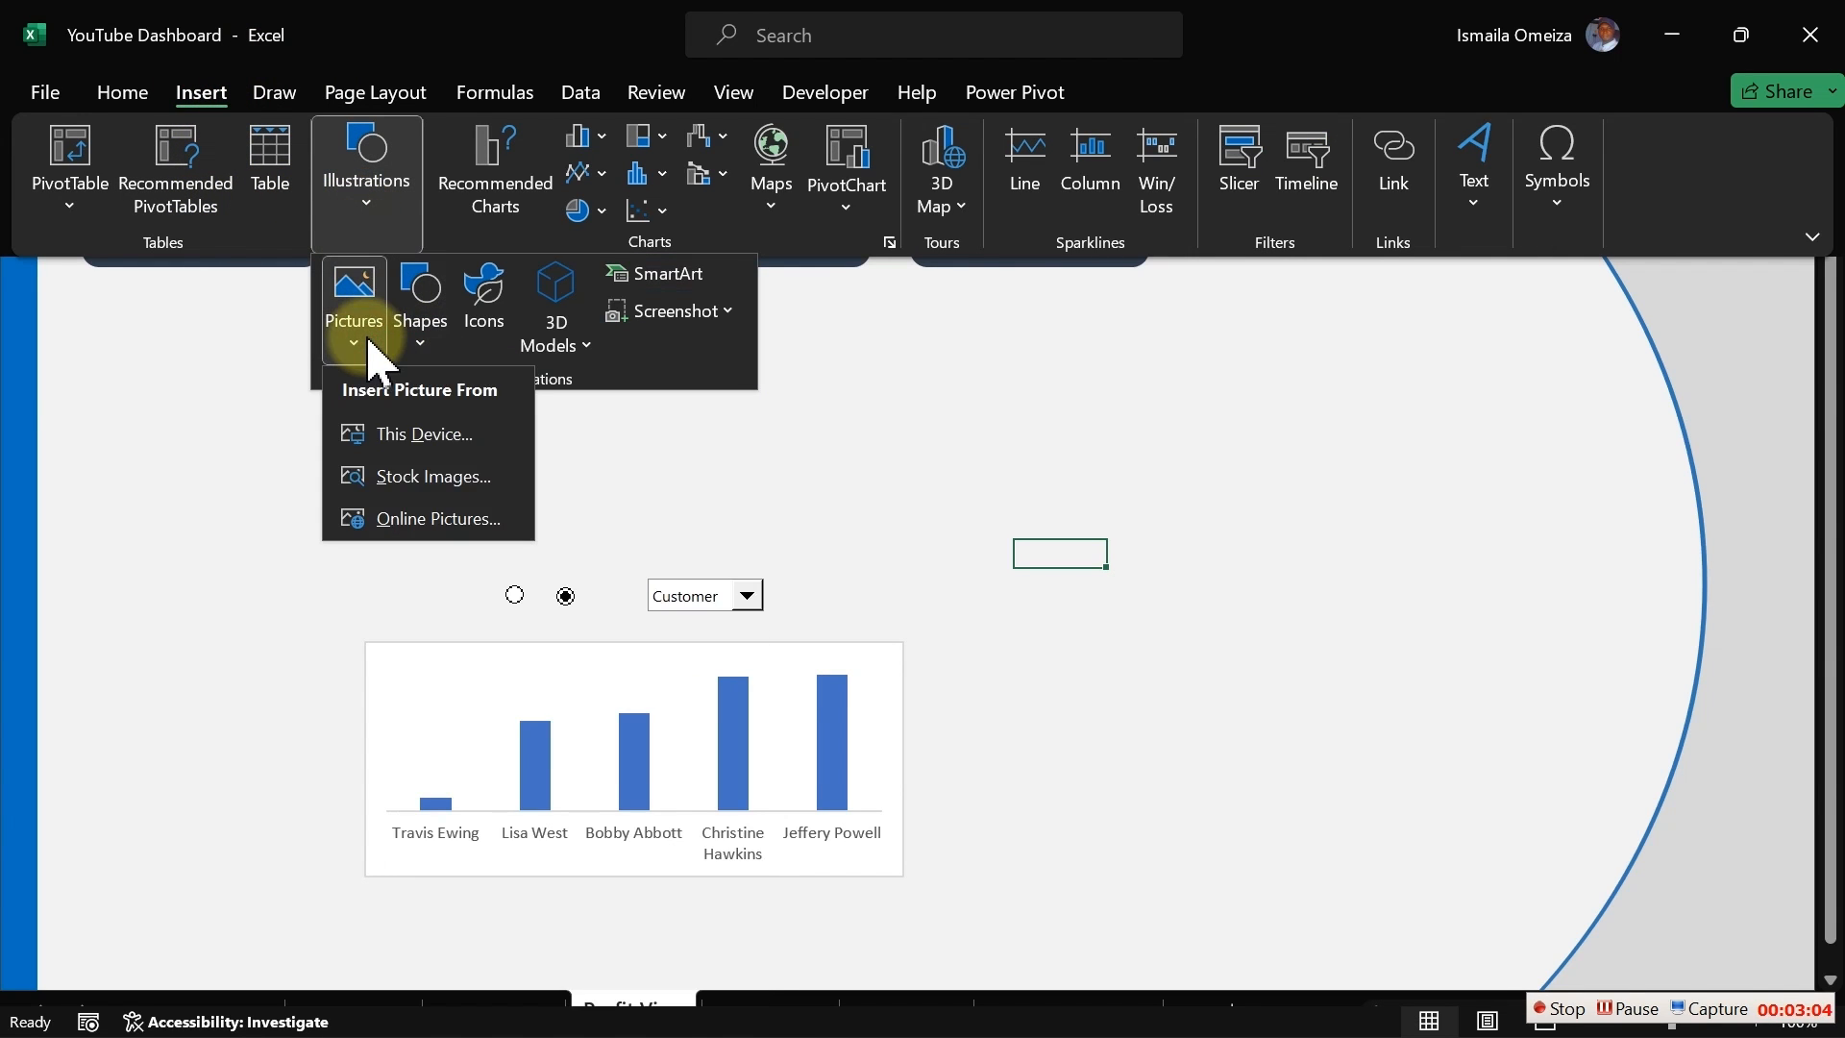
{"action": "left_click", "coordinate": [403, 438]}
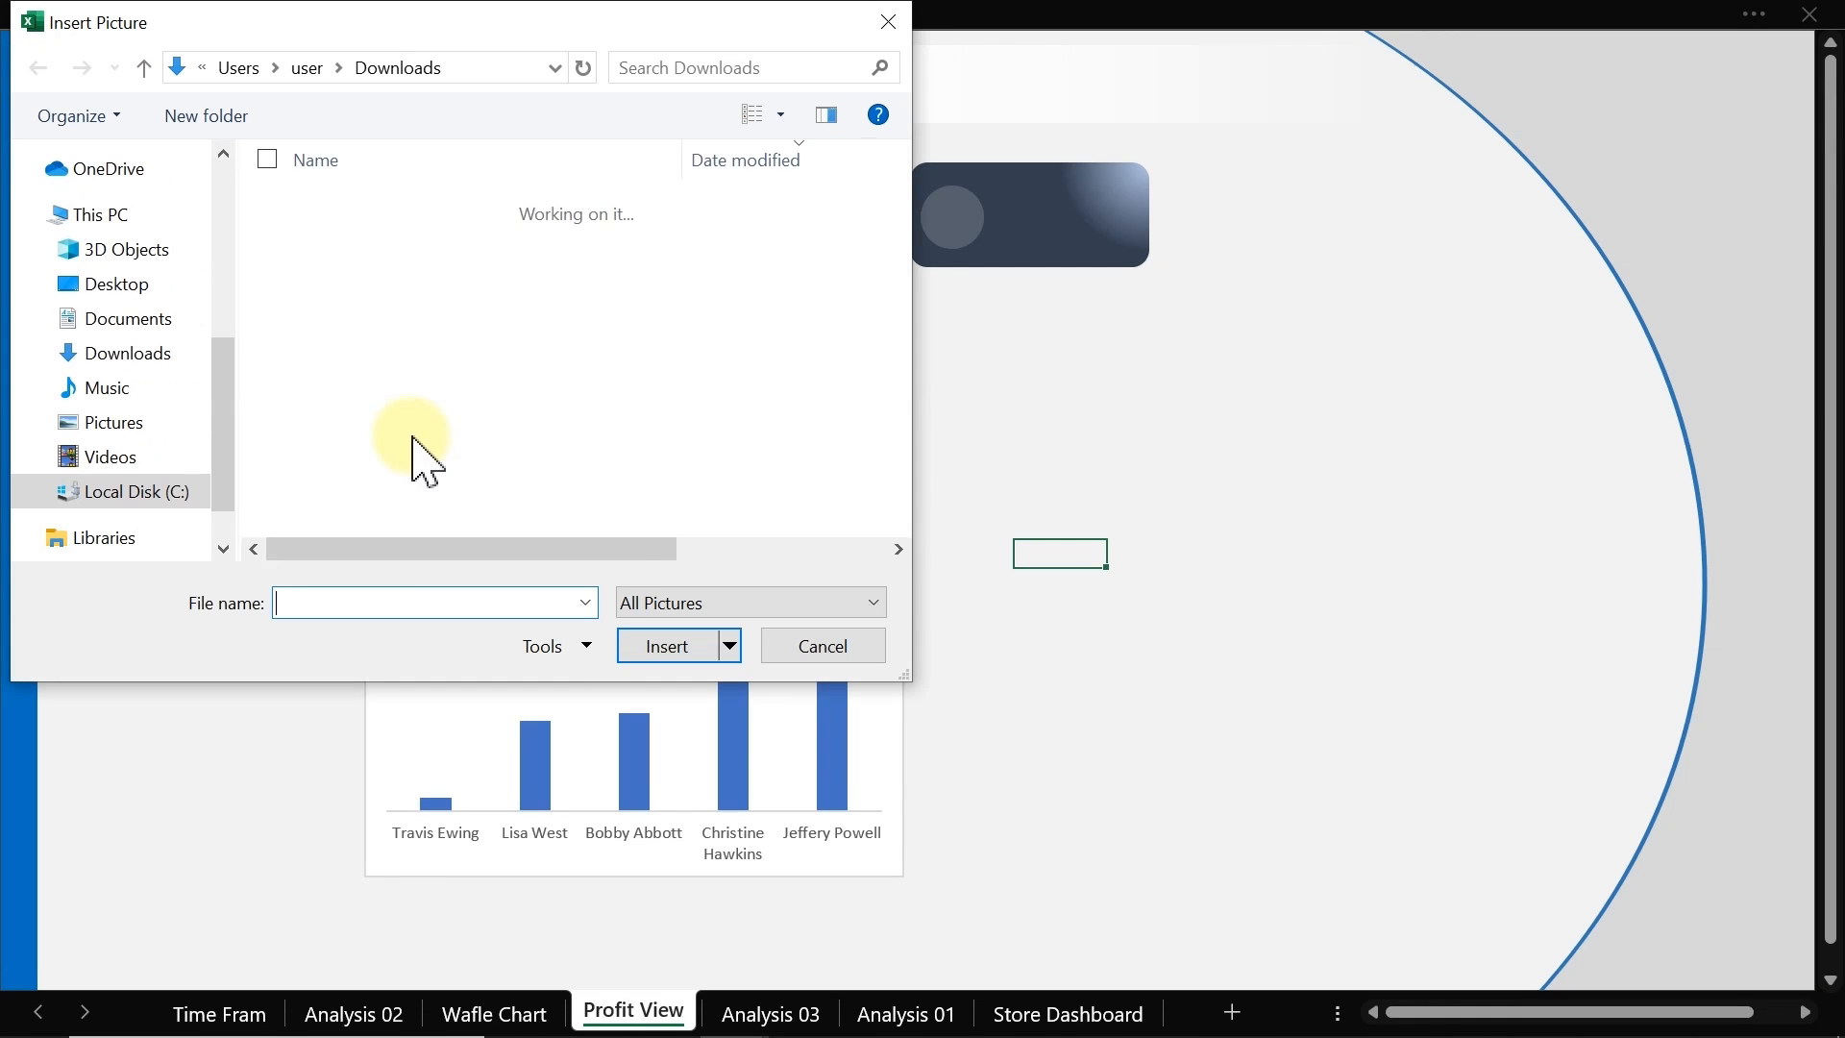
{"action": "double_click", "coordinate": [369, 244]}
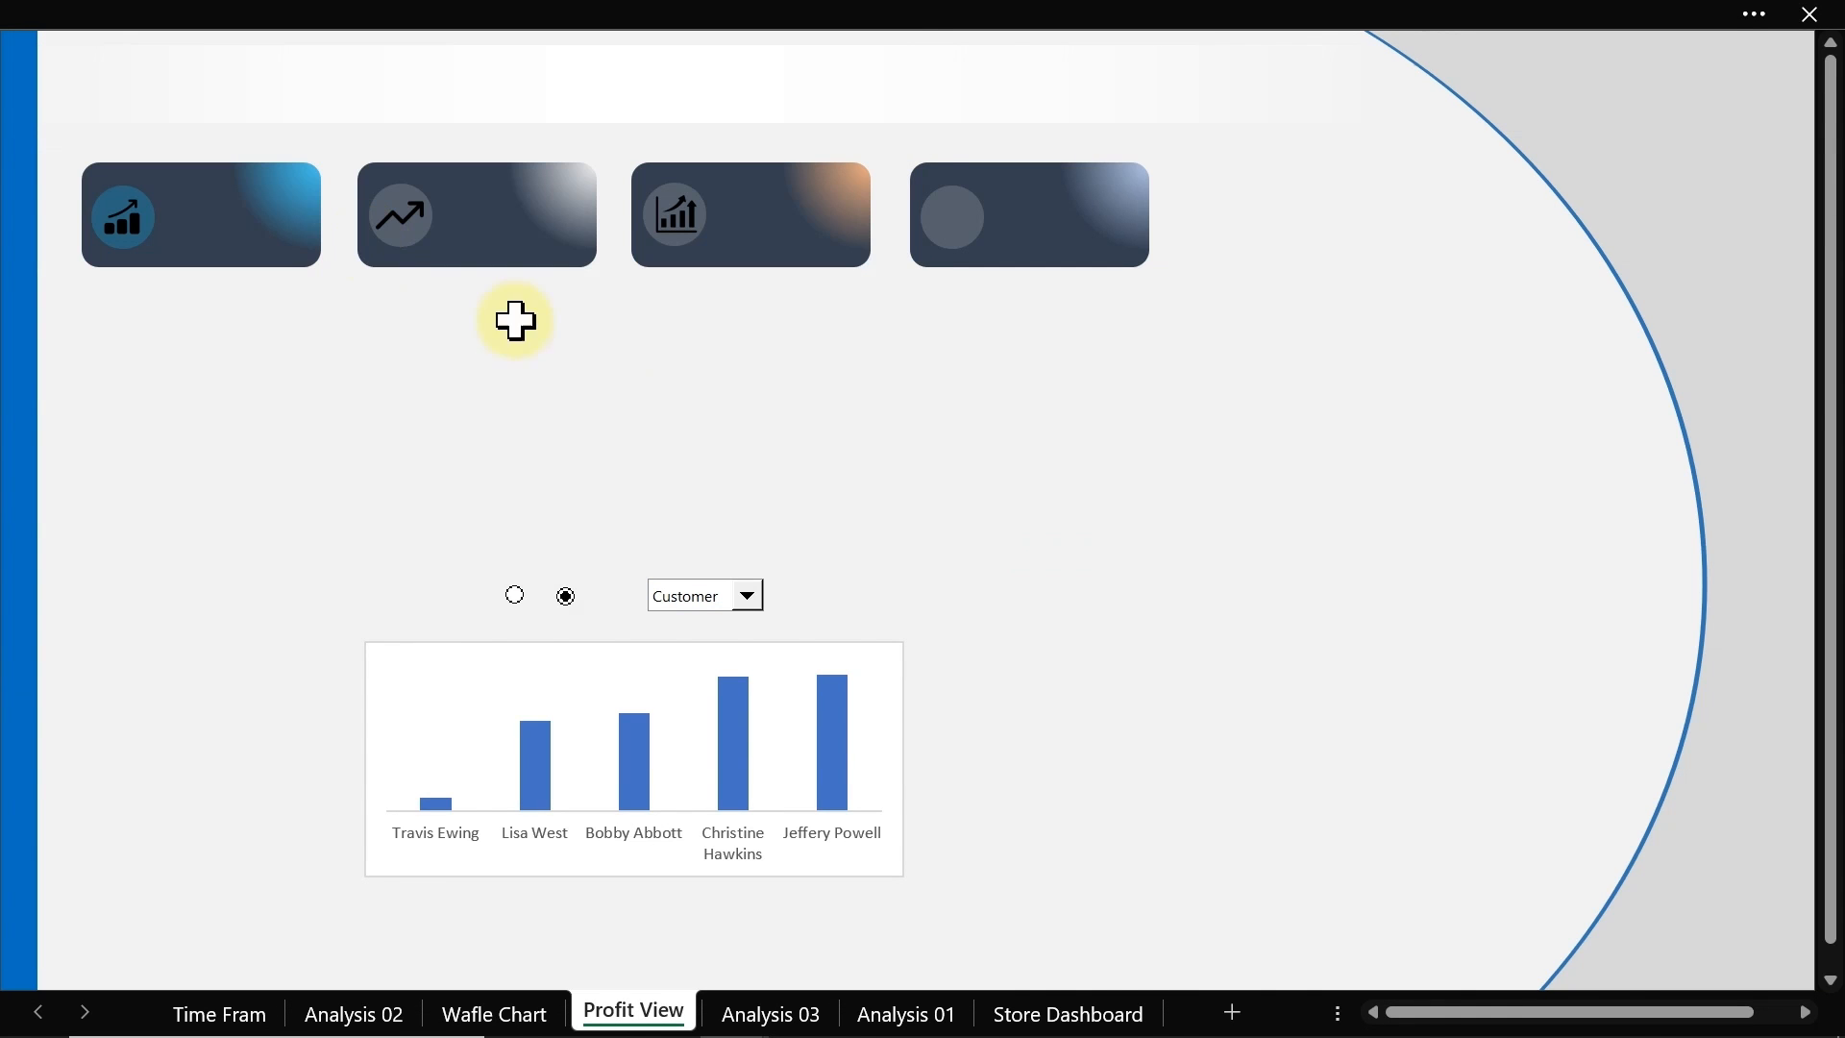
Step: Shrink the new icon and place it on the circle of the fourth card
{"action": "left_click_drag", "start_coordinate": [1192, 538], "coordinate": [818, 334]}
{"action": "left_click_drag", "start_coordinate": [640, 334], "coordinate": [1196, 590]}
{"action": "left_click_drag", "start_coordinate": [1220, 652], "coordinate": [943, 300]}
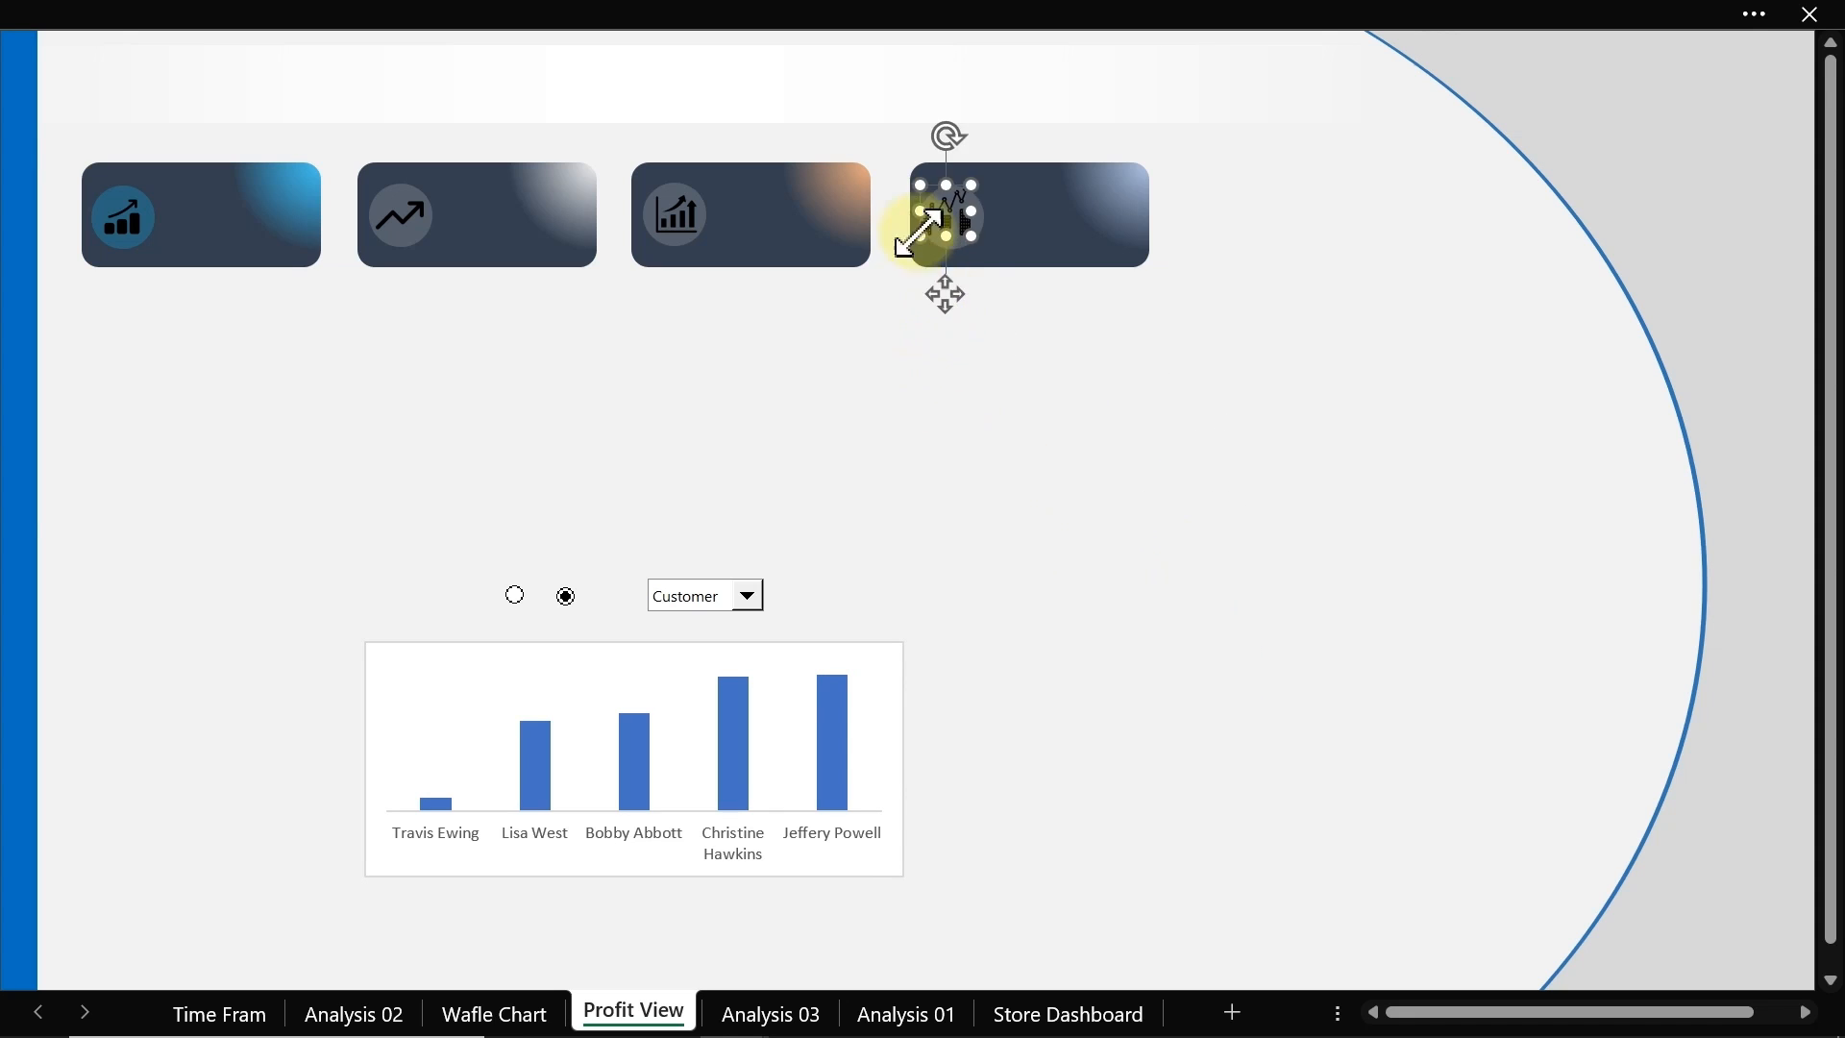
{"action": "left_click", "coordinate": [915, 183]}
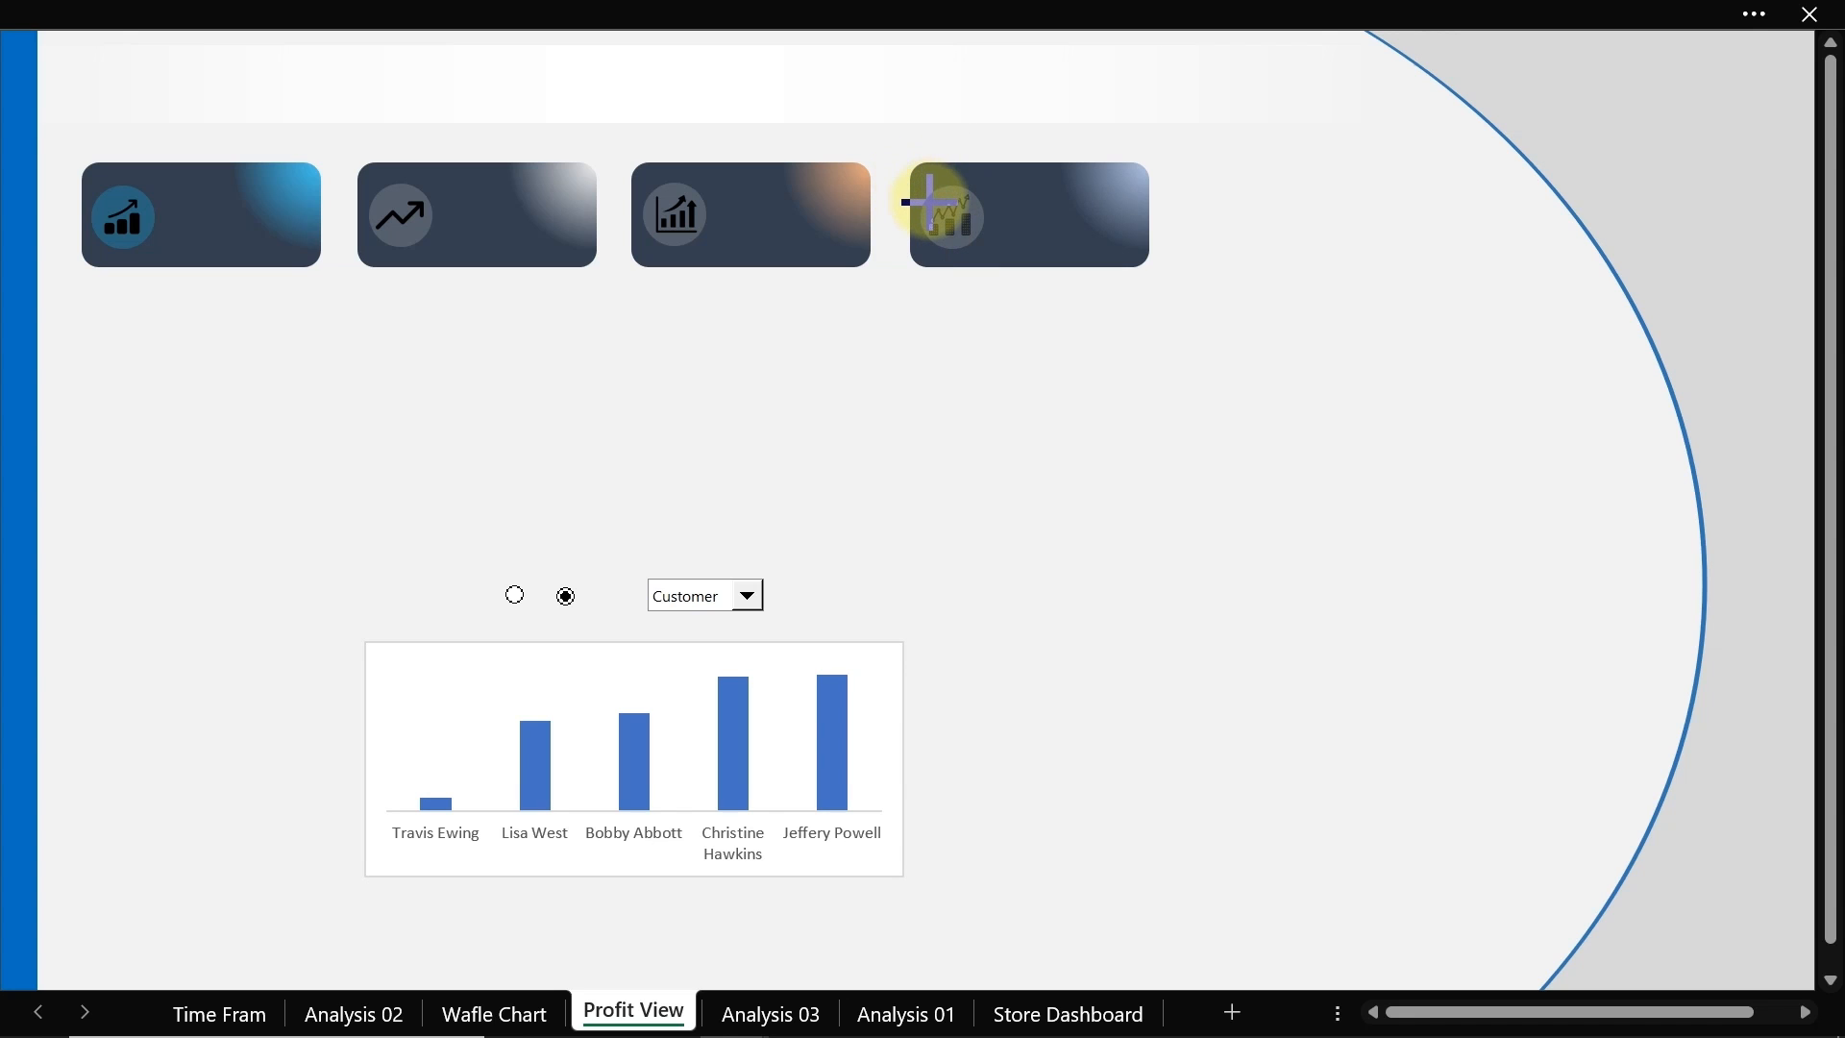
Step: Select all four card icons and recolor them with a light grey preset, then close the formatting pane
{"action": "left_click", "coordinate": [930, 203]}
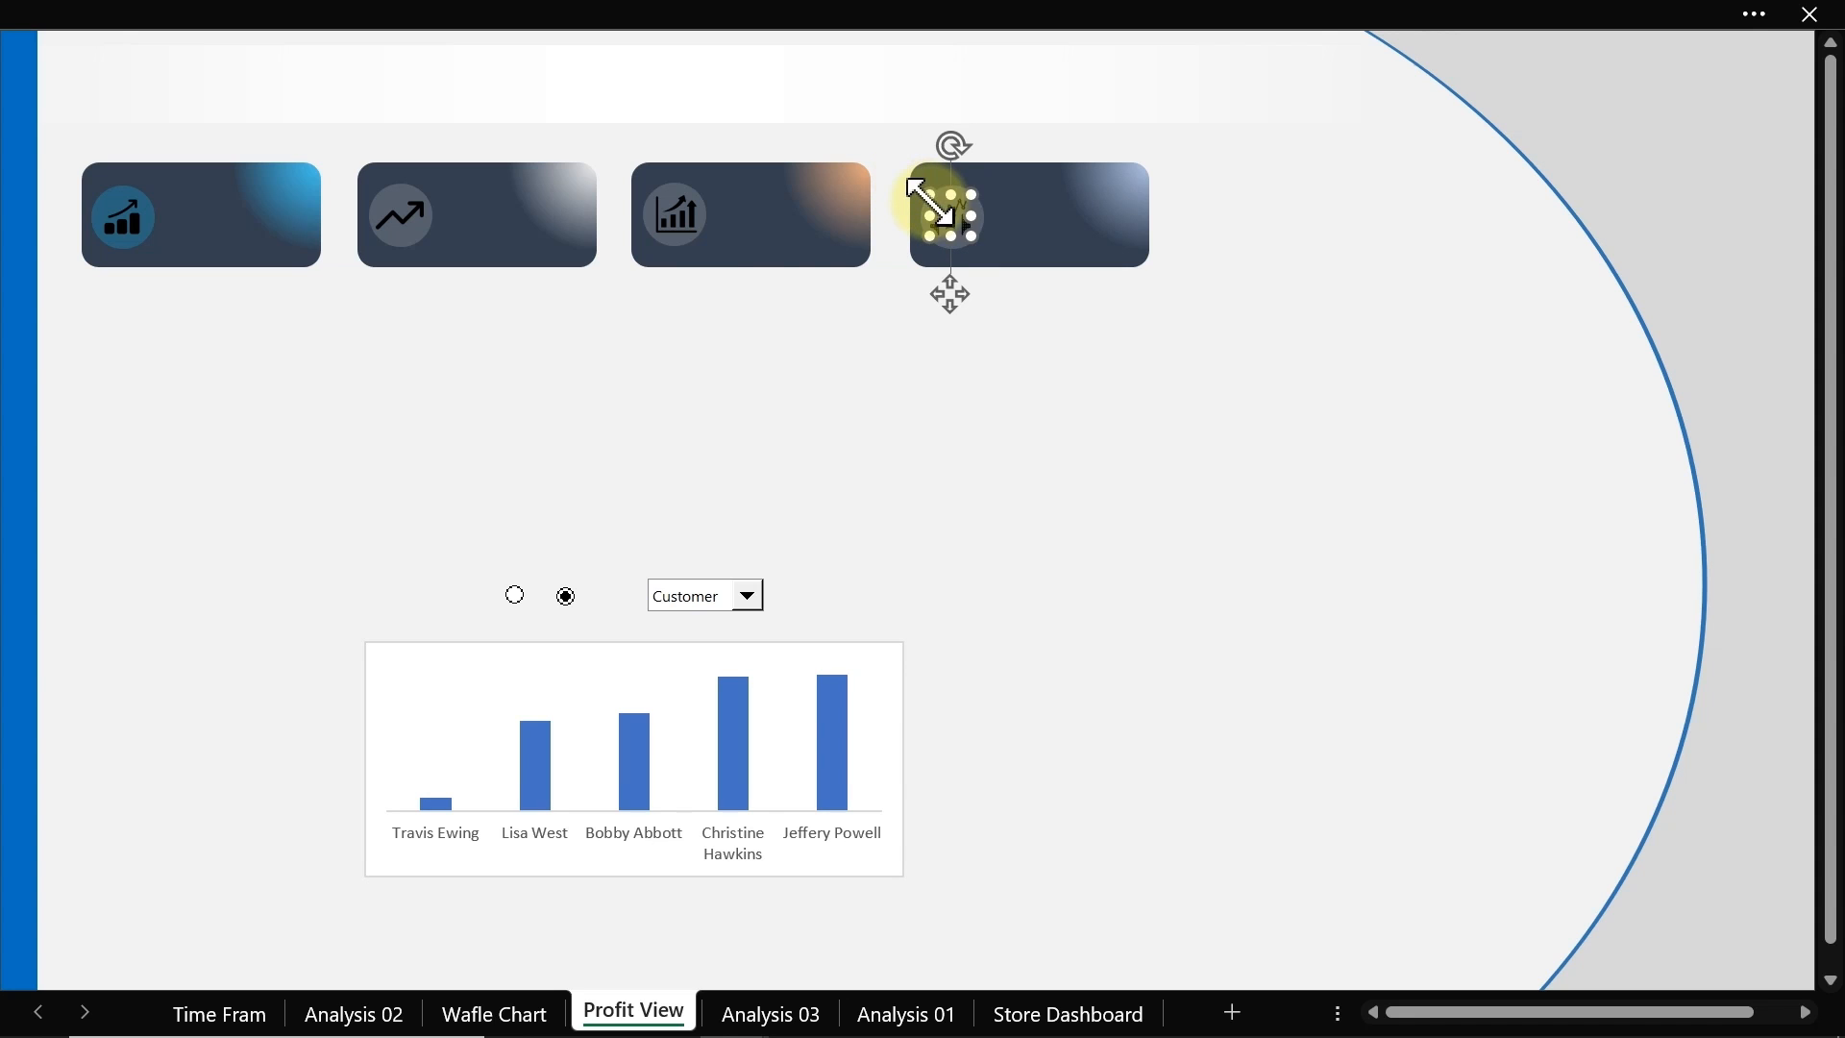
{"action": "left_click", "coordinate": [680, 226], "text": "ctrl"}
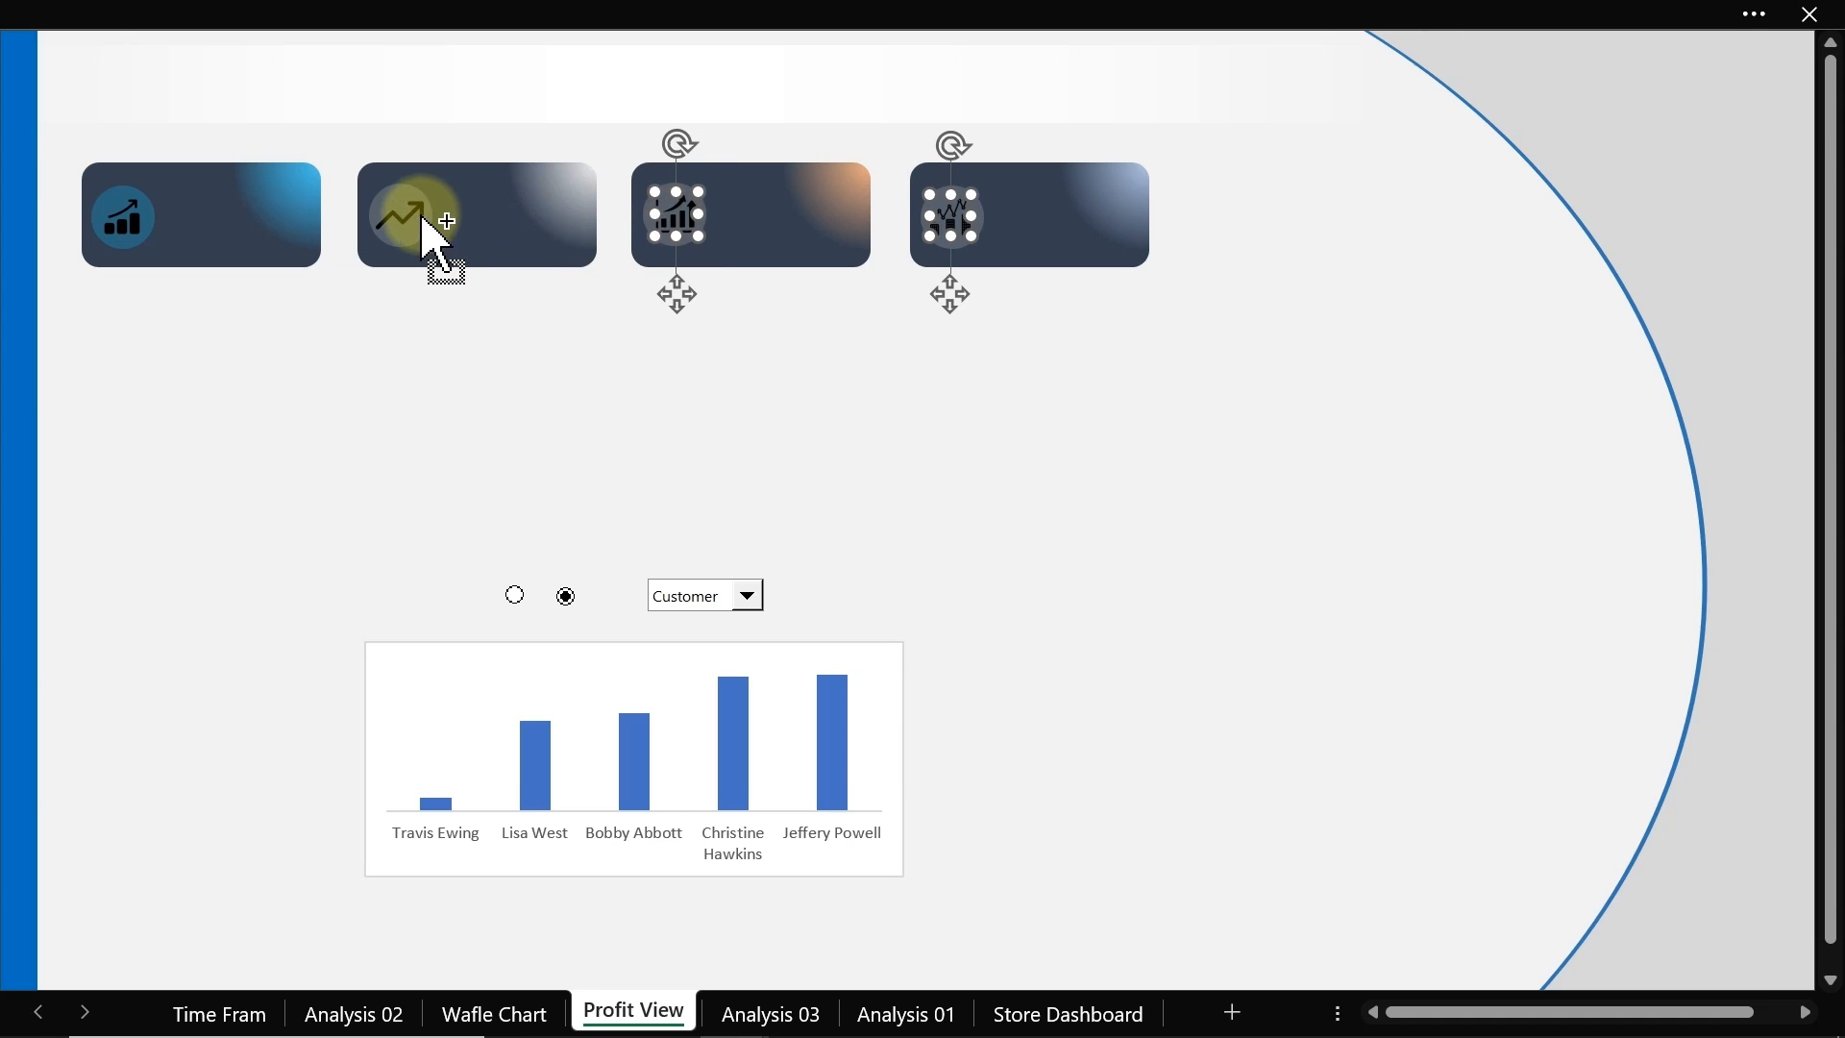
{"action": "left_click", "coordinate": [423, 219], "text": "ctrl"}
{"action": "left_click", "coordinate": [125, 223], "text": "ctrl"}
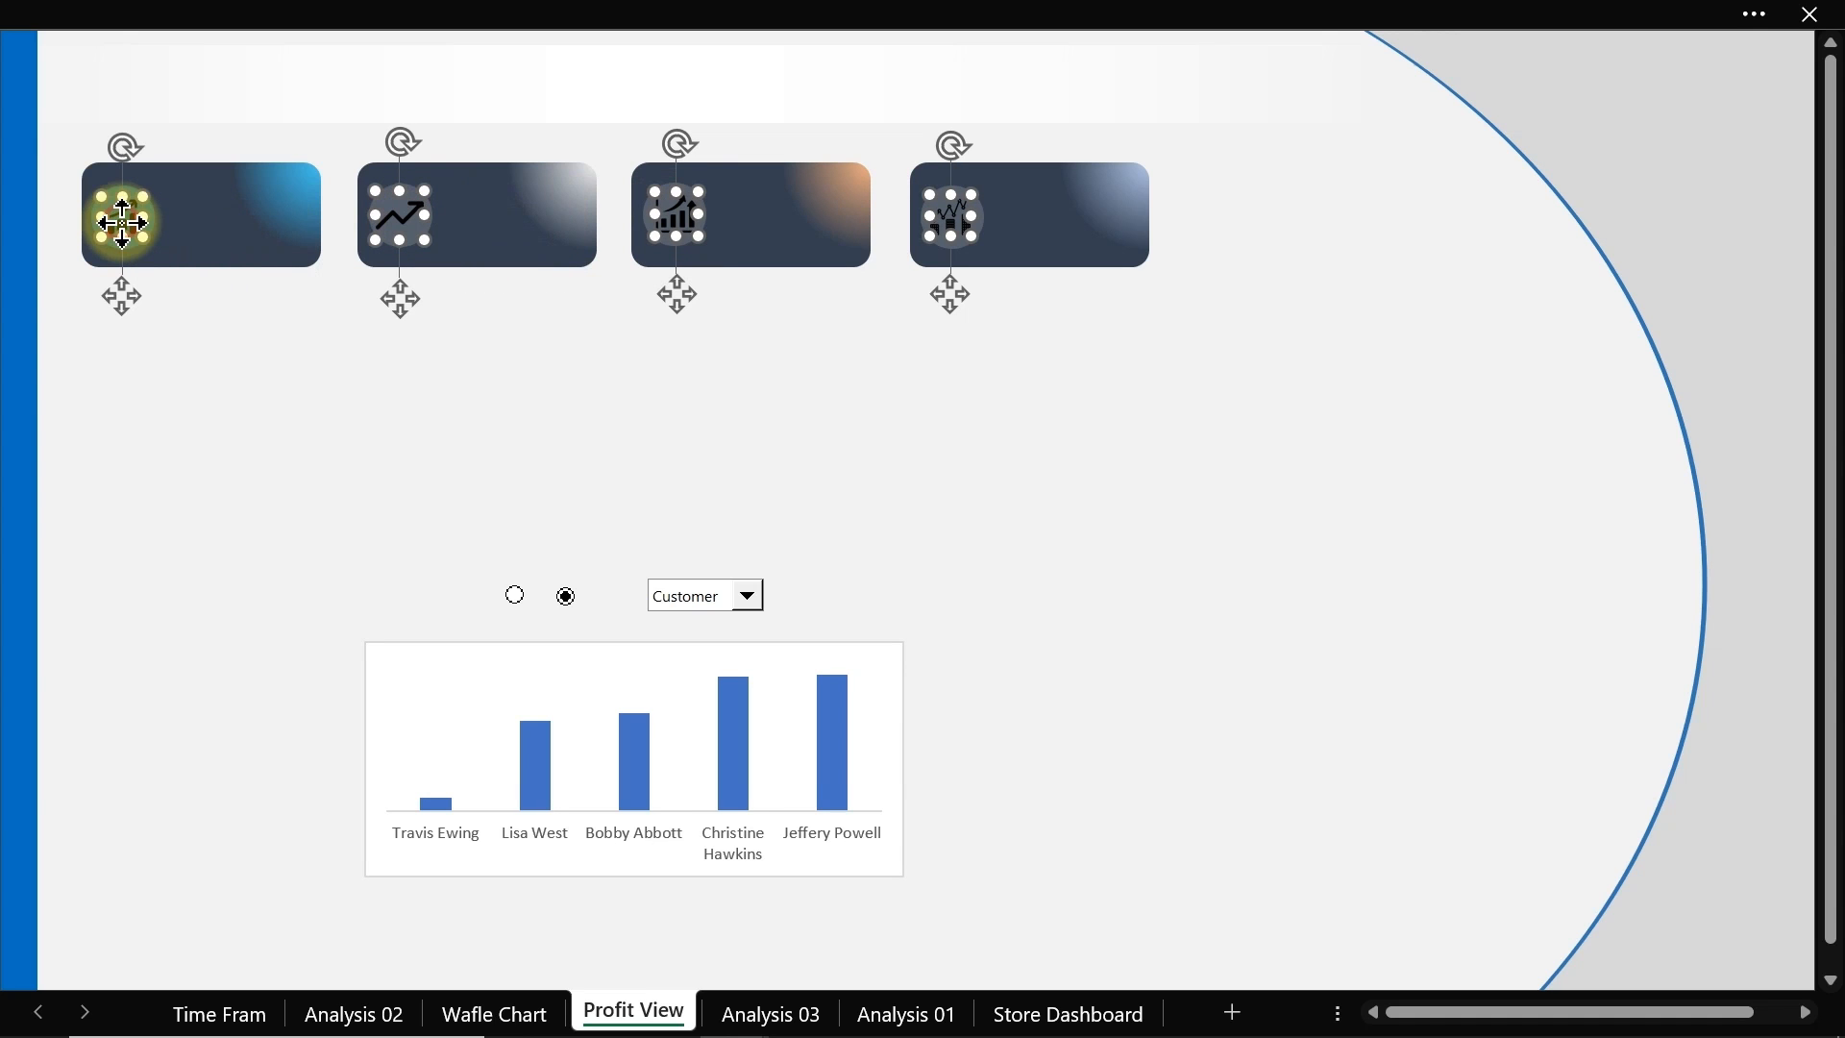
{"action": "key", "text": "ctrl+1"}
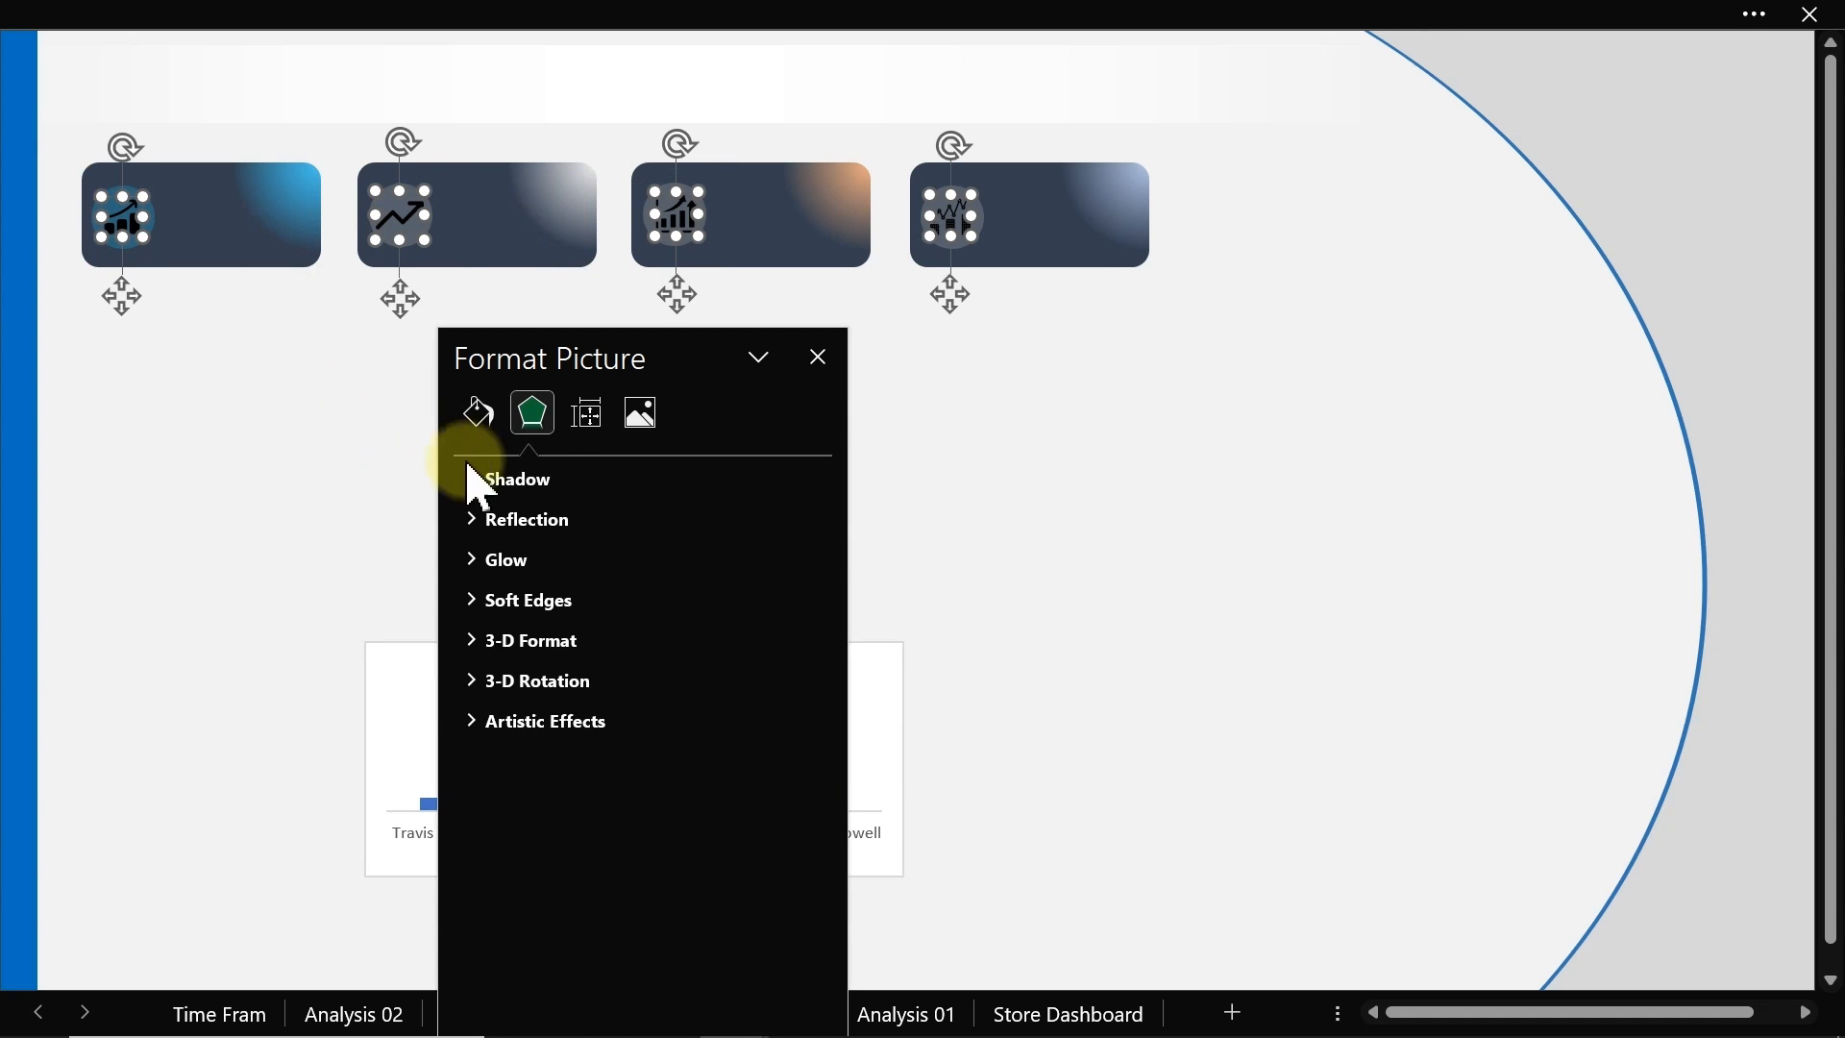
{"action": "left_click", "coordinate": [640, 420]}
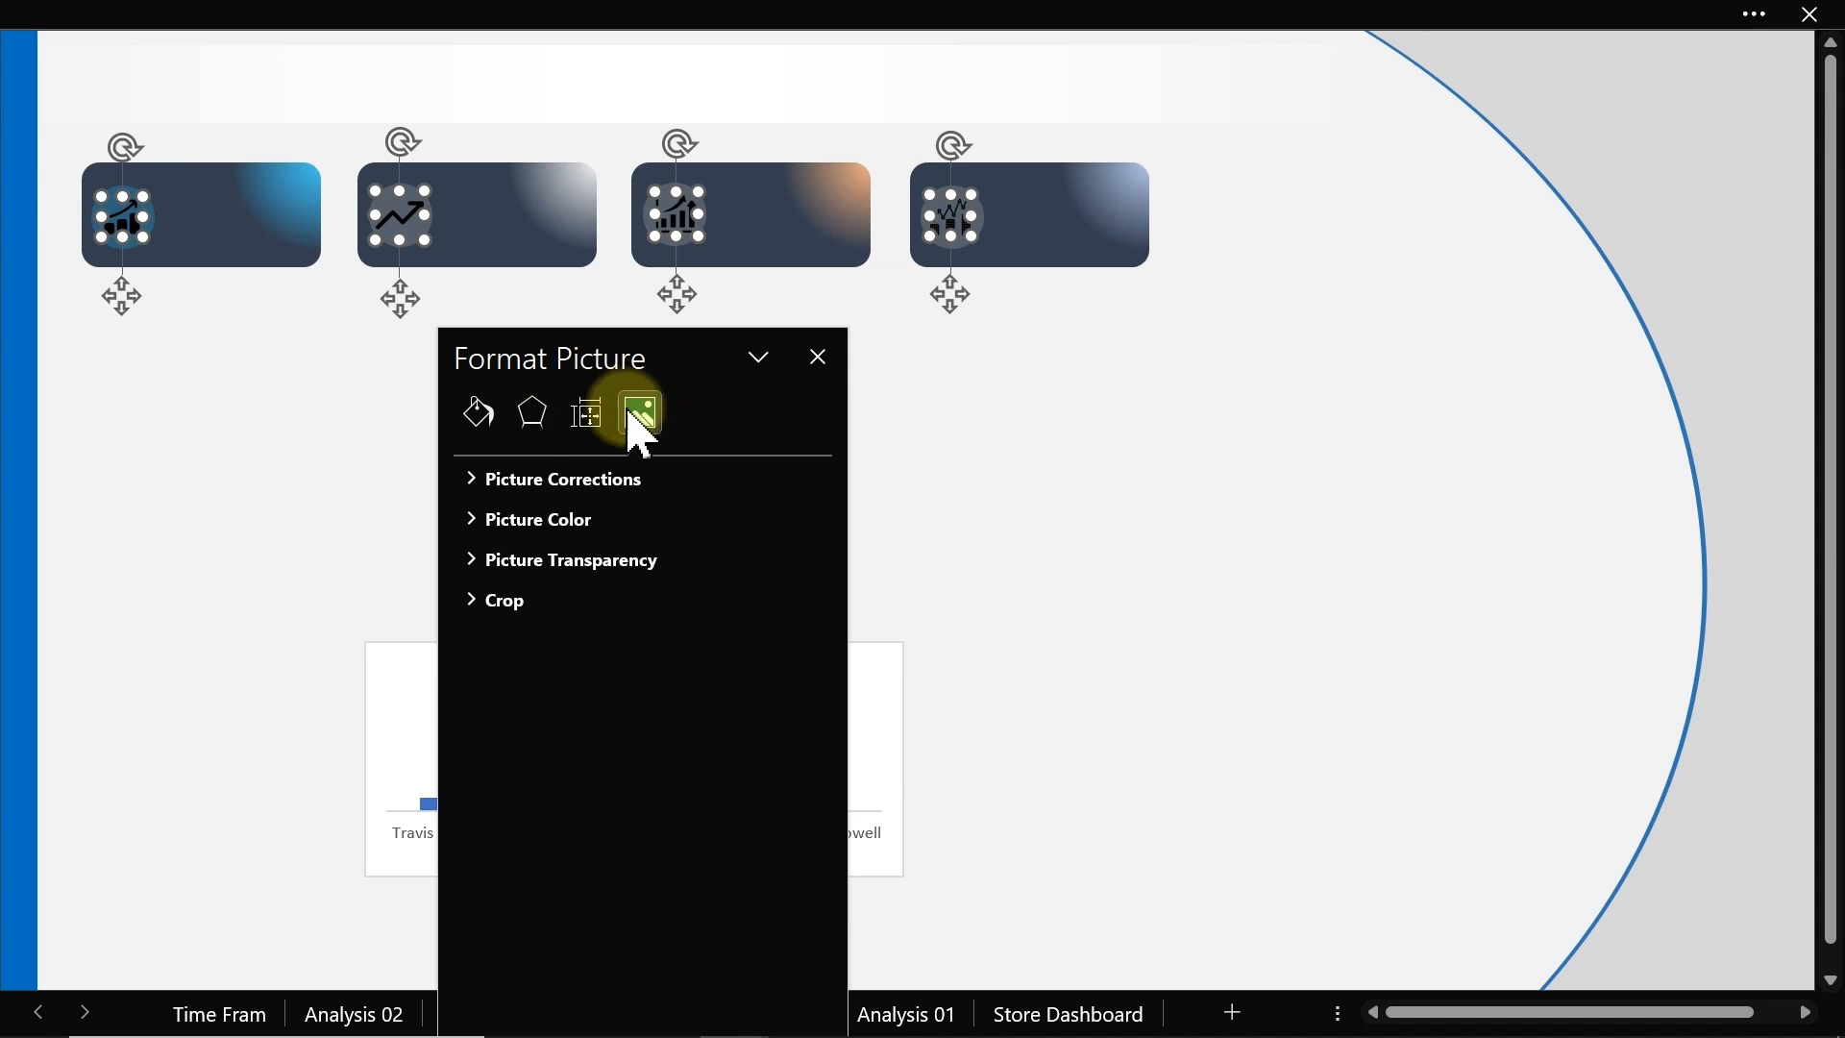
{"action": "left_click", "coordinate": [531, 523]}
{"action": "left_click", "coordinate": [795, 807]}
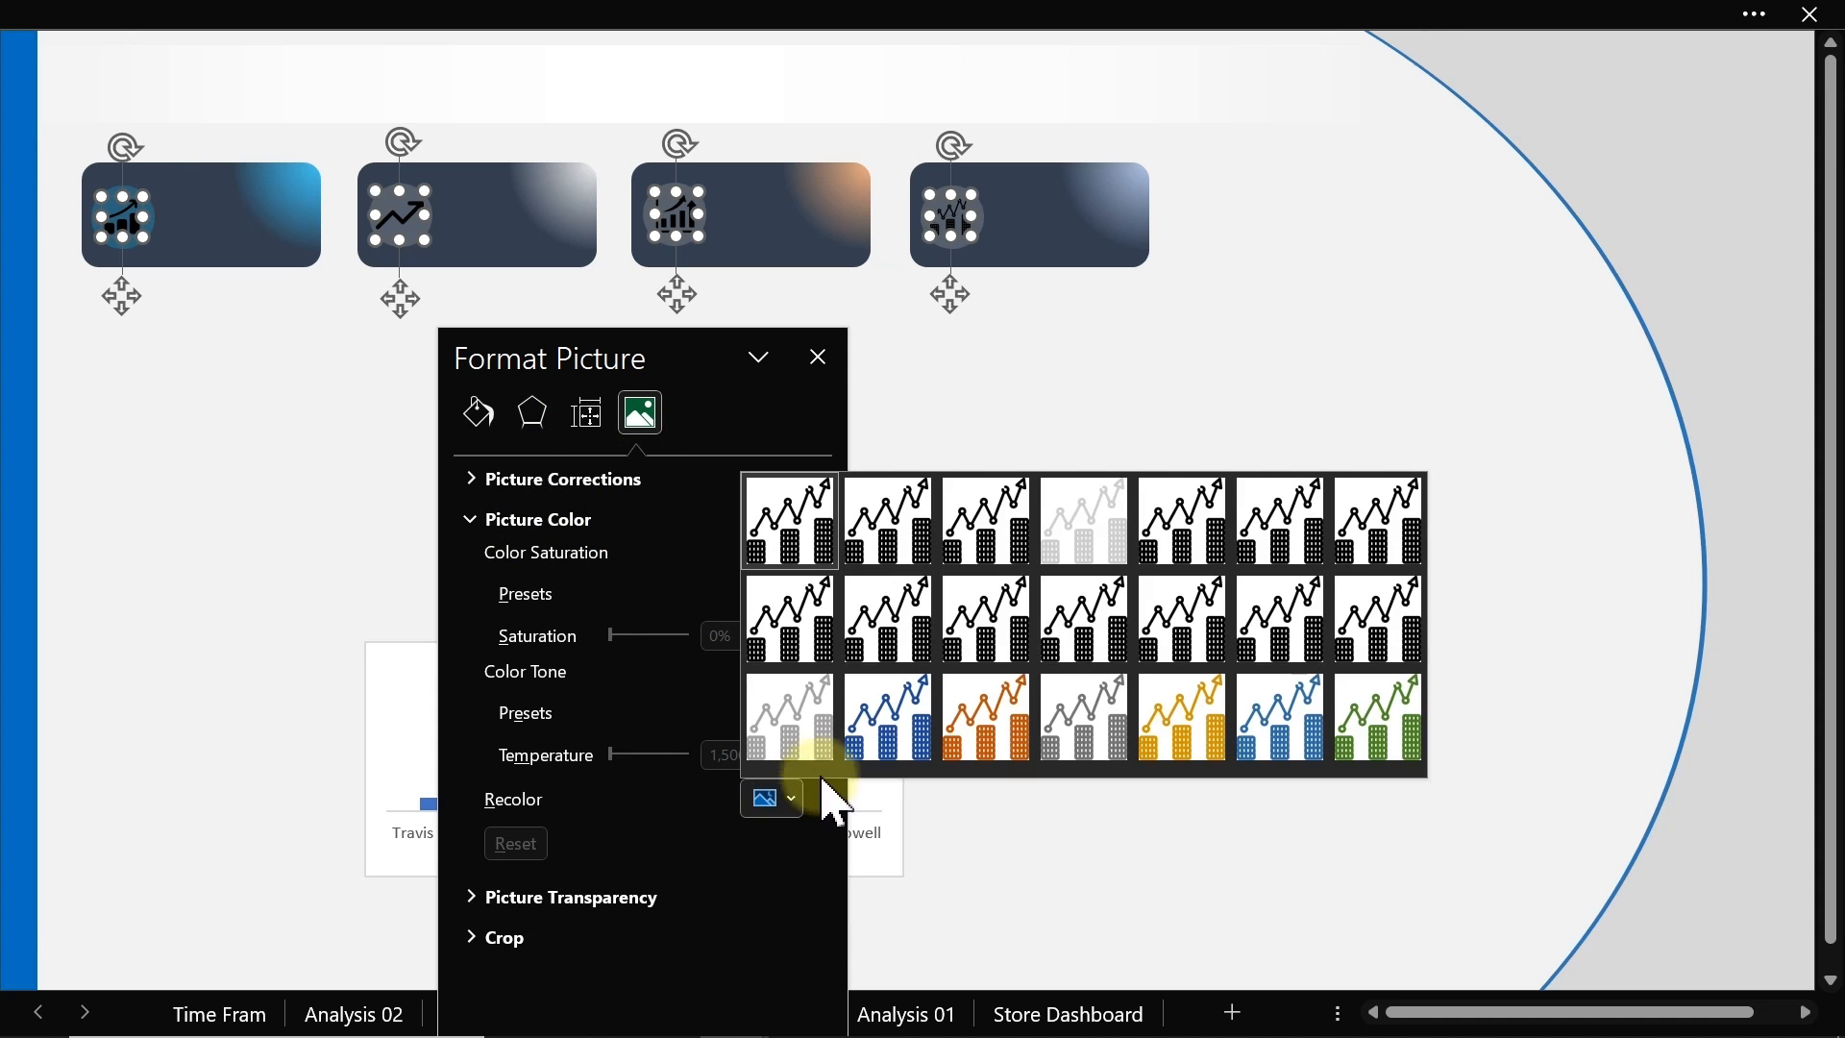
{"action": "left_click", "coordinate": [1113, 504]}
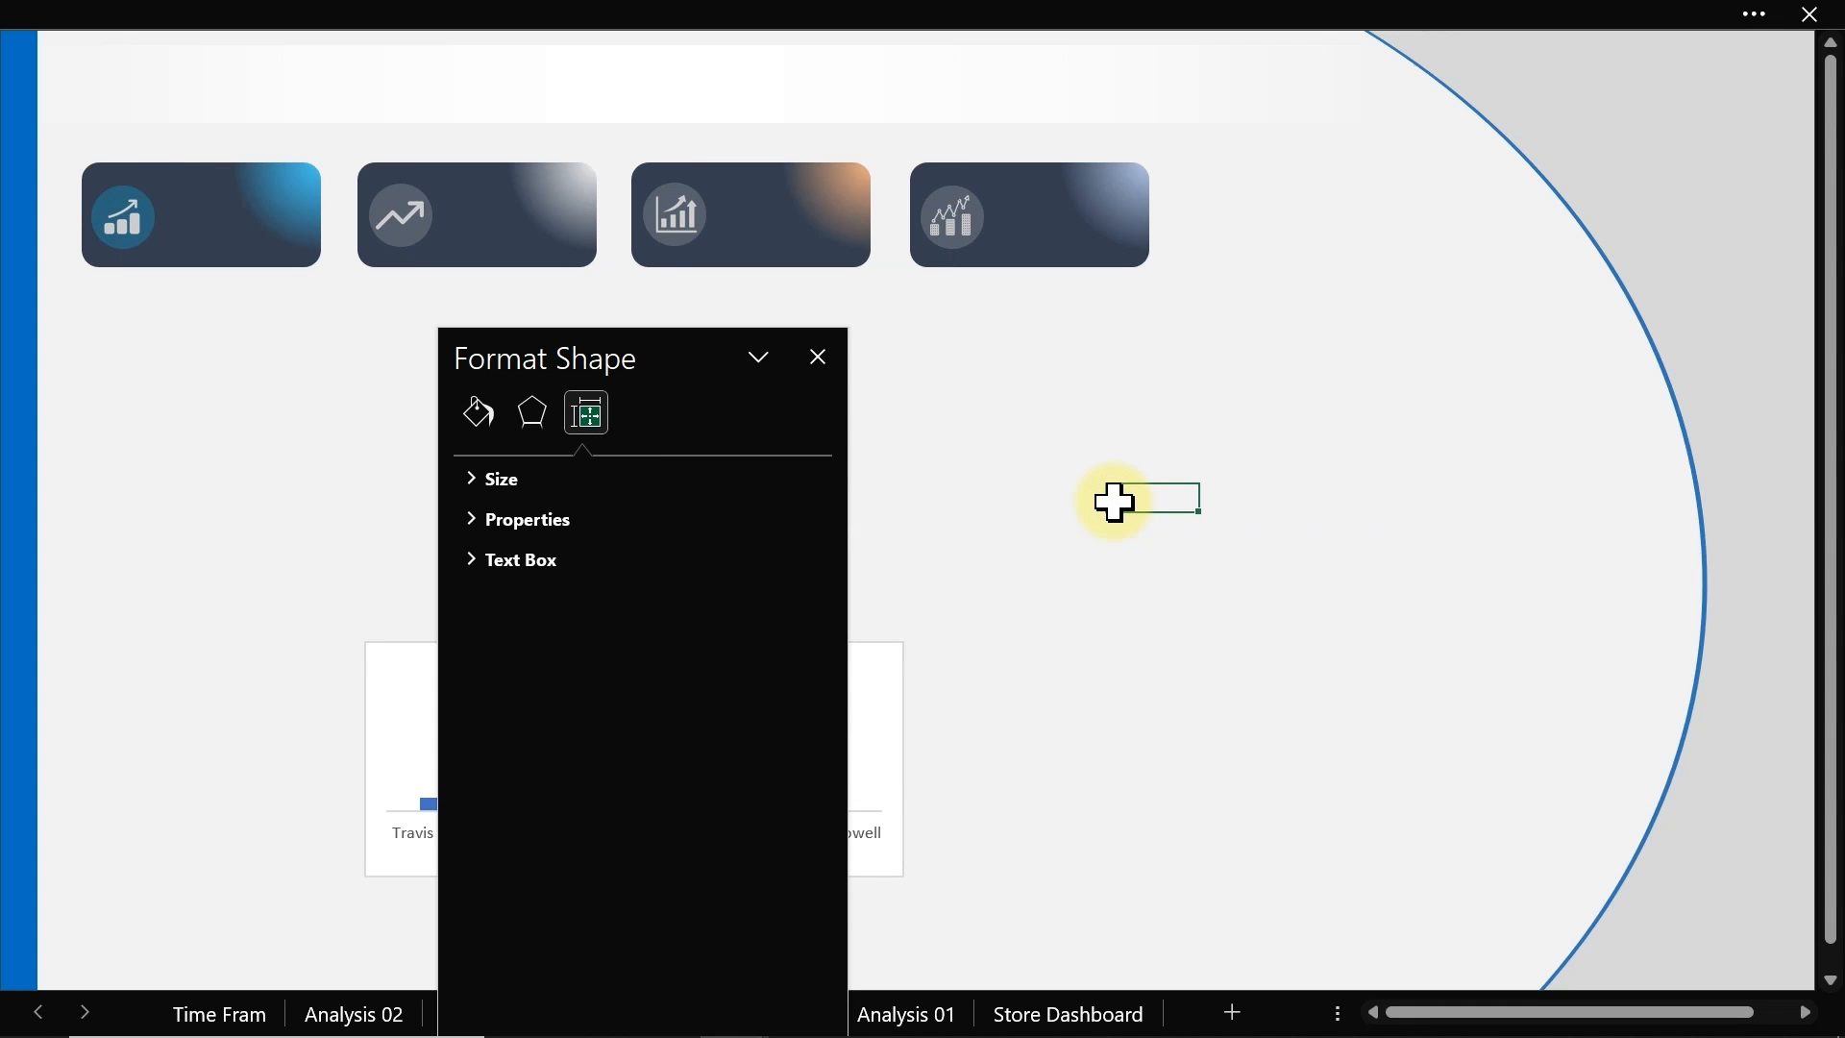
{"action": "left_click", "coordinate": [818, 358]}
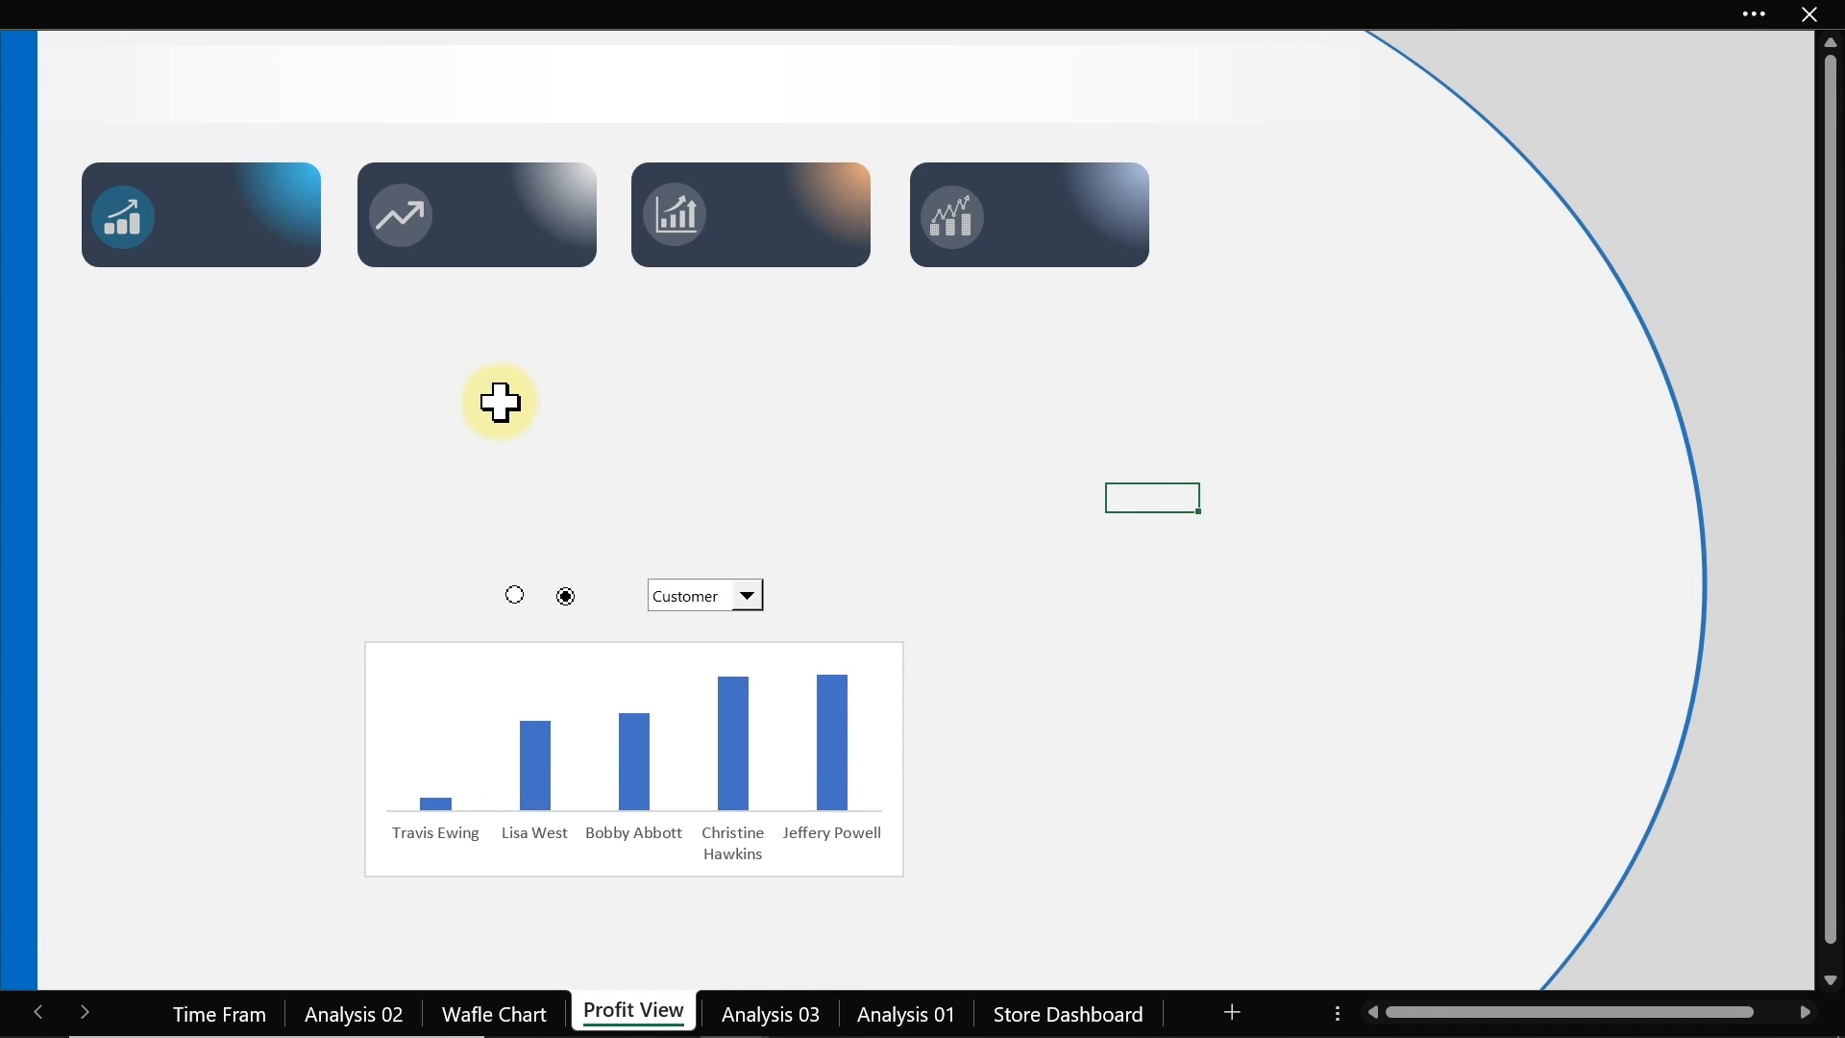
Step: Insert a text box reading COGS below the cards and shrink it to fit the text
{"action": "left_click", "coordinate": [359, 18]}
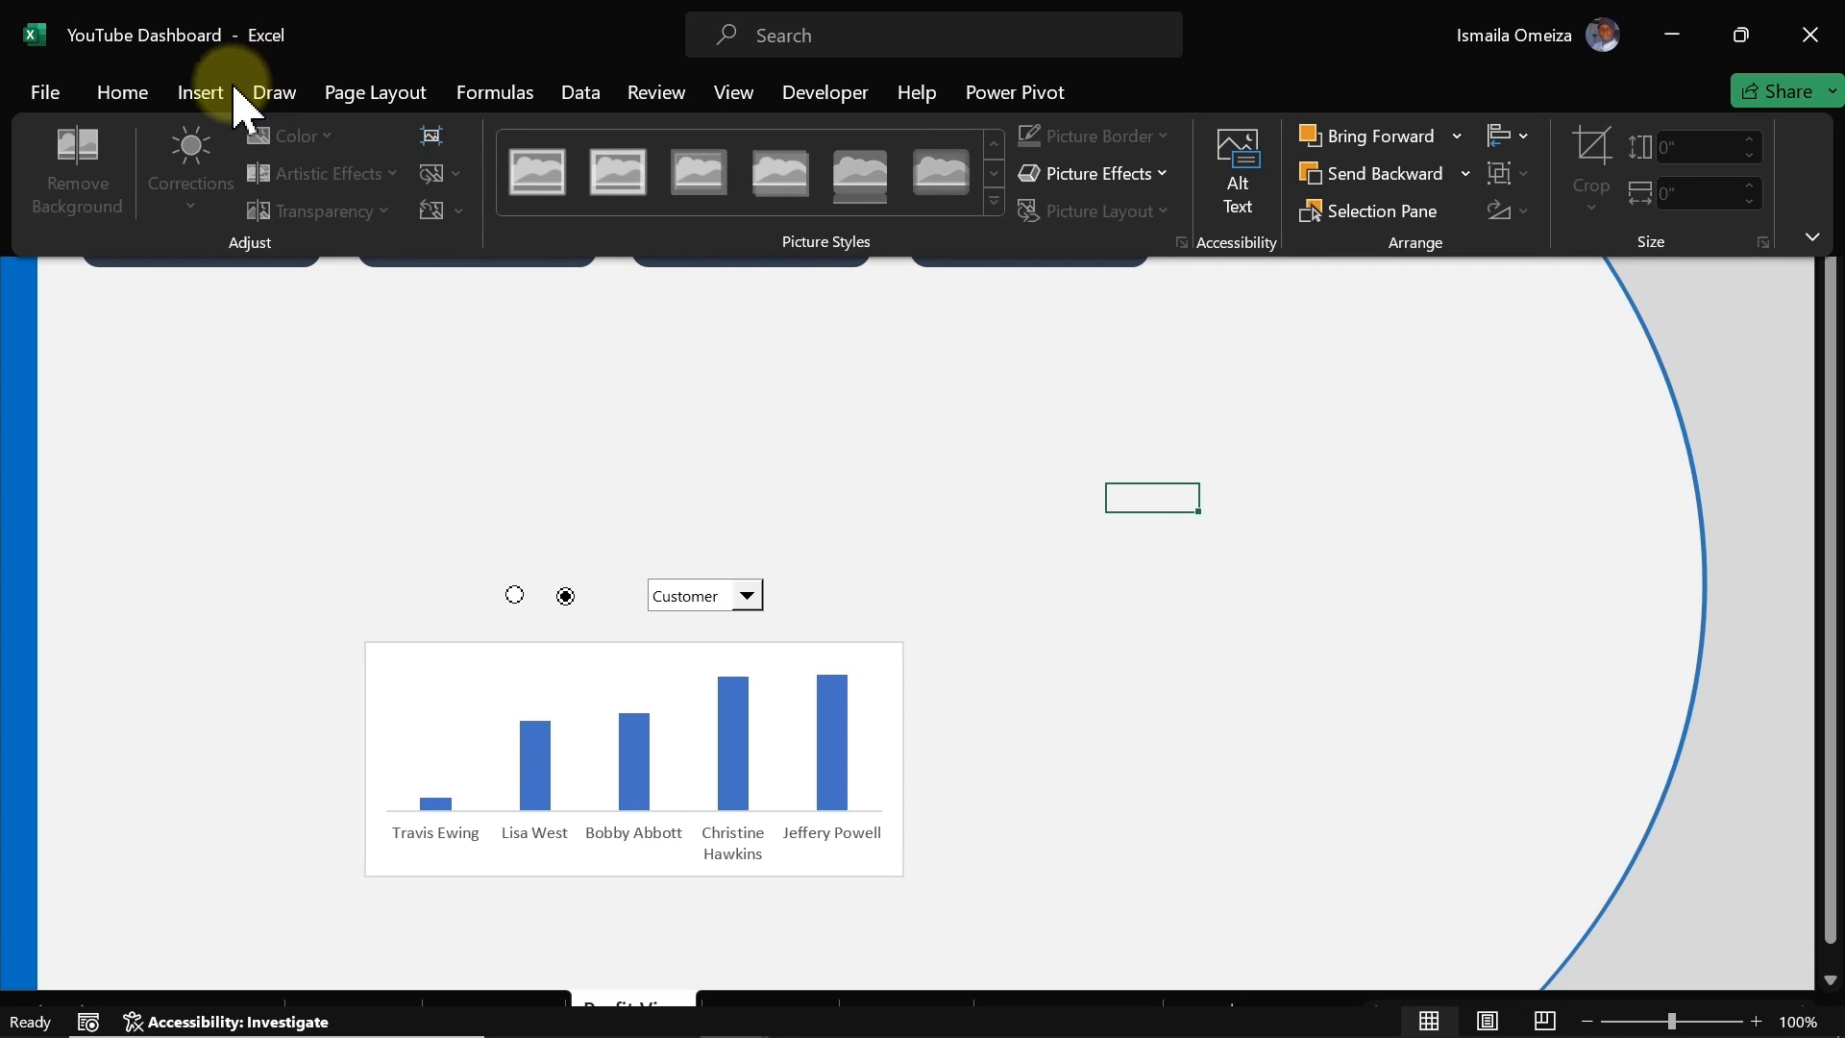
{"action": "left_click", "coordinate": [234, 89]}
{"action": "left_click", "coordinate": [363, 207]}
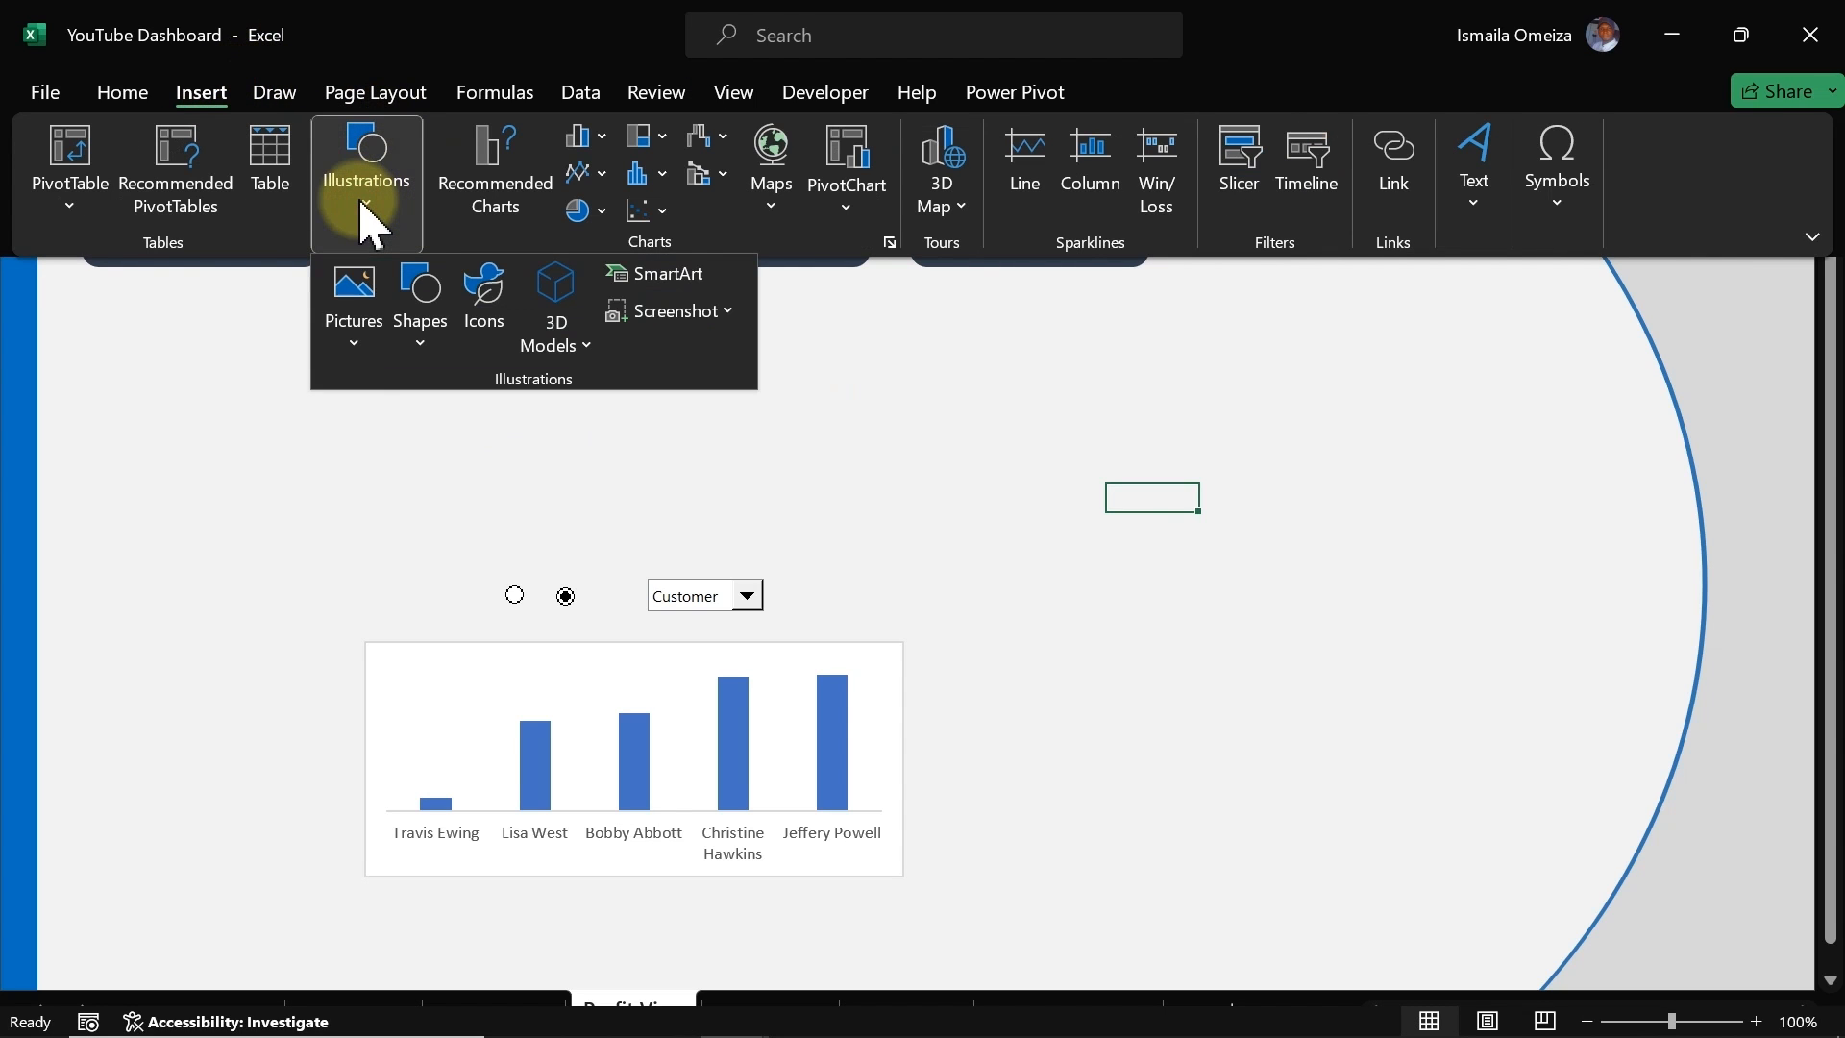
{"action": "left_click", "coordinate": [1474, 185]}
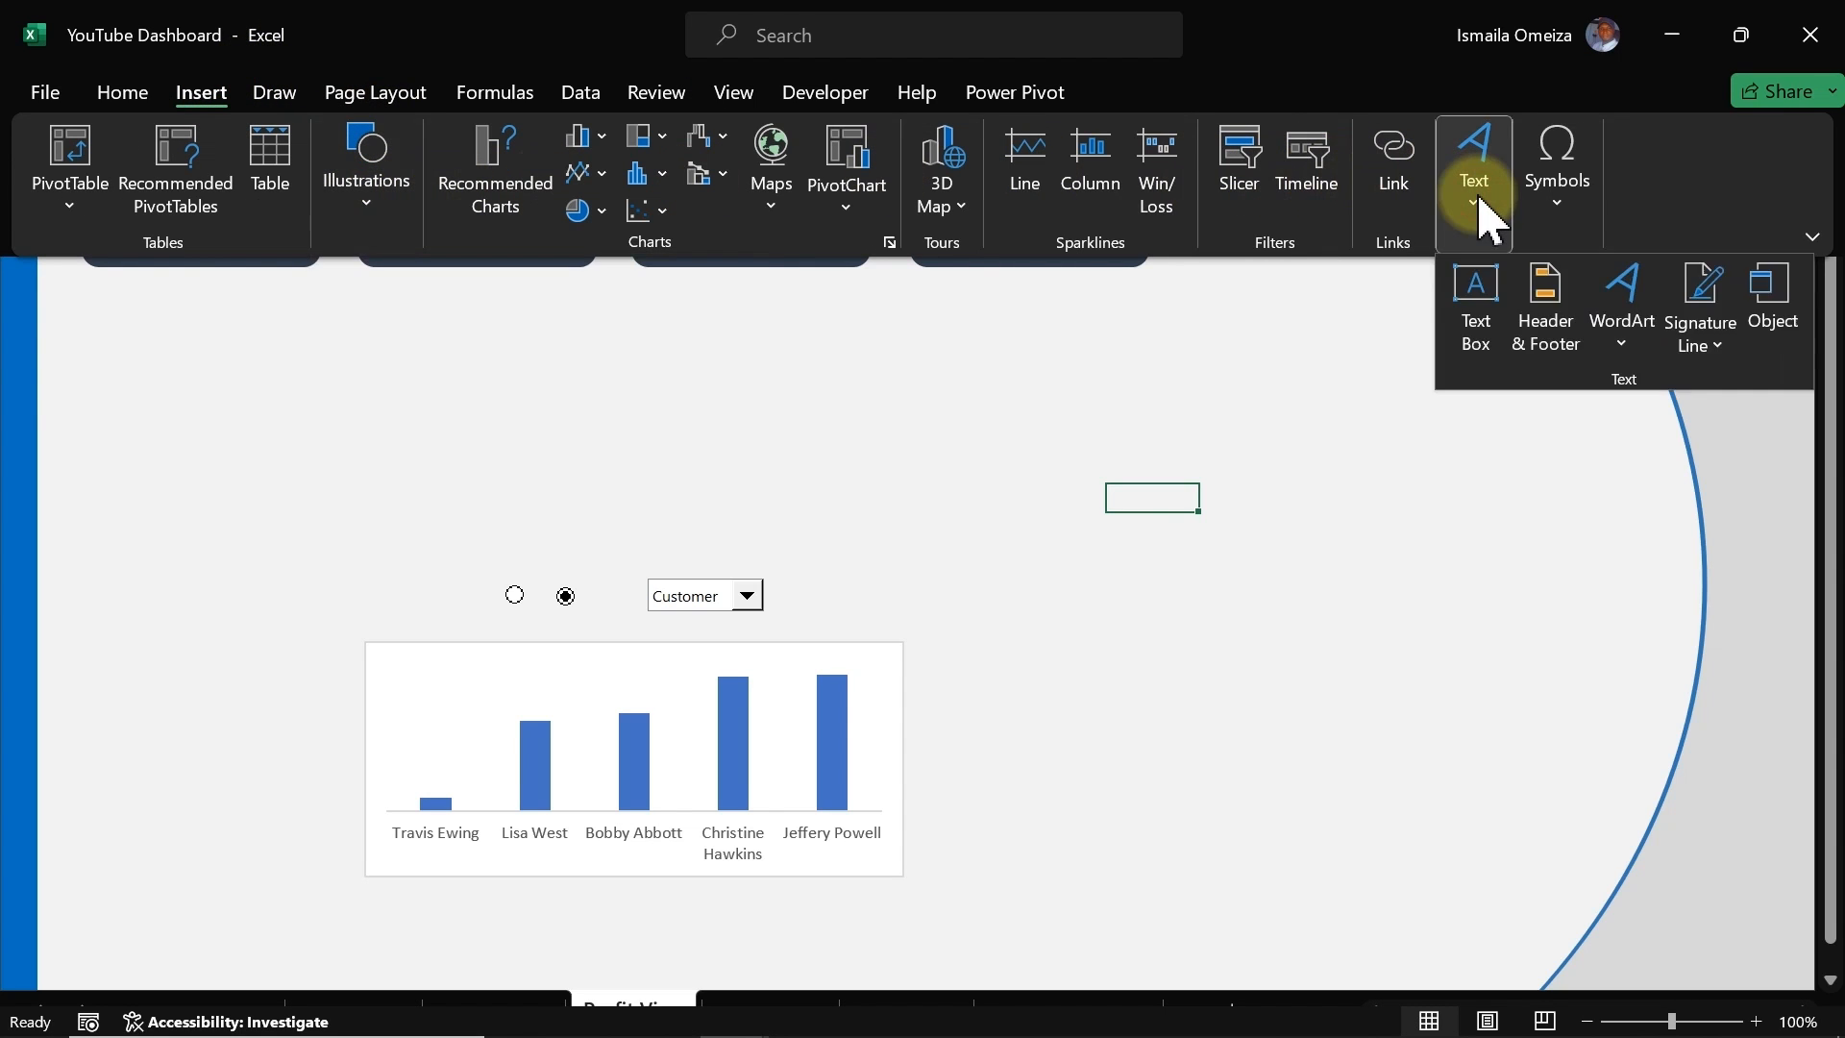
{"action": "left_click", "coordinate": [1478, 290]}
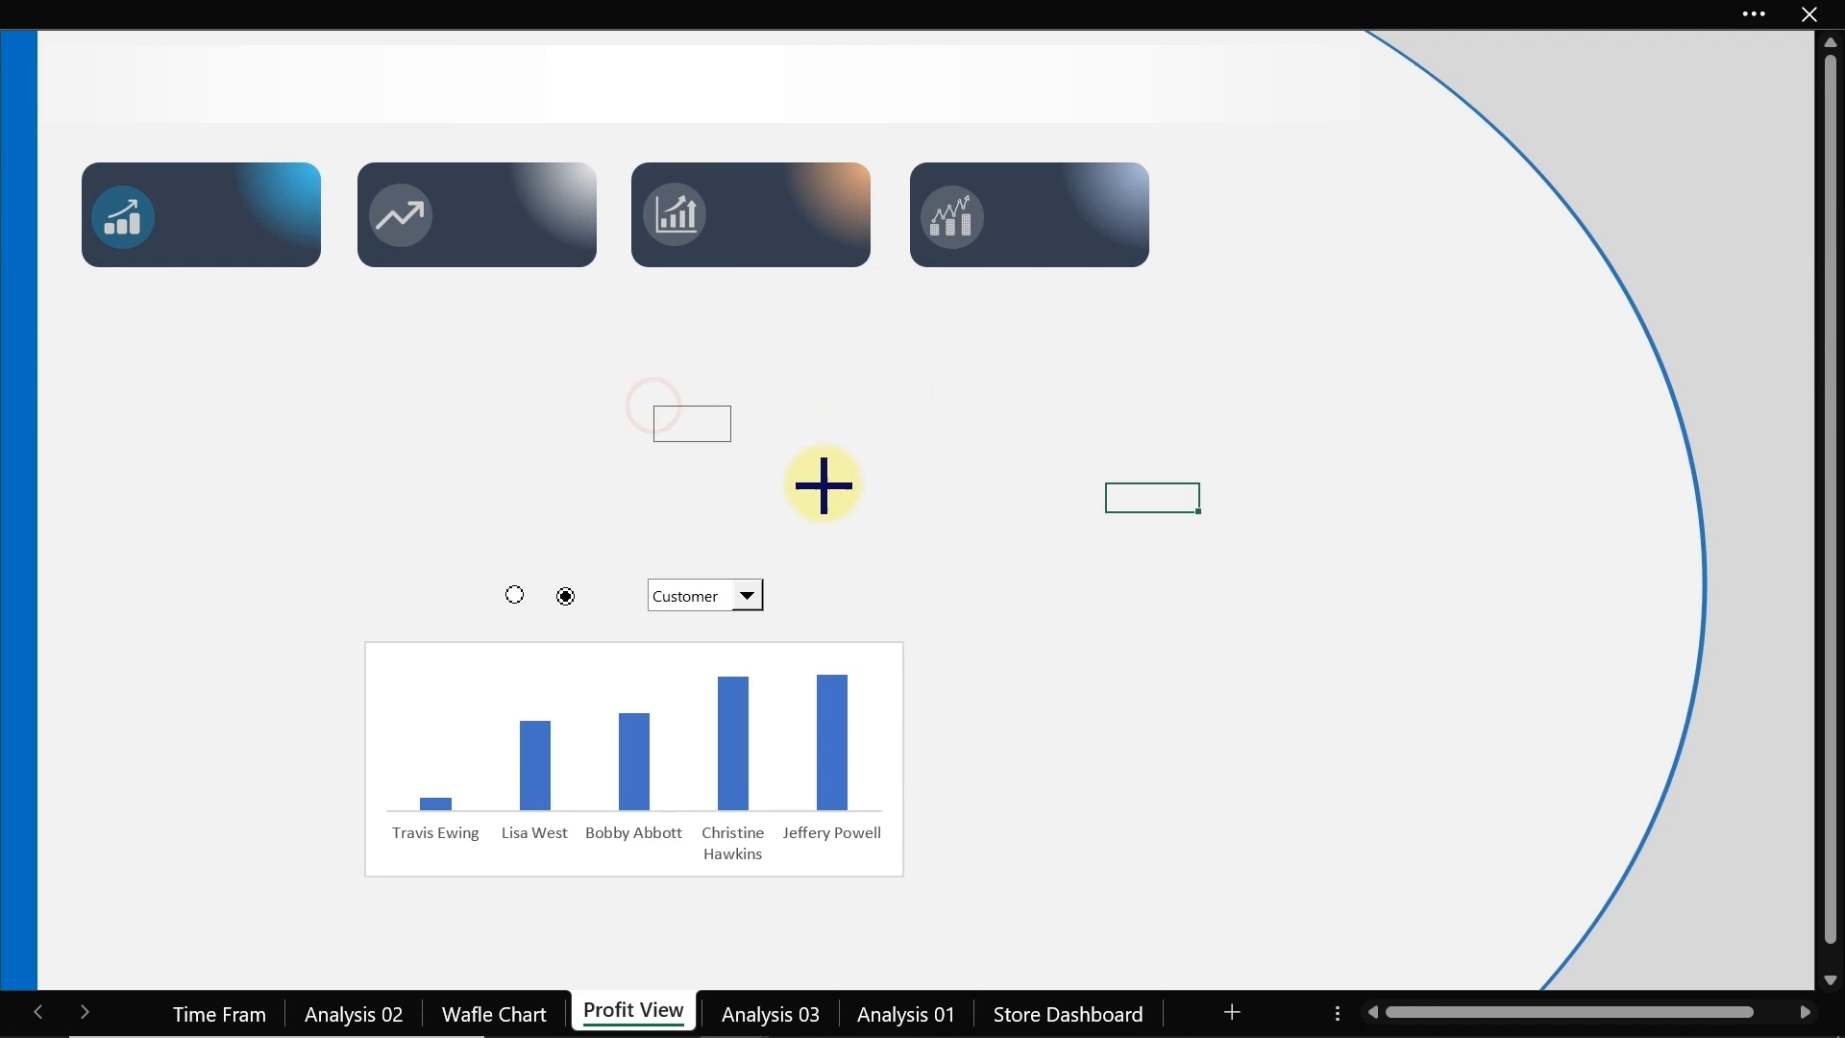
{"action": "left_click_drag", "start_coordinate": [824, 486], "coordinate": [897, 495]}
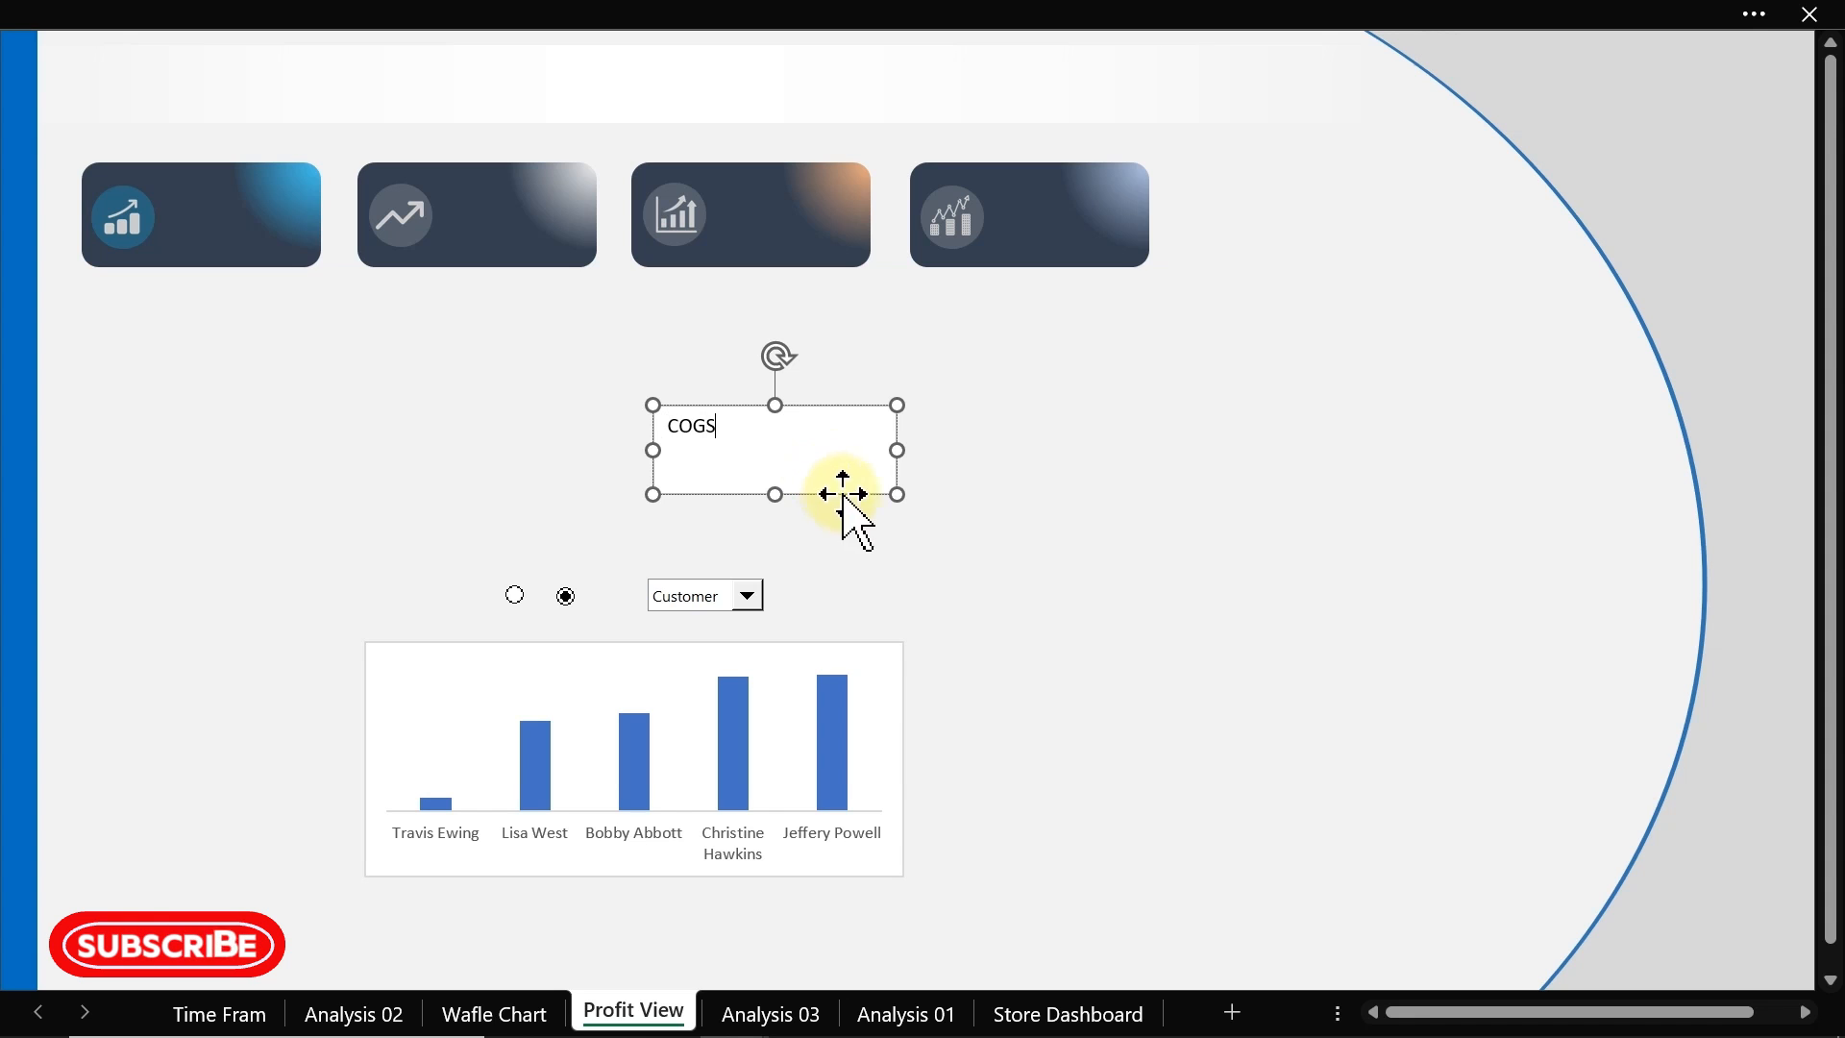
{"action": "left_click_drag", "start_coordinate": [897, 496], "coordinate": [753, 452]}
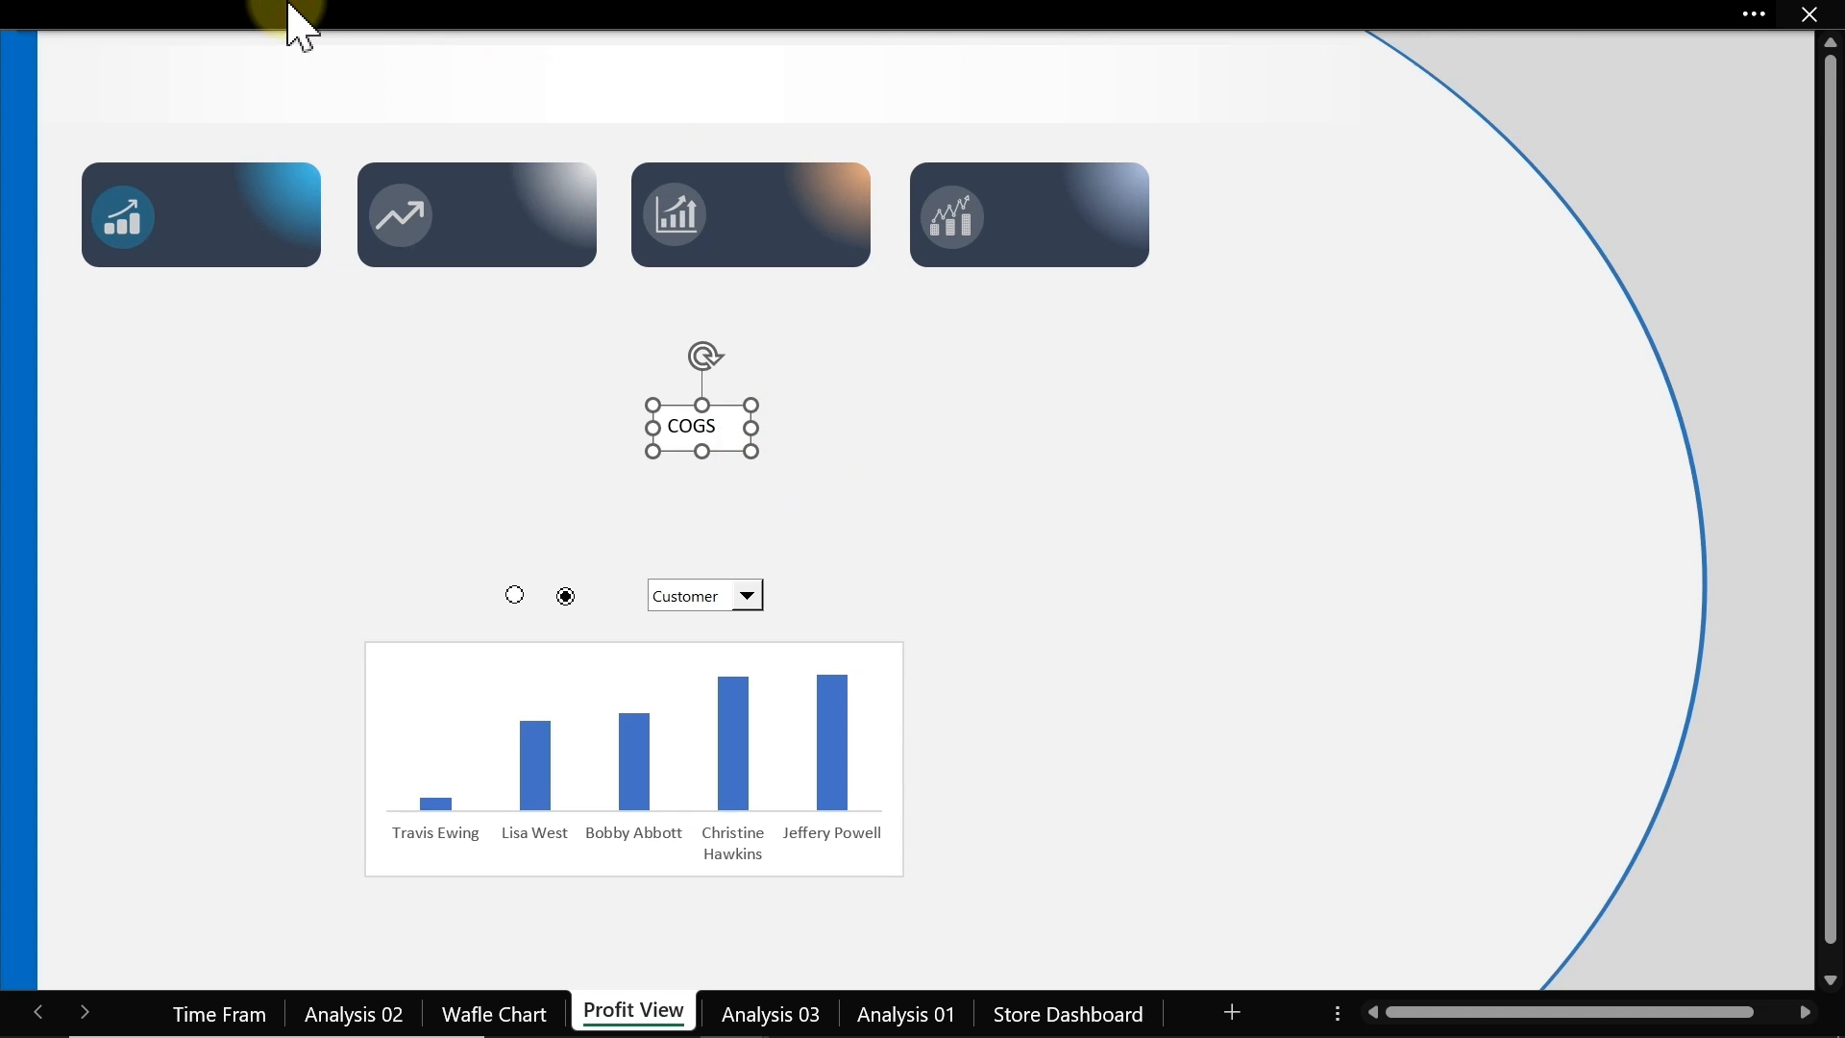
Step: Set the COGS text to 14 pt with a light grey font colour
{"action": "left_click", "coordinate": [288, 14]}
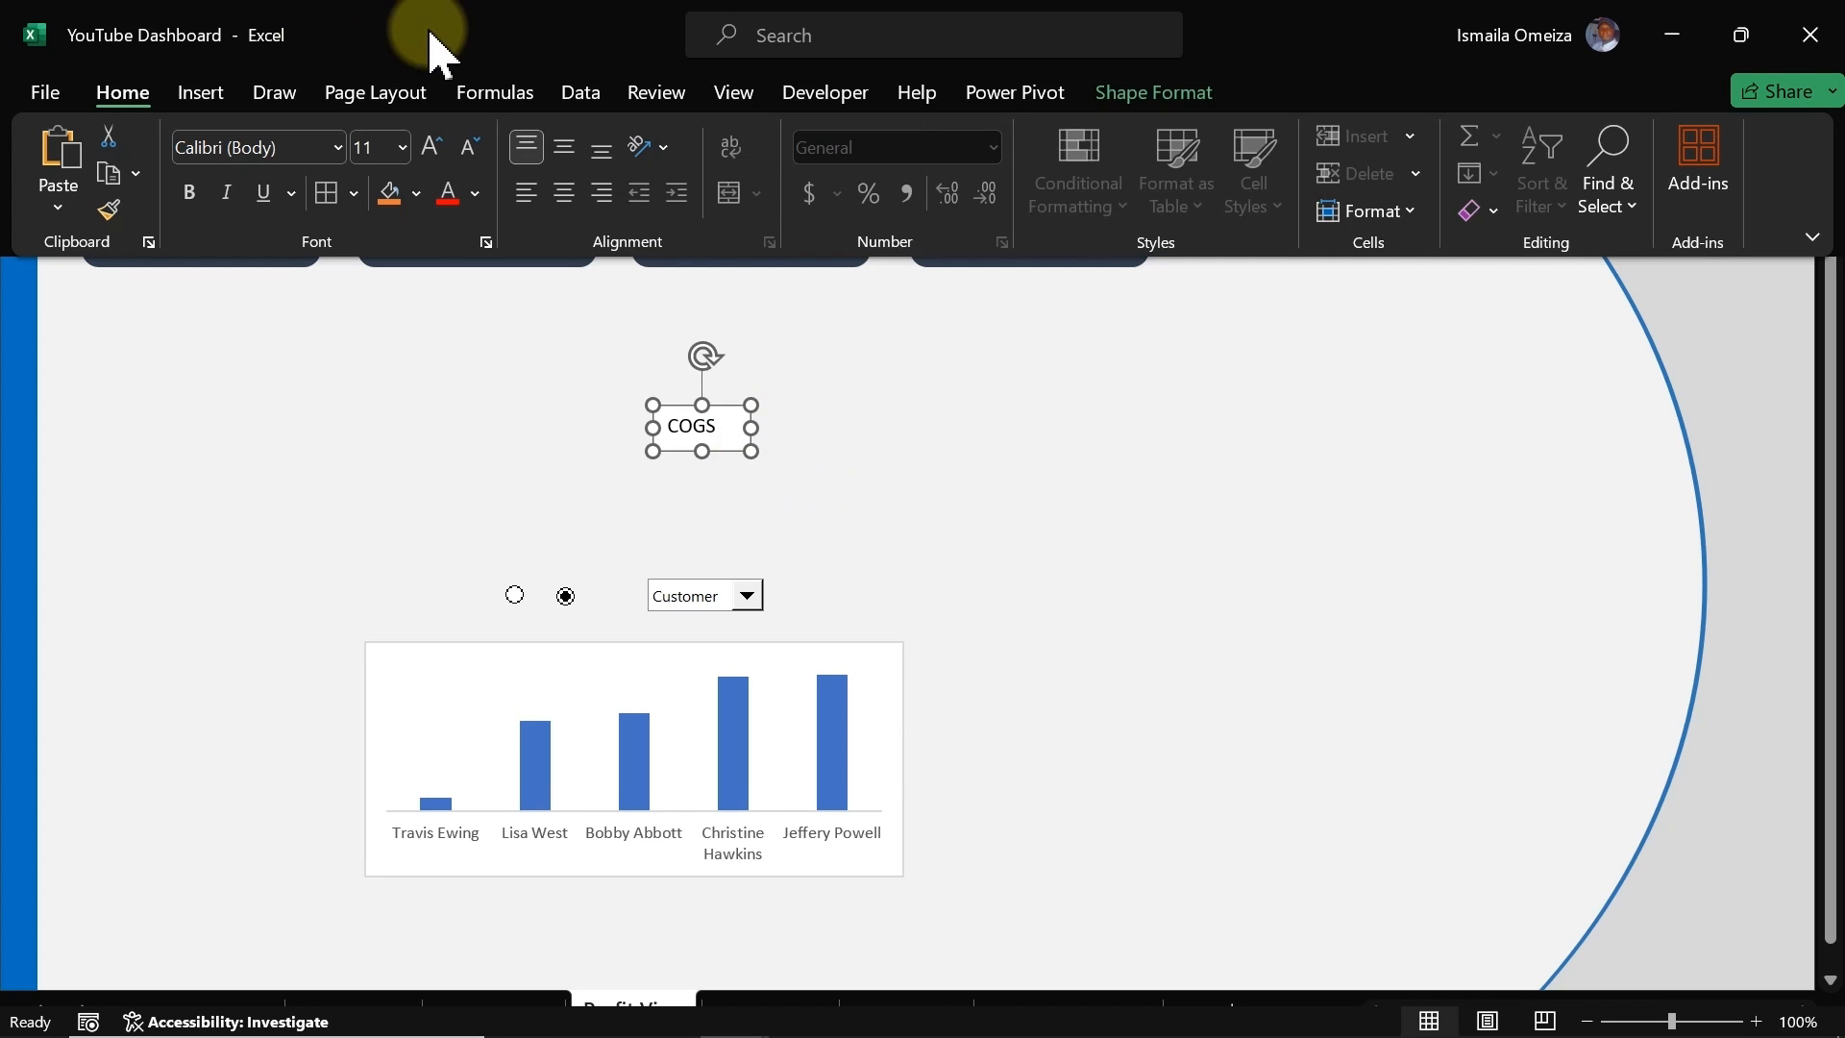
{"action": "left_click", "coordinate": [435, 149]}
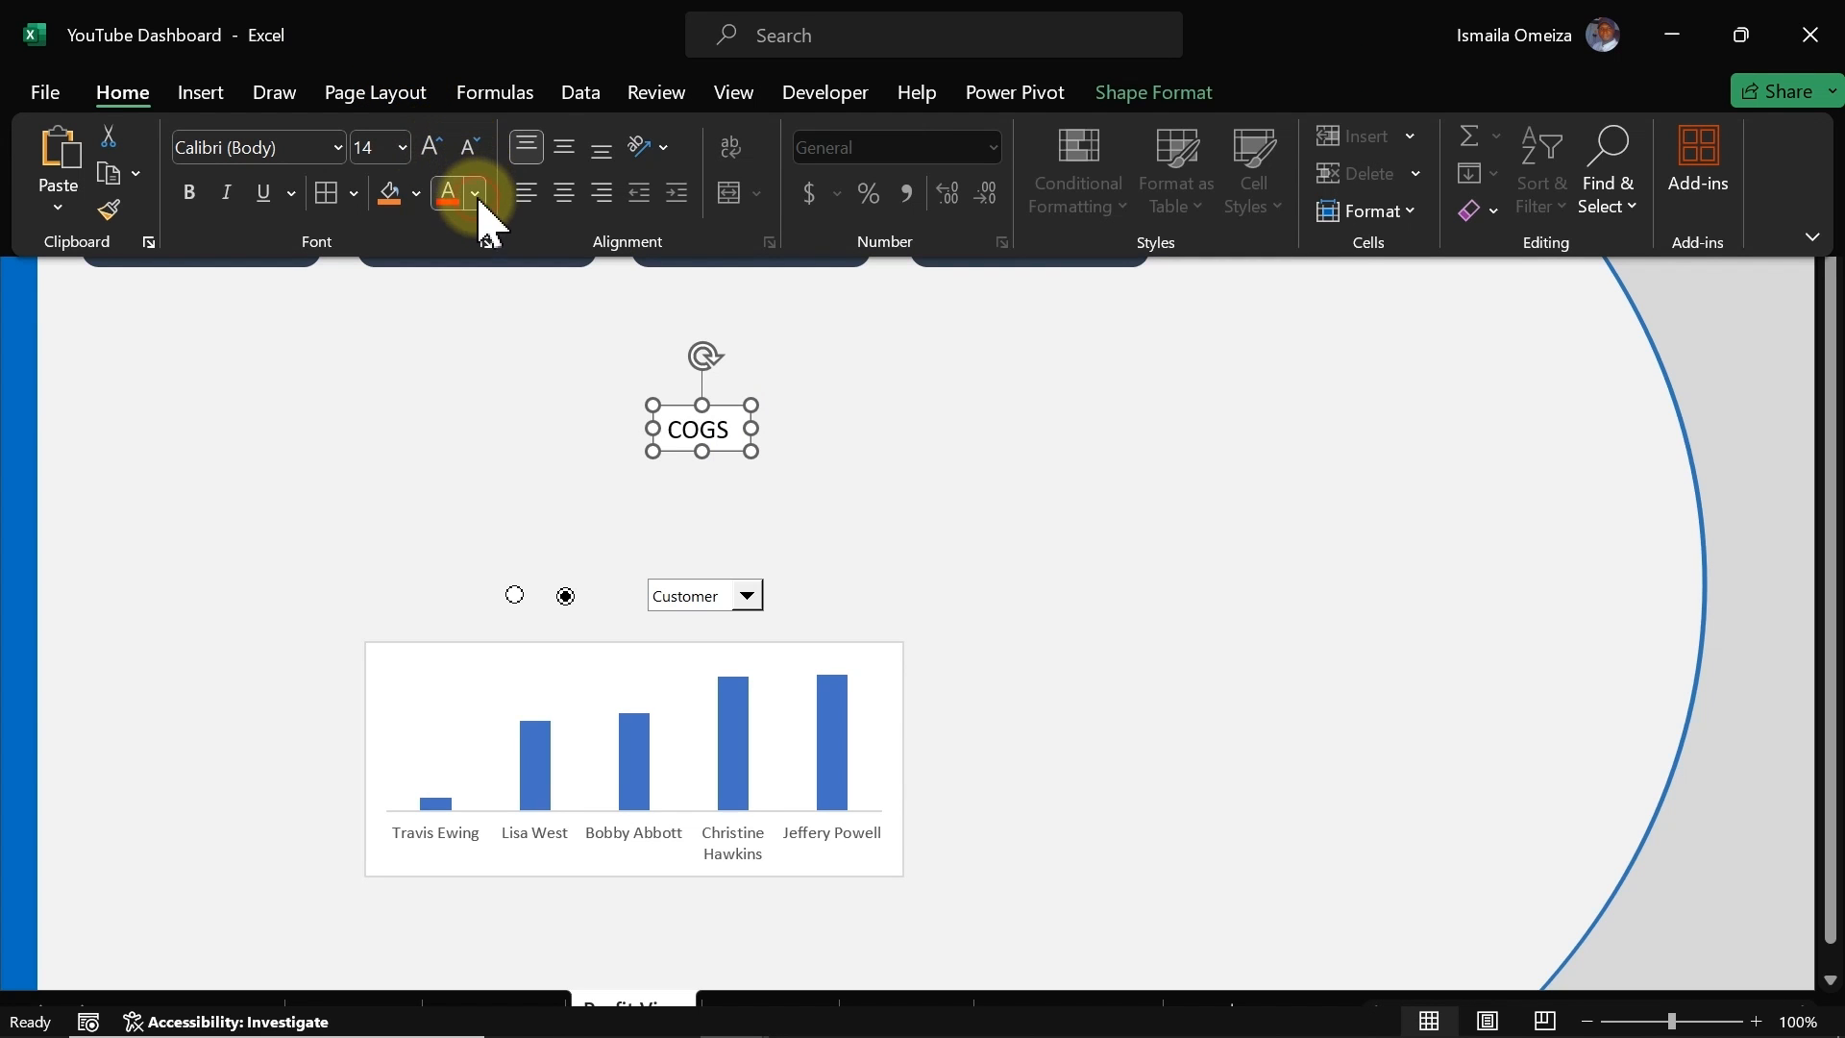
{"action": "left_click", "coordinate": [475, 195]}
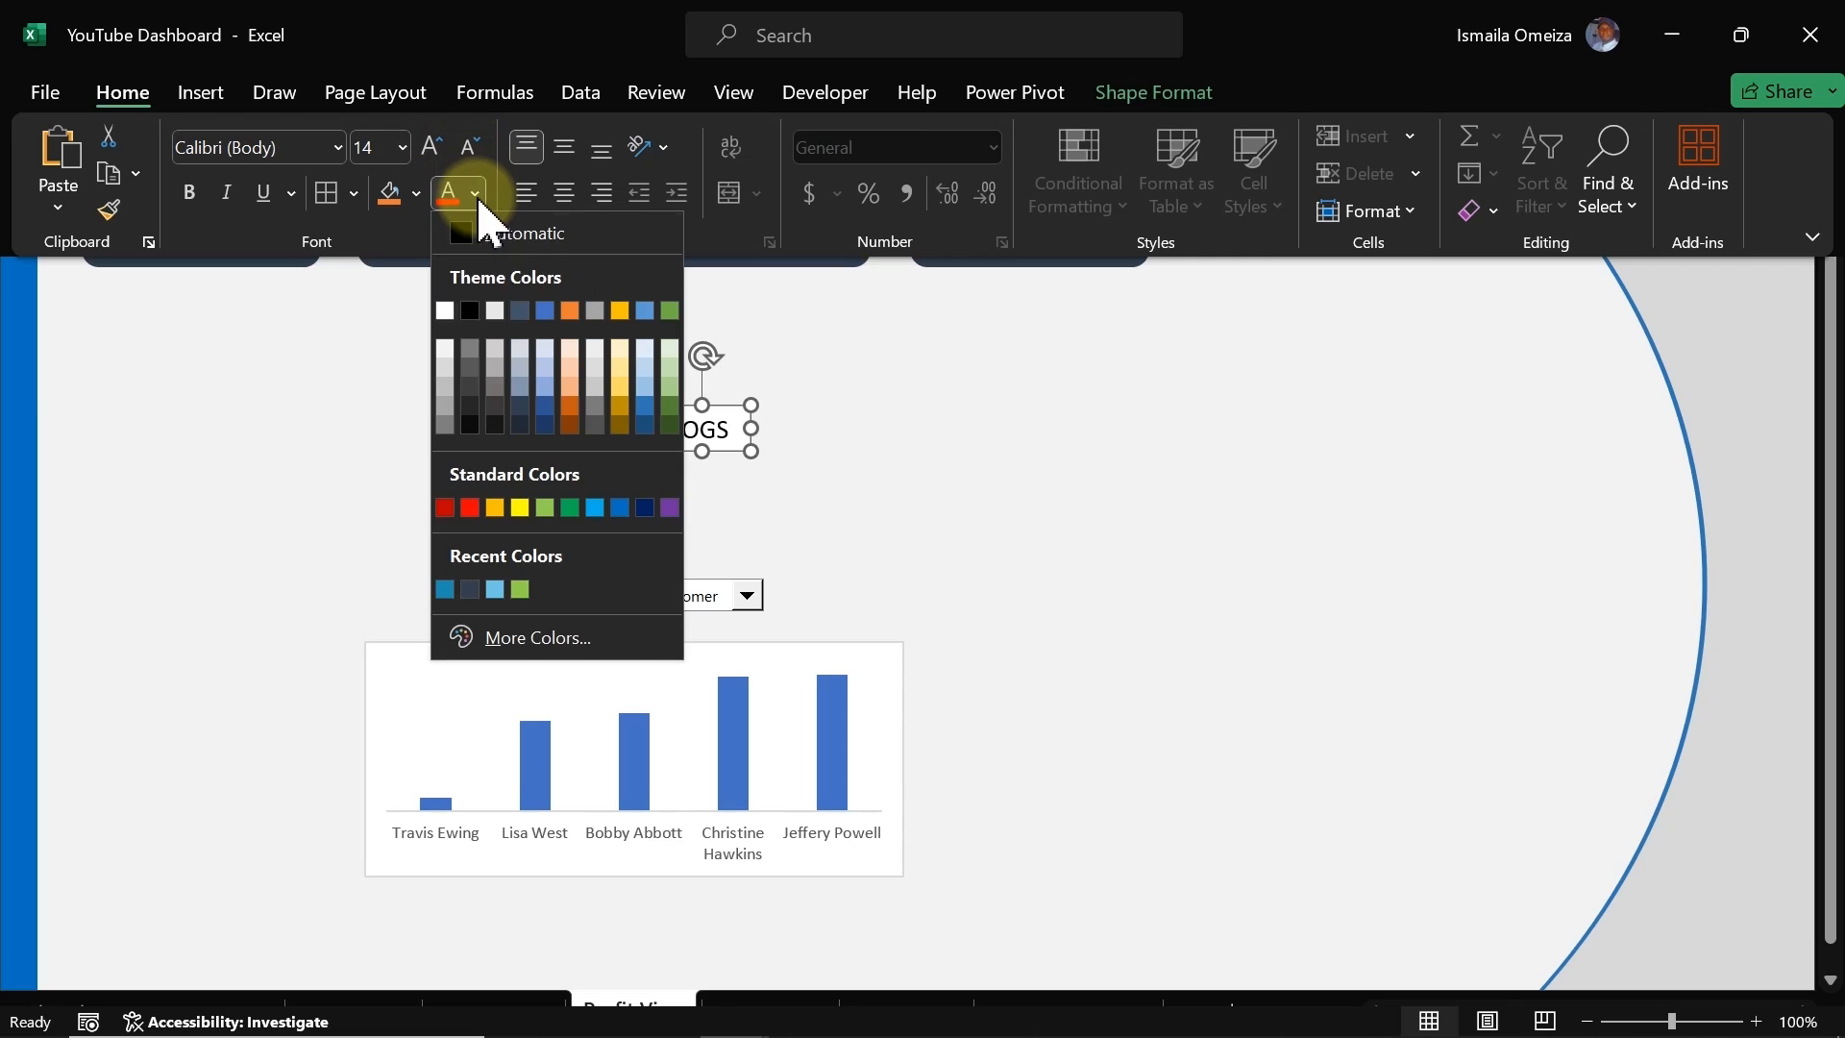
{"action": "left_click", "coordinate": [448, 366]}
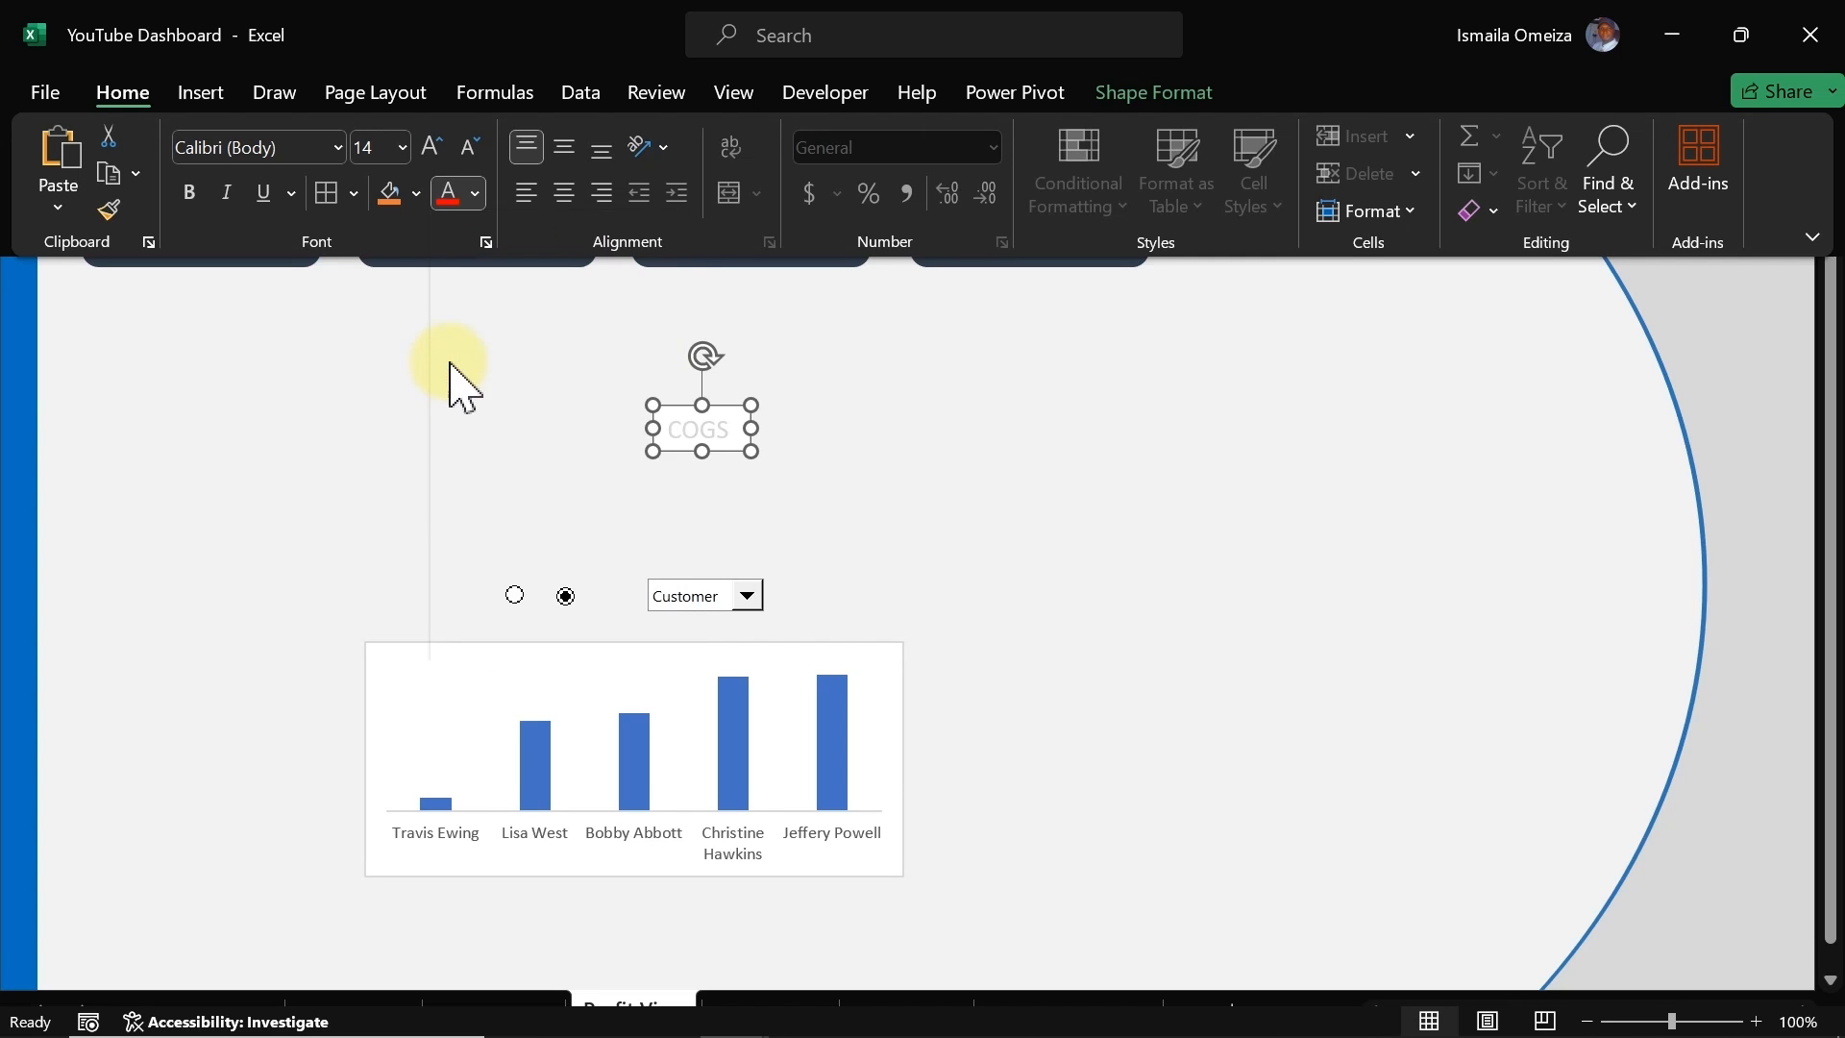
{"action": "left_click", "coordinate": [732, 450]}
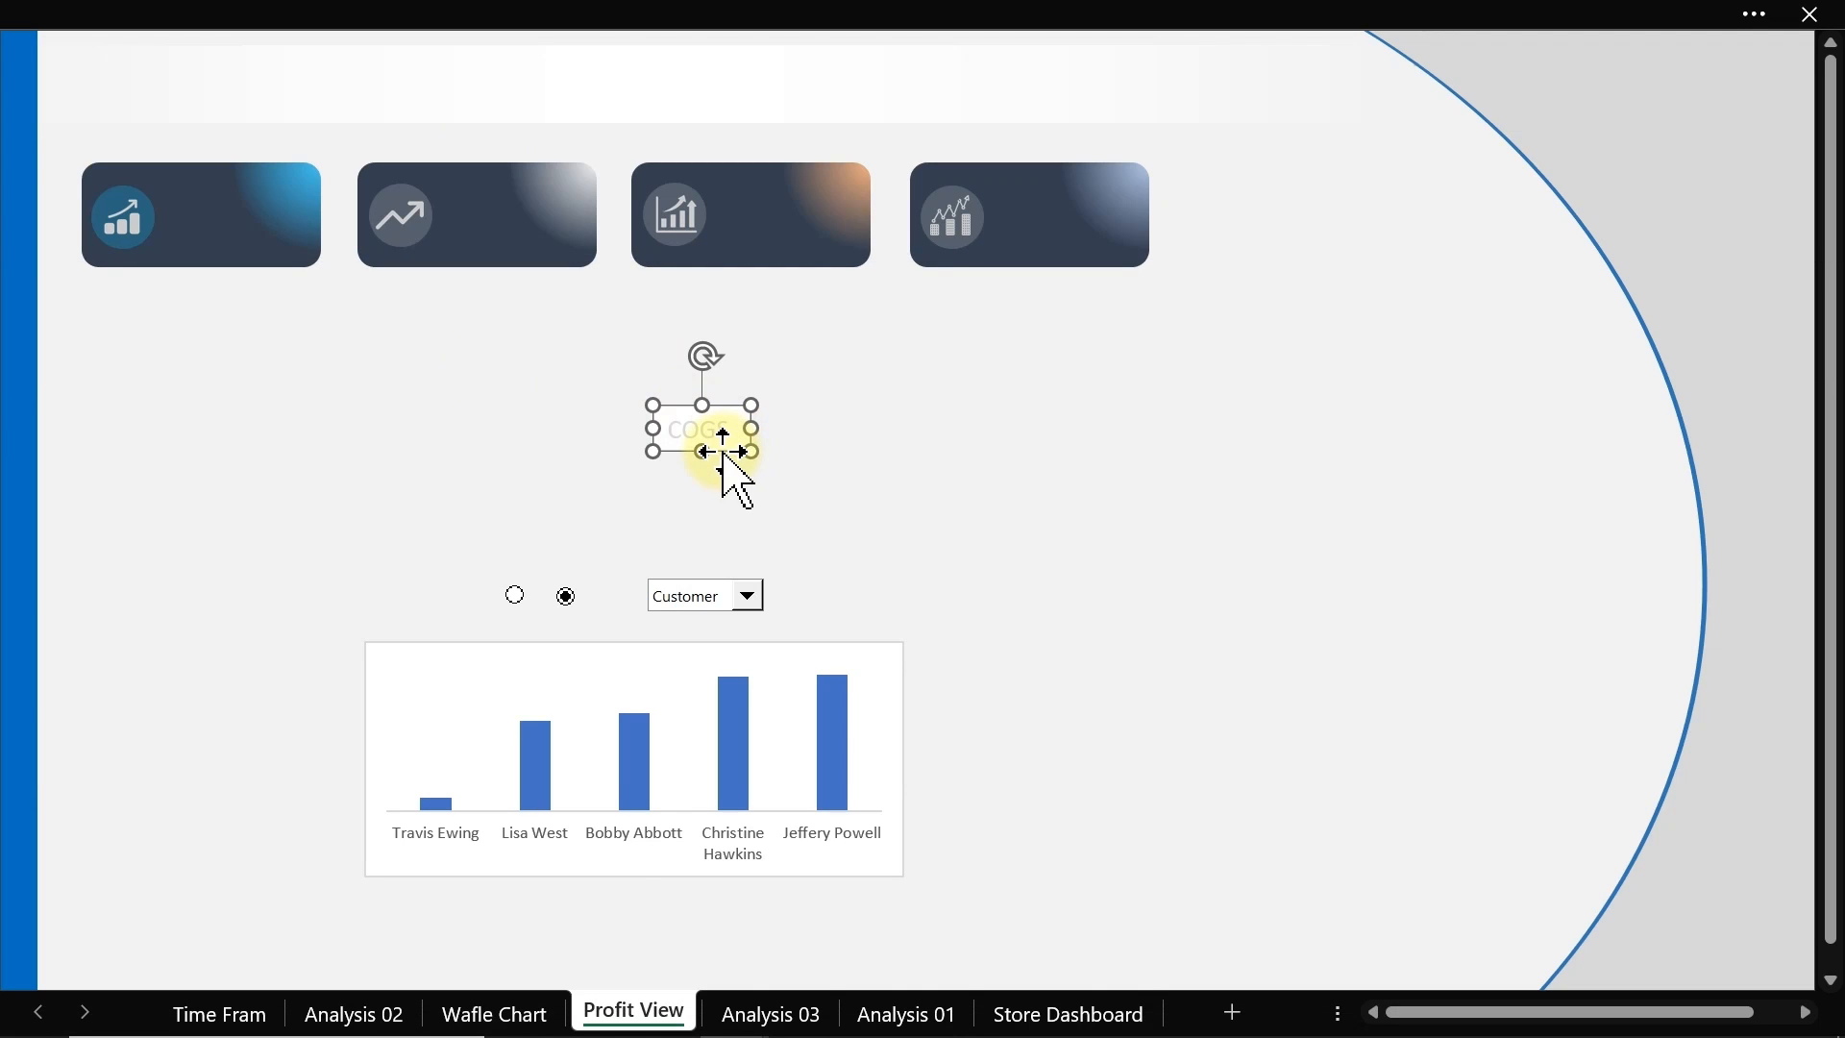
Step: Move the COGS label onto the first card and give the text box no fill and no line
{"action": "left_click_drag", "start_coordinate": [723, 450], "coordinate": [232, 264]}
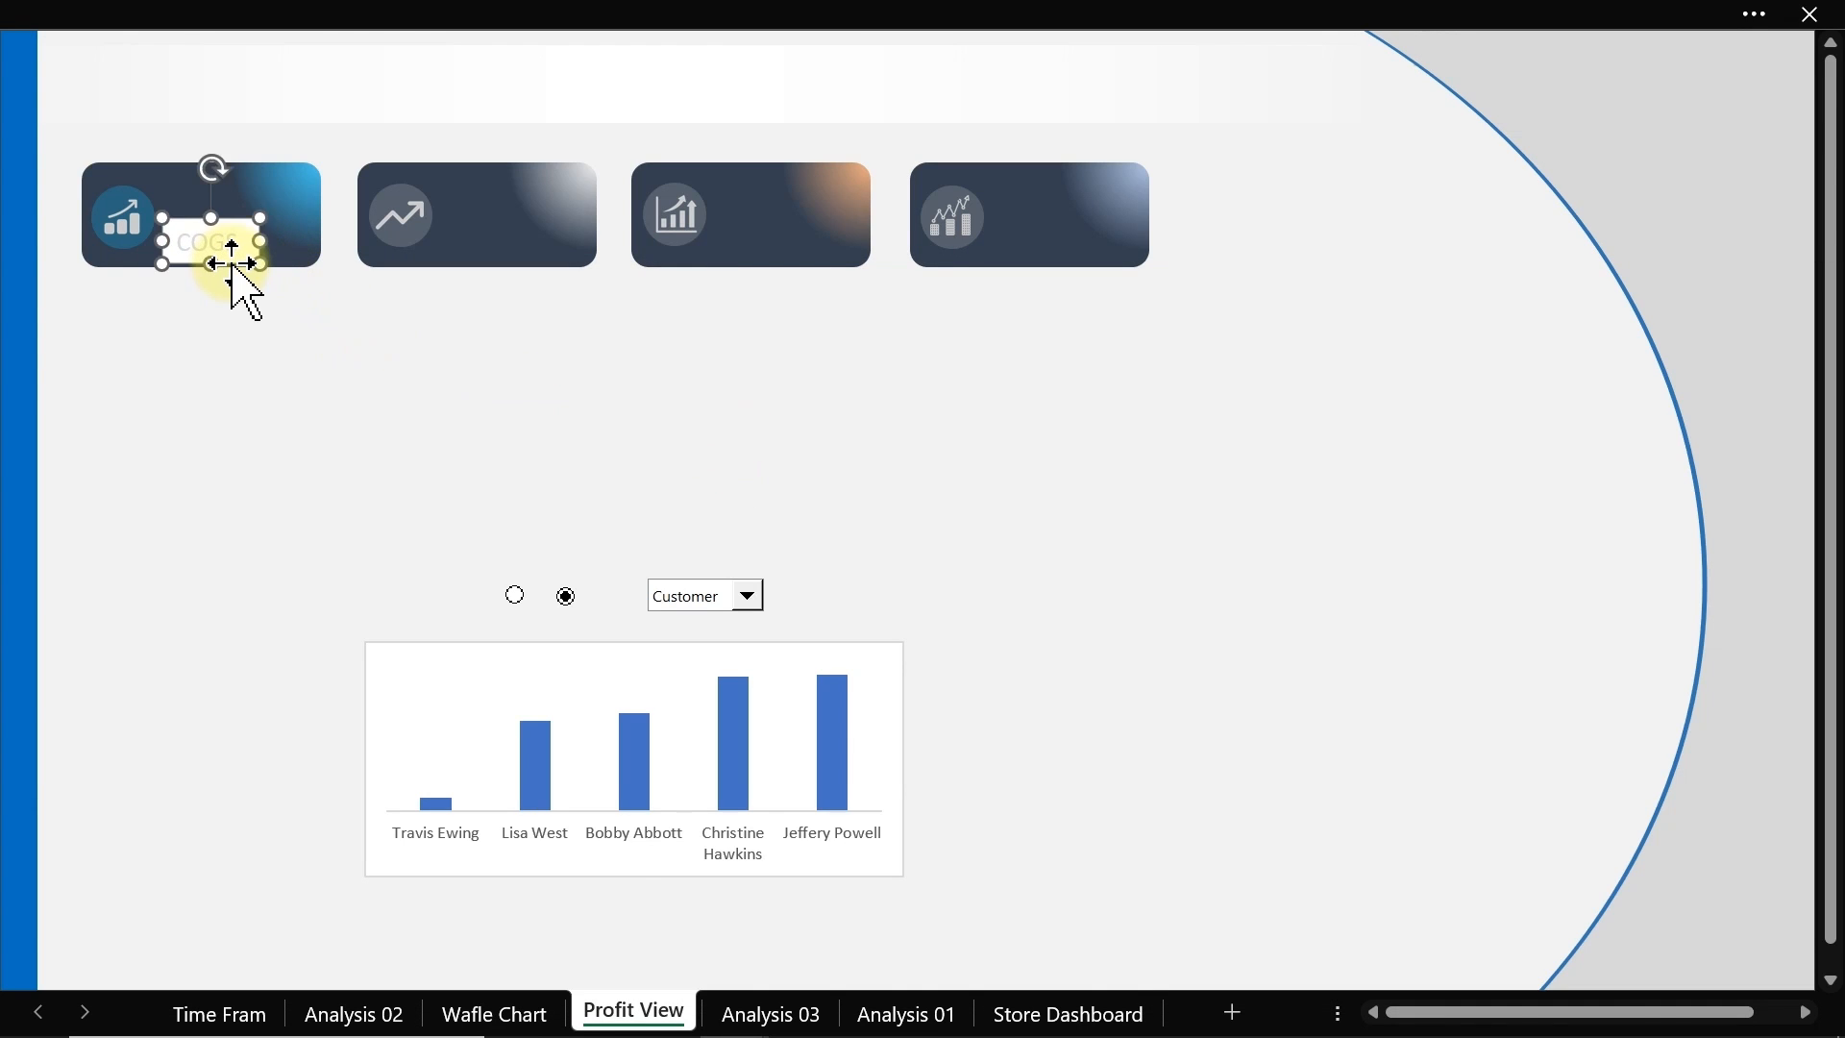
{"action": "double_click", "coordinate": [233, 269]}
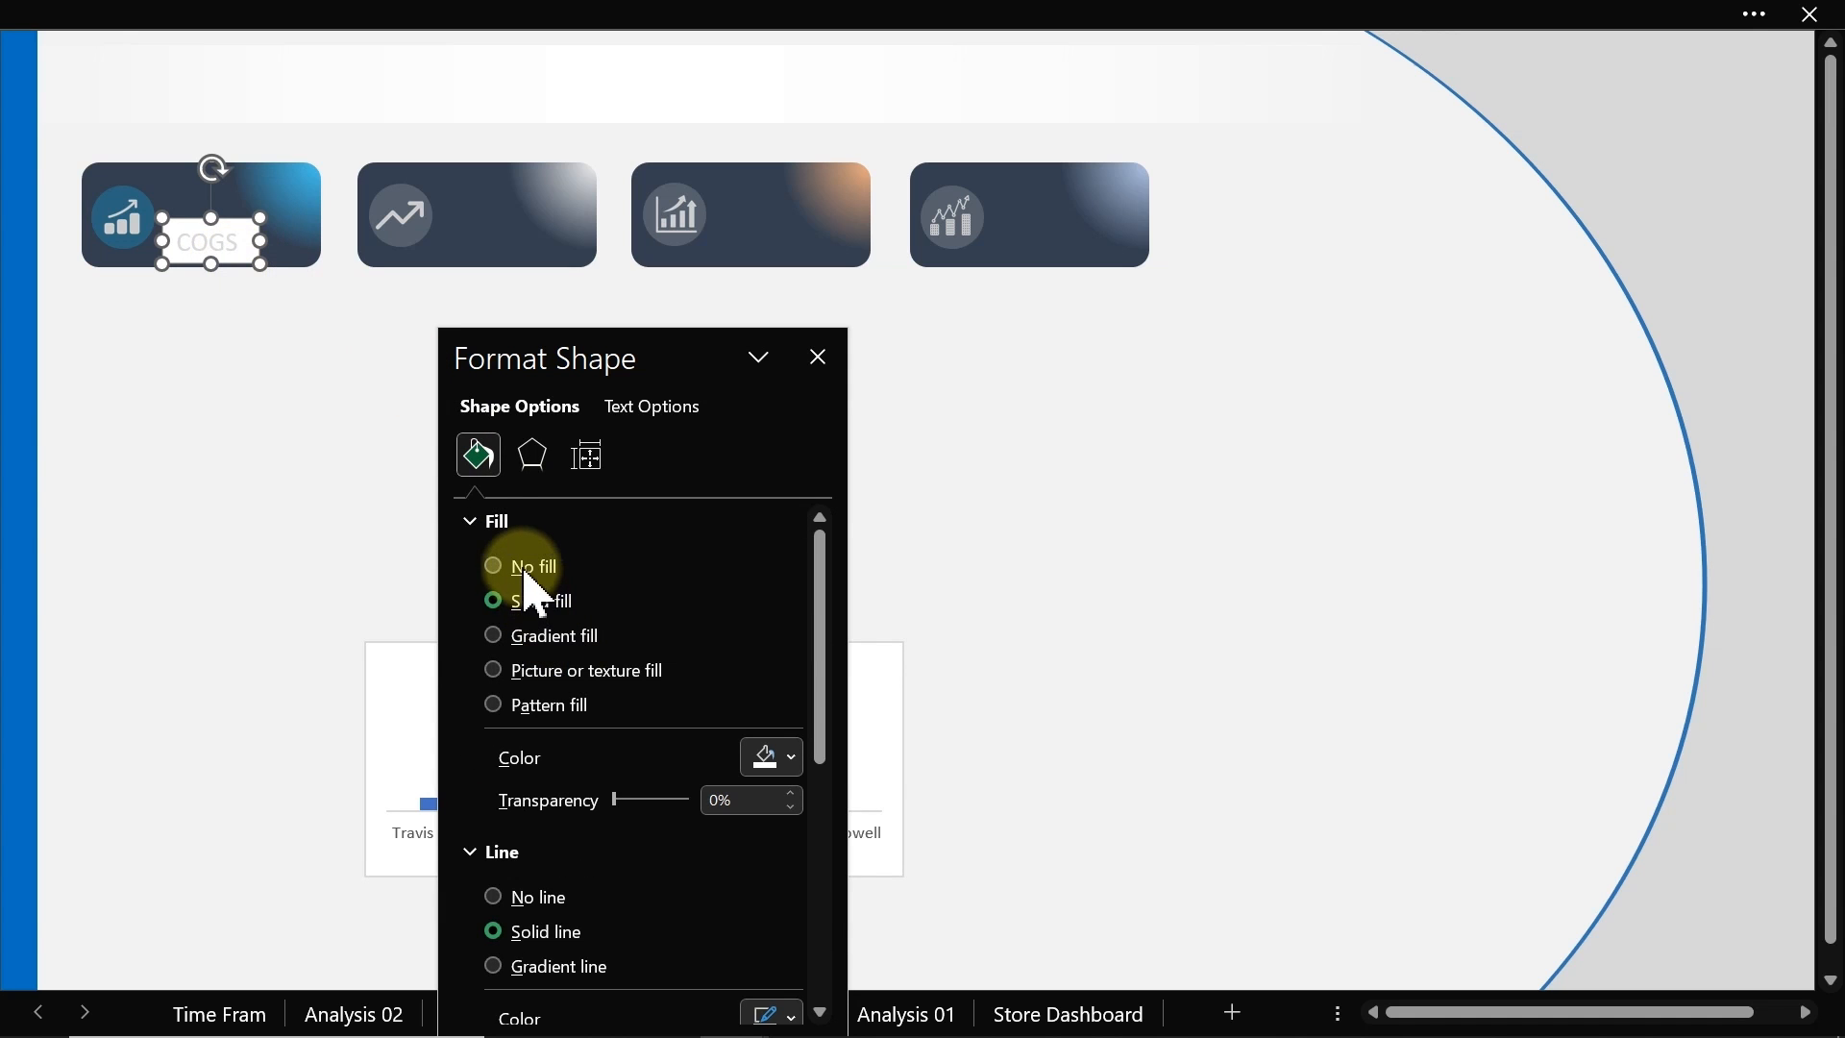
{"action": "left_click", "coordinate": [527, 805]}
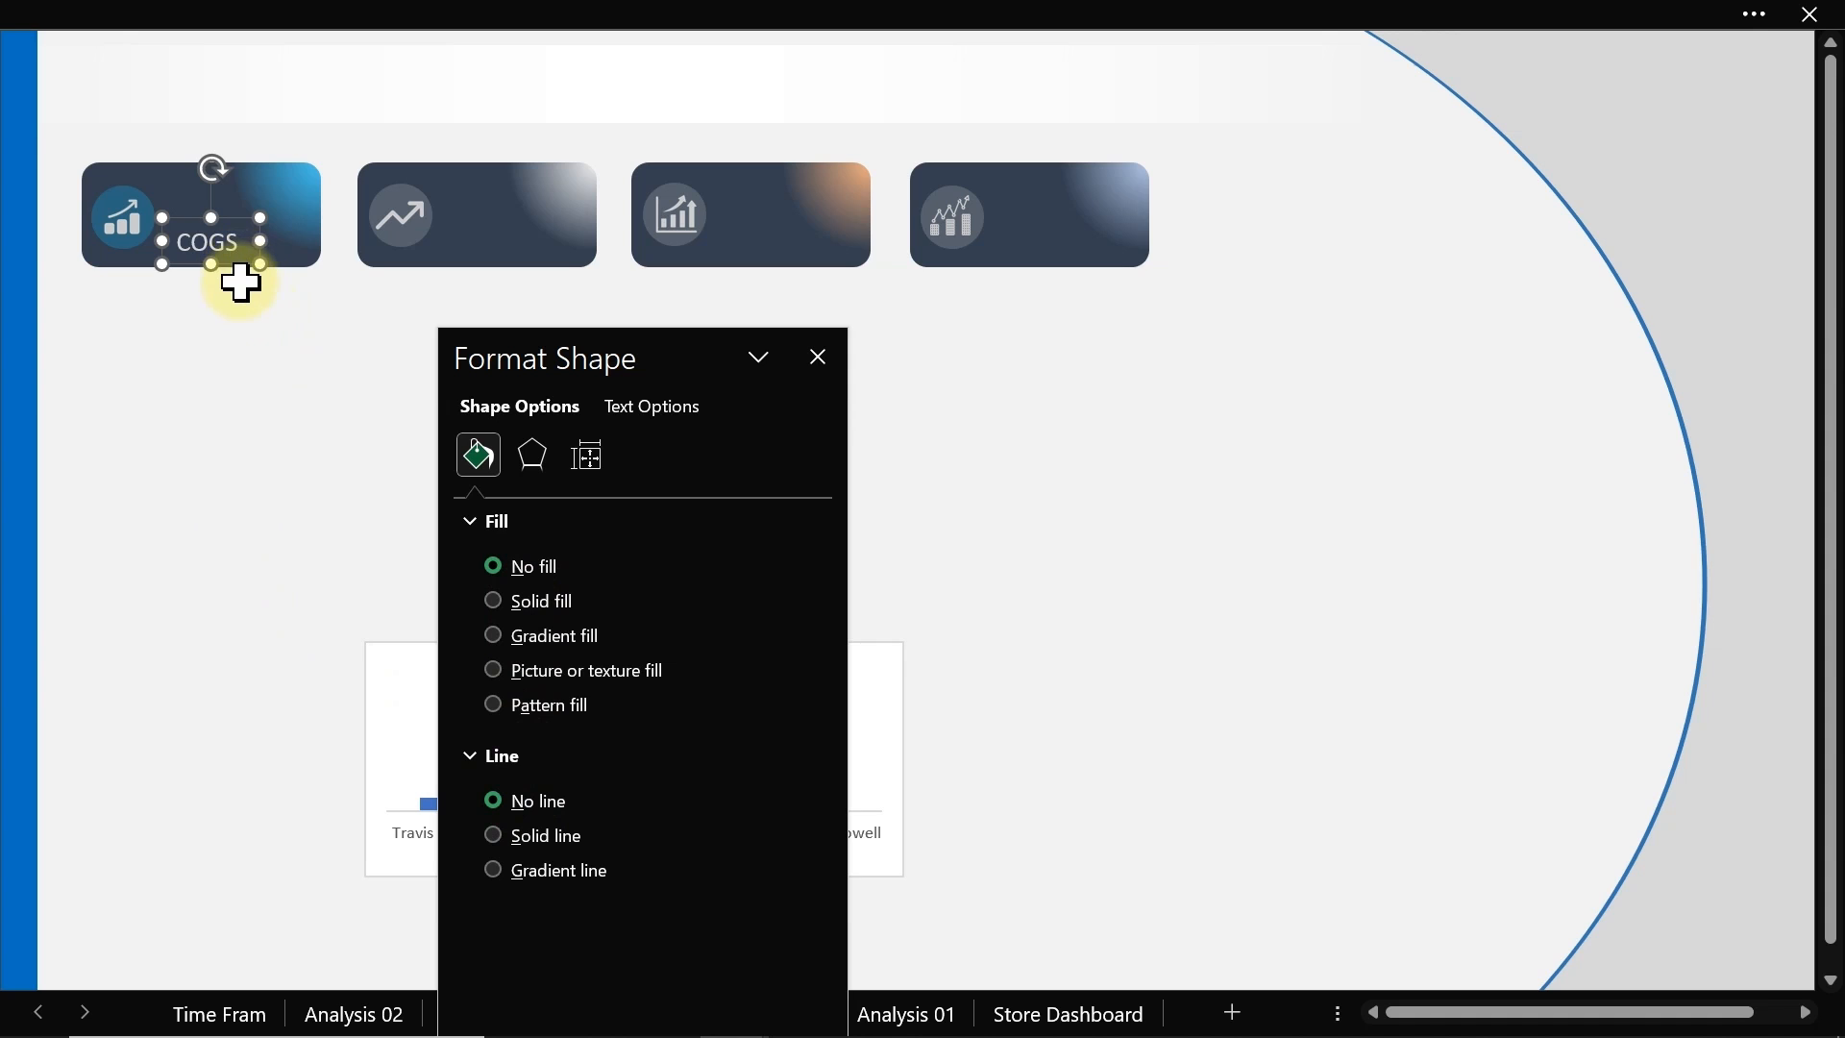
{"action": "key", "text": "Escape"}
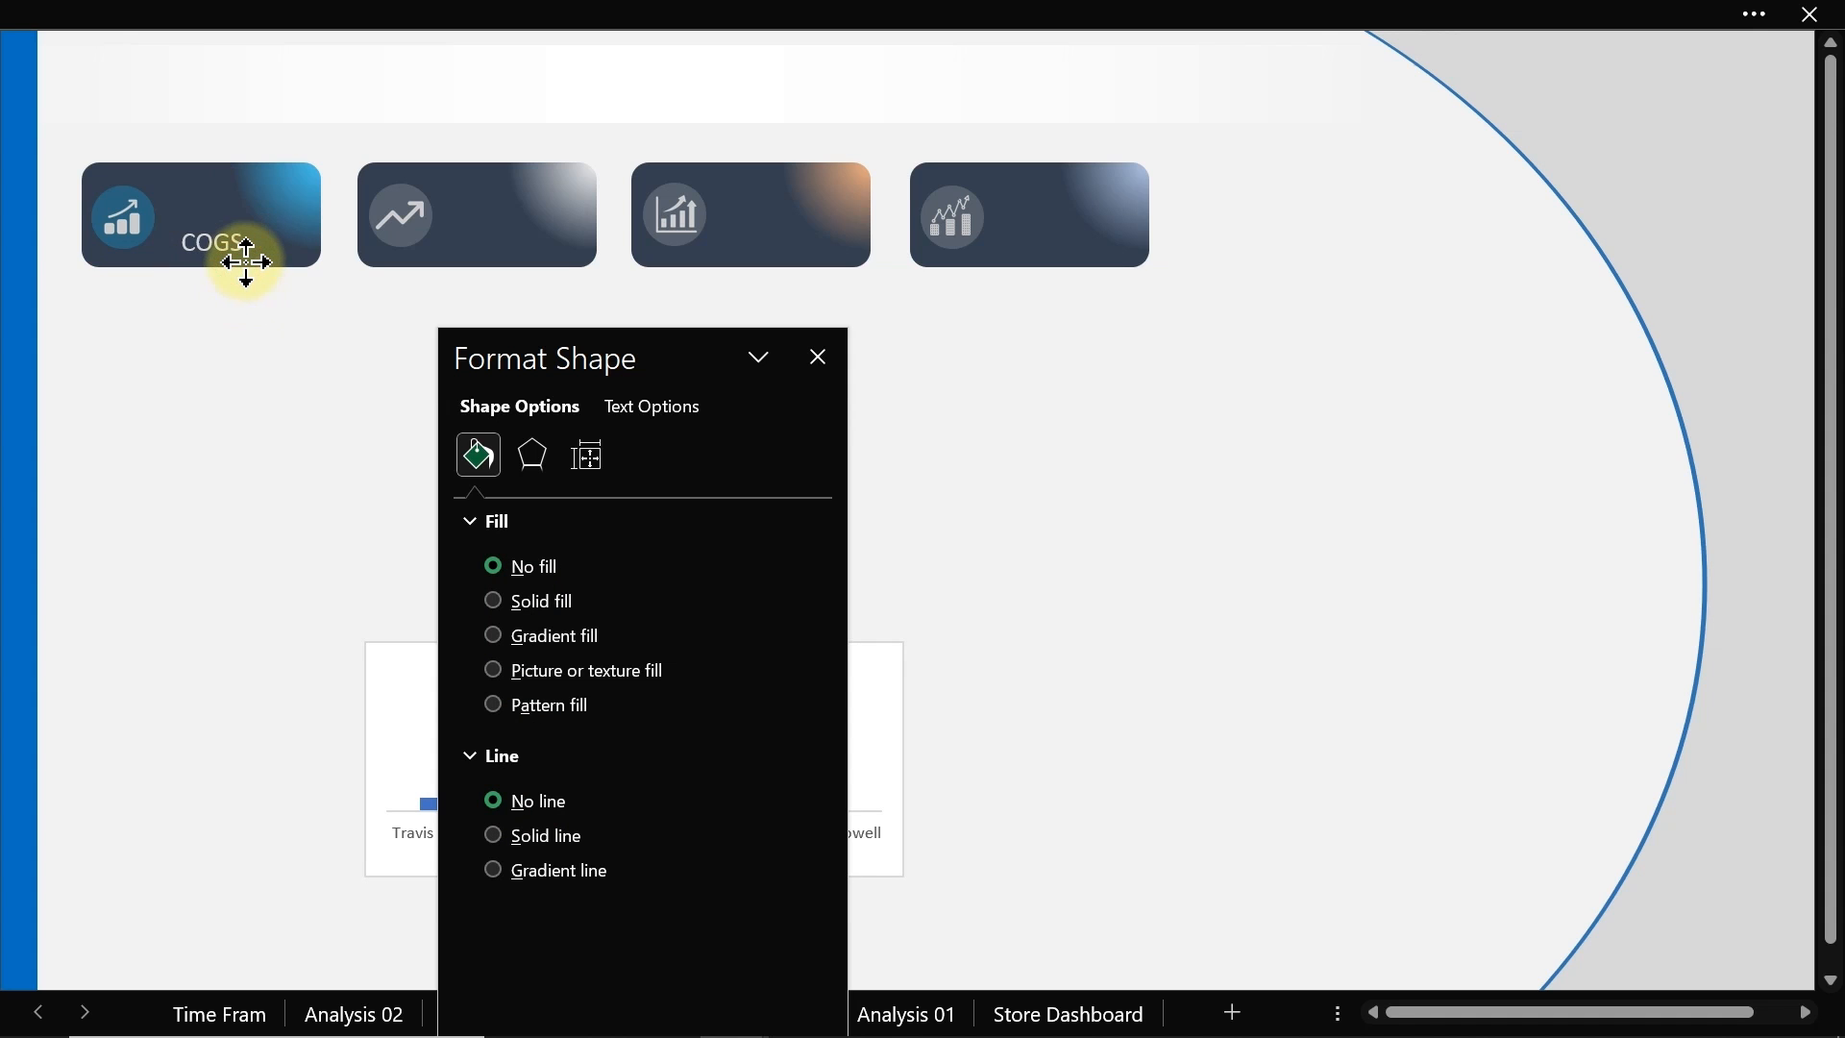
{"action": "mouse_move", "coordinate": [247, 262]}
{"action": "left_mouse_down"}
{"action": "mouse_move", "coordinate": [254, 240]}
{"action": "mouse_move", "coordinate": [278, 274]}
{"action": "left_mouse_up"}
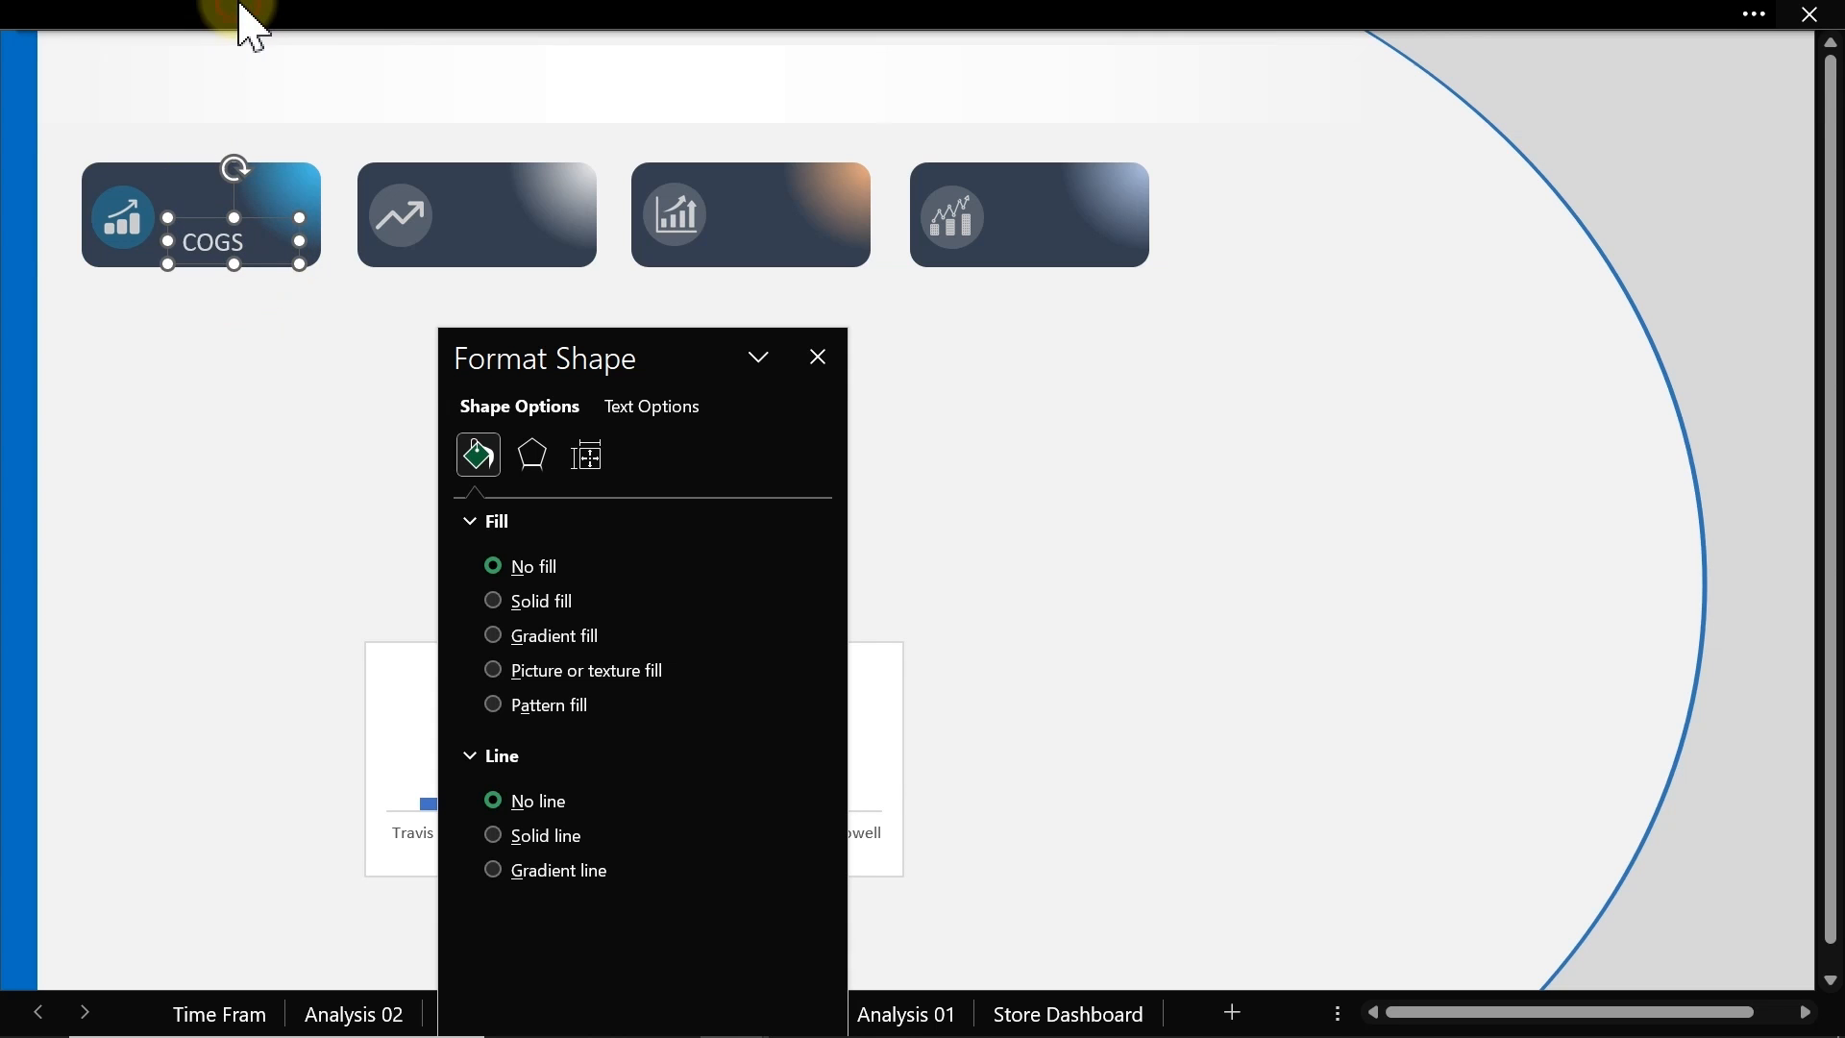
Step: Center-align the COGS text and place a copy of the label onto the second card
{"action": "left_click", "coordinate": [416, 44]}
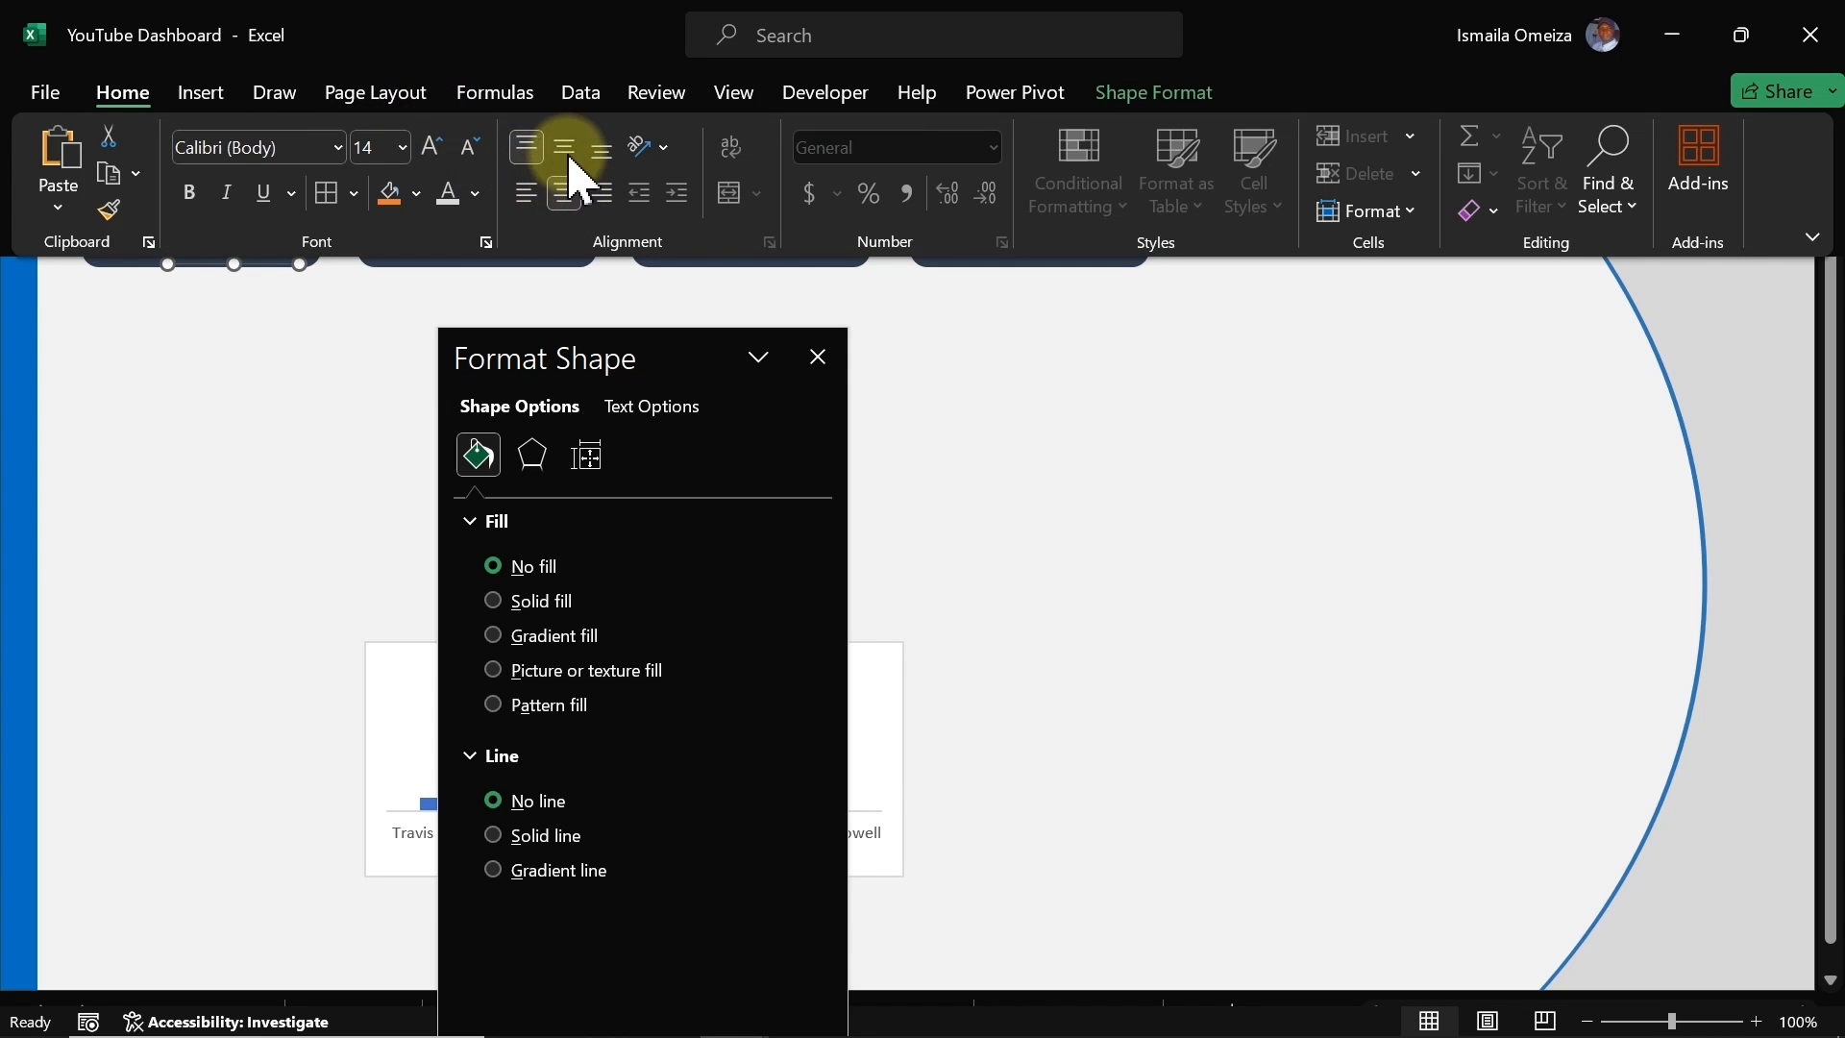
{"action": "left_click", "coordinate": [371, 339]}
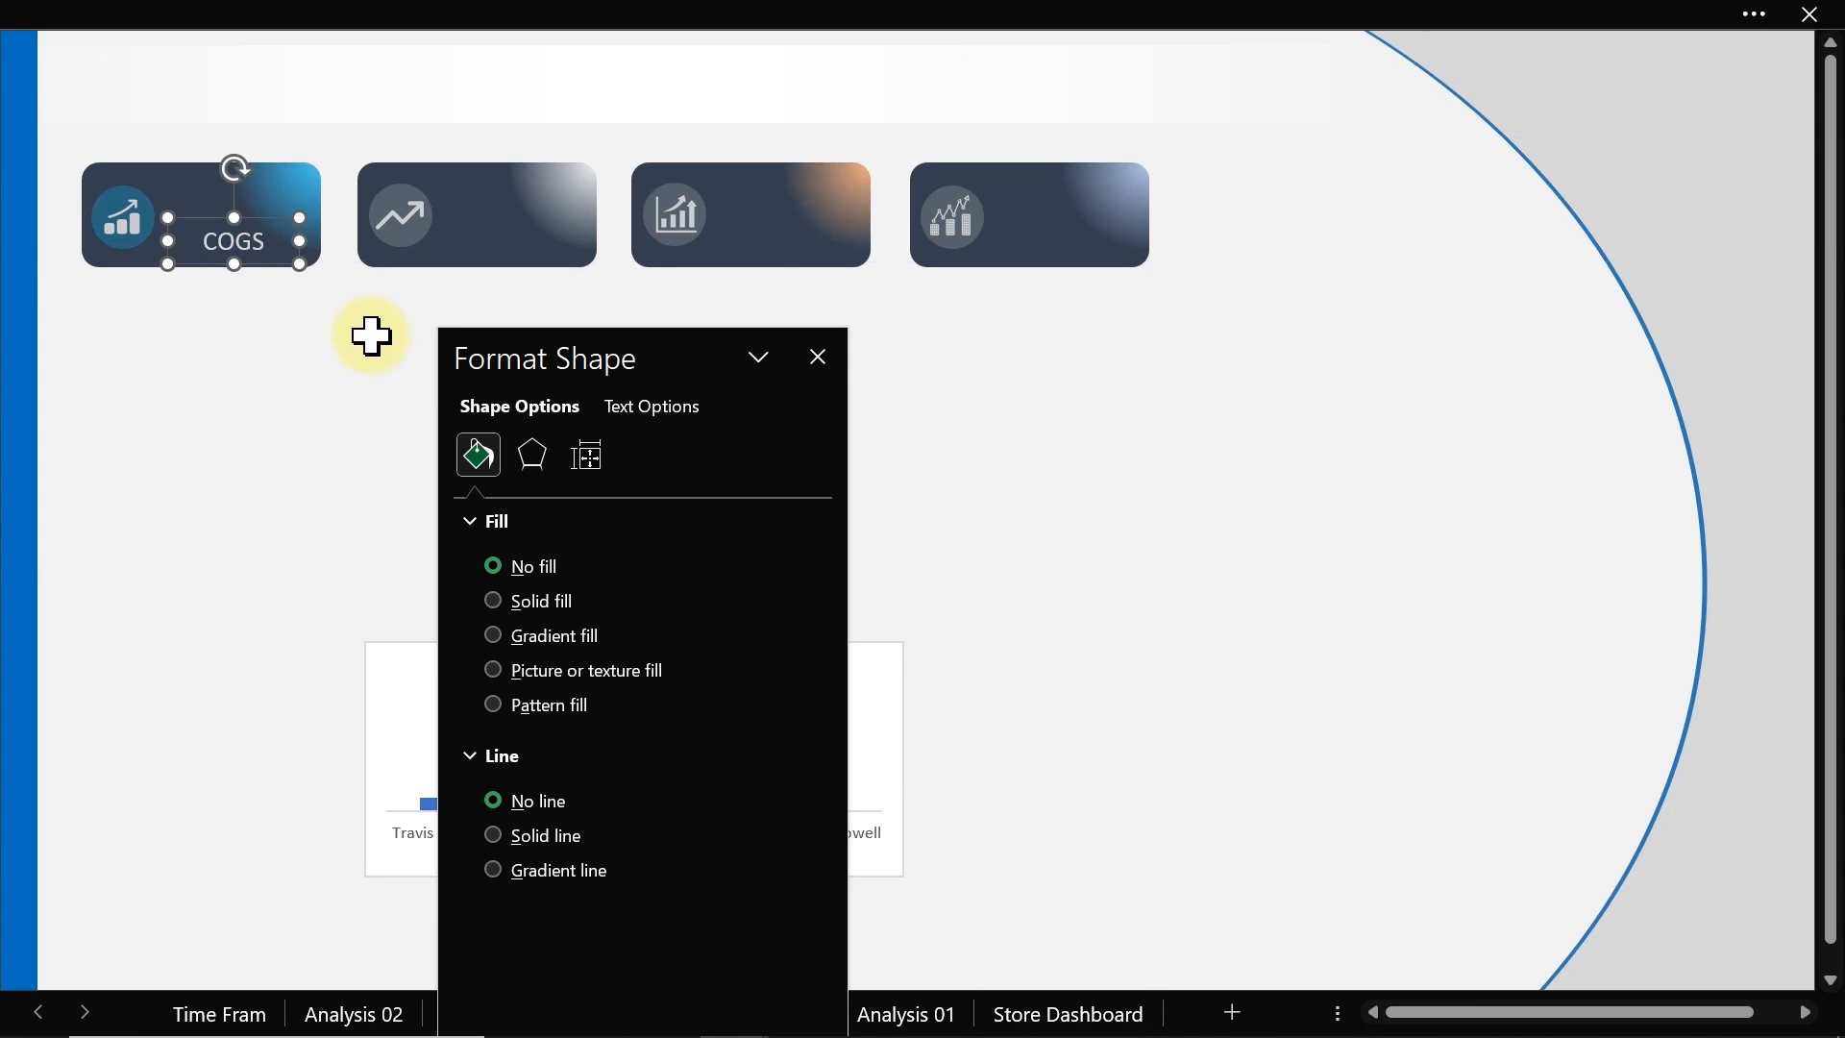
{"action": "left_click", "coordinate": [371, 338]}
{"action": "left_click", "coordinate": [257, 252]}
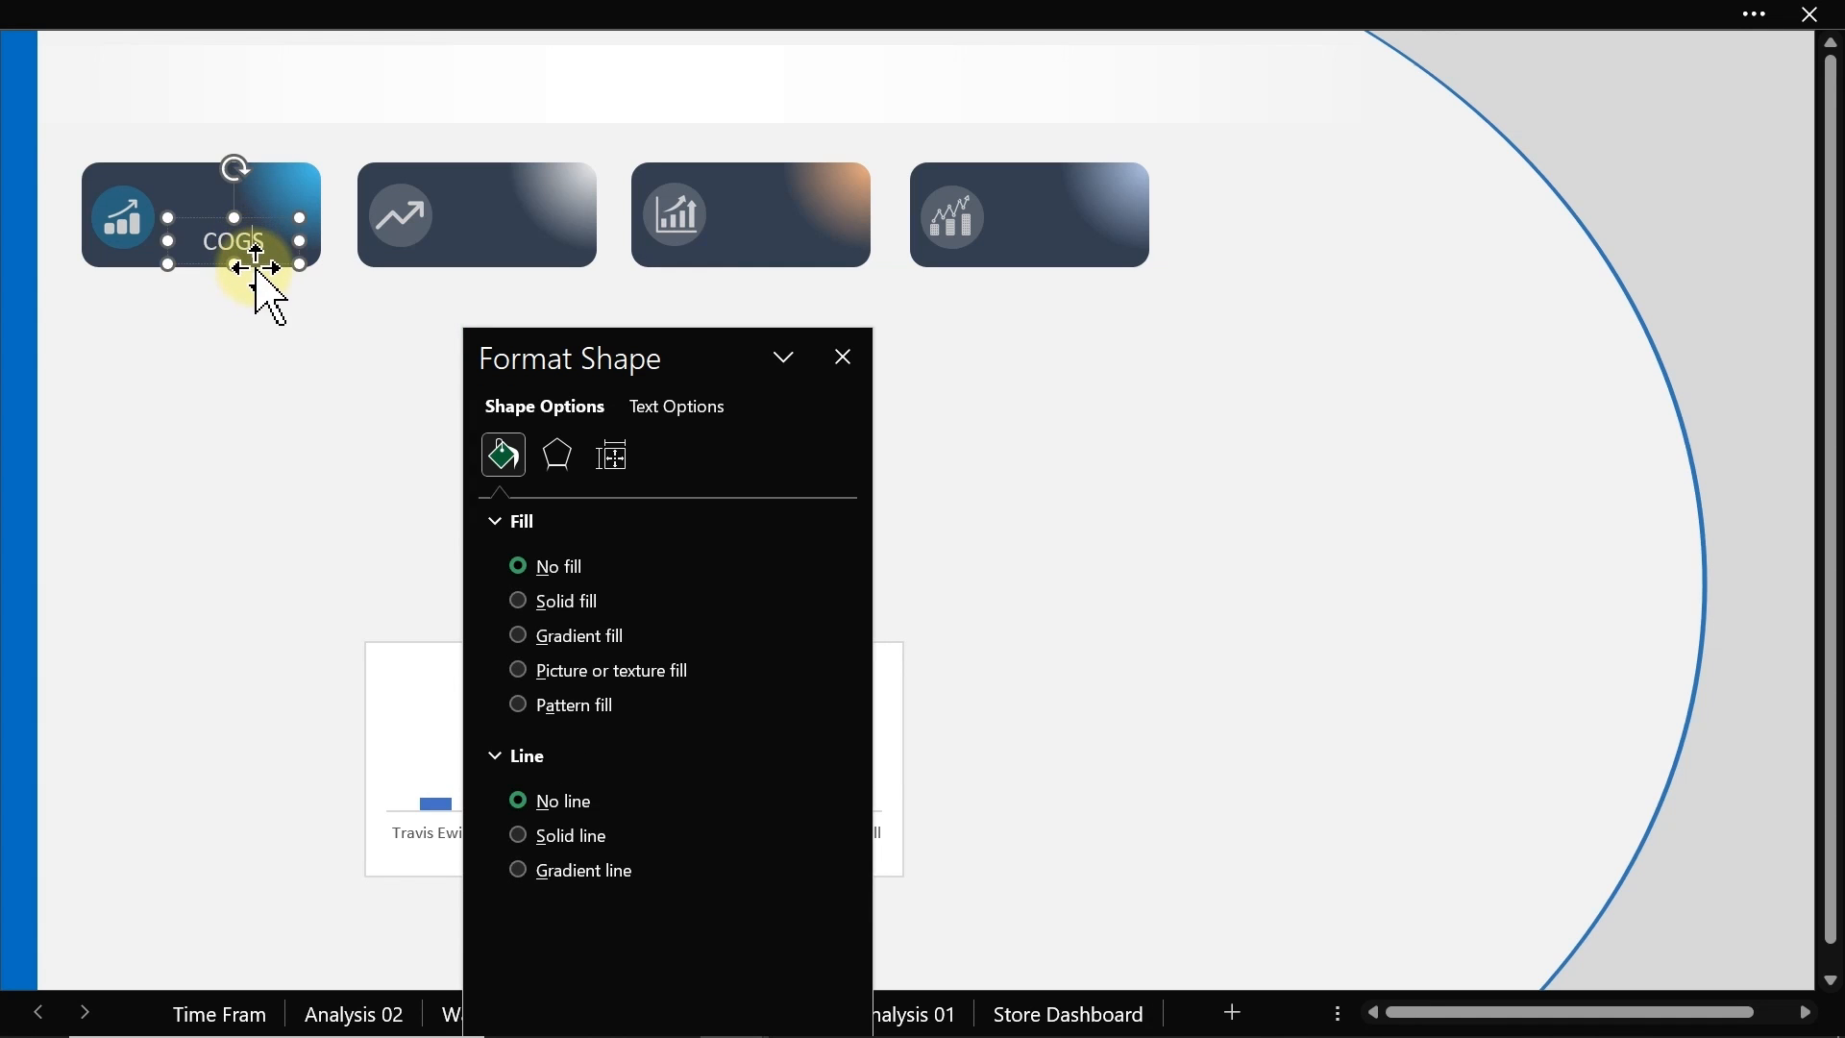
{"action": "left_click_drag", "start_coordinate": [257, 279], "coordinate": [260, 274]}
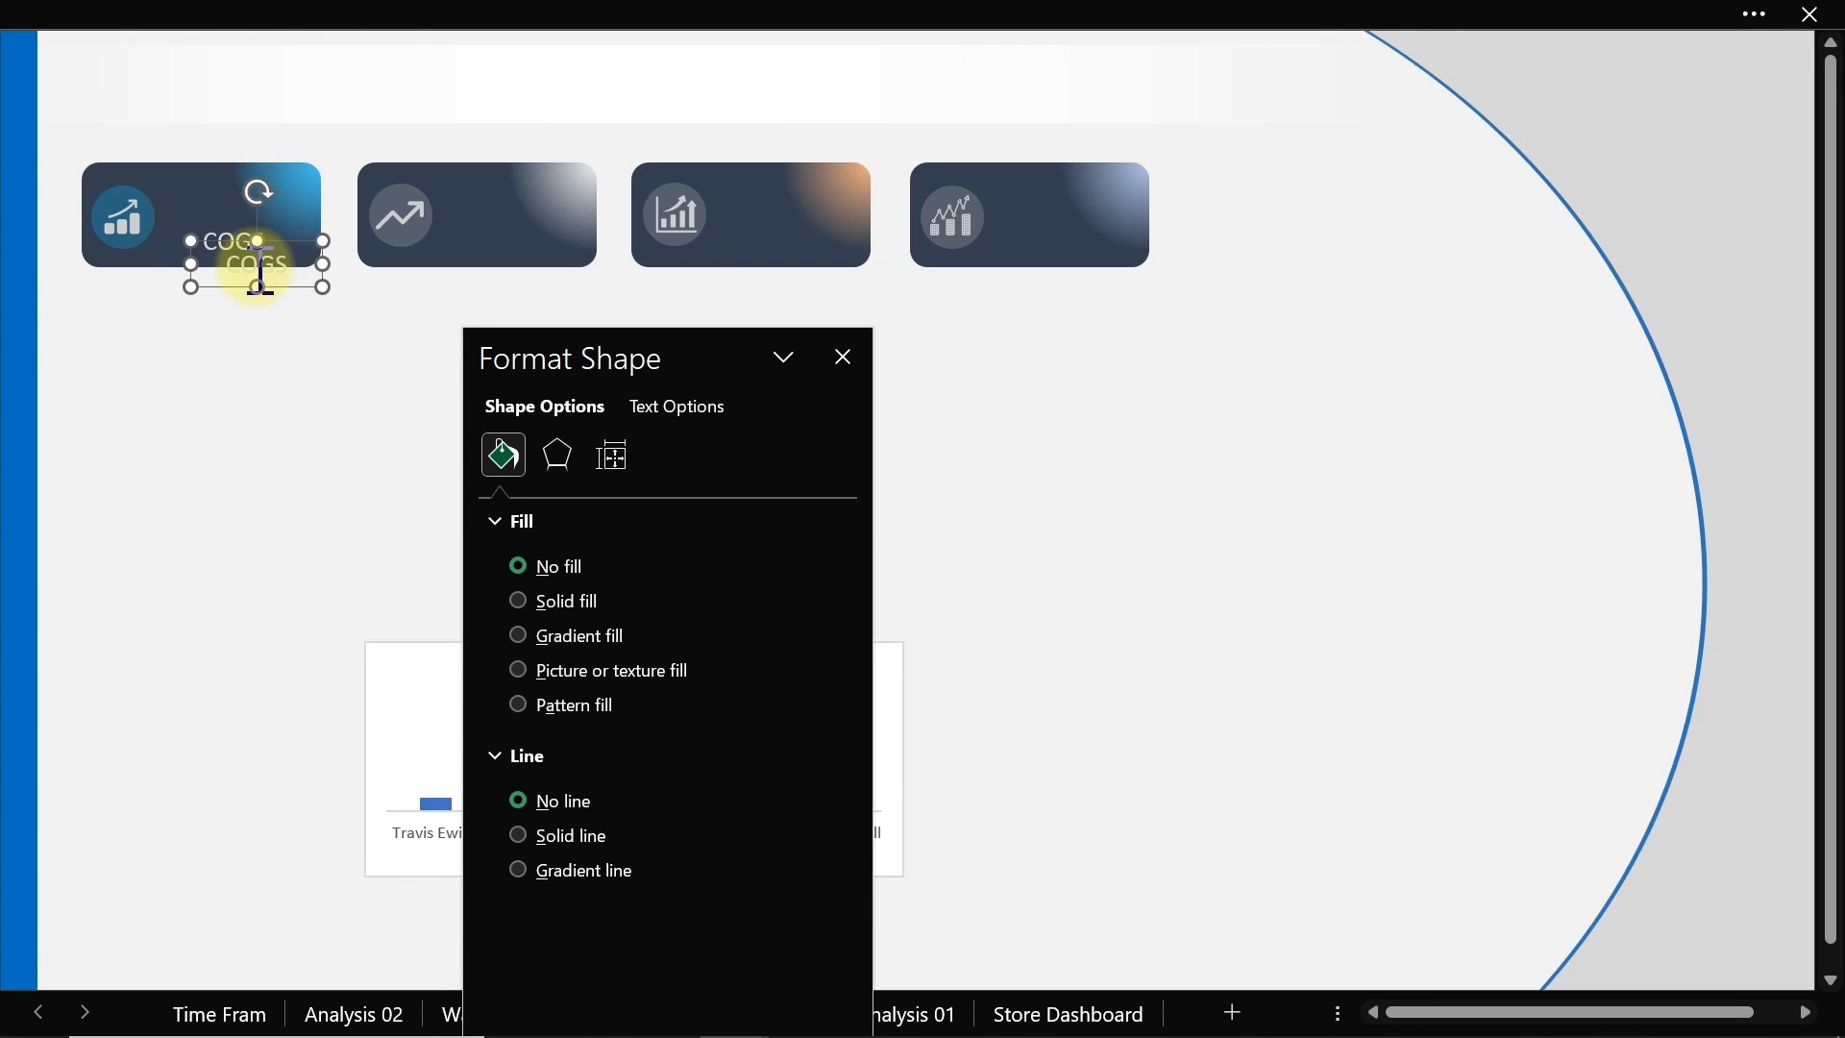
{"action": "left_click_drag", "start_coordinate": [277, 288], "coordinate": [274, 277]}
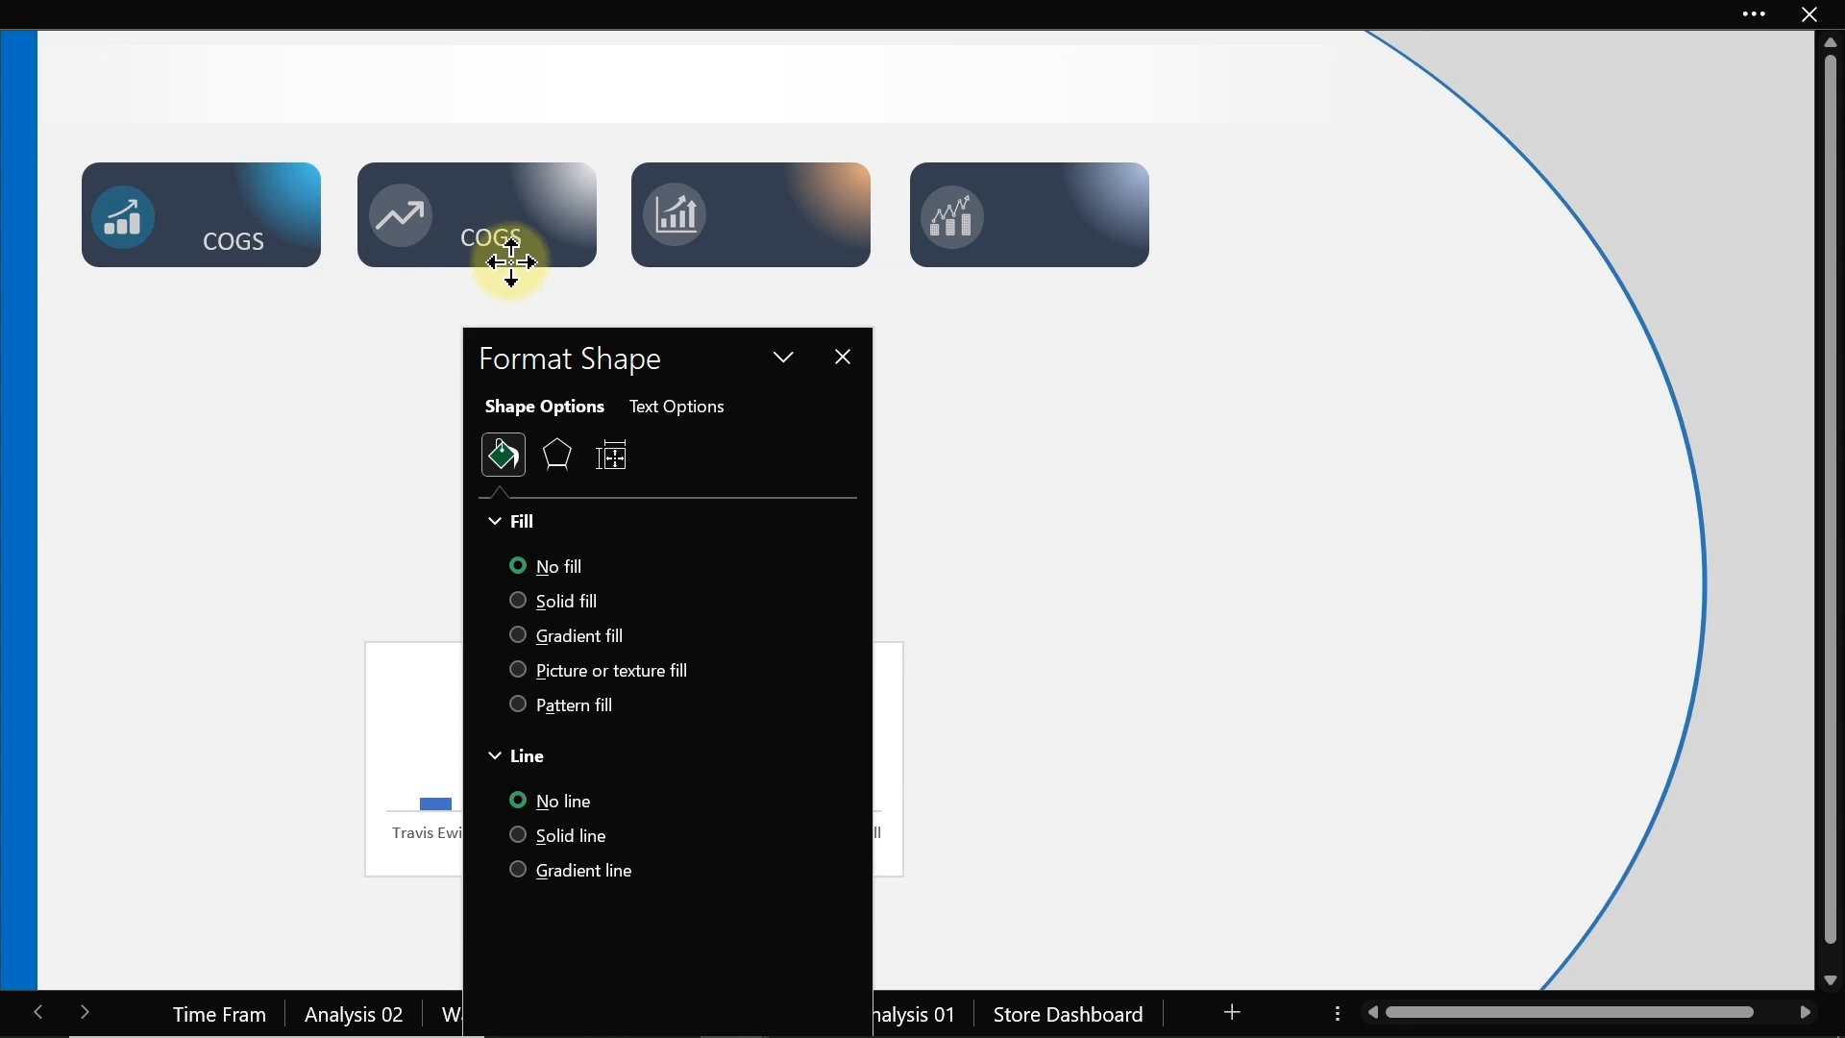
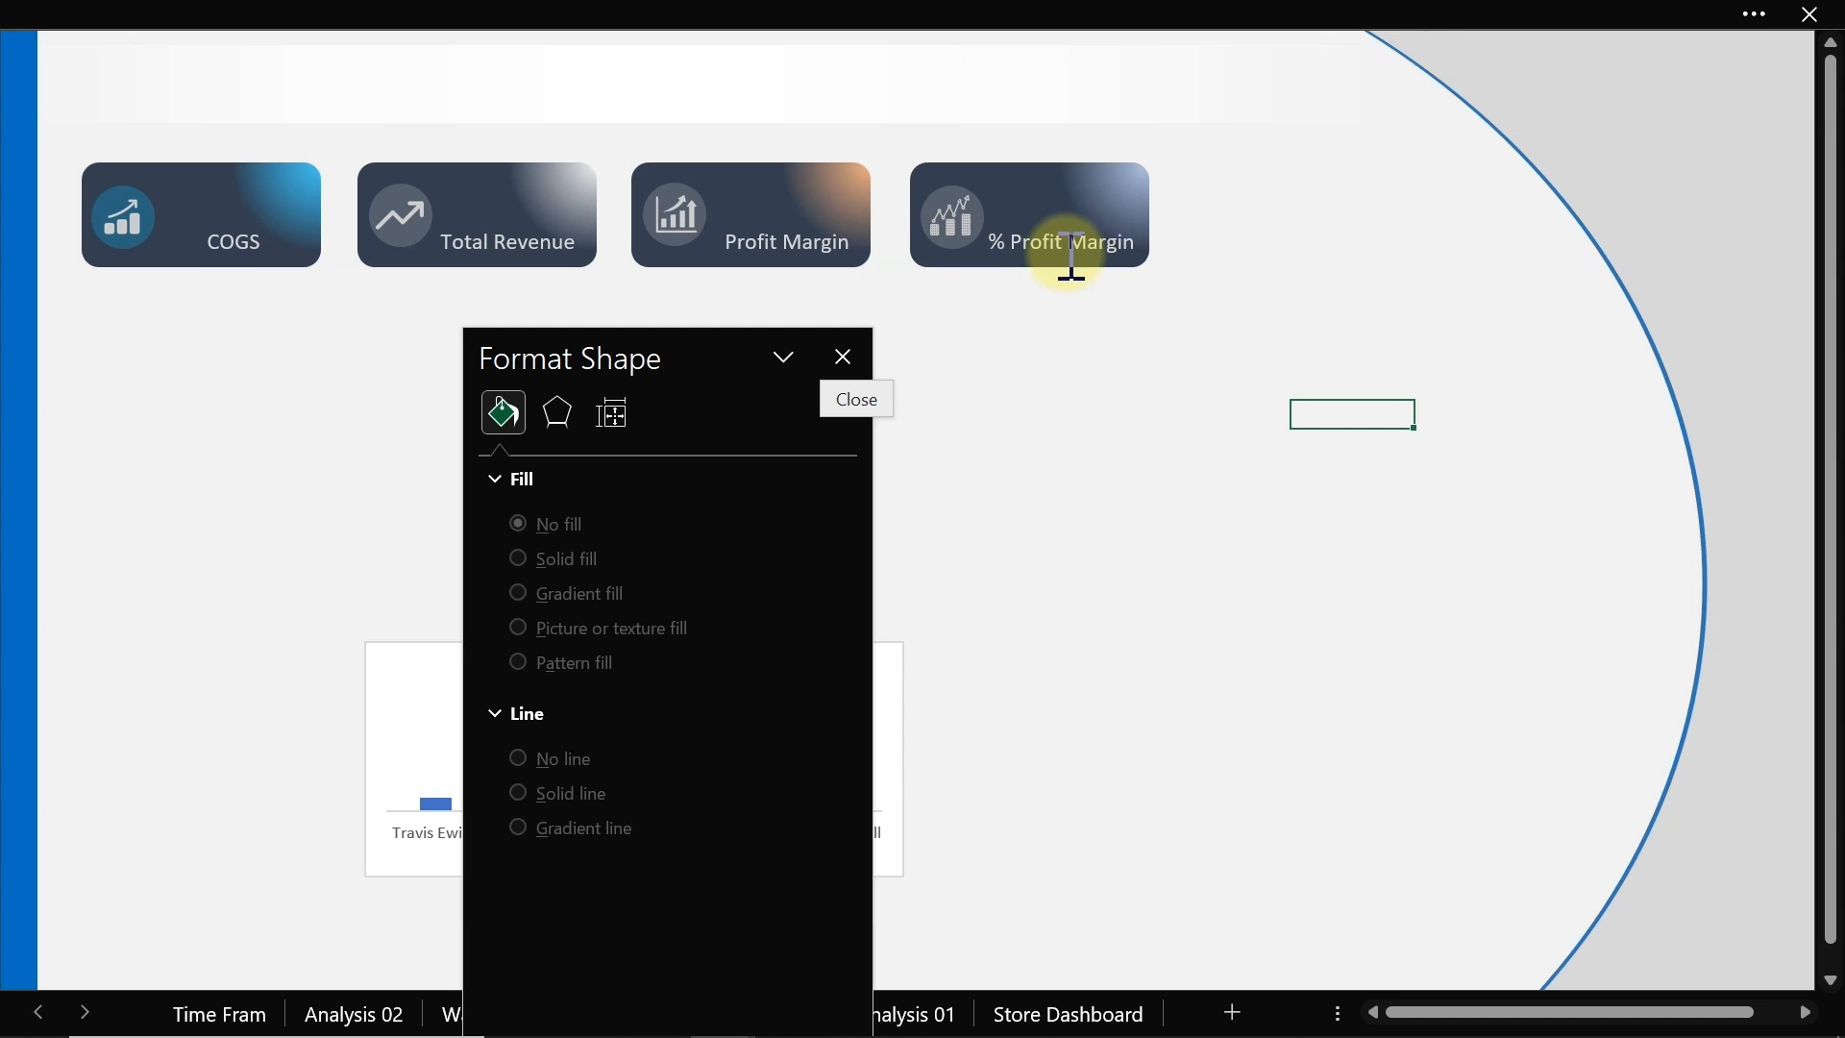
Step: Close the Format Shape pane and turn on the formula bar display
{"action": "left_click", "coordinate": [853, 363]}
{"action": "left_click", "coordinate": [545, 269]}
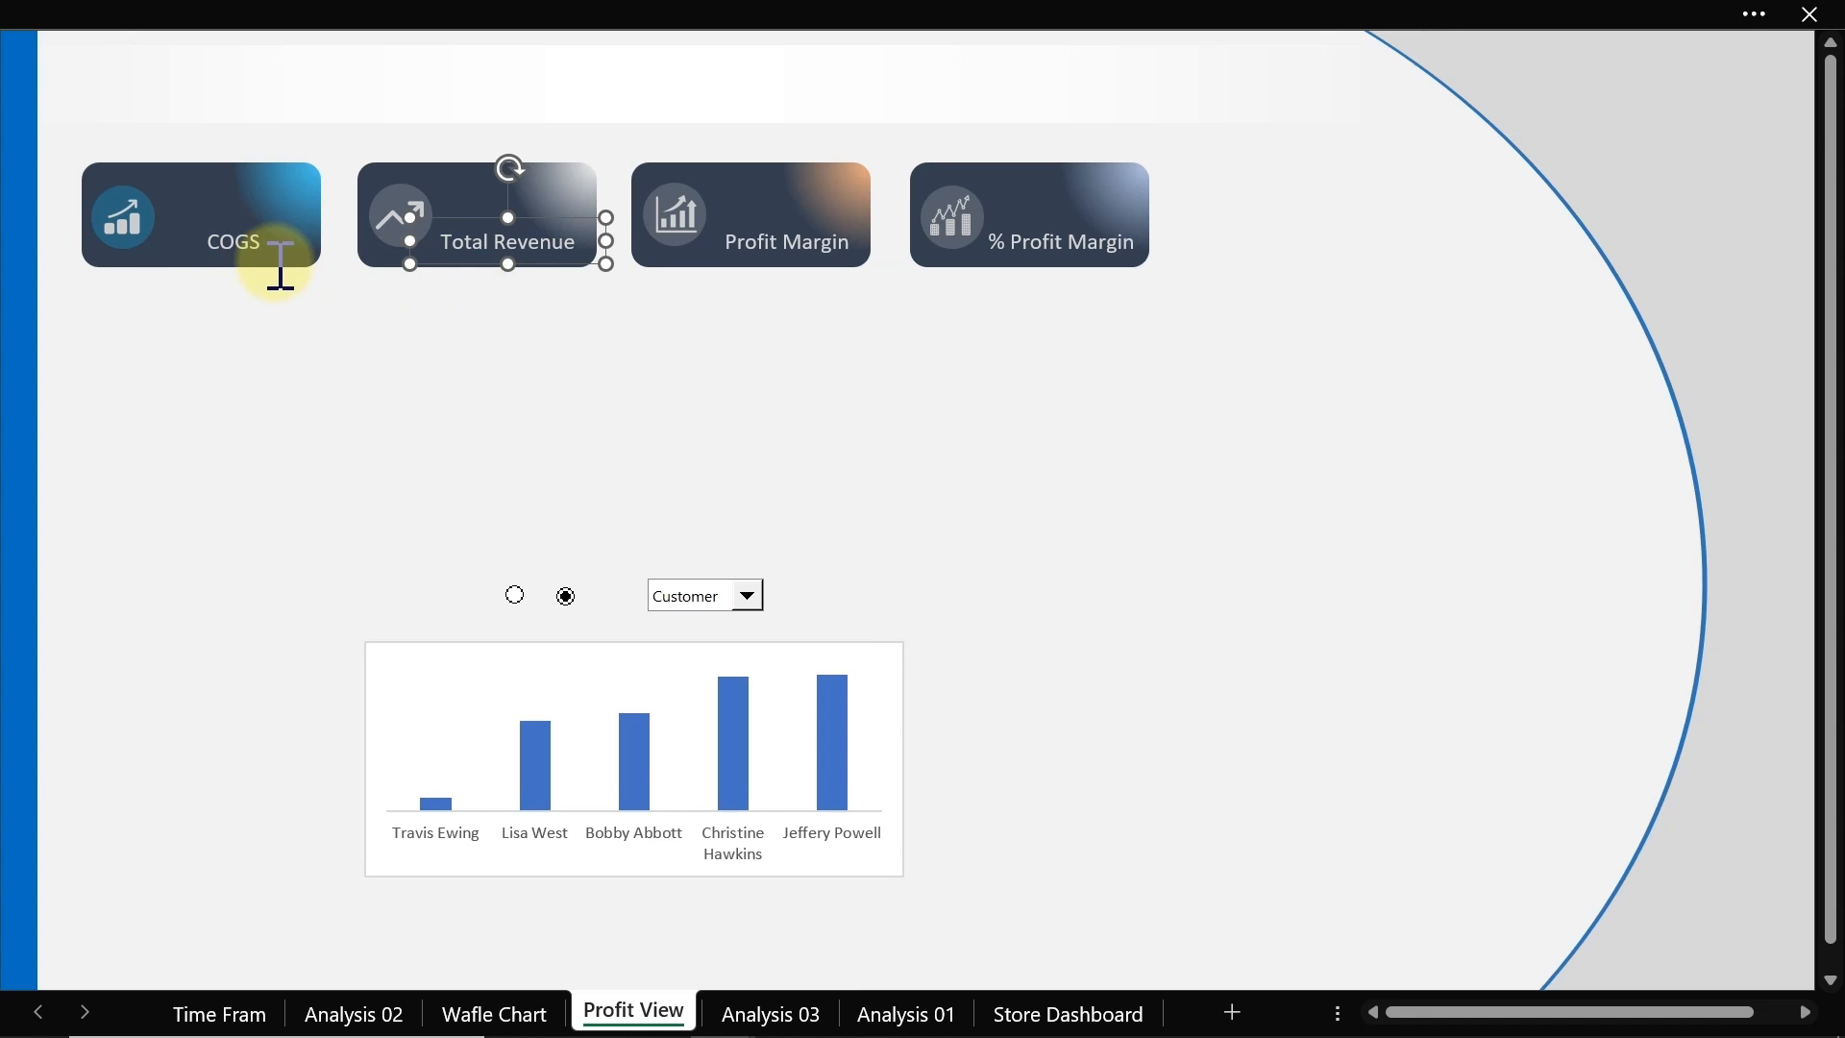
{"action": "left_click", "coordinate": [347, 388]}
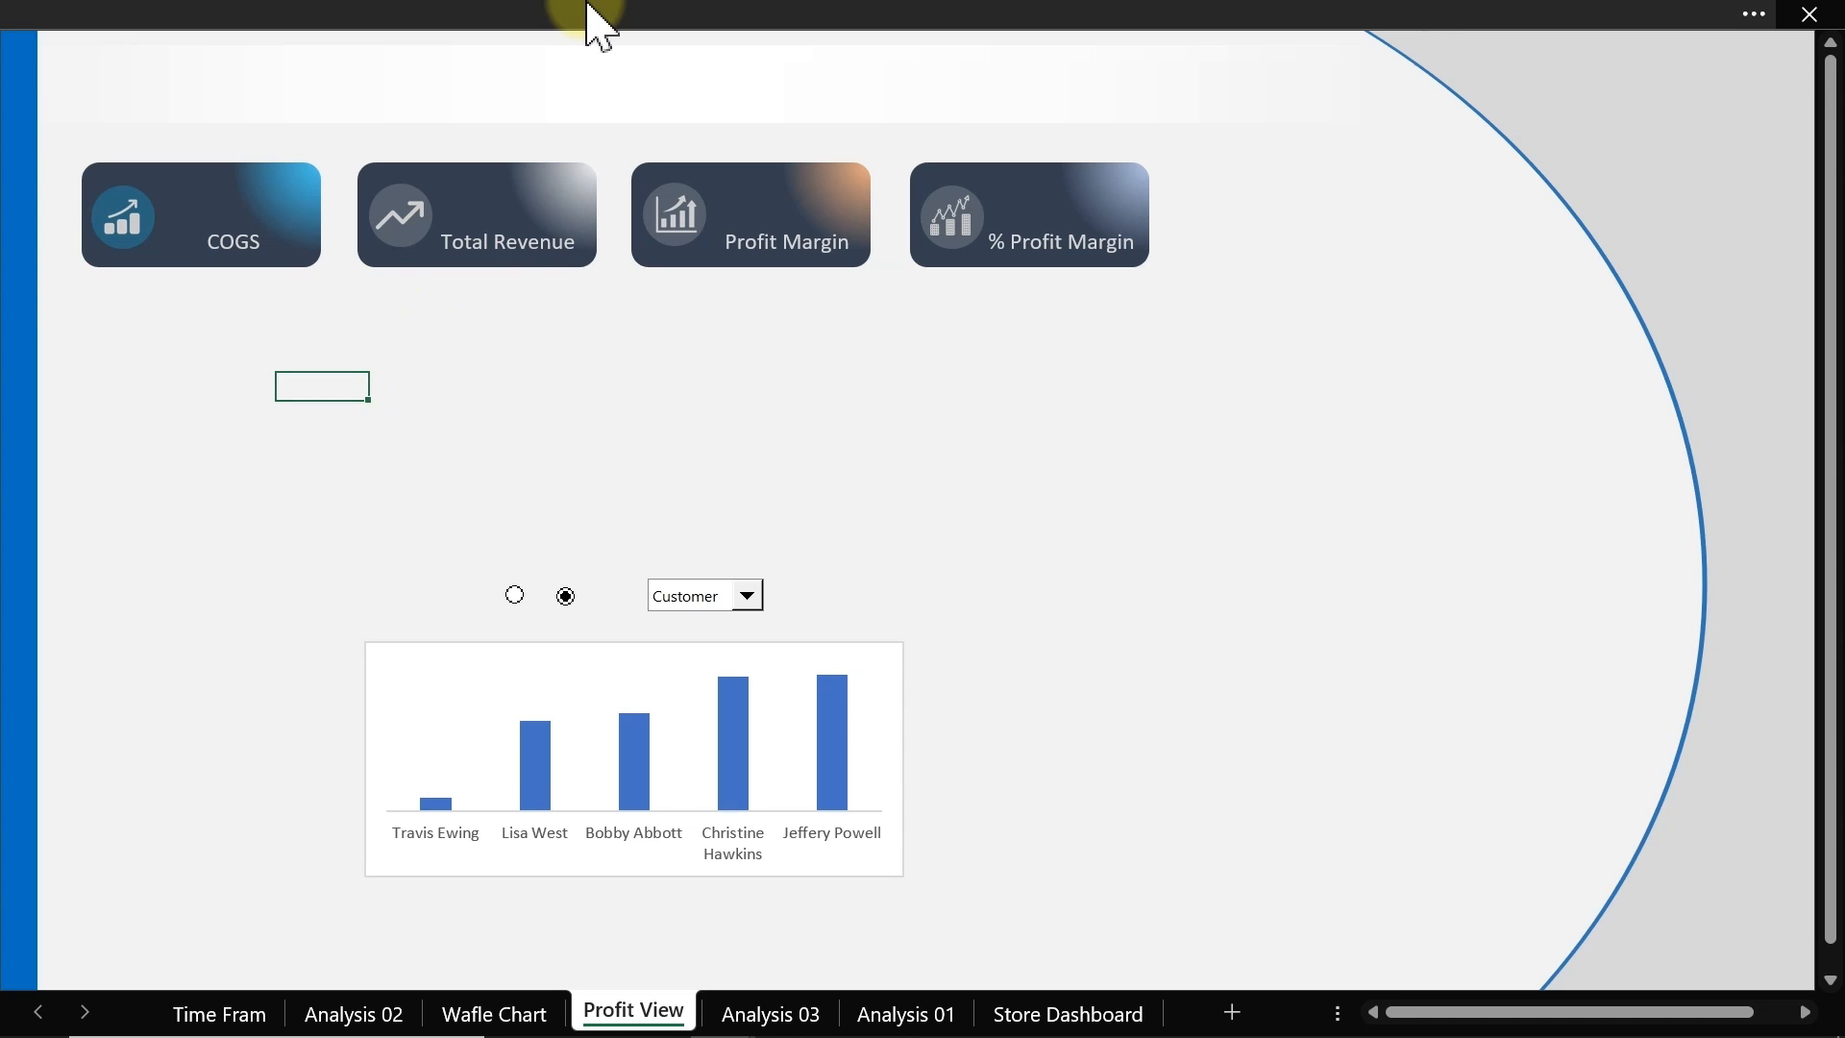
{"action": "left_click", "coordinate": [588, 21]}
{"action": "left_click", "coordinate": [759, 93]}
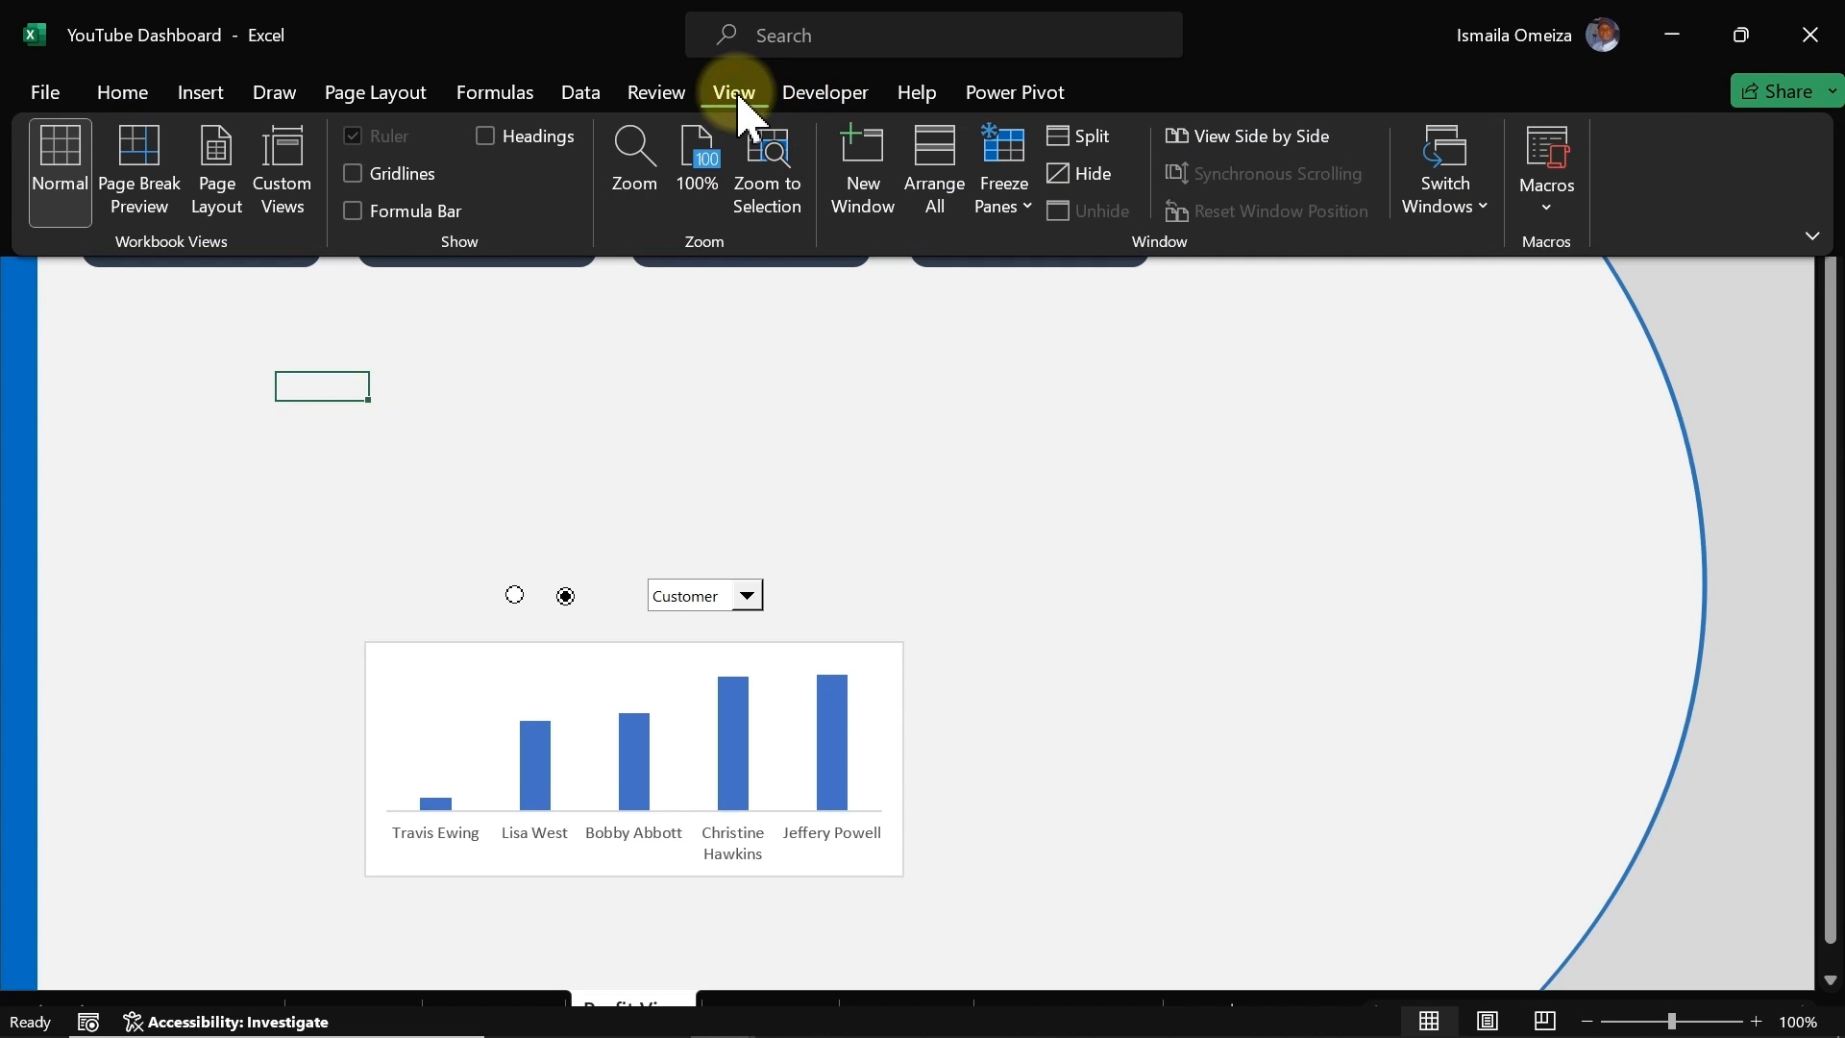
{"action": "left_click", "coordinate": [378, 211]}
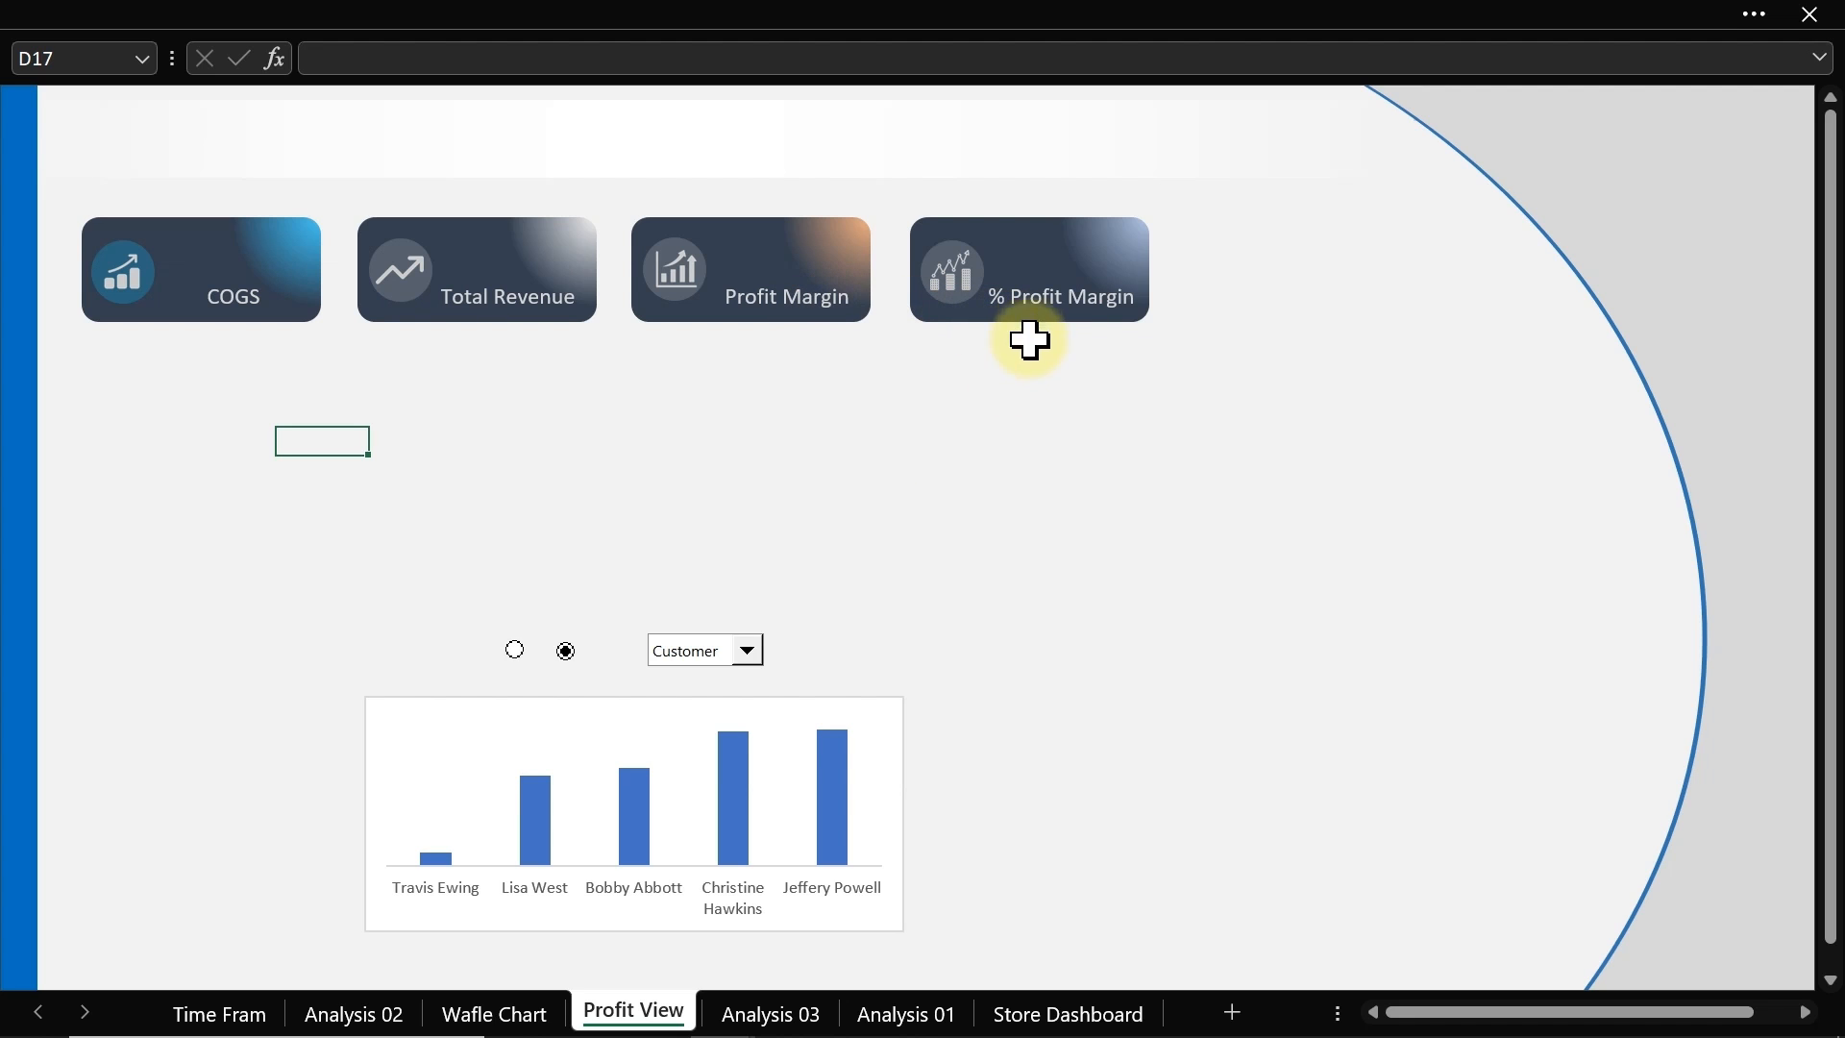
Step: On Analysis 03, add the COGS, Total Revenue, Profit Margin and % Profit Margin measures to the count pivot table
{"action": "left_click", "coordinate": [783, 1012]}
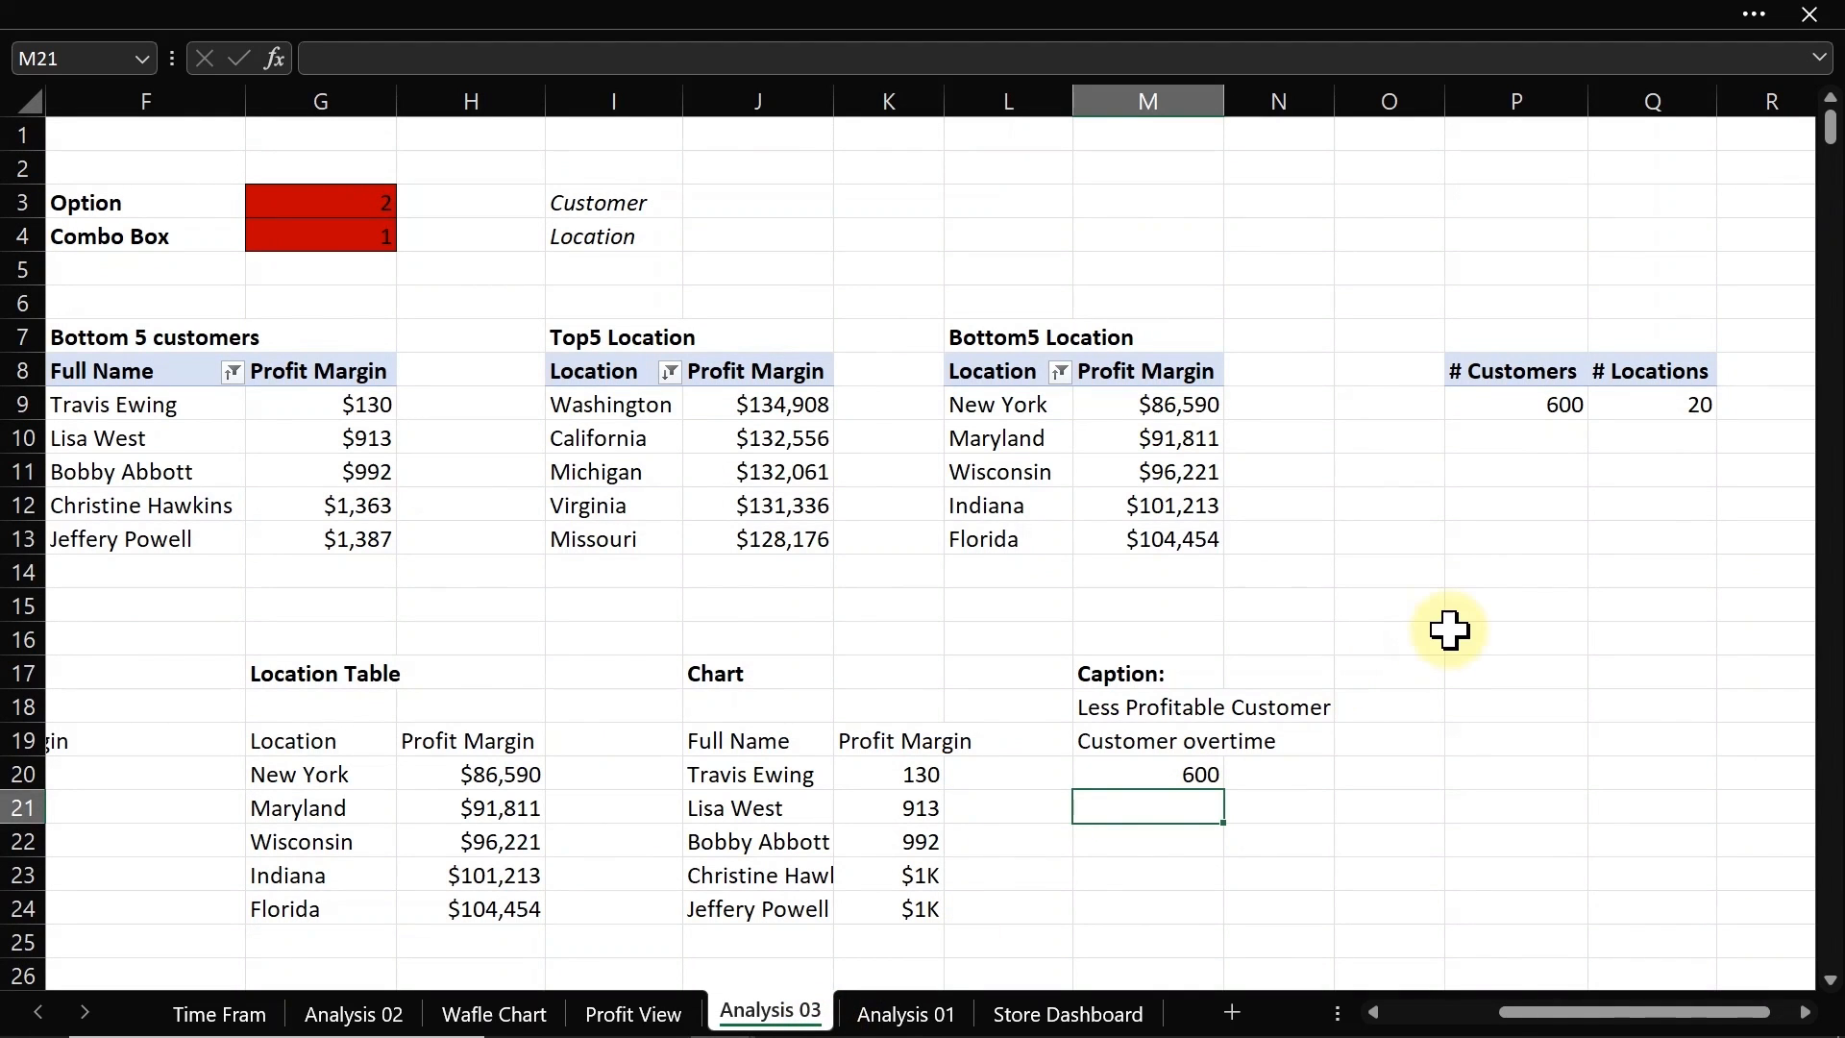
{"action": "left_click", "coordinate": [1806, 1013]}
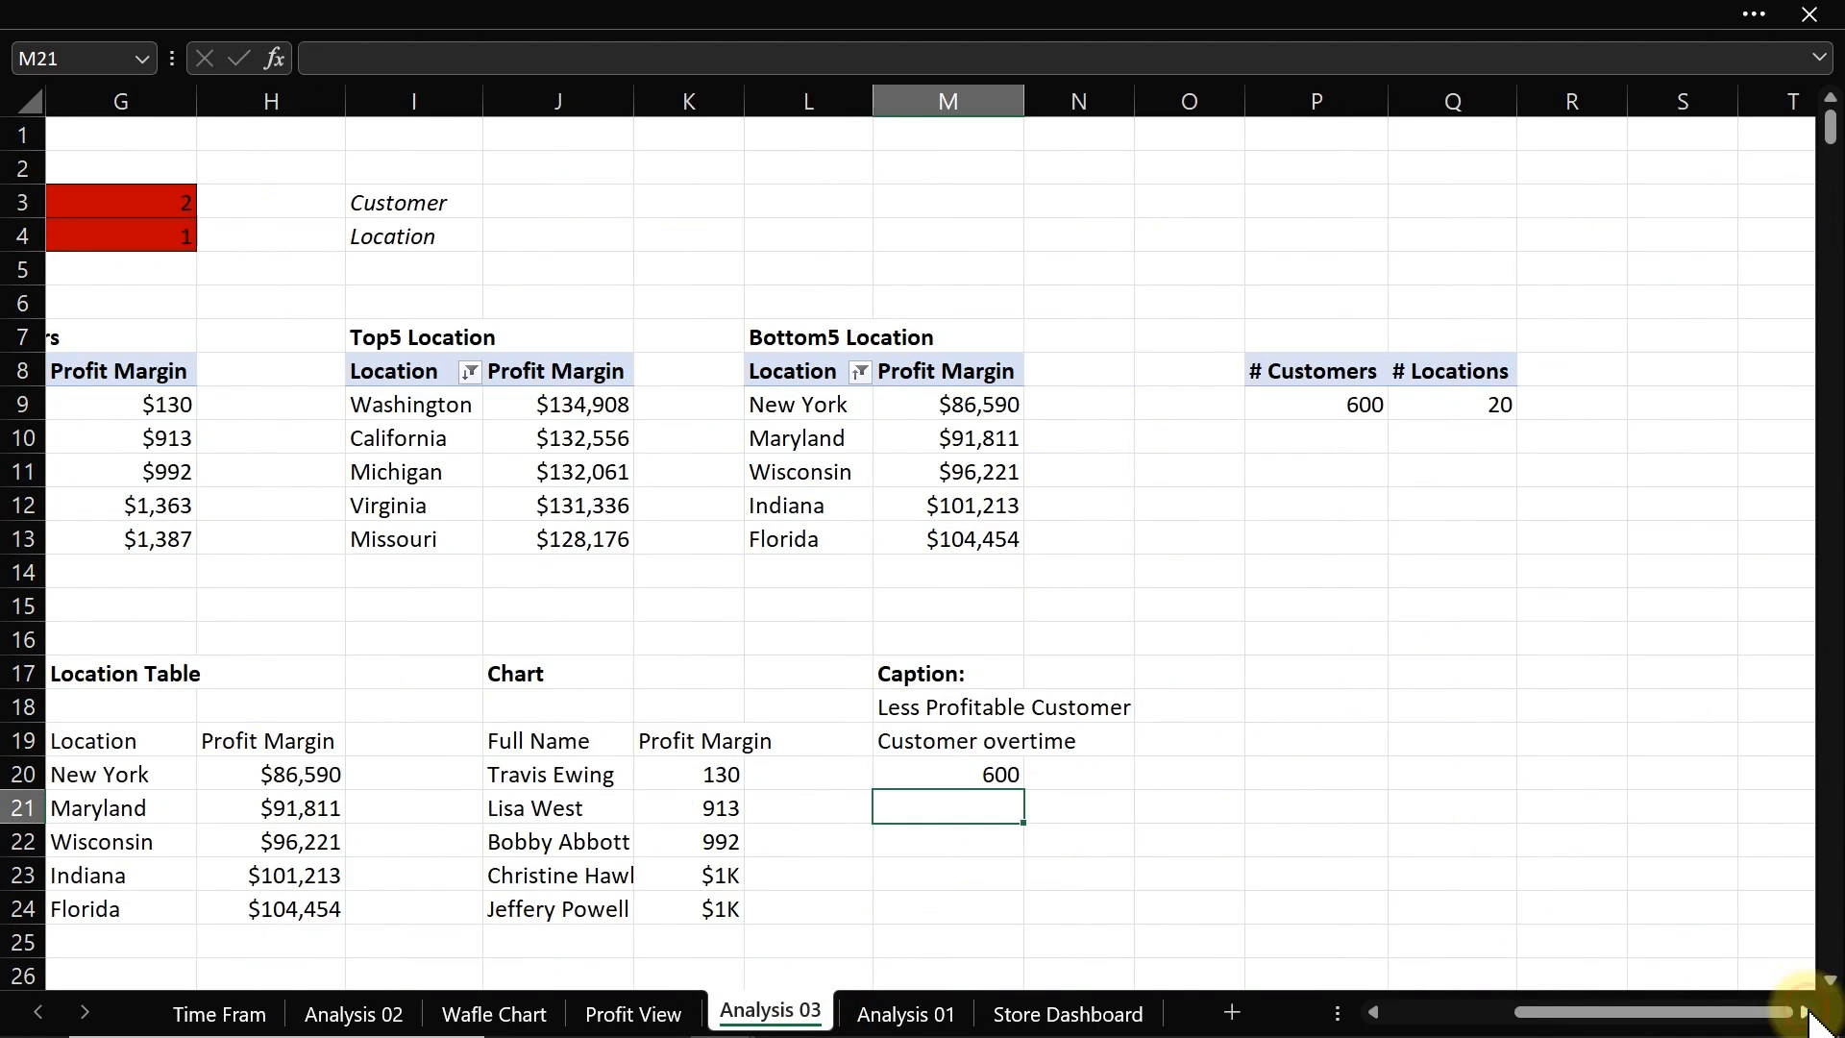
{"action": "left_click", "coordinate": [1806, 1012]}
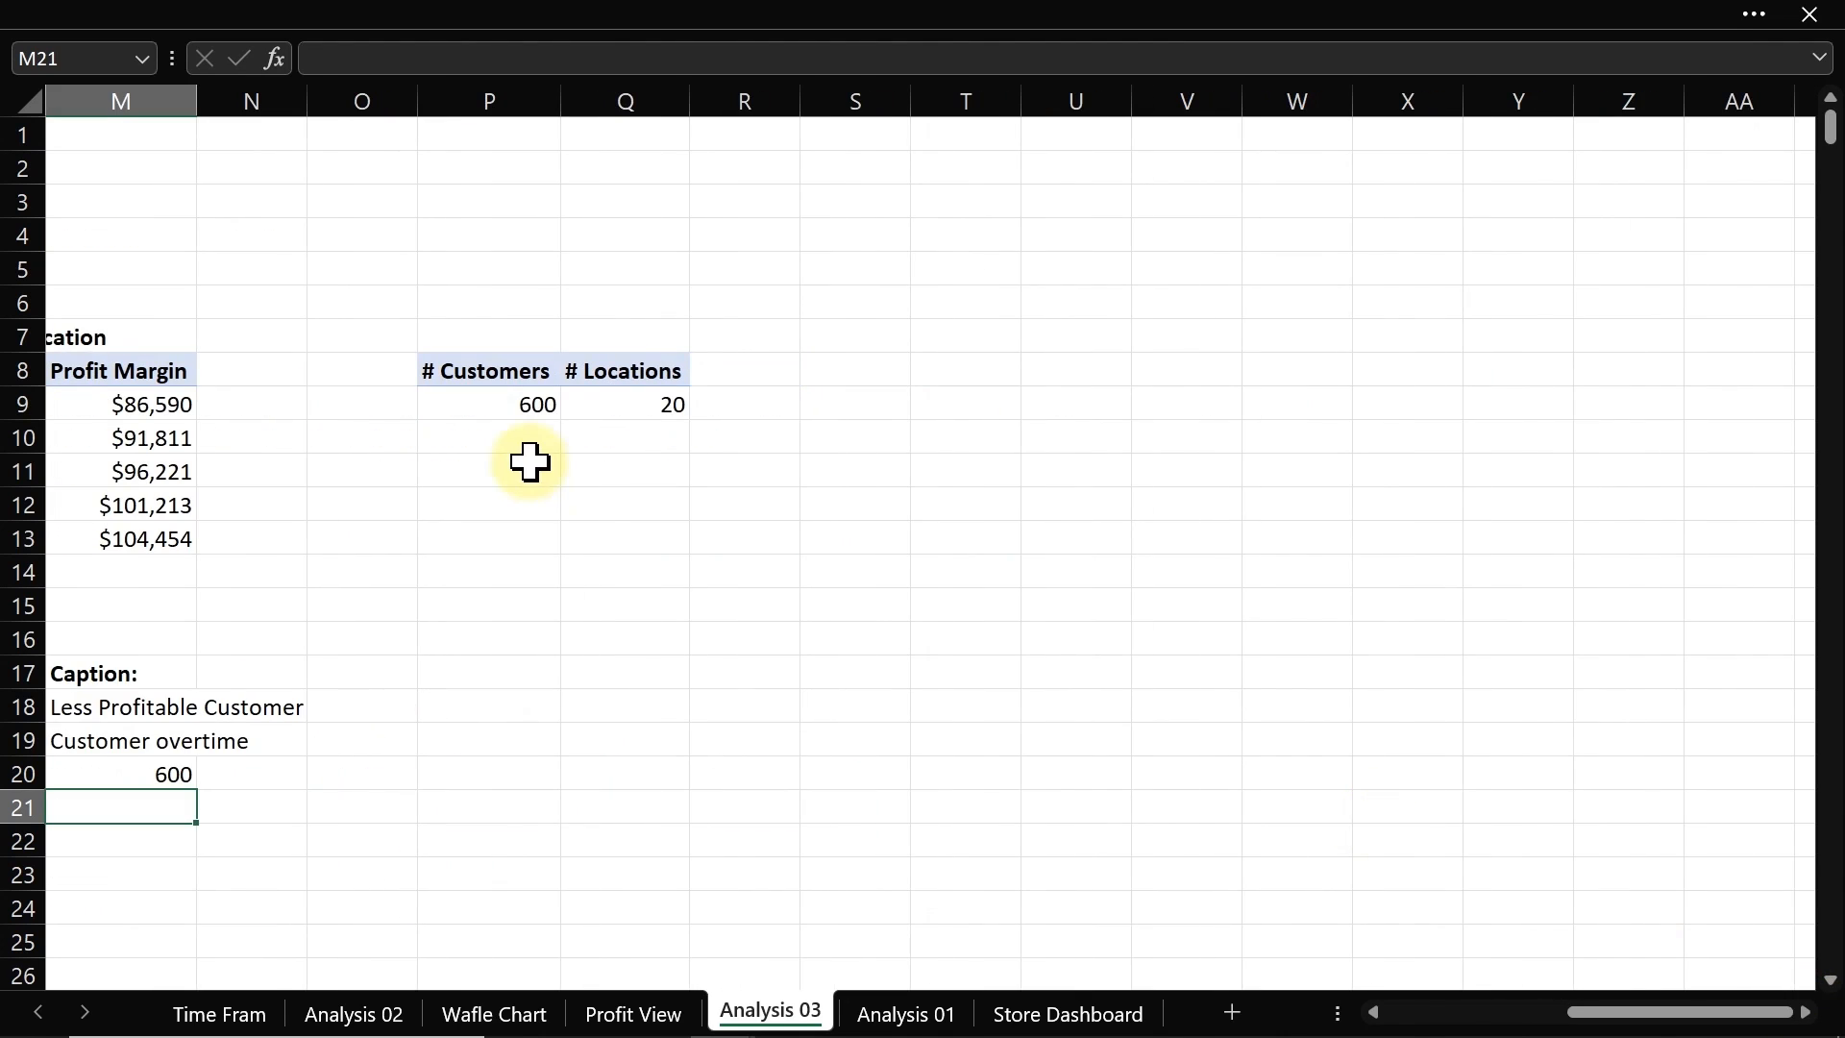
{"action": "left_click", "coordinate": [604, 404]}
{"action": "right_click", "coordinate": [604, 405]}
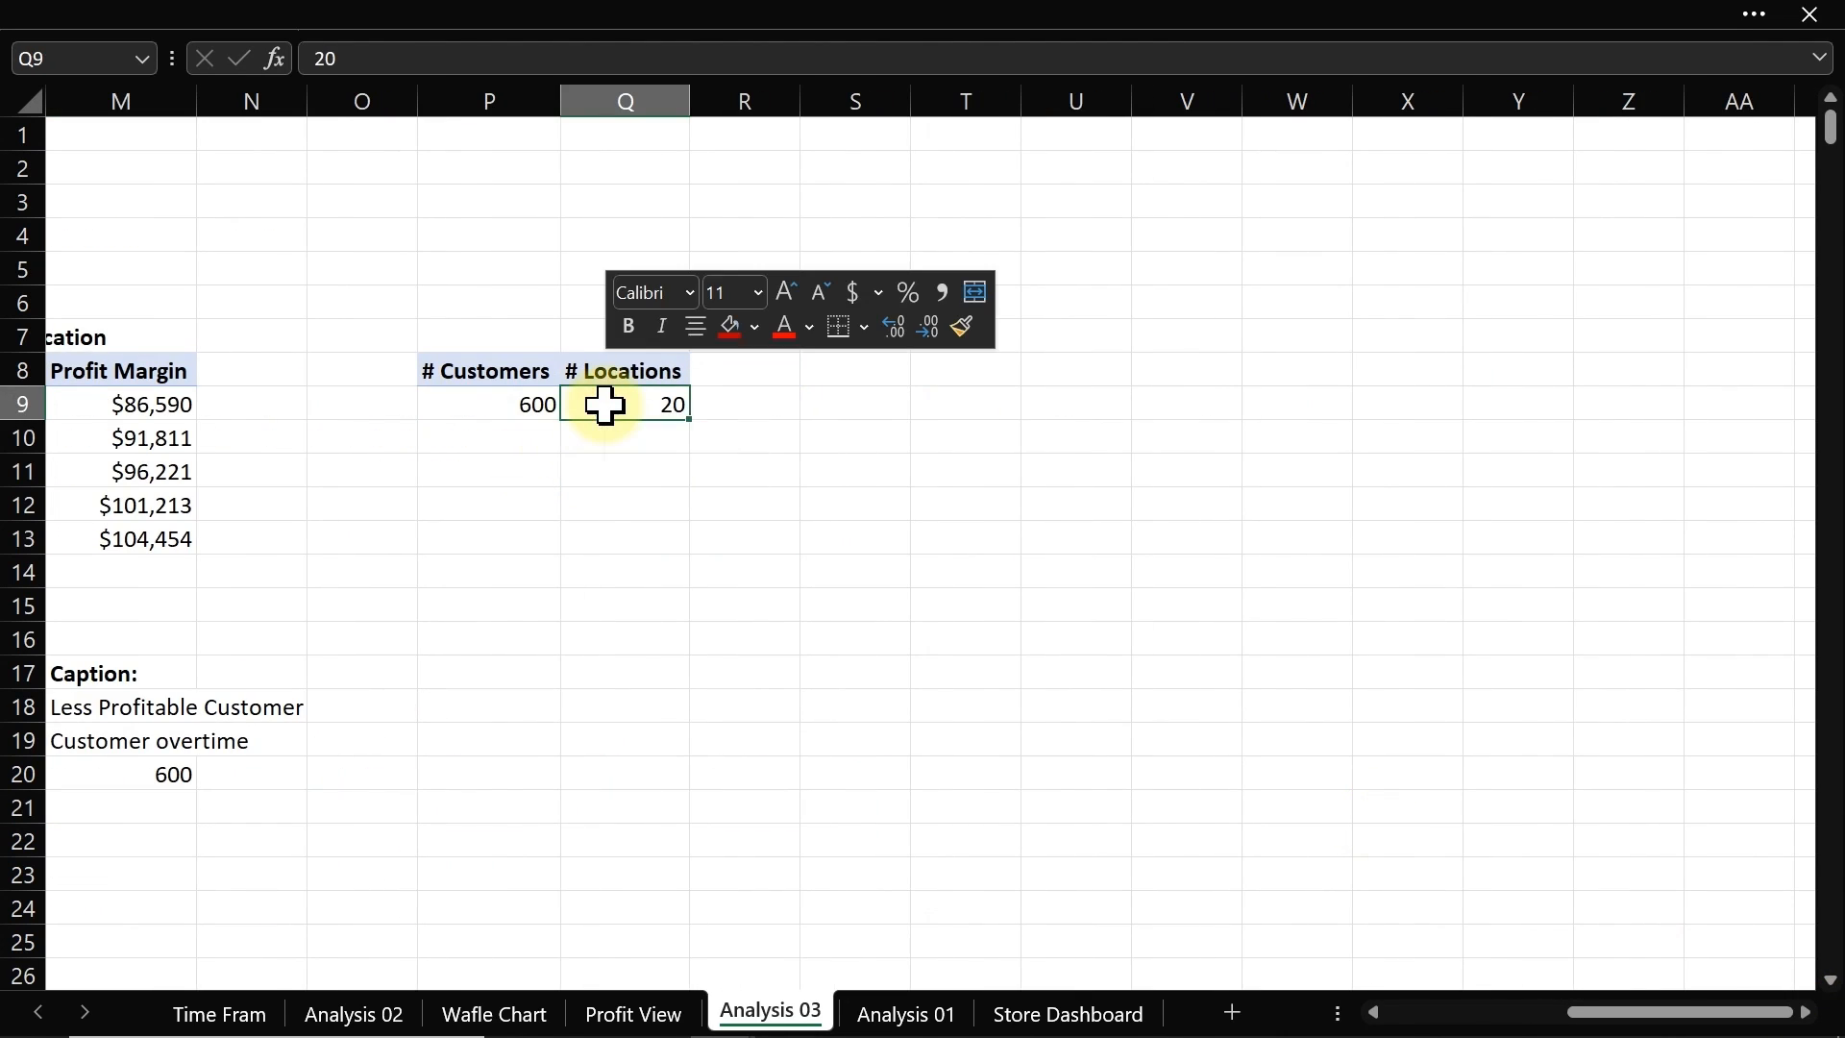
{"action": "left_click", "coordinate": [719, 1011]}
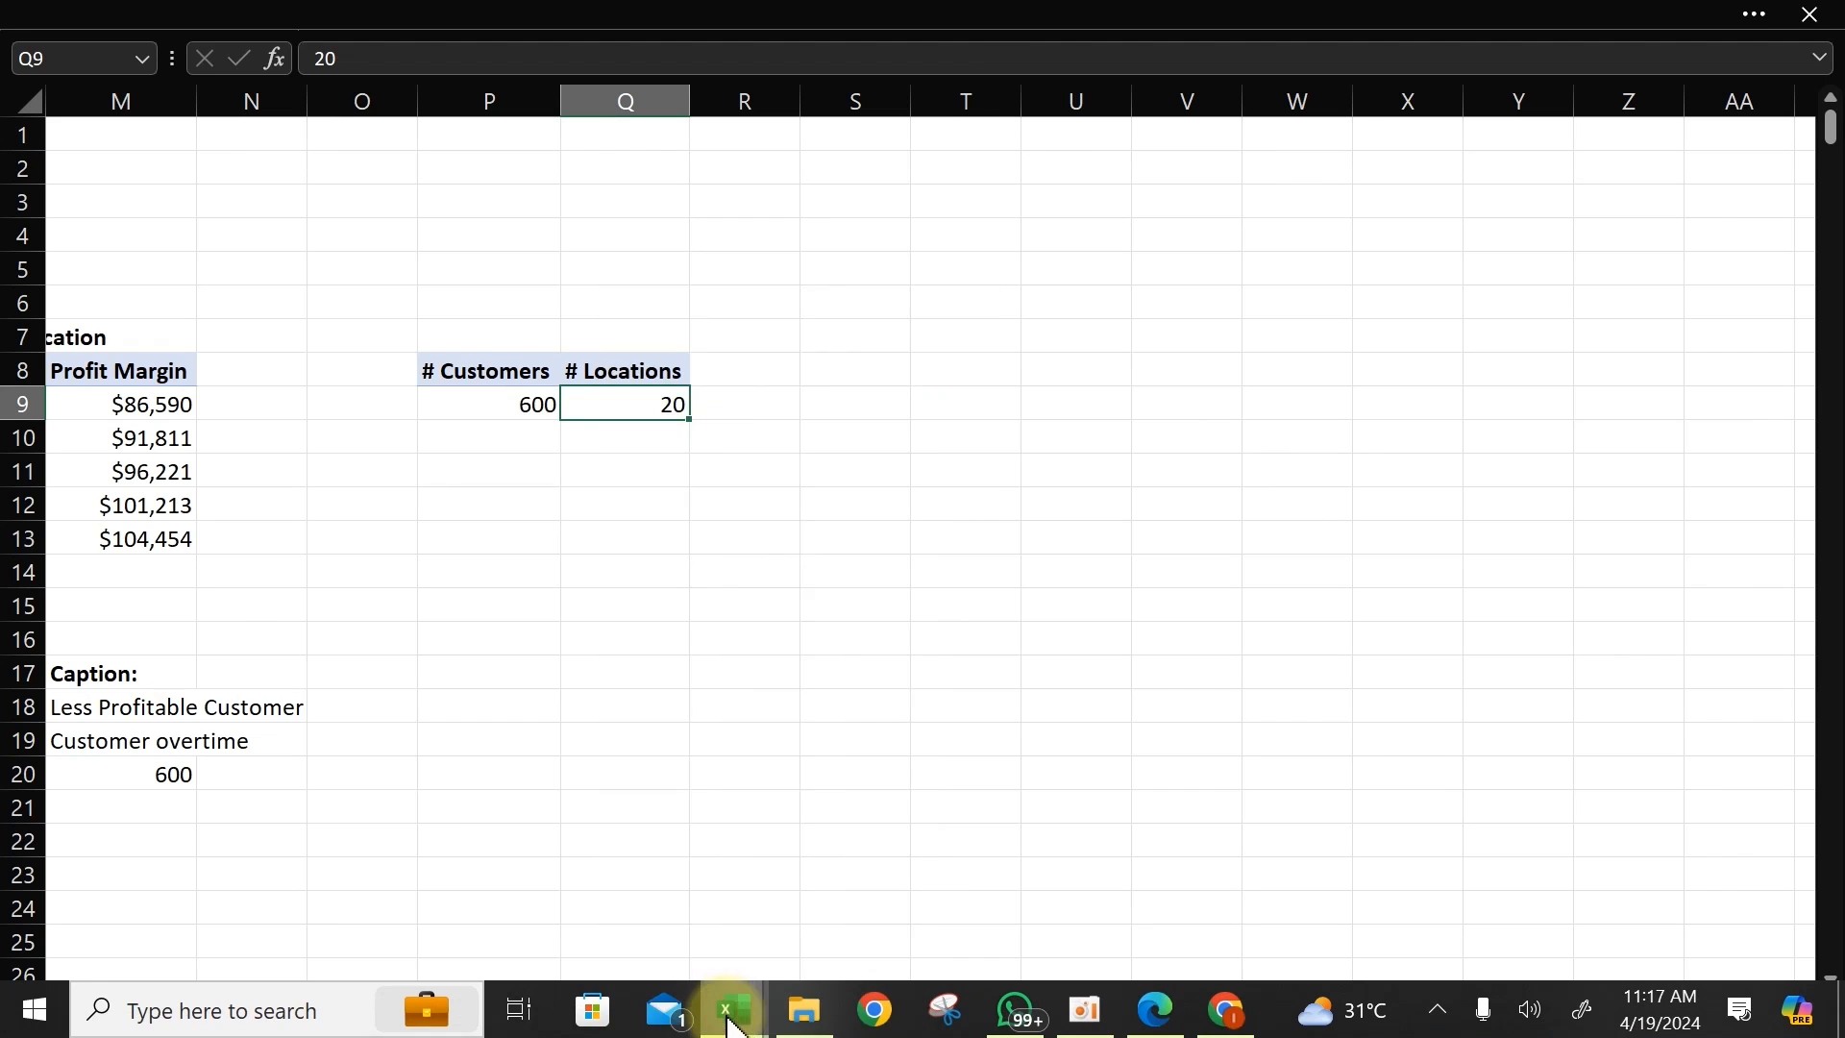
{"action": "left_click_drag", "start_coordinate": [537, 261], "coordinate": [1191, 187]}
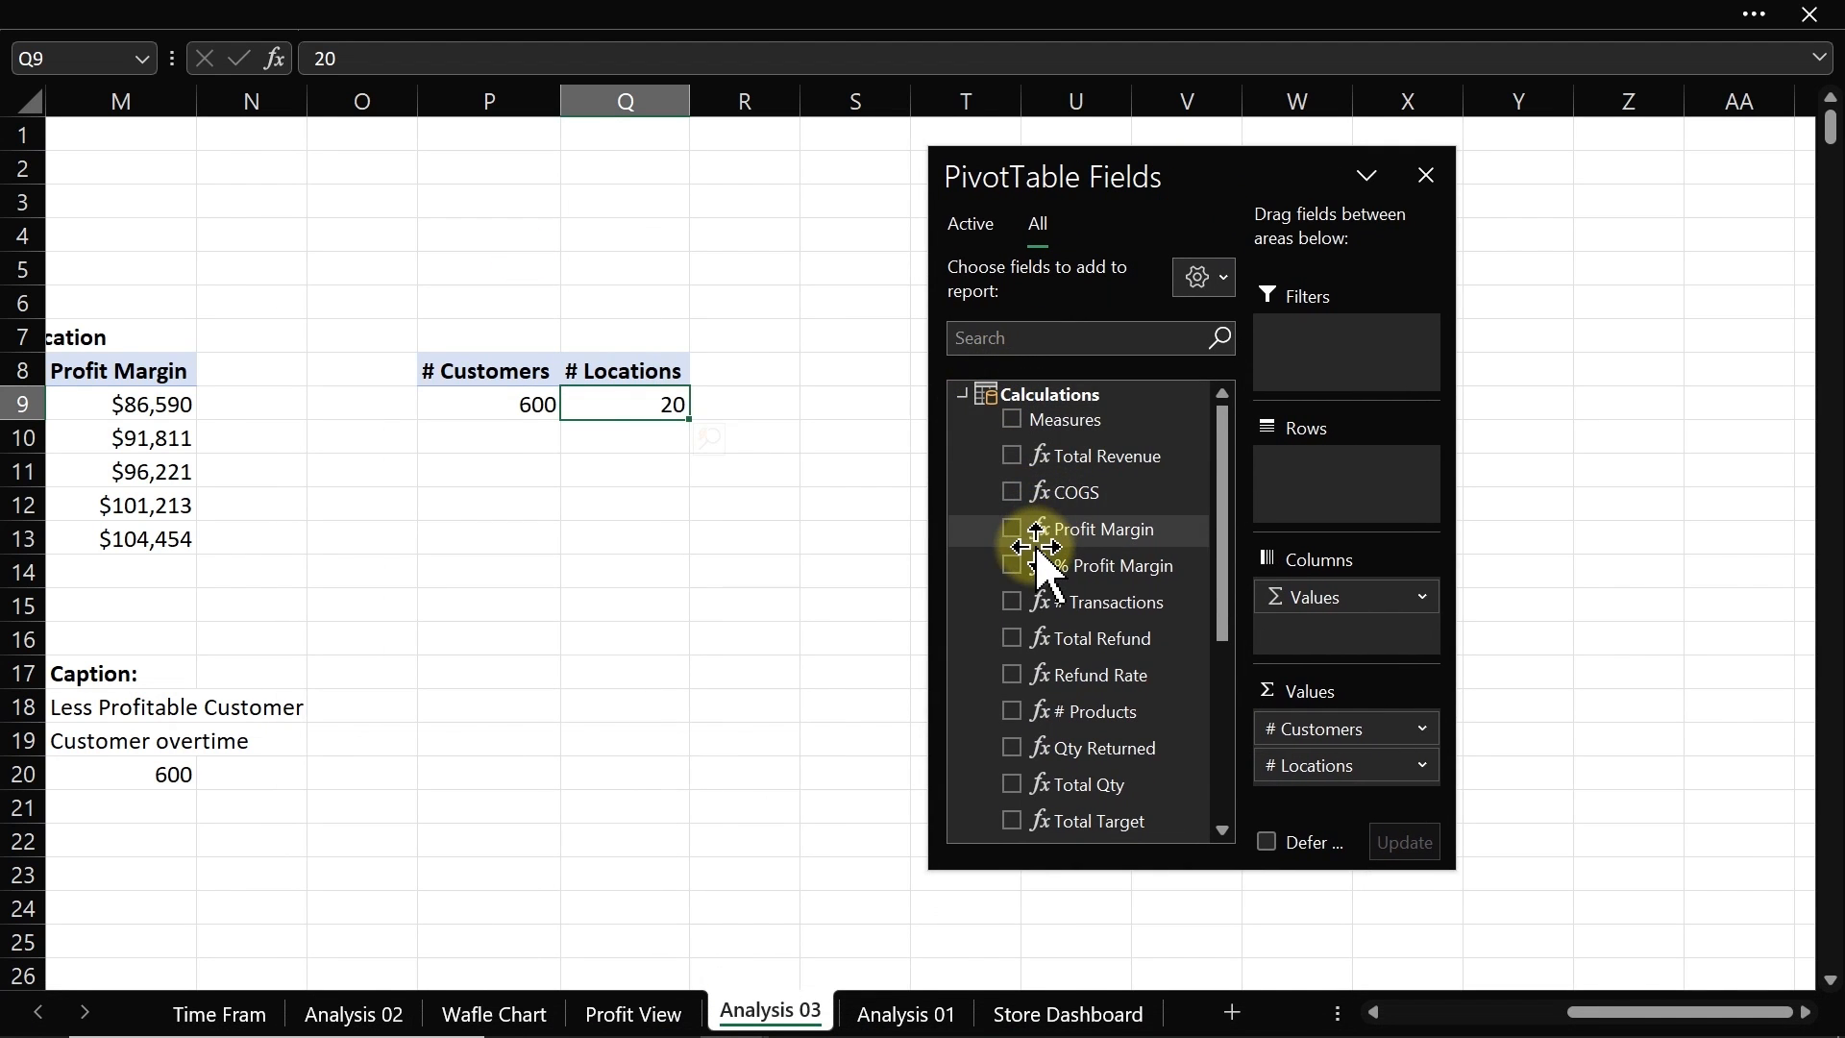
{"action": "left_click", "coordinate": [1012, 490]}
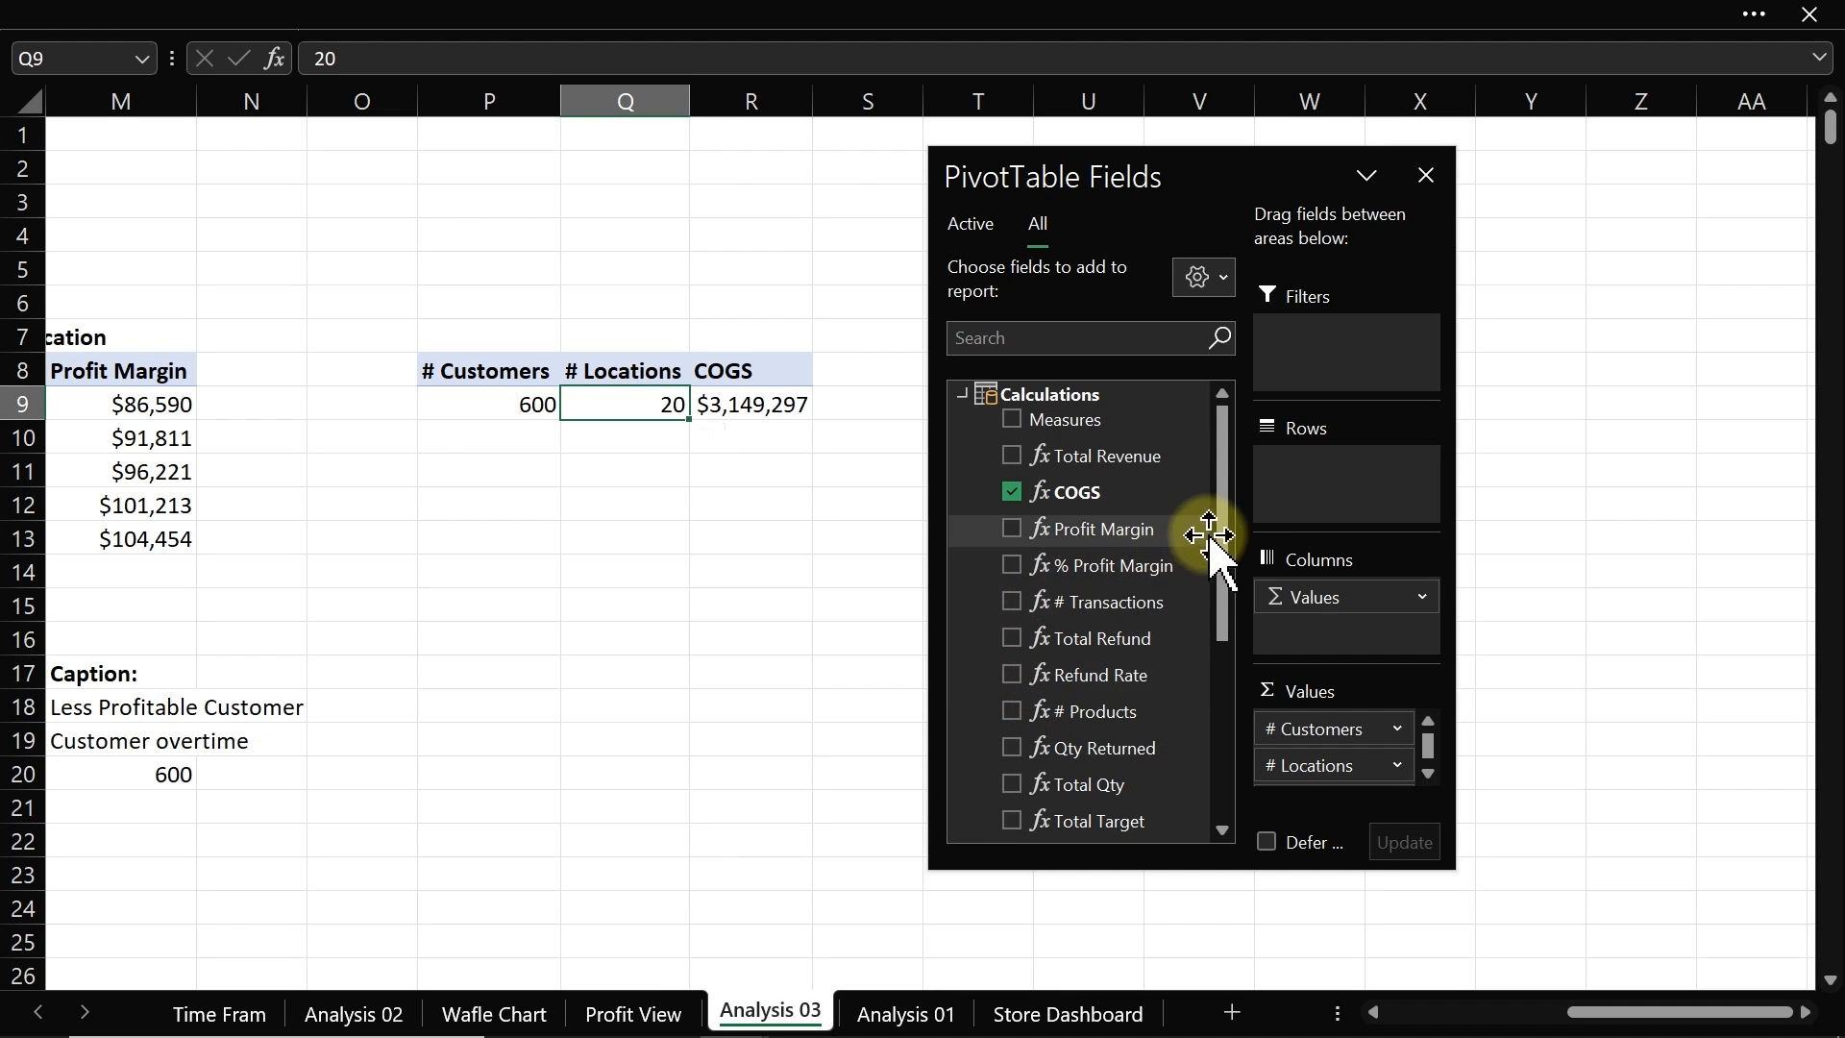
{"action": "mouse_move", "coordinate": [1225, 524]}
{"action": "left_mouse_down"}
{"action": "mouse_move", "coordinate": [1228, 629]}
{"action": "mouse_move", "coordinate": [1210, 519]}
{"action": "left_mouse_up"}
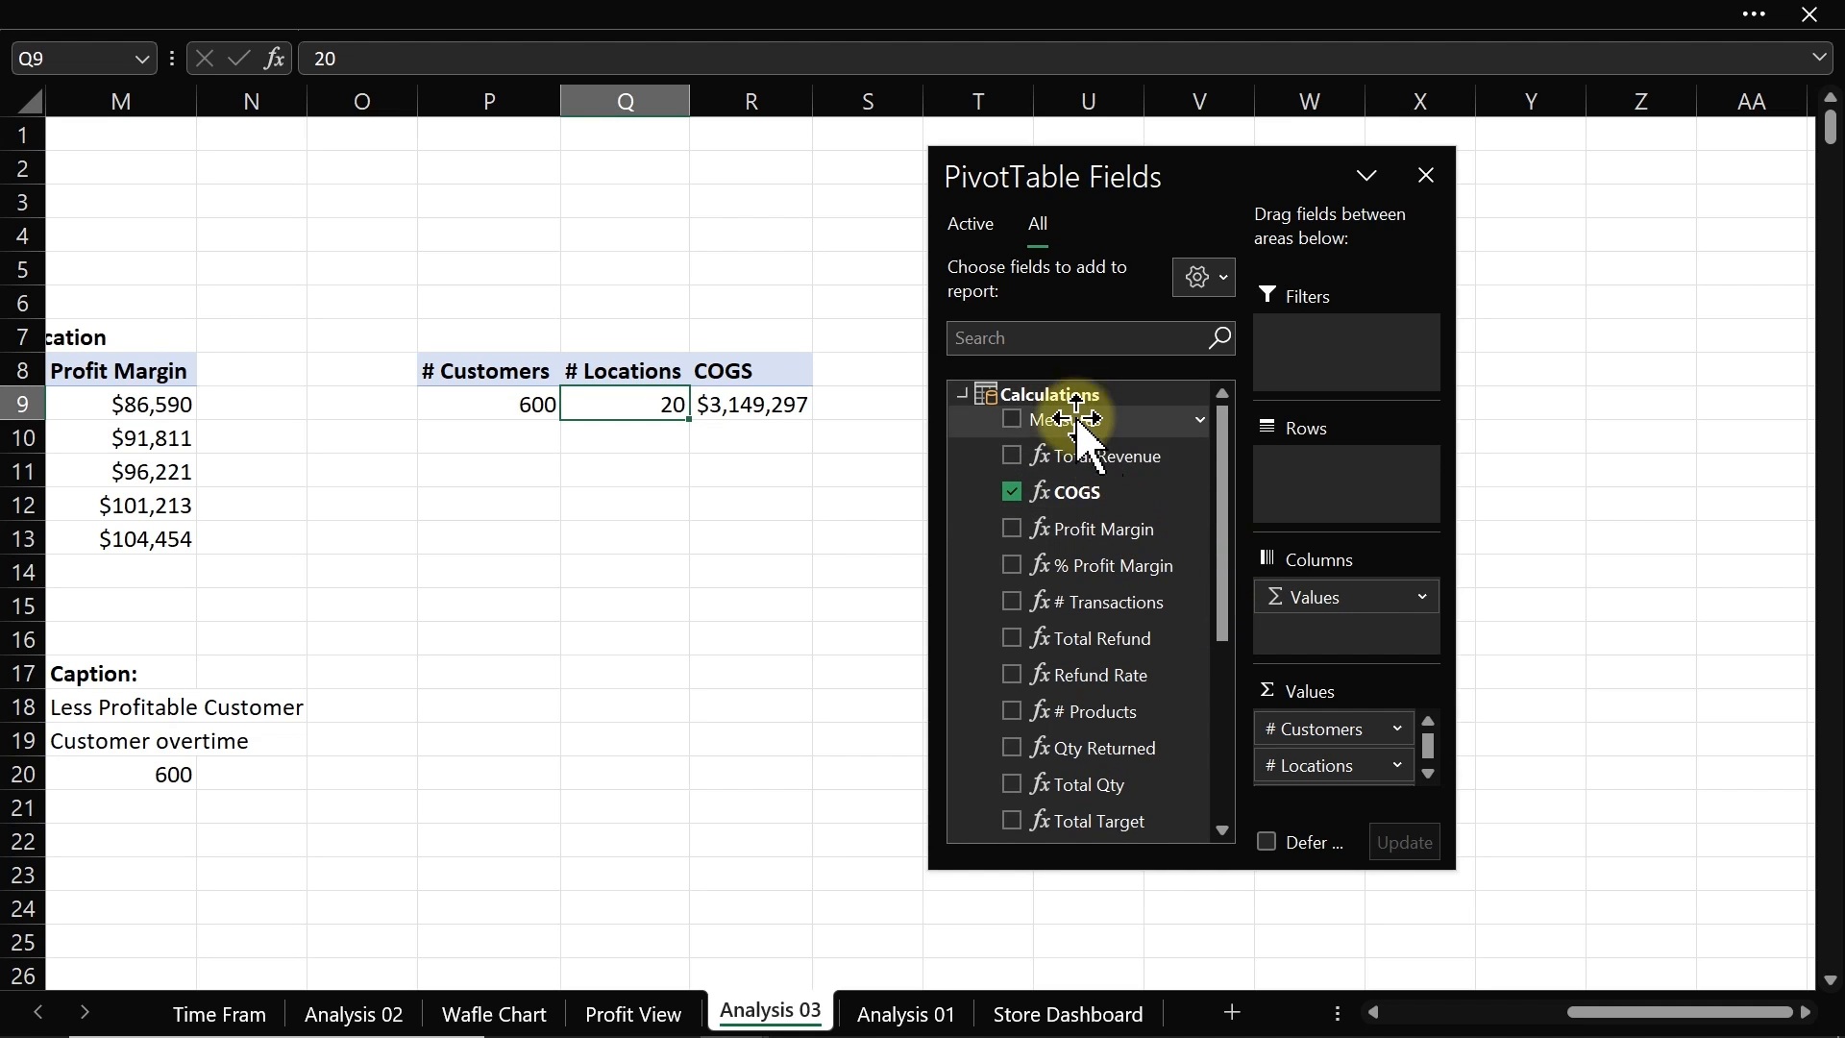
{"action": "left_click", "coordinate": [1006, 454]}
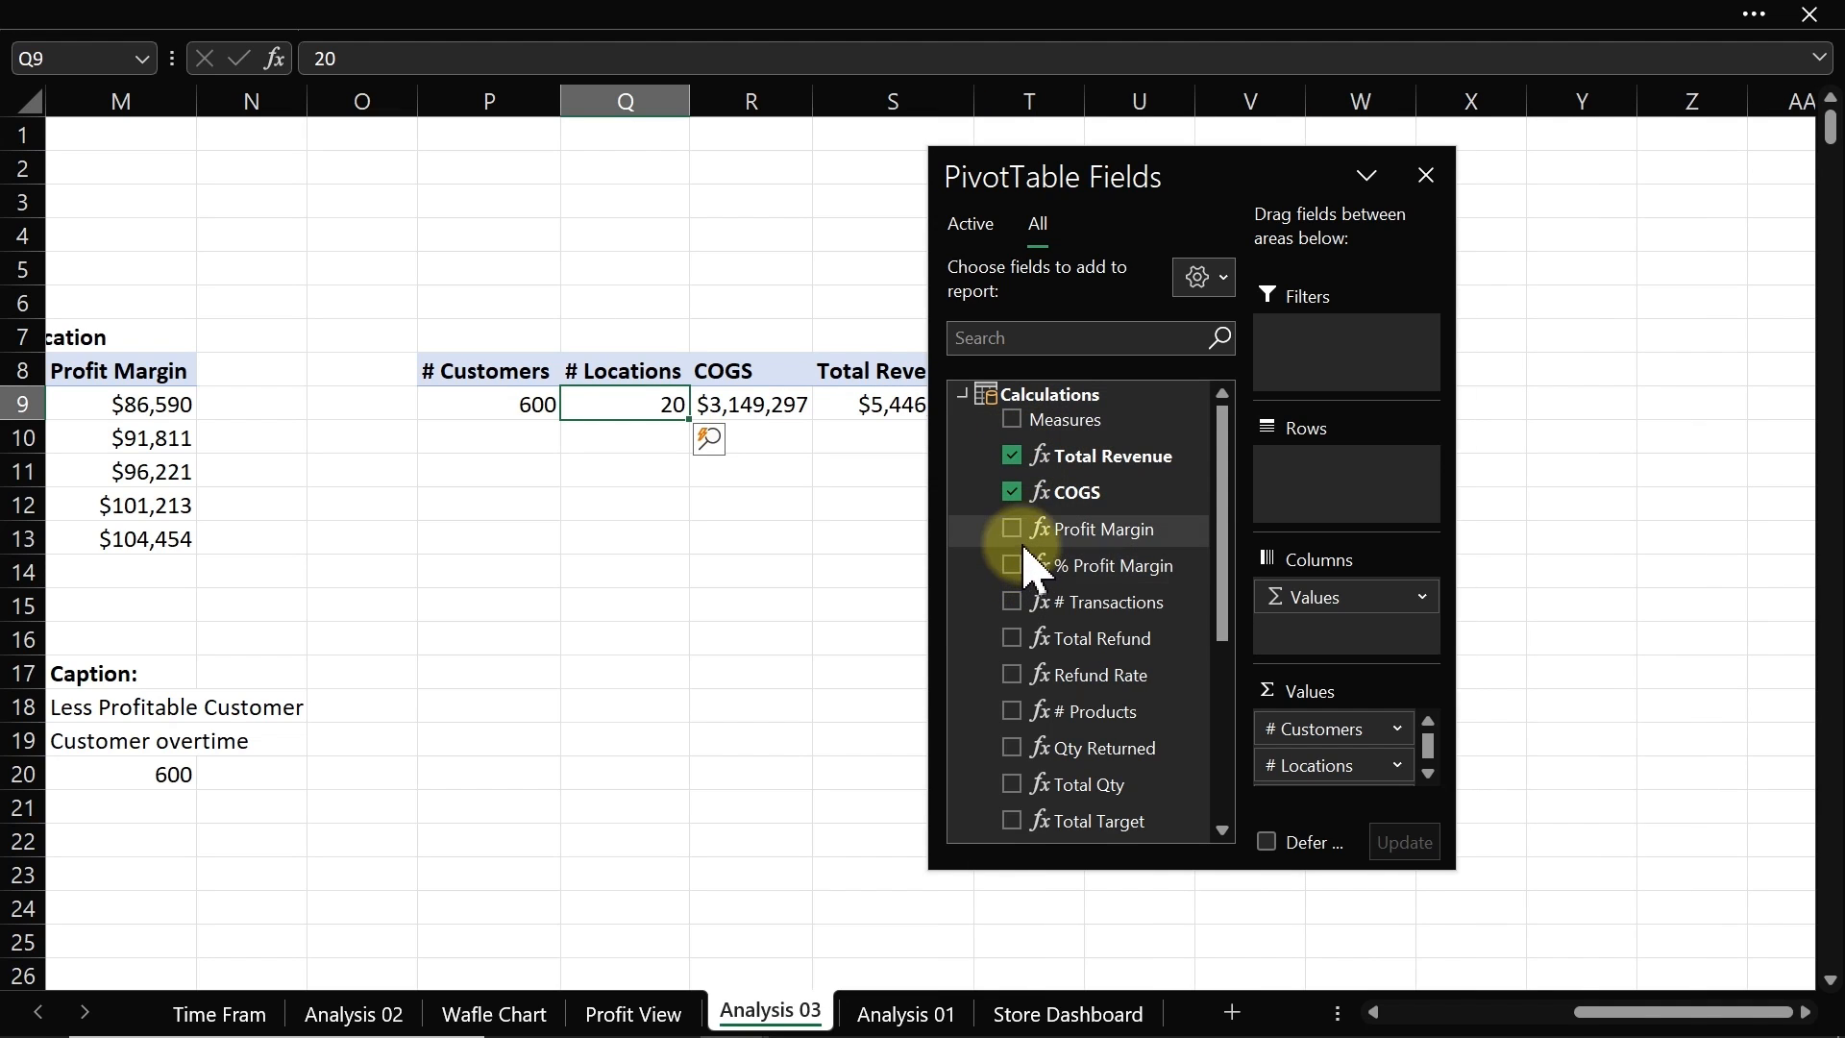
{"action": "left_click", "coordinate": [1014, 530]}
{"action": "left_click", "coordinate": [1011, 565]}
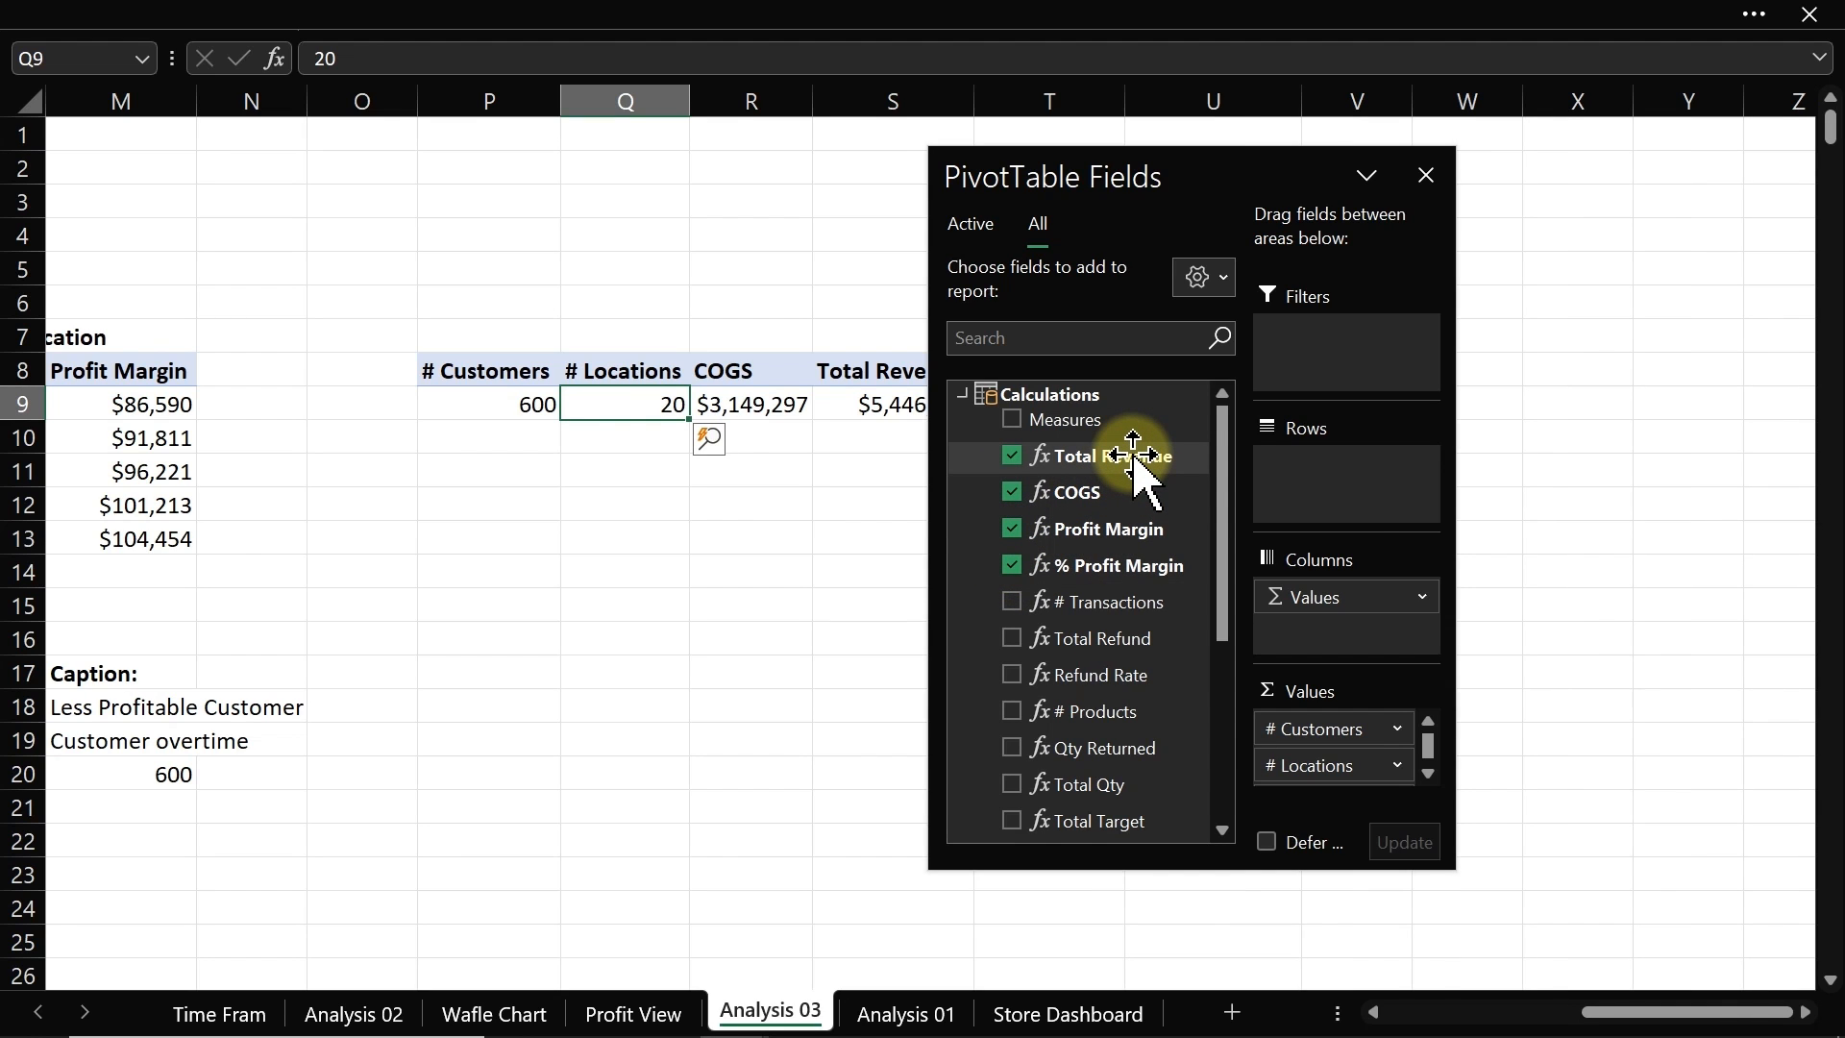
Step: Open the Total Revenue measure's definition to inspect its formula, cancel, and close the field list
{"action": "right_click", "coordinate": [1138, 459]}
{"action": "left_click", "coordinate": [1220, 473]}
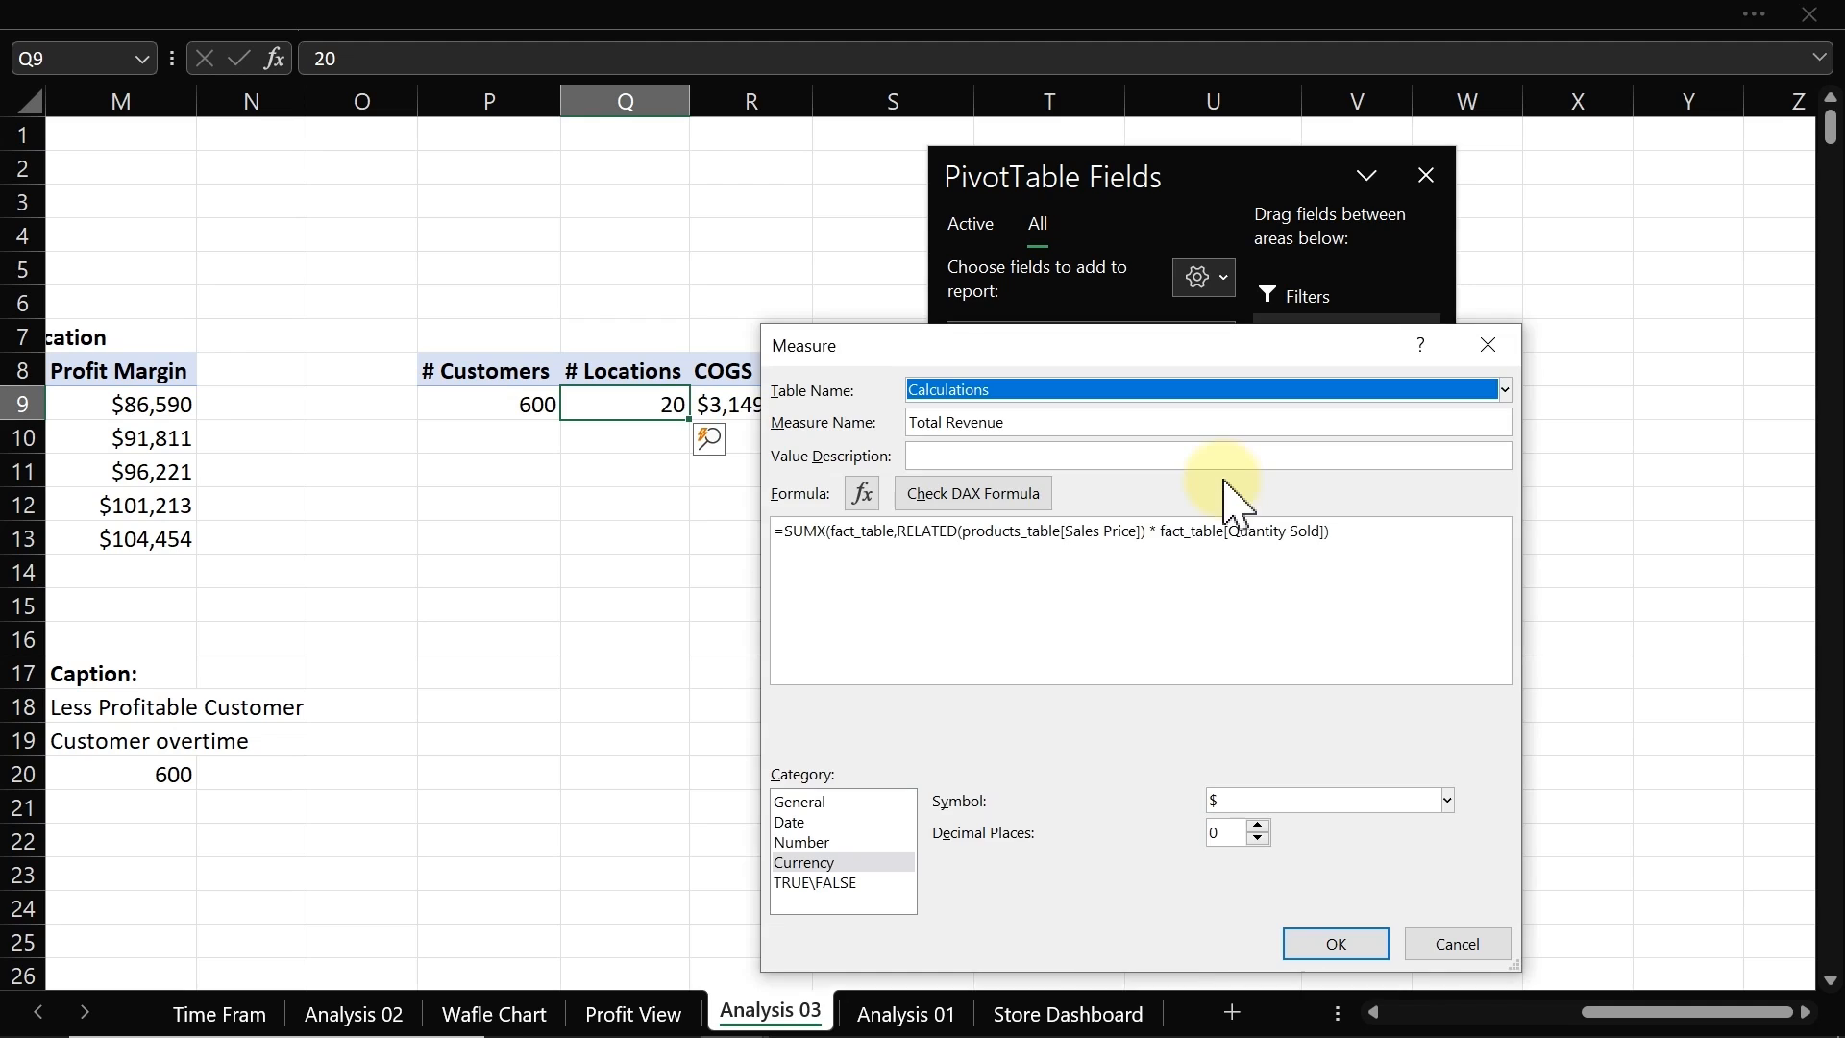
{"action": "left_click", "coordinate": [919, 534]}
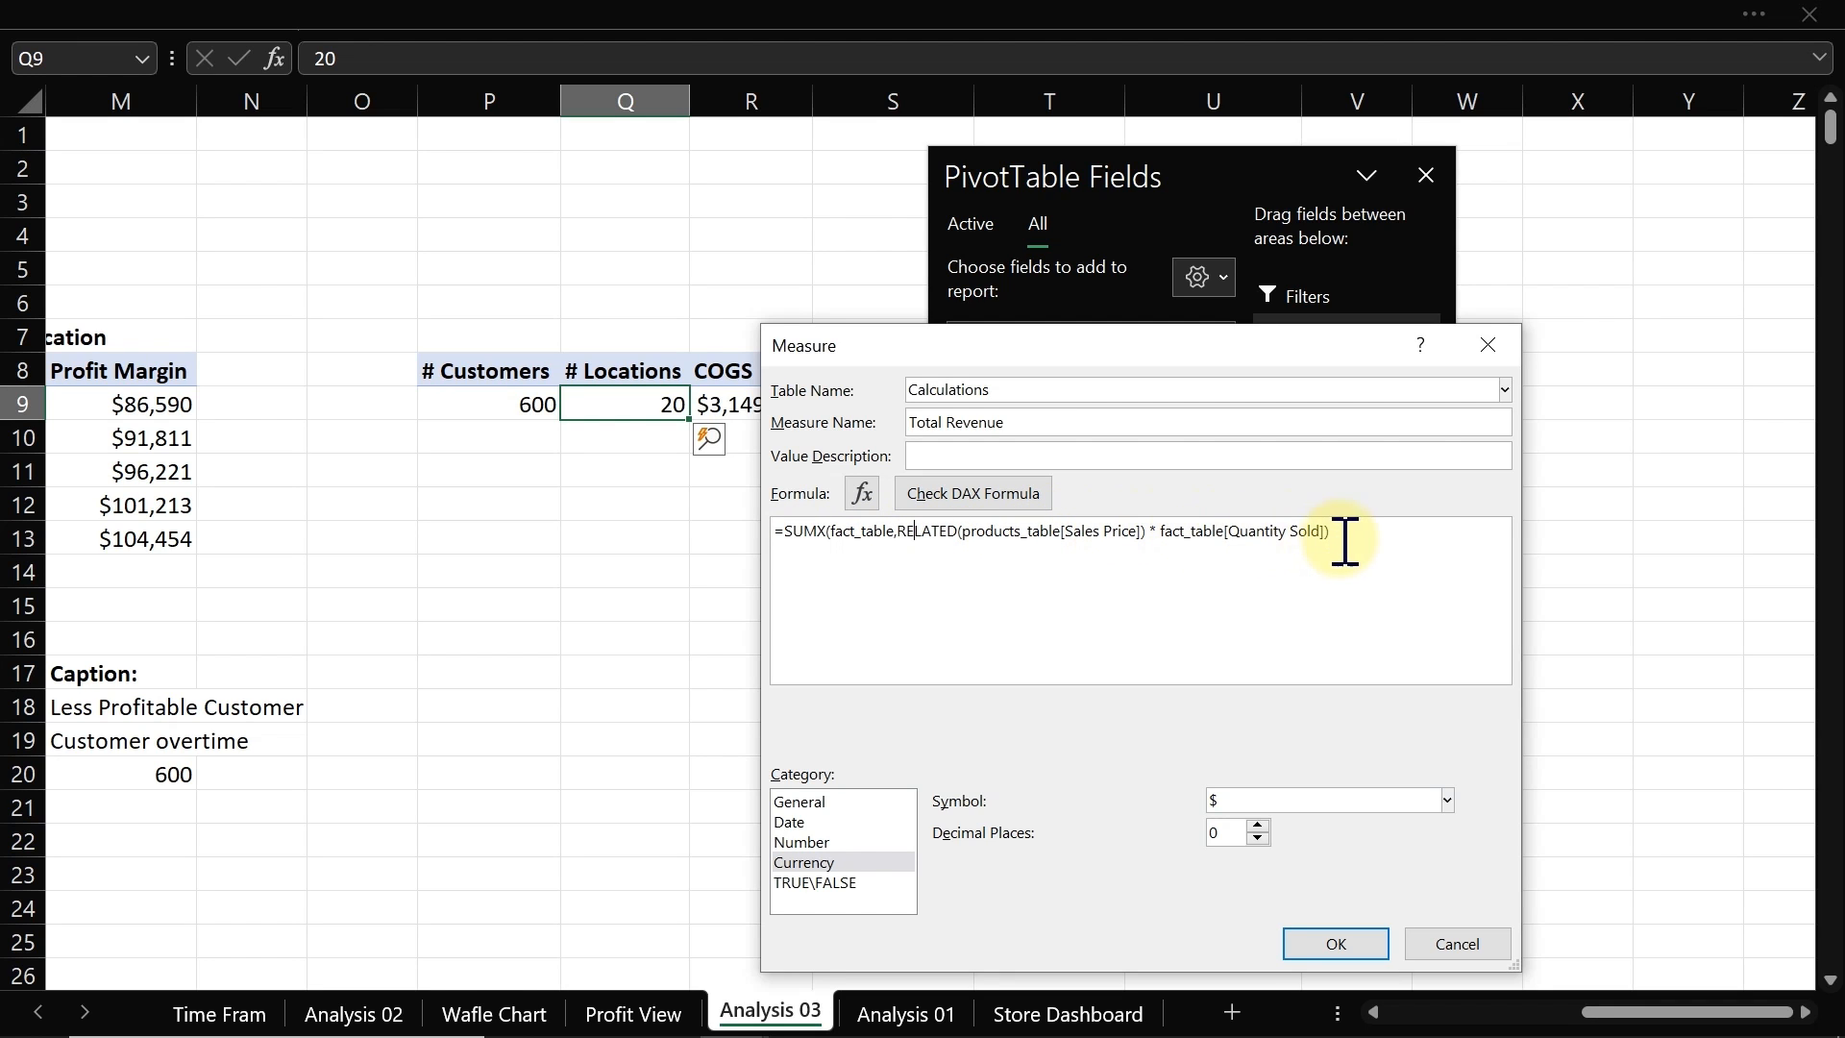
{"action": "left_click", "coordinate": [1456, 944]}
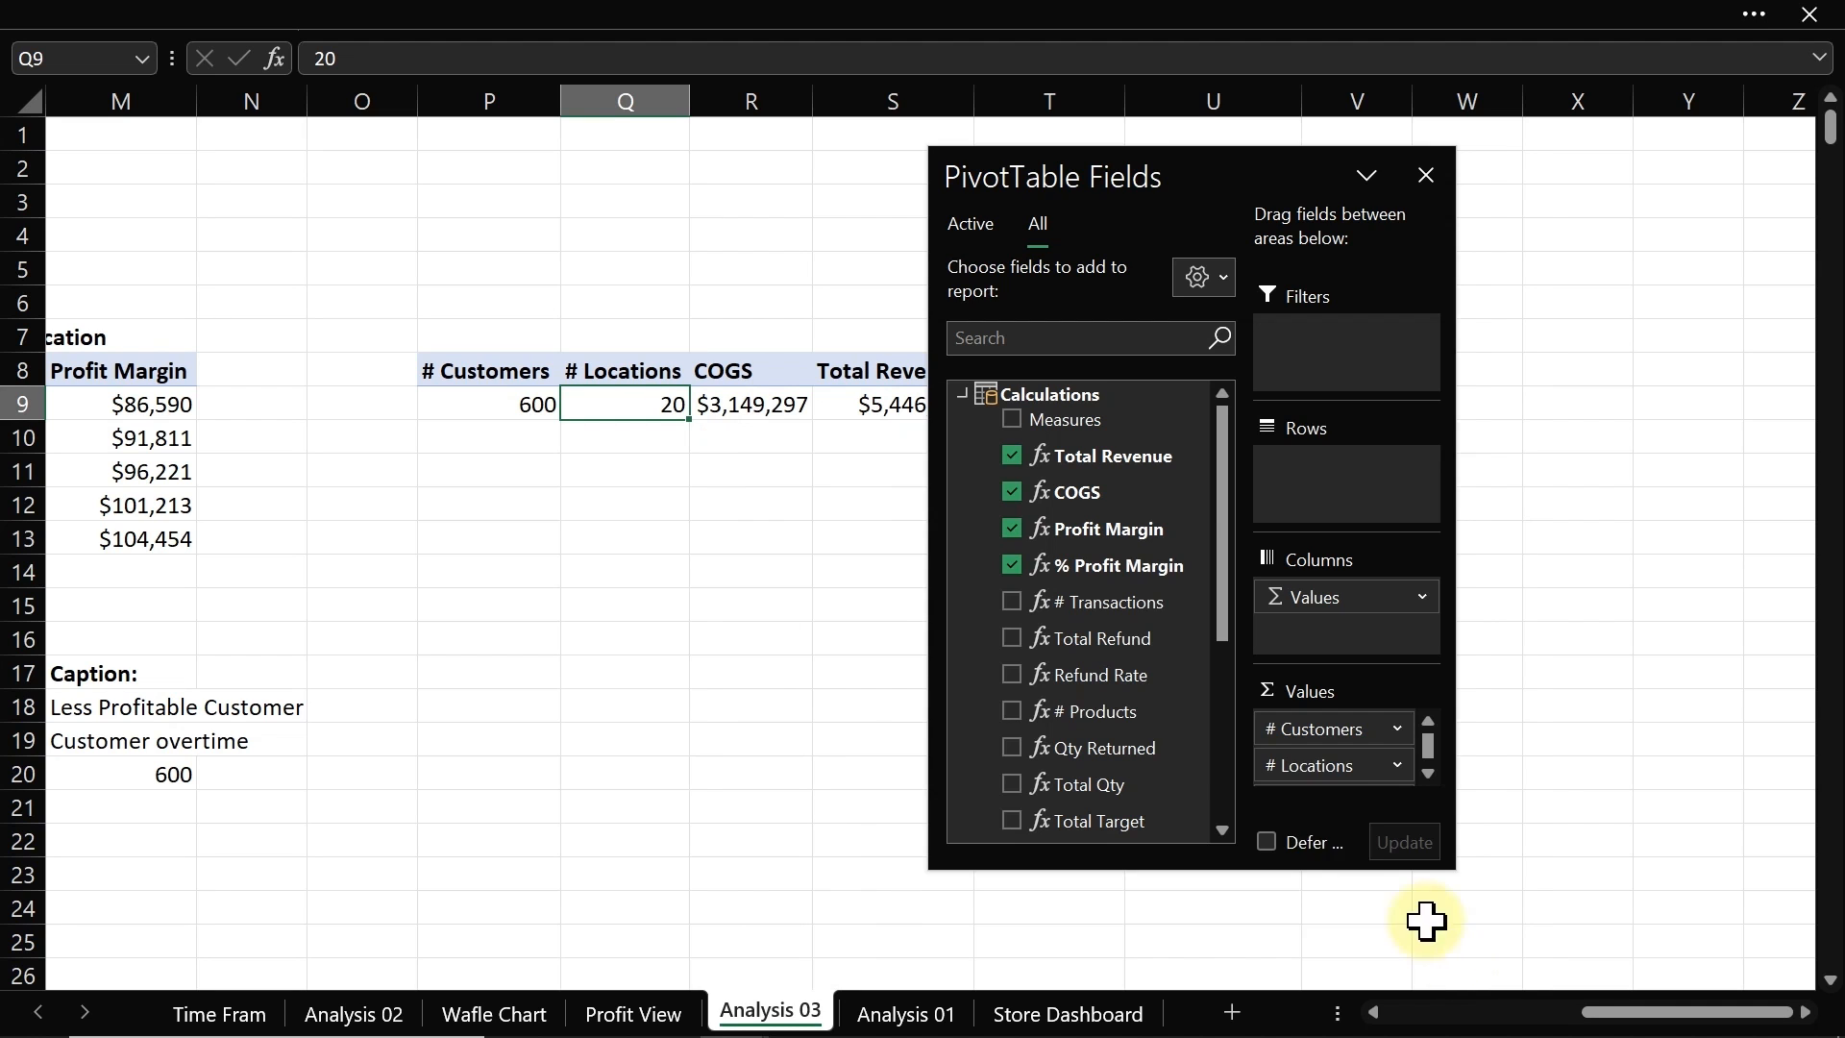
{"action": "left_click", "coordinate": [1426, 175]}
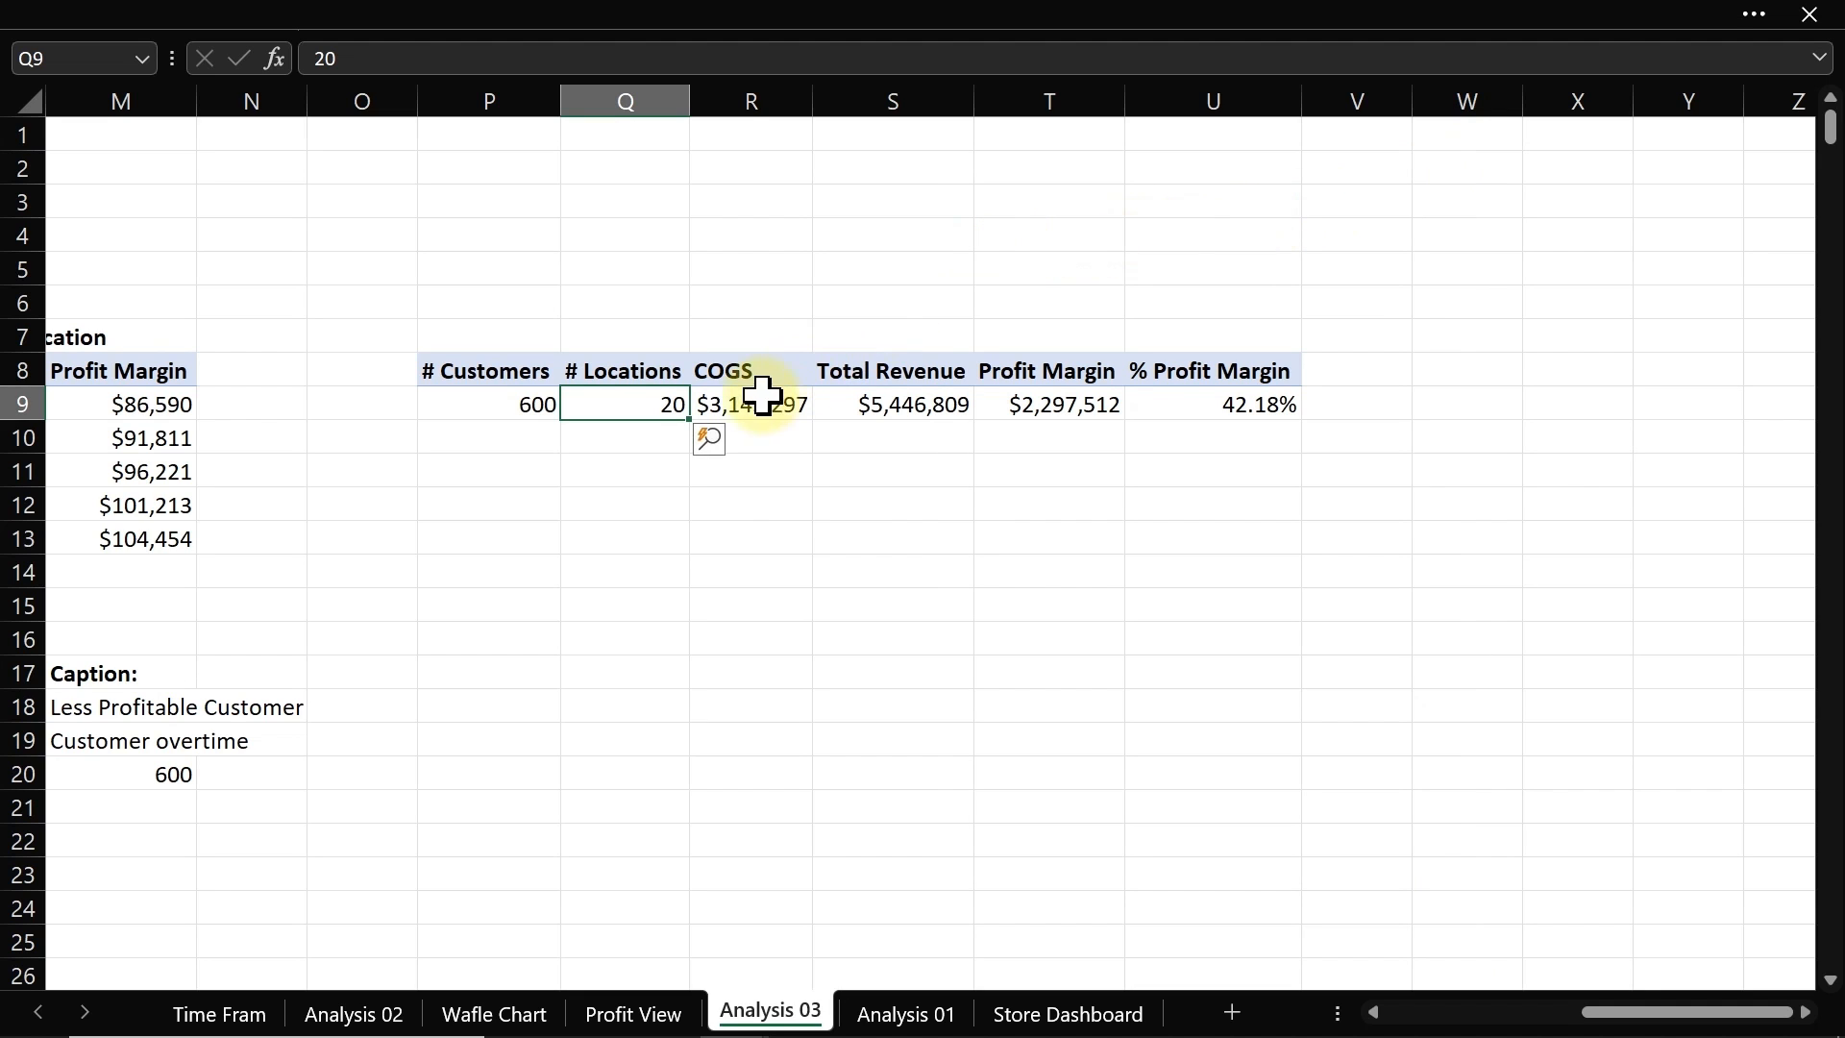
Step: Apply the custom number format [>=1000000]$0,,"M";[>=1000]$0,"K";0 to the COGS, Total Revenue and Profit Margin values
{"action": "left_click", "coordinate": [727, 408]}
{"action": "left_click_drag", "start_coordinate": [727, 409], "coordinate": [1028, 407]}
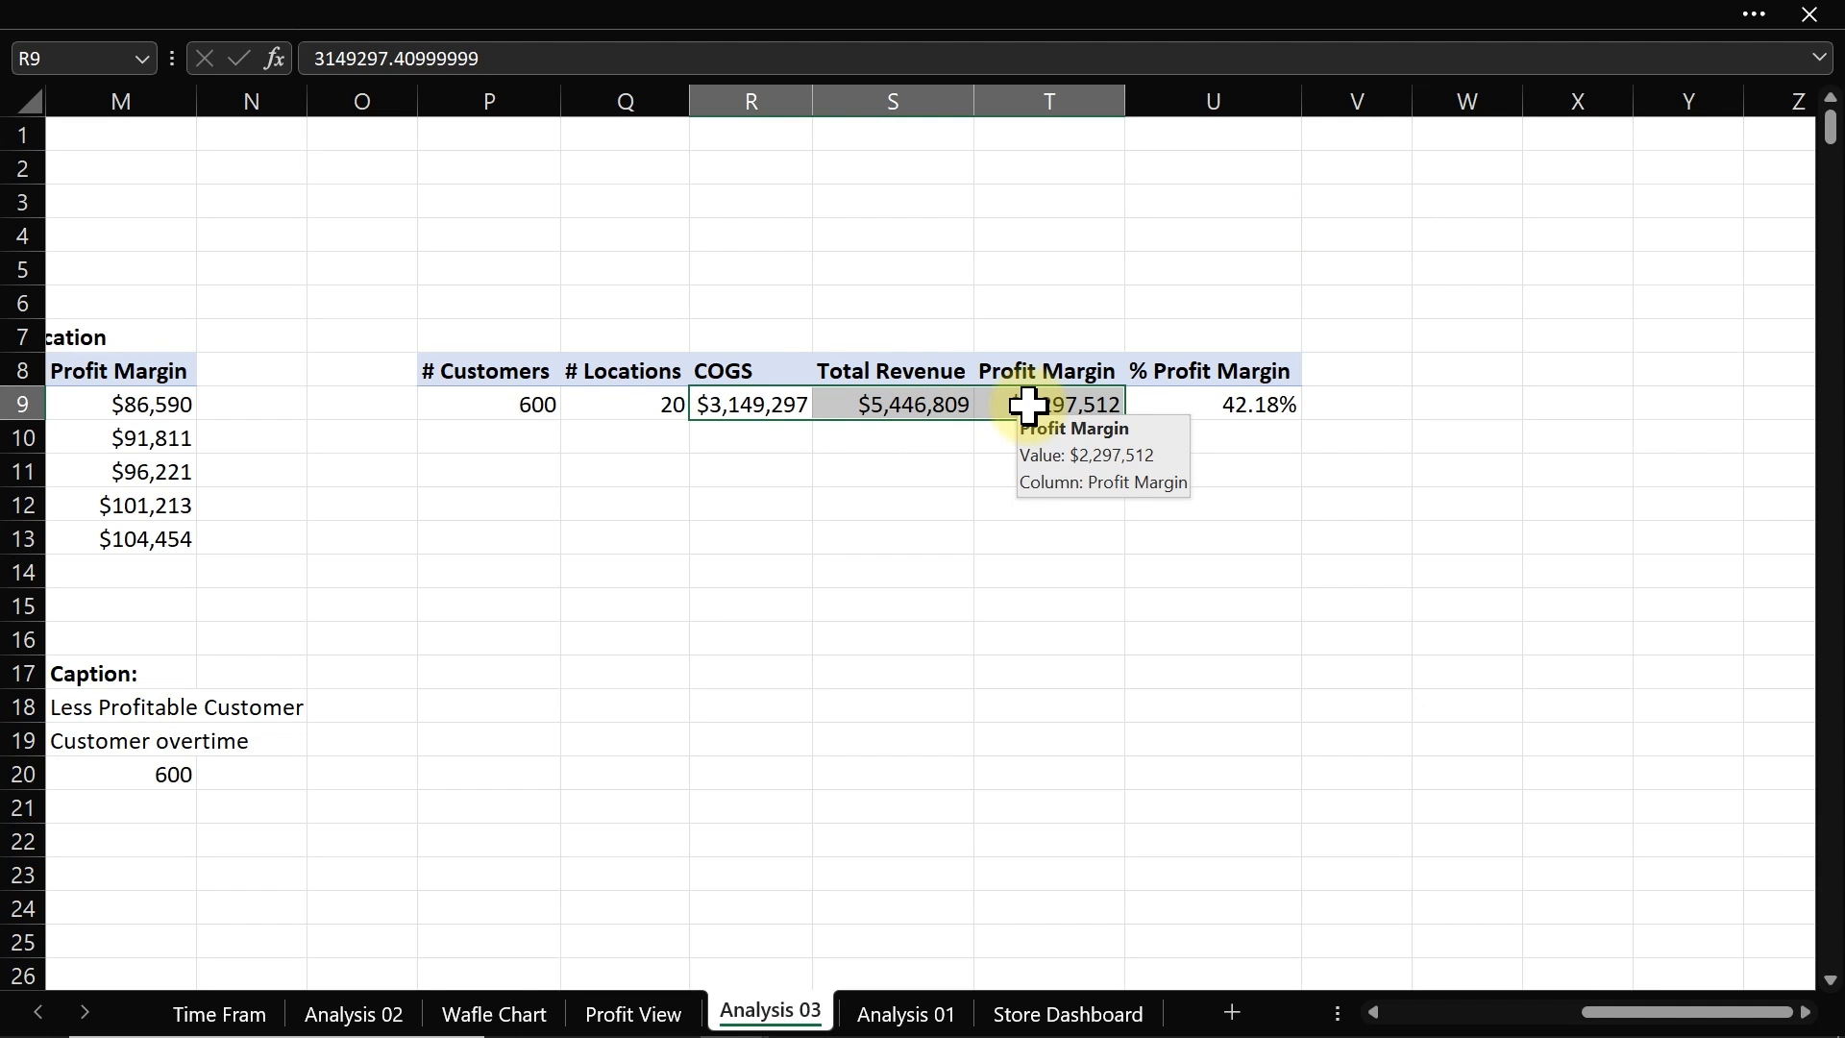
{"action": "key", "text": "ctrl+1"}
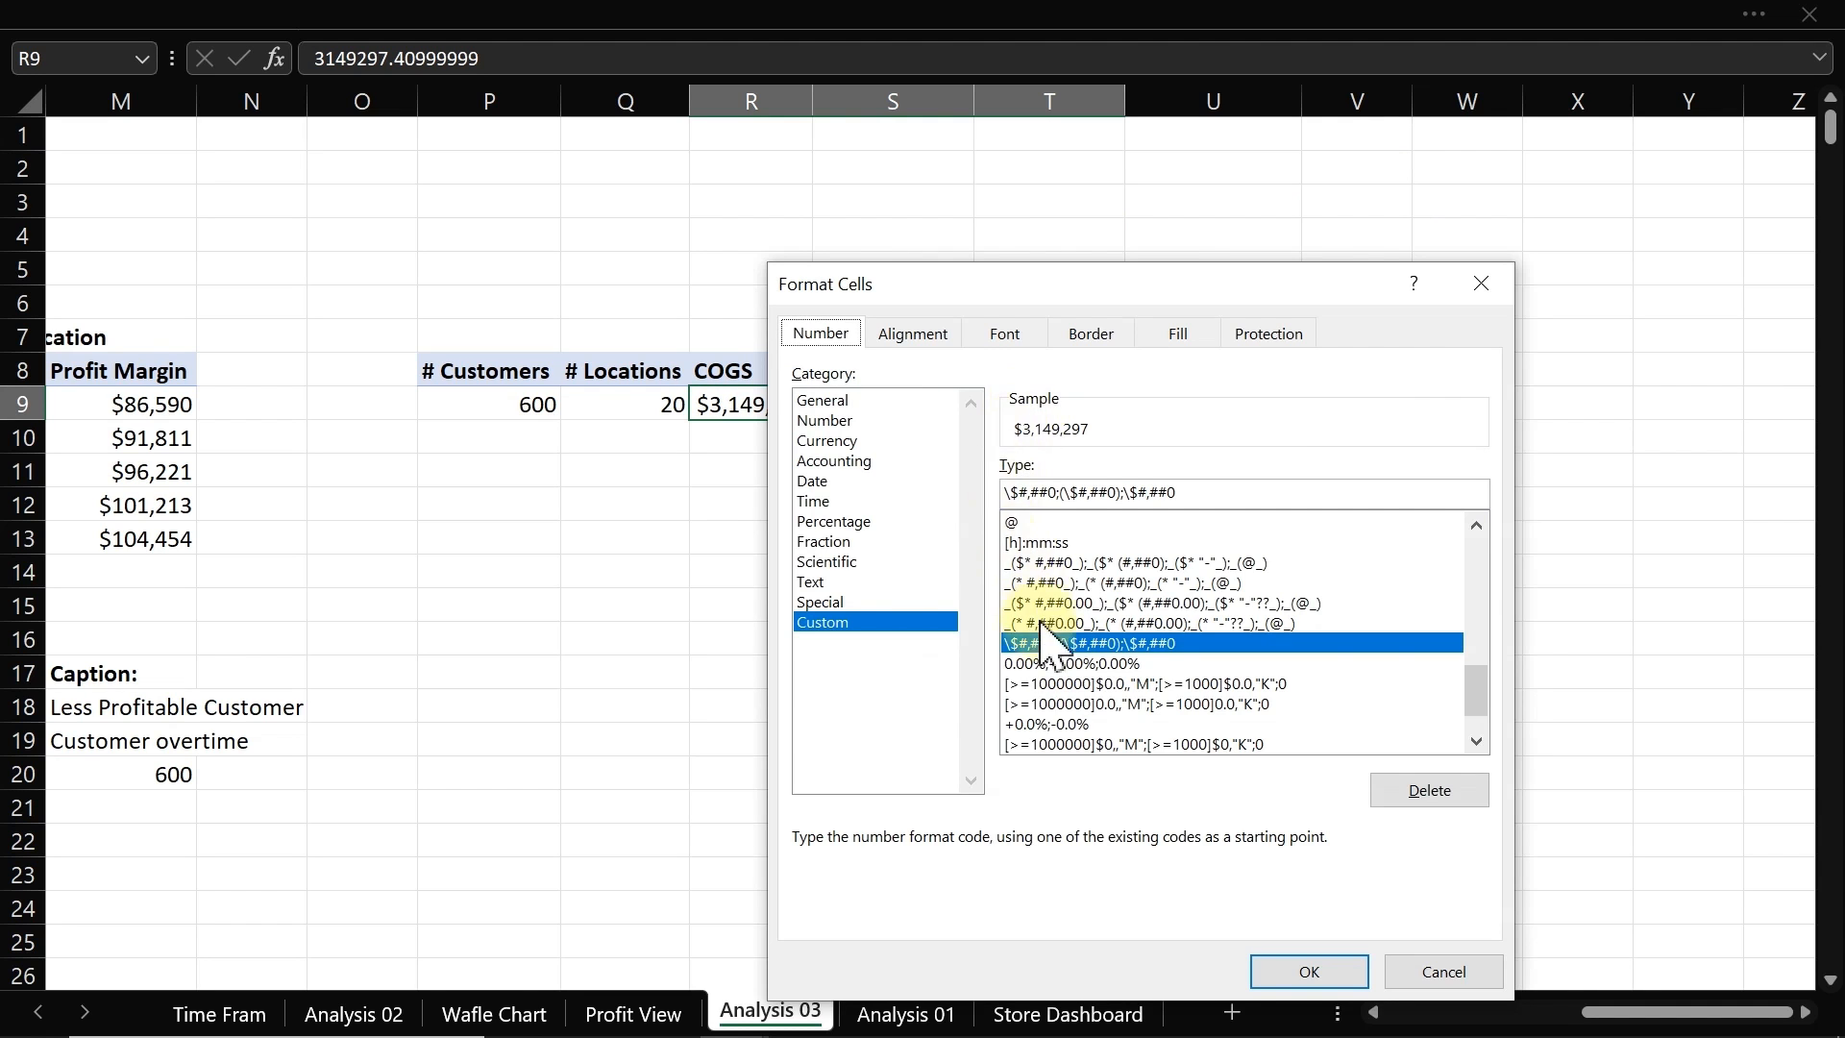
{"action": "left_click", "coordinate": [1105, 744]}
{"action": "left_click", "coordinate": [1322, 490]}
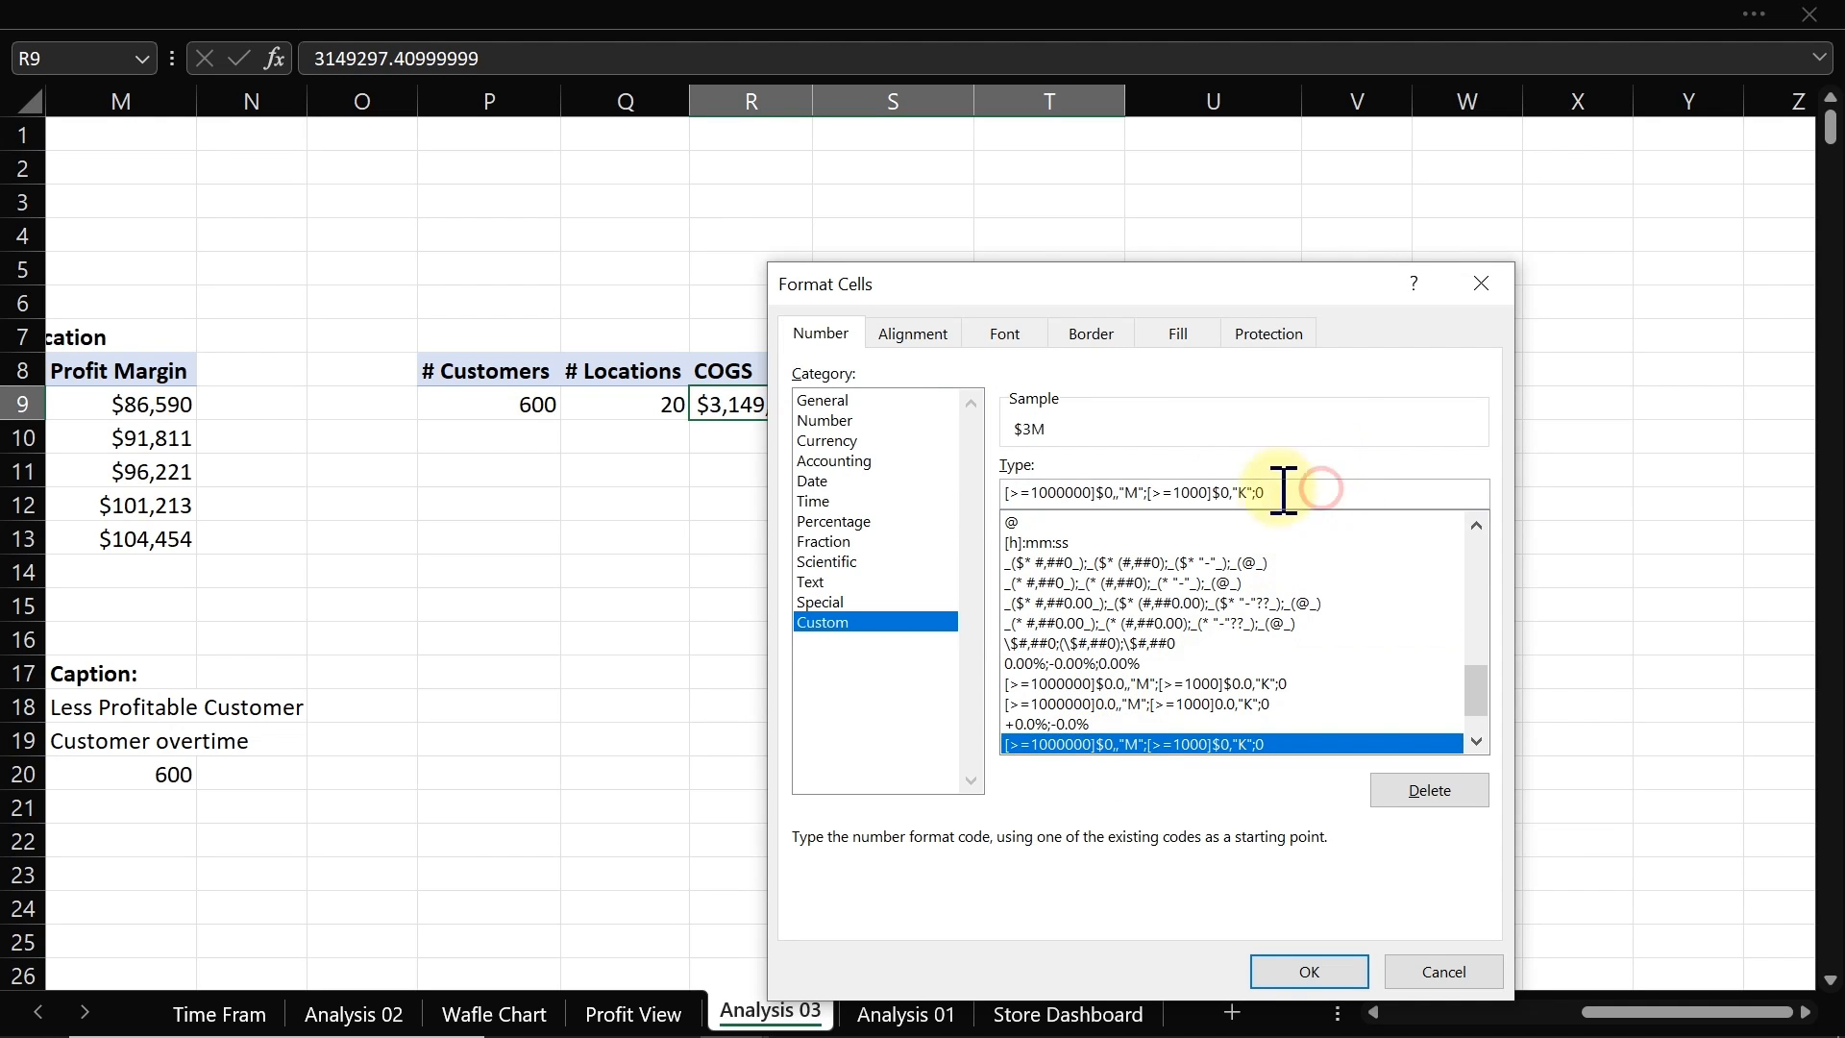
{"action": "left_click_drag", "start_coordinate": [1284, 492], "coordinate": [971, 485]}
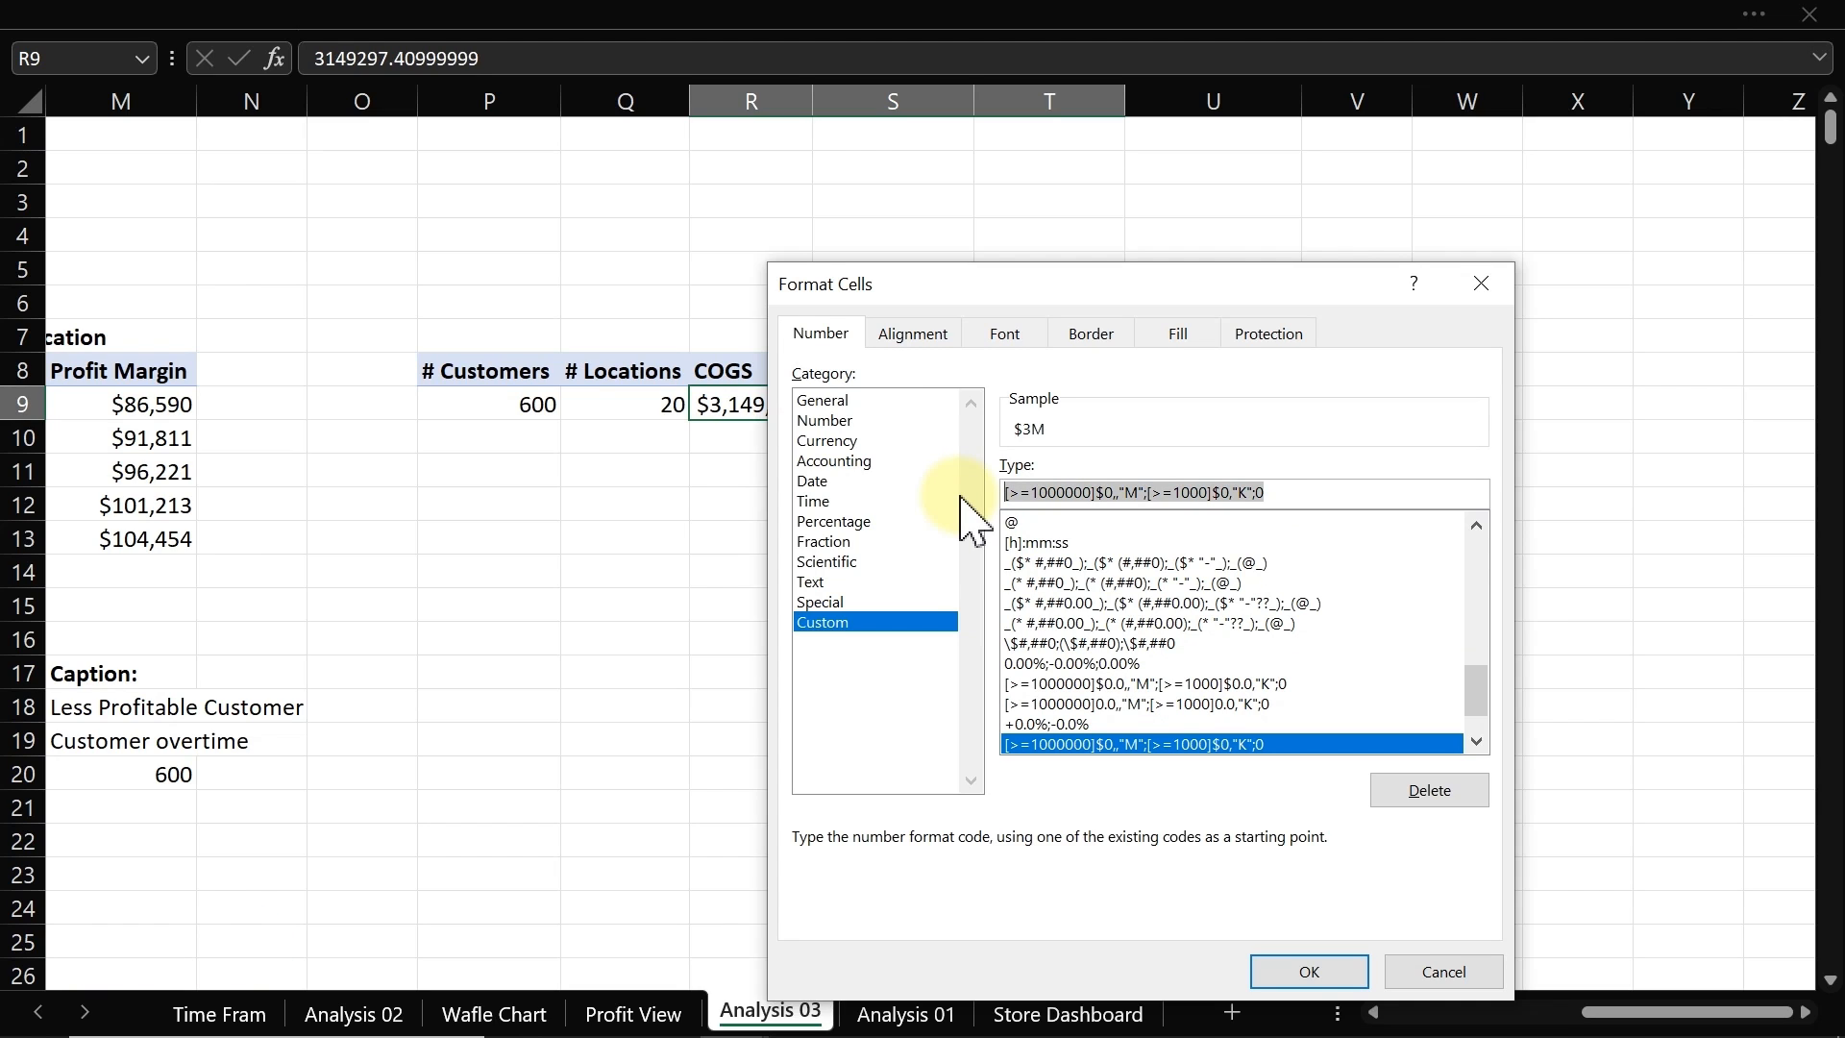
{"action": "left_click_drag", "start_coordinate": [1177, 279], "coordinate": [751, 135]}
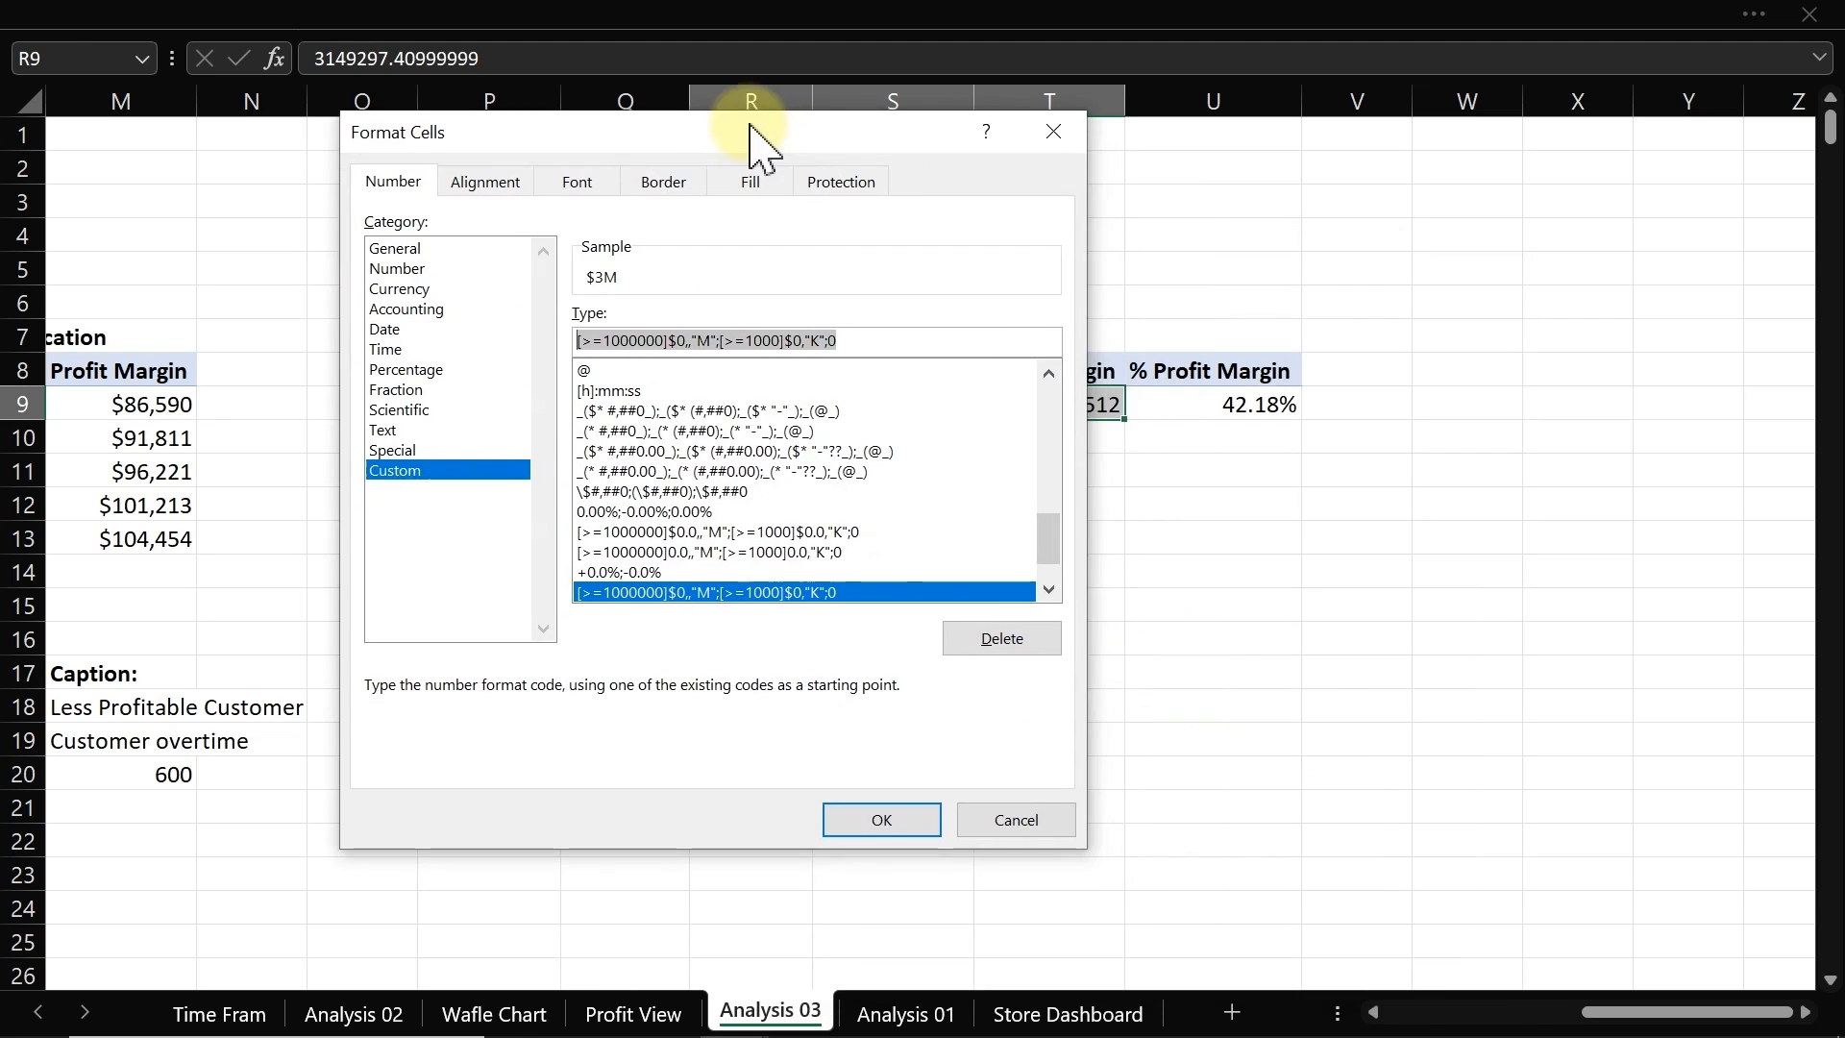
{"action": "left_click", "coordinate": [874, 824]}
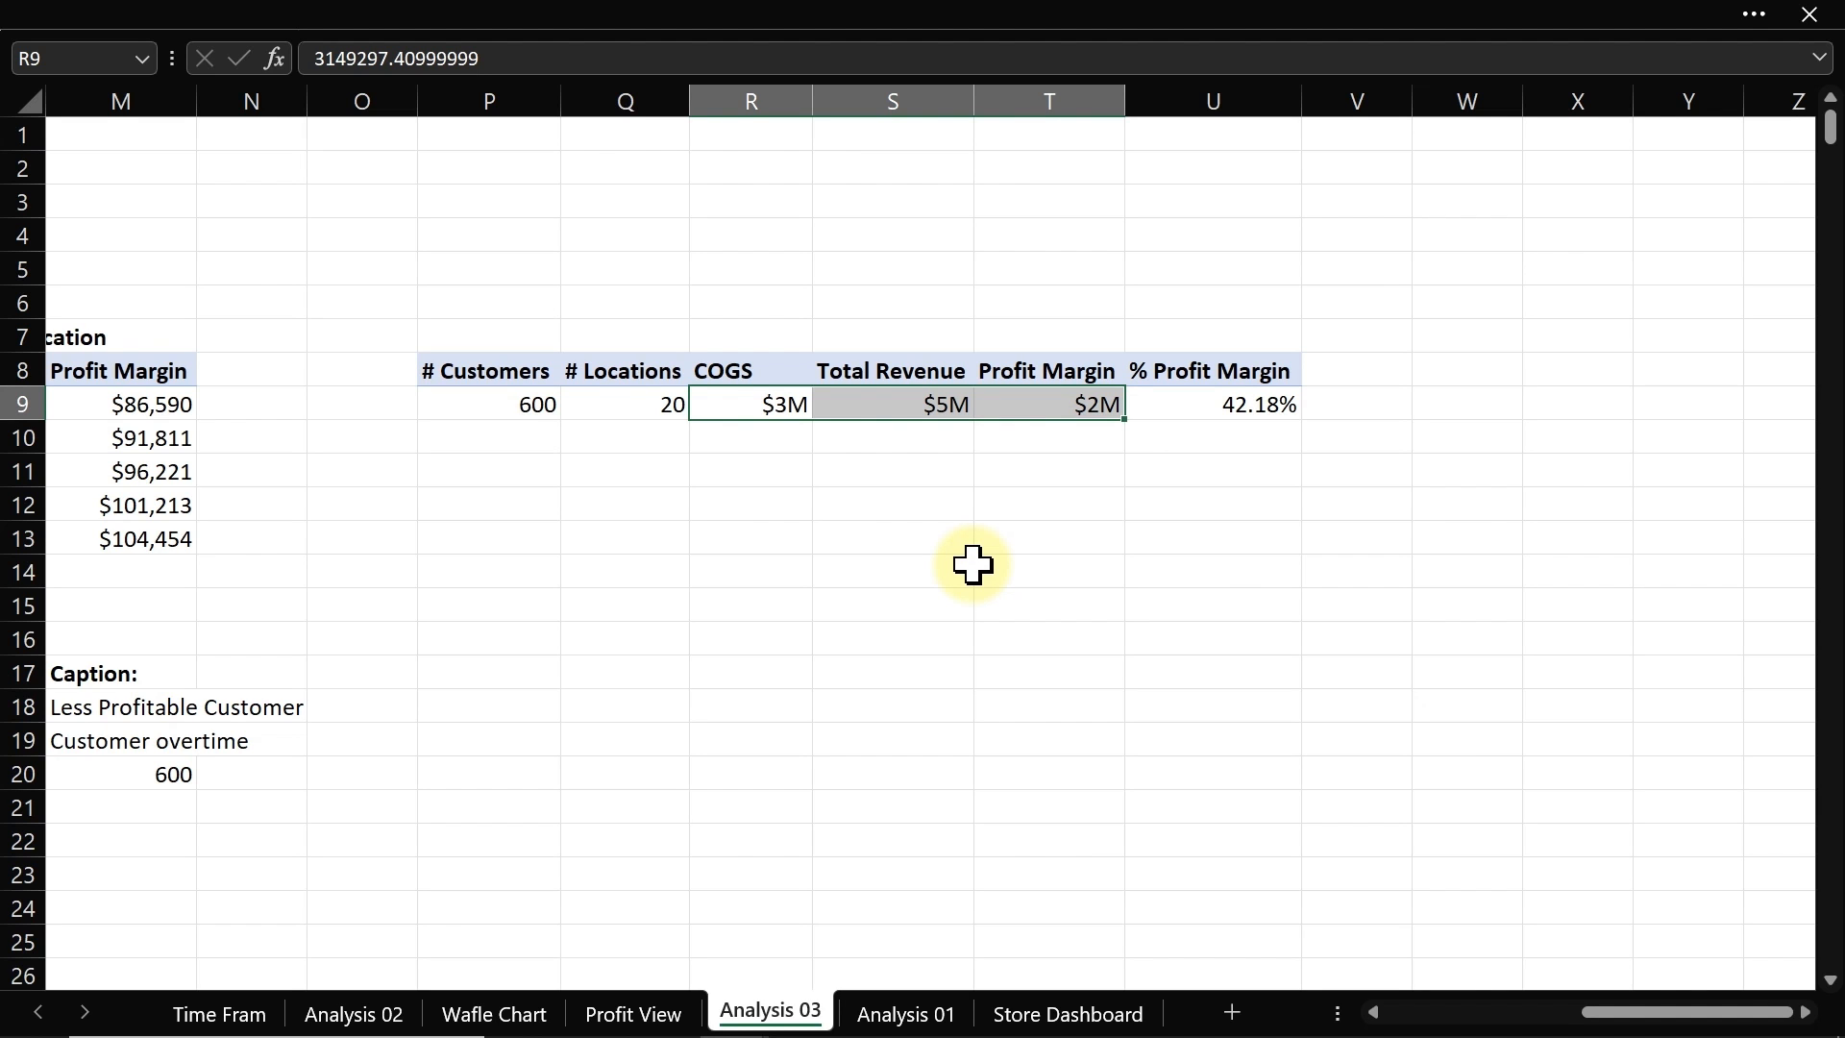
Step: Increase the decimal places of those three values by one
{"action": "left_click", "coordinate": [417, 12]}
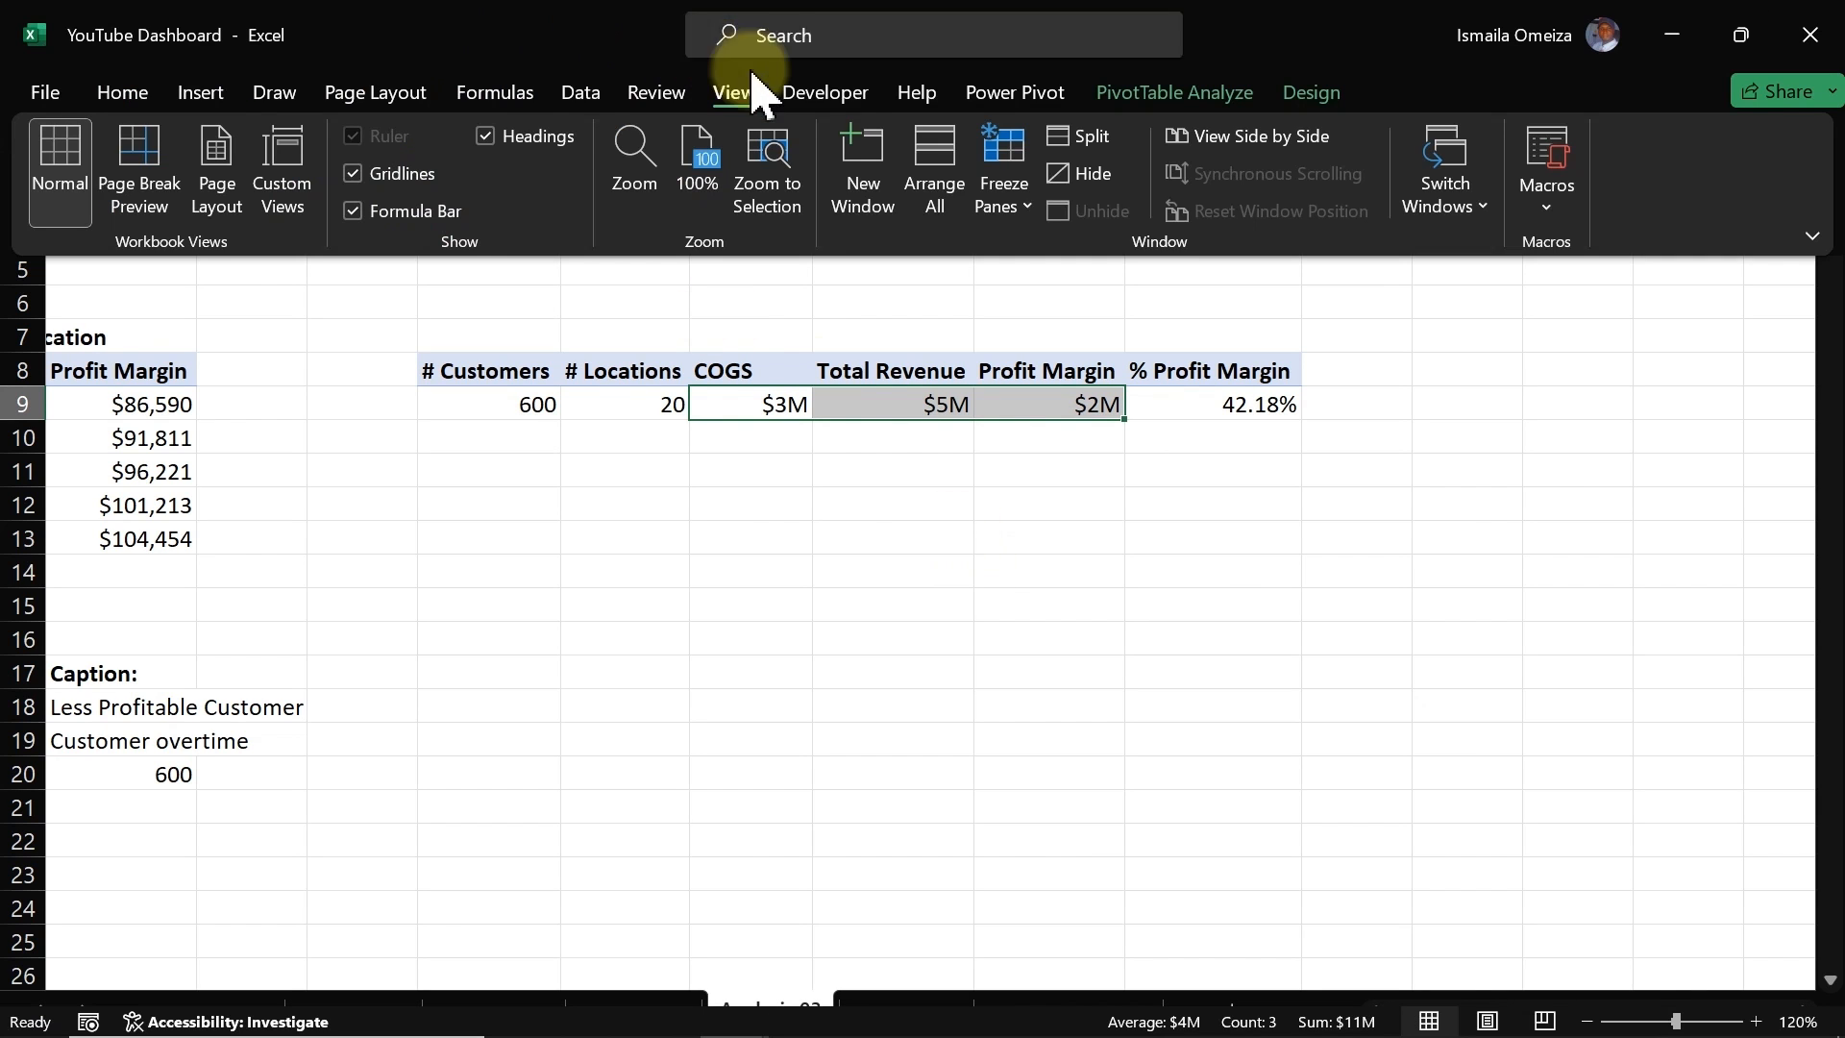
{"action": "left_click", "coordinate": [125, 92]}
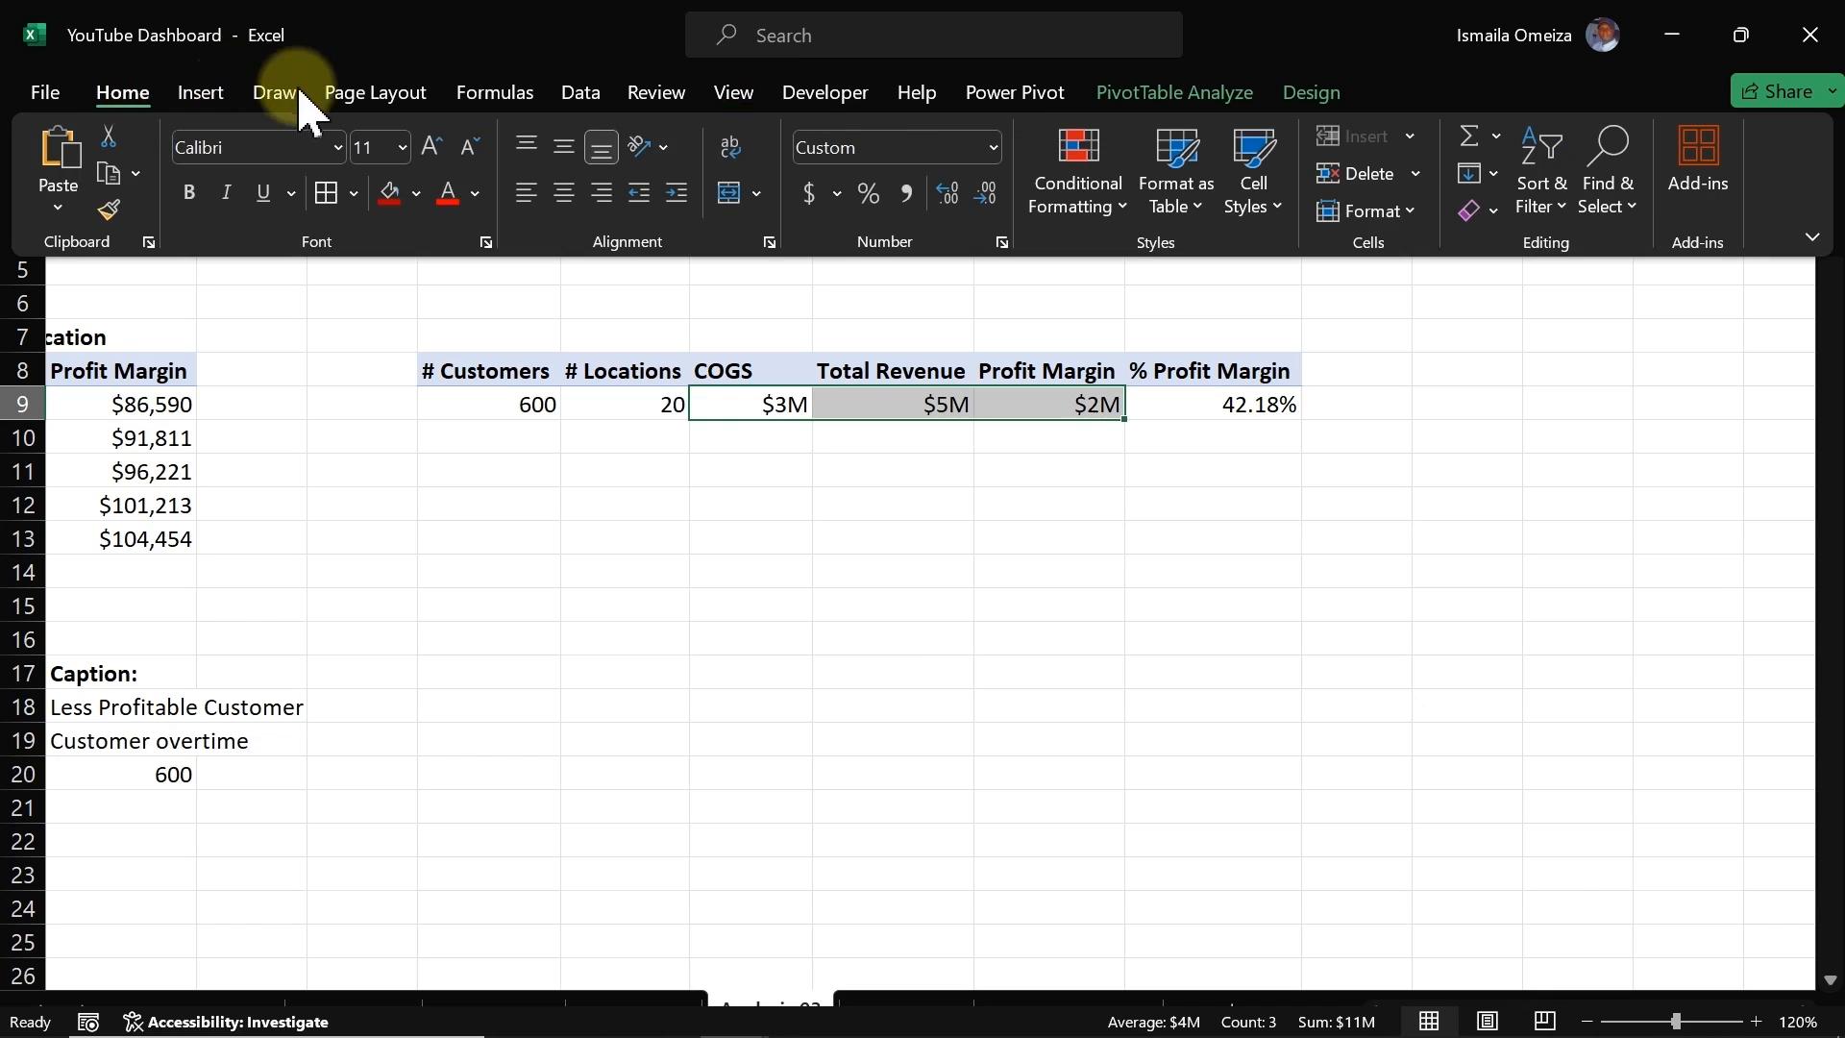
{"action": "left_click", "coordinate": [950, 196]}
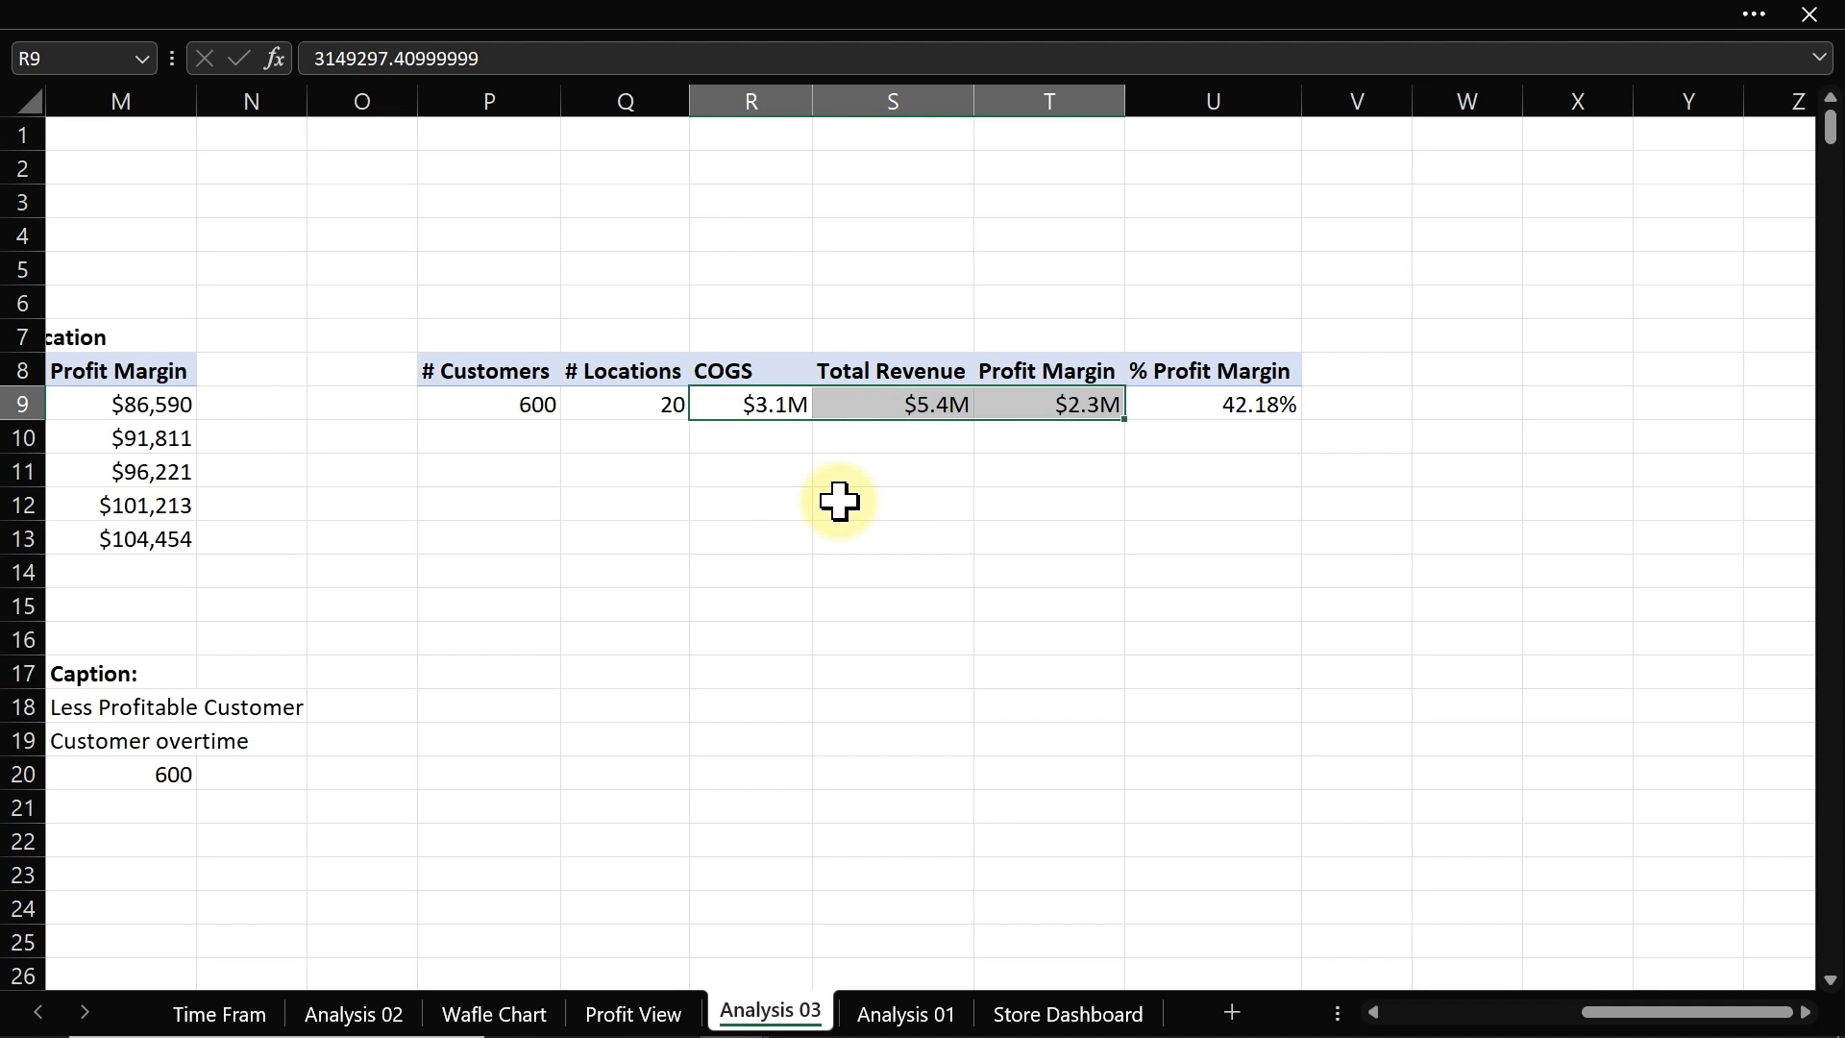
Step: Inspect the underlying values of the COGS through % Profit Margin cells
{"action": "left_click", "coordinate": [928, 481]}
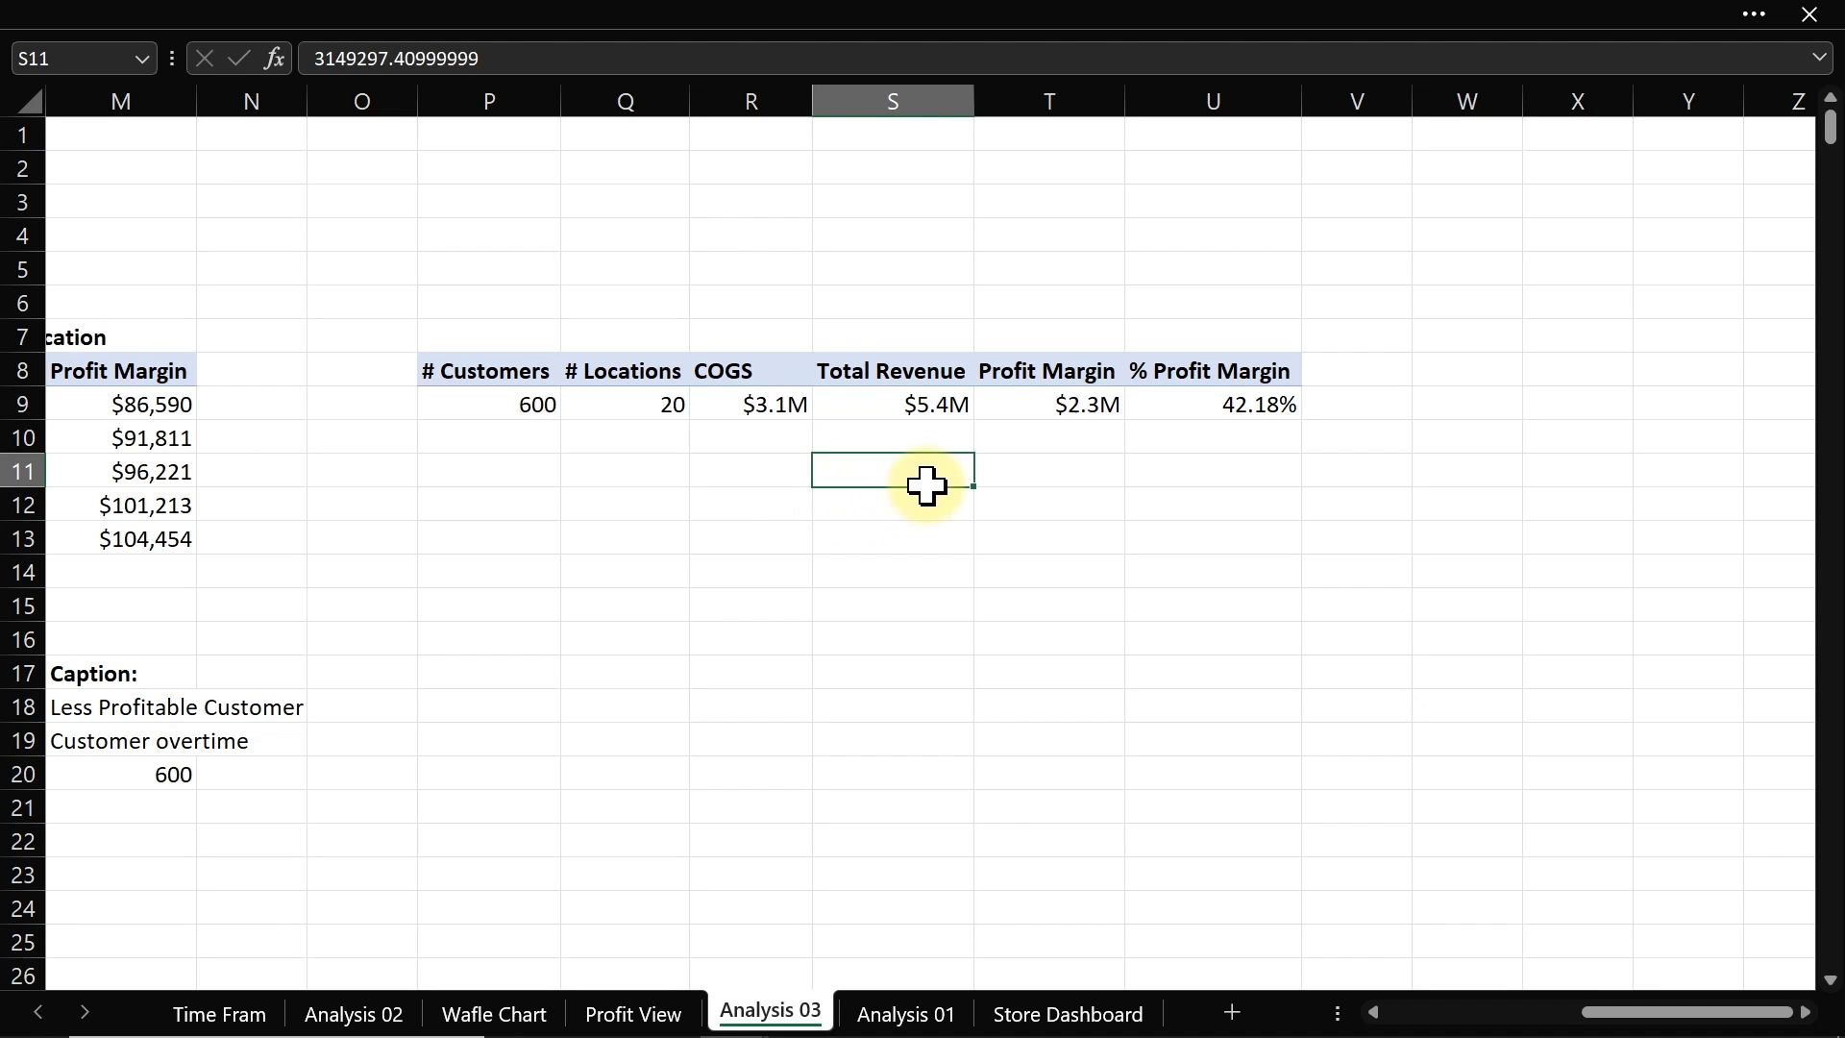
{"action": "left_click", "coordinate": [766, 406]}
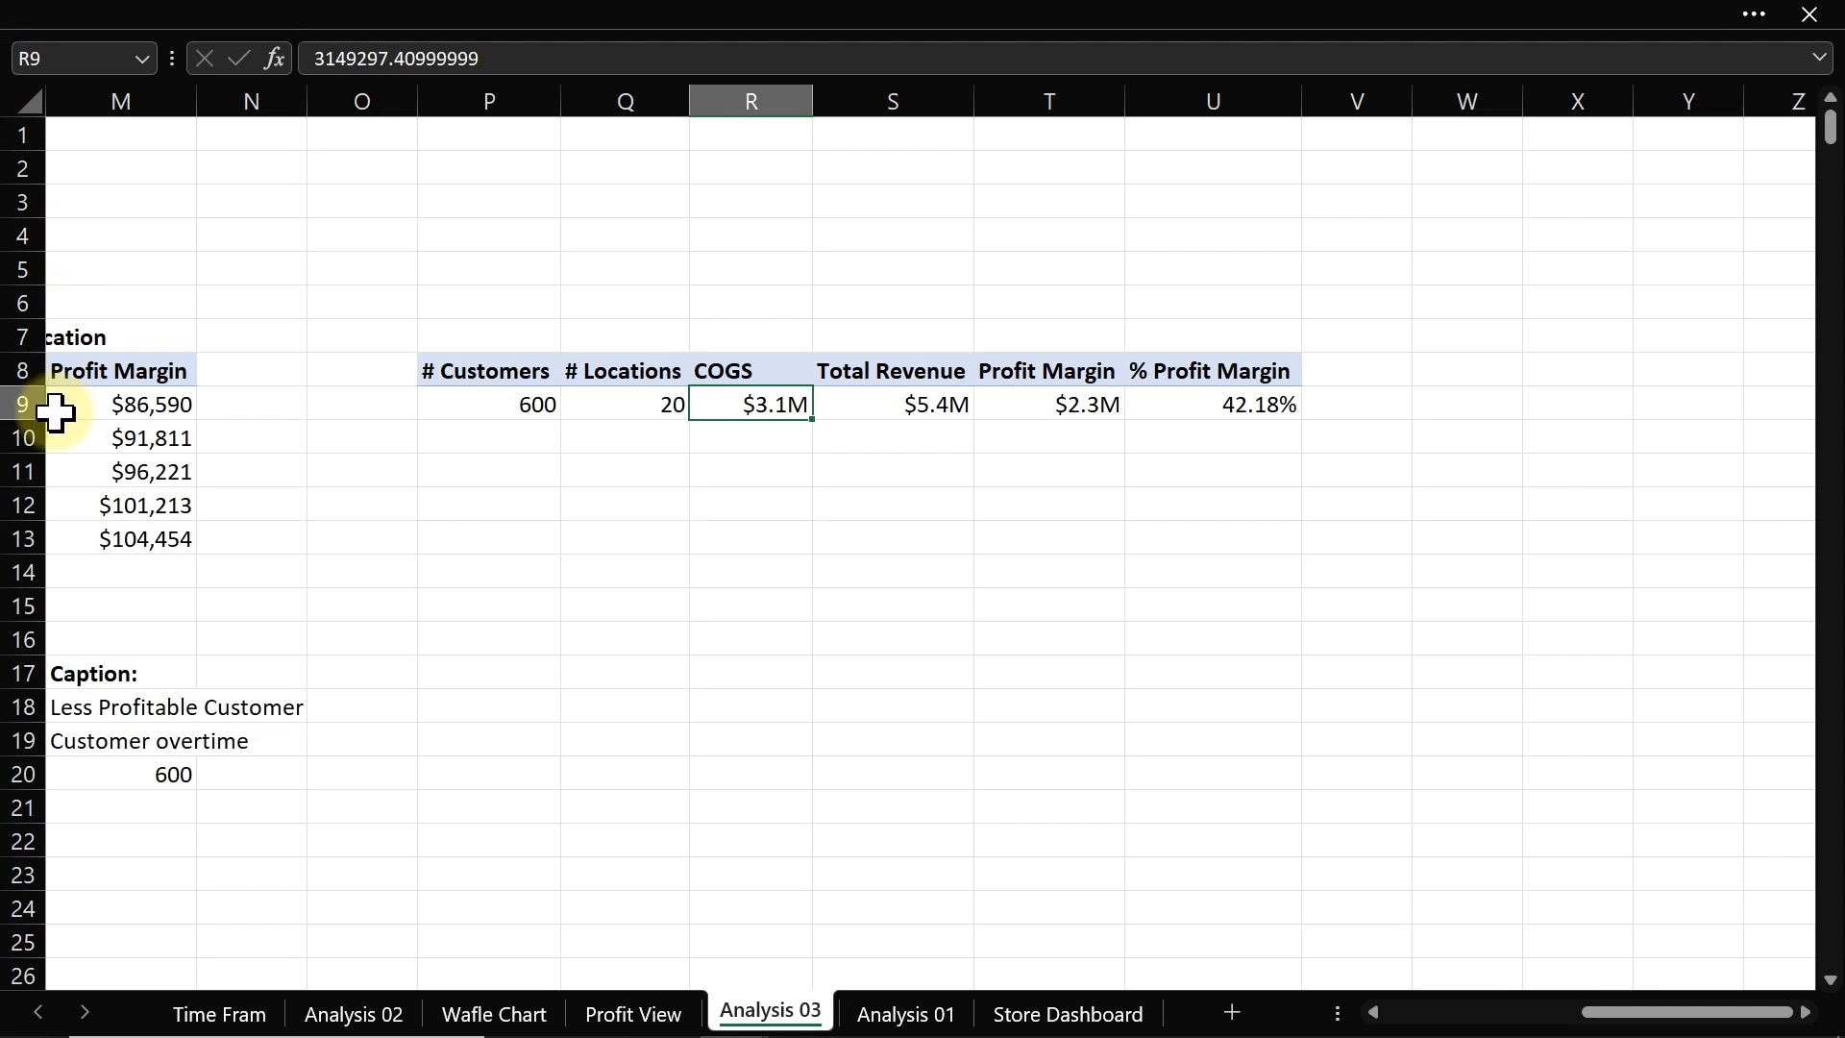
{"action": "left_click", "coordinate": [854, 404]}
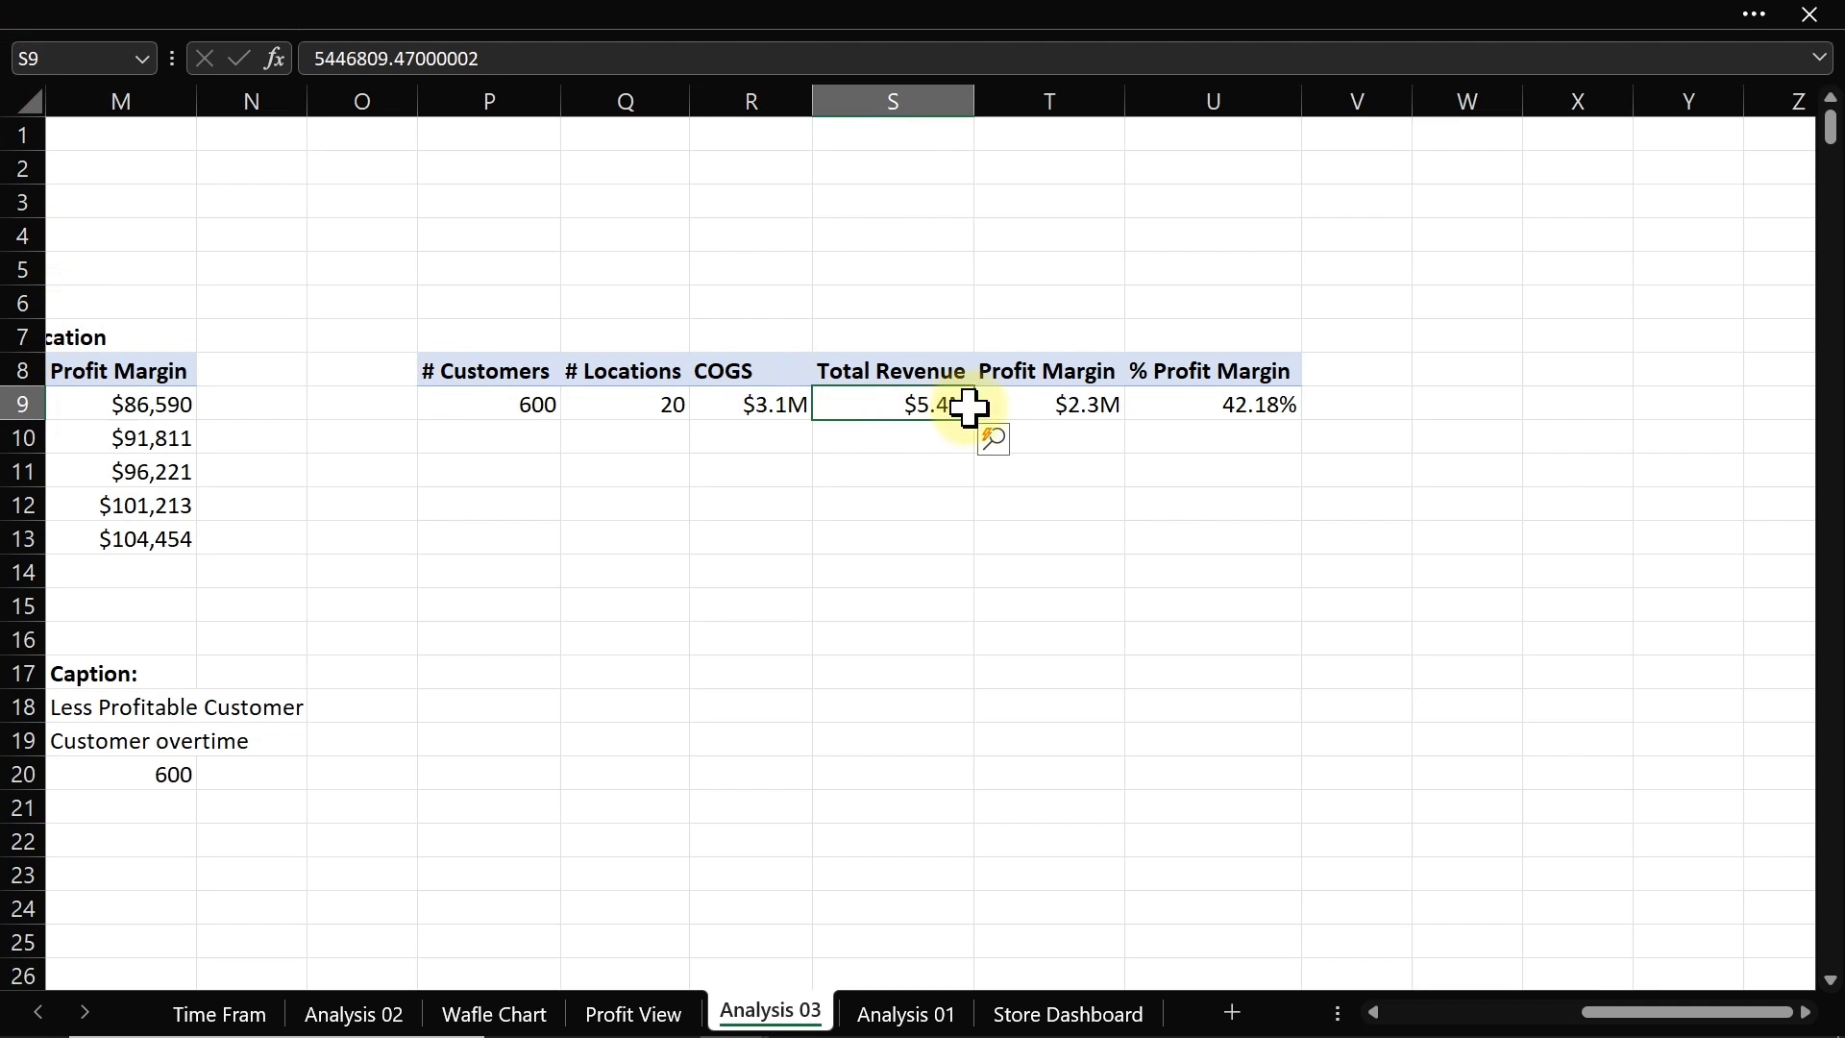
{"action": "mouse_move", "coordinate": [926, 407]}
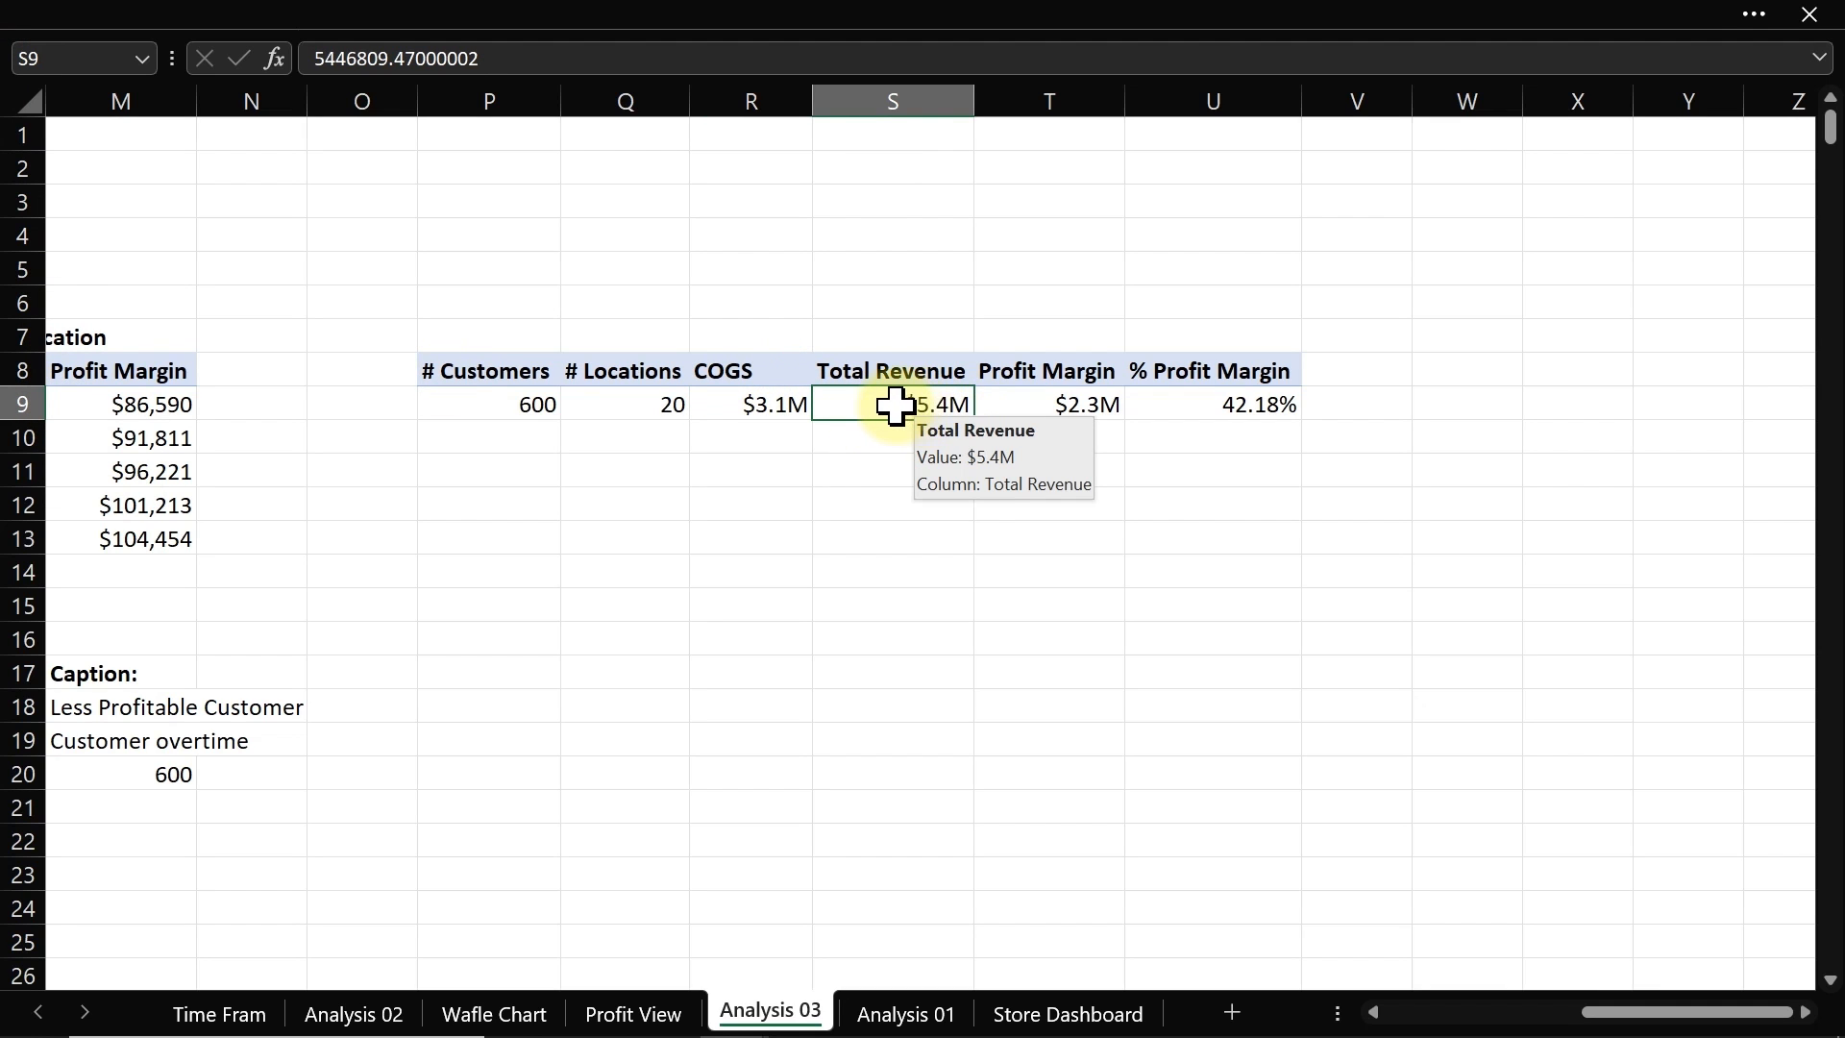
{"action": "left_click", "coordinate": [1080, 395]}
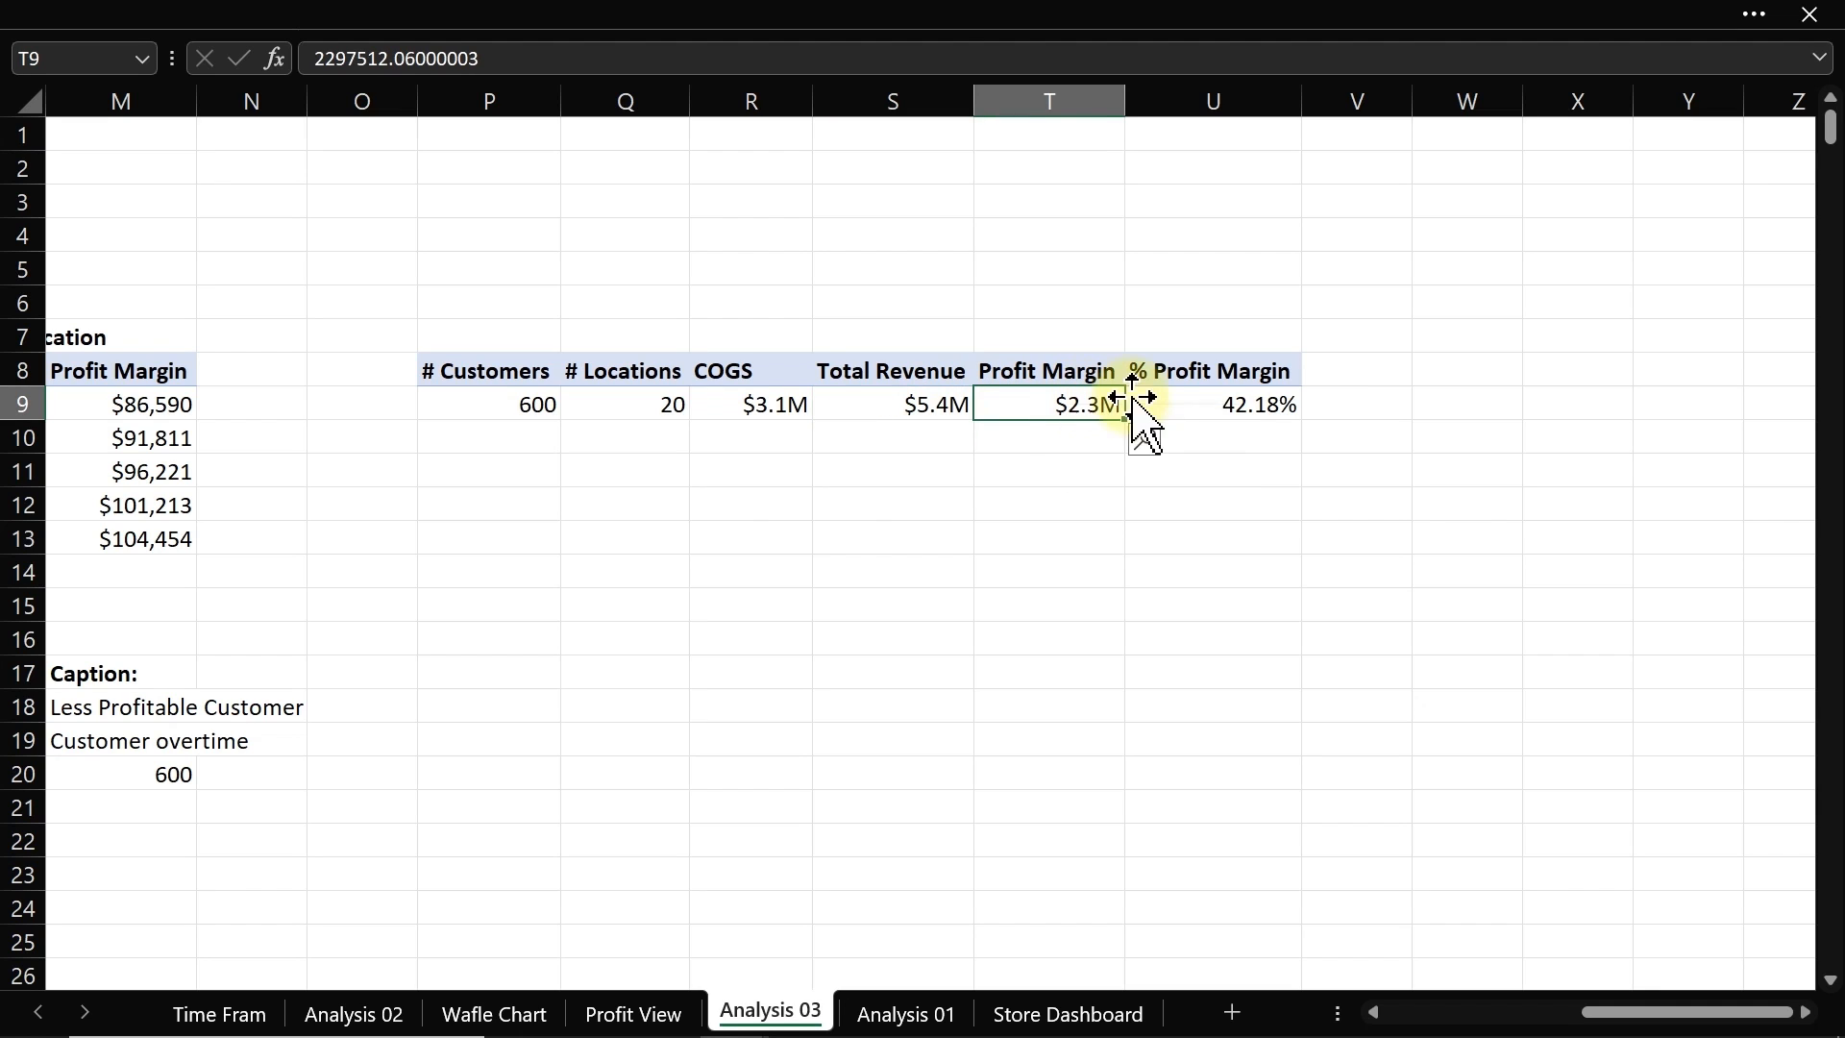
{"action": "left_click", "coordinate": [1196, 402]}
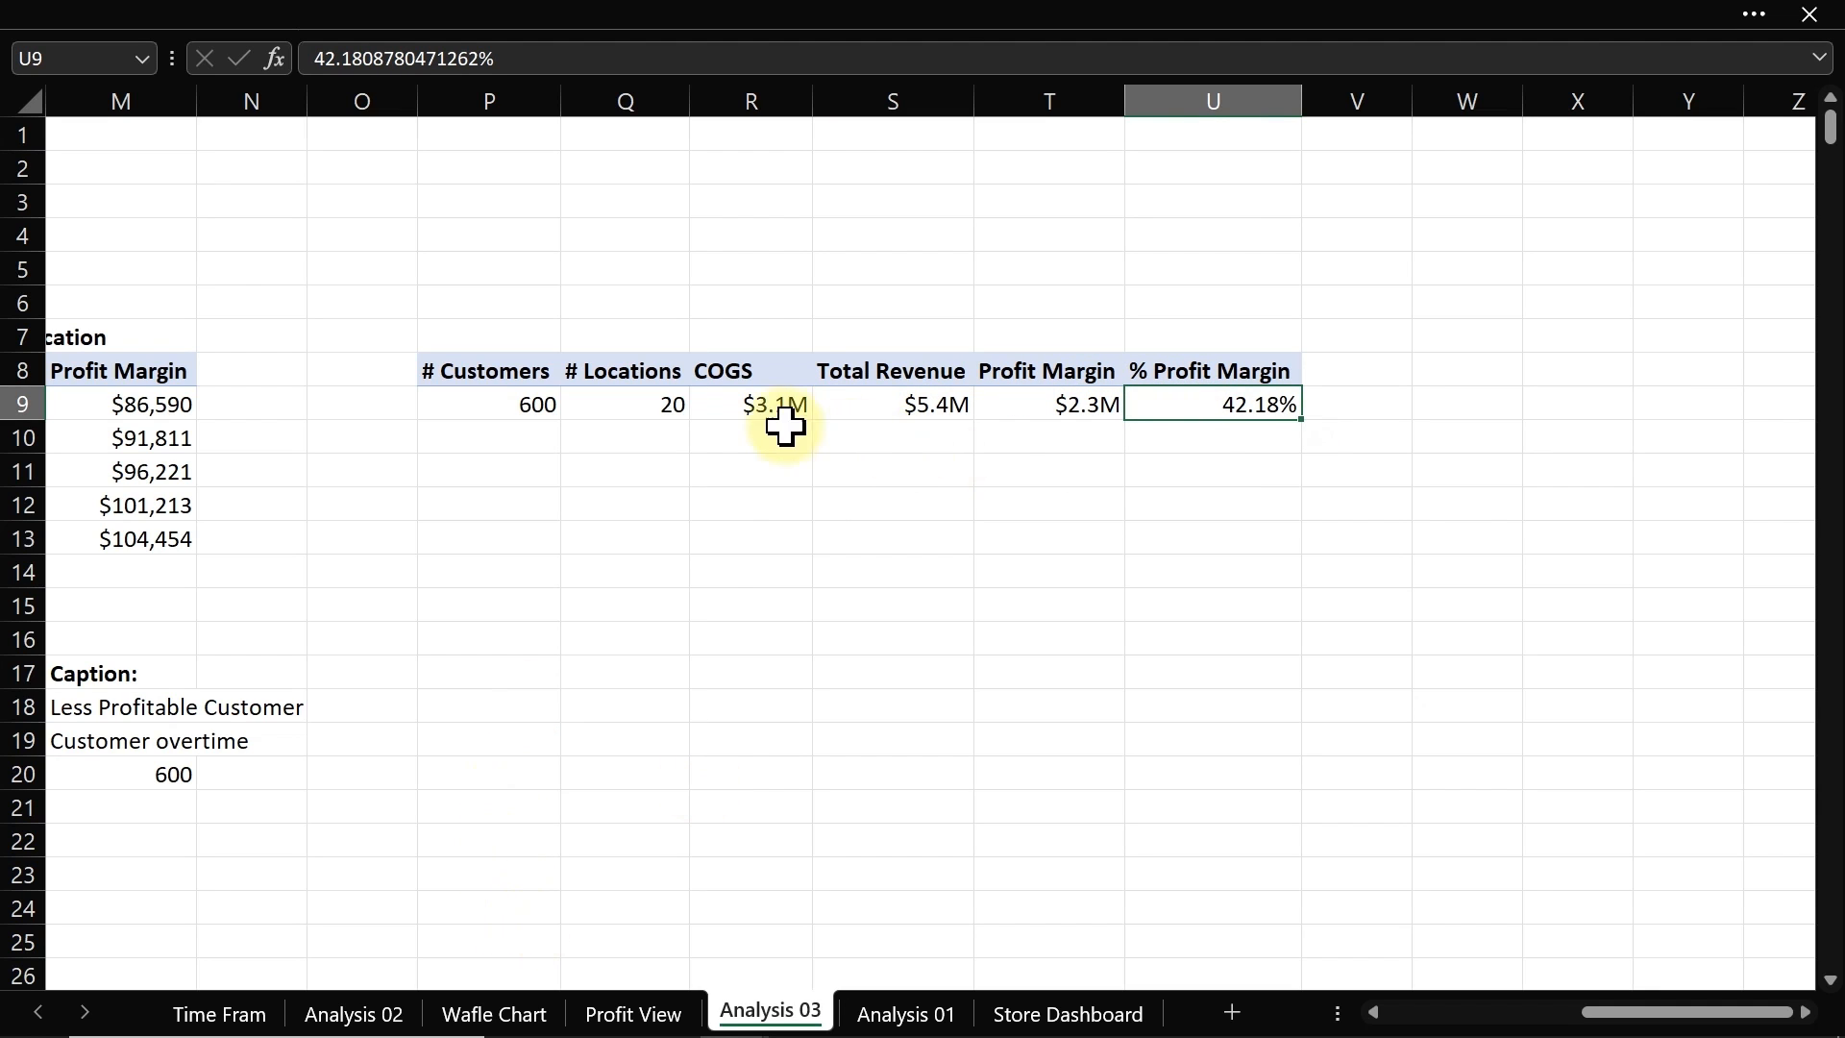
{"action": "left_click", "coordinate": [755, 401]}
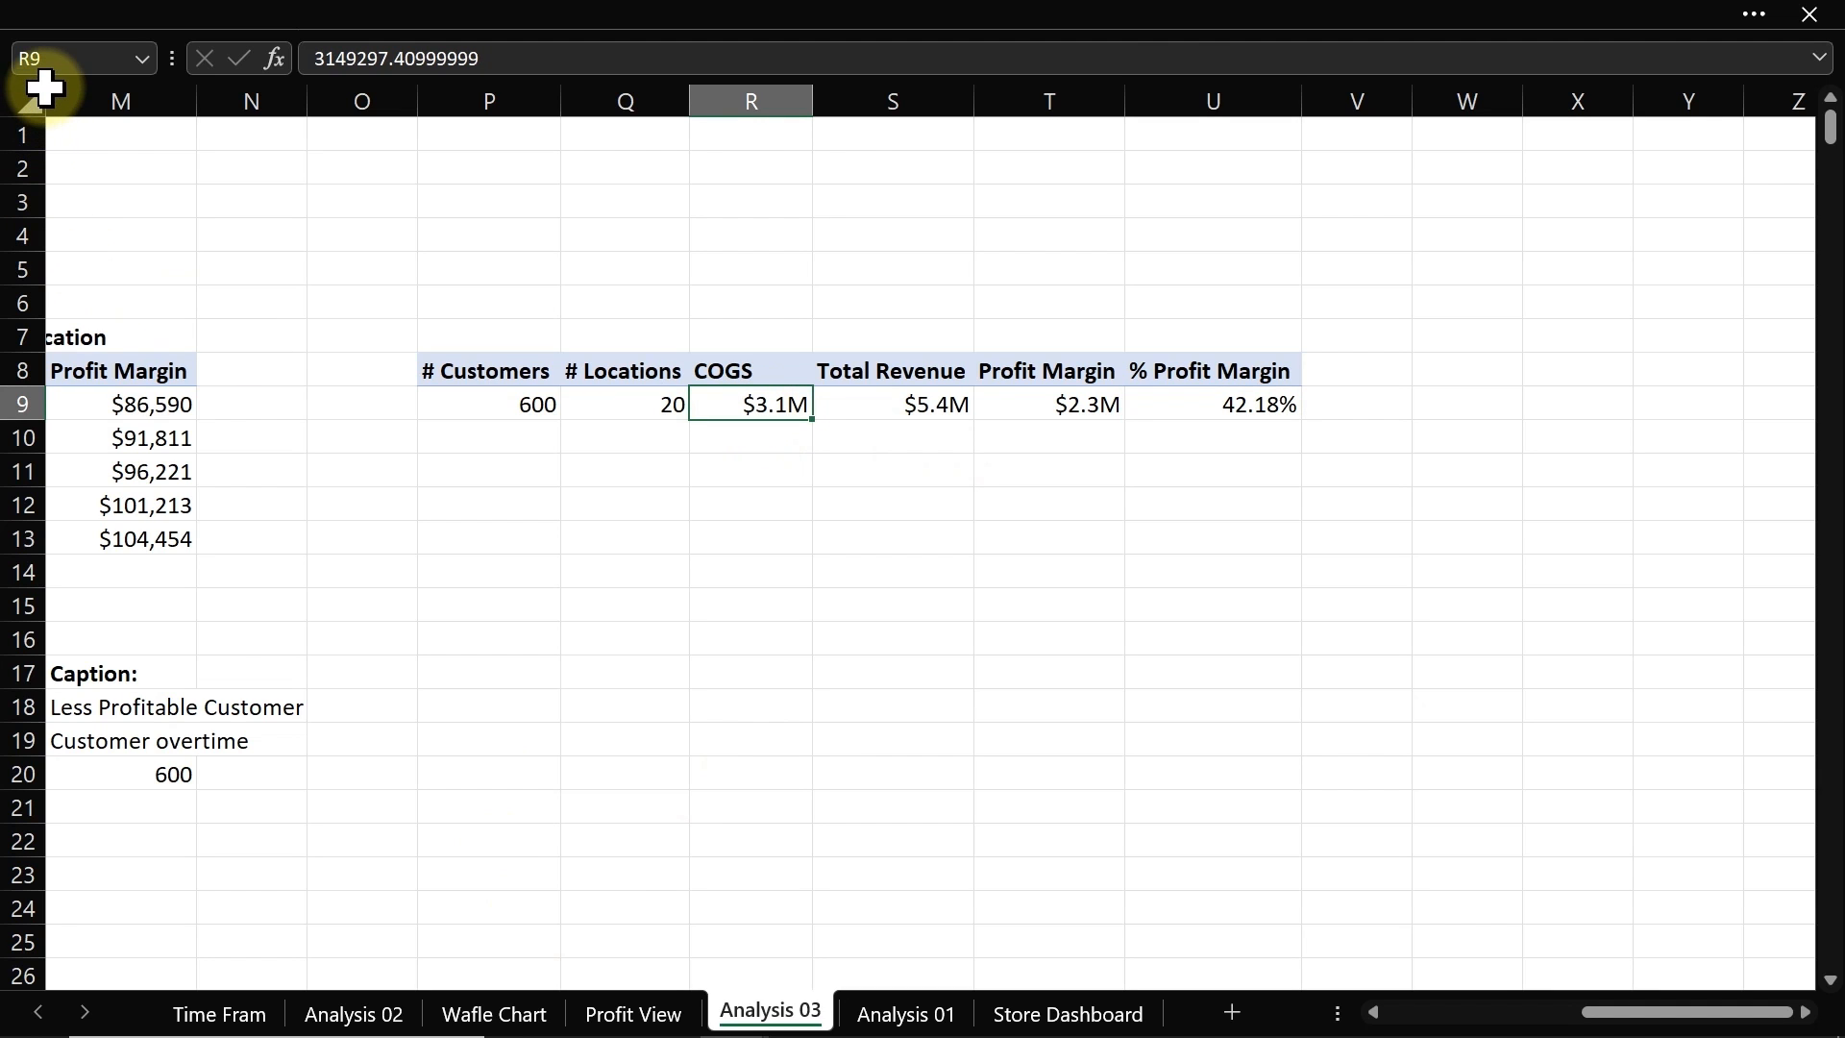
Step: On the Profit View sheet, duplicate the COGS card's label text box and link the copy to cell R9 of Analysis 03
{"action": "left_click", "coordinate": [658, 1016]}
{"action": "left_click", "coordinate": [239, 296]}
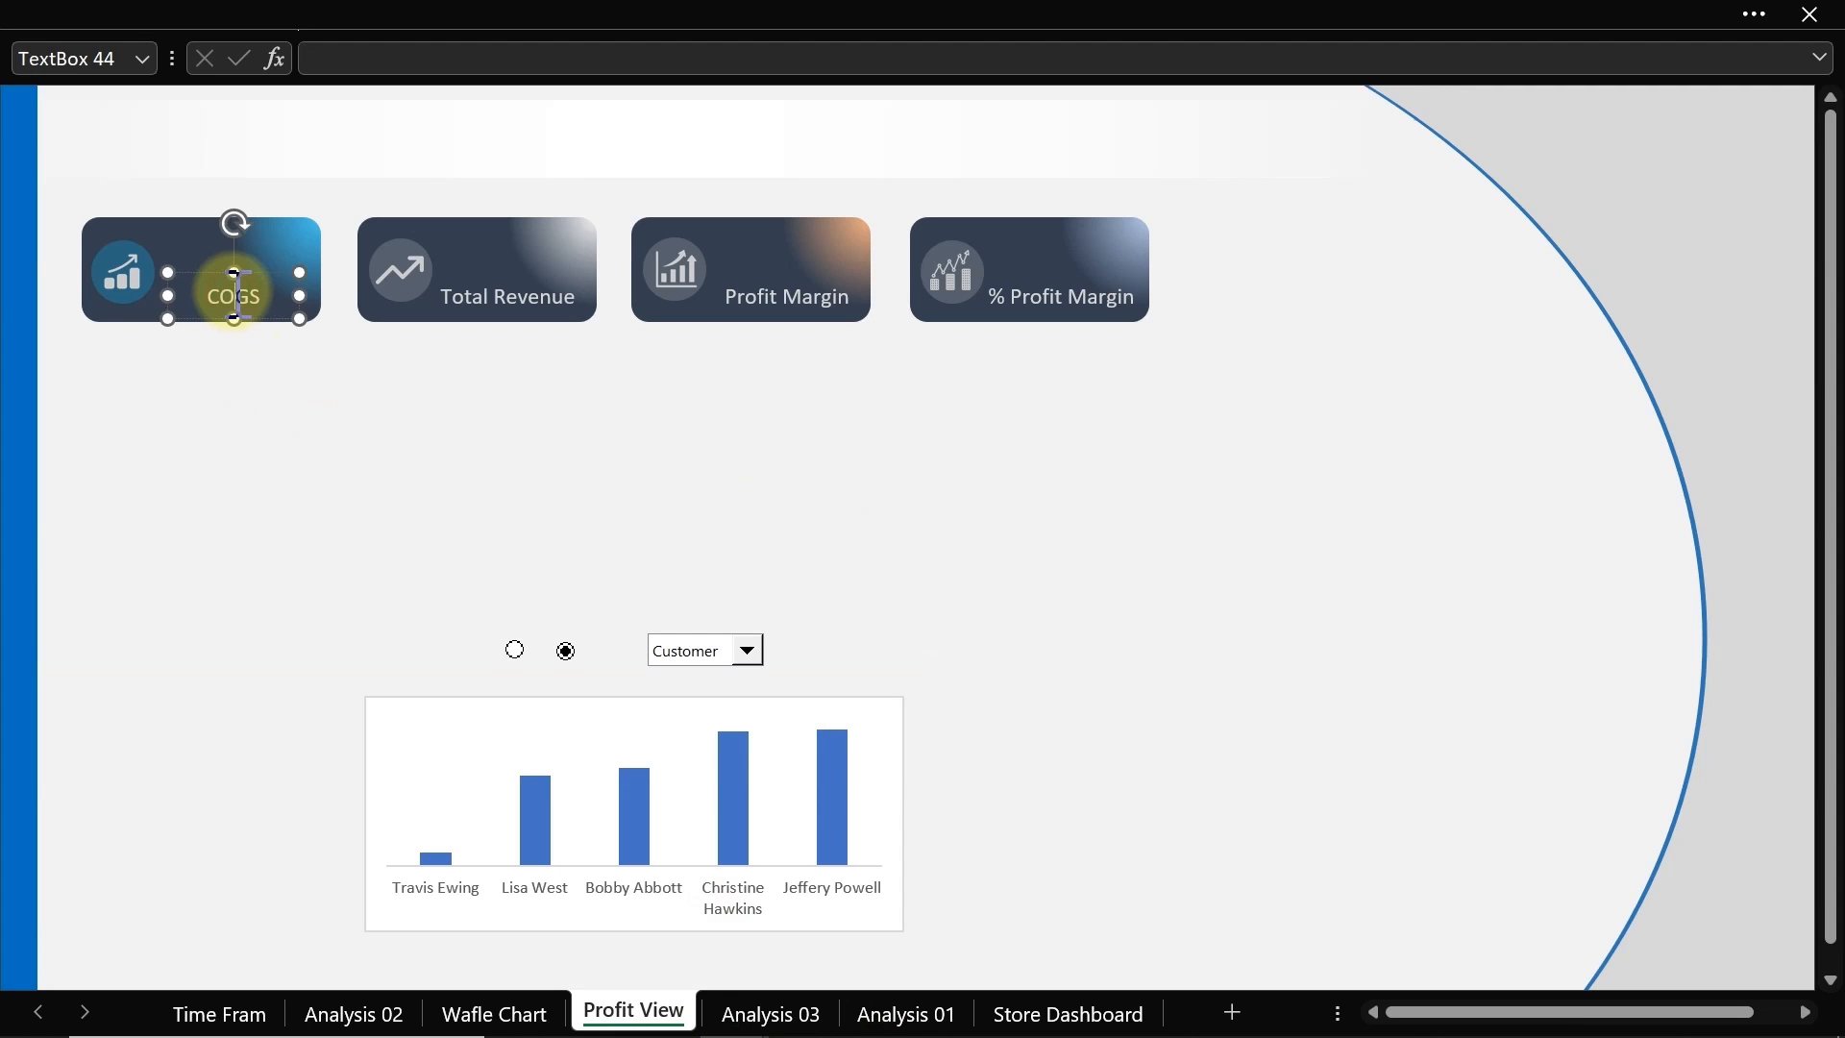
{"action": "left_click_drag", "start_coordinate": [255, 324], "coordinate": [256, 287]}
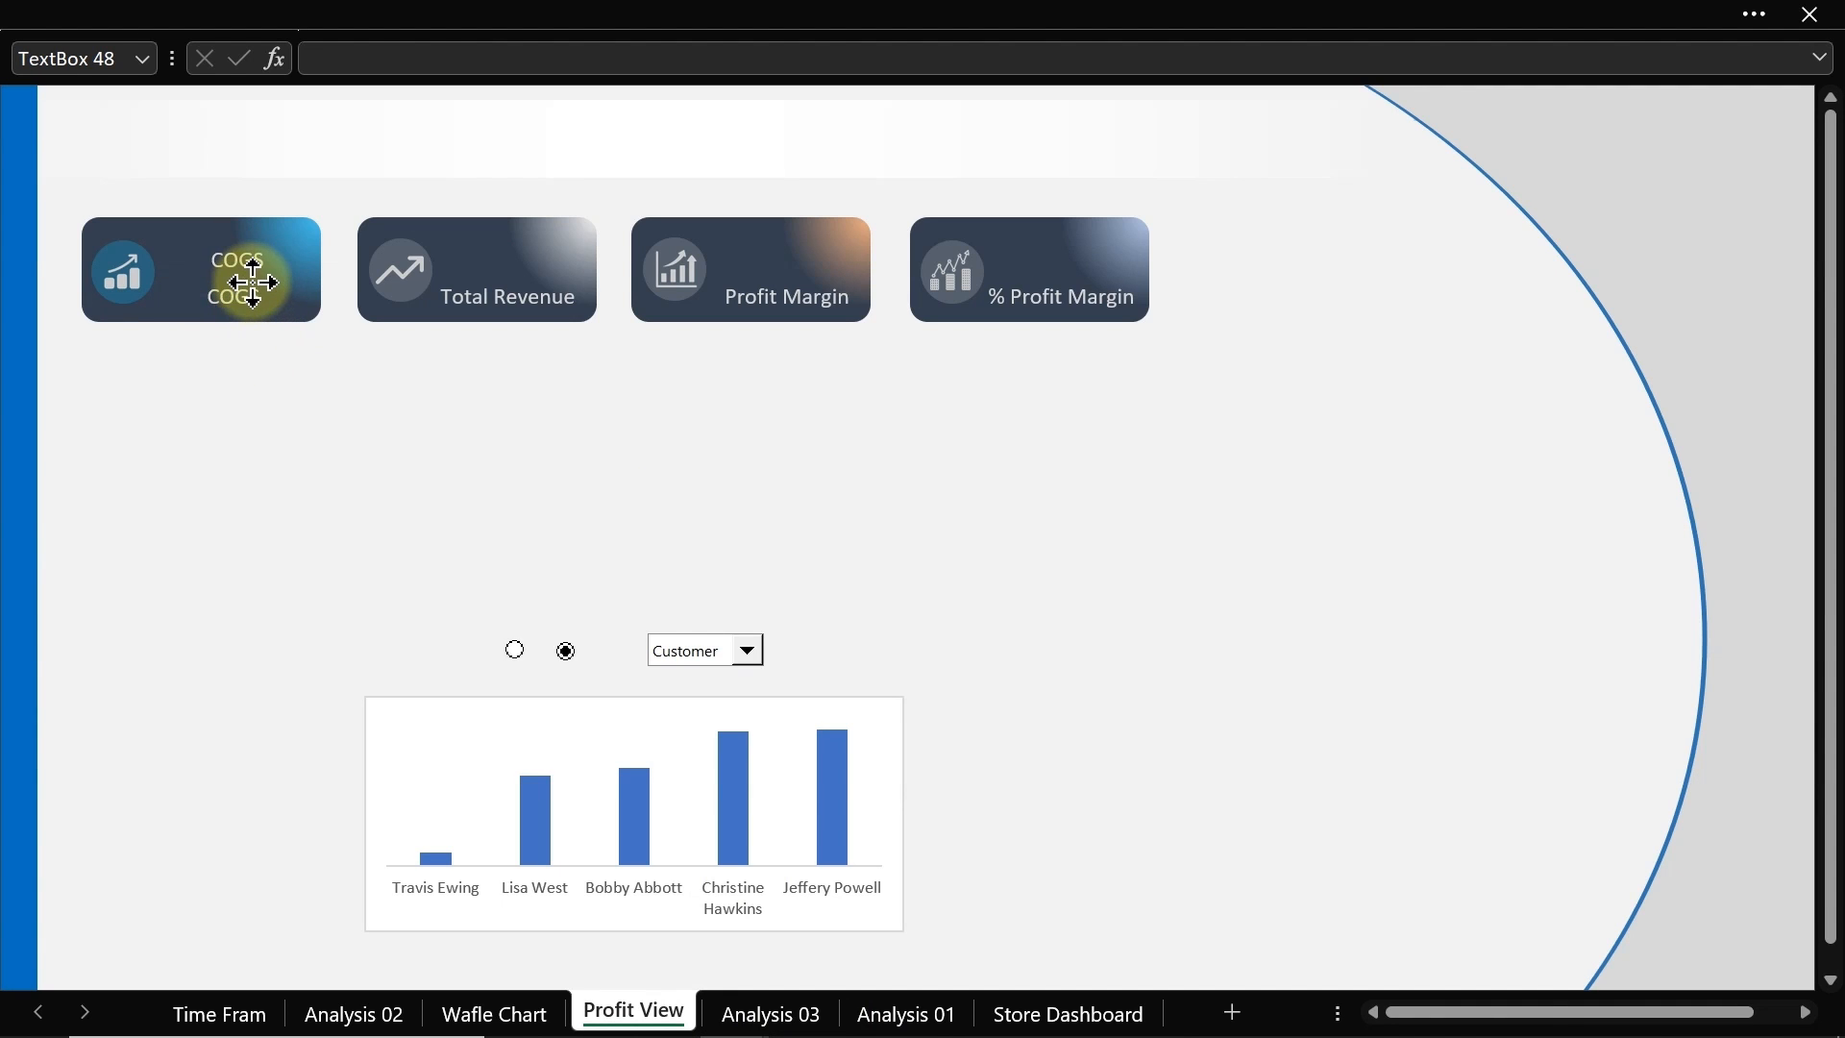
{"action": "left_click", "coordinate": [253, 283]}
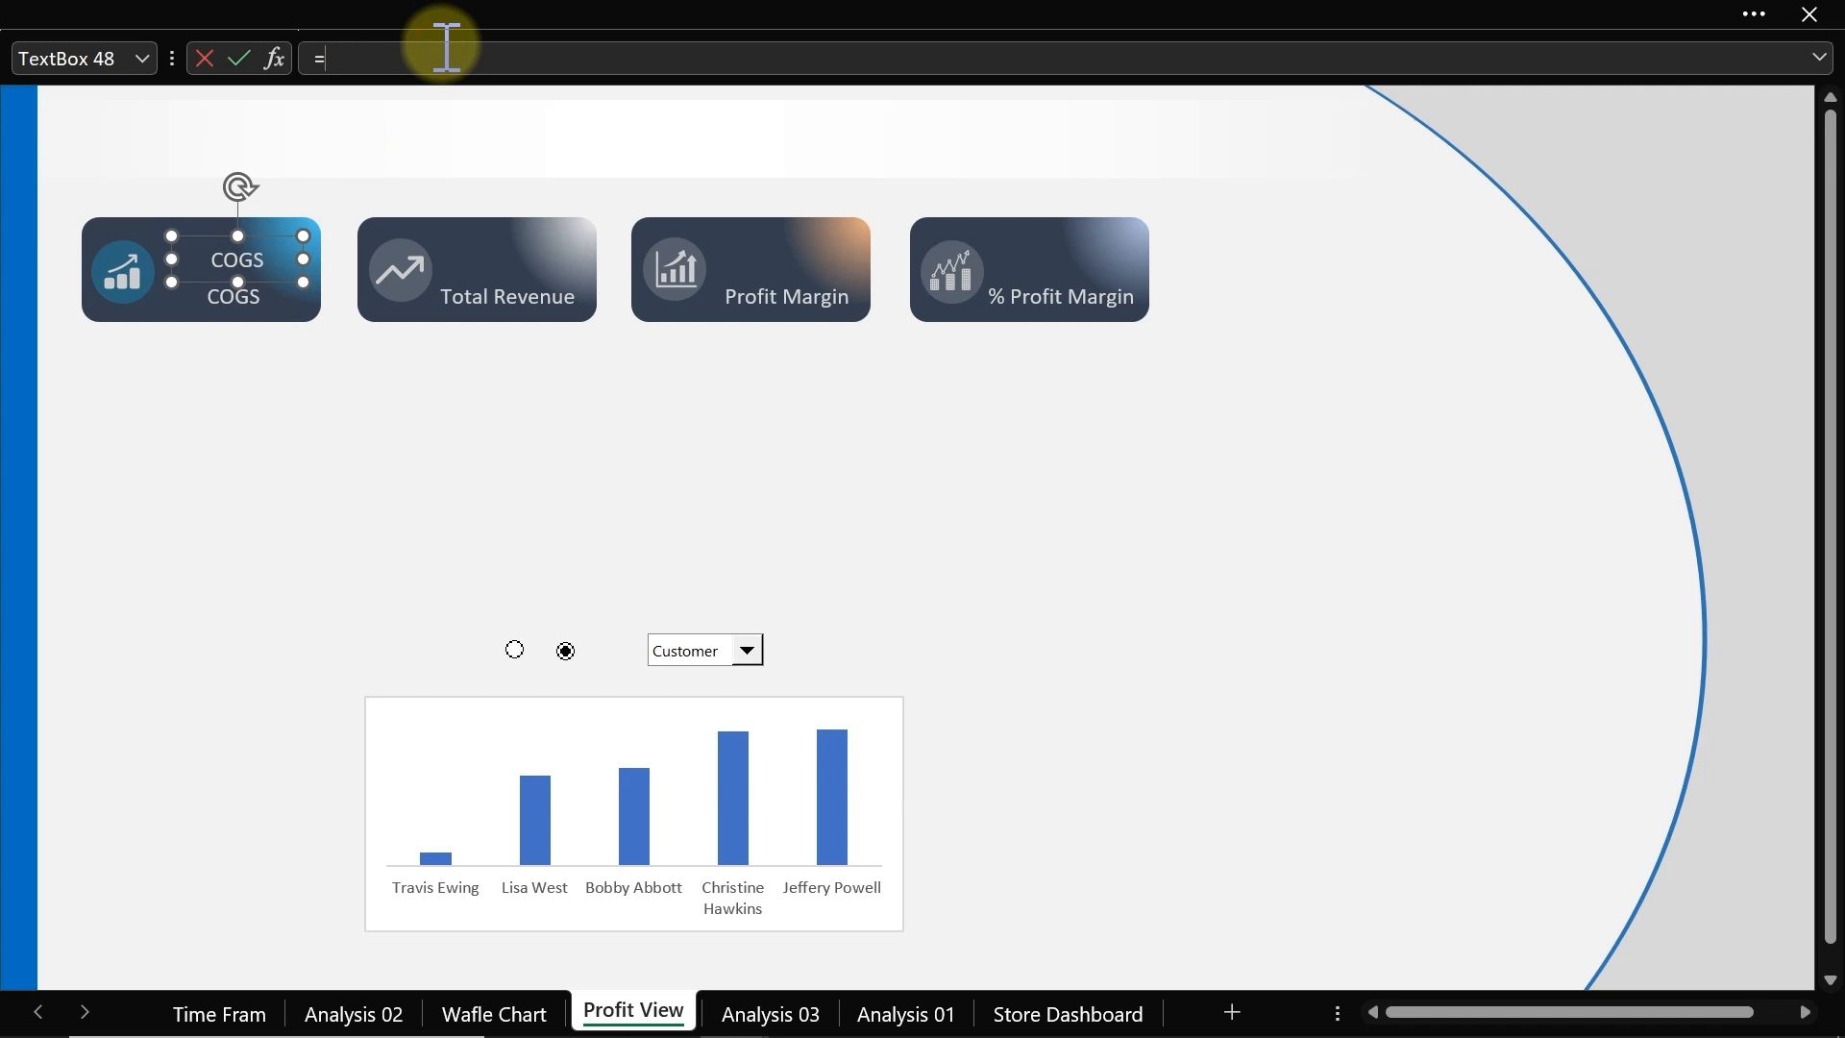
{"action": "left_click", "coordinate": [759, 1008]}
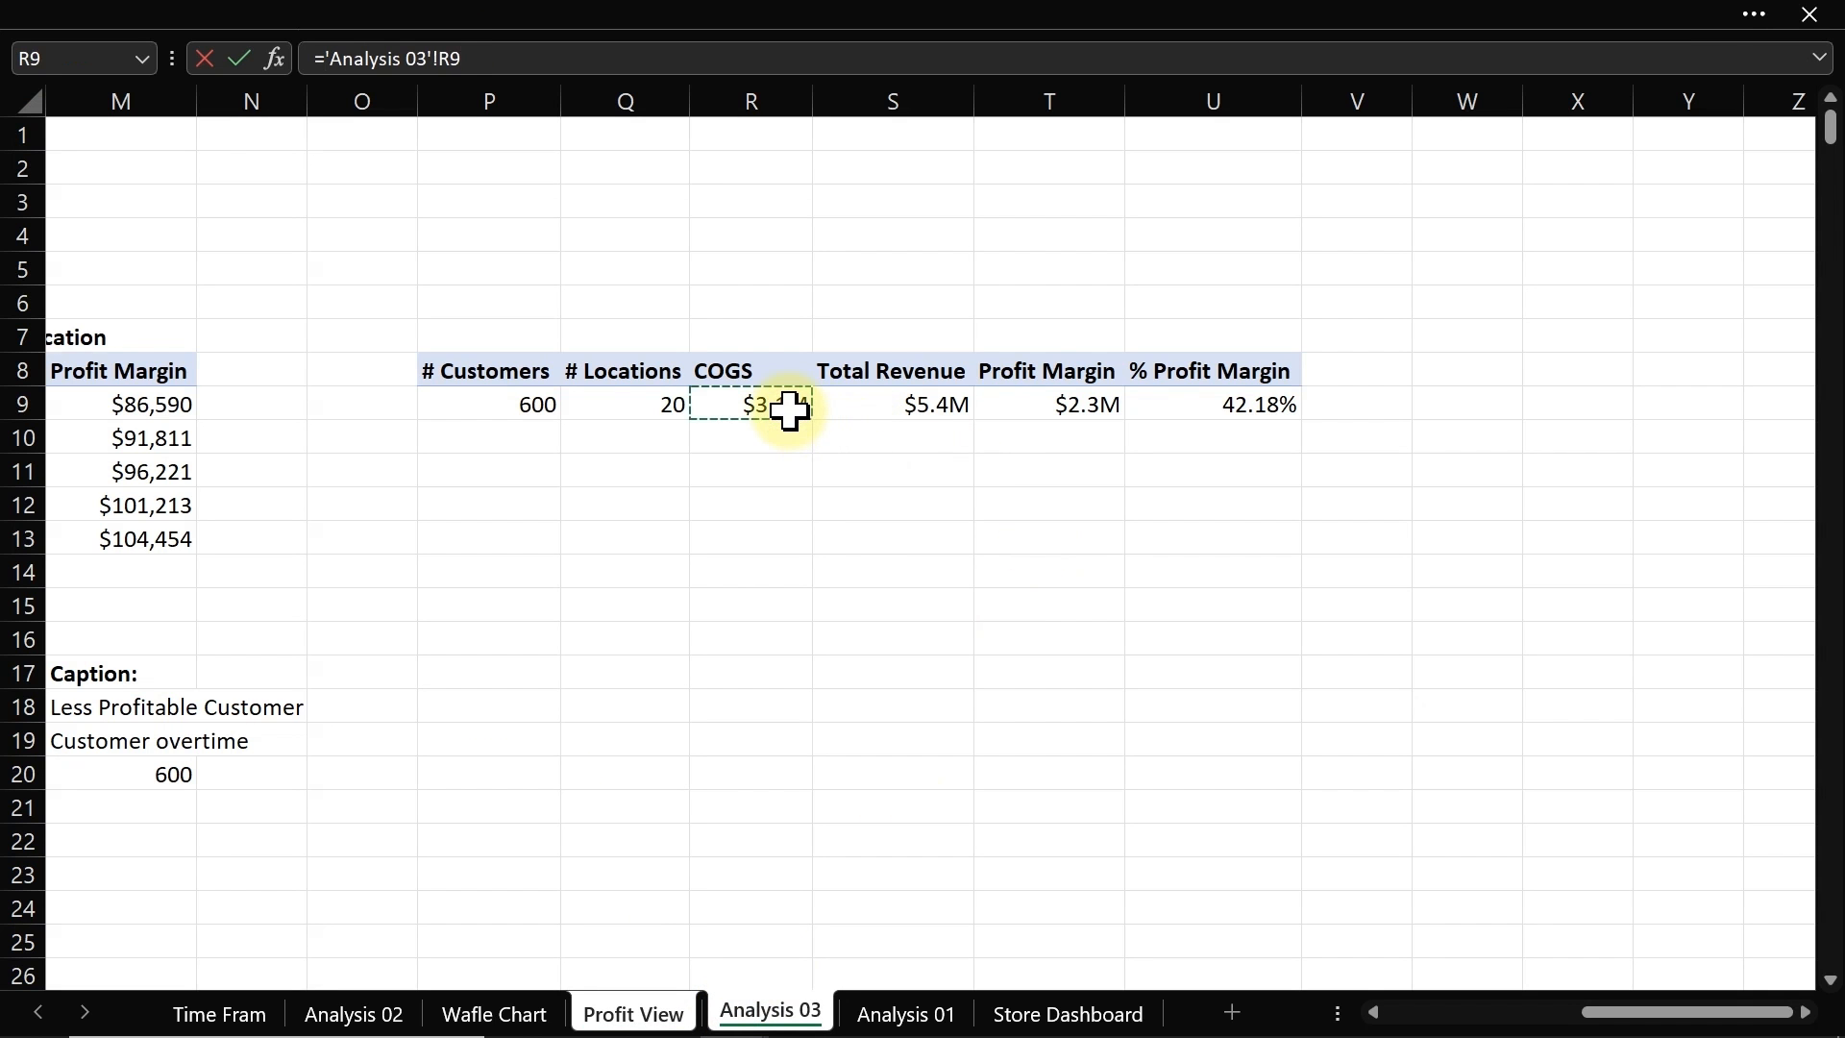
{"action": "key", "text": "Return"}
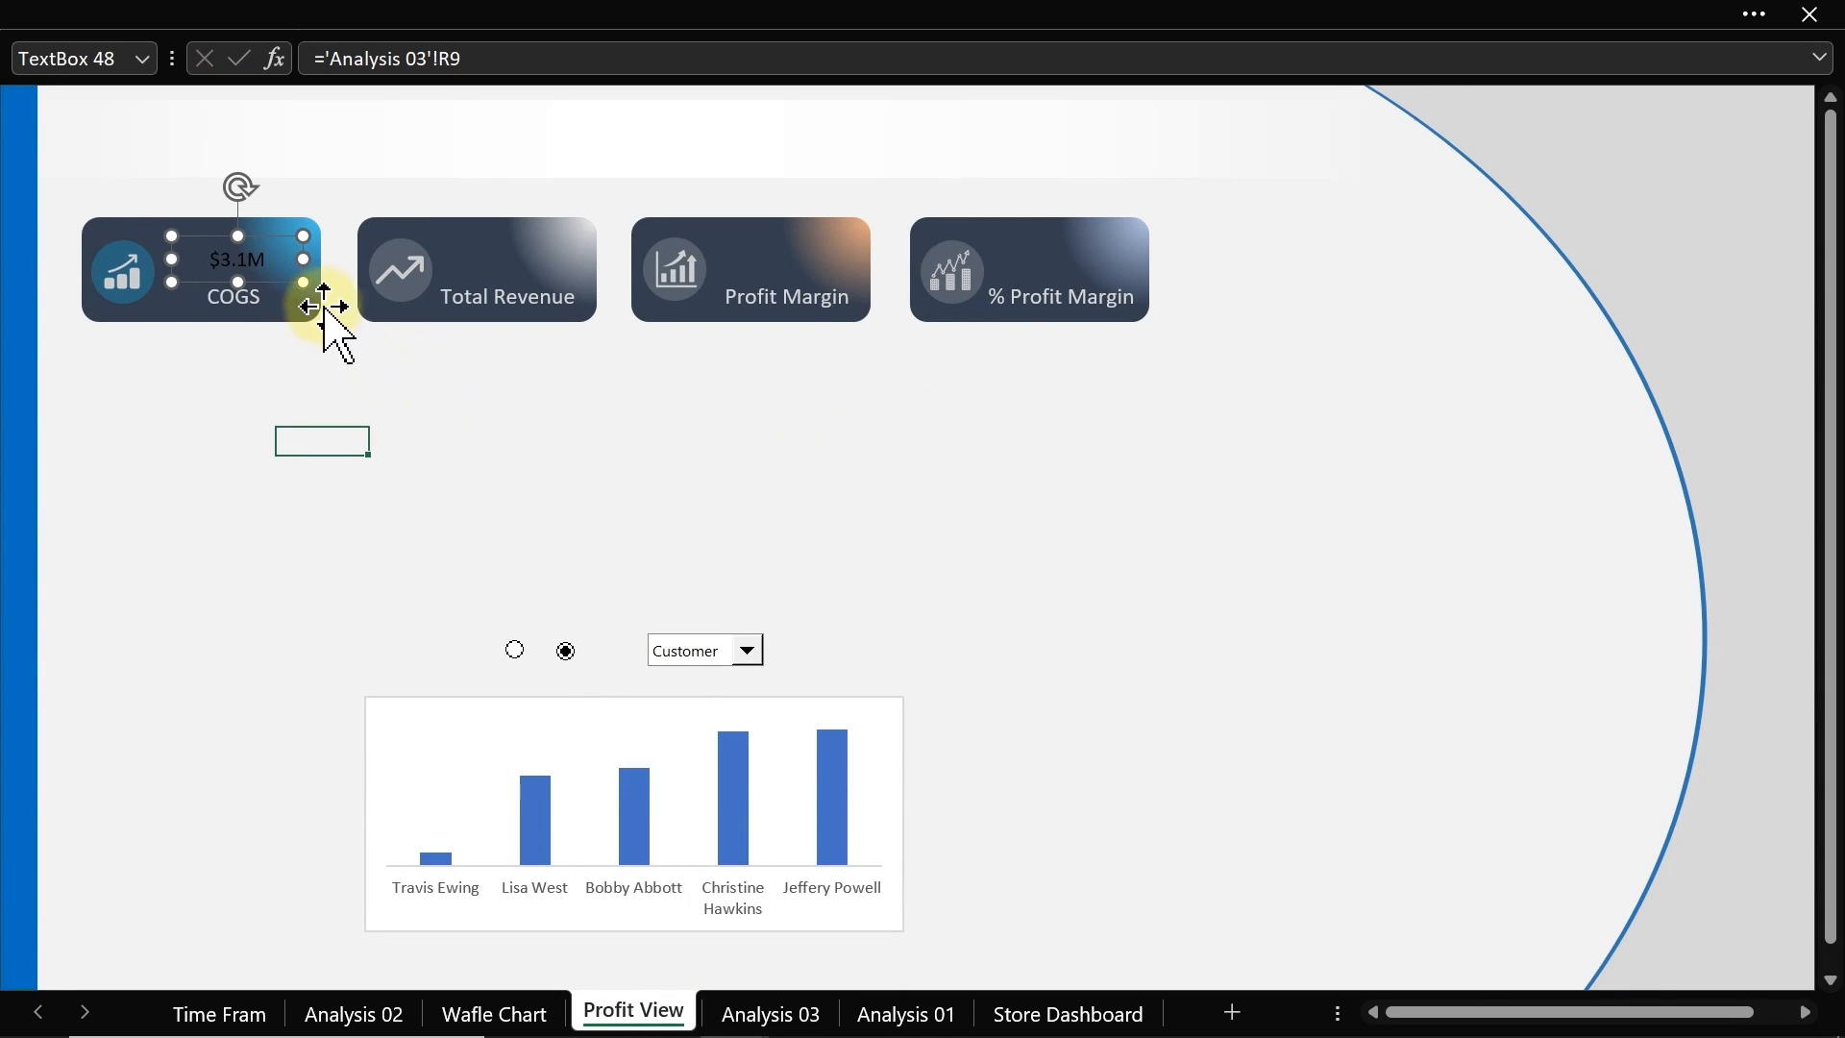
Step: Copy the linked value box onto the Total Revenue, Profit Margin and % Profit Margin cards
{"action": "left_click_drag", "start_coordinate": [303, 259], "coordinate": [243, 235]}
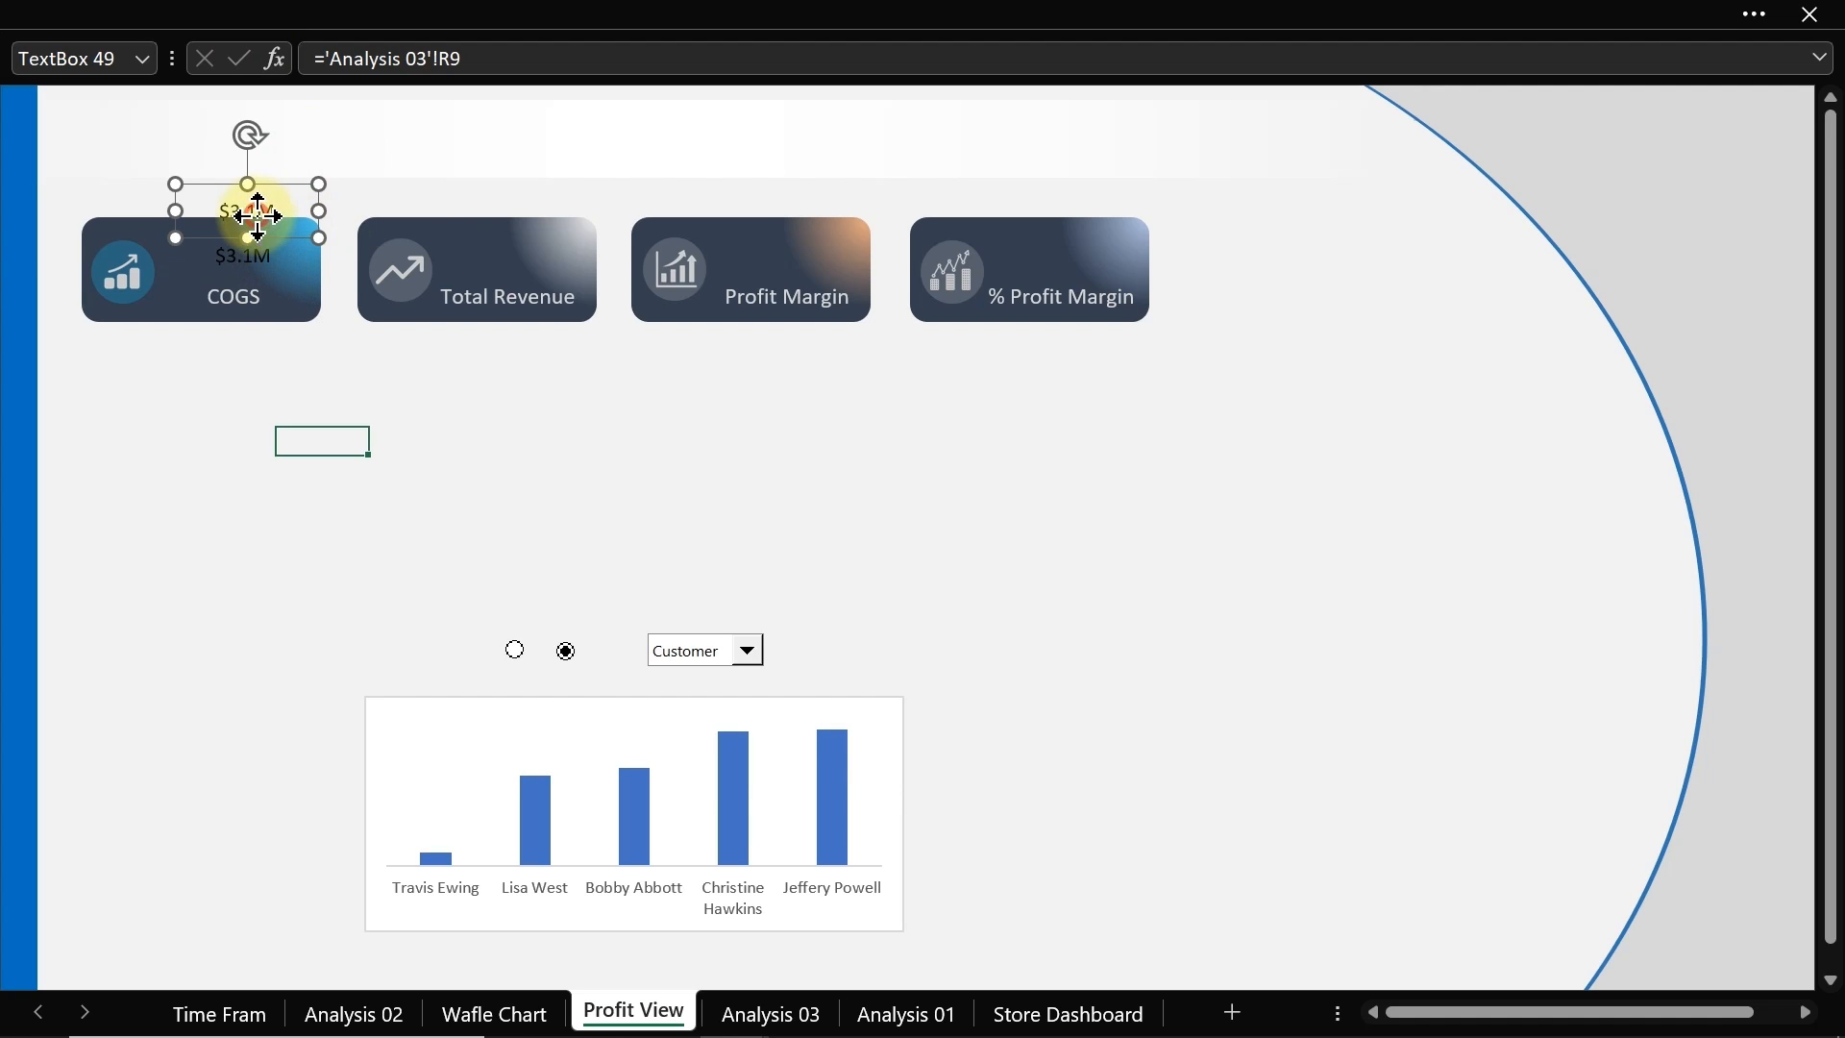
{"action": "left_click_drag", "start_coordinate": [254, 251], "coordinate": [515, 262]}
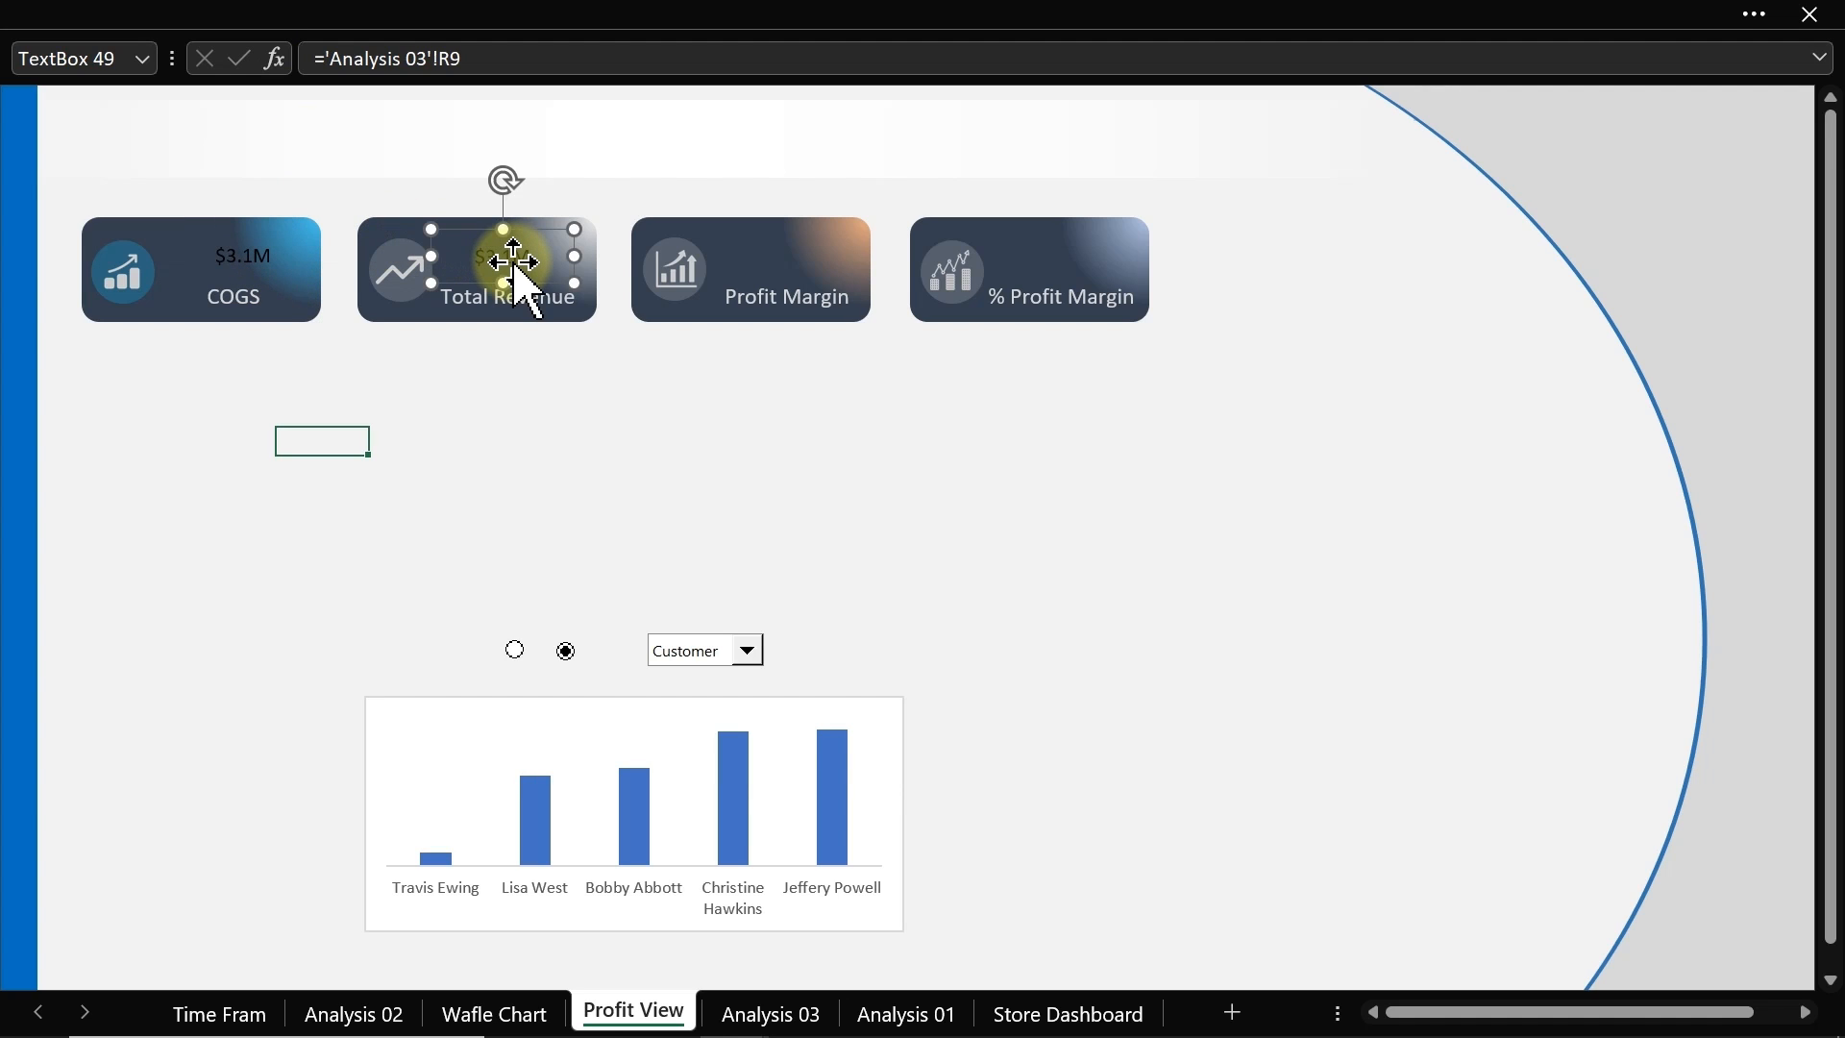
{"action": "key", "text": "ctrl+d"}
{"action": "key", "text": "ctrl+d"}
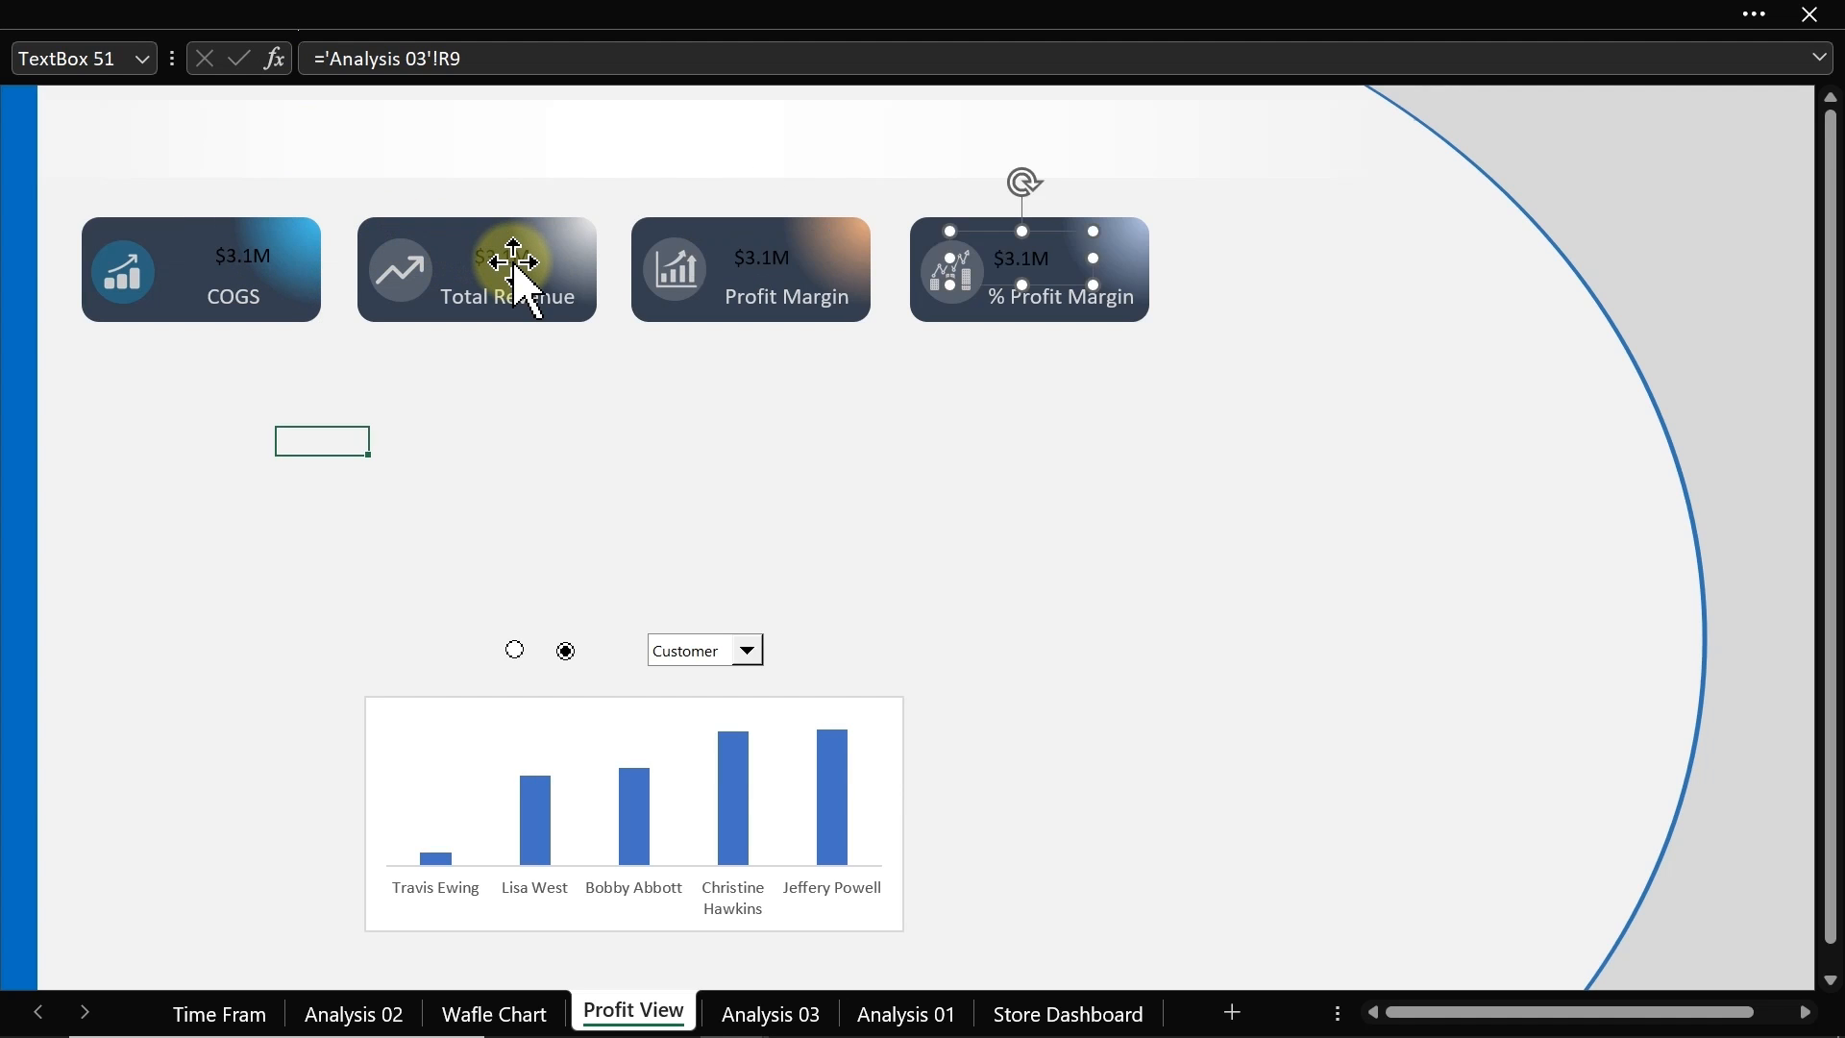
Step: Relink the Total Revenue, Profit Margin and % Profit Margin value boxes to Analysis 03 cells S9, T9 and U9
{"action": "left_click", "coordinate": [229, 274]}
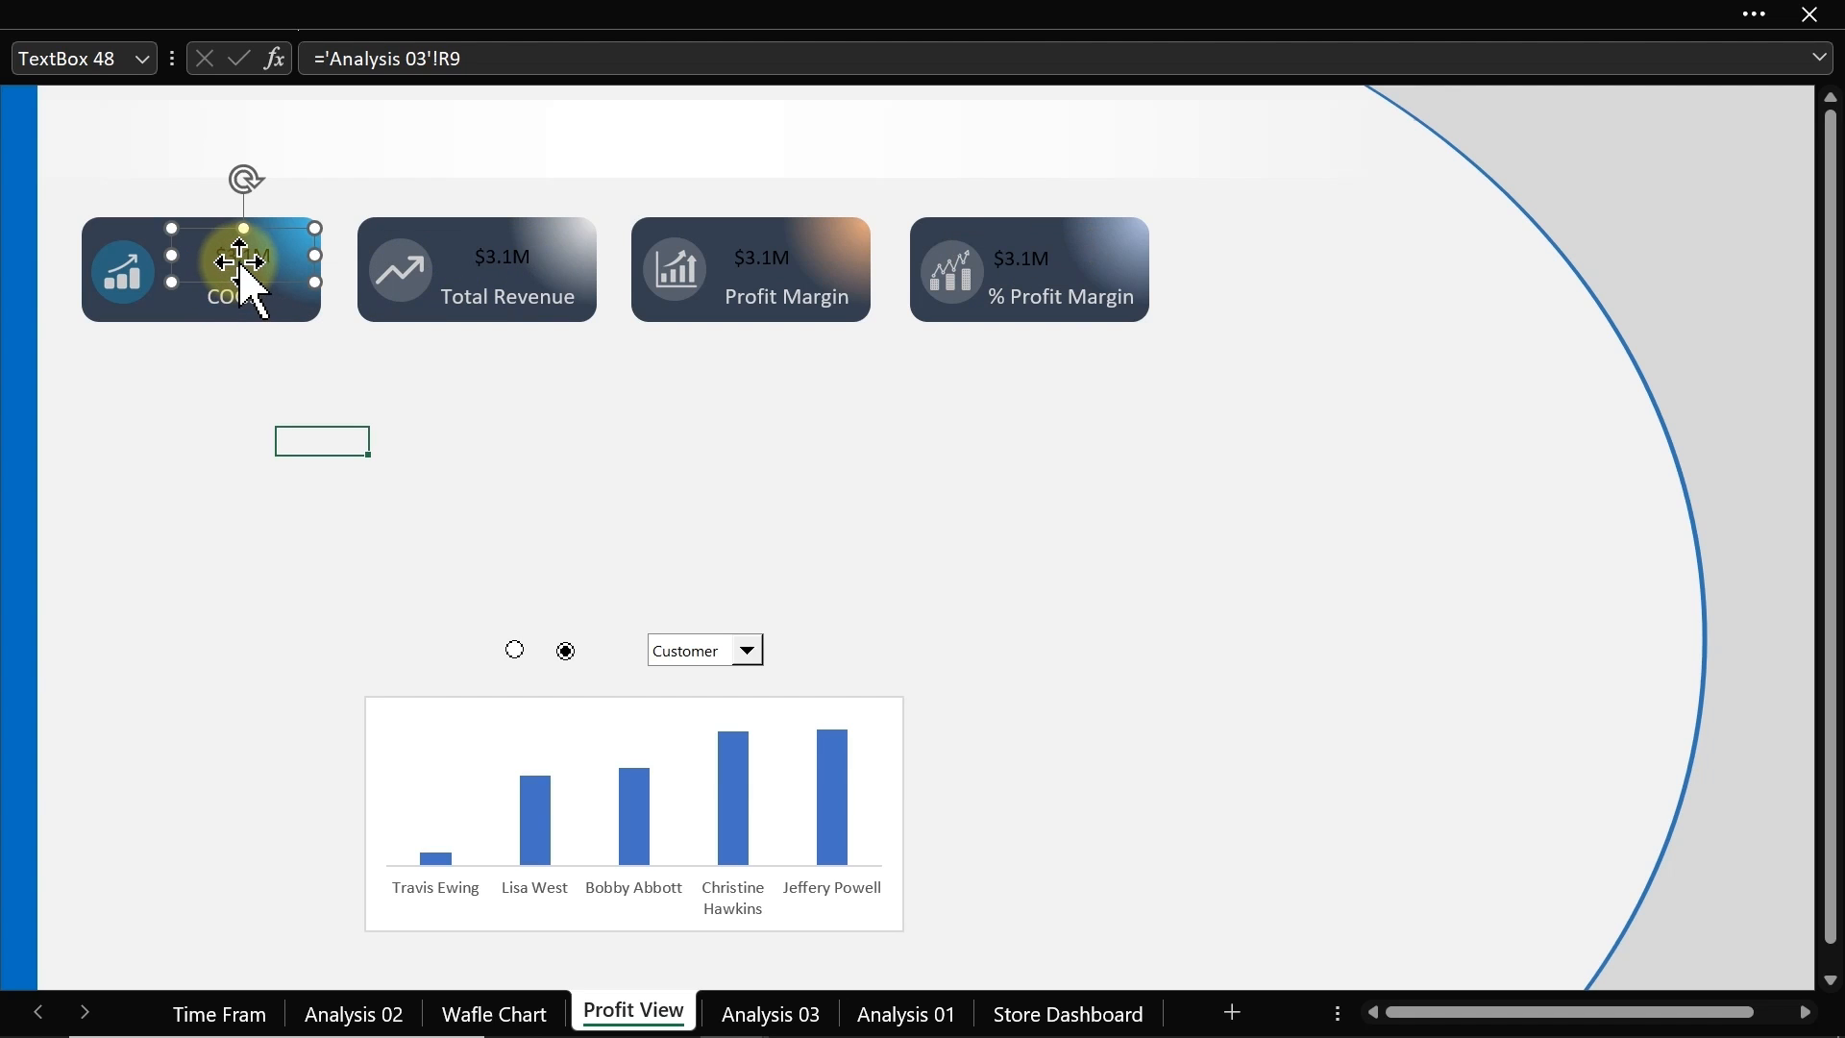
{"action": "left_click", "coordinate": [478, 274]}
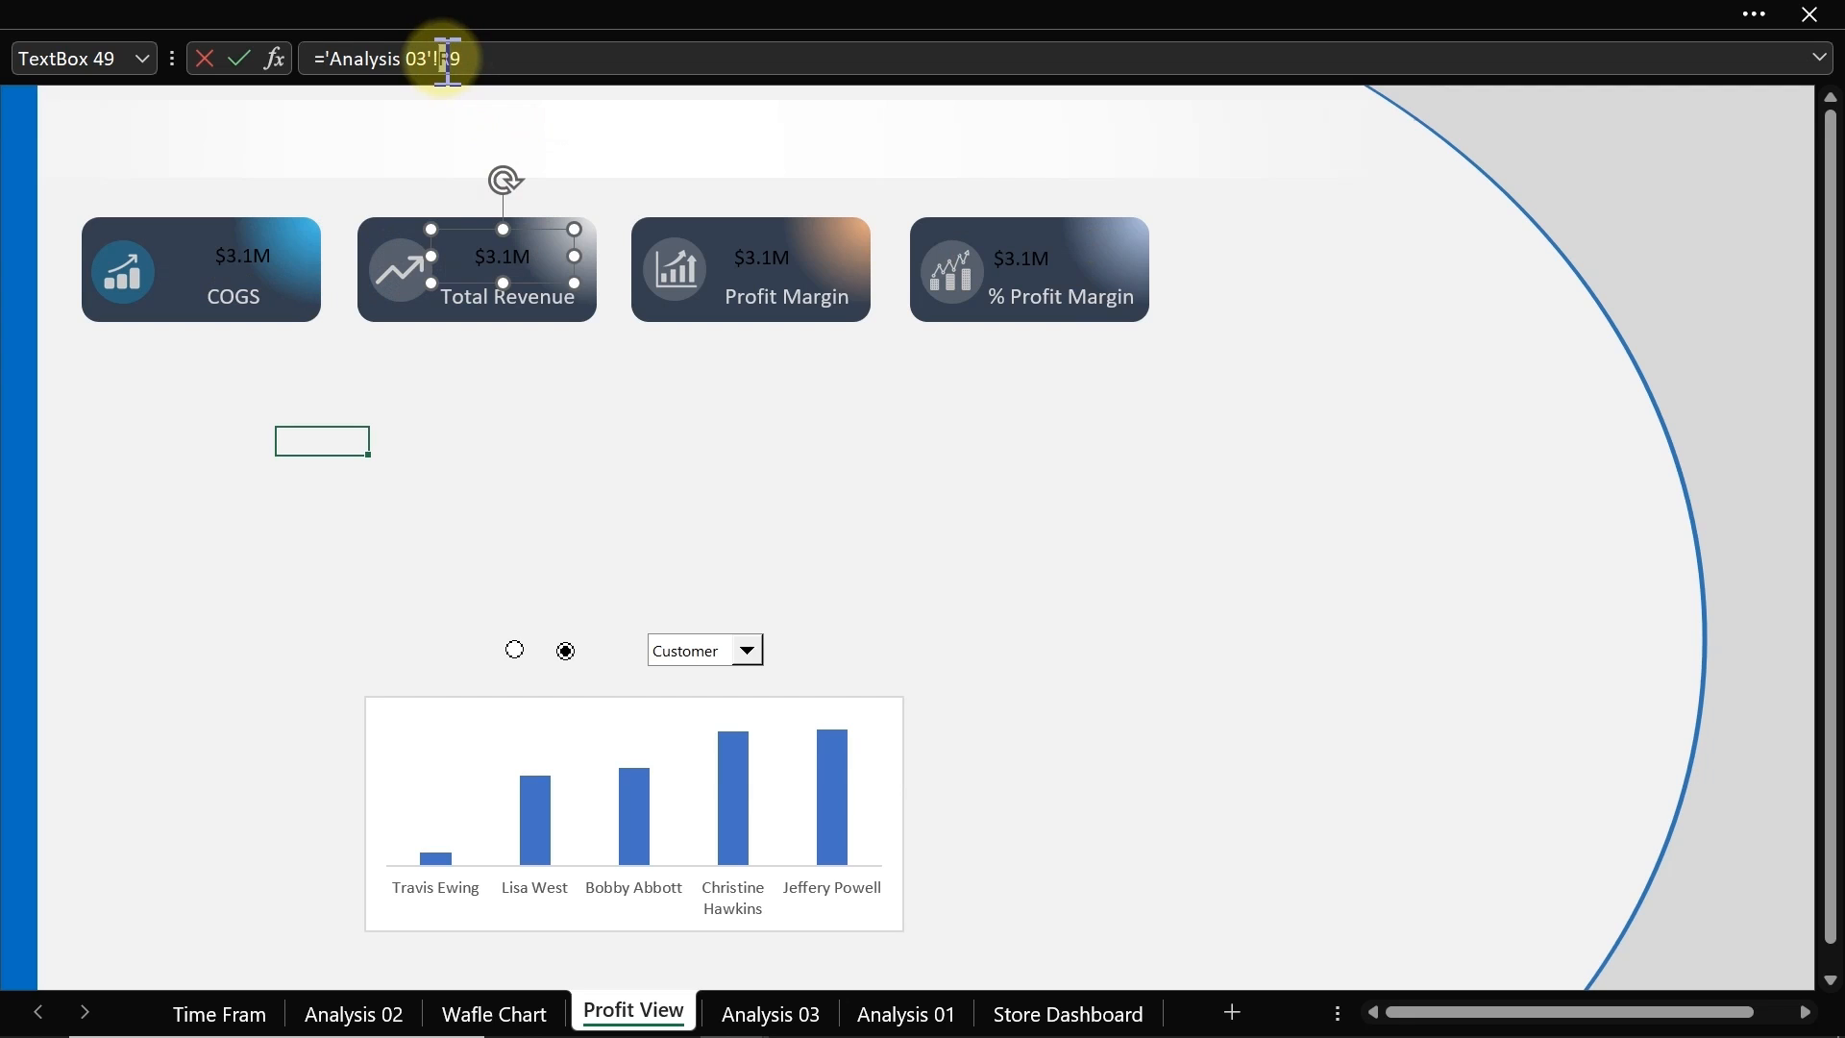
{"action": "key", "text": "Return"}
{"action": "left_click", "coordinate": [812, 271]}
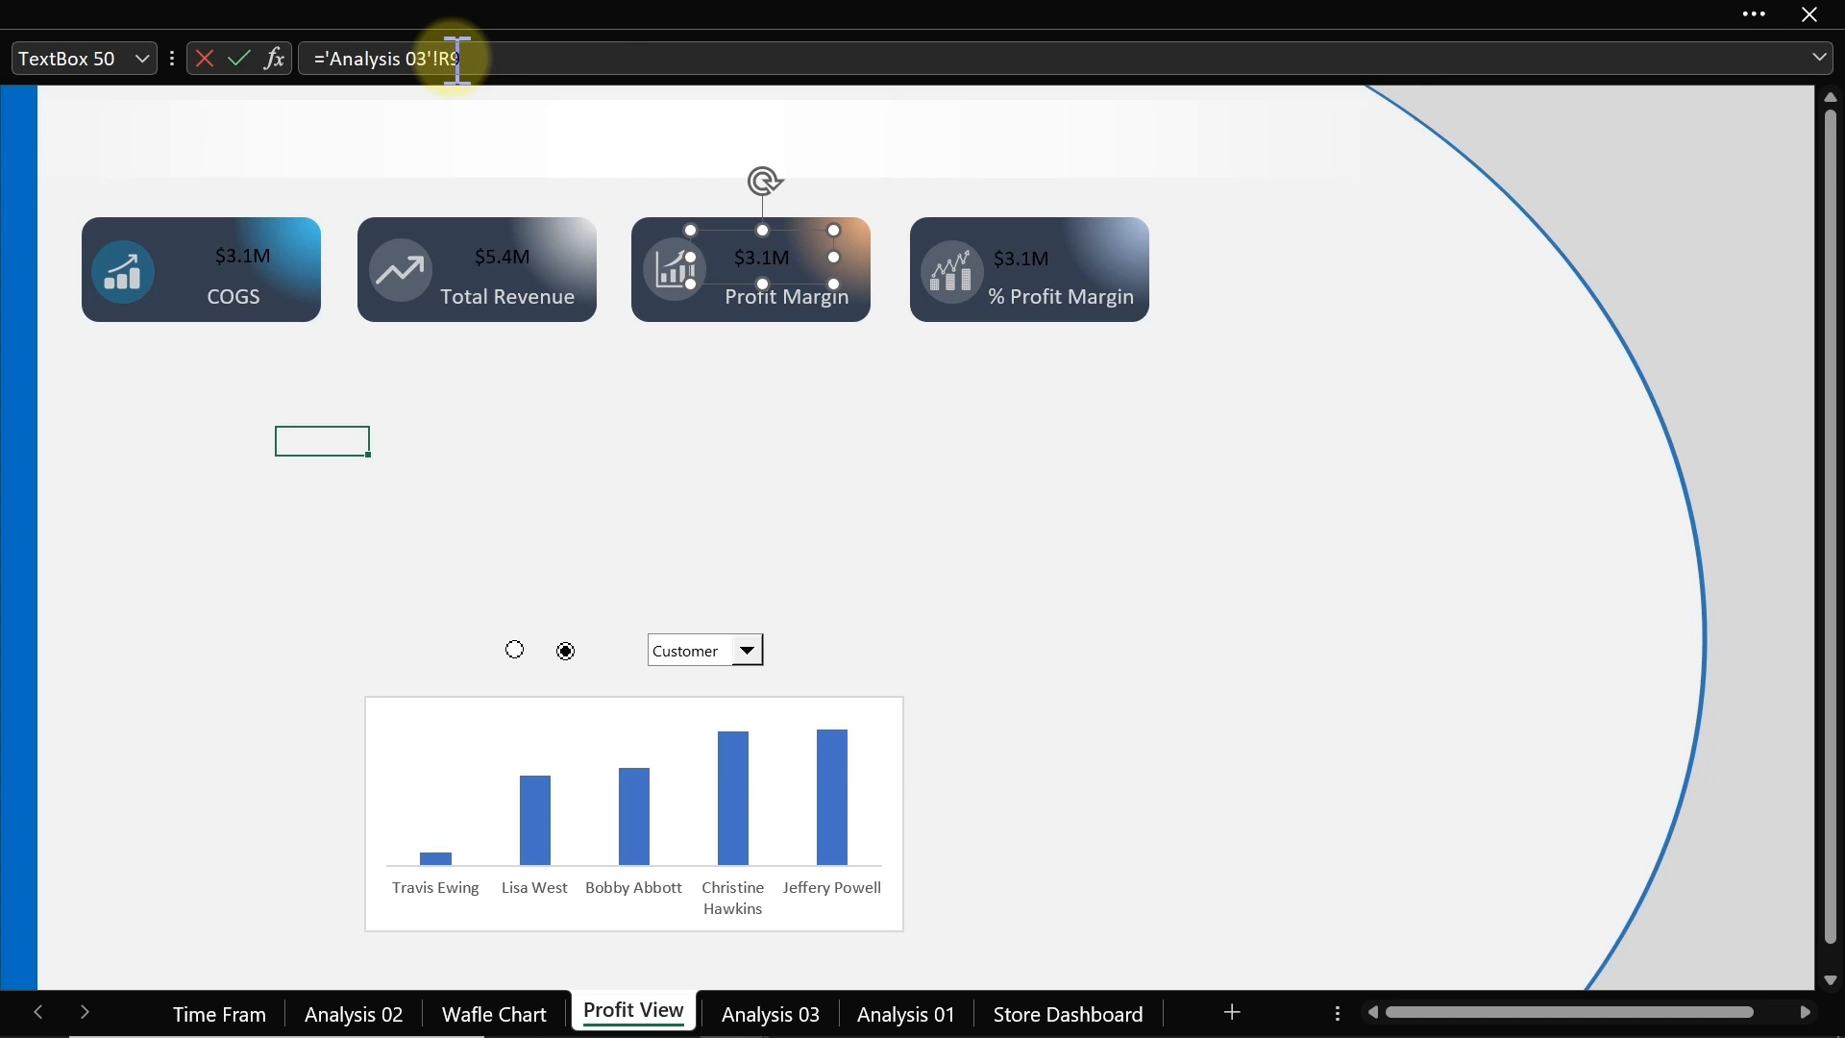
{"action": "type", "text": "t"}
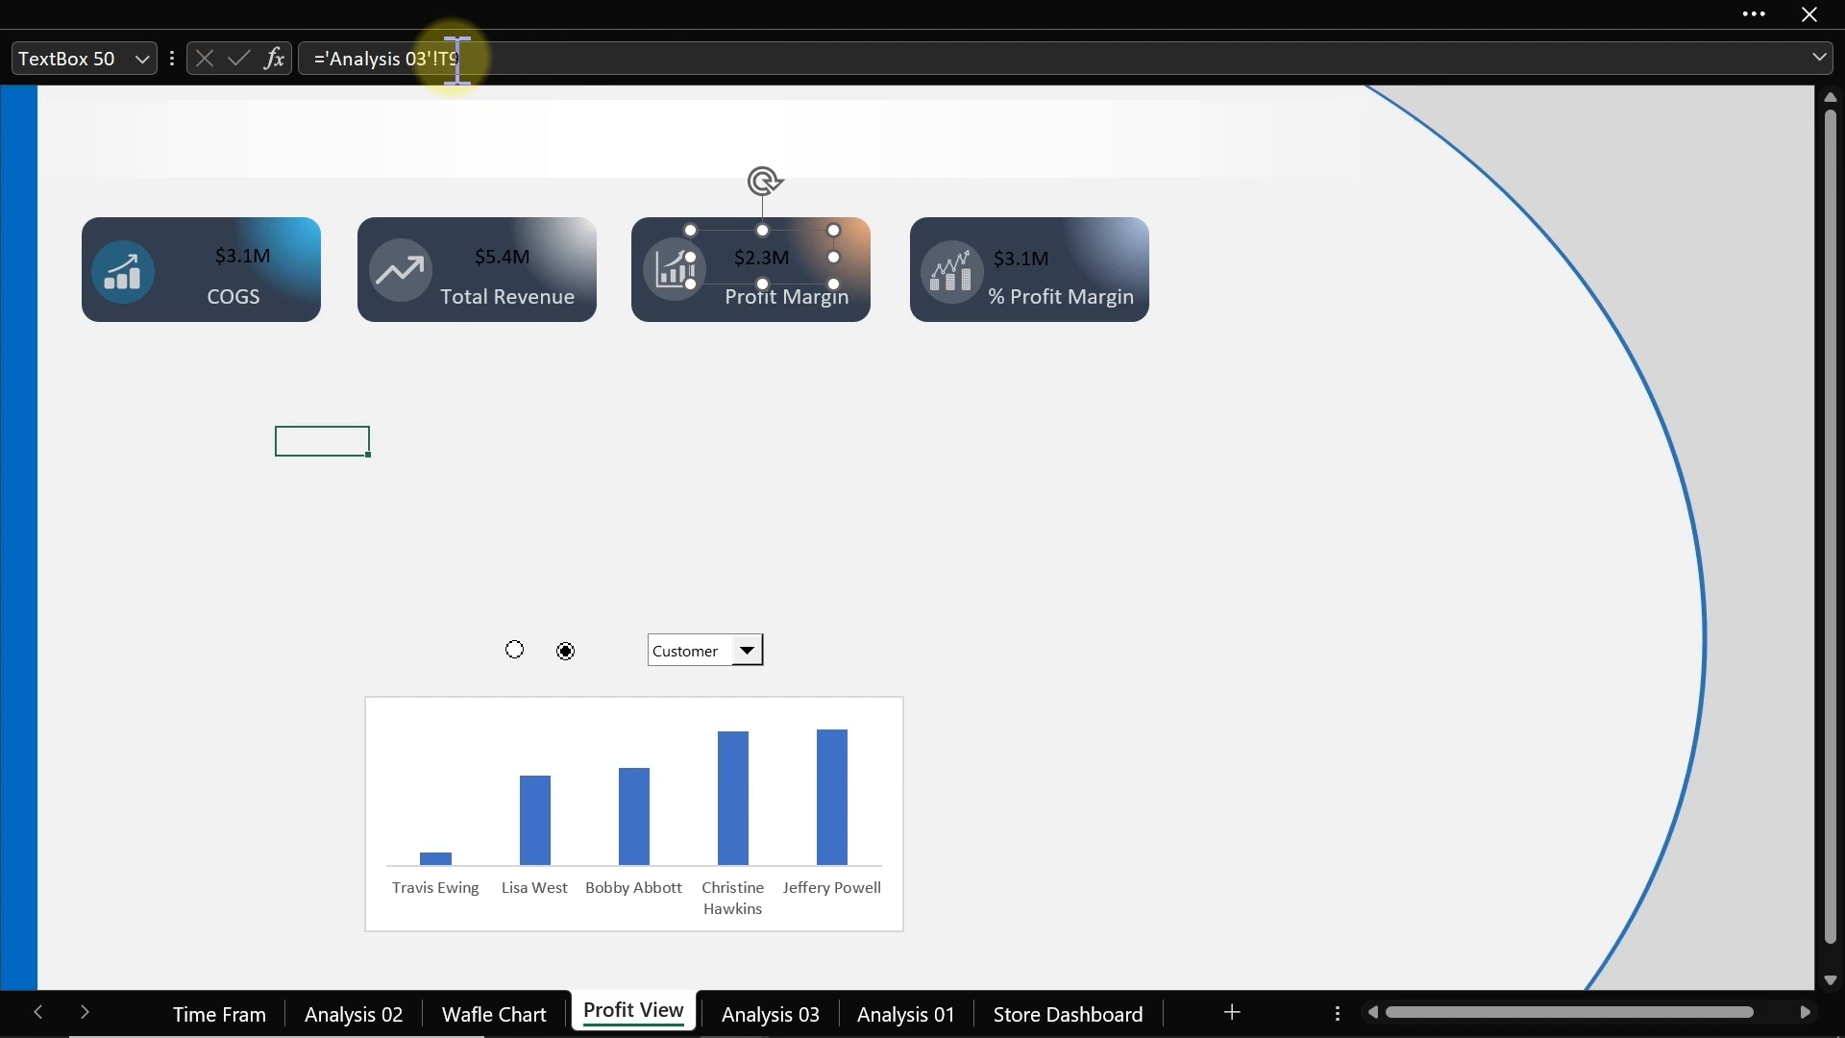
{"action": "left_click", "coordinate": [1023, 264]}
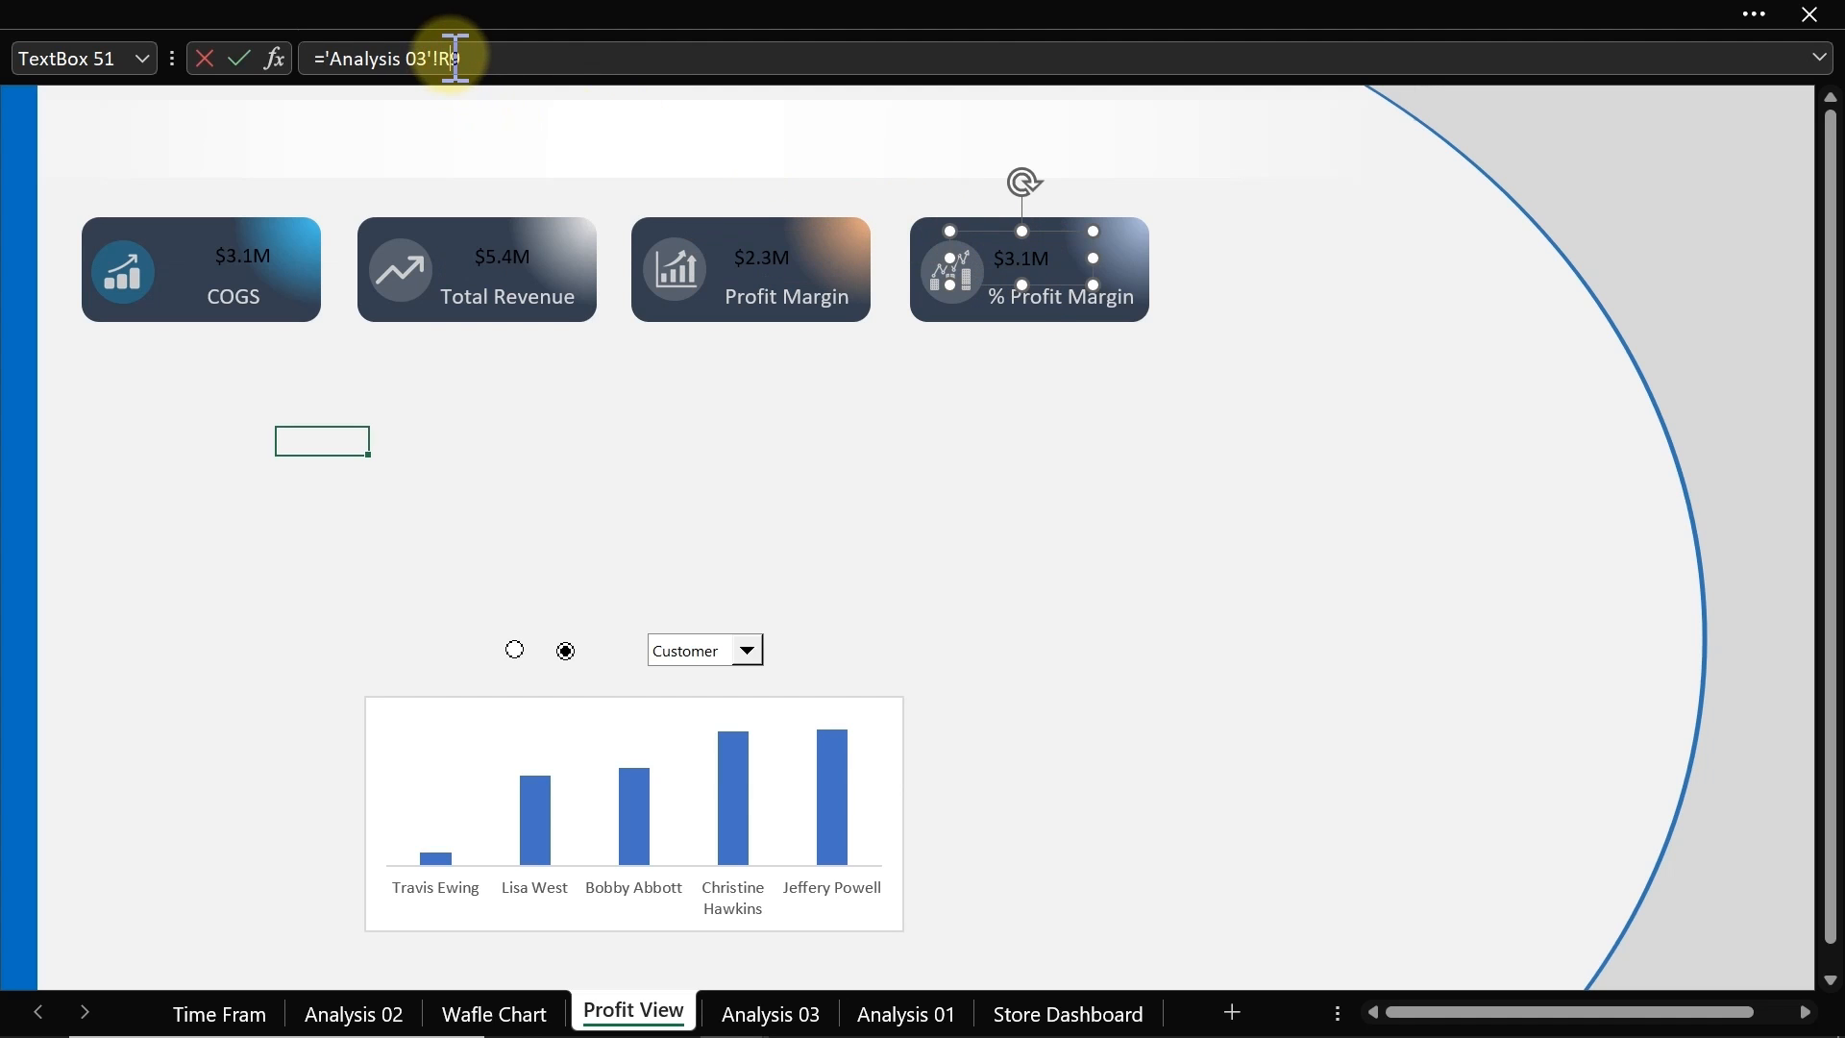
{"action": "key", "text": "BackSpace"}
{"action": "type", "text": "u"}
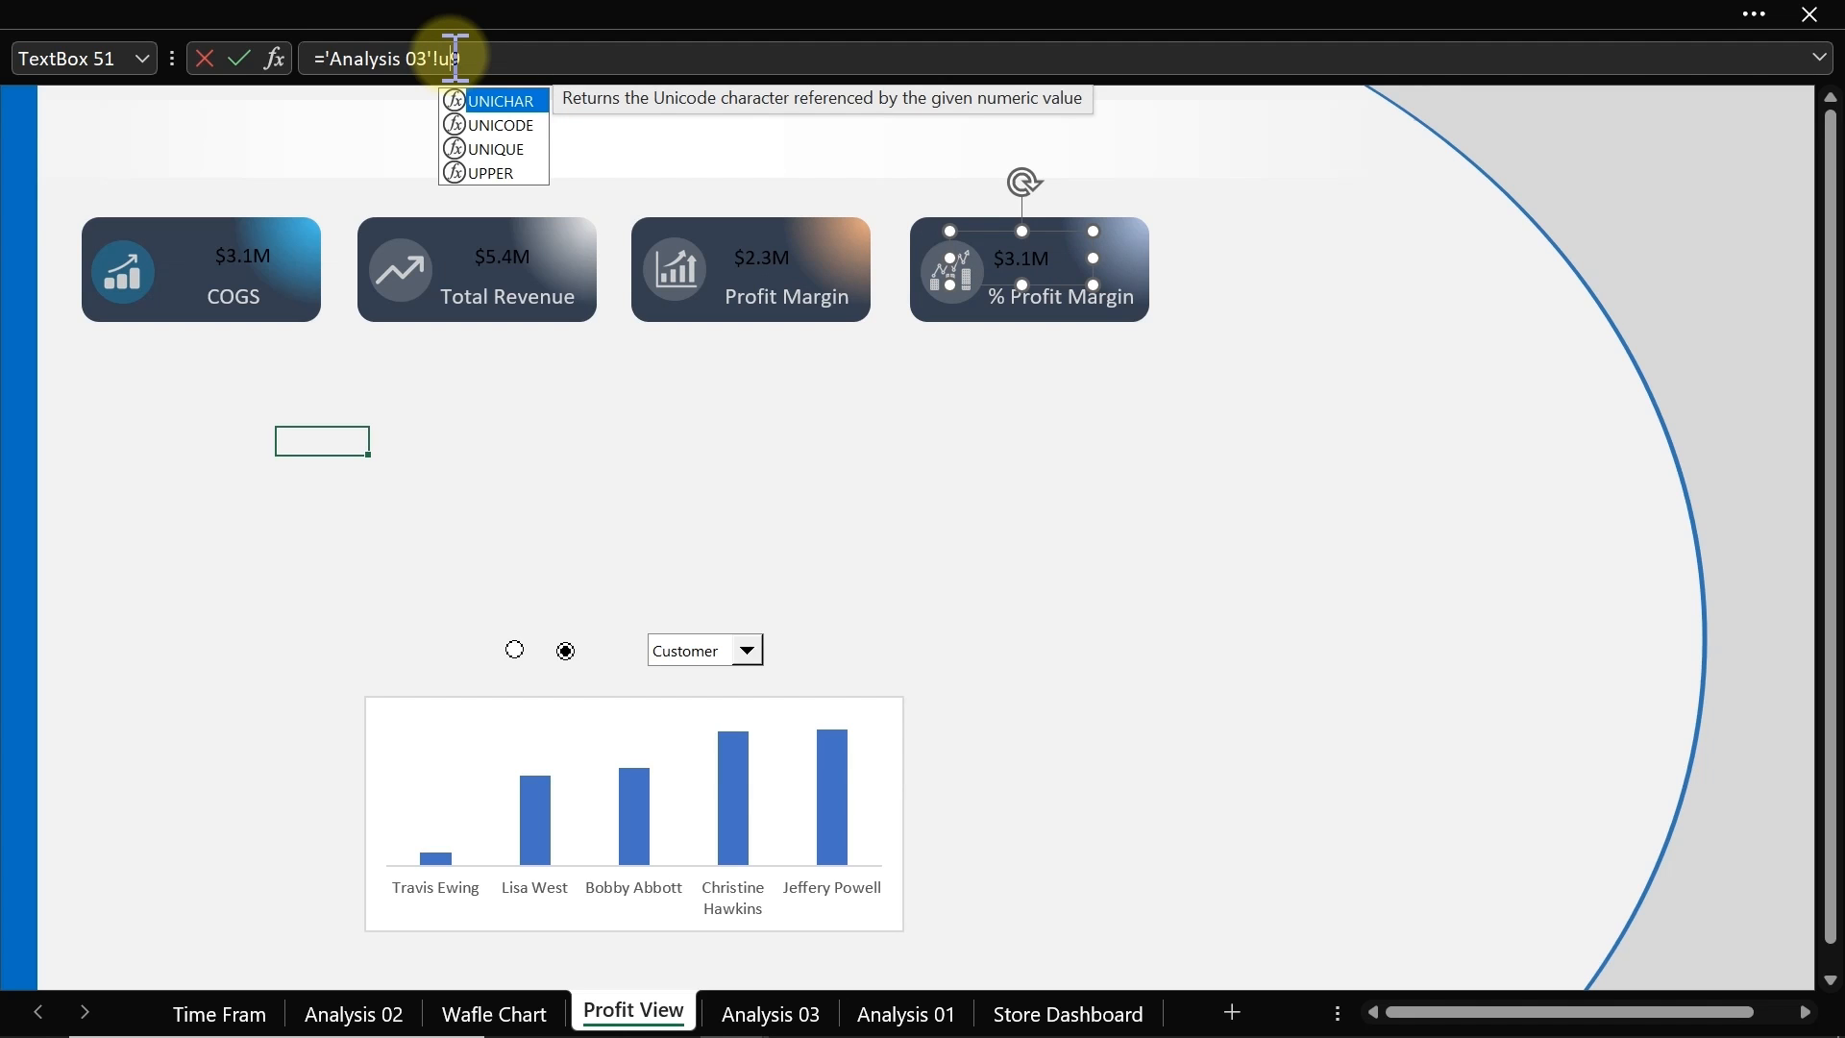
{"action": "left_click", "coordinate": [489, 58]}
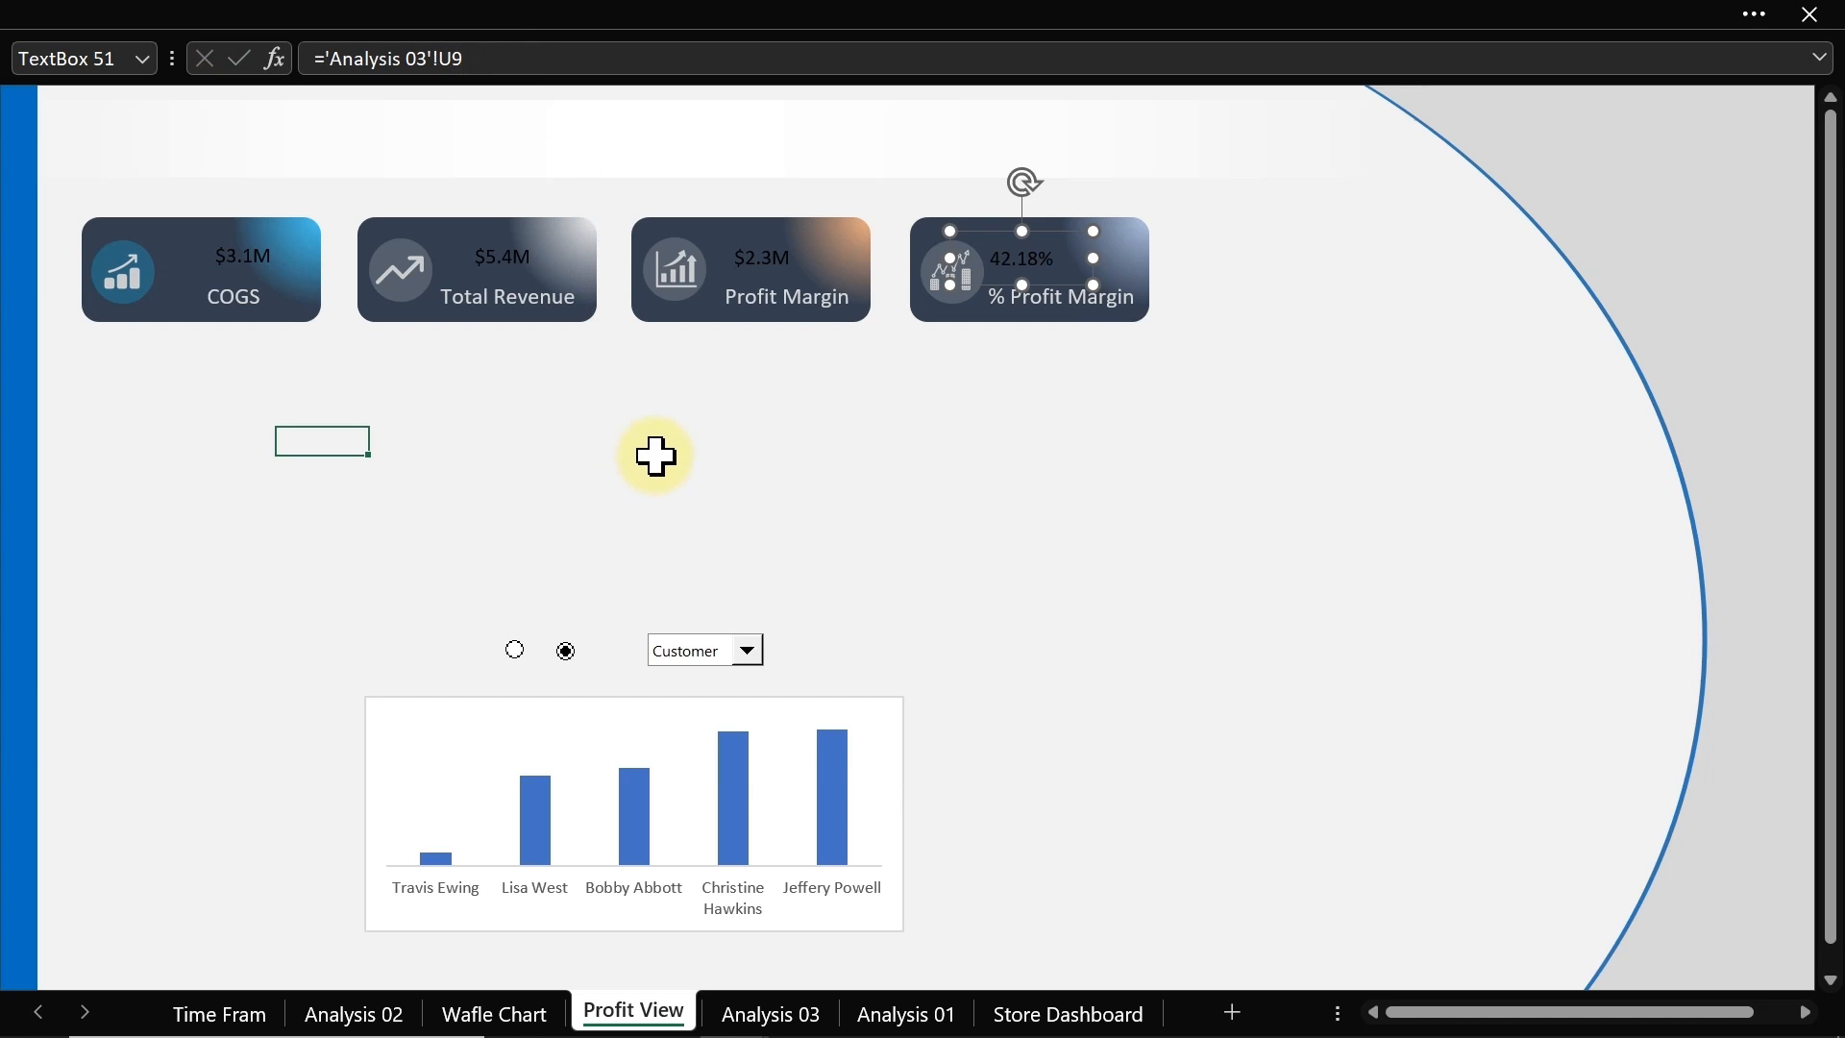
Step: Select all four value boxes, set their font colour to white and enlarge the font size to 20
{"action": "left_click", "coordinate": [764, 278], "text": "ctrl"}
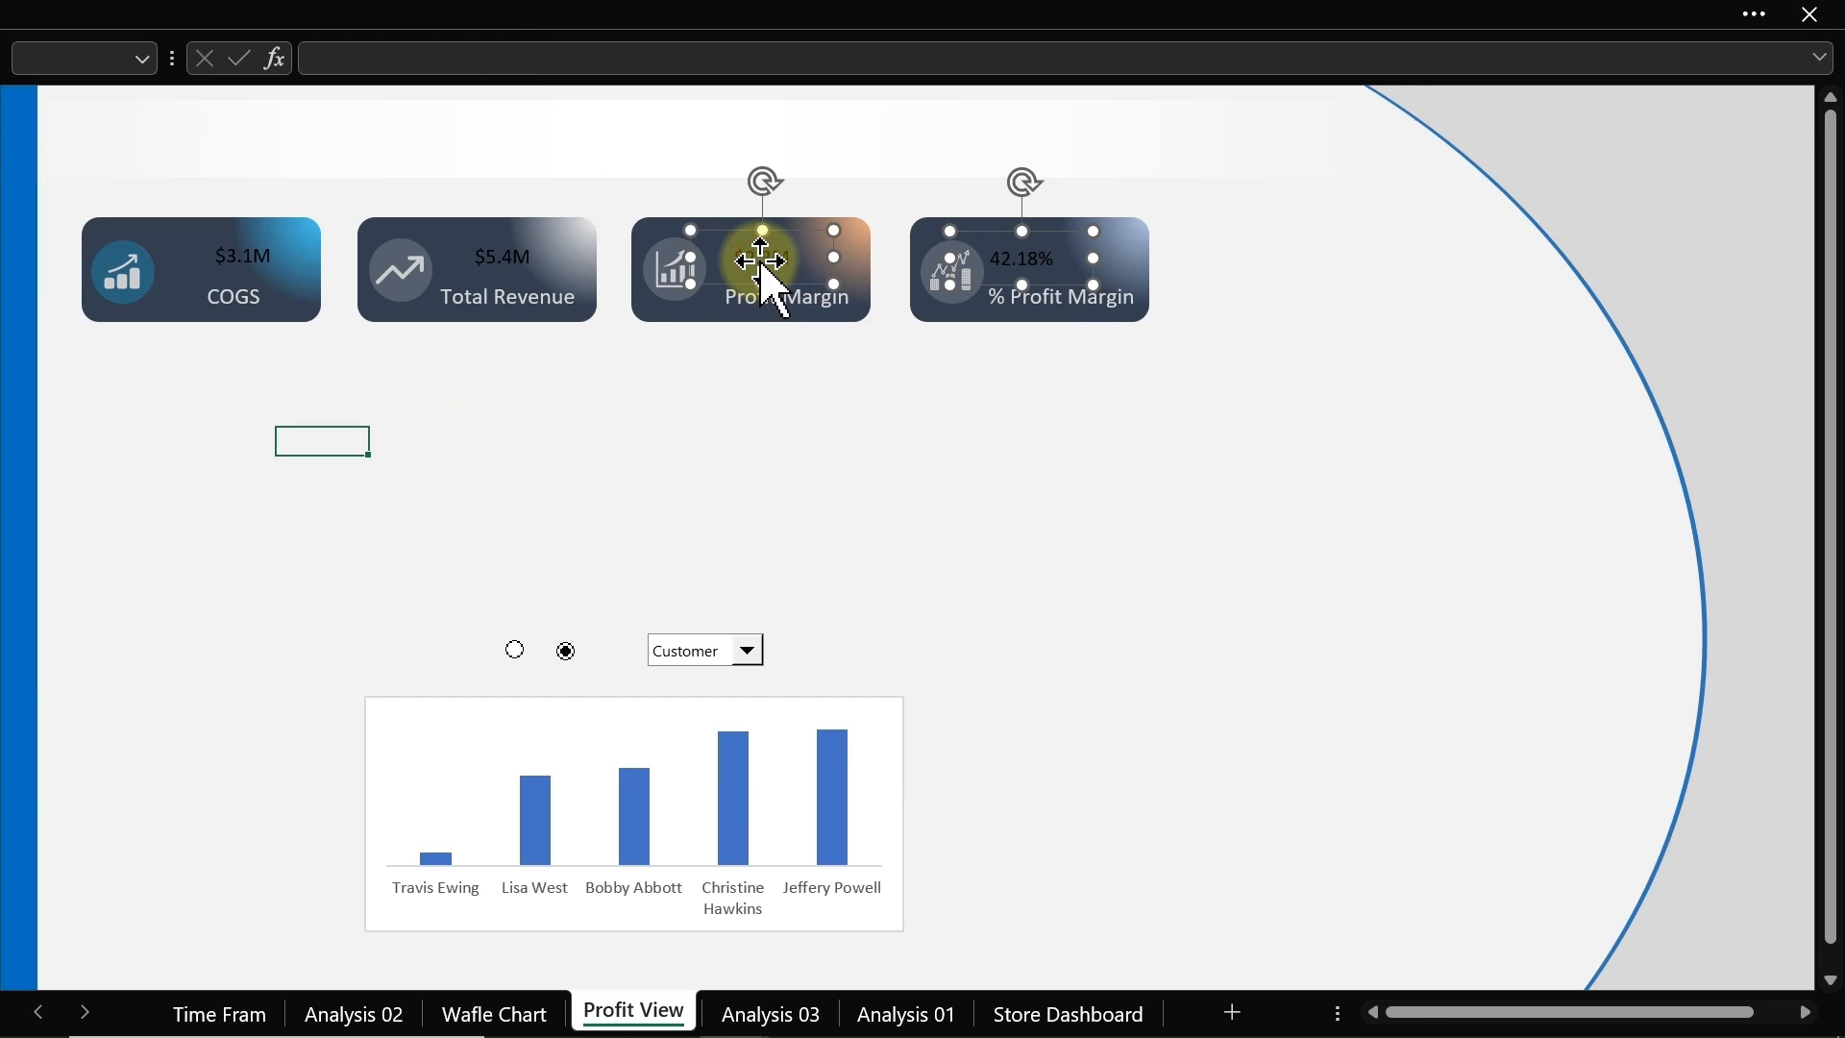
{"action": "left_click", "coordinate": [532, 264], "text": "ctrl"}
{"action": "left_click", "coordinate": [264, 267], "text": "ctrl"}
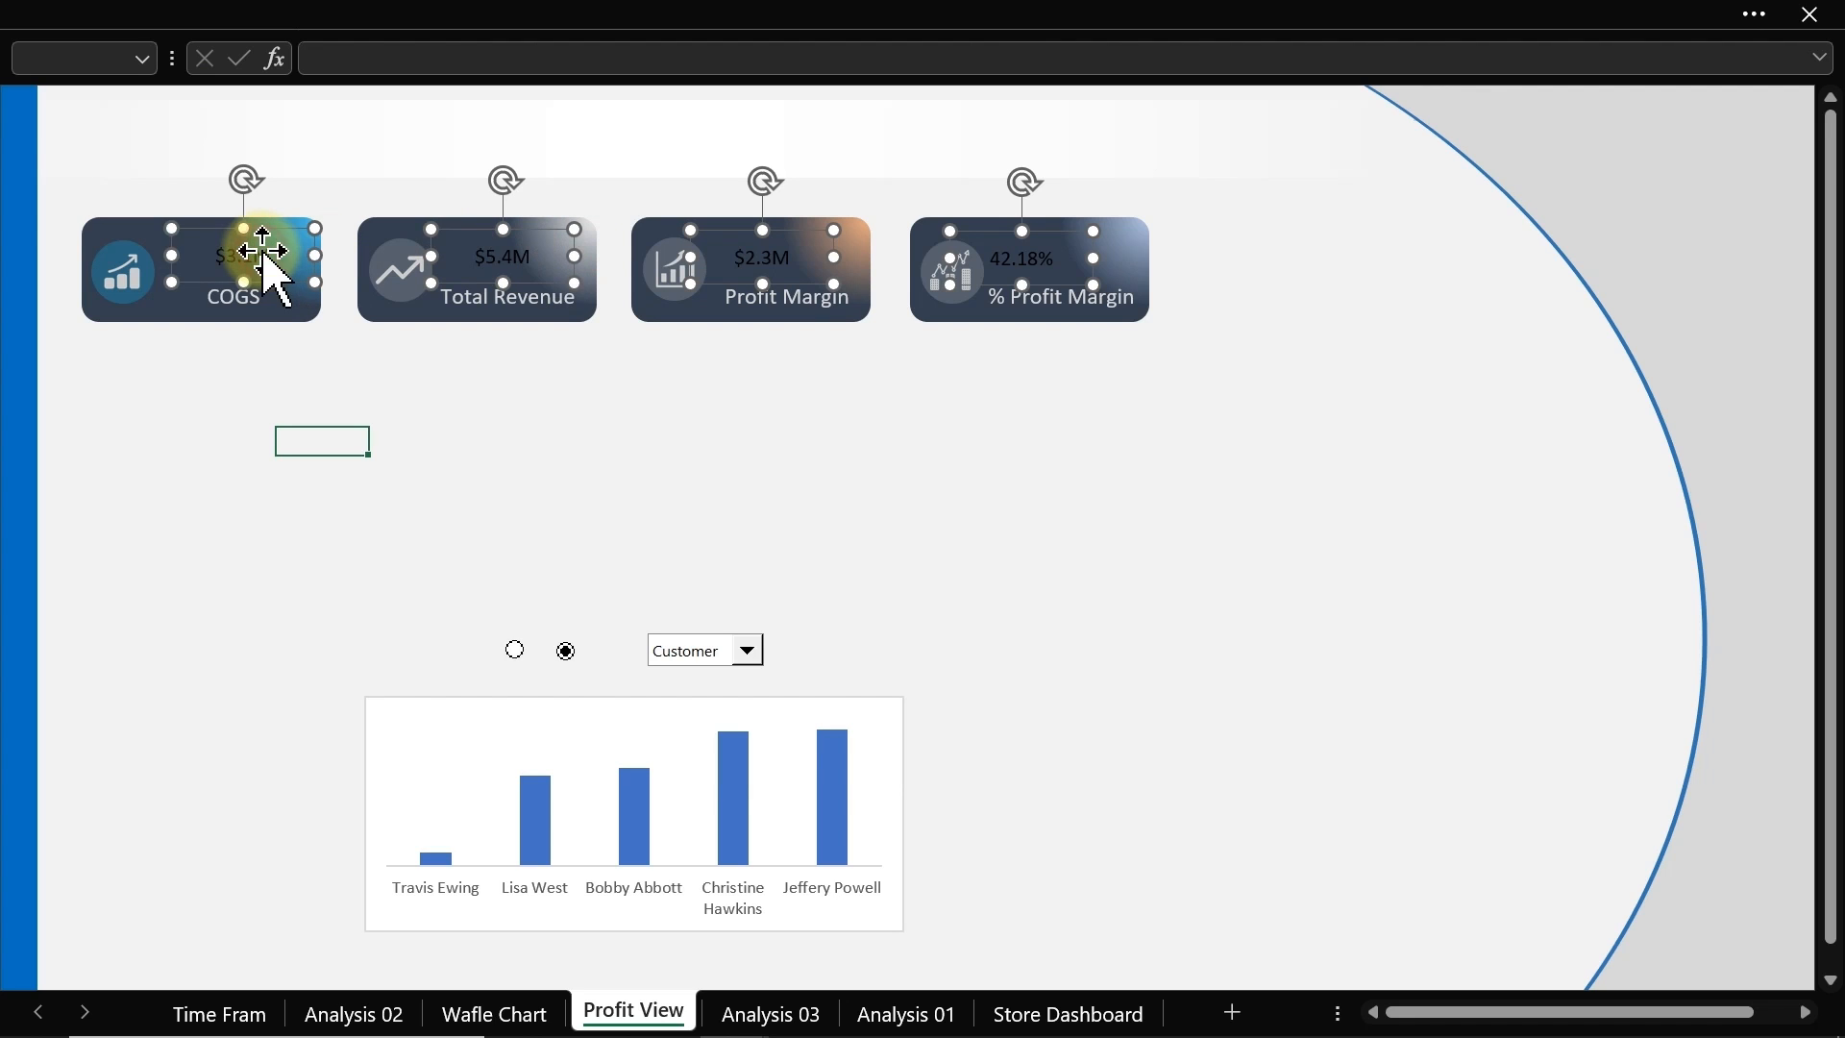
{"action": "left_click", "coordinate": [429, 24]}
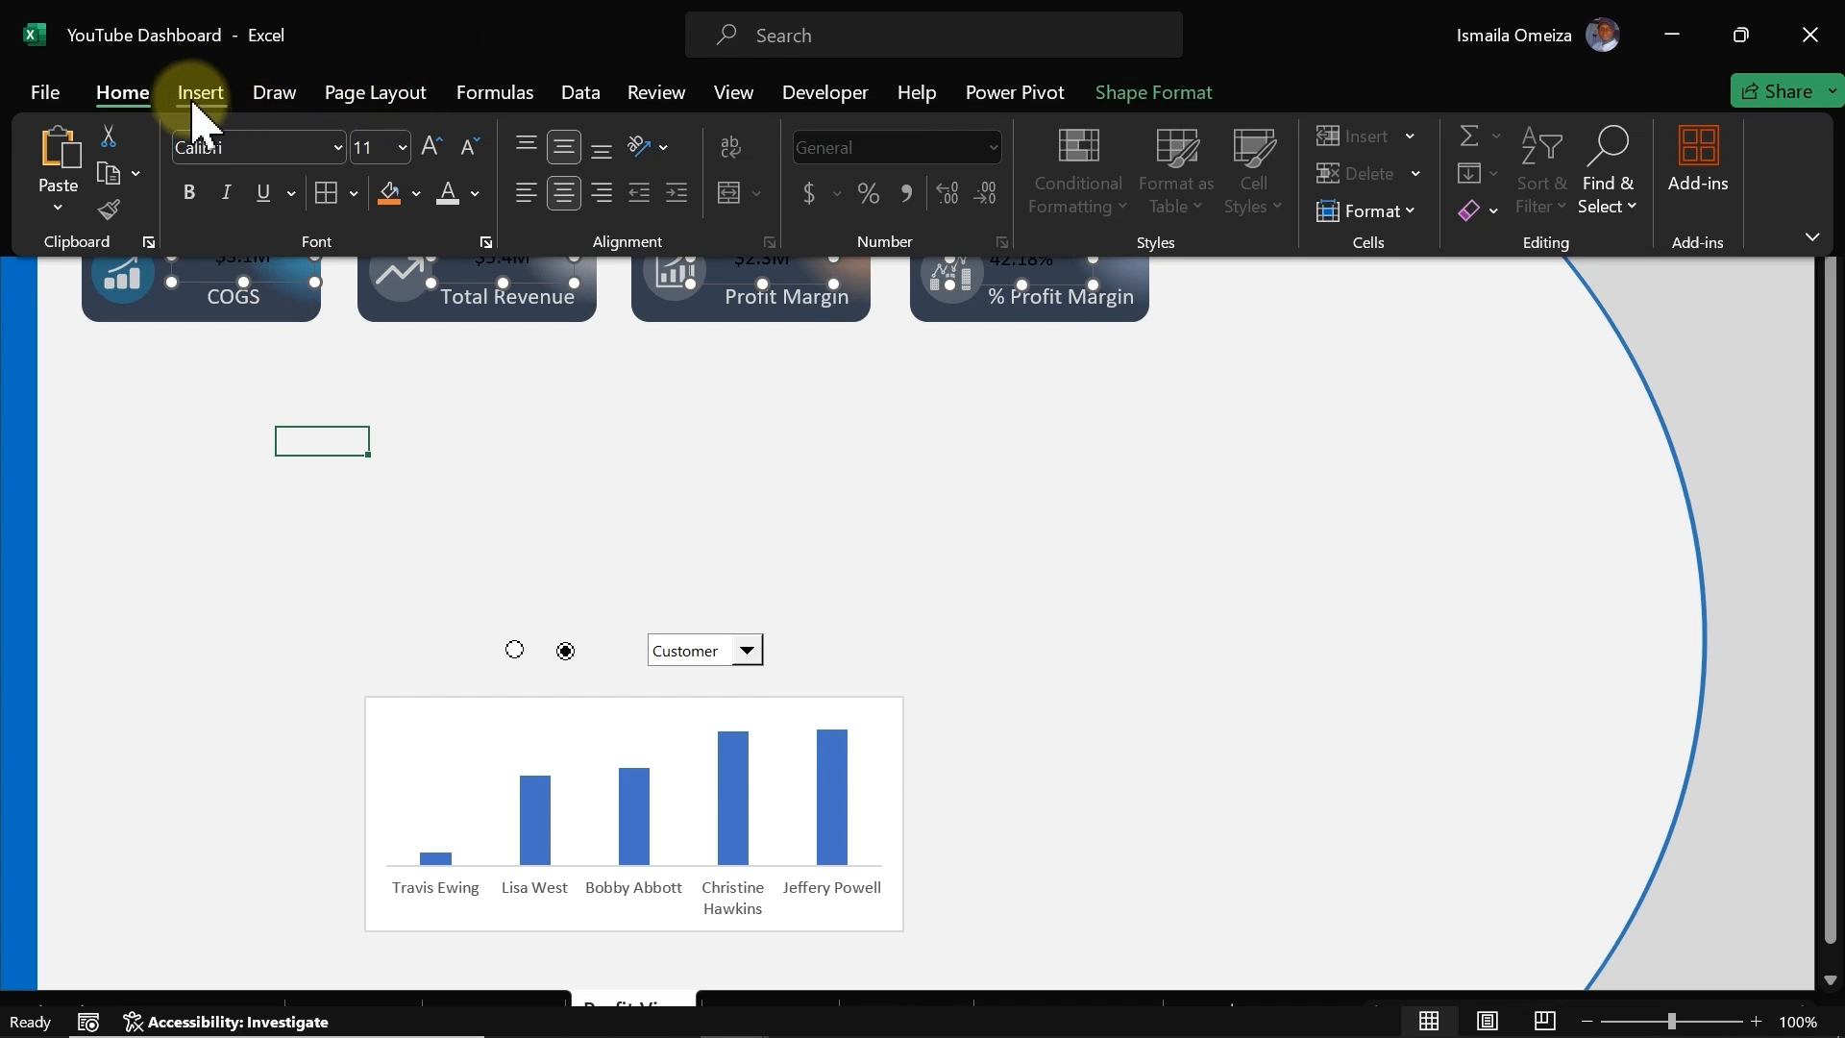
{"action": "left_click", "coordinate": [431, 149]}
{"action": "left_click", "coordinate": [432, 149]}
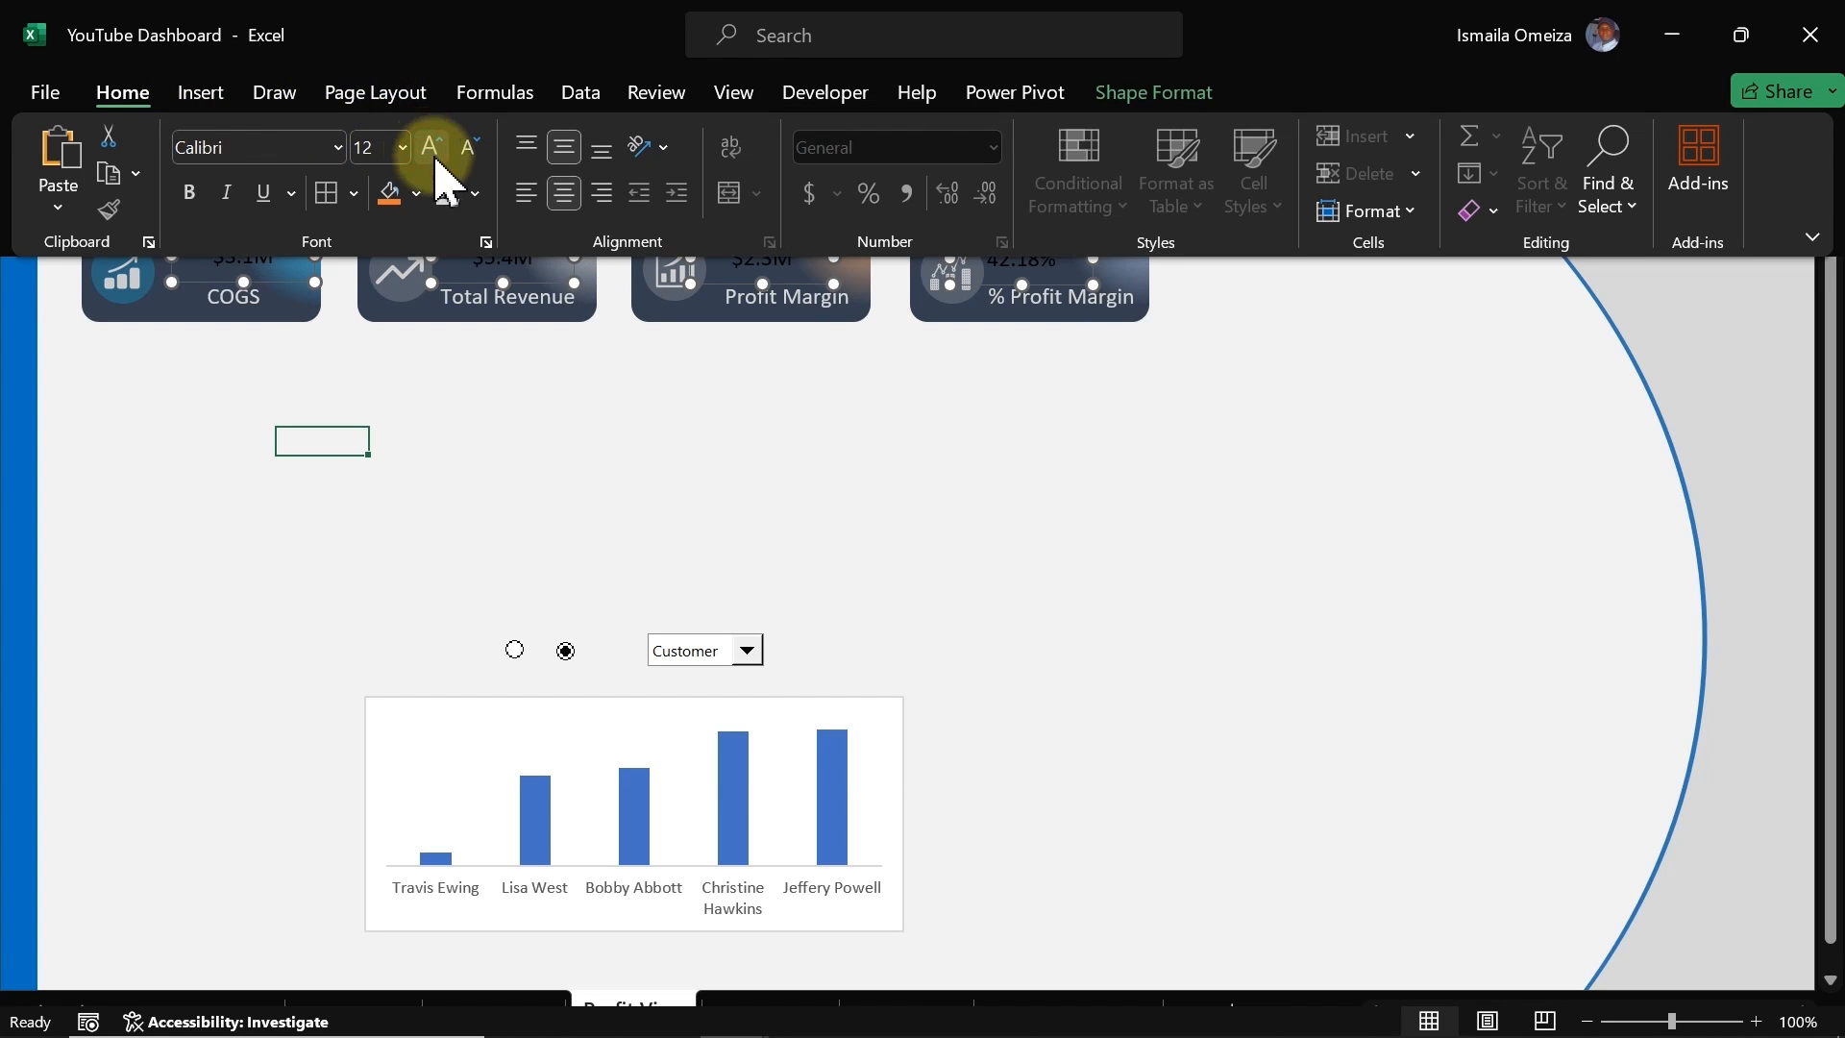
{"action": "left_click", "coordinate": [477, 197]}
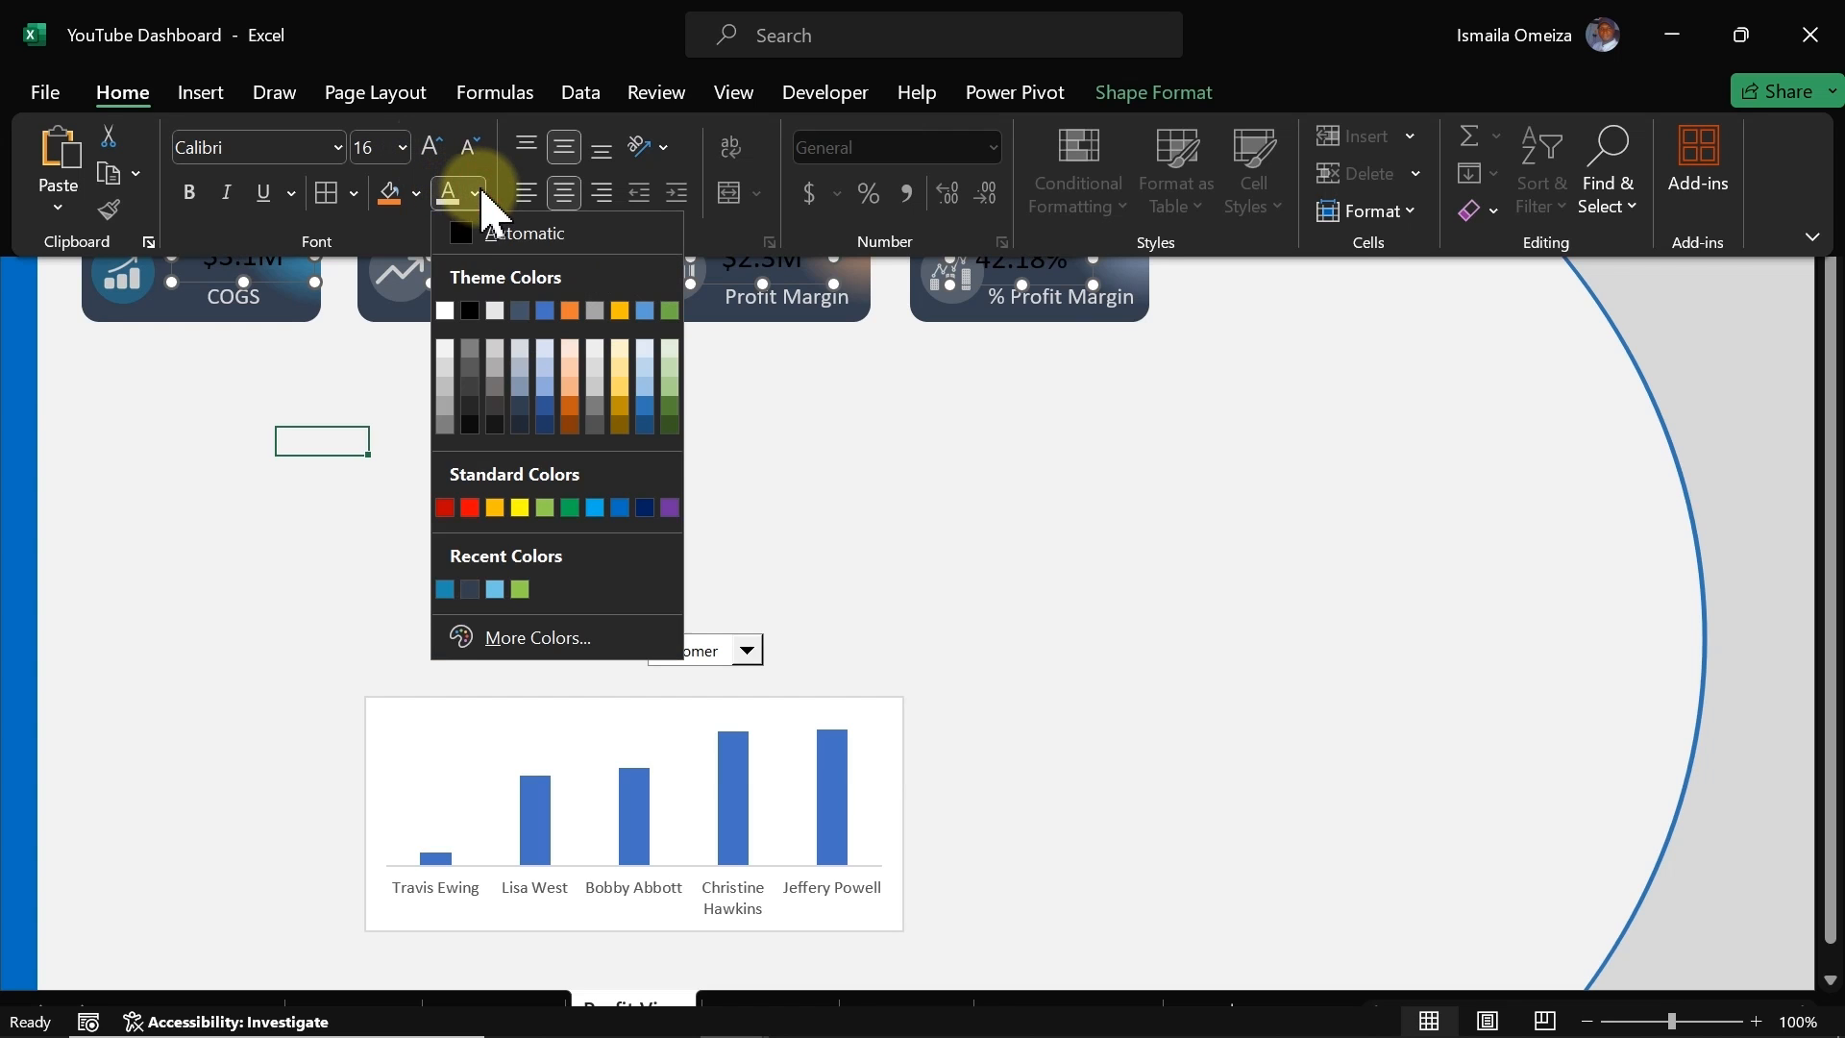
{"action": "left_click", "coordinate": [448, 315]}
{"action": "left_click", "coordinate": [499, 442]}
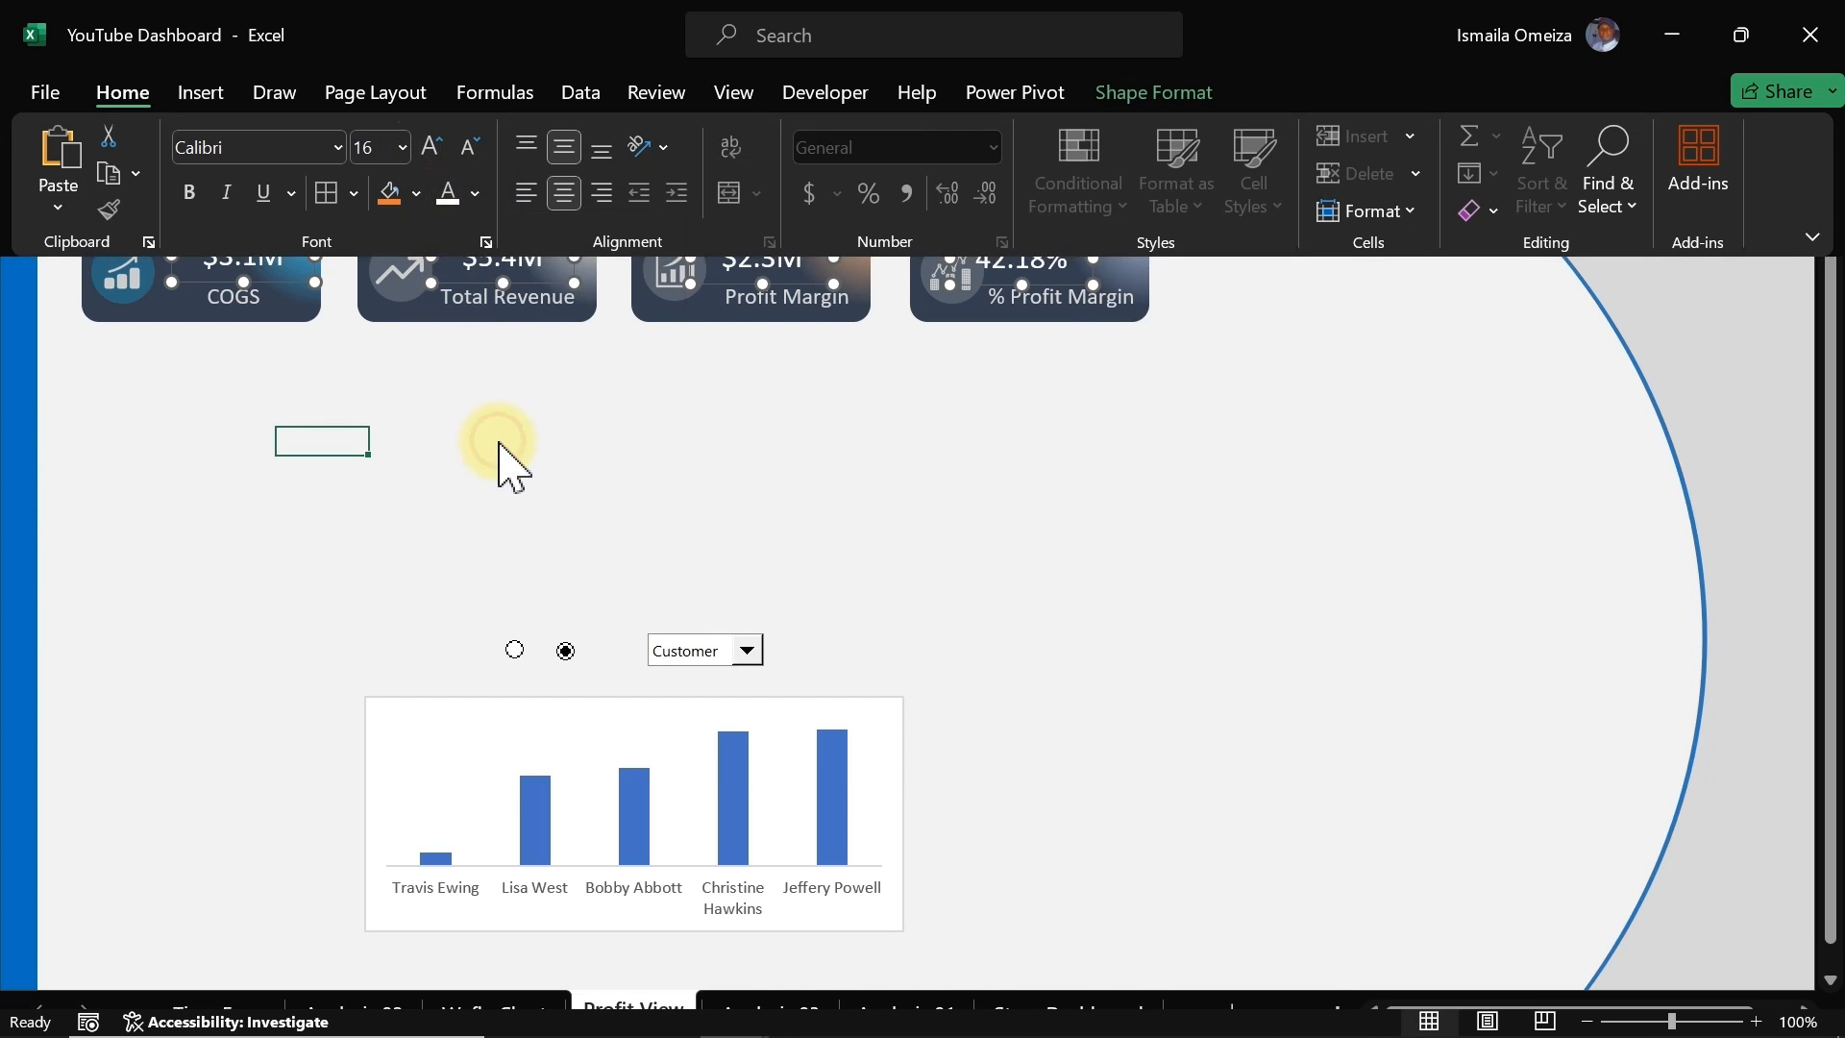
{"action": "left_click", "coordinate": [491, 24]}
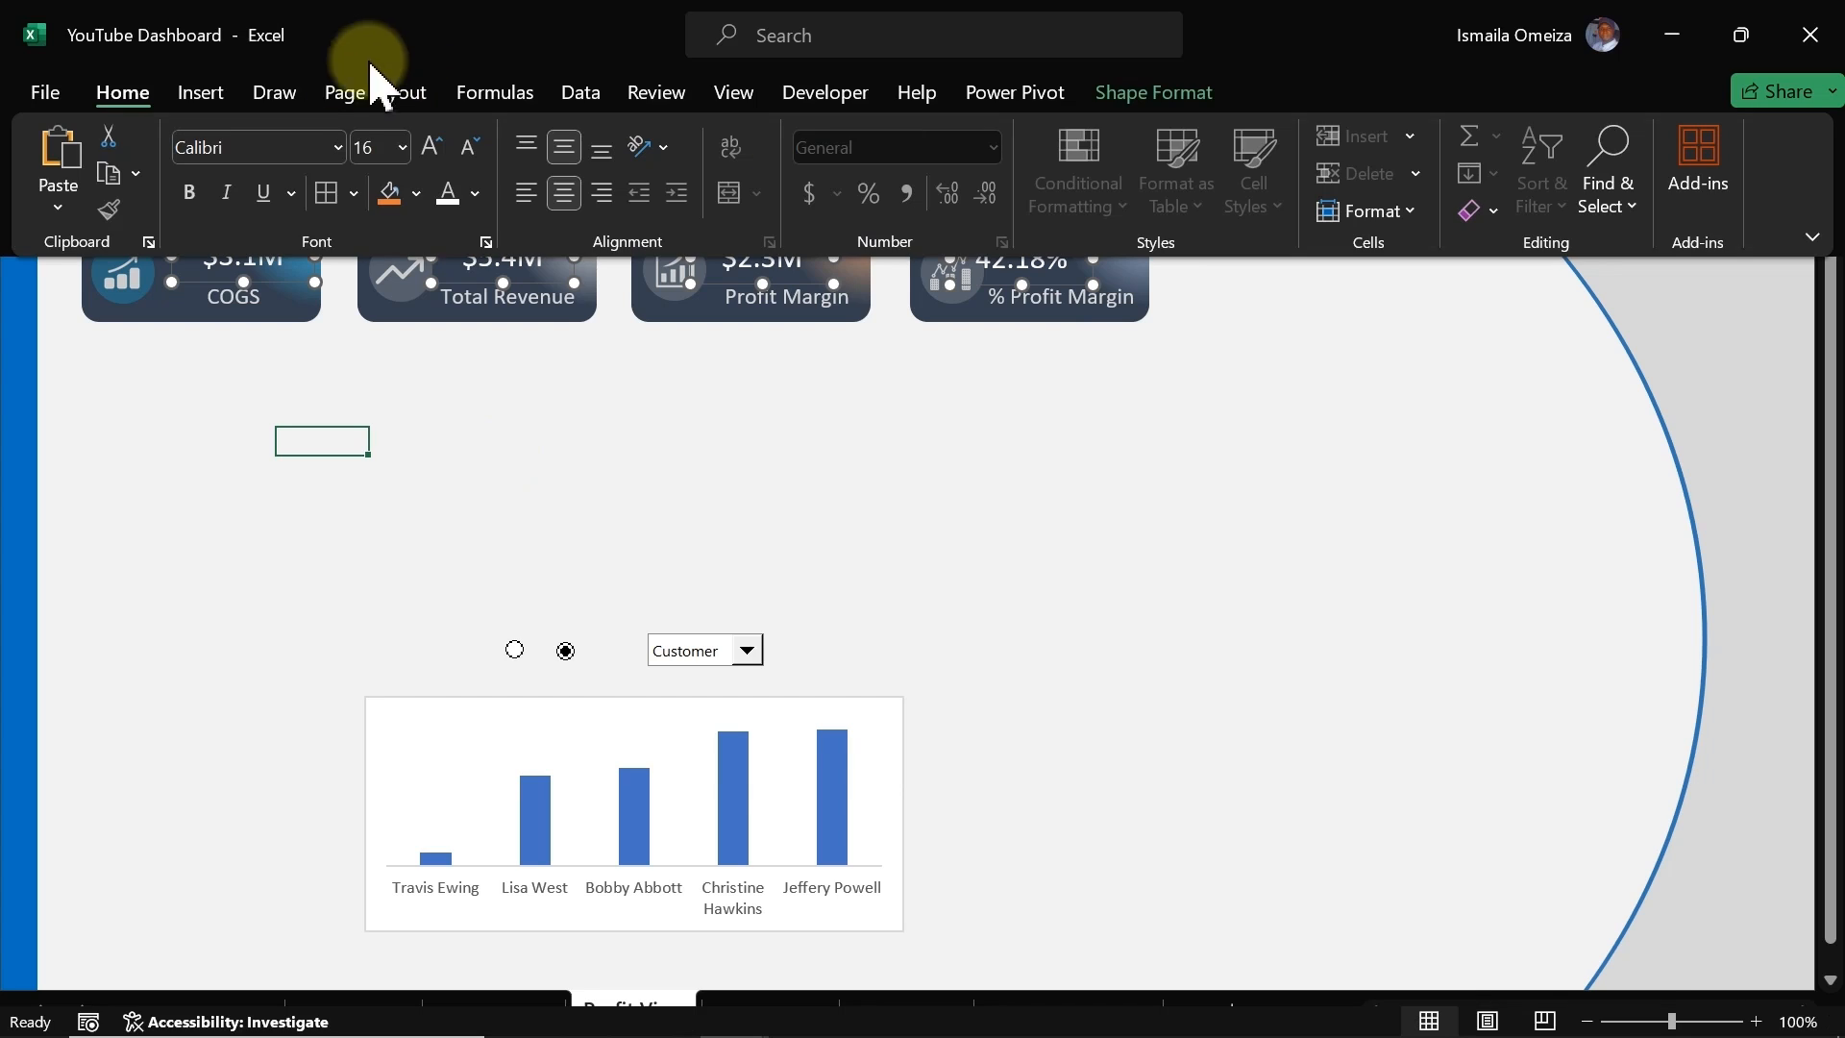
{"action": "left_click", "coordinate": [432, 150]}
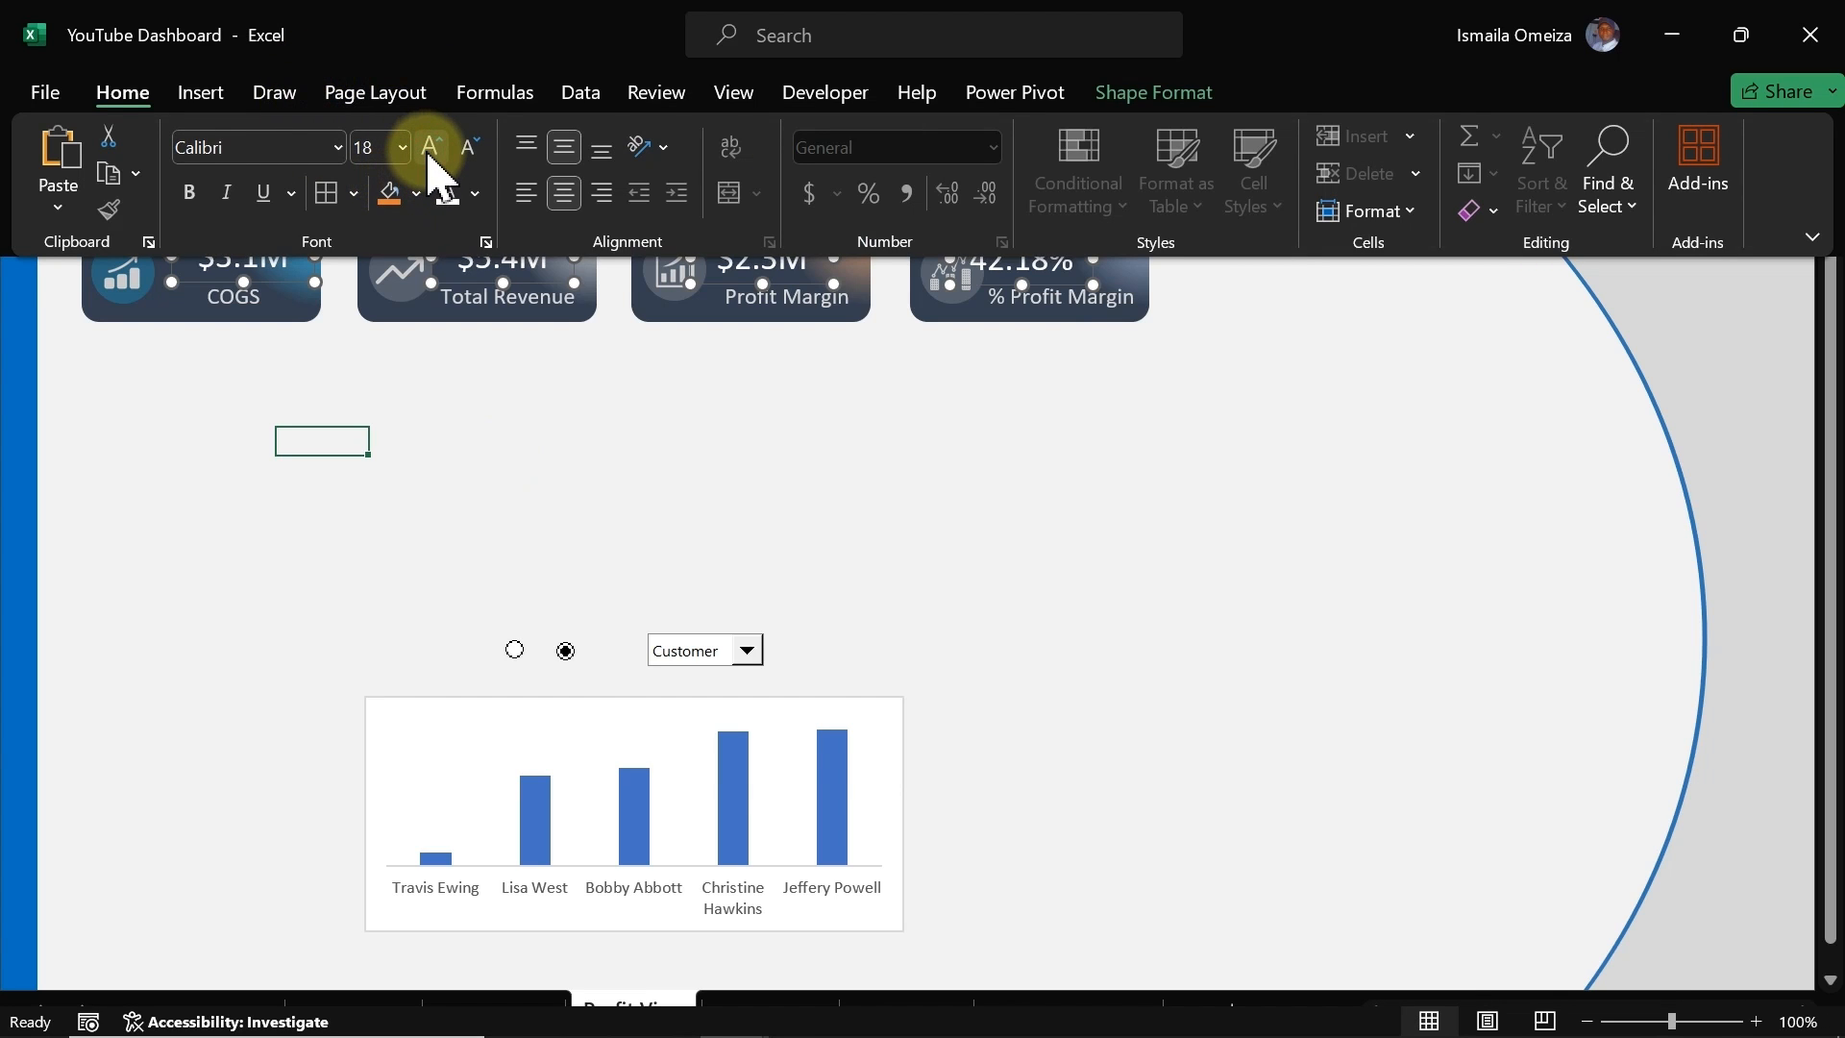
{"action": "left_click", "coordinate": [430, 155]}
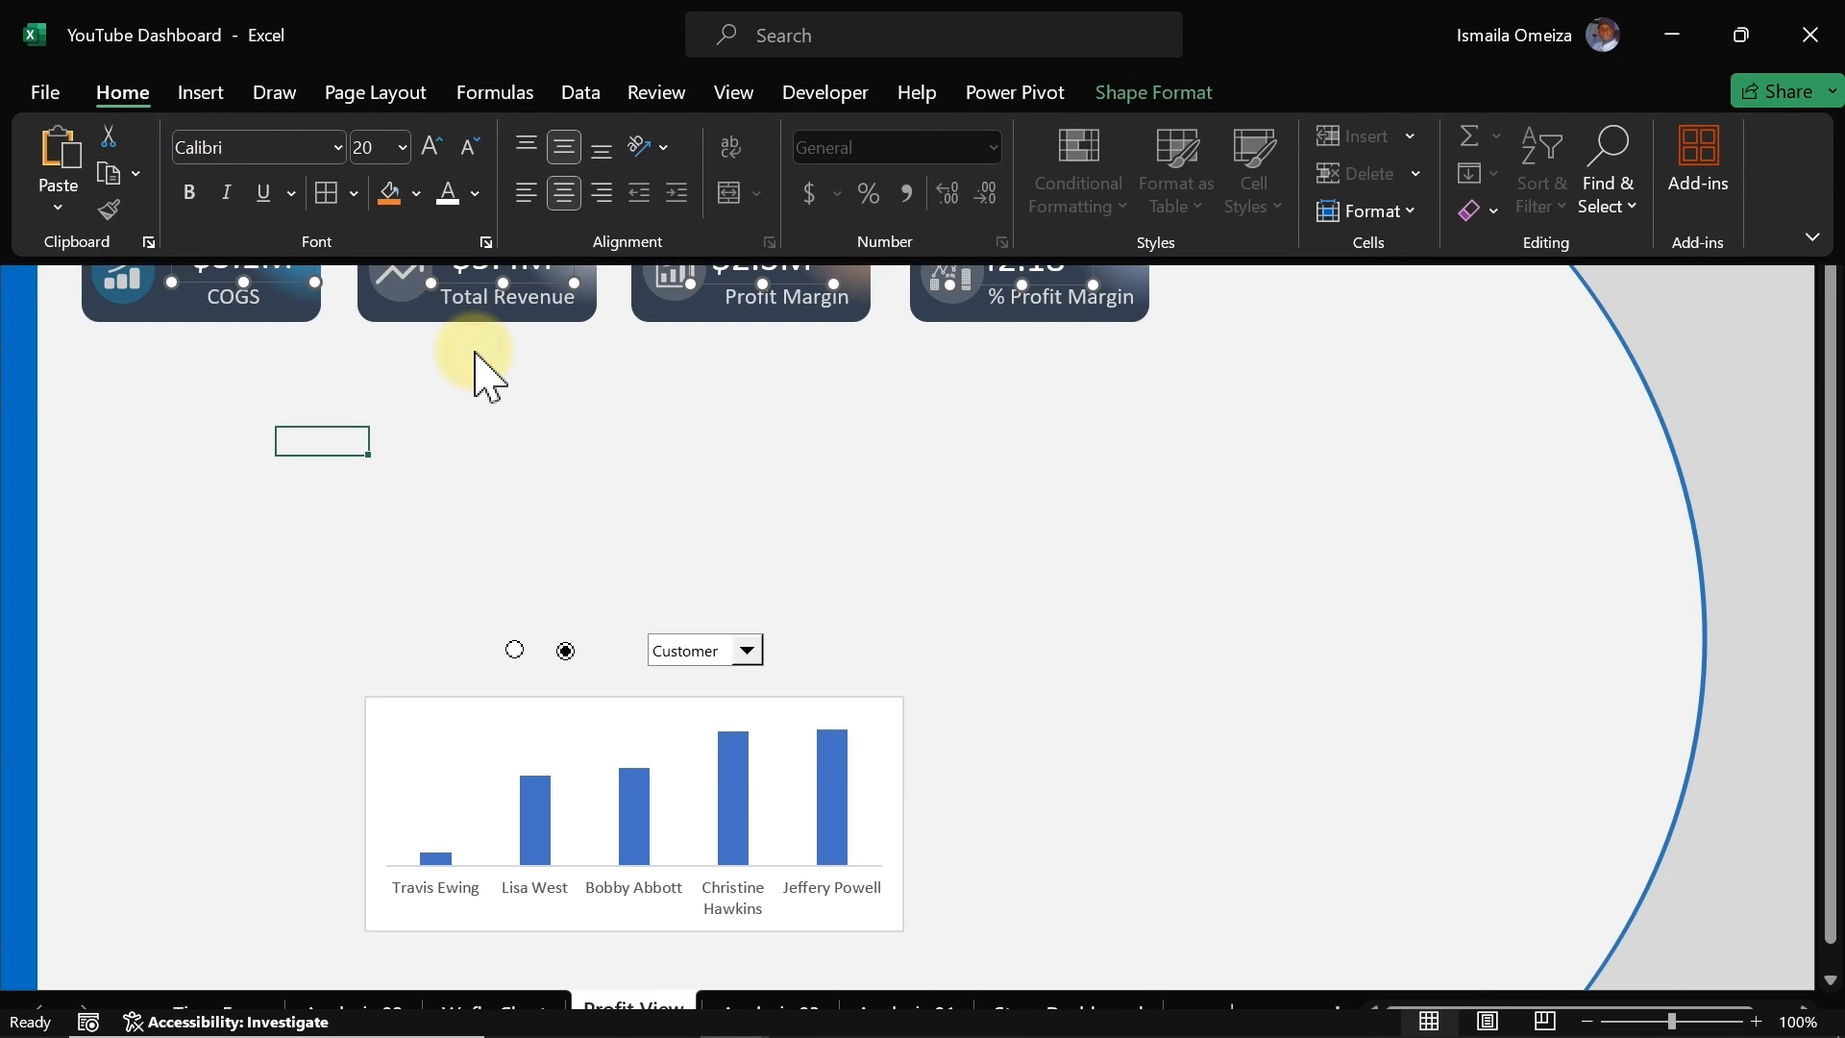
Step: Move the four selected value boxes slightly upward on their cards
{"action": "left_click", "coordinate": [734, 272]}
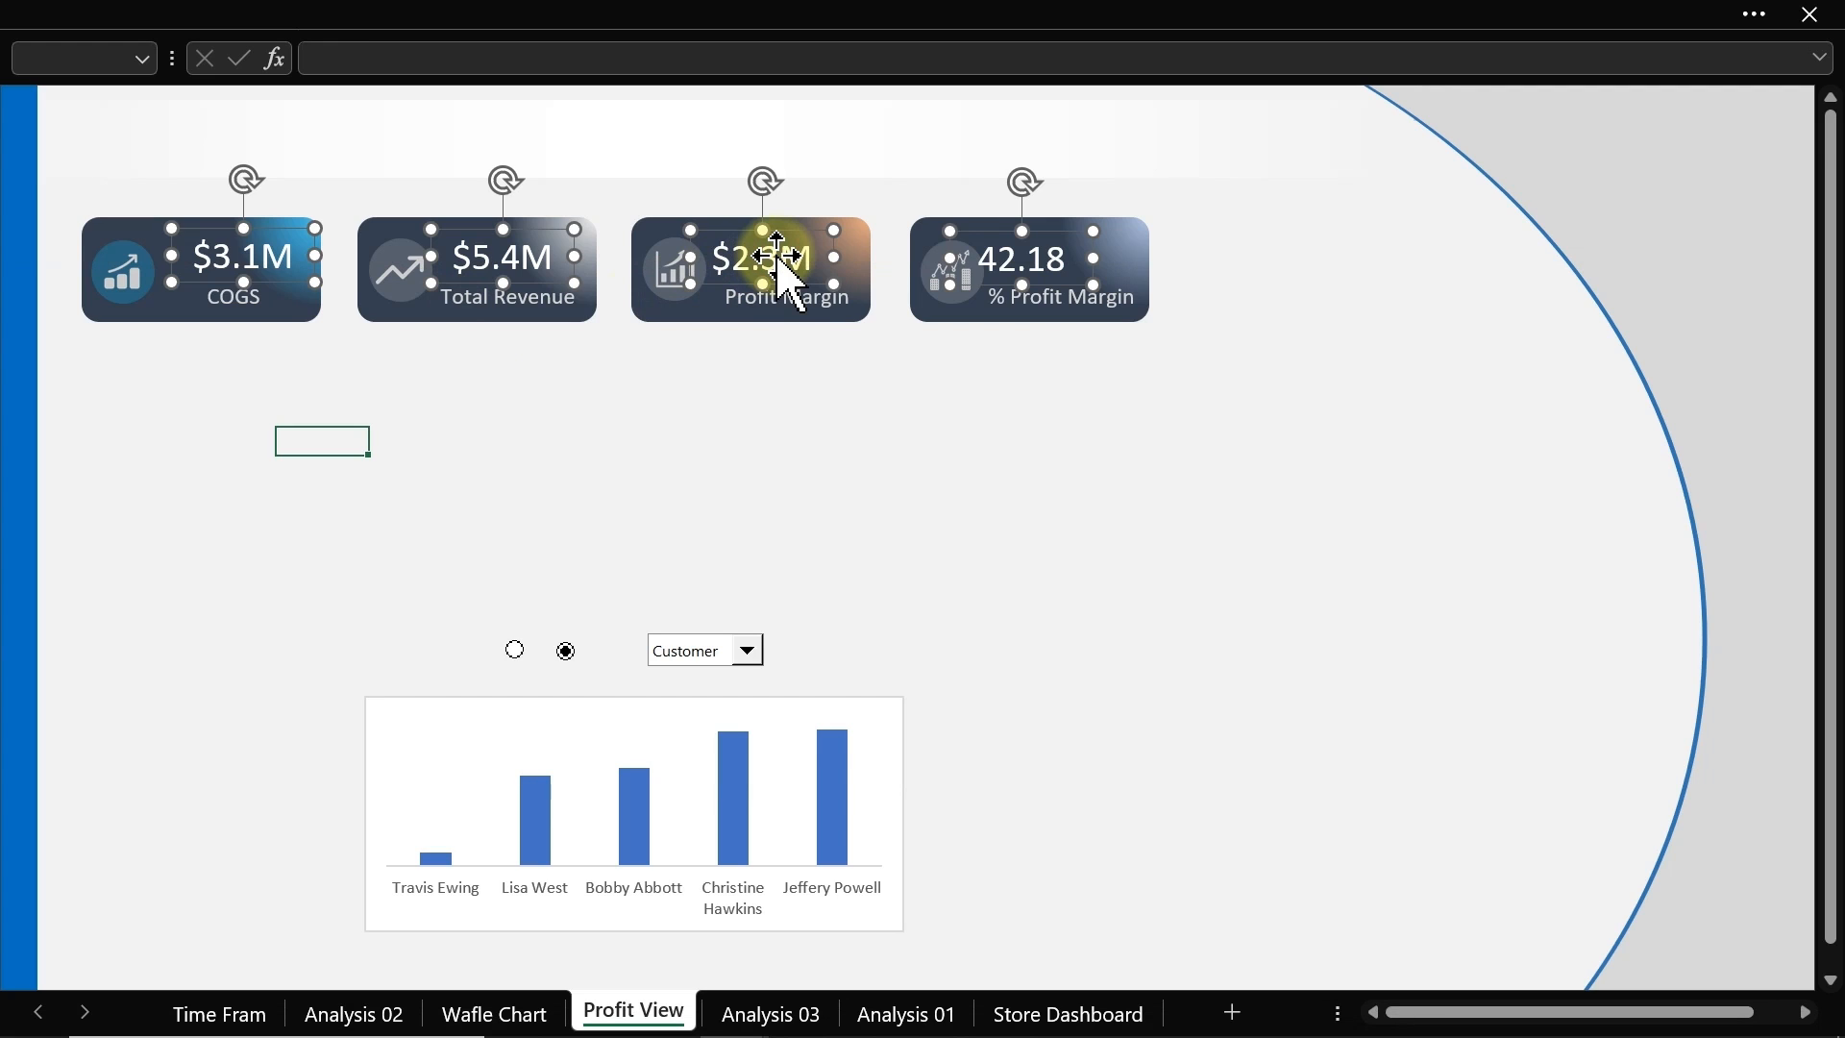
{"action": "left_click_drag", "start_coordinate": [776, 256], "coordinate": [774, 248]}
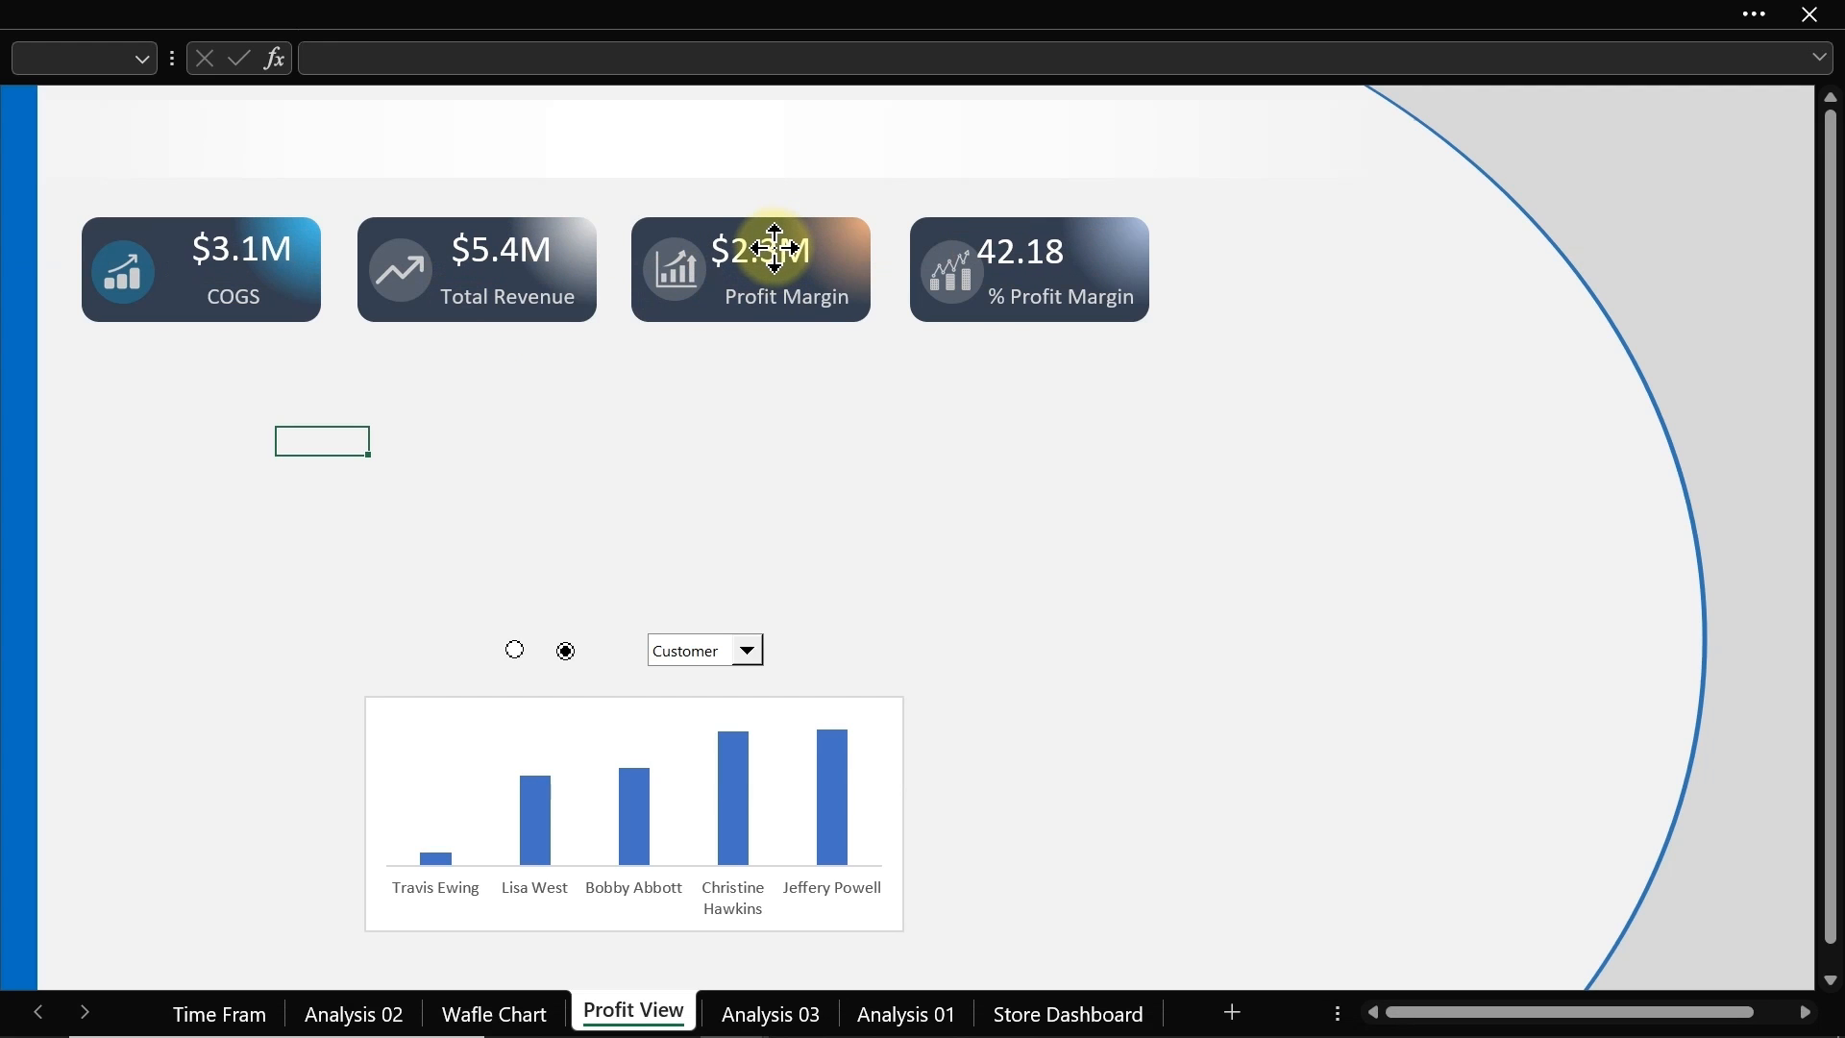
{"action": "left_click", "coordinate": [672, 469]}
Step: Fine-tune each value box's position on its card and widen the % Profit Margin box so its value fits
{"action": "left_click", "coordinate": [255, 250]}
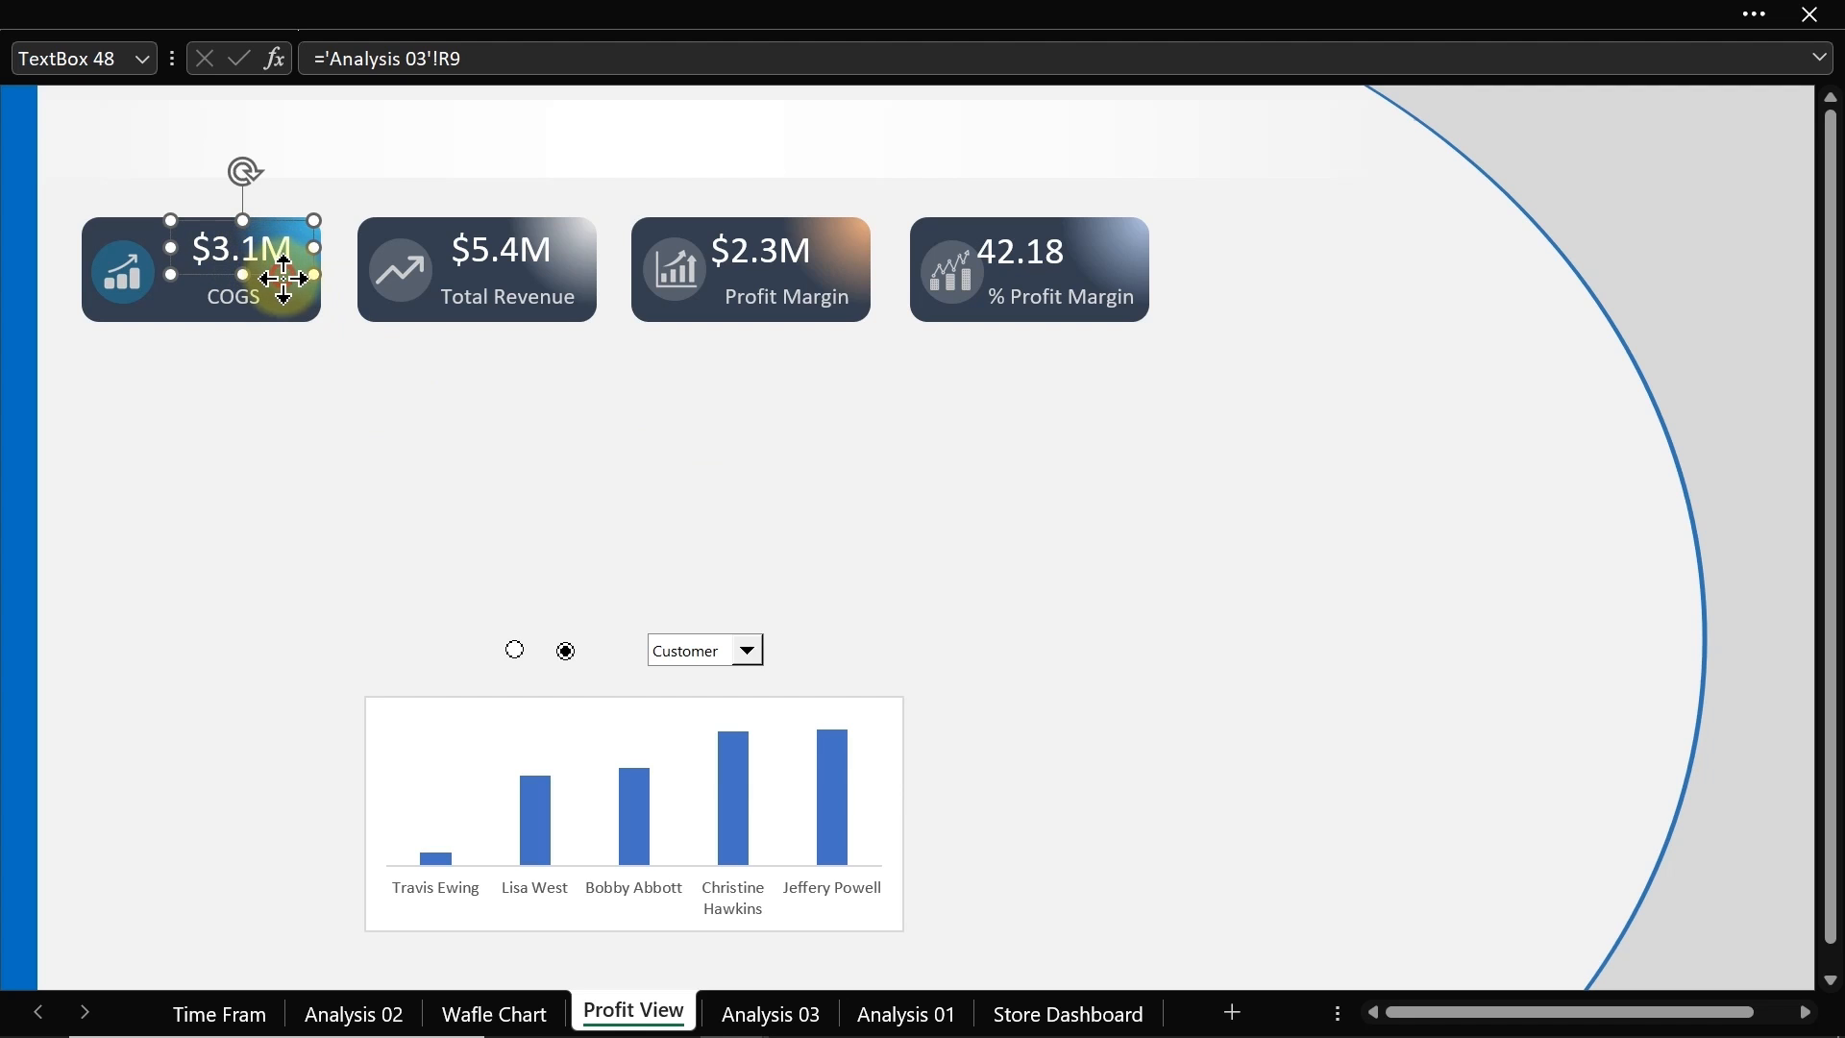
{"action": "left_click_drag", "start_coordinate": [283, 276], "coordinate": [277, 279]}
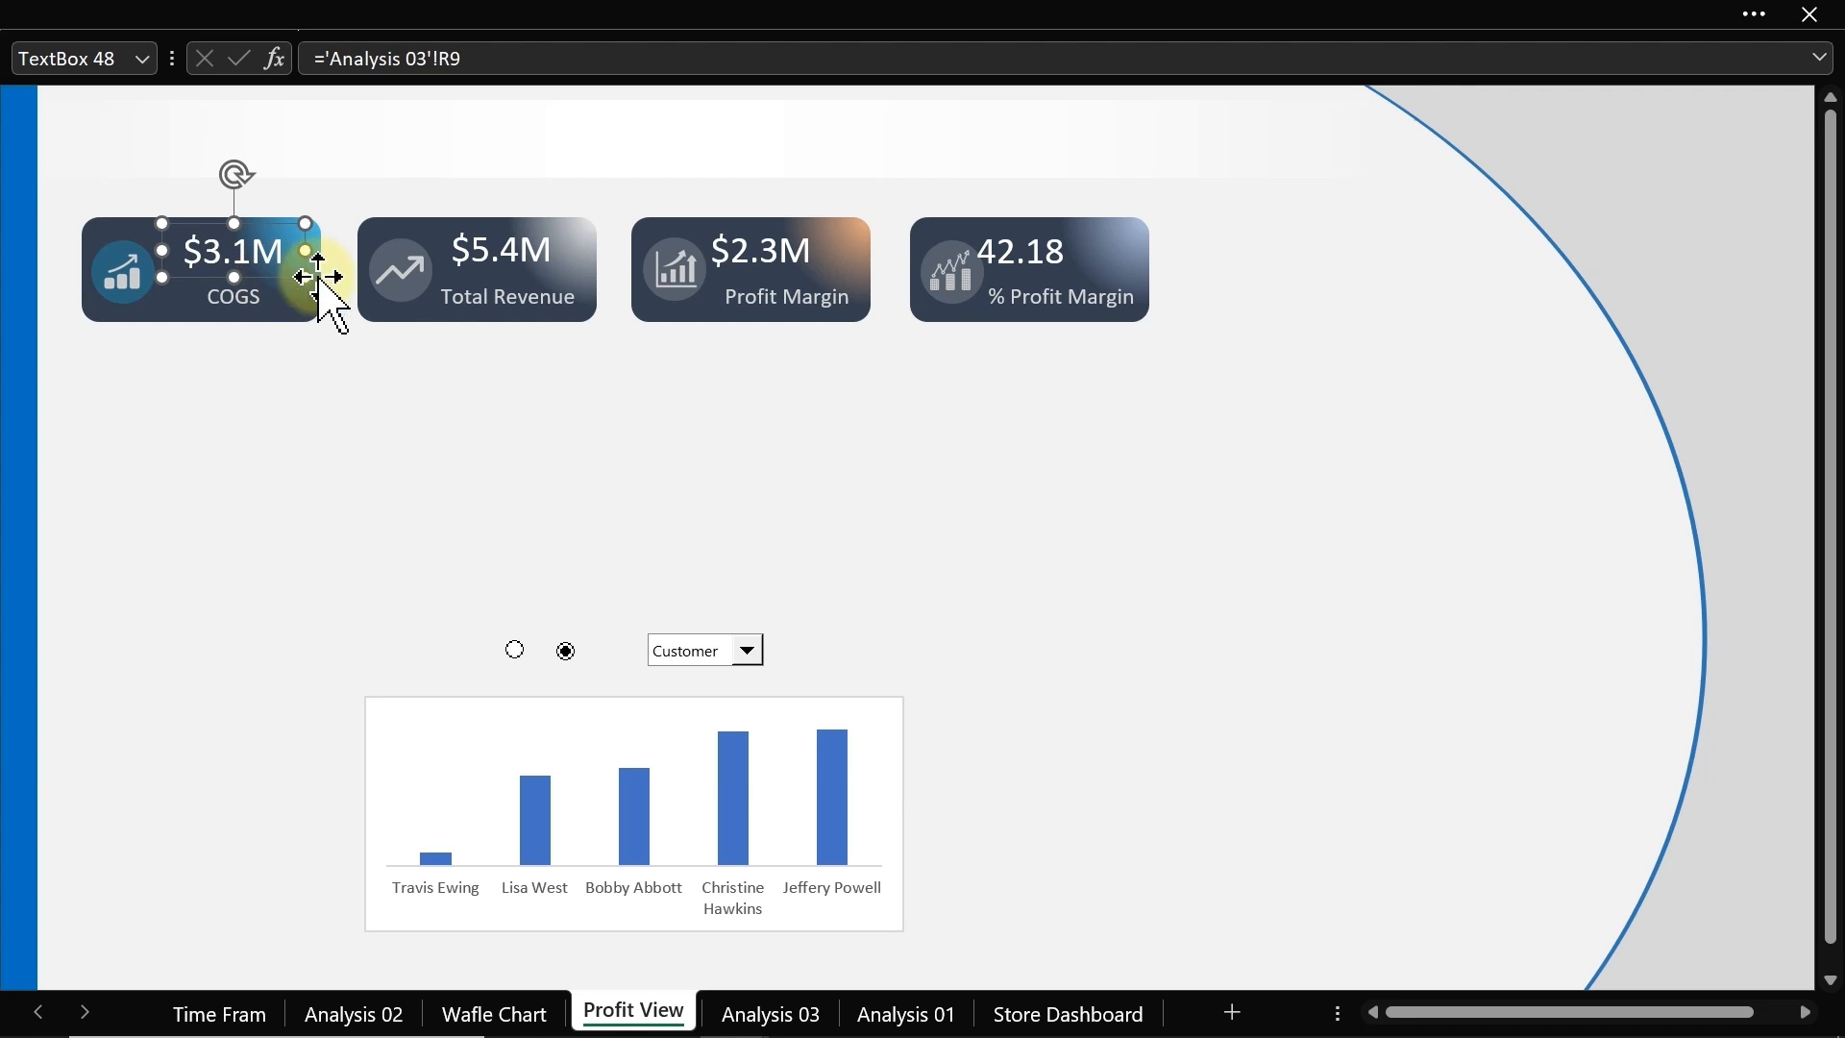
{"action": "left_click", "coordinate": [522, 256]}
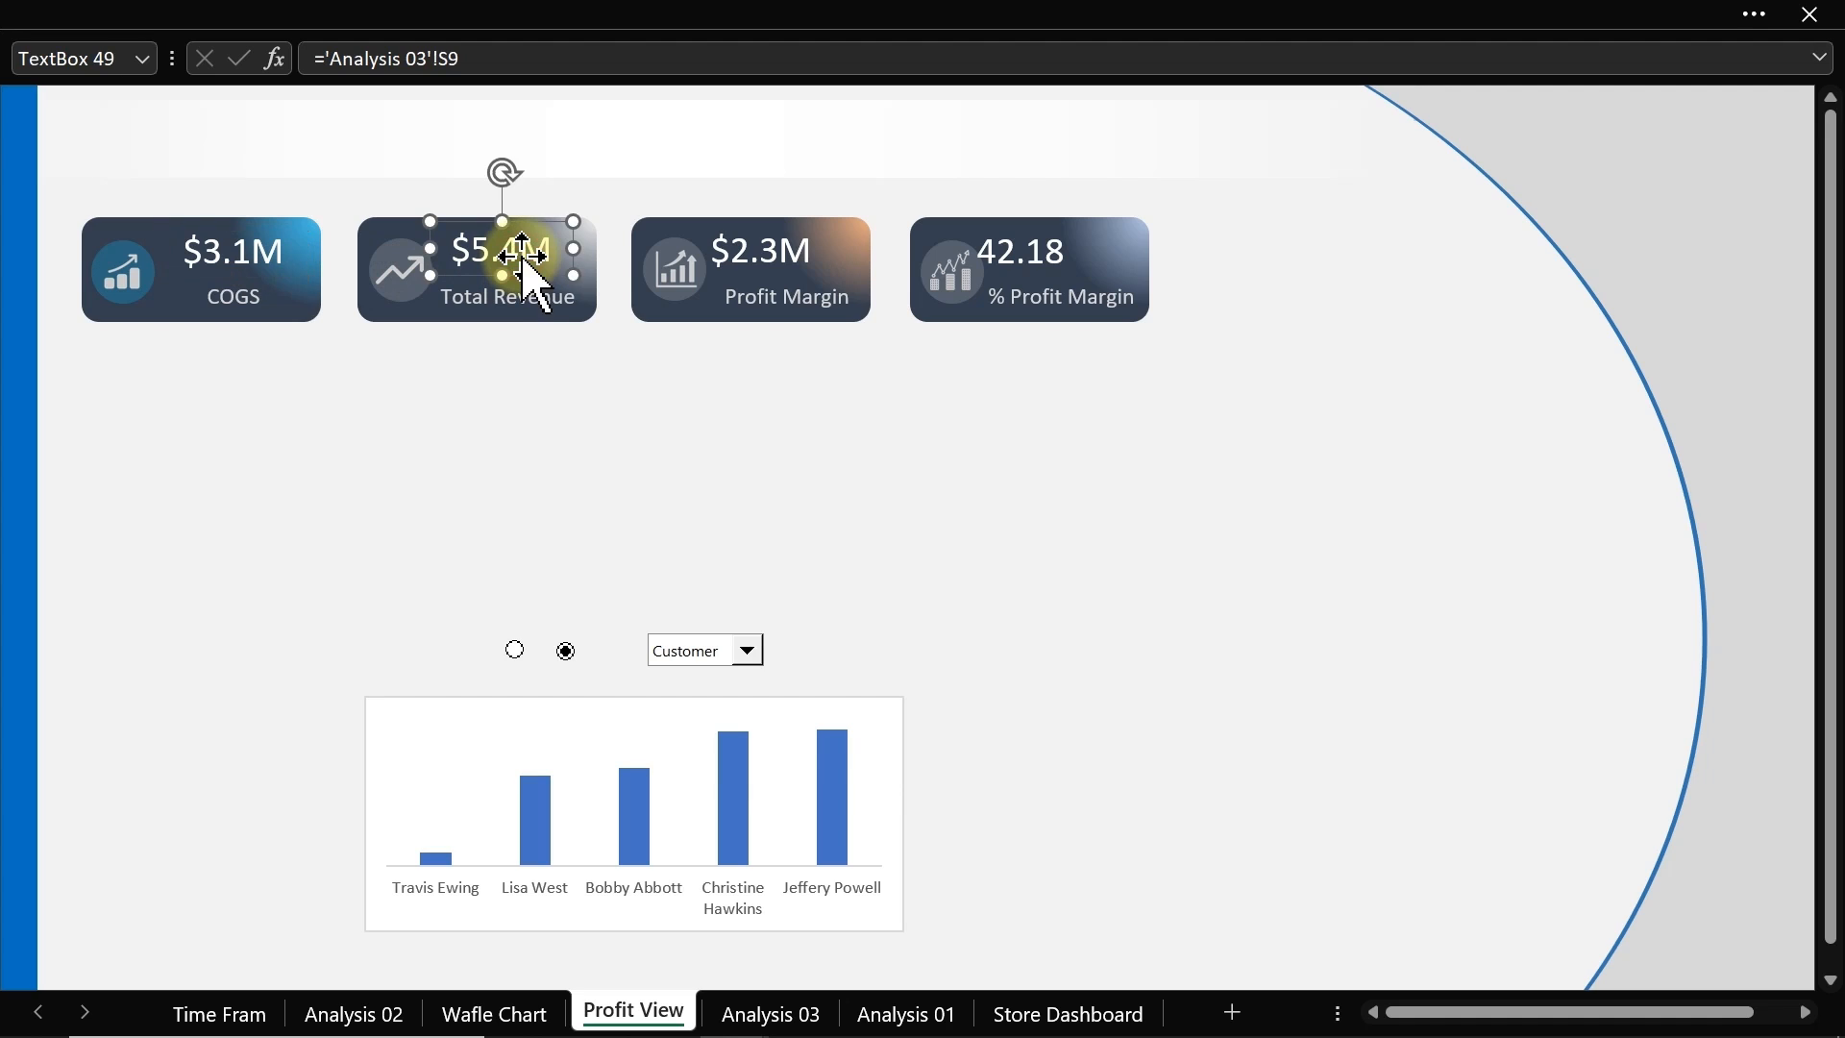
{"action": "left_click_drag", "start_coordinate": [522, 256], "coordinate": [526, 259]}
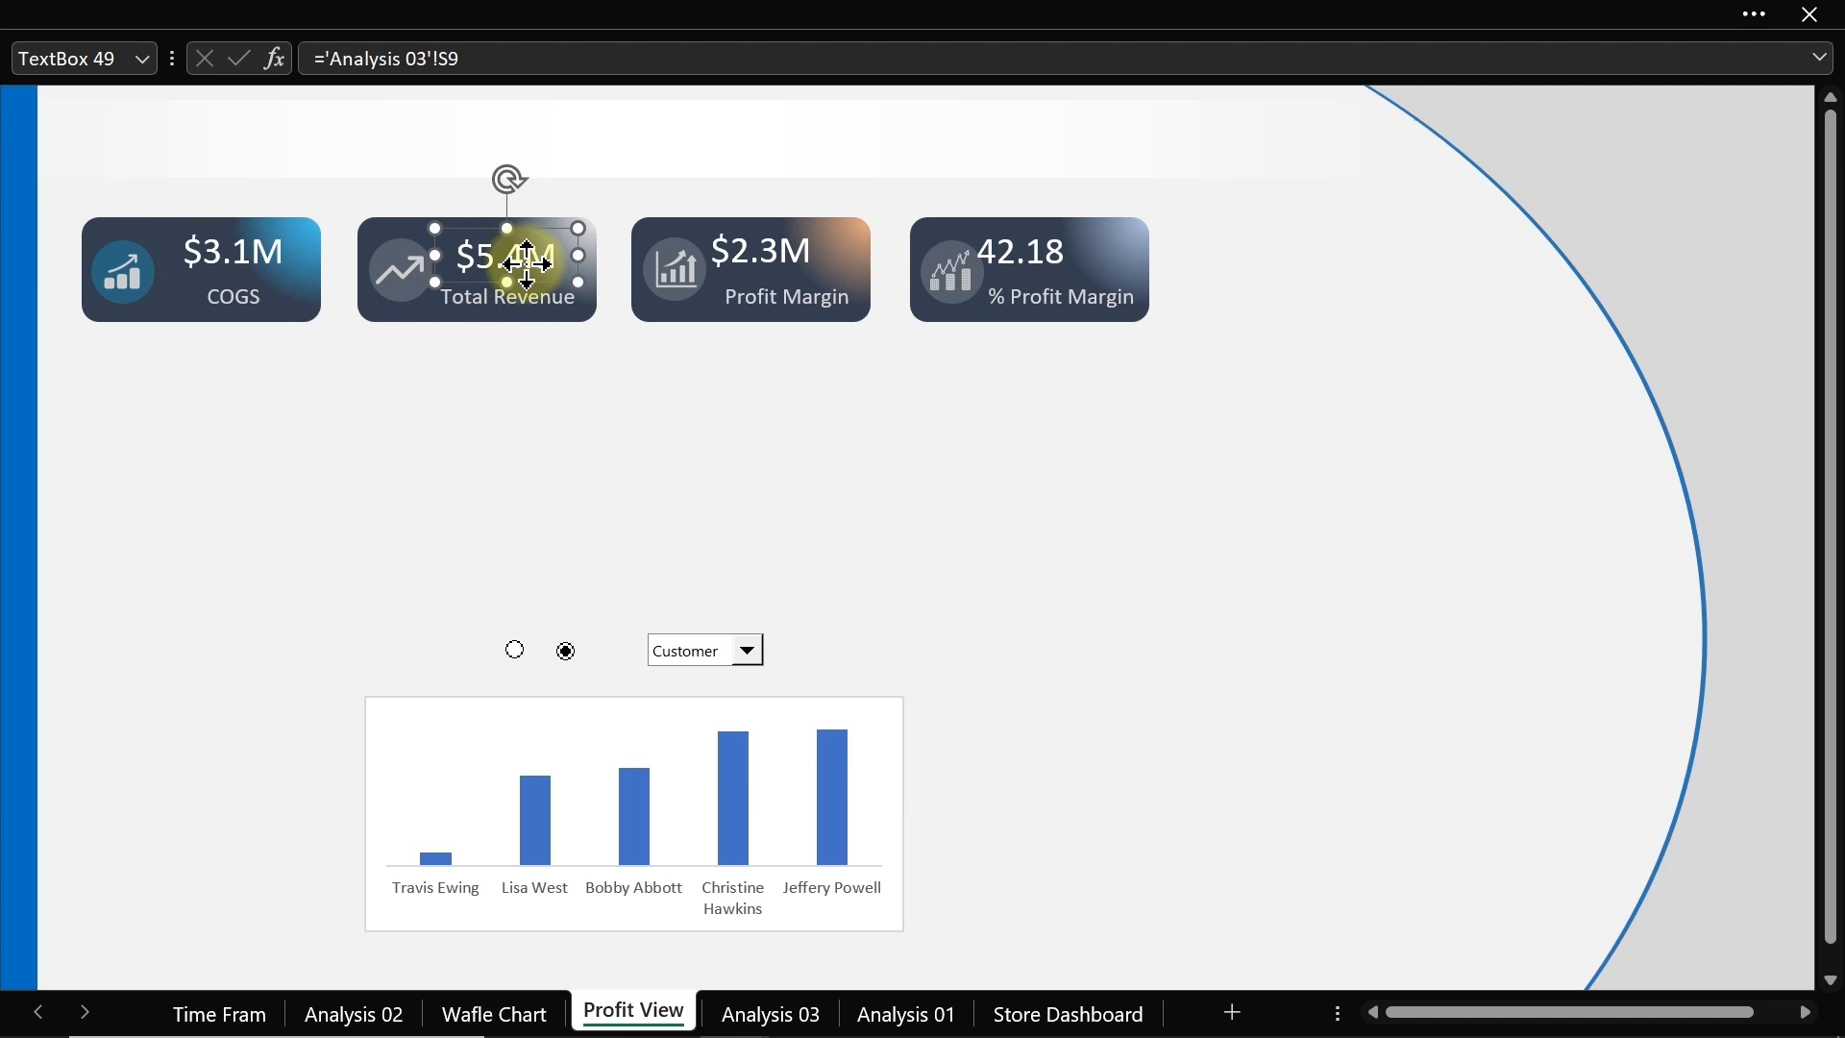
{"action": "left_click", "coordinate": [766, 250]}
{"action": "left_click_drag", "start_coordinate": [769, 252], "coordinate": [784, 250]}
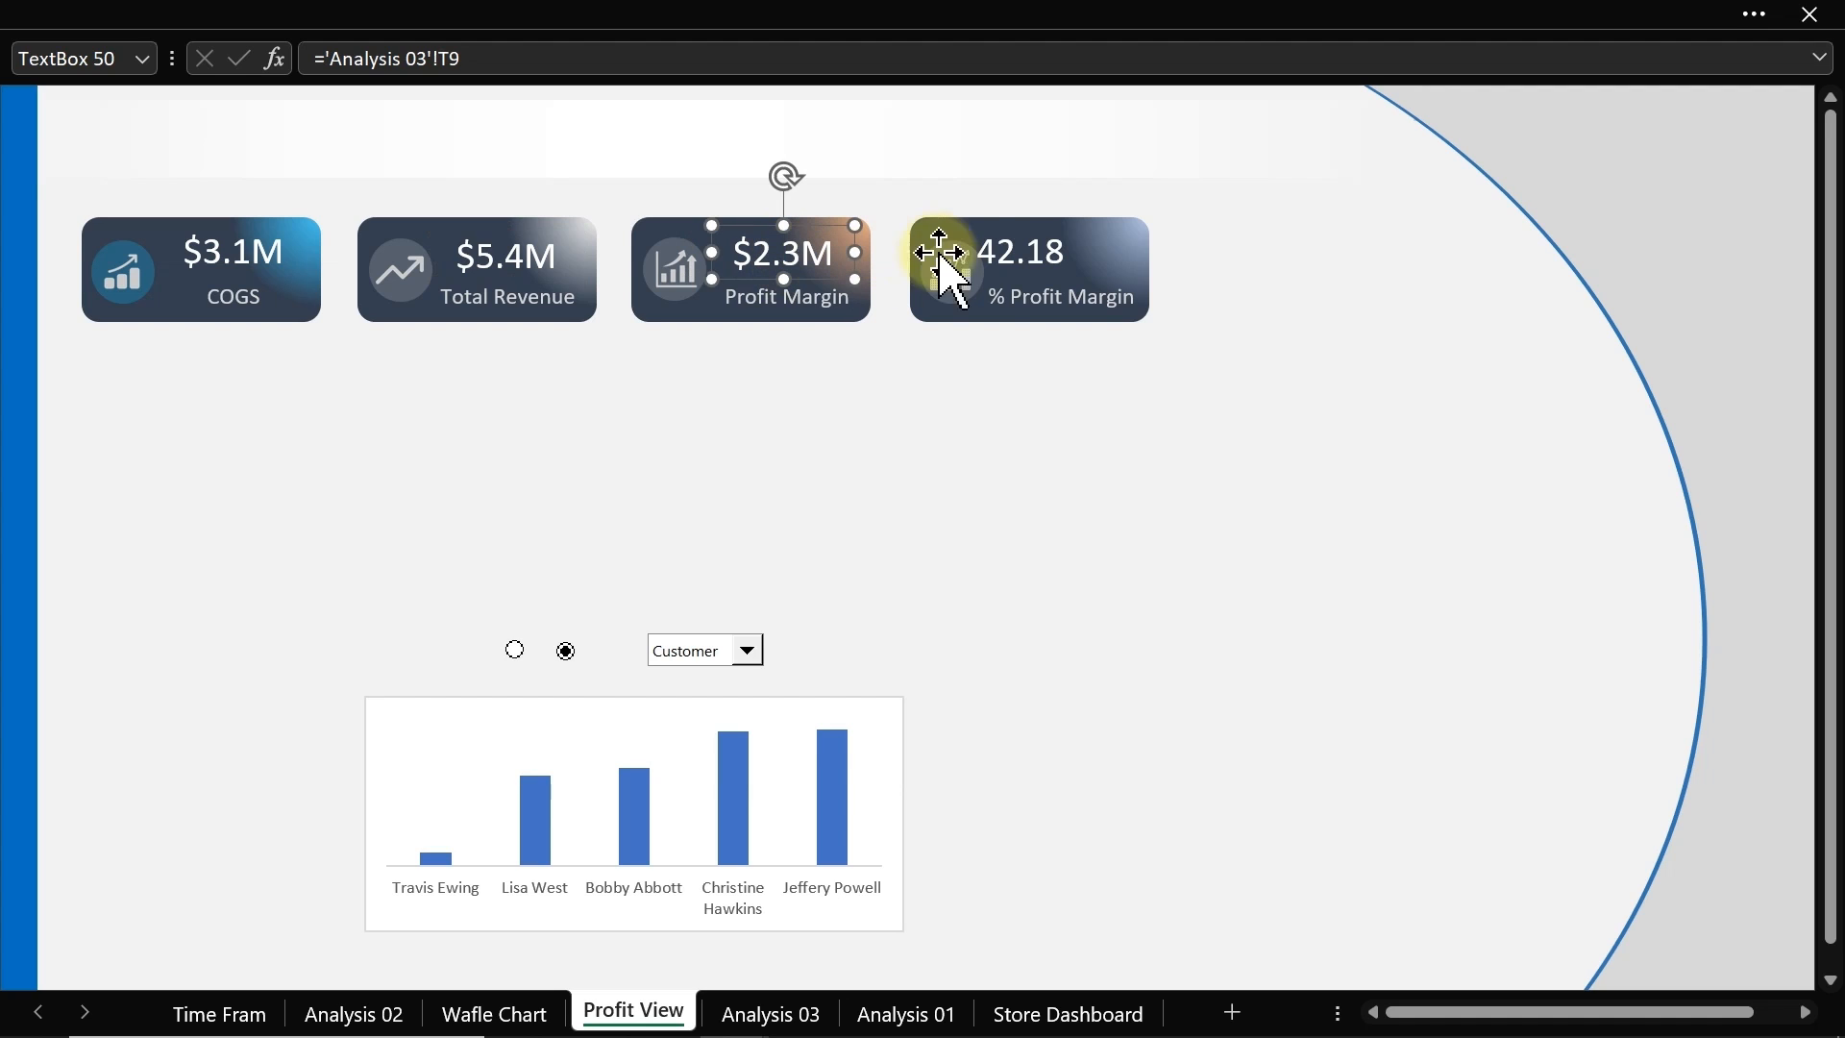
{"action": "left_click", "coordinate": [1009, 250]}
{"action": "left_click_drag", "start_coordinate": [1009, 250], "coordinate": [1146, 254]}
{"action": "left_click", "coordinate": [1004, 441]}
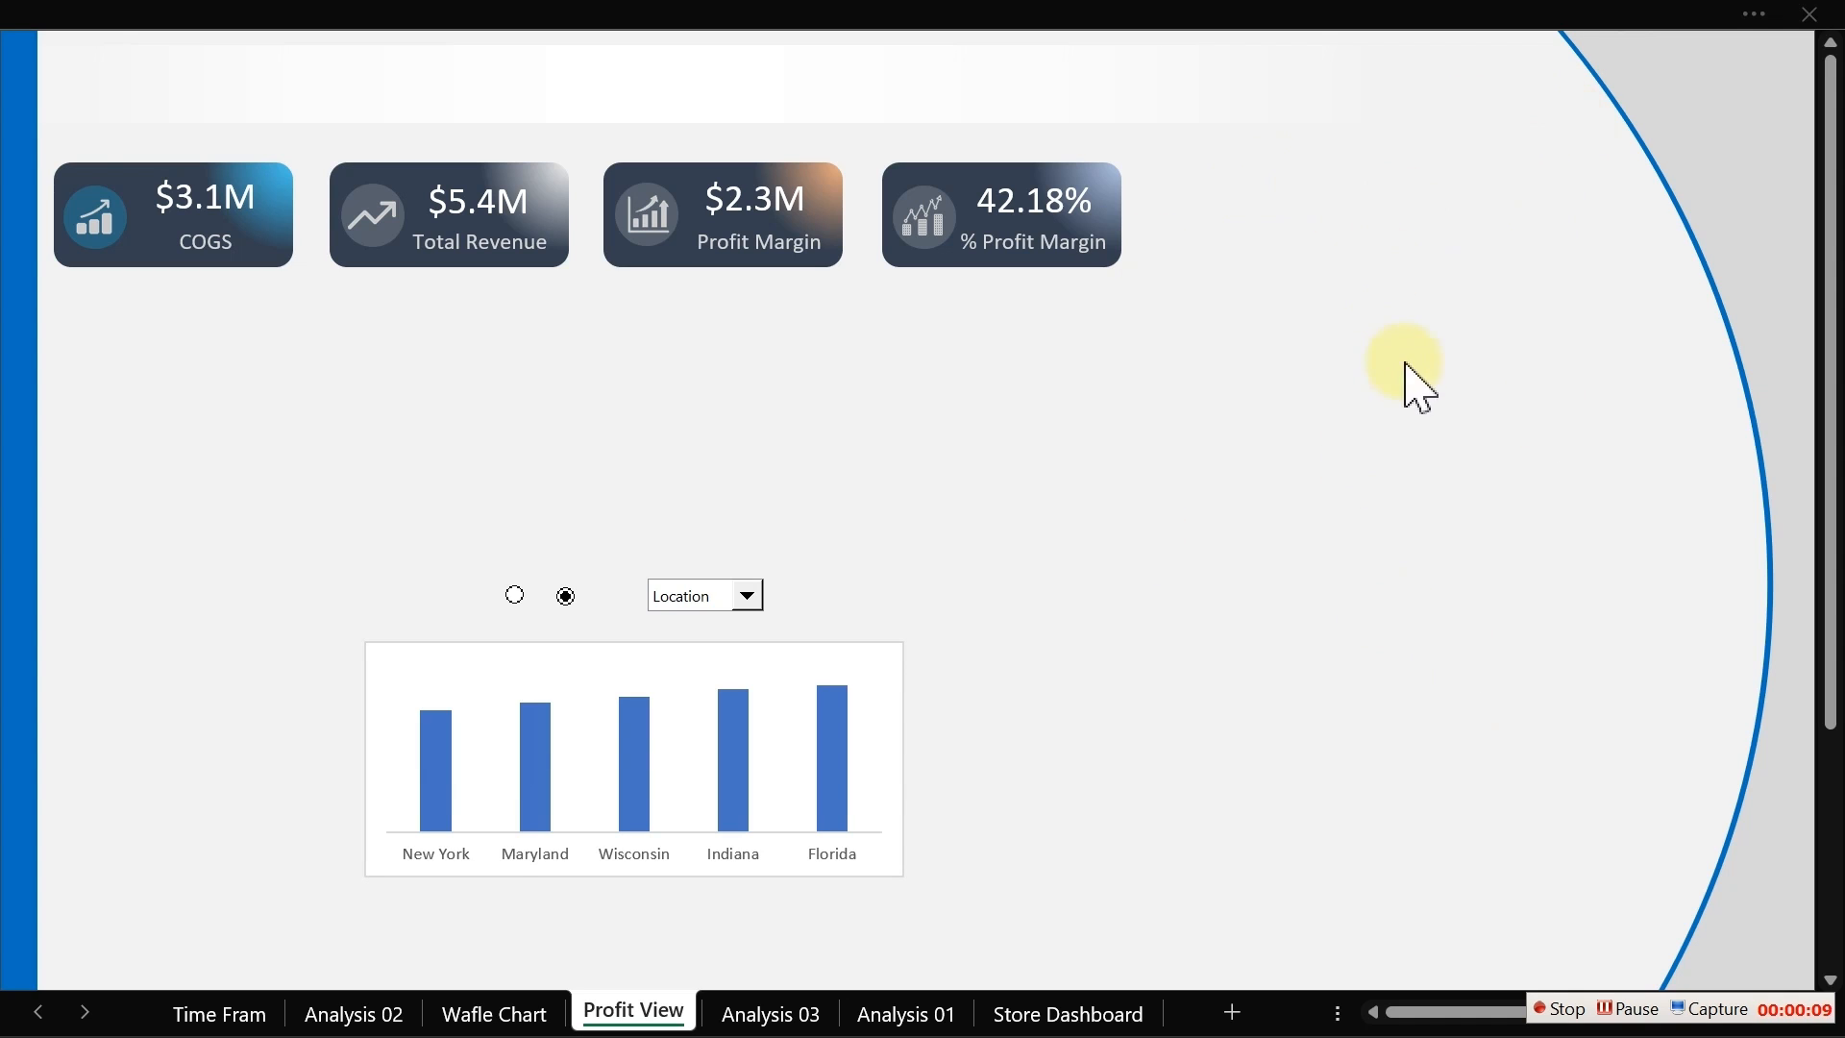
{"action": "left_click", "coordinate": [638, 20]}
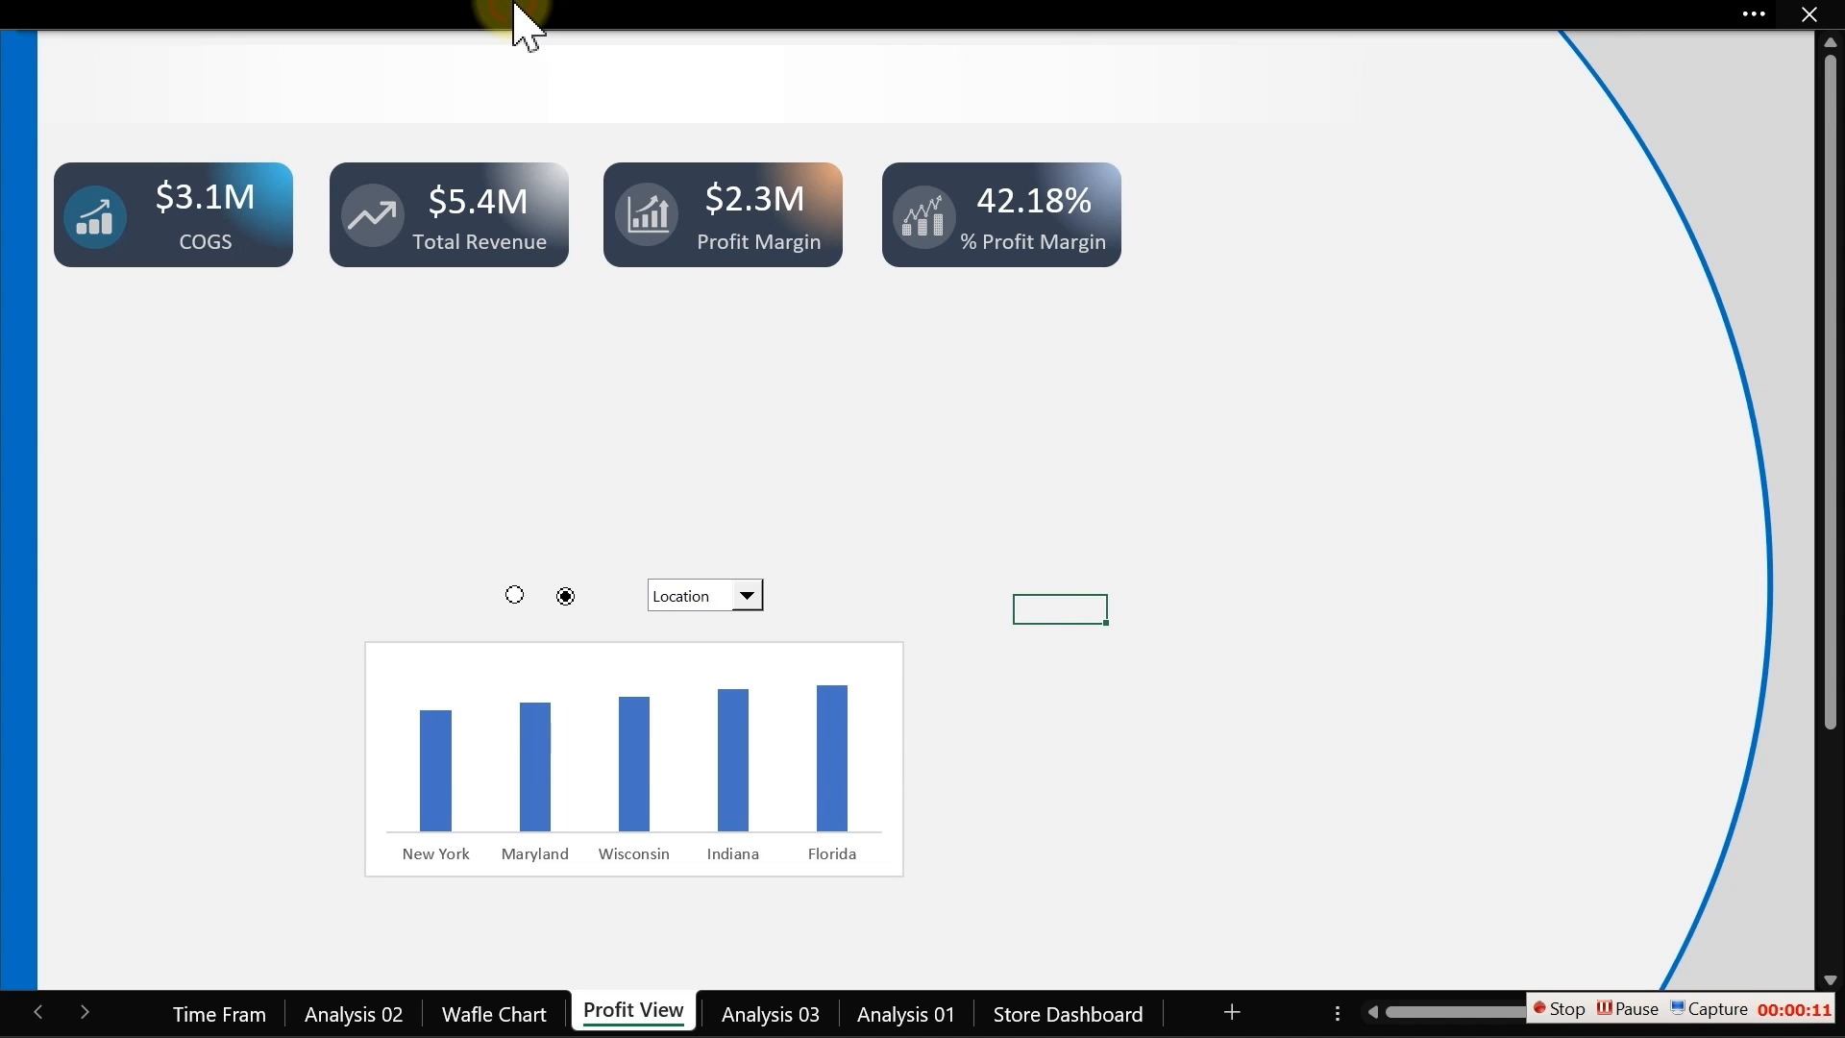
{"action": "left_click", "coordinate": [566, 323]}
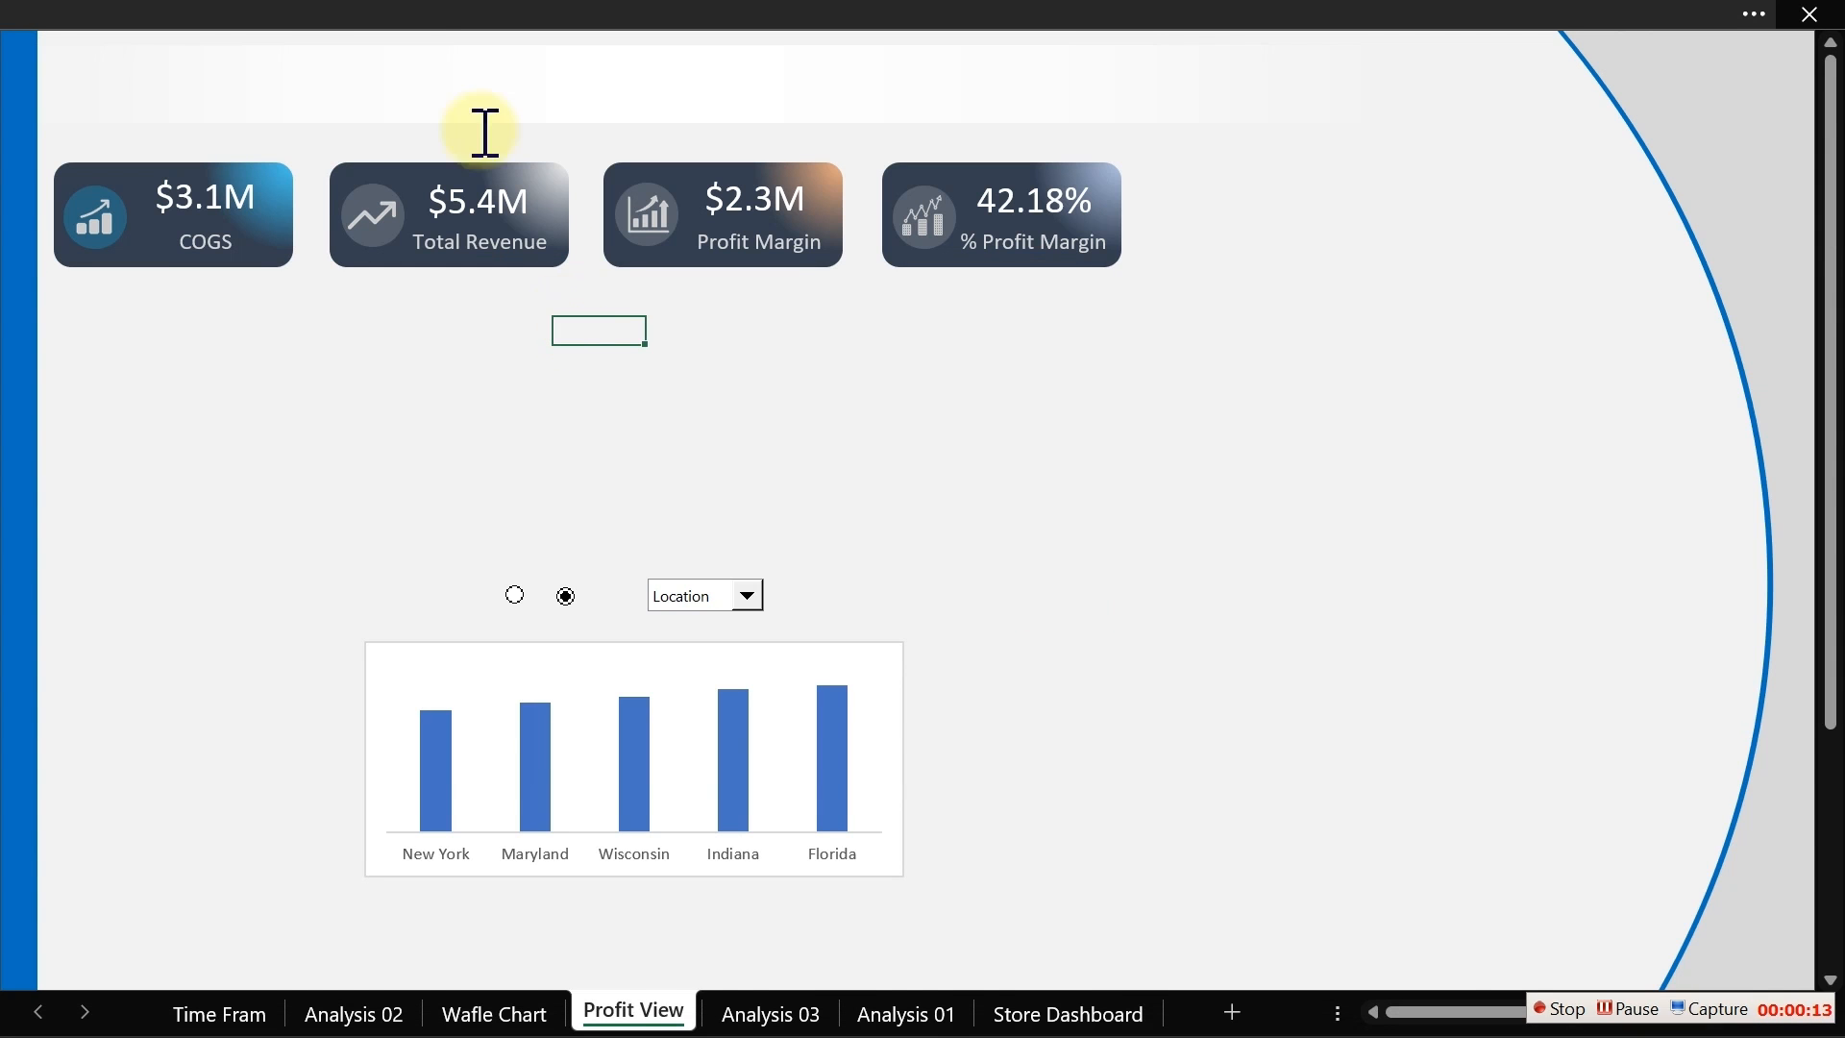
{"action": "left_click", "coordinate": [412, 20]}
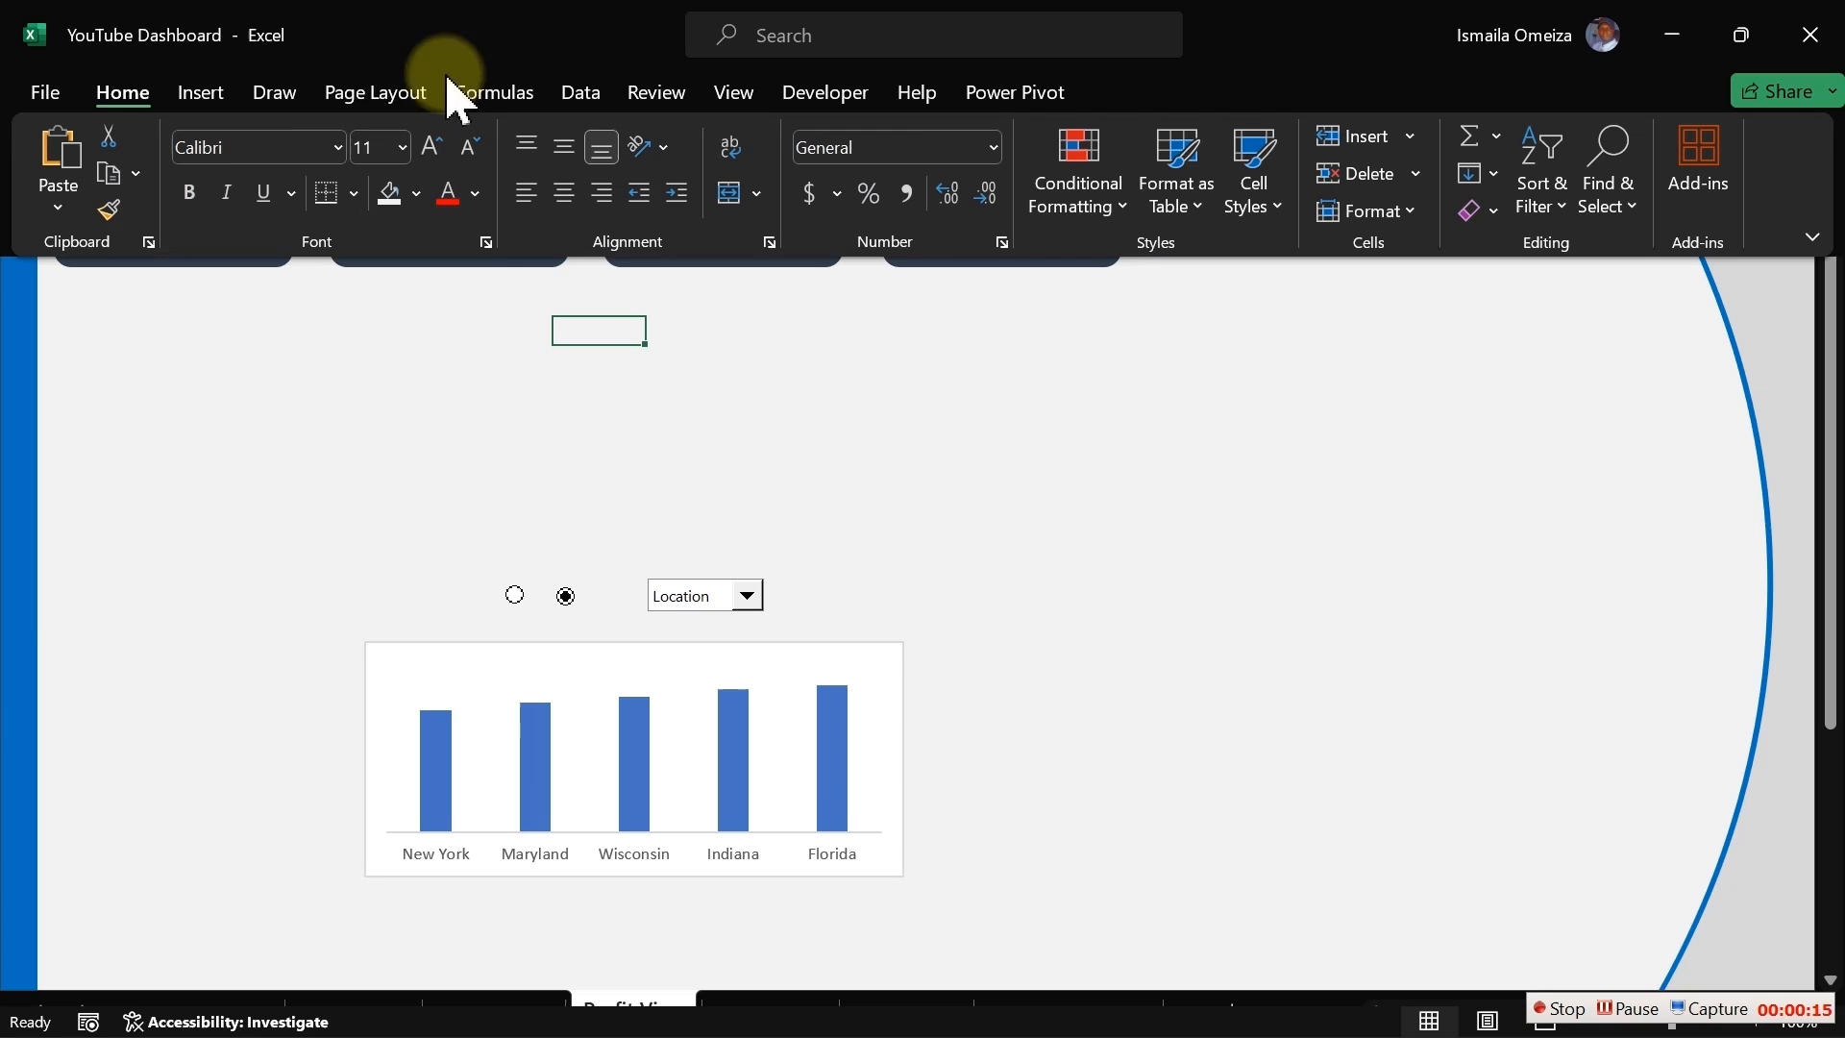
Step: Draw a tall Diagonal Corners Rounded rectangle on the right side of the Profit View sheet and widen it
{"action": "left_click", "coordinate": [207, 96]}
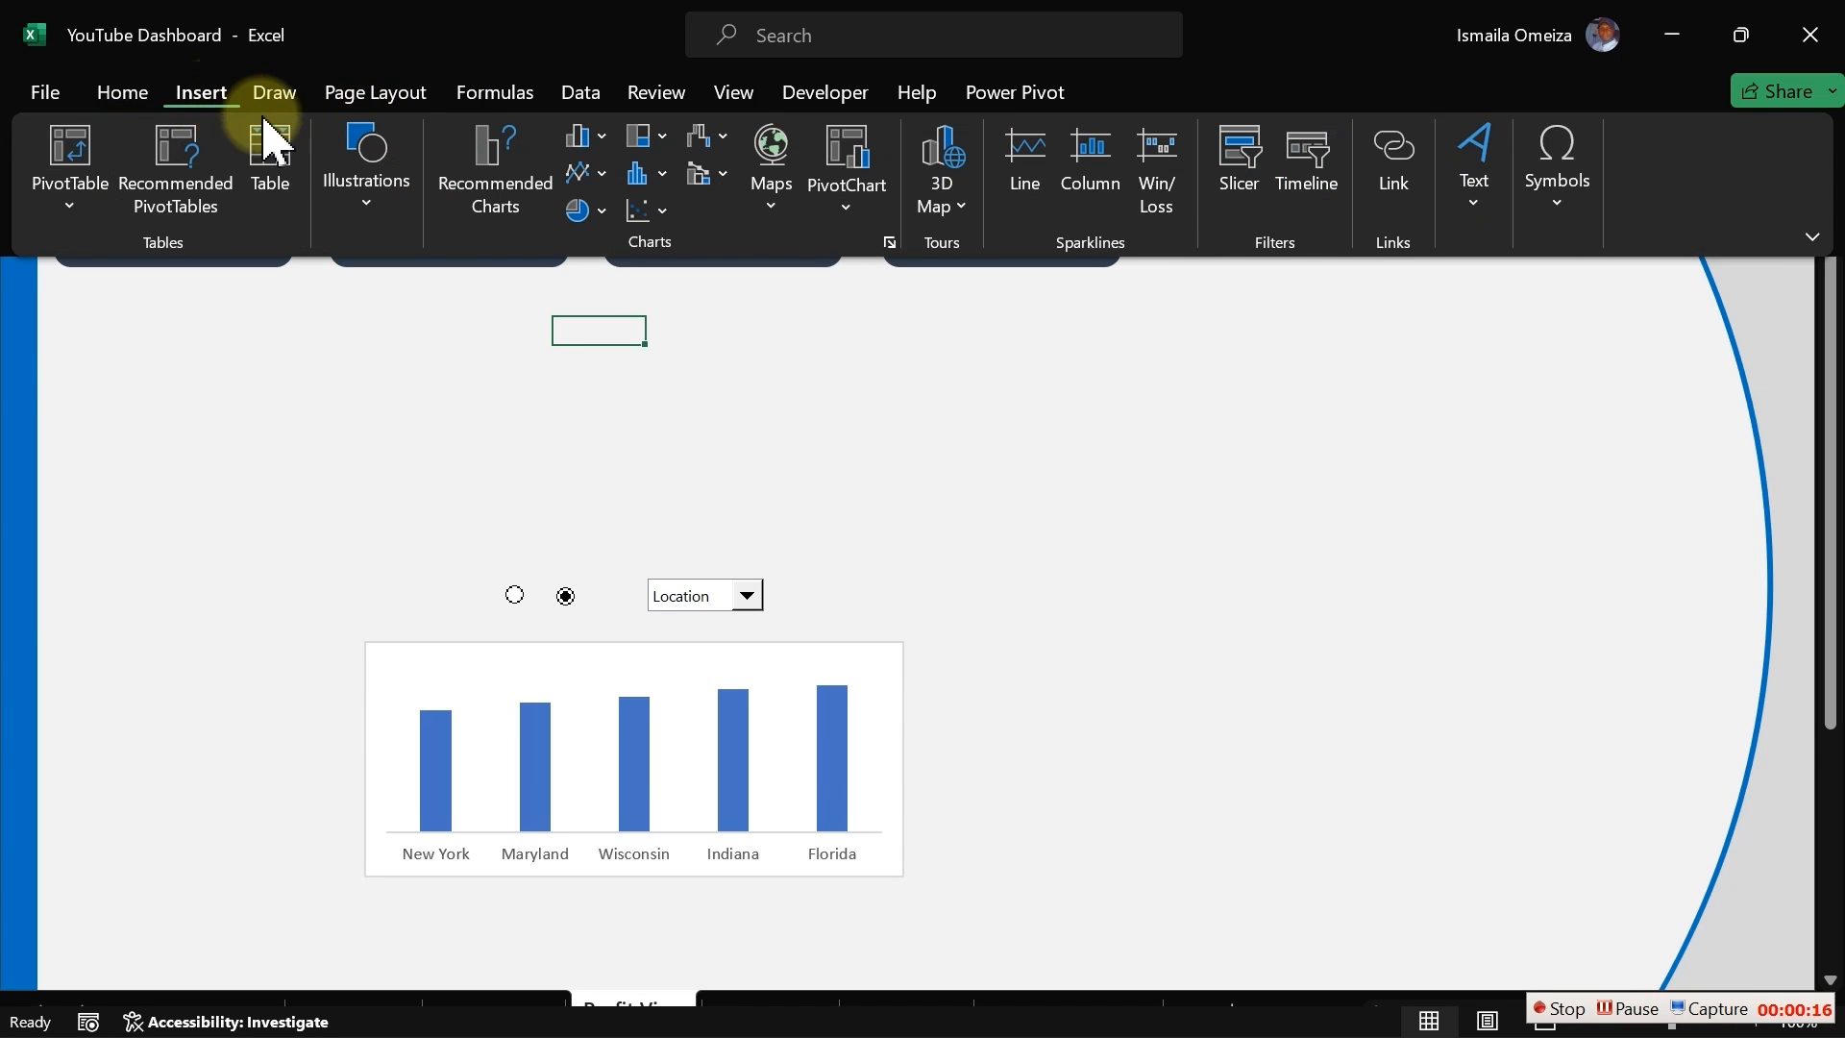
{"action": "left_click", "coordinate": [369, 206]}
{"action": "left_click", "coordinate": [420, 348]}
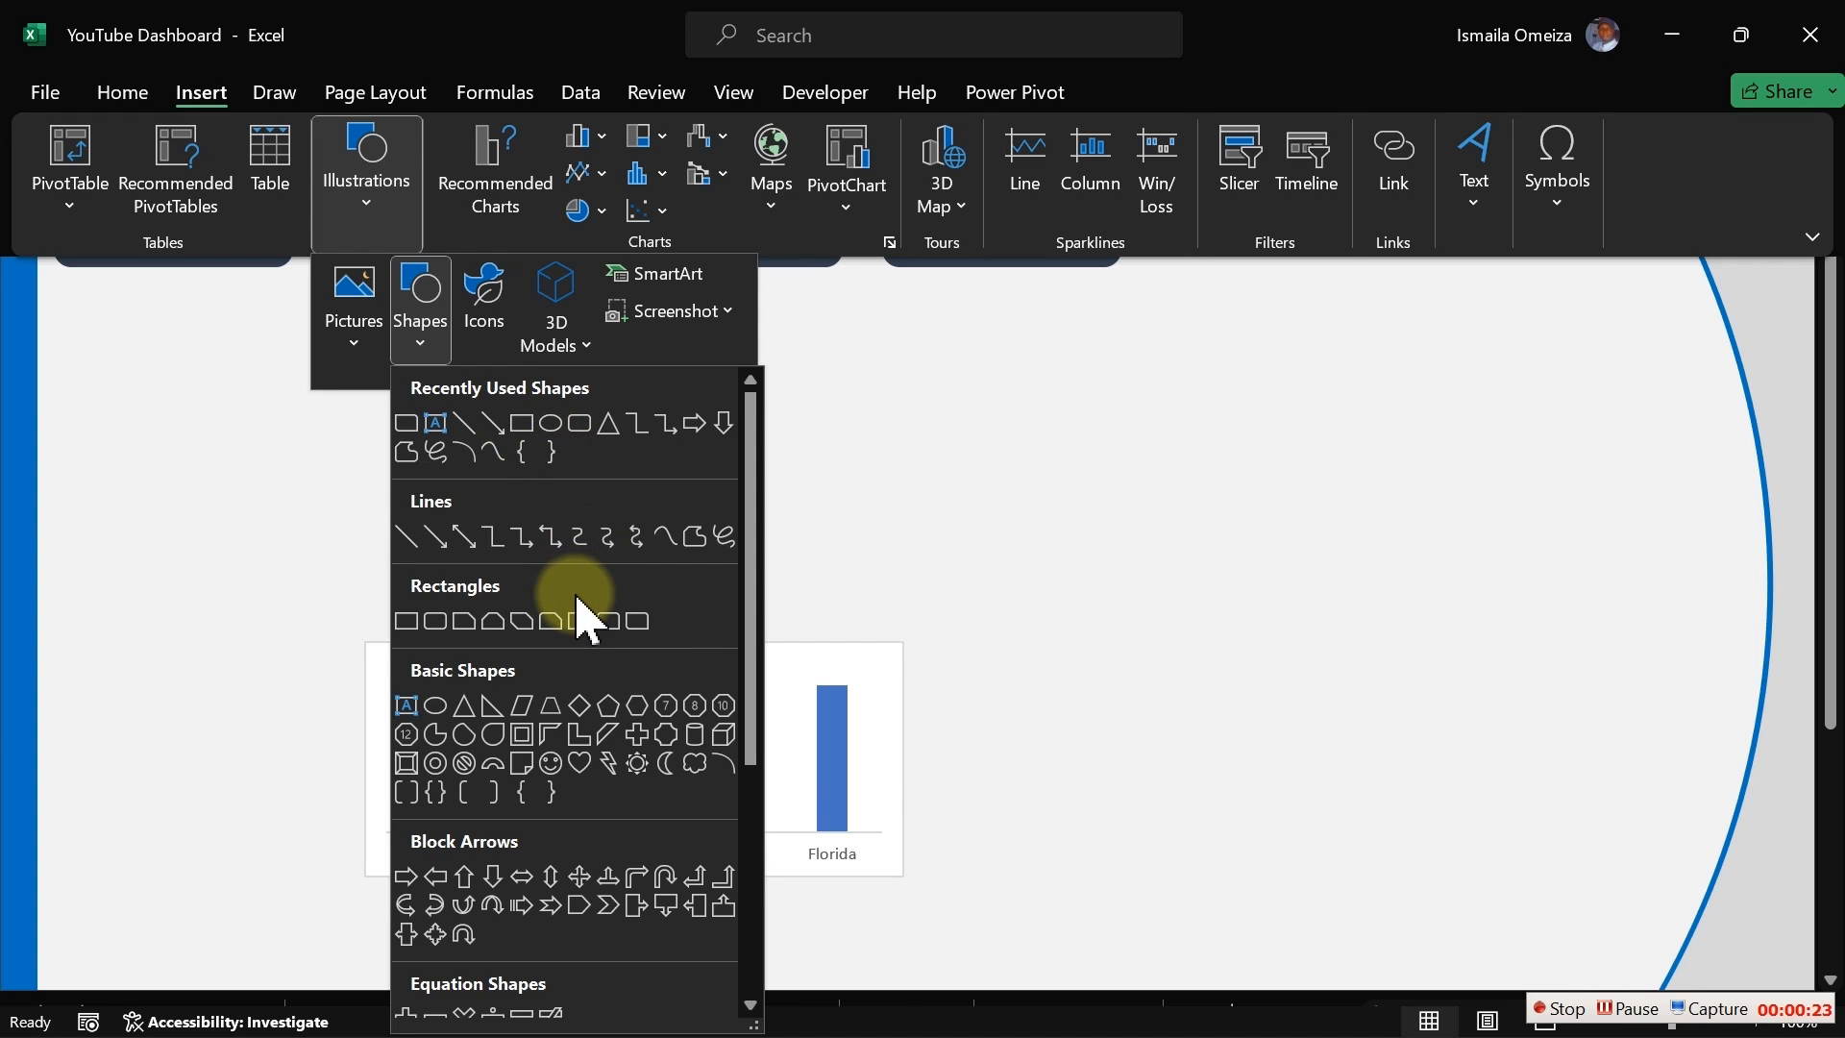
{"action": "left_click", "coordinate": [637, 621]}
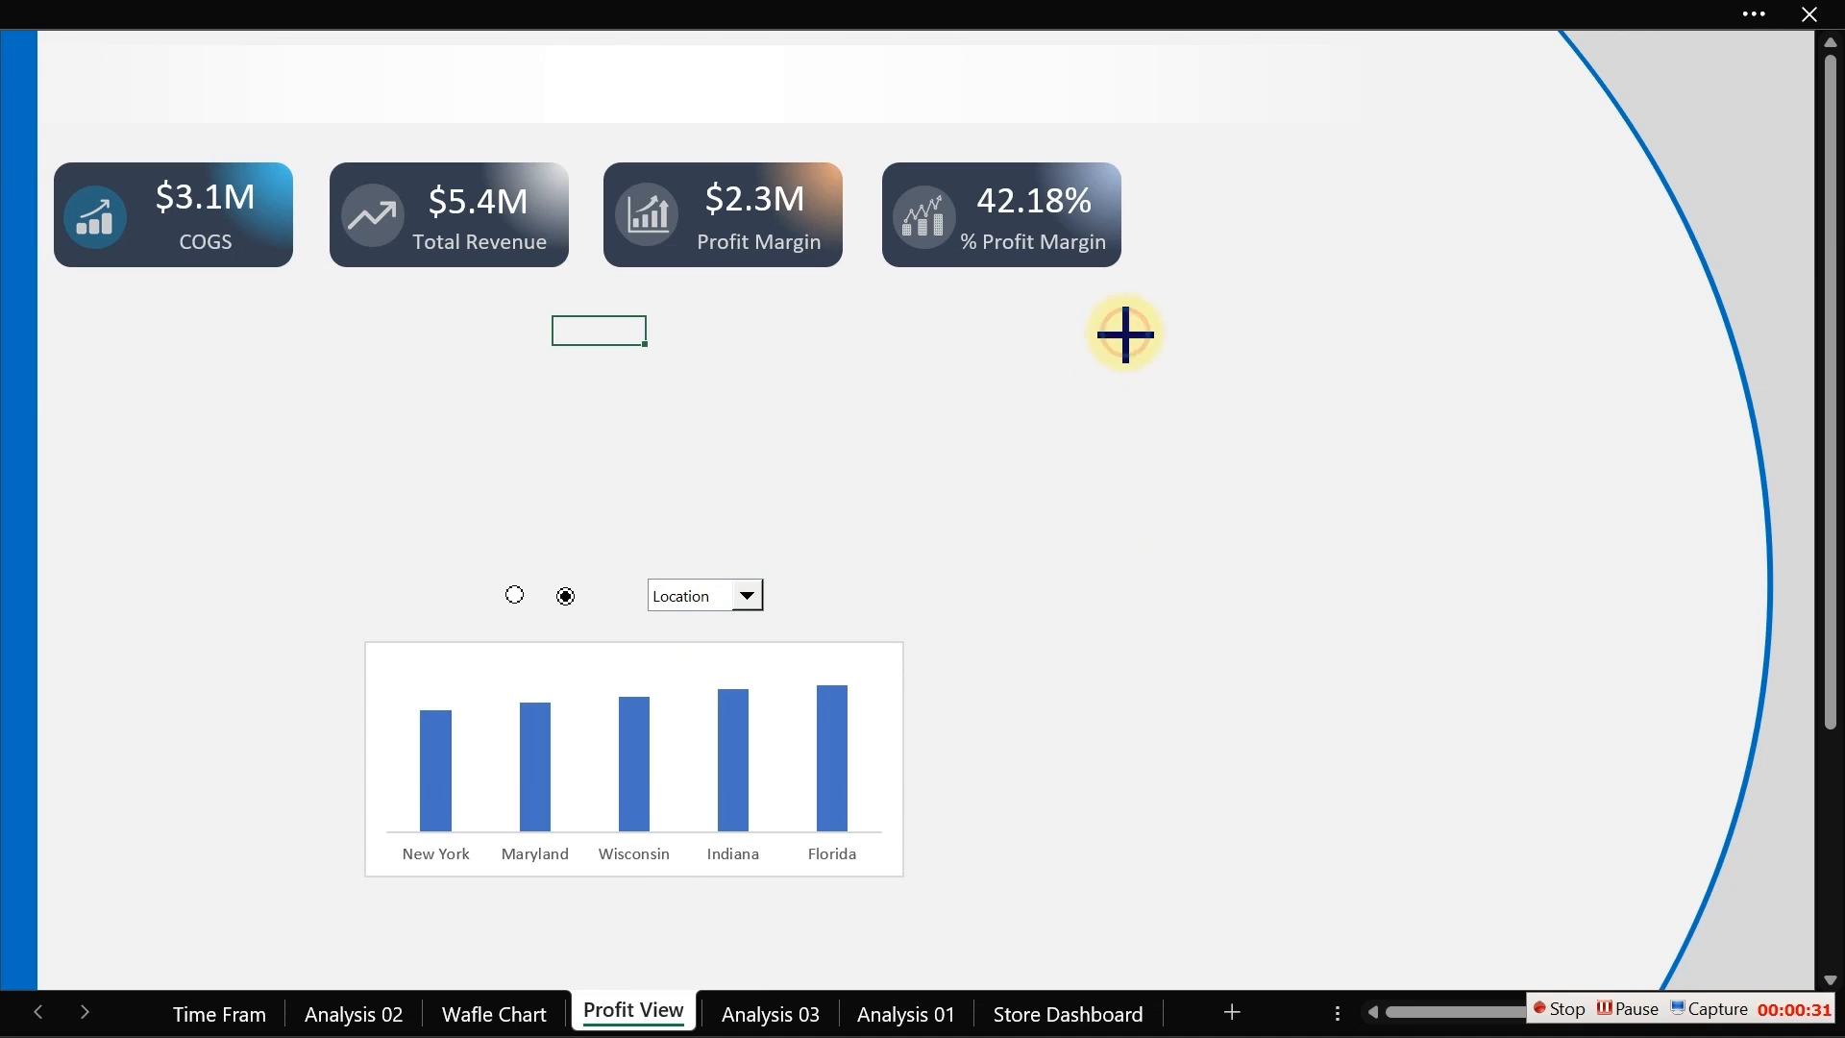
{"action": "left_click_drag", "start_coordinate": [1124, 332], "coordinate": [1280, 785]}
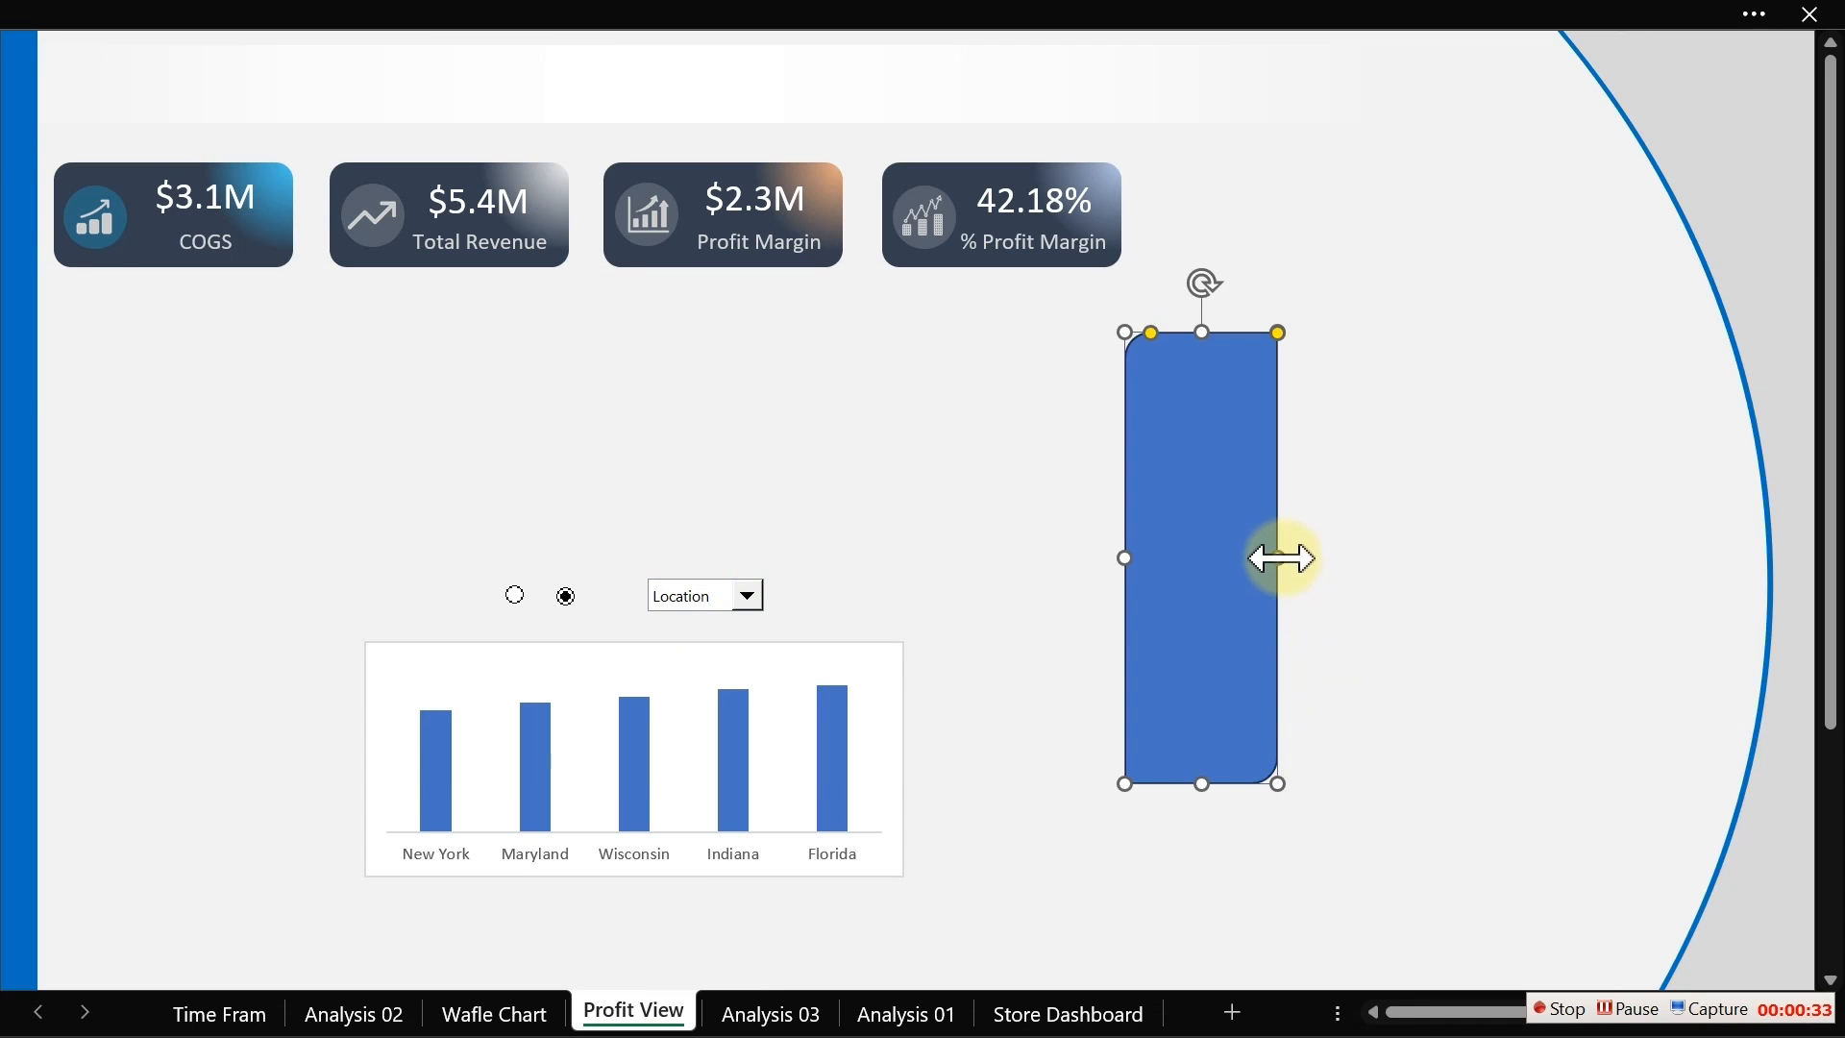
{"action": "left_click_drag", "start_coordinate": [1279, 557], "coordinate": [1379, 560]}
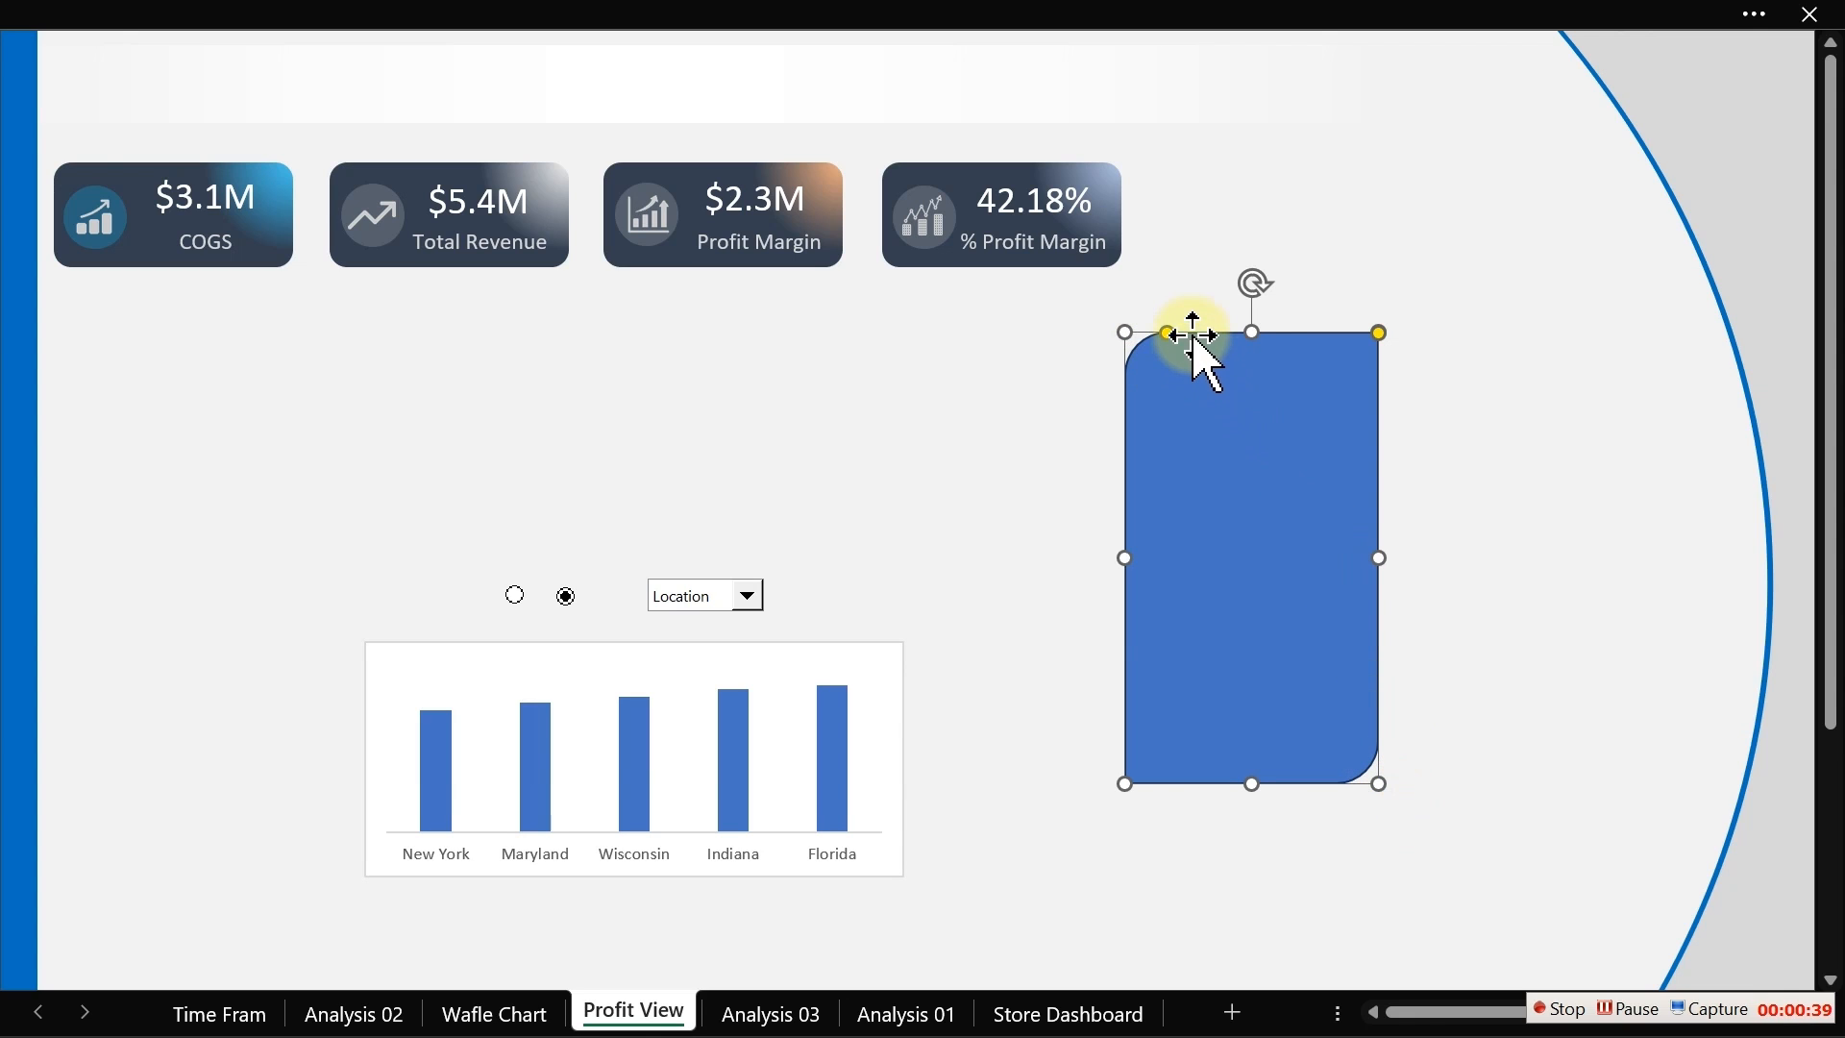
{"action": "left_click_drag", "start_coordinate": [1167, 333], "coordinate": [1157, 333]}
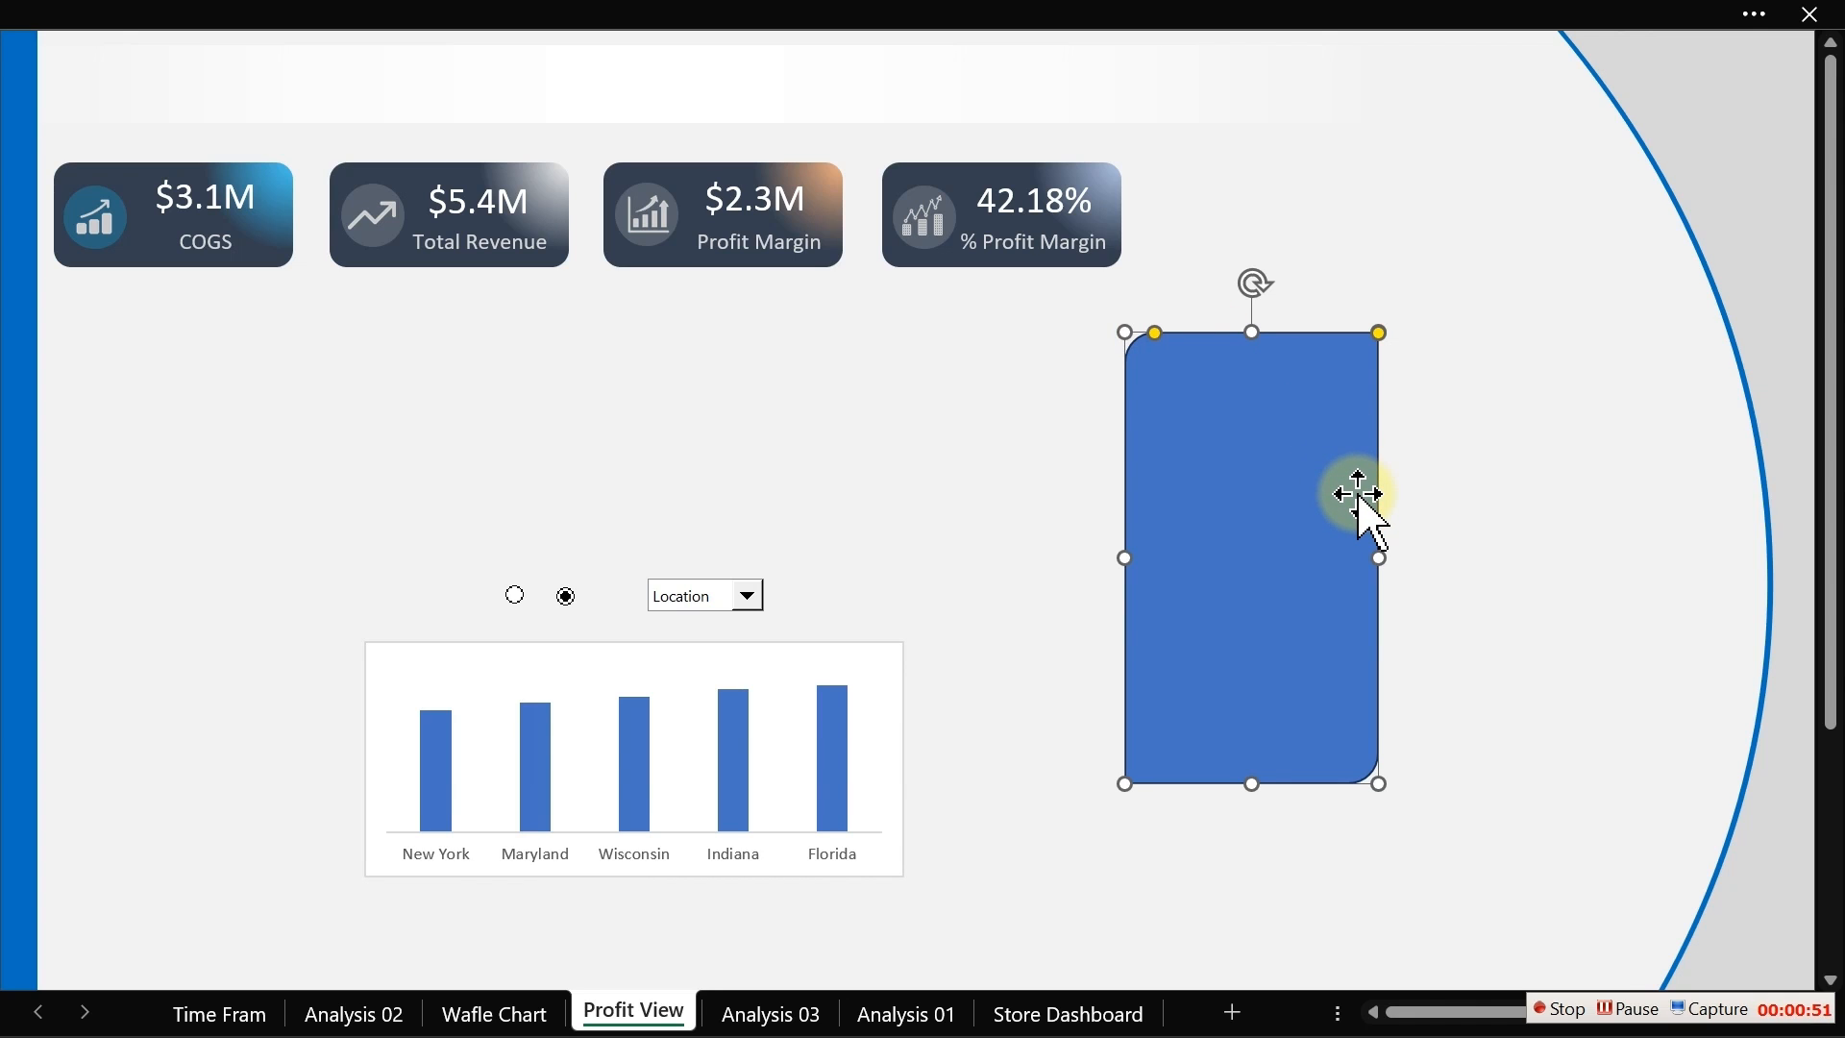
Step: Set the rectangle's height to 5.97" and its width to 2.35"
{"action": "left_click", "coordinate": [706, 24]}
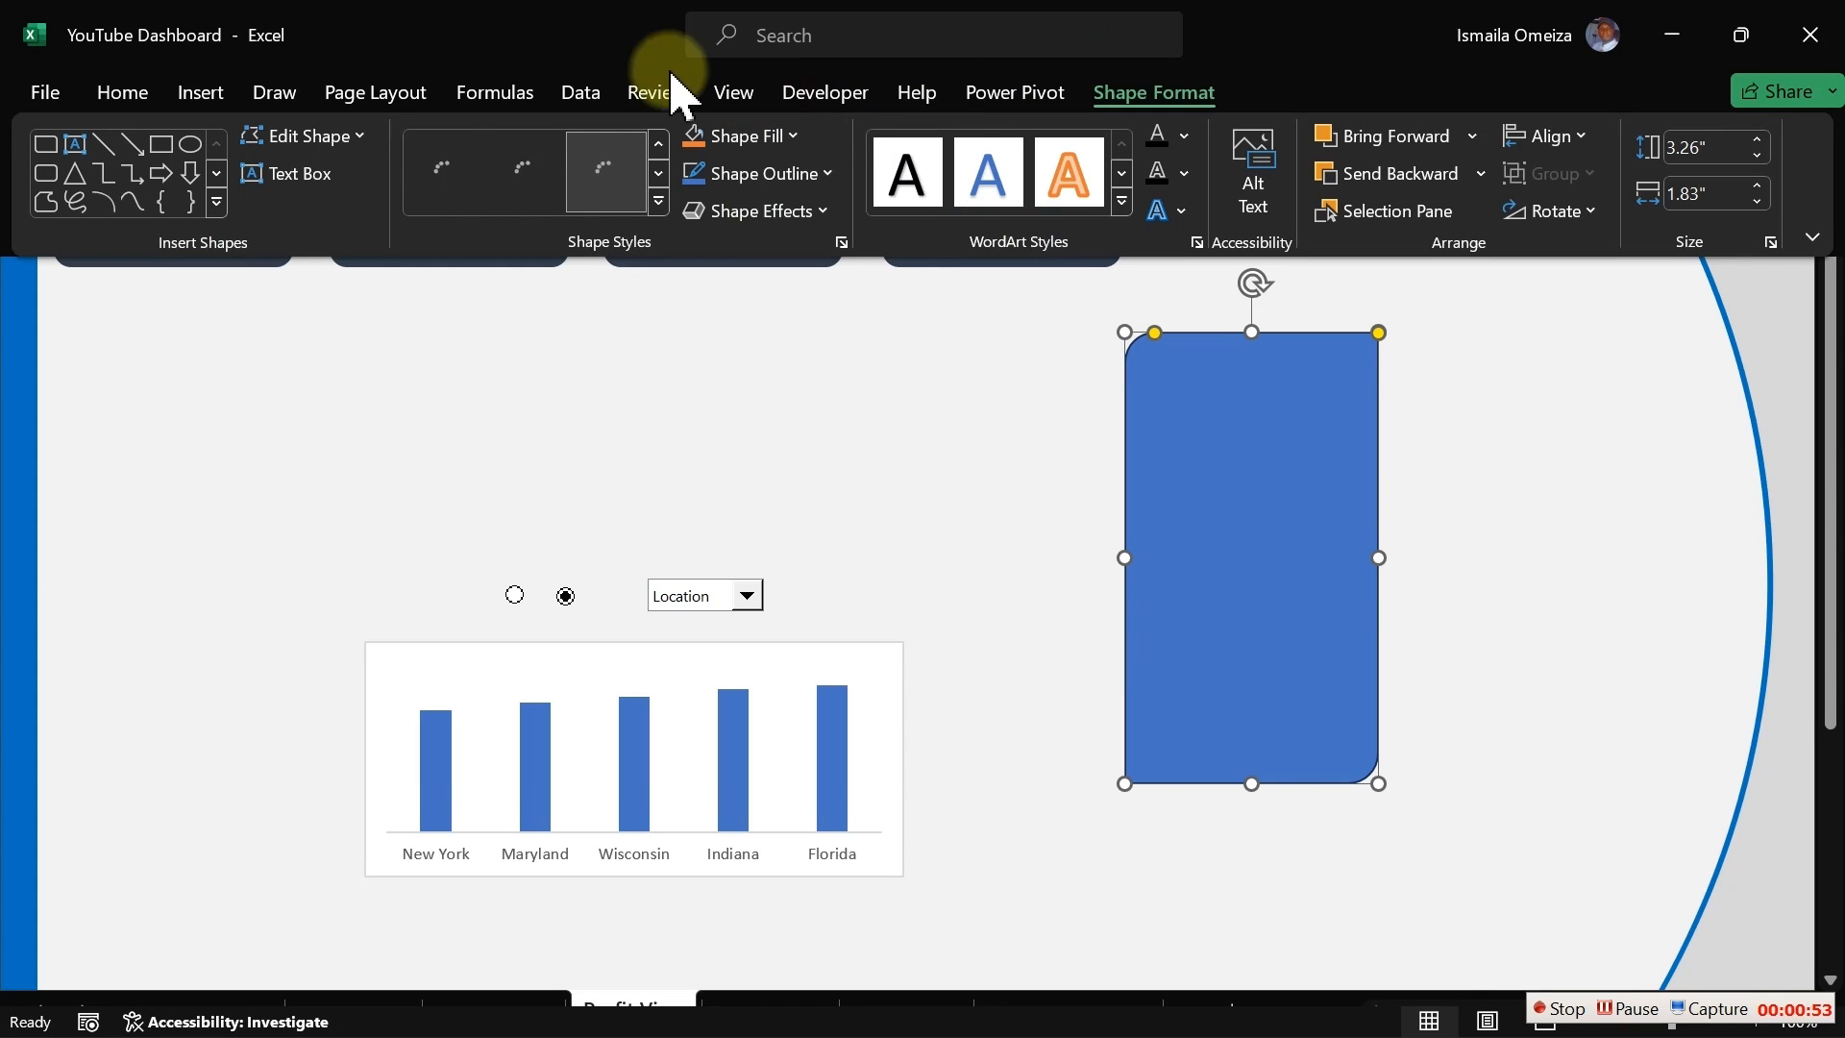
{"action": "left_click", "coordinate": [1691, 147]}
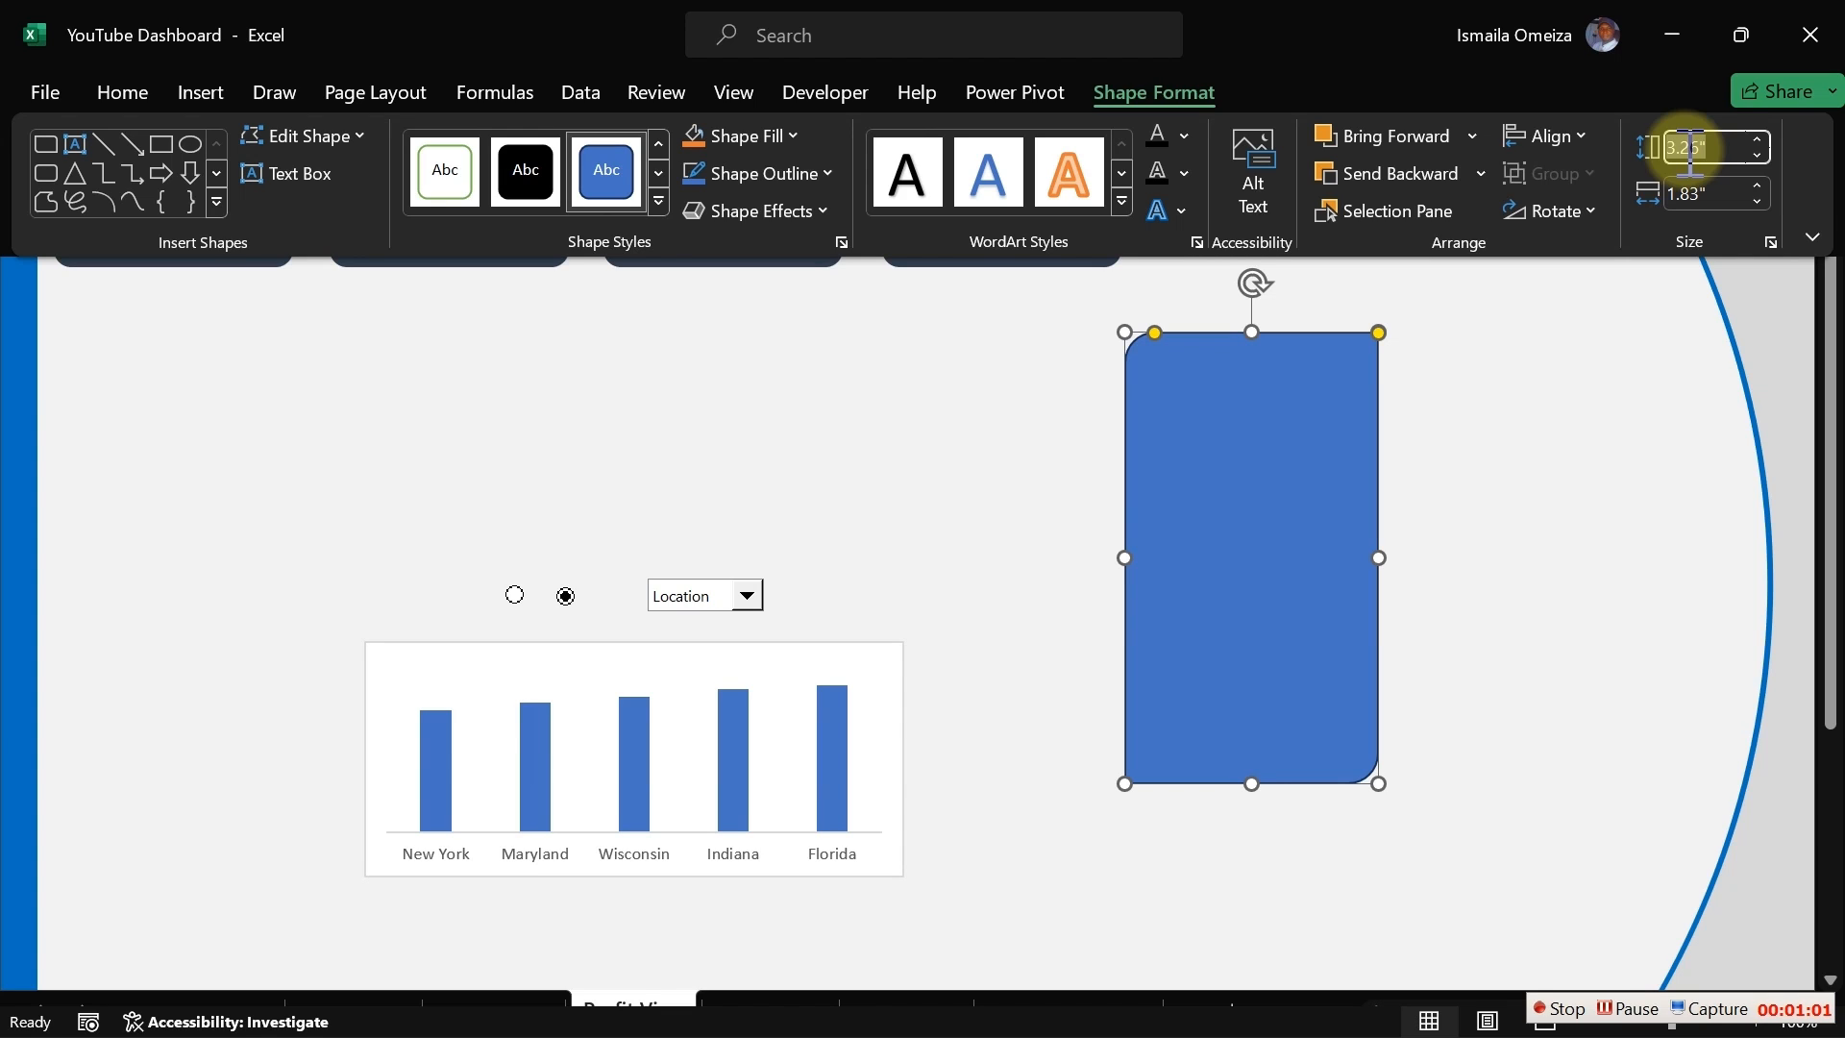
{"action": "type", "text": "5.97"}
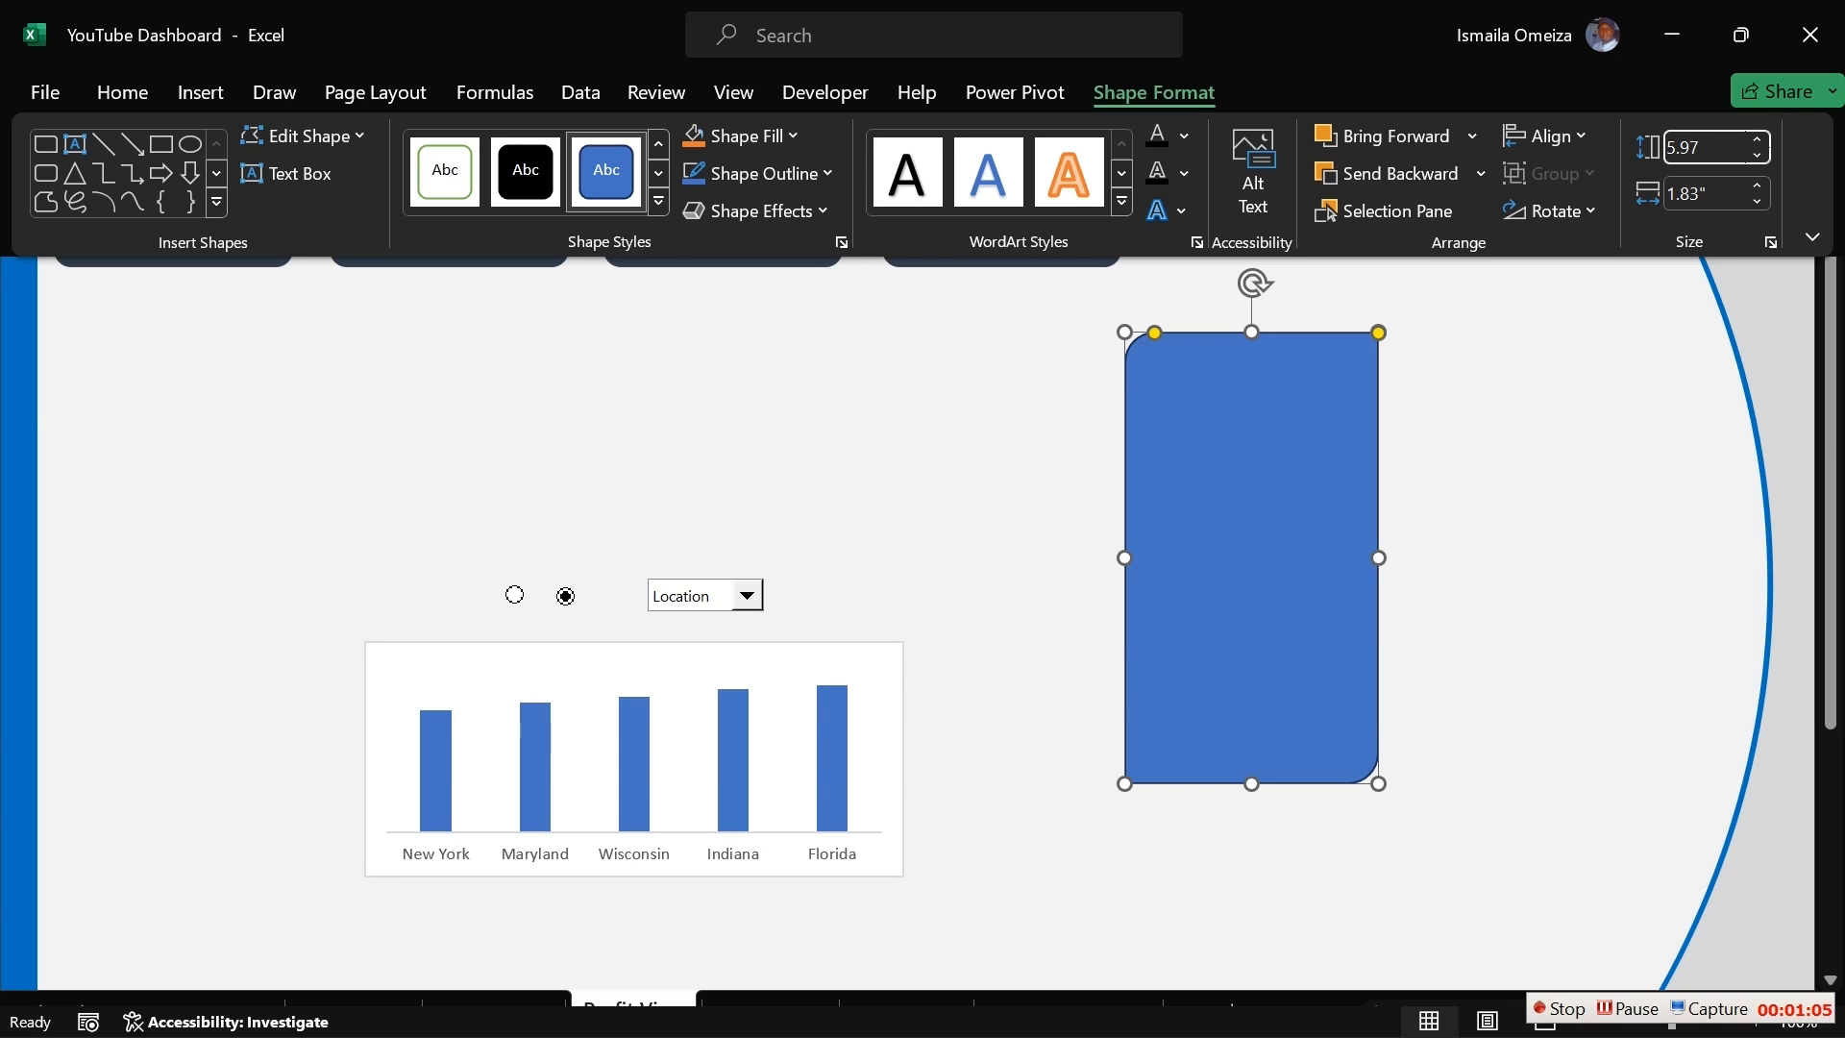
{"action": "key", "text": "Tab"}
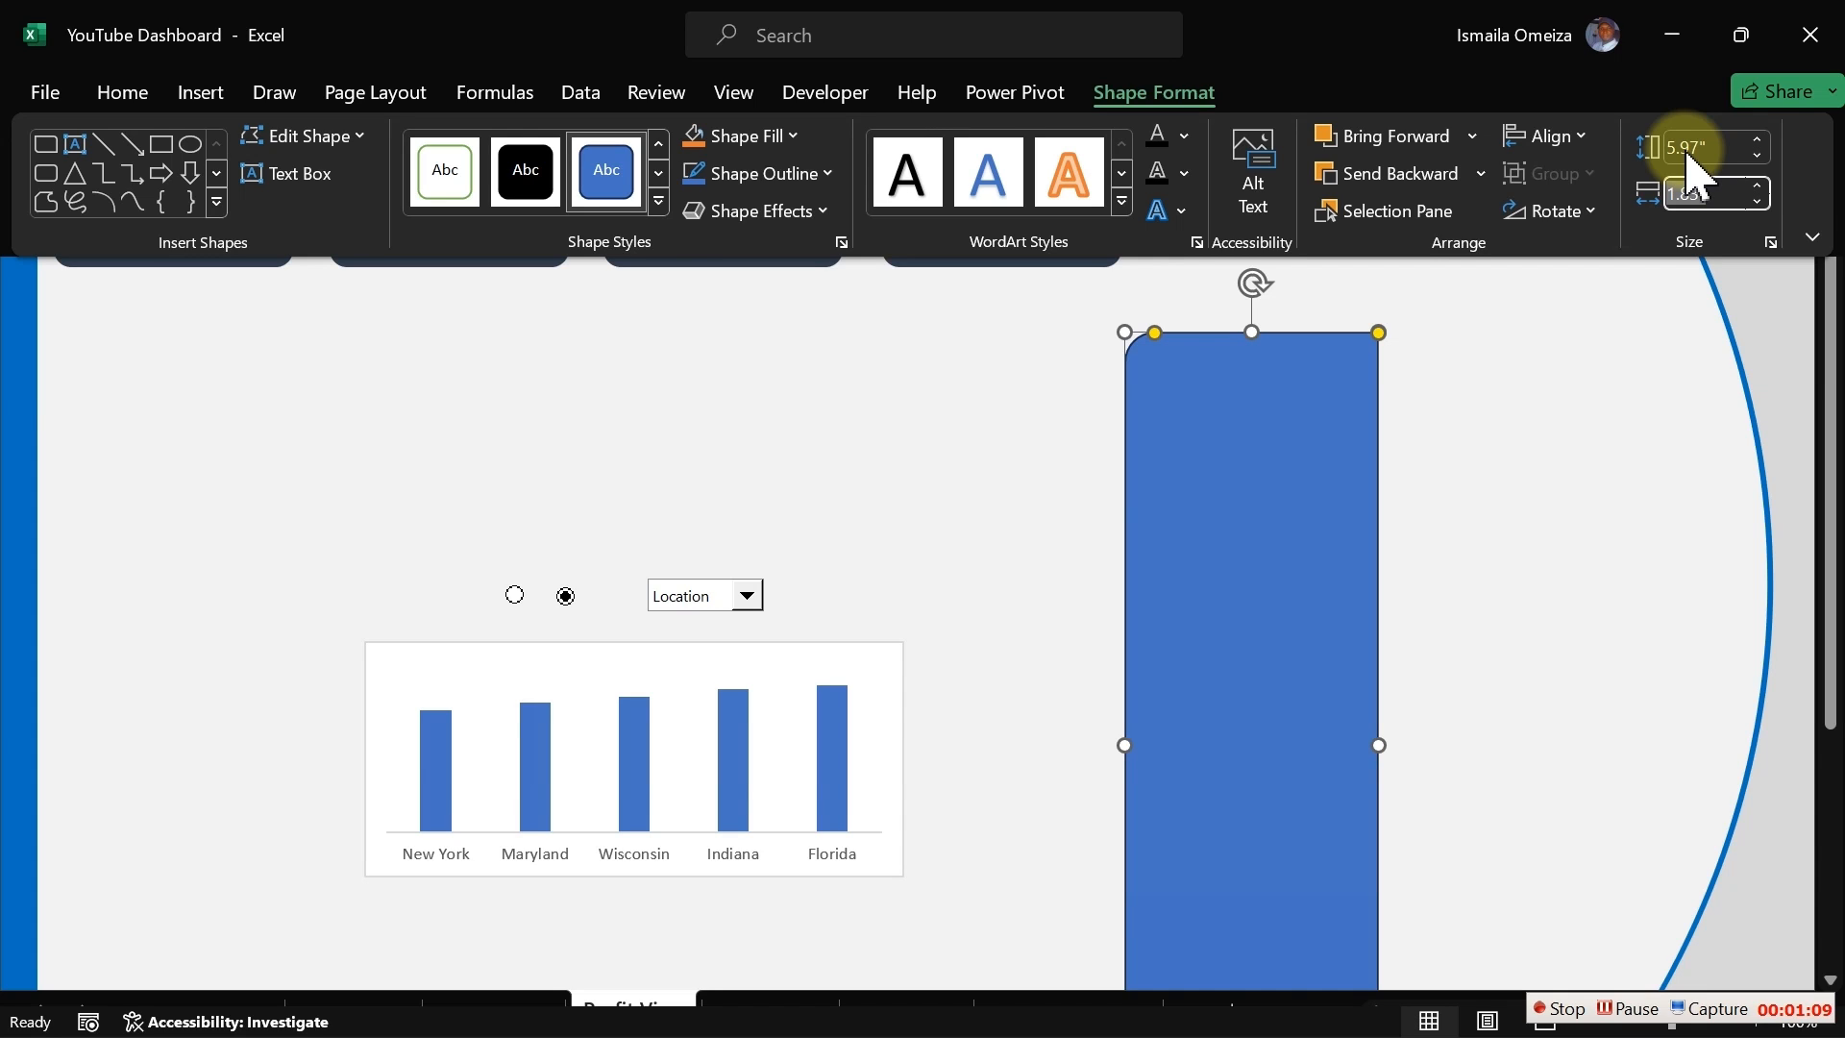
{"action": "type", "text": "2.35"}
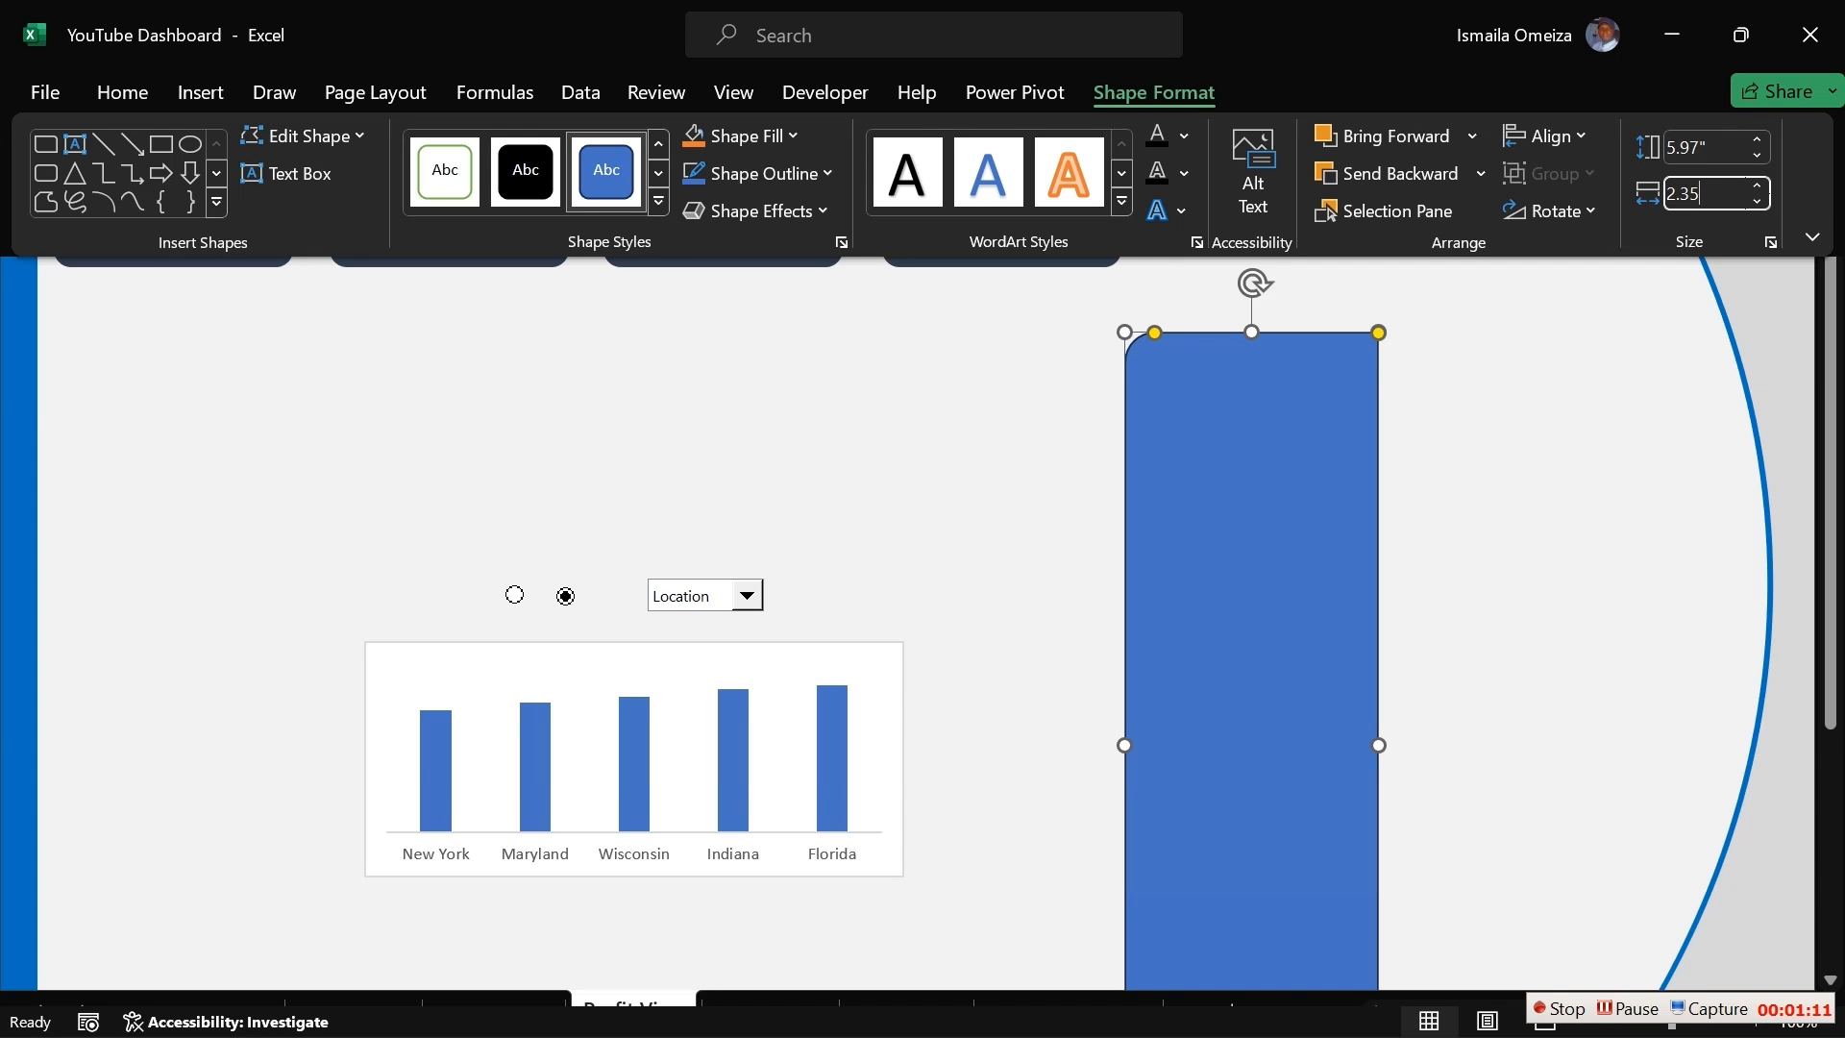
{"action": "key", "text": "Return"}
Step: Move the rectangle up to the right edge of the dashboard, just below the top banner
{"action": "left_click", "coordinate": [1334, 450]}
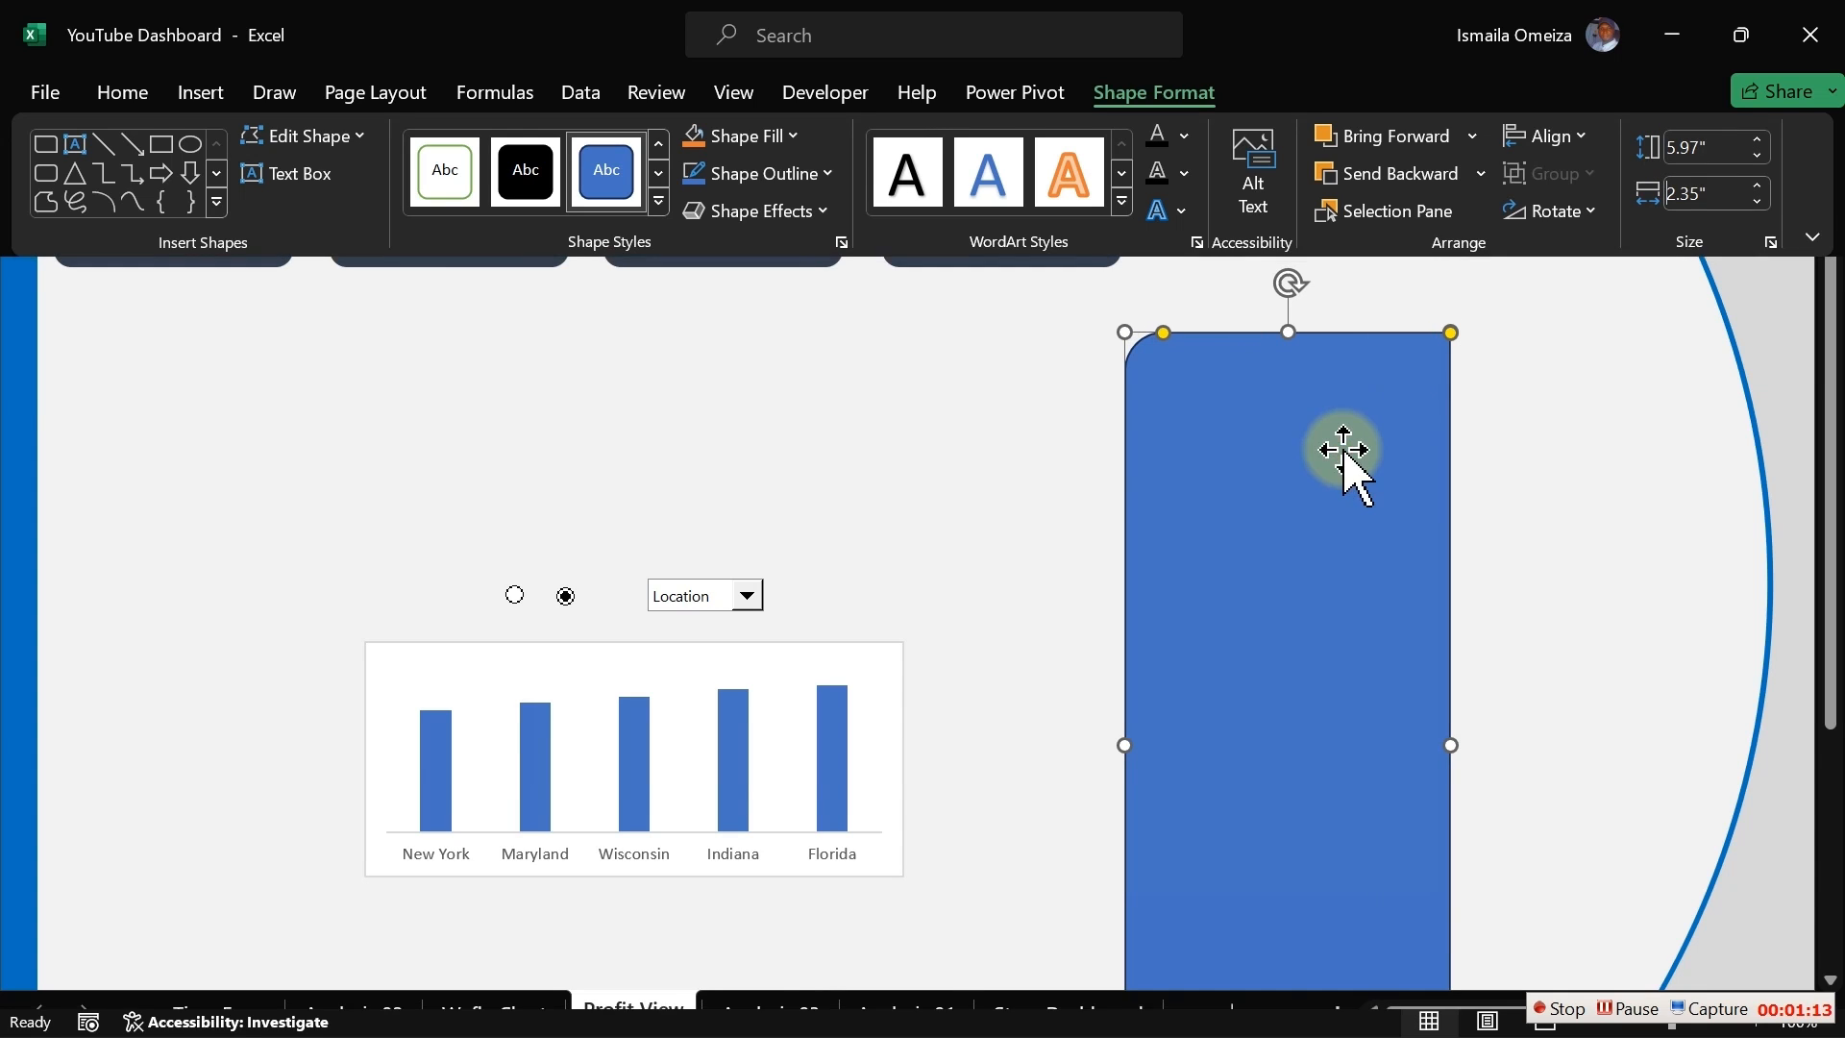
{"action": "key", "text": "ctrl+shift+F1"}
{"action": "left_click_drag", "start_coordinate": [1300, 495], "coordinate": [1456, 308]}
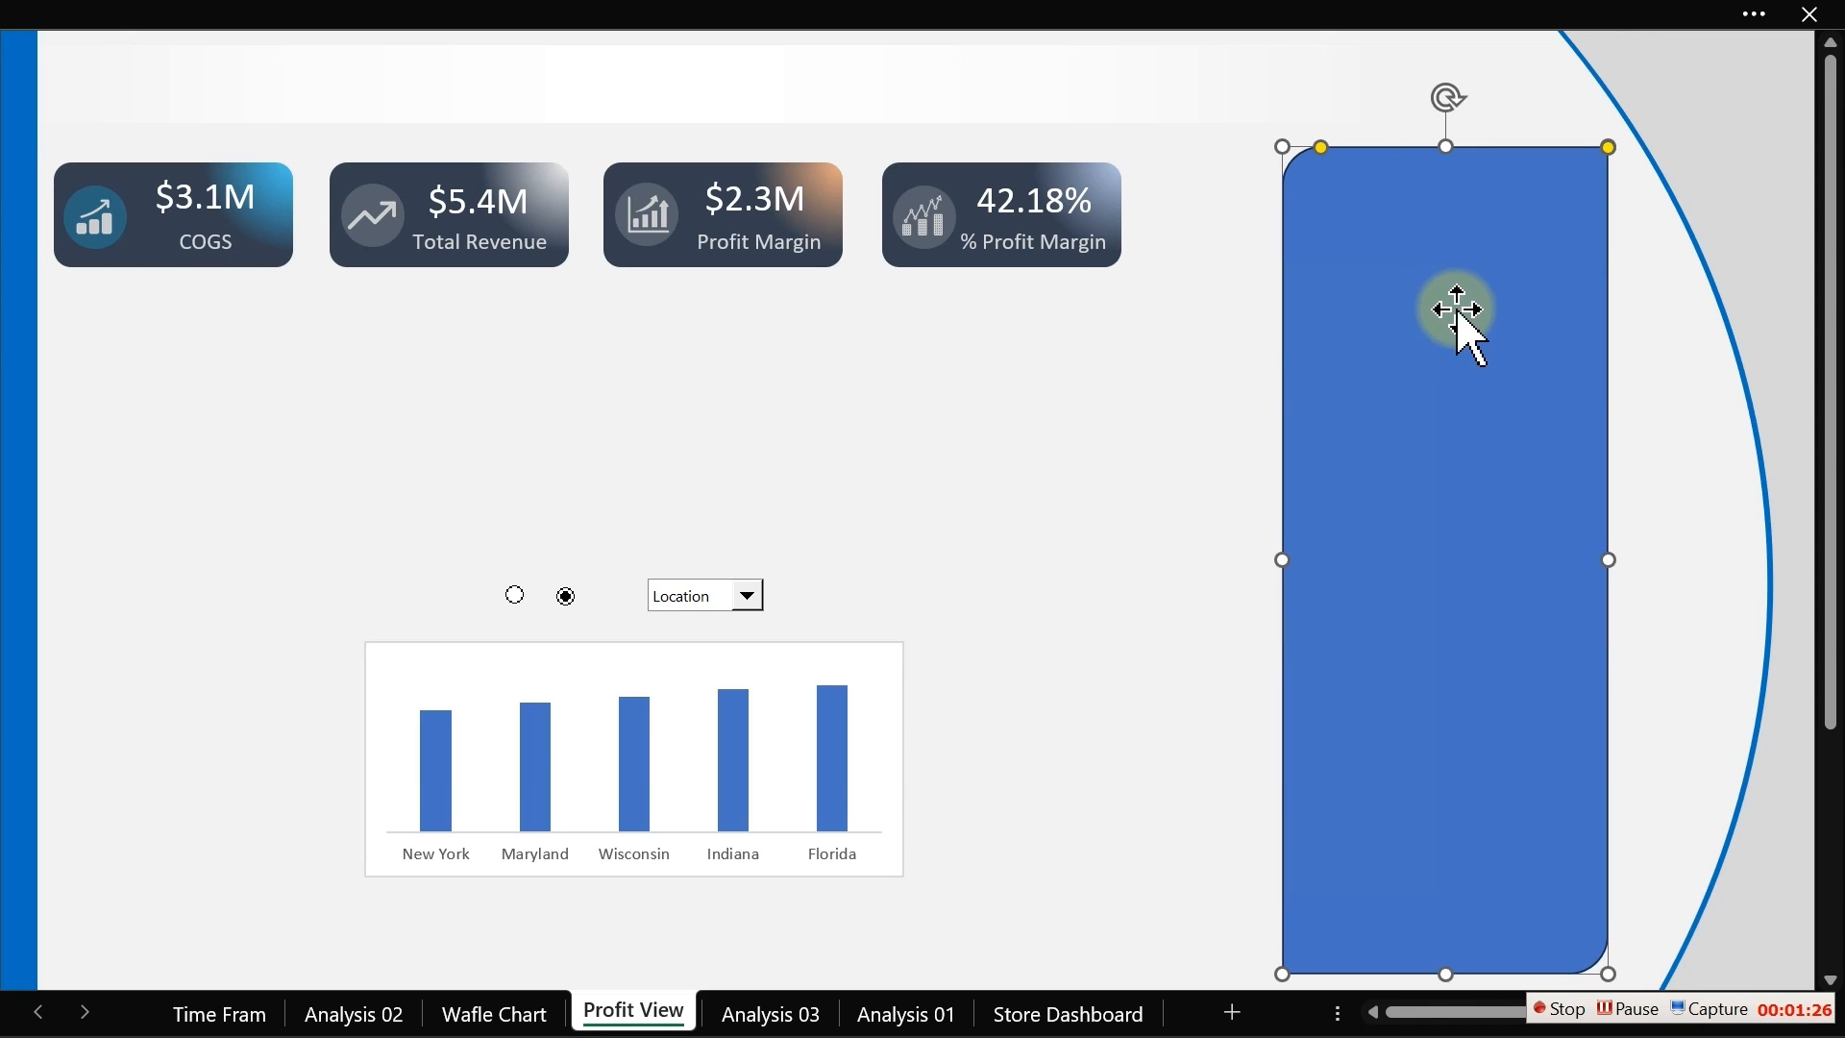
Step: Remove the rectangle's outline and fill it with the dark navy recent colour
{"action": "left_click", "coordinate": [1177, 404]}
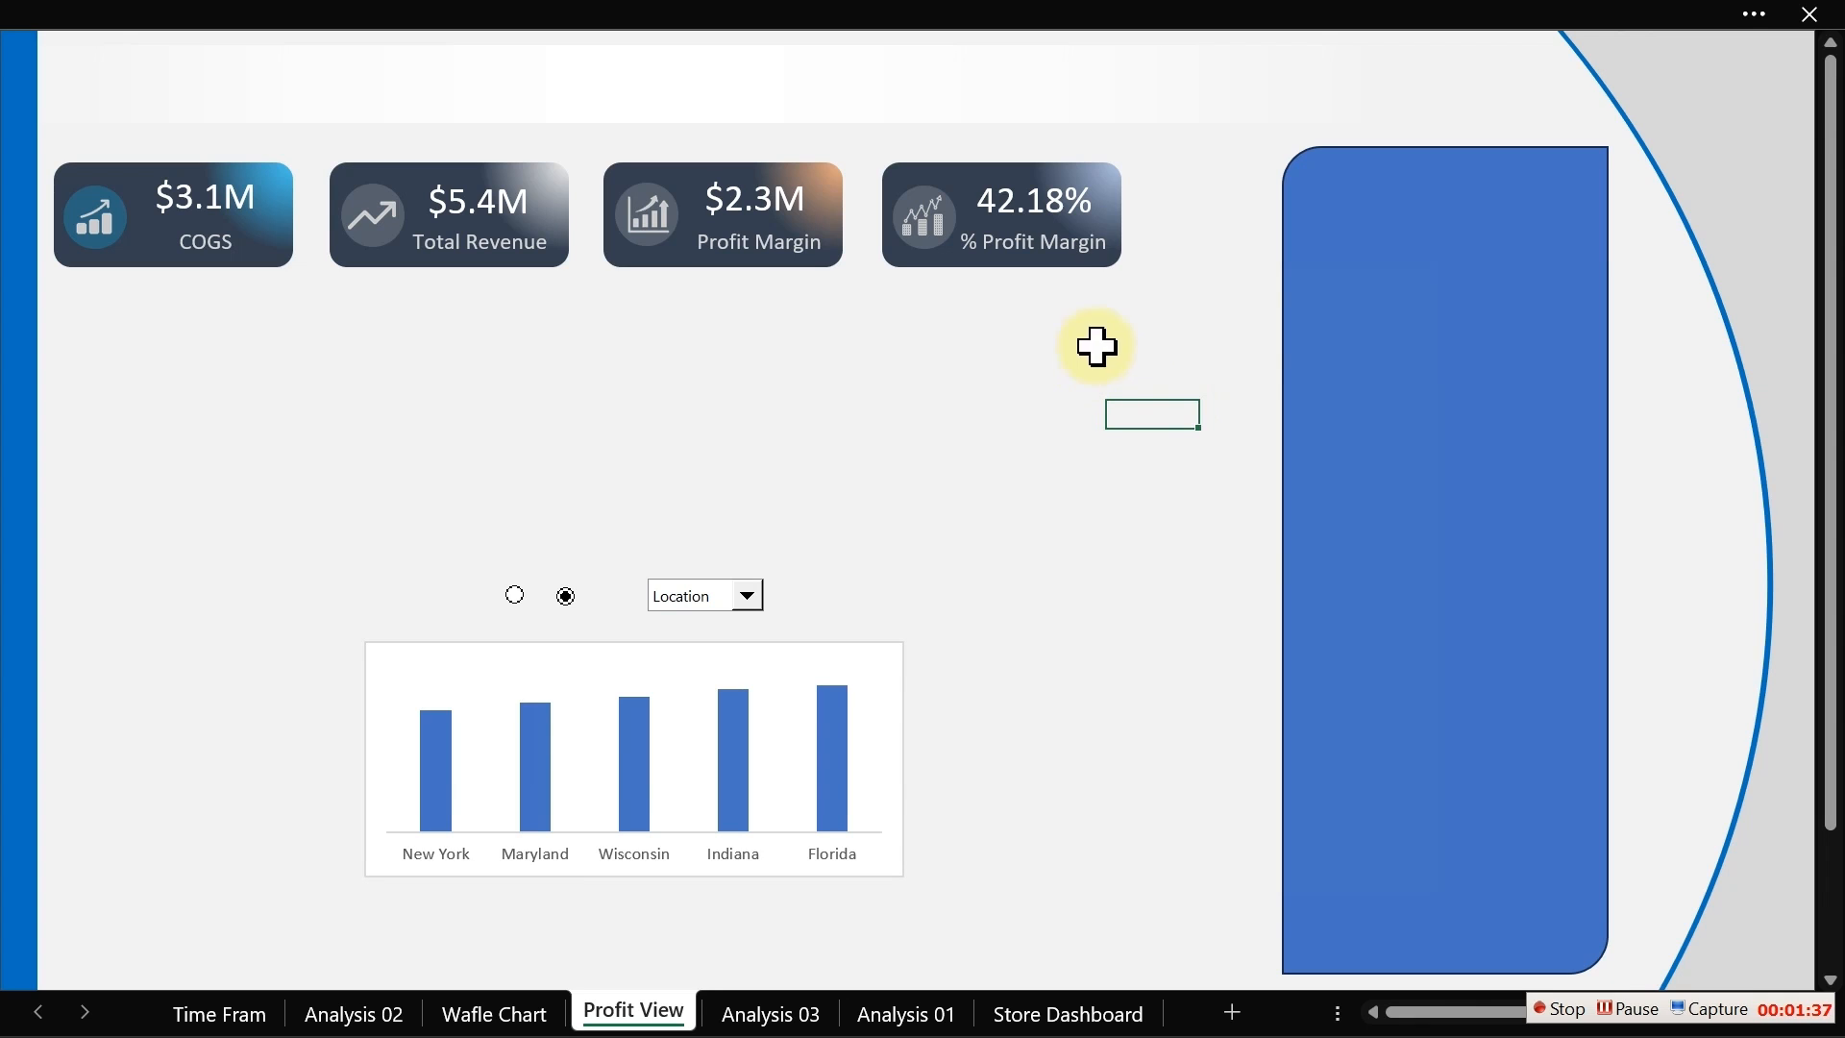
{"action": "left_click", "coordinate": [1326, 321]}
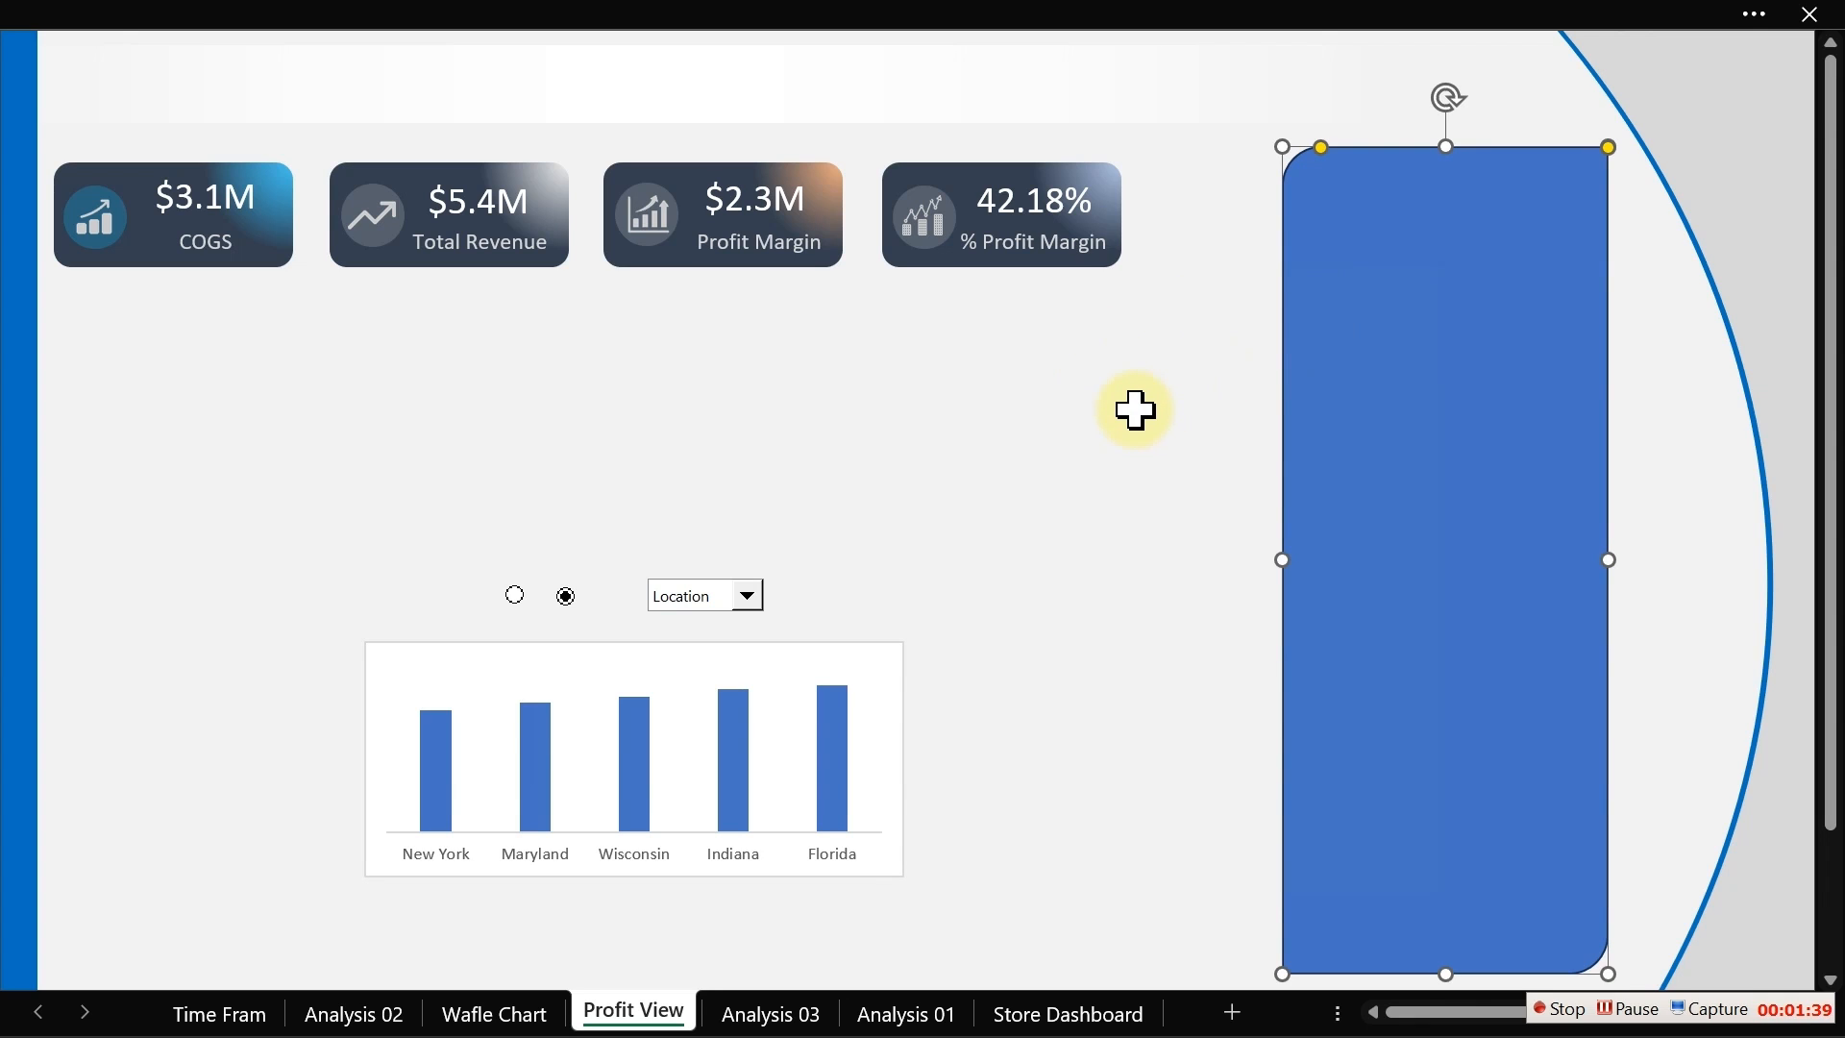
{"action": "key", "text": "ctrl+1"}
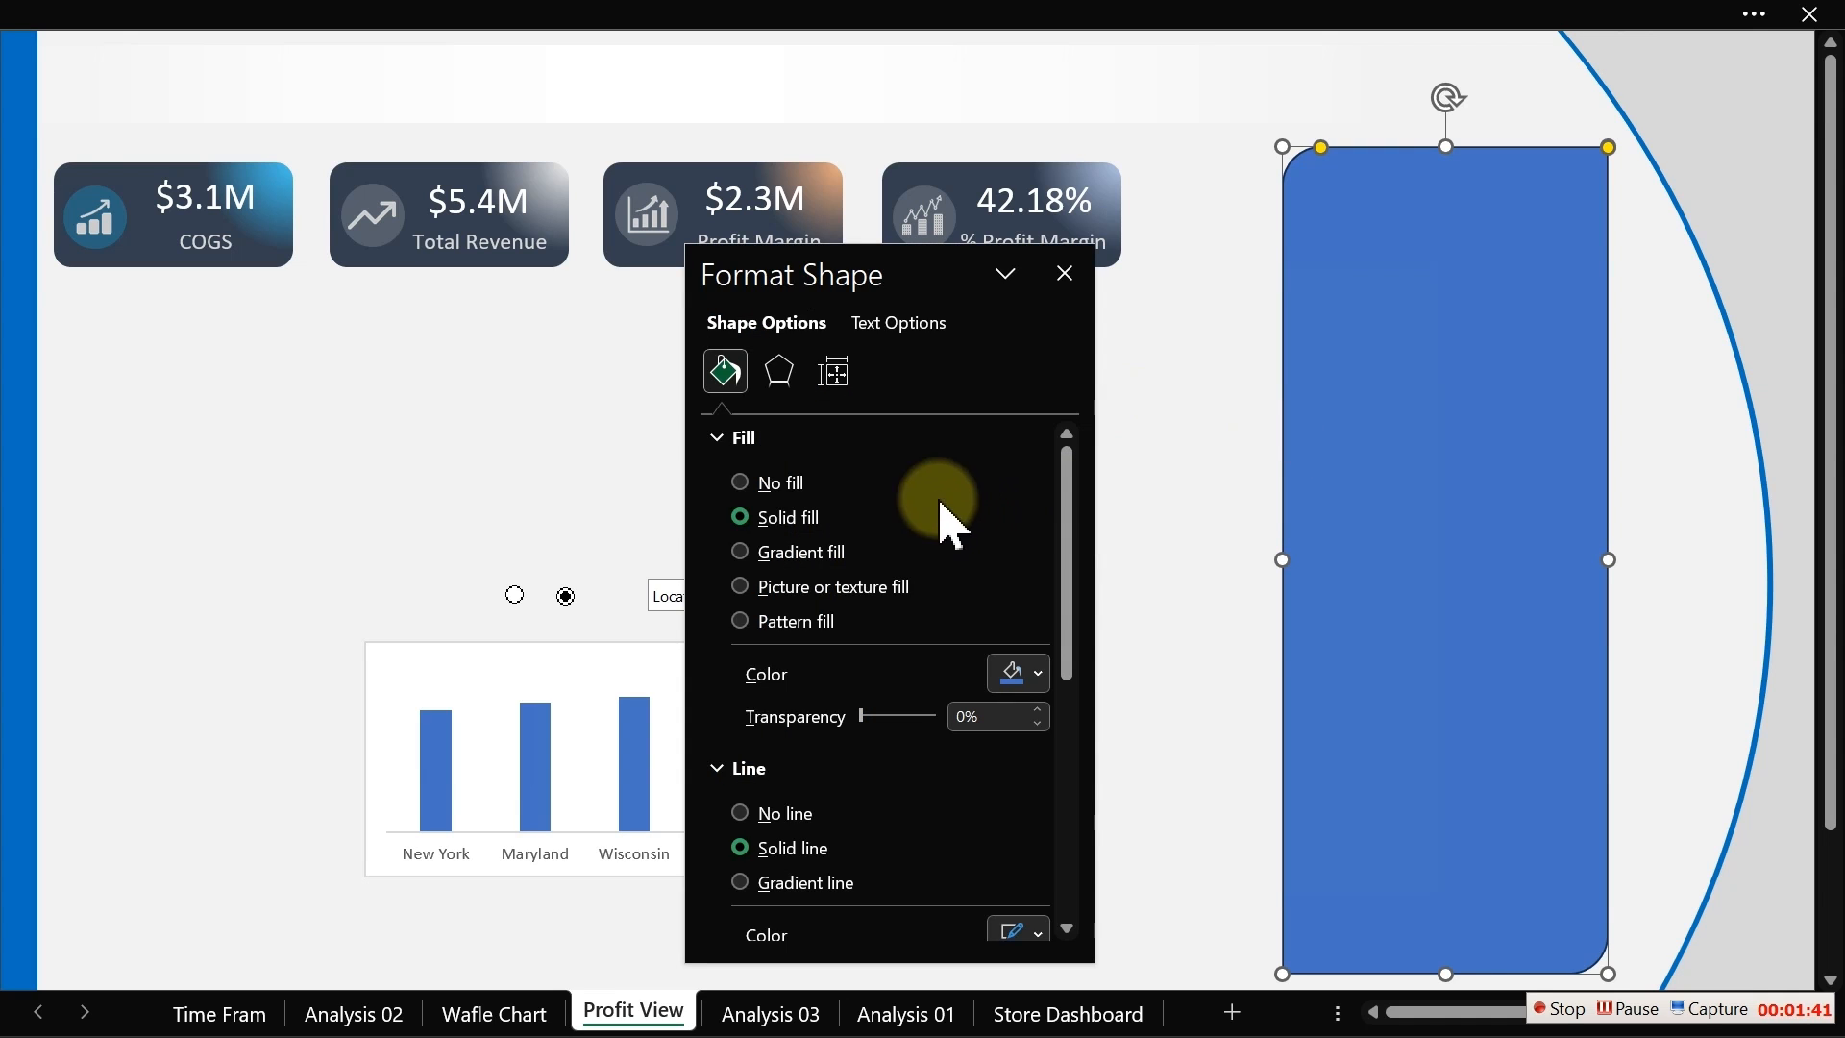
{"action": "left_click", "coordinate": [752, 813]}
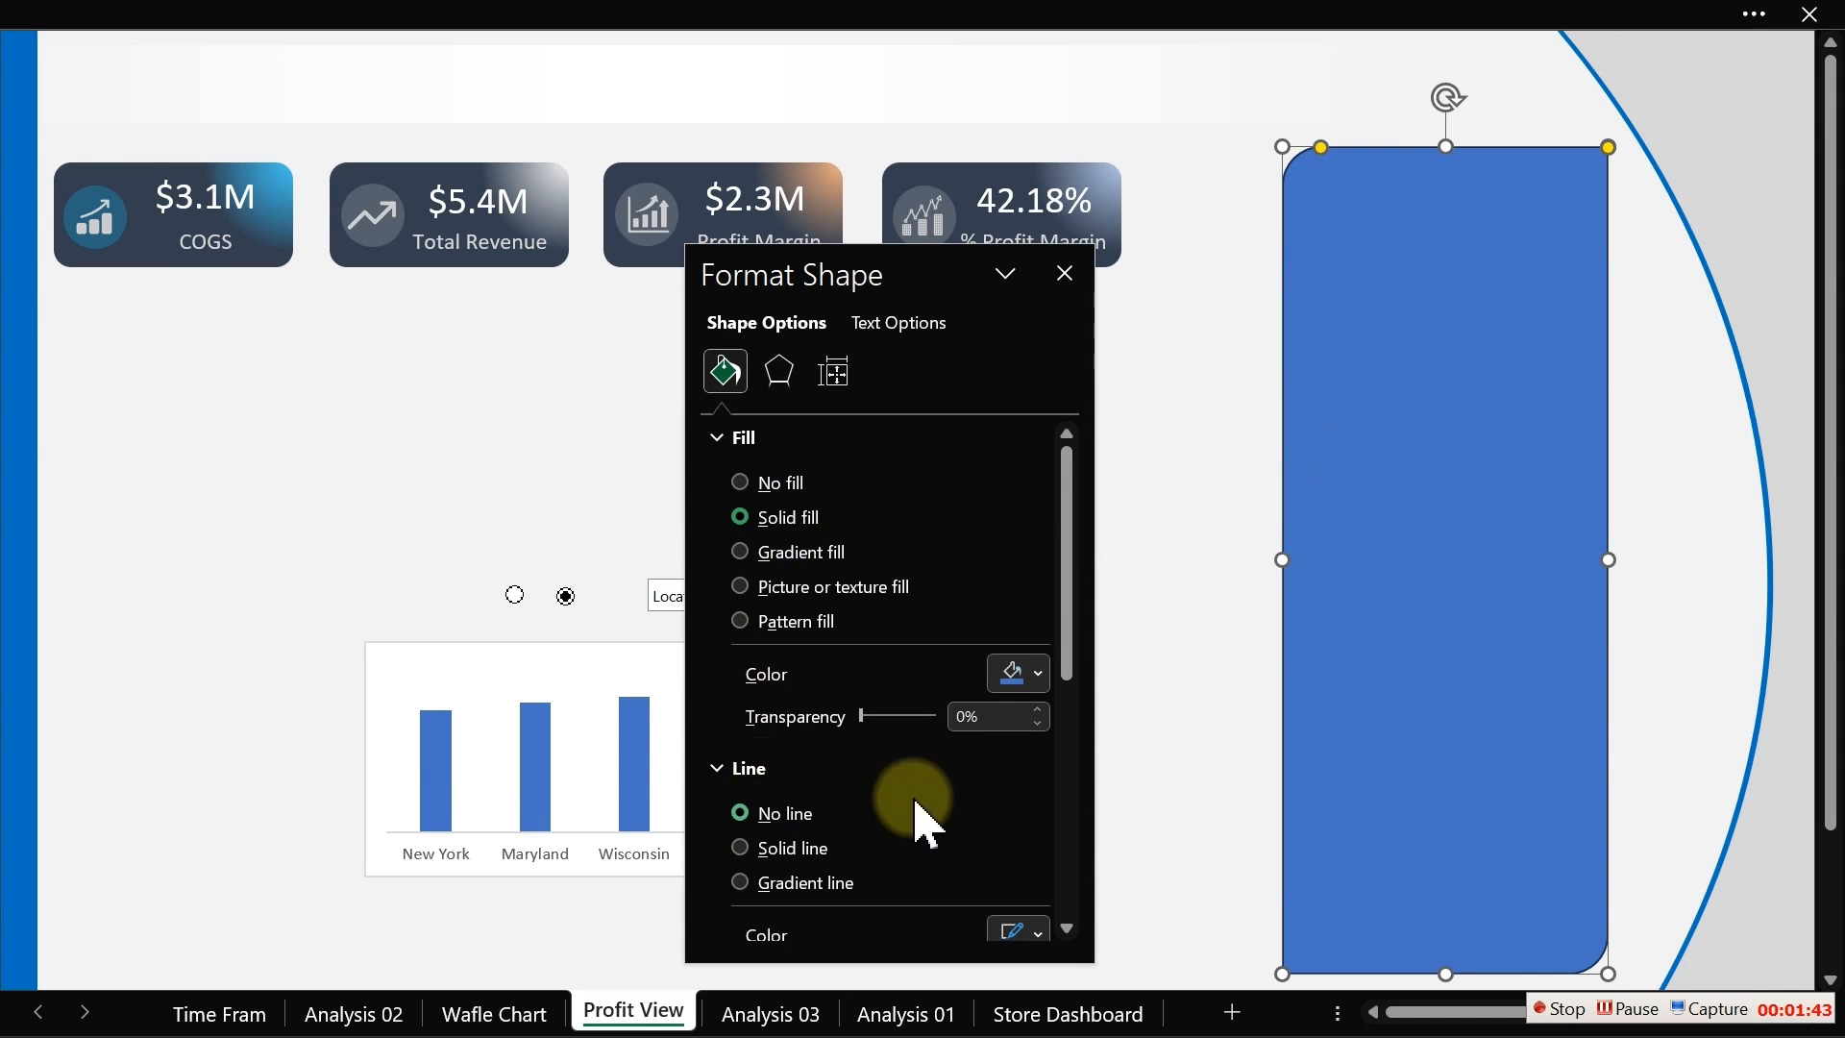
{"action": "left_click", "coordinate": [1038, 672]}
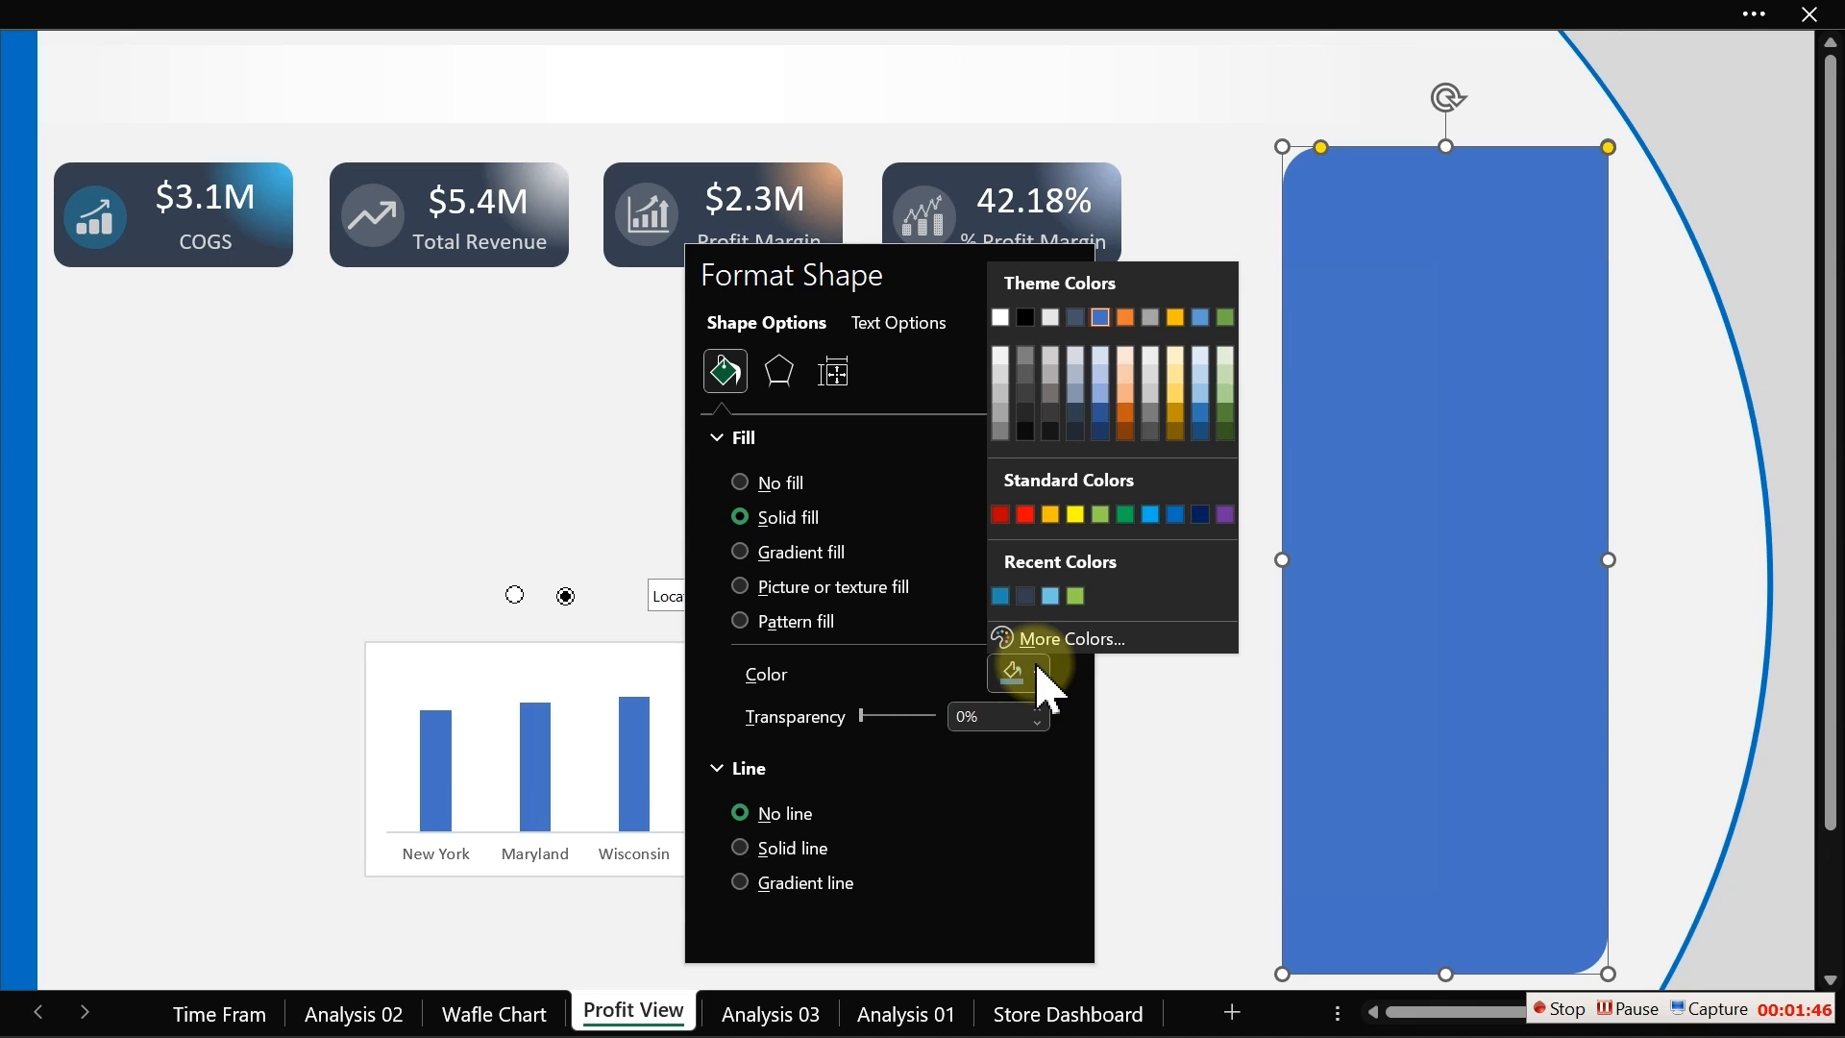
{"action": "left_click", "coordinate": [1026, 598]}
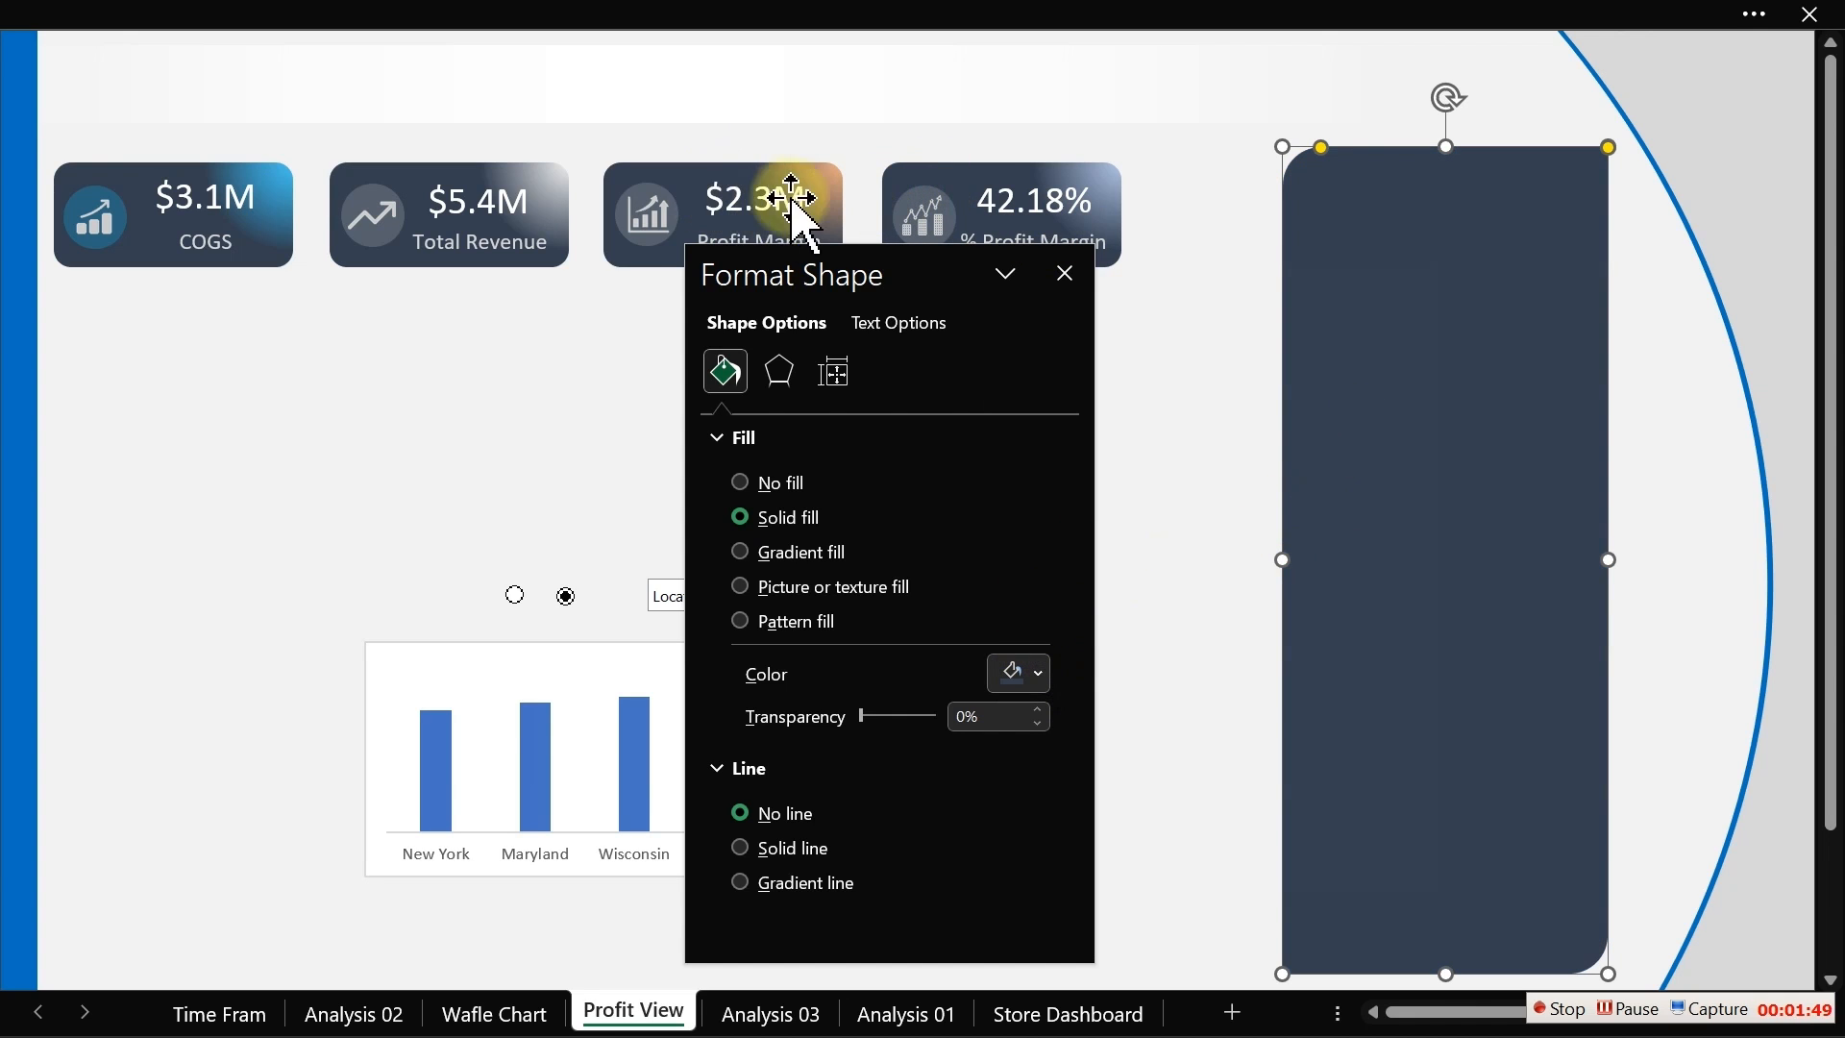
{"action": "left_click_drag", "start_coordinate": [951, 288], "coordinate": [996, 395]}
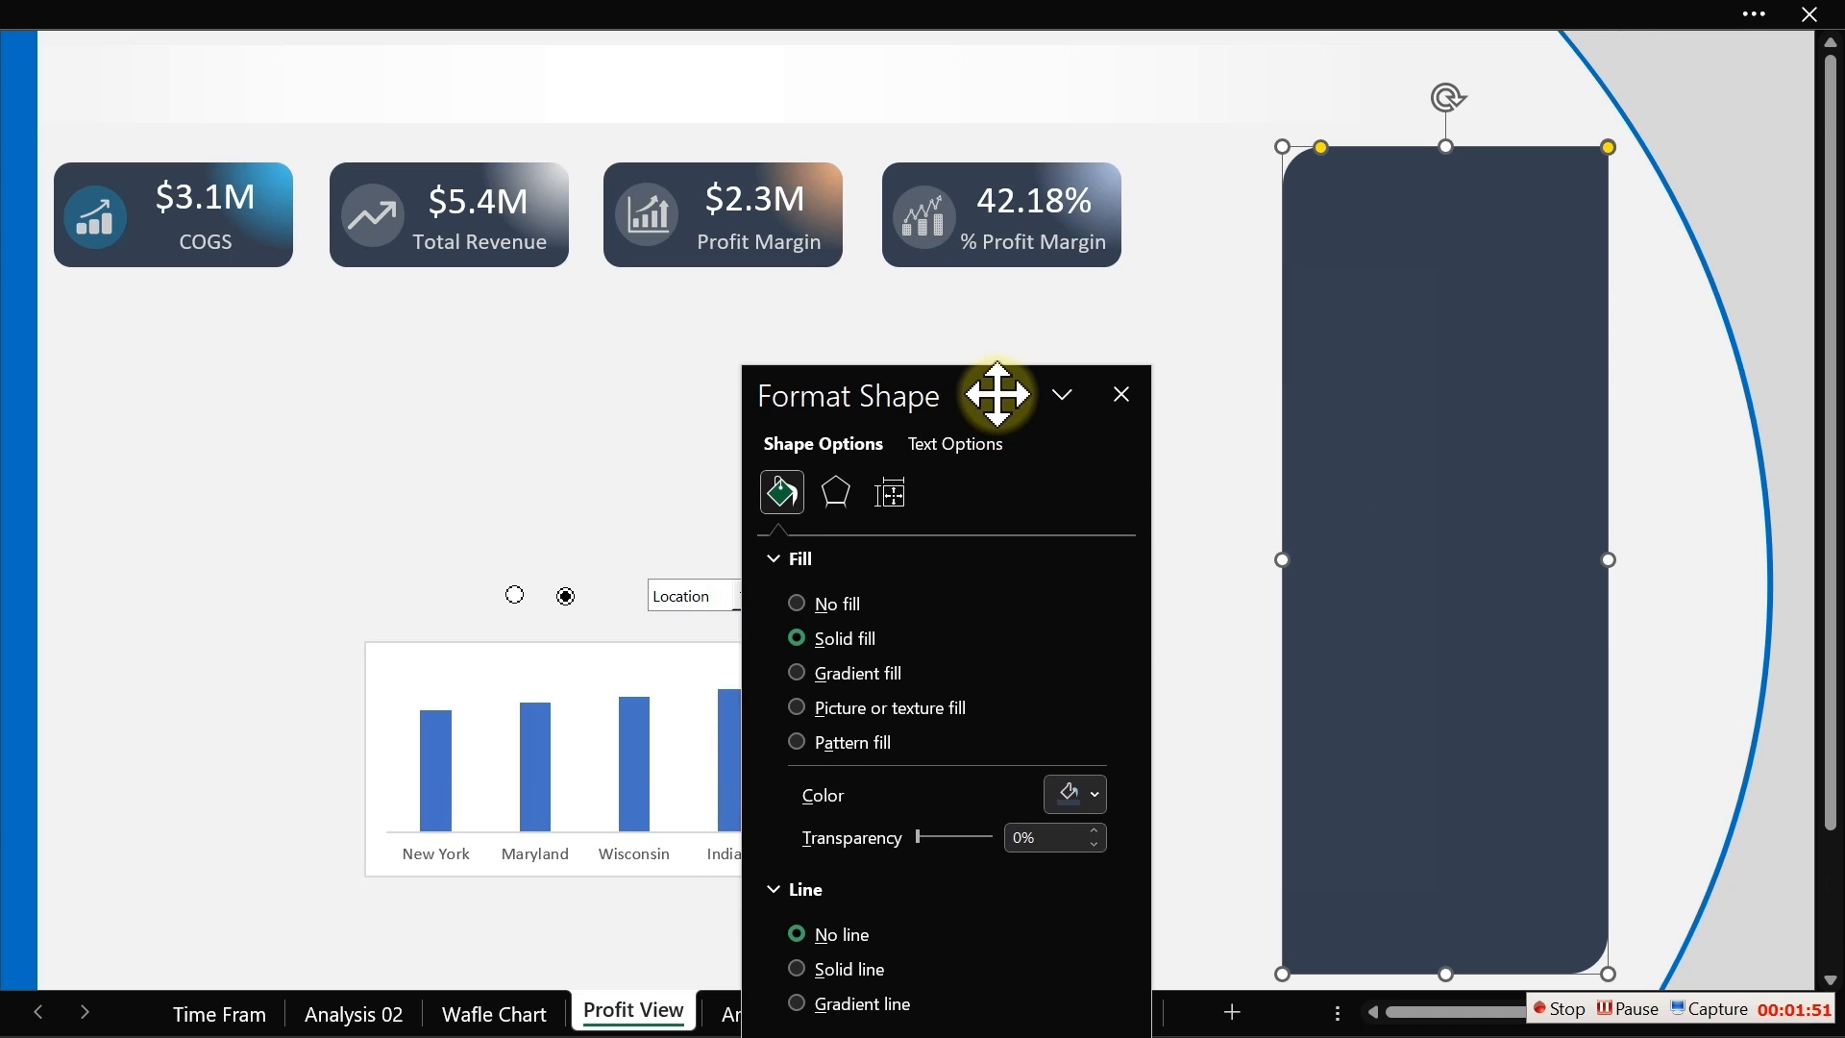
Step: Set the Profit Margin card's icon circle fill to an orange theme shade, moving the chart icon aside first
{"action": "left_click_drag", "start_coordinate": [643, 286], "coordinate": [642, 362]}
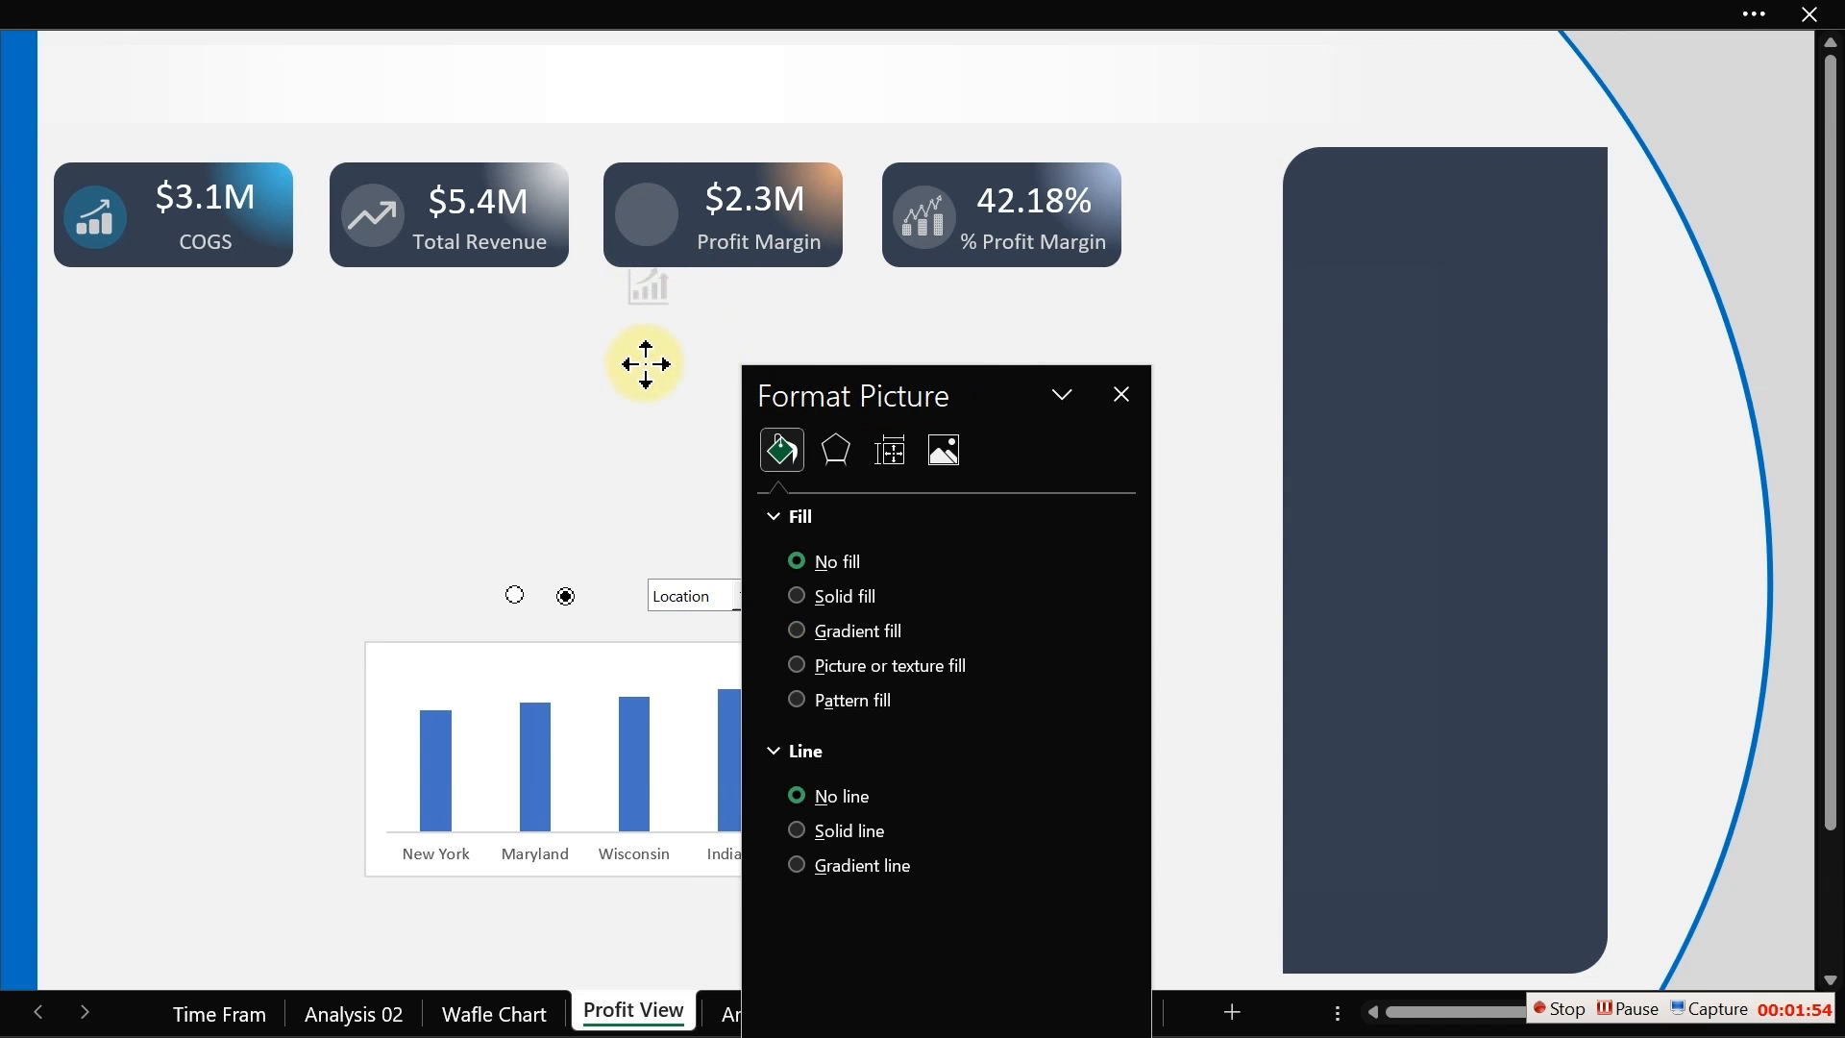
{"action": "left_click", "coordinate": [636, 204]}
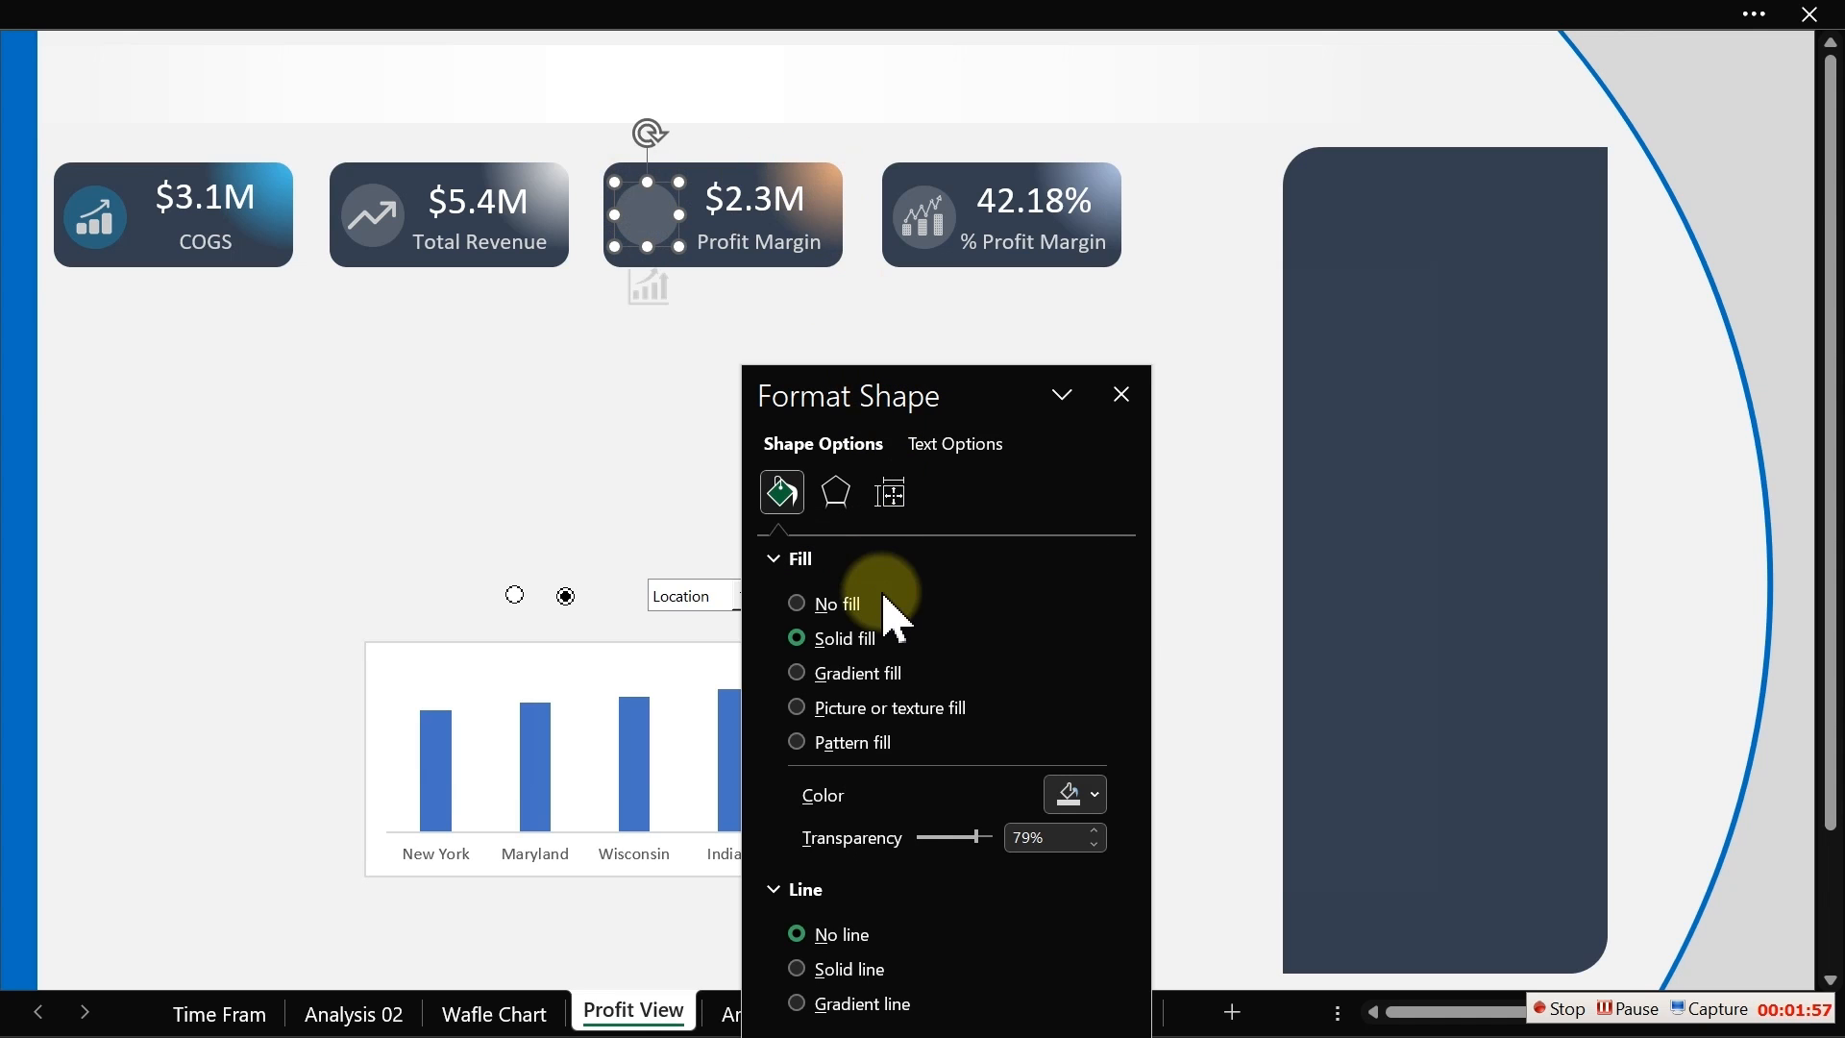
{"action": "left_click", "coordinate": [1080, 796]}
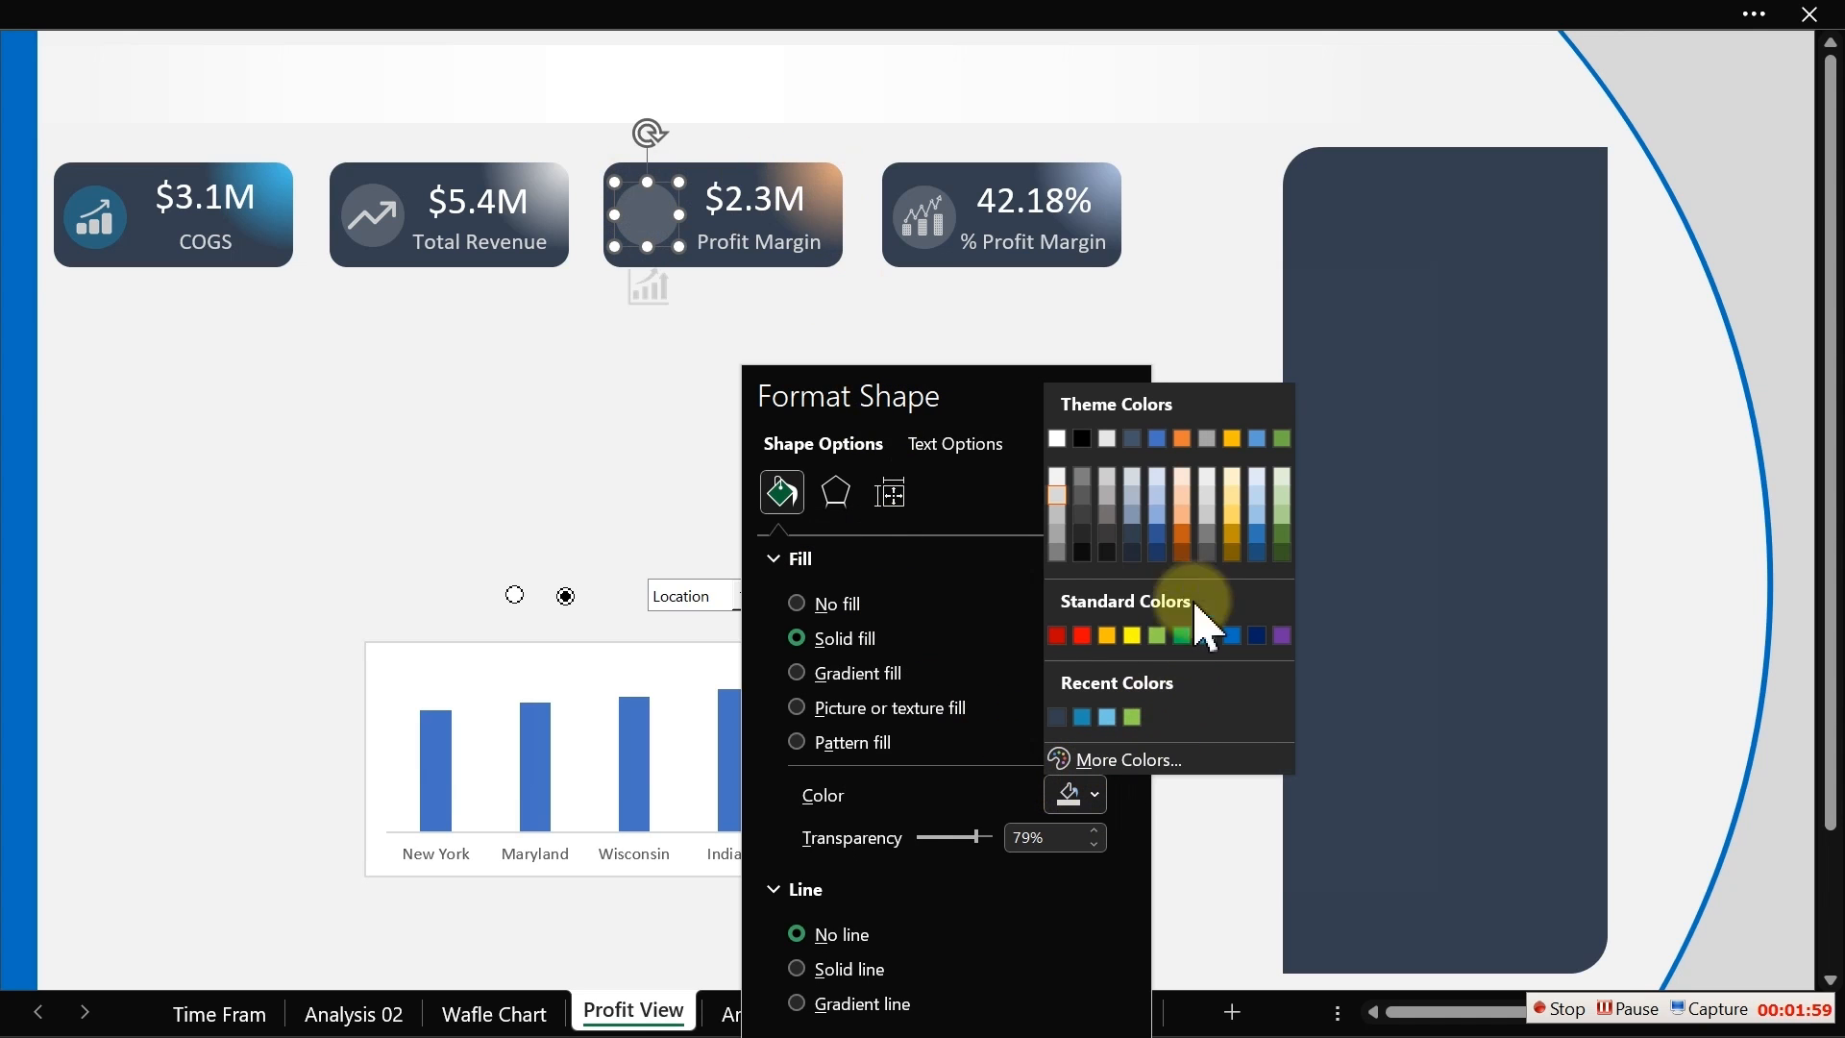
{"action": "left_click", "coordinate": [1183, 477]}
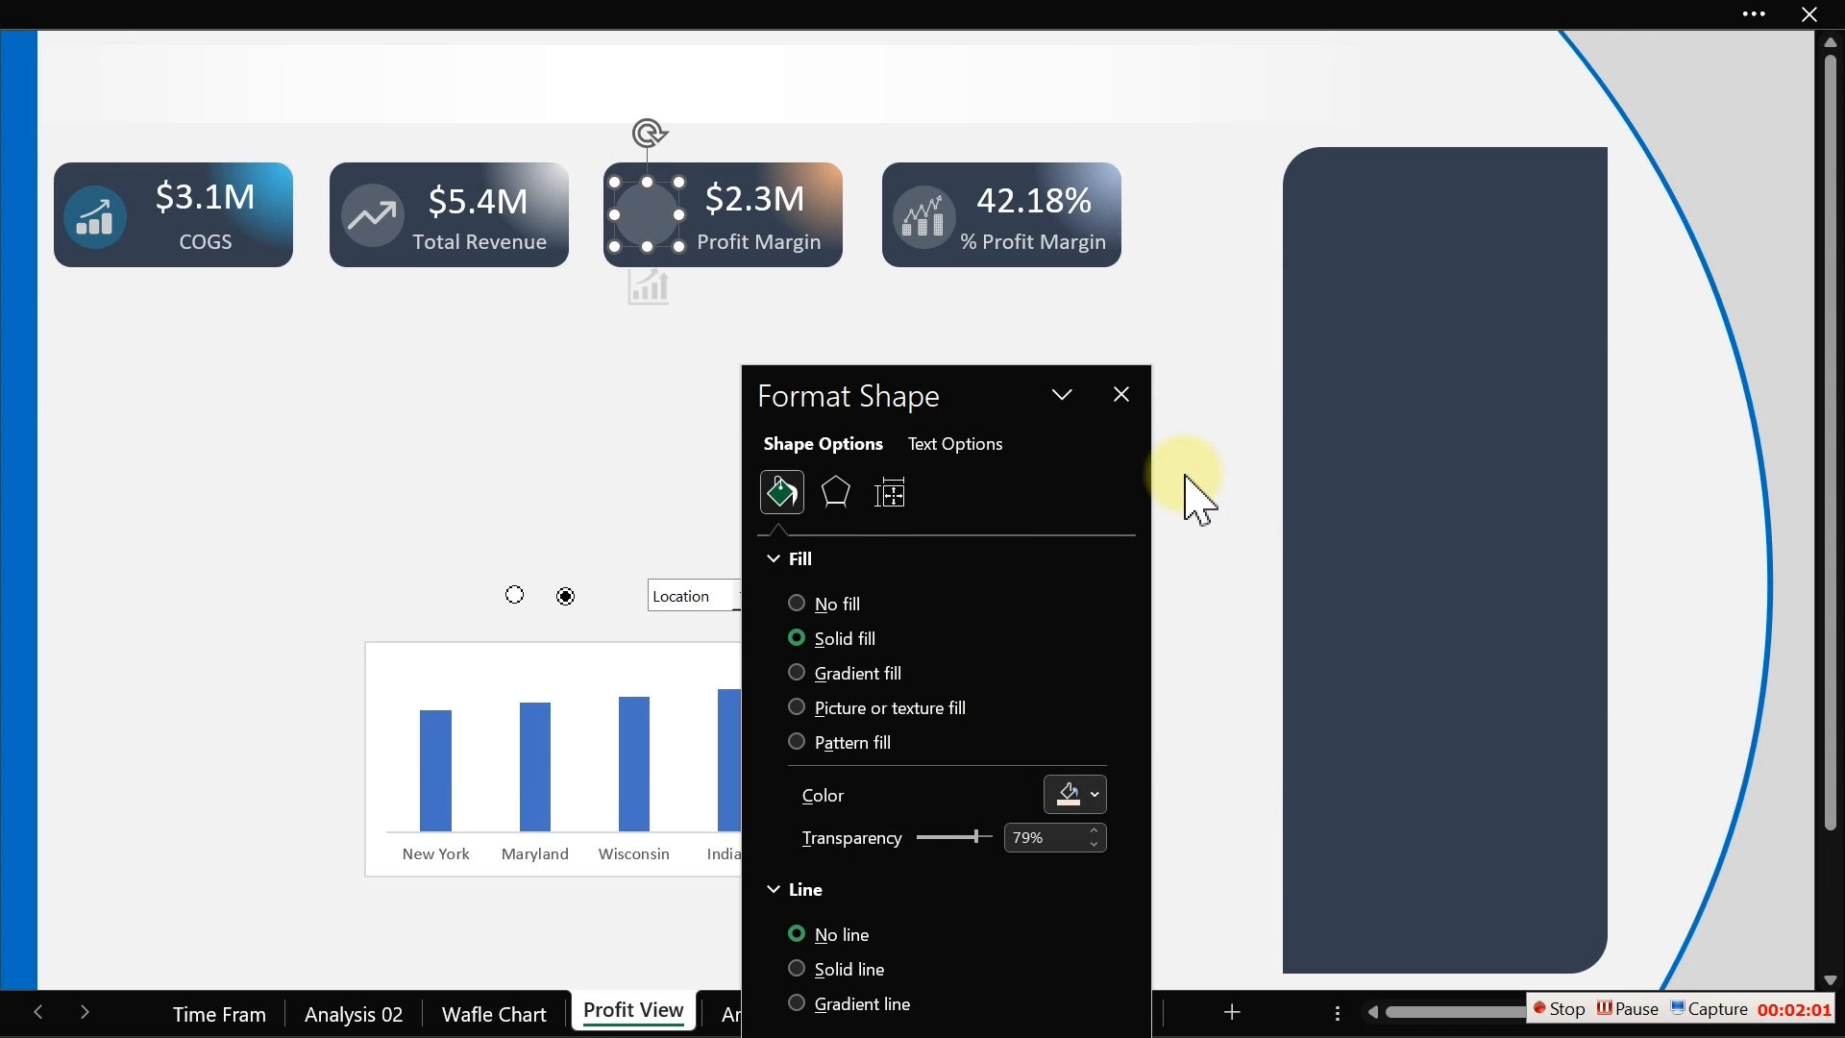
{"action": "left_click", "coordinate": [1092, 798]}
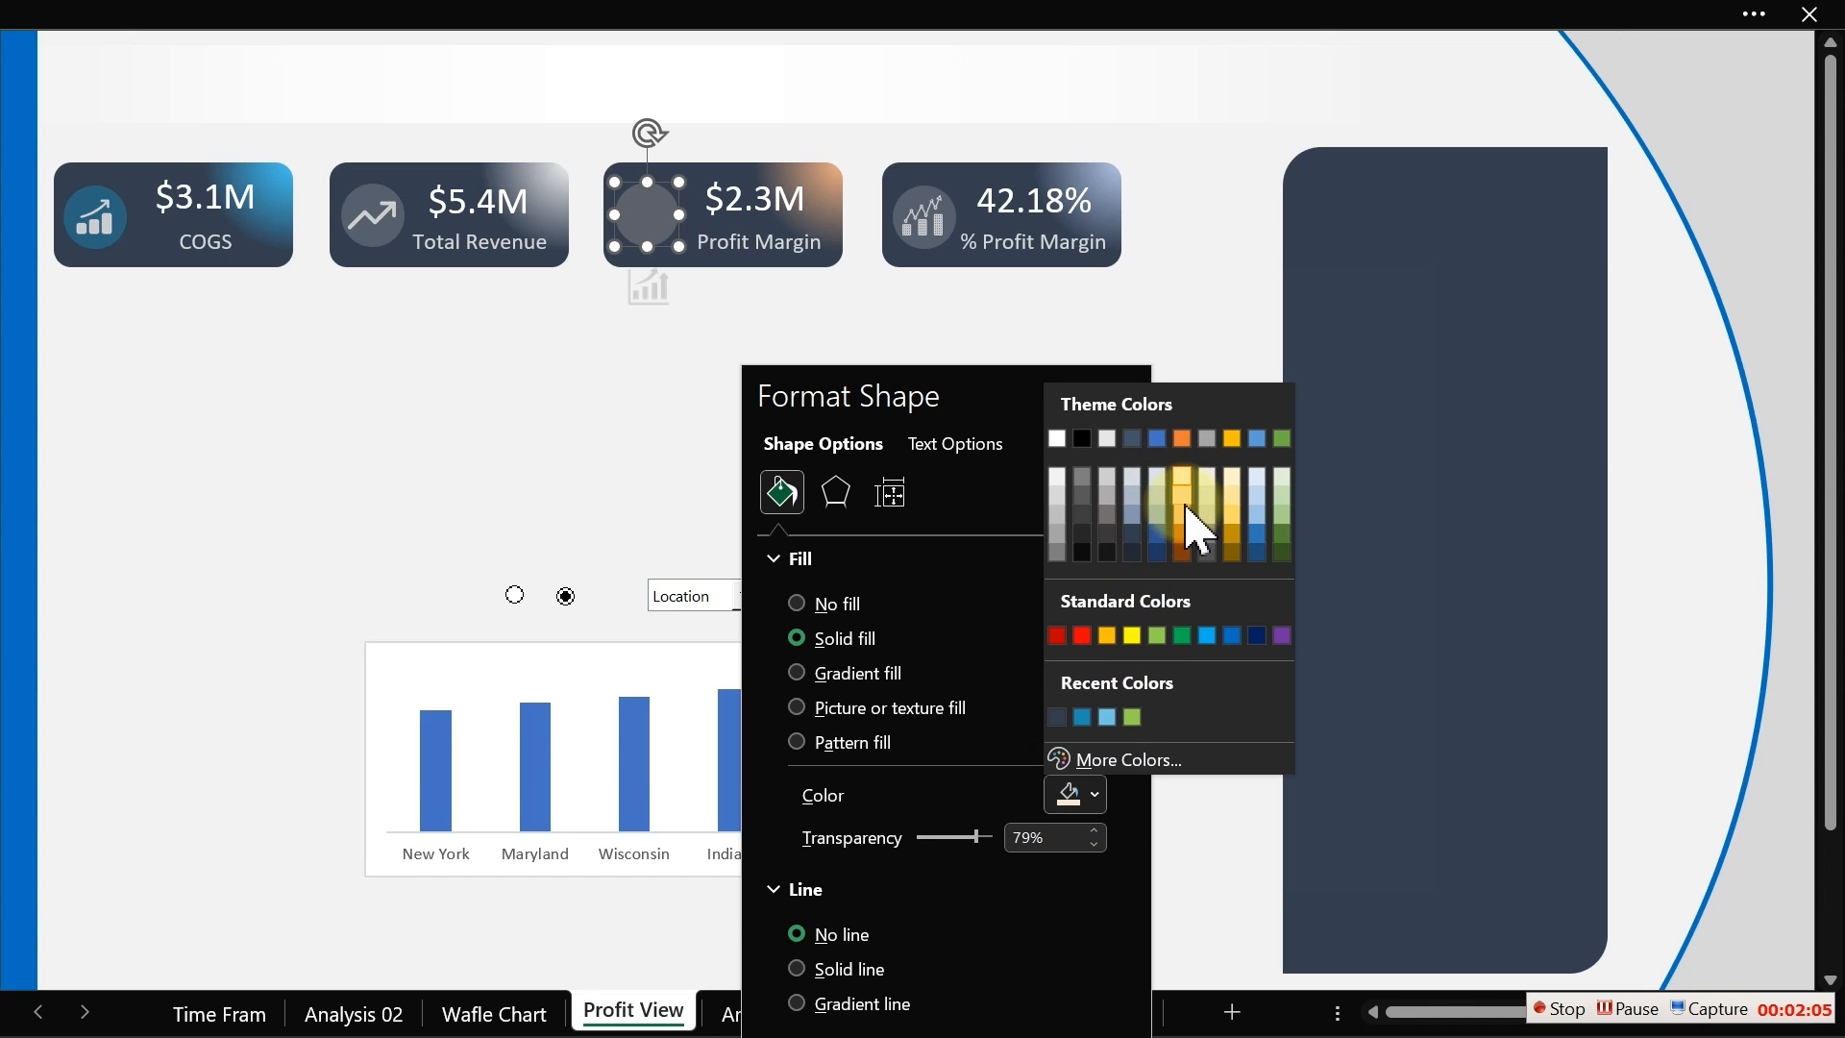
{"action": "left_click", "coordinate": [1181, 514]}
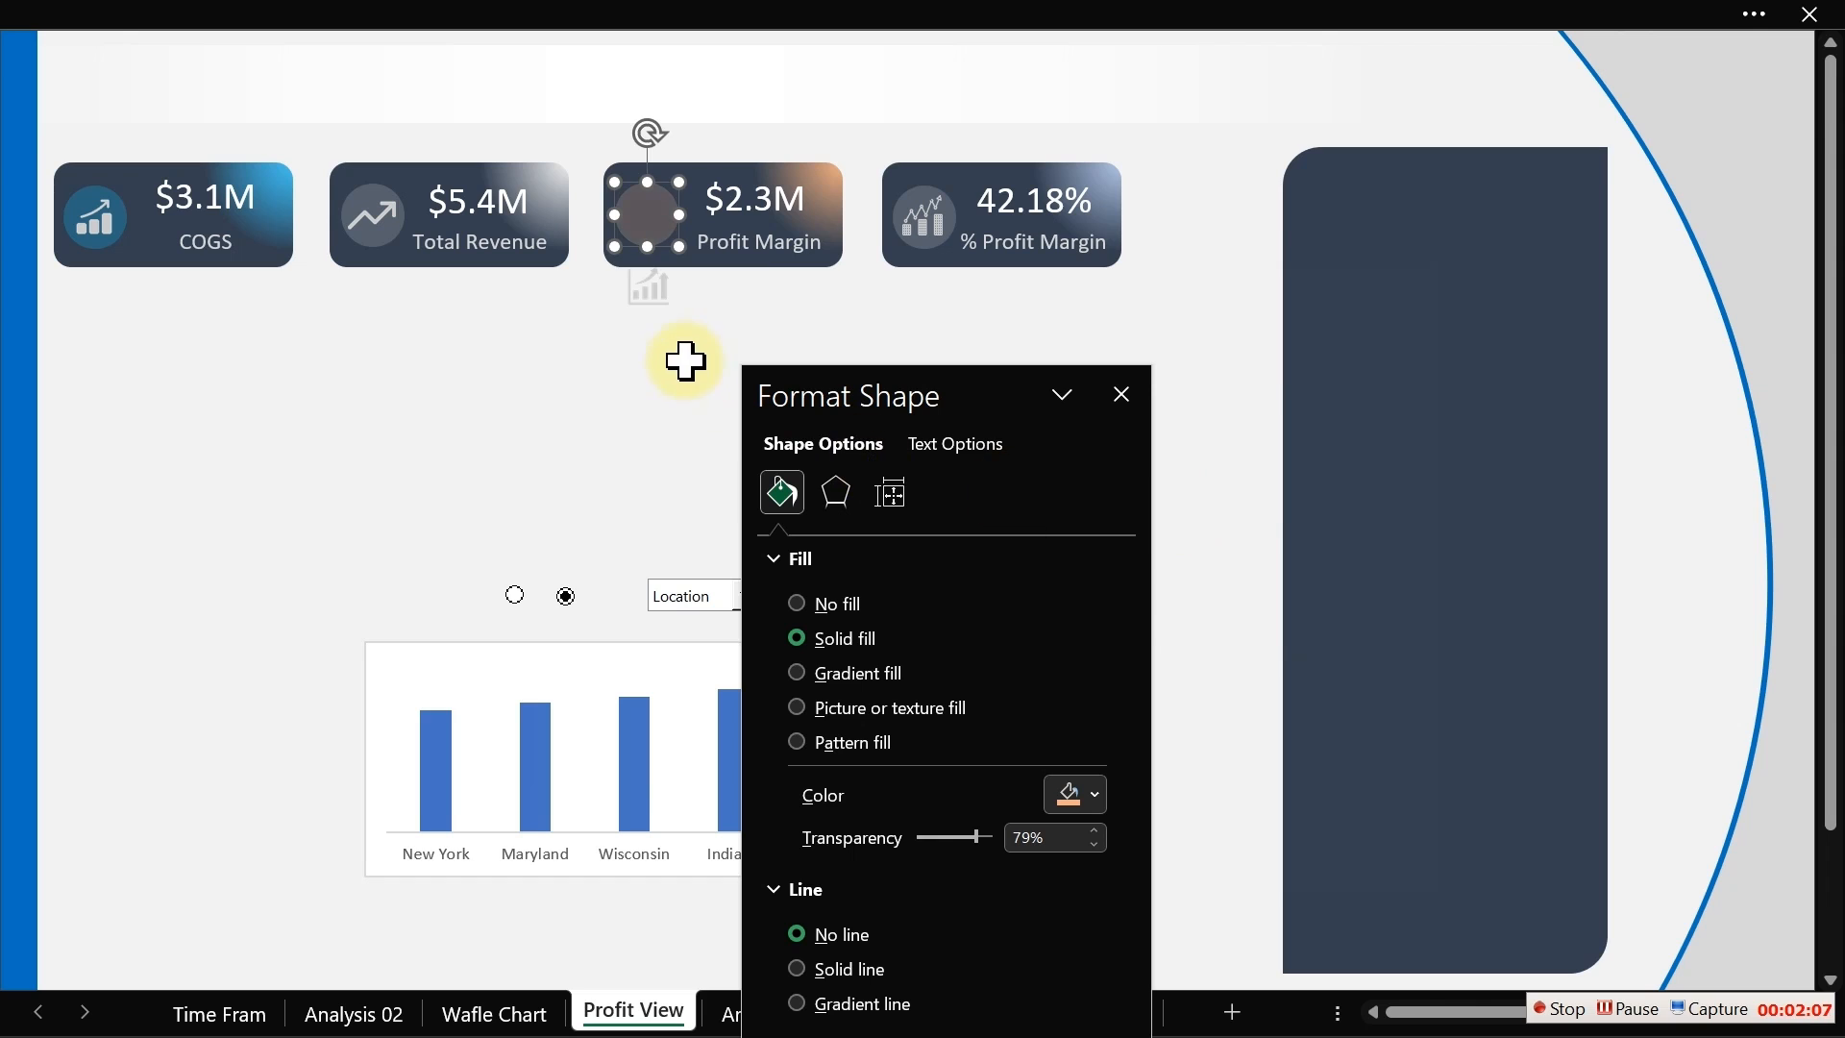
Step: Move the chart icon back onto the Profit Margin card's circle and close the format pane
{"action": "left_click", "coordinate": [661, 302]}
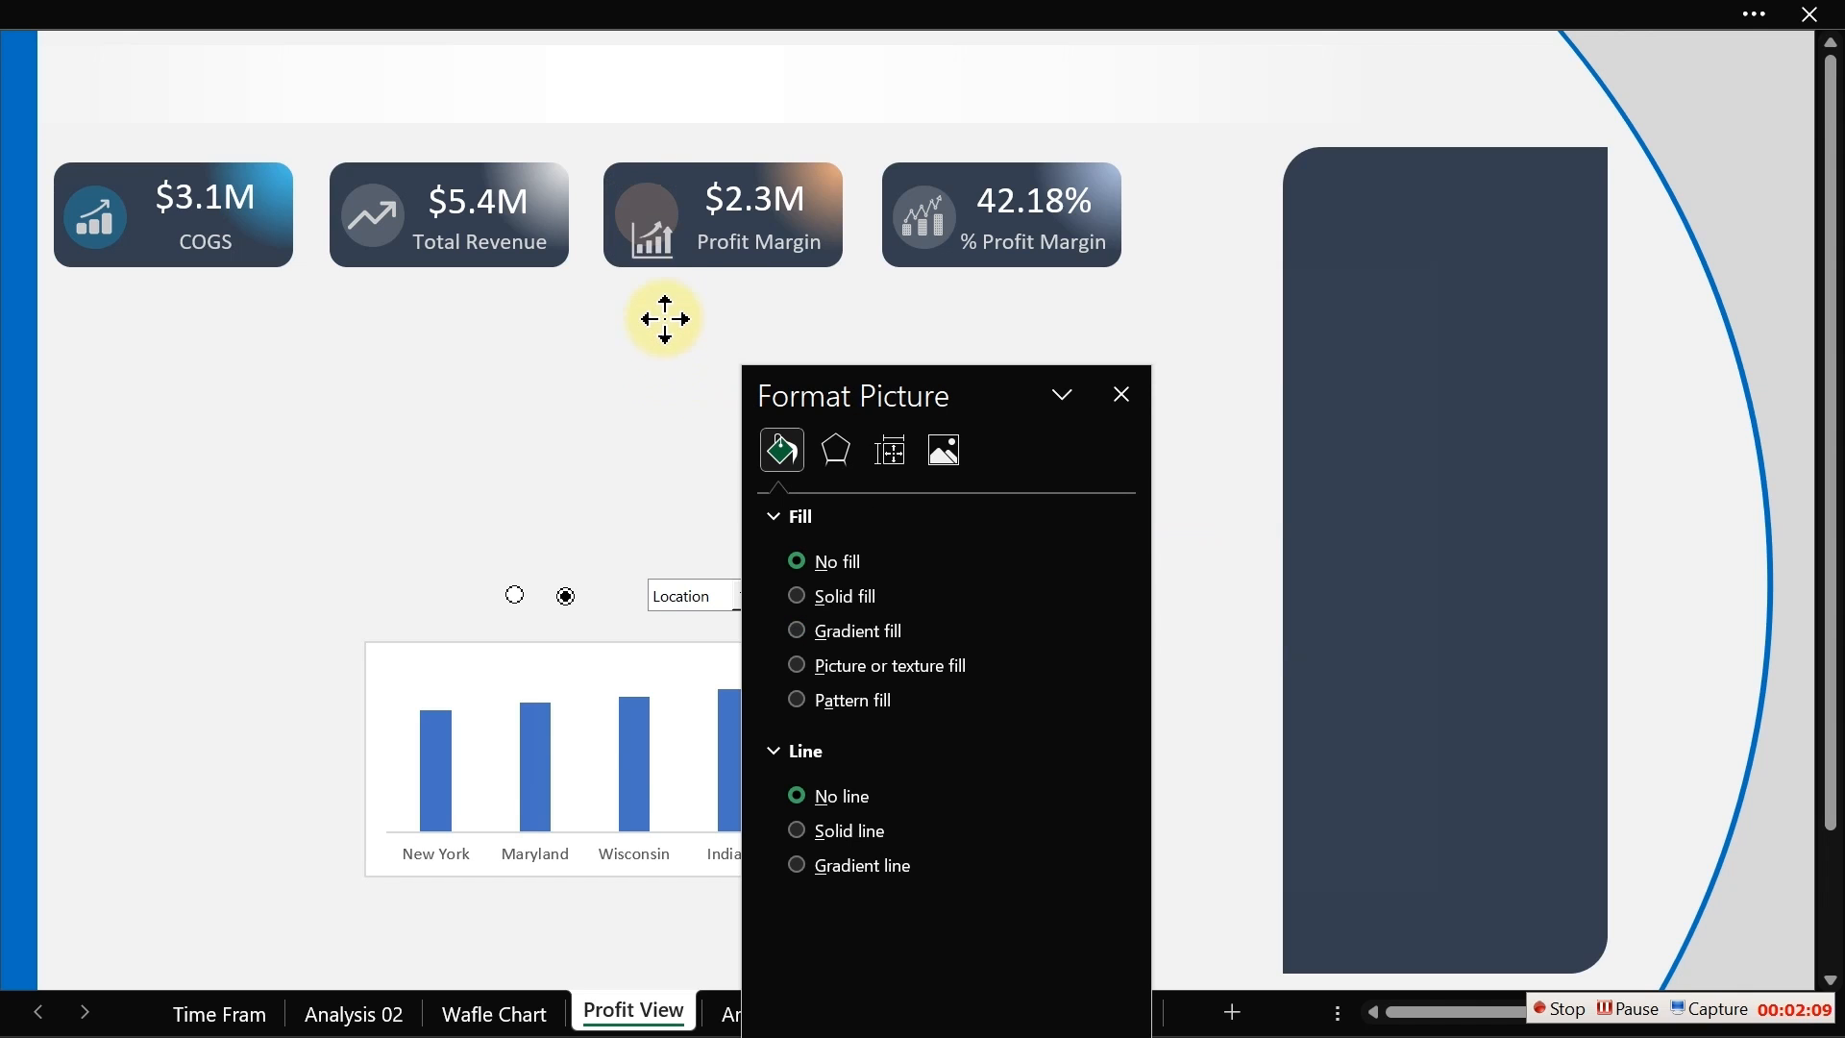
{"action": "left_click_drag", "start_coordinate": [661, 302], "coordinate": [659, 234]}
{"action": "left_click", "coordinate": [660, 300]}
{"action": "left_click", "coordinate": [659, 300]}
{"action": "left_click", "coordinate": [656, 298]}
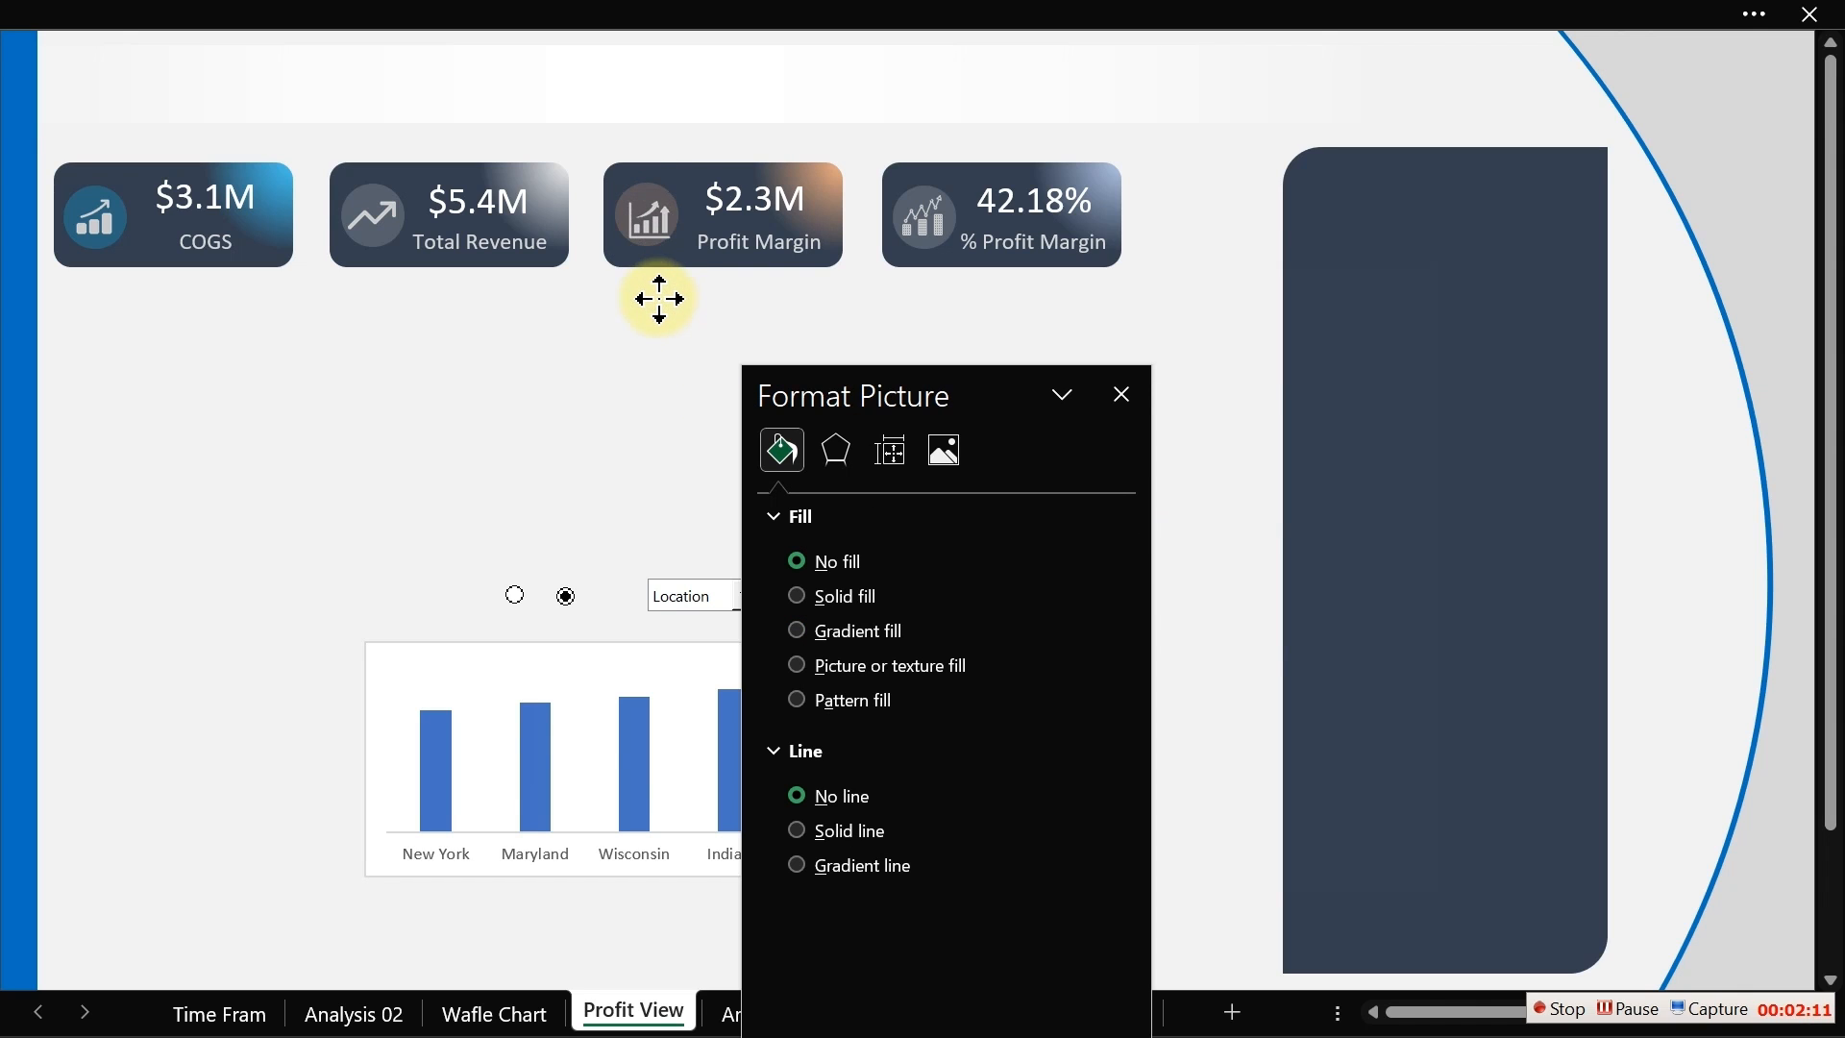
{"action": "left_click", "coordinate": [654, 300]}
{"action": "left_click", "coordinate": [655, 299]}
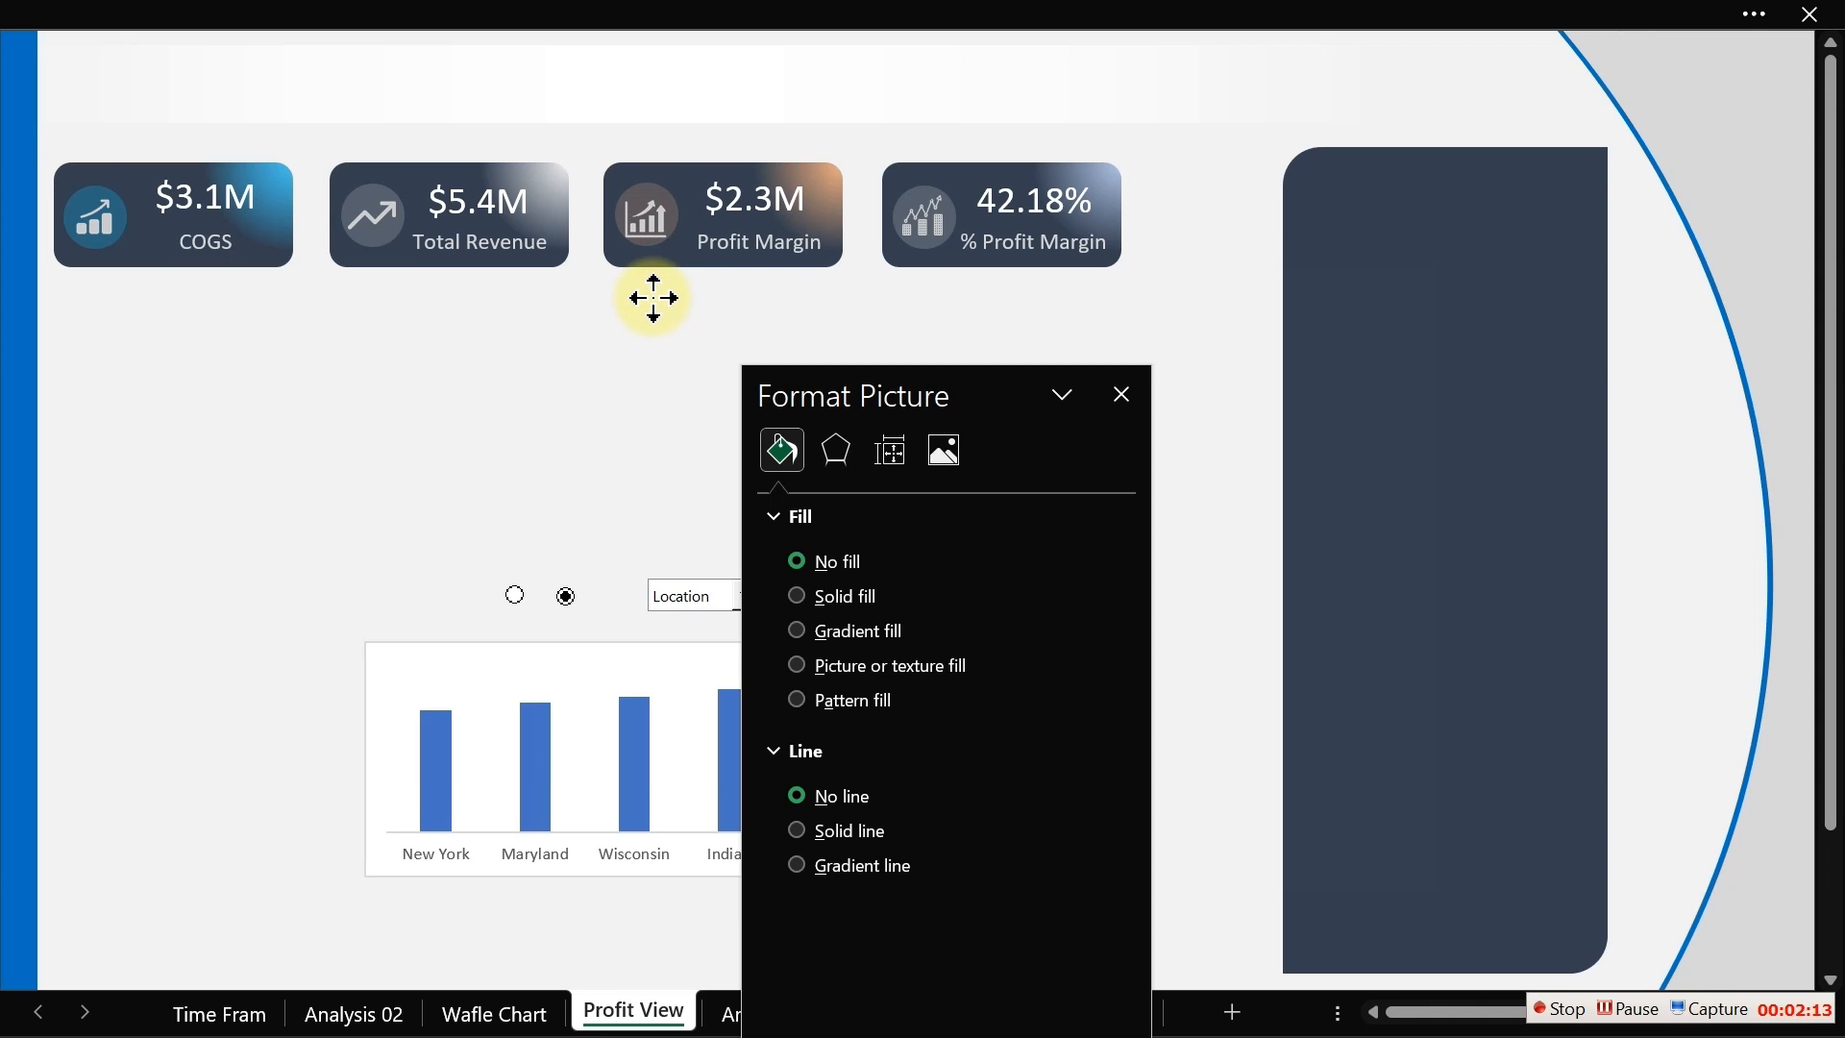
{"action": "left_click_drag", "start_coordinate": [653, 298], "coordinate": [657, 295]}
{"action": "left_click", "coordinate": [657, 295]}
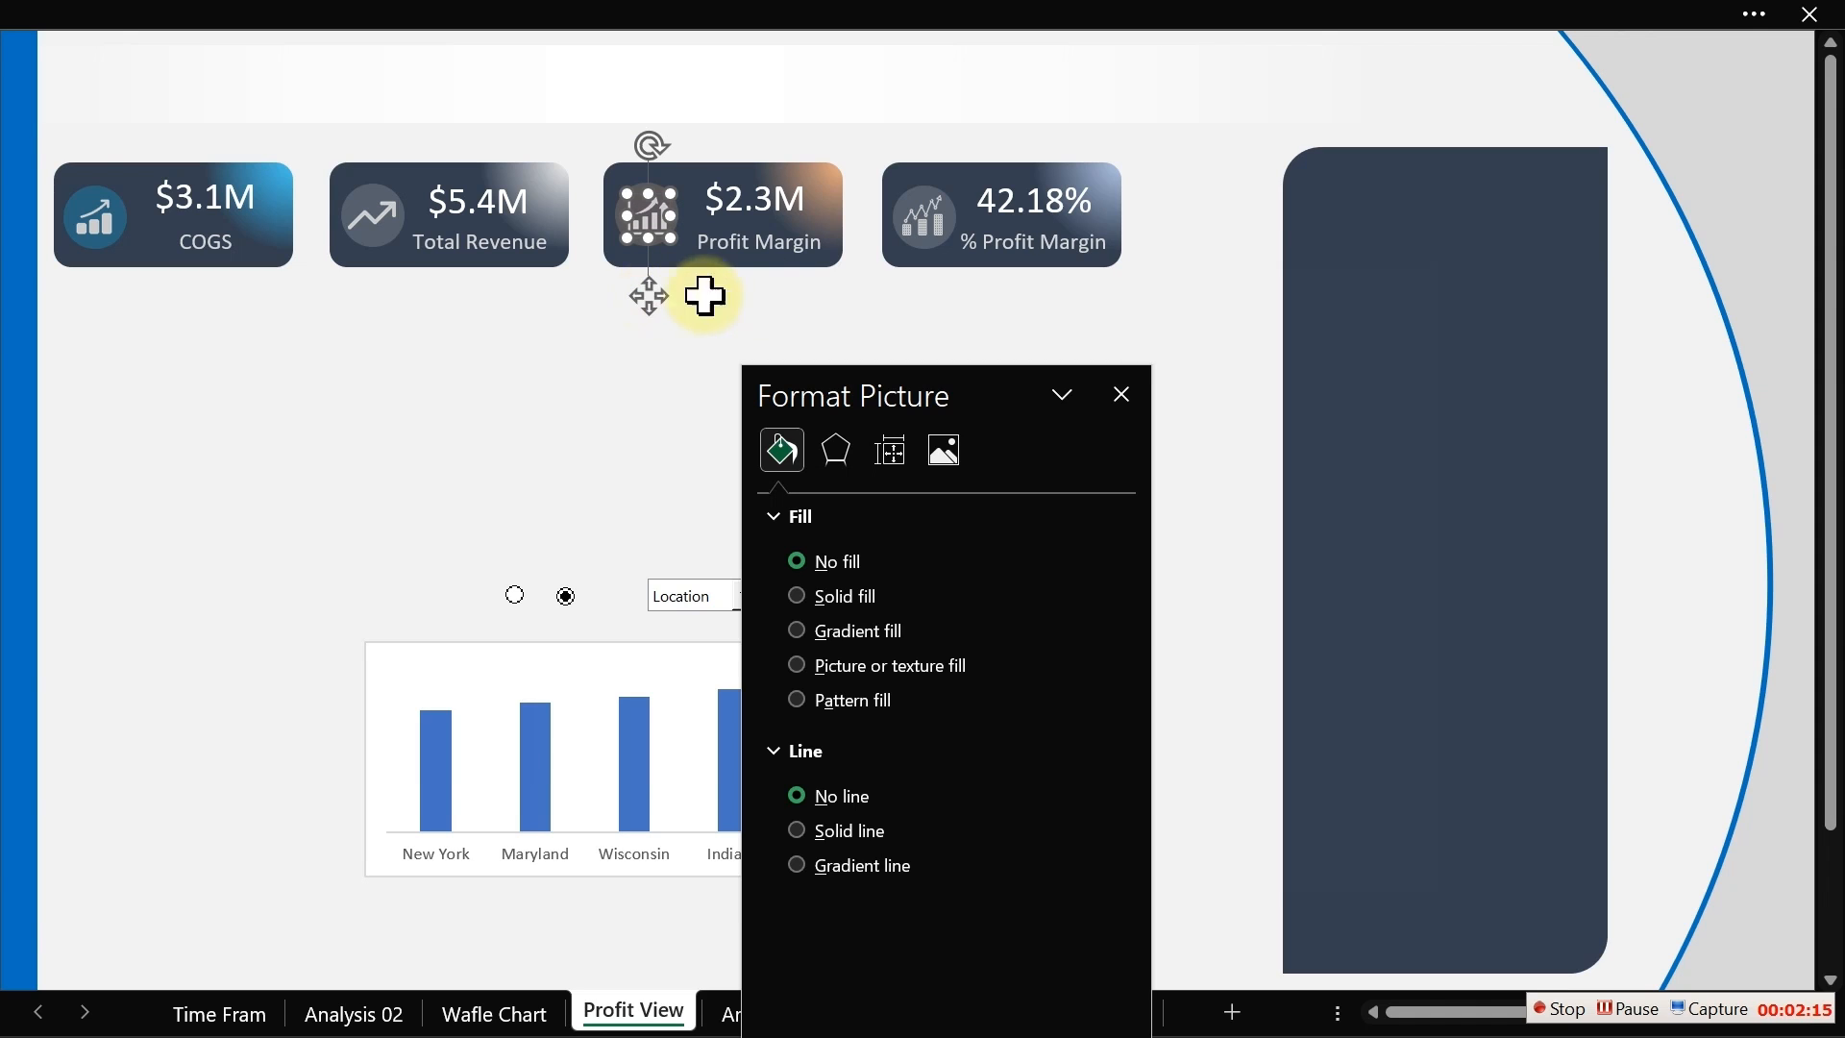
{"action": "left_click", "coordinate": [1104, 330]}
{"action": "left_click", "coordinate": [1121, 395]}
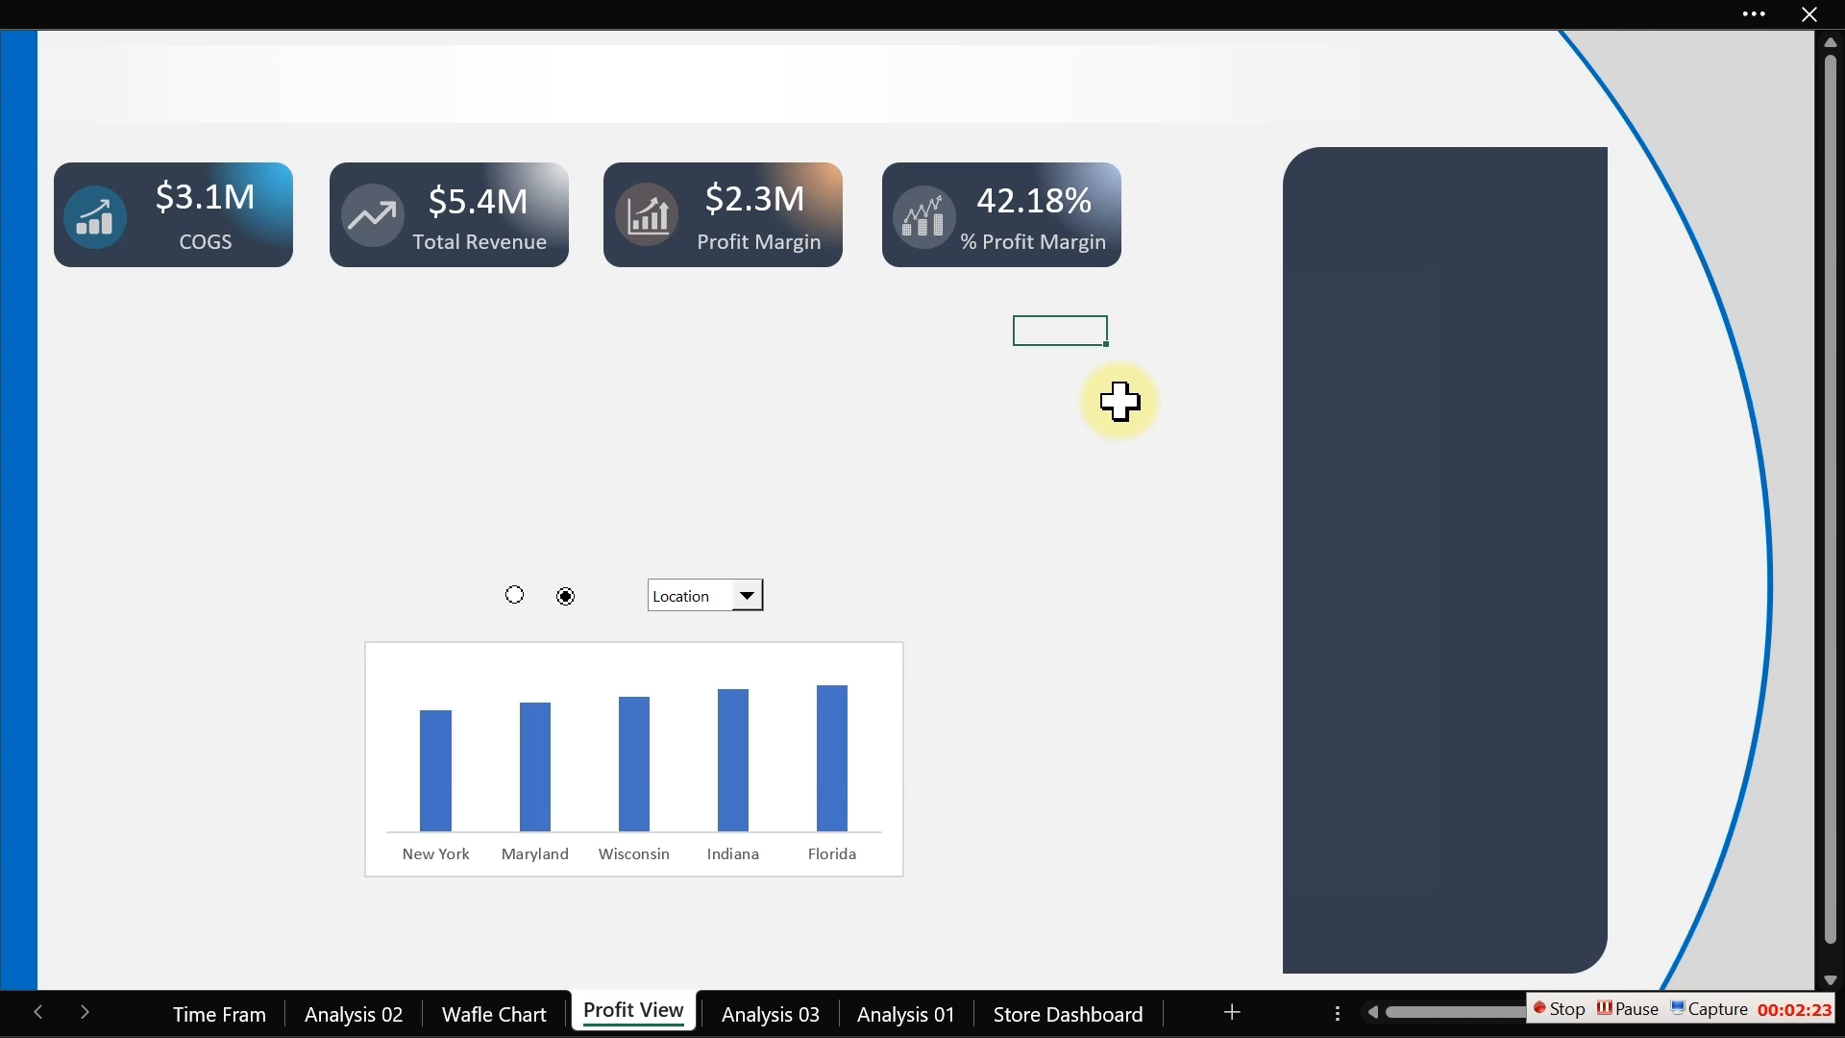
Step: Draw a narrow rectangle over the right part of the dark navy panel
{"action": "left_click", "coordinate": [445, 22]}
{"action": "left_click", "coordinate": [200, 93]}
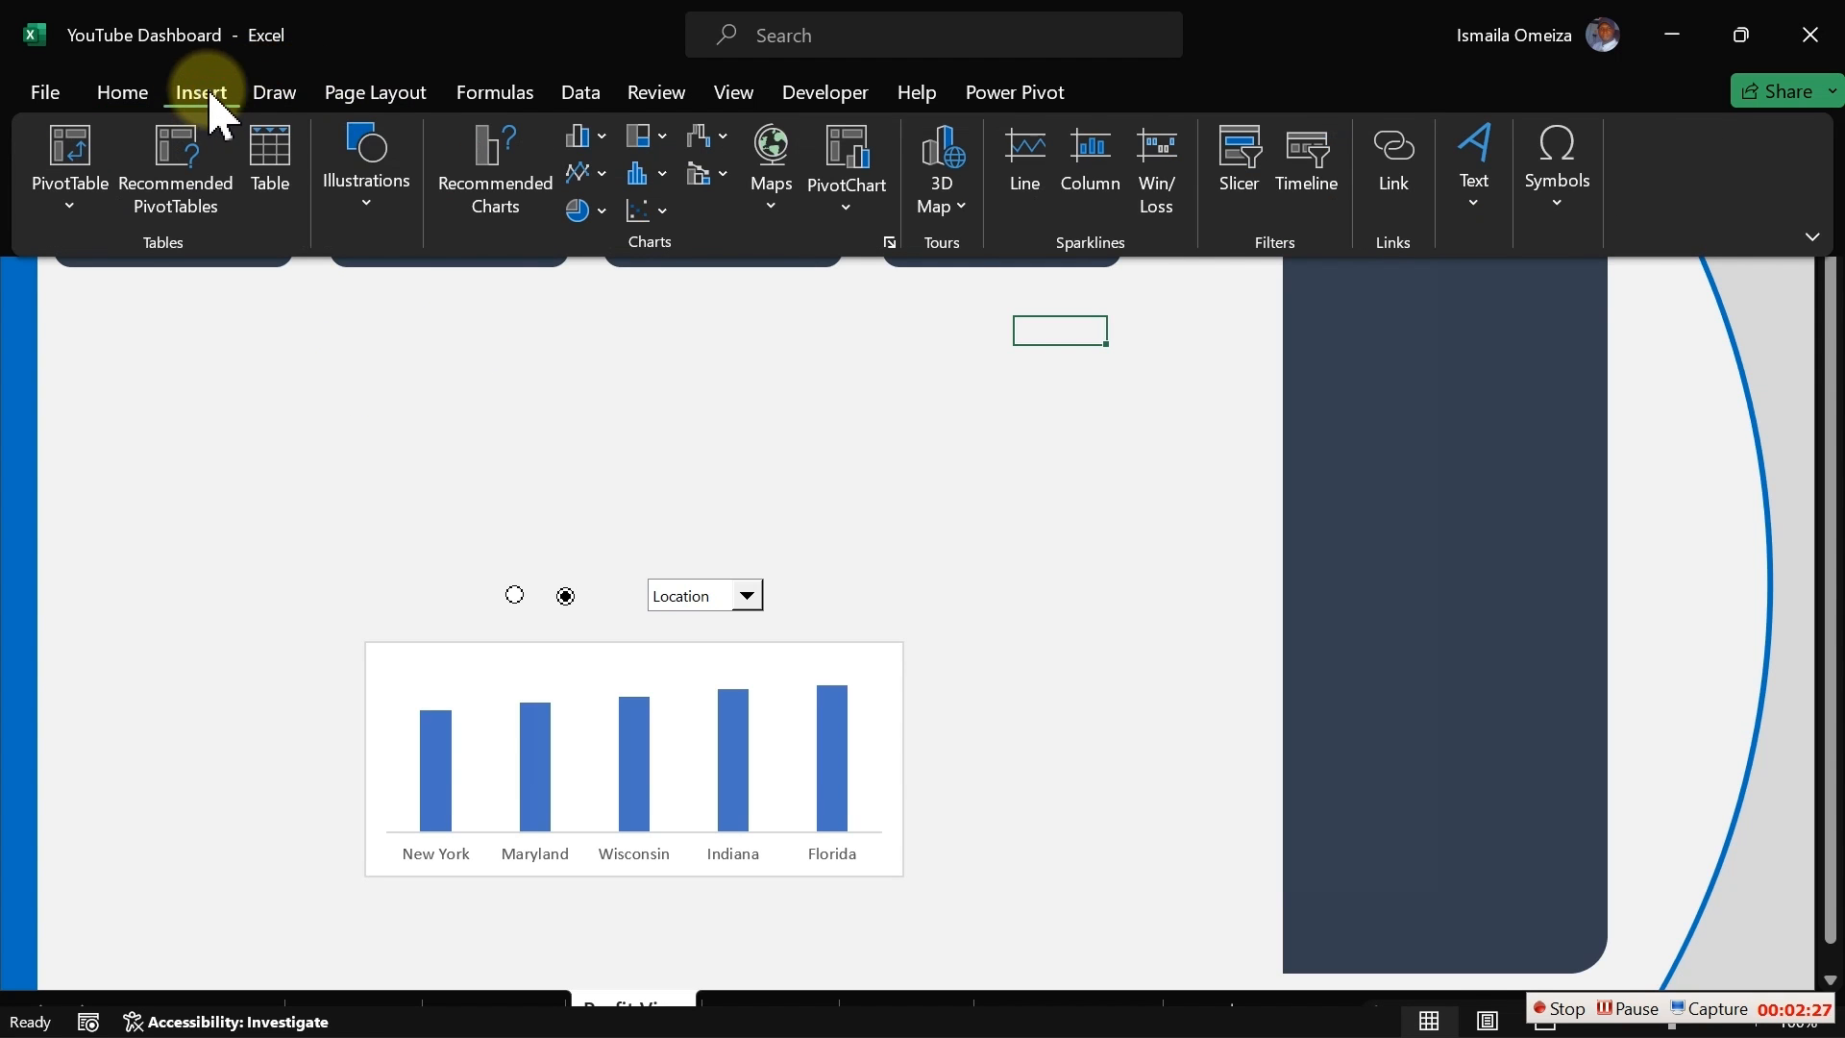
{"action": "left_click", "coordinate": [361, 215]}
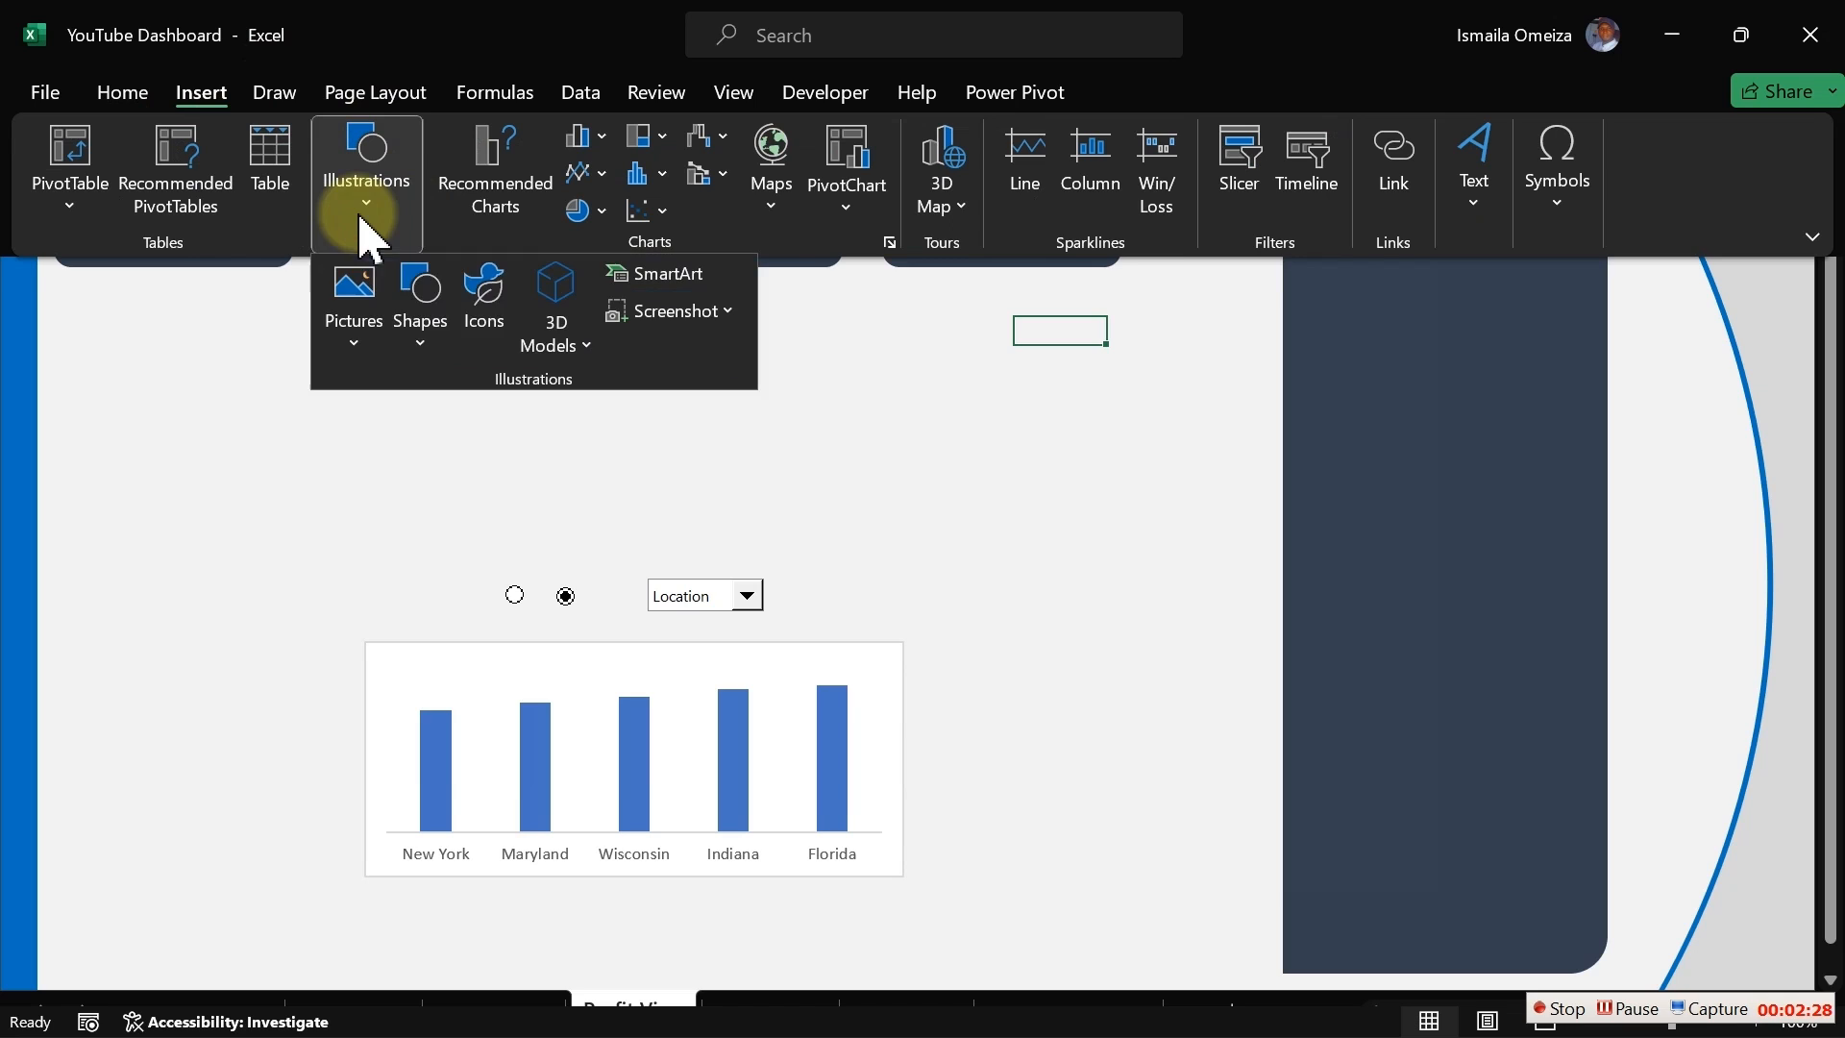
{"action": "left_click", "coordinate": [421, 348]}
{"action": "left_click", "coordinate": [526, 422]}
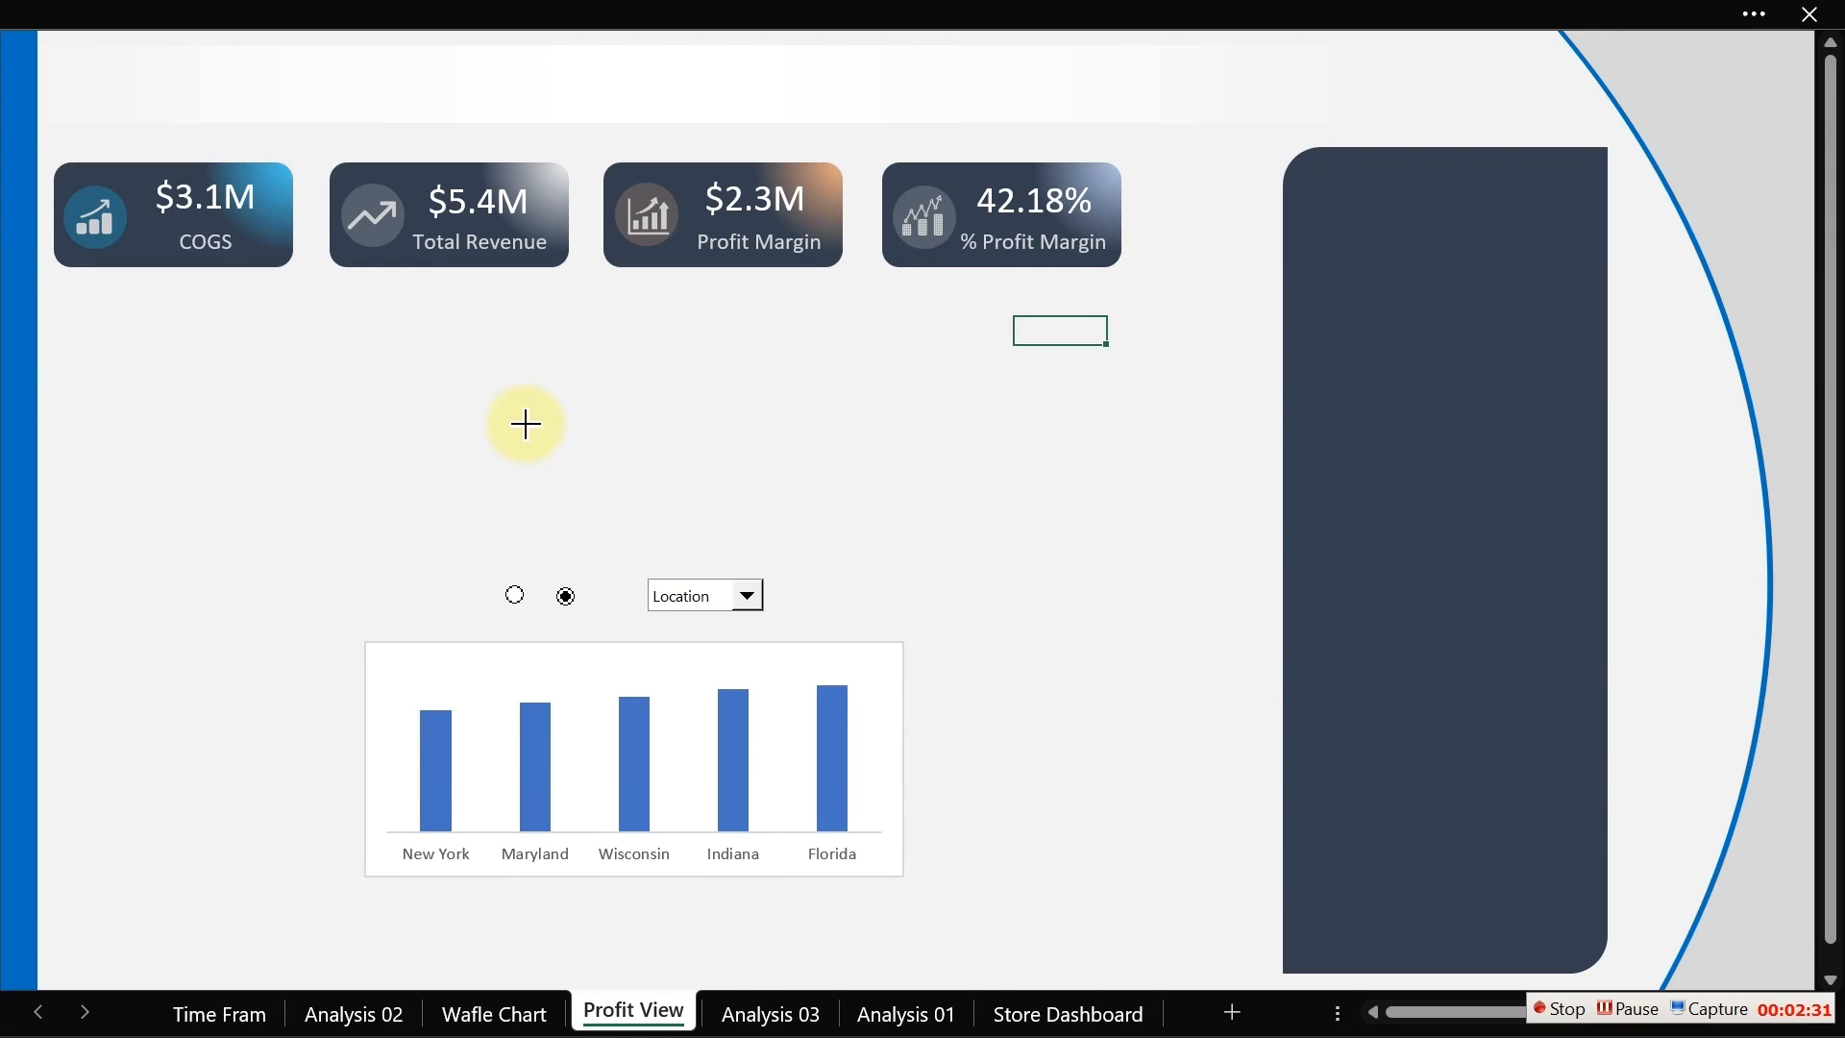
{"action": "left_click_drag", "start_coordinate": [1519, 218], "coordinate": [1636, 911]}
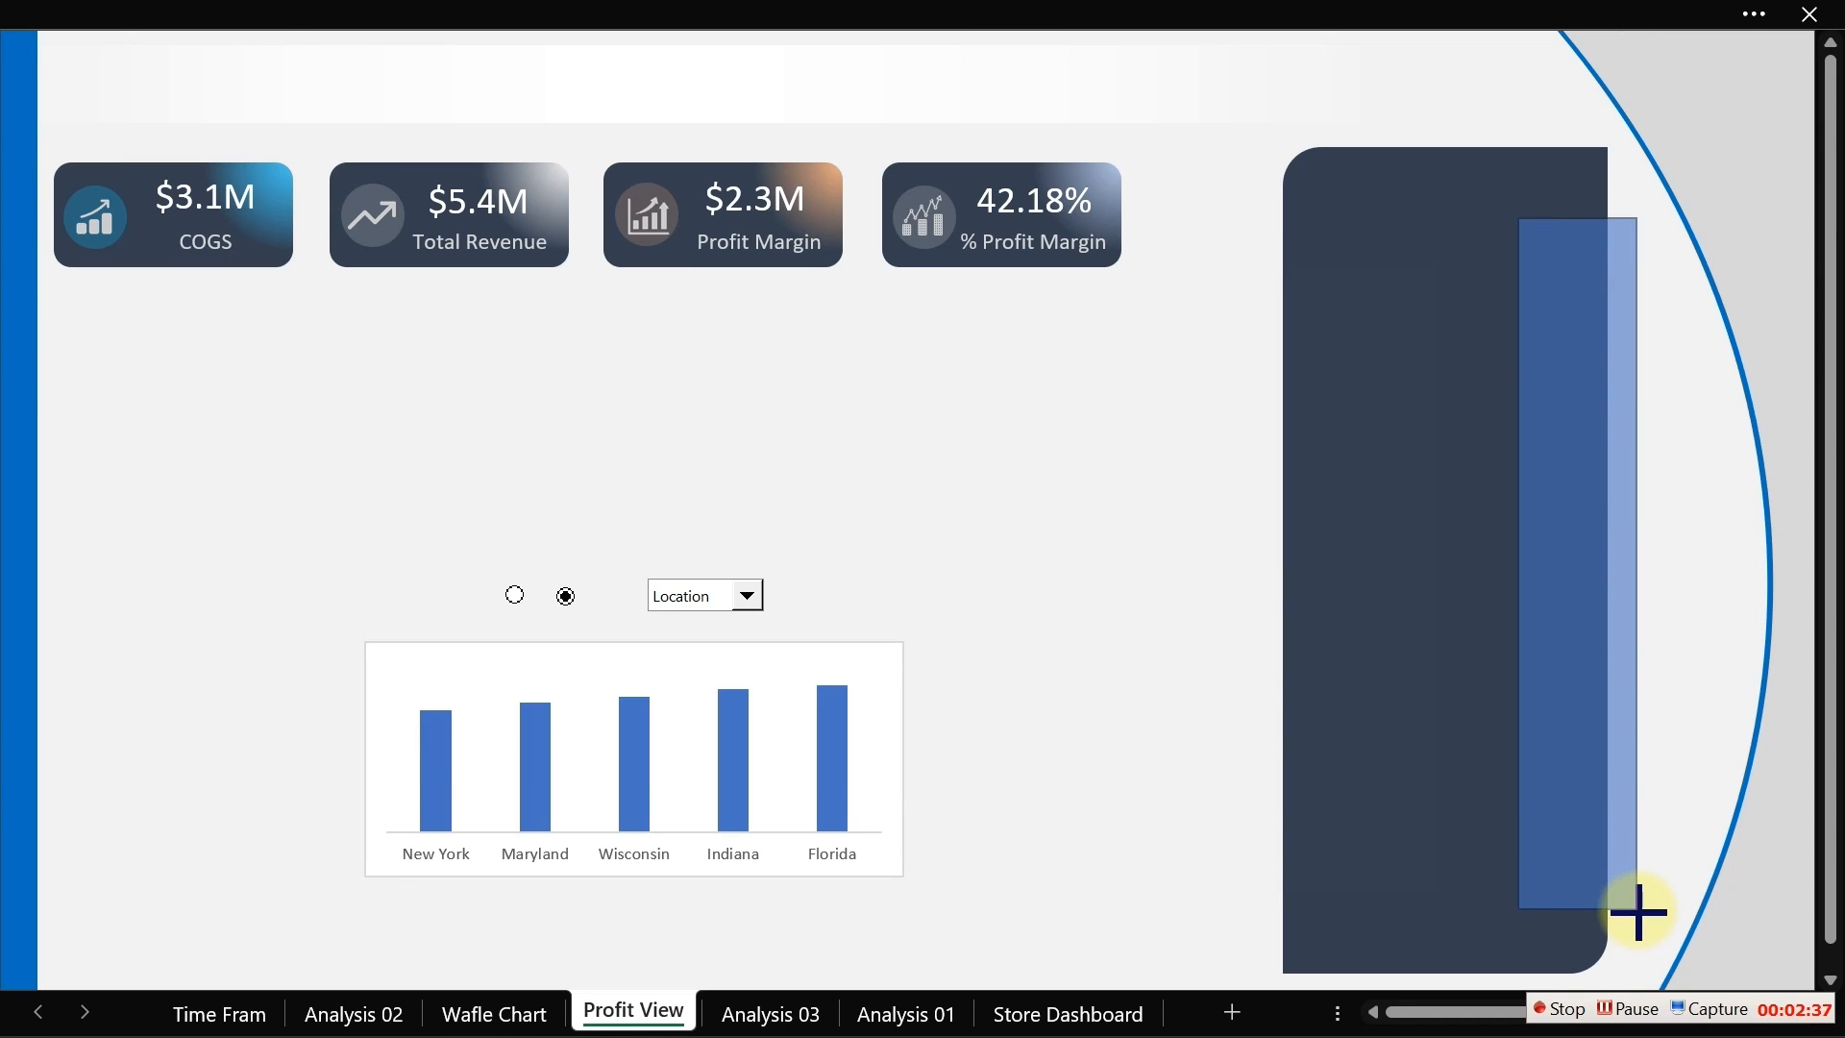
Step: Nudge the narrow rectangle into place and stretch its top edge up near the top of the navy panel
{"action": "left_click_drag", "start_coordinate": [1638, 911], "coordinate": [1637, 907]}
{"action": "key", "text": "Escape"}
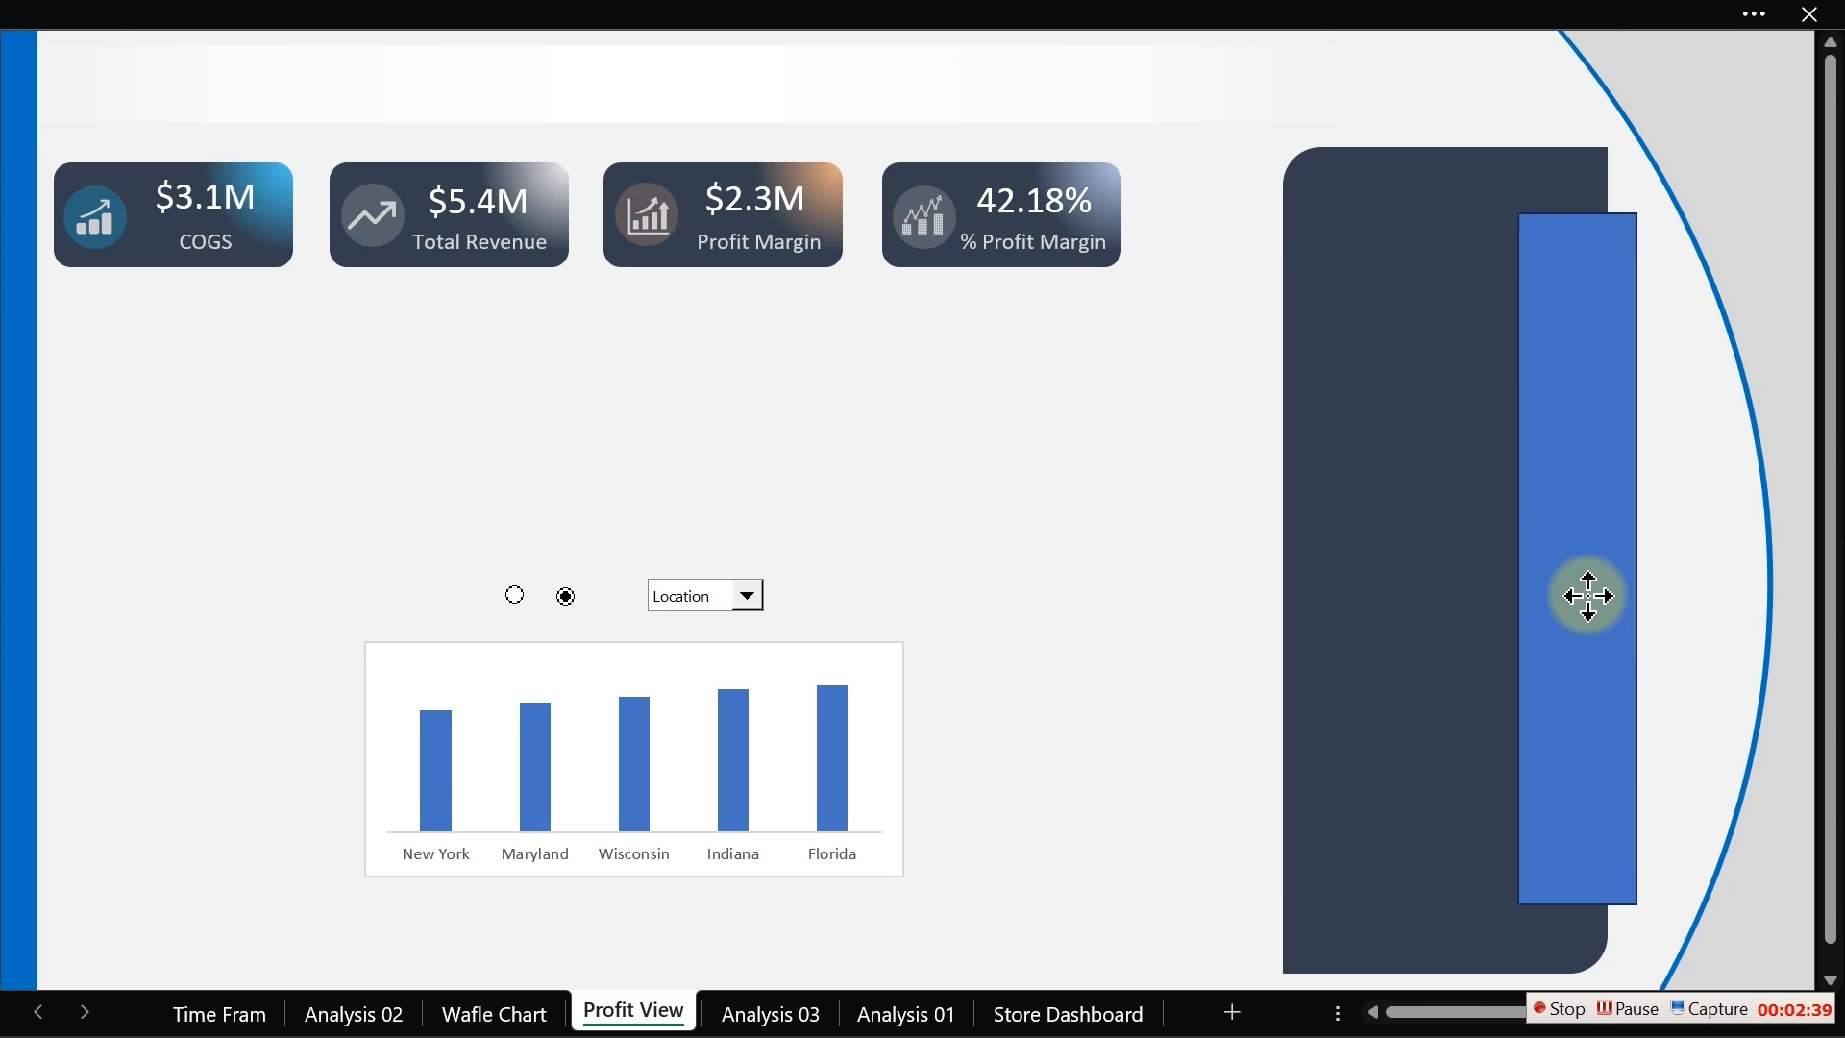
{"action": "left_click_drag", "start_coordinate": [1588, 595], "coordinate": [1589, 612]}
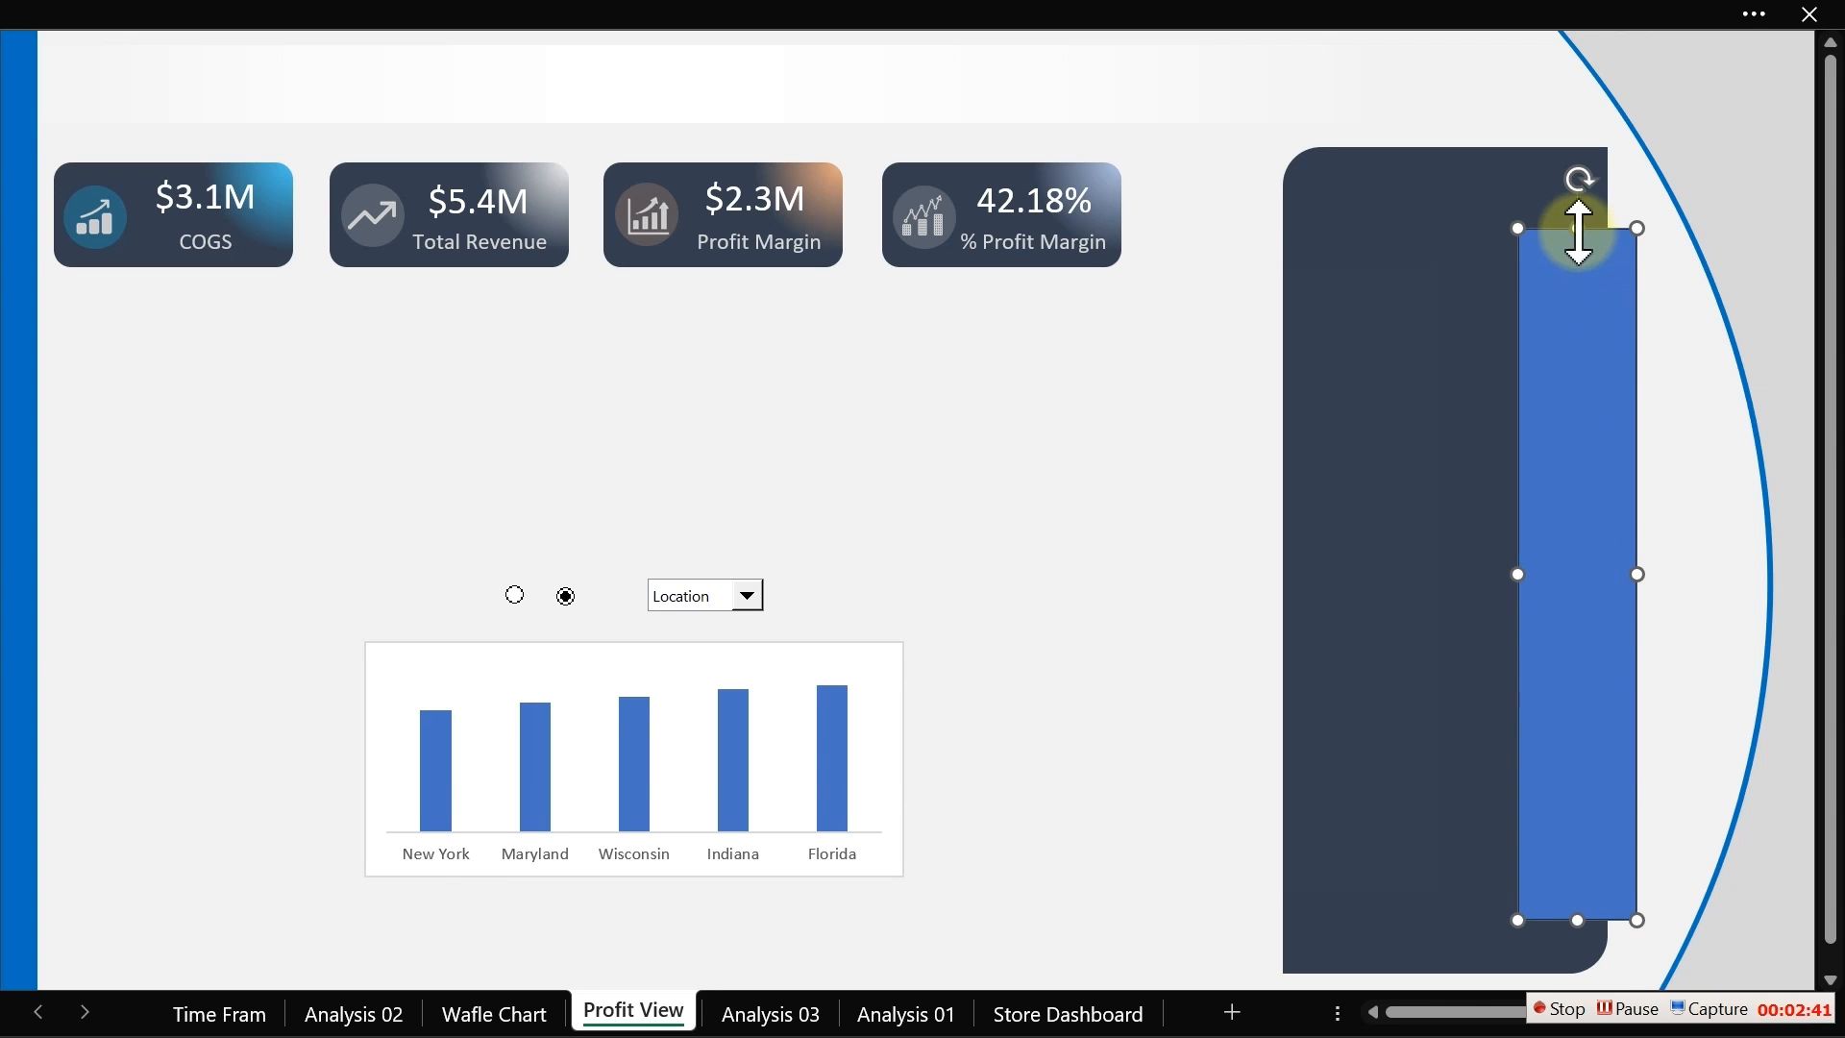
{"action": "left_click_drag", "start_coordinate": [1576, 228], "coordinate": [1576, 182]}
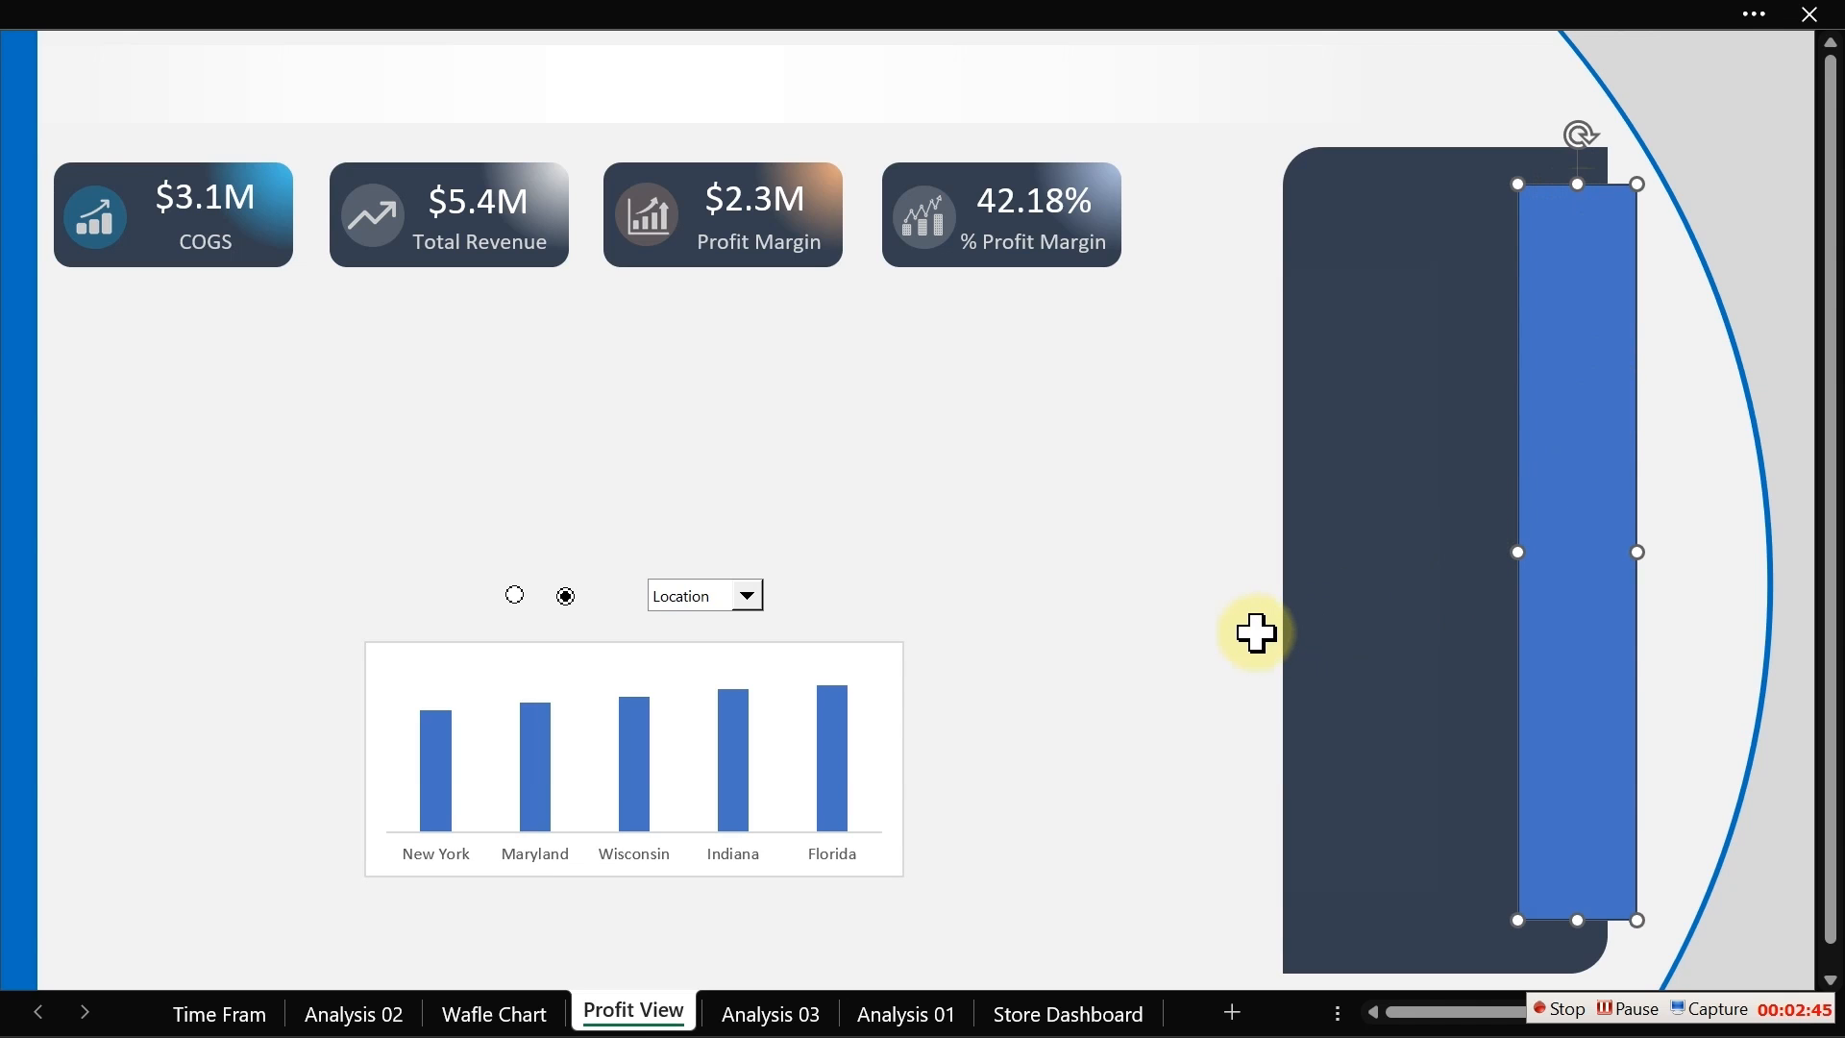
Step: Duplicate the rectangle, offset the copy slightly right and down, and shorten it from the bottom
{"action": "key", "text": "ctrl+d"}
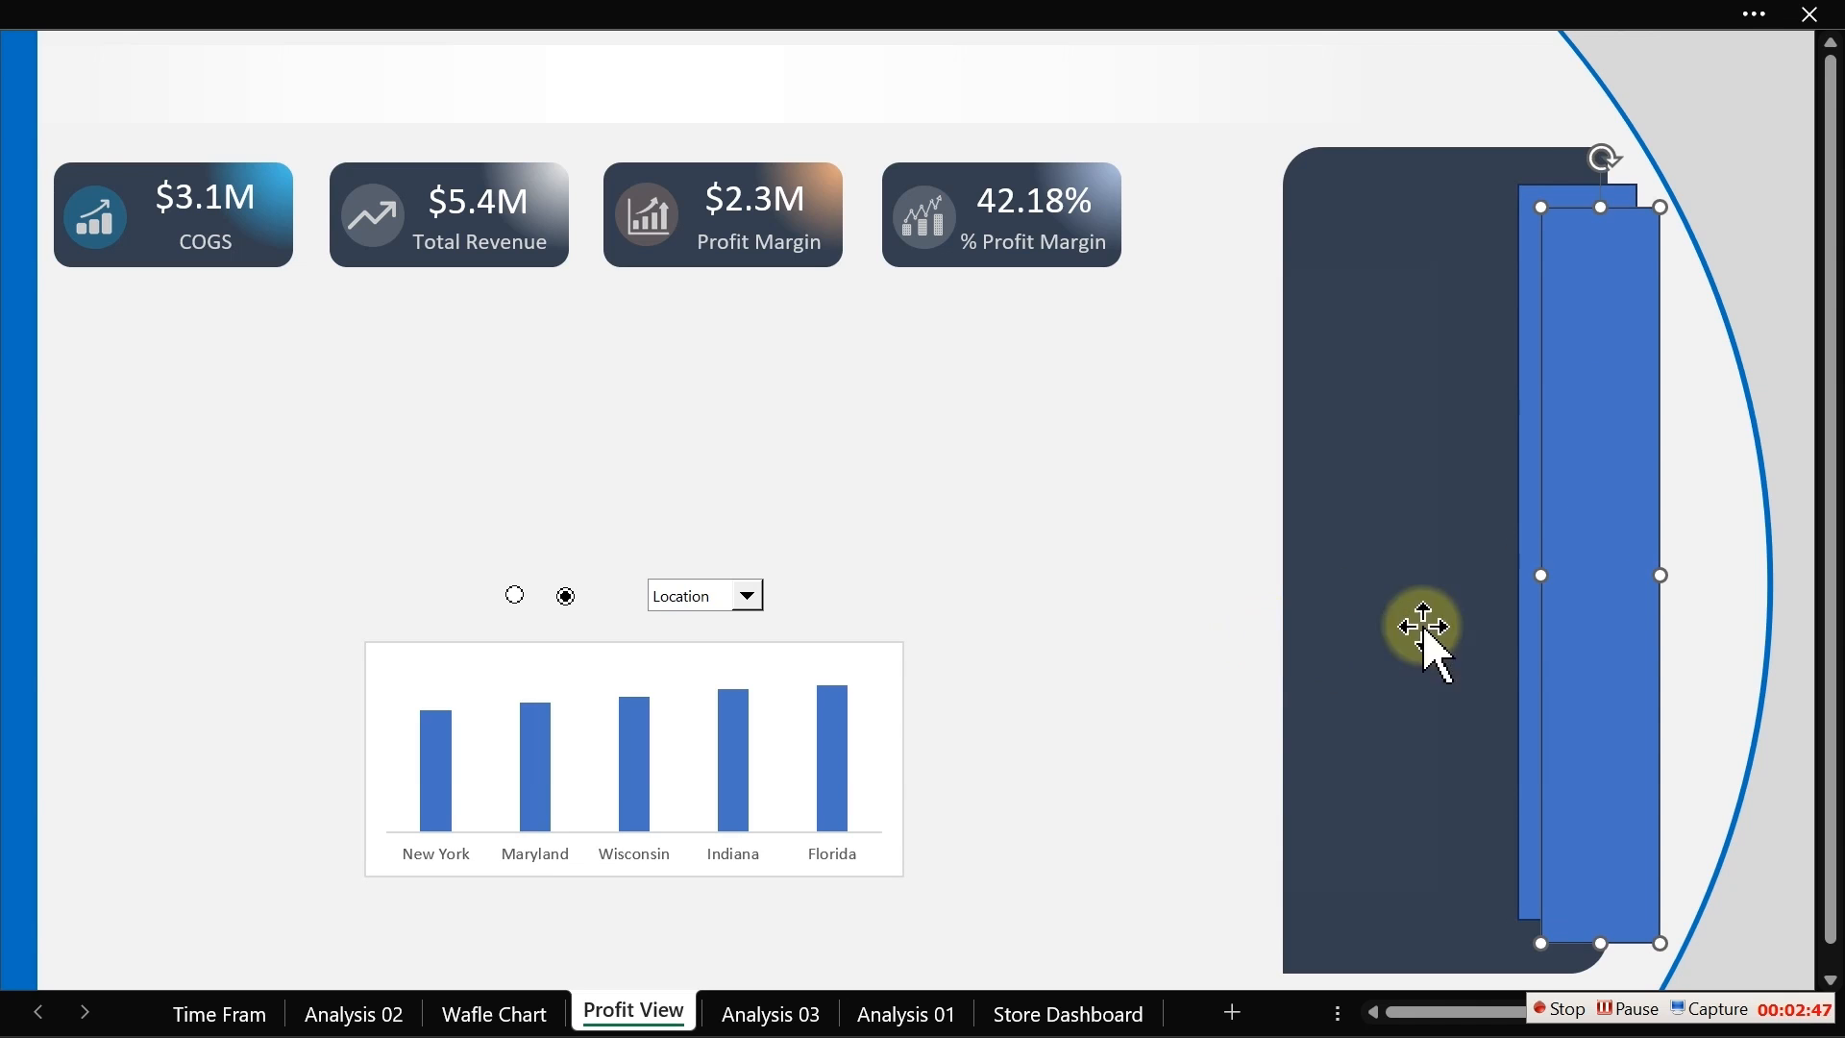
{"action": "left_click_drag", "start_coordinate": [1602, 204], "coordinate": [1598, 252]}
{"action": "left_click_drag", "start_coordinate": [1599, 351], "coordinate": [1603, 321]}
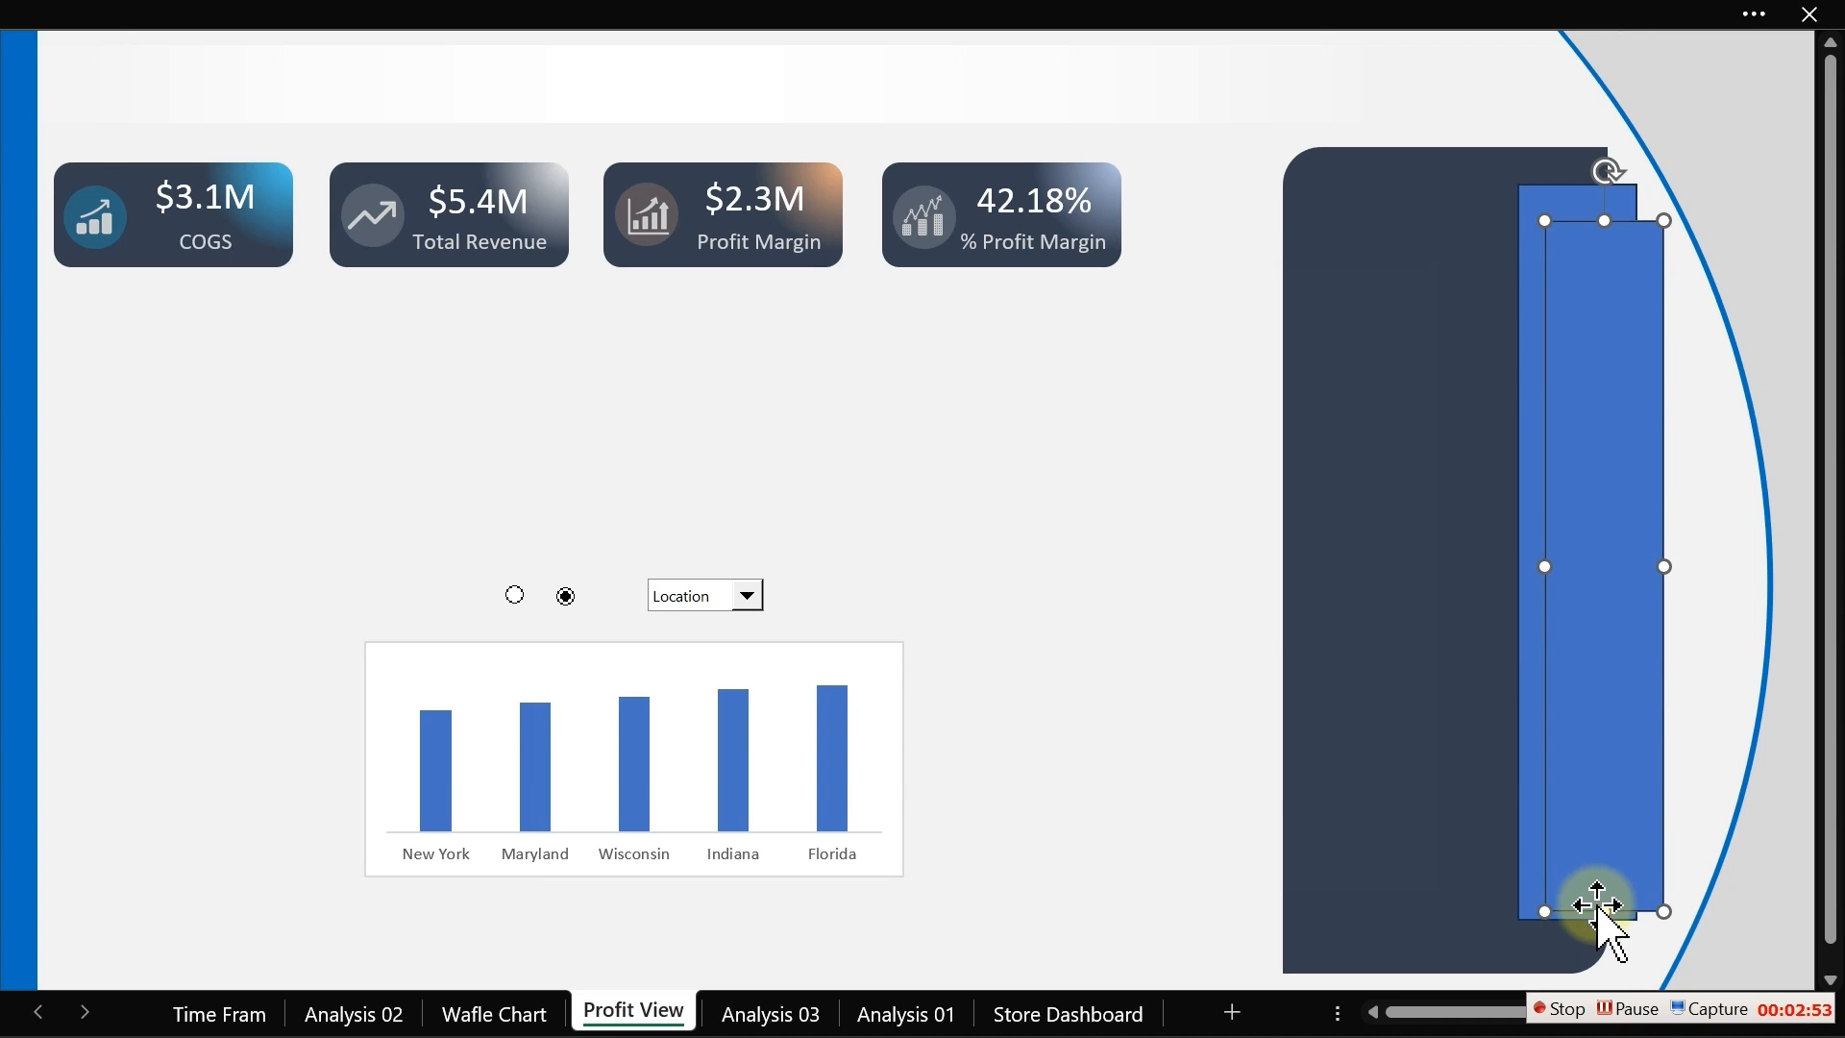
{"action": "left_click_drag", "start_coordinate": [1599, 910], "coordinate": [1603, 872]}
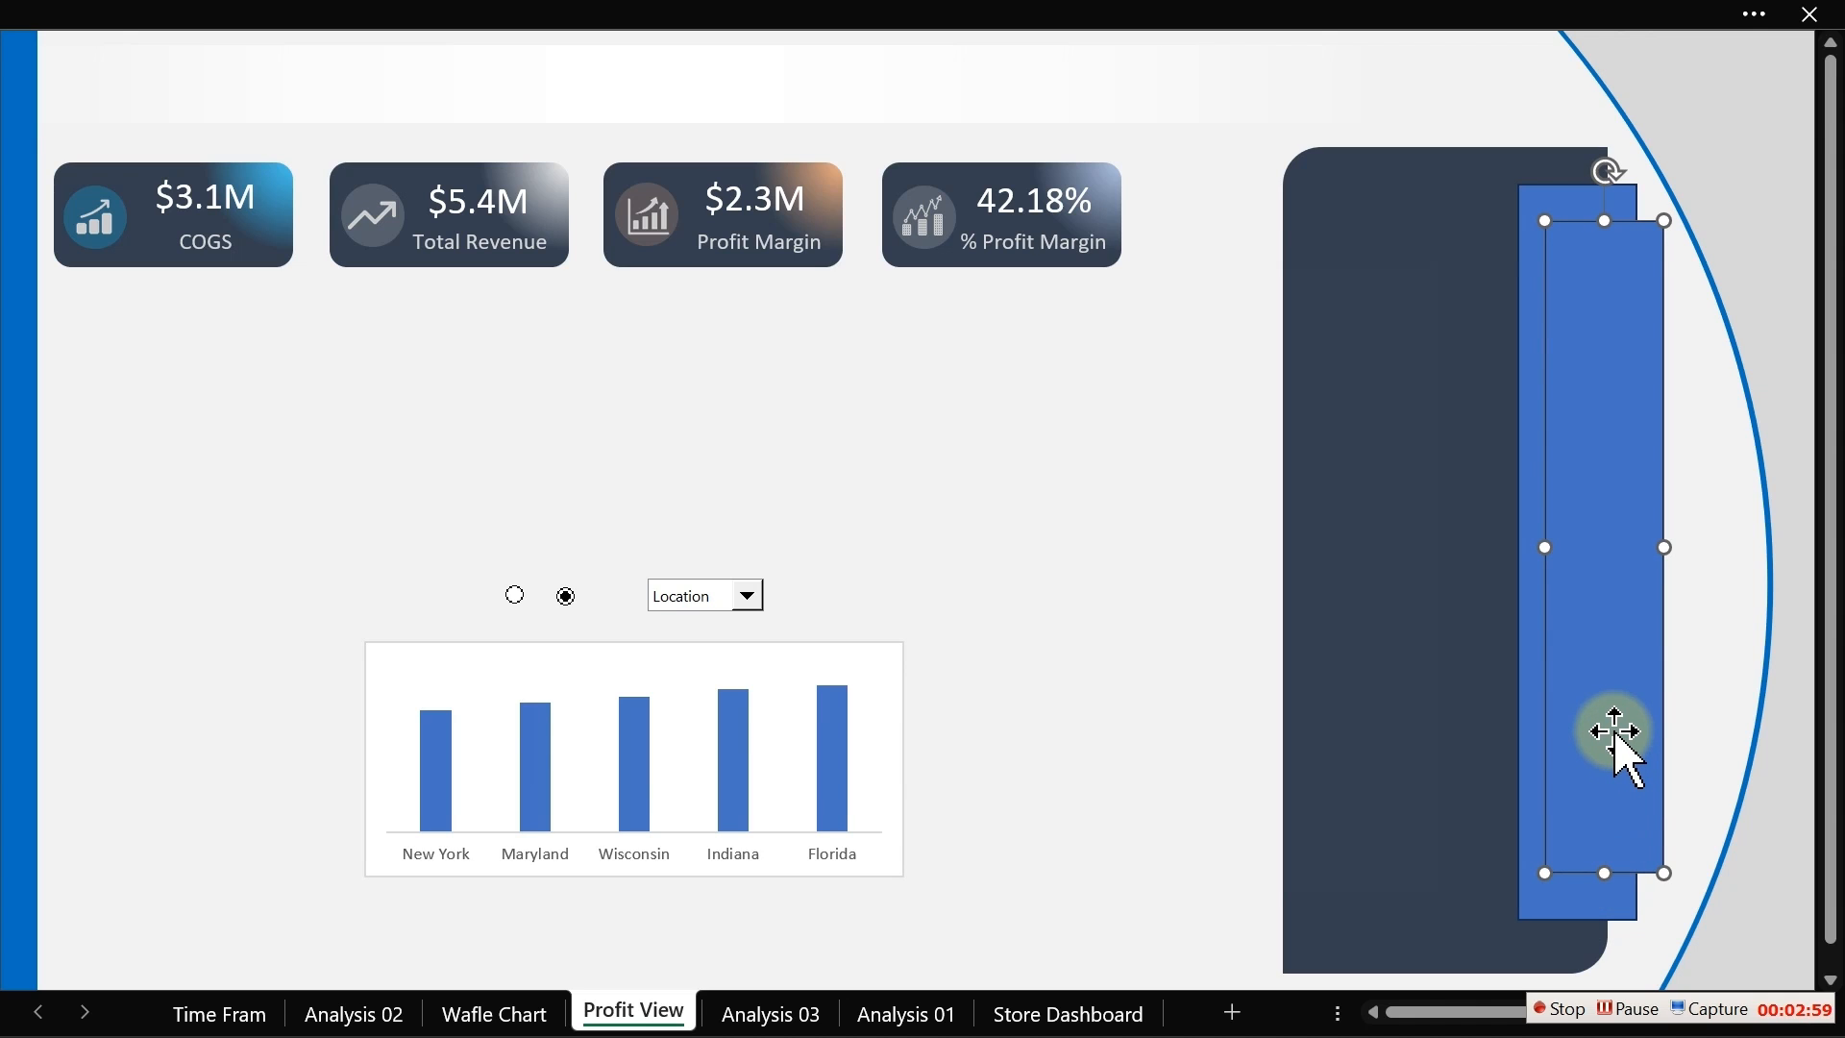
Step: Add a third, shorter copy offset further right to form a stepped edge on the panel
{"action": "left_click_drag", "start_coordinate": [1630, 759], "coordinate": [1610, 738]}
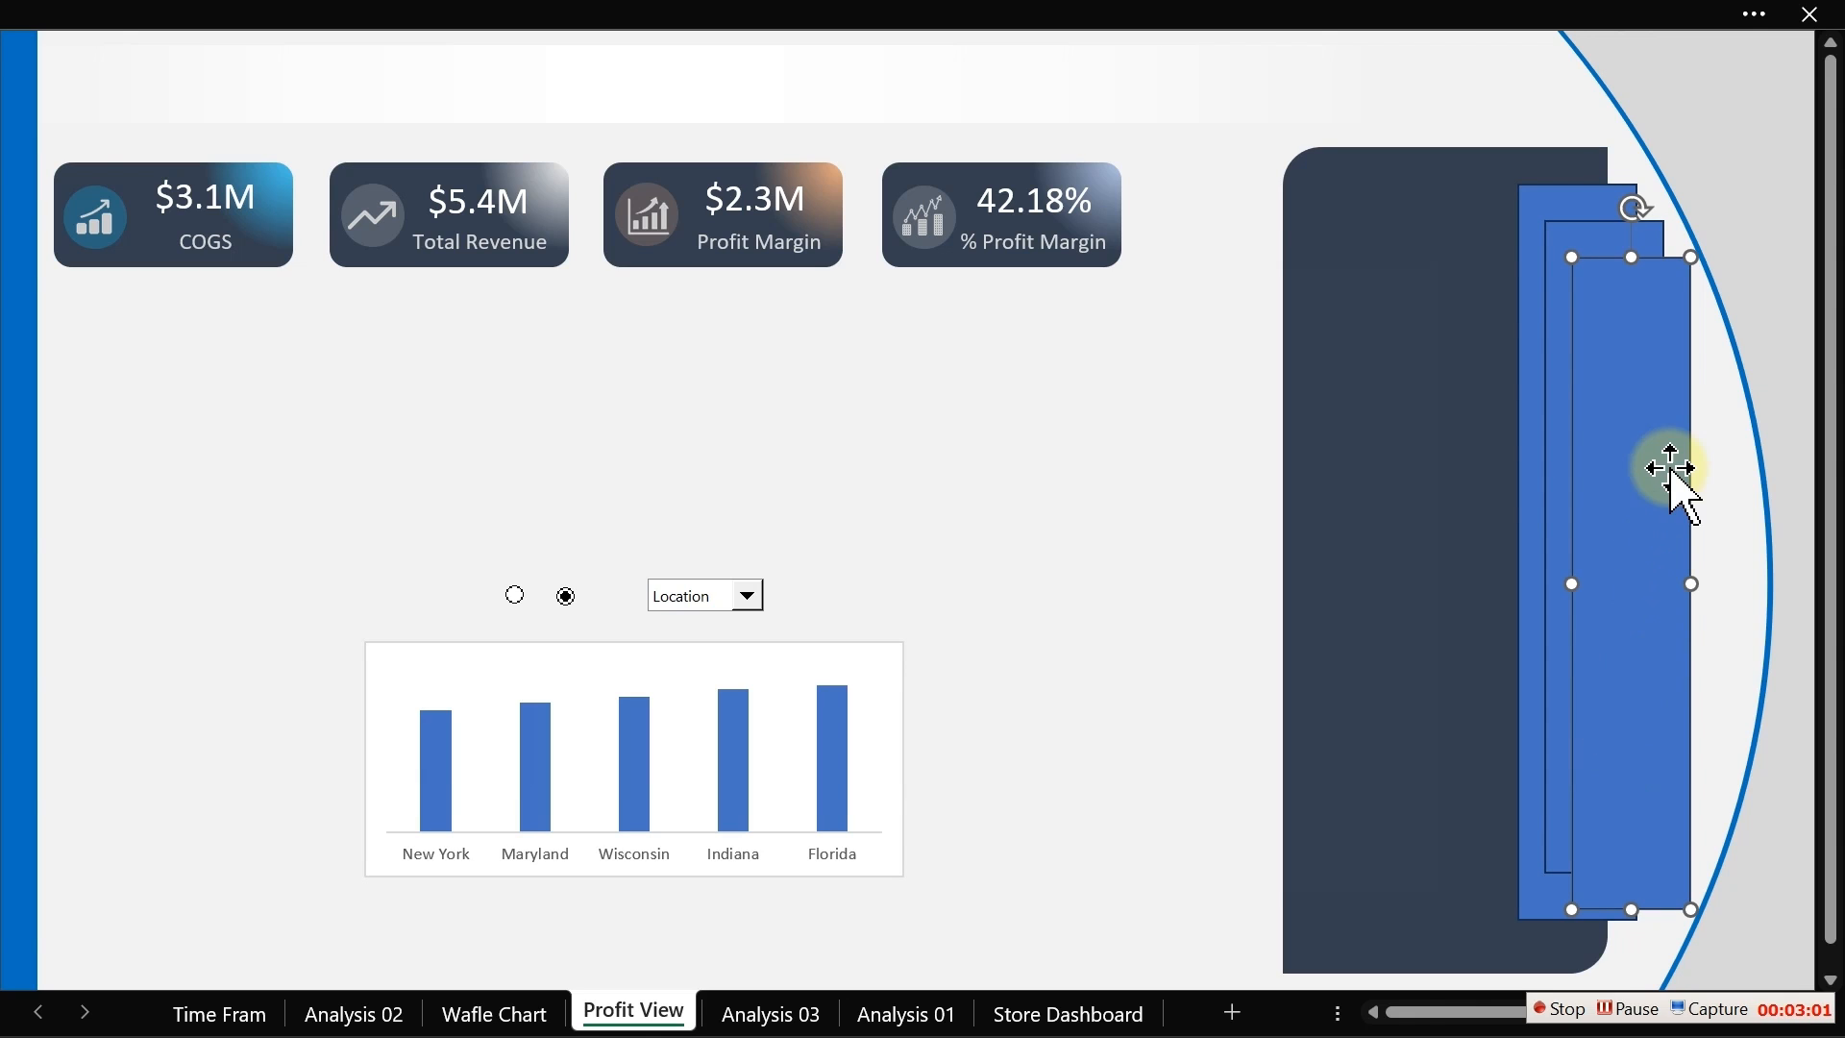
{"action": "left_click_drag", "start_coordinate": [1636, 251], "coordinate": [1618, 342]}
{"action": "left_click_drag", "start_coordinate": [1622, 445], "coordinate": [1628, 376]}
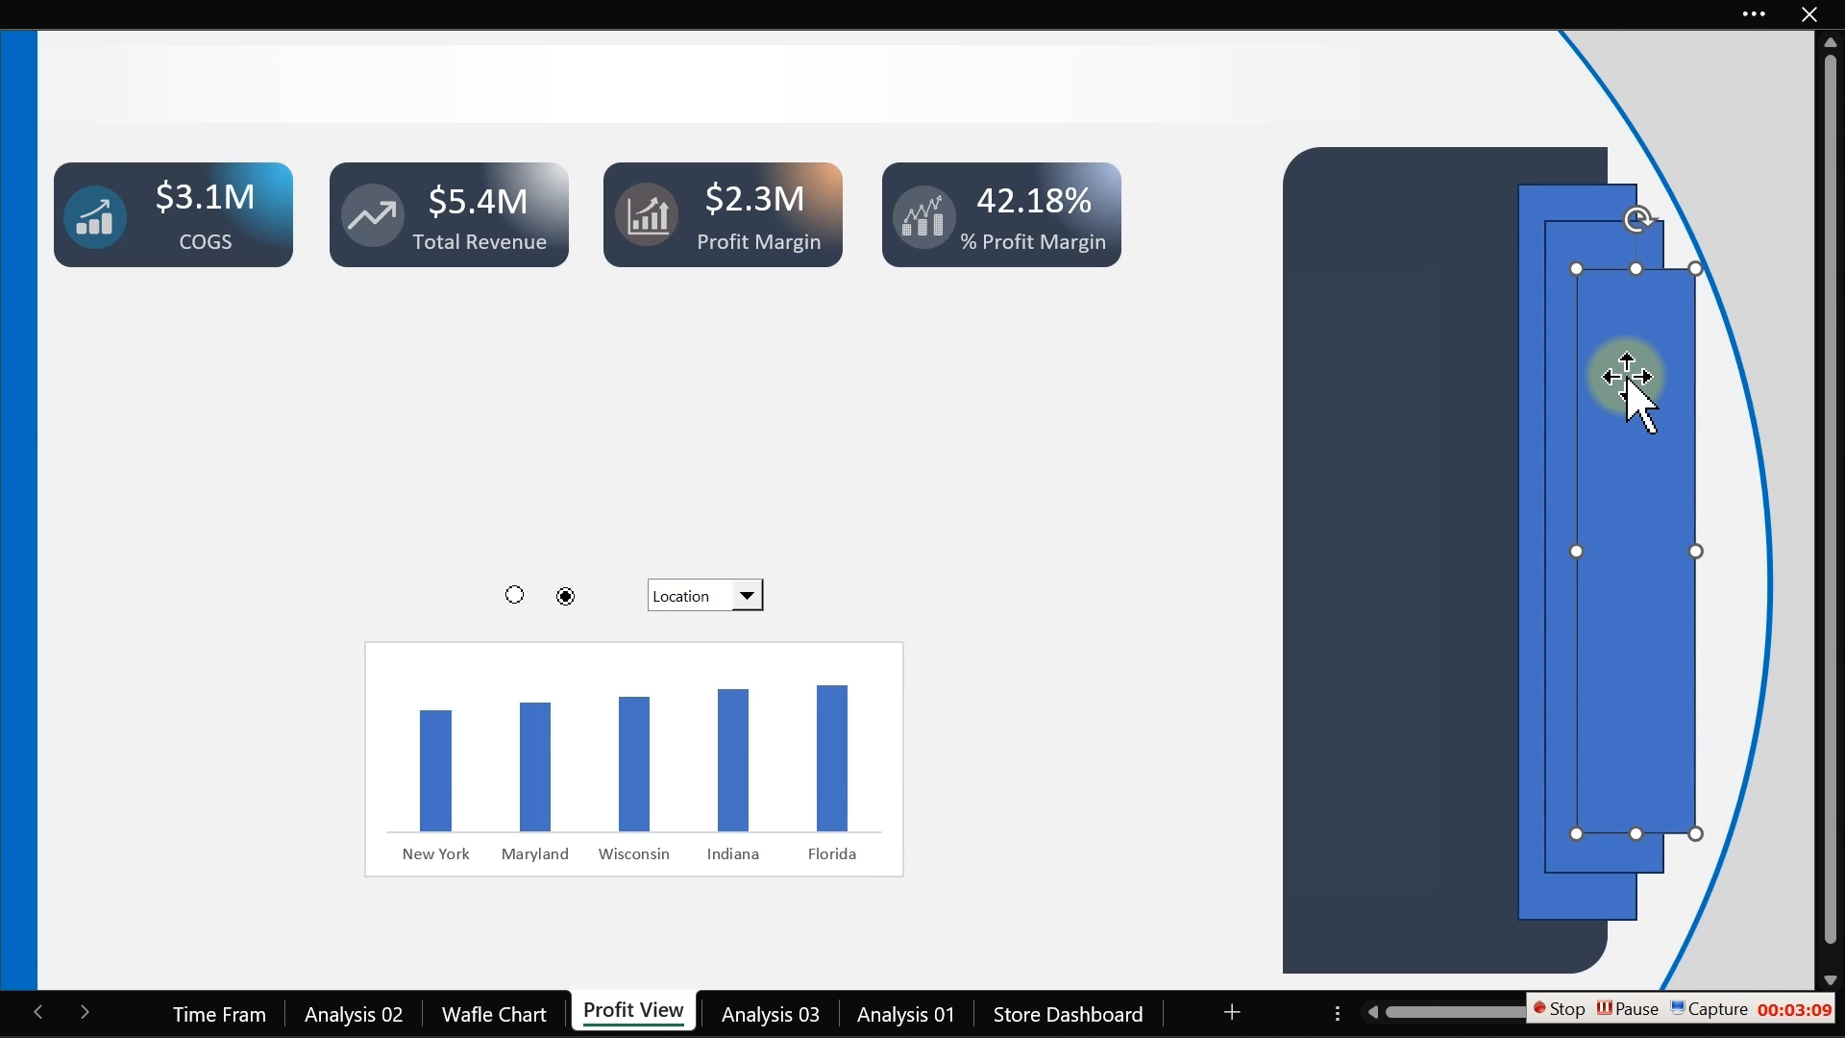
Step: Select the three stepped rectangles, remove their outlines and fill them with the dark navy colour
{"action": "left_click", "coordinate": [1568, 430], "text": "ctrl"}
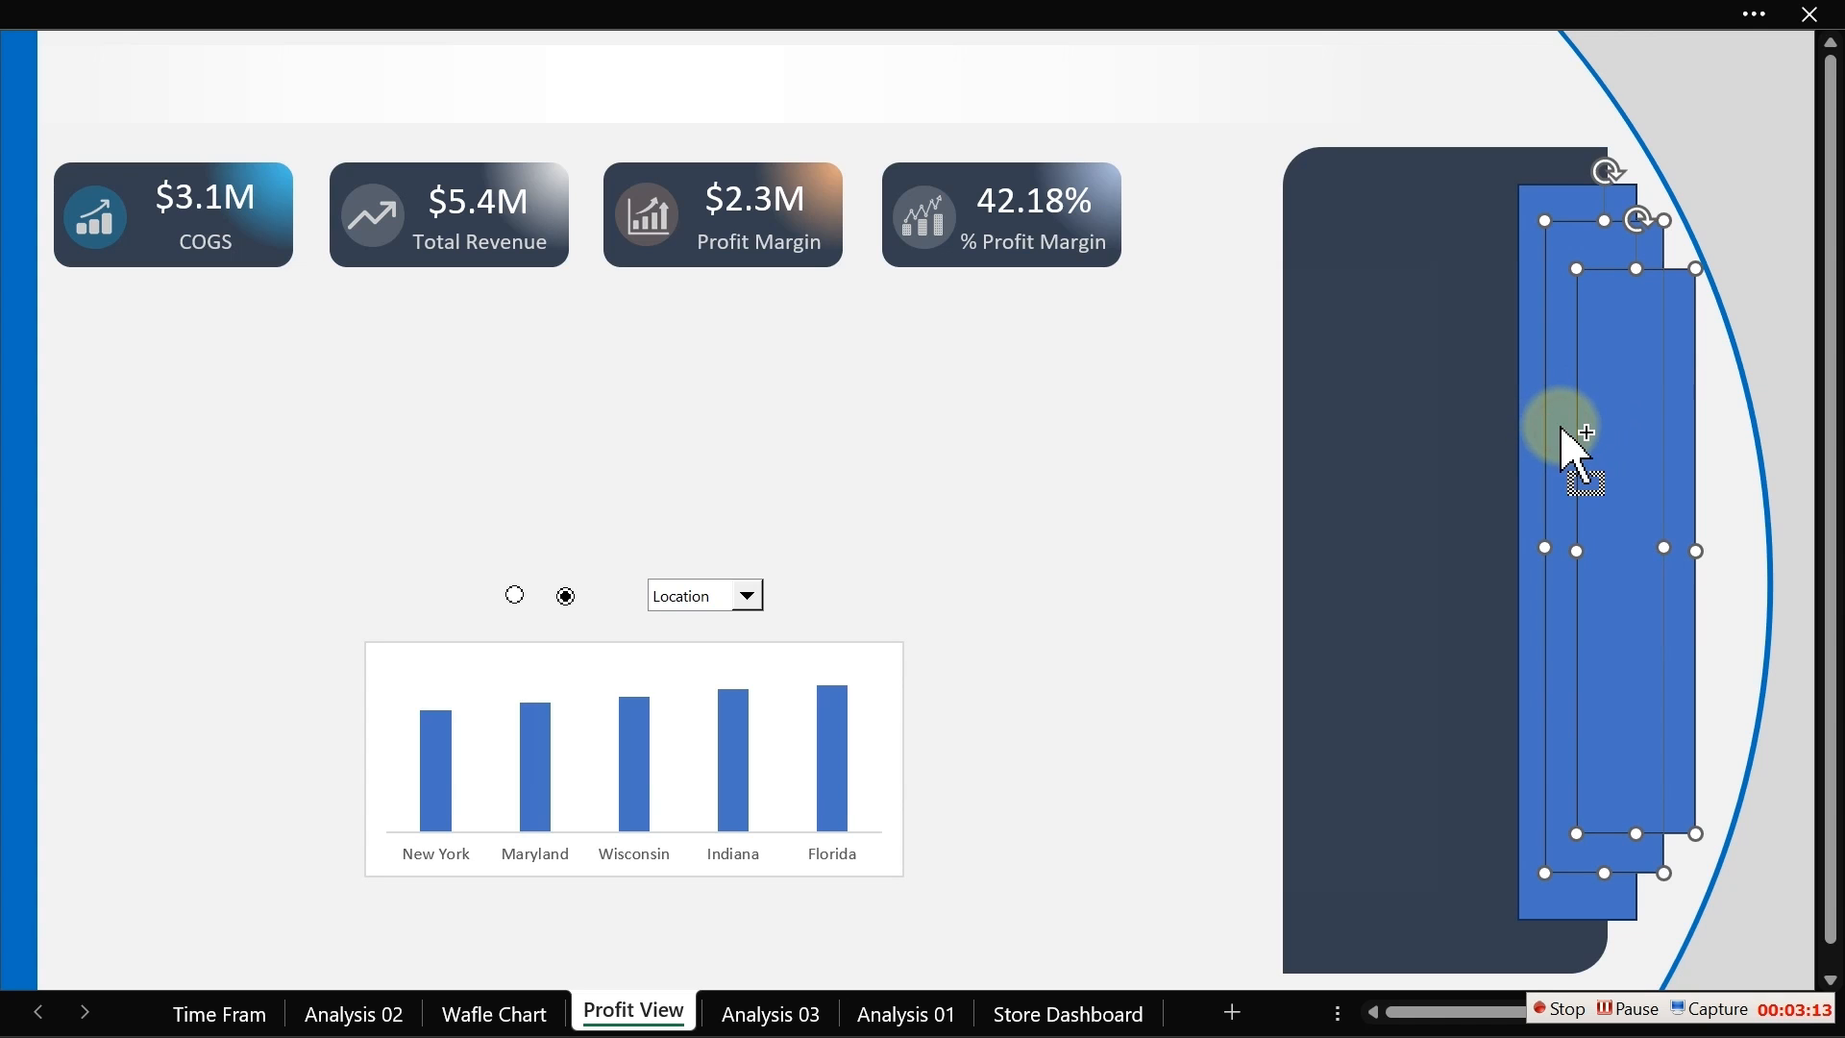
{"action": "left_click", "coordinate": [1537, 433], "text": "ctrl"}
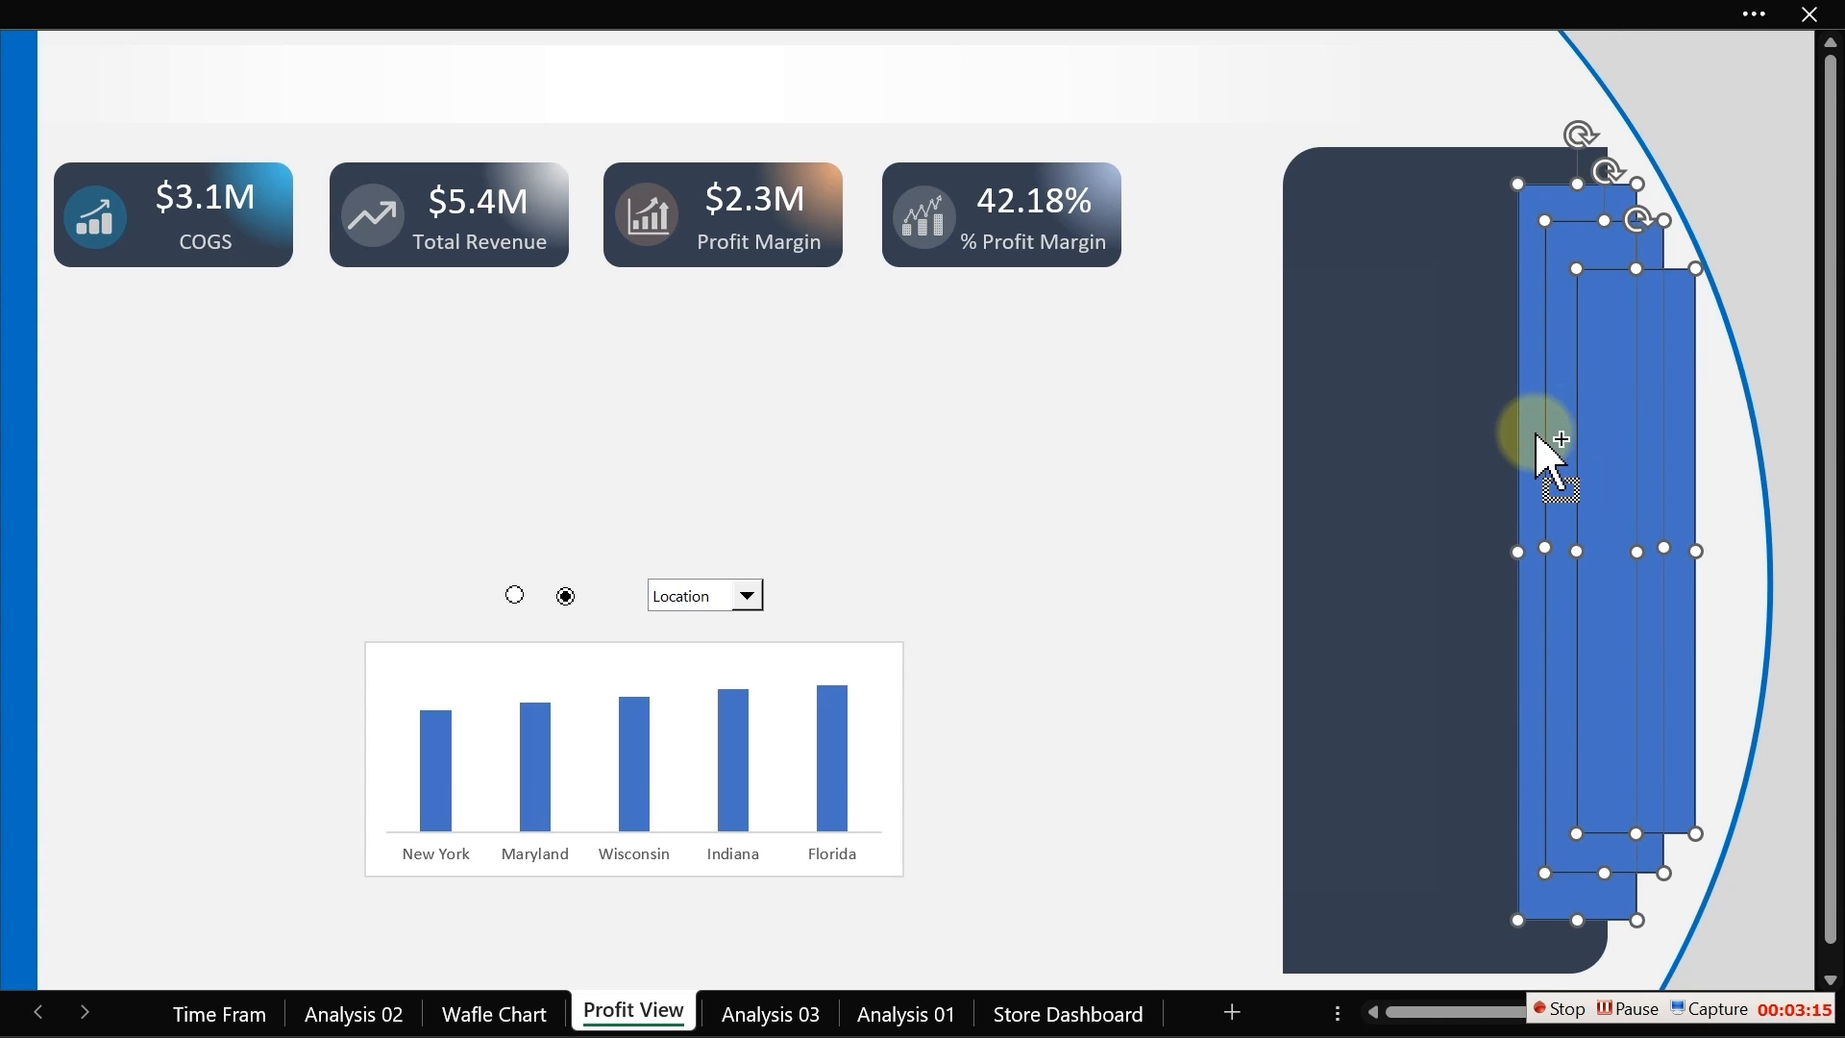
{"action": "key", "text": "ctrl+1"}
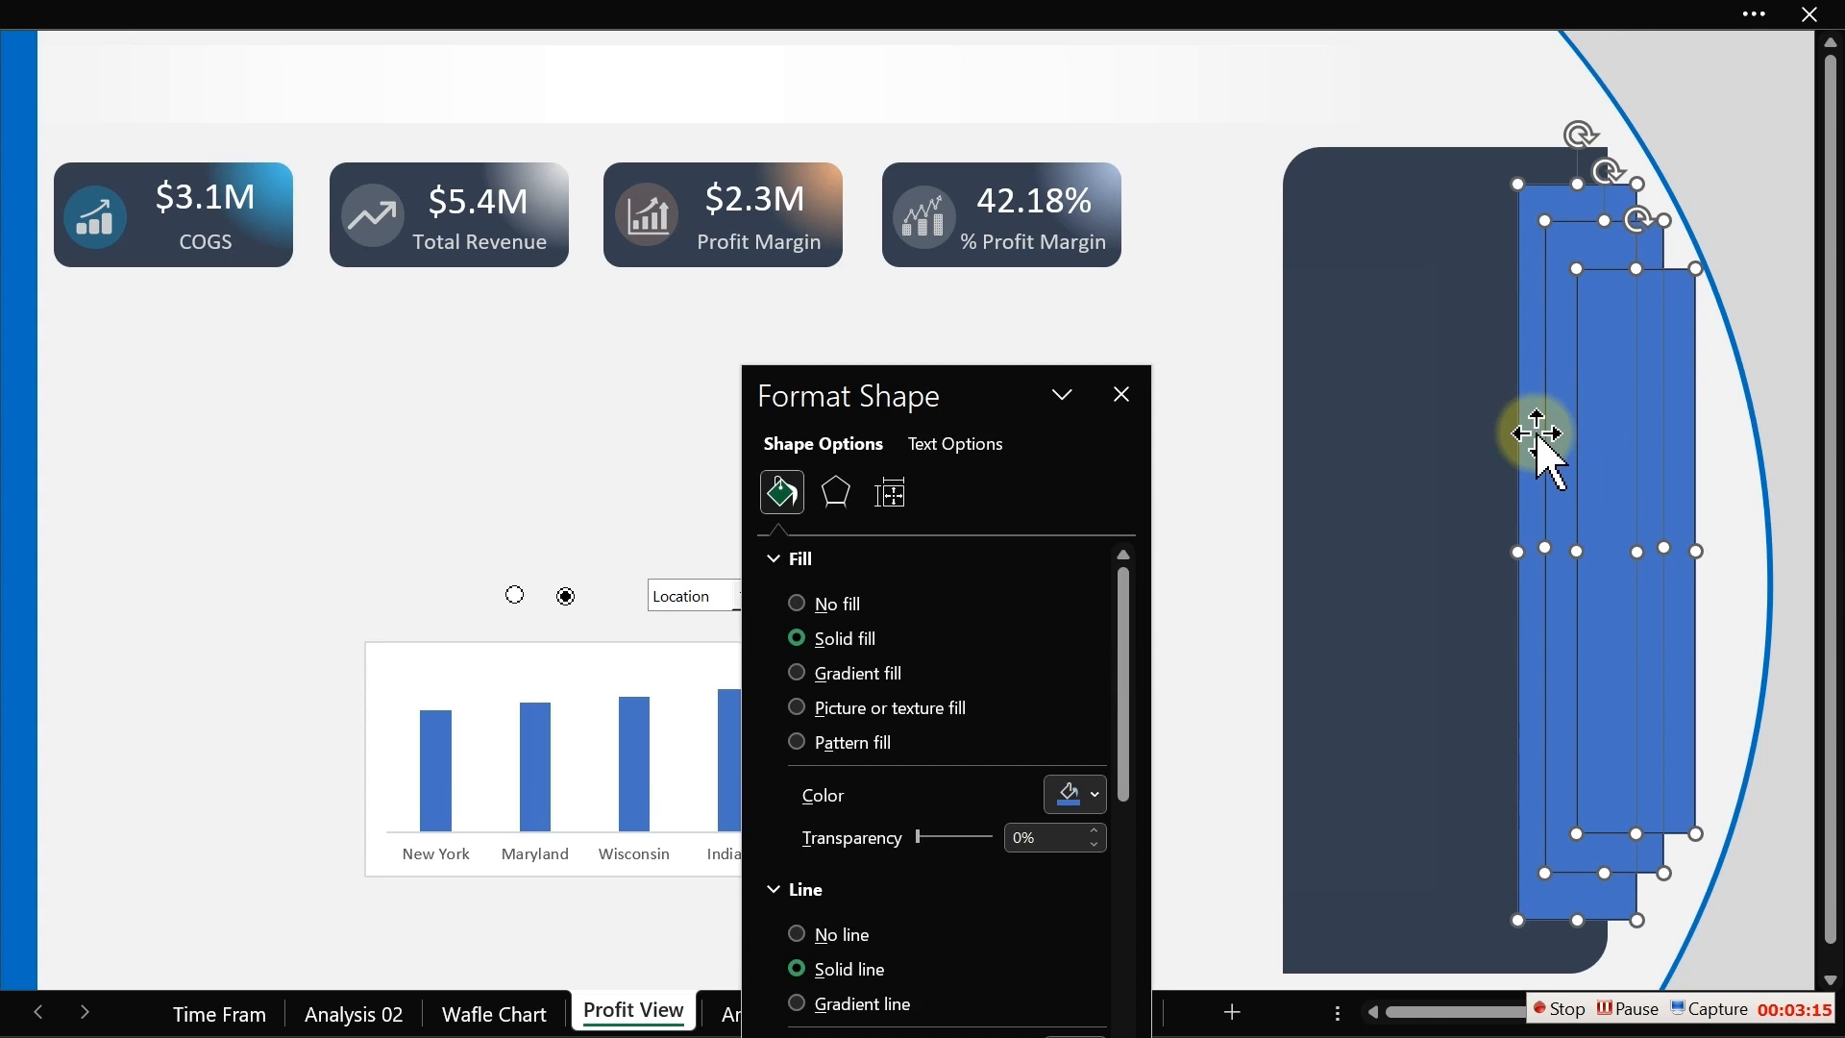
{"action": "left_click", "coordinate": [849, 934]}
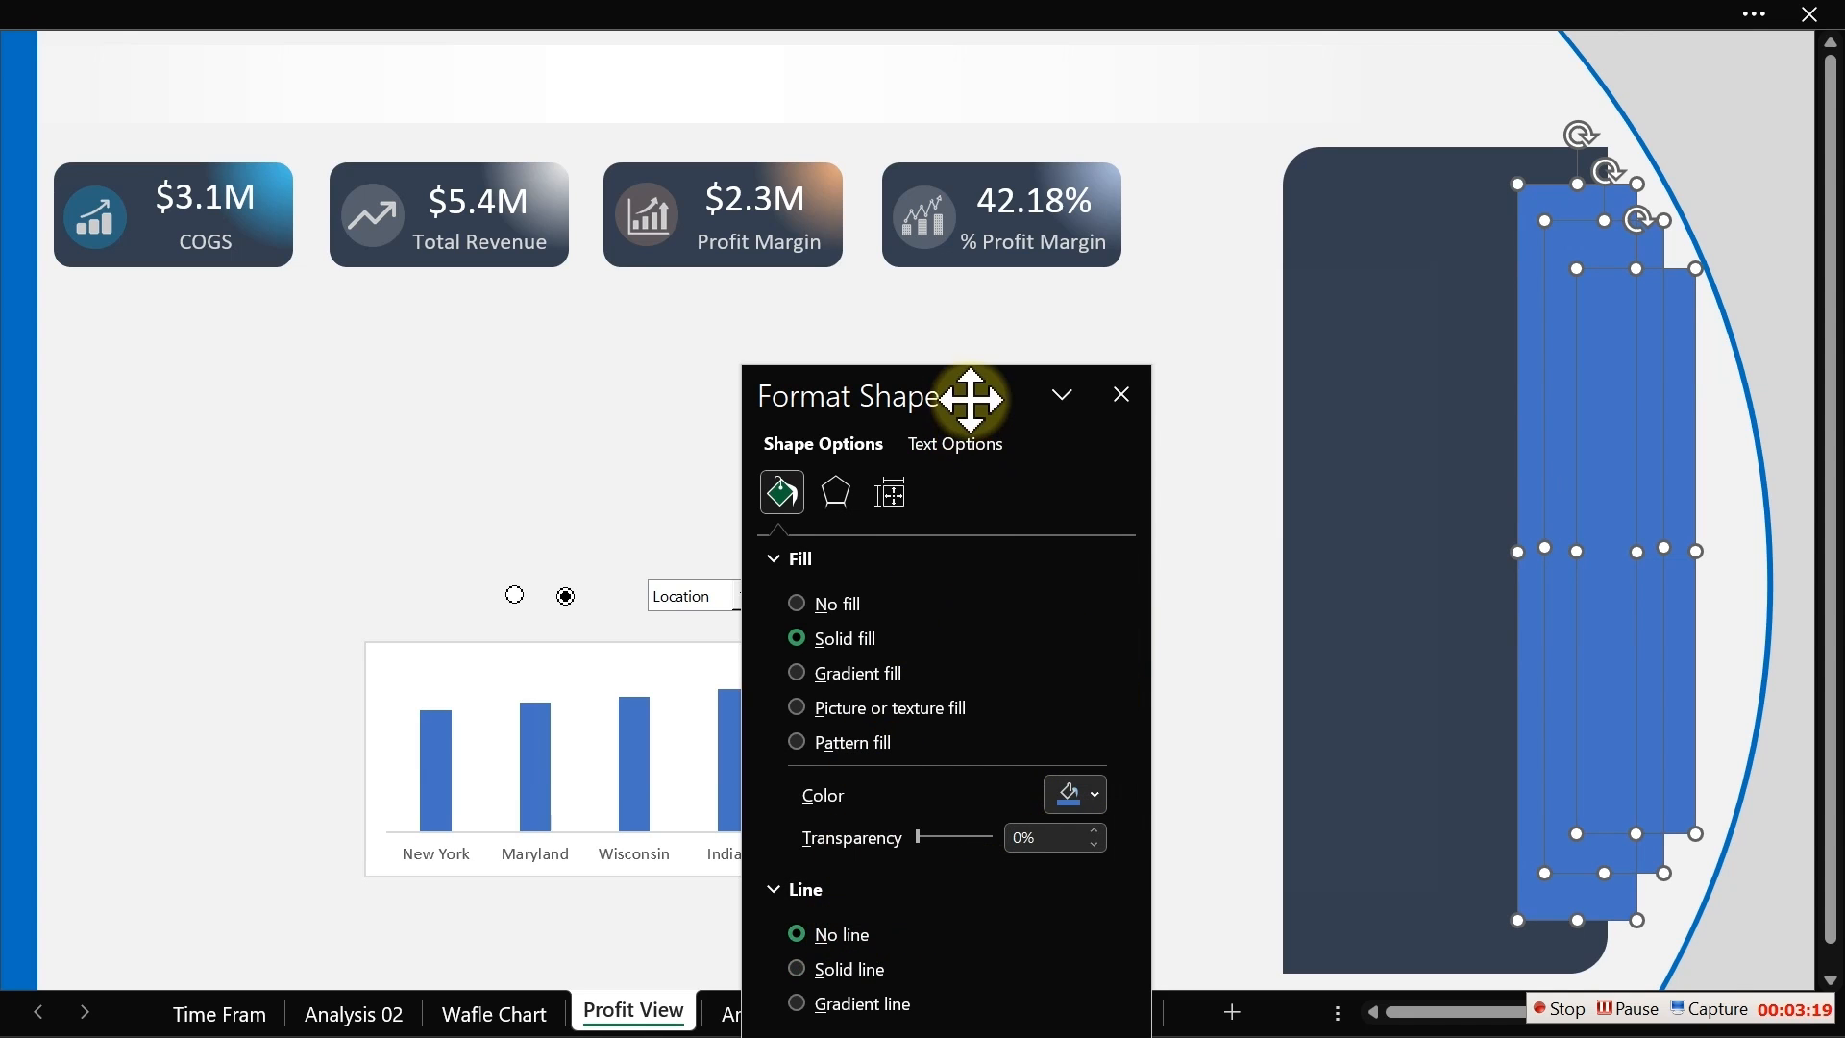
{"action": "left_click_drag", "start_coordinate": [967, 395], "coordinate": [703, 352]}
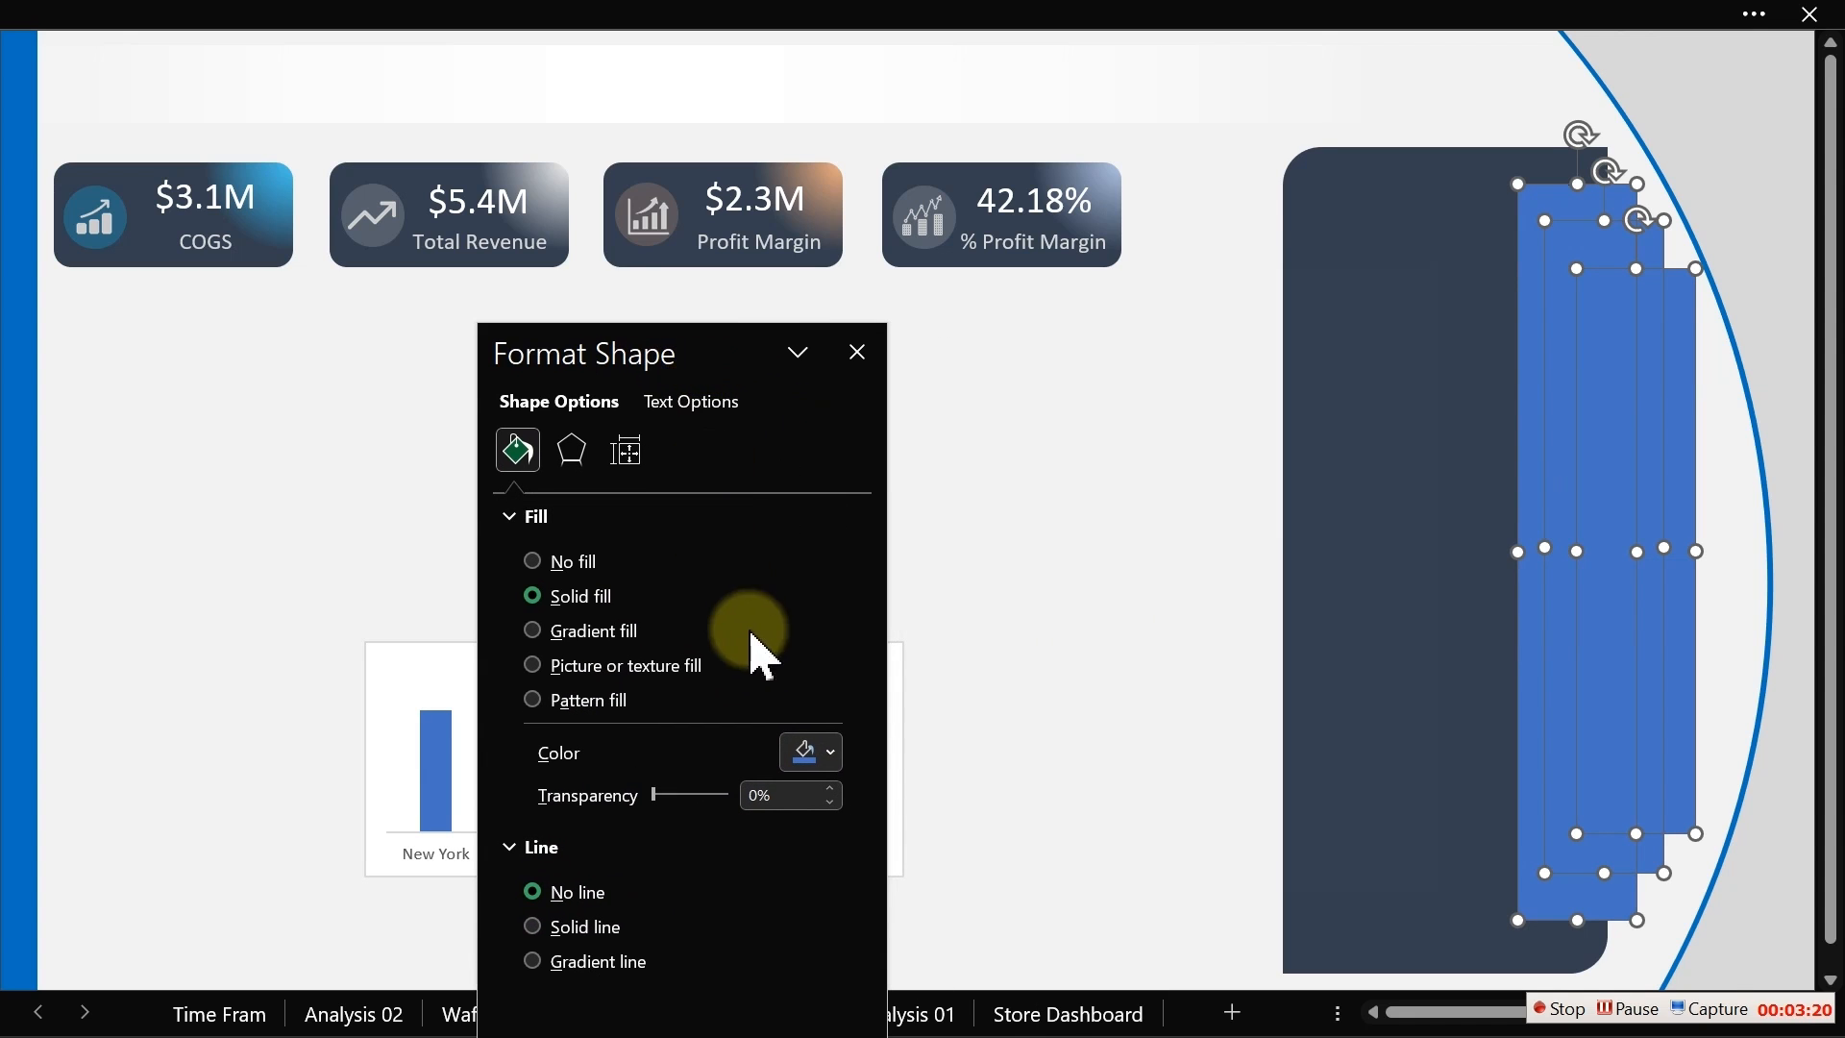
{"action": "left_click", "coordinate": [828, 761]}
{"action": "left_click", "coordinate": [805, 675]}
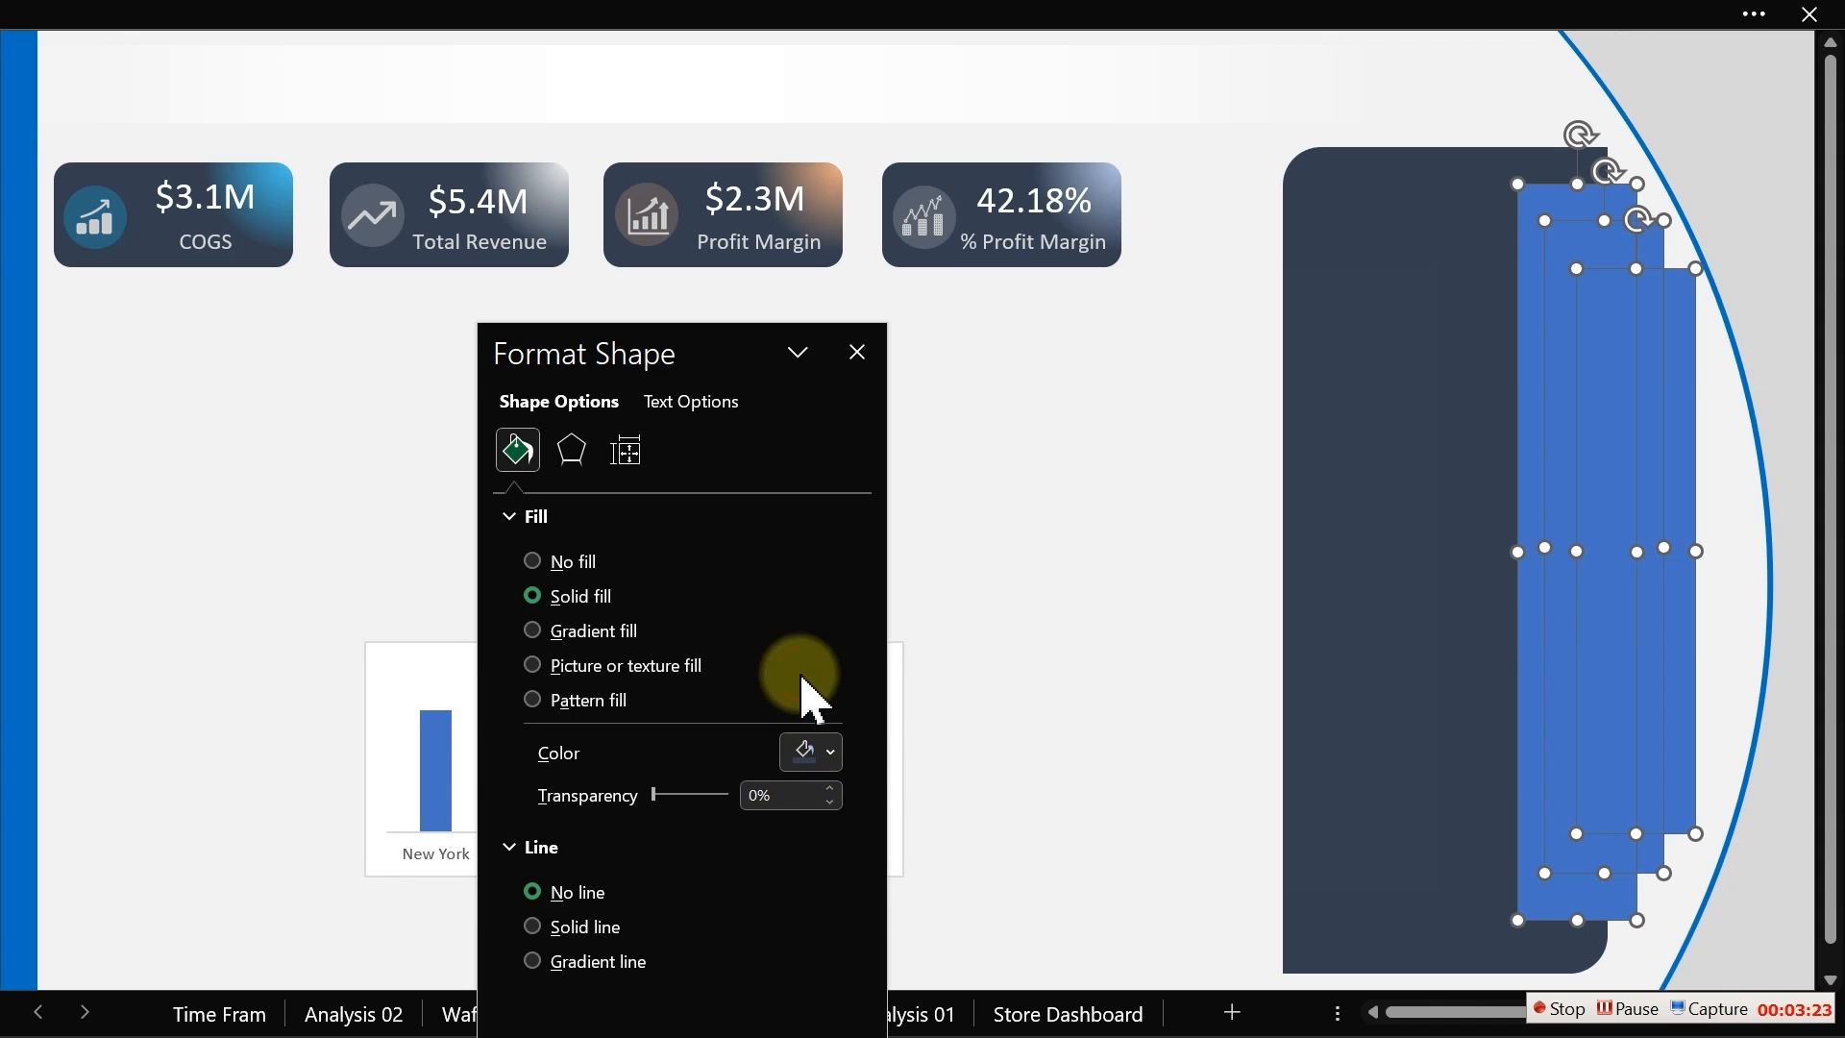
{"action": "left_click", "coordinate": [1025, 654]}
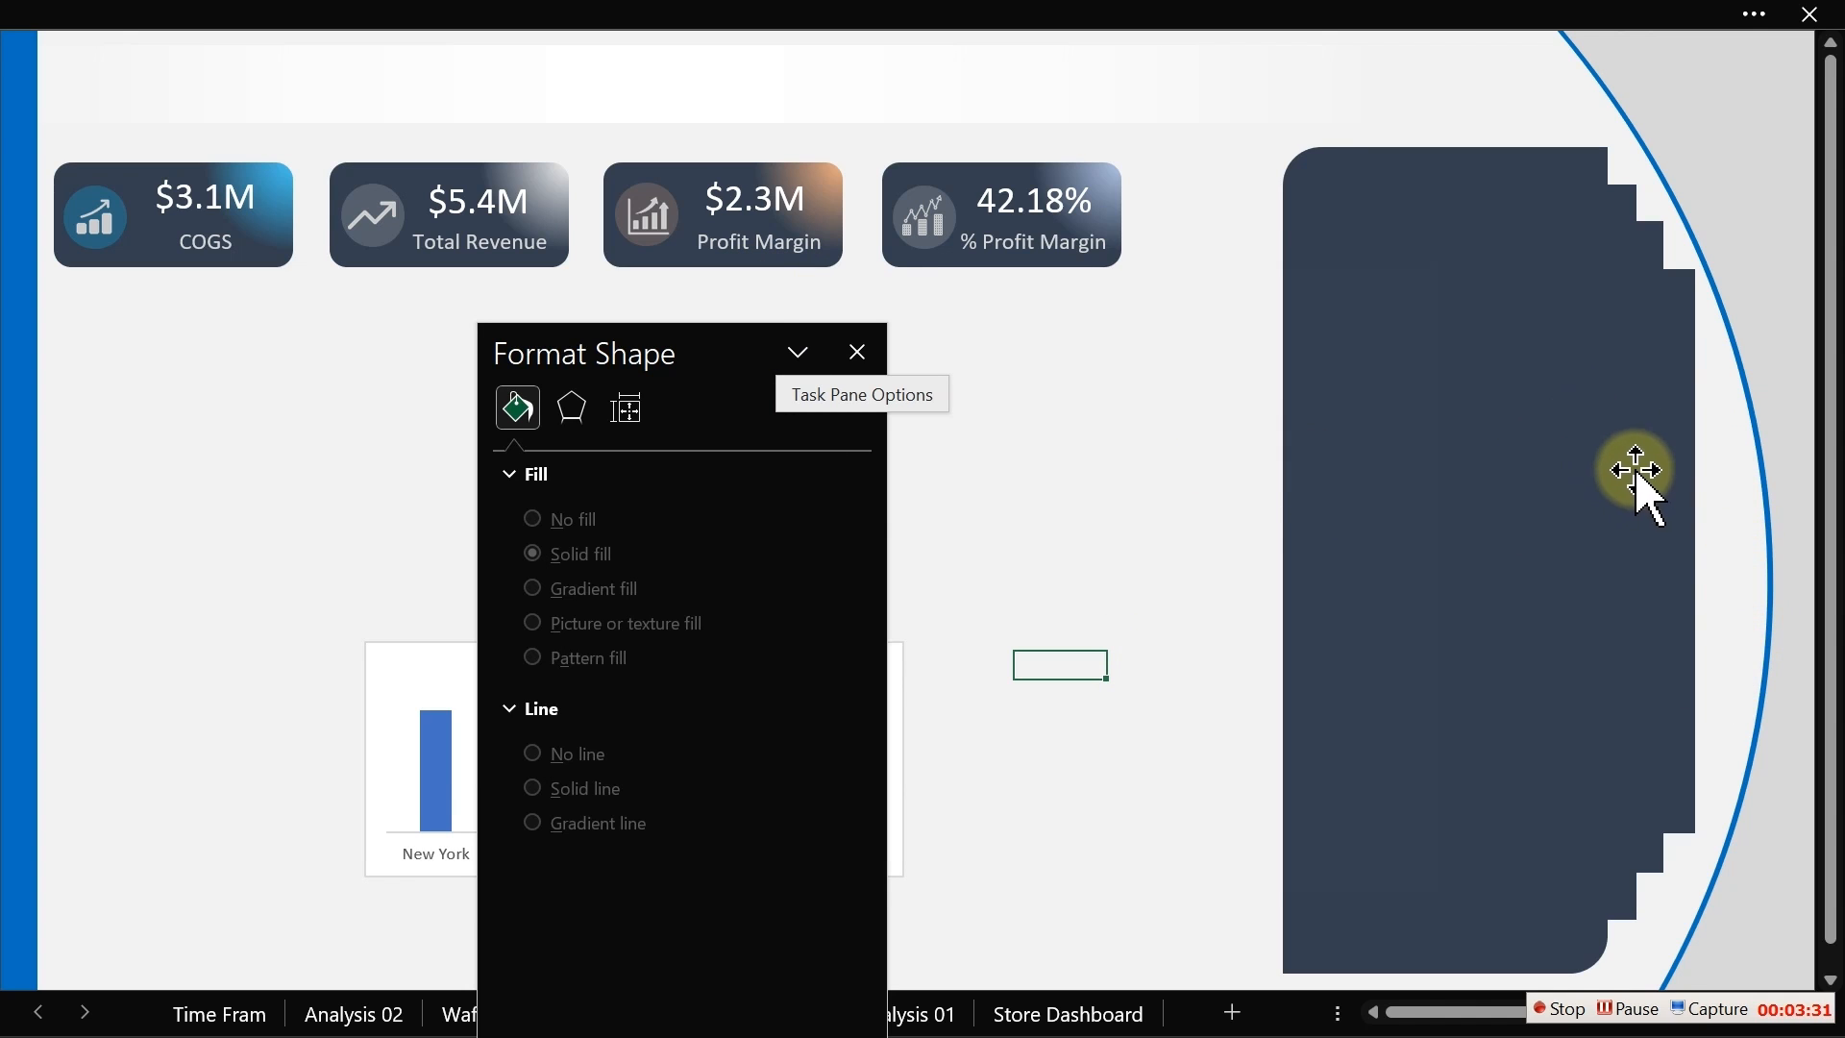
Step: Select the navy panel together with the three stepped rectangles and group them
{"action": "left_click", "coordinate": [1676, 532]}
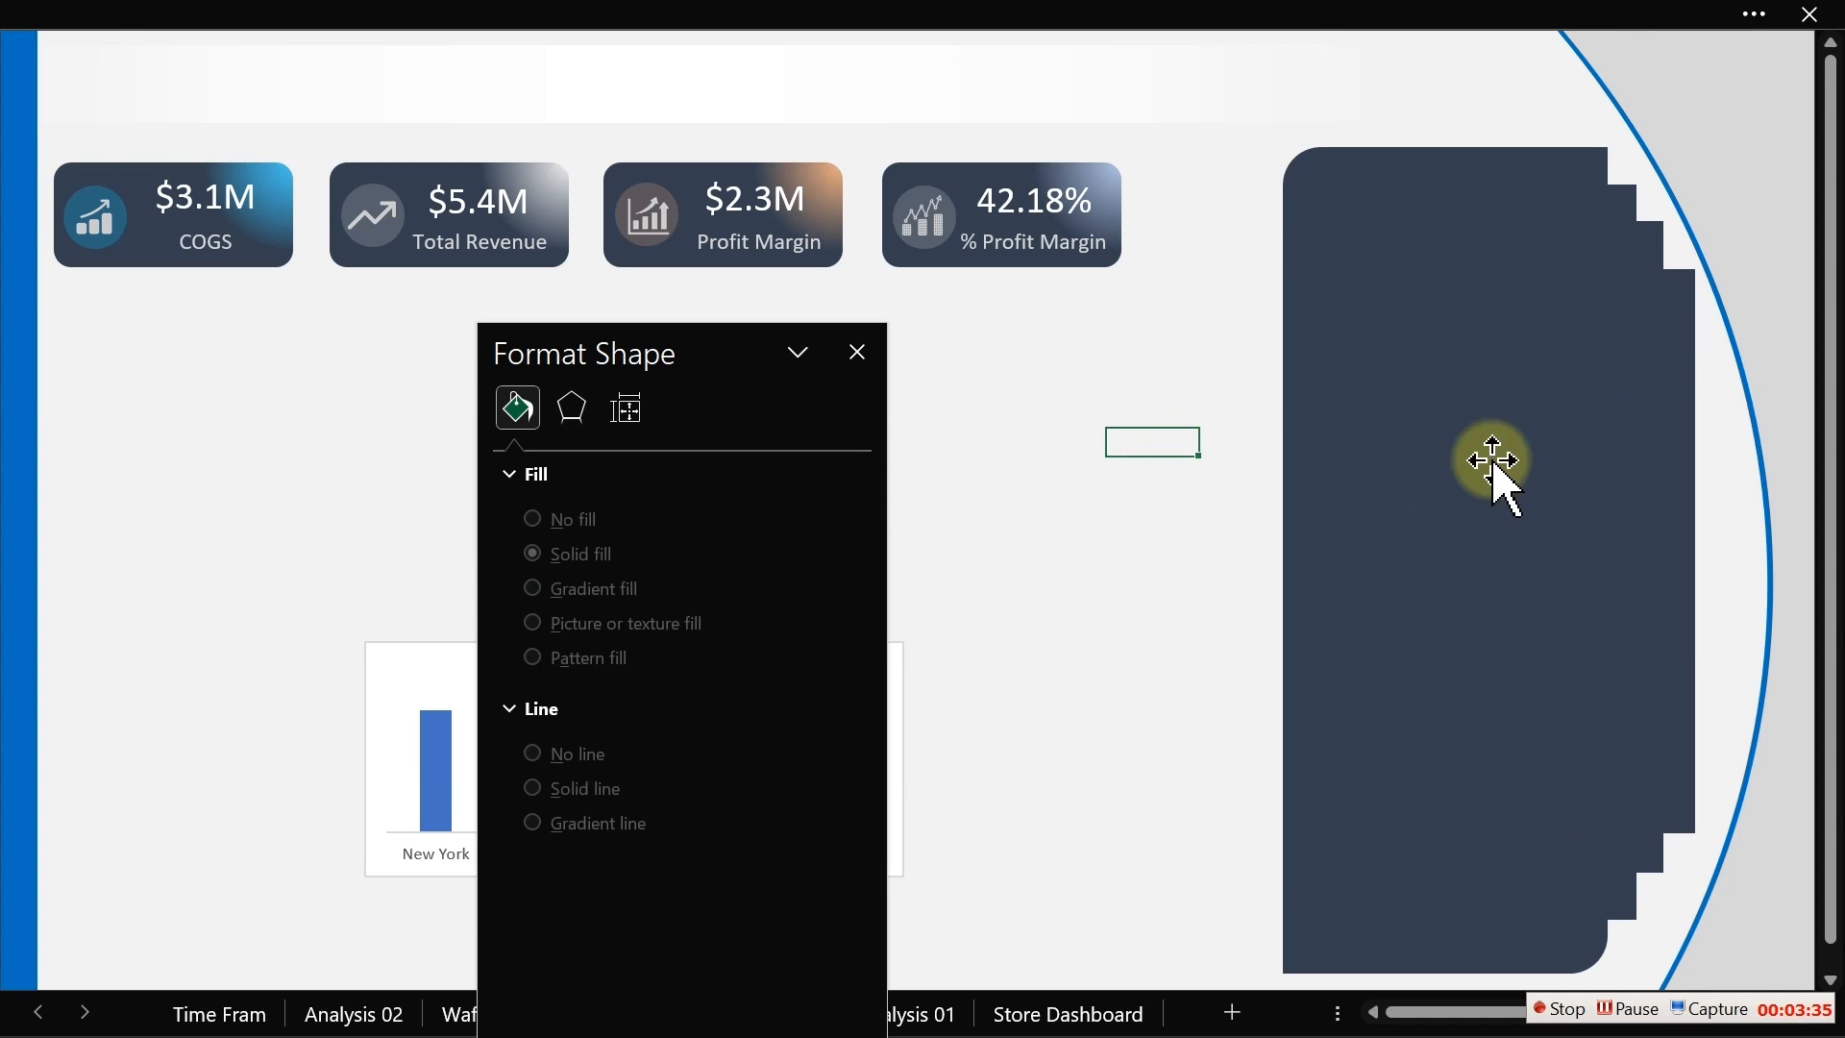
{"action": "left_click", "coordinate": [1684, 477]}
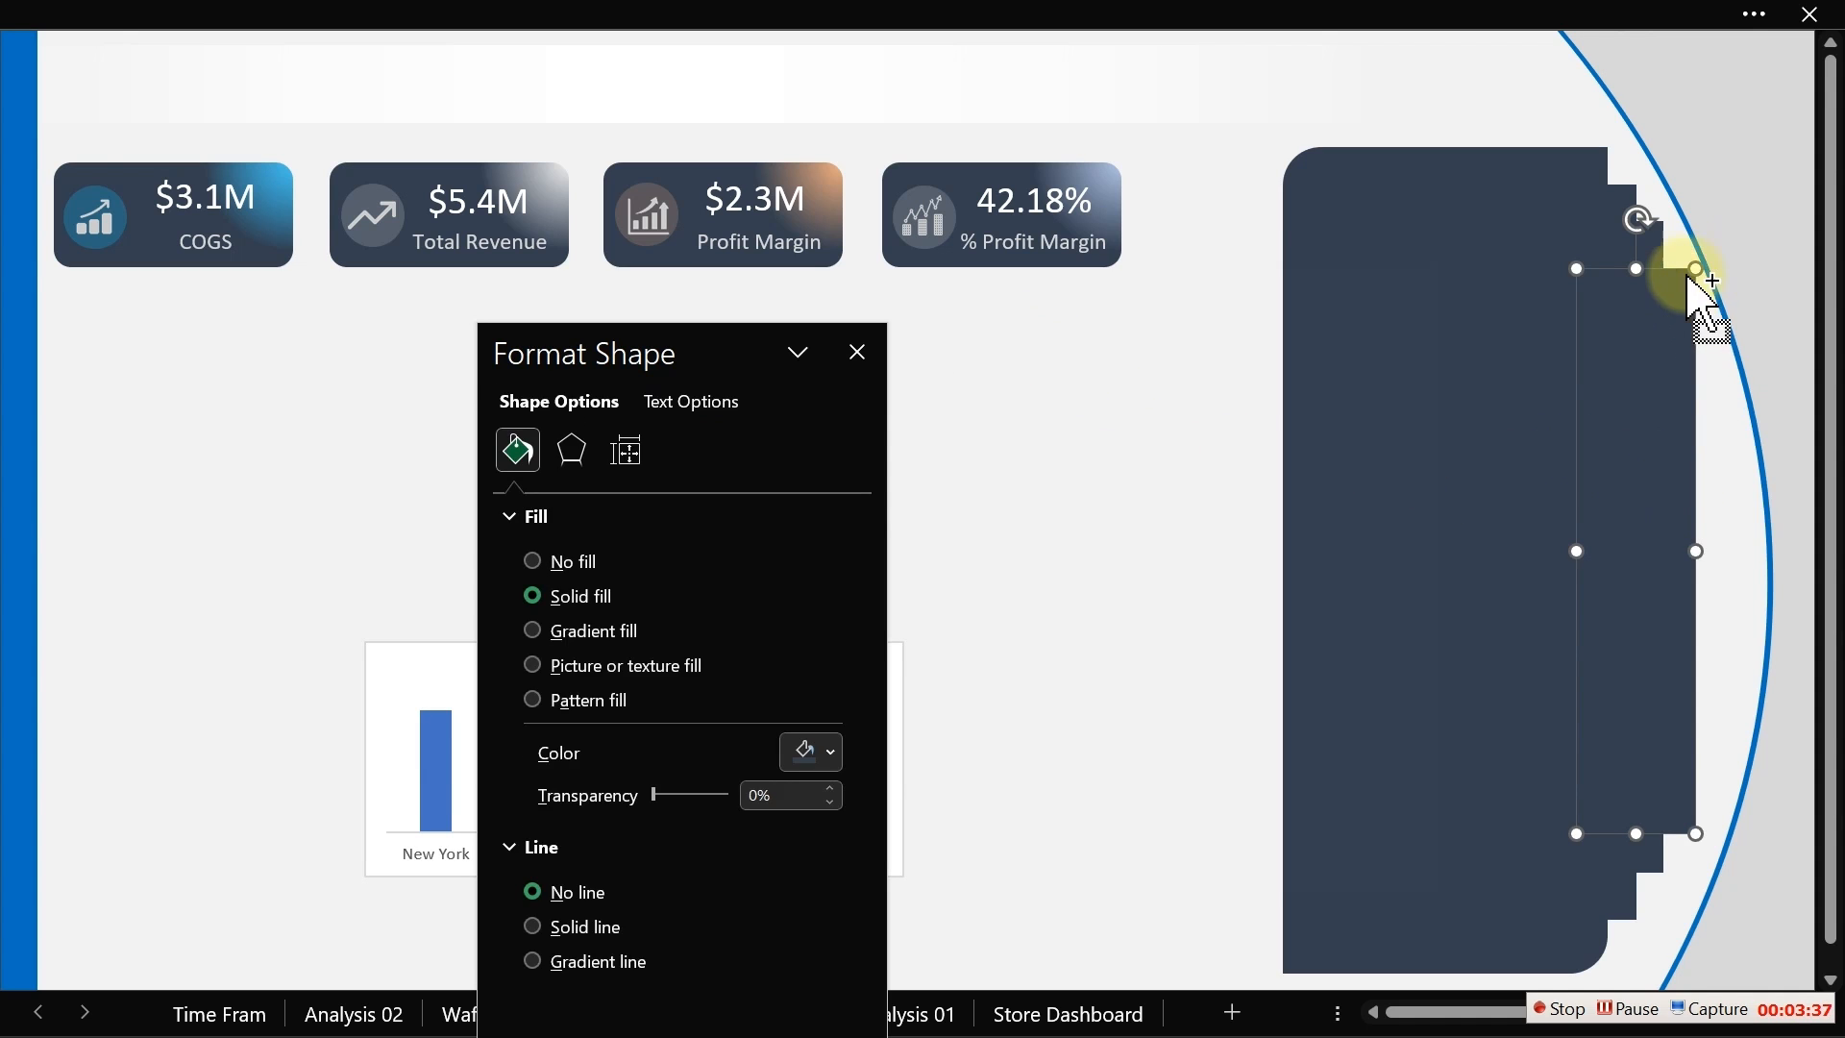
{"action": "left_click", "coordinate": [1654, 252], "text": "shift"}
{"action": "left_click", "coordinate": [1630, 197], "text": "shift"}
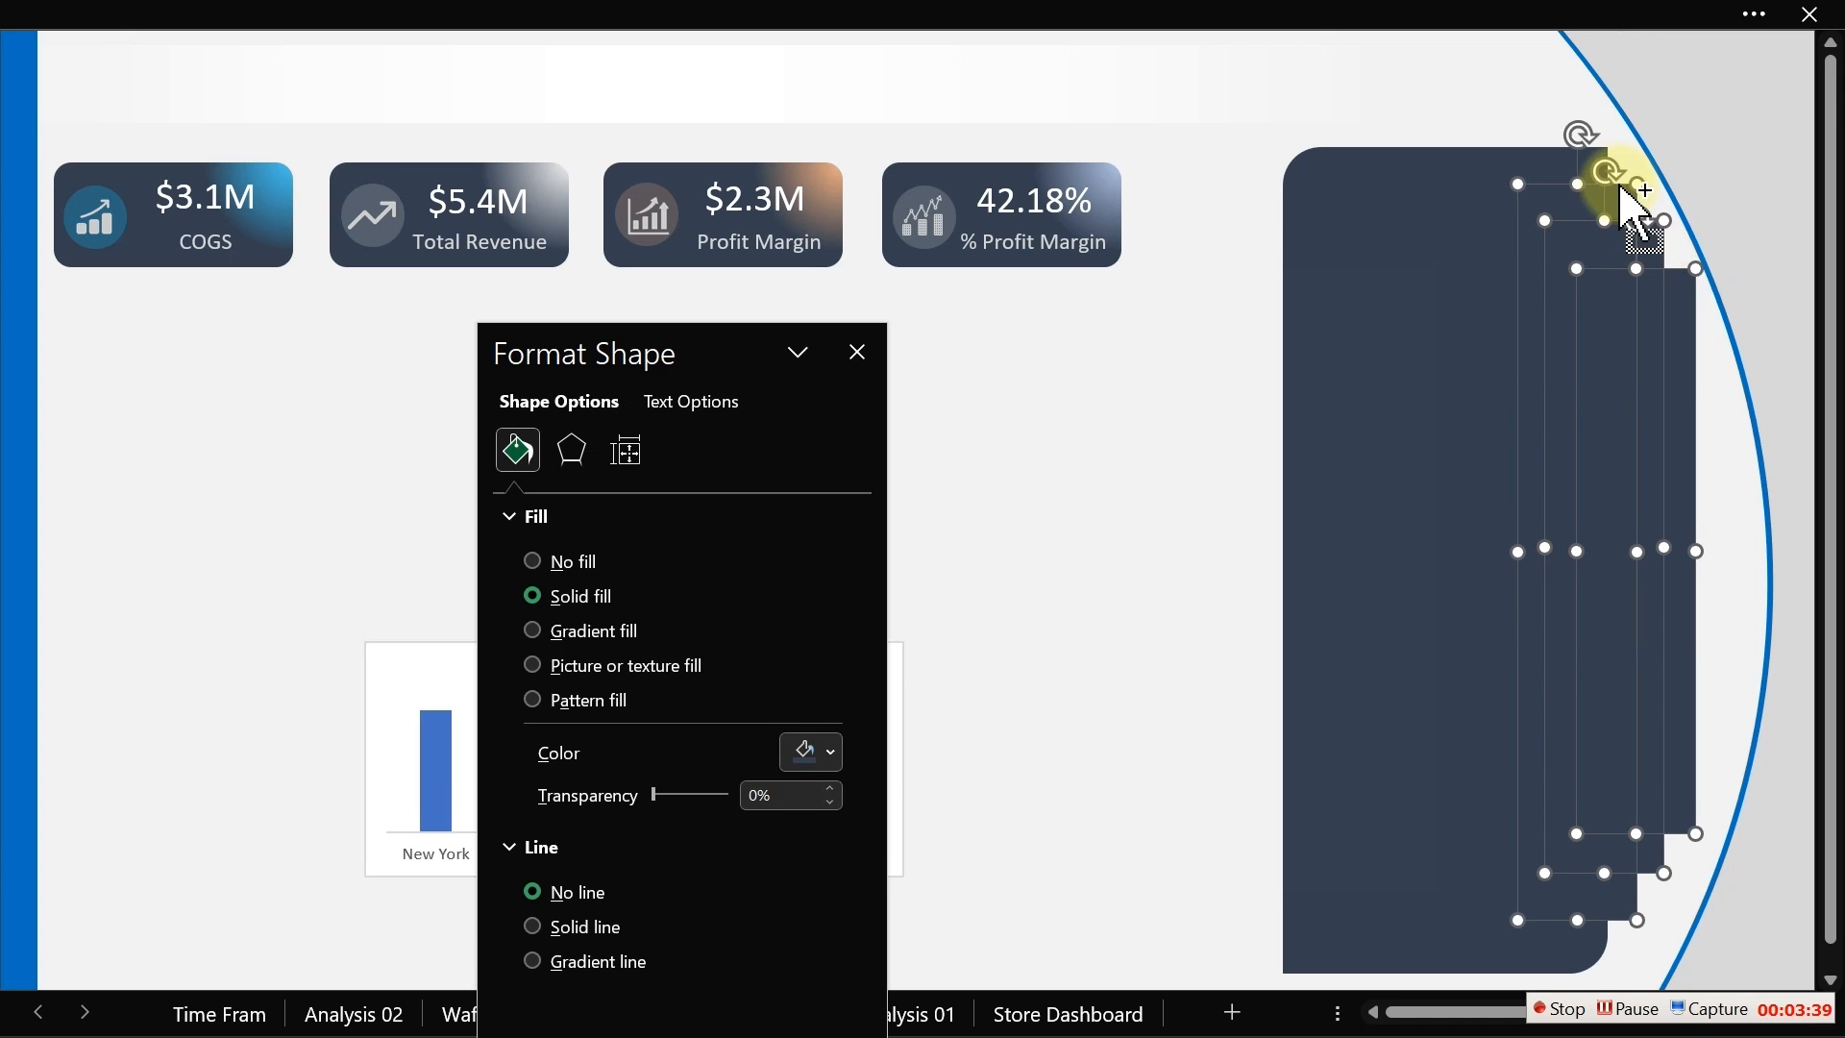
{"action": "left_click", "coordinate": [1423, 219], "text": "shift"}
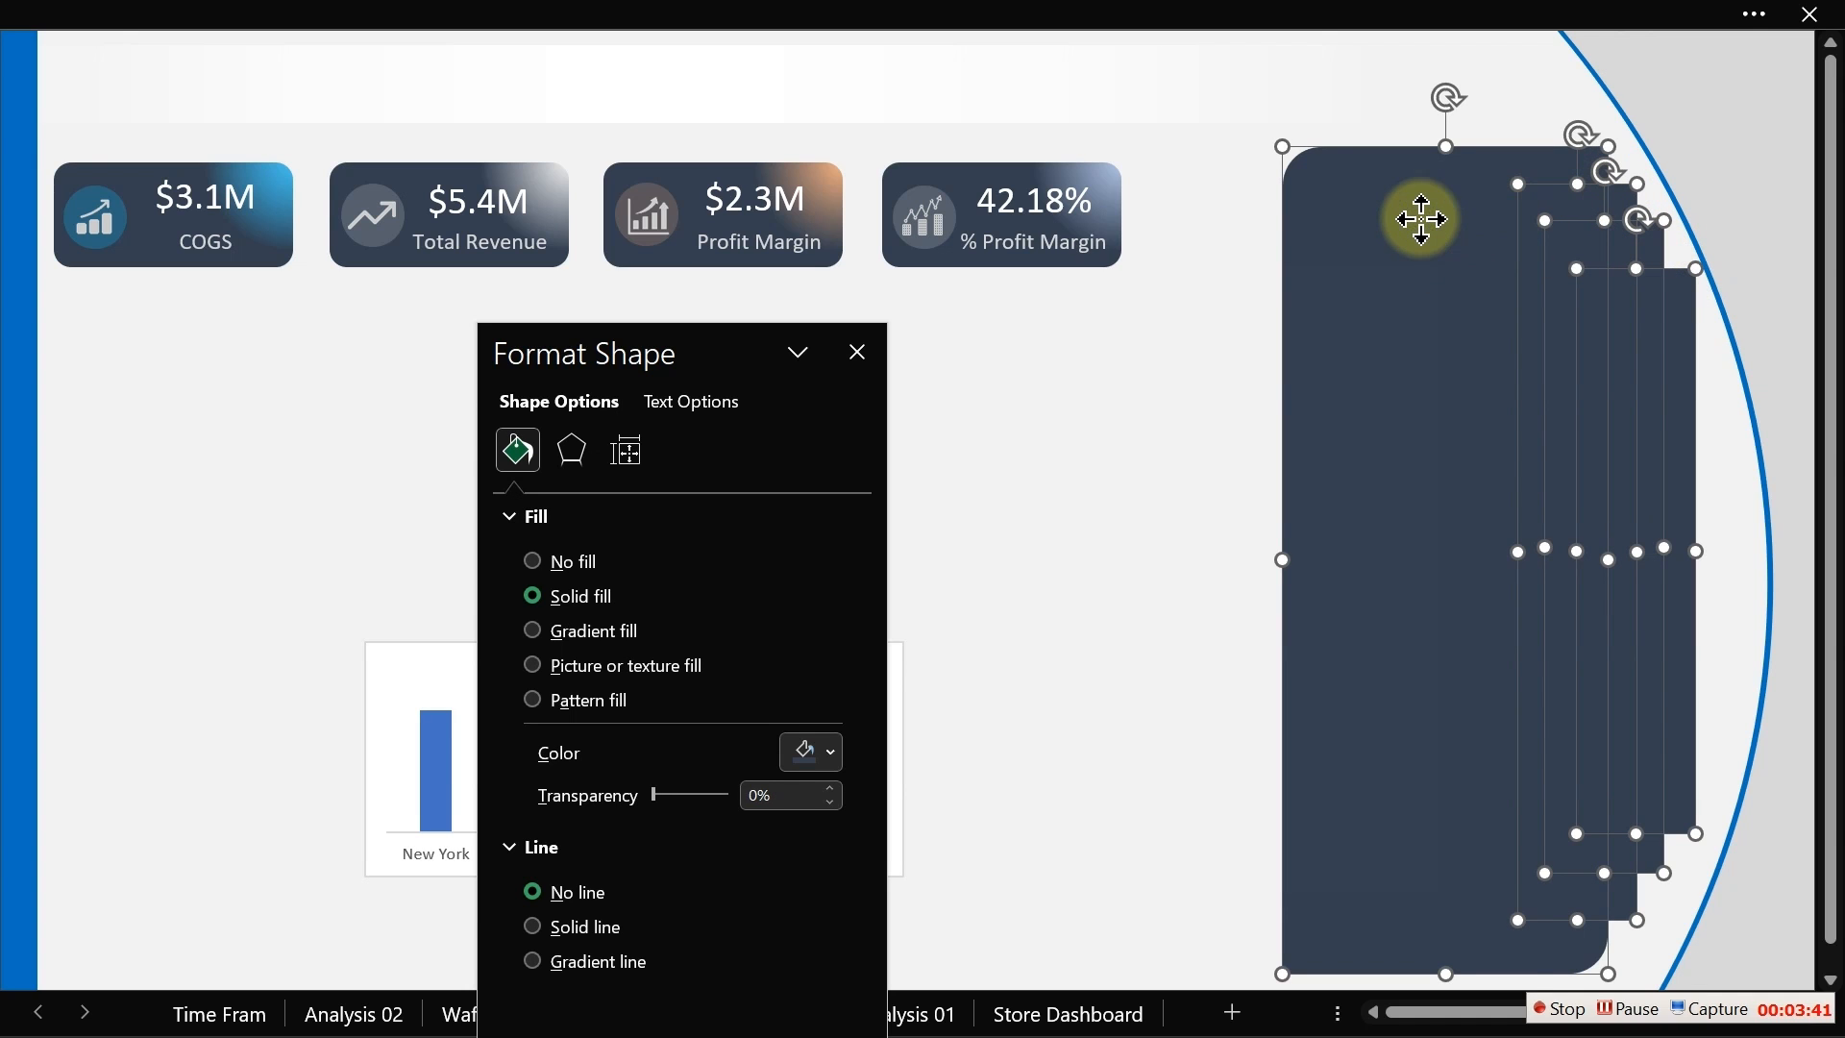
{"action": "right_click", "coordinate": [1422, 219]}
{"action": "mouse_move", "coordinate": [1529, 465]}
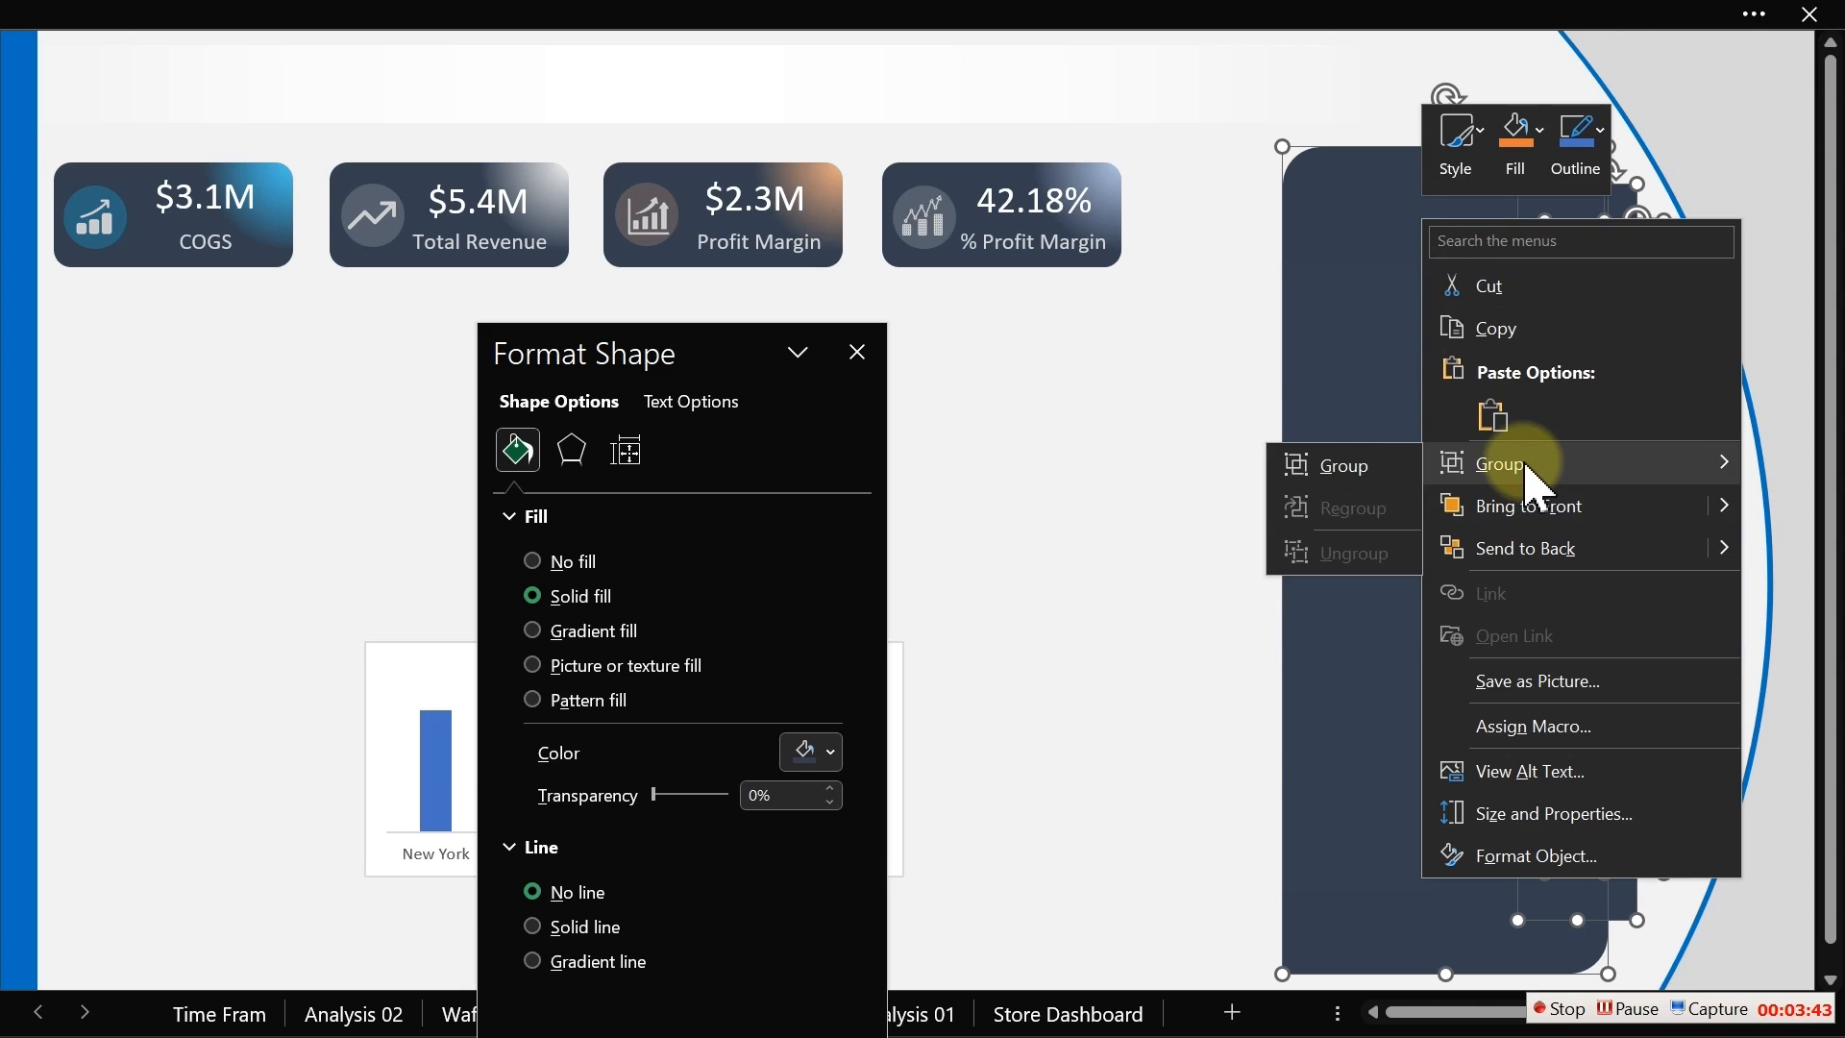
{"action": "left_click", "coordinate": [1393, 469]}
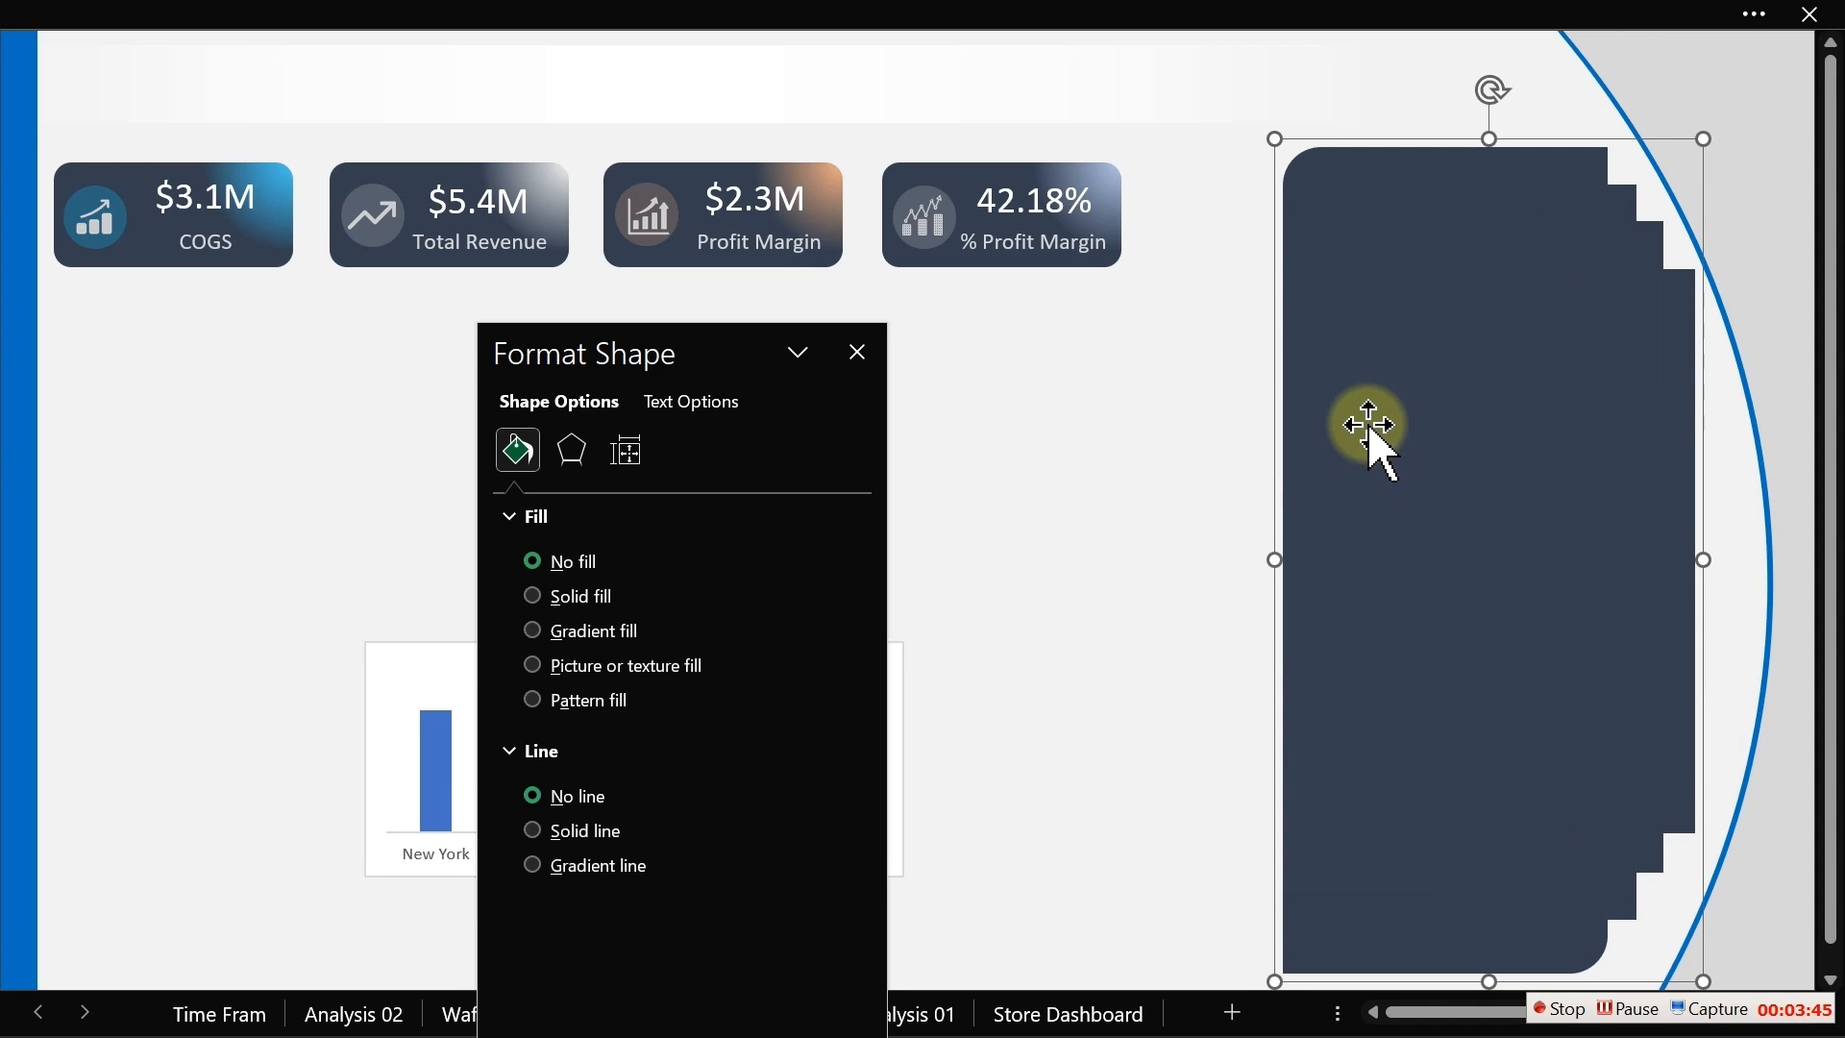
Step: Align the top of the grouped panel with the top of the % Profit Margin card
{"action": "left_click_drag", "start_coordinate": [1369, 424], "coordinate": [1354, 535]}
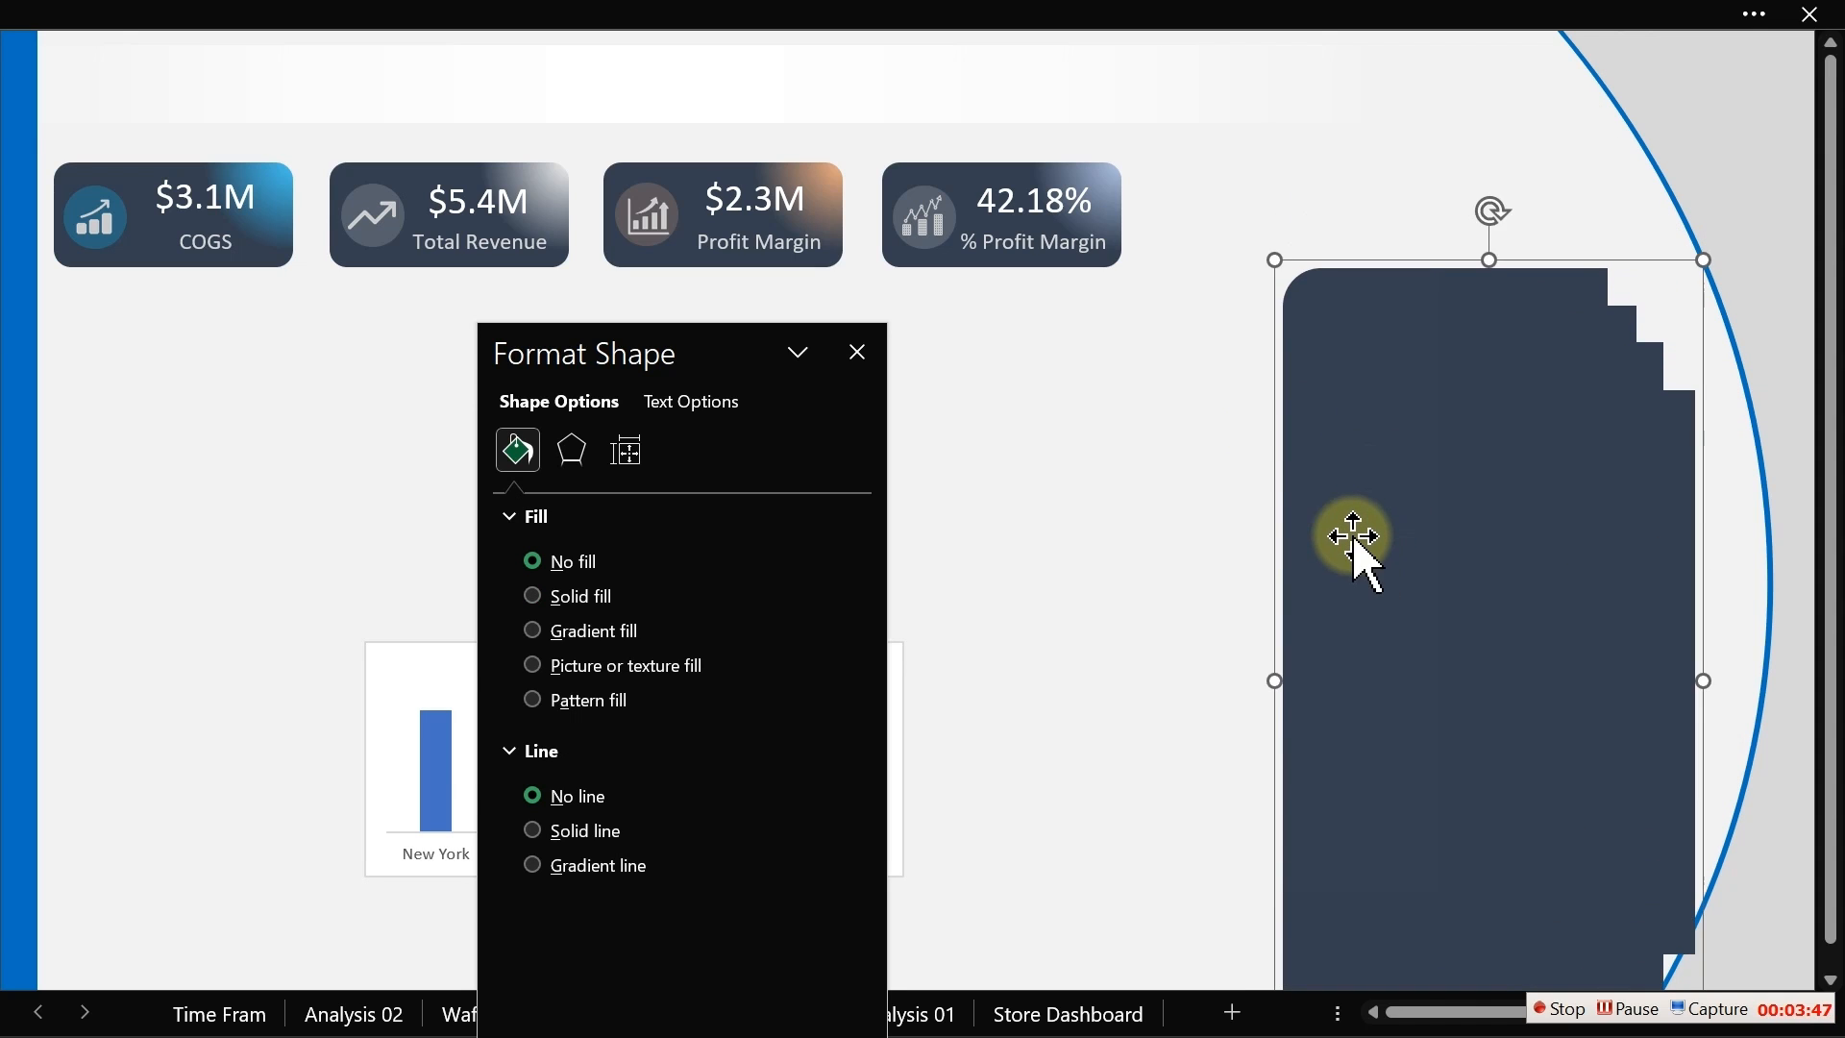
{"action": "left_click", "coordinate": [971, 168], "text": "shift"}
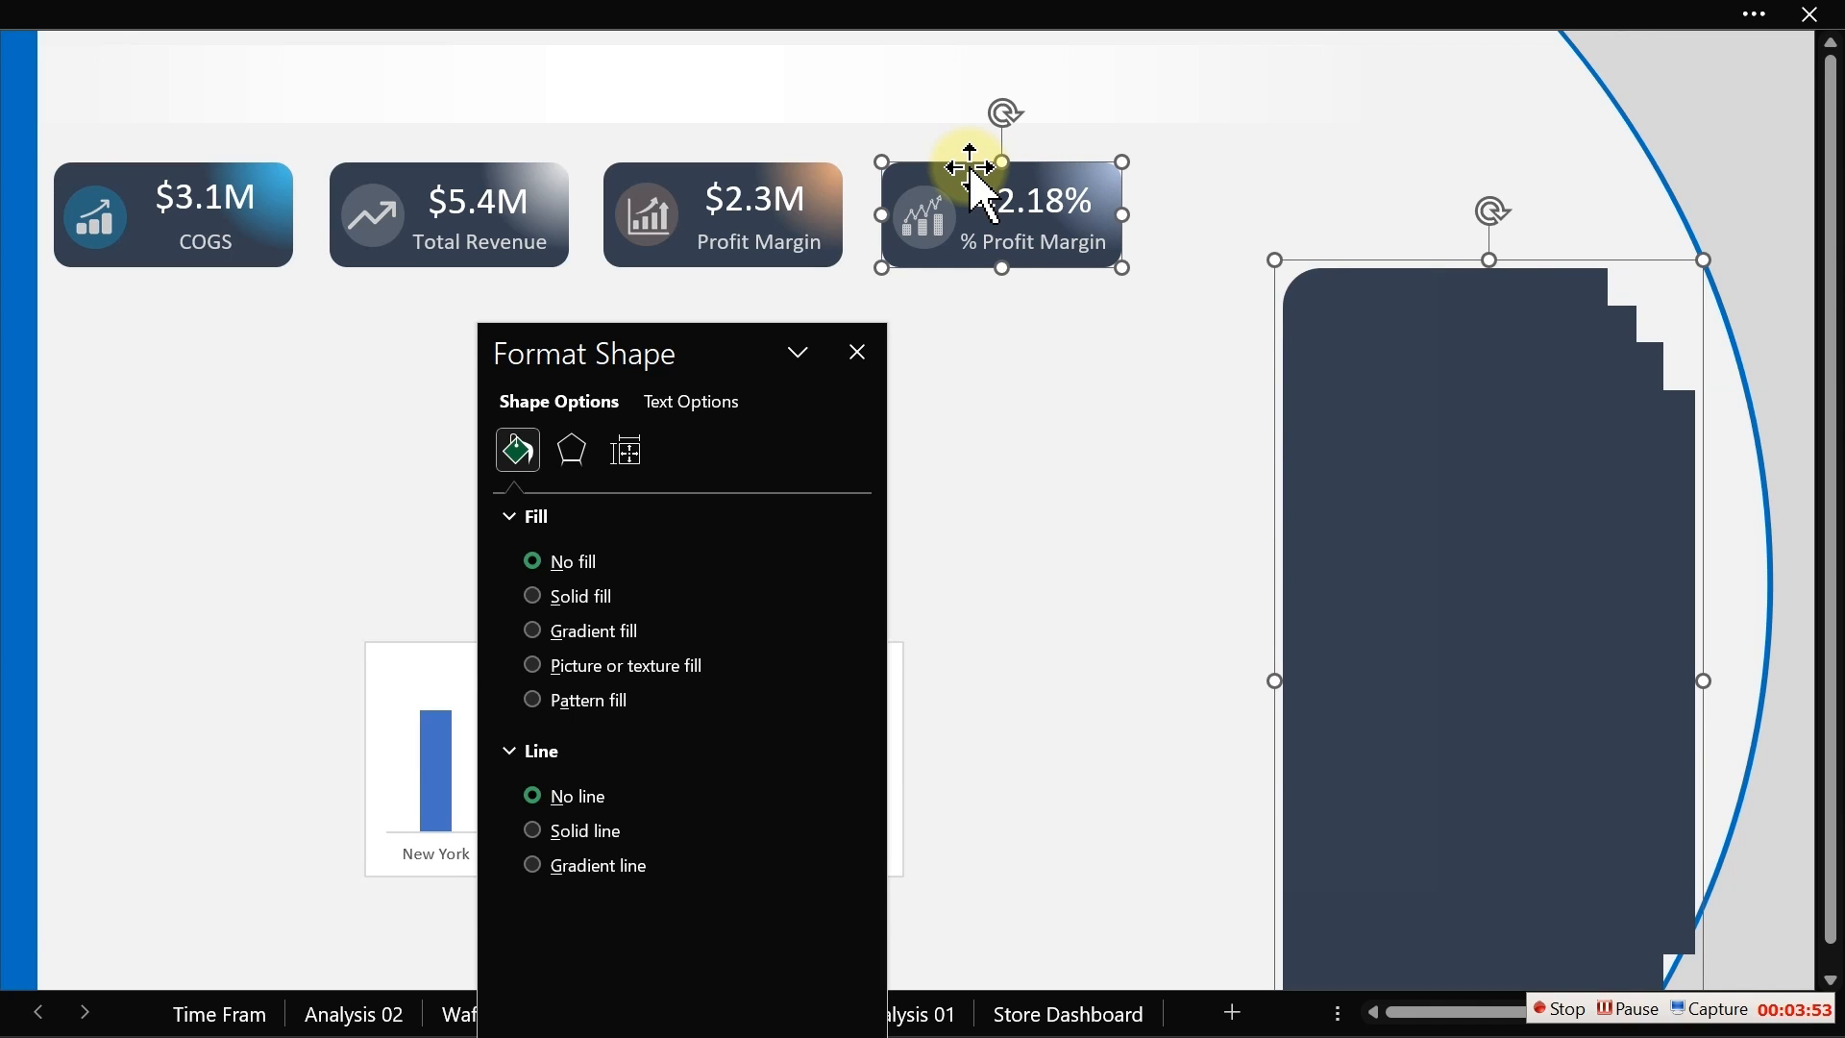
{"action": "left_click", "coordinate": [1123, 387]}
{"action": "left_click", "coordinate": [1420, 504]}
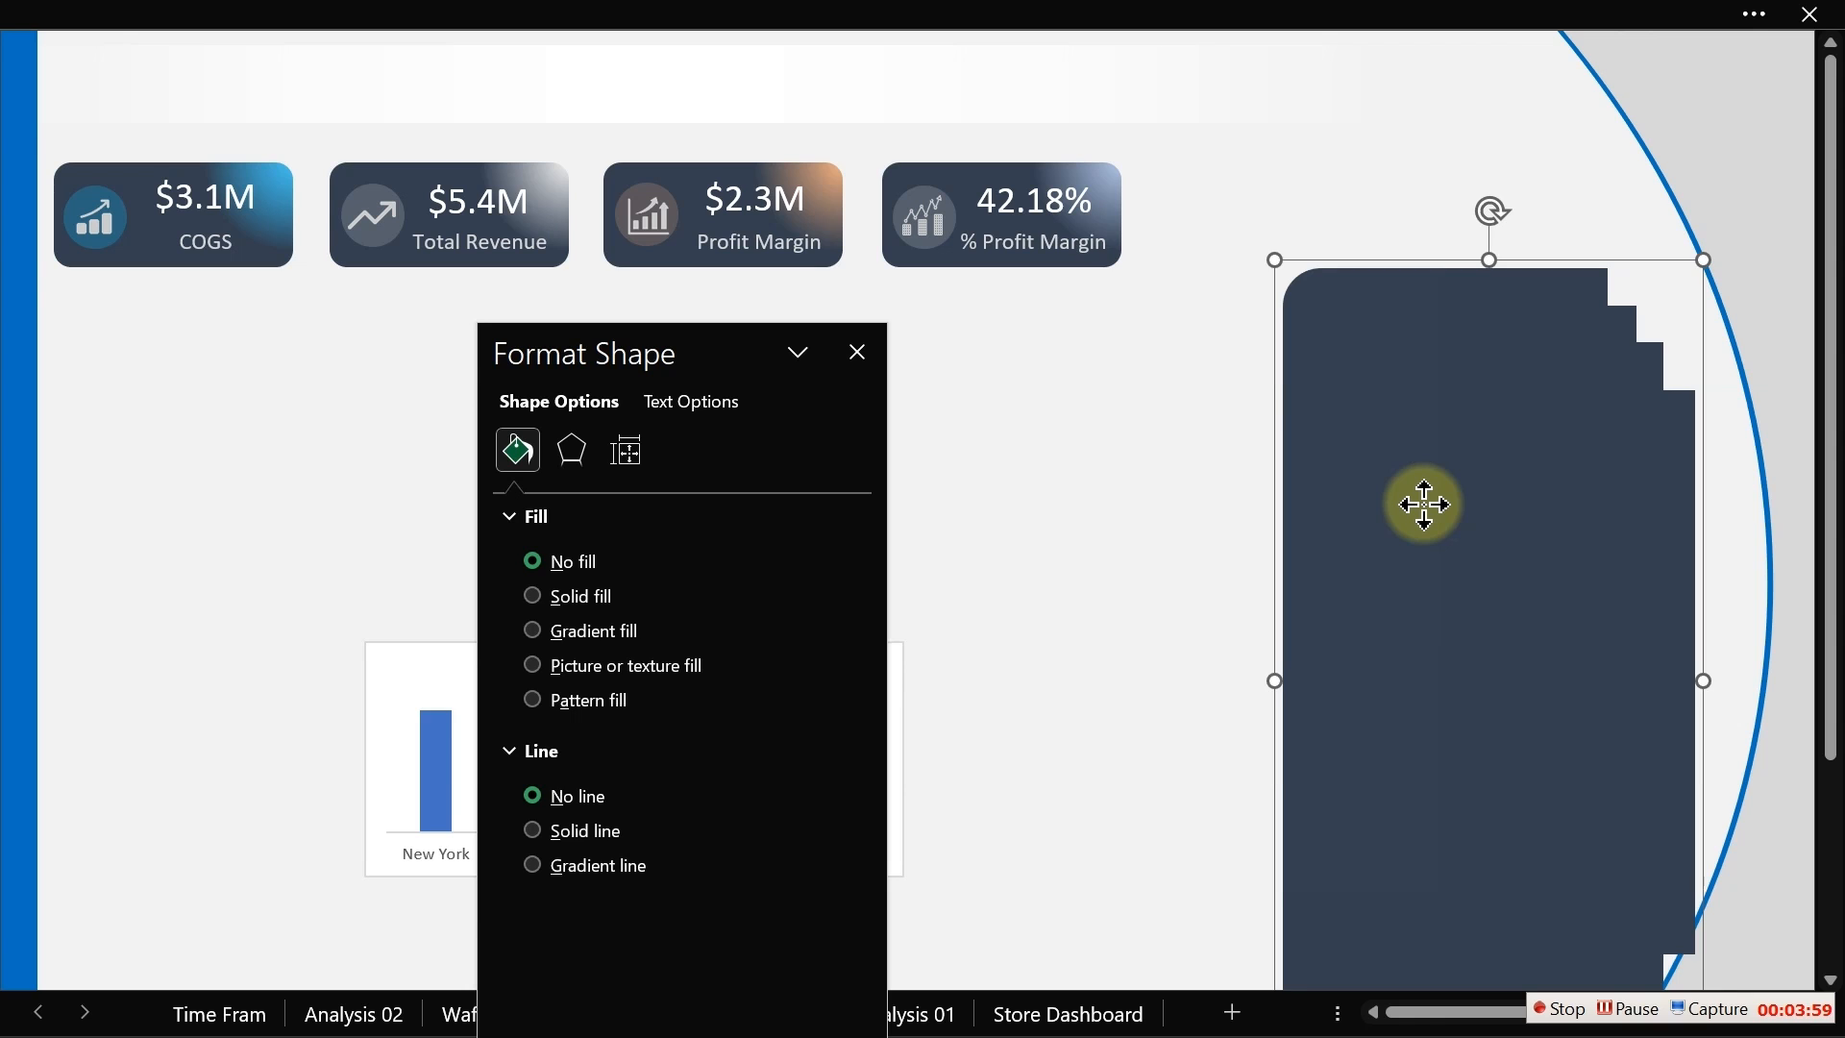
{"action": "left_click_drag", "start_coordinate": [1425, 504], "coordinate": [1421, 499]}
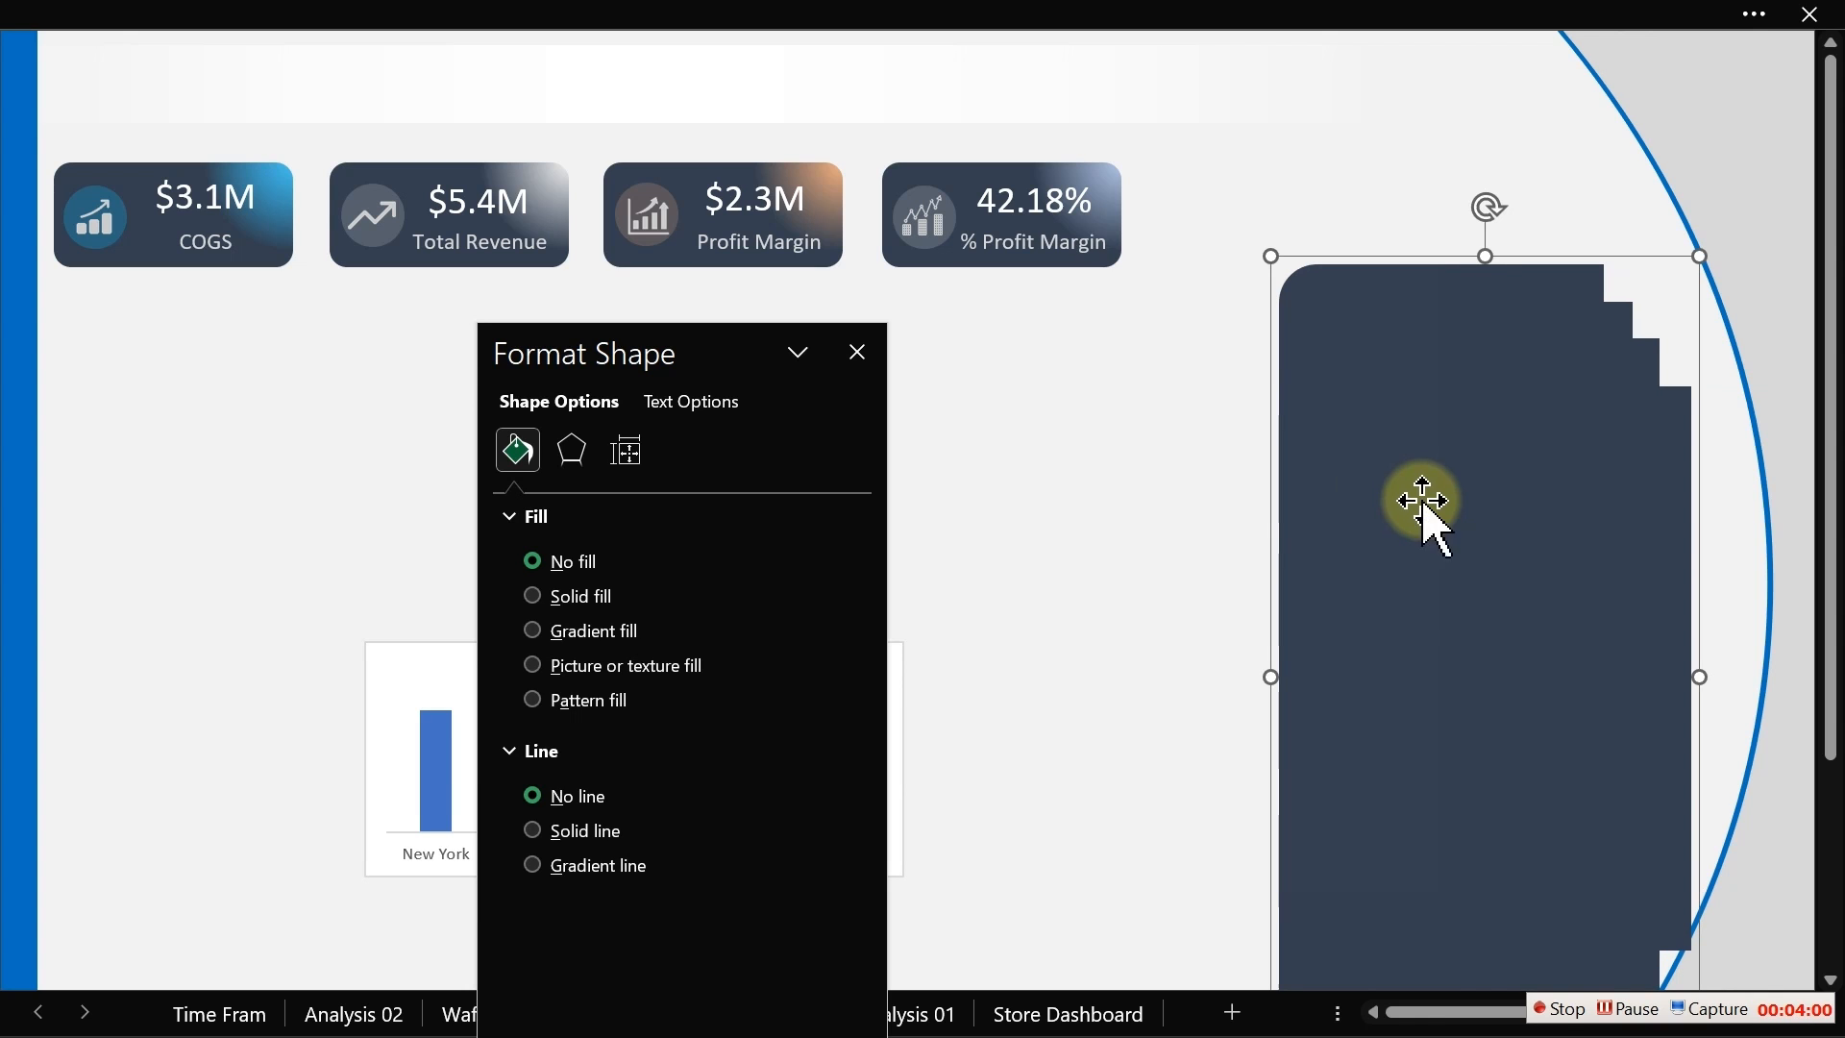
{"action": "left_click", "coordinate": [957, 183], "text": "shift"}
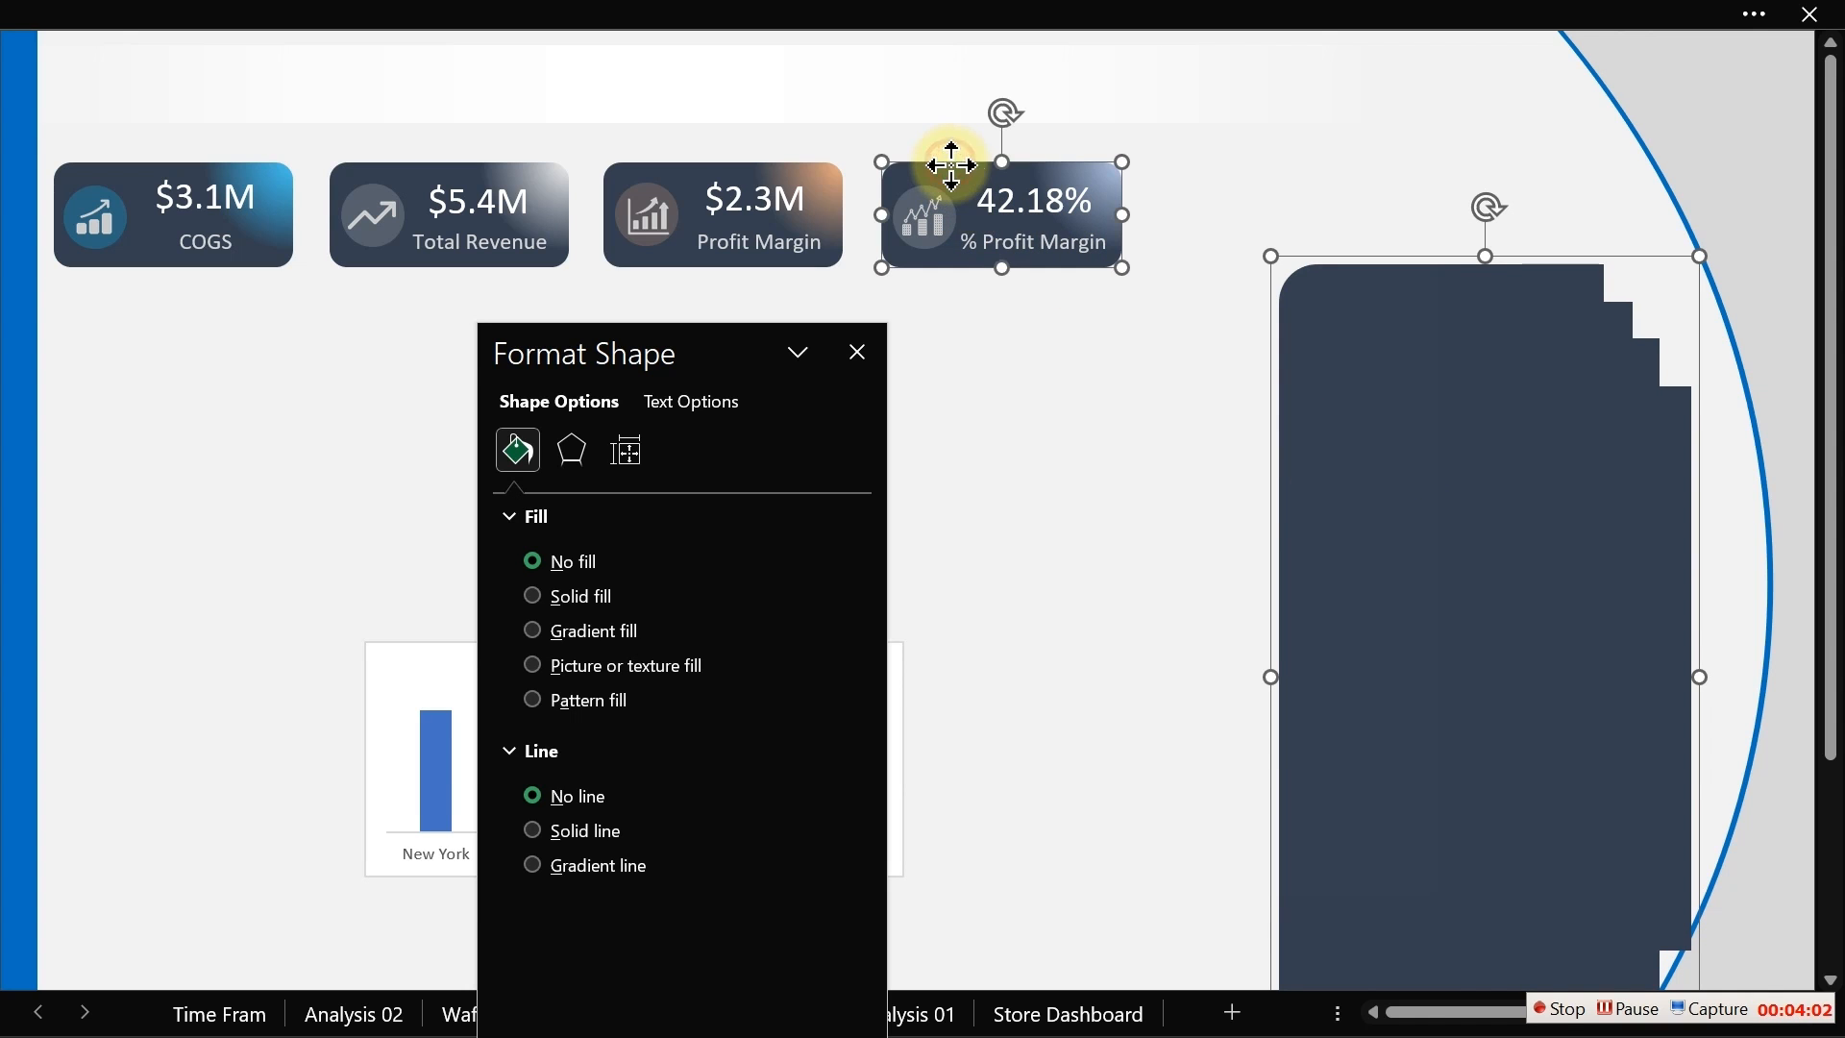
{"action": "left_click", "coordinate": [696, 19]}
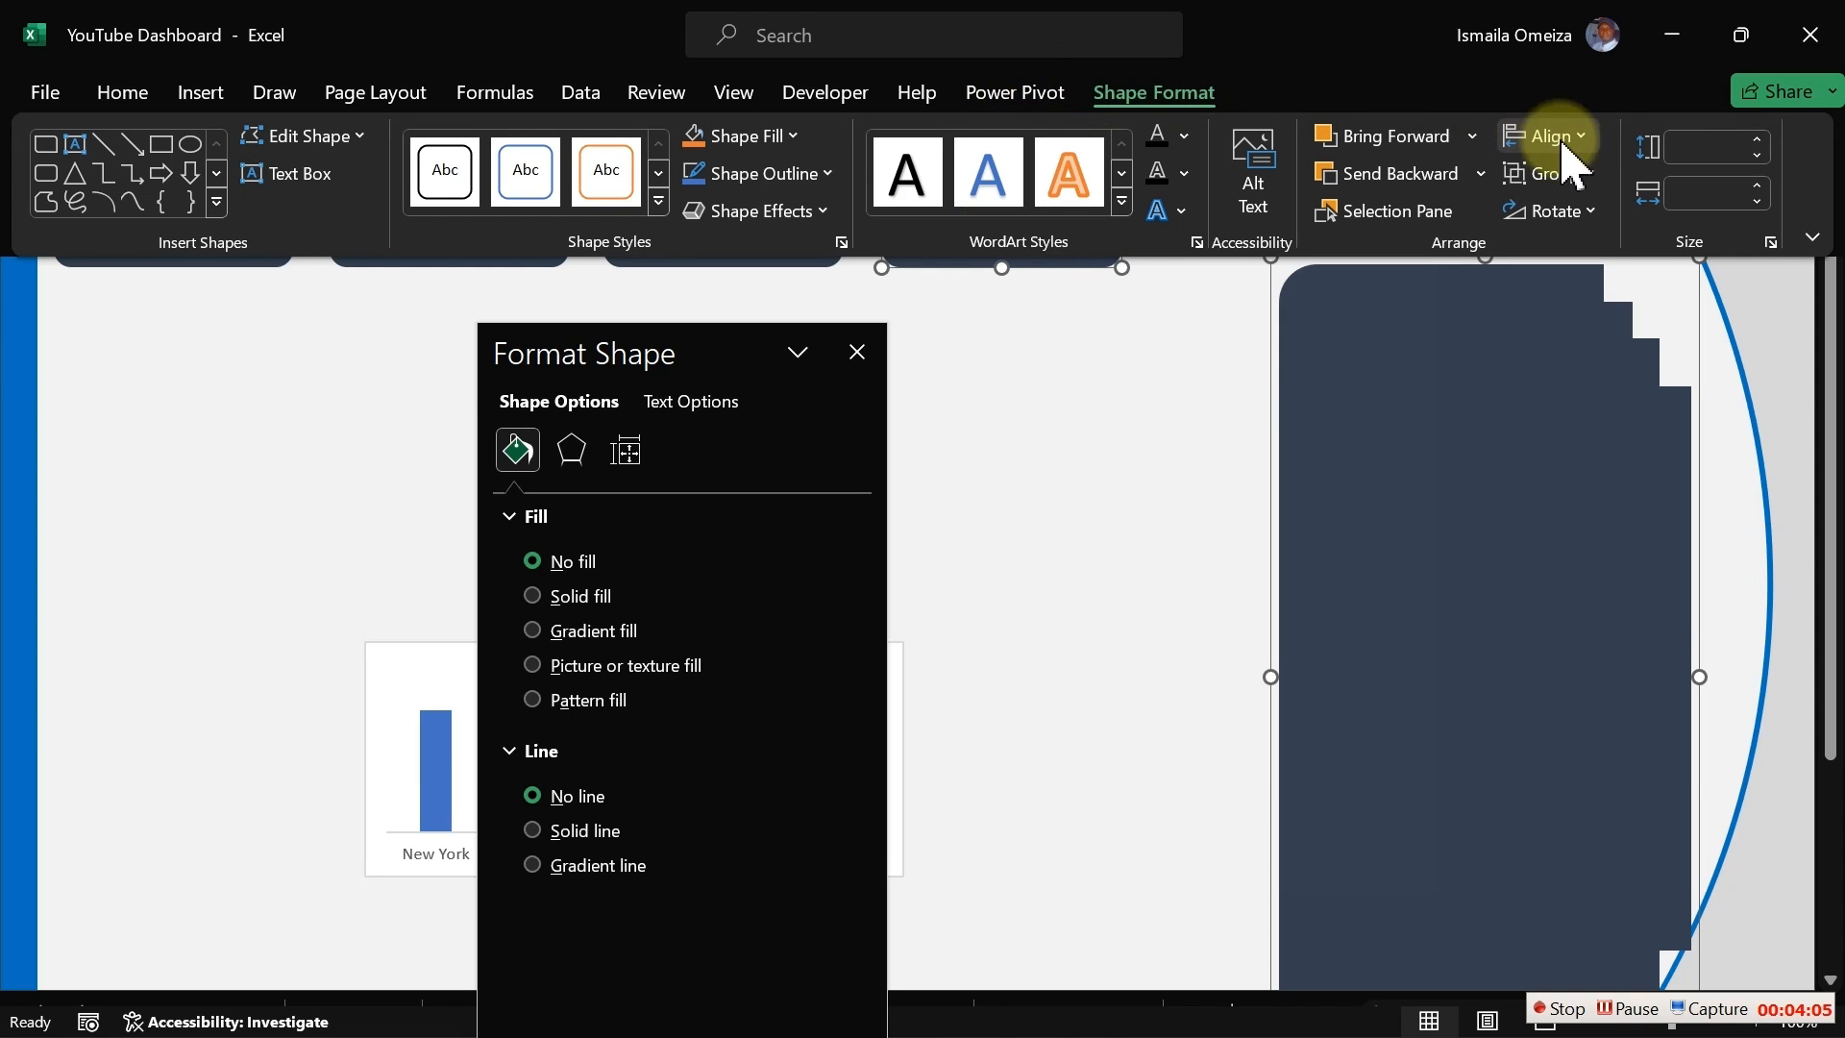
{"action": "left_click", "coordinate": [1576, 139]}
{"action": "left_click", "coordinate": [1602, 305]}
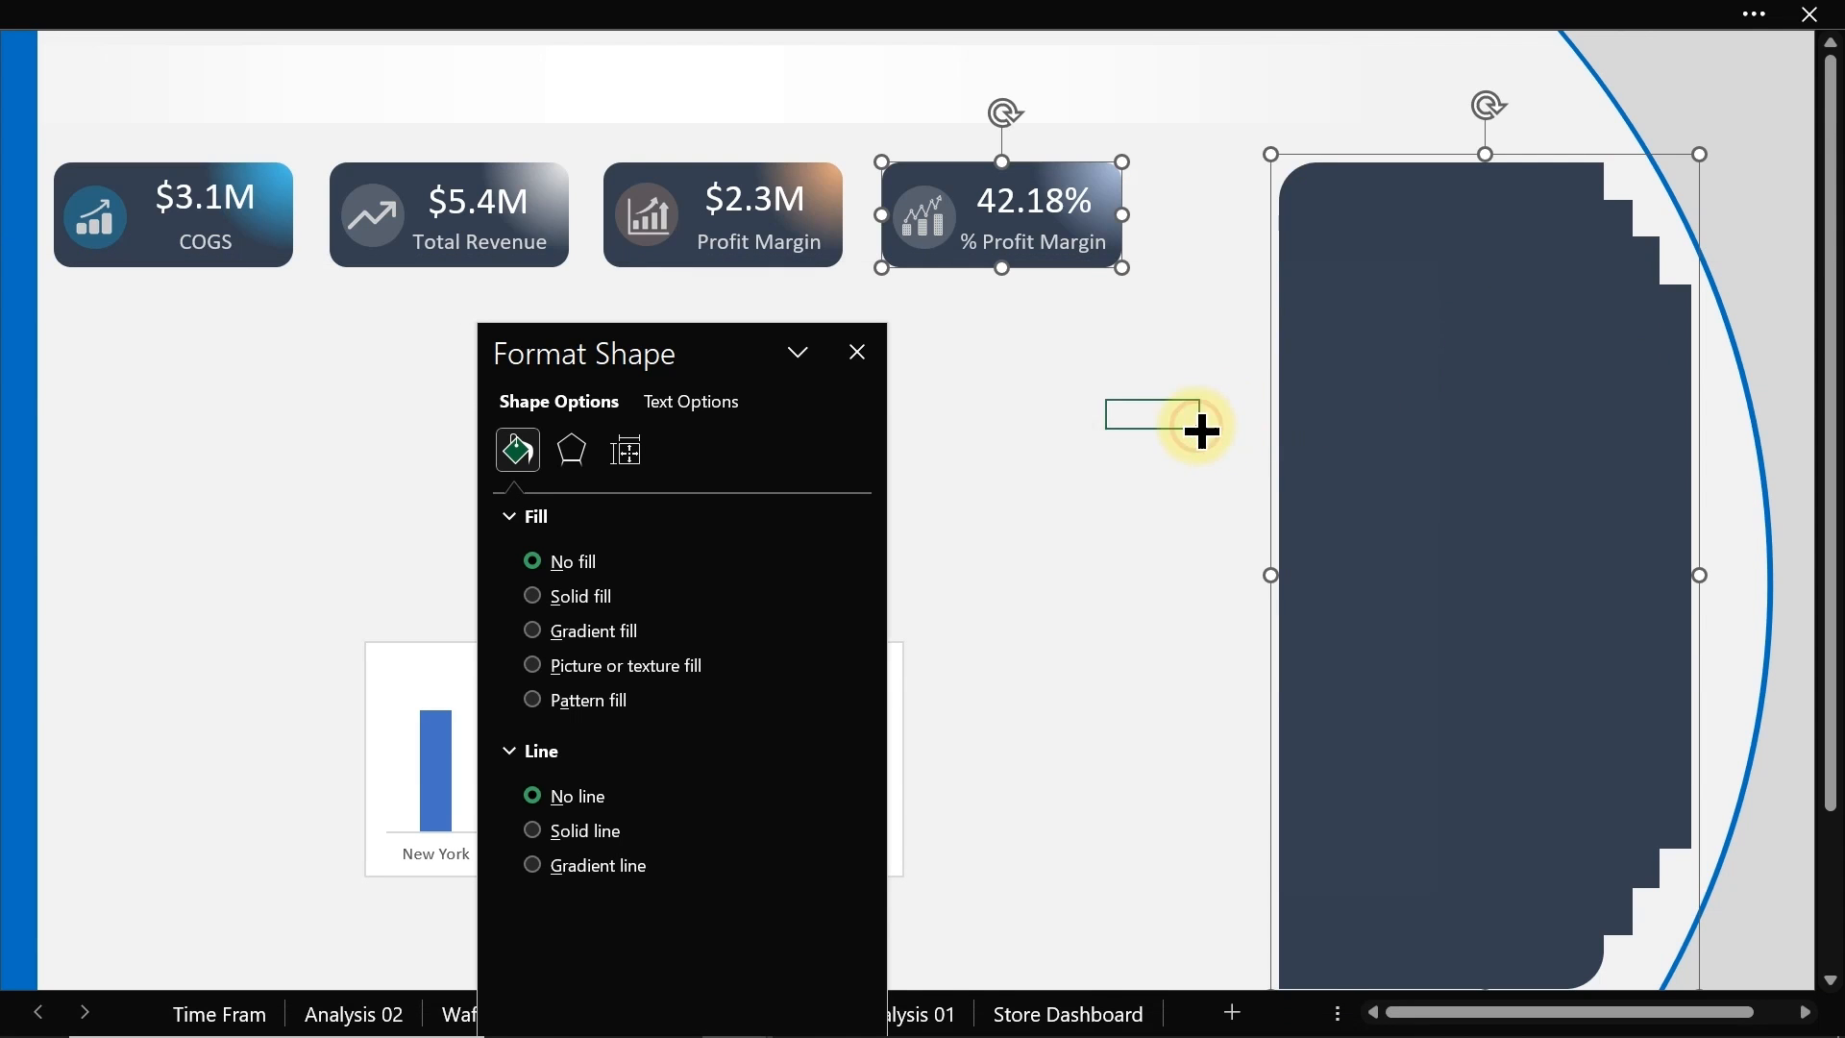
Step: Deselect the shapes and close the format pane
{"action": "left_click", "coordinate": [1201, 429]}
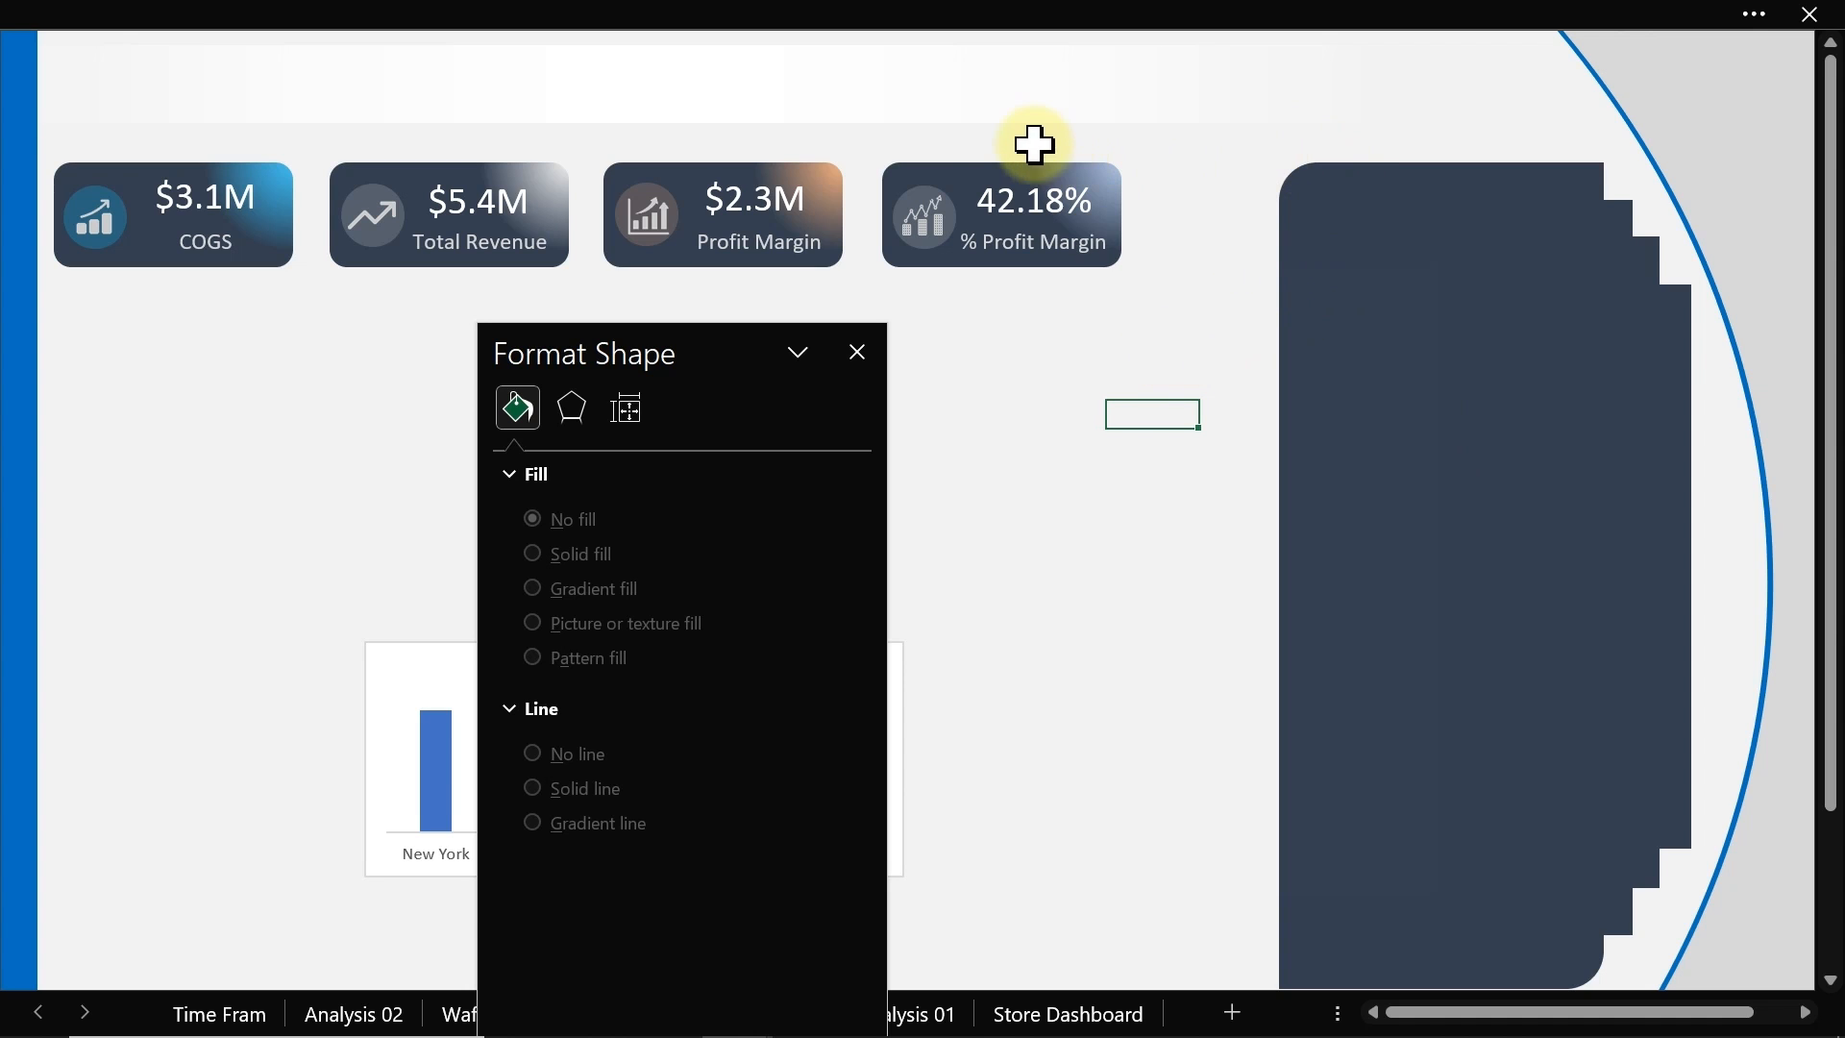
{"action": "left_click", "coordinate": [857, 352]}
{"action": "left_click", "coordinate": [890, 20]}
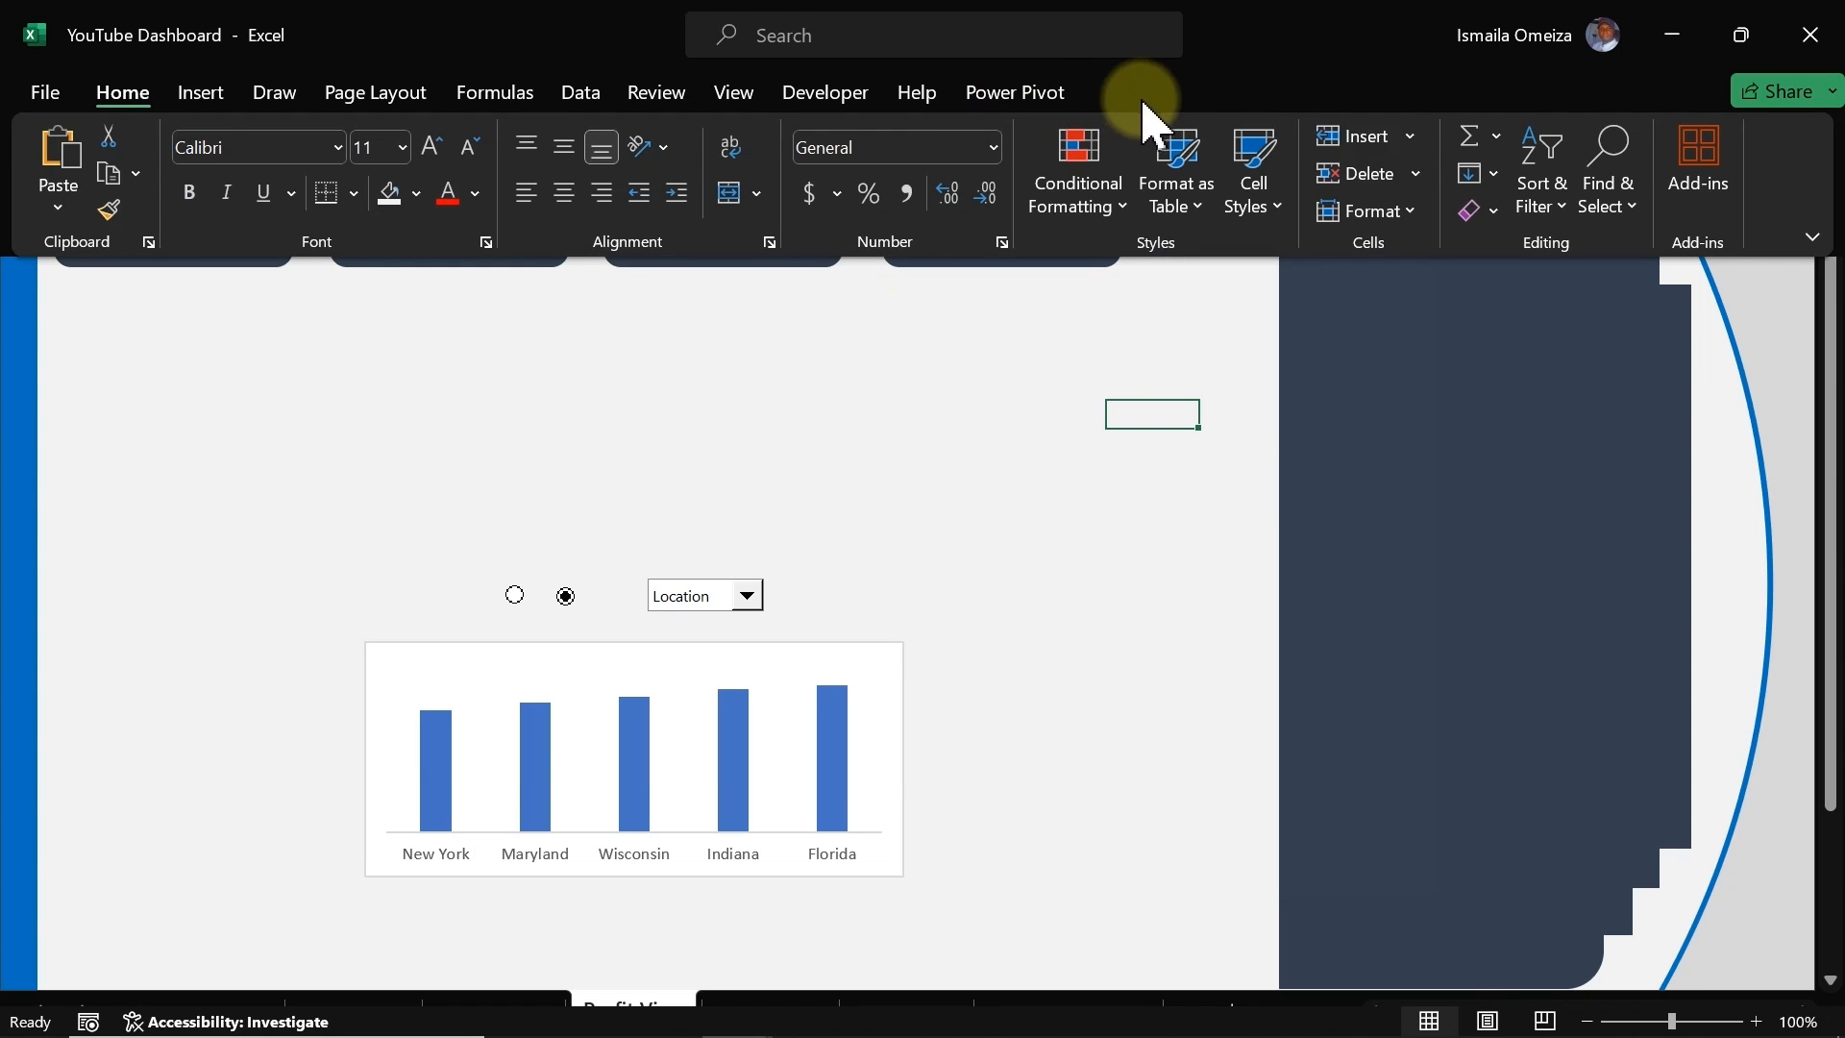
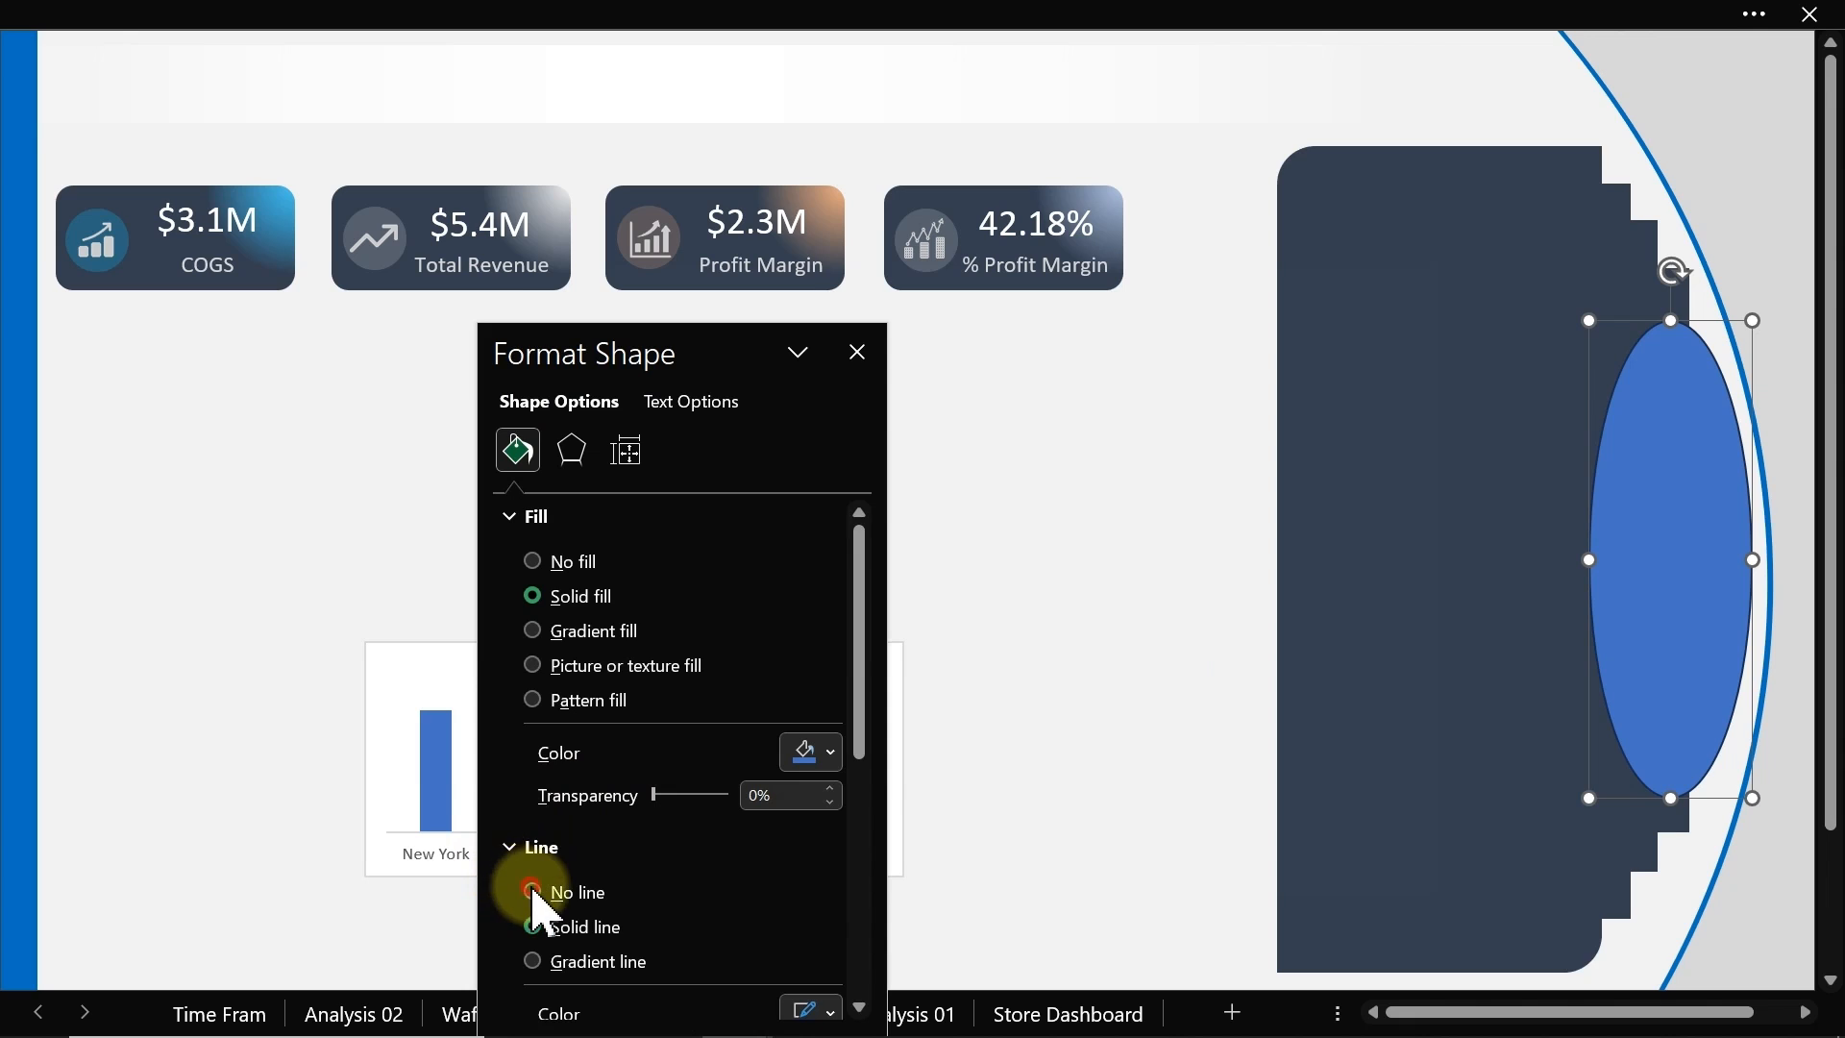
Step: Remove the ellipse's outline and fill it with the dark navy recent colour
{"action": "left_click", "coordinate": [526, 892]}
{"action": "left_click", "coordinate": [818, 753]}
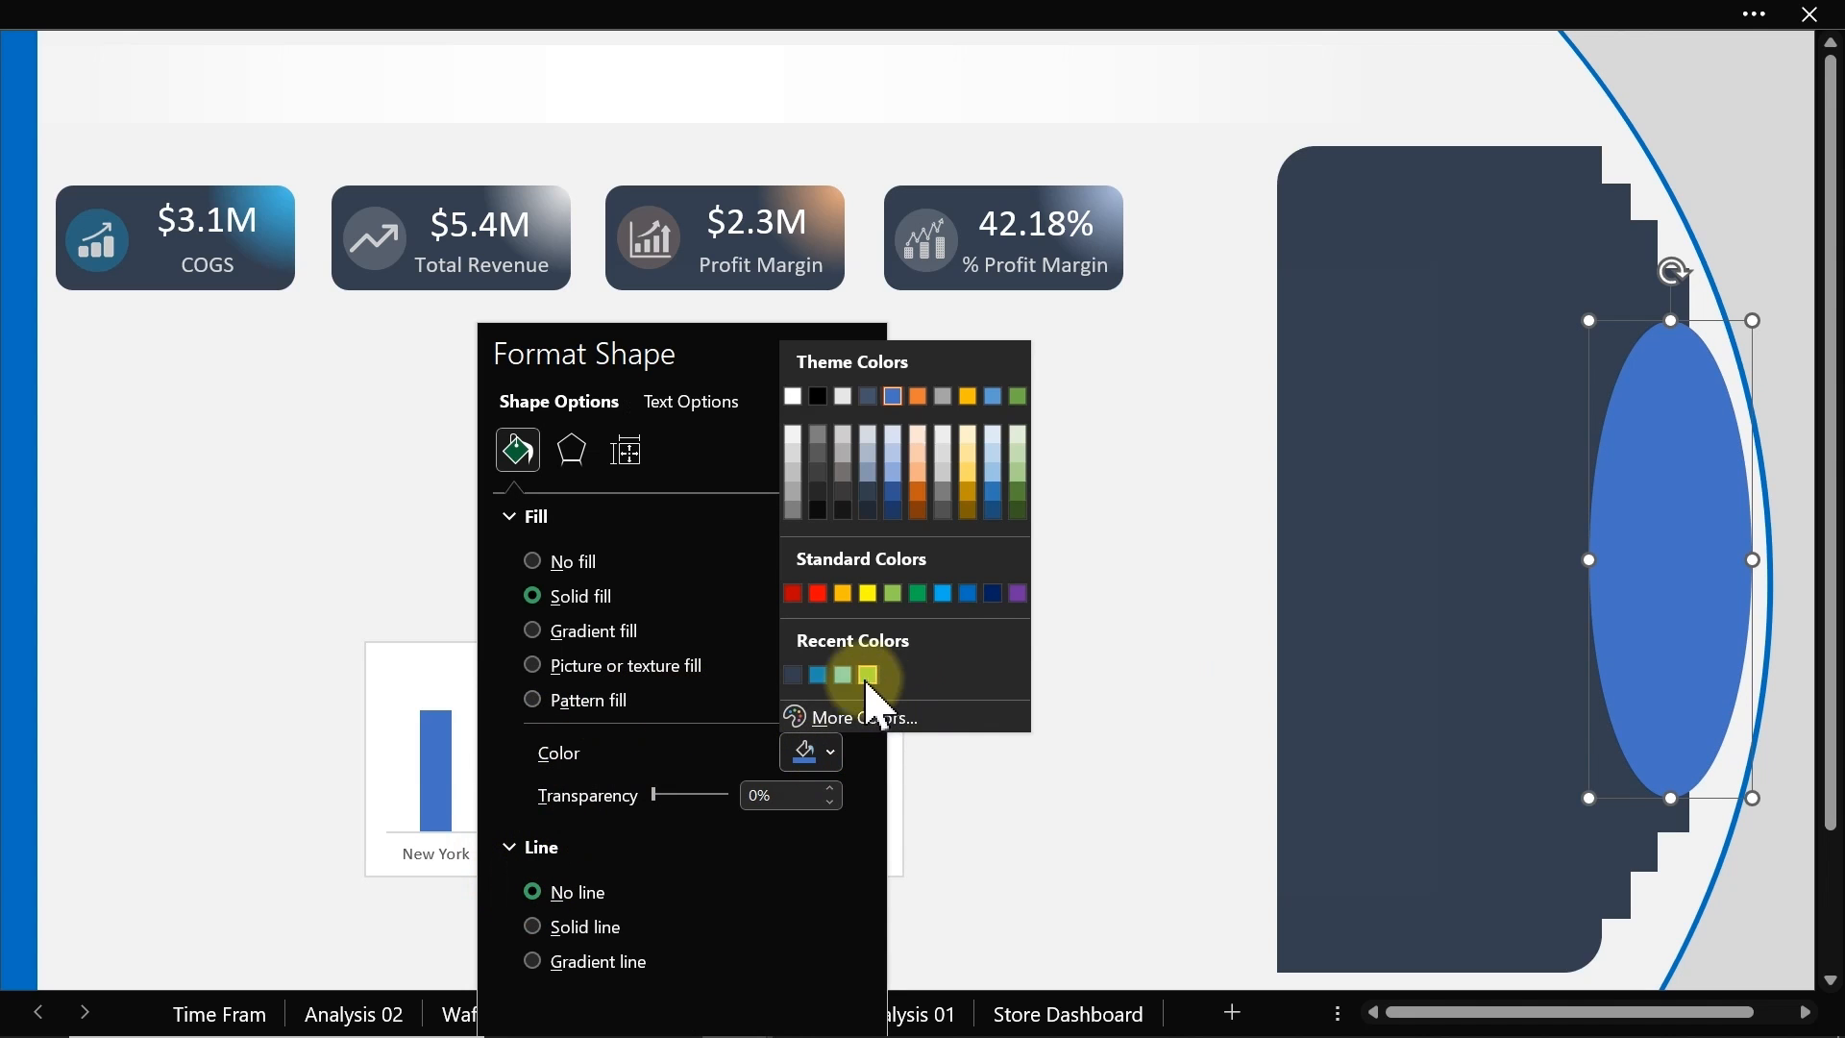
{"action": "left_click", "coordinate": [794, 676]}
{"action": "mouse_move", "coordinate": [920, 622]}
{"action": "left_mouse_down"}
{"action": "mouse_move", "coordinate": [996, 635]}
{"action": "mouse_move", "coordinate": [1000, 652]}
{"action": "left_mouse_up"}
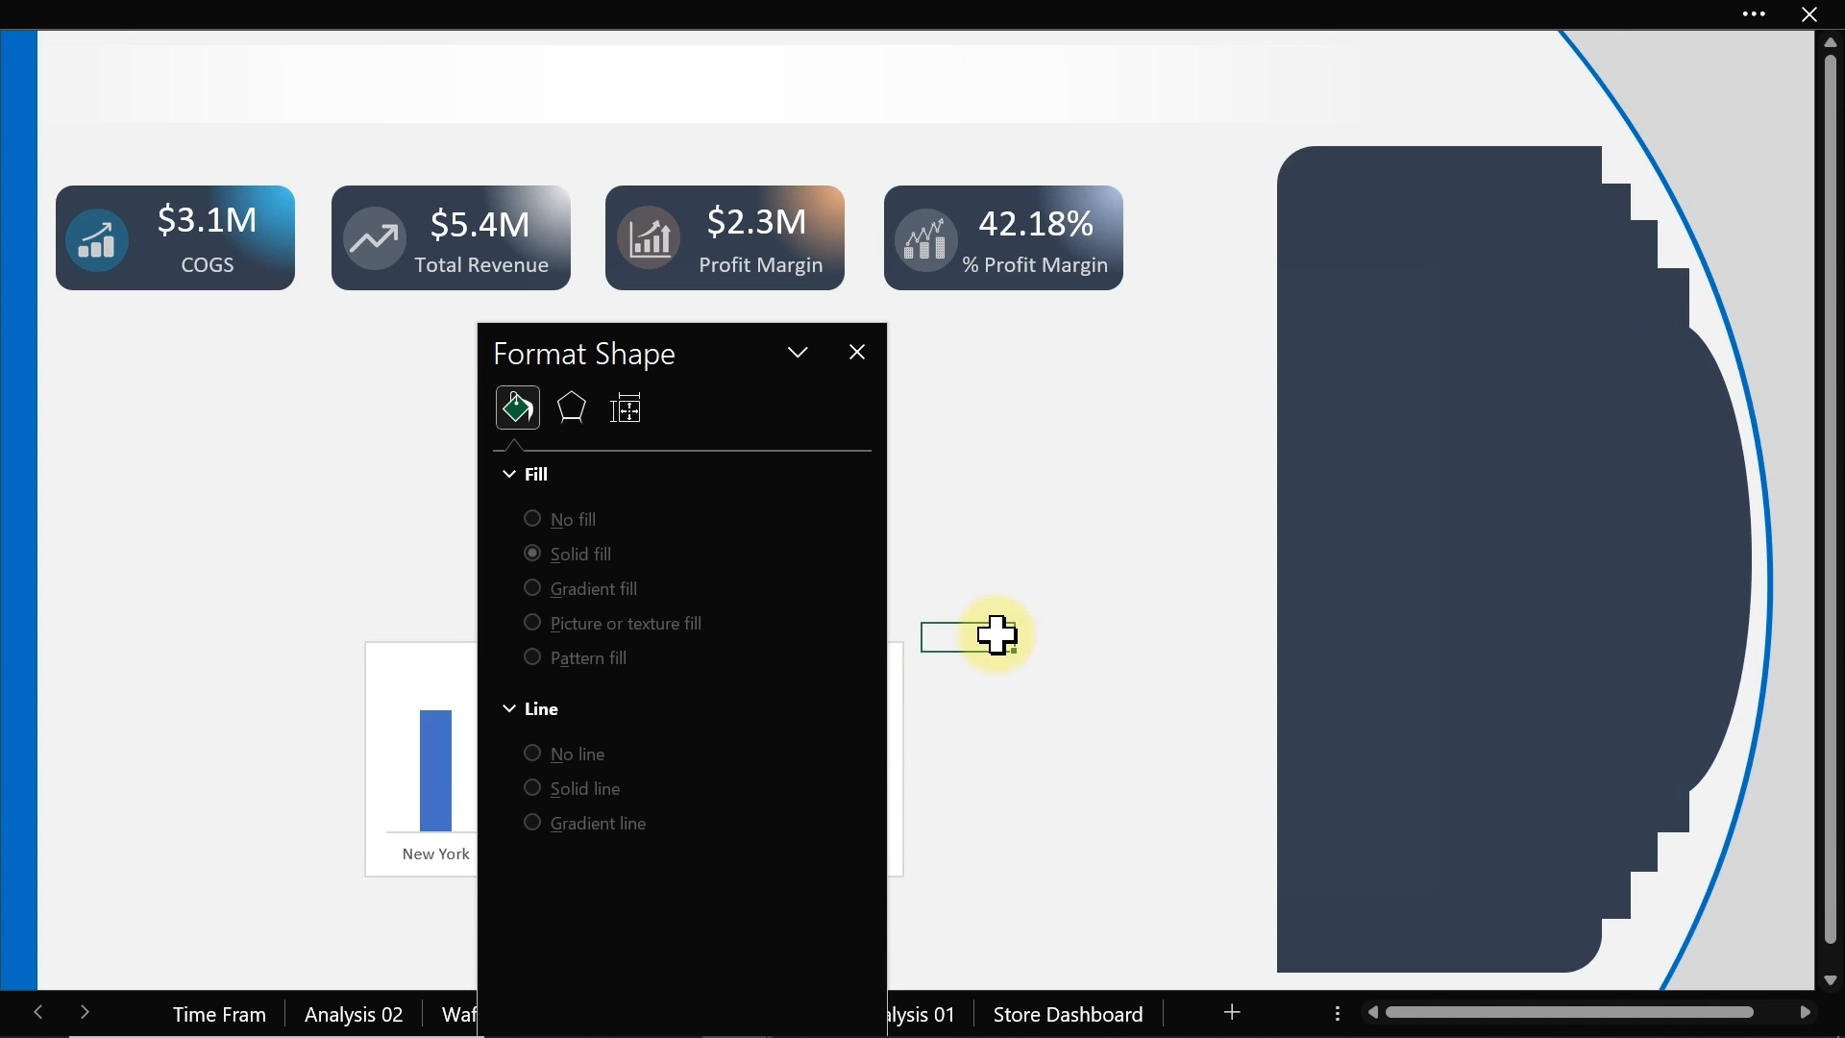
Step: Group the ellipse together with the dark side panel shape
{"action": "left_click", "coordinate": [1723, 505]}
{"action": "left_click", "coordinate": [1538, 490], "text": "shift"}
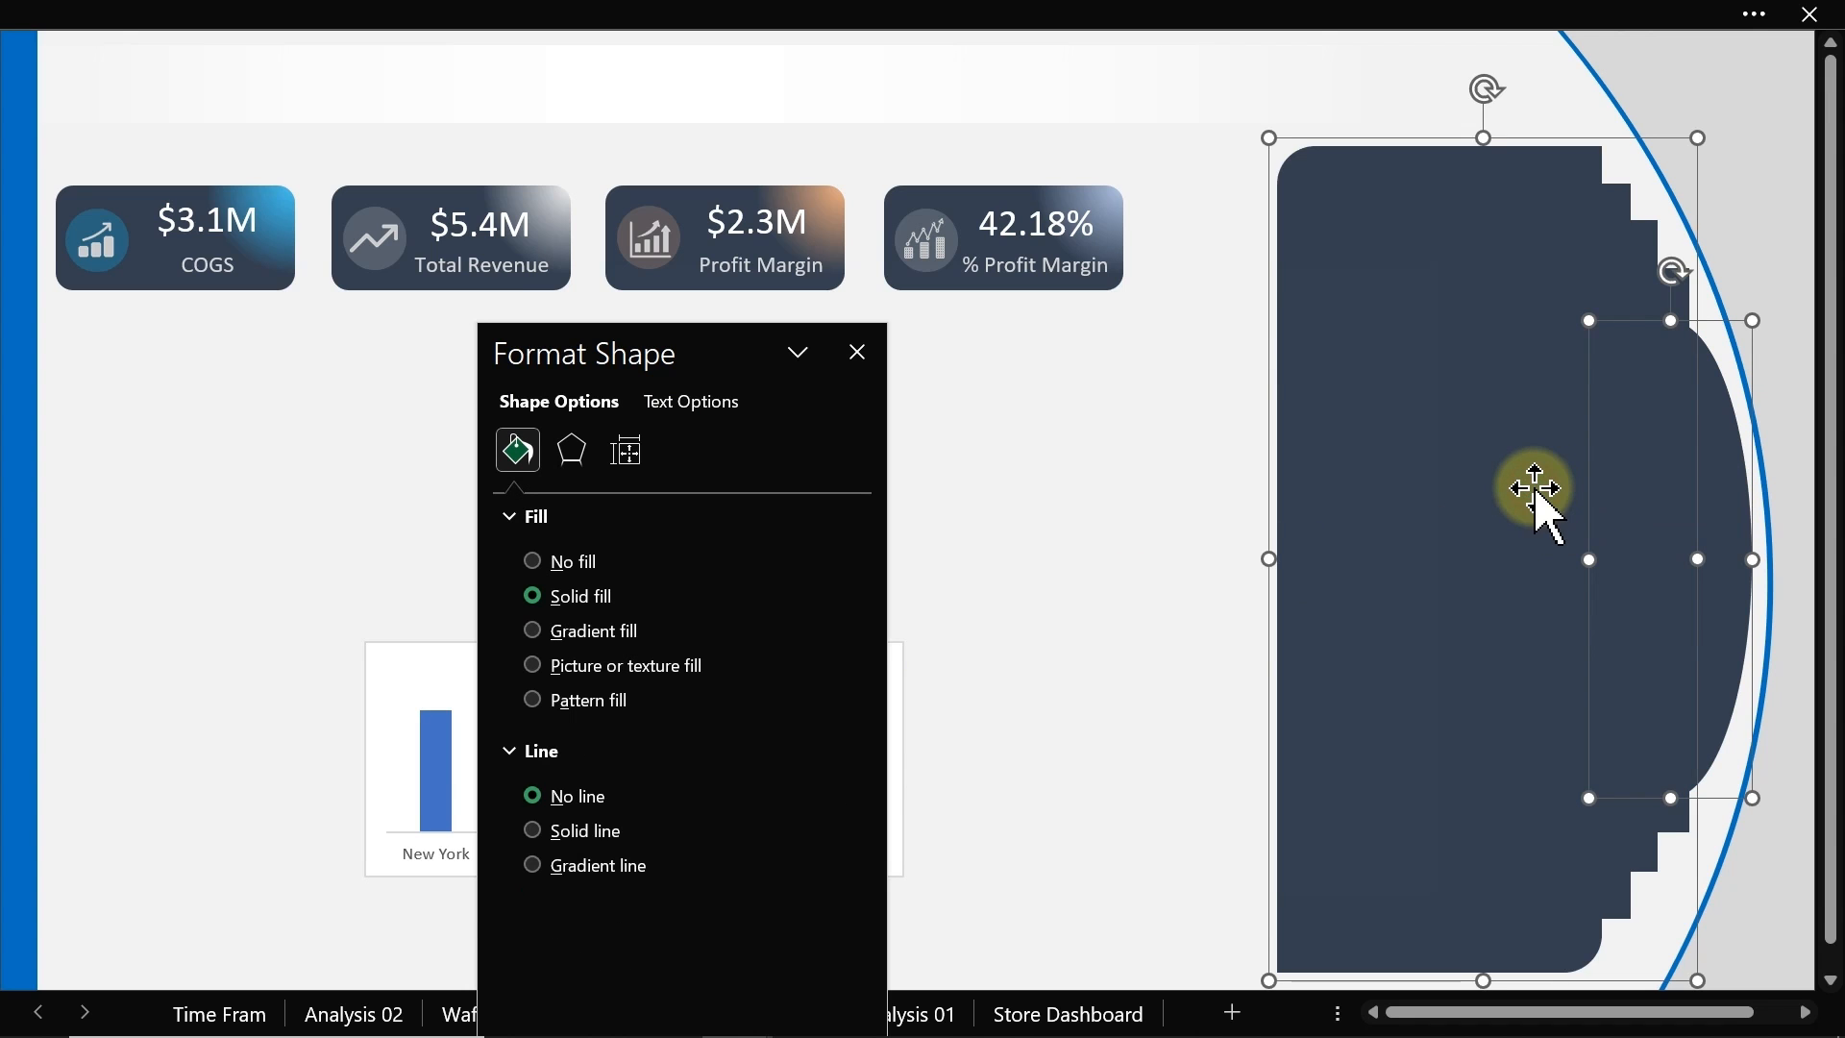
{"action": "right_click", "coordinate": [1535, 488]}
{"action": "mouse_move", "coordinate": [1329, 651]}
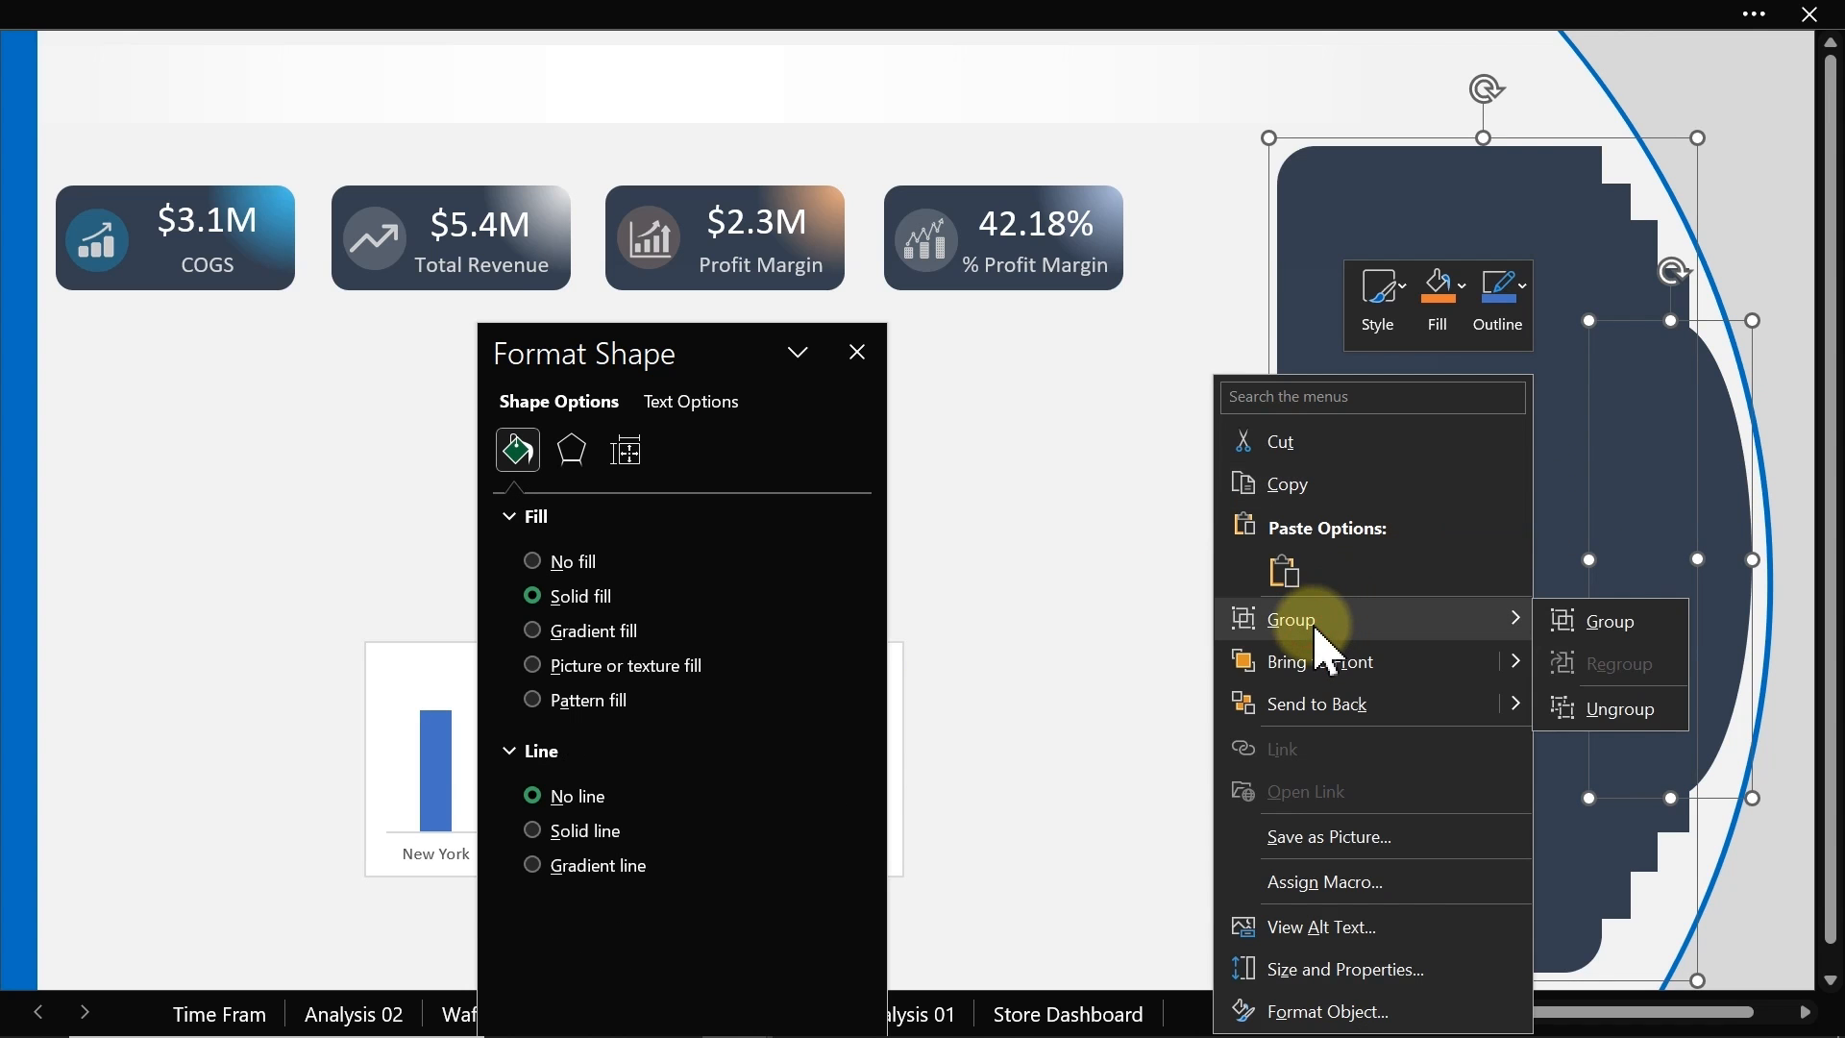
{"action": "left_click", "coordinate": [1598, 622]}
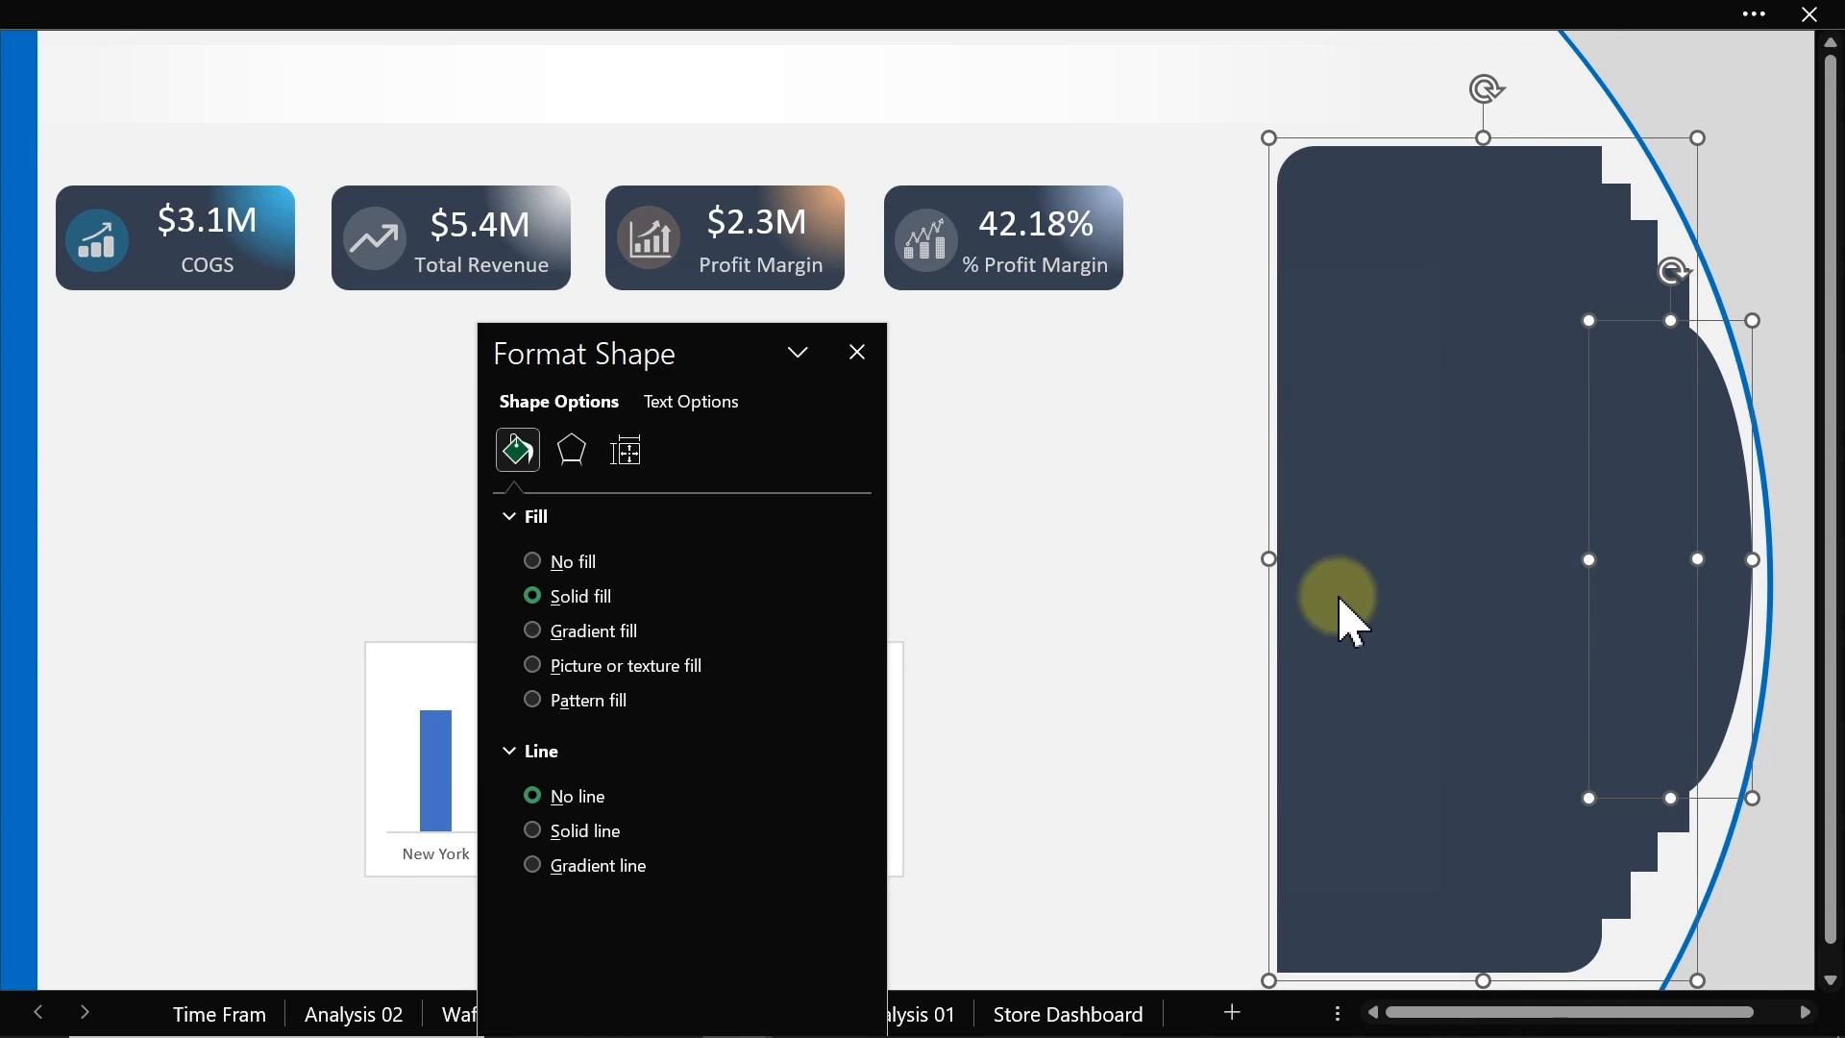
{"action": "left_click", "coordinate": [1108, 597]}
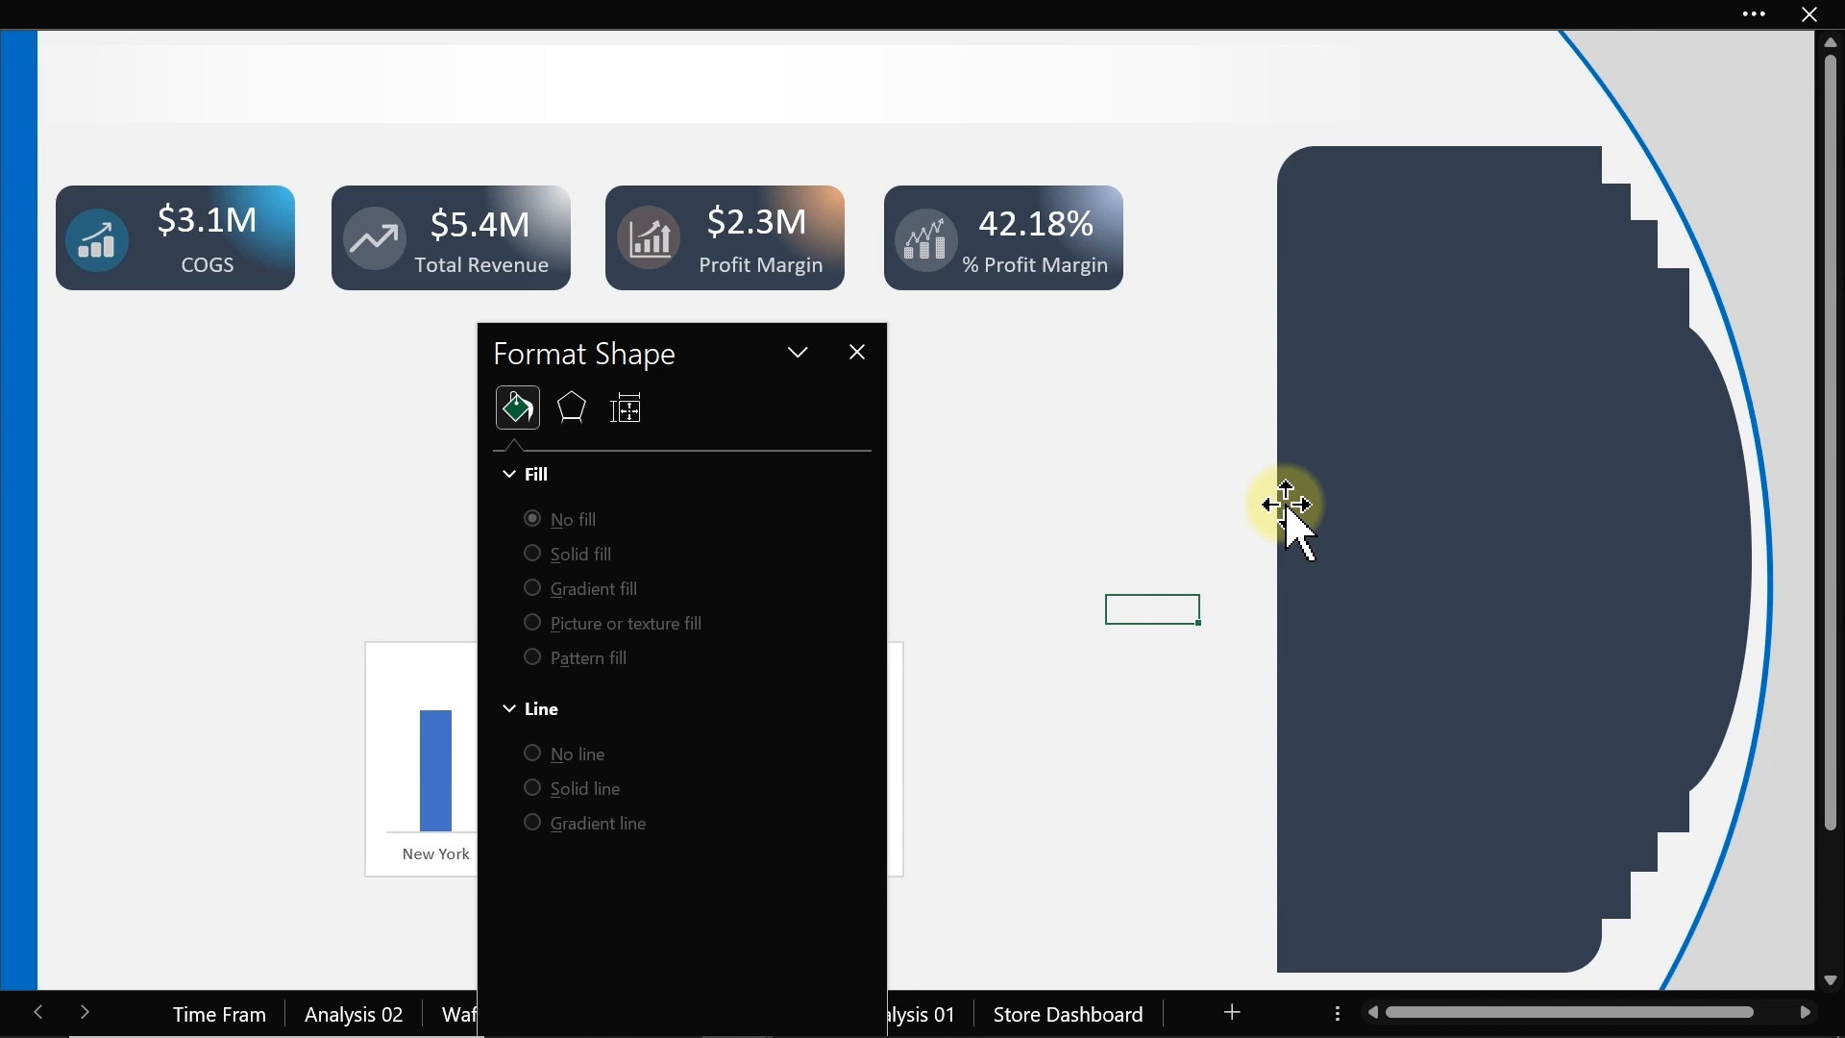
{"action": "key", "text": "super"}
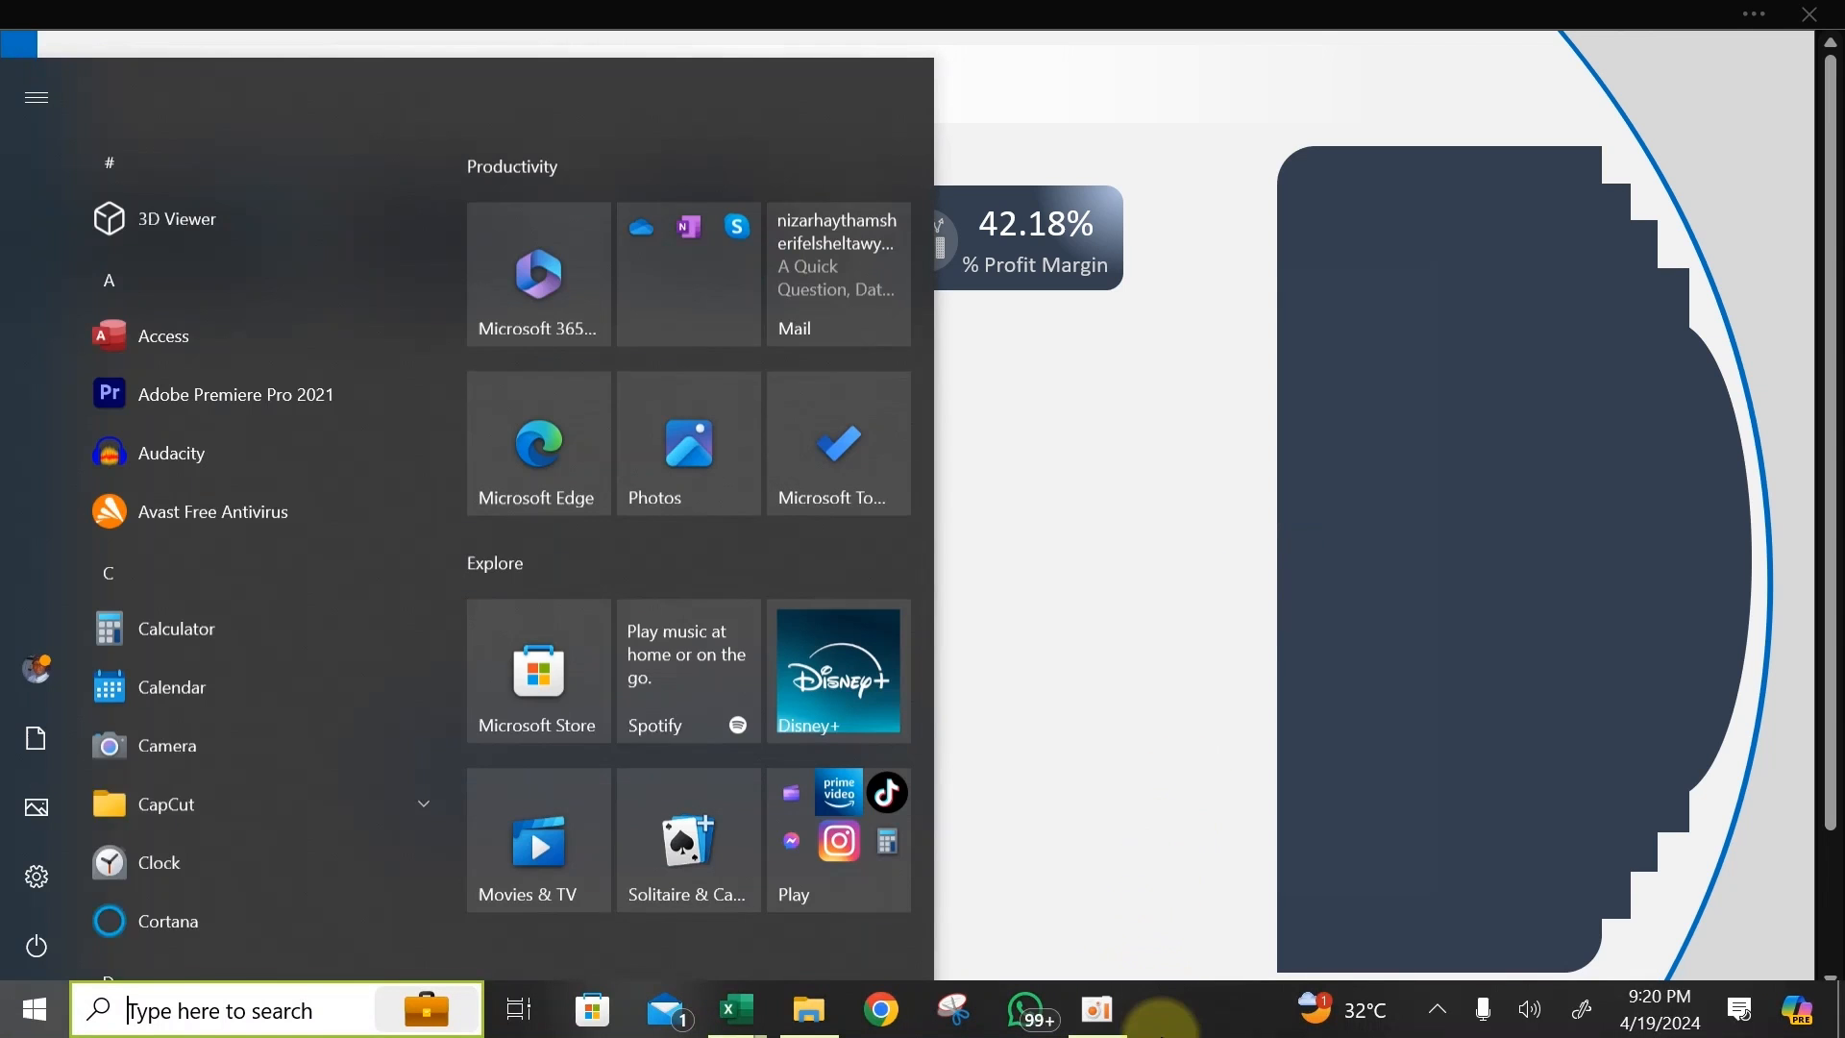
{"action": "left_click", "coordinate": [1098, 1011]}
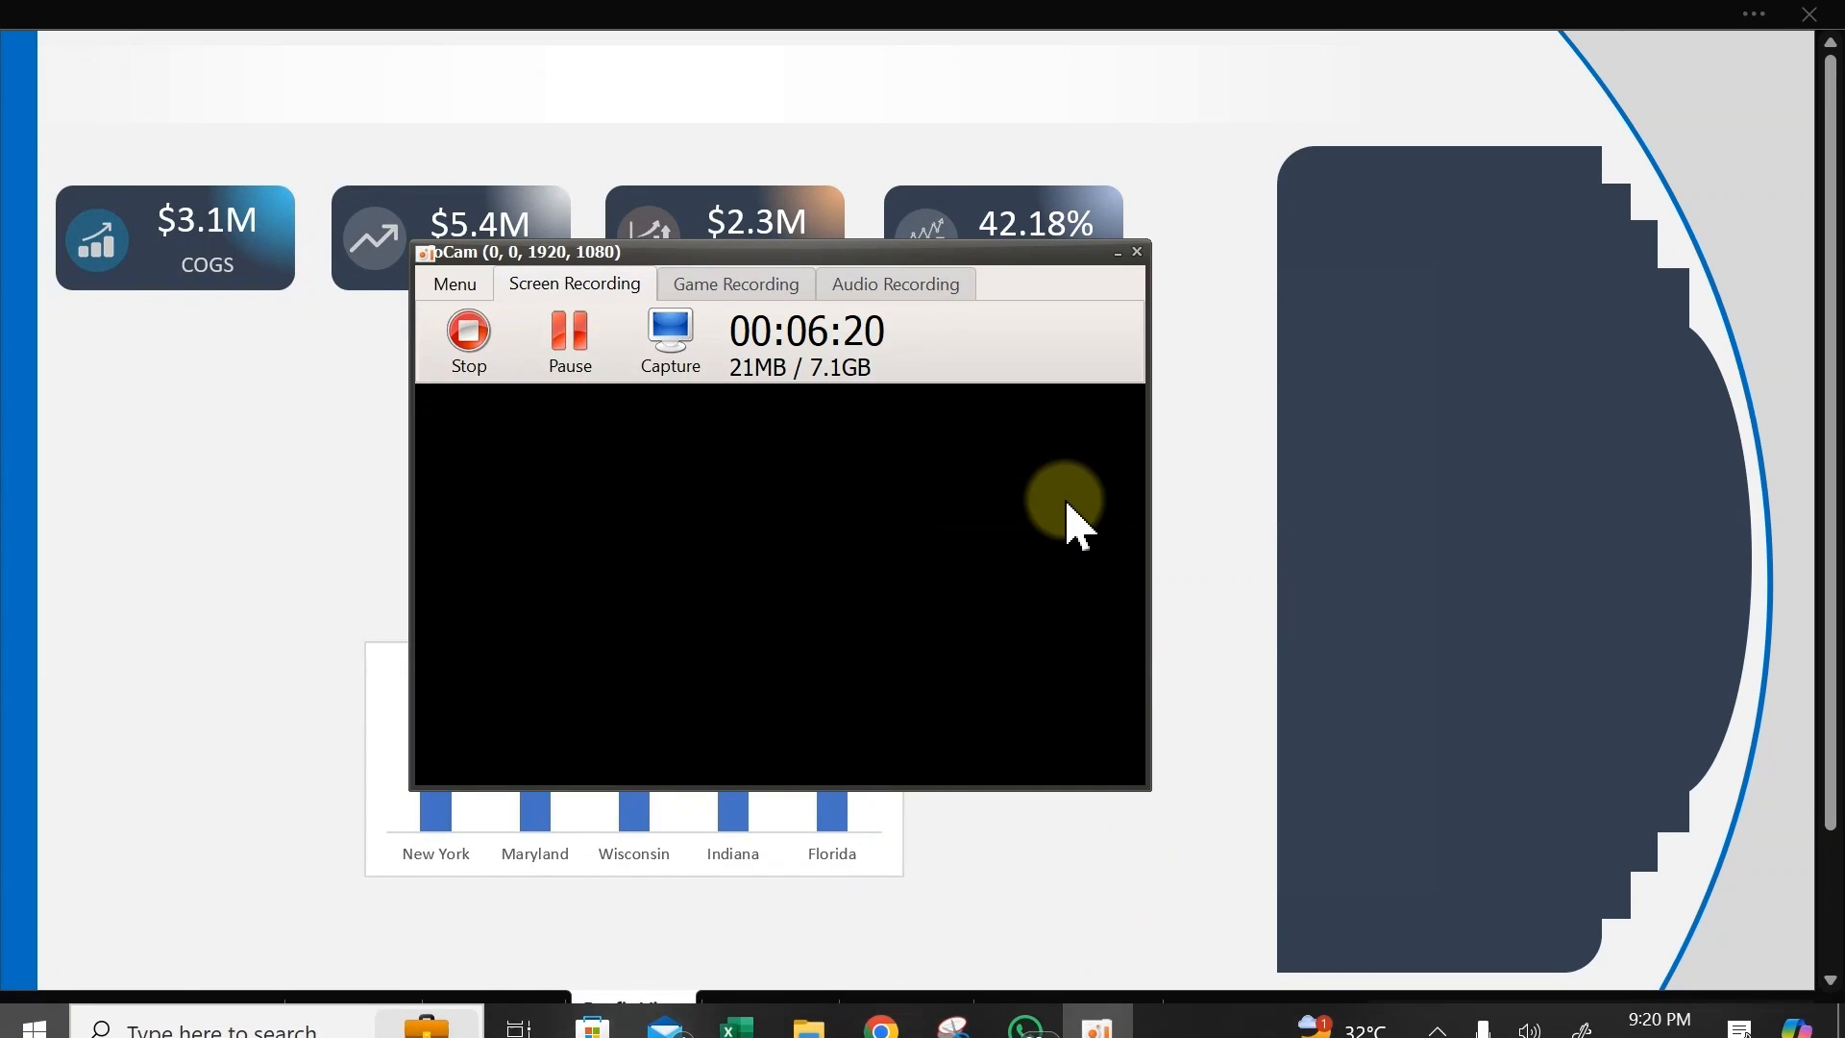
{"action": "left_click", "coordinate": [473, 348]}
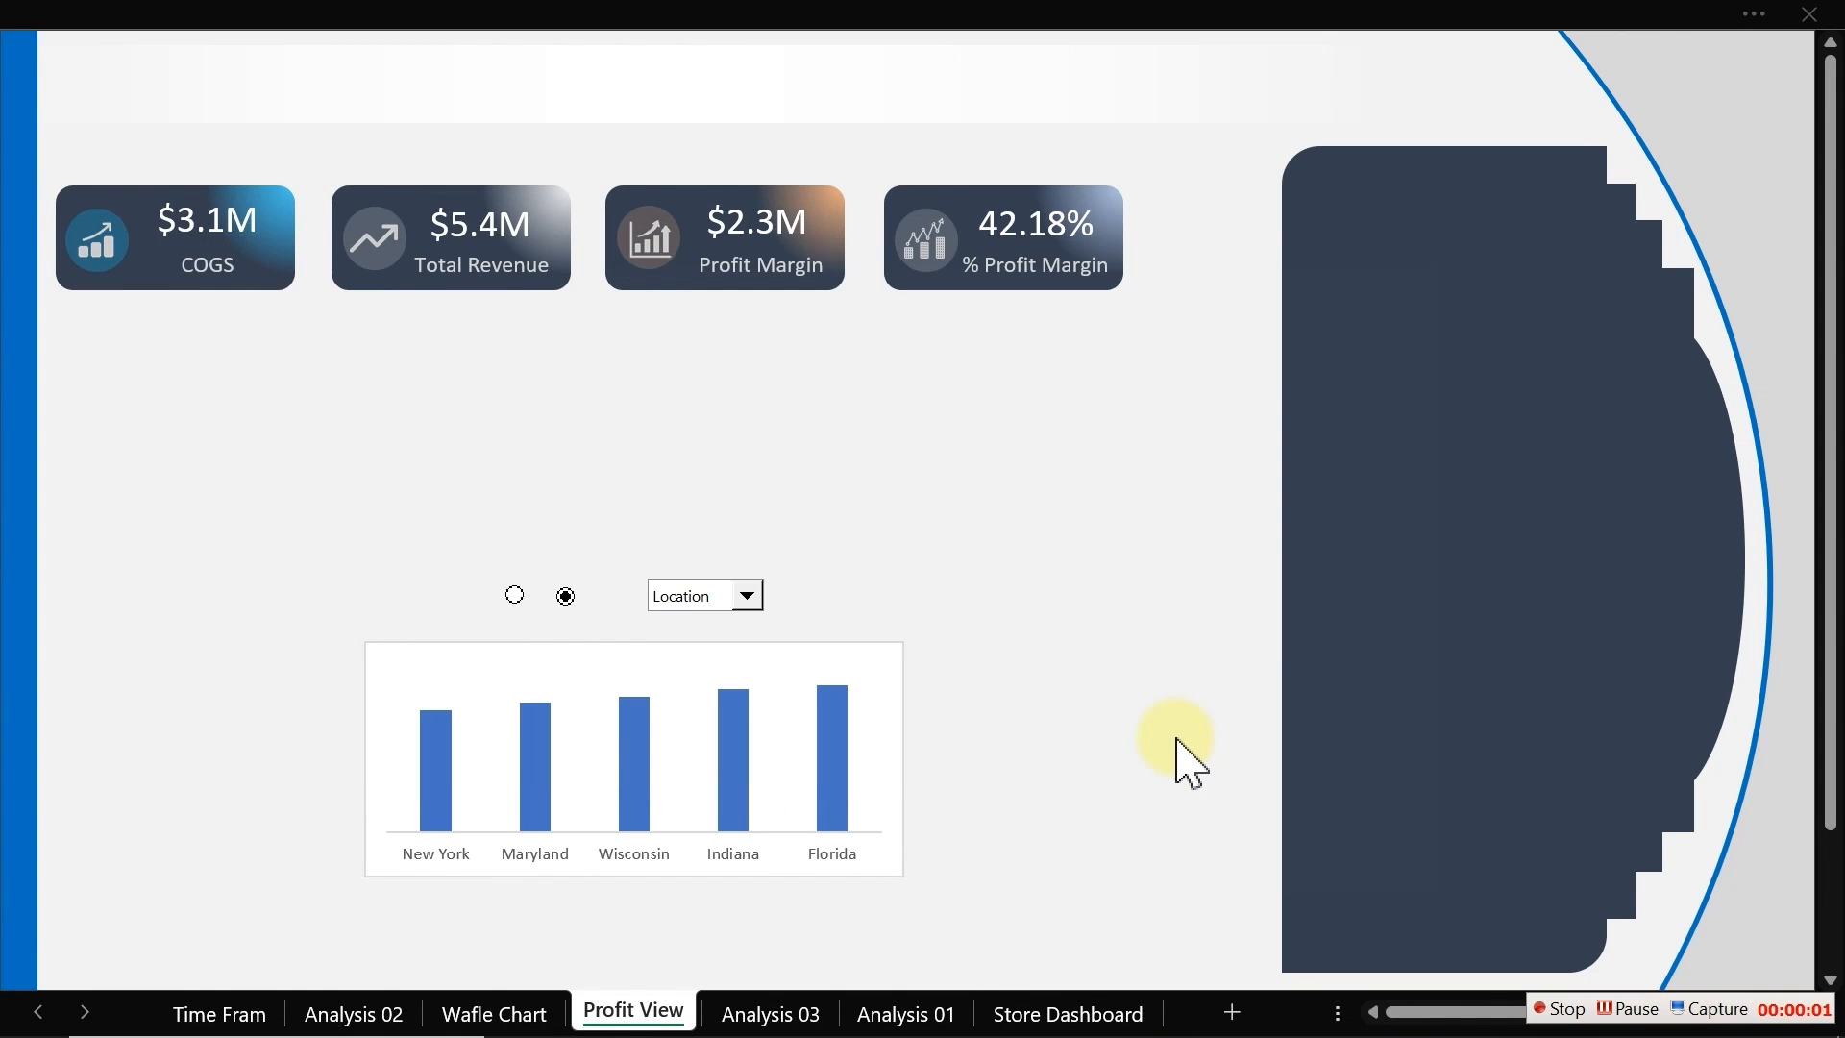
Step: Give the grouped side panel a solid blue fill (#005392) and close the Format Shape pane
{"action": "left_click", "coordinate": [1441, 490]}
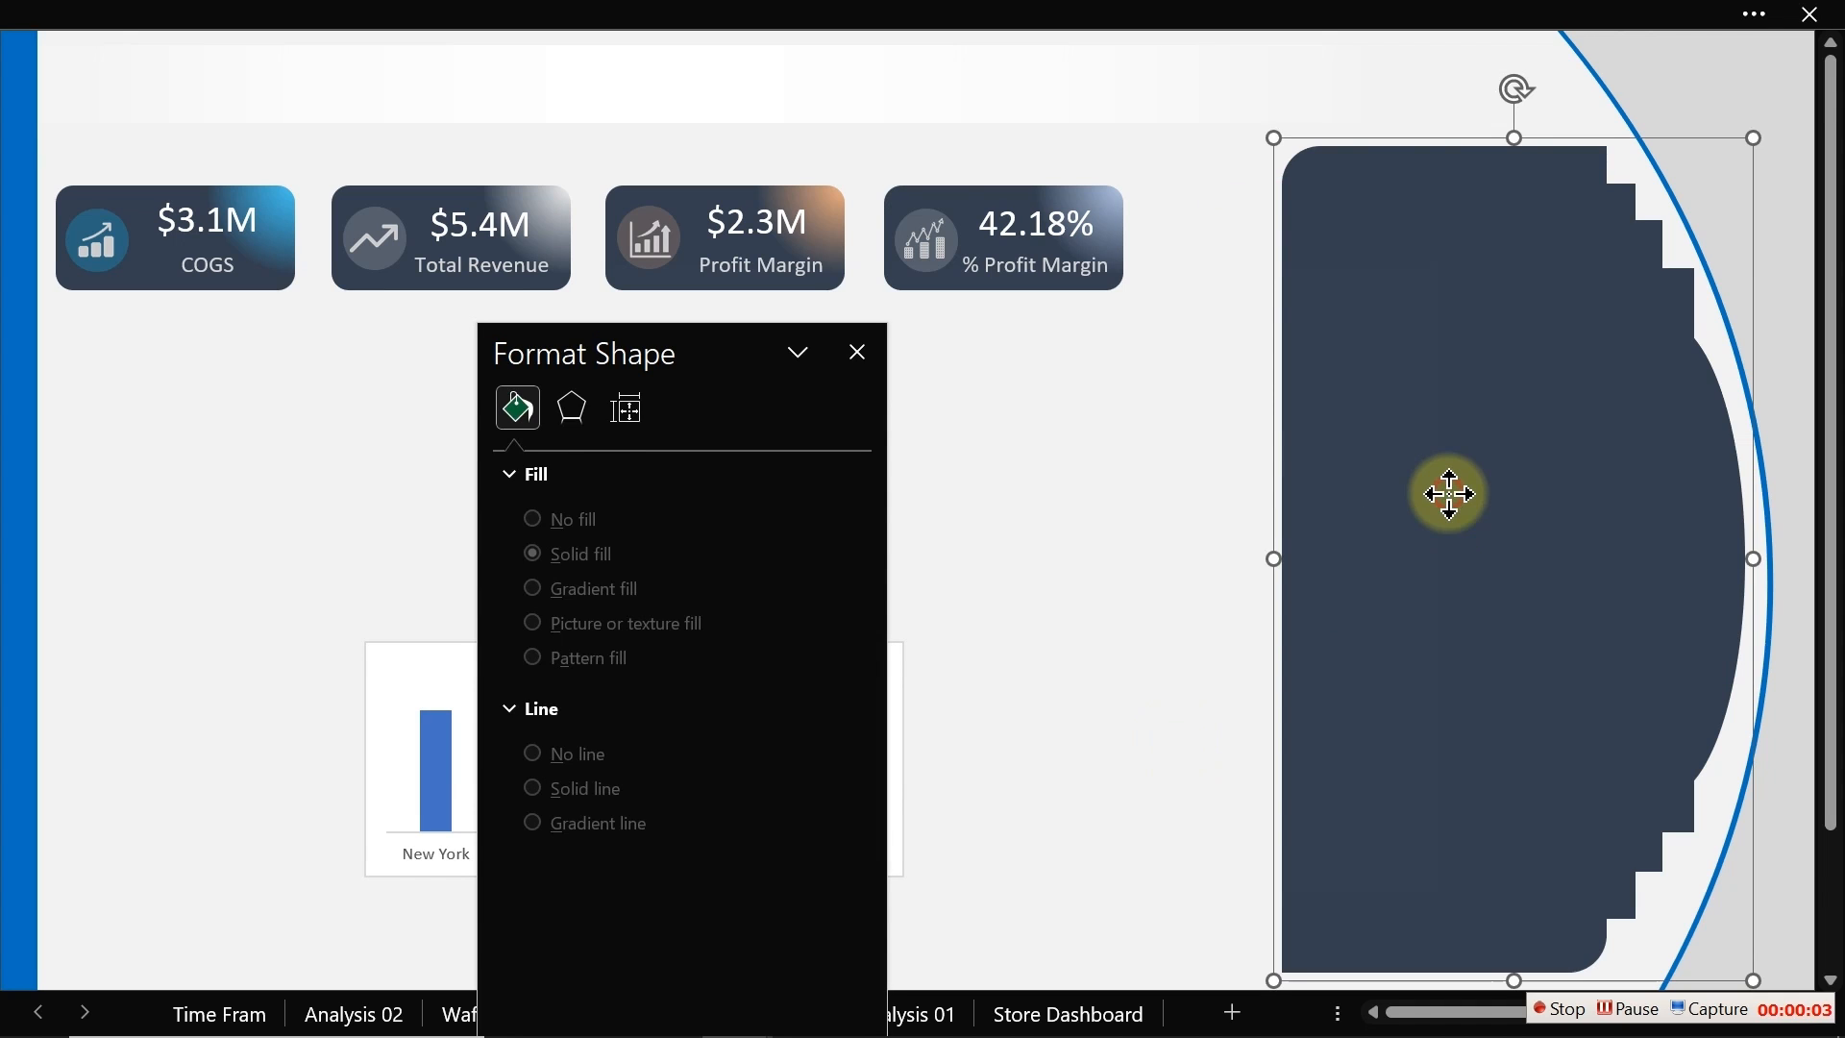
{"action": "left_click", "coordinate": [553, 567]}
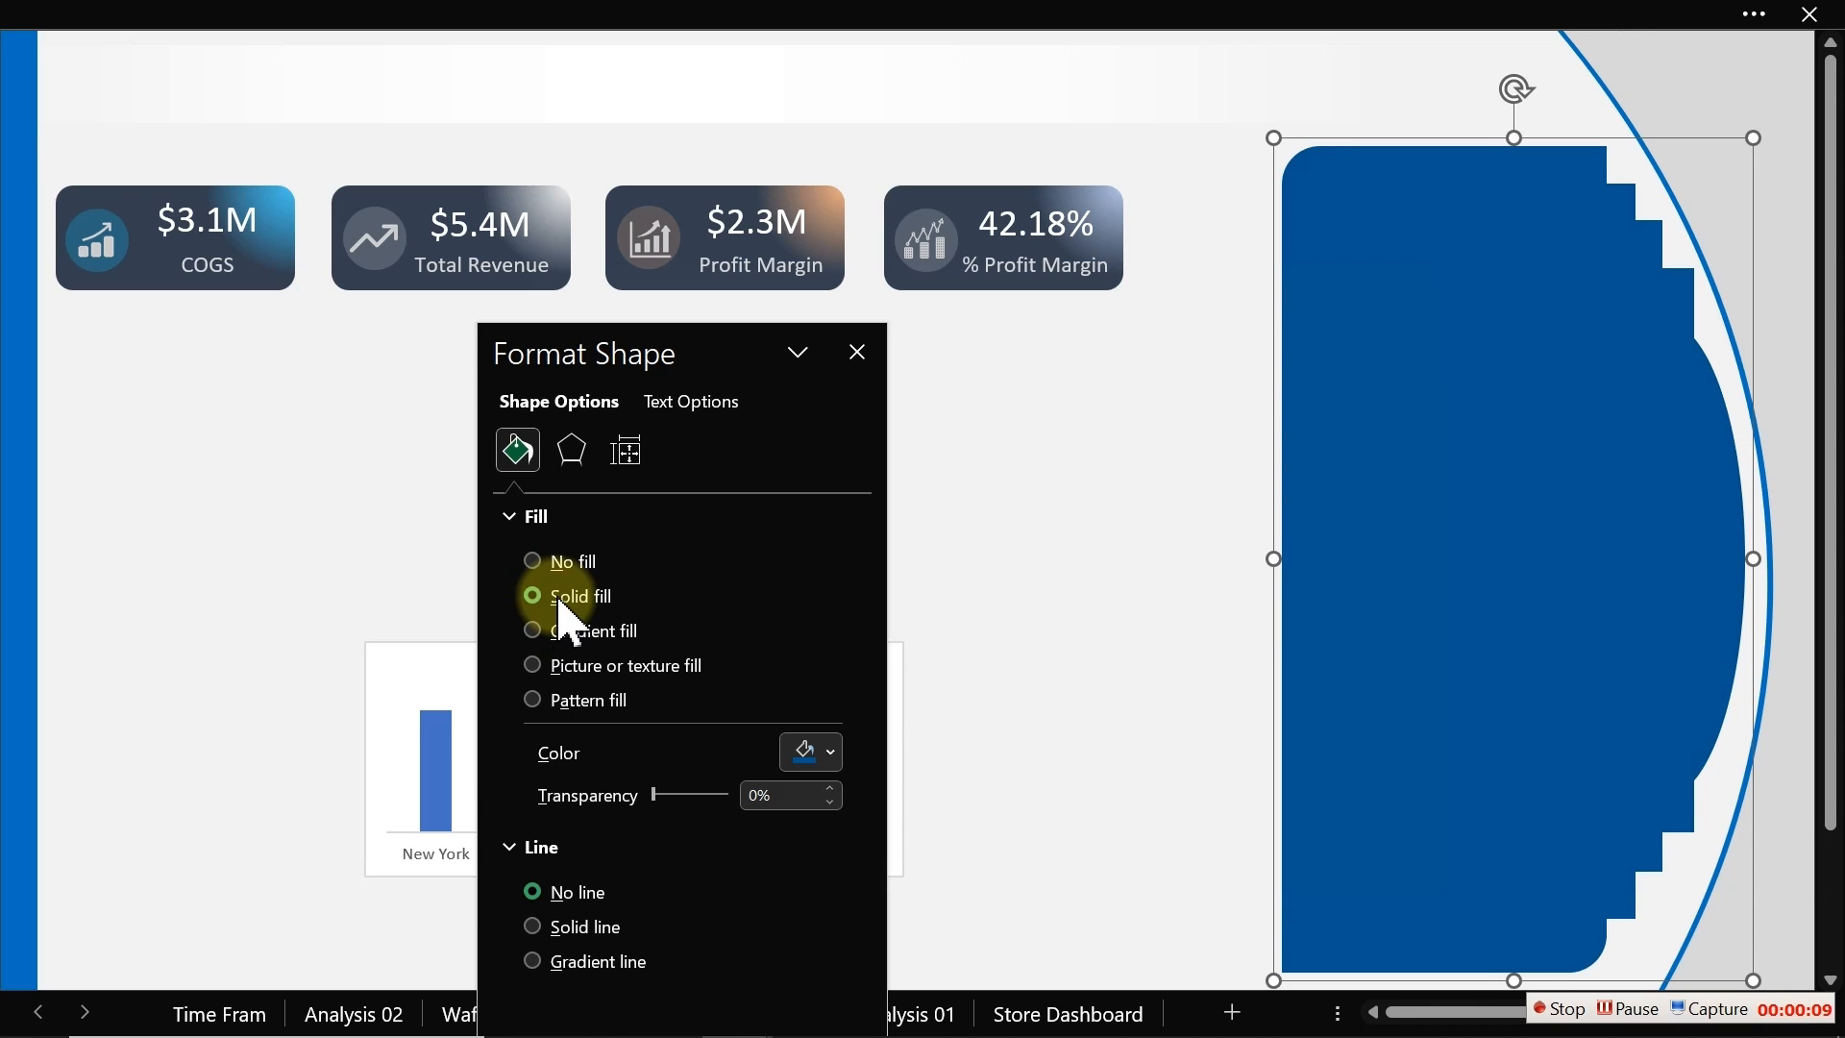
{"action": "left_click", "coordinate": [824, 756]}
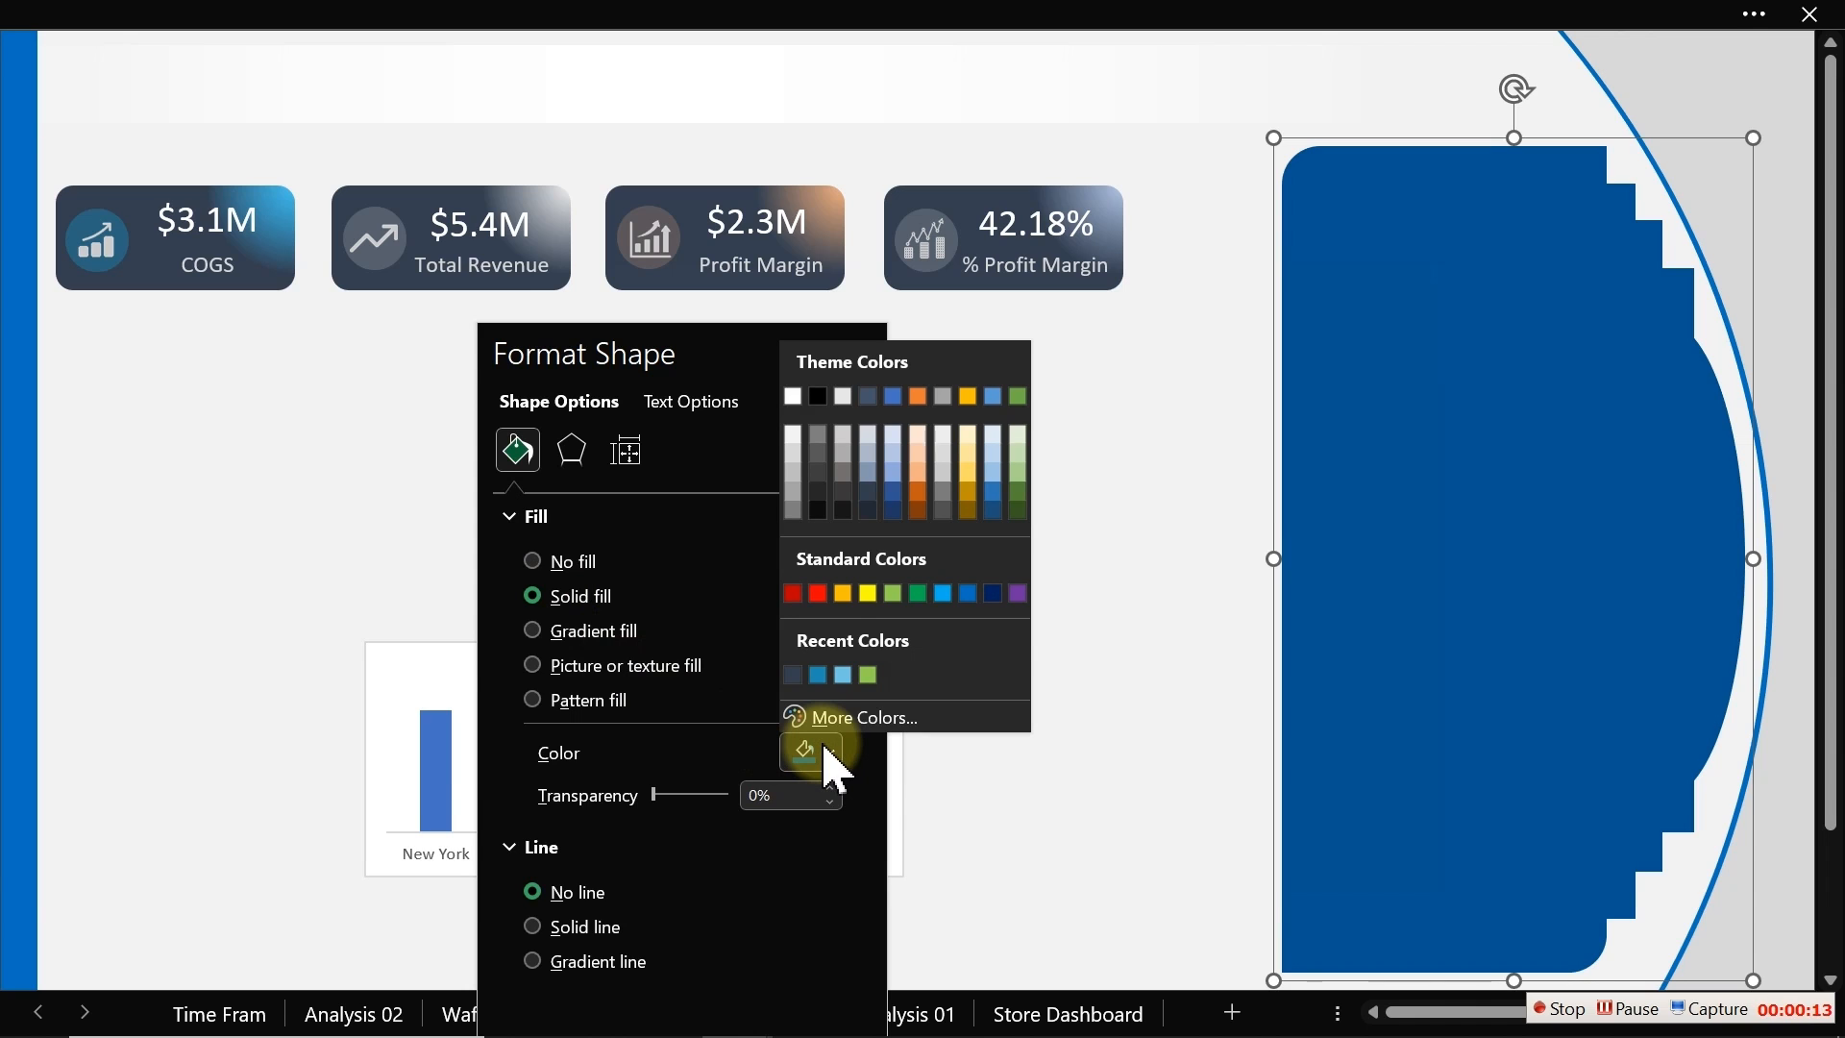
{"action": "left_click", "coordinate": [845, 723]}
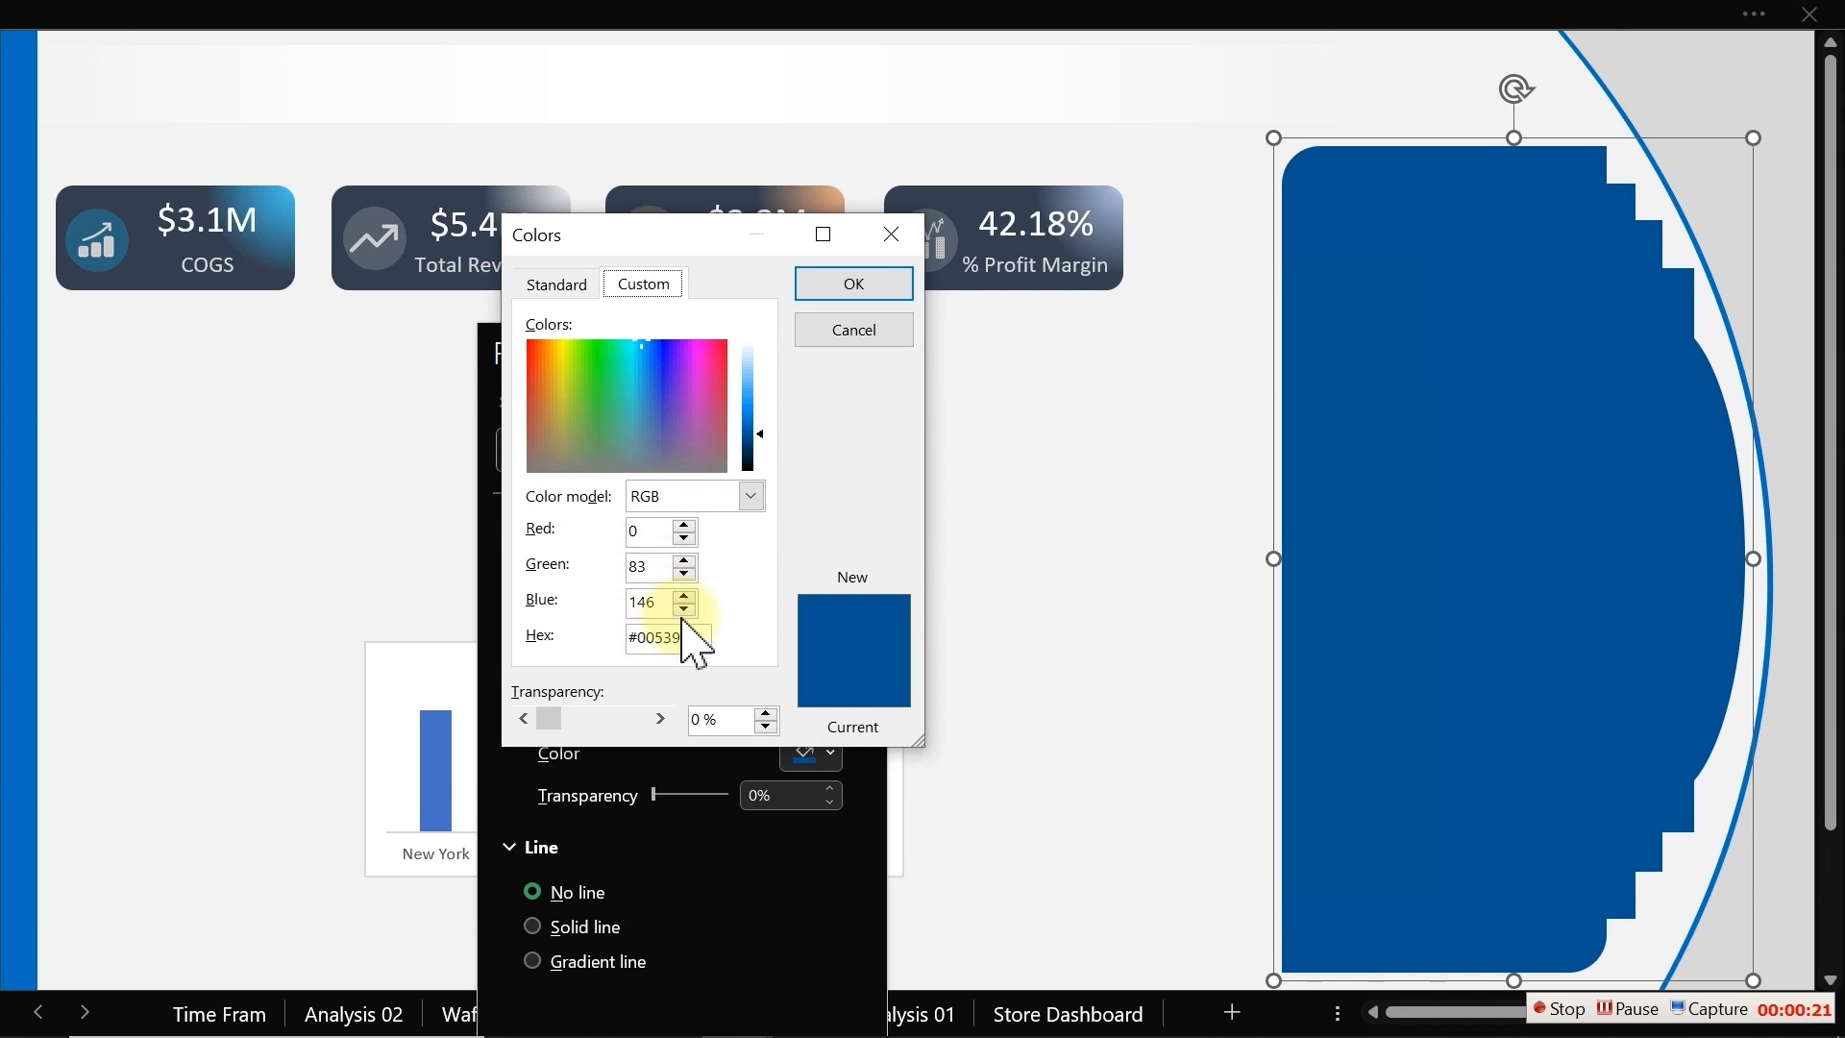
{"action": "left_click_drag", "start_coordinate": [692, 635], "coordinate": [615, 640]}
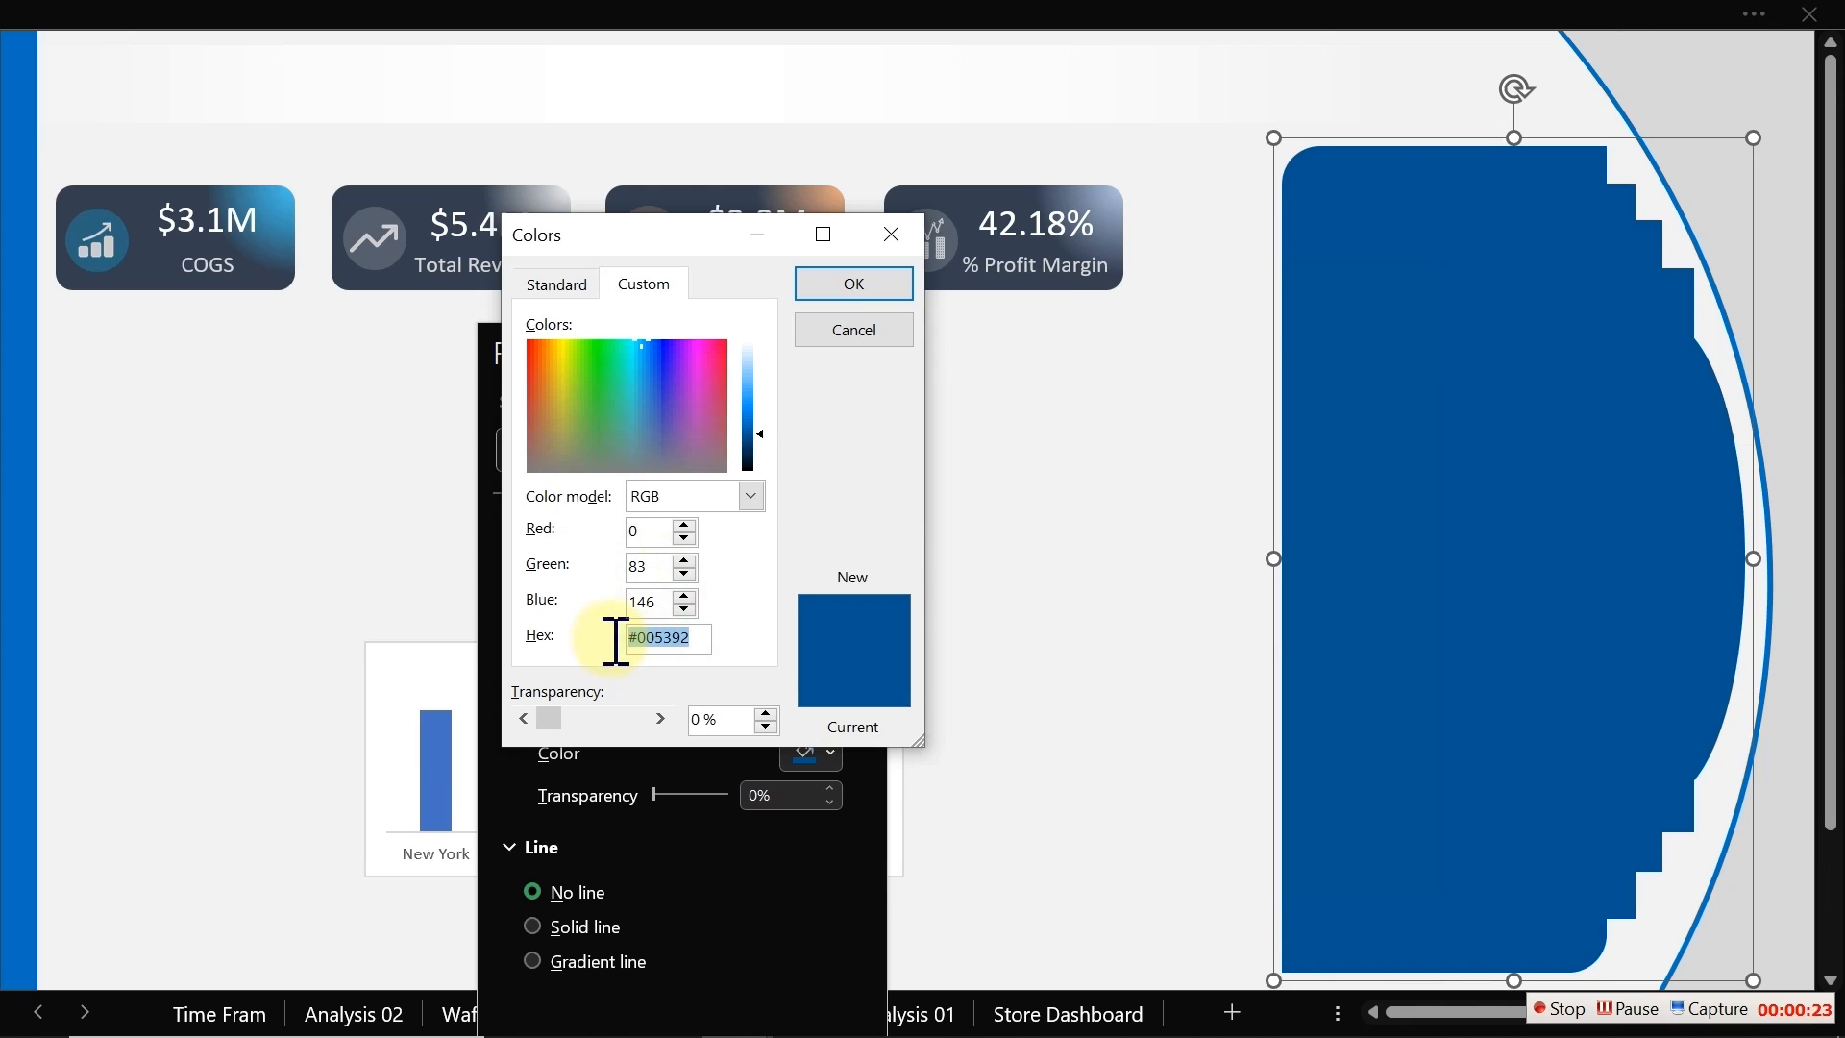
{"action": "left_click", "coordinate": [852, 328]}
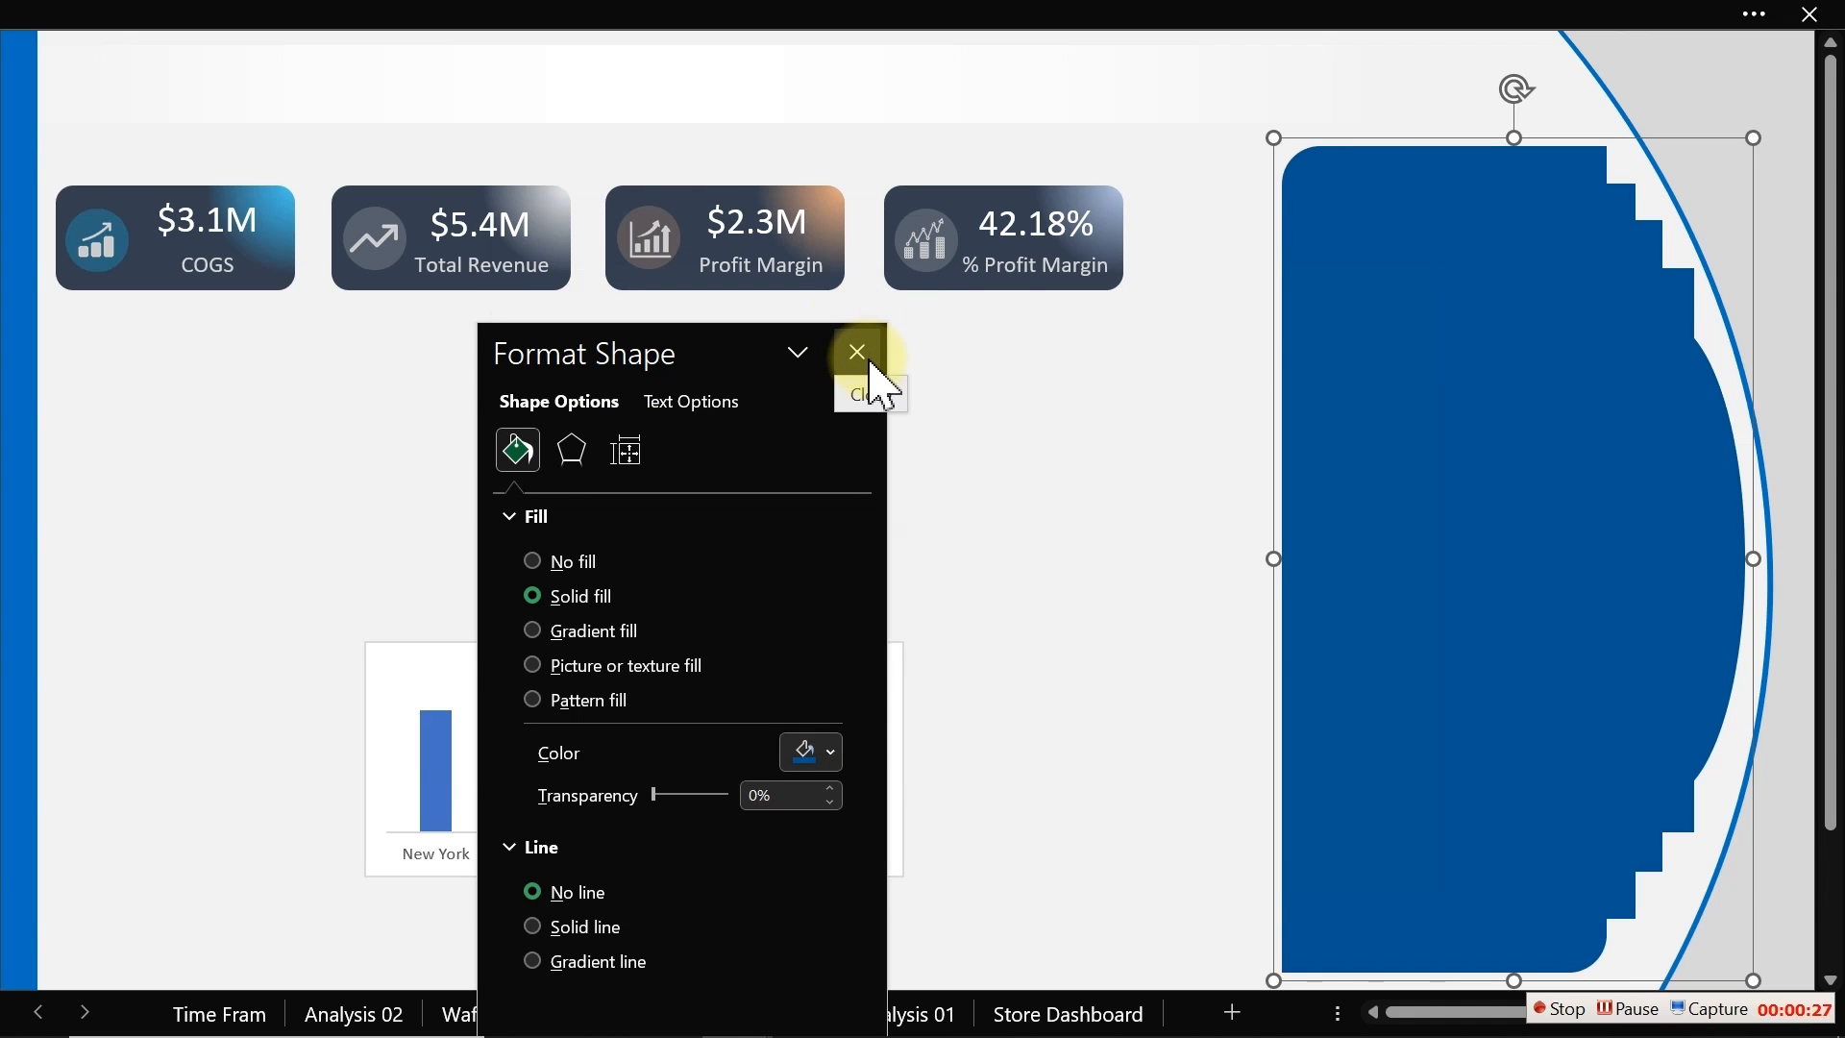
{"action": "left_click", "coordinate": [858, 353]}
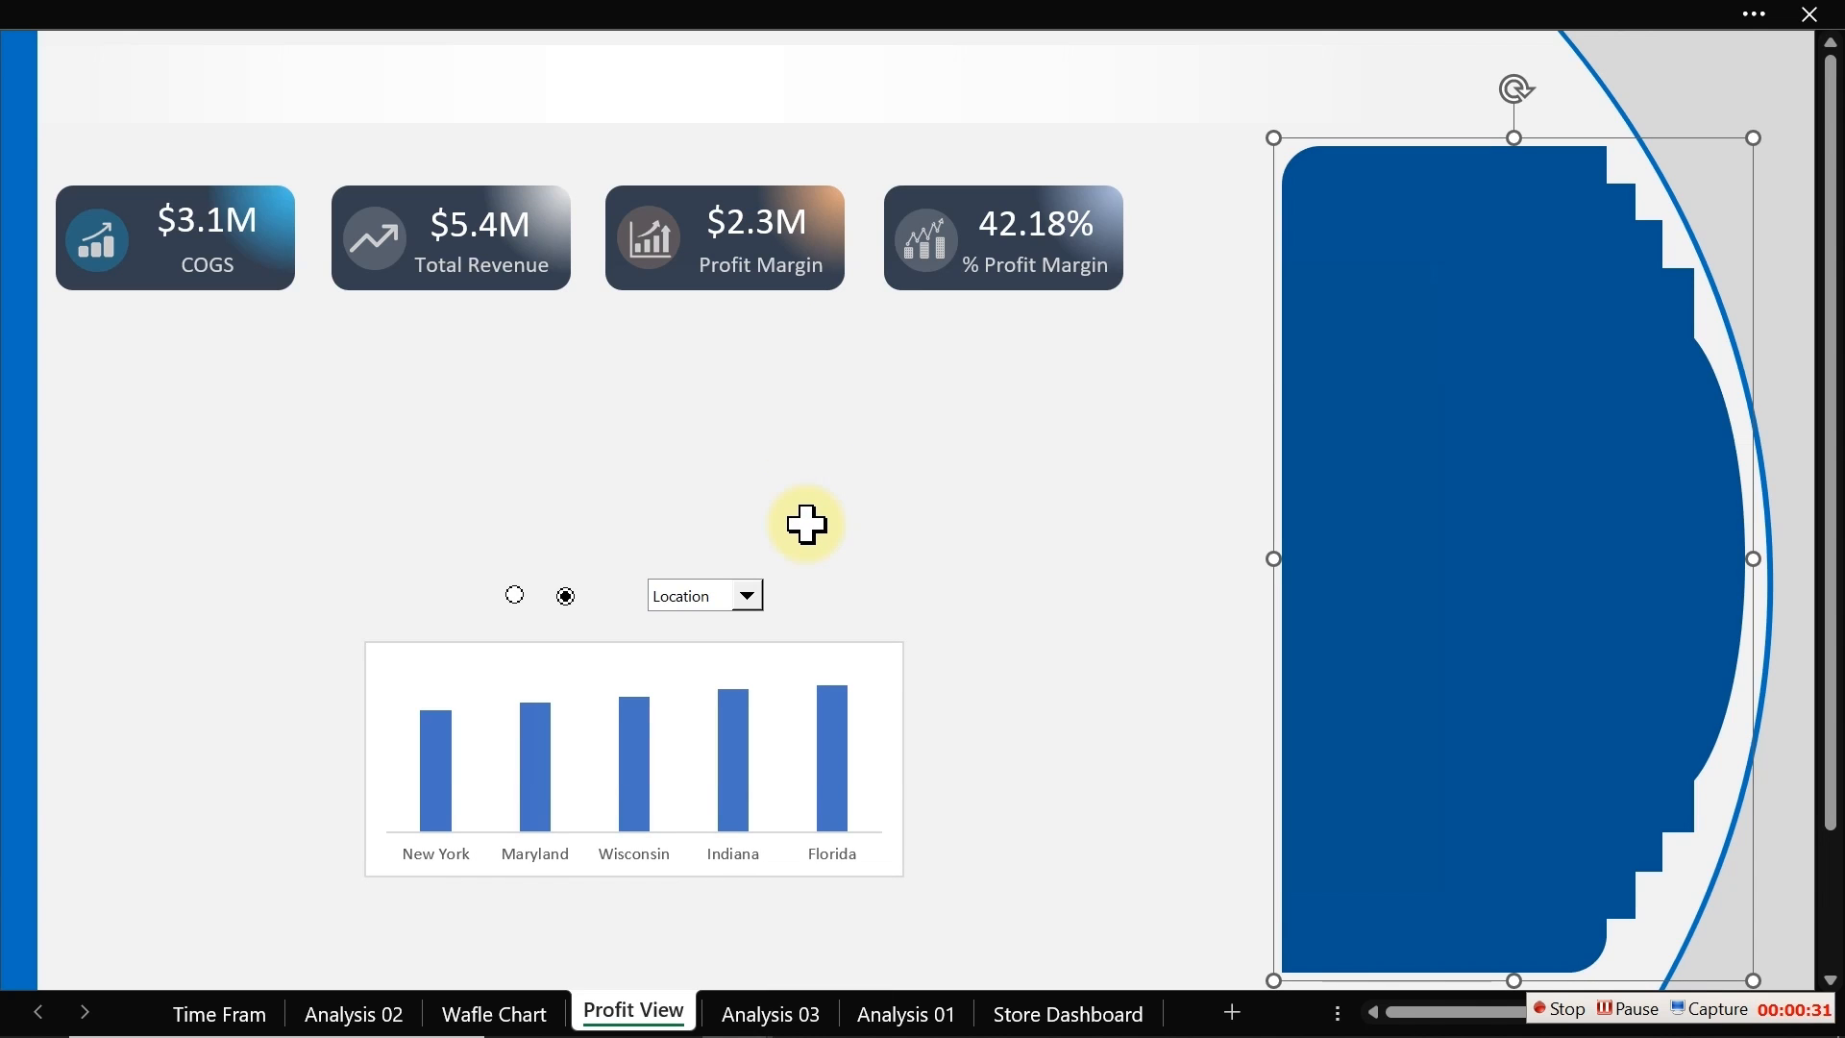
Step: Using Select Objects, marquee-select all elements of the % Profit Margin card and group them
{"action": "left_click", "coordinate": [1020, 476]}
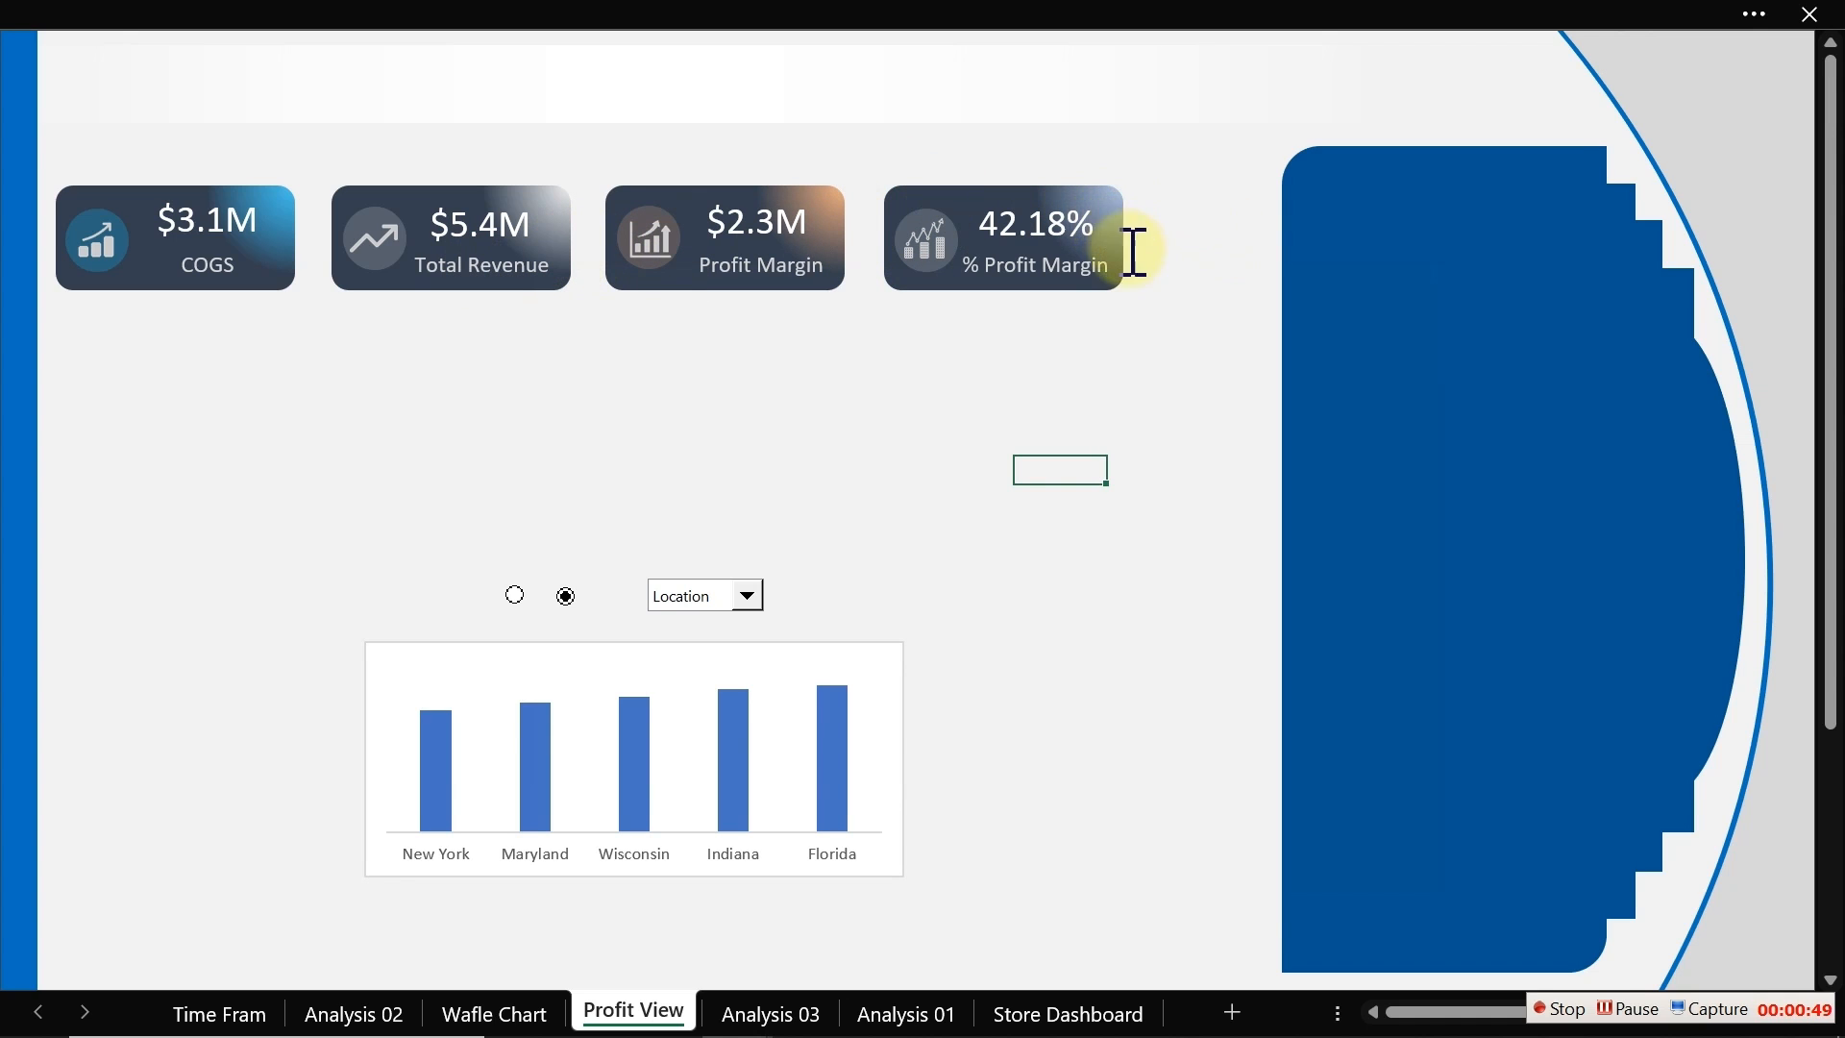
{"action": "left_click", "coordinate": [1092, 278]}
{"action": "left_click", "coordinate": [1031, 353]}
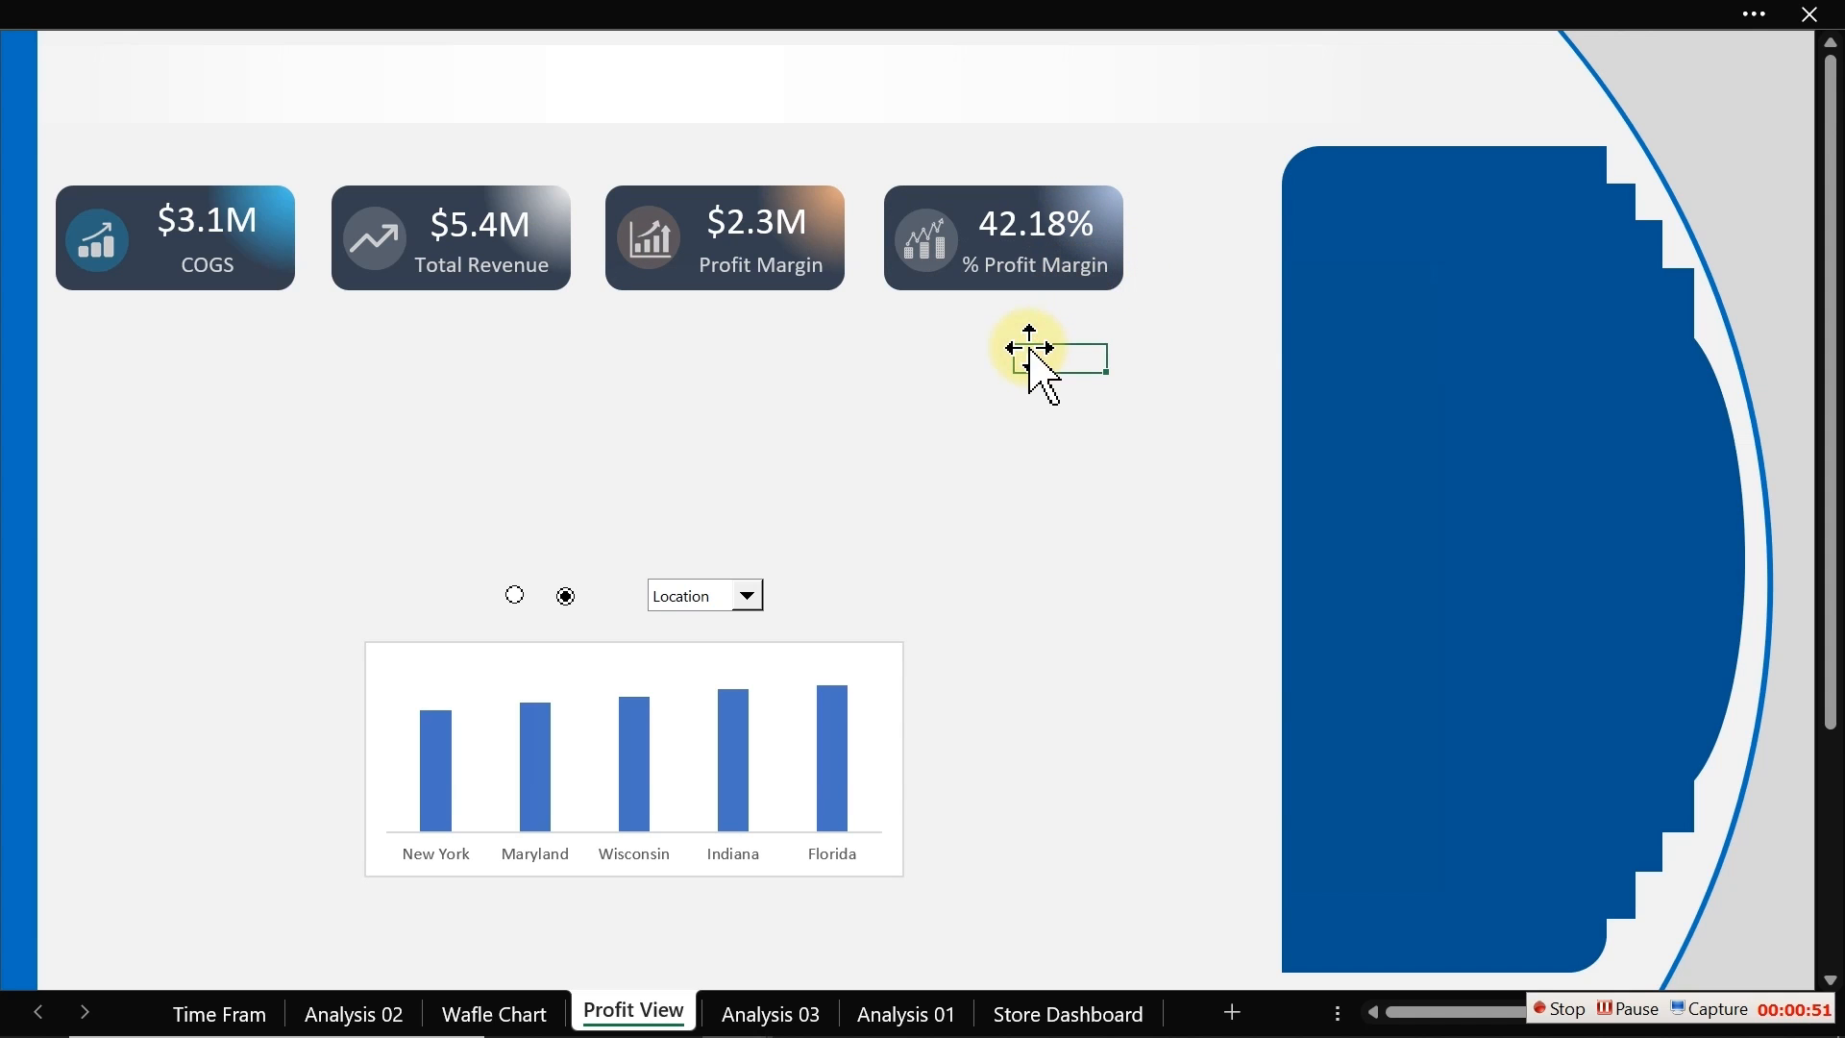
{"action": "left_click", "coordinate": [966, 48]}
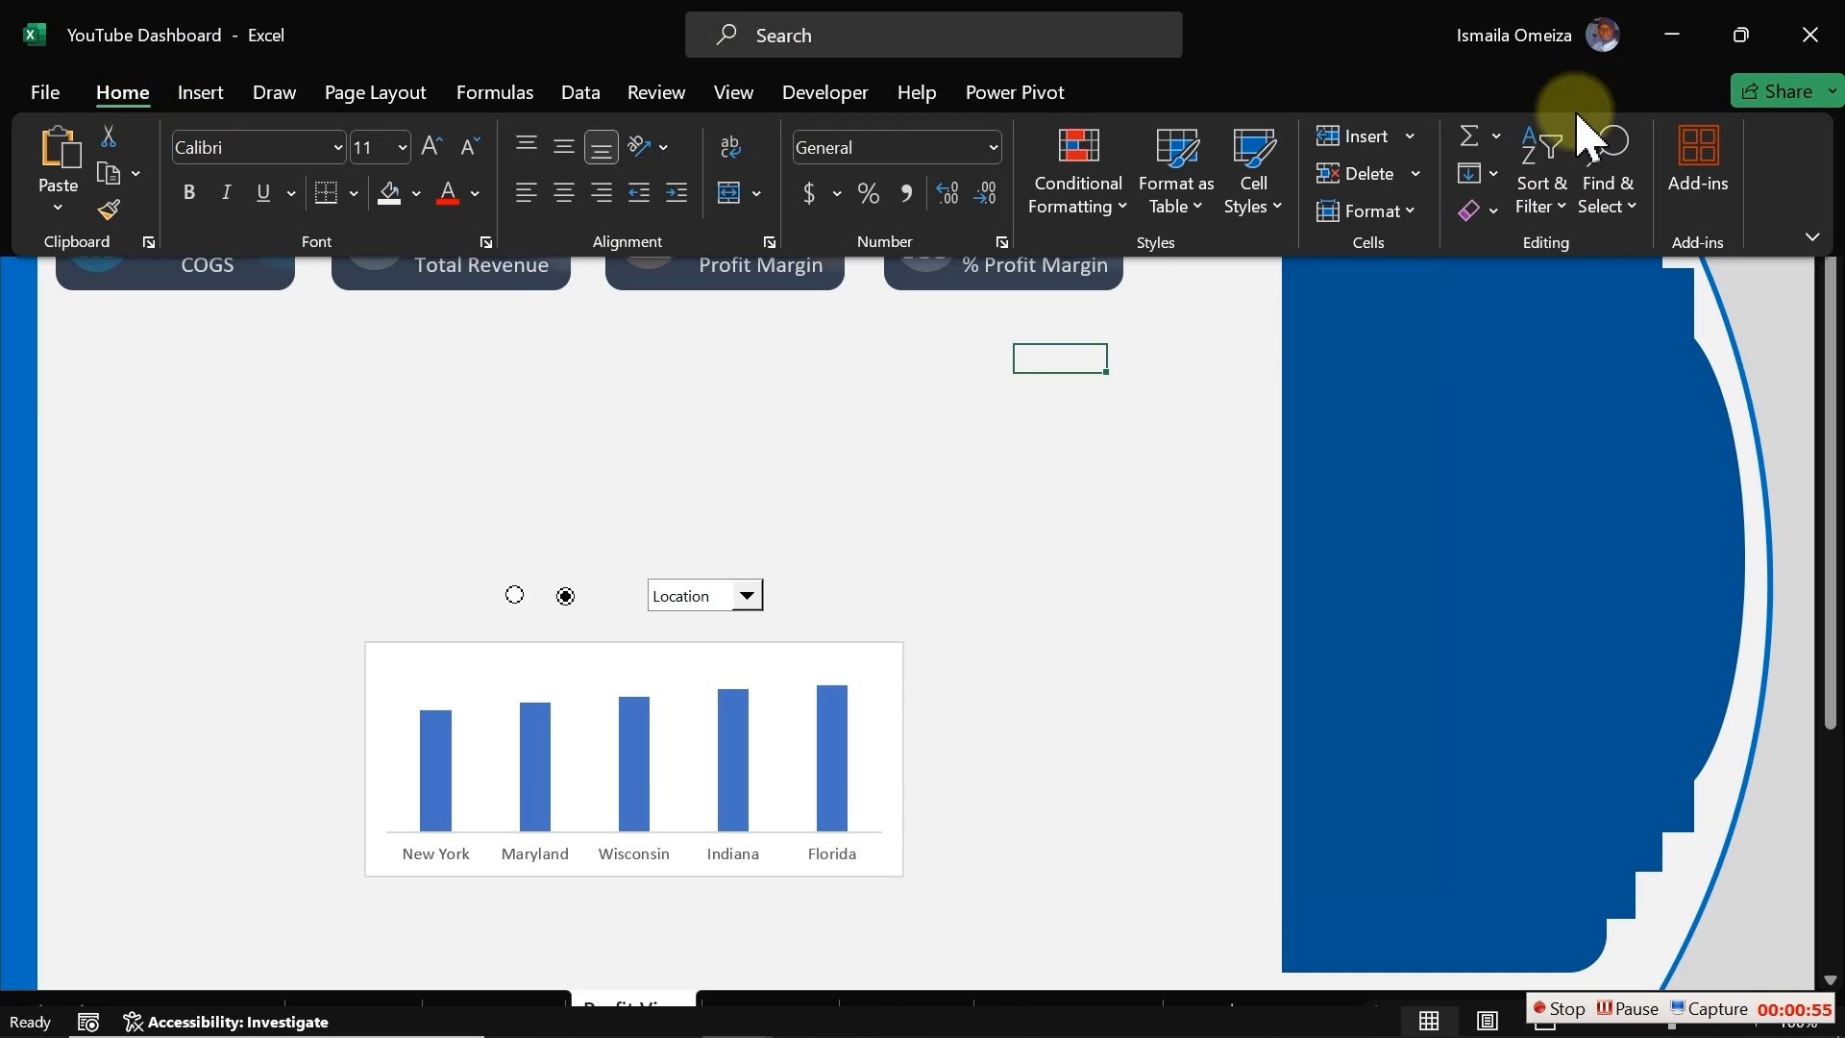
{"action": "left_click", "coordinate": [1624, 219]}
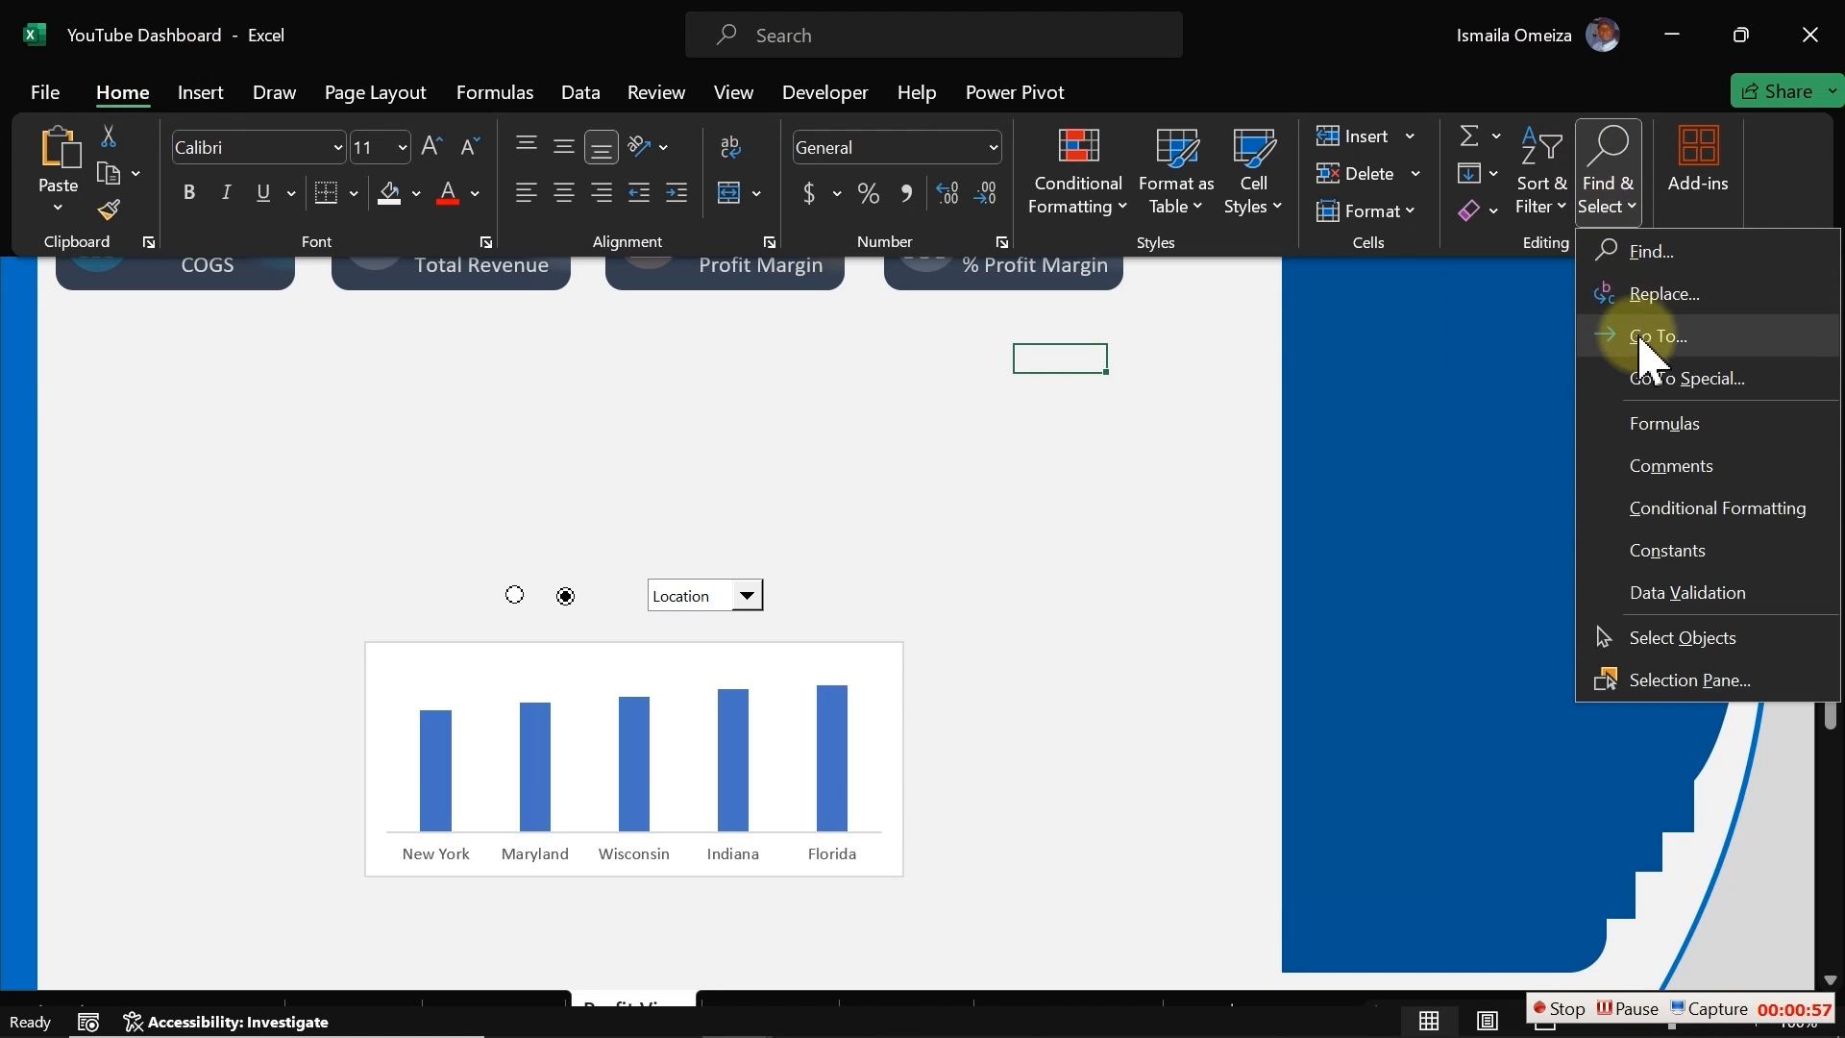
{"action": "left_click", "coordinate": [1659, 642]}
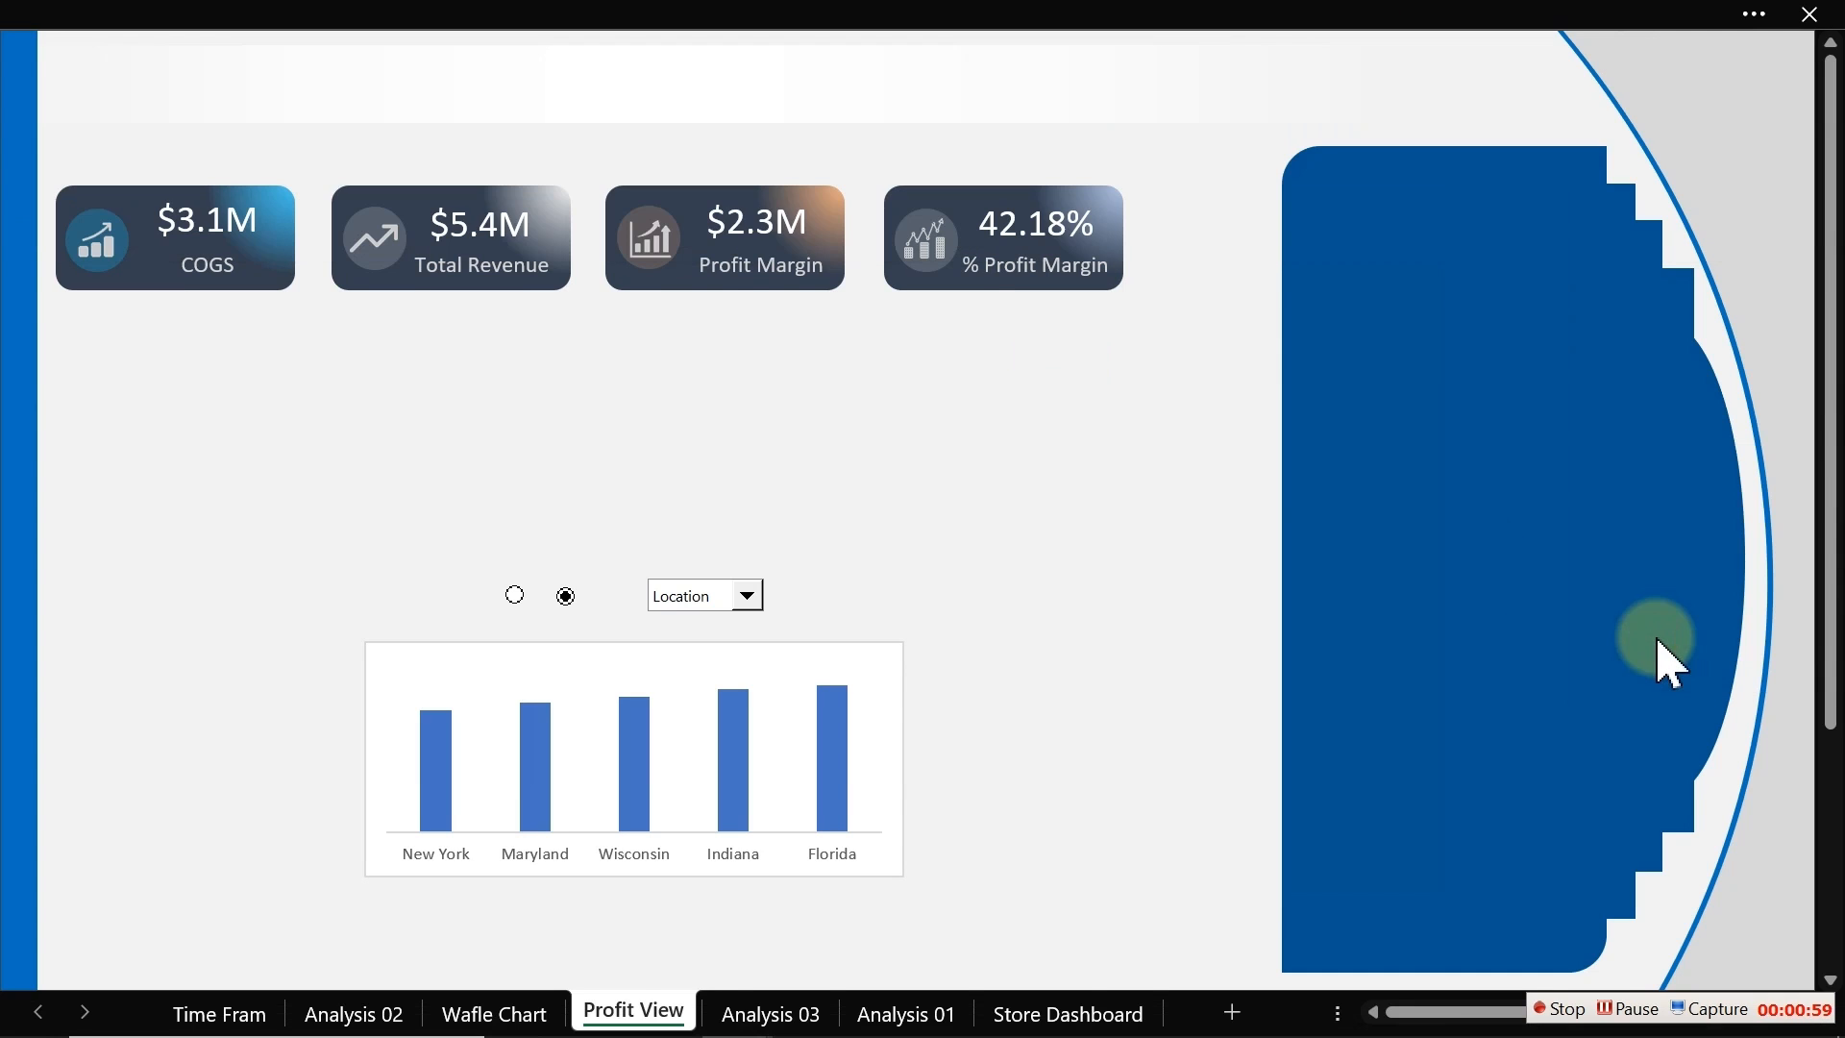
{"action": "left_click_drag", "start_coordinate": [1187, 340], "coordinate": [856, 132]}
{"action": "right_click", "coordinate": [920, 219]}
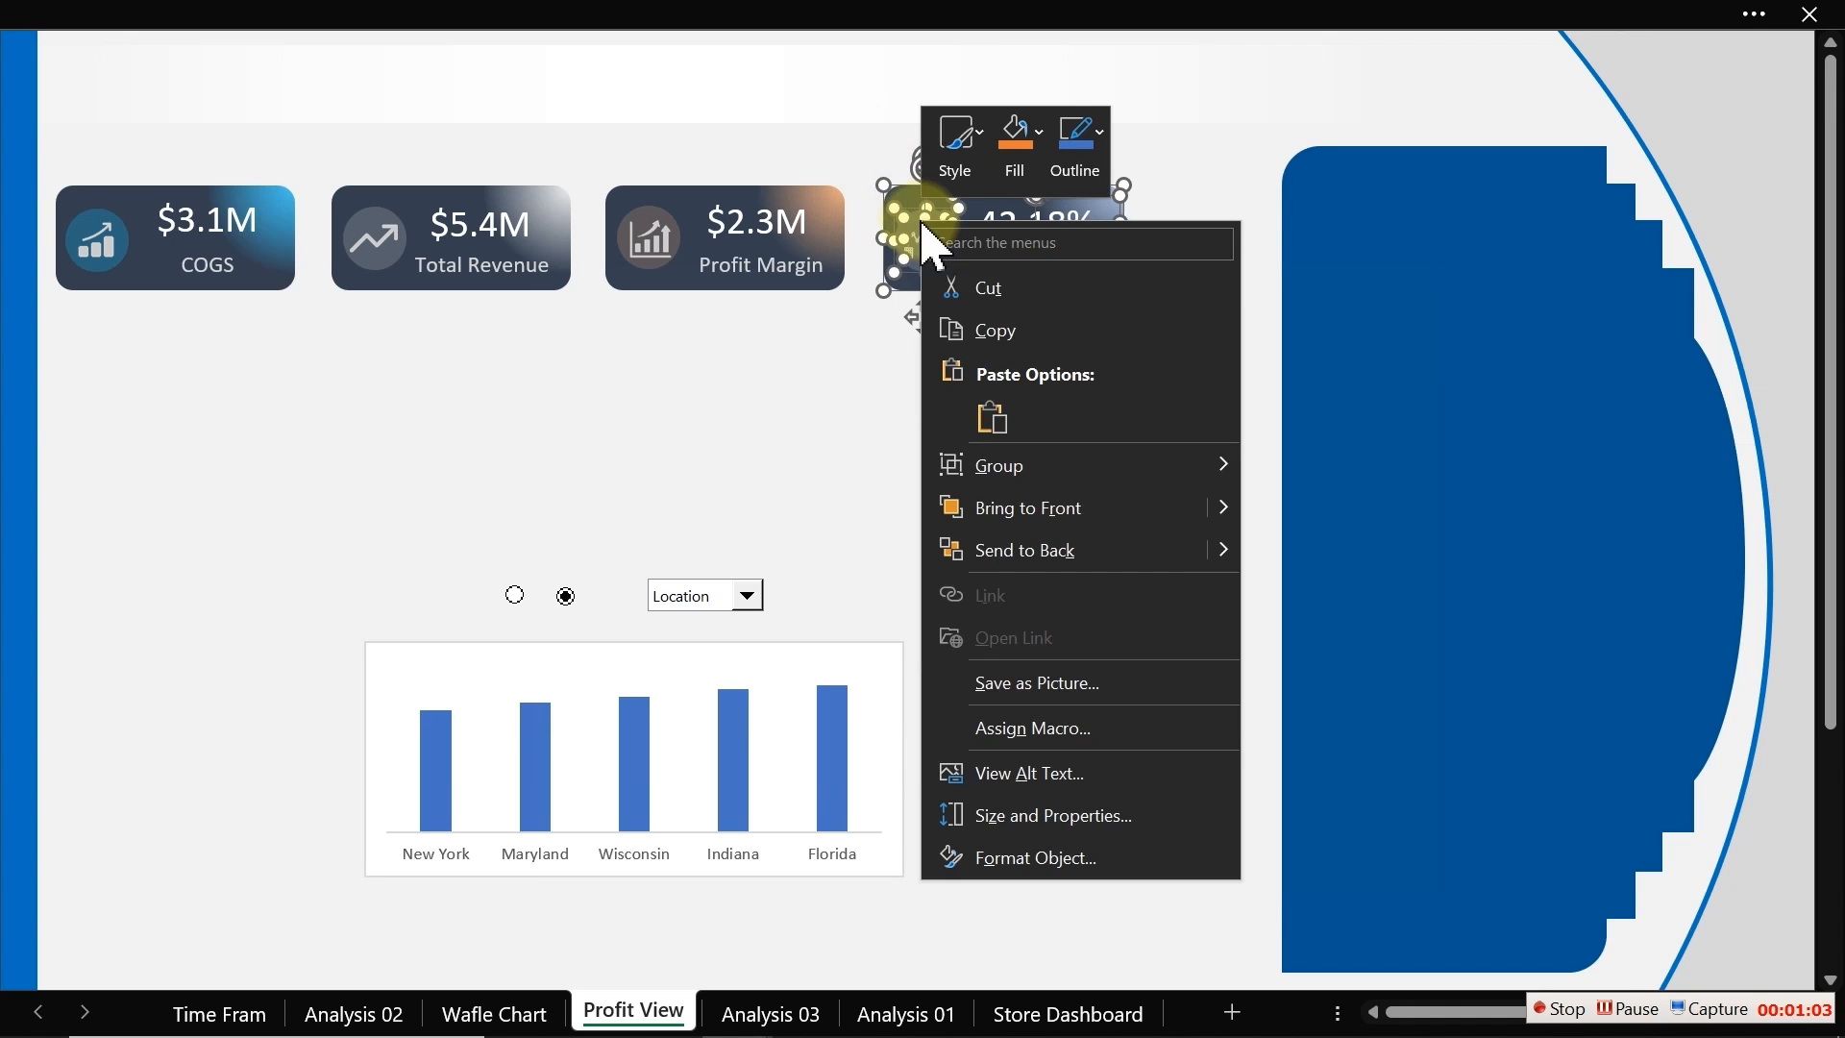
{"action": "mouse_move", "coordinate": [1009, 471]}
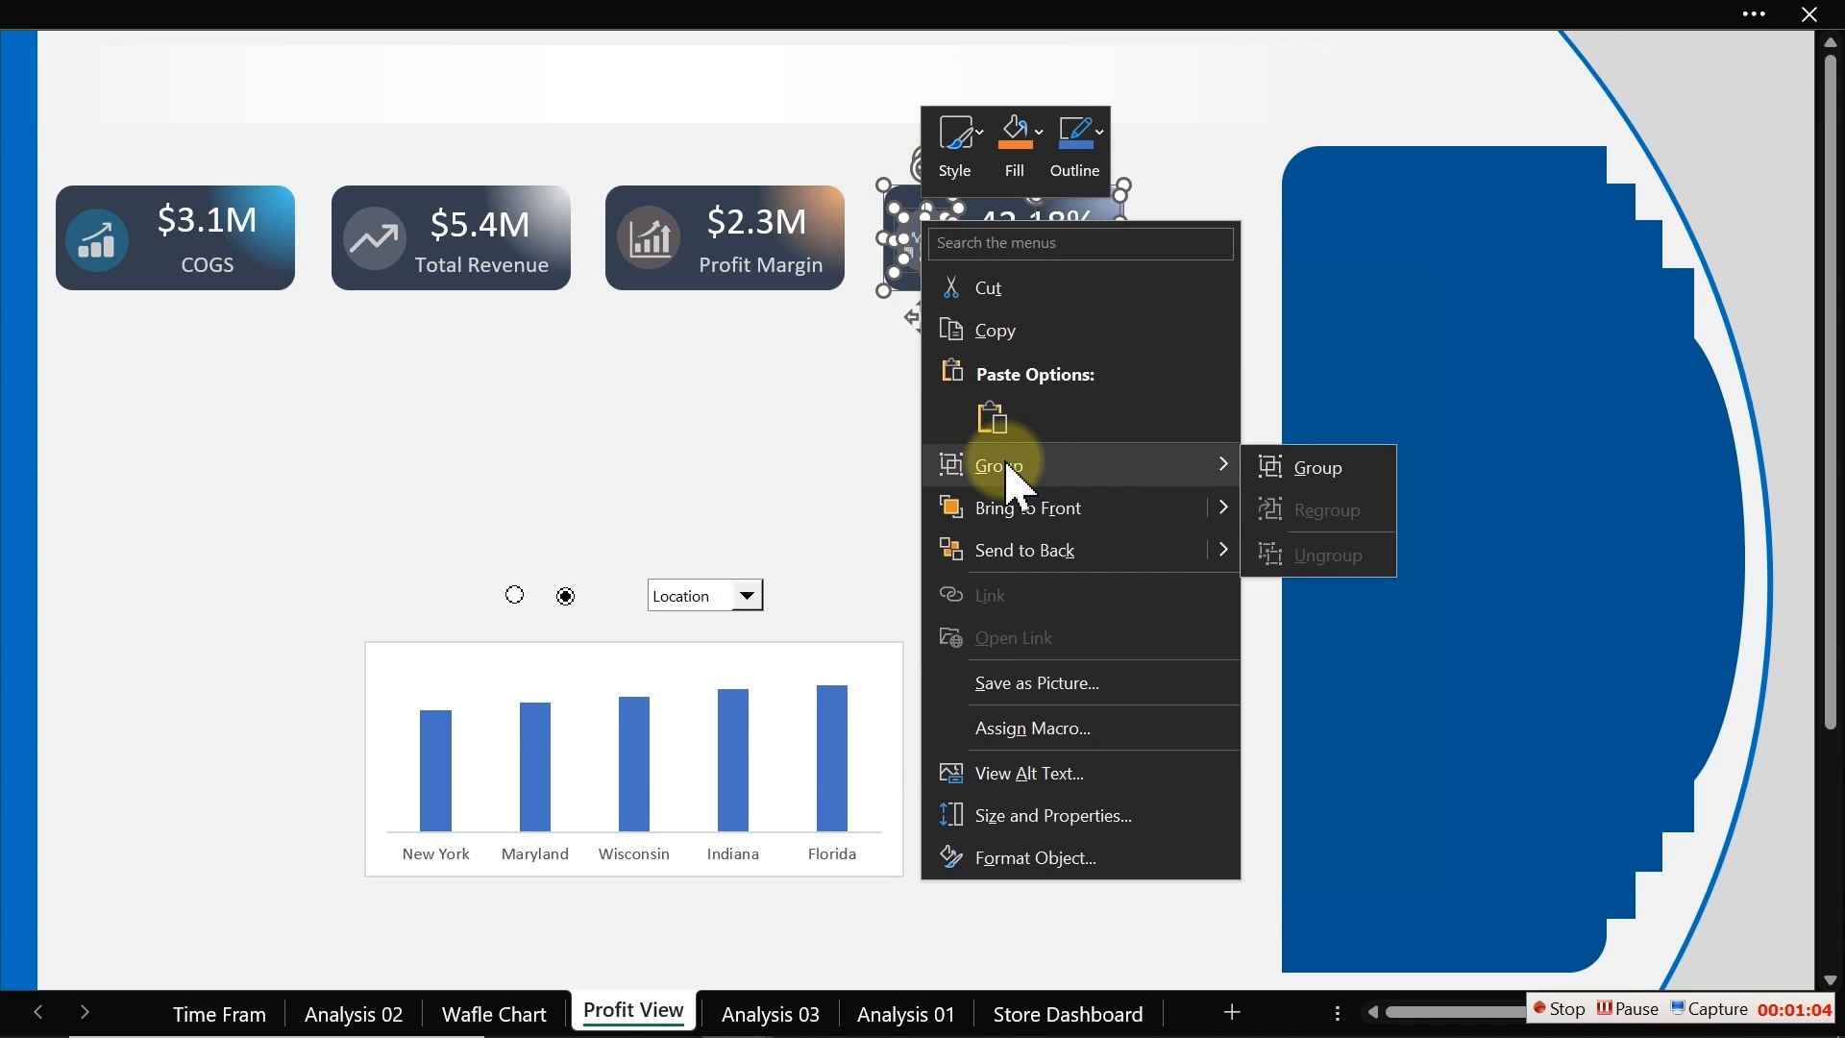
{"action": "left_click", "coordinate": [1335, 475]}
Step: Marquee-select the Profit Margin card's elements and group them
{"action": "left_click", "coordinate": [946, 427]}
{"action": "left_click_drag", "start_coordinate": [951, 403], "coordinate": [585, 165]}
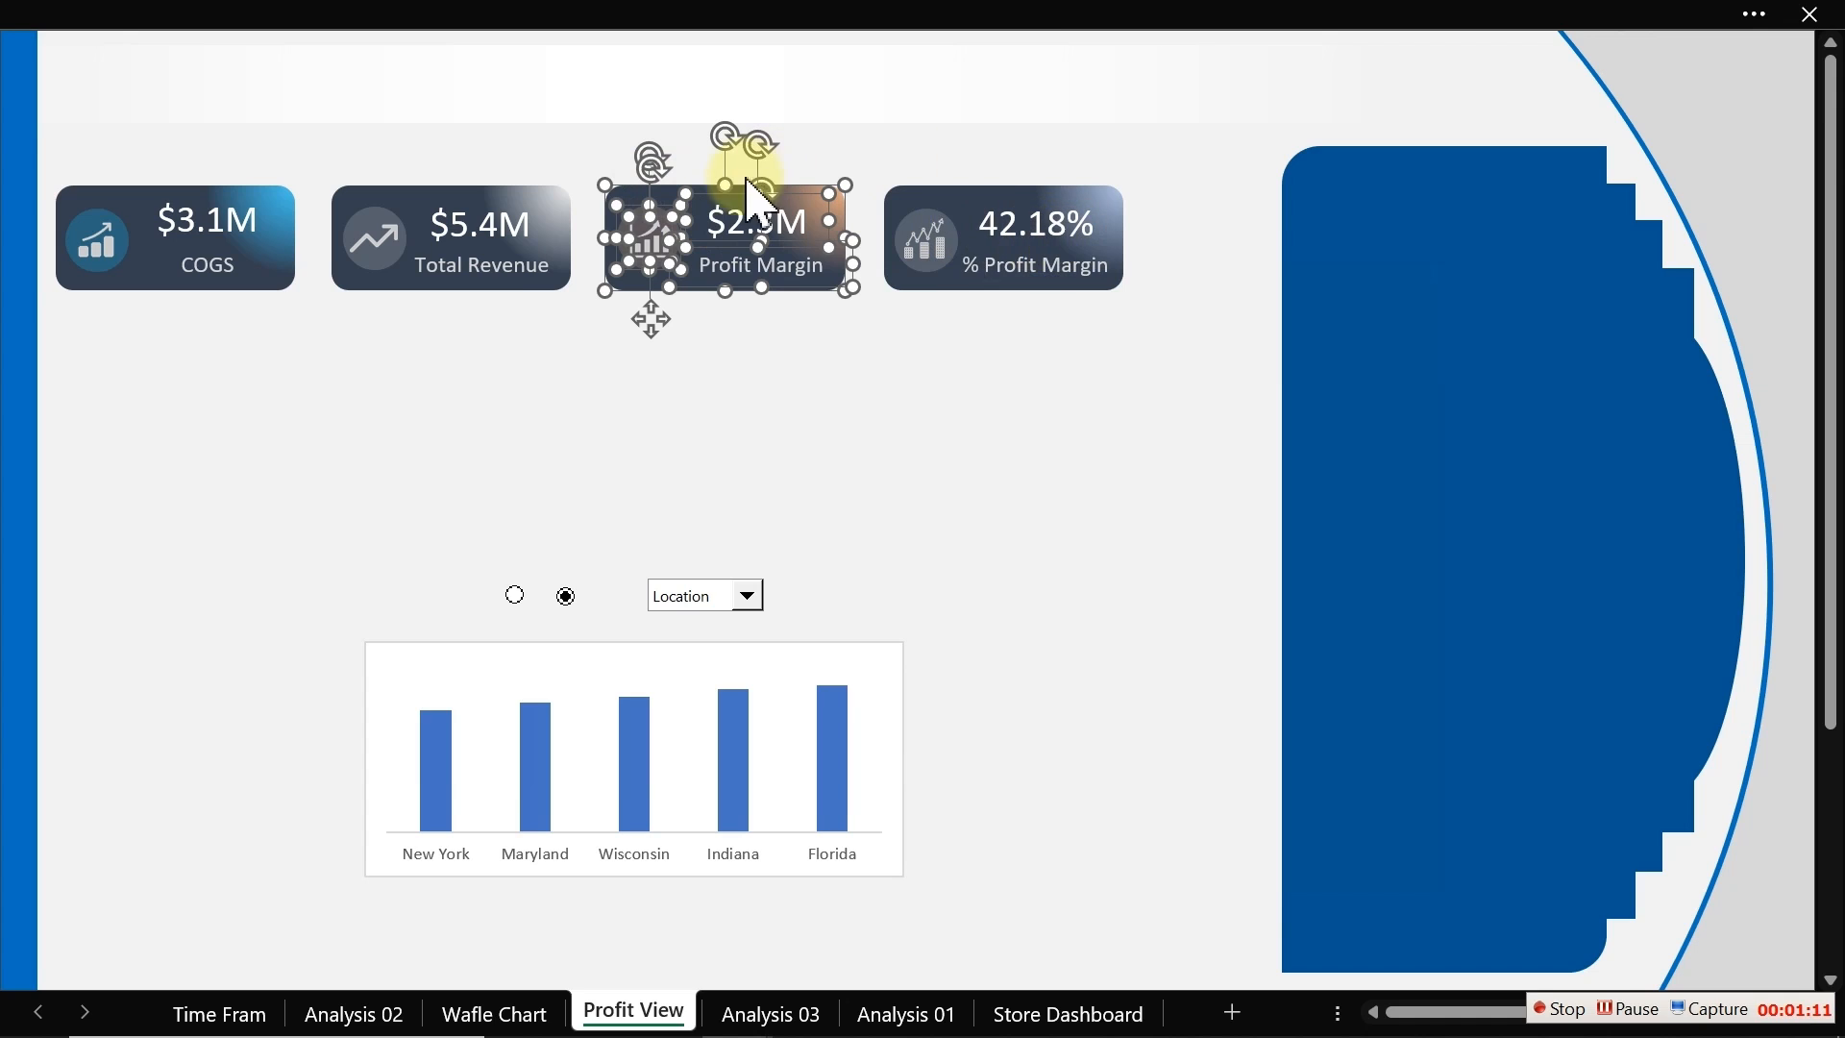
{"action": "right_click", "coordinate": [653, 240]}
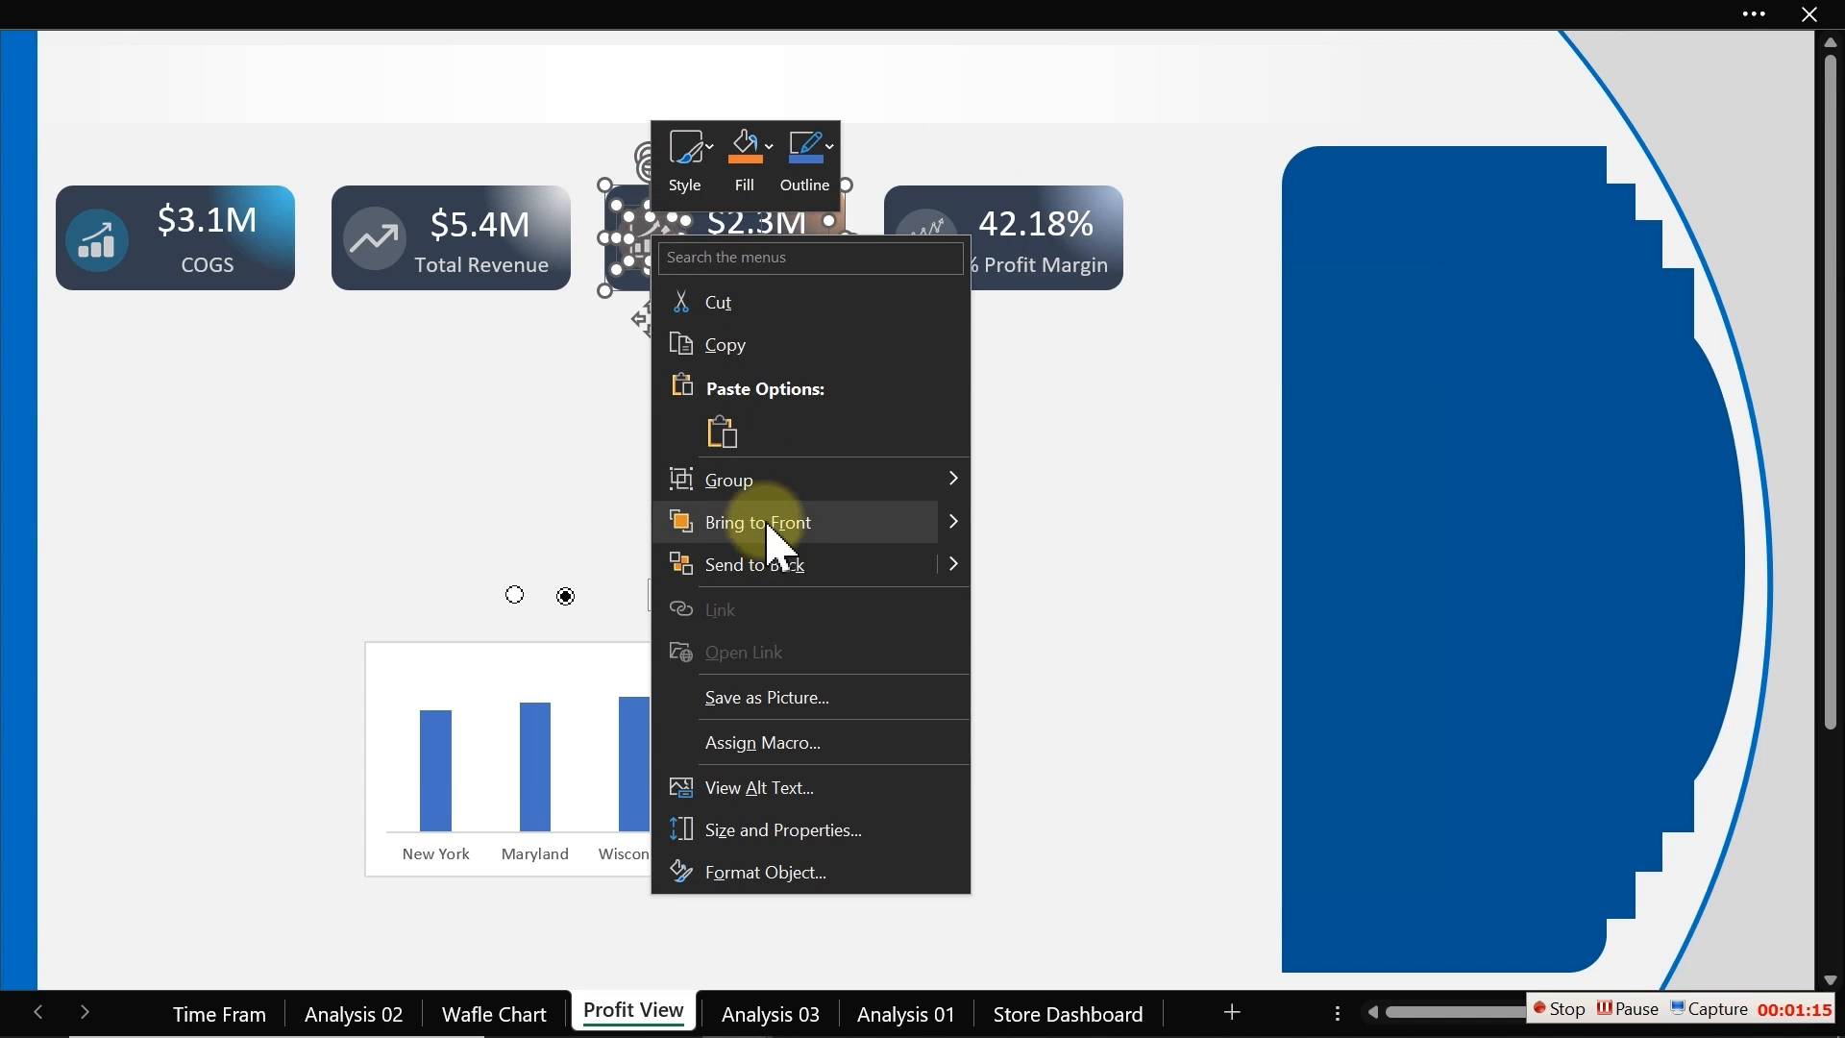
{"action": "mouse_move", "coordinate": [776, 486]}
{"action": "left_click", "coordinate": [1057, 486]}
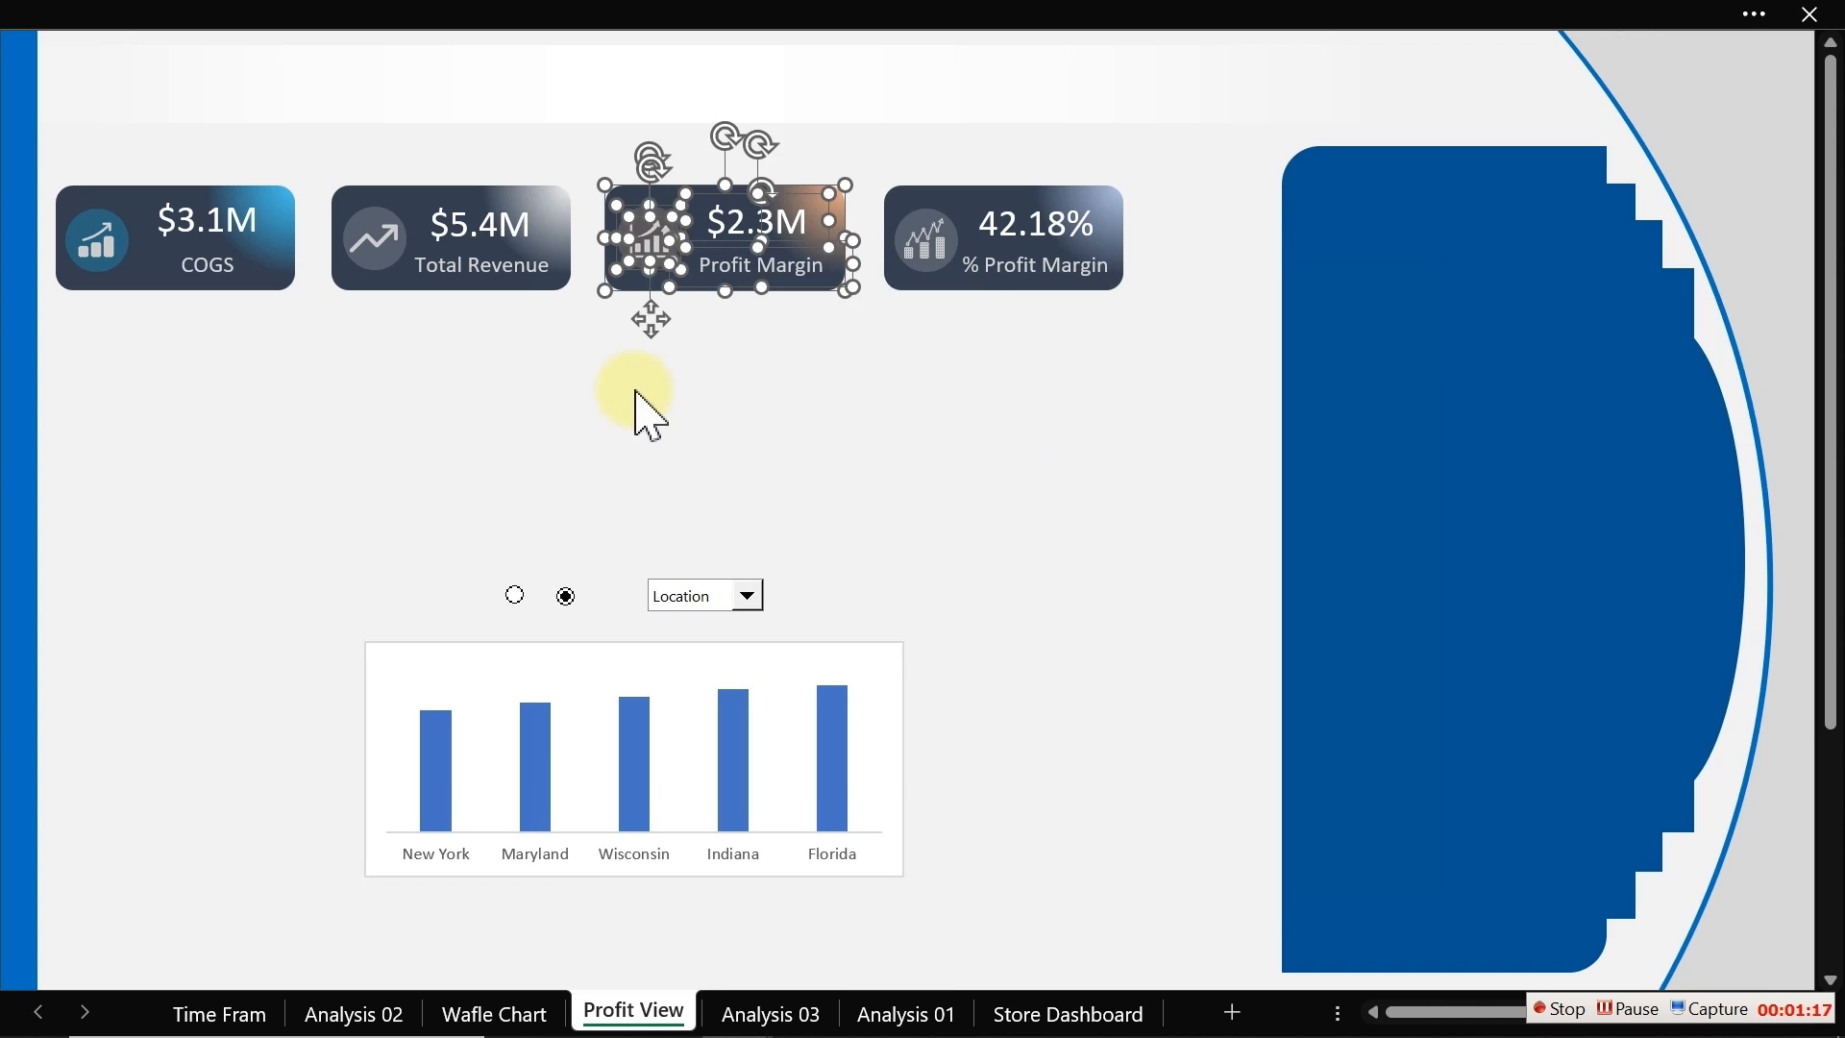
Step: Marquee-select the Total Revenue card's elements and group them
{"action": "left_click", "coordinate": [544, 364]}
{"action": "left_click_drag", "start_coordinate": [657, 389], "coordinate": [312, 152]}
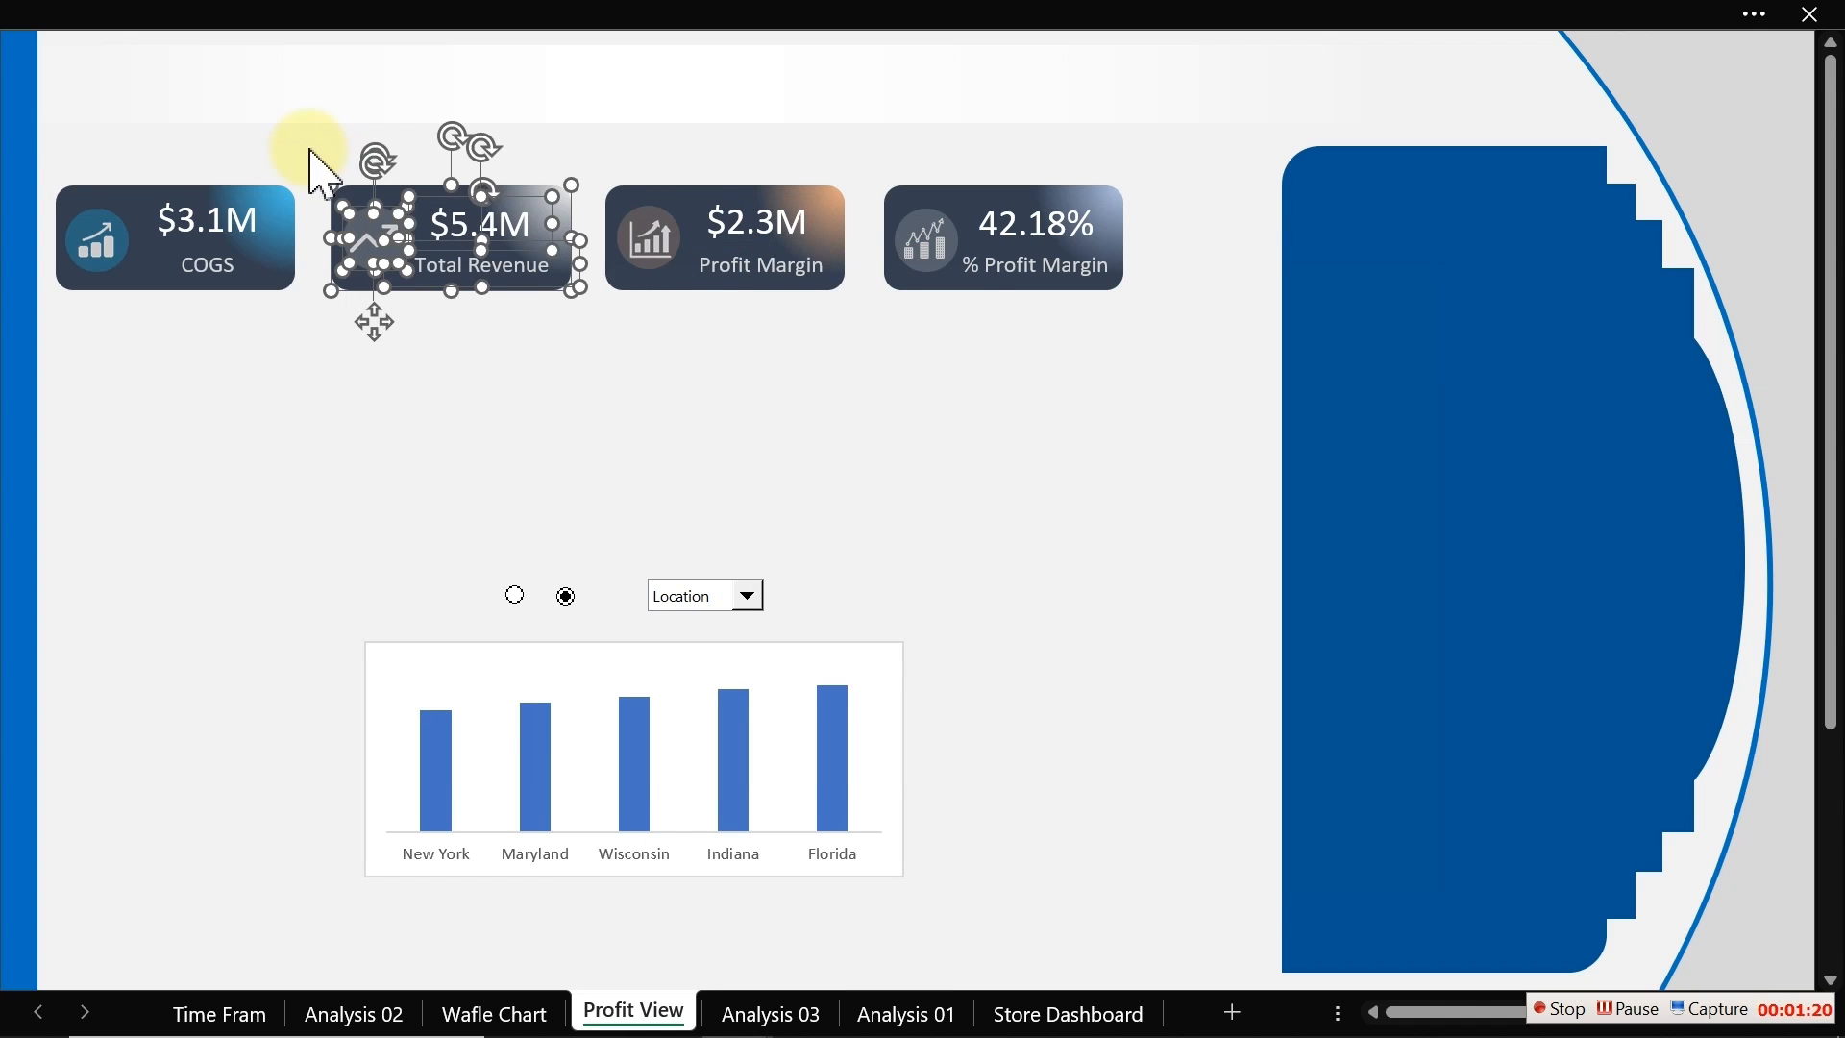
{"action": "right_click", "coordinate": [421, 238]}
{"action": "mouse_move", "coordinate": [499, 494]}
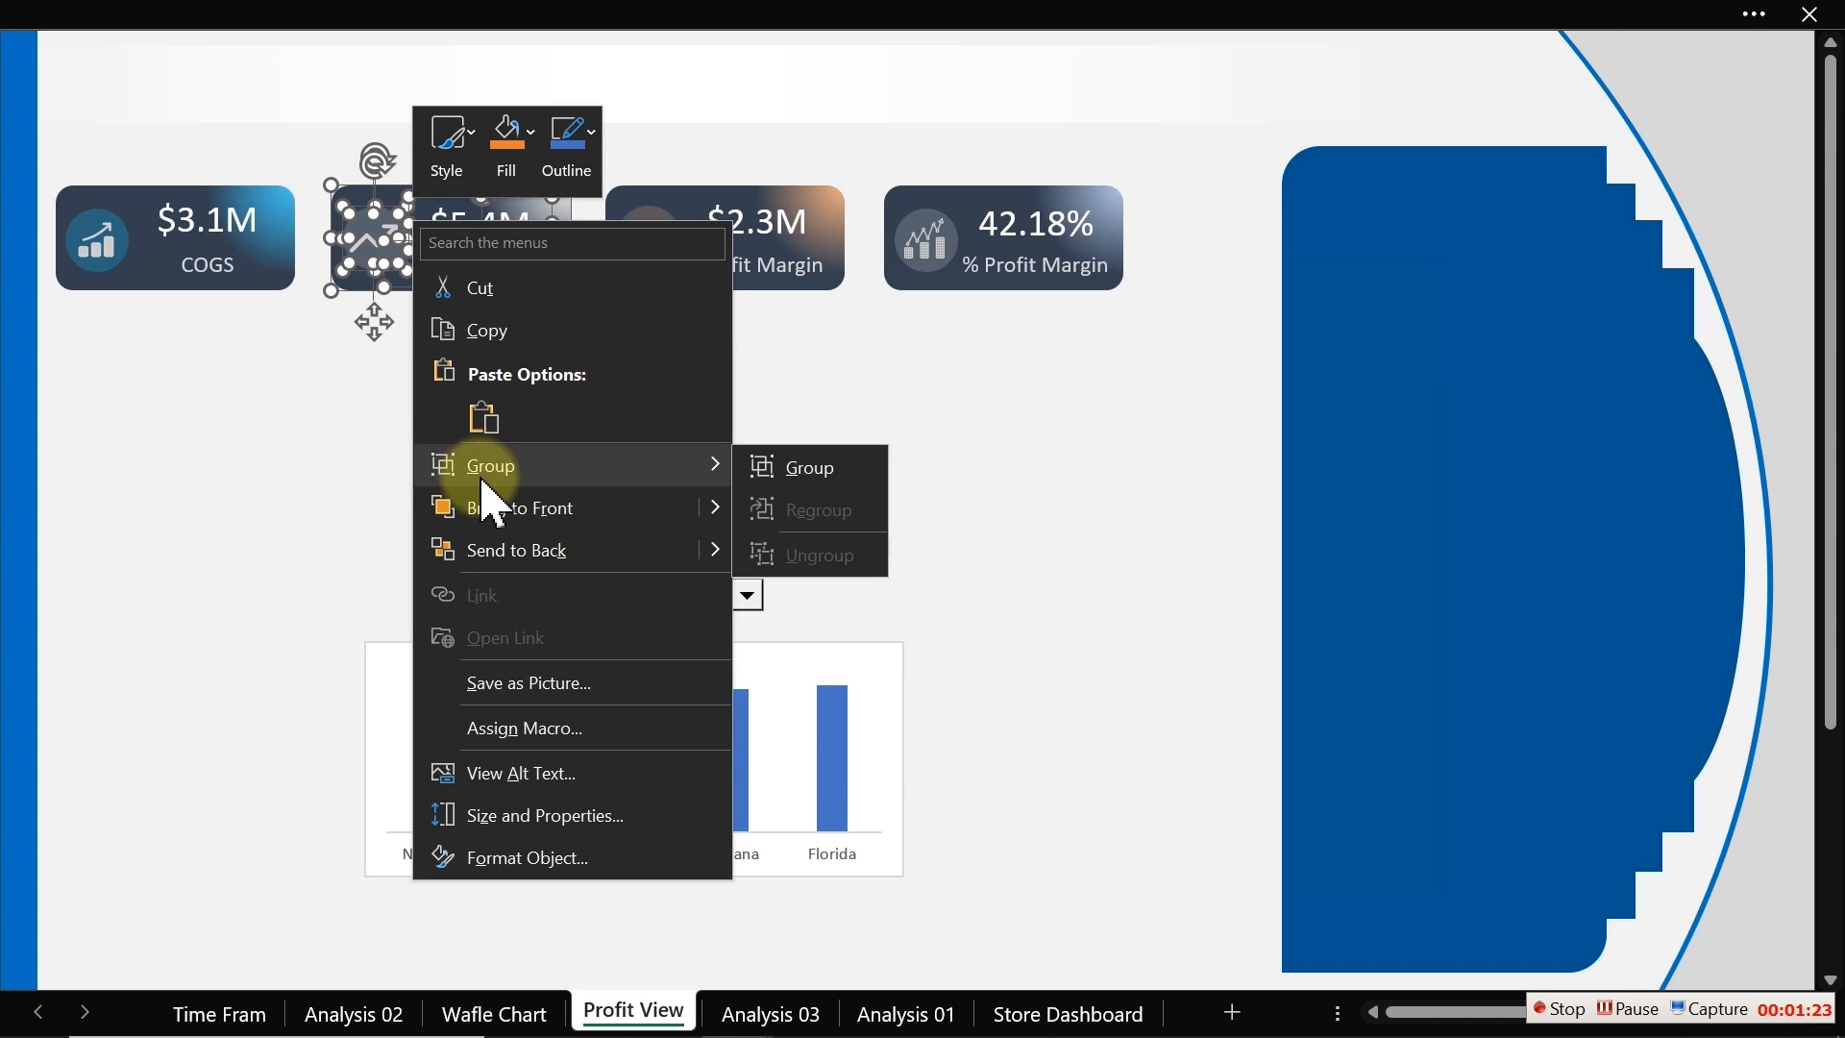
{"action": "left_click", "coordinate": [832, 478]}
Step: Marquee-select the COGS card's elements and group them, then leave object selection
{"action": "left_click_drag", "start_coordinate": [385, 396], "coordinate": [48, 182]}
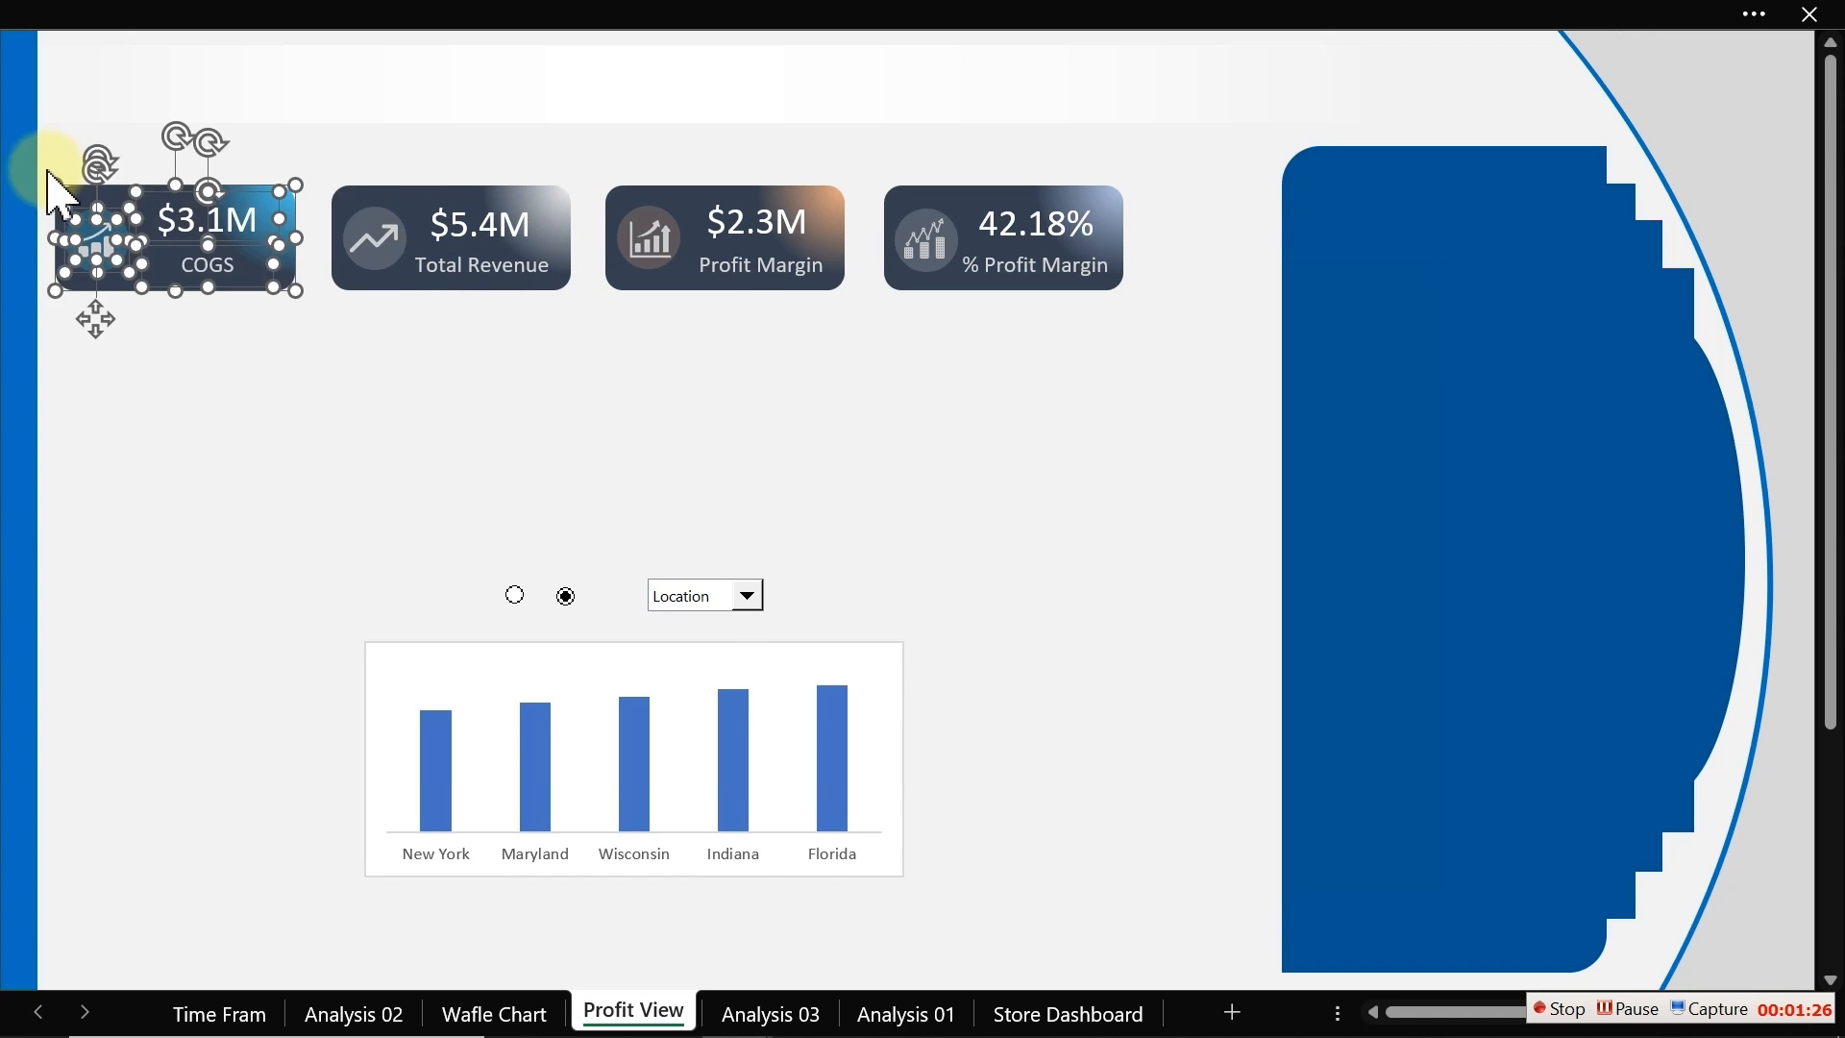
{"action": "right_click", "coordinate": [106, 233]}
{"action": "mouse_move", "coordinate": [183, 483]}
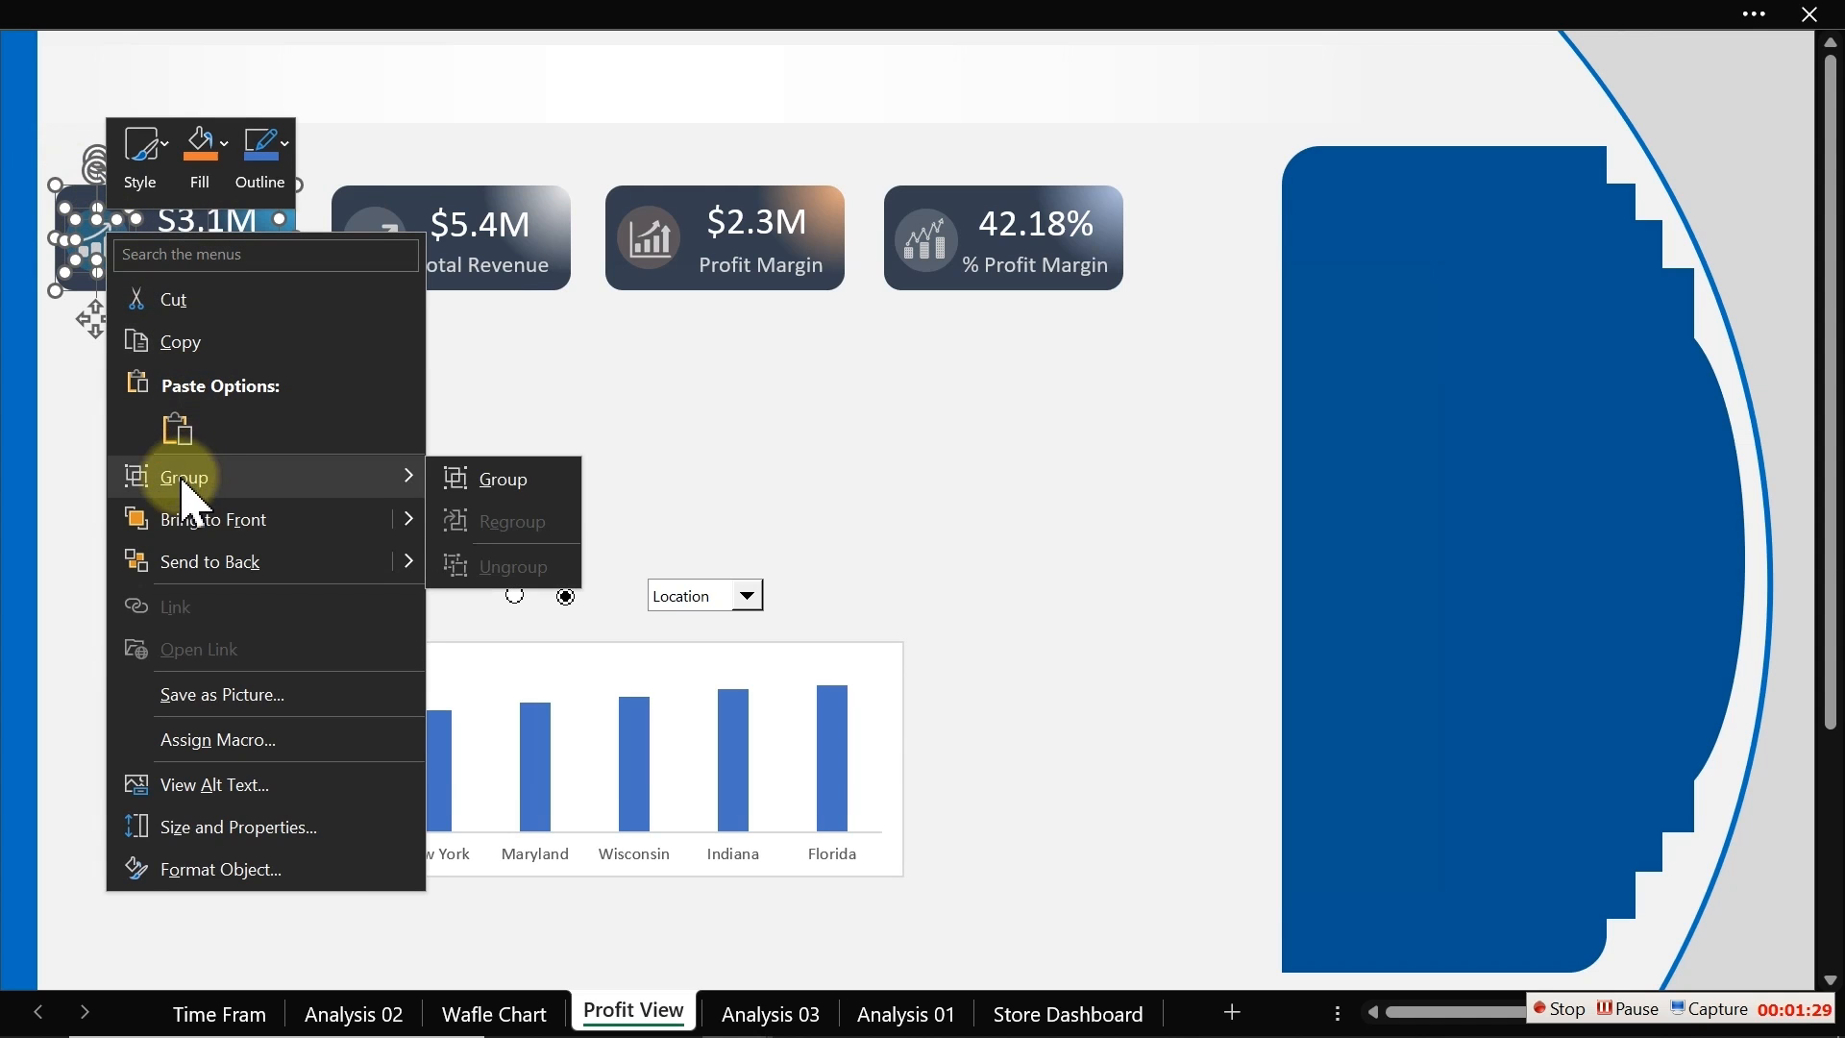
{"action": "left_click", "coordinate": [490, 481]}
{"action": "key", "text": "Escape"}
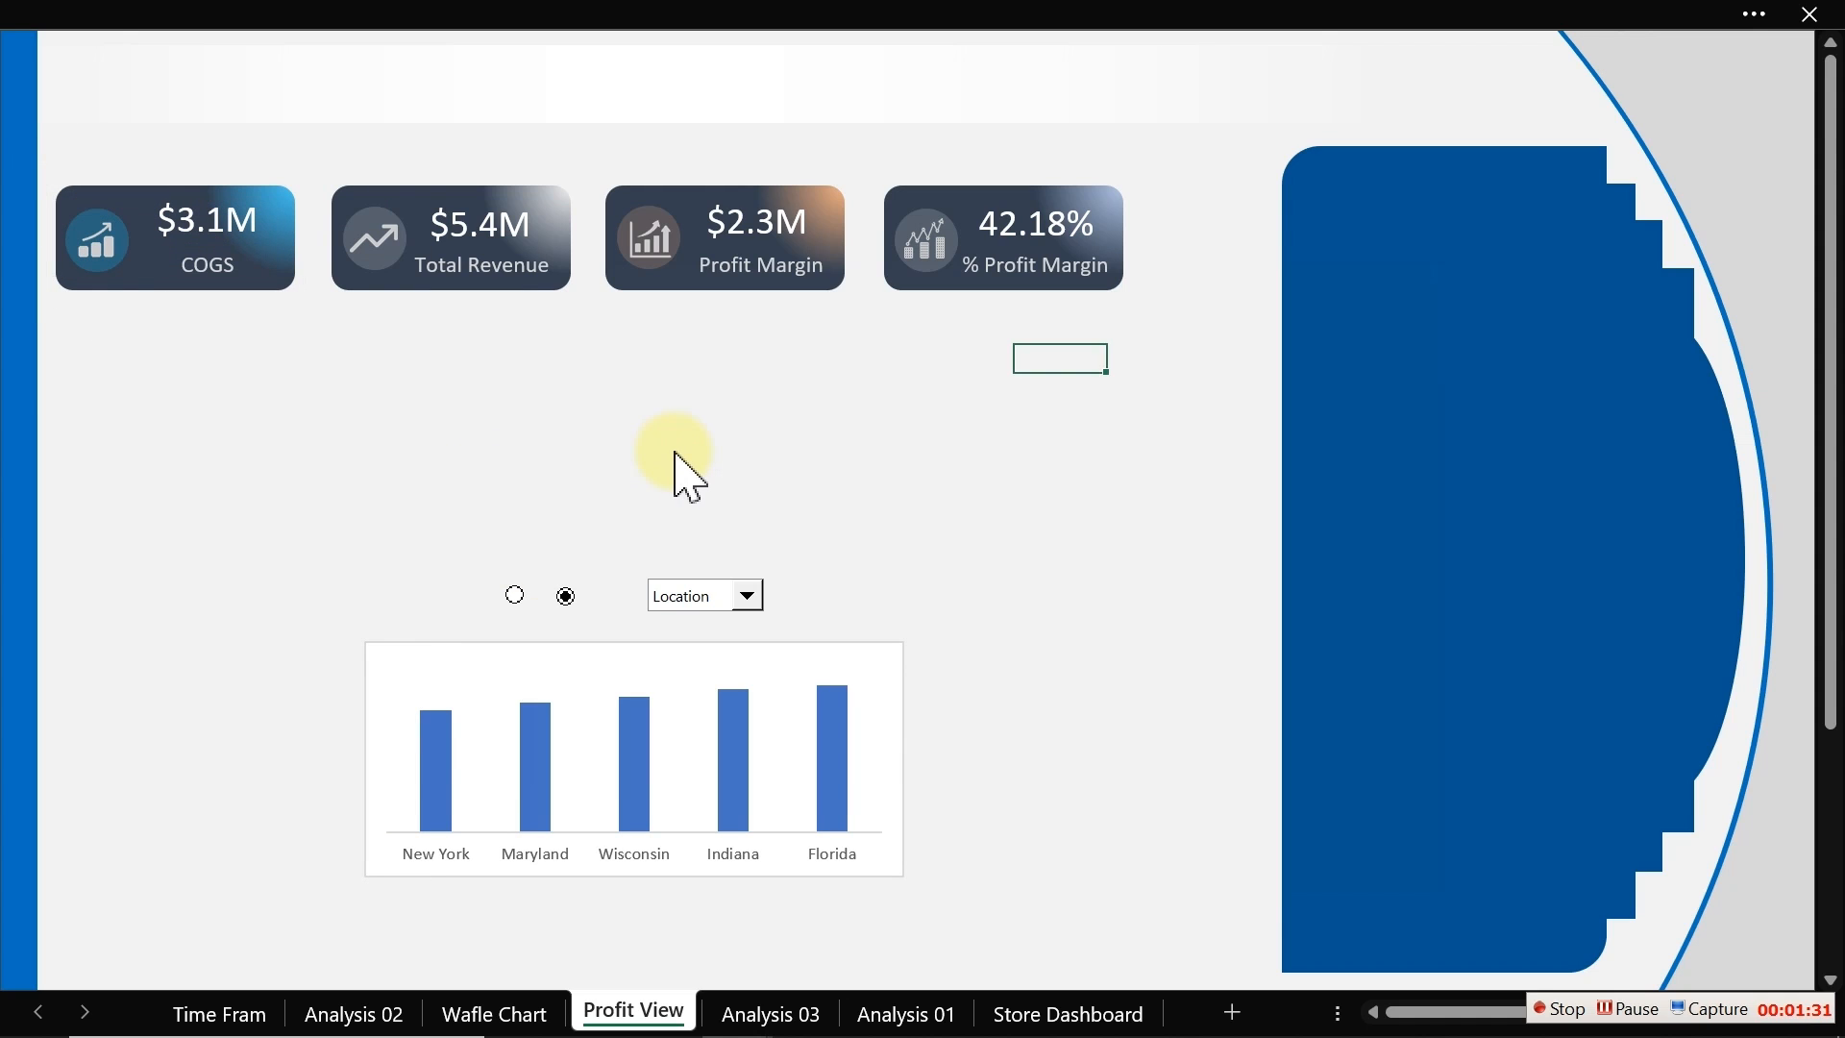
Step: Move the % Profit Margin card right, next to the blue side panel
{"action": "left_click", "coordinate": [684, 443]}
{"action": "left_click", "coordinate": [1002, 266]}
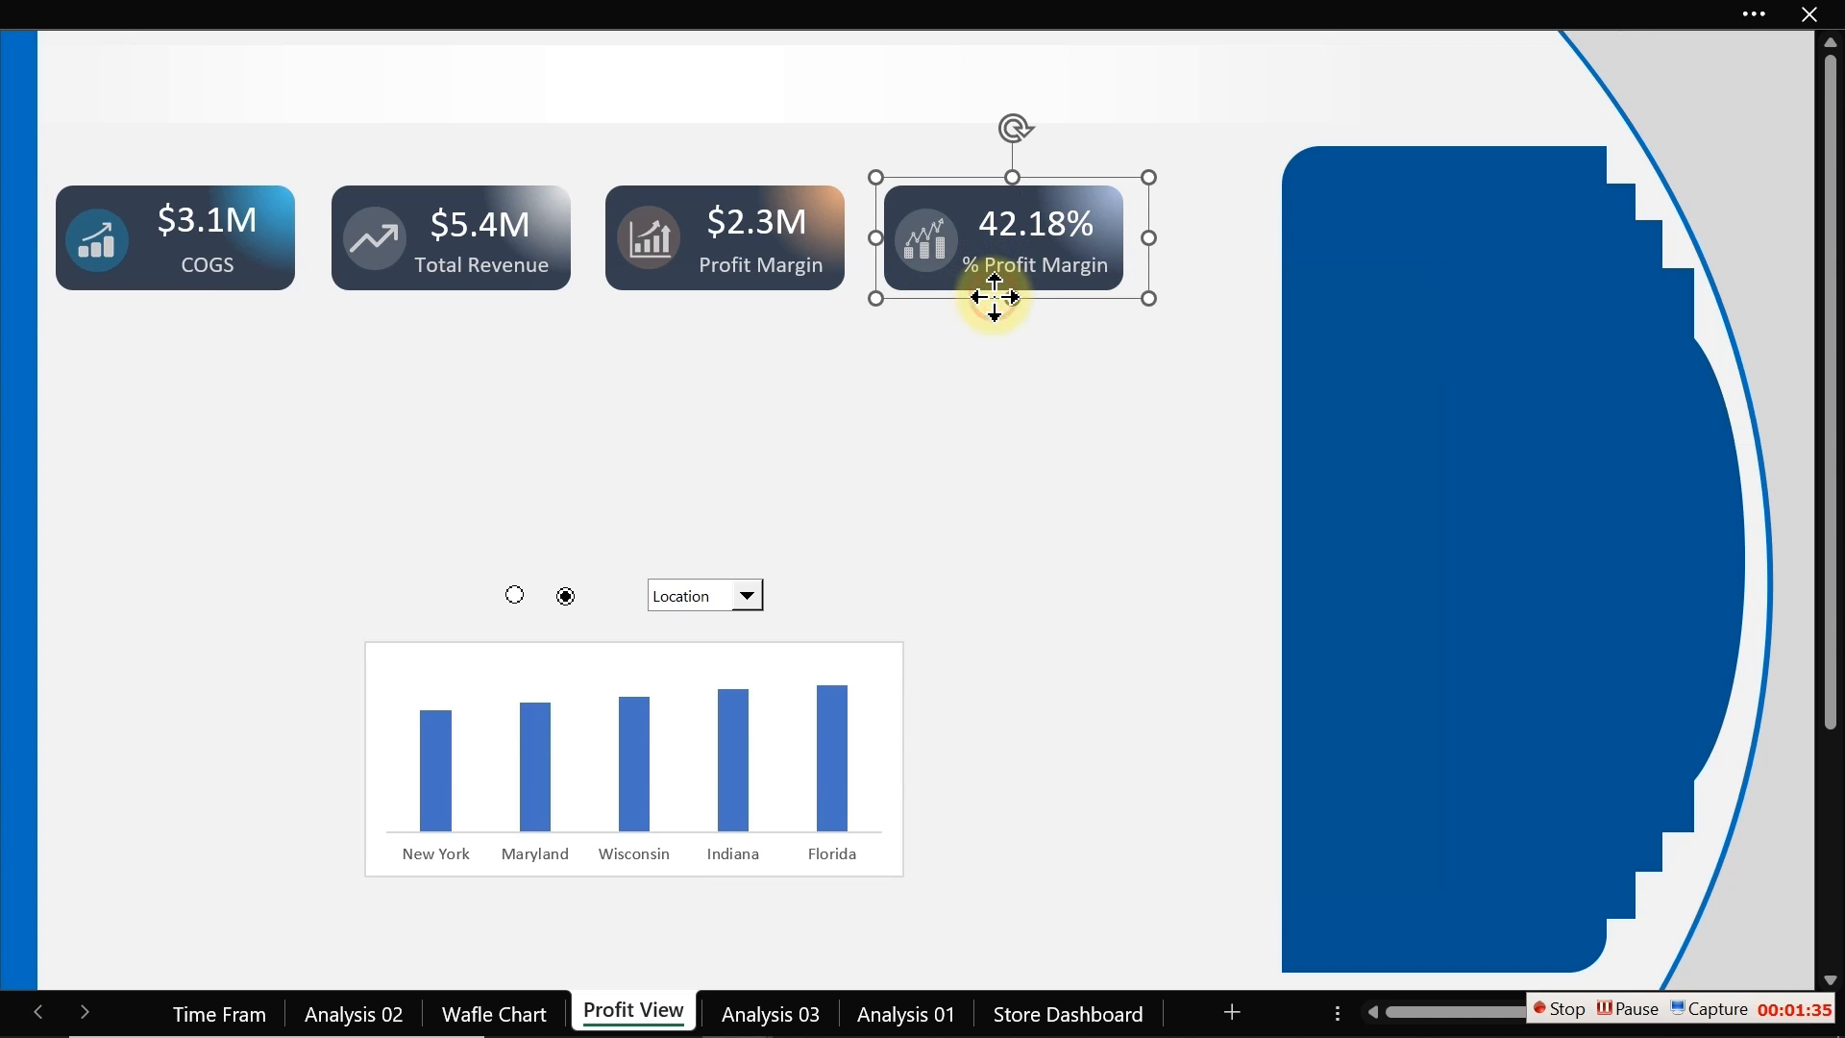
{"action": "left_click_drag", "start_coordinate": [993, 296], "coordinate": [1089, 292]}
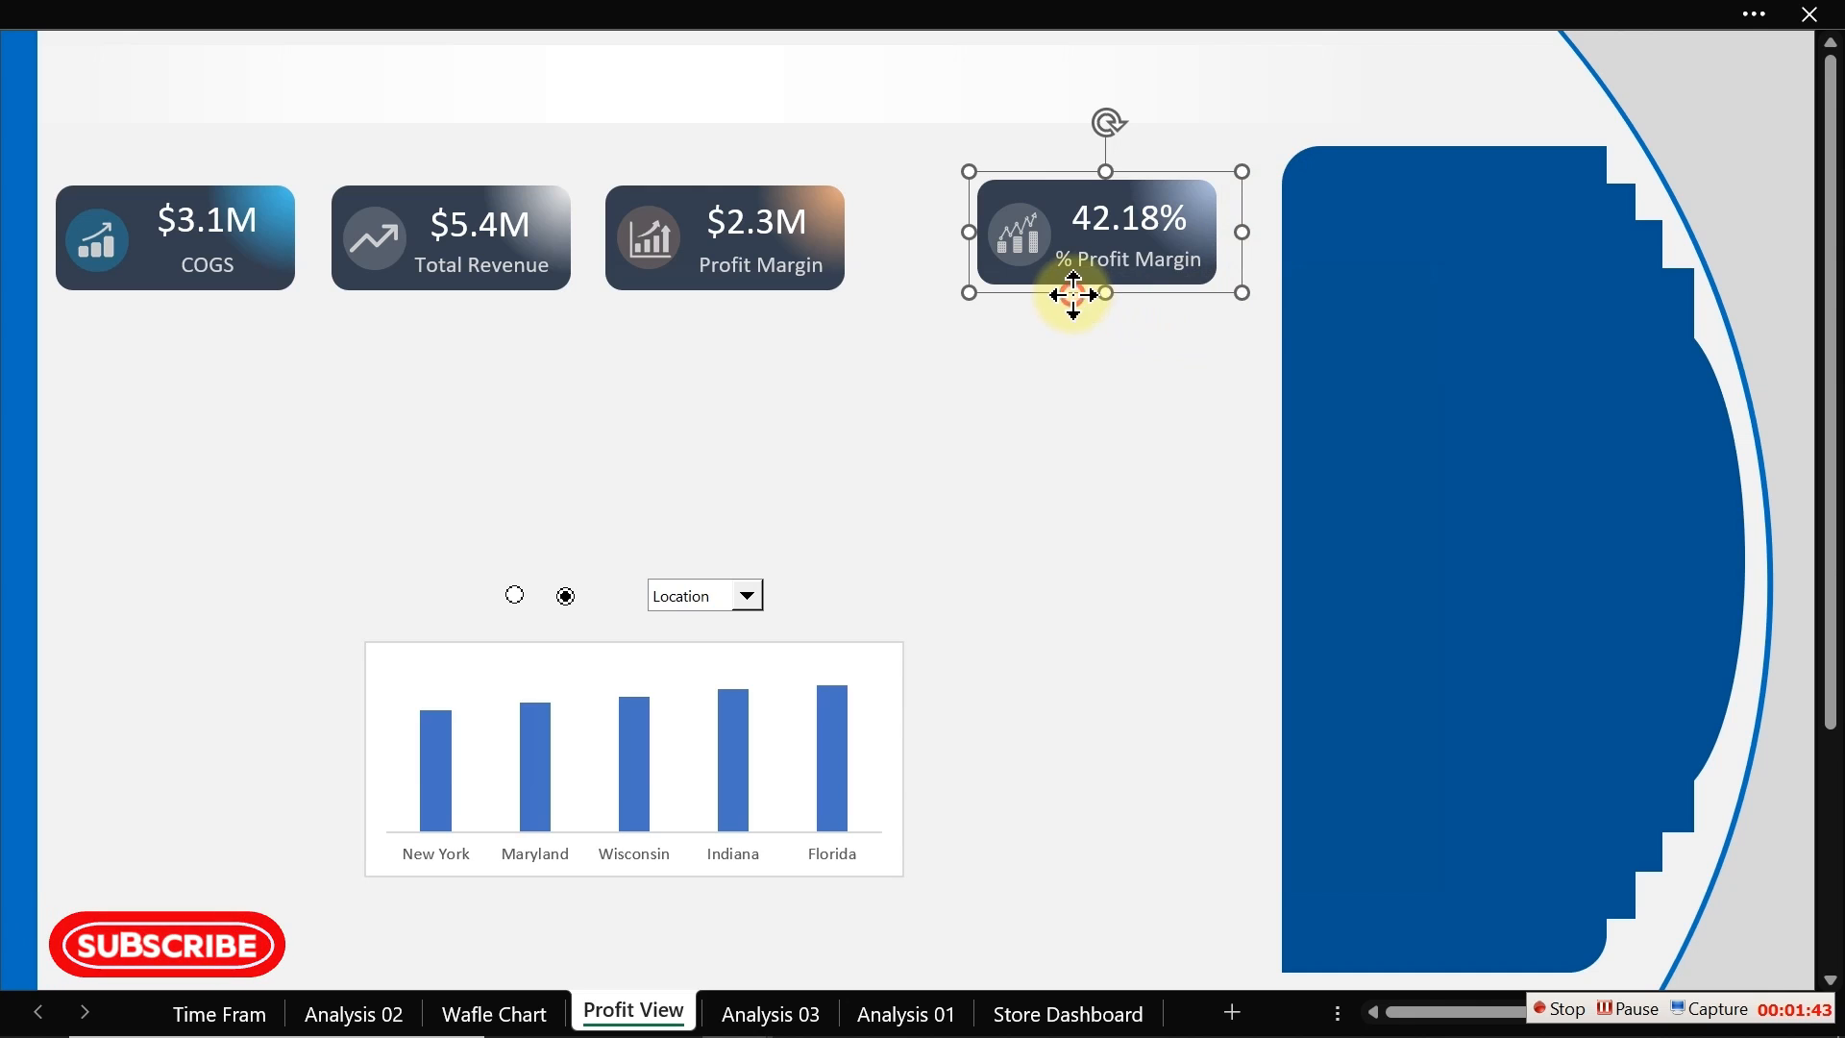
{"action": "left_click_drag", "start_coordinate": [1074, 293], "coordinate": [1099, 296]}
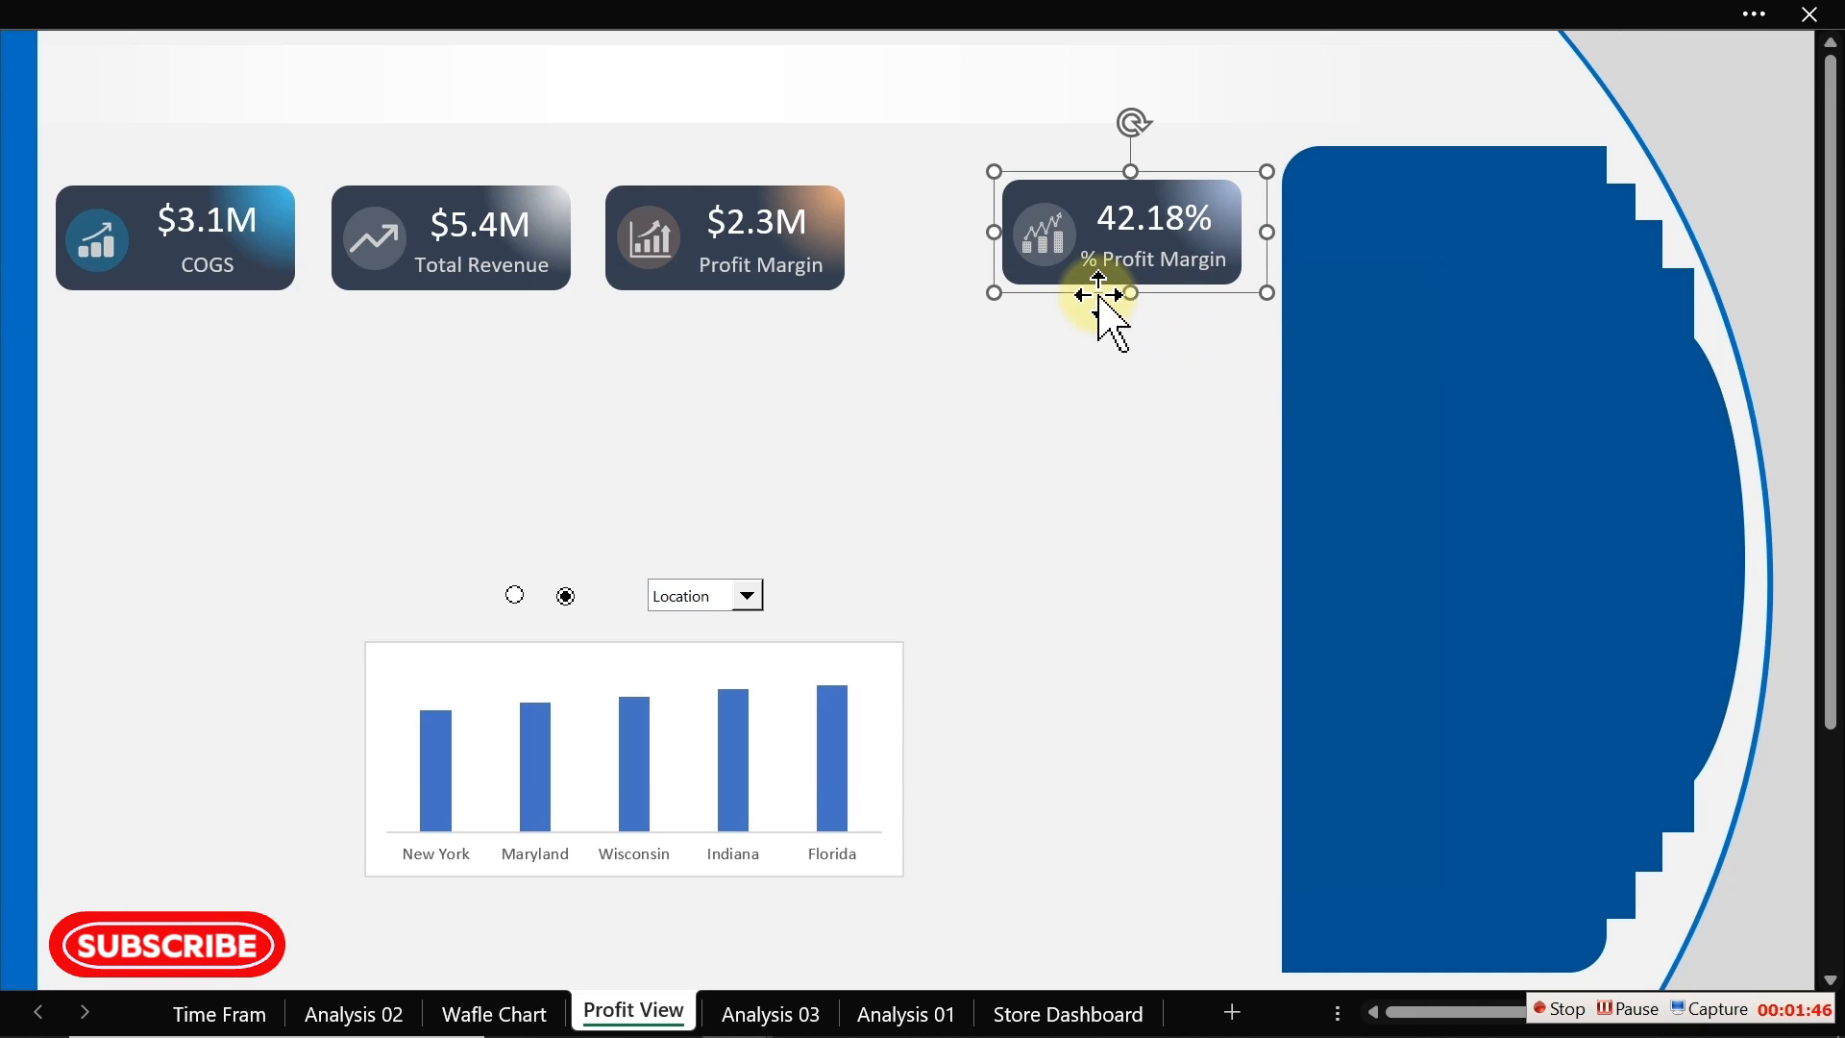
Step: Select all four KPI cards, distribute them horizontally, then deselect them
{"action": "left_click", "coordinate": [815, 289], "text": "ctrl"}
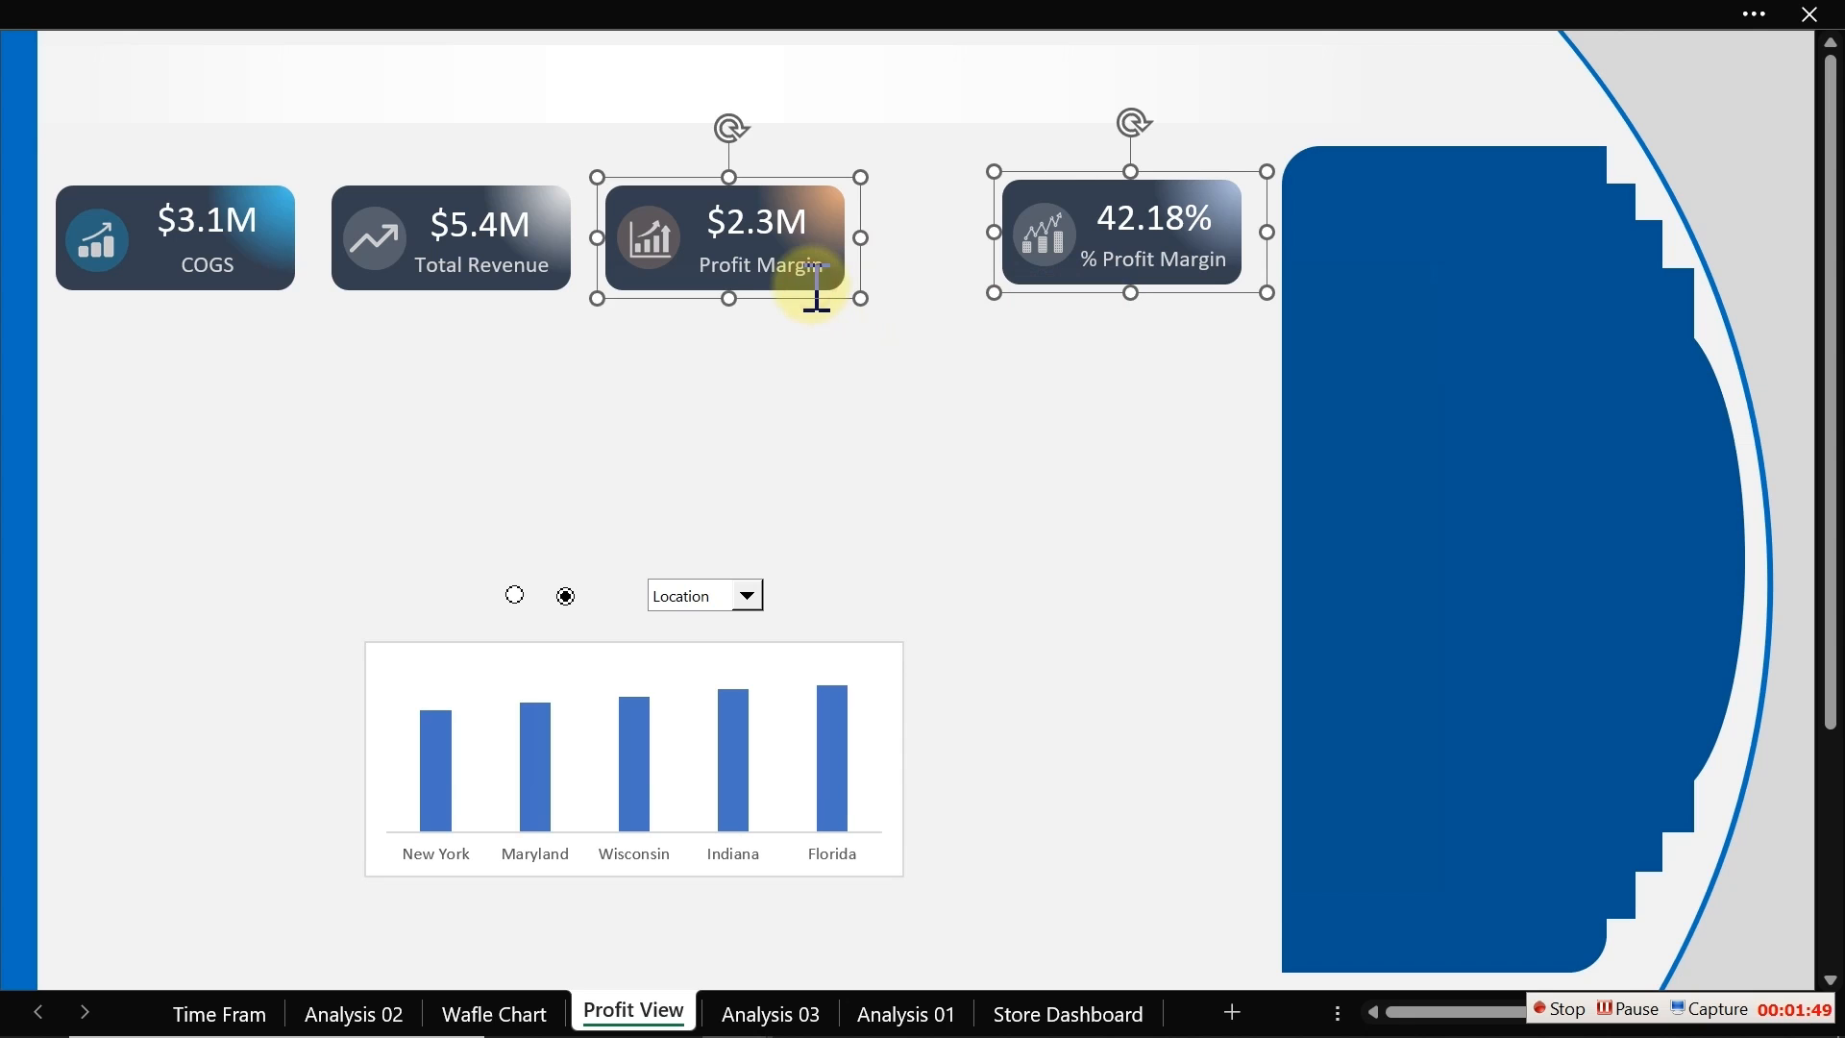
{"action": "left_click", "coordinate": [476, 288], "text": "ctrl"}
{"action": "left_click", "coordinate": [214, 267], "text": "ctrl"}
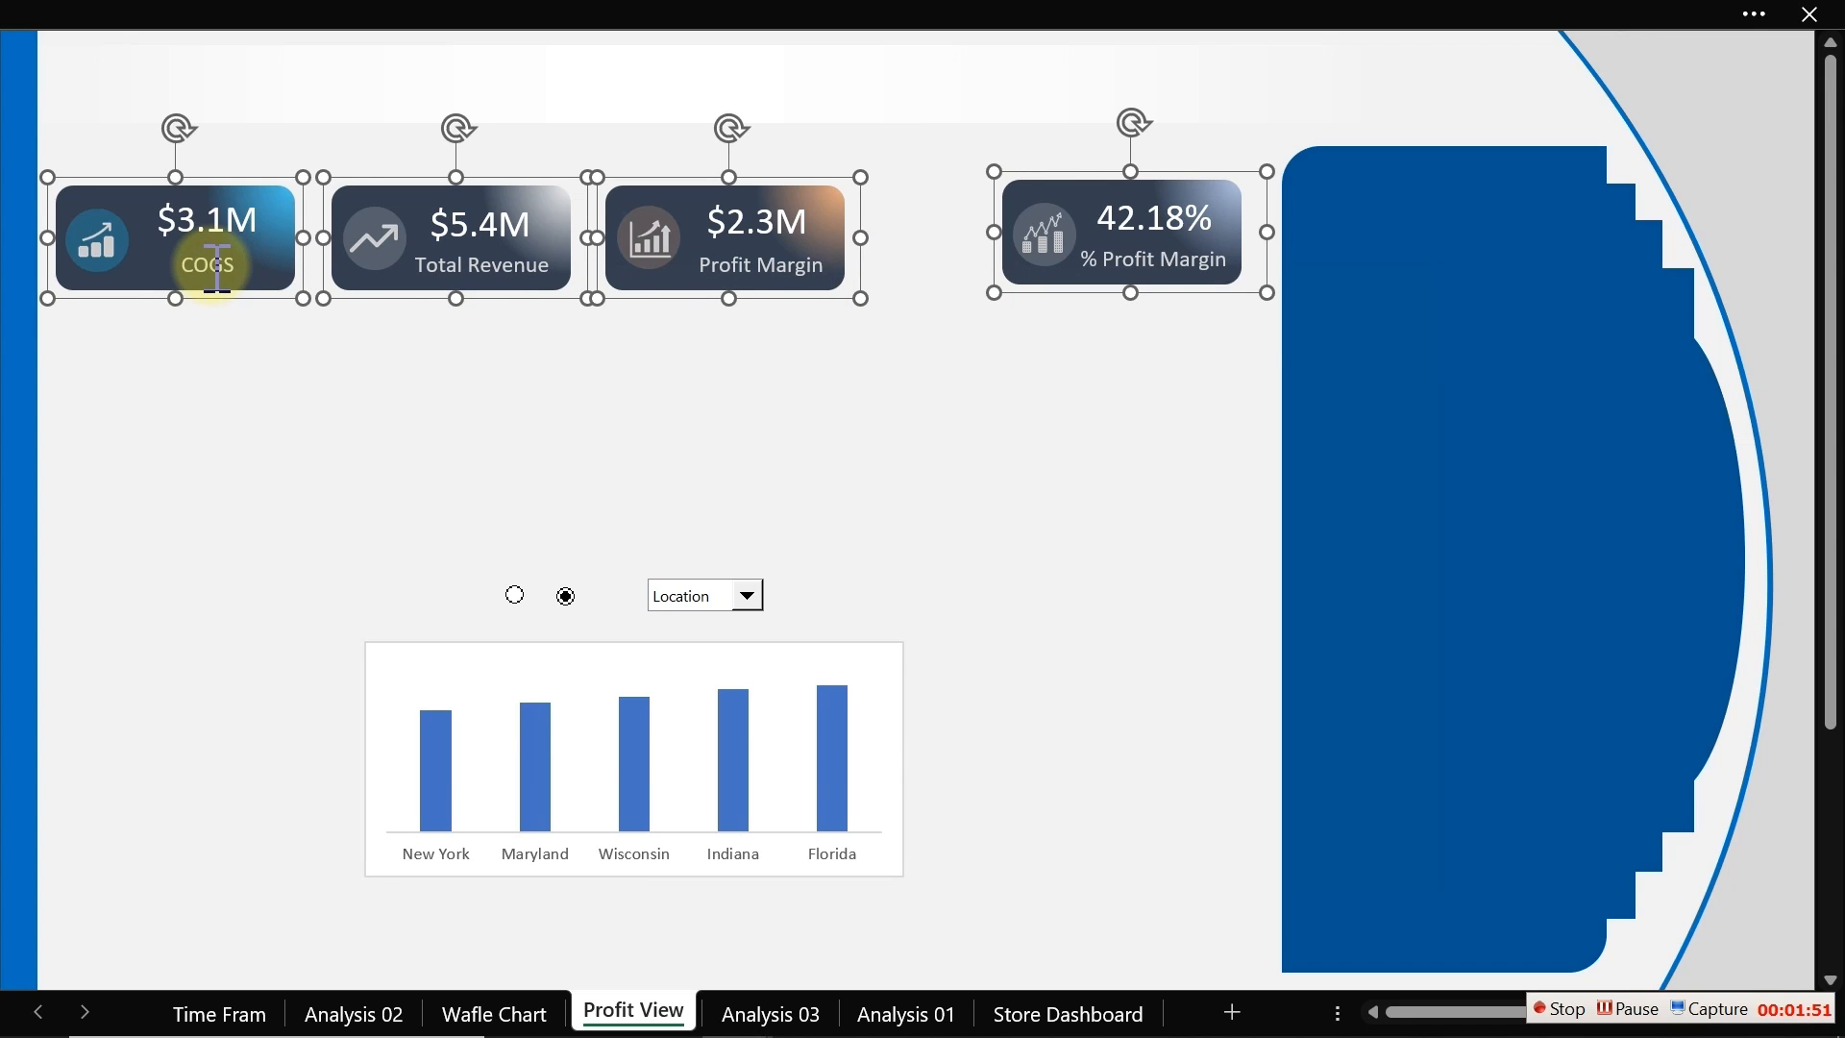
{"action": "left_click", "coordinate": [961, 23]}
{"action": "left_click", "coordinate": [1314, 91]}
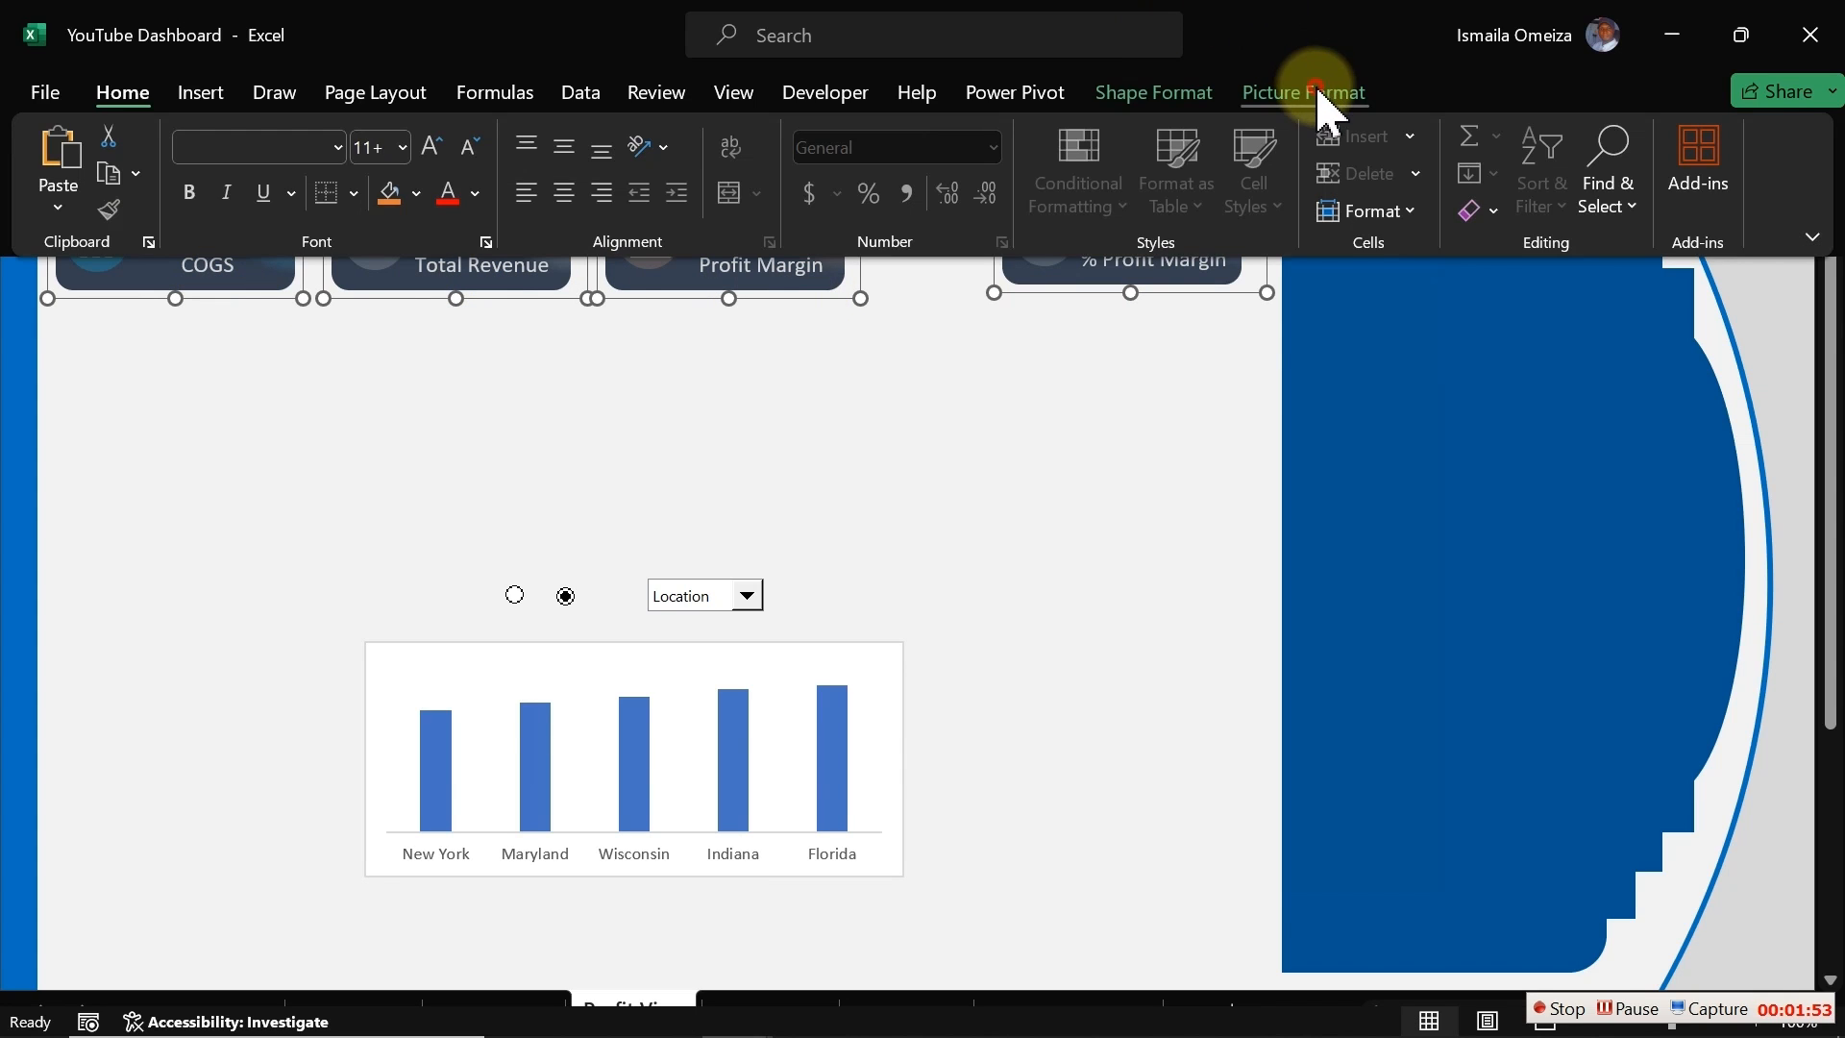
{"action": "left_click", "coordinate": [1156, 92]}
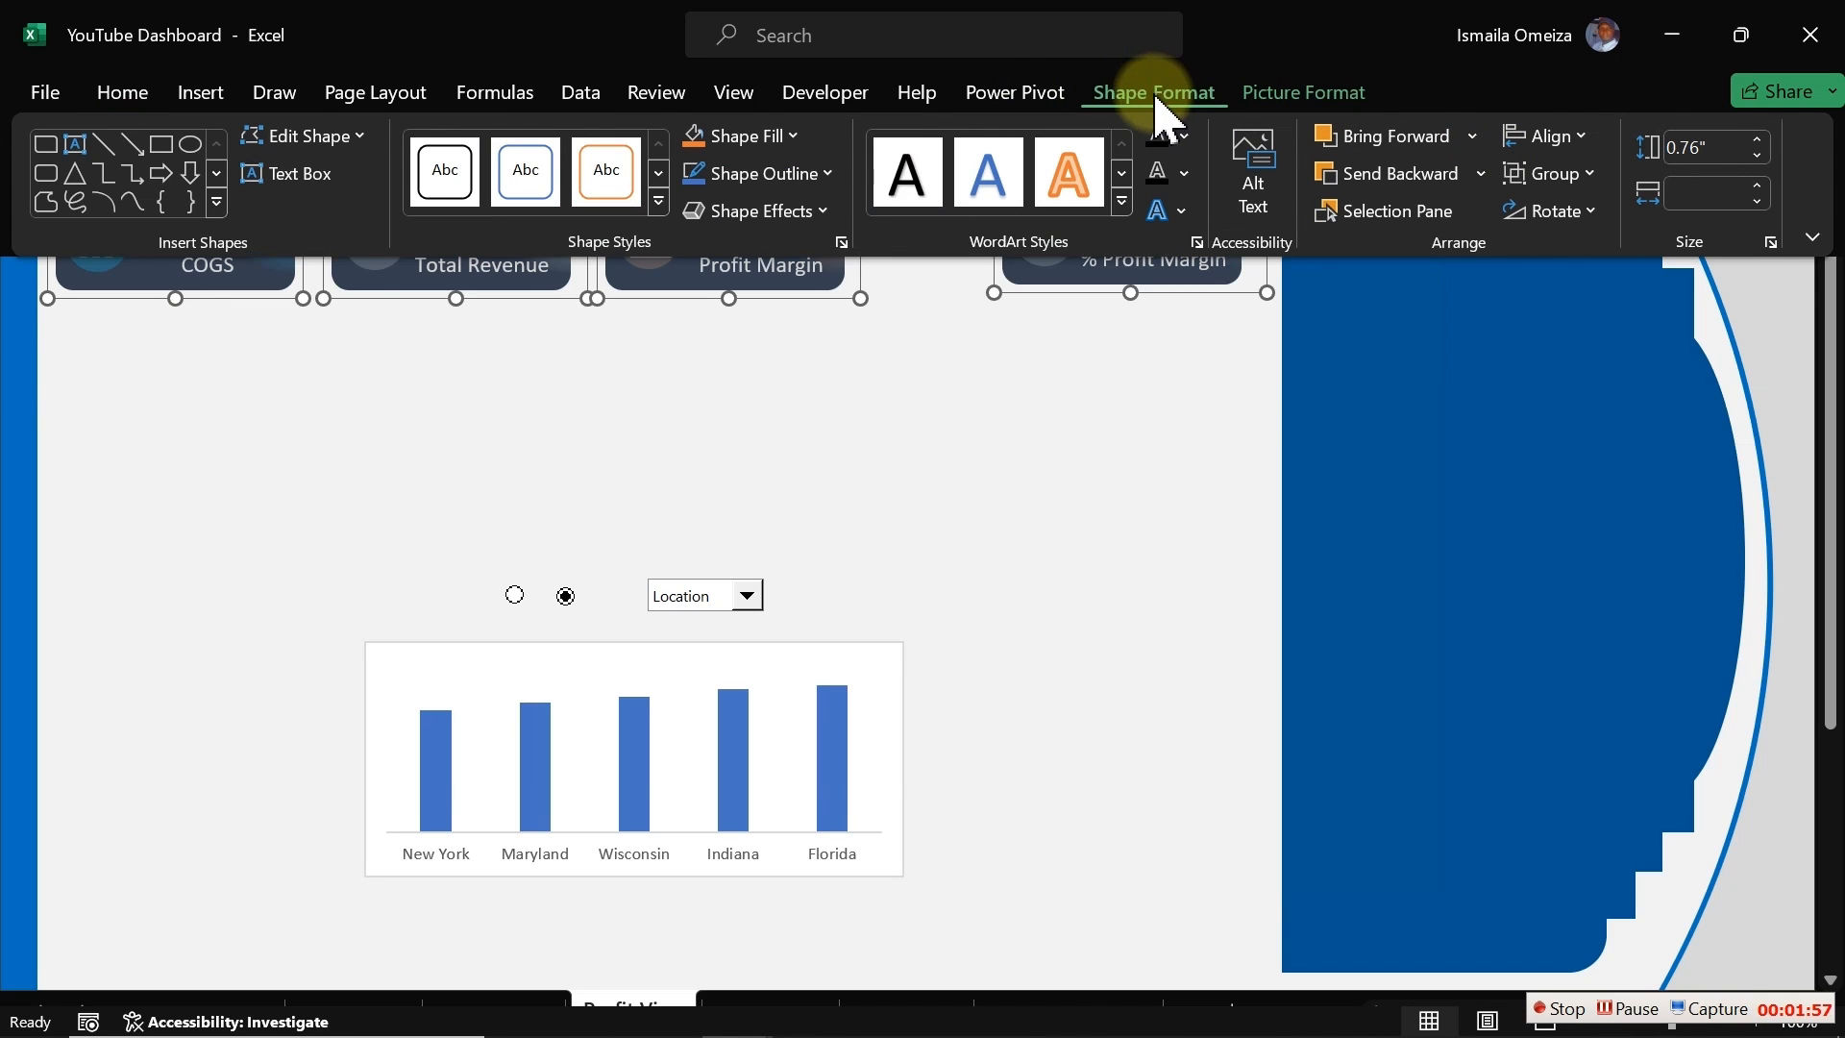
{"action": "left_click", "coordinate": [1588, 138]}
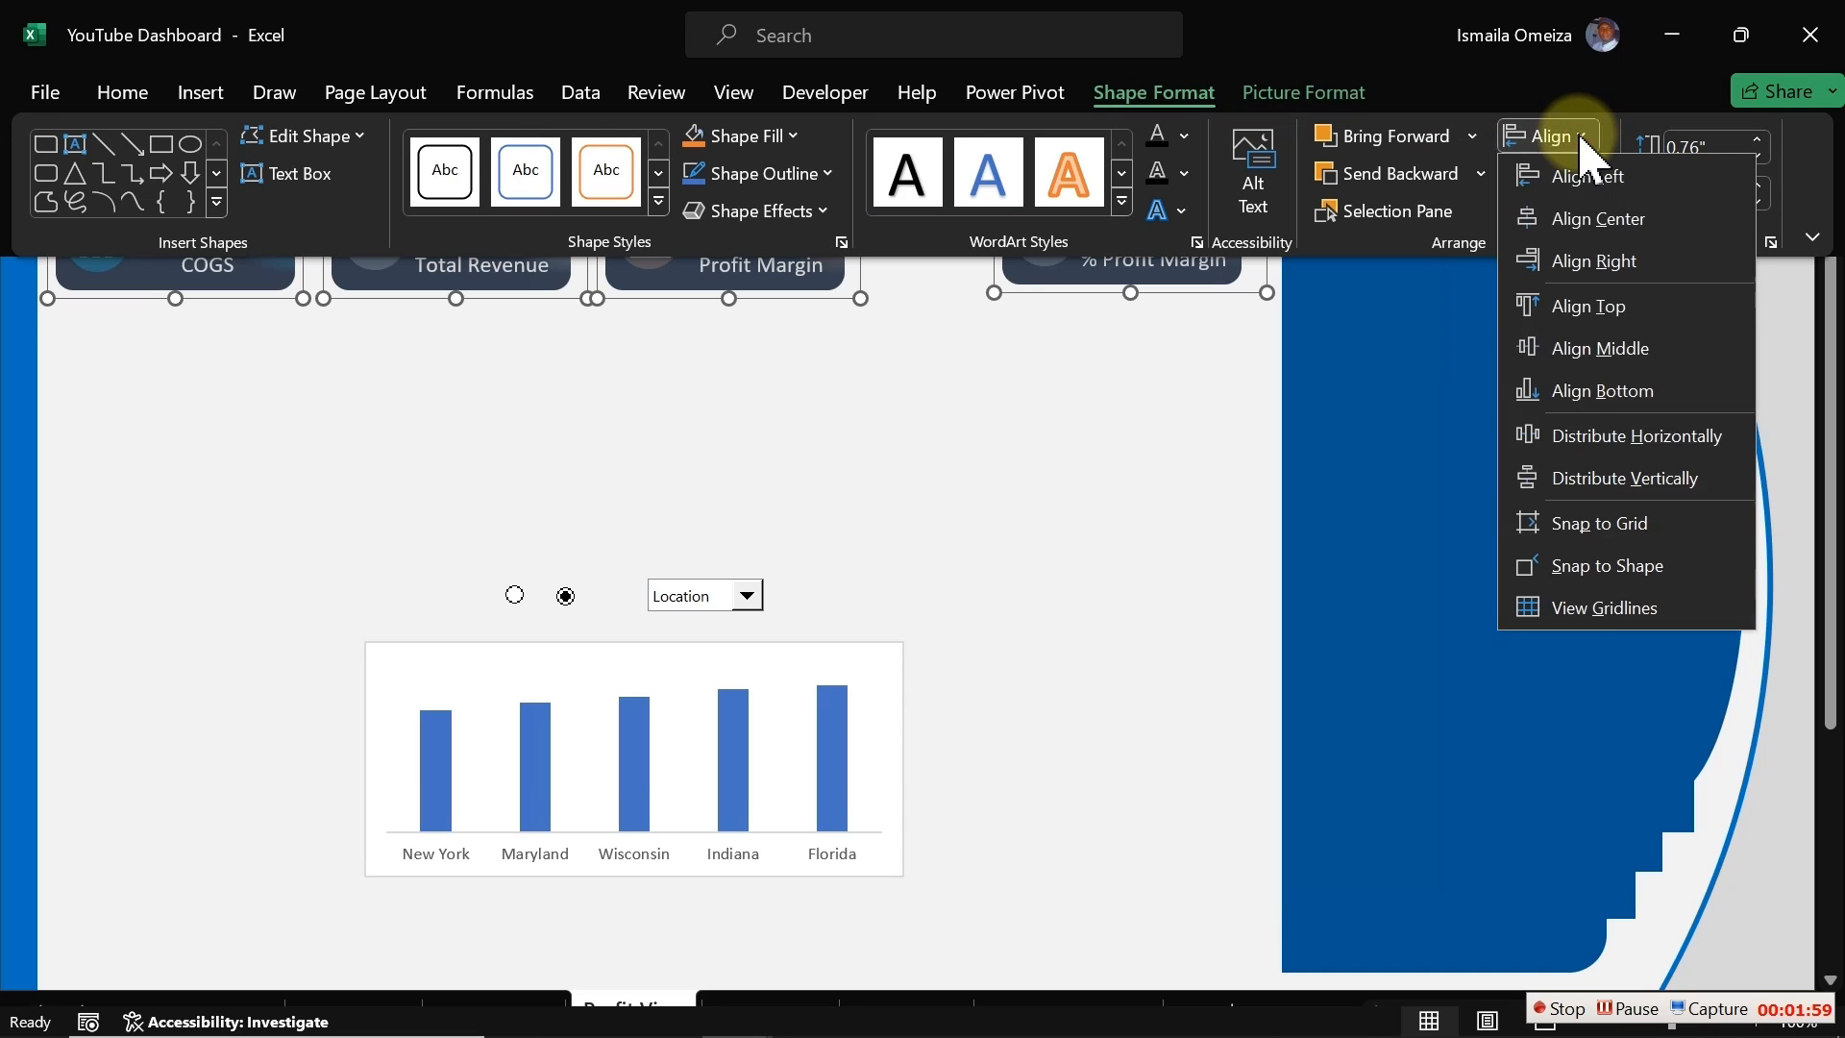
{"action": "left_click", "coordinate": [1561, 433]}
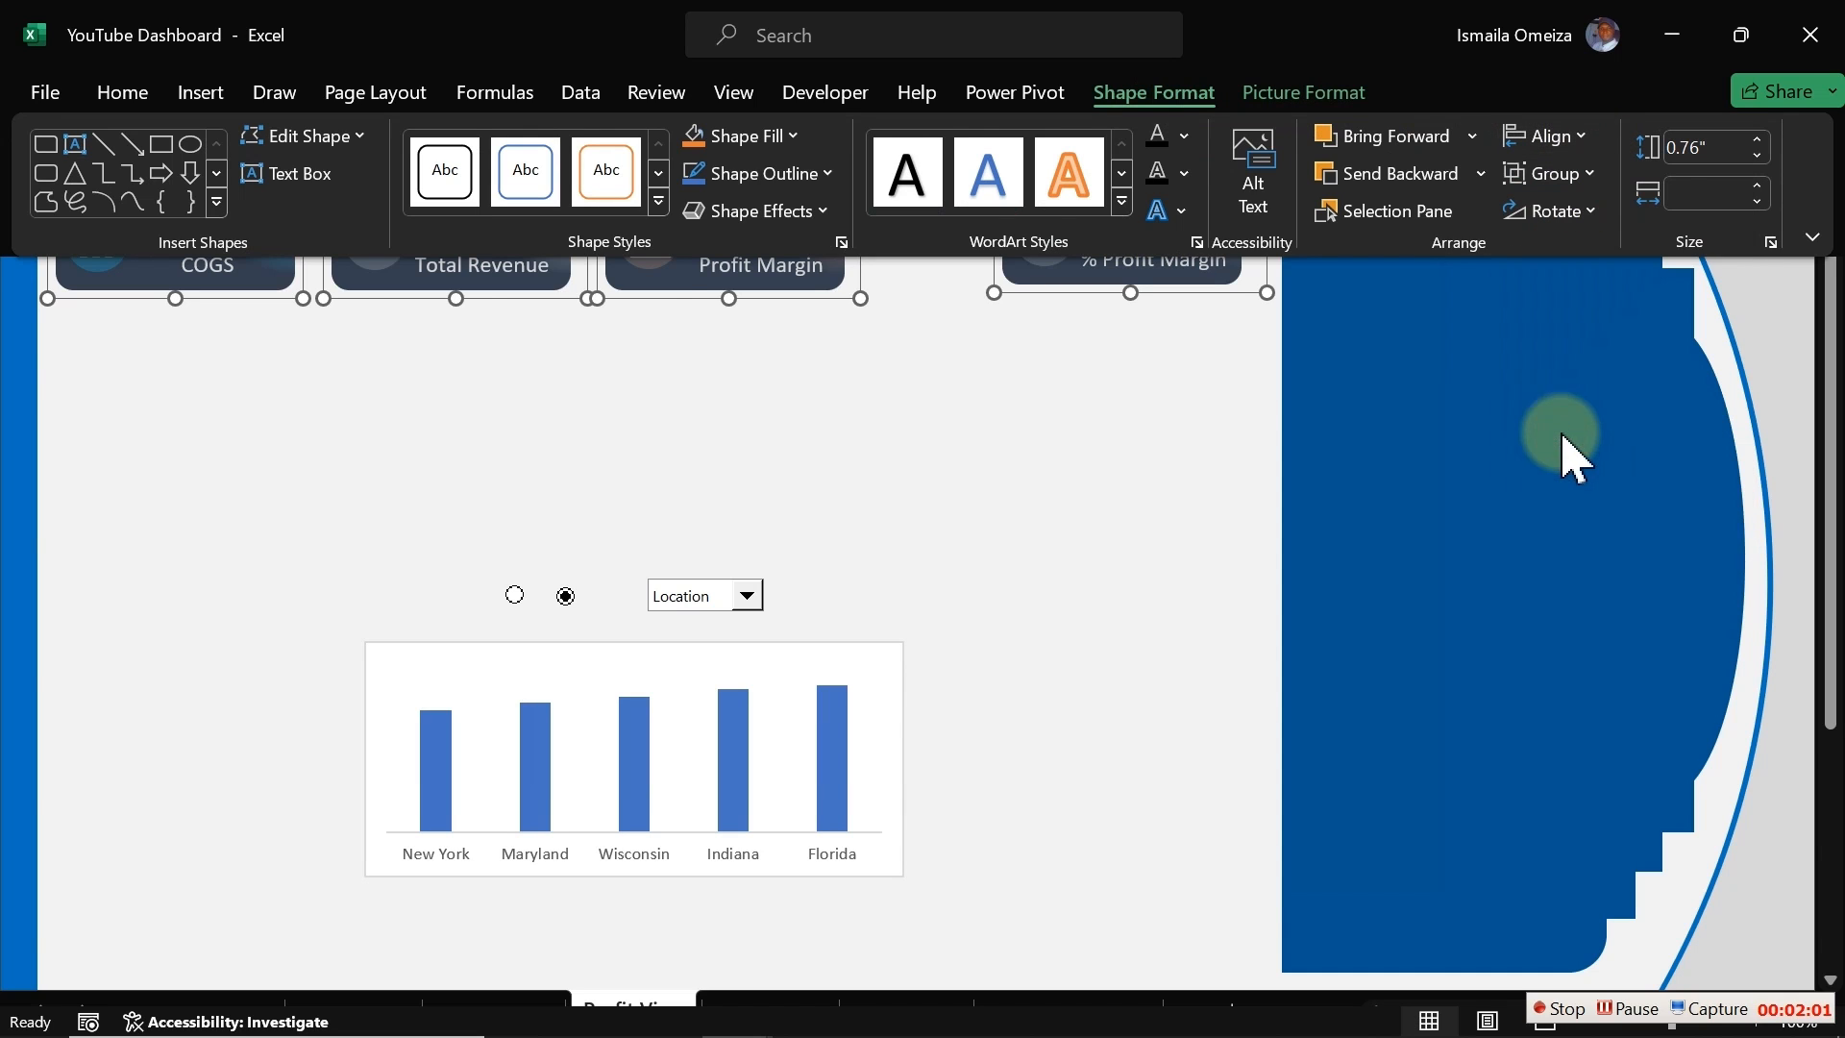
{"action": "left_click", "coordinate": [1038, 507]}
{"action": "left_click", "coordinate": [1030, 508]}
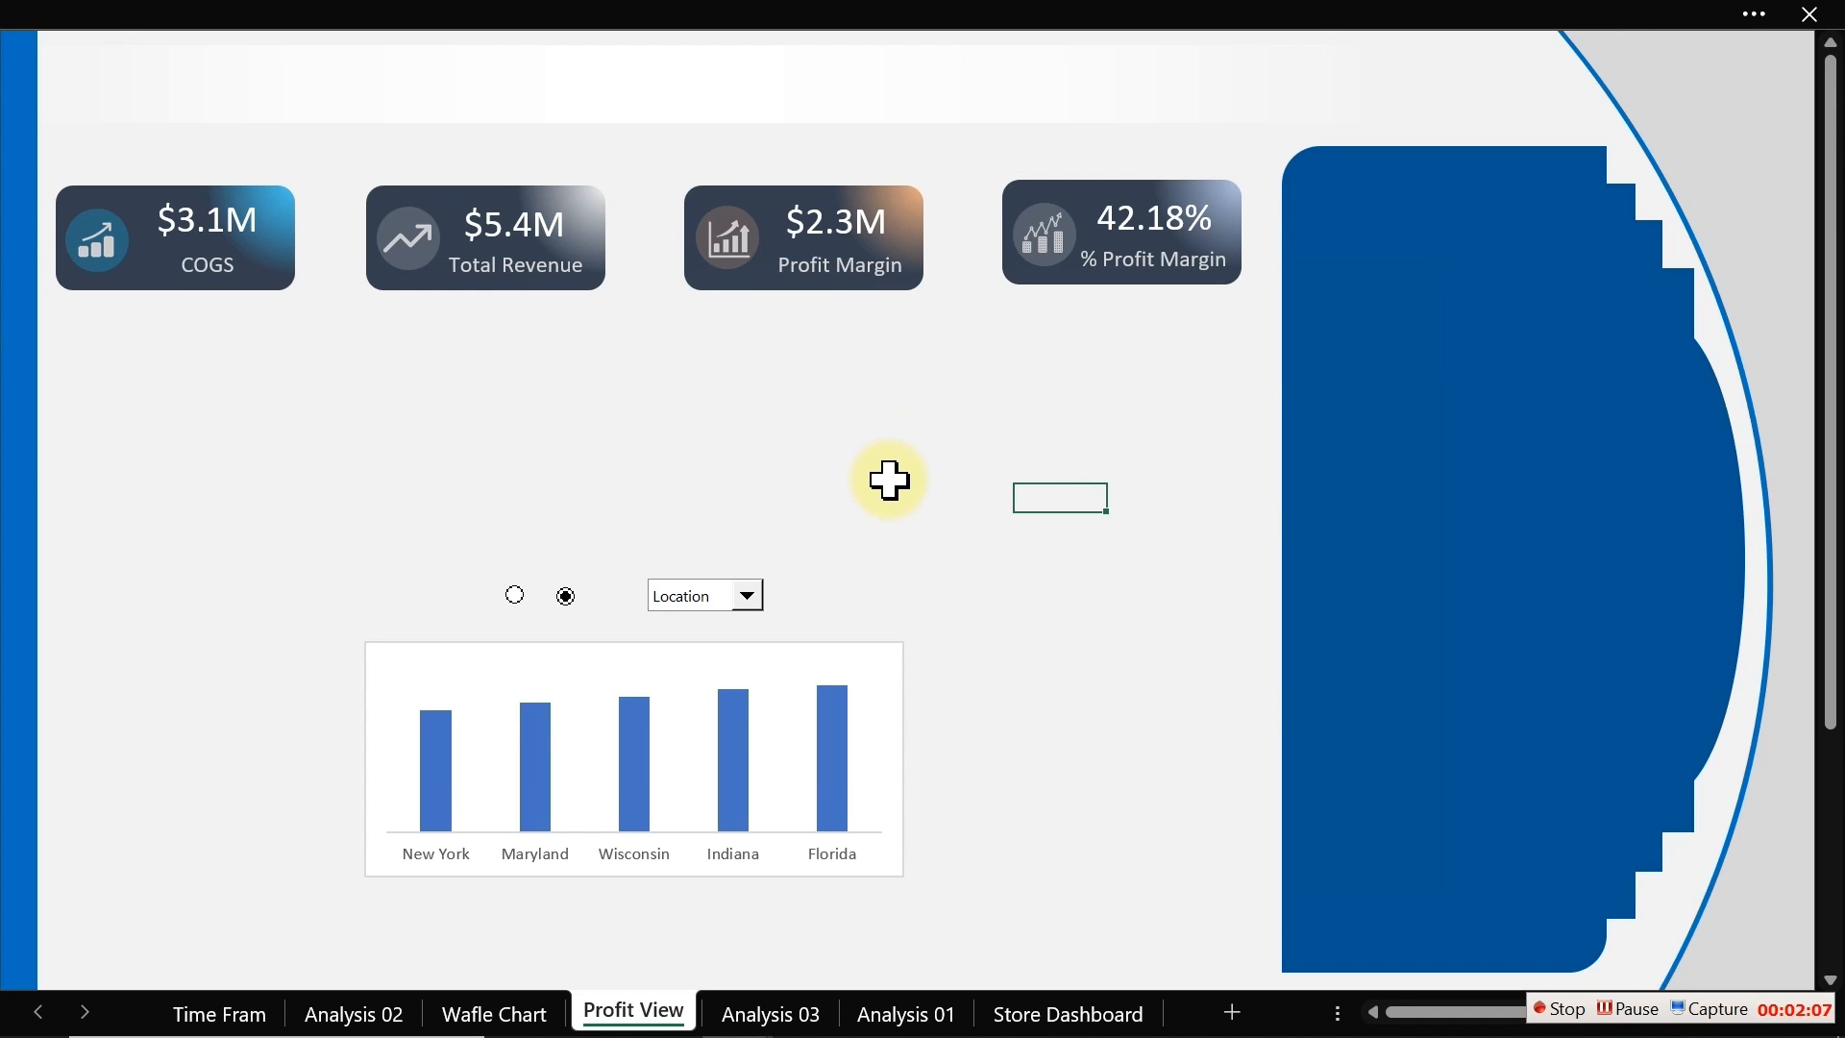
Step: Insert a rectangle shape about 2.02" tall and 1.81" wide below the Profit Margin card
{"action": "left_click", "coordinate": [376, 19]}
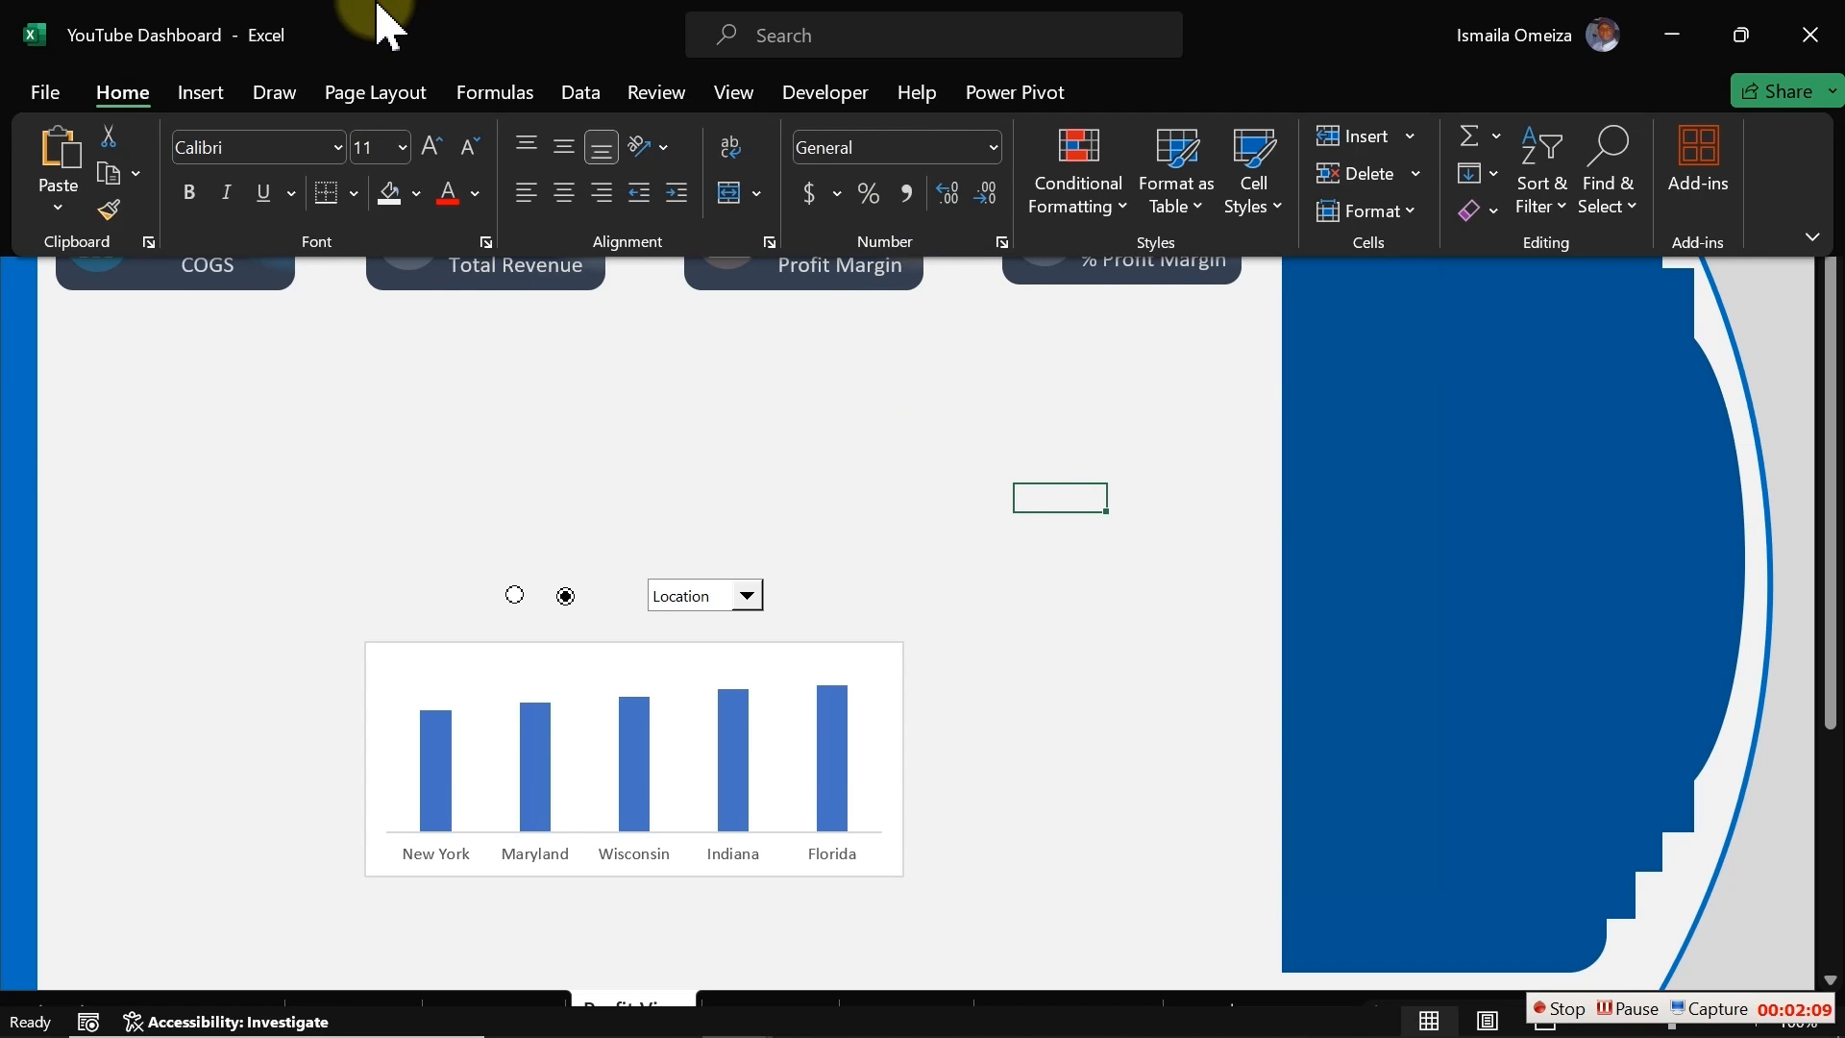
{"action": "left_click", "coordinate": [204, 90]}
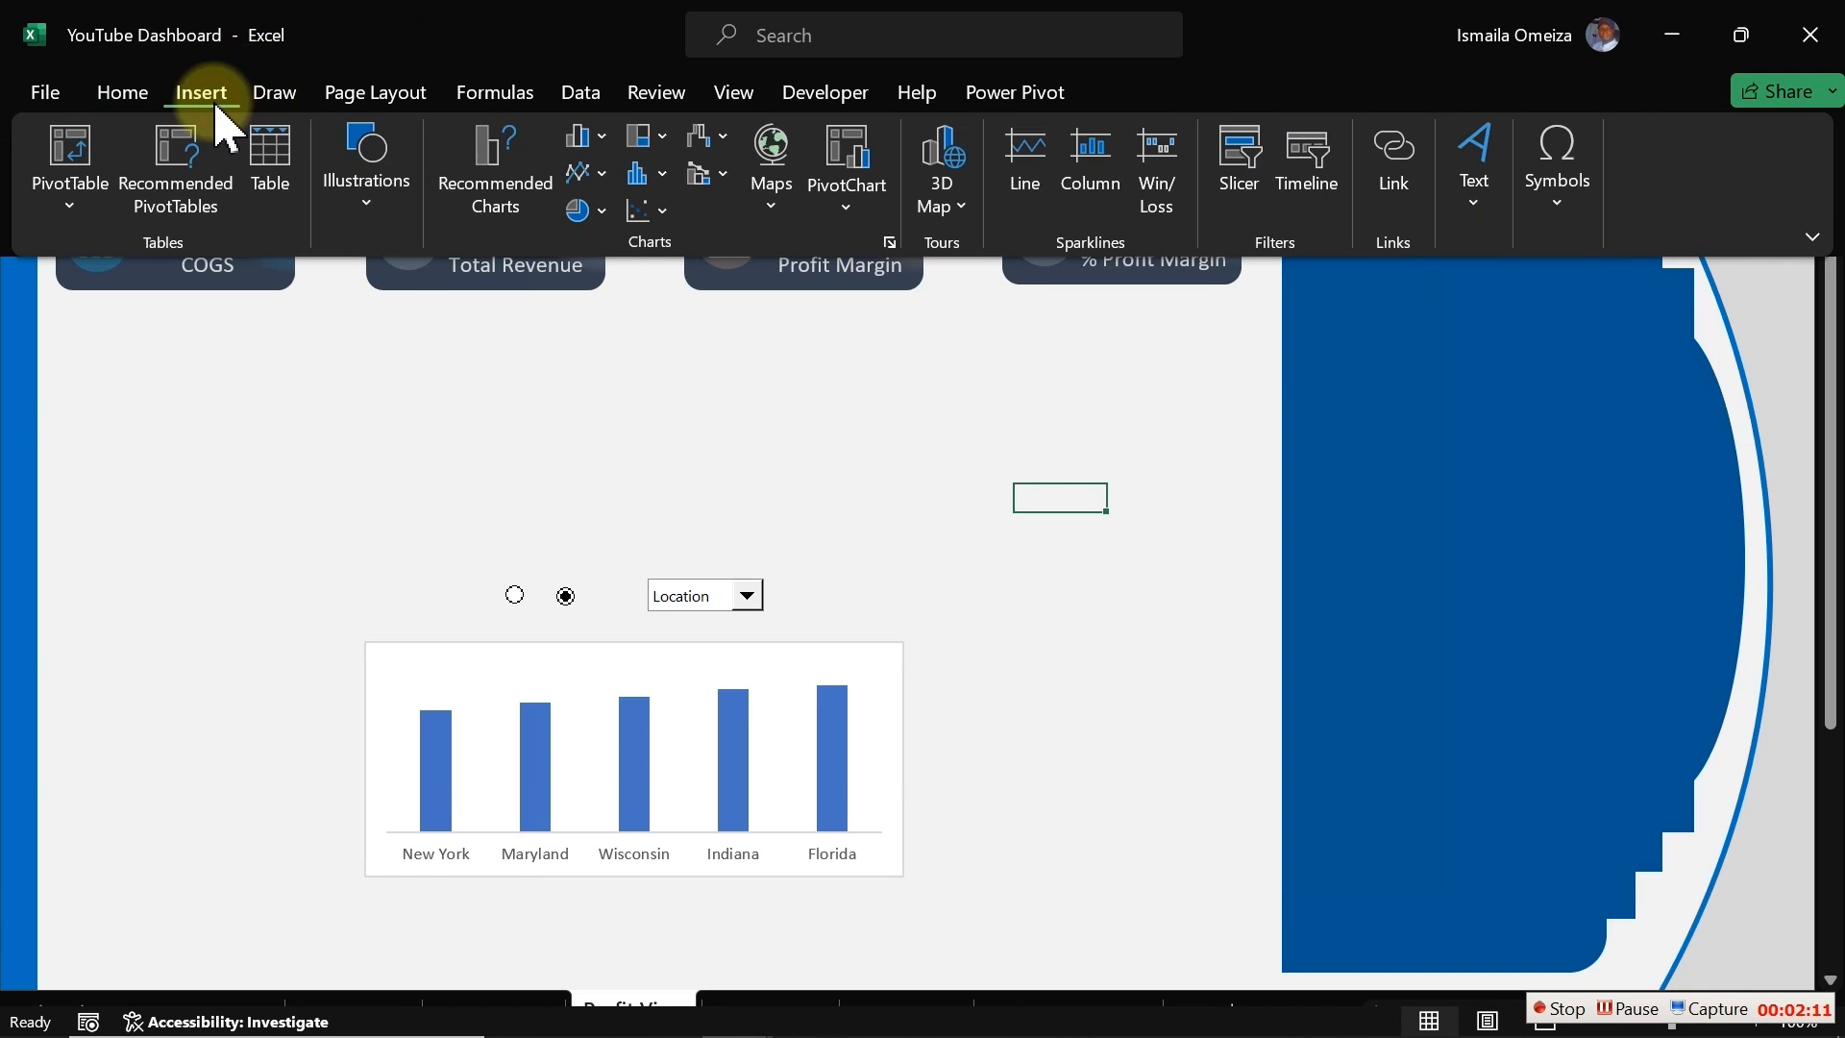
{"action": "left_click", "coordinate": [363, 216]}
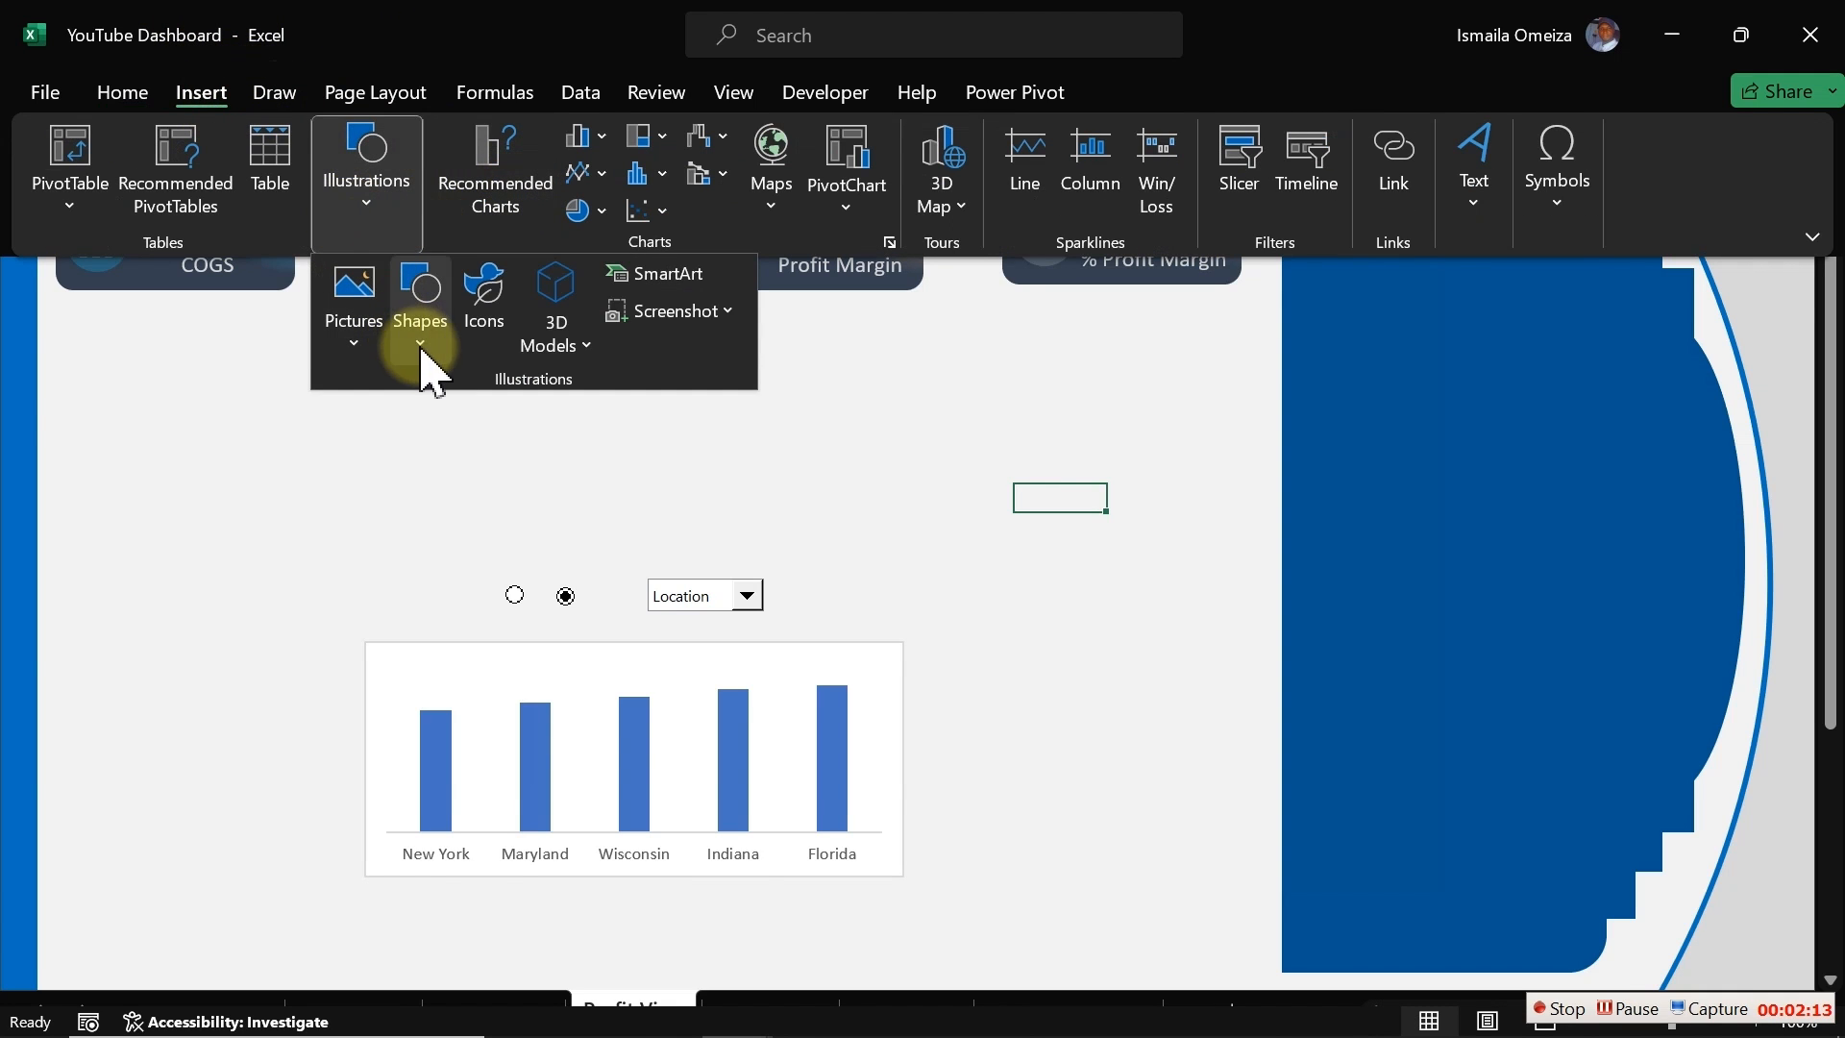
{"action": "left_click", "coordinate": [422, 355]}
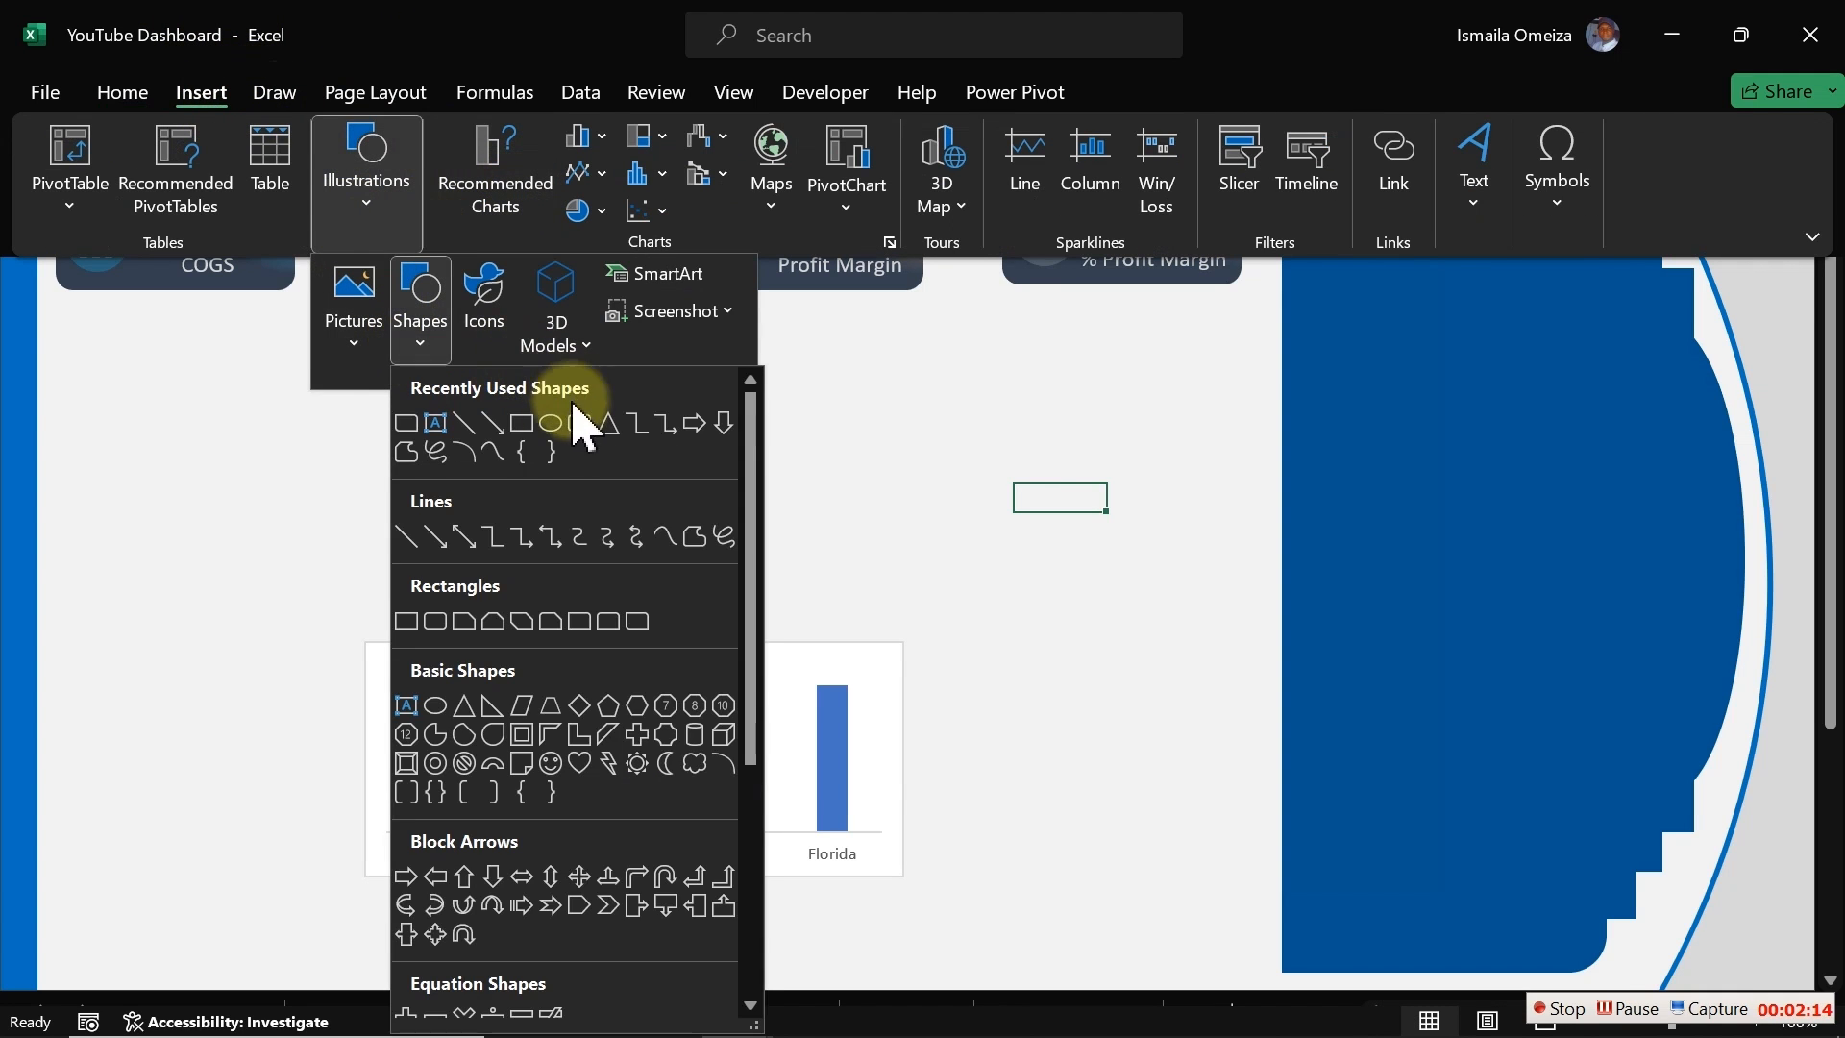
{"action": "left_click", "coordinate": [528, 429]}
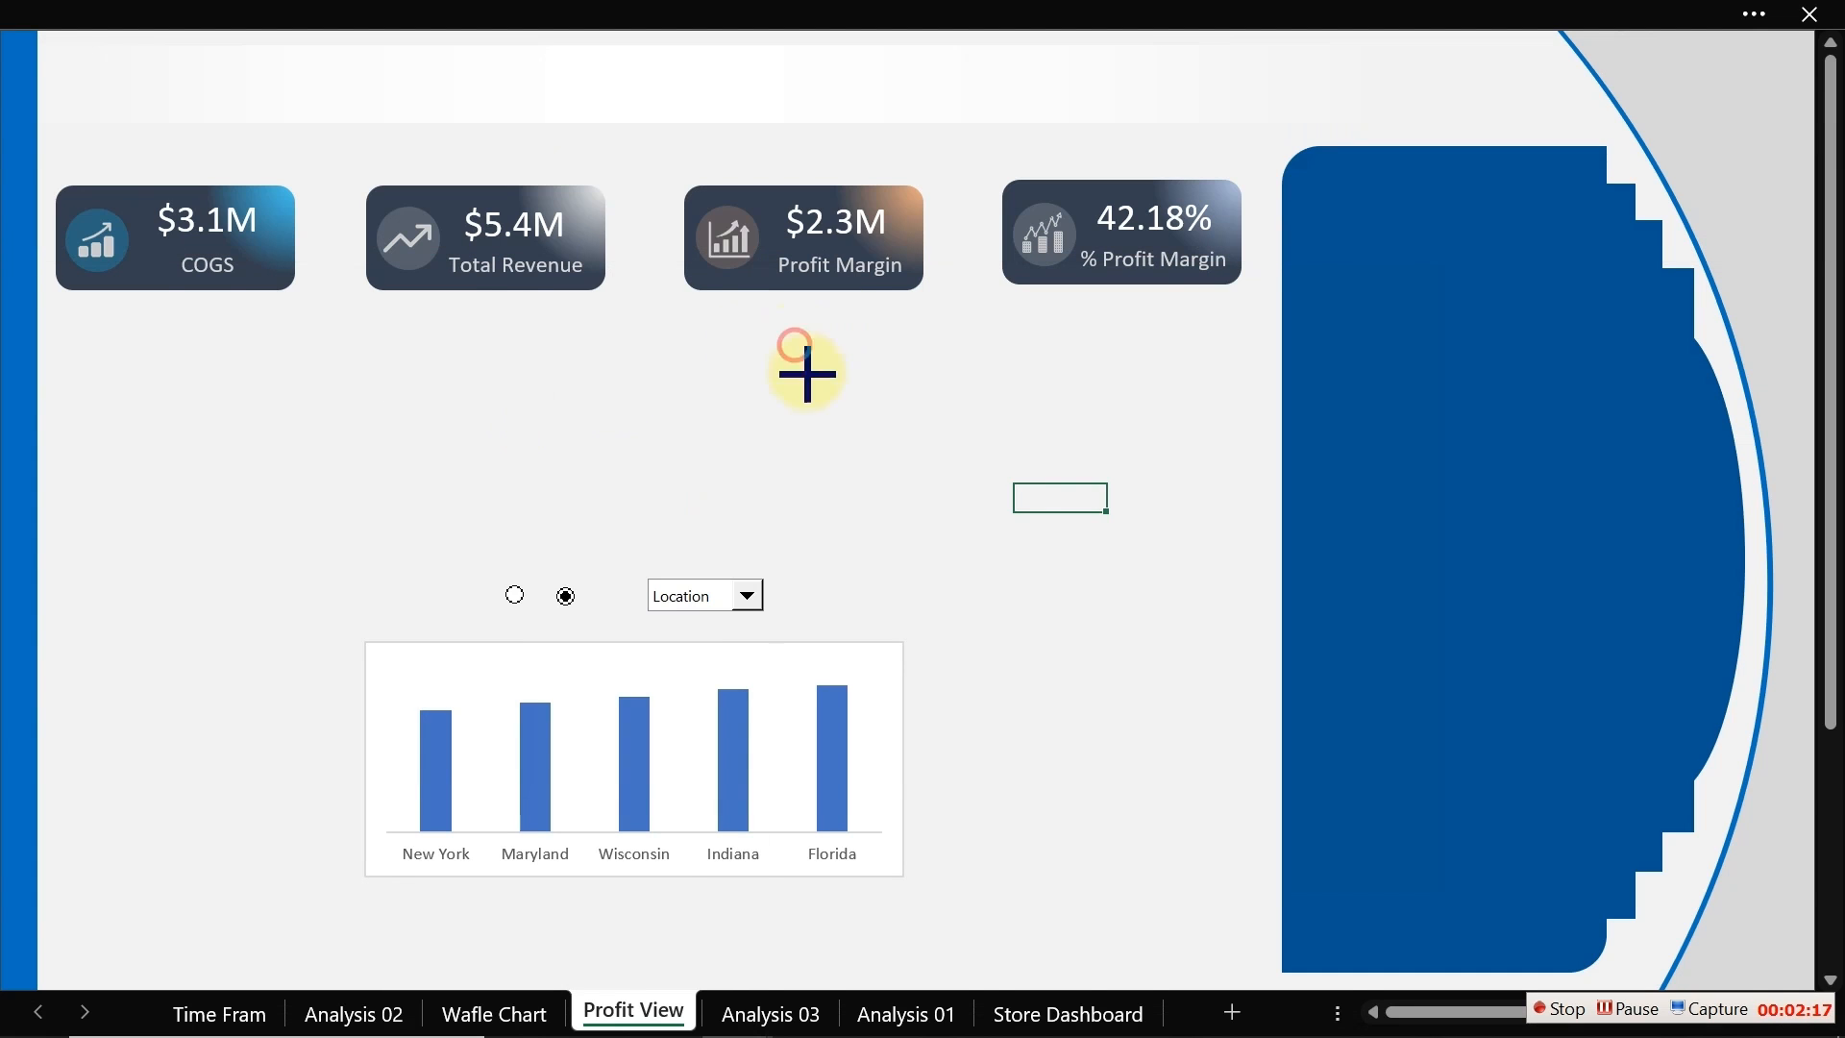
{"action": "left_click_drag", "start_coordinate": [794, 344], "coordinate": [1047, 625]}
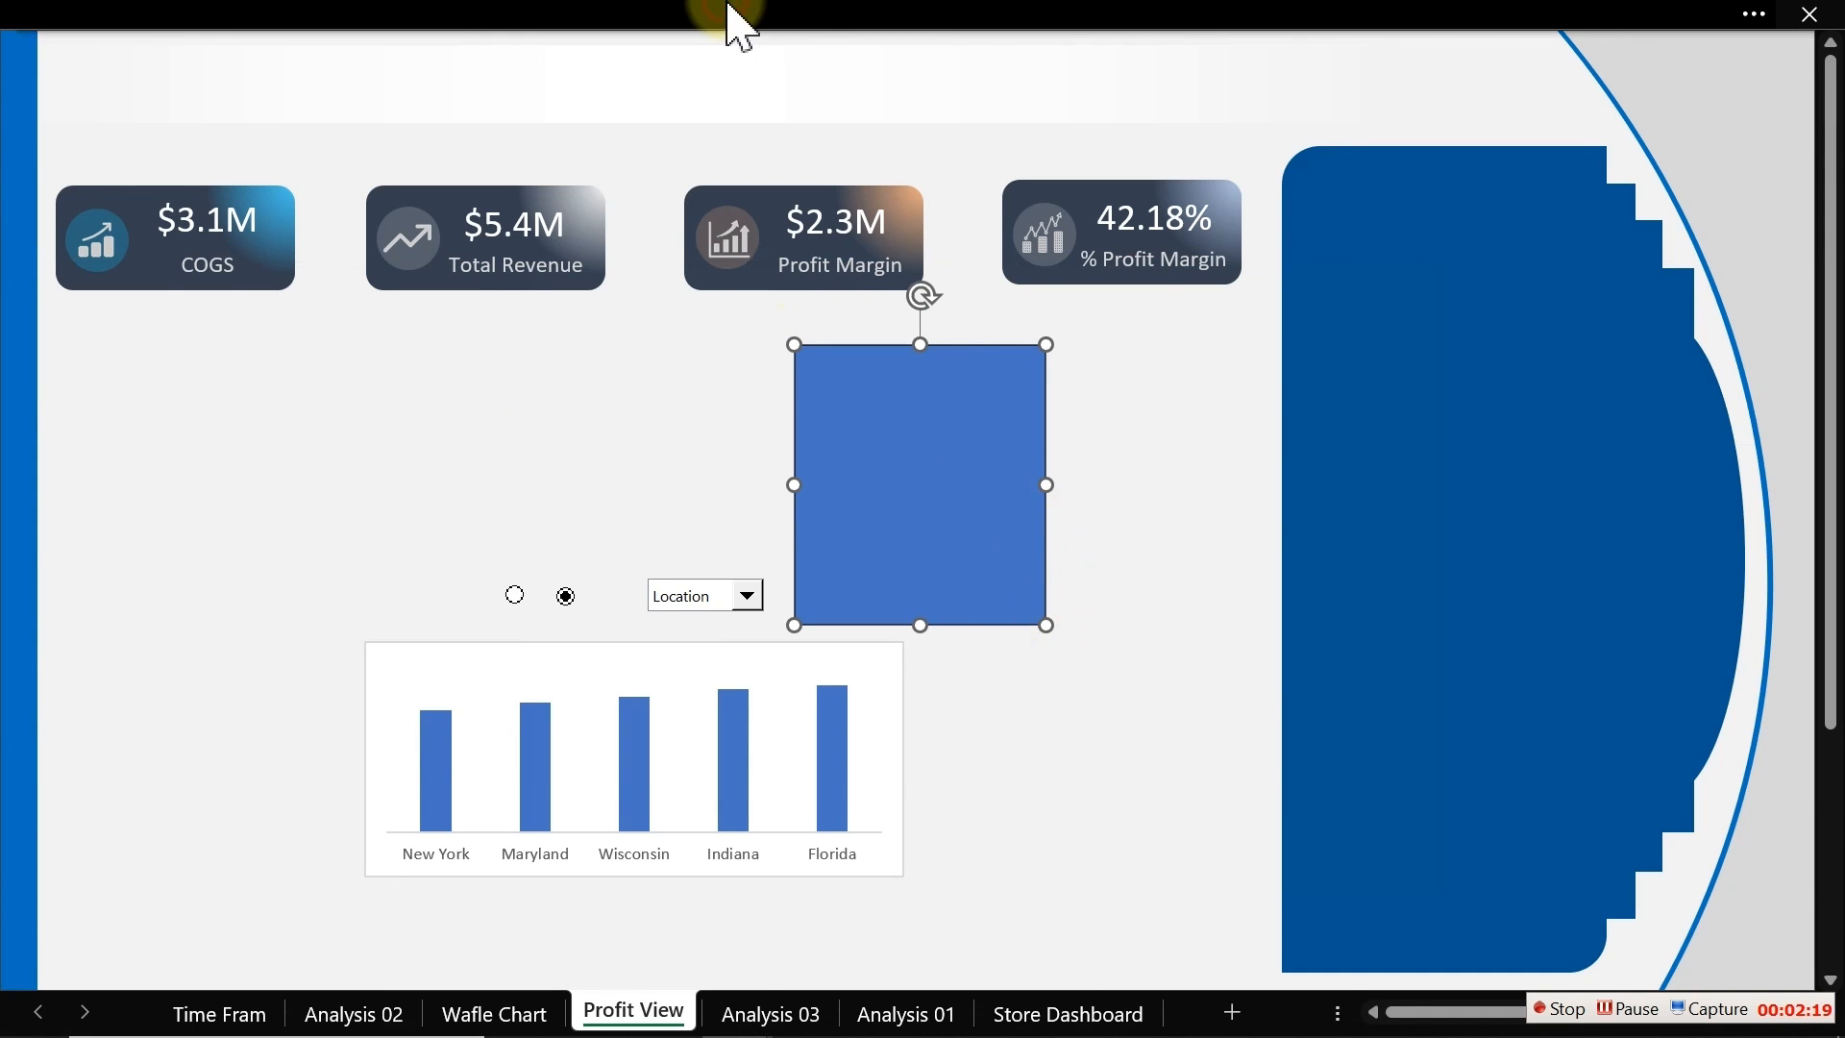
Step: Set the rectangle's height to 2.69"
{"action": "left_click", "coordinate": [1268, 75]}
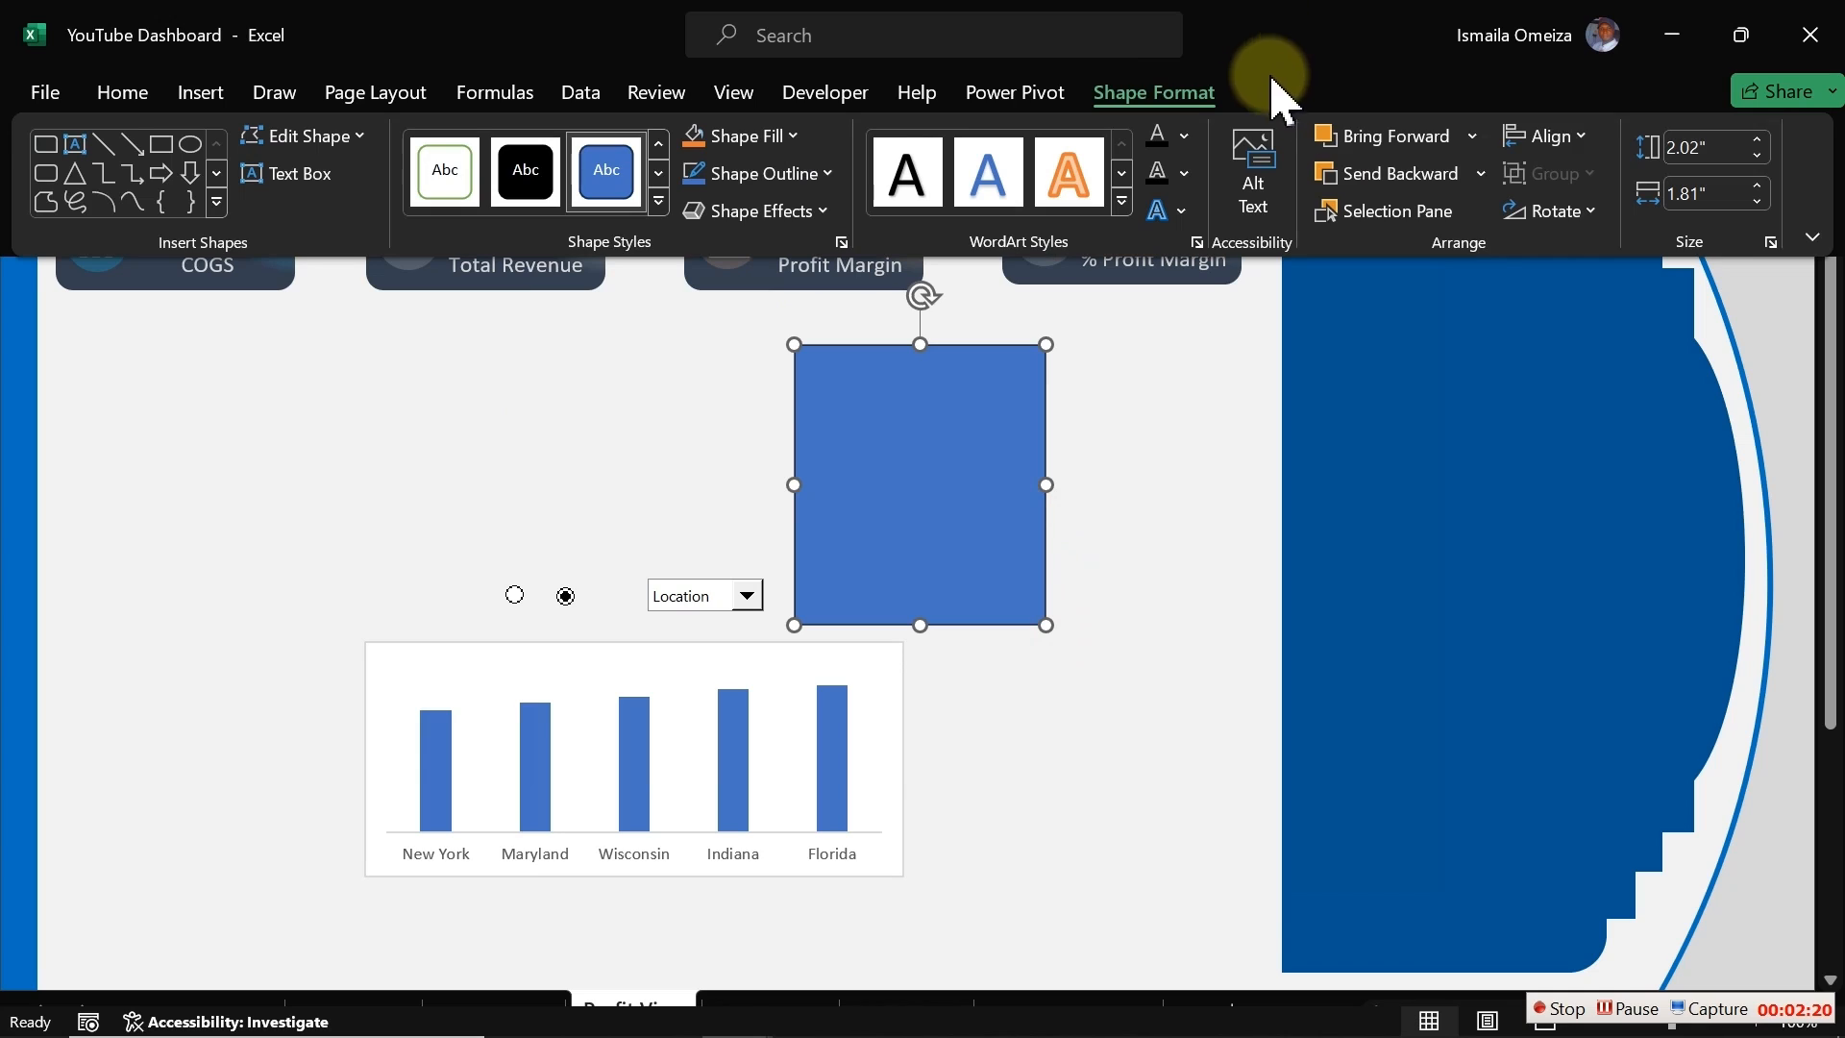
{"action": "left_click", "coordinate": [1706, 147]}
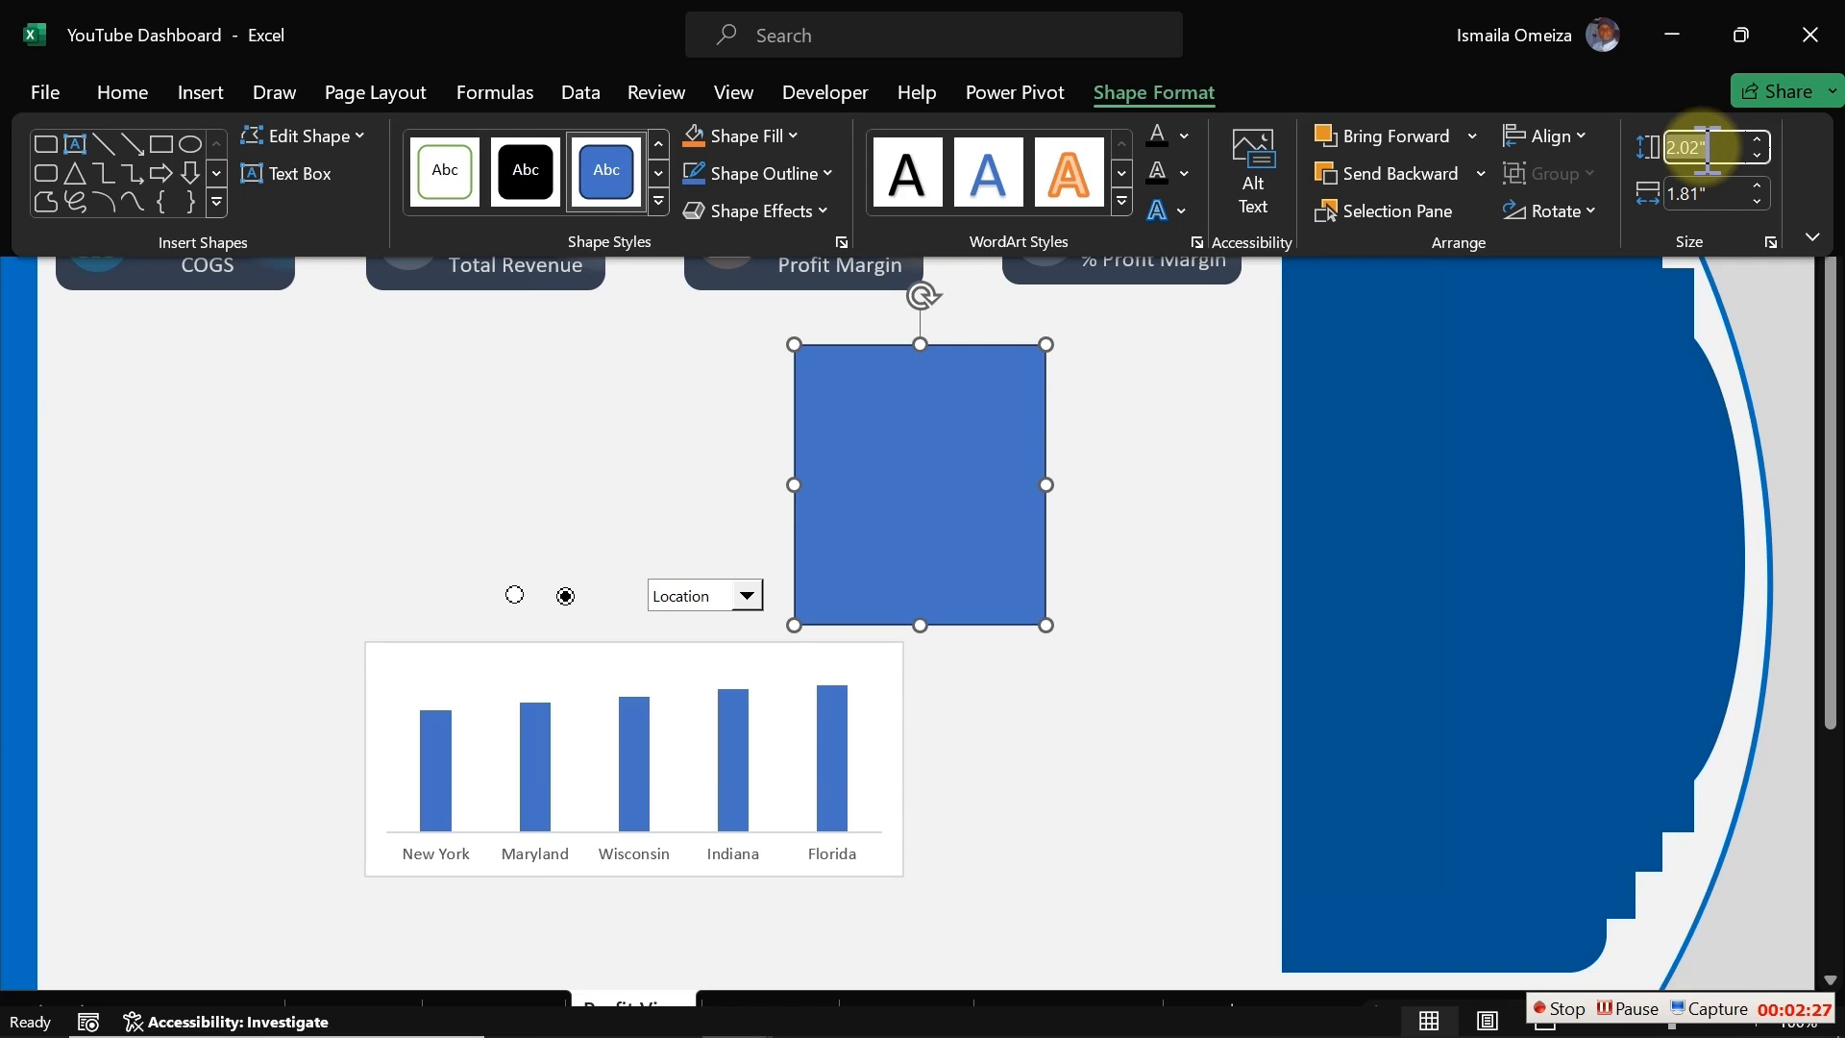
{"action": "type", "text": "2.69"}
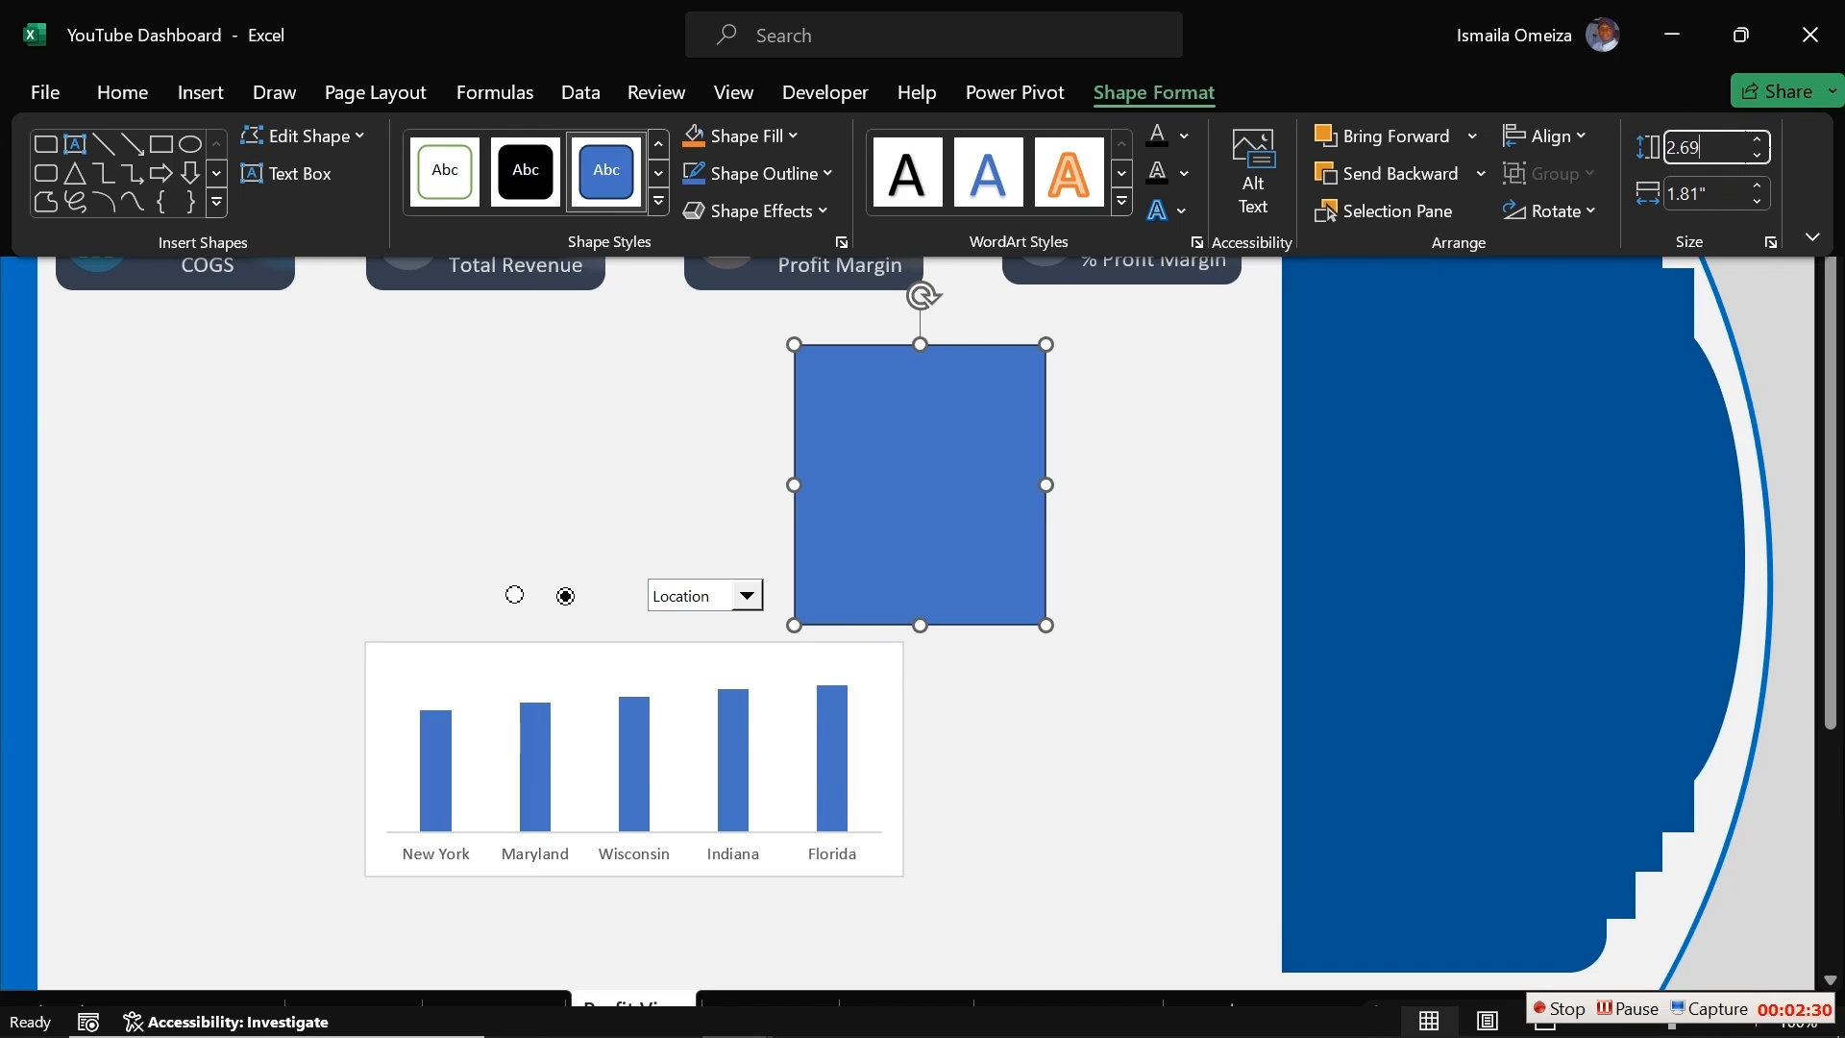
{"action": "key", "text": "Tab"}
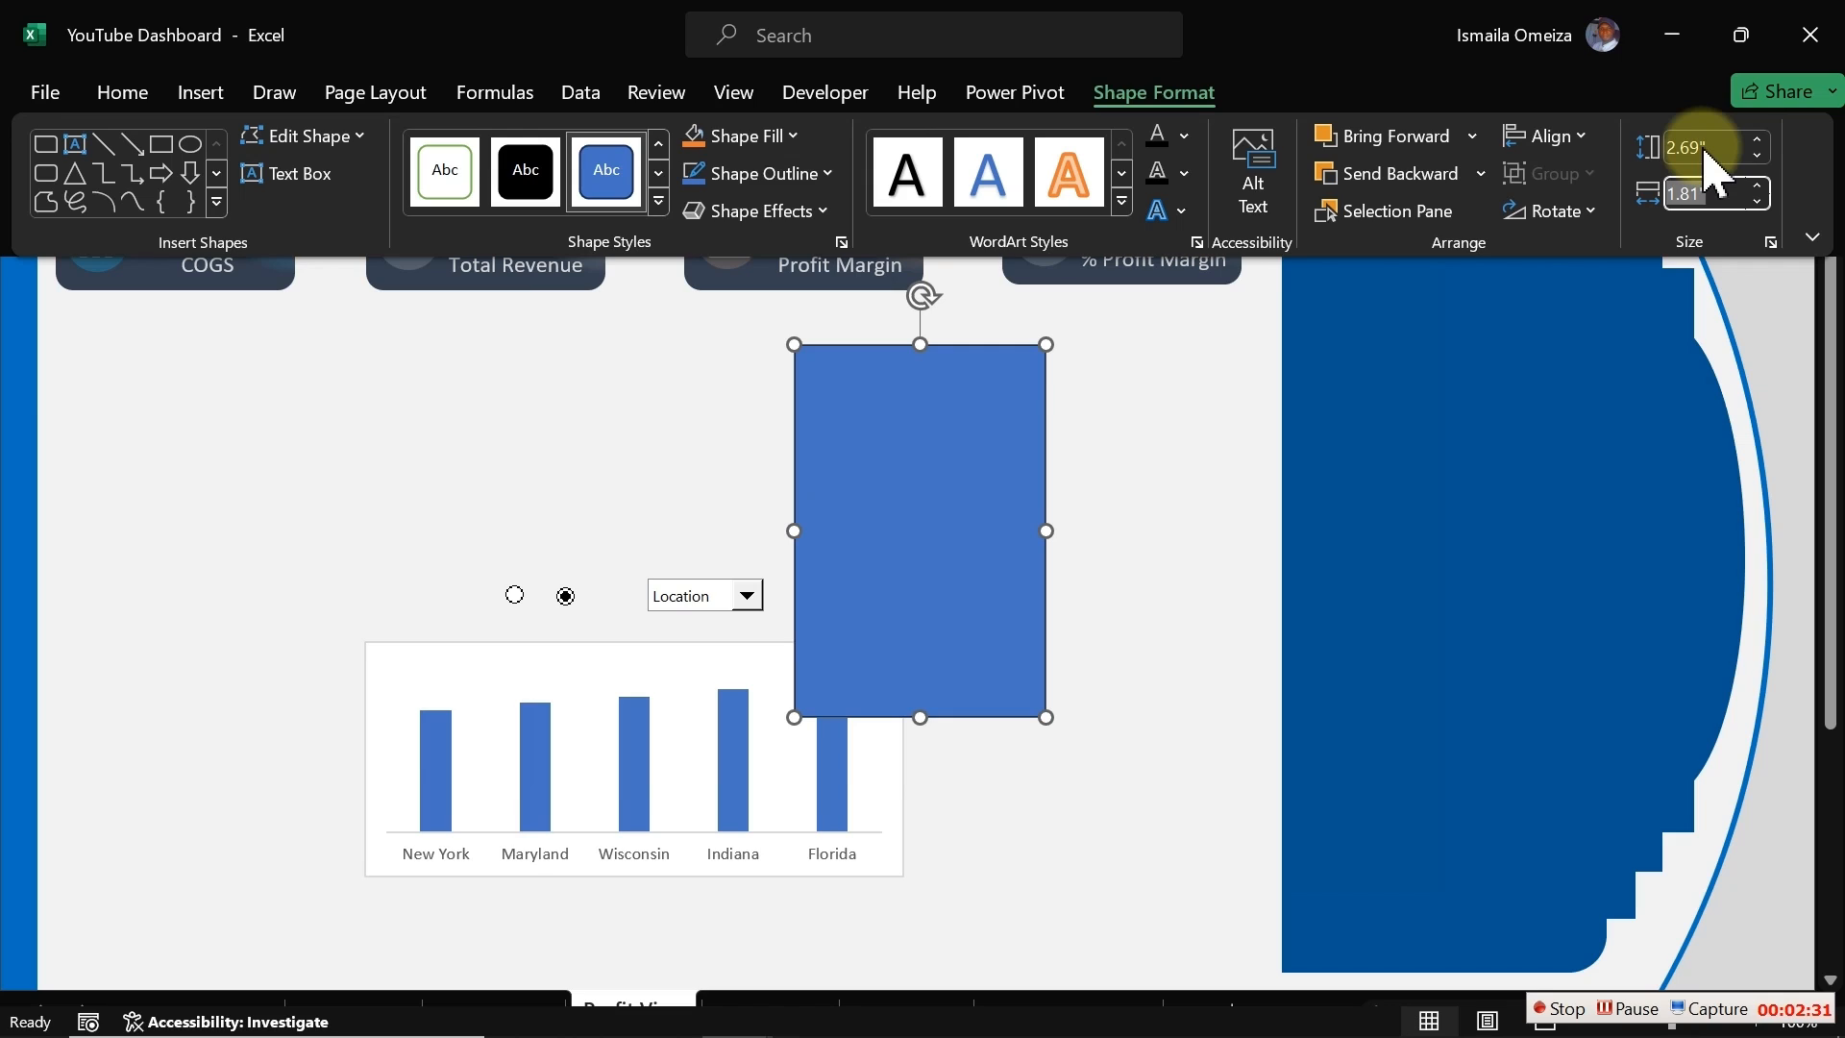
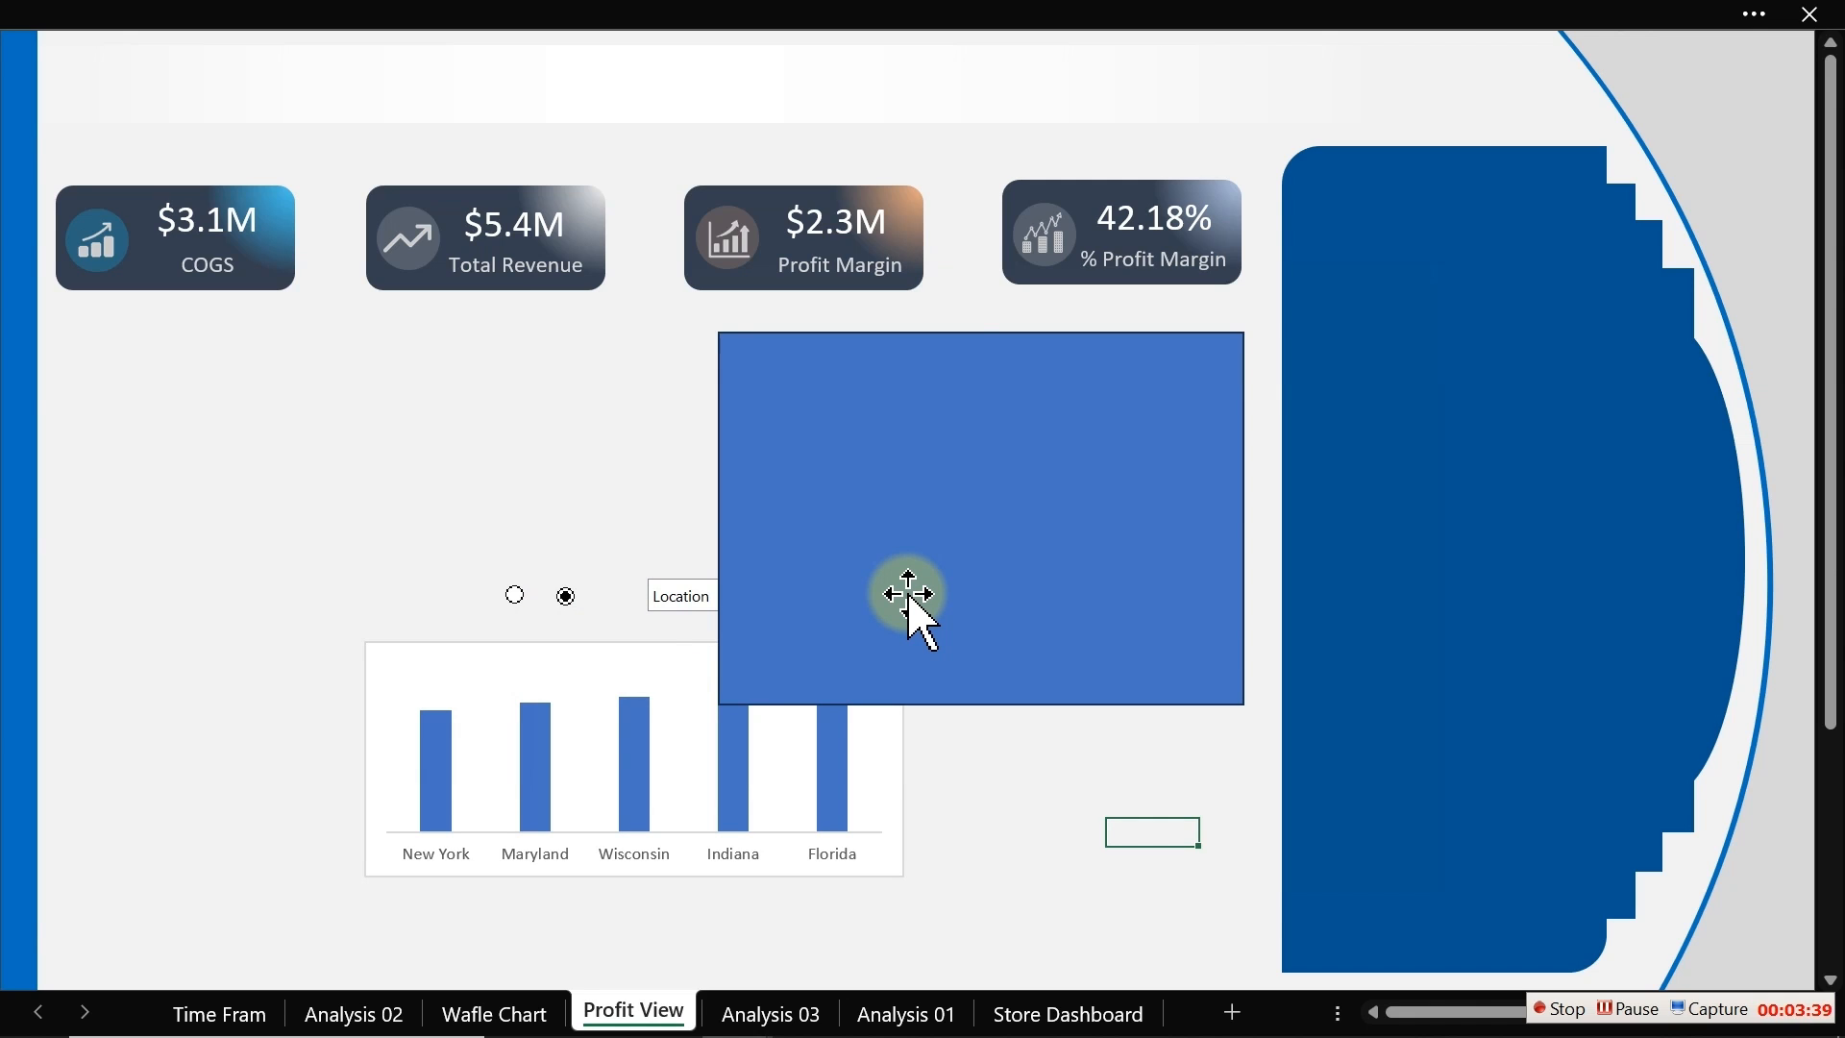
Step: Duplicate the blue rectangle and move the copy to the left of the original
{"action": "left_click", "coordinate": [909, 596]}
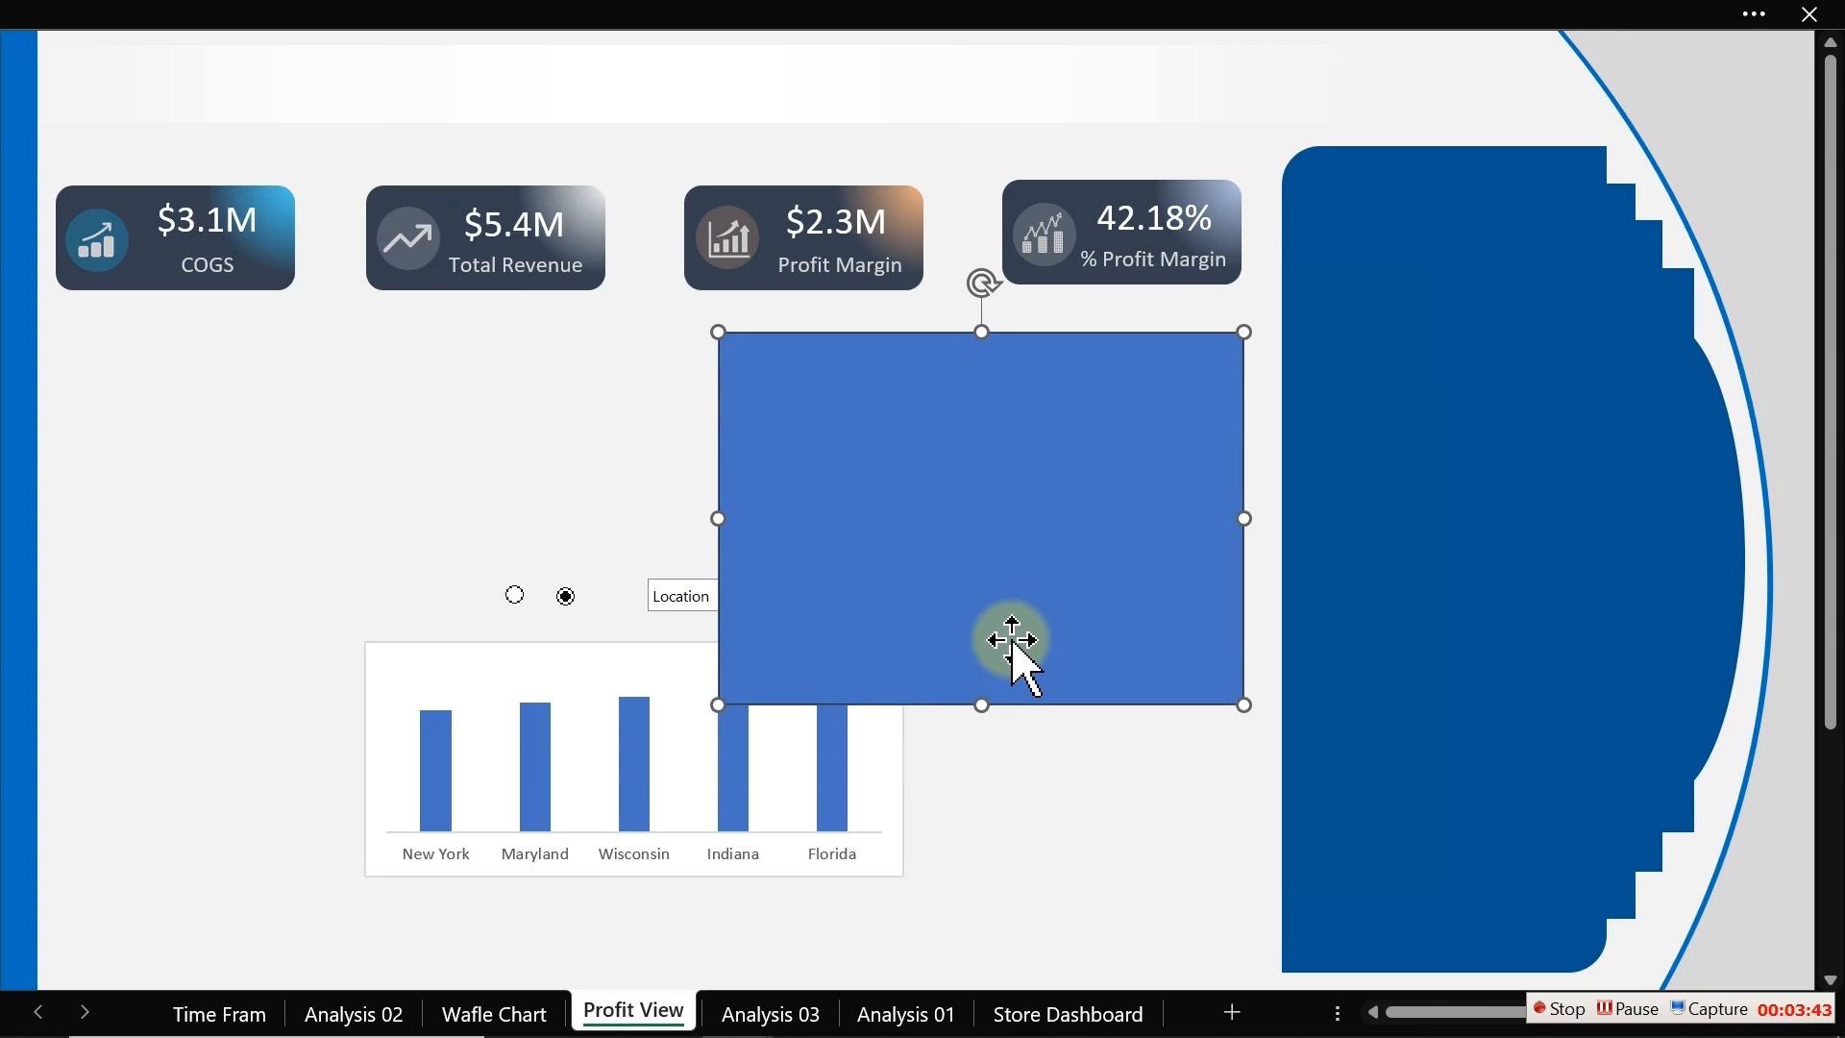
{"action": "key", "text": "ctrl+d"}
{"action": "left_click_drag", "start_coordinate": [1052, 624], "coordinate": [597, 608]}
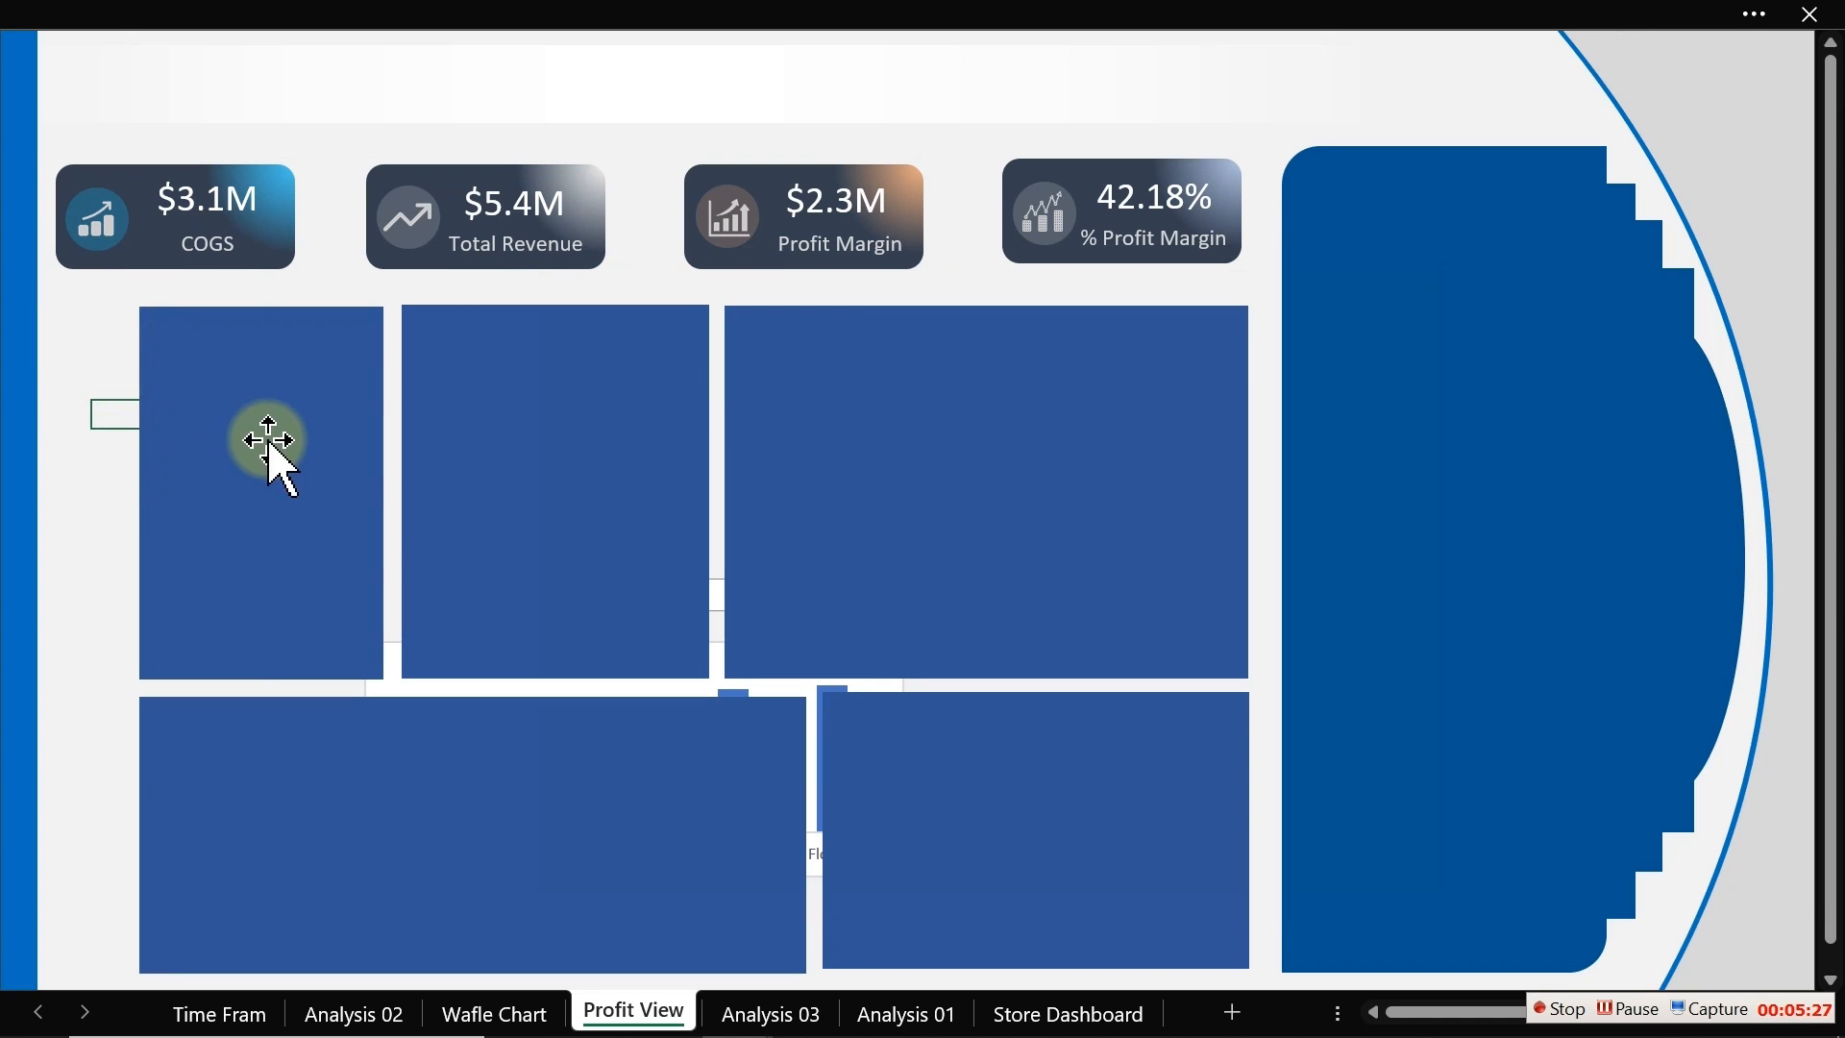
Step: Inspect the height and width of each chart background rectangle in turn
{"action": "left_click", "coordinate": [268, 442]}
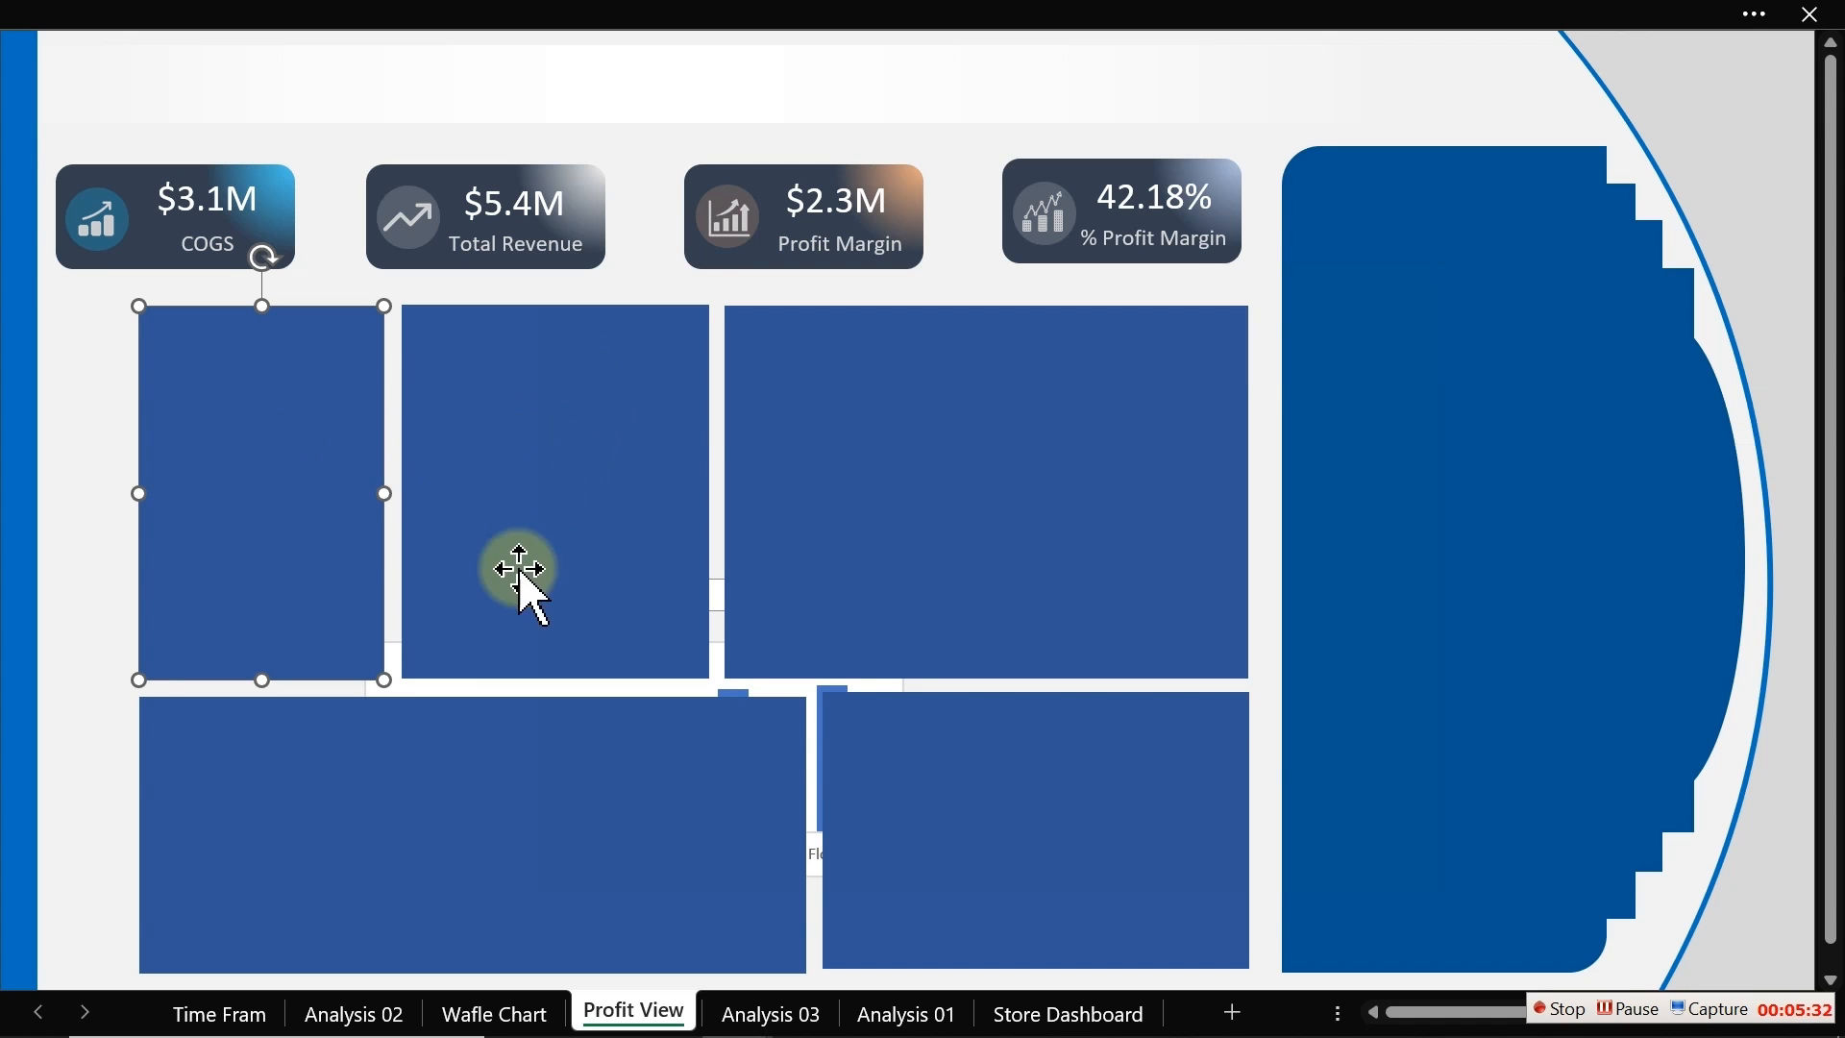
{"action": "left_click", "coordinate": [620, 430]}
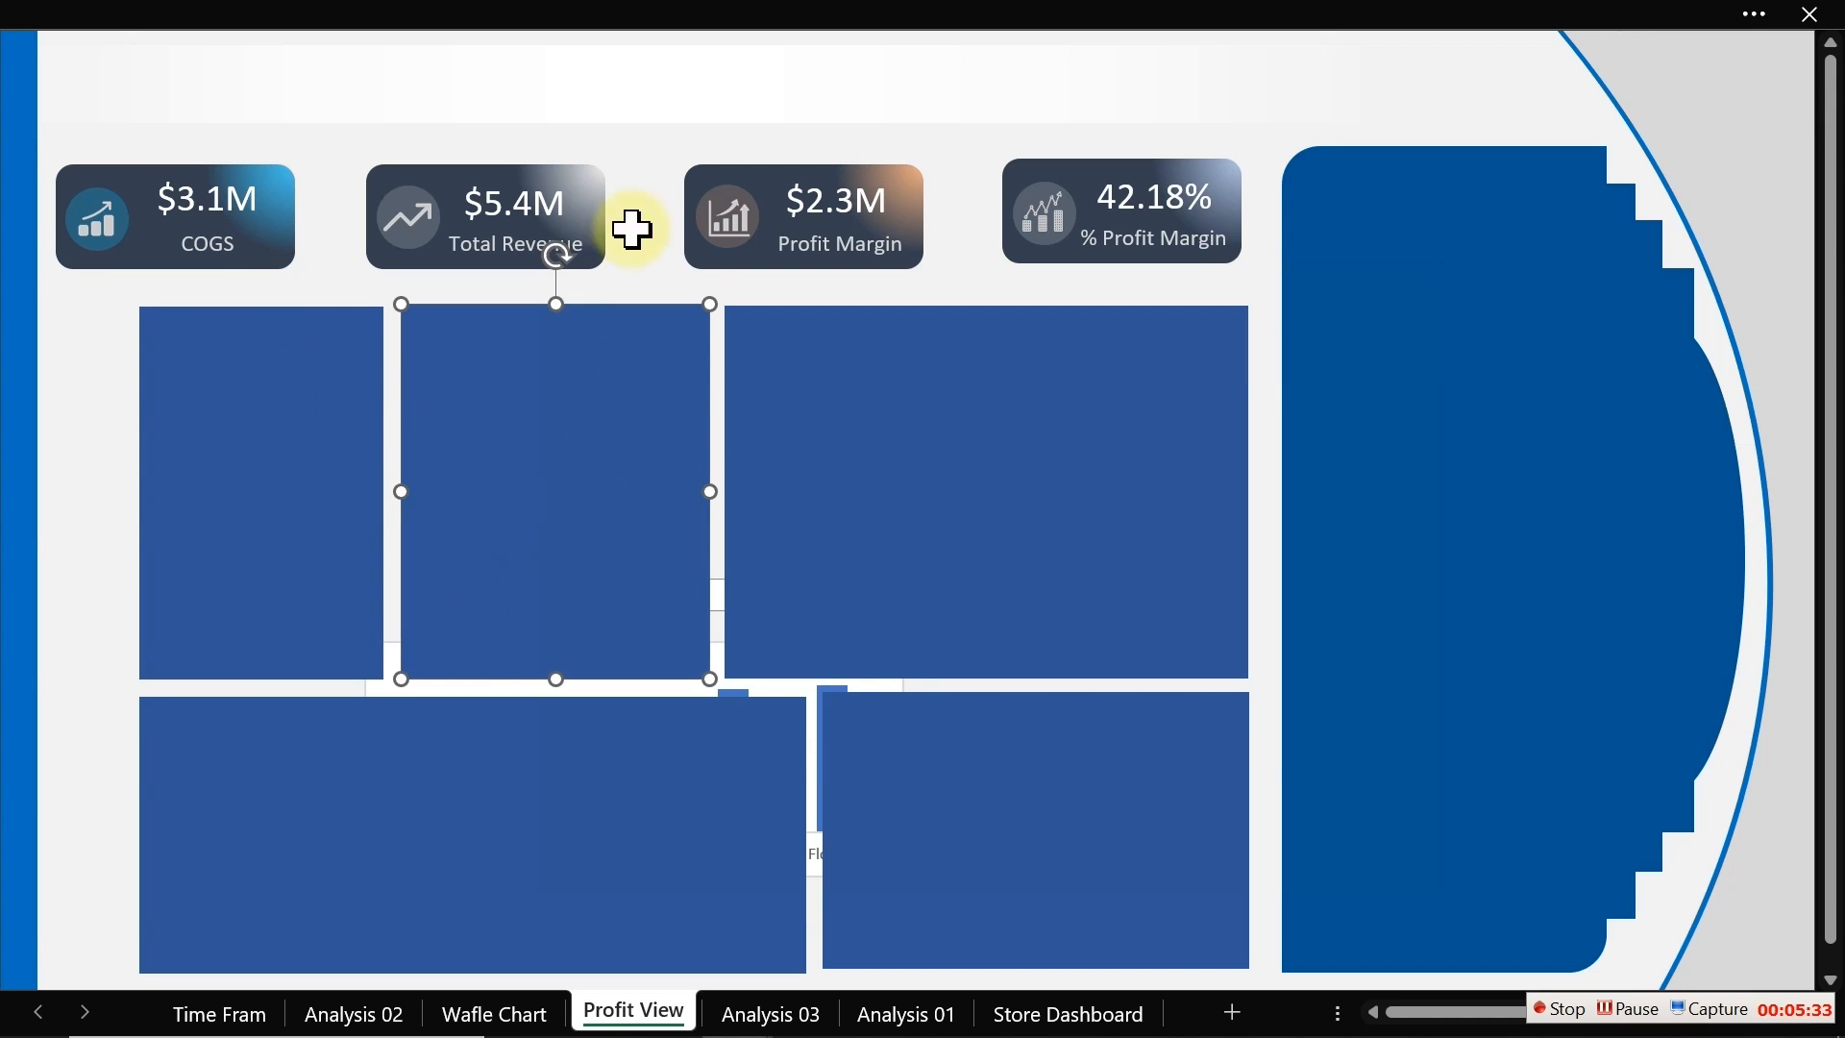
{"action": "left_click", "coordinate": [644, 7]}
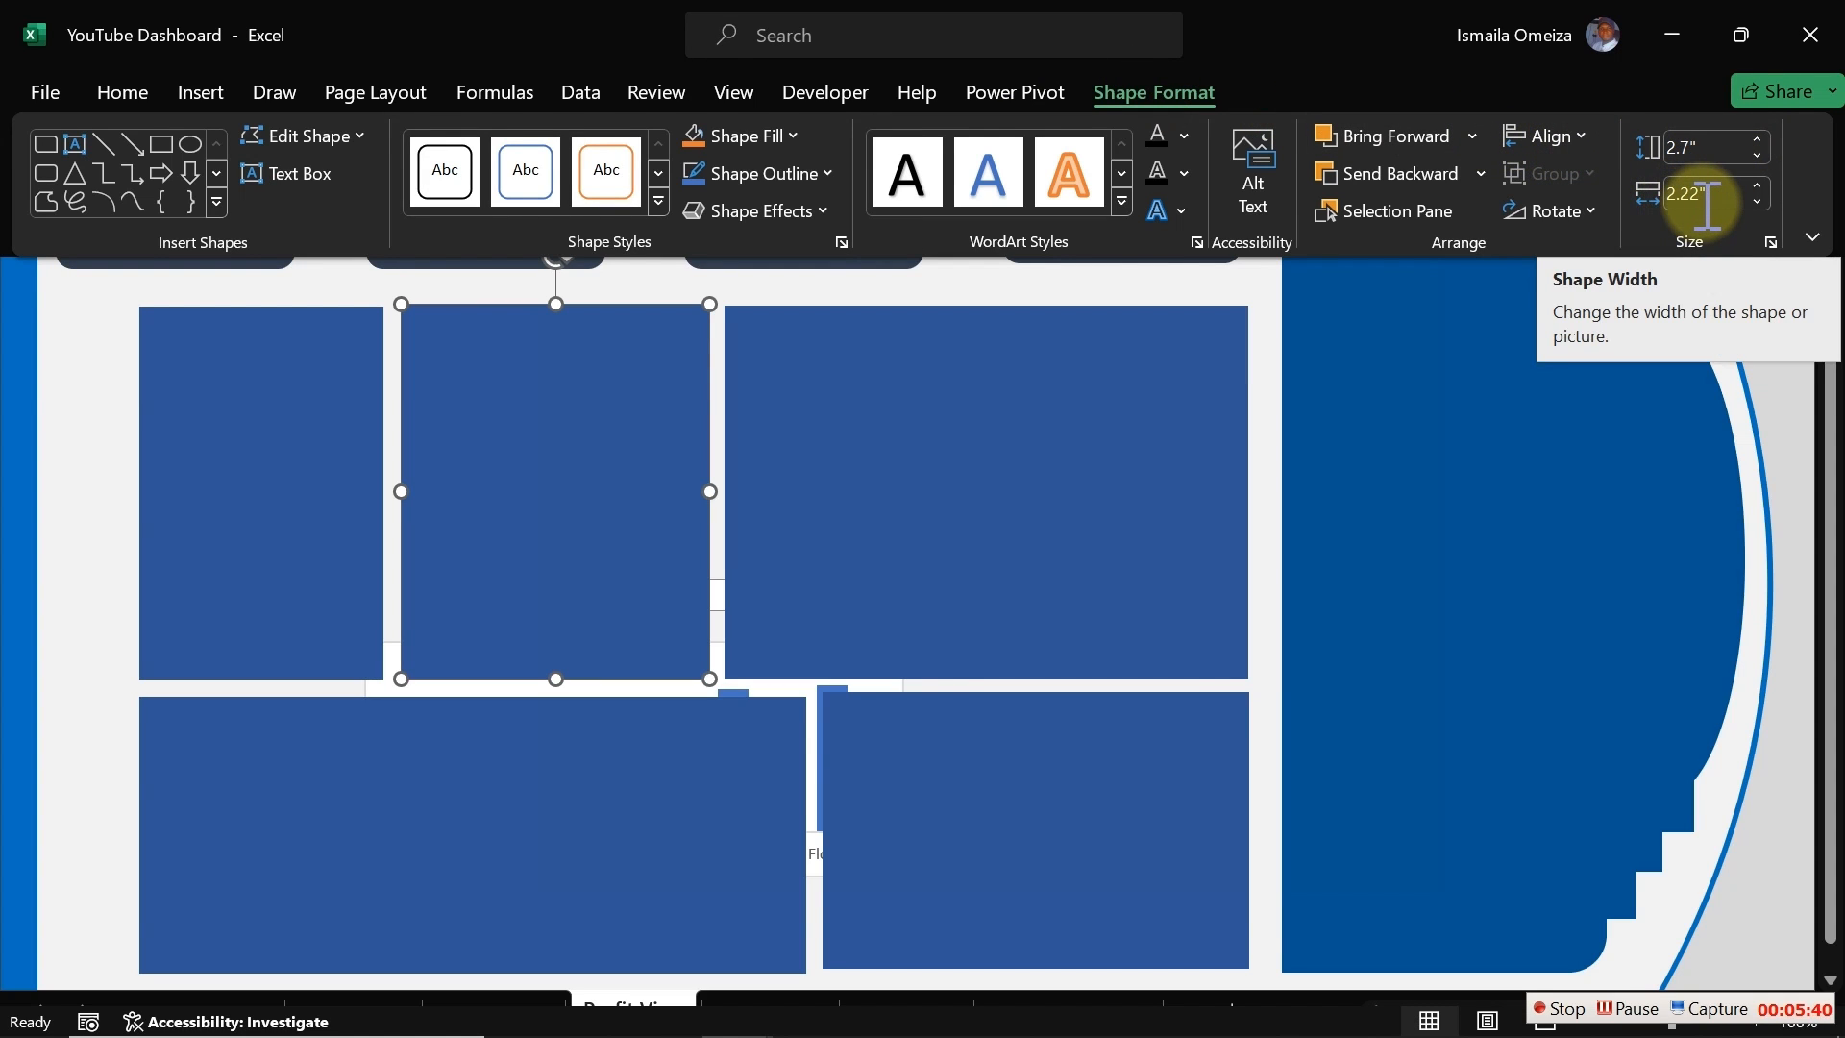
{"action": "left_click", "coordinate": [348, 453]}
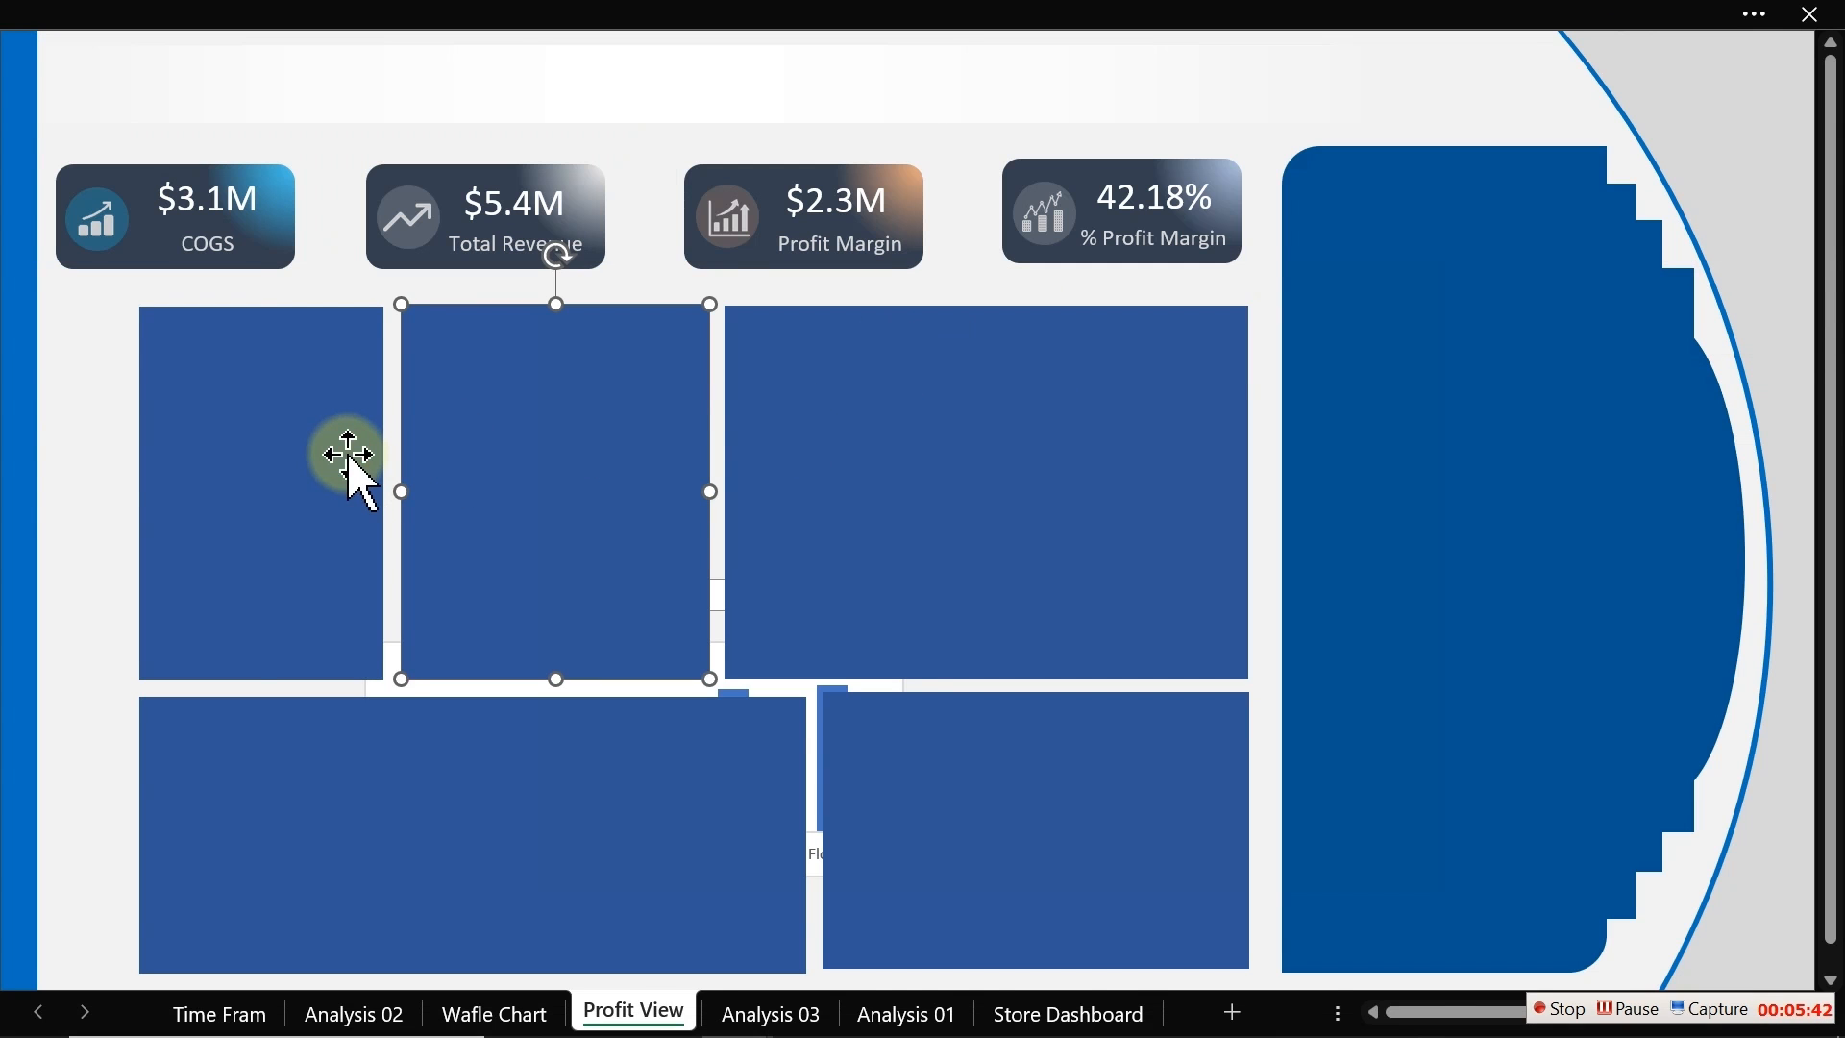
{"action": "left_click", "coordinate": [1378, 6]}
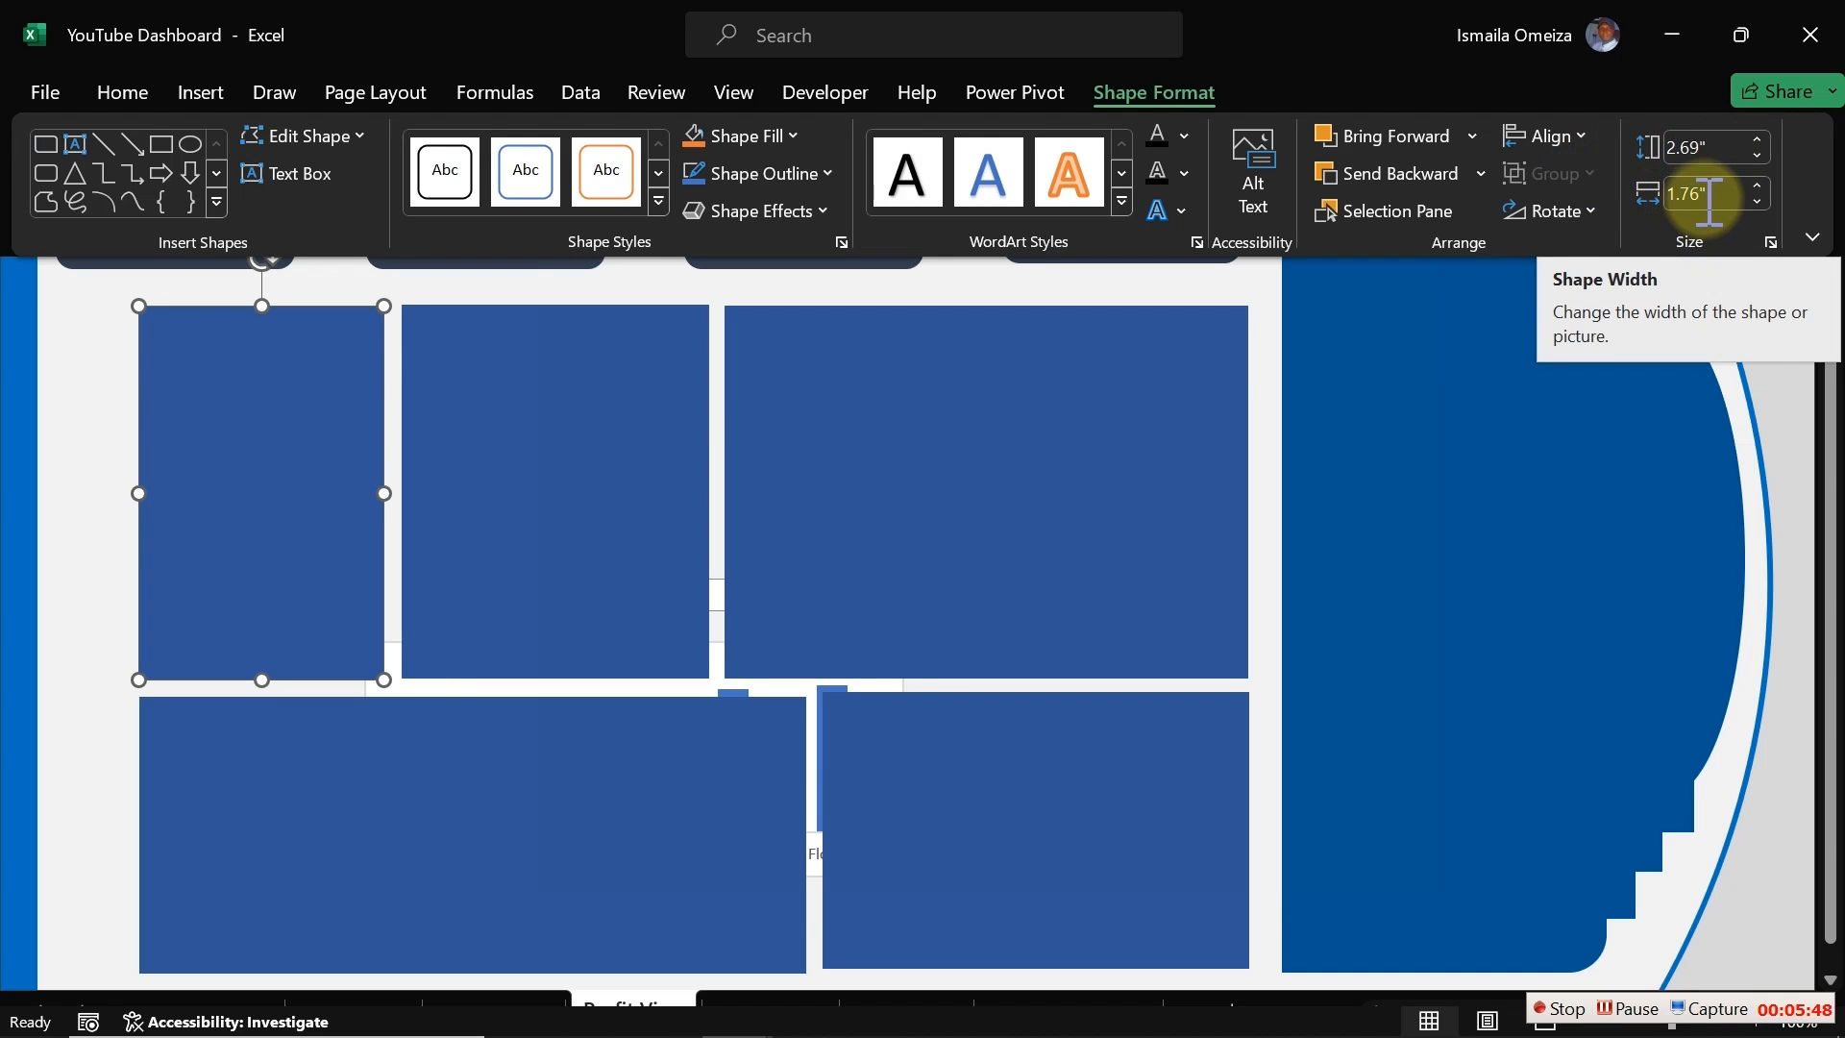
{"action": "left_click", "coordinate": [1165, 786]}
{"action": "key", "text": "ctrl+shift+F1"}
{"action": "left_click", "coordinate": [1019, 17]}
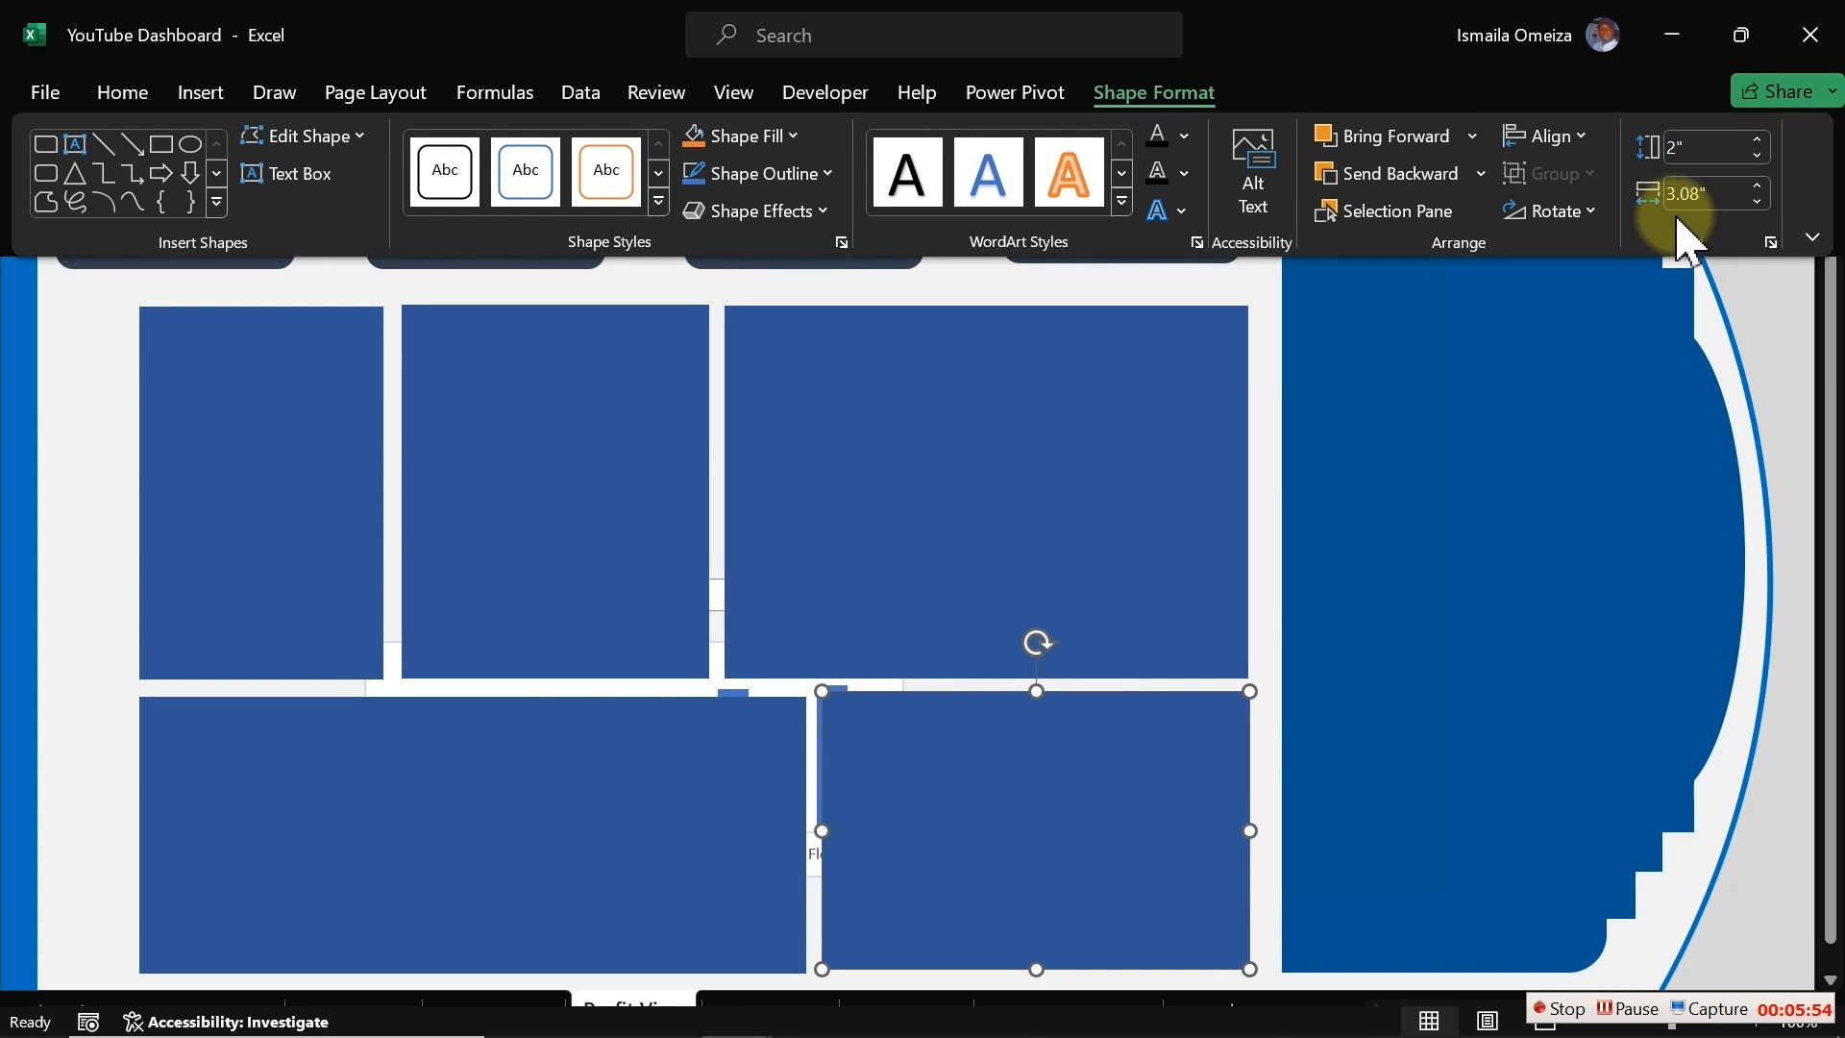
{"action": "left_click", "coordinate": [691, 792]}
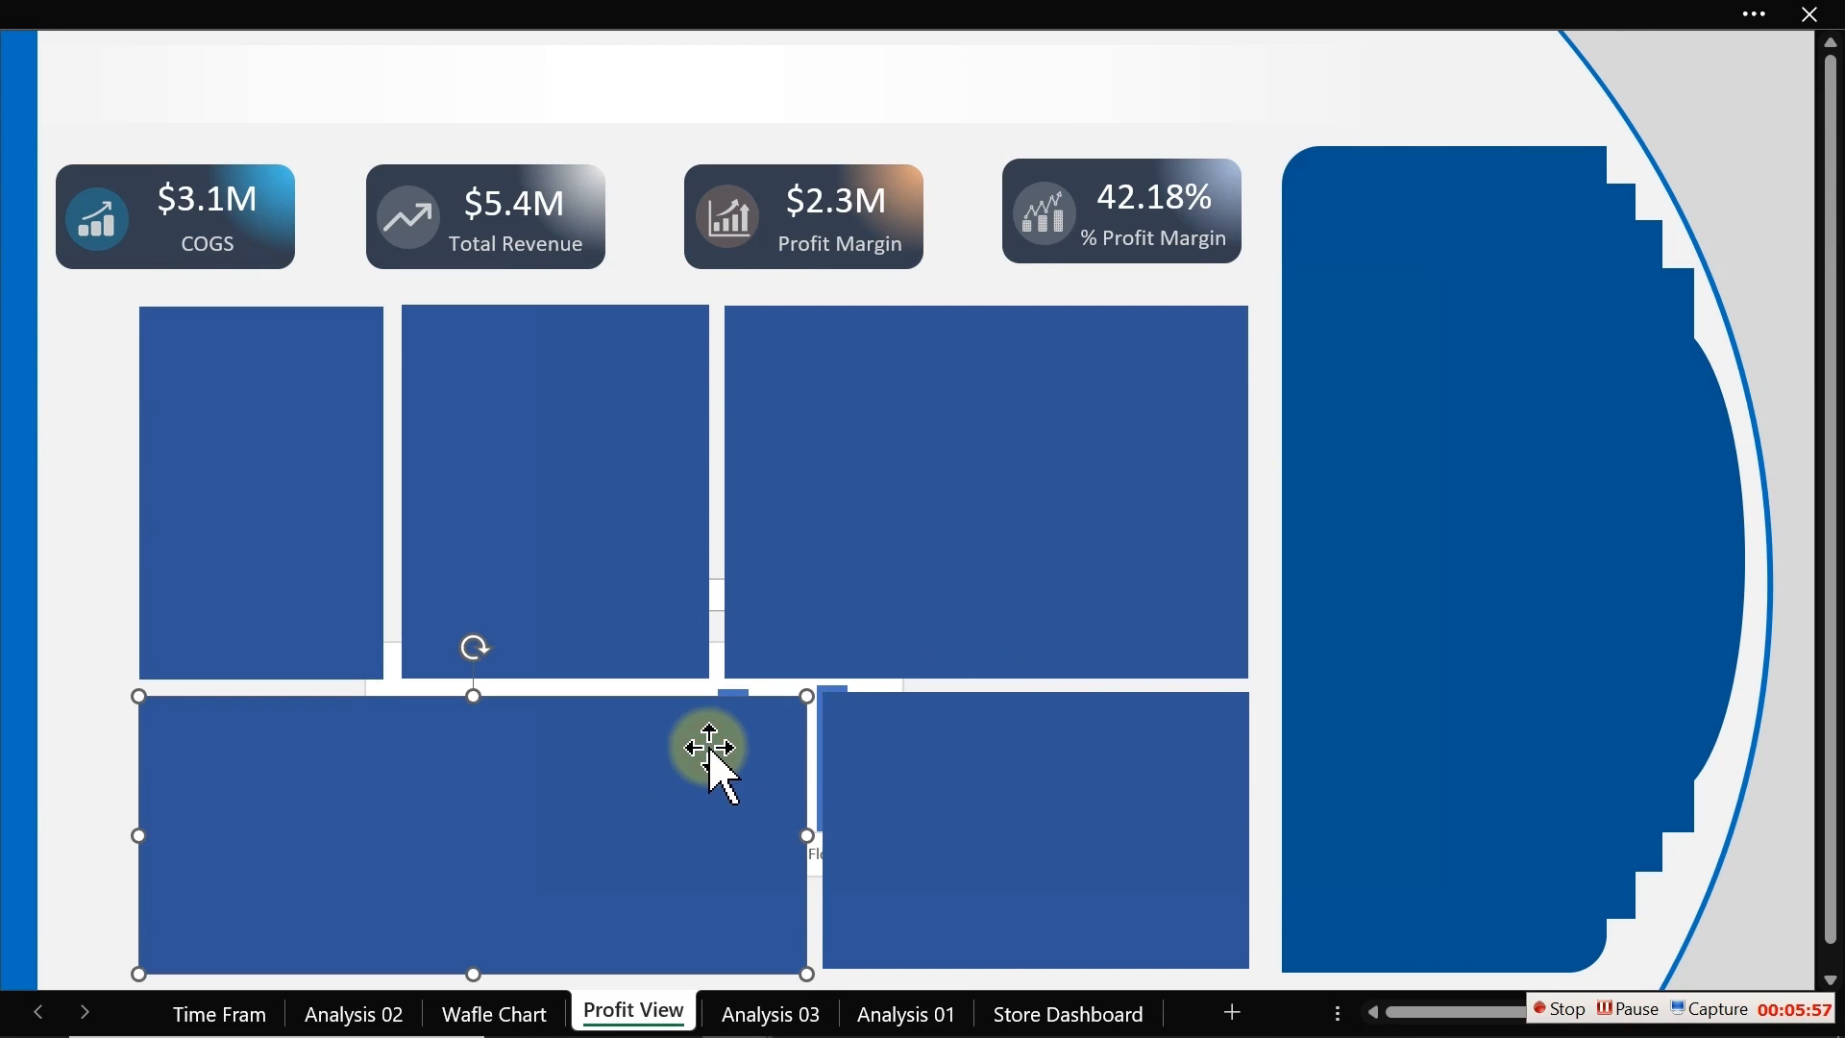
{"action": "left_click", "coordinate": [1009, 14]}
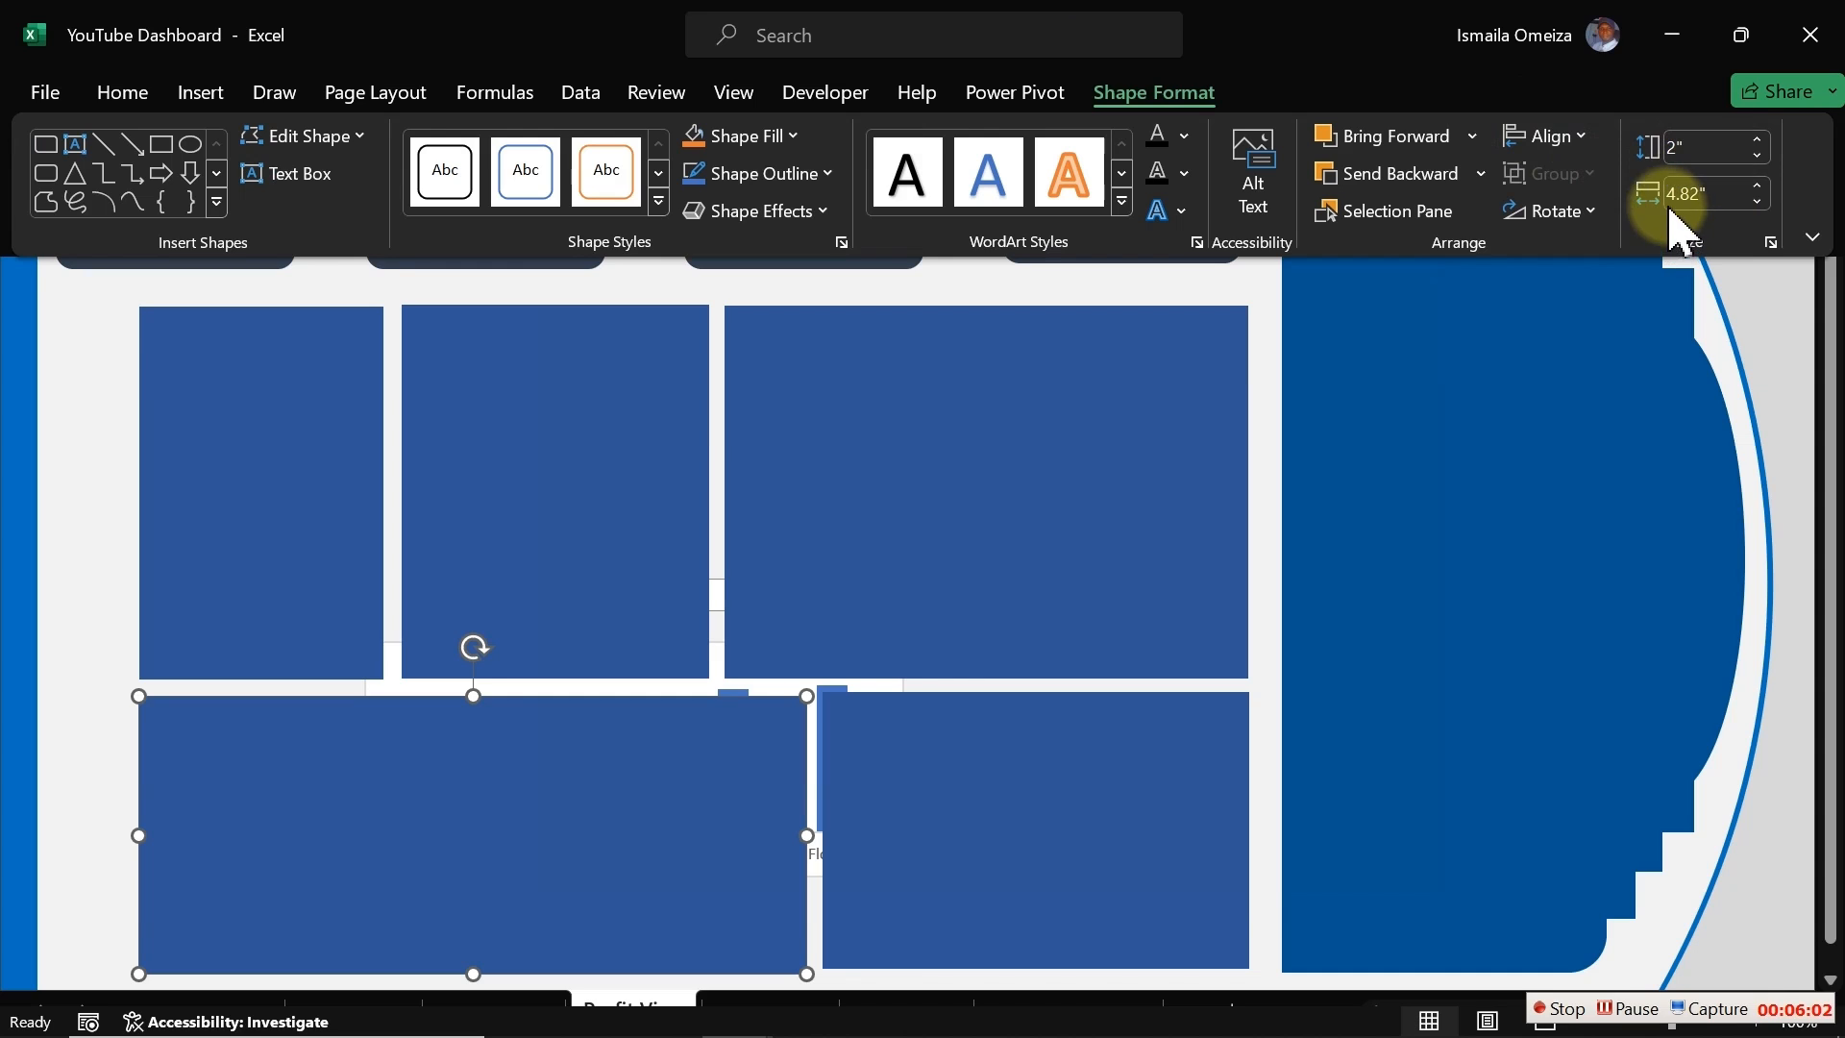
Step: Select all six background rectangles and give them a white solid fill
{"action": "left_click", "coordinate": [1188, 396]}
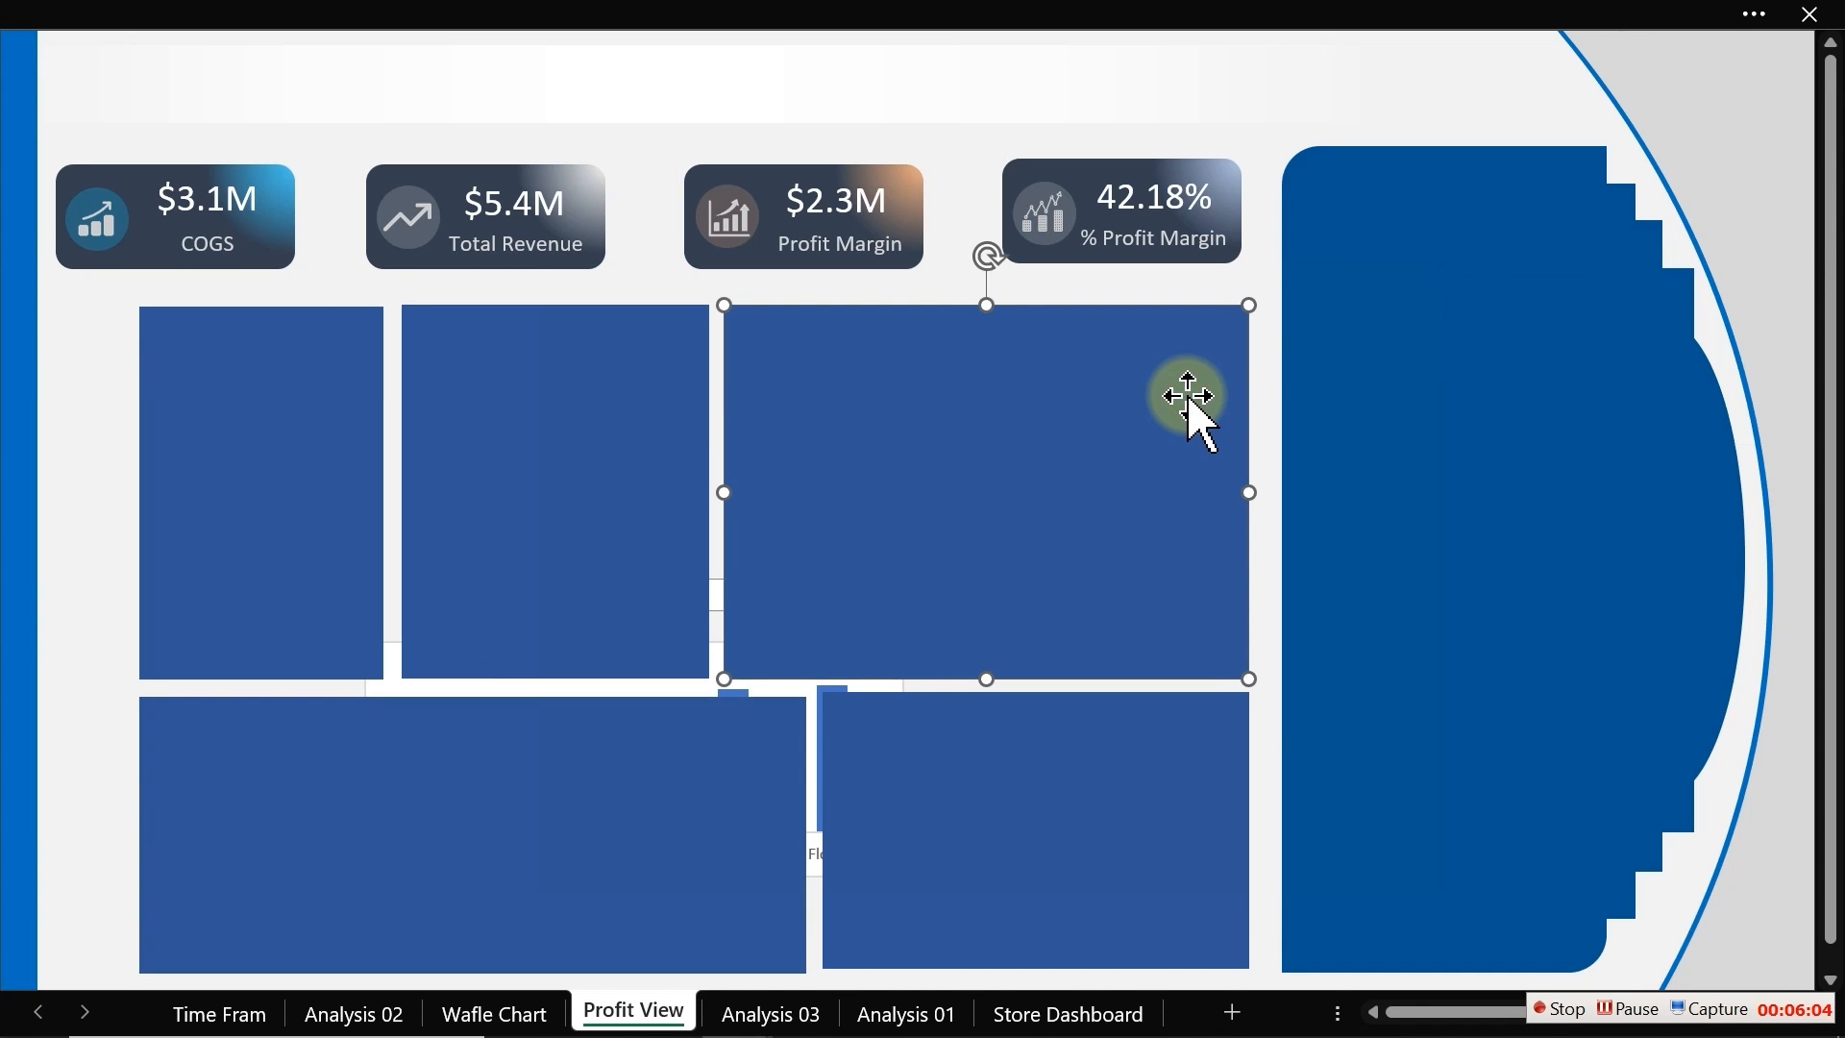
{"action": "left_click", "coordinate": [557, 496], "text": "shift"}
{"action": "left_click", "coordinate": [279, 494], "text": "shift"}
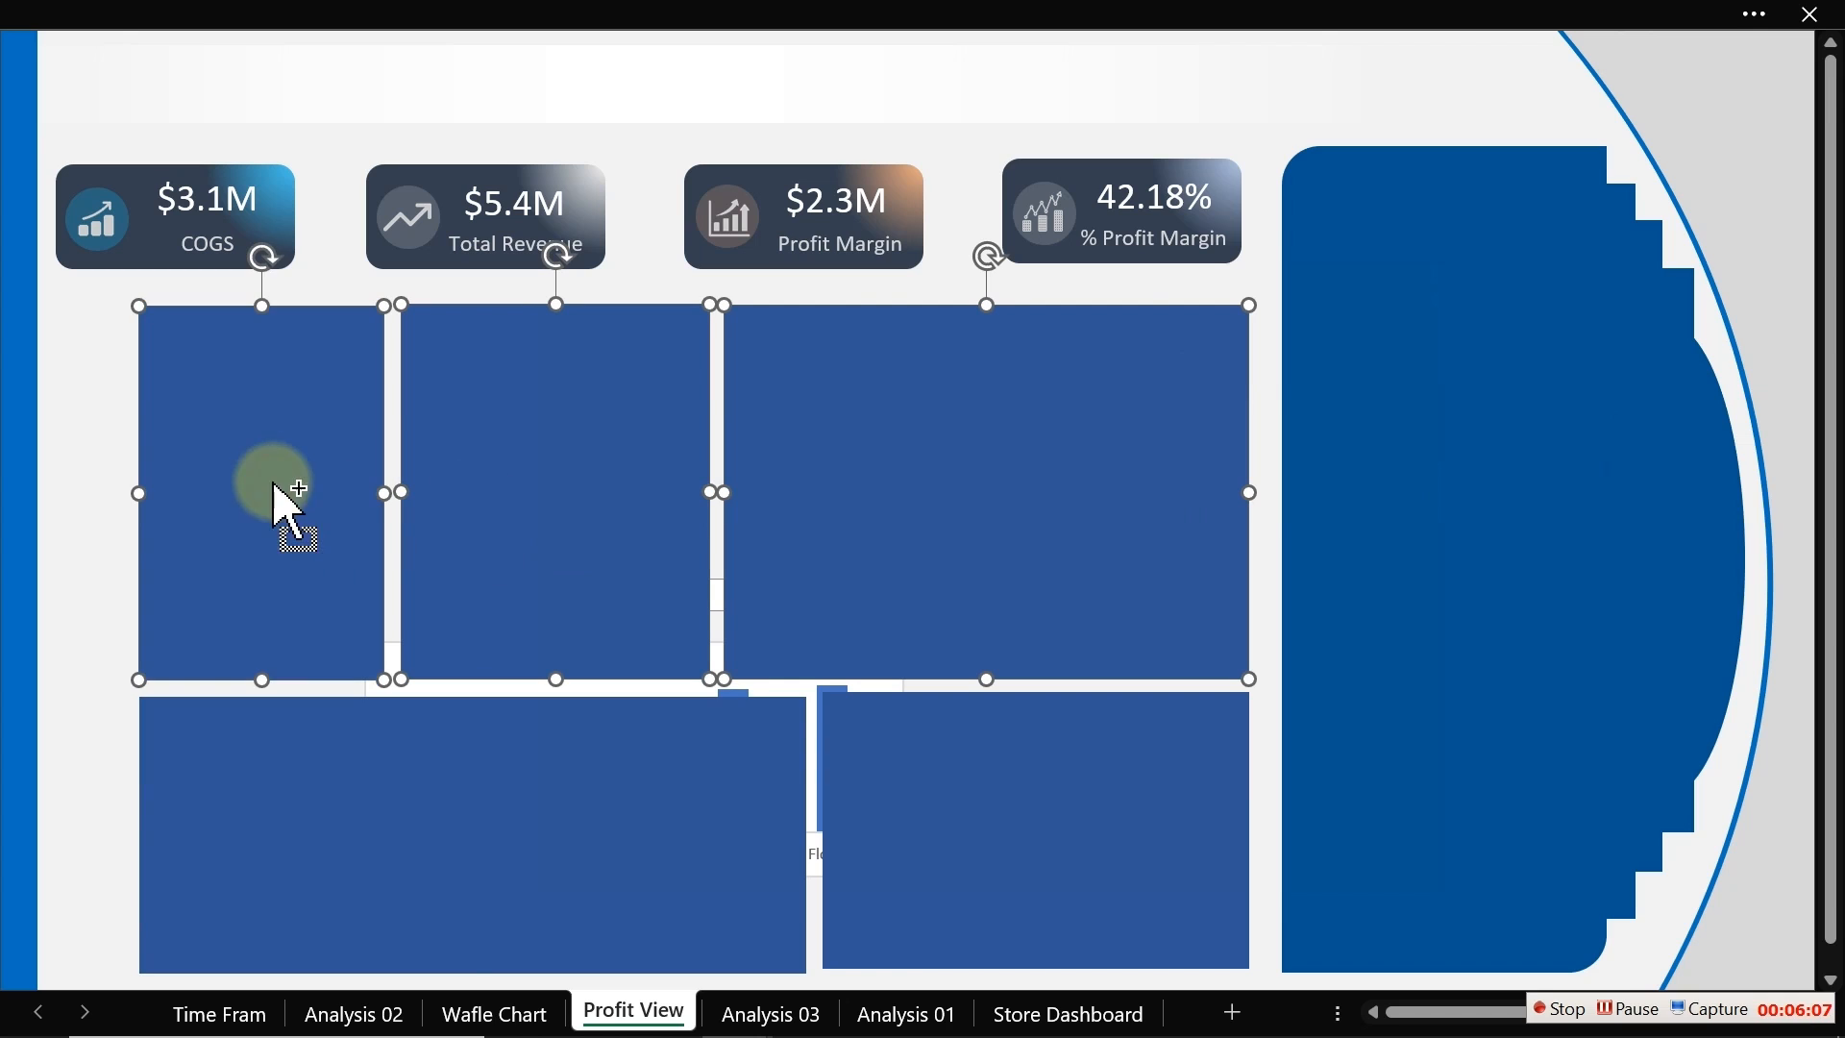
{"action": "left_click", "coordinate": [418, 759], "text": "shift"}
{"action": "left_click", "coordinate": [939, 767], "text": "ctrl"}
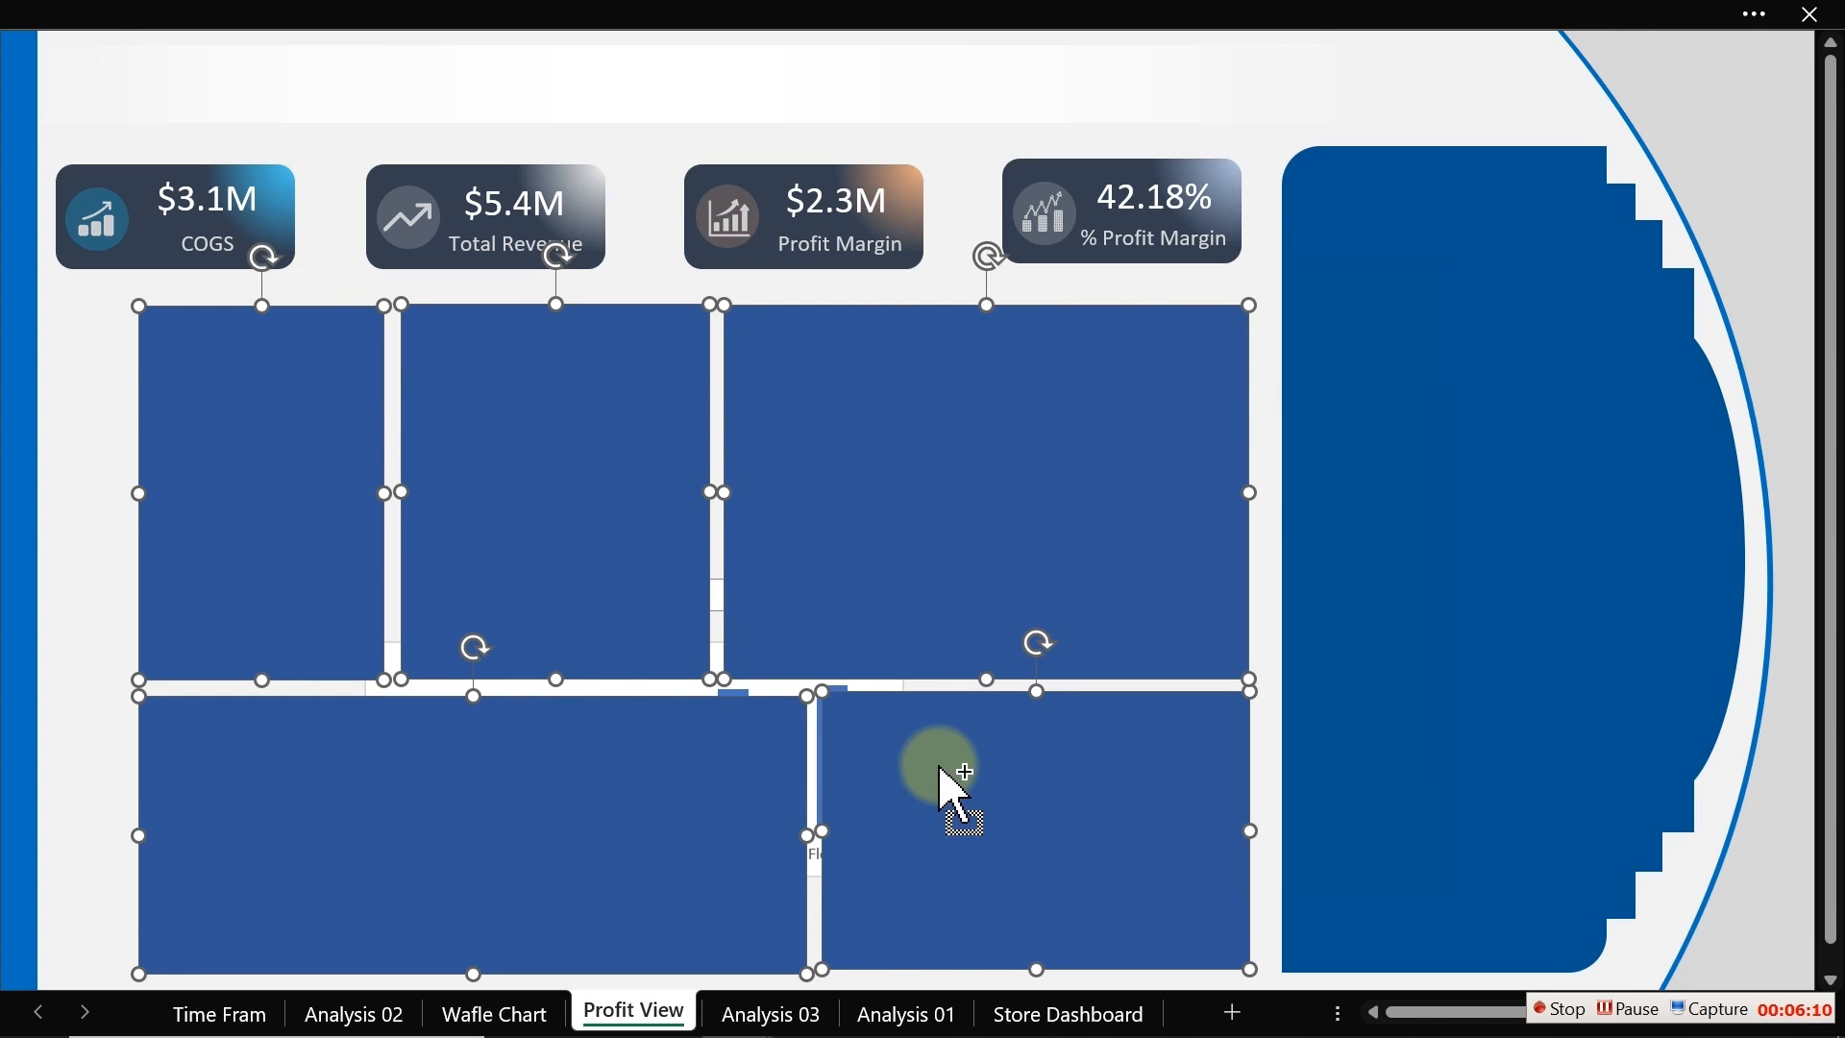
{"action": "key", "text": "ctrl+1"}
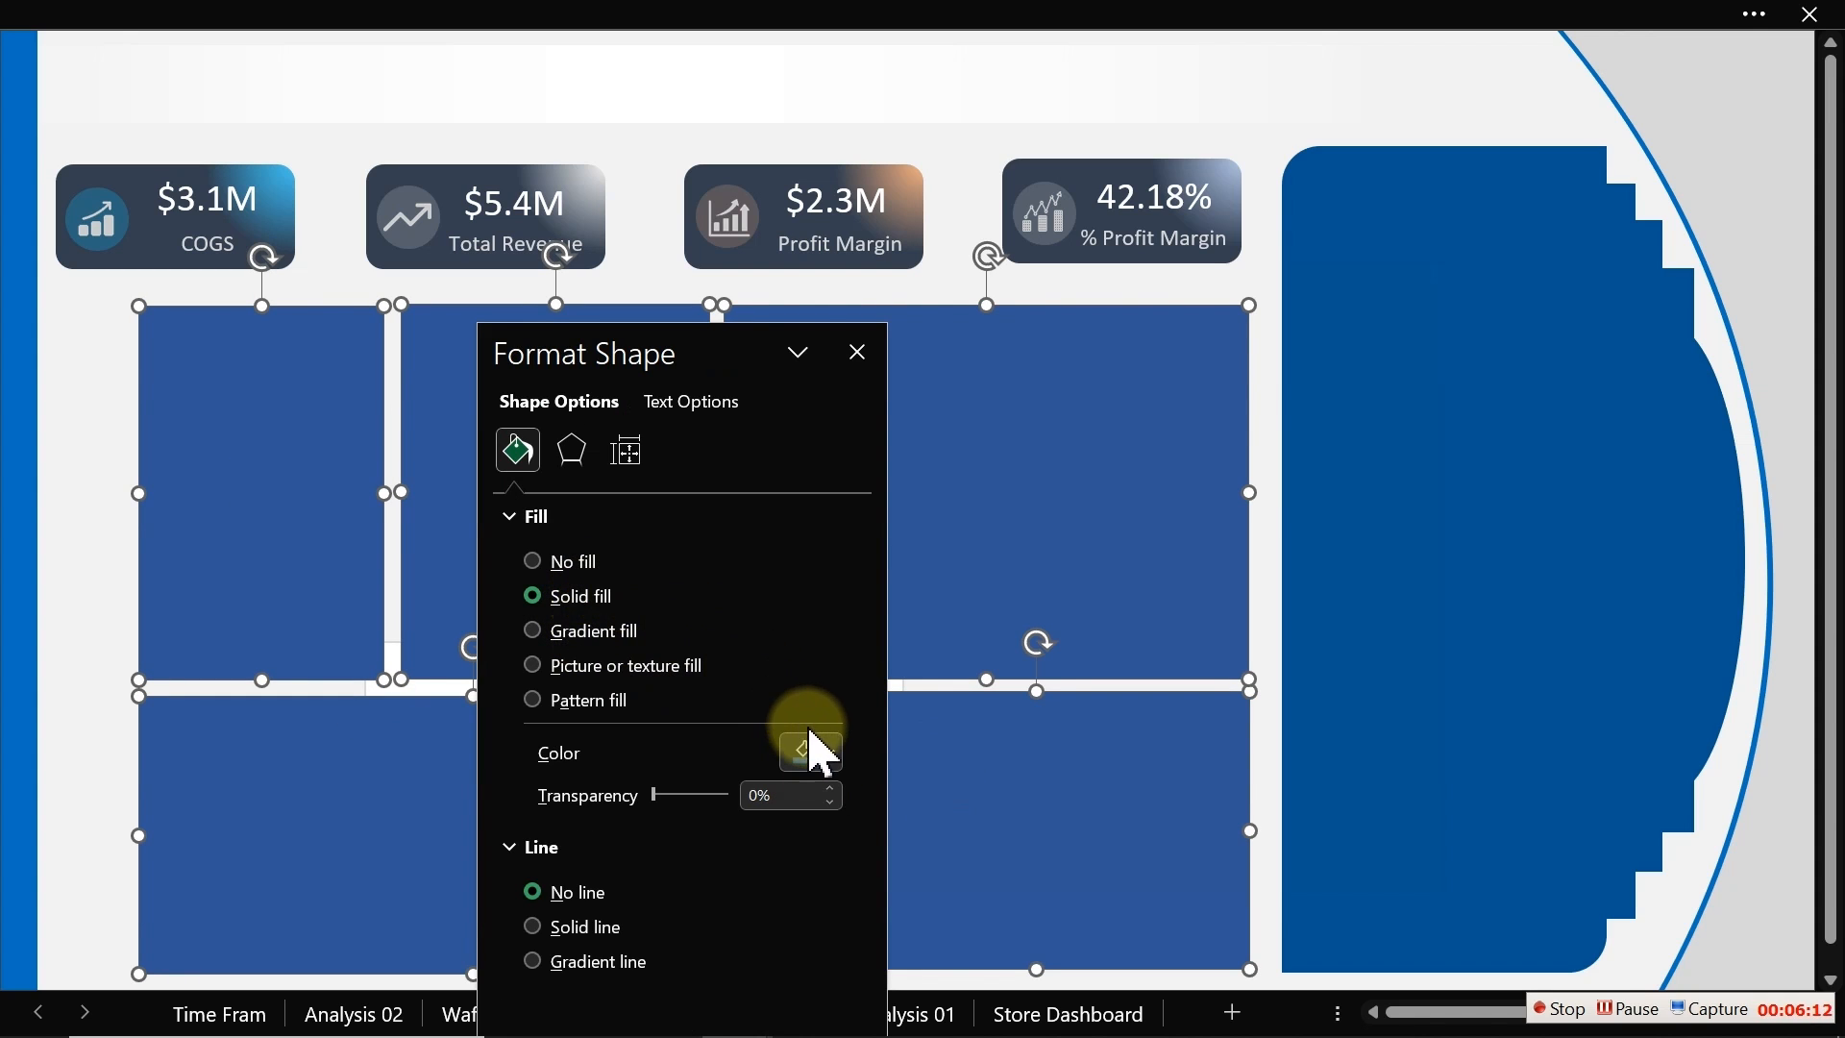
{"action": "left_click", "coordinate": [815, 750]}
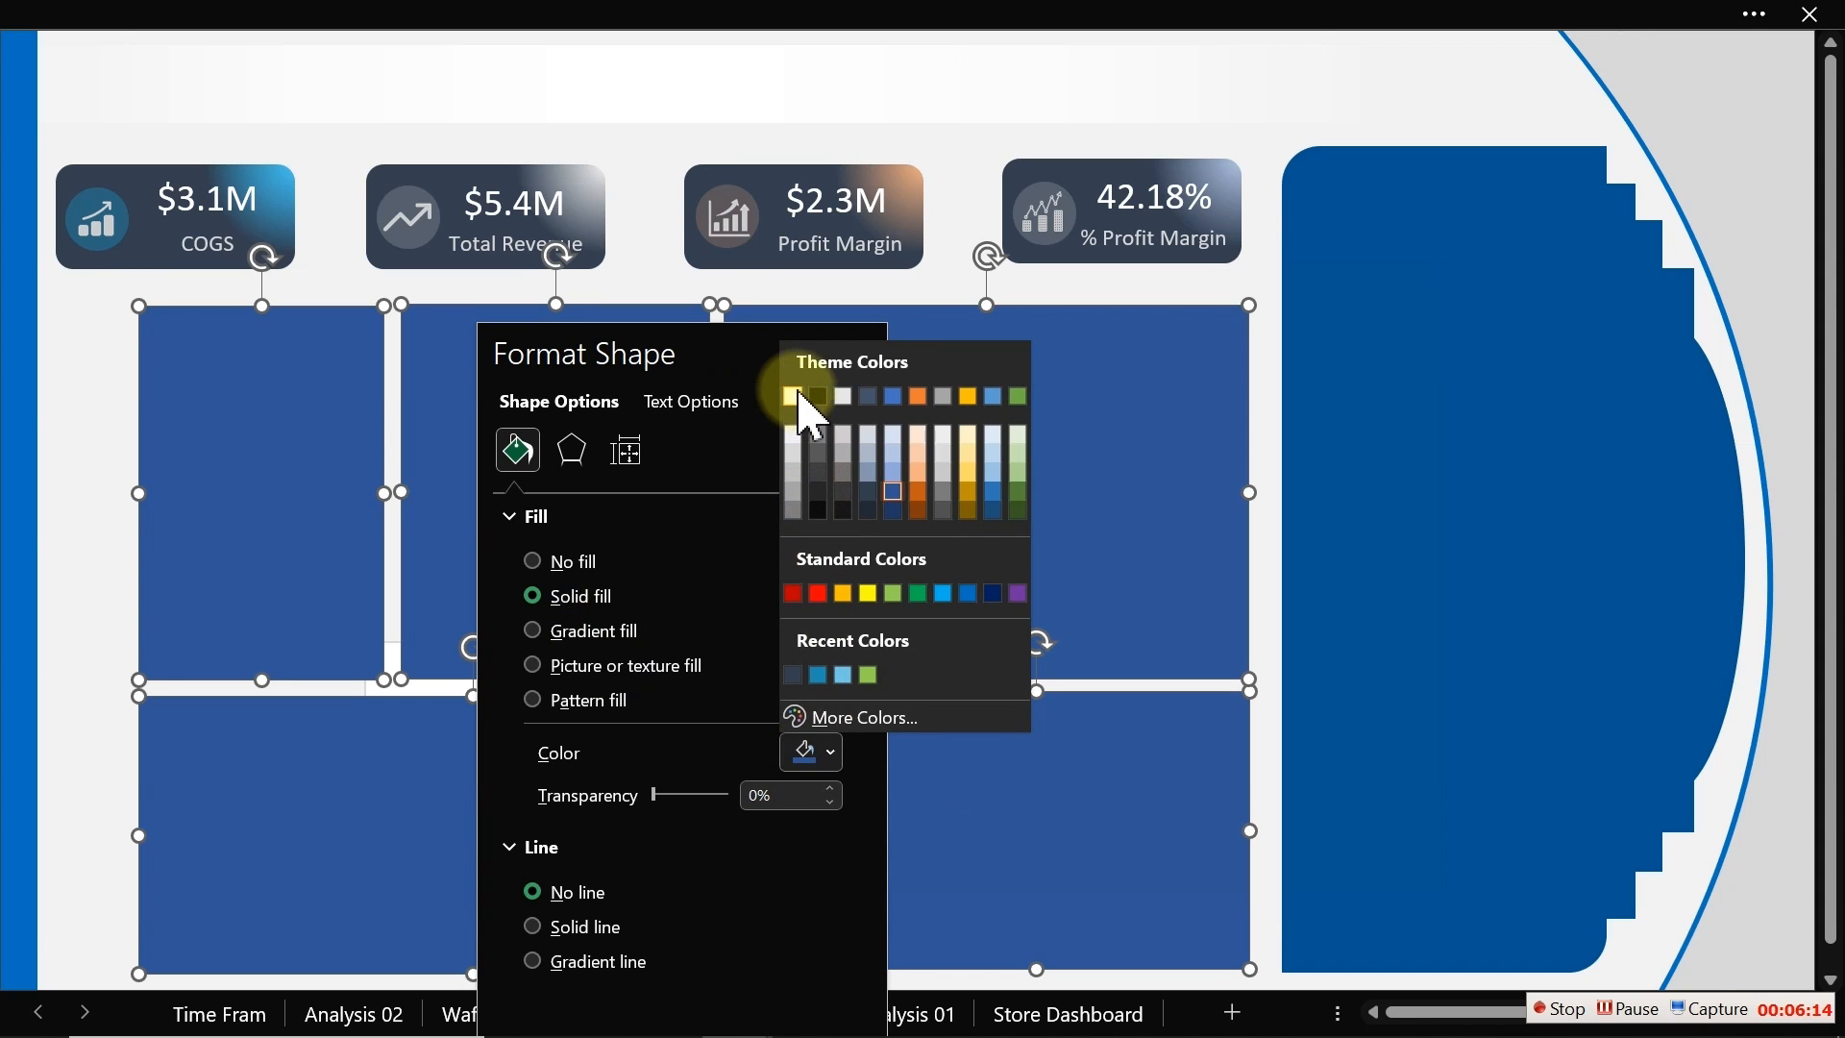
{"action": "left_click", "coordinate": [802, 394]}
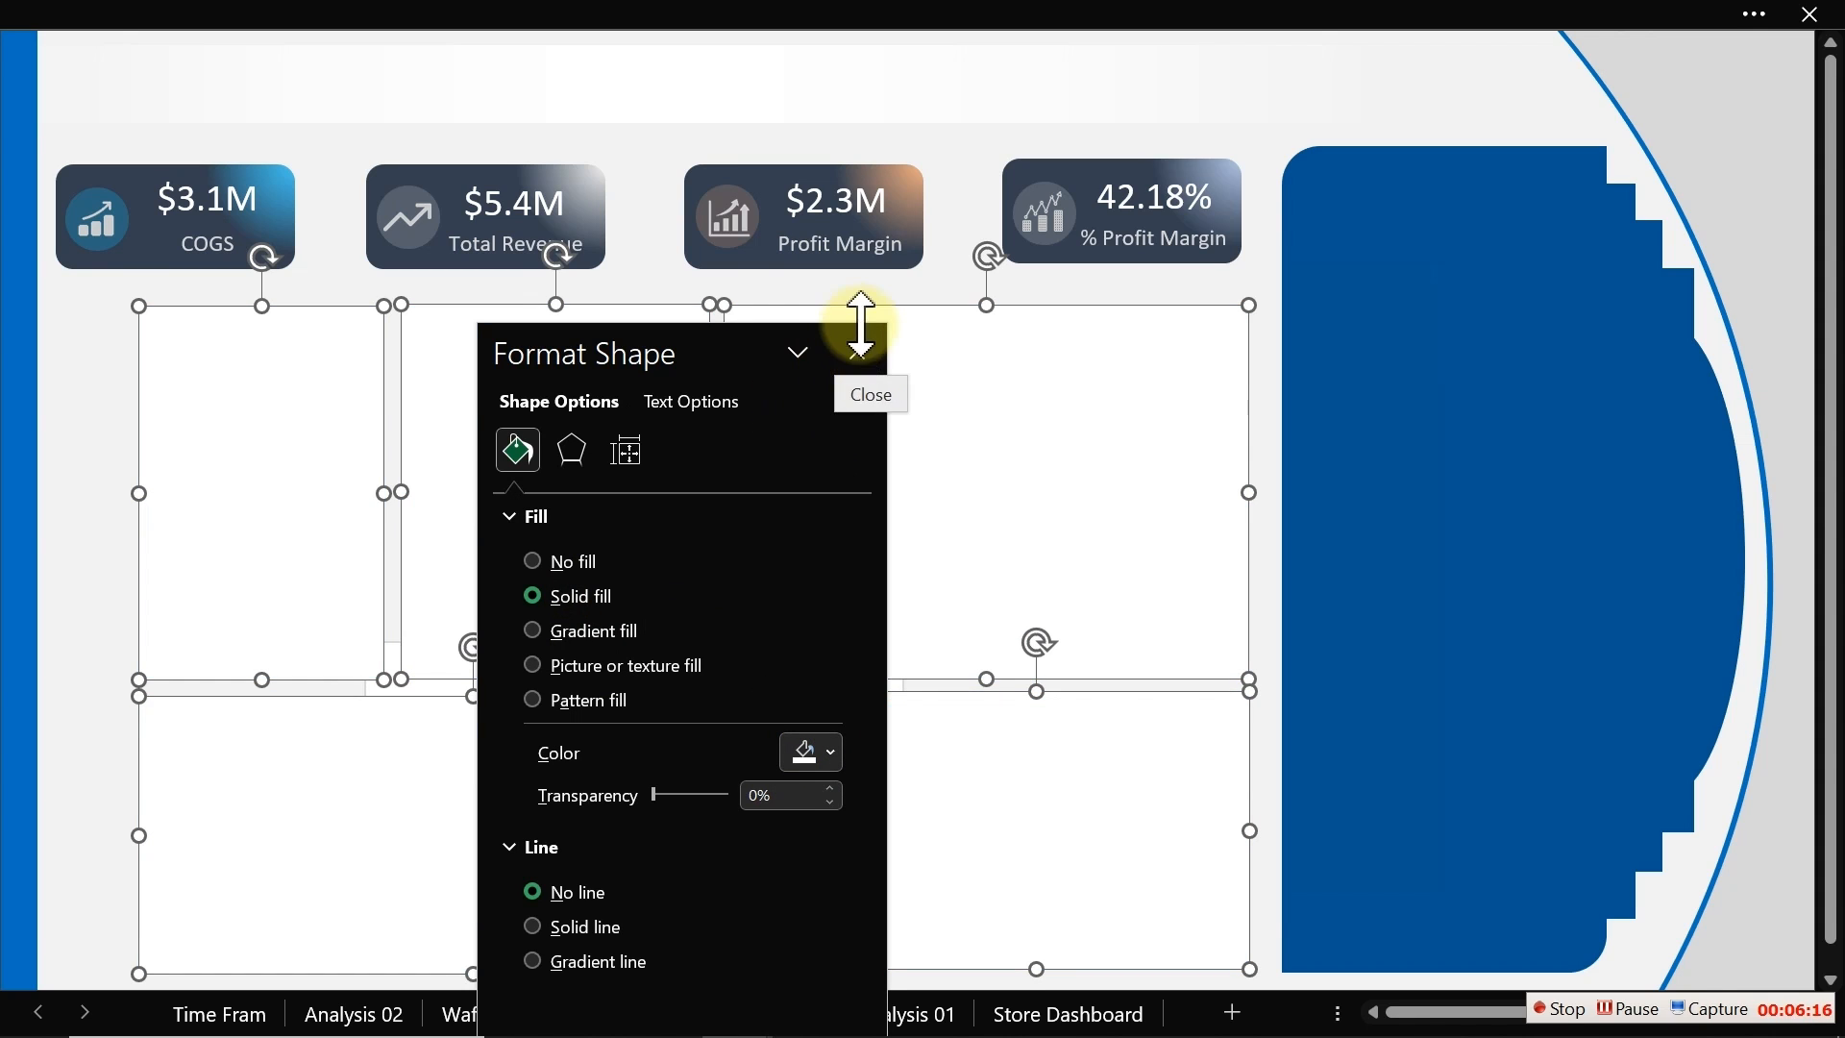
{"action": "left_click", "coordinate": [860, 353]}
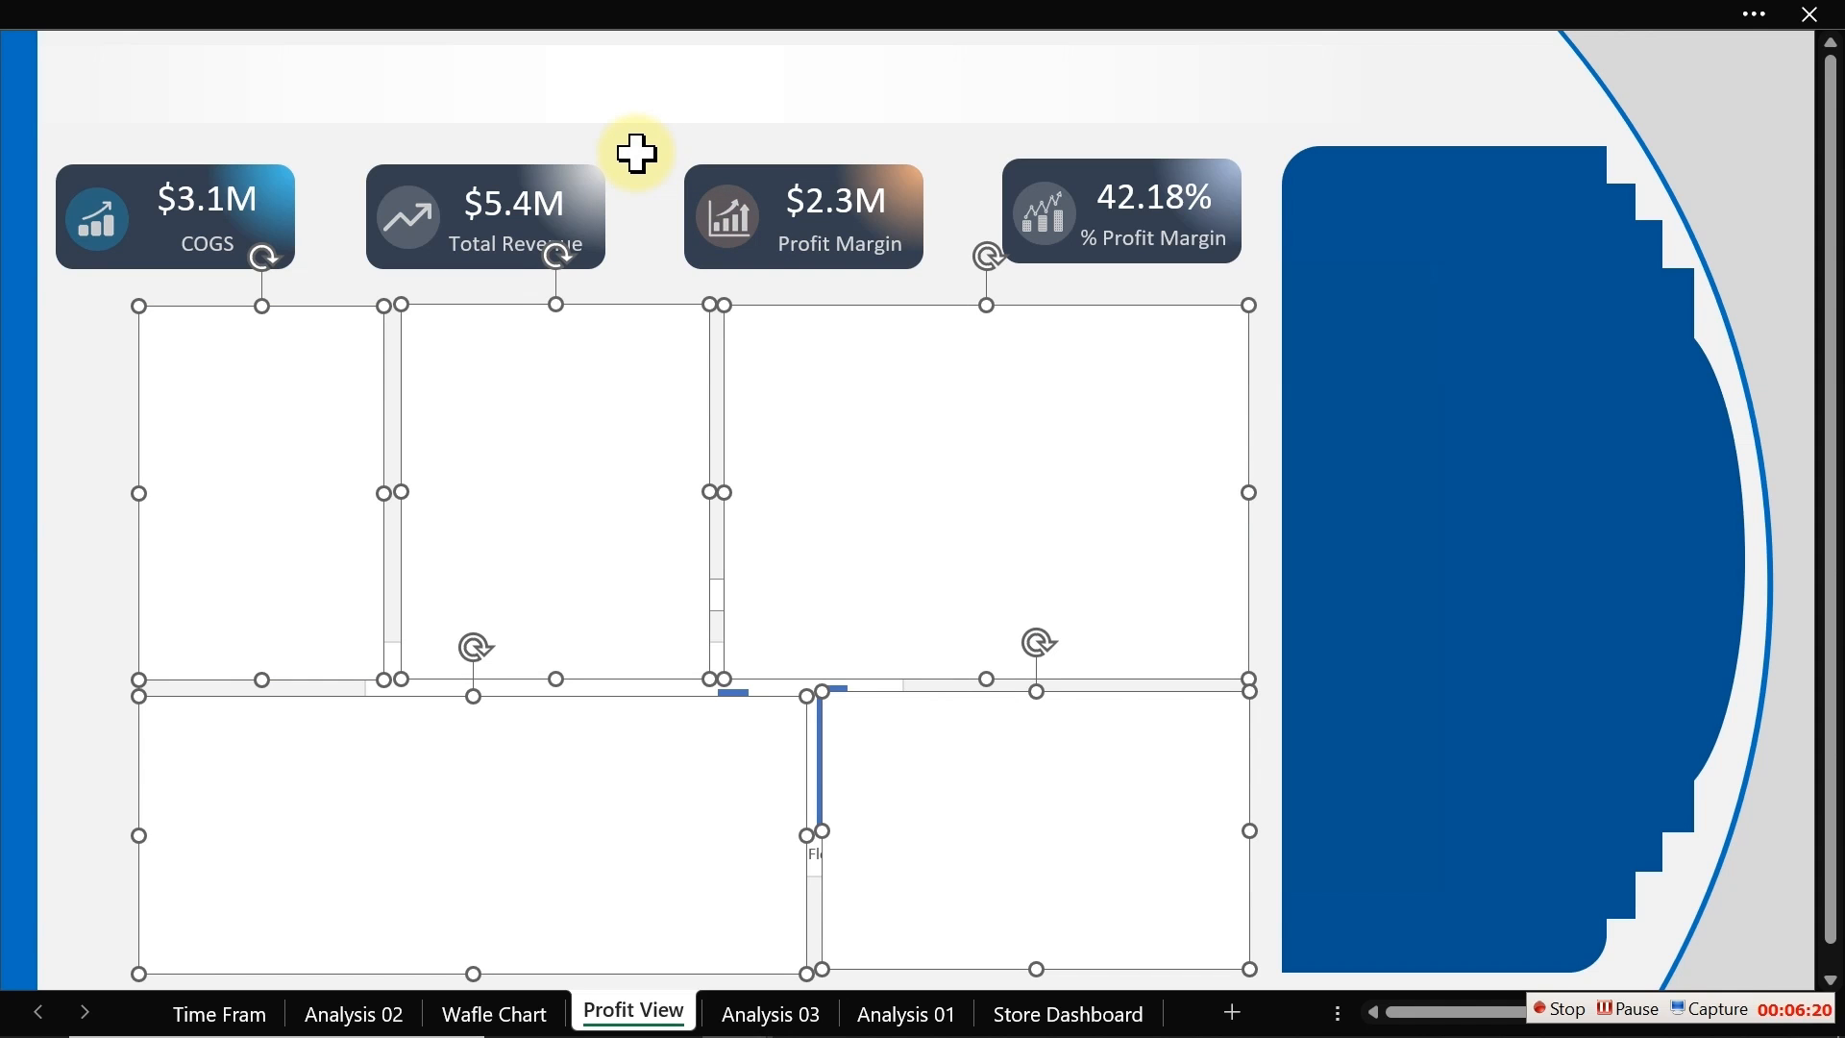
Step: Send the white rectangles to the back, behind the chart and controls
{"action": "right_click", "coordinate": [658, 723]}
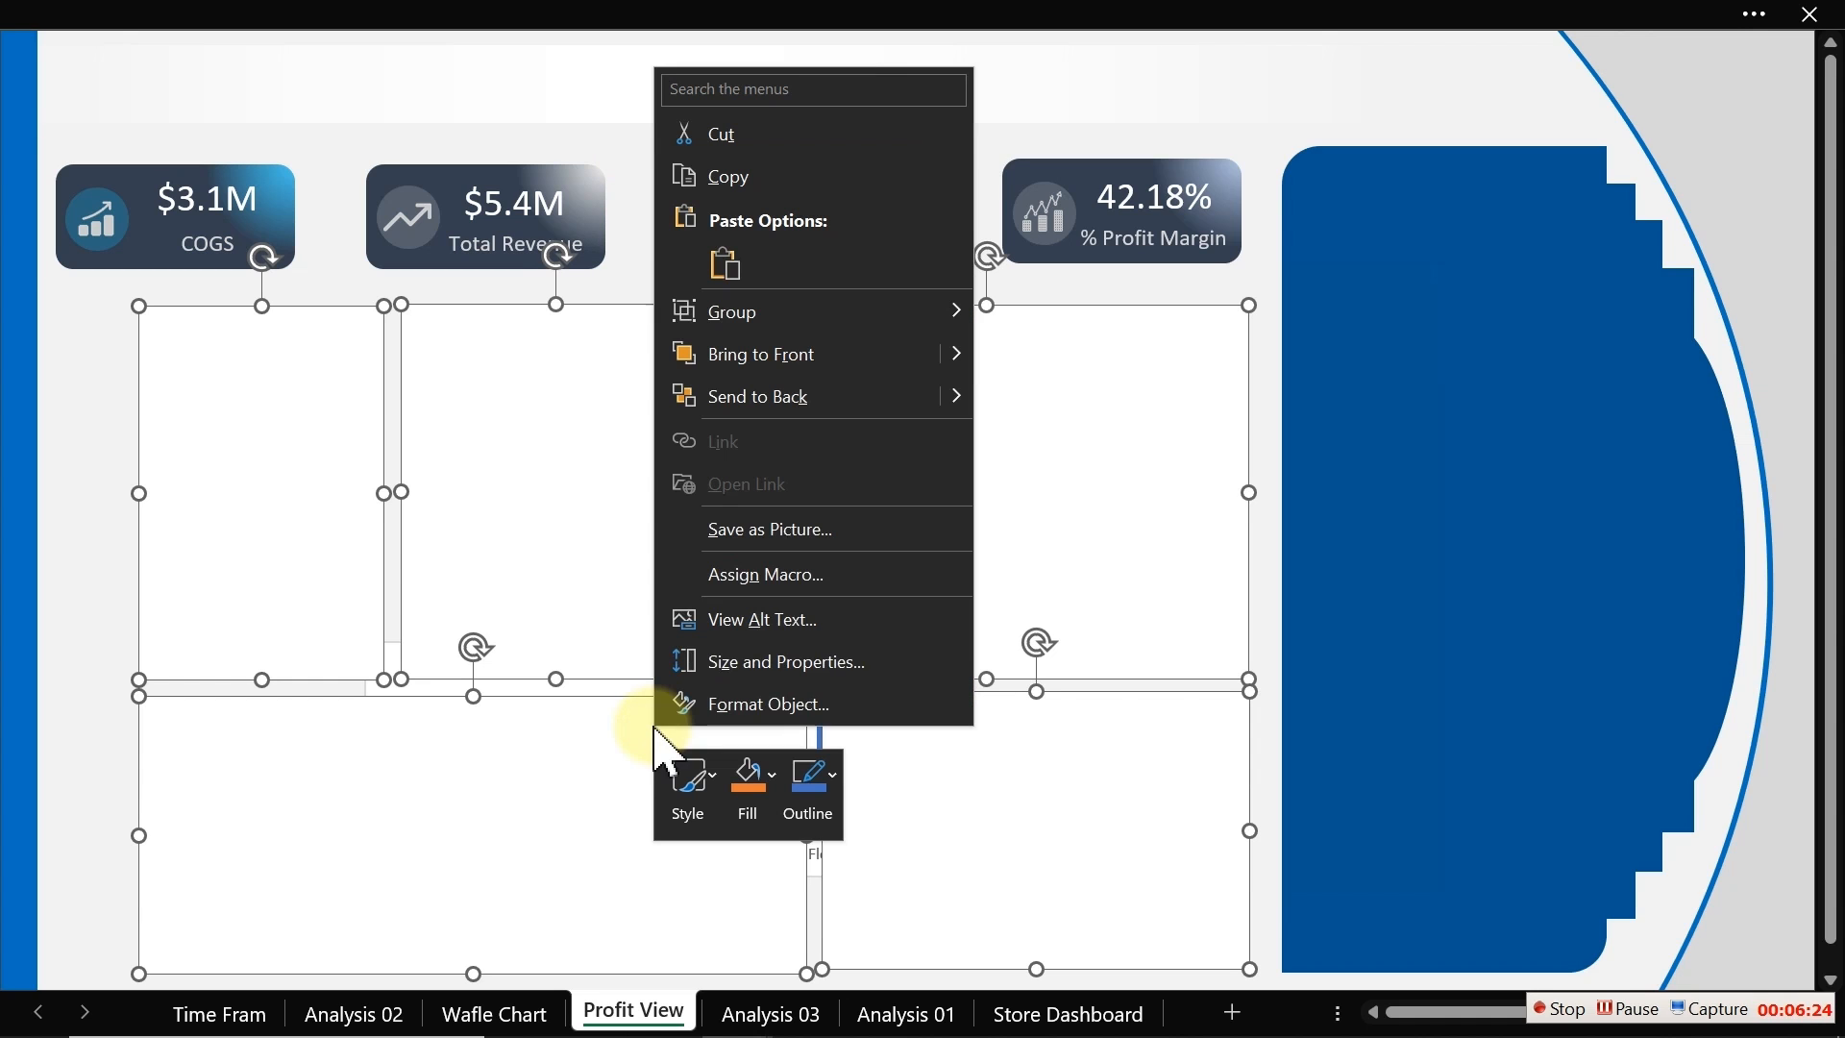
{"action": "left_click", "coordinate": [773, 394]}
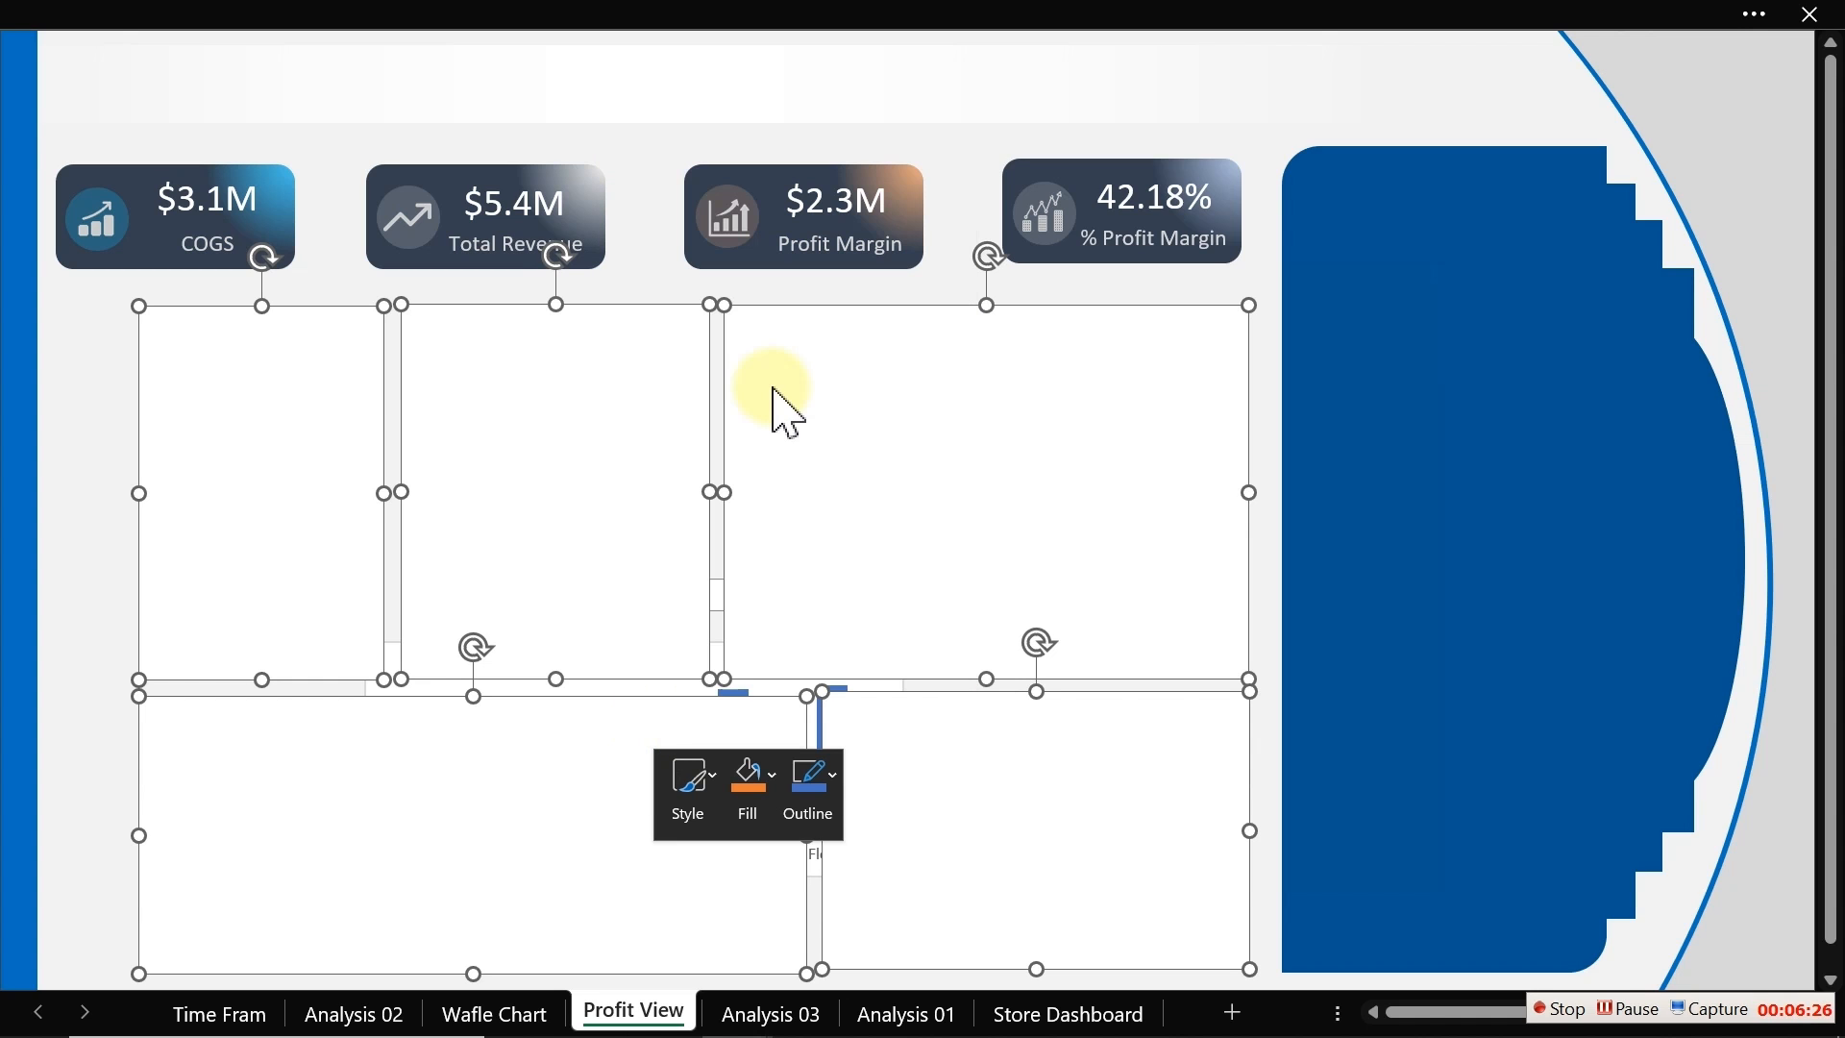
{"action": "left_click", "coordinate": [76, 502]}
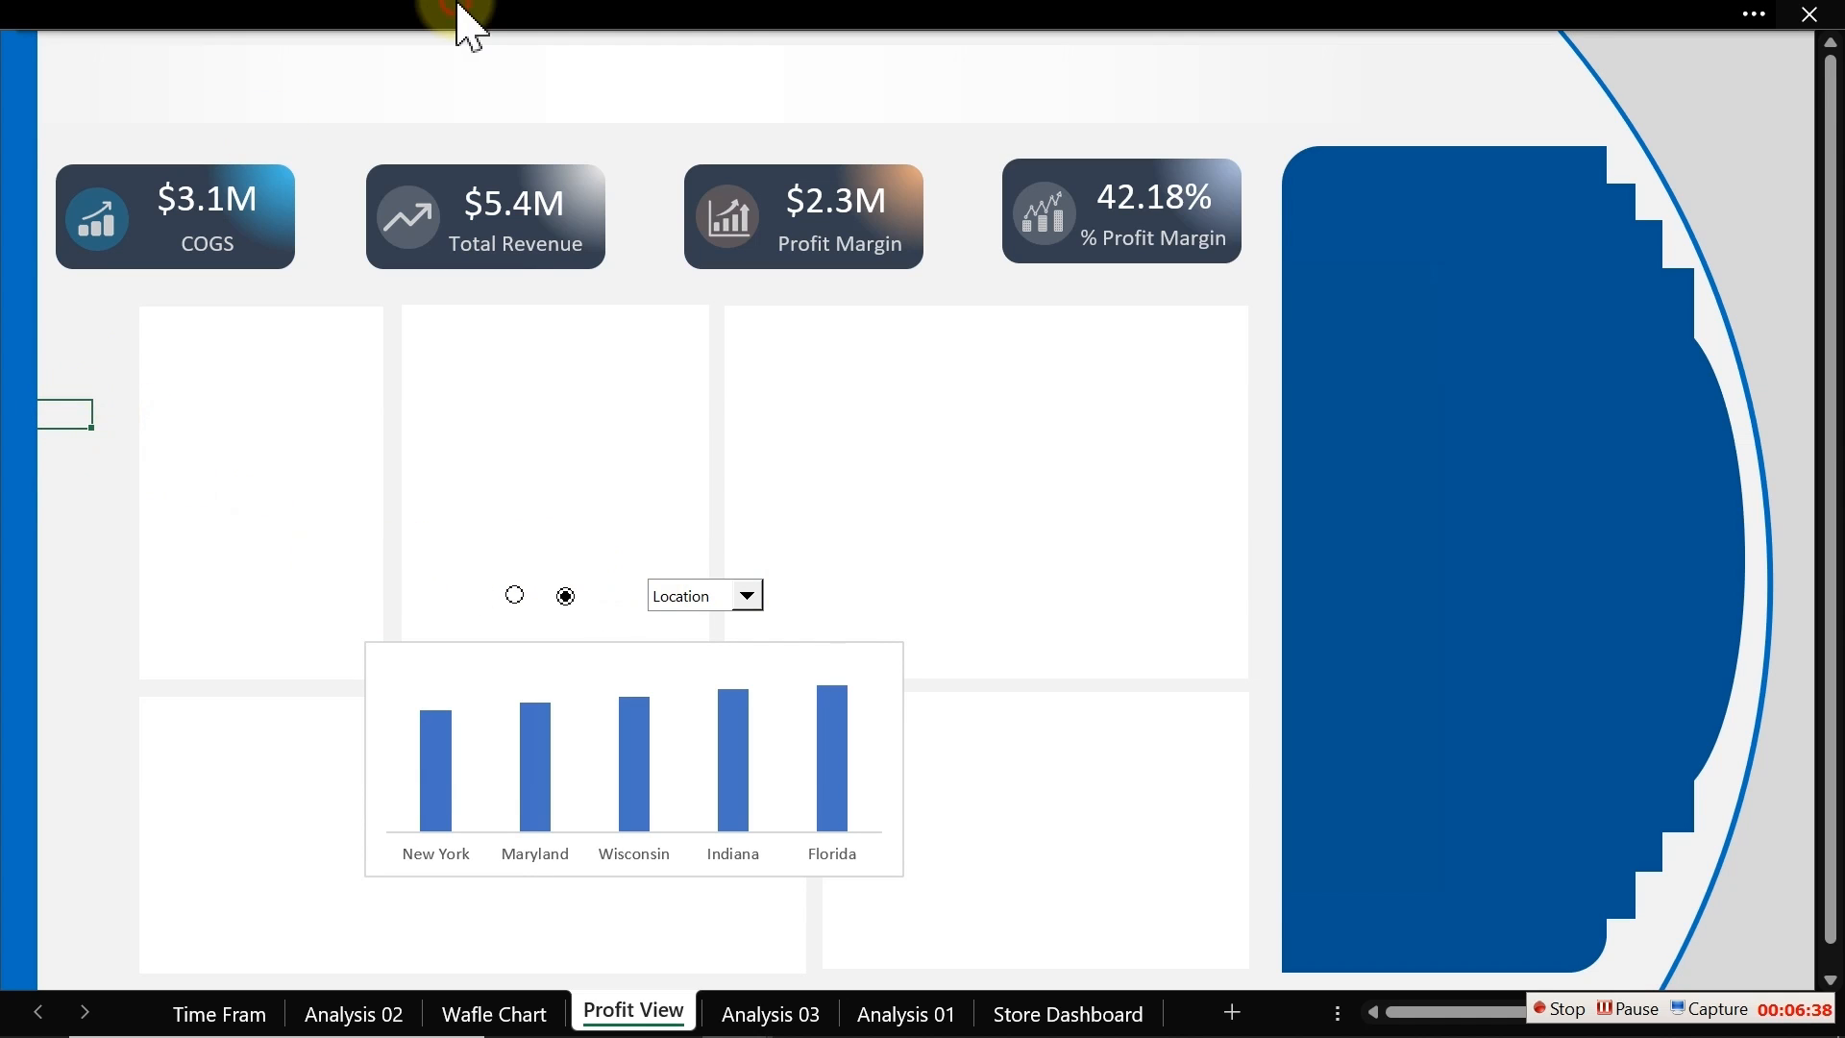
Step: Copy the COGS label text box from its card and paste it into the top-right rectangle
{"action": "left_click", "coordinate": [535, 17]}
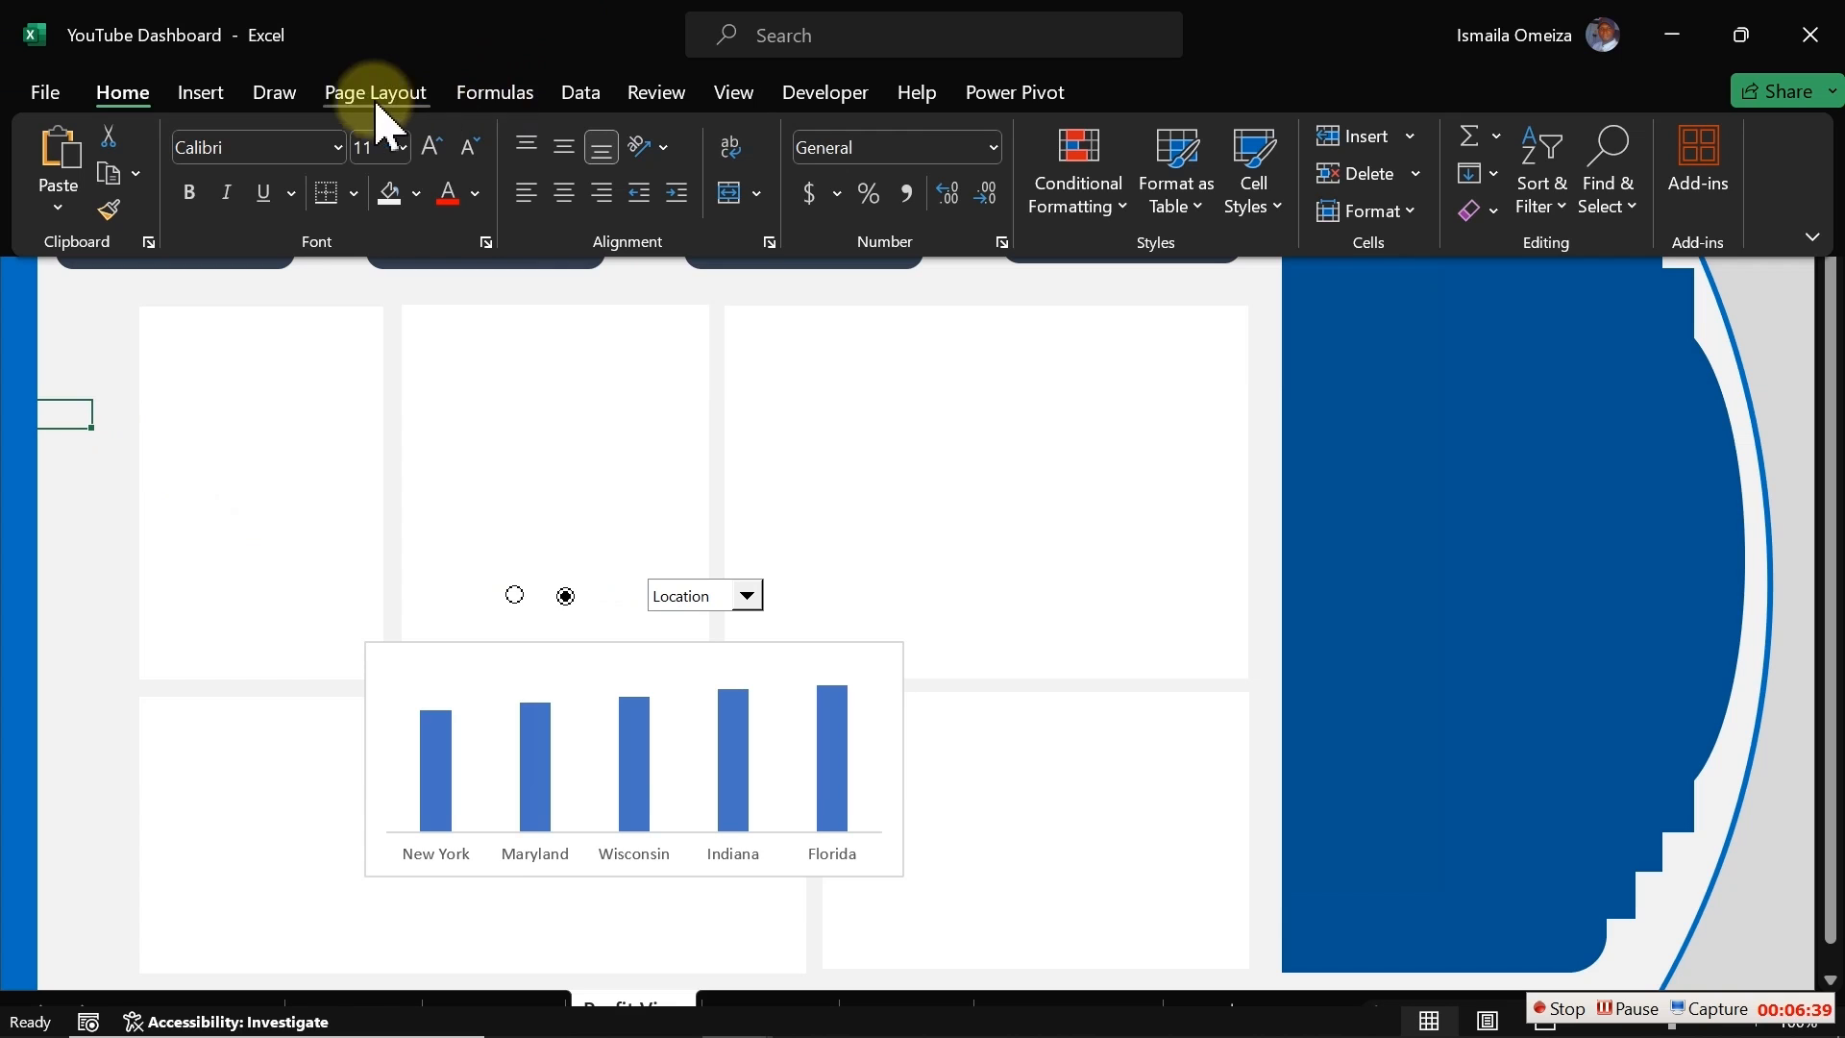
{"action": "left_click", "coordinate": [69, 408]}
{"action": "left_click", "coordinate": [213, 248]}
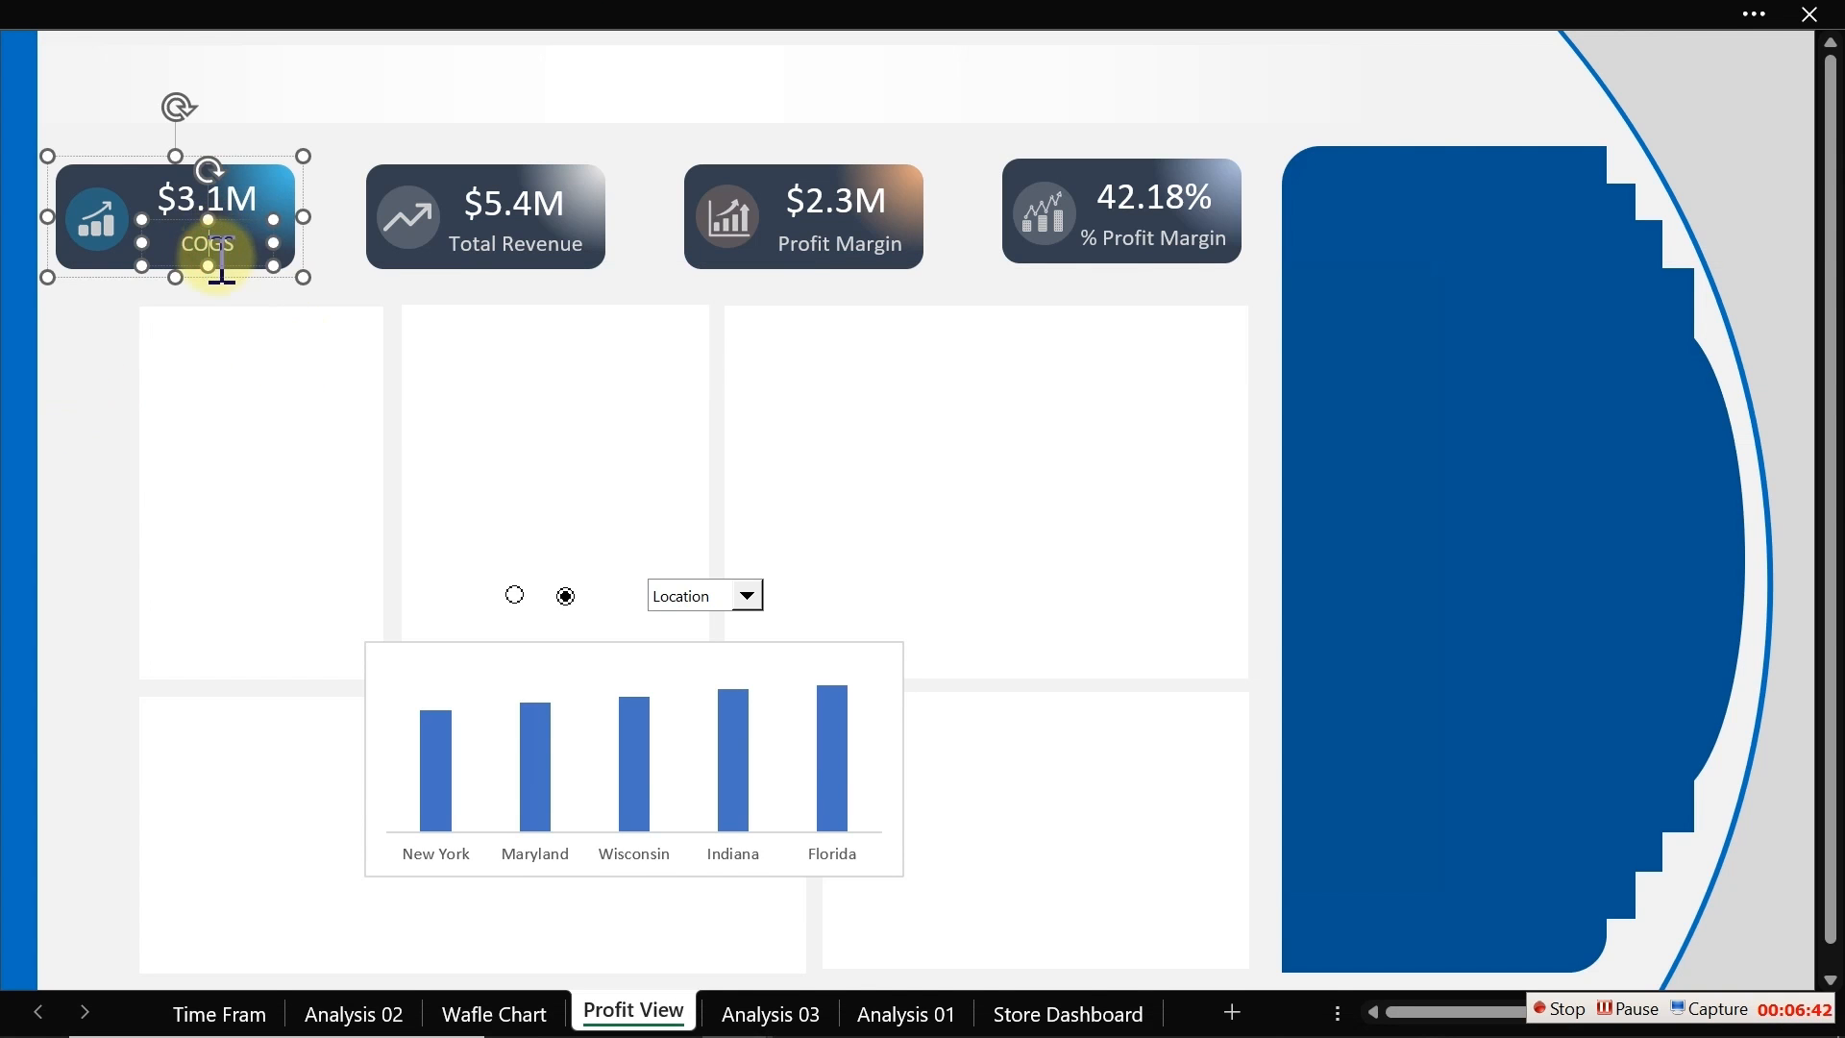
{"action": "left_click", "coordinate": [230, 261]}
{"action": "left_click", "coordinate": [115, 386]}
{"action": "key", "text": "ctrl+v"}
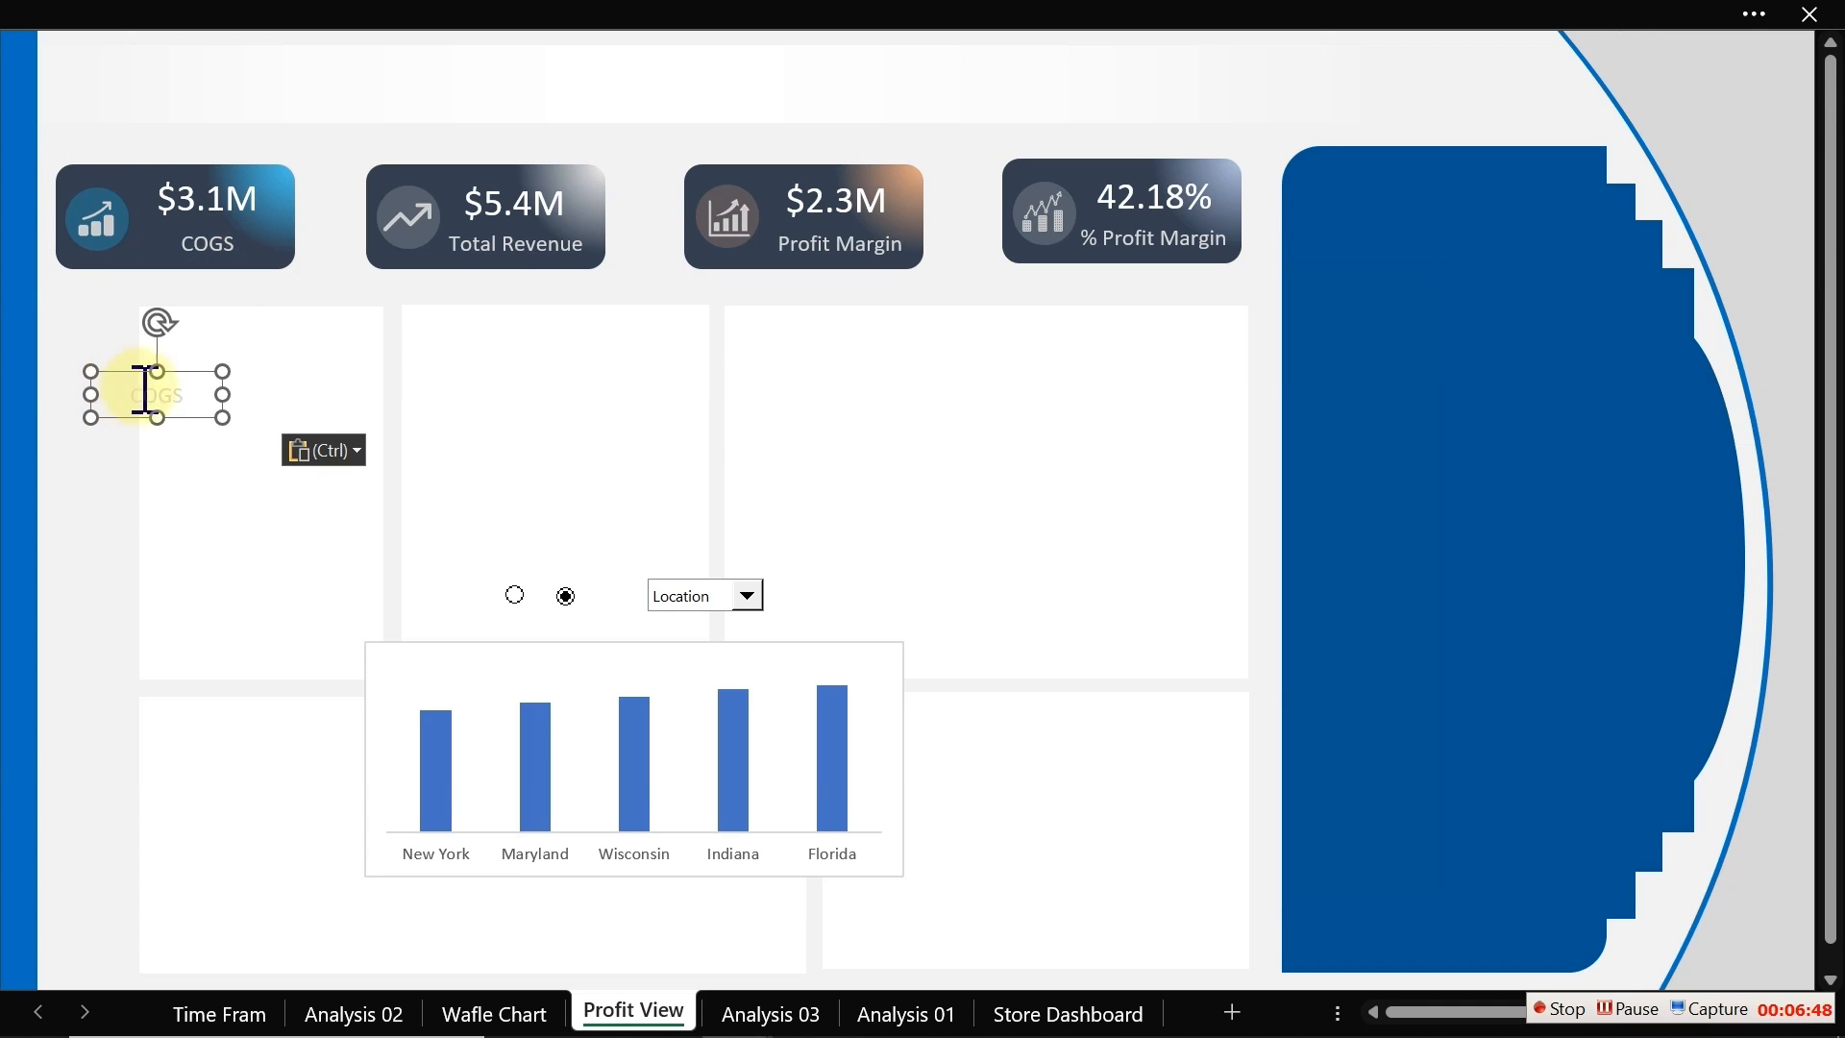
{"action": "left_click_drag", "start_coordinate": [189, 396], "coordinate": [878, 347]}
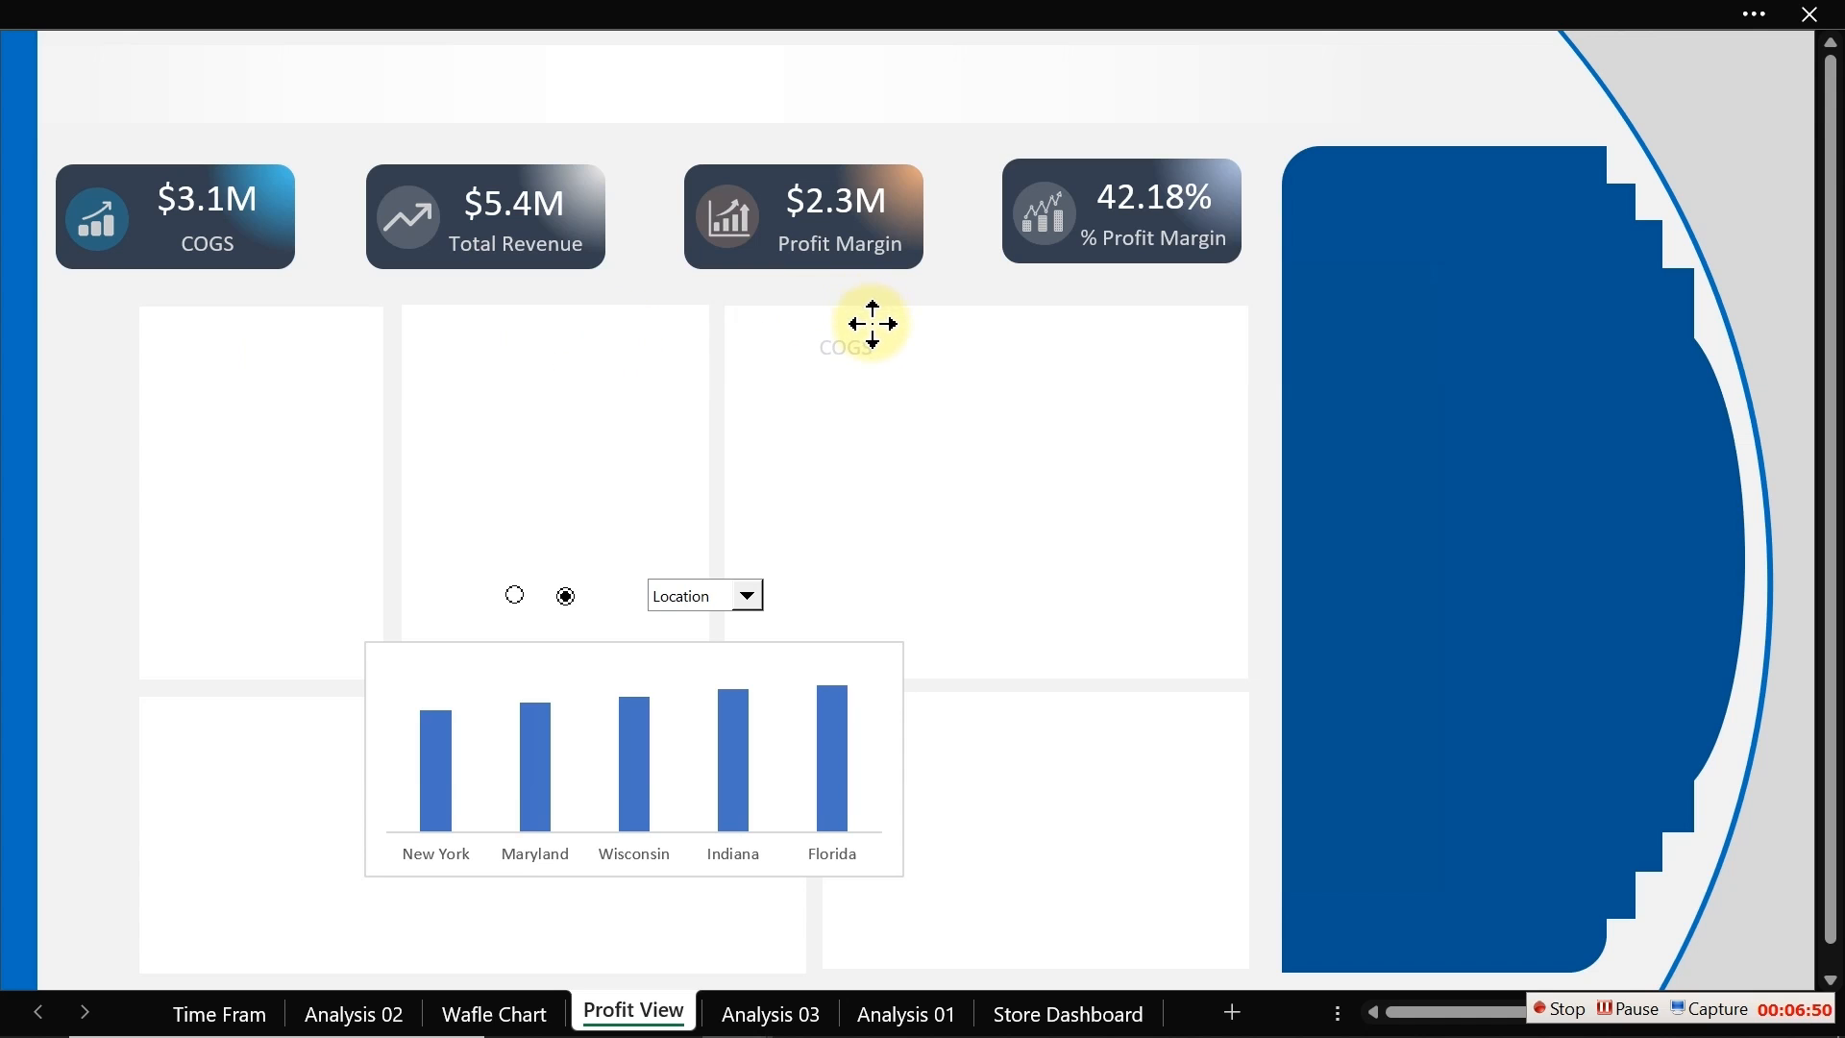
Step: Give the pasted label a dark font color and reduce its font size to 10.5
{"action": "left_click", "coordinate": [377, 11]}
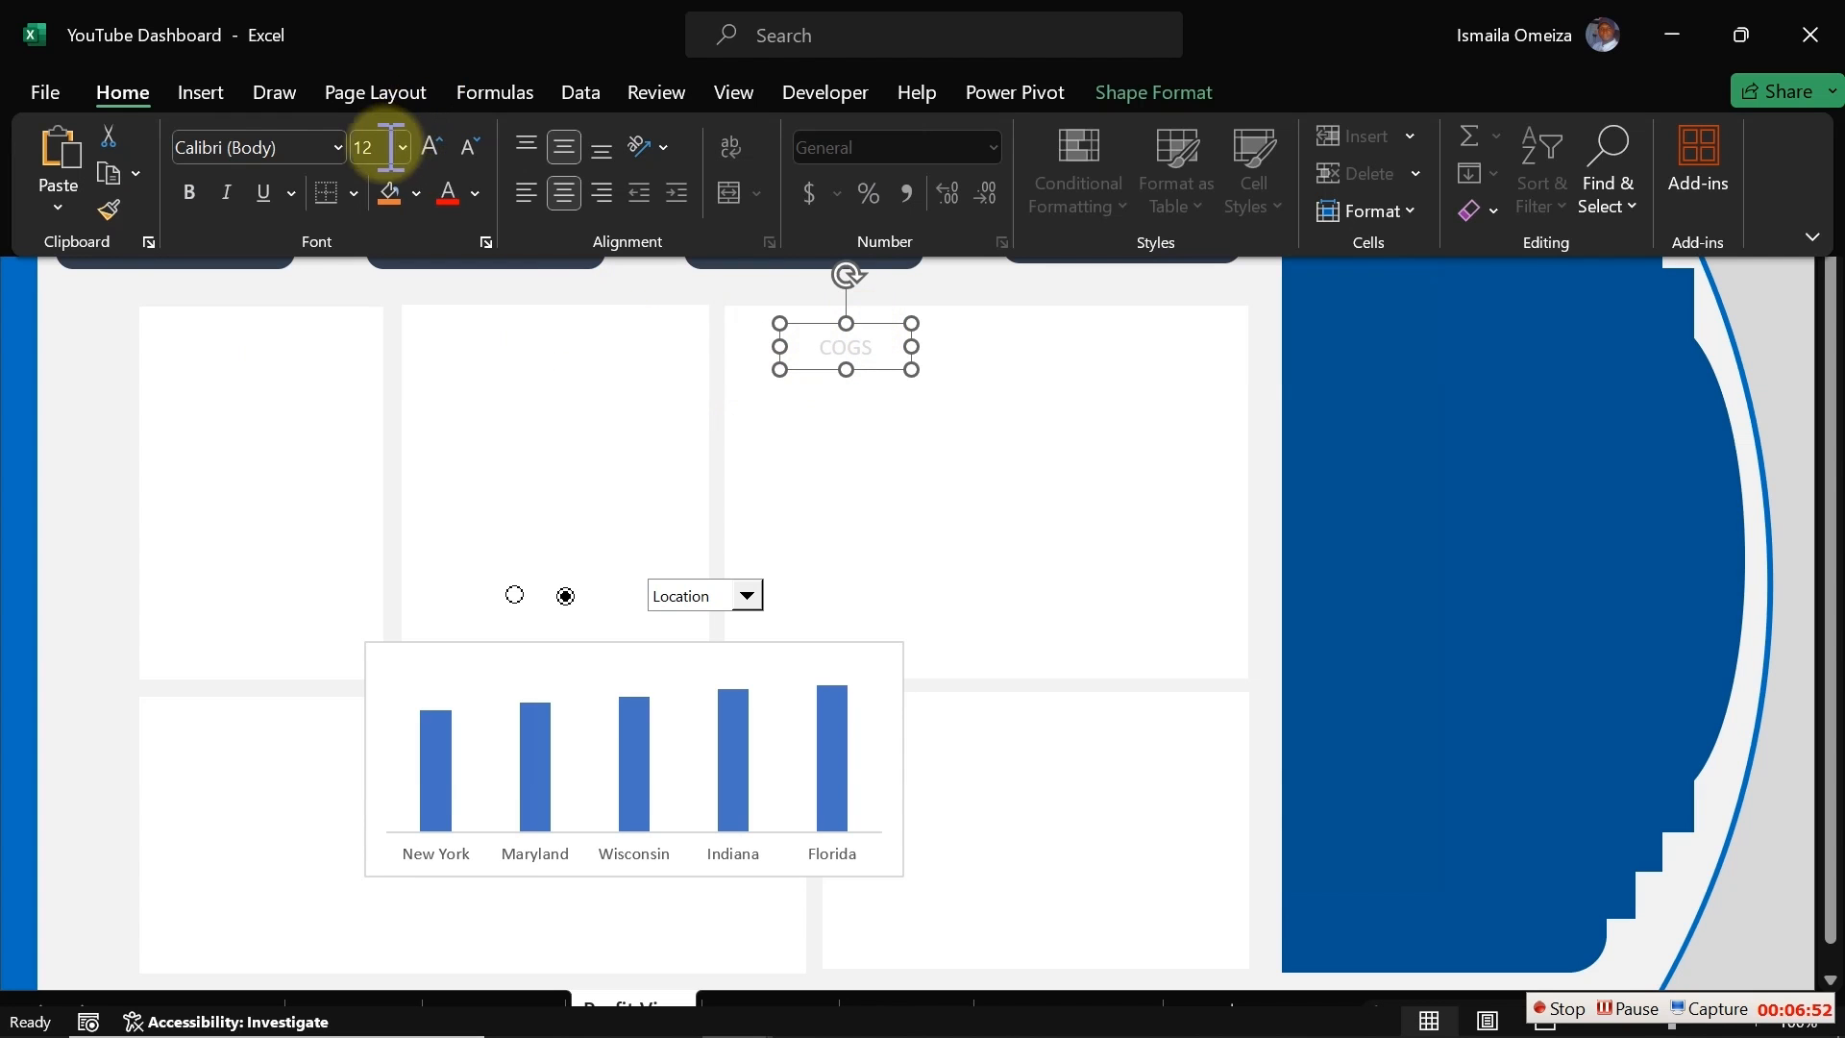
{"action": "left_click", "coordinate": [475, 192]}
{"action": "left_click", "coordinate": [470, 387]}
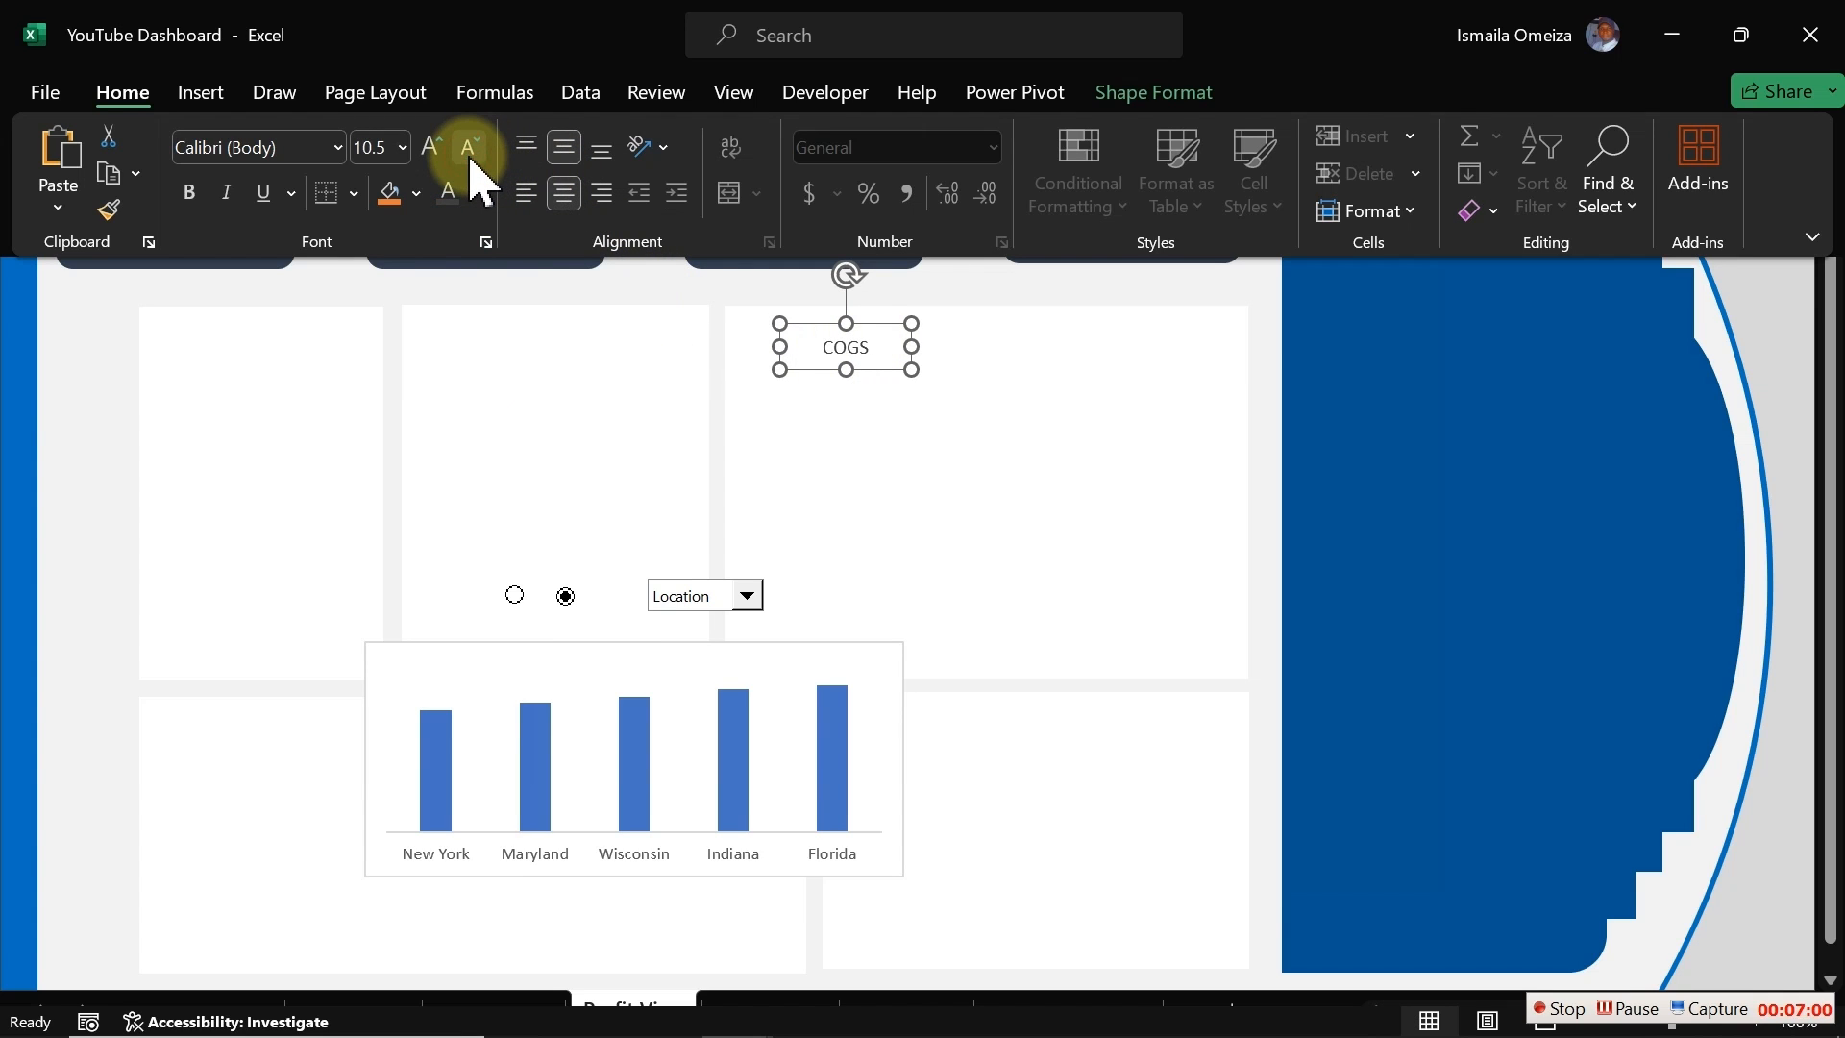
{"action": "key", "text": "ctrl+shift+F1"}
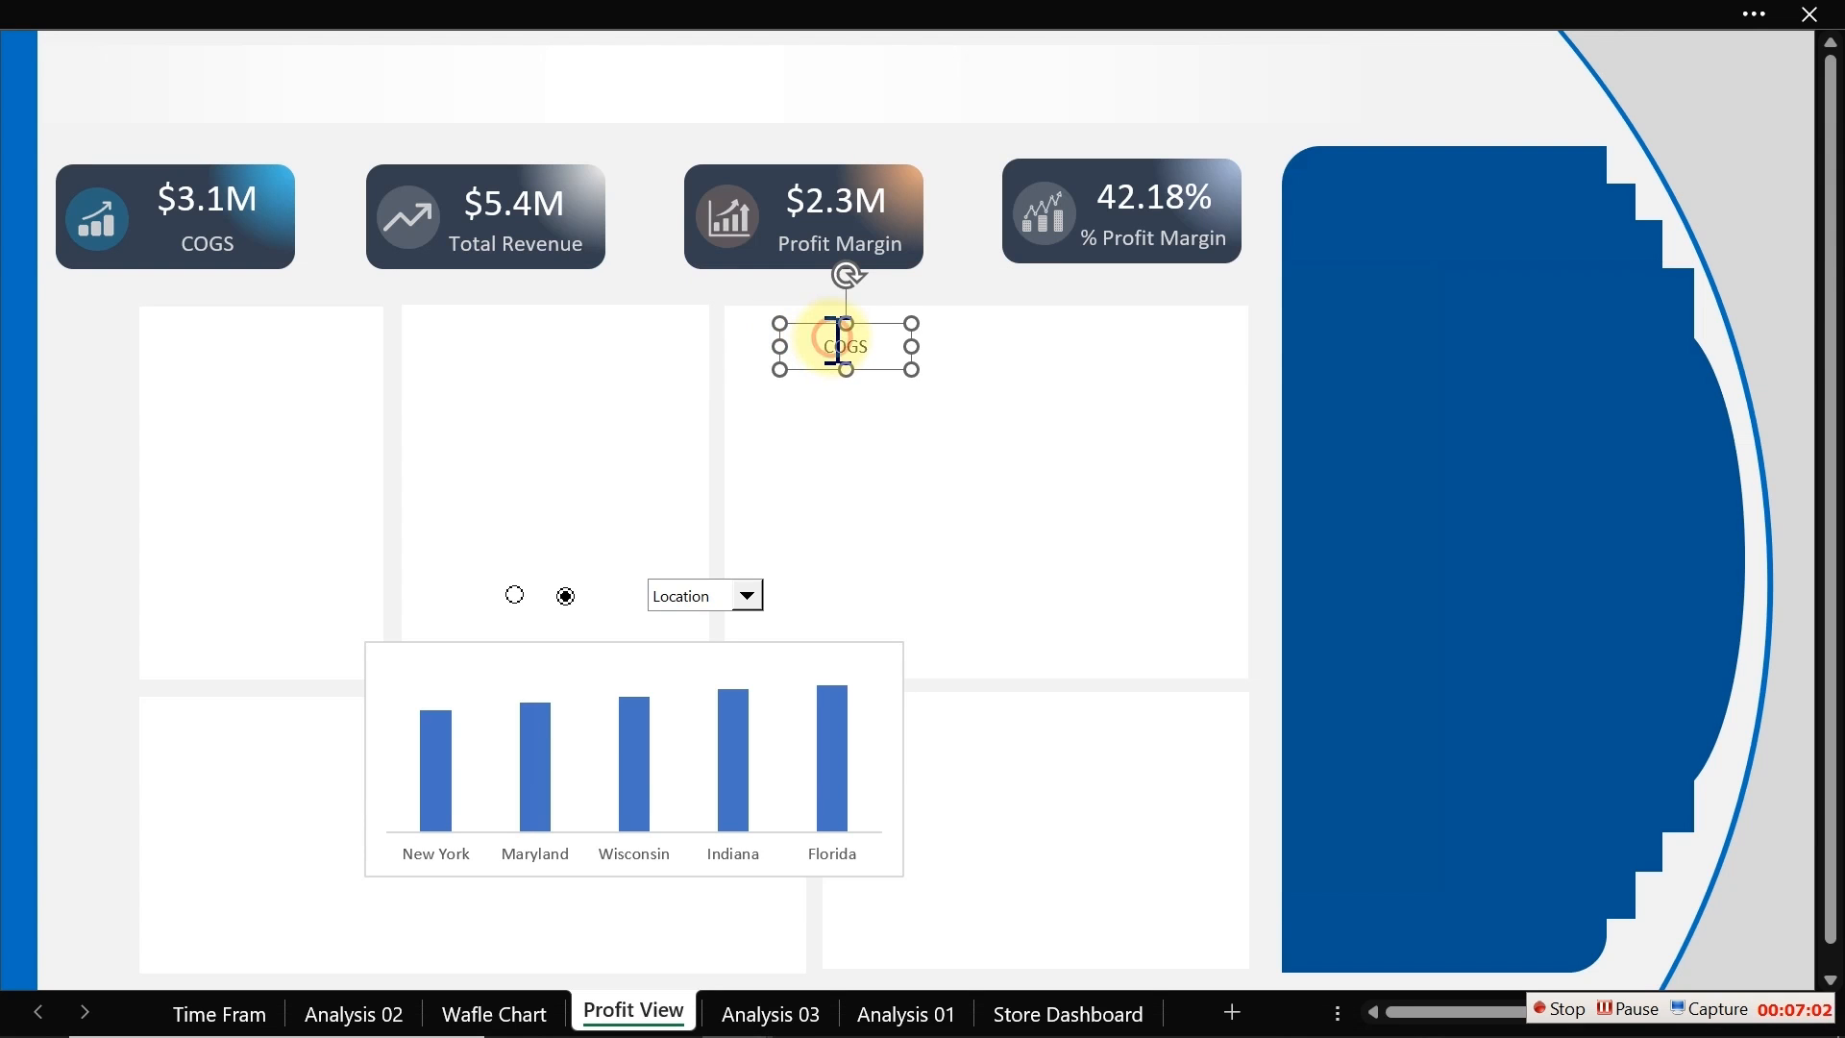
Step: Change the label text to Top and move it into the rectangle's top-left corner
{"action": "double_click", "coordinate": [837, 343]}
{"action": "type", "text": "Top"}
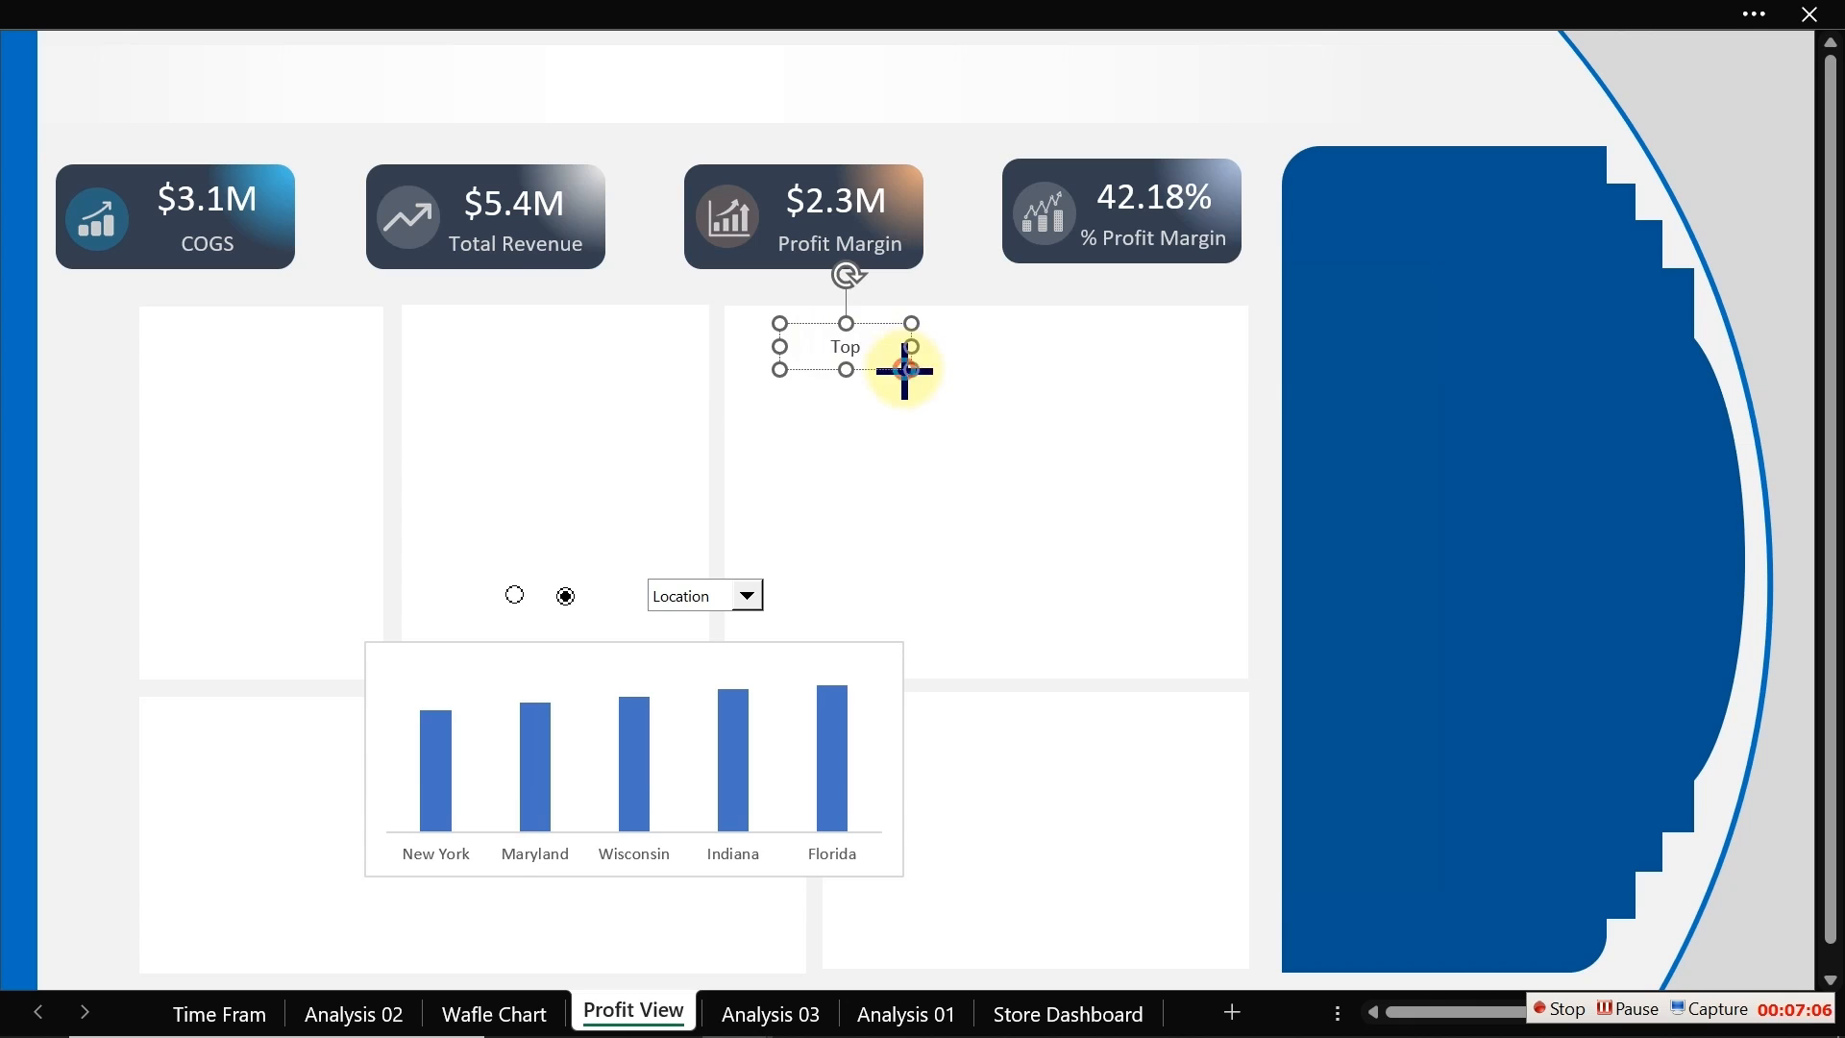
{"action": "left_click", "coordinate": [853, 369]}
{"action": "left_click", "coordinate": [848, 365]}
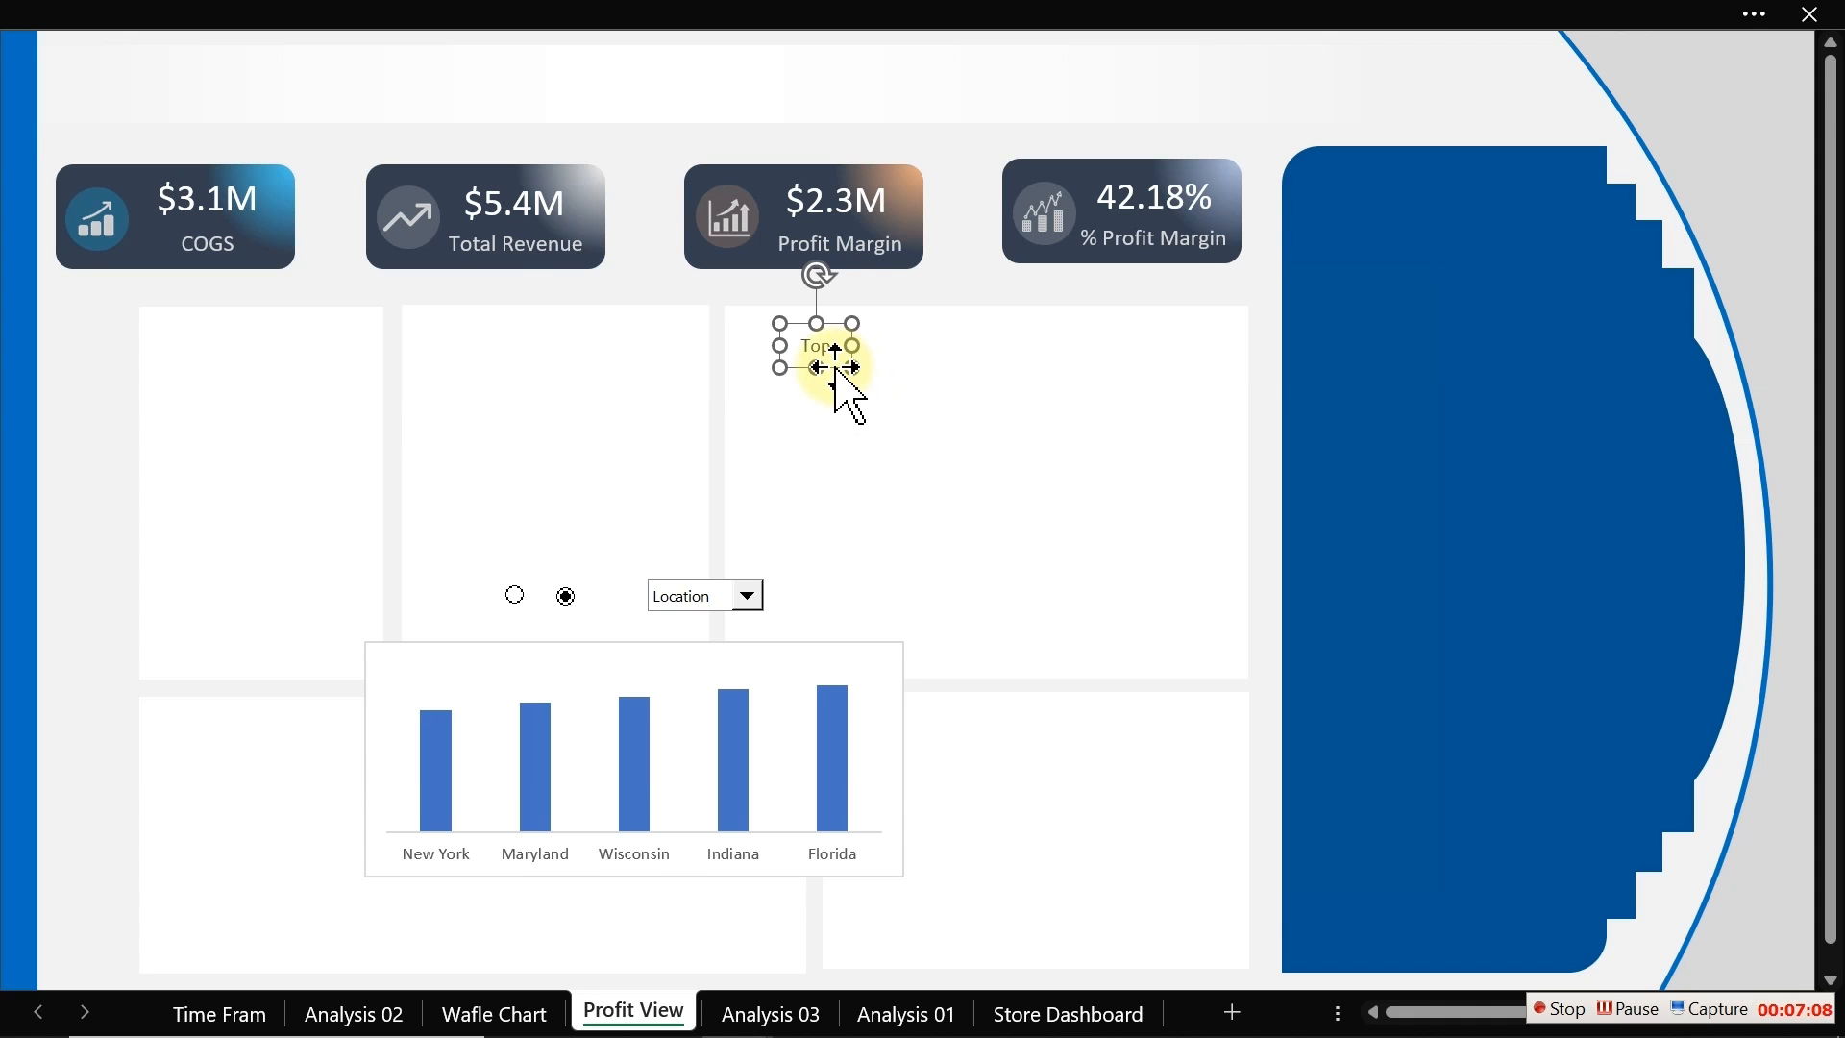
{"action": "left_click_drag", "start_coordinate": [835, 367], "coordinate": [776, 355]}
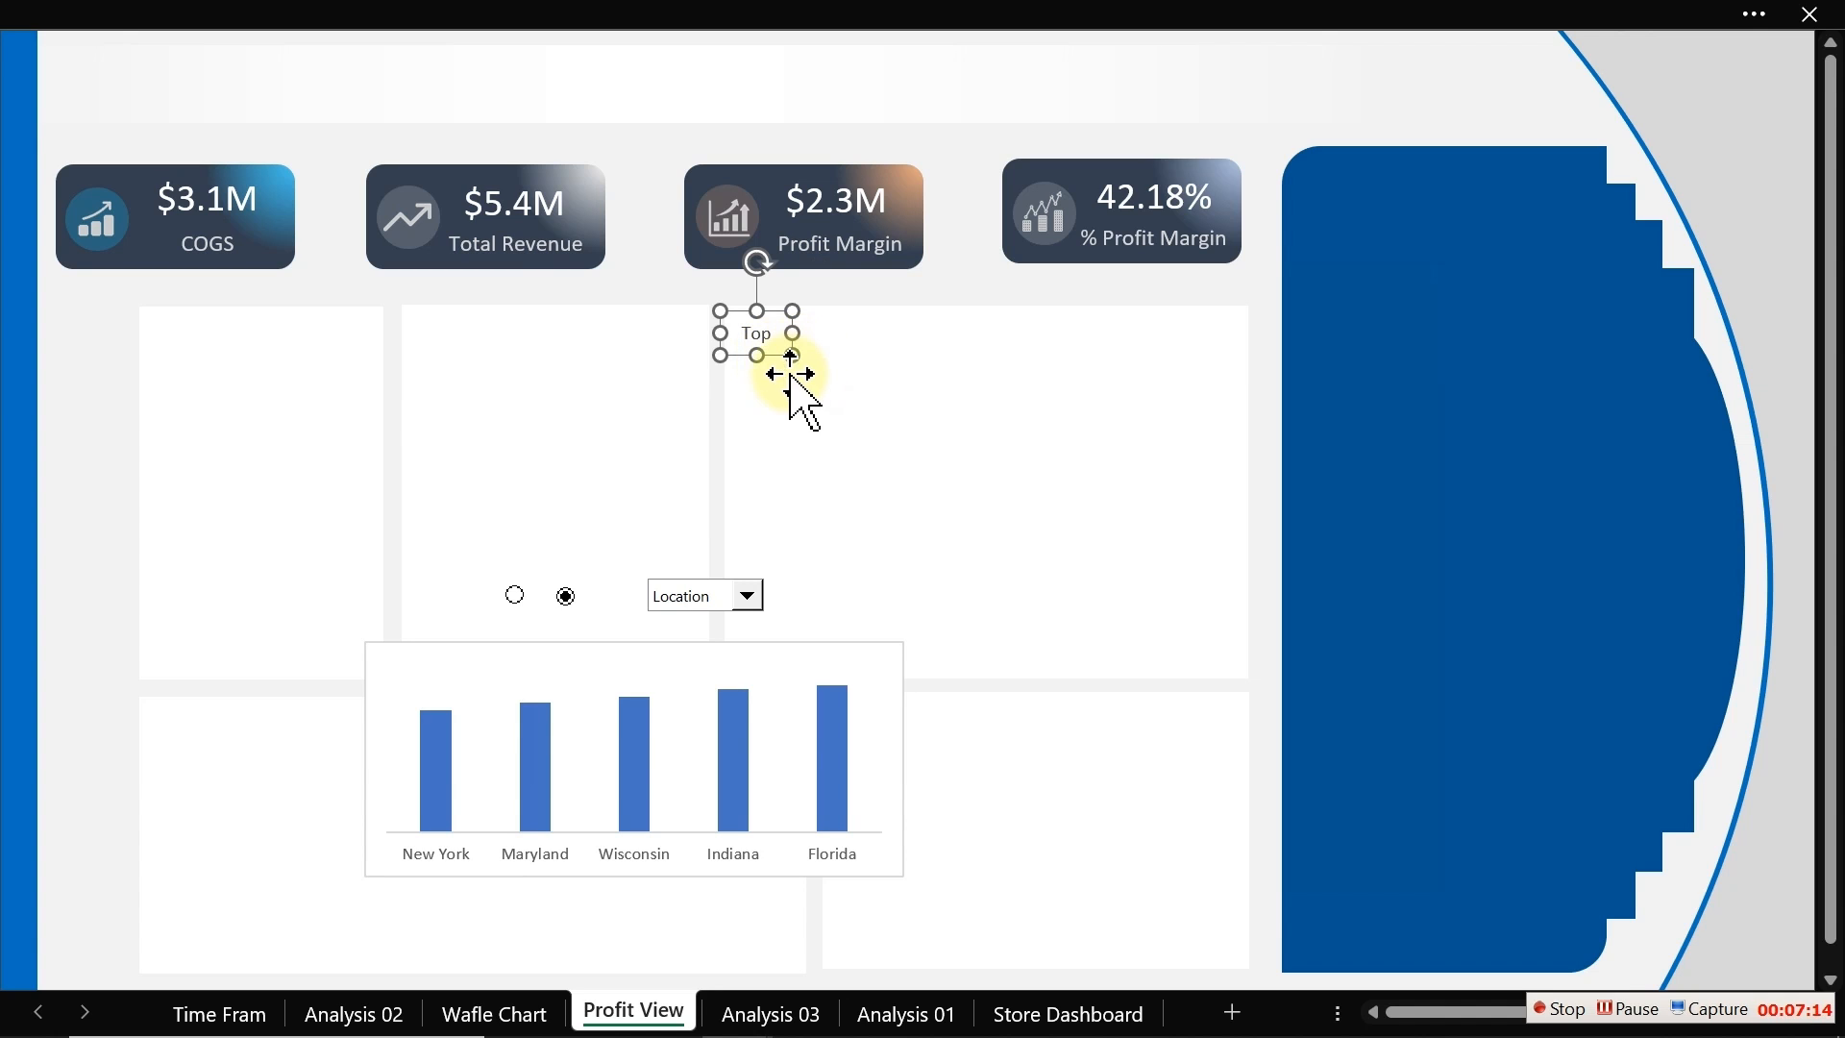
{"action": "left_click", "coordinate": [84, 441]}
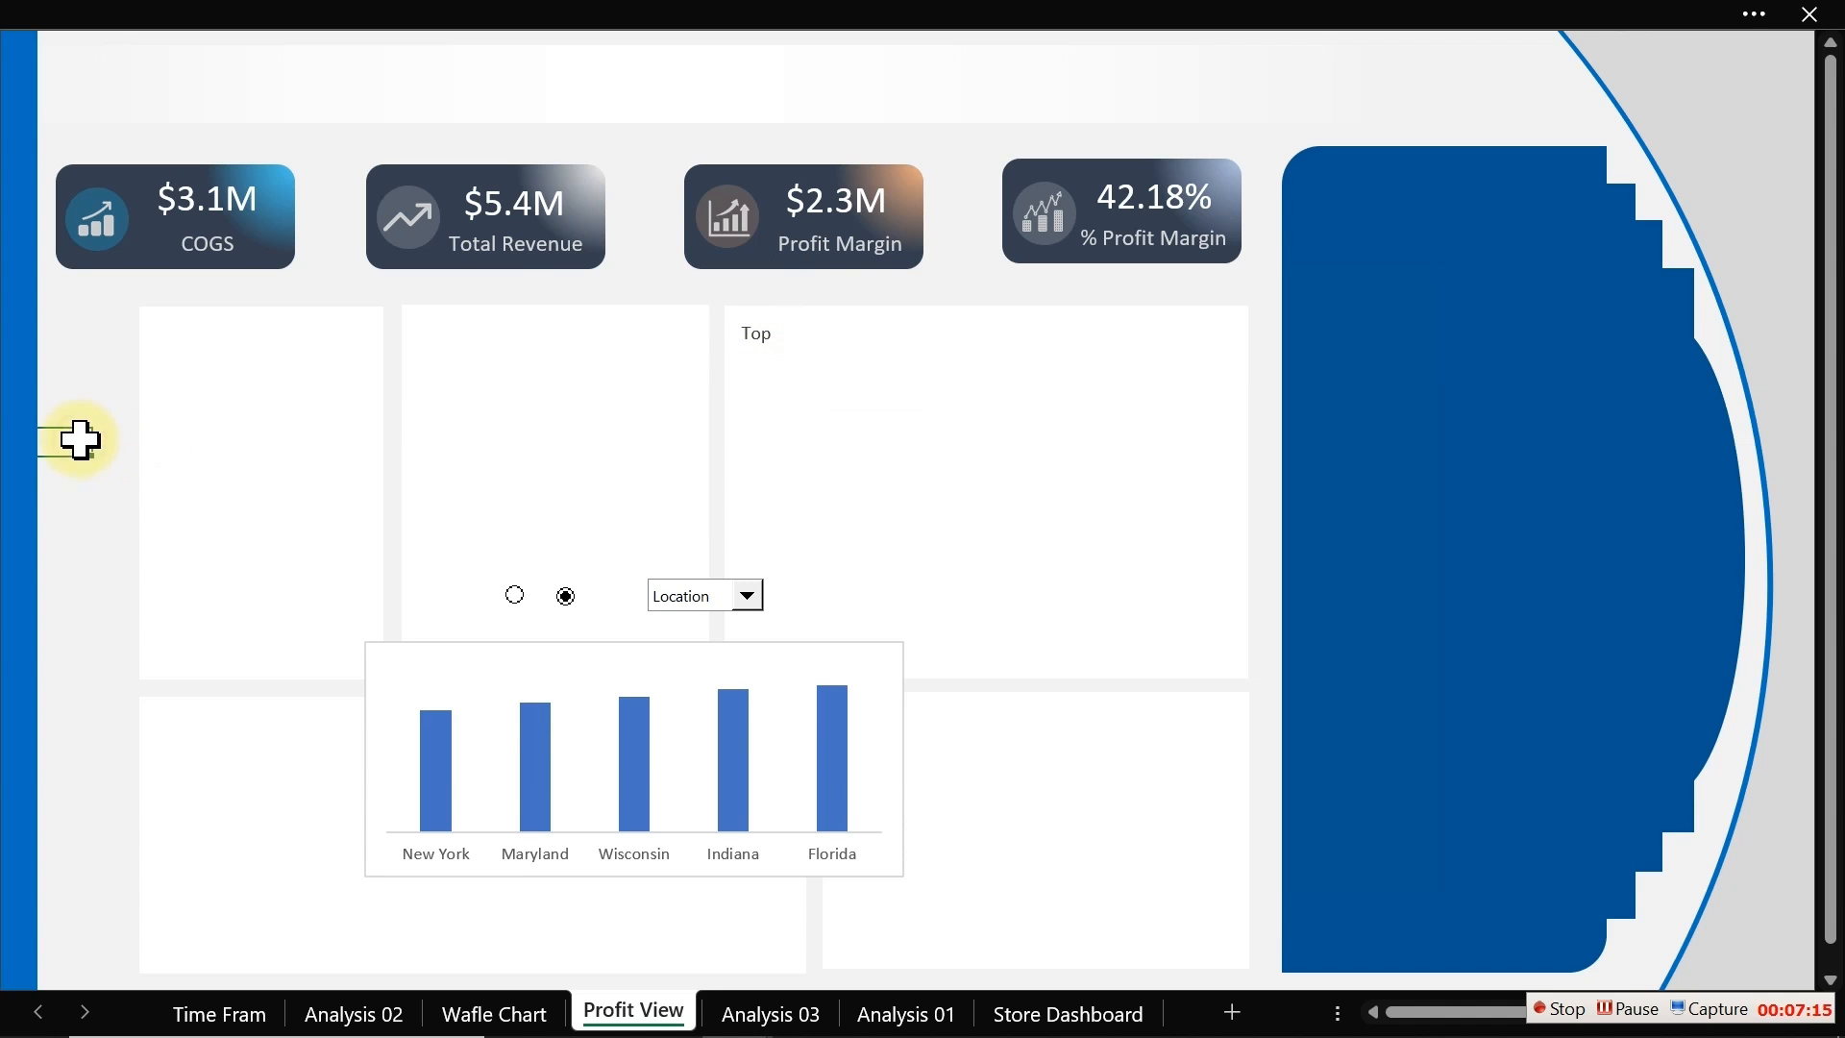
Step: Move the first option button next to the Top label
{"action": "right_click", "coordinate": [516, 597]}
{"action": "key", "text": "Escape"}
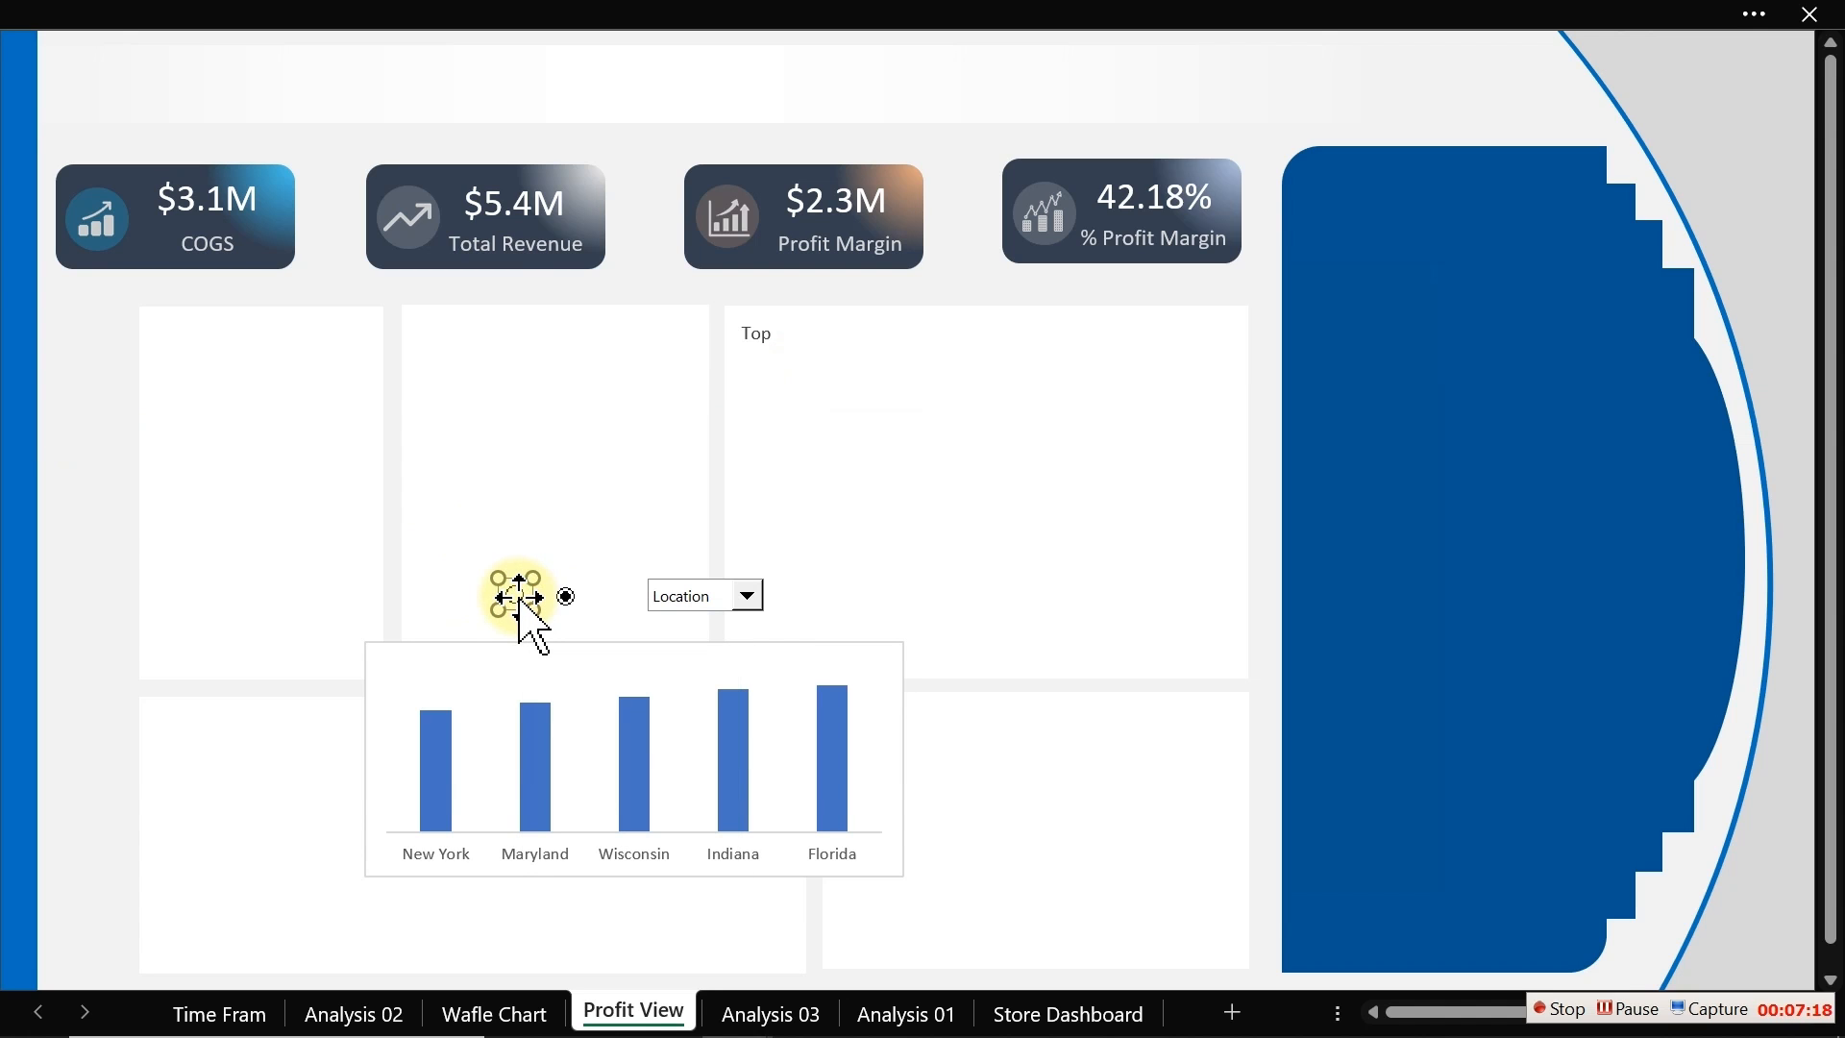
{"action": "left_click_drag", "start_coordinate": [519, 596], "coordinate": [790, 337]}
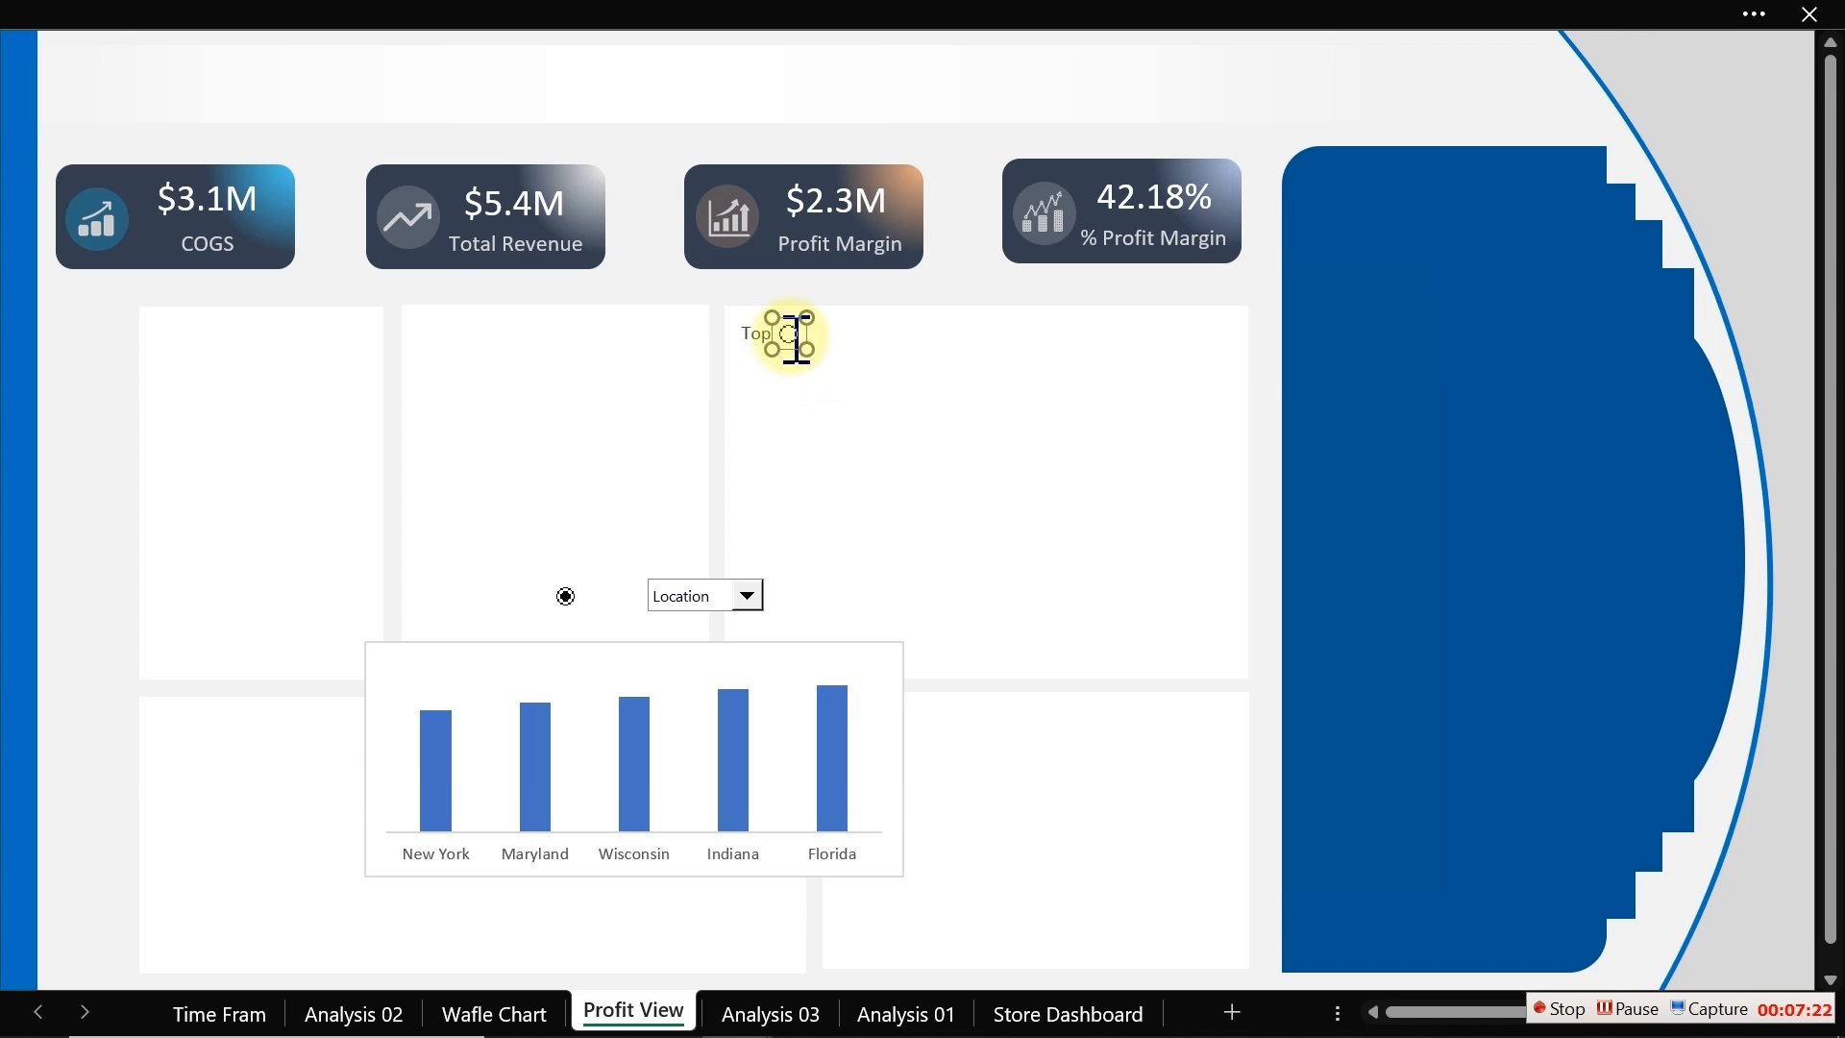
{"action": "left_click", "coordinate": [70, 471]}
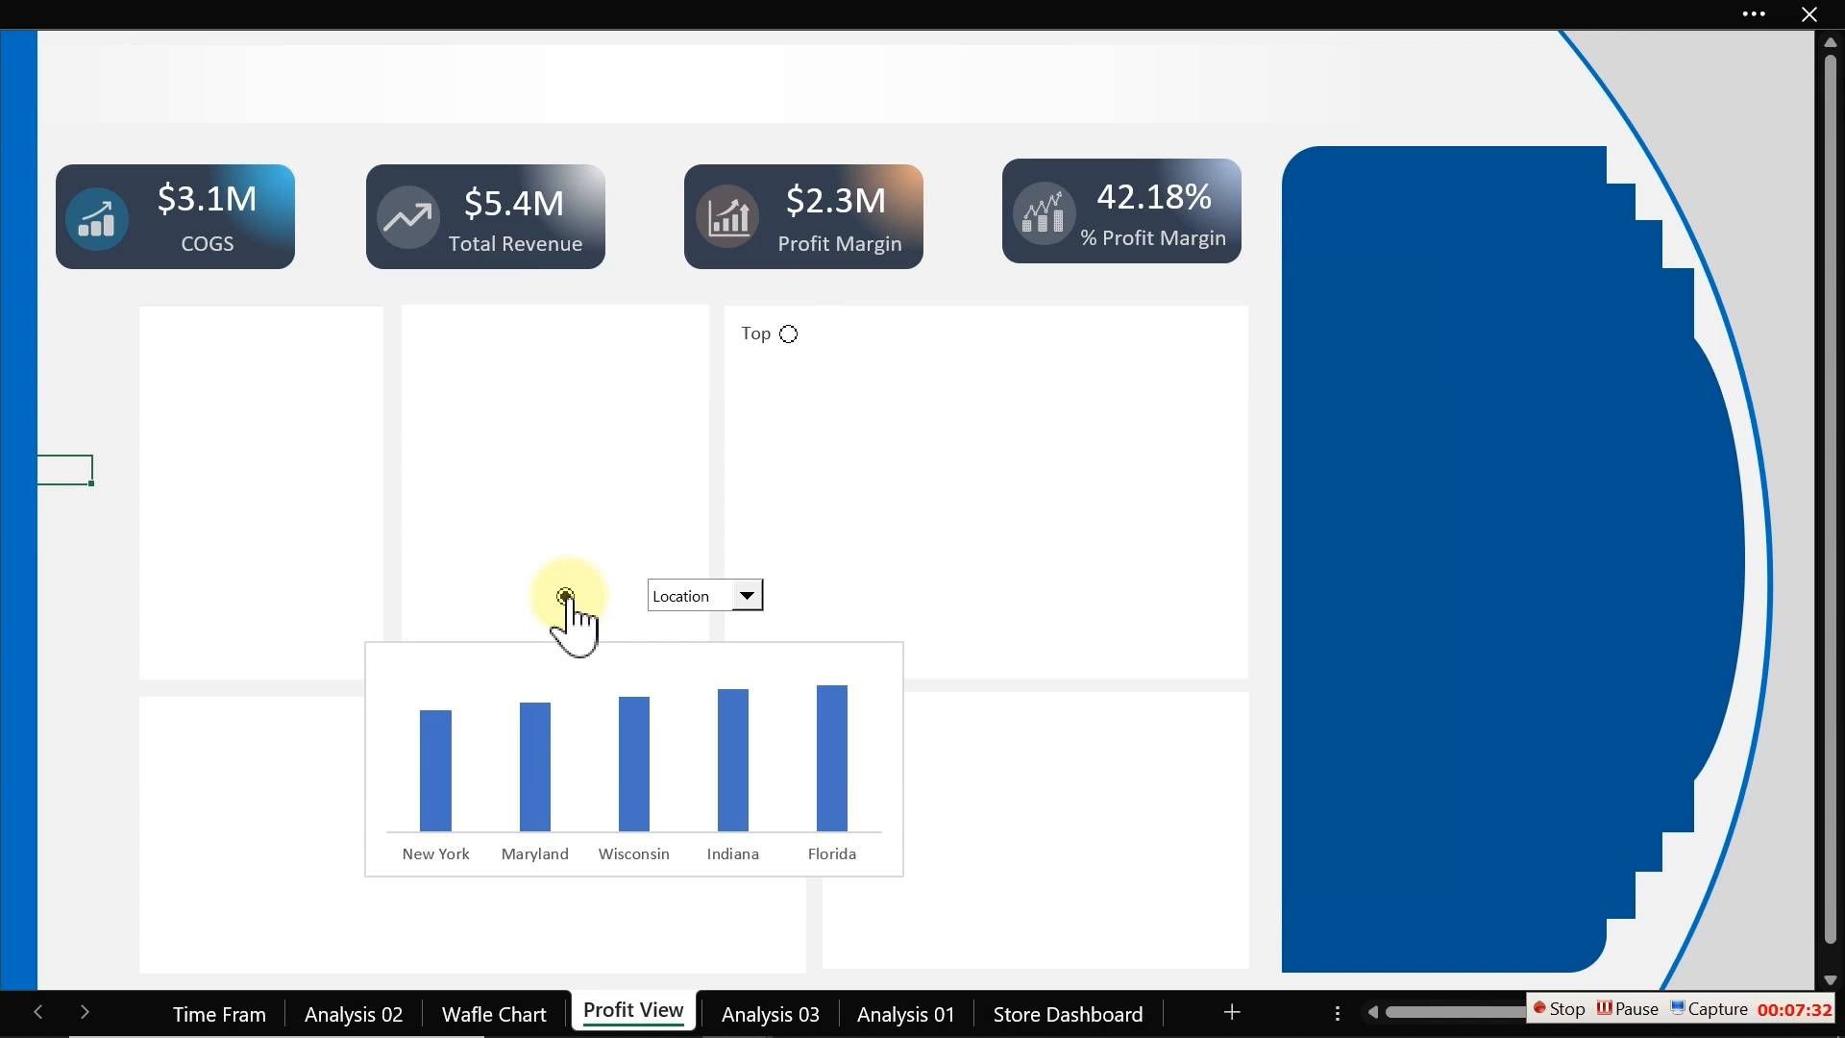
Step: Move the second option button into the top-right rectangle, level with the Top label
{"action": "right_click", "coordinate": [566, 597]}
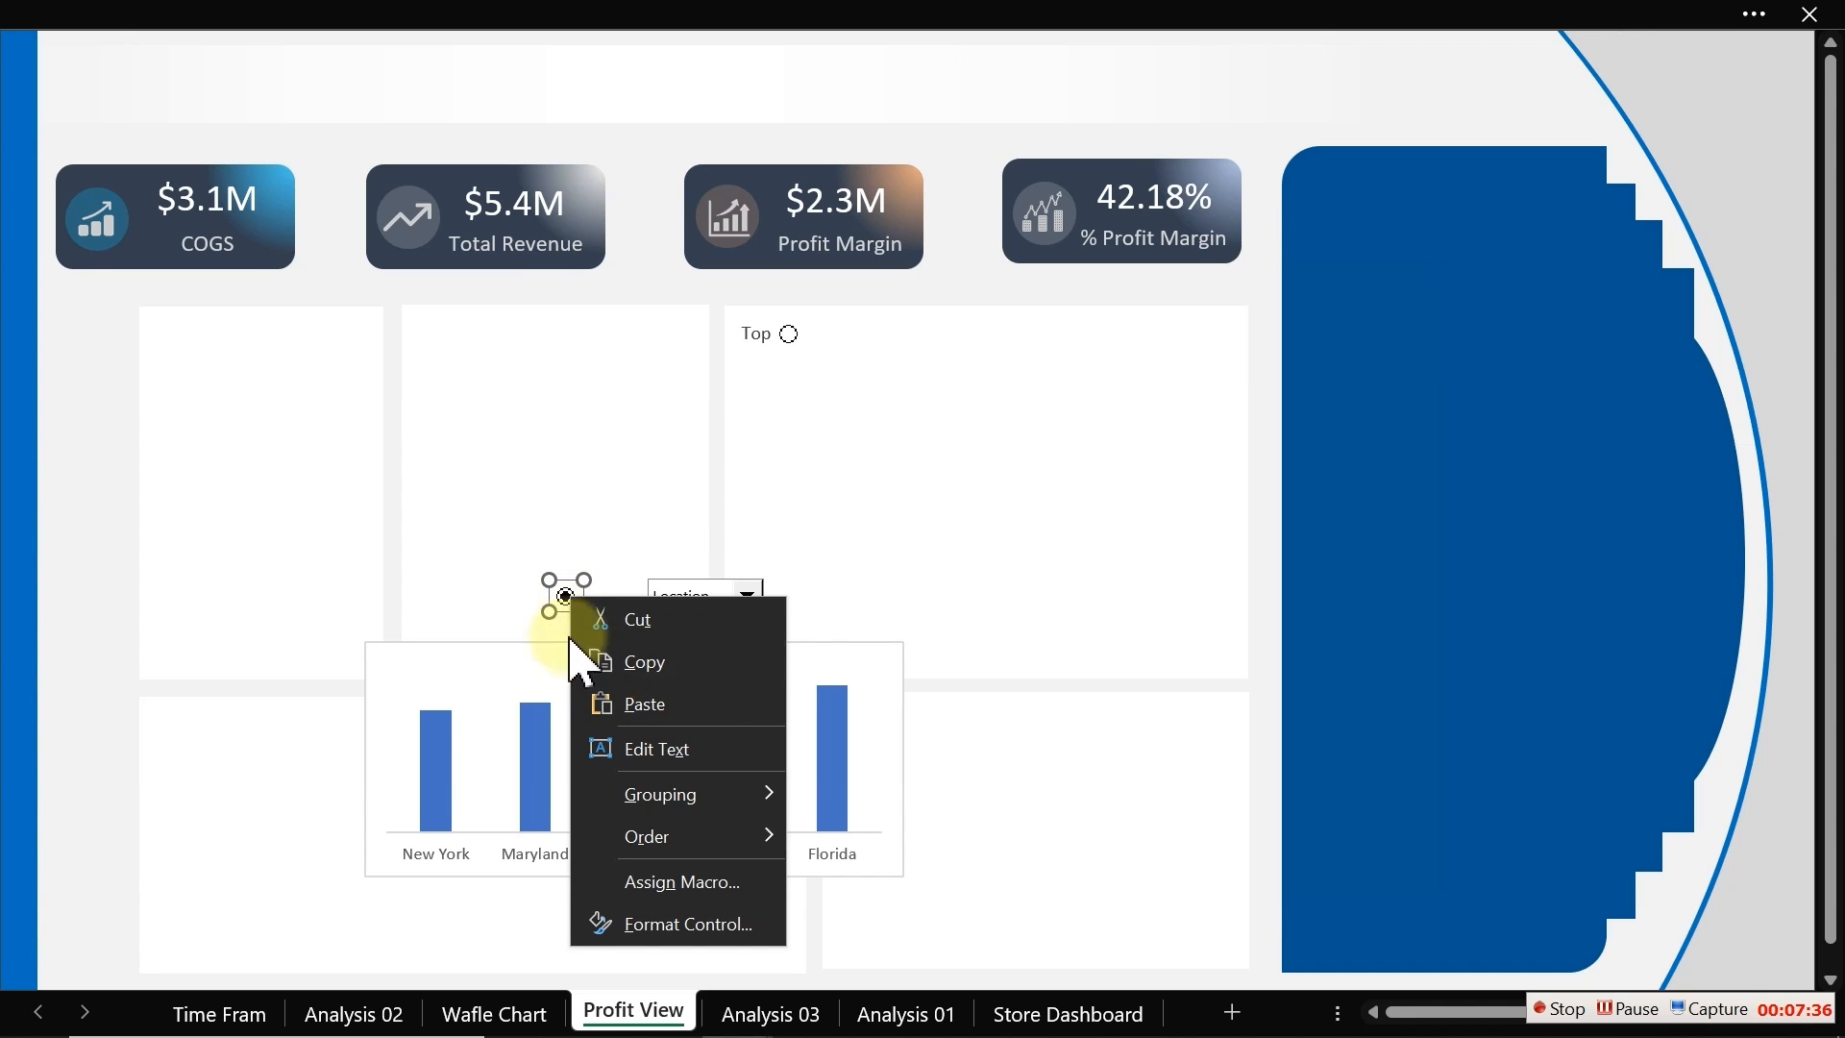
{"action": "left_click", "coordinate": [565, 590]}
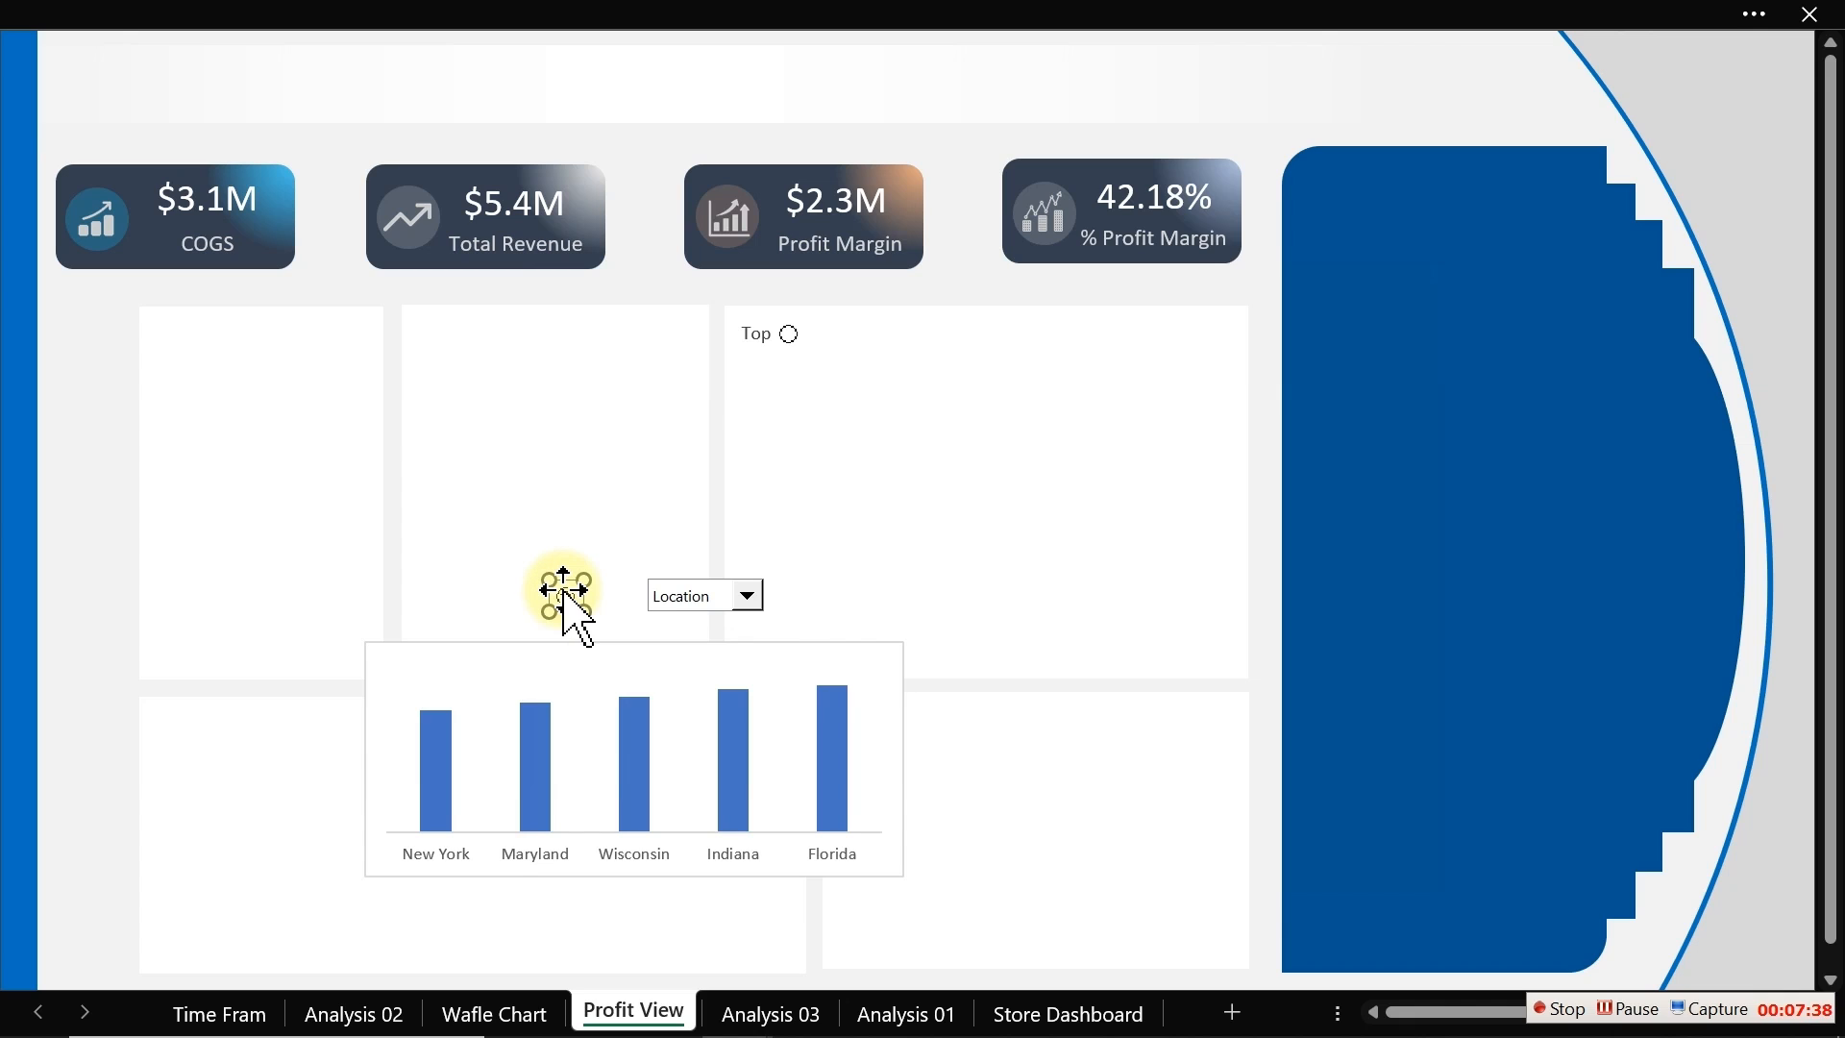
{"action": "left_click_drag", "start_coordinate": [565, 590], "coordinate": [1024, 326]}
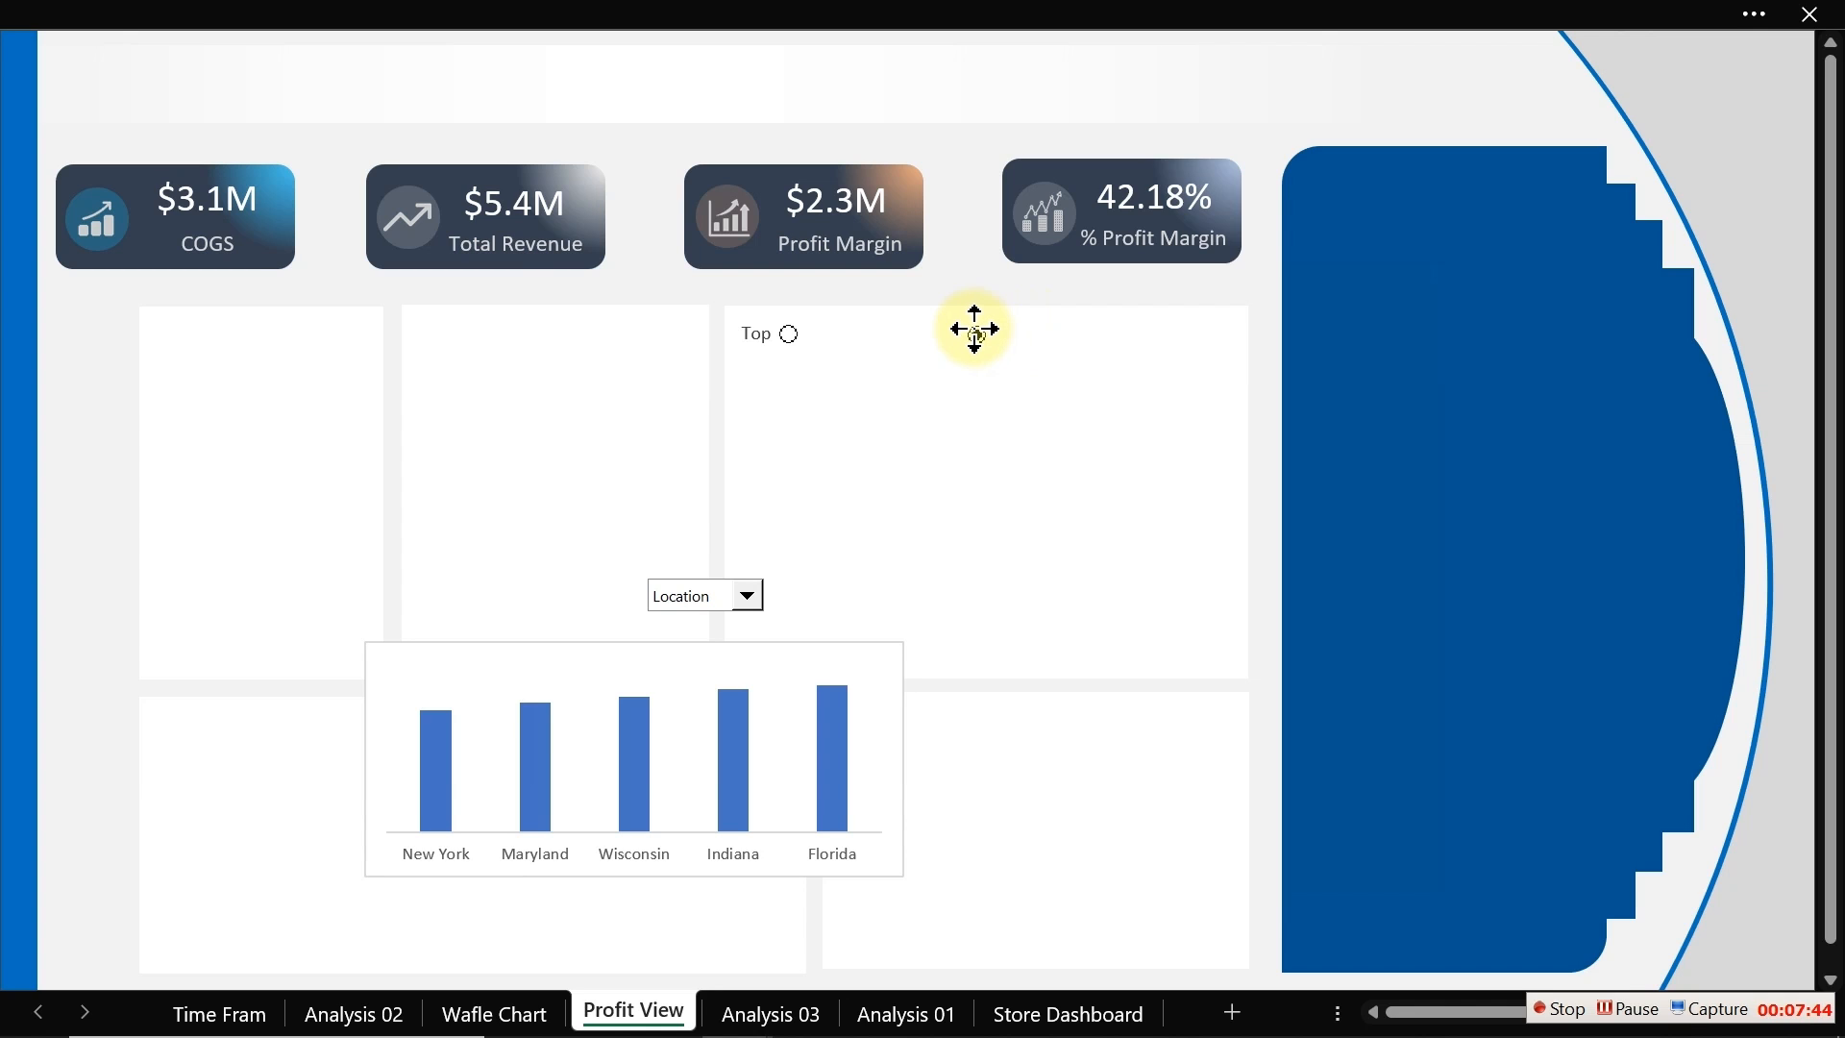
{"action": "left_click", "coordinate": [106, 420]}
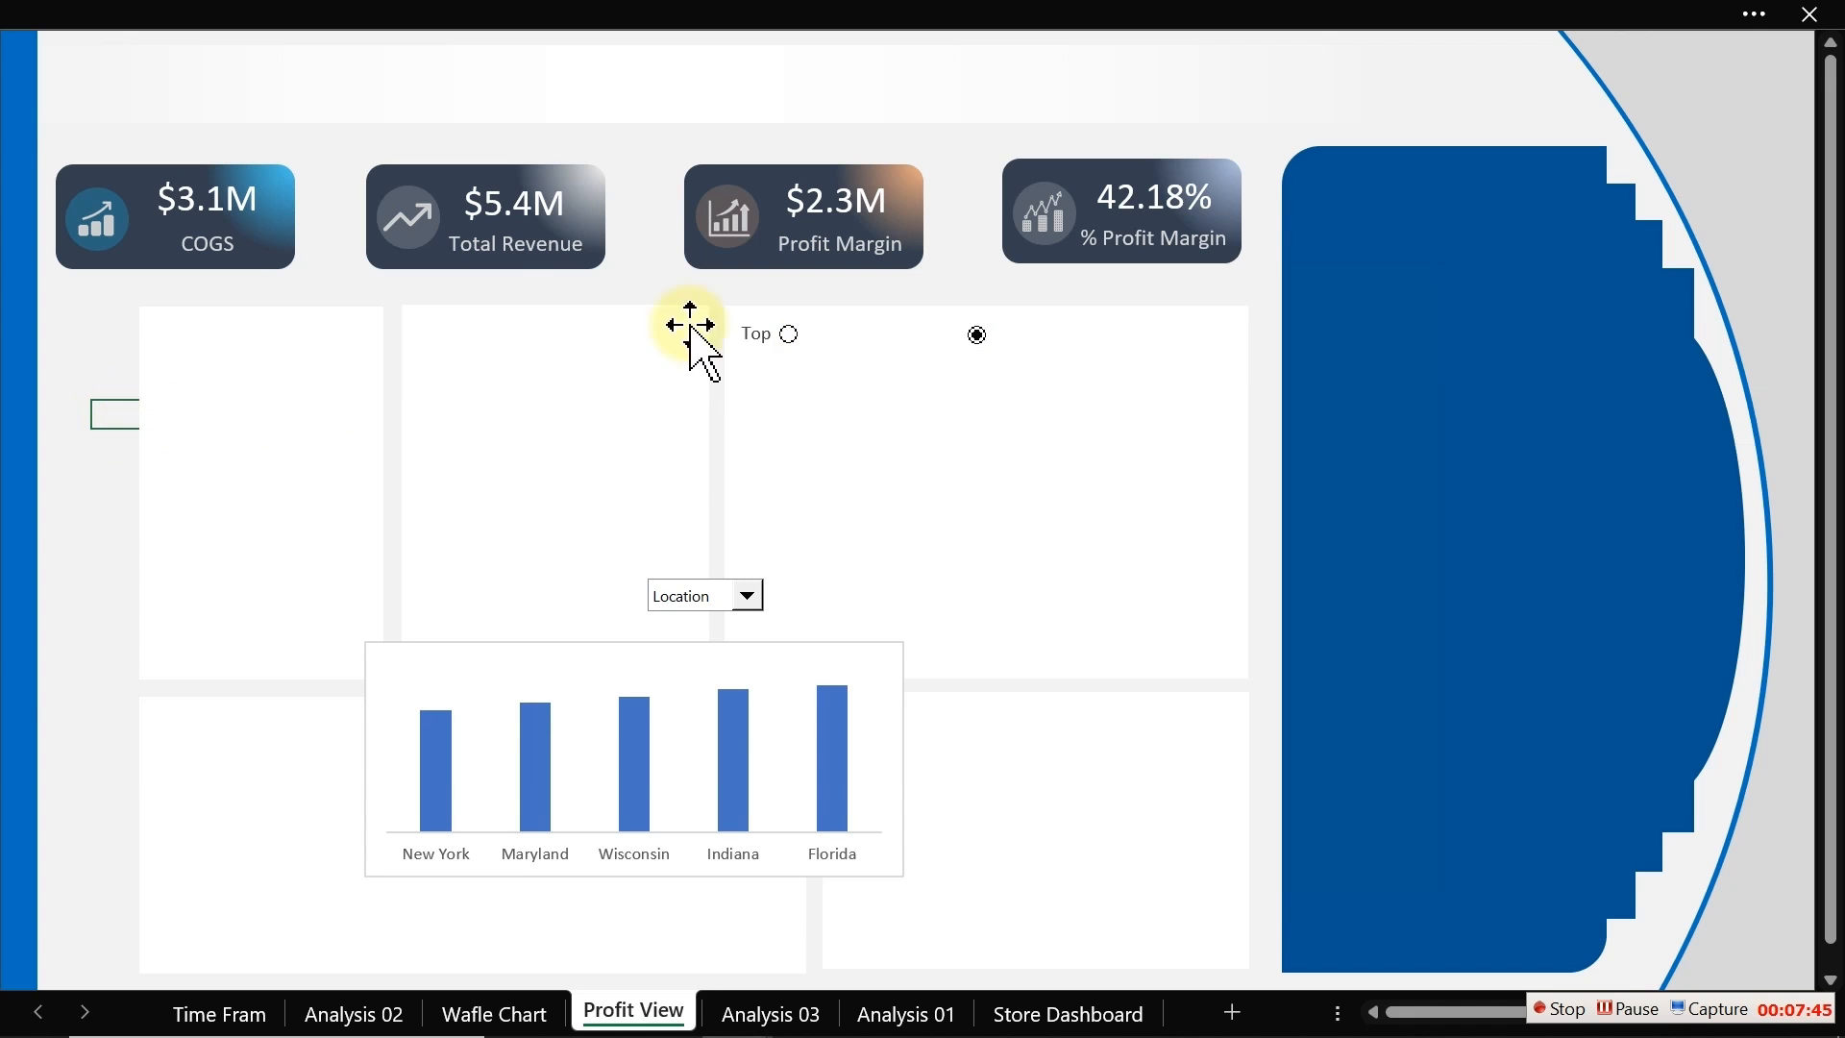
Step: Duplicate the Top label and change the copy's text to Bottom
{"action": "left_click", "coordinate": [761, 336]}
{"action": "left_click", "coordinate": [771, 364]}
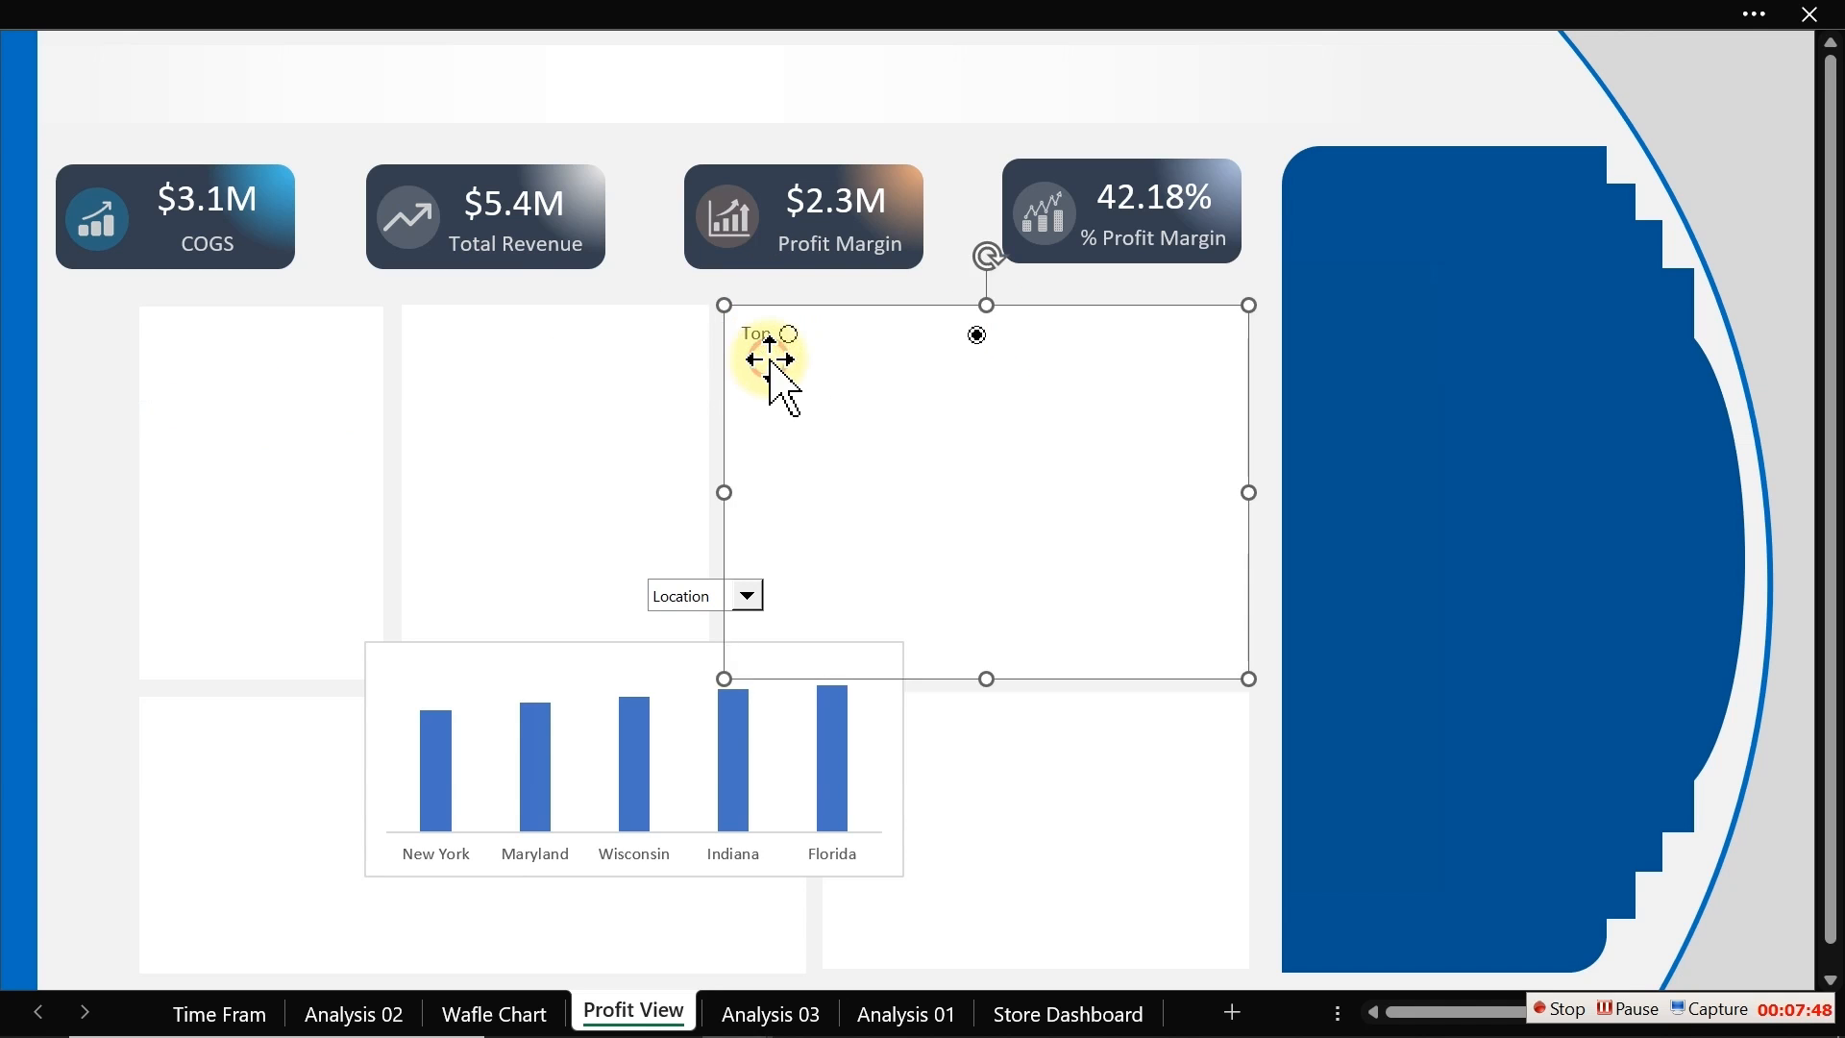
{"action": "left_click", "coordinate": [765, 341]}
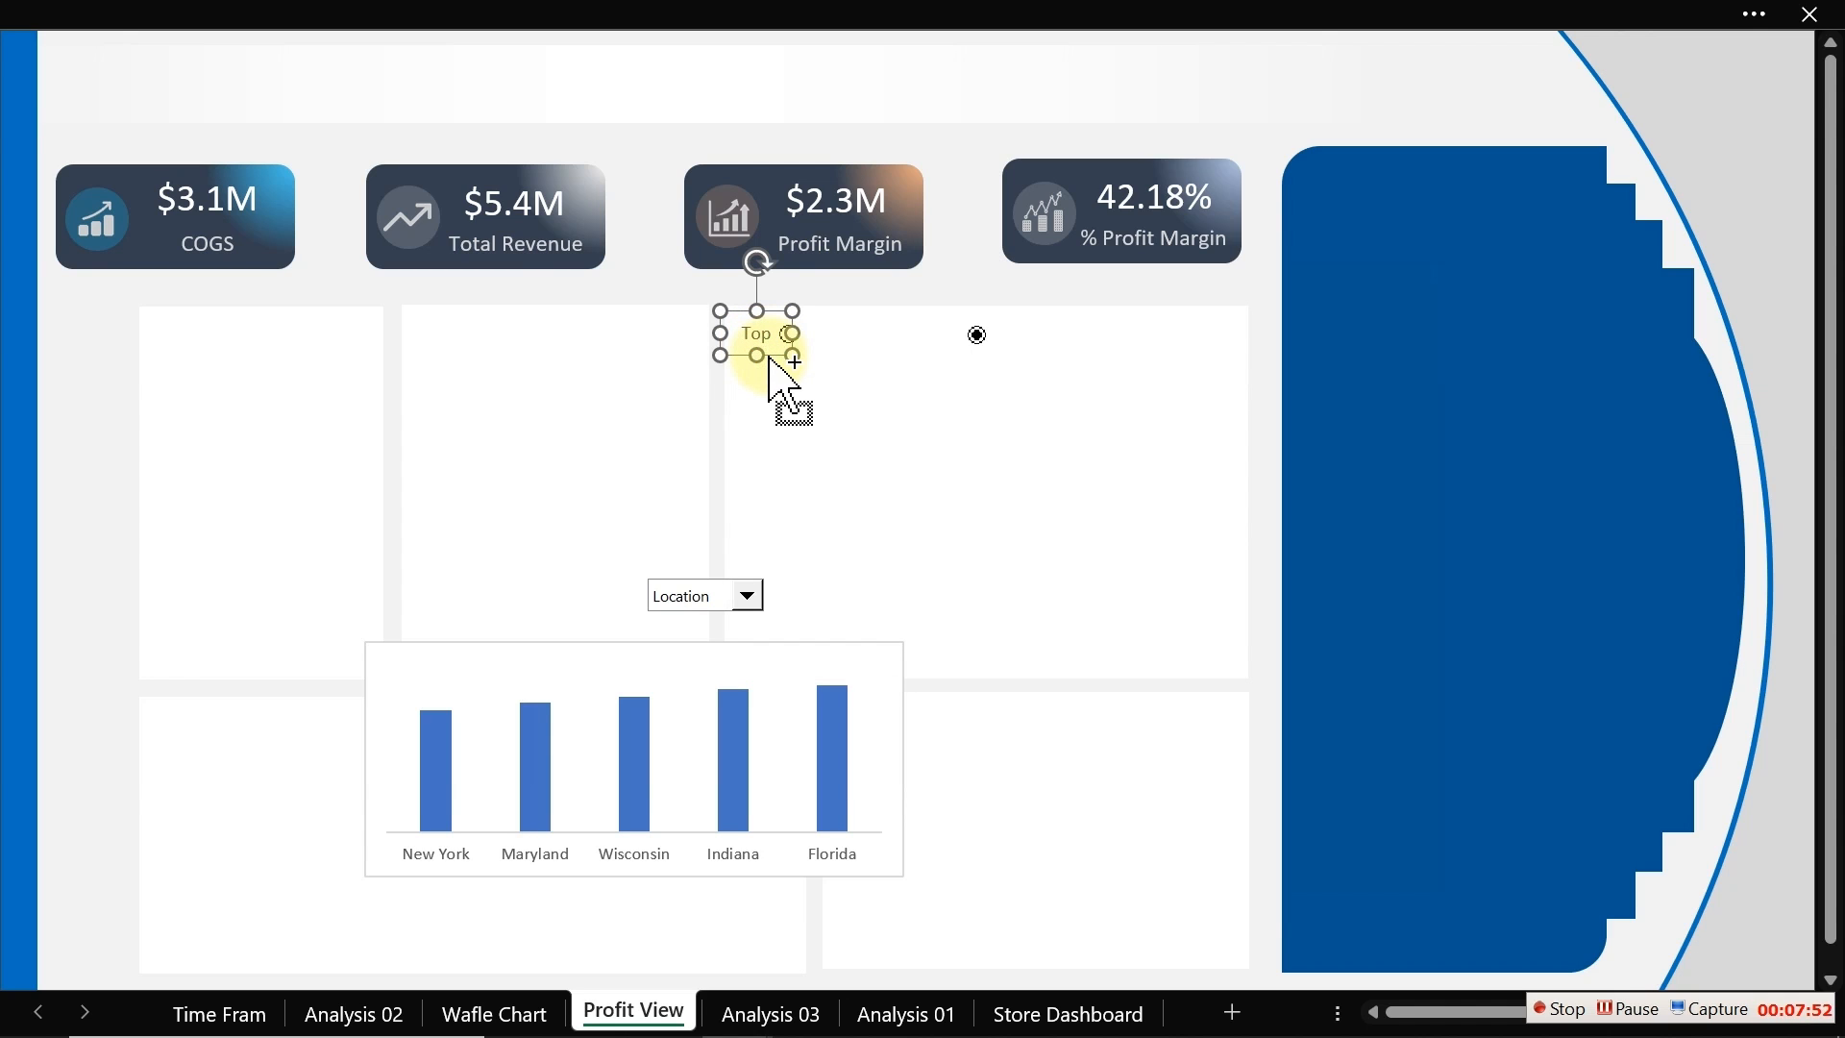
{"action": "left_click_drag", "start_coordinate": [770, 367], "coordinate": [868, 377]}
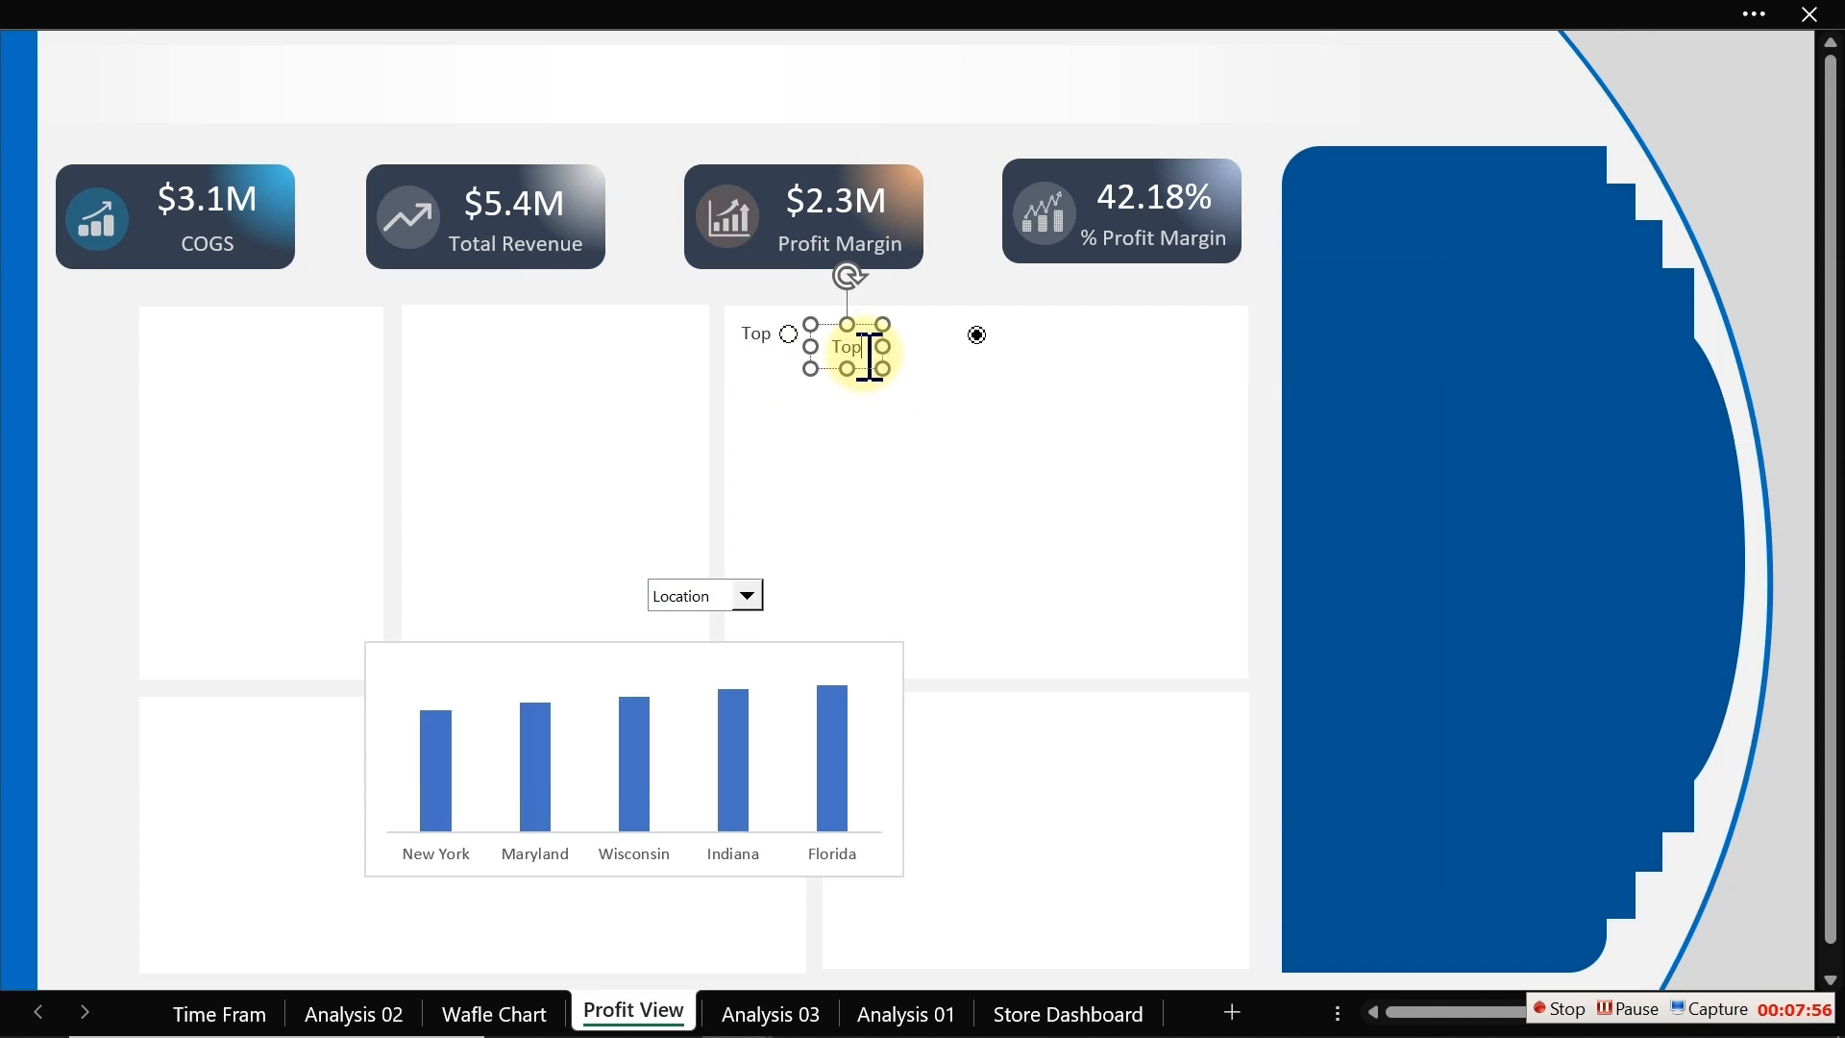
{"action": "double_click", "coordinate": [868, 356]}
{"action": "type", "text": "Bottom"}
{"action": "left_click", "coordinate": [904, 345]}
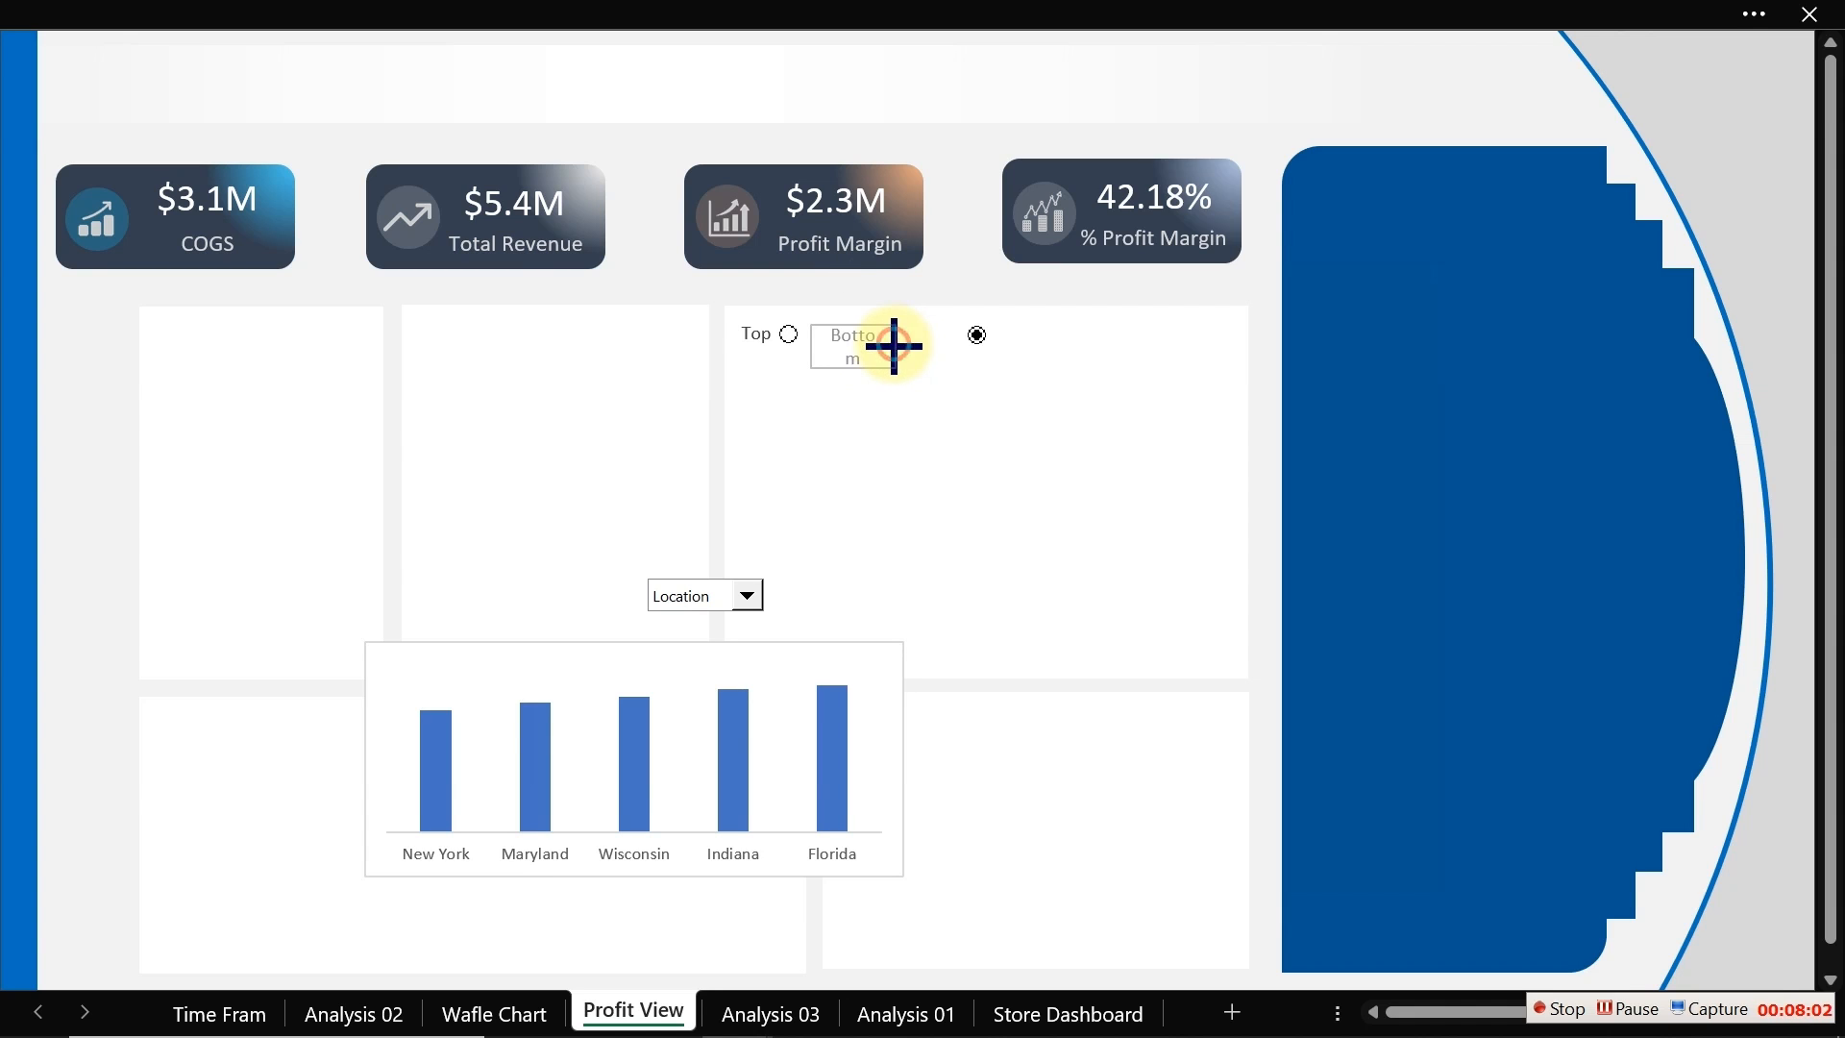
Step: Move the Bottom label just left of the second option button
{"action": "left_click", "coordinate": [892, 346]}
{"action": "left_click", "coordinate": [899, 346]}
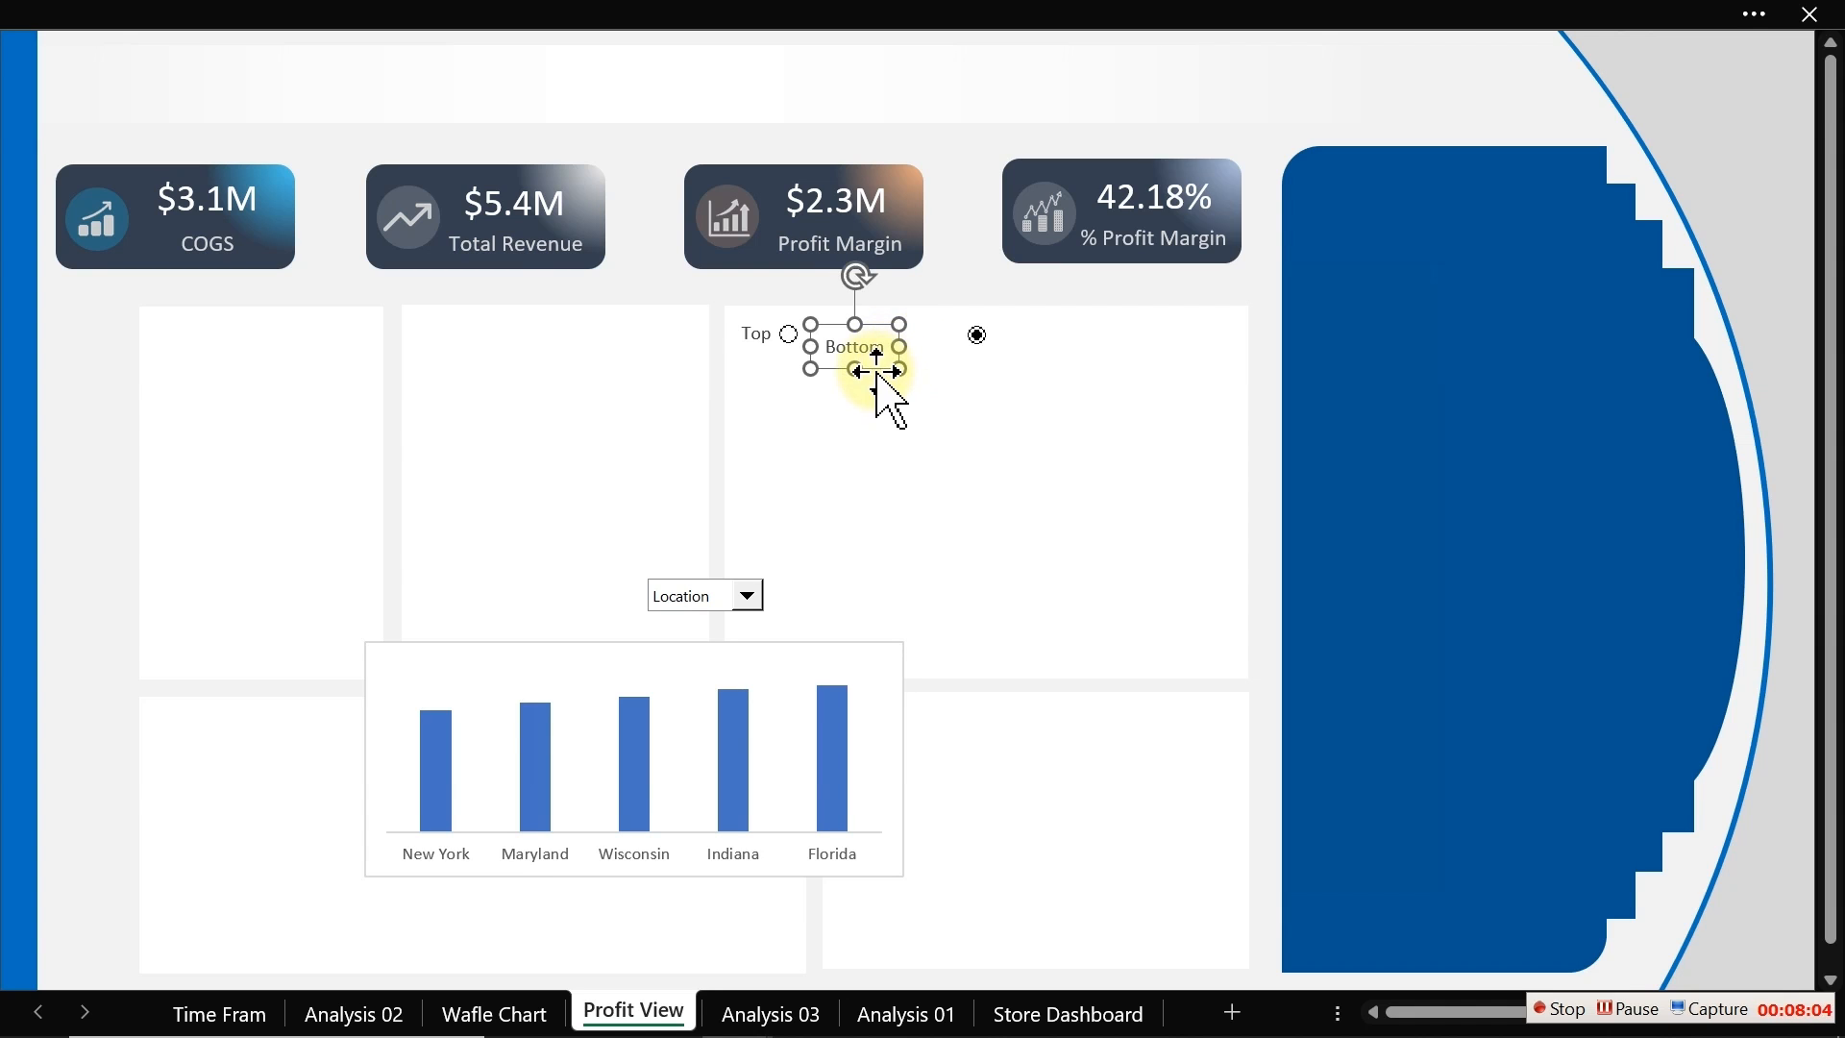
{"action": "left_click_drag", "start_coordinate": [877, 368], "coordinate": [948, 356]}
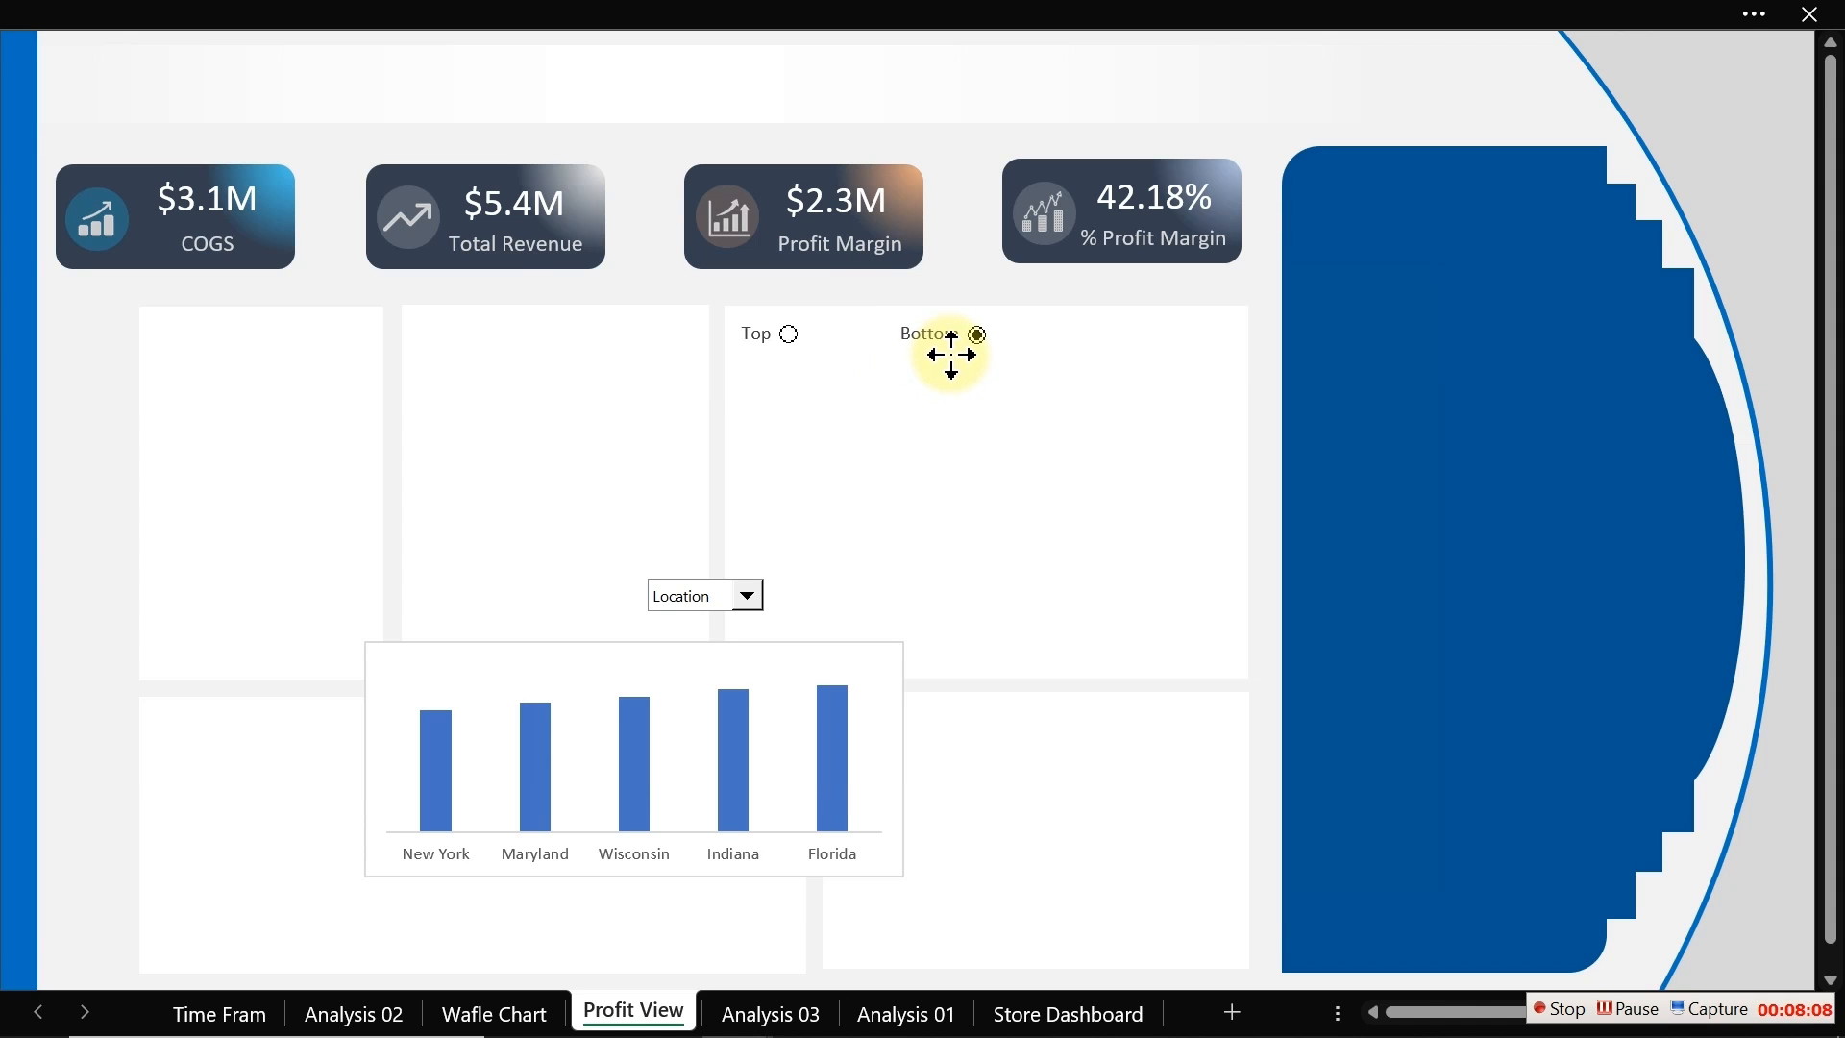
{"action": "left_click_drag", "start_coordinate": [952, 356], "coordinate": [955, 363]}
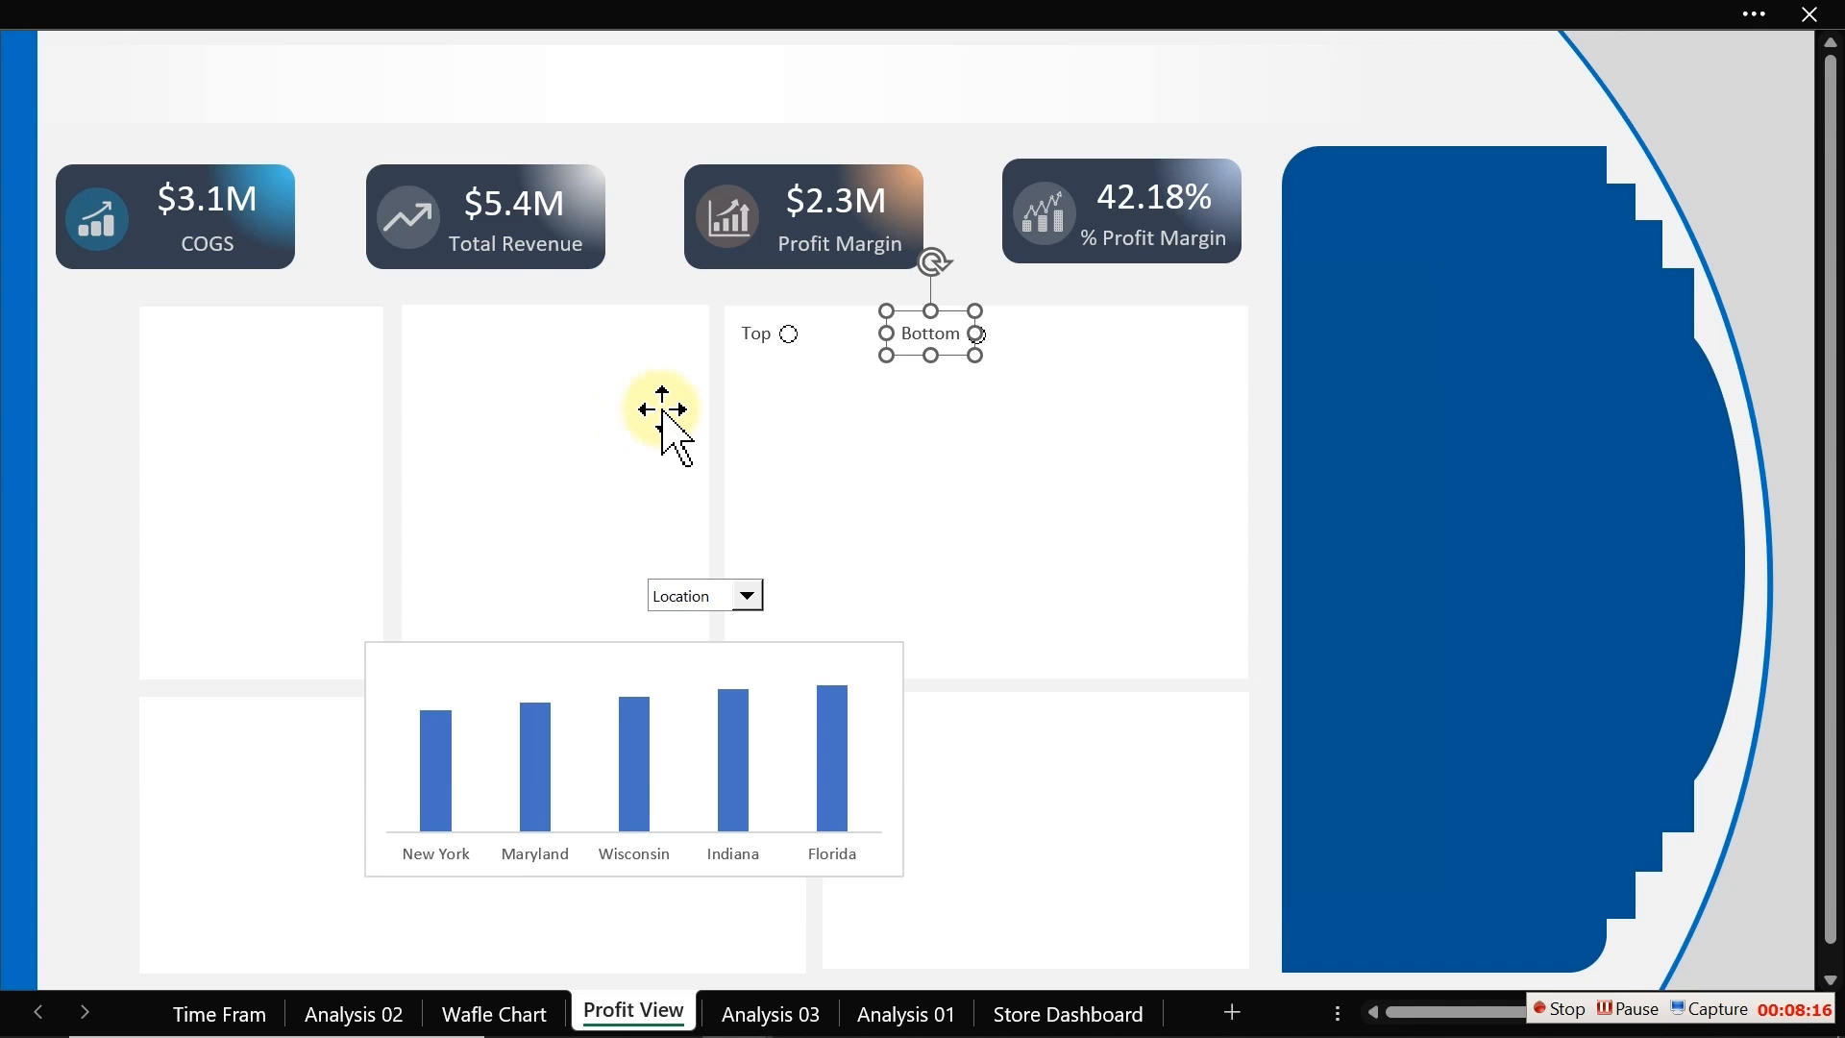
{"action": "left_click", "coordinate": [72, 442]}
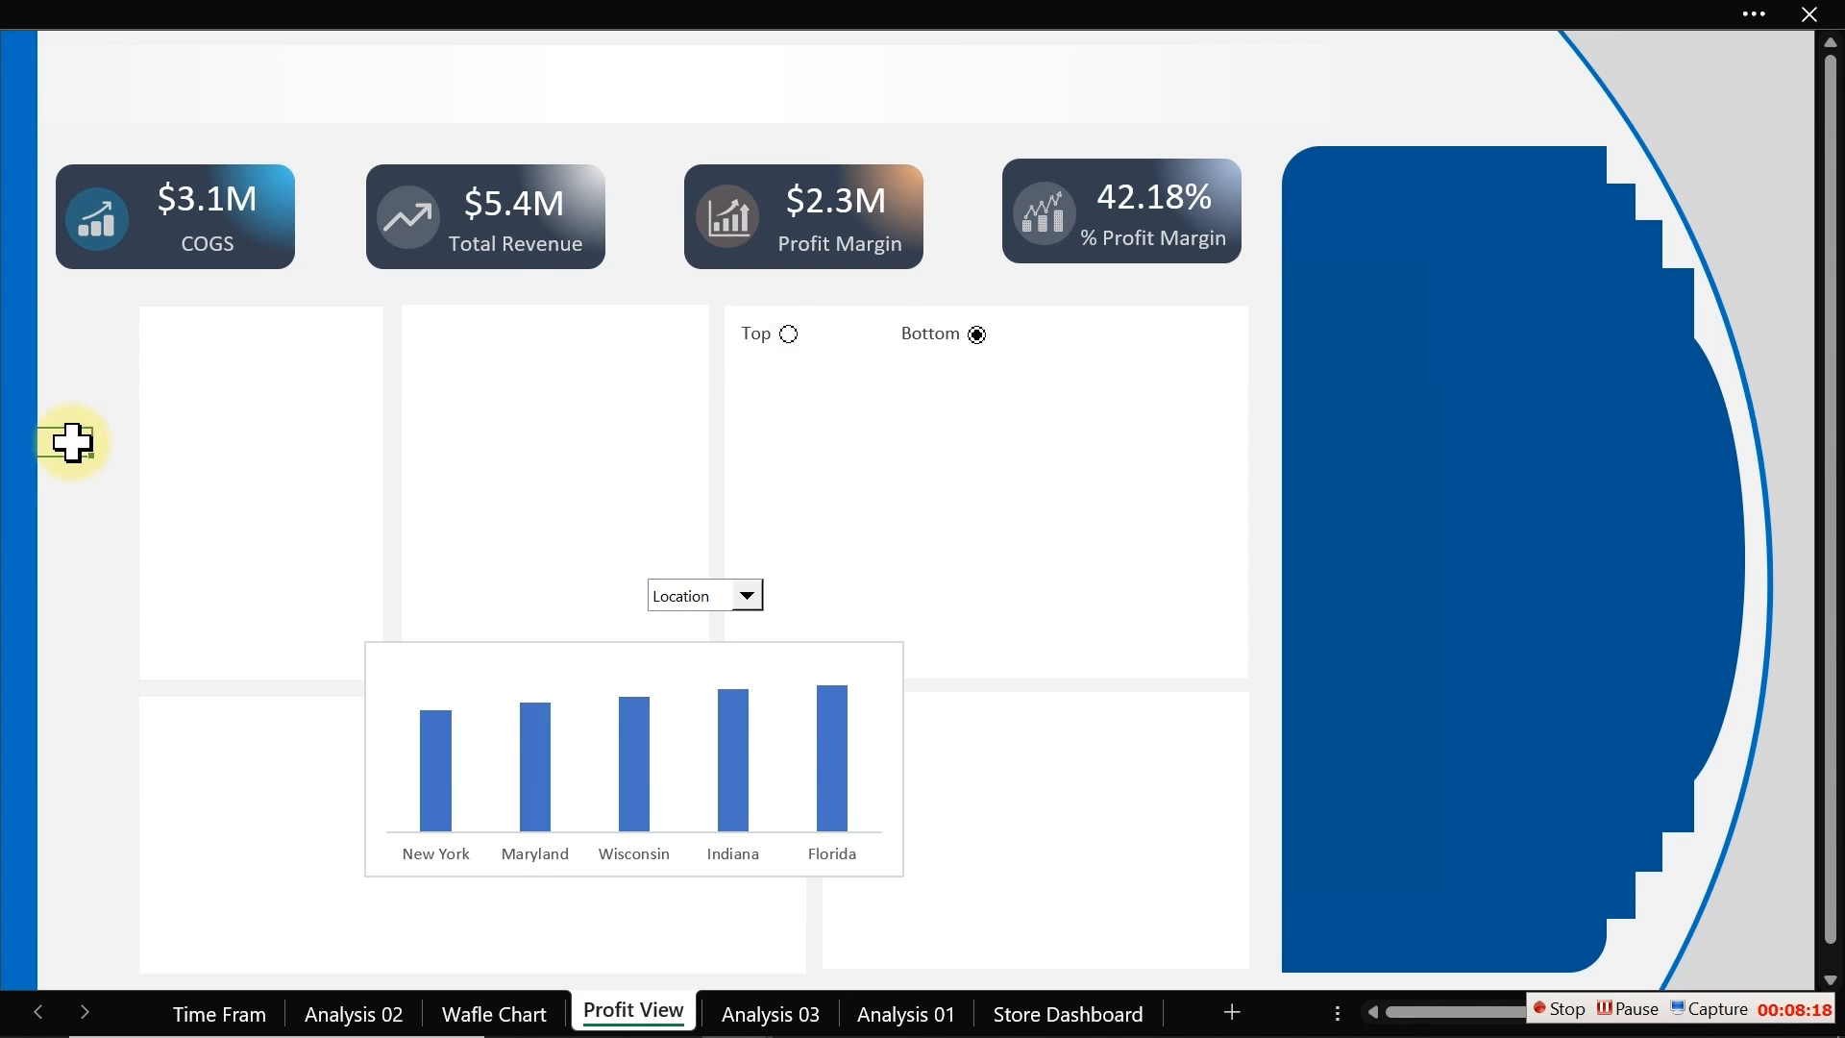
Step: Bring both option buttons to the front and select the Top option
{"action": "right_click", "coordinate": [980, 338]}
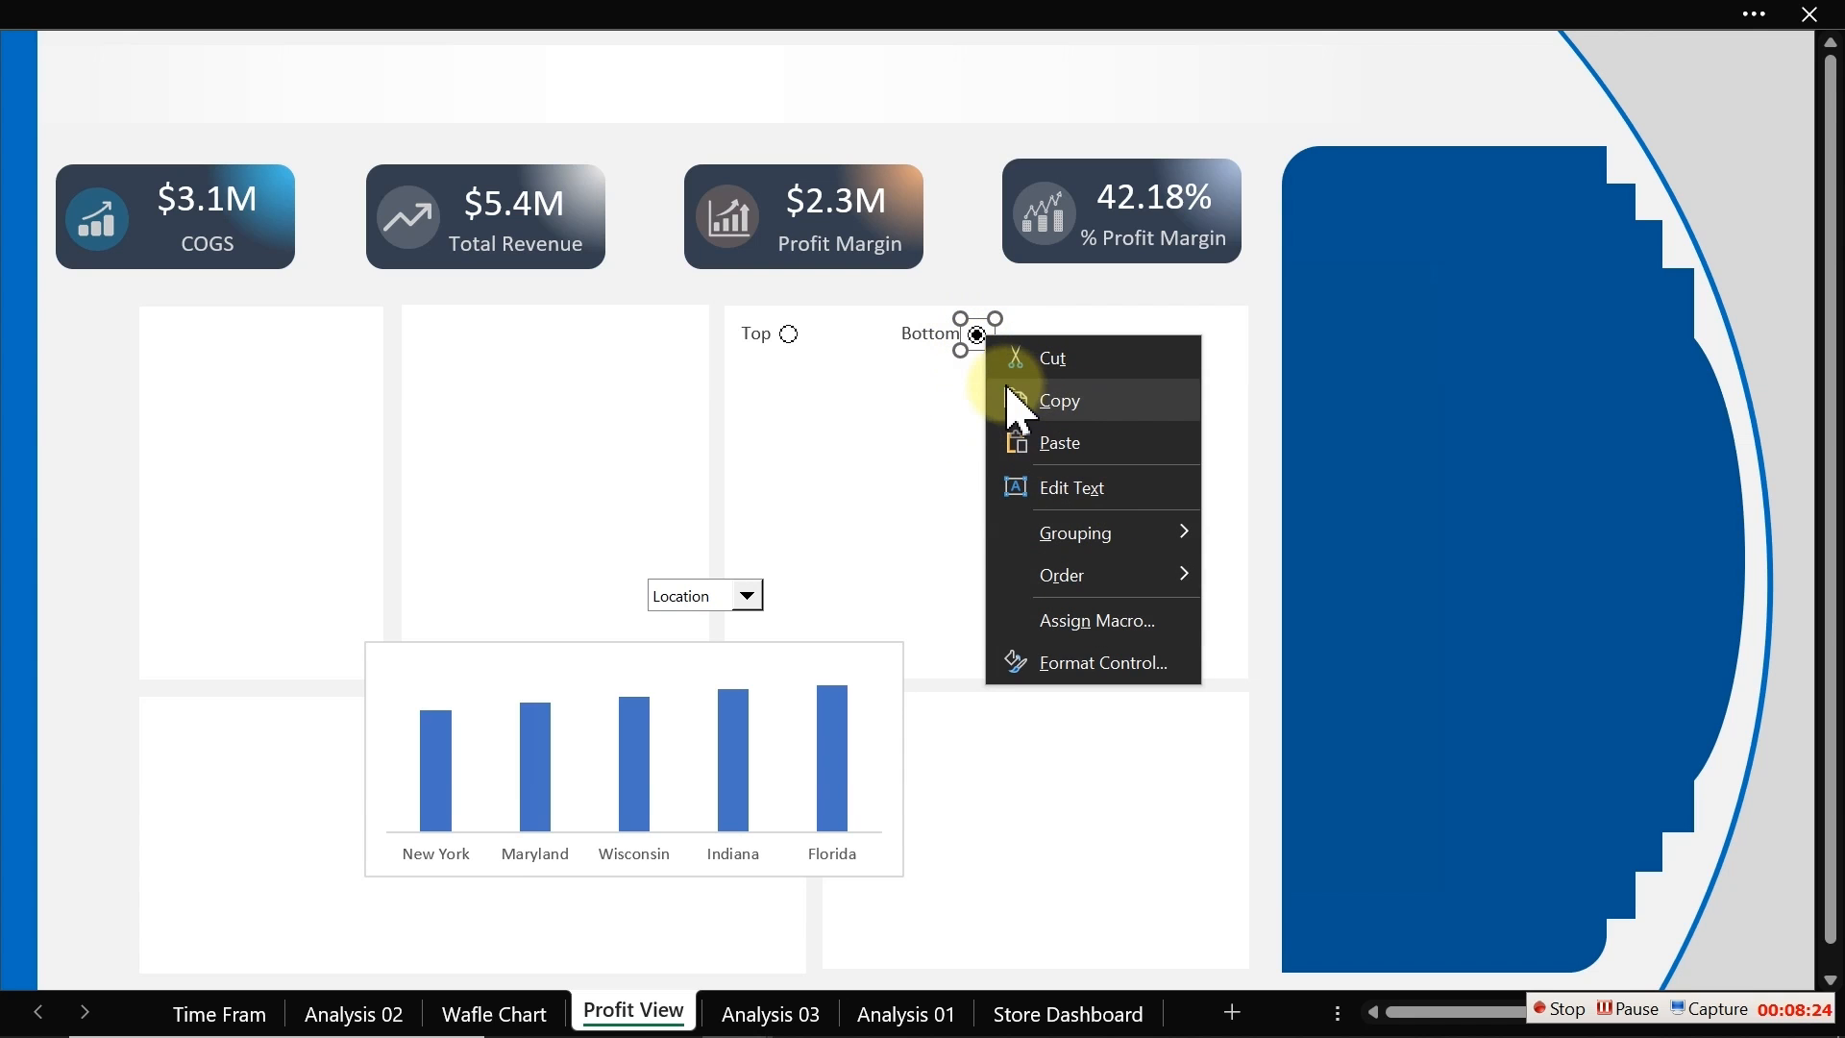
{"action": "left_click", "coordinate": [976, 333]}
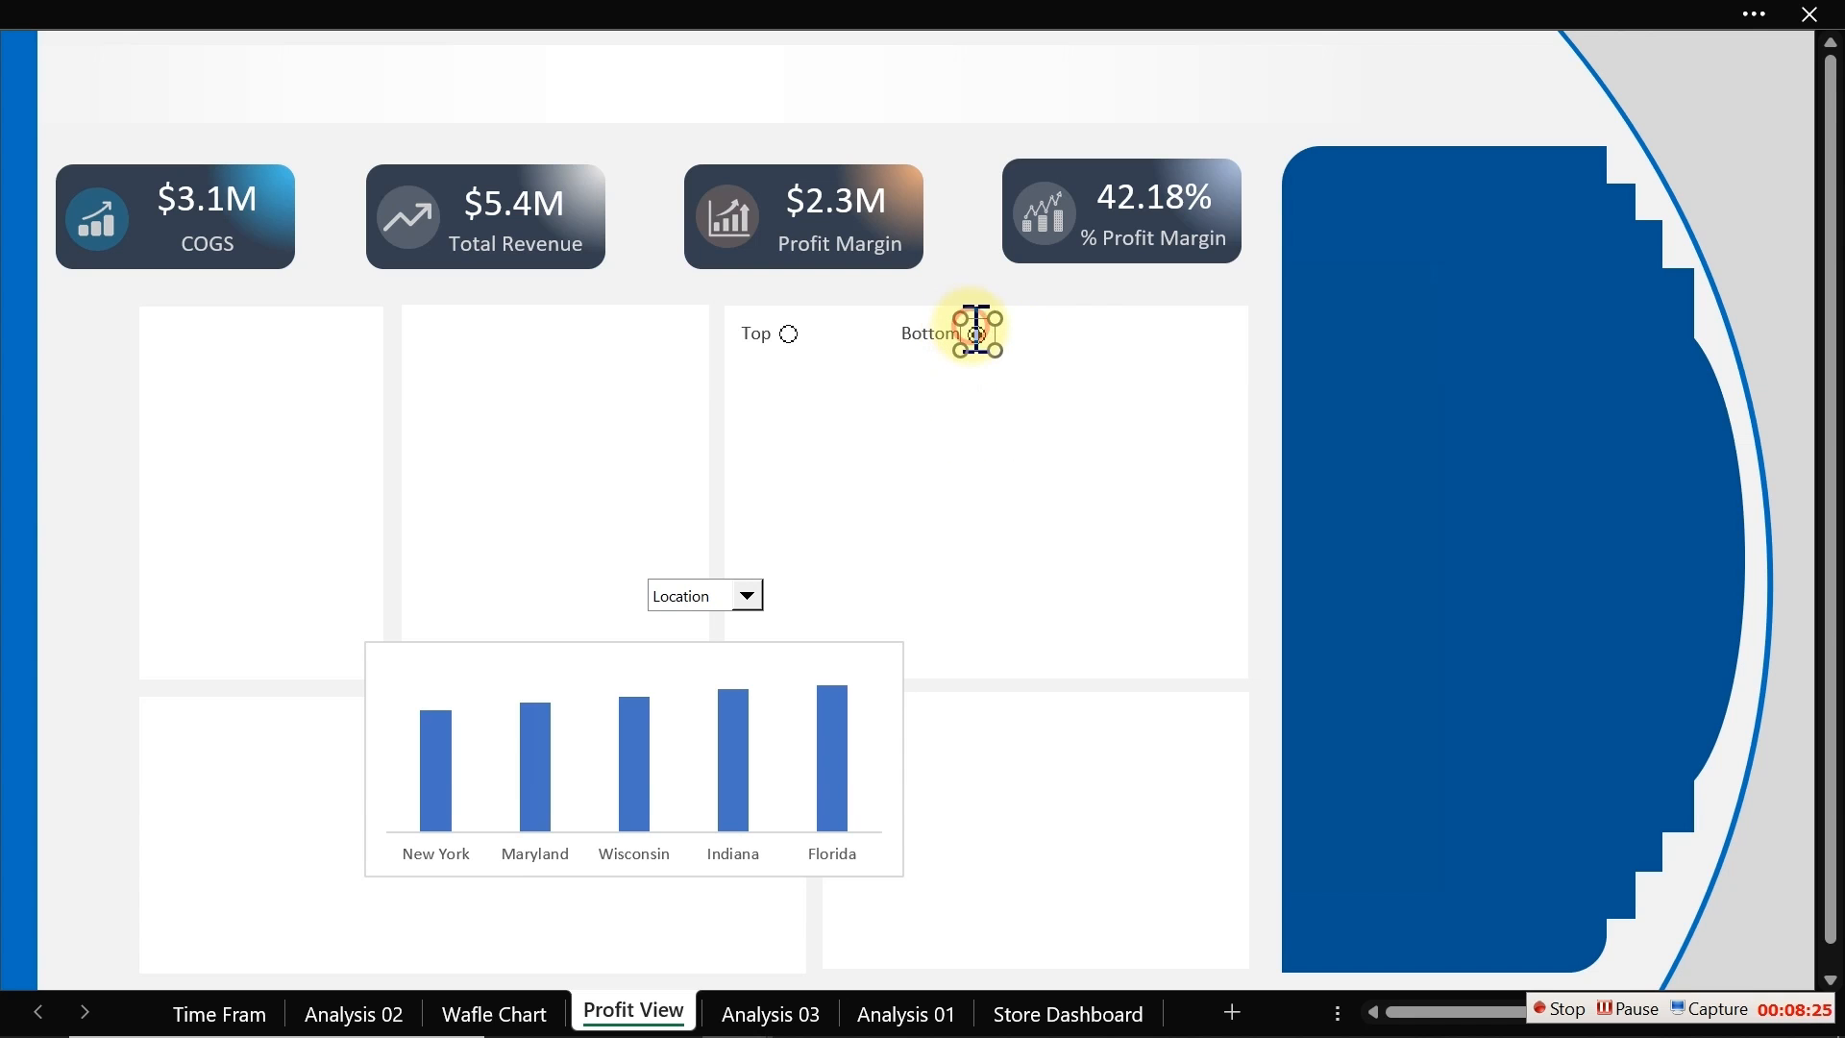
{"action": "left_click", "coordinate": [794, 341], "text": "ctrl"}
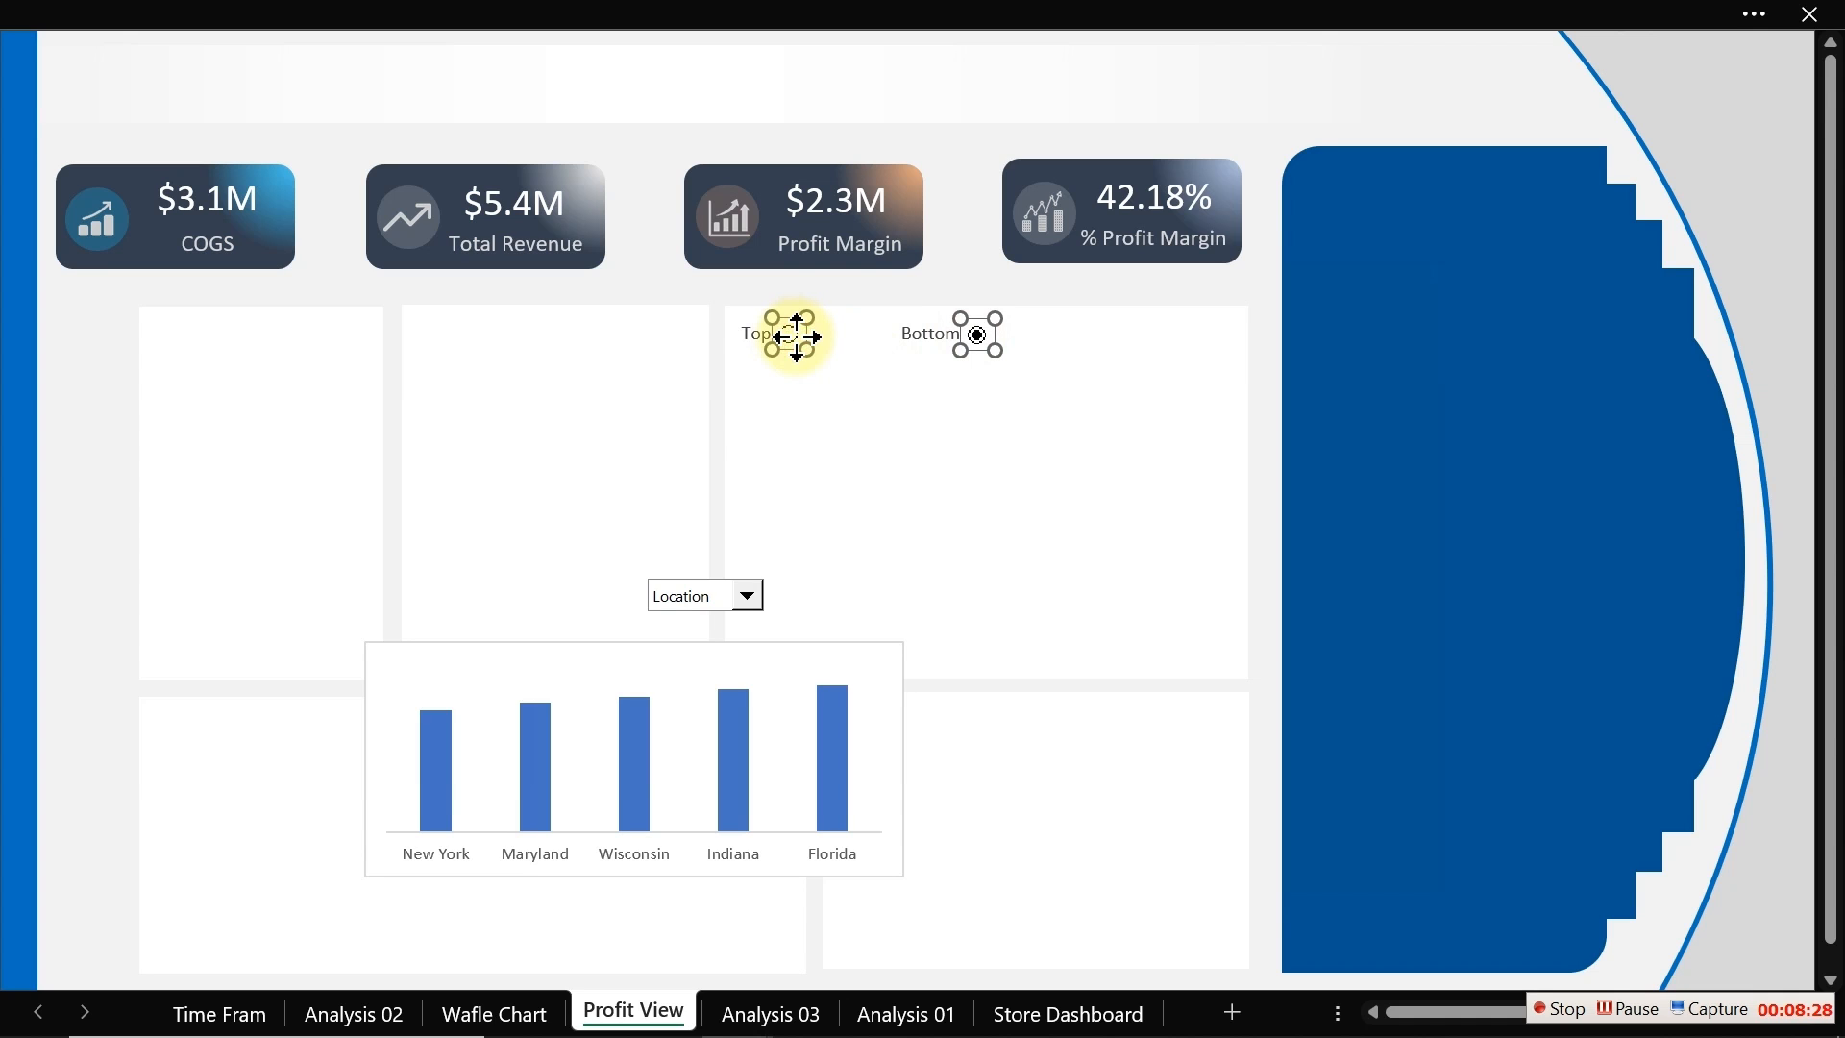
{"action": "left_click", "coordinate": [835, 20]}
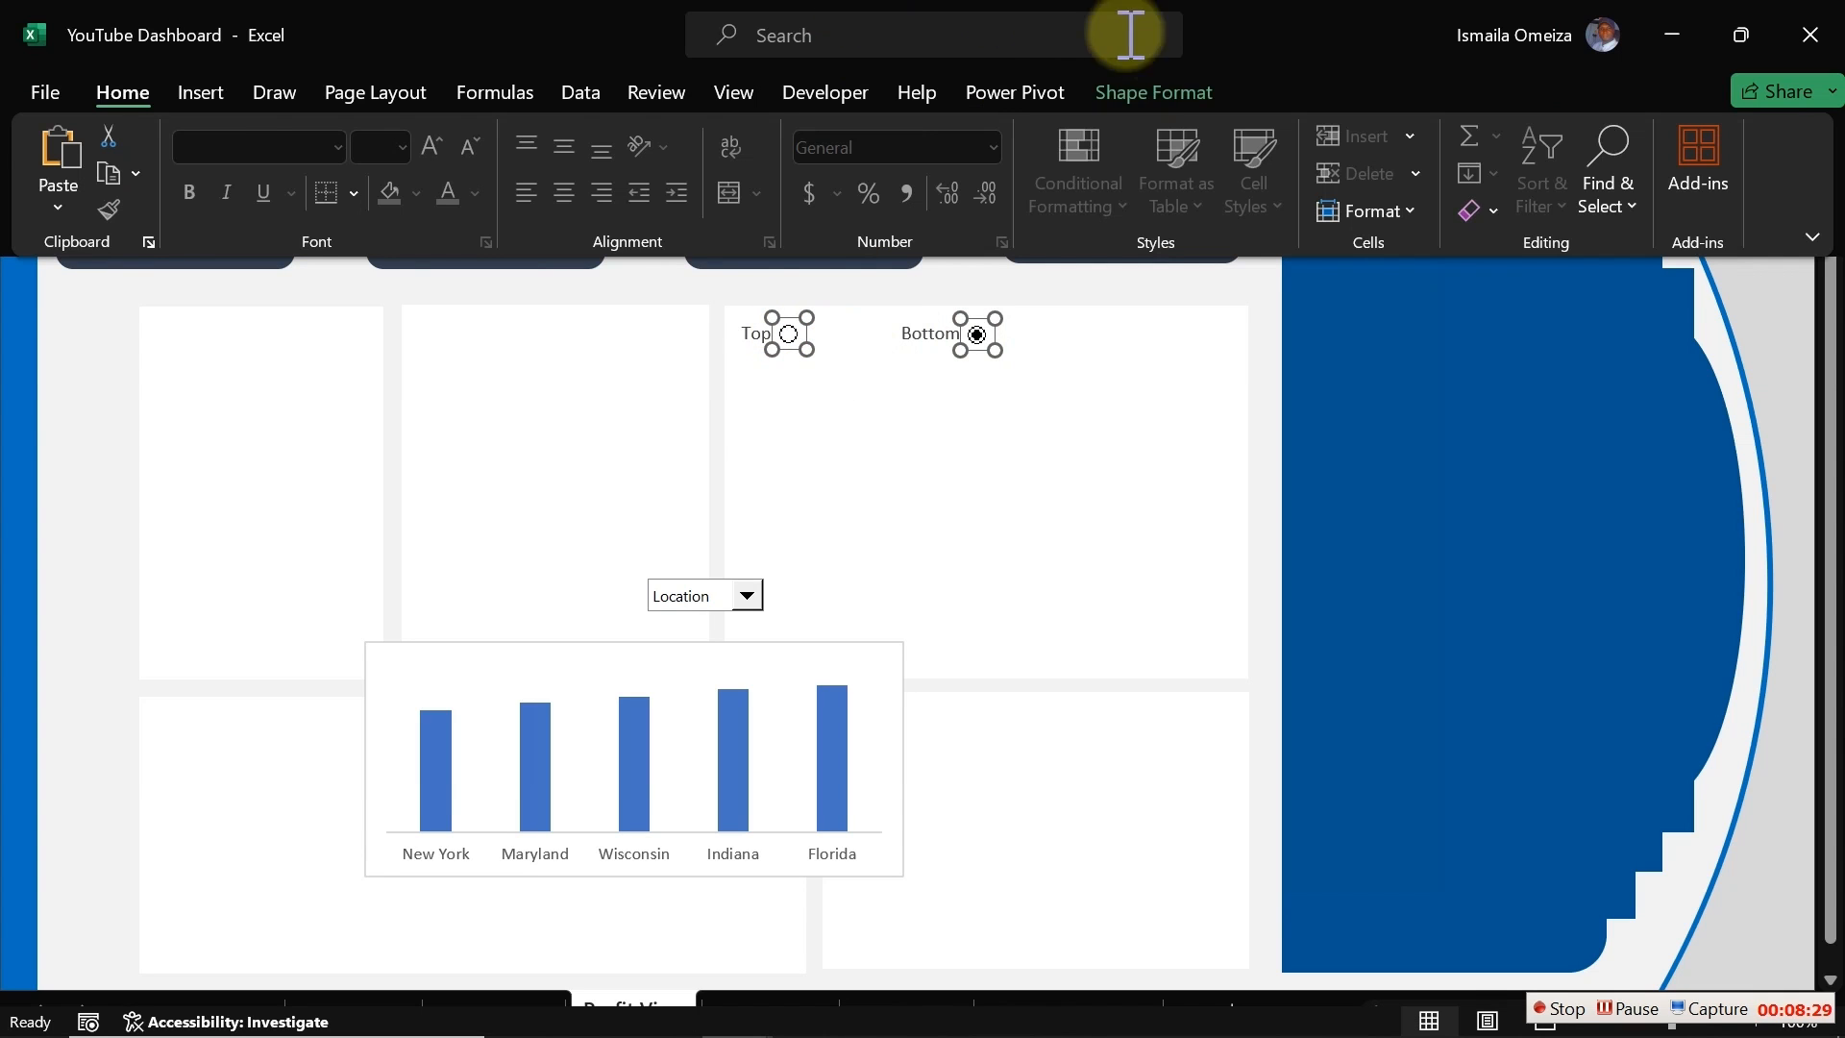
{"action": "left_click", "coordinate": [1144, 93]}
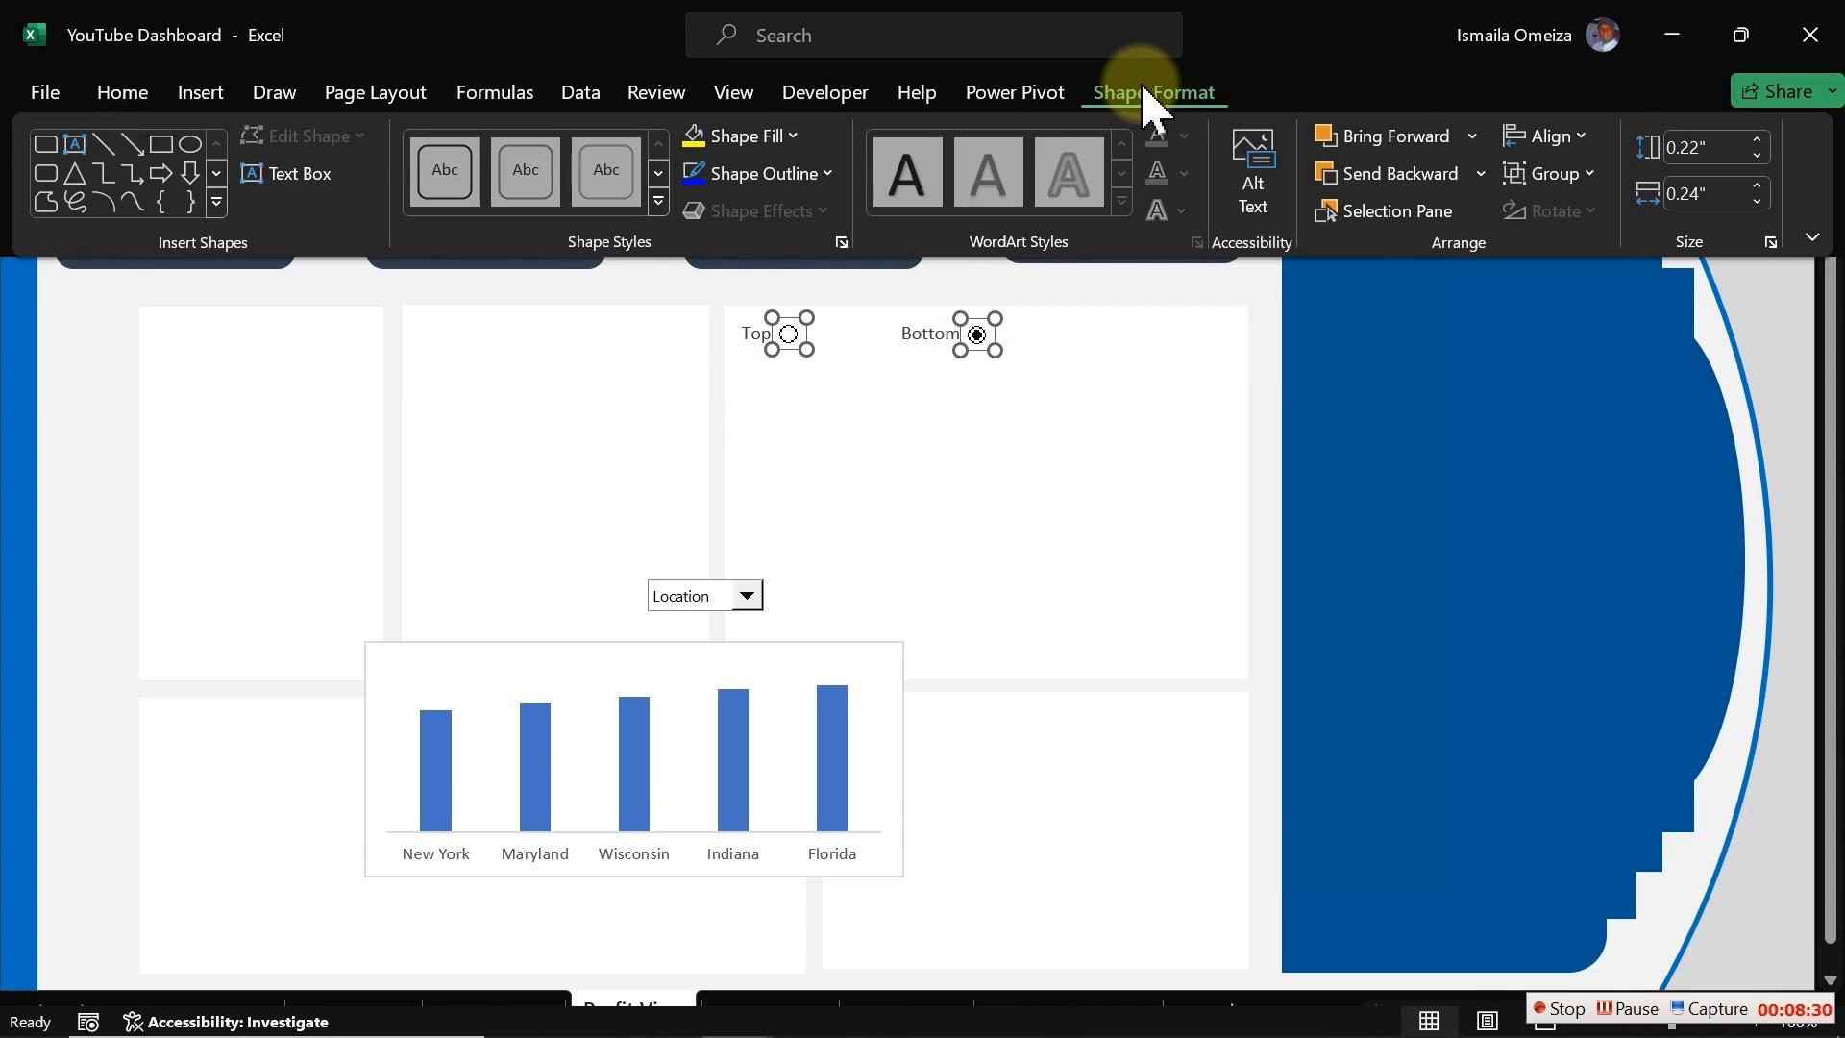
{"action": "left_click", "coordinate": [1470, 130]}
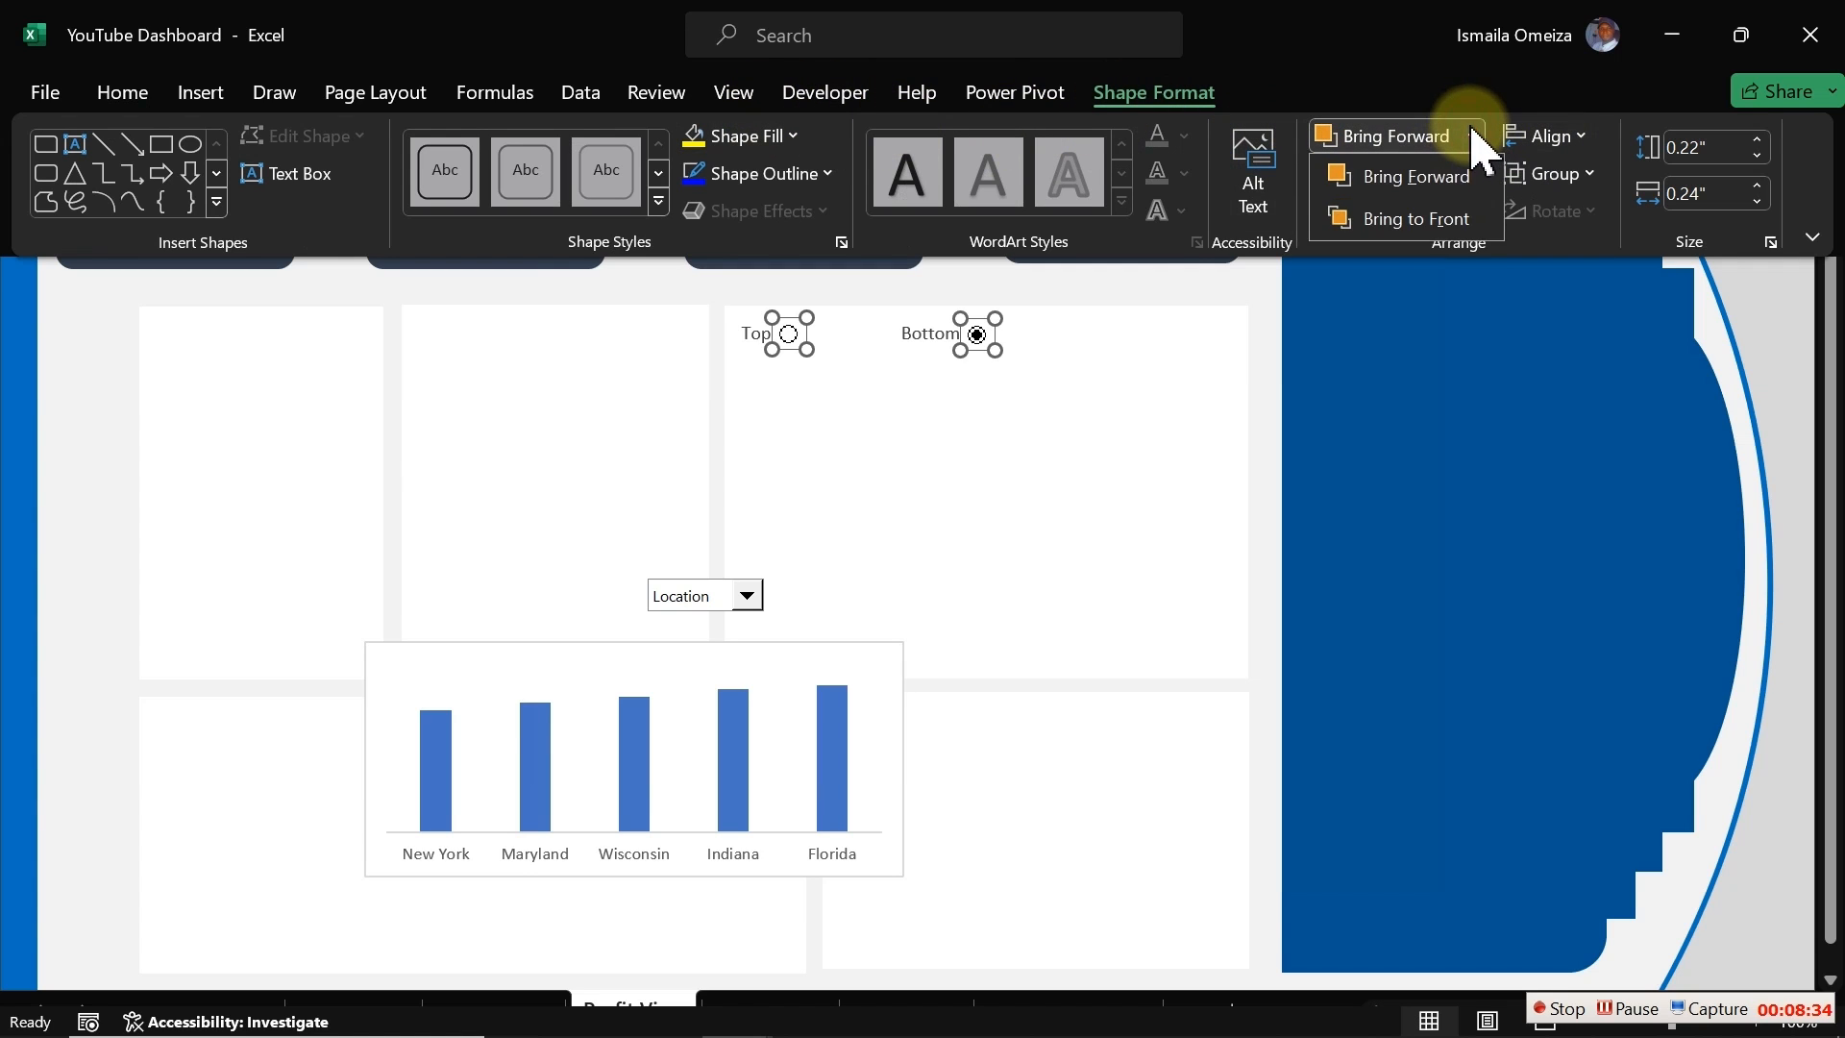
{"action": "left_click", "coordinate": [1430, 223]}
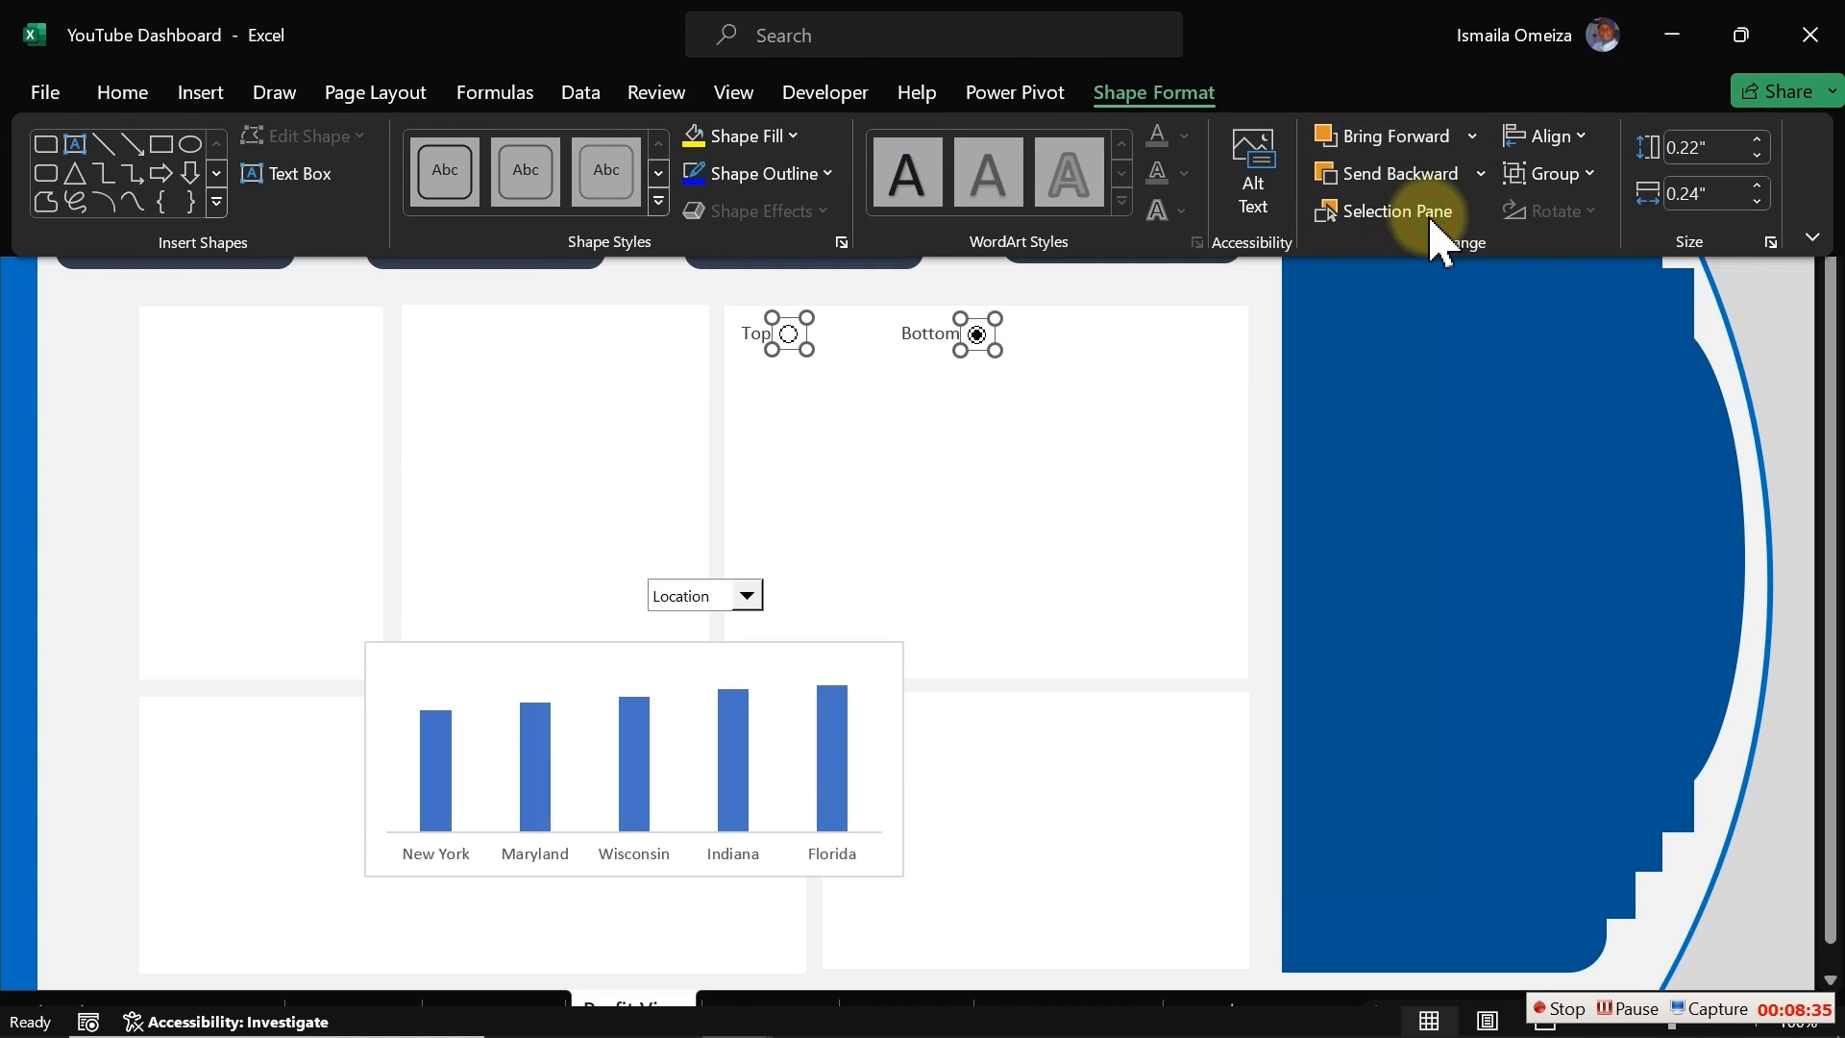
{"action": "key", "text": "ctrl+shift+F1"}
{"action": "left_click", "coordinate": [74, 445]}
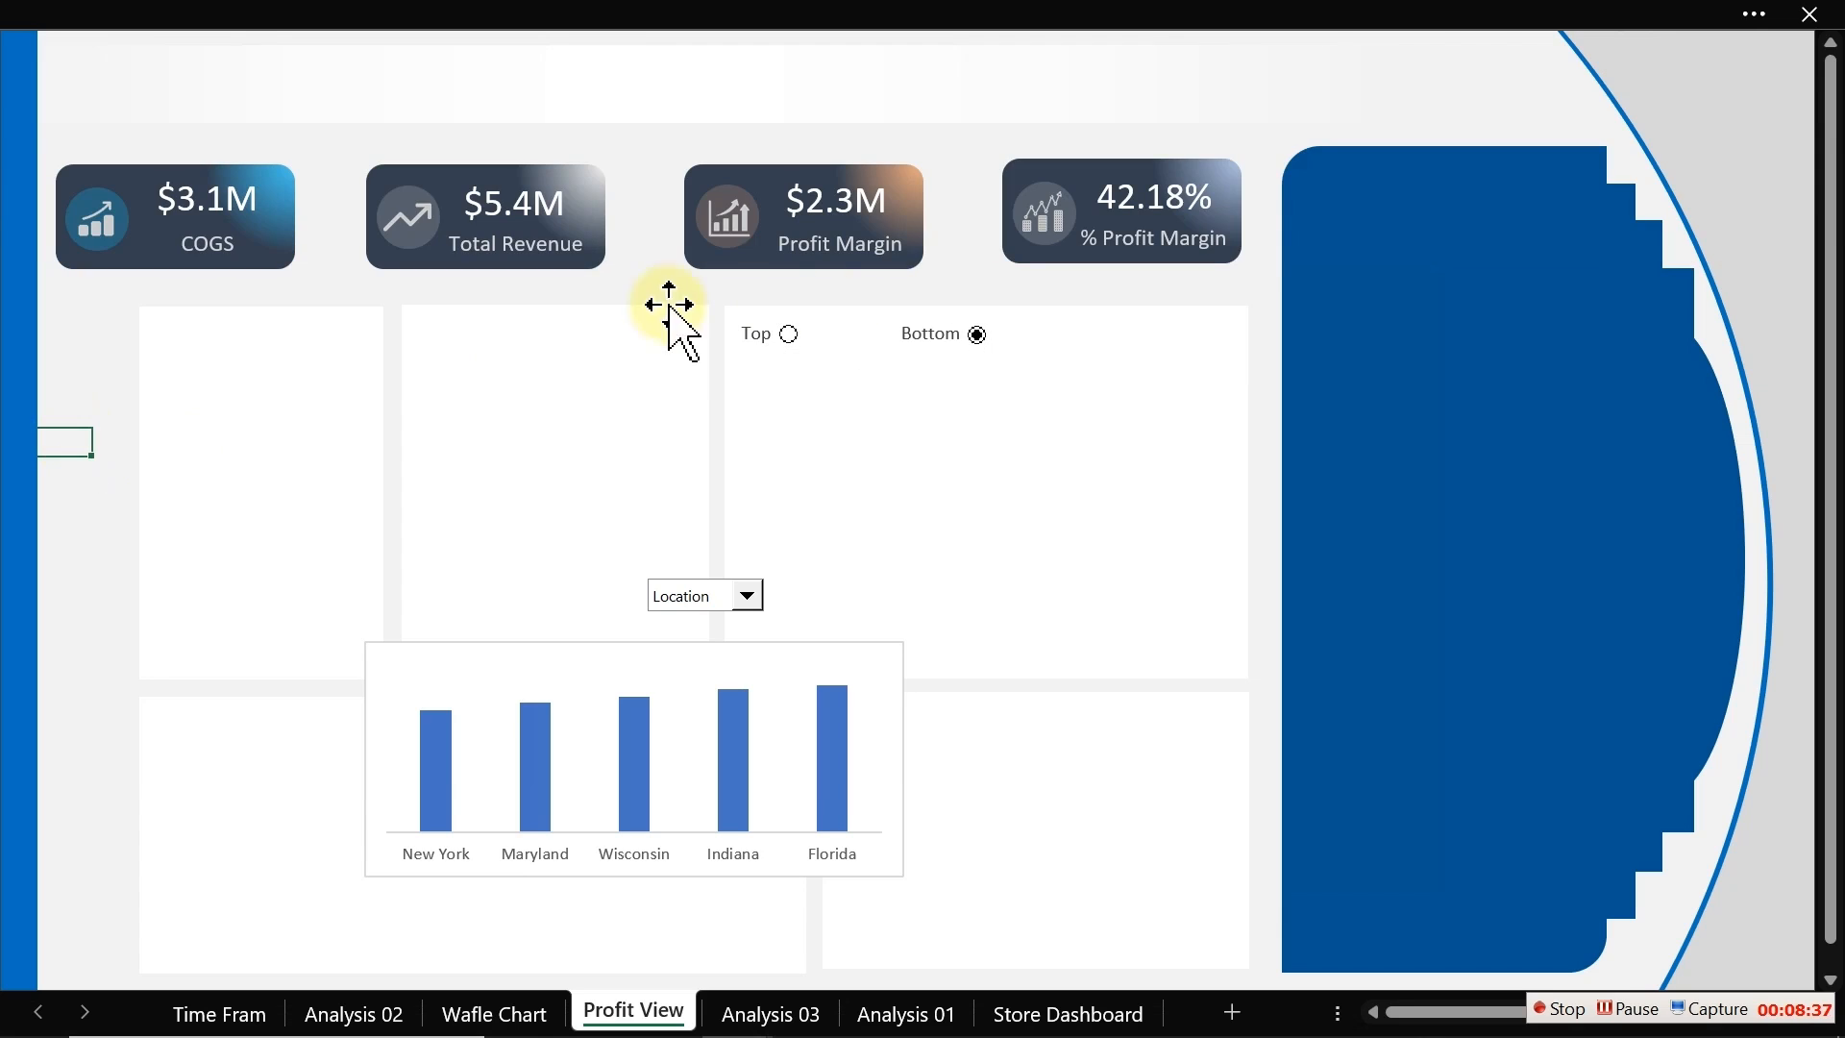
{"action": "left_click", "coordinate": [789, 334]}
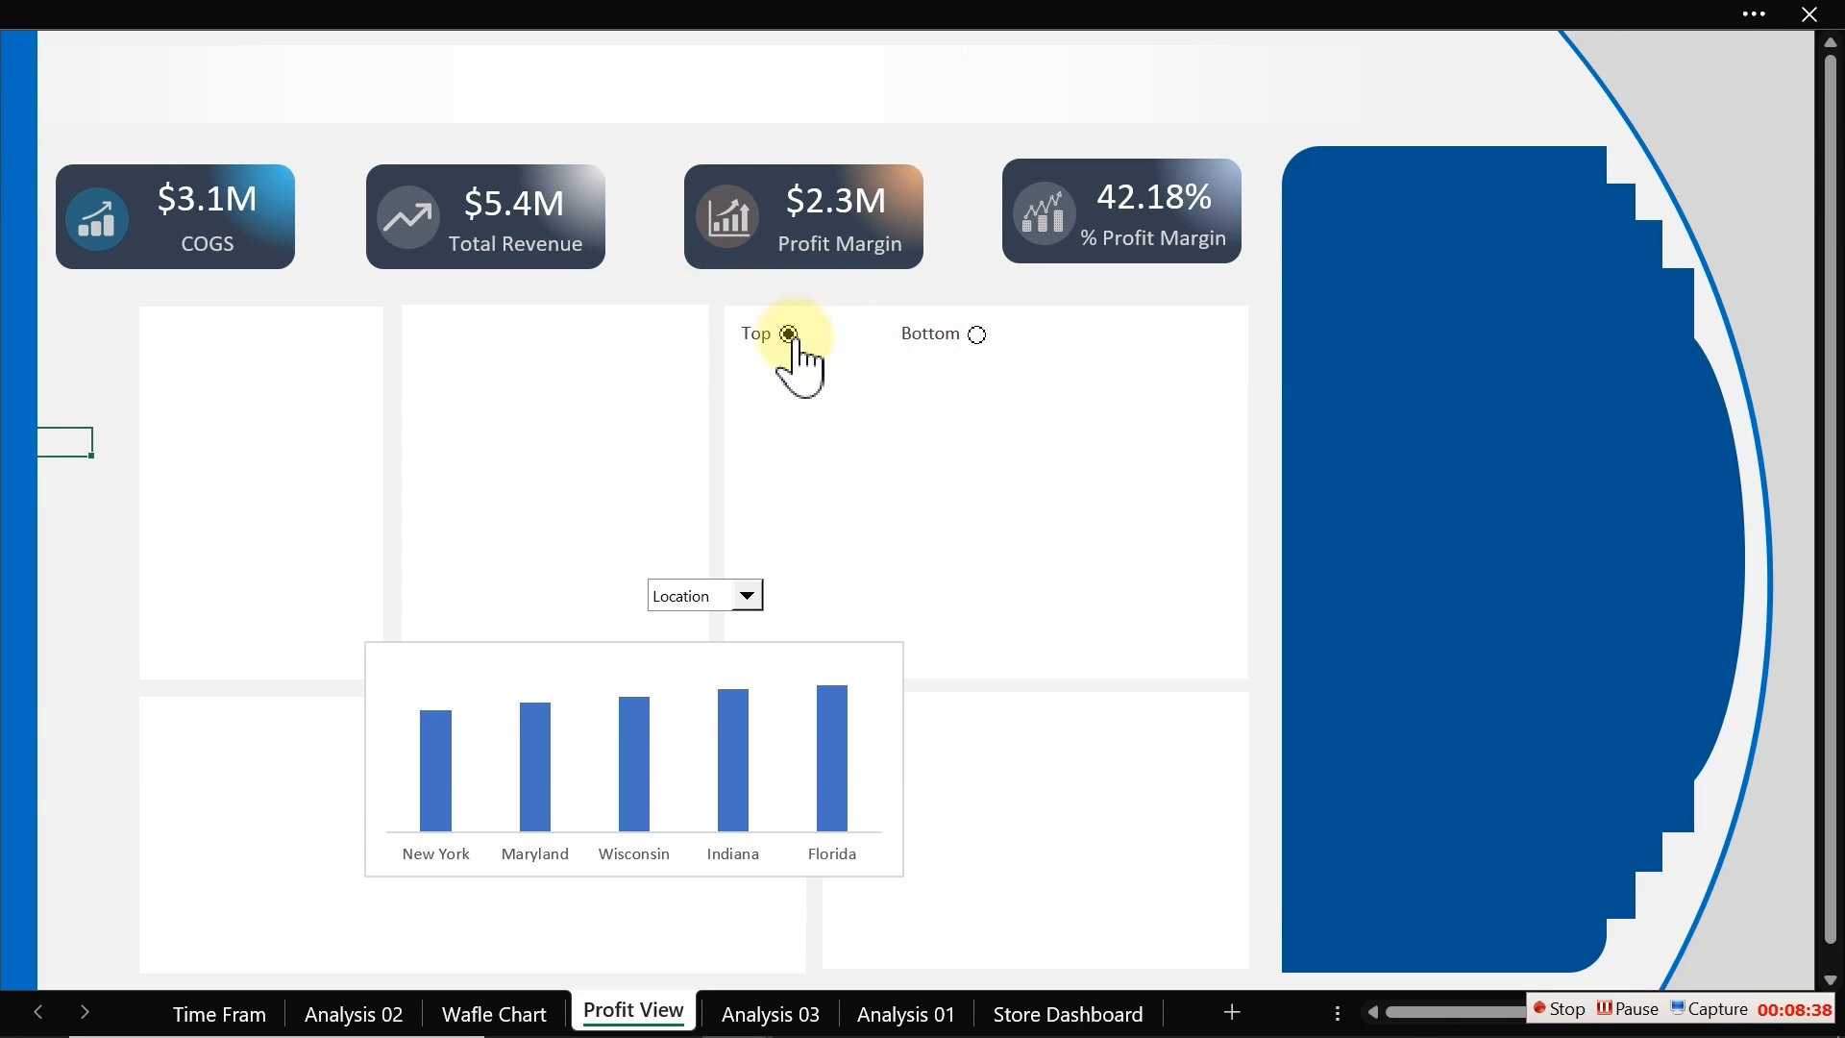
Step: Move the Location drop-down into the top-right corner of the rectangle
{"action": "right_click", "coordinate": [749, 599]}
{"action": "left_click", "coordinate": [749, 600]}
{"action": "left_click_drag", "start_coordinate": [749, 600], "coordinate": [1227, 337]}
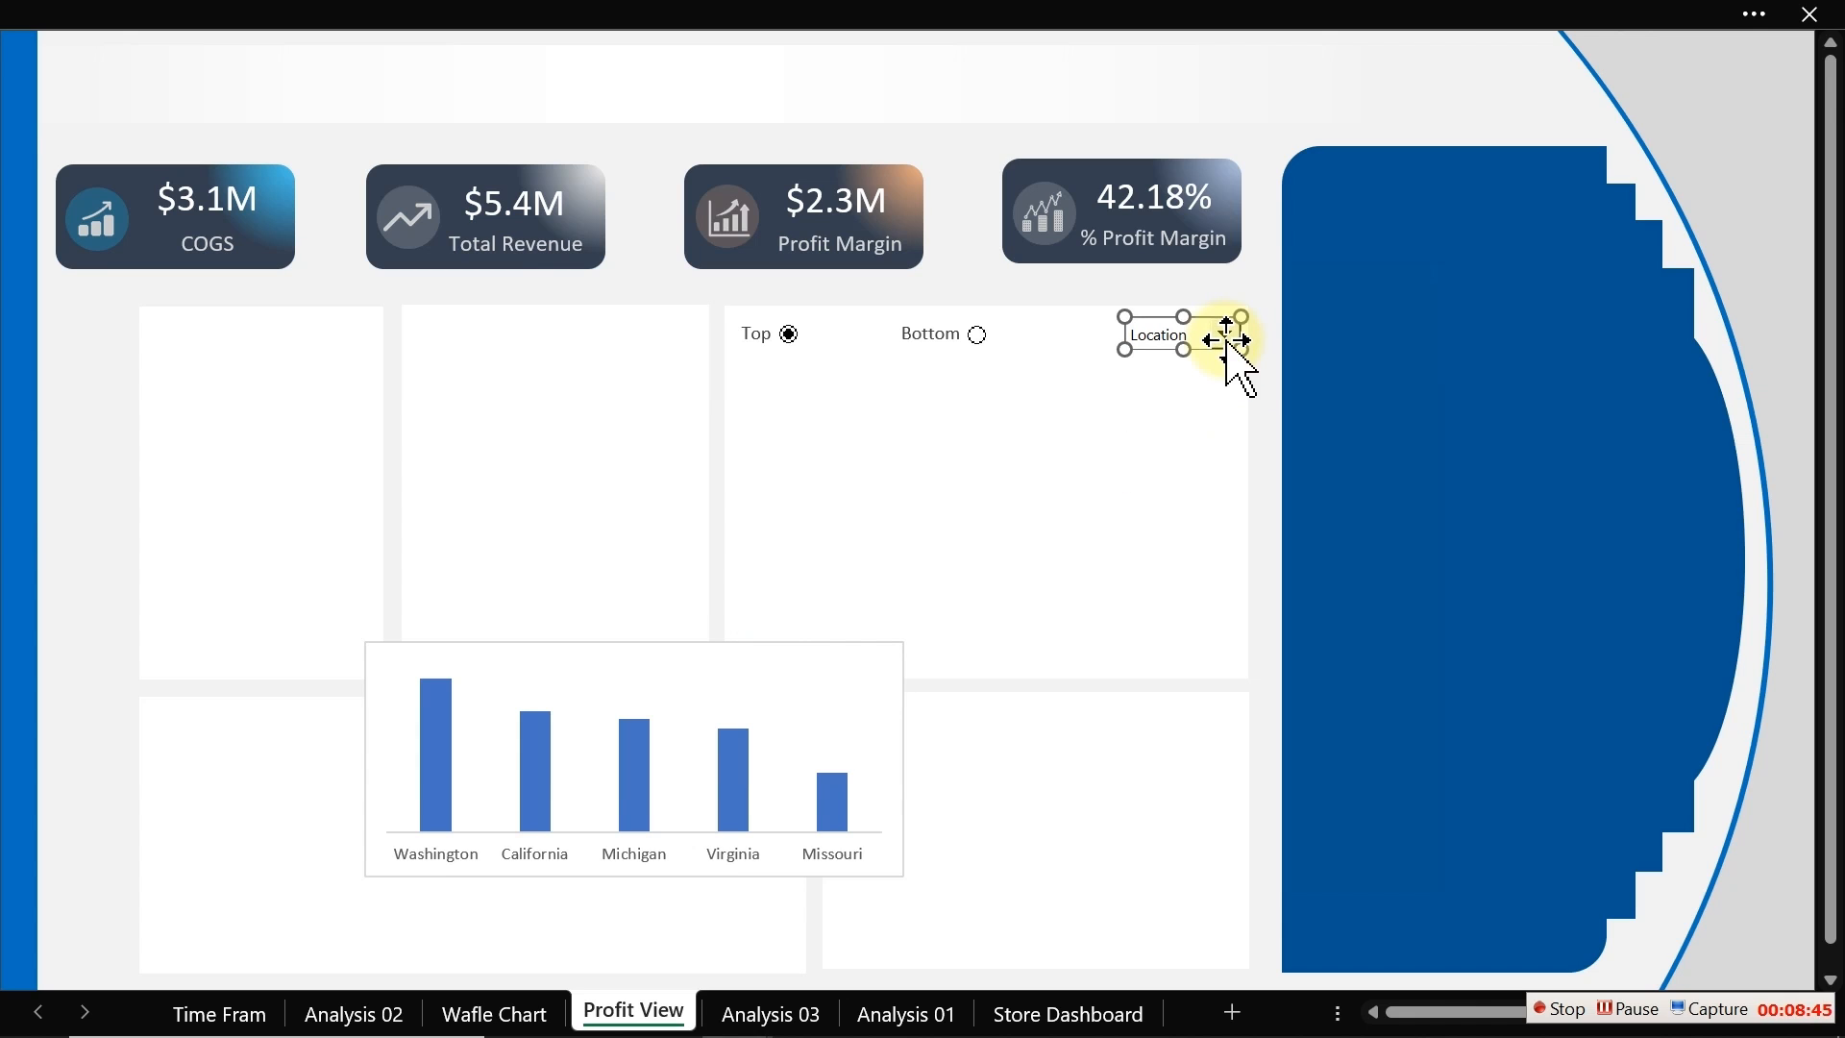
Step: Move the bar chart into the rectangle below the controls and adjust its left edge to fit
{"action": "left_click", "coordinate": [693, 650]}
{"action": "left_click_drag", "start_coordinate": [692, 646], "coordinate": [1034, 439]}
{"action": "left_click_drag", "start_coordinate": [711, 556], "coordinate": [726, 554]}
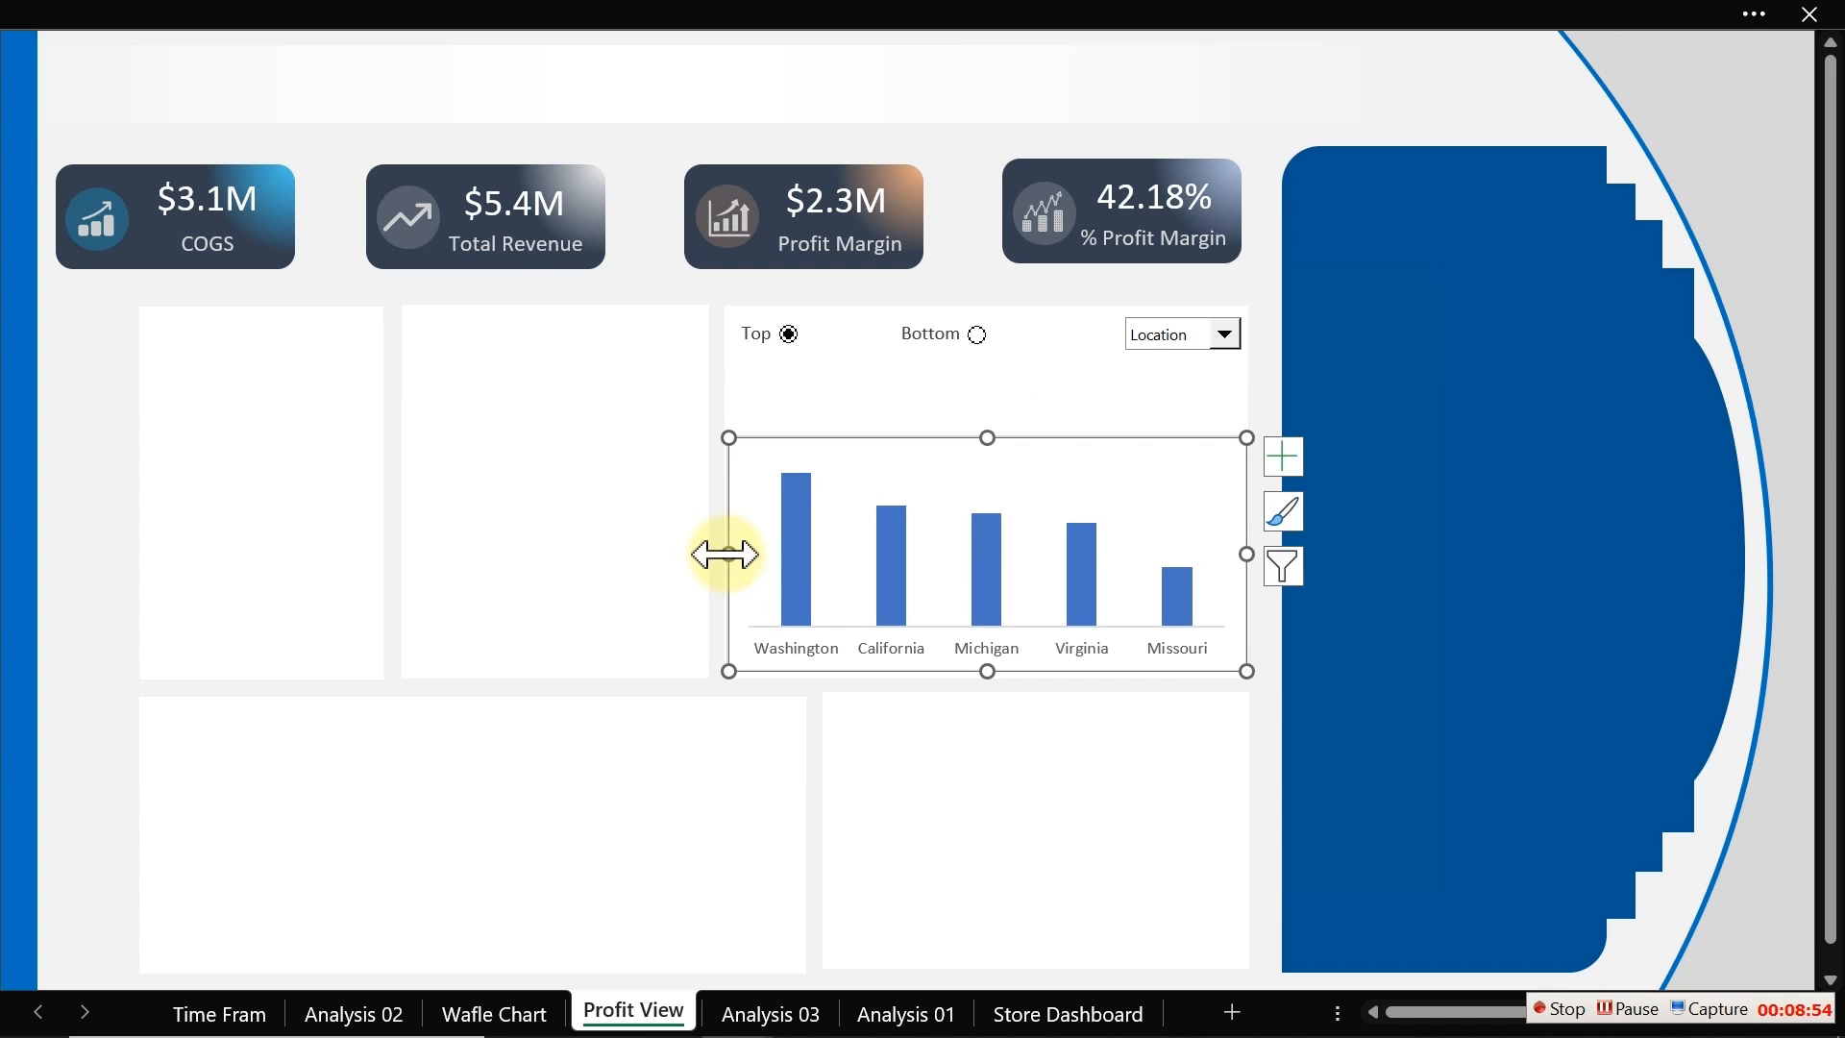
Step: Set the chart area fill to No fill
{"action": "double_click", "coordinate": [725, 554]}
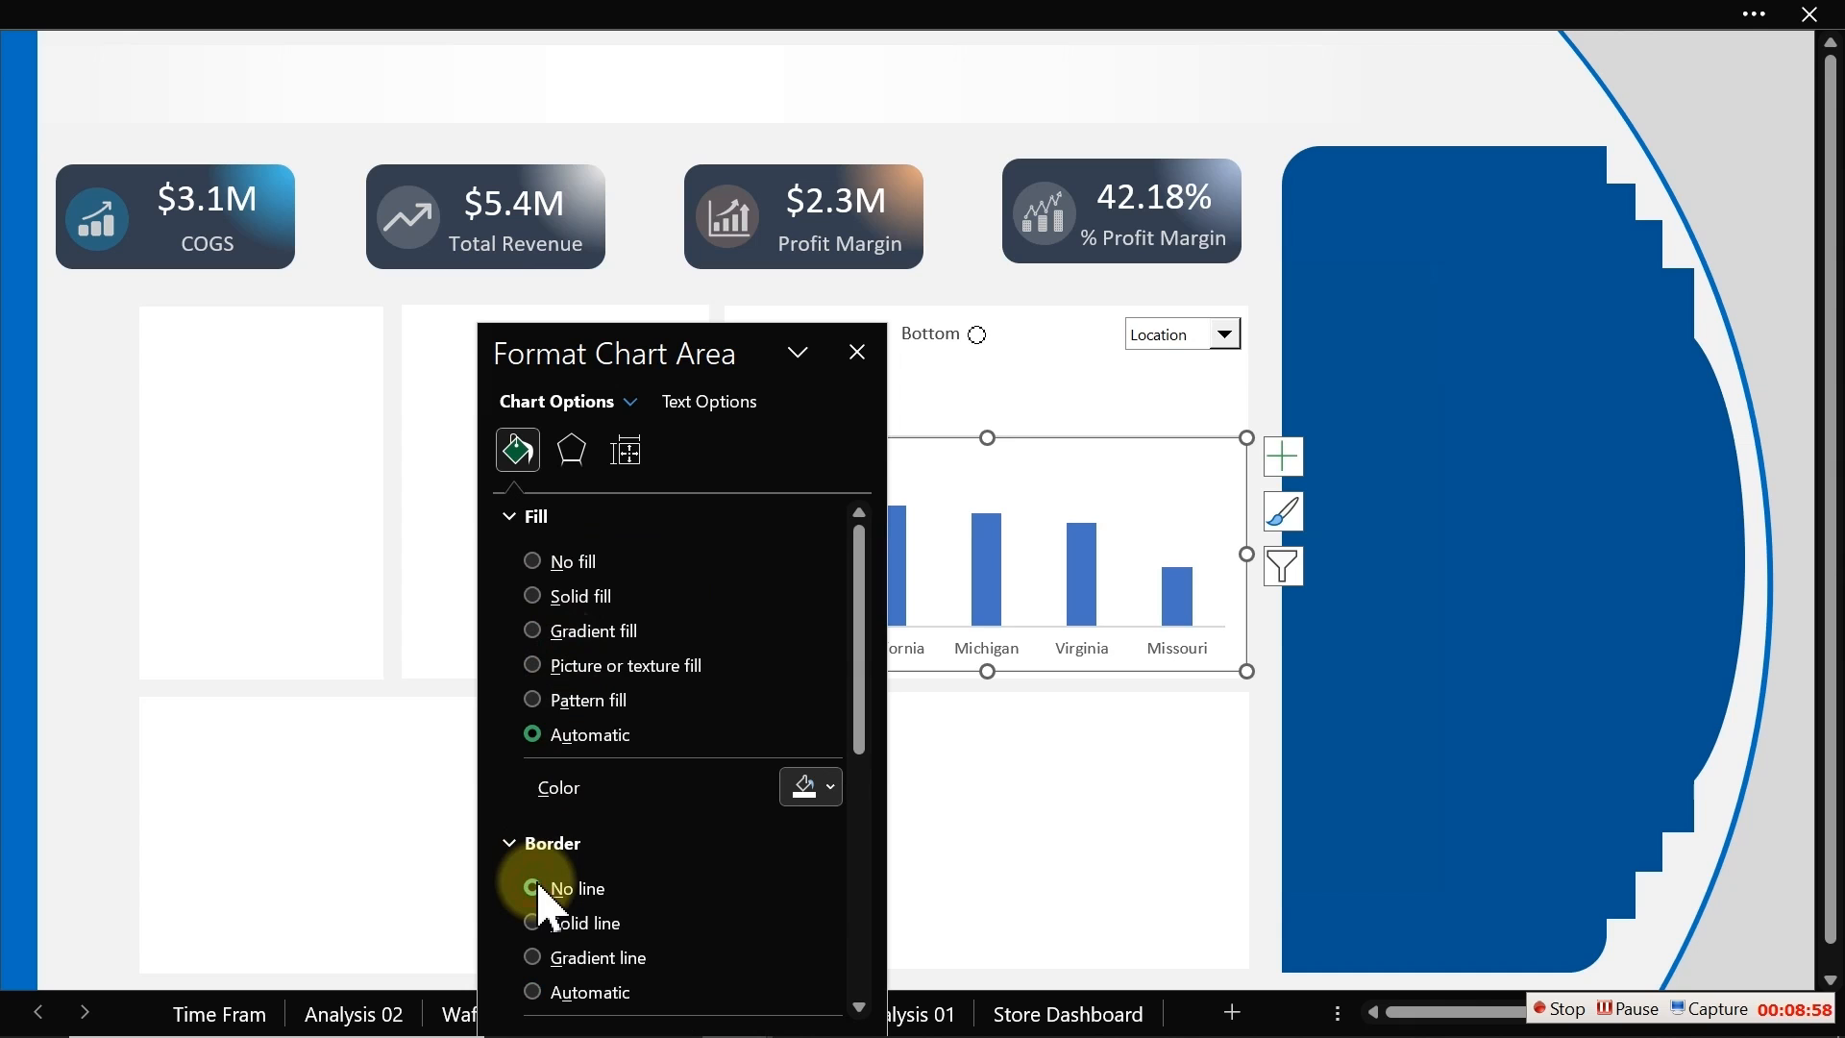
{"action": "left_click", "coordinate": [563, 561]}
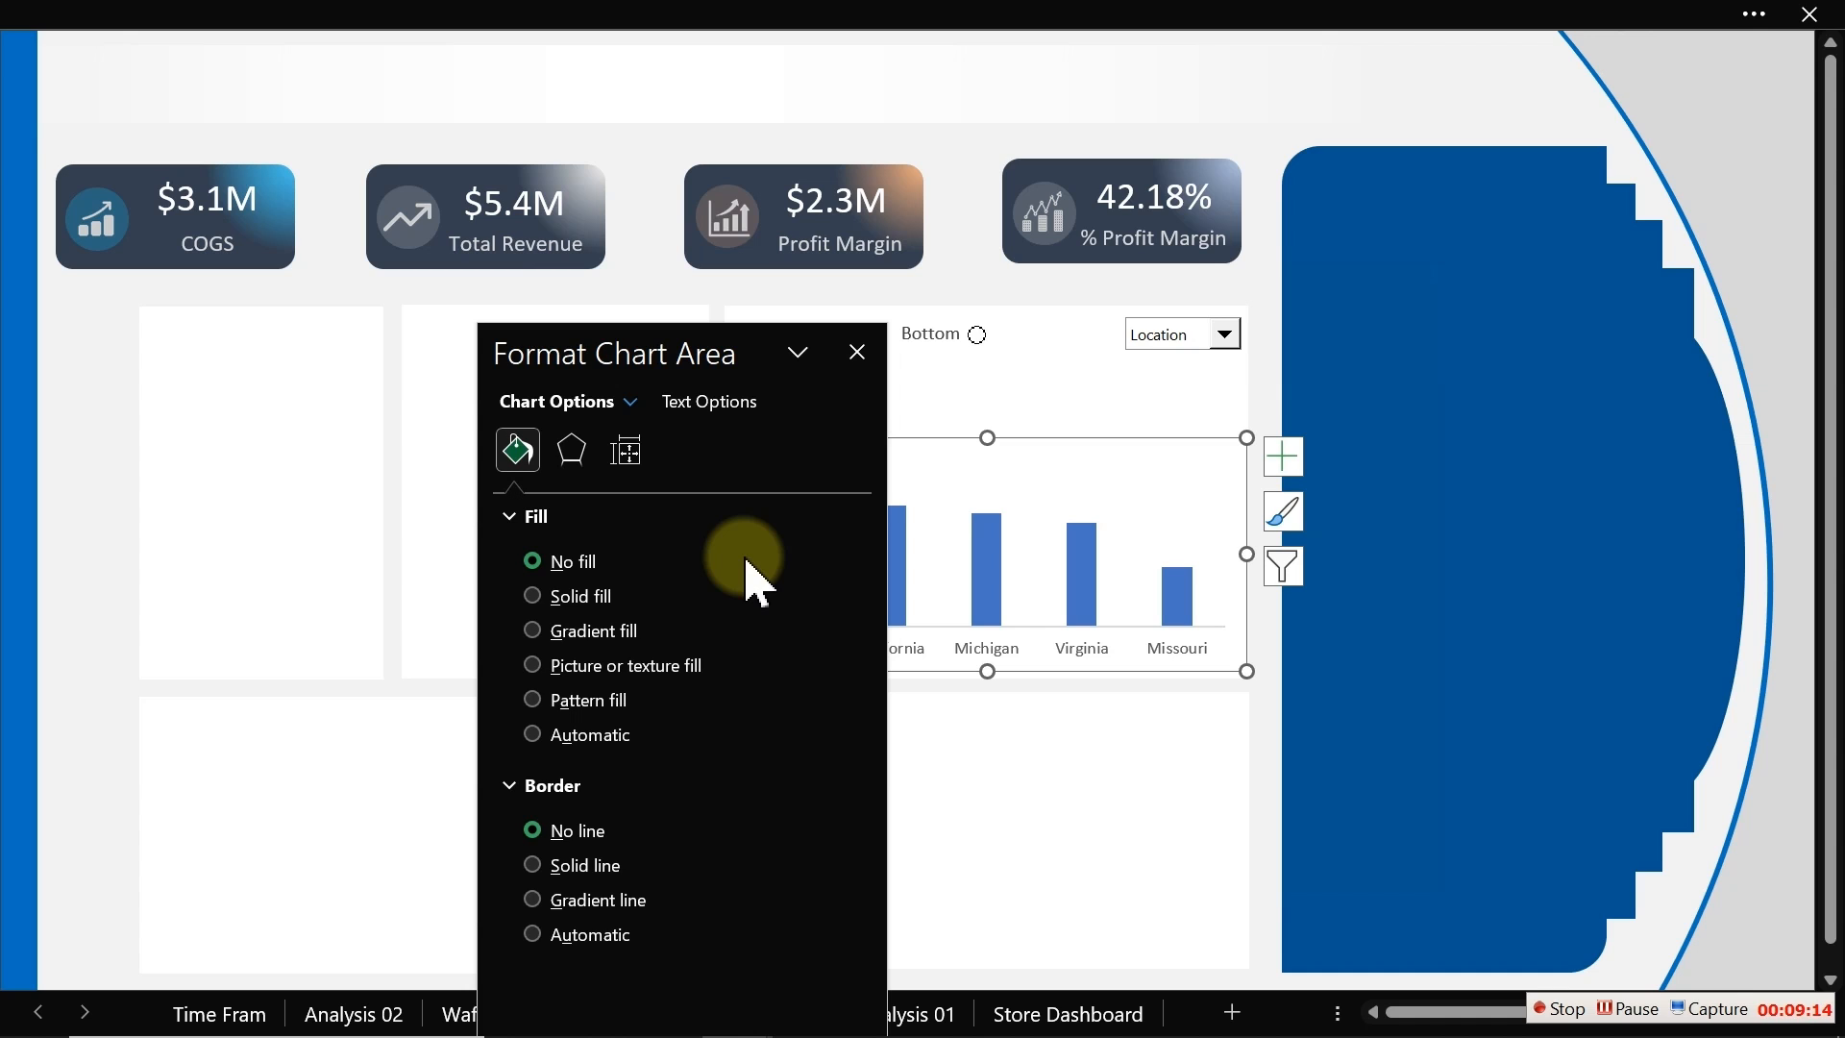
{"action": "left_click_drag", "start_coordinate": [725, 358], "coordinate": [521, 284]}
Step: Reduce the bar series gap width to 84%
{"action": "left_click", "coordinate": [895, 567]}
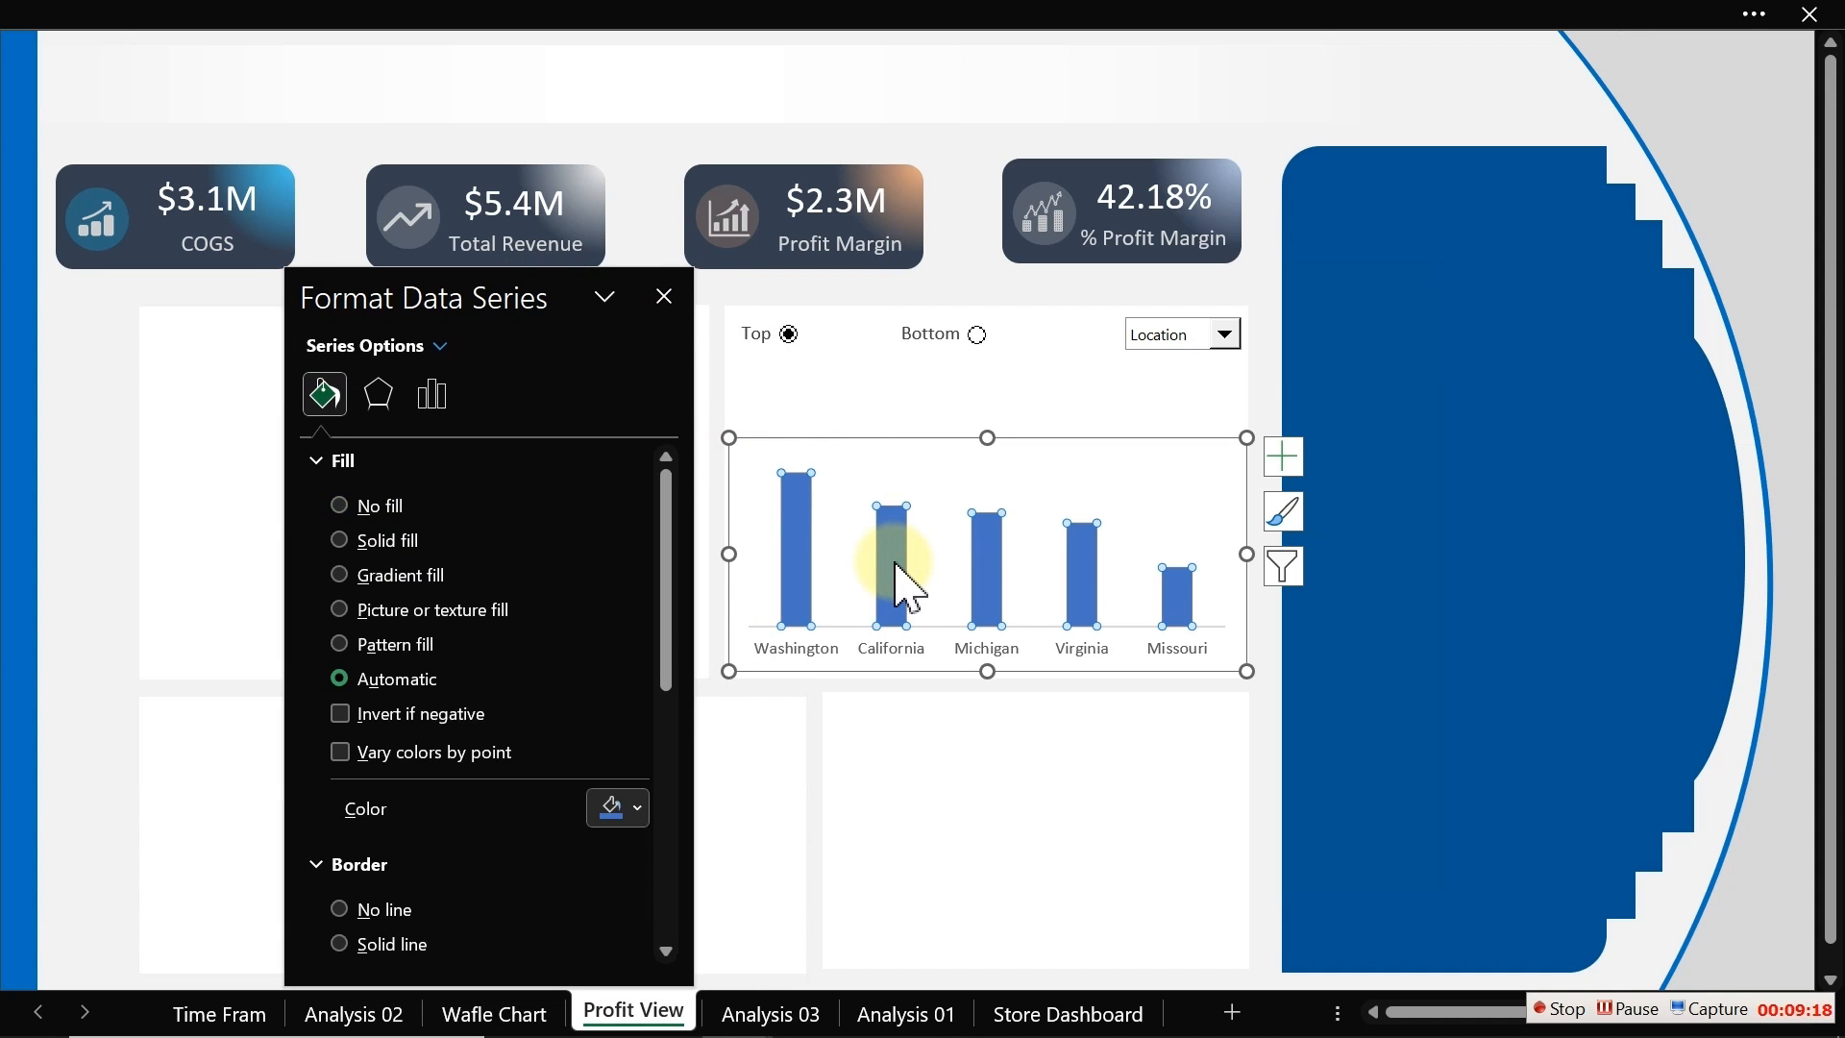
{"action": "left_click", "coordinate": [454, 411]}
{"action": "left_click_drag", "start_coordinate": [491, 647], "coordinate": [473, 646]}
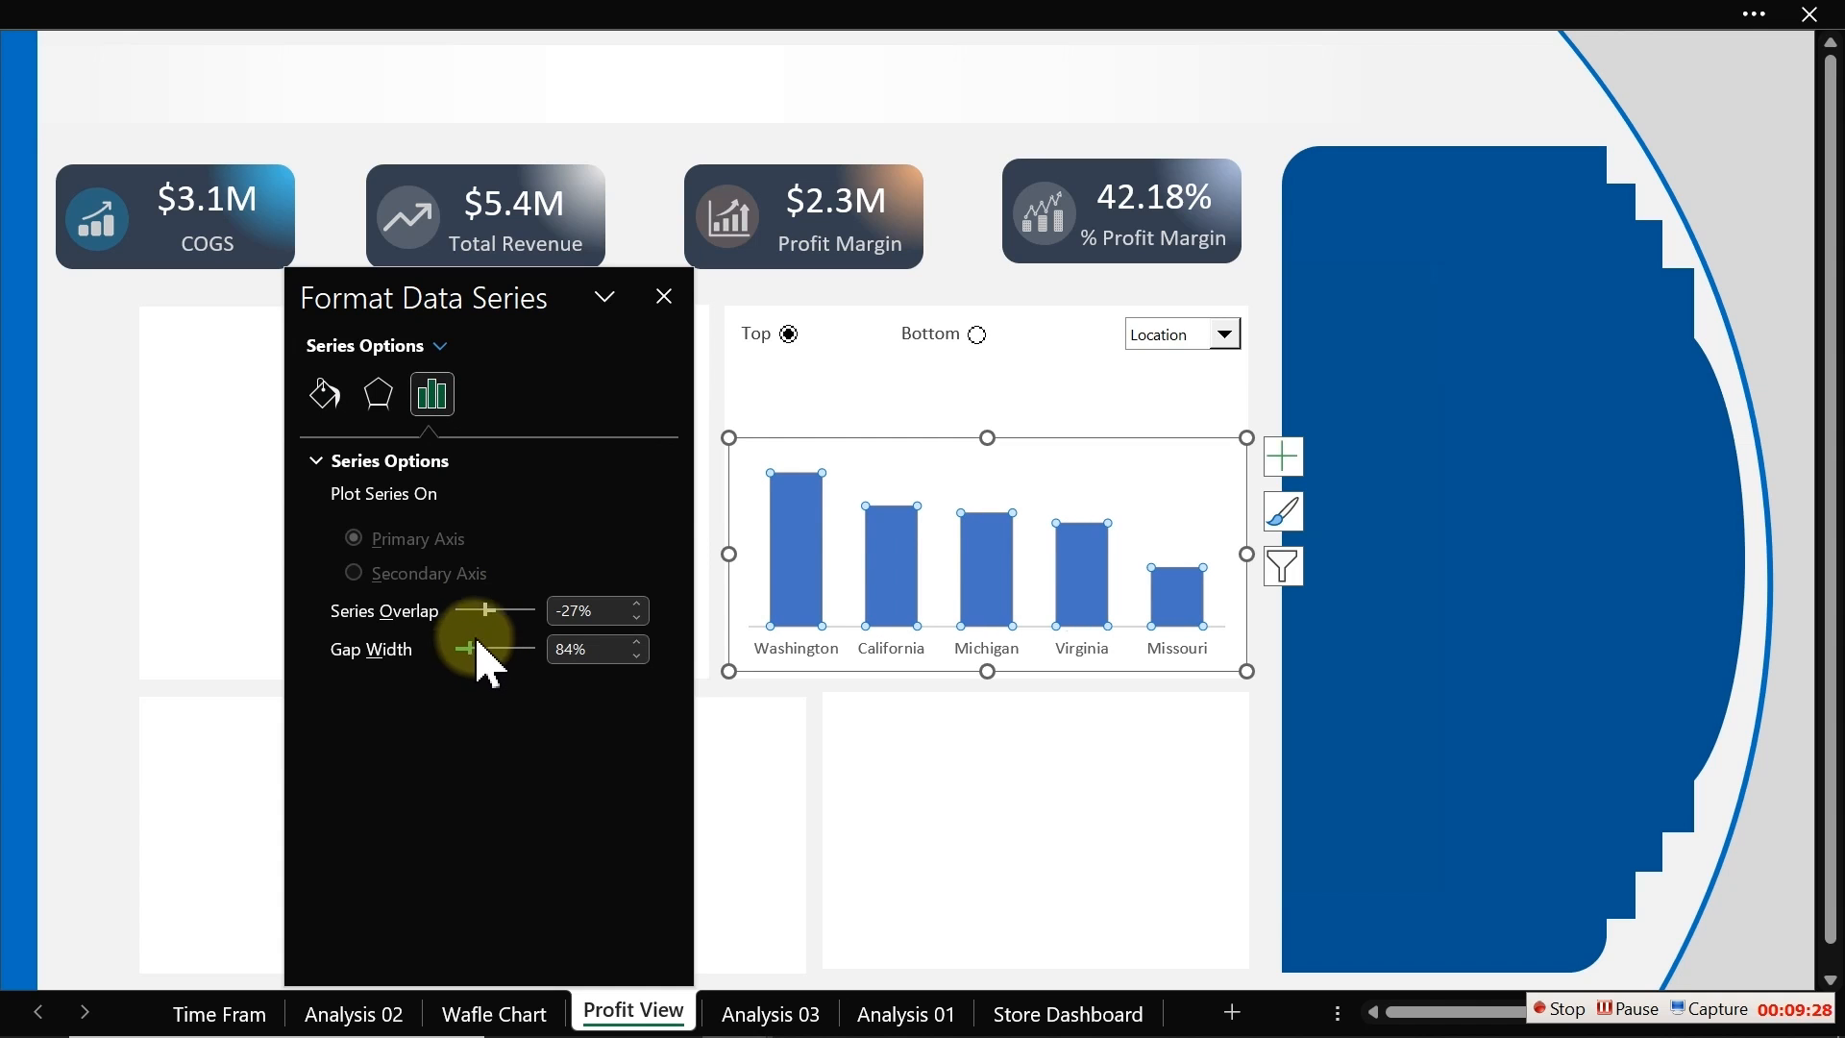
Step: Fill the bars with a custom RGB colour of 31, 149, 179
{"action": "left_click", "coordinate": [362, 396]}
{"action": "left_click", "coordinate": [324, 393]}
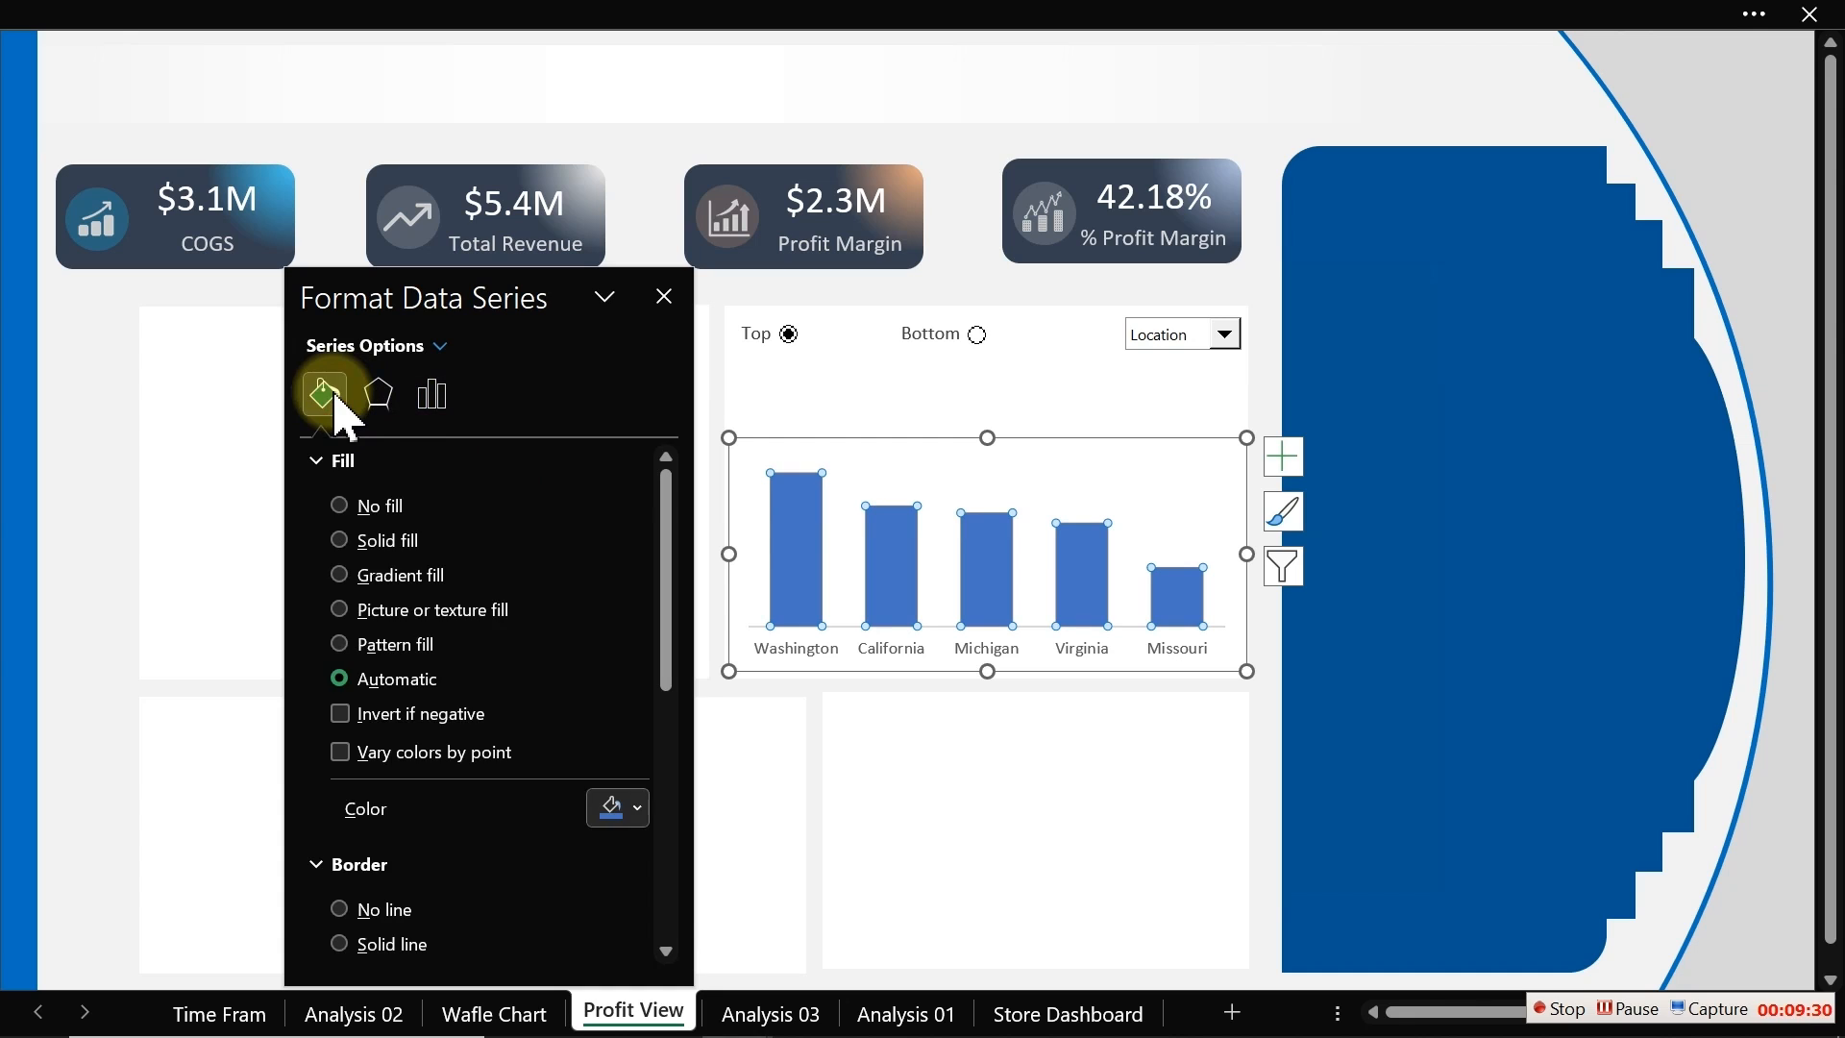
{"action": "left_click", "coordinate": [638, 809]}
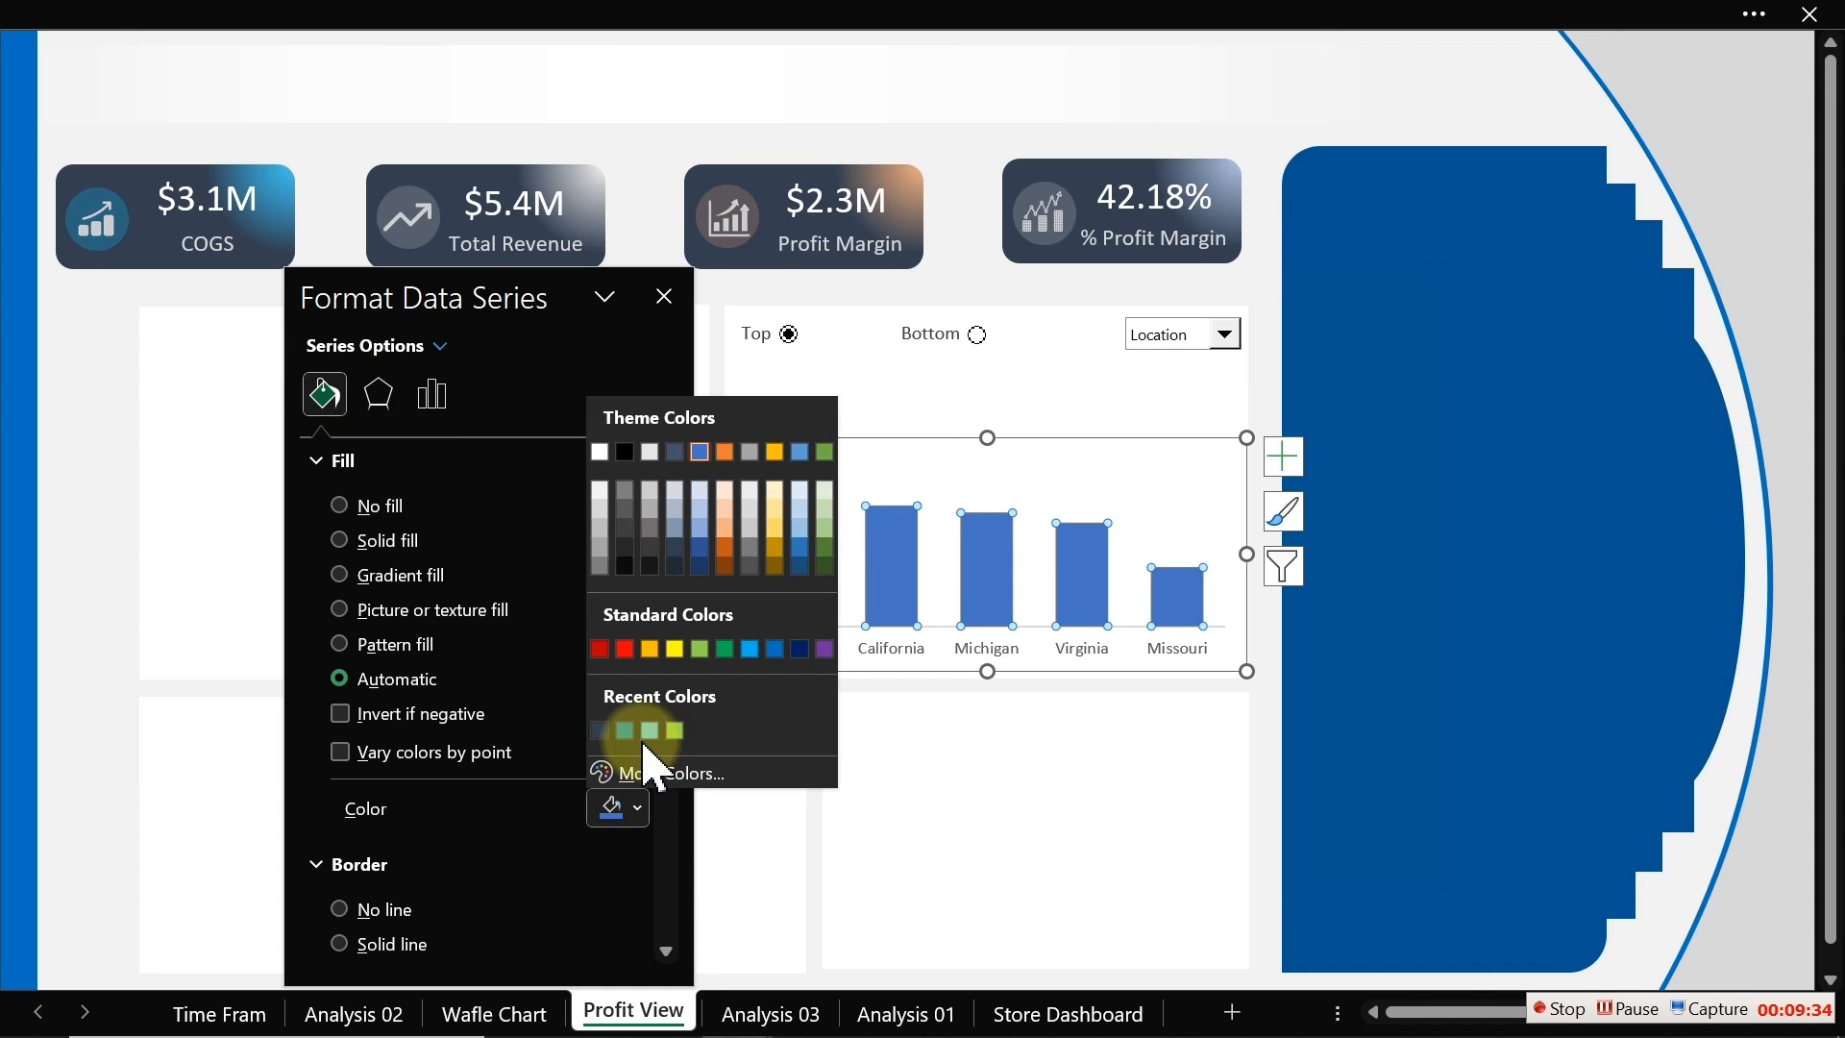
{"action": "left_click", "coordinate": [642, 774]}
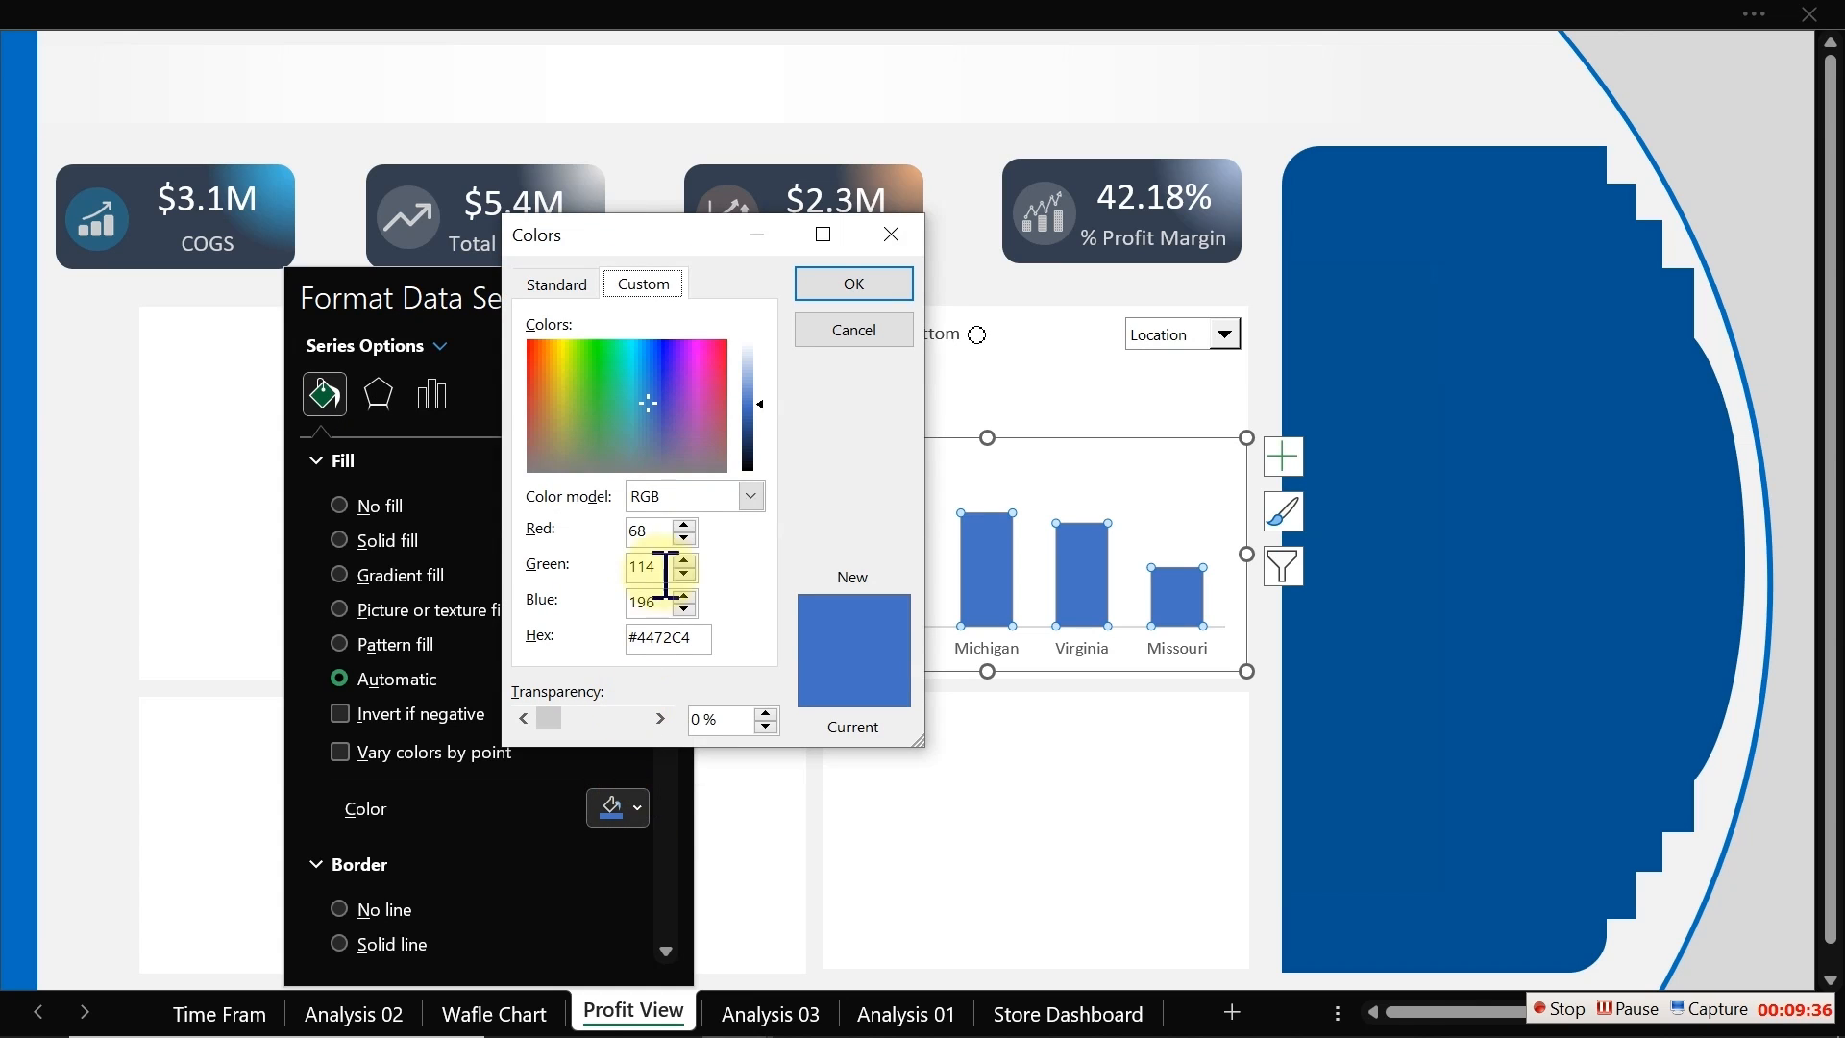
{"action": "double_click", "coordinate": [666, 530]}
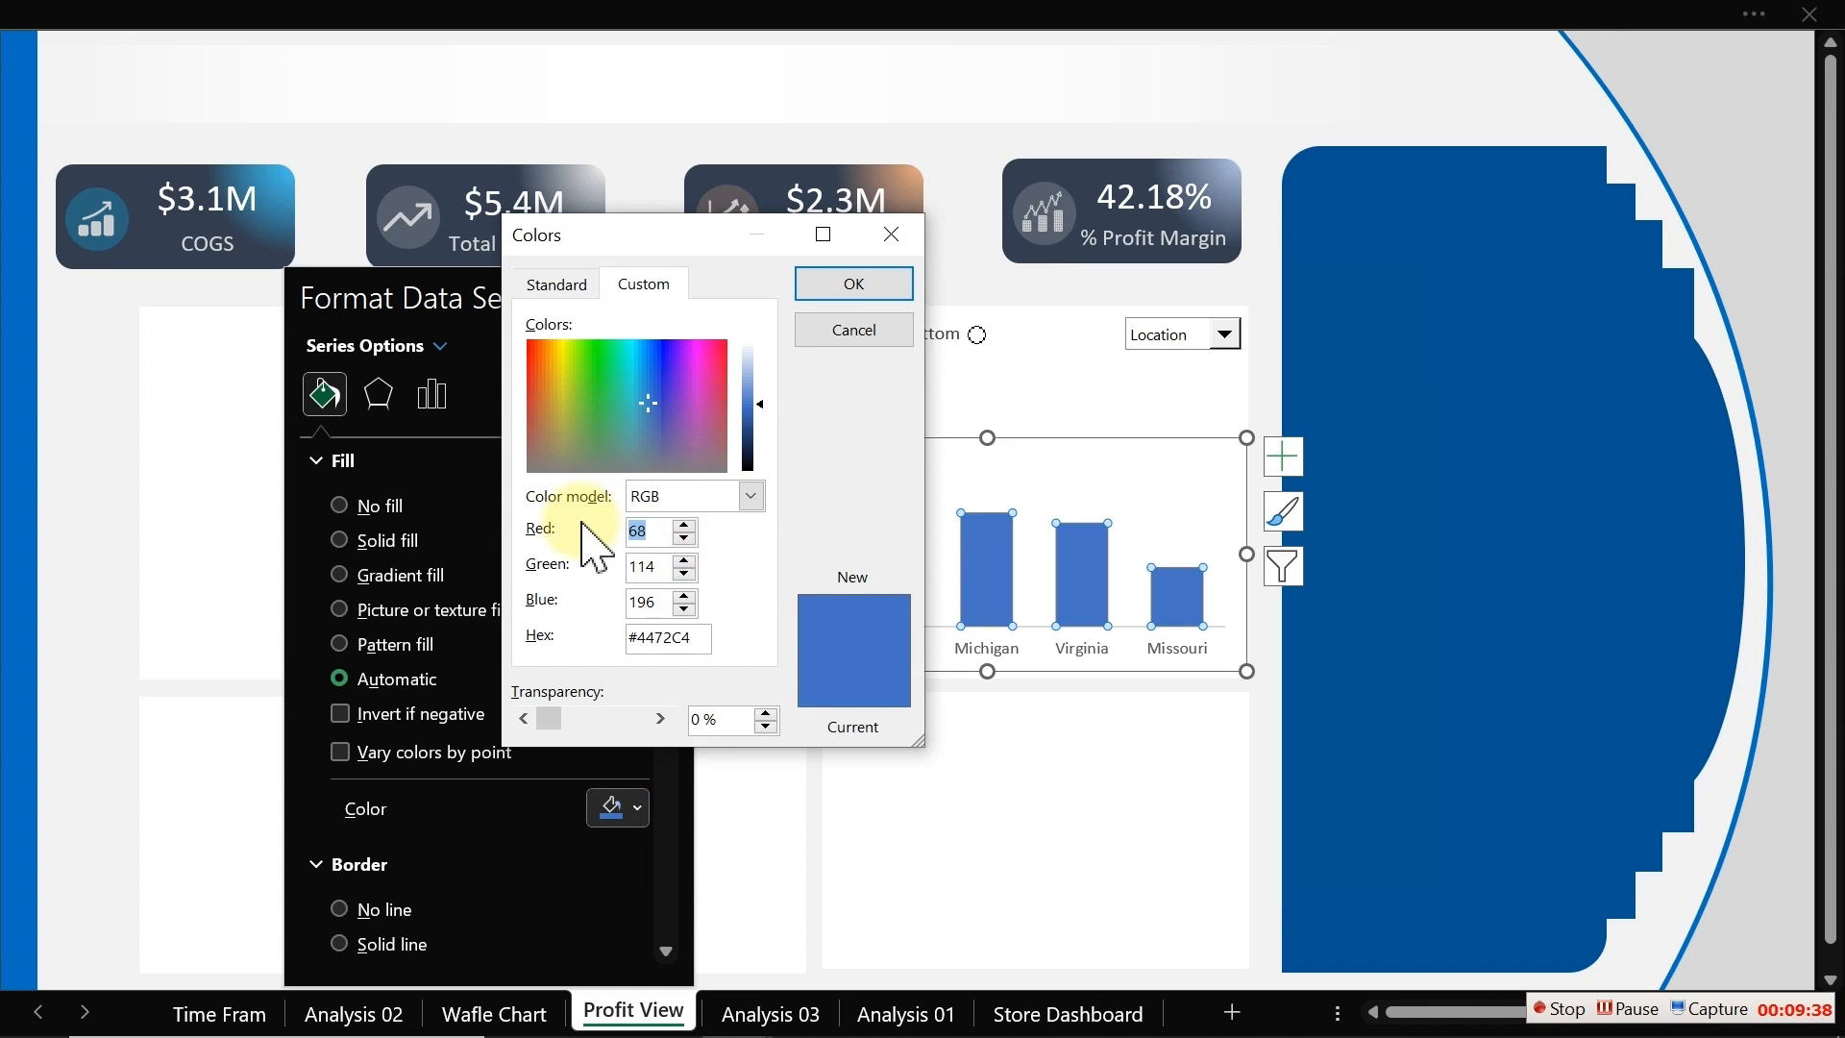
{"action": "type", "text": "31"}
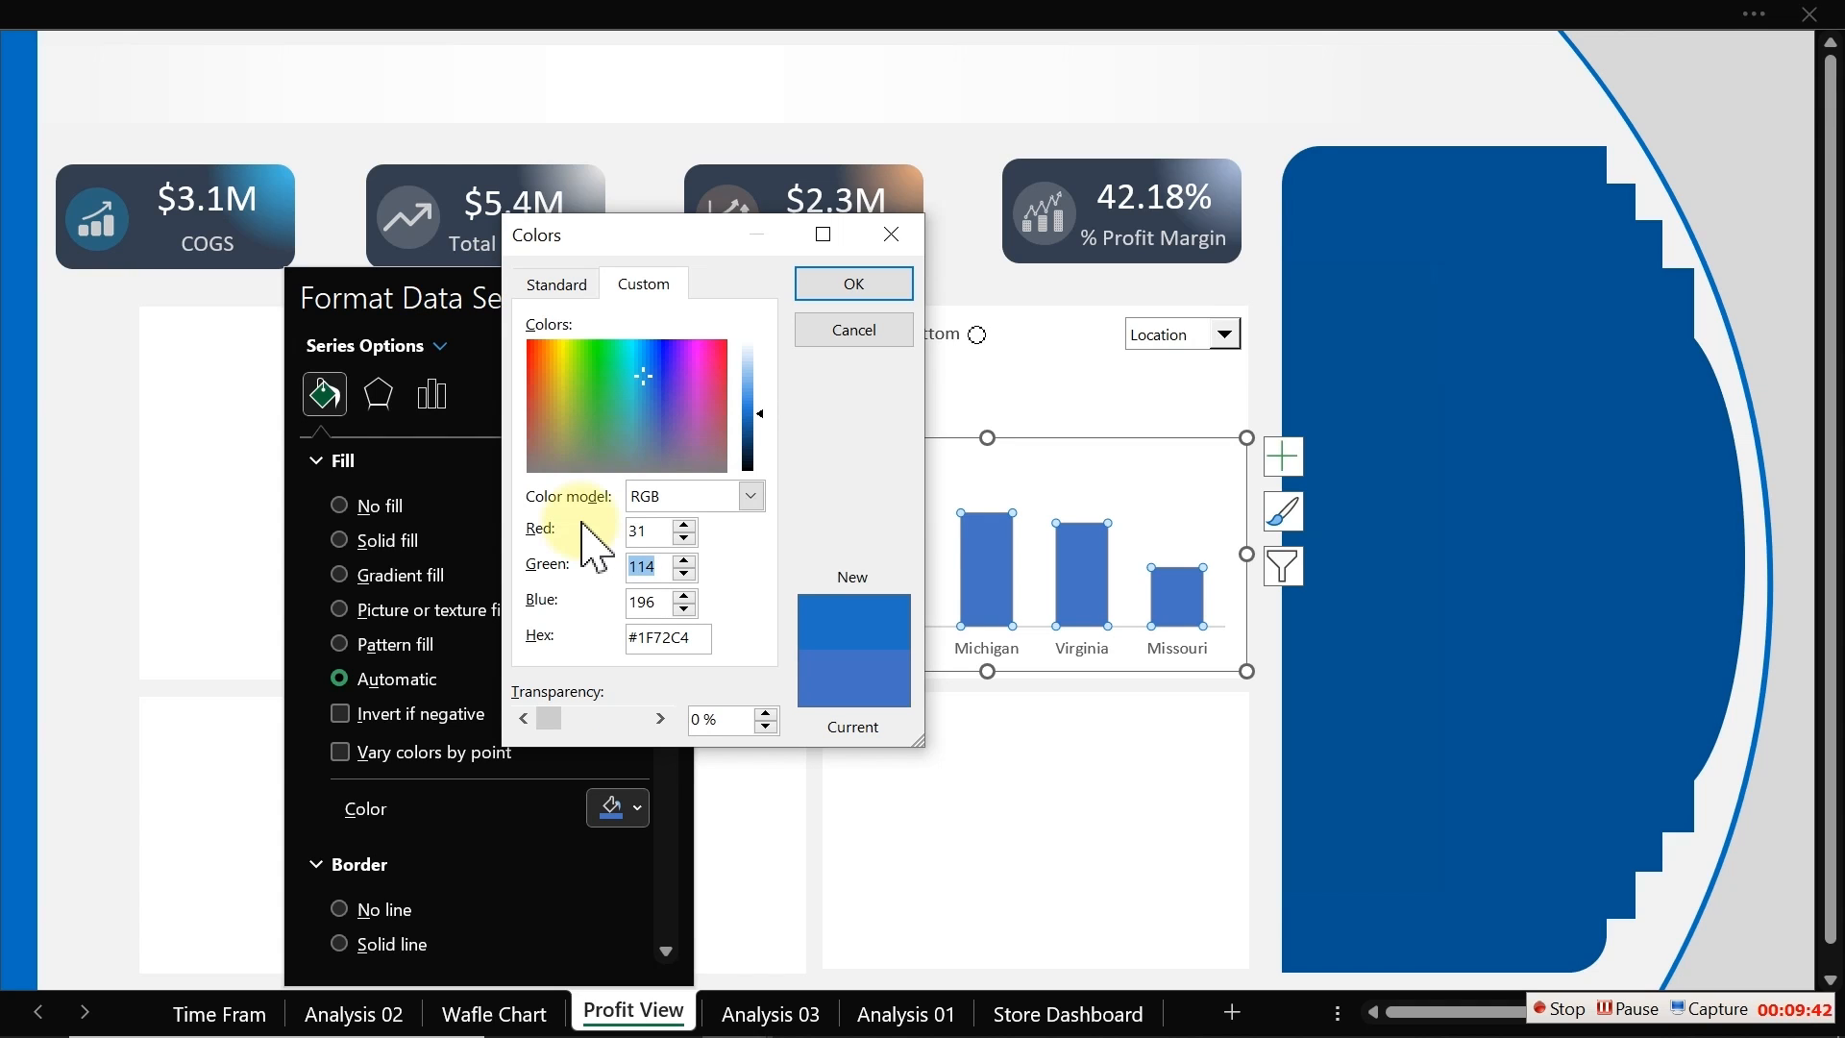
{"action": "type", "text": "149"}
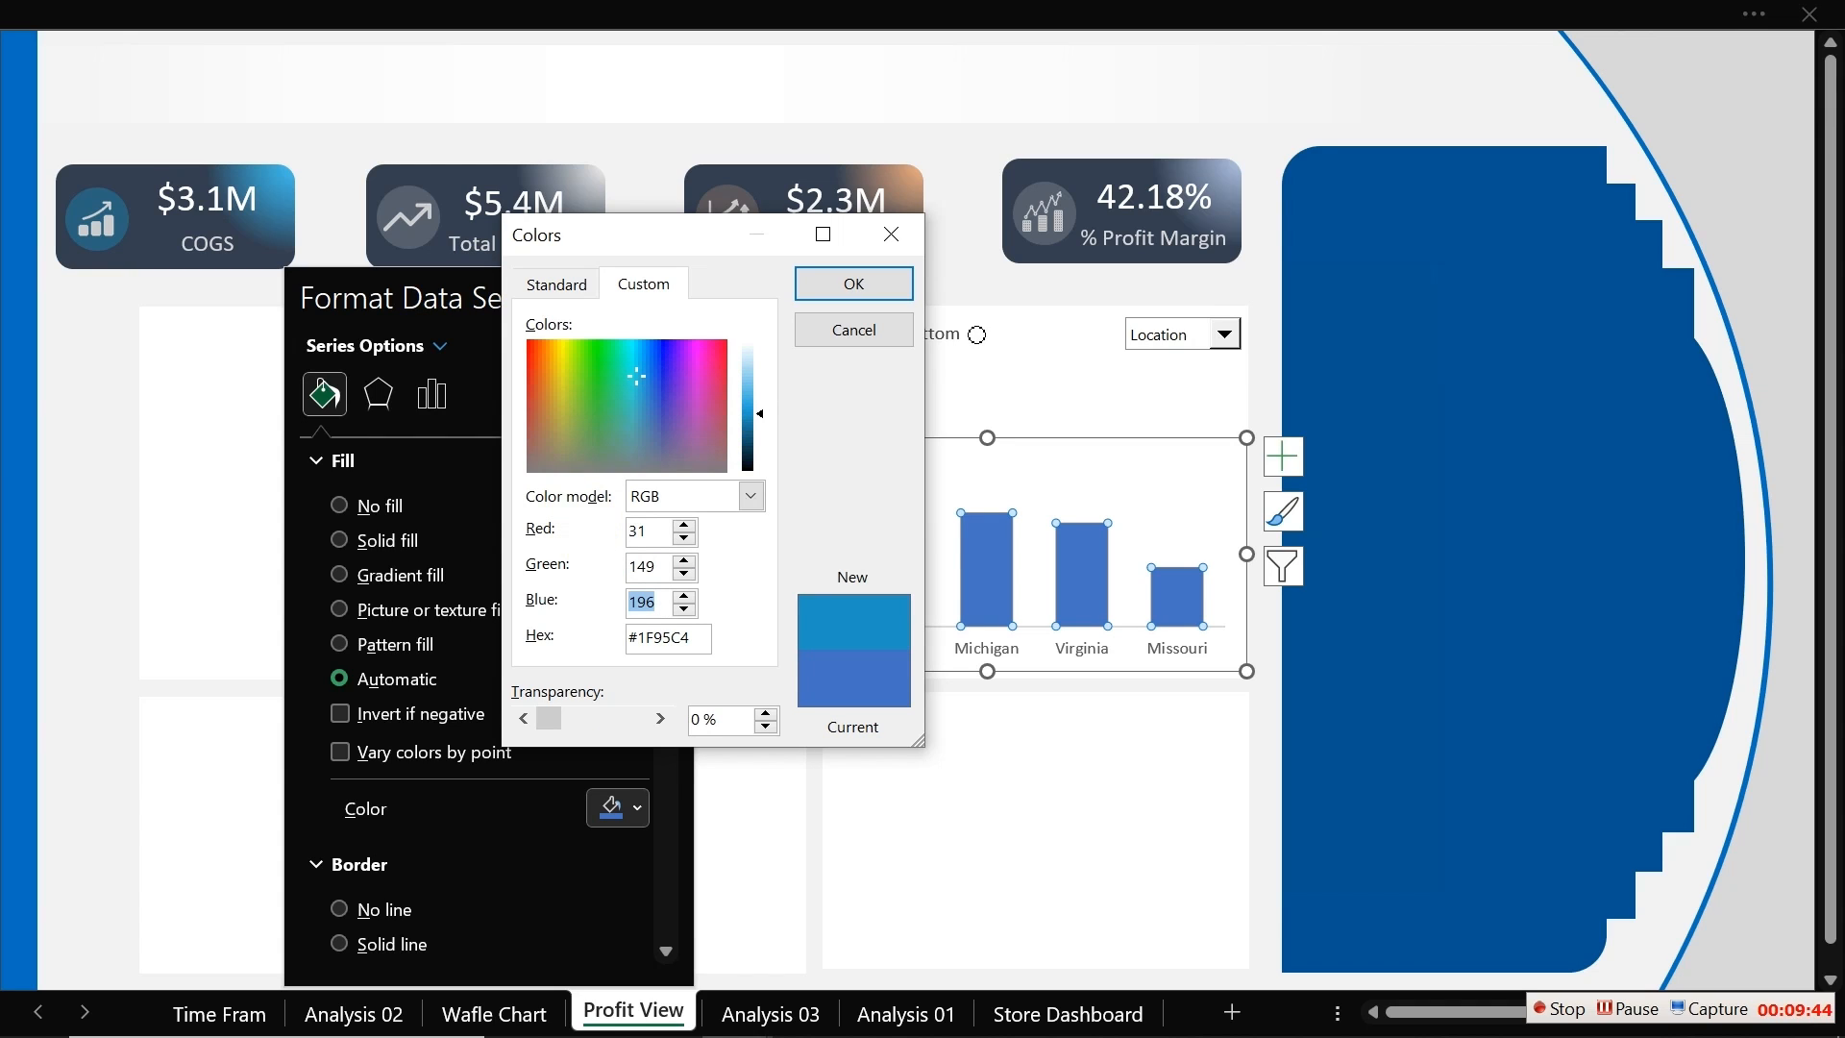
{"action": "type", "text": "17"}
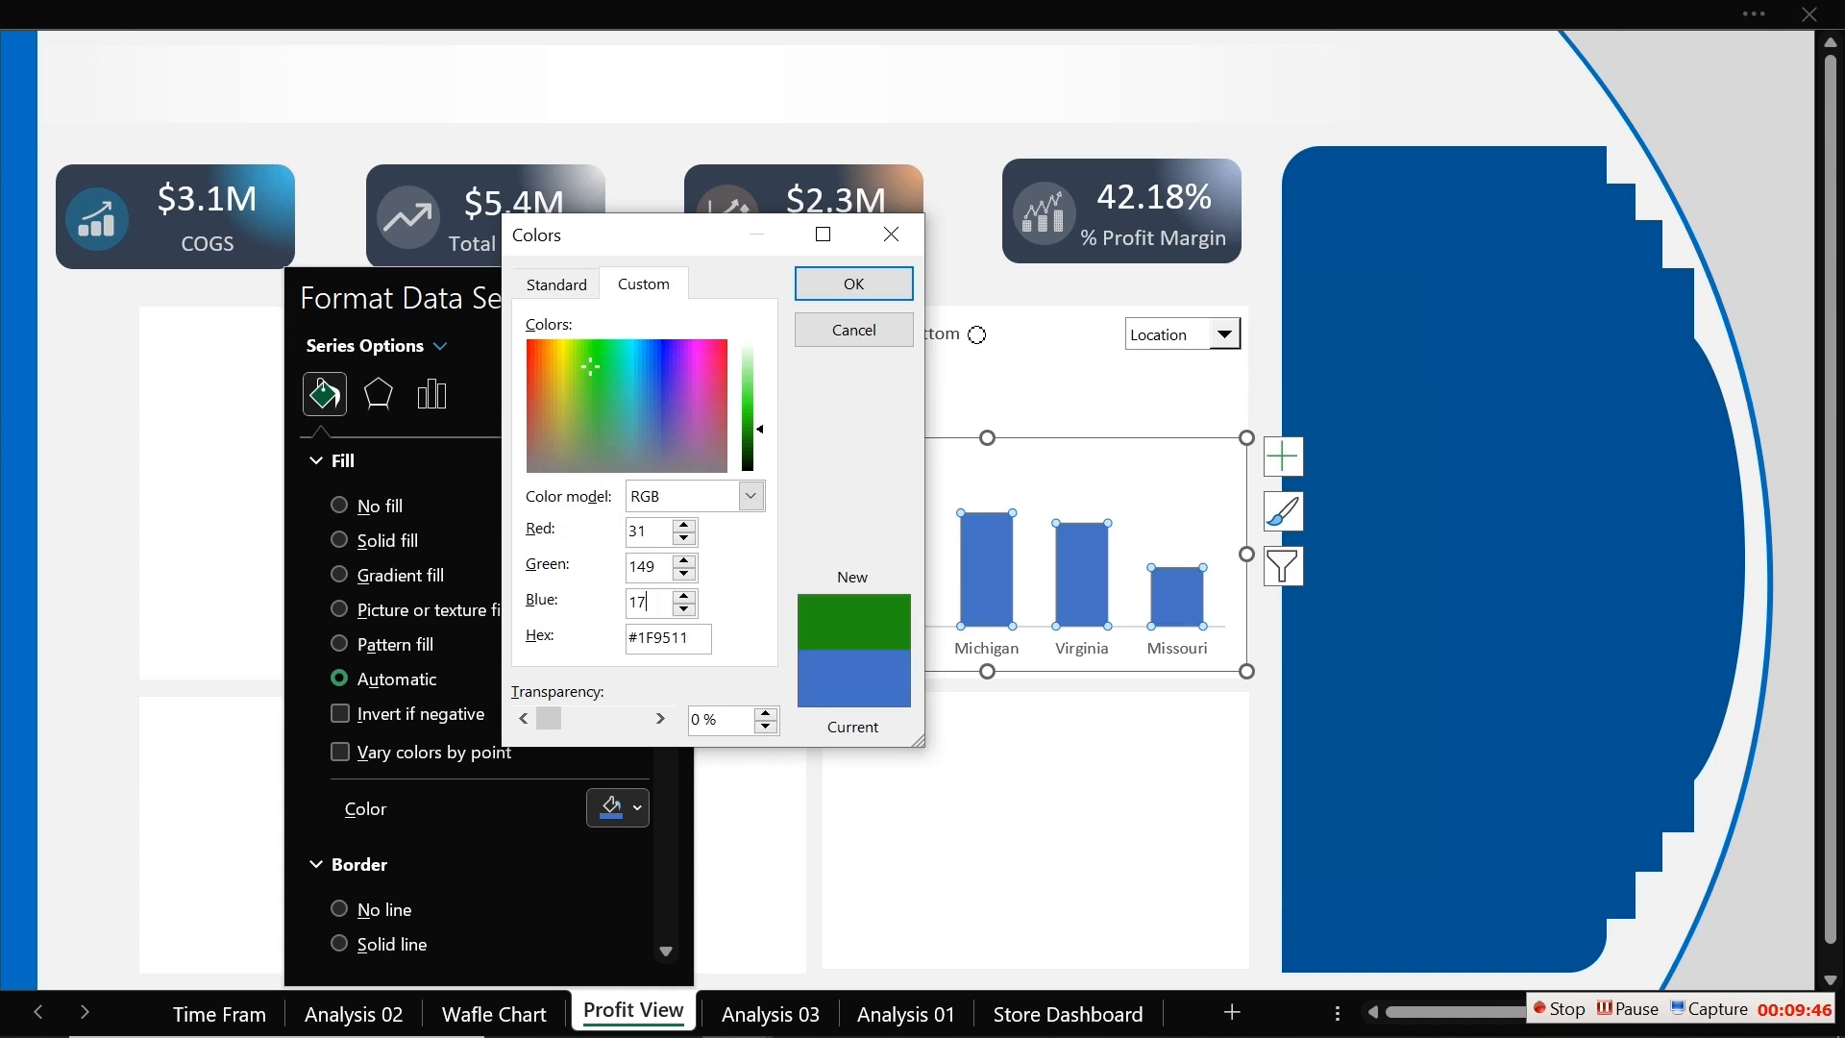
{"action": "type", "text": "9"}
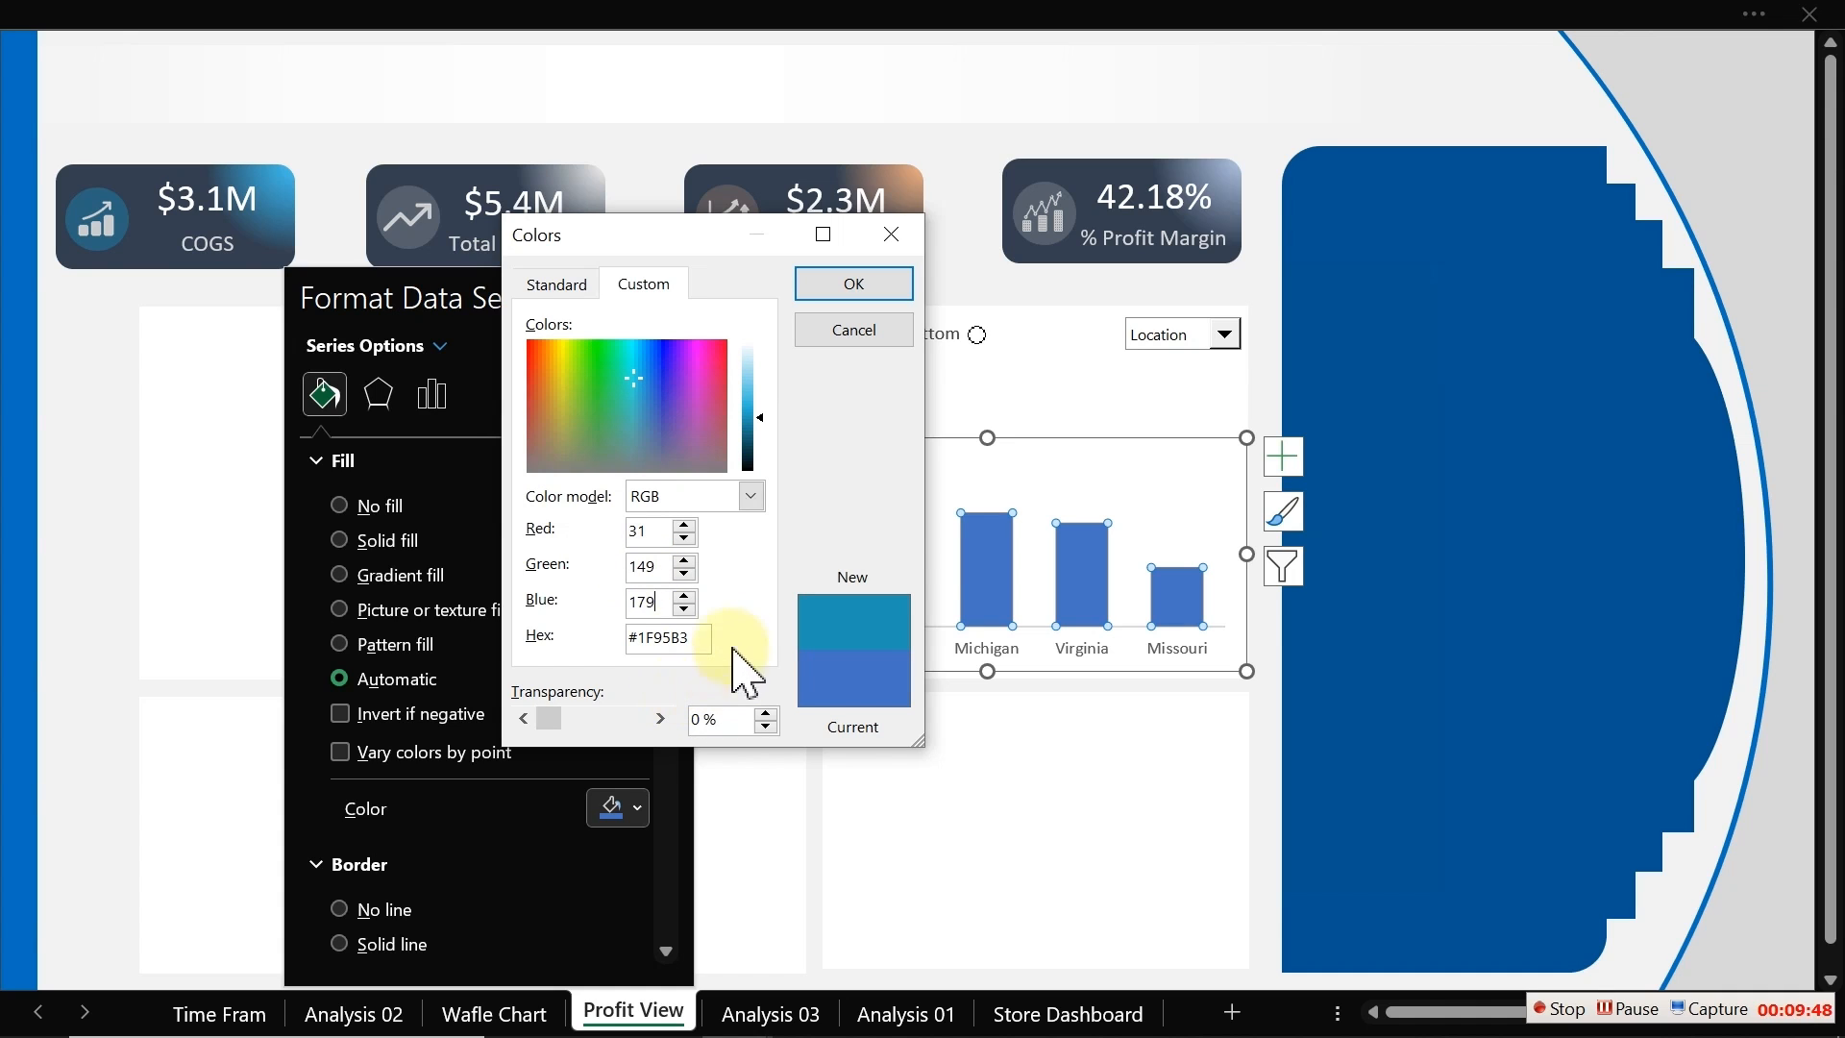
{"action": "left_click", "coordinate": [854, 284]}
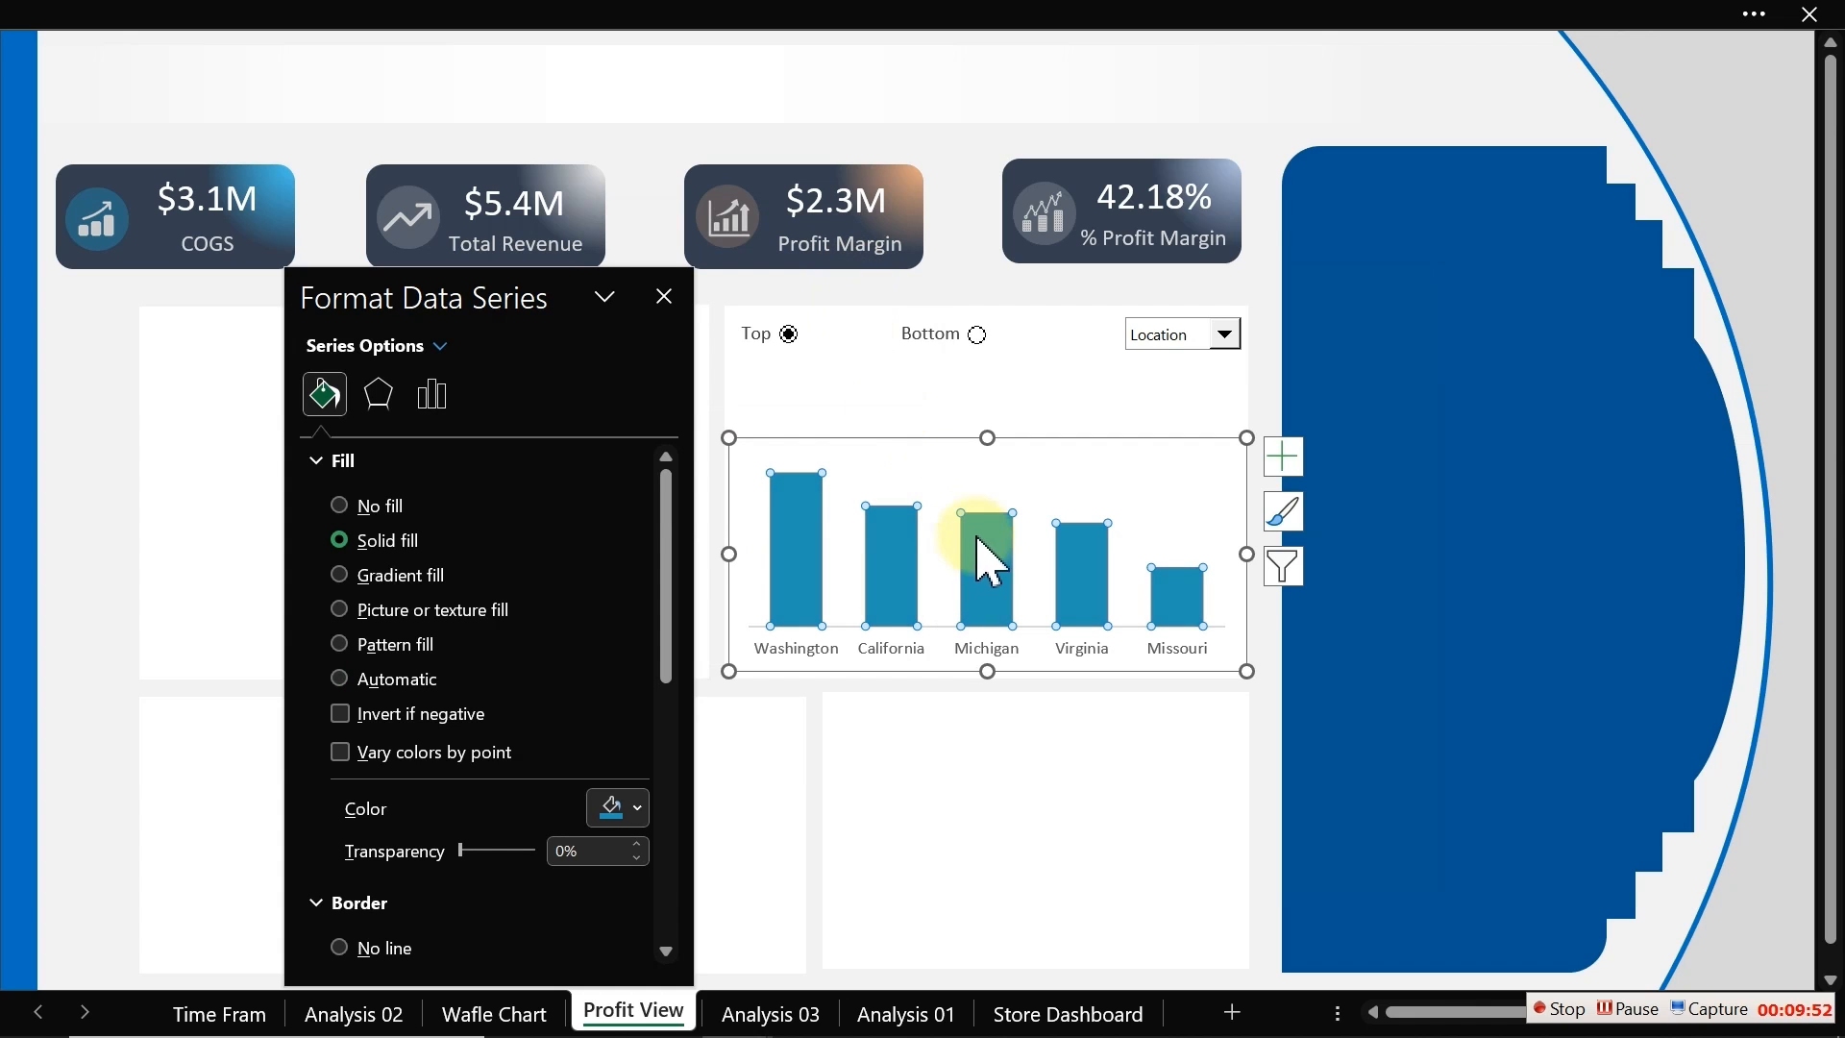
Step: Change the bar fill's custom RGB colour to 31, 140, 179
{"action": "mouse_move", "coordinate": [982, 550]}
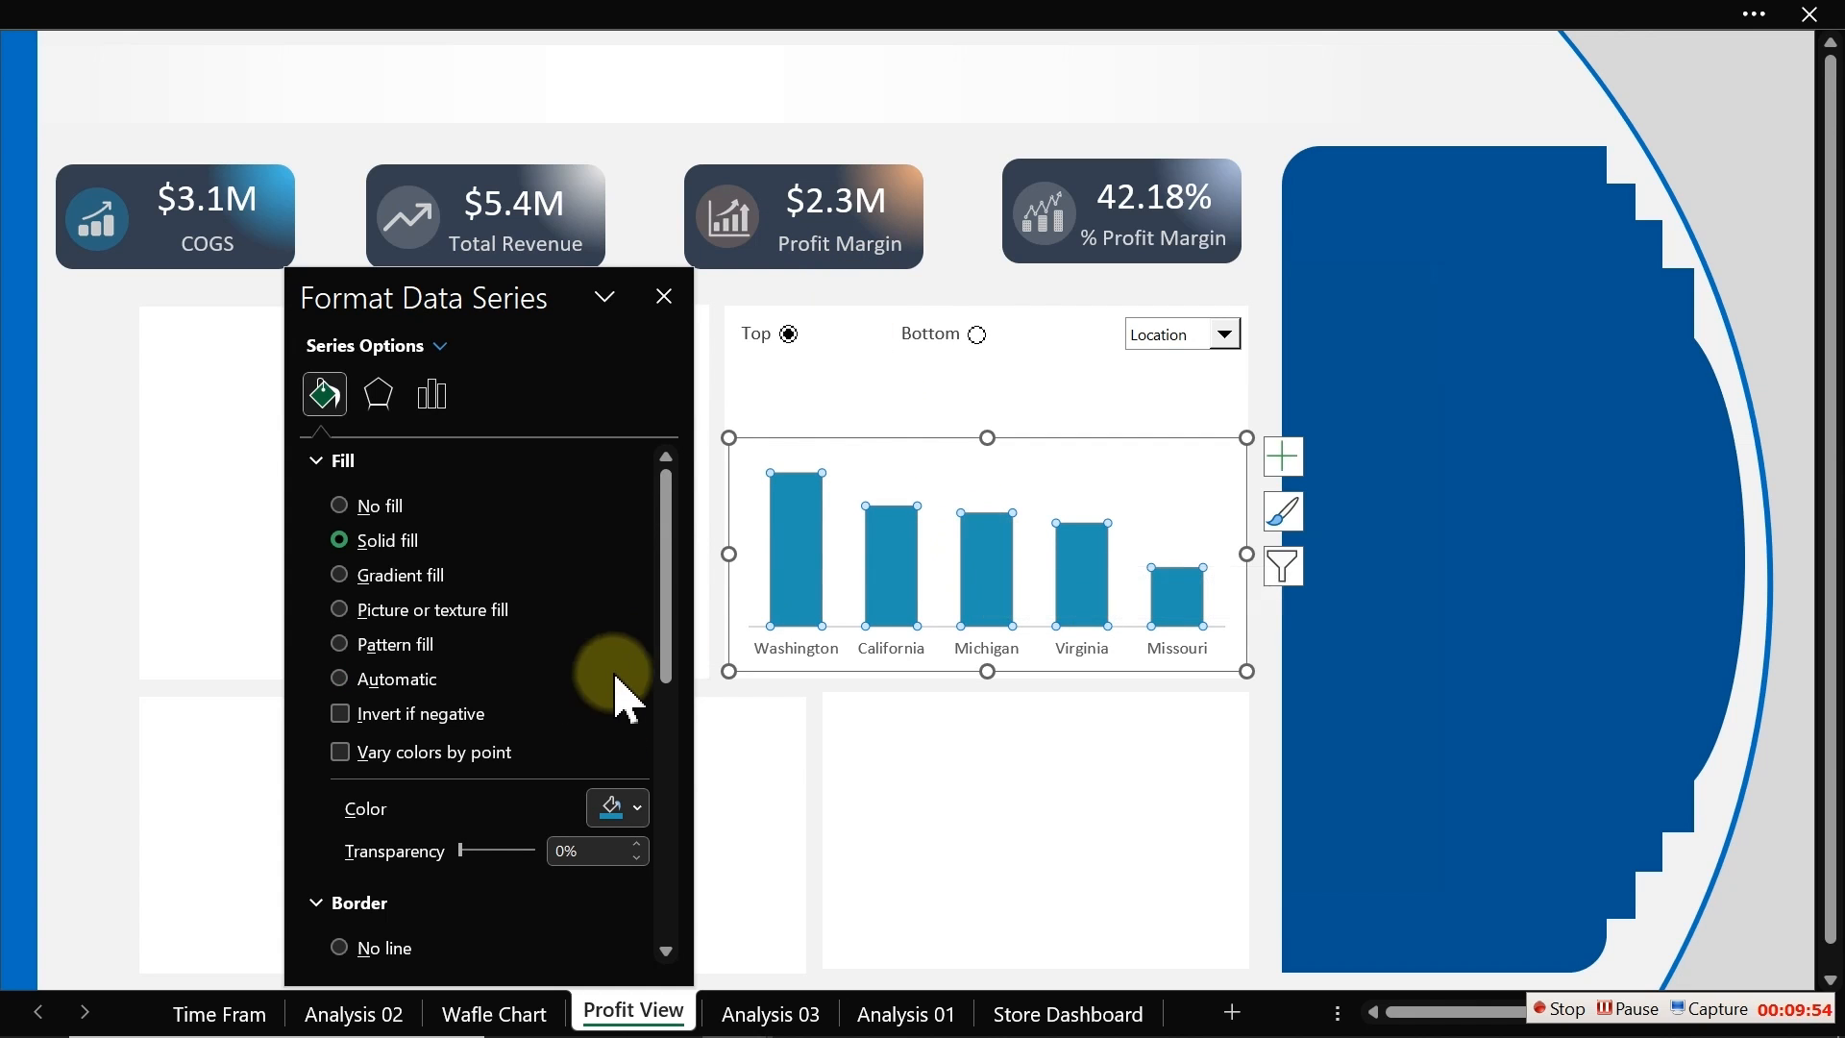
{"action": "left_click", "coordinate": [623, 815]}
{"action": "left_click", "coordinate": [619, 773]}
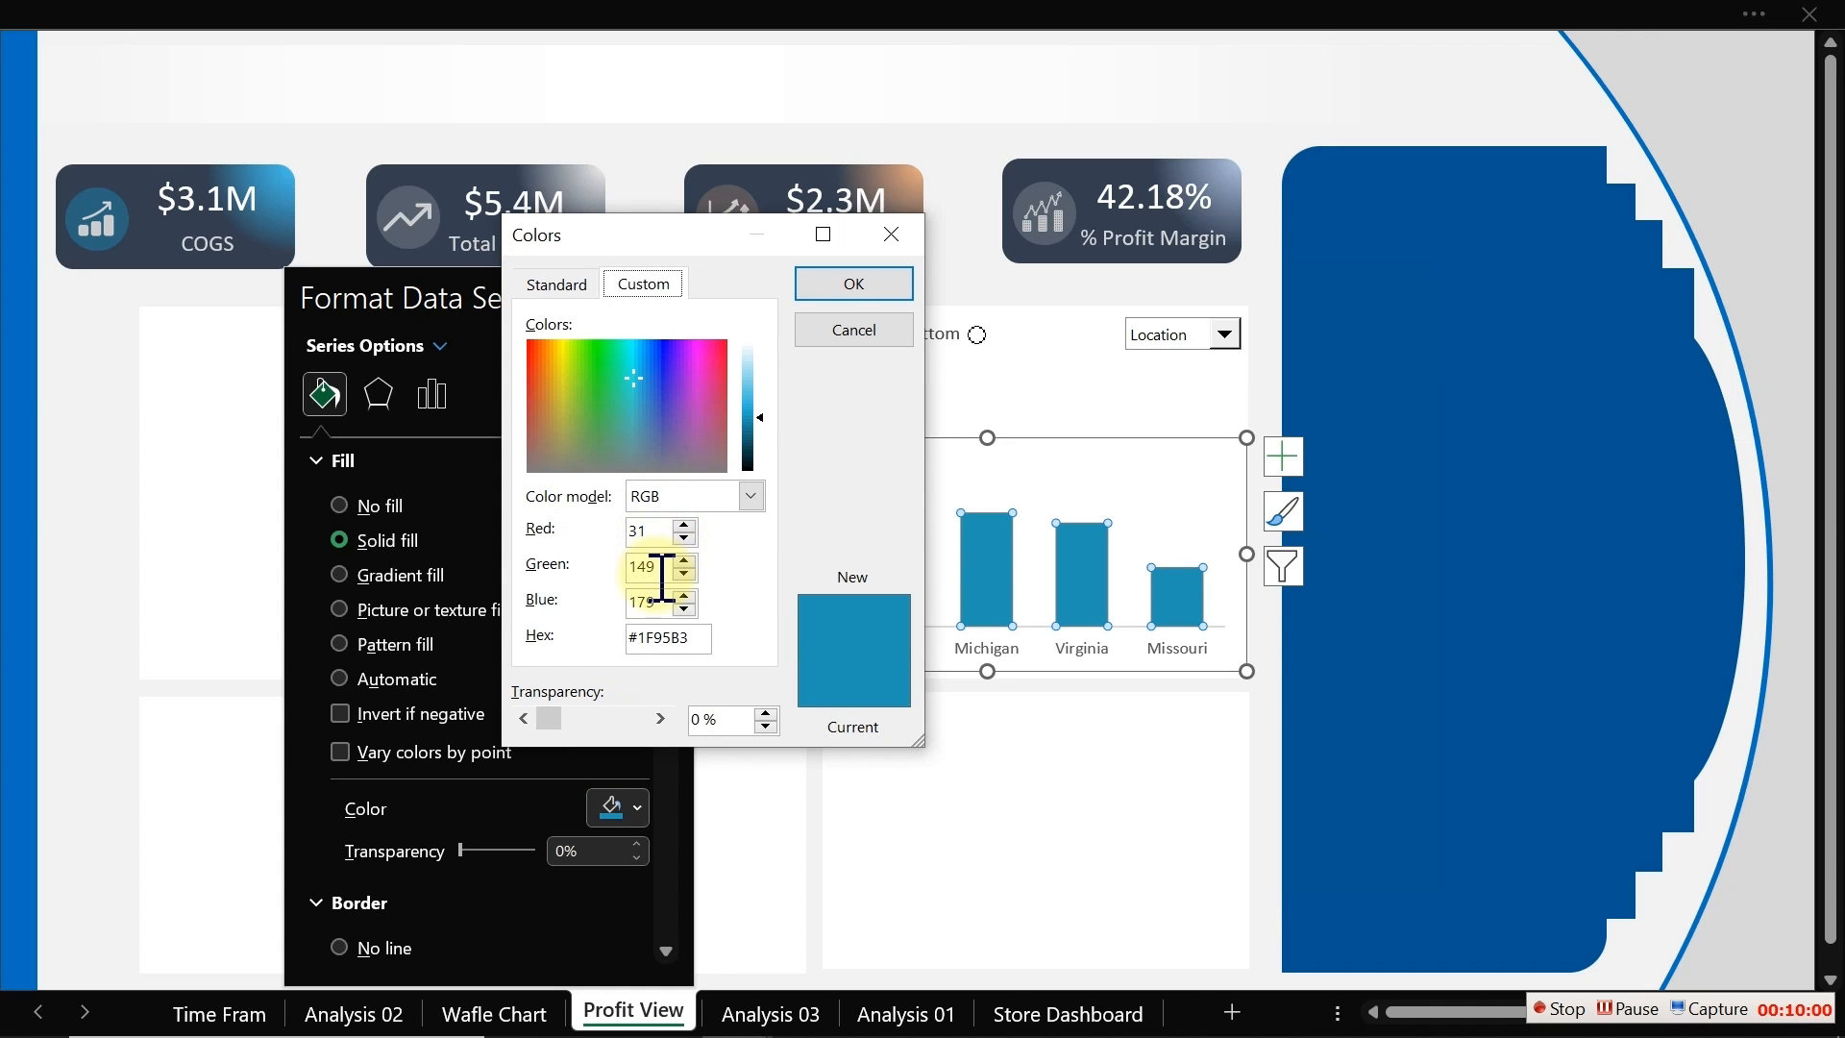
{"action": "left_click", "coordinate": [662, 577]}
{"action": "key", "text": "BackSpace"}
{"action": "type", "text": "0"}
{"action": "left_click", "coordinate": [865, 296]}
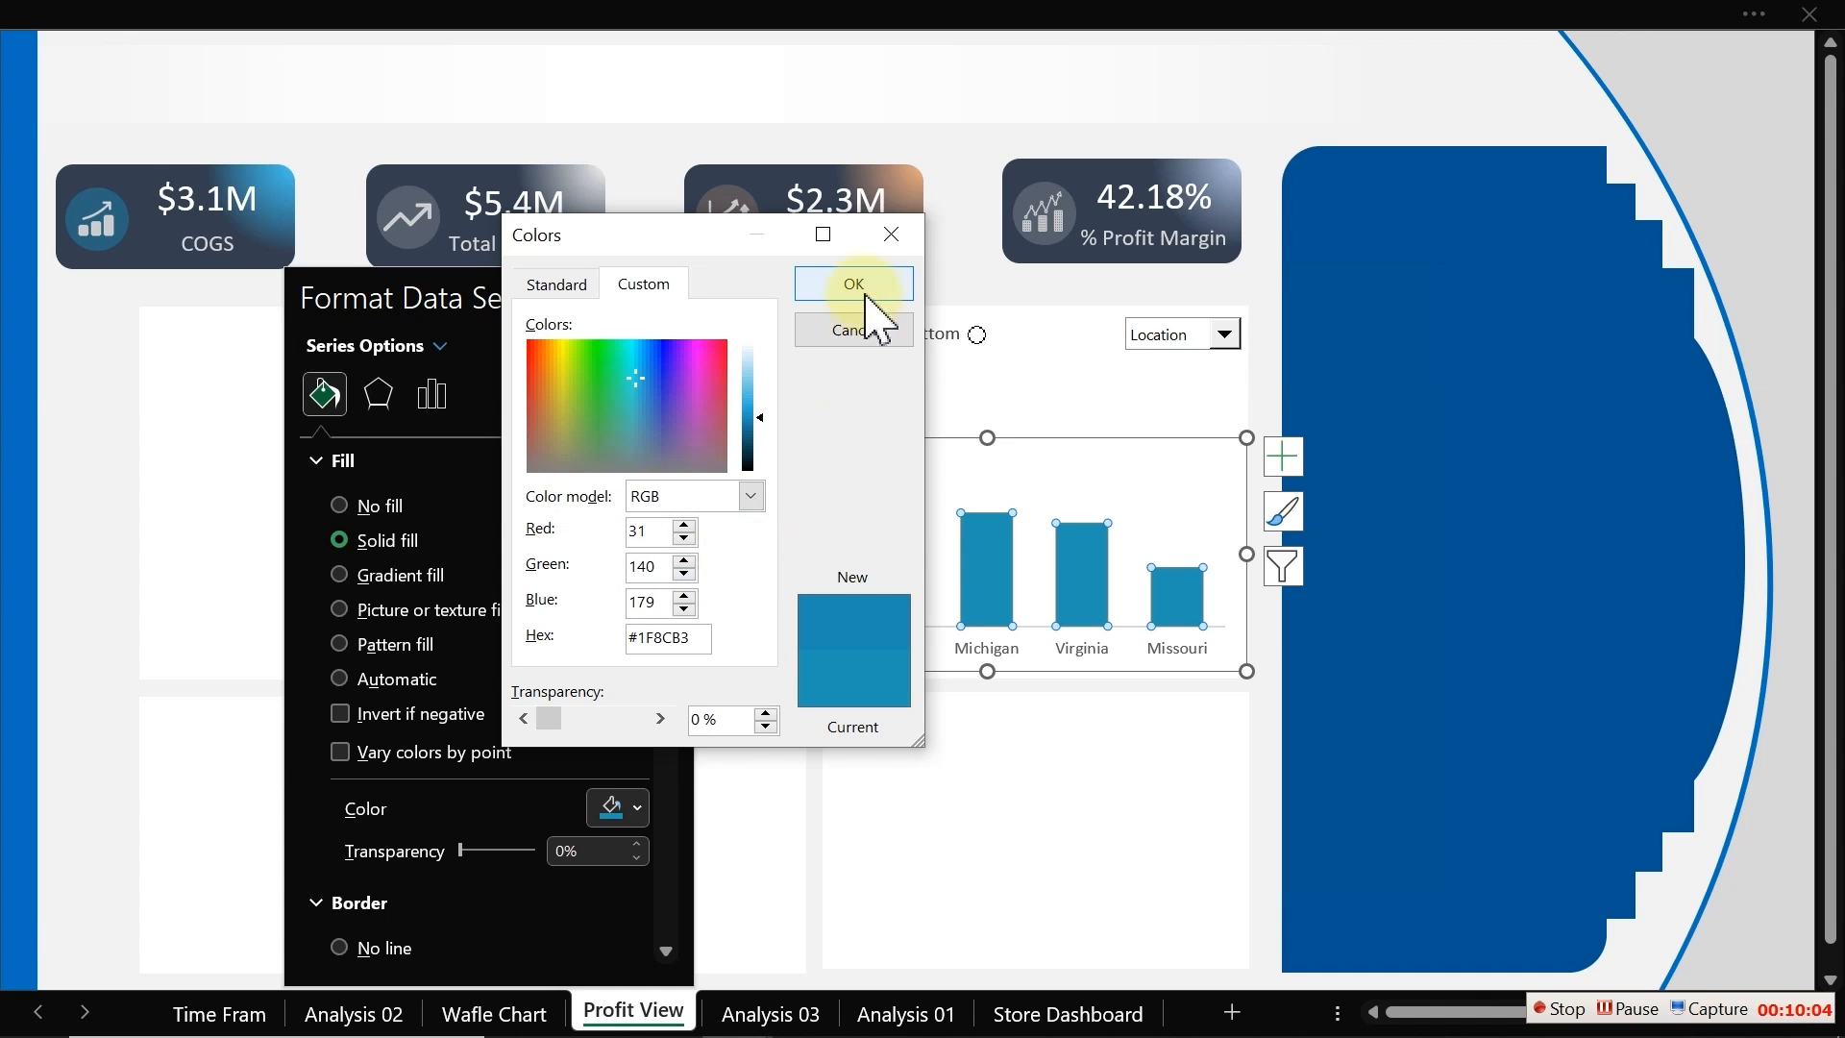
{"action": "left_click", "coordinate": [860, 287]}
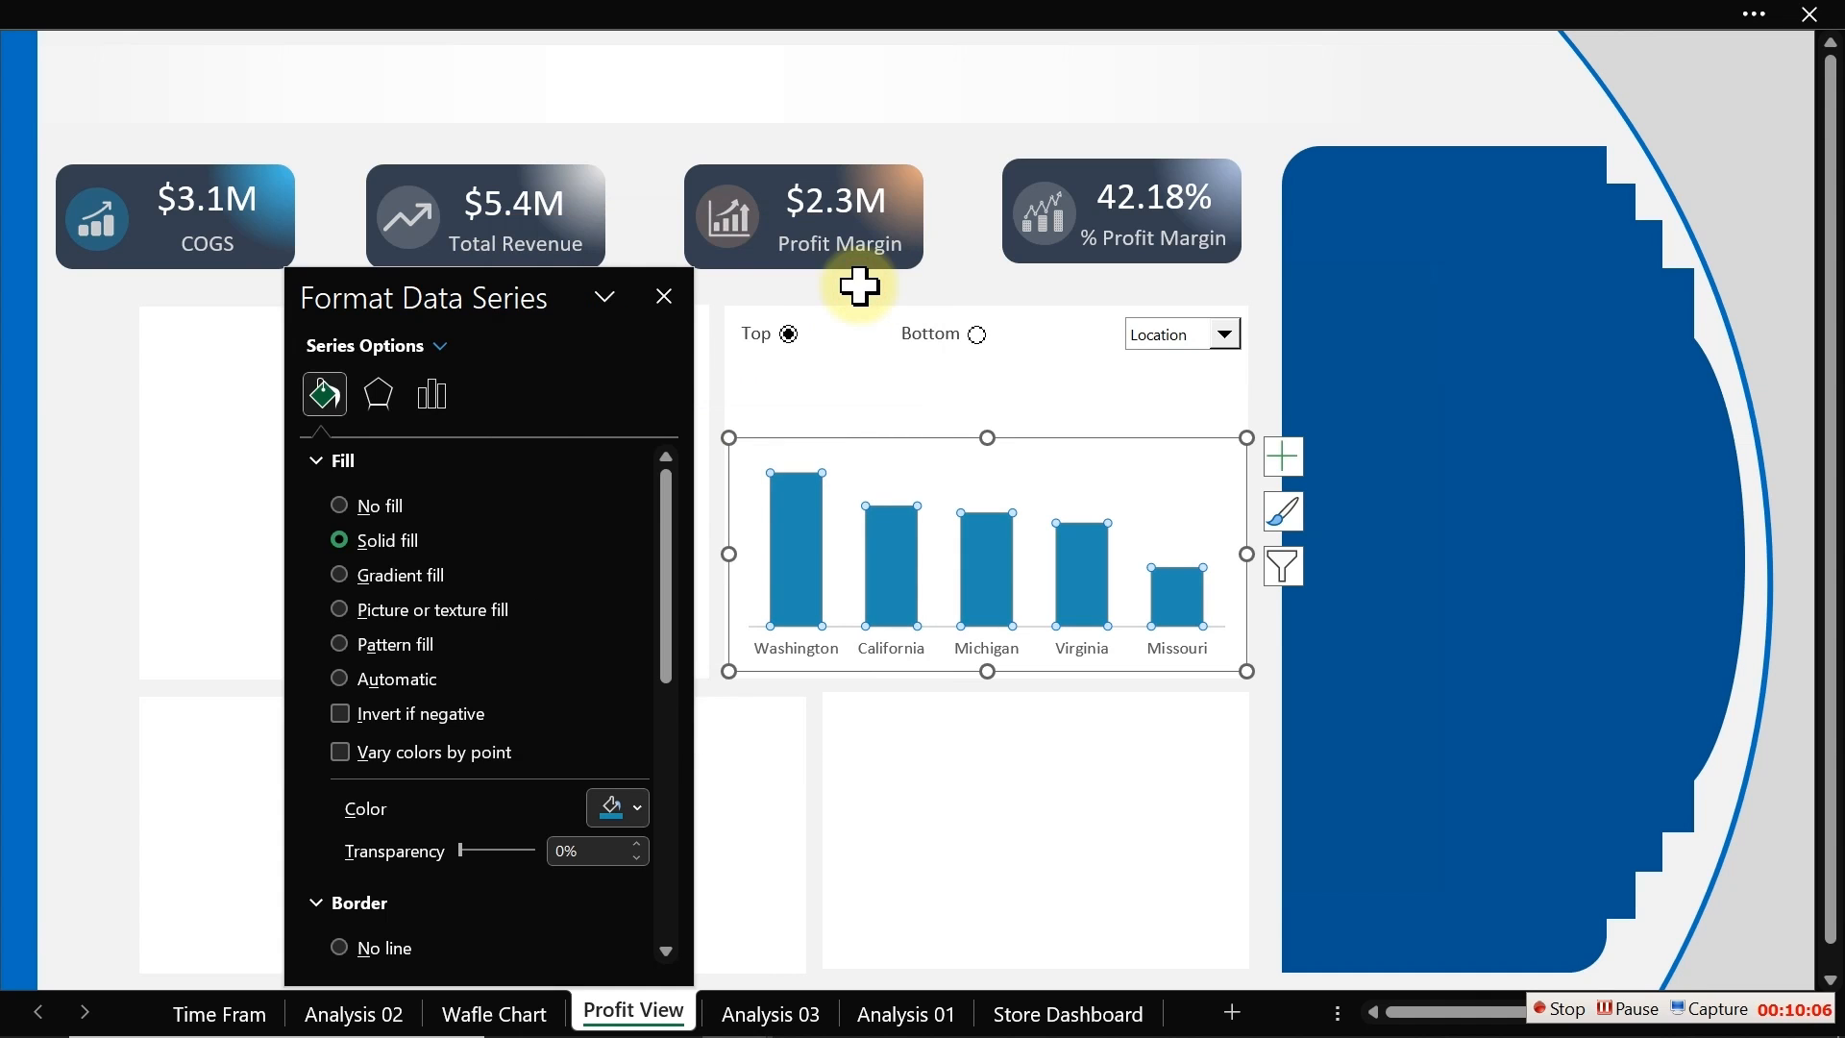
Step: Close the formatting pane, widen the bar chart slightly to the right, and add data labels to the bars
{"action": "left_click", "coordinate": [639, 166]}
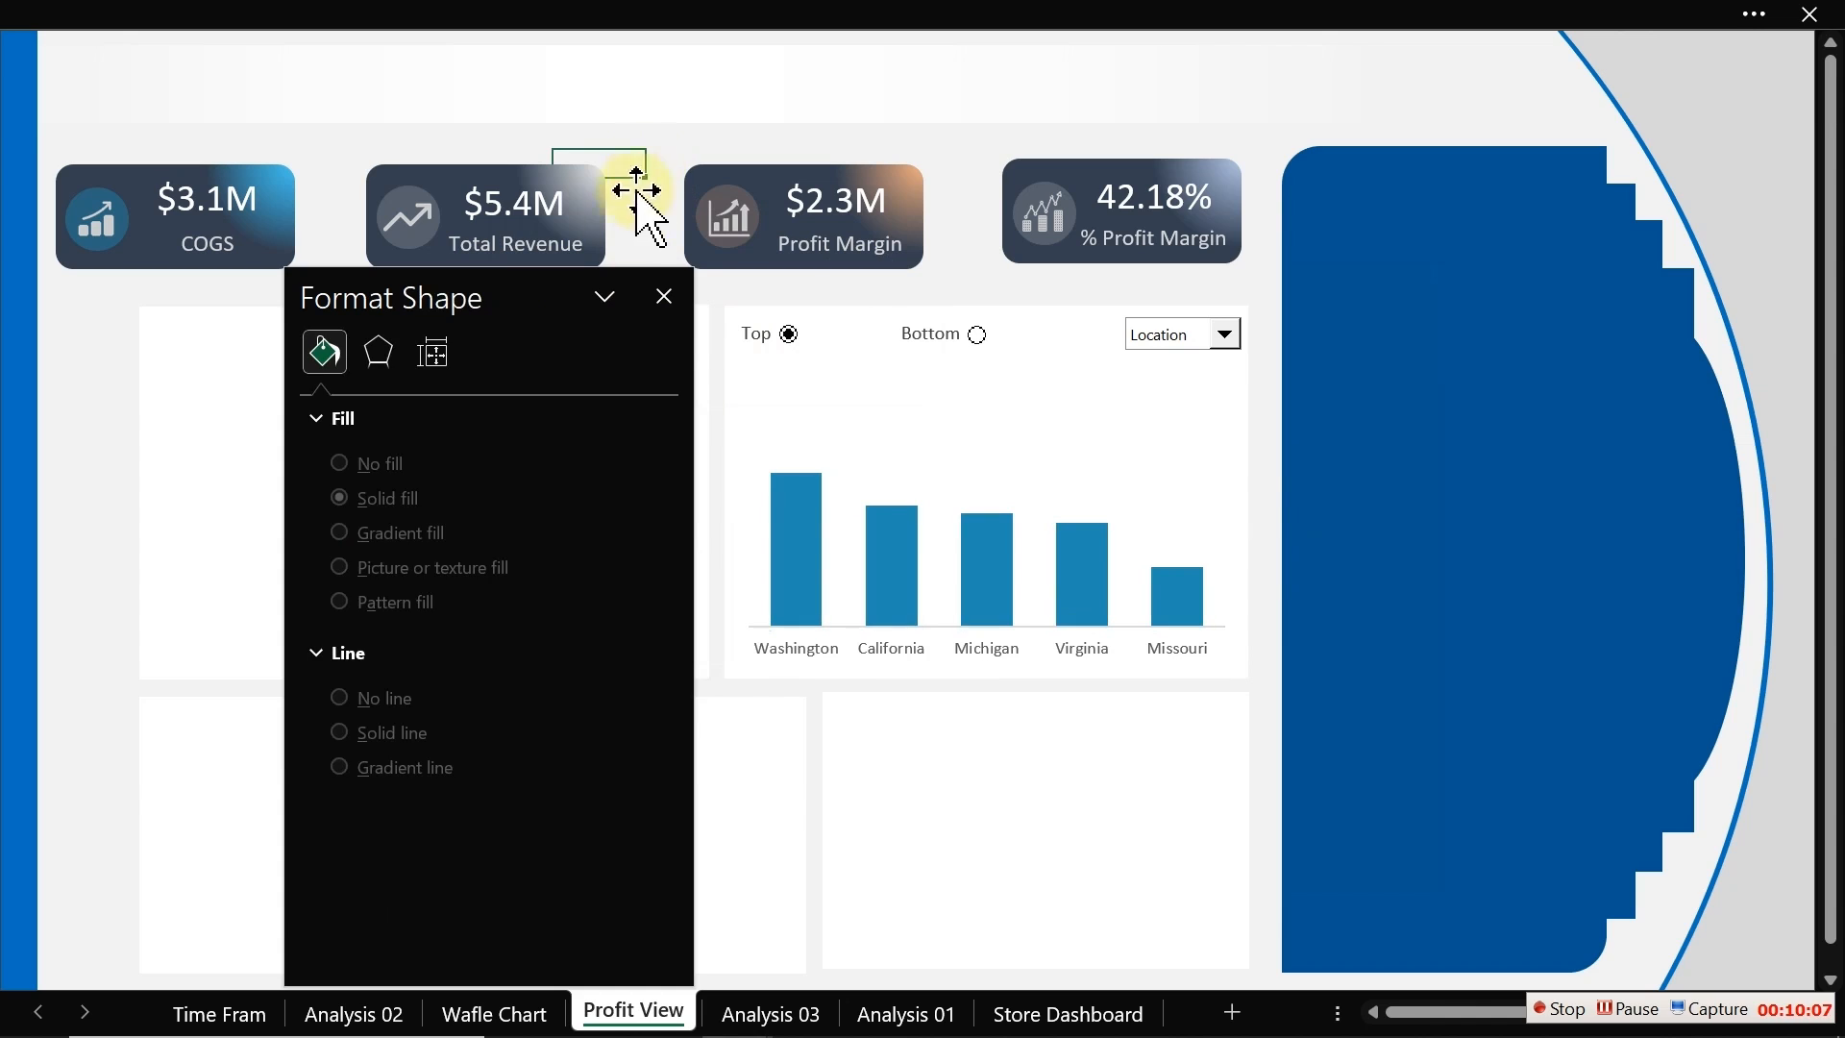
{"action": "left_click", "coordinate": [663, 295]}
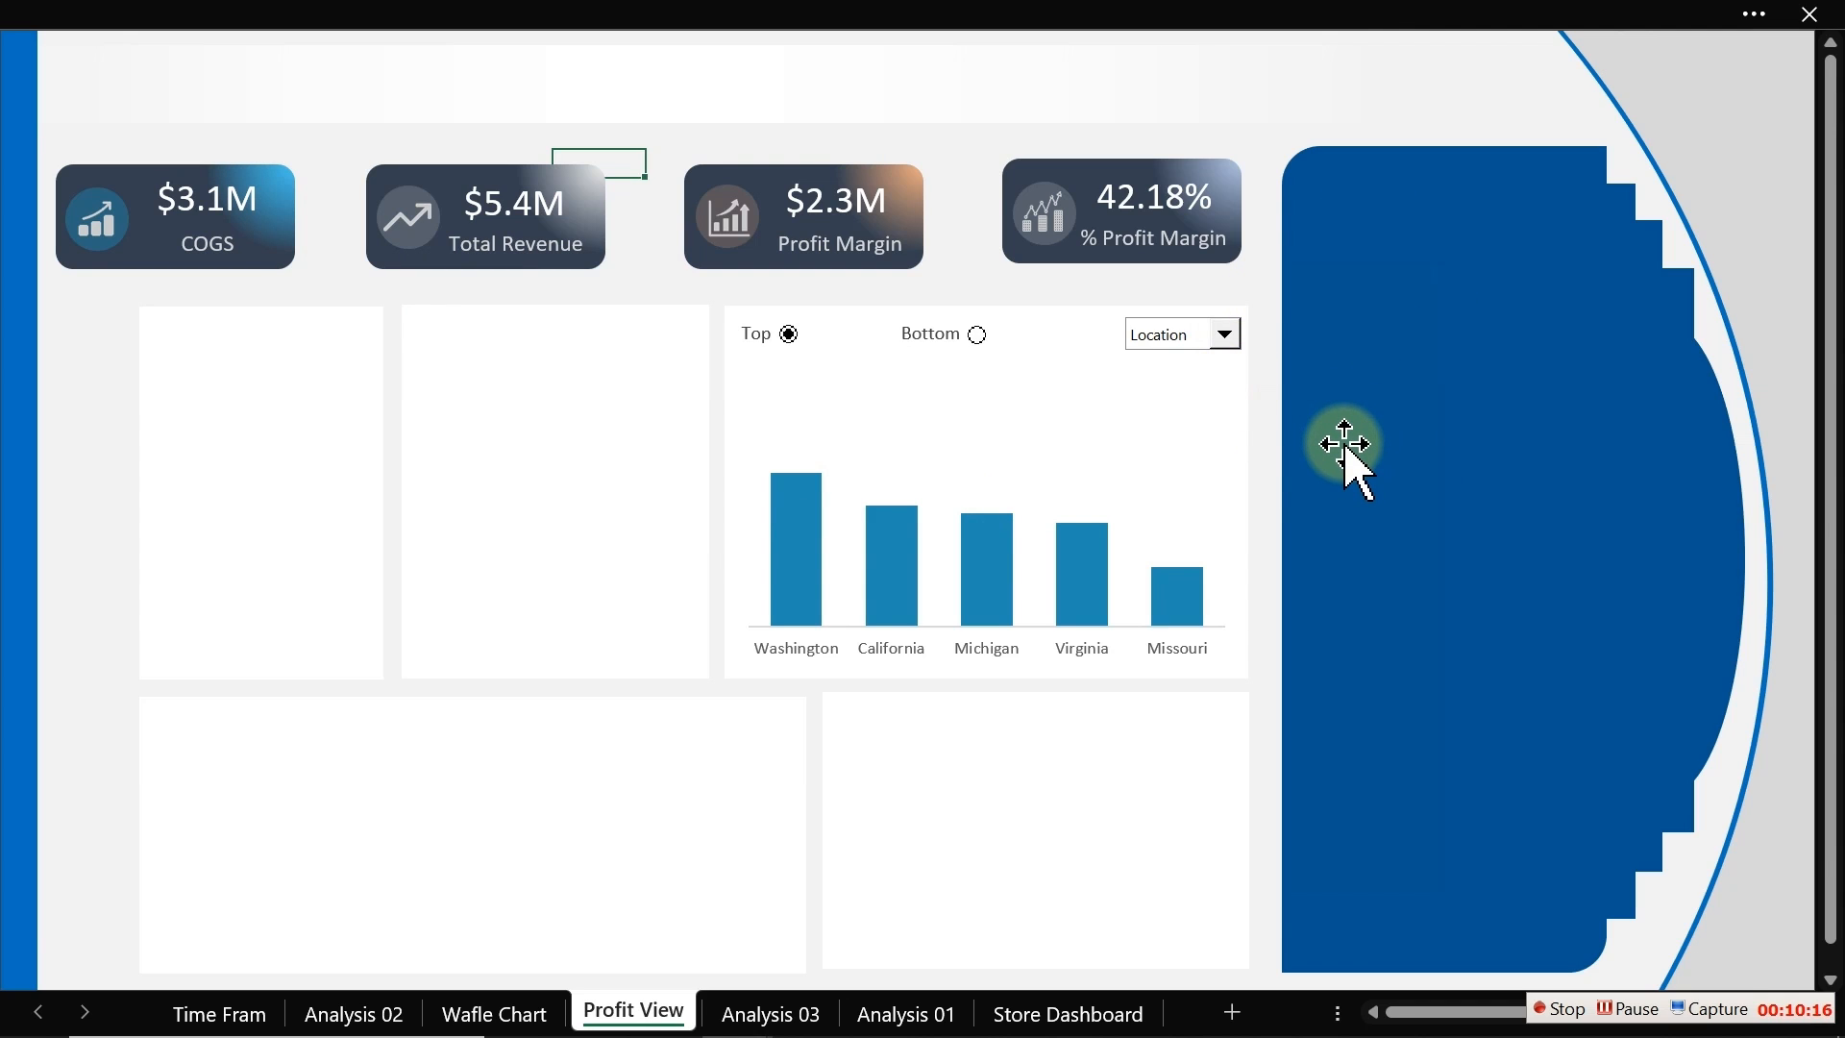
{"action": "left_click", "coordinate": [1182, 609]}
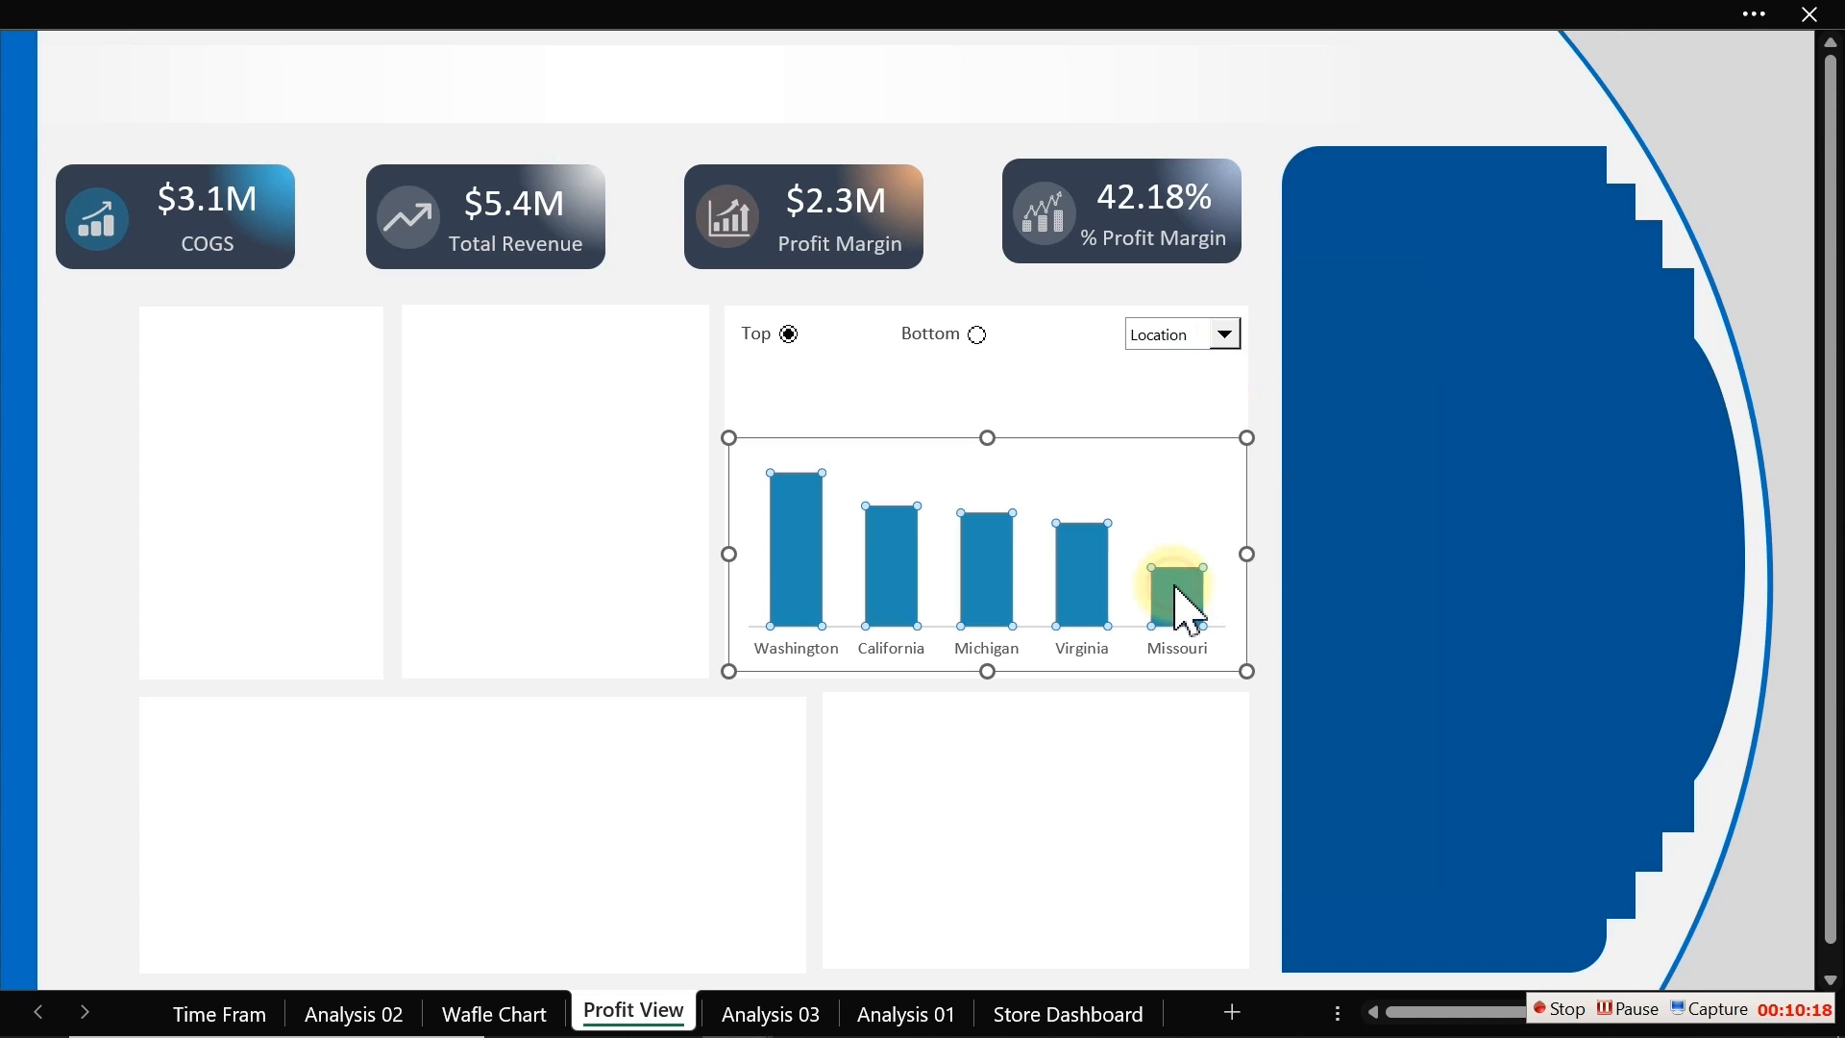
{"action": "left_click_drag", "start_coordinate": [1246, 557], "coordinate": [1256, 555]}
{"action": "left_click", "coordinate": [1297, 452]}
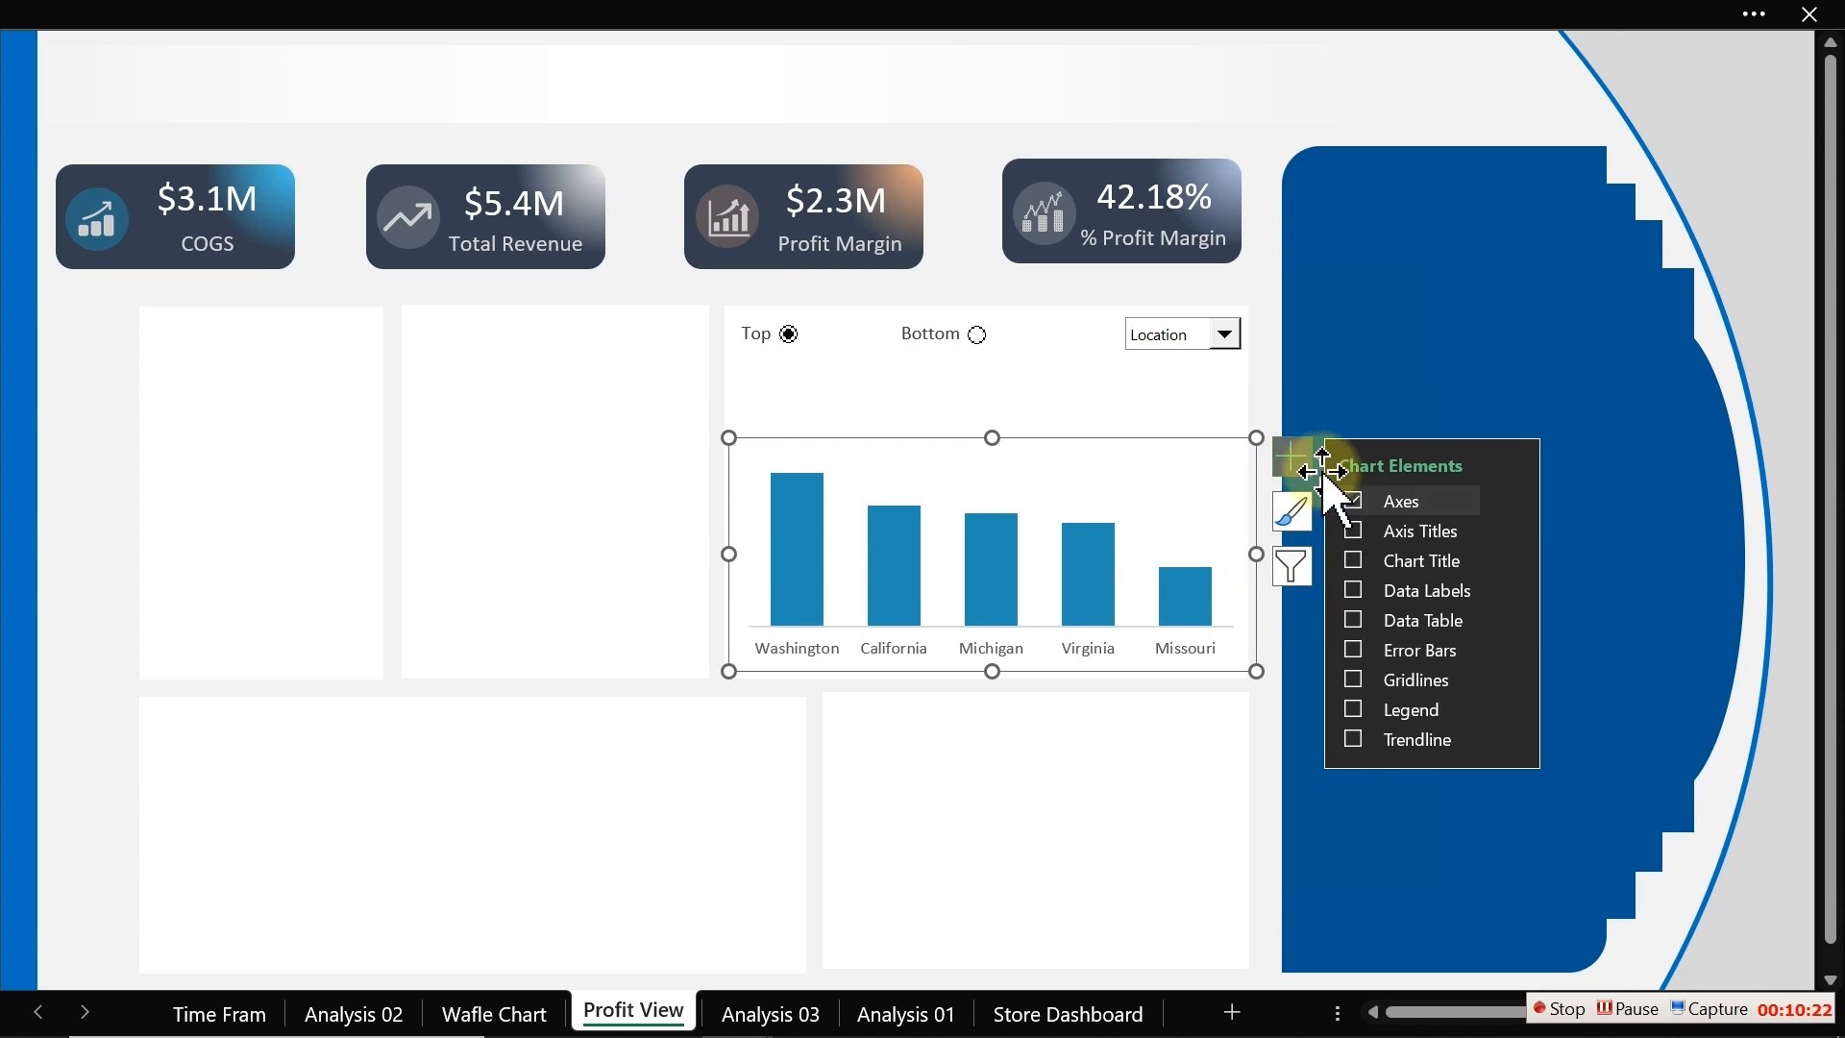
{"action": "left_click", "coordinate": [1354, 590]}
{"action": "left_click", "coordinate": [1354, 590]}
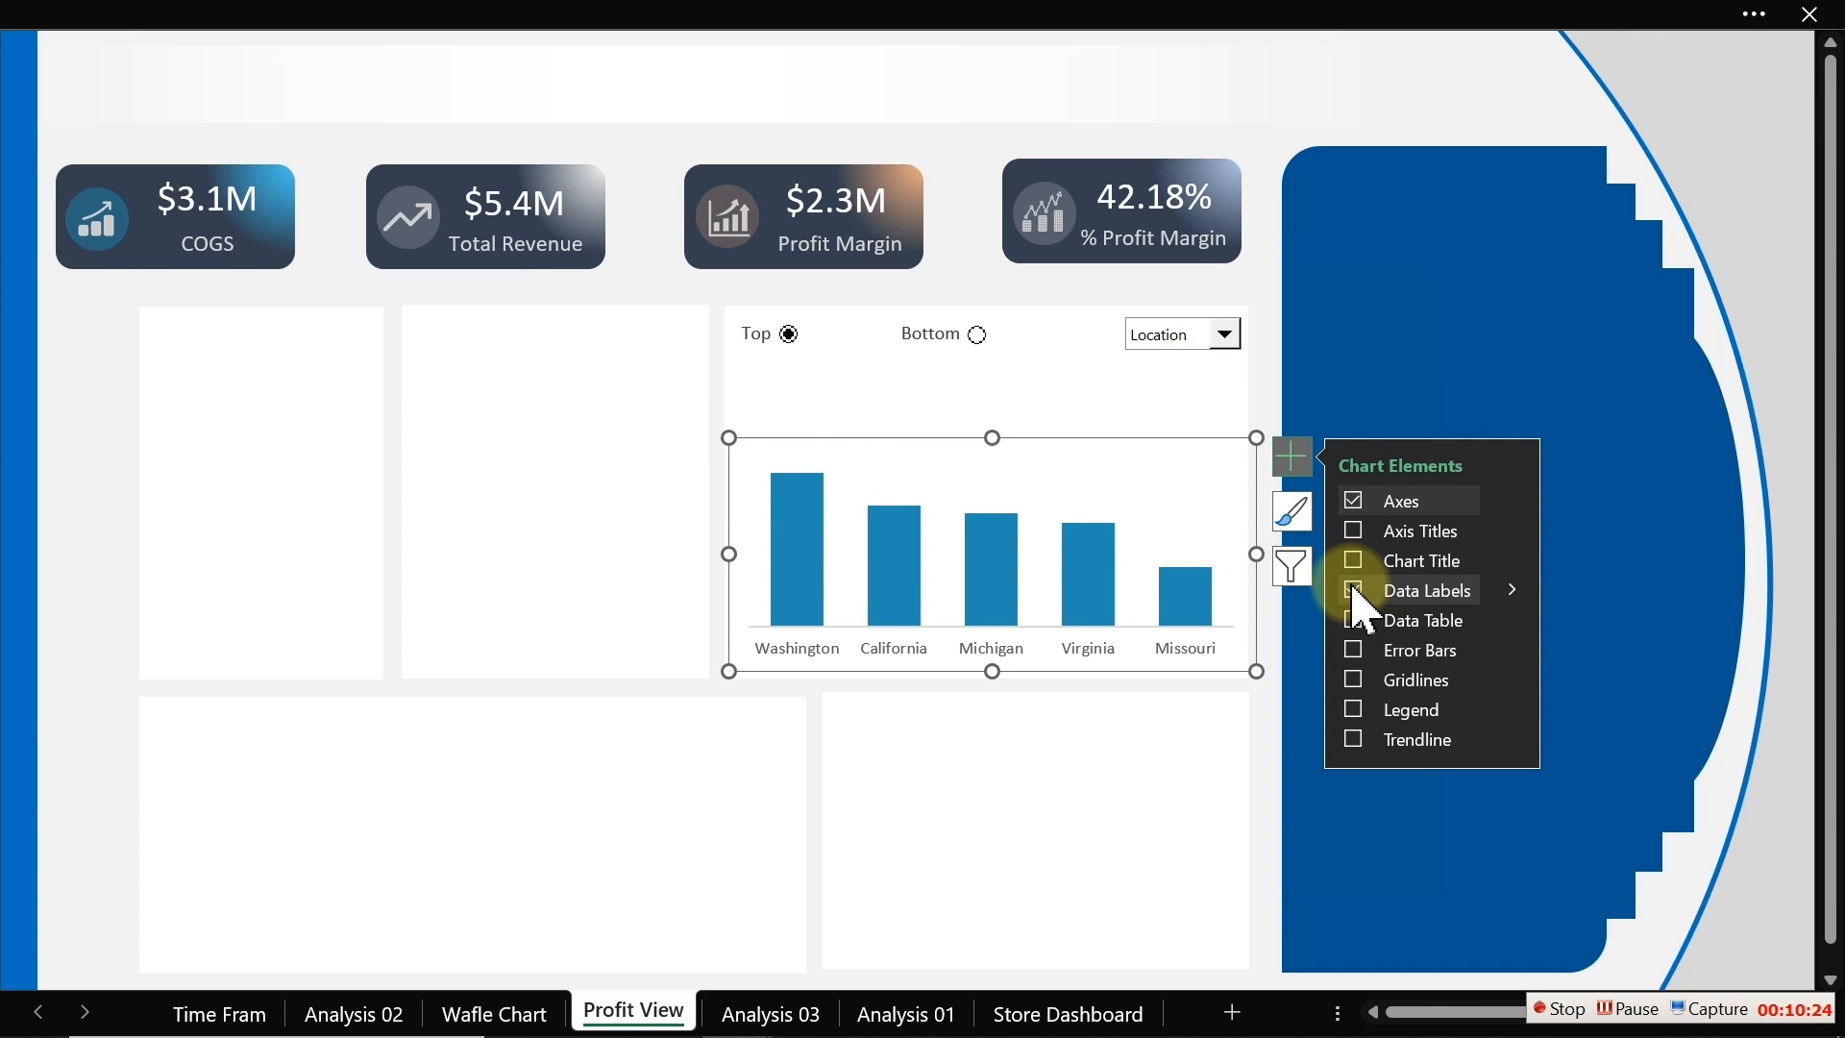
{"action": "left_click", "coordinate": [1353, 590]}
{"action": "left_click", "coordinate": [100, 463]}
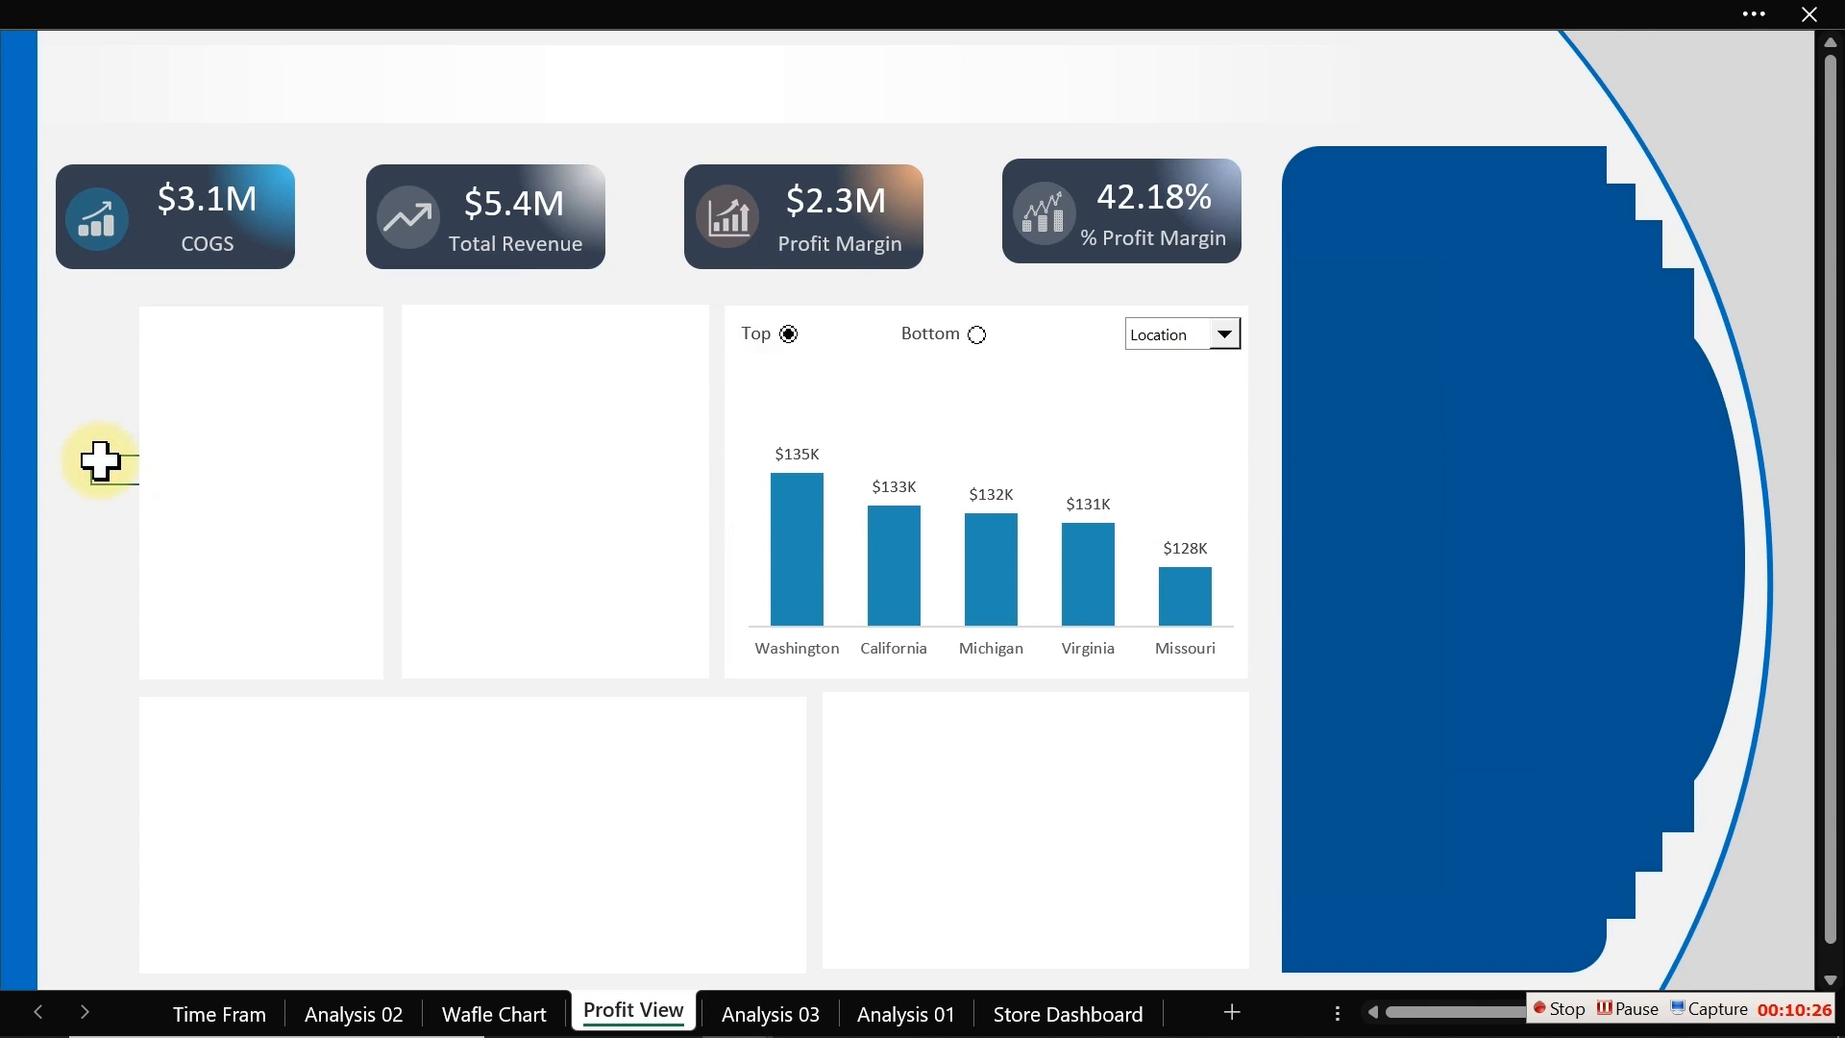
Step: Move the caption text box below the Top/Bottom option buttons and widen it across the chart
{"action": "left_click", "coordinate": [759, 344], "text": "ctrl"}
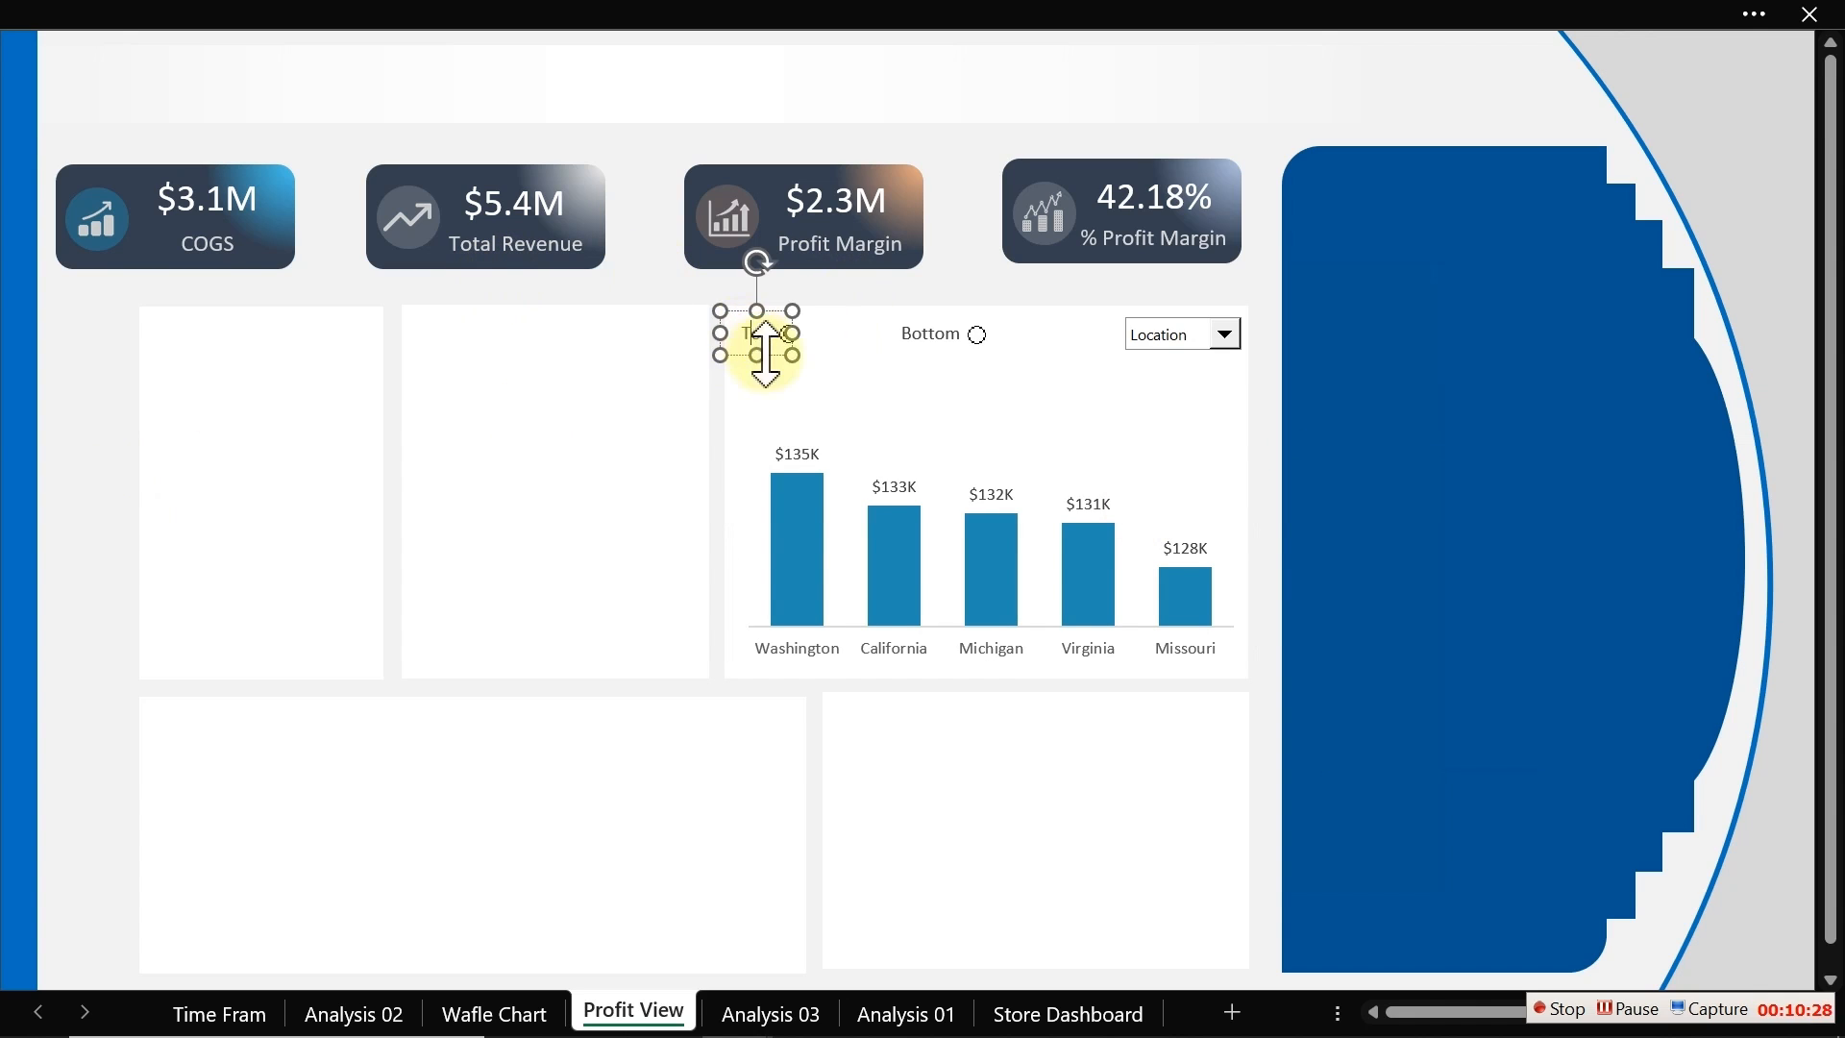
{"action": "mouse_move", "coordinate": [776, 357]}
{"action": "left_mouse_down"}
{"action": "mouse_move", "coordinate": [795, 400]}
{"action": "mouse_move", "coordinate": [799, 380]}
{"action": "left_mouse_up"}
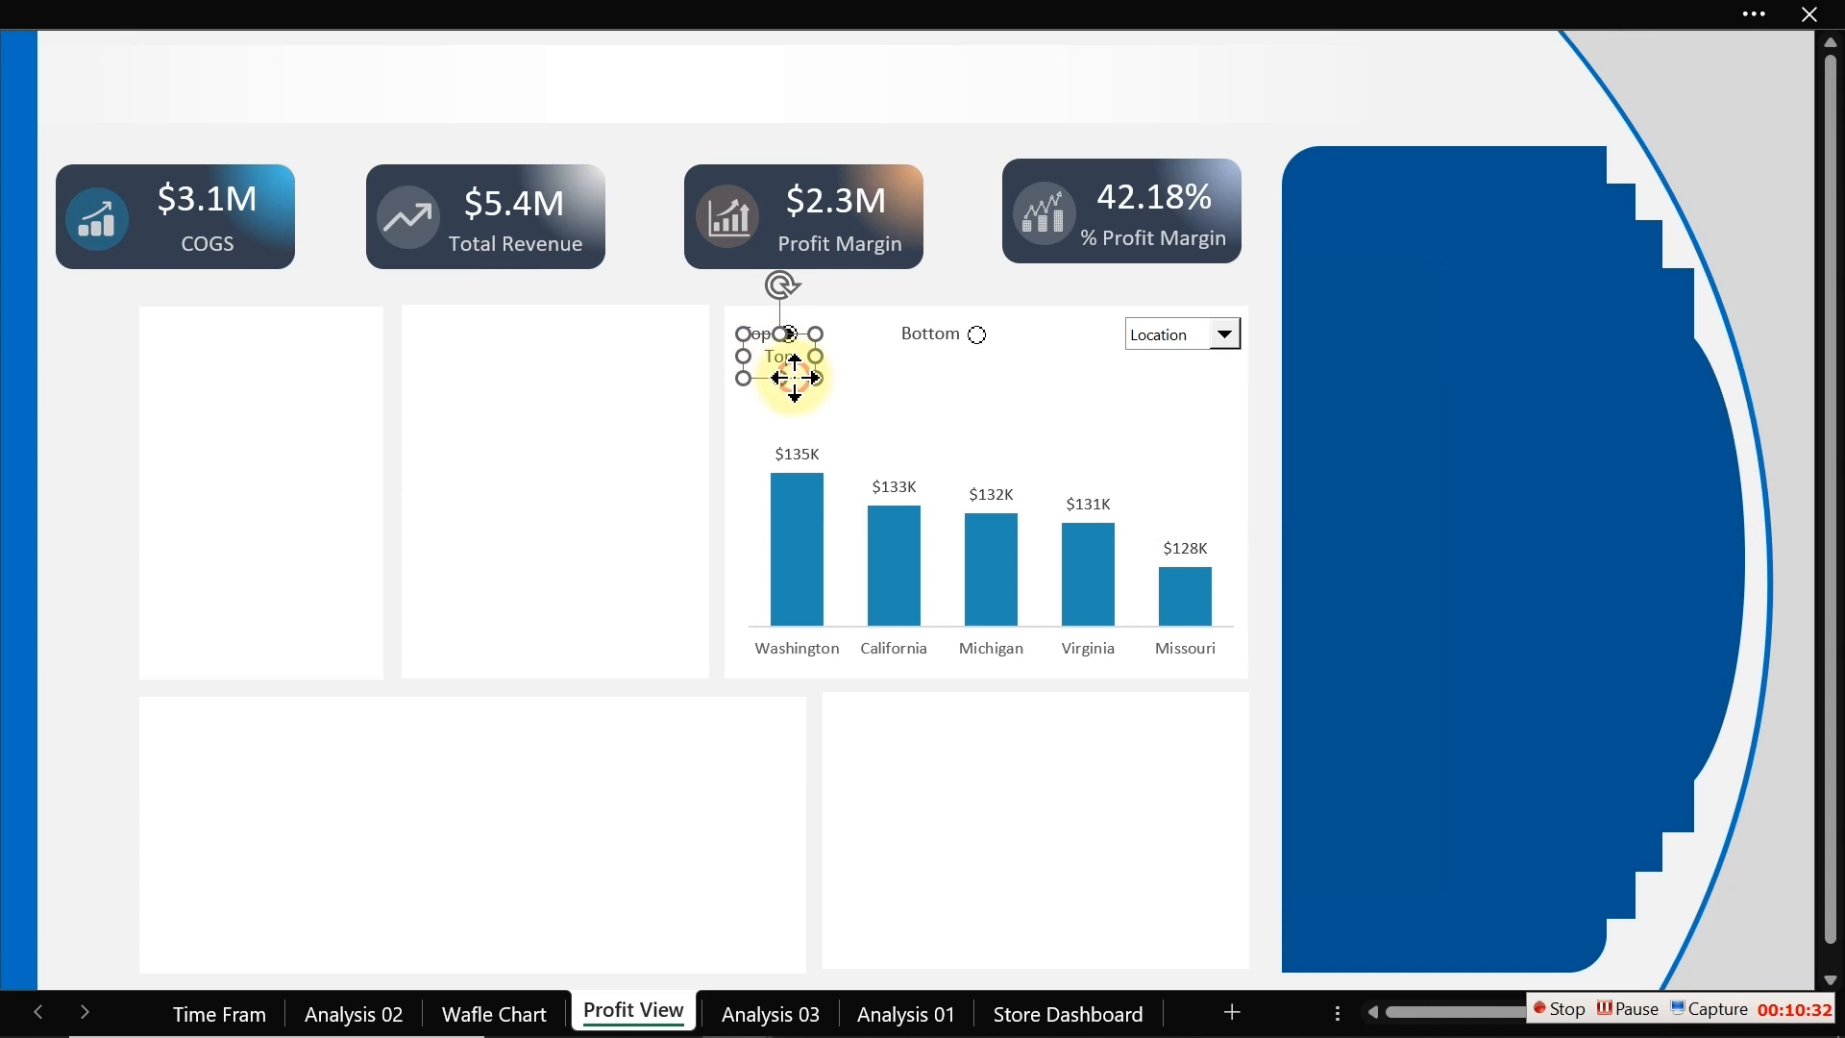
{"action": "key", "text": "Escape"}
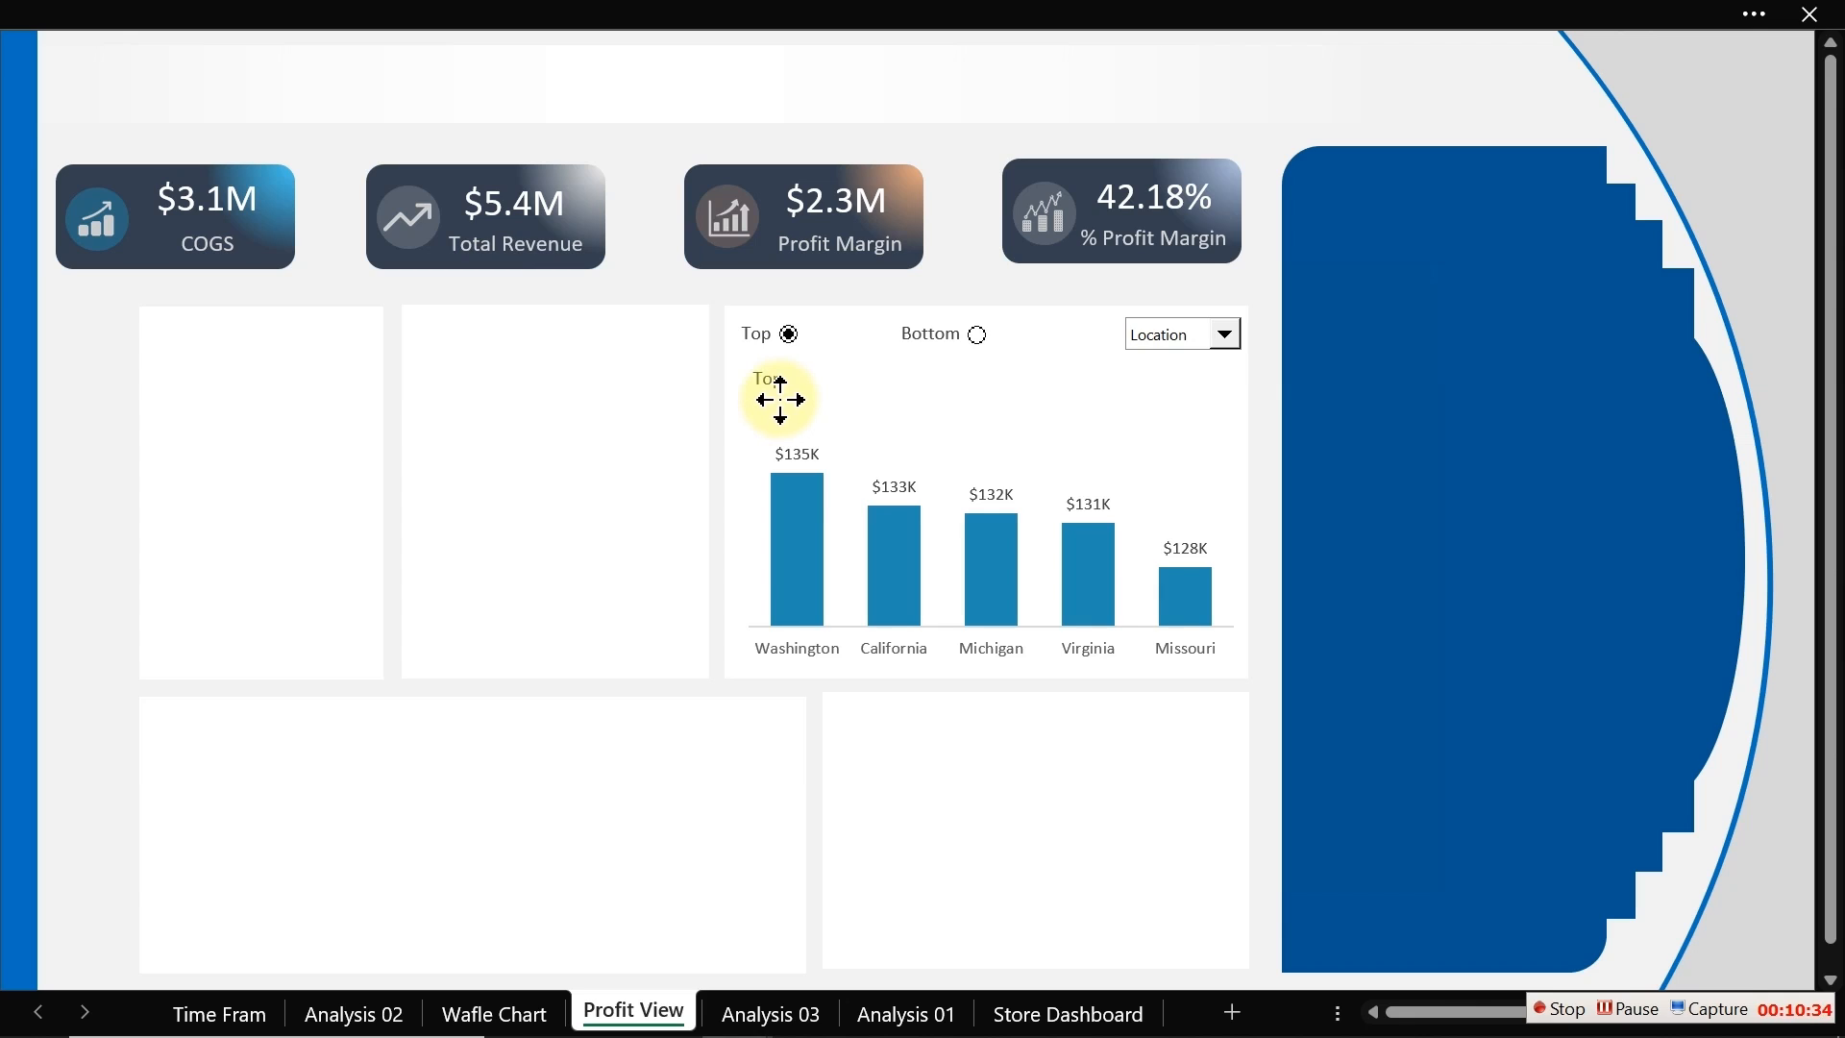
{"action": "left_click", "coordinate": [782, 397], "text": "ctrl"}
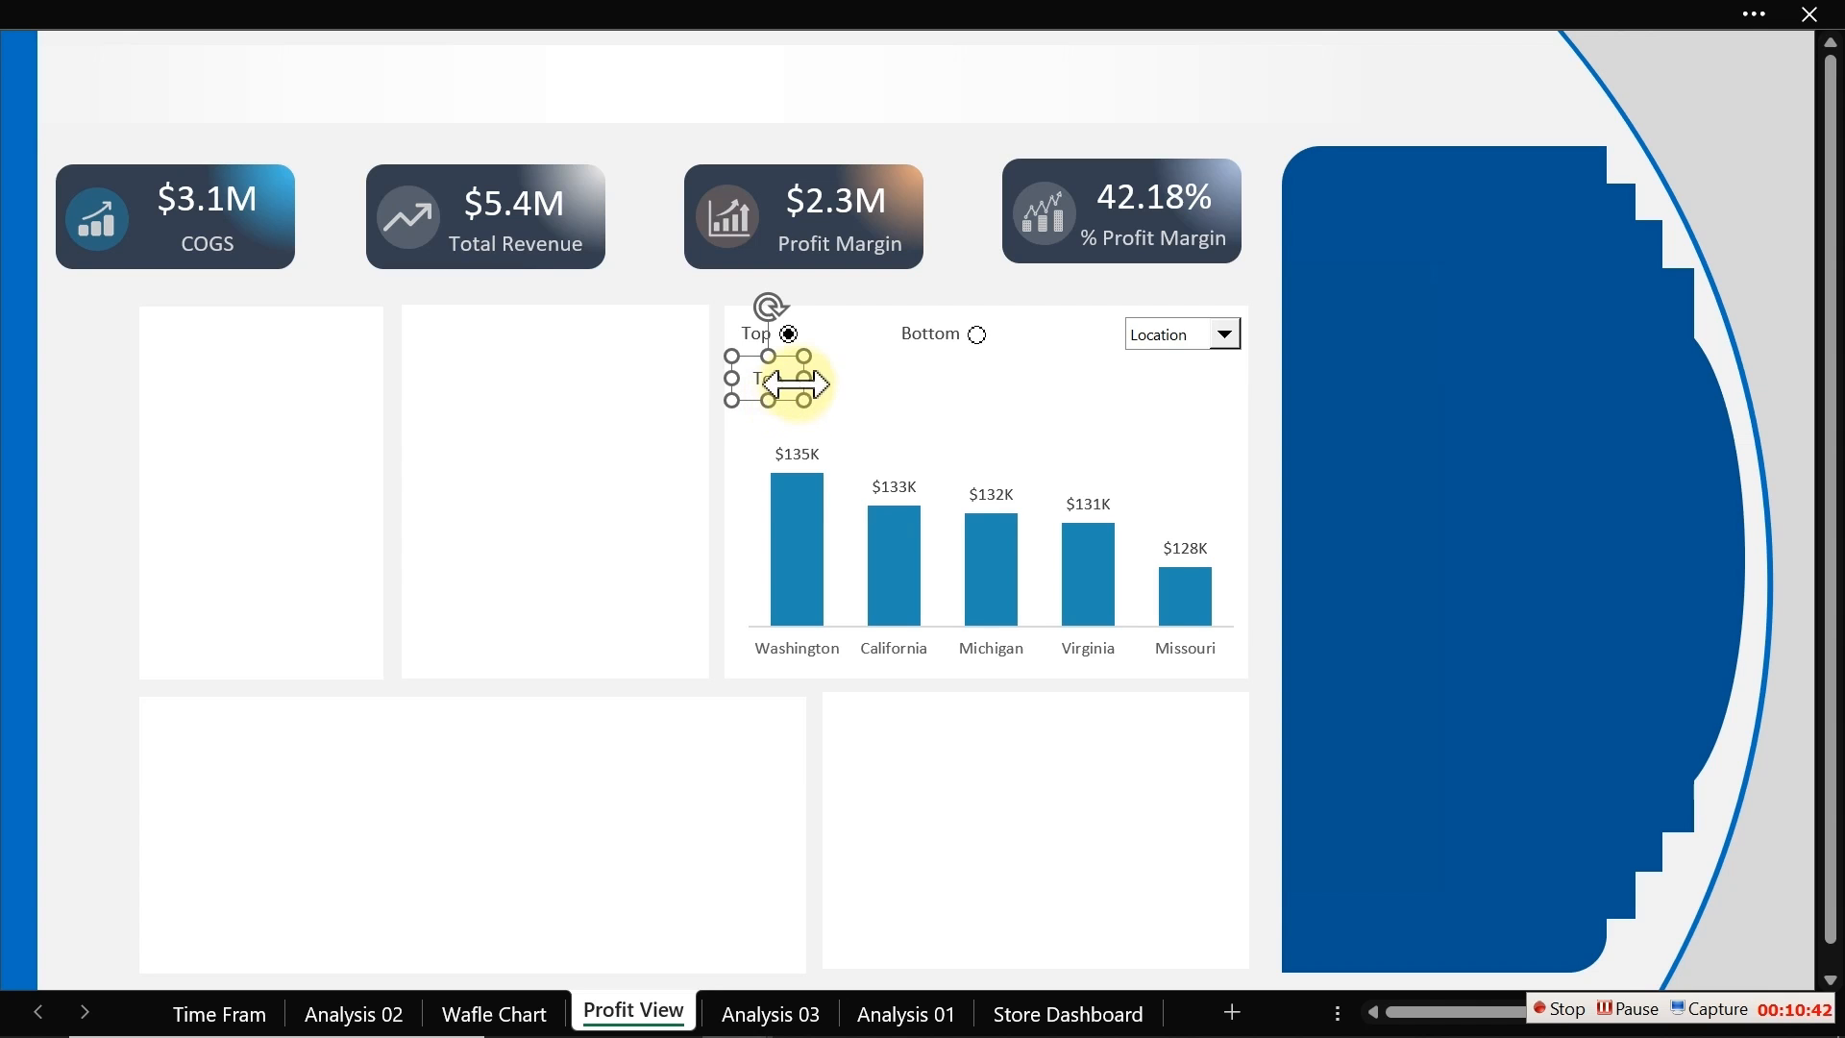
{"action": "left_click_drag", "start_coordinate": [810, 382], "coordinate": [1016, 374]}
Step: Show the formula bar and link the caption text box to cell M18 on the Analysis 03 sheet
{"action": "left_click", "coordinate": [383, 20]}
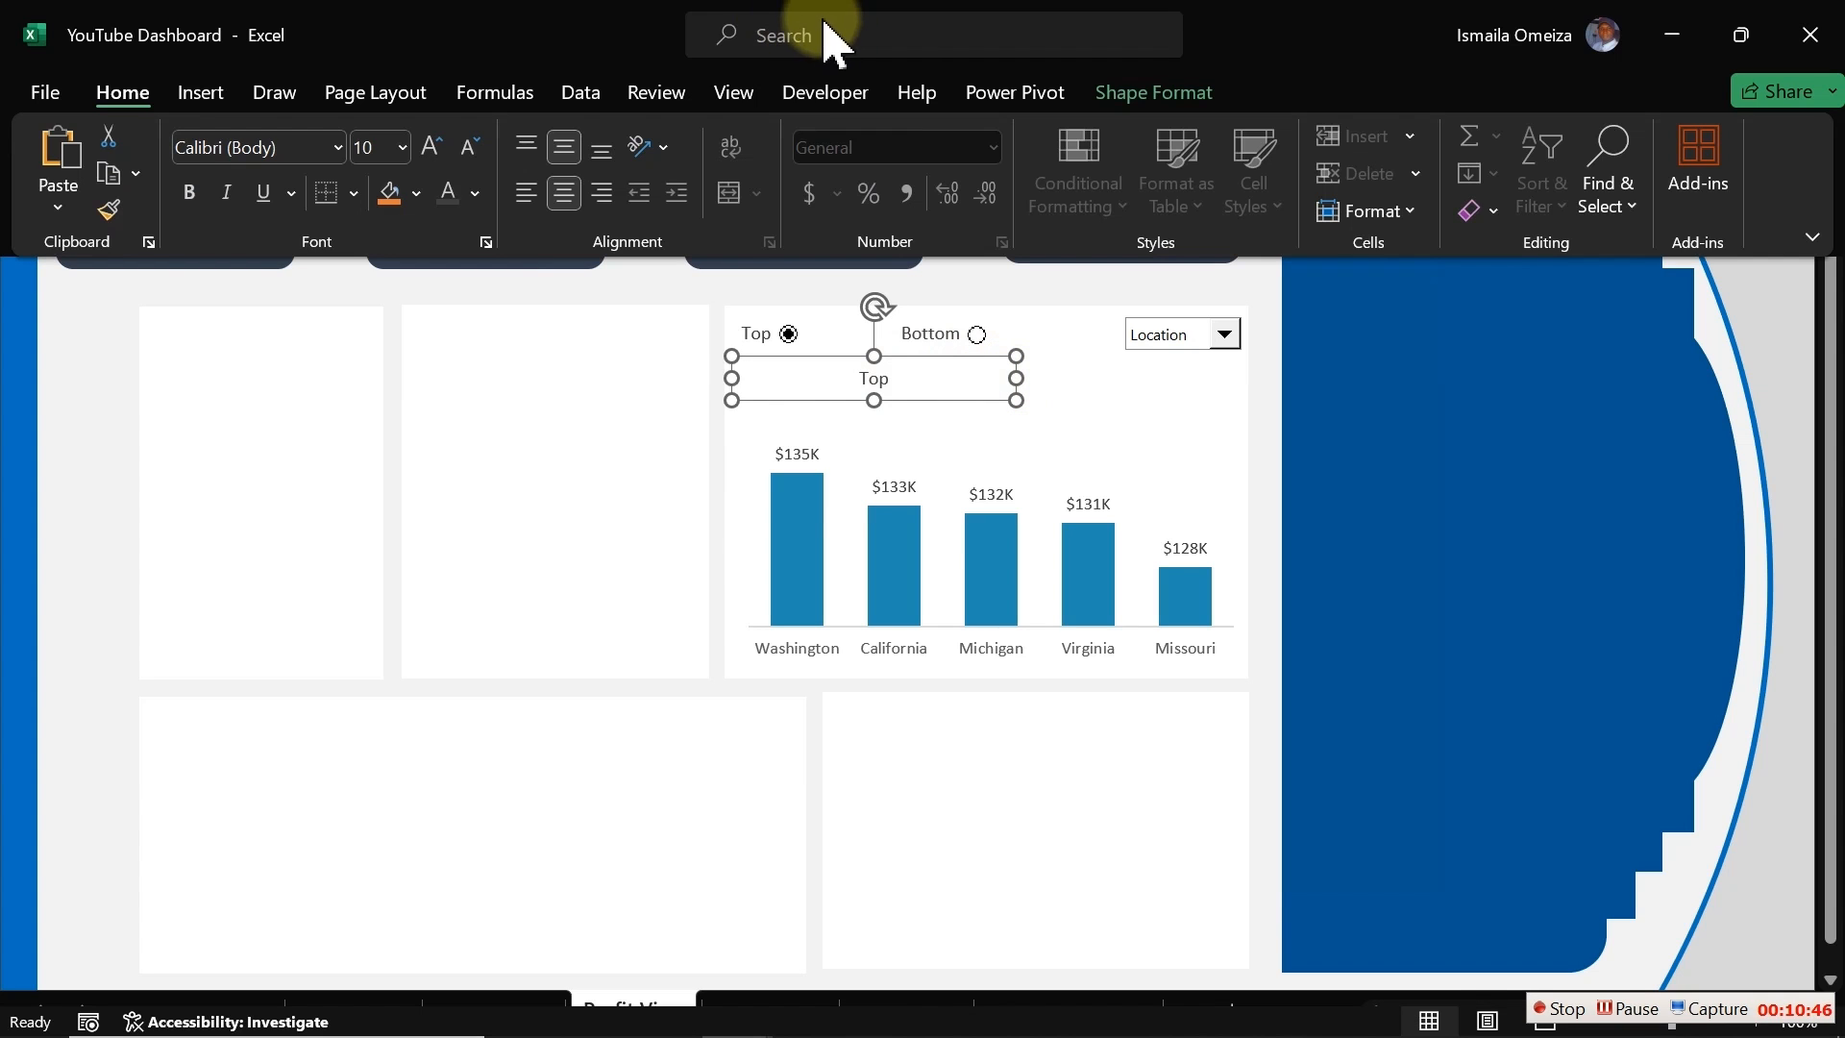
{"action": "left_click", "coordinate": [733, 93]}
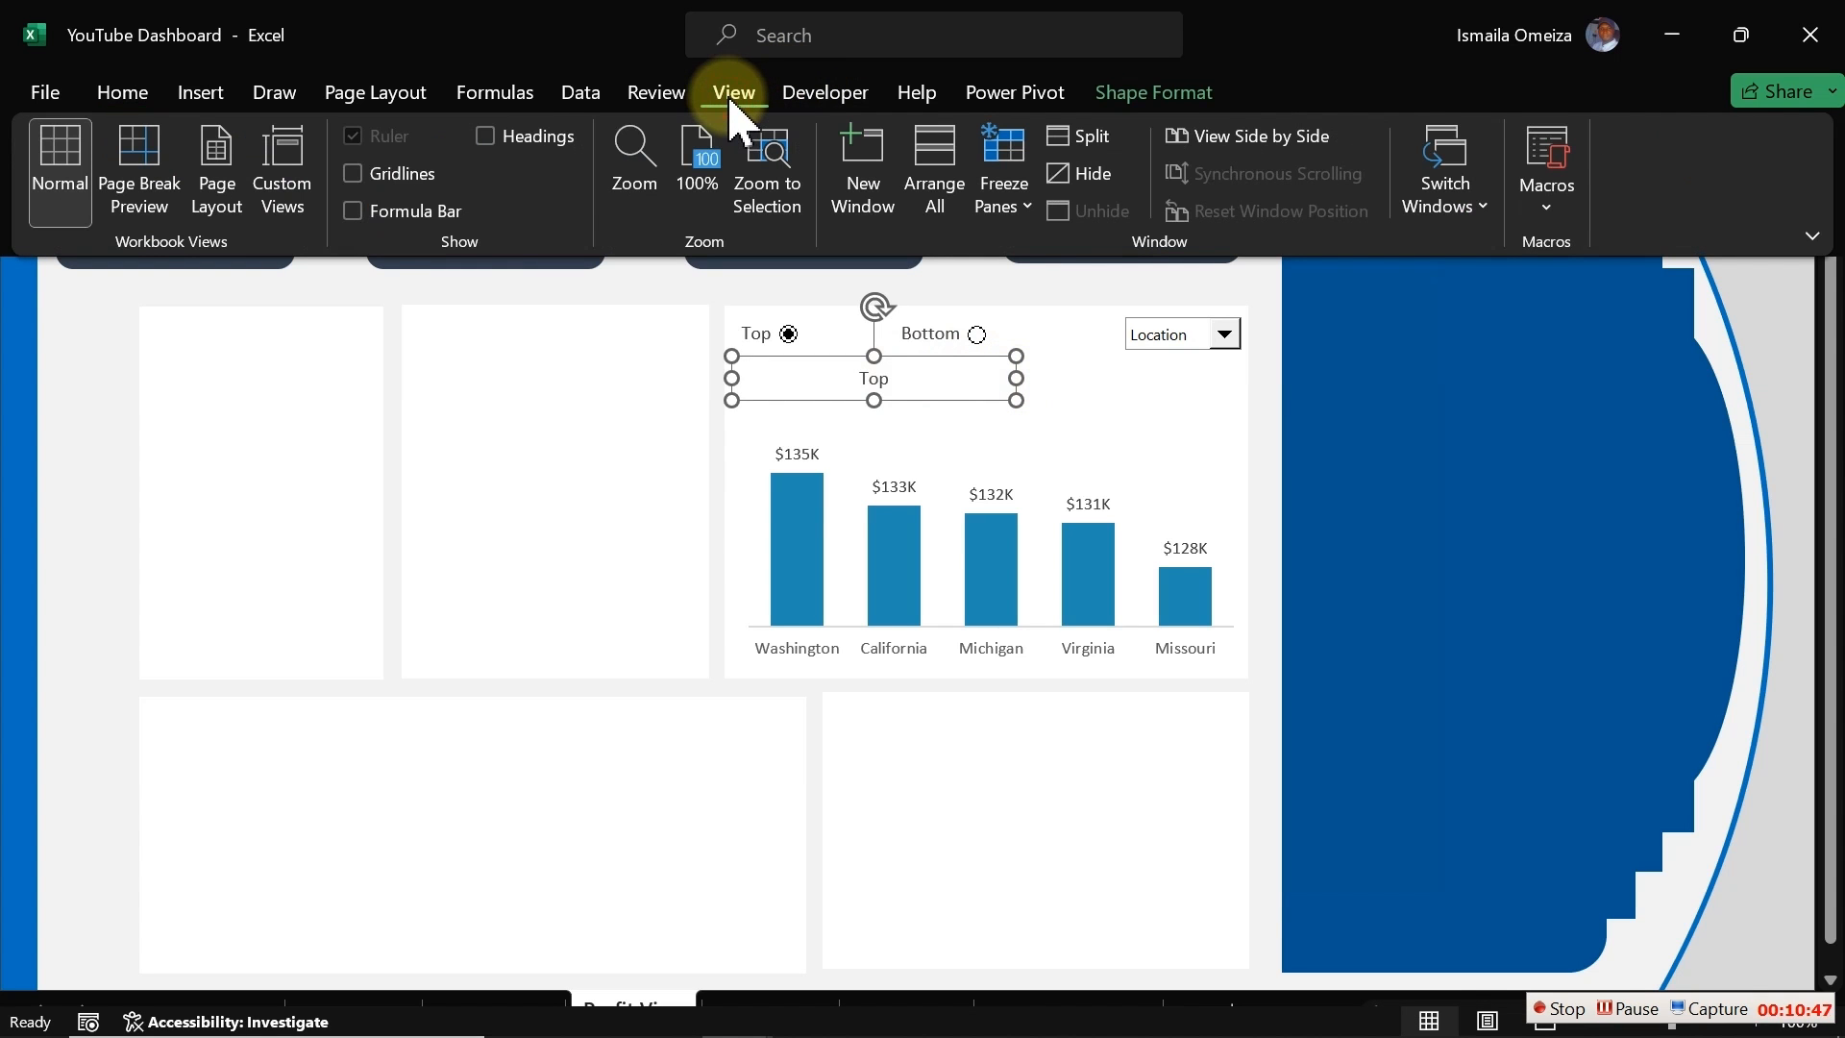
{"action": "left_click", "coordinate": [369, 212]}
{"action": "left_click", "coordinate": [399, 54]}
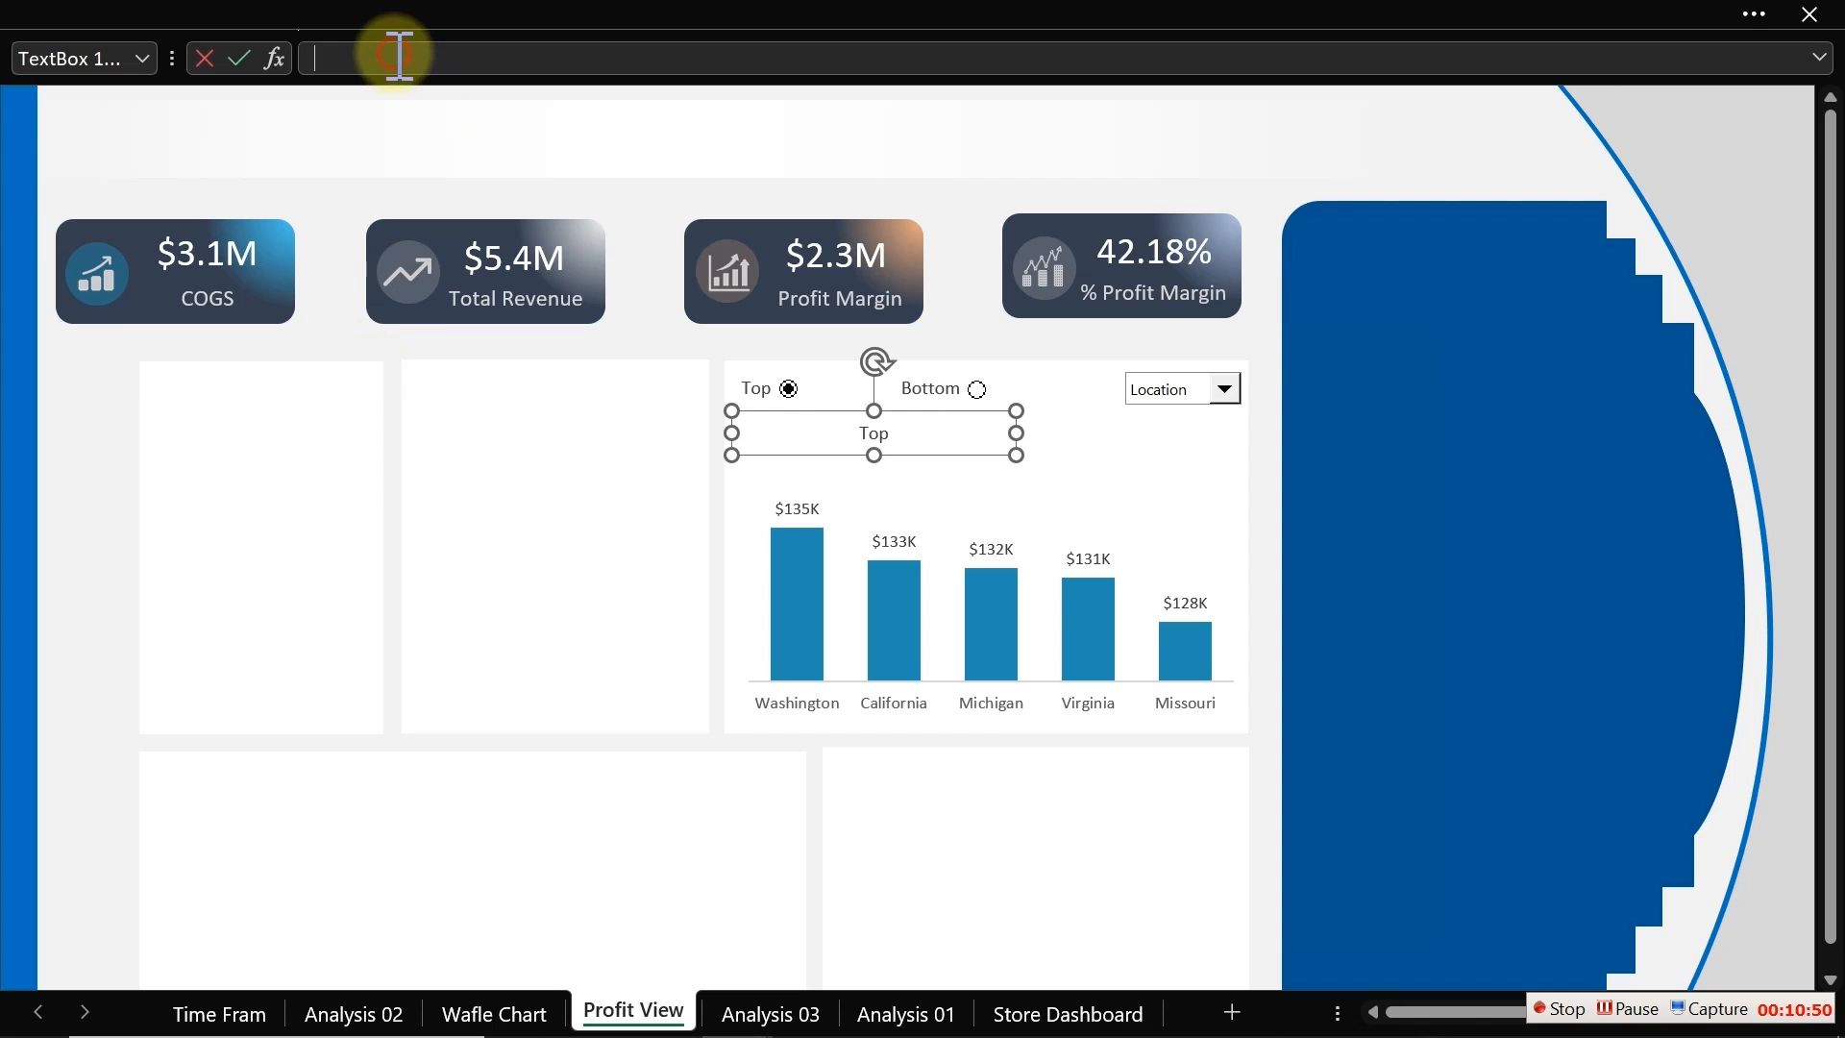
{"action": "type", "text": "="}
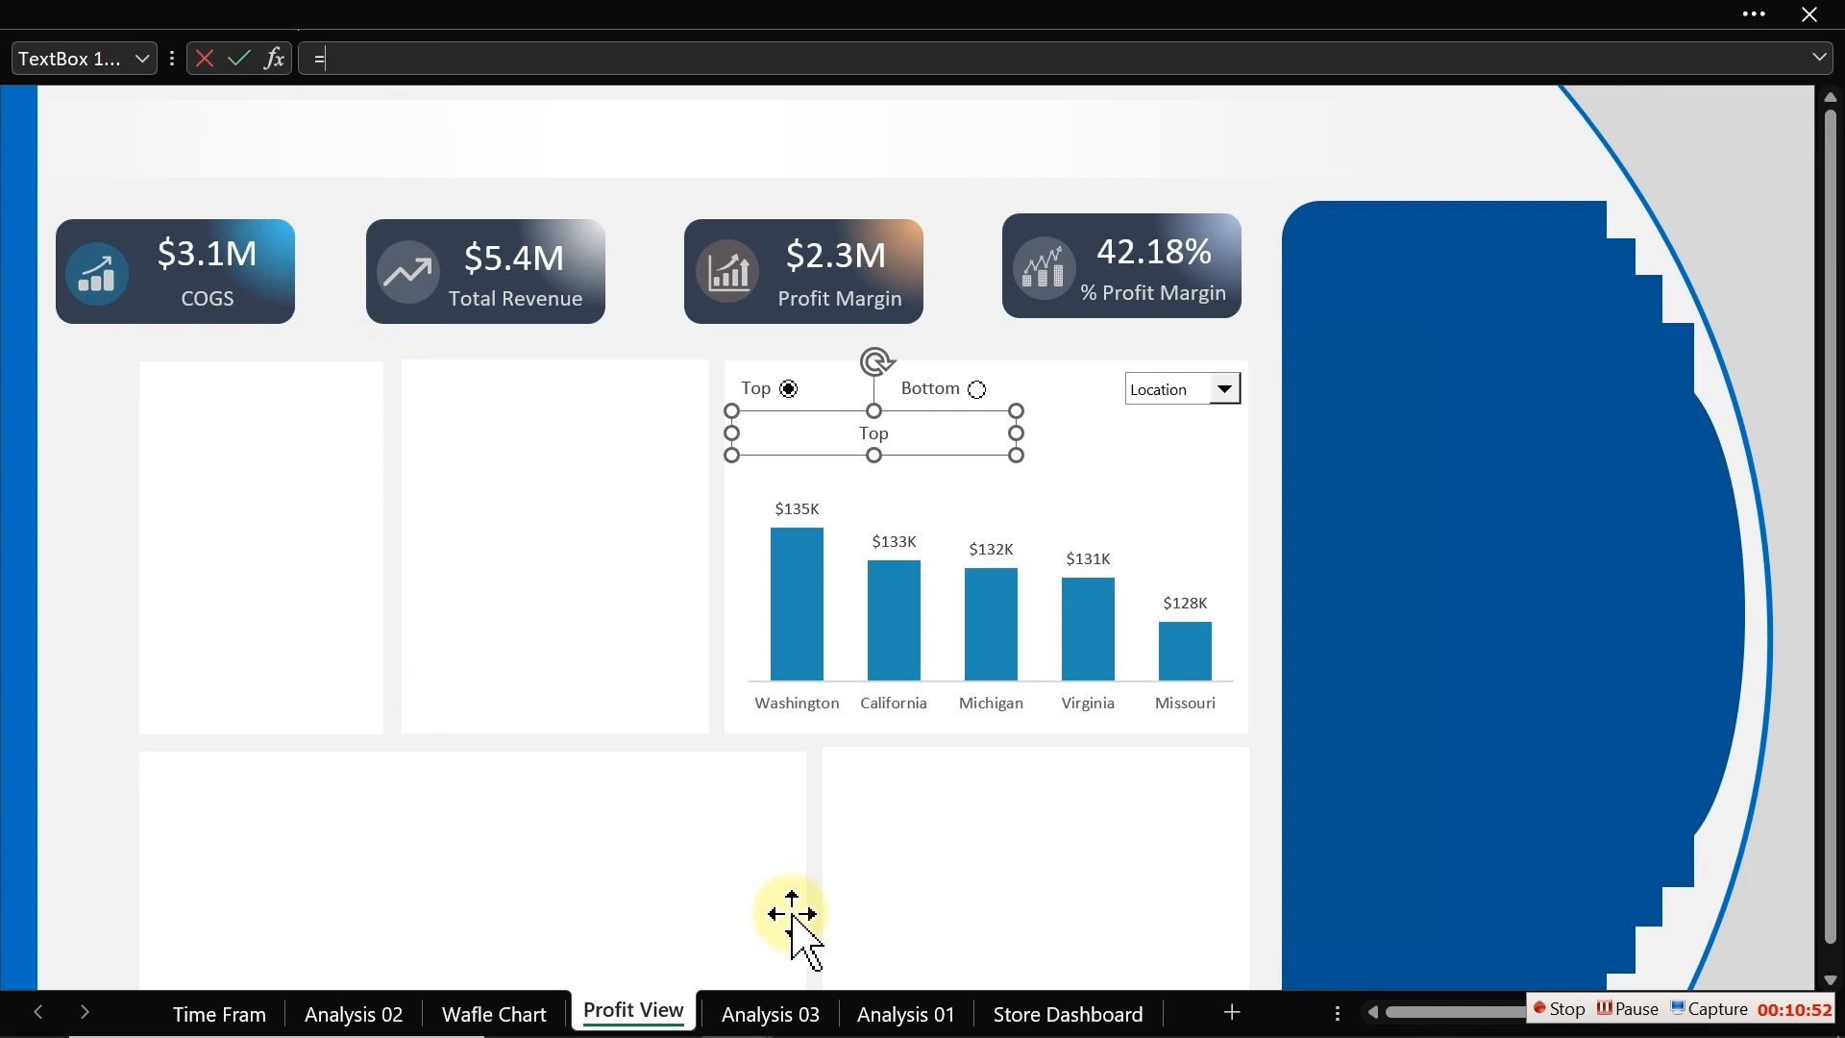
{"action": "left_click", "coordinate": [771, 1012]}
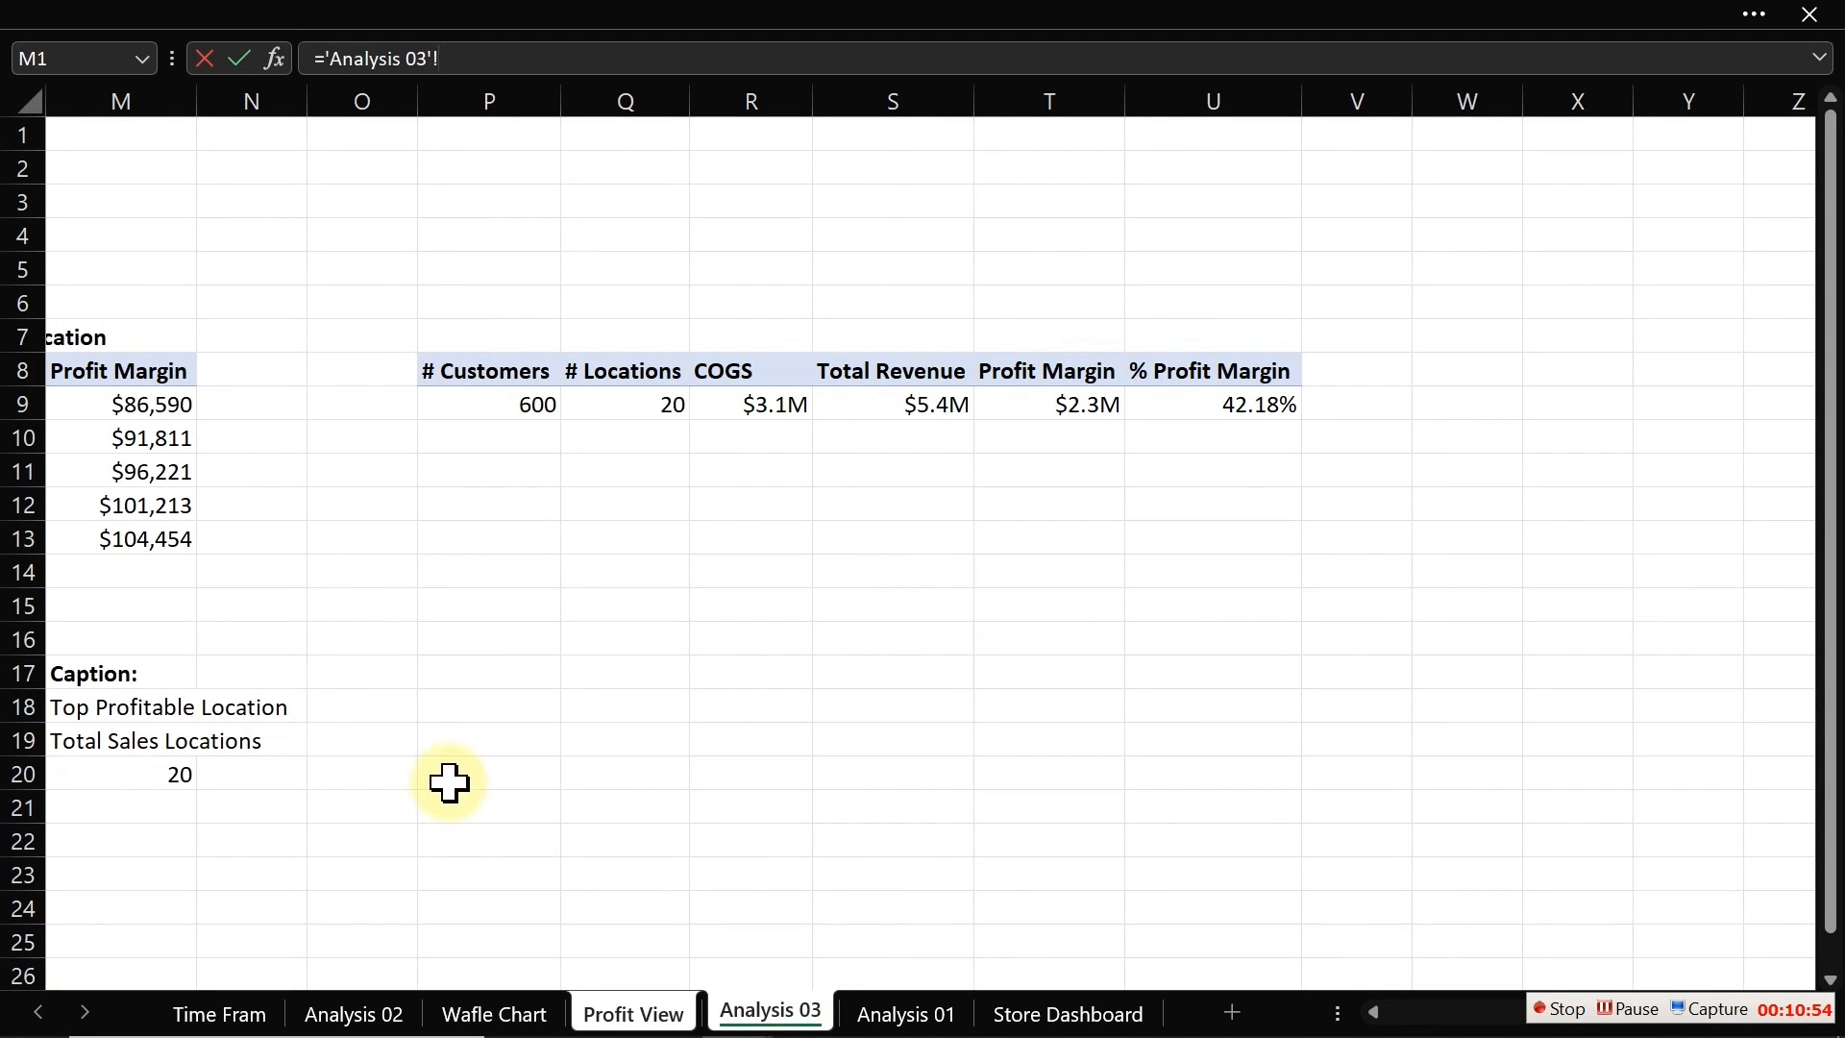
{"action": "left_click", "coordinate": [66, 710]}
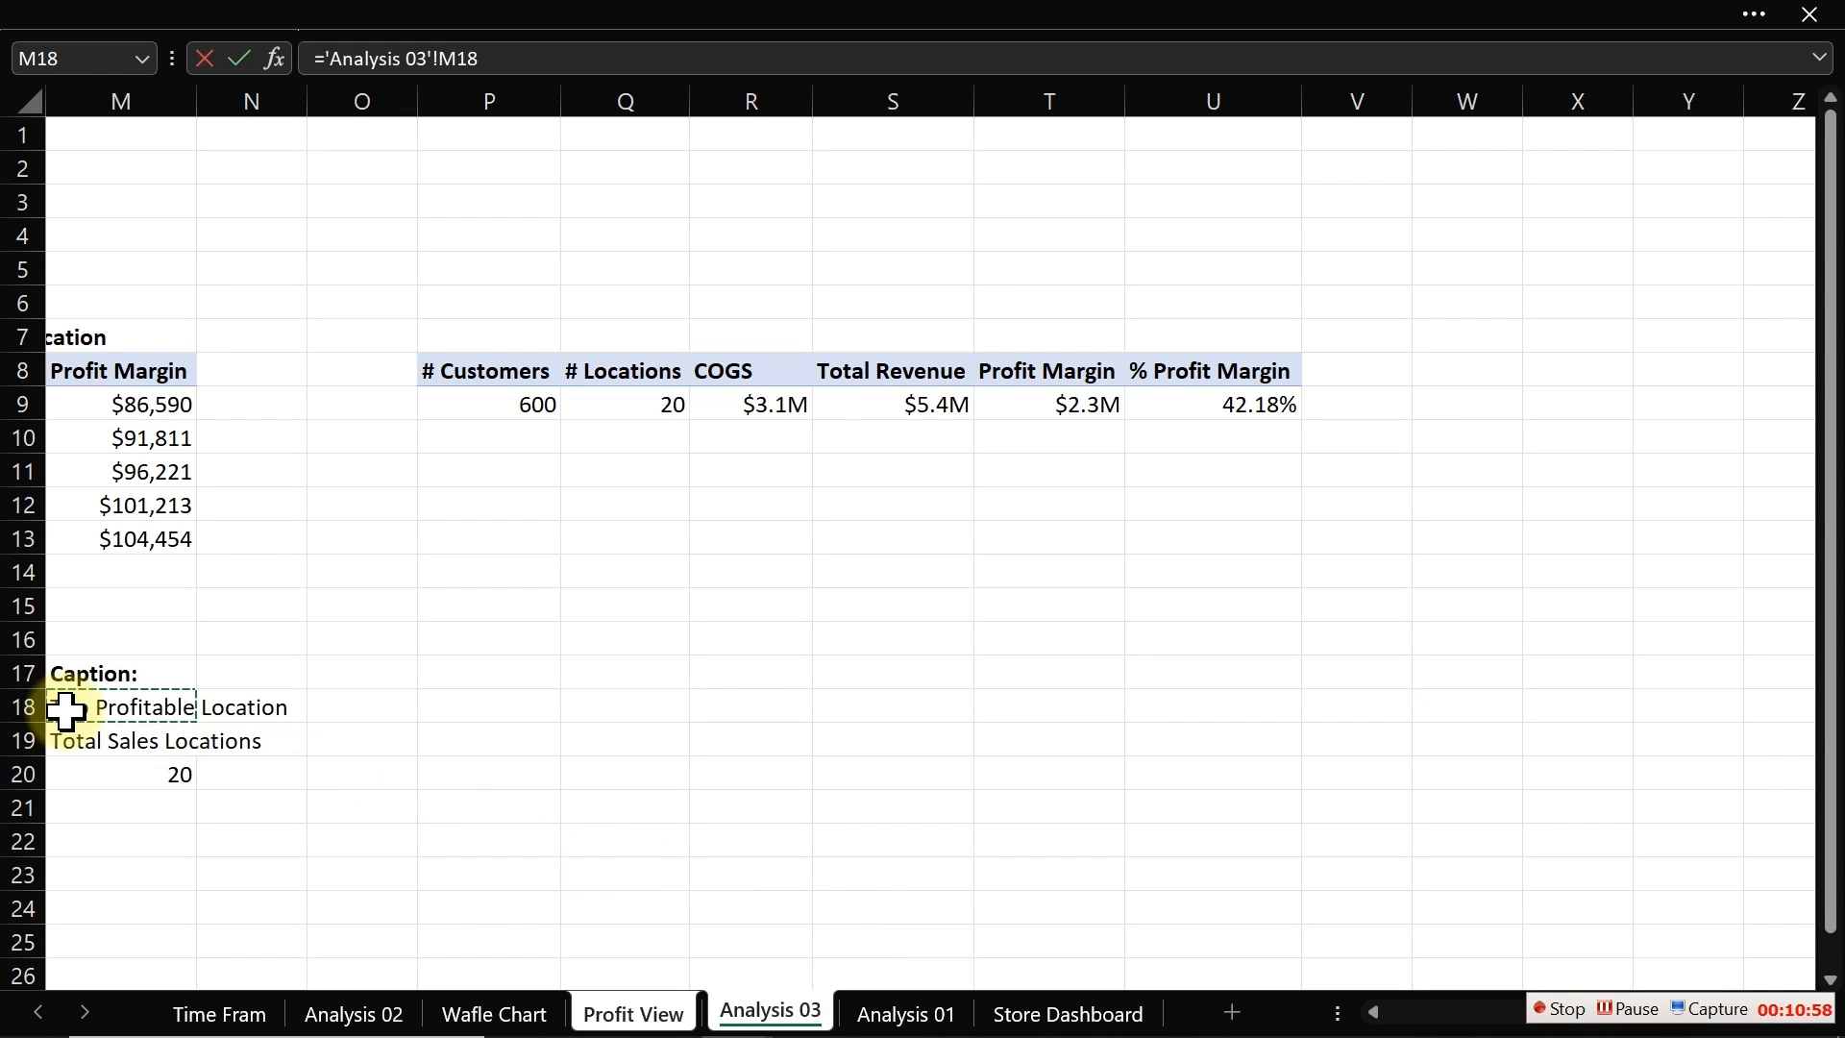
{"action": "key", "text": "Return"}
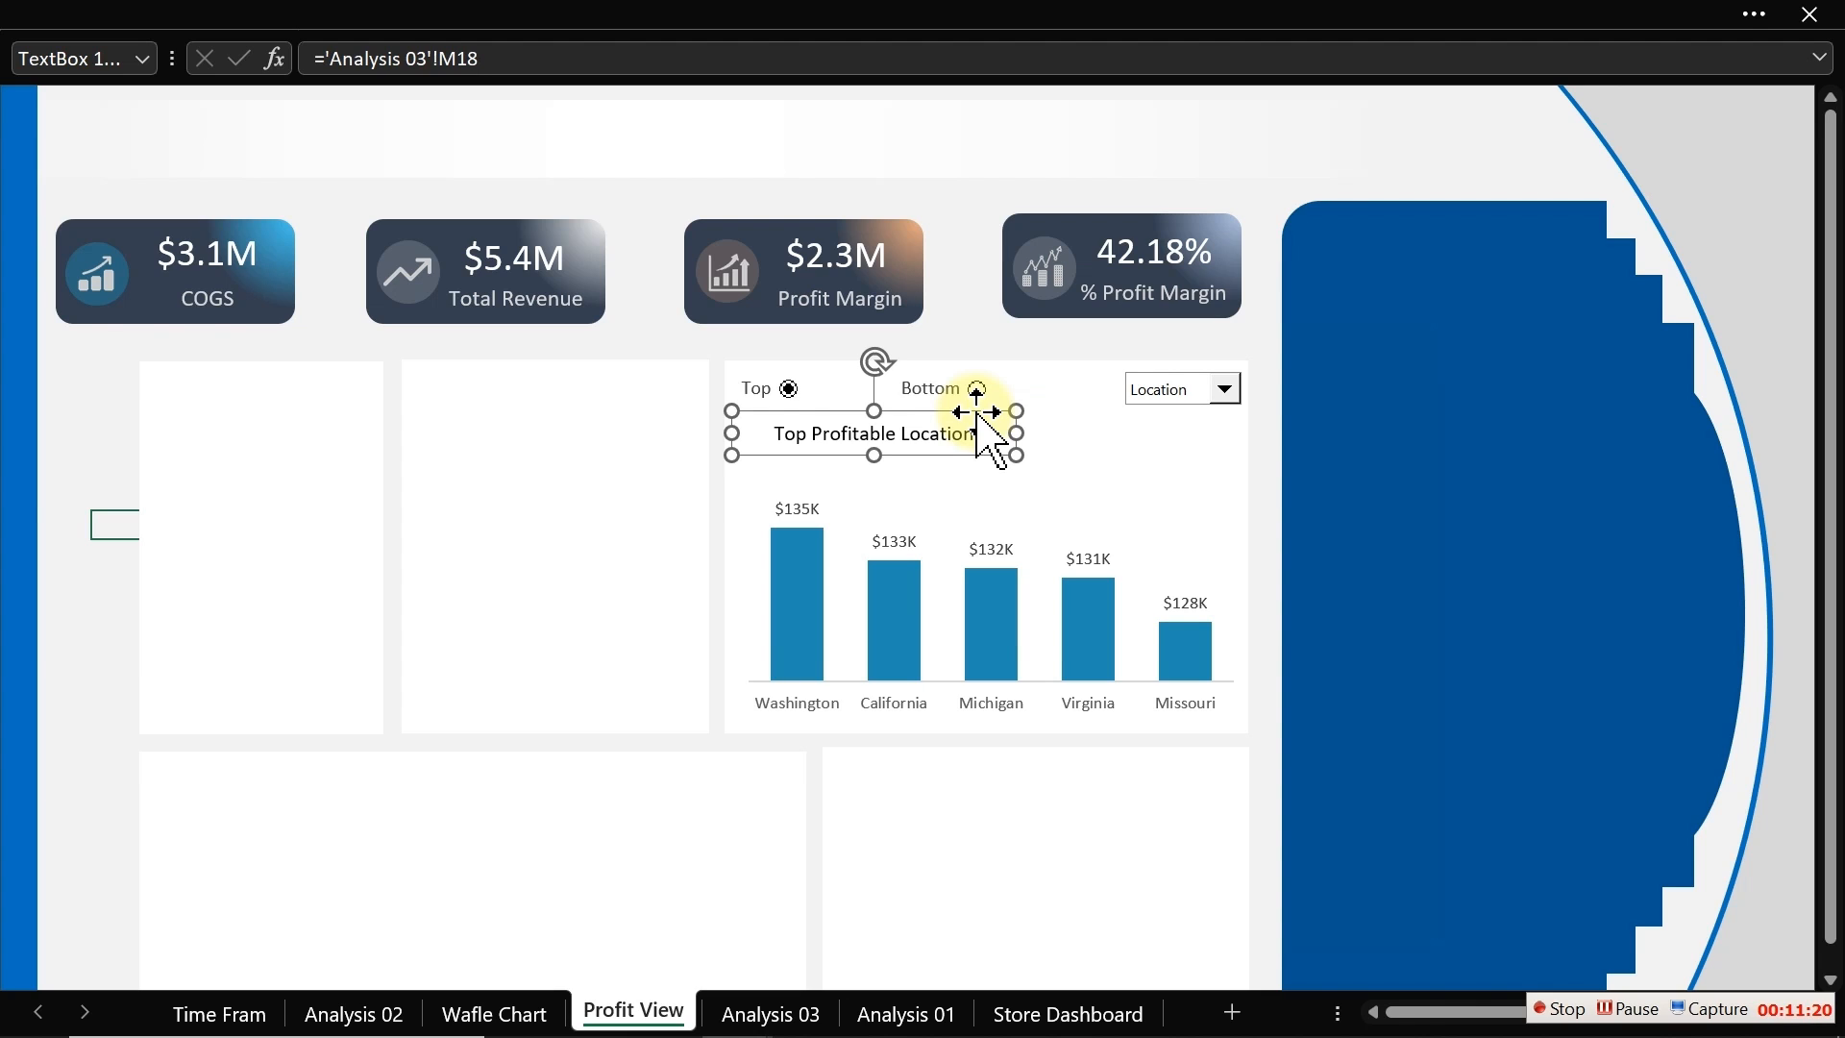
Step: Edit the caption formula in Analysis 03 cell M18 so the top label reads "Top-5 Profitable"
{"action": "left_click", "coordinate": [769, 1014]}
{"action": "left_click", "coordinate": [247, 684]}
{"action": "key", "text": "Left"}
{"action": "key", "text": "Left"}
{"action": "key", "text": "Left"}
{"action": "key", "text": "Left"}
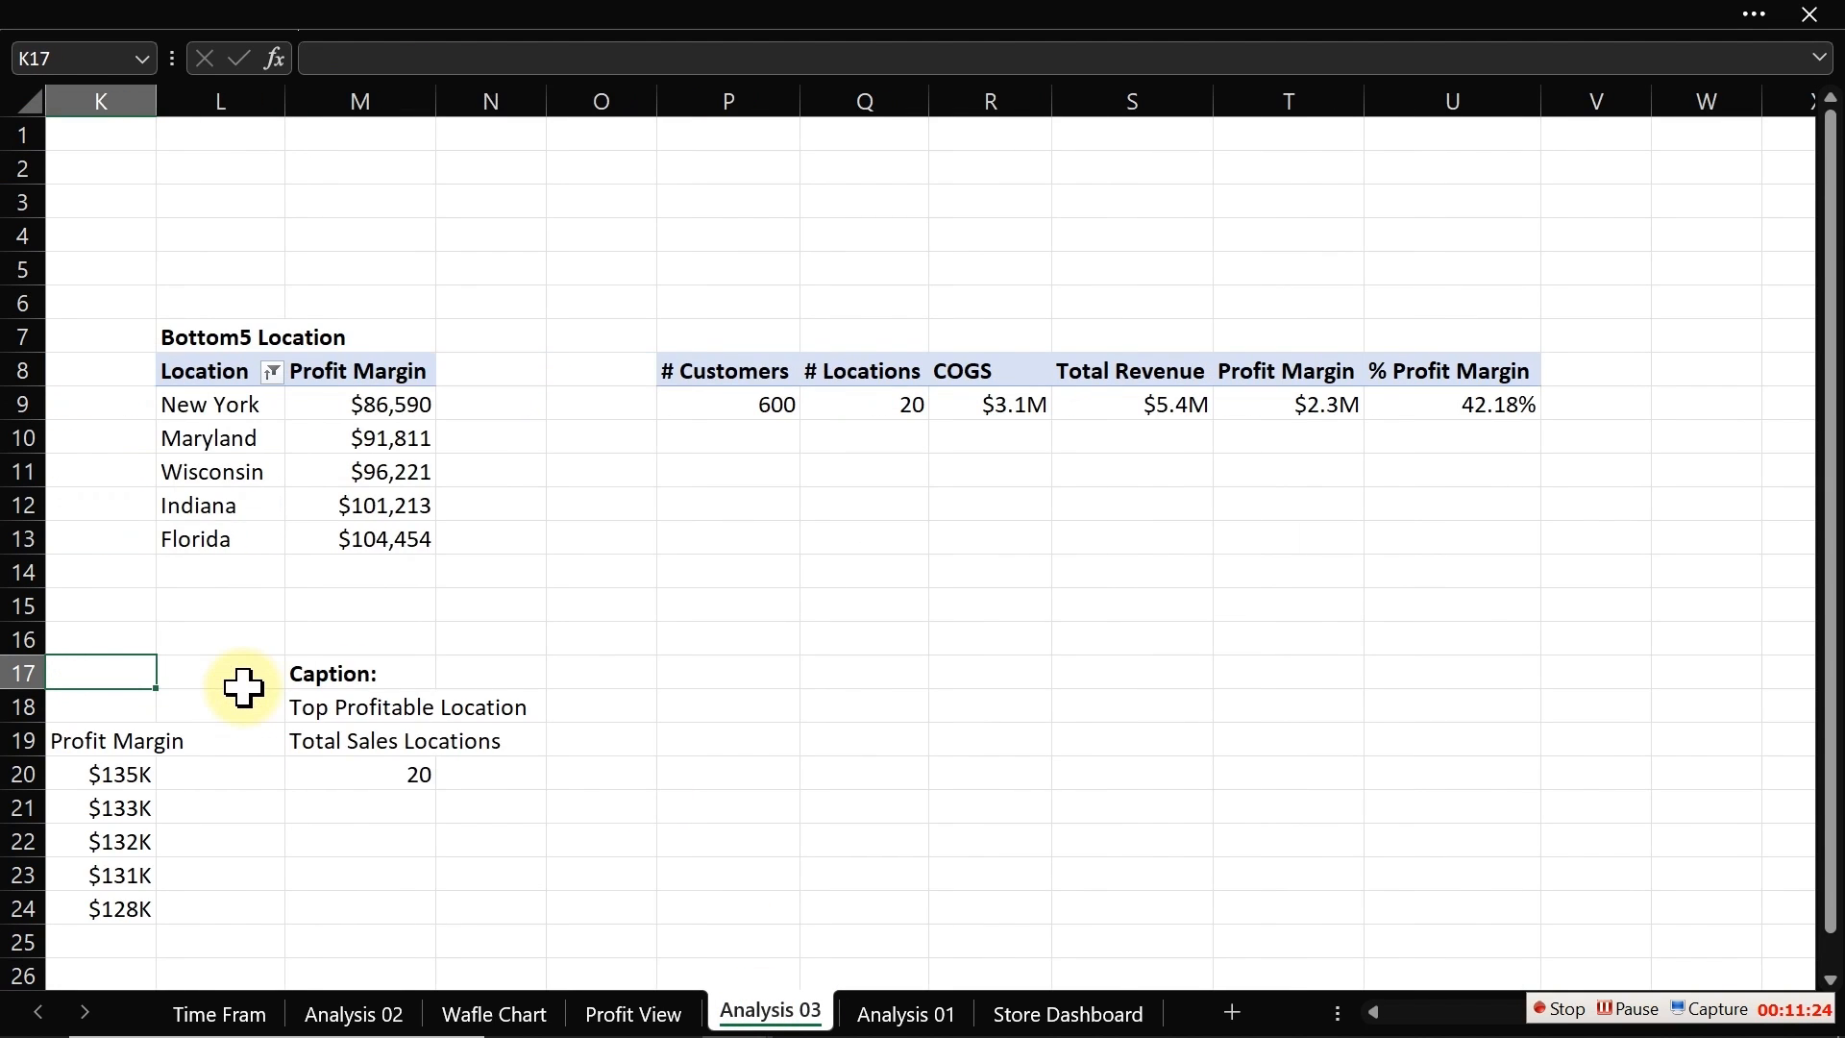
{"action": "double_click", "coordinate": [474, 704]}
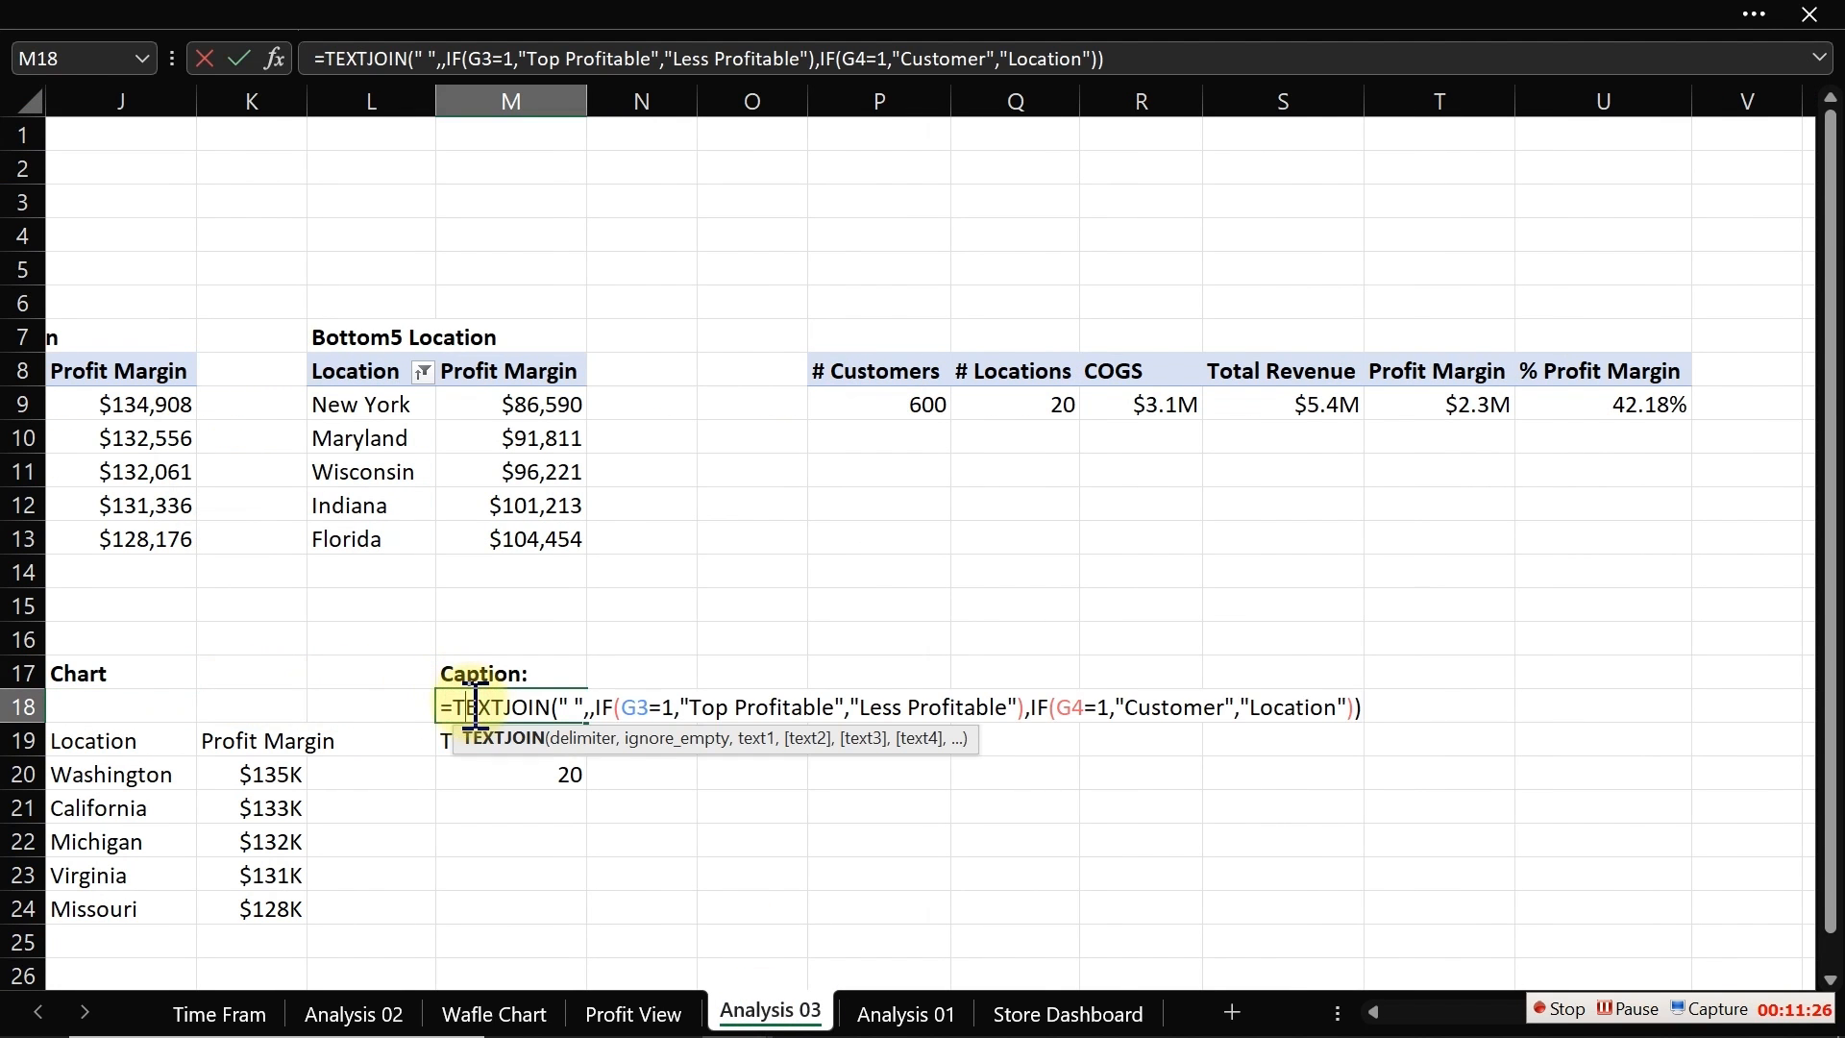
{"action": "left_click", "coordinate": [730, 708]}
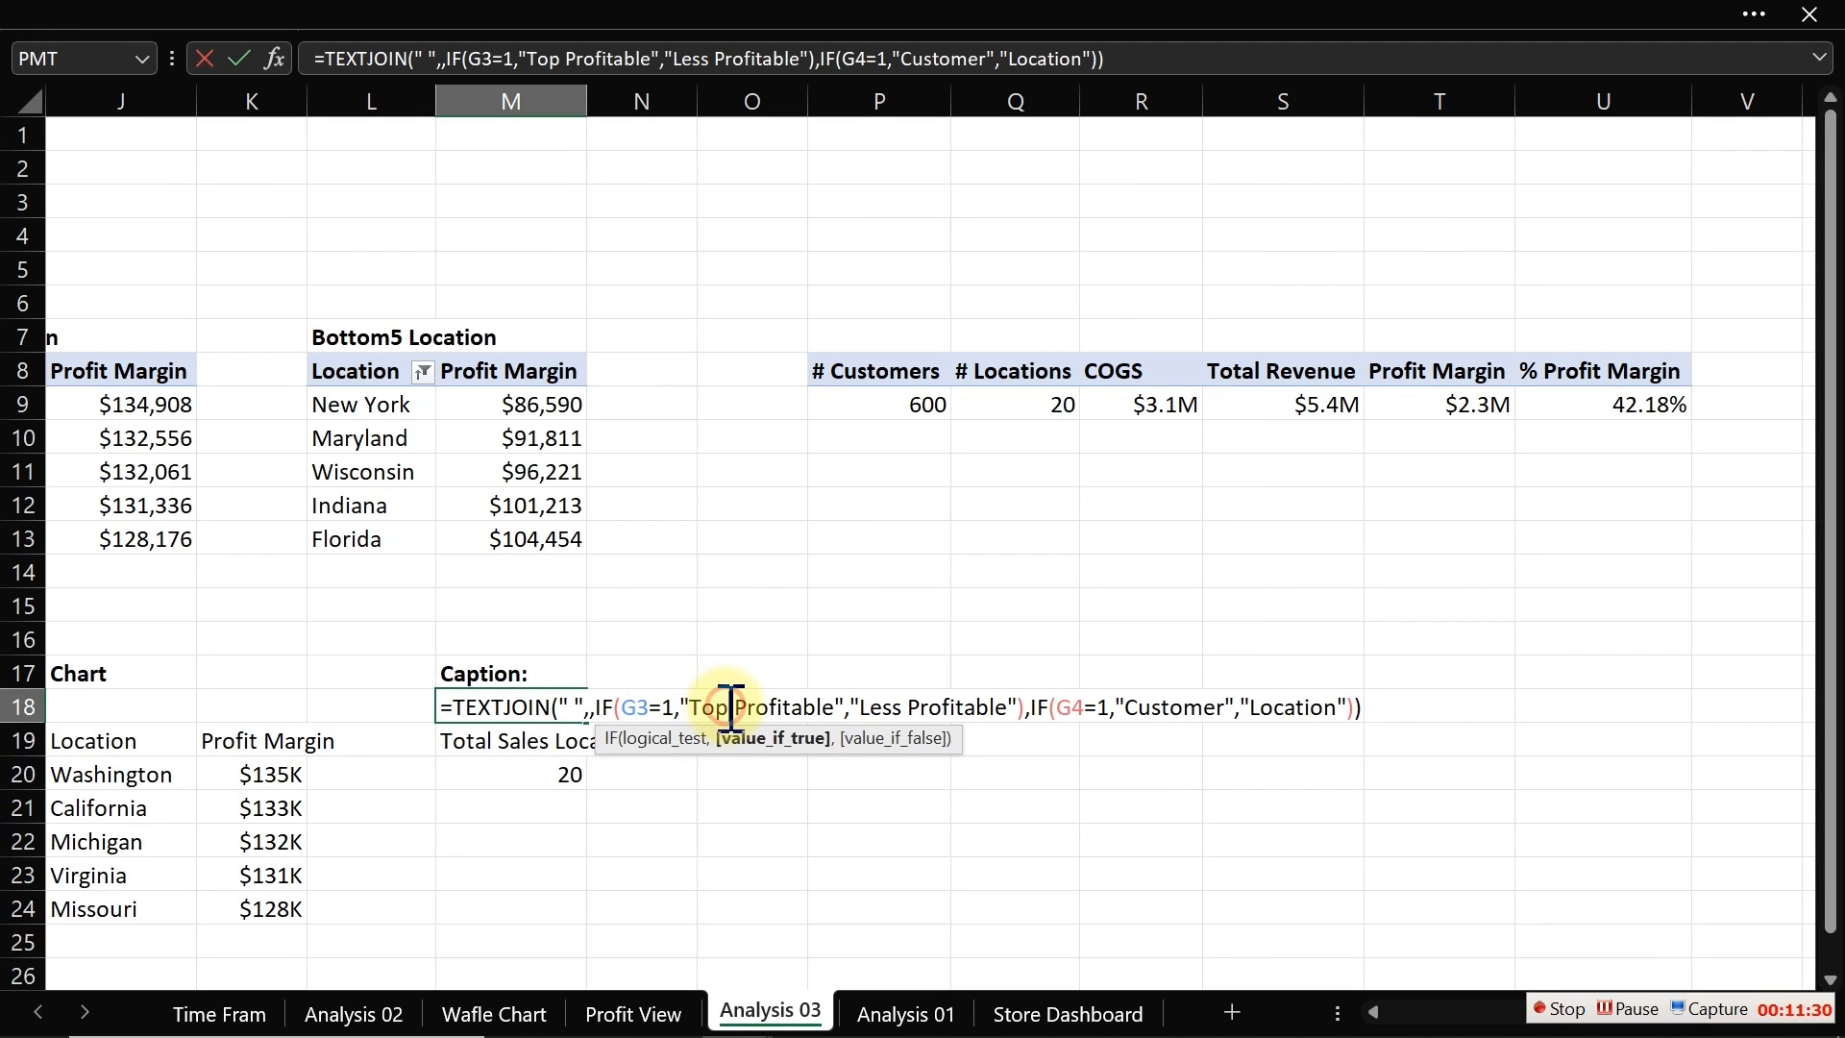
{"action": "type", "text": "-5"}
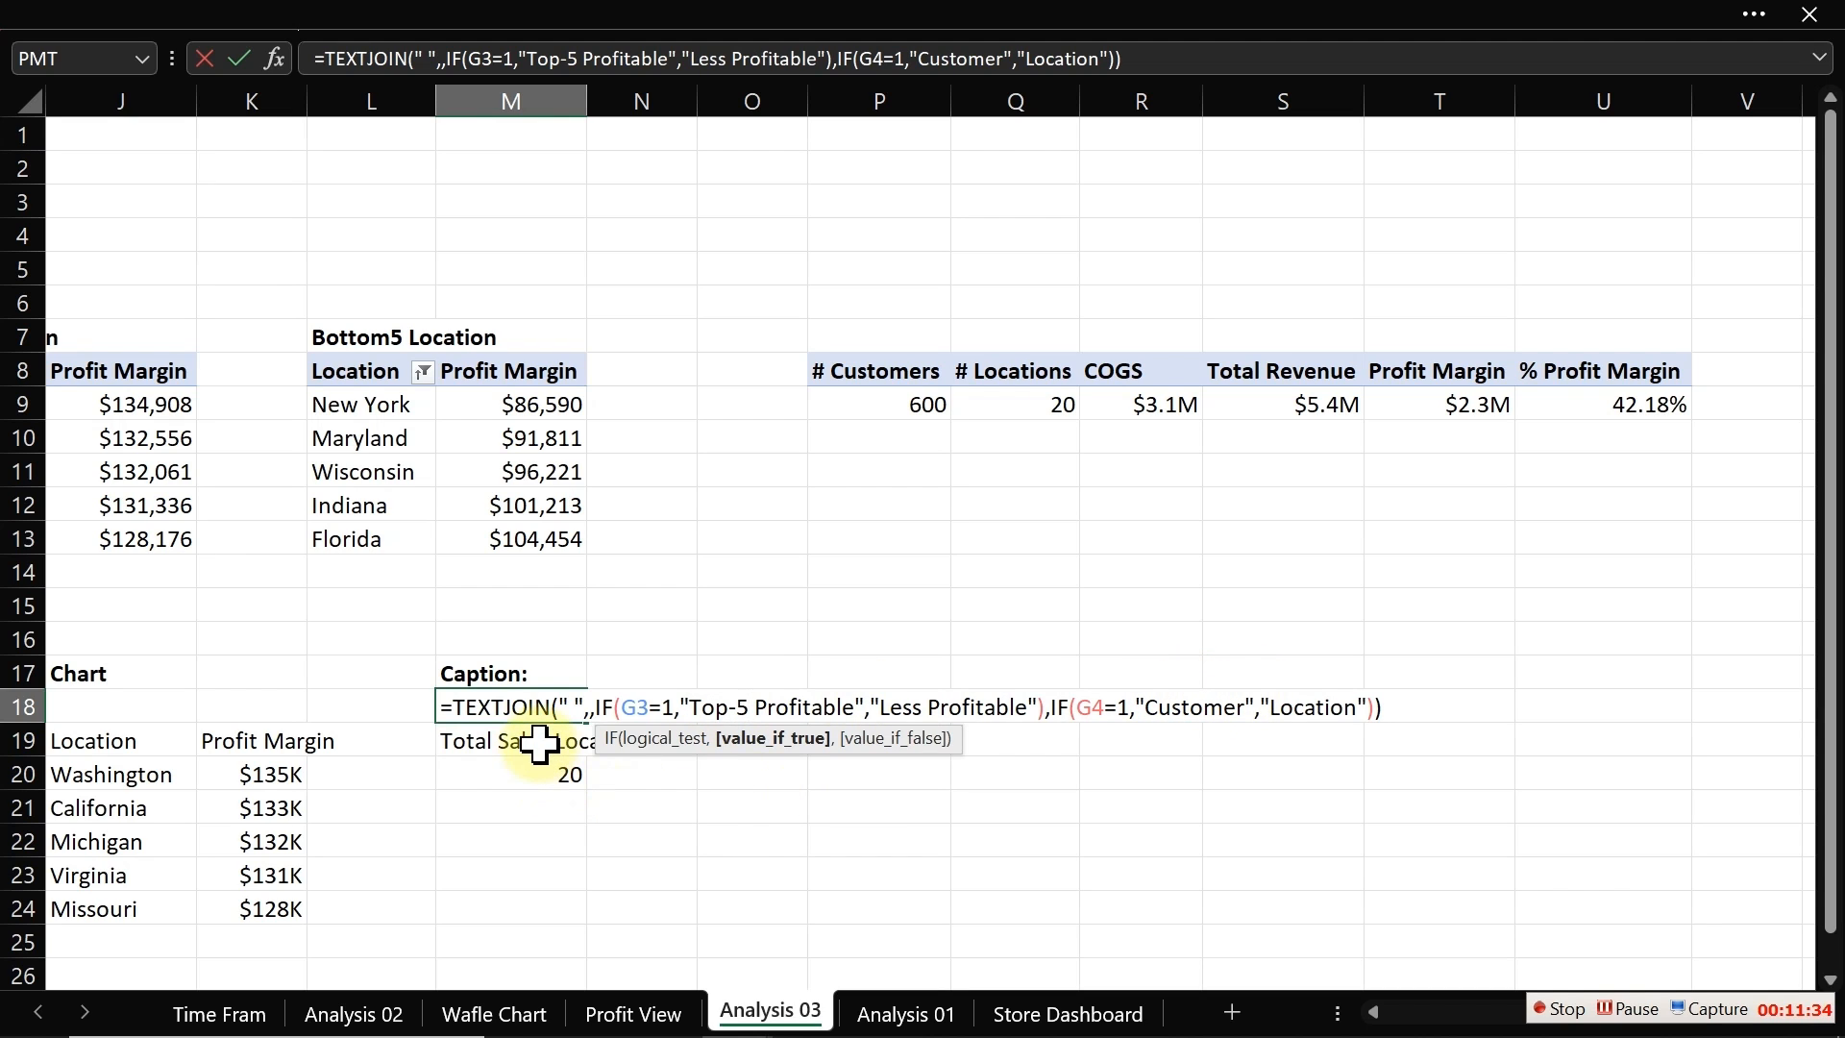
{"action": "key", "text": "Return"}
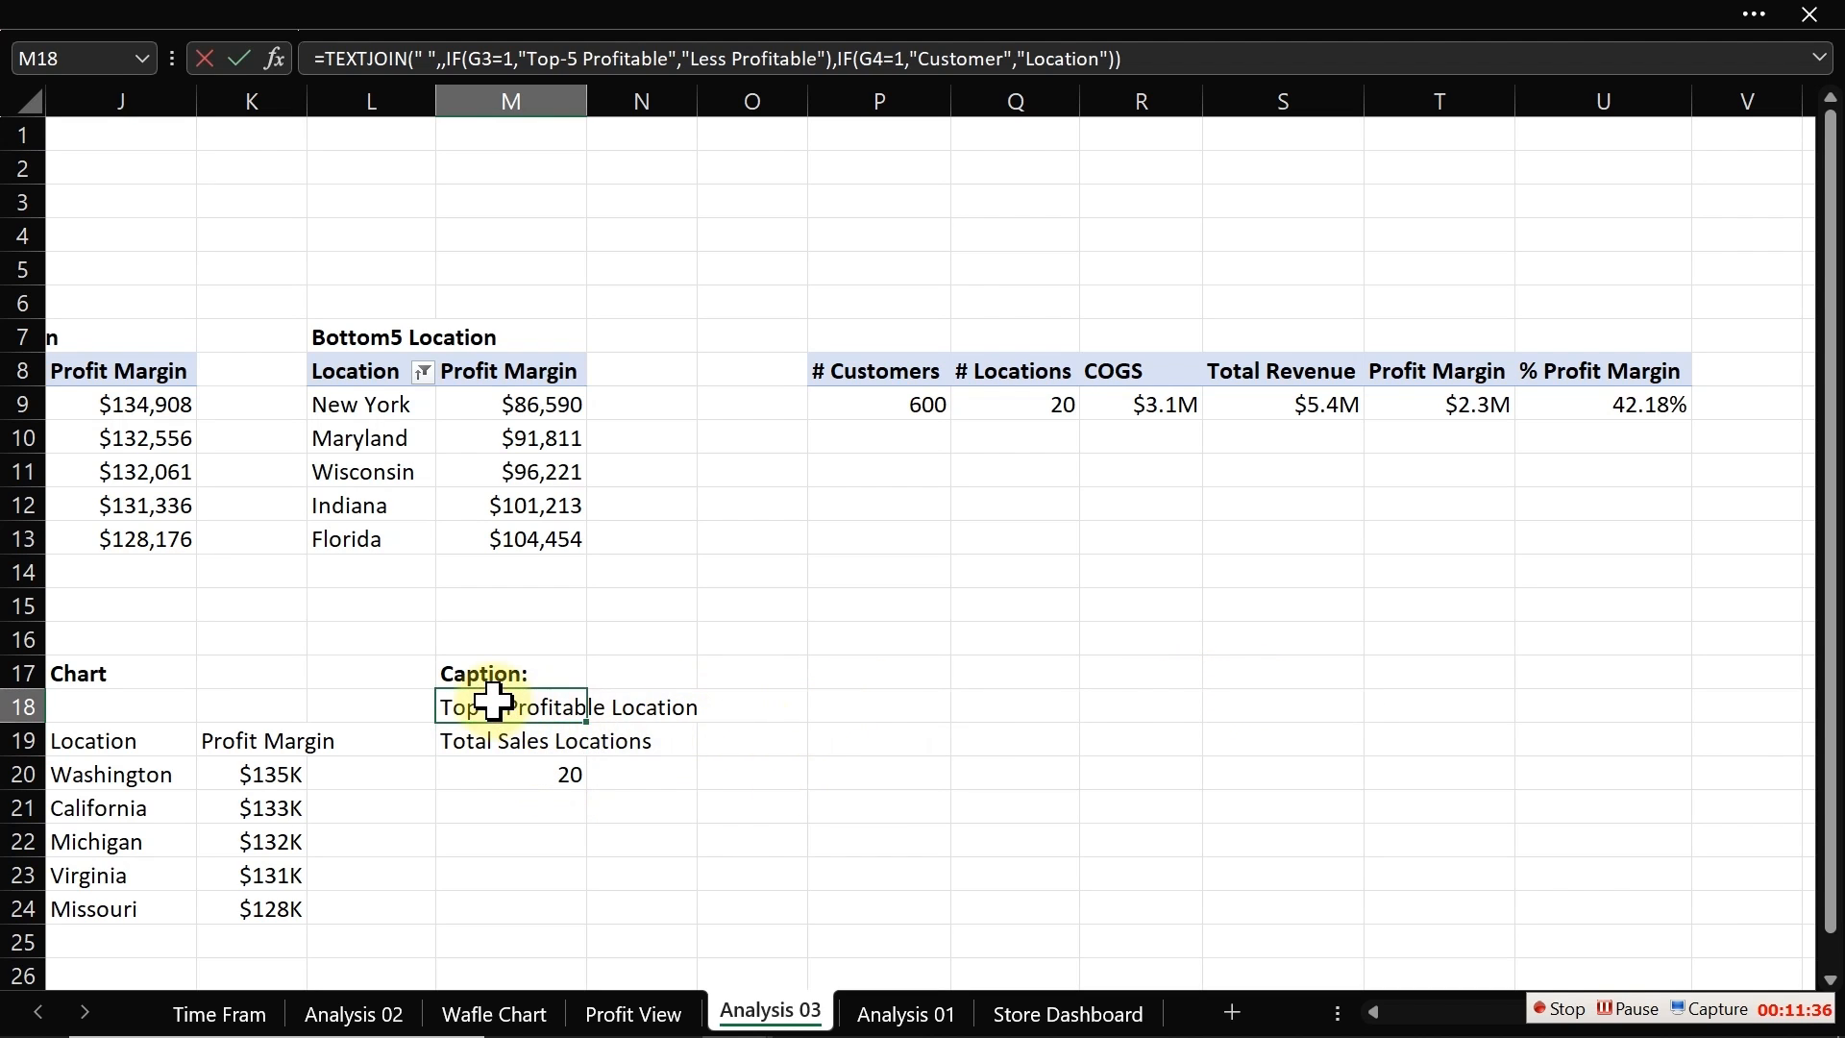
Step: Change the formula's bottom label in M18 to "Less-5 Profitable"
{"action": "double_click", "coordinate": [496, 704]}
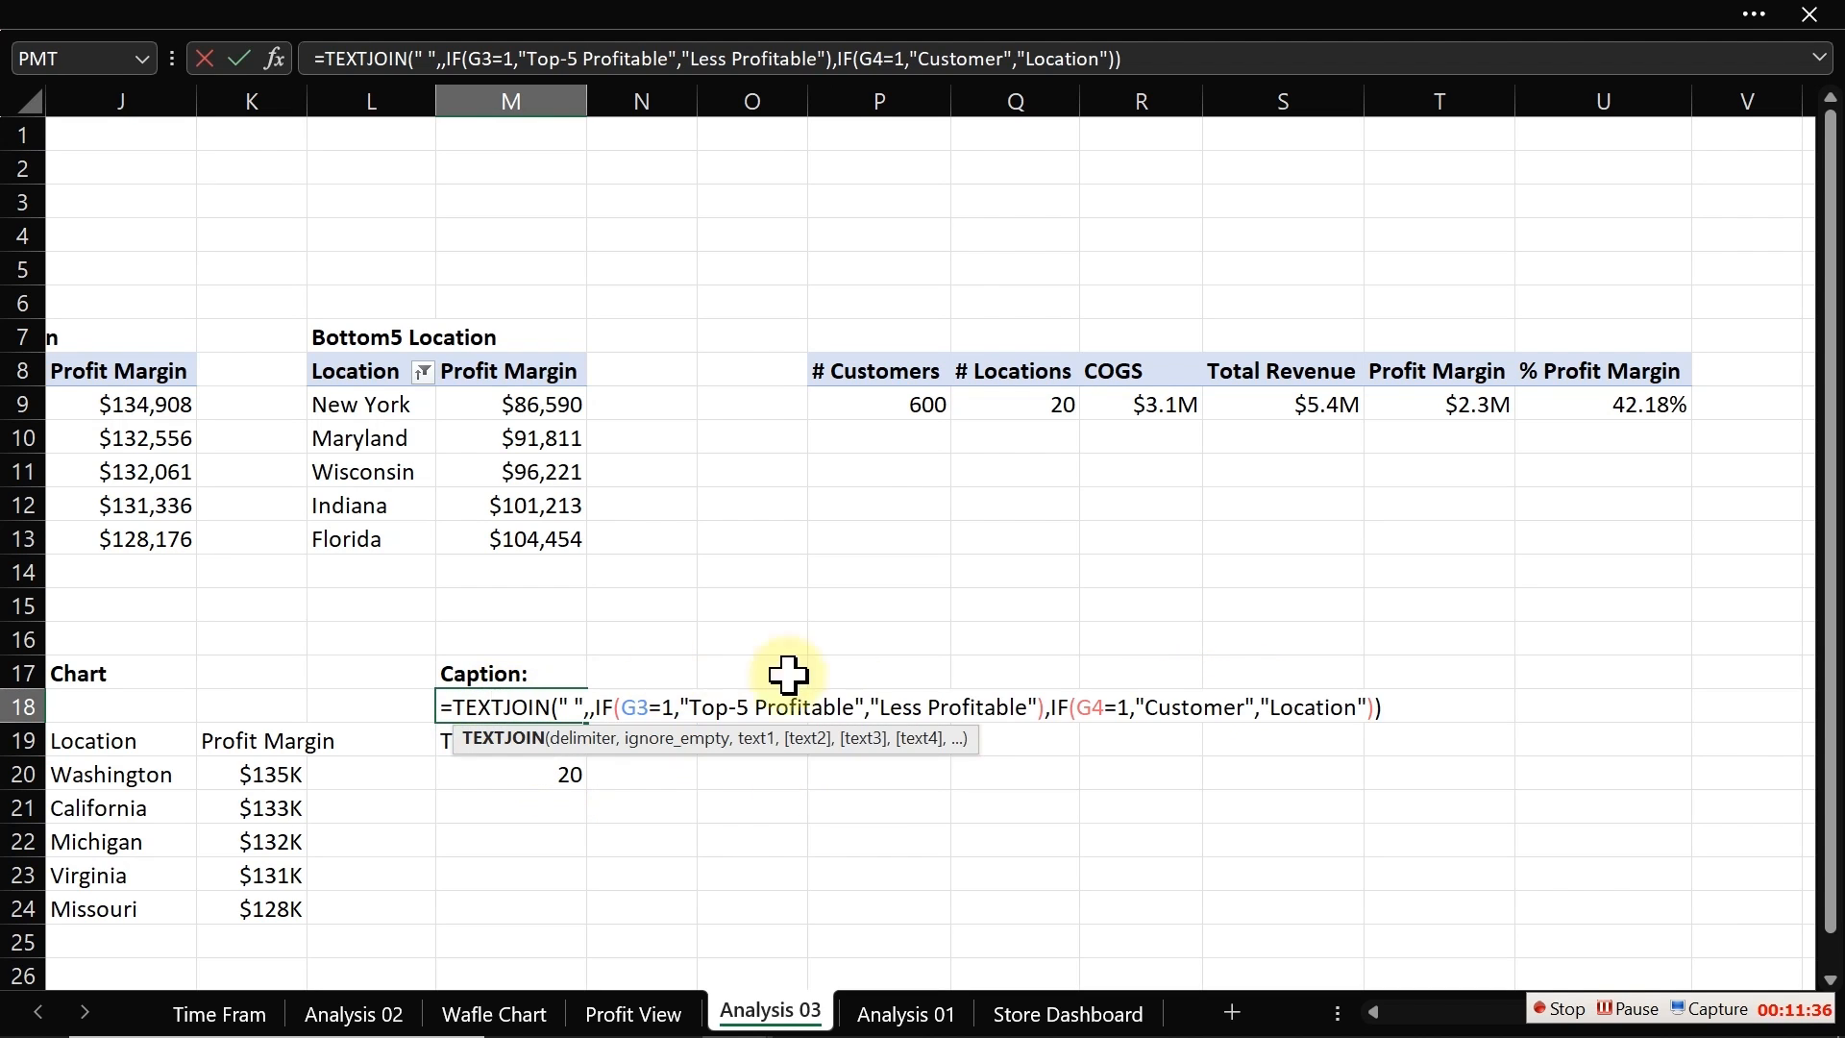
{"action": "left_click", "coordinate": [924, 709]}
{"action": "type", "text": "-5"}
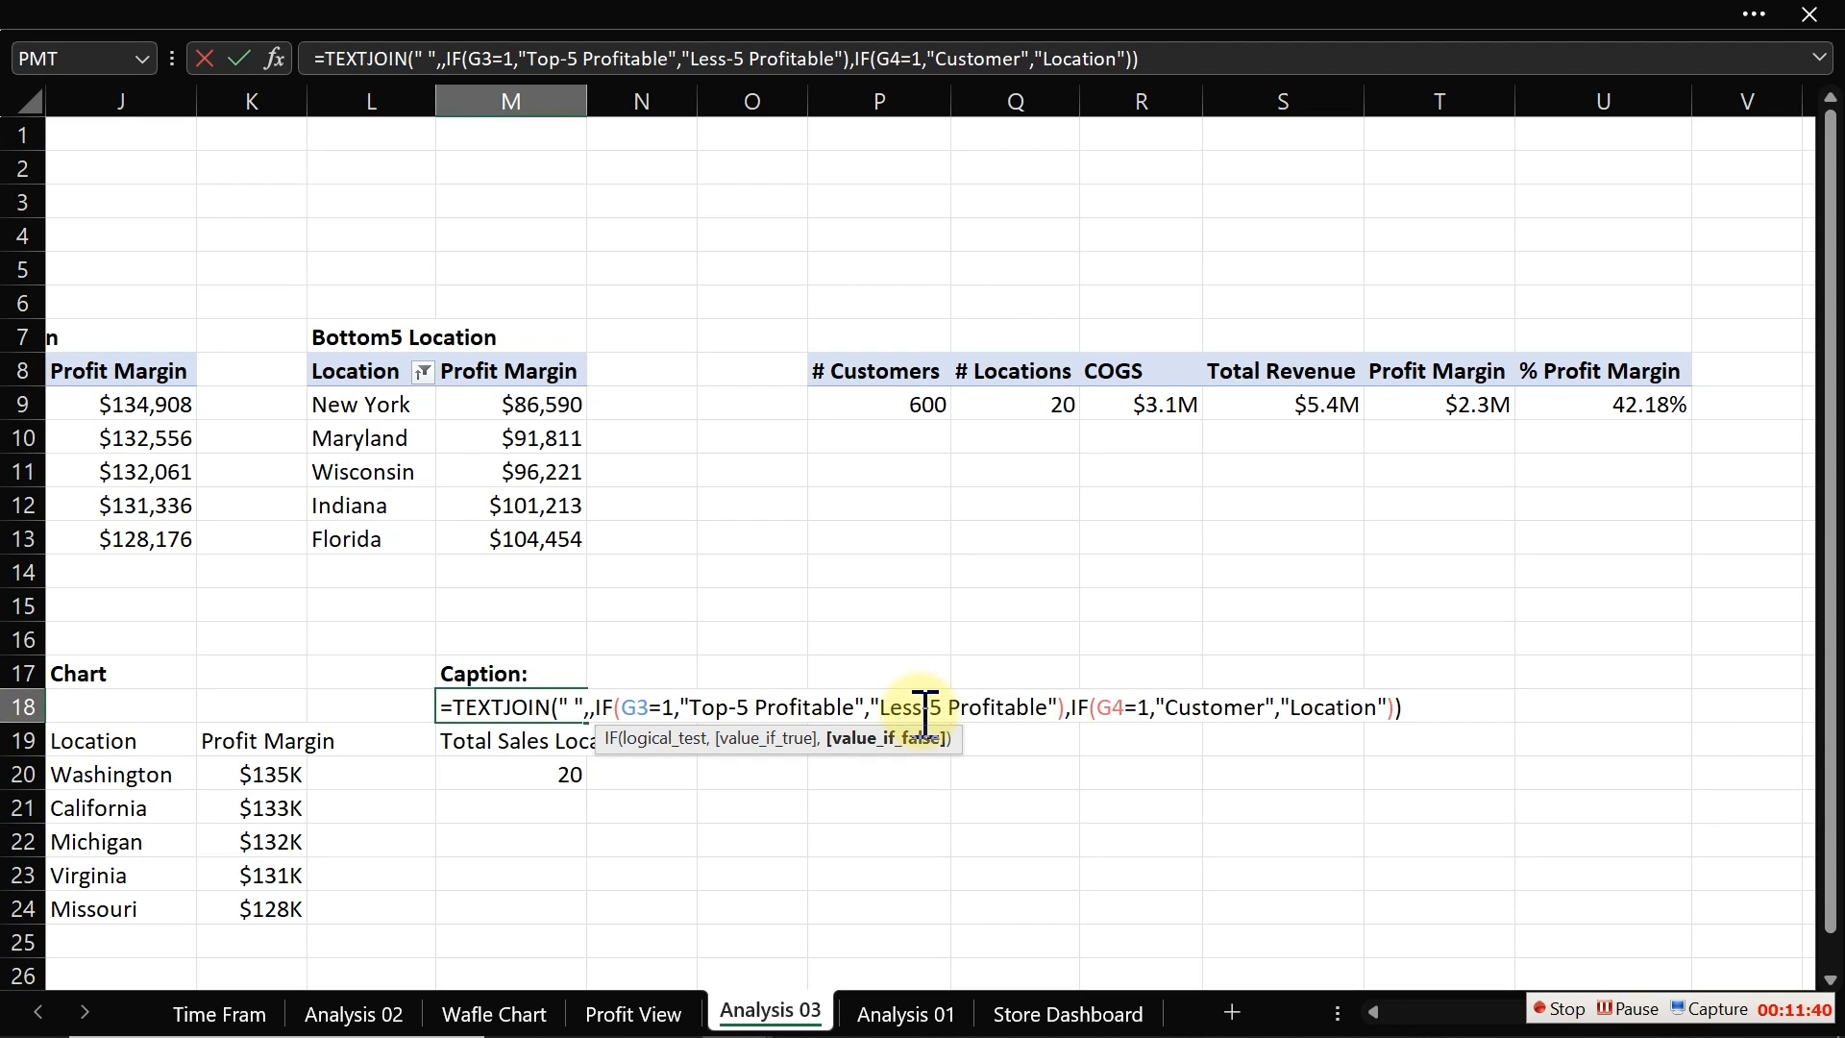
{"action": "key", "text": "Return"}
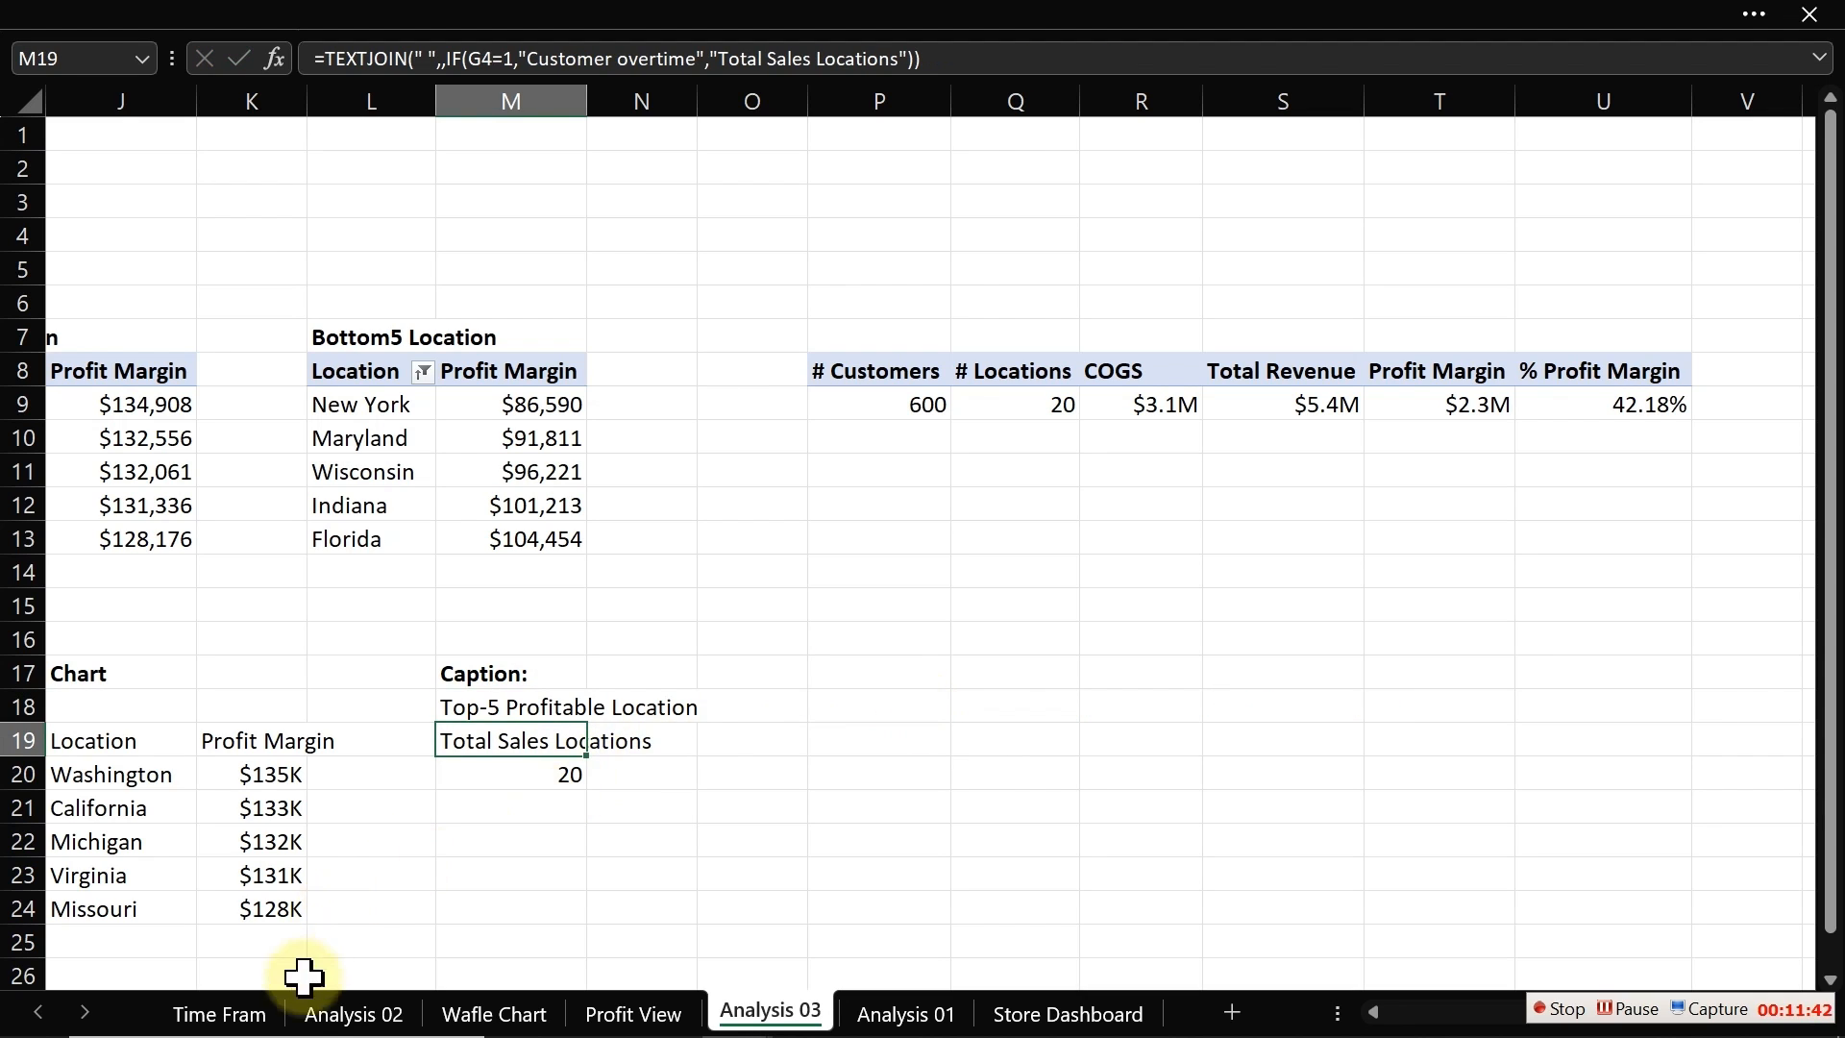
Step: Return to Profit View and set the caption text box font to 14 pt in a dark grey theme colour
{"action": "left_click", "coordinate": [634, 1014]}
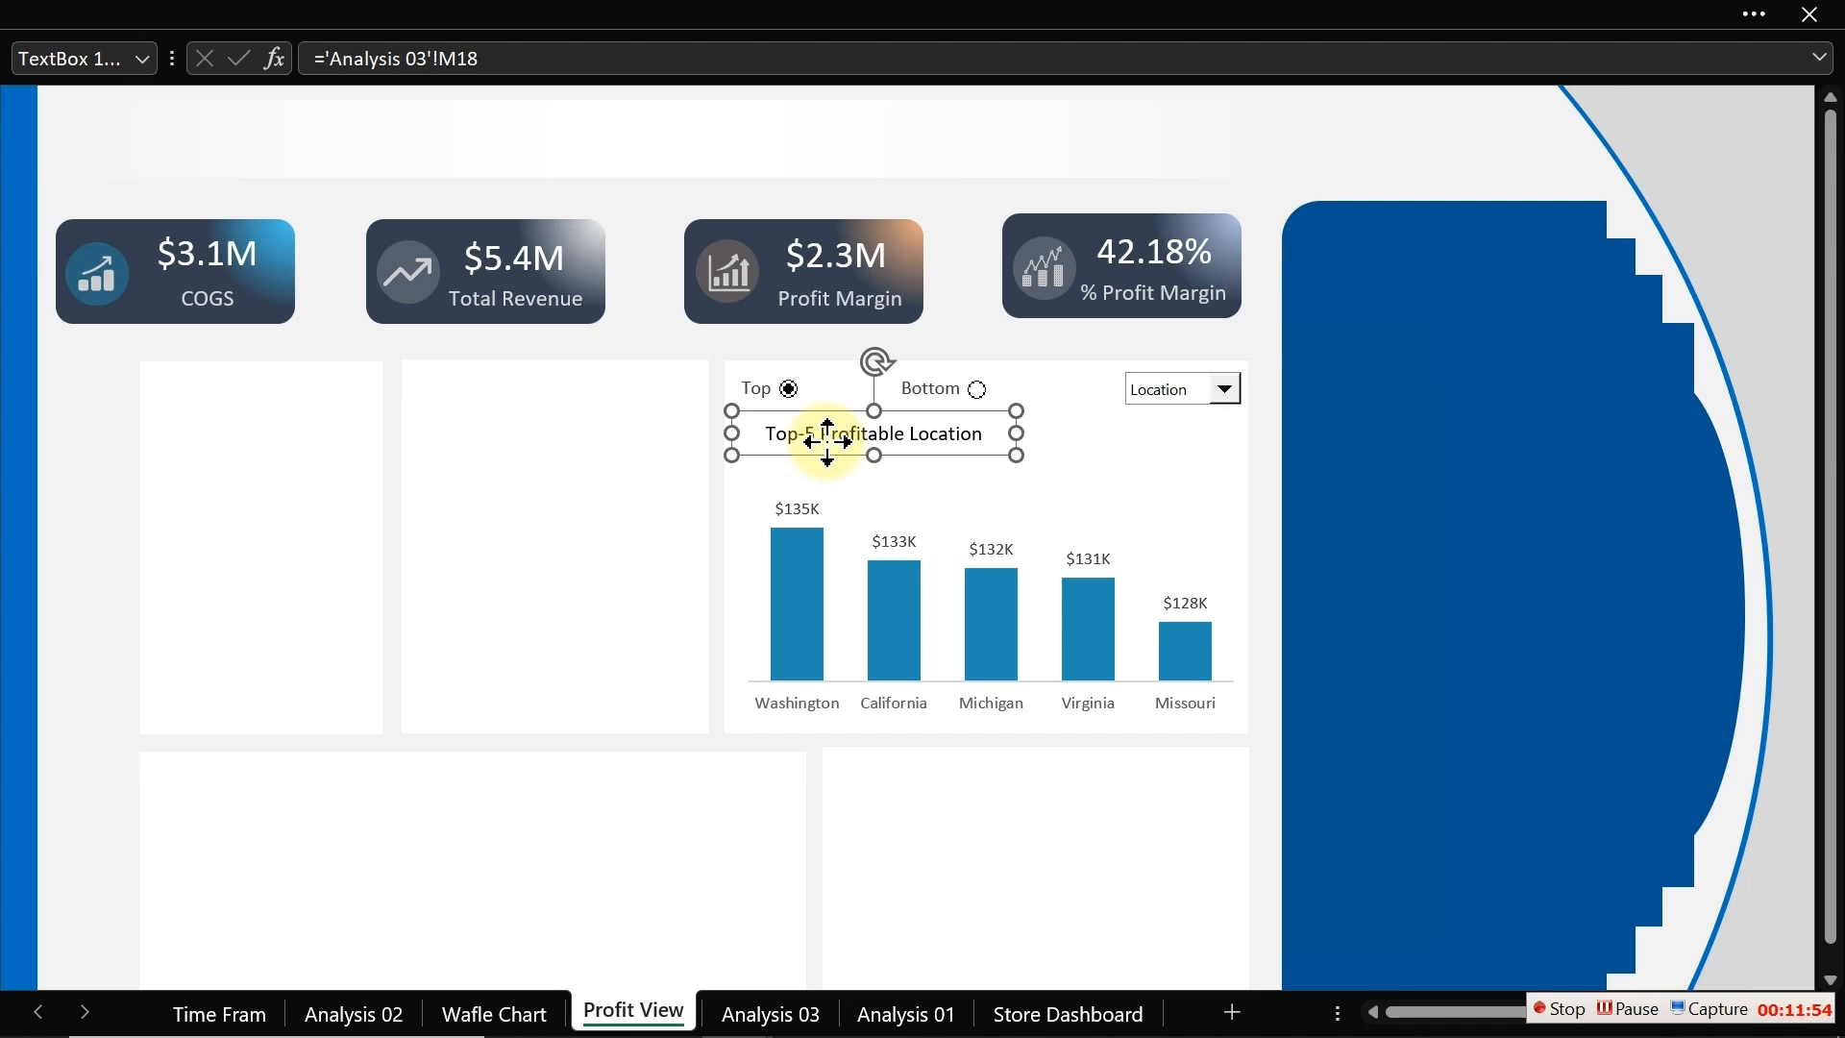
{"action": "left_click", "coordinate": [123, 13]}
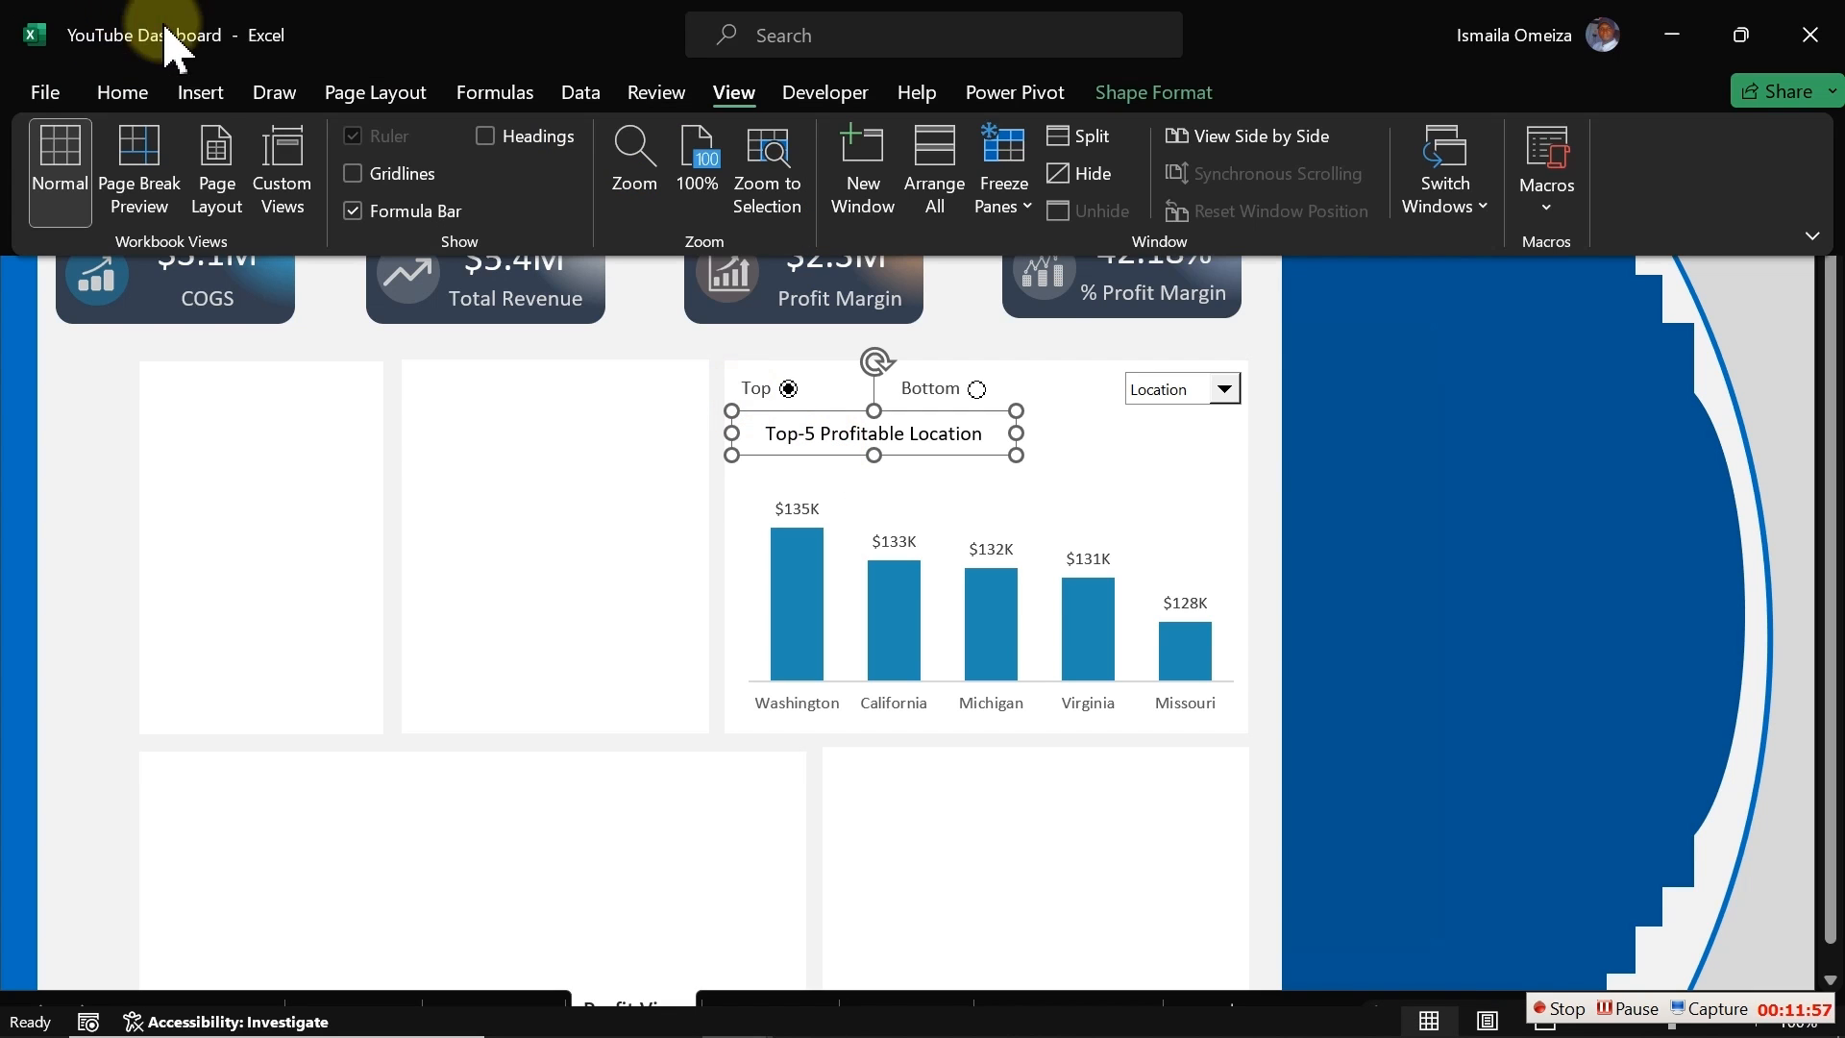
{"action": "left_click", "coordinate": [123, 94]}
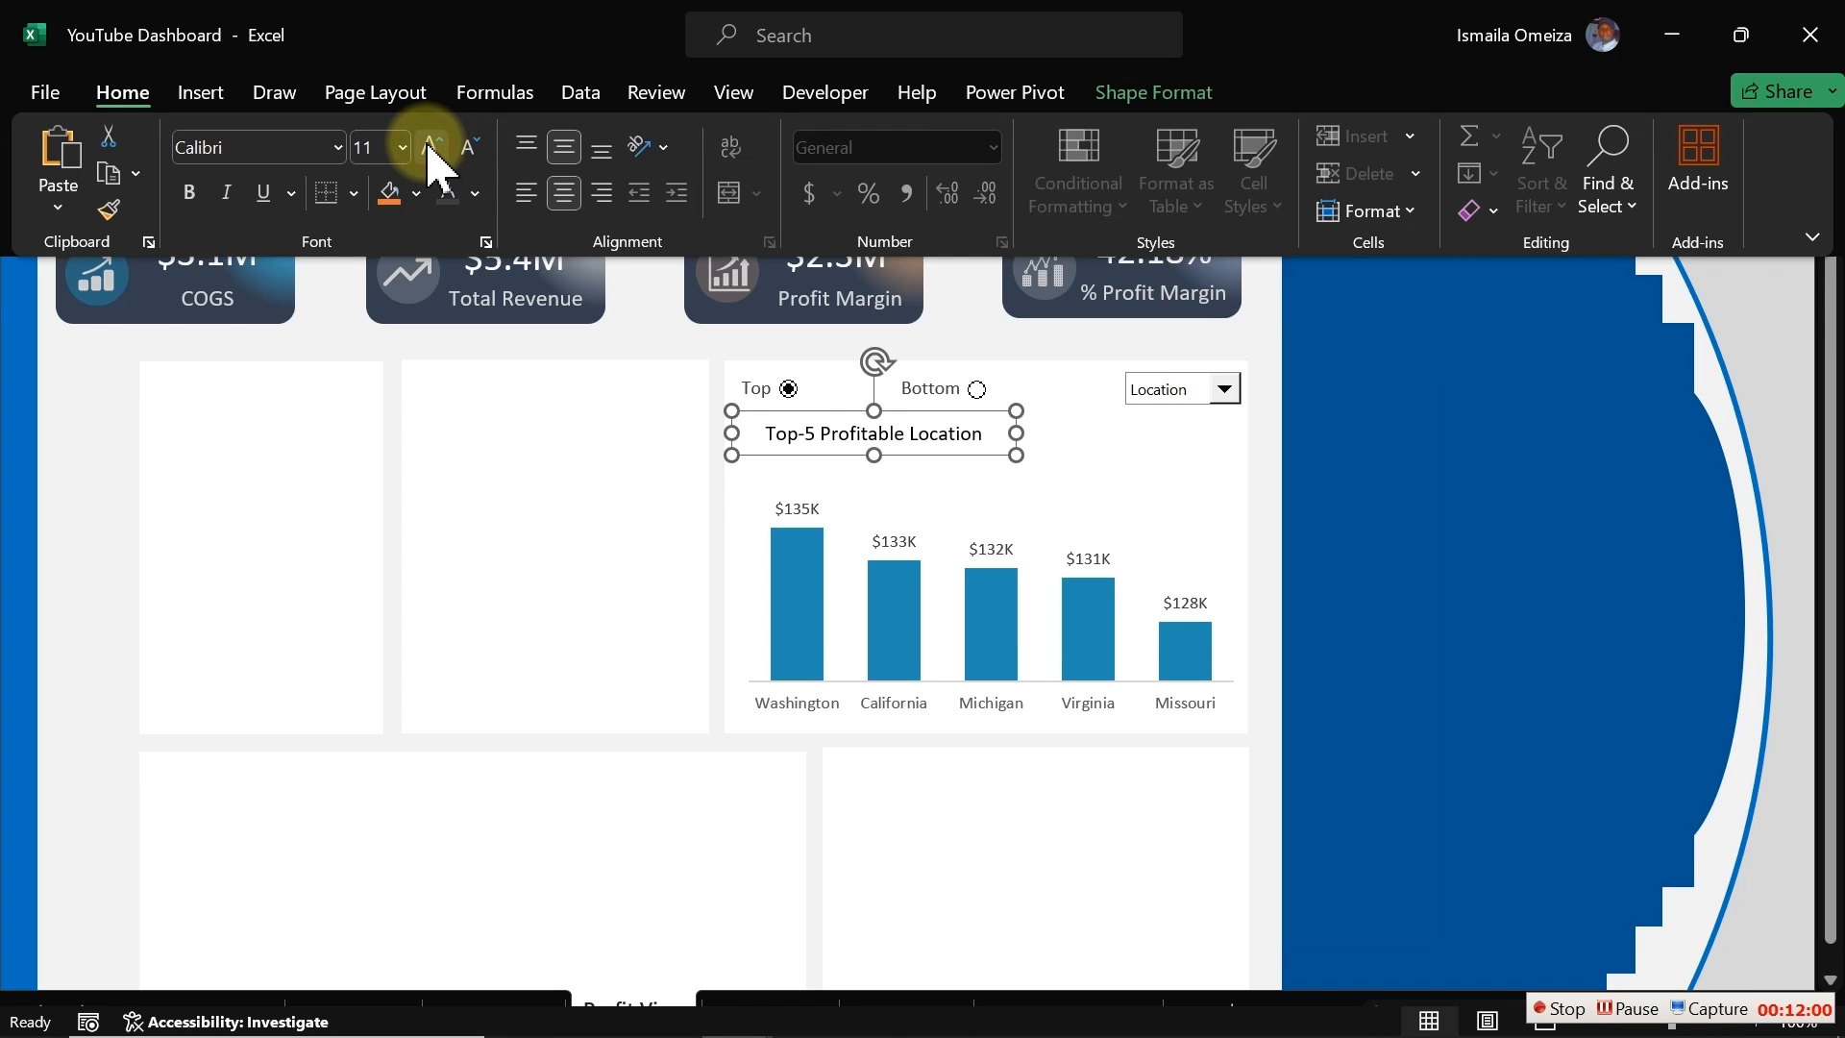
{"action": "left_click", "coordinate": [434, 149]}
{"action": "left_click", "coordinate": [434, 149]}
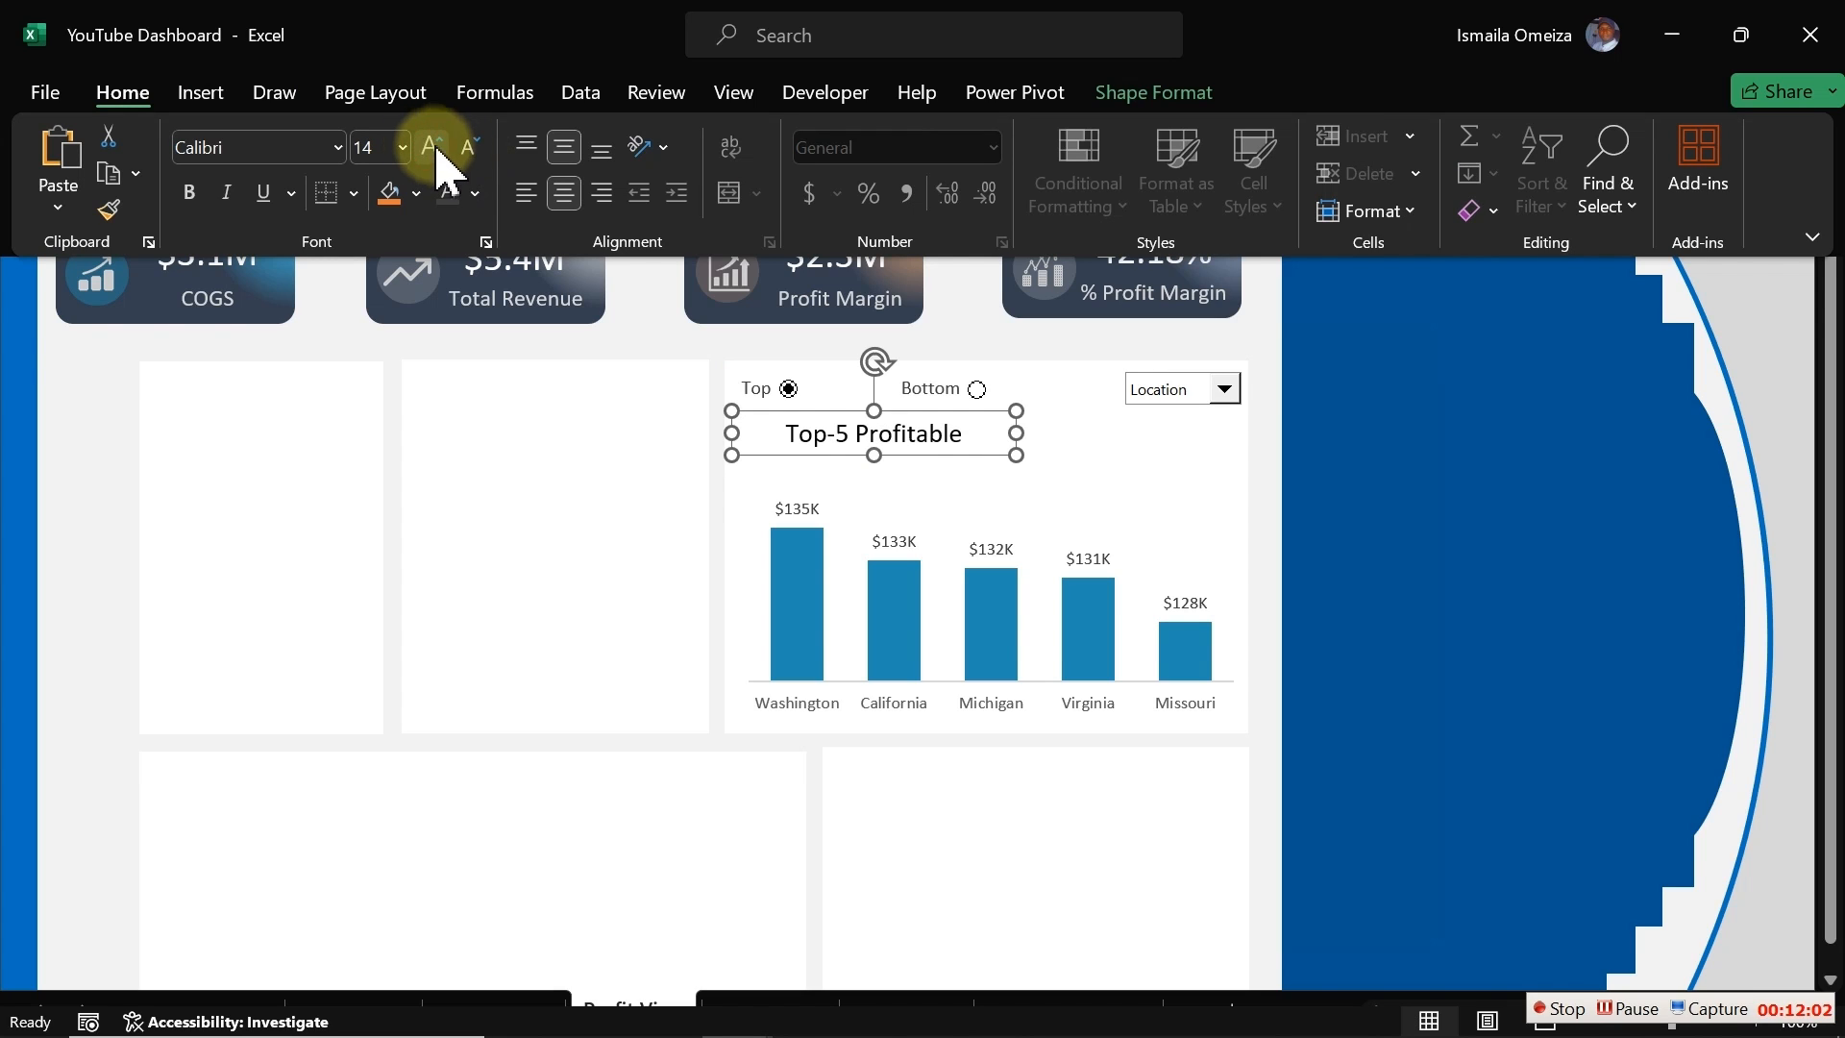
{"action": "left_click", "coordinate": [474, 193]}
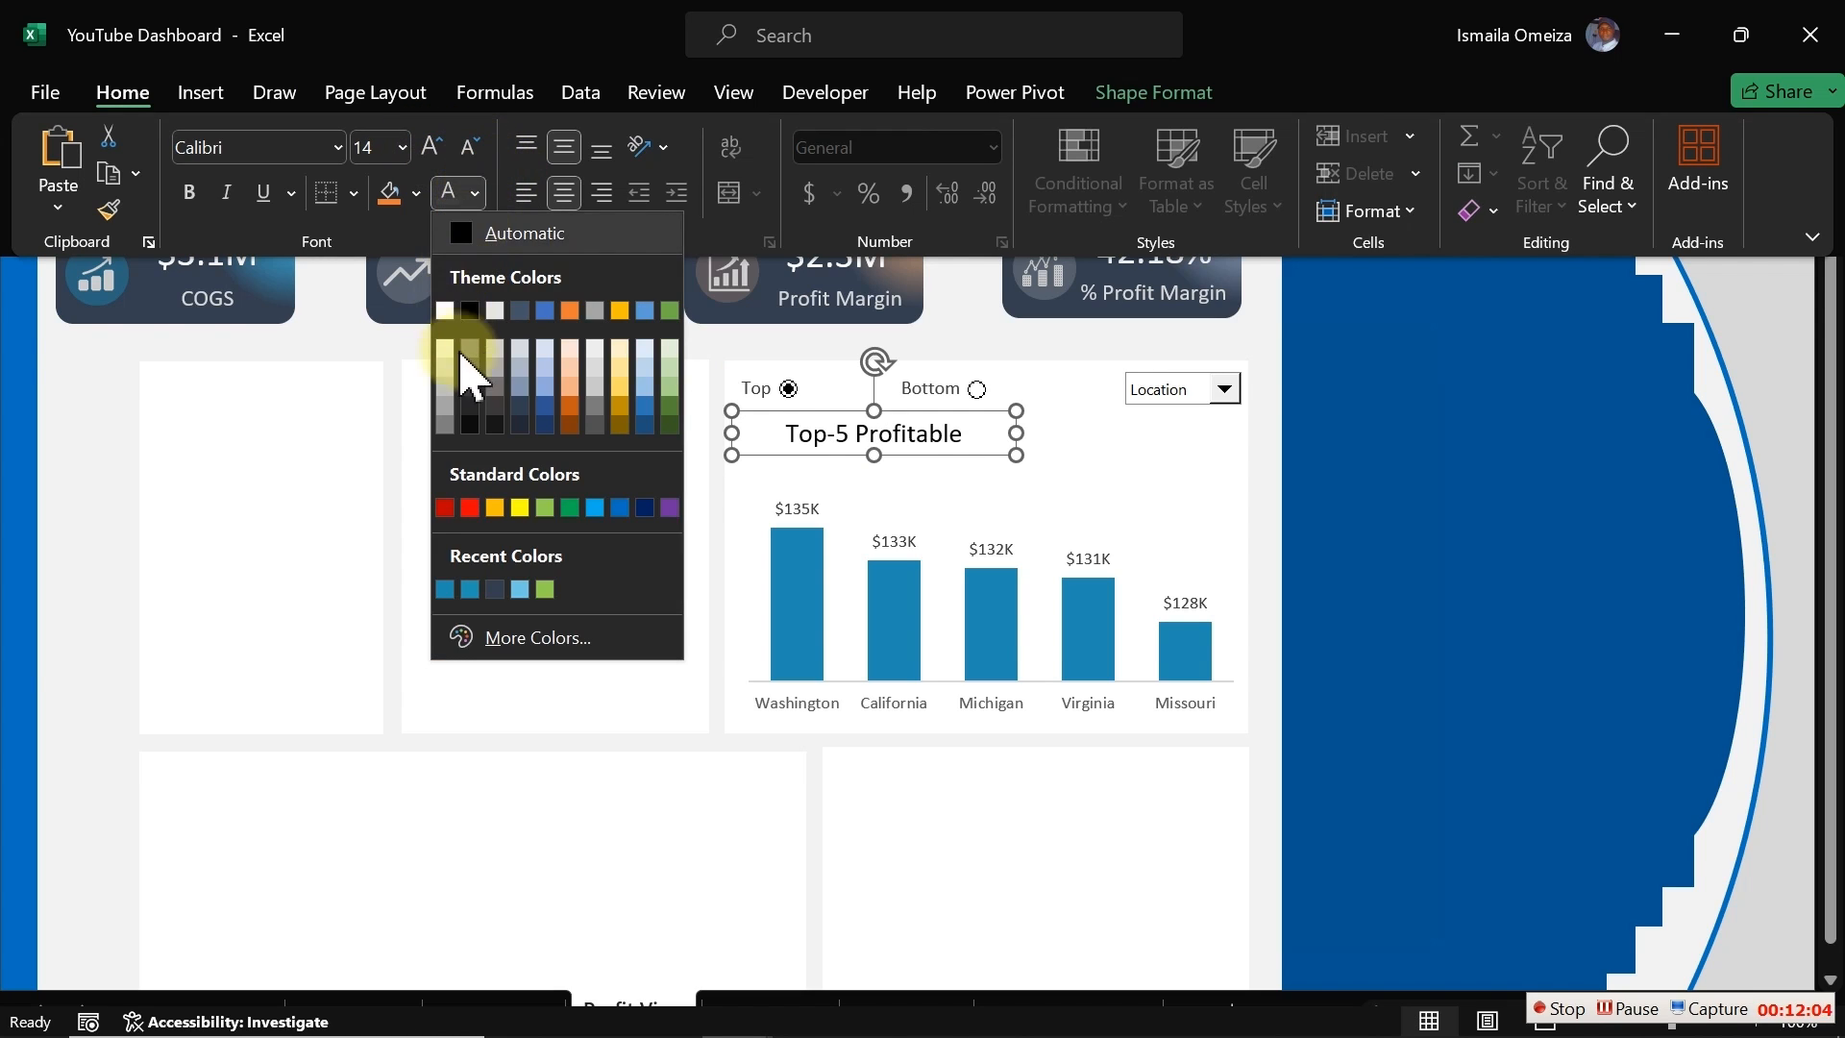
{"action": "left_click", "coordinate": [472, 406]}
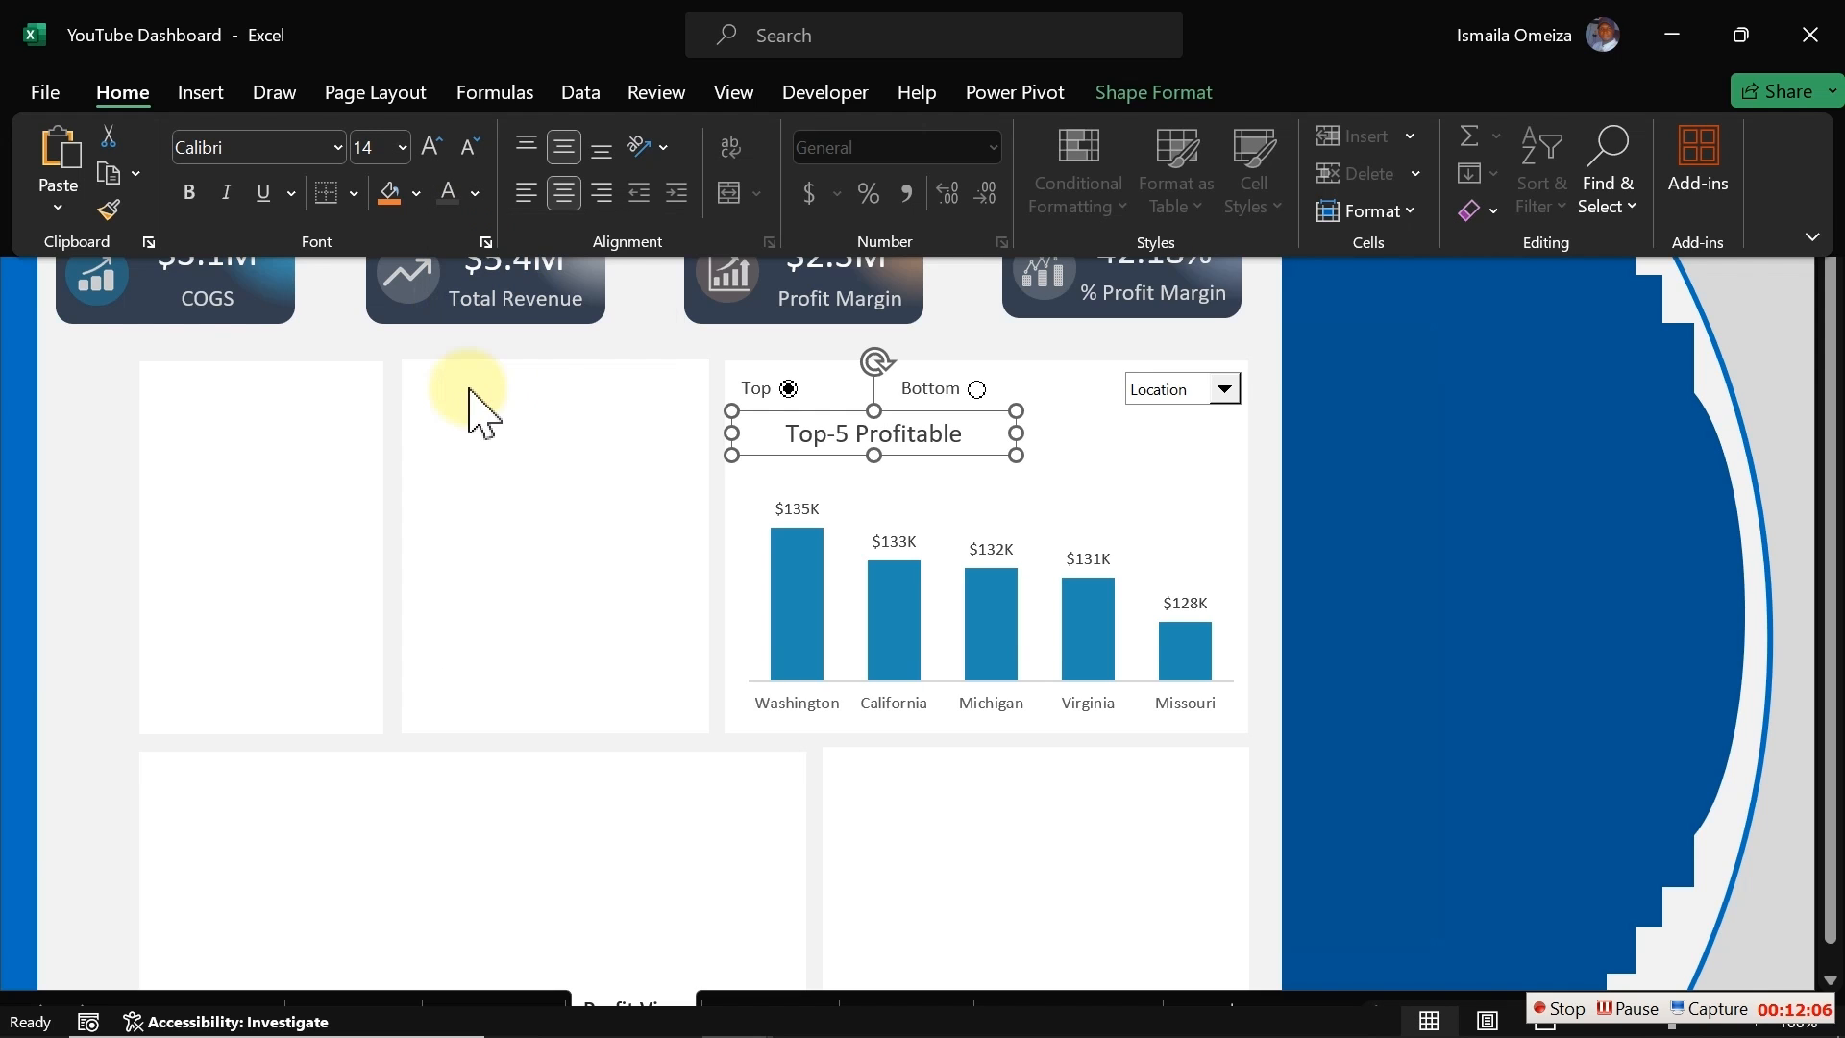
Step: Widen the caption text box so the full caption fits on one line
{"action": "key", "text": "ctrl+shift+F1"}
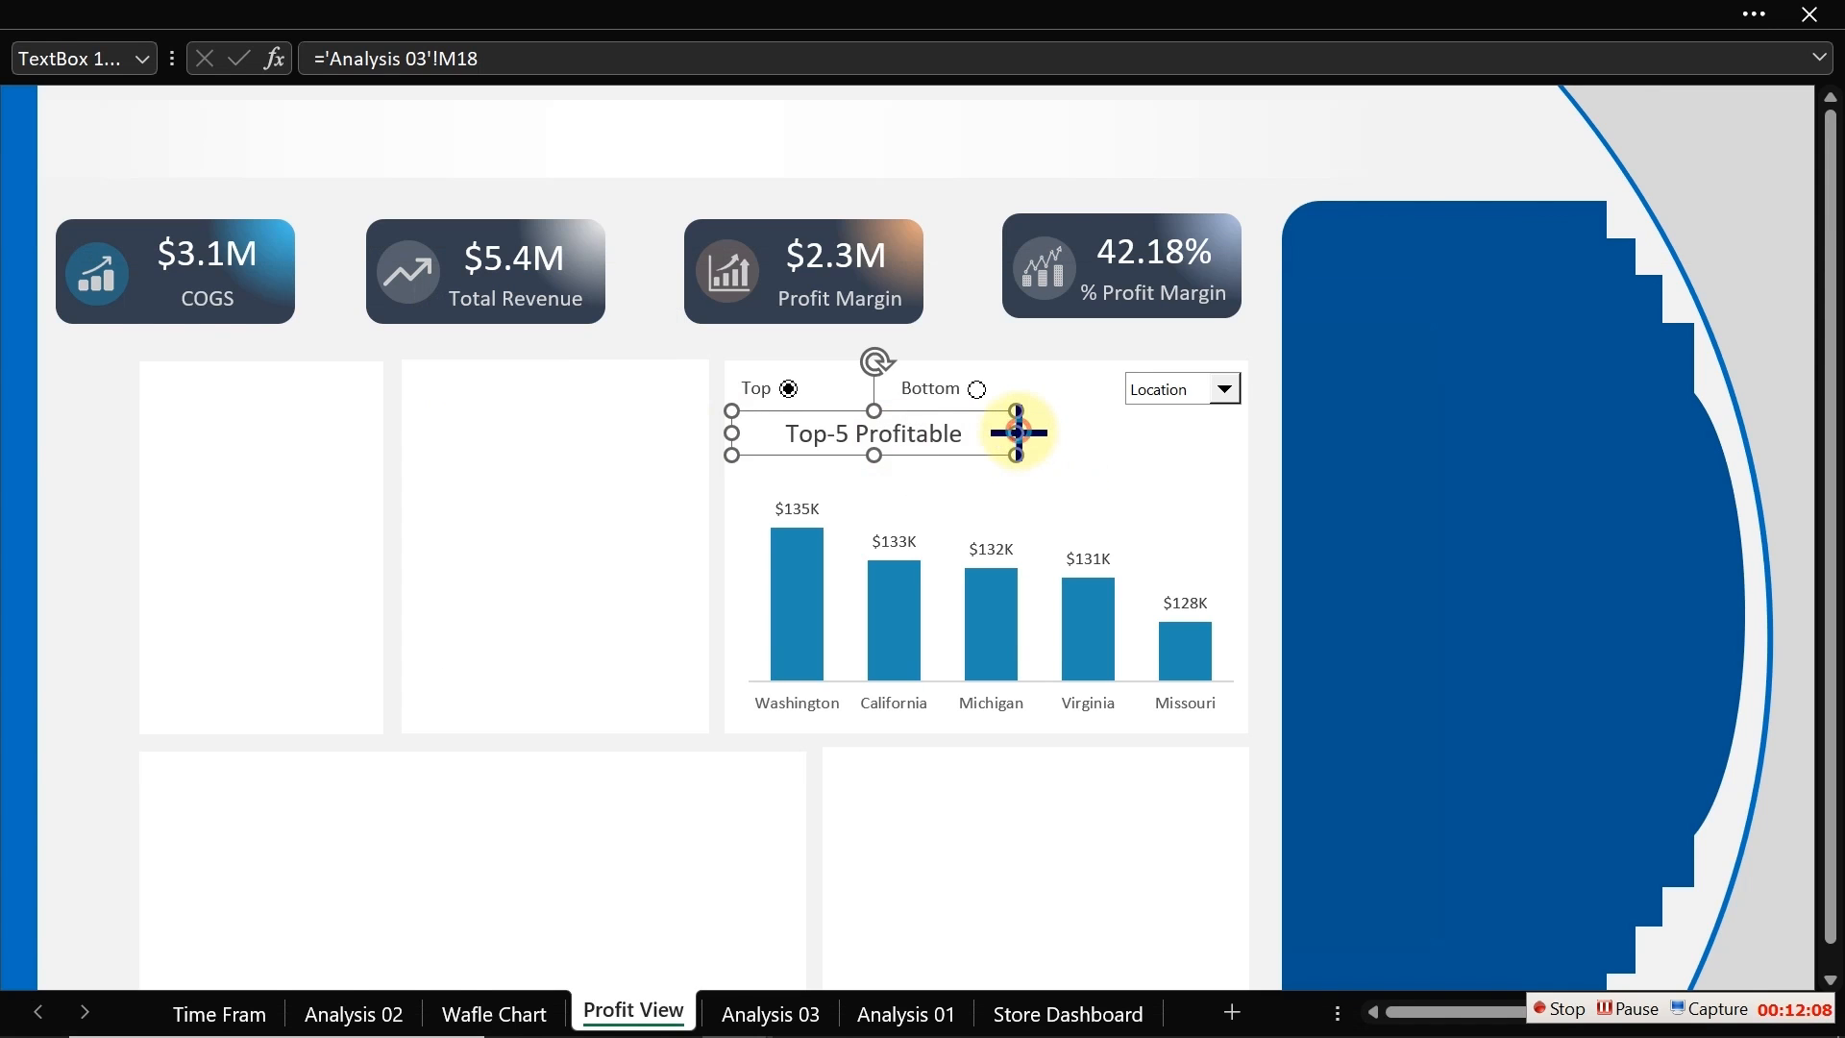
{"action": "mouse_move", "coordinate": [1017, 432]}
{"action": "left_mouse_down"}
{"action": "mouse_move", "coordinate": [1075, 433]}
{"action": "mouse_move", "coordinate": [1016, 429]}
{"action": "left_mouse_up"}
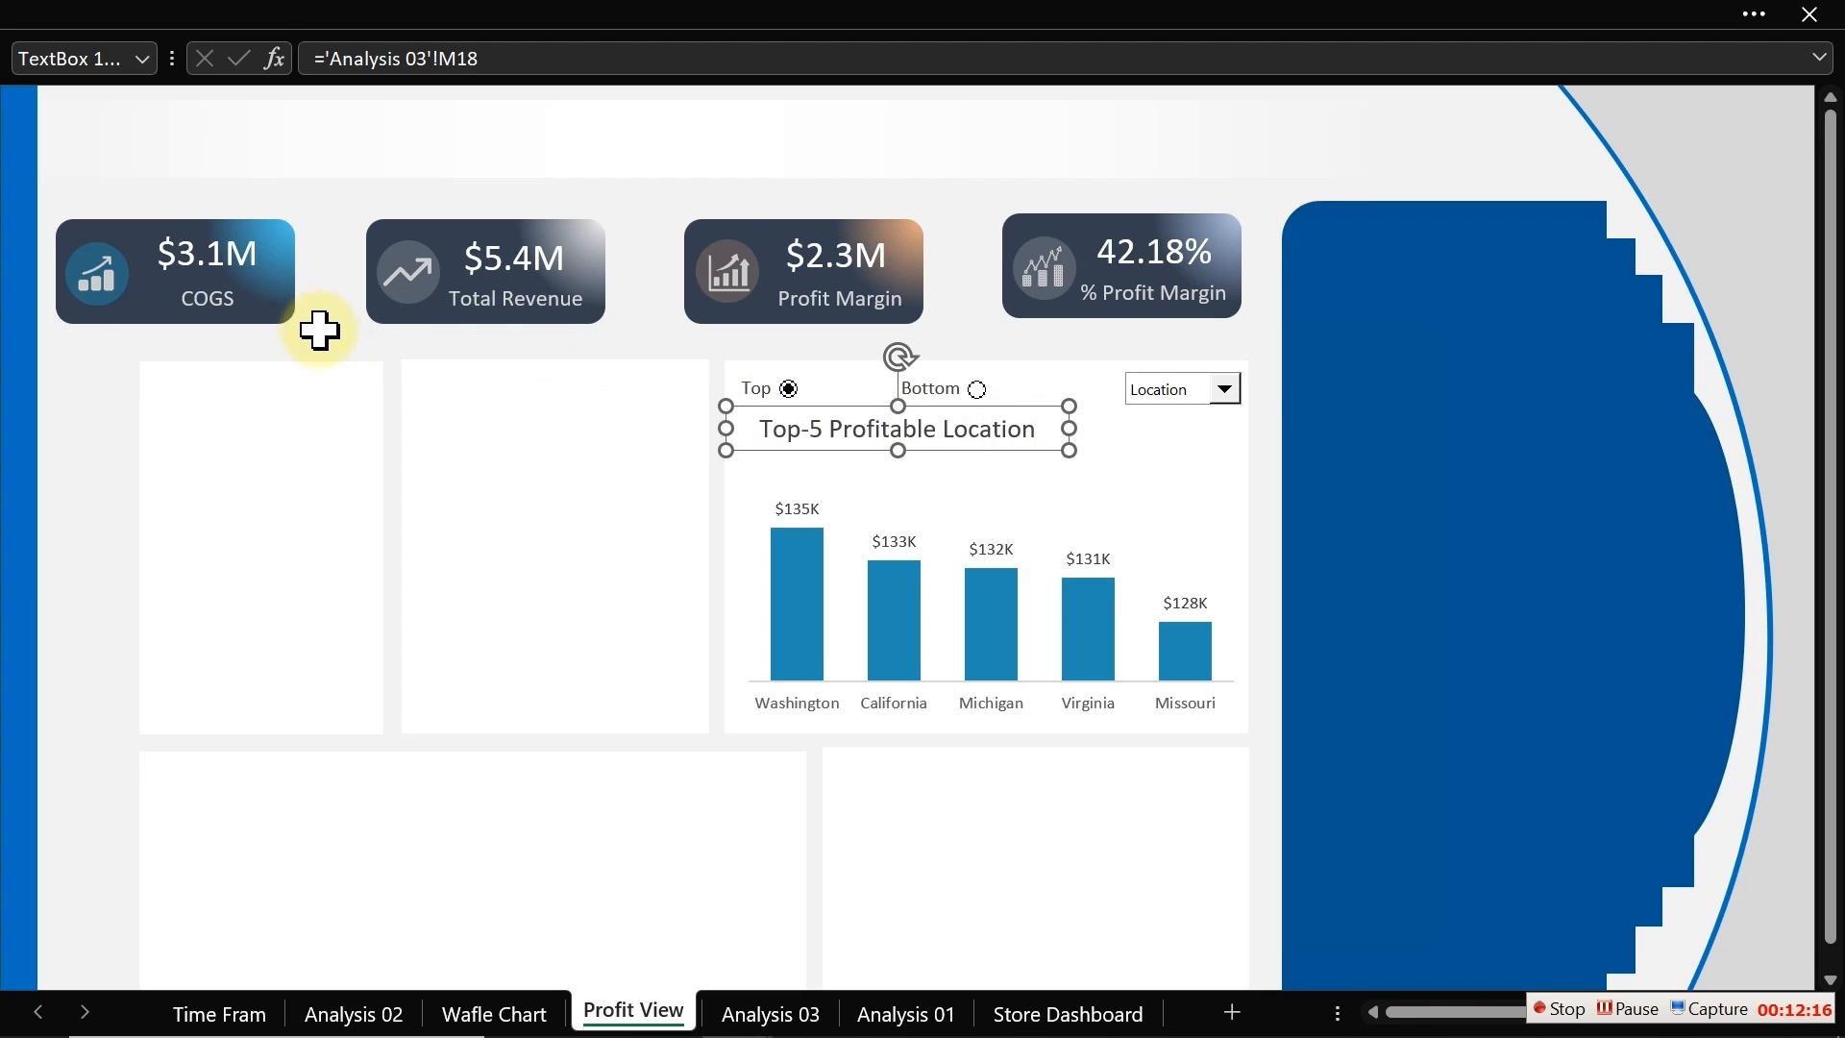
Step: Copy the circle shape behind the Total Revenue card's icon, undoing an accidental icon move
{"action": "left_click", "coordinate": [362, 327]}
{"action": "left_click", "coordinate": [412, 272]}
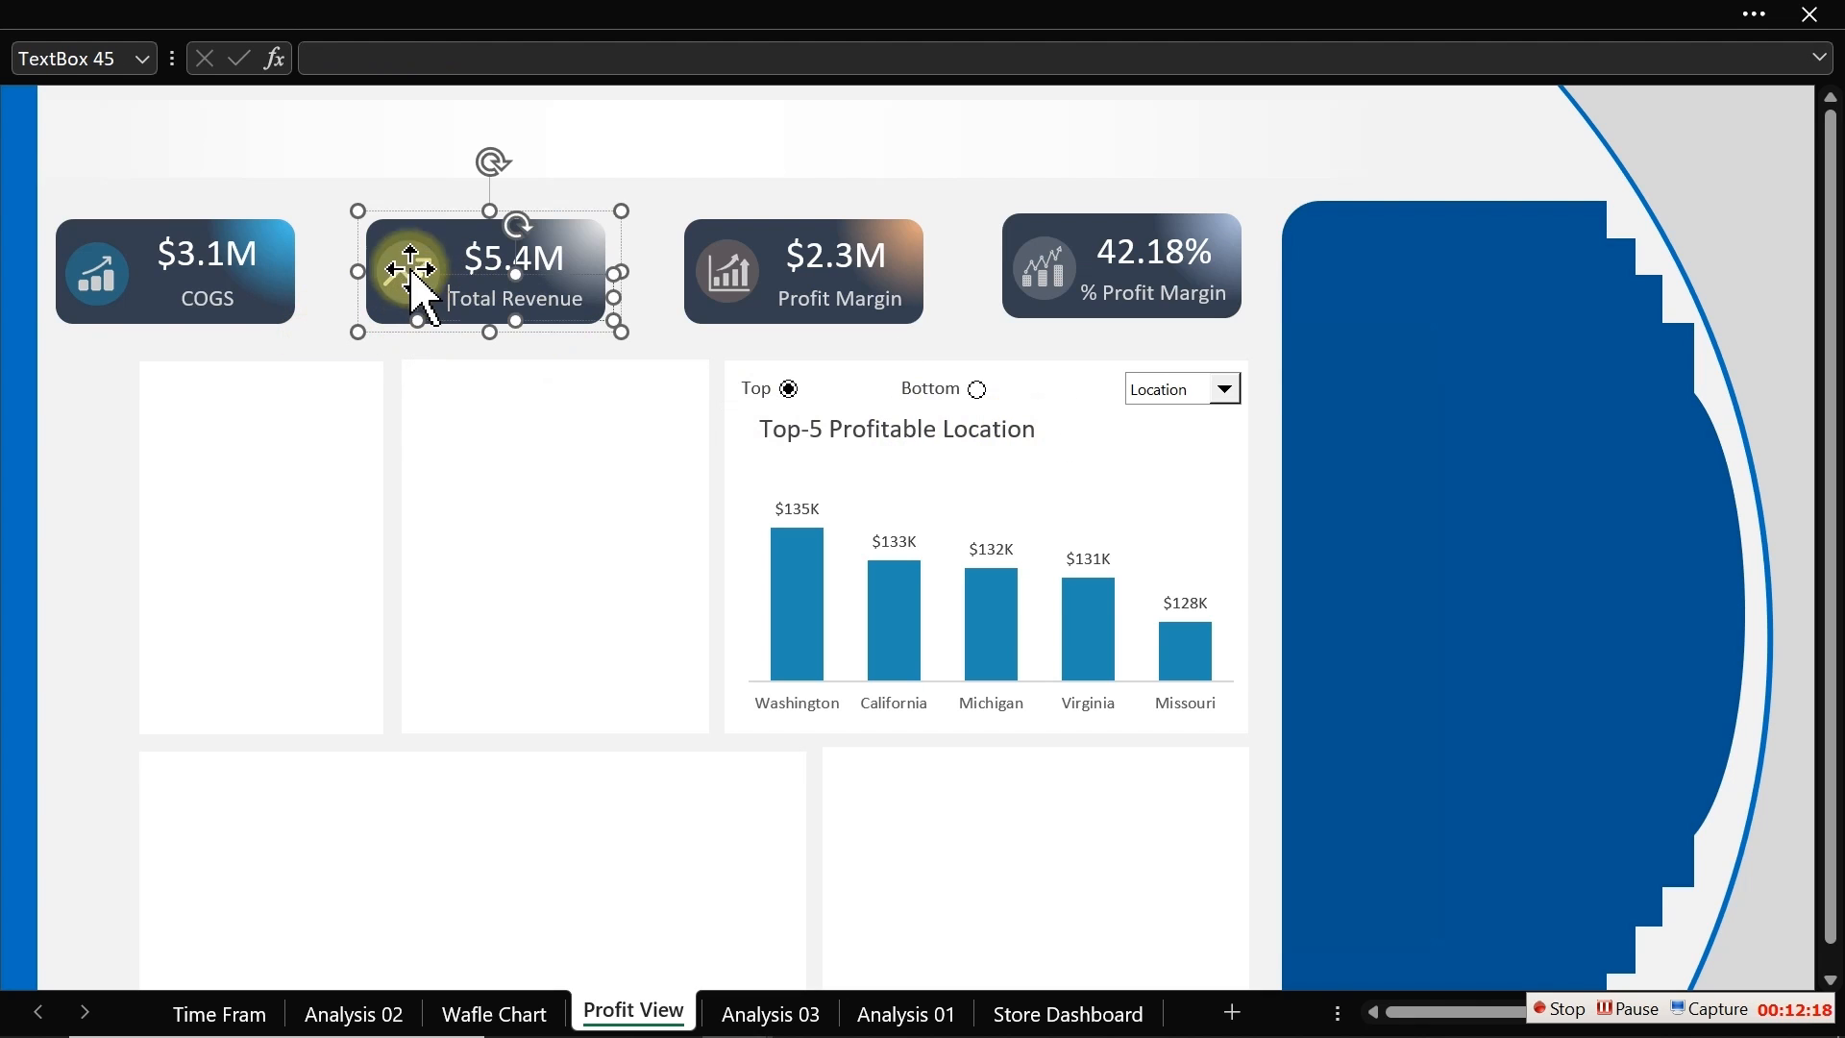
{"action": "left_click", "coordinate": [406, 253]}
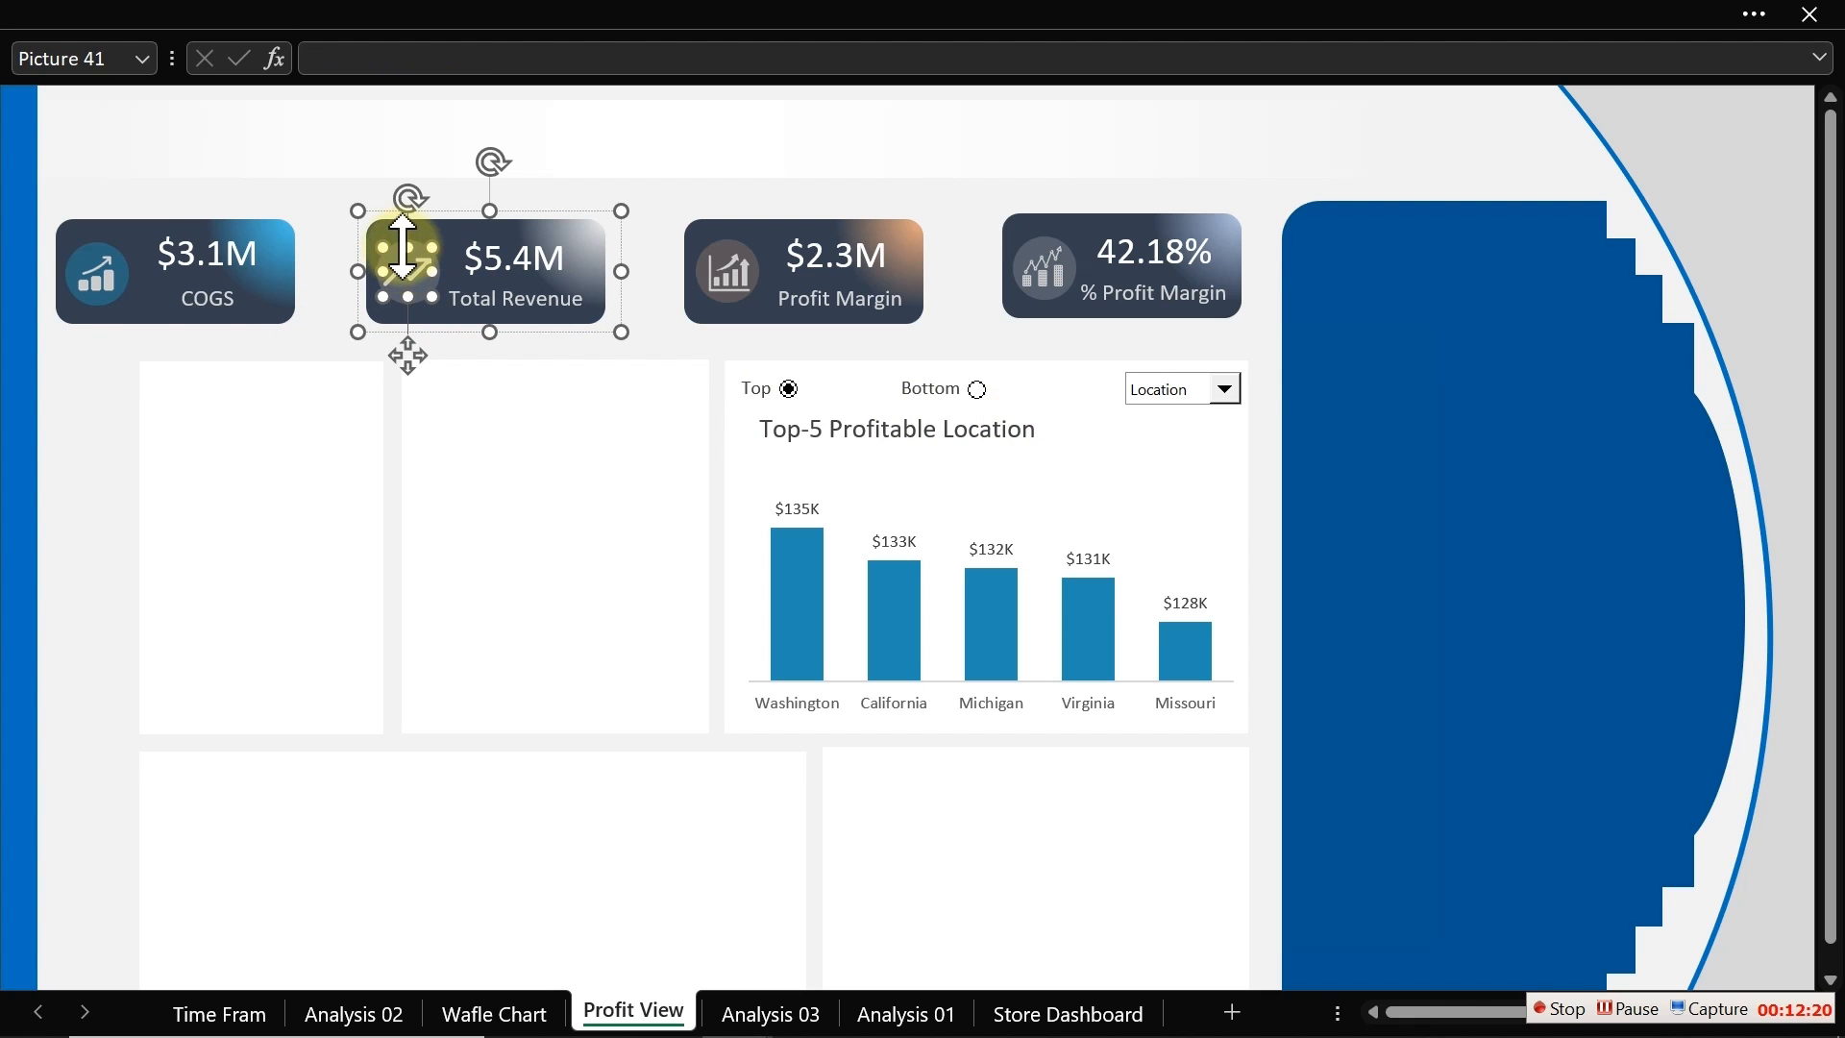
{"action": "left_click_drag", "start_coordinate": [410, 352], "coordinate": [402, 378]}
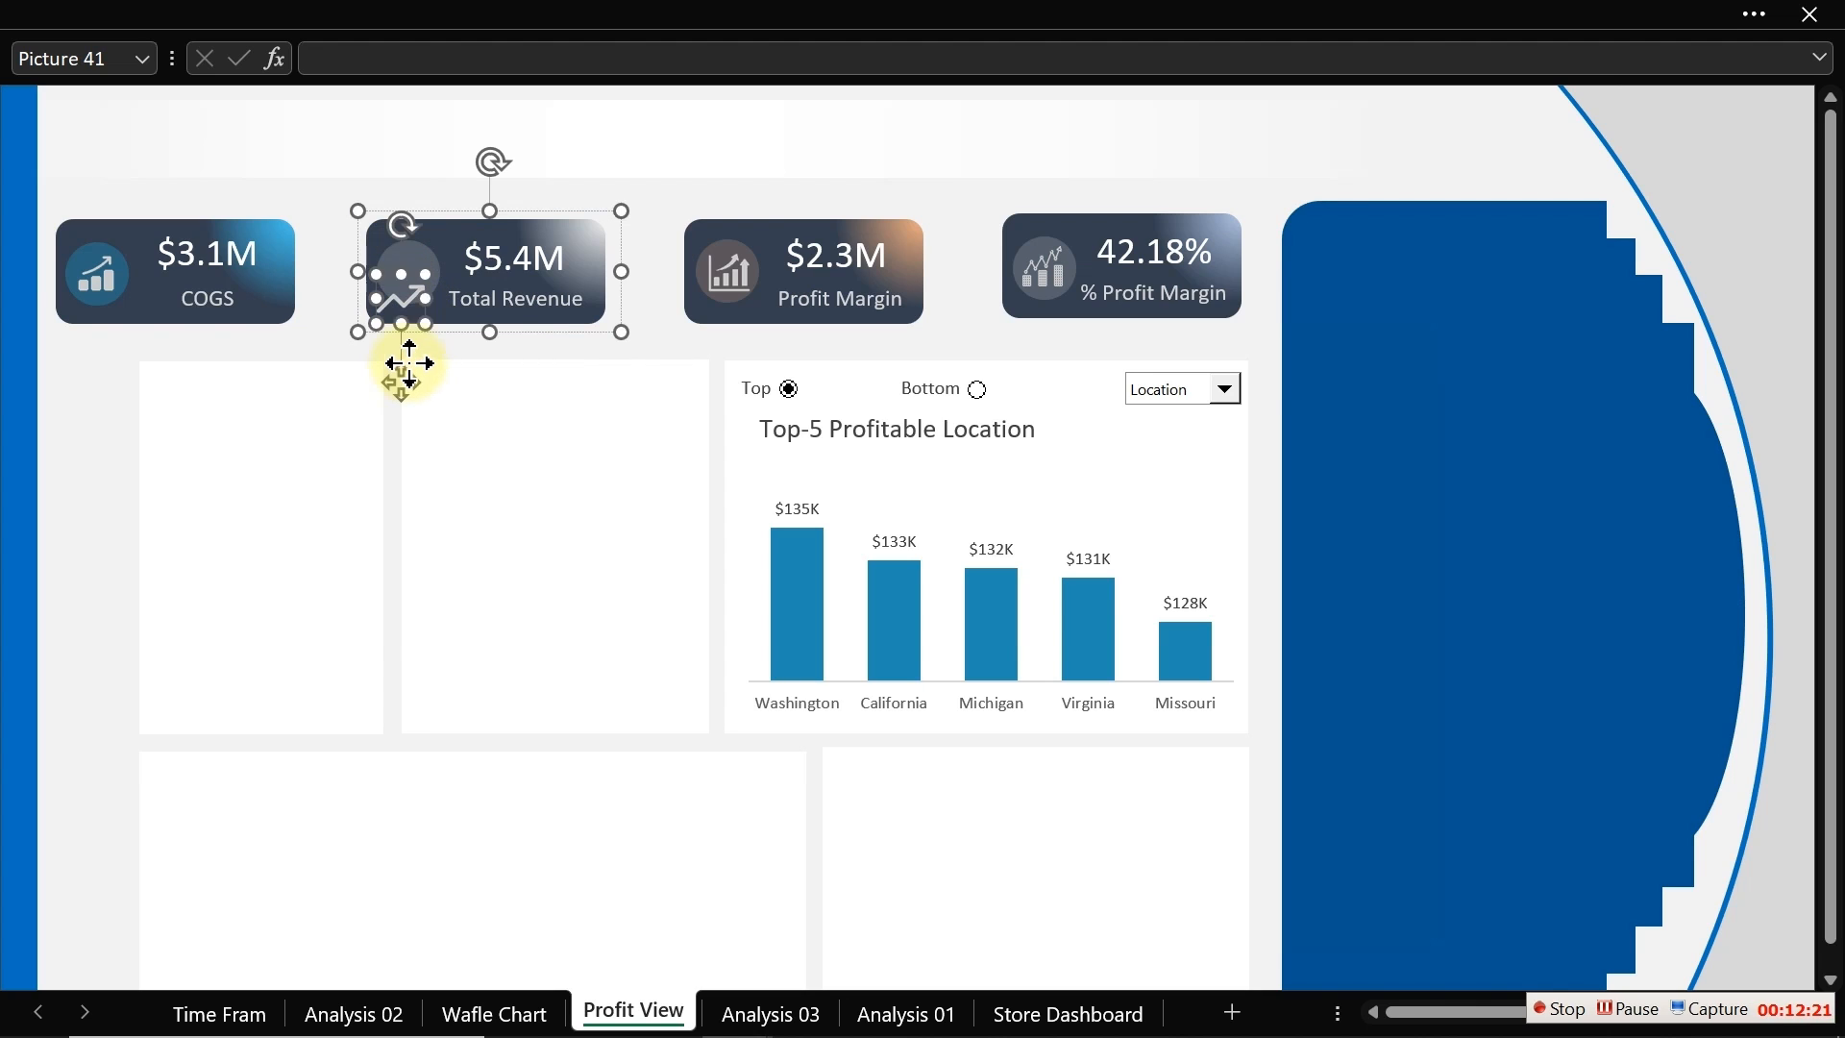
{"action": "left_click", "coordinate": [418, 268]}
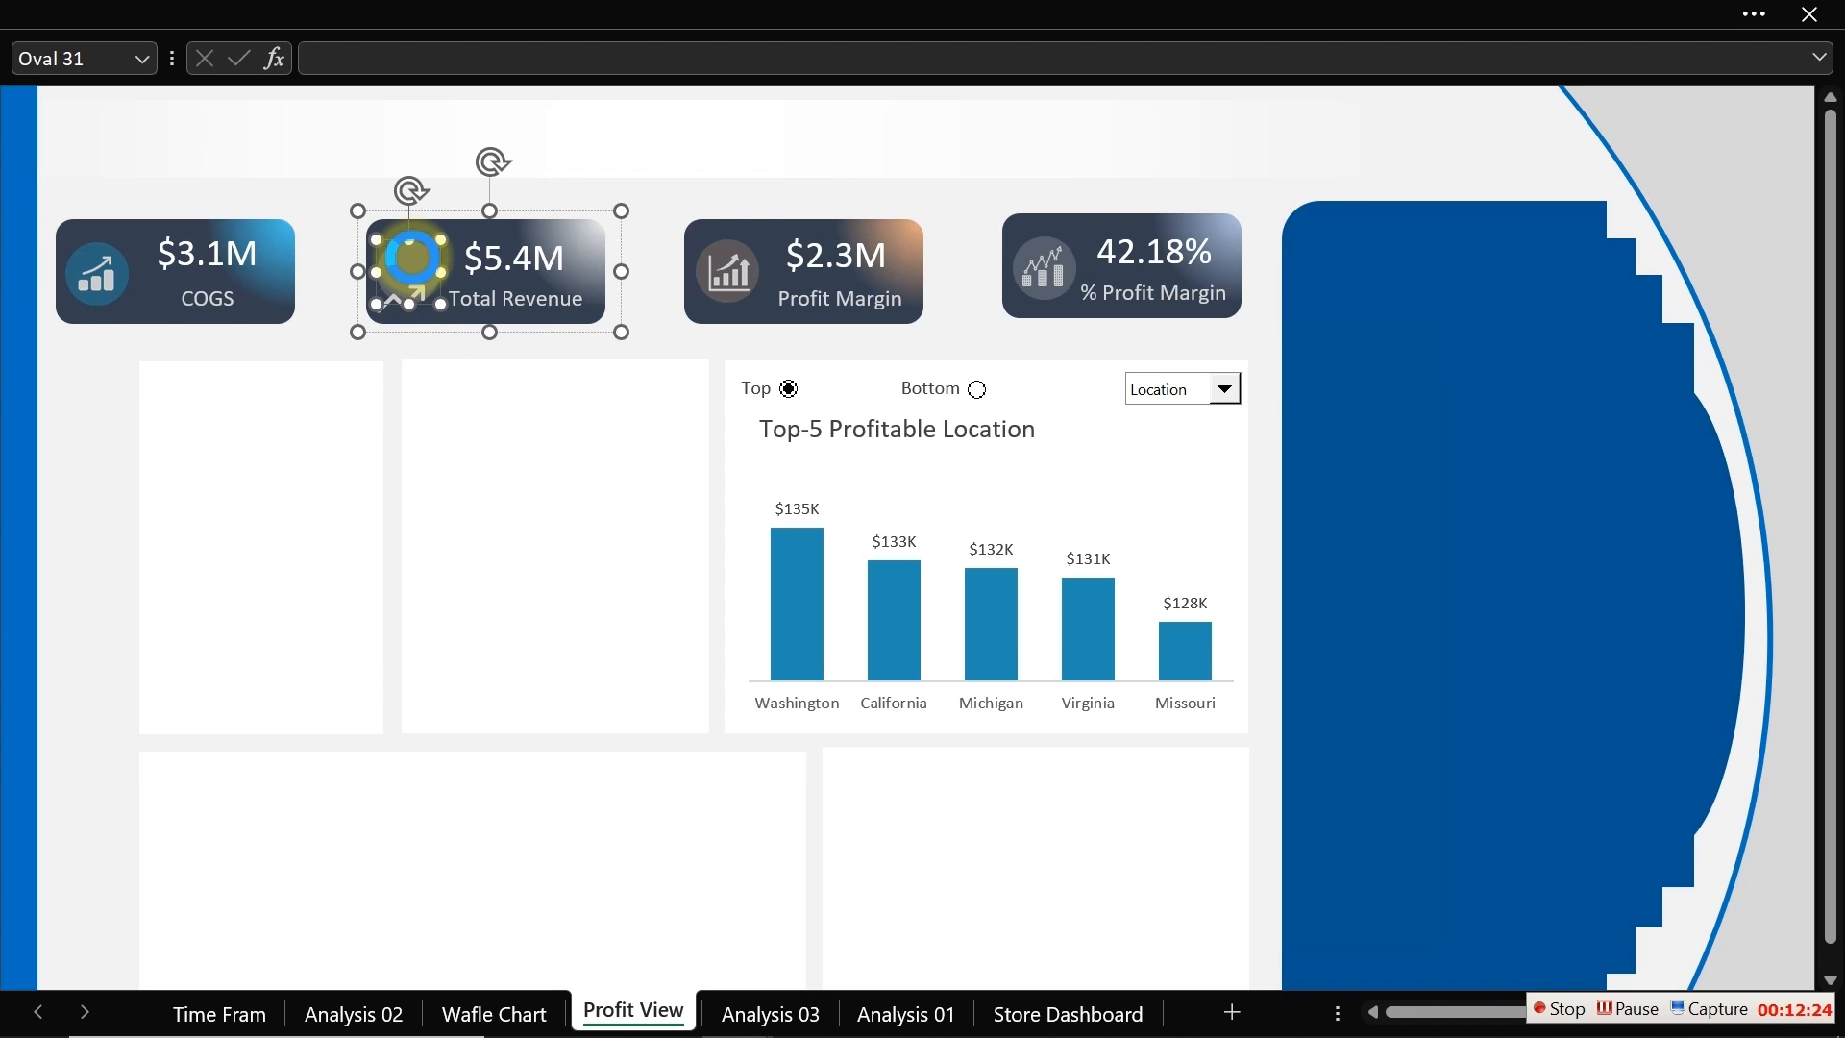
{"action": "left_click", "coordinate": [321, 332]}
{"action": "left_click", "coordinate": [327, 297]}
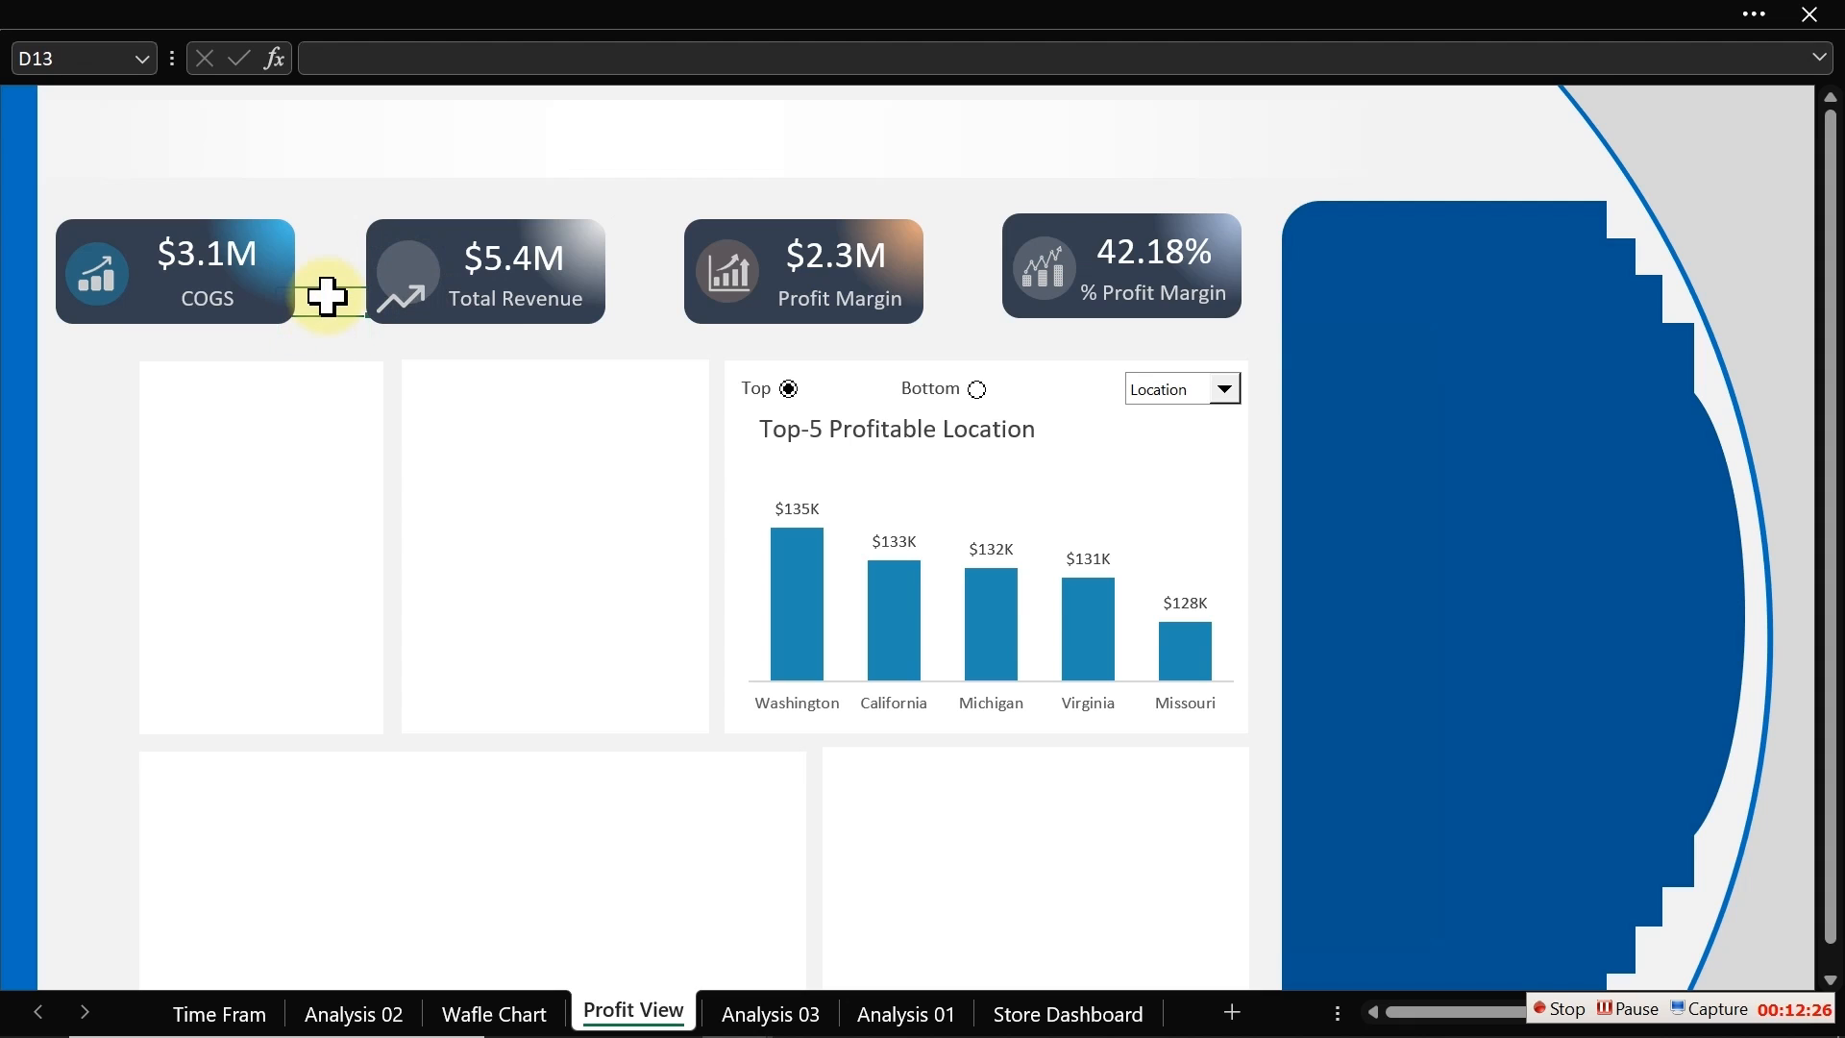
{"action": "key", "text": "ctrl+z"}
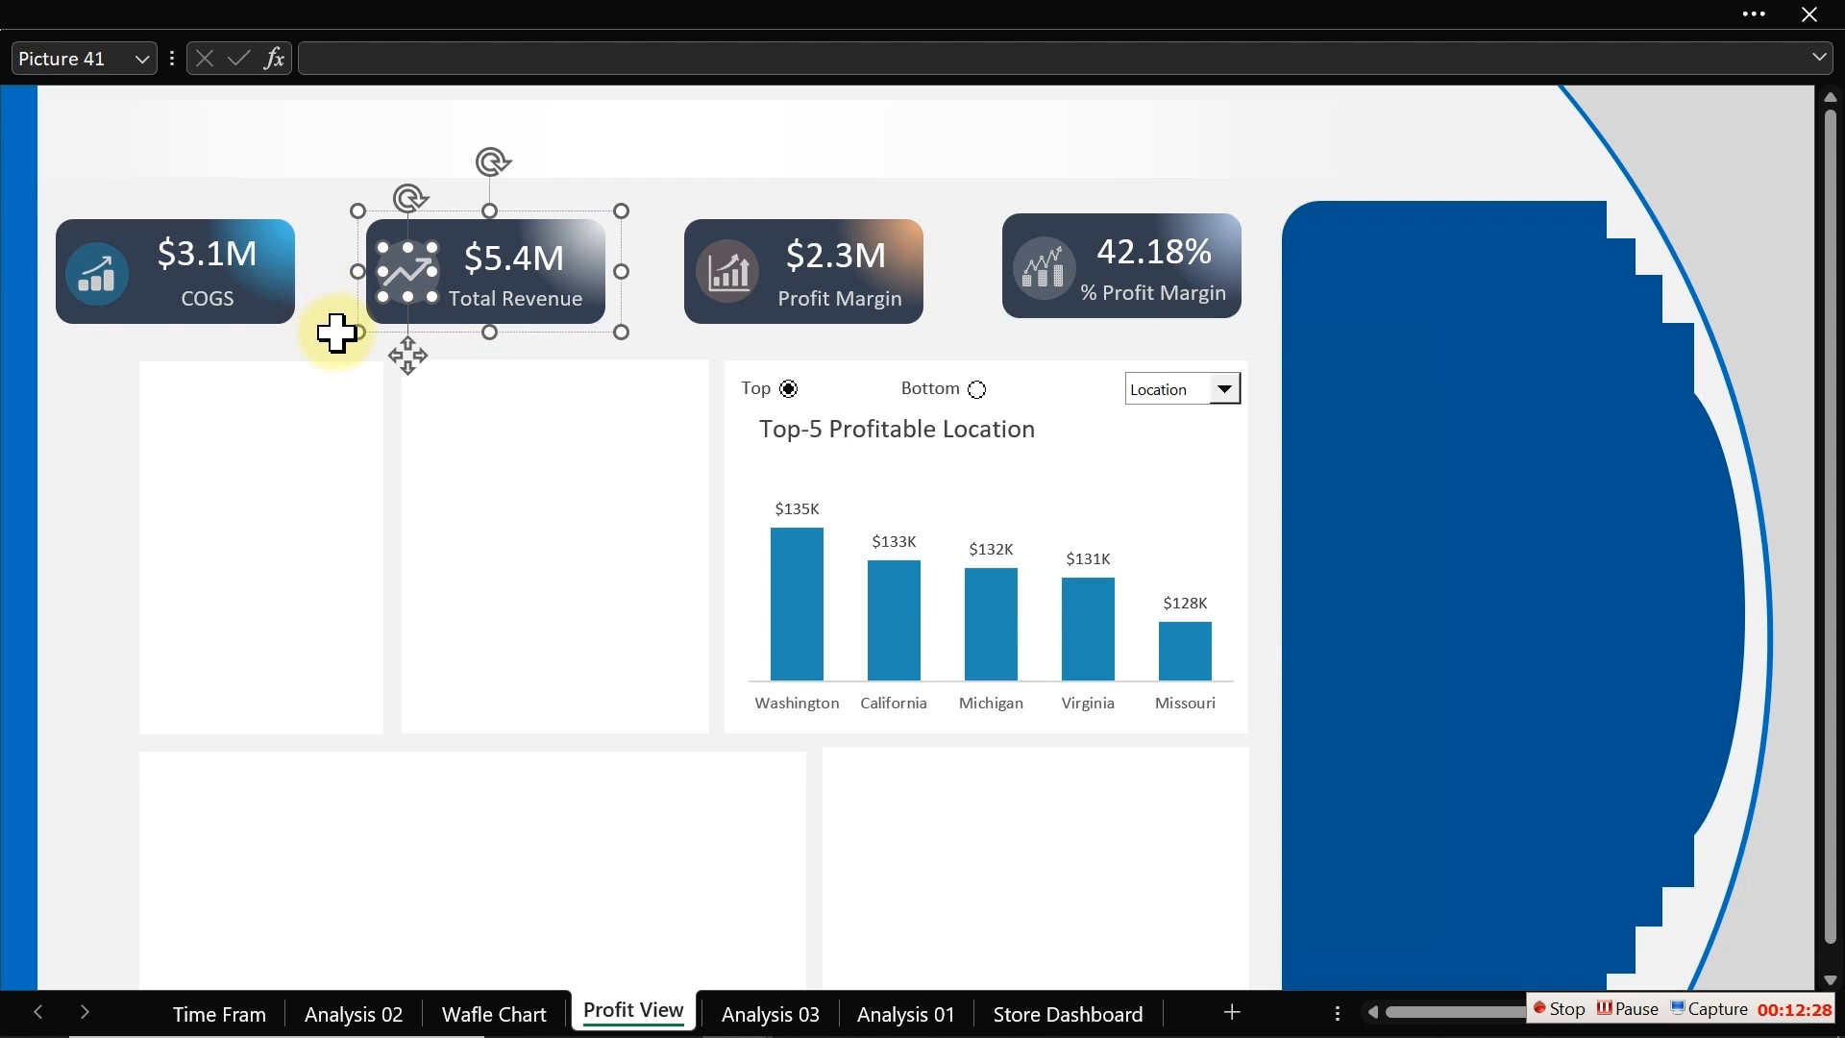
Step: Paste the circle and move it onto the Top-5 chart area
{"action": "left_click", "coordinate": [336, 334]}
{"action": "key", "text": "ctrl+v"}
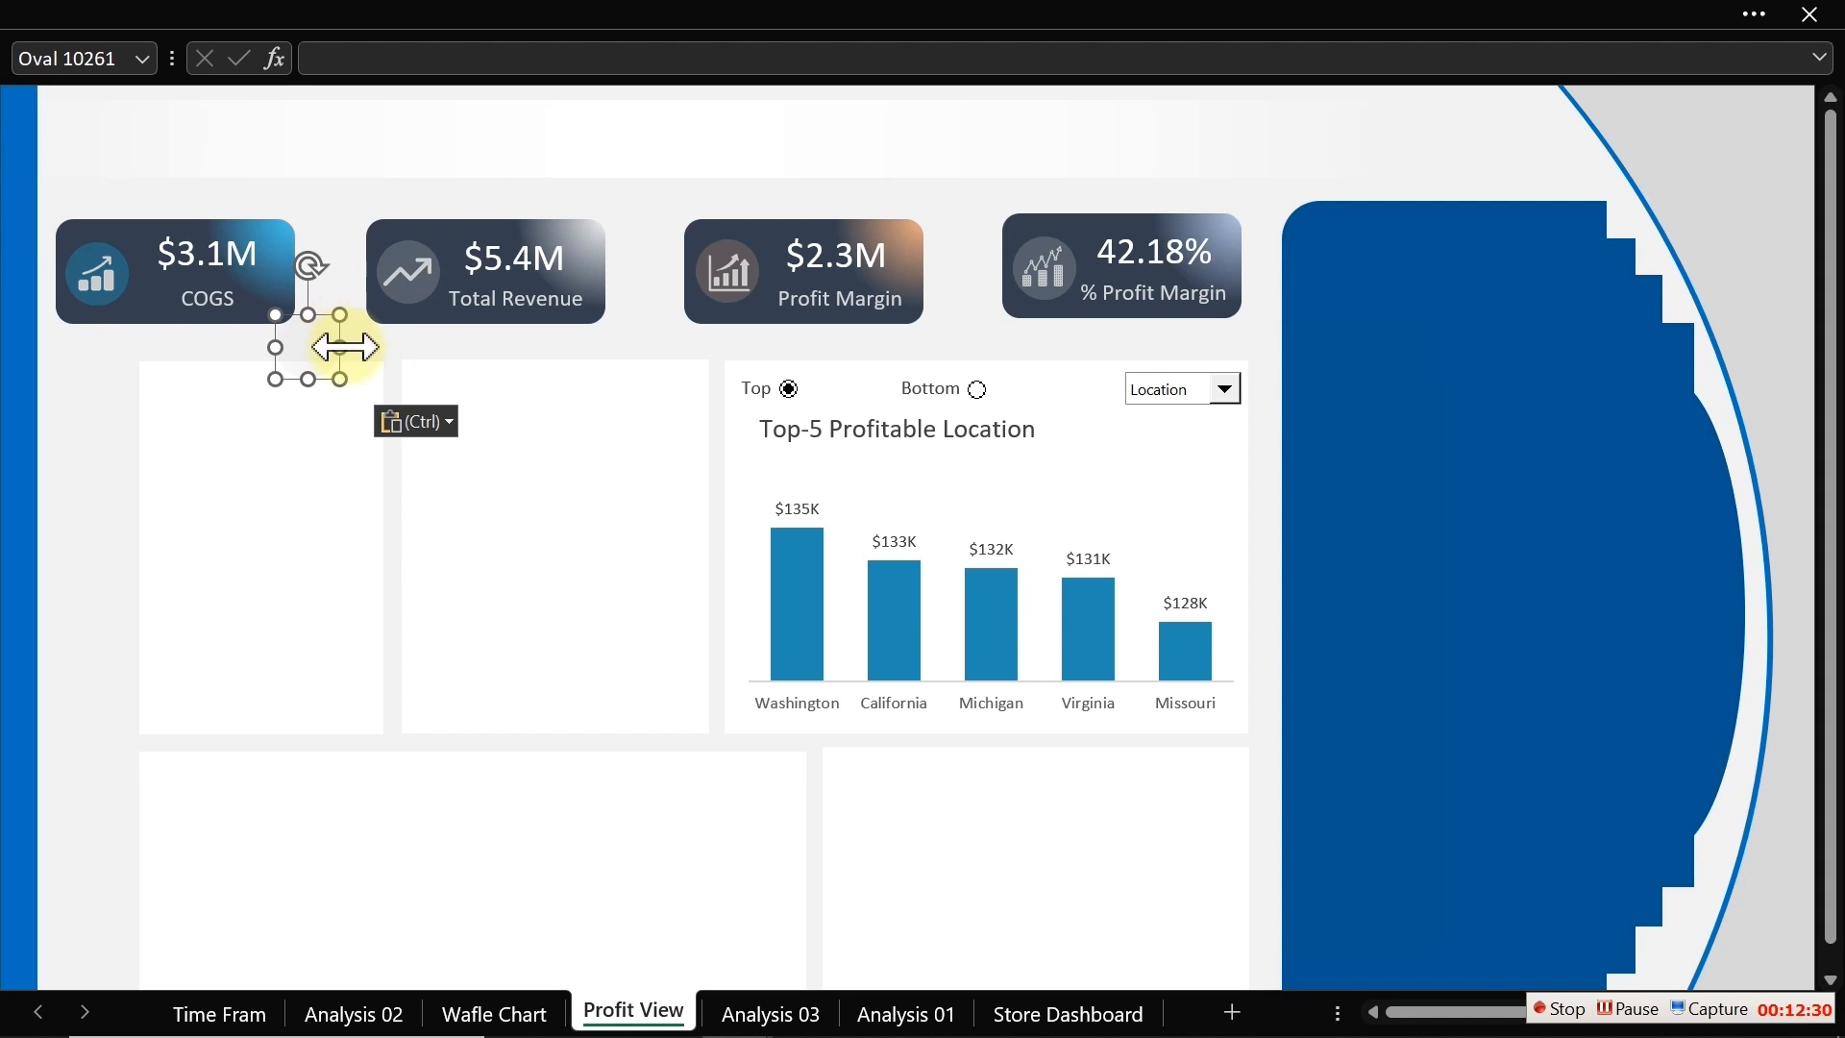
{"action": "left_click_drag", "start_coordinate": [312, 357], "coordinate": [571, 419]}
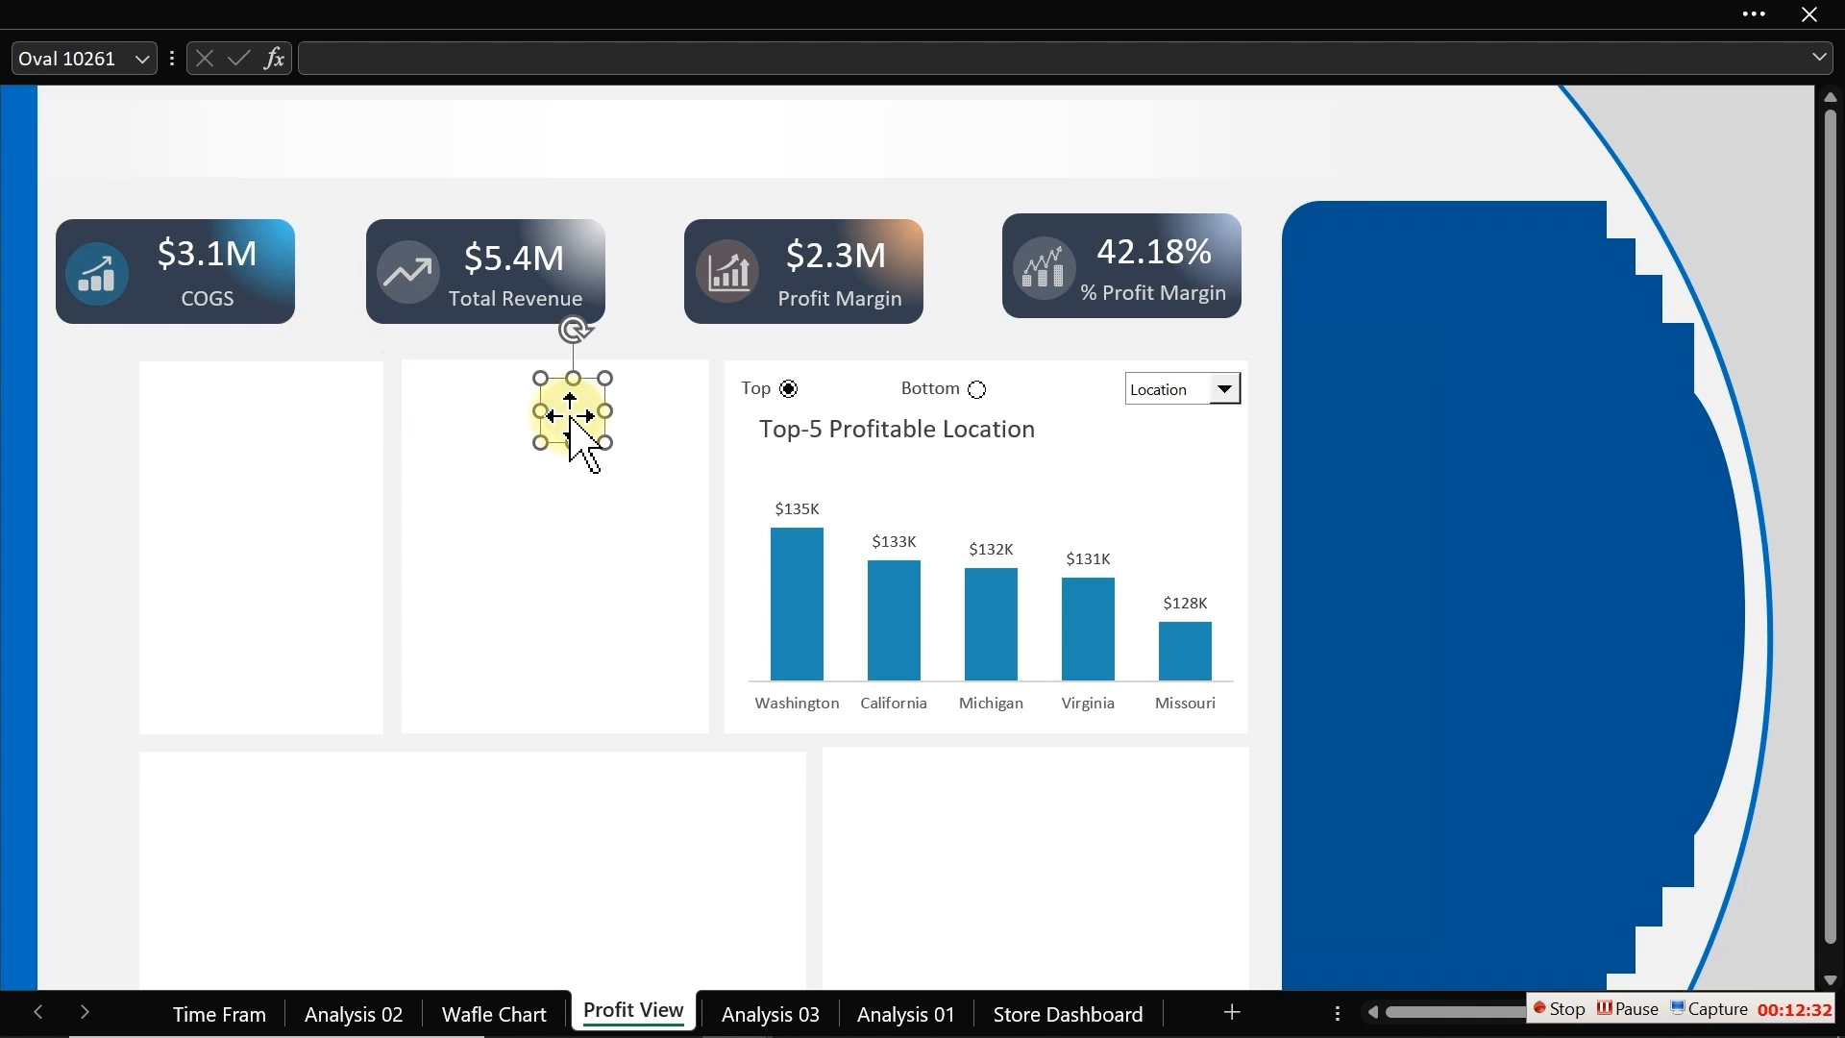
Step: Lower the pasted circle's fill transparency in the Format Shape pane
{"action": "key", "text": "ctrl+1"}
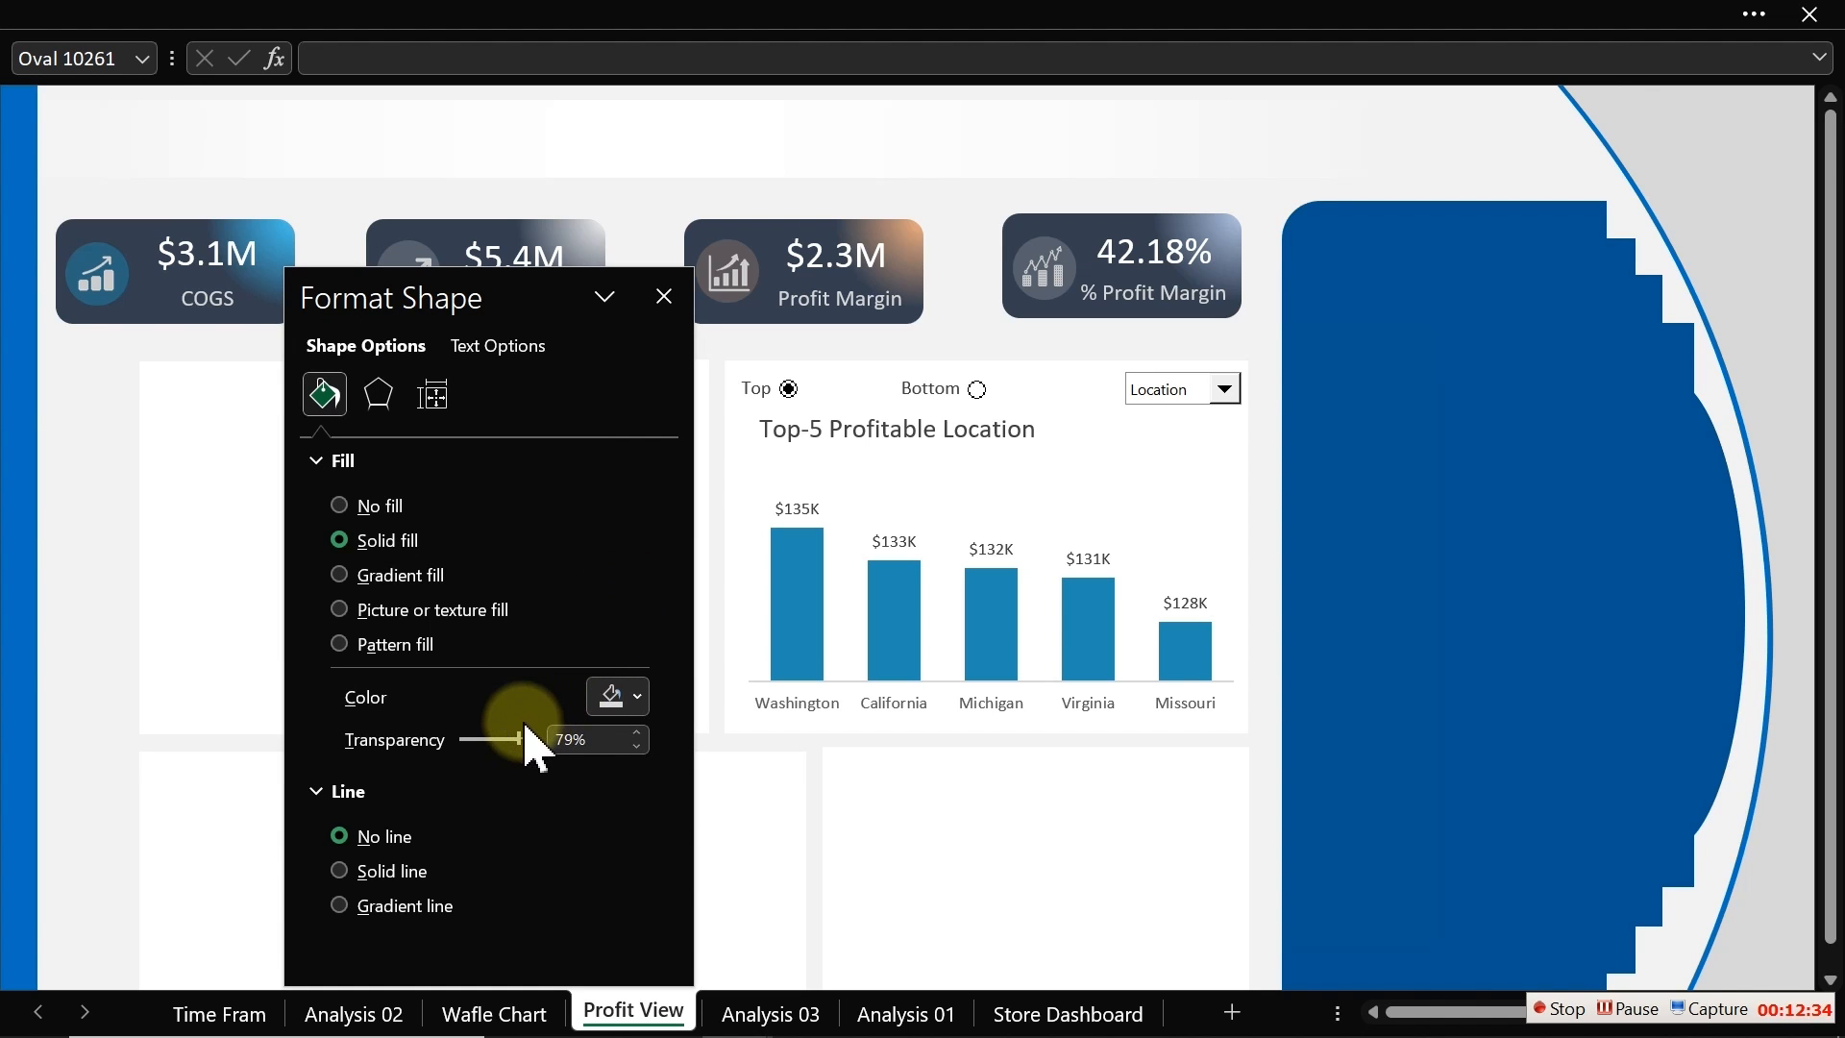
{"action": "left_click_drag", "start_coordinate": [535, 740], "coordinate": [473, 738]}
{"action": "left_click_drag", "start_coordinate": [432, 289], "coordinate": [238, 331]}
{"action": "left_click", "coordinate": [463, 340]}
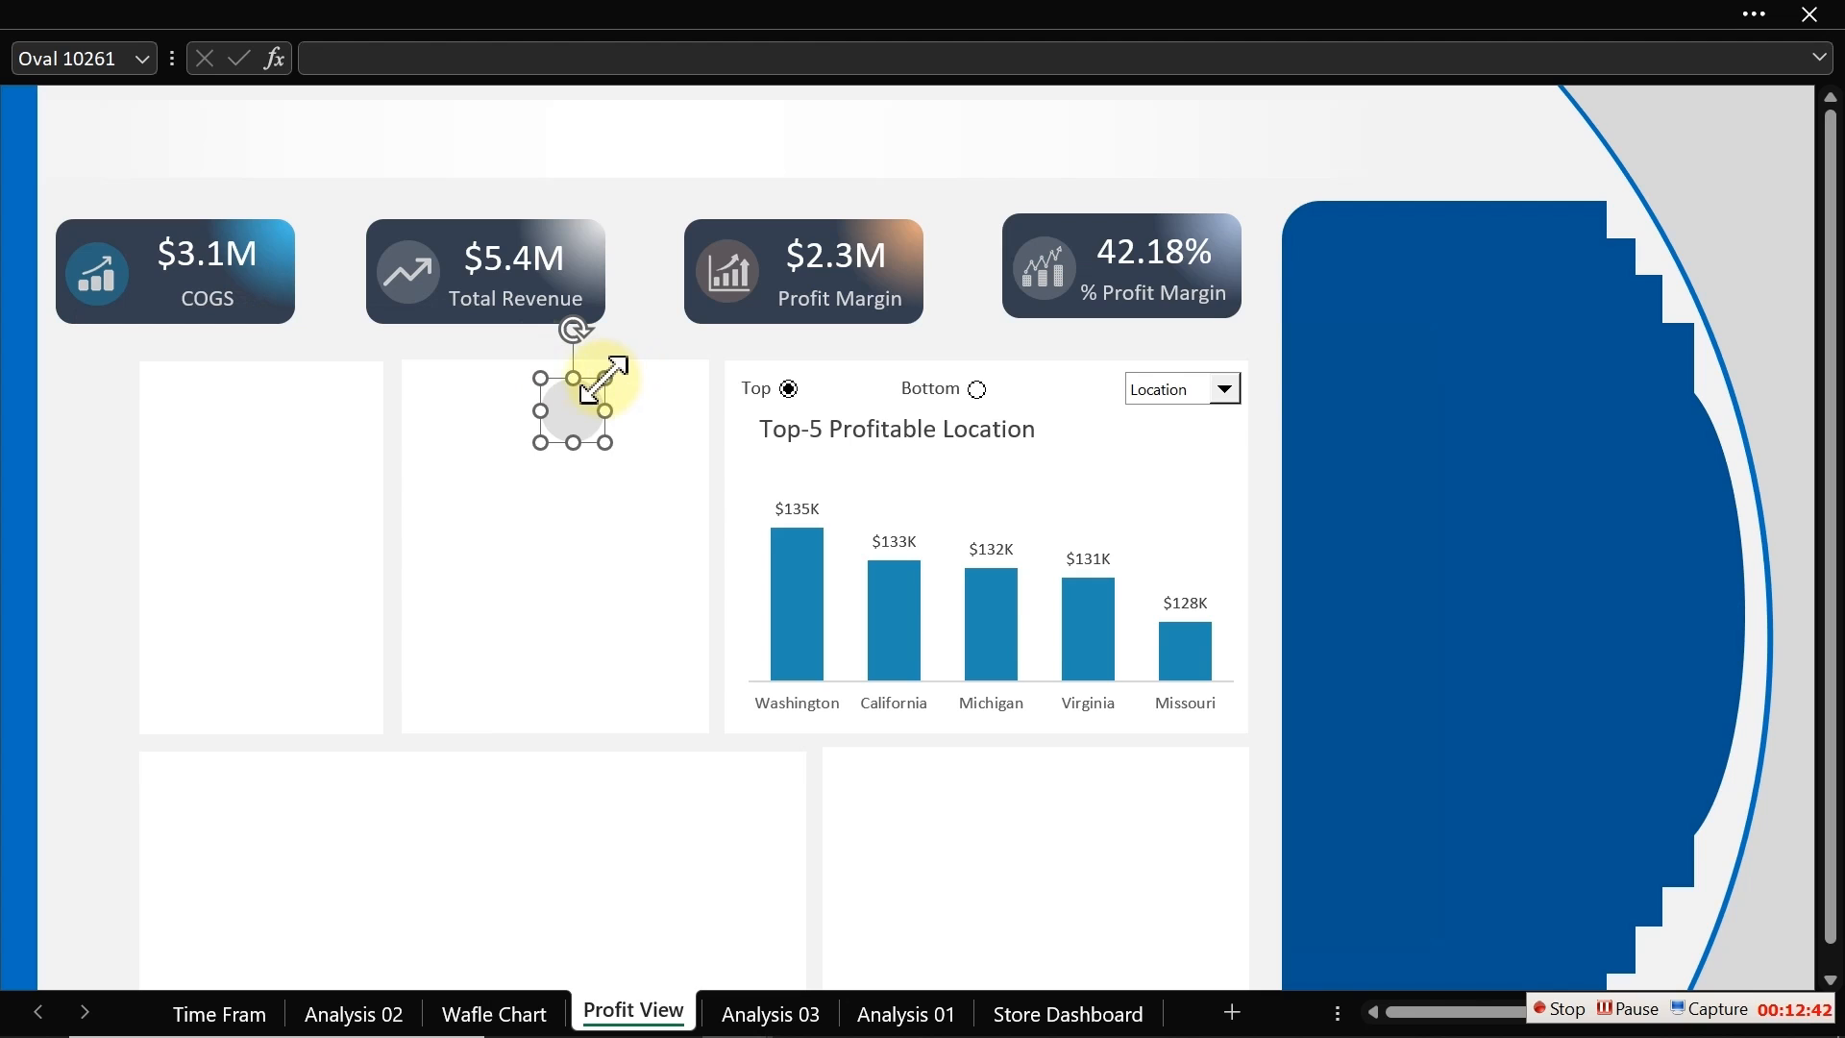
Step: Shrink the circle and place it just left of the chart caption
{"action": "left_click_drag", "start_coordinate": [606, 379], "coordinate": [561, 431]}
{"action": "left_click_drag", "start_coordinate": [553, 504], "coordinate": [746, 501]}
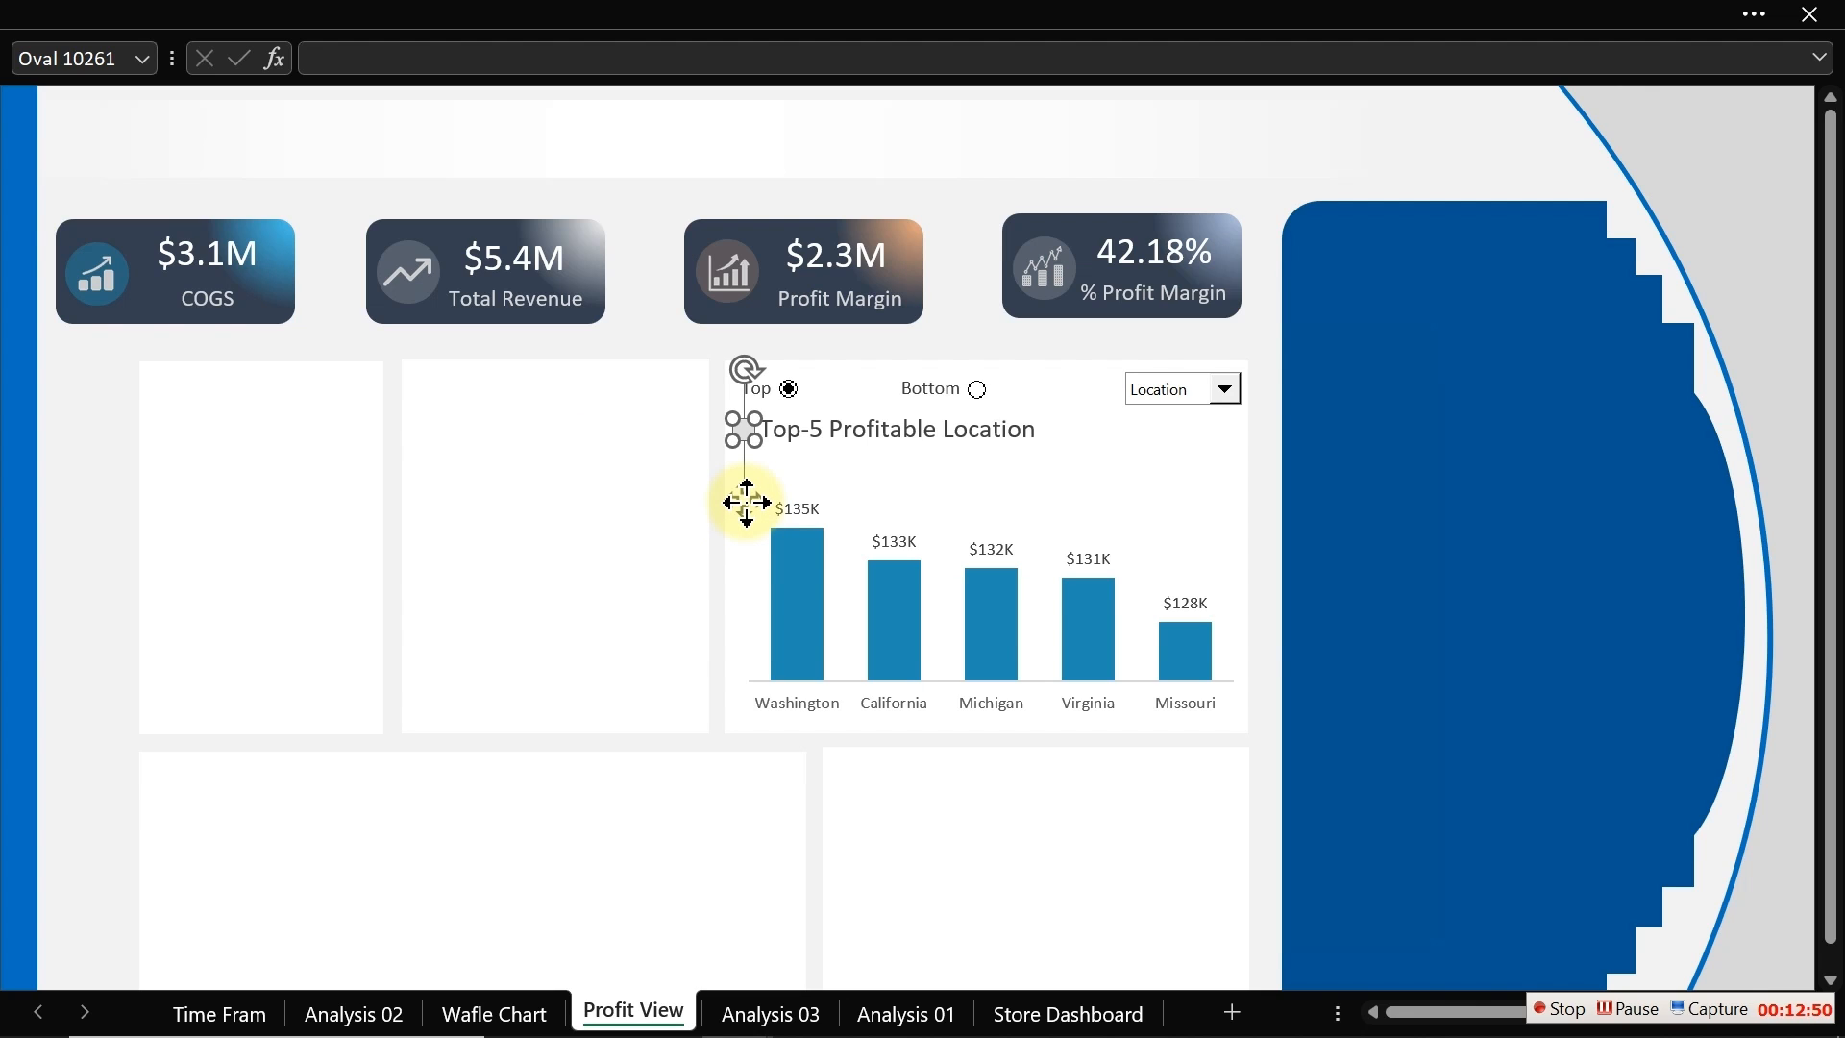
{"action": "left_click", "coordinate": [741, 399]}
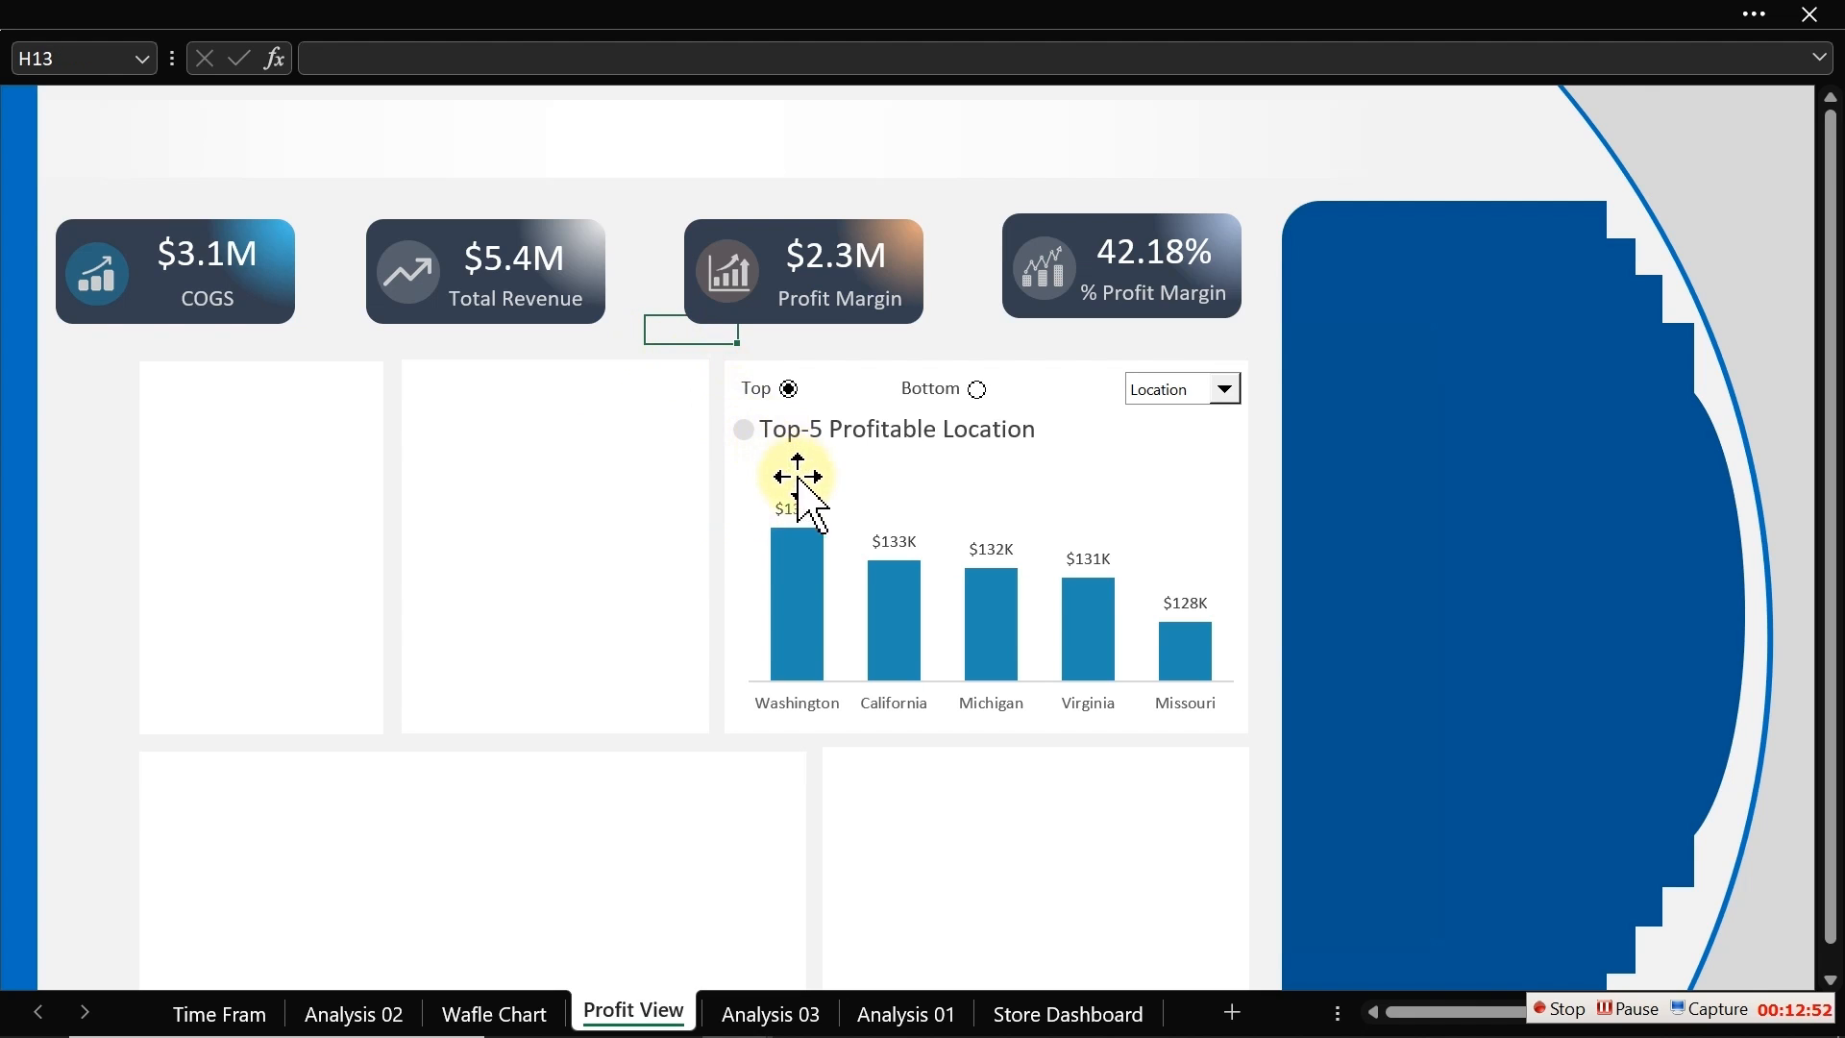
Step: Move the top of the chart's plot area down to make room below the caption
{"action": "left_click", "coordinate": [978, 550]}
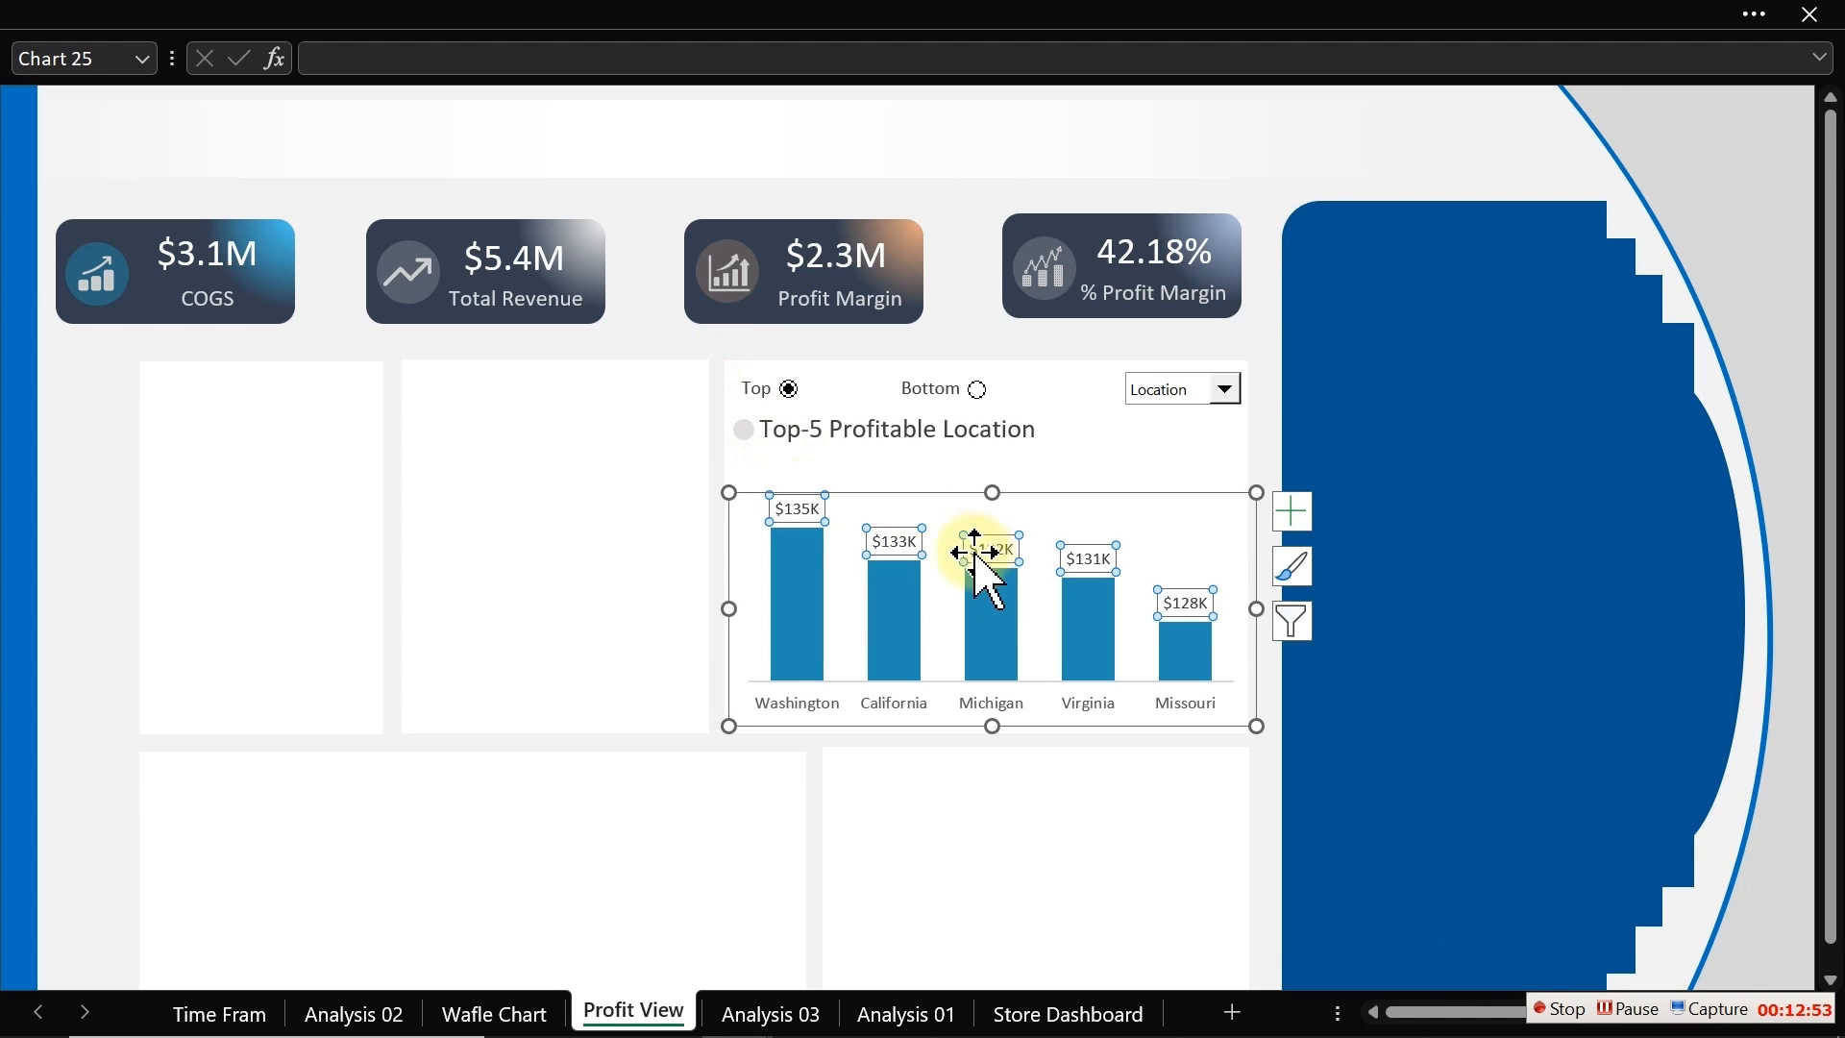
{"action": "left_click", "coordinate": [946, 596]}
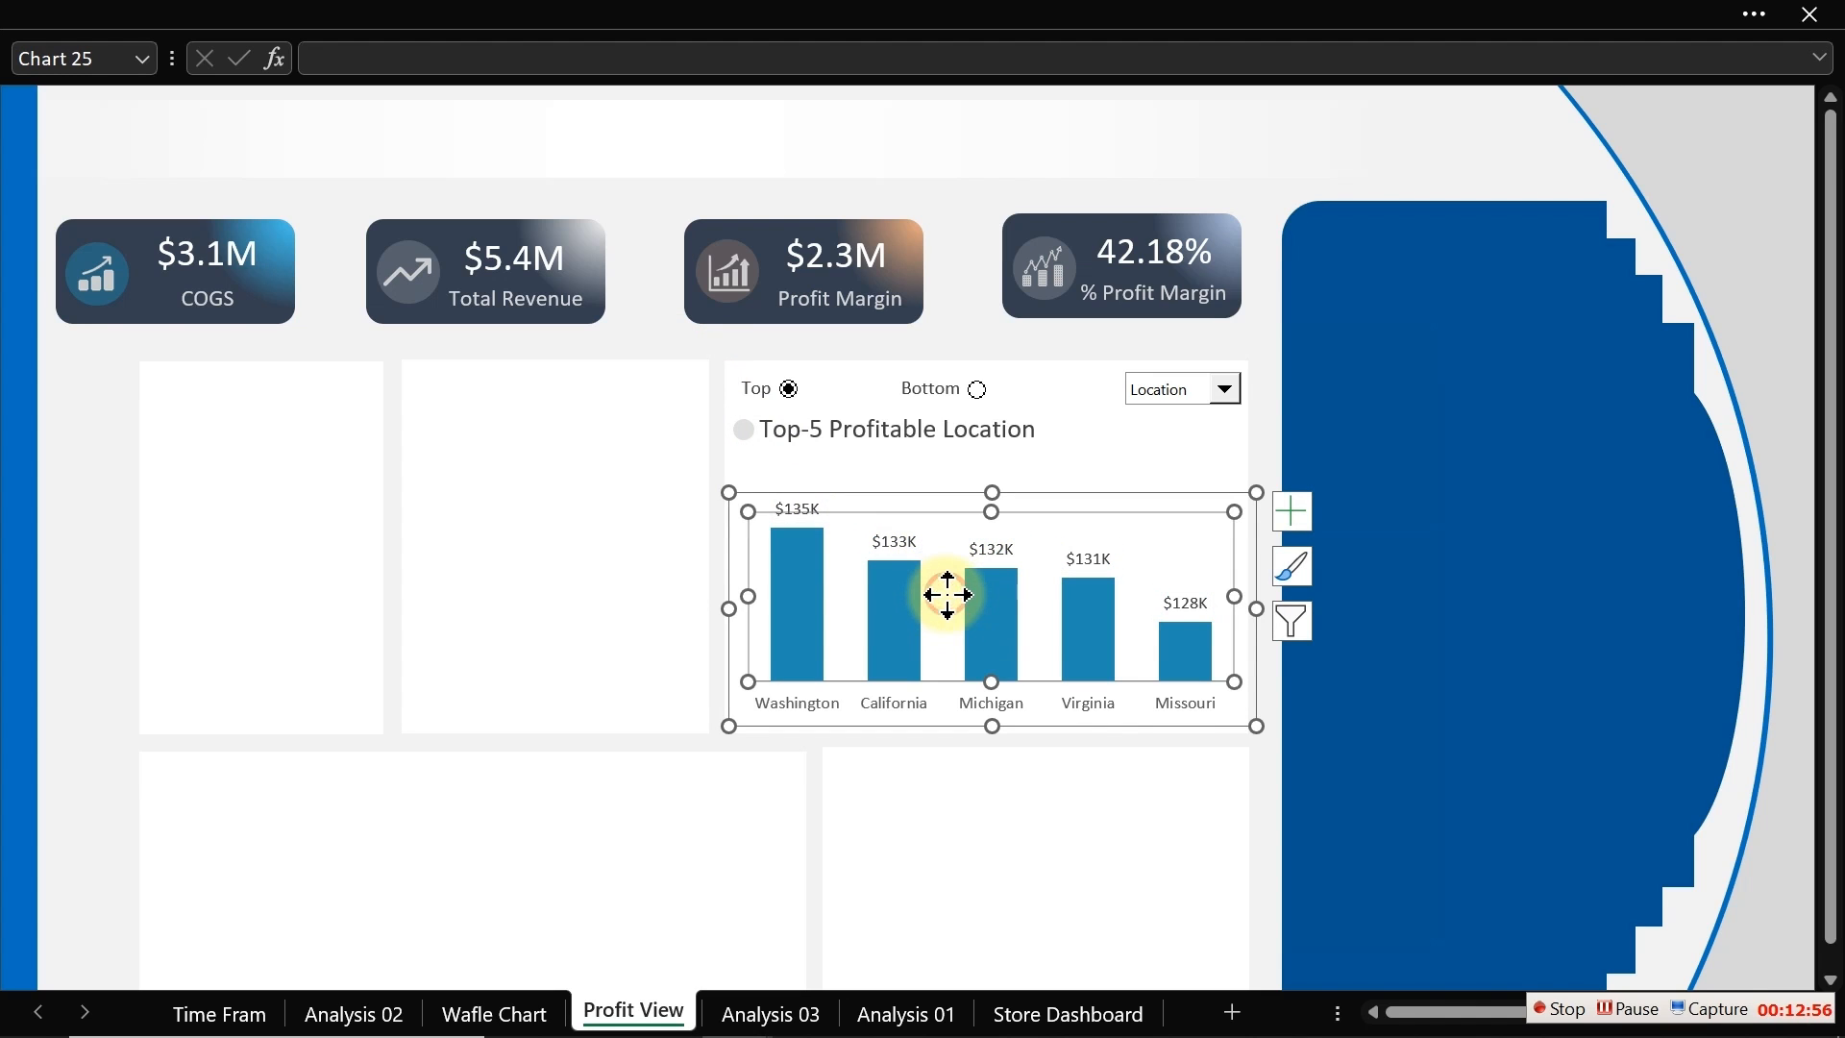
{"action": "left_click_drag", "start_coordinate": [993, 516], "coordinate": [990, 536]}
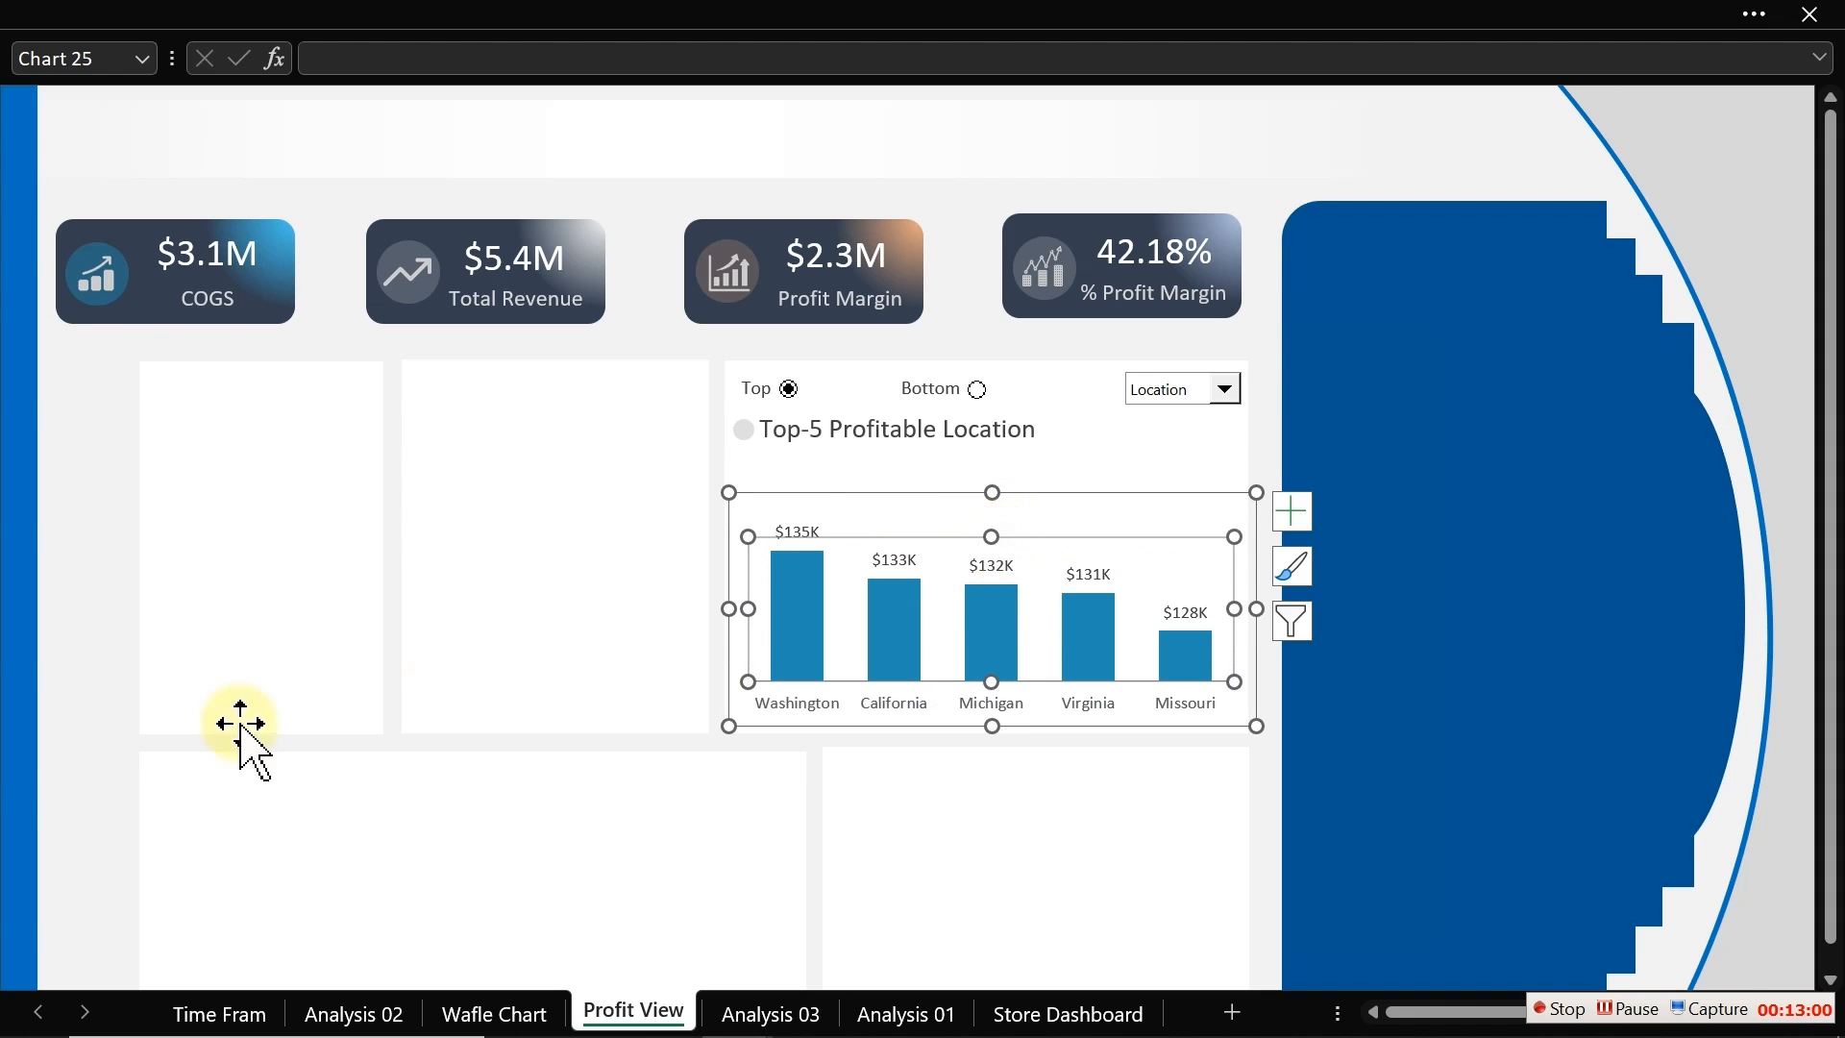
{"action": "left_click", "coordinate": [48, 774]}
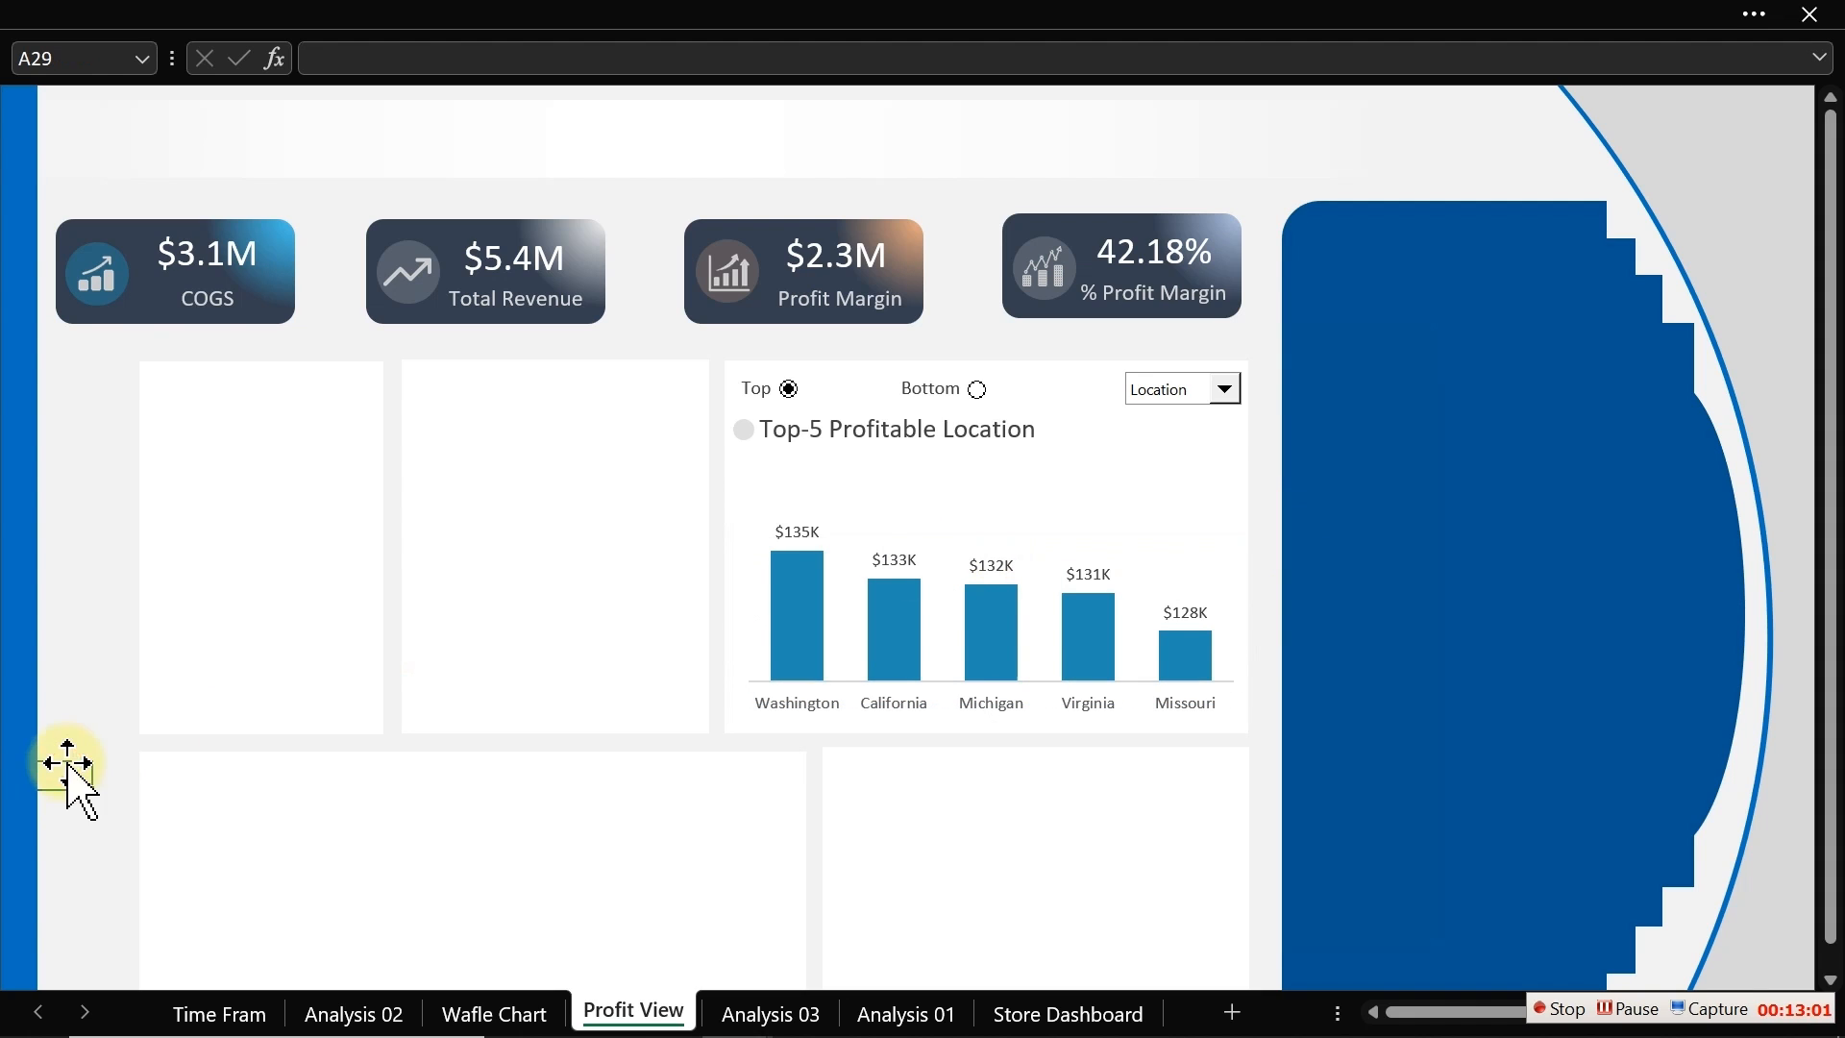
Step: Duplicate the caption text box below it and link the copy to cell M19 on Analysis 03
{"action": "left_click", "coordinate": [863, 432]}
{"action": "left_click_drag", "start_coordinate": [863, 432], "coordinate": [858, 472]}
{"action": "left_click_drag", "start_coordinate": [528, 62], "coordinate": [306, 67]}
{"action": "type", "text": "="}
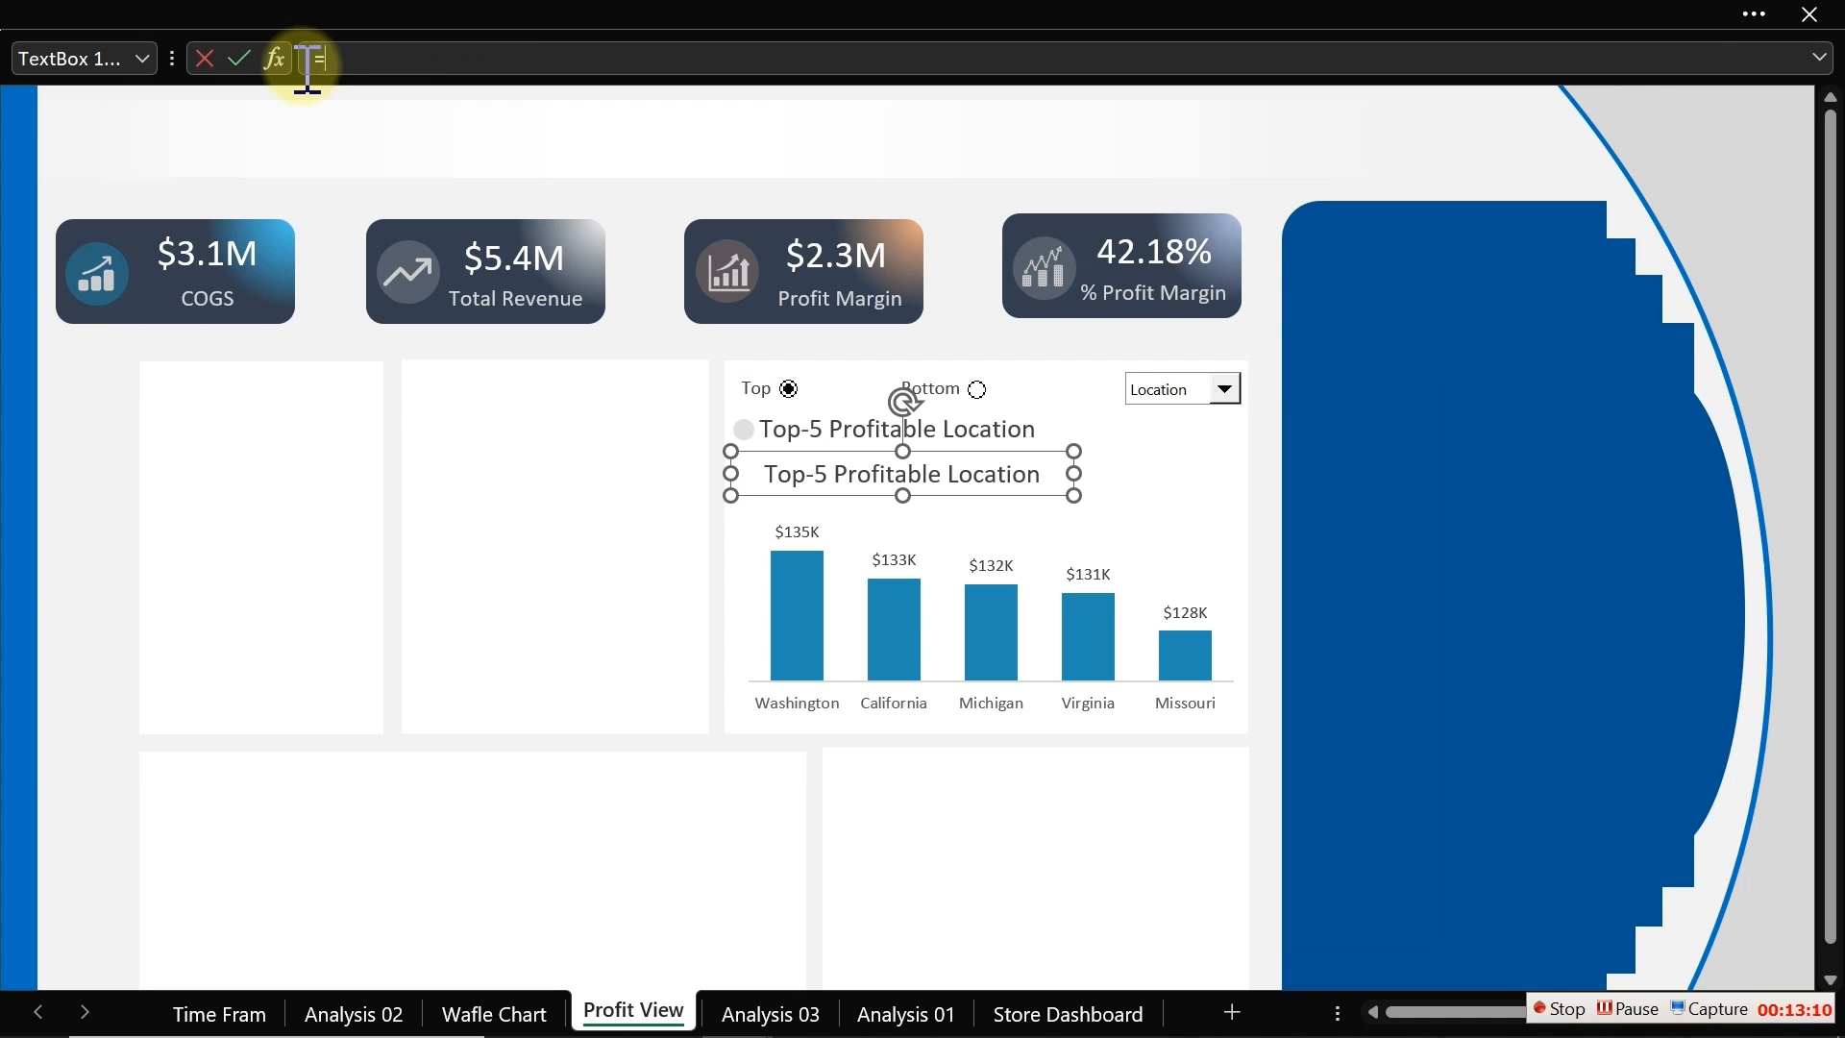
{"action": "left_click", "coordinate": [769, 1010]}
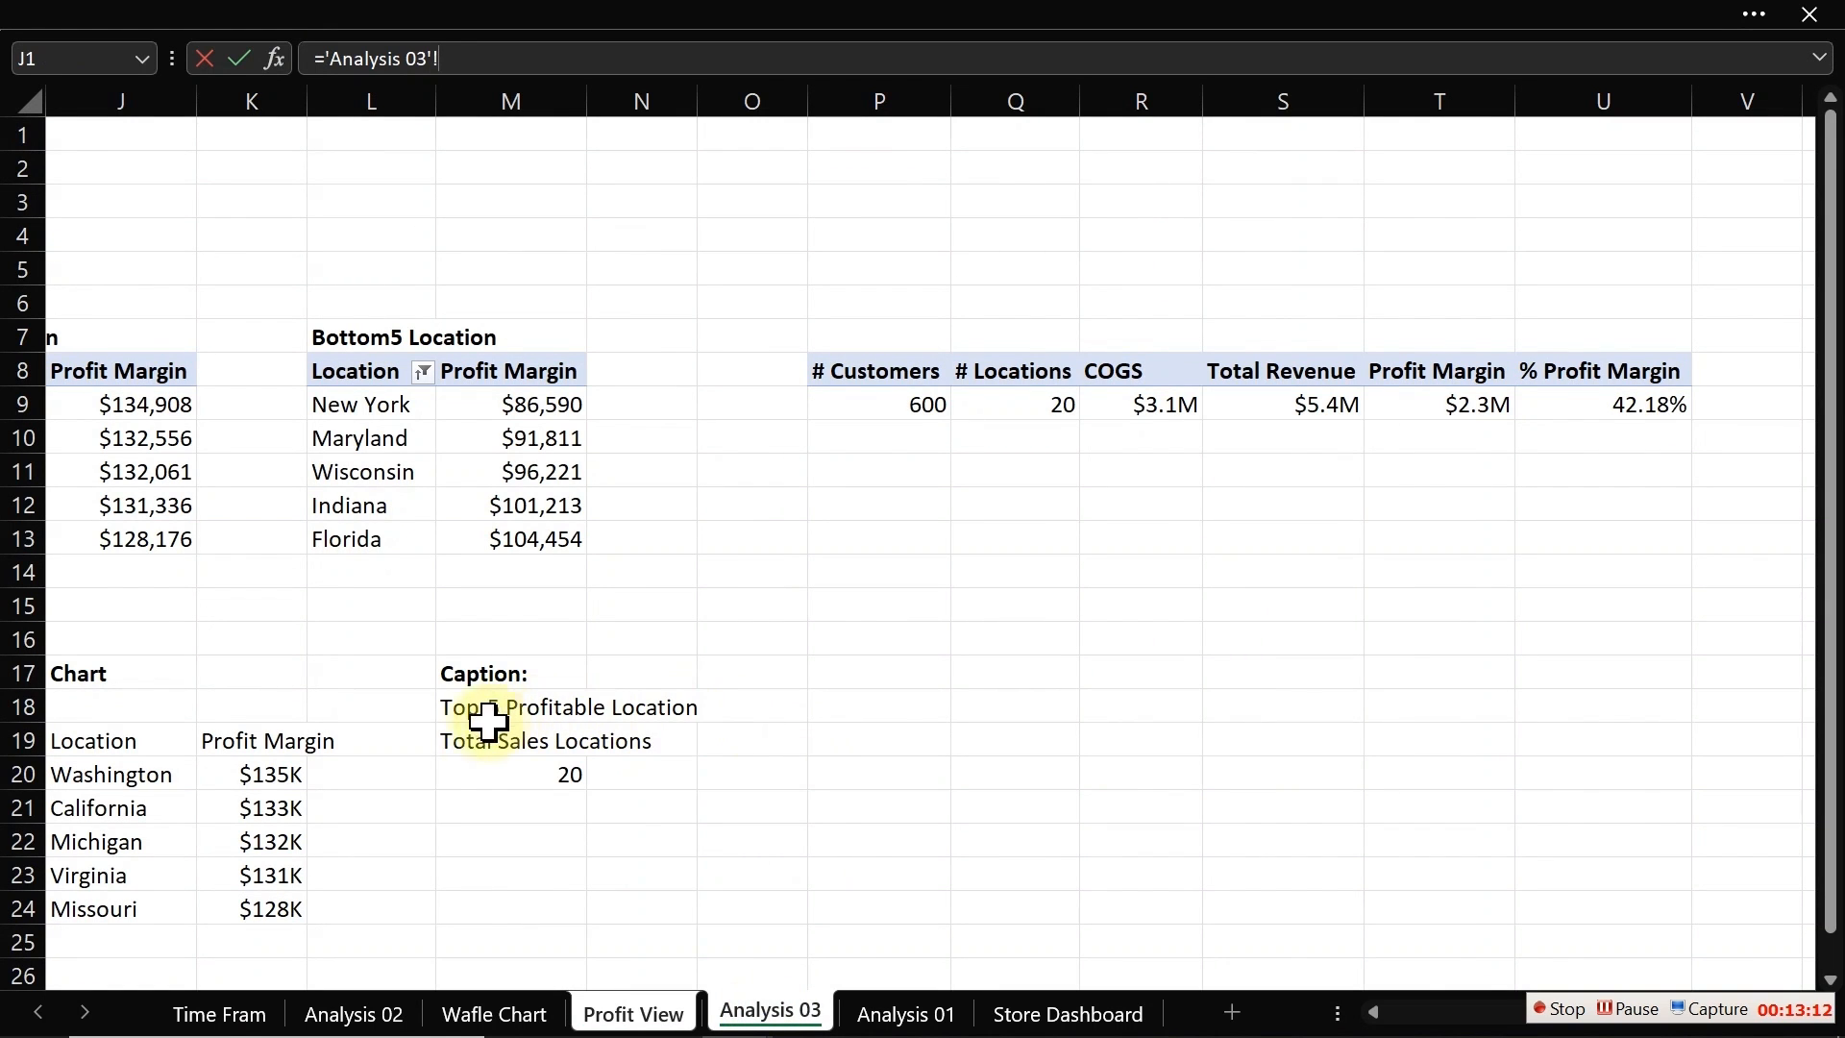
{"action": "left_click", "coordinate": [469, 748]}
{"action": "key", "text": "Return"}
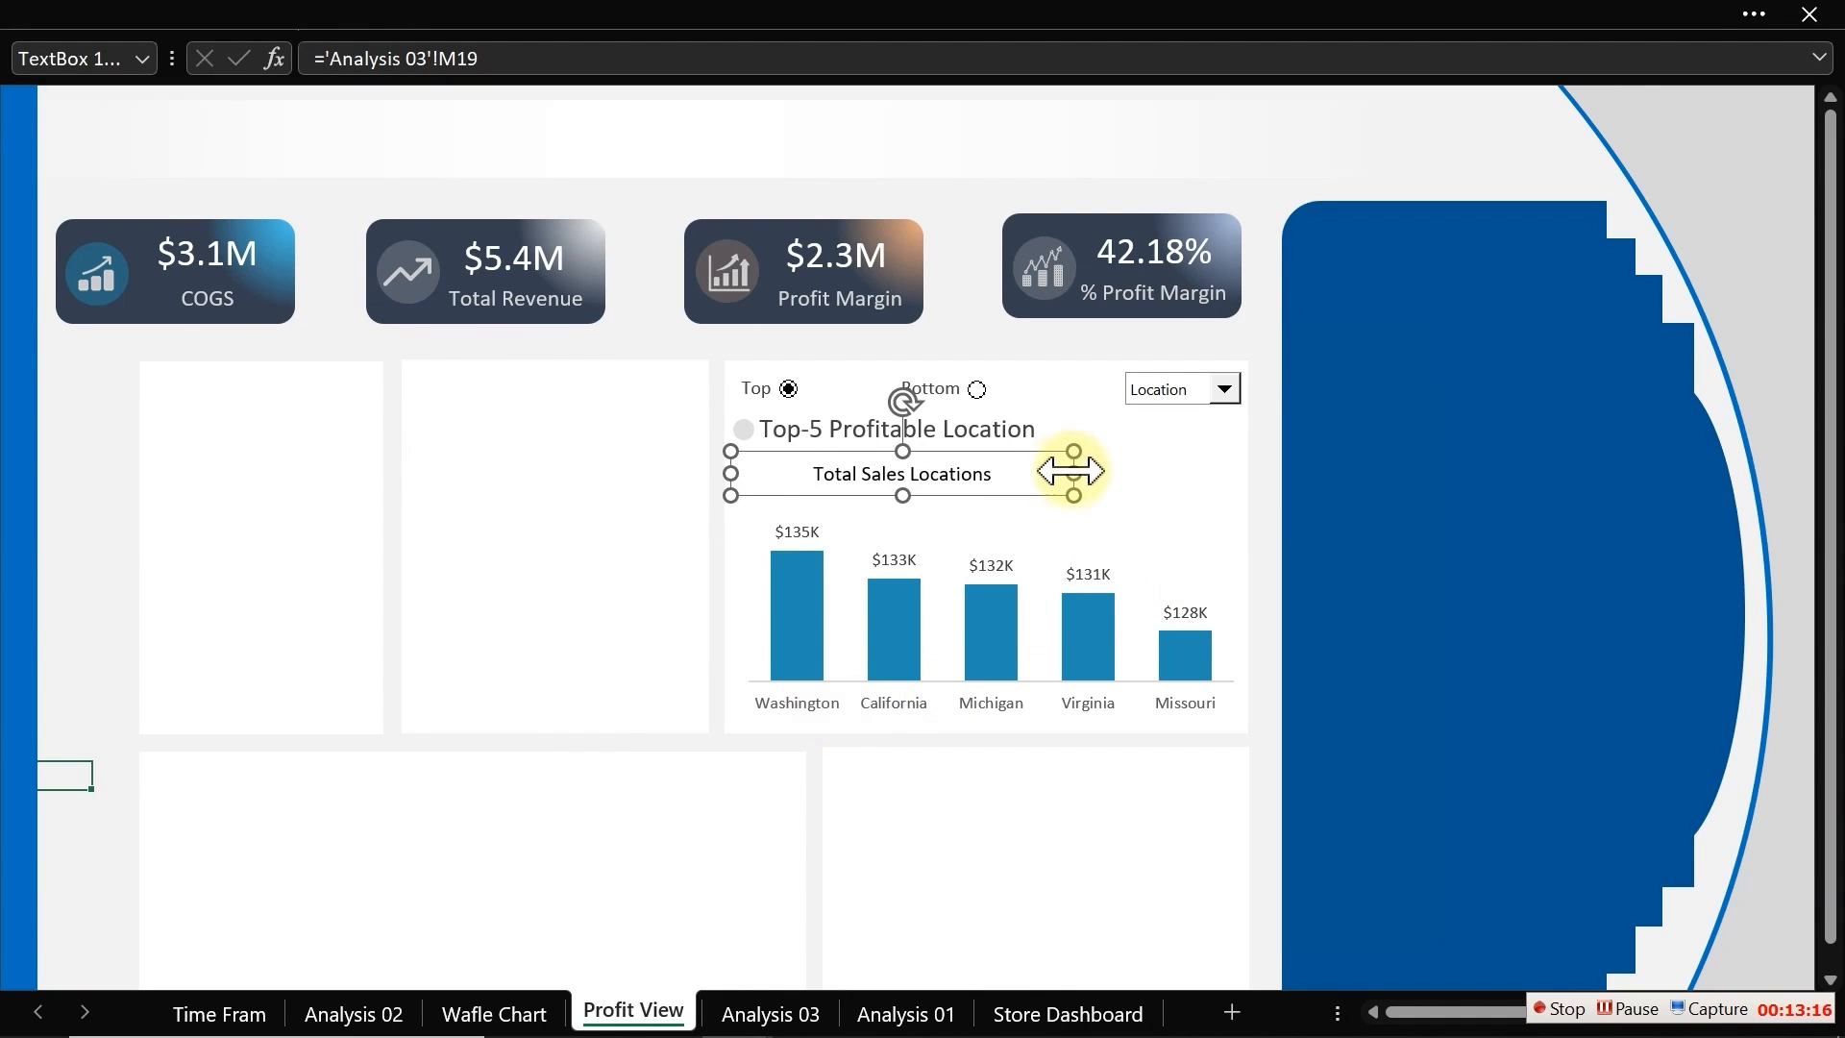
Step: Narrow the Total Sales Locations text box so it wraps, and left-align its text
{"action": "left_click_drag", "start_coordinate": [1074, 473], "coordinate": [831, 472]}
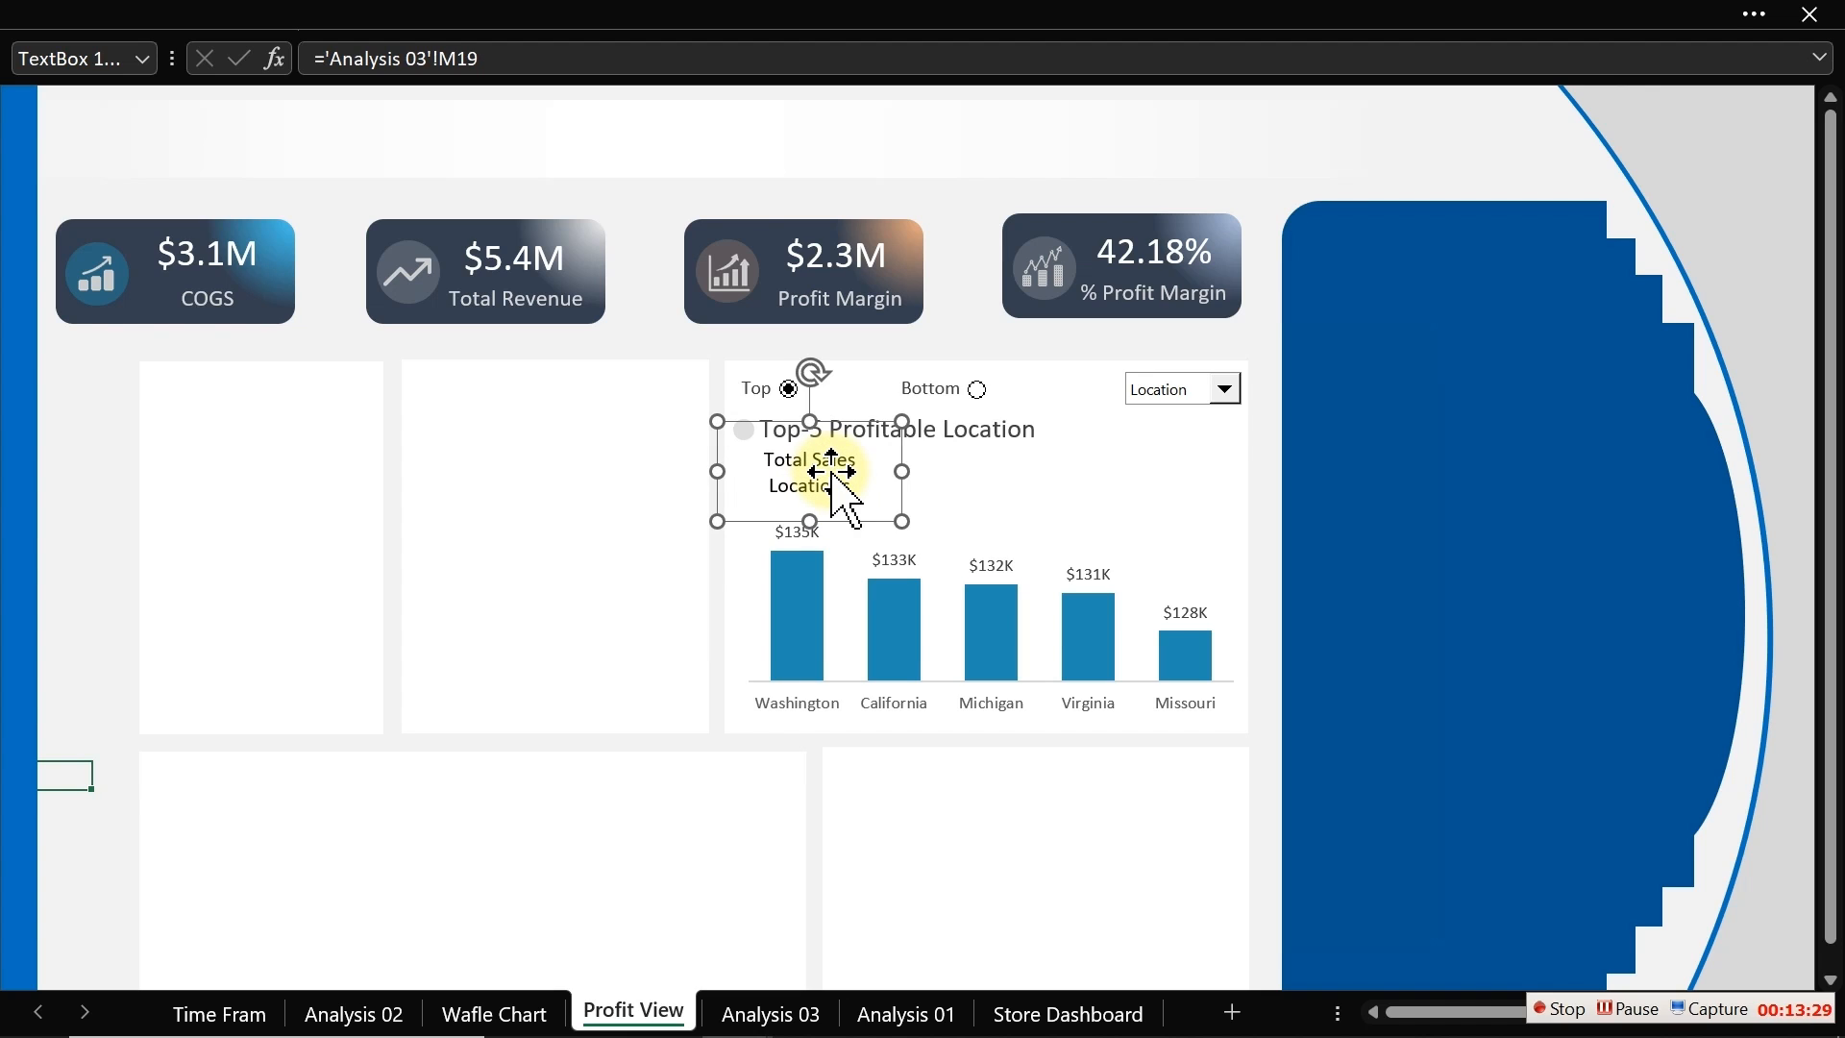
{"action": "left_click", "coordinate": [519, 17]}
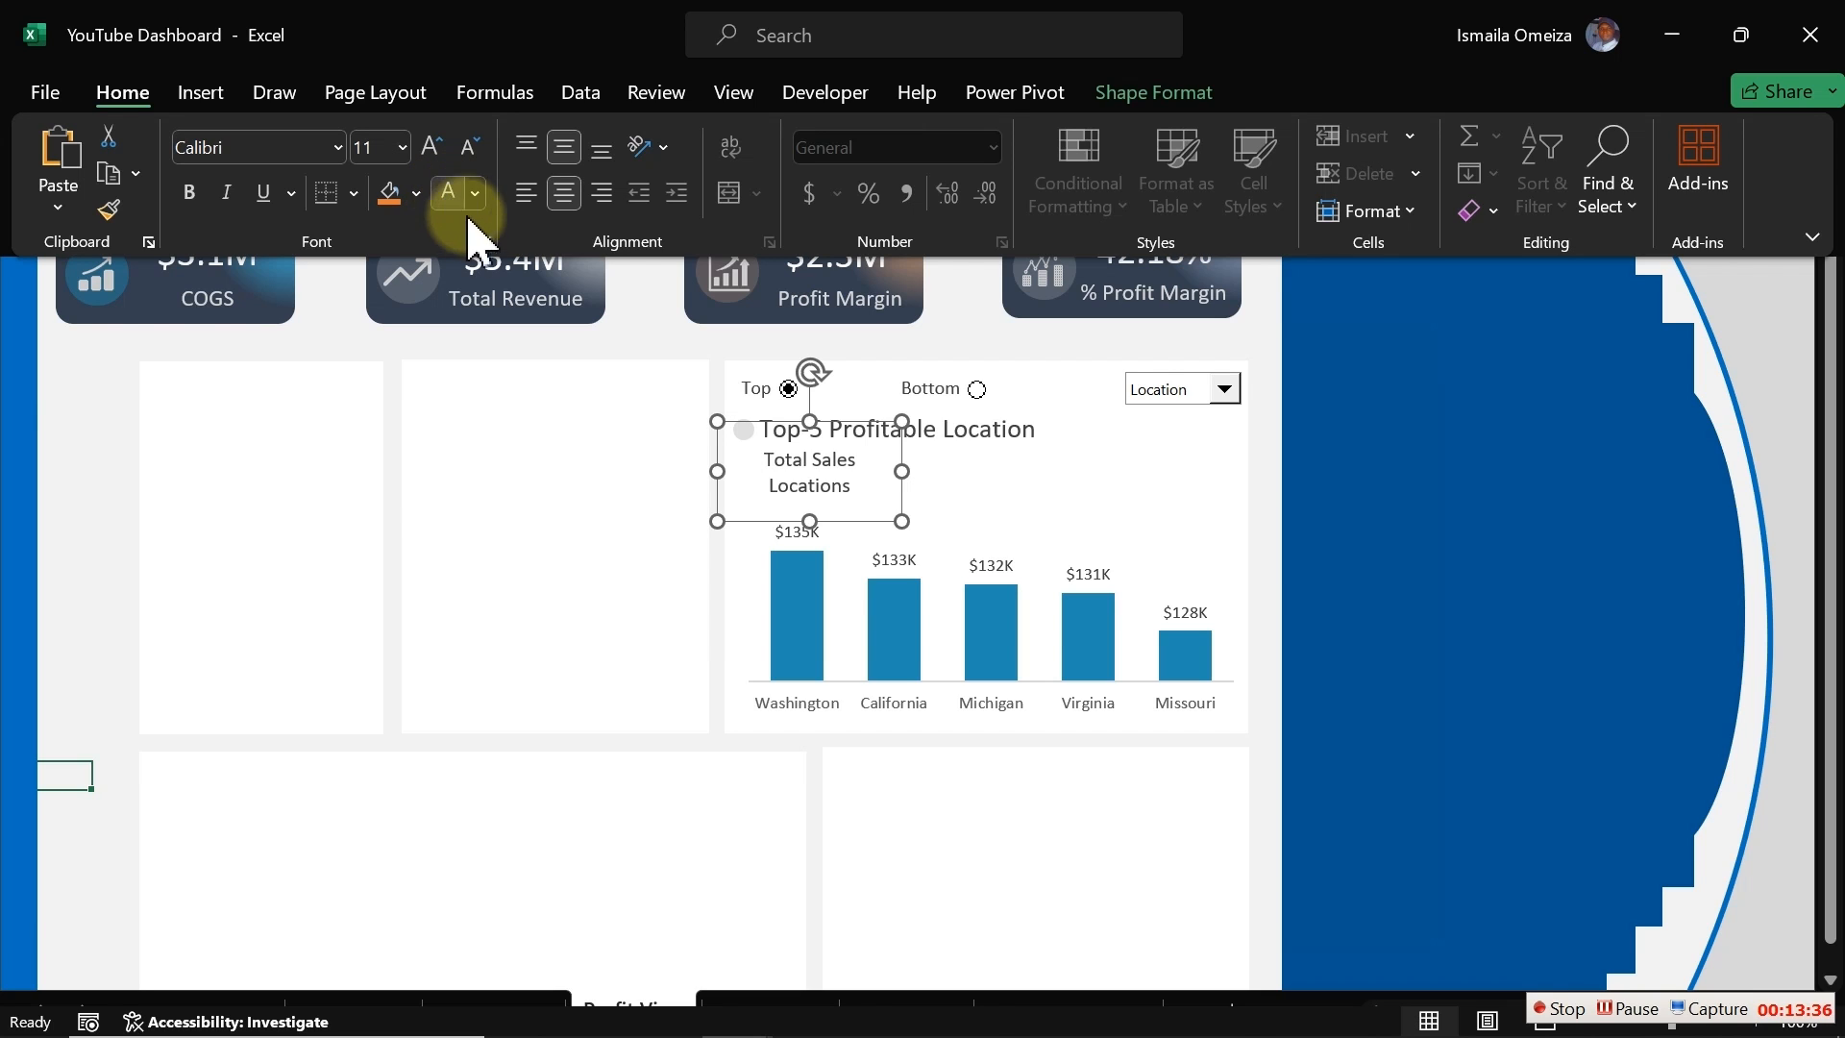
{"action": "left_click", "coordinate": [527, 192]}
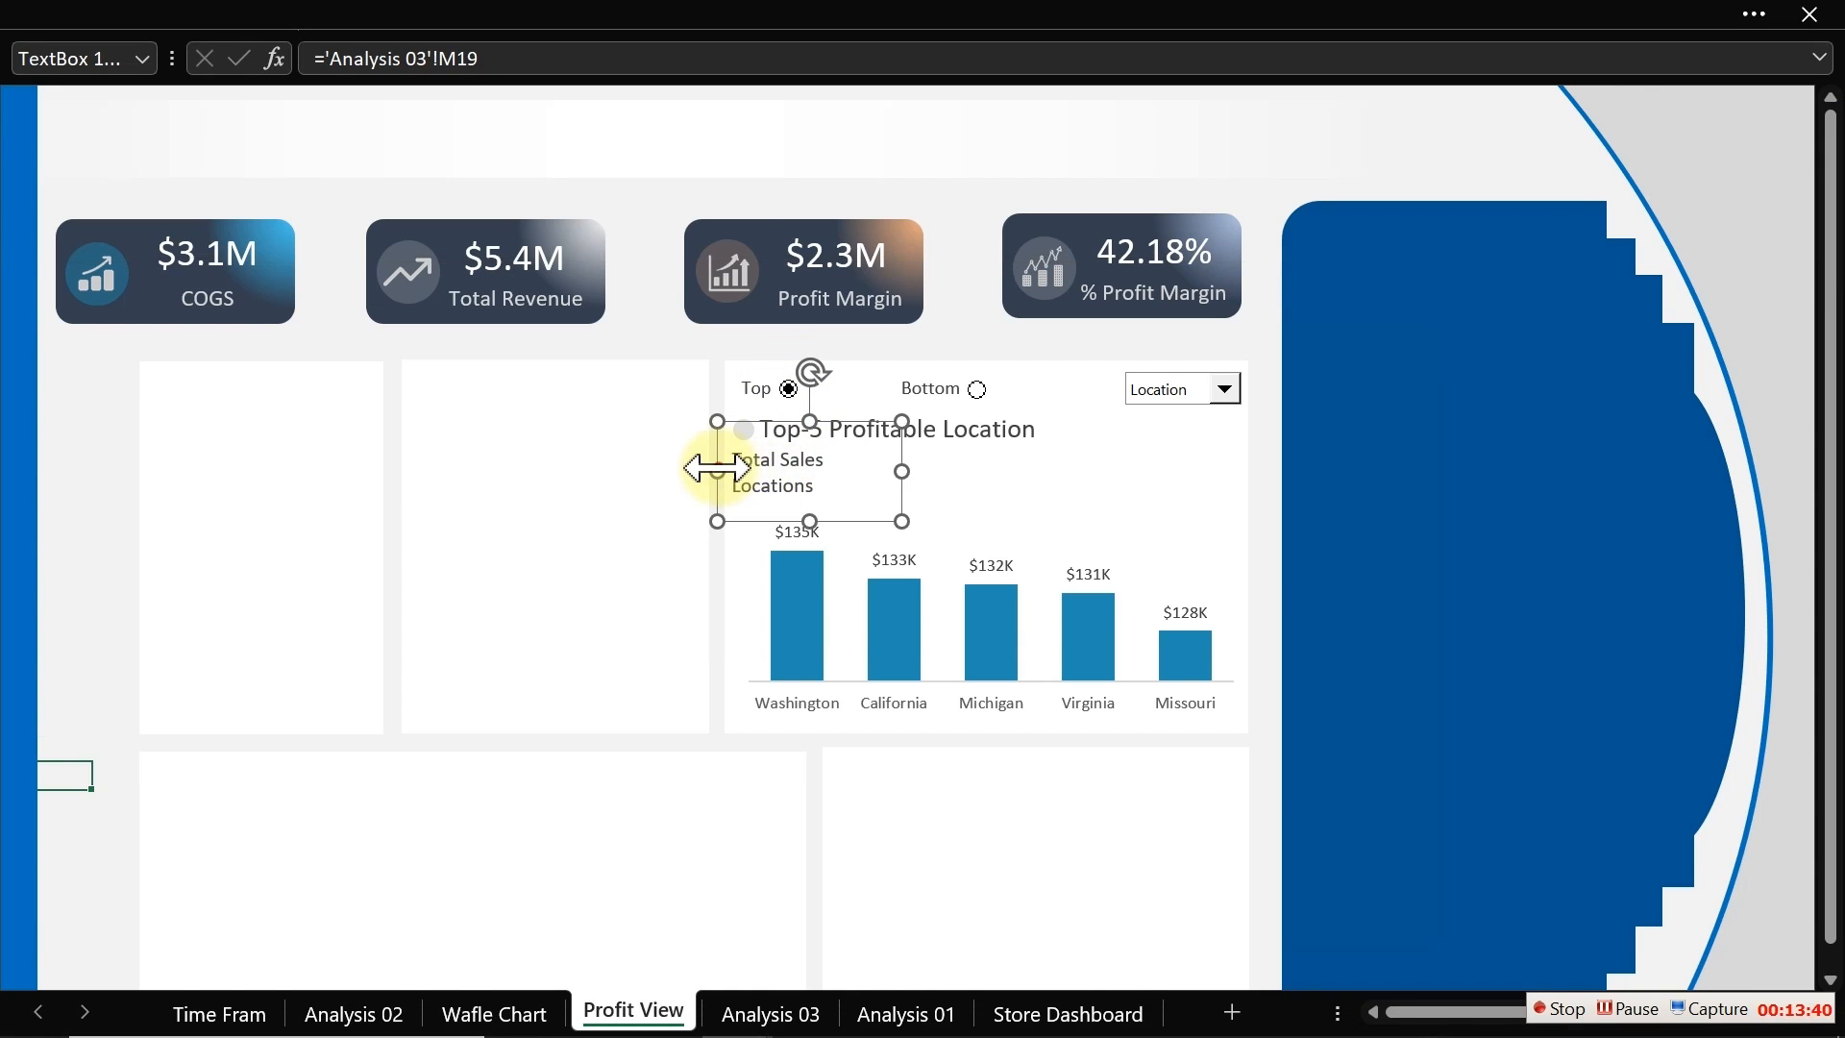
{"action": "left_click_drag", "start_coordinate": [717, 472], "coordinate": [746, 467]}
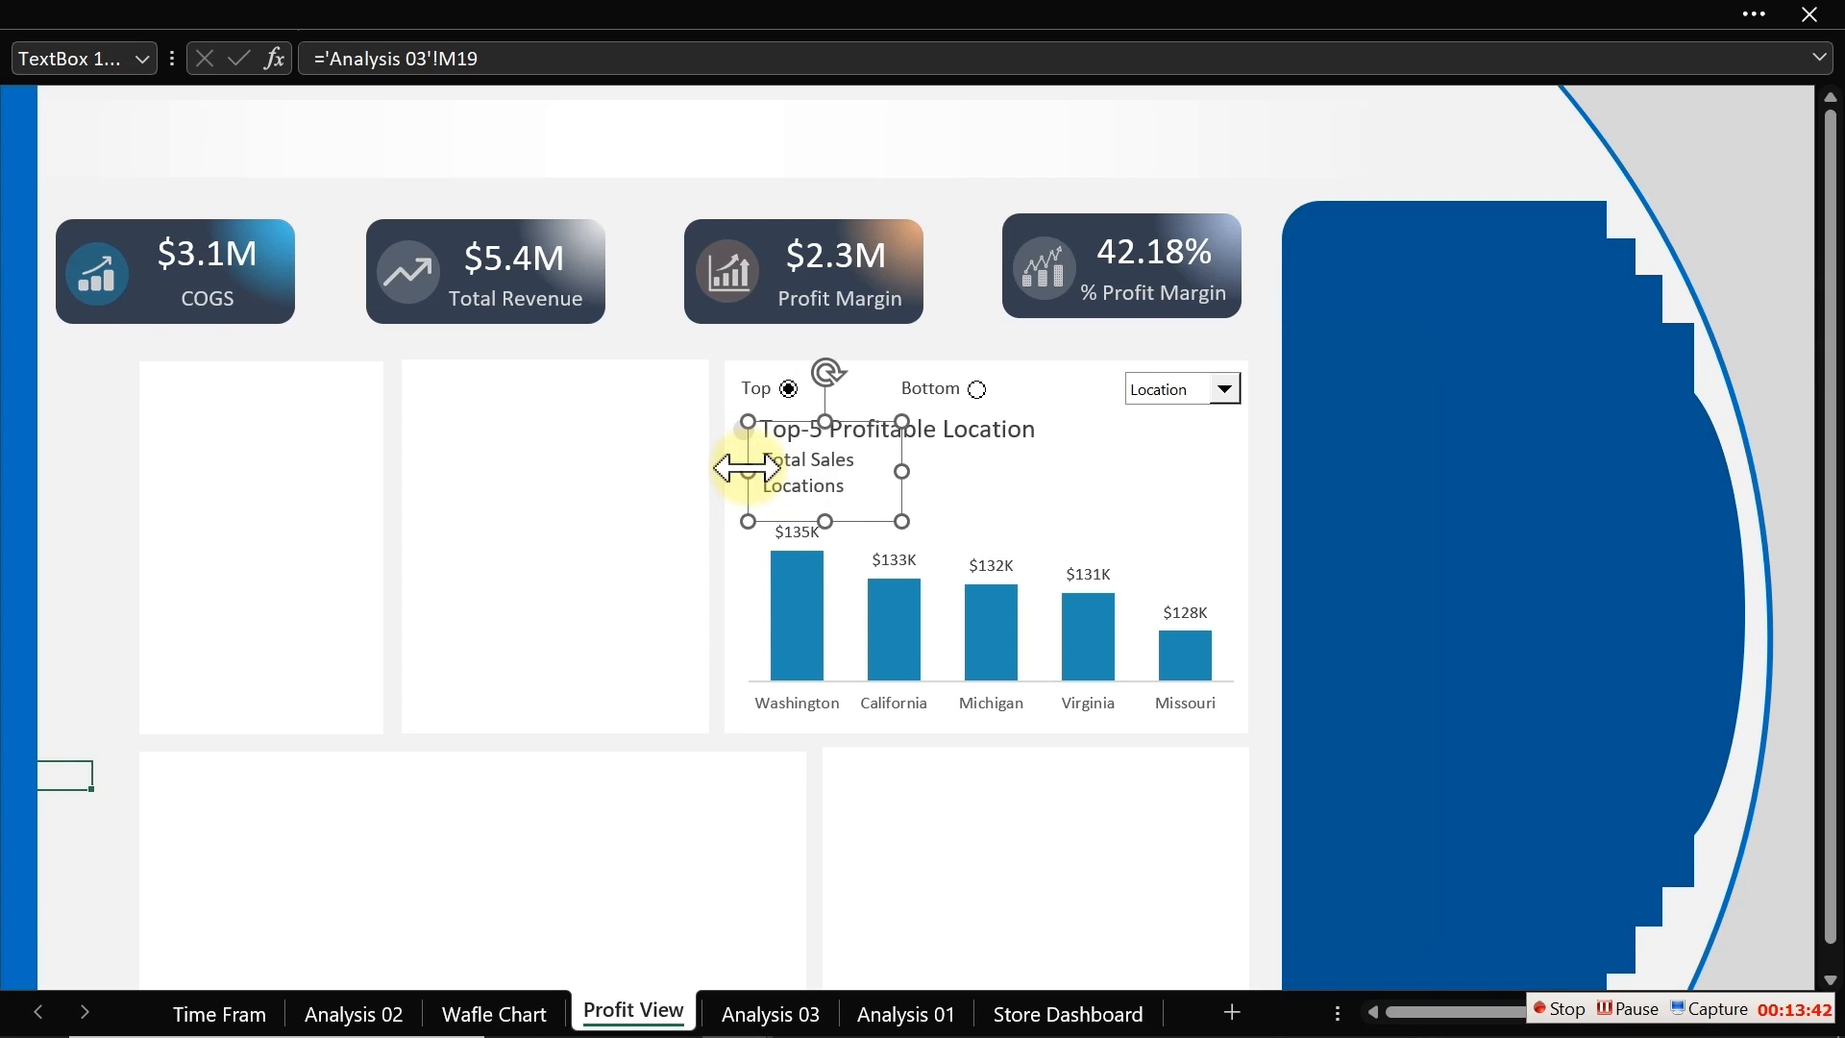
Step: Duplicate the label text box to its right and link the copy to cell M20 on Analysis 03
{"action": "left_click_drag", "start_coordinate": [823, 523], "coordinate": [971, 501]}
{"action": "left_click", "coordinate": [502, 58]}
{"action": "left_click_drag", "start_coordinate": [501, 57], "coordinate": [326, 60]}
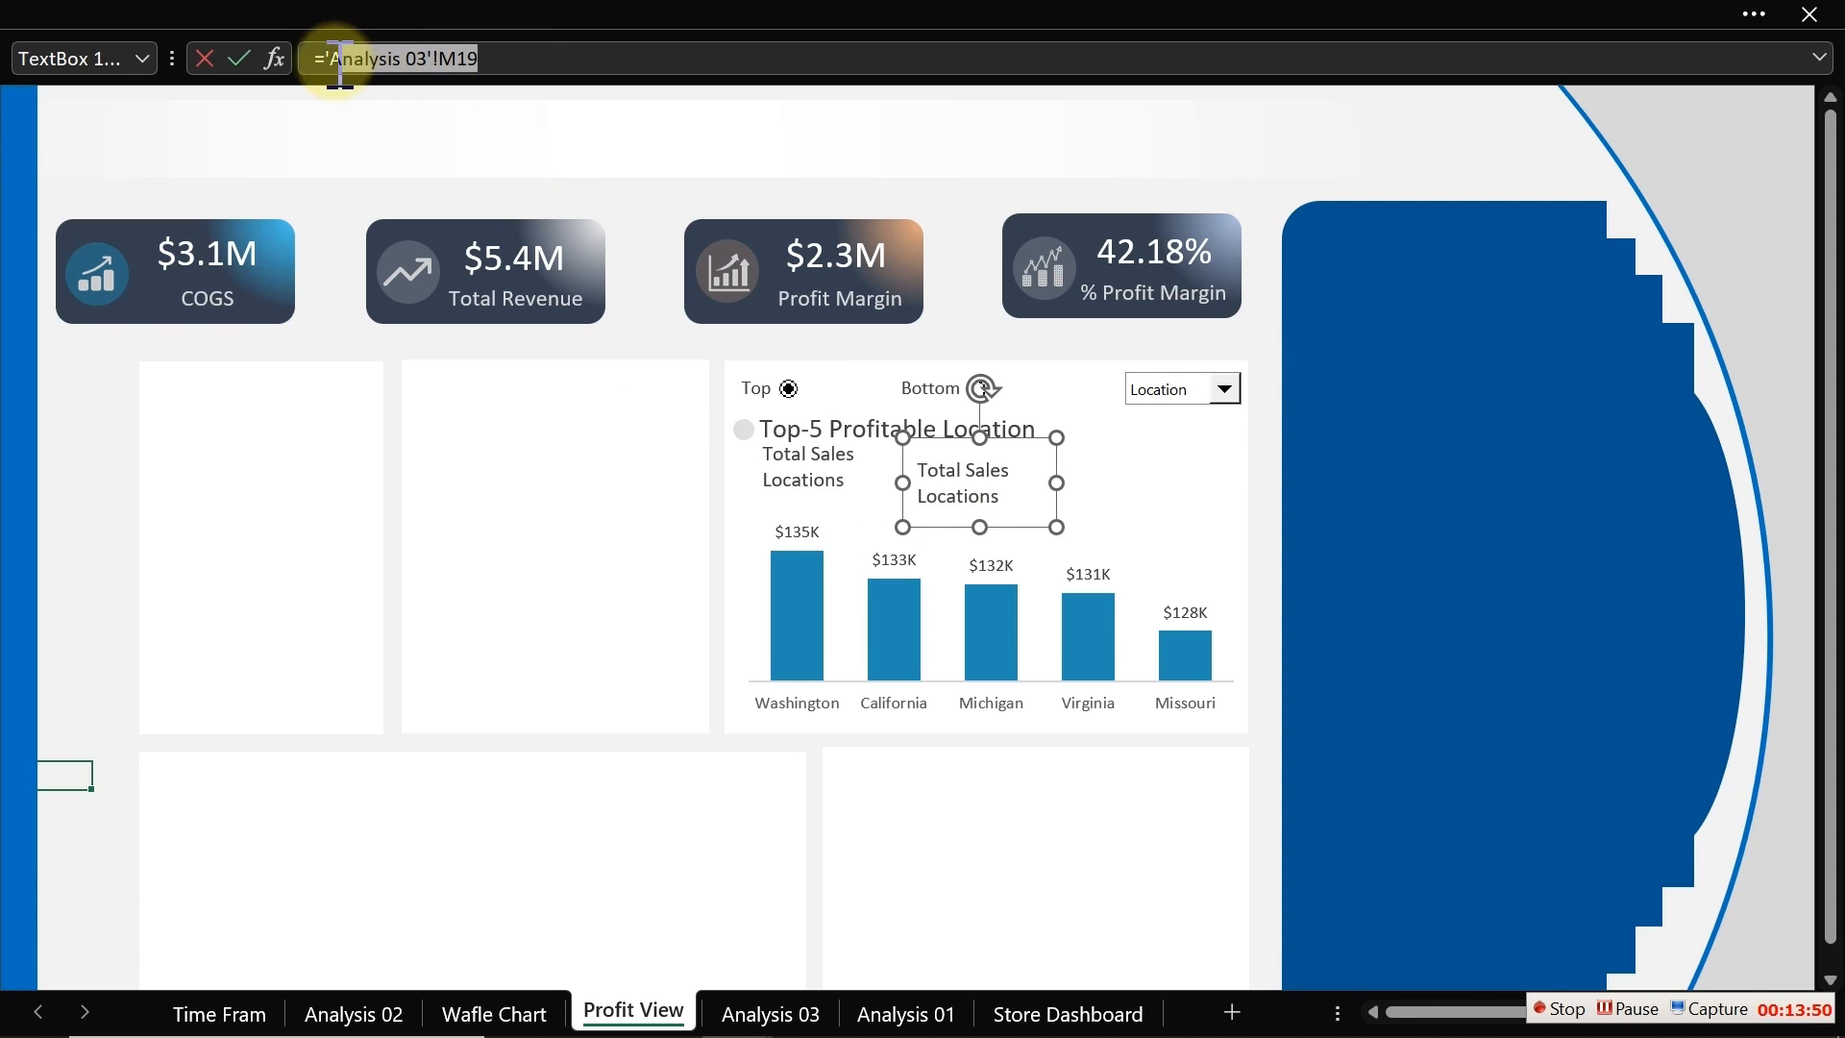
{"action": "left_click", "coordinate": [769, 1013]}
{"action": "left_click", "coordinate": [561, 773]}
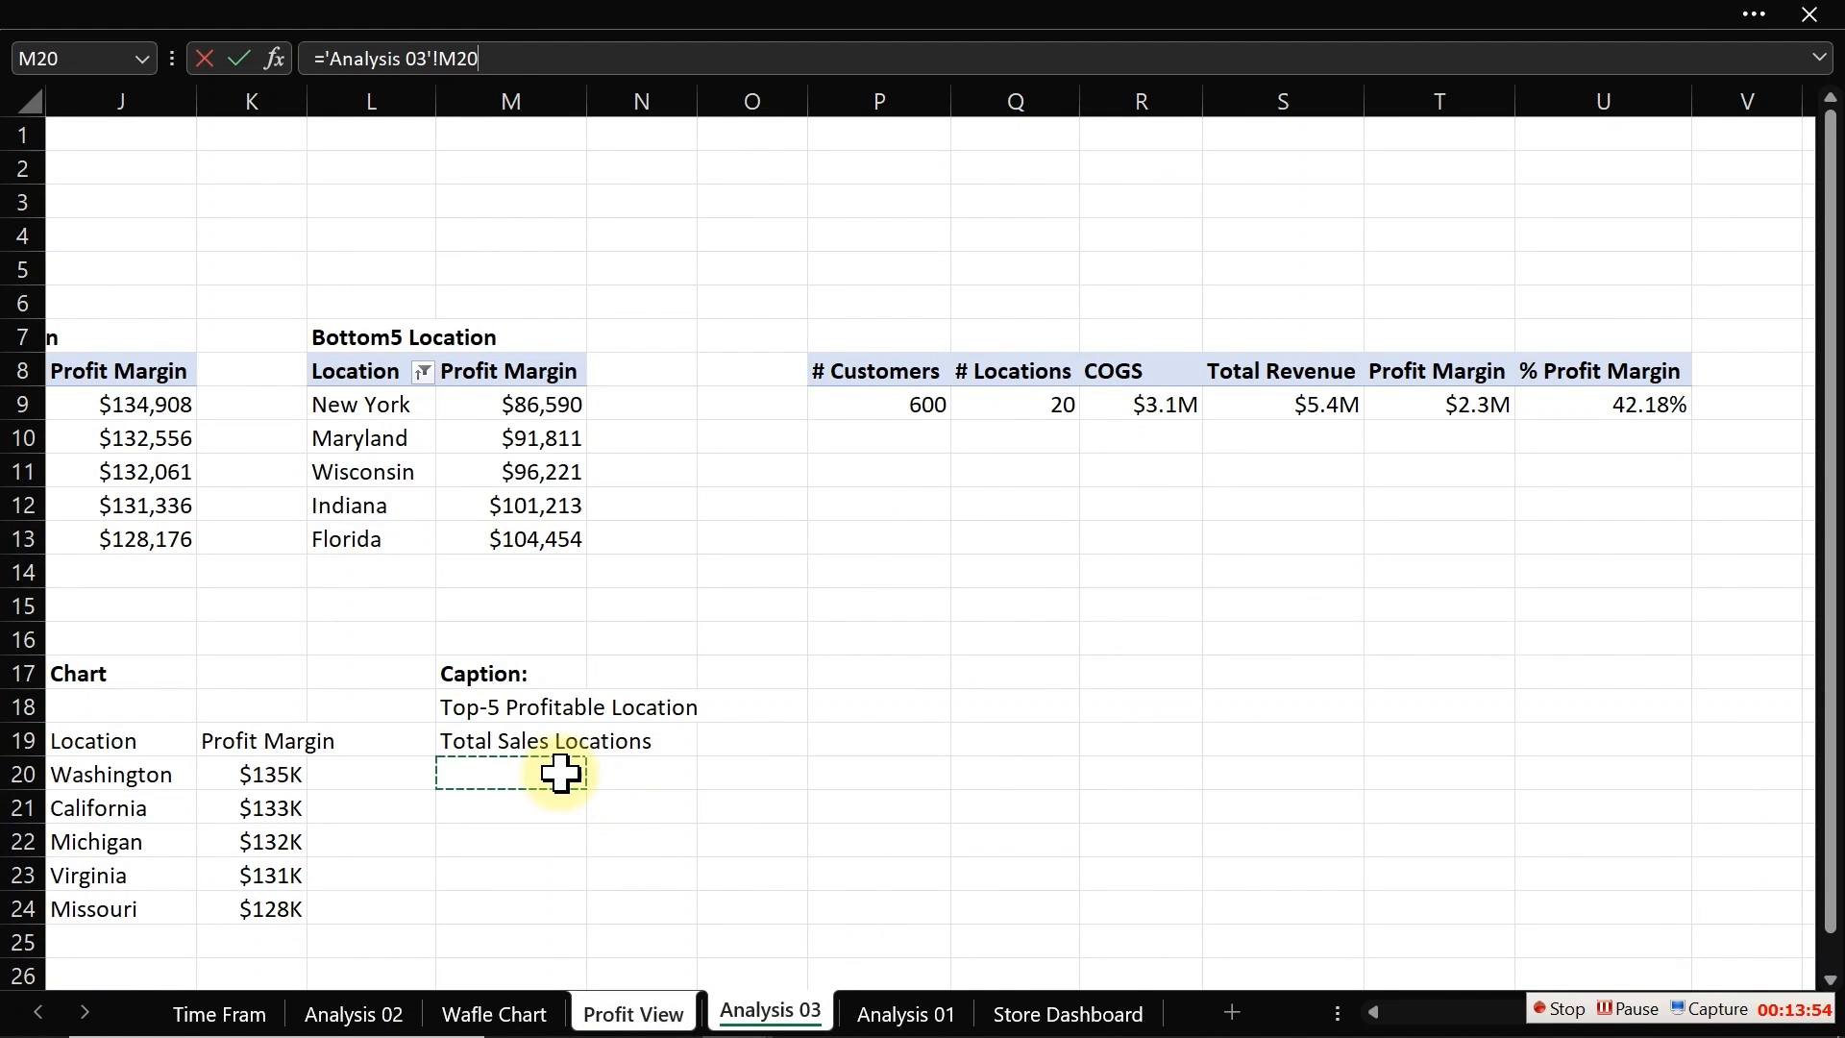
{"action": "key", "text": "Return"}
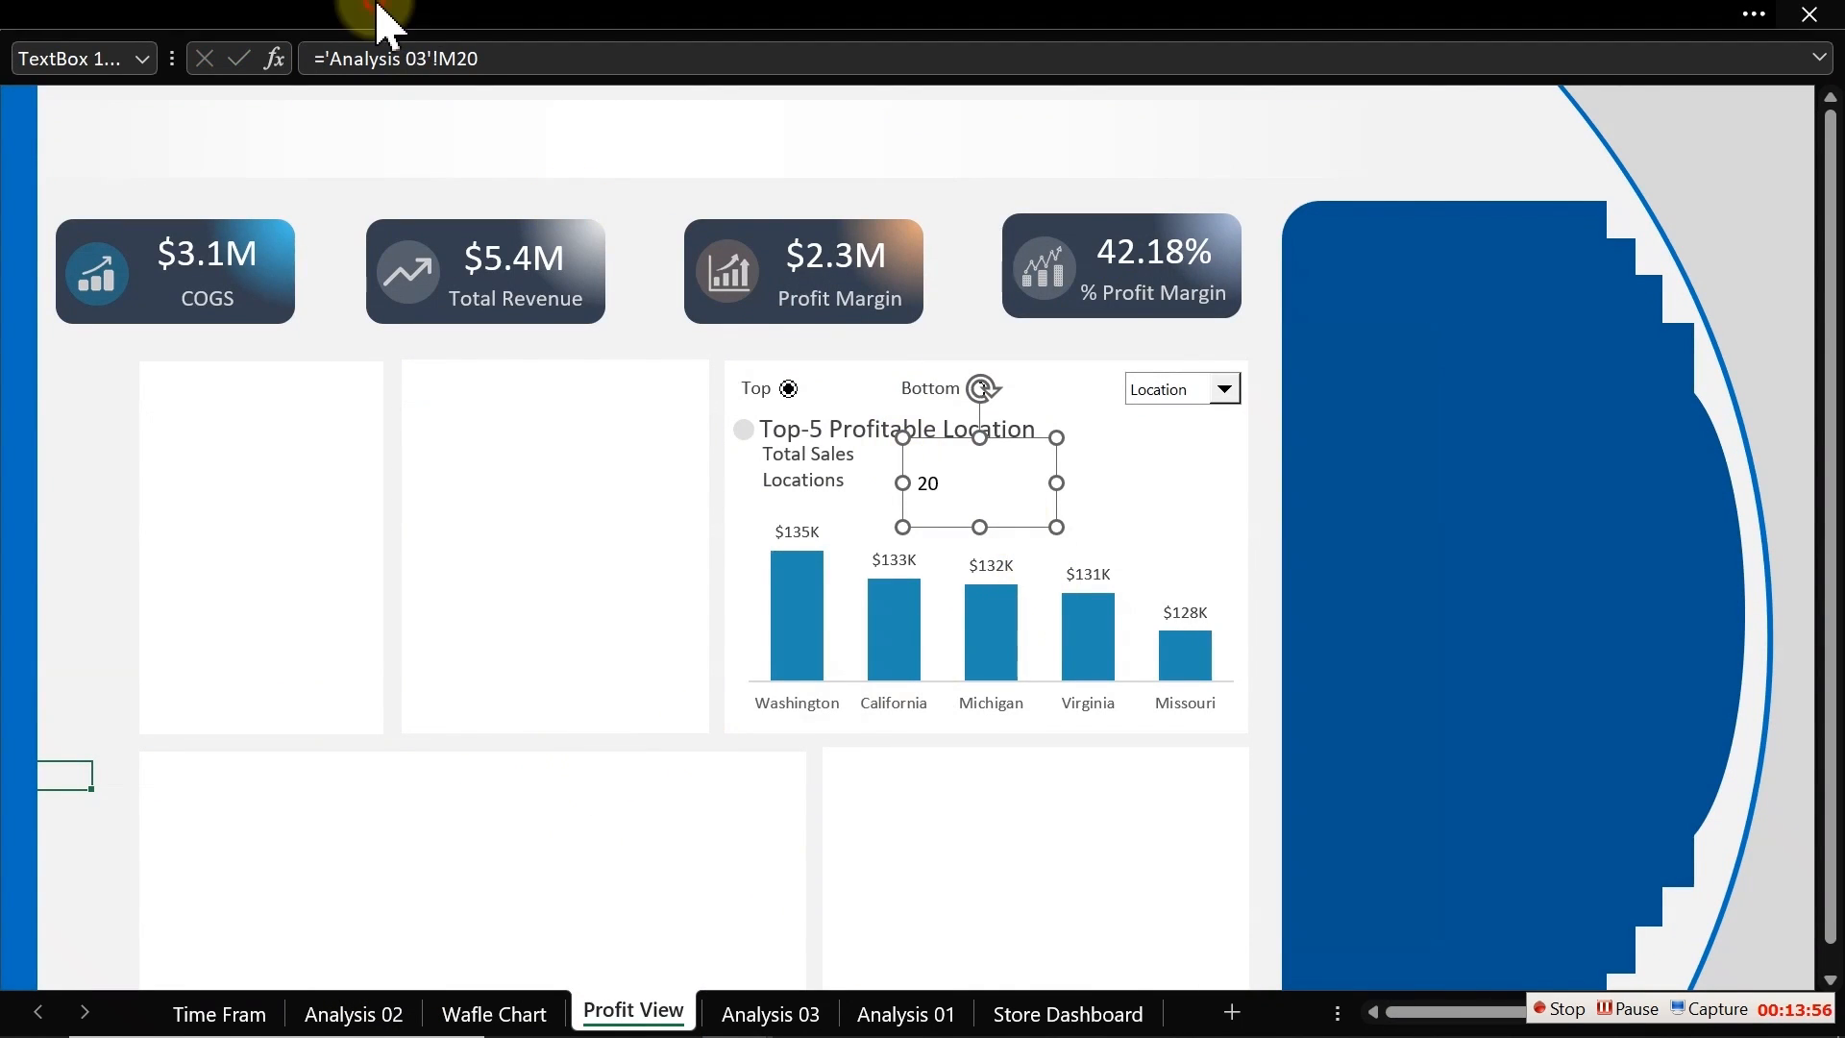
Step: Set the count text box's font to 28 pt and a recent blue font colour
{"action": "left_click", "coordinate": [384, 14]}
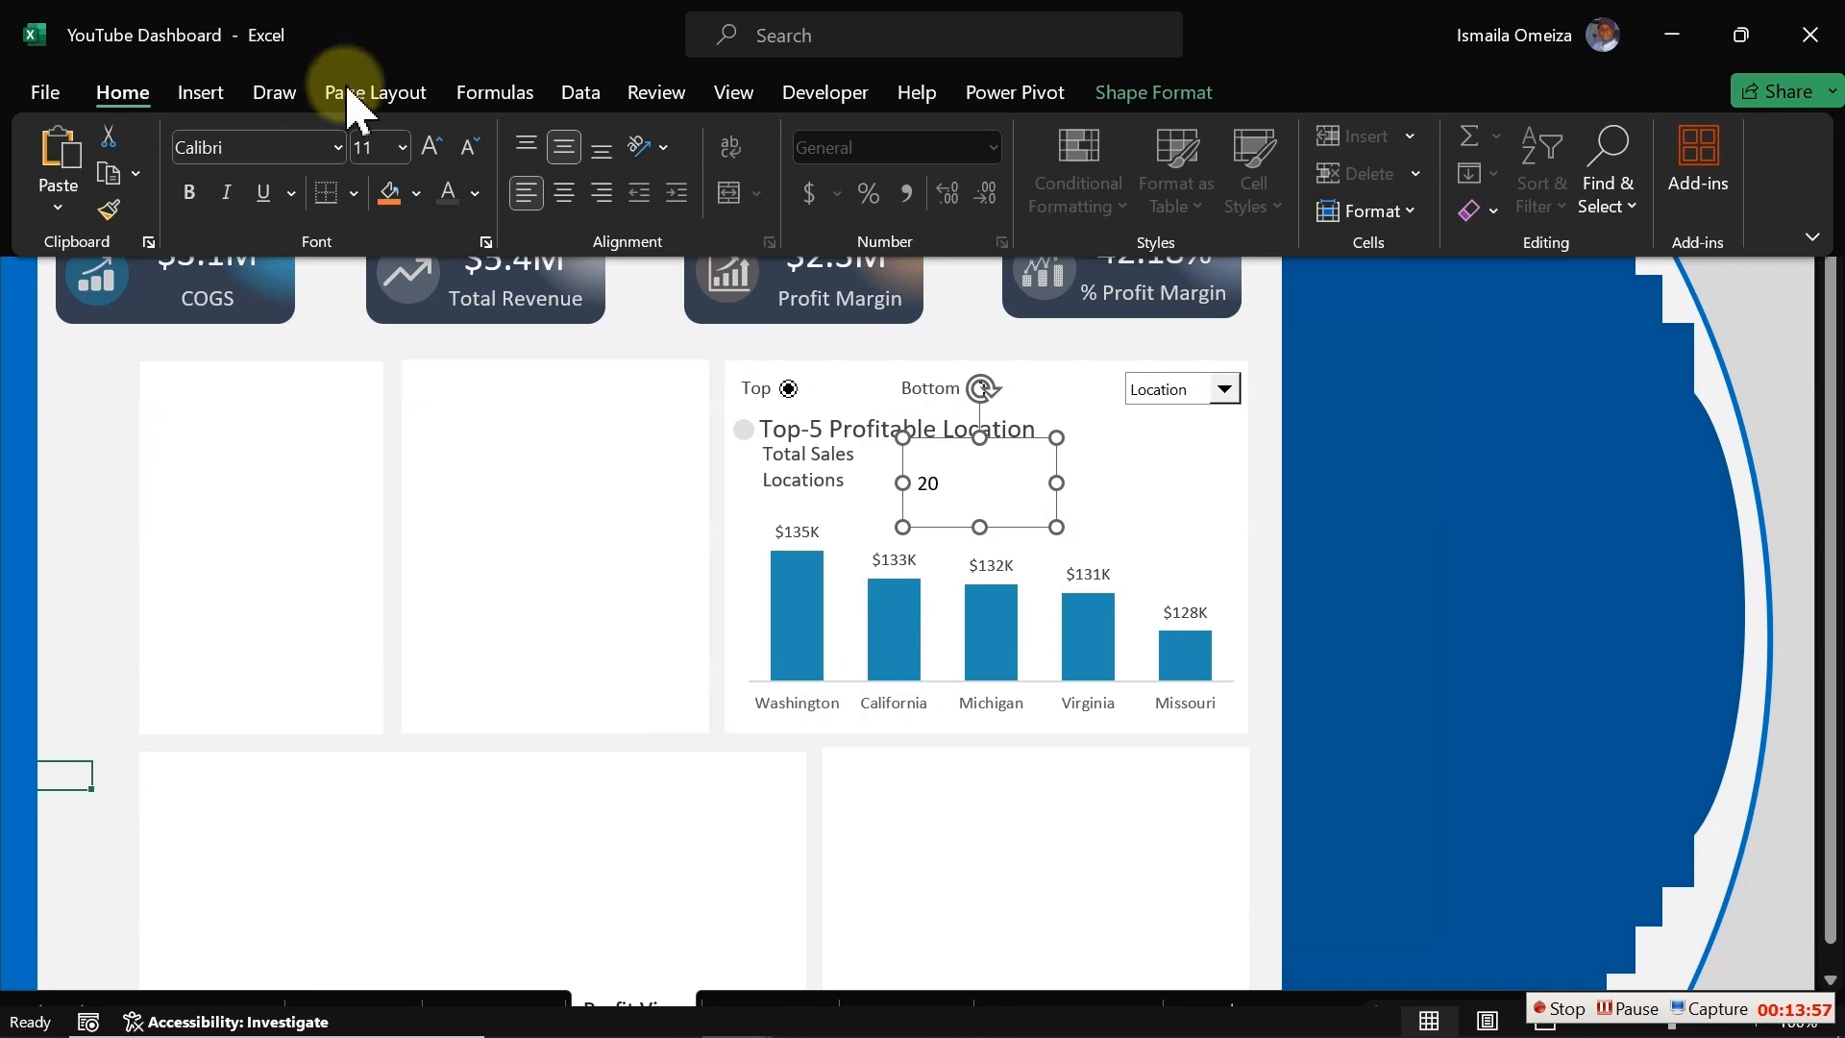
{"action": "double_click", "coordinate": [431, 159]}
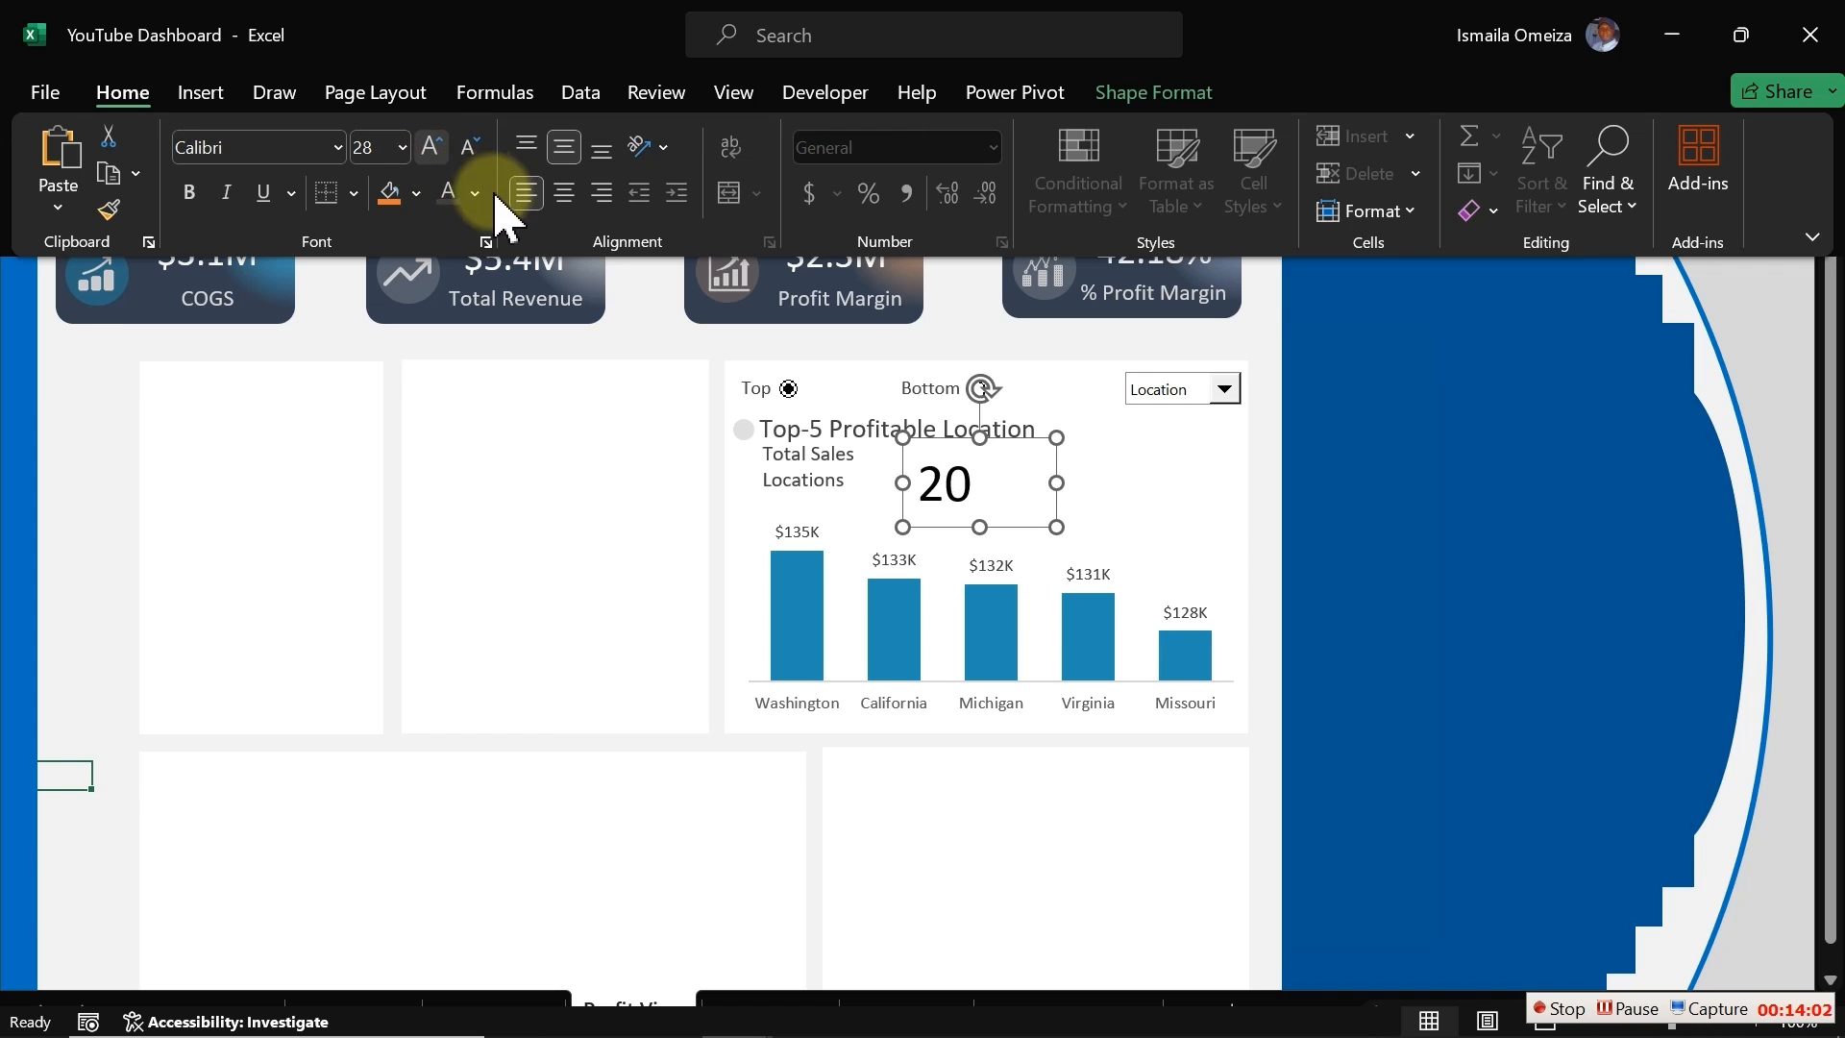
{"action": "left_click", "coordinate": [477, 195]}
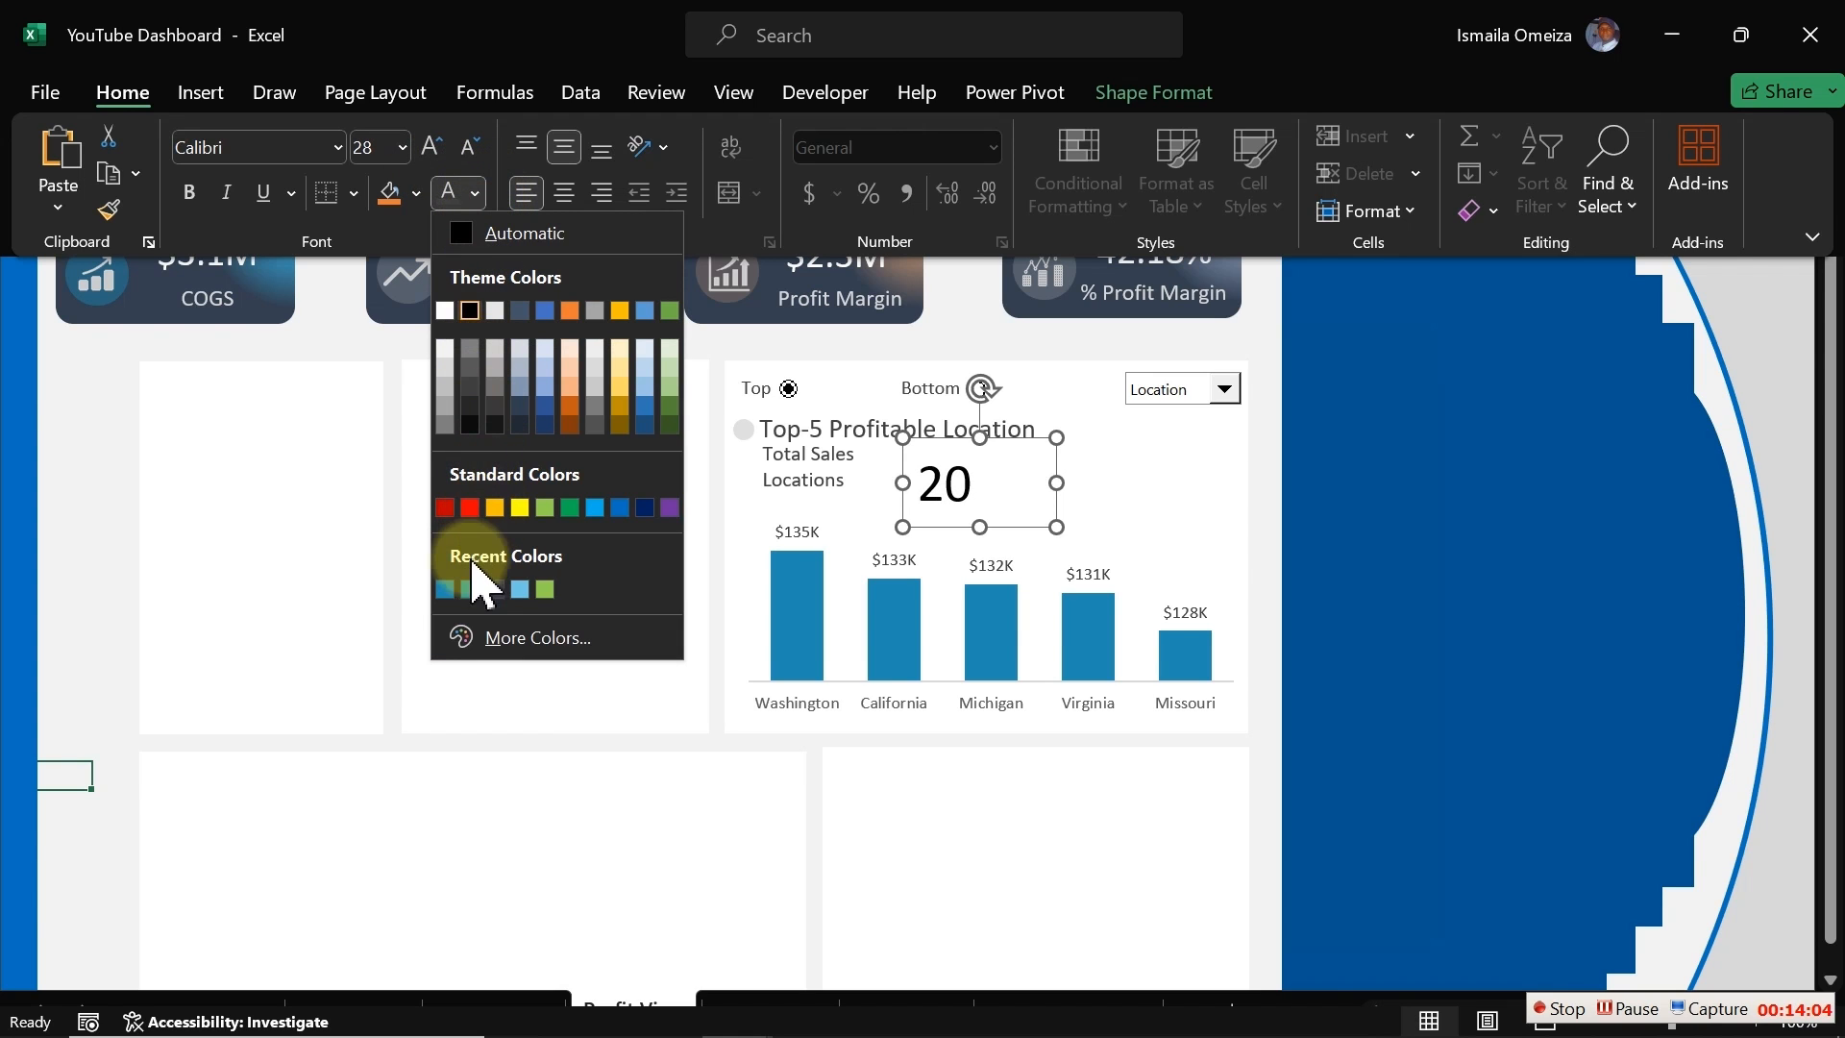
{"action": "left_click", "coordinate": [445, 588]}
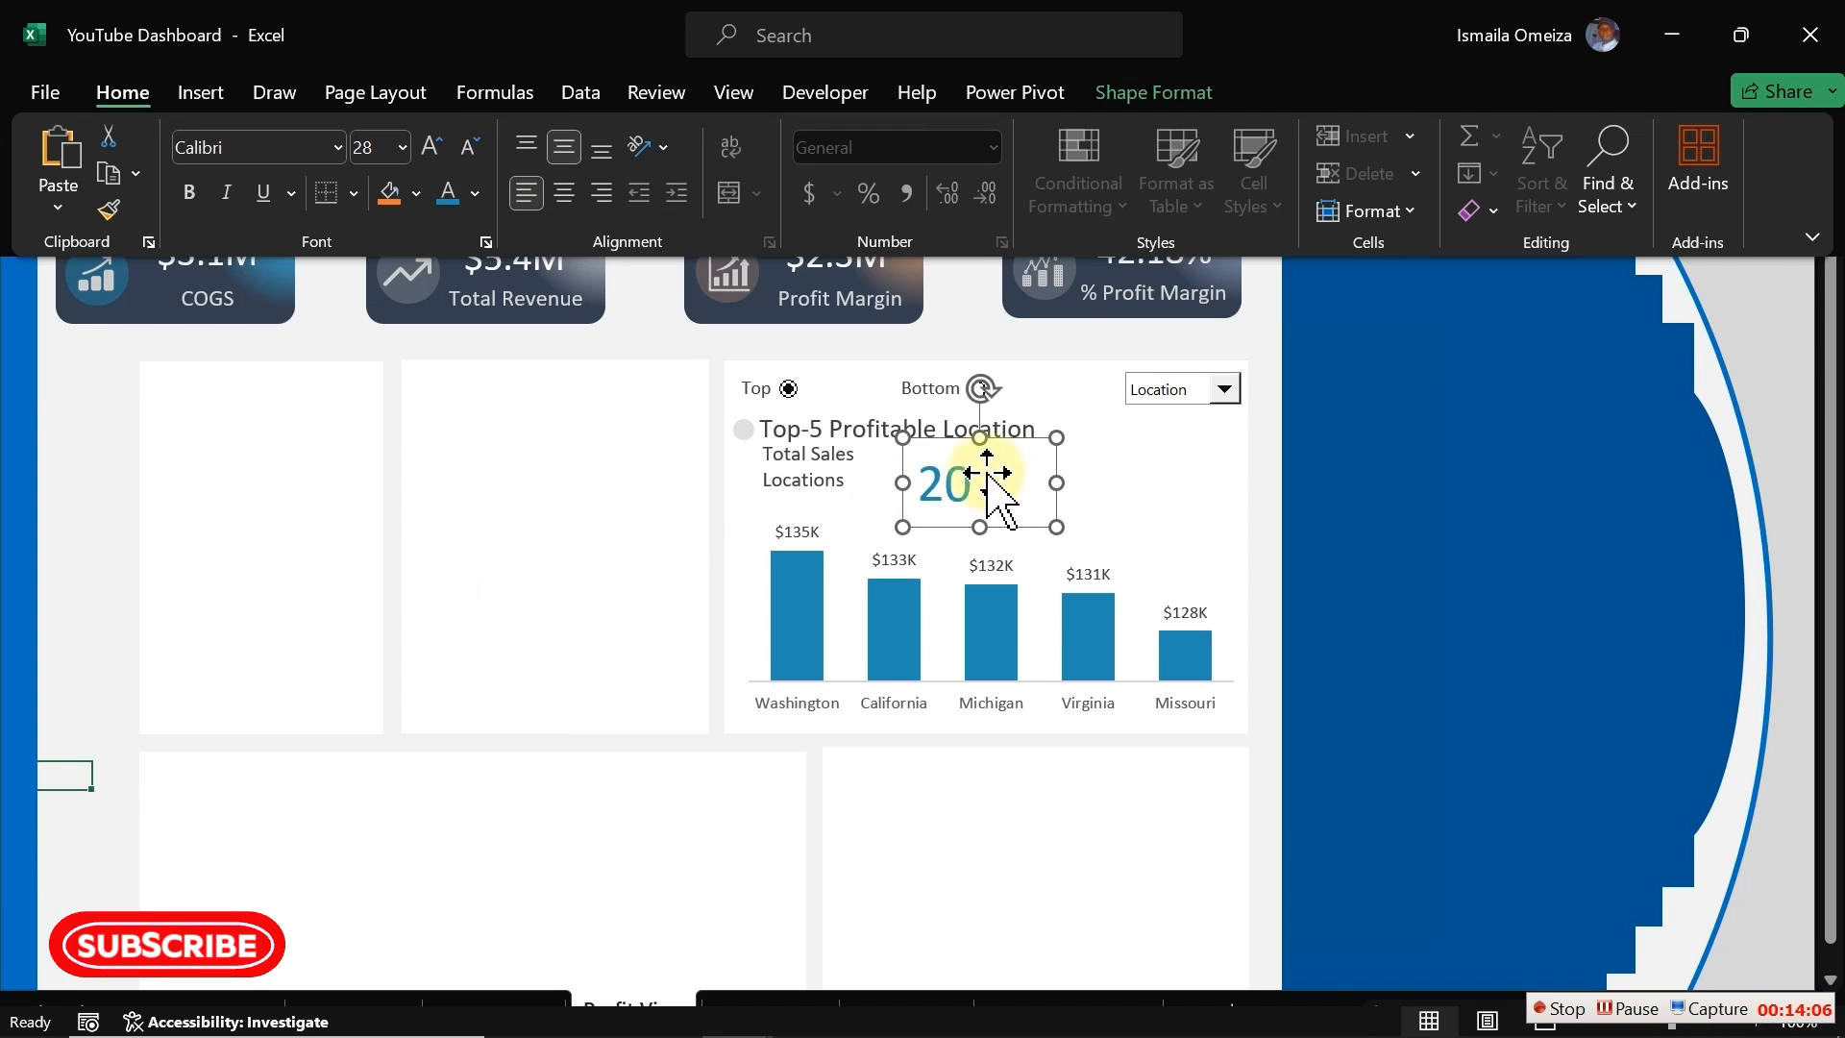
Step: Shrink the count text box and position it beside the Total Sales Locations label
{"action": "left_click", "coordinate": [958, 485]}
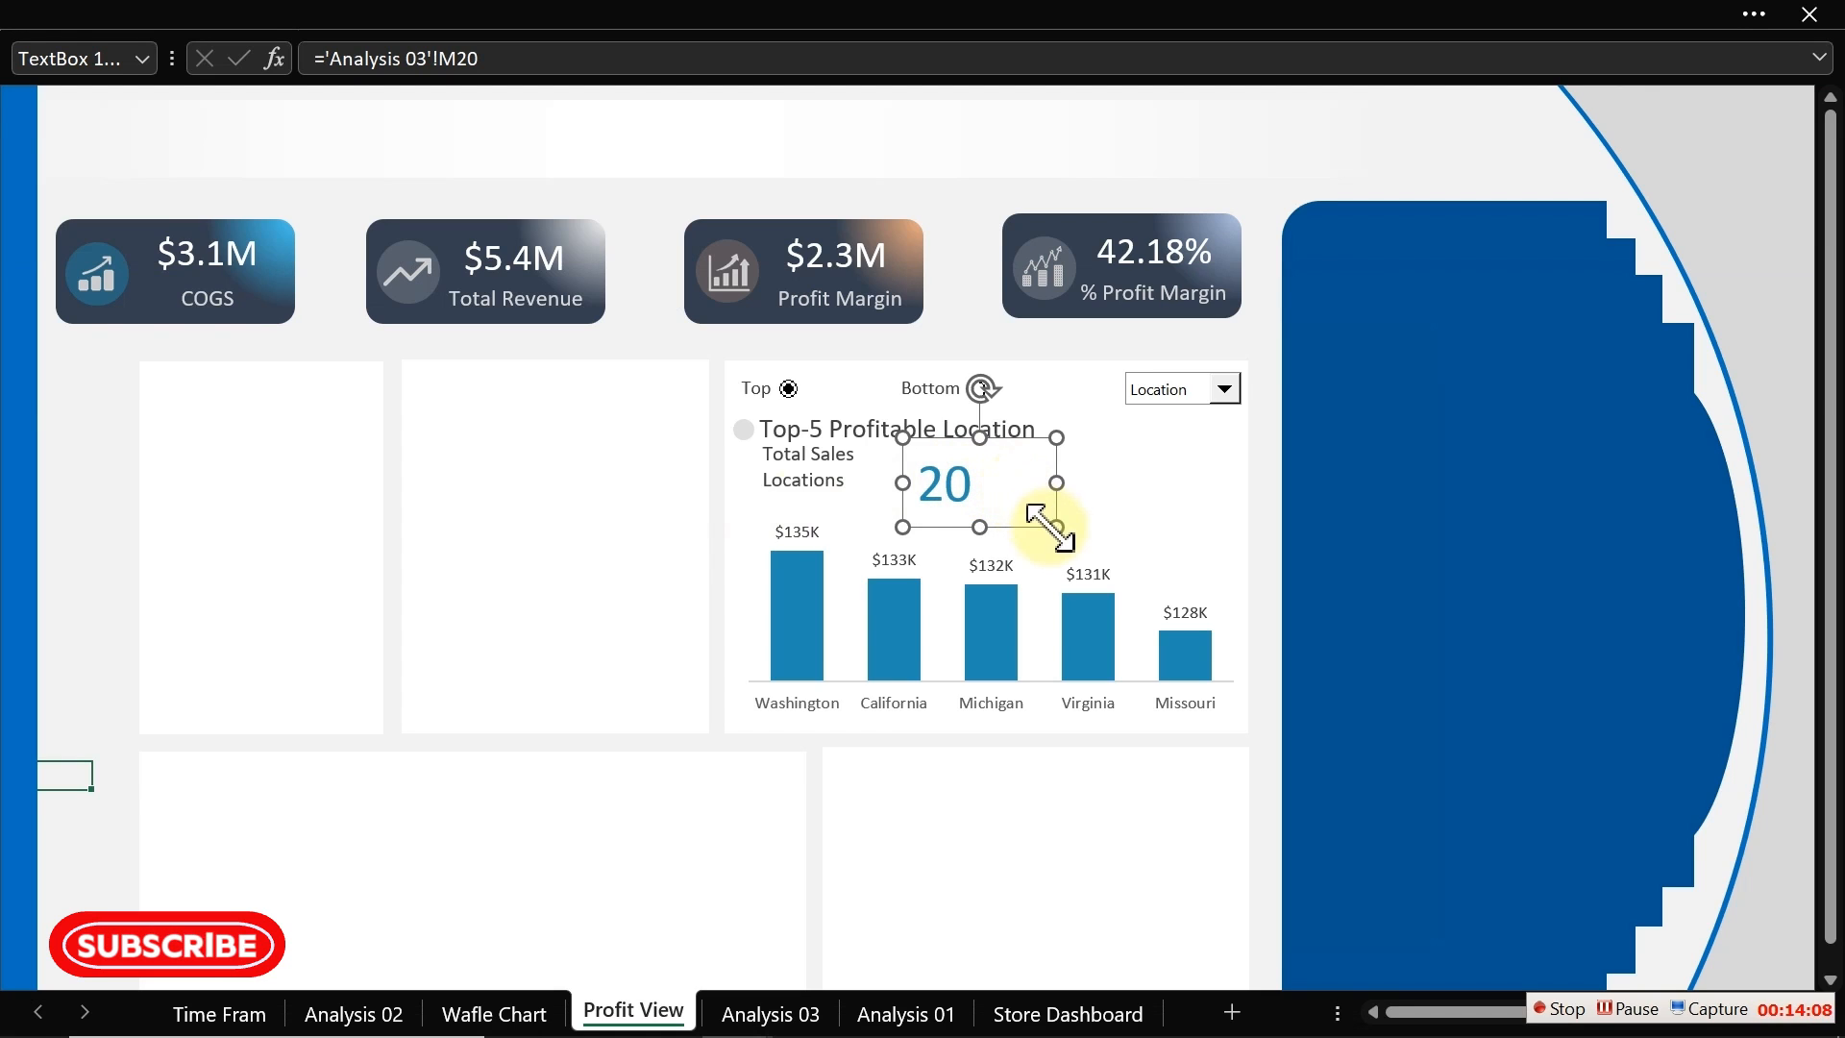
{"action": "left_click_drag", "start_coordinate": [1054, 528], "coordinate": [919, 478]}
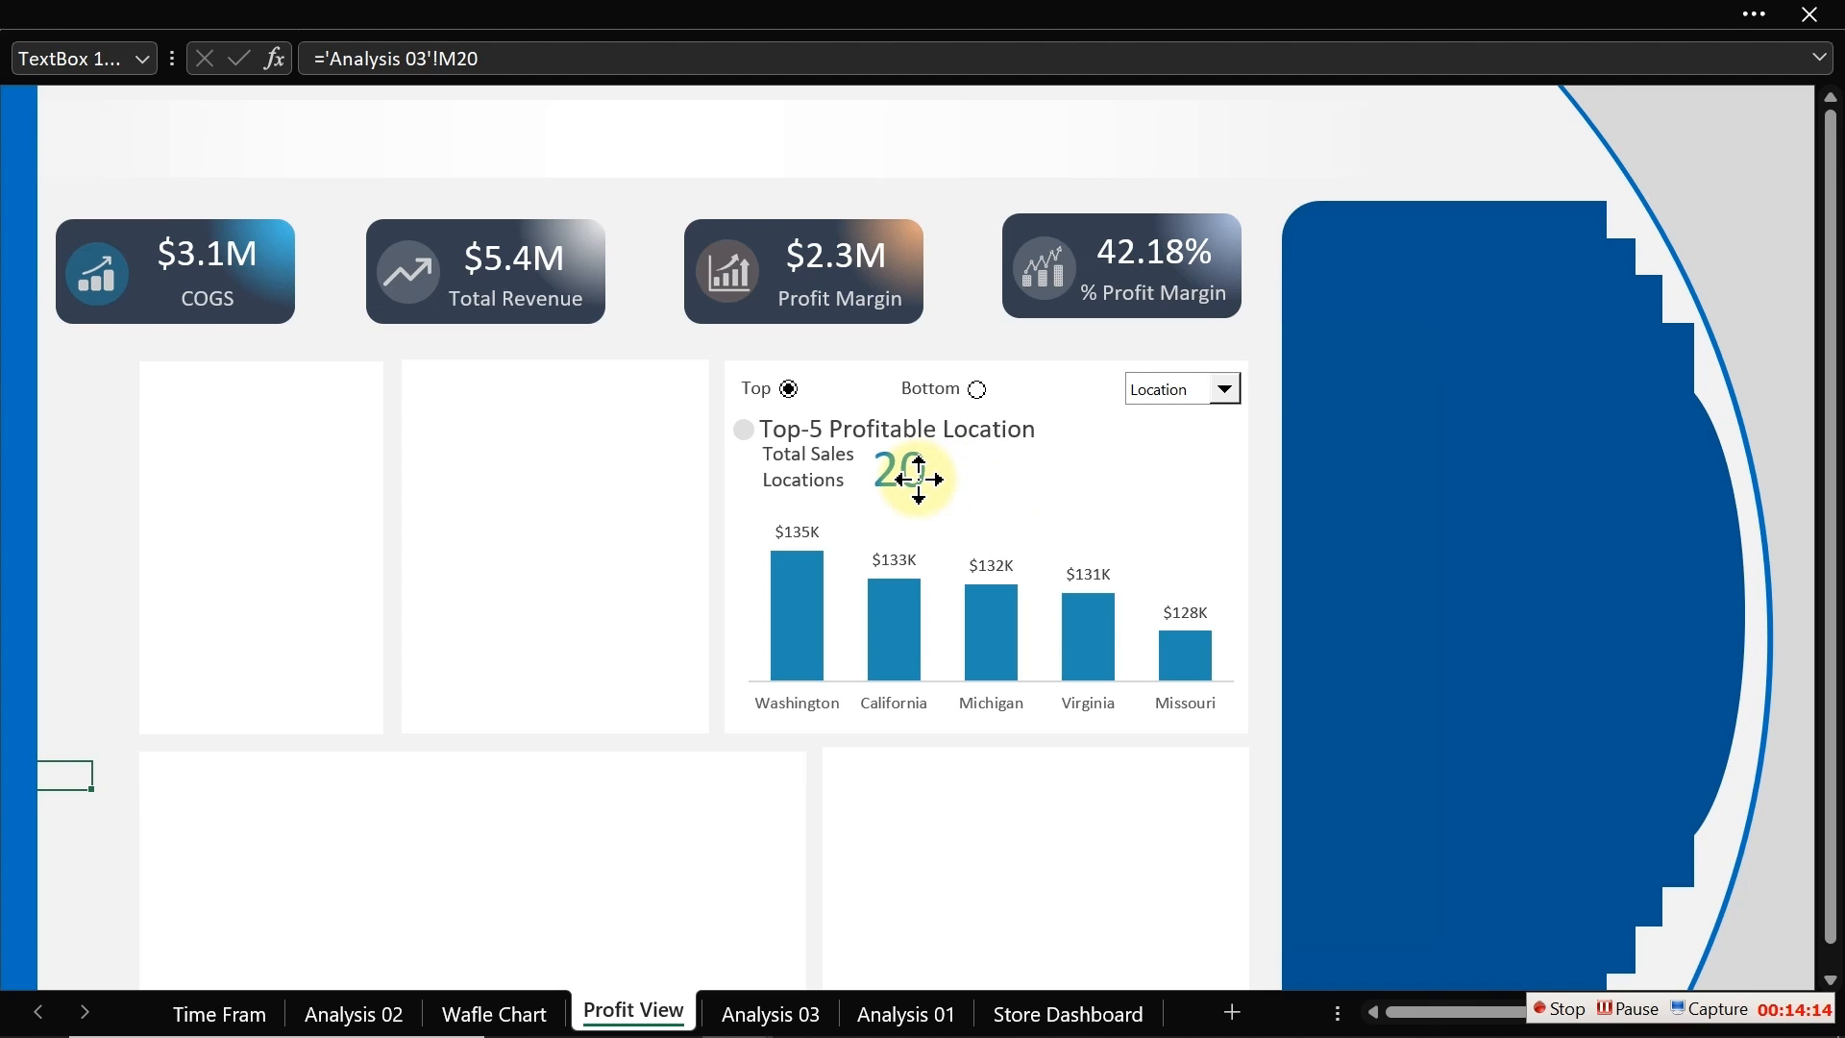
{"action": "left_click_drag", "start_coordinate": [918, 478], "coordinate": [922, 480]}
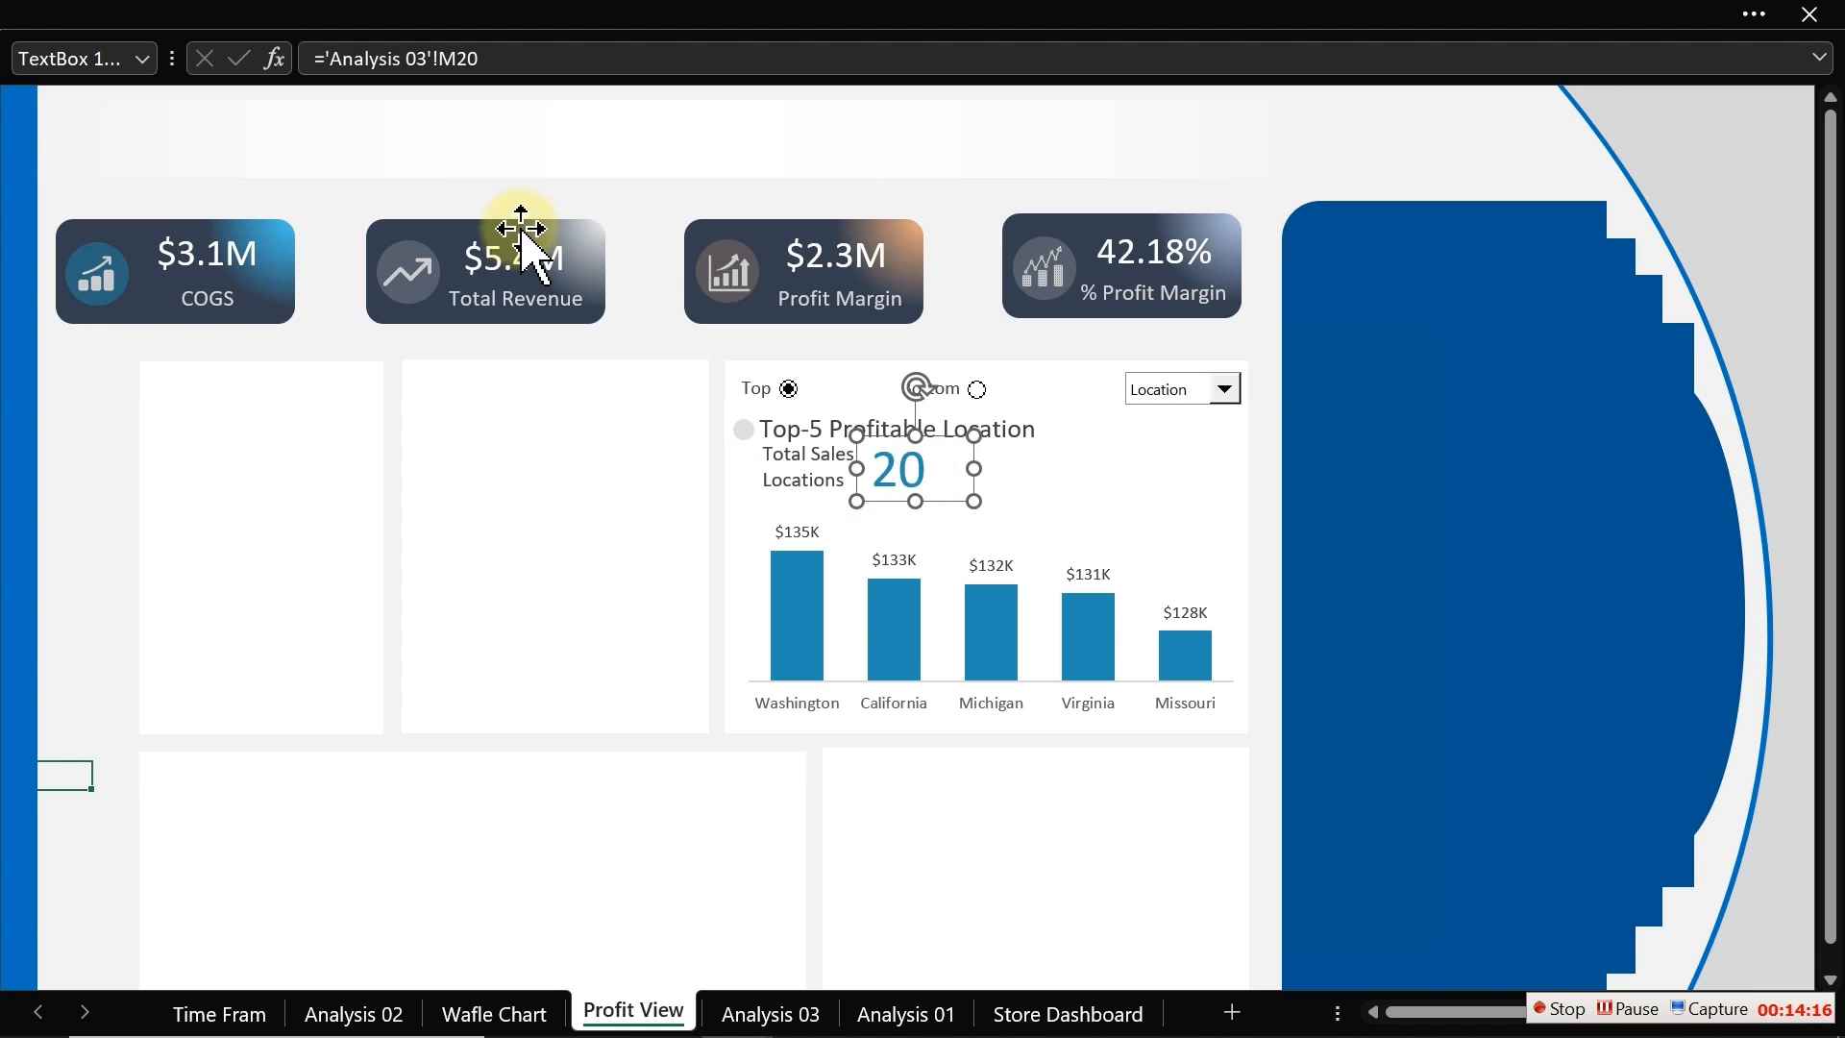
Step: Duplicate the blank white card rectangle and give the copy a solid blue fill
{"action": "left_click", "coordinate": [654, 269]}
{"action": "left_click", "coordinate": [309, 13]}
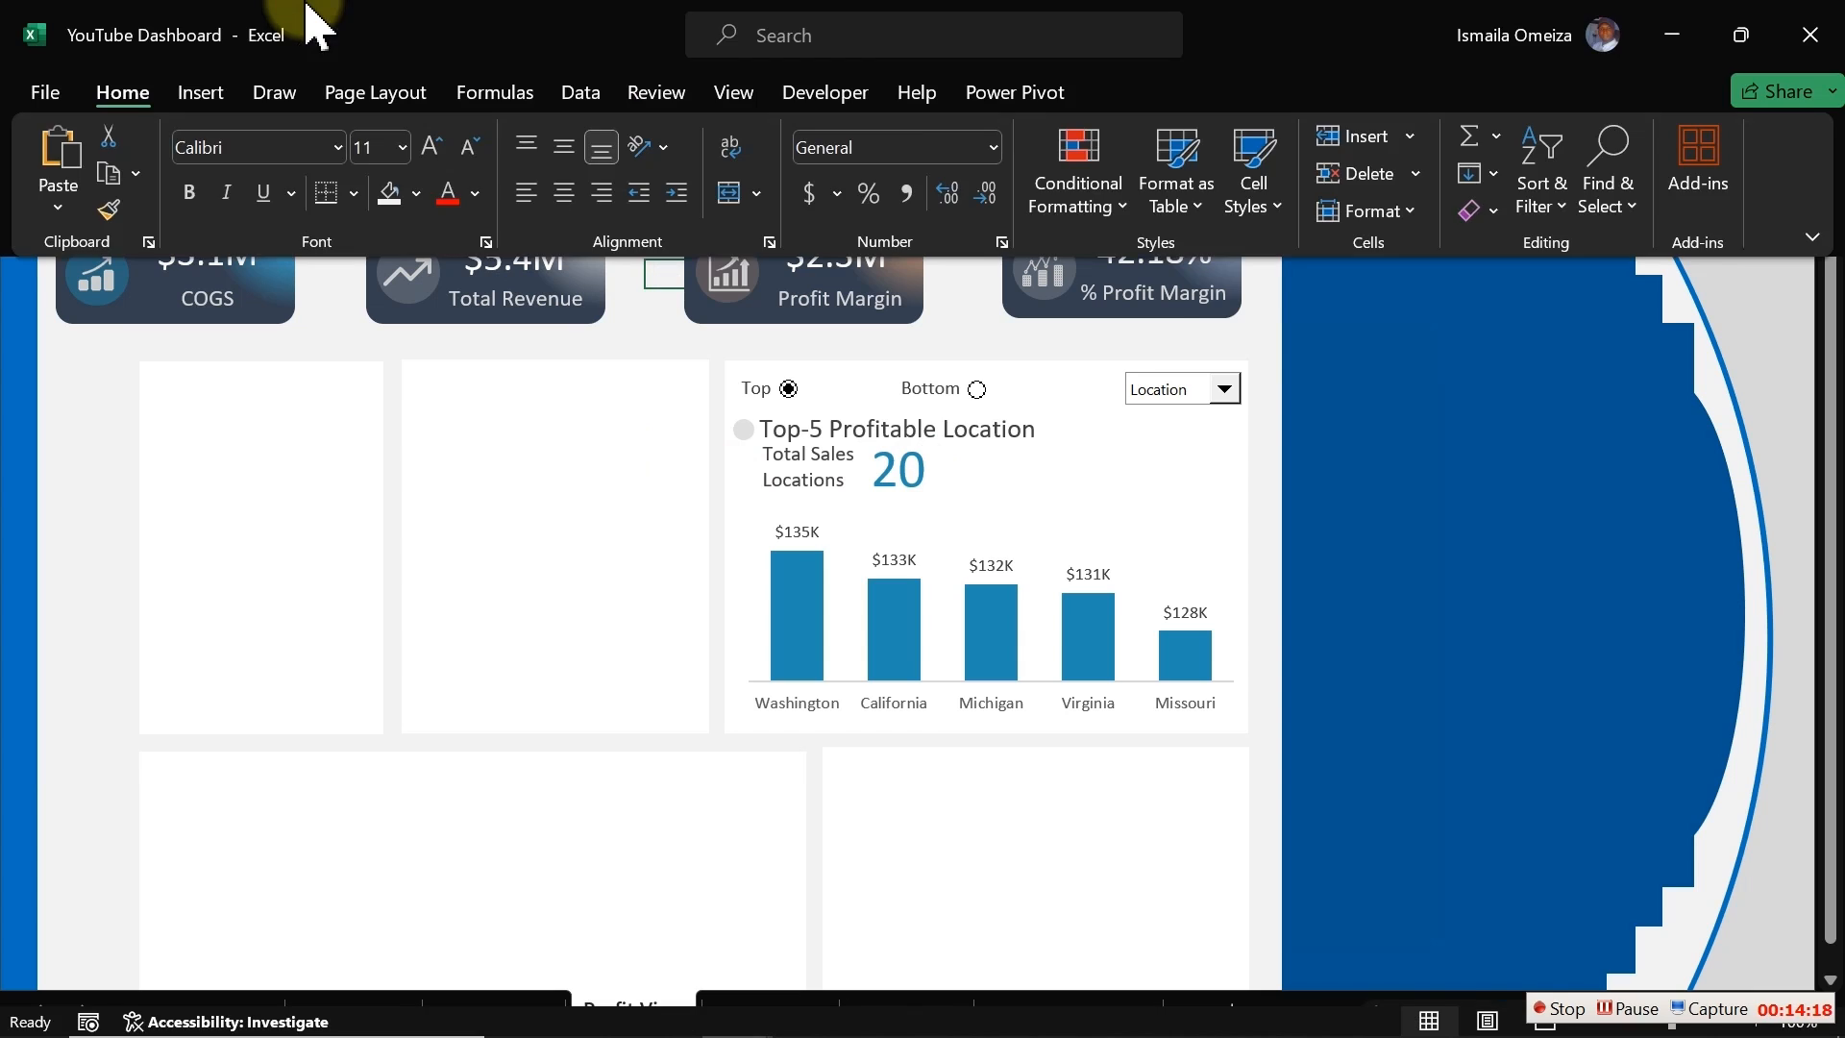
{"action": "left_click", "coordinate": [421, 437]}
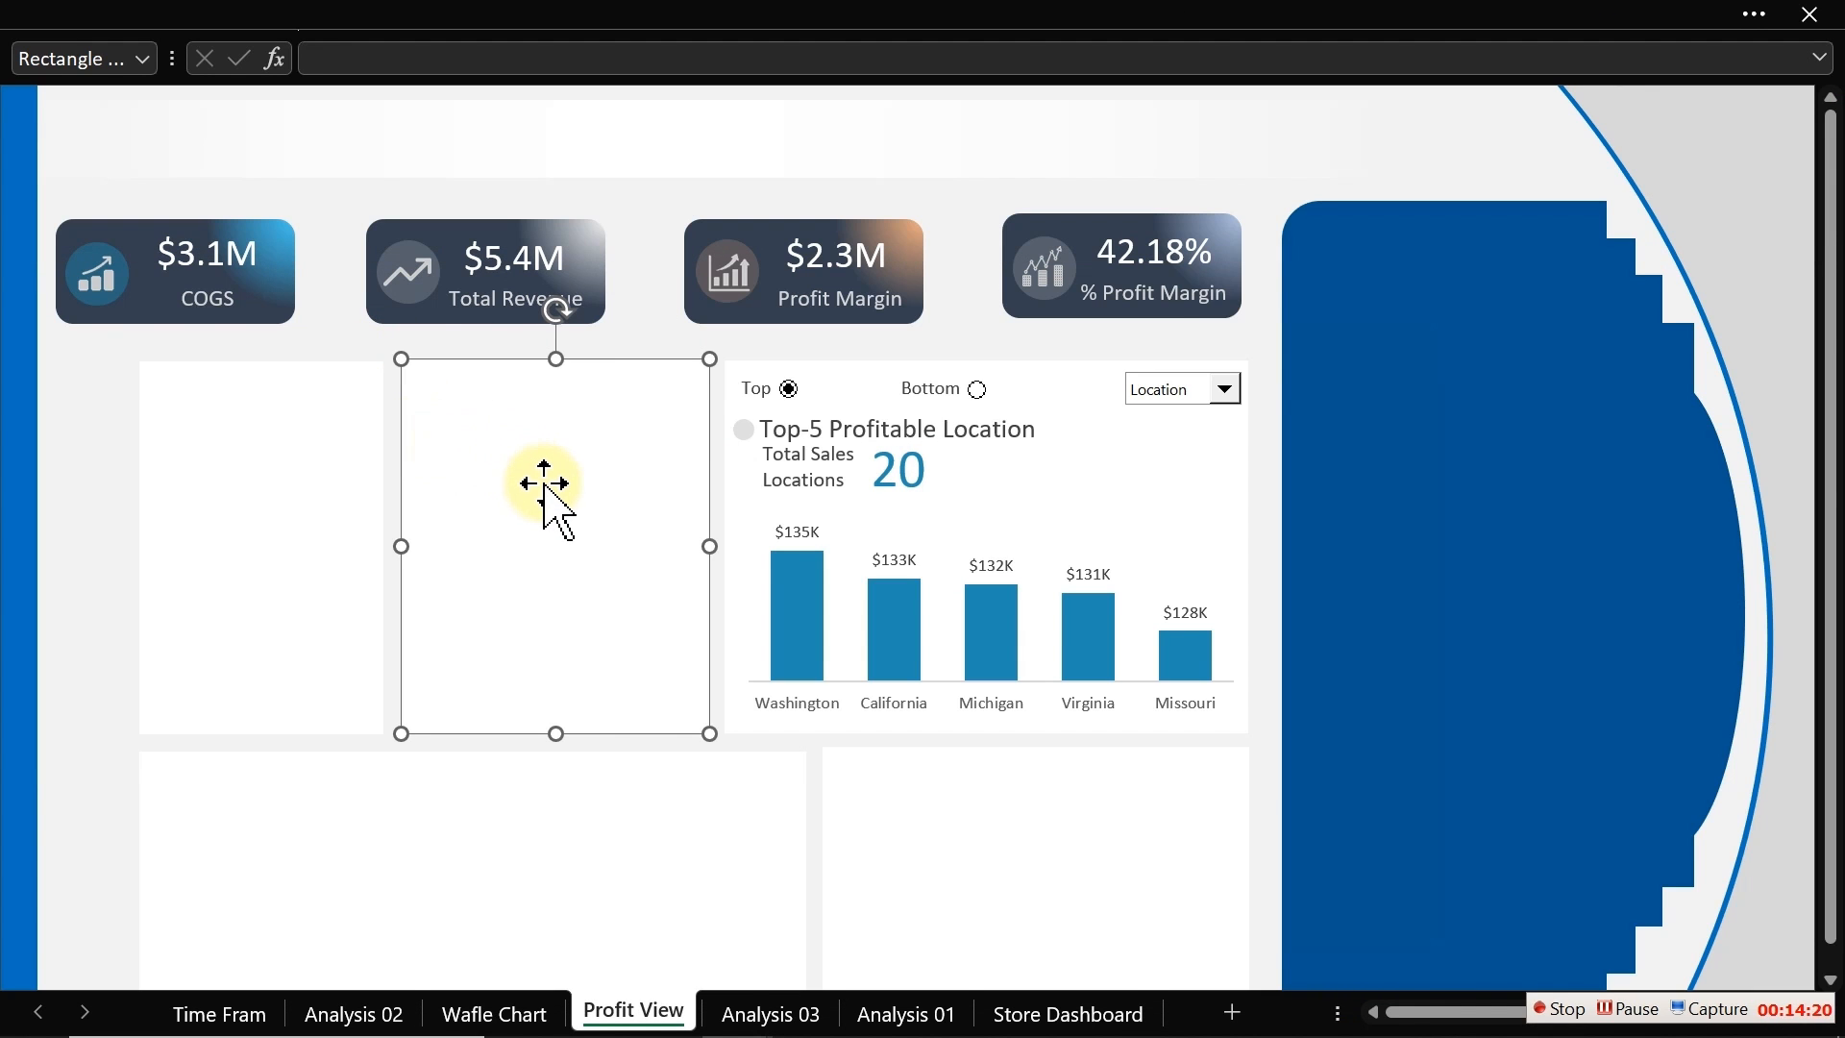
{"action": "key", "text": "ctrl+d"}
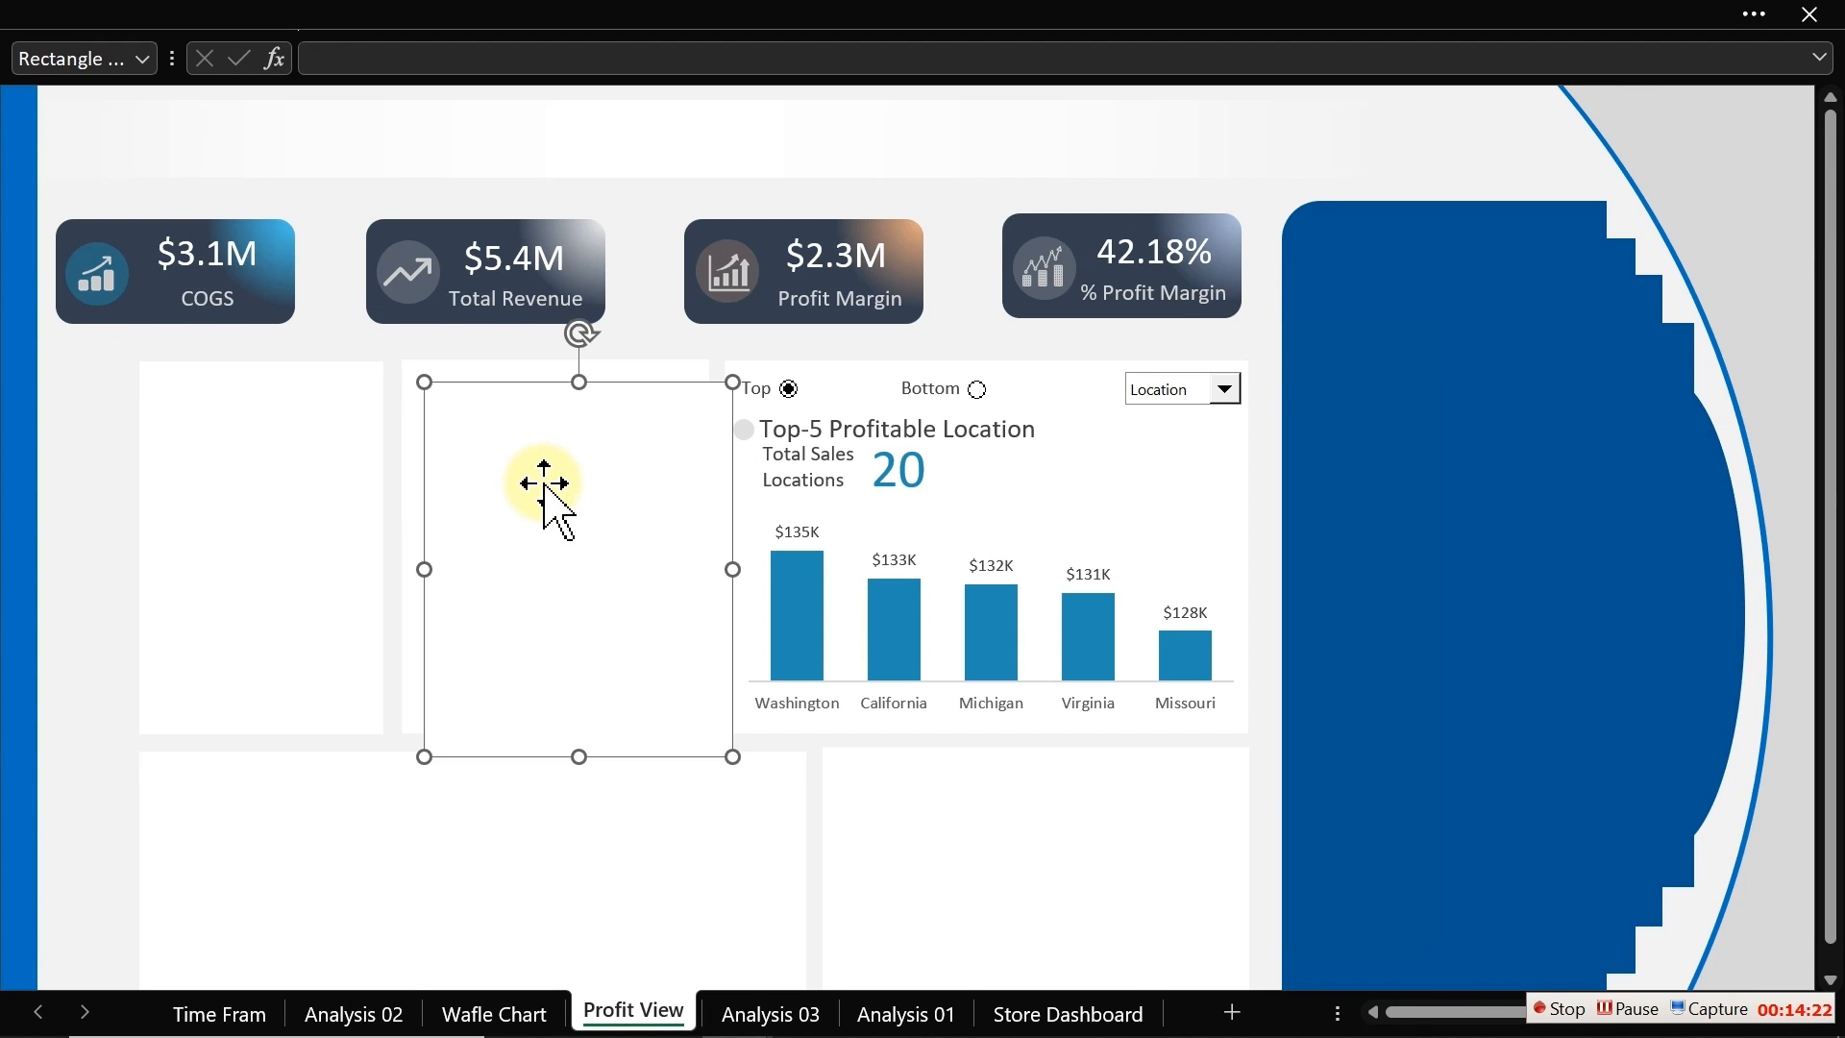
{"action": "key", "text": "ctrl+1"}
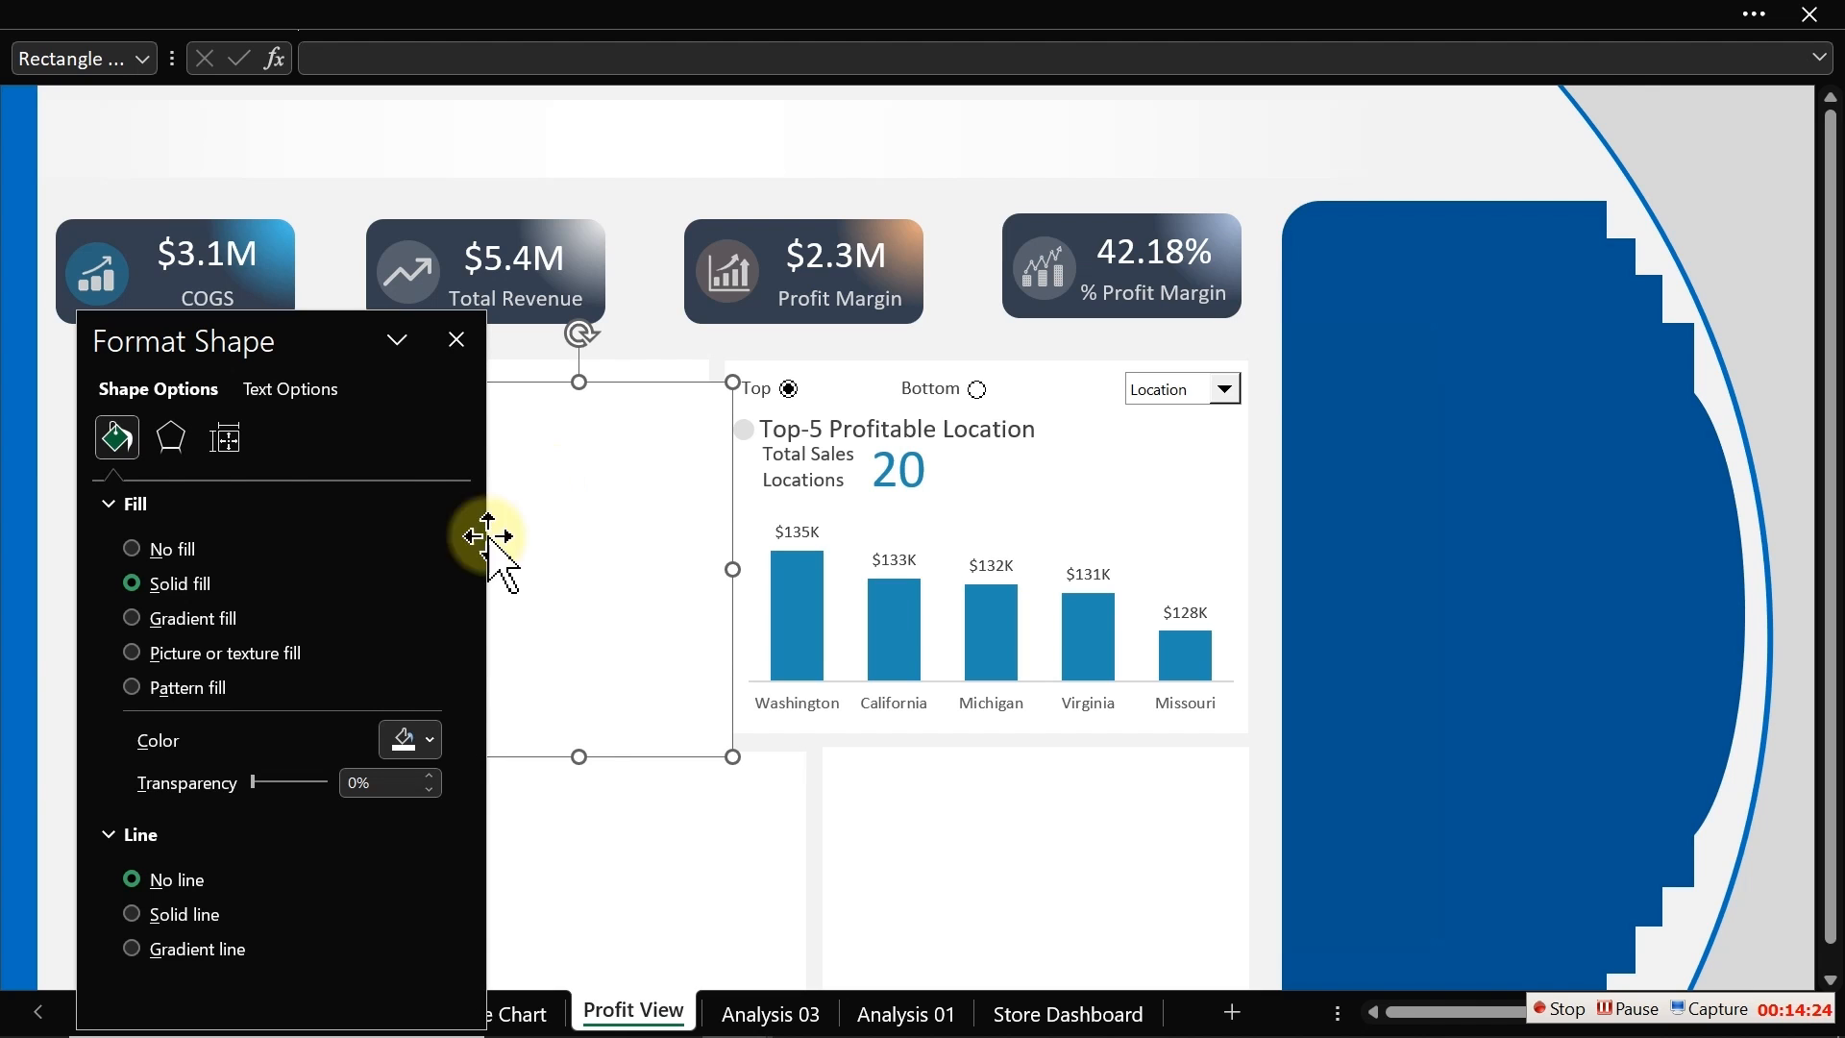
{"action": "left_click", "coordinate": [425, 739]}
{"action": "left_click", "coordinate": [416, 662]}
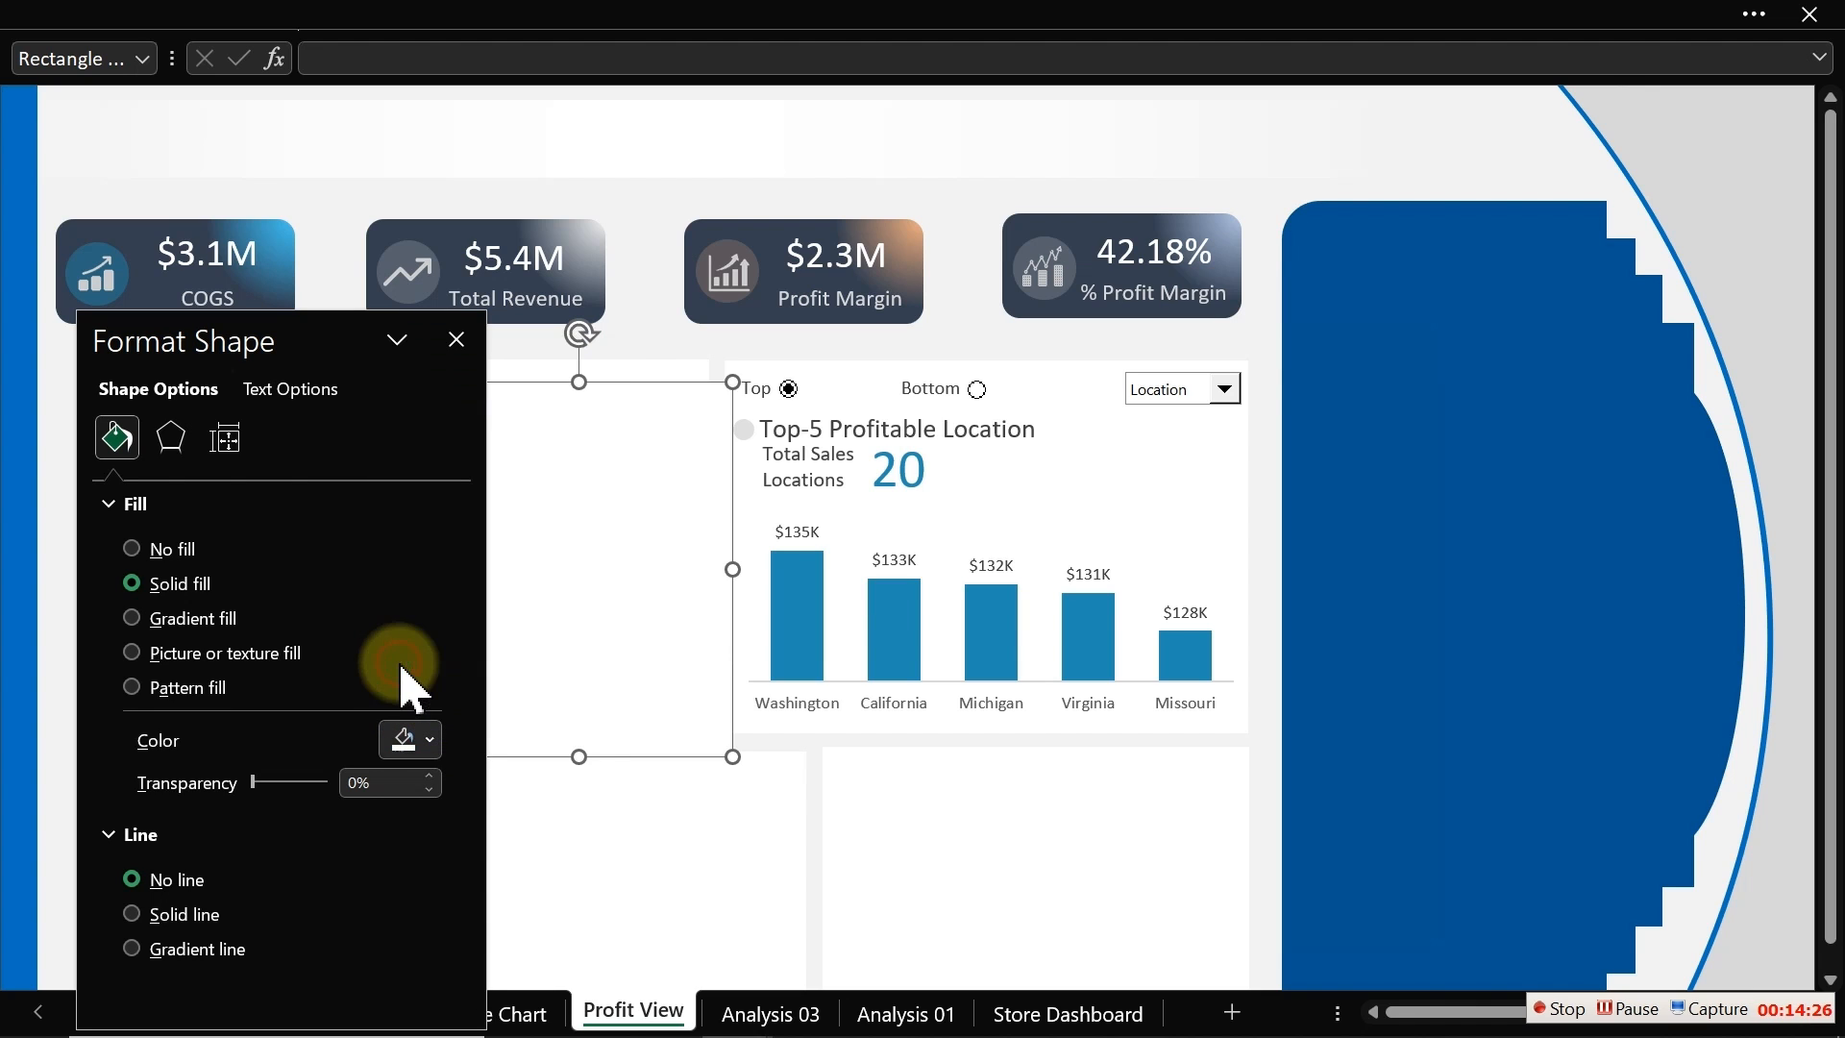
{"action": "left_click", "coordinate": [458, 340]}
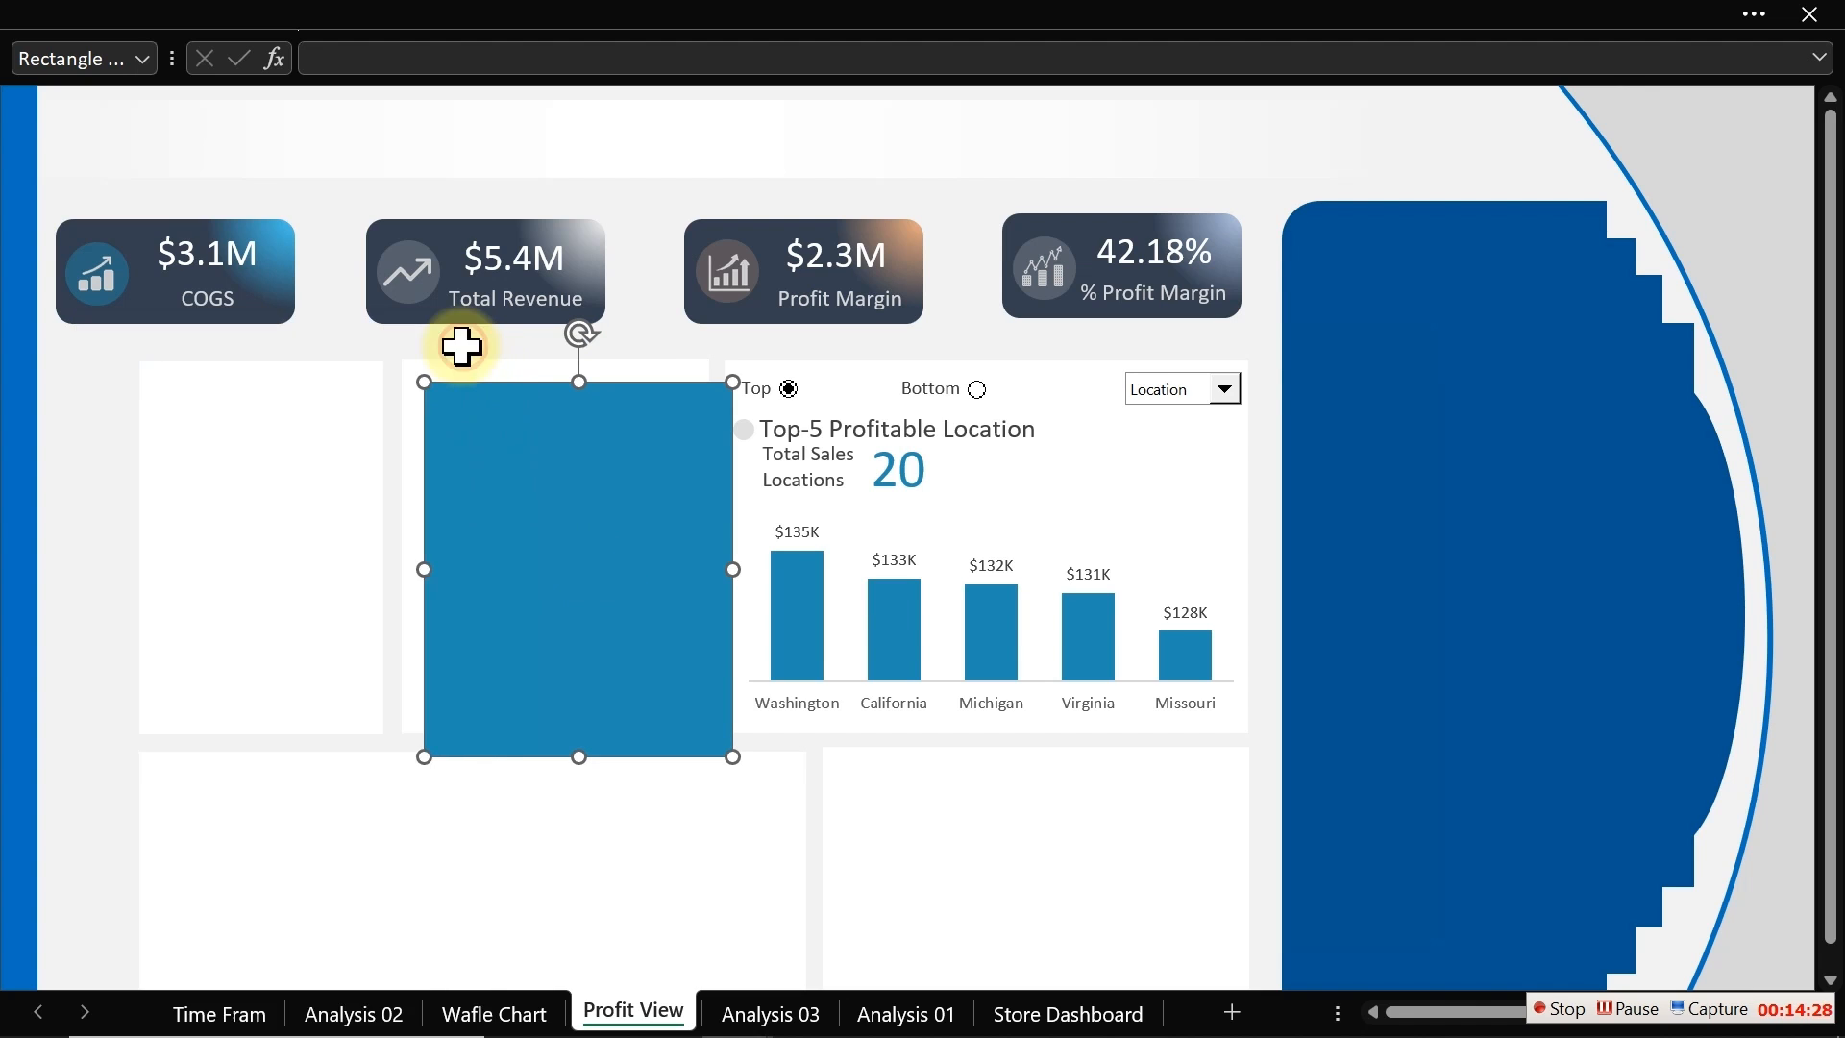
Step: Shrink the blue rectangle into a thin vertical accent bar beside the Total Sales Locations label
{"action": "left_click_drag", "start_coordinate": [735, 759], "coordinate": [746, 483]}
{"action": "left_click", "coordinate": [748, 494]}
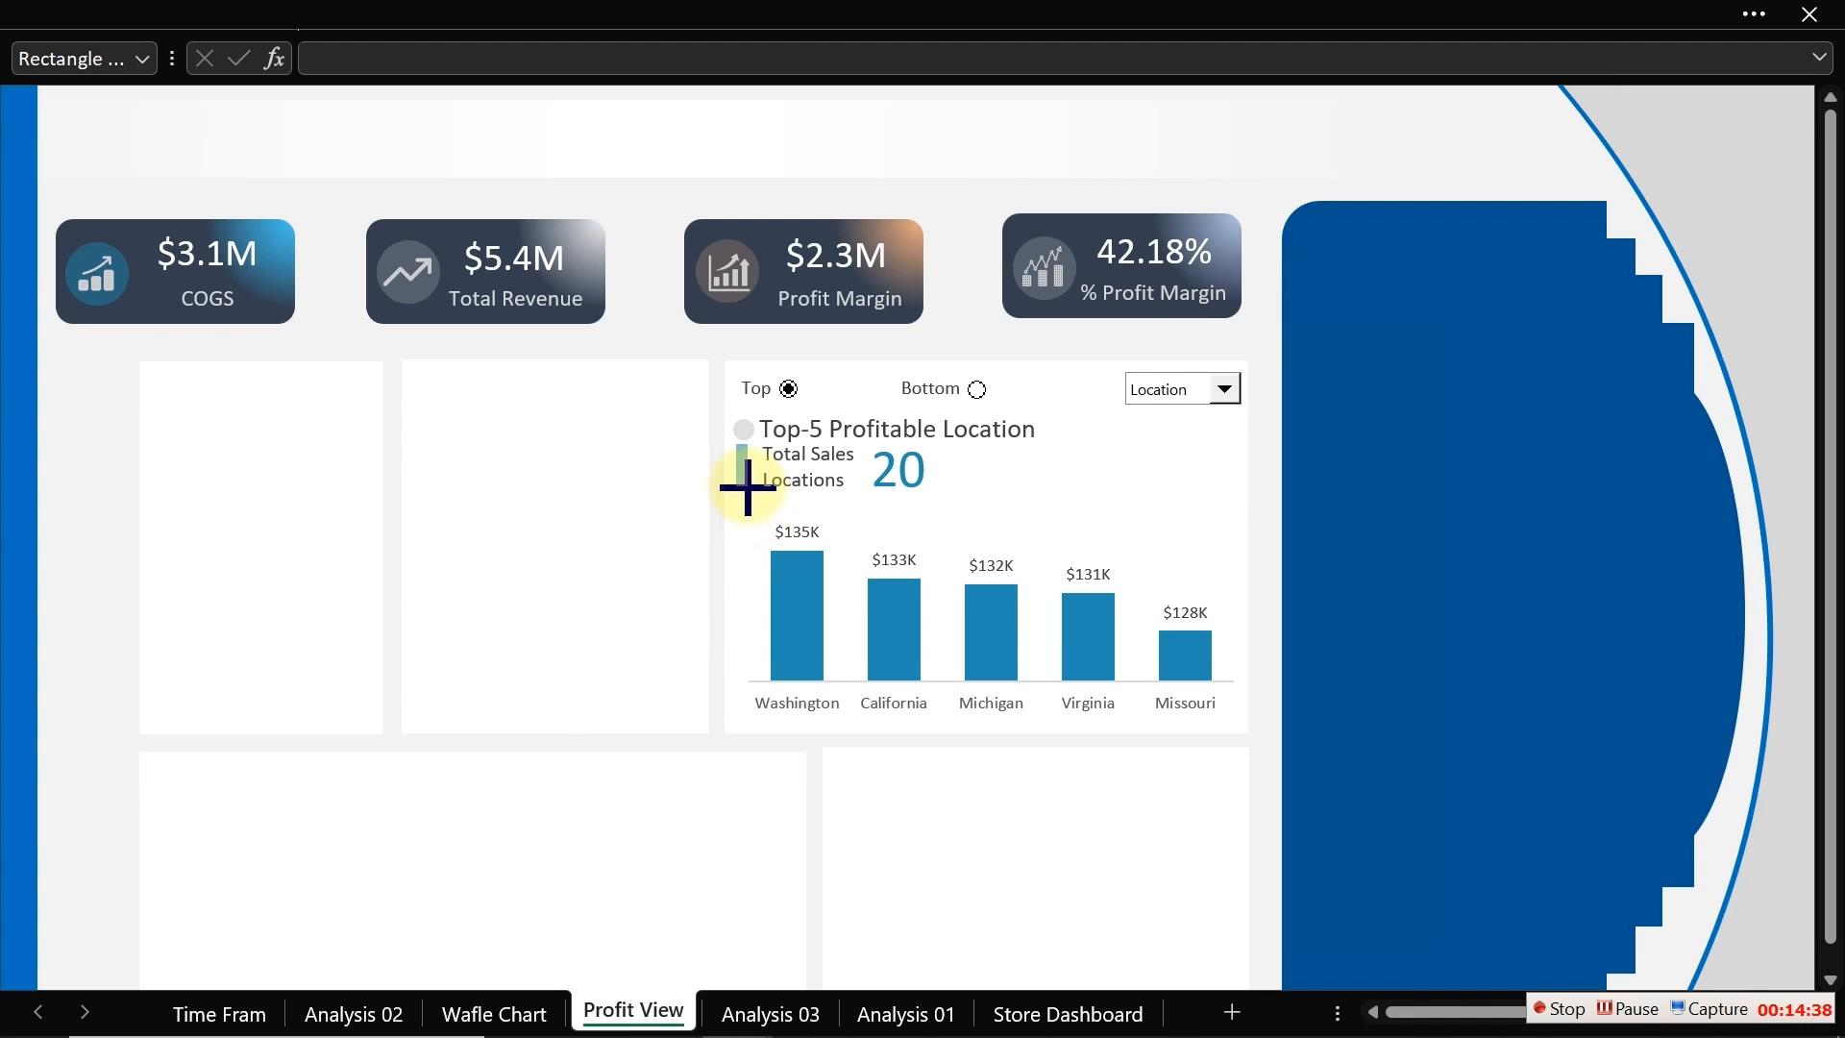
{"action": "left_click", "coordinate": [741, 459]}
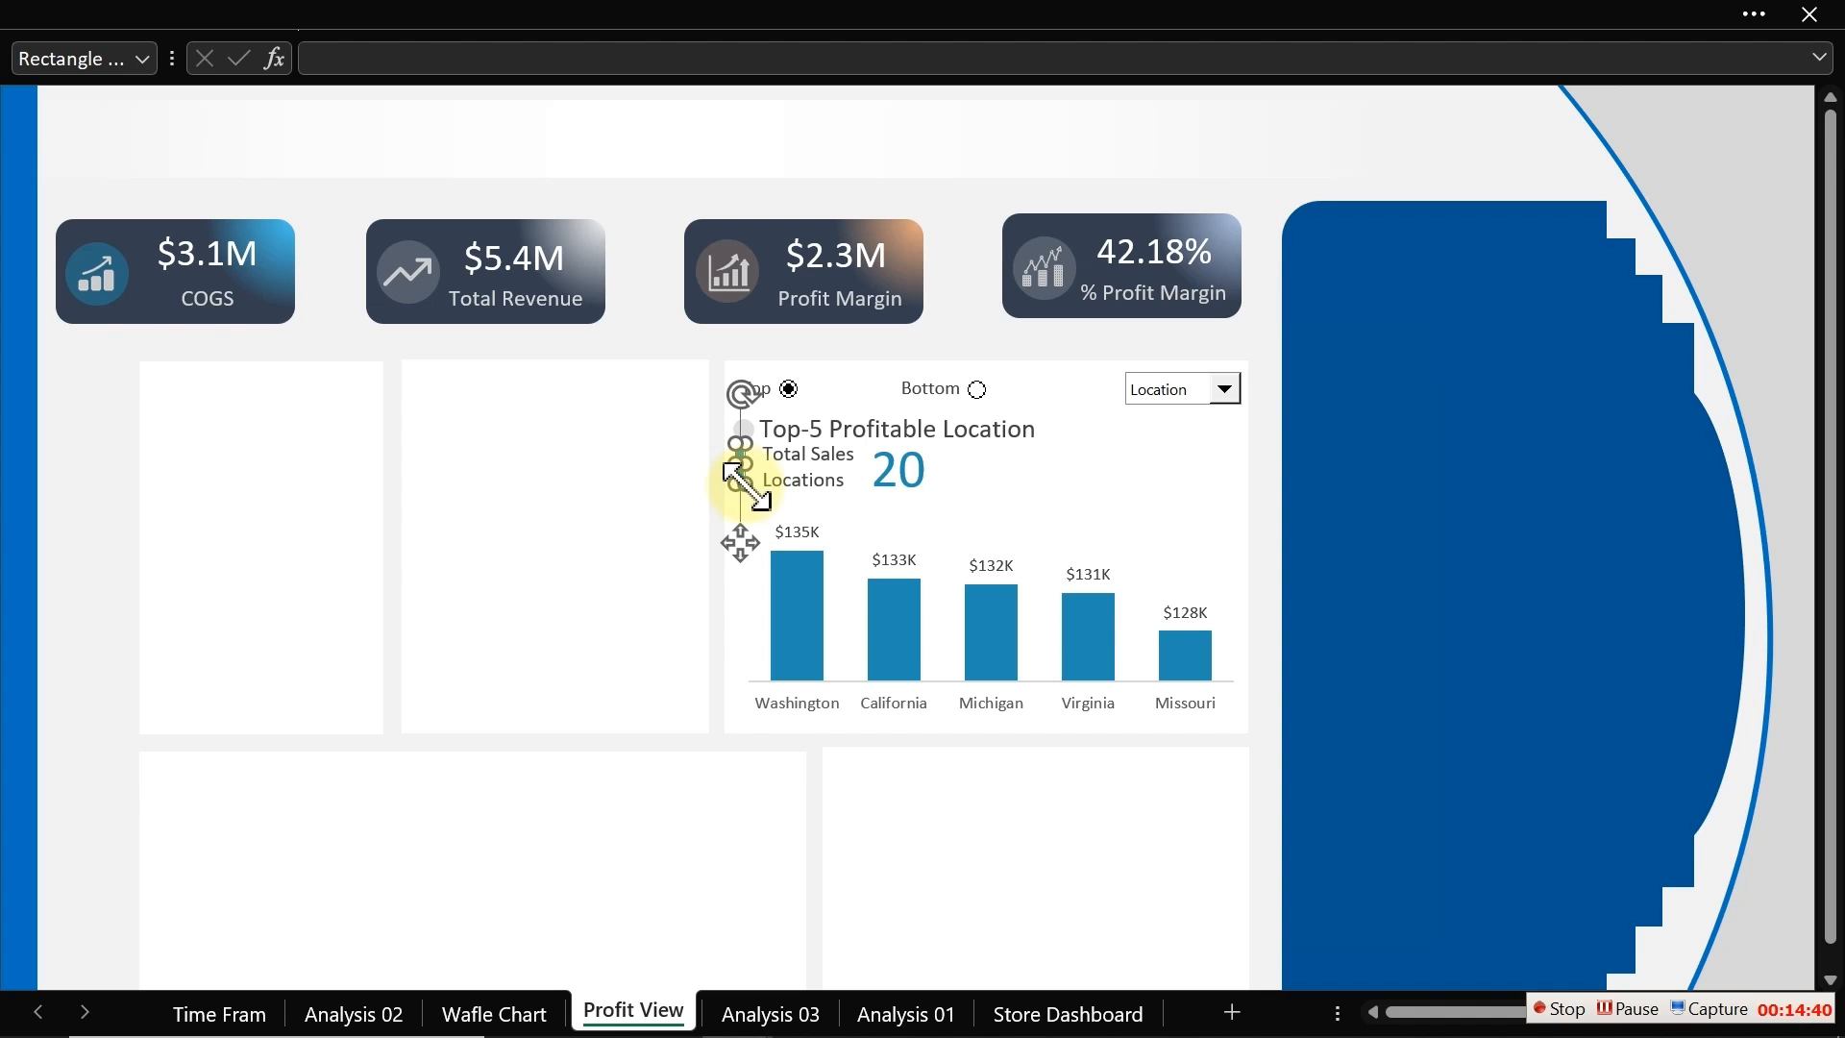
{"action": "left_click", "coordinate": [752, 544]}
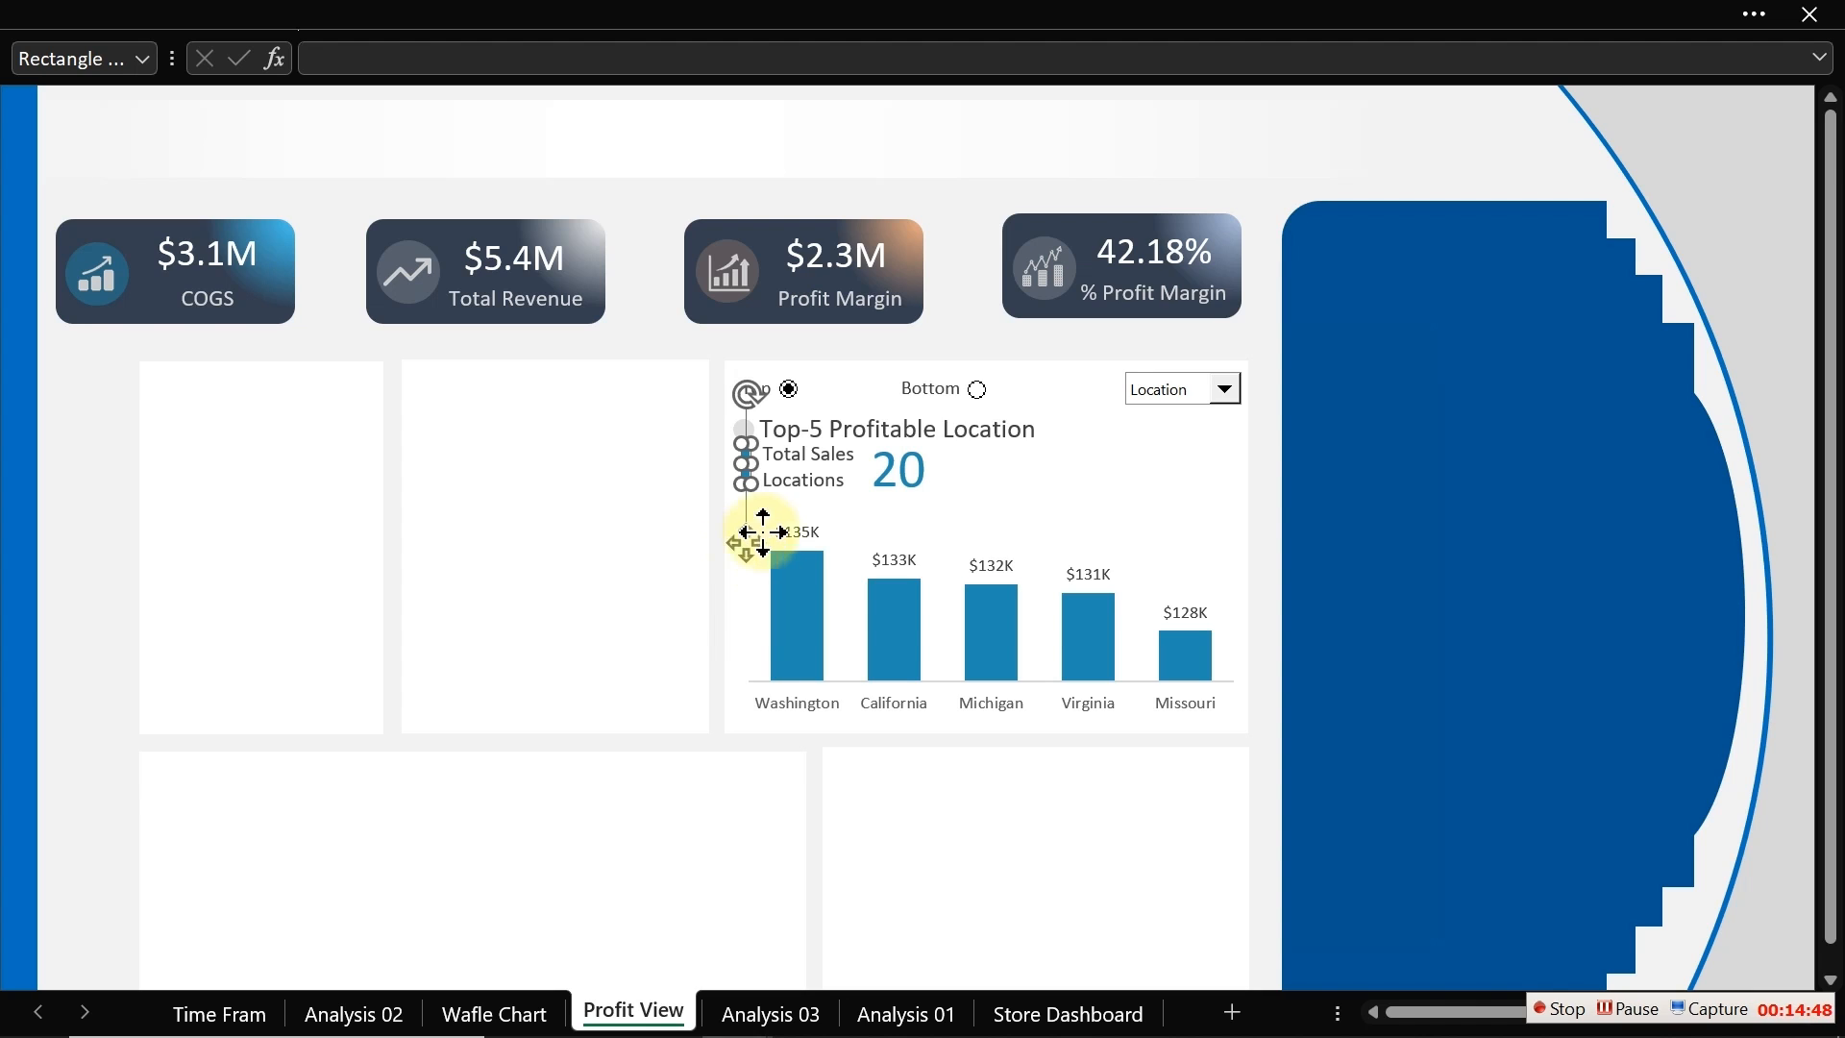
{"action": "left_click", "coordinate": [84, 570]}
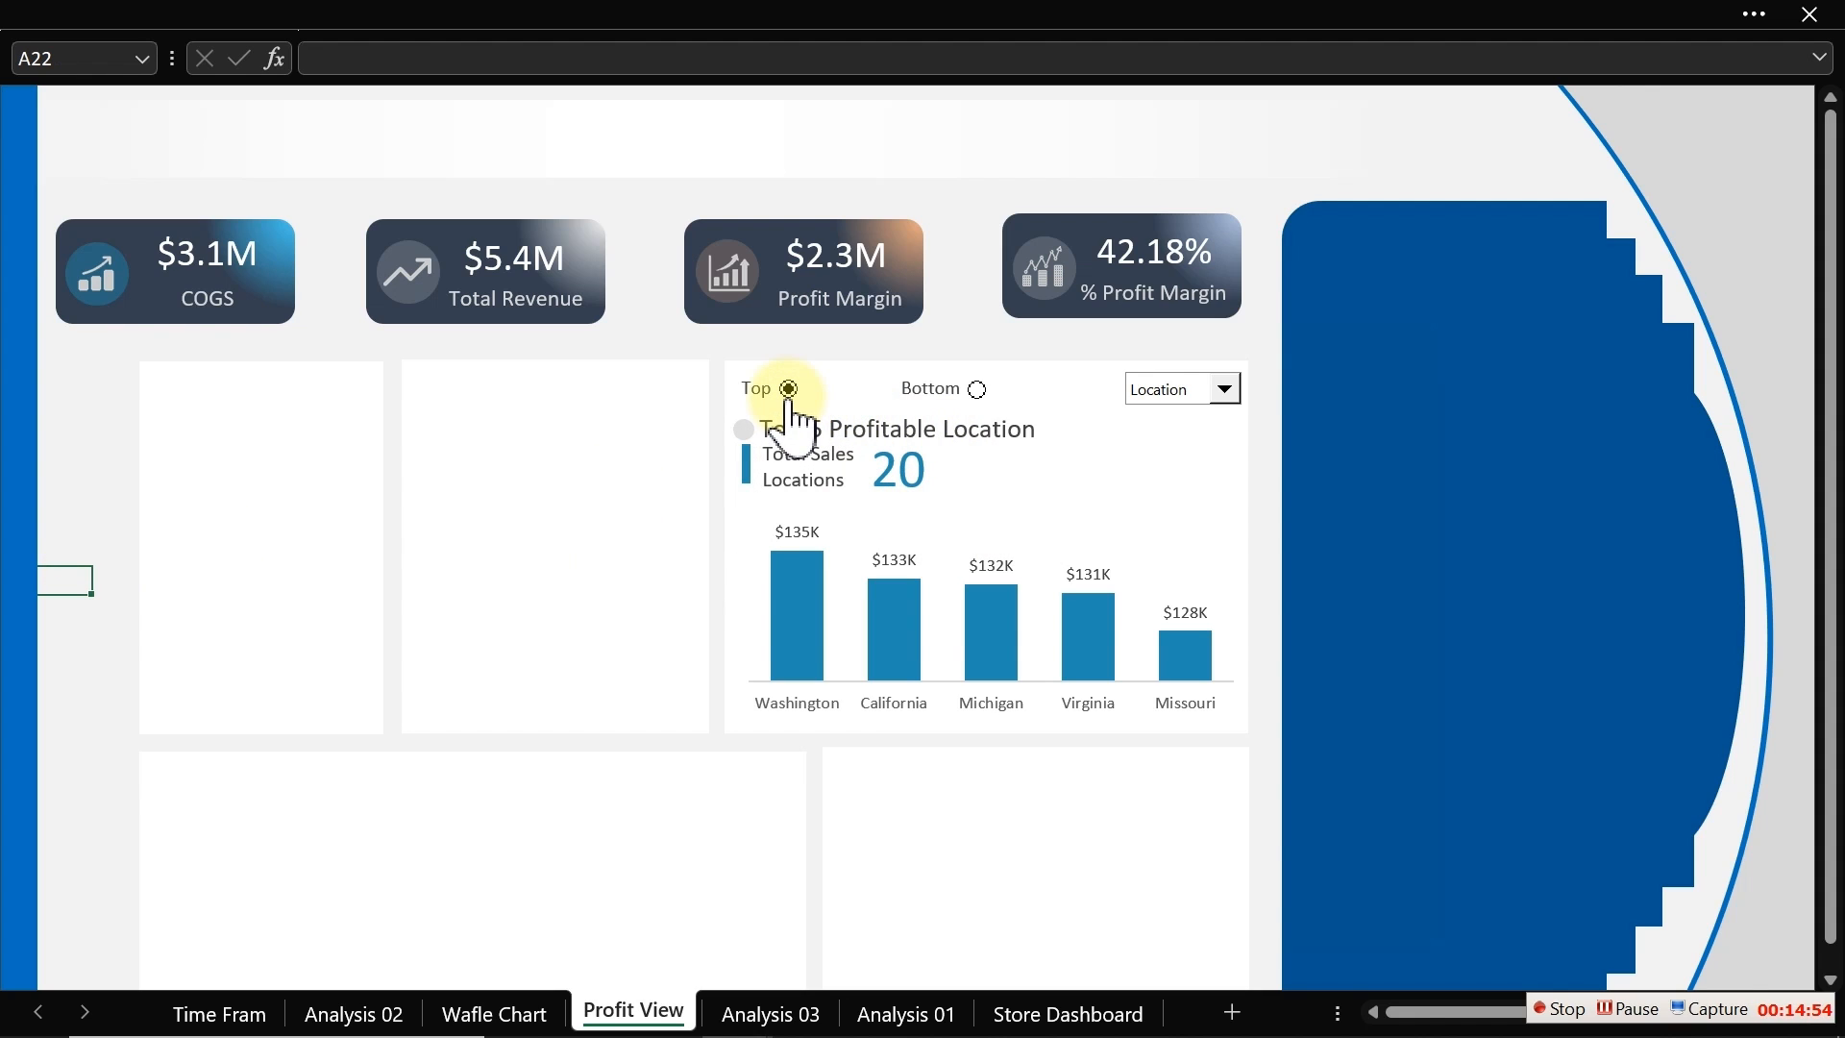
Step: Test the chart's dropdown by switching it to Customer
{"action": "left_click", "coordinate": [1249, 404]}
{"action": "left_click", "coordinate": [1226, 390]}
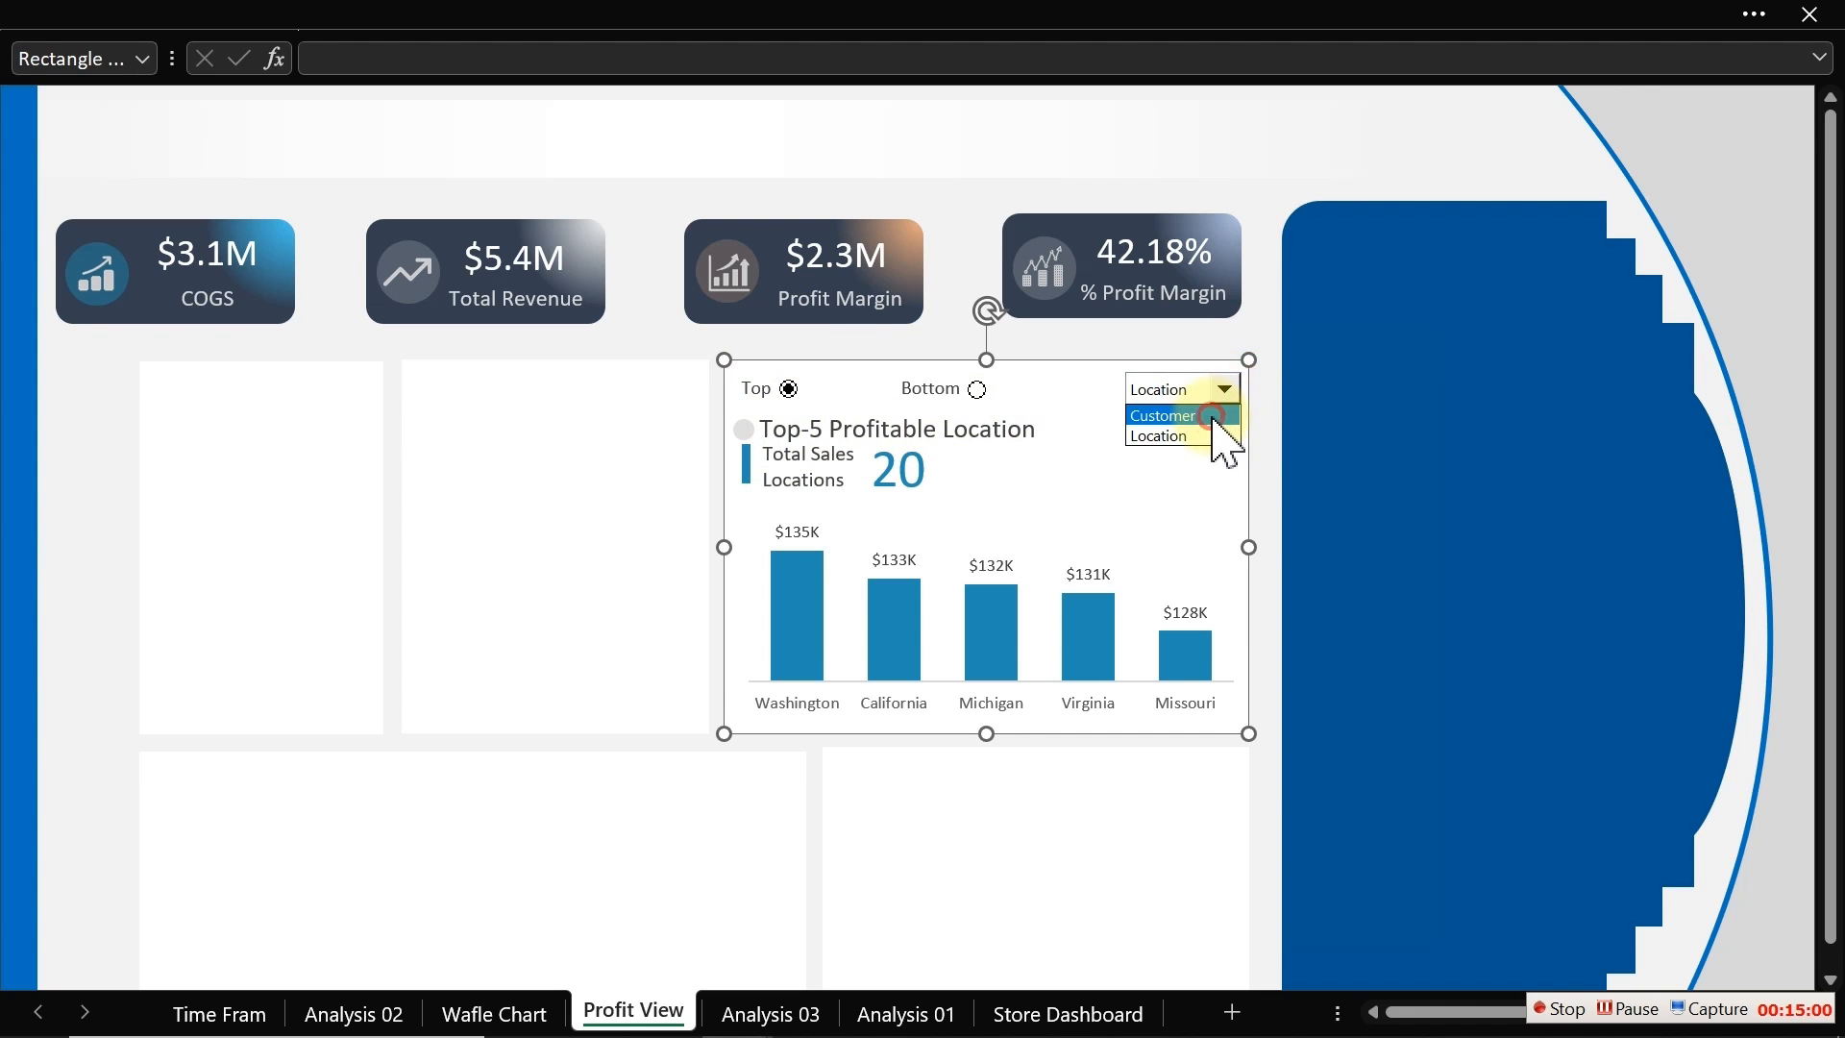
{"action": "left_click", "coordinate": [1218, 427]}
{"action": "left_click", "coordinate": [1261, 315]}
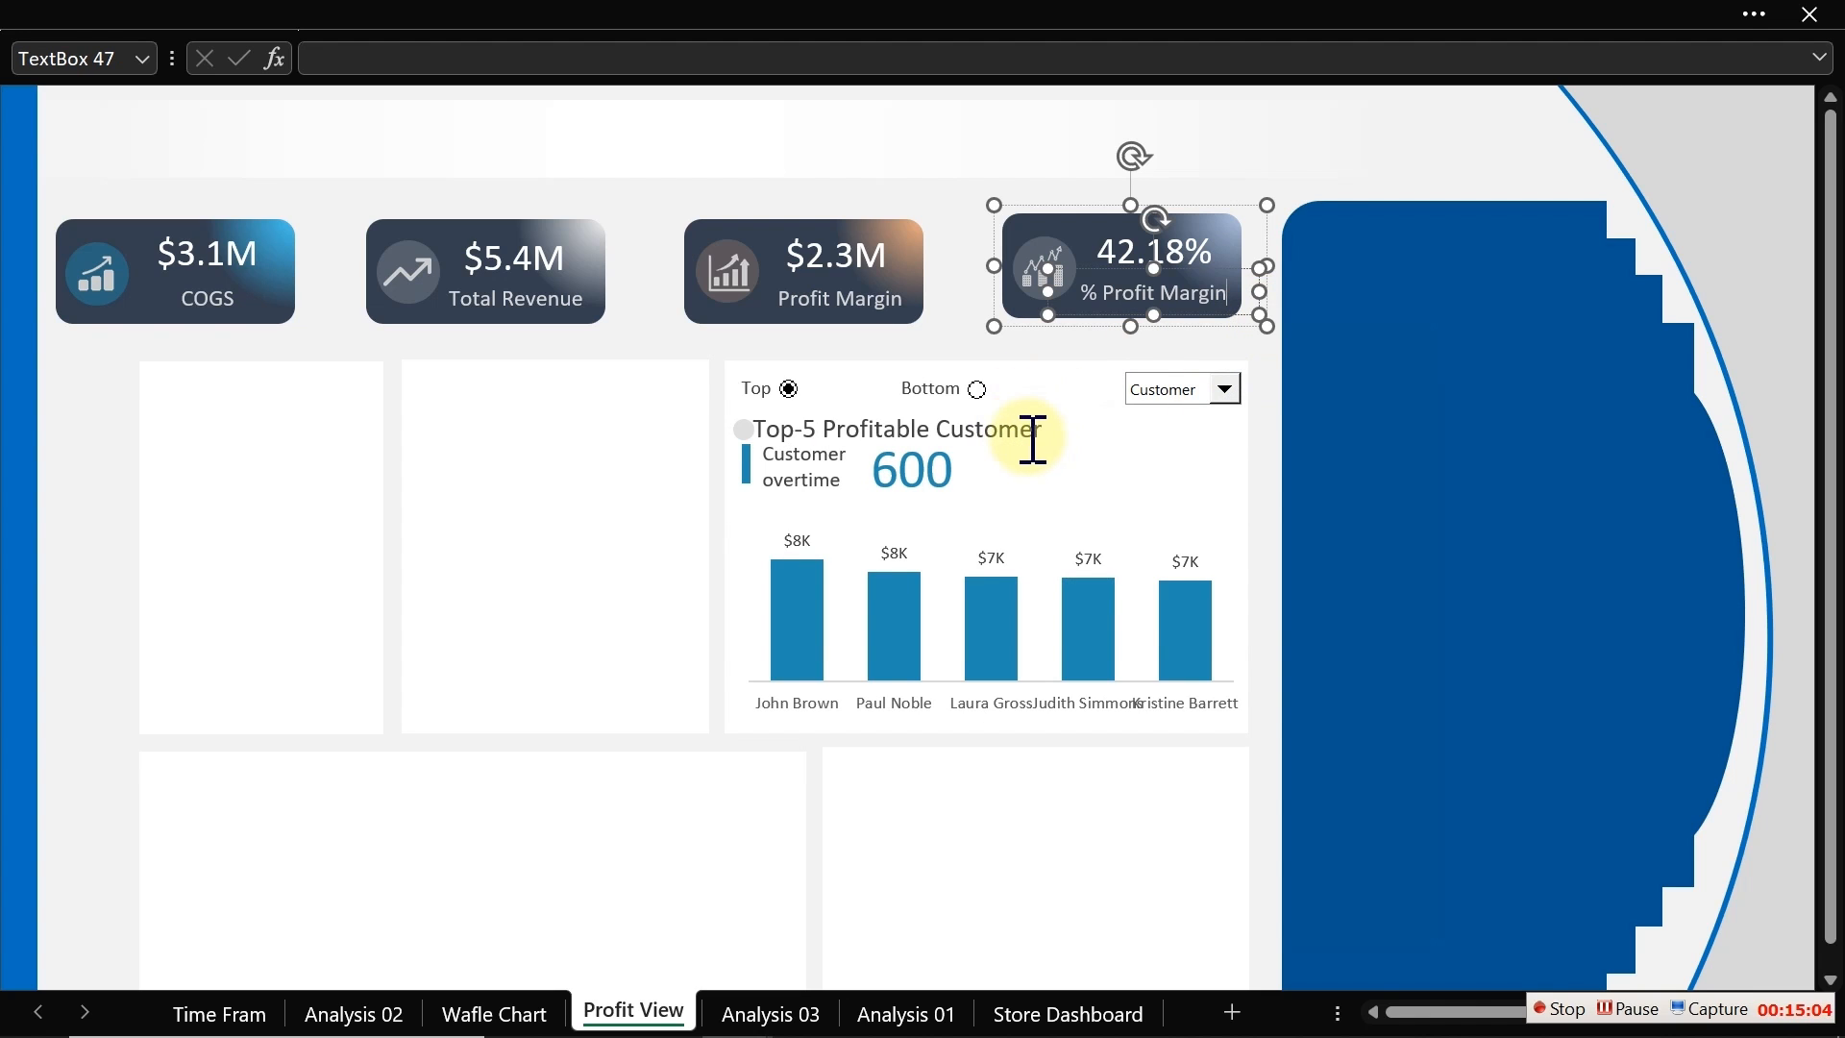
Step: Nudge the chart's title text box slightly to the right
{"action": "left_click", "coordinate": [931, 334]}
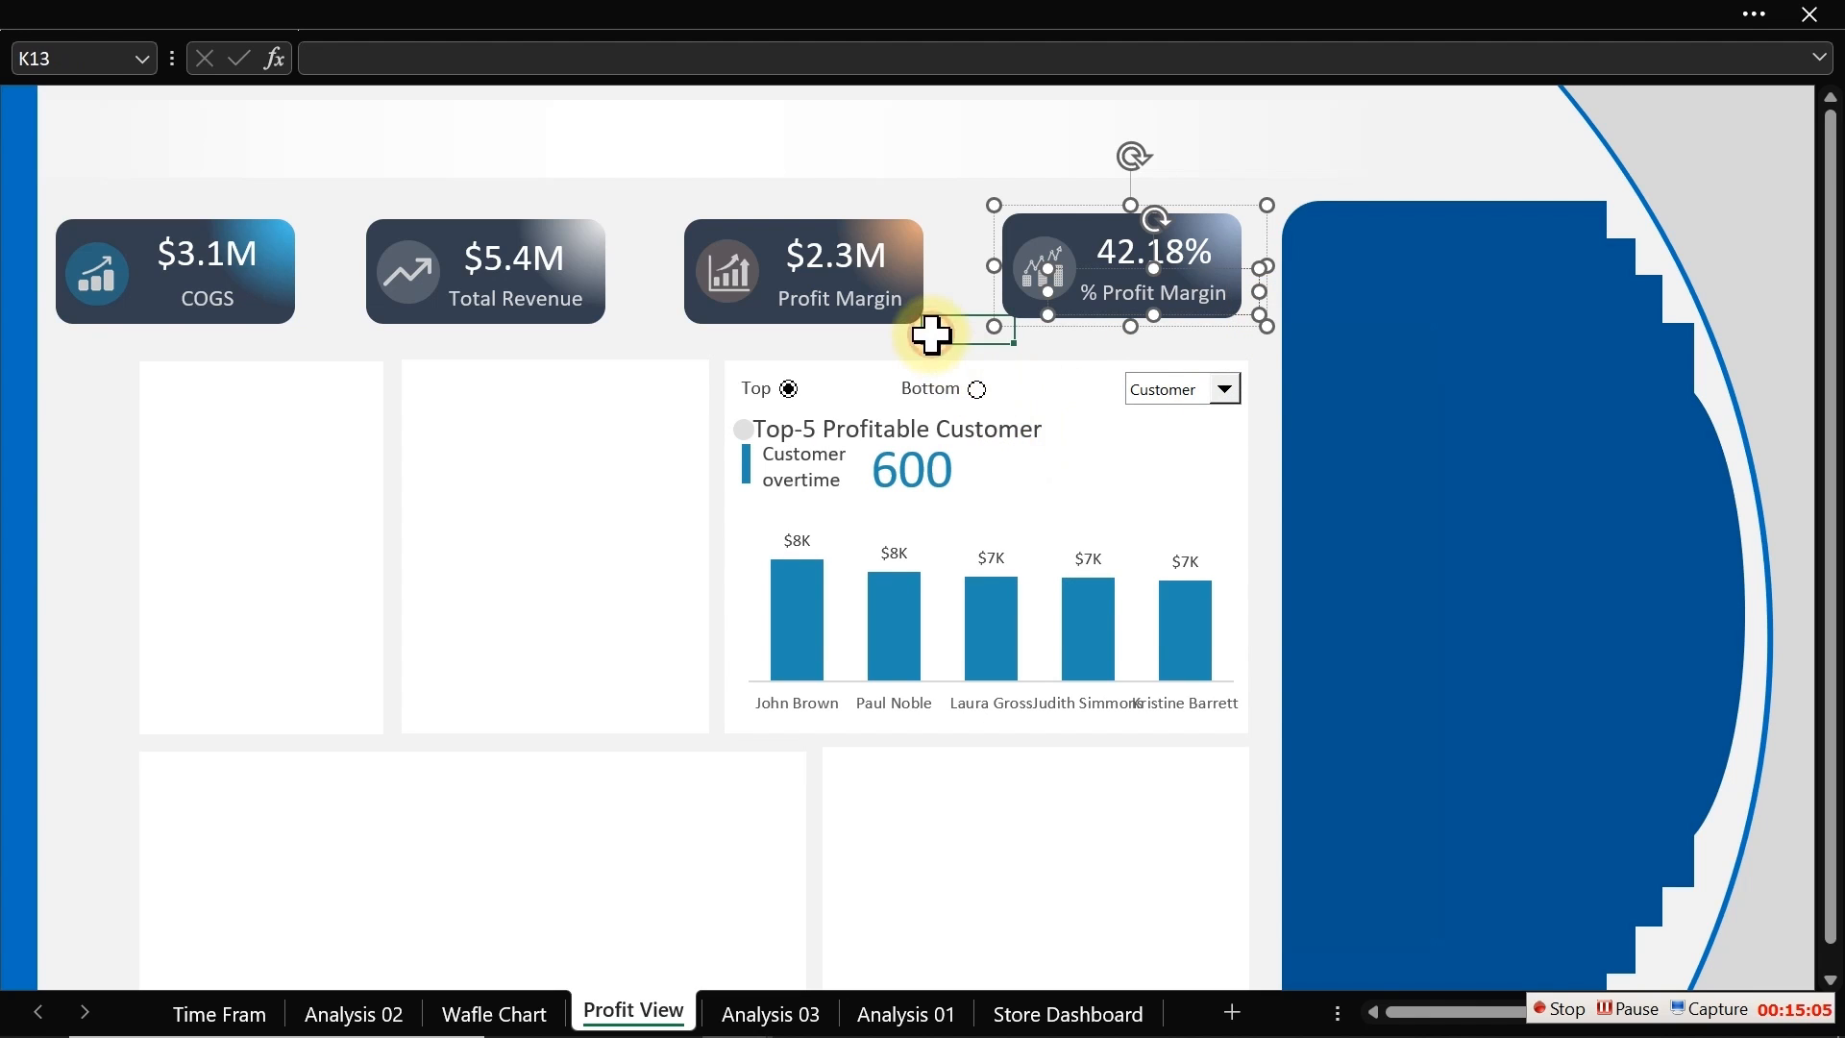
{"action": "left_click", "coordinate": [998, 433]}
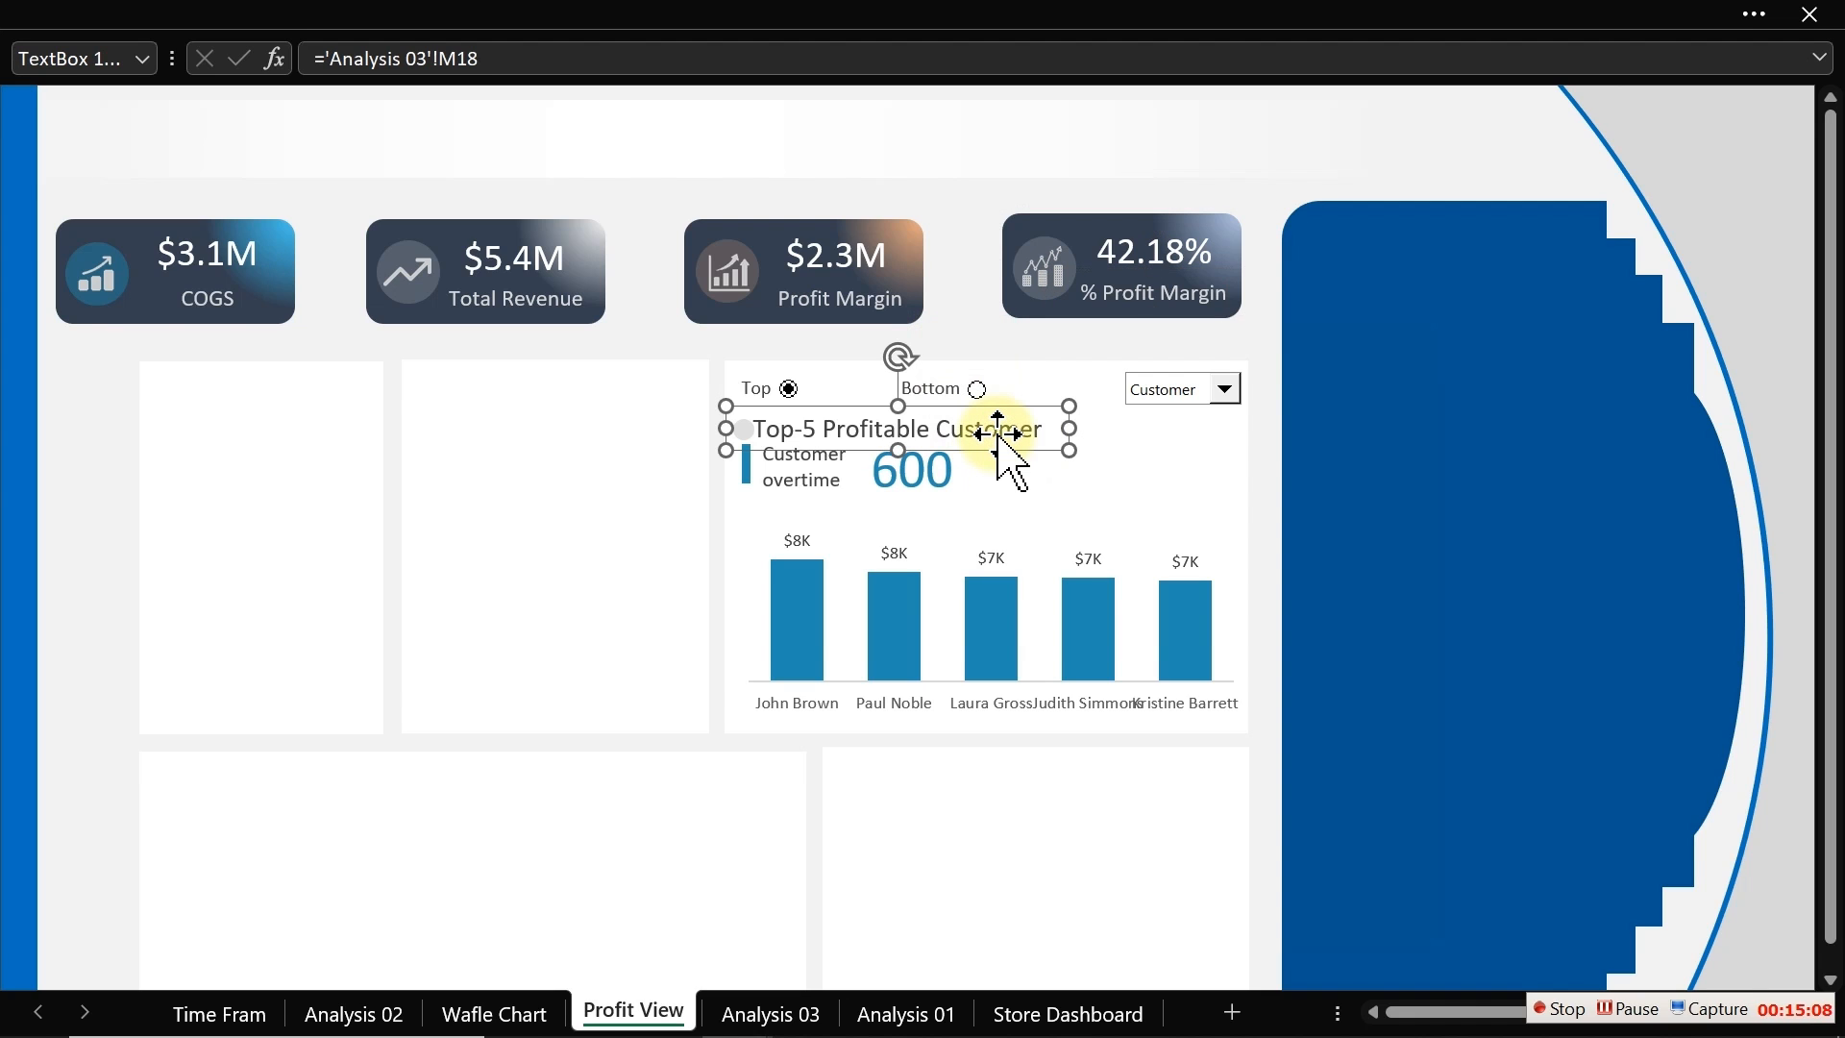
{"action": "left_click_drag", "start_coordinate": [1004, 443], "coordinate": [1009, 442]}
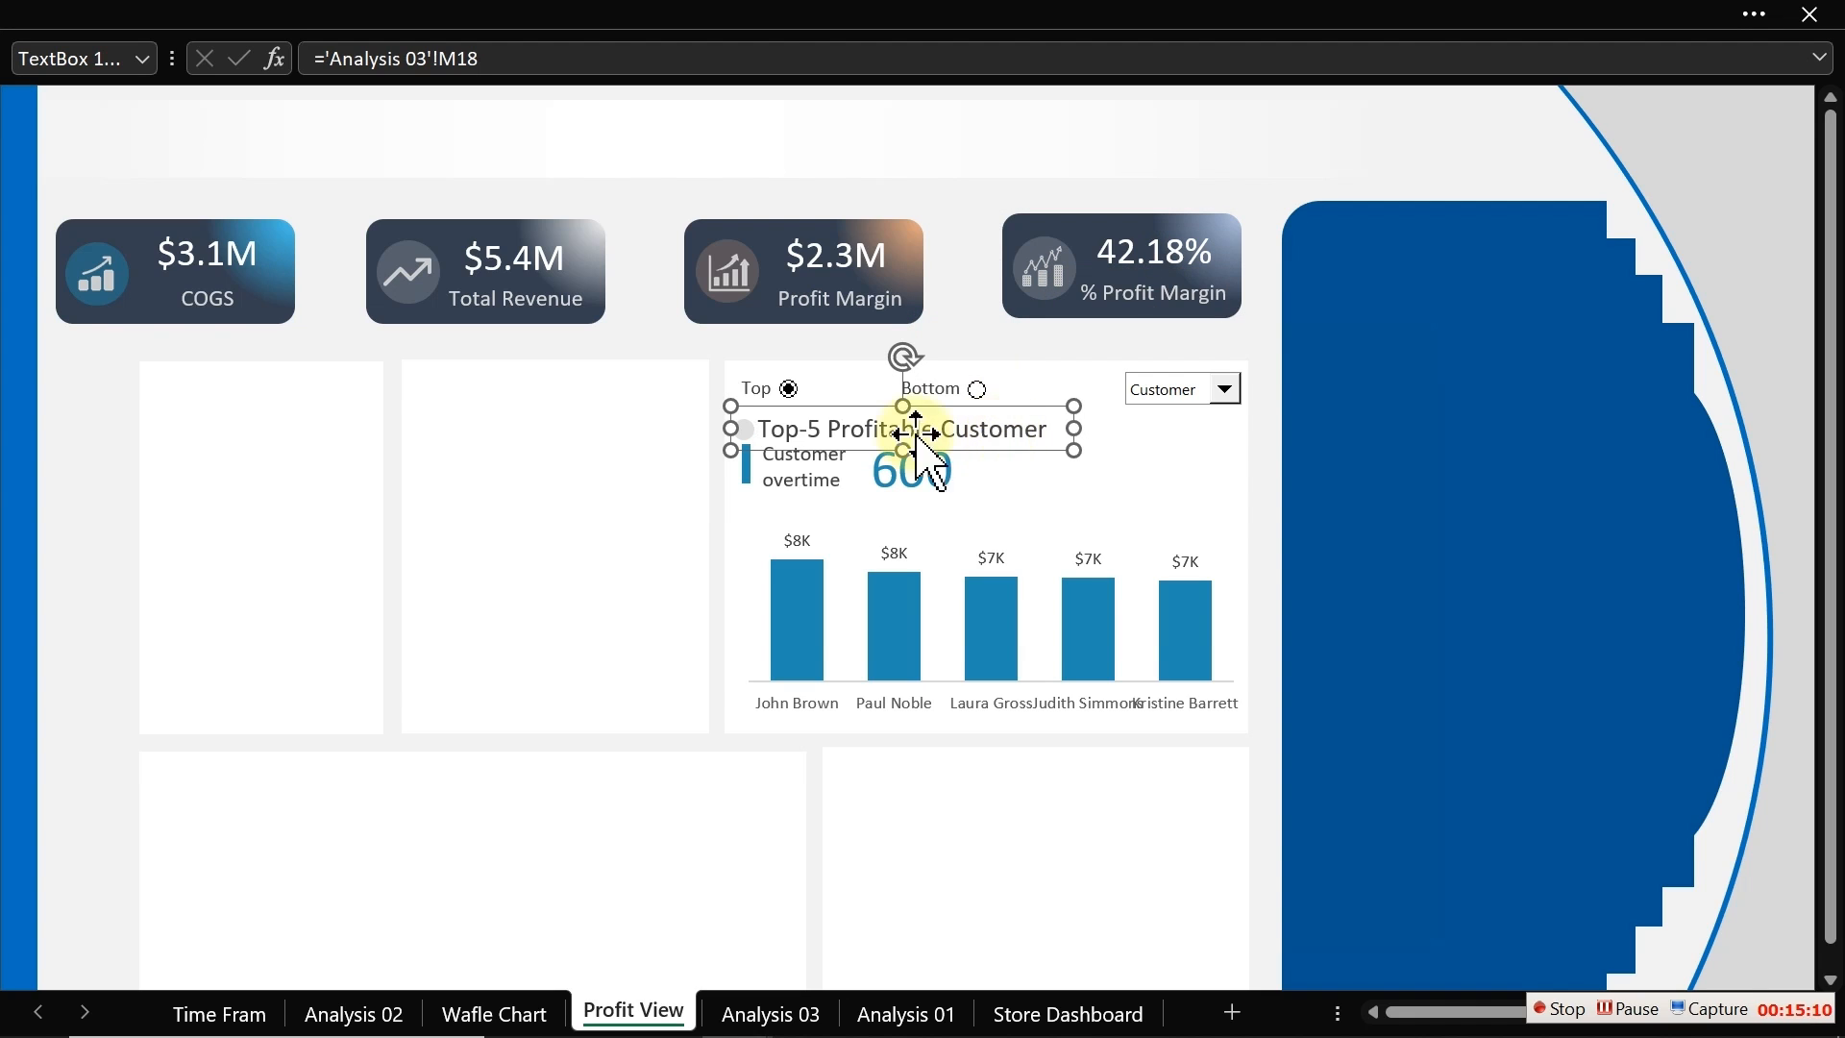
{"action": "left_click", "coordinate": [639, 327]}
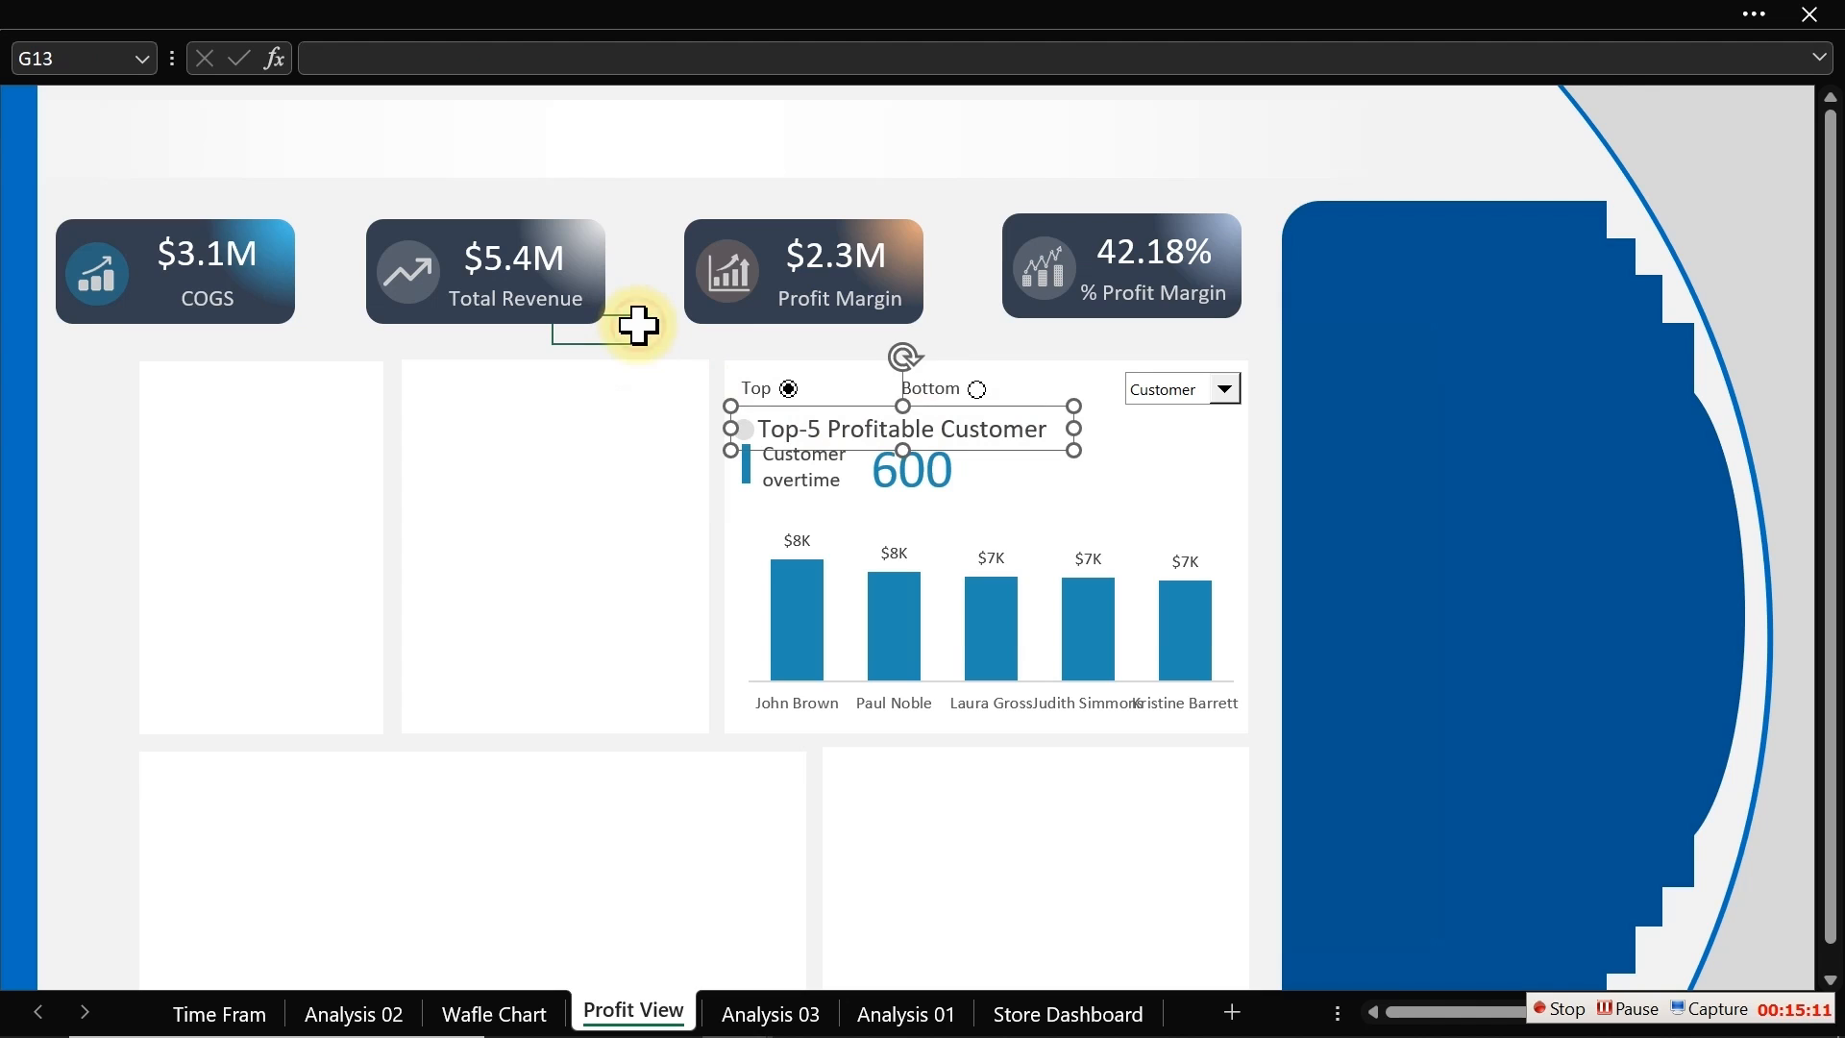
Step: Select the Bottom option button and switch the dropdown back to Location
{"action": "left_click", "coordinate": [977, 390]}
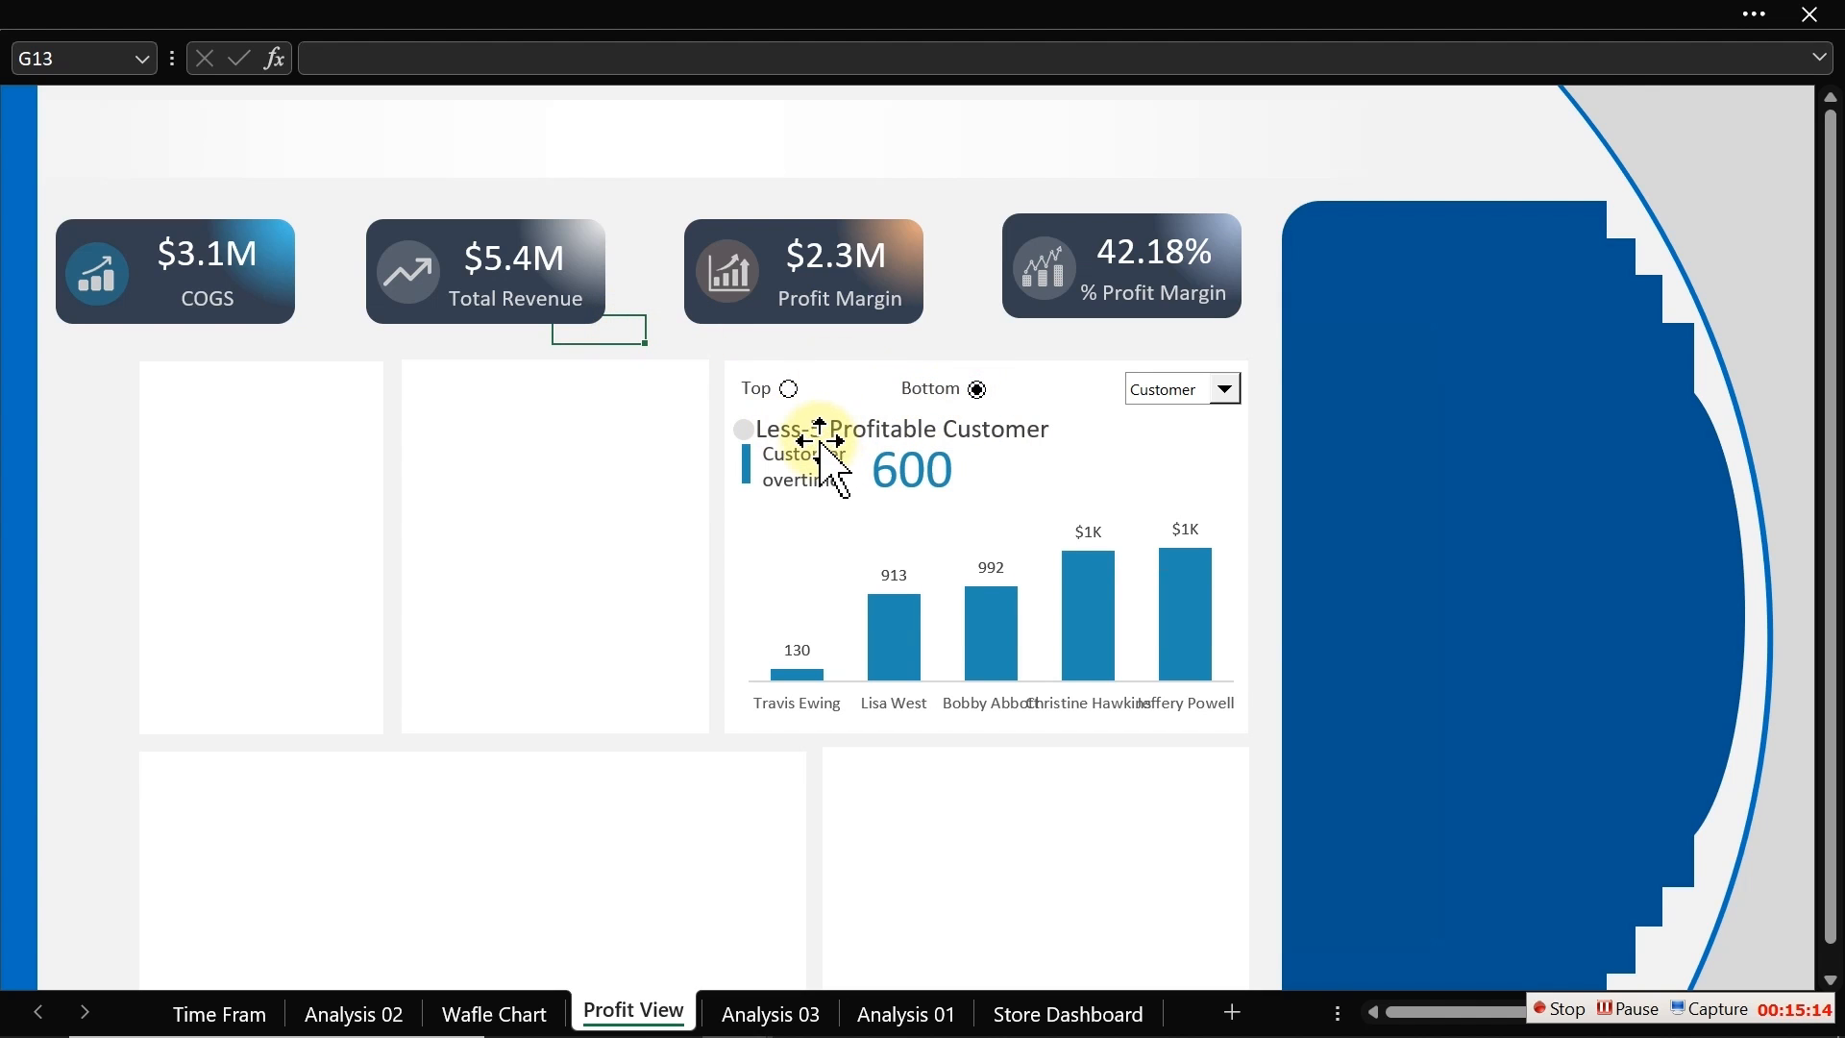
{"action": "left_click", "coordinate": [1223, 395]}
{"action": "left_click", "coordinate": [1190, 437]}
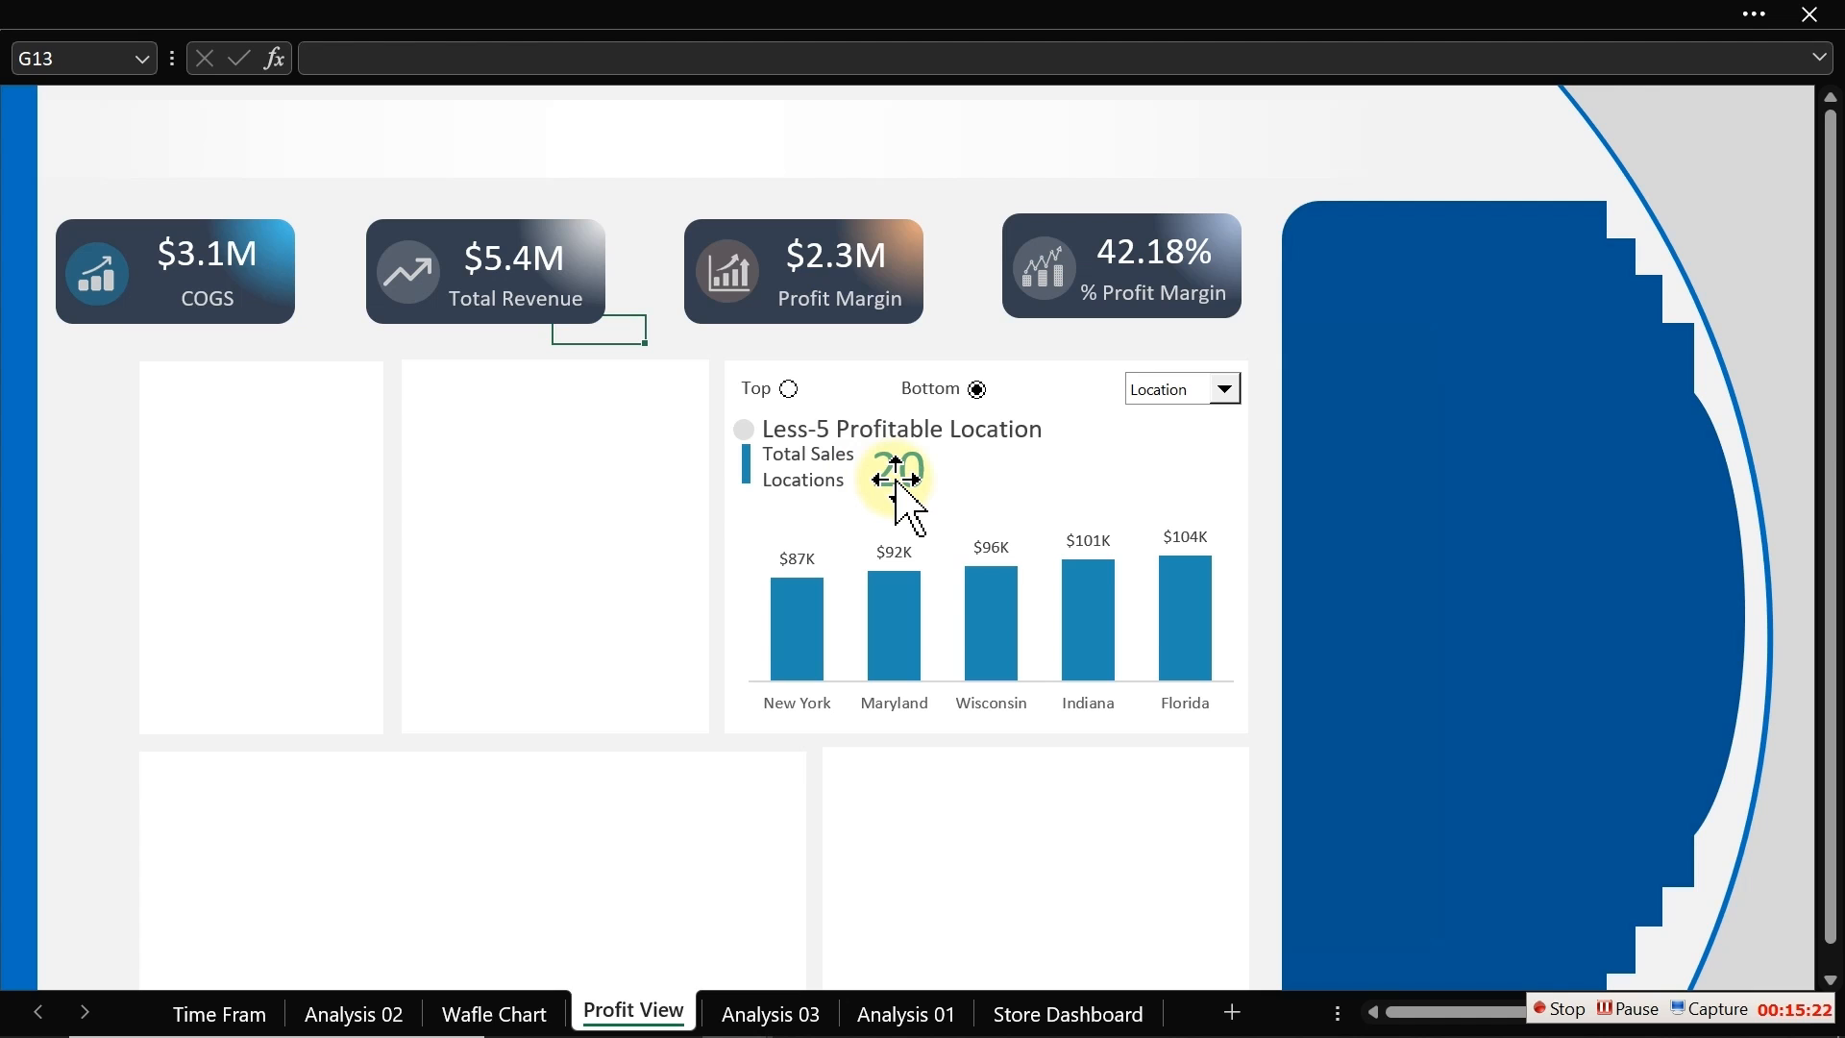
{"action": "left_click", "coordinate": [1561, 1010]}
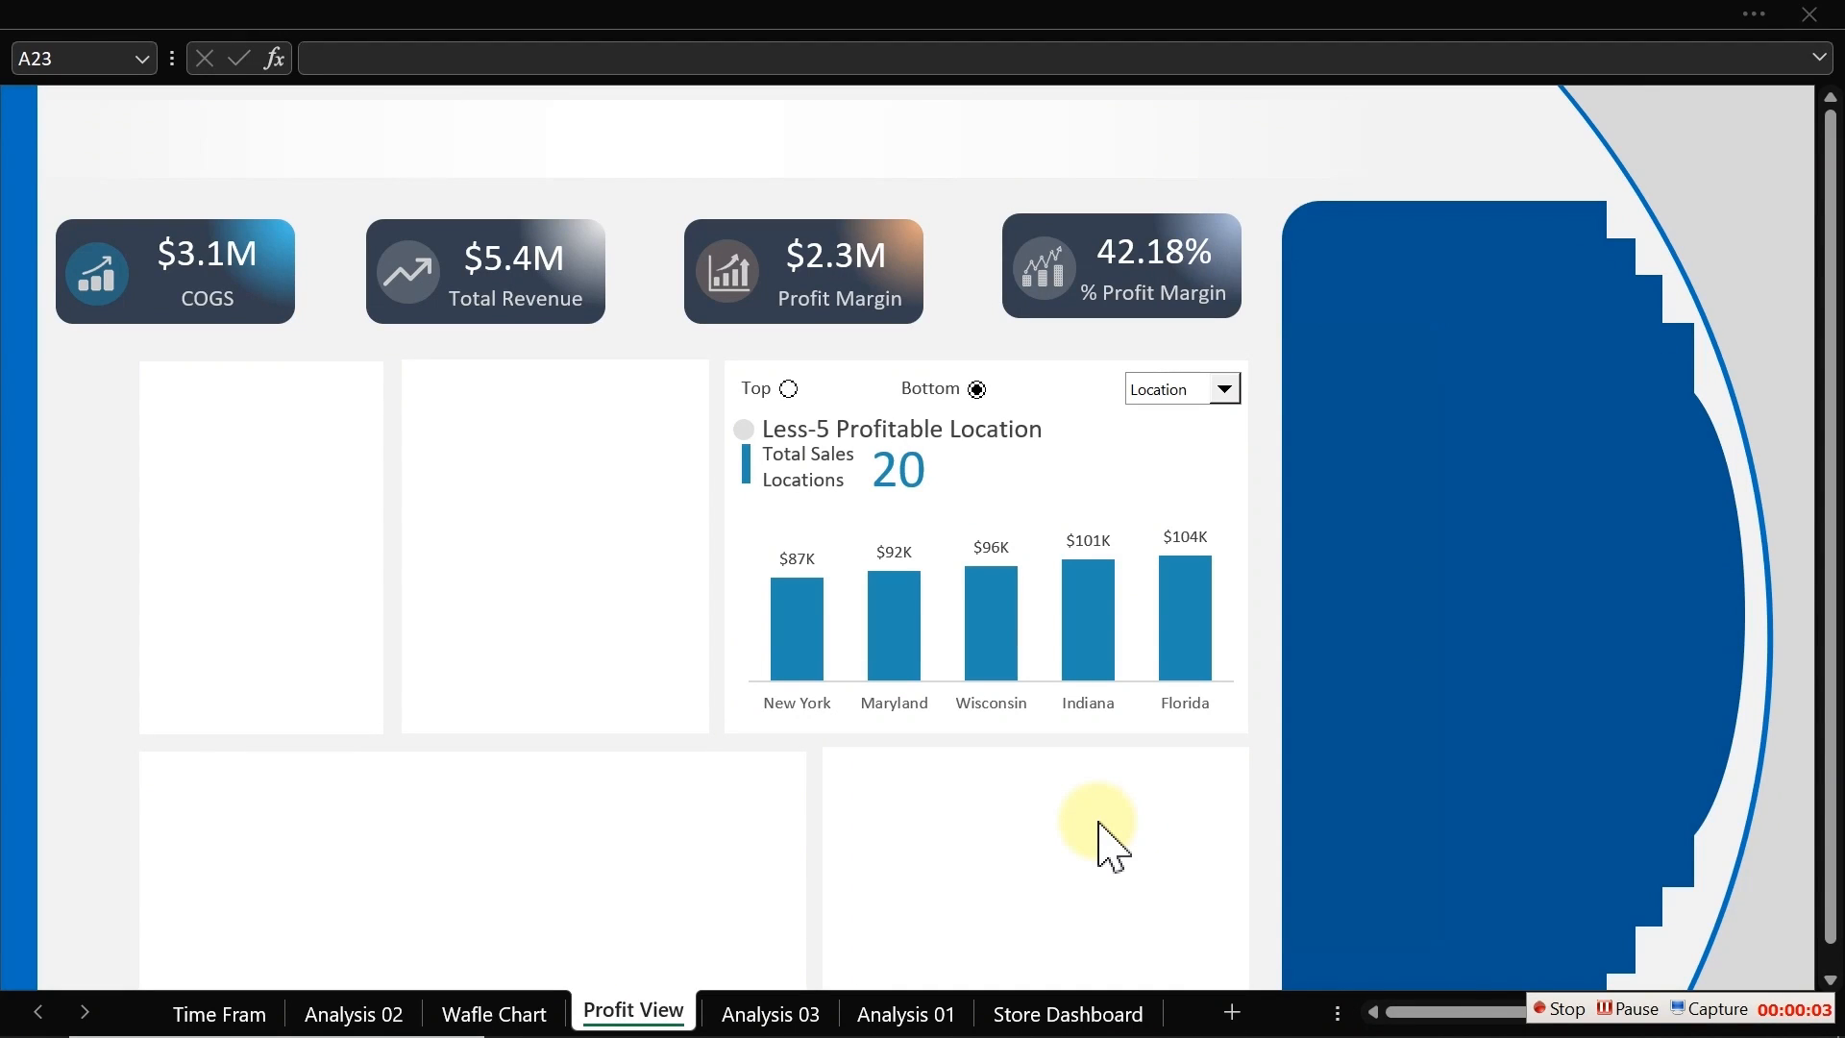
Step: Draw a tall narrow rectangle in the gap left of the first blank card
{"action": "left_click", "coordinate": [617, 21]}
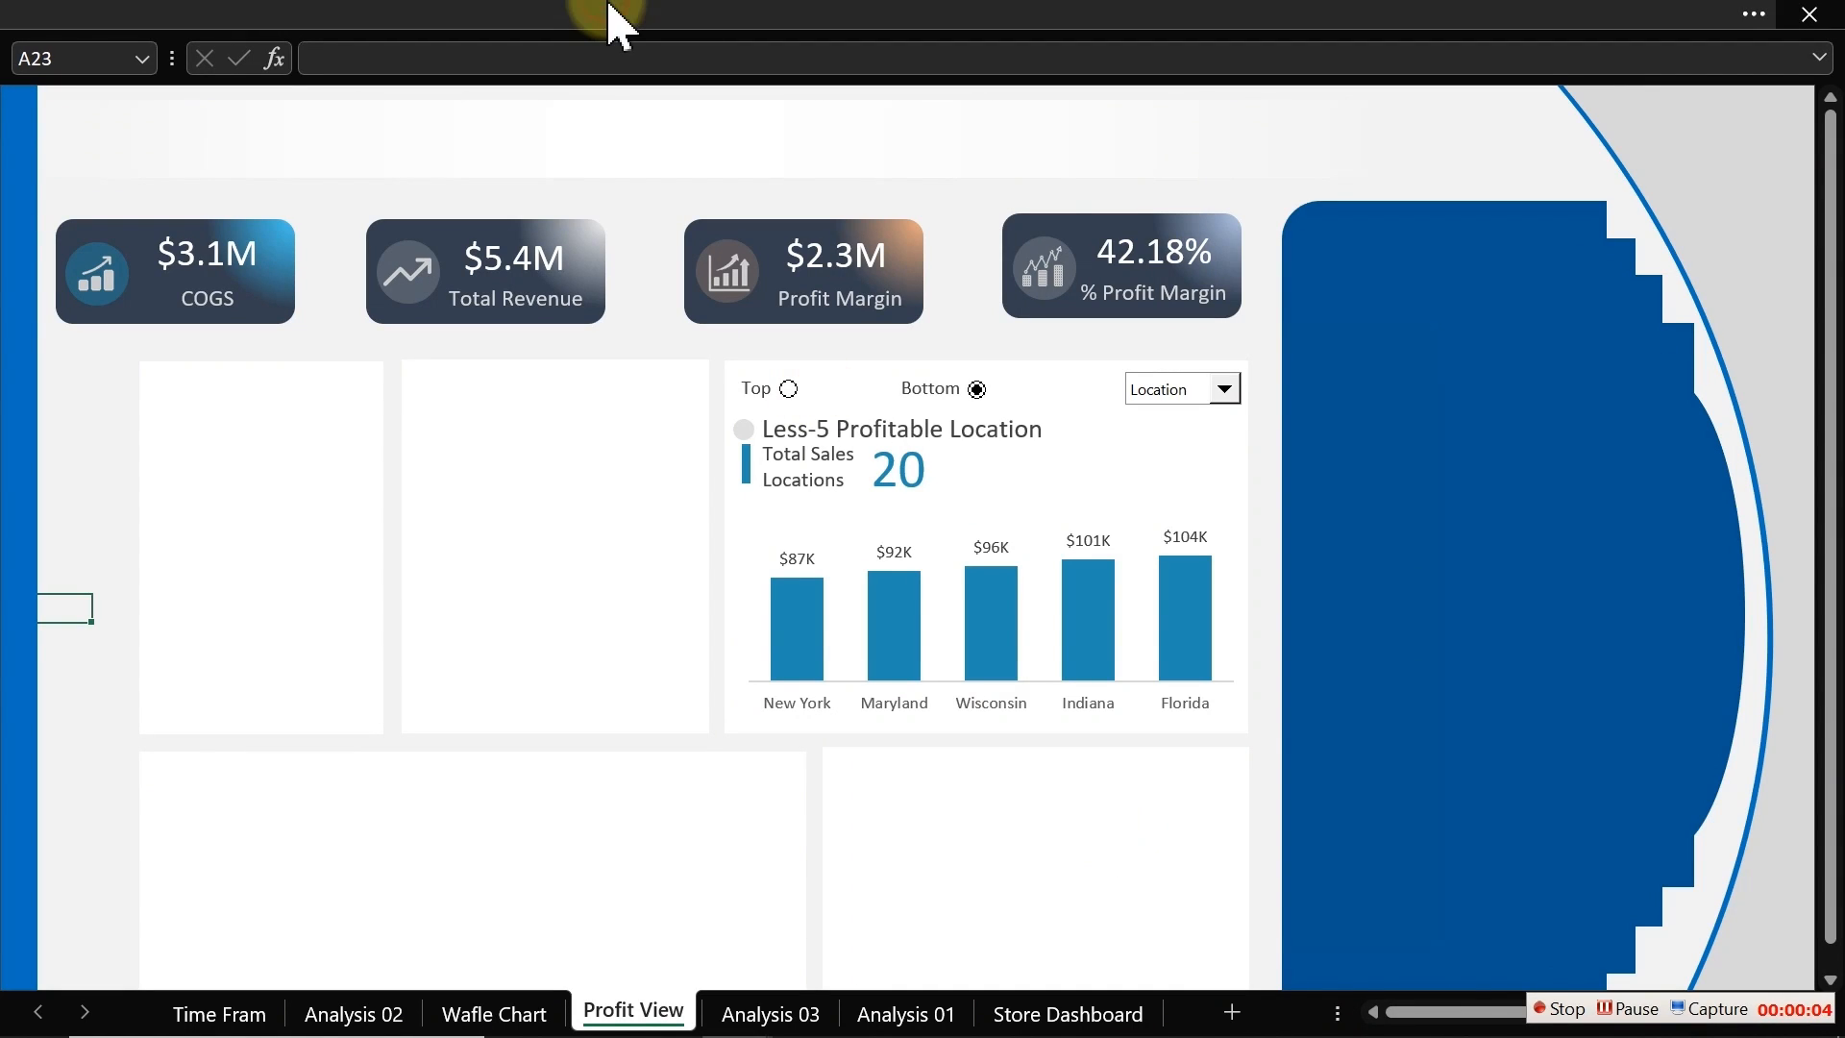
{"action": "left_click", "coordinate": [286, 15]}
{"action": "left_click", "coordinate": [200, 93]}
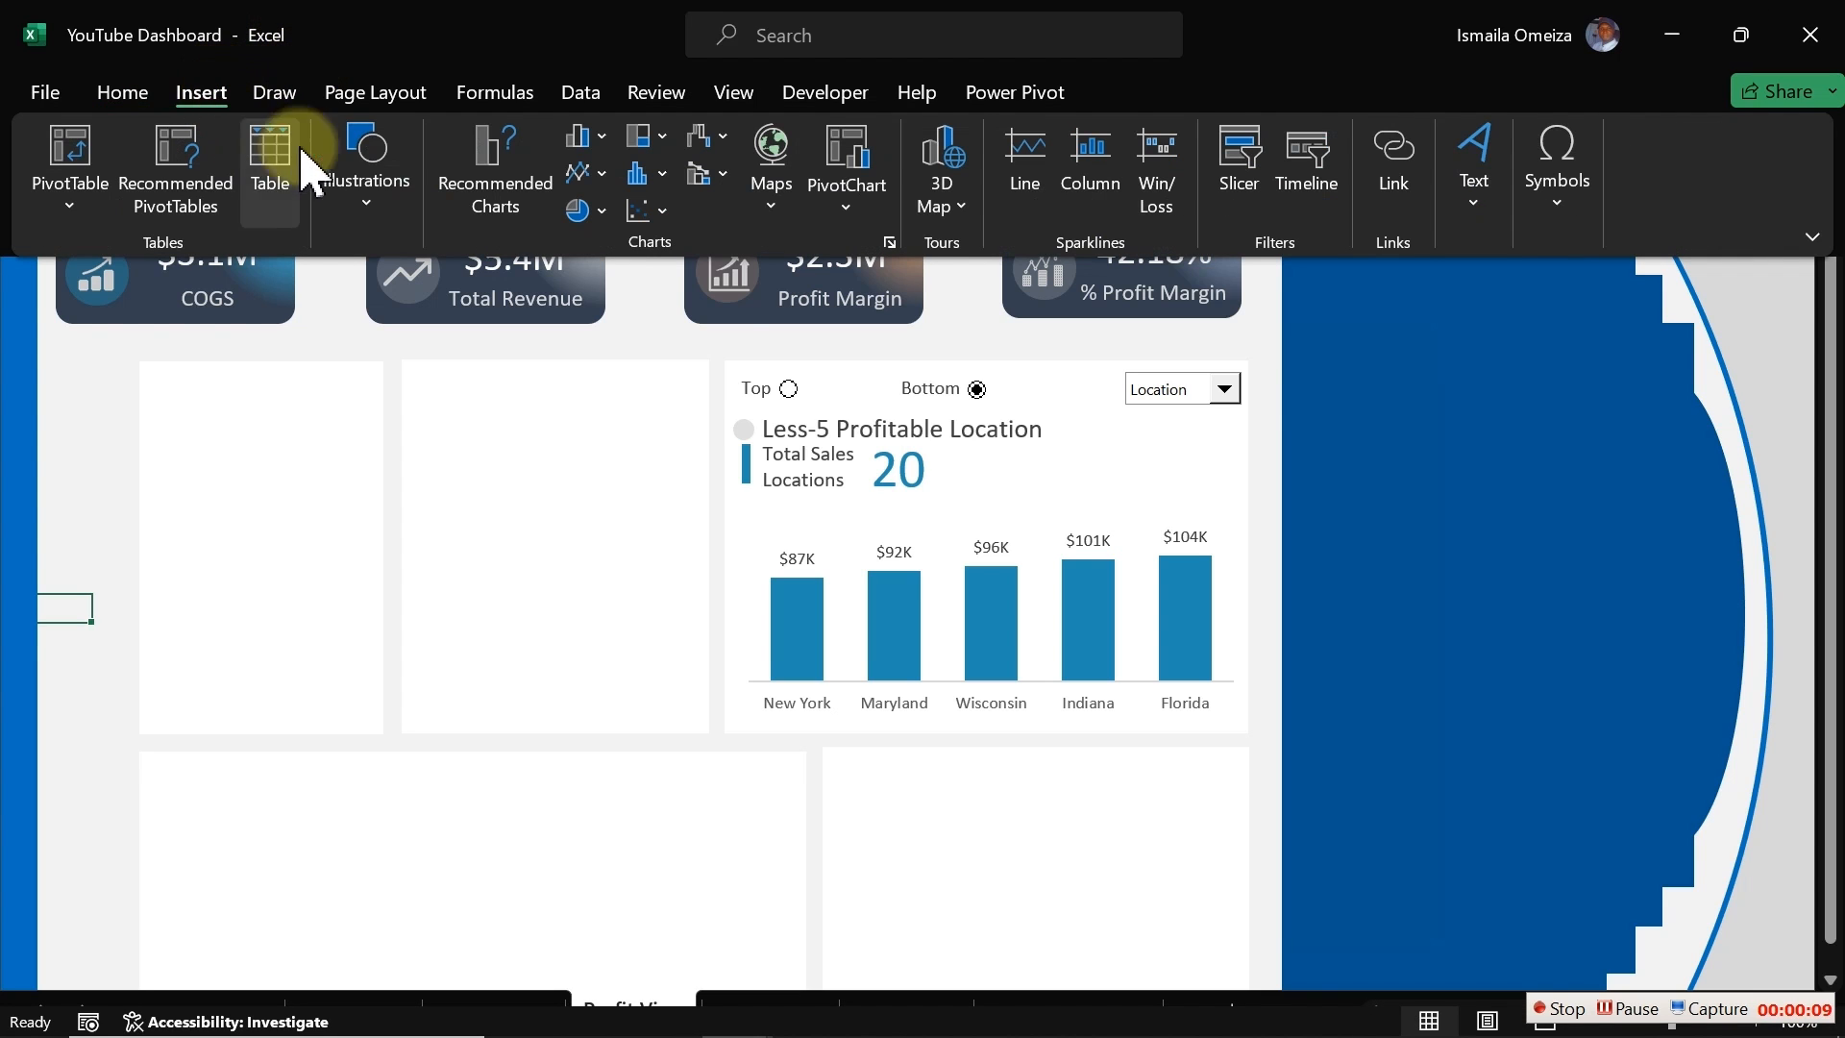
{"action": "left_click", "coordinate": [361, 199]}
{"action": "left_click", "coordinate": [419, 331]}
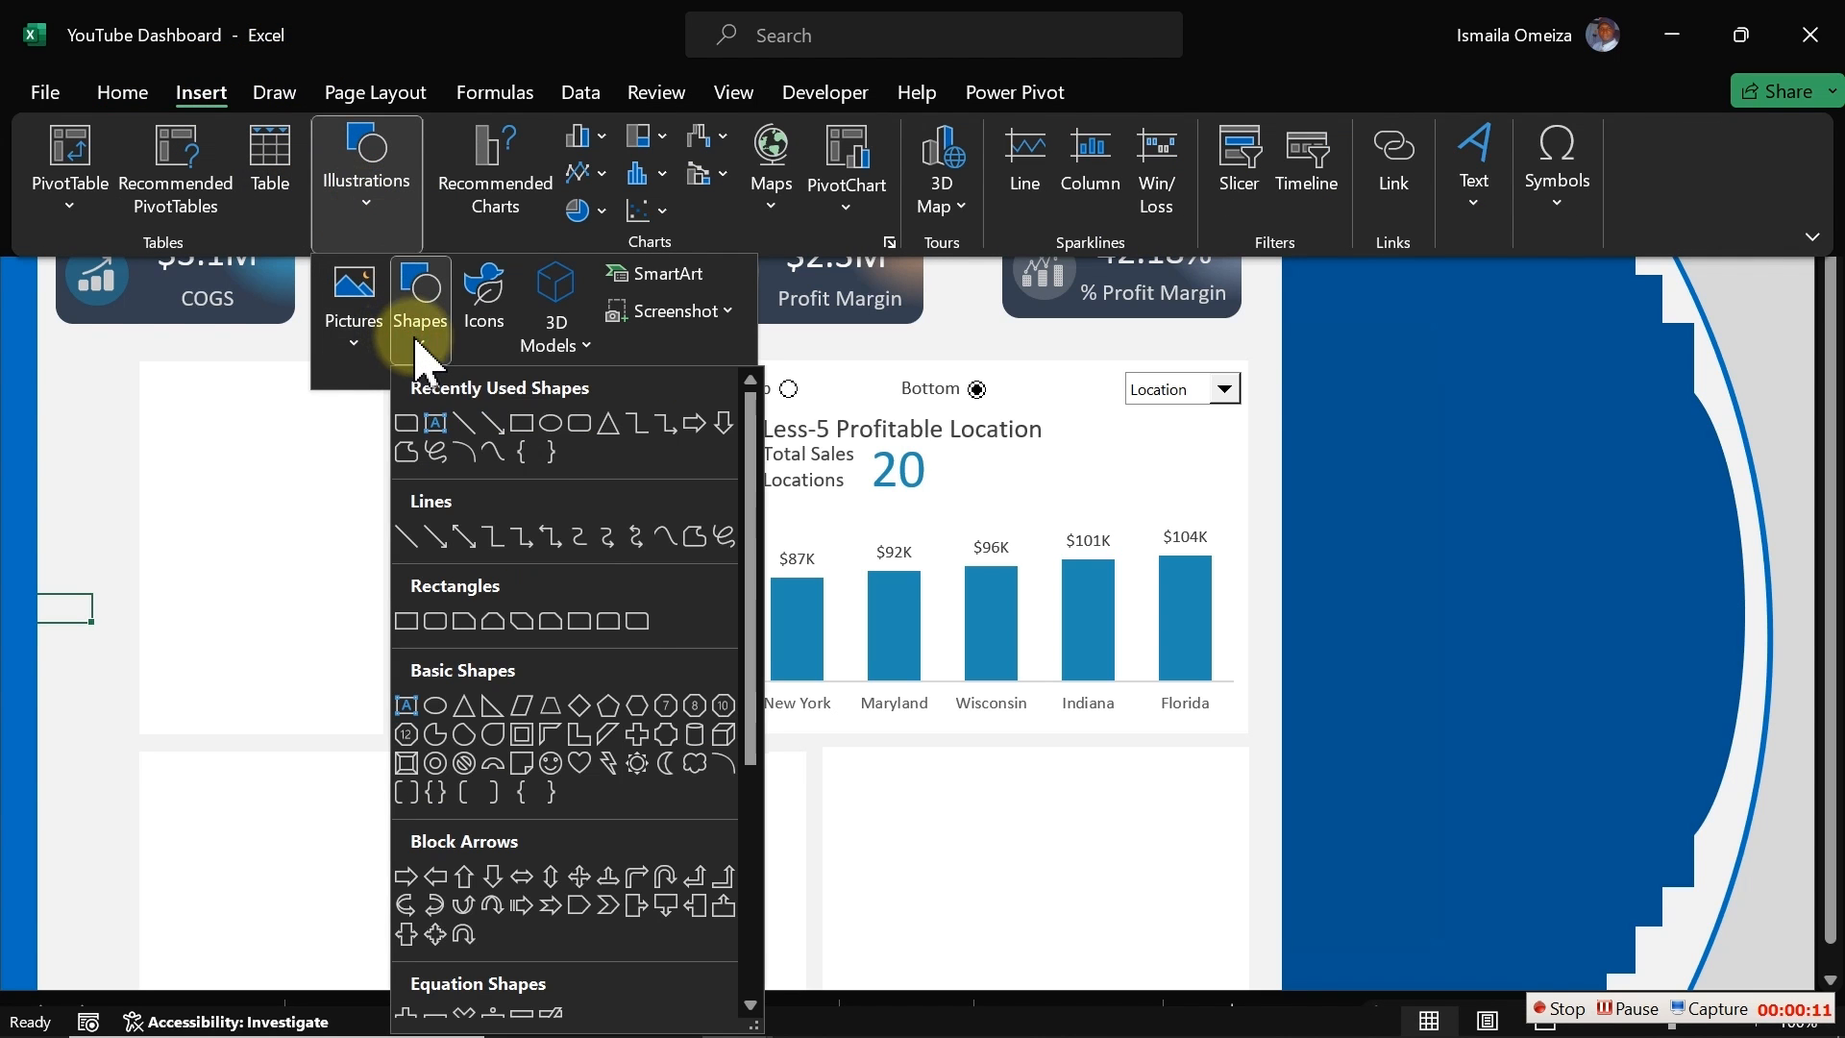
{"action": "left_click", "coordinate": [635, 624]}
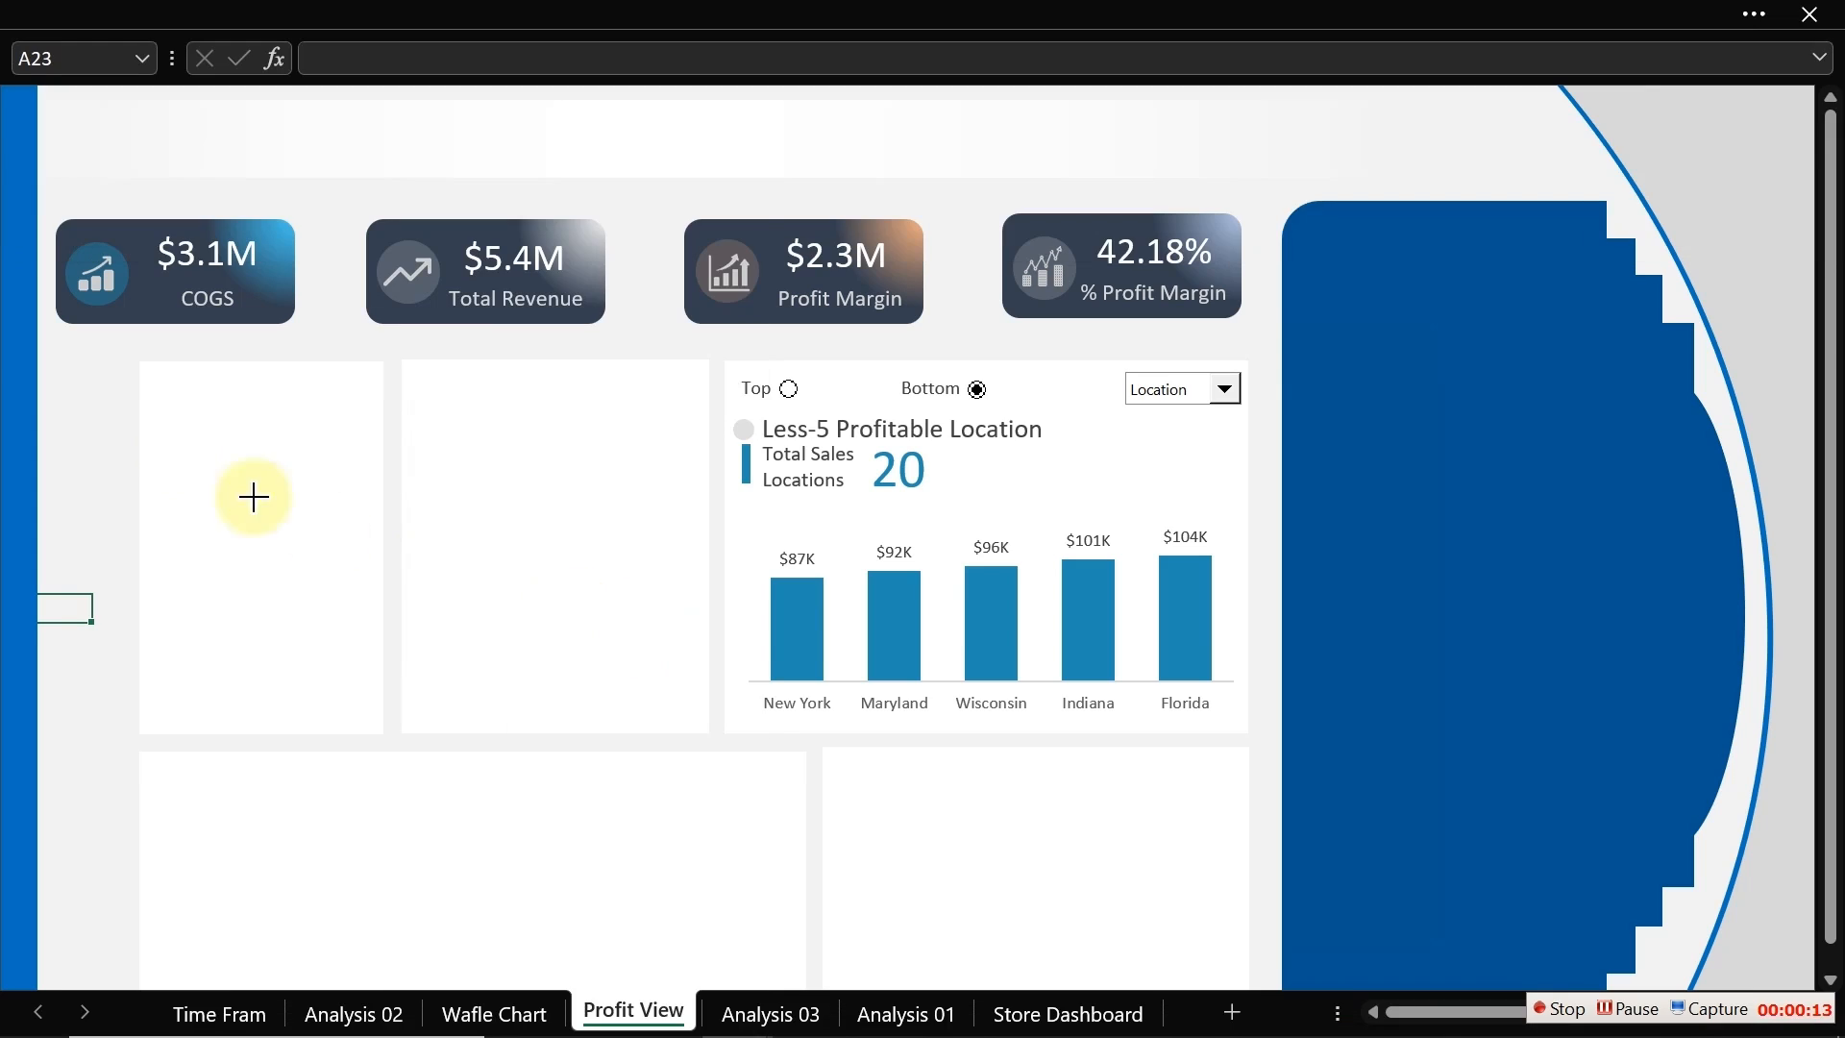
{"action": "left_click_drag", "start_coordinate": [53, 360], "coordinate": [113, 741]}
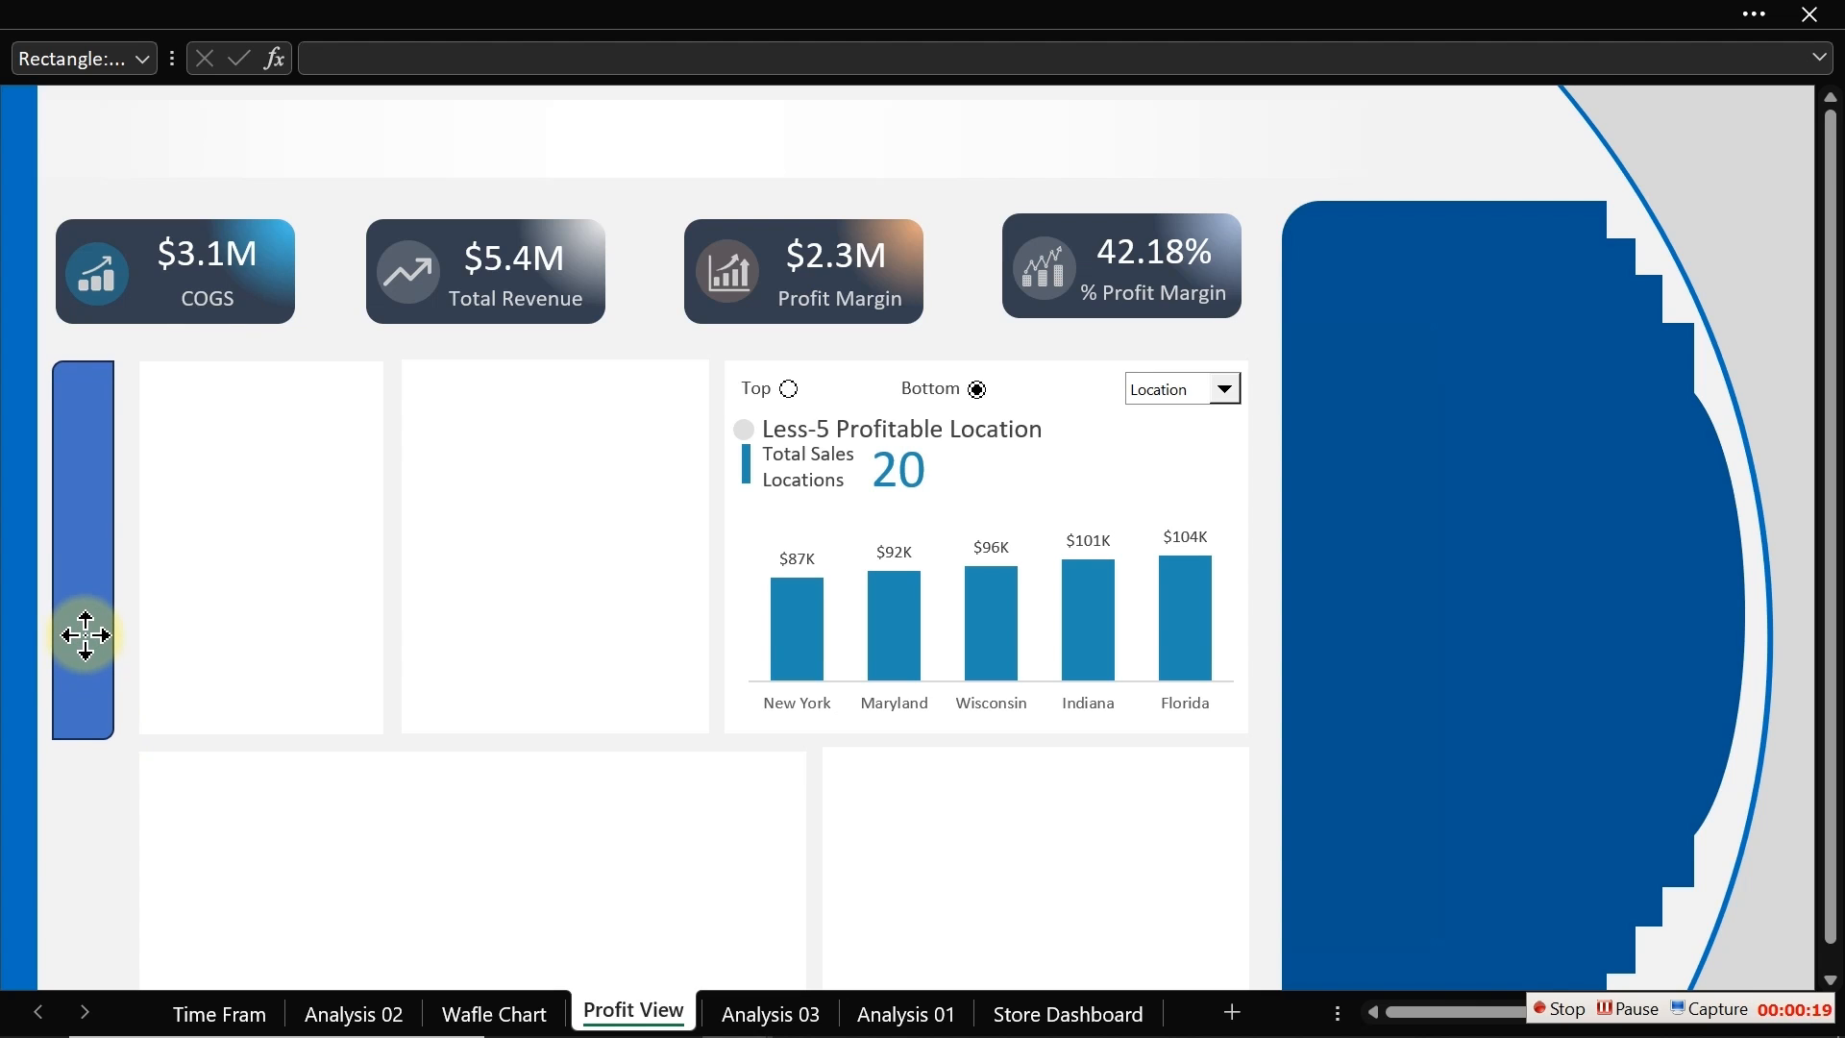
{"action": "left_click_drag", "start_coordinate": [86, 635], "coordinate": [88, 635]}
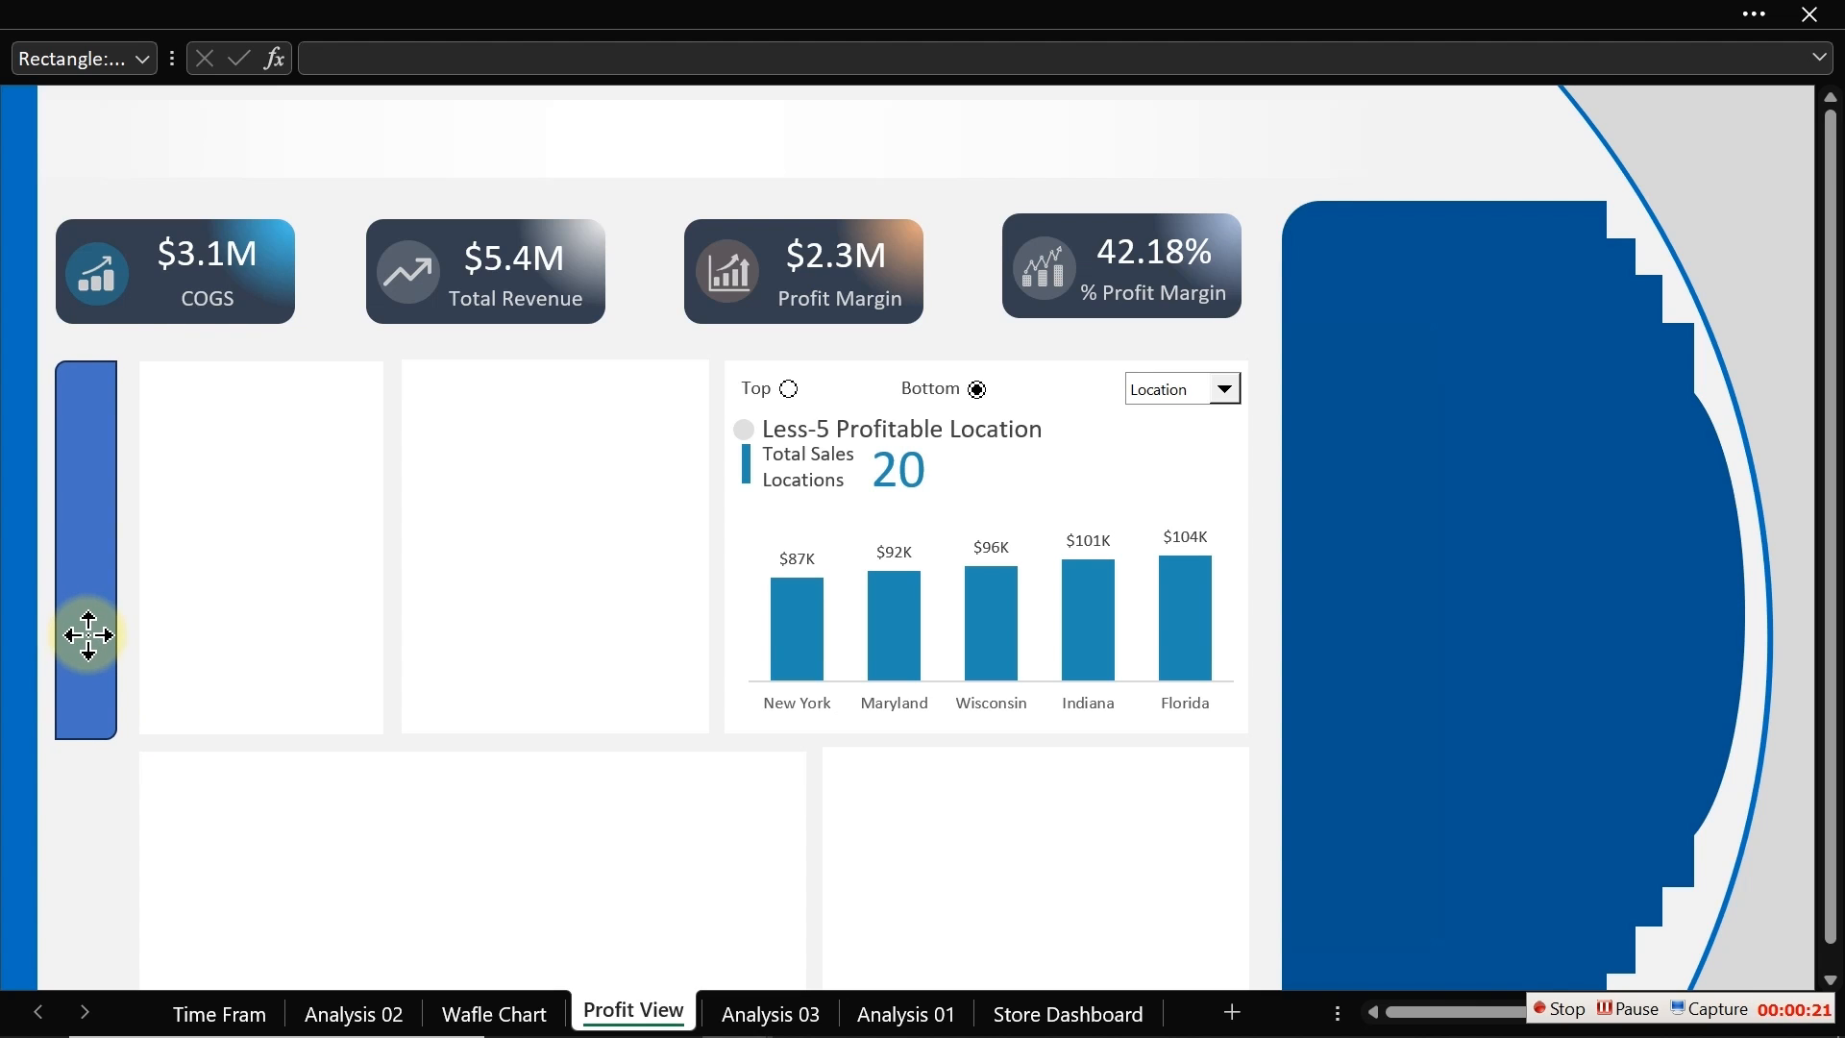
{"action": "left_click", "coordinate": [88, 635]}
{"action": "left_click_drag", "start_coordinate": [83, 737], "coordinate": [85, 732]}
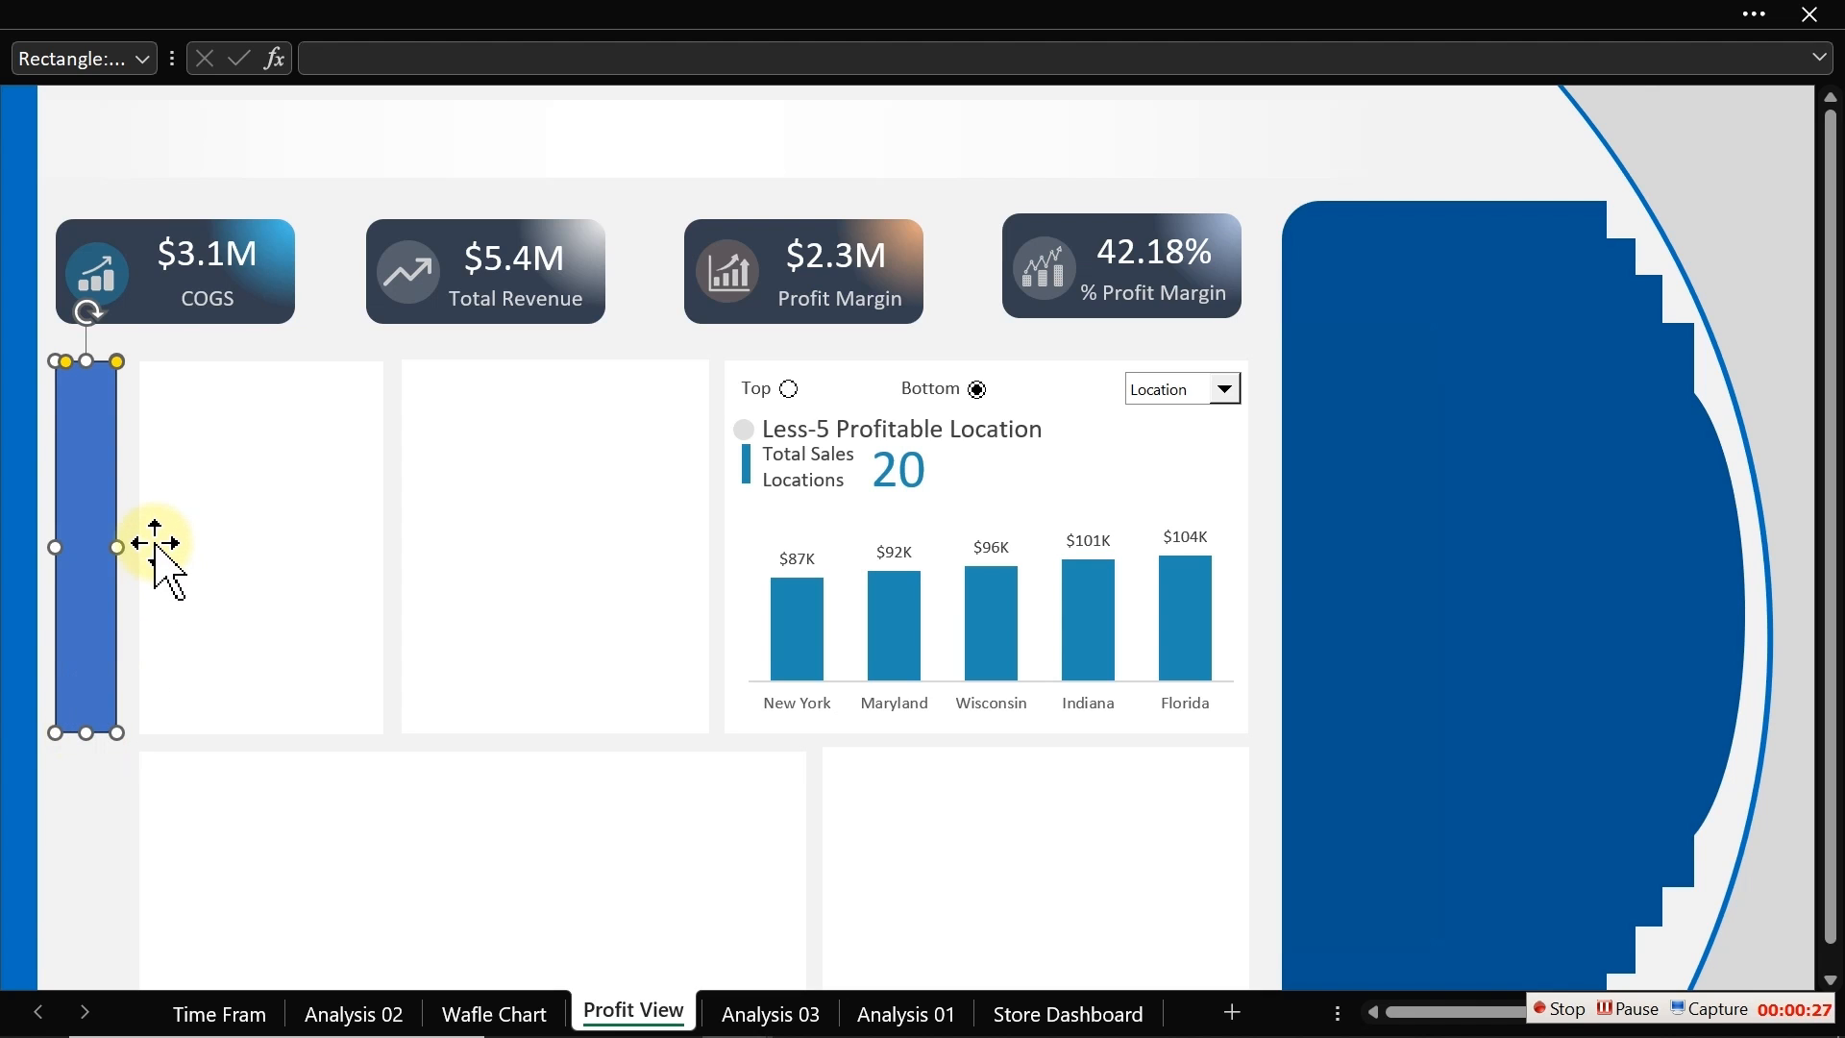
Step: Give the narrow rectangle a linear gradient fill at 90° with no outline
{"action": "key", "text": "ctrl+1"}
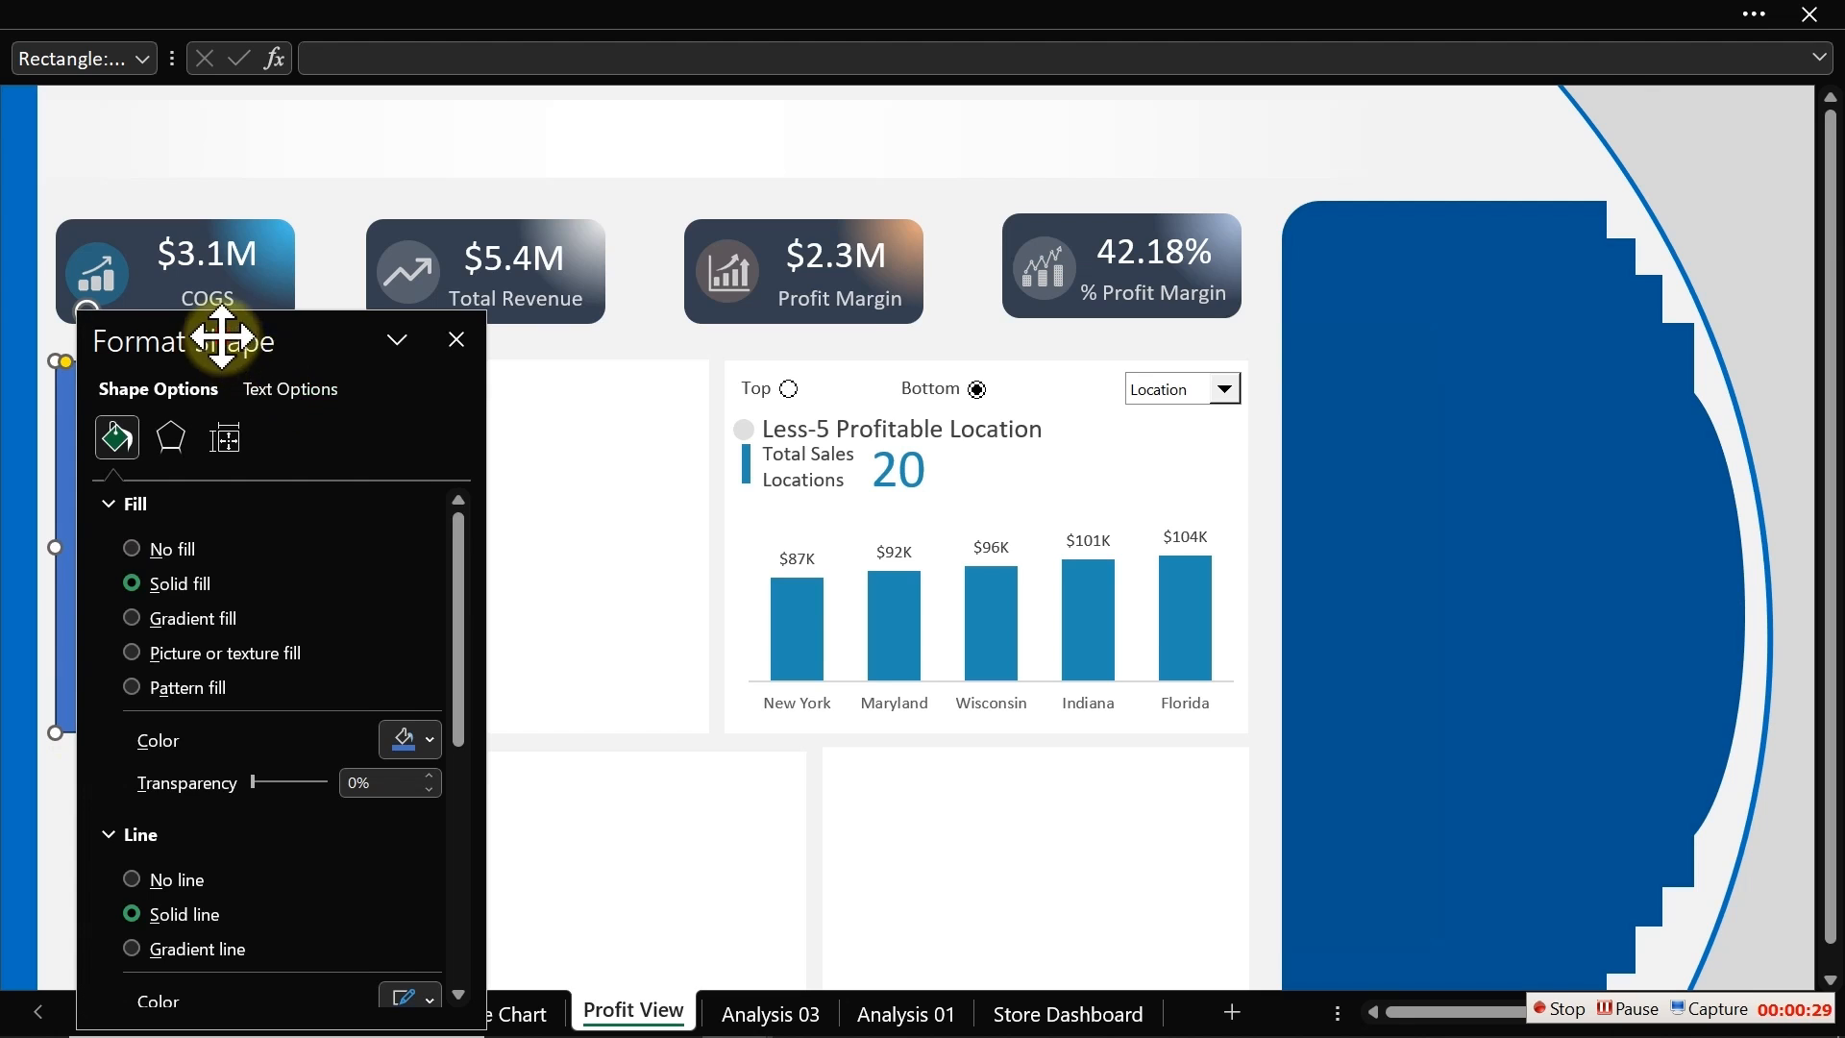
{"action": "left_click_drag", "start_coordinate": [217, 335], "coordinate": [614, 238]}
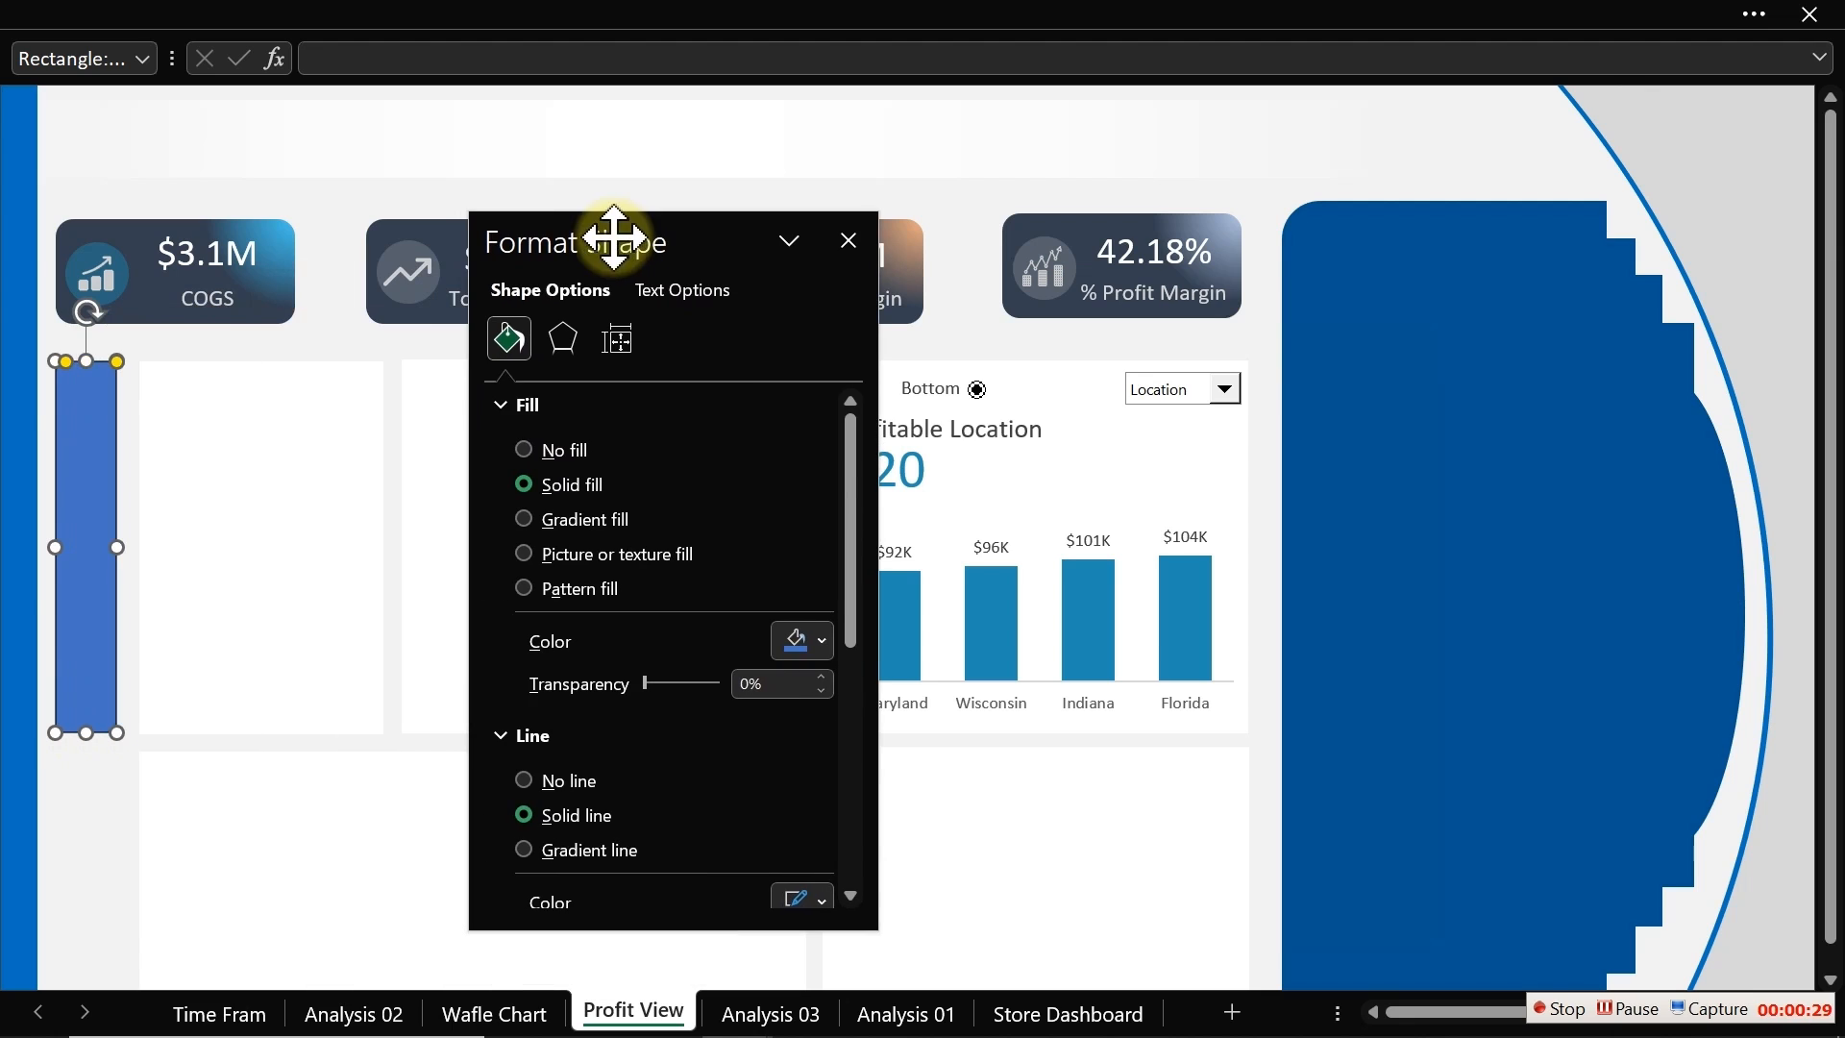
{"action": "left_click", "coordinate": [611, 521]}
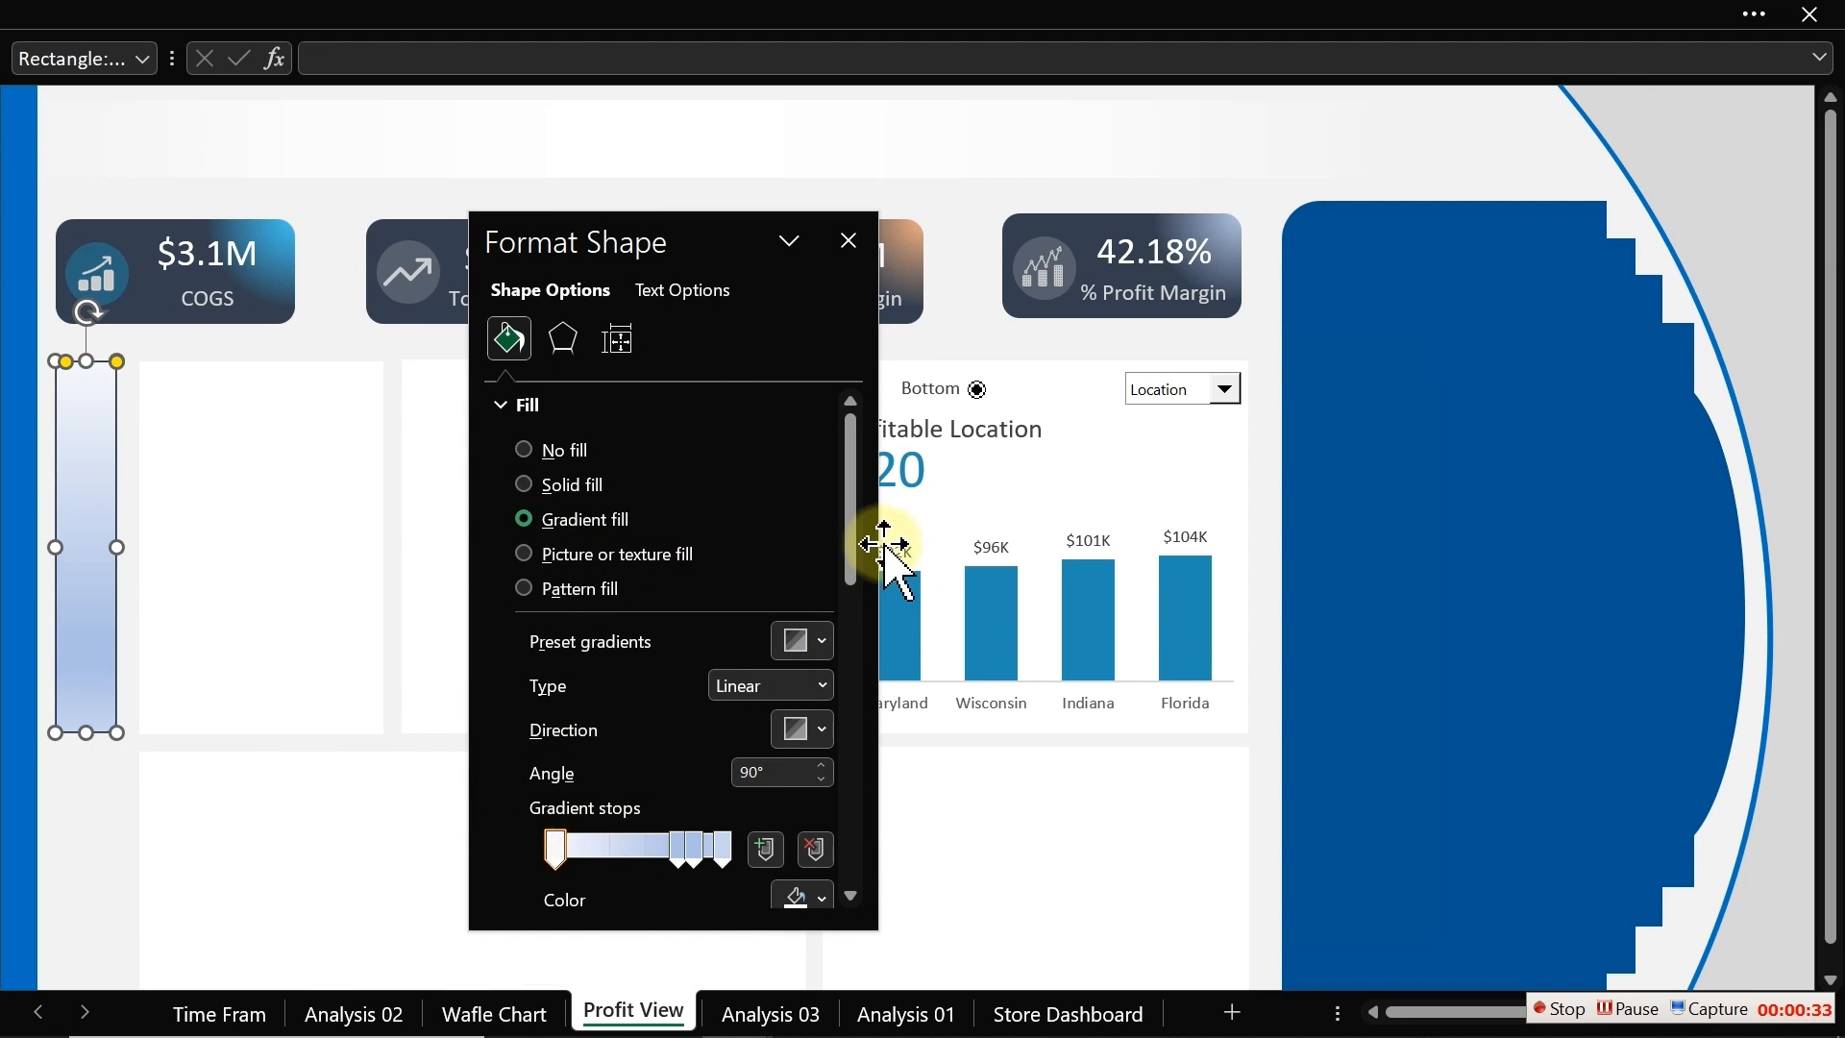
{"action": "left_click_drag", "start_coordinate": [858, 529], "coordinate": [856, 678]}
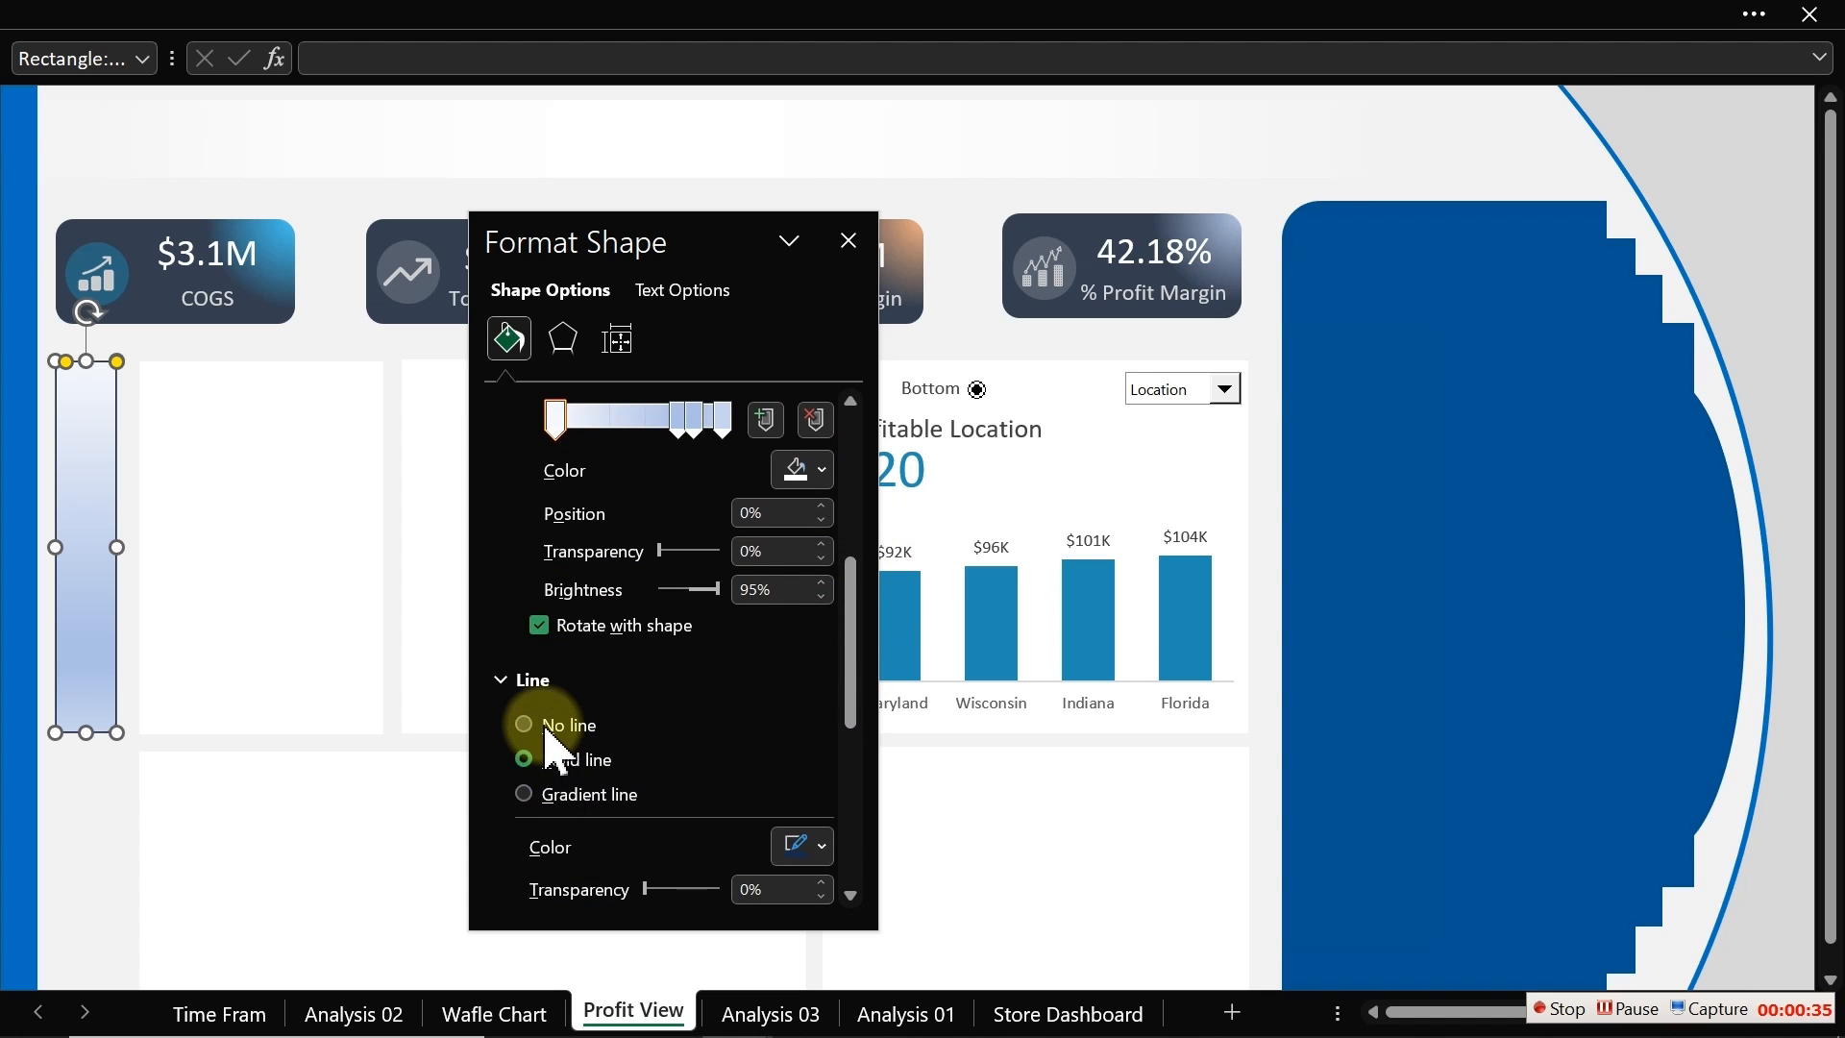
{"action": "scroll", "coordinate": [557, 748], "scroll_direction": "up", "scroll_amount": 1}
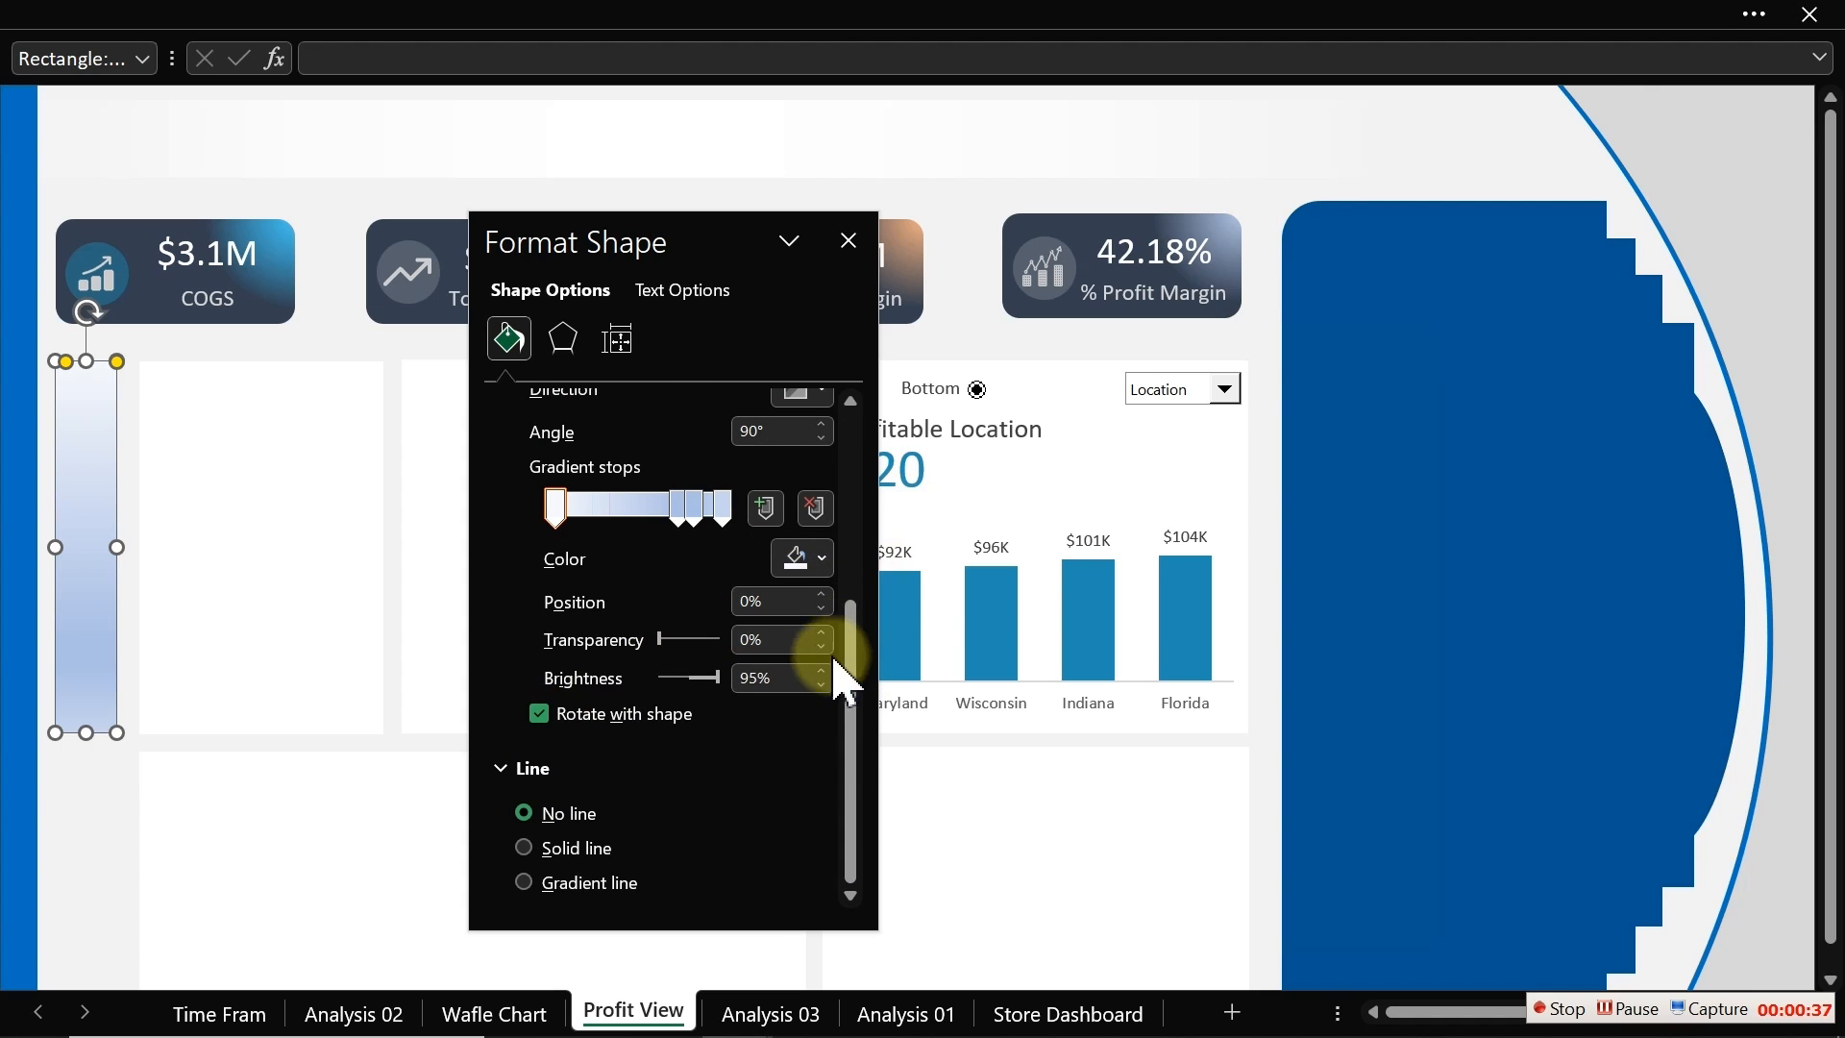
{"action": "scroll", "coordinate": [853, 638], "scroll_direction": "up", "scroll_amount": 2}
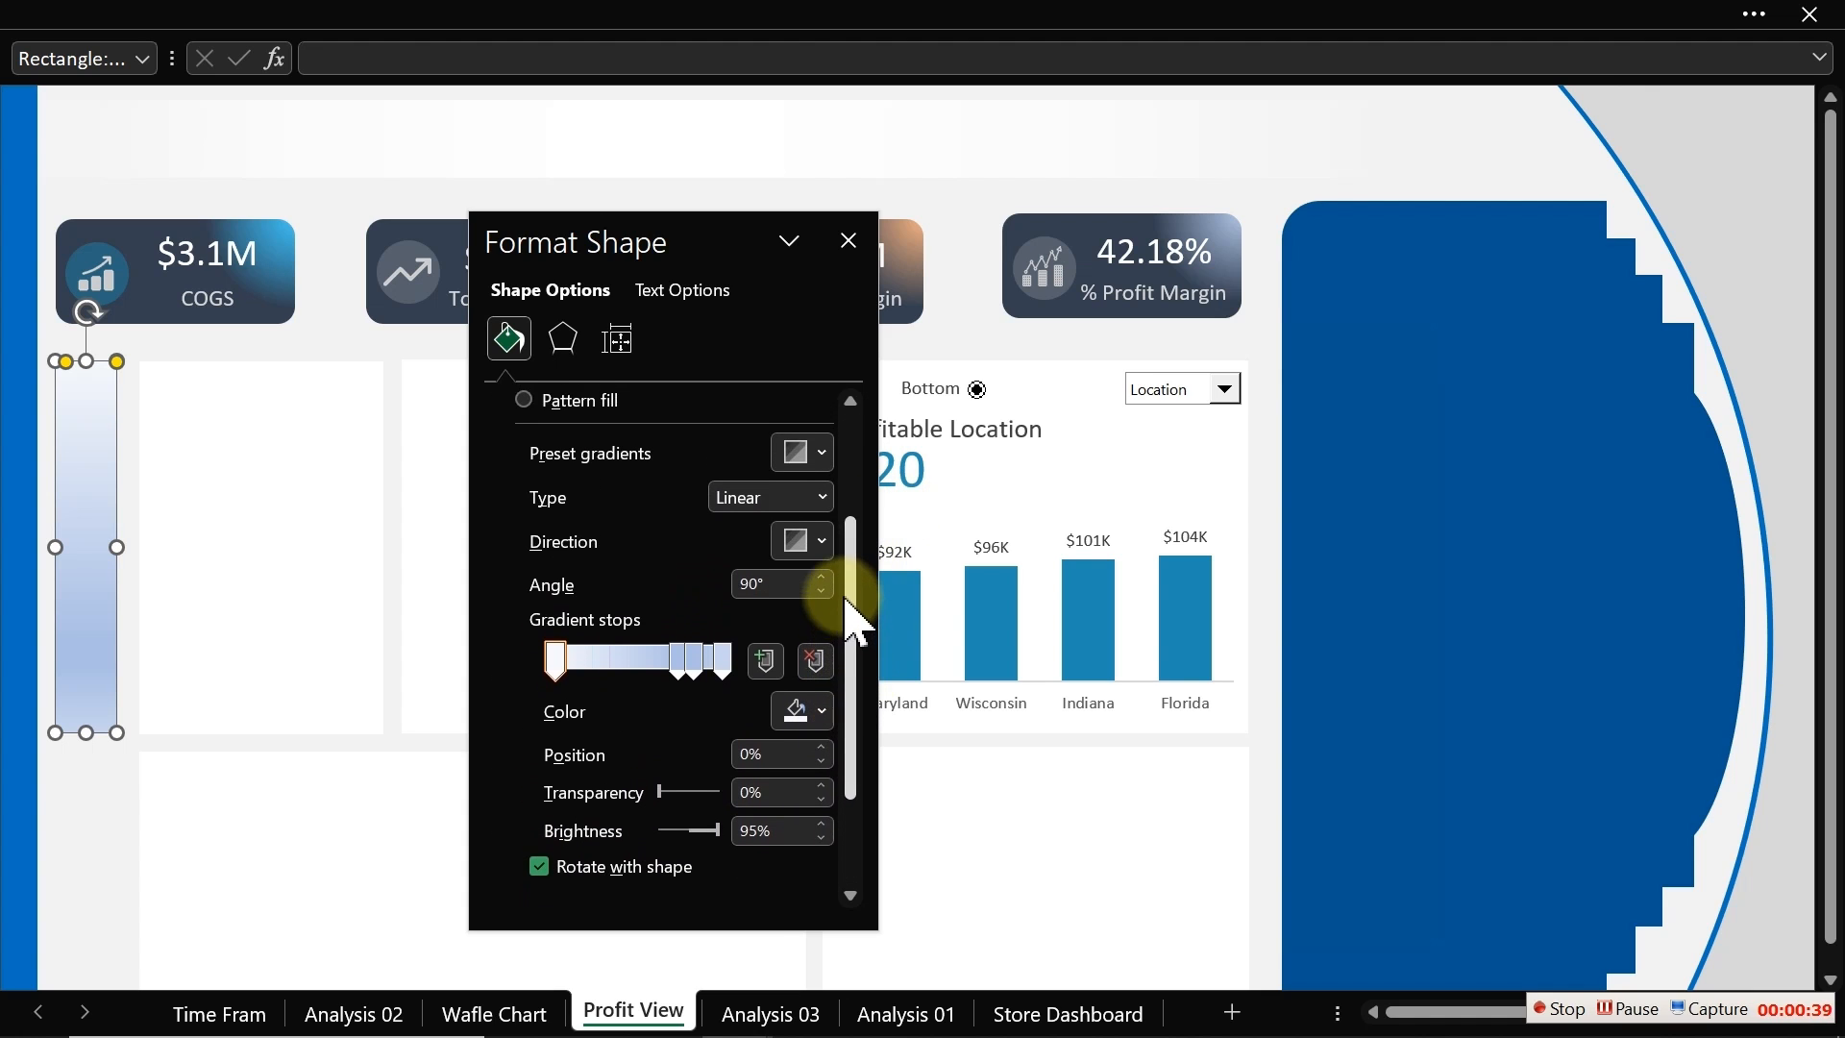
Step: Remove a gradient stop from the narrow rectangle's fill and reposition the remaining stops
{"action": "left_click", "coordinate": [816, 660]}
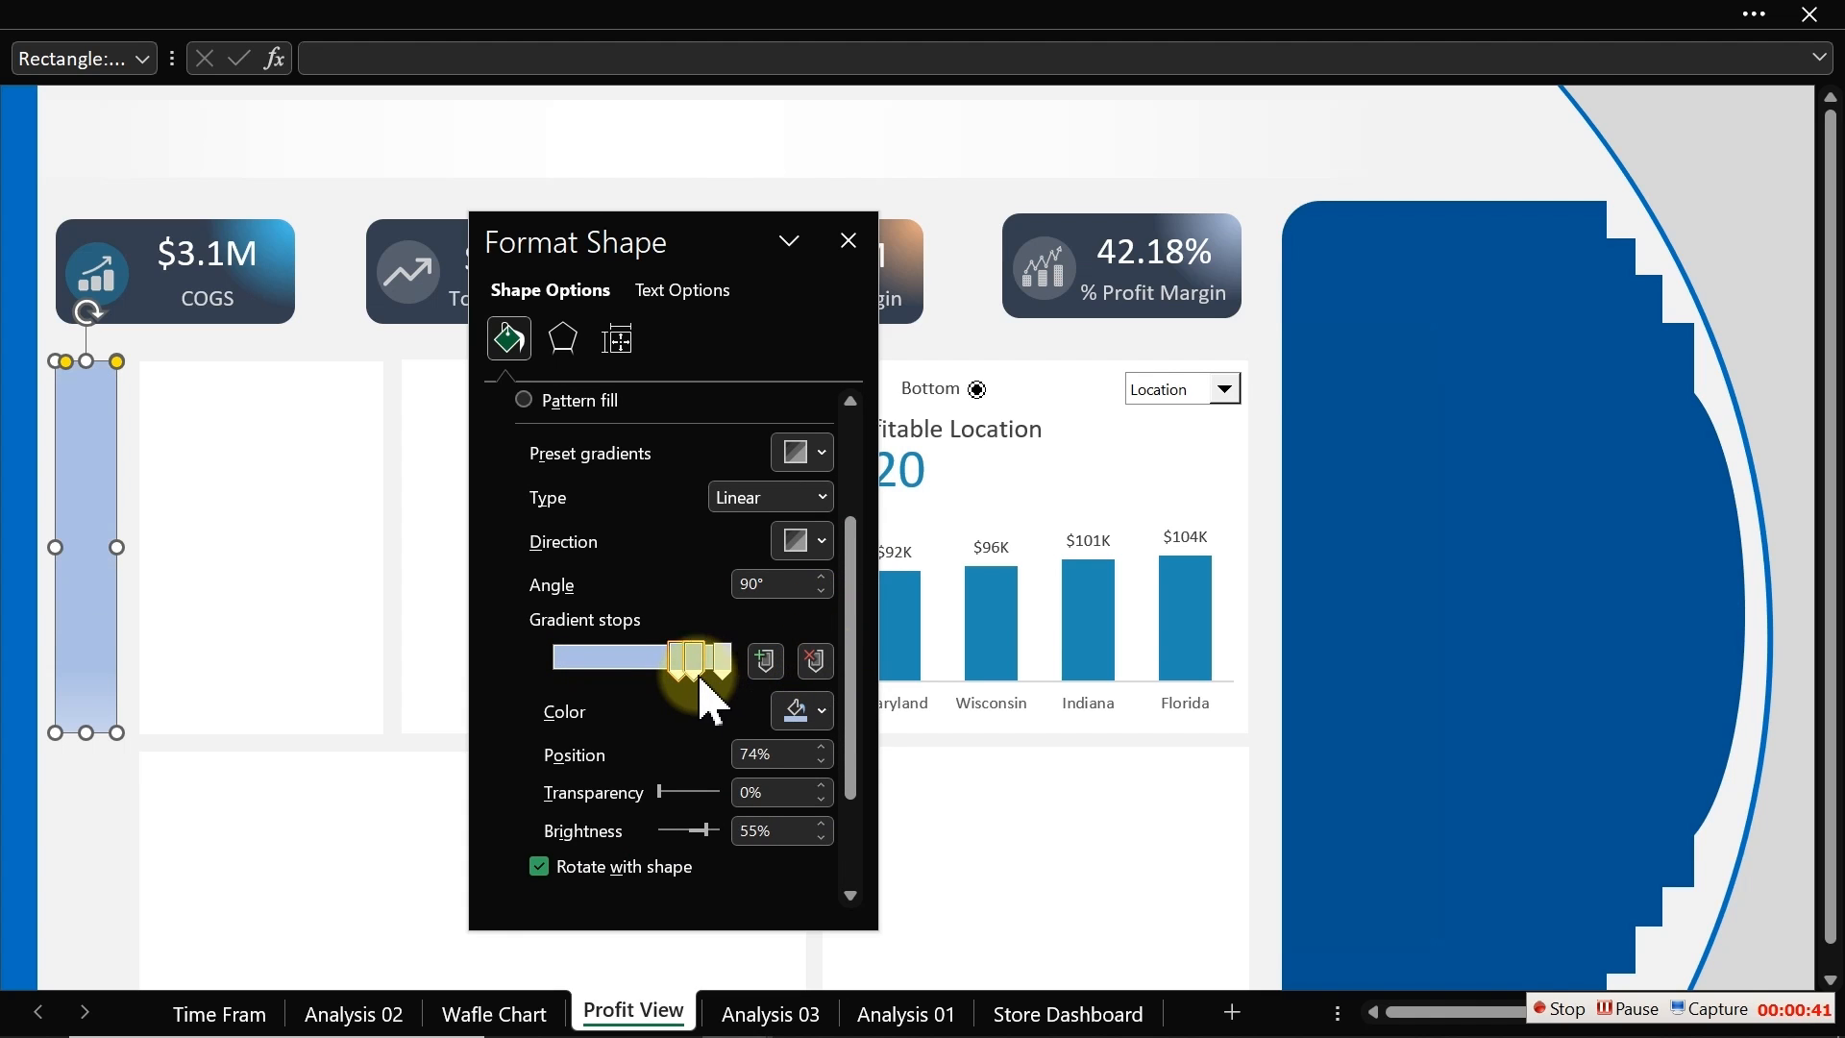
{"action": "left_click", "coordinate": [692, 661]}
{"action": "left_click_drag", "start_coordinate": [688, 668], "coordinate": [552, 658]}
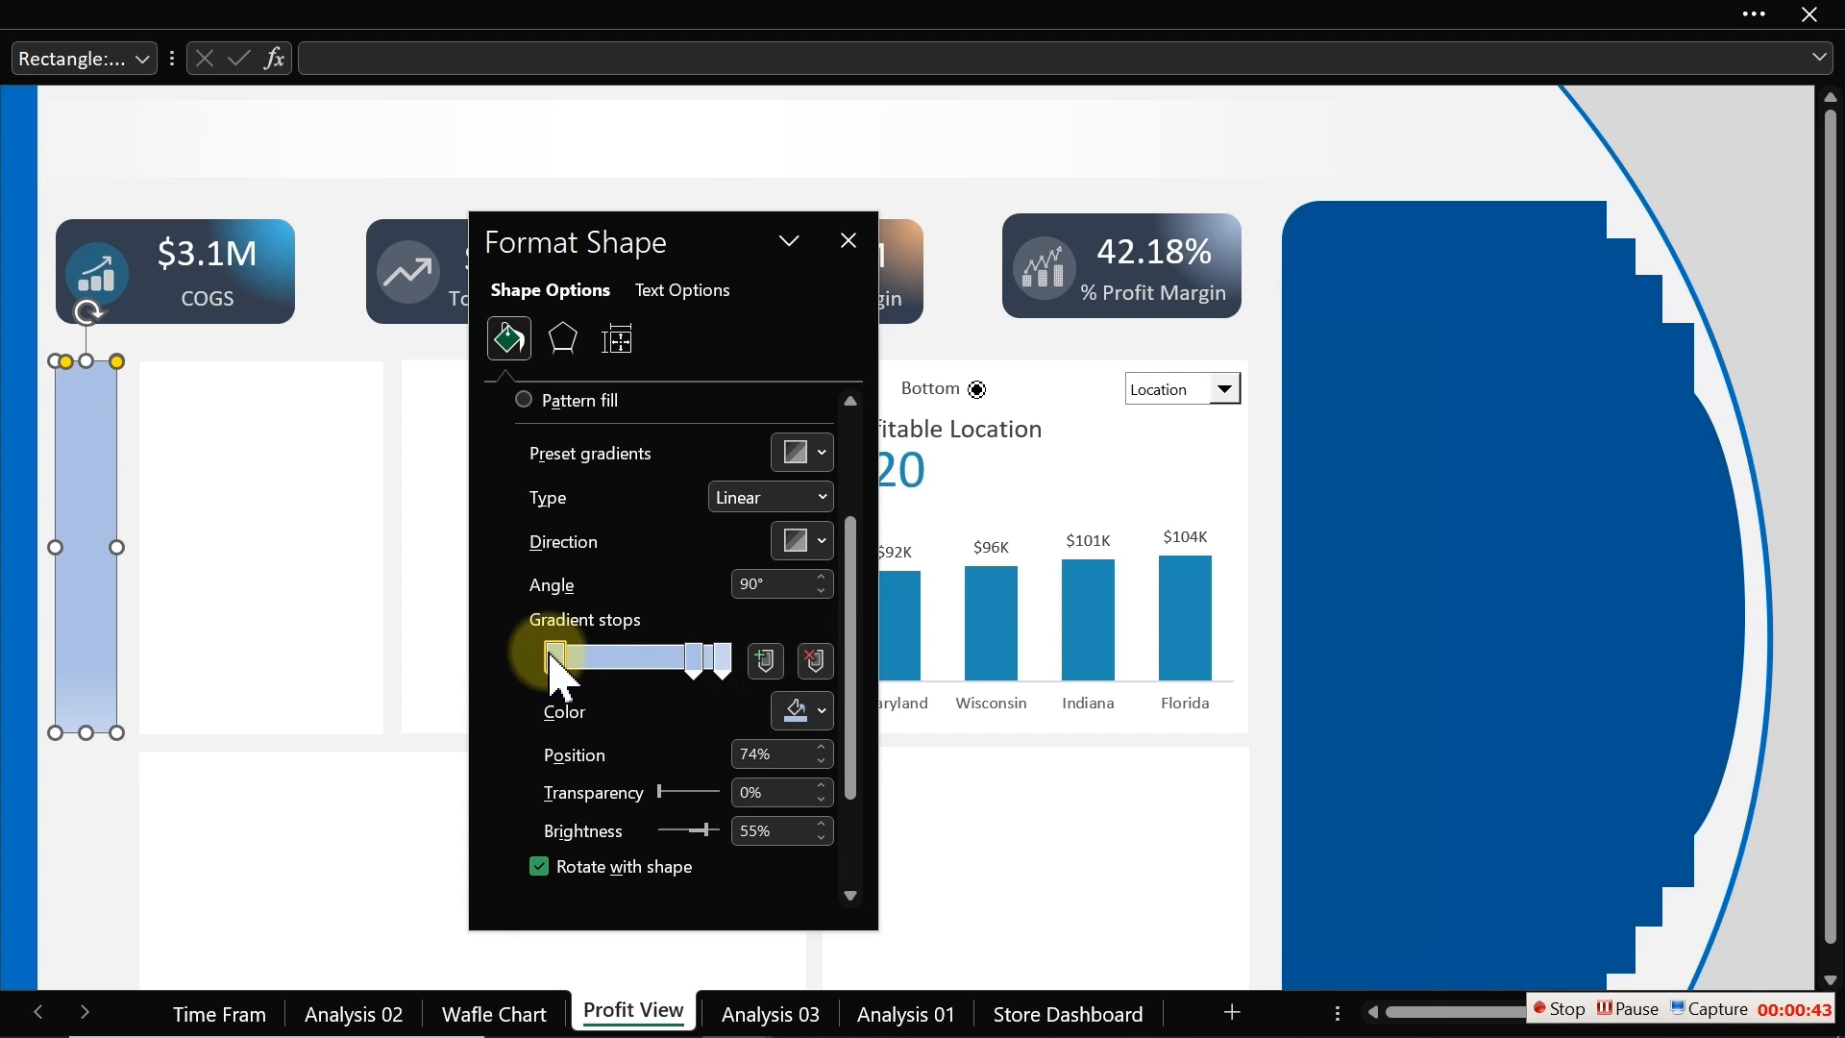
{"action": "left_click_drag", "start_coordinate": [693, 661], "coordinate": [650, 663]}
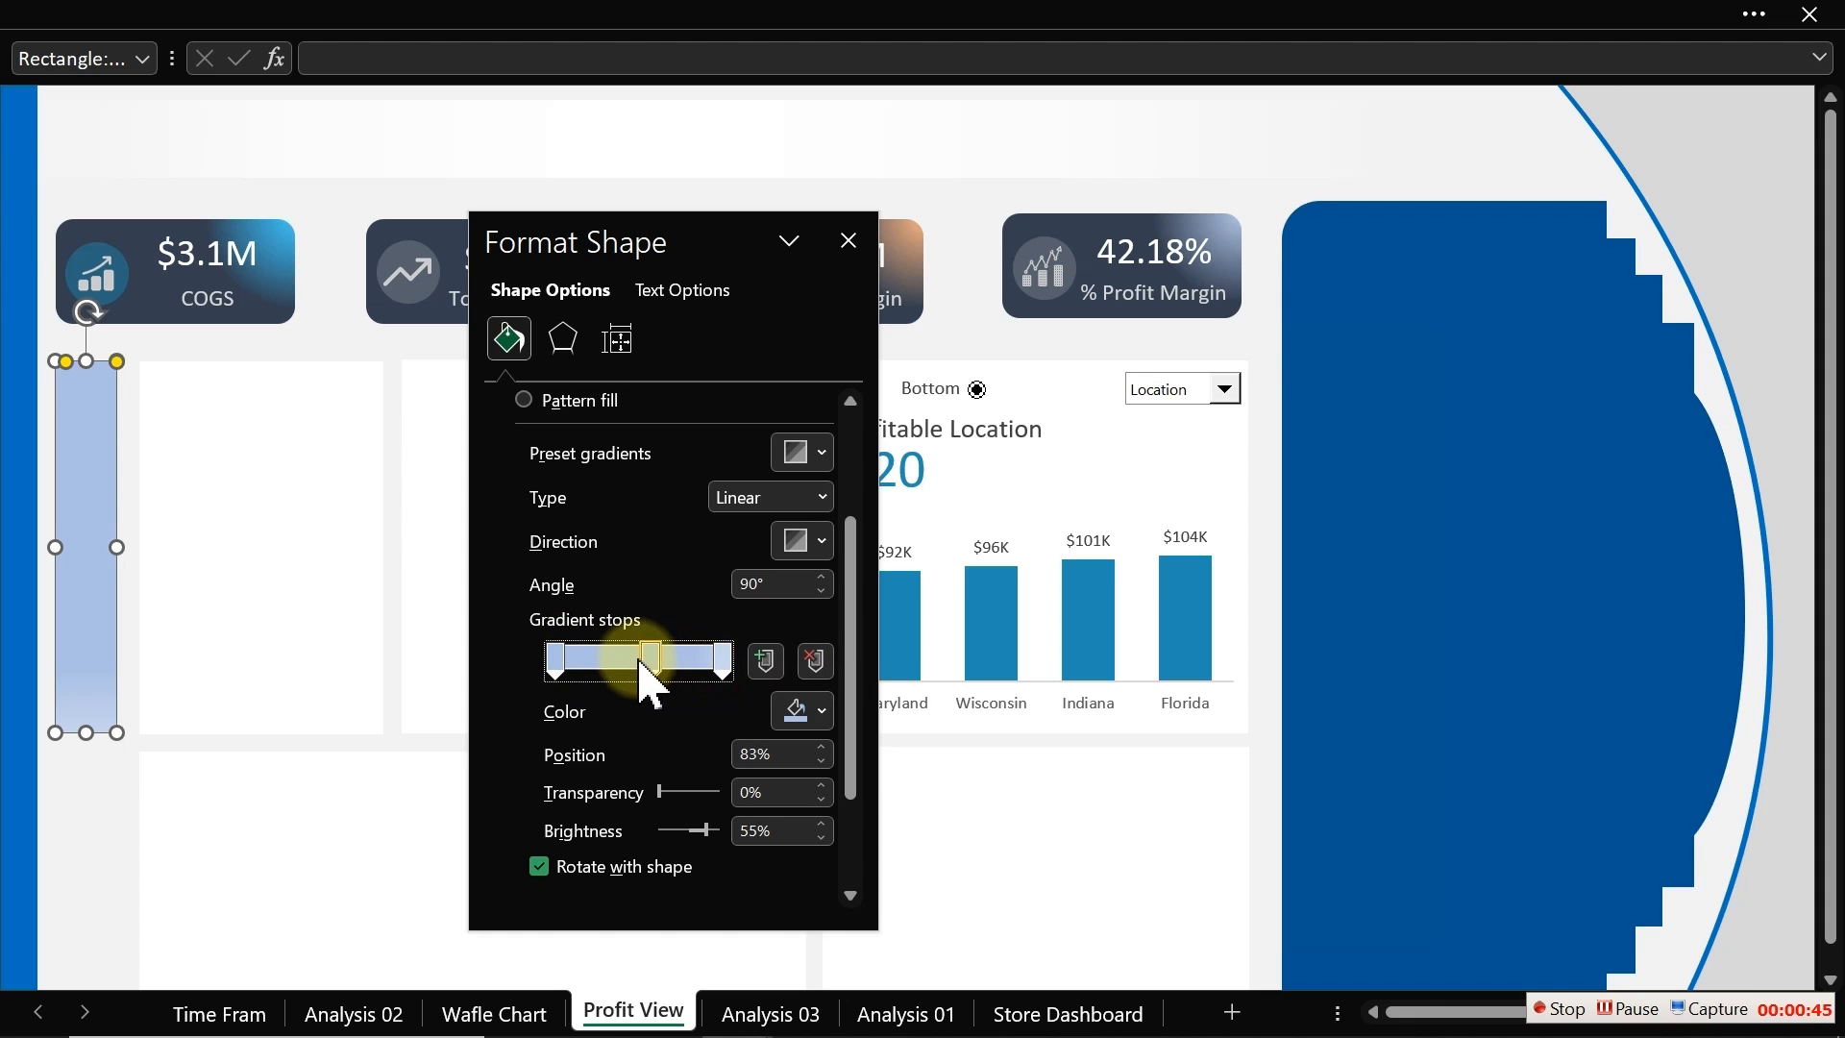
Step: Apply a blue radial preset gradient to the narrow rectangle and give its last stop a dark recent colour
{"action": "left_click", "coordinate": [804, 453]}
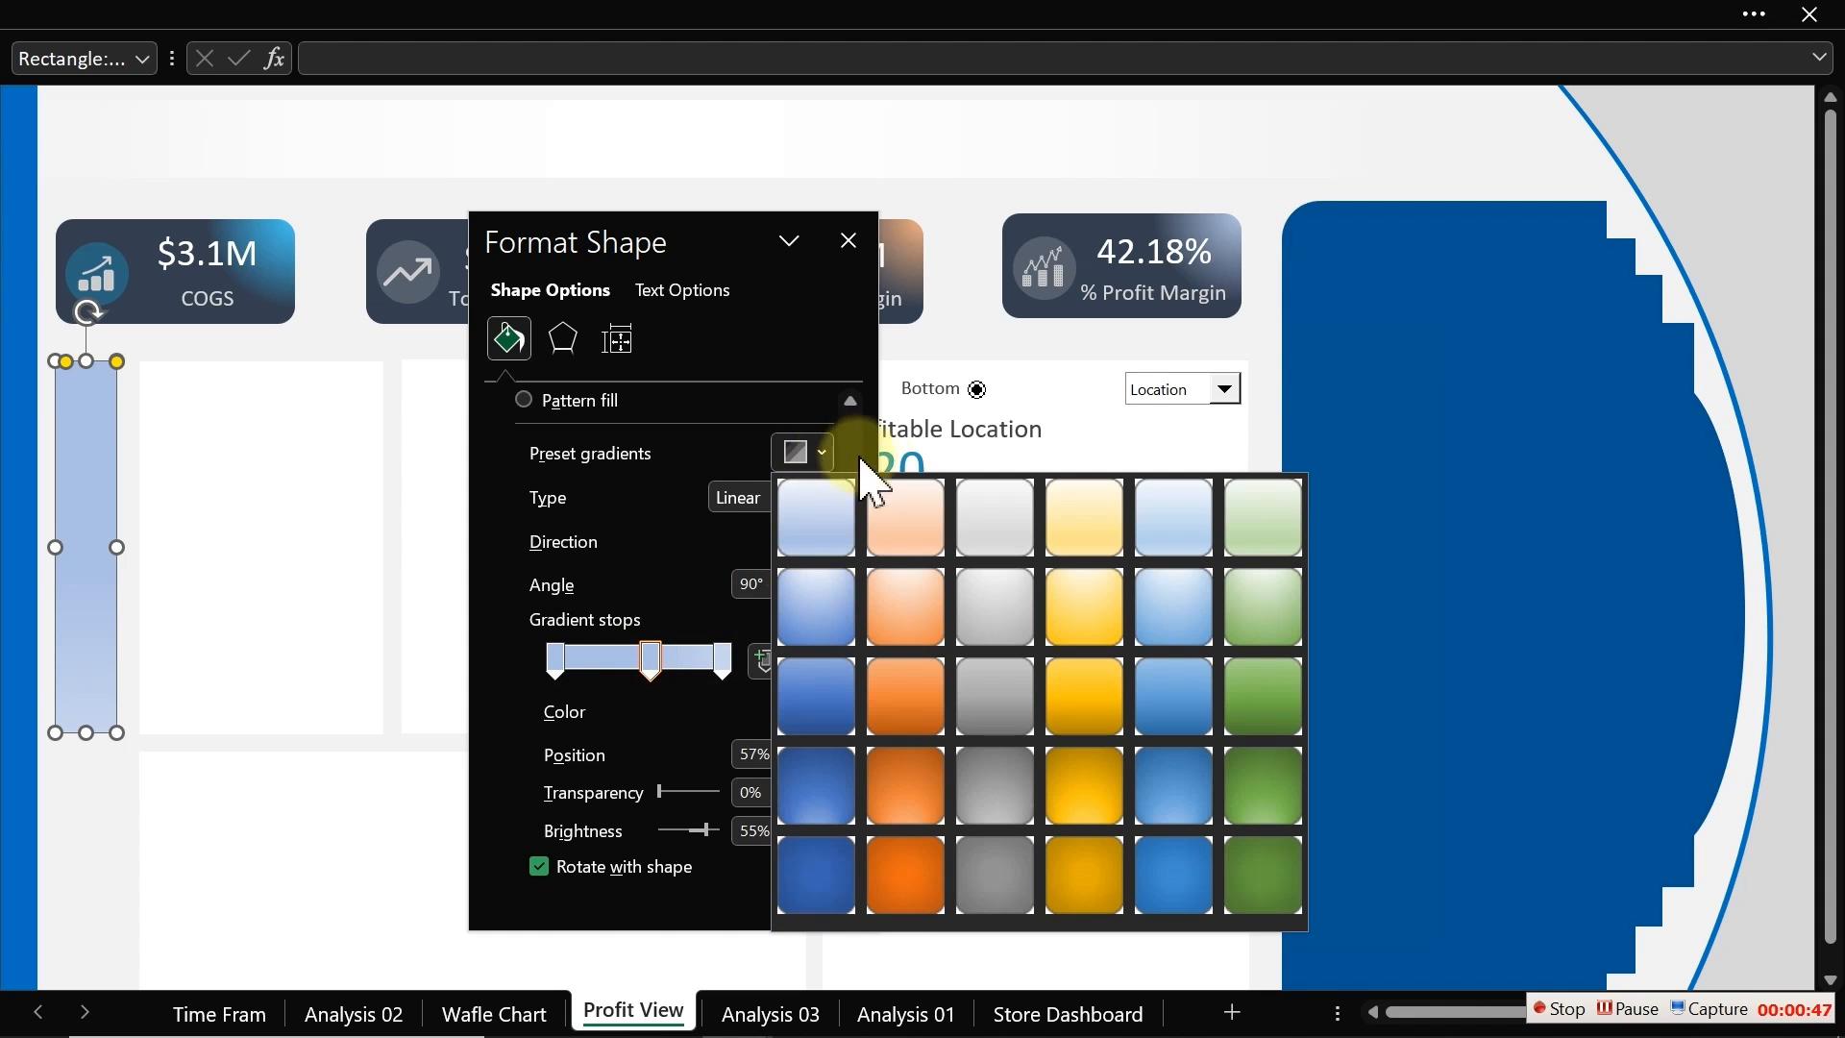
{"action": "left_click", "coordinate": [1183, 613]}
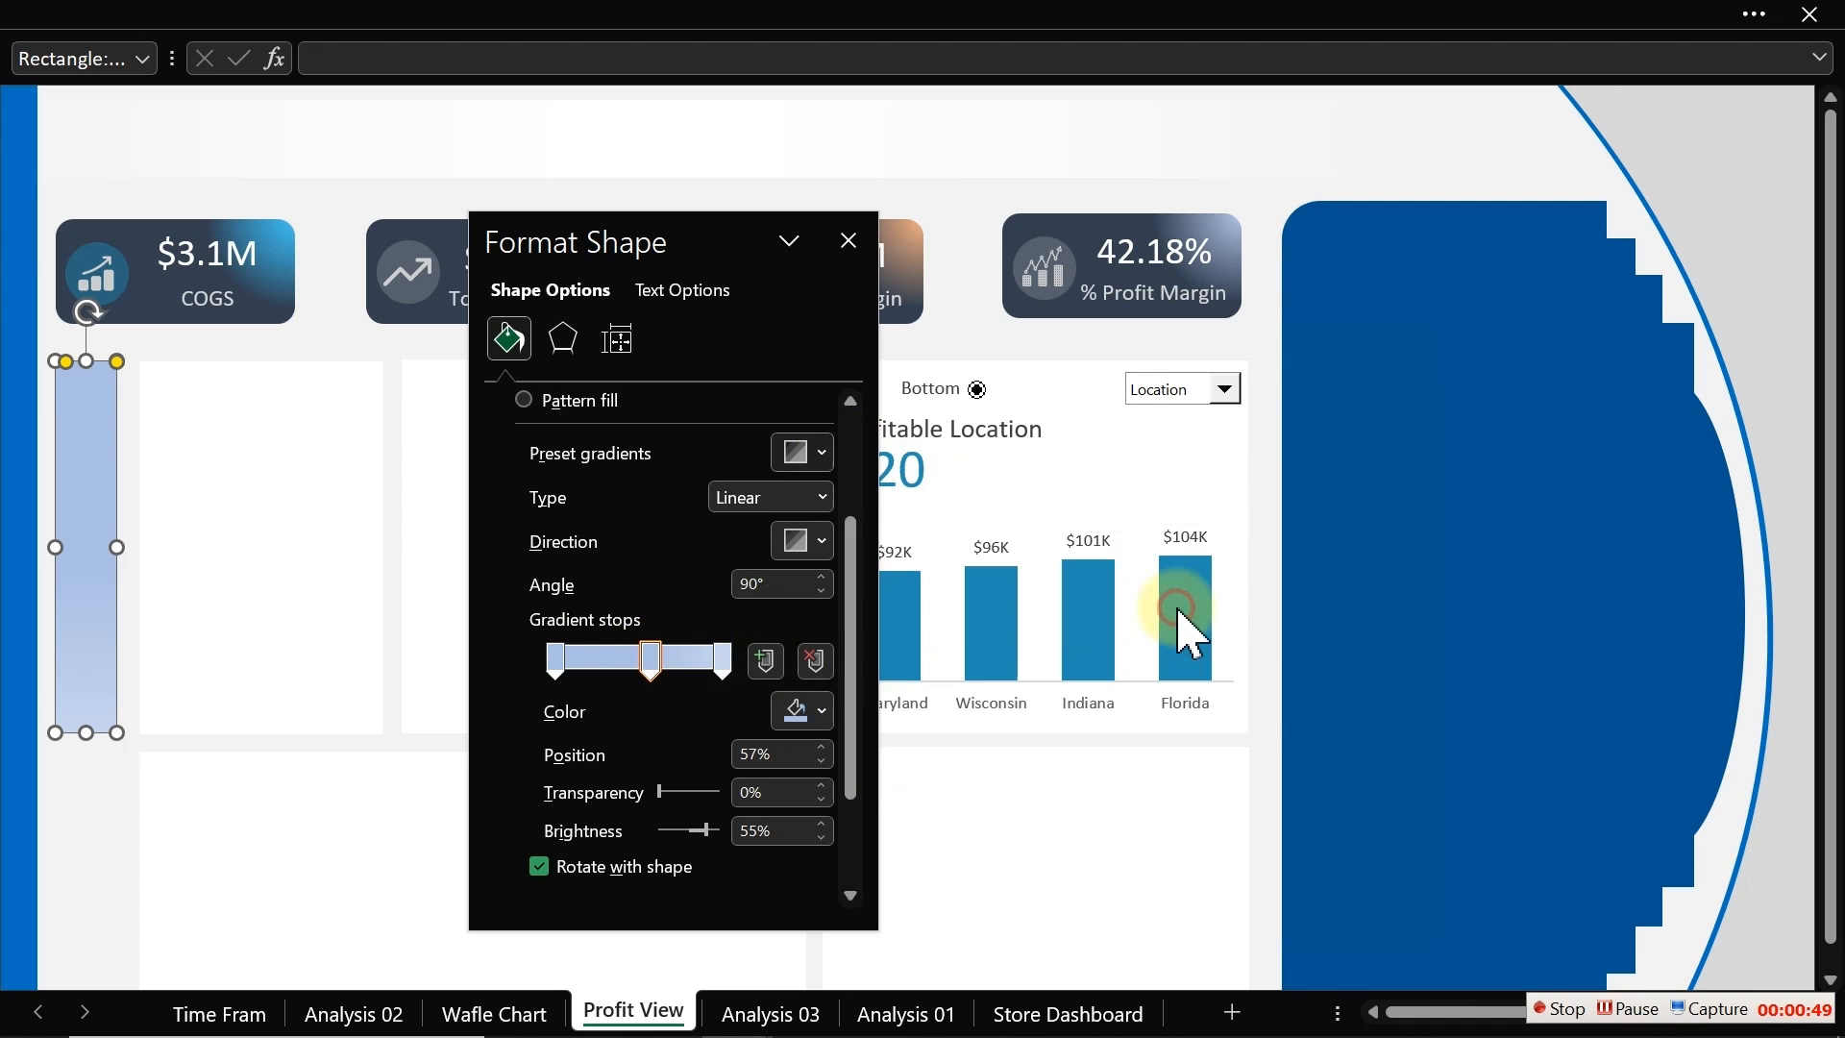
{"action": "left_click", "coordinate": [725, 663]}
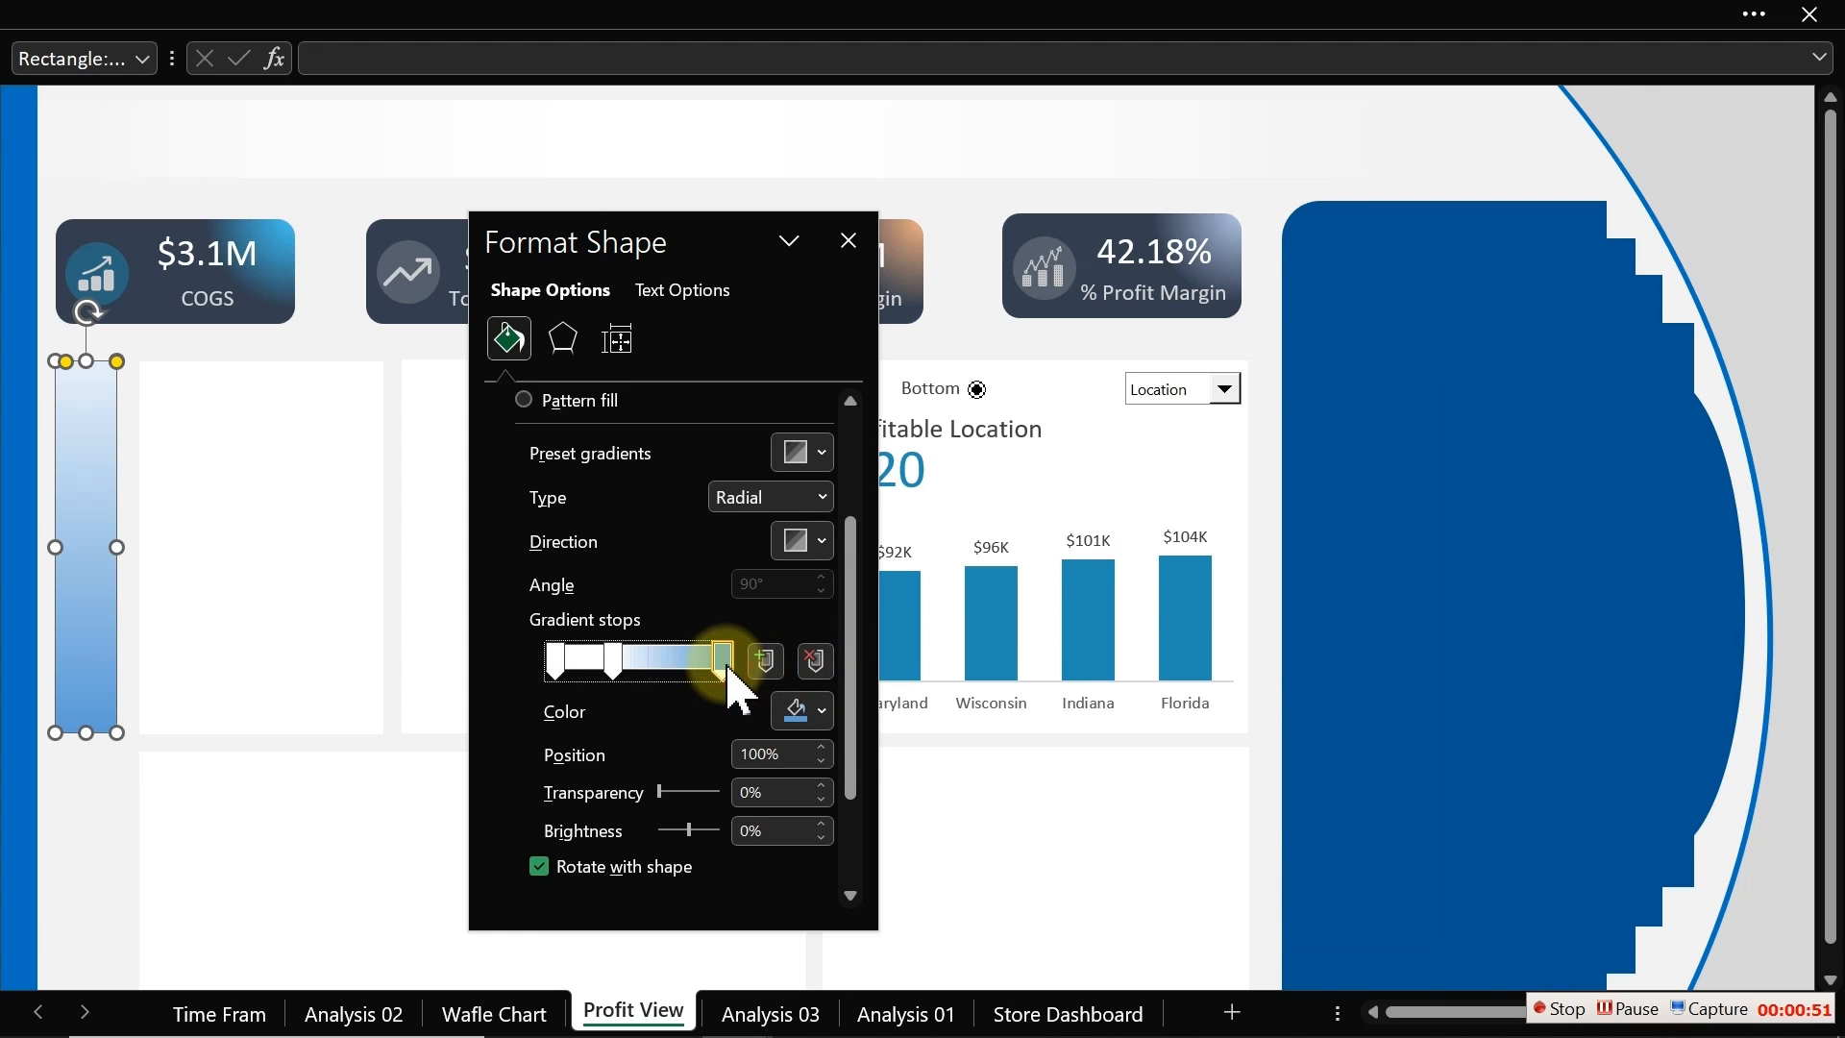
{"action": "left_click", "coordinate": [825, 713]}
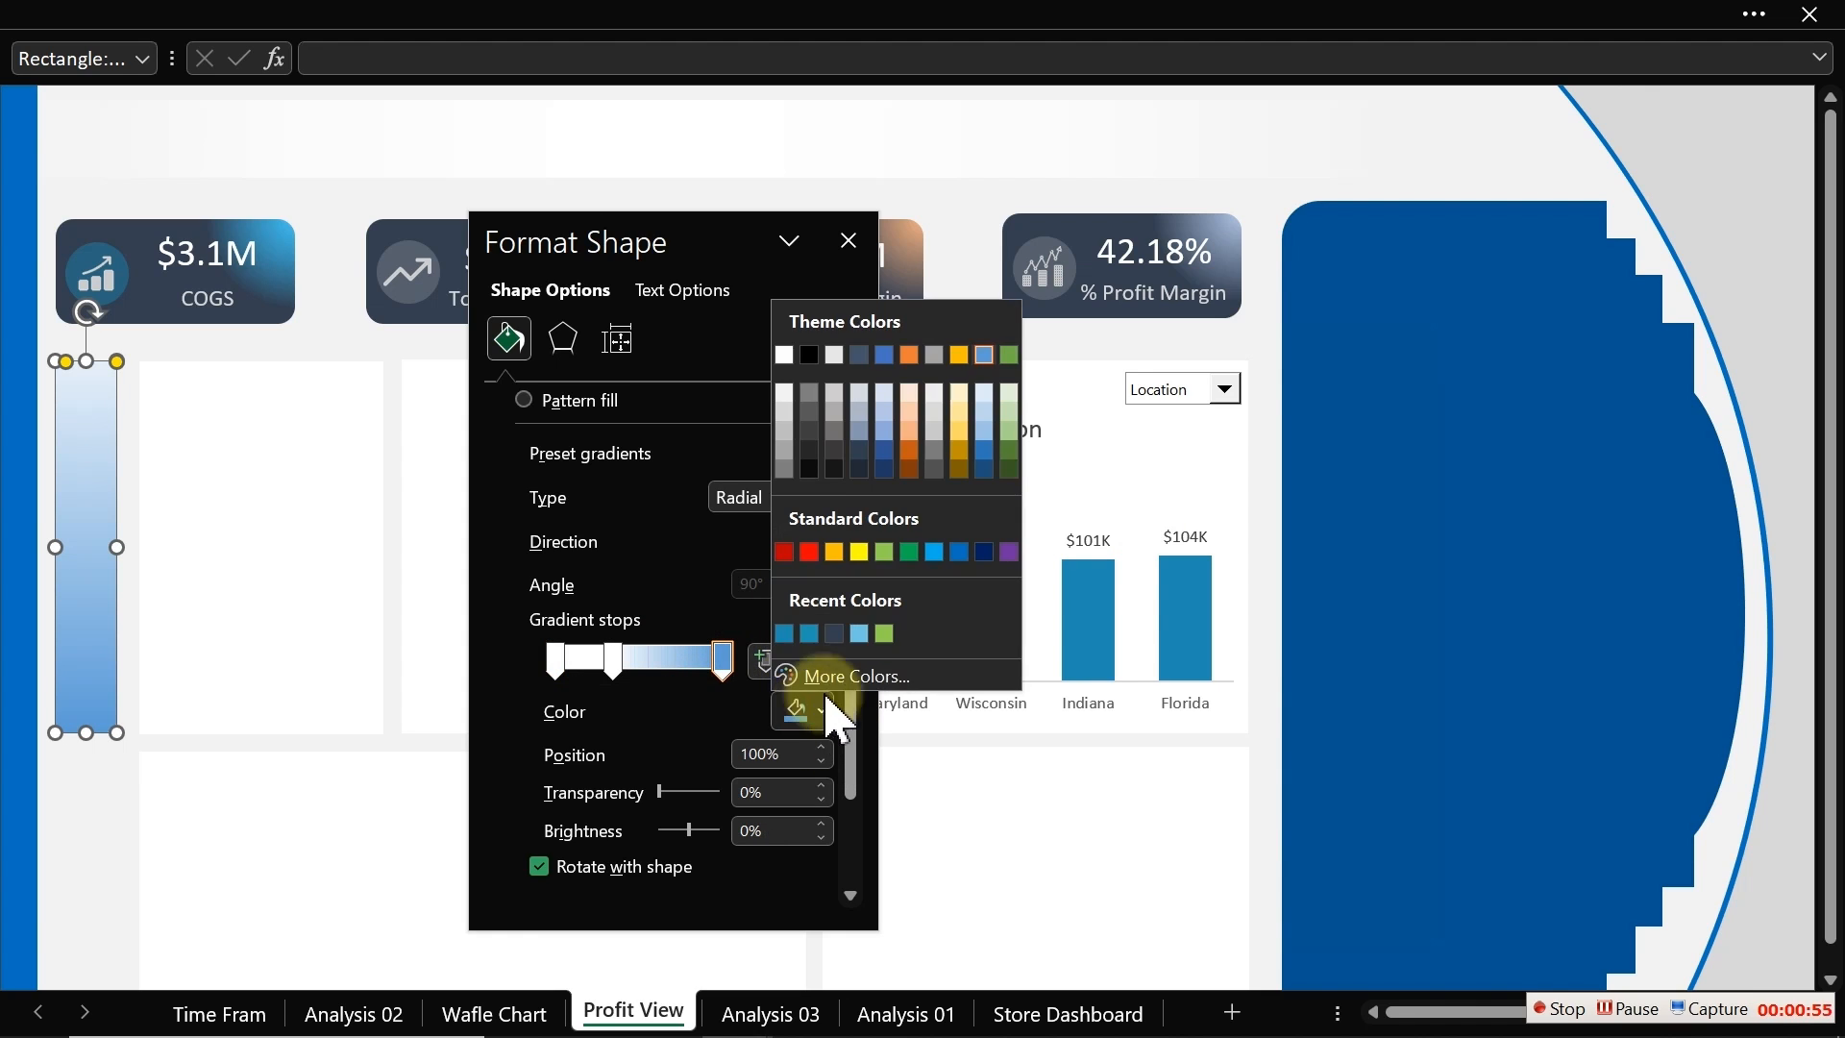
{"action": "left_click", "coordinate": [832, 634]}
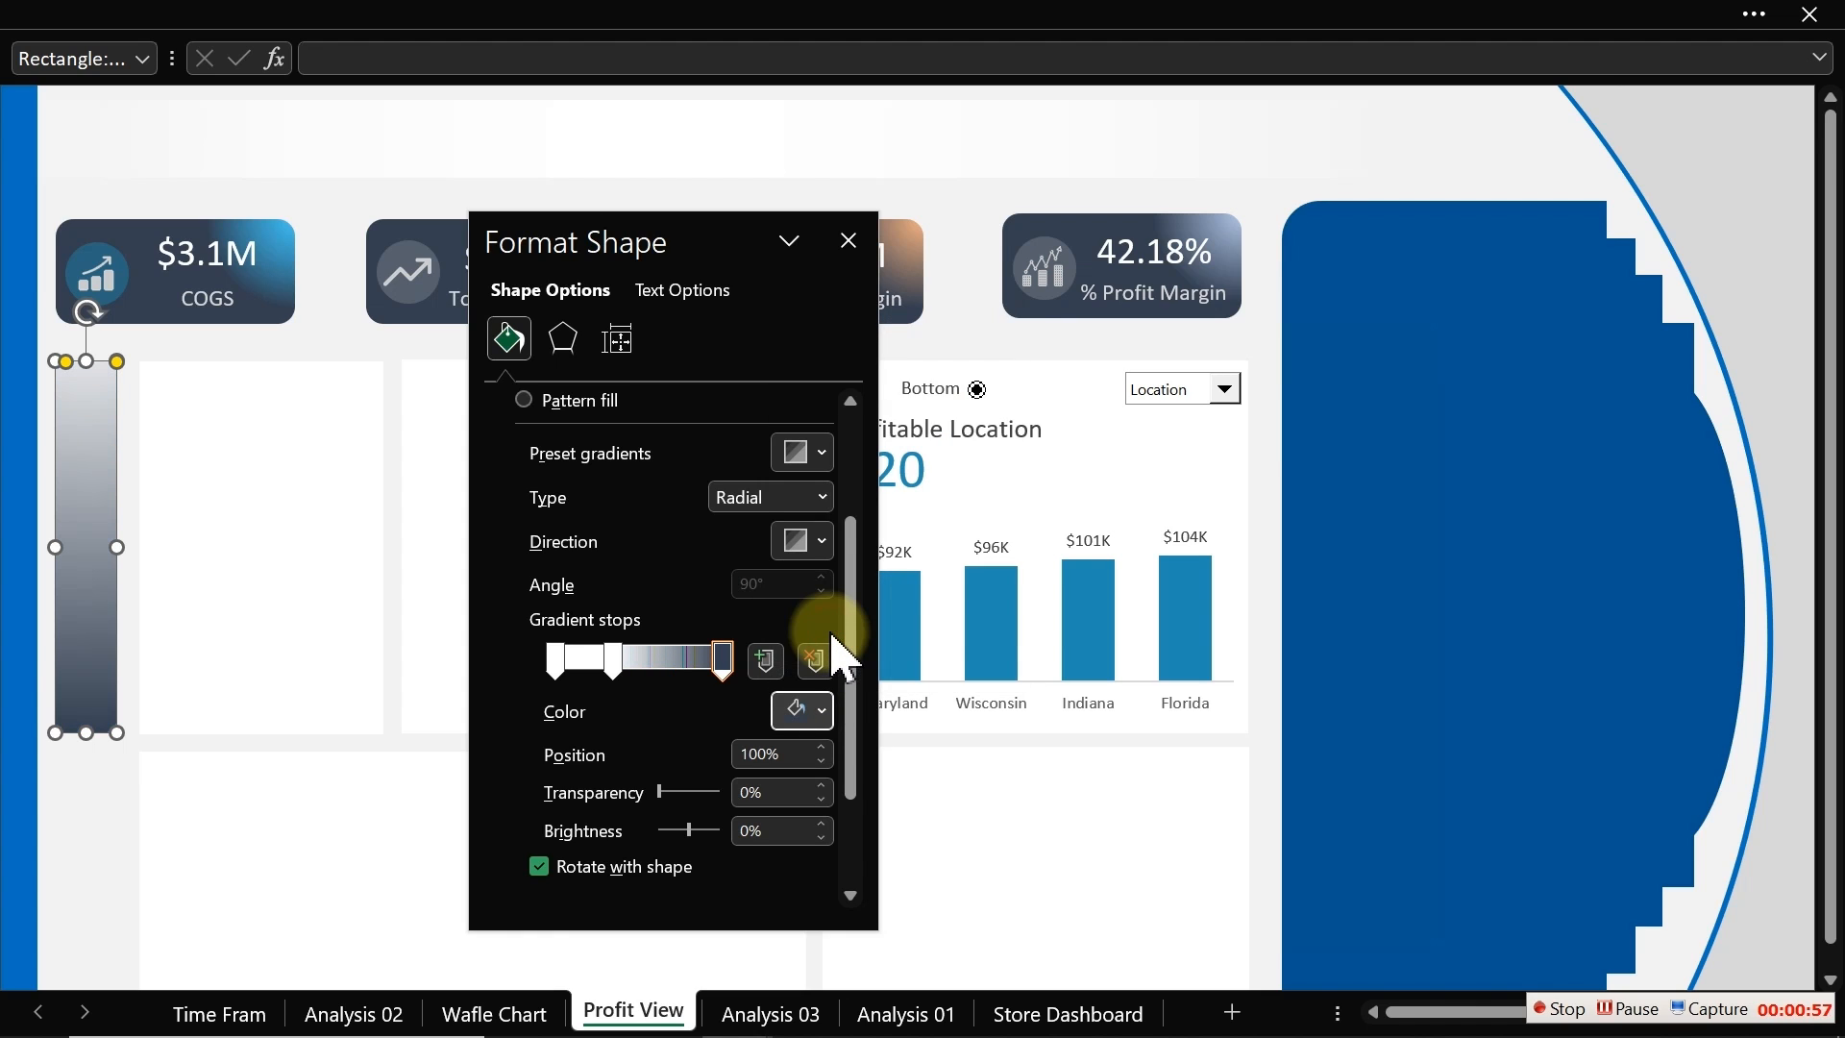
Step: Set the middle gradient stop at 35% to a blue recent colour
{"action": "left_click", "coordinate": [613, 661]}
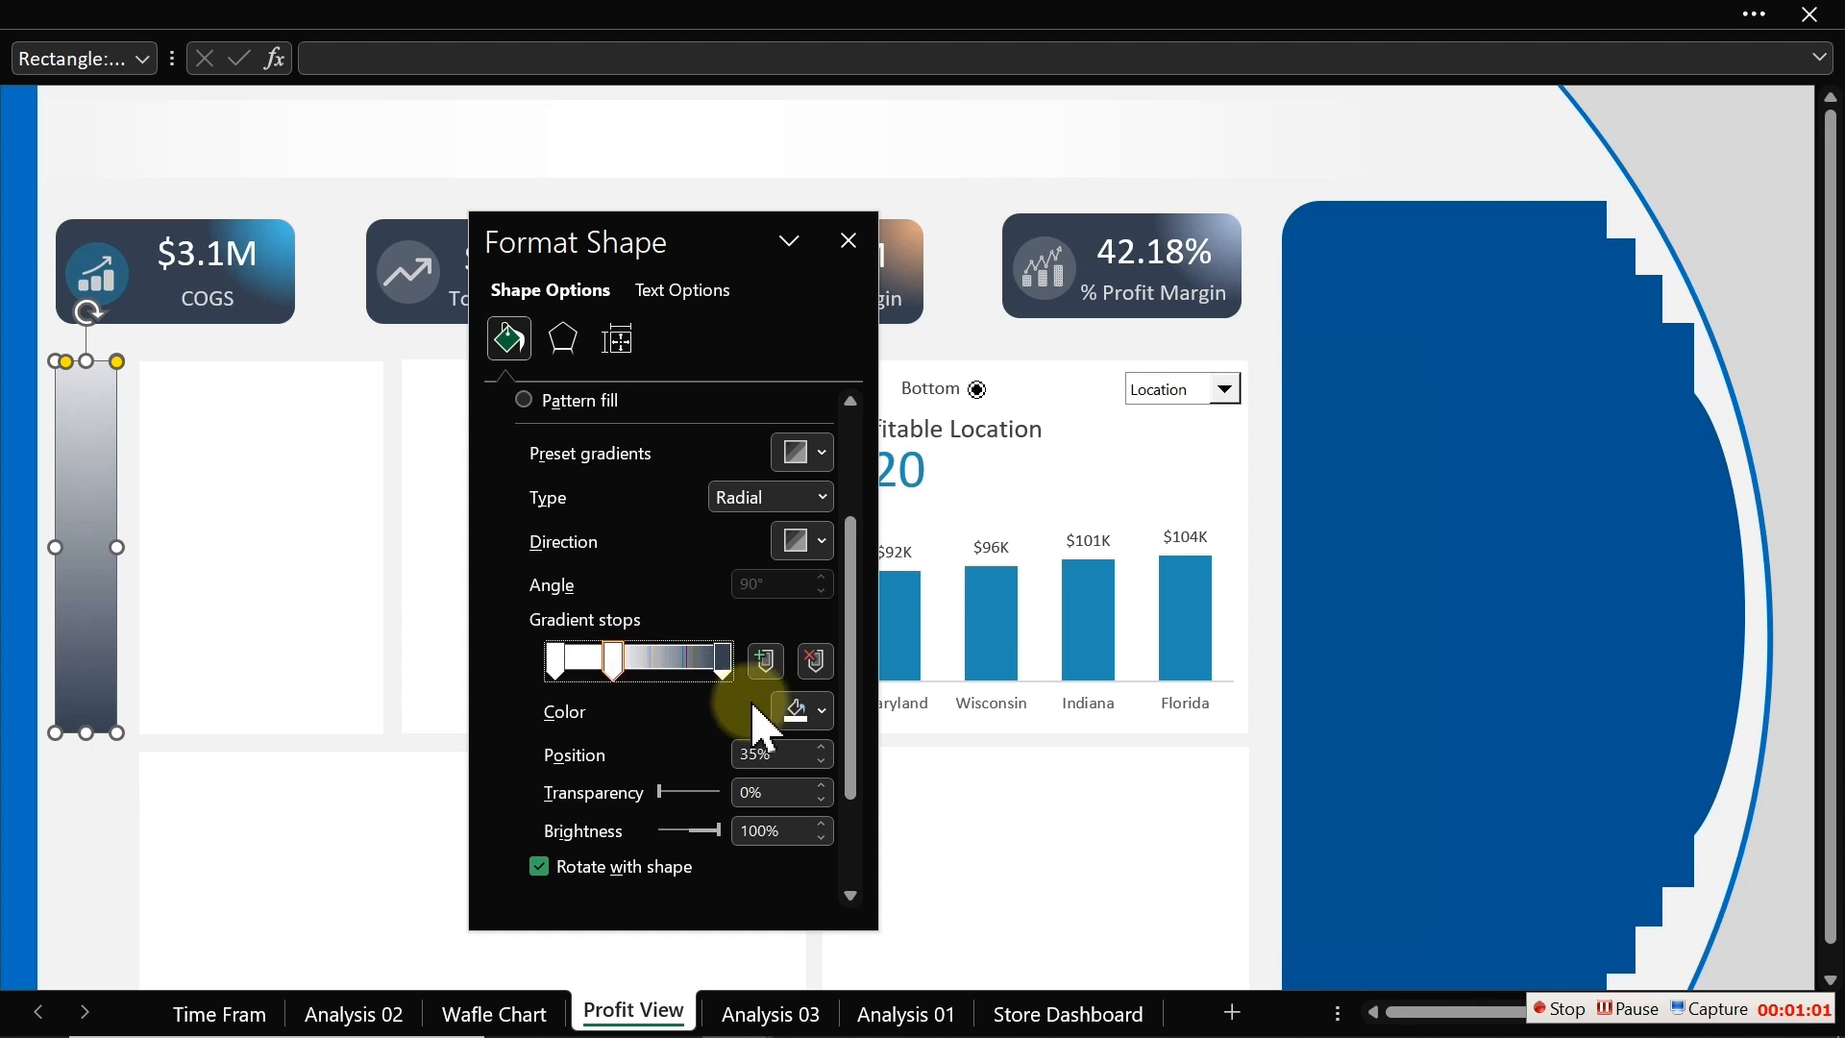
{"action": "left_click", "coordinate": [810, 708]}
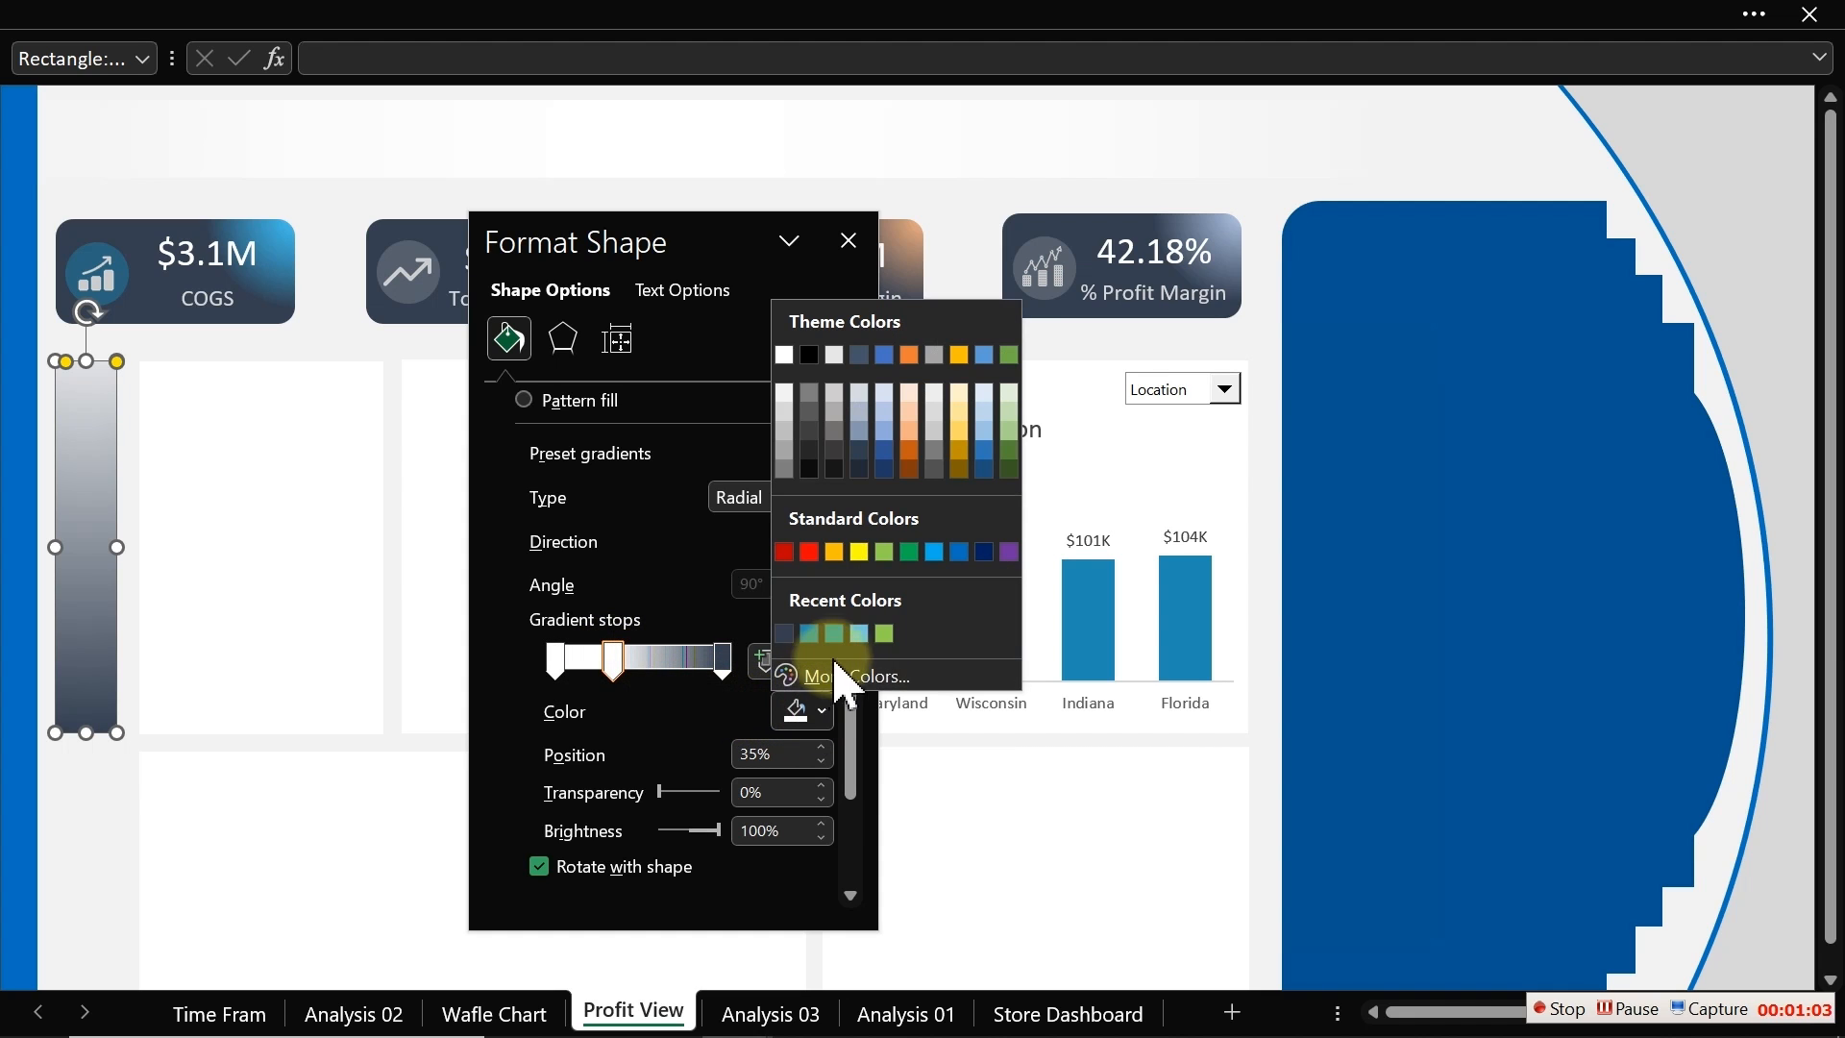
{"action": "left_click", "coordinate": [816, 633]}
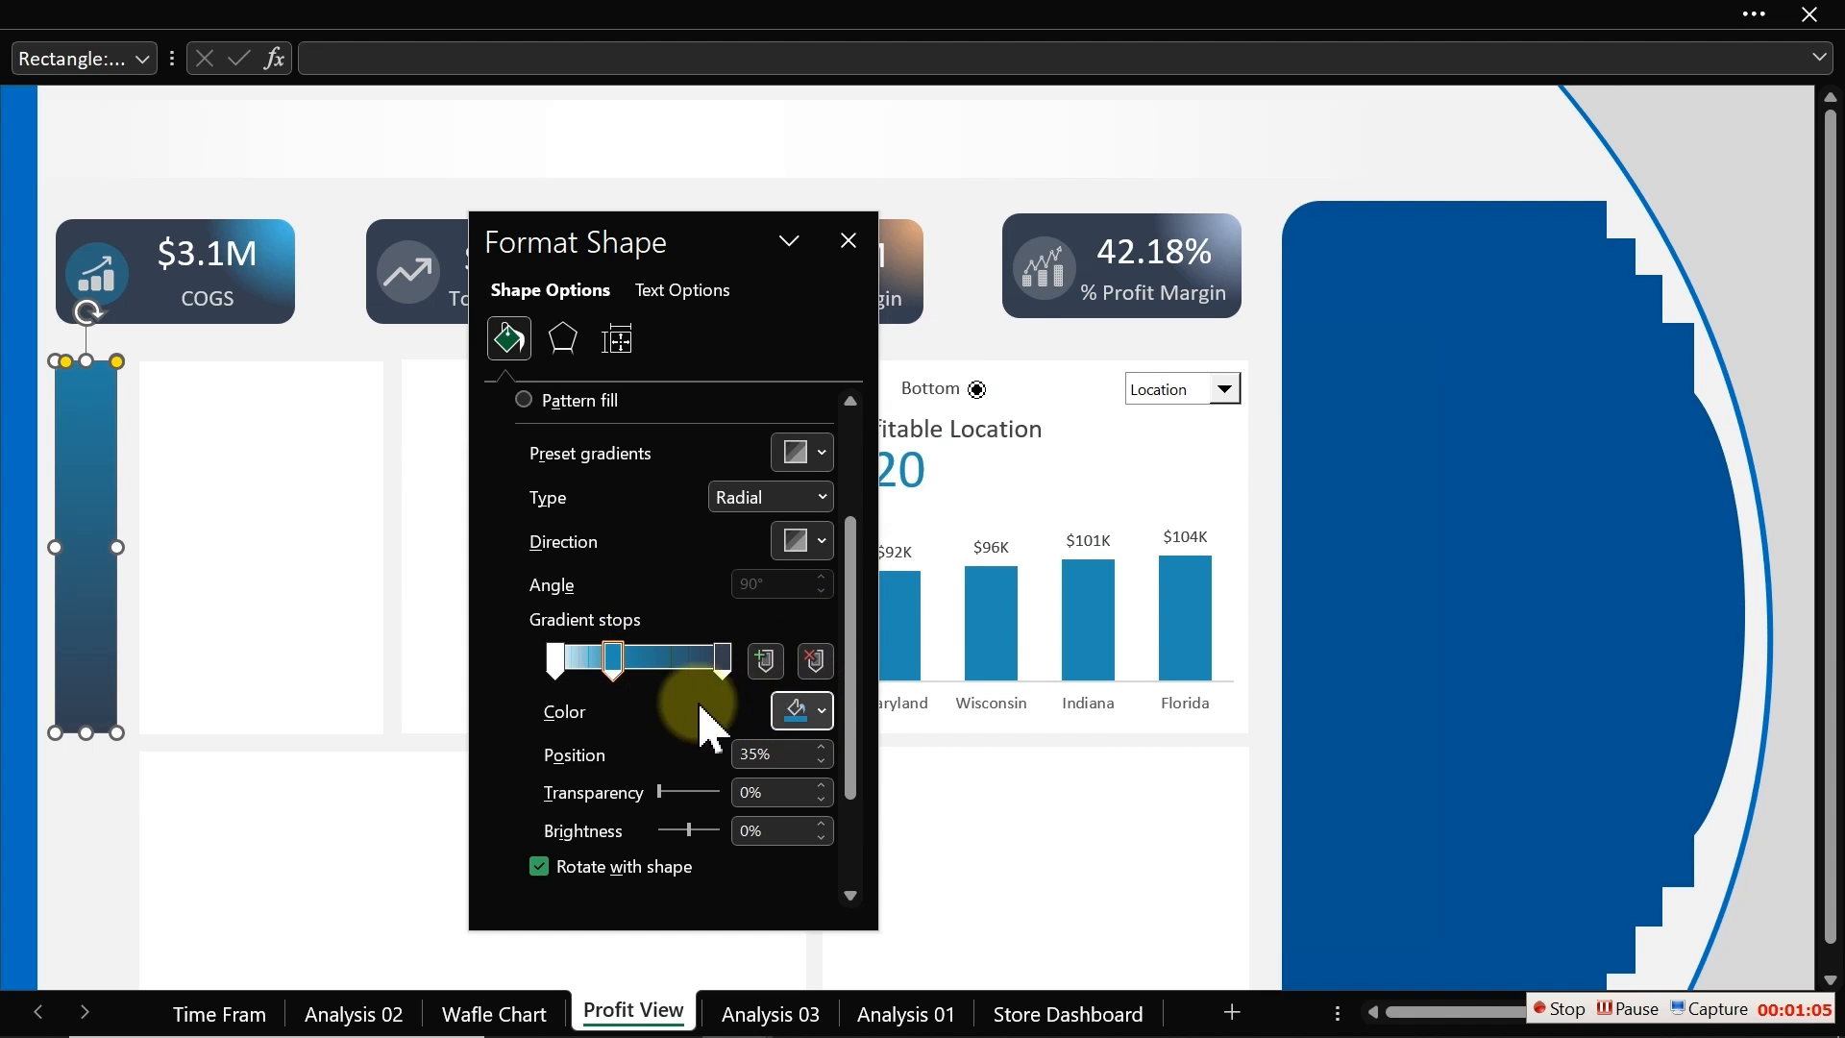
Step: Set the first gradient stop to white and move the next stop to 20%
{"action": "left_click", "coordinate": [556, 659]}
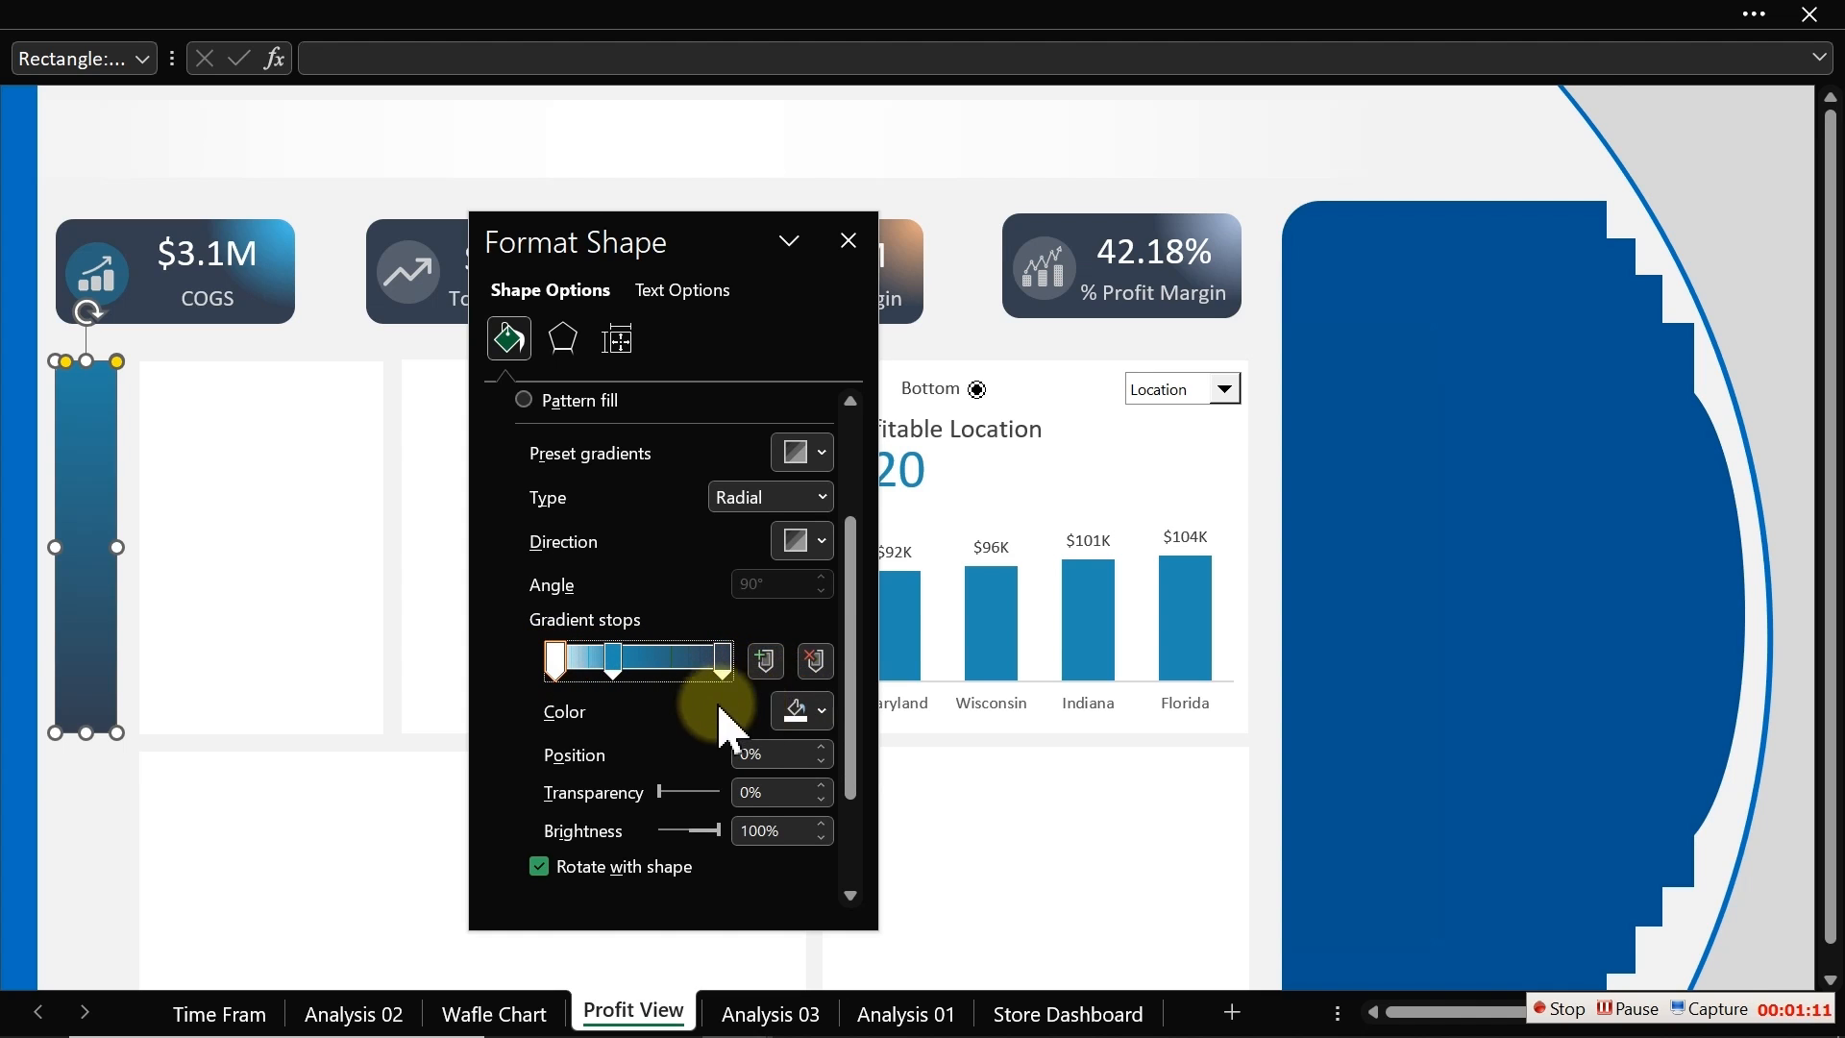
{"action": "mouse_move", "coordinate": [613, 659]}
{"action": "left_mouse_down"}
{"action": "mouse_move", "coordinate": [672, 663]}
{"action": "mouse_move", "coordinate": [613, 661]}
{"action": "left_mouse_up"}
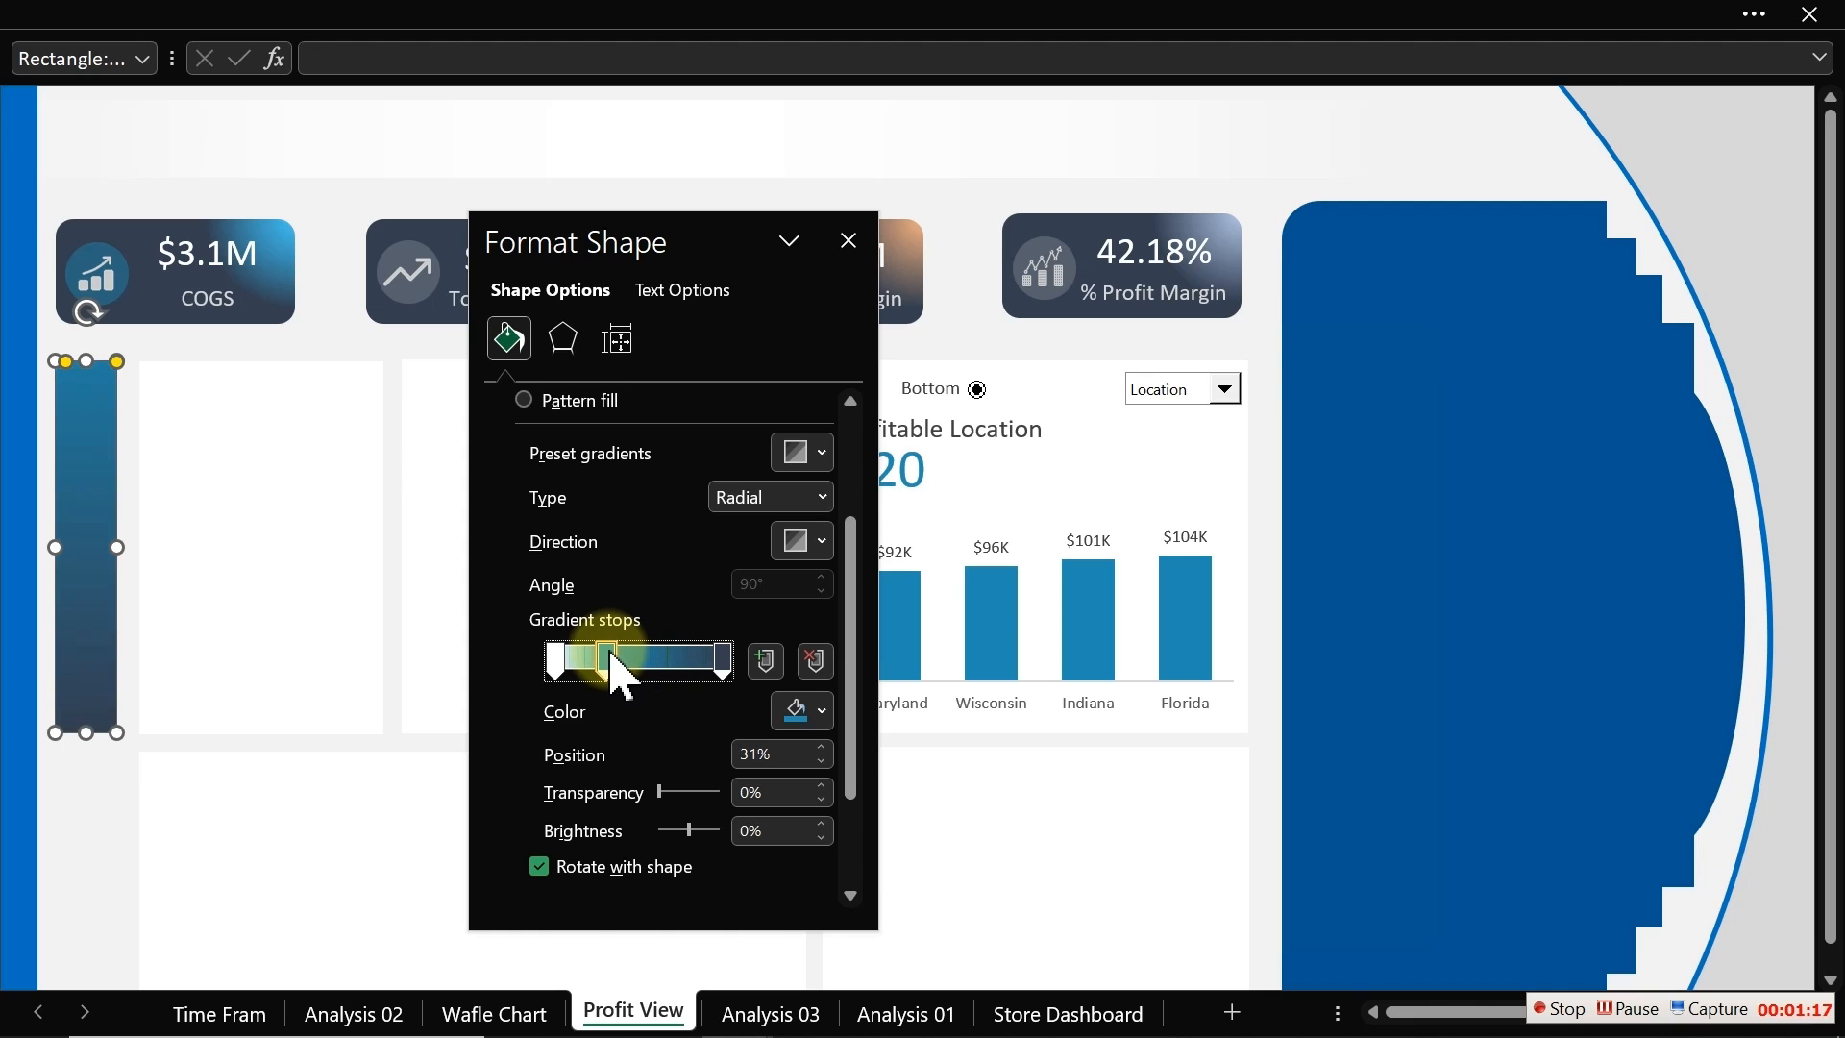
{"action": "left_click", "coordinate": [554, 659]}
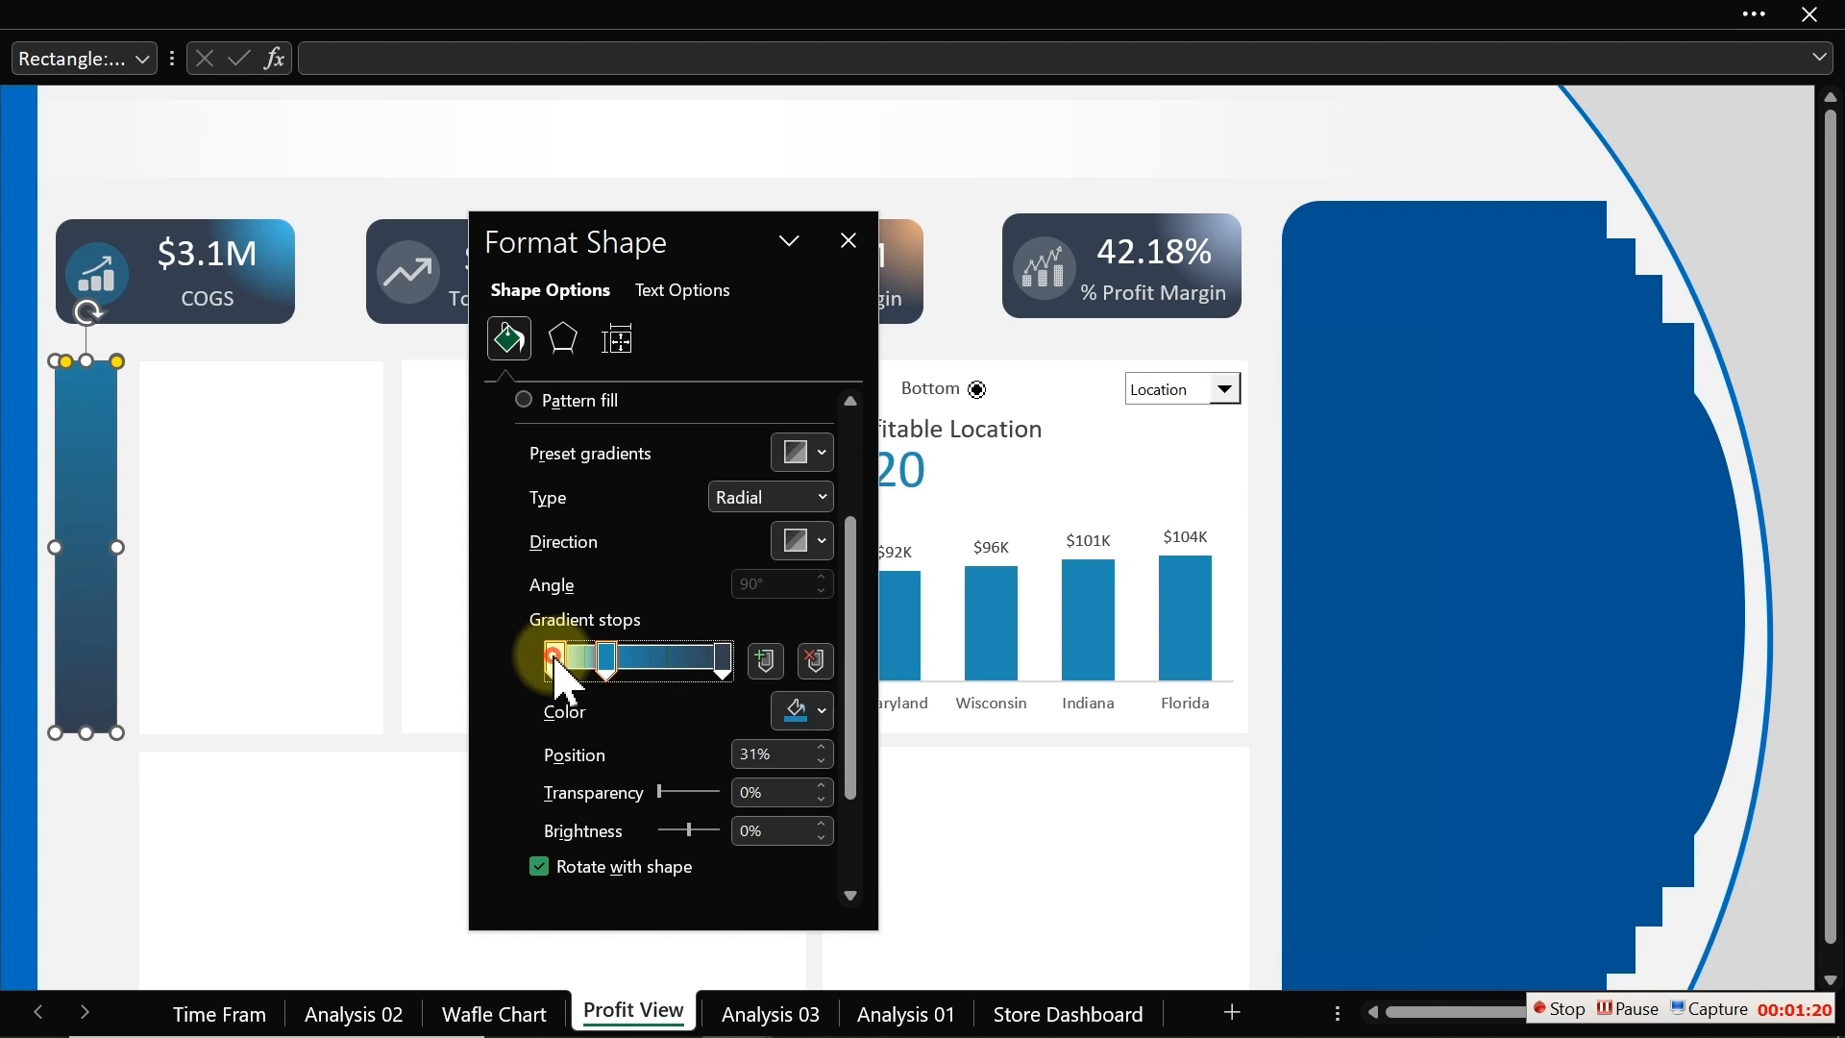
{"action": "left_click", "coordinate": [800, 713]}
{"action": "left_click", "coordinate": [784, 355]}
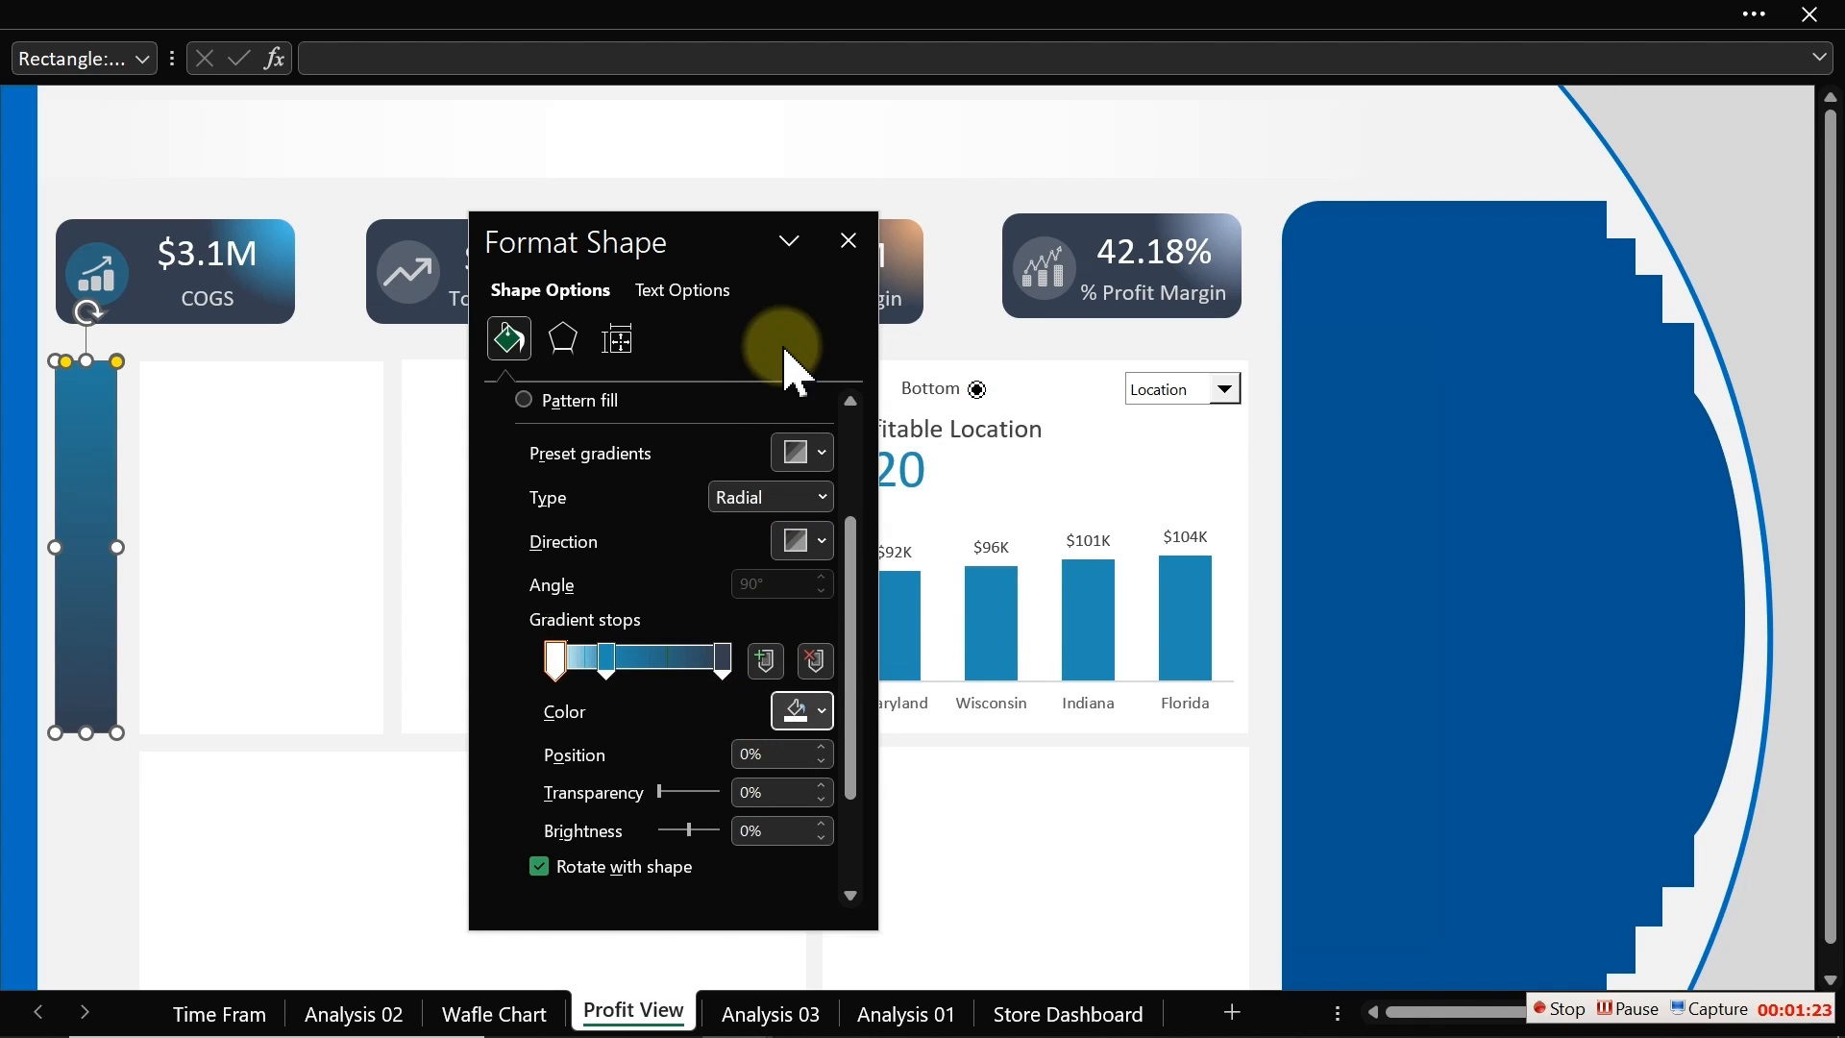
{"action": "left_click_drag", "start_coordinate": [604, 655], "coordinate": [628, 665]}
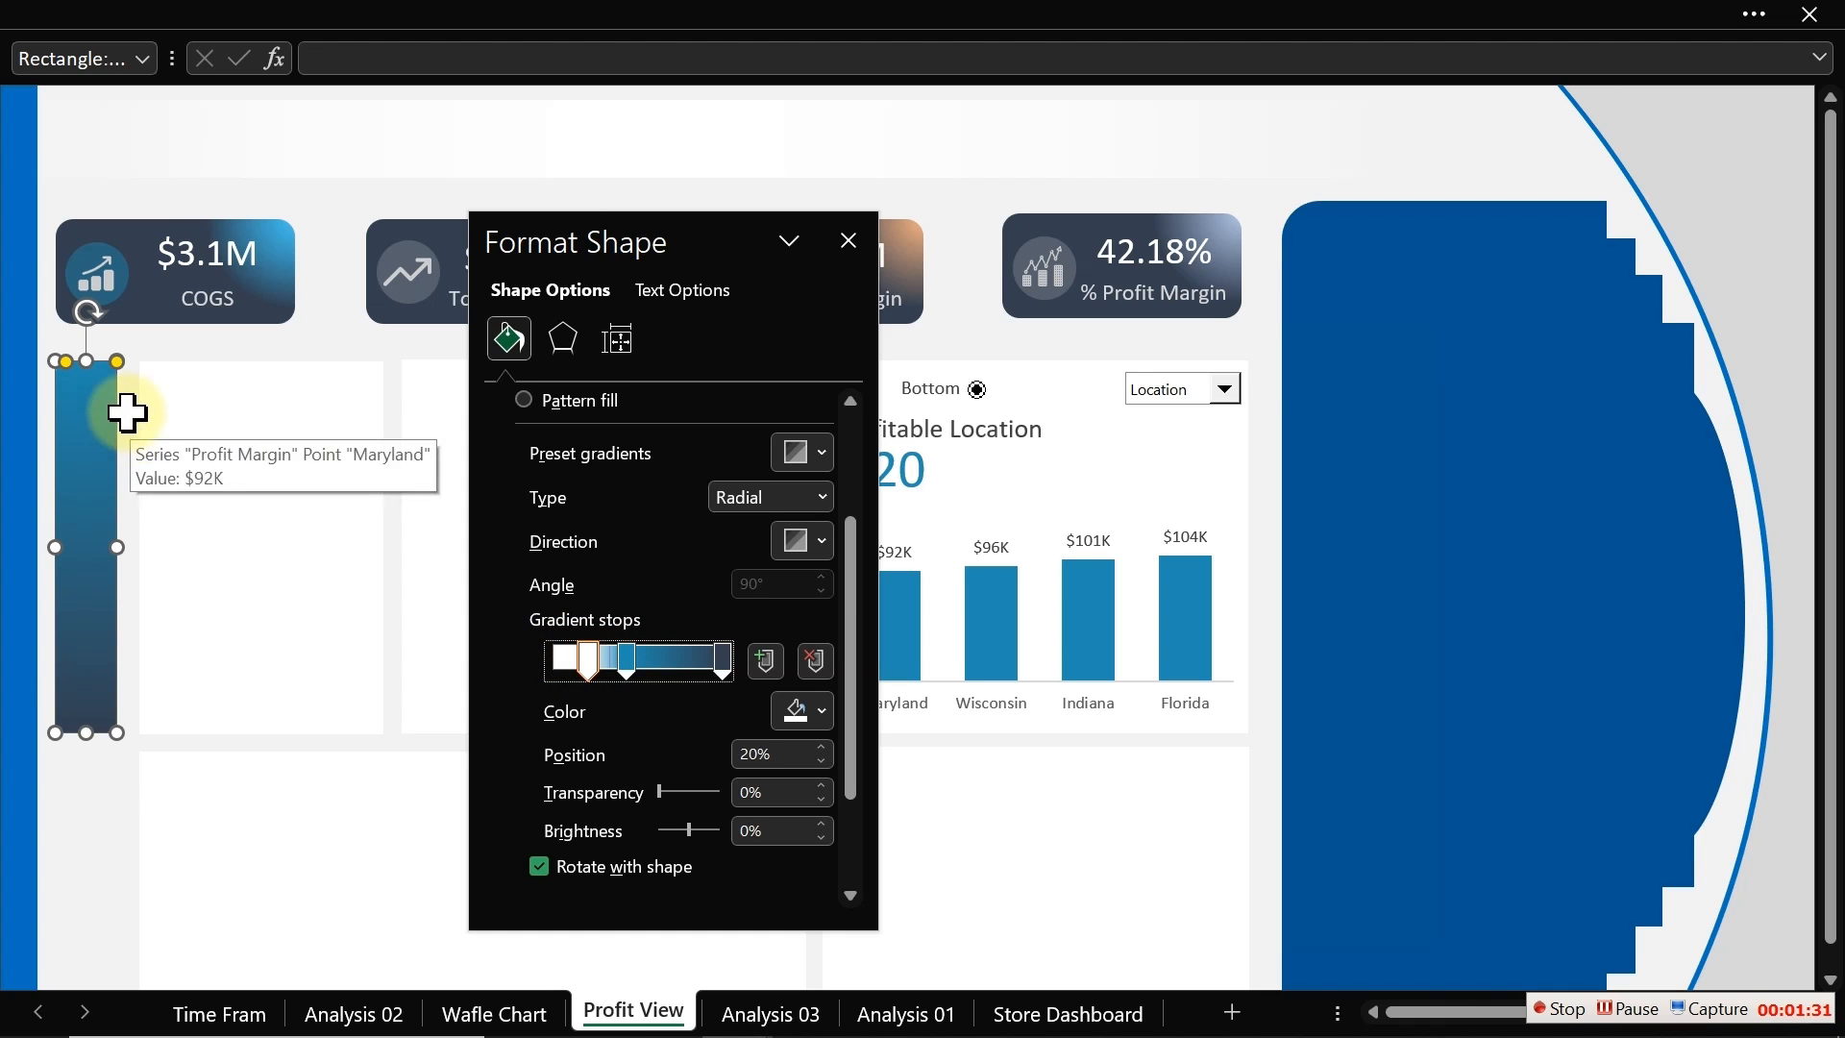
Step: Choose a radial gradient direction and move the middle stop to 28%
{"action": "left_click", "coordinate": [818, 541]}
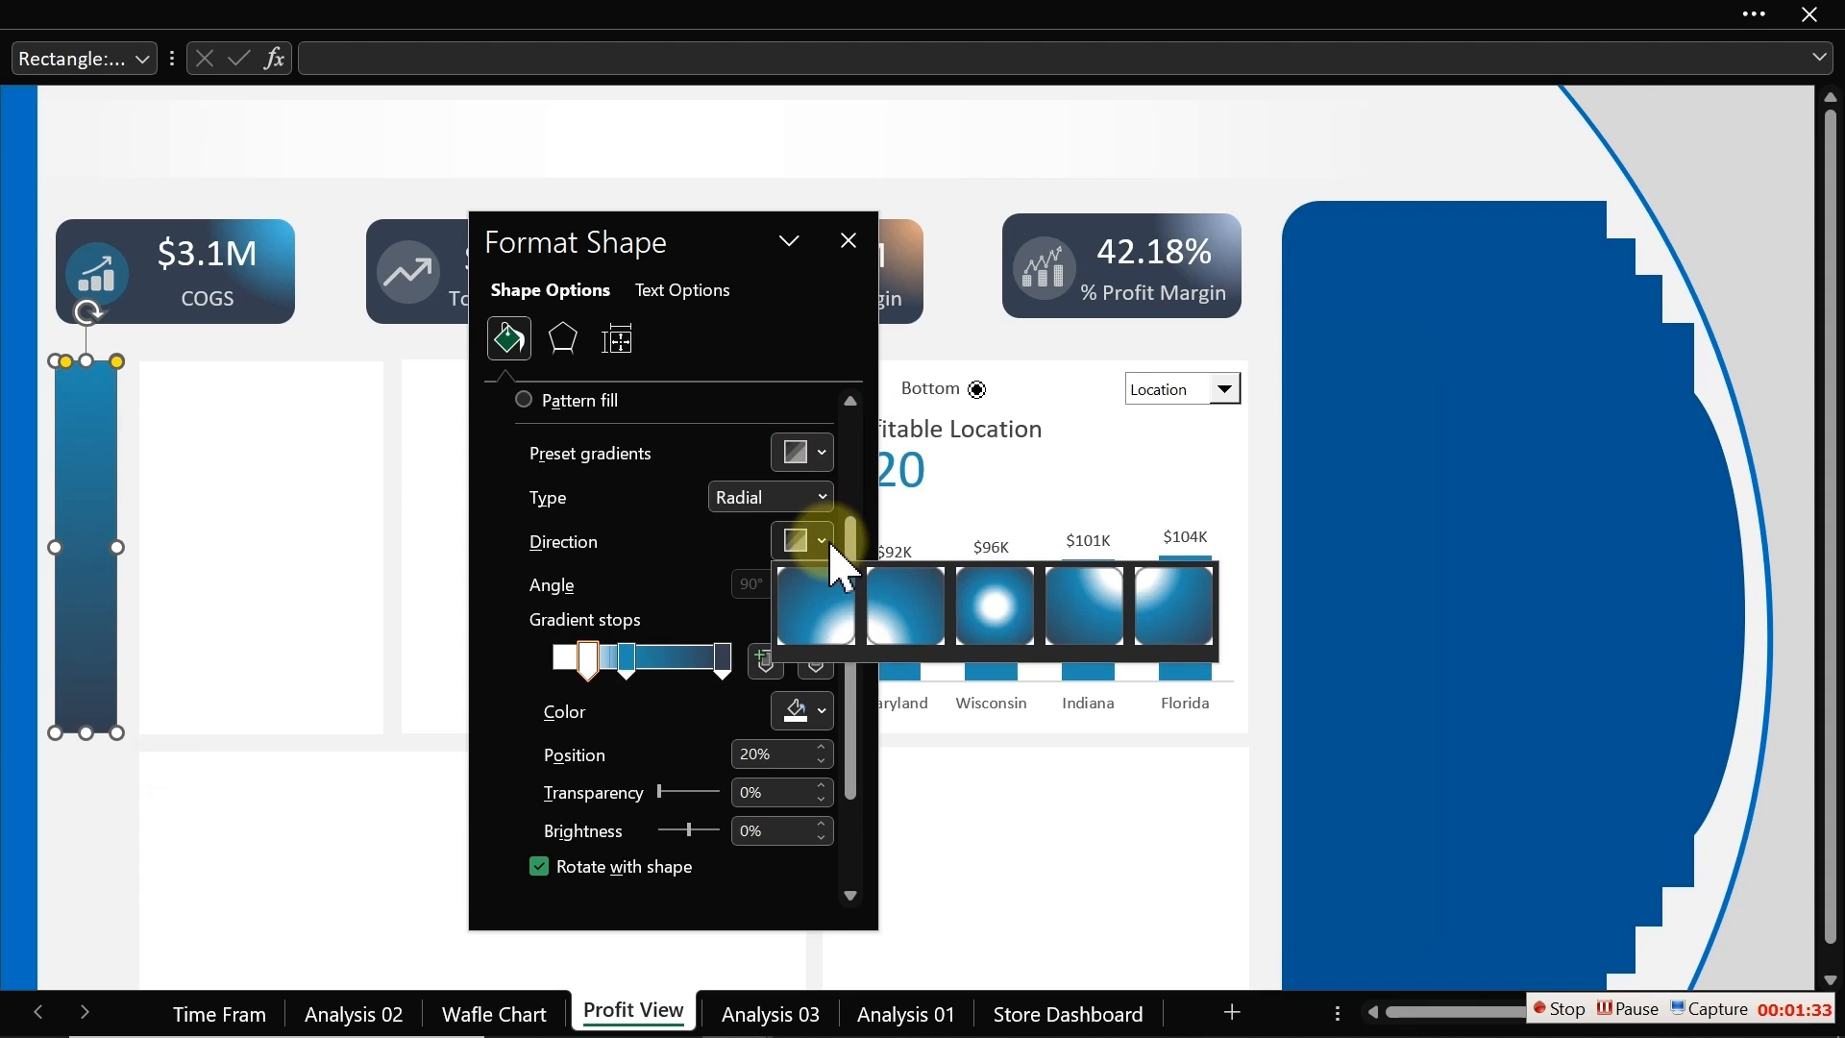
{"action": "left_click", "coordinate": [1085, 607]}
{"action": "left_click_drag", "start_coordinate": [589, 661], "coordinate": [516, 689]}
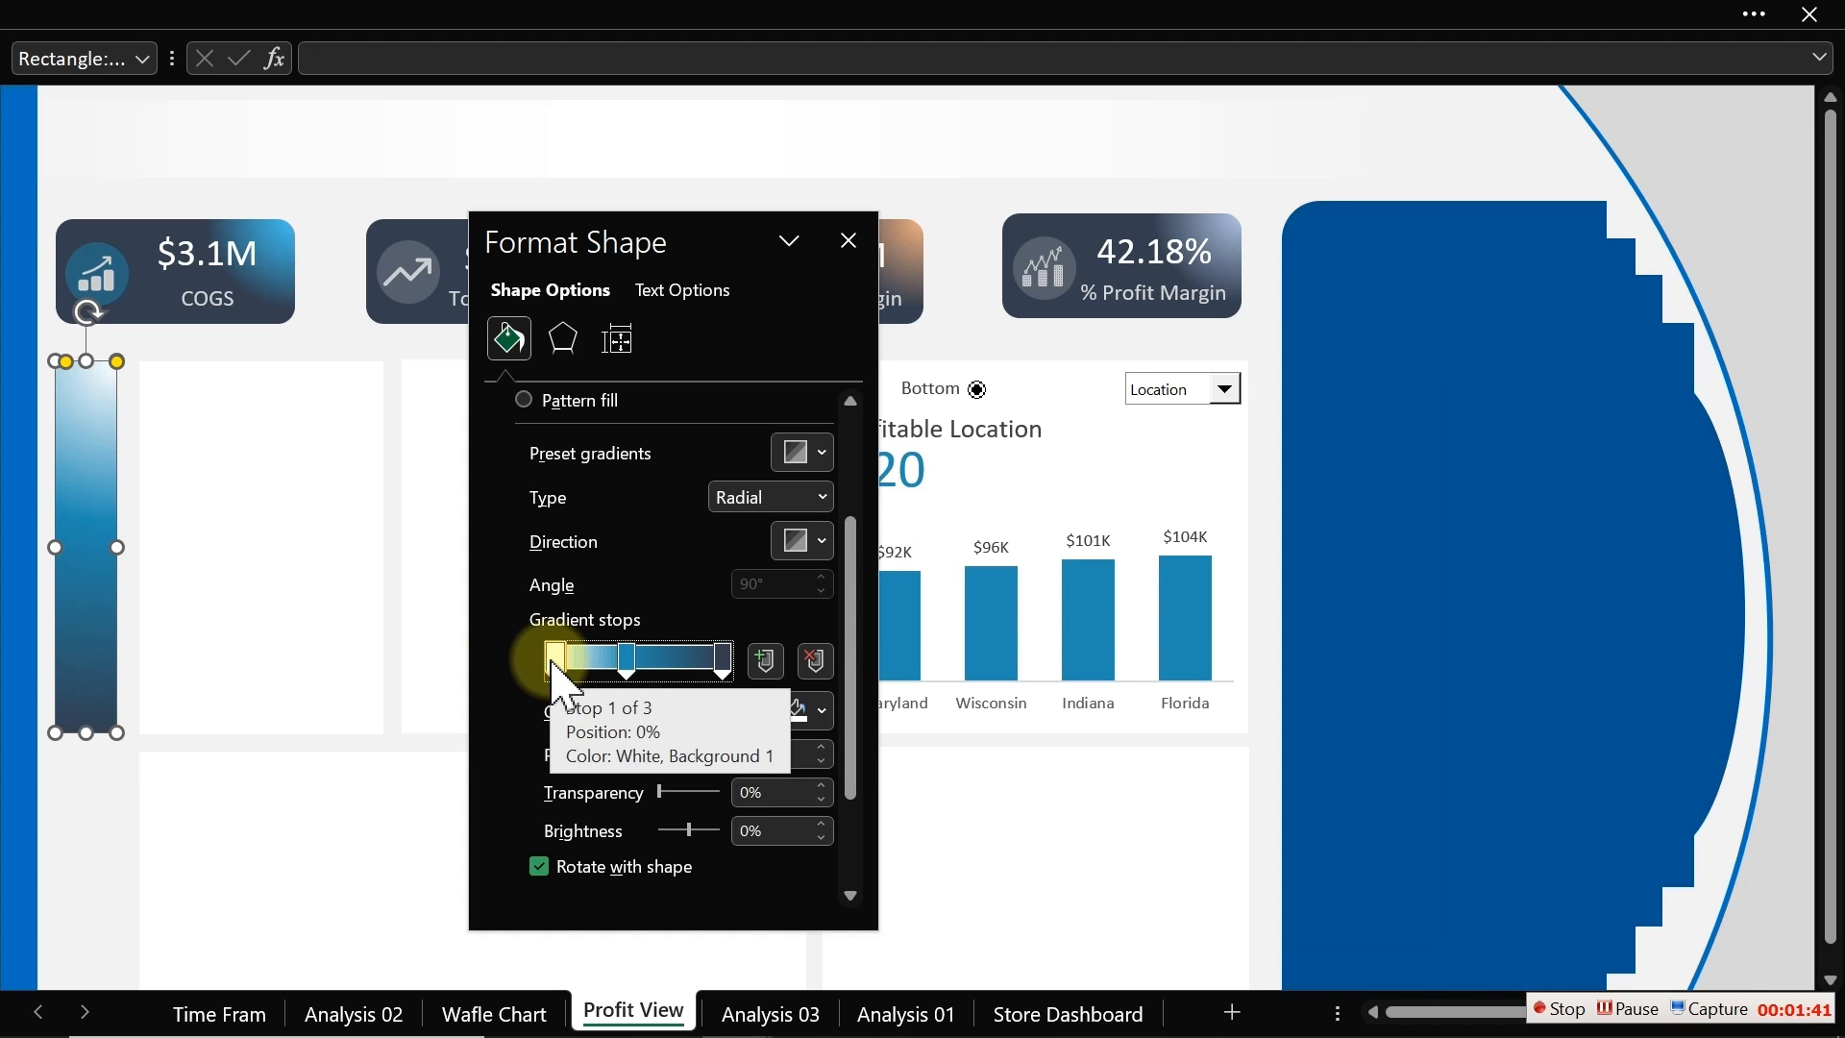
{"action": "left_click_drag", "start_coordinate": [634, 663], "coordinate": [609, 657]}
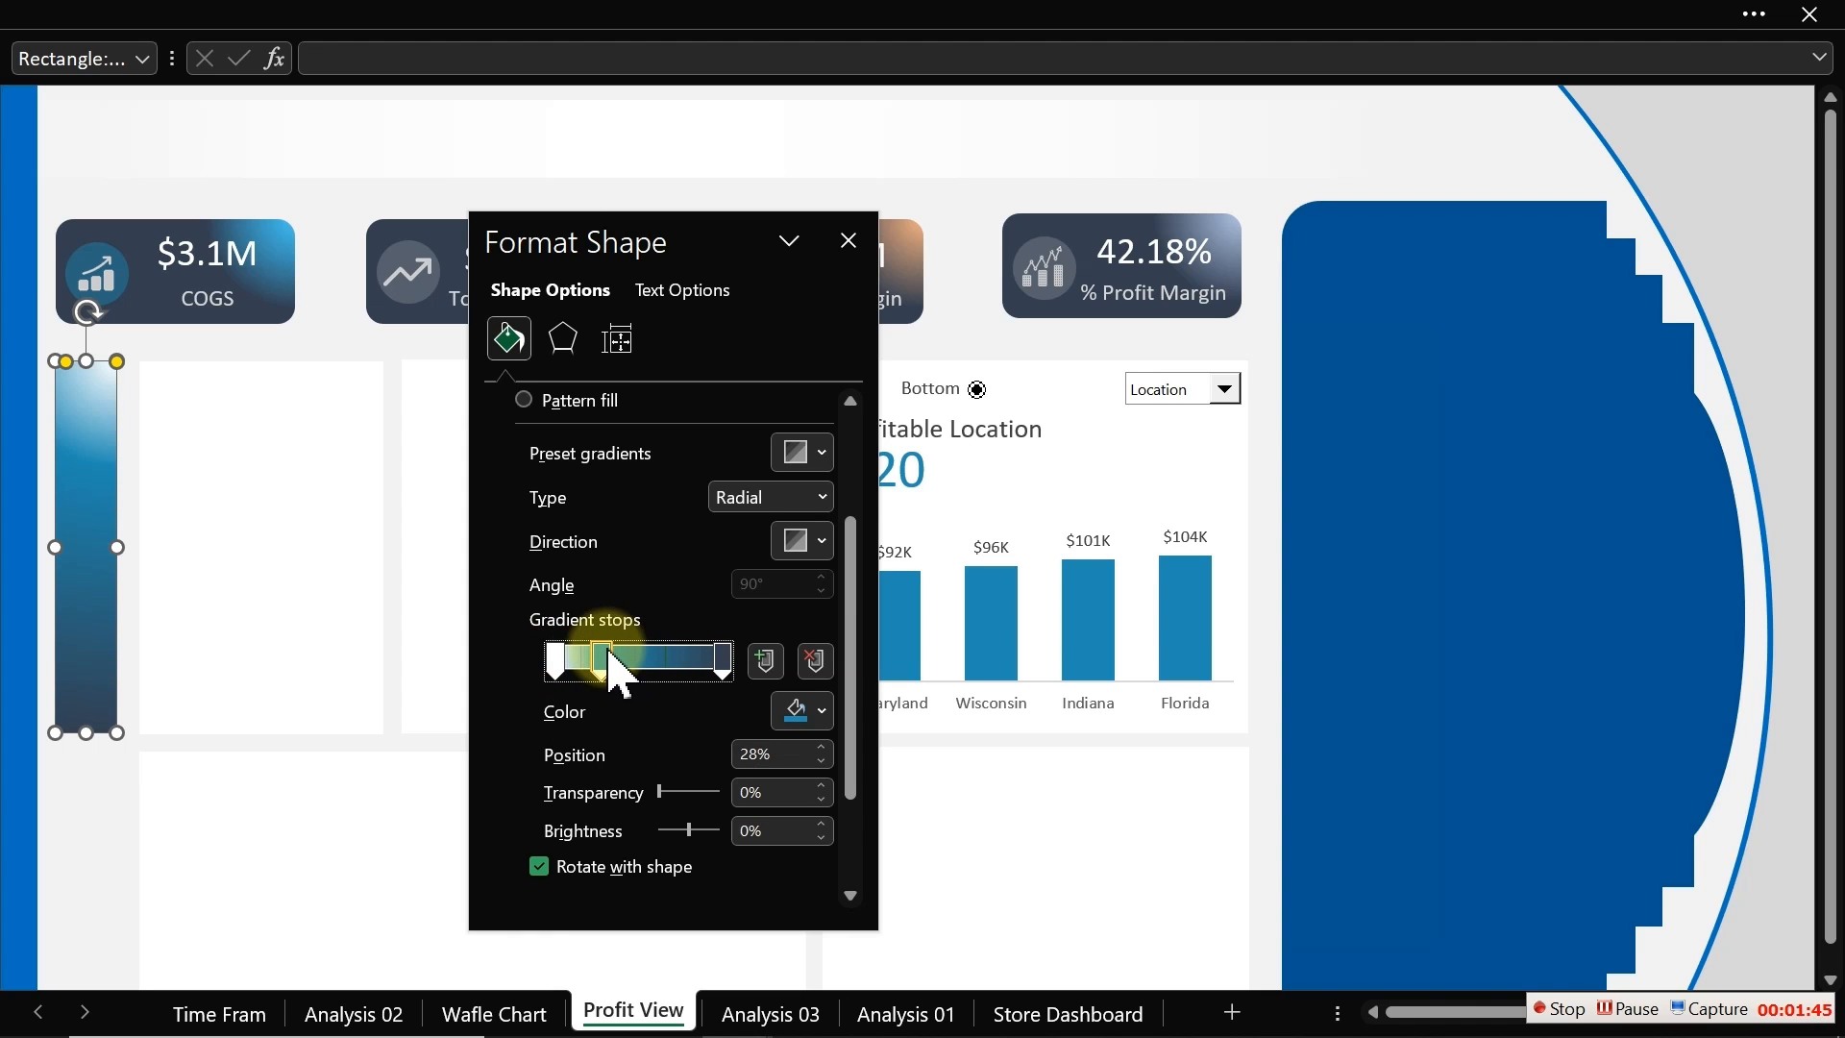
Step: Reselect the narrow rectangle and set its first gradient stop to white darker 5%
{"action": "left_click", "coordinate": [96, 830]}
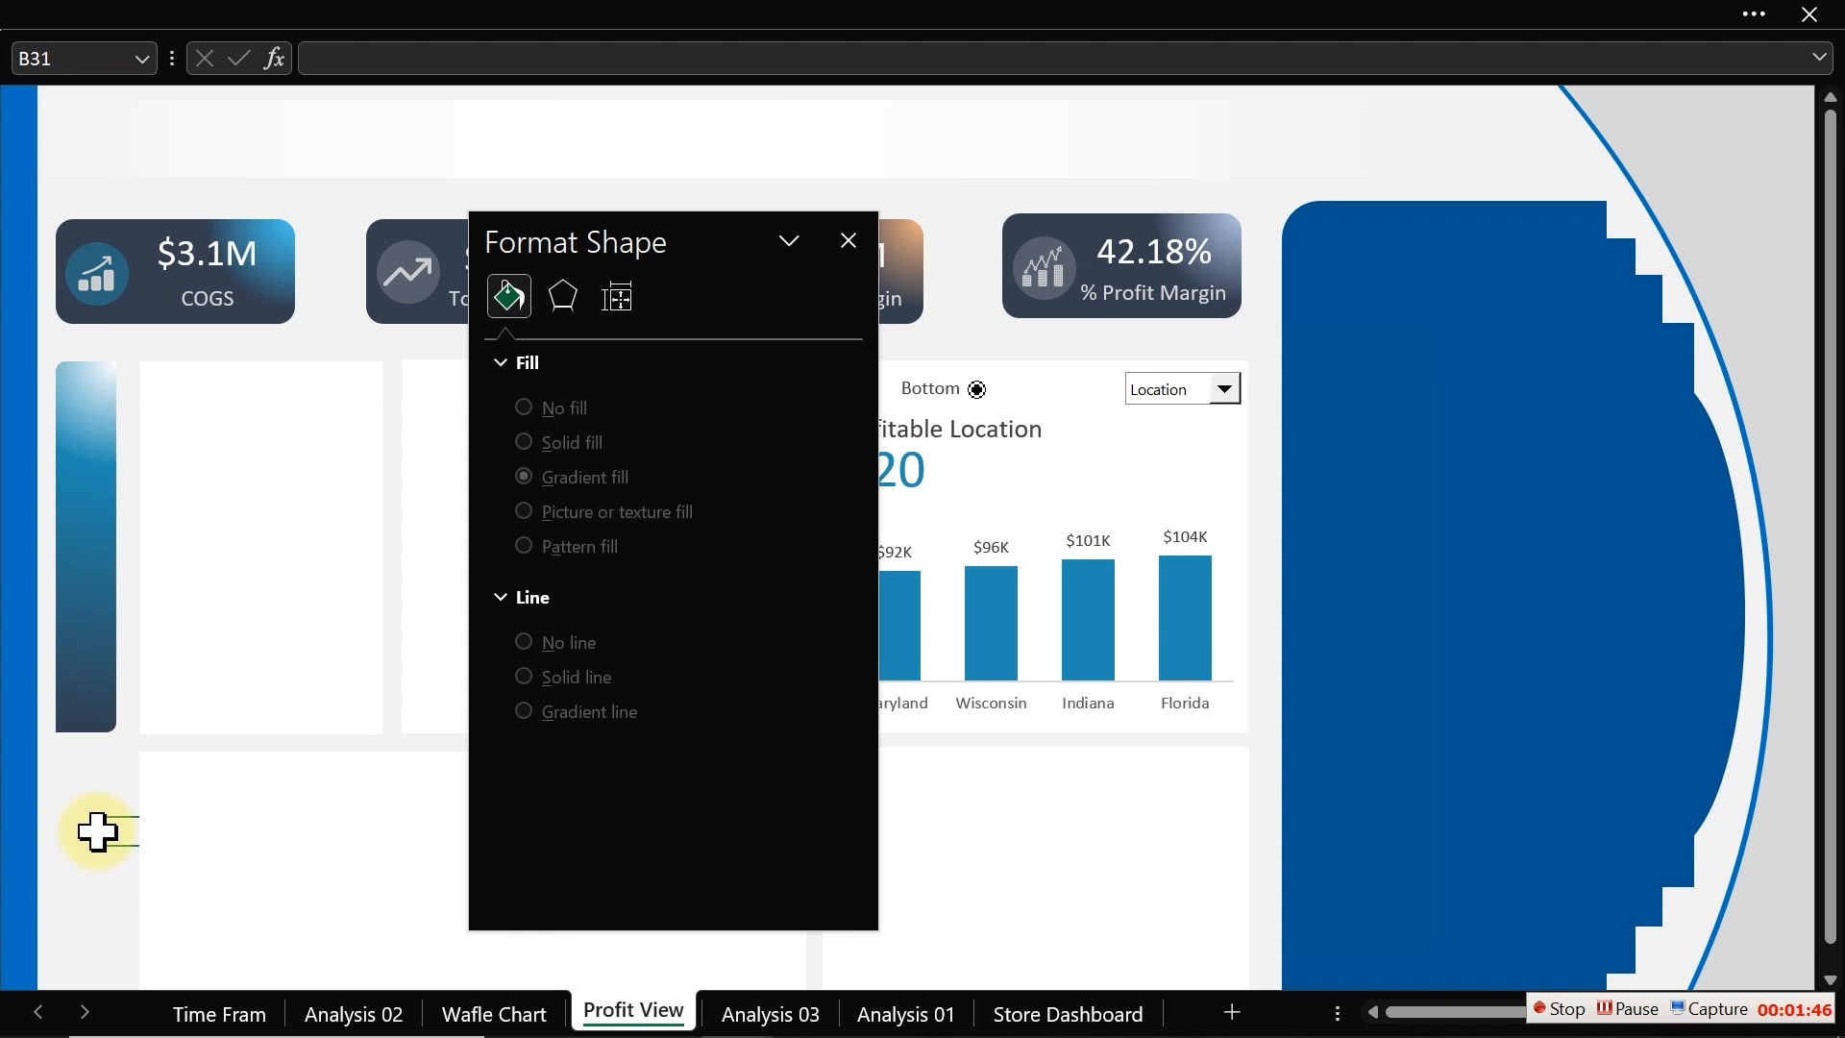
{"action": "left_click", "coordinate": [87, 684]}
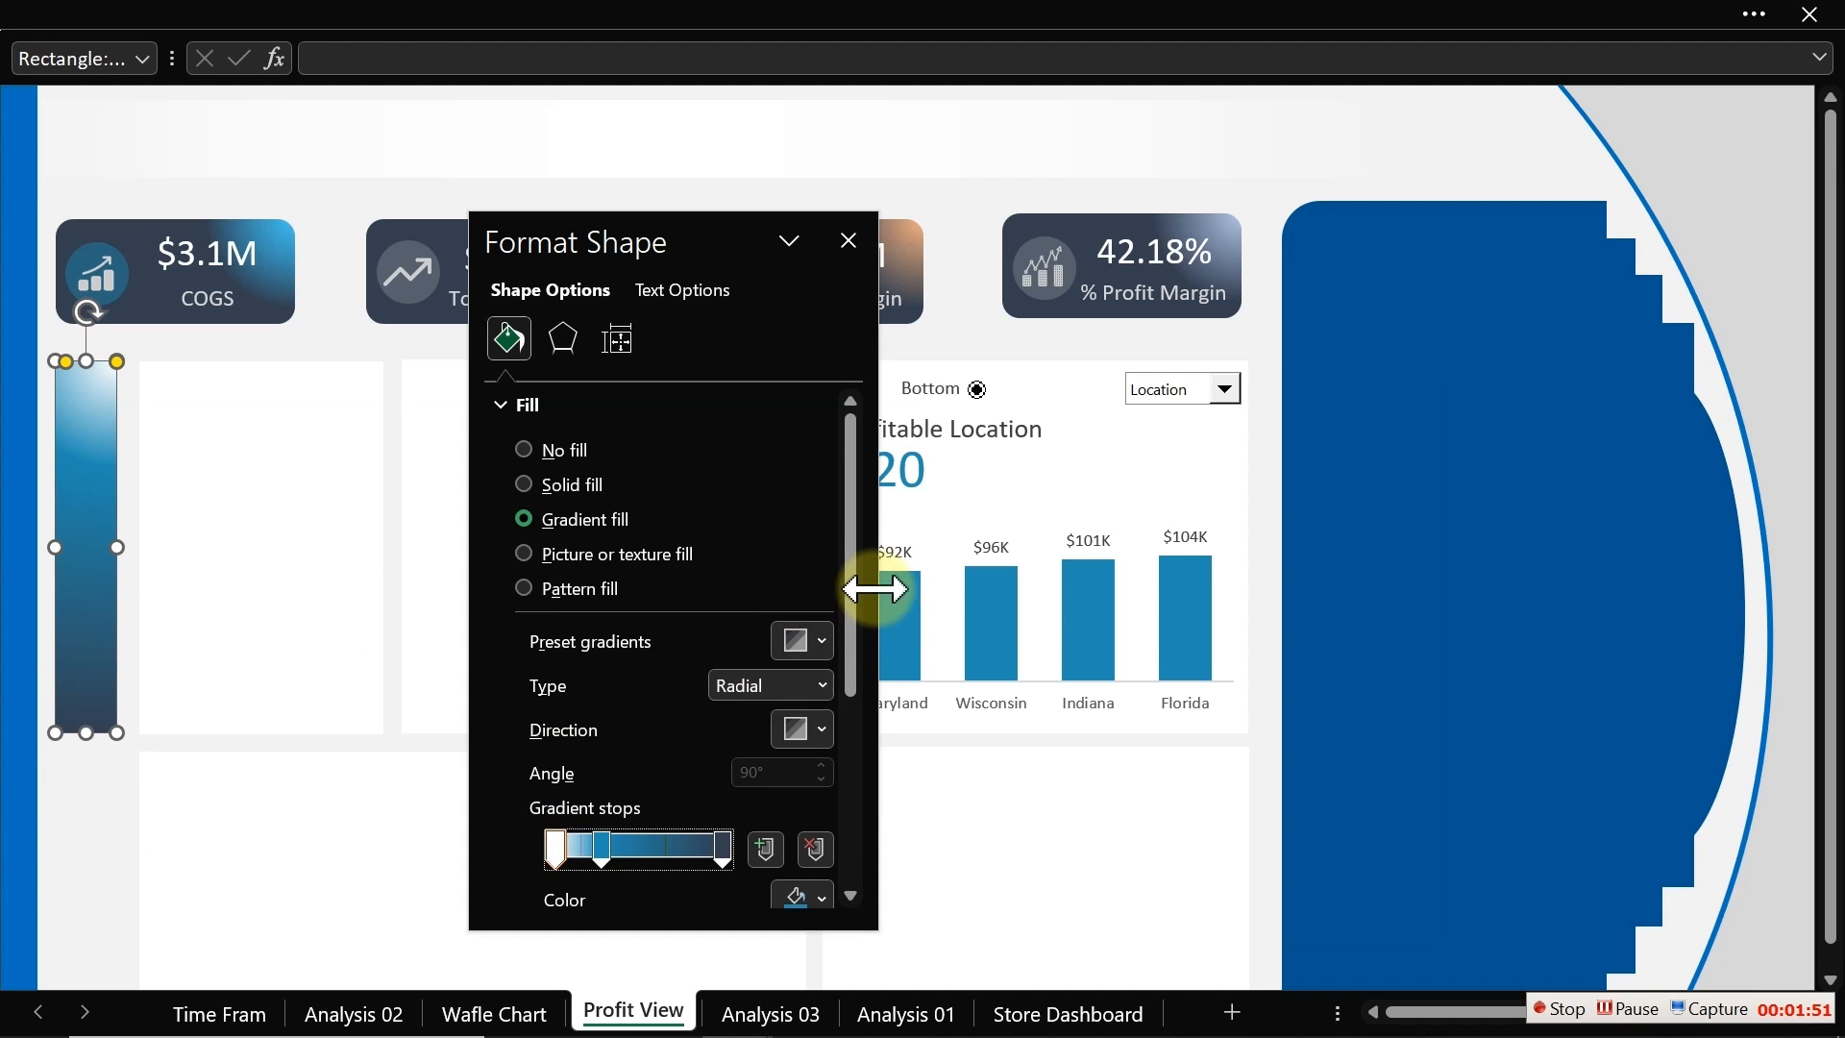
{"action": "left_click_drag", "start_coordinate": [860, 610], "coordinate": [858, 692]}
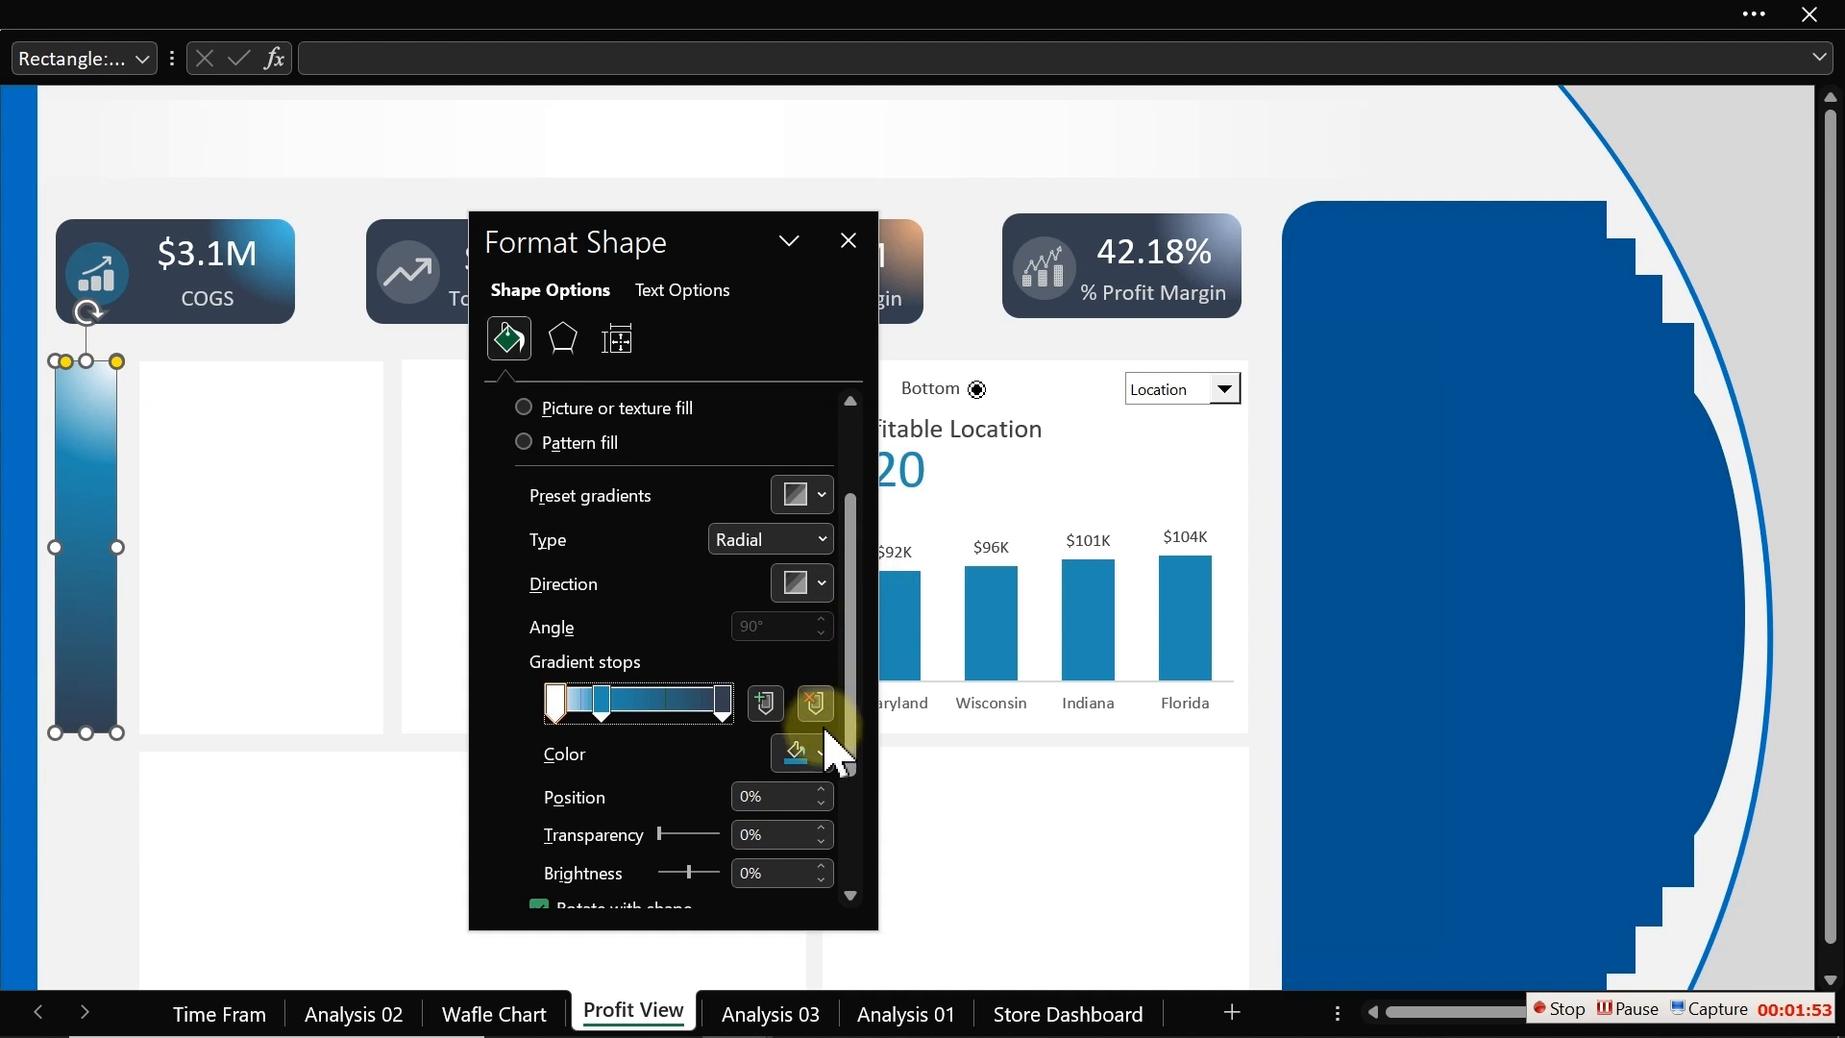
{"action": "left_click", "coordinate": [812, 755]}
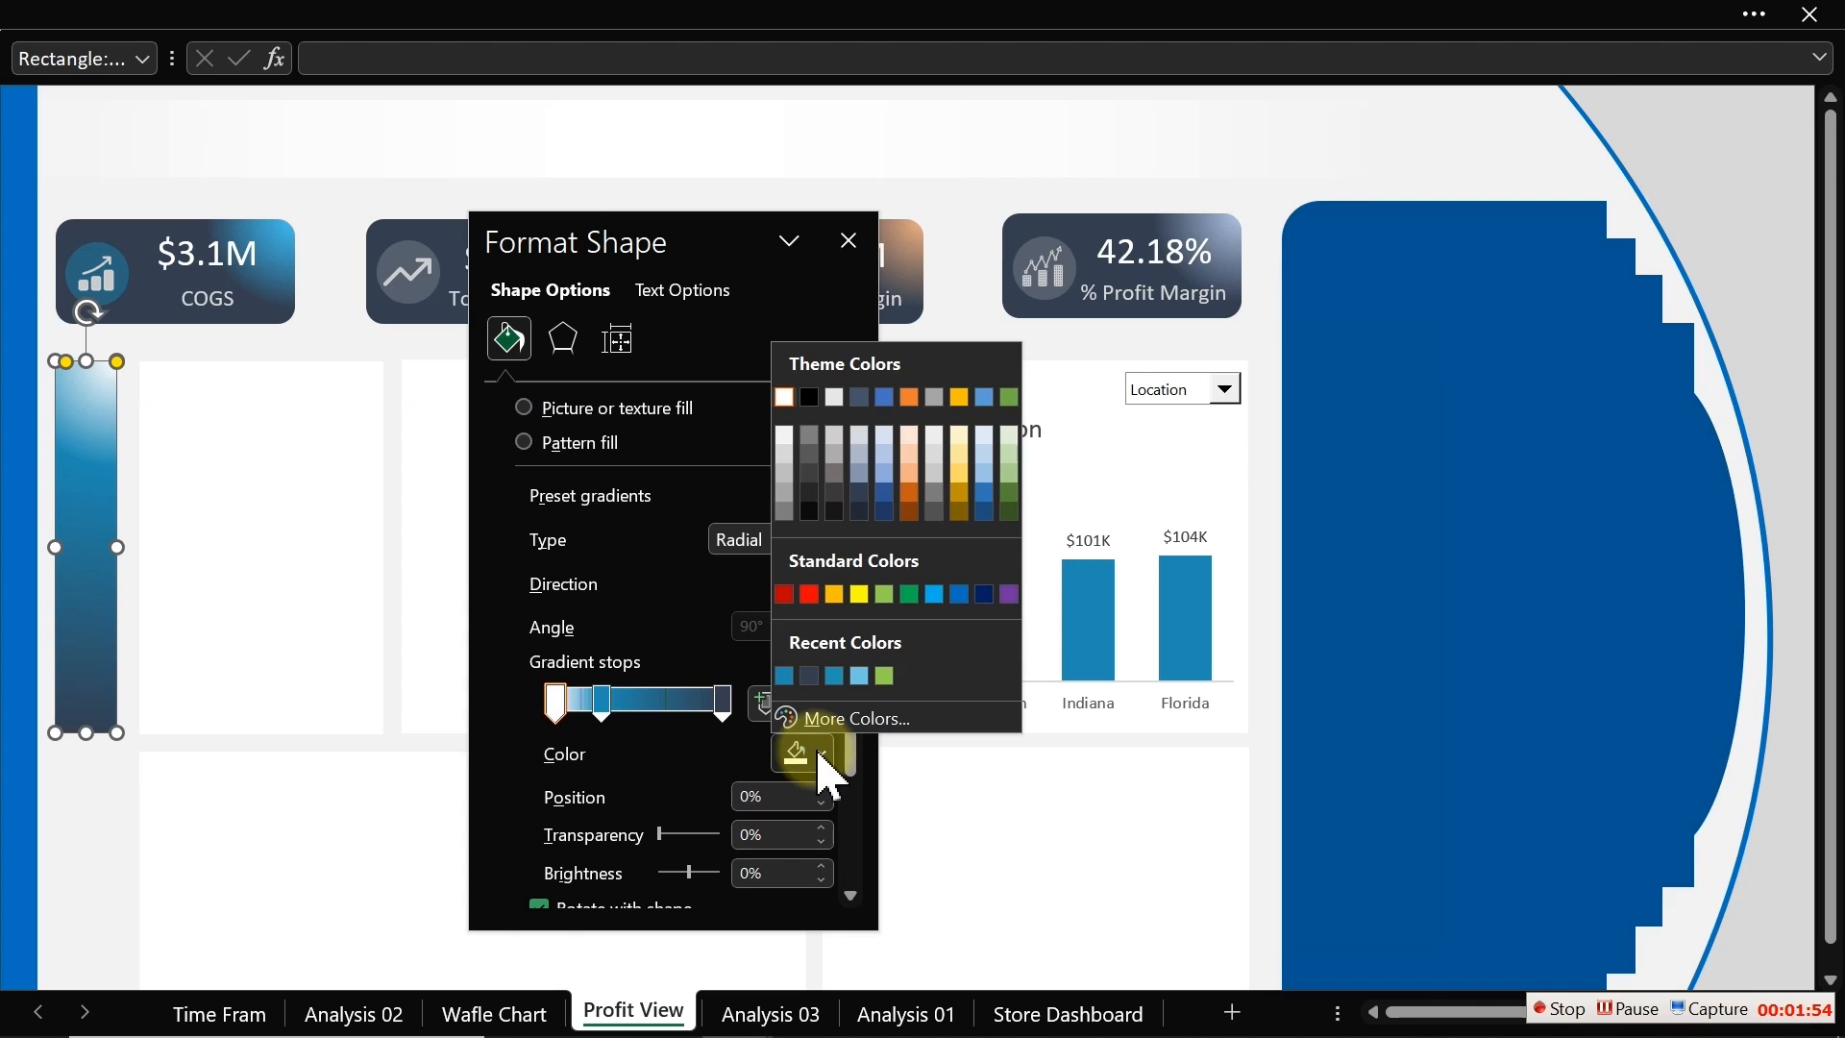
{"action": "left_click", "coordinate": [790, 444]}
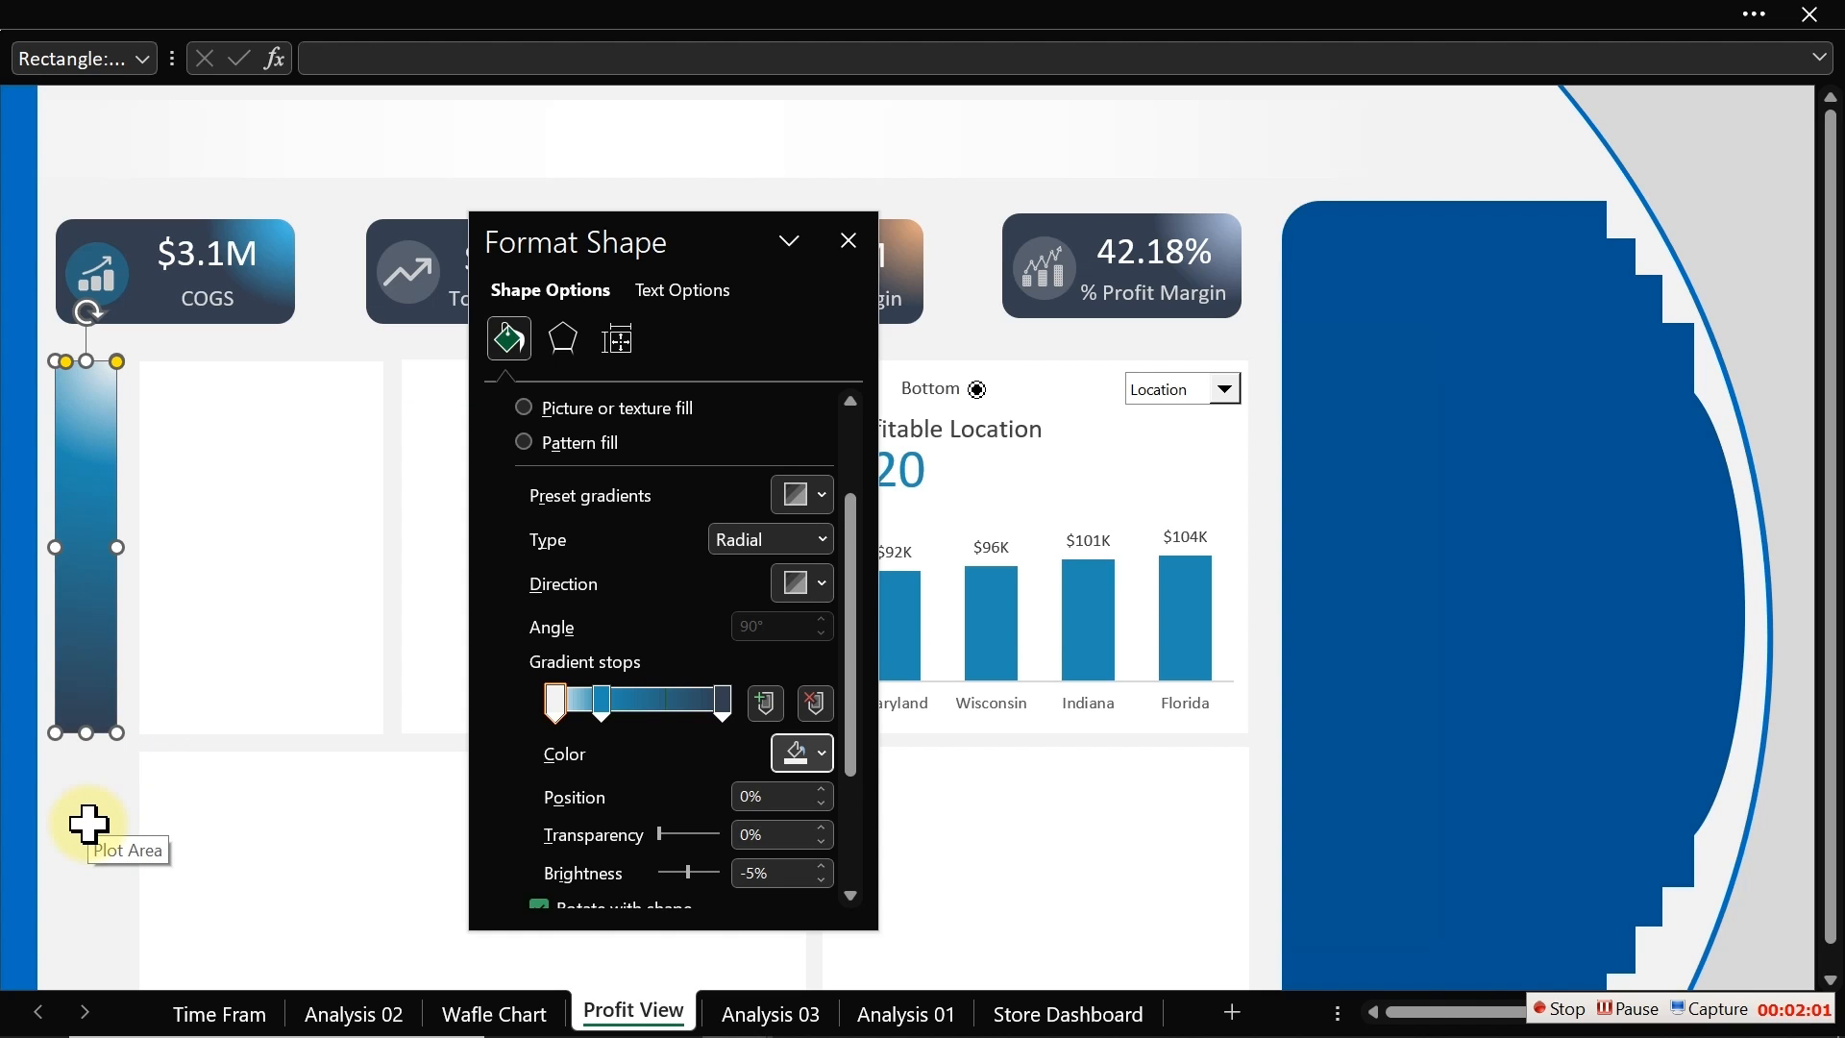
{"action": "key", "text": "alt+Down"}
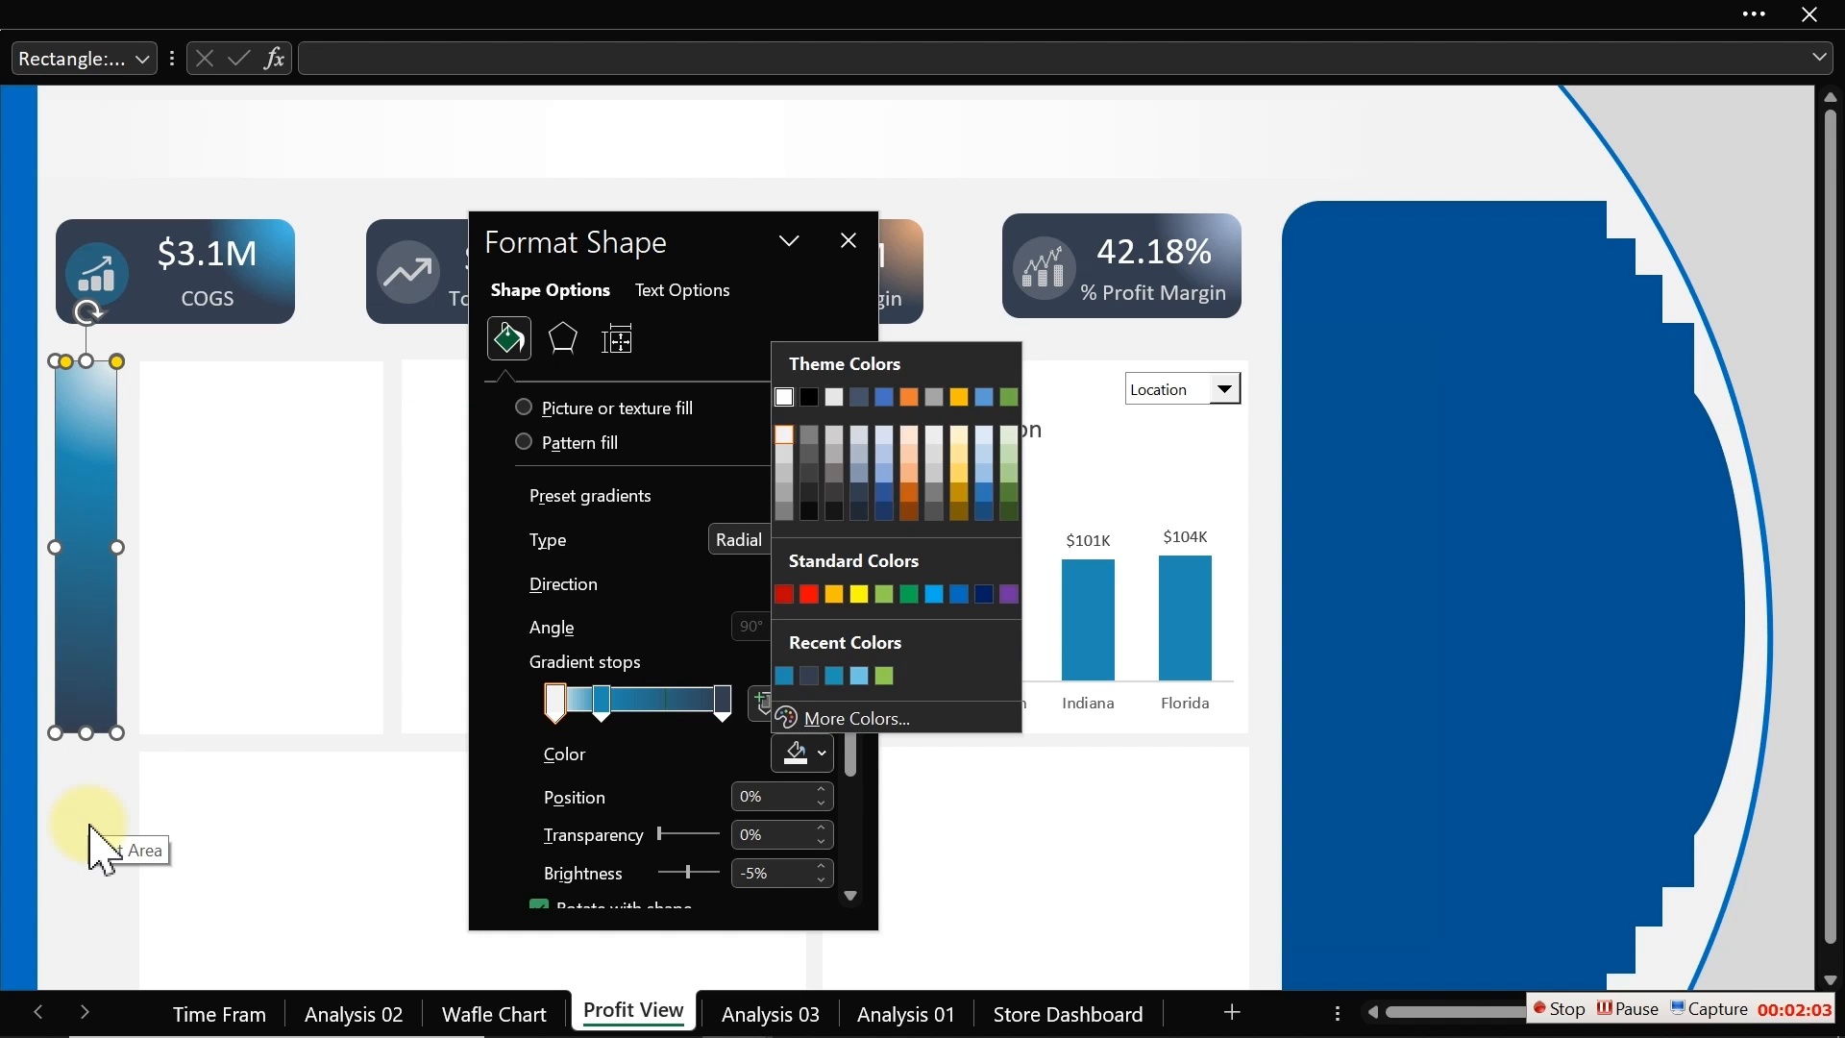
{"action": "key", "text": "m"}
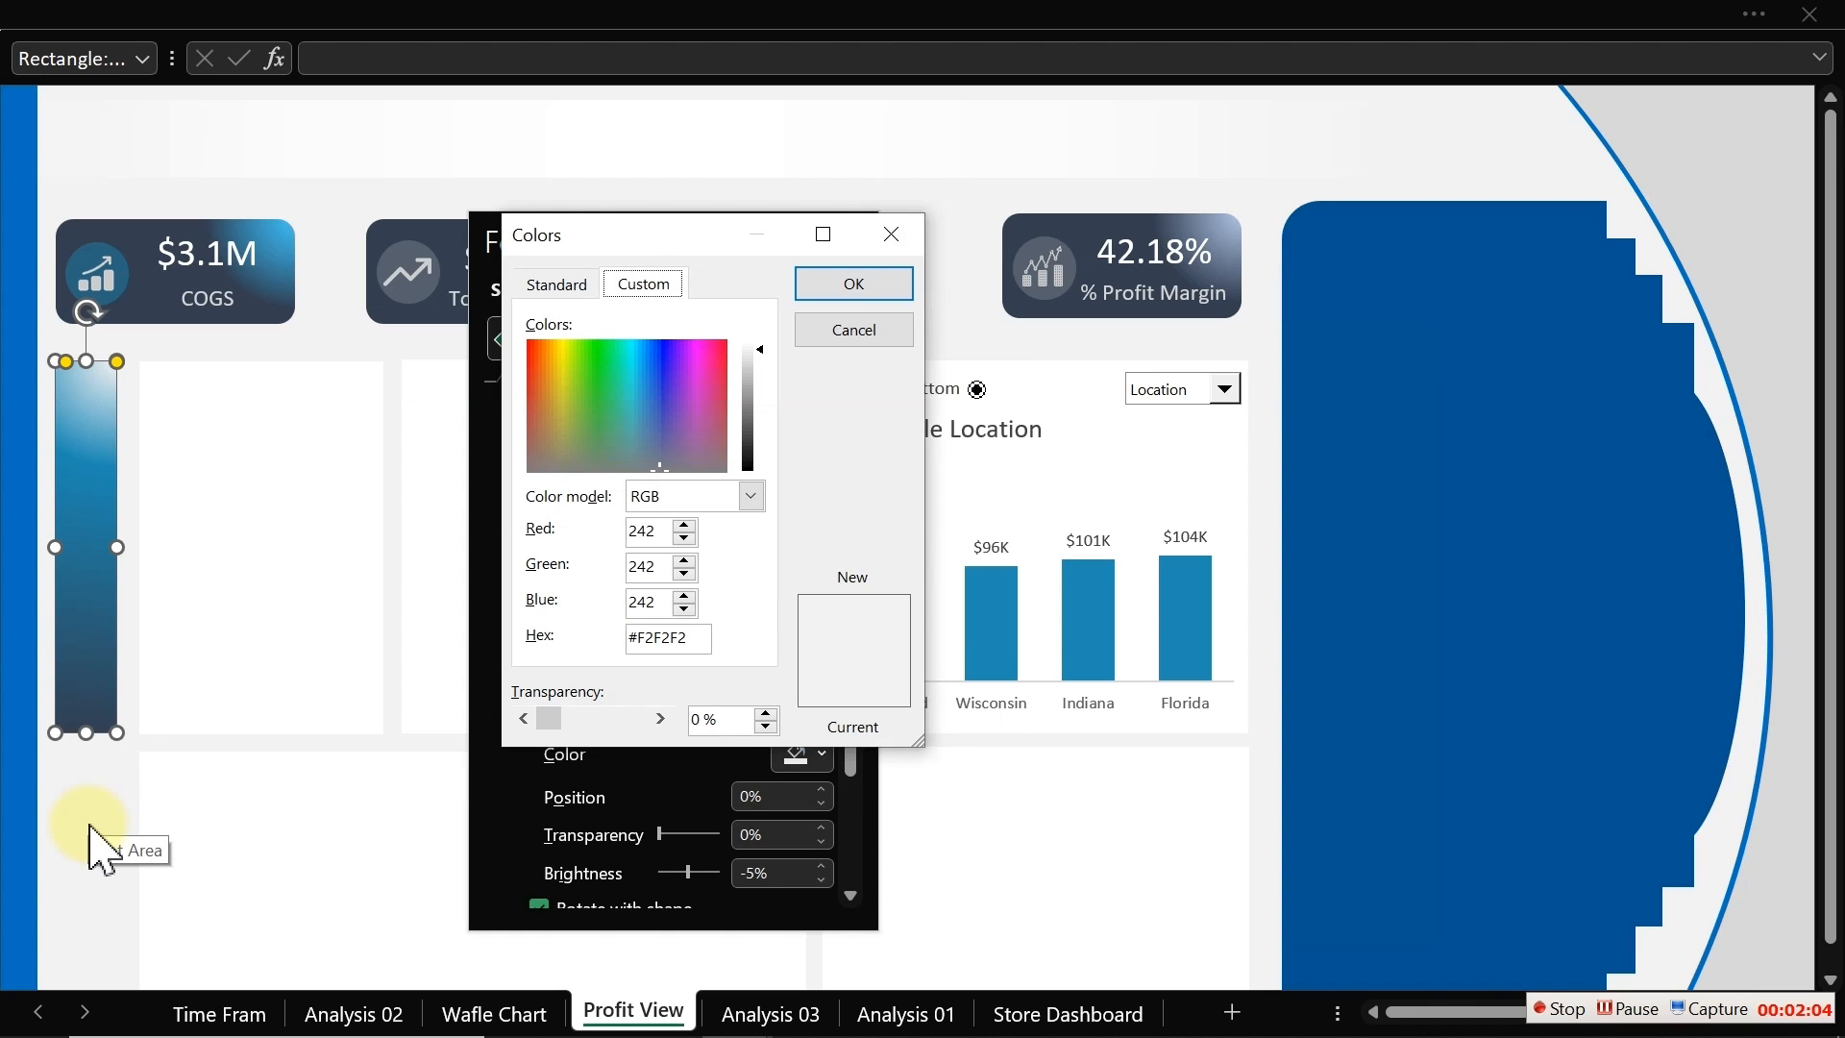
{"action": "left_click", "coordinate": [865, 329]}
{"action": "left_click", "coordinate": [849, 240]}
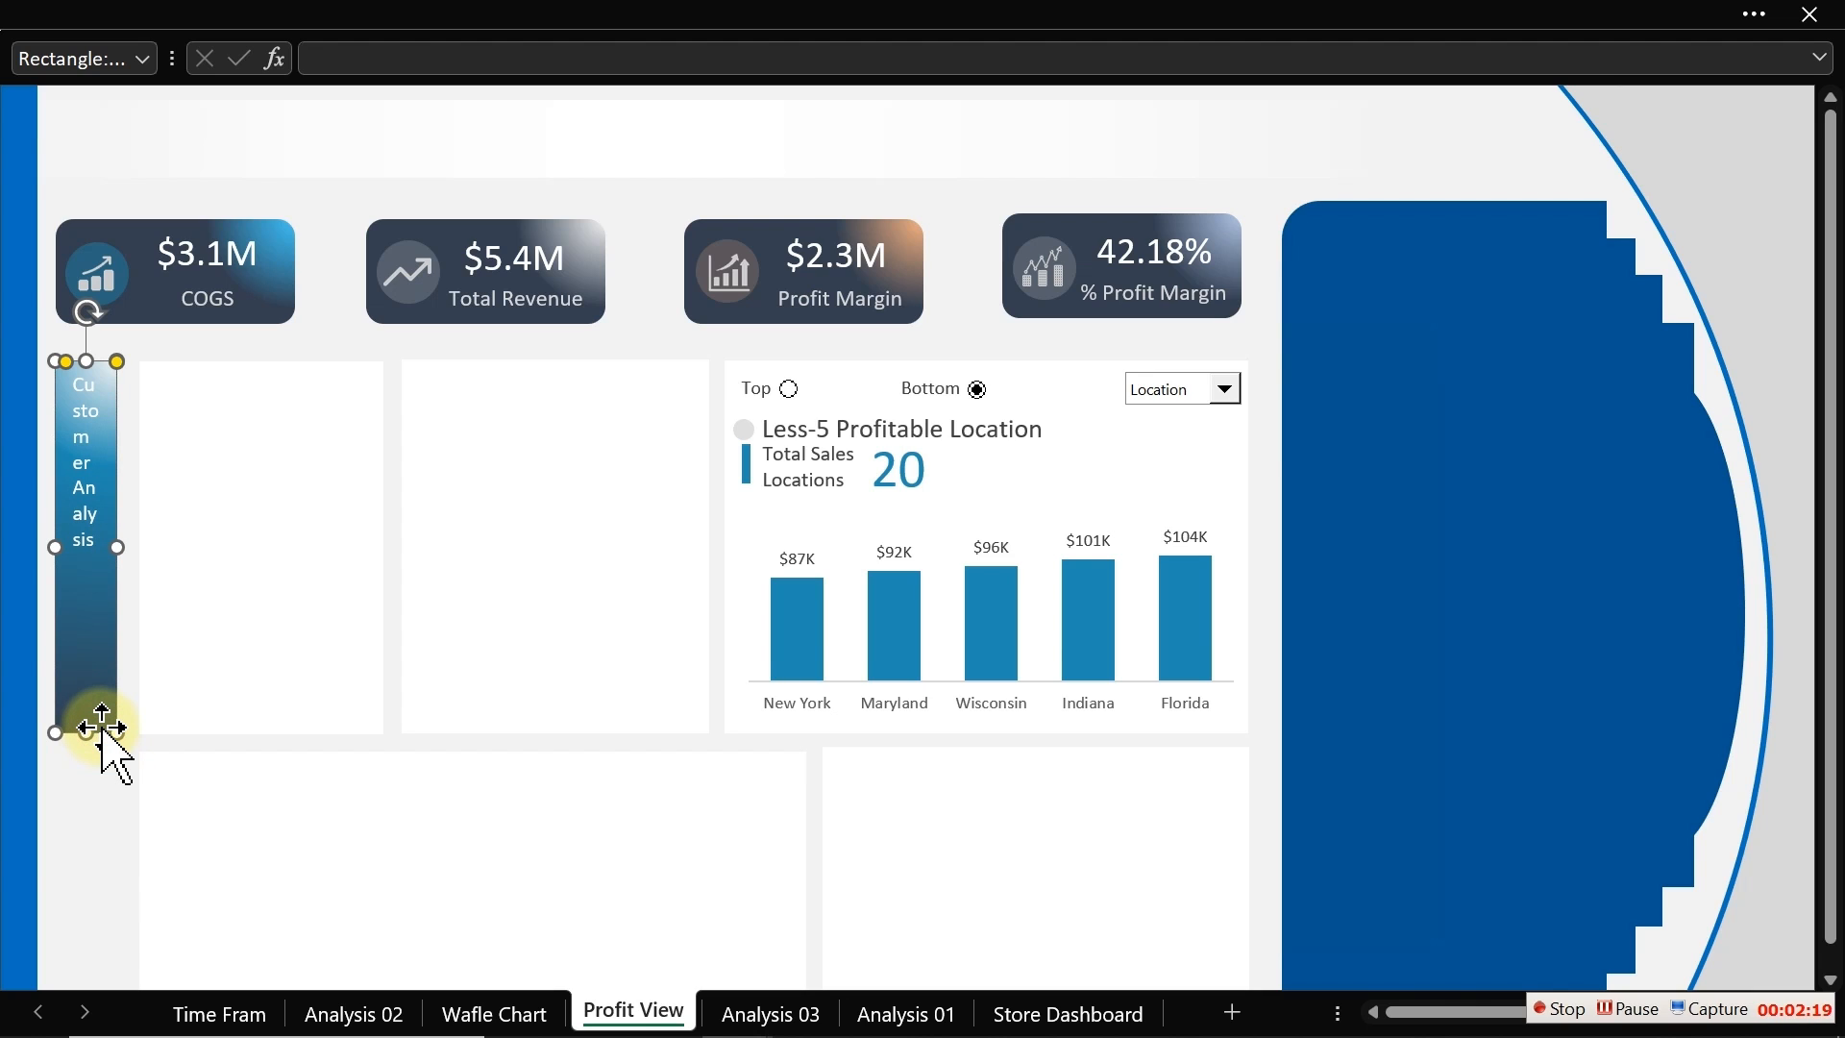
Step: Rotate the narrow rectangle's Customer Analysis text upward
{"action": "left_click", "coordinate": [308, 17]}
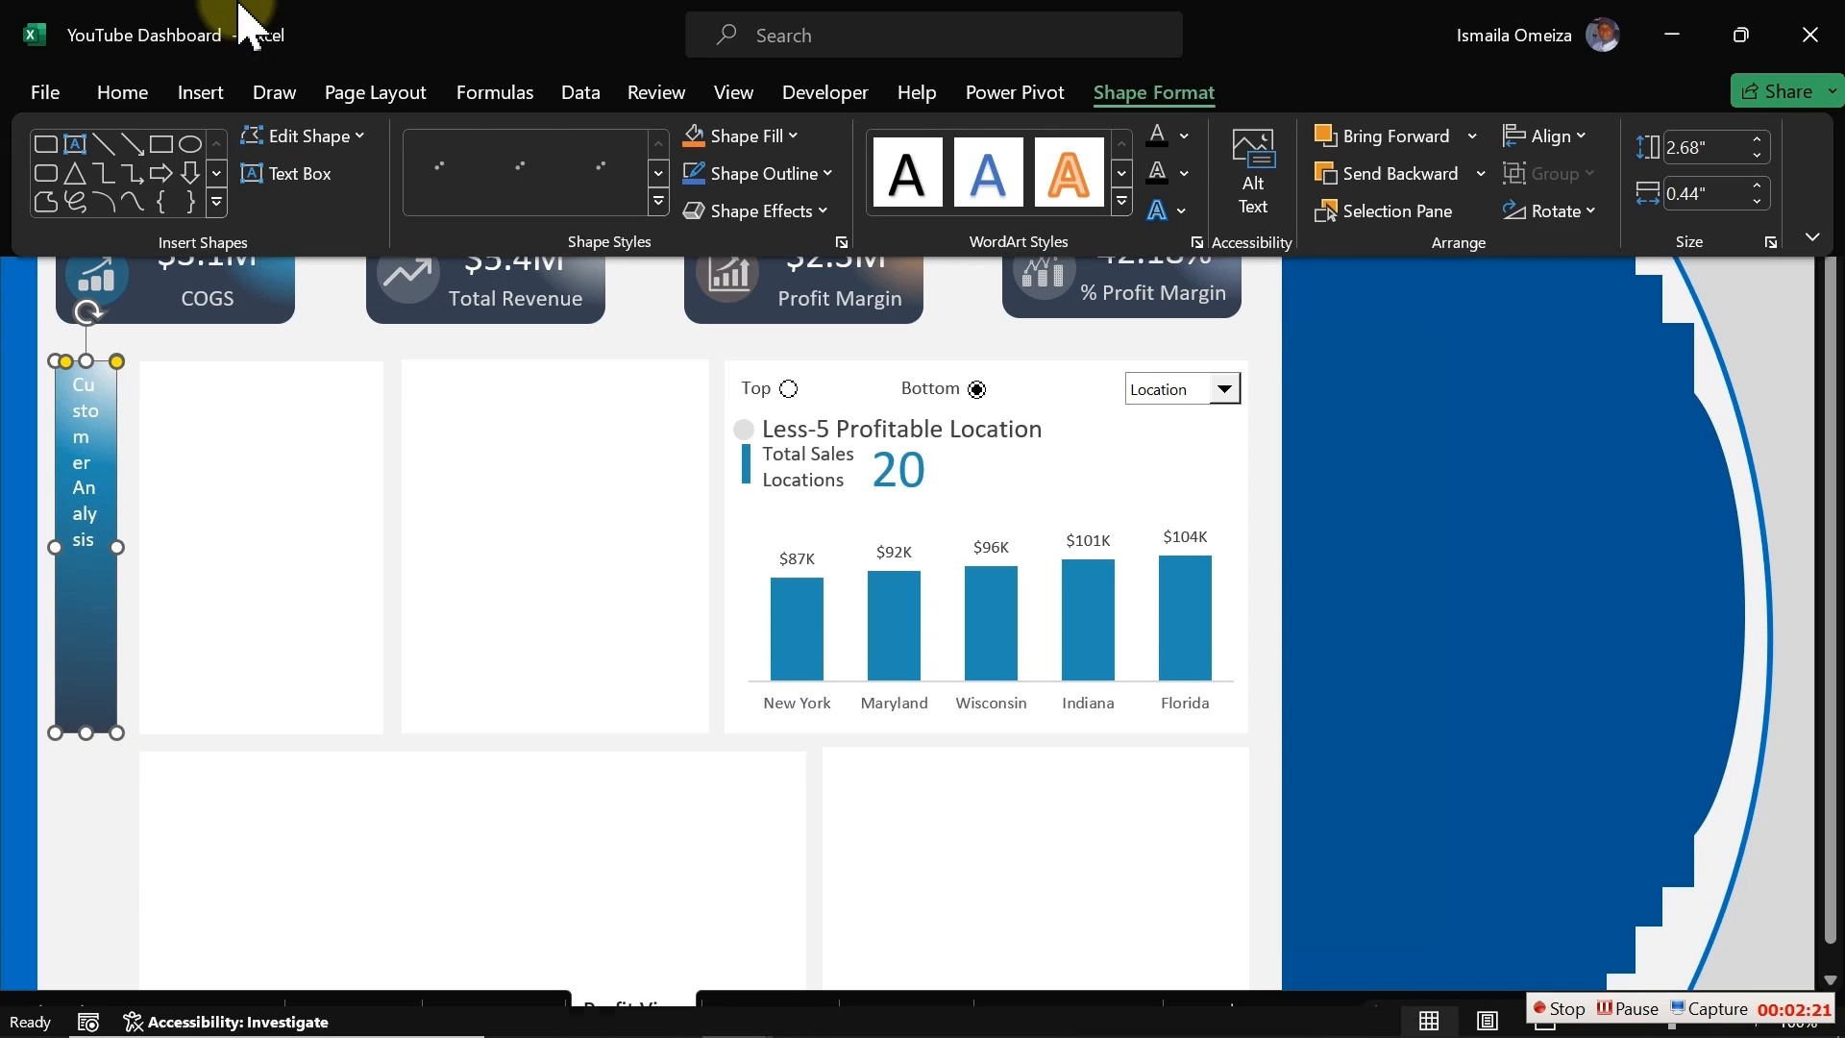
{"action": "left_click", "coordinate": [123, 94]}
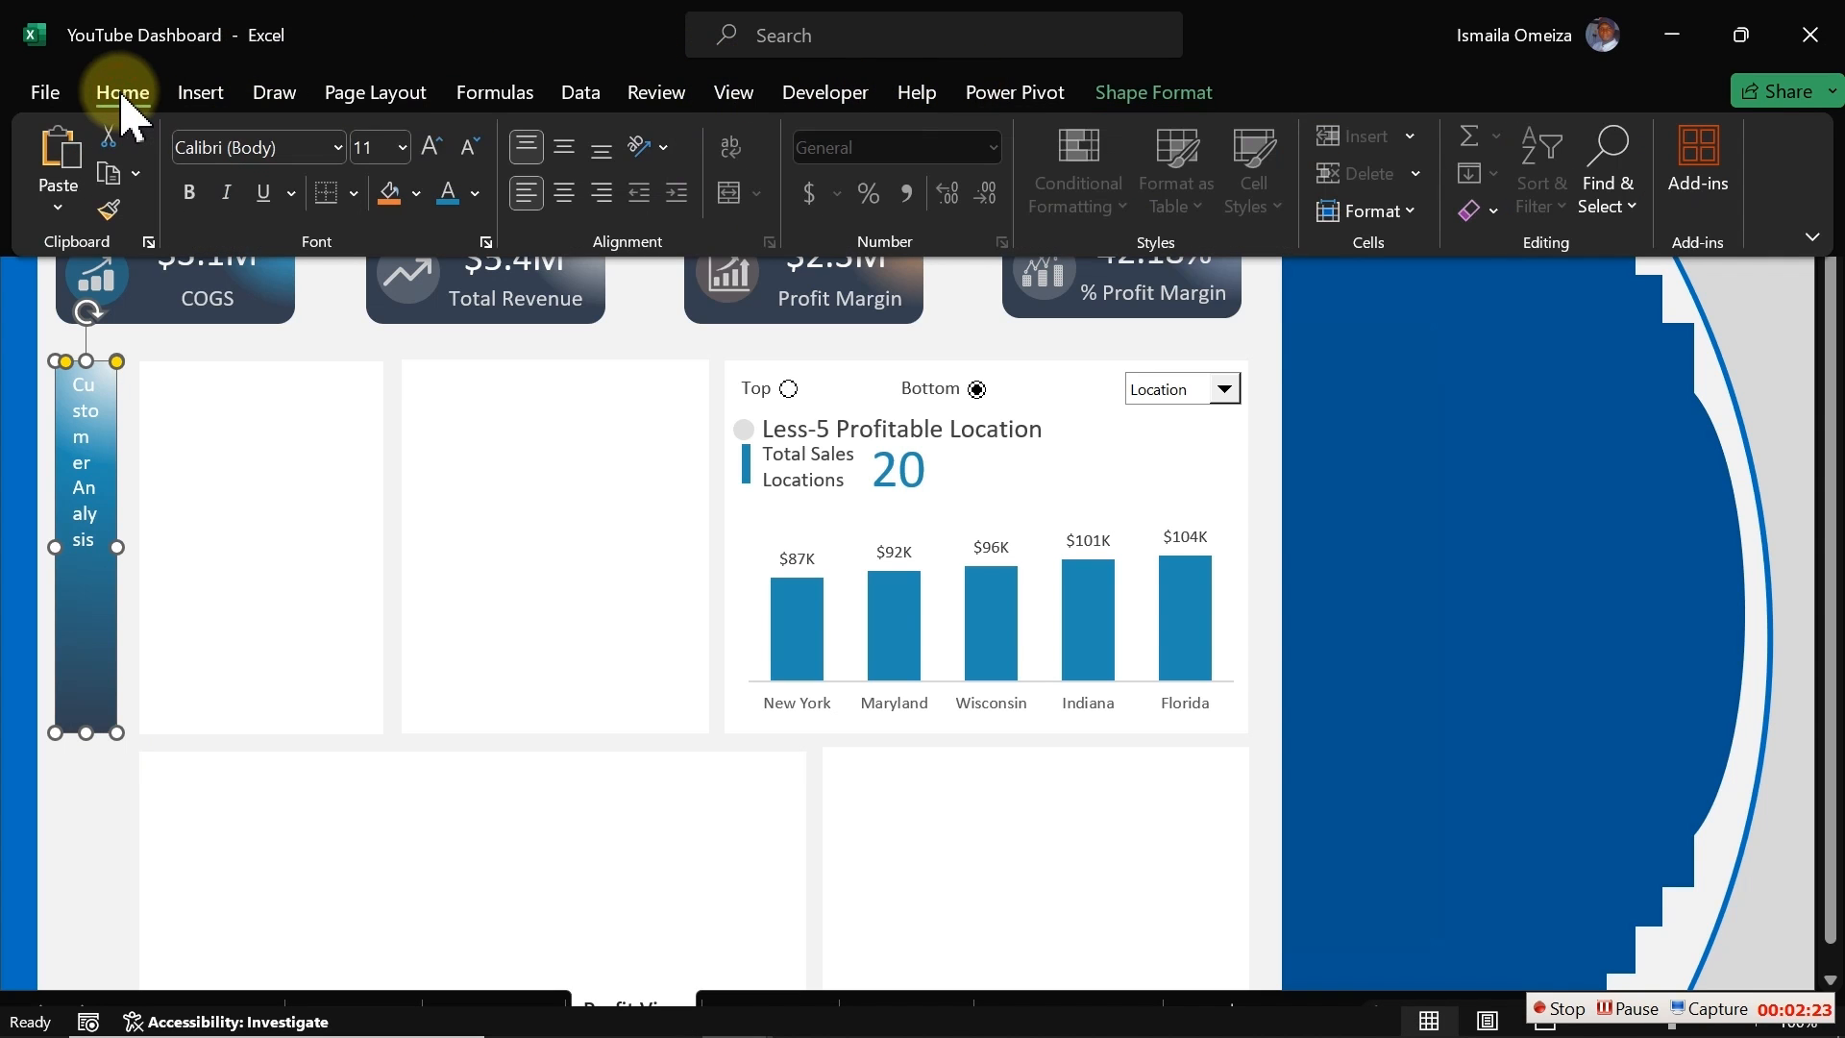
{"action": "left_click", "coordinate": [667, 149]}
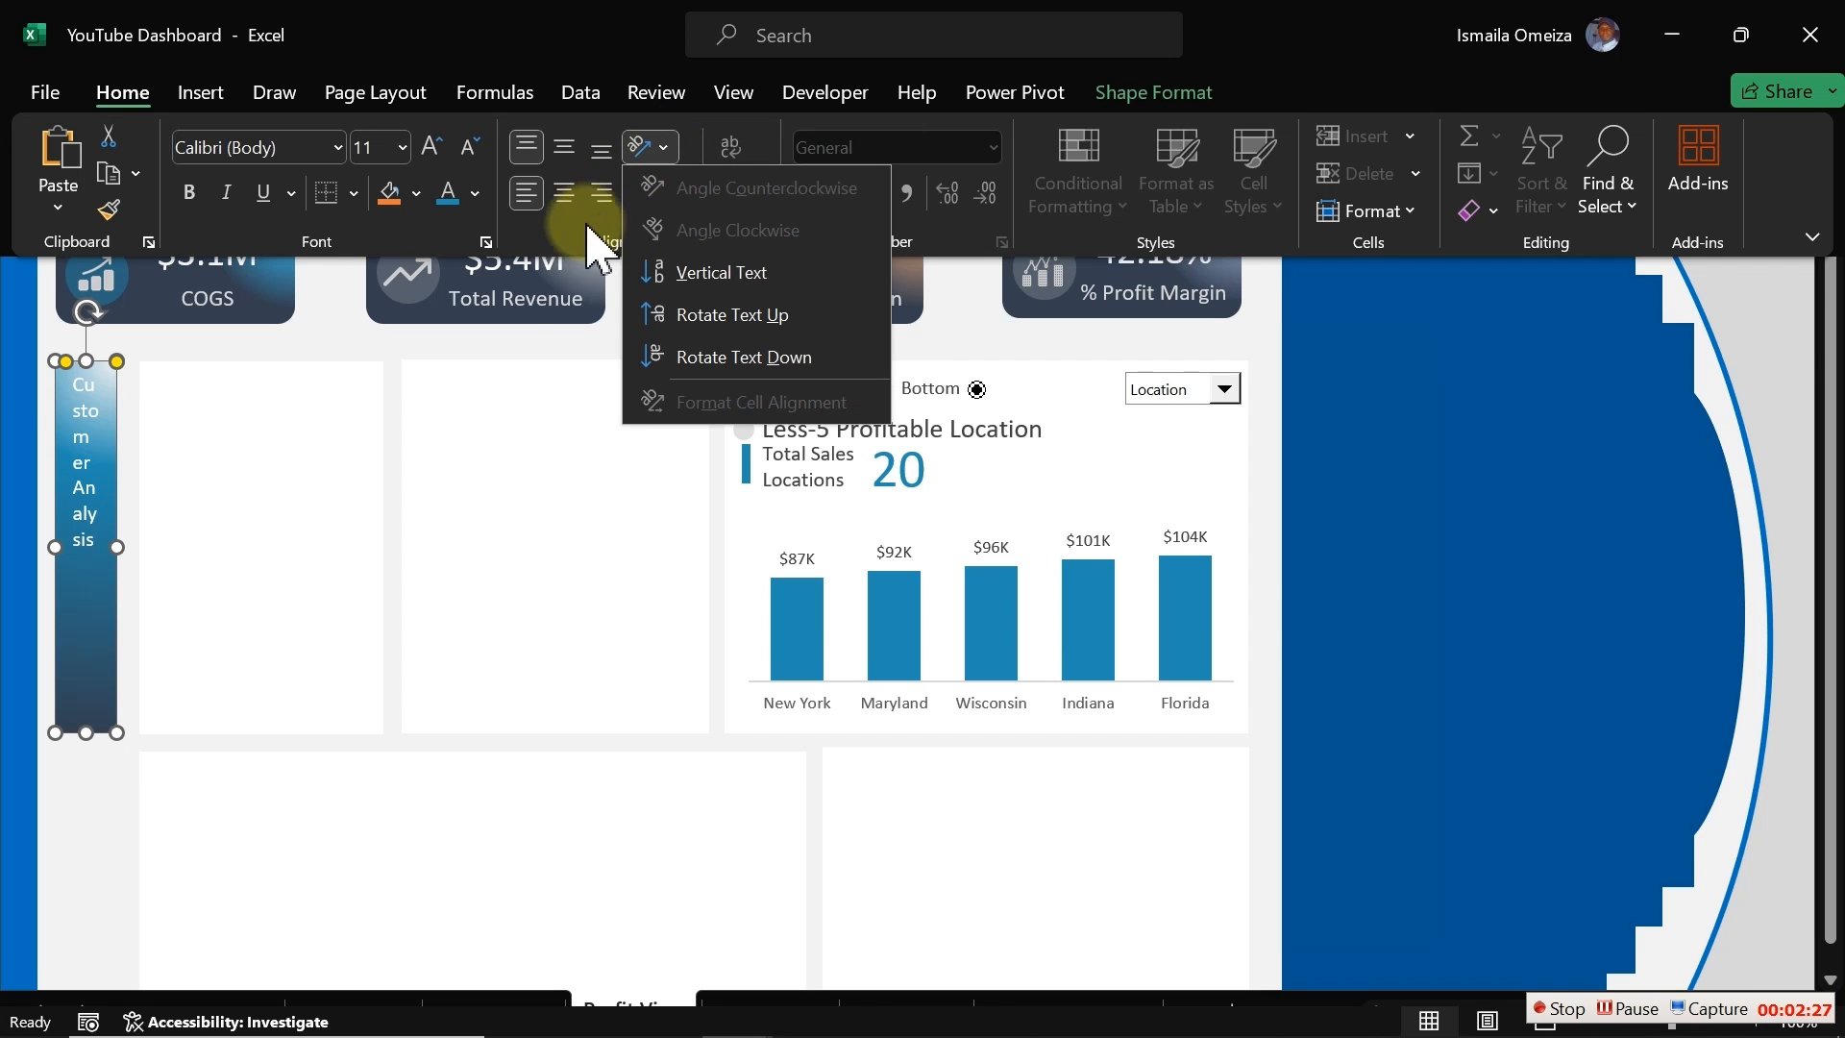
{"action": "left_click", "coordinate": [160, 471]}
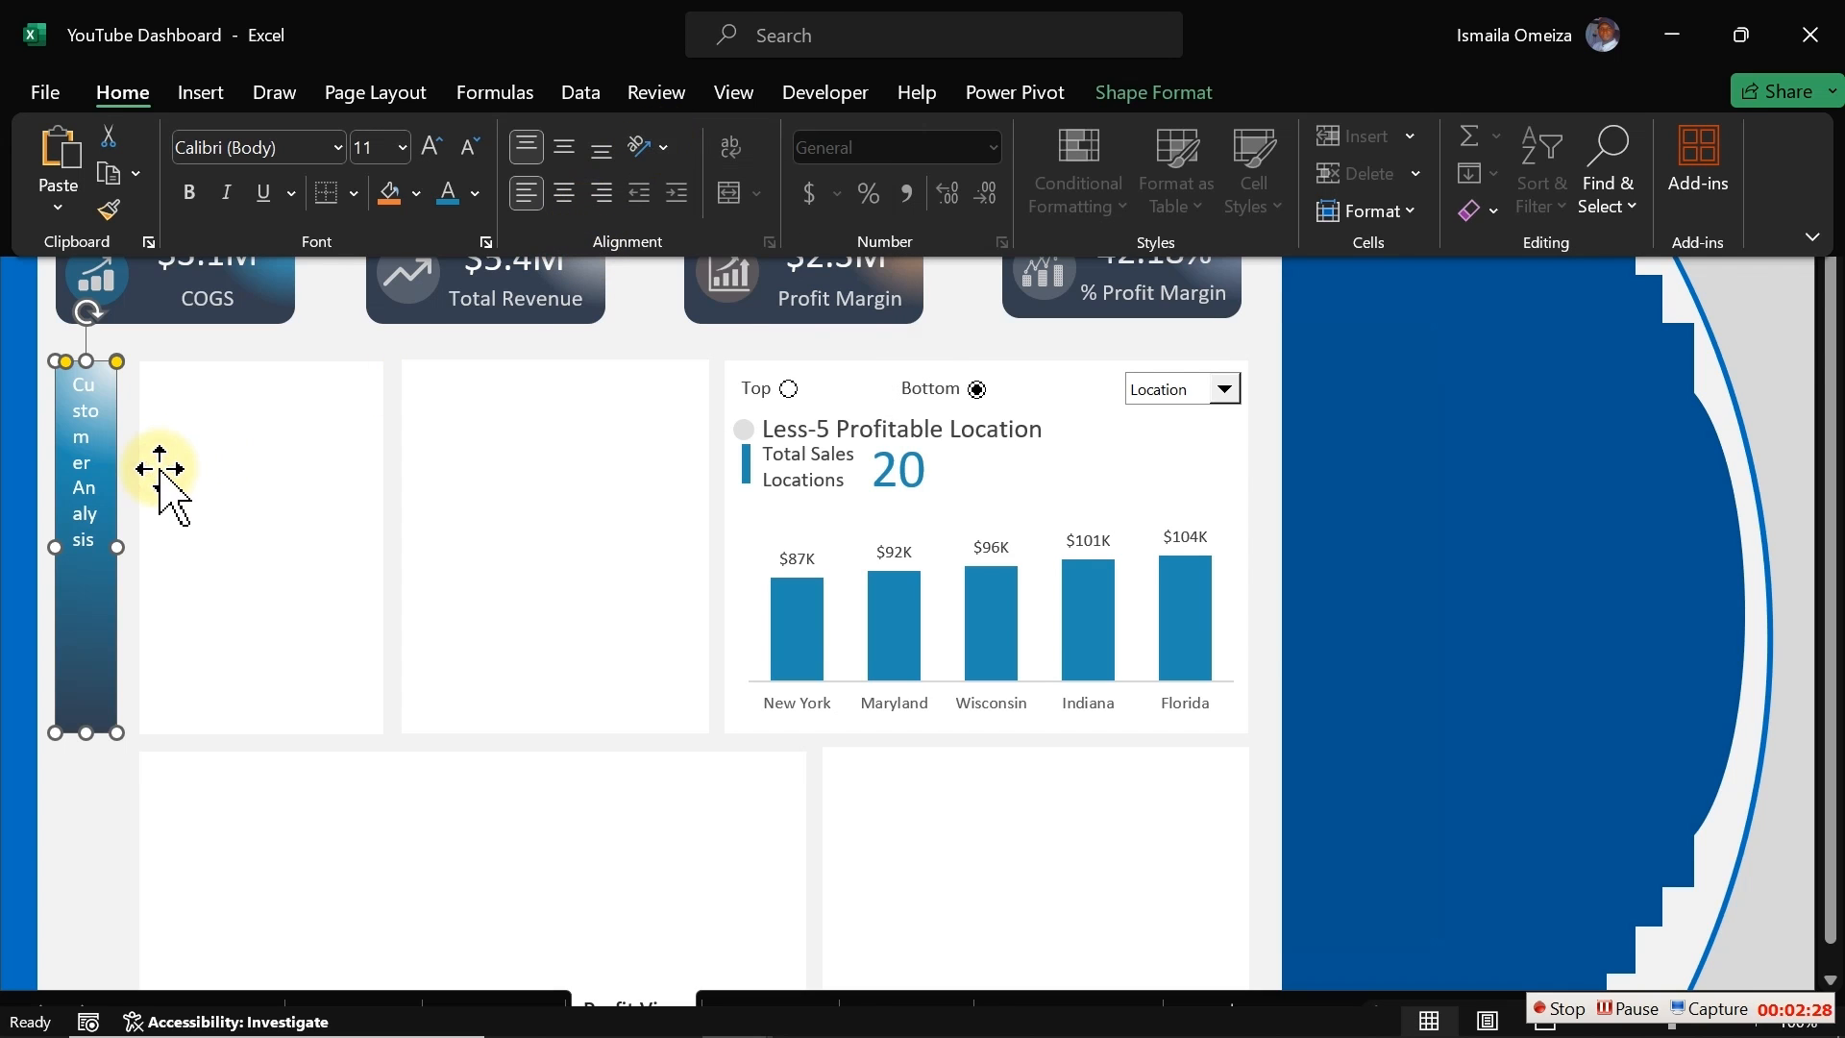
{"action": "left_click", "coordinate": [661, 152]}
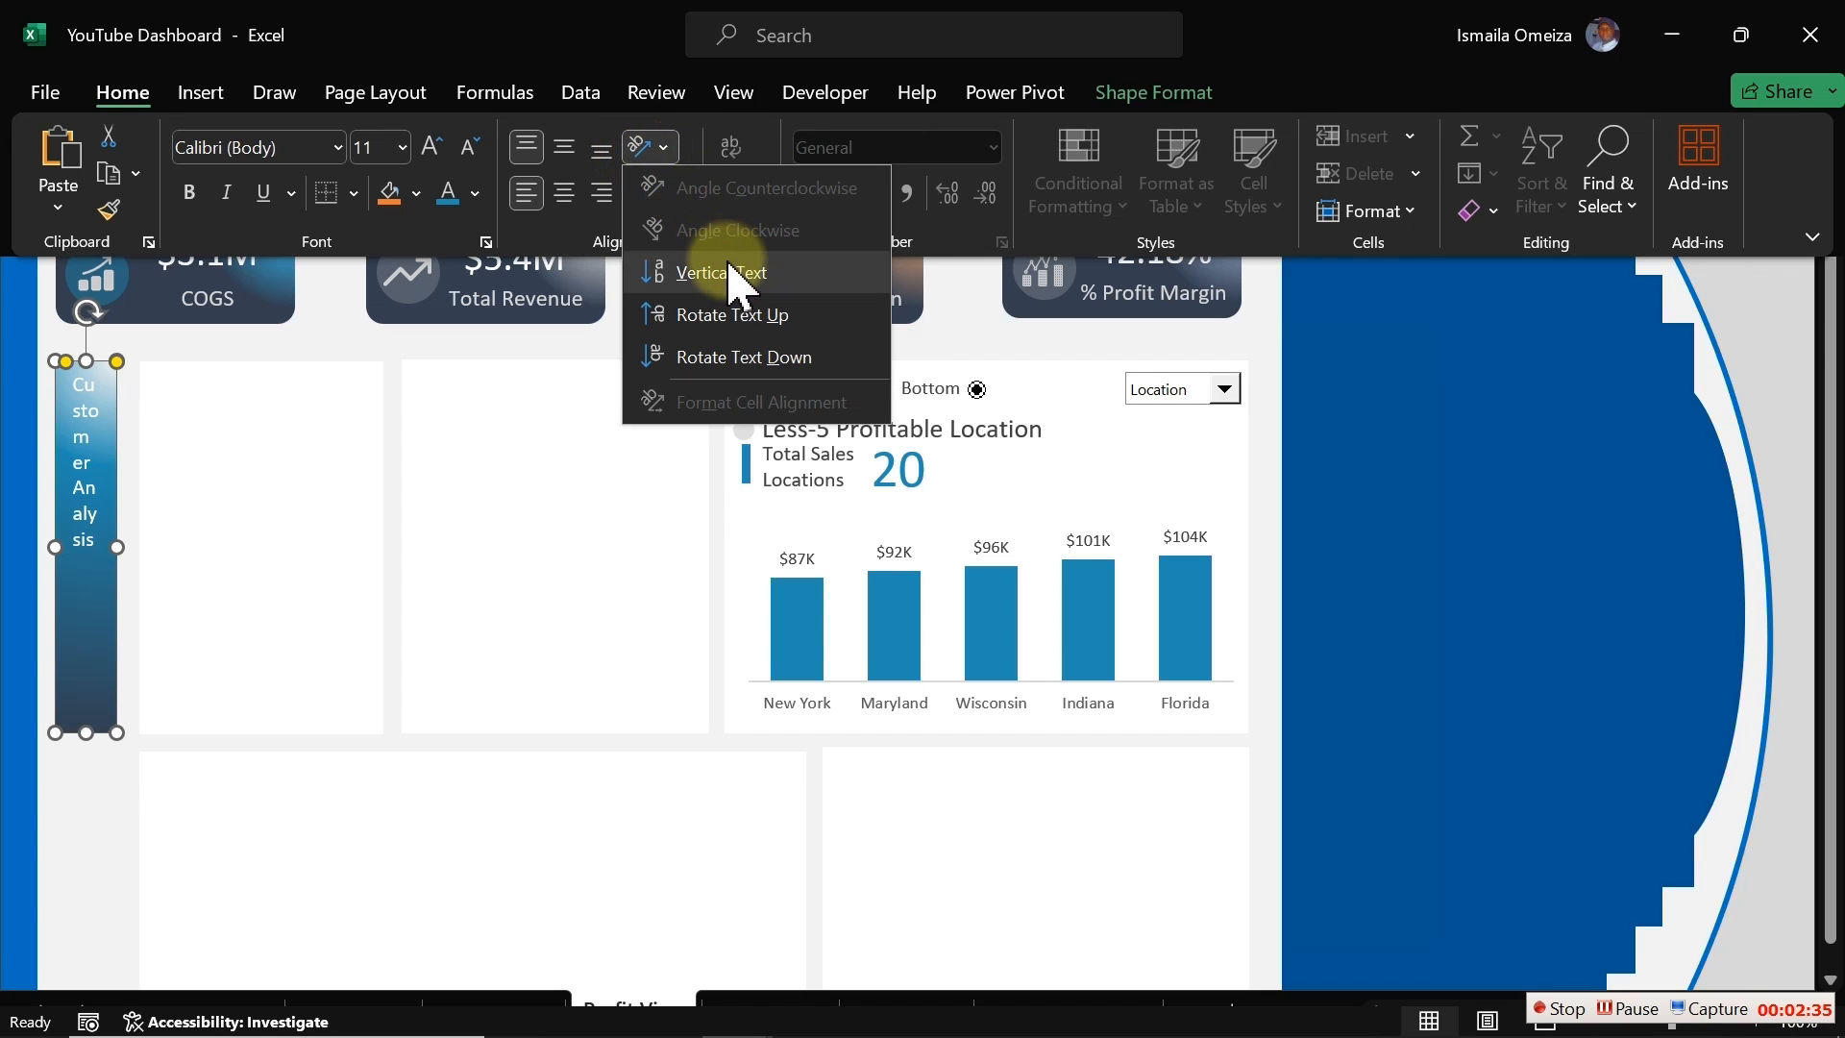
{"action": "left_click", "coordinate": [733, 317]}
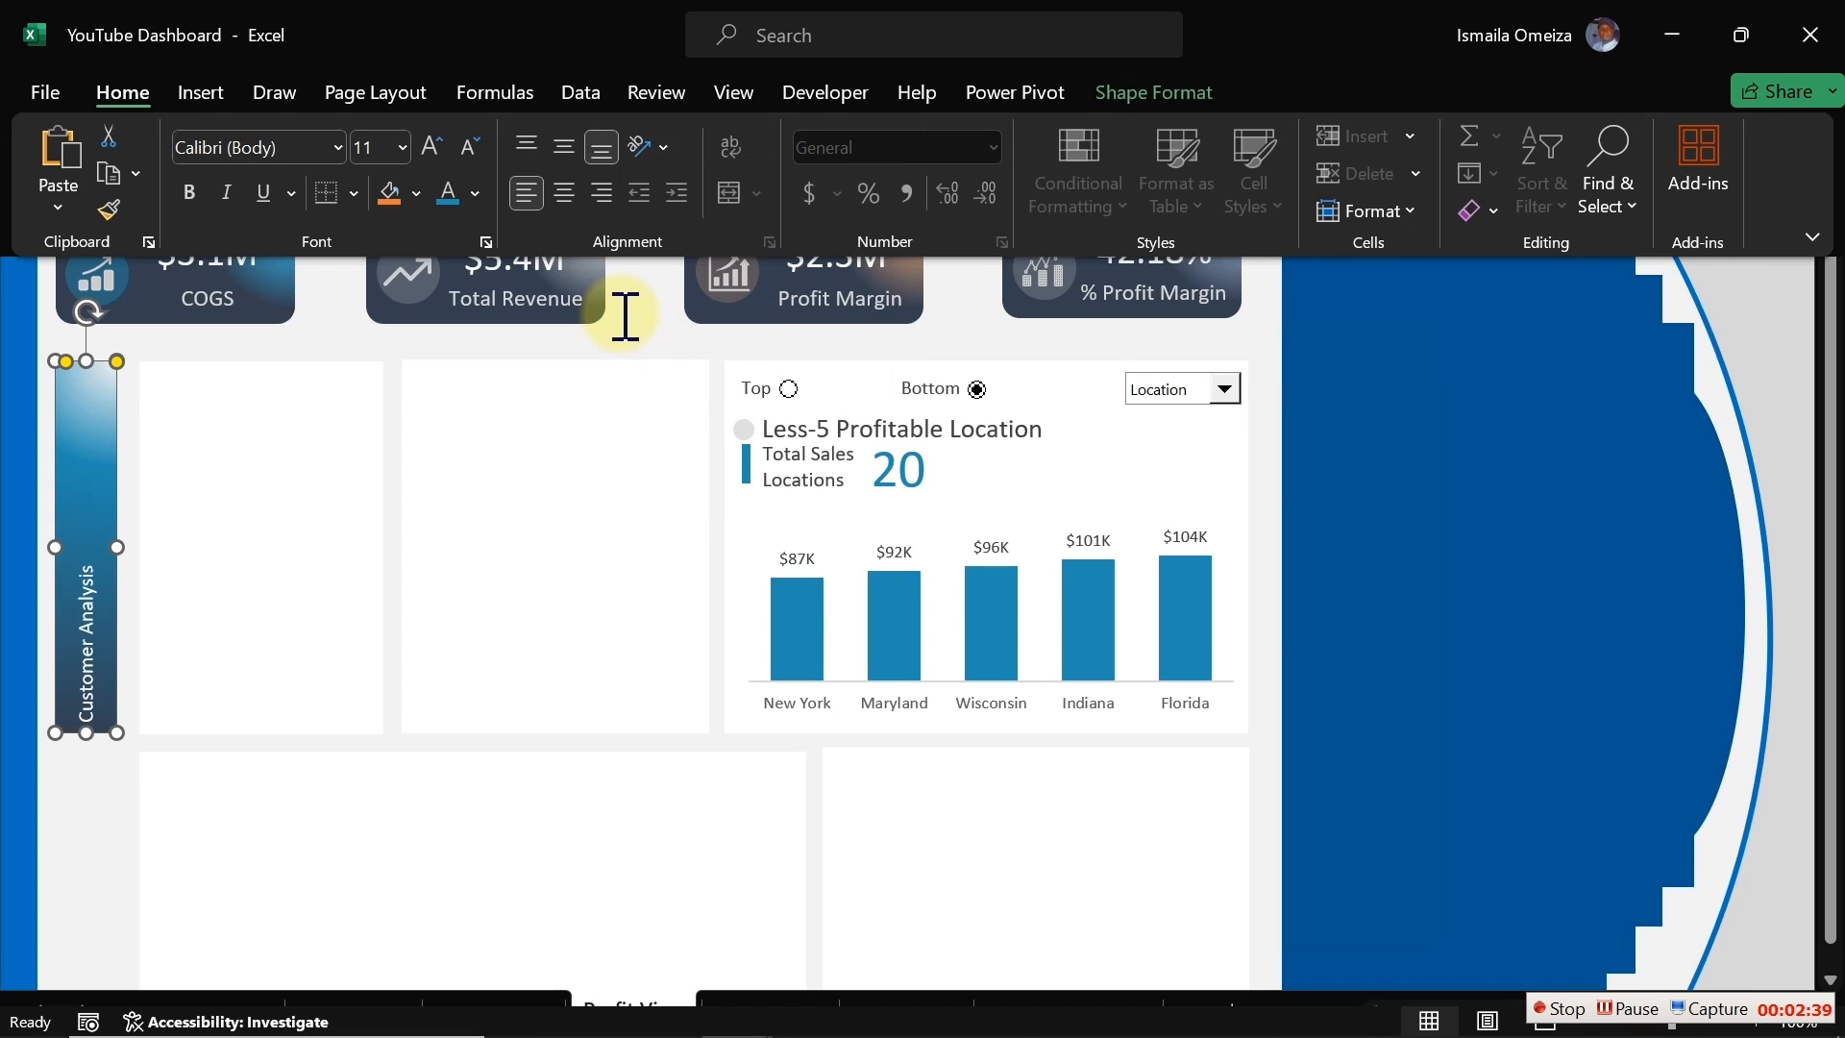
Step: Change the narrow rectangle's text orientation to vertical stacked text
{"action": "left_click", "coordinate": [650, 149]}
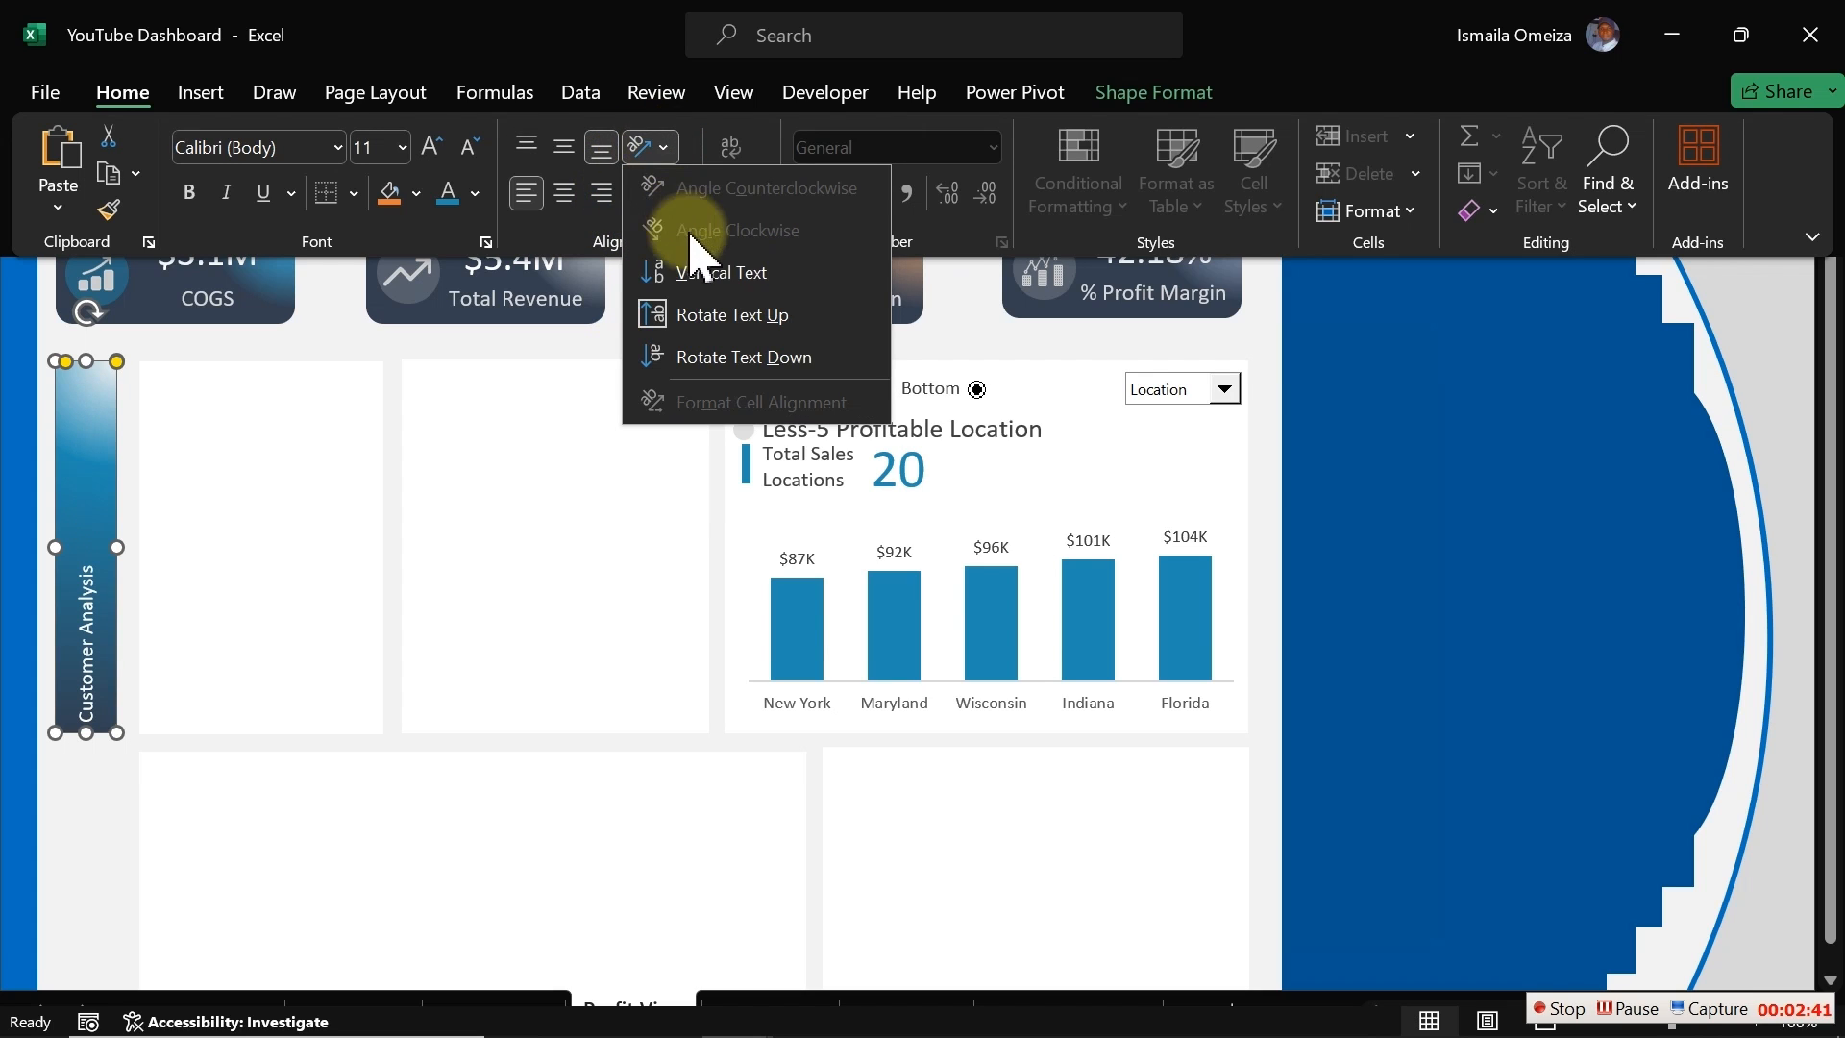
{"action": "left_click", "coordinate": [716, 273]}
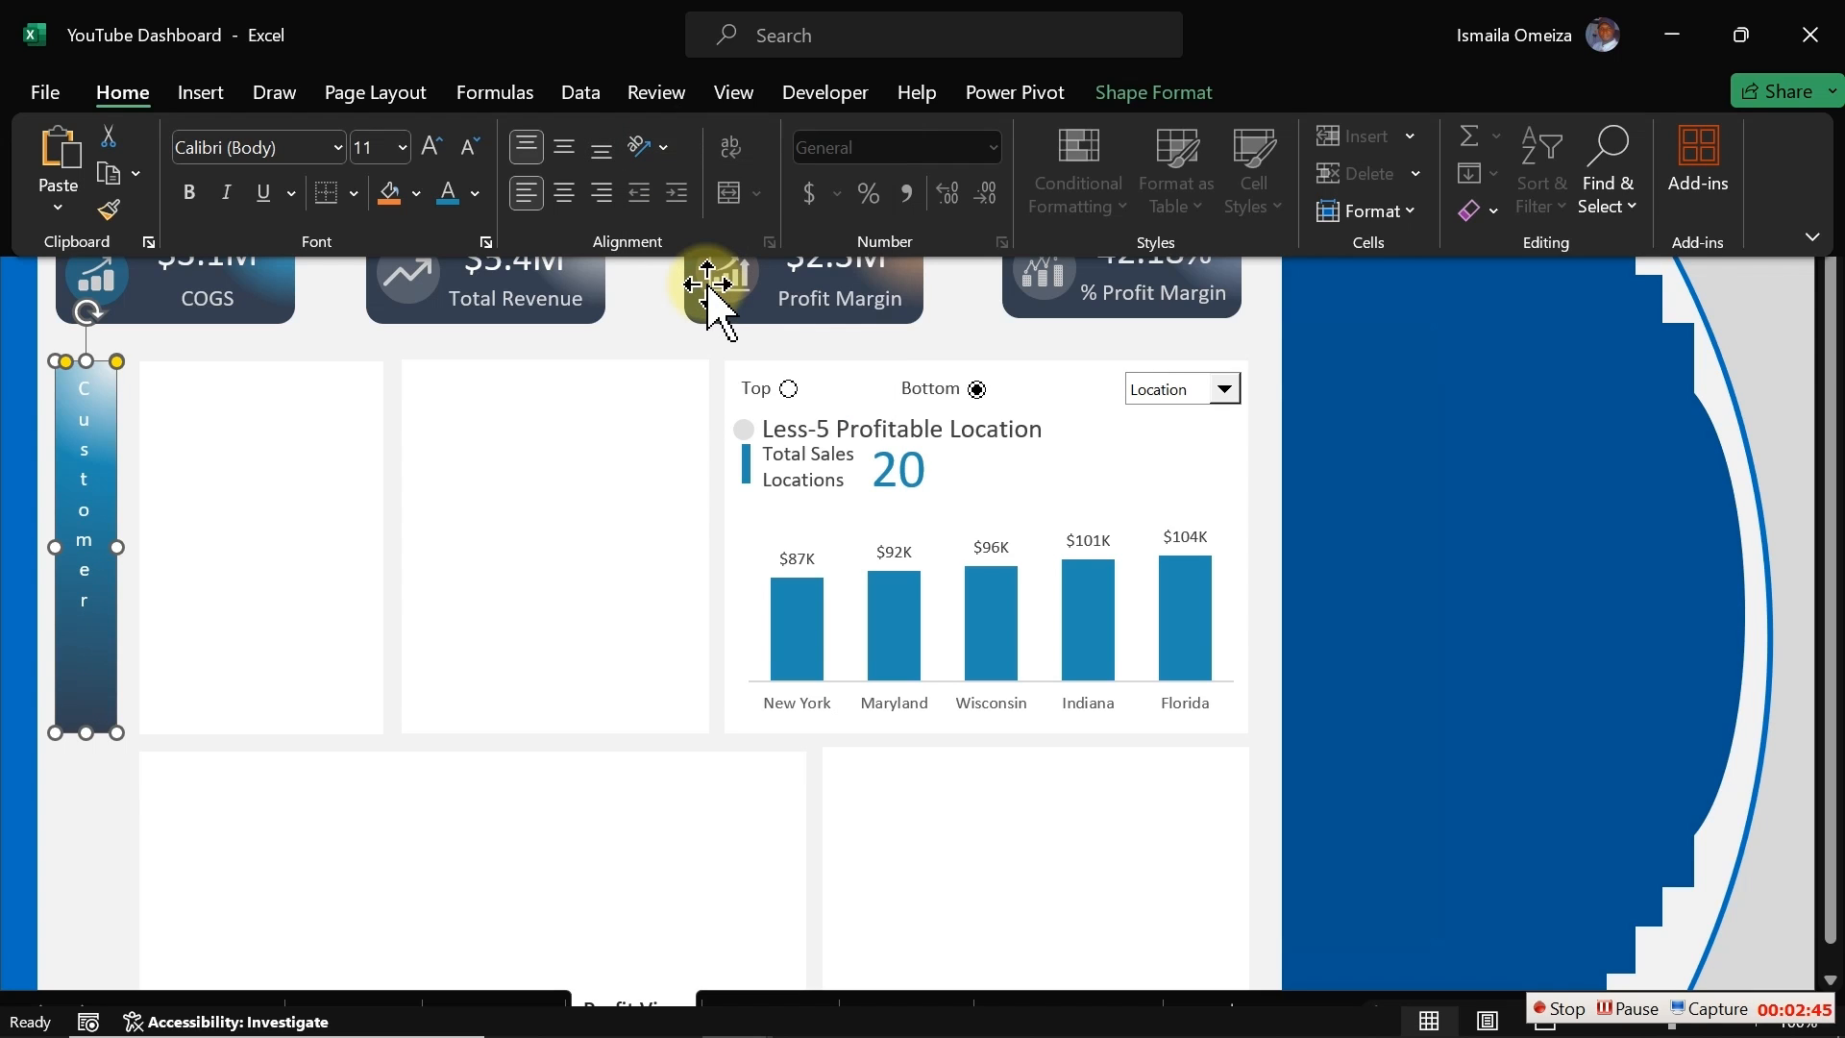
Step: Switch the narrow rectangle's text back to rotated-up orientation and center it vertically
{"action": "left_click", "coordinate": [655, 149]}
{"action": "left_click", "coordinate": [723, 316]}
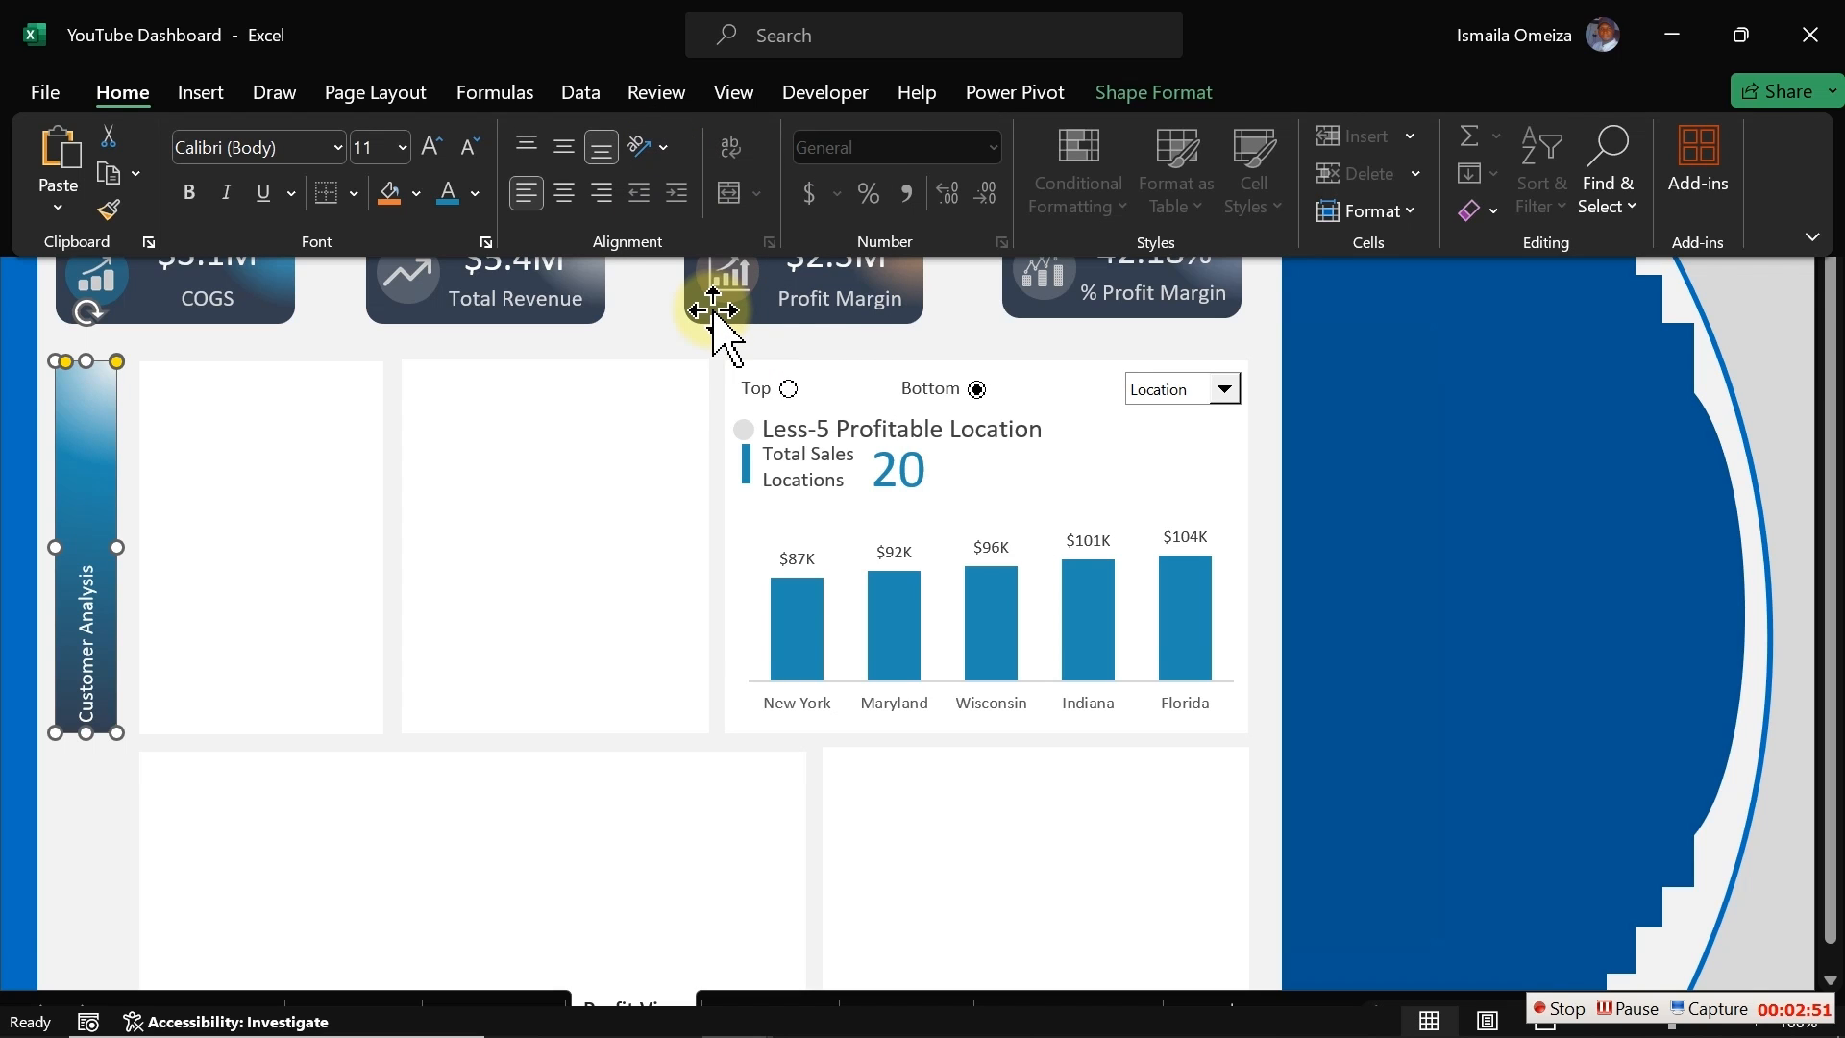
{"action": "left_click", "coordinate": [565, 151]}
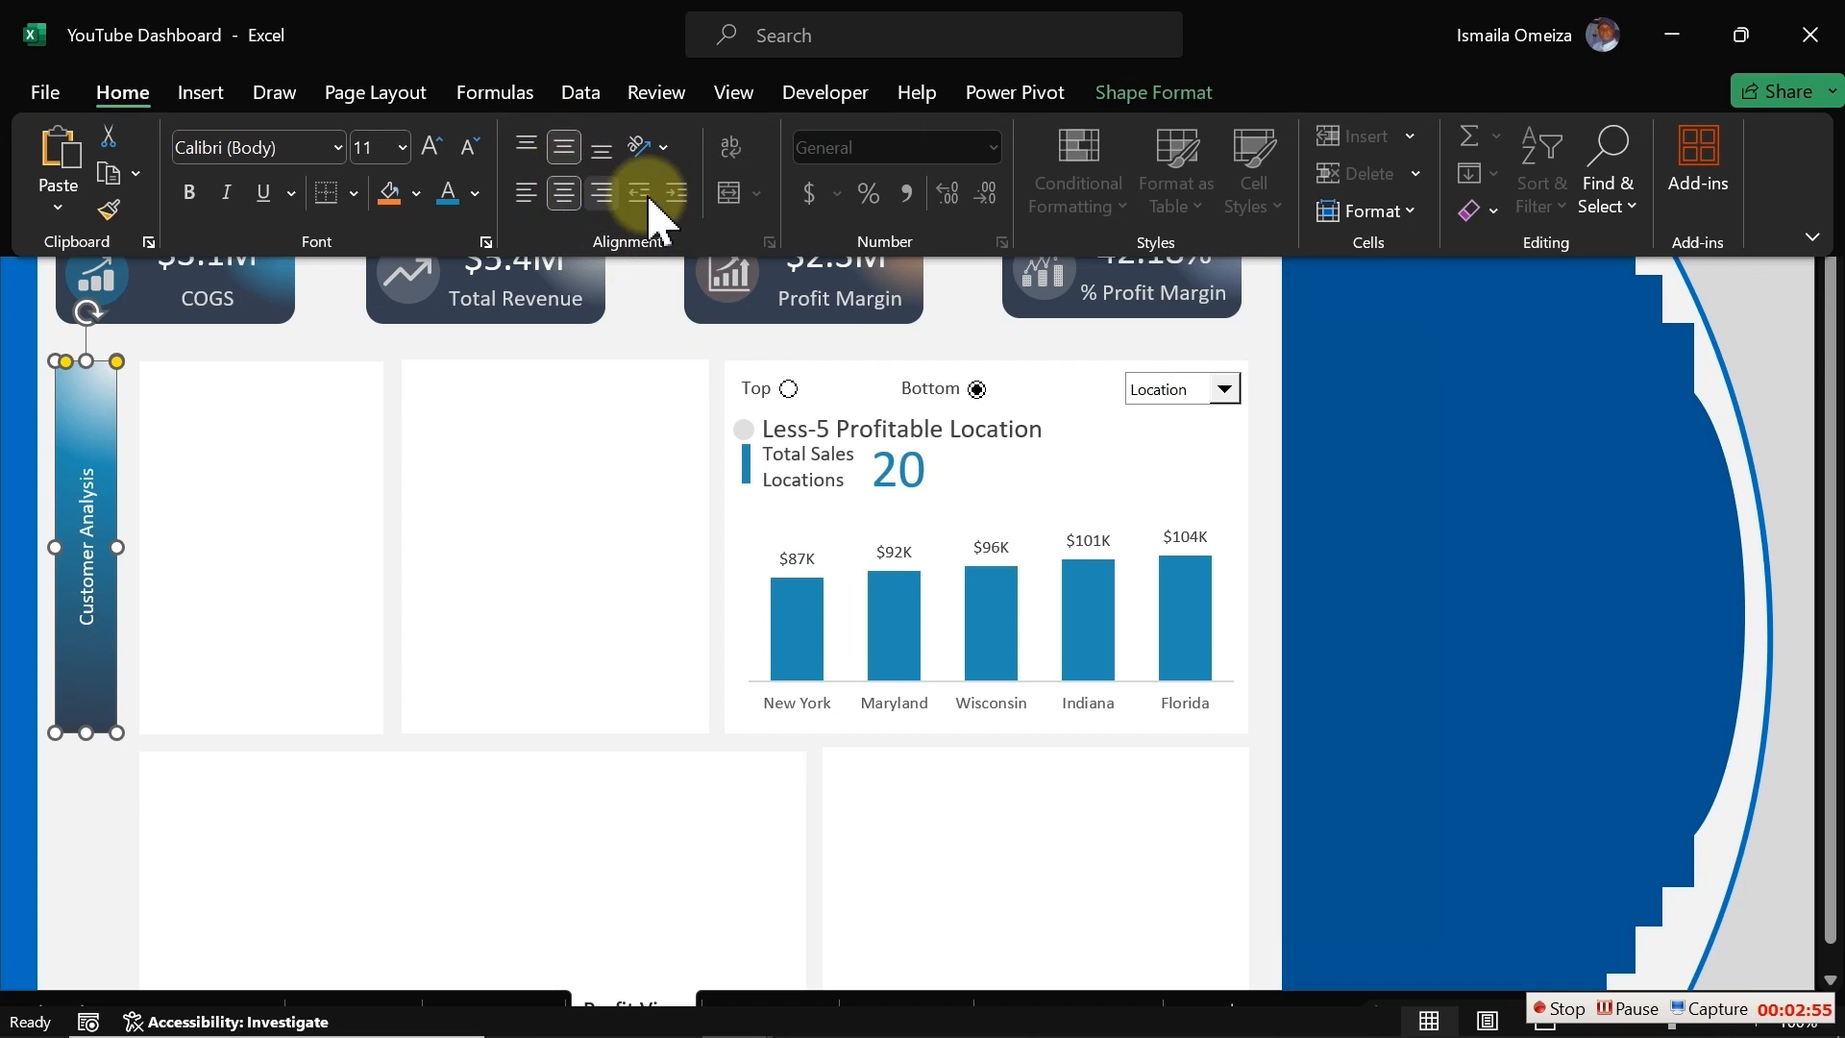
Step: Set the Customer Analysis label's font size to 20
{"action": "left_click", "coordinate": [433, 149]}
{"action": "left_click", "coordinate": [432, 149]}
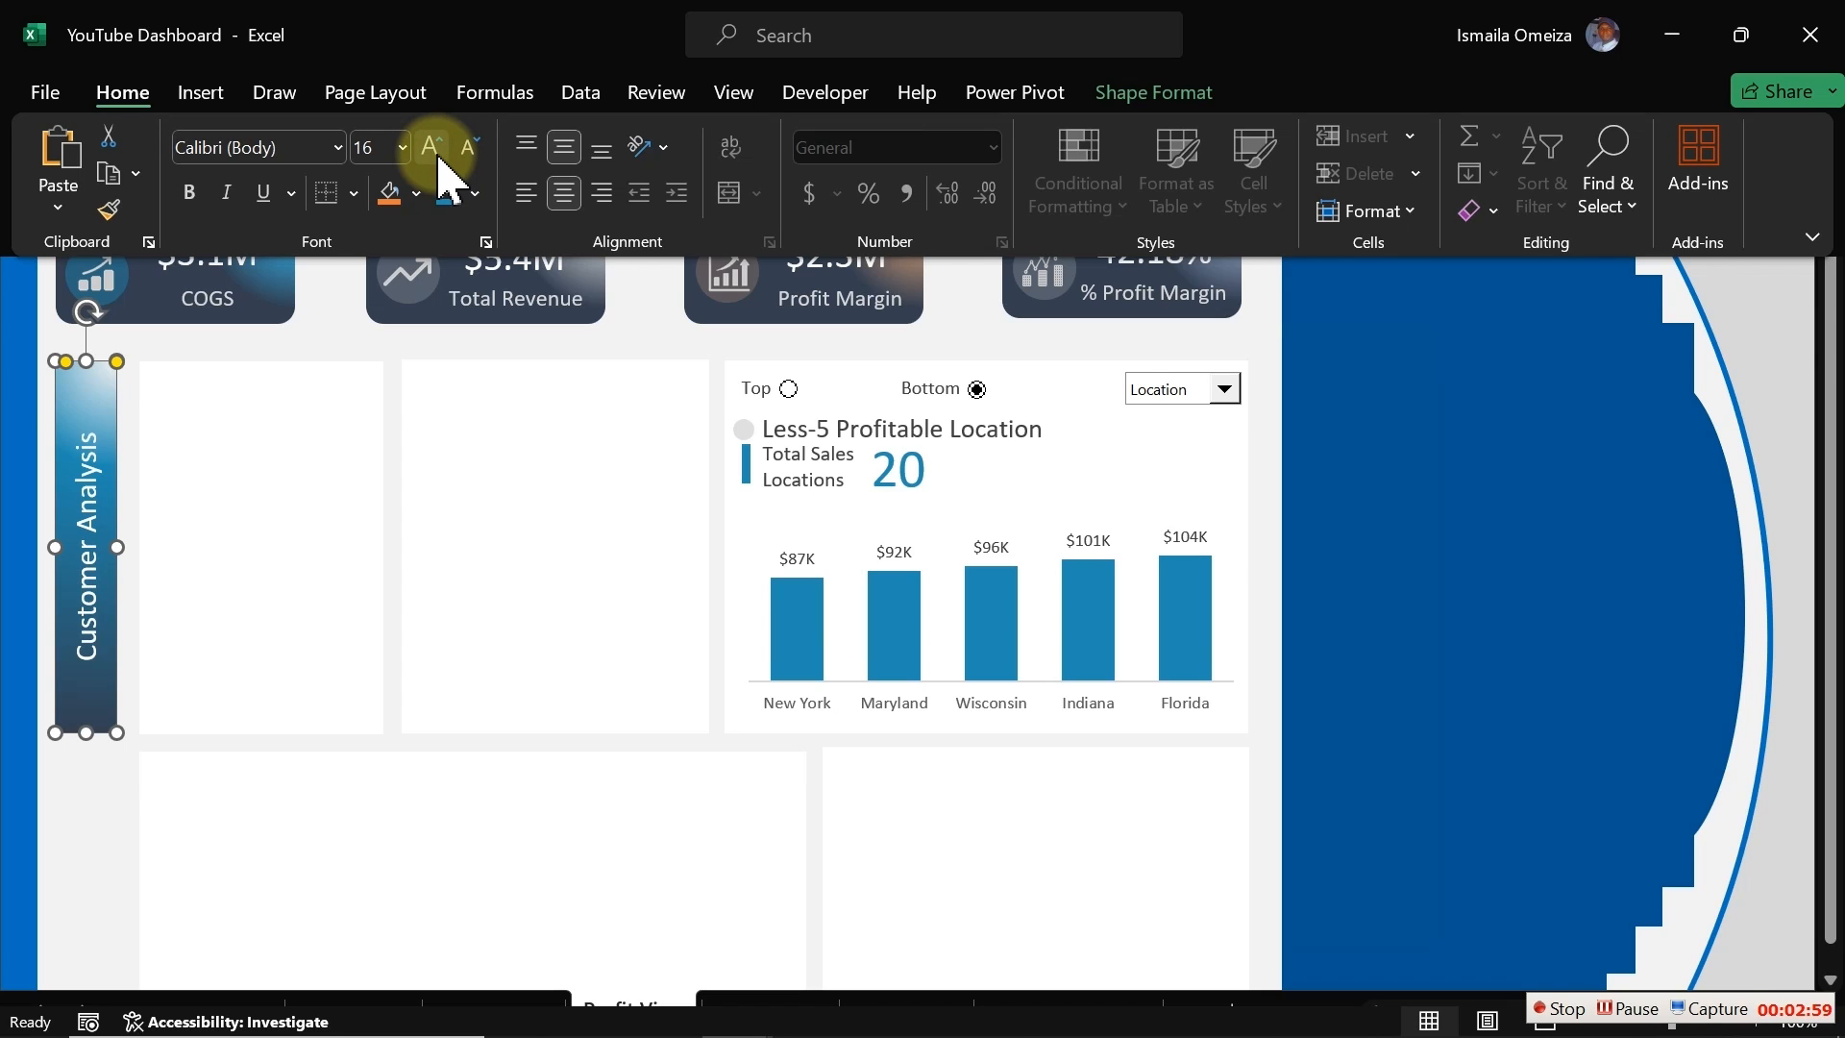
{"action": "left_click", "coordinate": [432, 149]}
{"action": "left_click", "coordinate": [432, 149]}
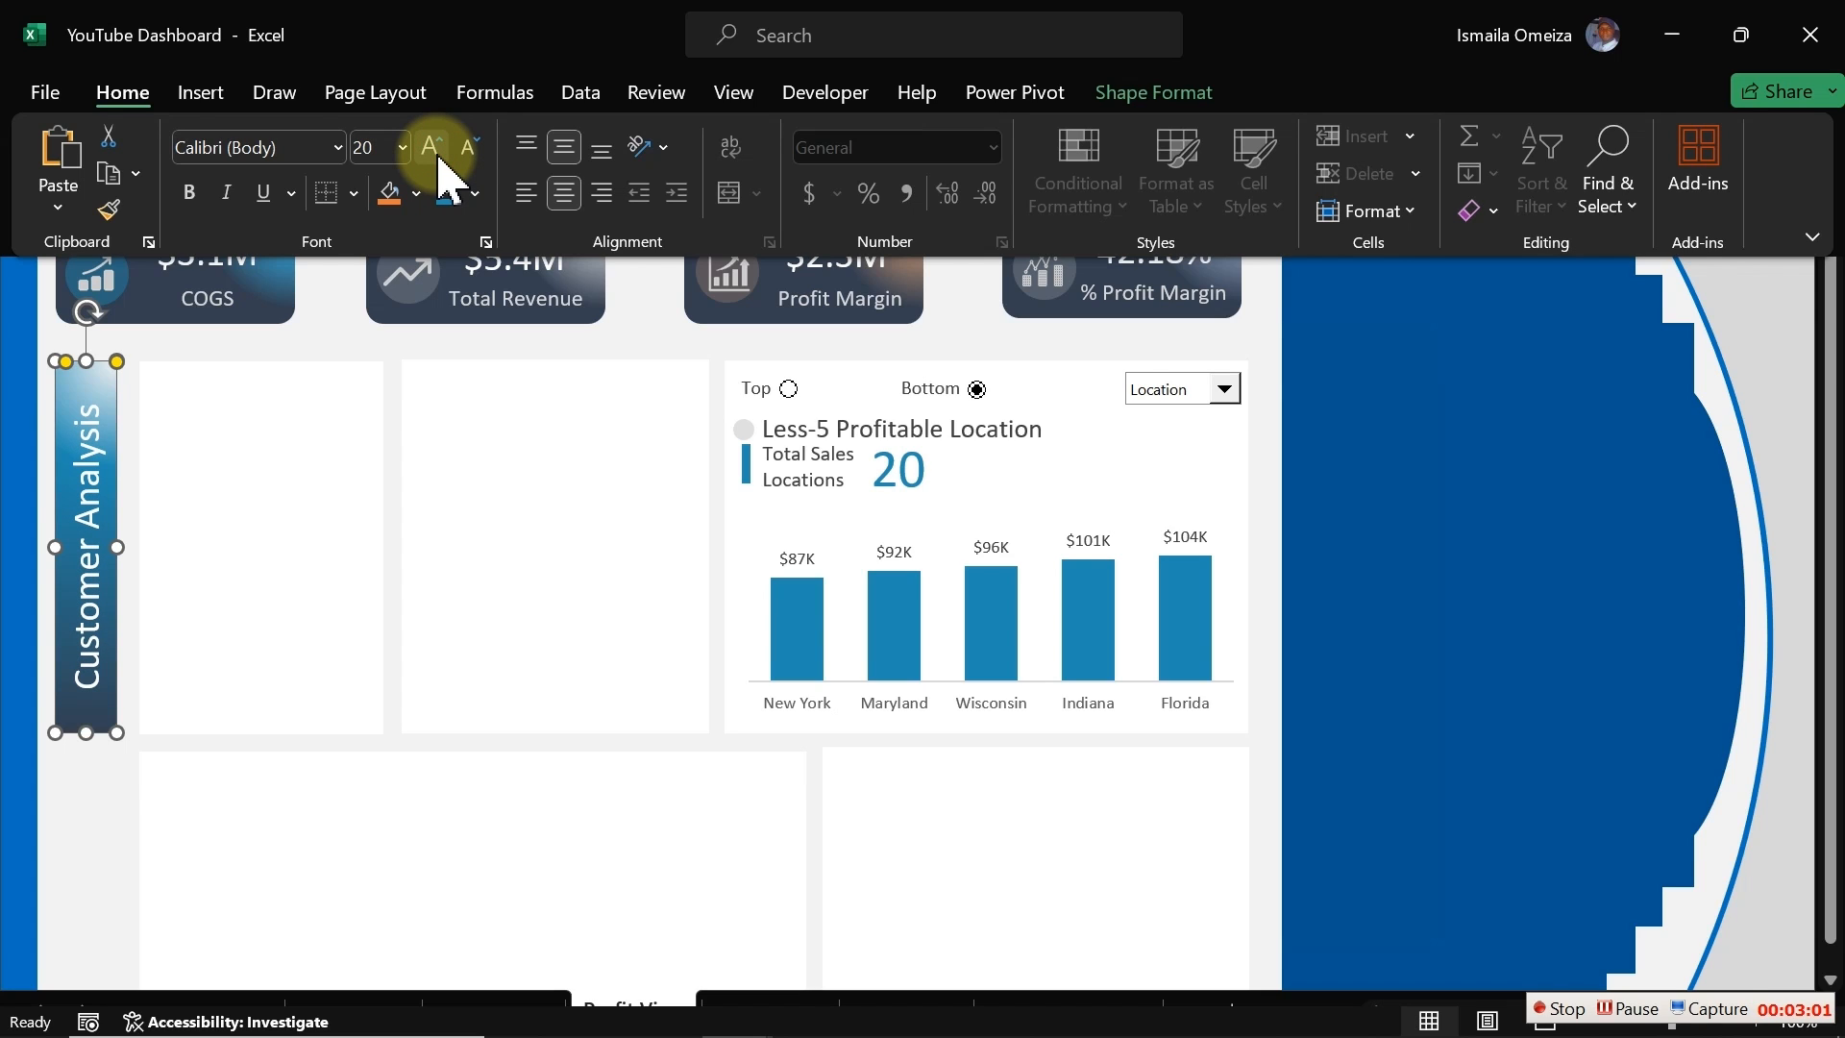
{"action": "left_click", "coordinate": [432, 149]}
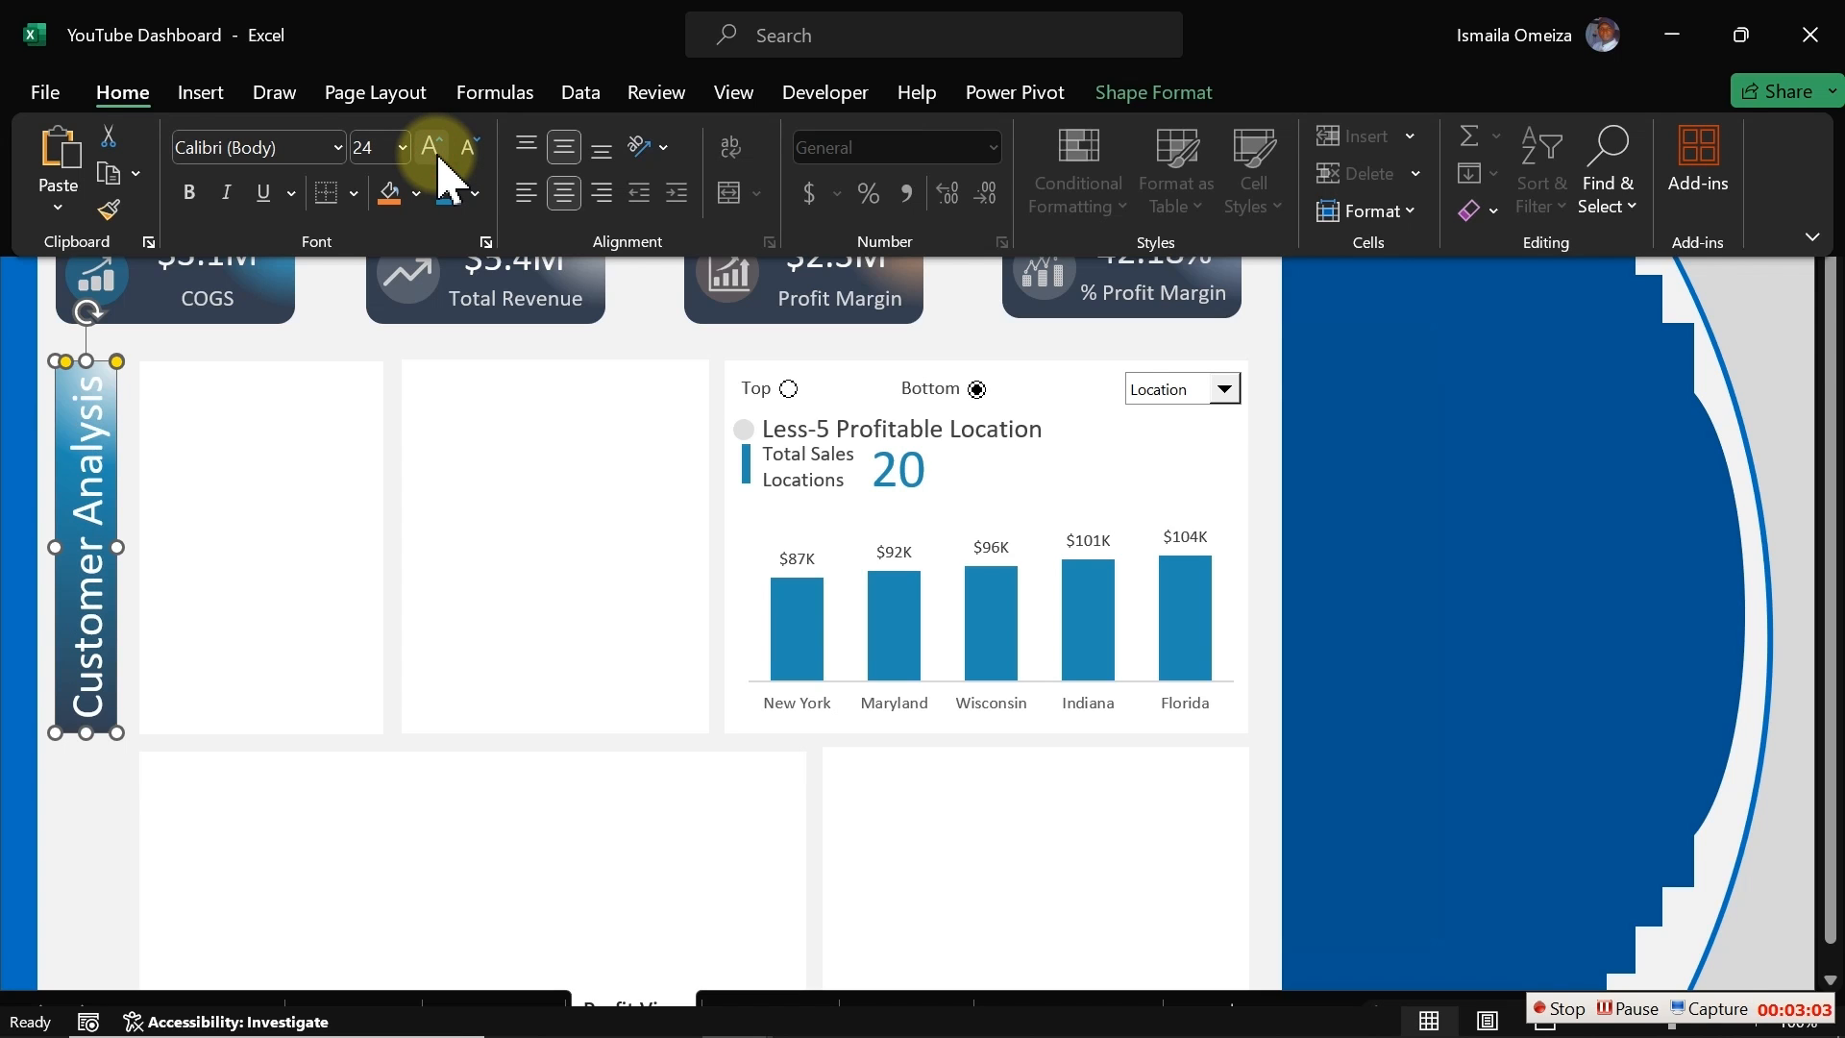
{"action": "left_click", "coordinate": [457, 152]}
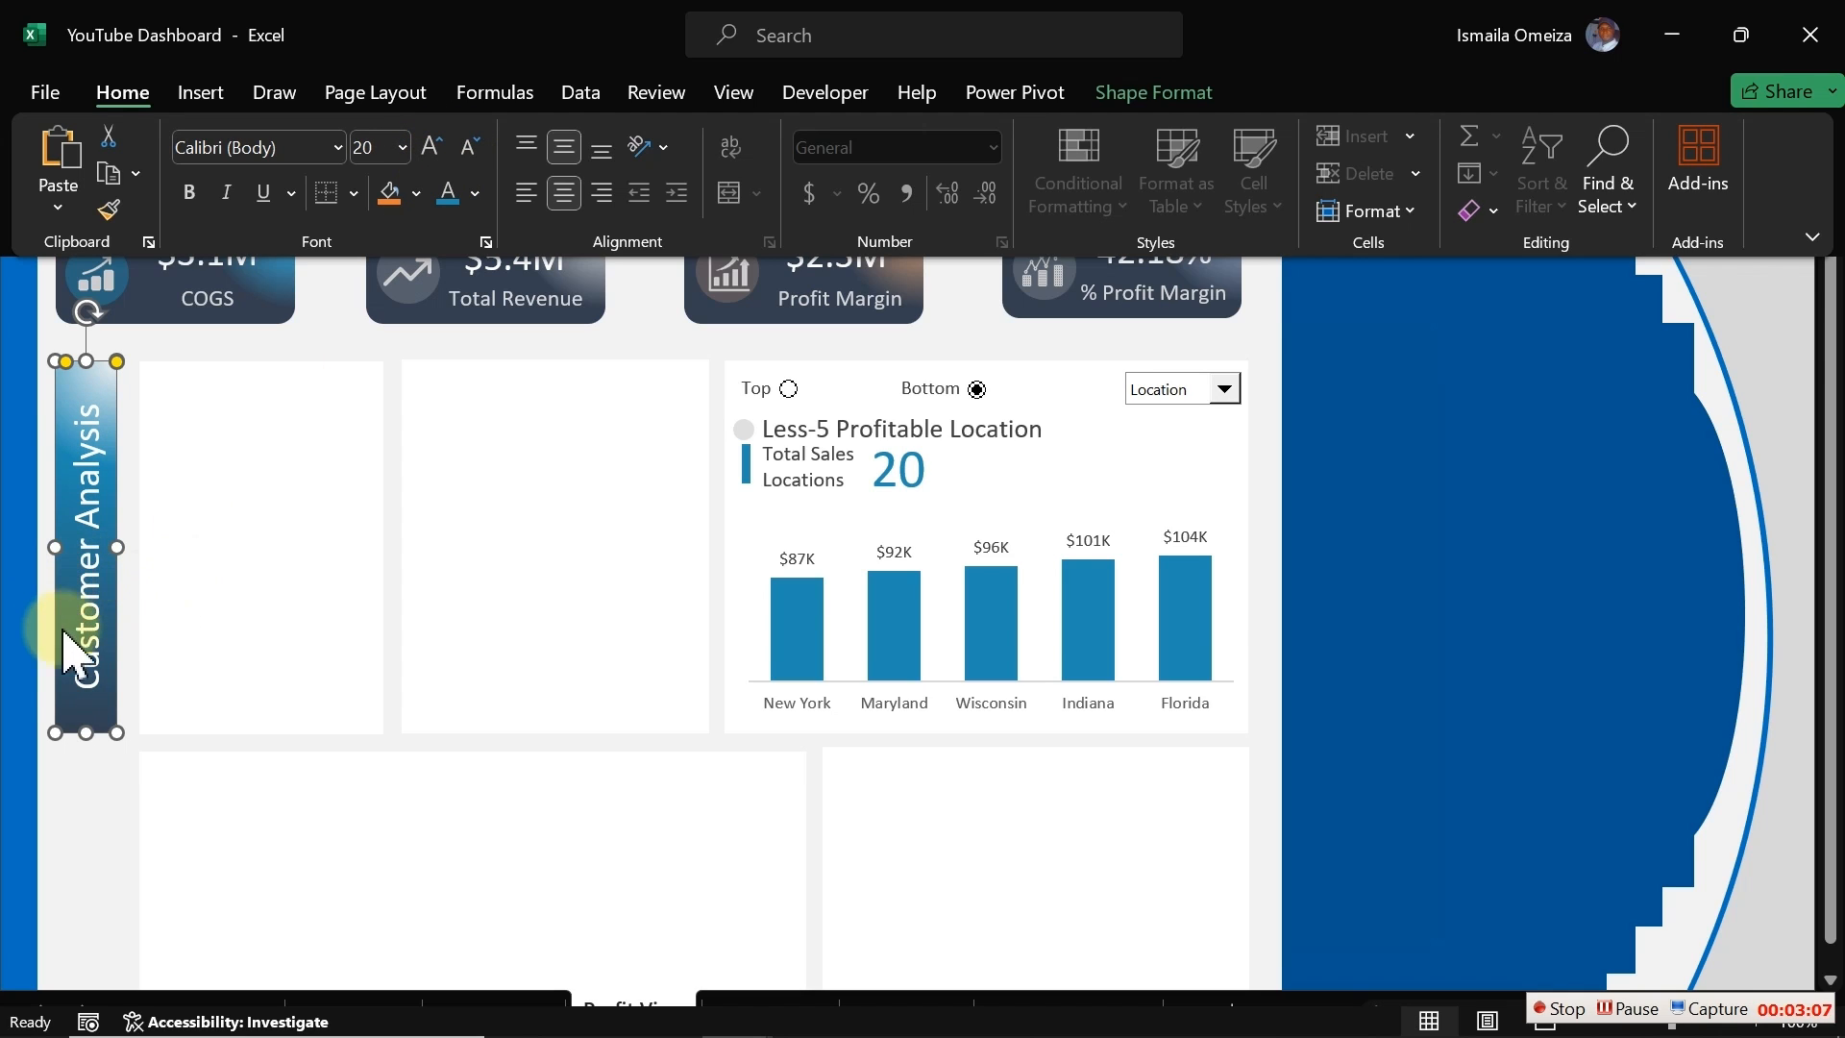
Step: Hide the formula bar for the worksheet
{"action": "left_click", "coordinate": [104, 834]}
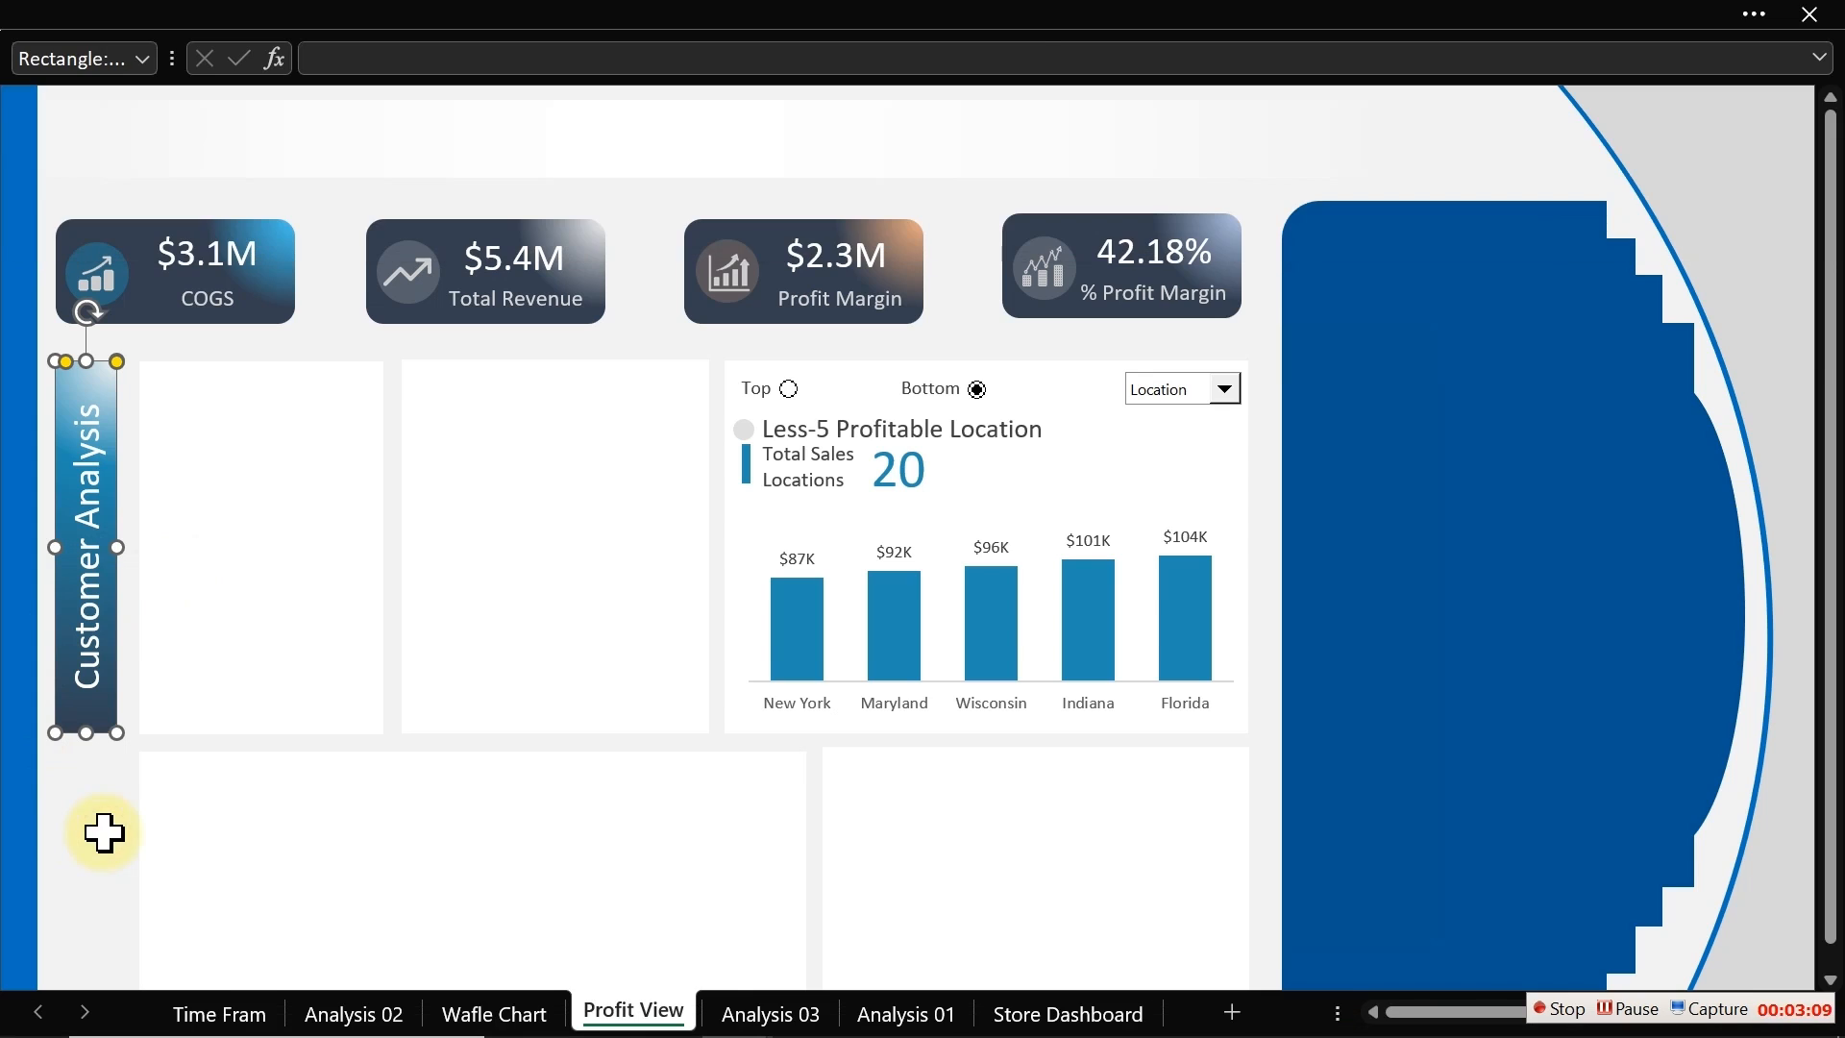
{"action": "left_click", "coordinate": [990, 19]}
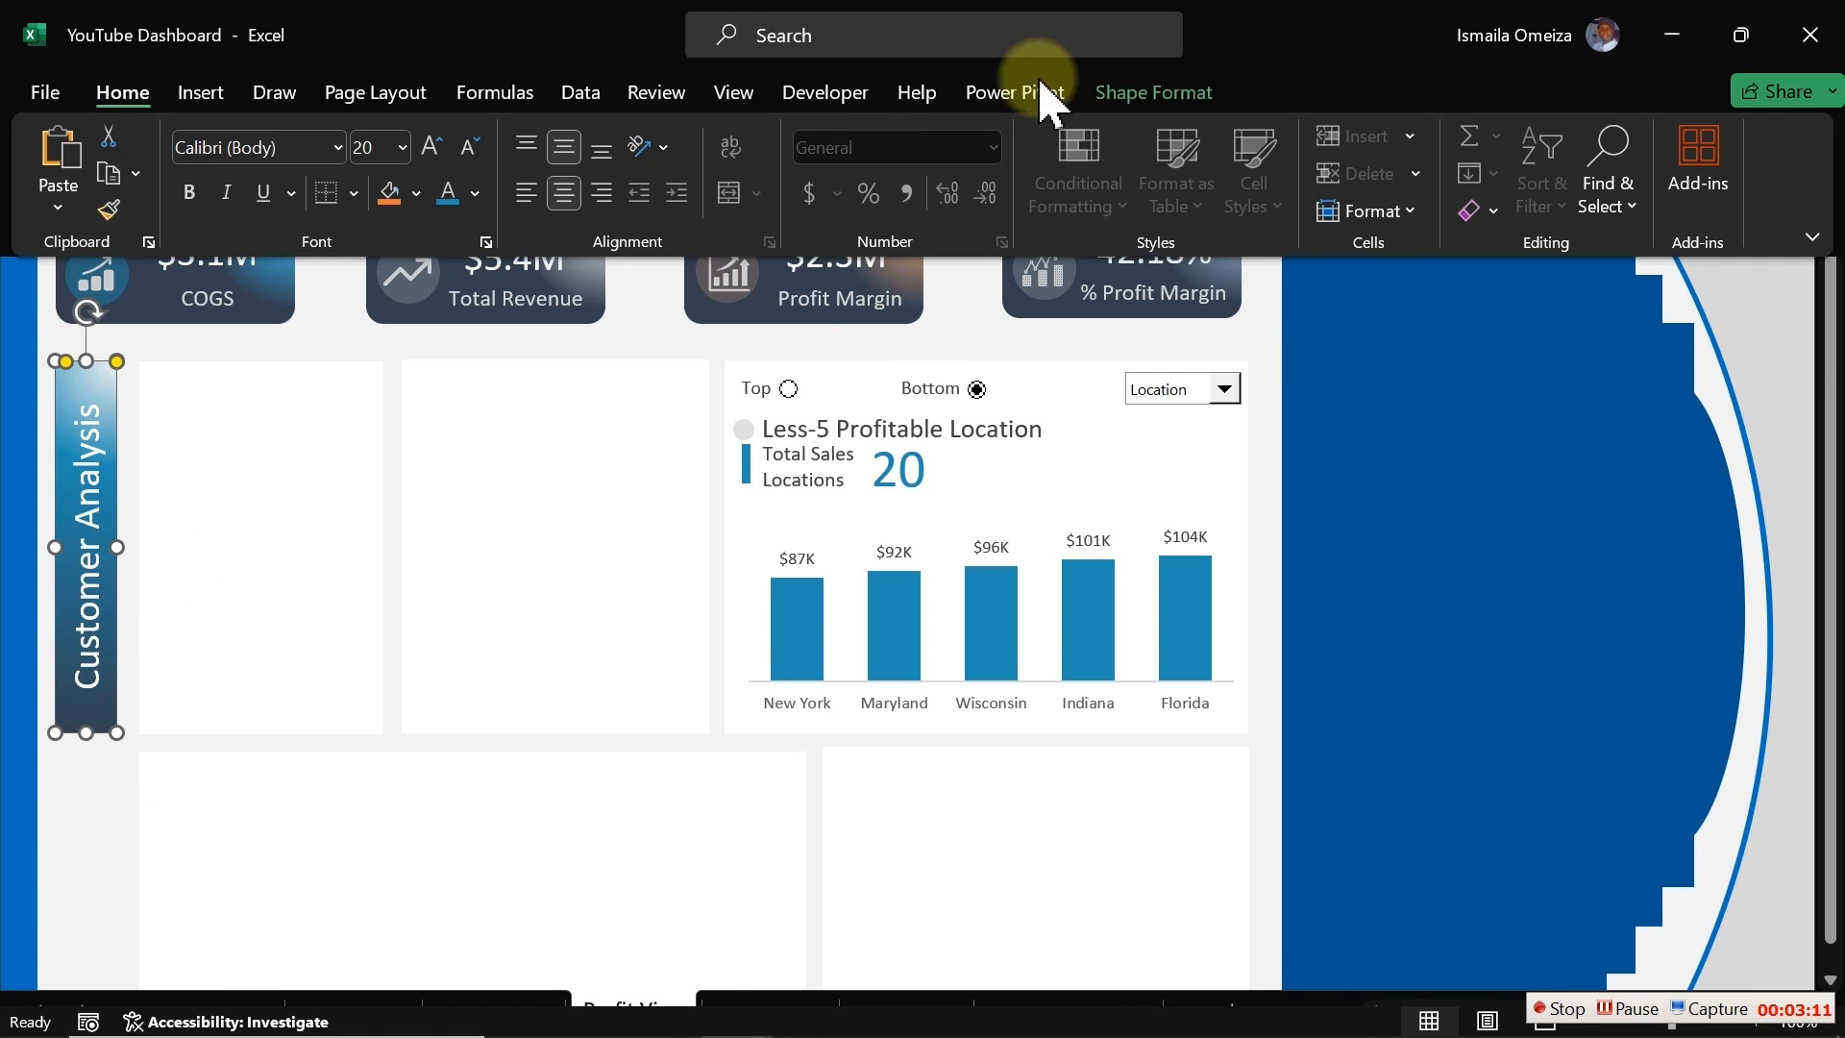
{"action": "left_click", "coordinate": [736, 94]}
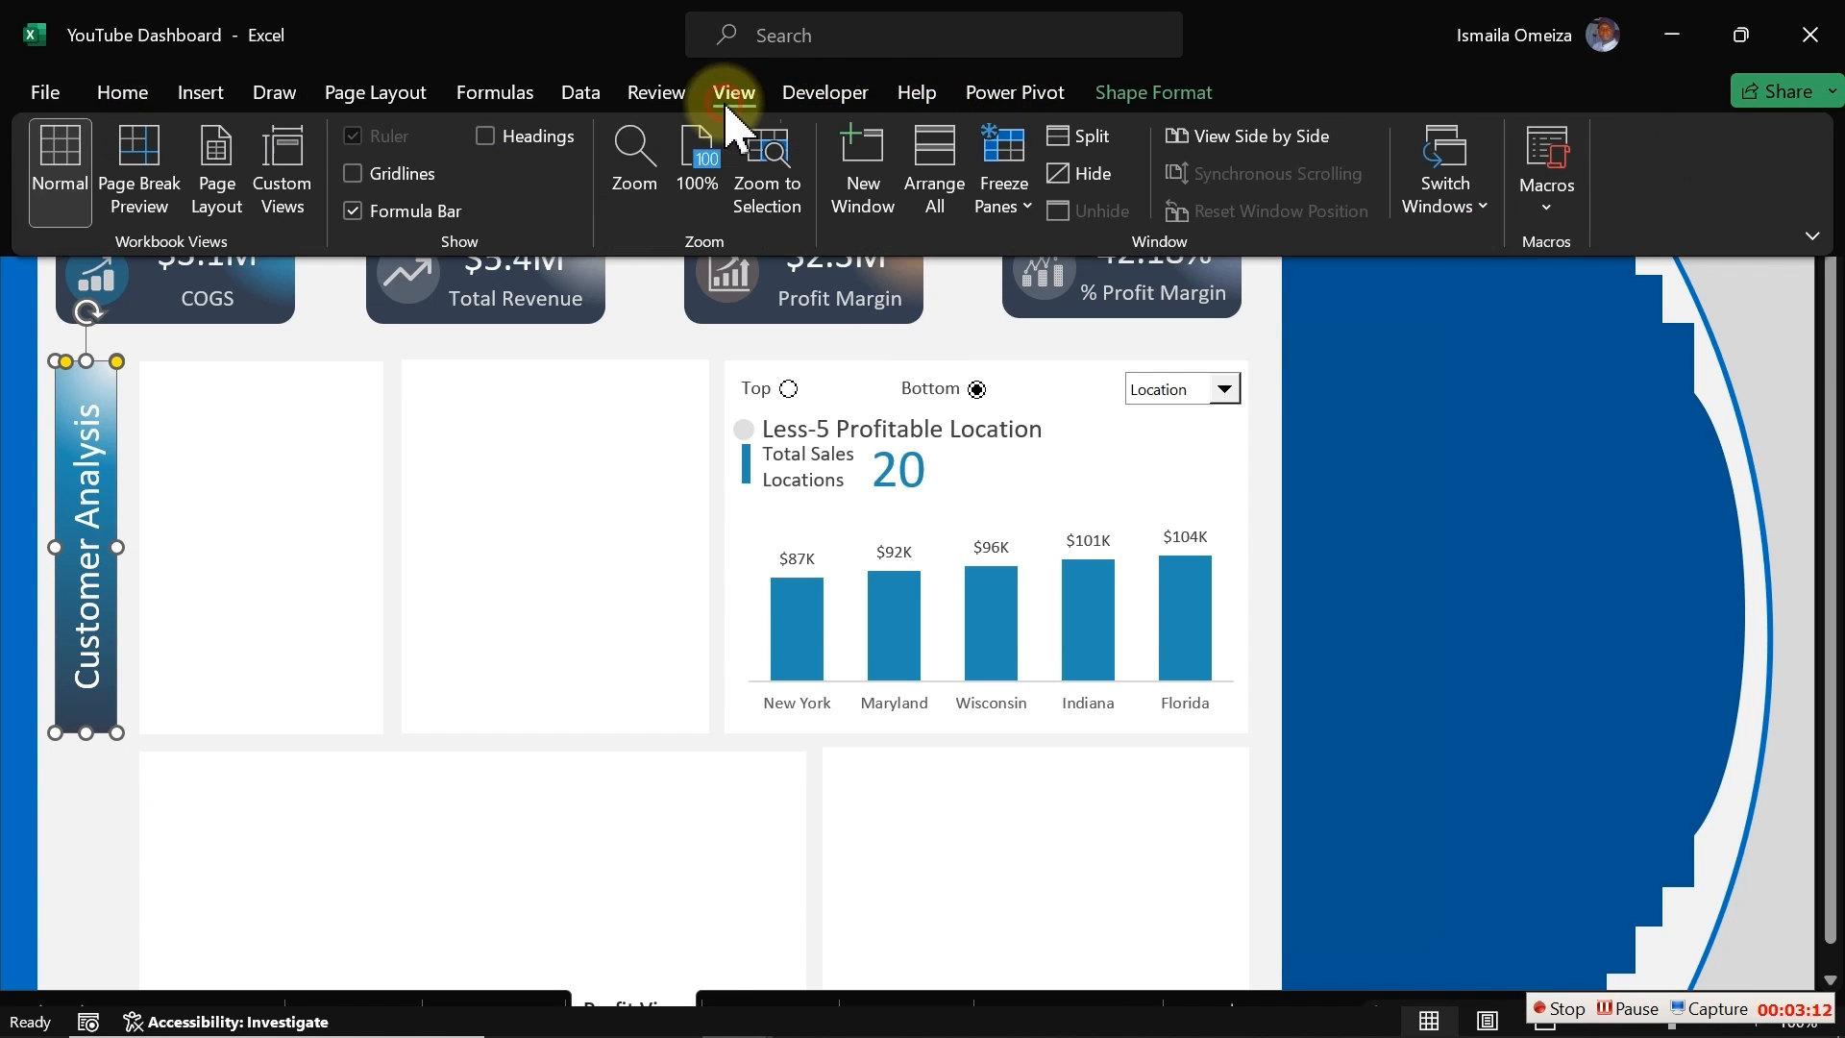
{"action": "left_click", "coordinate": [401, 213]}
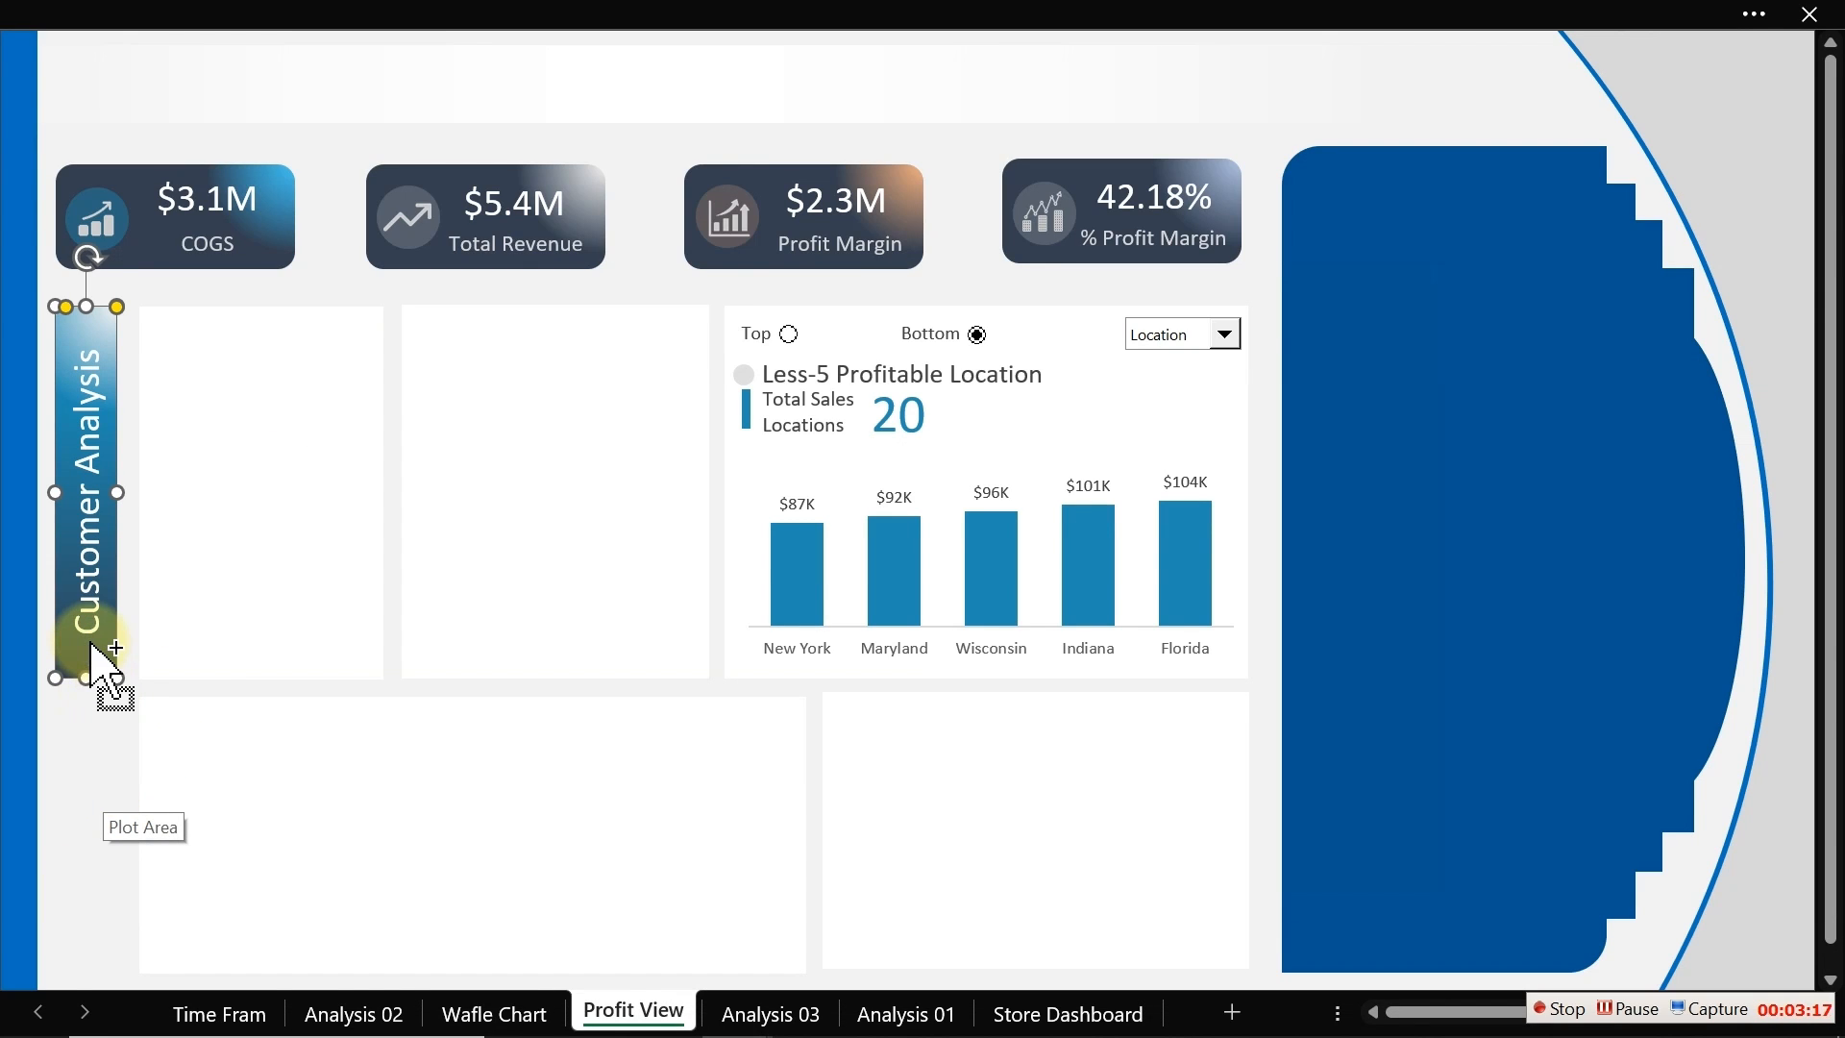
Step: Duplicate the Customer Analysis rectangle and place the copy beneath it, beside the lower panels
{"action": "left_click_drag", "start_coordinate": [91, 642], "coordinate": [117, 806]}
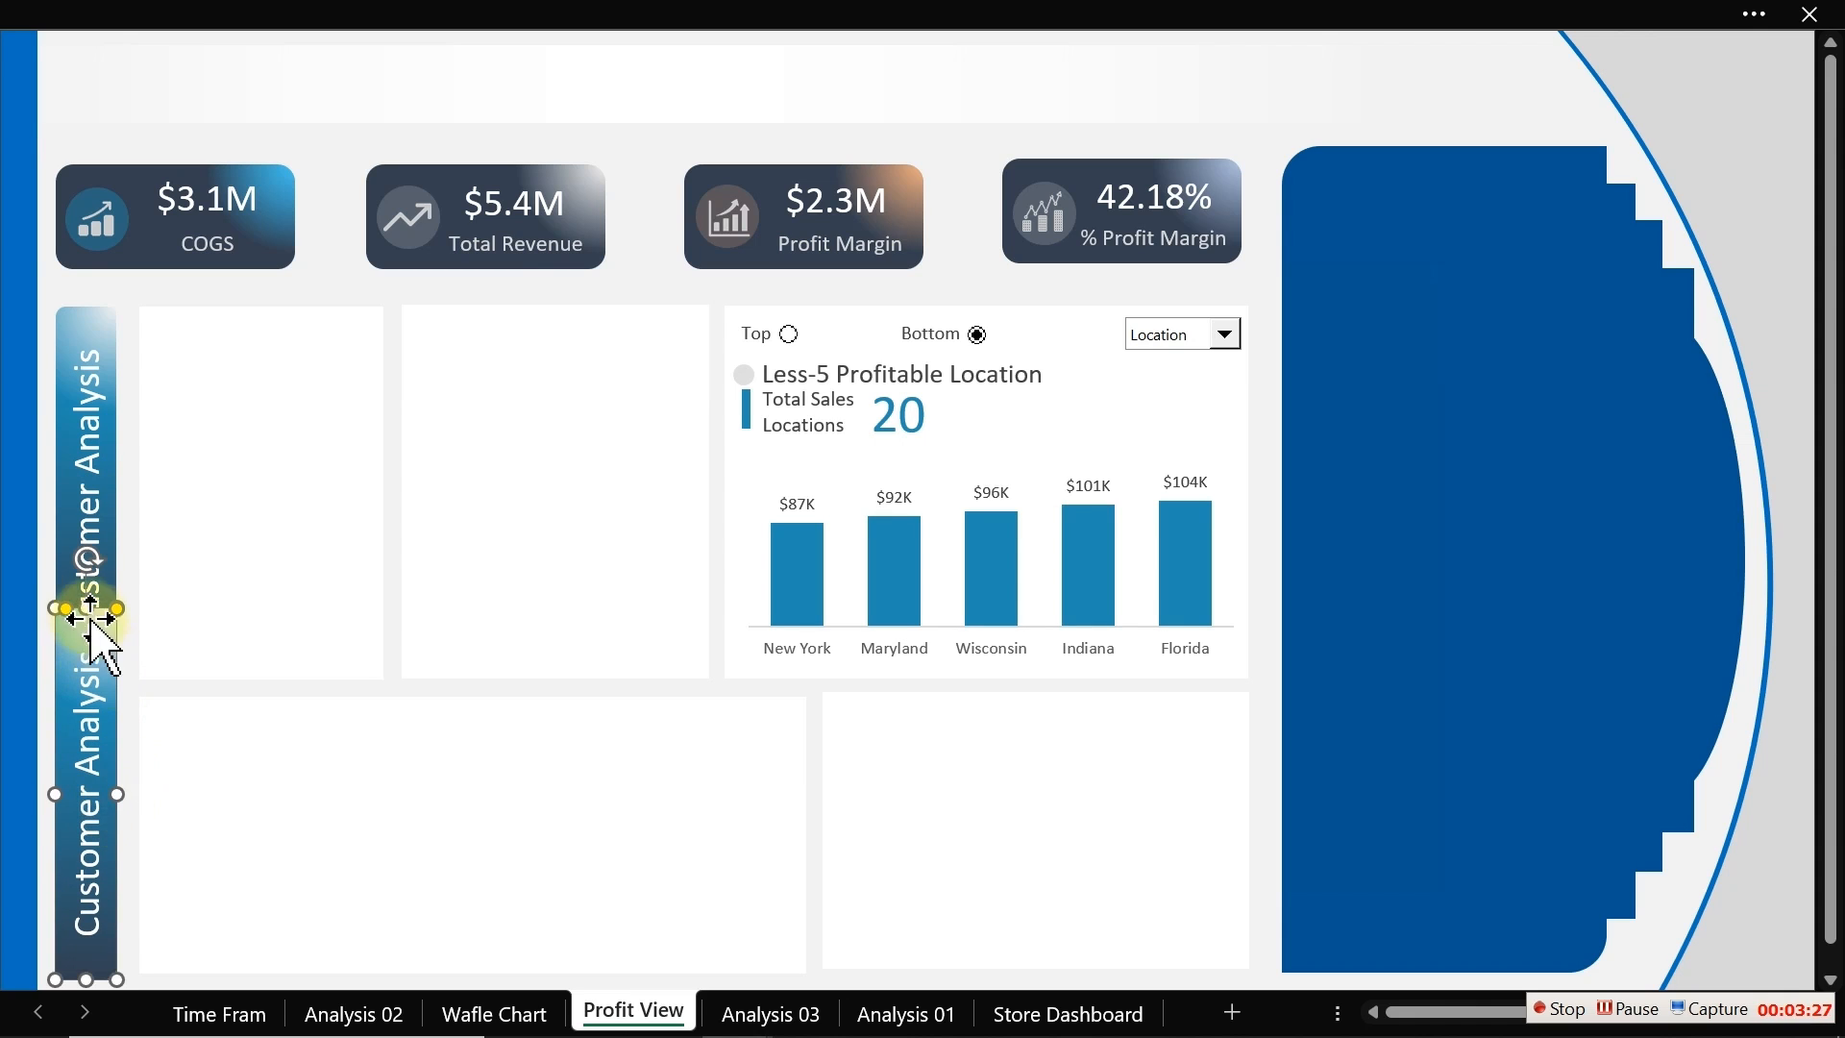
{"action": "left_click_drag", "start_coordinate": [85, 607], "coordinate": [84, 694]}
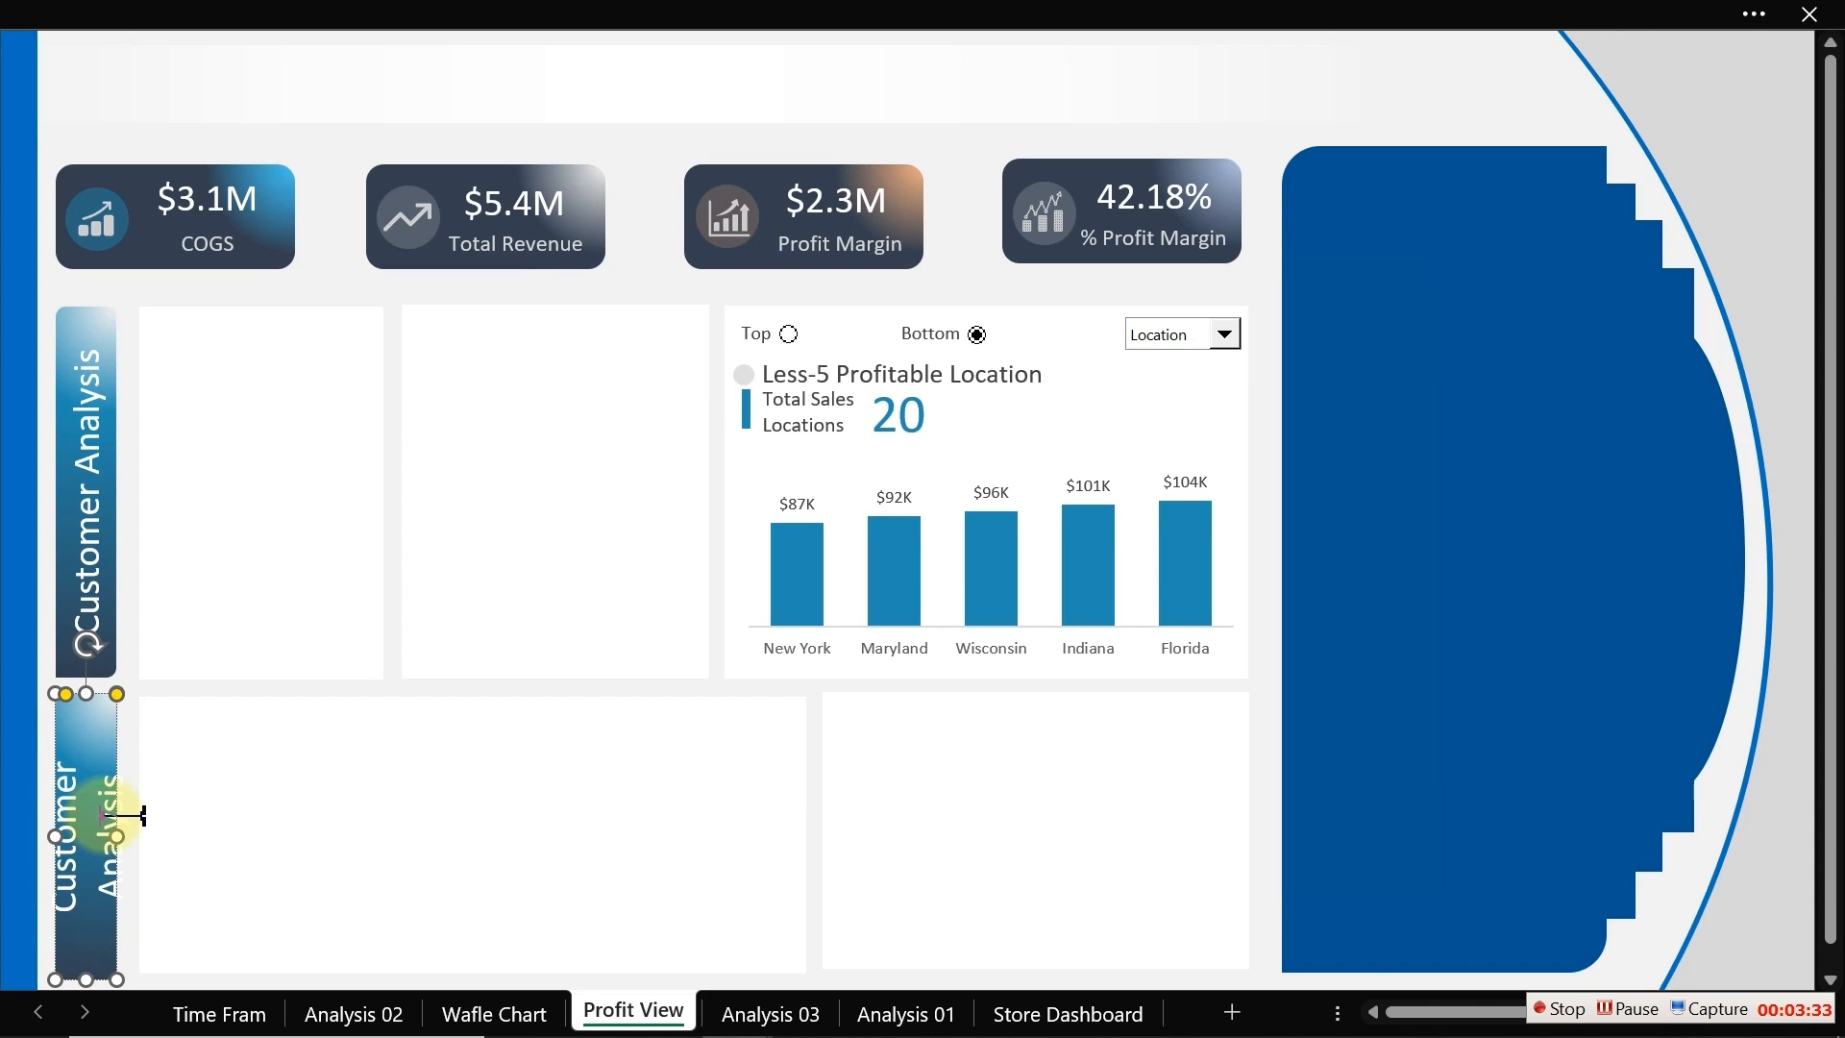
Step: Replace the copied rectangle's text with Time Frame
{"action": "type", "text": "T"}
{"action": "key", "text": "BackSpace"}
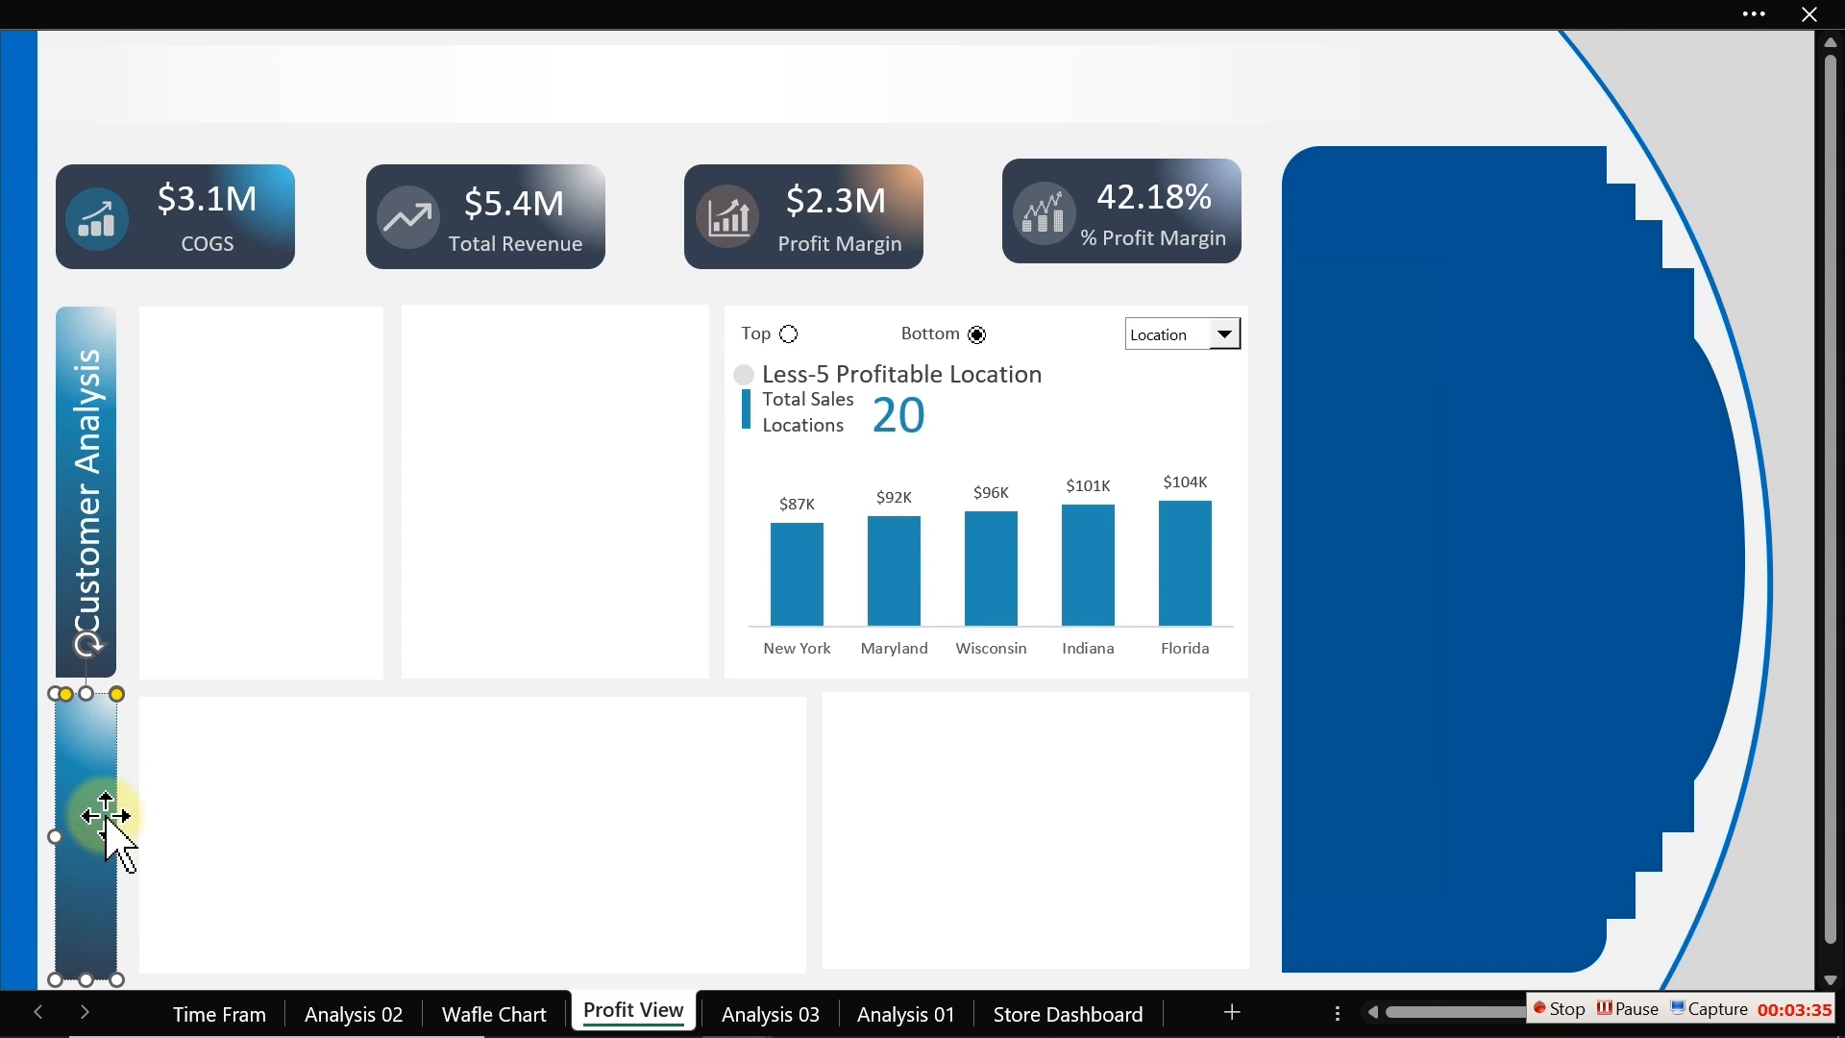
{"action": "type", "text": "Time From"}
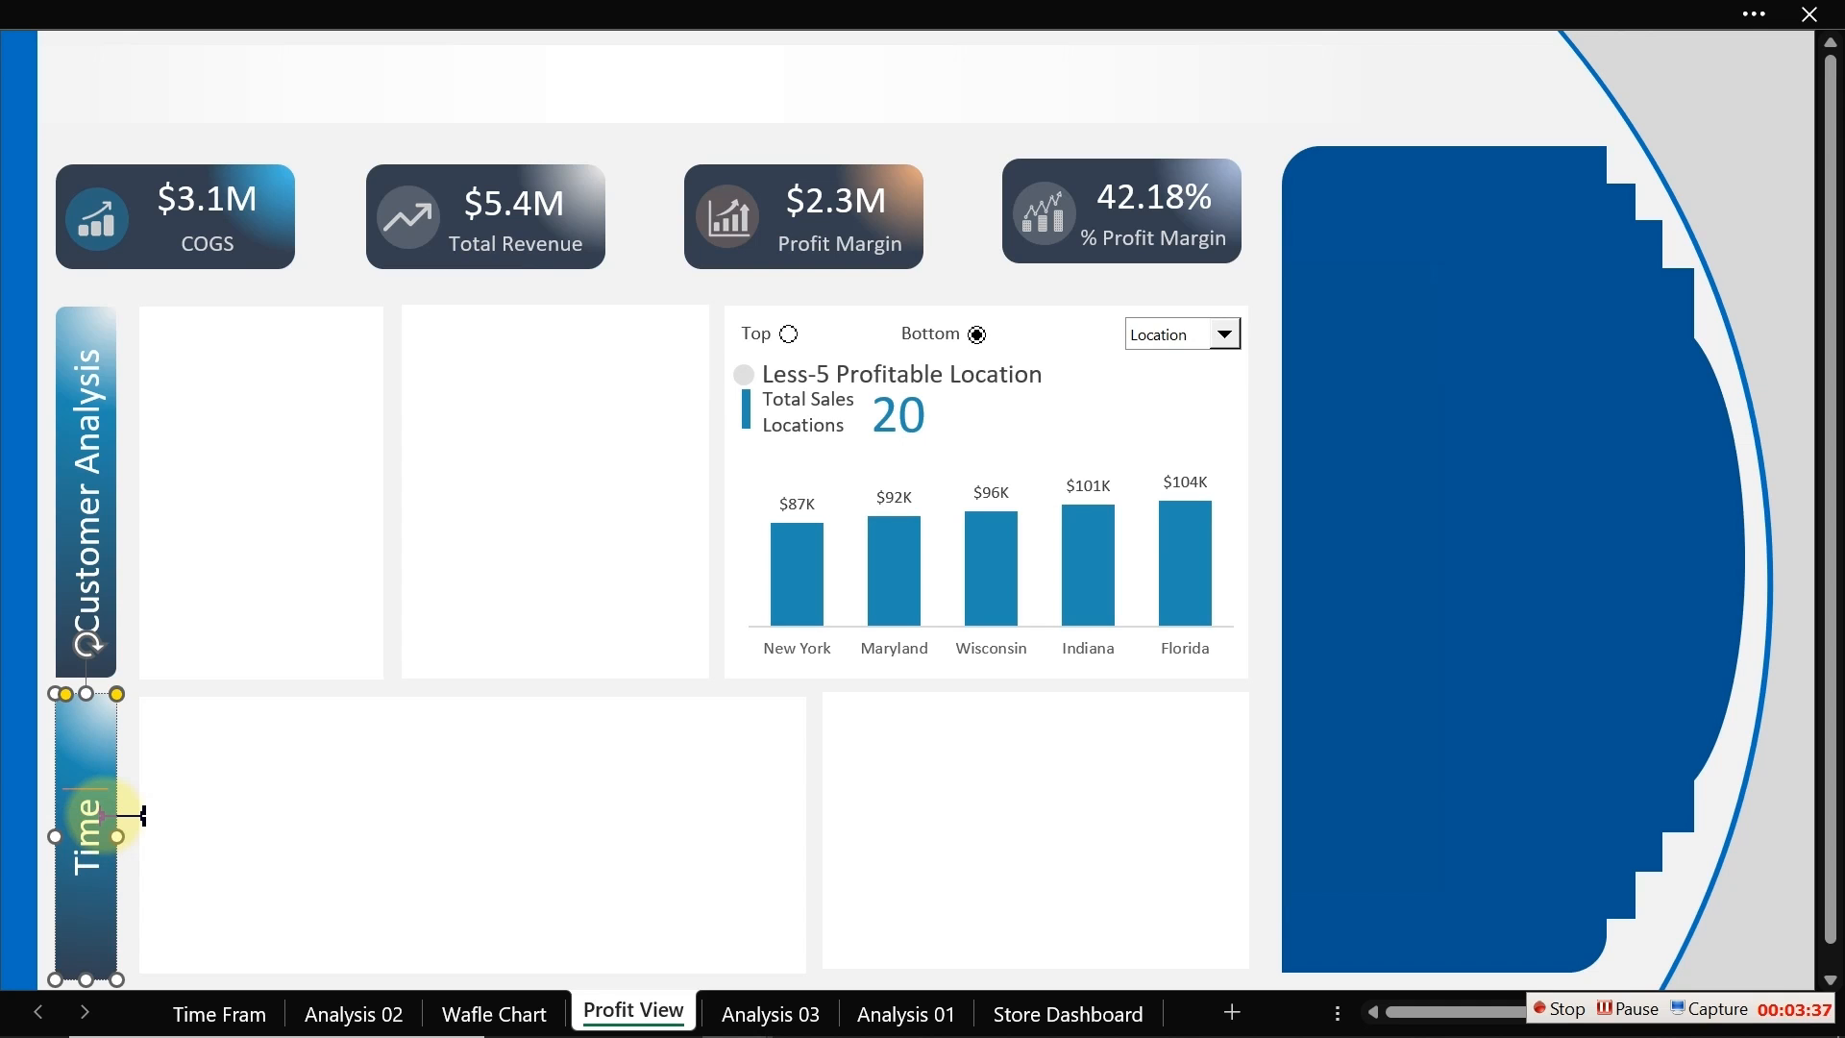
{"action": "key", "text": "BackSpace"}
{"action": "key", "text": "BackSpace"}
{"action": "type", "text": "a"}
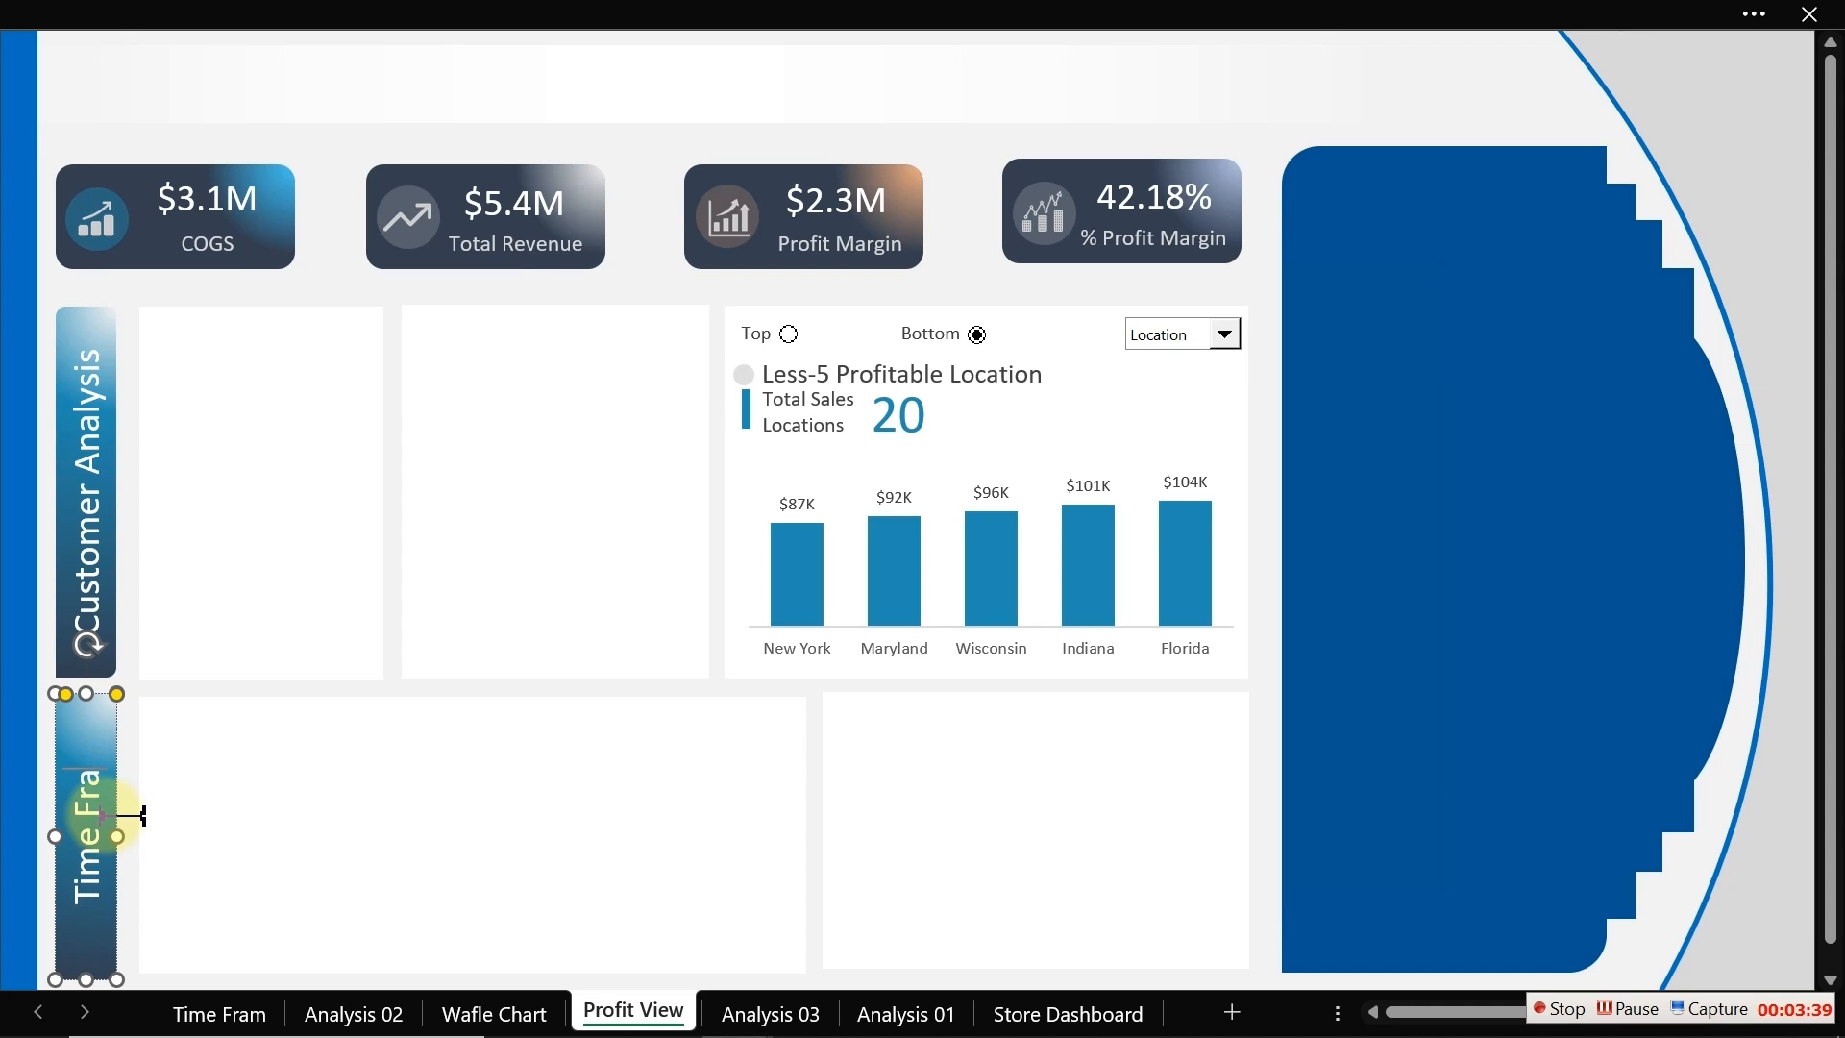
{"action": "type", "text": "me"}
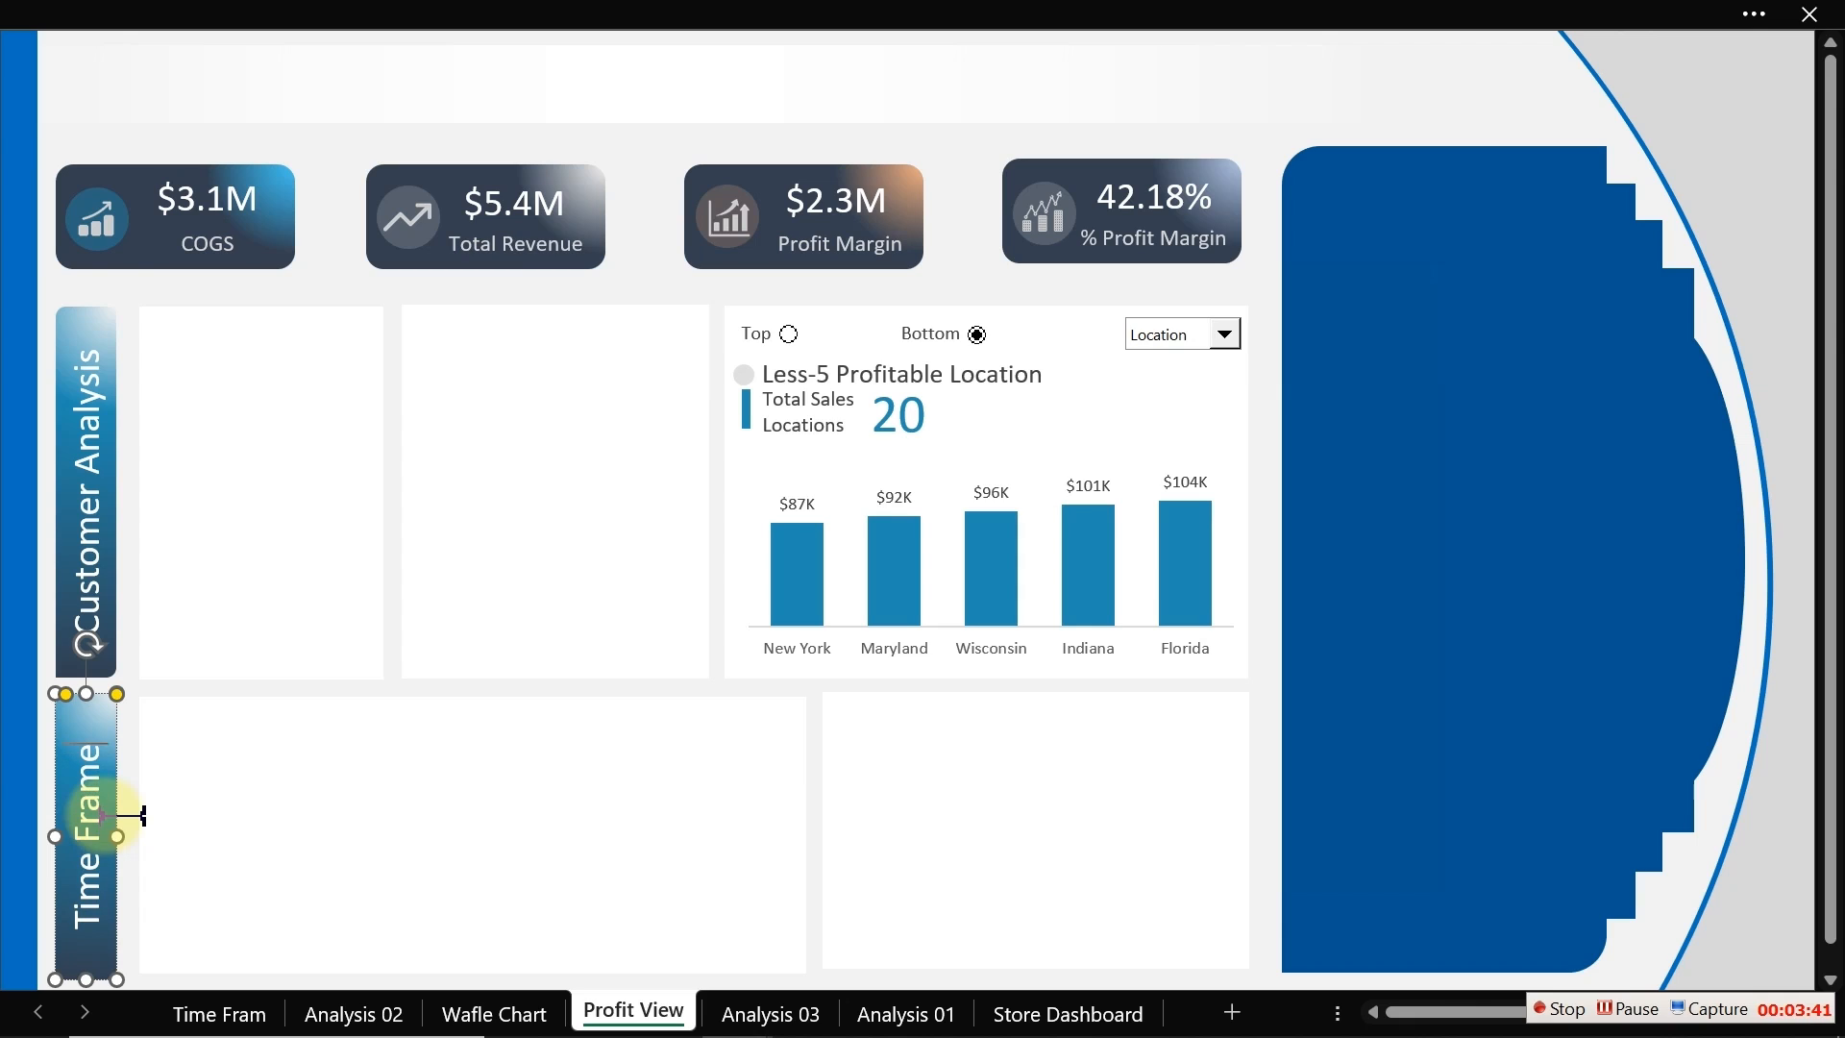
{"action": "left_click", "coordinate": [315, 269]}
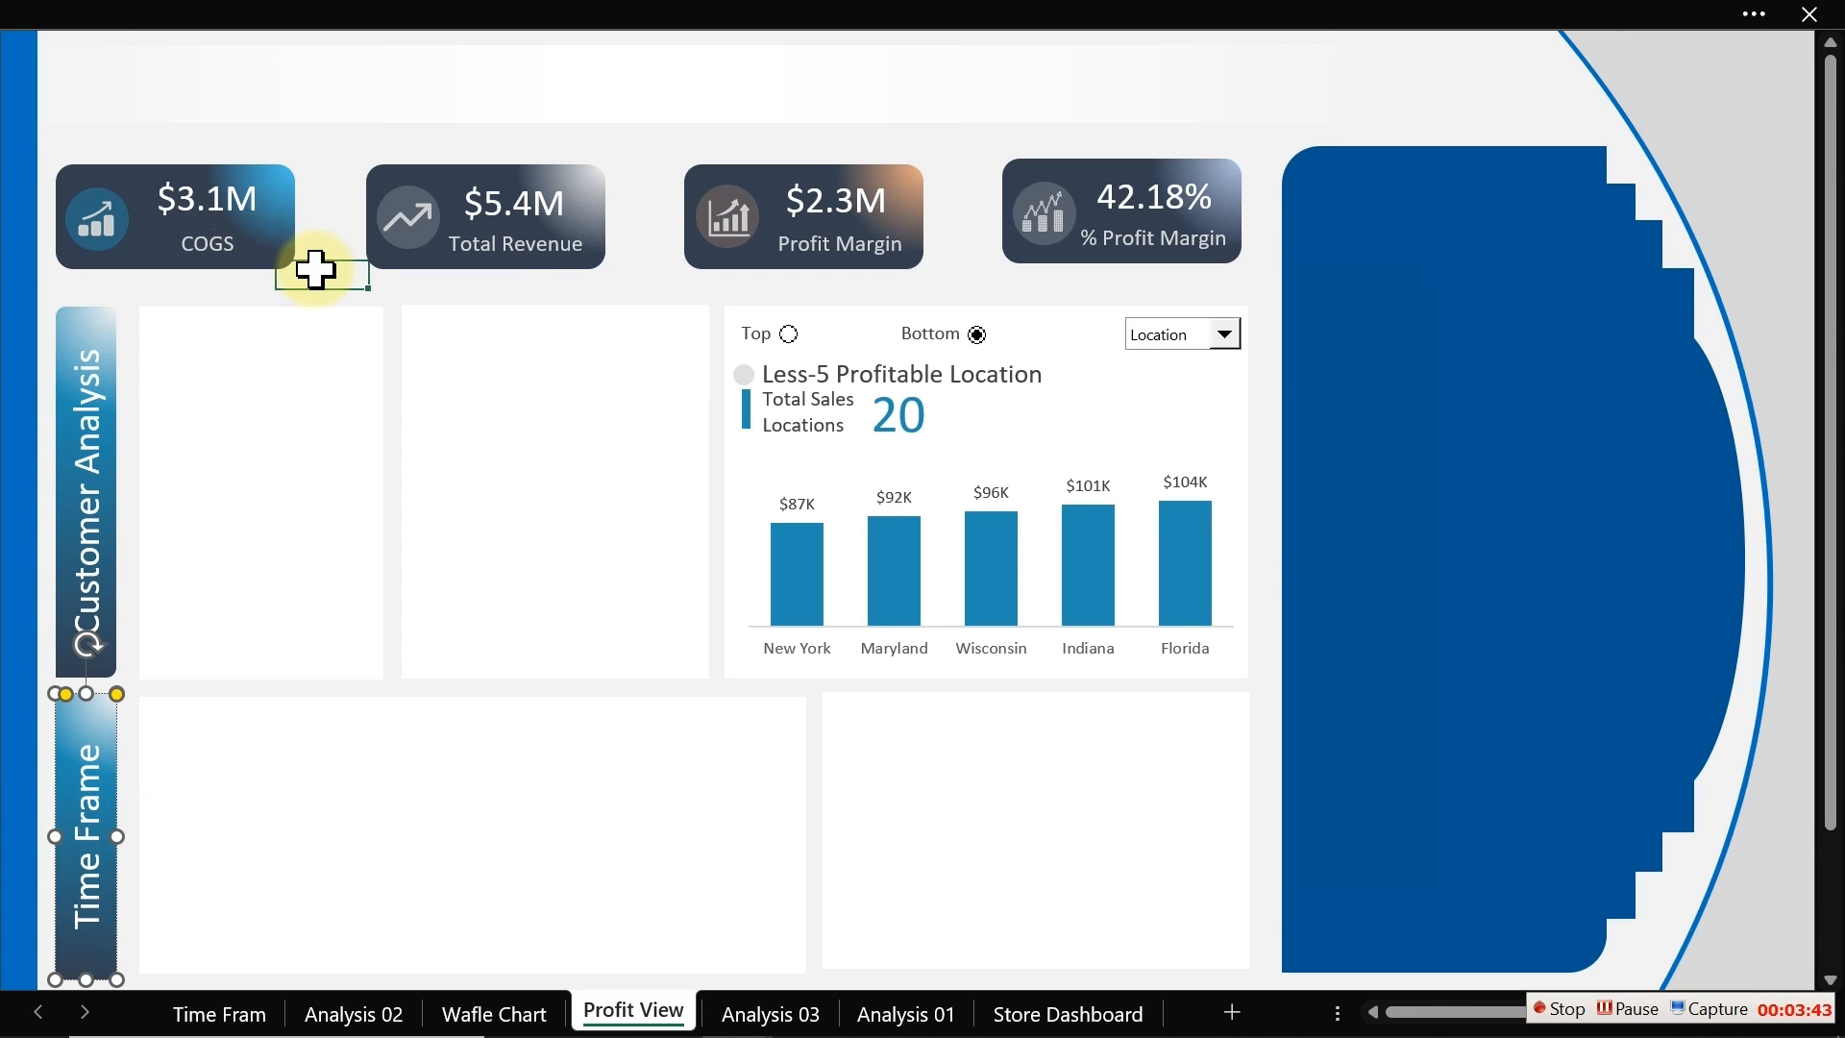
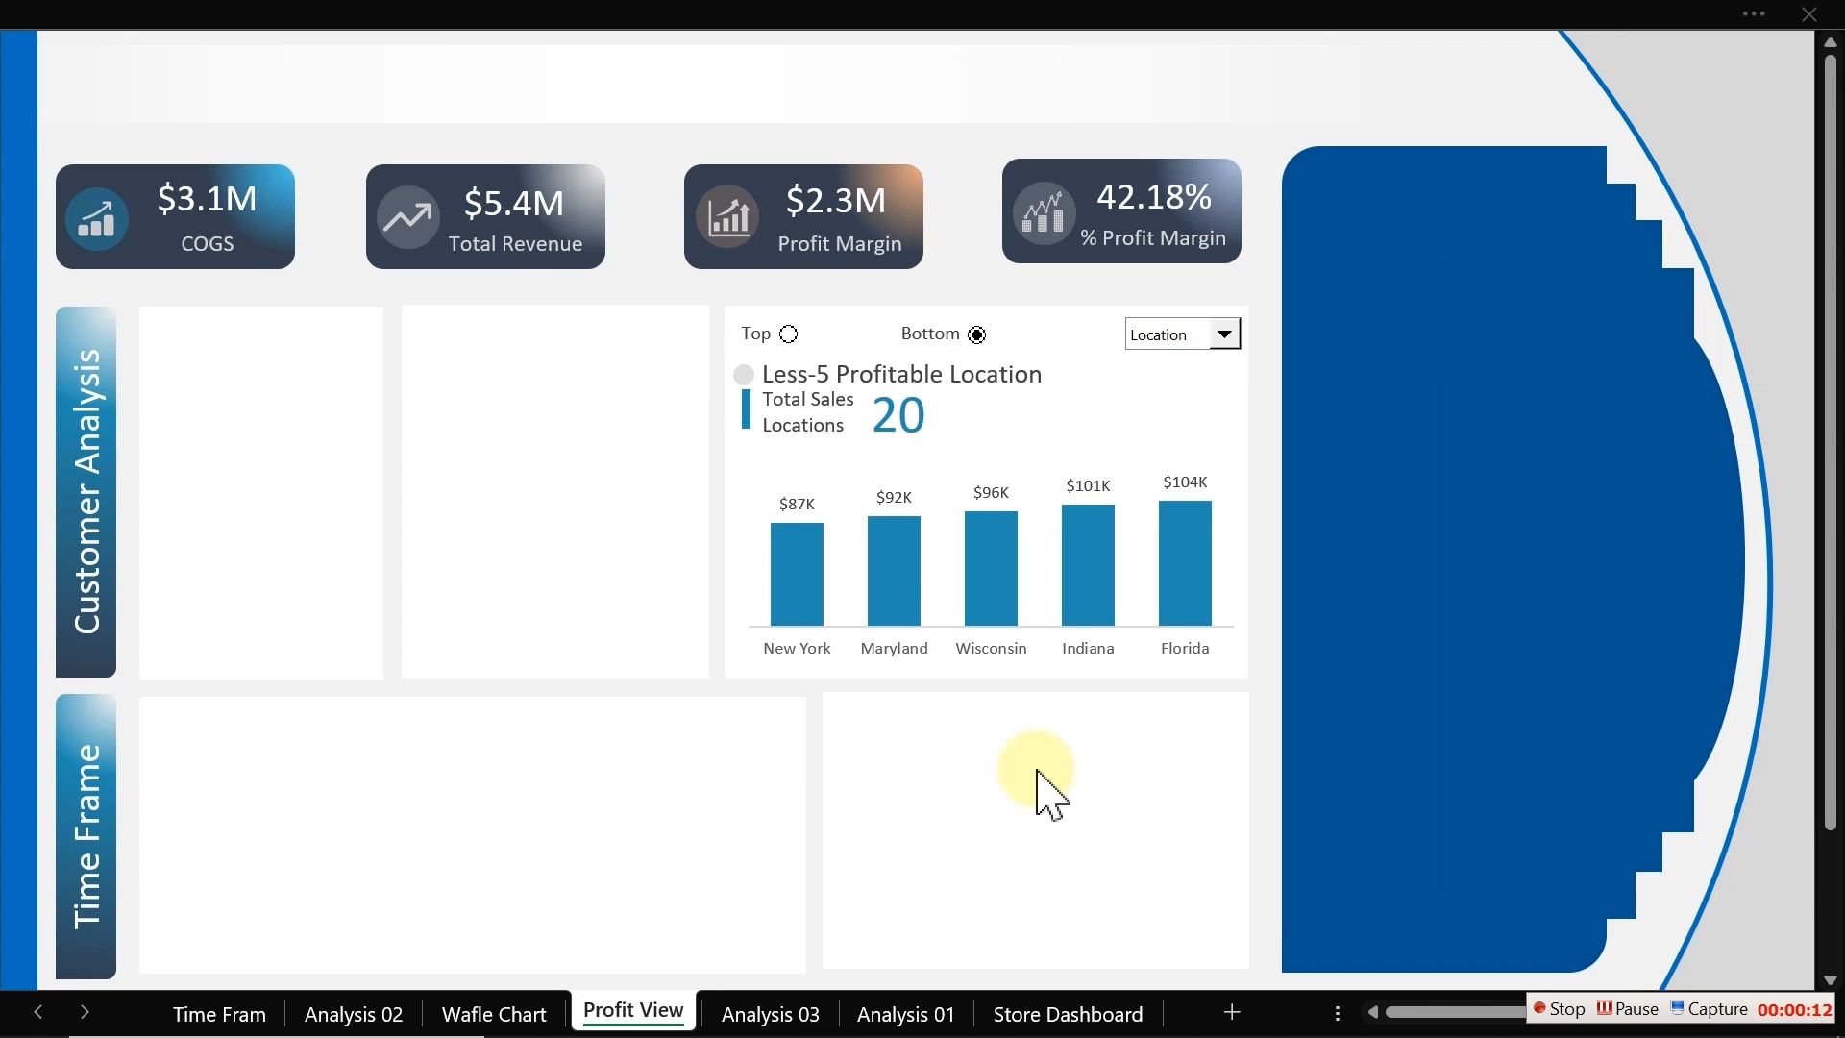
Step: Open the Dim_Customer query in the Power Query Editor from the workbook's queries and connections list
{"action": "left_click", "coordinate": [665, 4]}
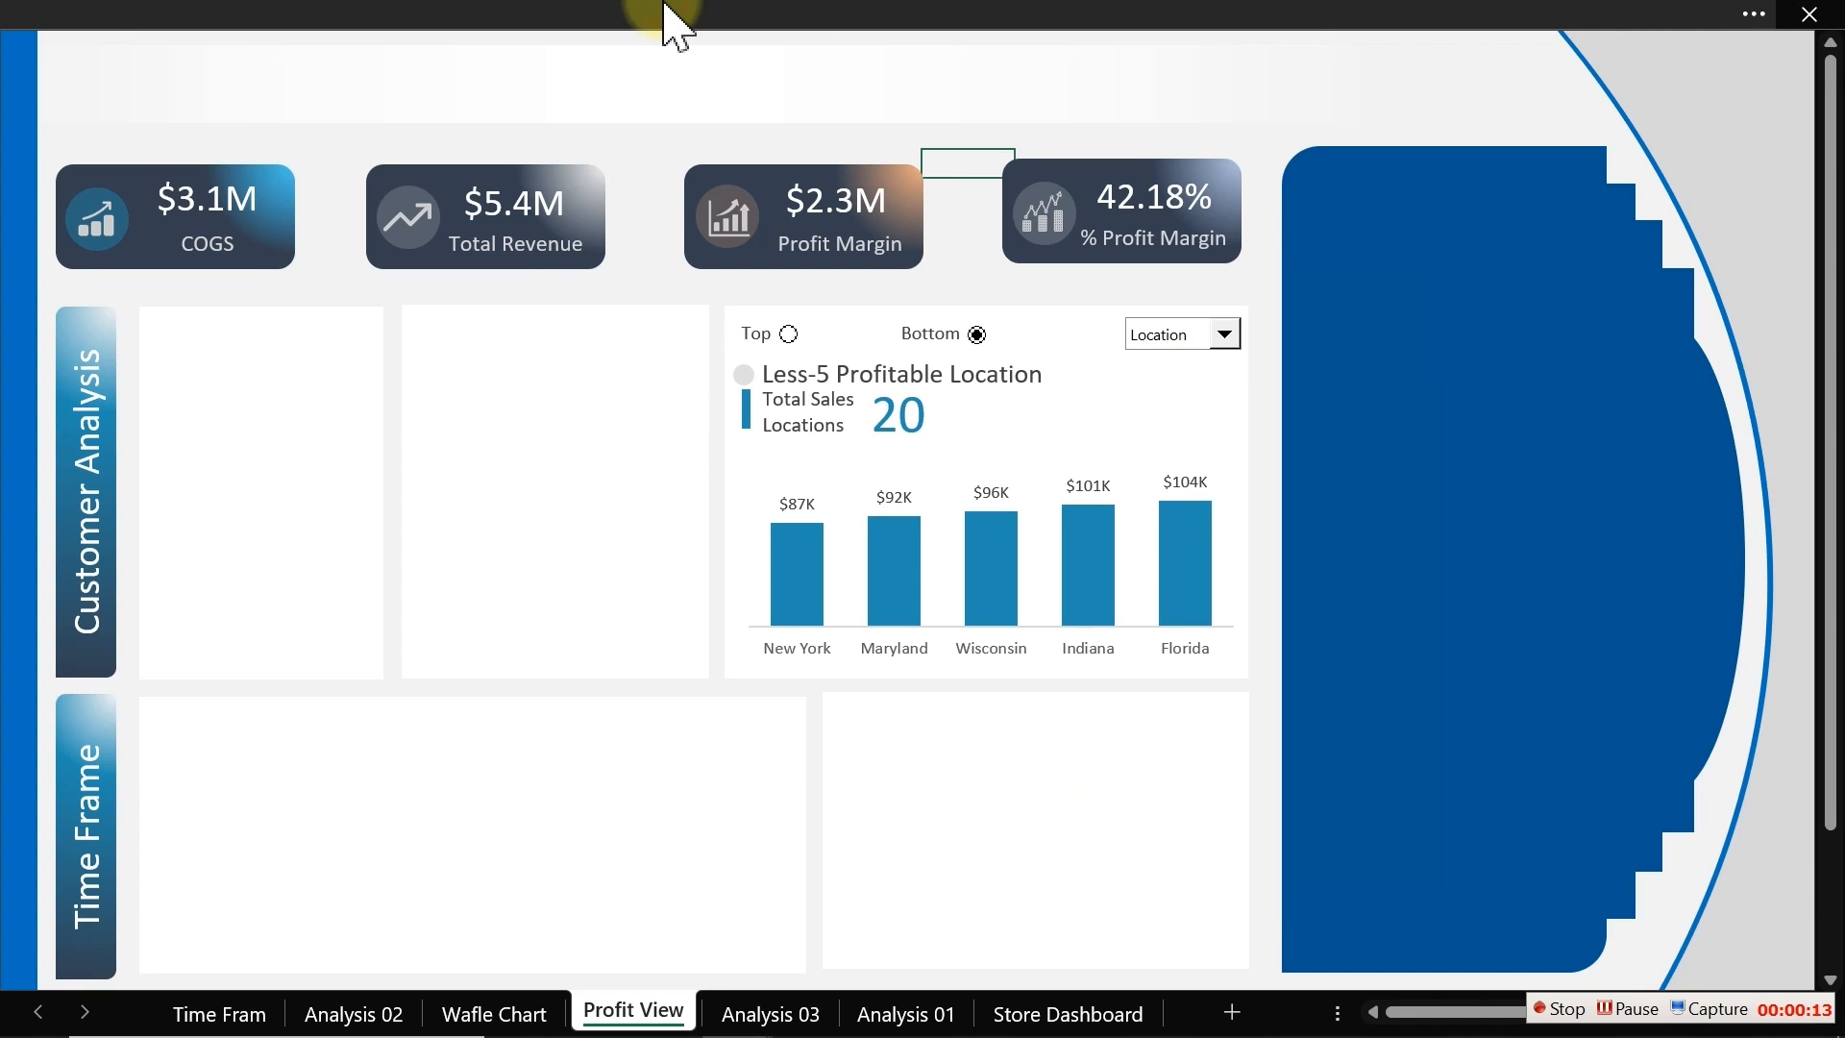
{"action": "left_click", "coordinate": [841, 17]}
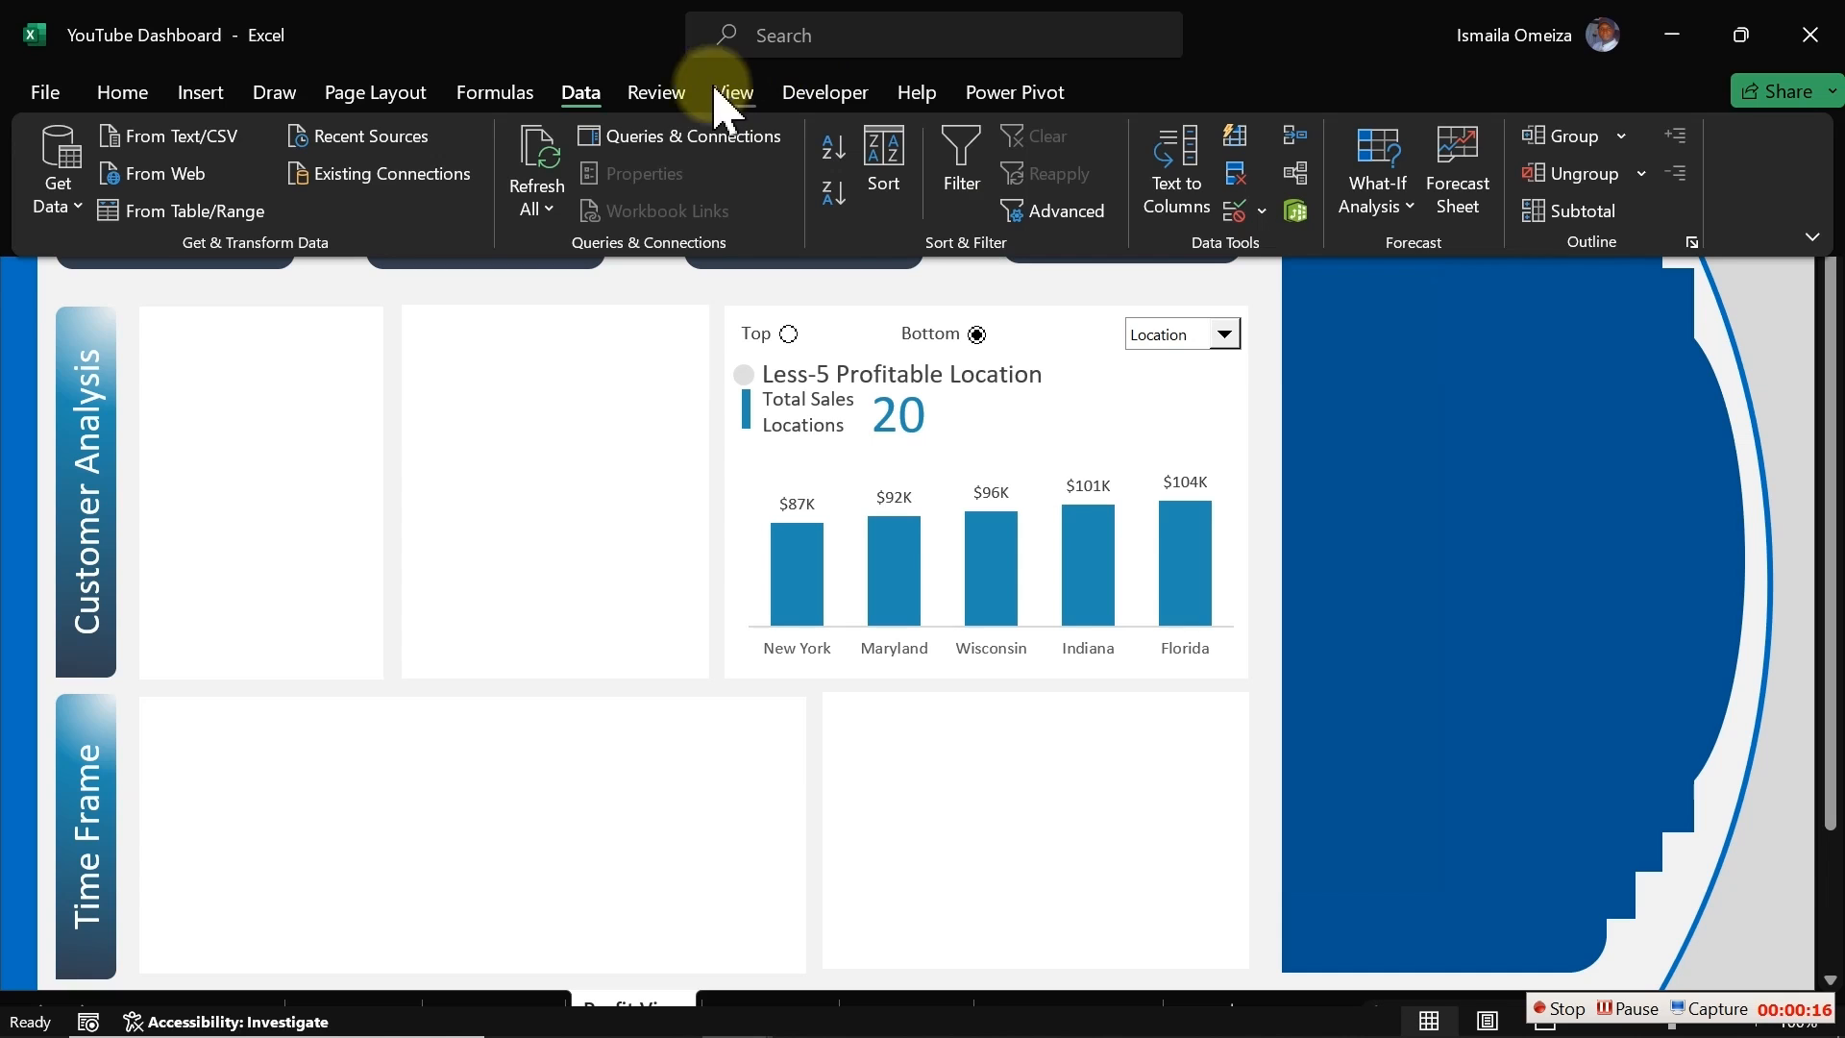
{"action": "left_click", "coordinate": [638, 135]}
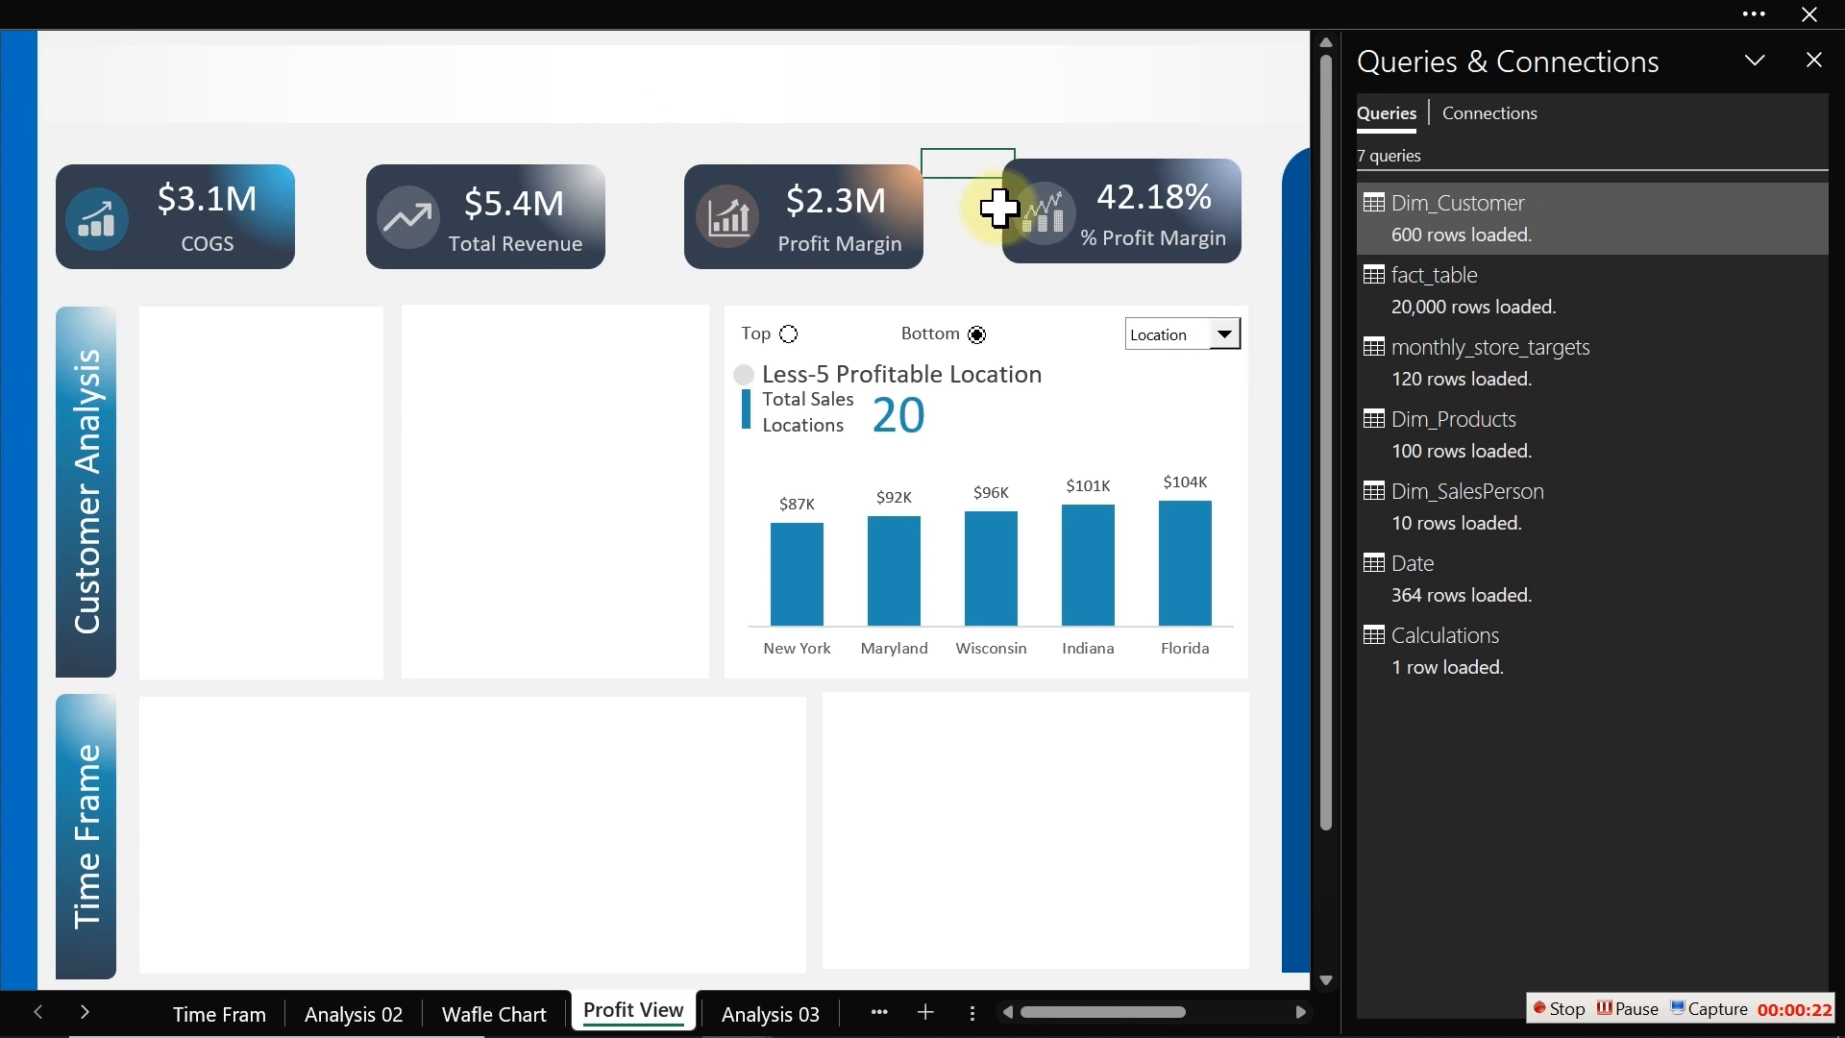
{"action": "left_click", "coordinate": [1489, 229]}
{"action": "double_click", "coordinate": [1489, 231]}
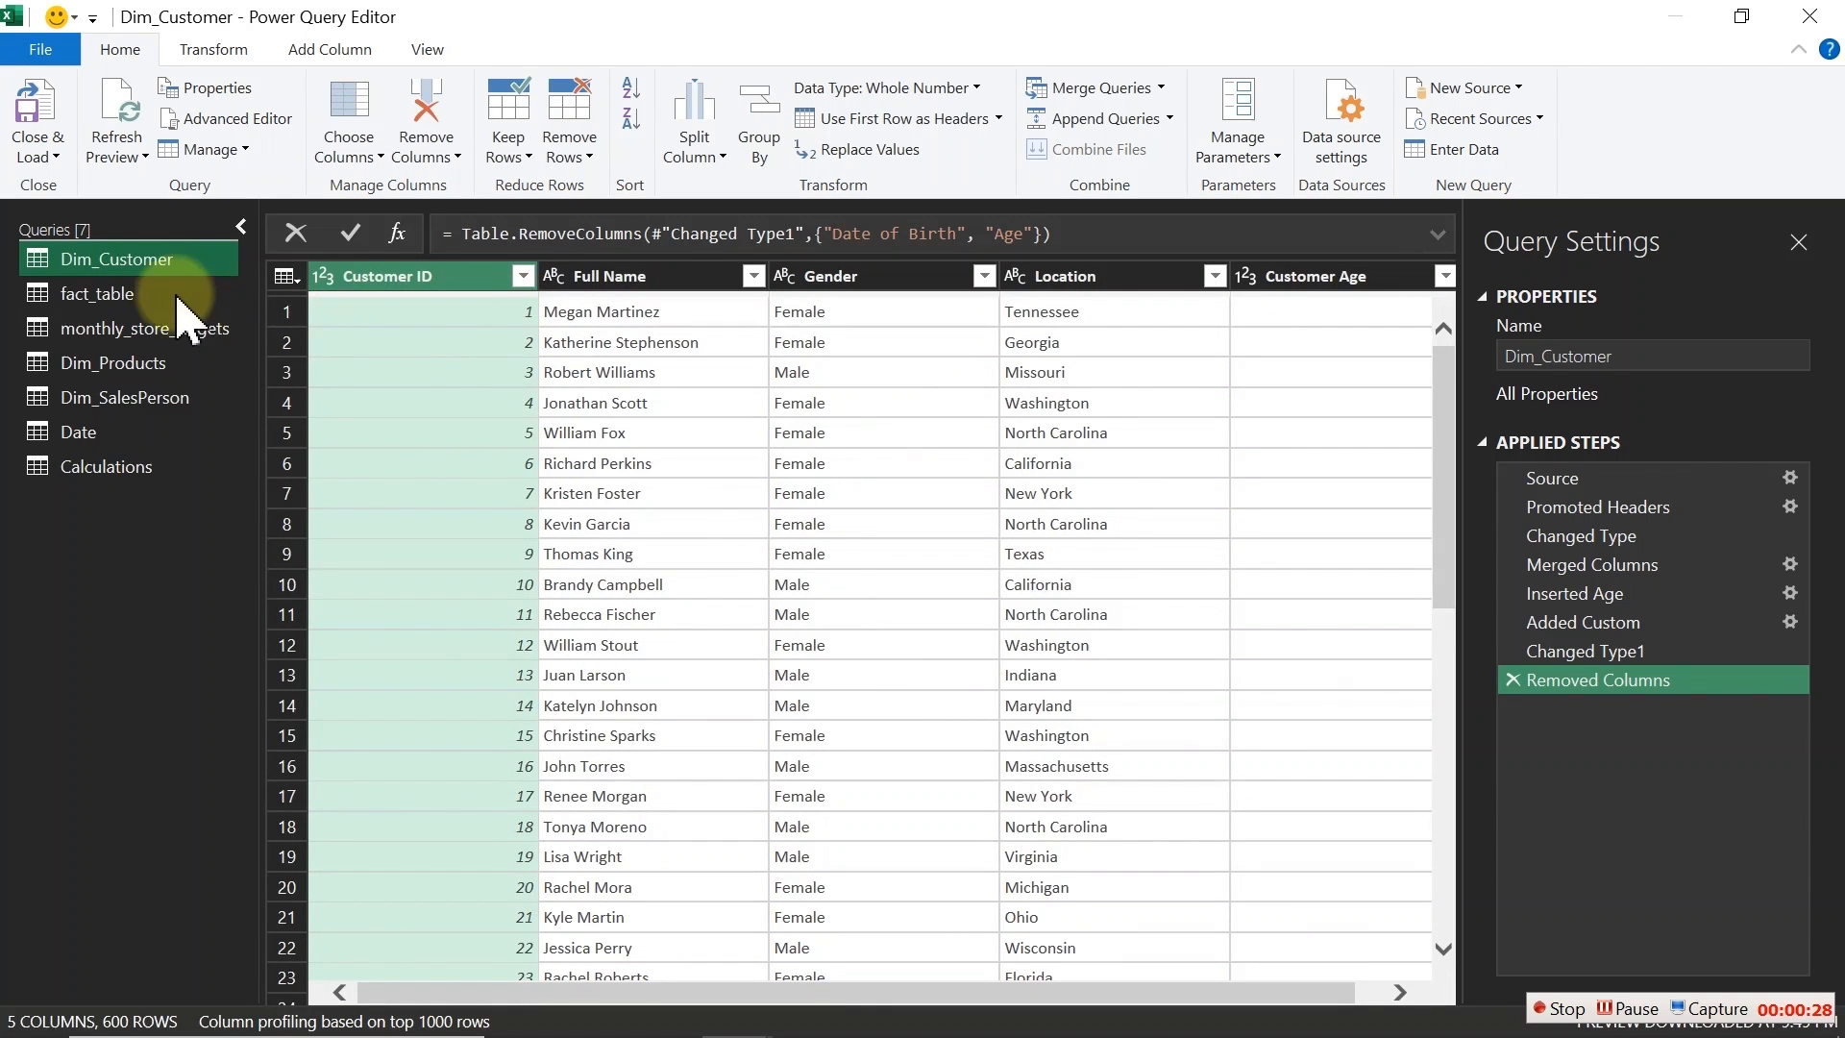
Step: Examine the Customer Age column's values in its filter list
{"action": "left_click", "coordinate": [970, 990]}
{"action": "left_click_drag", "start_coordinate": [969, 990], "coordinate": [1310, 976]}
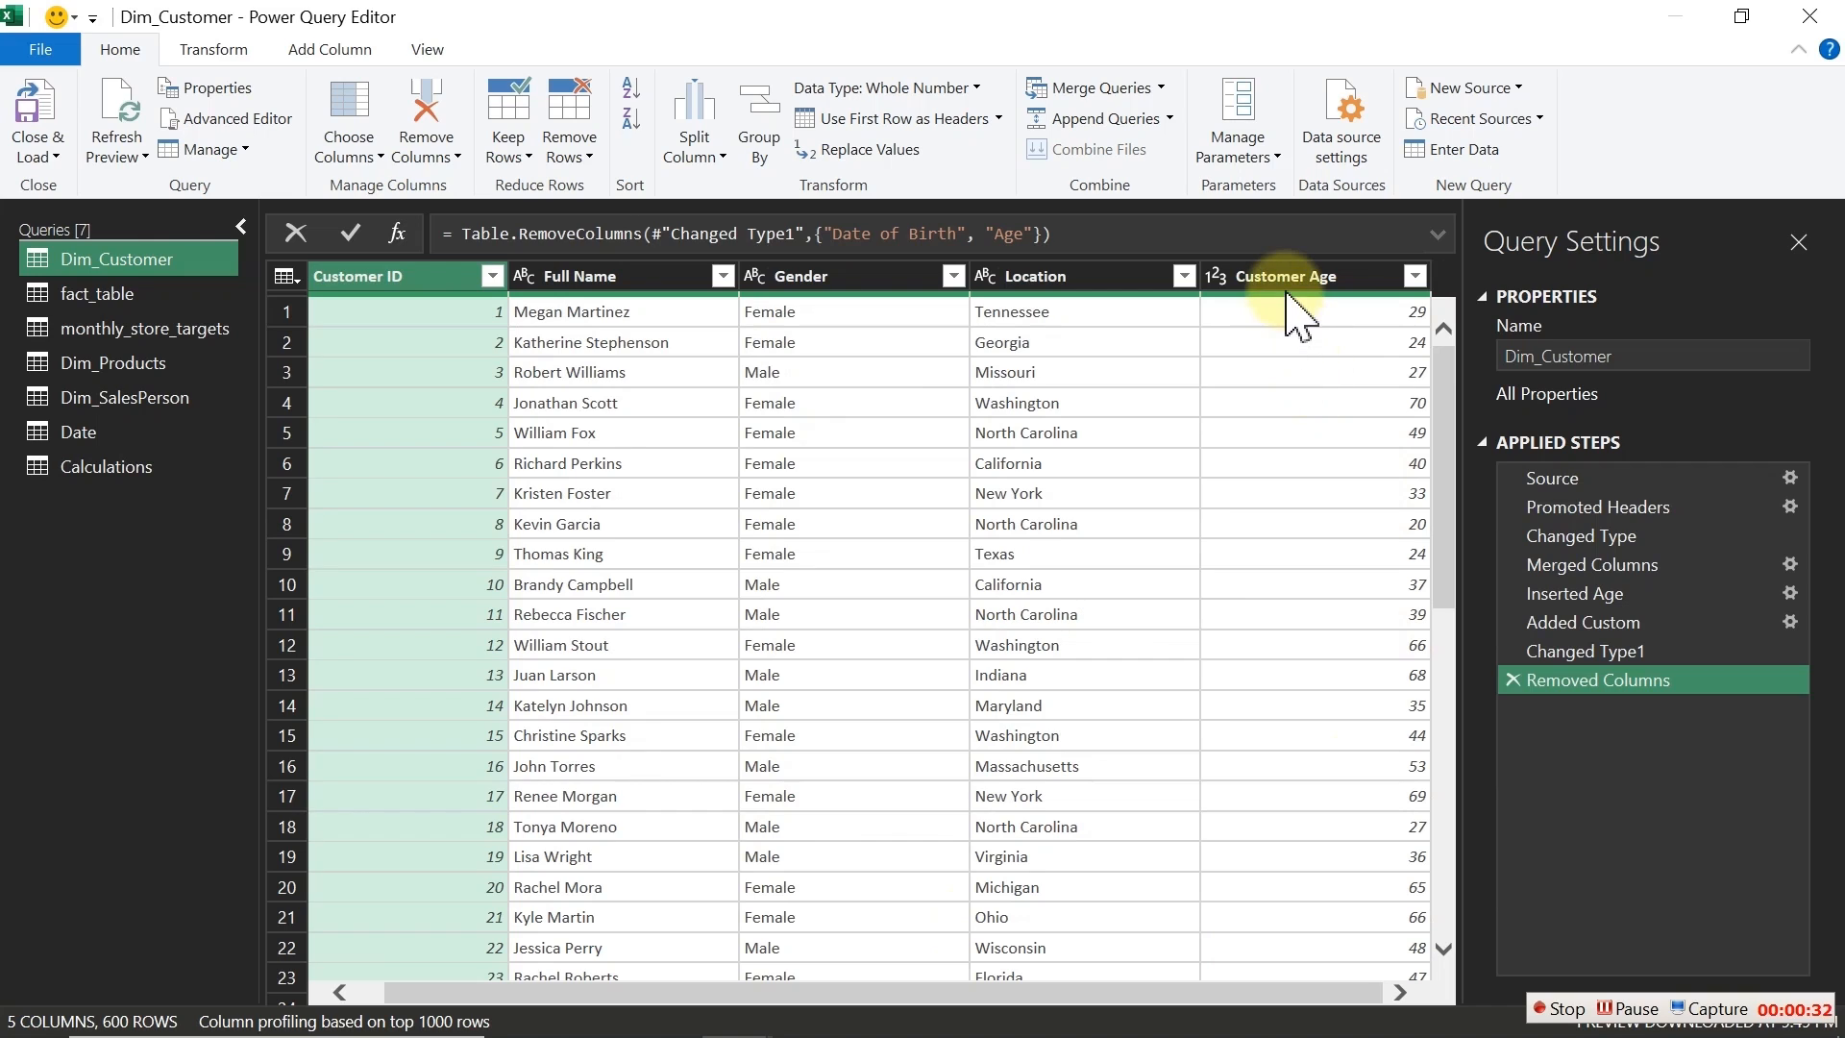
{"action": "left_click", "coordinate": [1287, 278]}
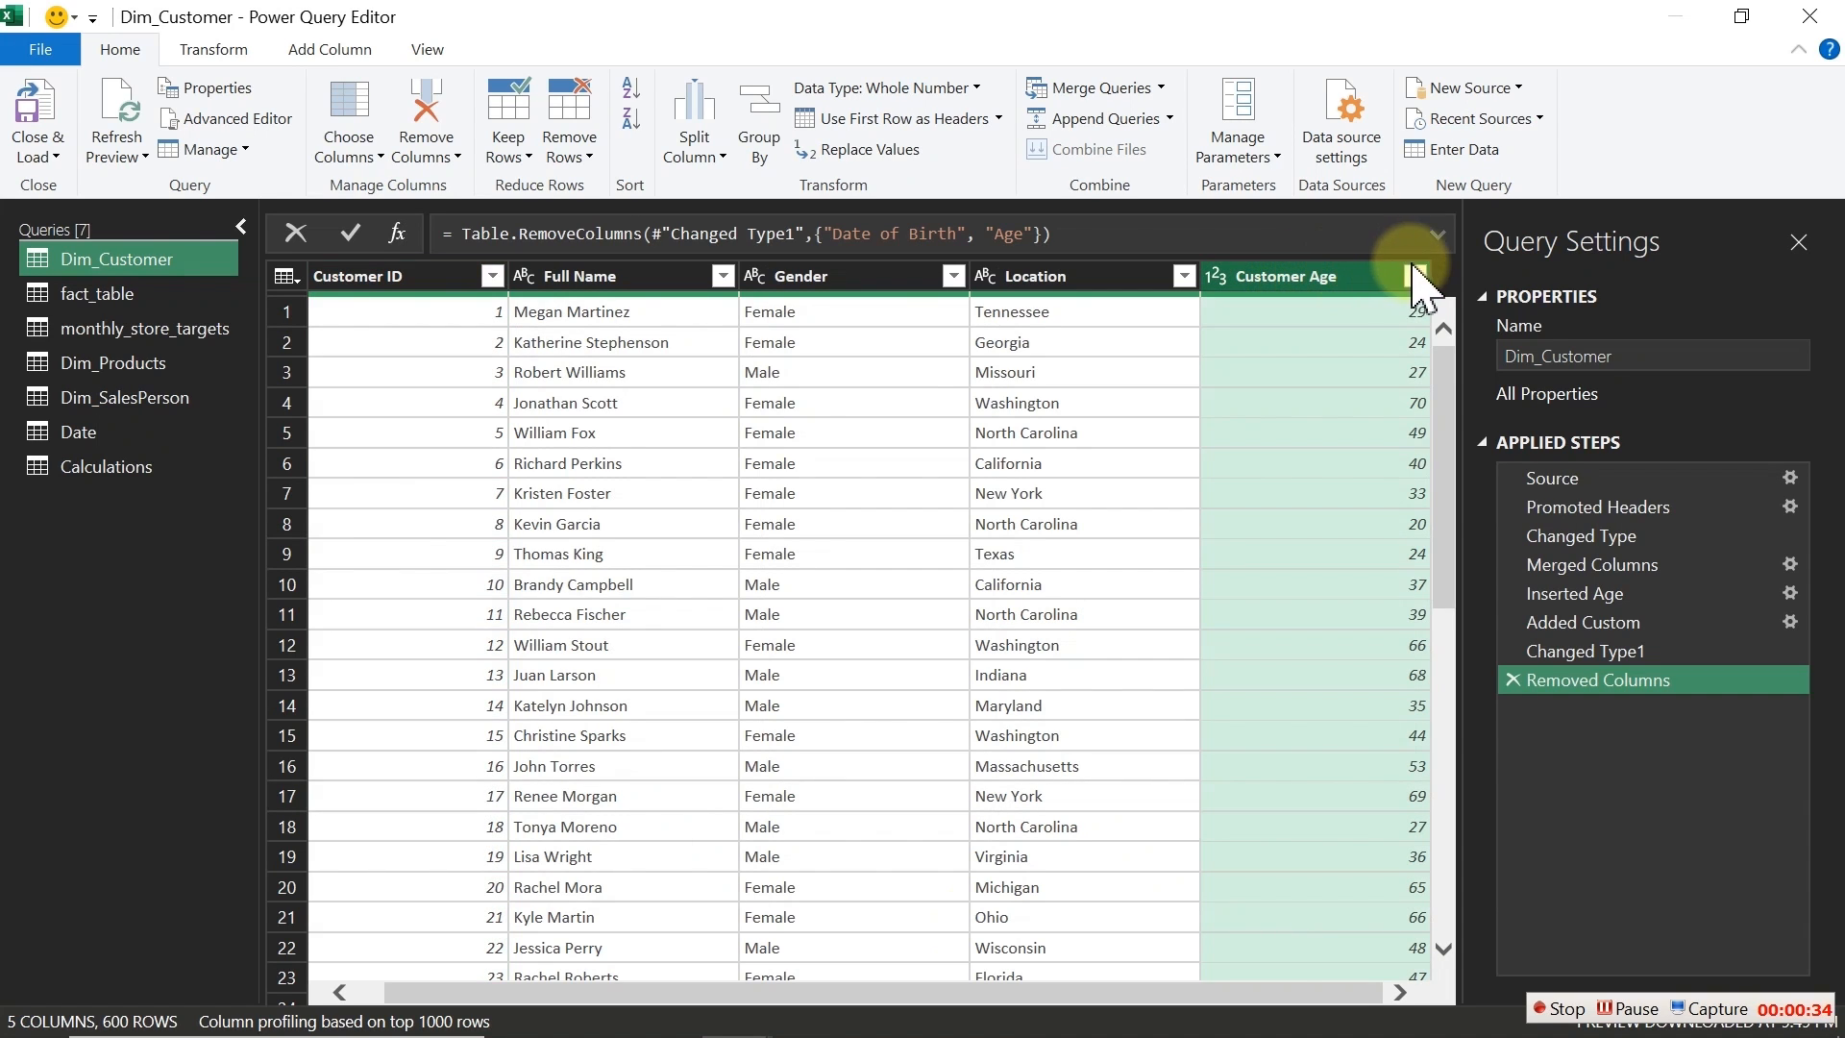
{"action": "left_click", "coordinate": [1415, 276]}
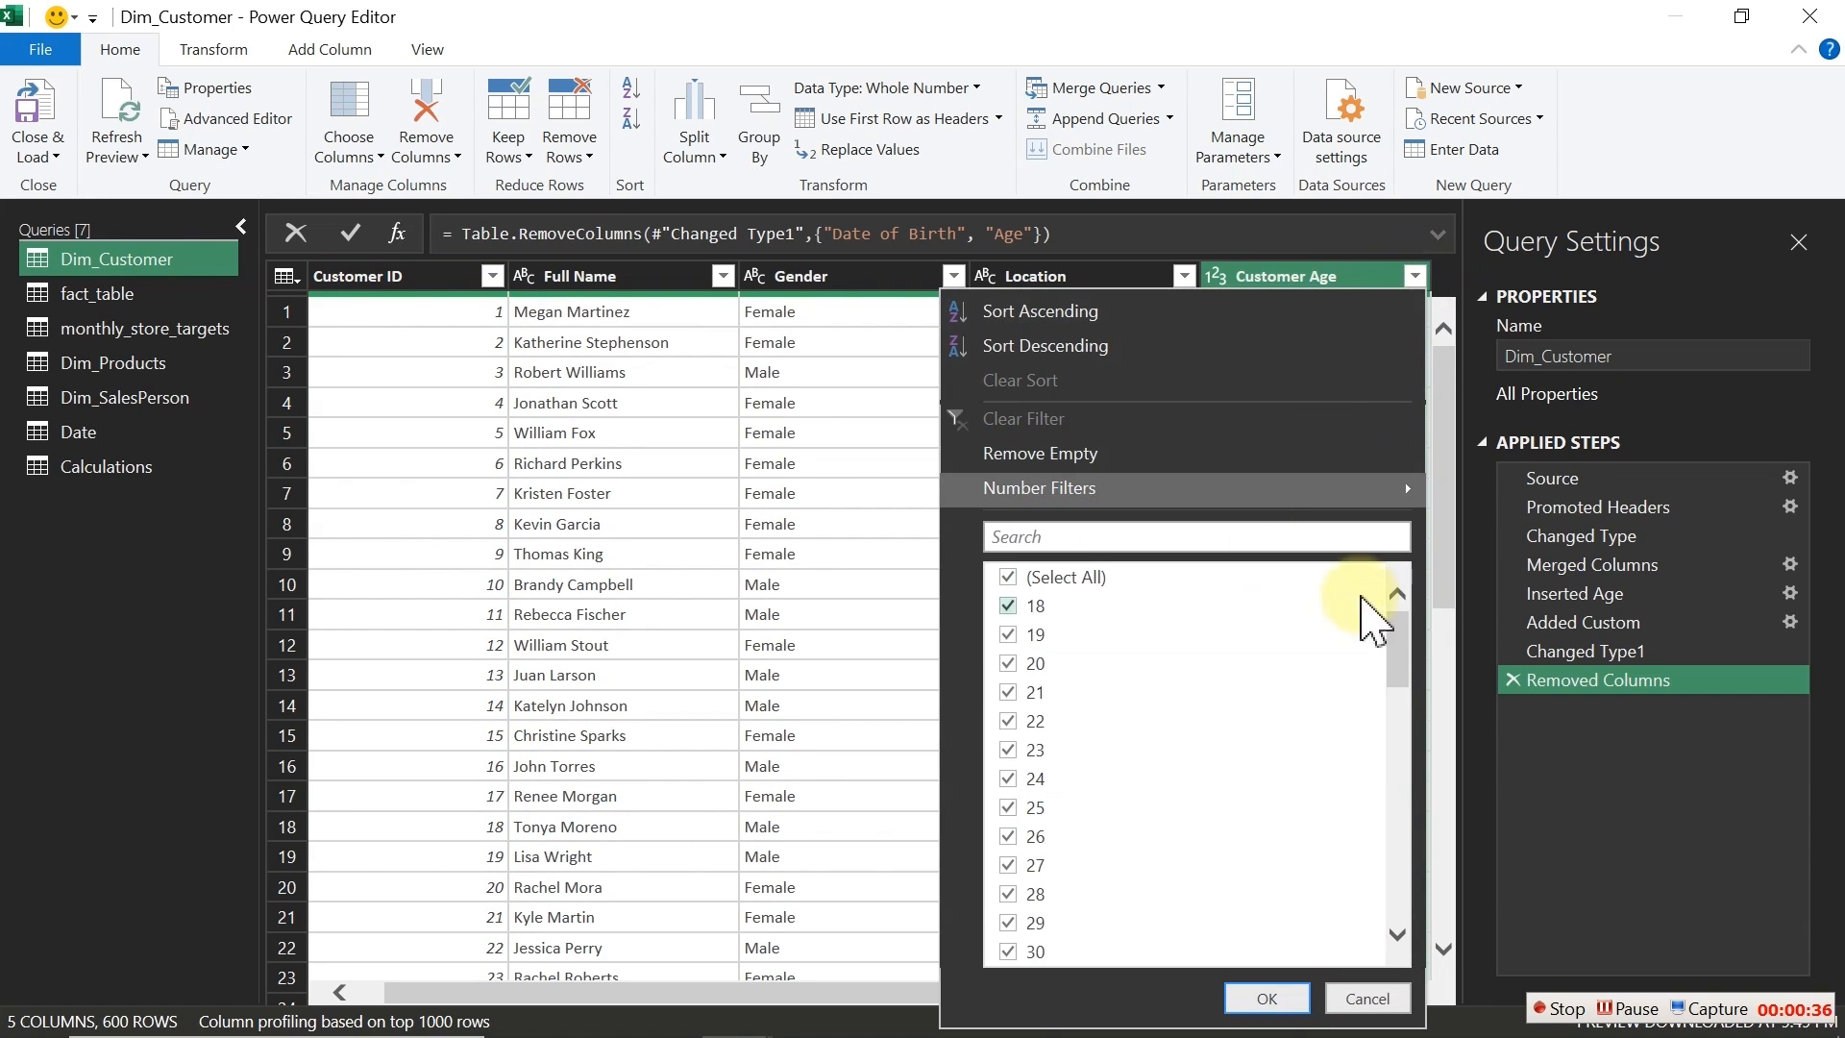
{"action": "left_click_drag", "start_coordinate": [1400, 636], "coordinate": [1390, 598]}
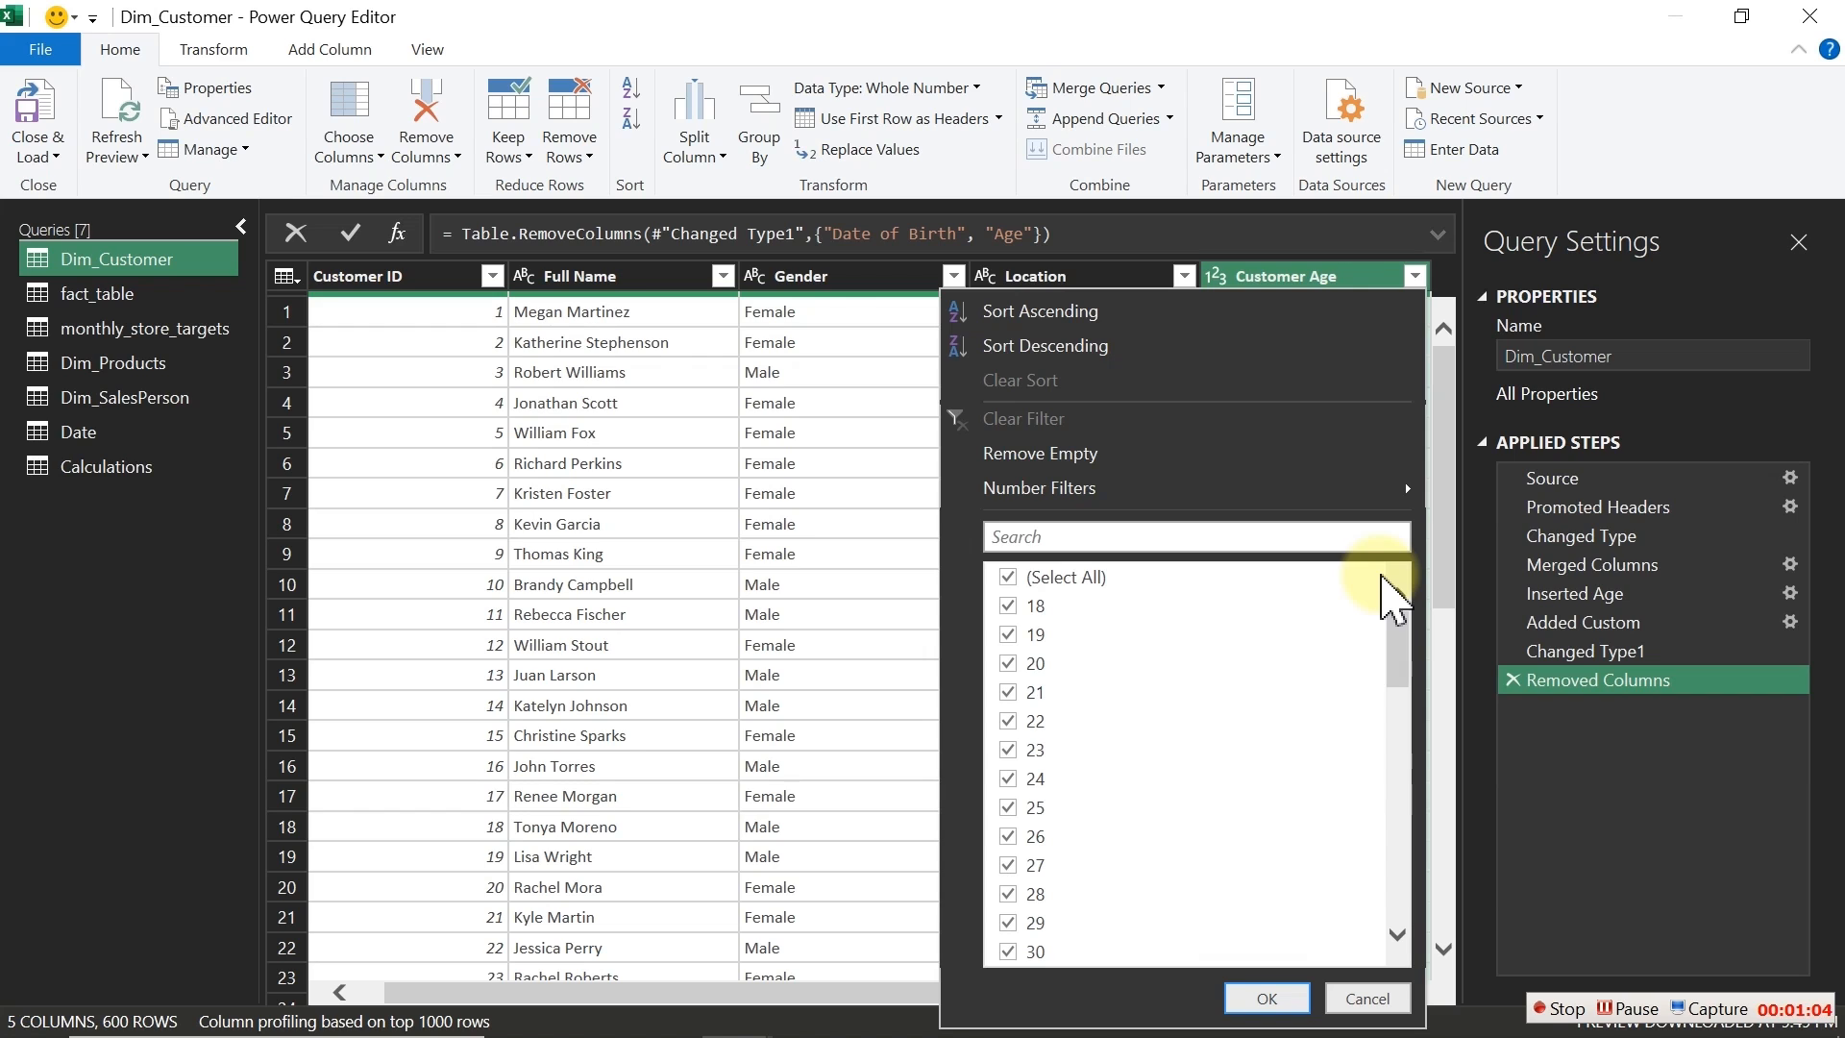
{"action": "left_click", "coordinate": [1318, 279]}
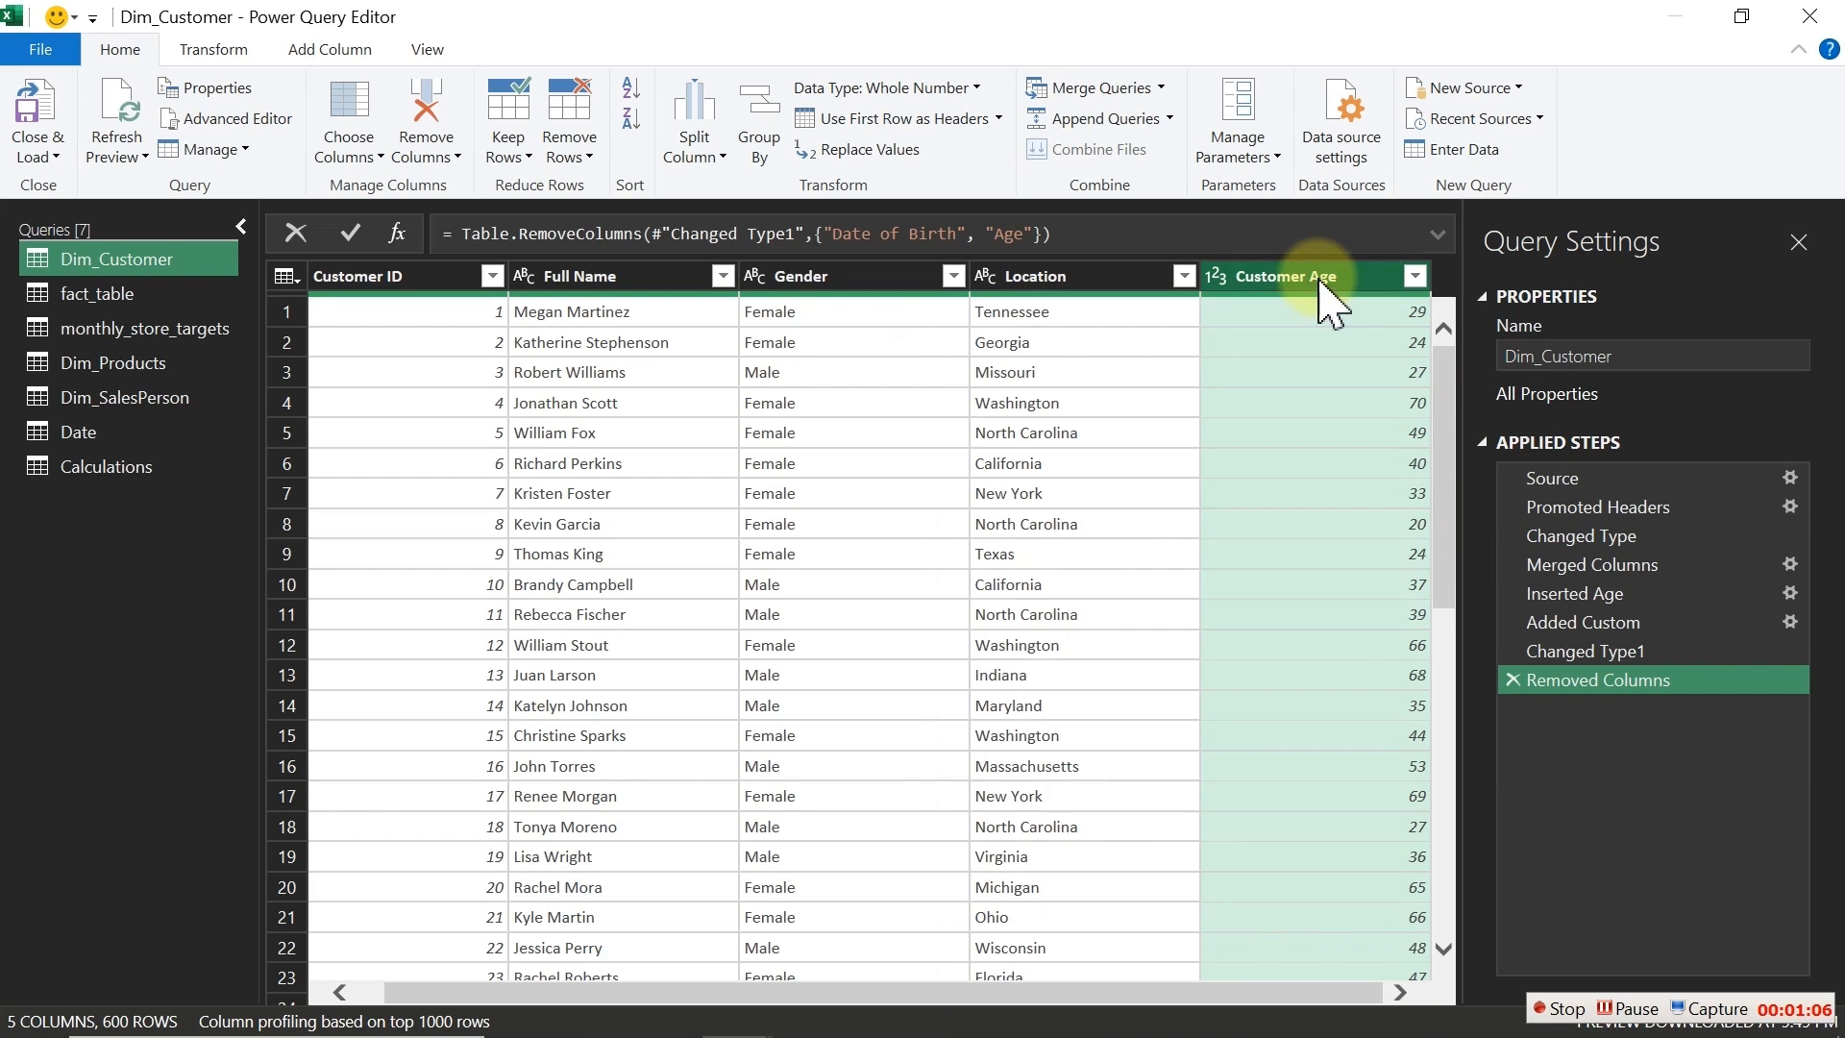
Step: Start a new conditional column and name it Customer Age Group
{"action": "left_click", "coordinate": [329, 49]}
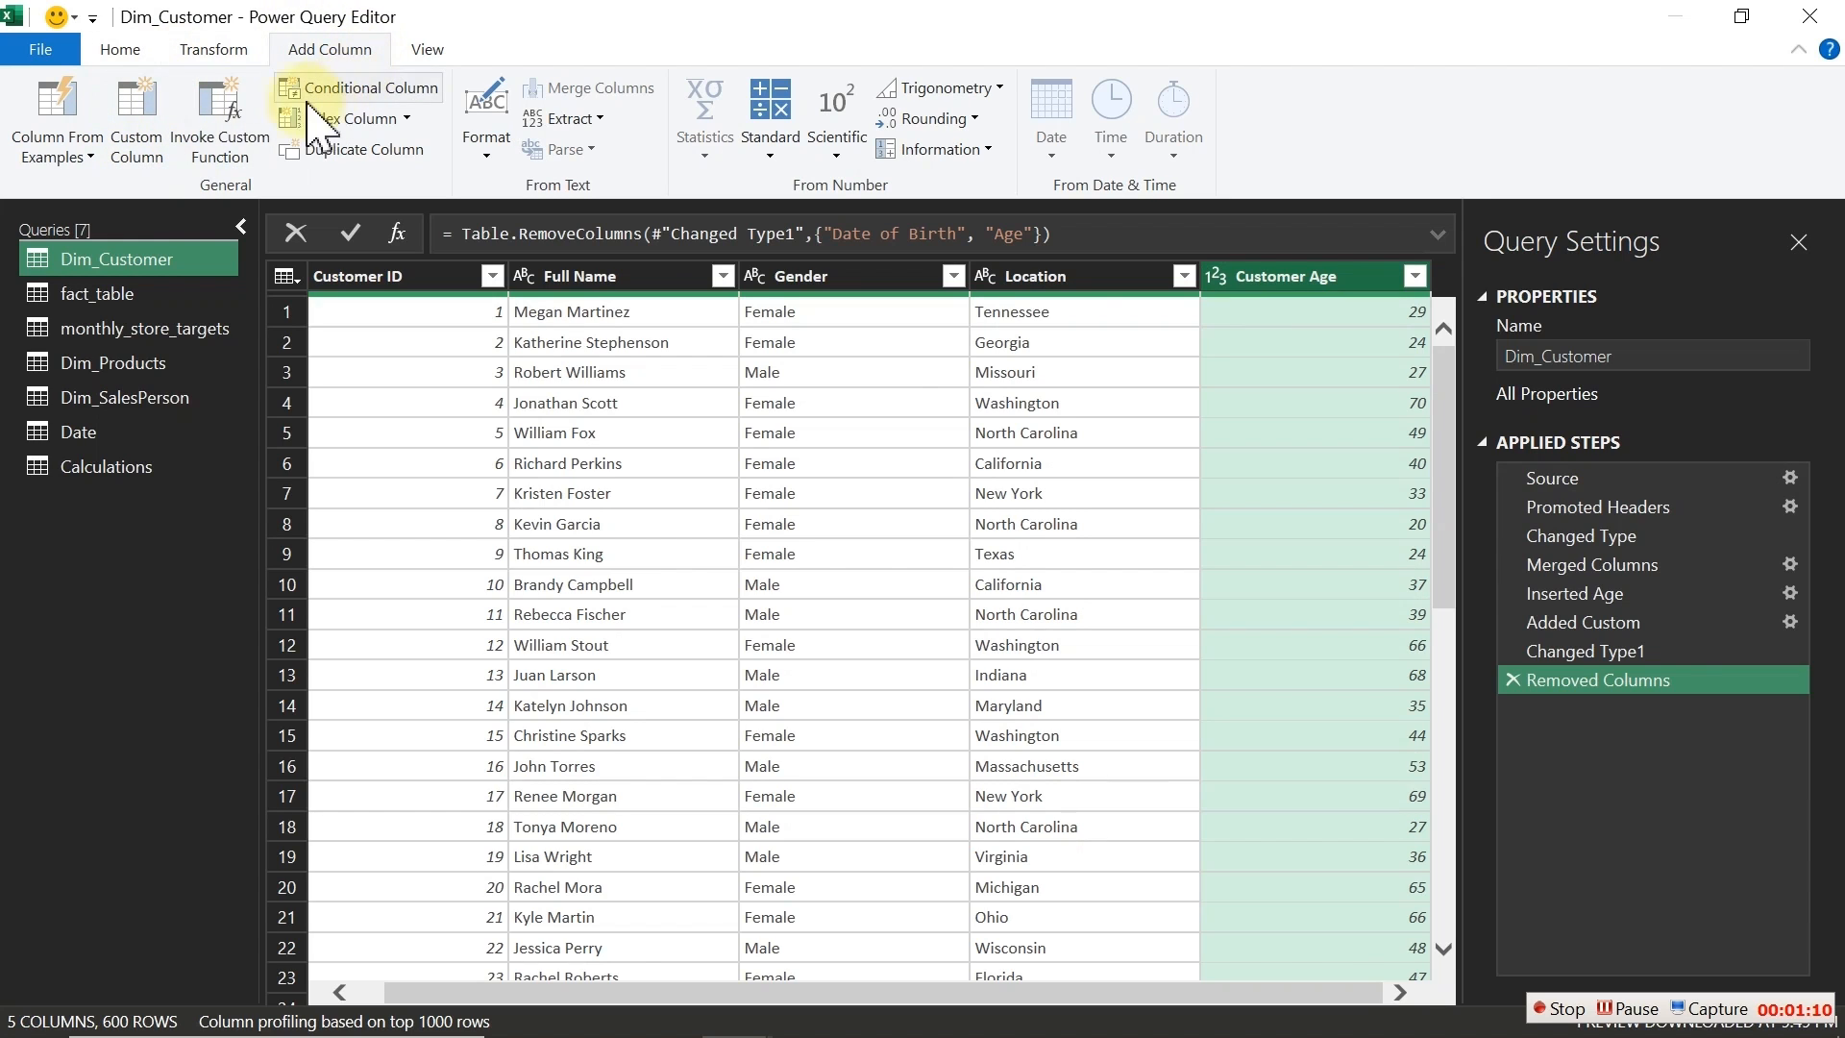
{"action": "left_click", "coordinate": [369, 92]}
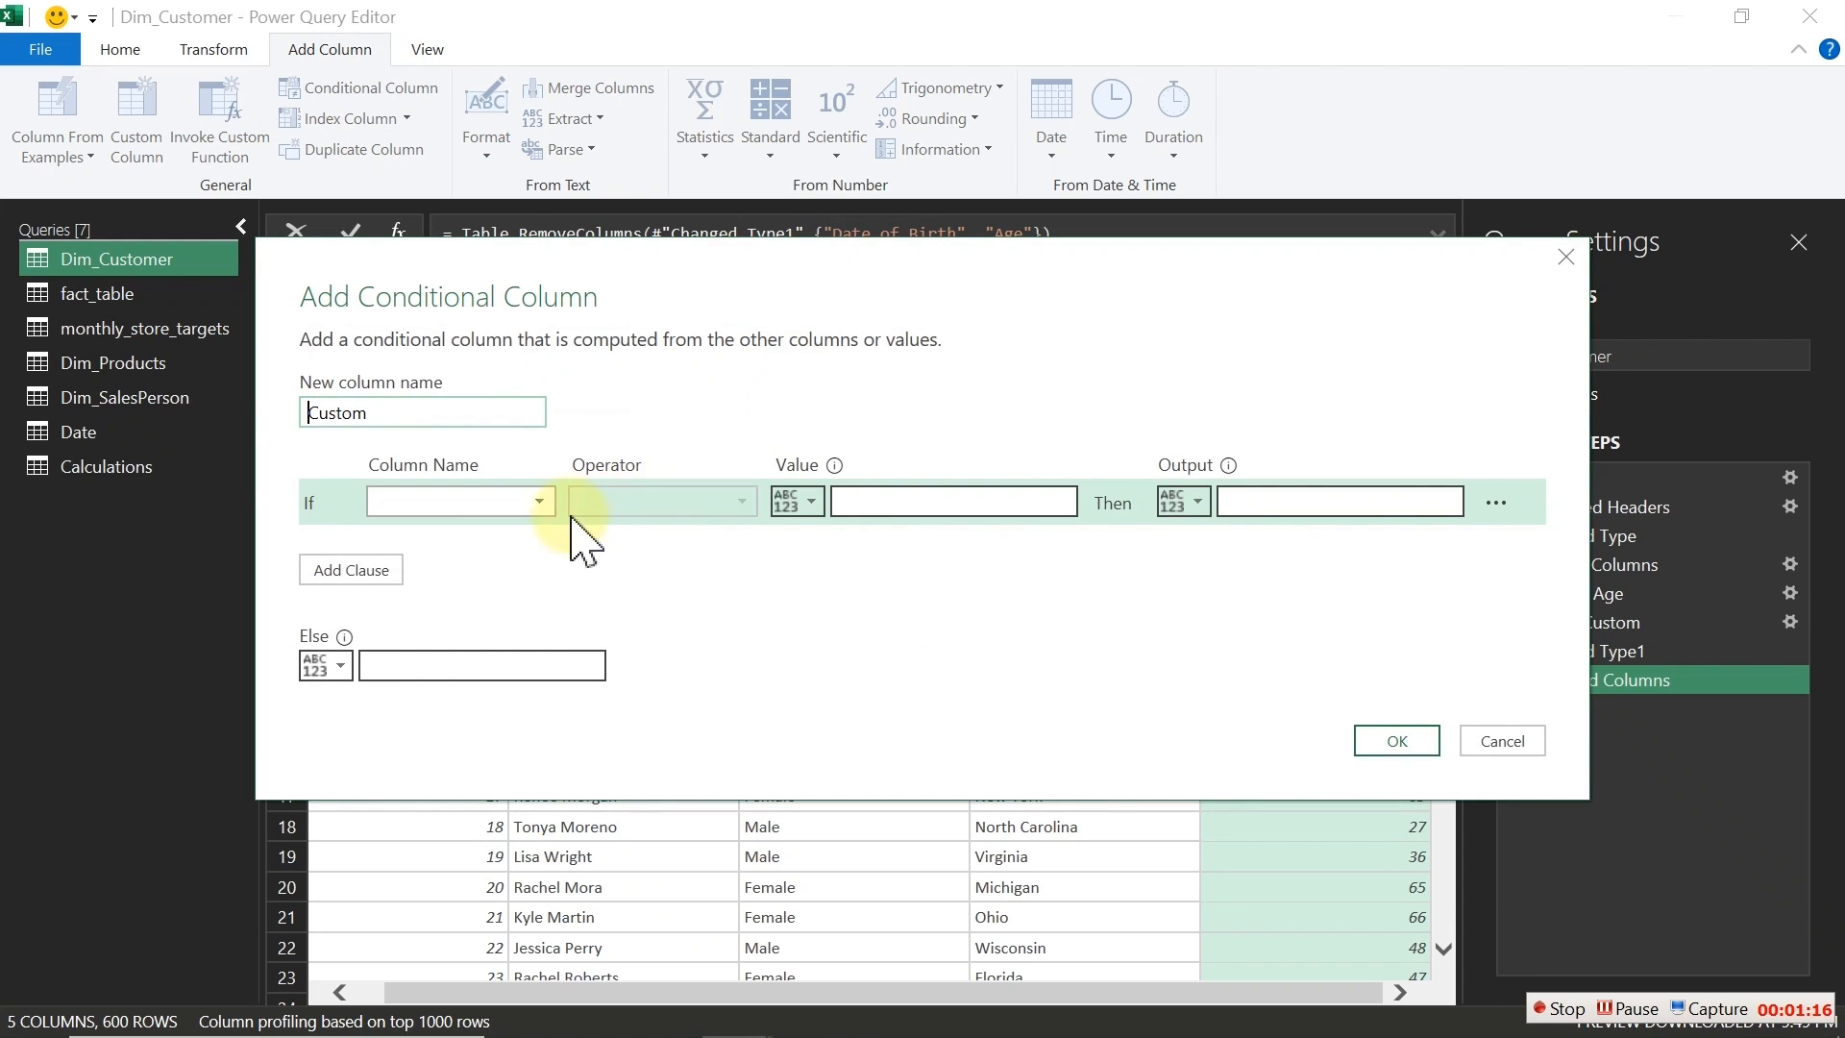
{"action": "double_click", "coordinate": [446, 411]}
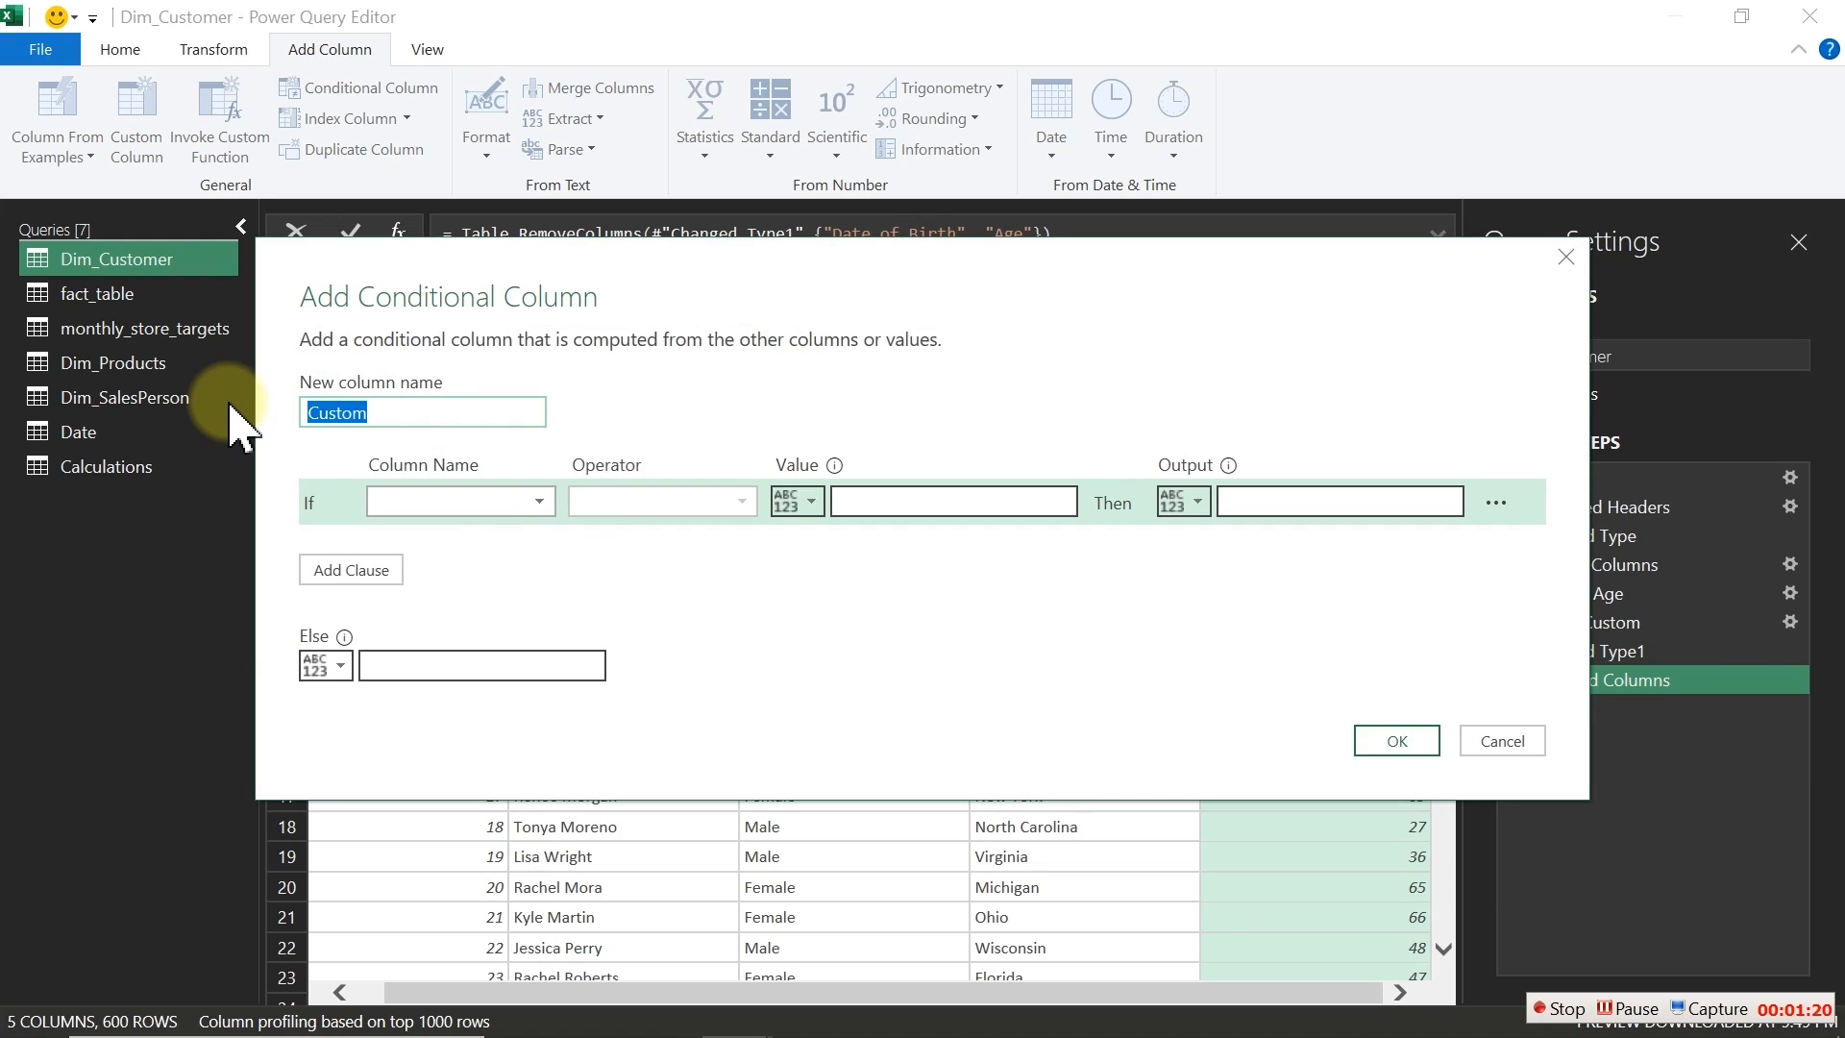
{"action": "type", "text": "Customer Age Group"}
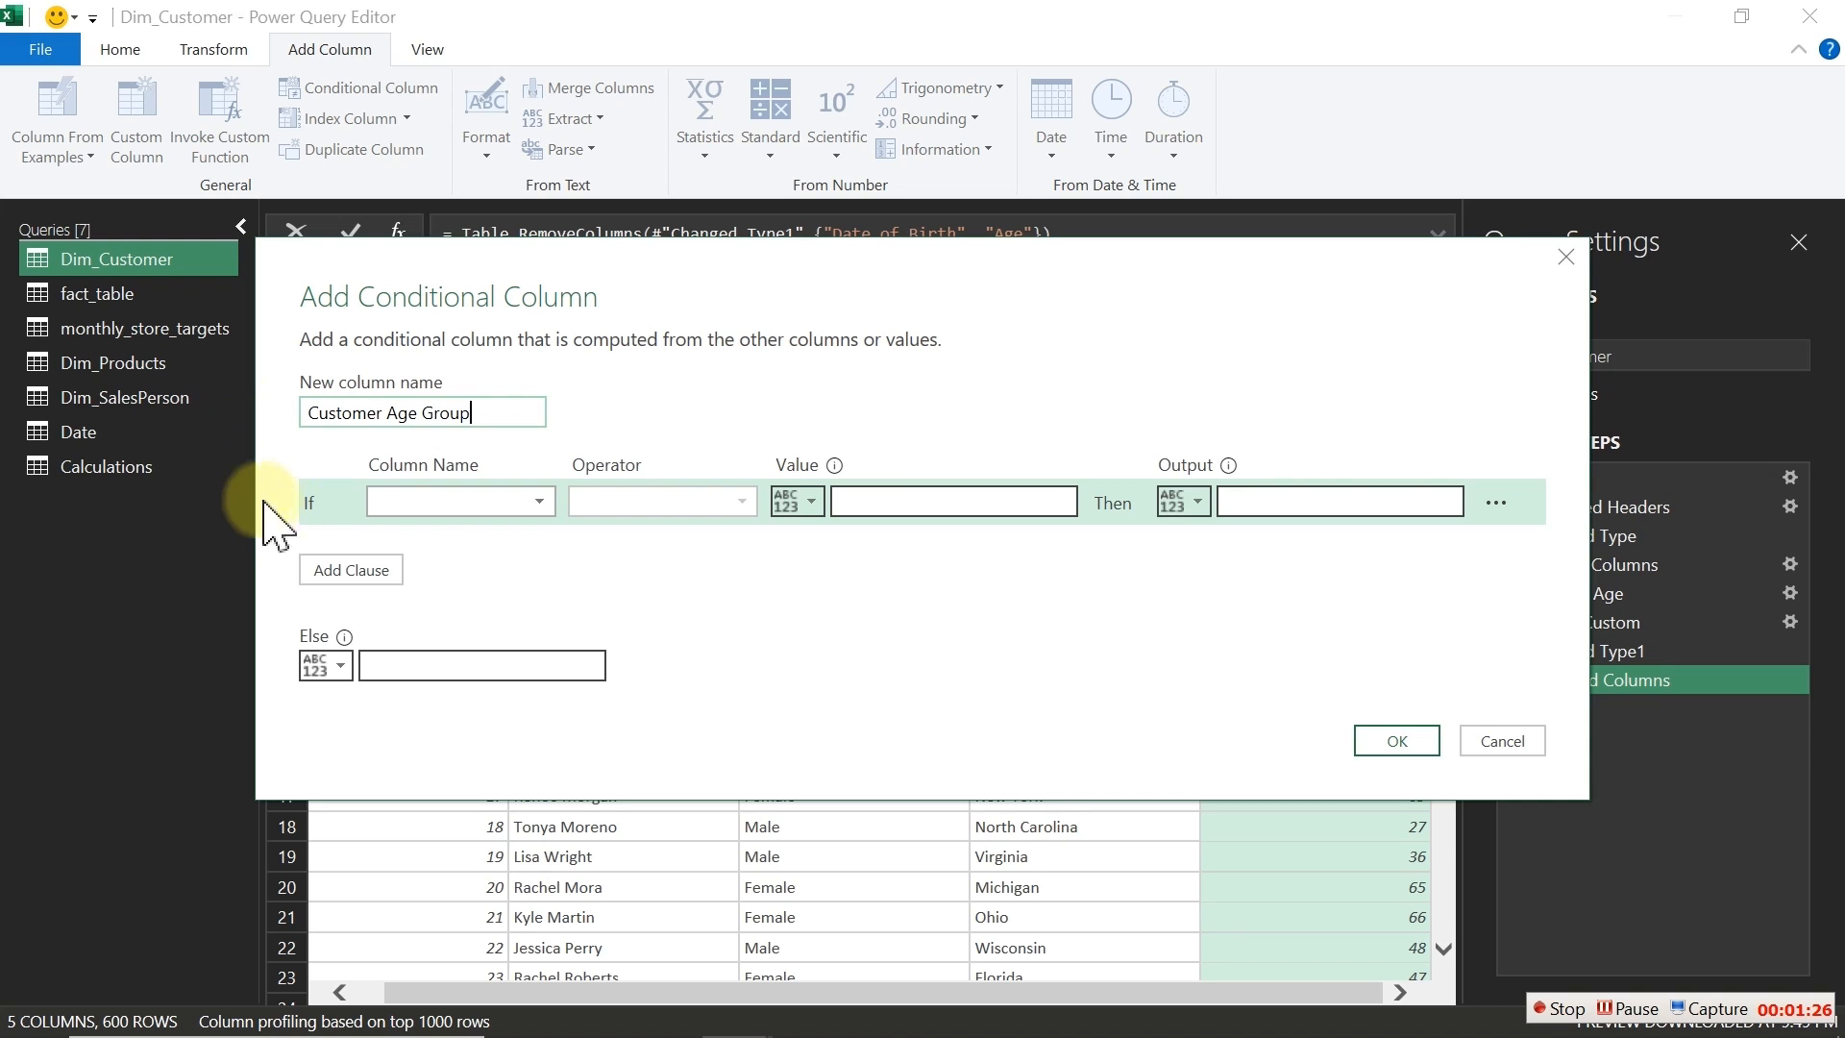
Step: Add three Else If clauses and set every condition's column to Customer Age
{"action": "left_click", "coordinate": [434, 500]}
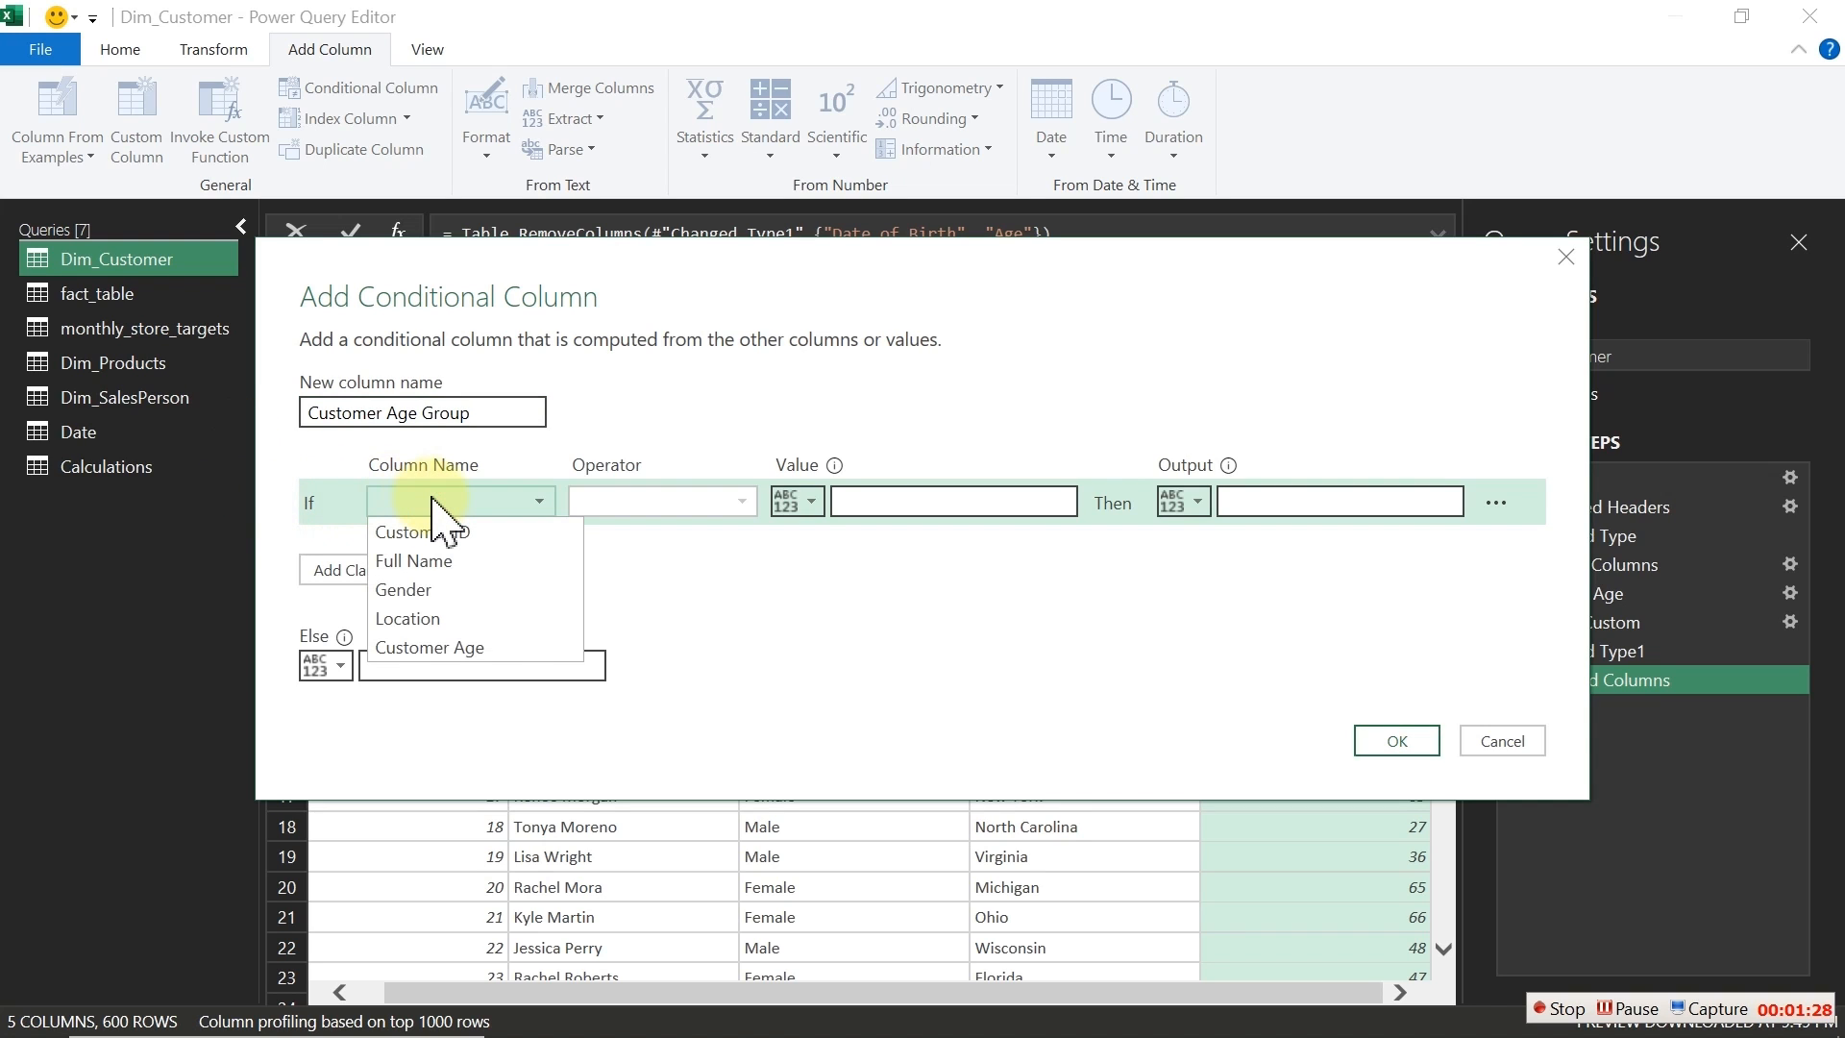
{"action": "left_click", "coordinate": [448, 650]}
{"action": "left_click", "coordinate": [389, 573]}
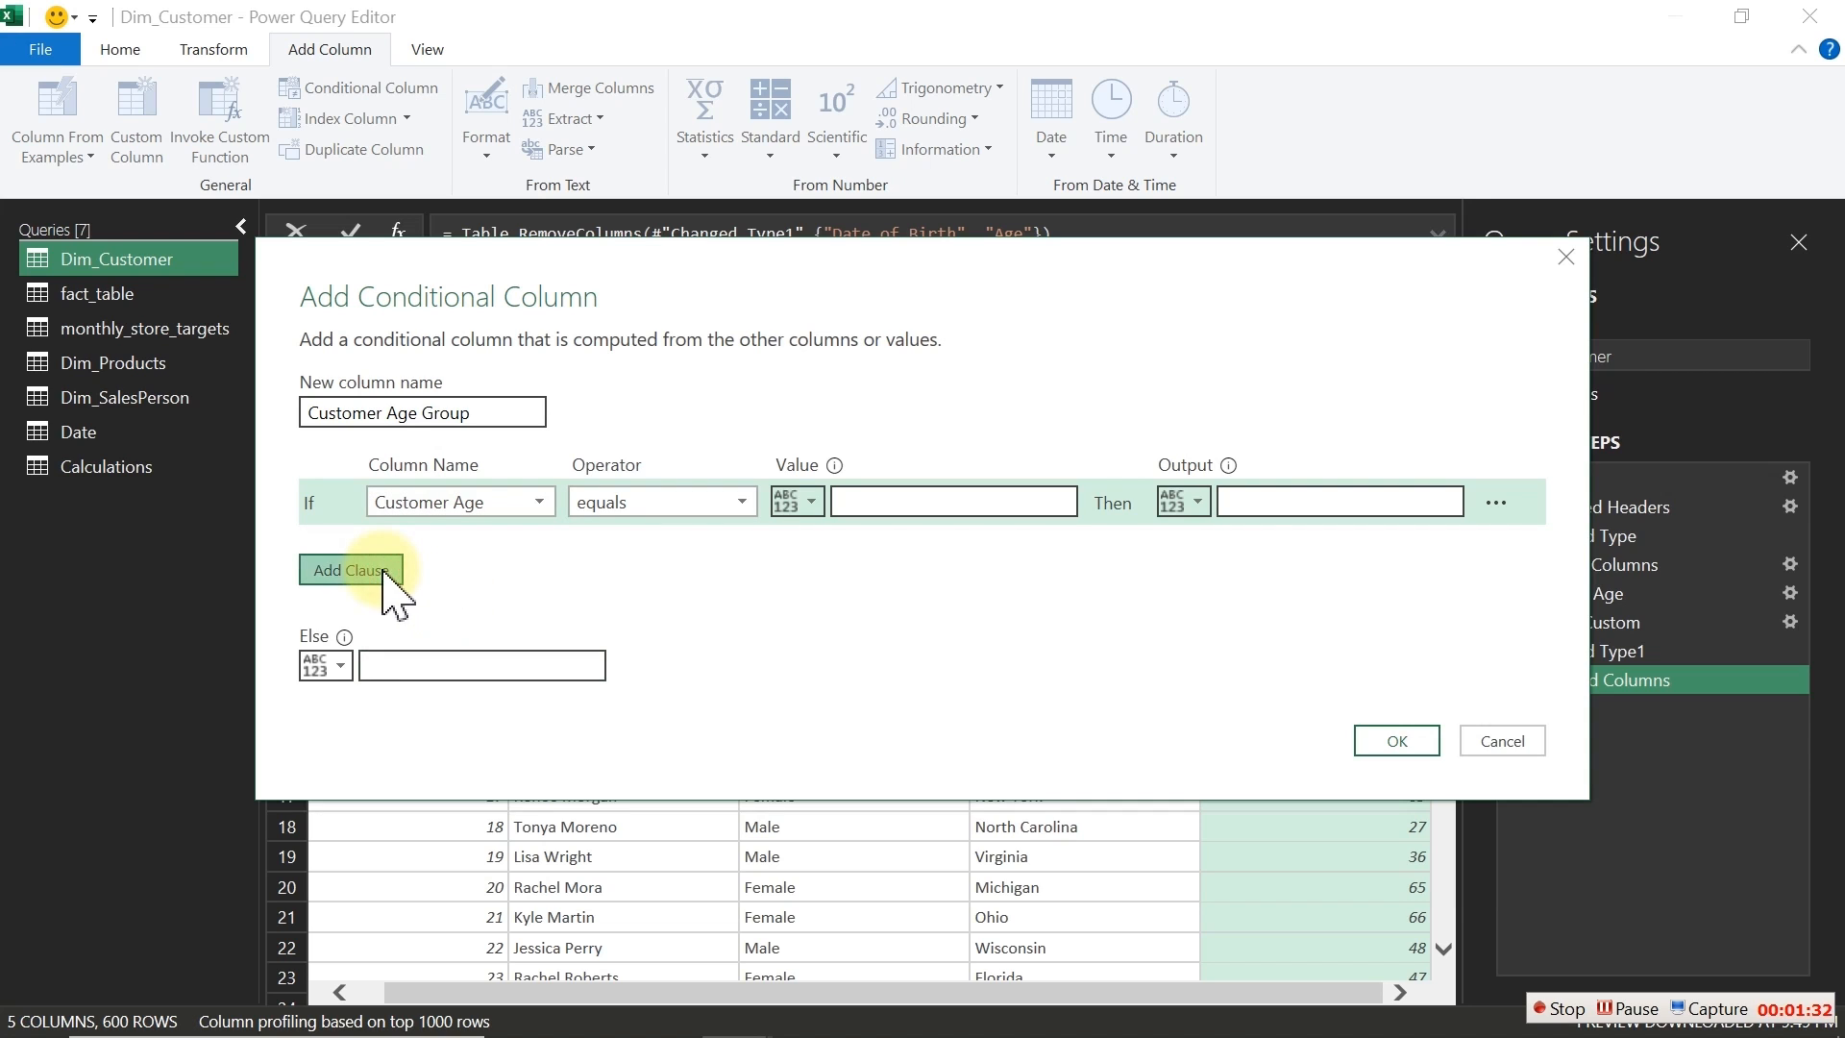
{"action": "left_click", "coordinate": [502, 555]}
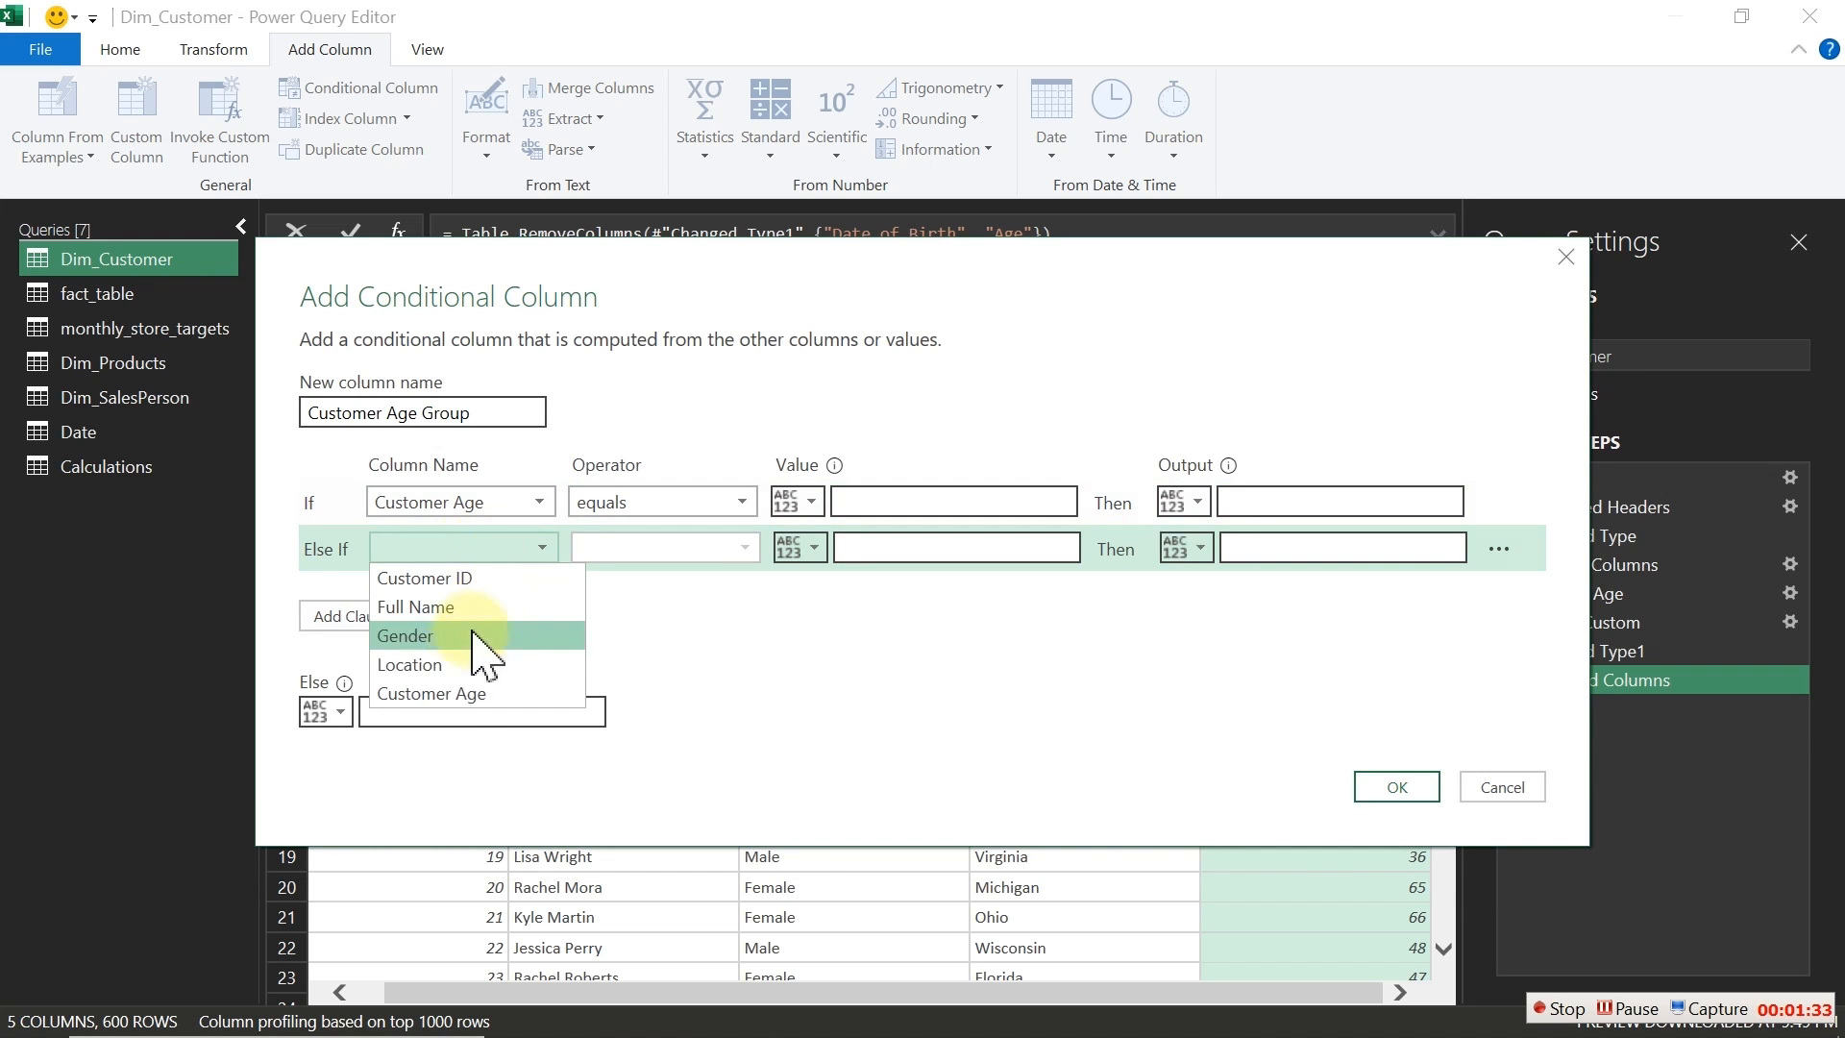
{"action": "left_click", "coordinate": [451, 699]}
{"action": "left_click", "coordinate": [389, 622]}
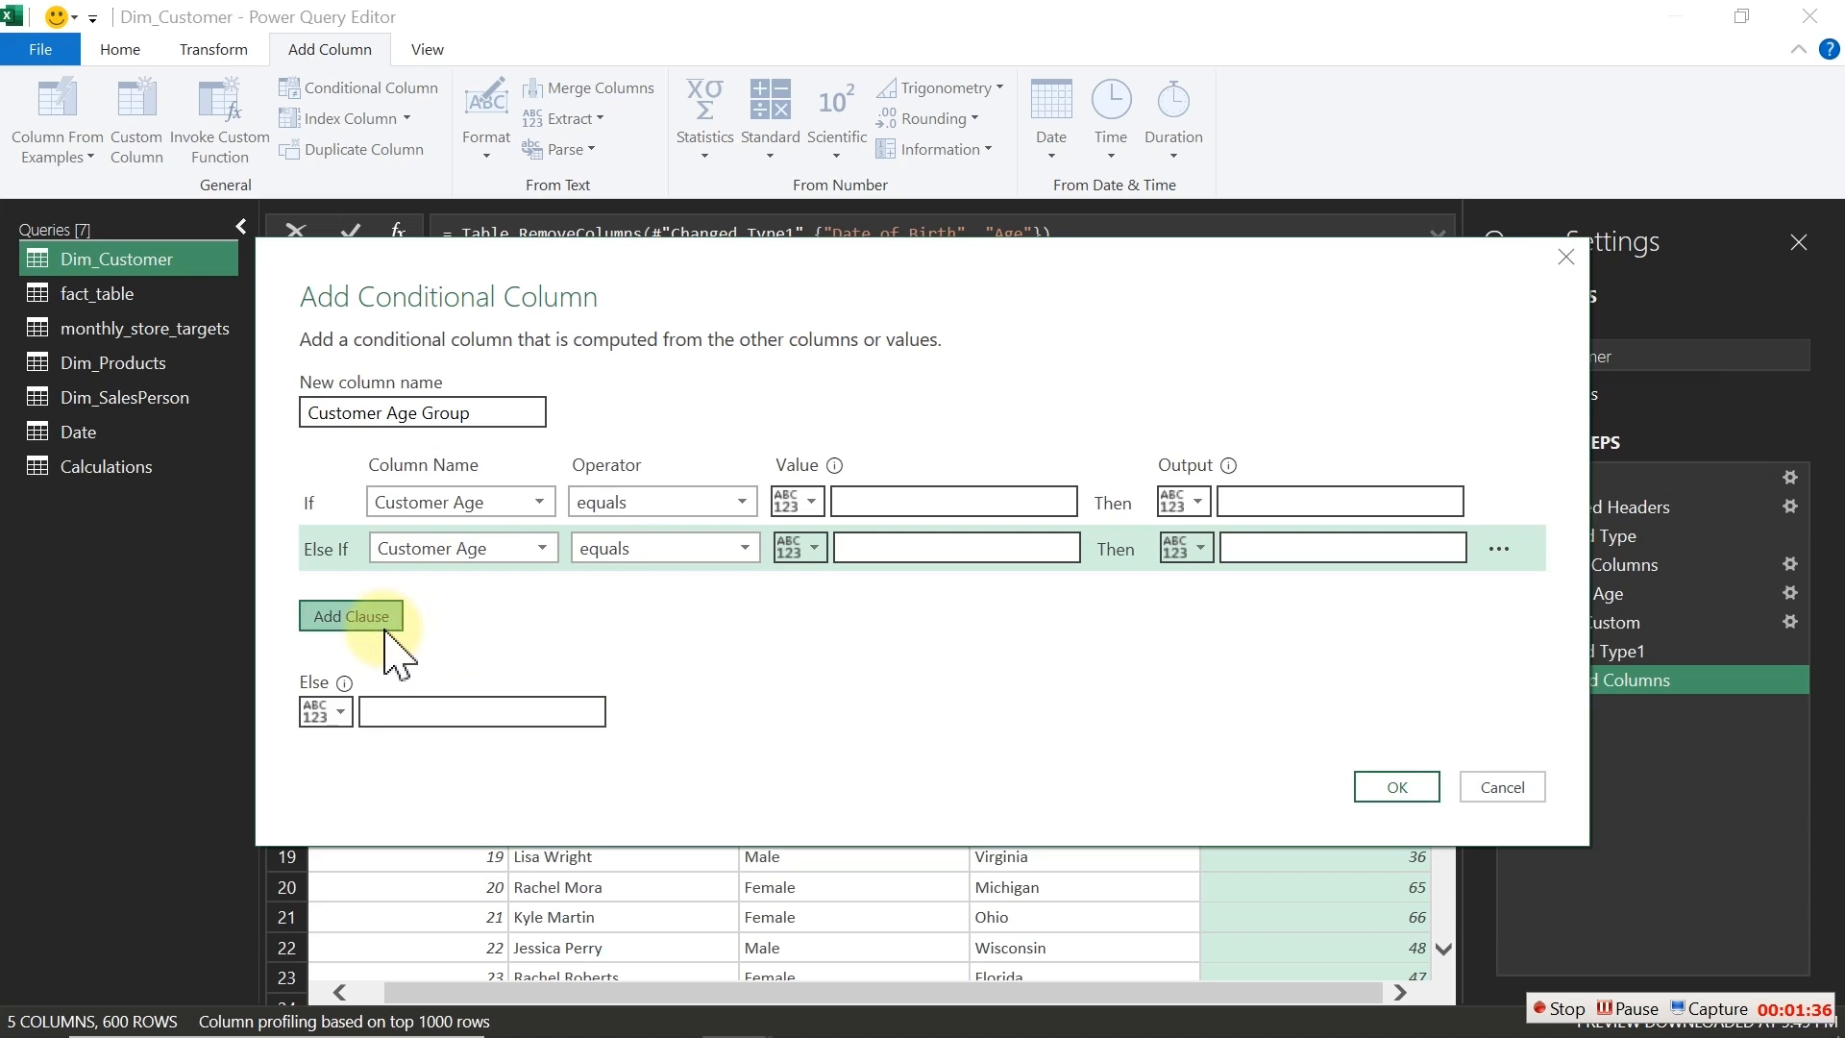
{"action": "left_click", "coordinate": [499, 596]}
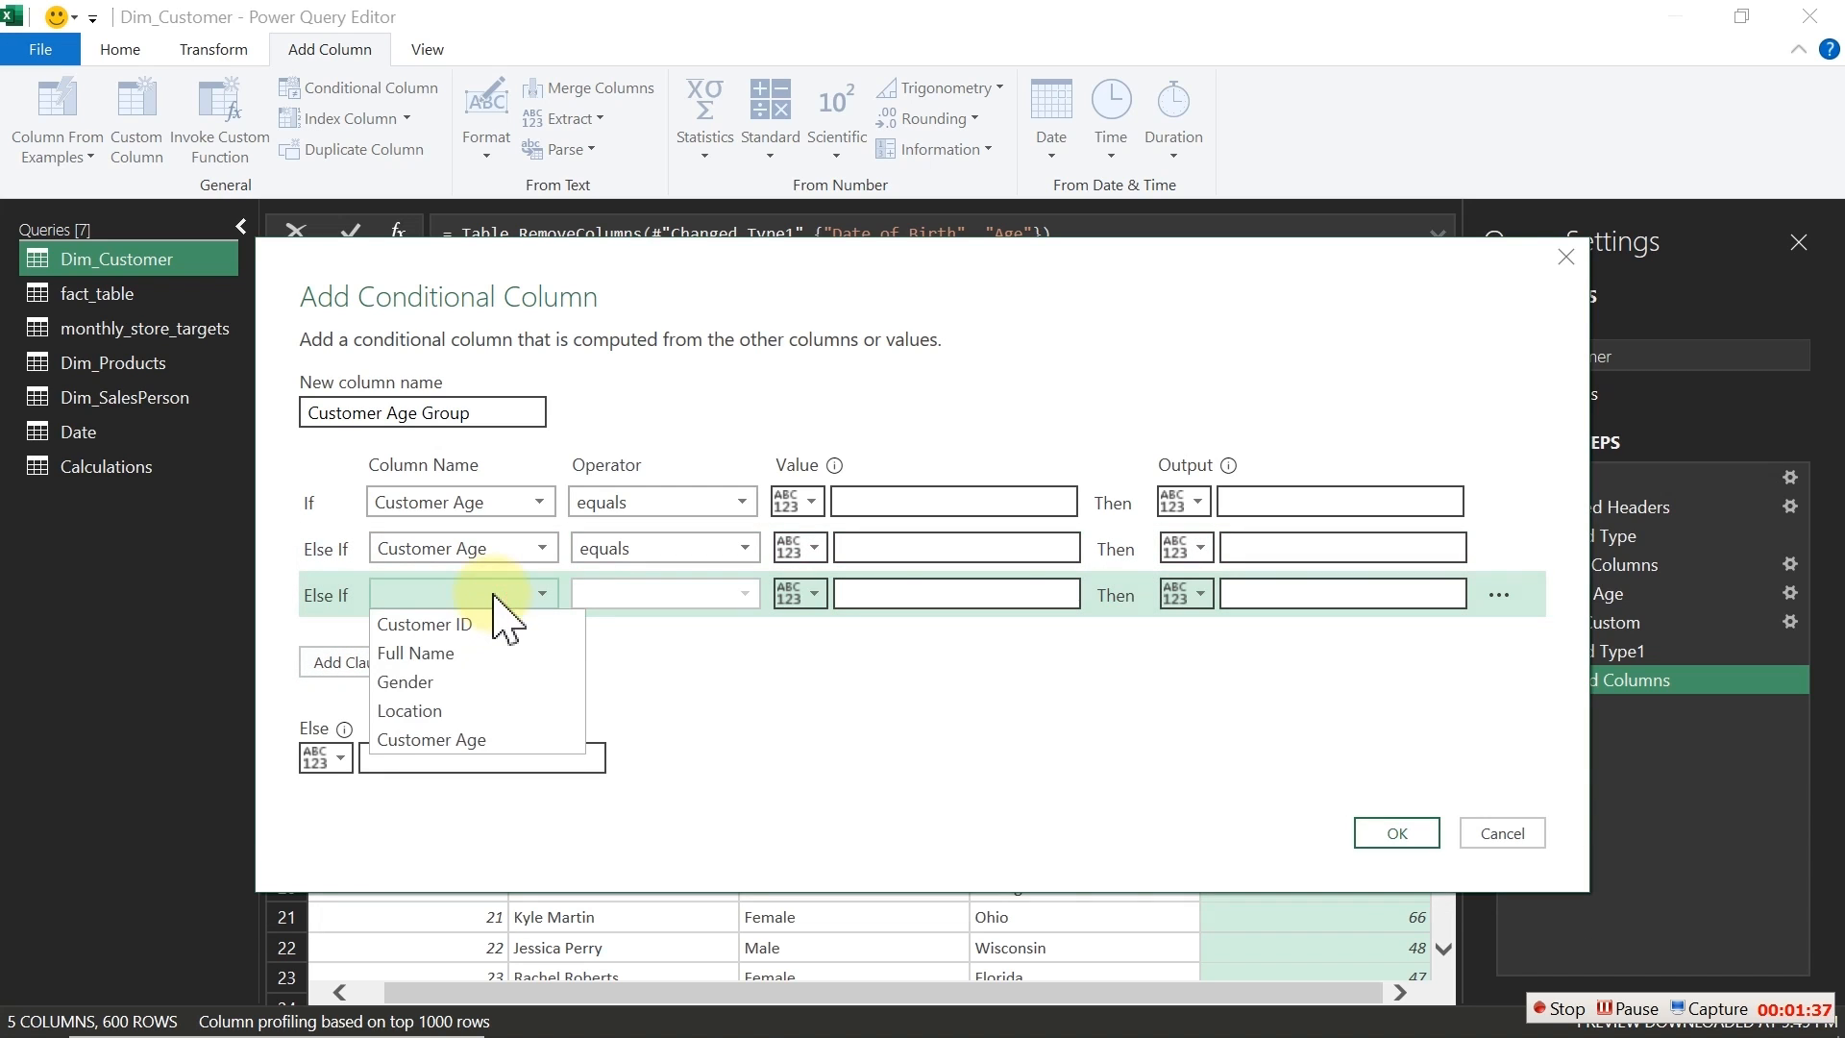
{"action": "left_click", "coordinate": [471, 740]}
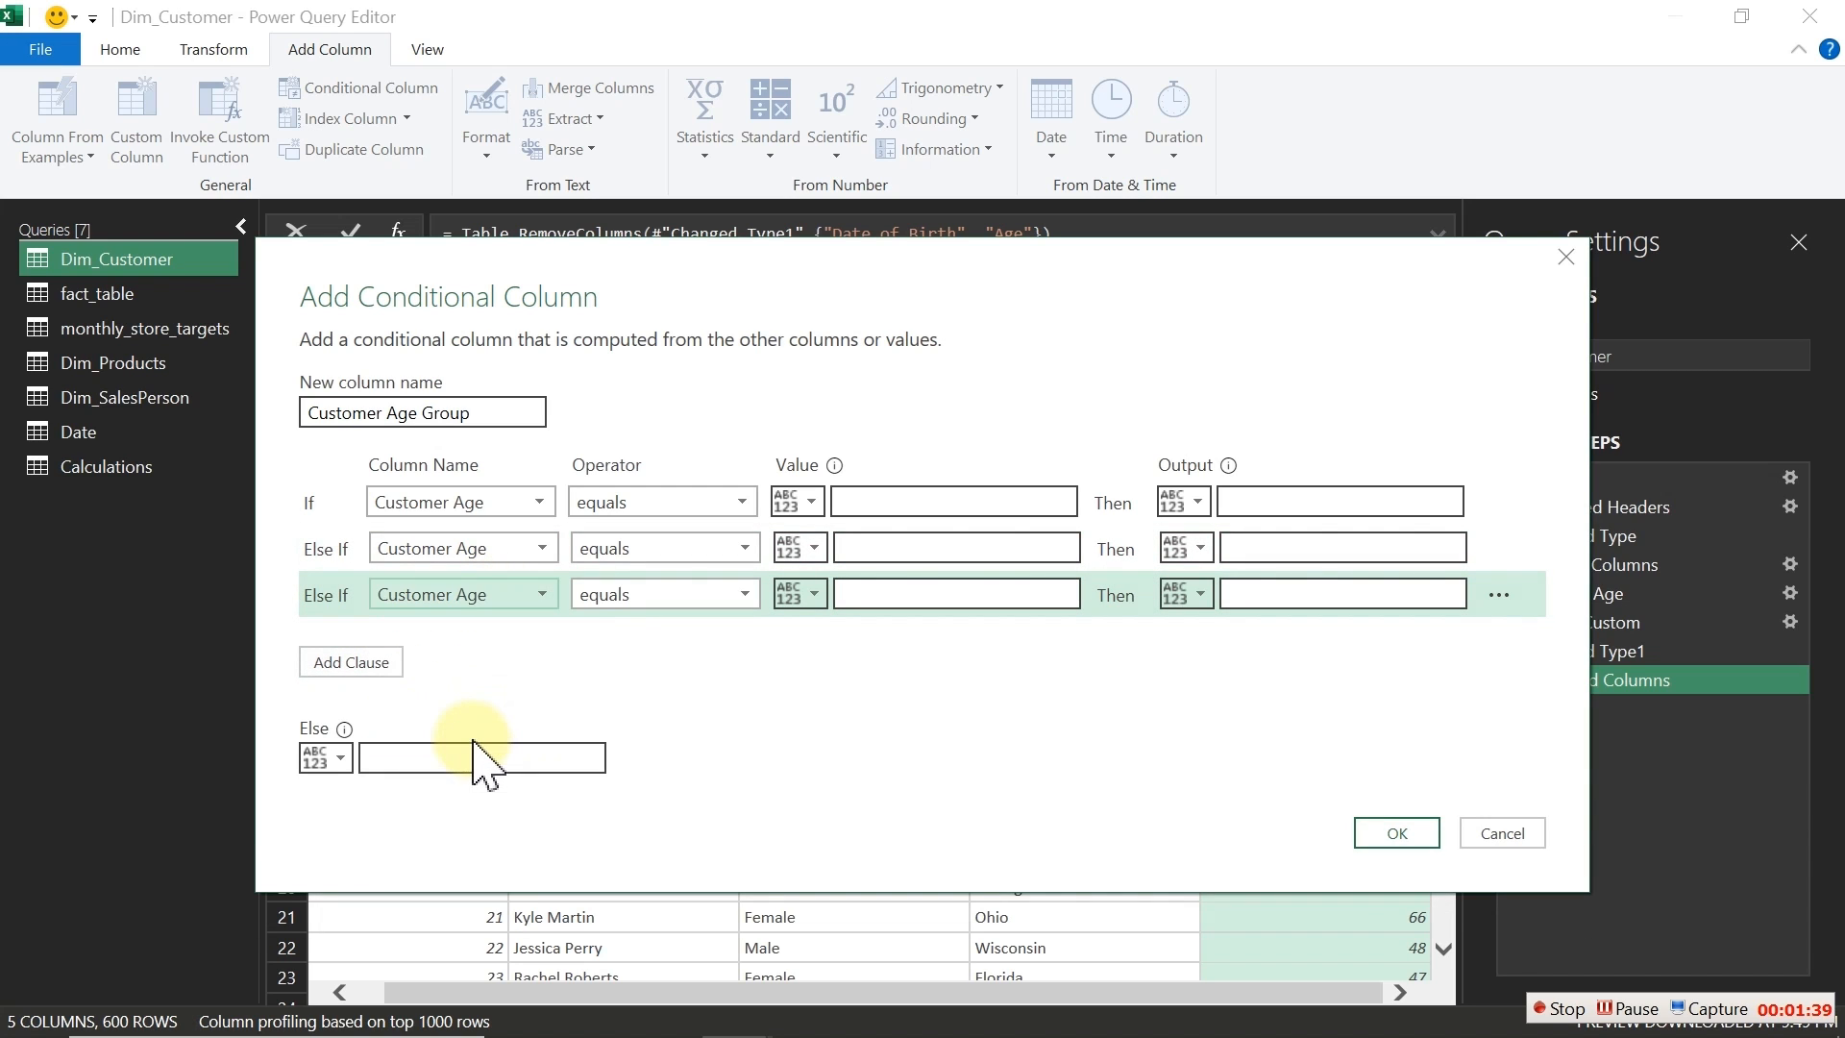
{"action": "left_click", "coordinate": [394, 663]}
{"action": "left_click", "coordinate": [499, 642]}
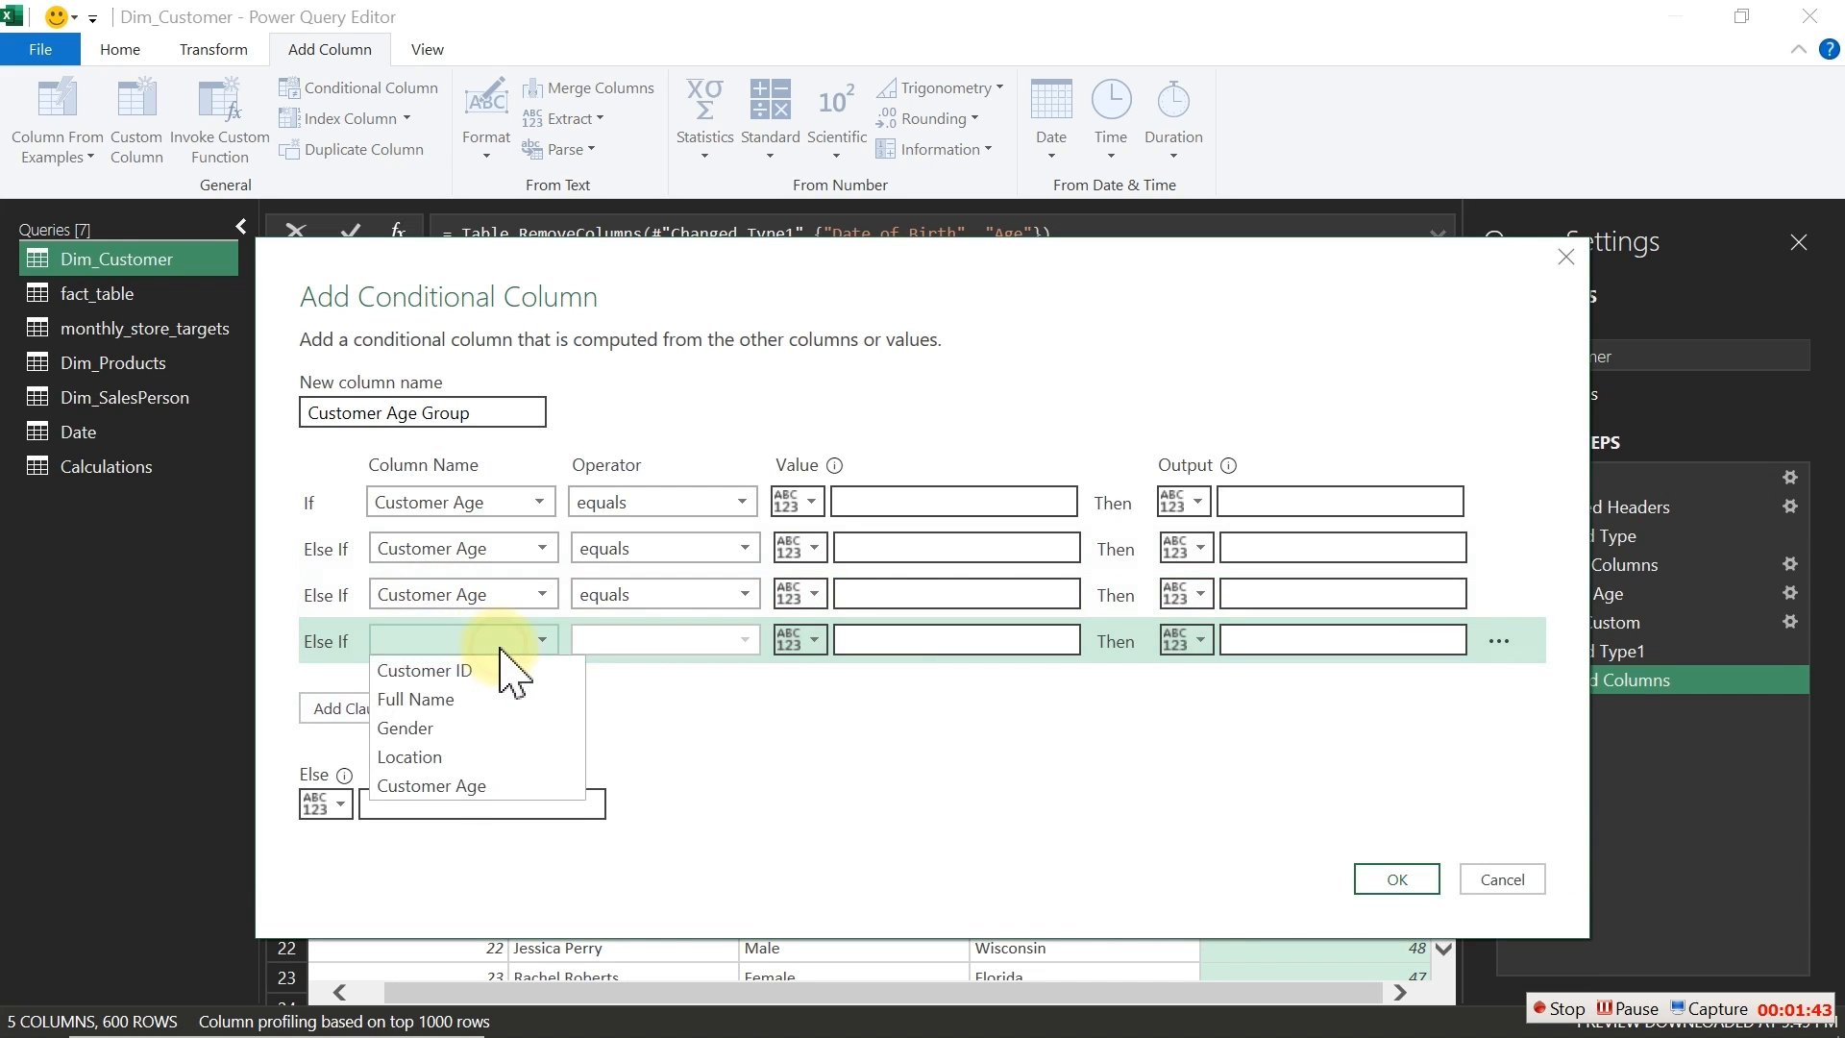
{"action": "left_click", "coordinate": [466, 784]}
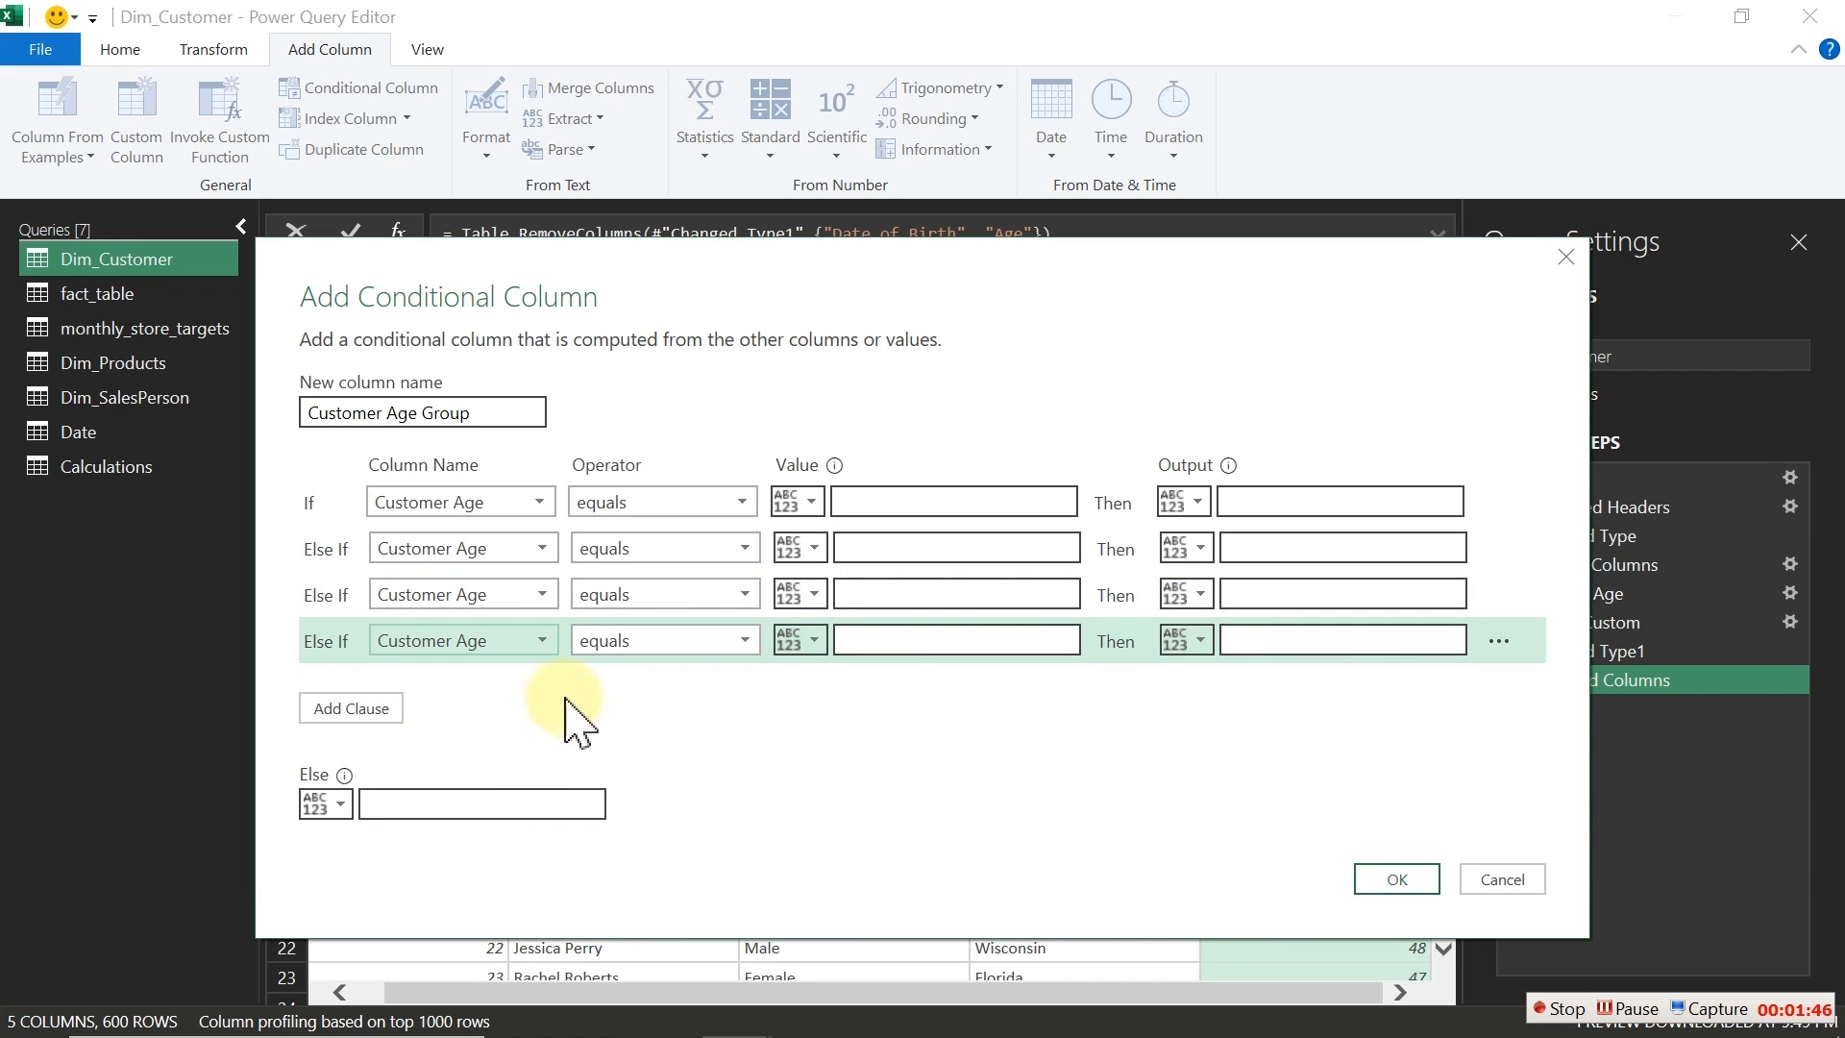
Step: Set the first condition to is less than or equal to 20 with output 0-20
{"action": "left_click", "coordinate": [673, 519]}
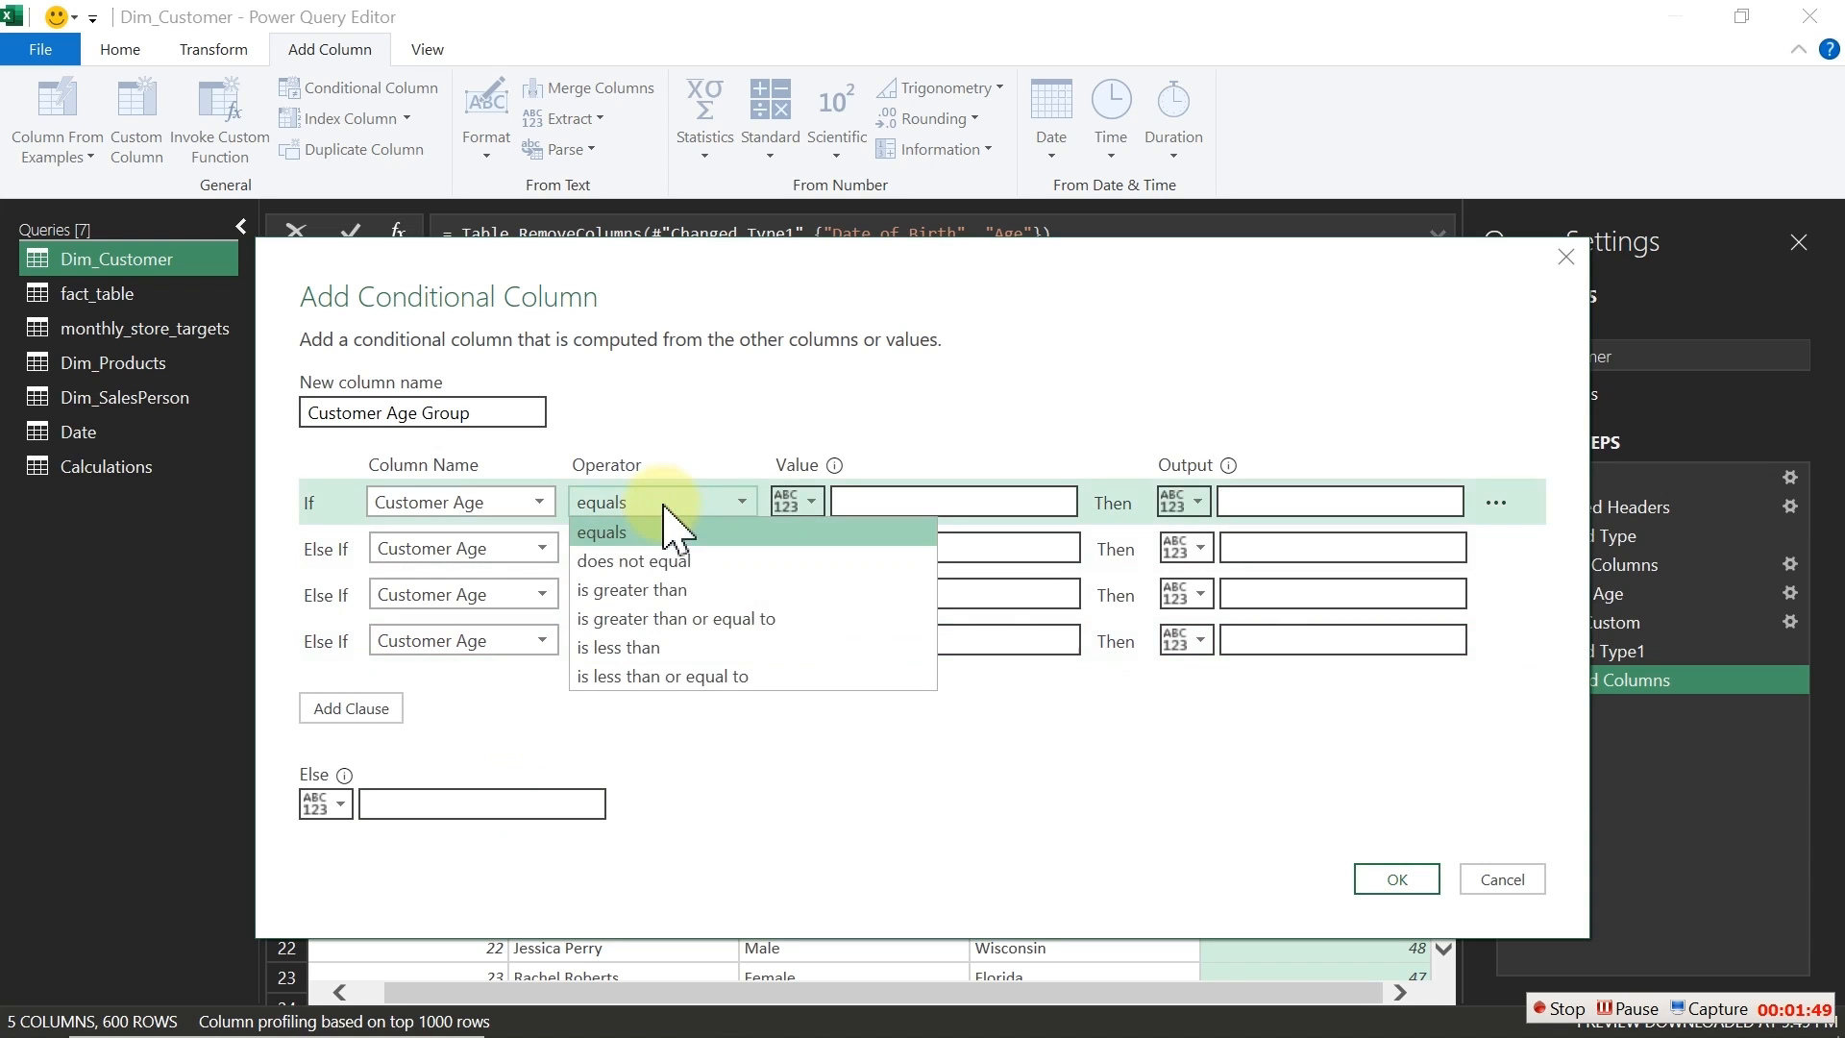
{"action": "left_click", "coordinate": [668, 679]}
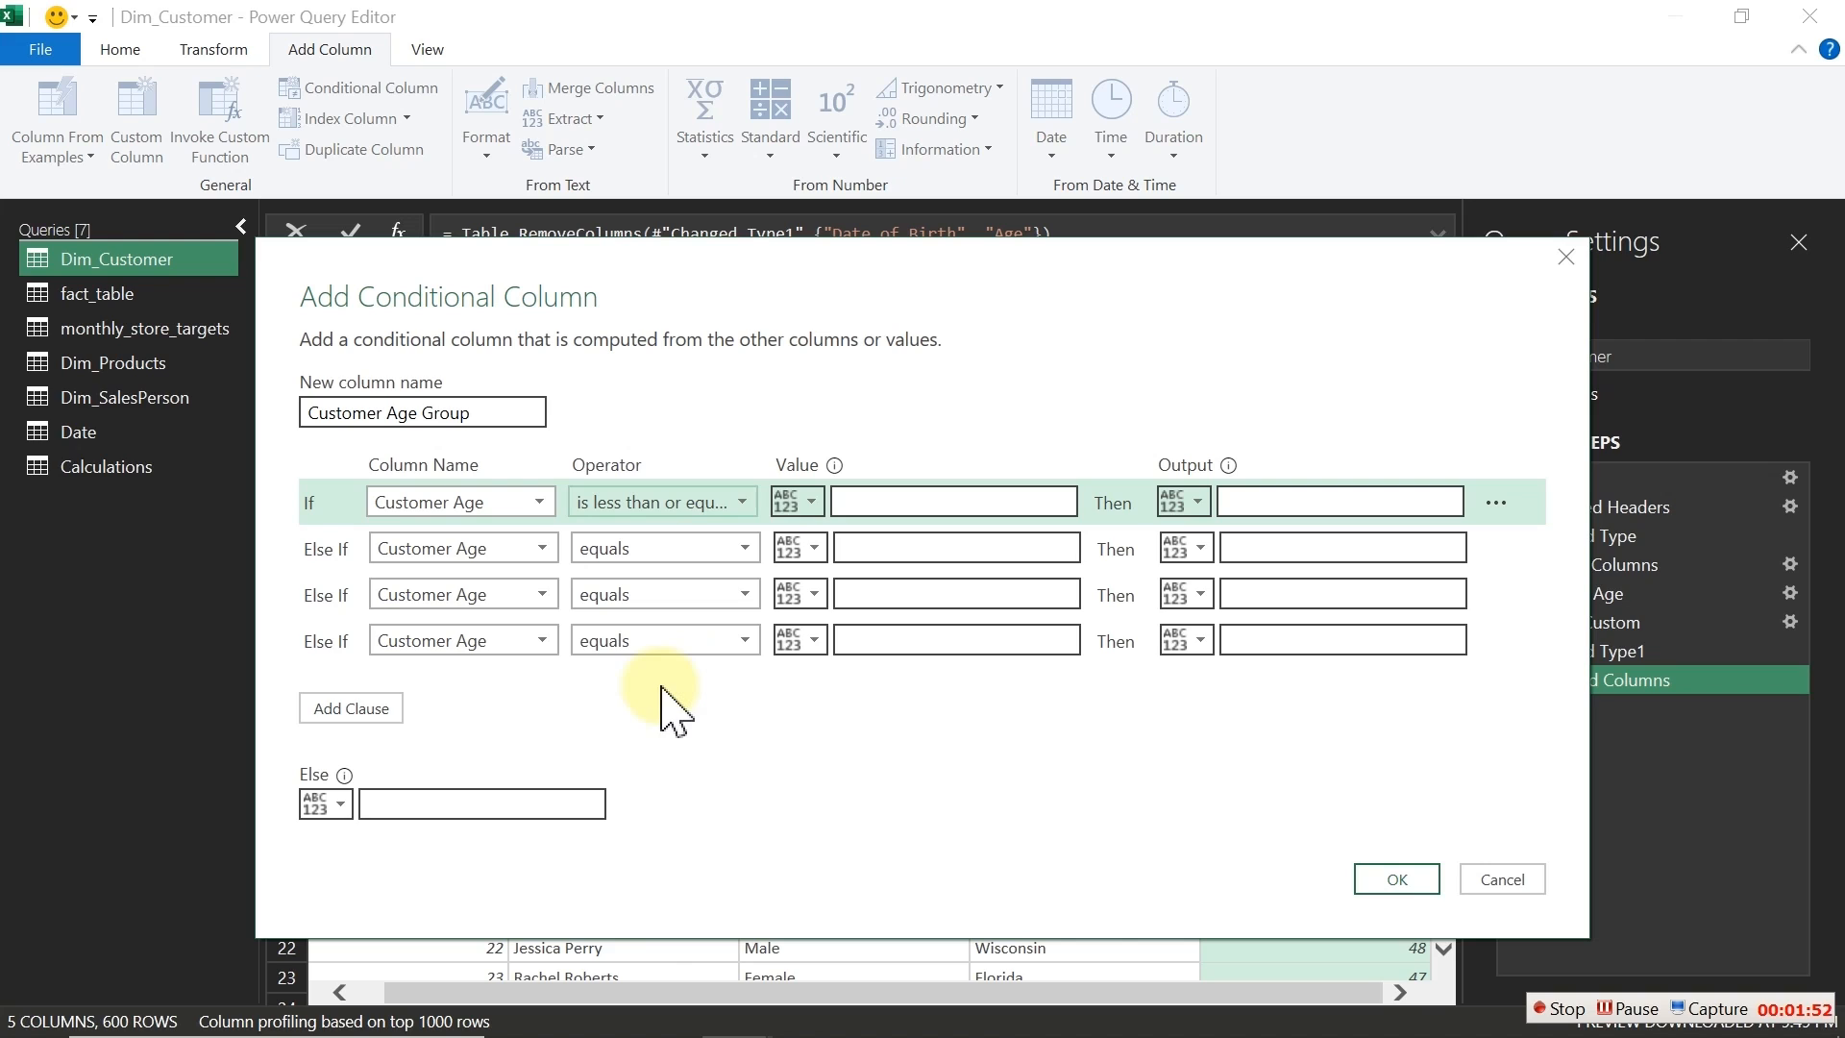
{"action": "left_click", "coordinate": [868, 503]}
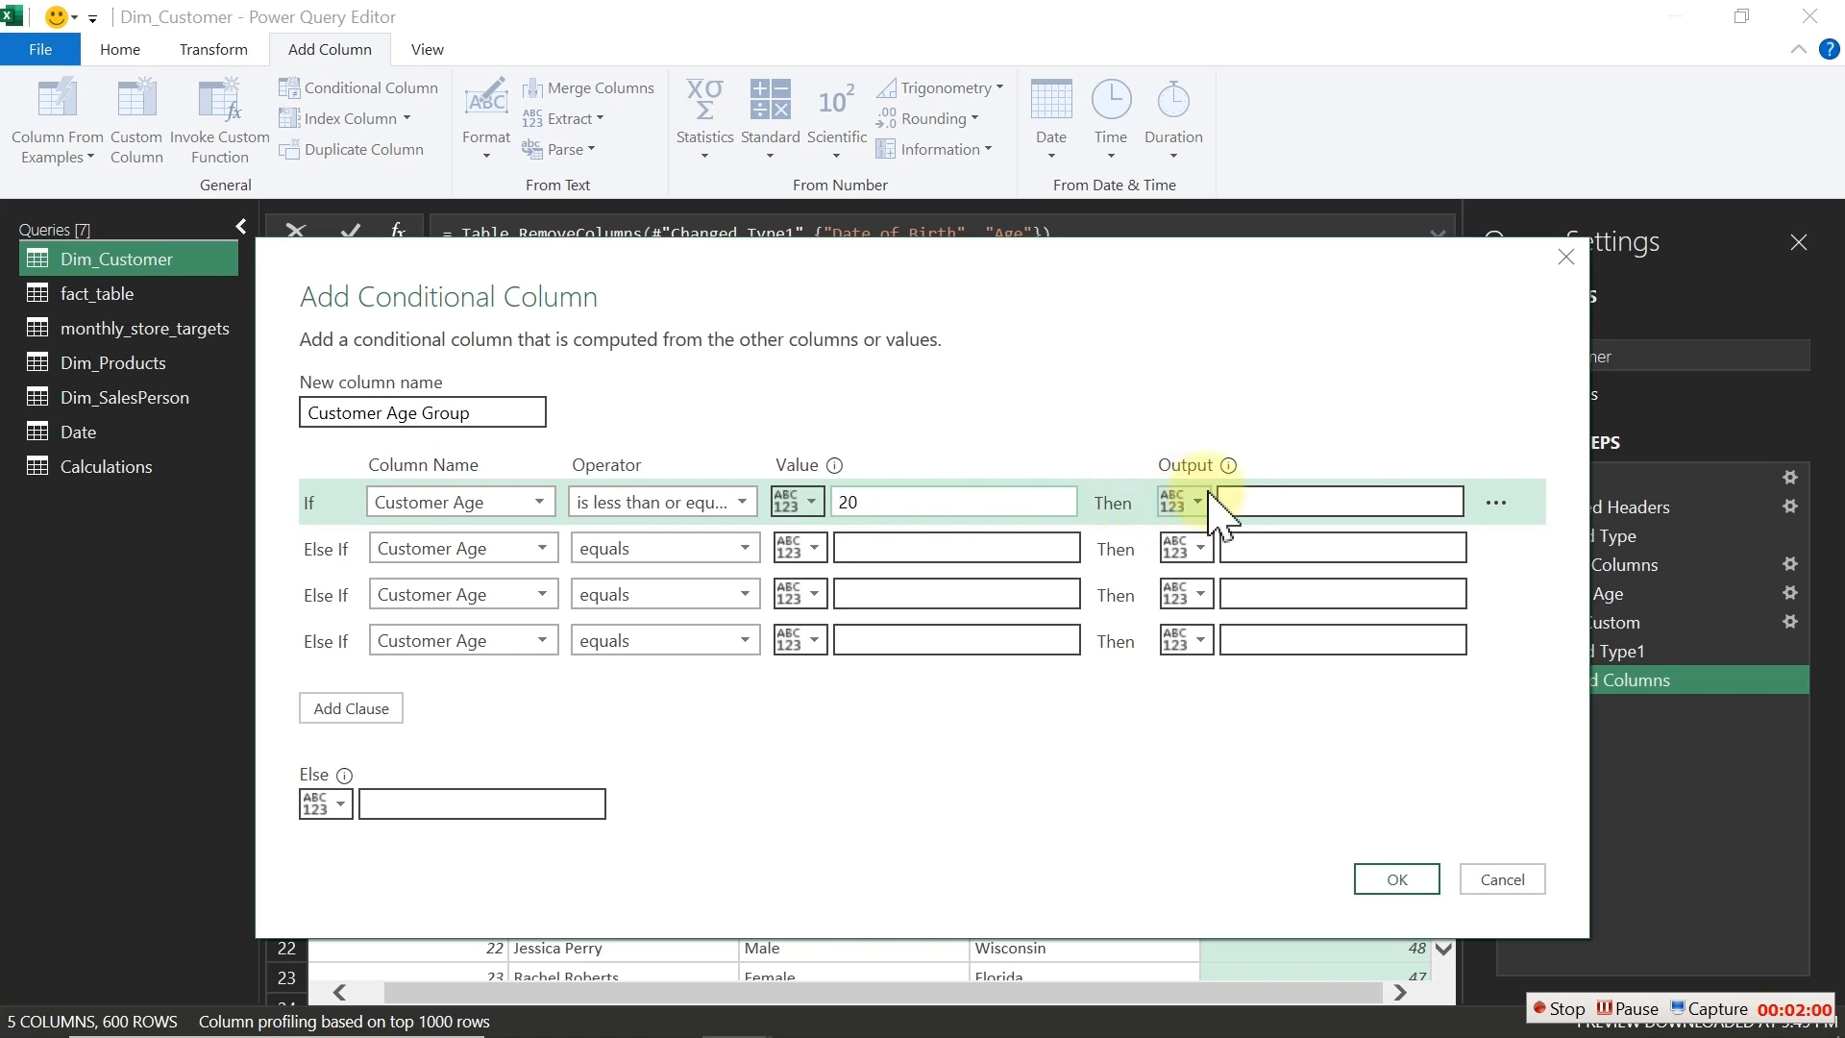
{"action": "left_click", "coordinate": [1262, 501]}
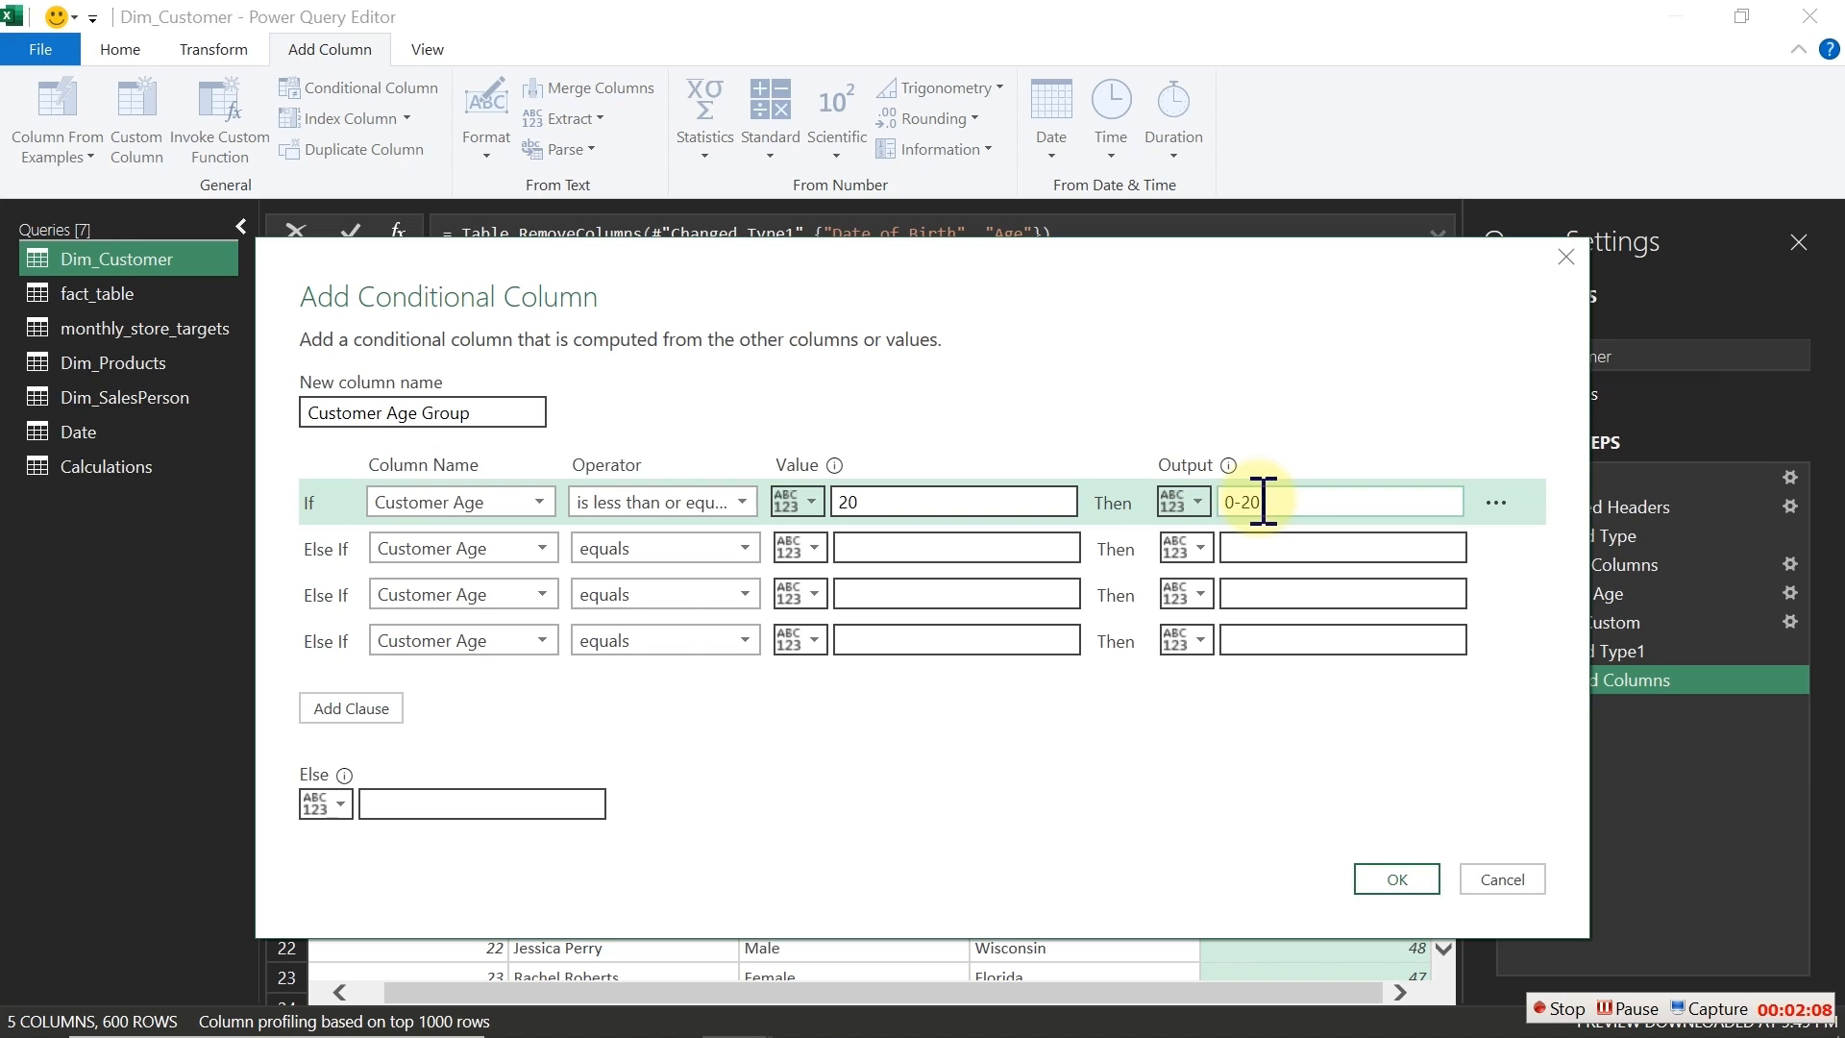
Step: Set the operator of the three Else If conditions to is less than or equal to
{"action": "left_click", "coordinate": [746, 549]}
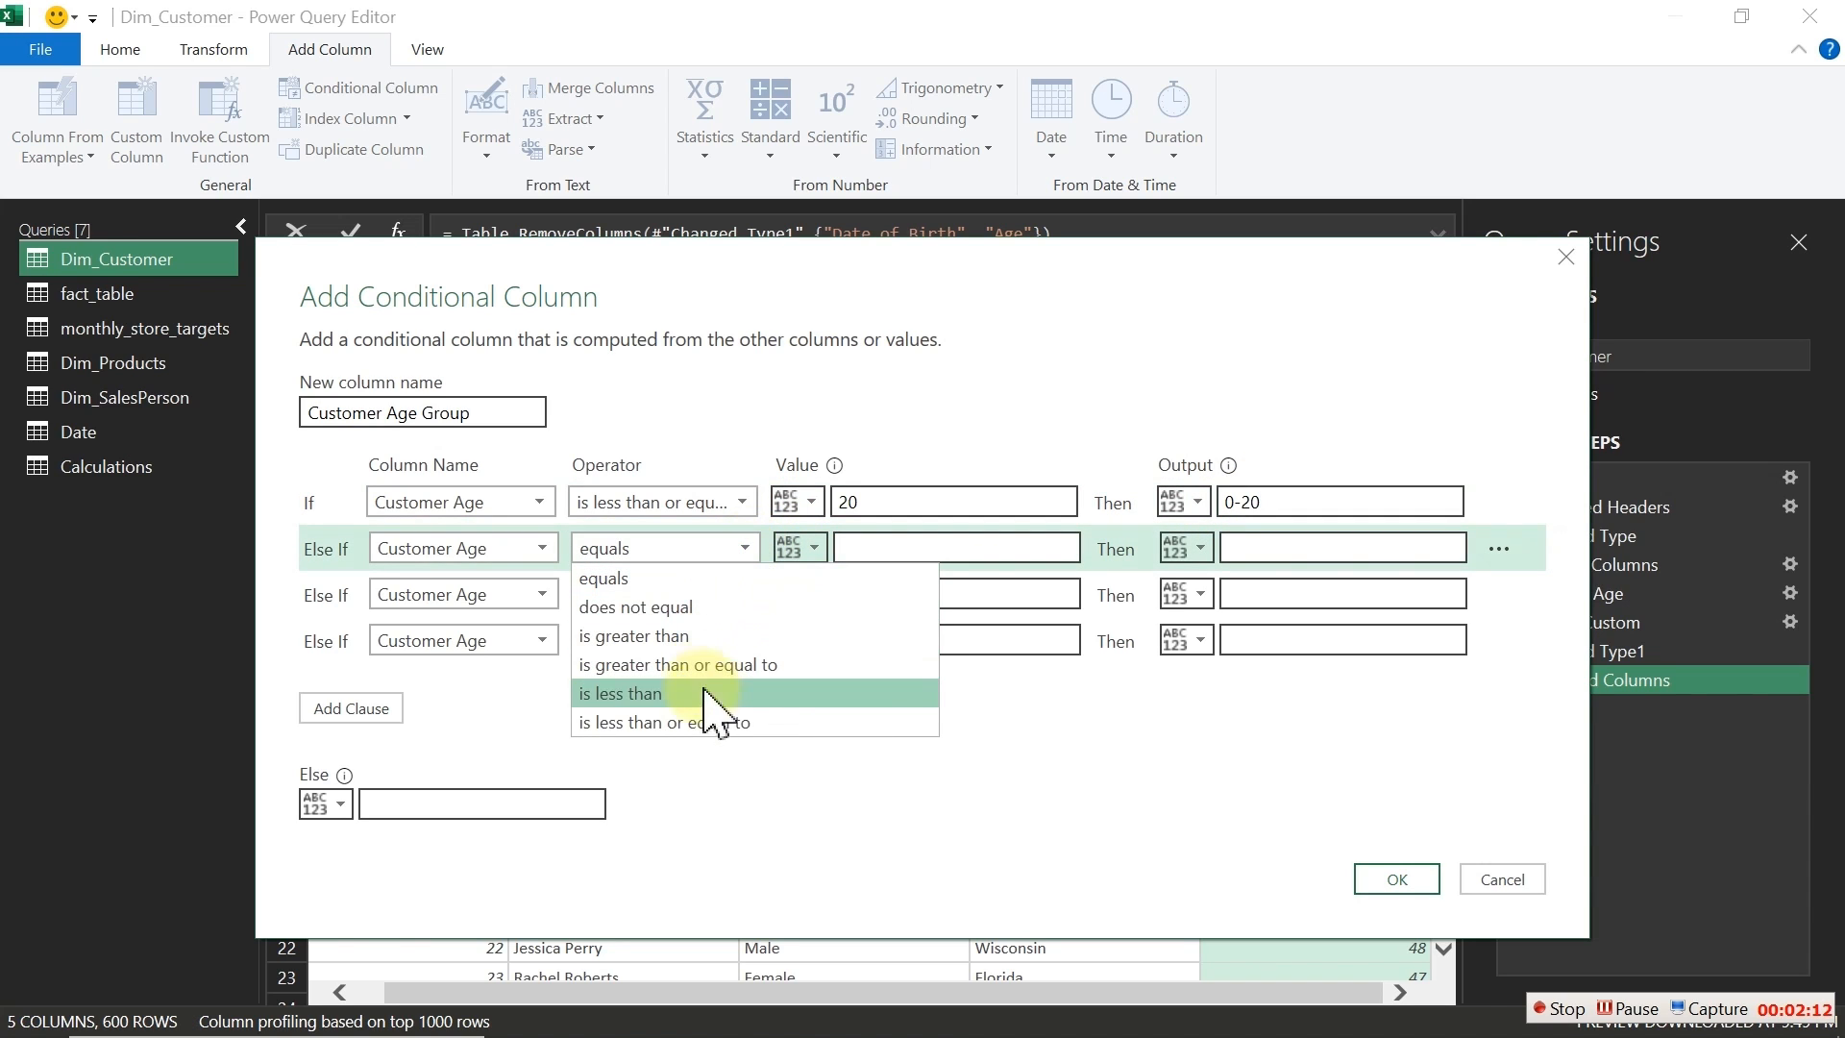
{"action": "left_click", "coordinate": [701, 721]}
{"action": "left_click", "coordinate": [720, 596]}
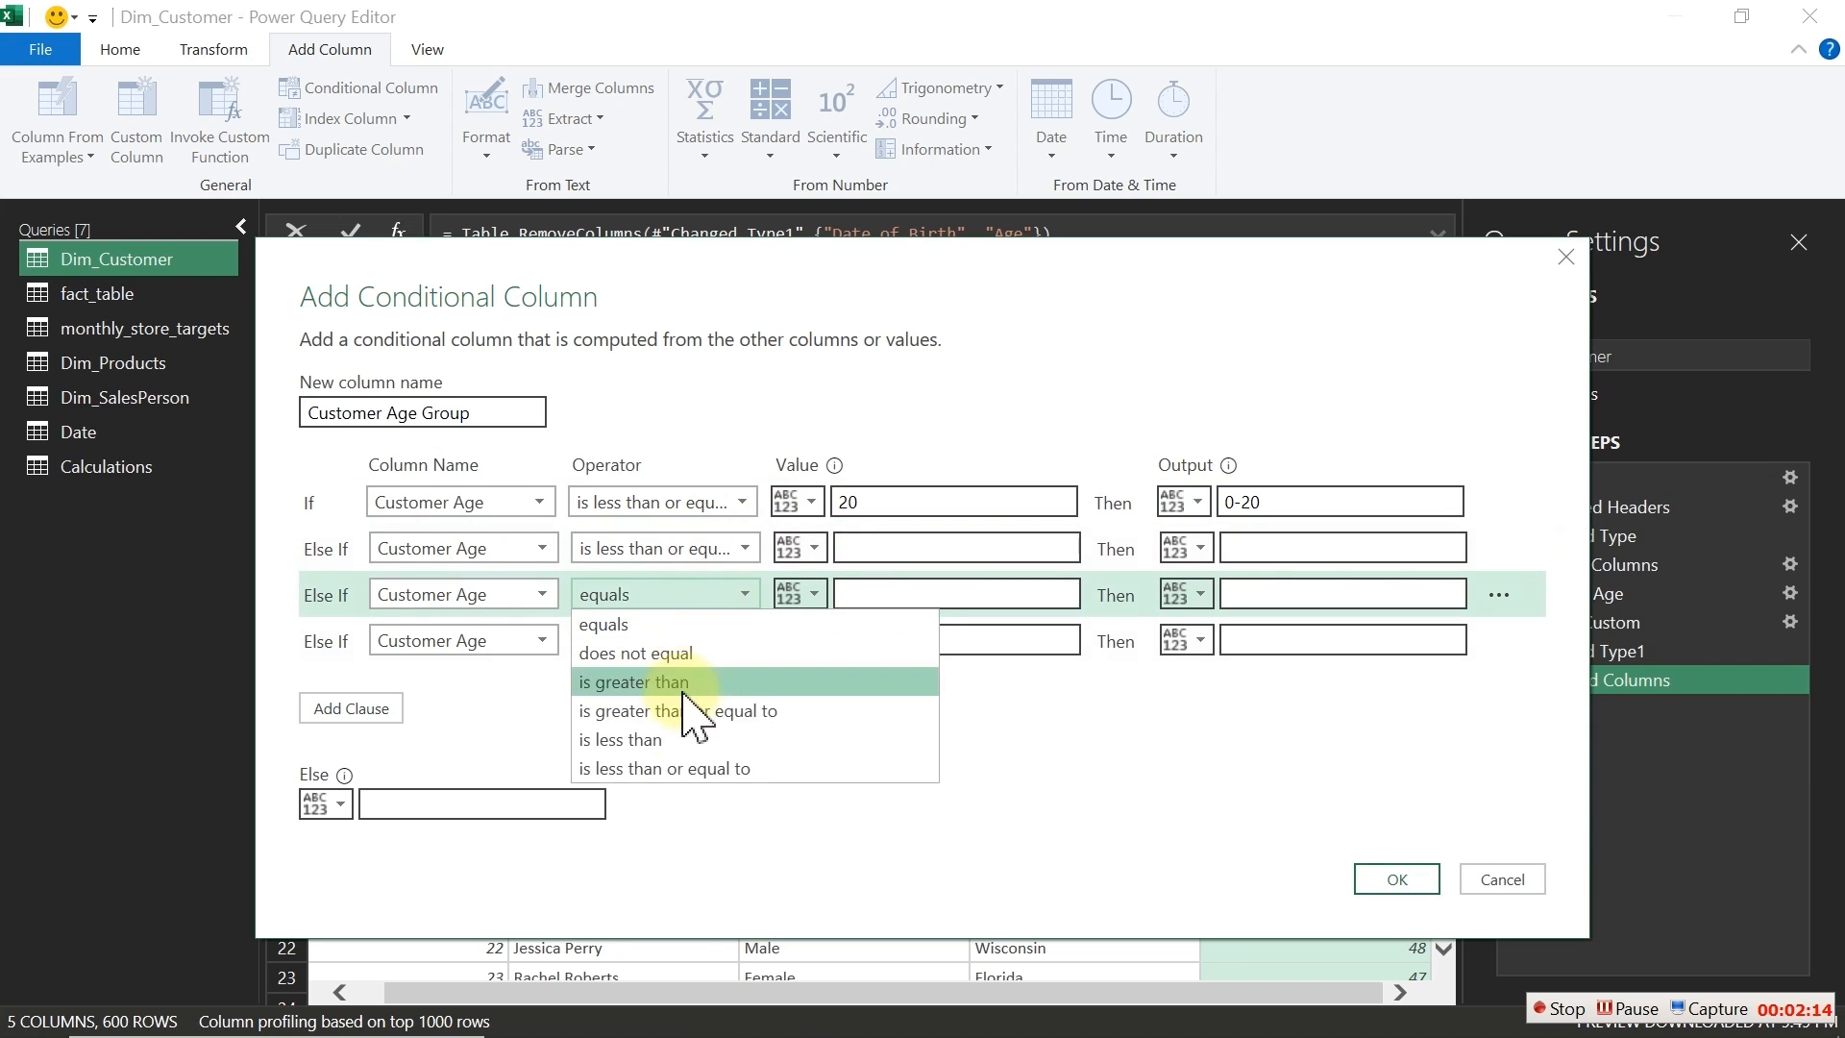
{"action": "left_click", "coordinate": [668, 771]}
{"action": "left_click", "coordinate": [706, 640]}
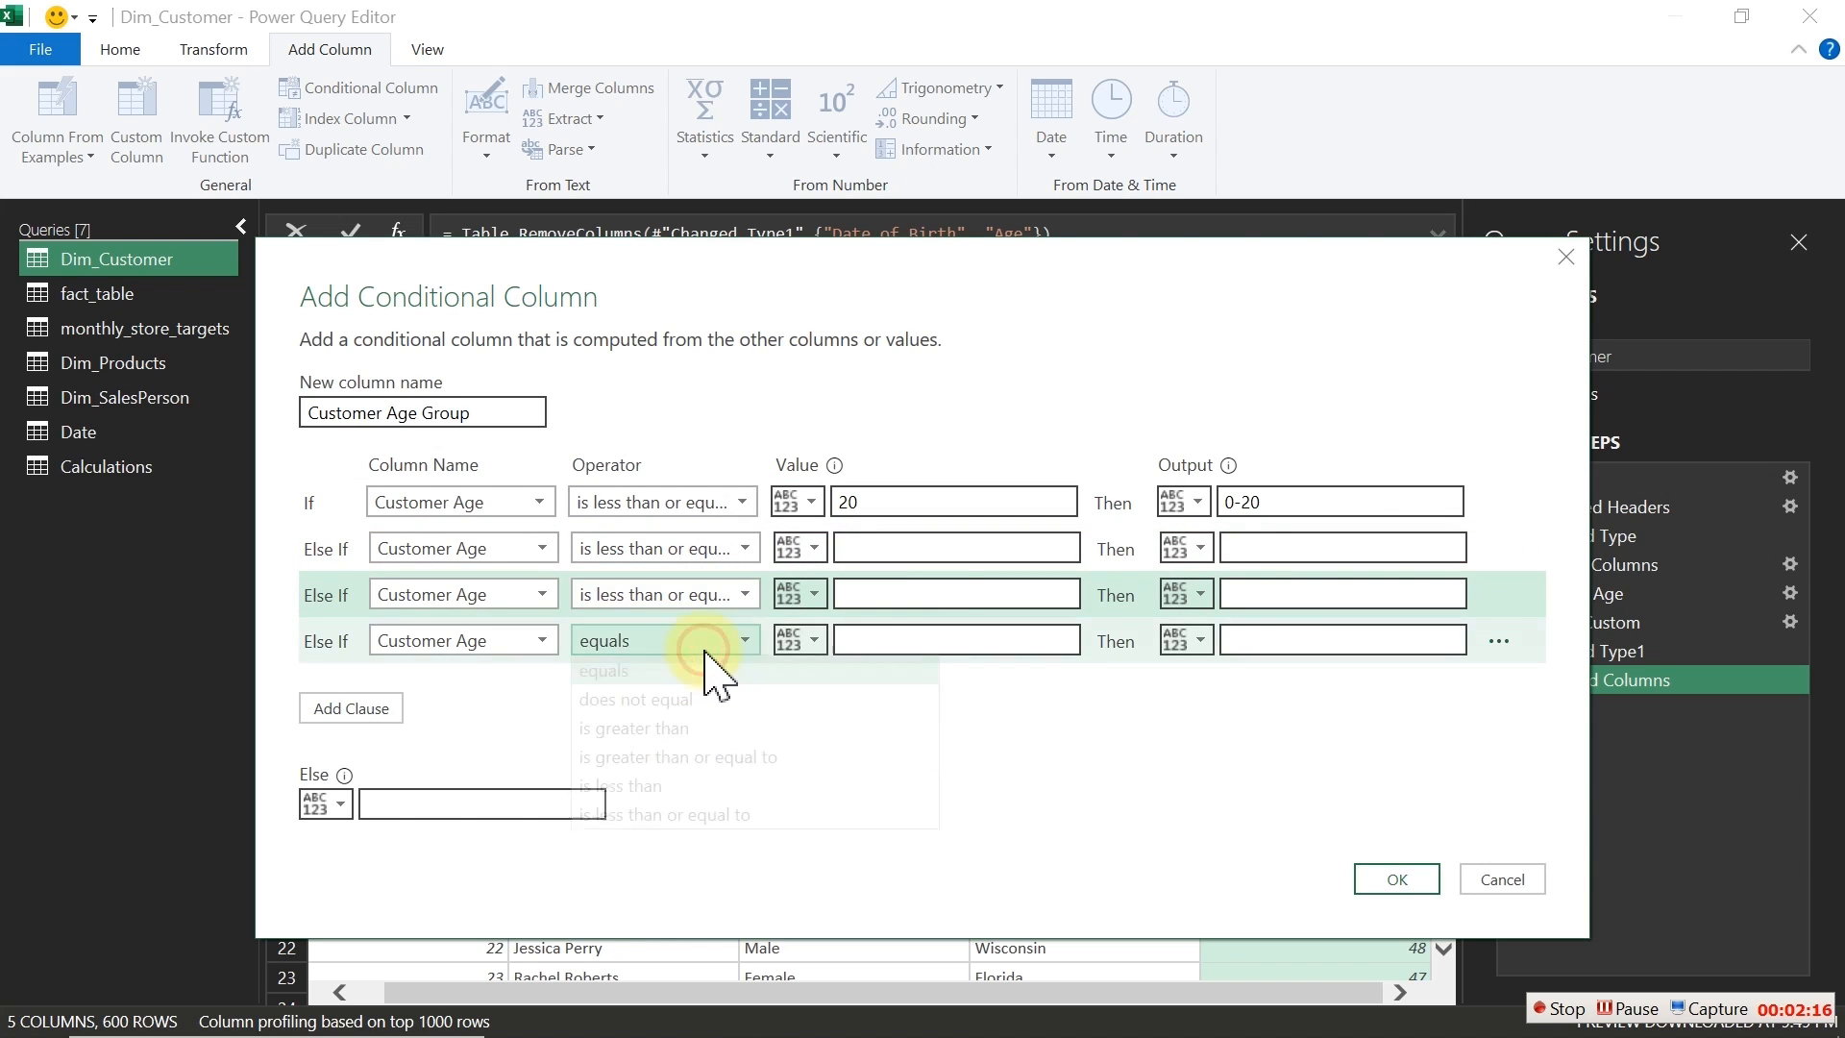
{"action": "left_click", "coordinate": [692, 815]}
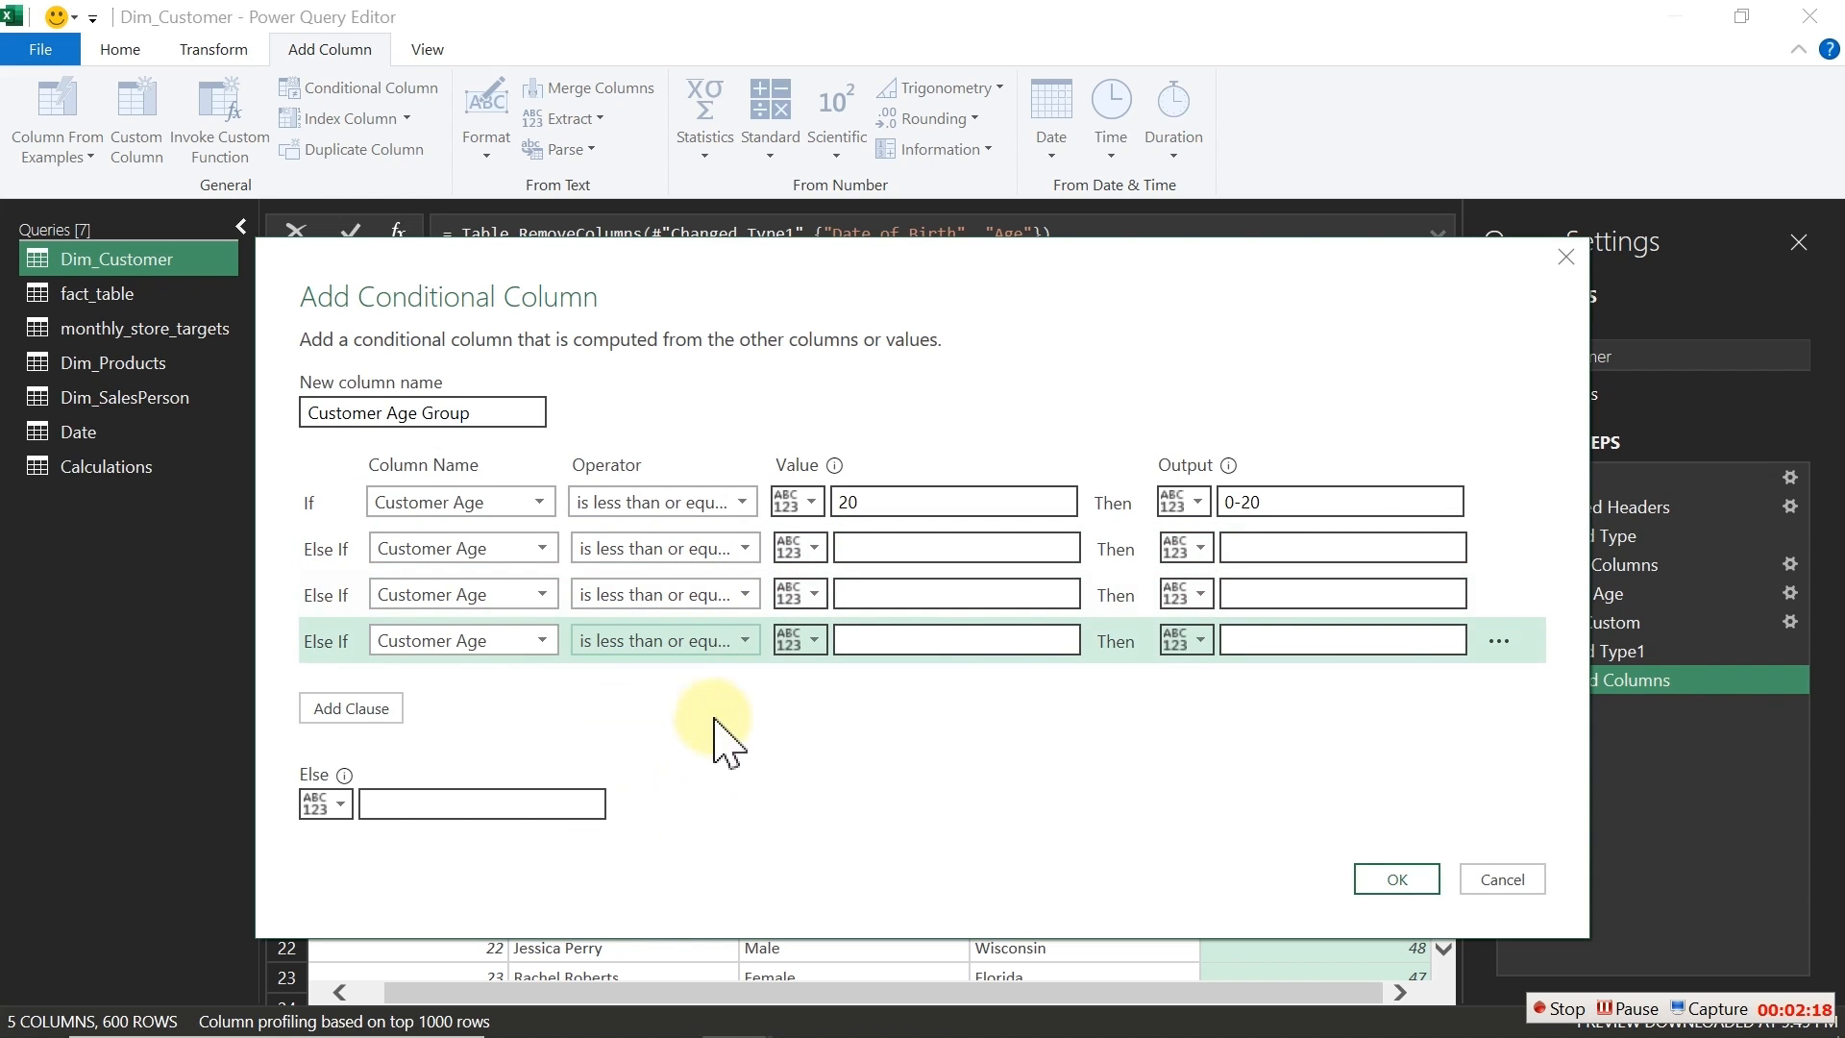
{"action": "left_click", "coordinate": [732, 646]}
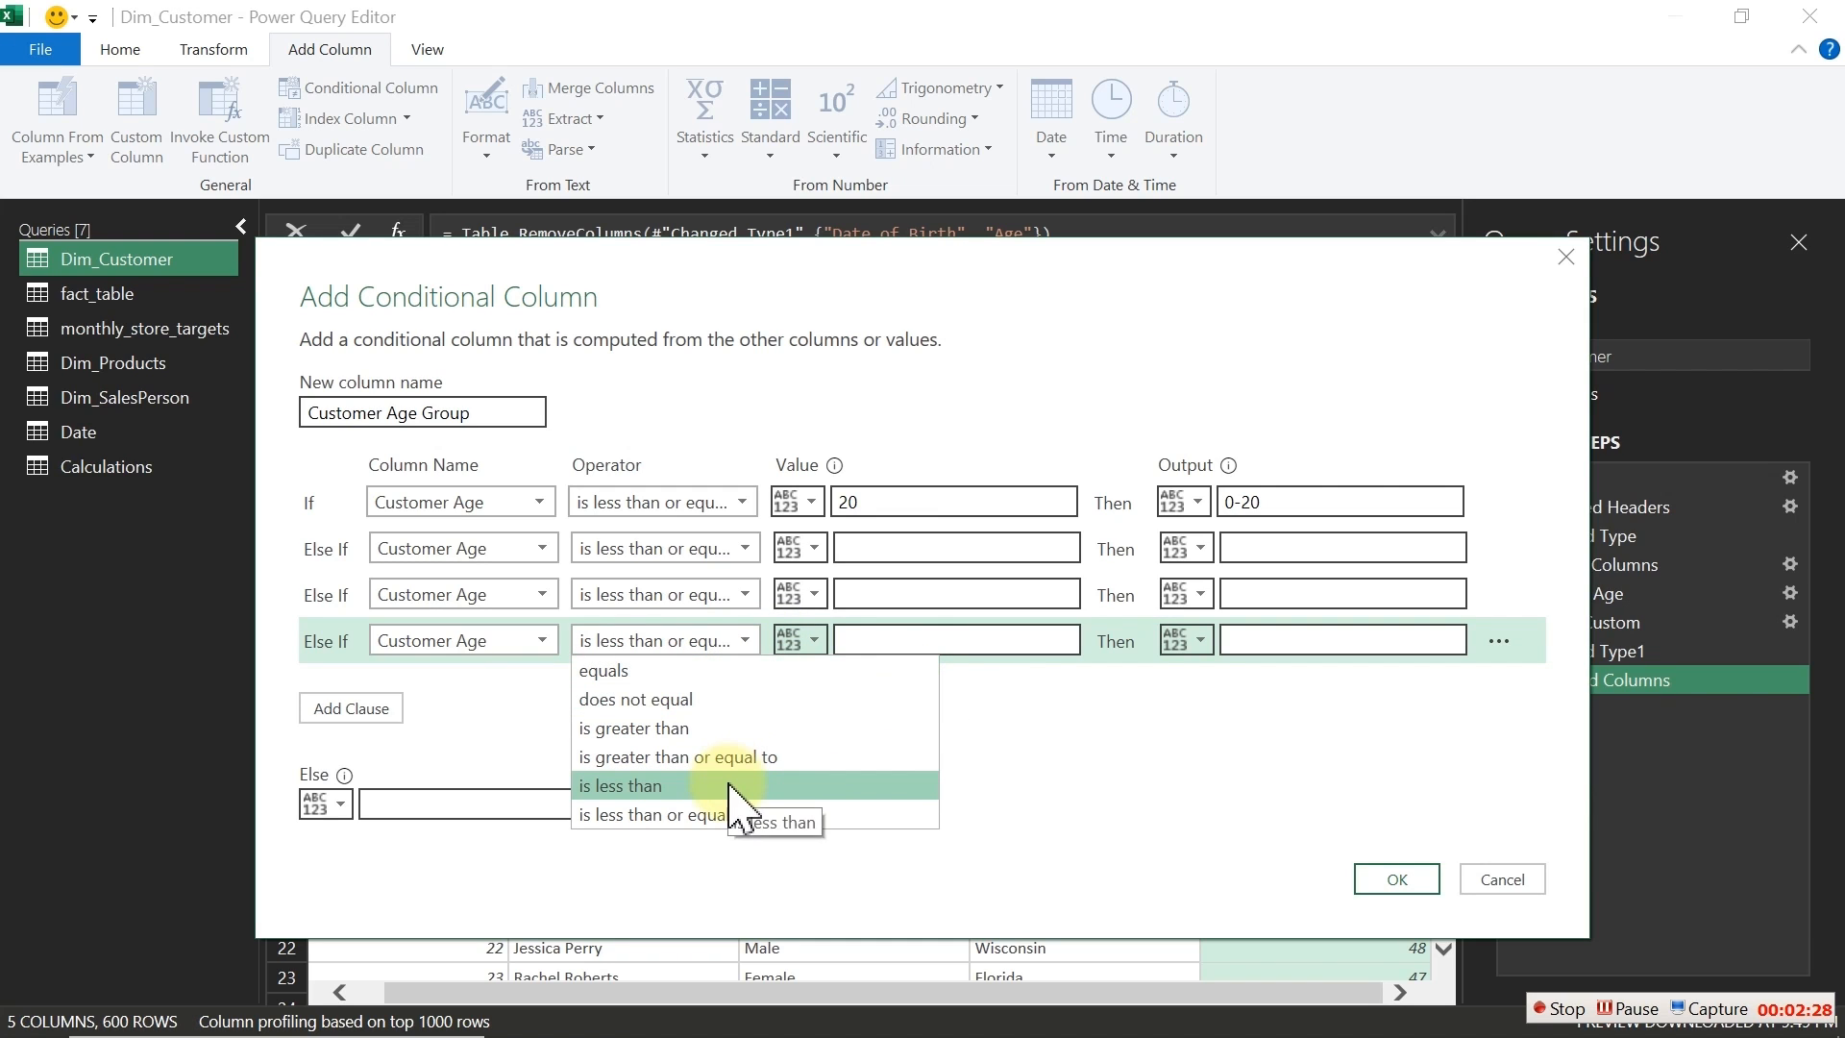
{"action": "left_click", "coordinate": [998, 784]}
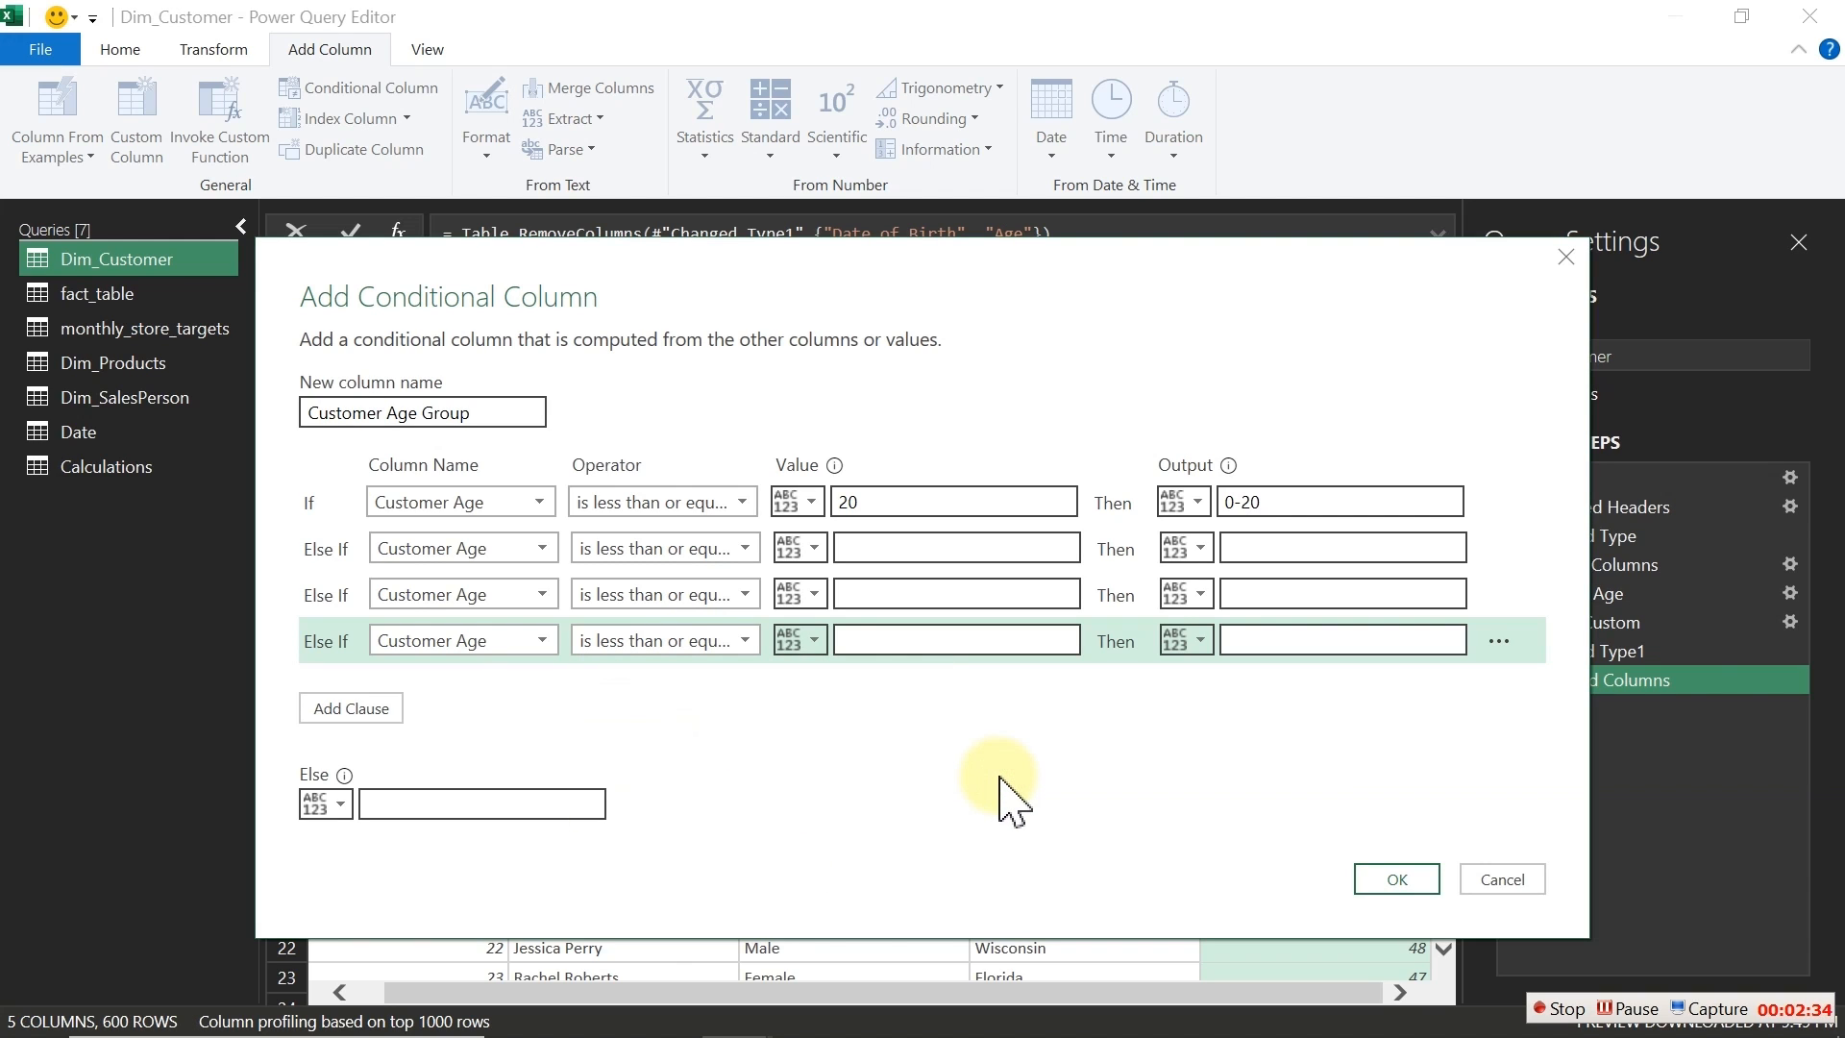
Step: Set the second condition's value to 30 with output 21-30
{"action": "left_click", "coordinate": [917, 545]}
{"action": "type", "text": "3"}
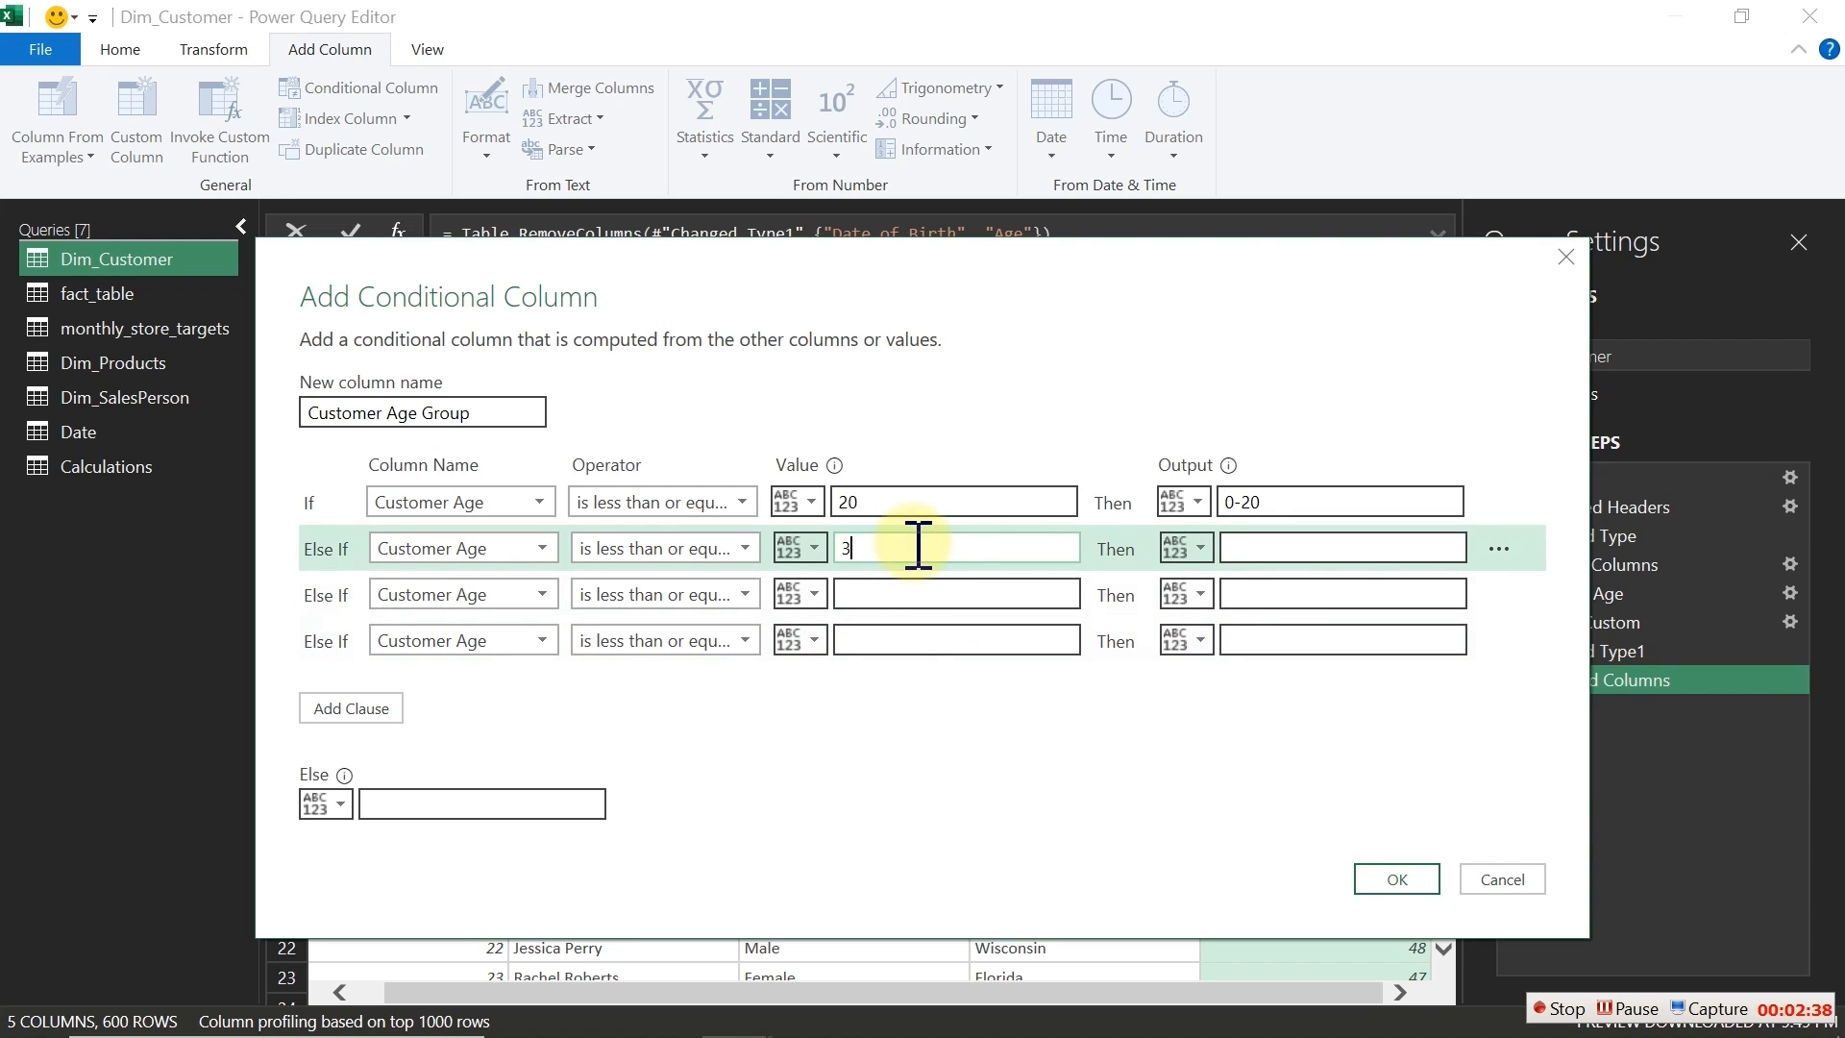
{"action": "type", "text": "0"}
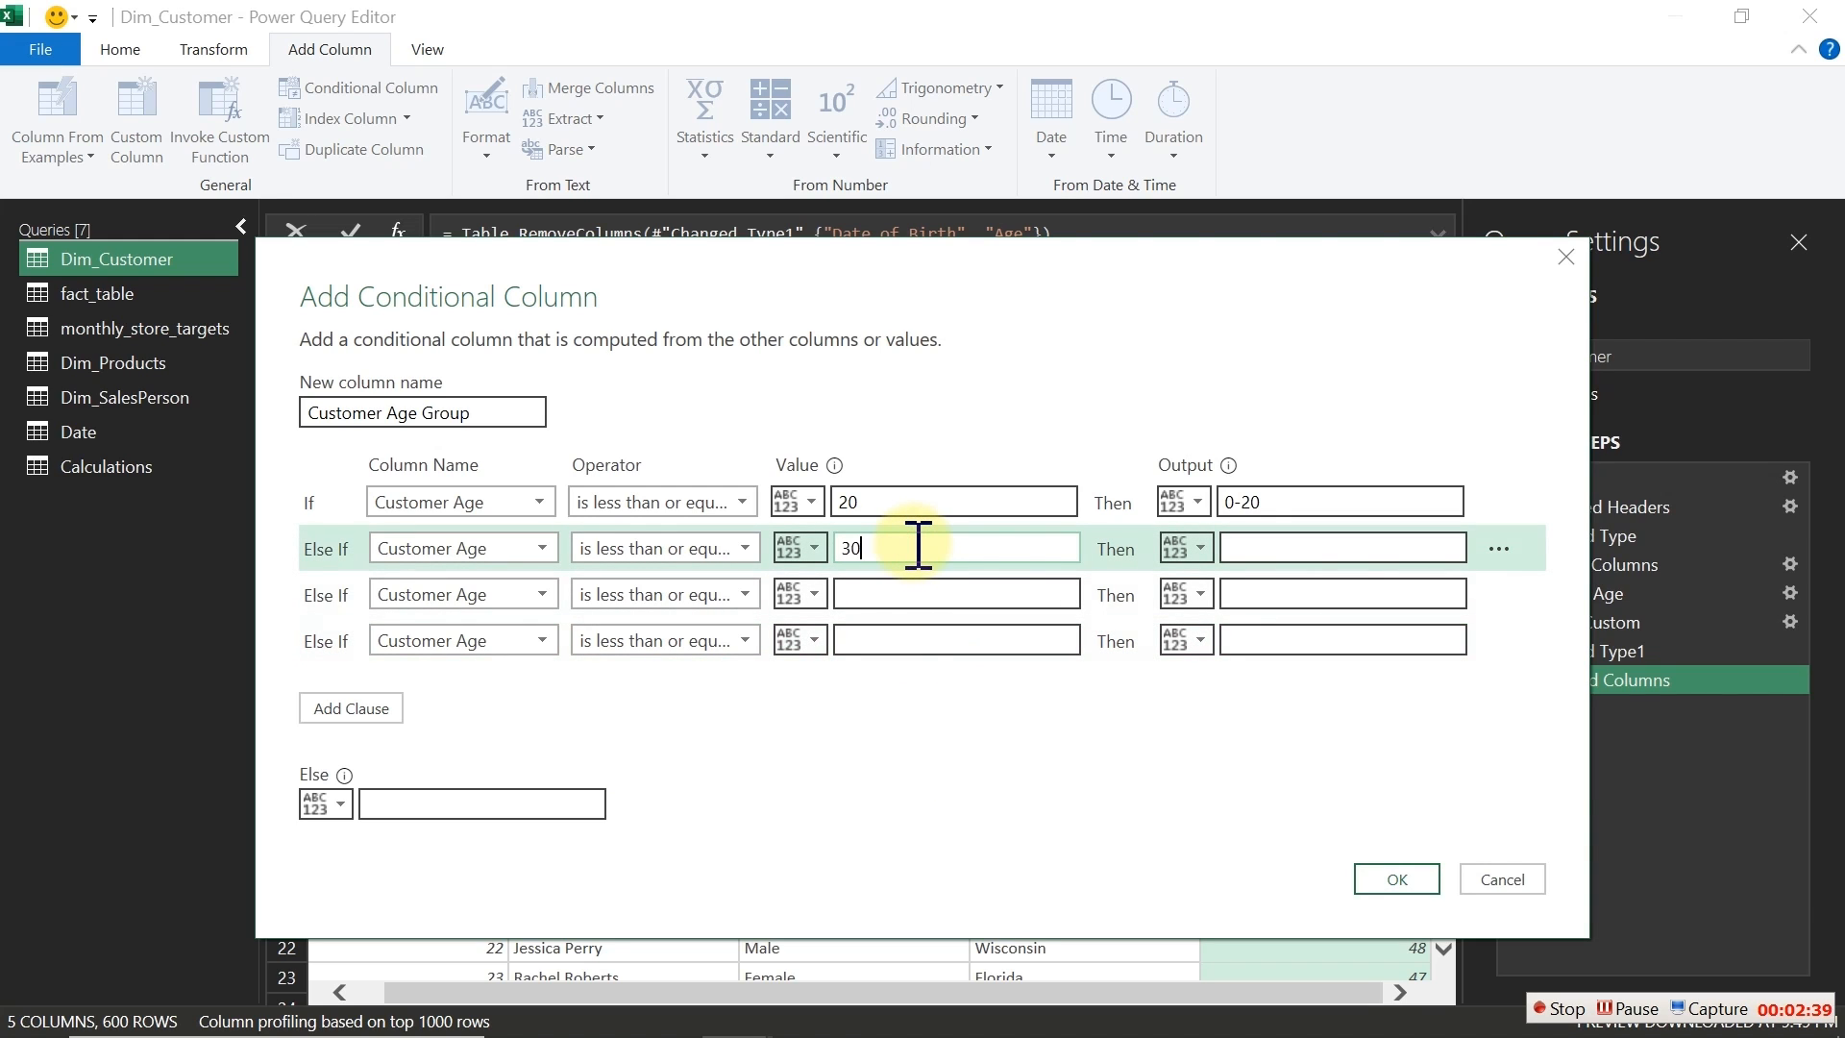
{"action": "left_click", "coordinate": [1303, 546]}
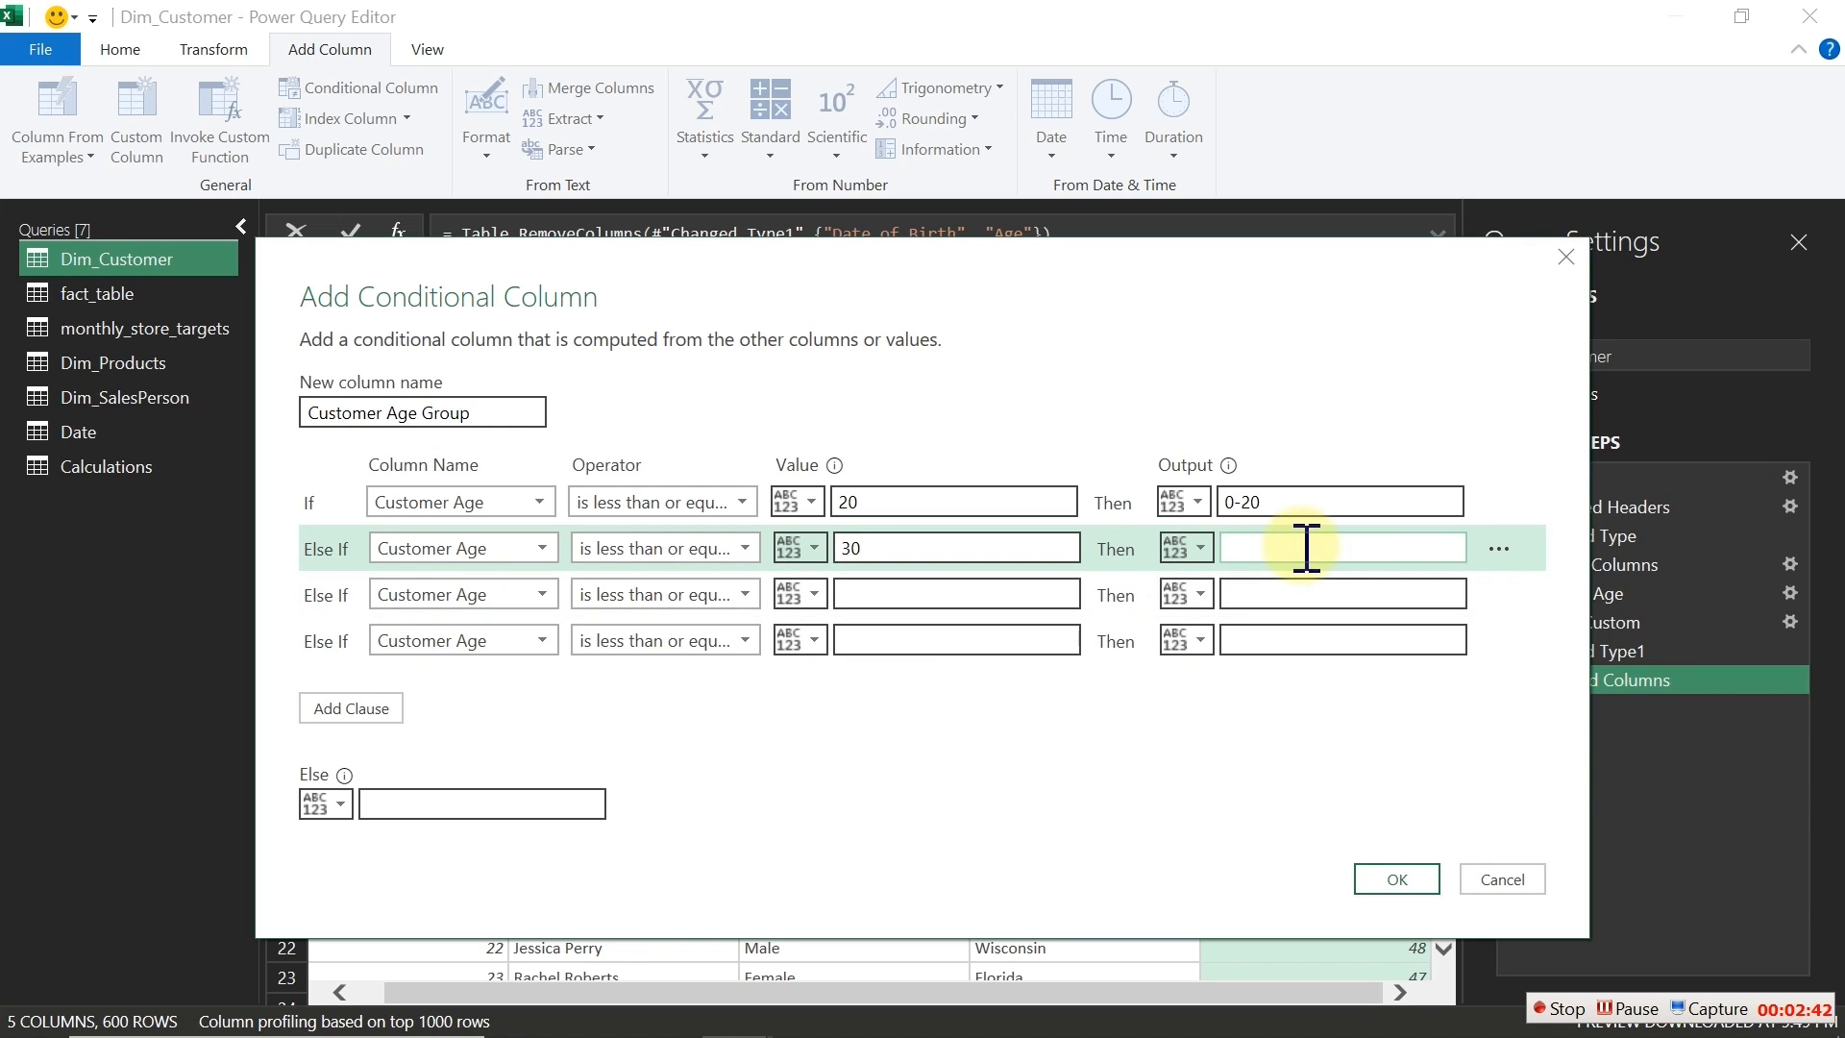
{"action": "type", "text": "21-30"}
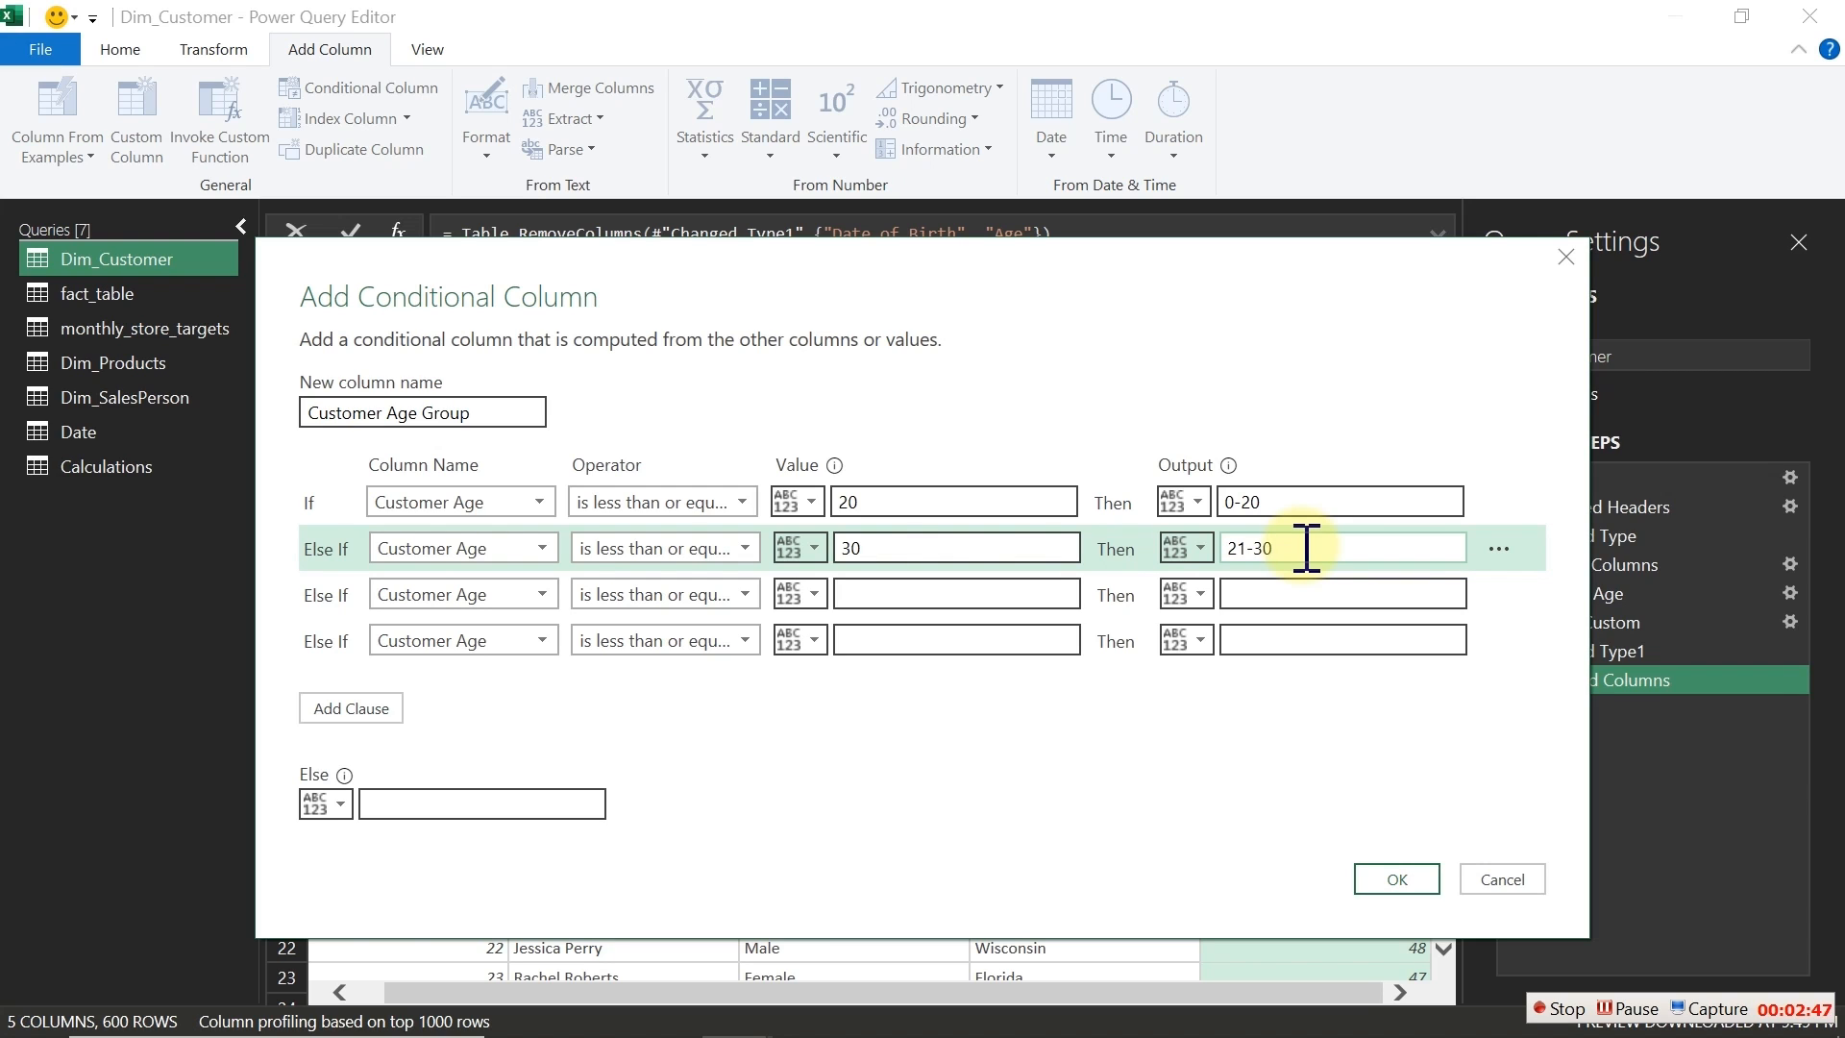
Step: Set the third condition's value to 40 with output 31-40
{"action": "left_click", "coordinate": [946, 594]}
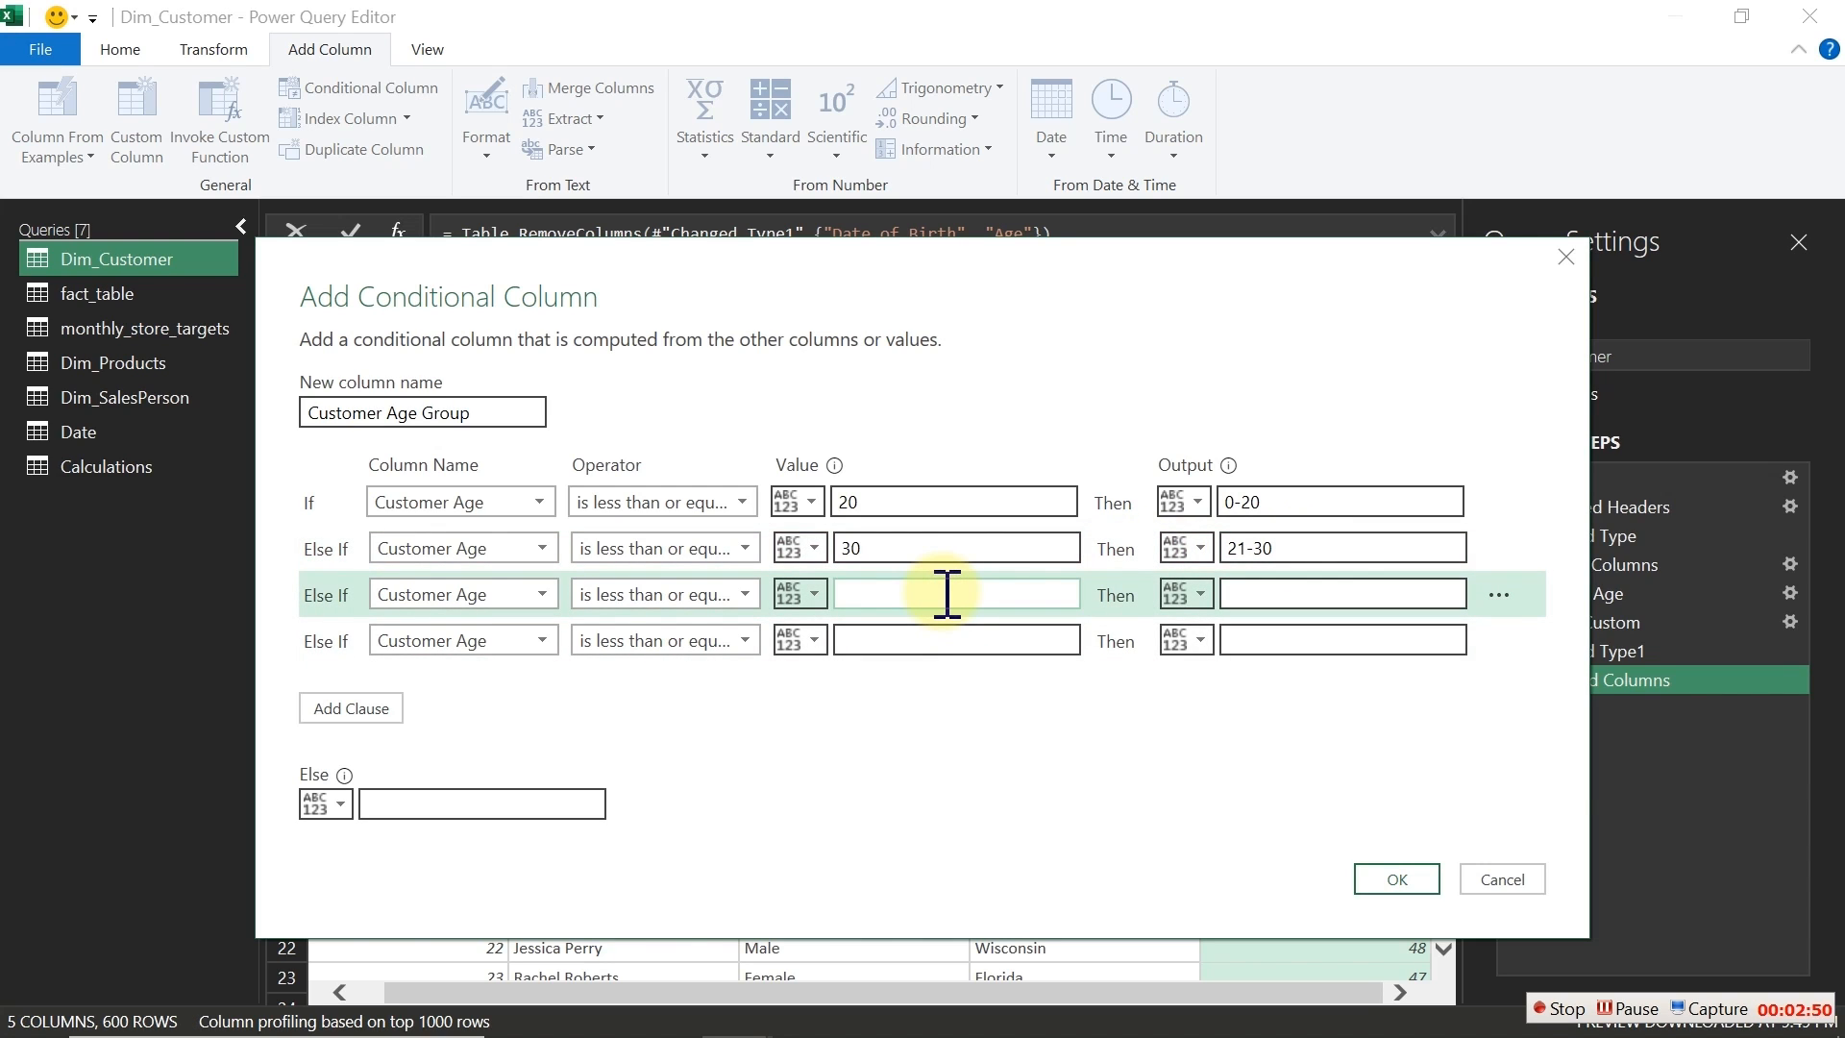
{"action": "type", "text": "40"}
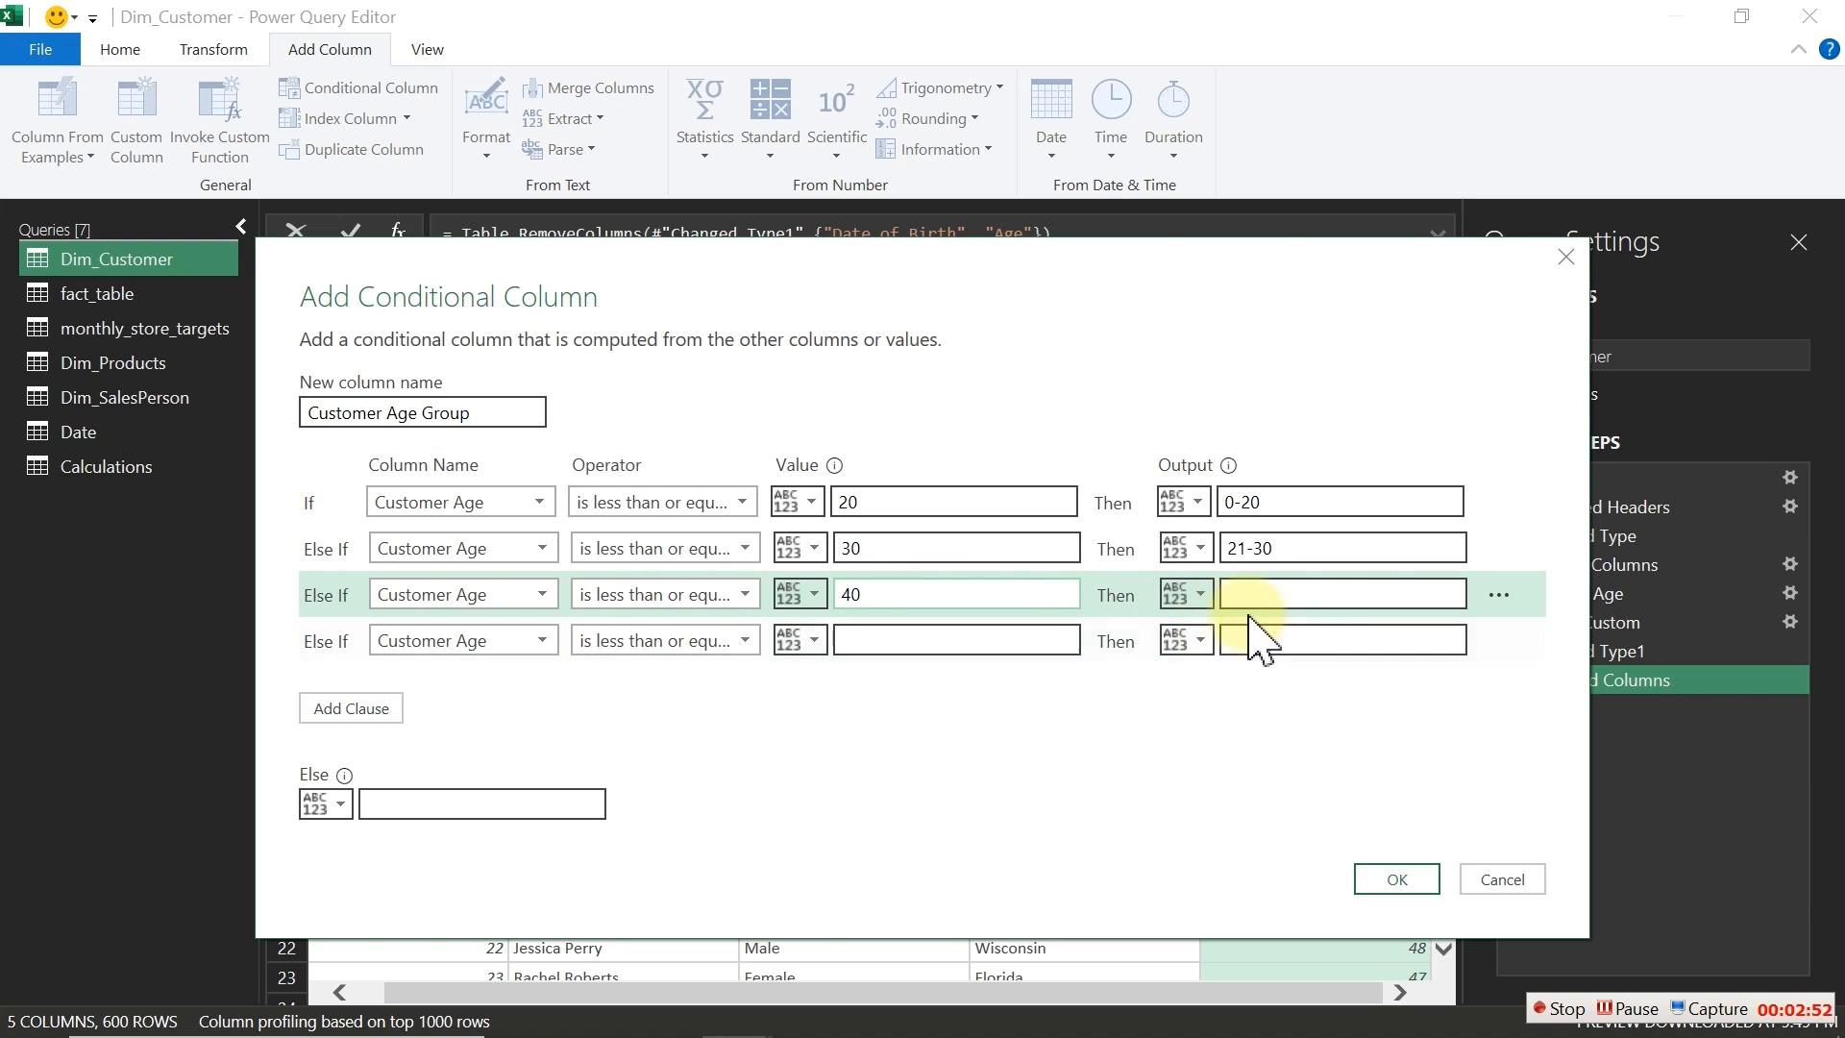
{"action": "left_click", "coordinate": [1280, 589]}
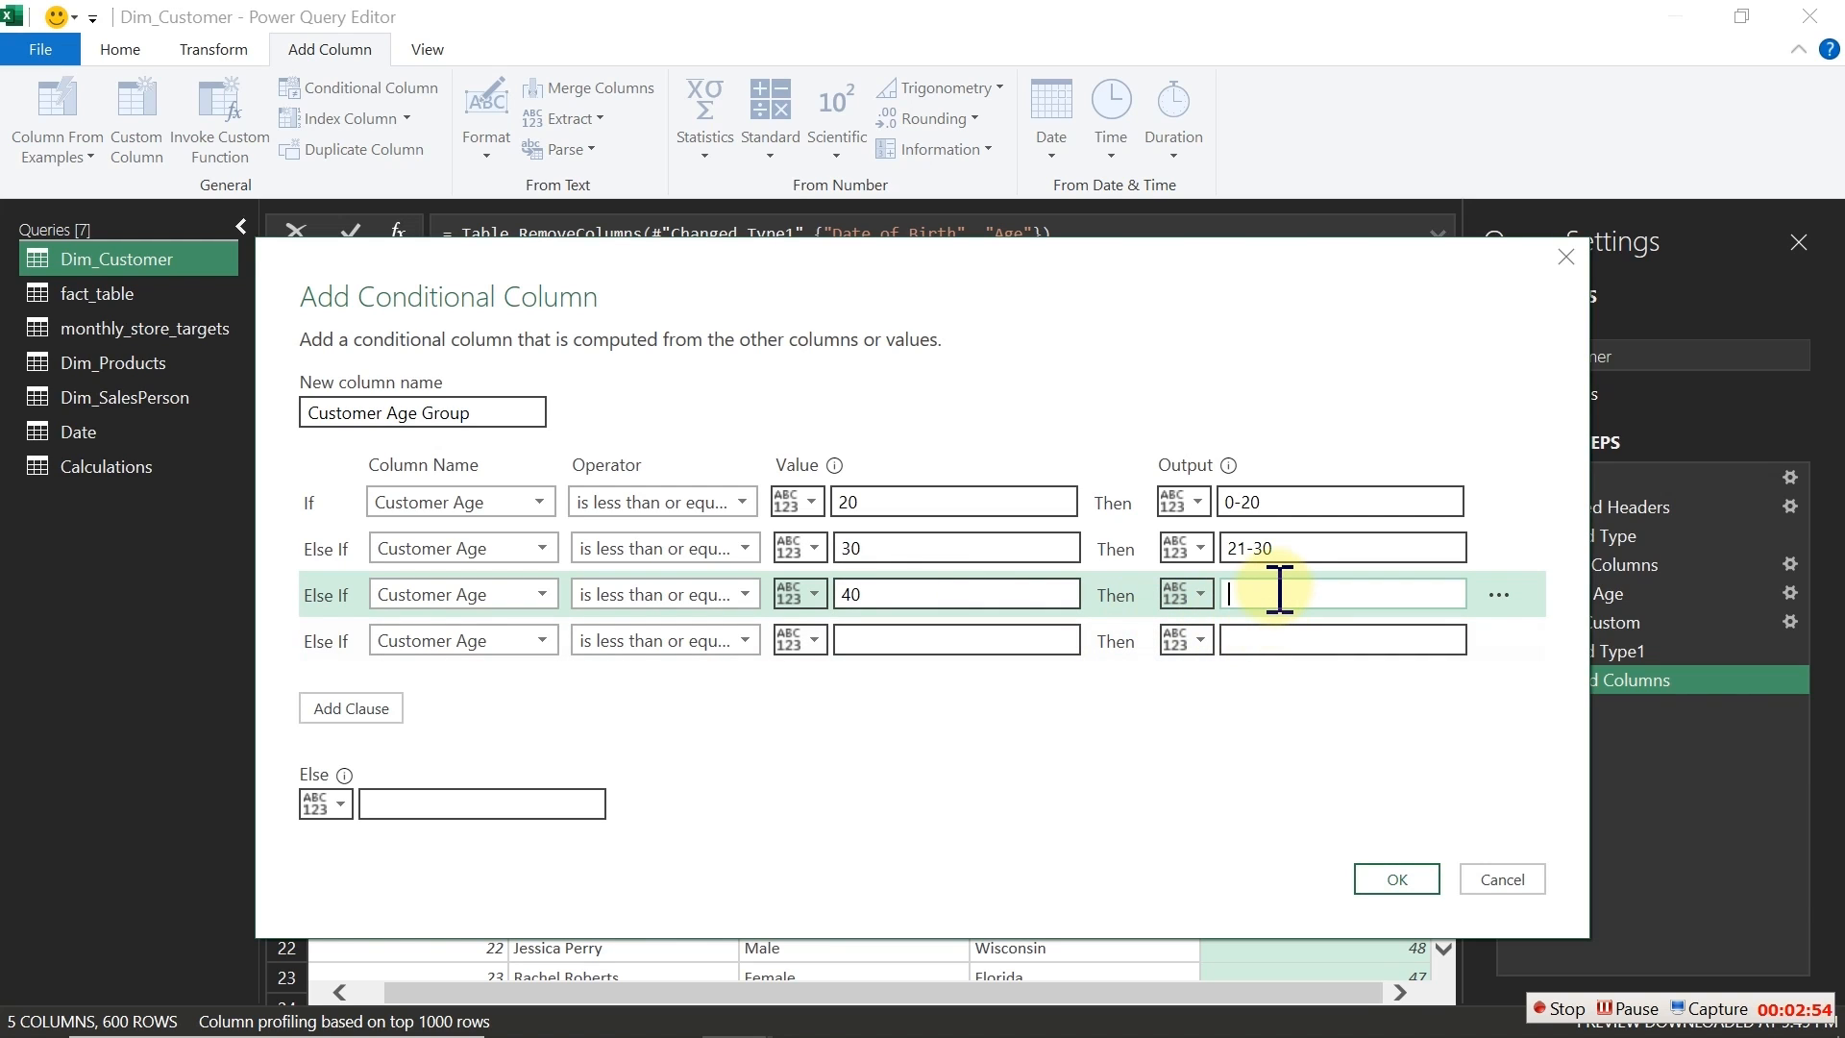
{"action": "type", "text": "31-40"}
Step: Set the fourth condition's value to 50 with output 41-50
{"action": "left_click", "coordinate": [983, 642]}
{"action": "type", "text": "50"}
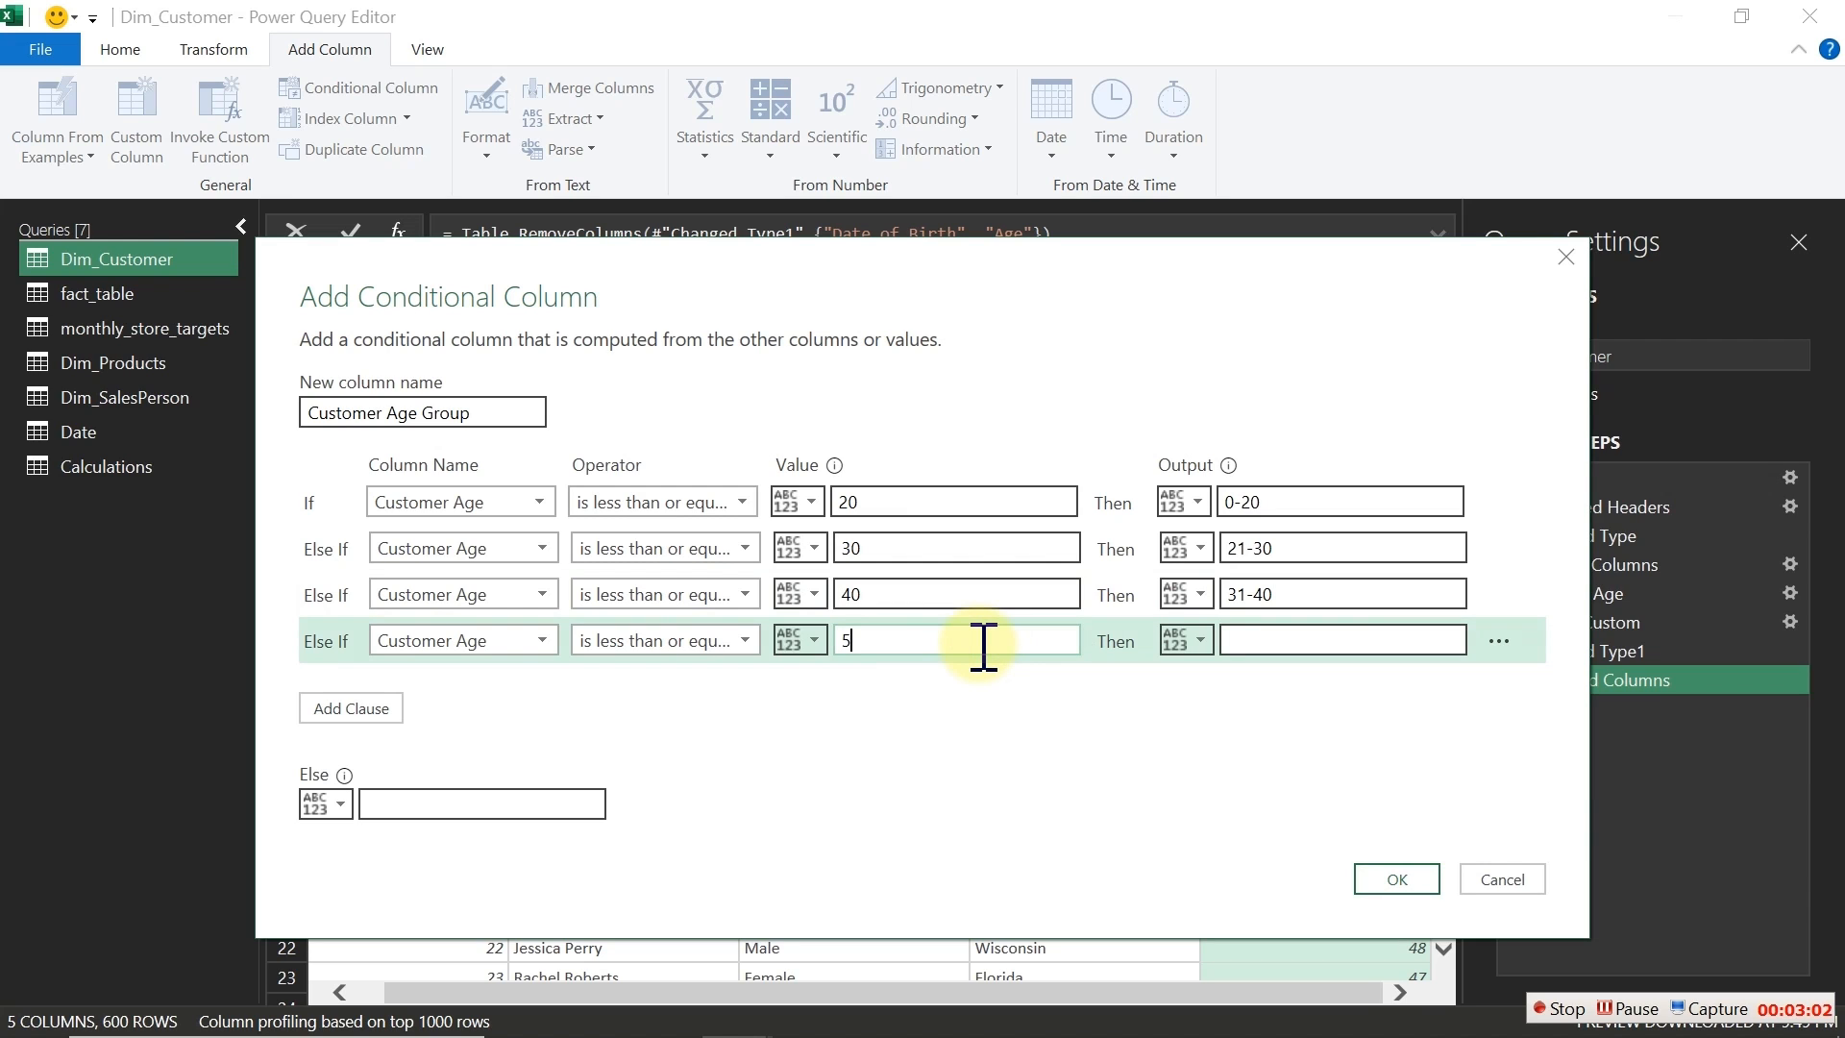
{"action": "left_click", "coordinate": [1297, 639]}
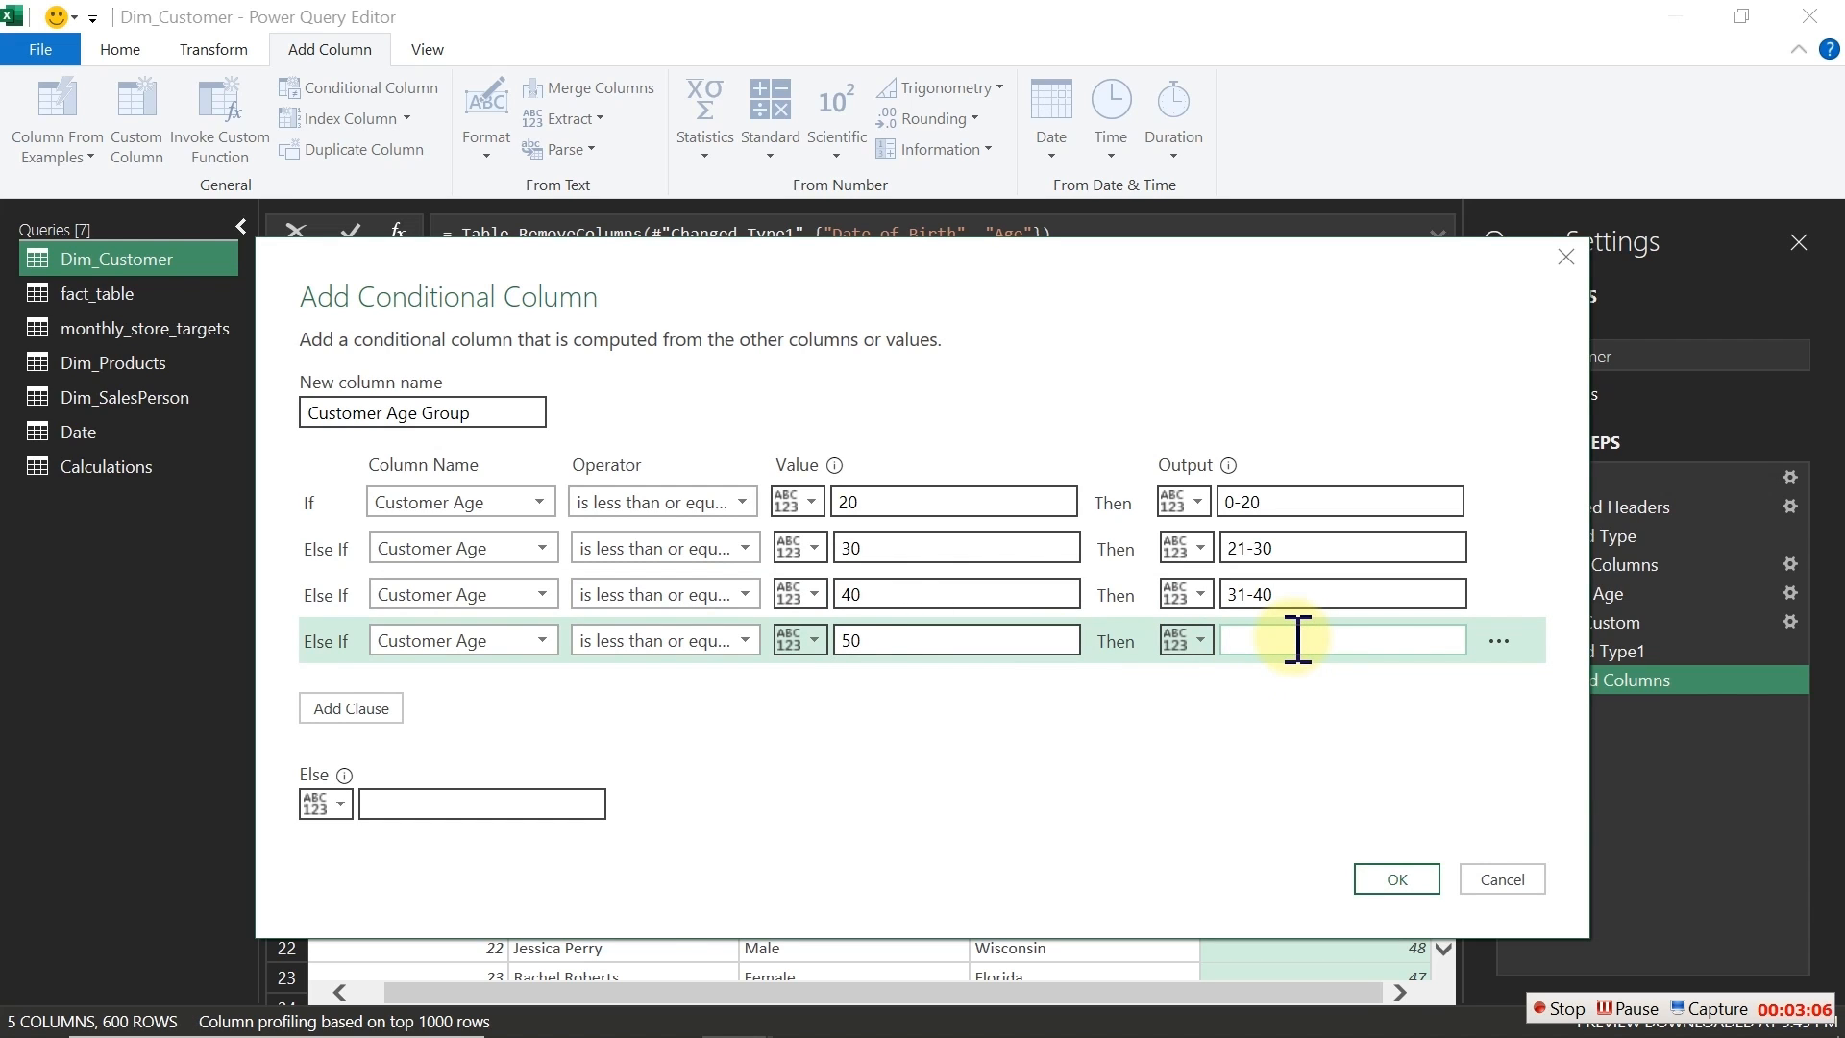
{"action": "type", "text": "41-50"}
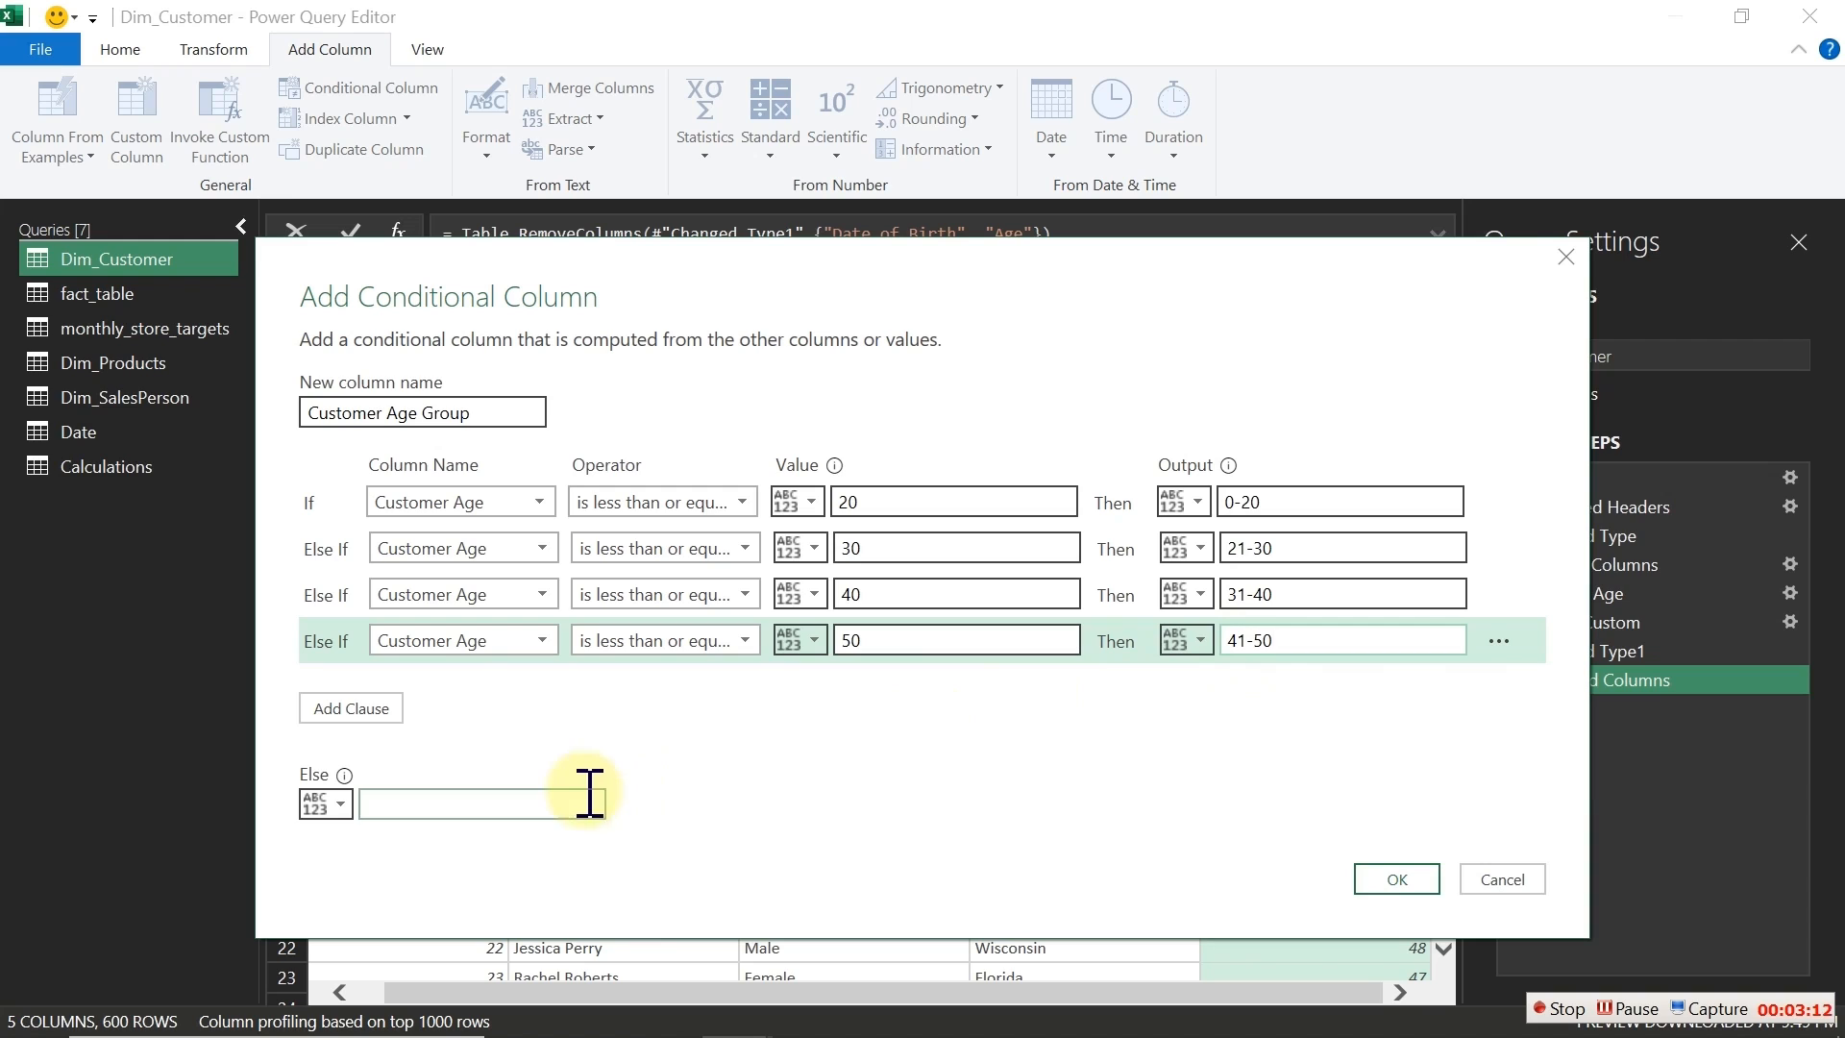
Step: Set the Else output to 51 plus
{"action": "left_click", "coordinate": [492, 802]}
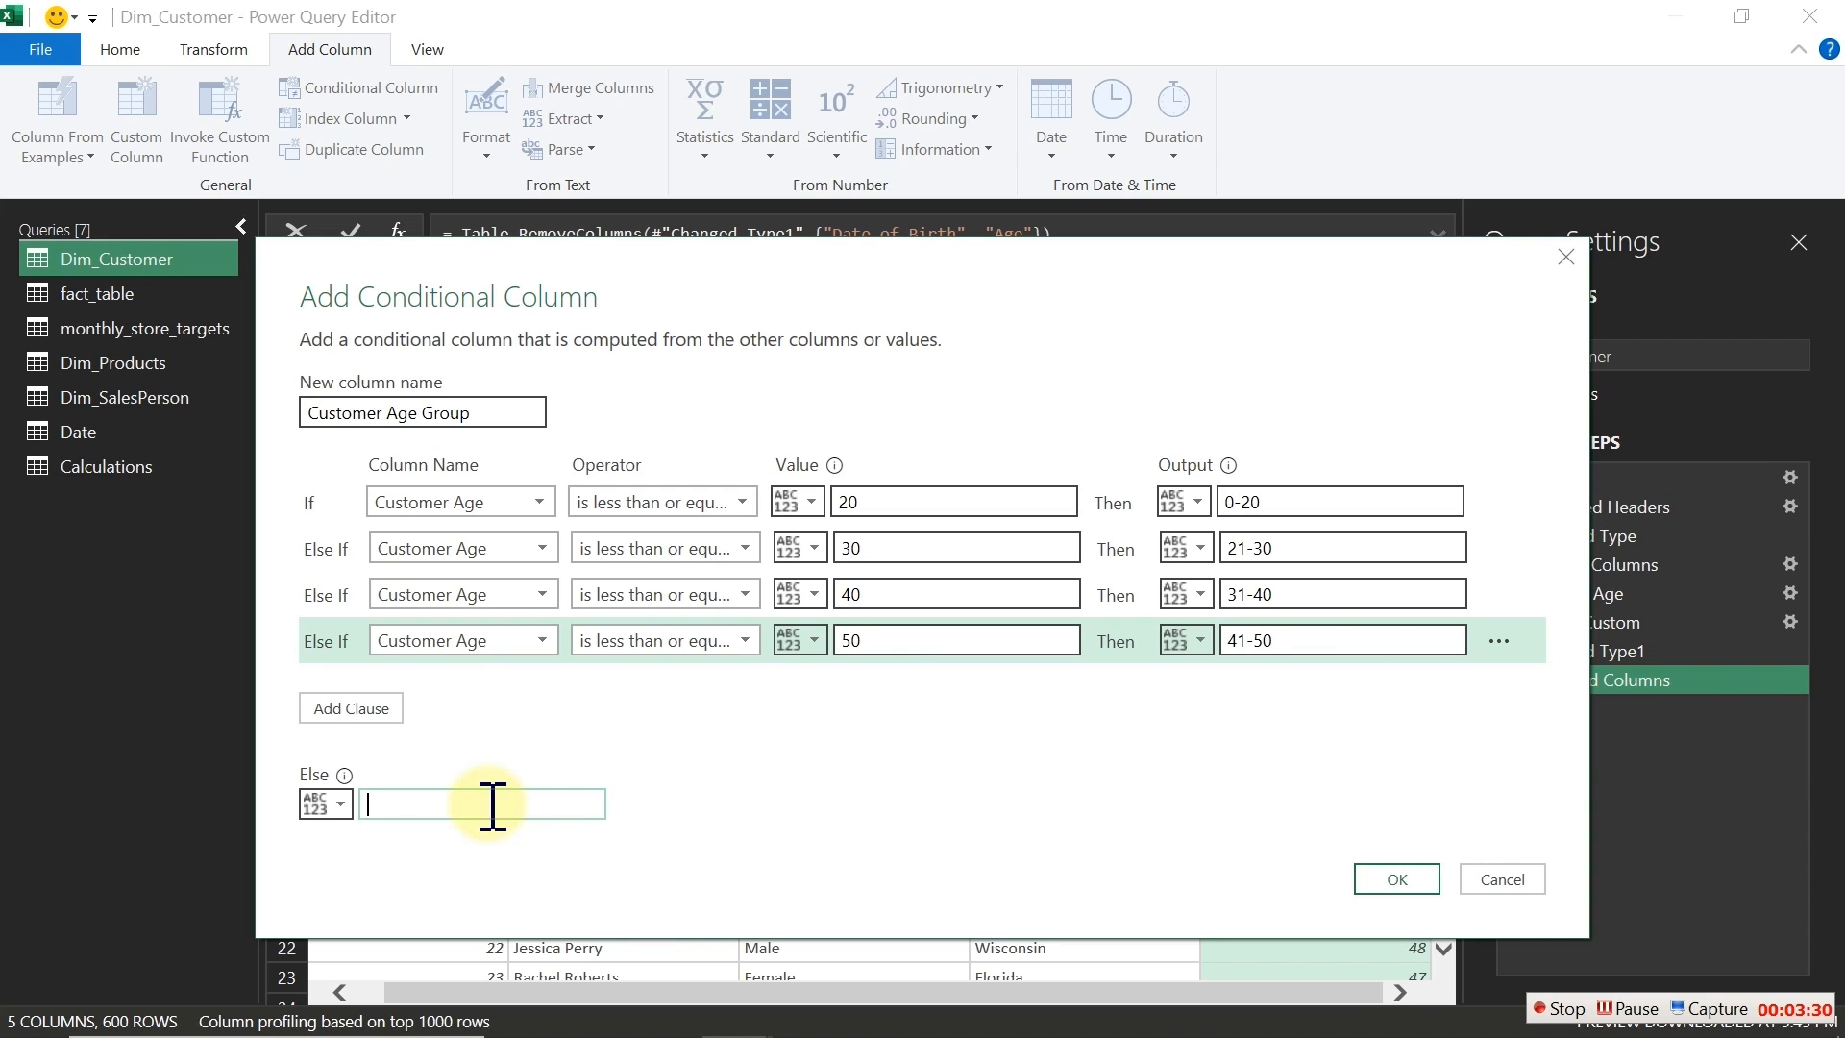
{"action": "type", "text": "5"}
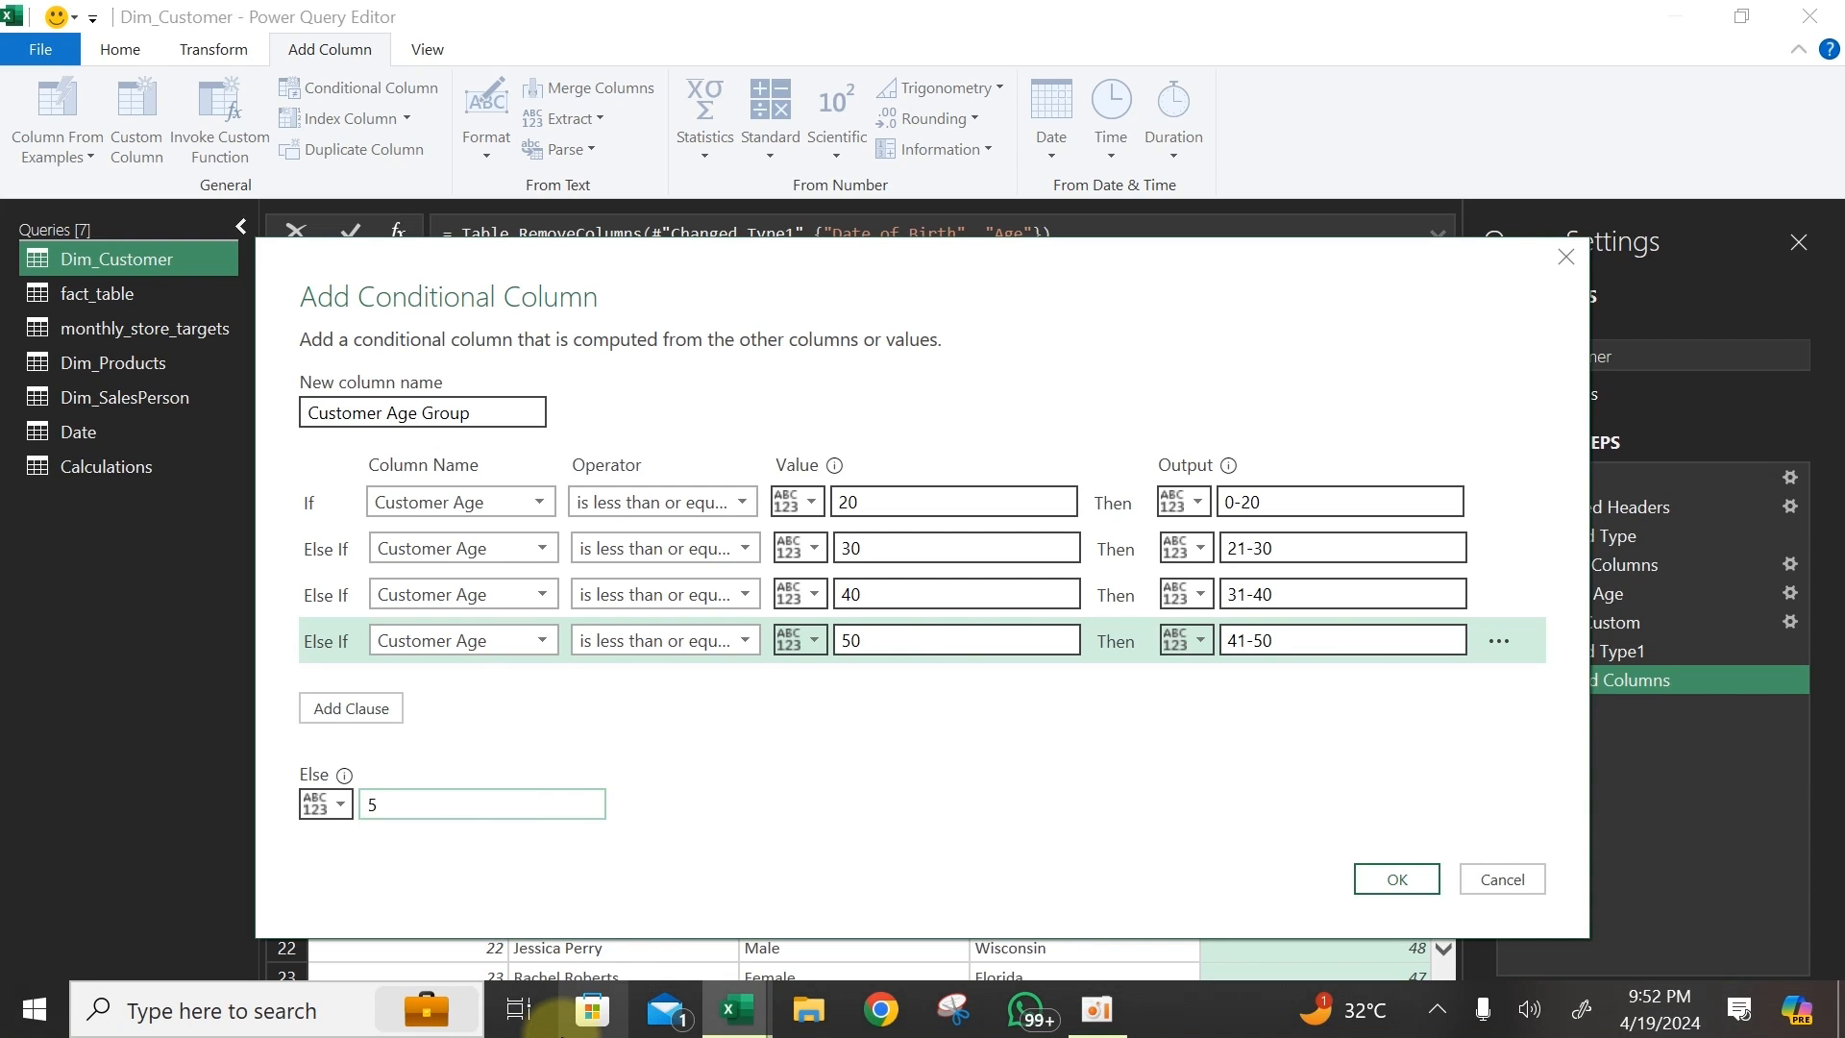
{"action": "type", "text": "1"}
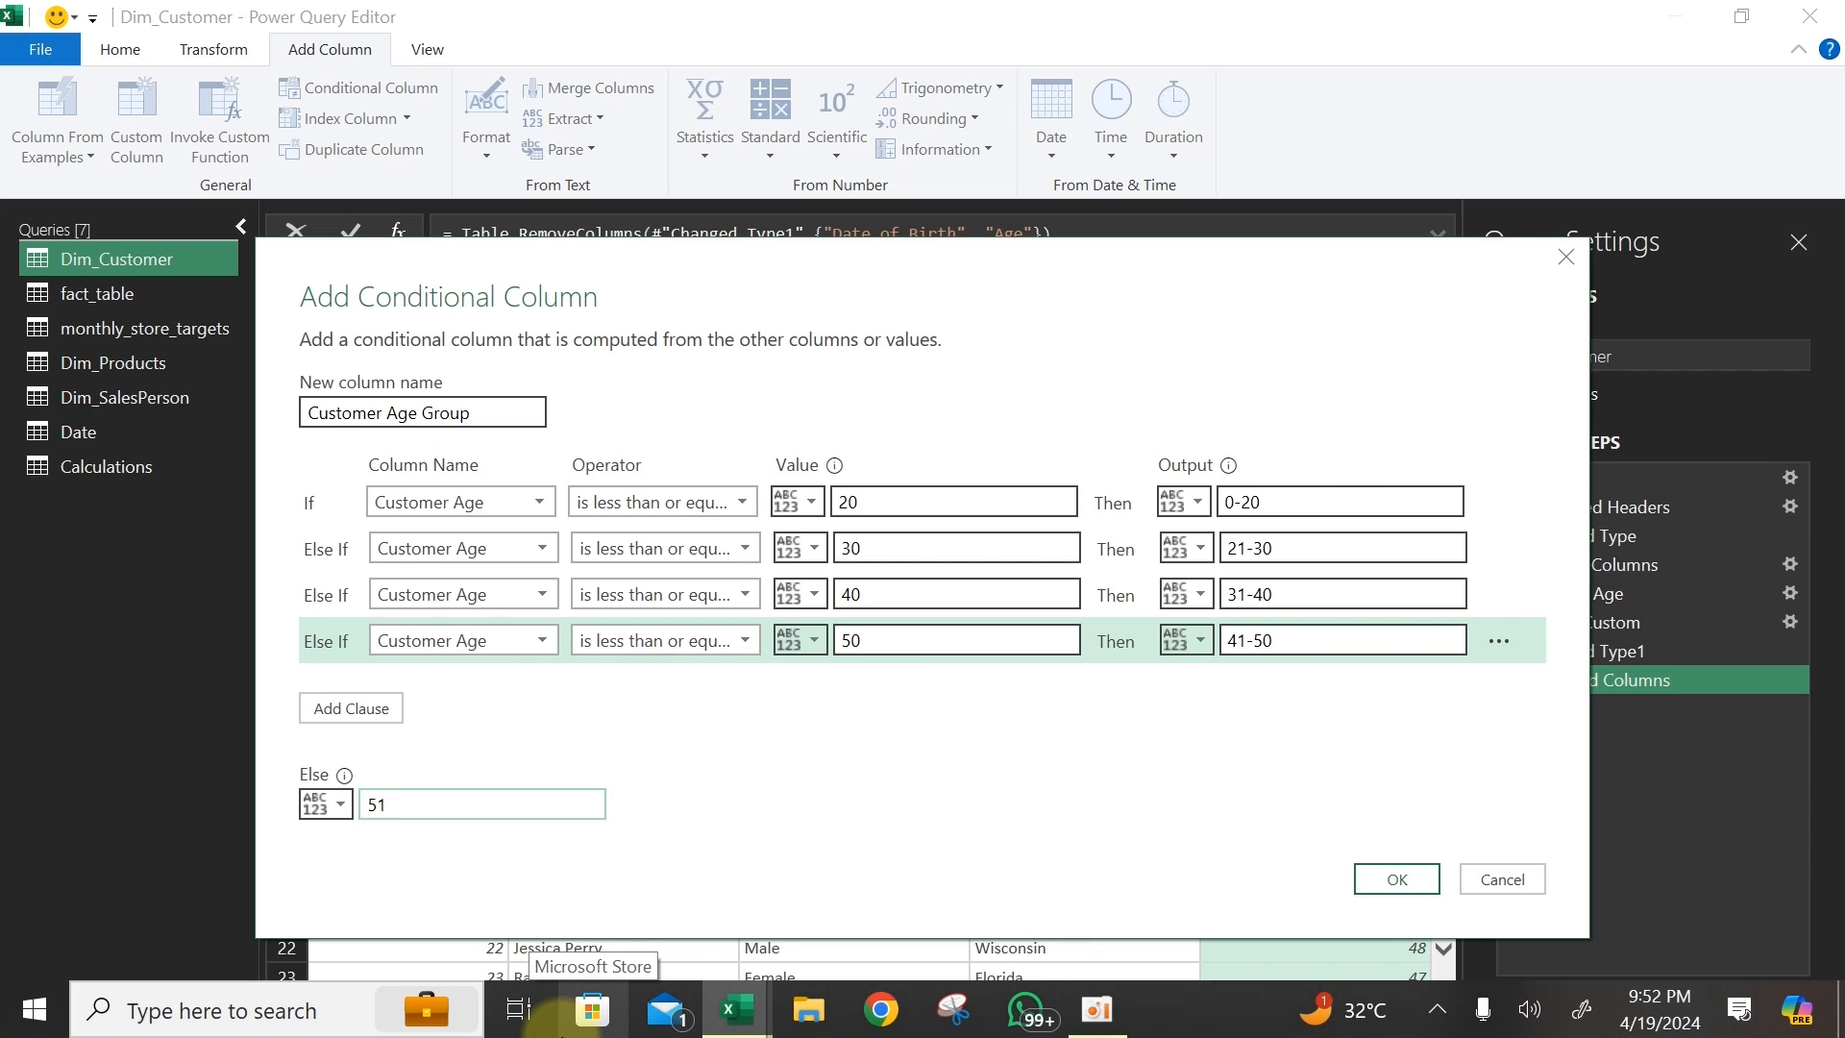
{"action": "type", "text": " +"}
{"action": "key", "text": "BackSpace"}
{"action": "type", "text": "pluse"}
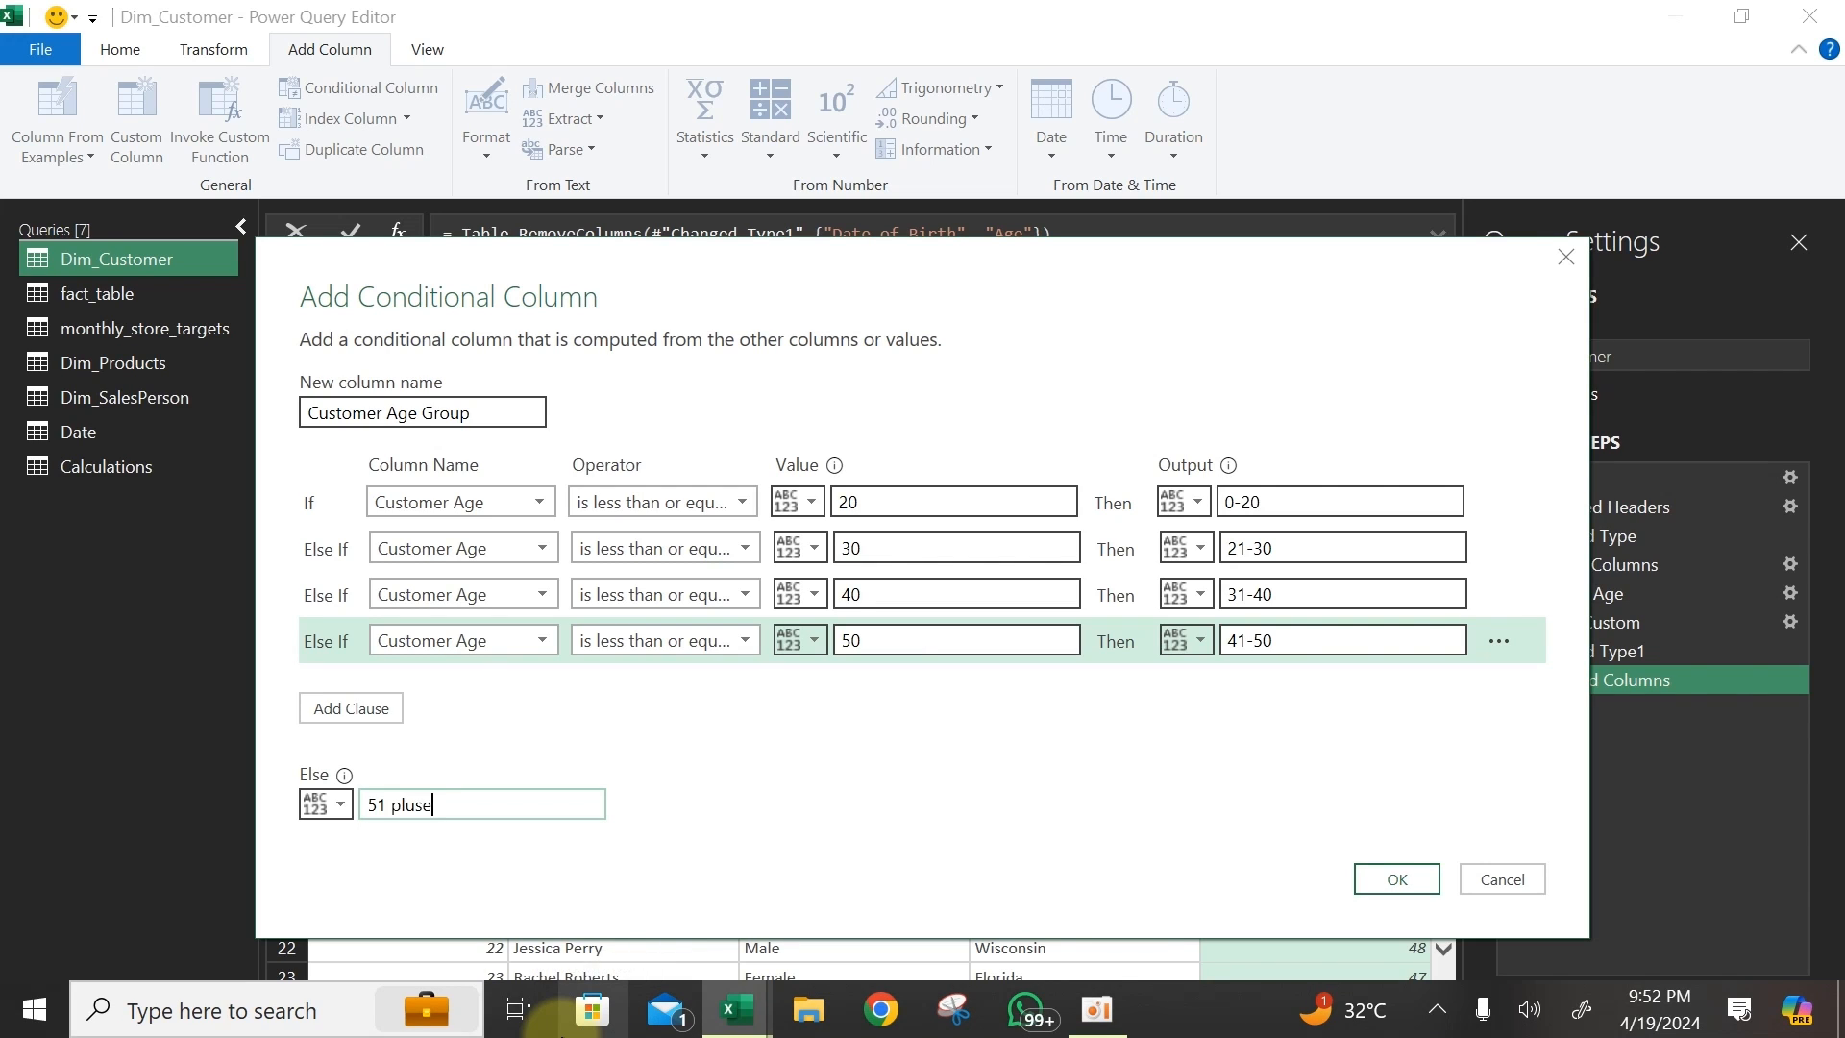
{"action": "key", "text": "BackSpace"}
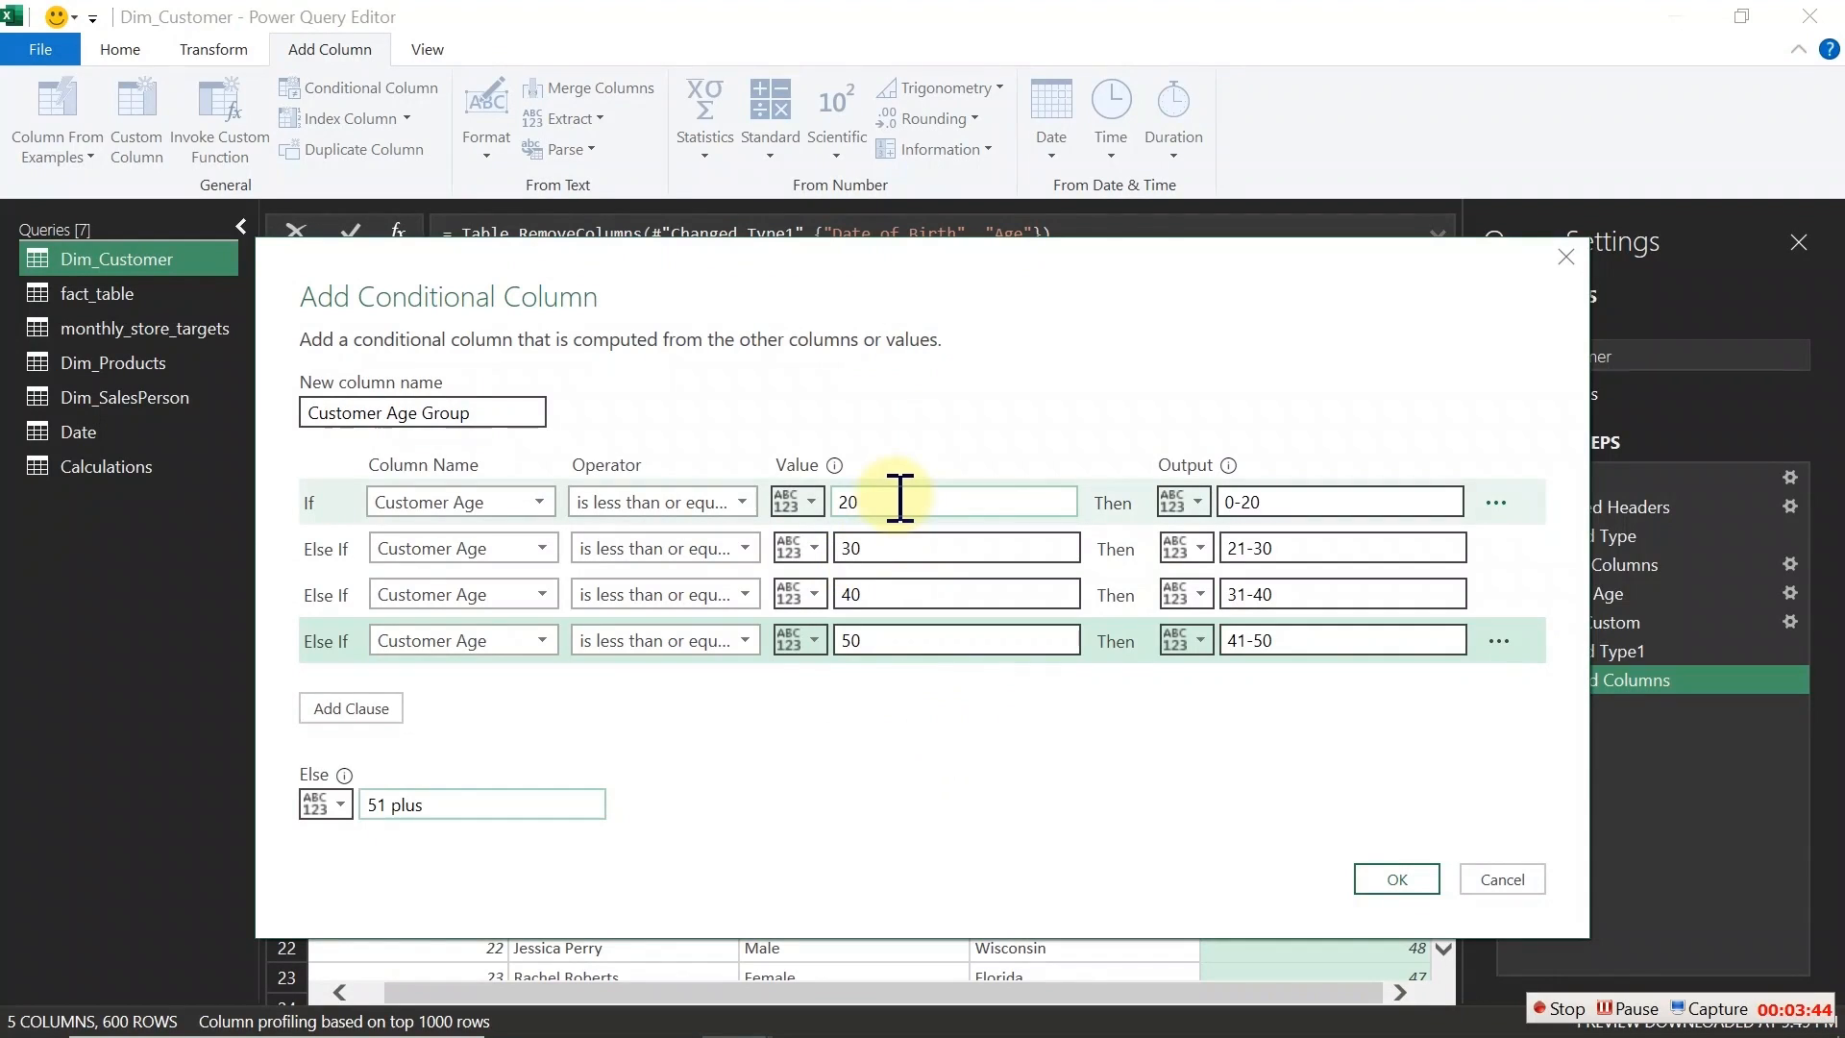
Step: Review the conditions and create the Customer Age Group conditional column
{"action": "left_click_drag", "start_coordinate": [897, 499], "coordinate": [844, 501]}
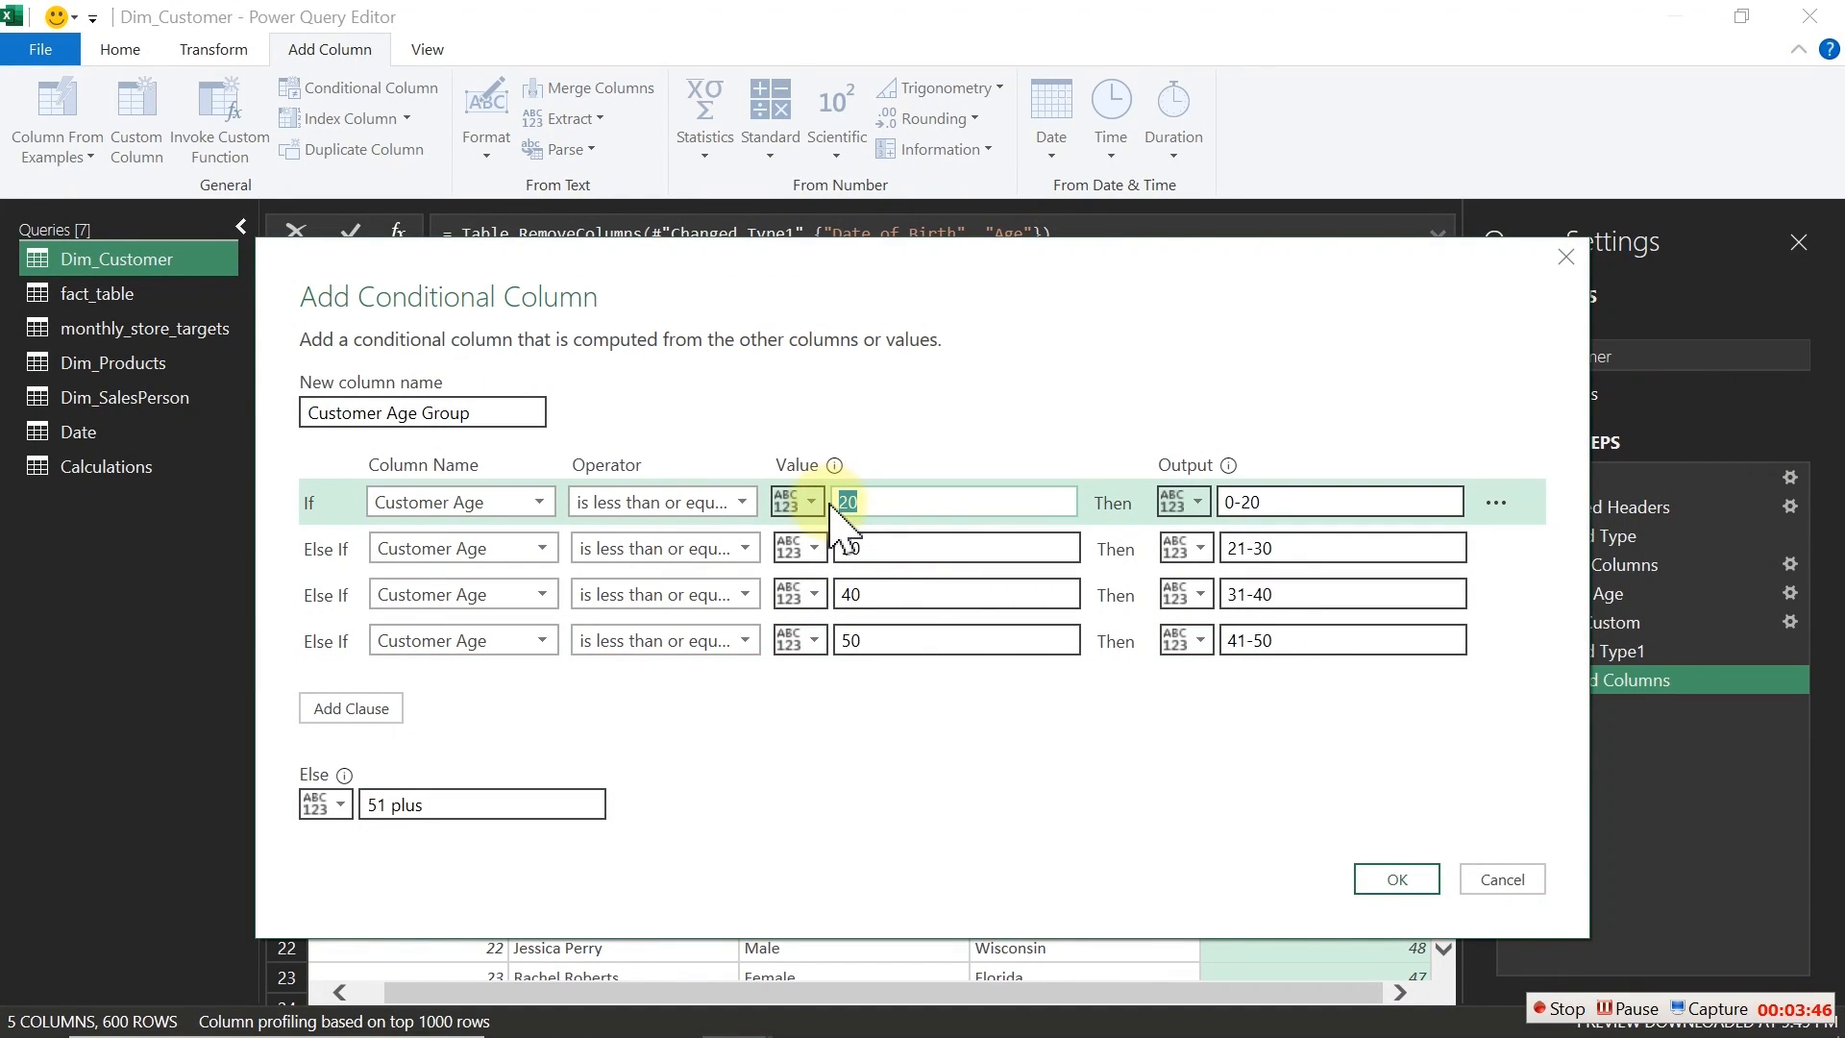
{"action": "left_click", "coordinate": [1280, 502]}
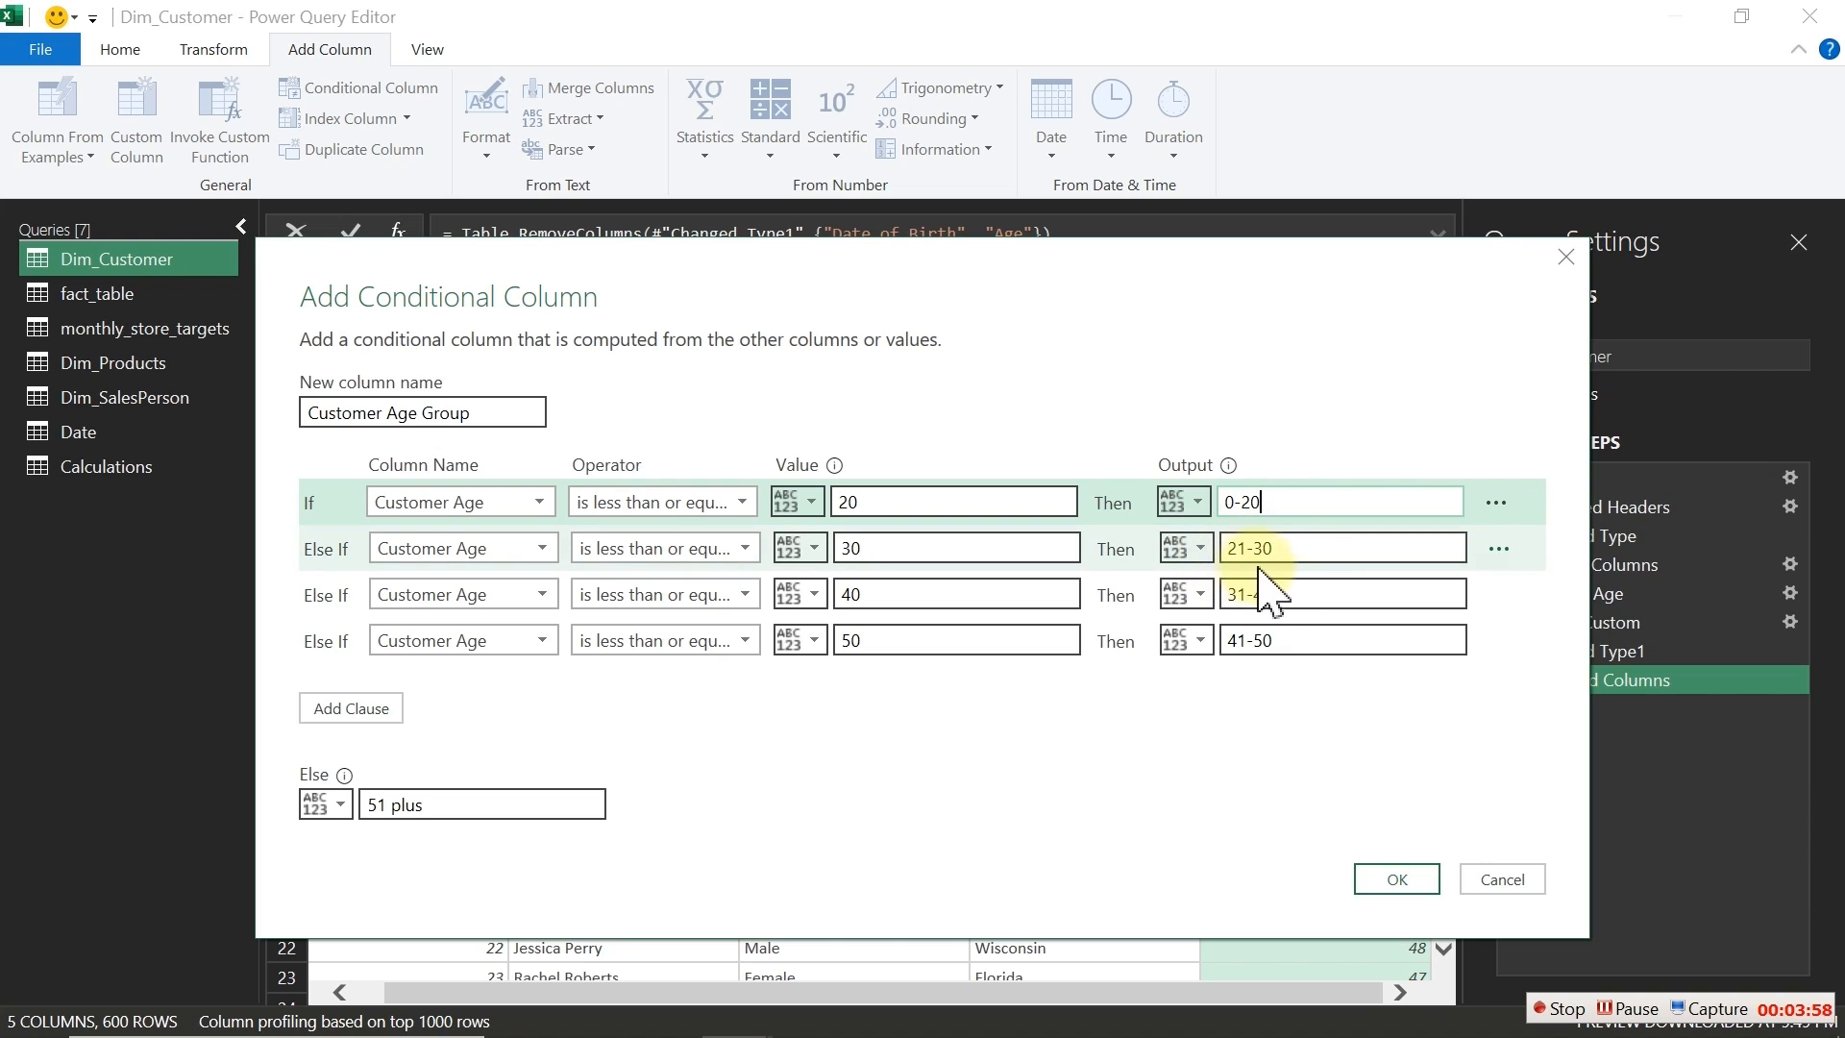
{"action": "left_click", "coordinate": [937, 599]}
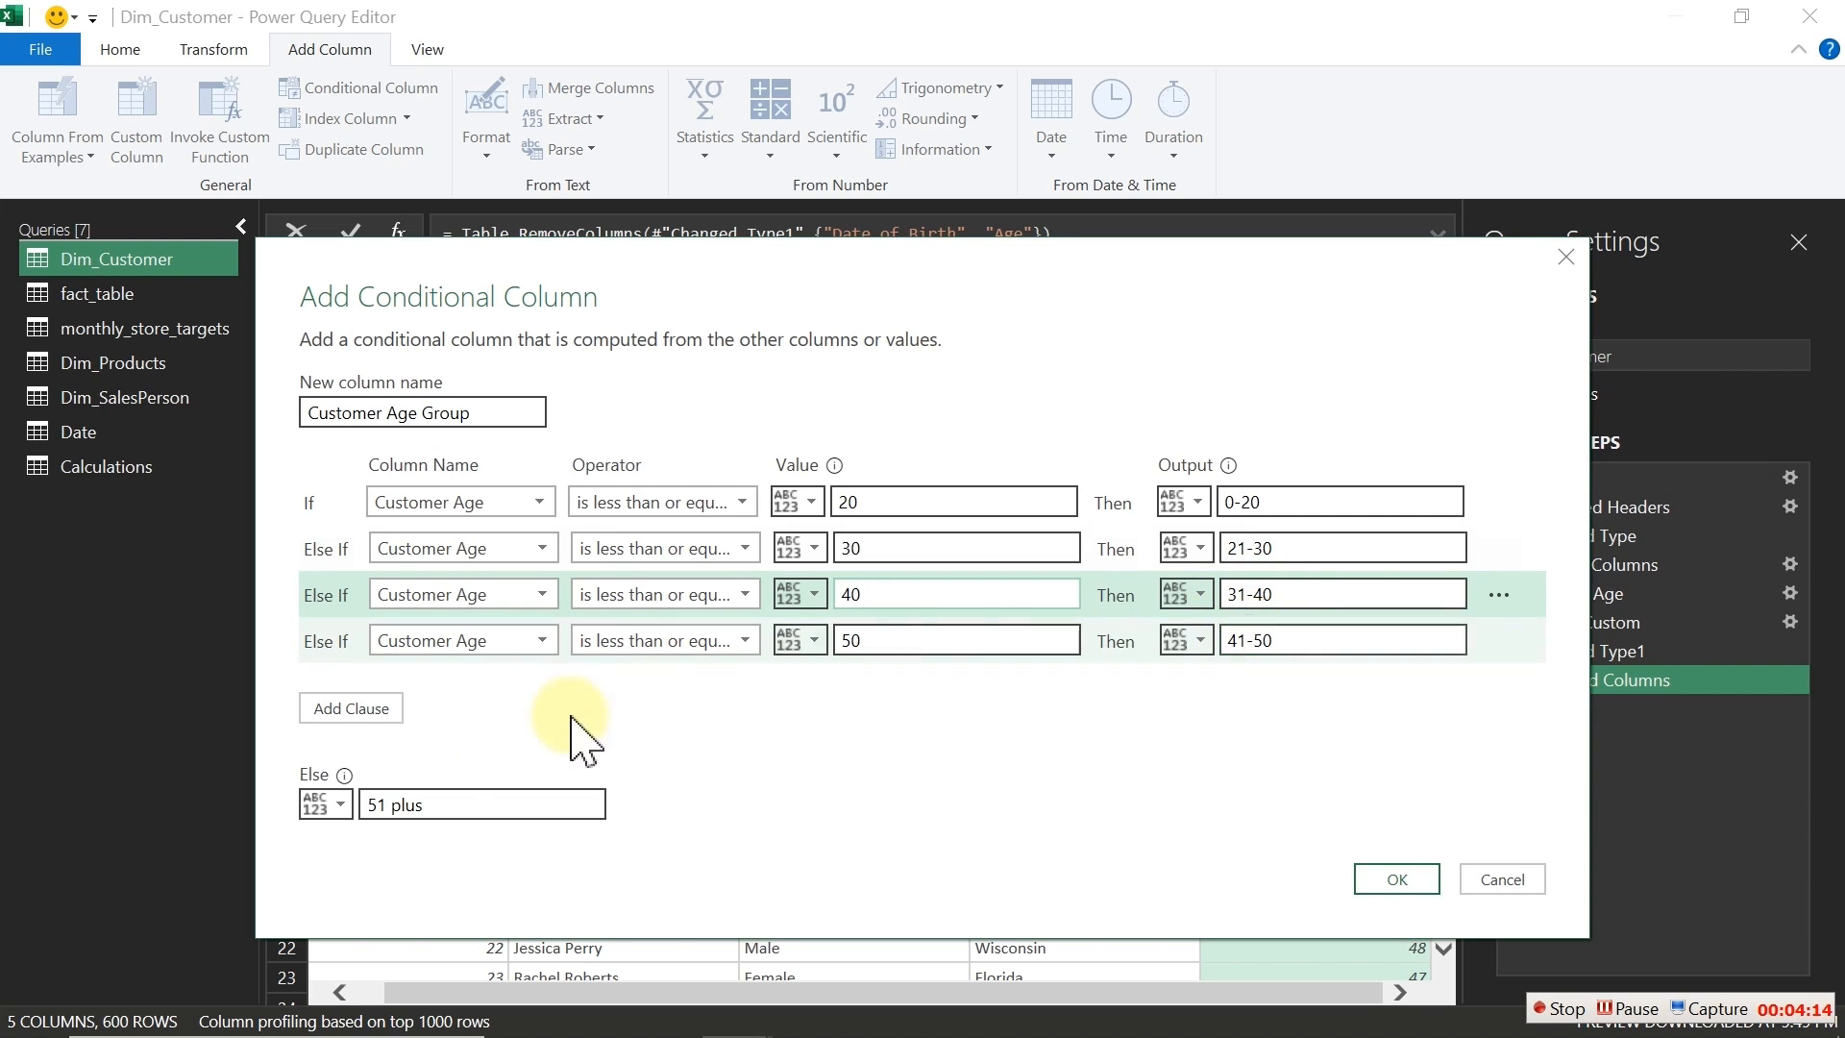
{"action": "left_click", "coordinate": [431, 805]}
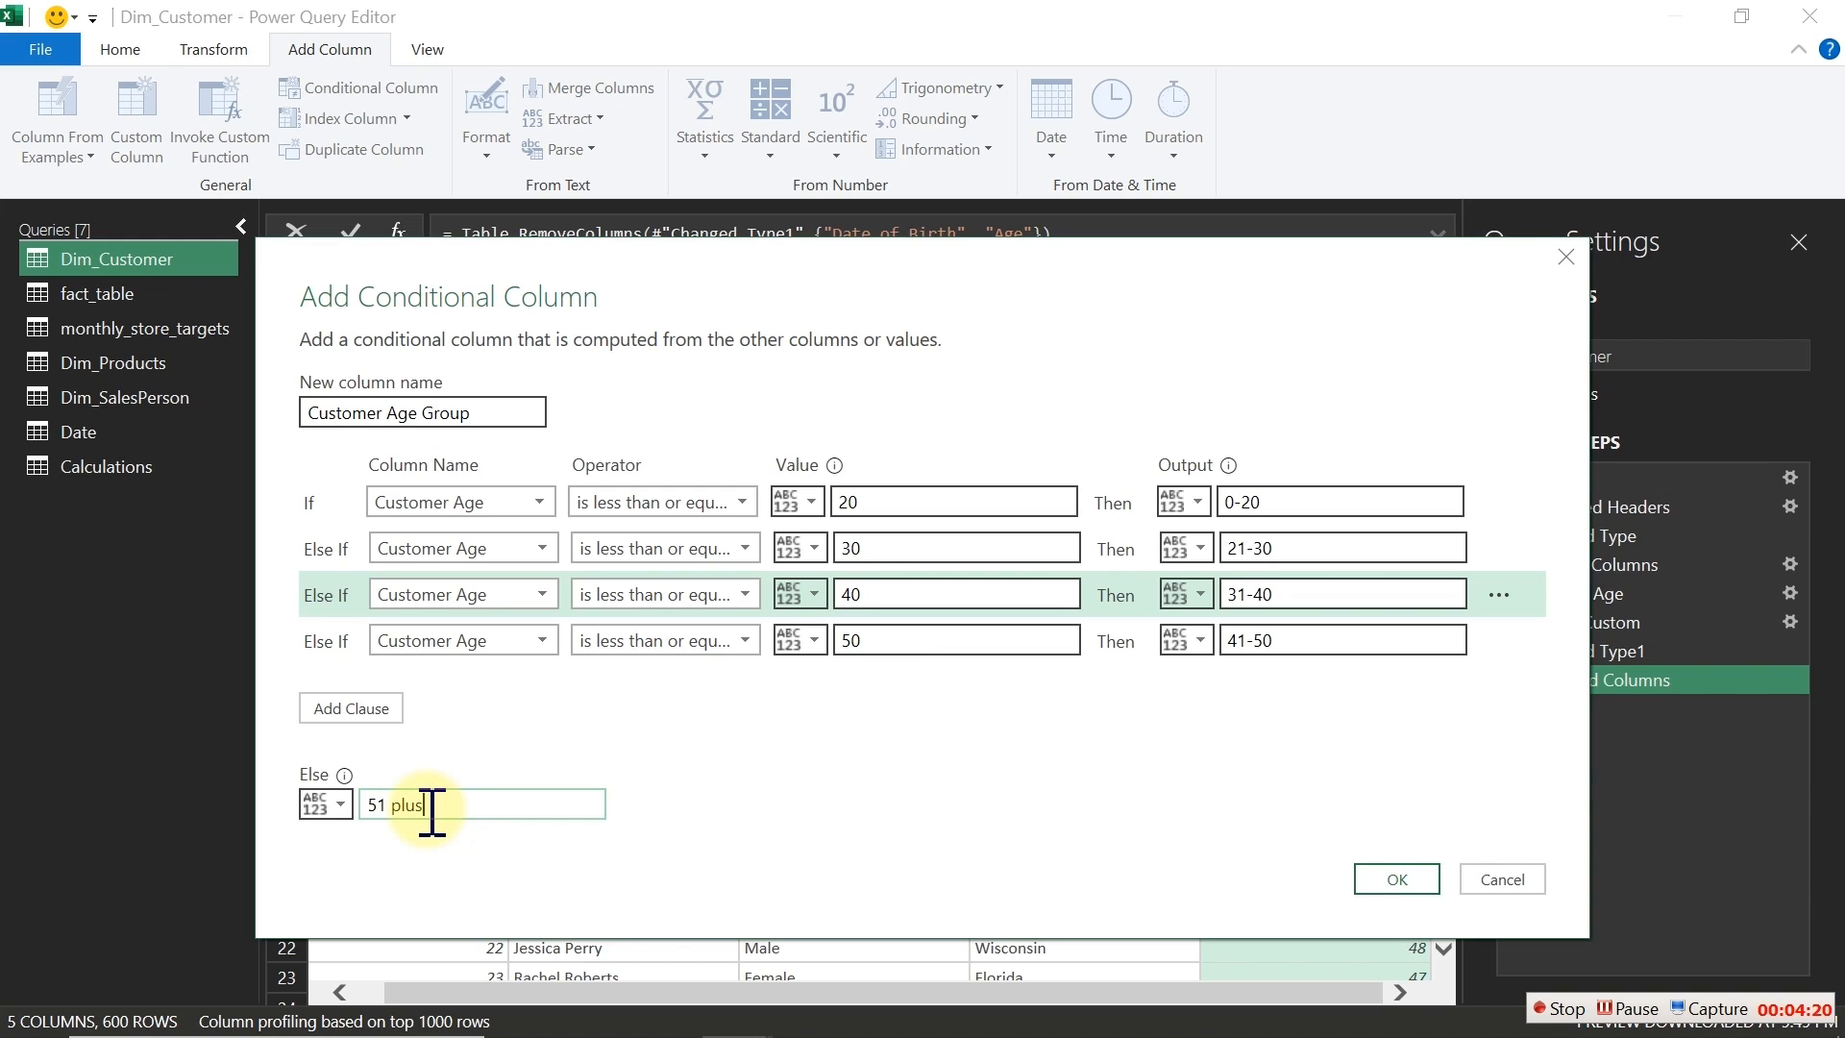
{"action": "left_click", "coordinate": [1382, 877]}
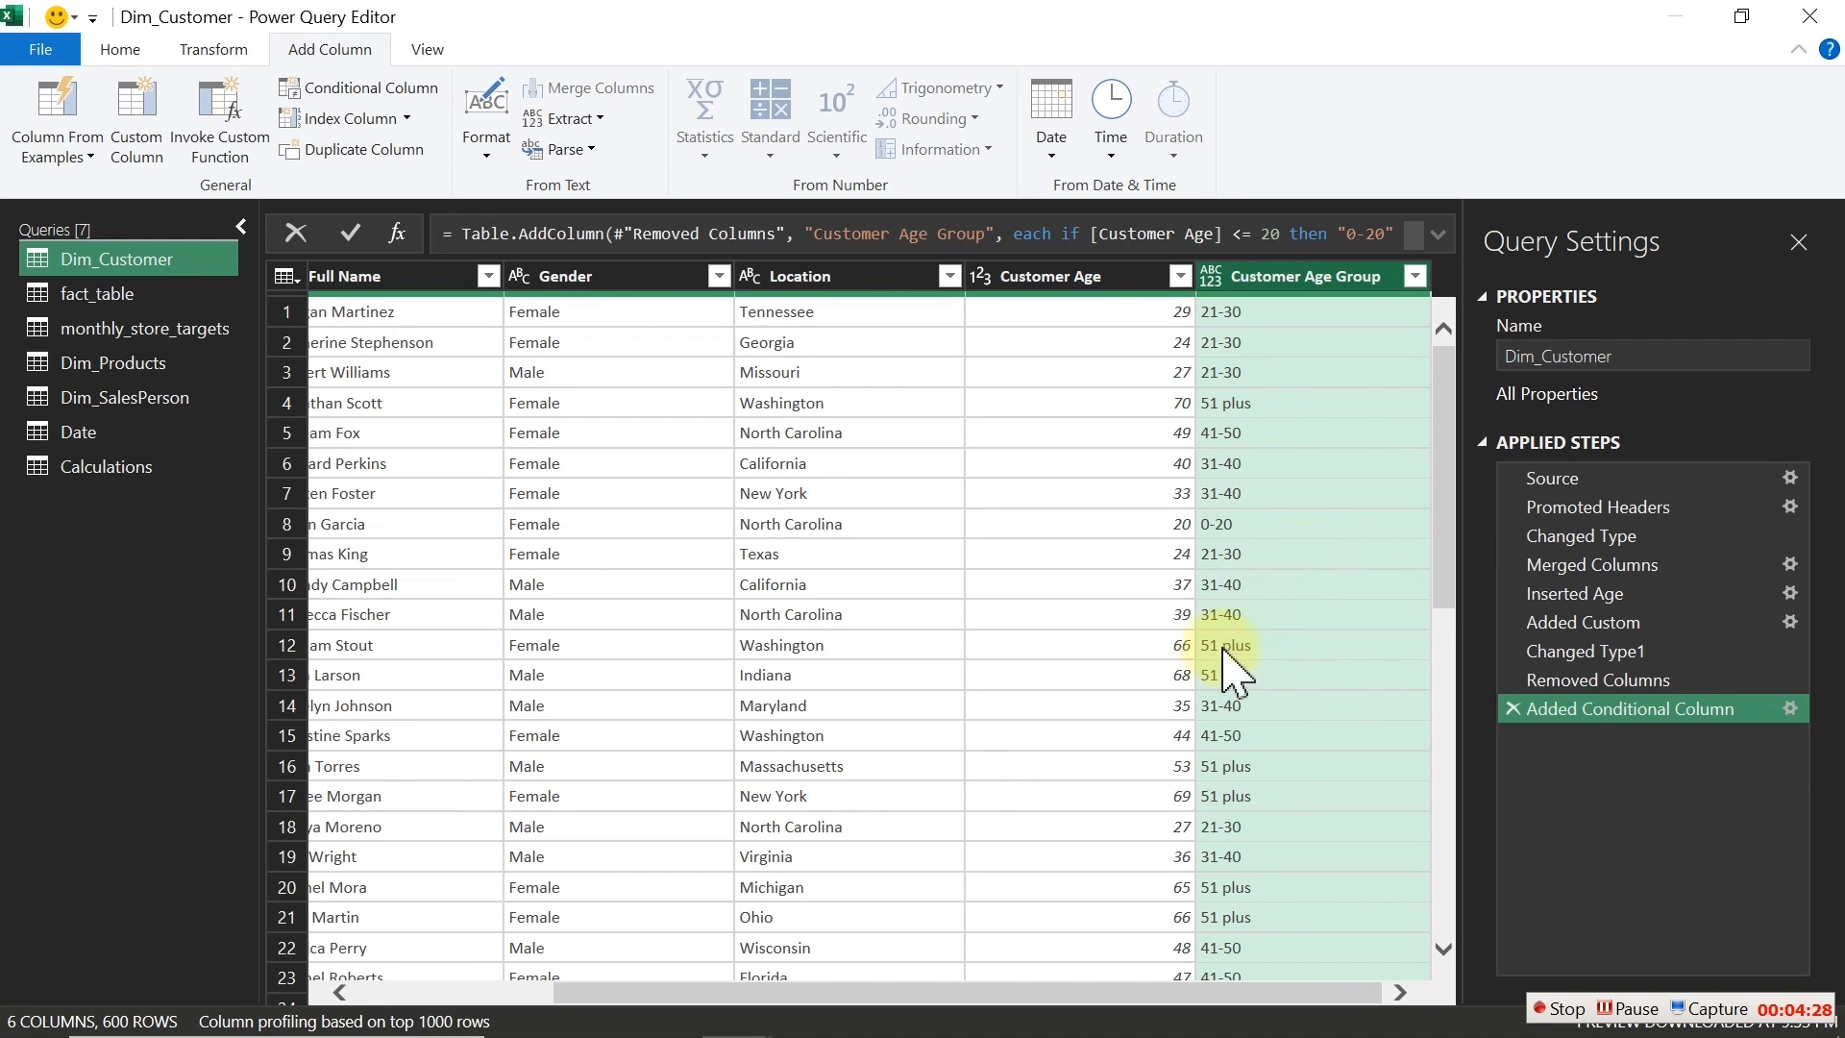
Step: Replace plus with + in the Customer Age Group column
{"action": "right_click", "coordinate": [1251, 278]}
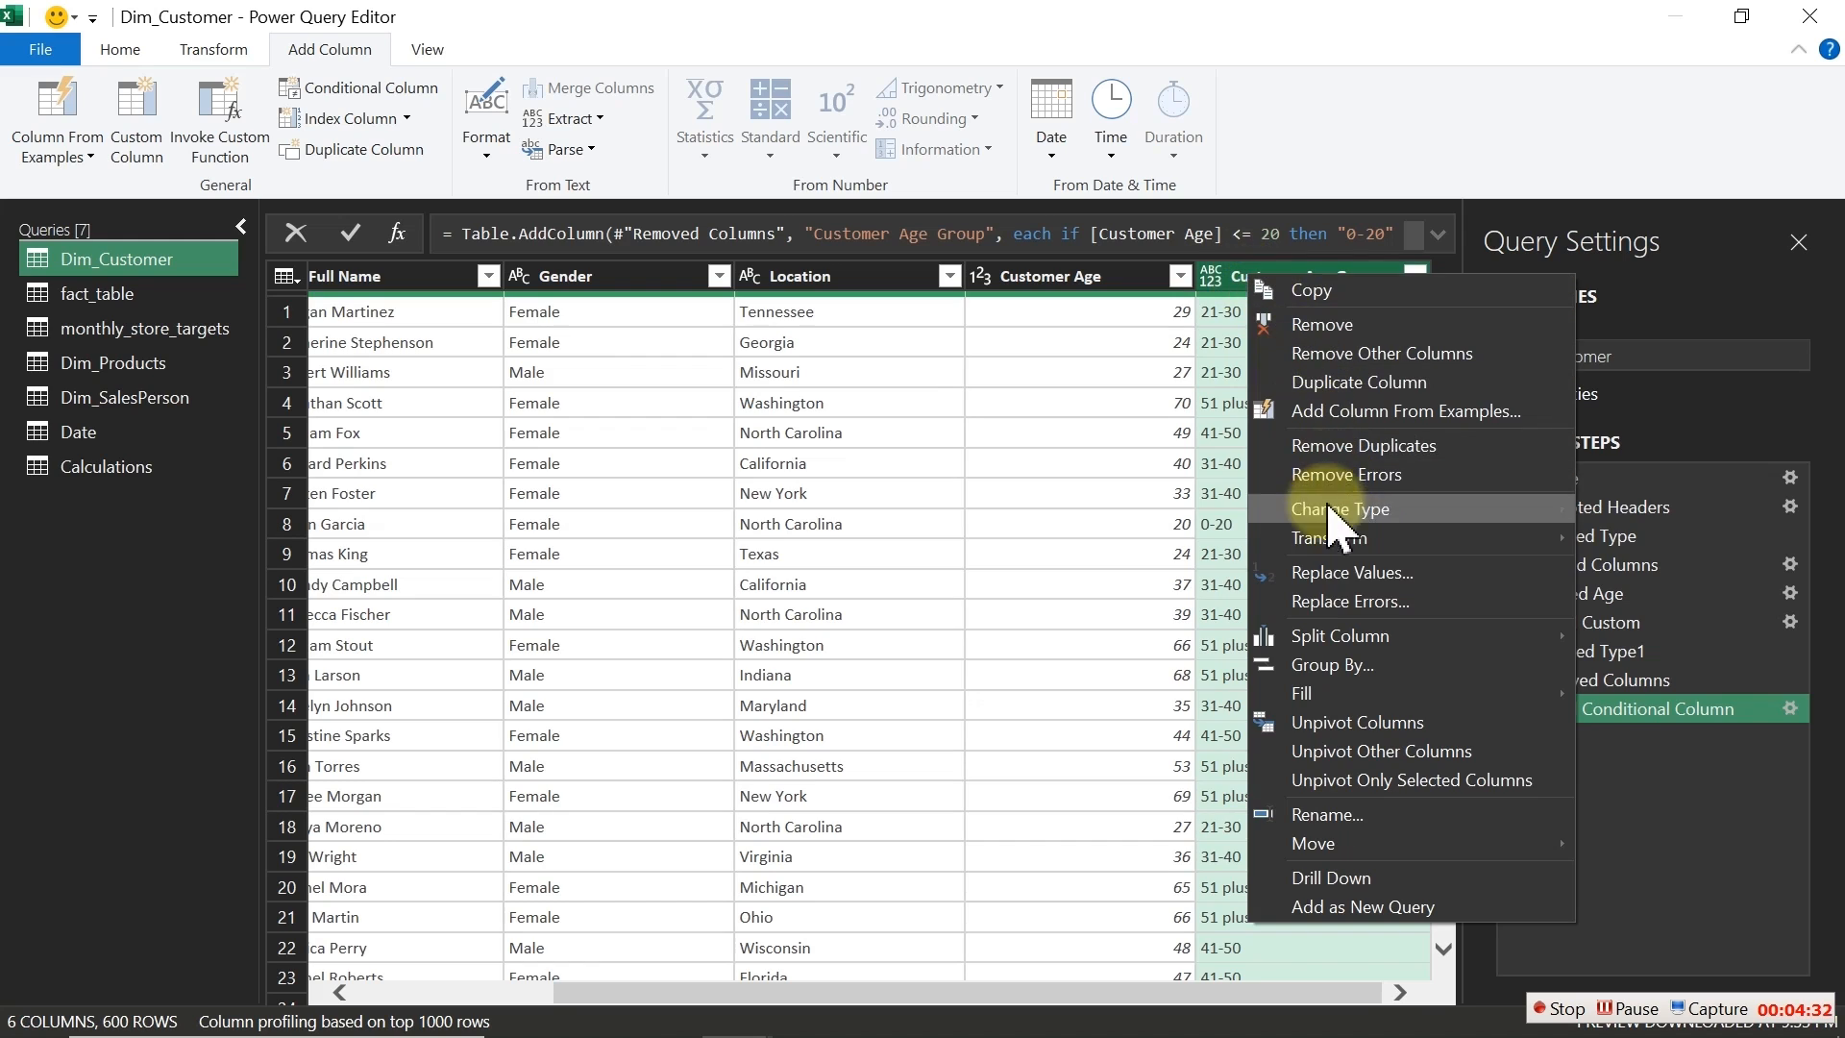
{"action": "left_click", "coordinate": [1326, 575]}
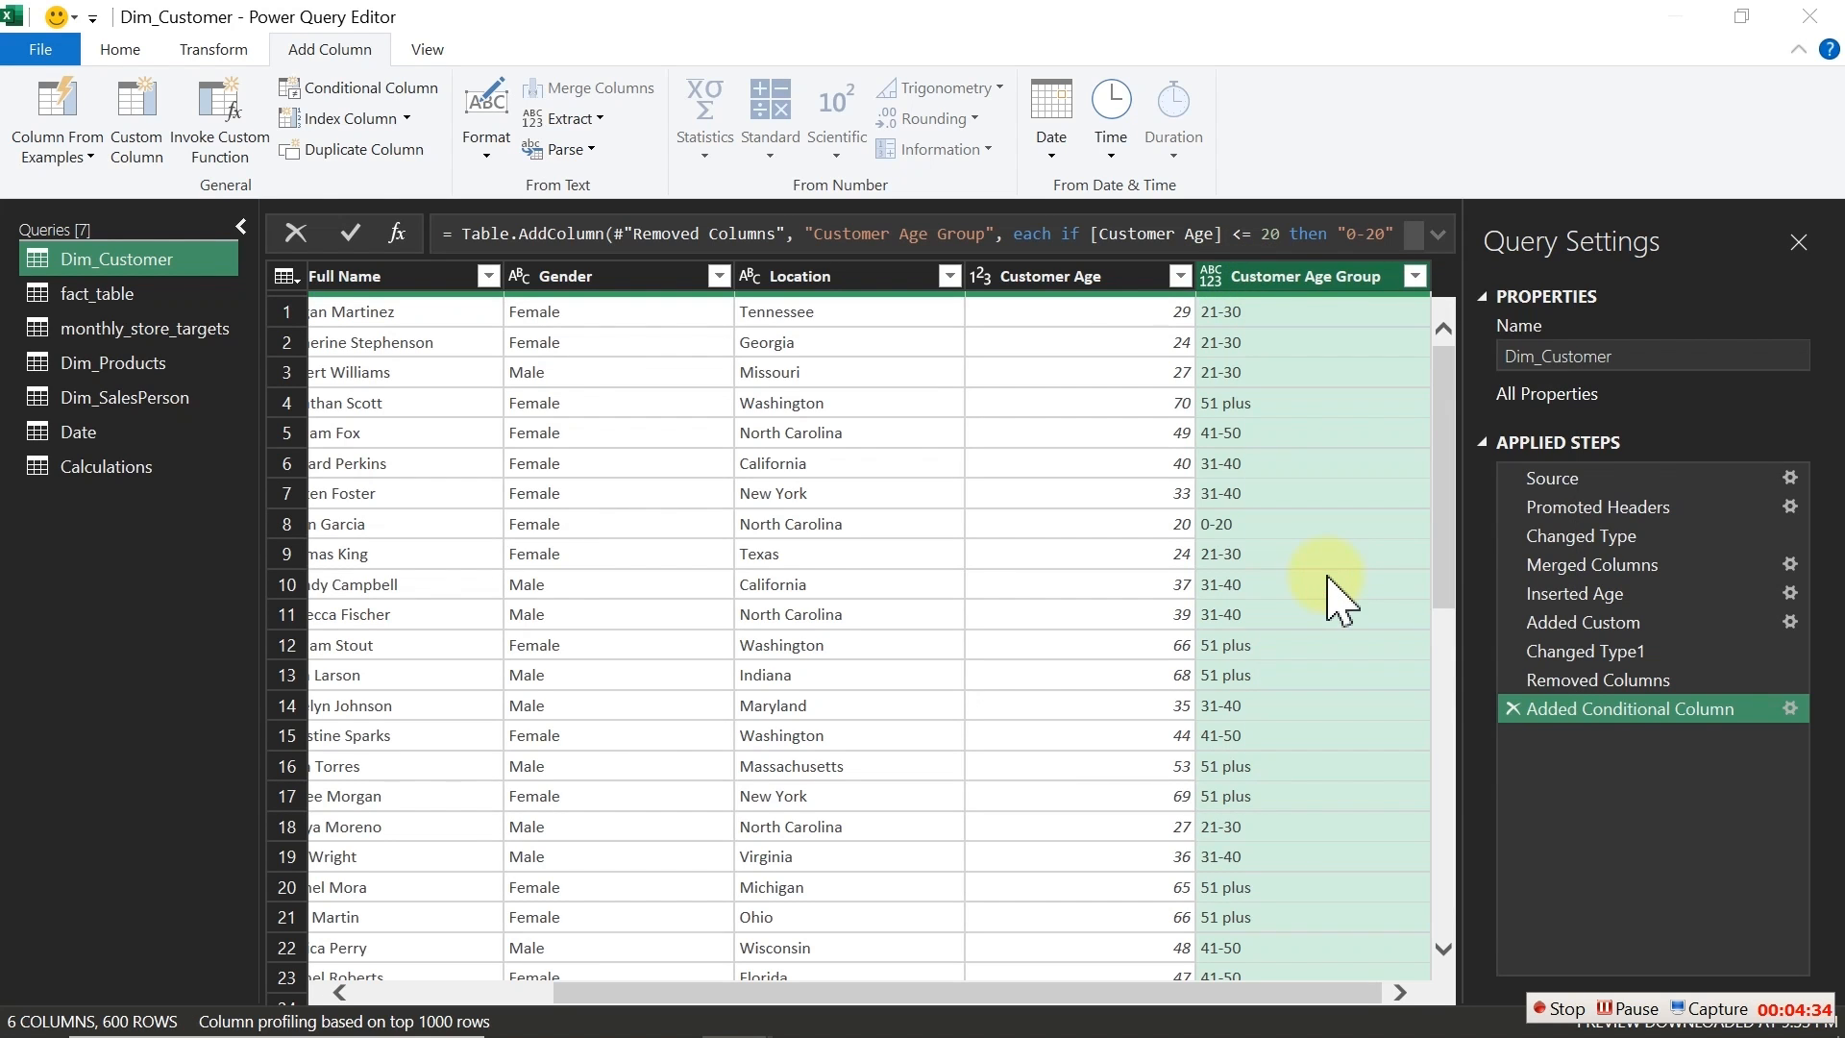
{"action": "type", "text": "plus"}
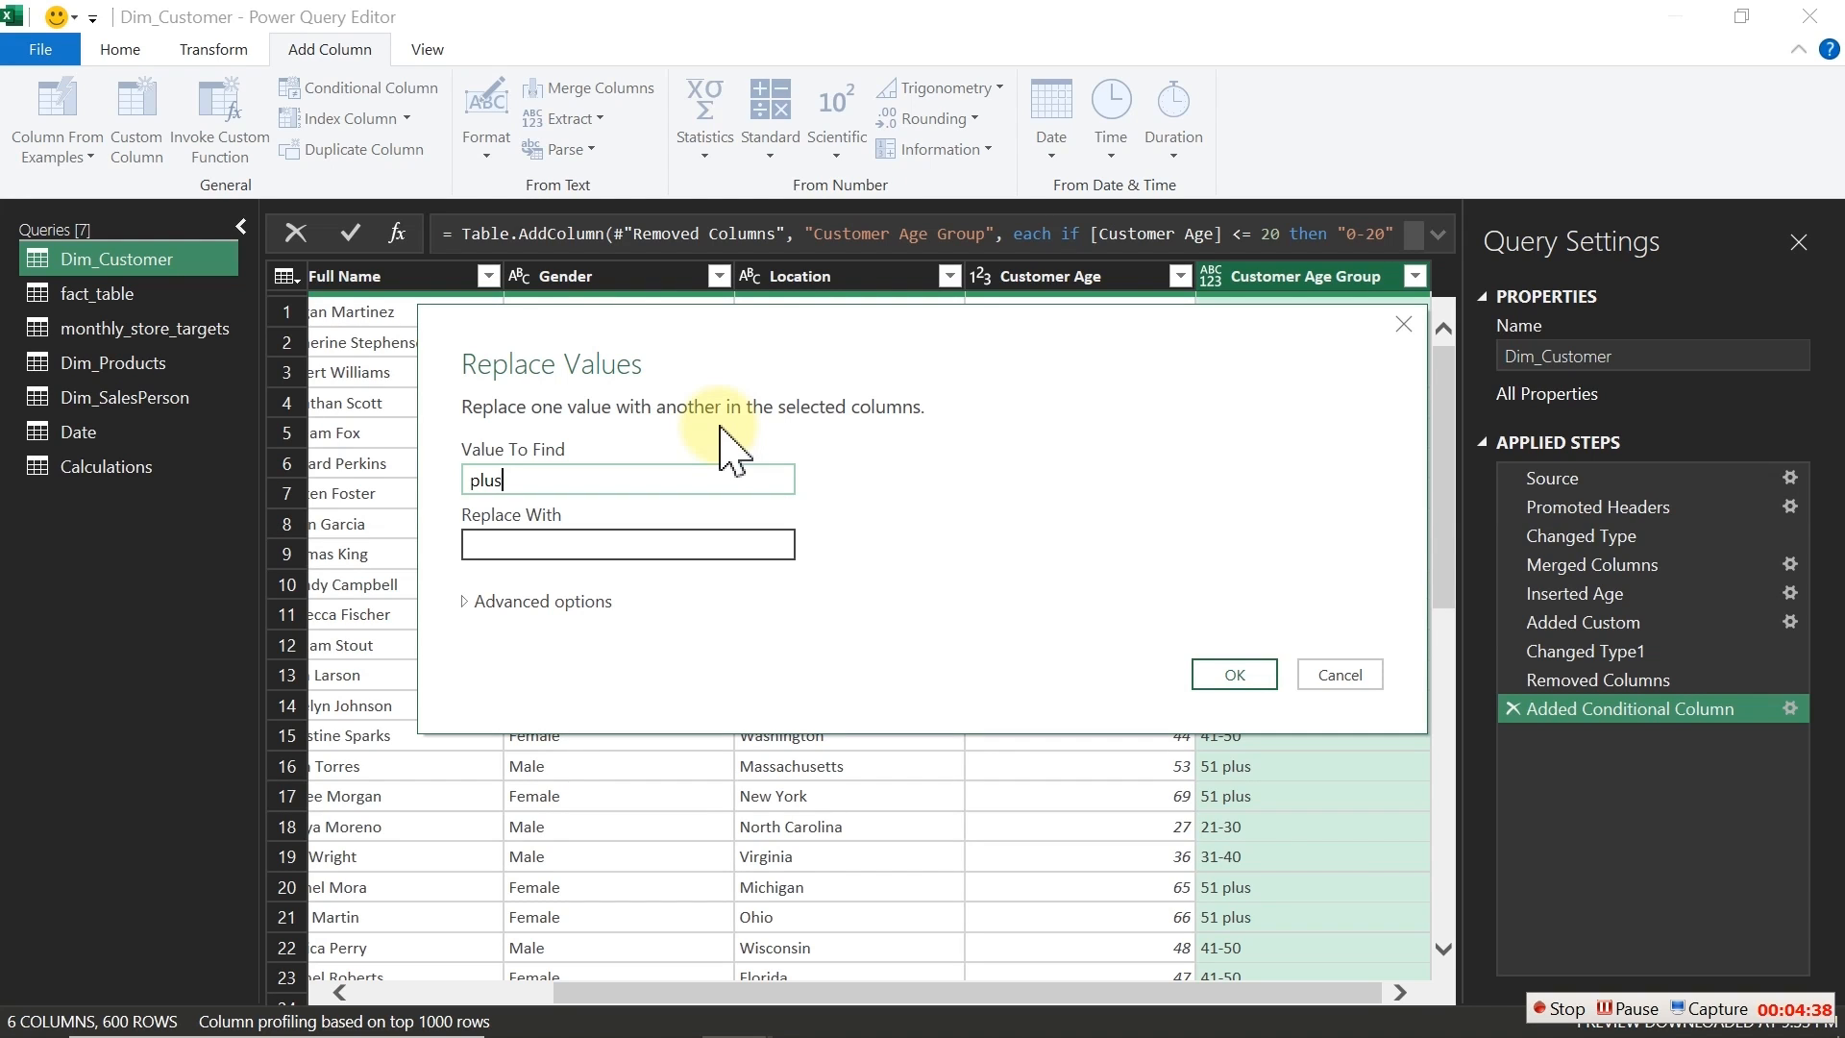
{"action": "left_click", "coordinate": [638, 544]}
{"action": "type", "text": "+"}
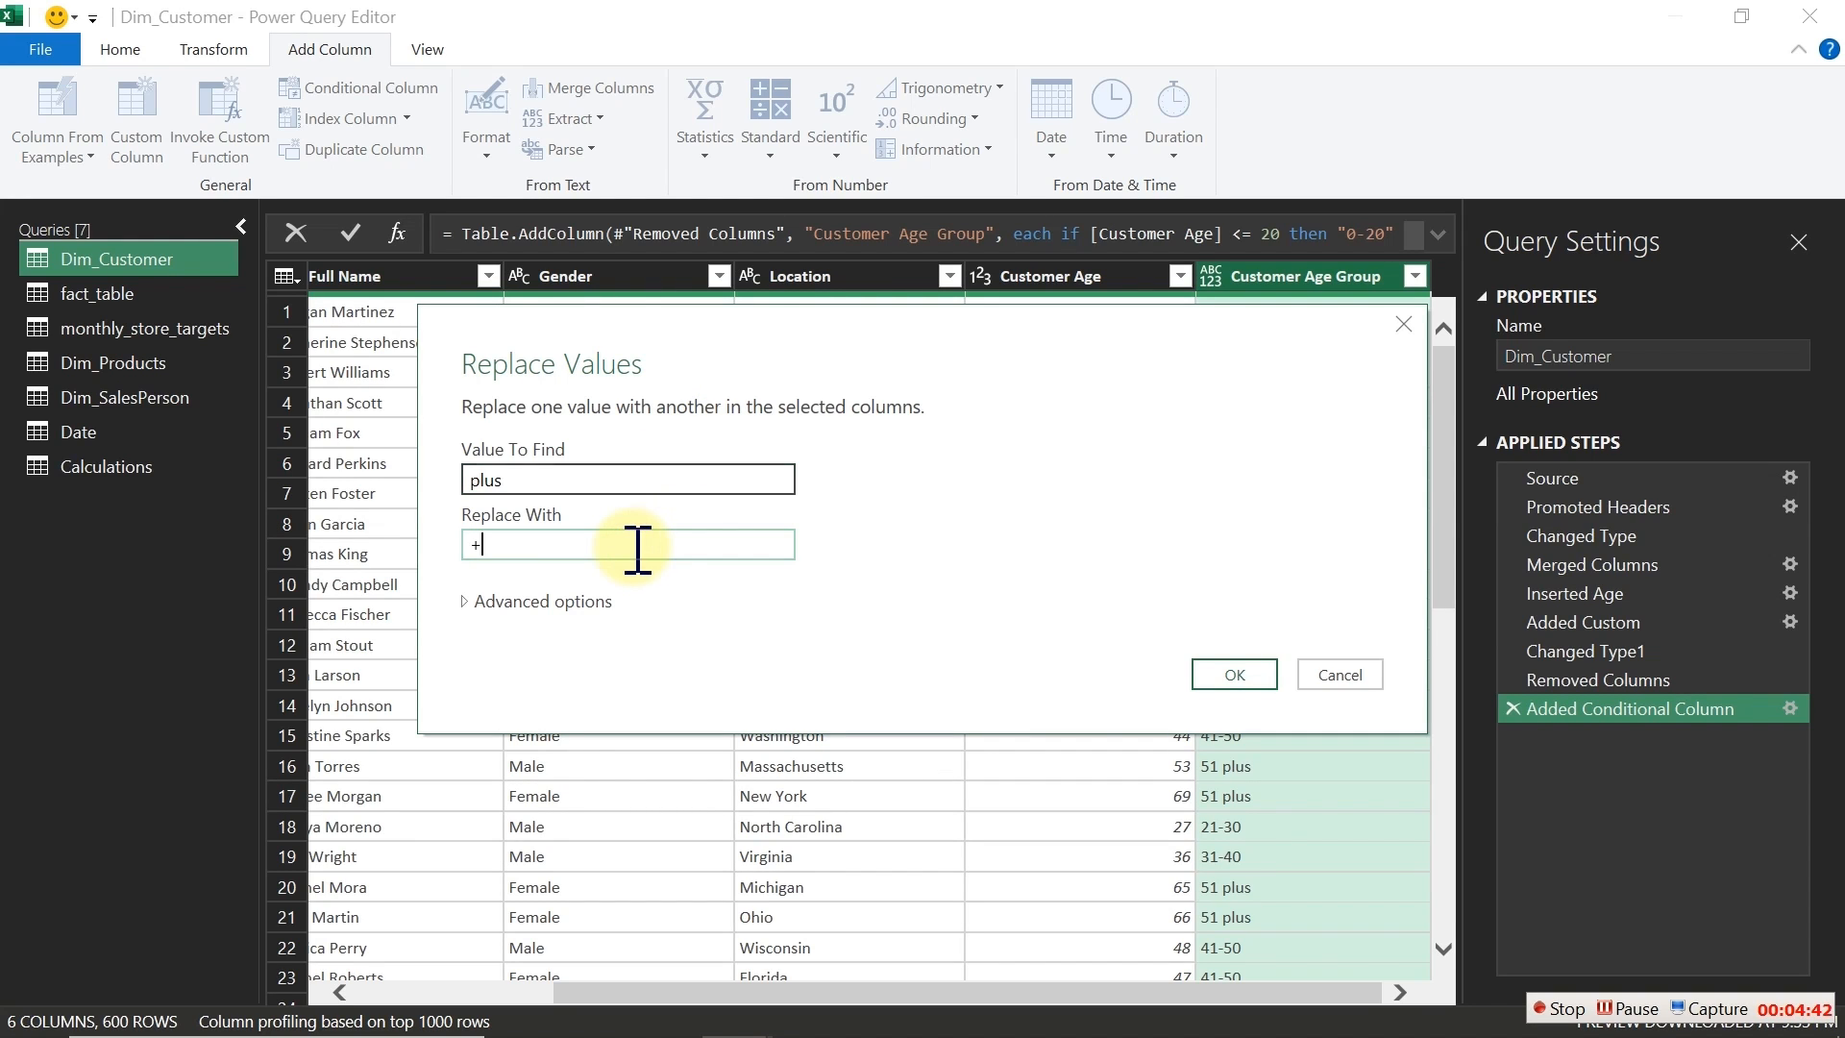
{"action": "left_click", "coordinate": [1236, 678]}
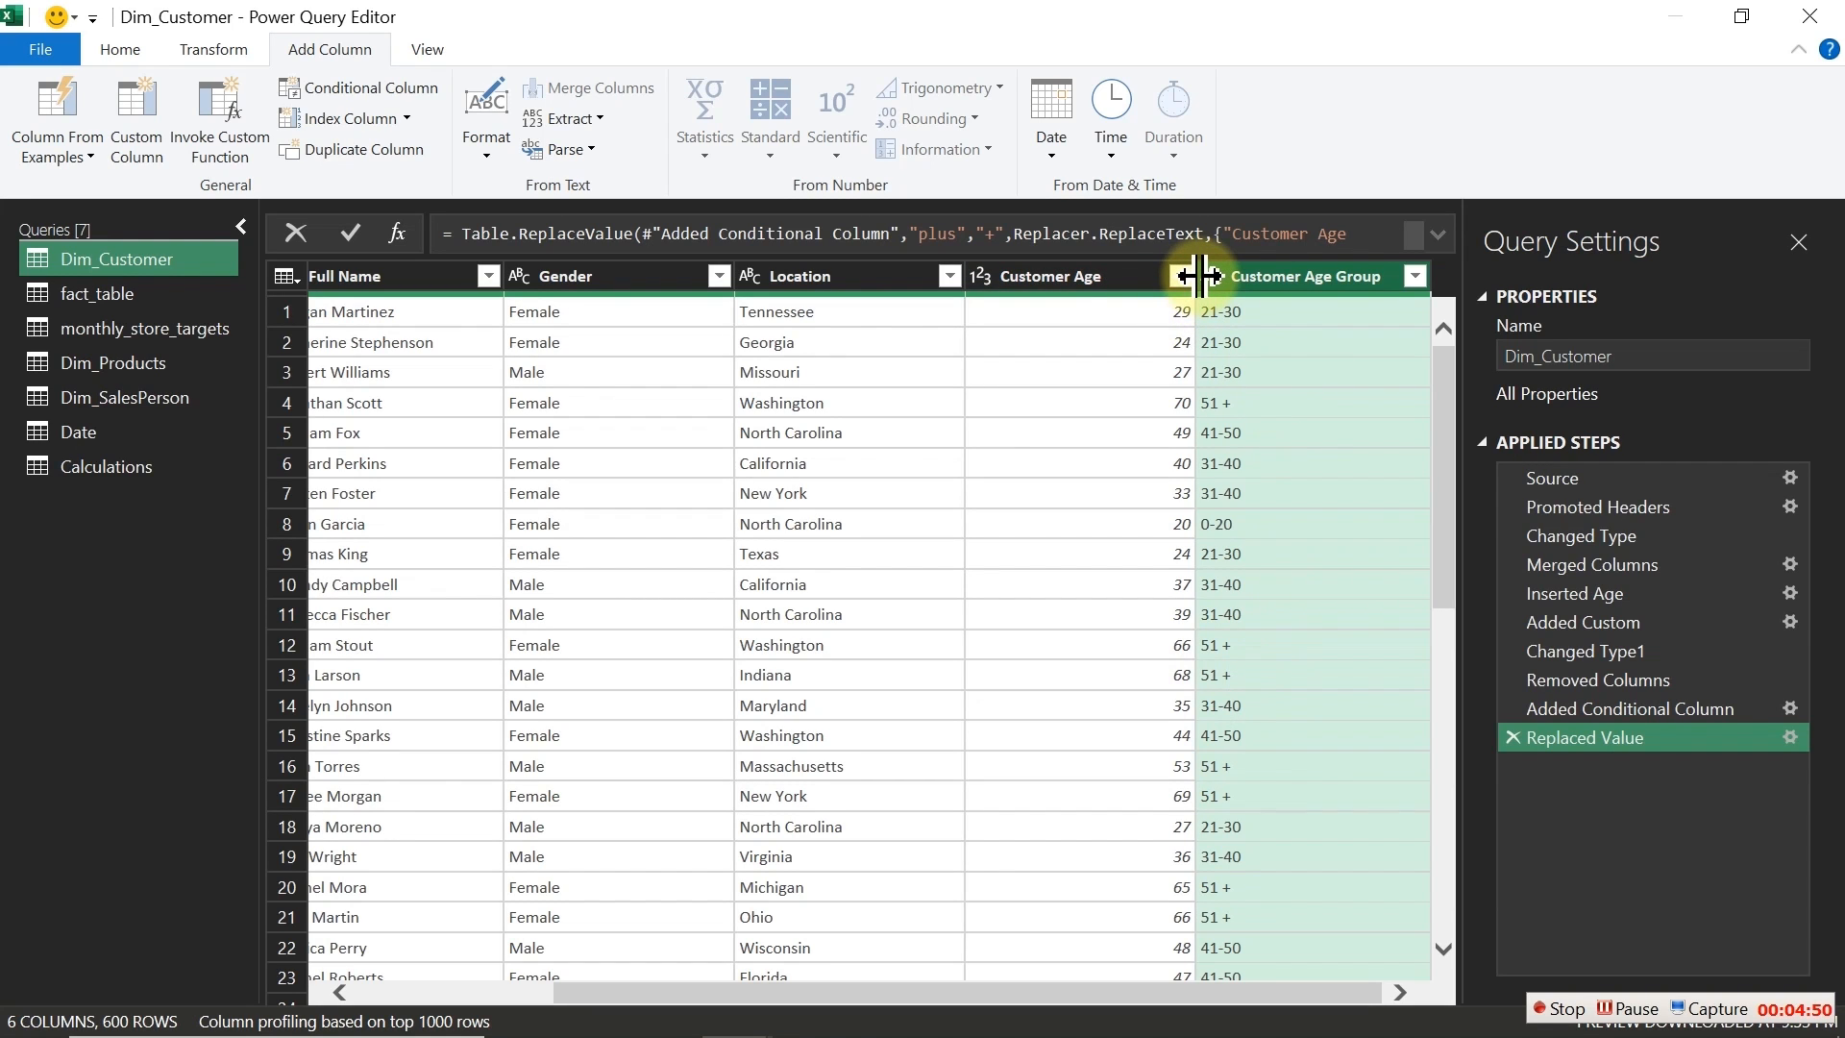
Step: Close and load the query to the workbook and close the queries pane
{"action": "left_click", "coordinate": [113, 49]}
{"action": "left_click", "coordinate": [34, 115]}
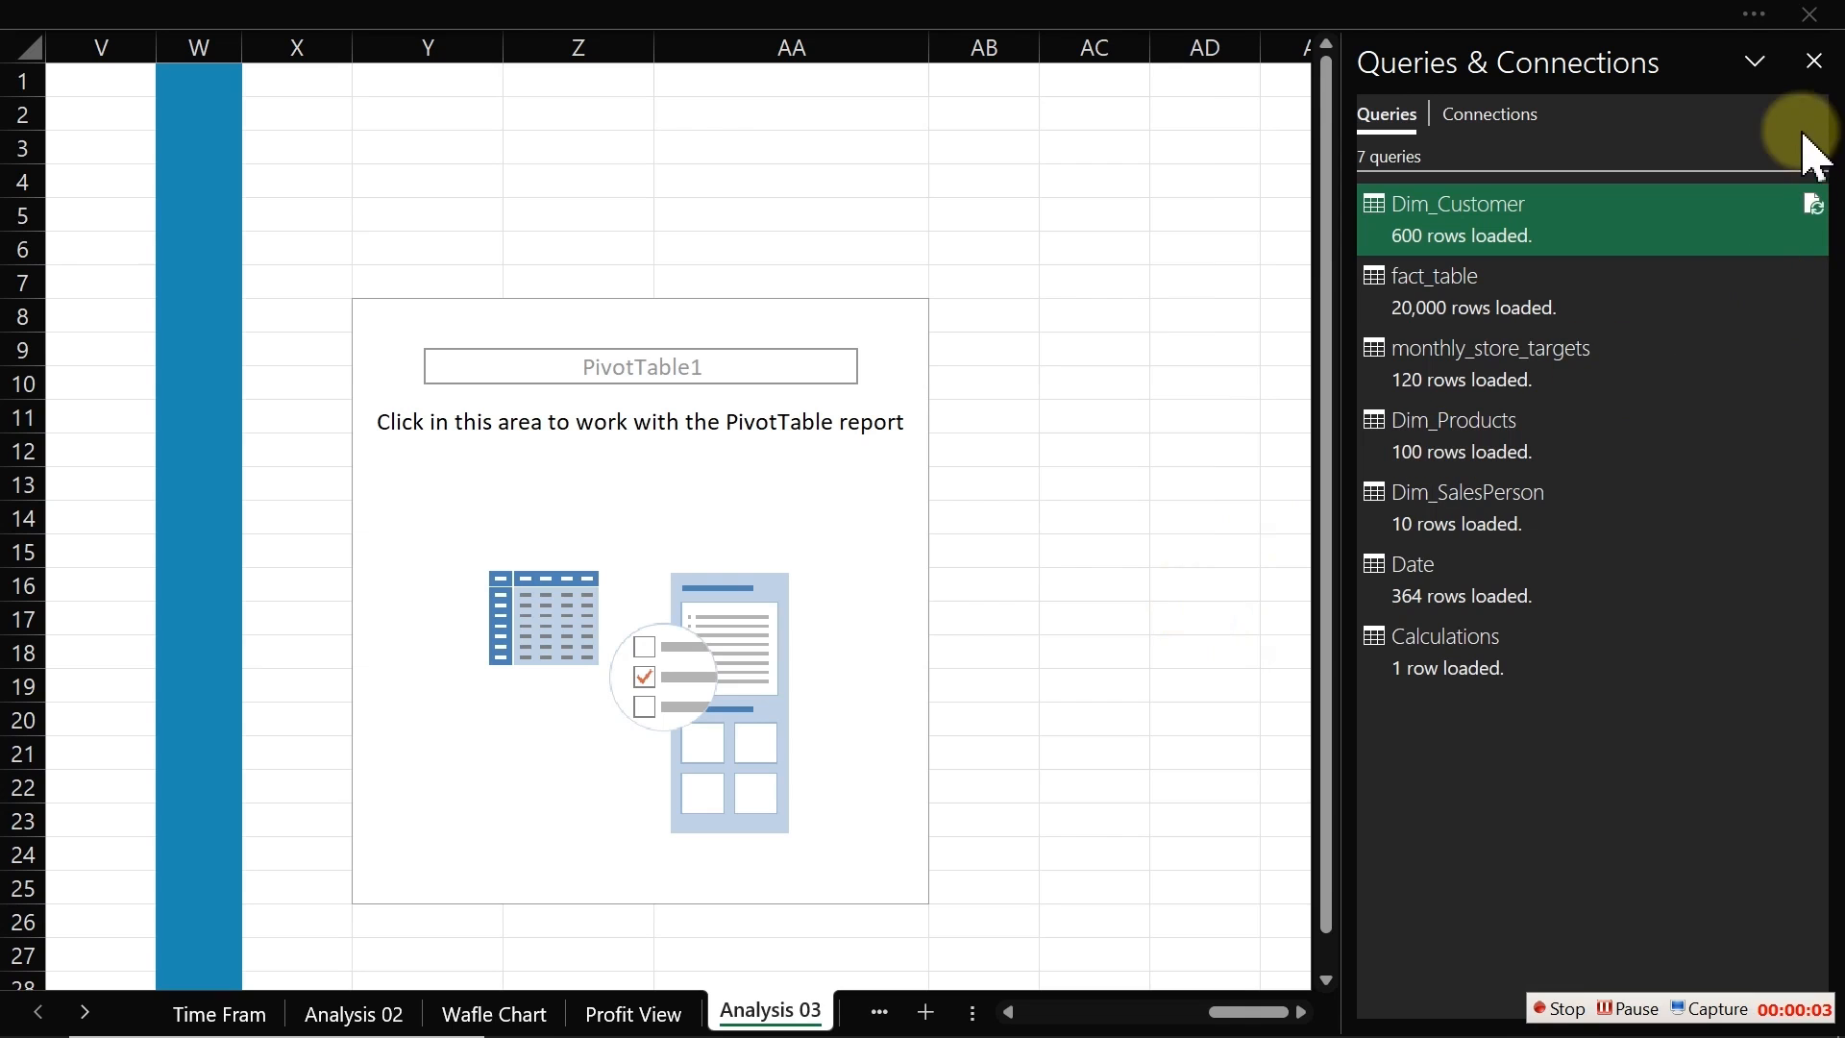
{"action": "left_click", "coordinate": [1814, 62]}
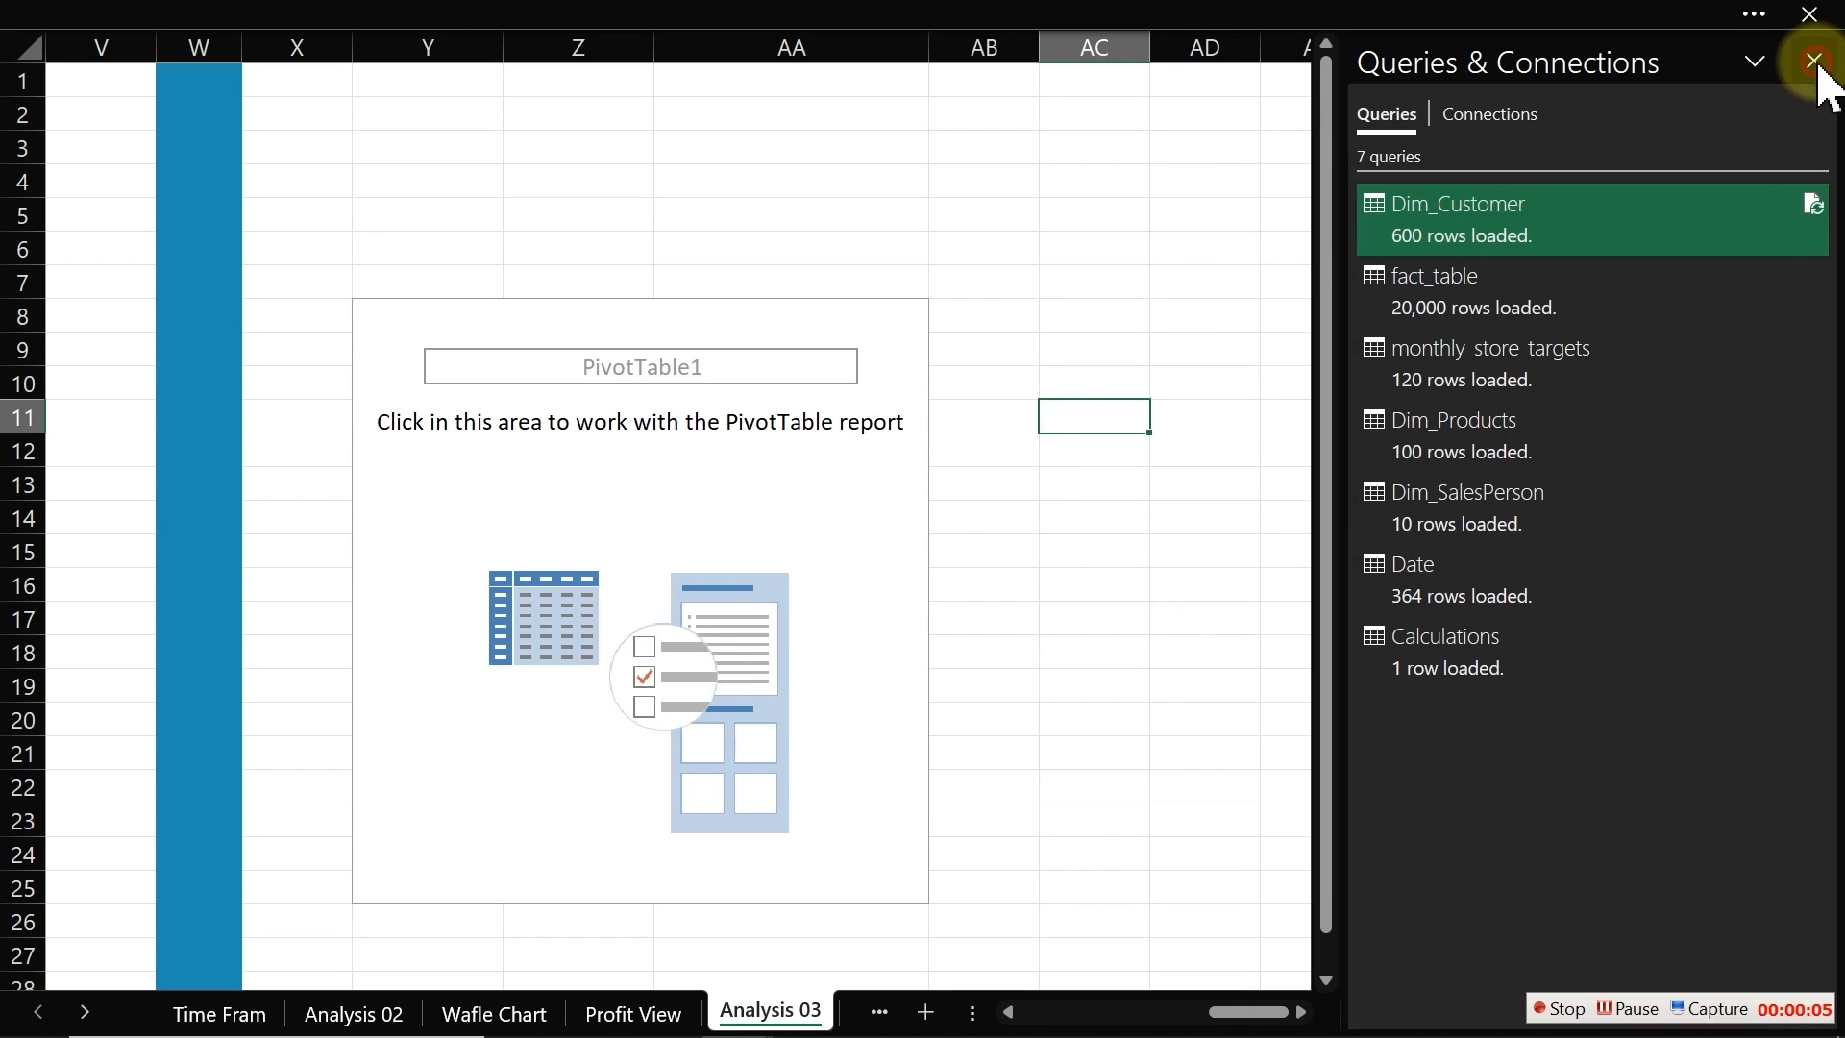
Step: Build the empty PivotTable with Profit Margin as value and Customer Age Group as rows
{"action": "left_click", "coordinate": [659, 517]}
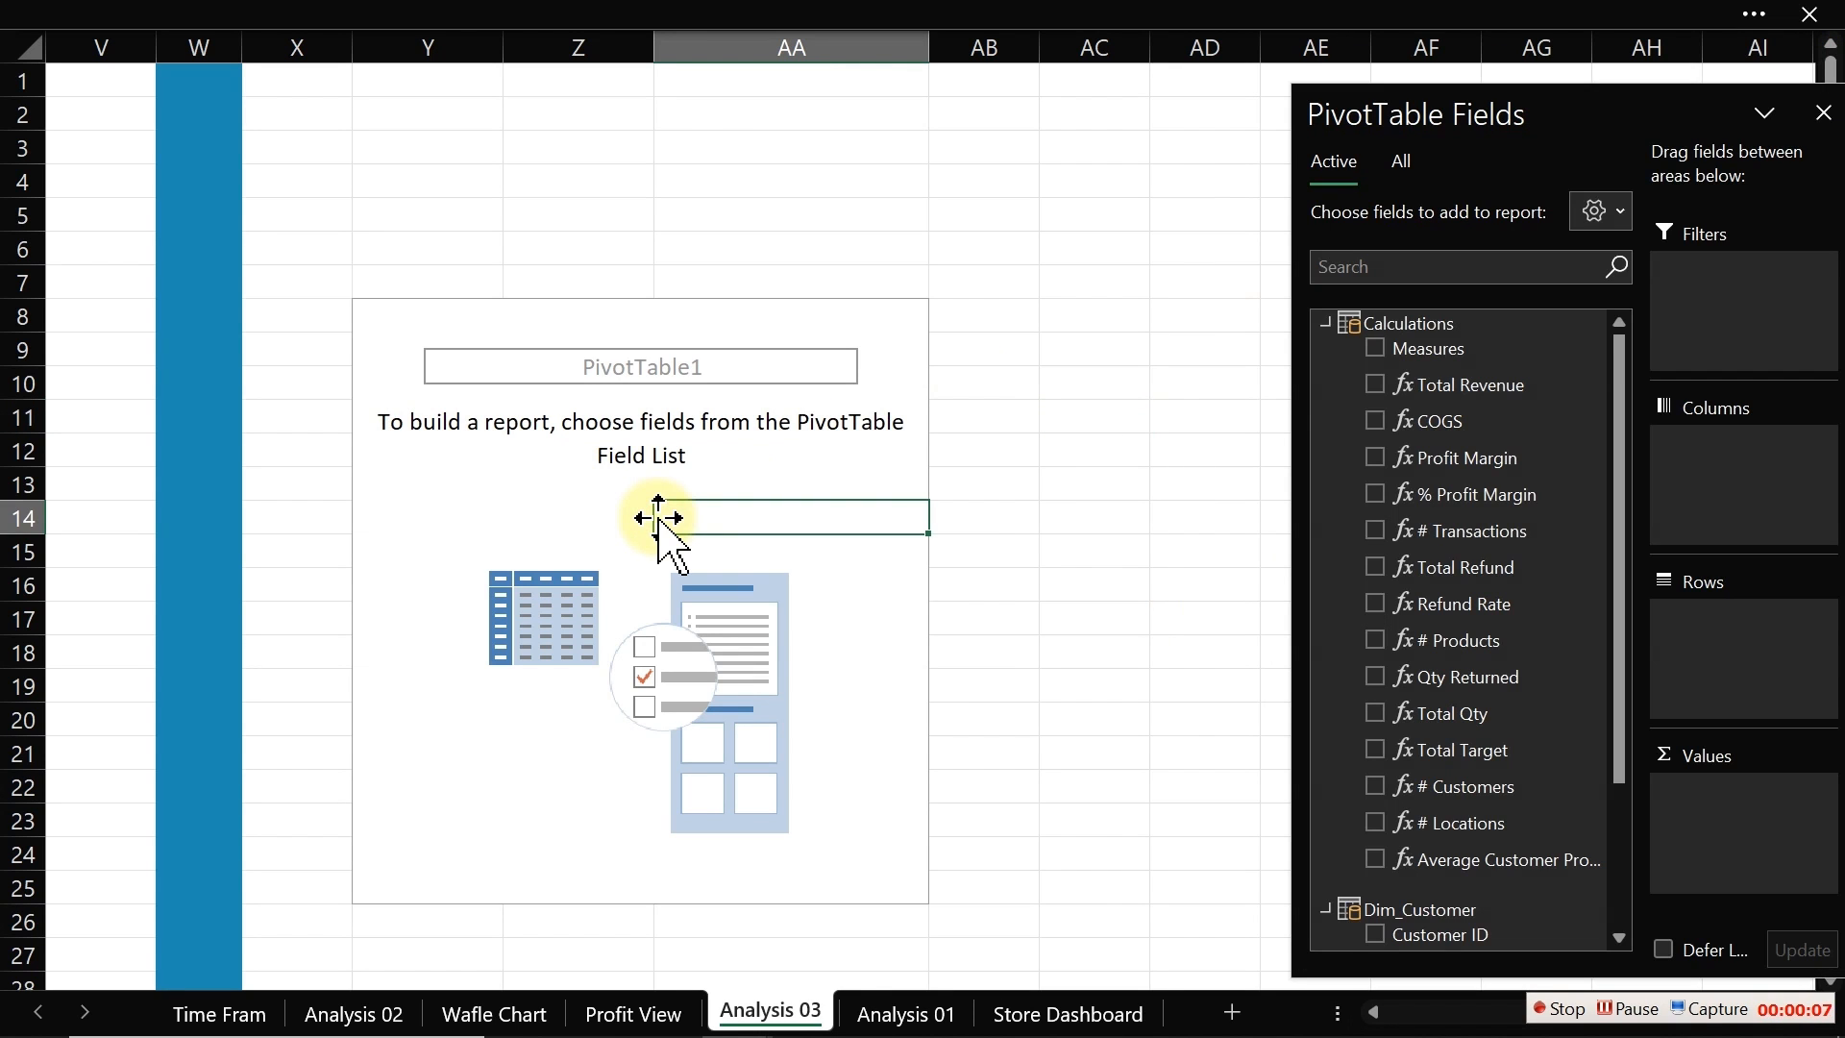
{"action": "left_click", "coordinate": [1375, 458]}
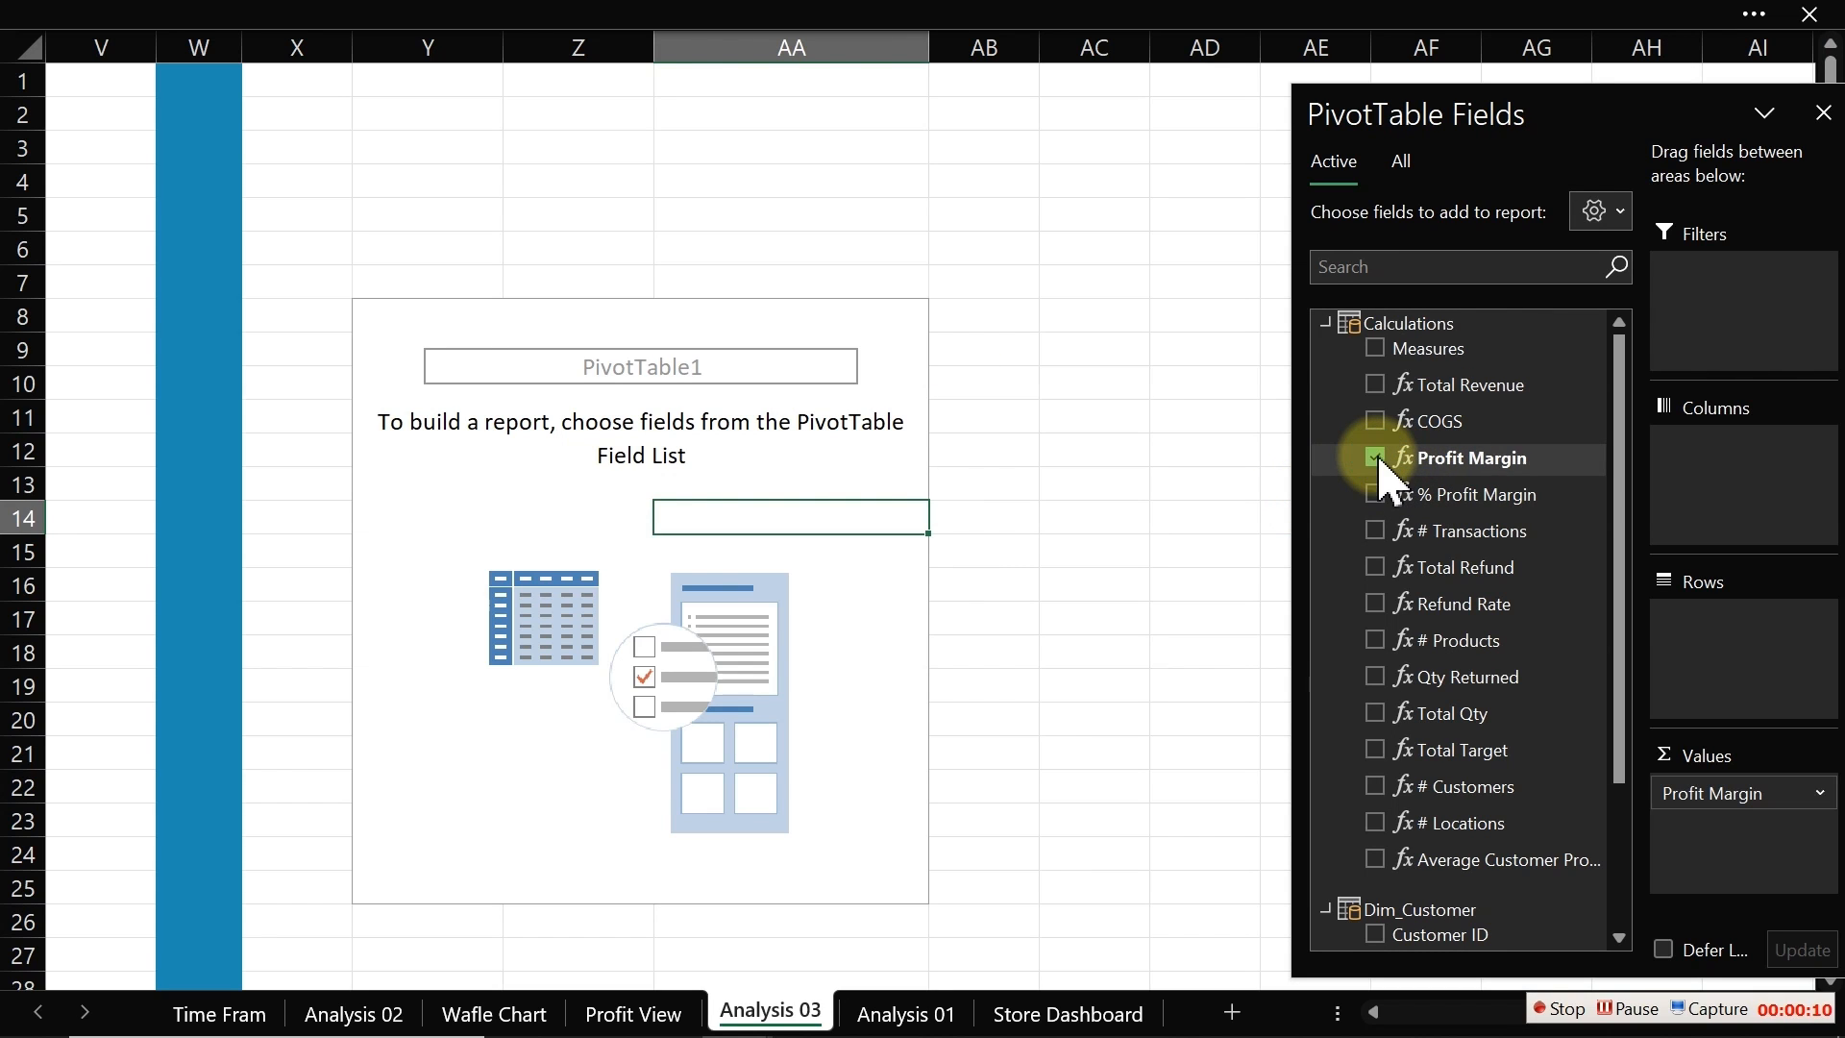
{"action": "left_click", "coordinate": [1326, 324]}
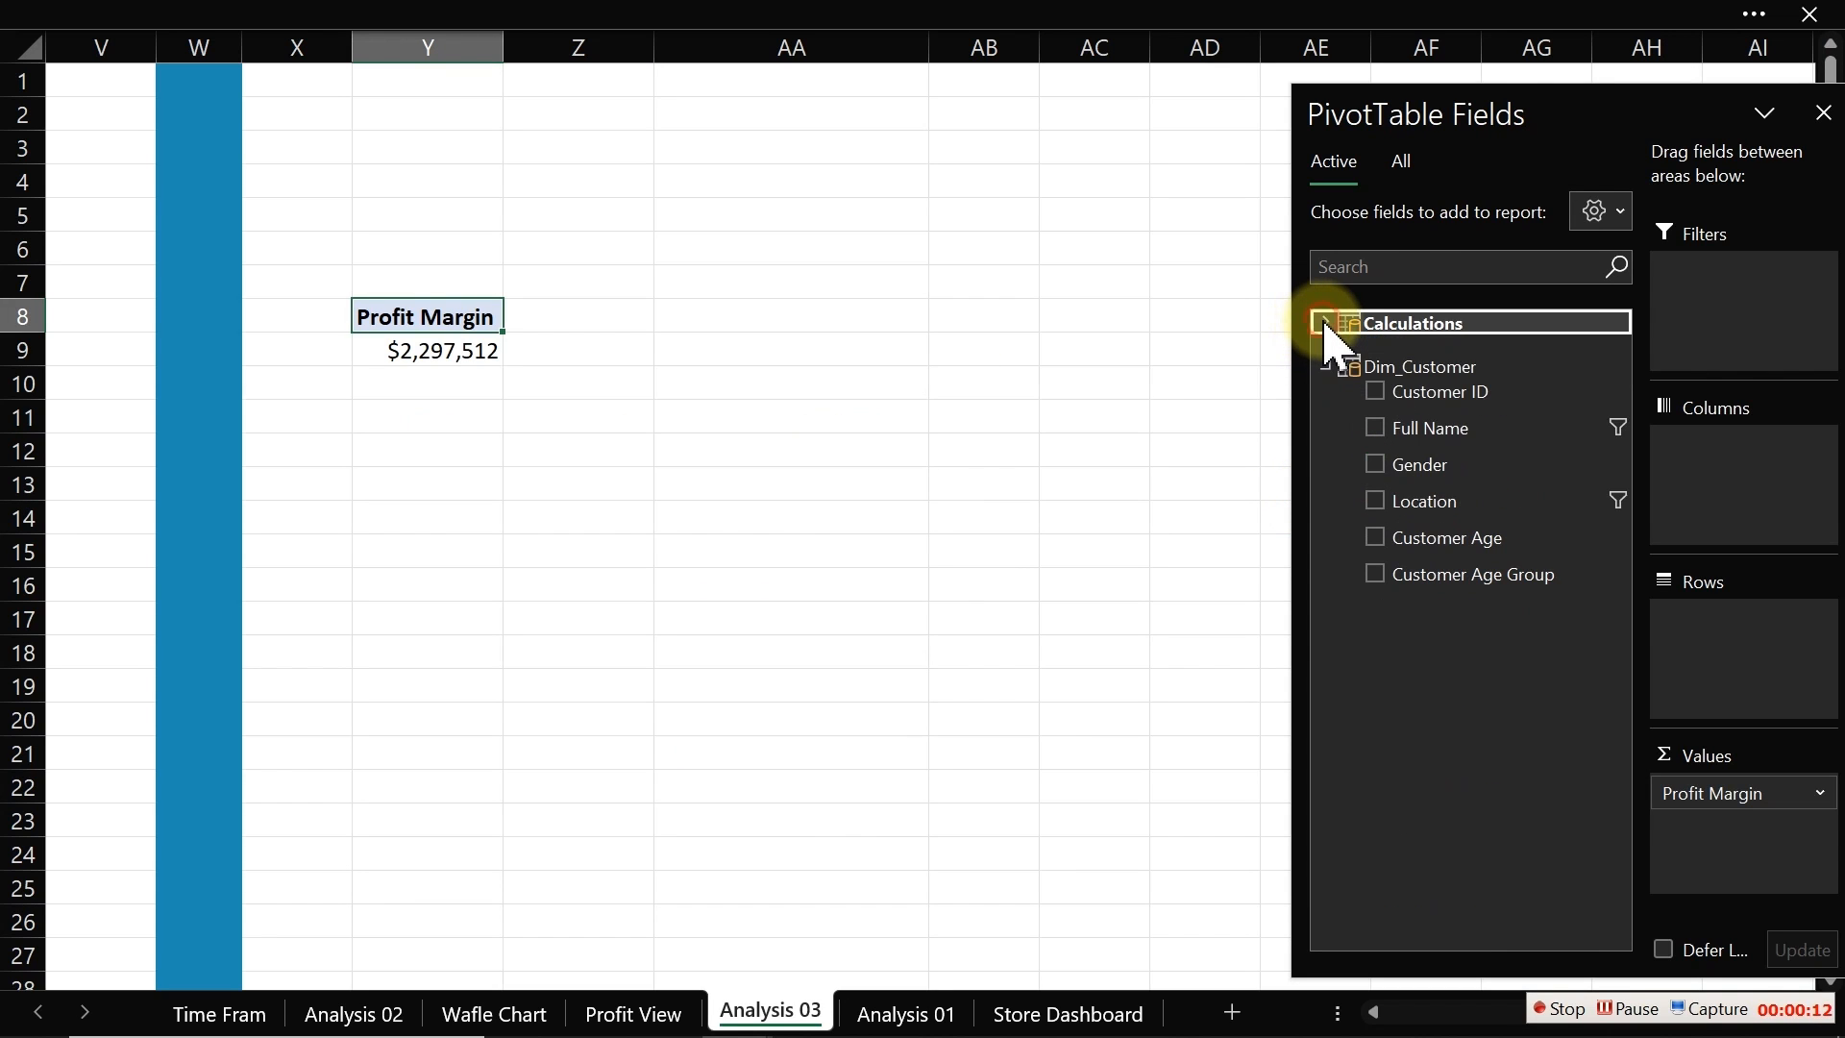
{"action": "left_click", "coordinate": [1375, 571]}
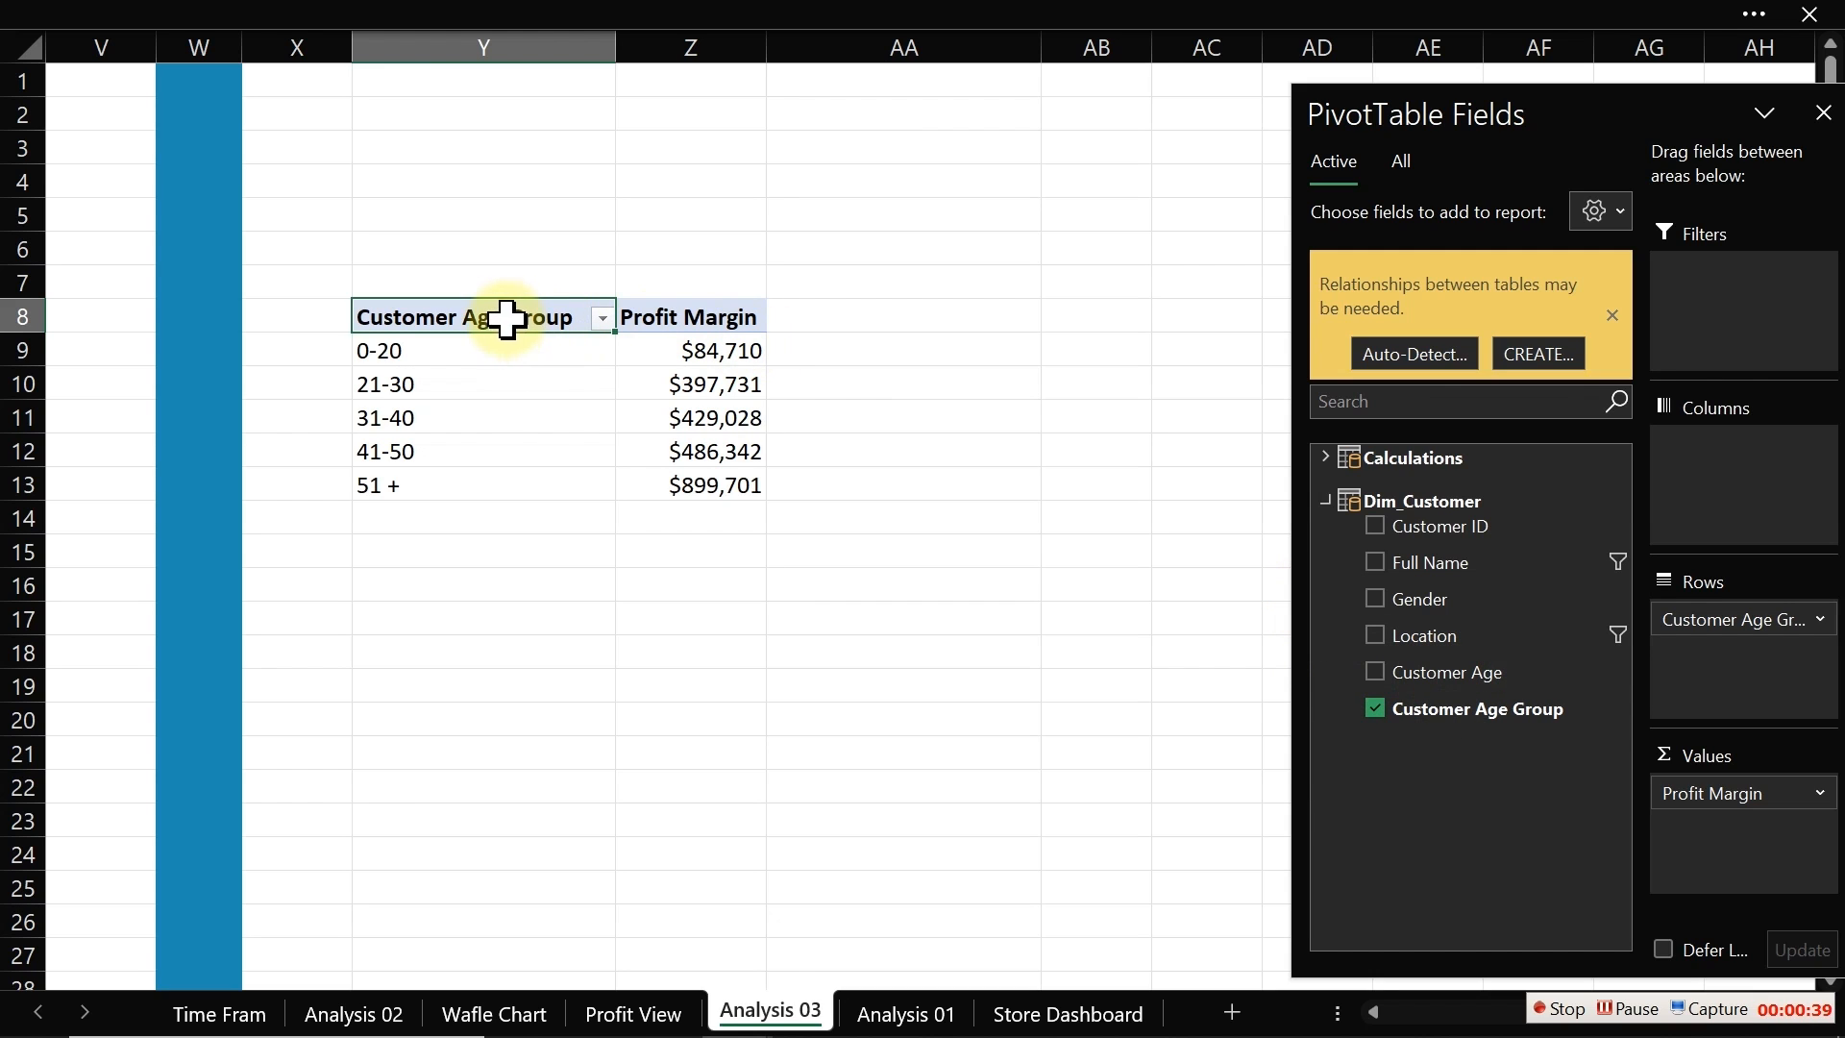
Step: Copy the PivotTable and paste it at cell AB8
{"action": "left_click_drag", "start_coordinate": [494, 313], "coordinate": [702, 483]}
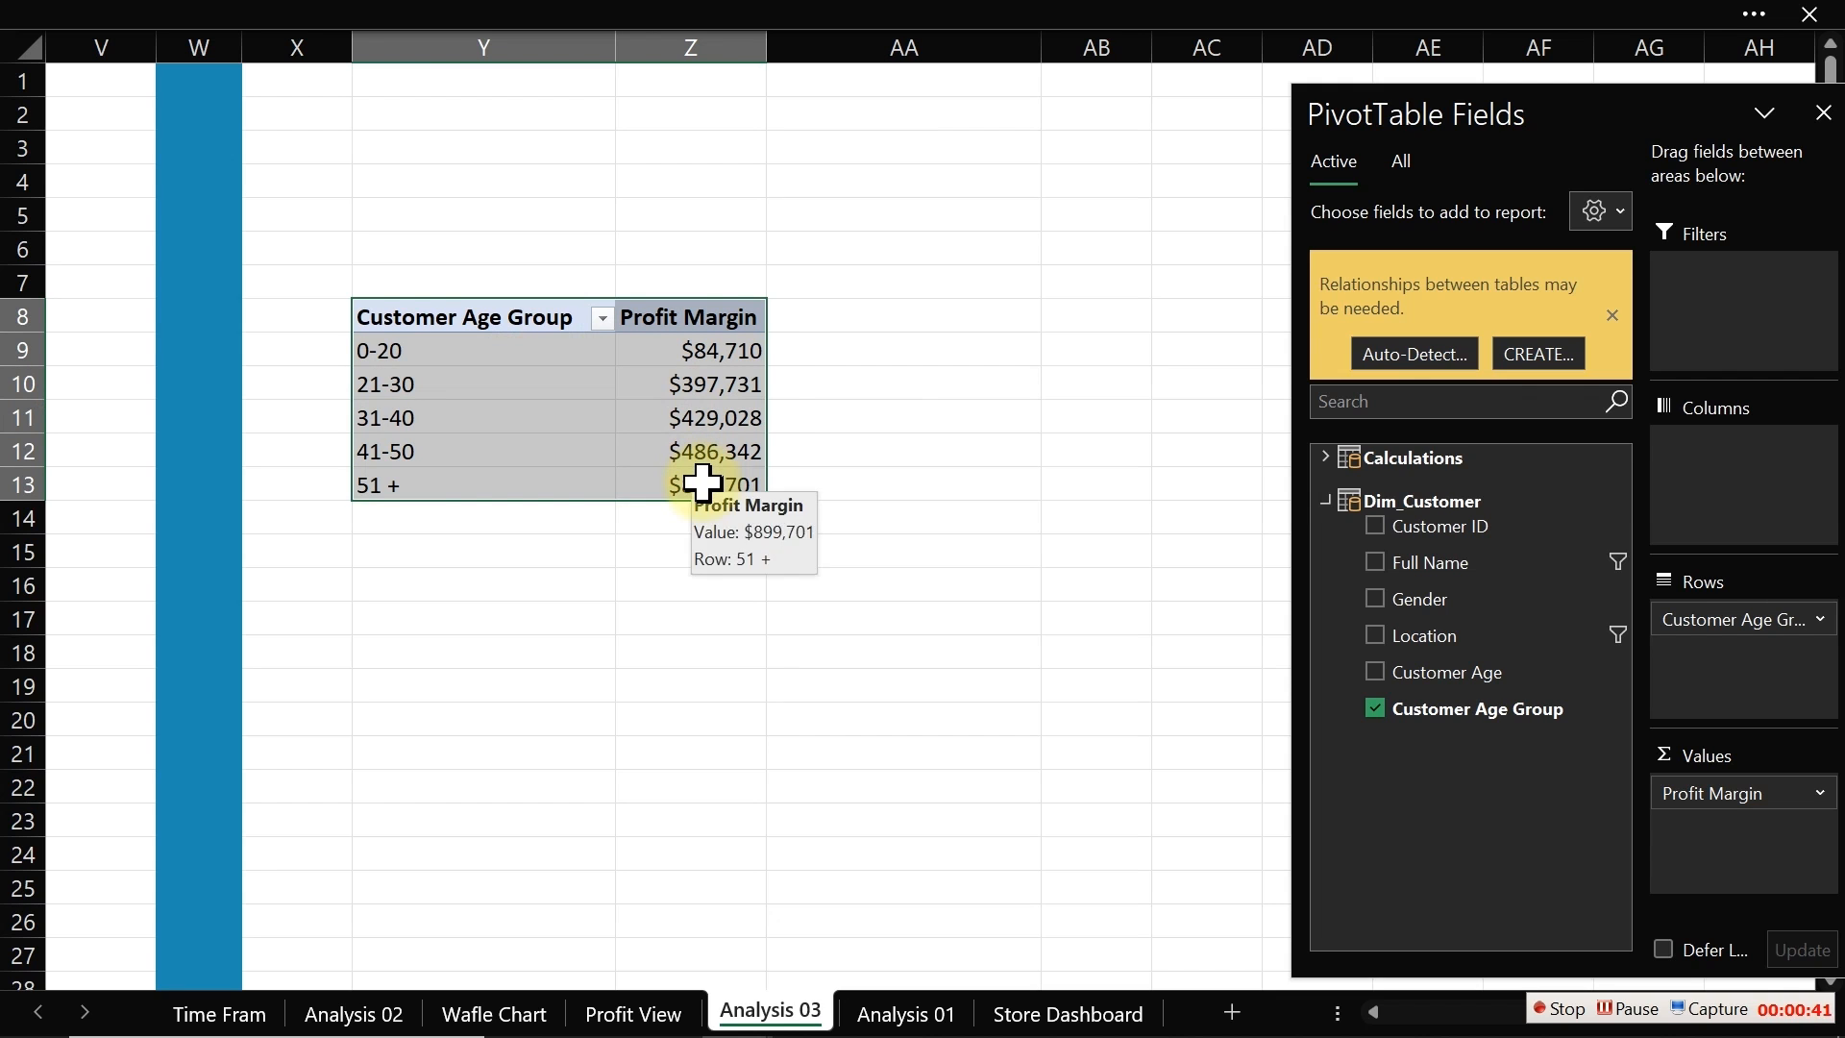
{"action": "key", "text": "ctrl+c"}
{"action": "left_click", "coordinate": [1072, 314]}
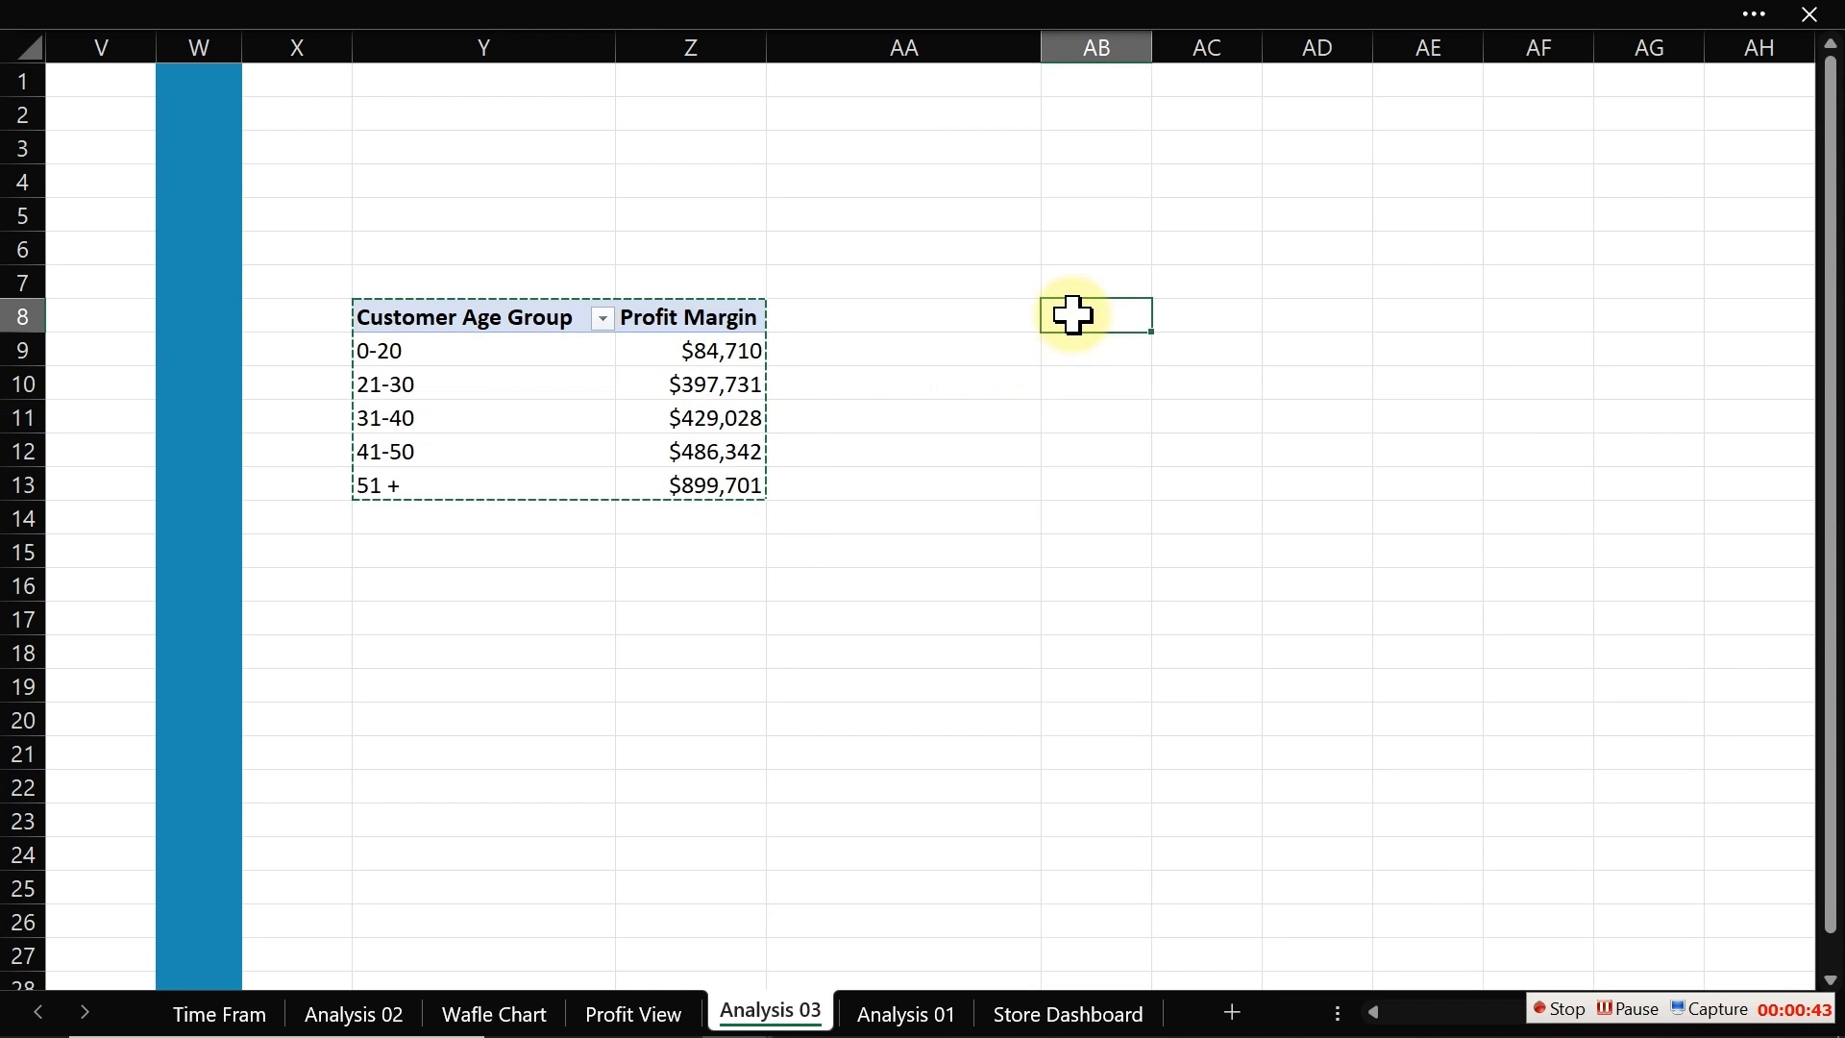
{"action": "key", "text": "ctrl+v"}
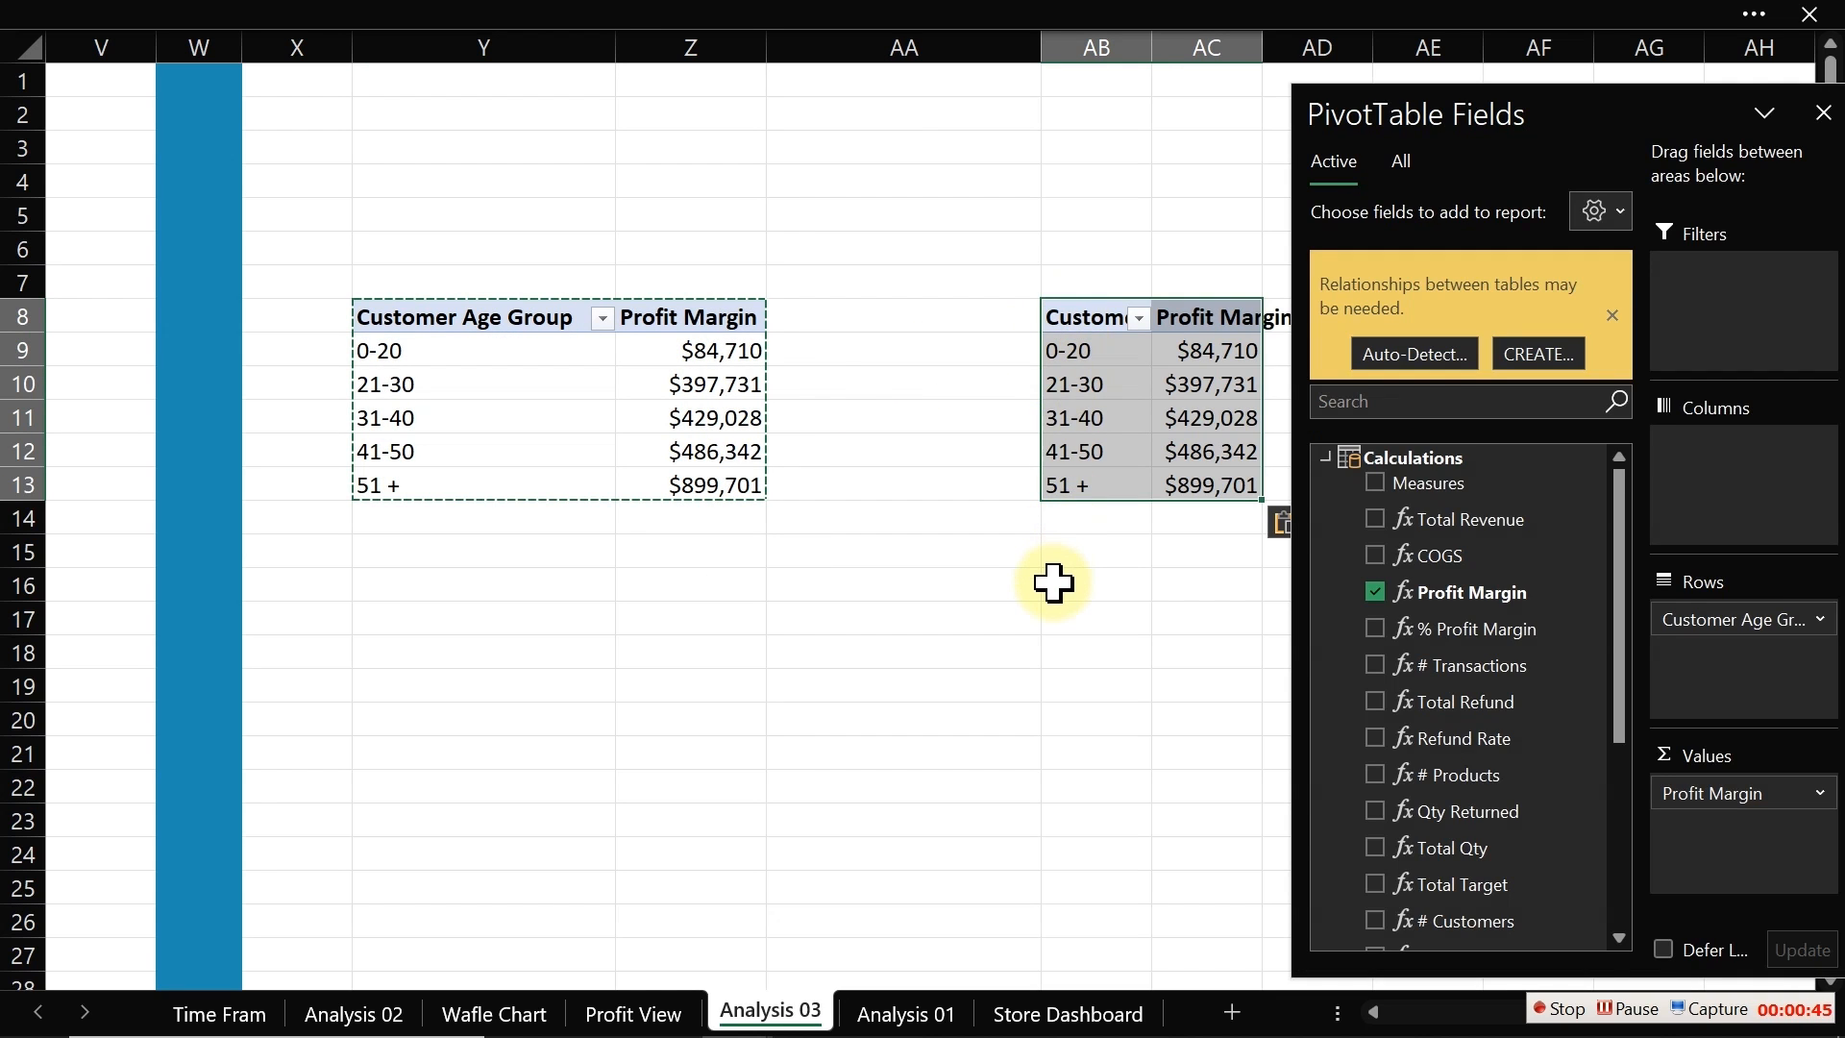
{"action": "left_click", "coordinate": [1074, 622]}
{"action": "key", "text": "Right"}
{"action": "key", "text": "Right"}
{"action": "key", "text": "Right"}
{"action": "key", "text": "Right"}
{"action": "key", "text": "Right"}
{"action": "key", "text": "Right"}
{"action": "key", "text": "Right"}
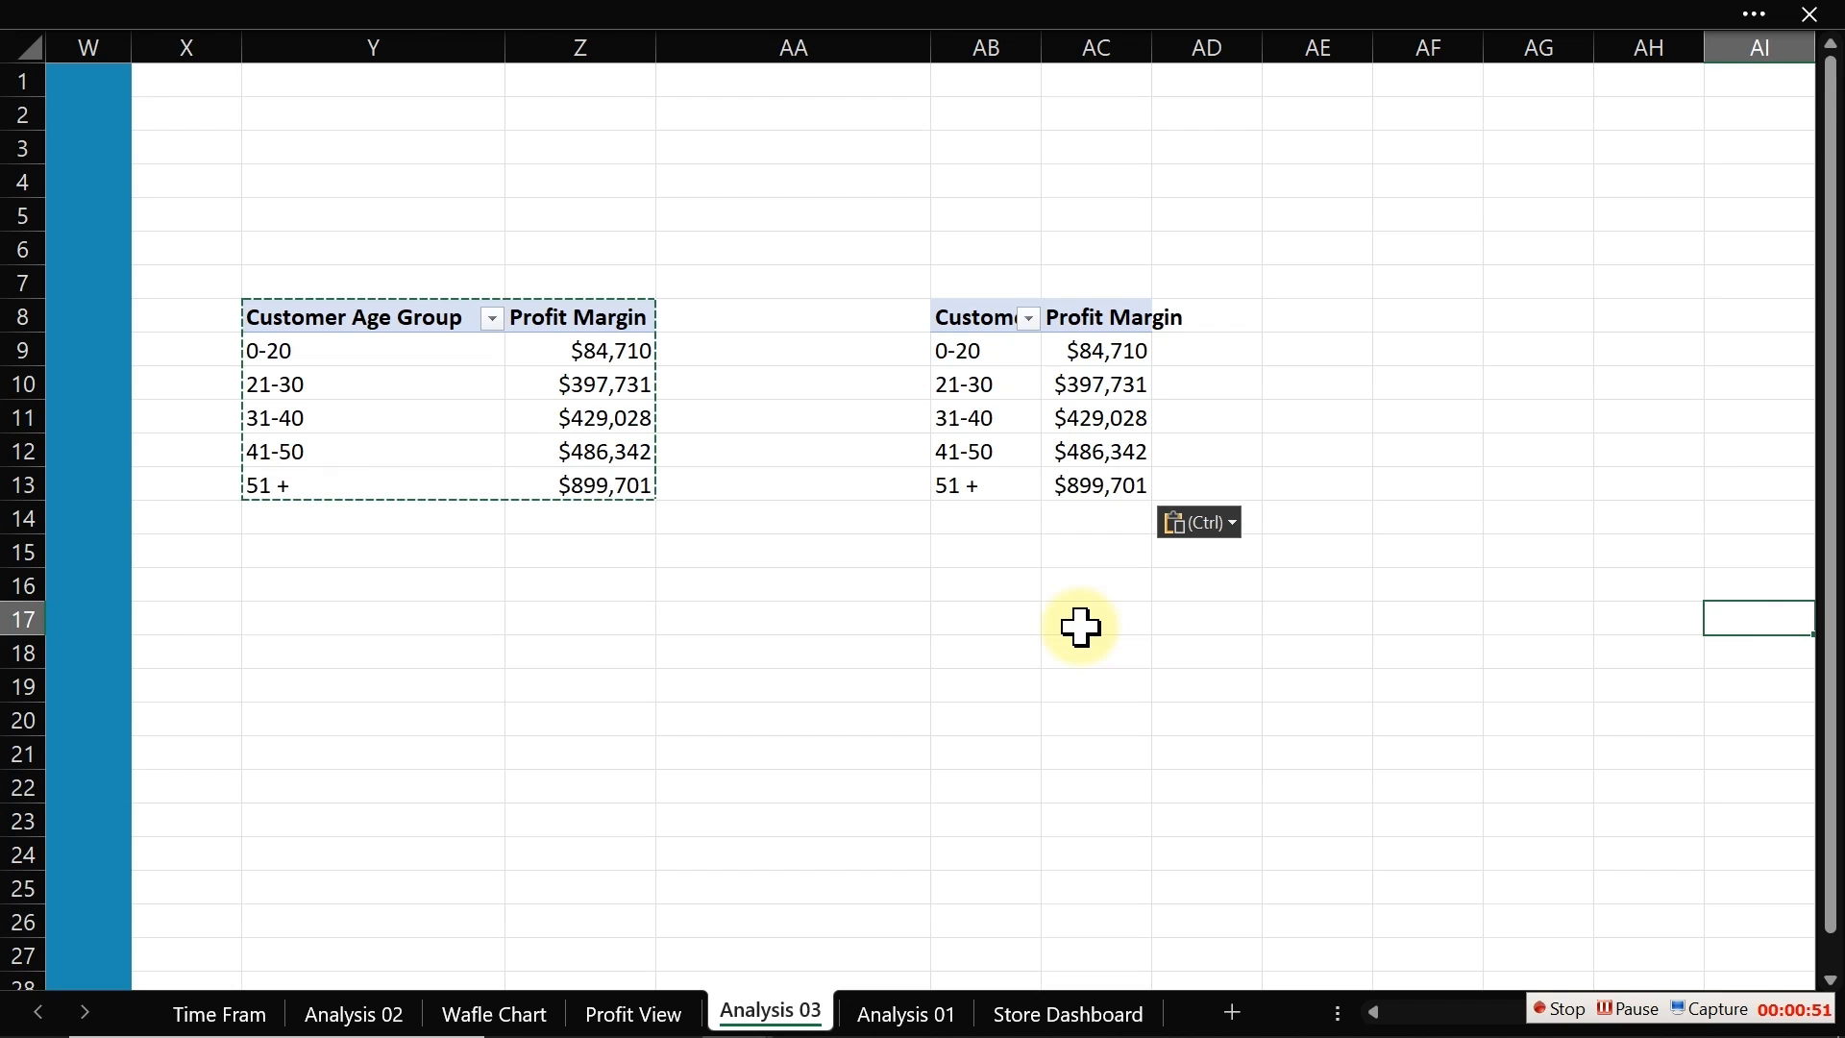
Step: Remove the Customer Age Group row field and Profit Margin value from the copied PivotTable
{"action": "left_click", "coordinate": [986, 459]}
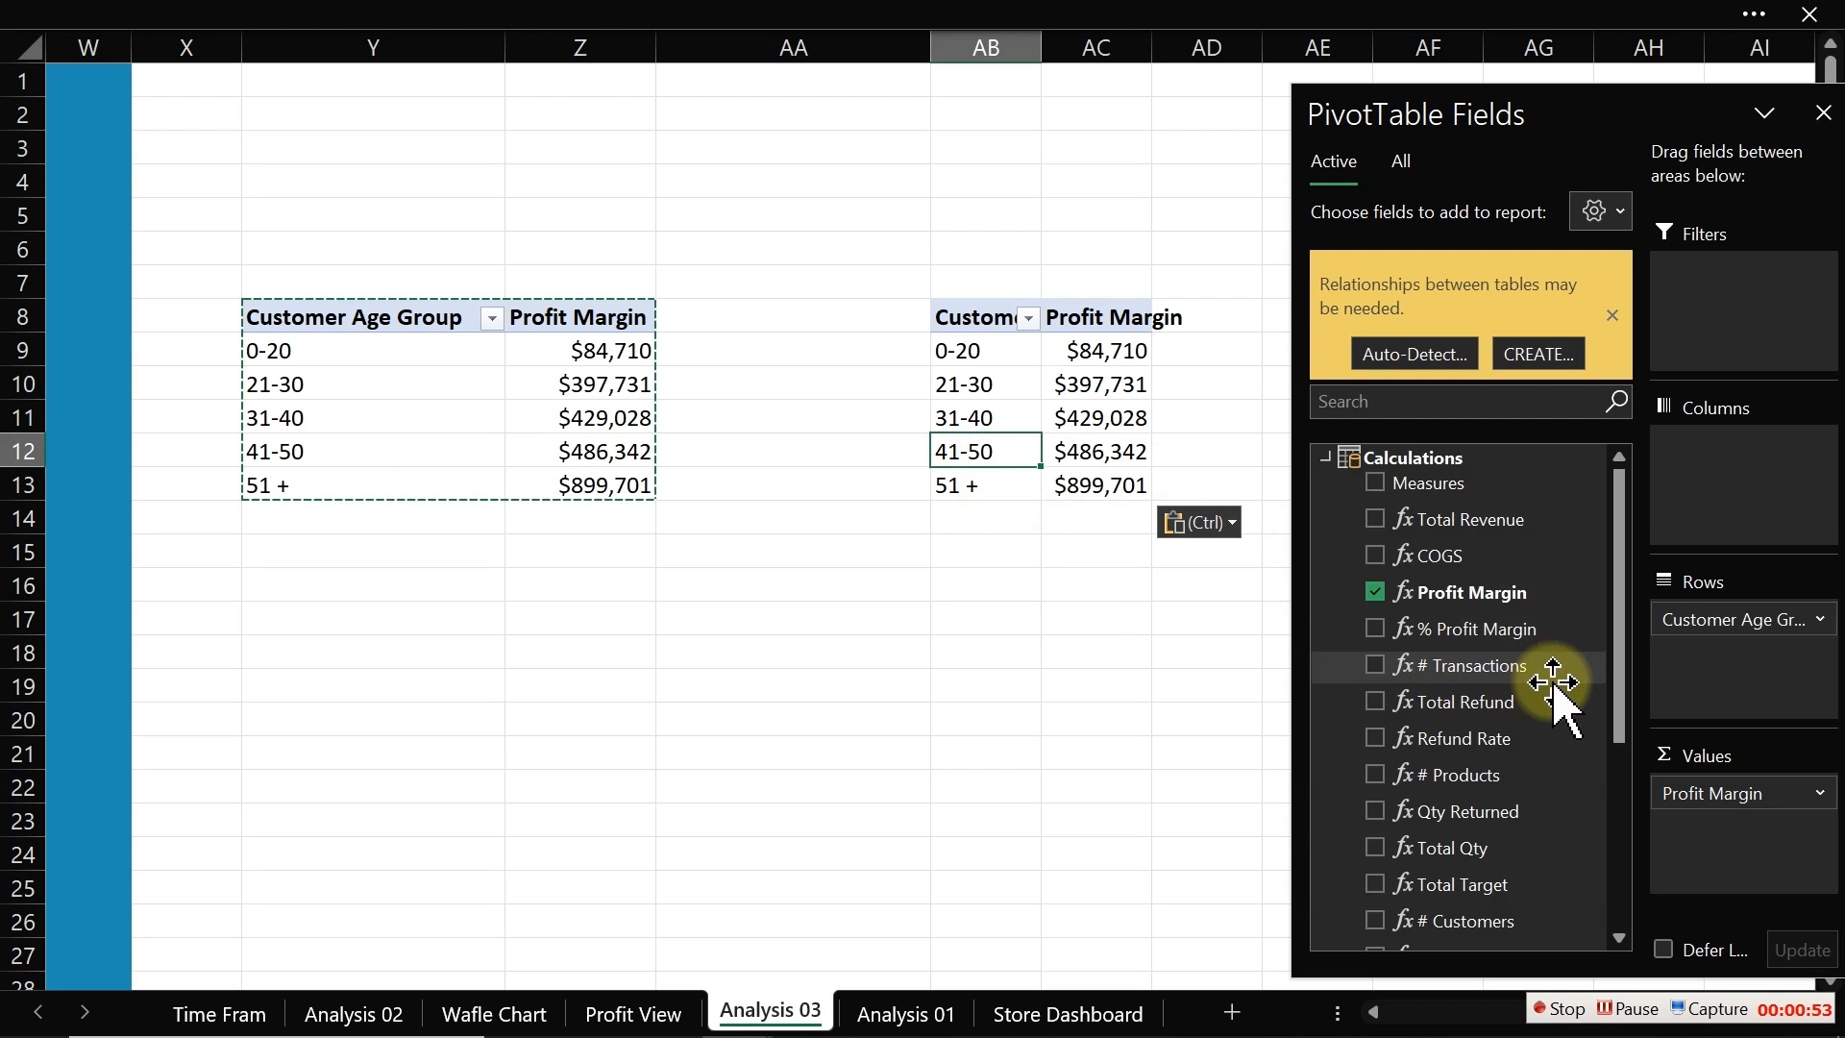
{"action": "left_click_drag", "start_coordinate": [1762, 617], "coordinate": [1368, 707]}
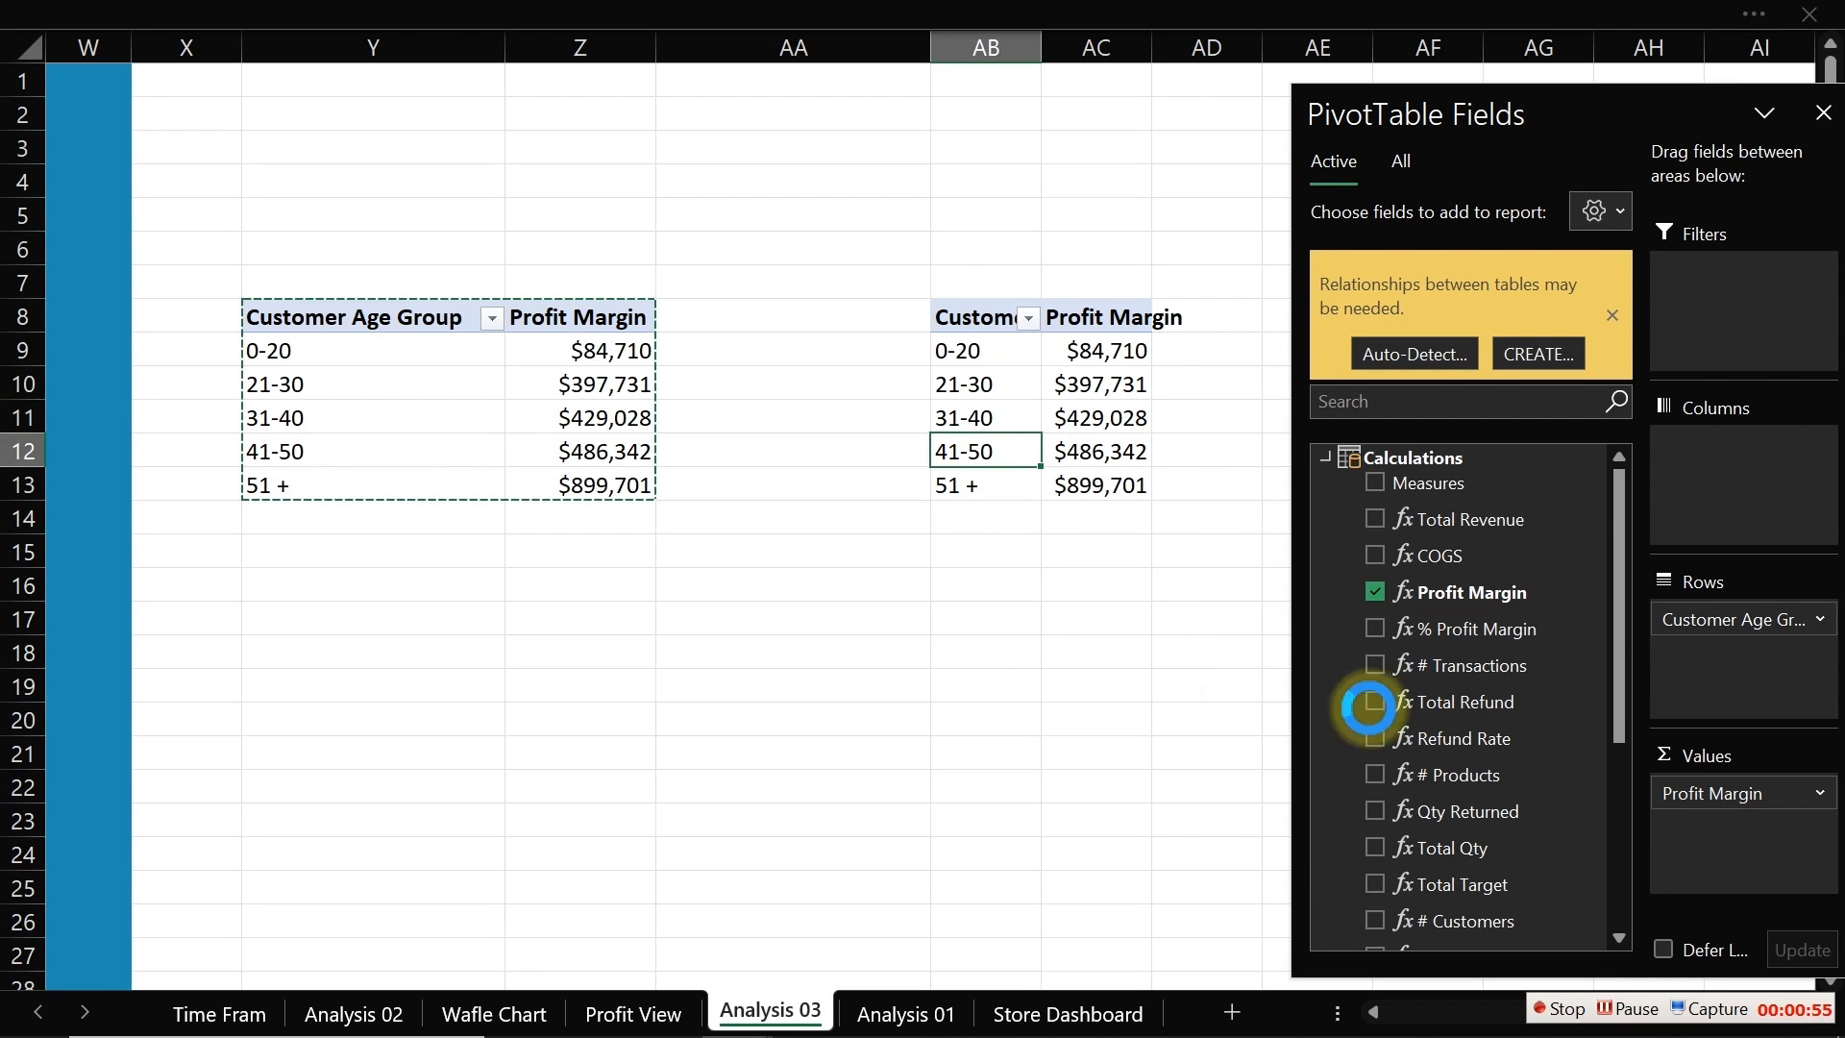
{"action": "left_click_drag", "start_coordinate": [1699, 798], "coordinate": [1136, 796]}
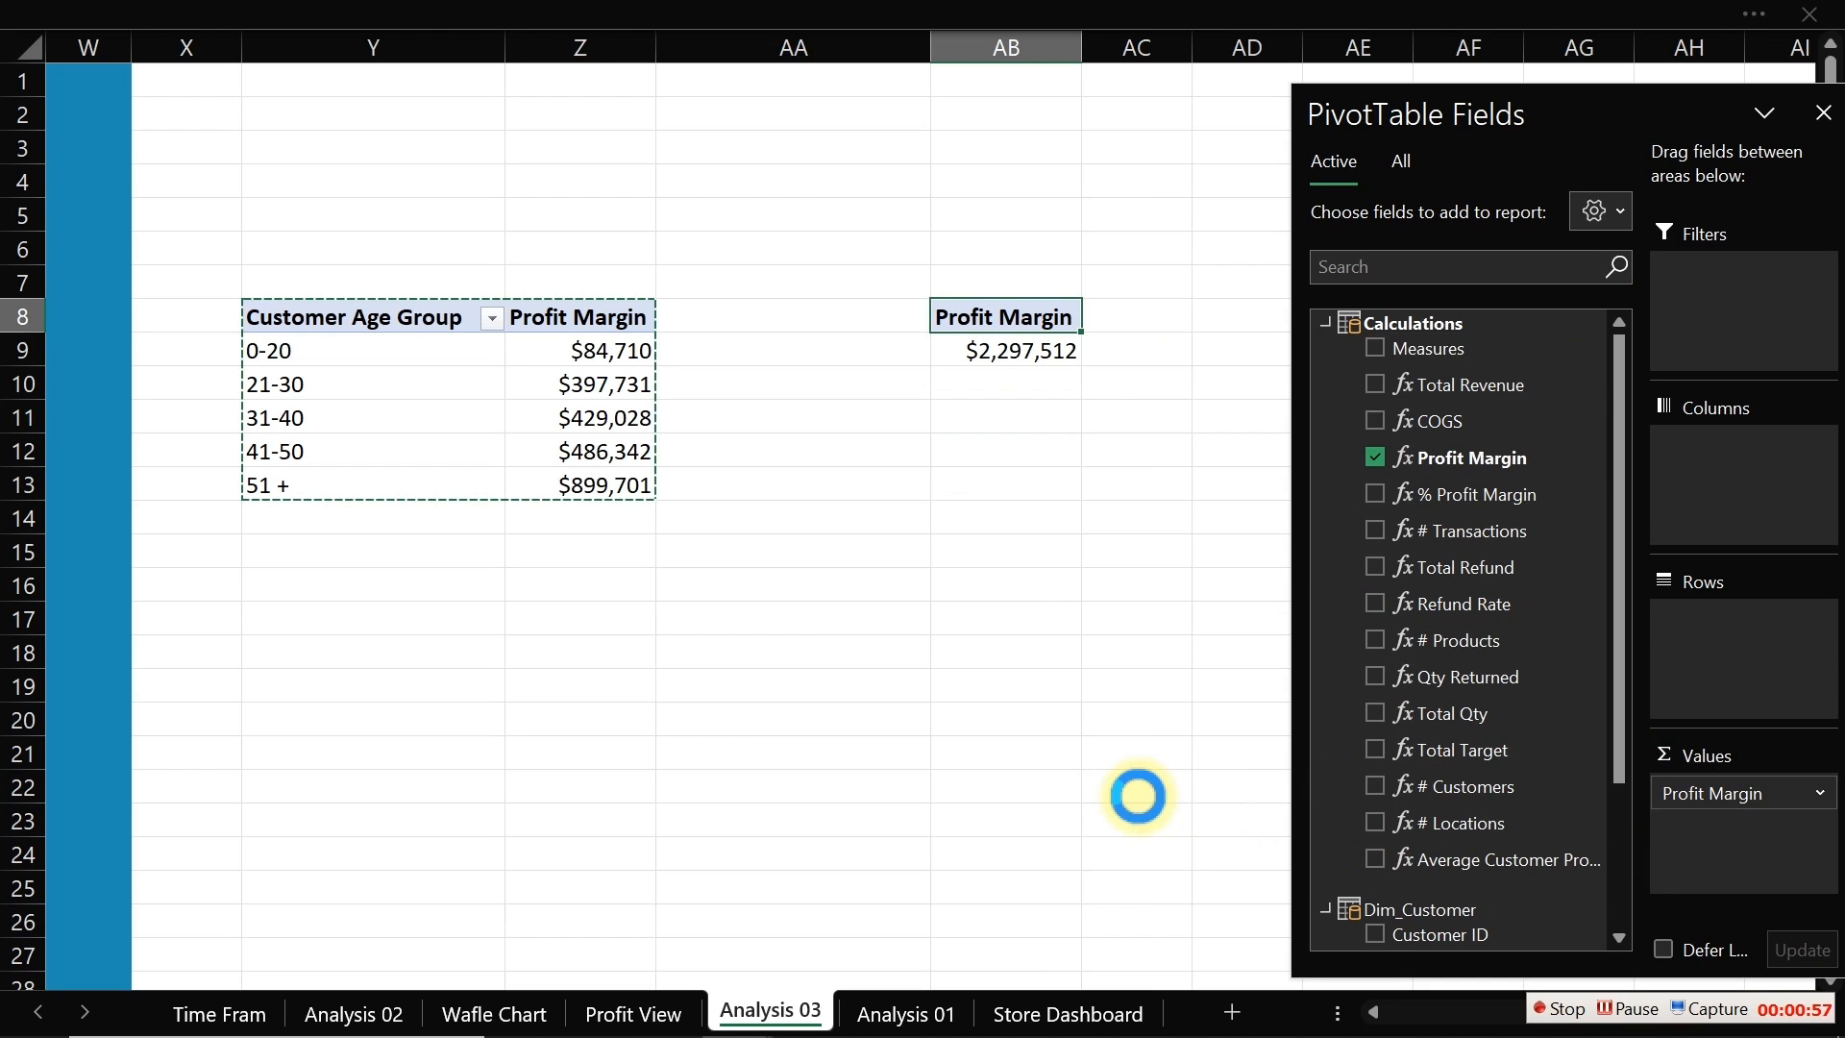
{"action": "left_click", "coordinate": [1325, 323]}
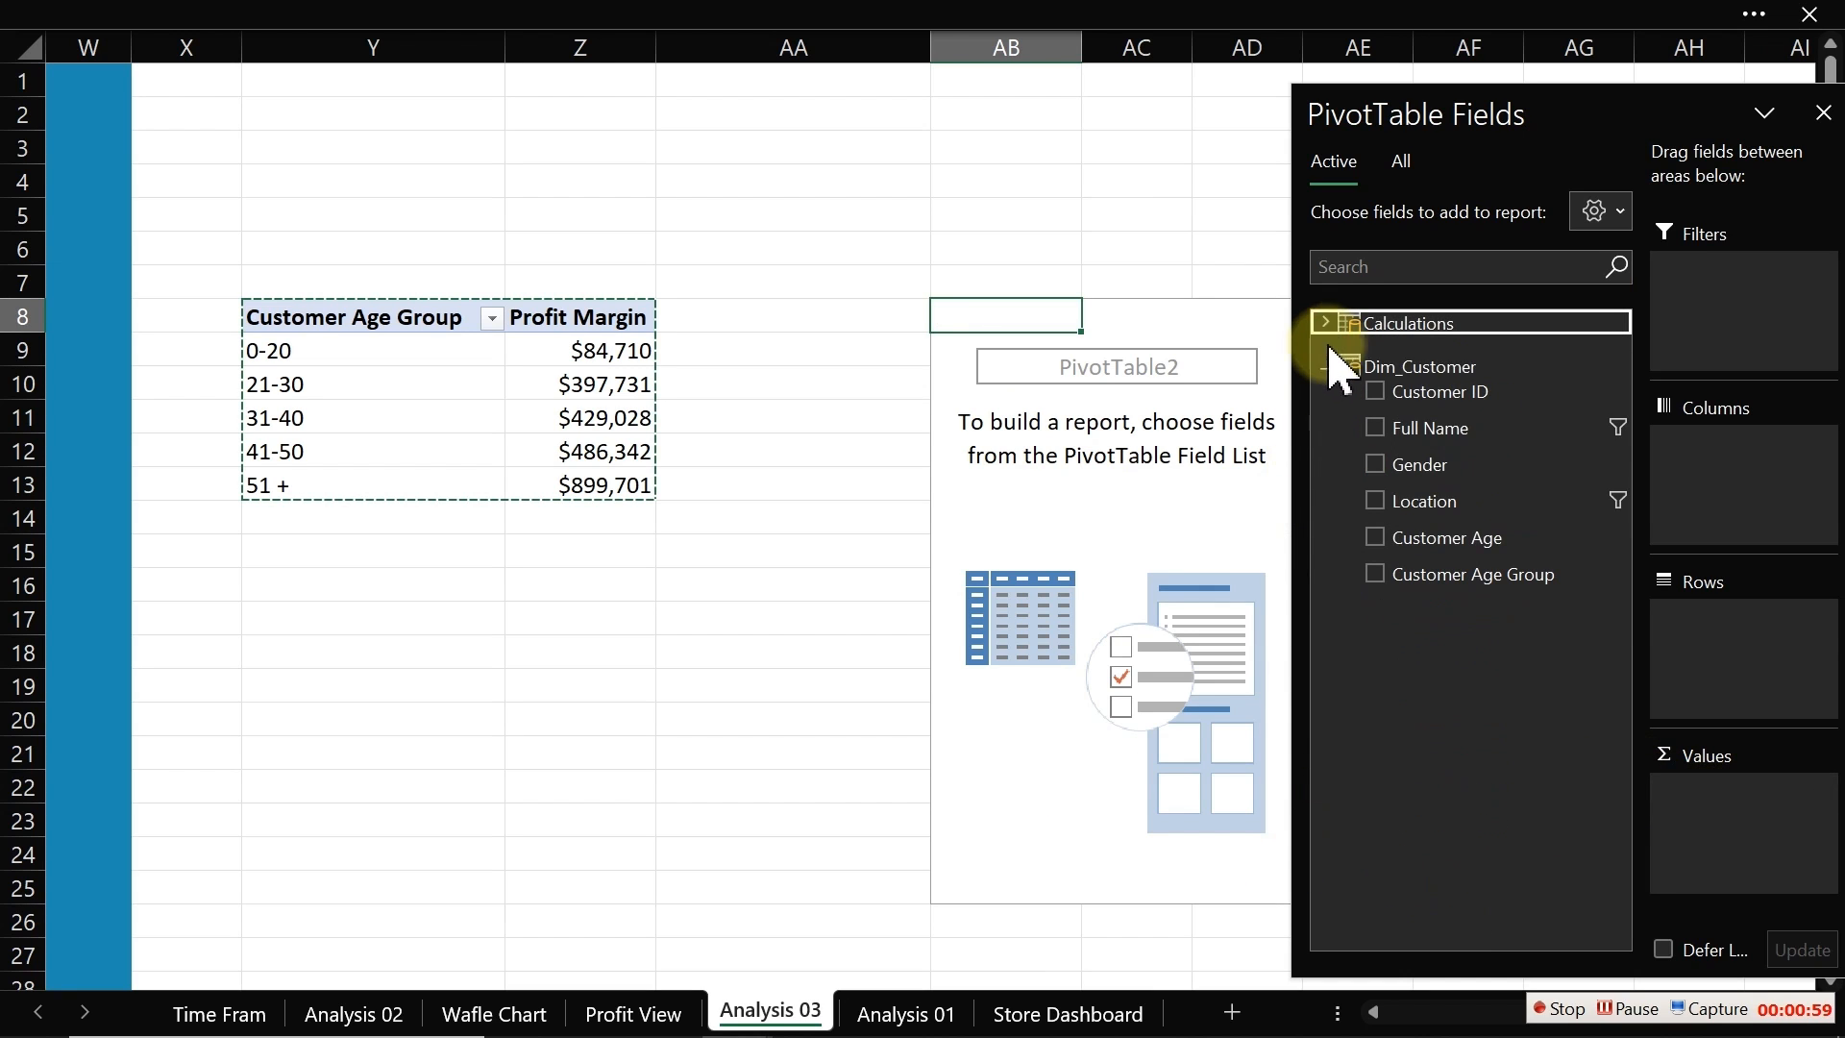
Step: Try adding Customer Age as a PivotTable value summarized by Average, then remove it from the values
{"action": "left_click", "coordinate": [1372, 536]}
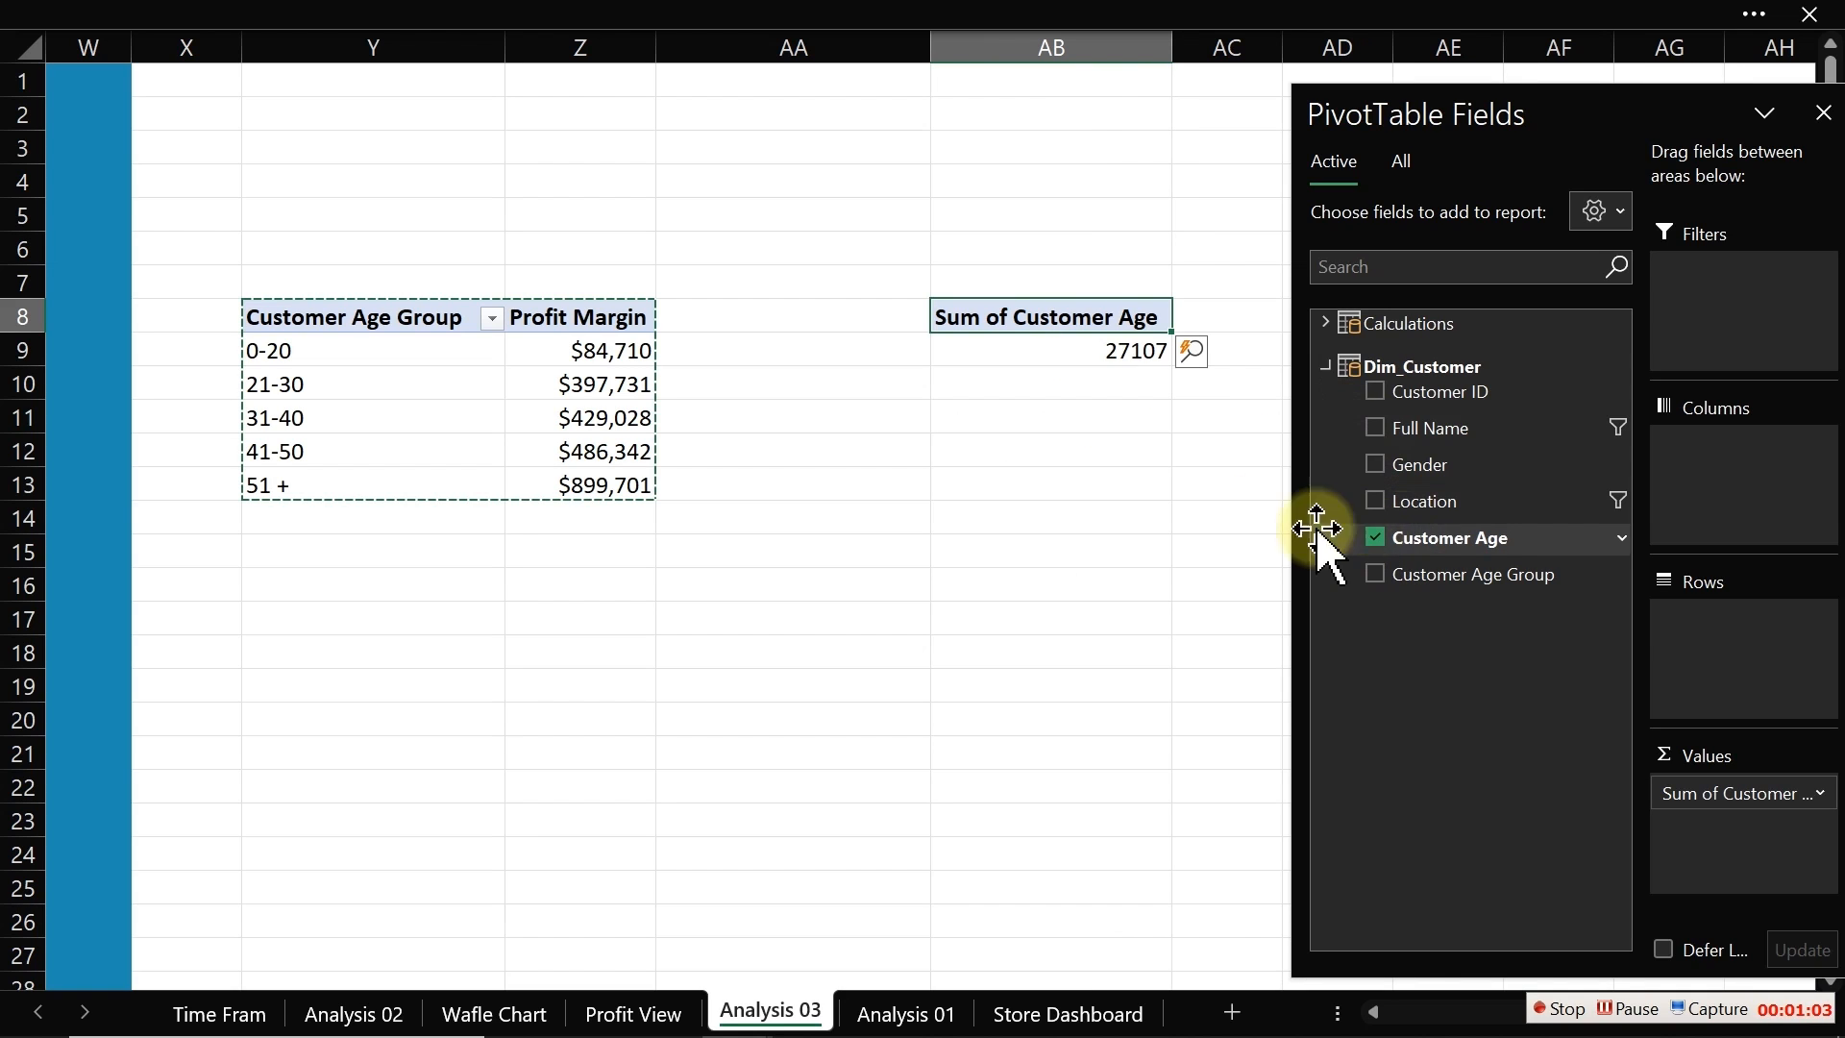
{"action": "left_click", "coordinate": [1140, 362]}
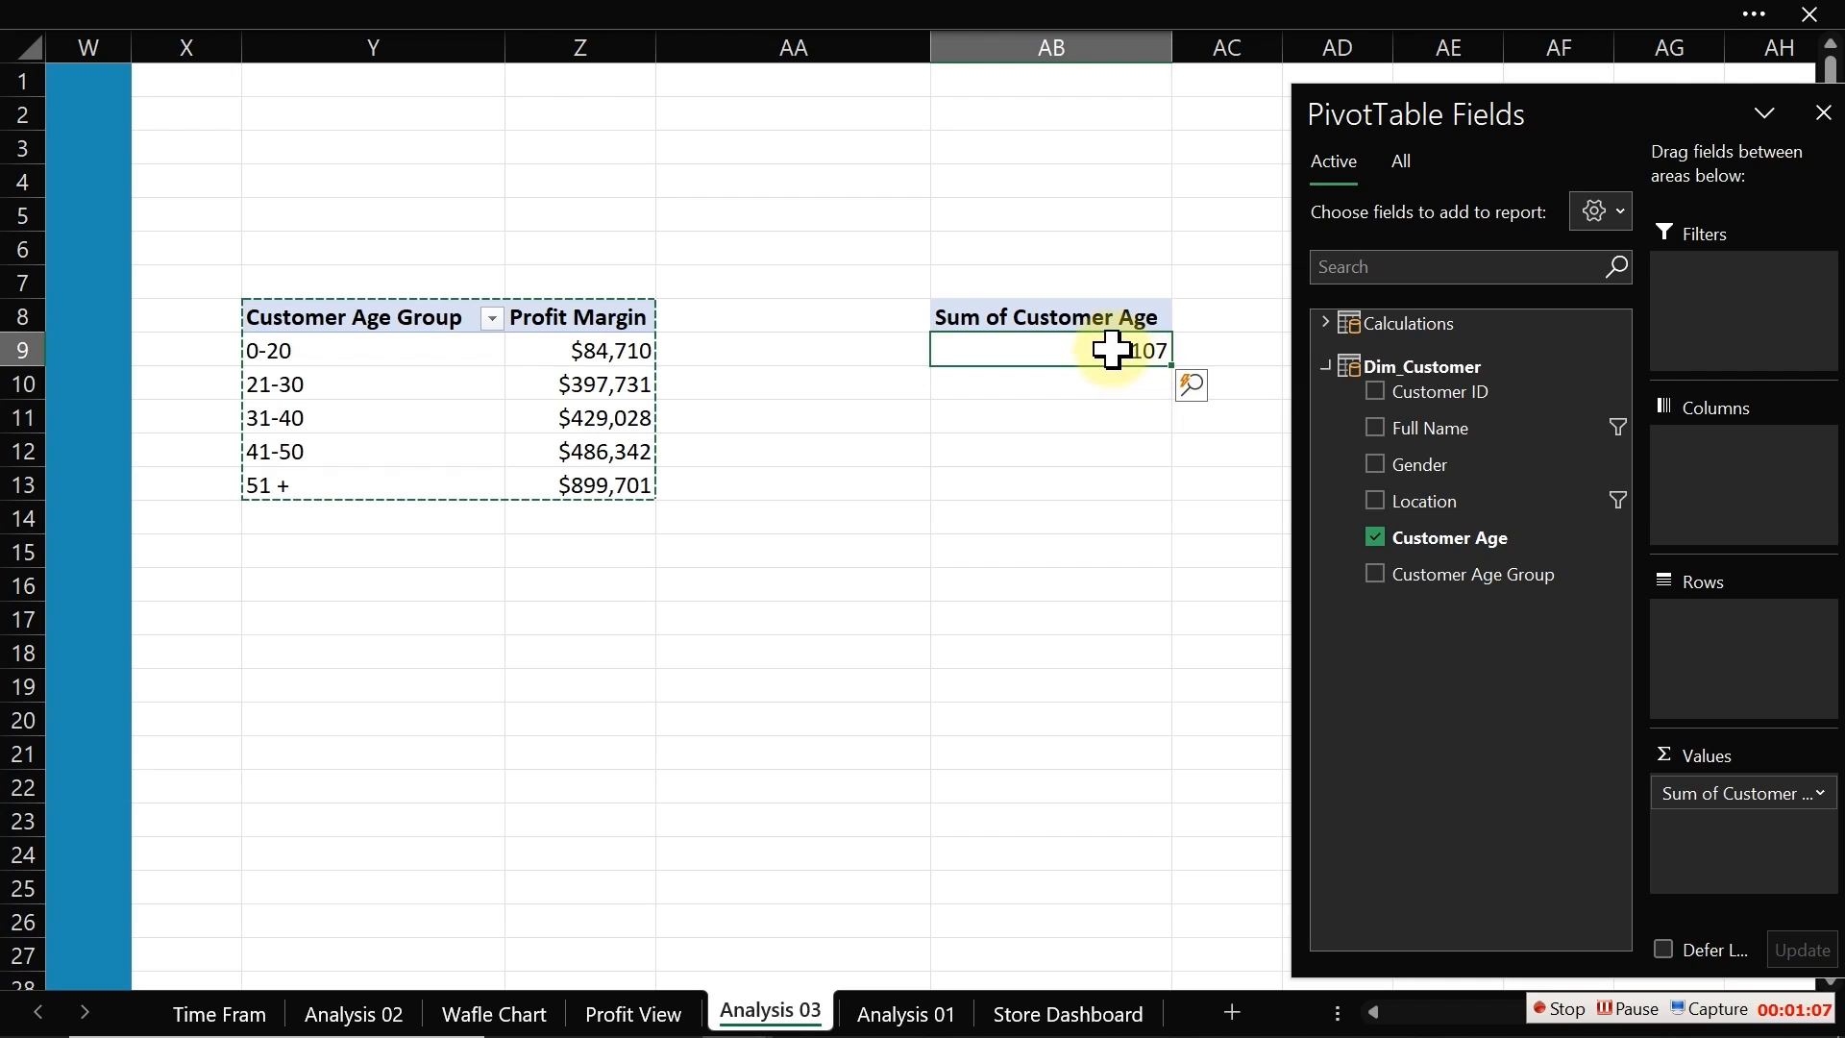
{"action": "right_click", "coordinate": [1111, 349]}
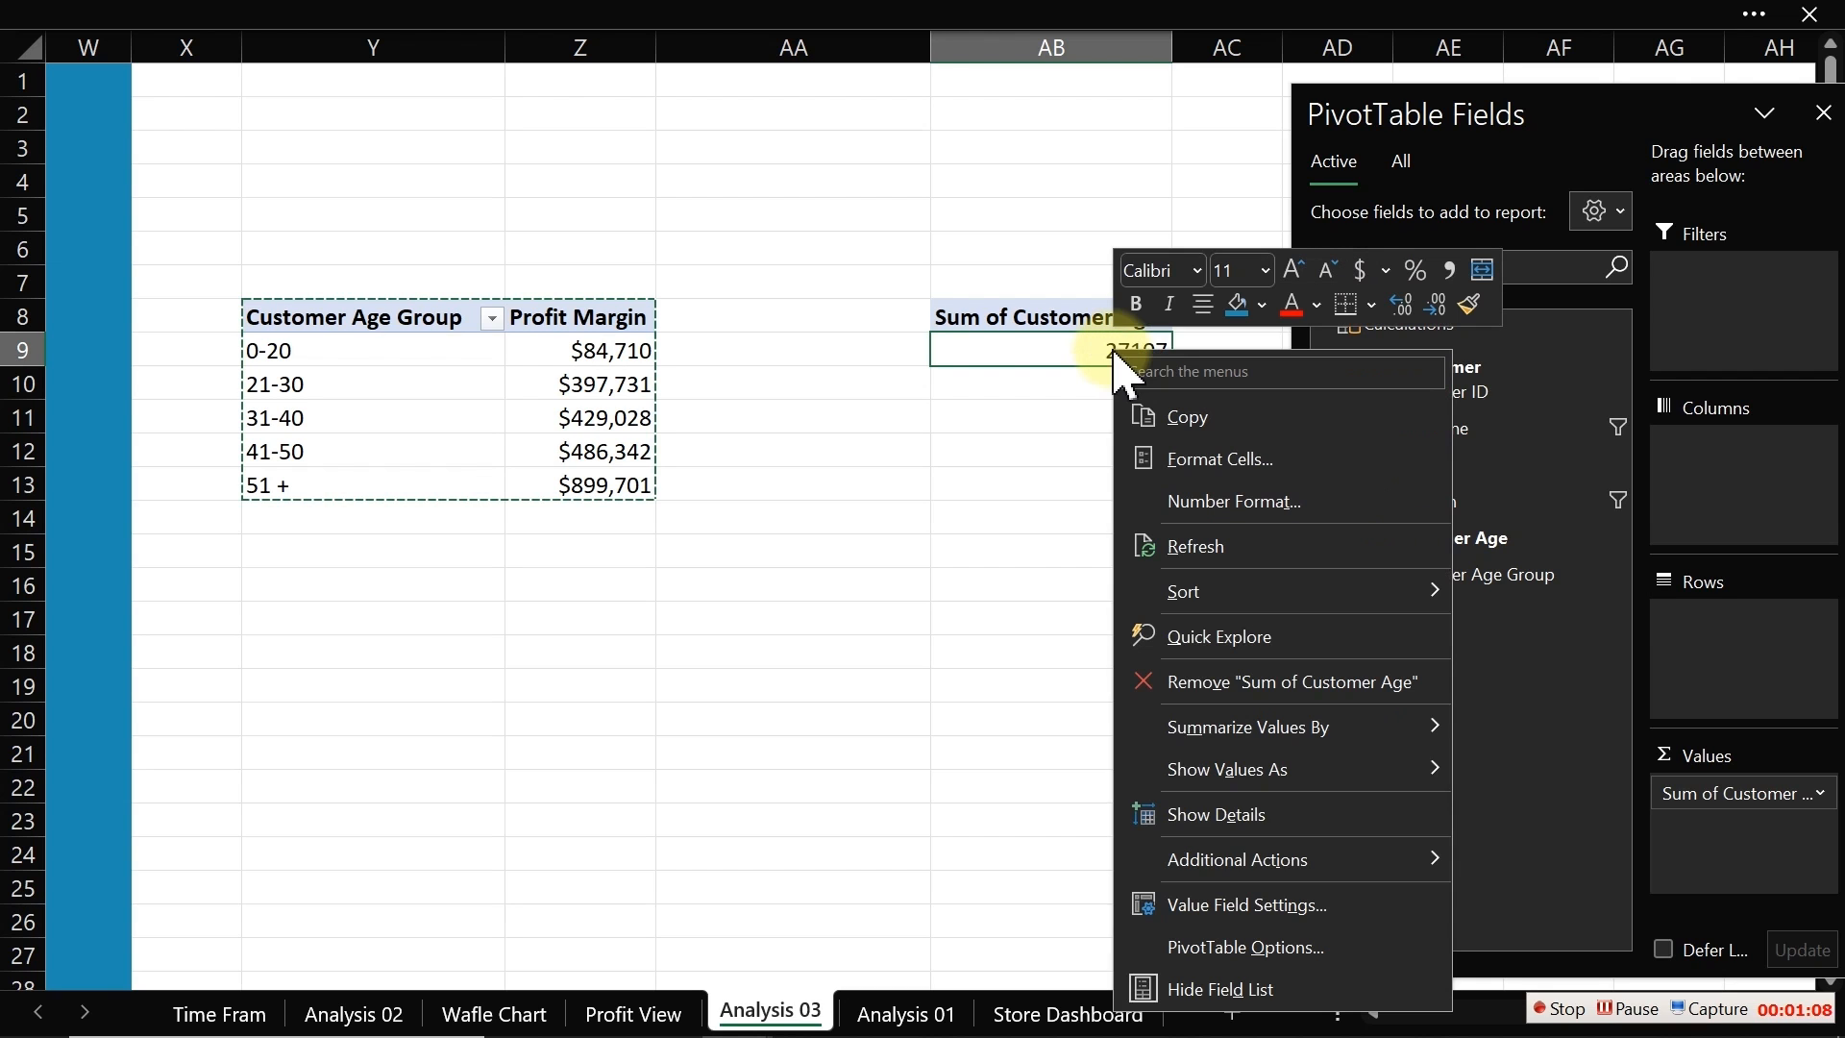
{"action": "left_click", "coordinate": [1209, 906]}
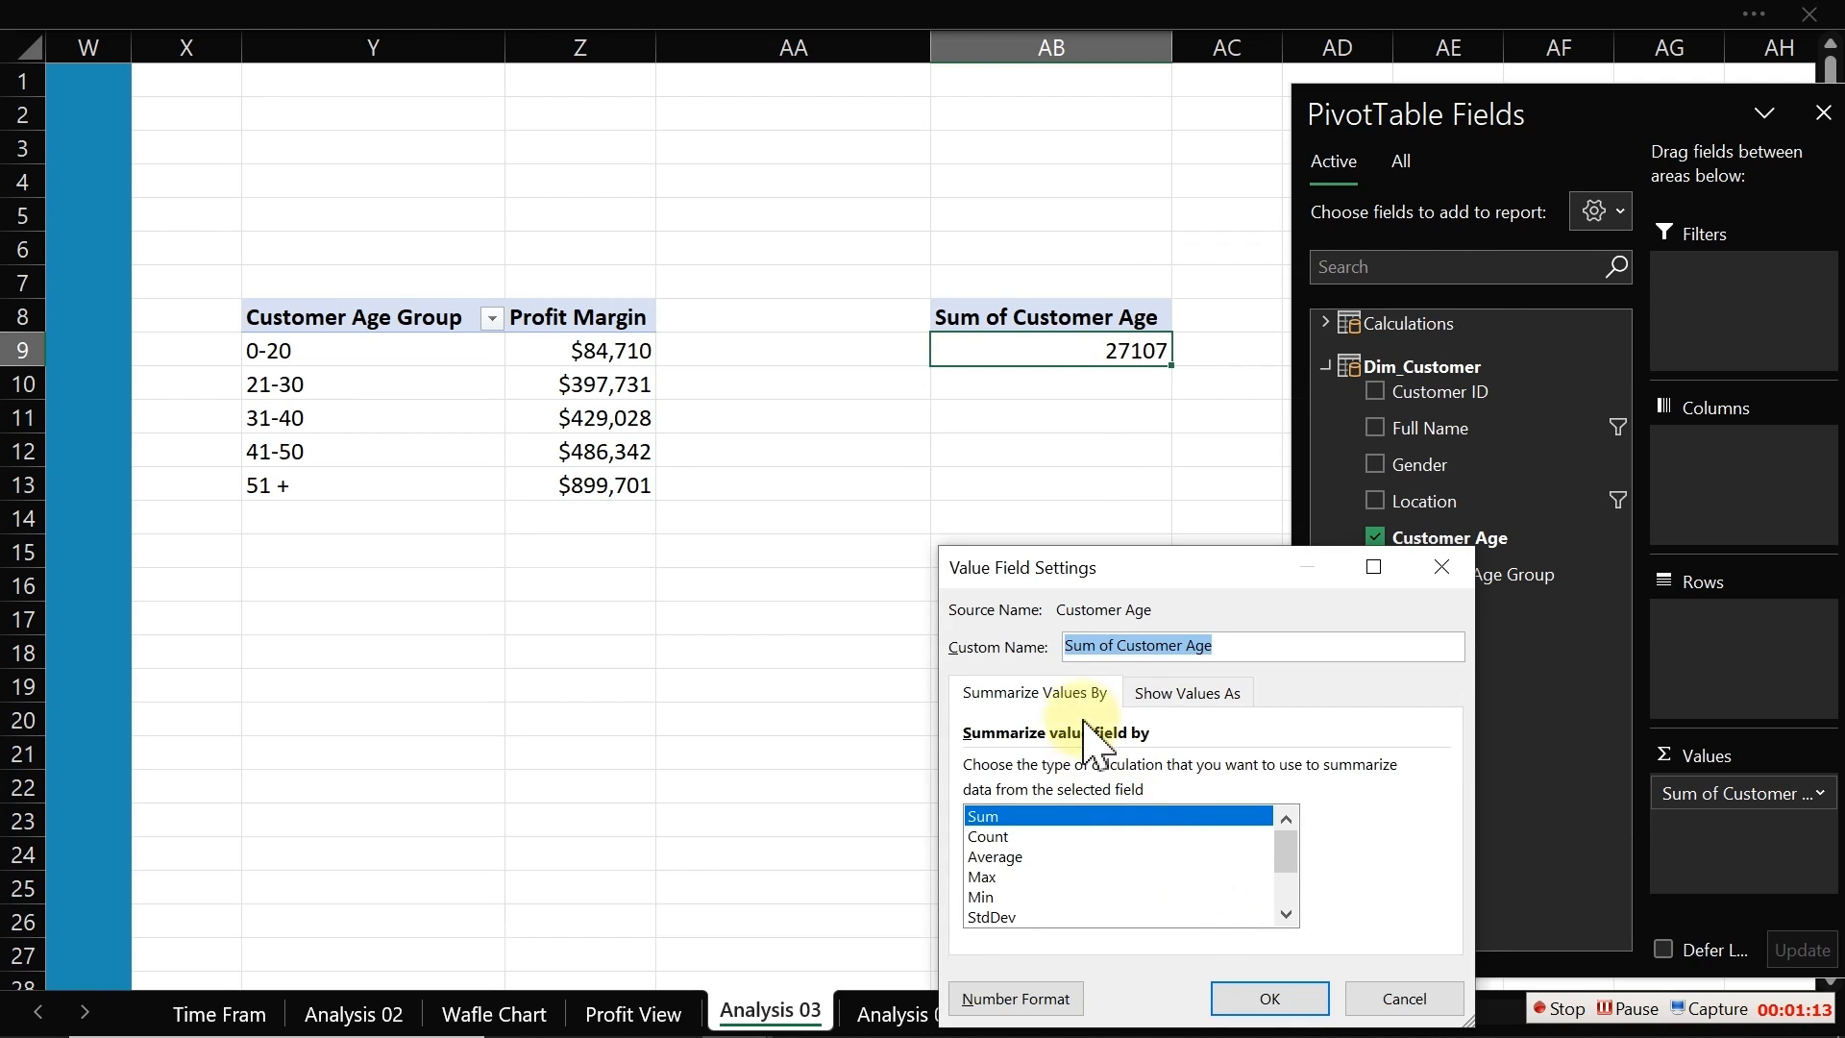
{"action": "left_click_drag", "start_coordinate": [1189, 574], "coordinate": [615, 210]}
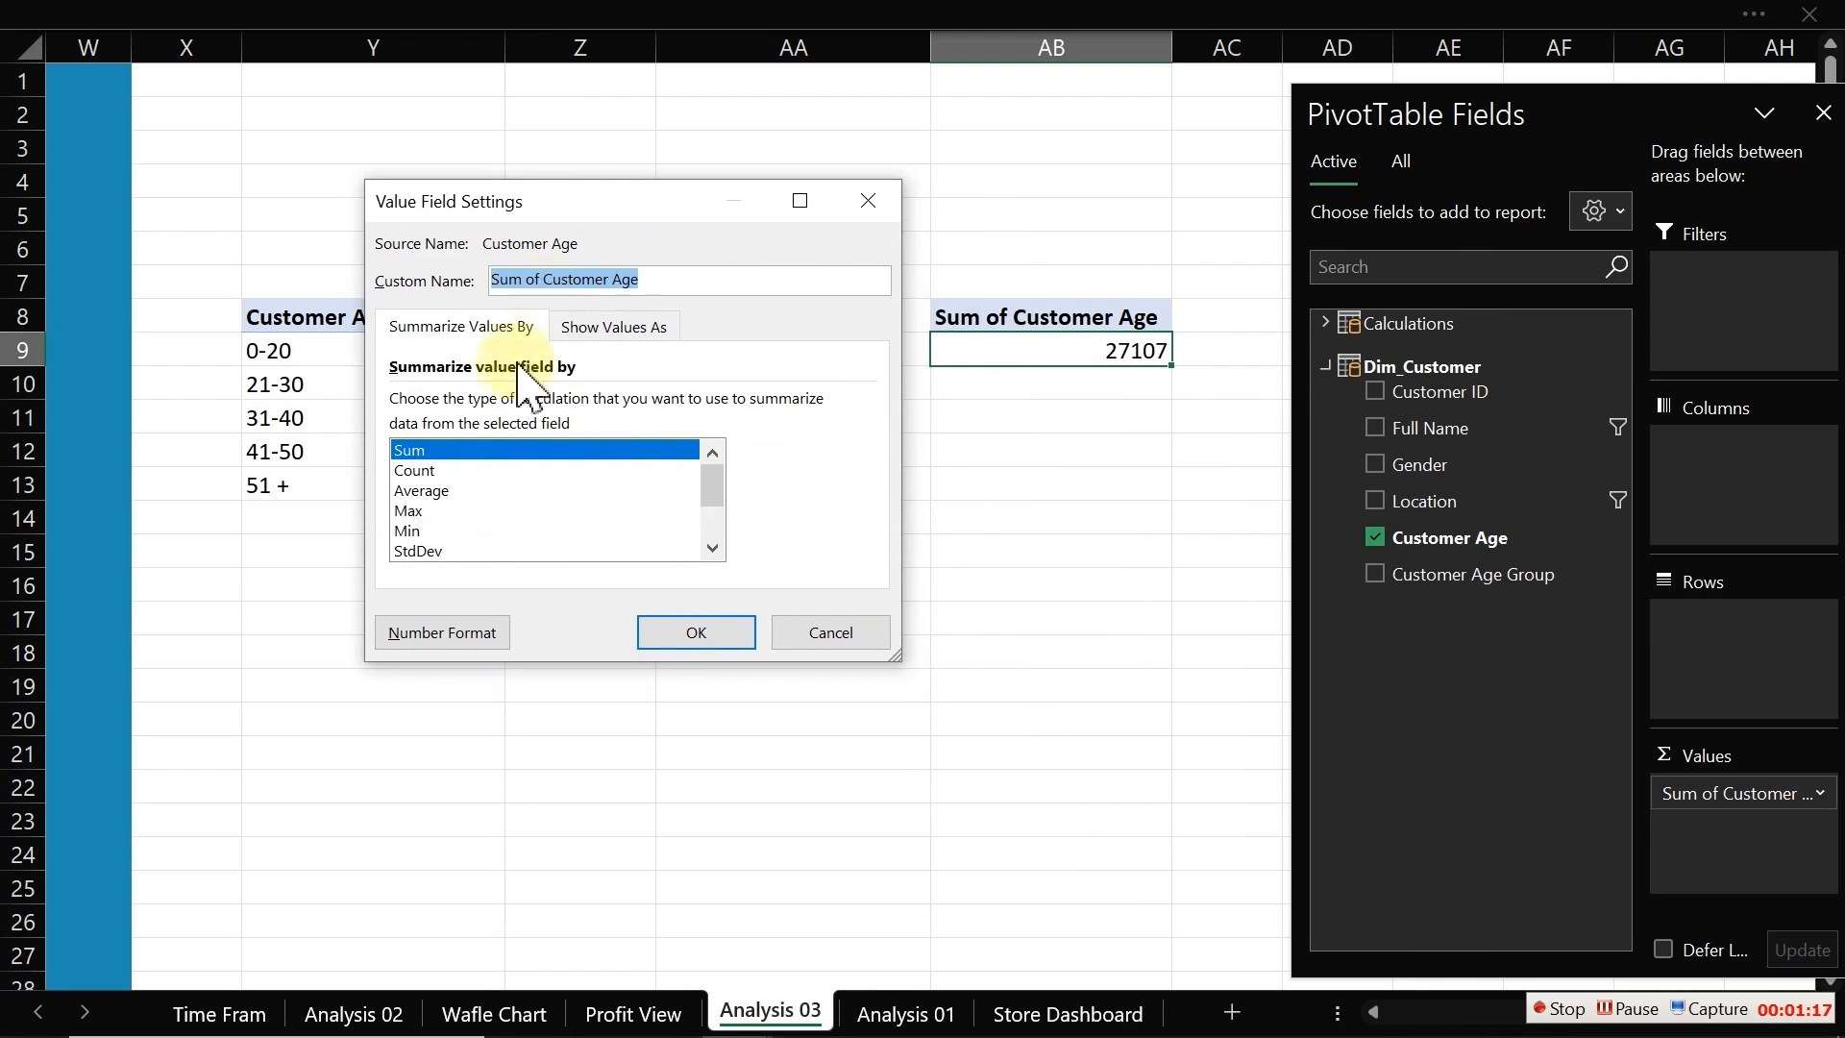
{"action": "left_click", "coordinate": [444, 491]}
{"action": "left_click", "coordinate": [692, 635]}
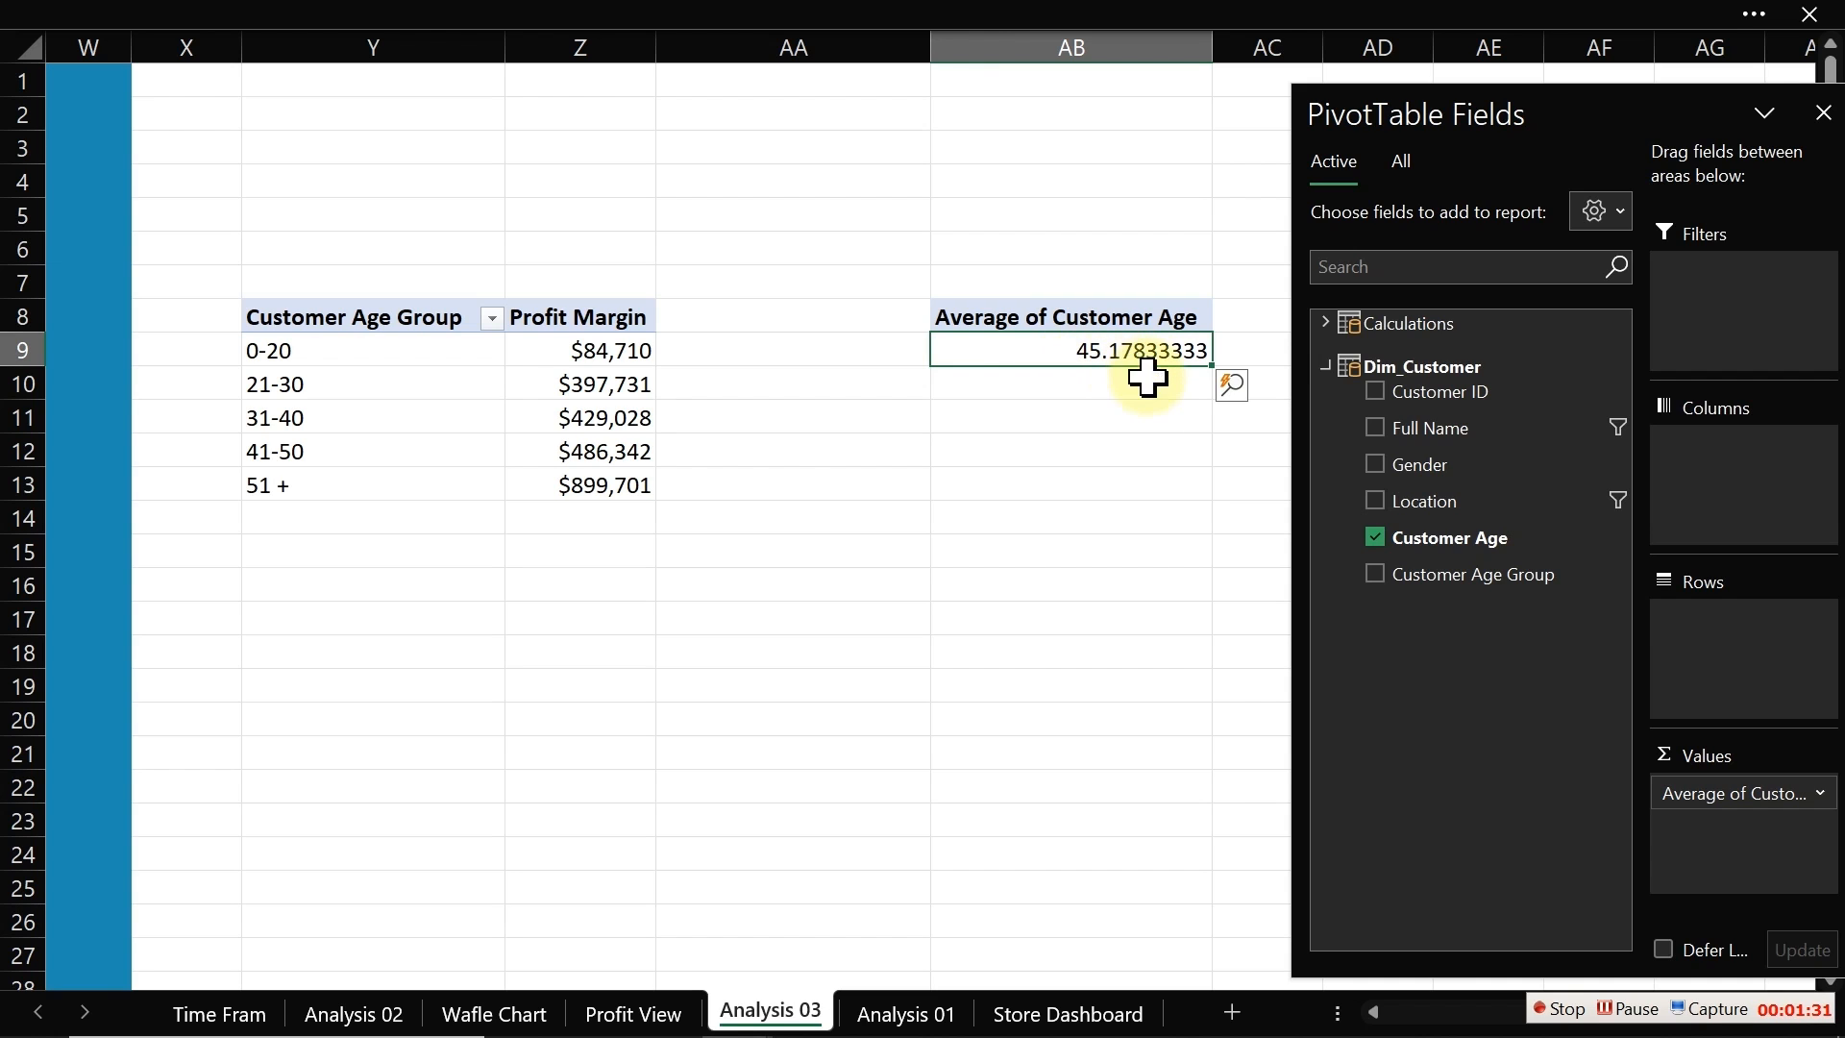
{"action": "left_click_drag", "start_coordinate": [1715, 796], "coordinate": [1176, 675]}
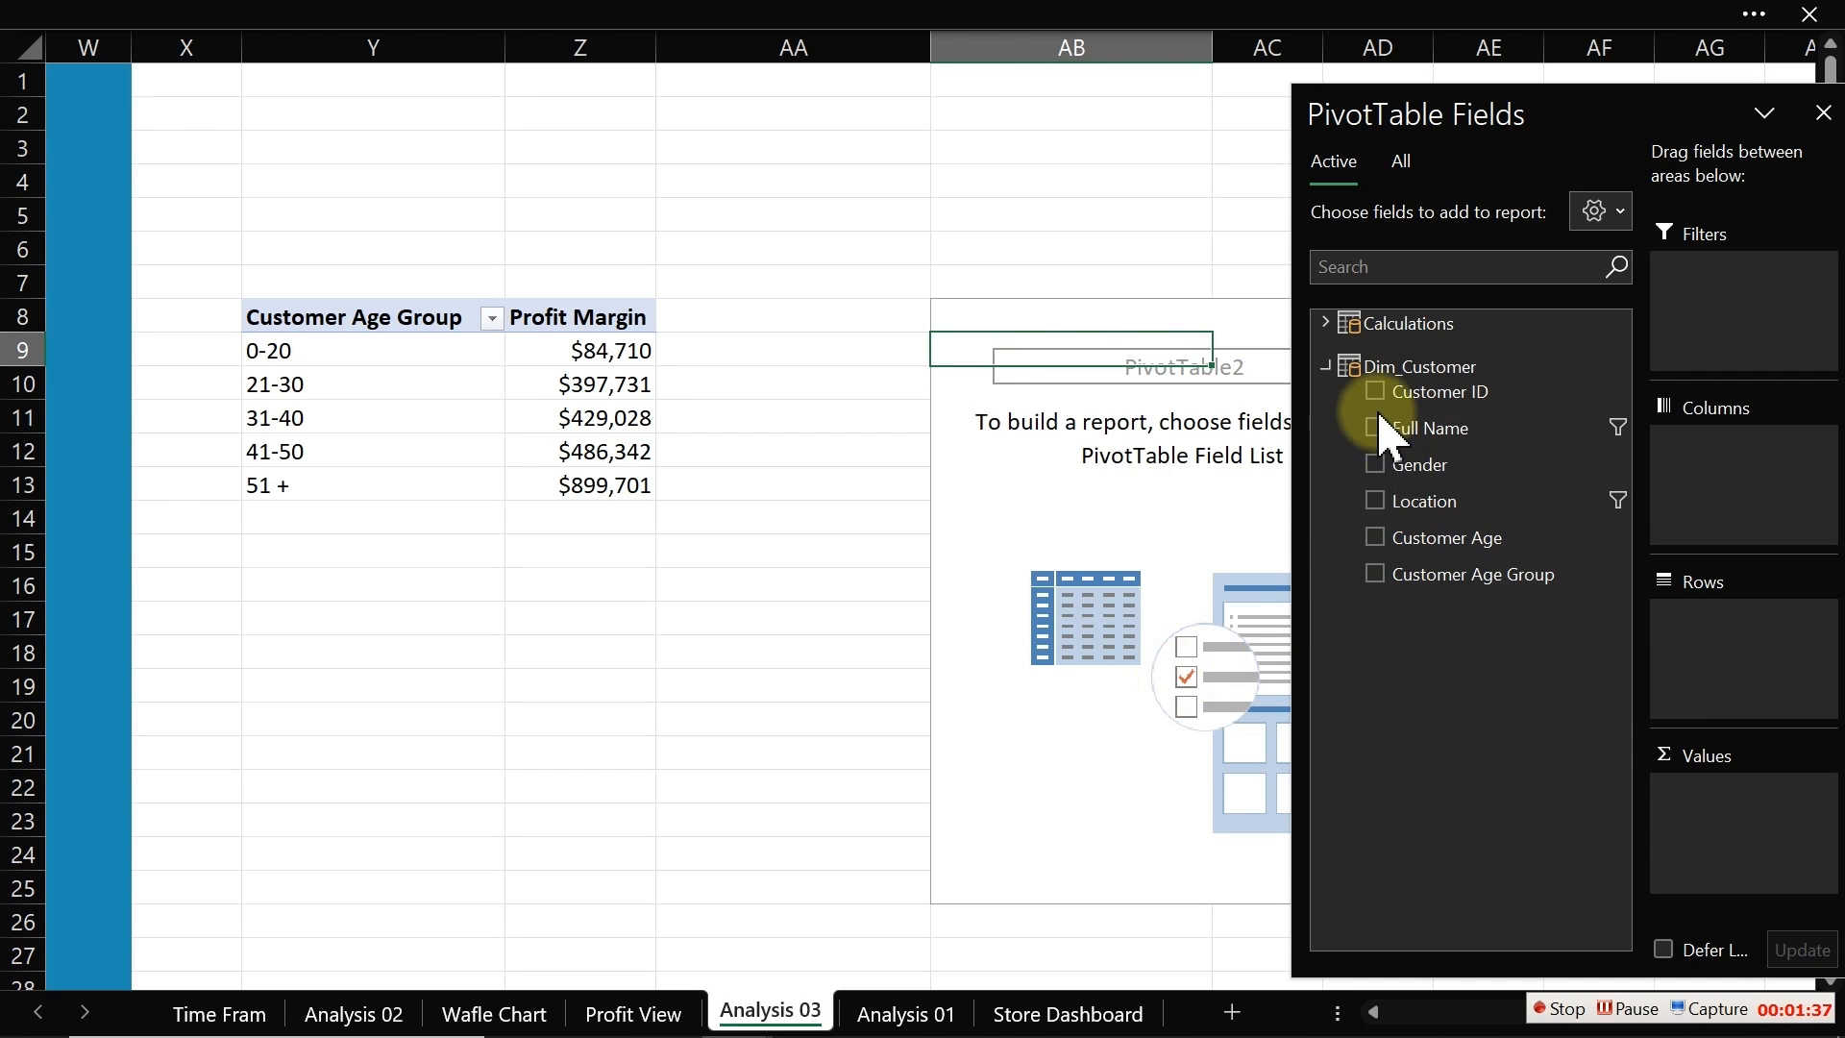
Step: Add Customer Age Group as rows and % Profit Margin as the value of the copied PivotTable
{"action": "left_click", "coordinate": [1374, 573]}
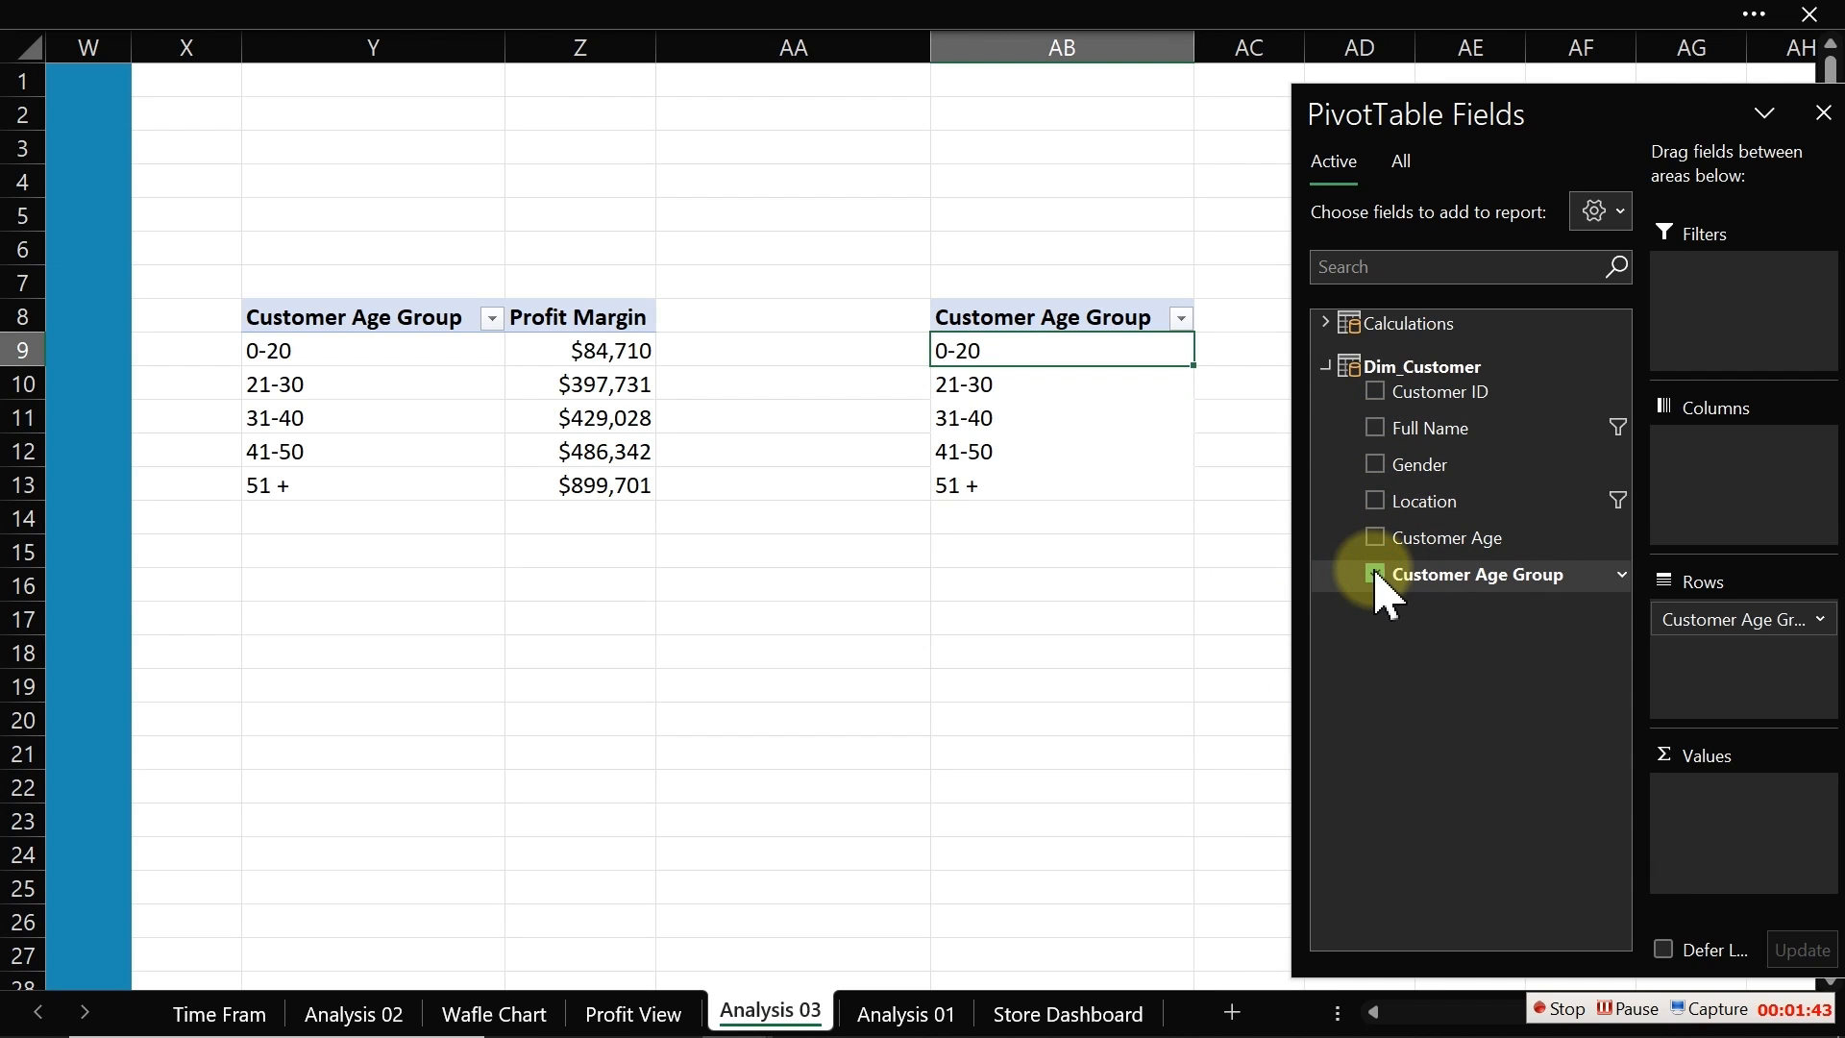
{"action": "left_click", "coordinate": [1326, 324]}
{"action": "left_click_drag", "start_coordinate": [1441, 494], "coordinate": [1739, 820]}
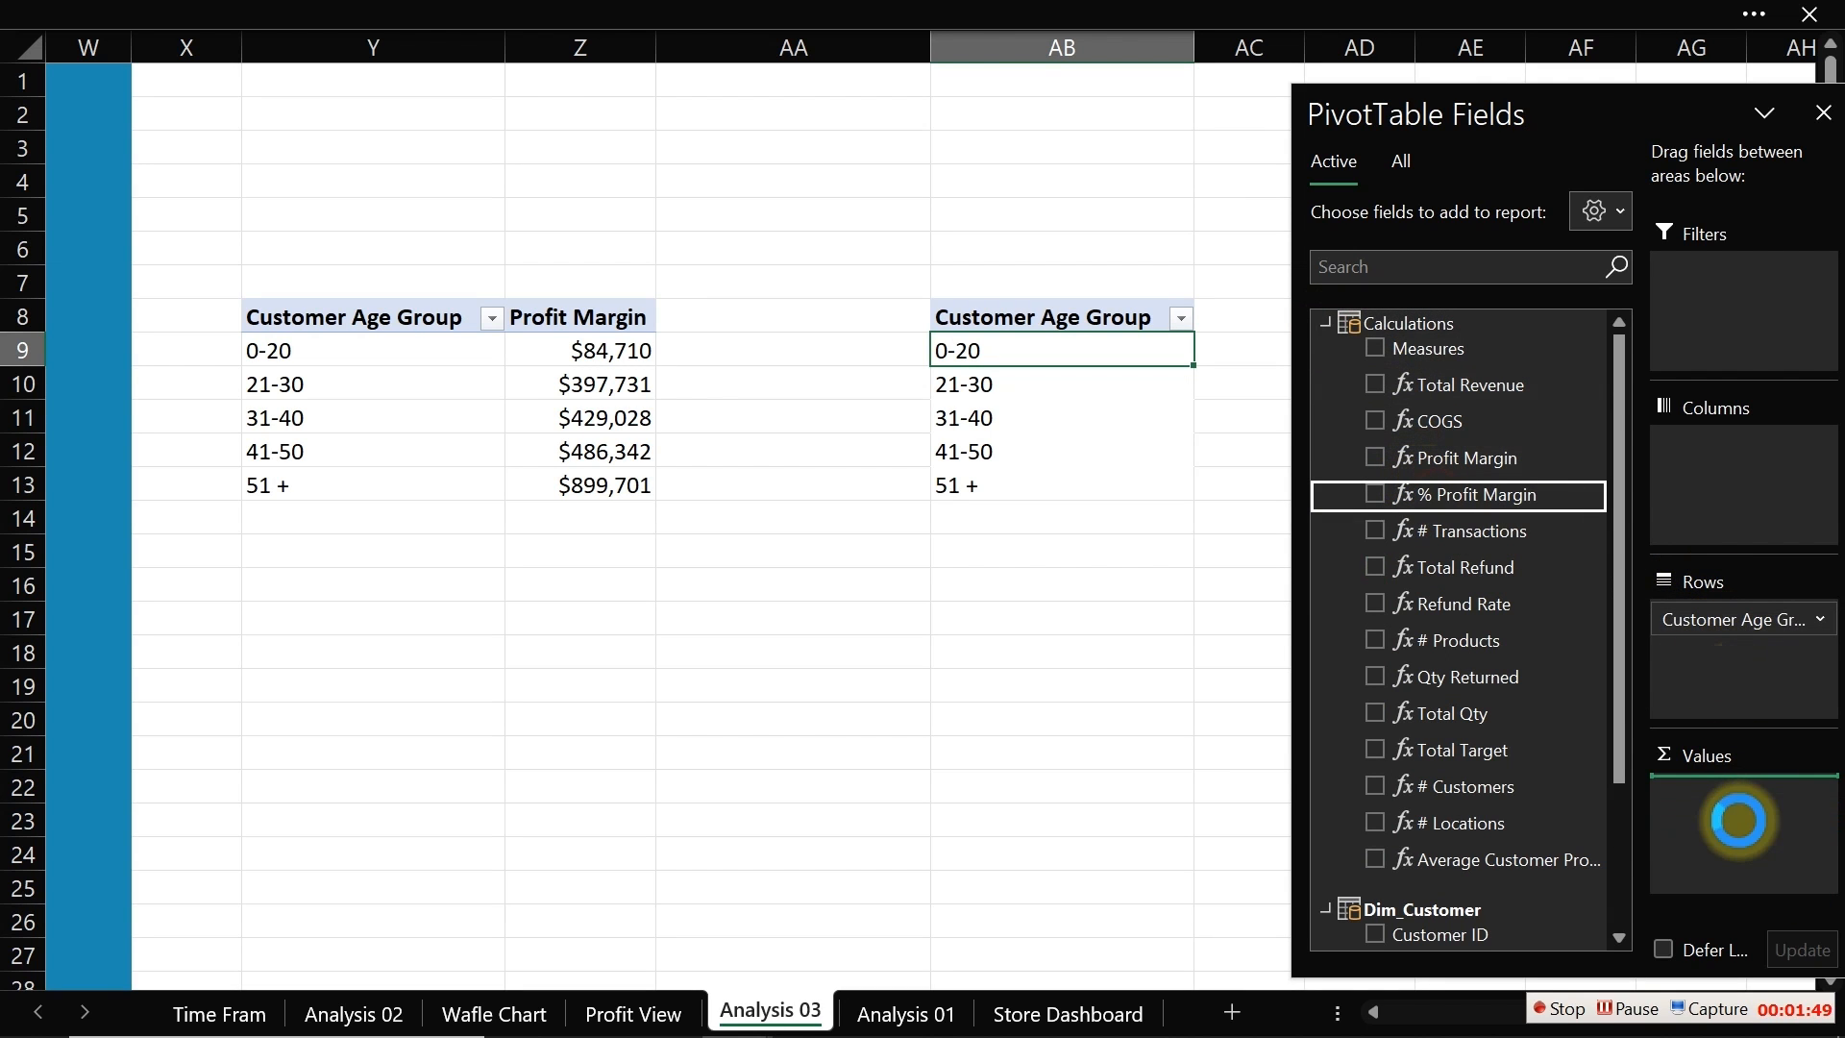
{"action": "left_click", "coordinate": [1112, 688]}
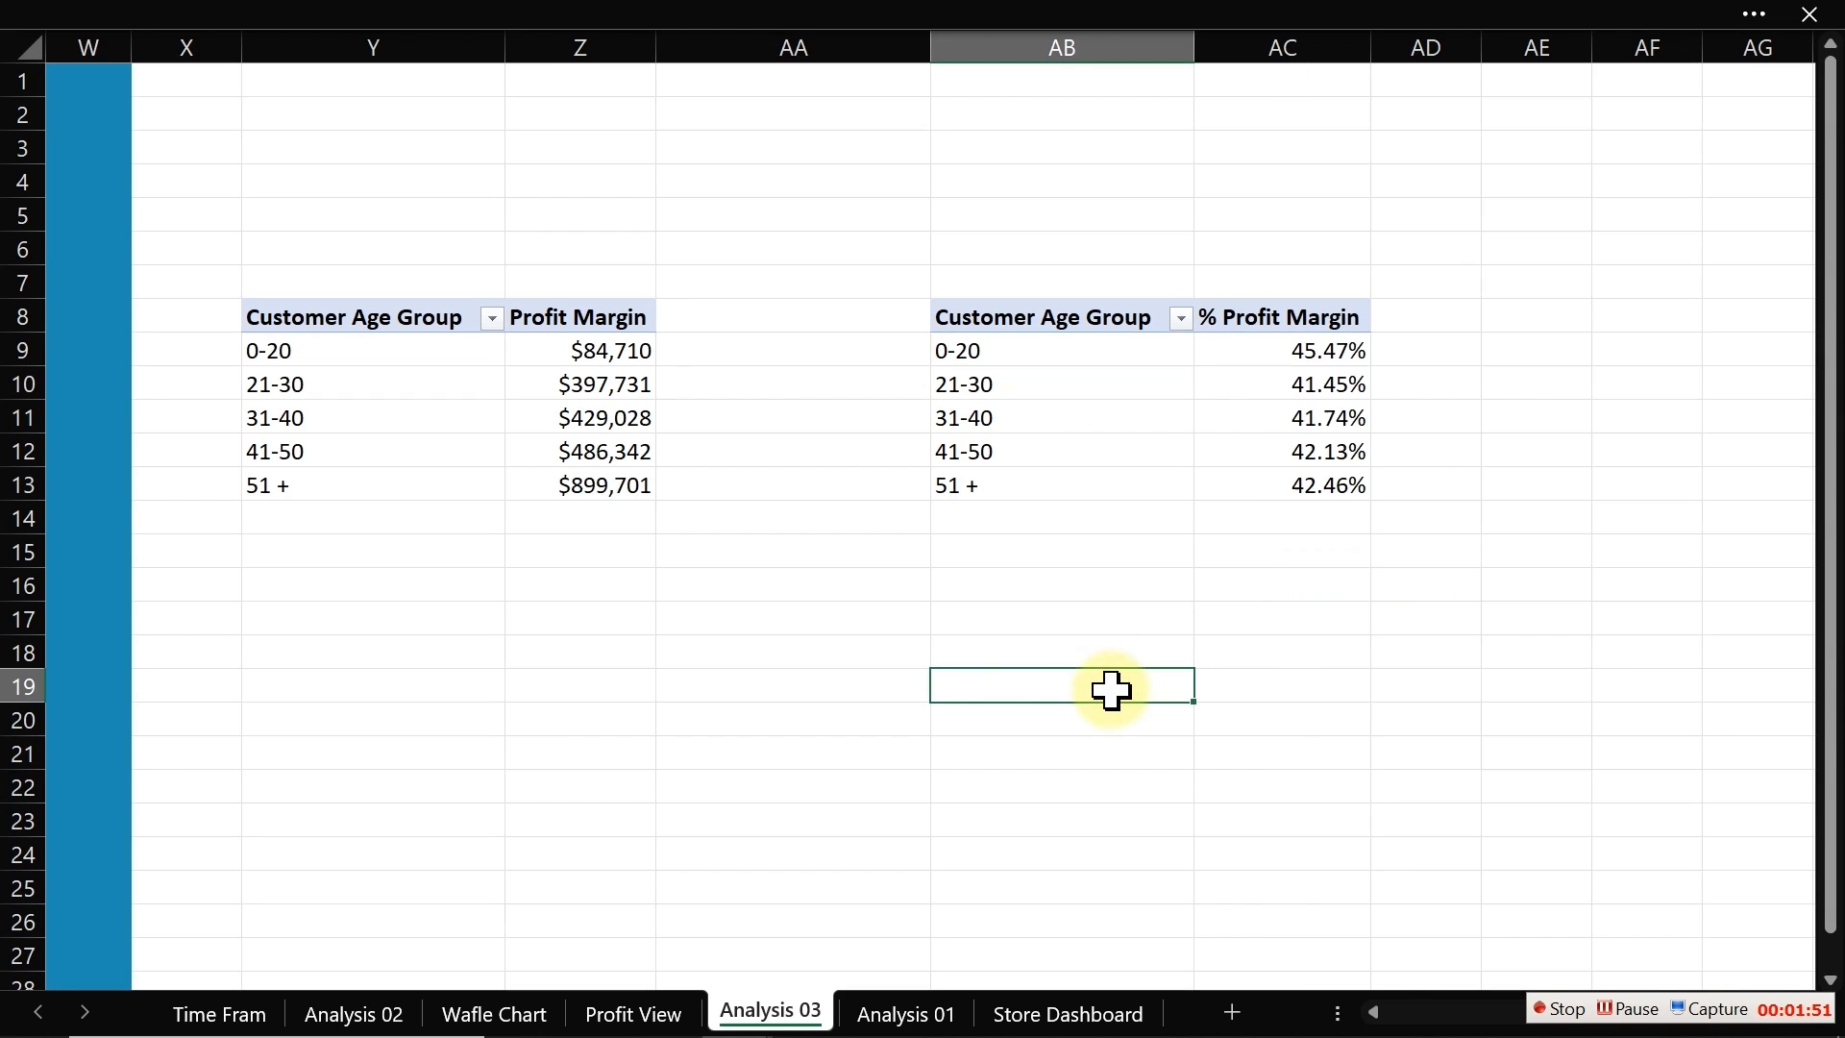
Step: Examine the Show Values As options for the % Profit Margin column
{"action": "left_click", "coordinate": [1310, 411]}
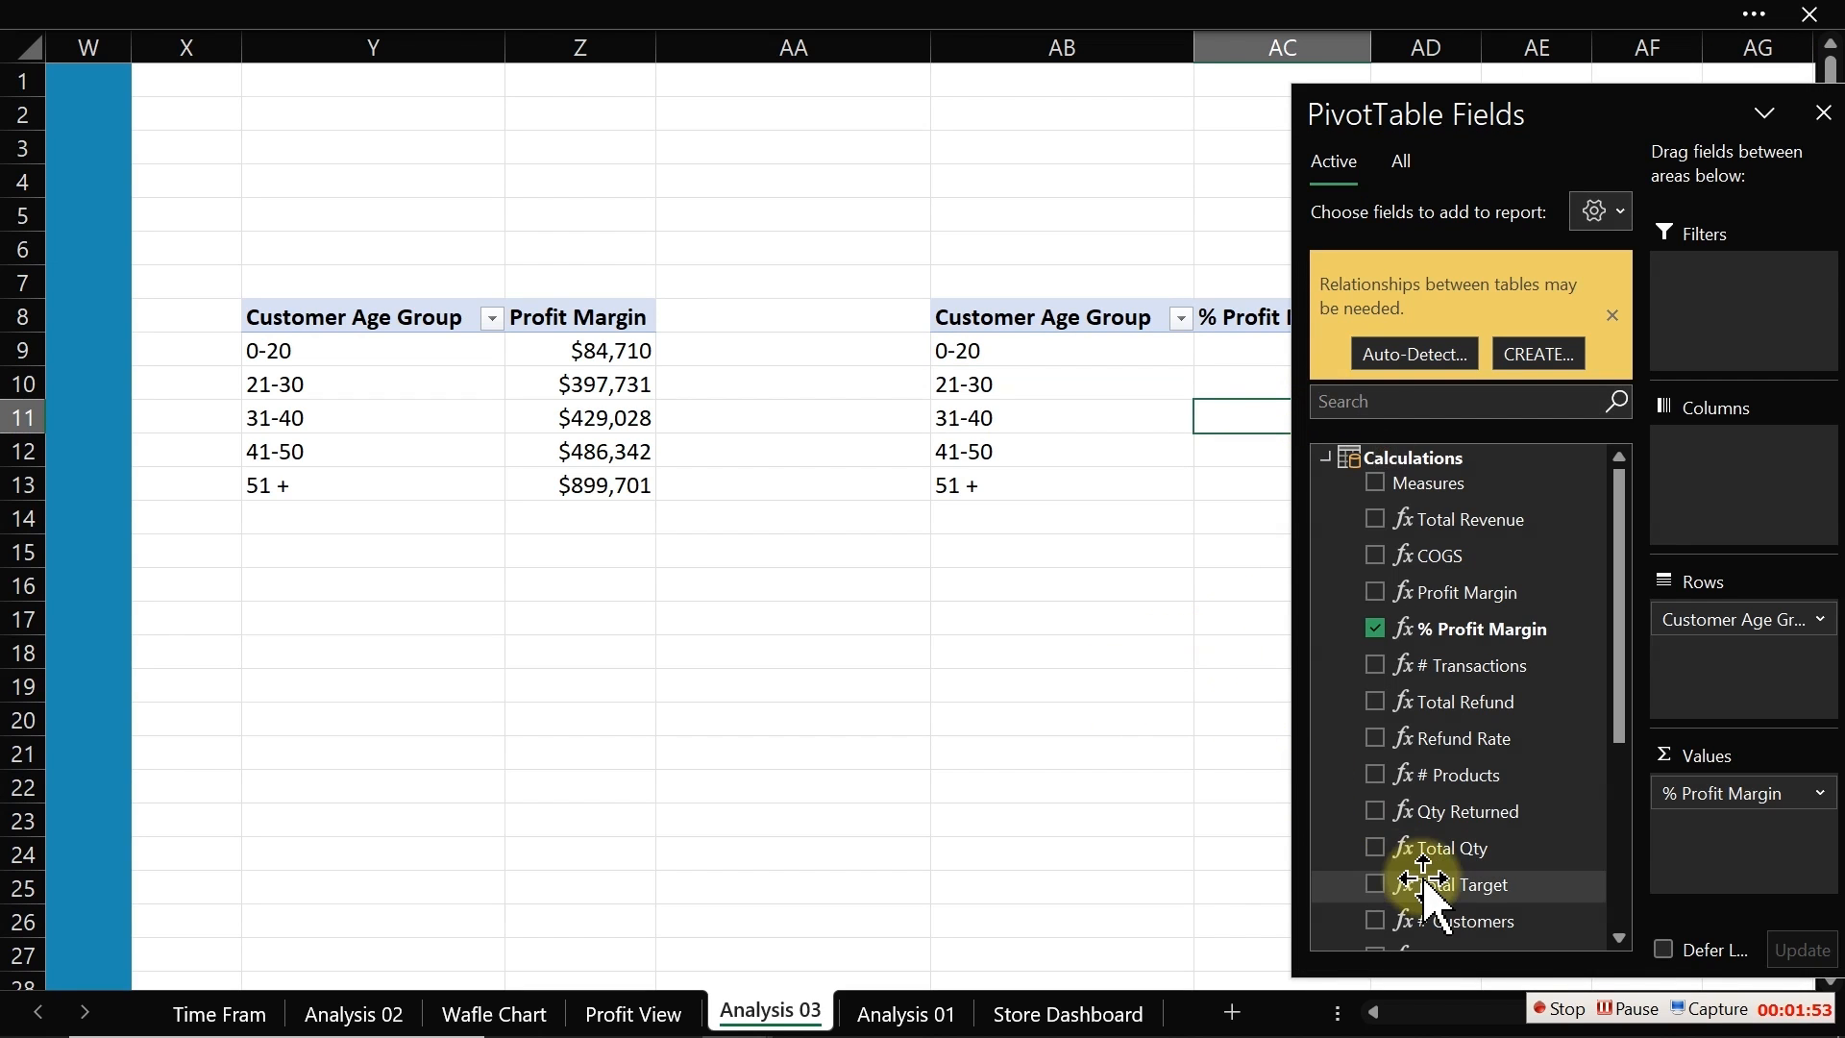
{"action": "key", "text": "Right"}
{"action": "key", "text": "Right"}
{"action": "key", "text": "Right"}
{"action": "key", "text": "Right"}
{"action": "key", "text": "Right"}
{"action": "key", "text": "Right"}
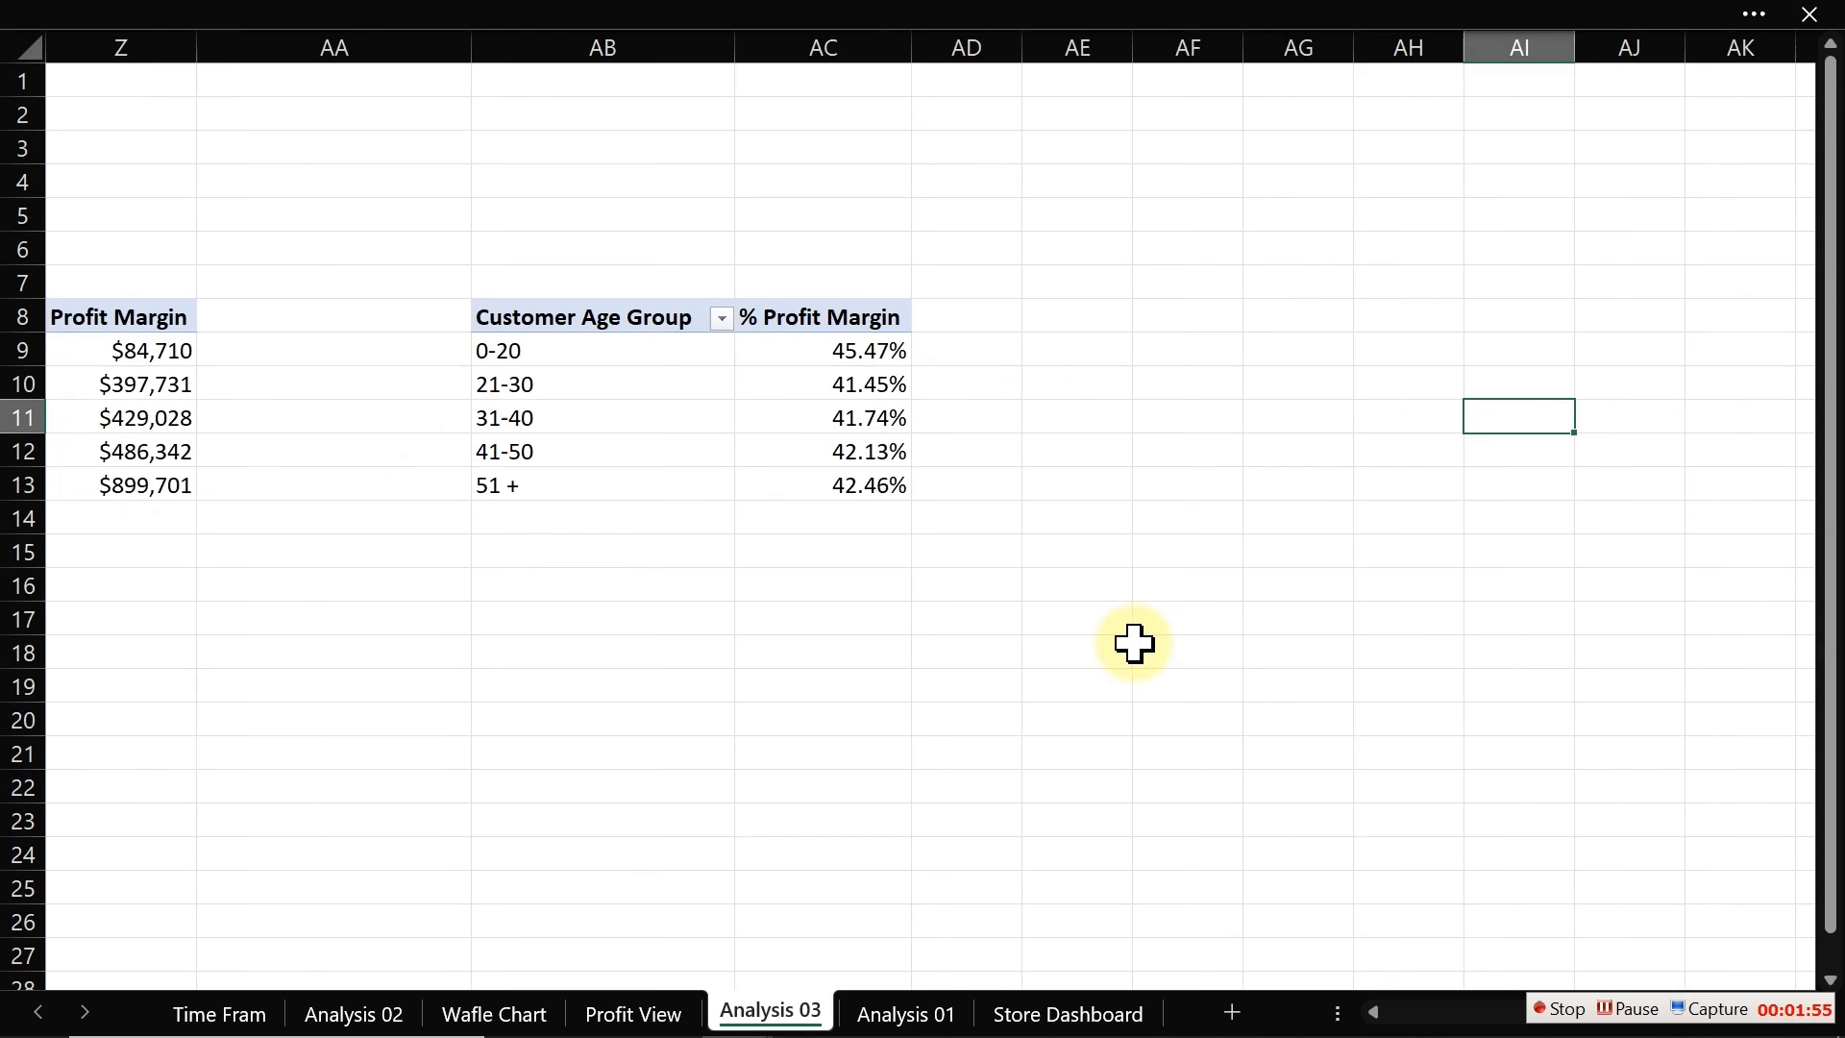
{"action": "left_click", "coordinate": [870, 401]}
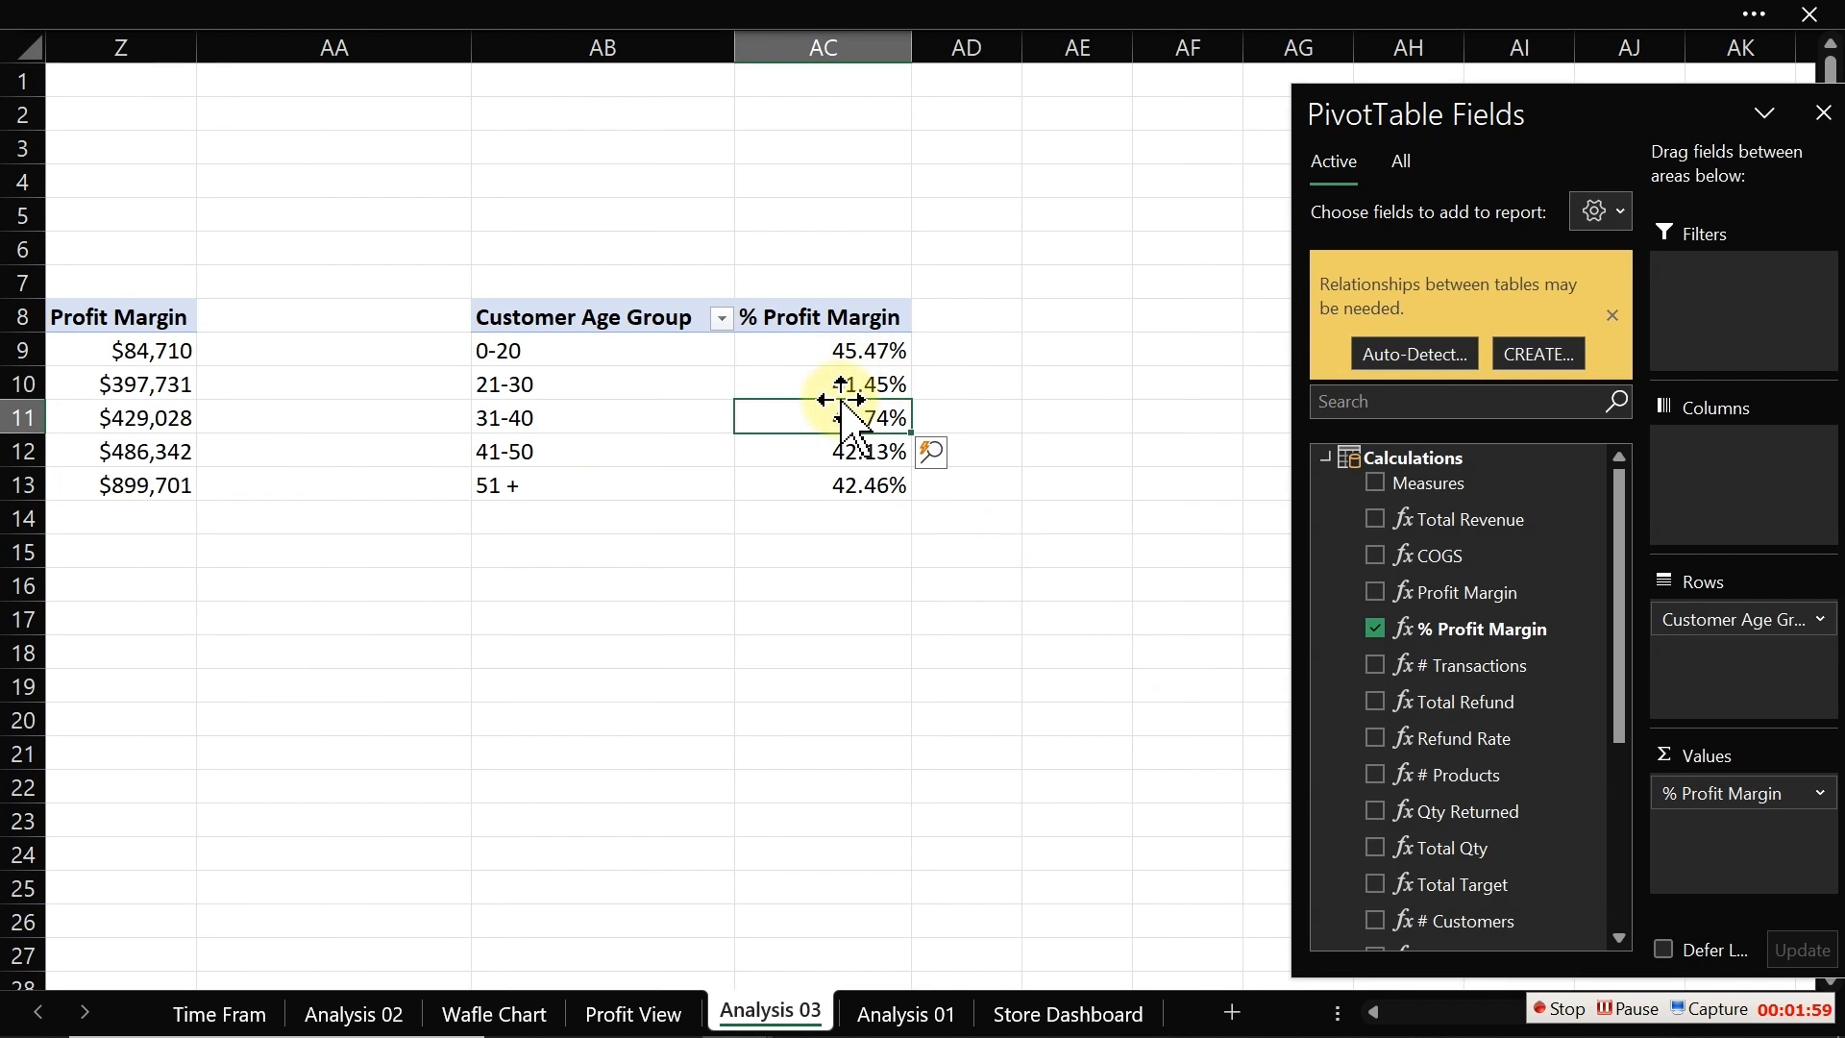
{"action": "right_click", "coordinate": [842, 411]}
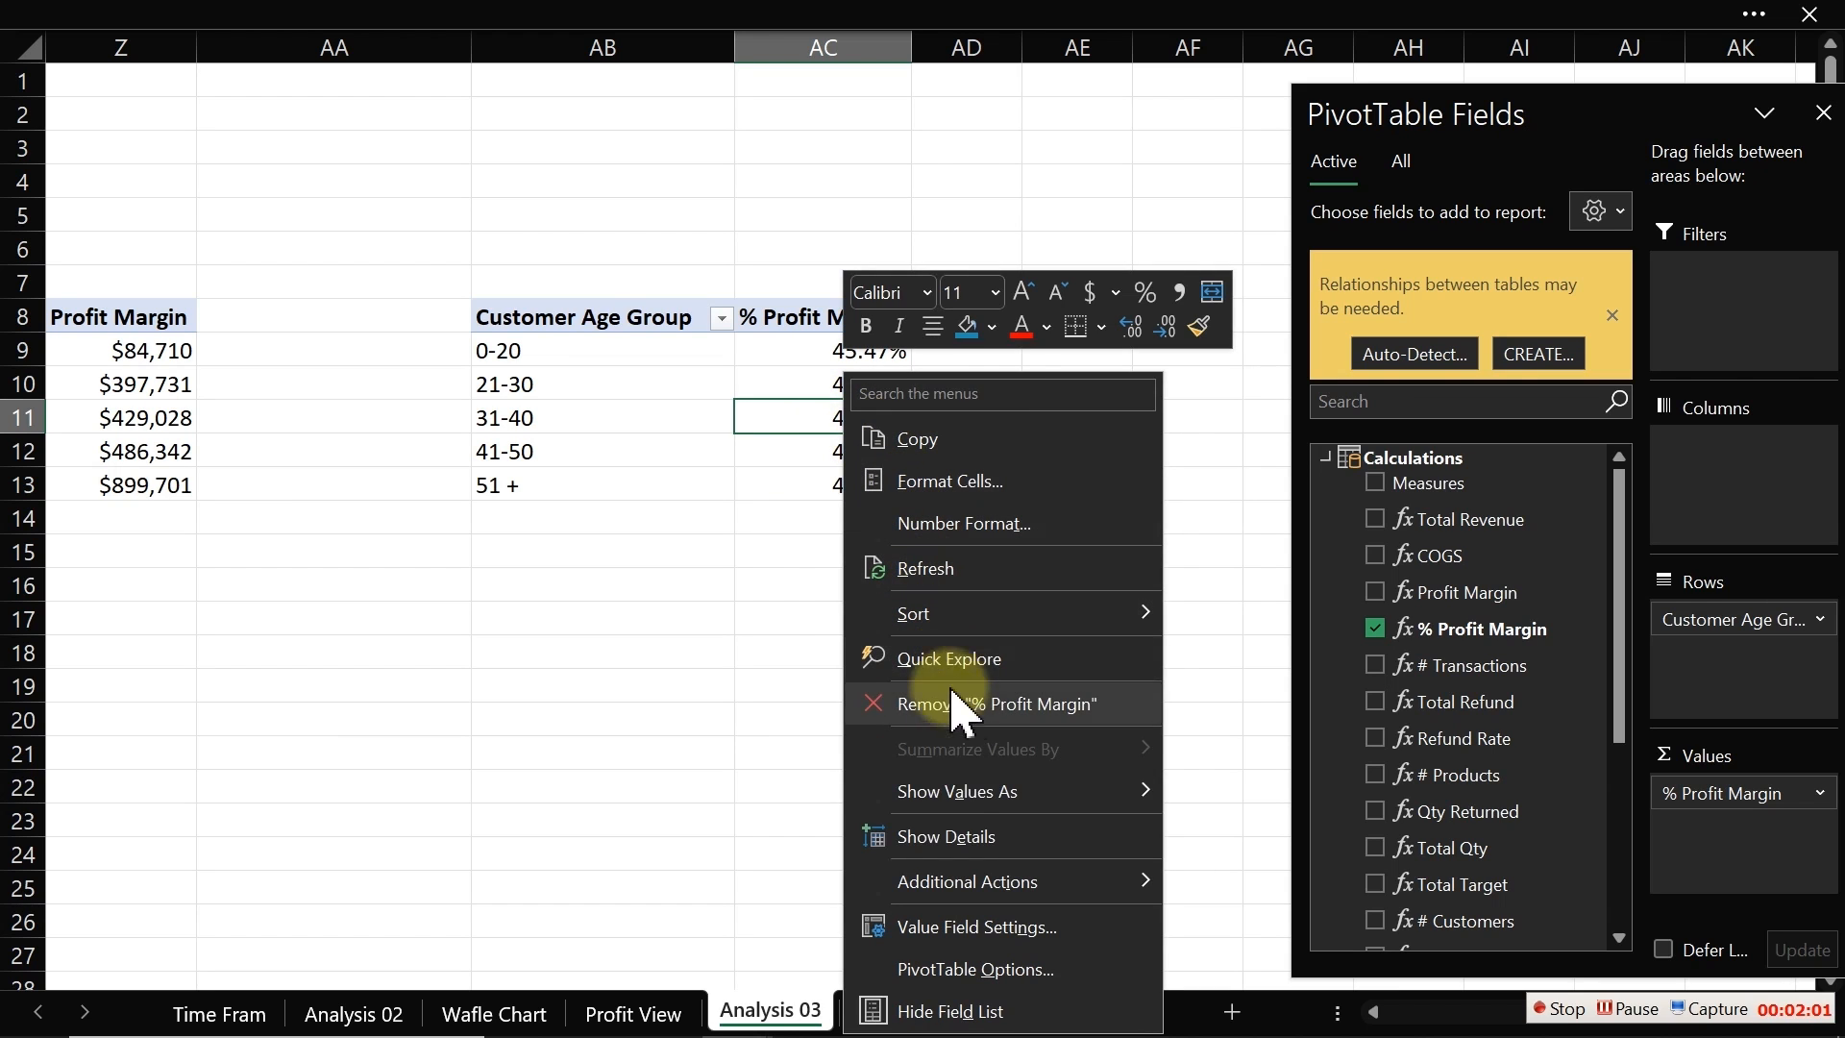
{"action": "mouse_move", "coordinate": [966, 815]}
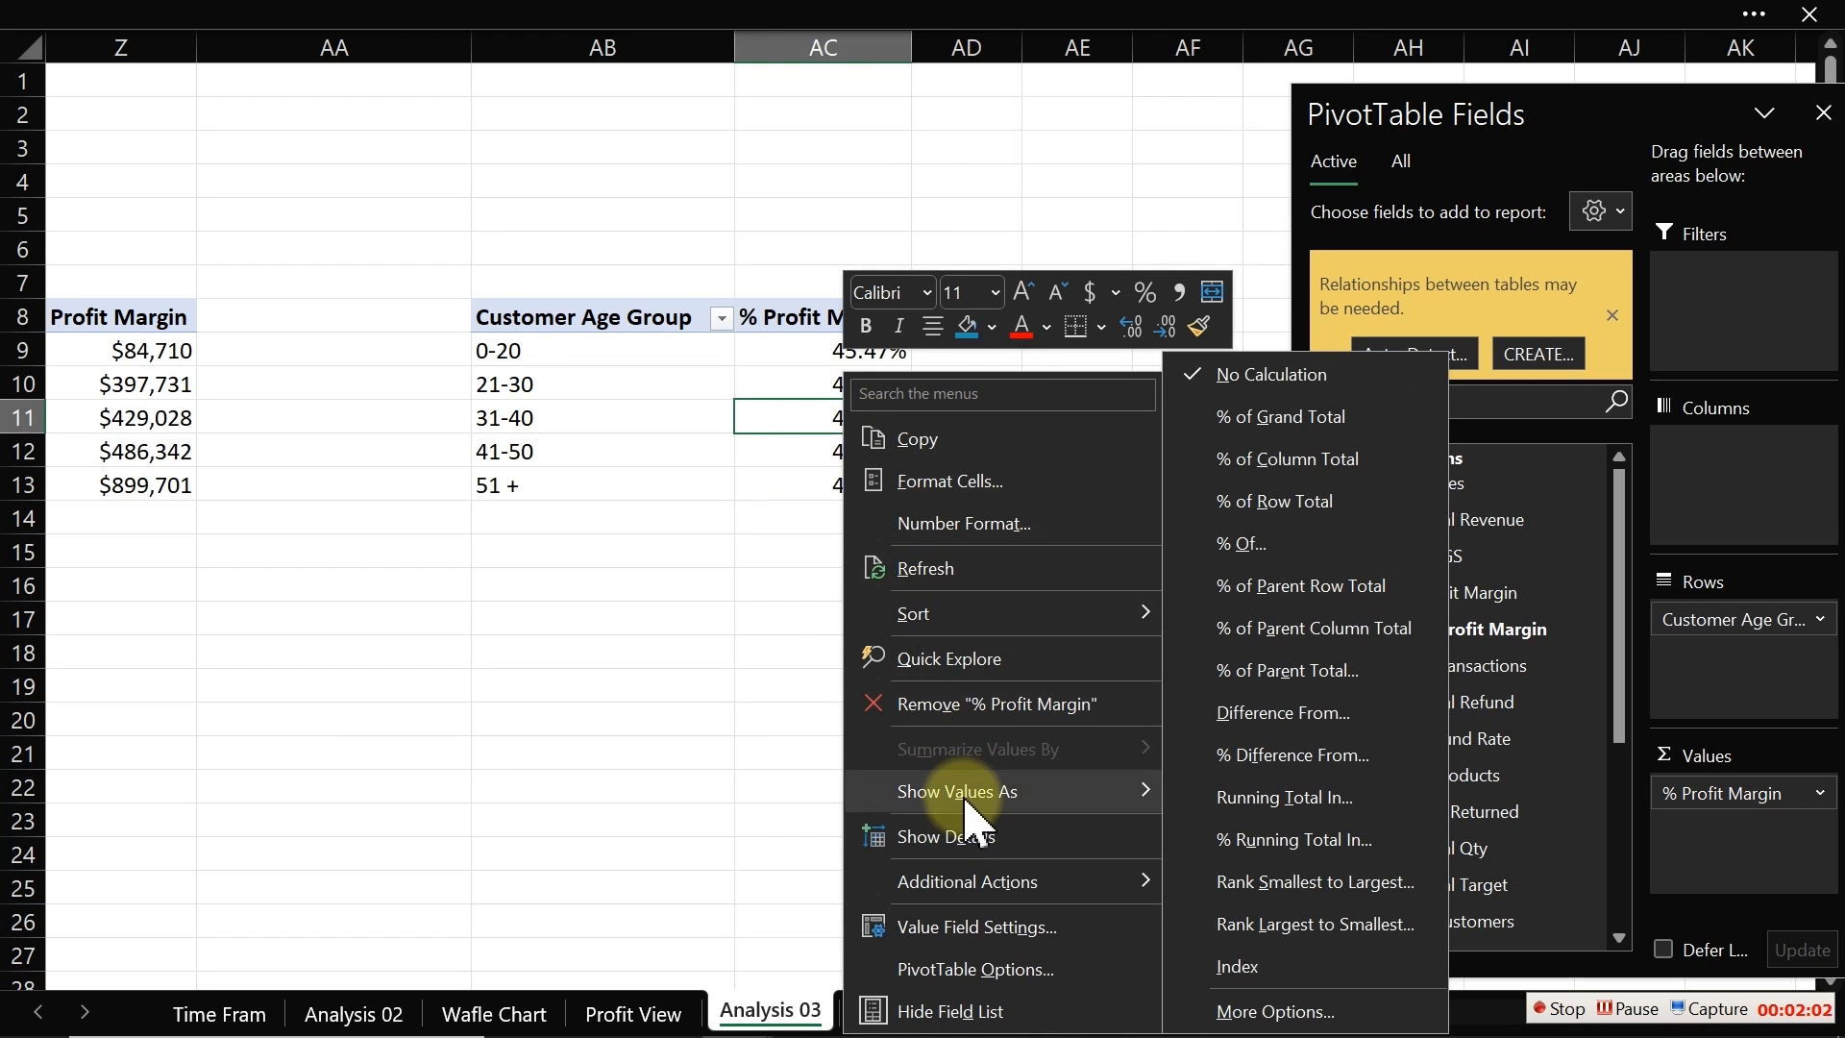
{"action": "left_click", "coordinate": [1267, 381]}
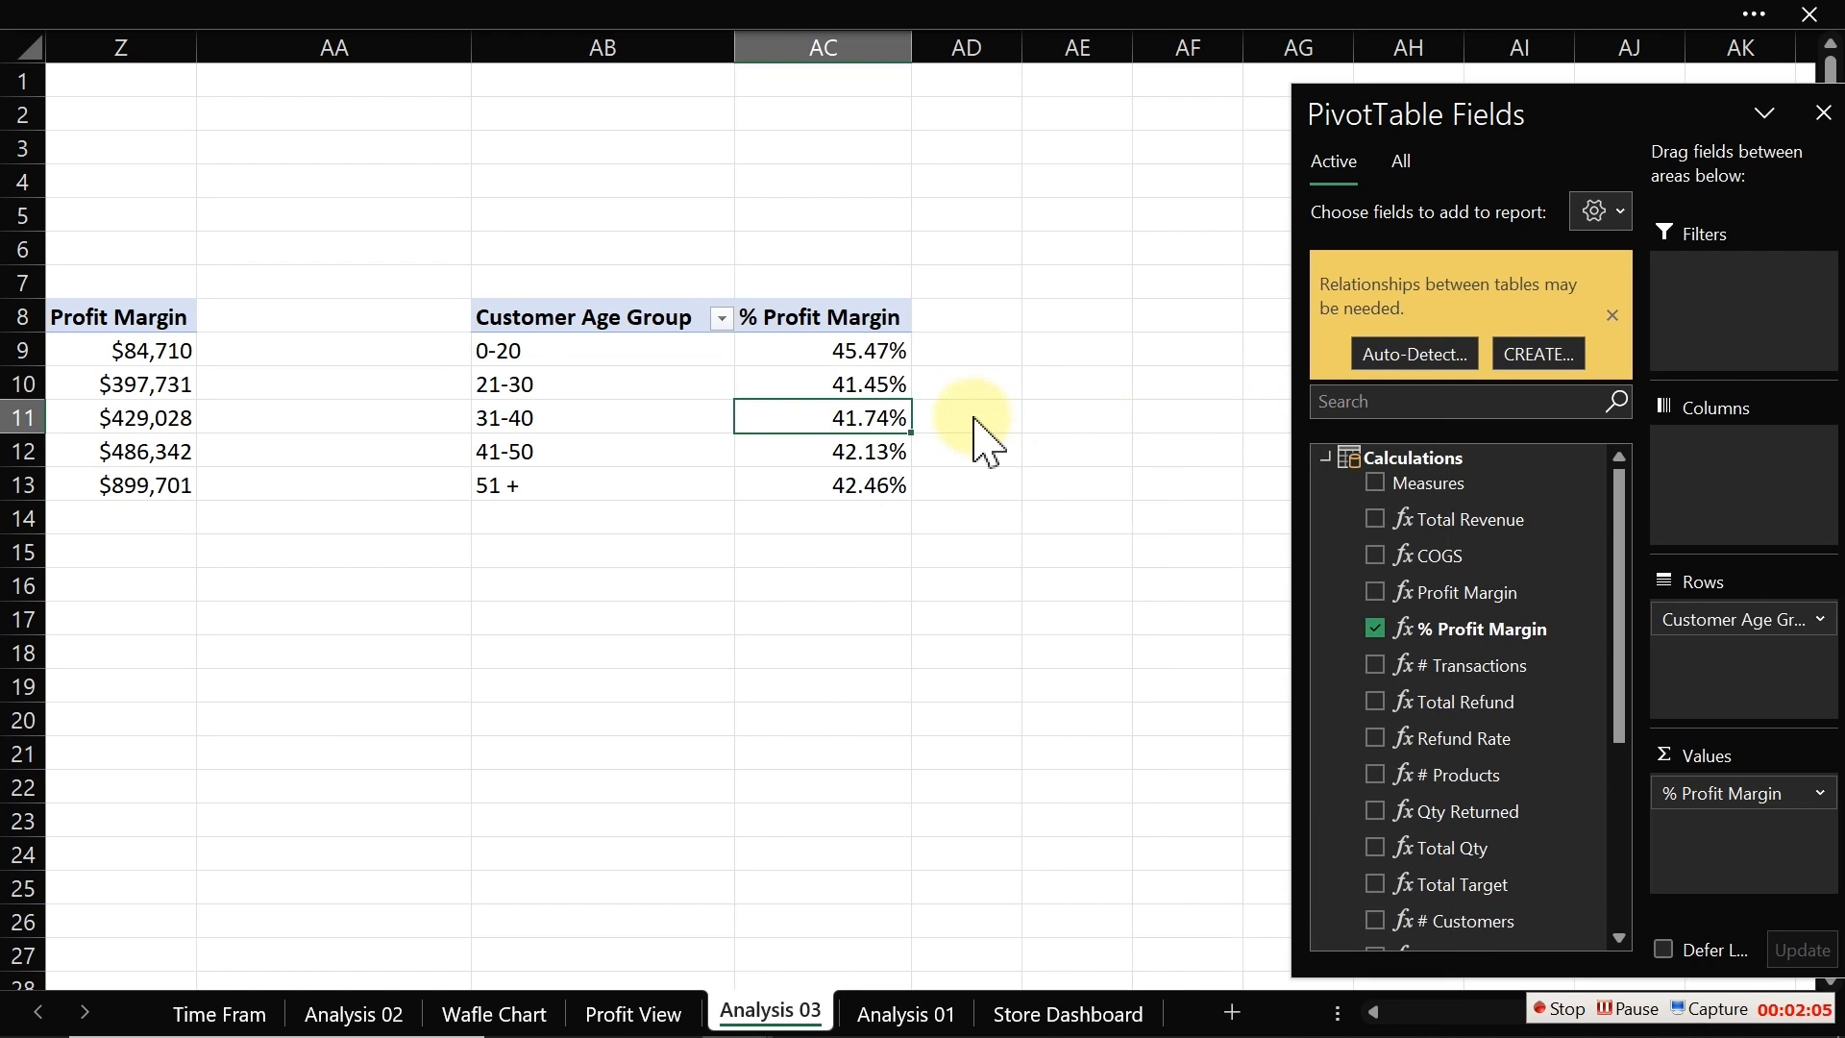
Step: Replace % Profit Margin with Total Refund as the value and review its value field settings without changes
{"action": "left_click", "coordinate": [1375, 629]}
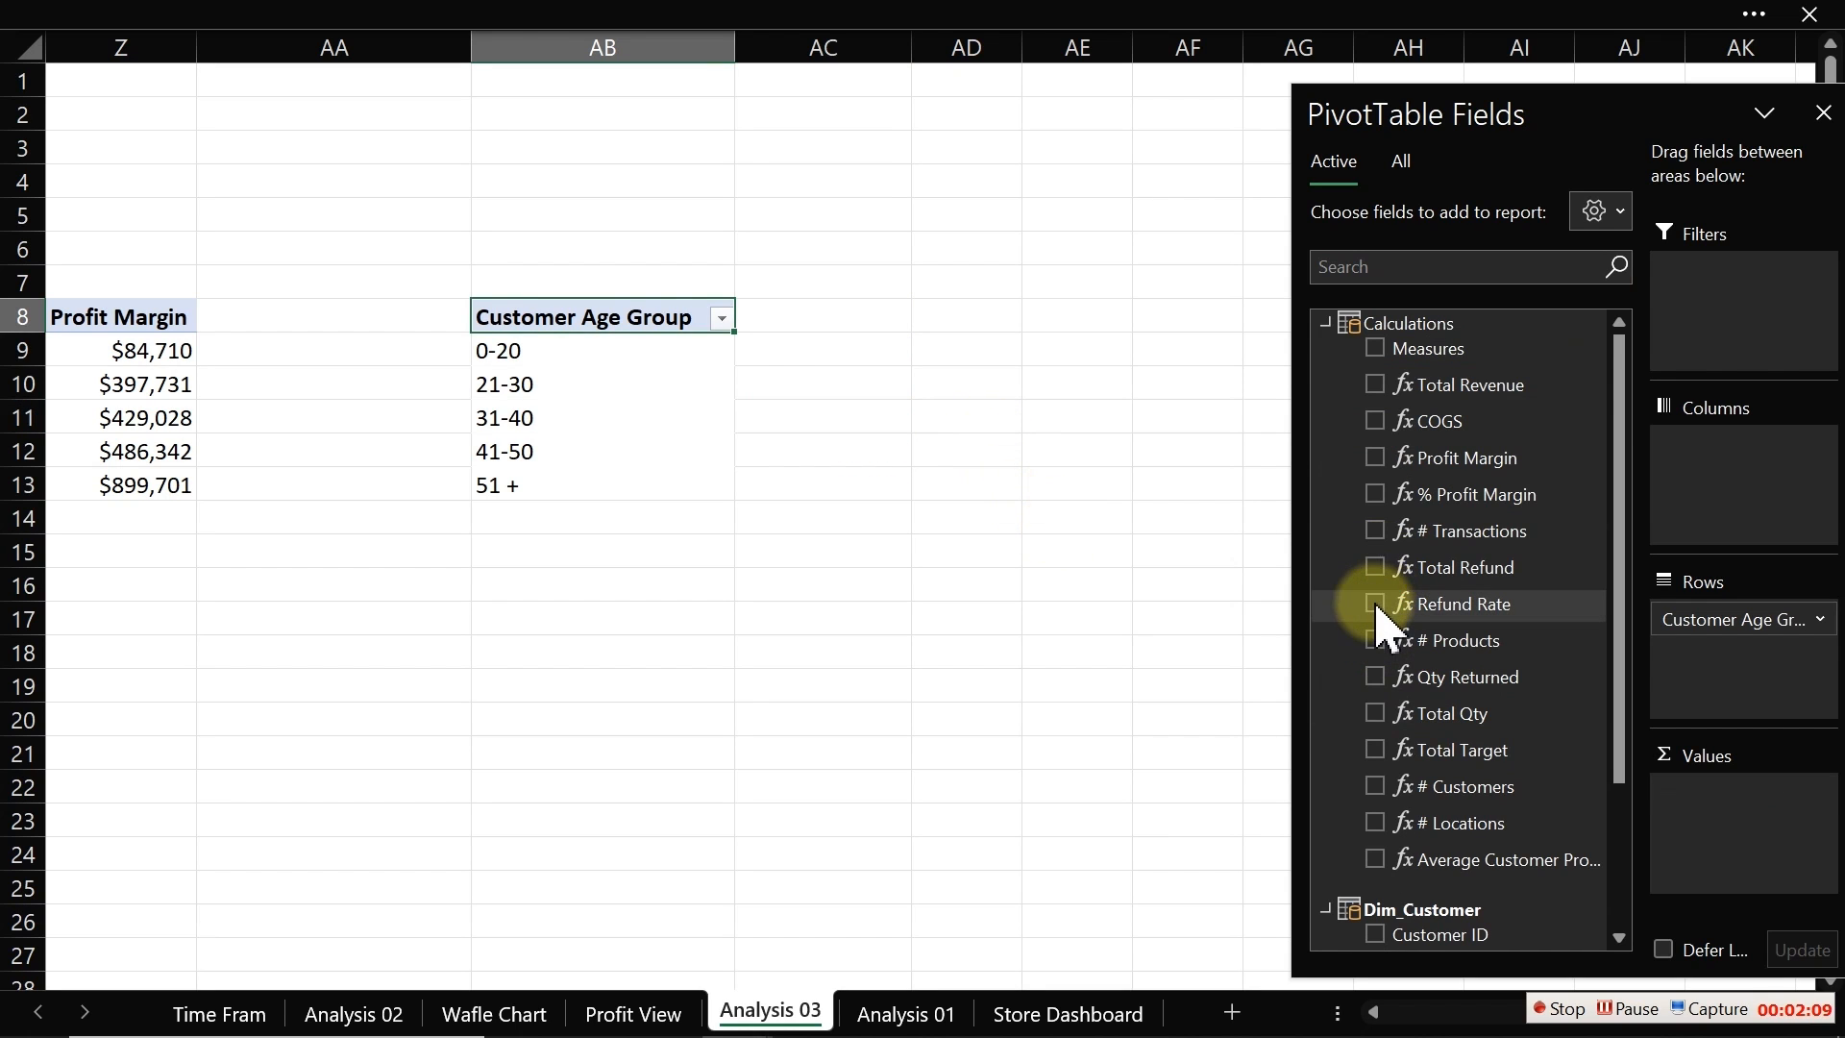
{"action": "left_click", "coordinate": [1373, 570]}
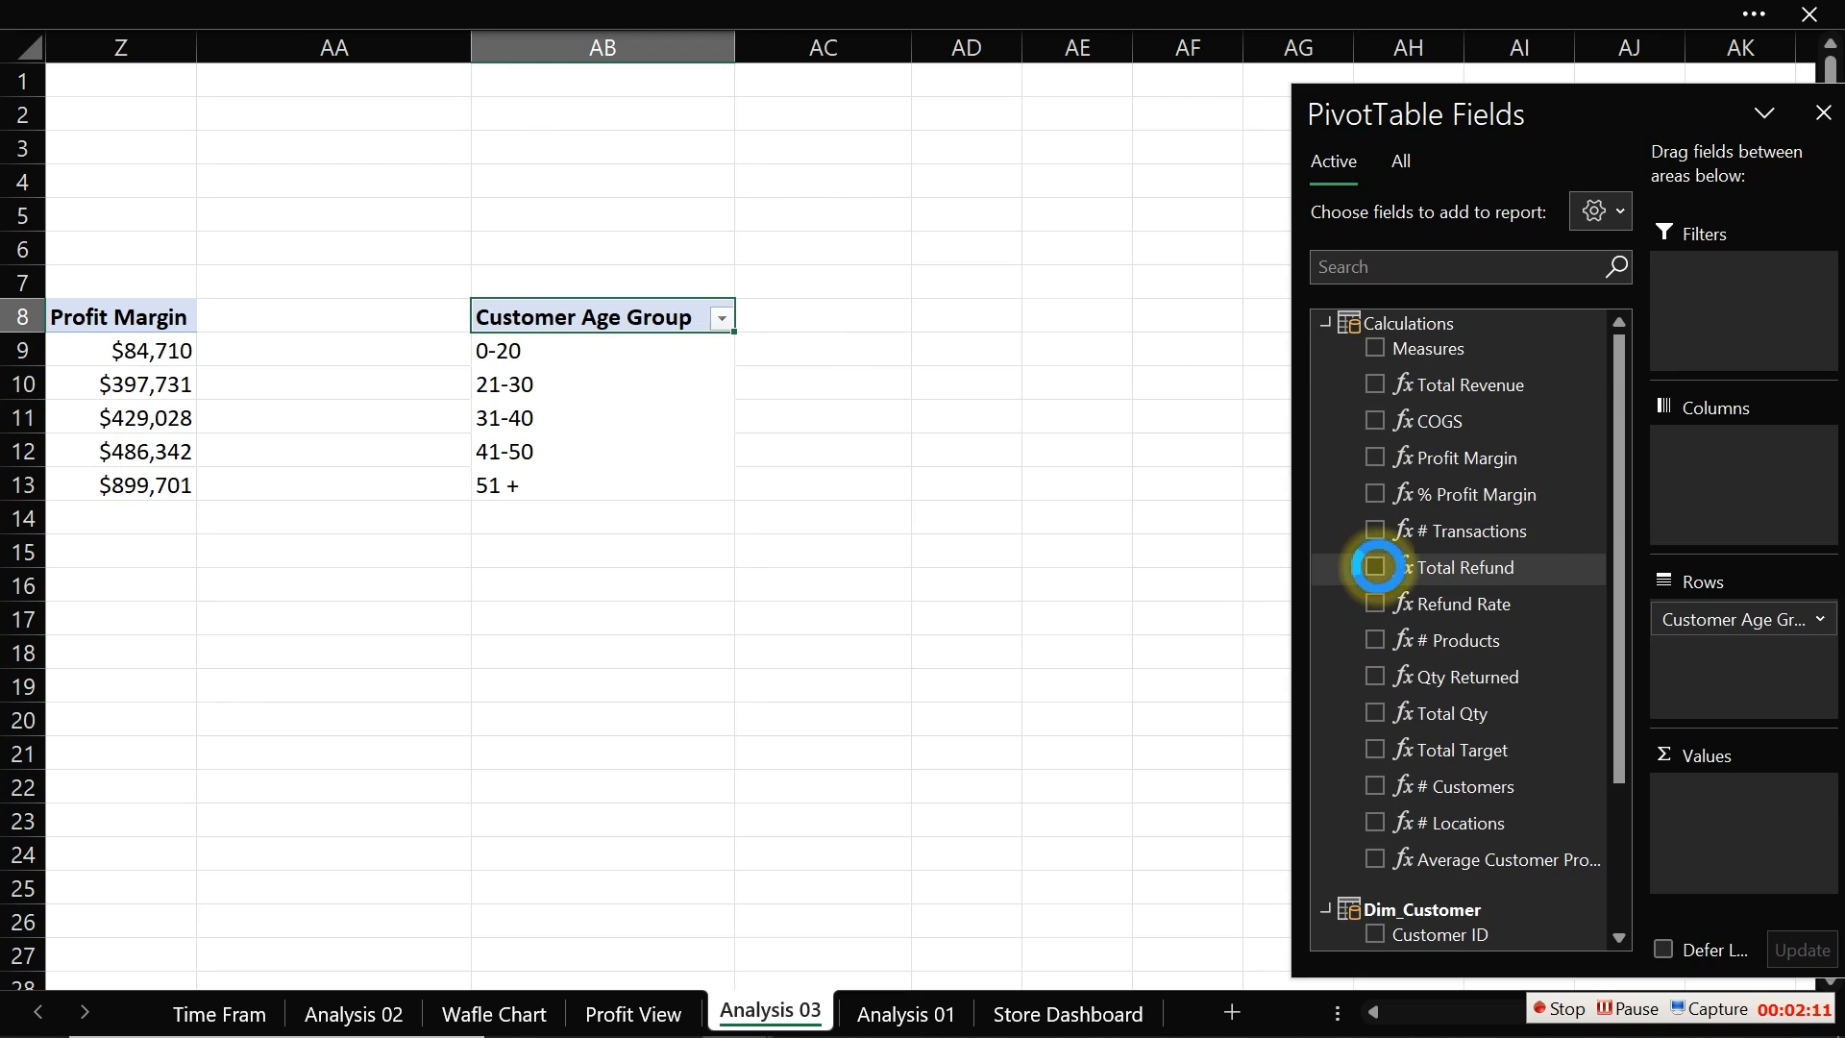
{"action": "left_click", "coordinate": [814, 352]}
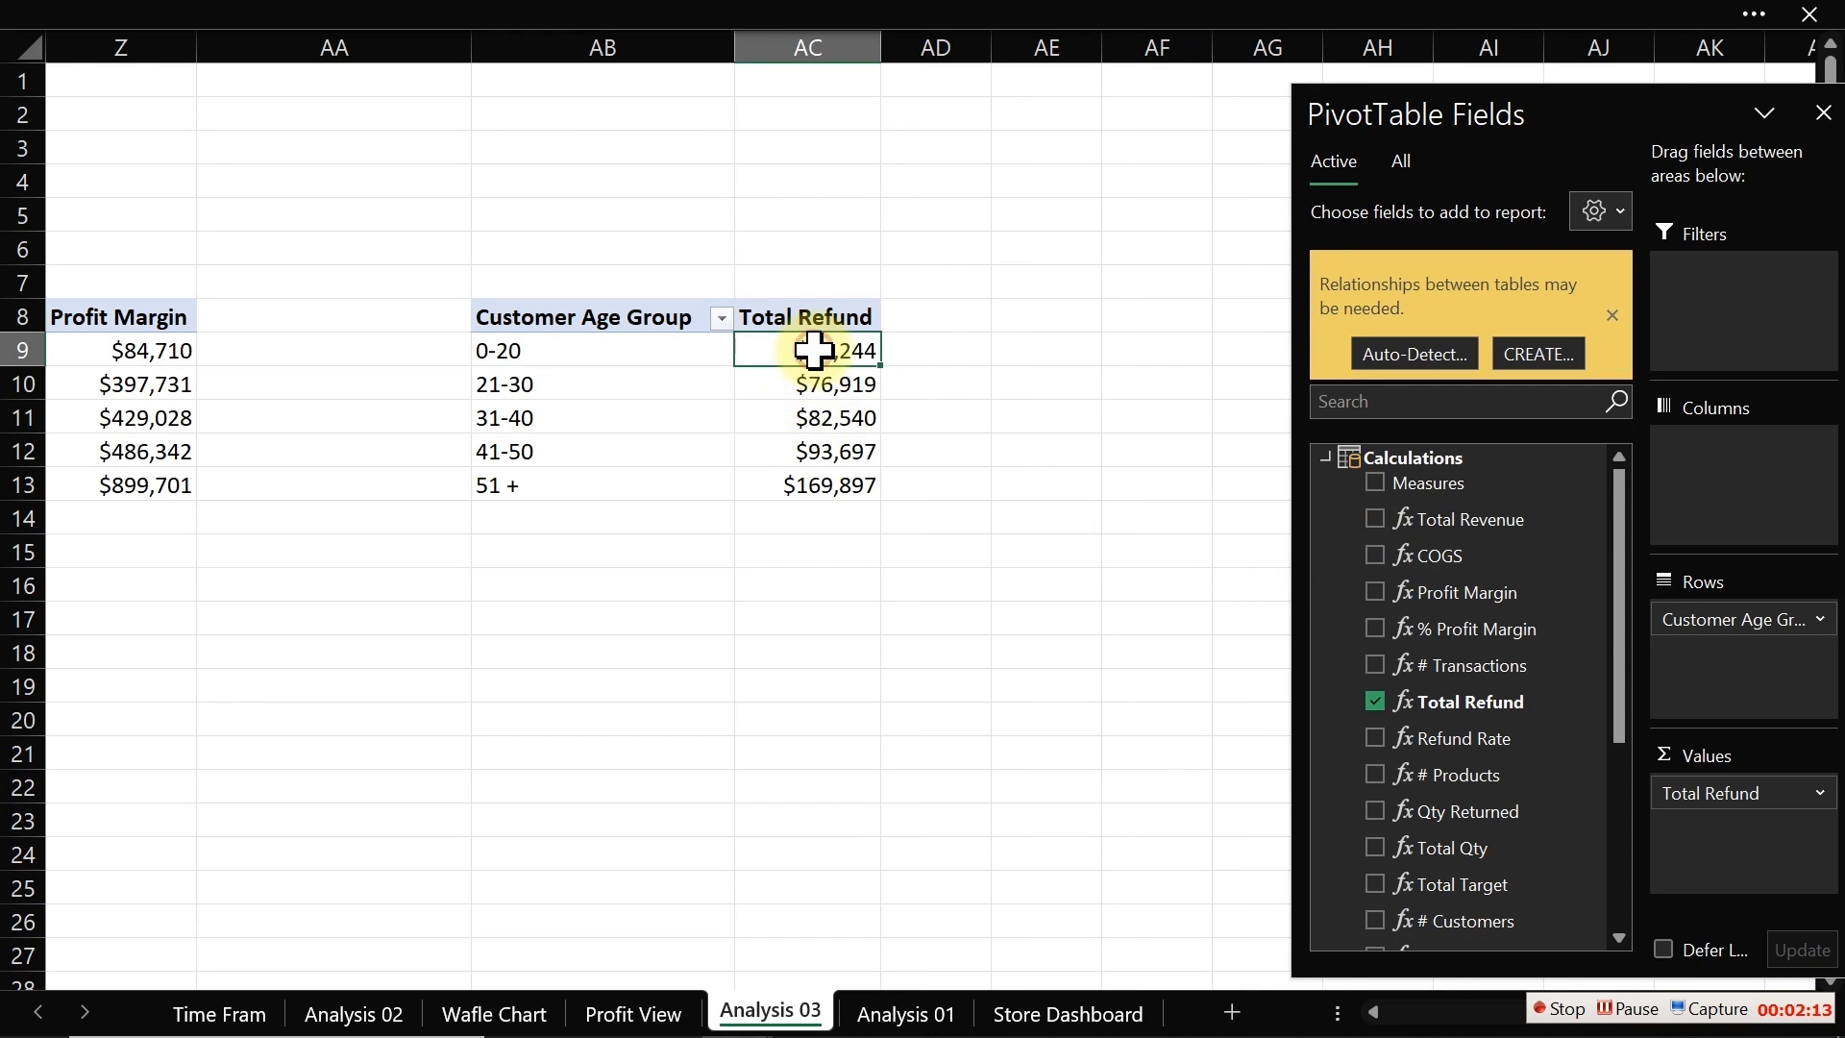
{"action": "right_click", "coordinate": [814, 352]}
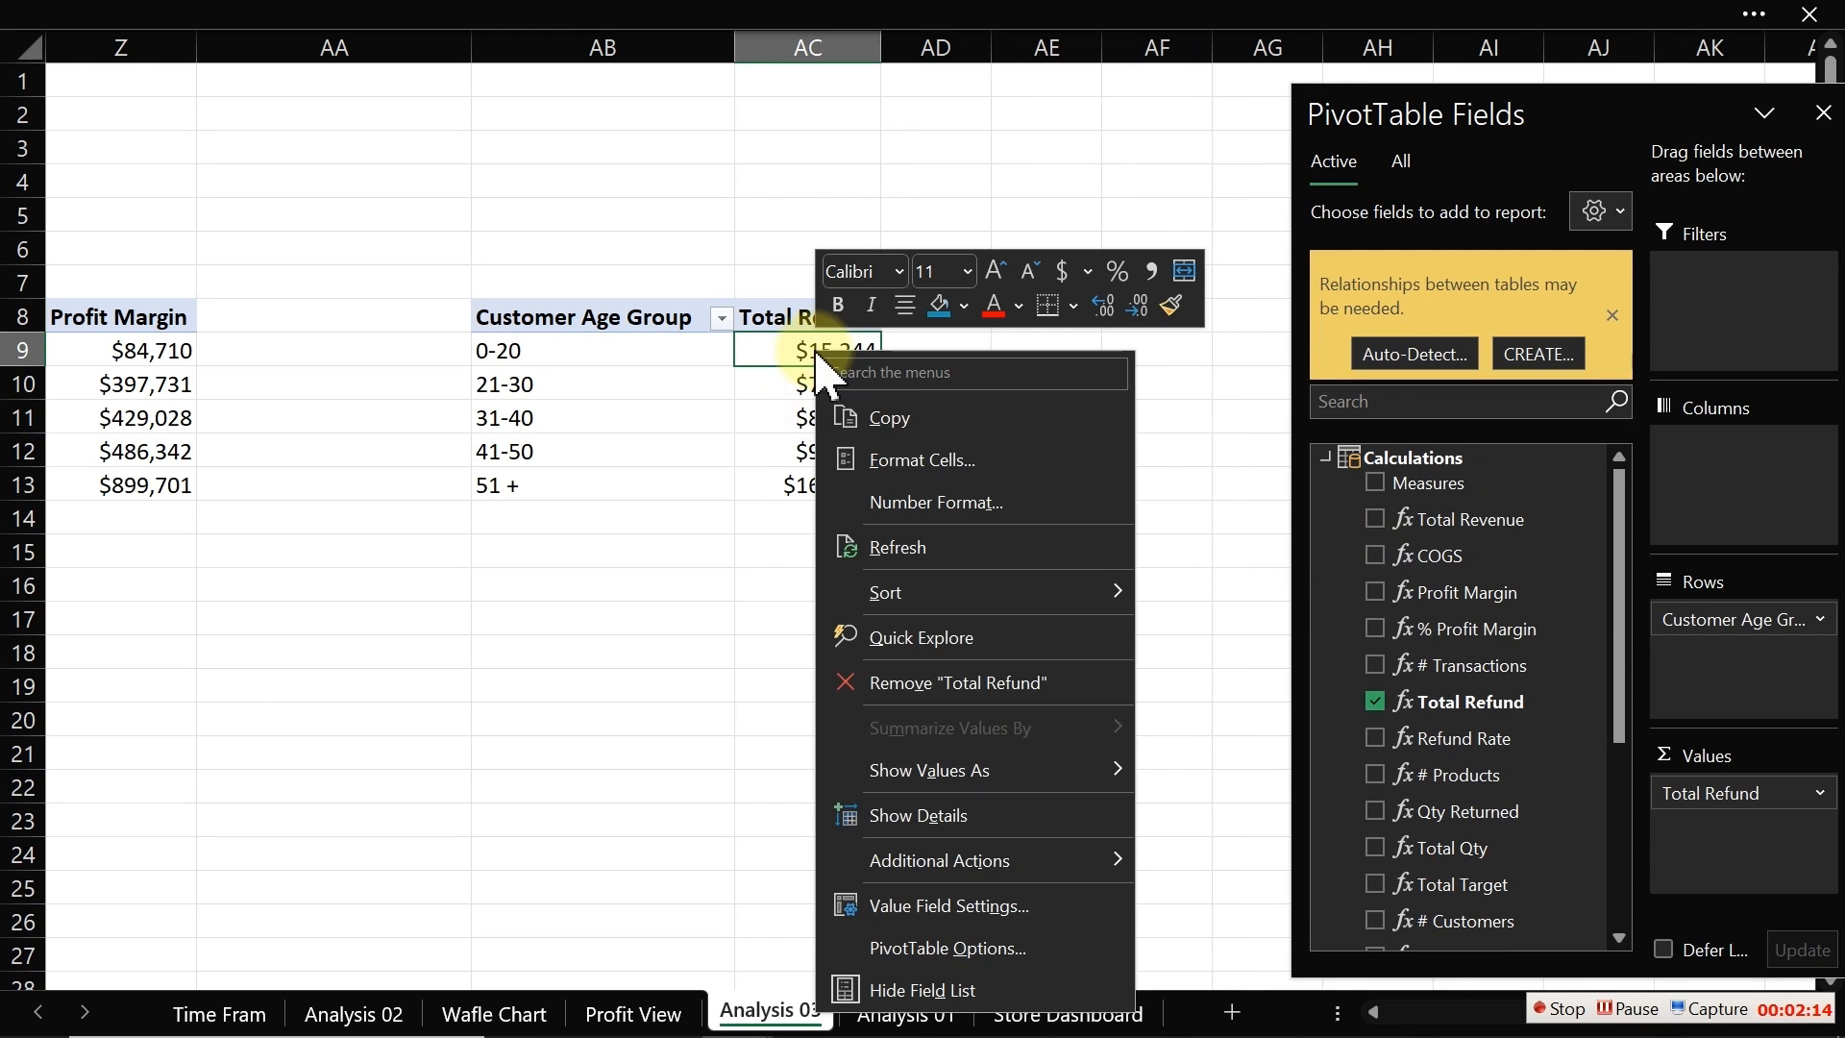
{"action": "left_click", "coordinate": [930, 907]}
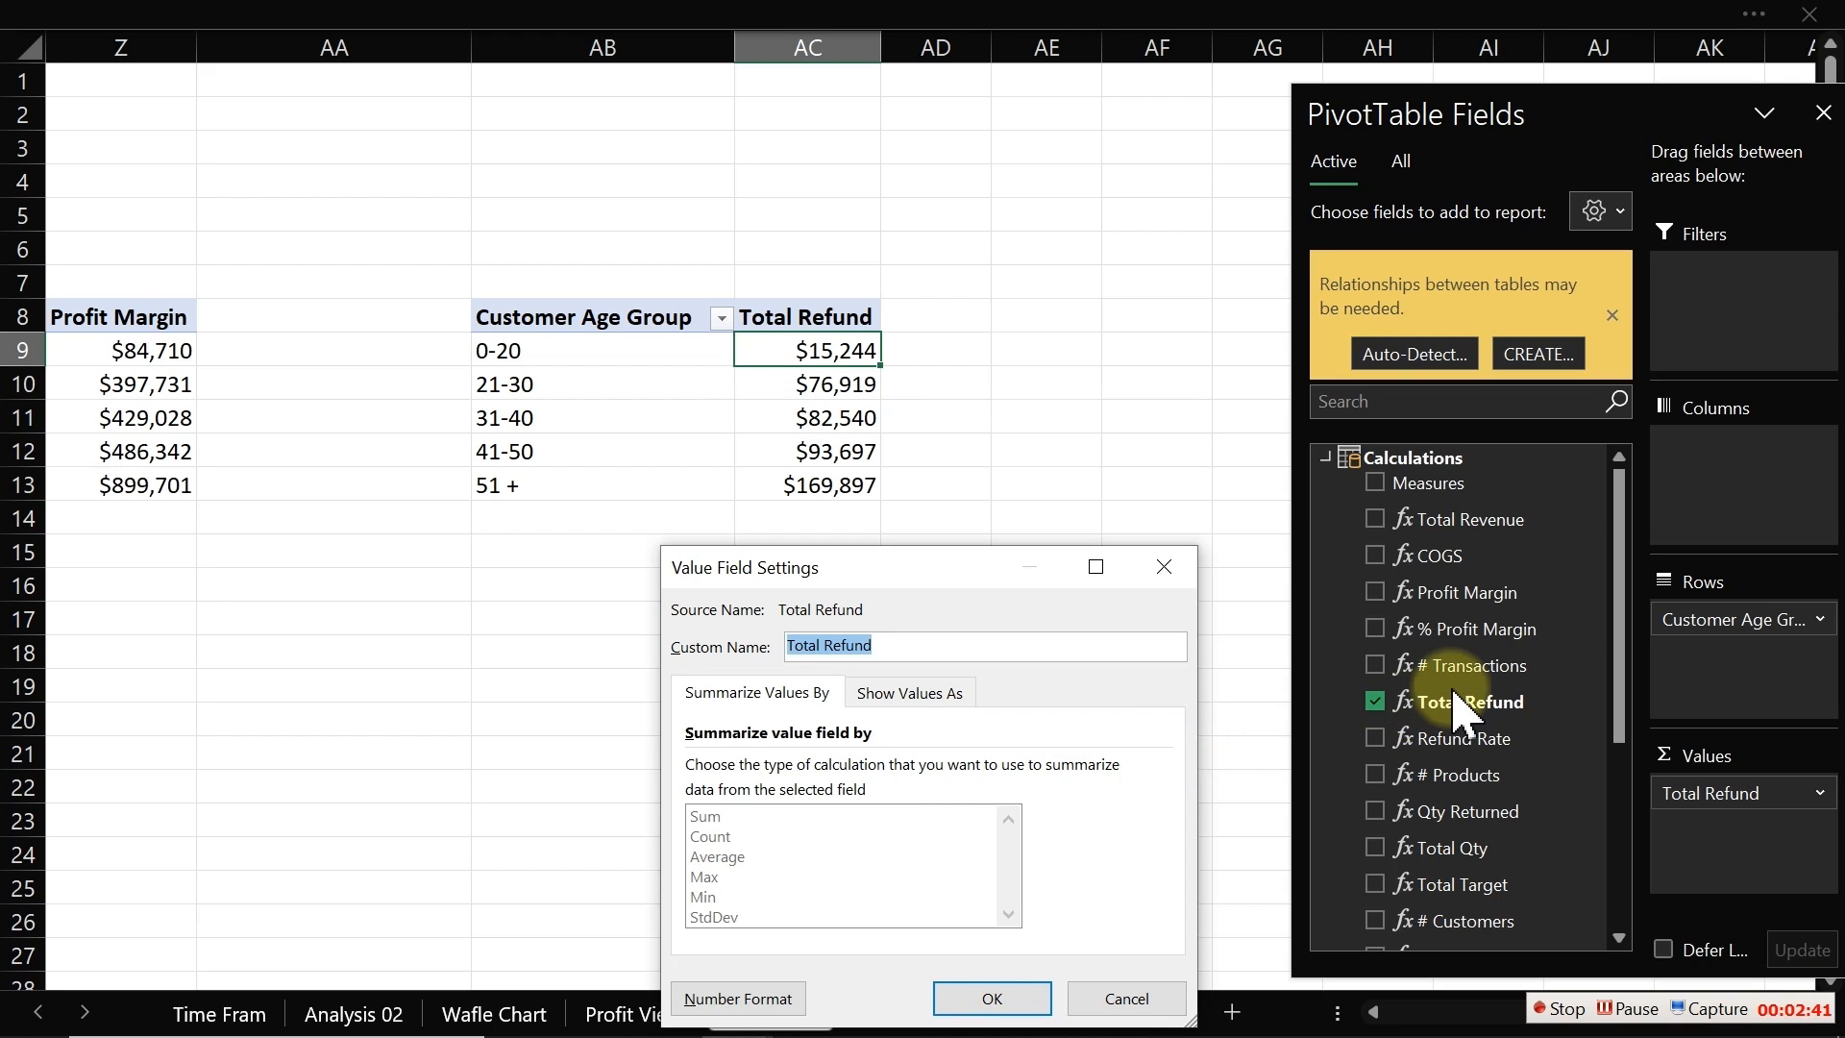
{"action": "left_click", "coordinate": [1163, 569]}
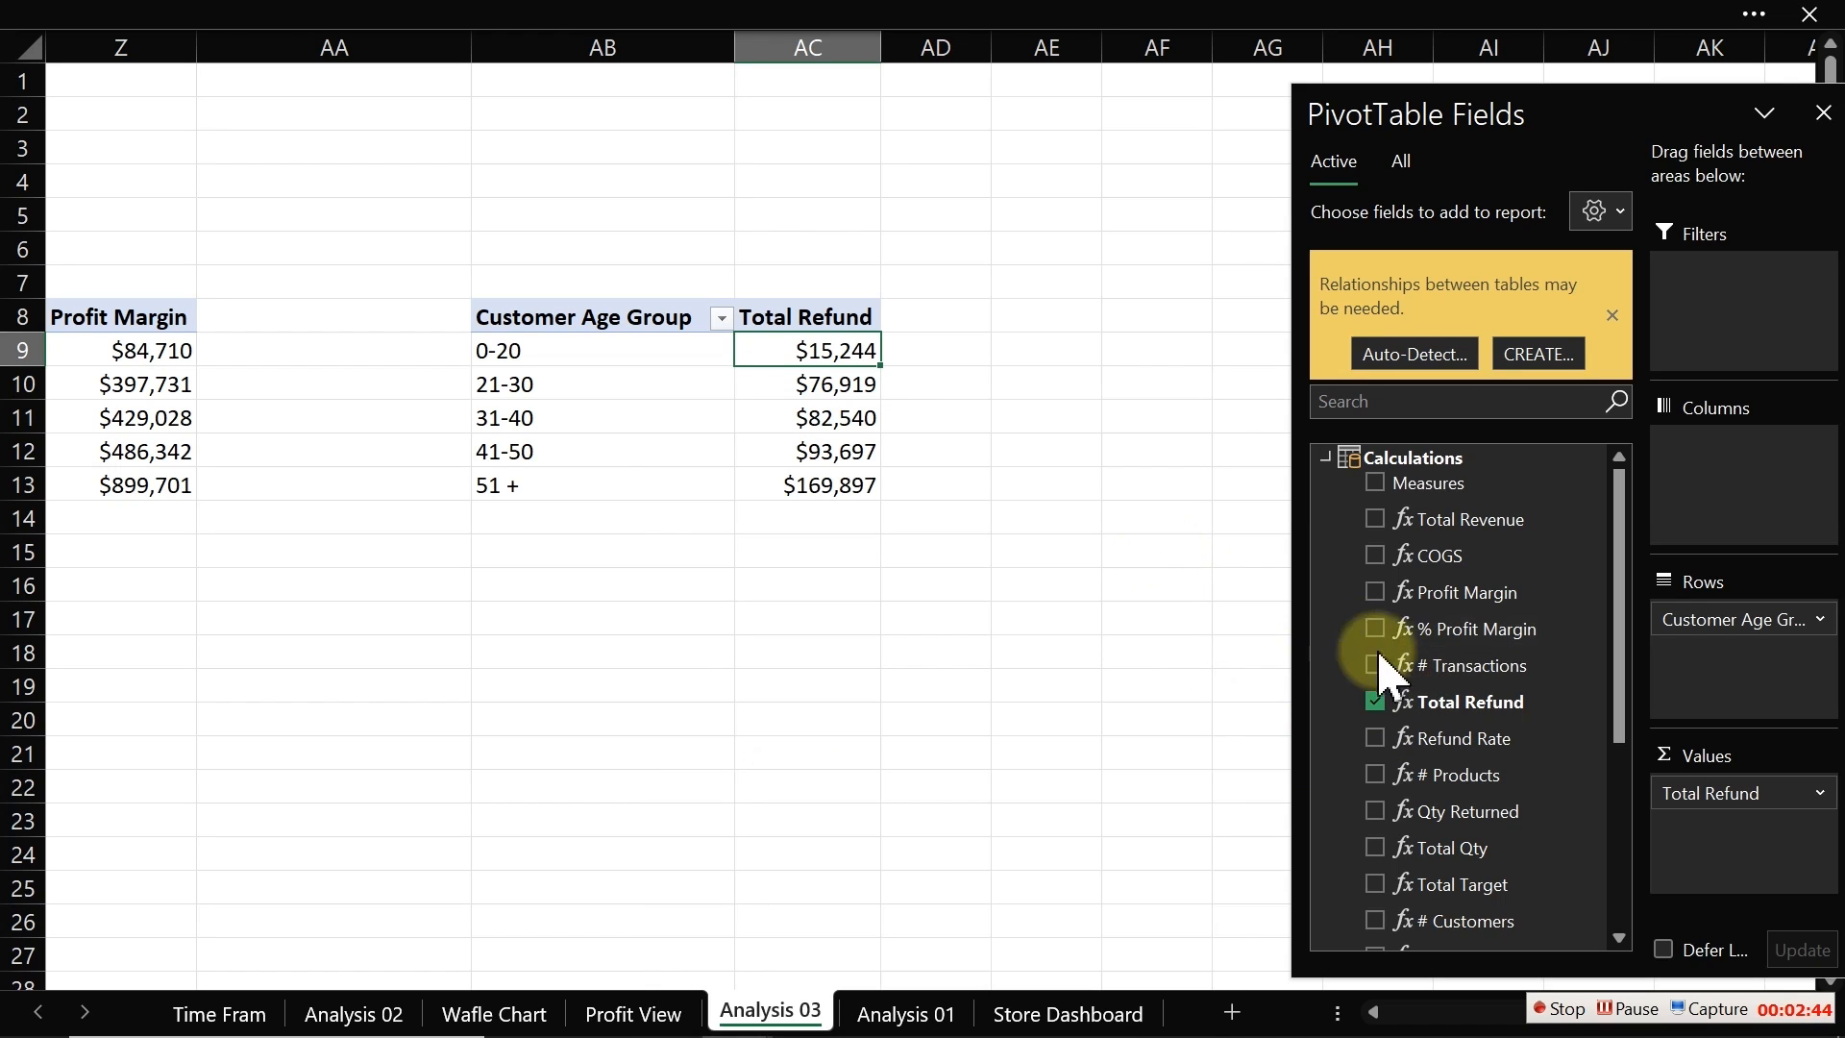
Step: Open the Total Refund measure to review its DAX formula, then cancel
{"action": "right_click", "coordinate": [1438, 704]}
{"action": "left_click", "coordinate": [1512, 732]}
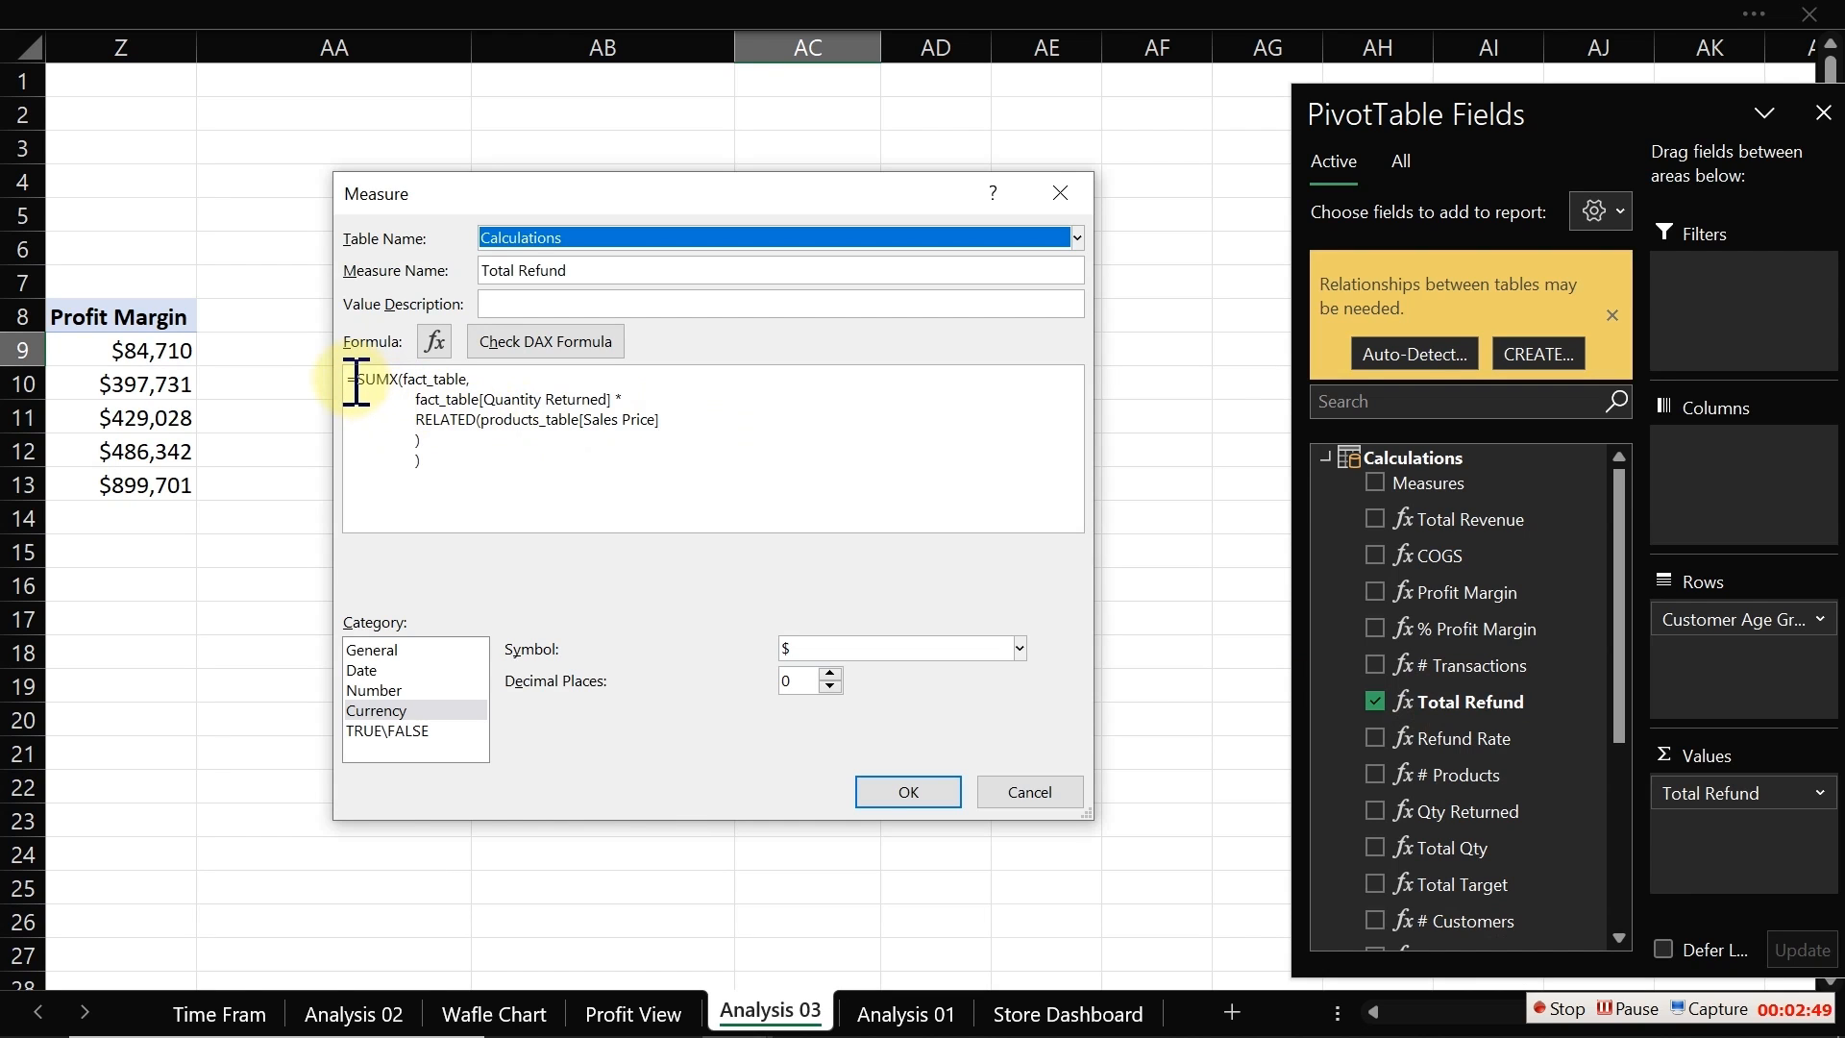
{"action": "left_click_drag", "start_coordinate": [350, 379], "coordinate": [491, 464]}
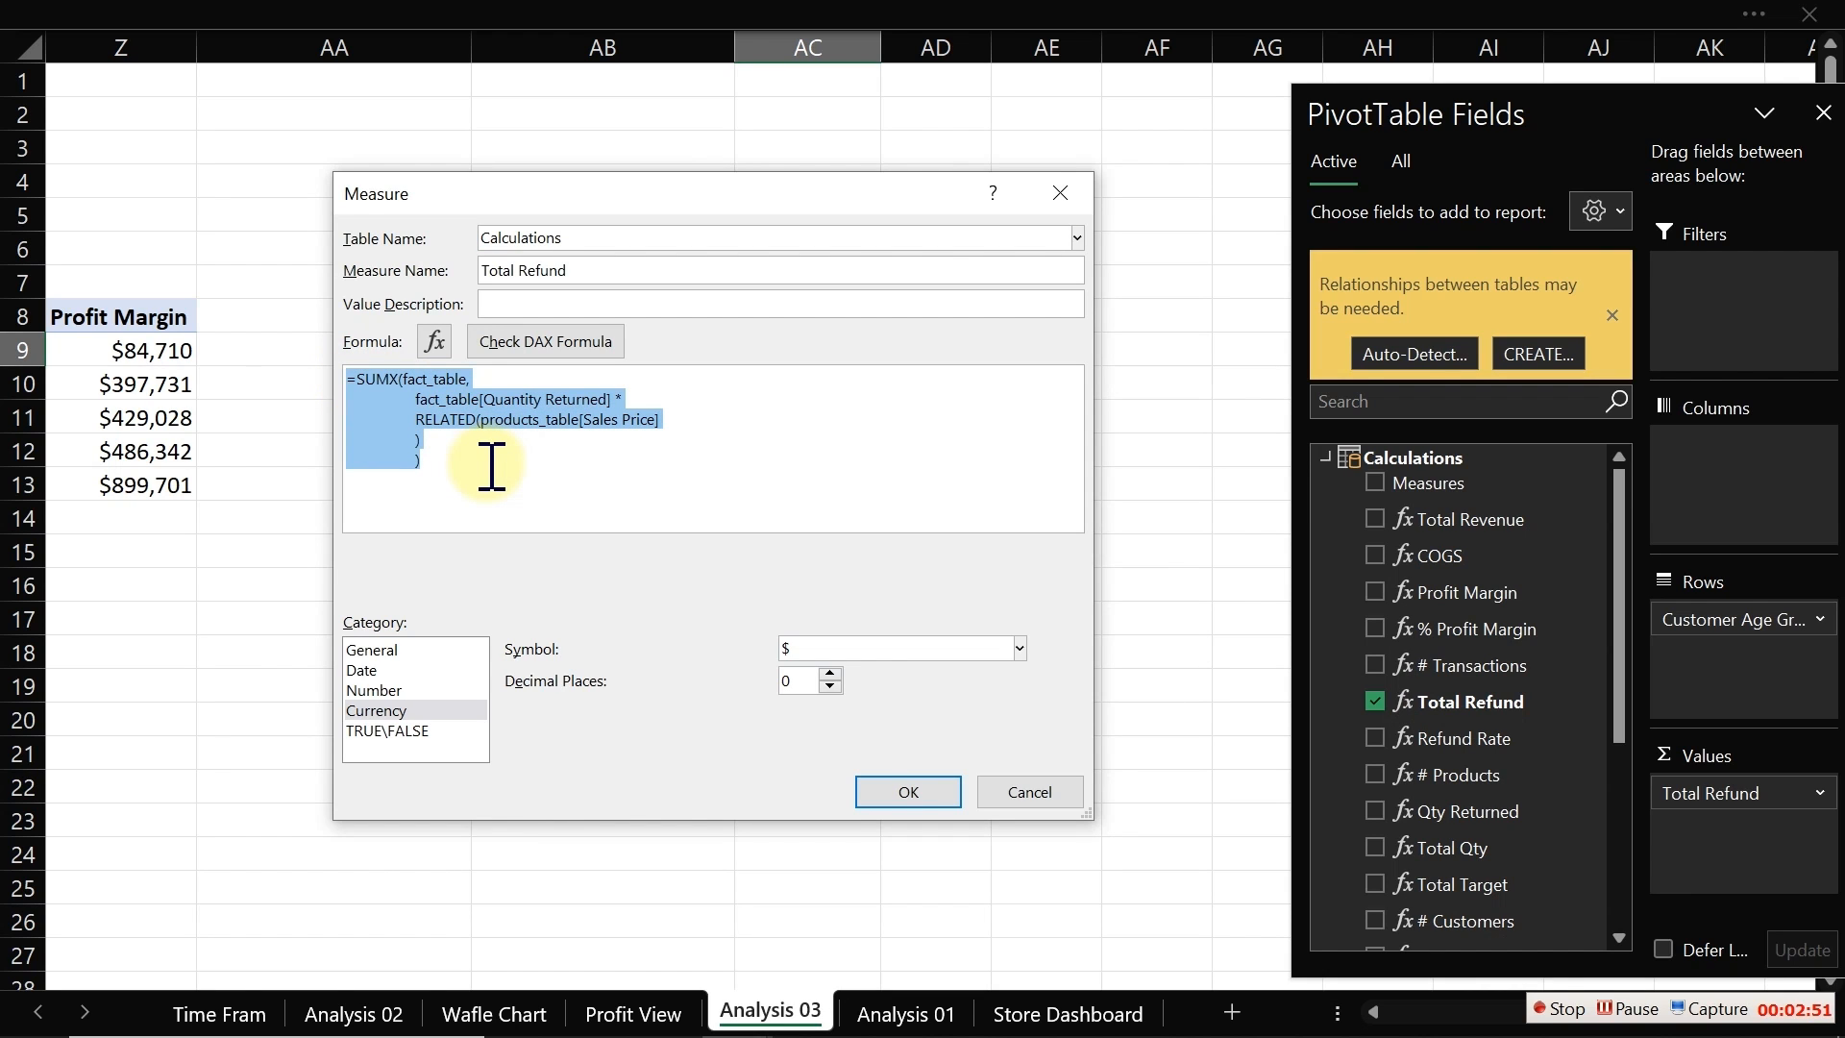
{"action": "left_click", "coordinate": [1022, 798]}
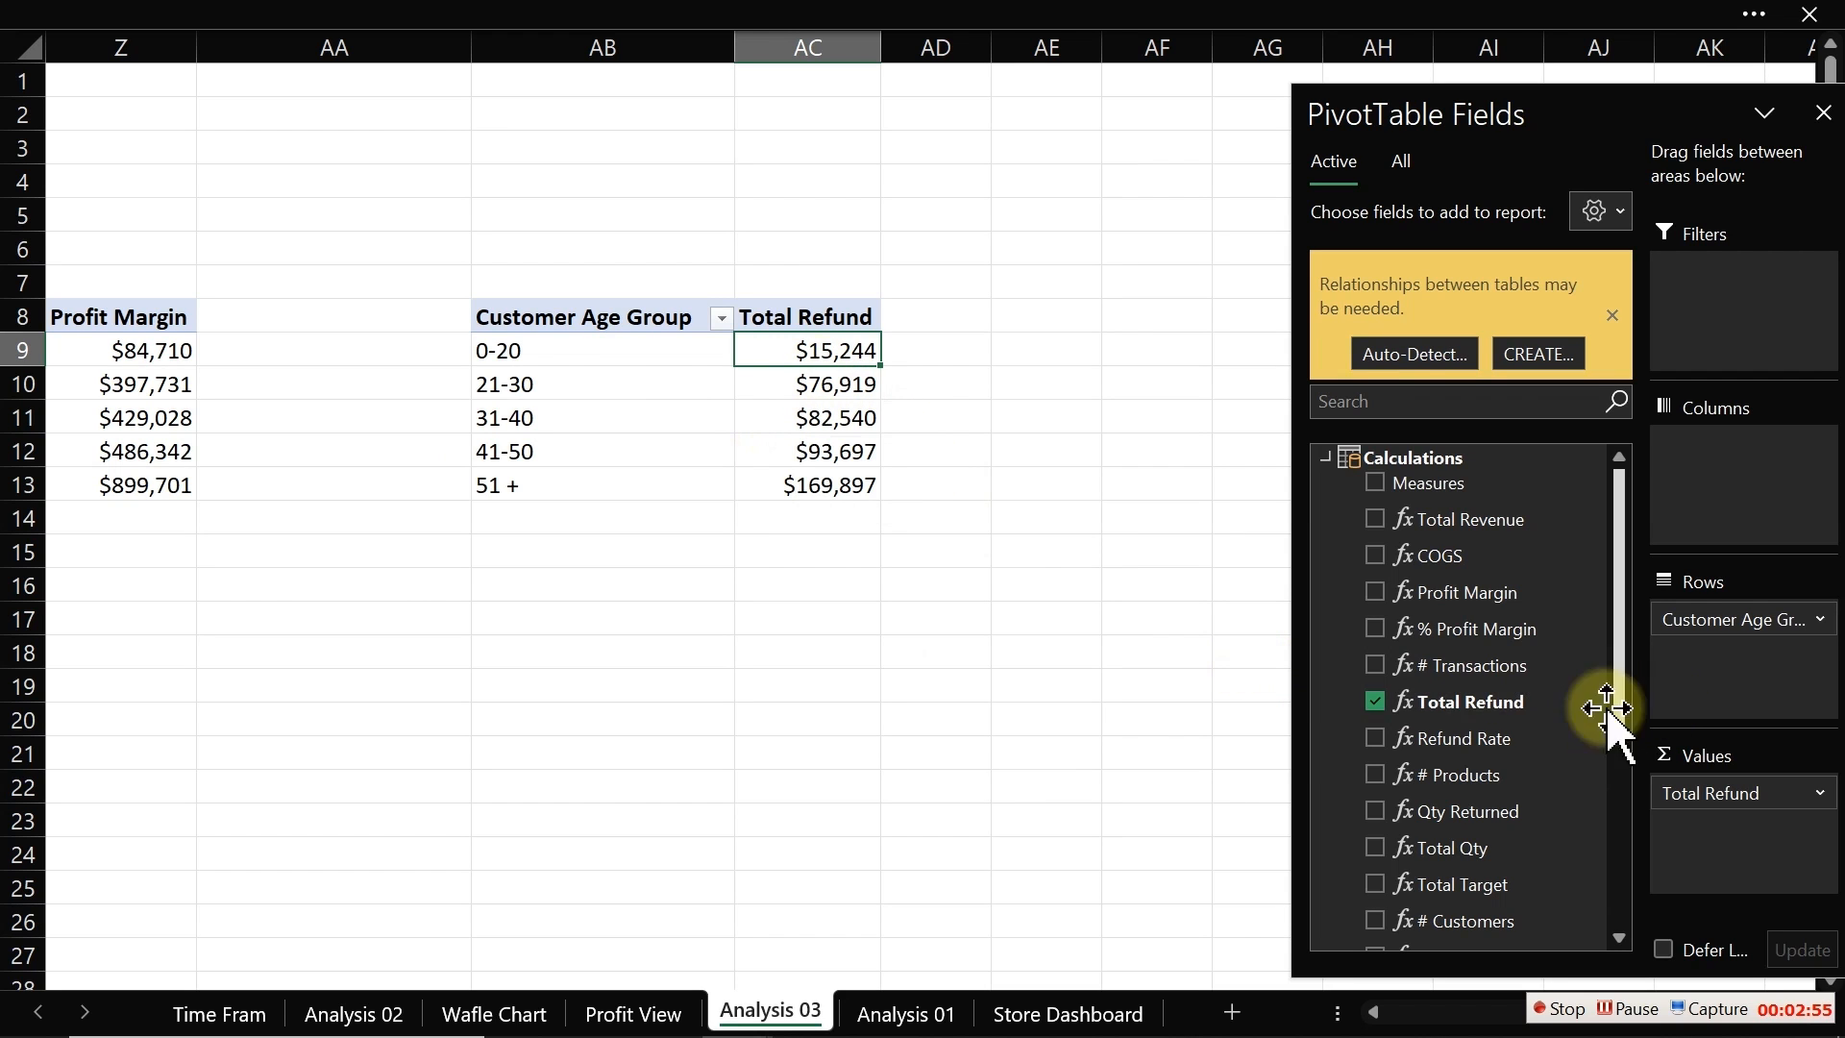
Step: Add Customer Age as a second value, summed, and review its value field settings without changes
{"action": "left_click", "coordinate": [1328, 458]}
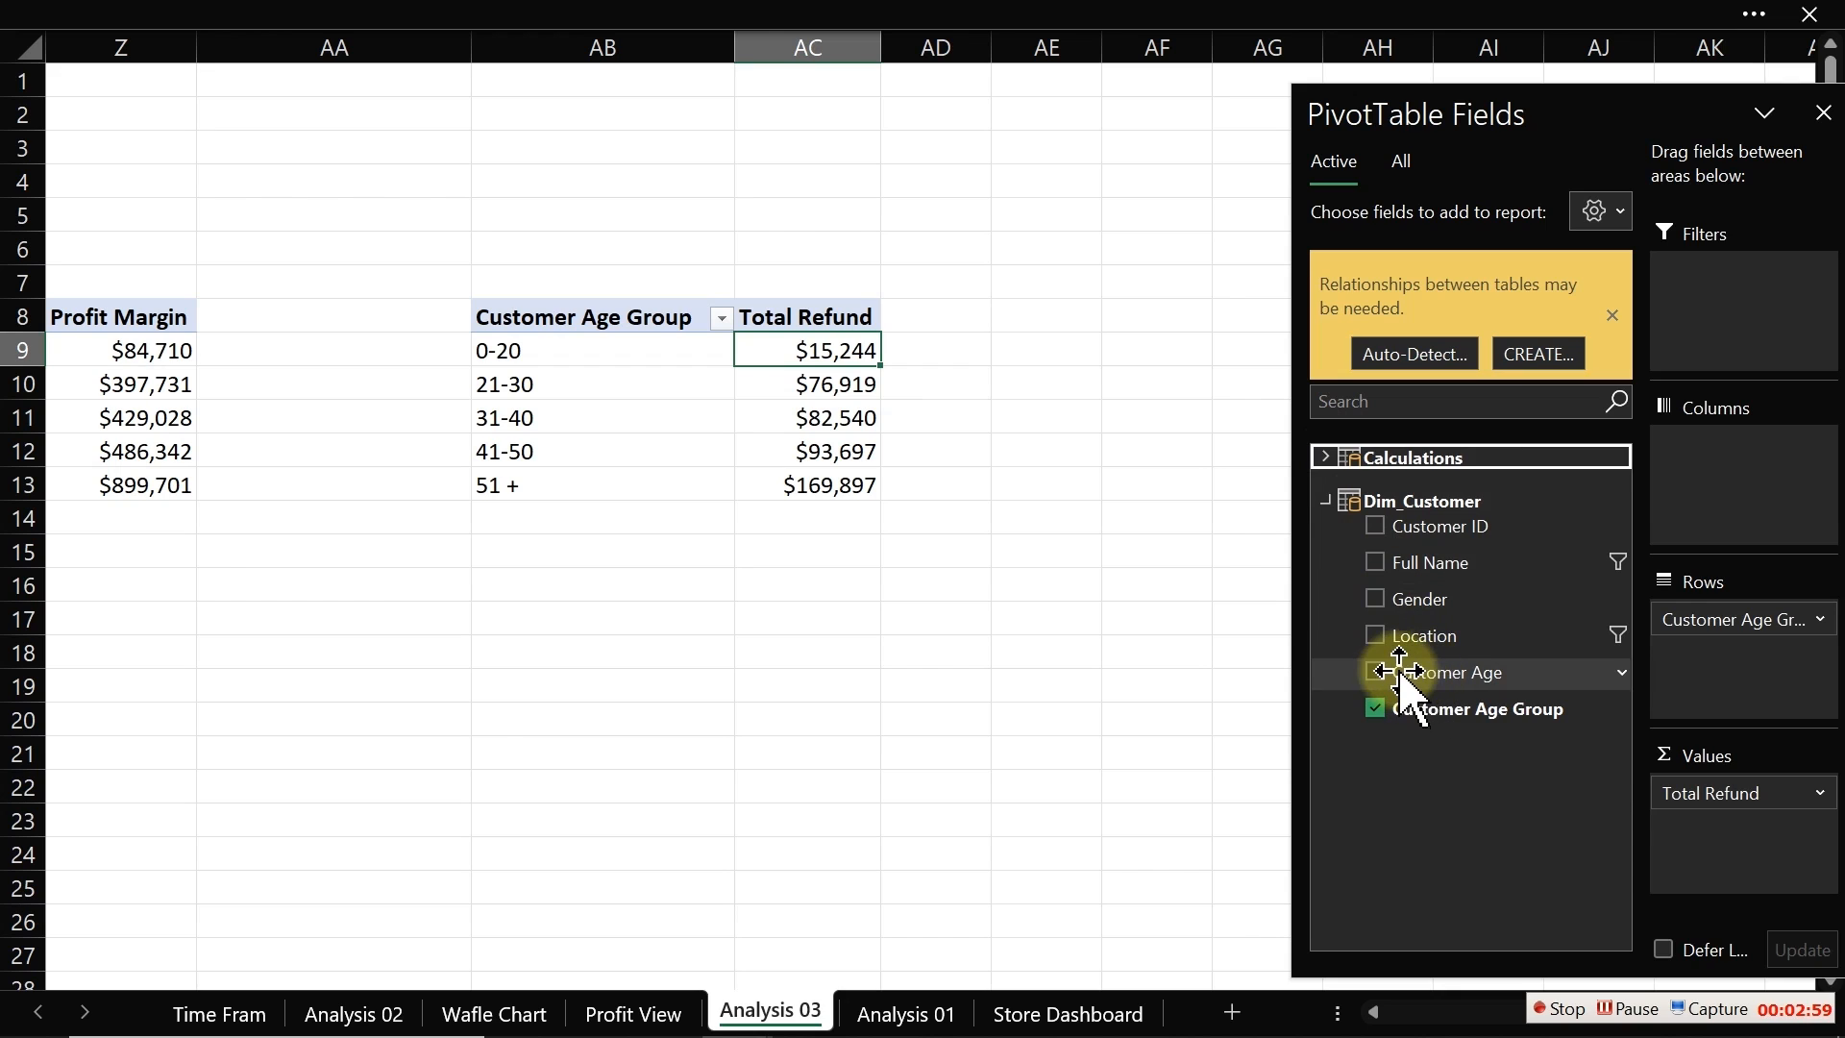
{"action": "left_click_drag", "start_coordinate": [1422, 672], "coordinate": [1741, 850]}
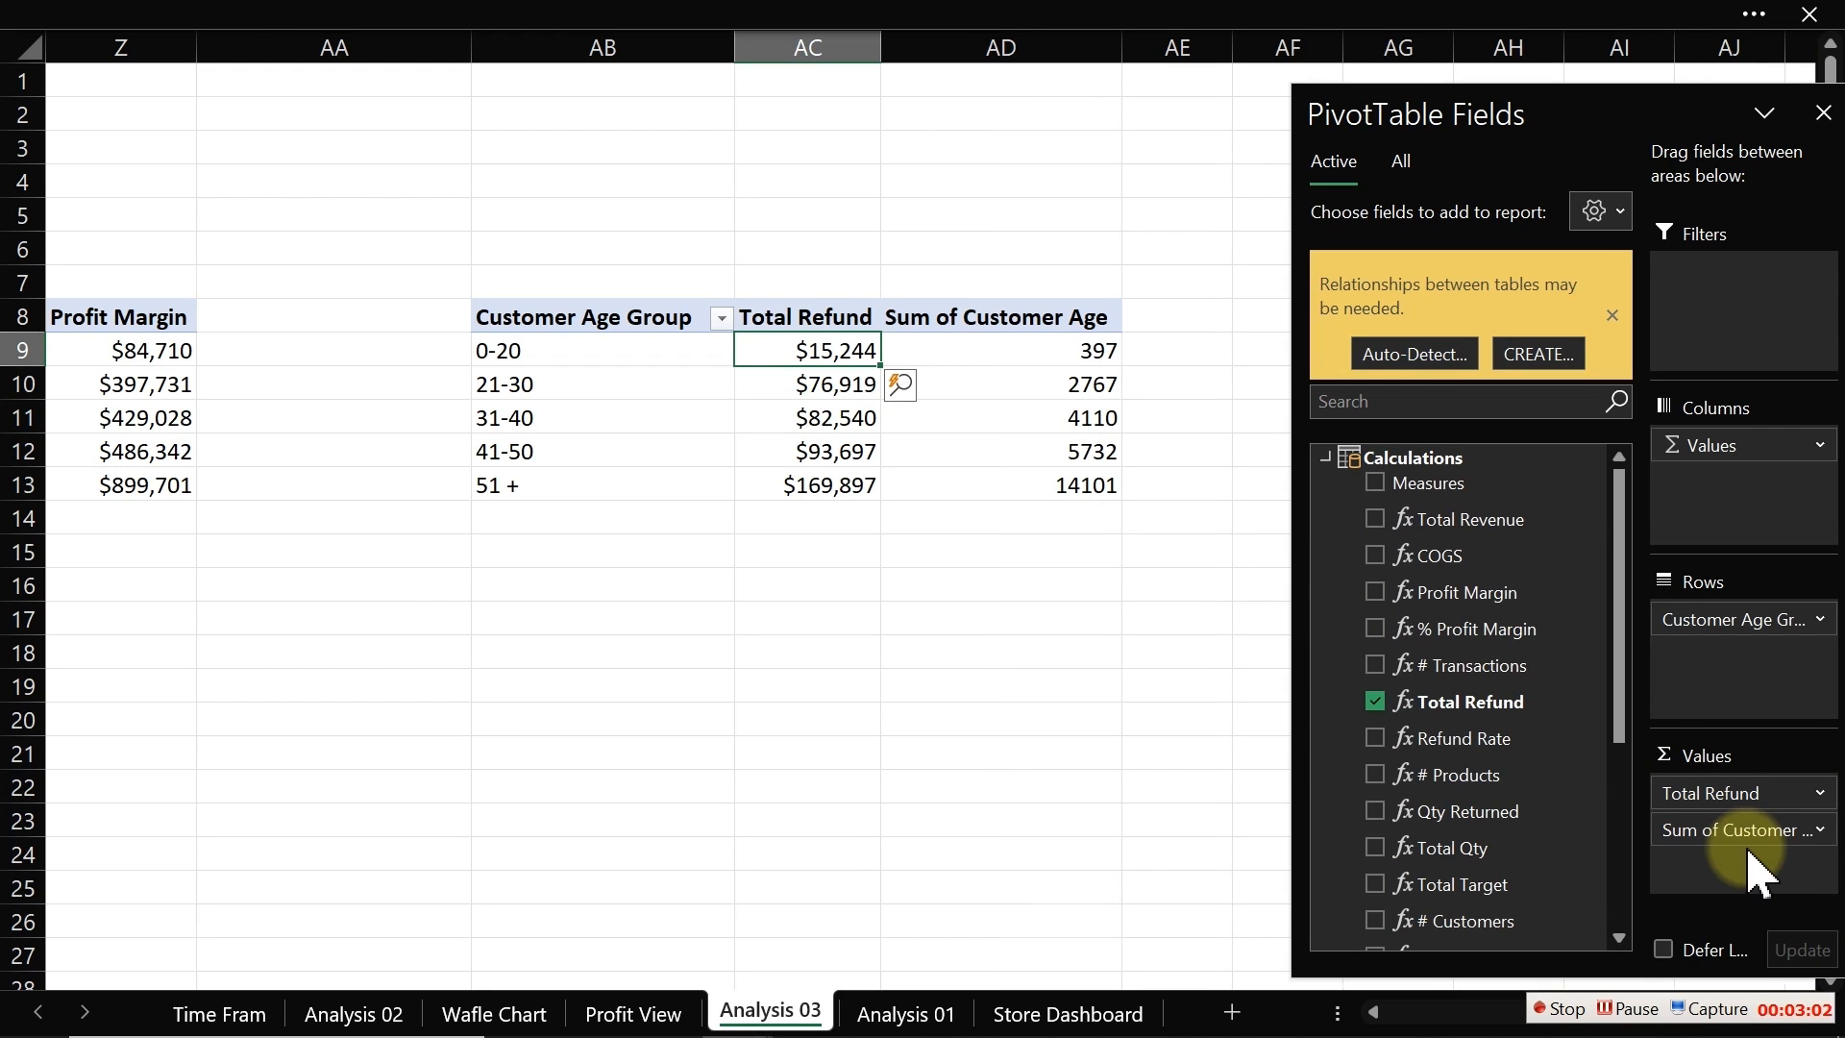
{"action": "left_click", "coordinate": [1070, 353]}
{"action": "right_click", "coordinate": [1073, 355]}
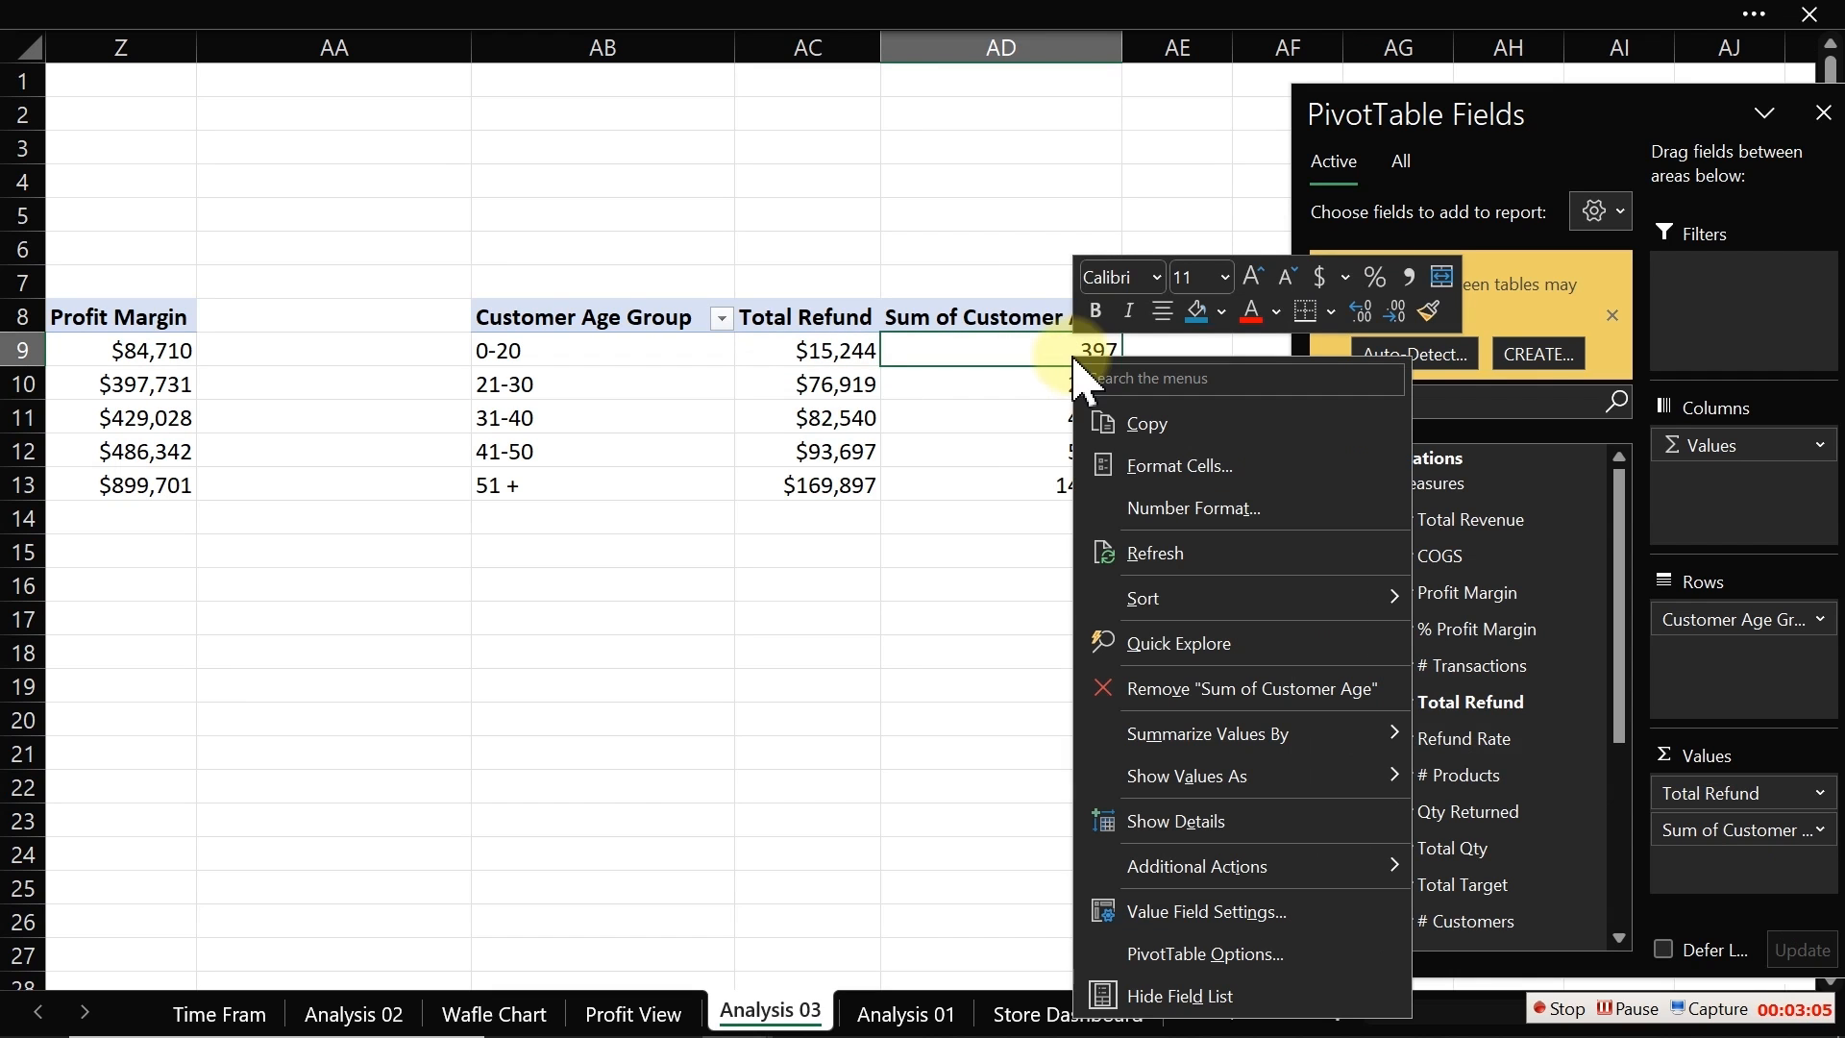
{"action": "left_click", "coordinate": [1167, 911]}
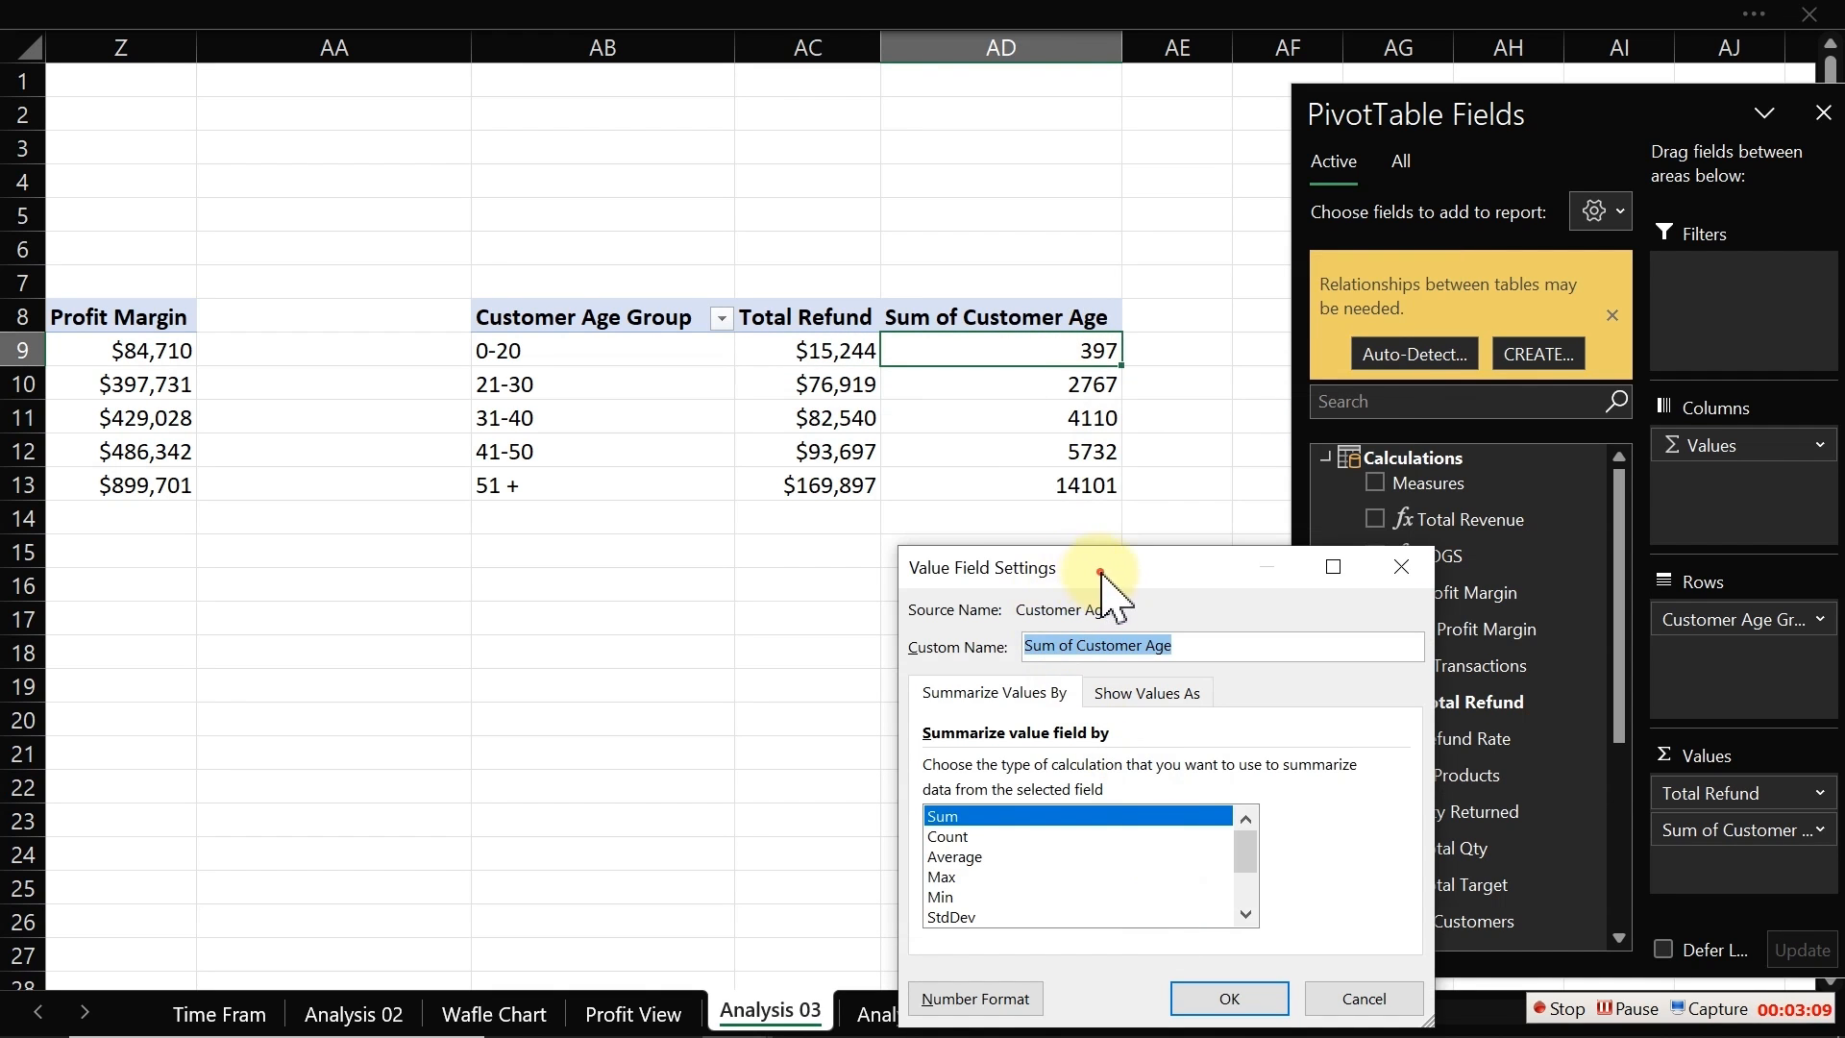
{"action": "left_click_drag", "start_coordinate": [1096, 569], "coordinate": [300, 535]}
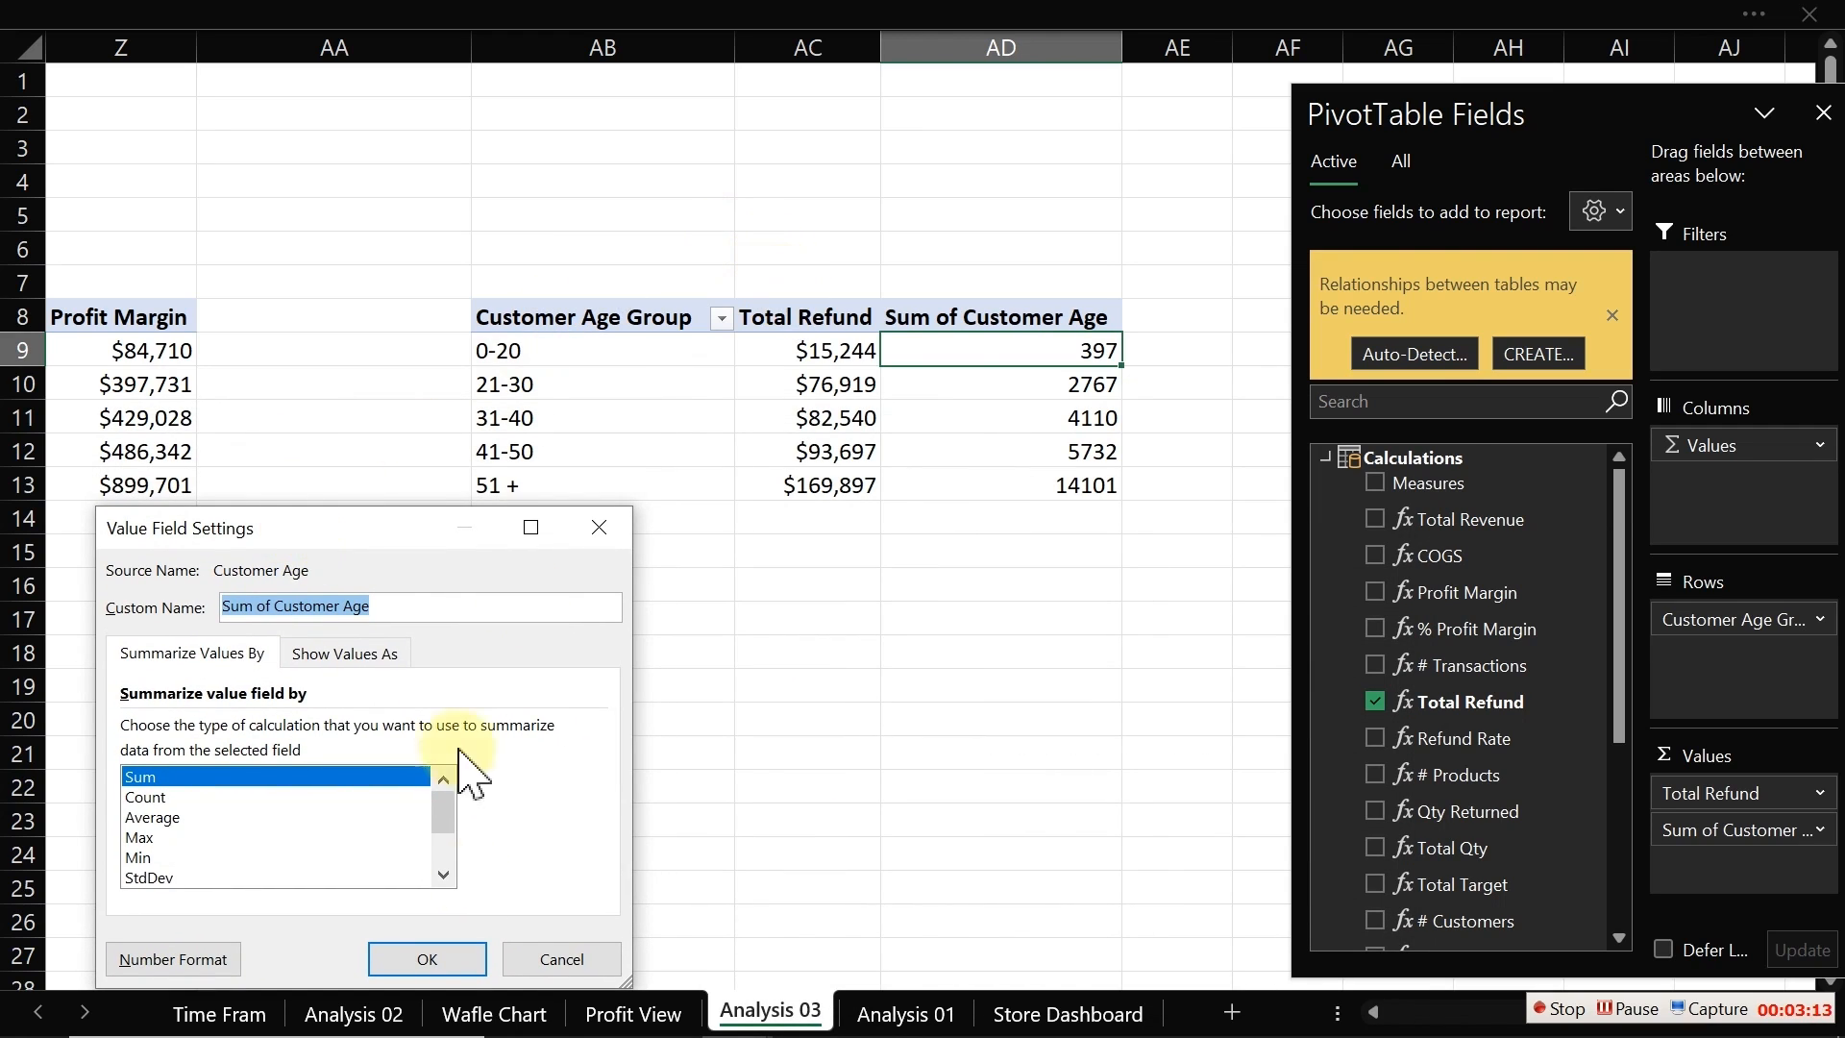
{"action": "left_click", "coordinate": [538, 958]}
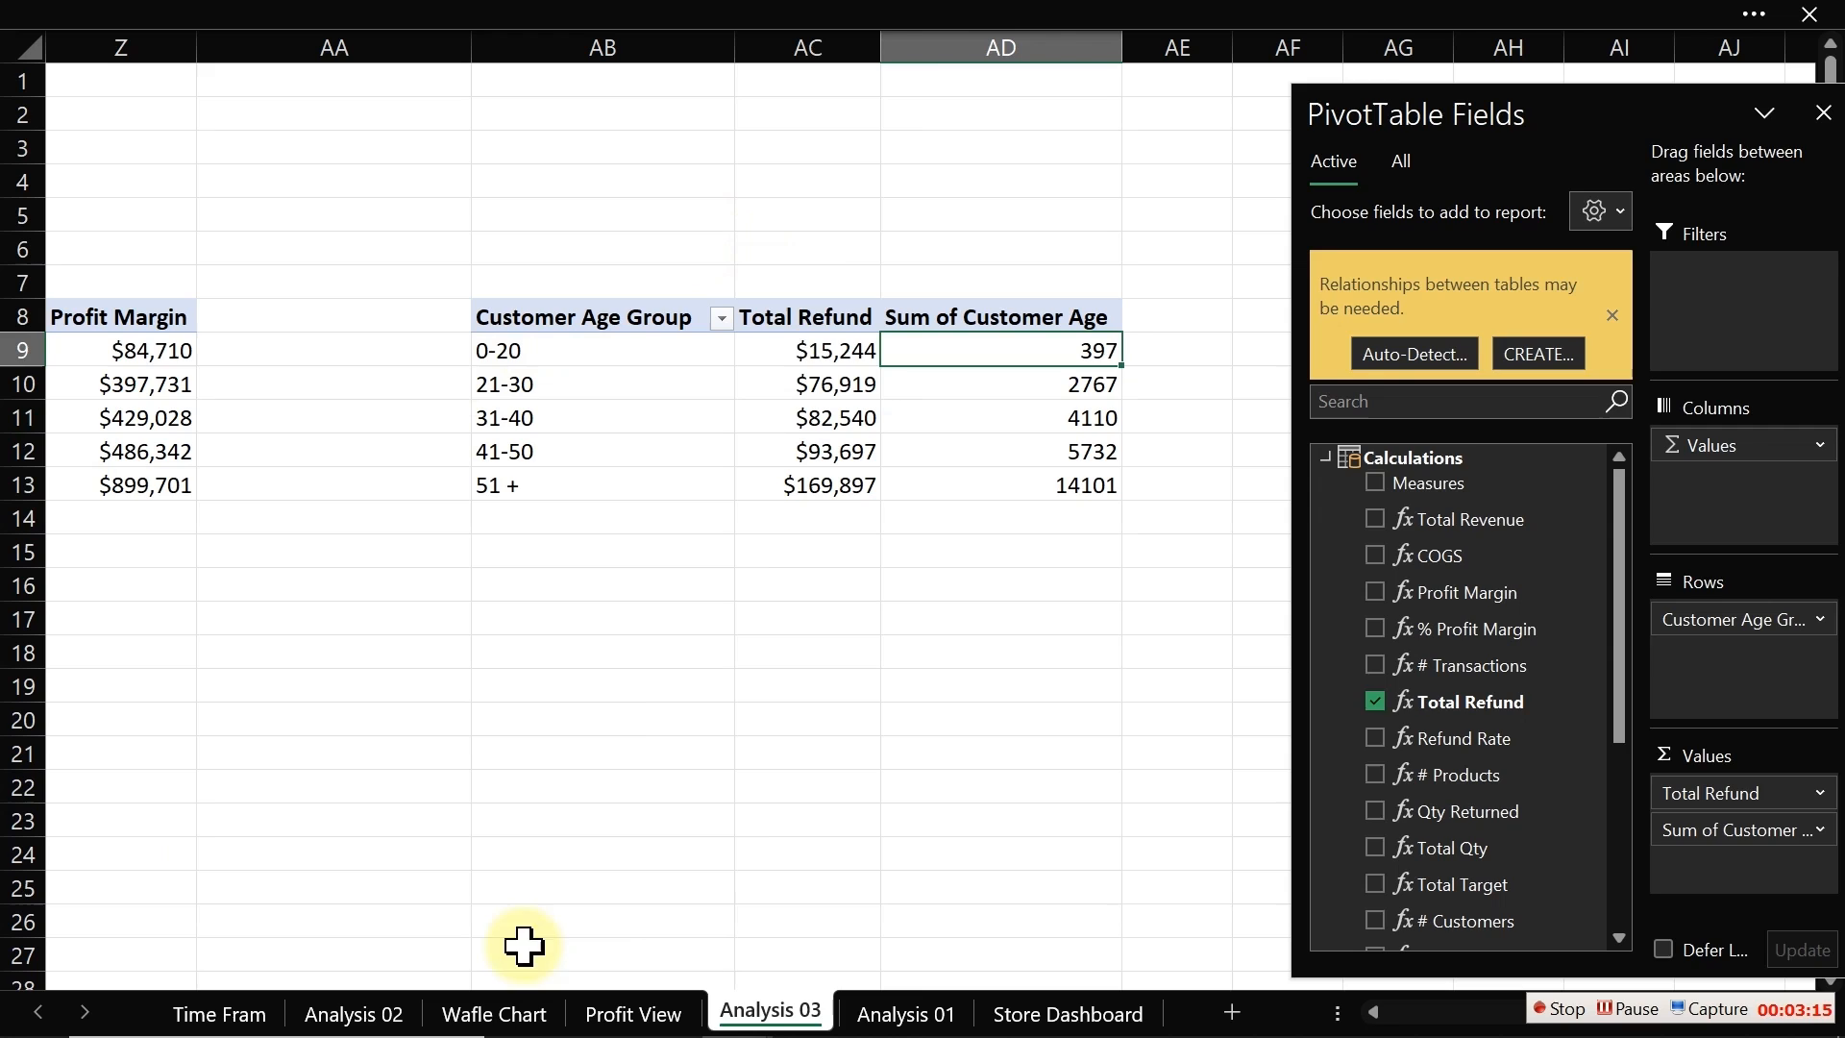
Step: Label cells AC7 and AD7 as Explicite and Implicite above the two value columns
{"action": "left_click", "coordinate": [821, 279]}
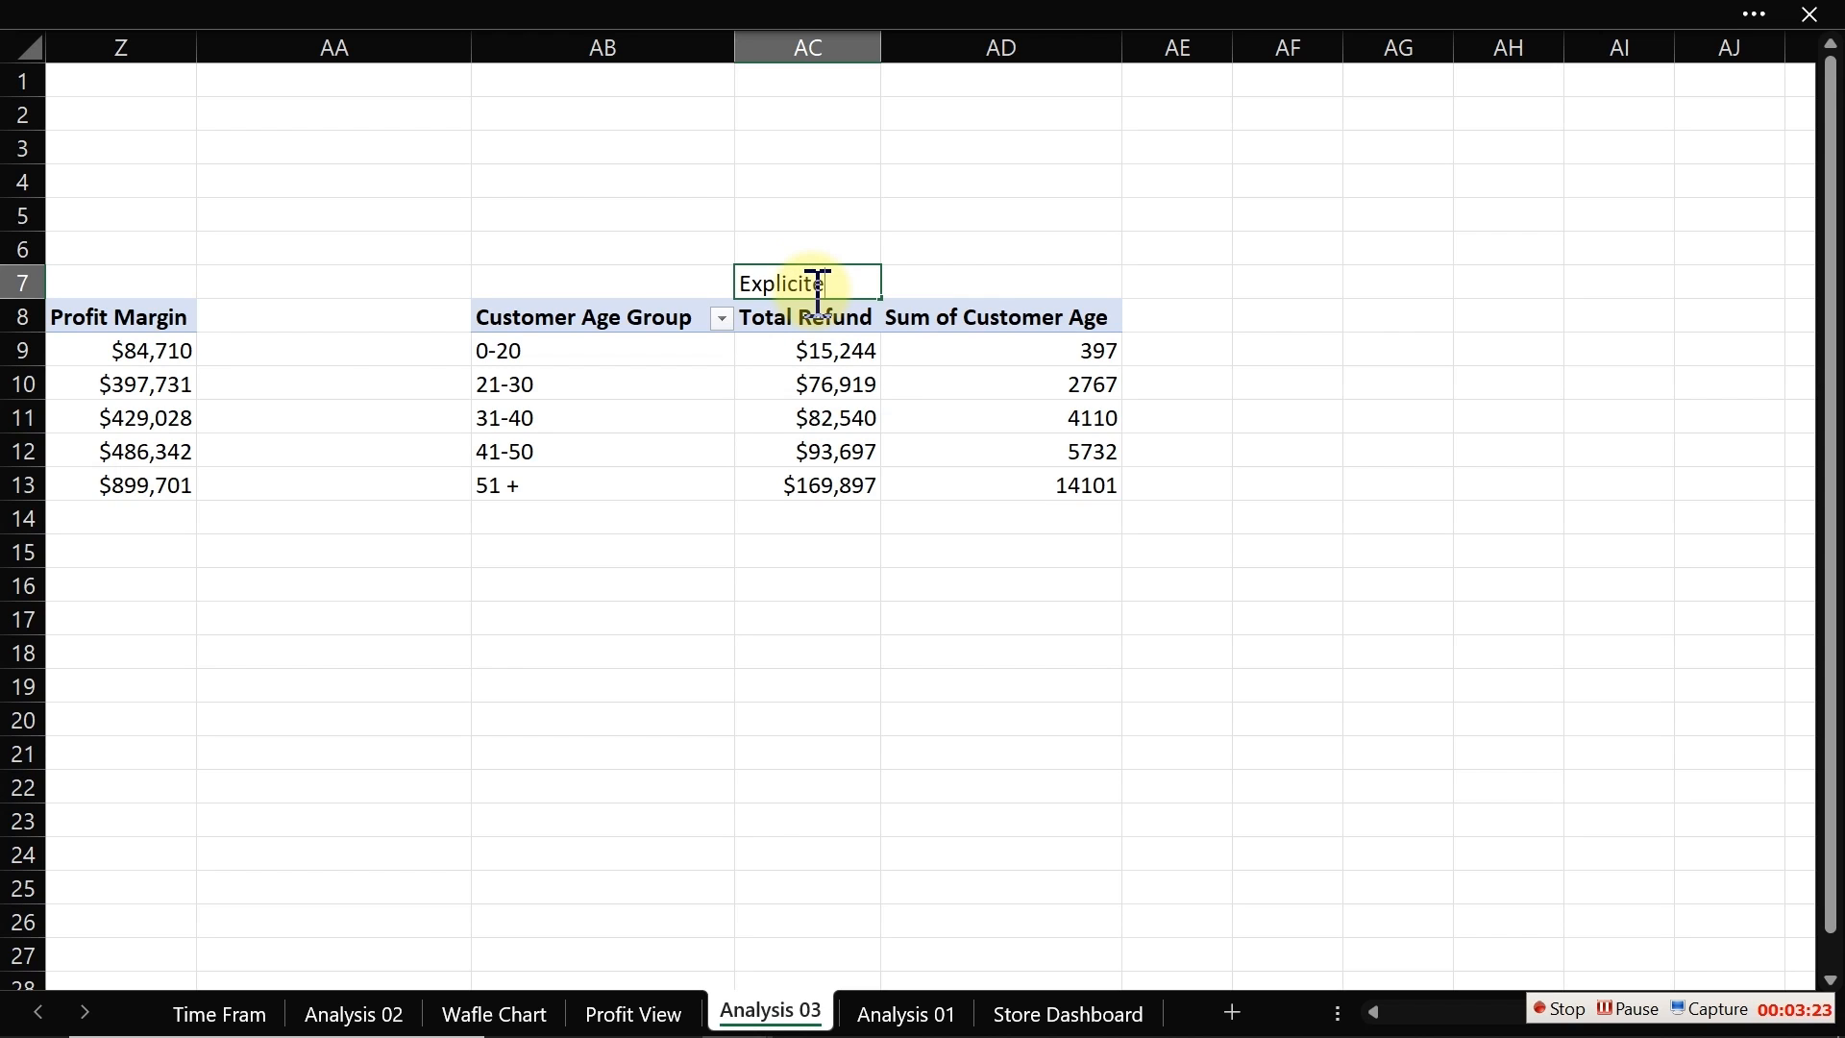
{"action": "type", "text": "Explicite"}
{"action": "key", "text": "Tab"}
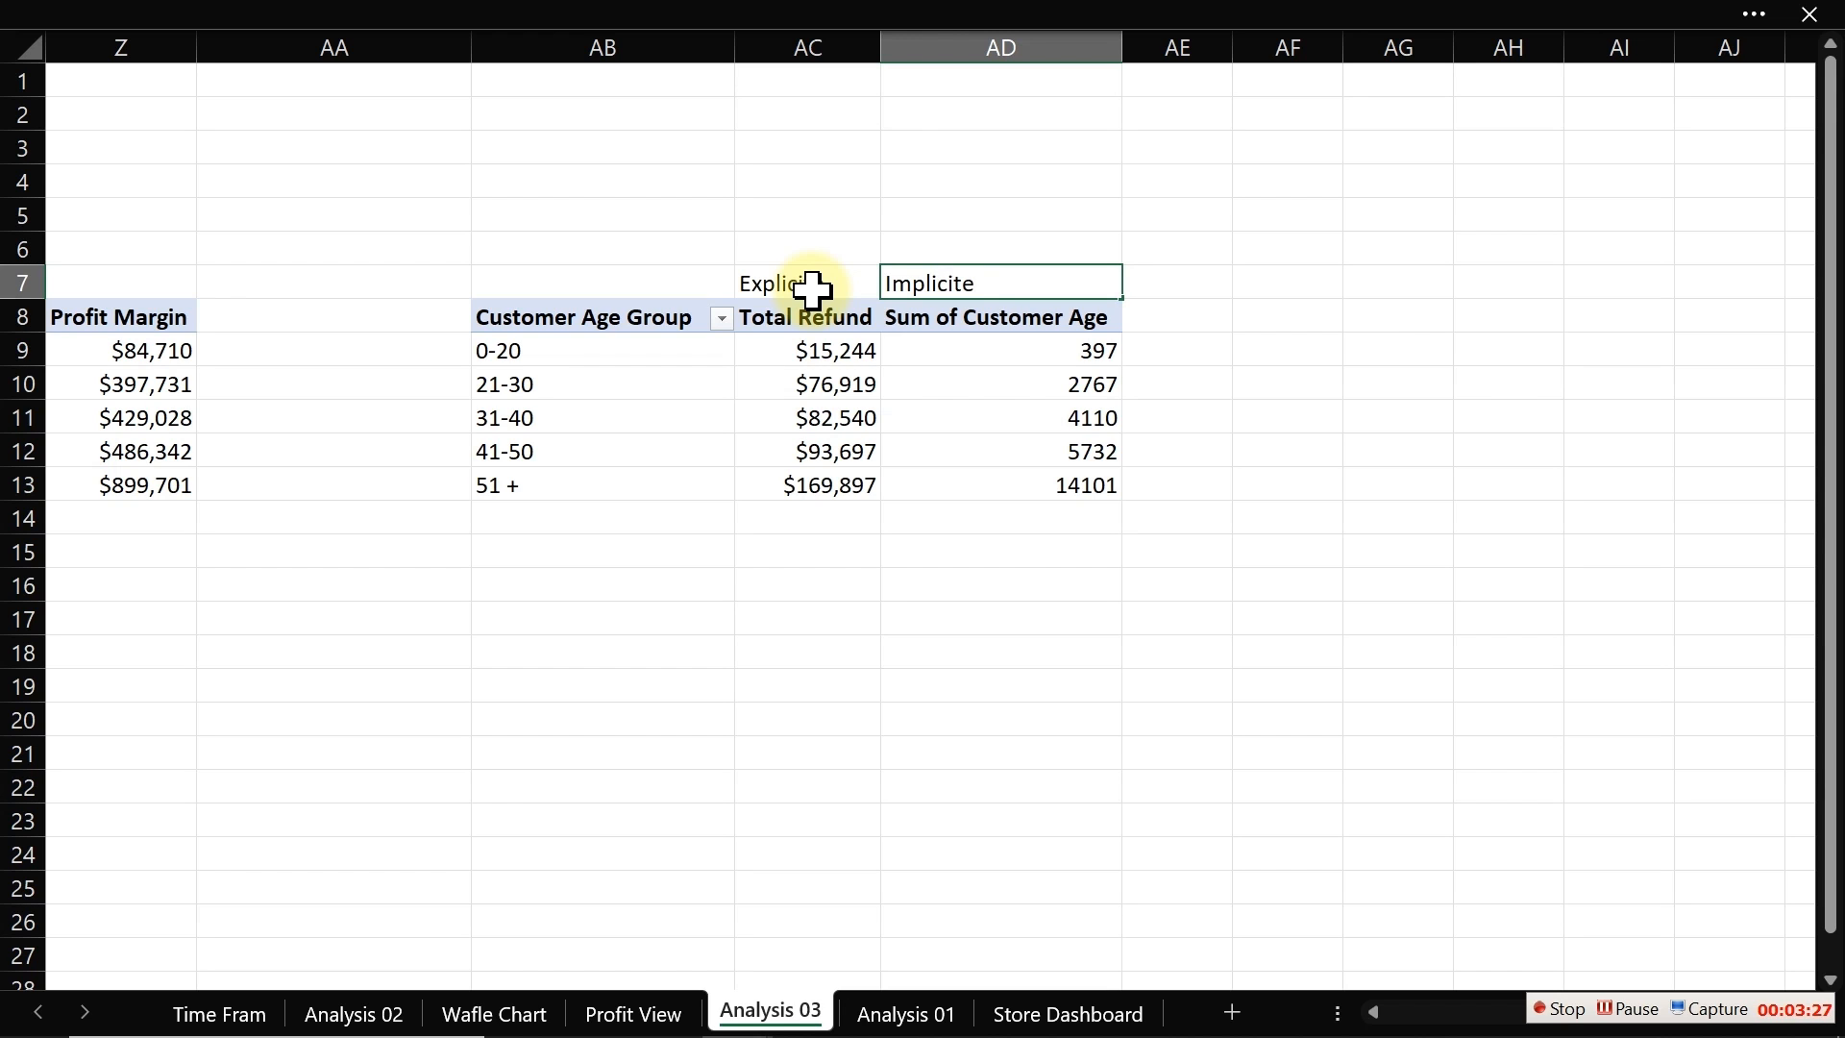
{"action": "type", "text": "Implicite"}
{"action": "key", "text": "Return"}
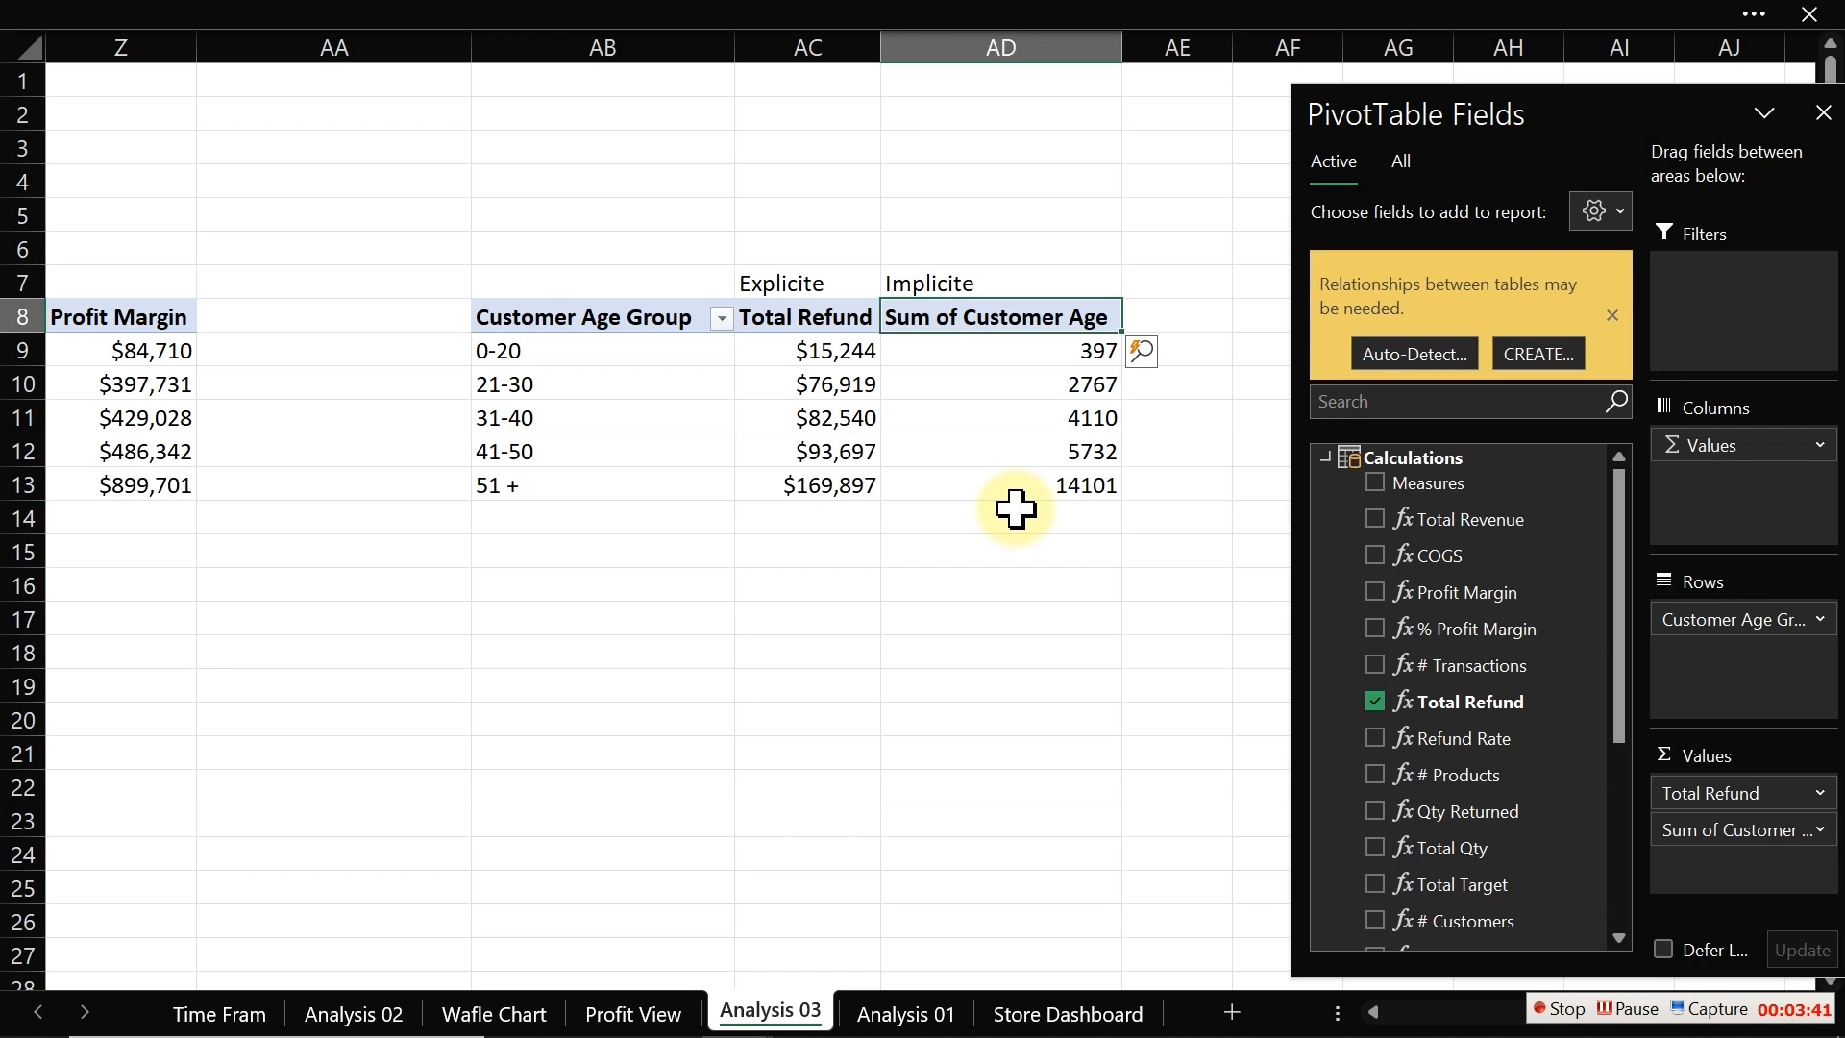
{"action": "mouse_move", "coordinate": [814, 342]}
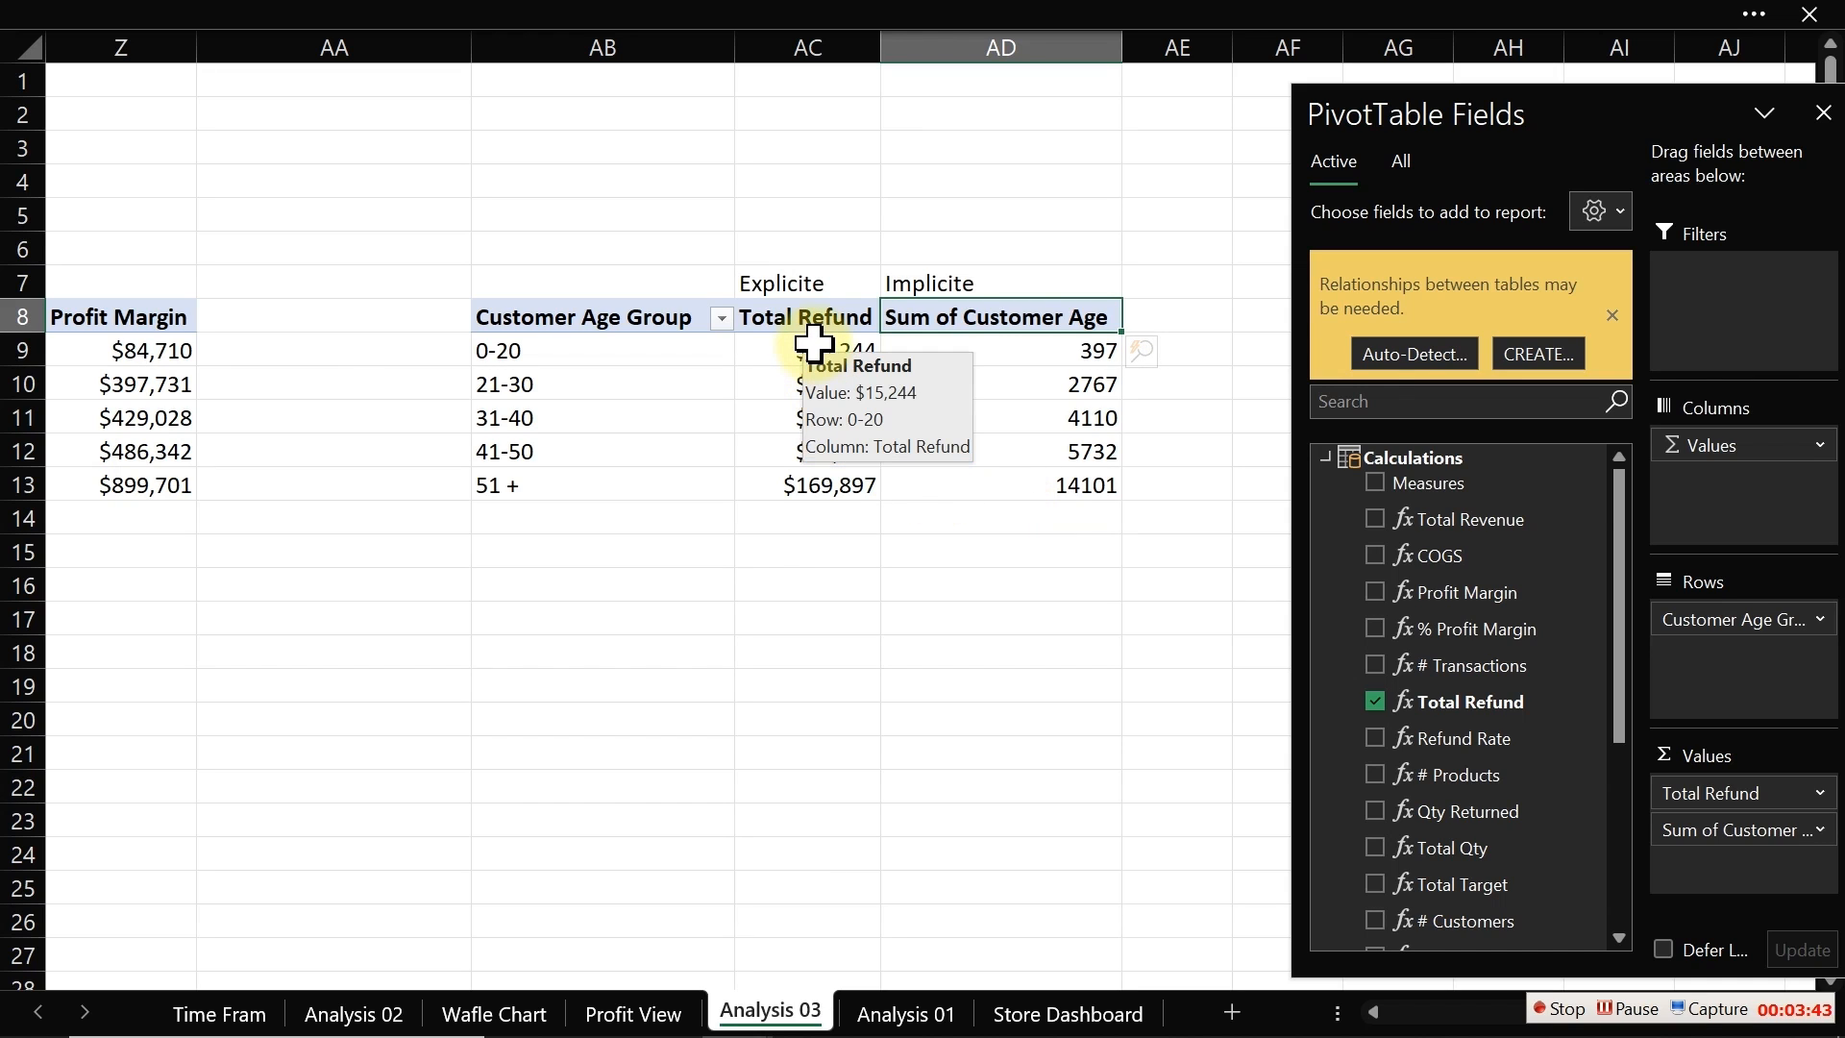
Step: Change the Customer Age value field to summarize by Average instead of Sum
{"action": "left_click_drag", "start_coordinate": [814, 342], "coordinate": [813, 478]}
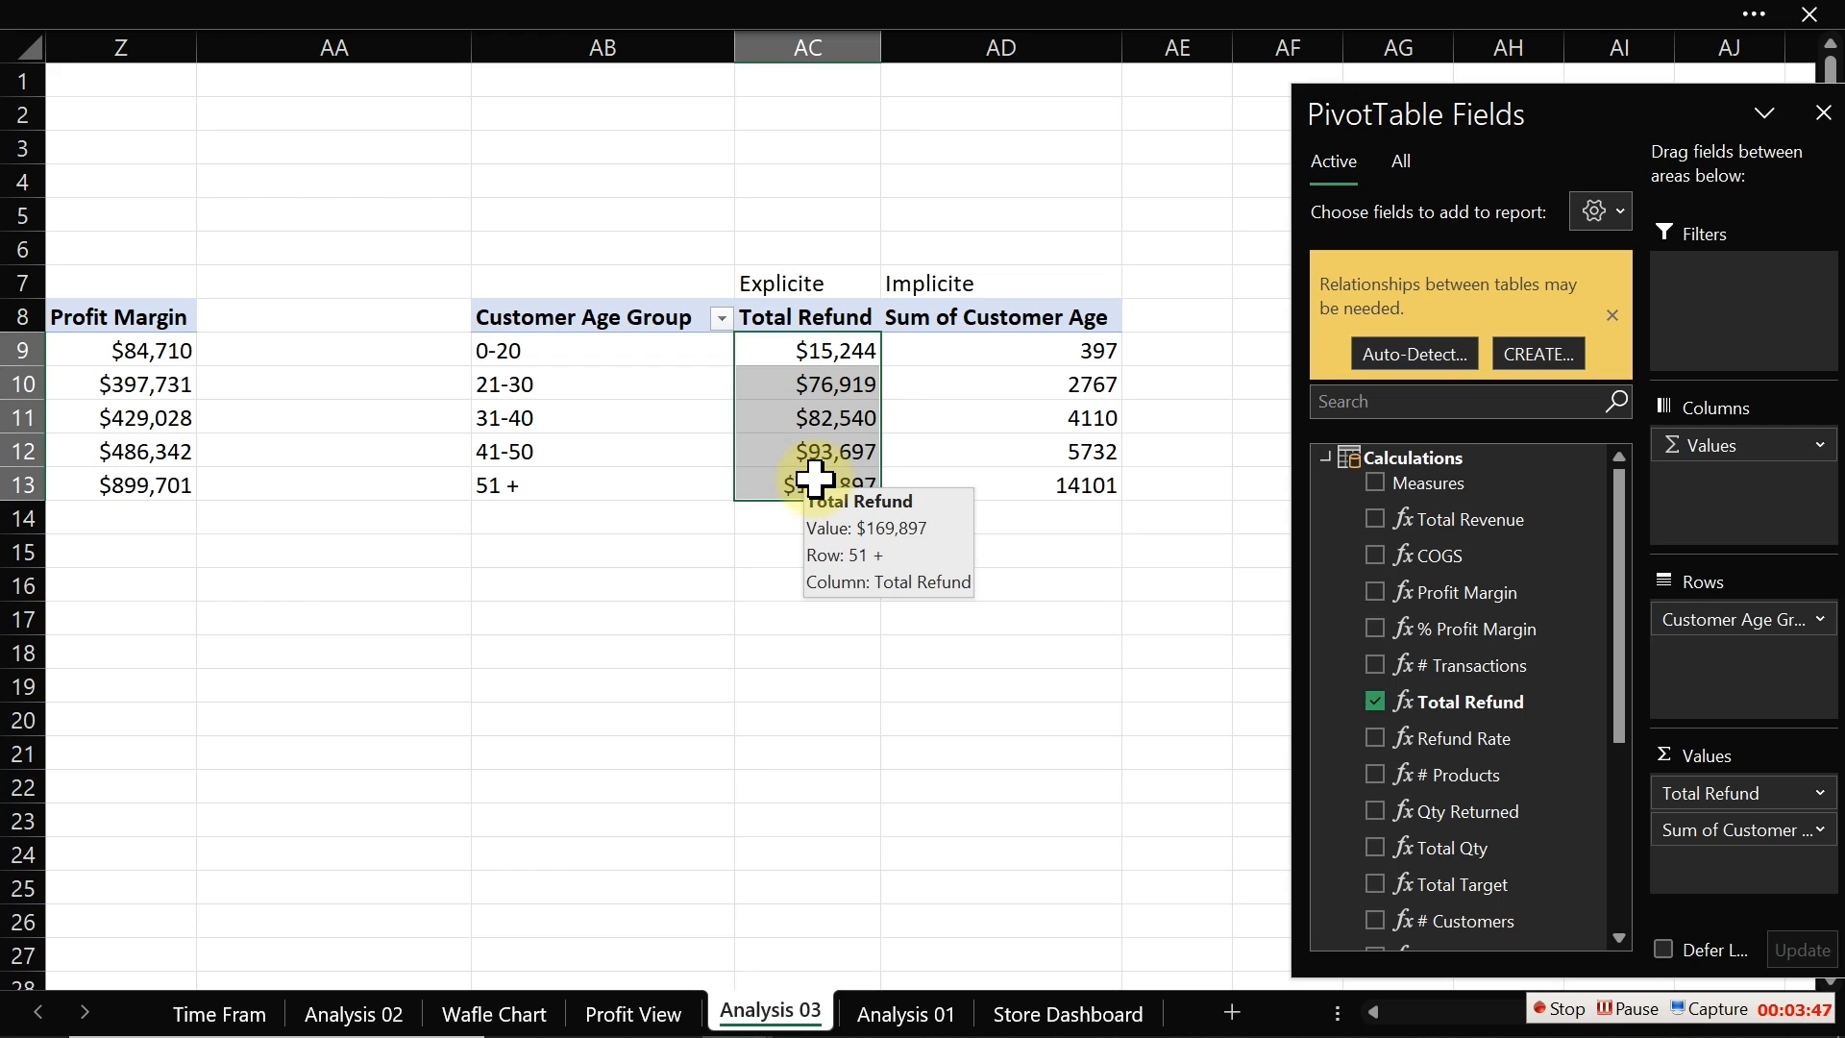
{"action": "right_click", "coordinate": [1041, 358]}
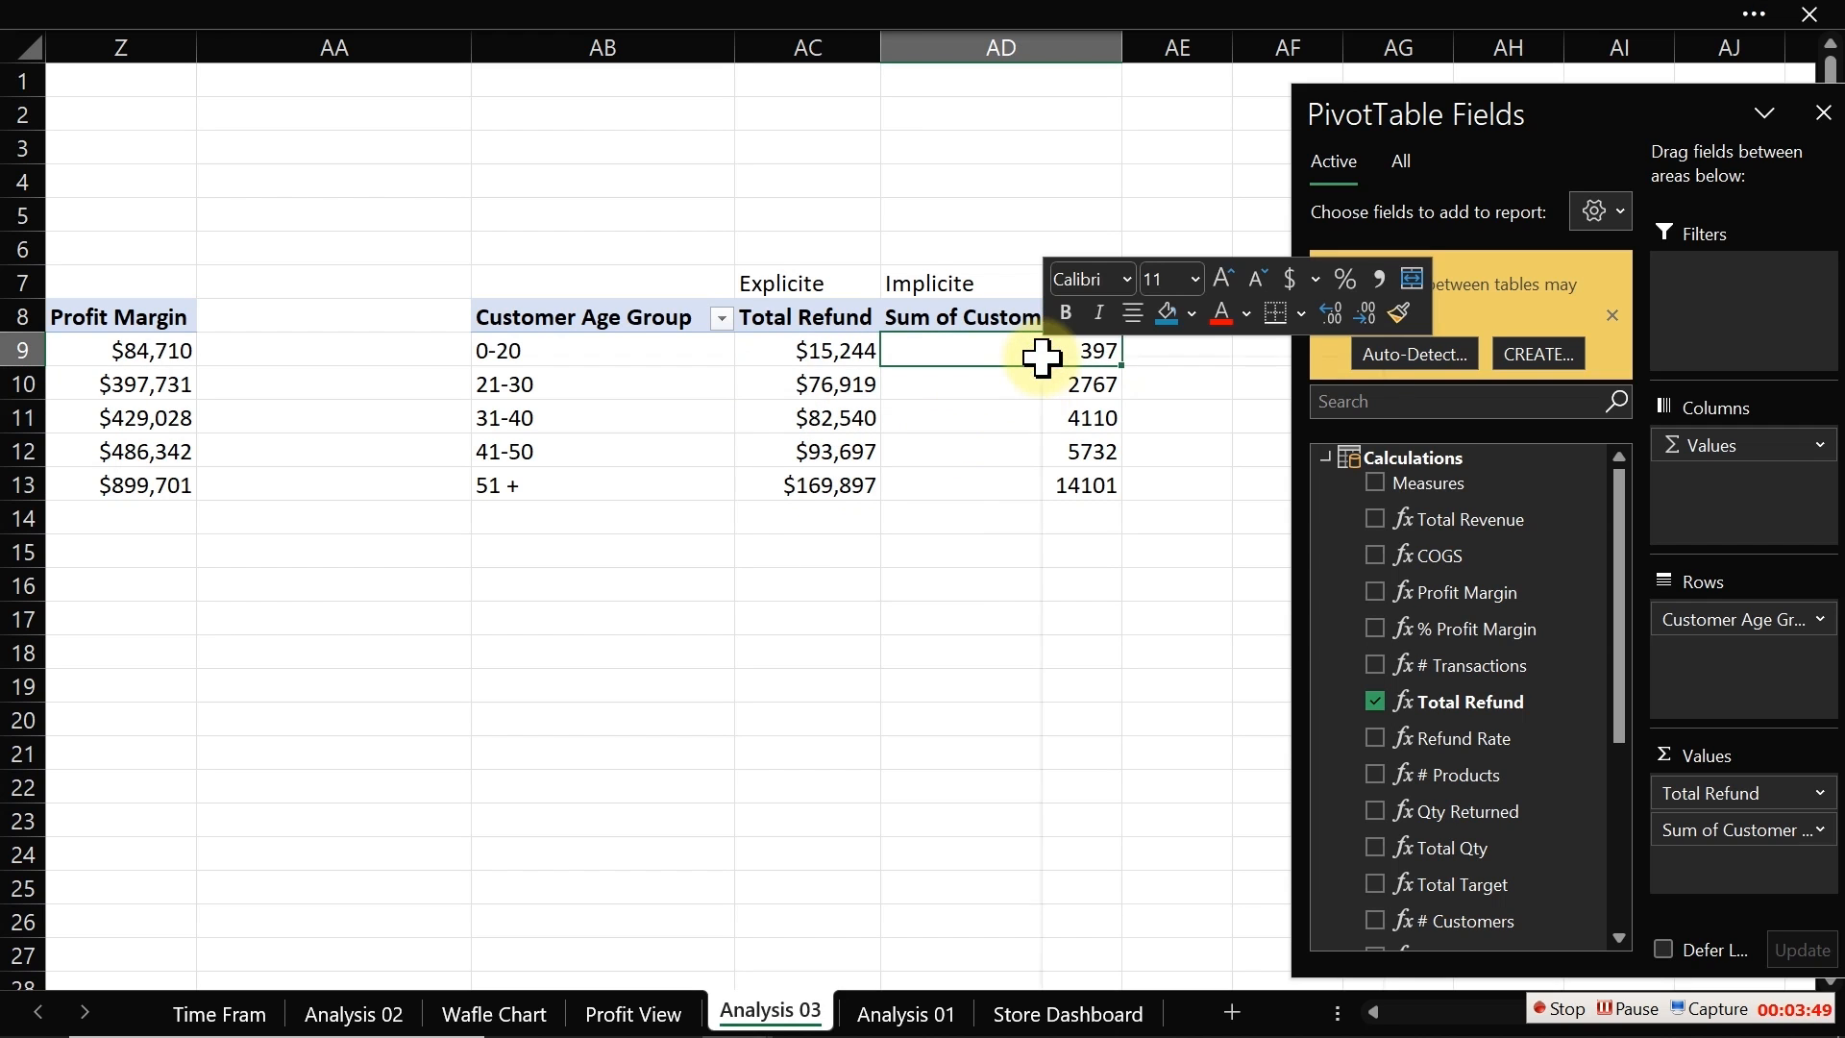
{"action": "left_click", "coordinate": [1166, 915]}
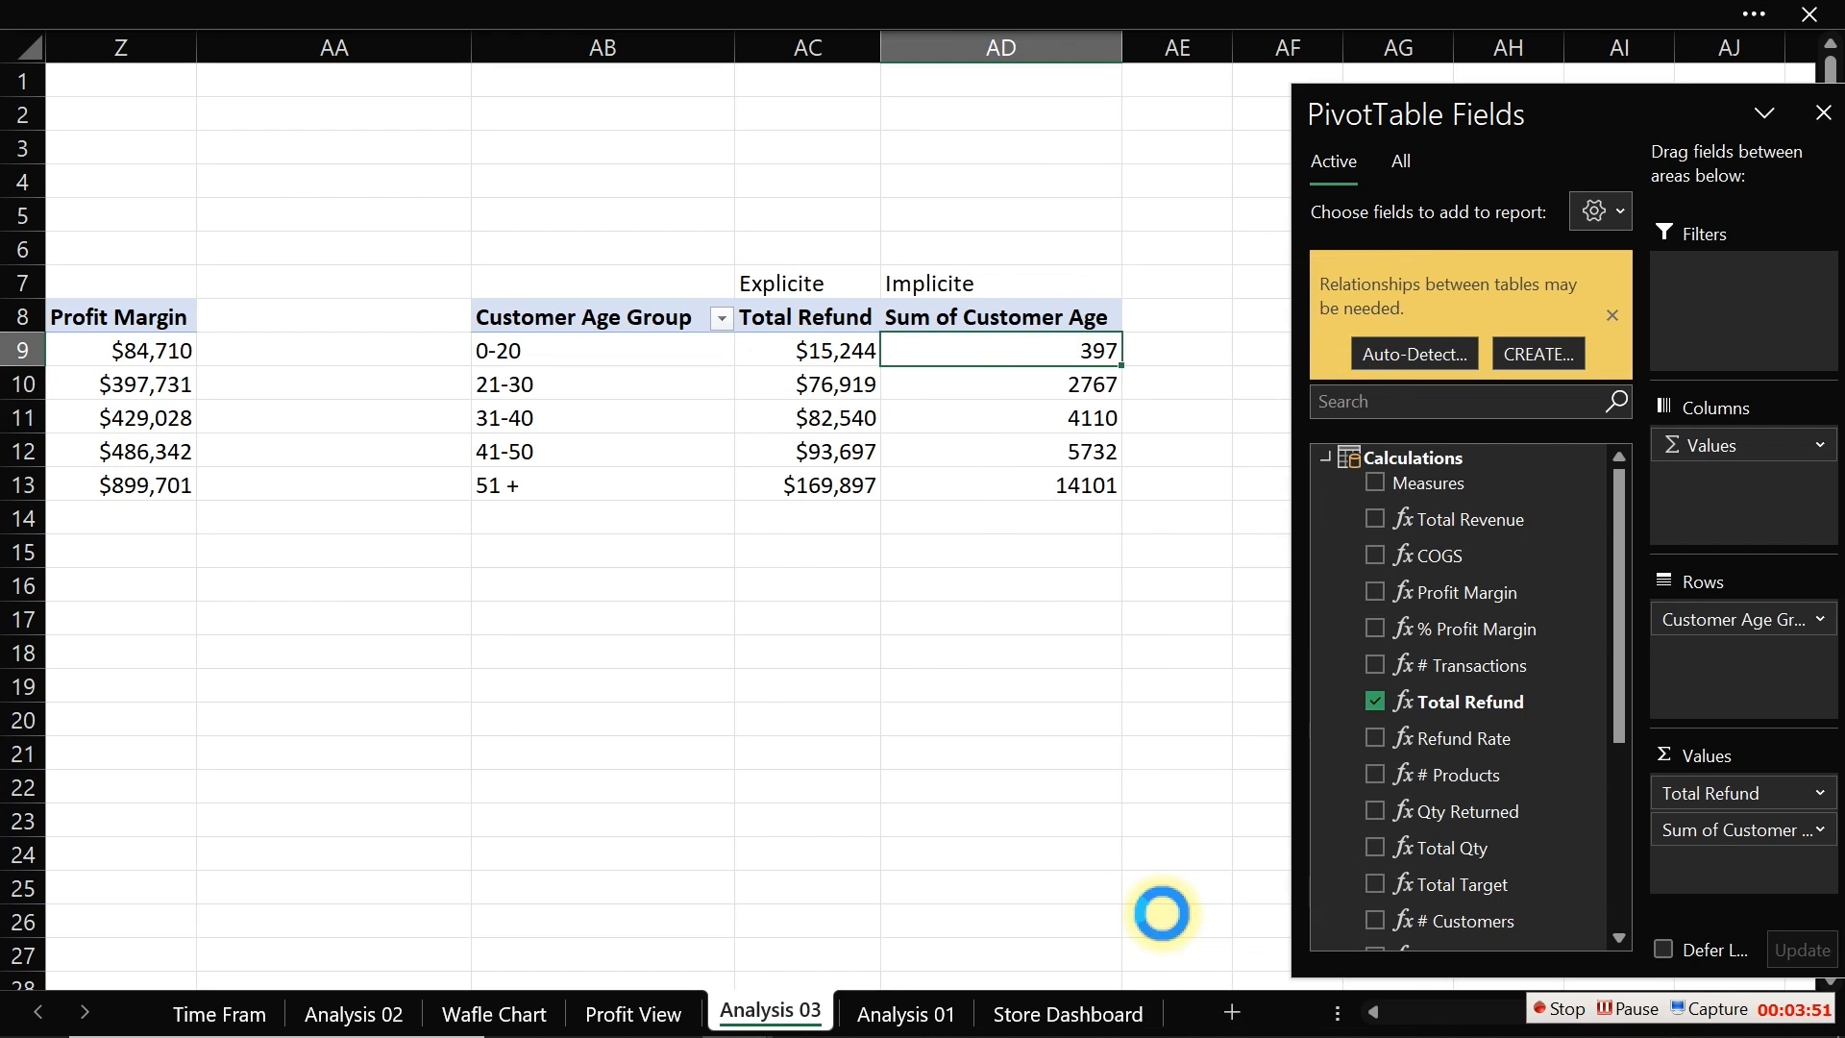
{"action": "left_click", "coordinate": [949, 856]}
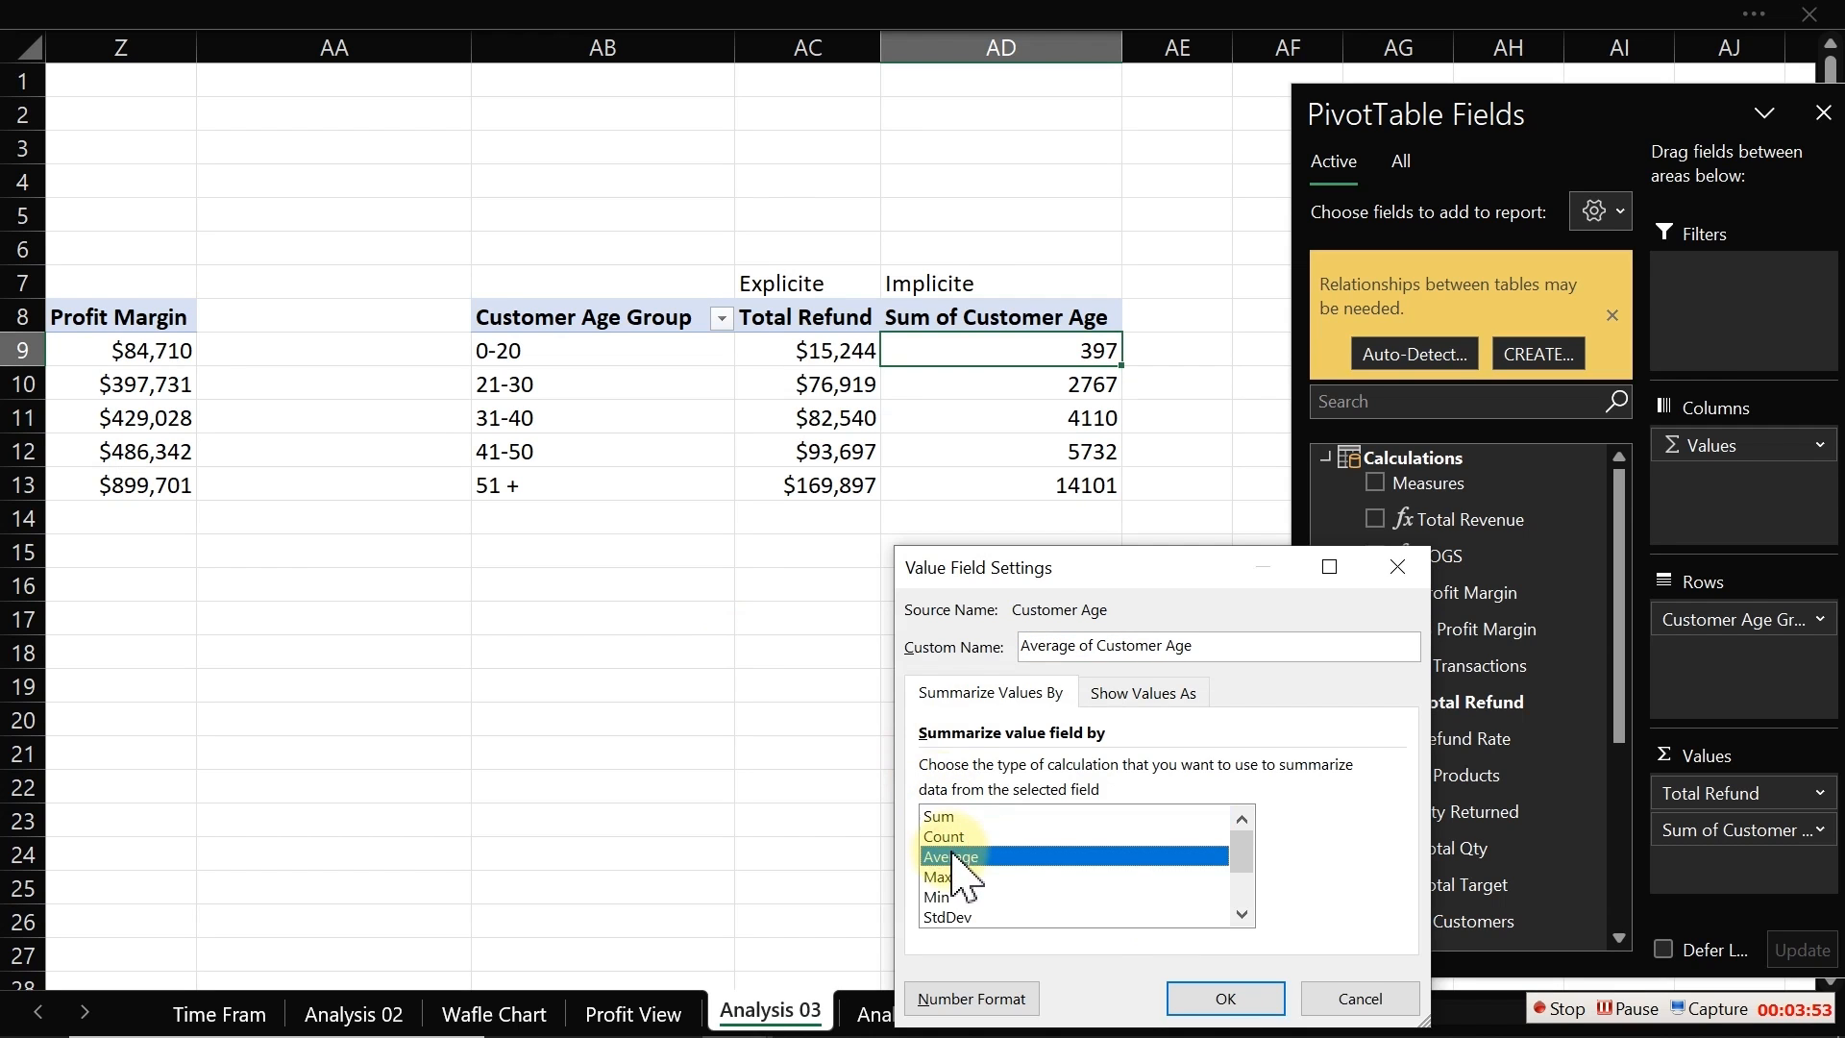
{"action": "left_click", "coordinate": [1222, 998]}
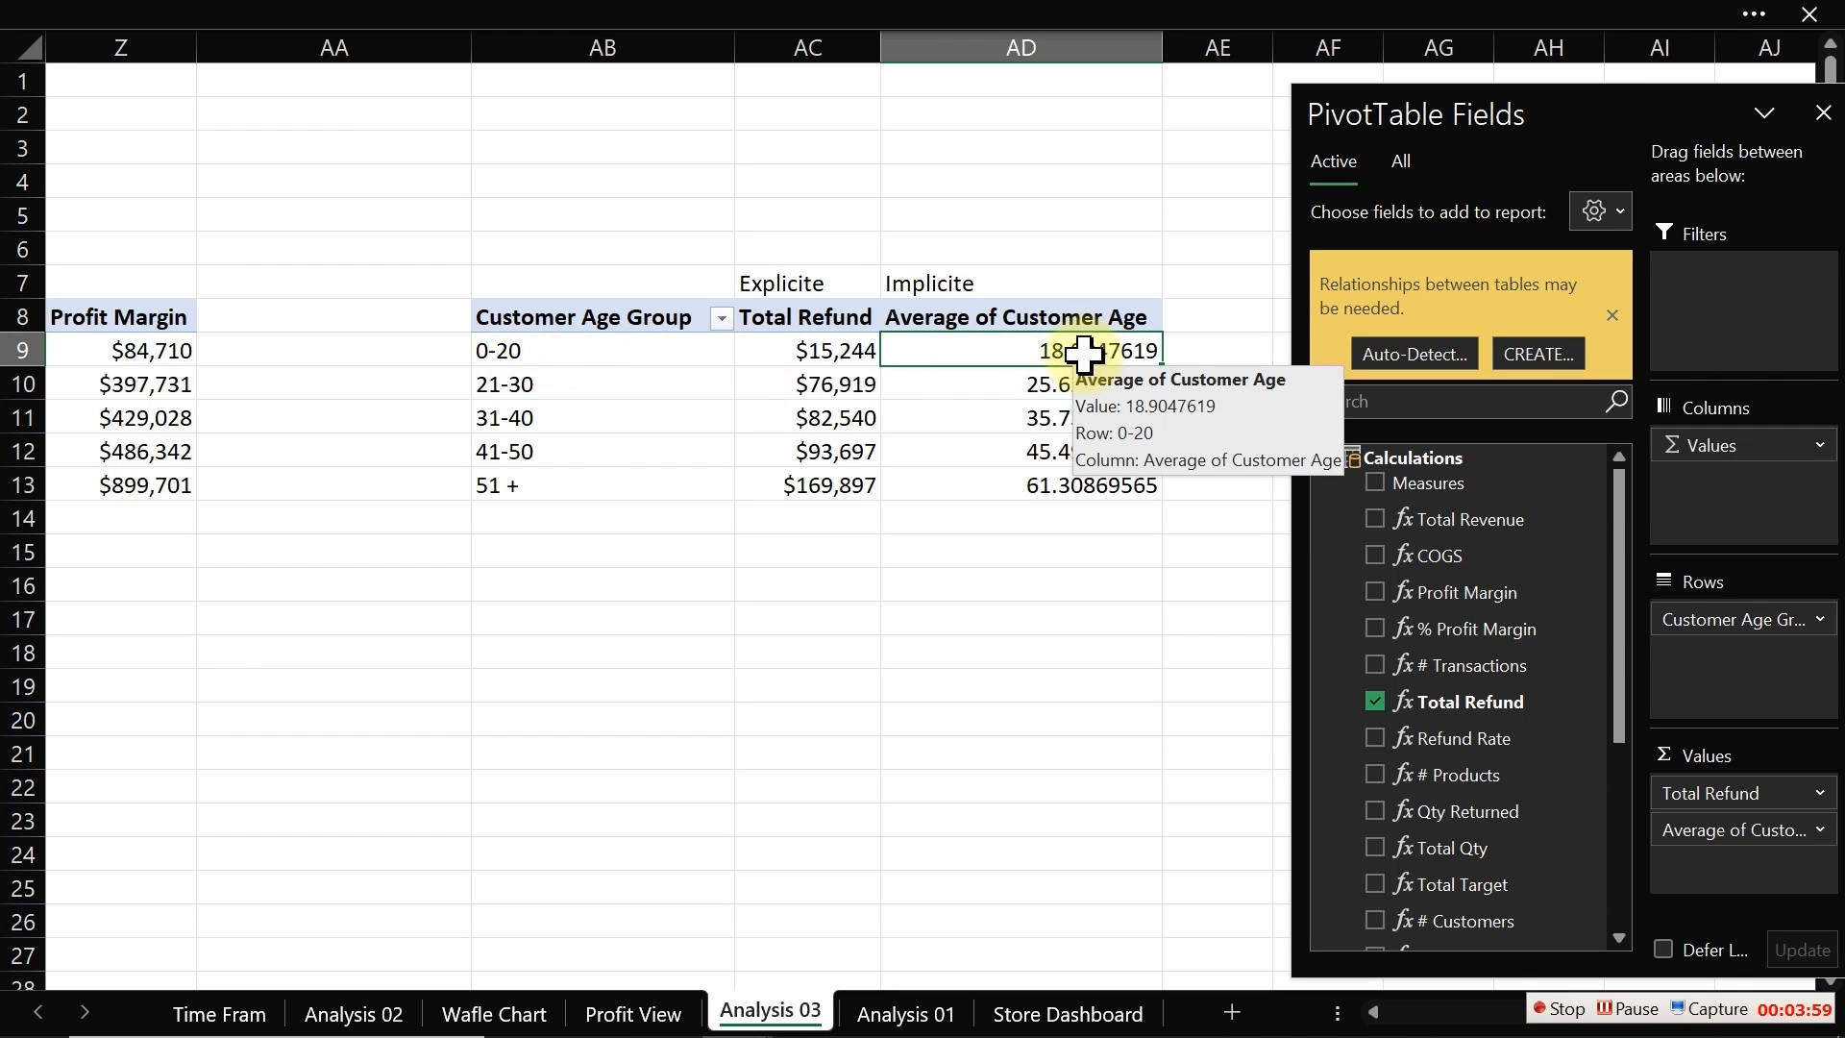
Step: Format the average age values as Number with 0 decimal places
{"action": "left_click_drag", "start_coordinate": [1068, 354], "coordinate": [1065, 485]}
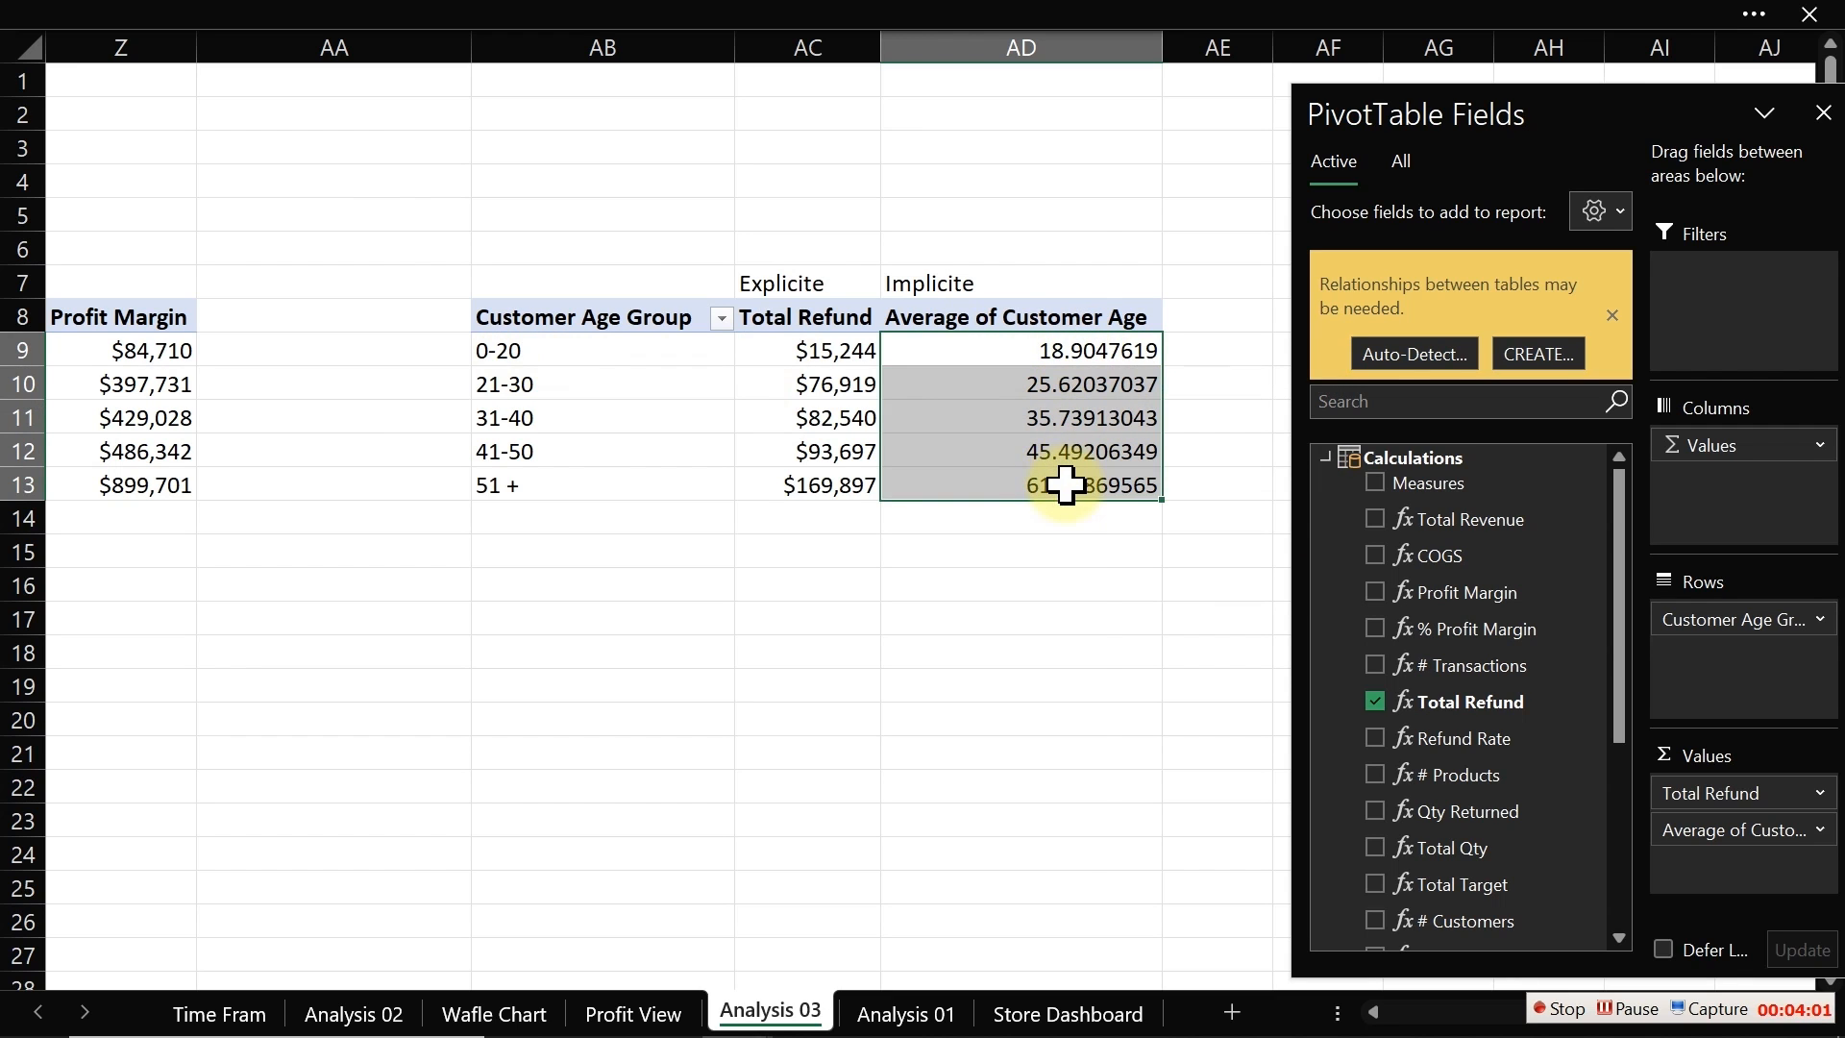
{"action": "key", "text": "ctrl+1"}
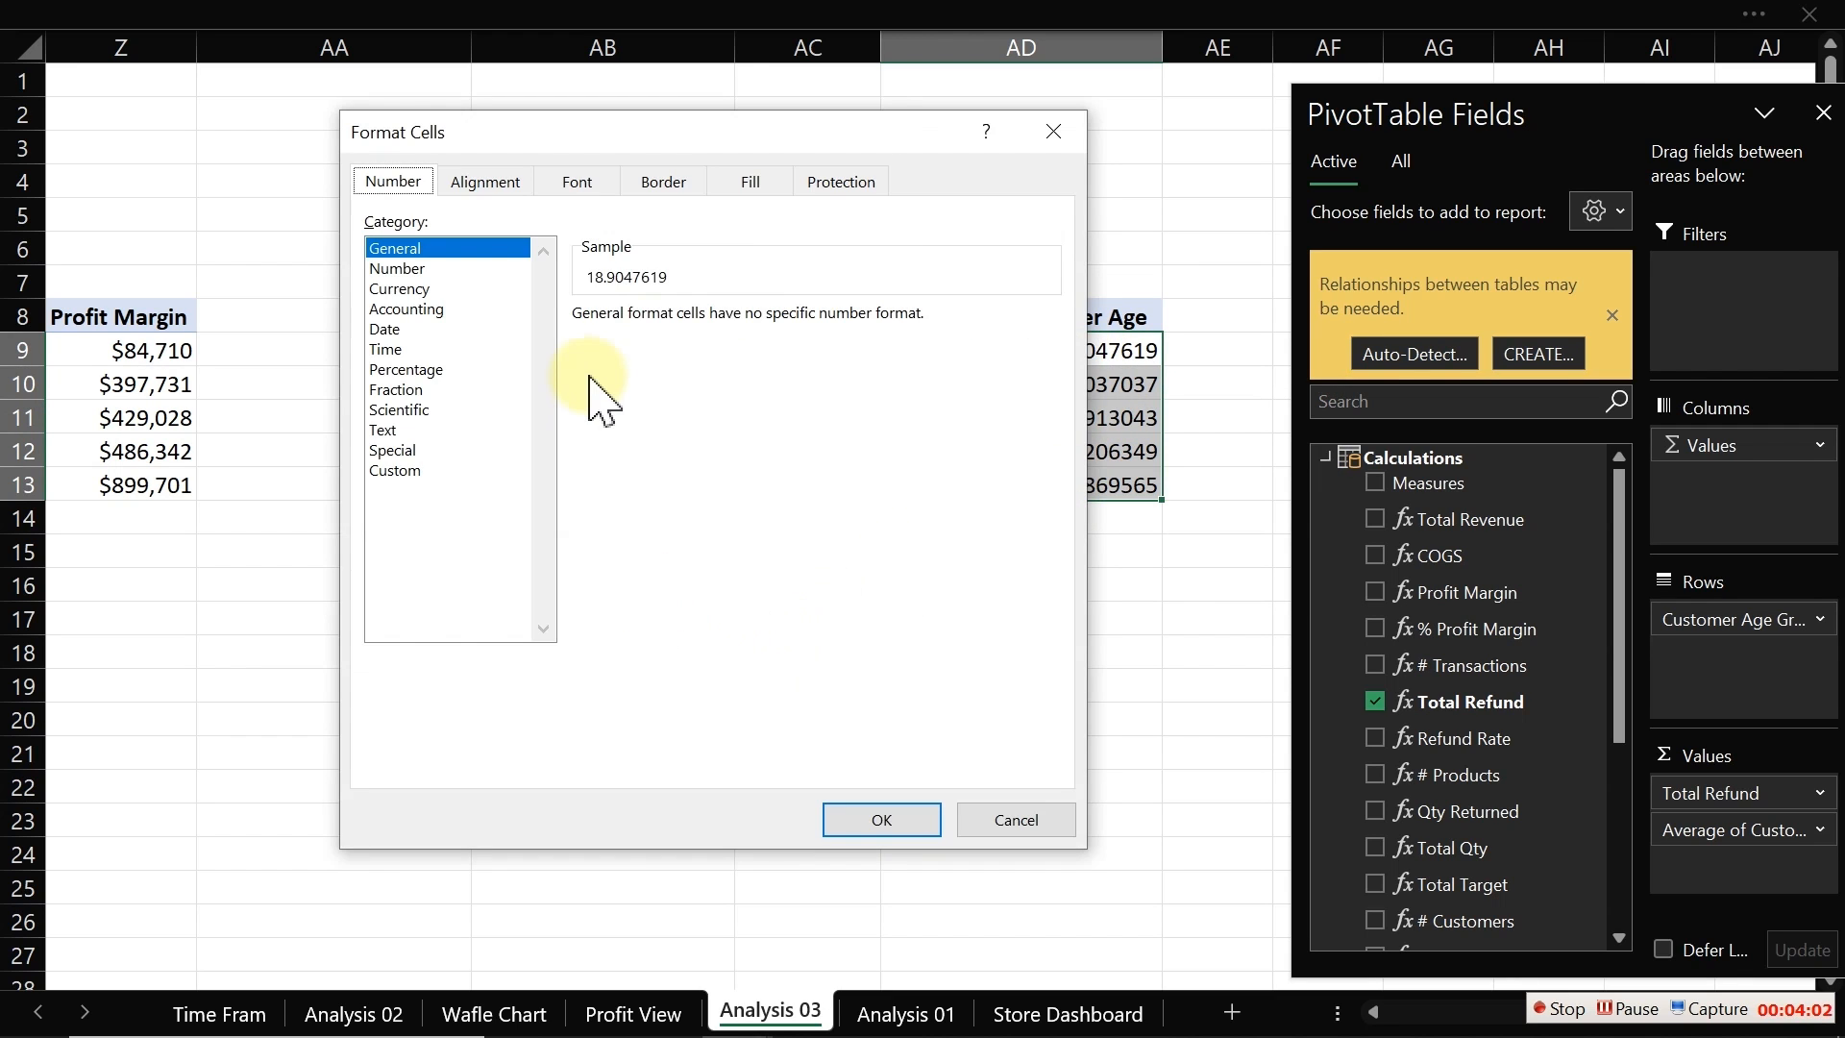
{"action": "left_click", "coordinate": [399, 268]}
{"action": "left_click", "coordinate": [766, 322]}
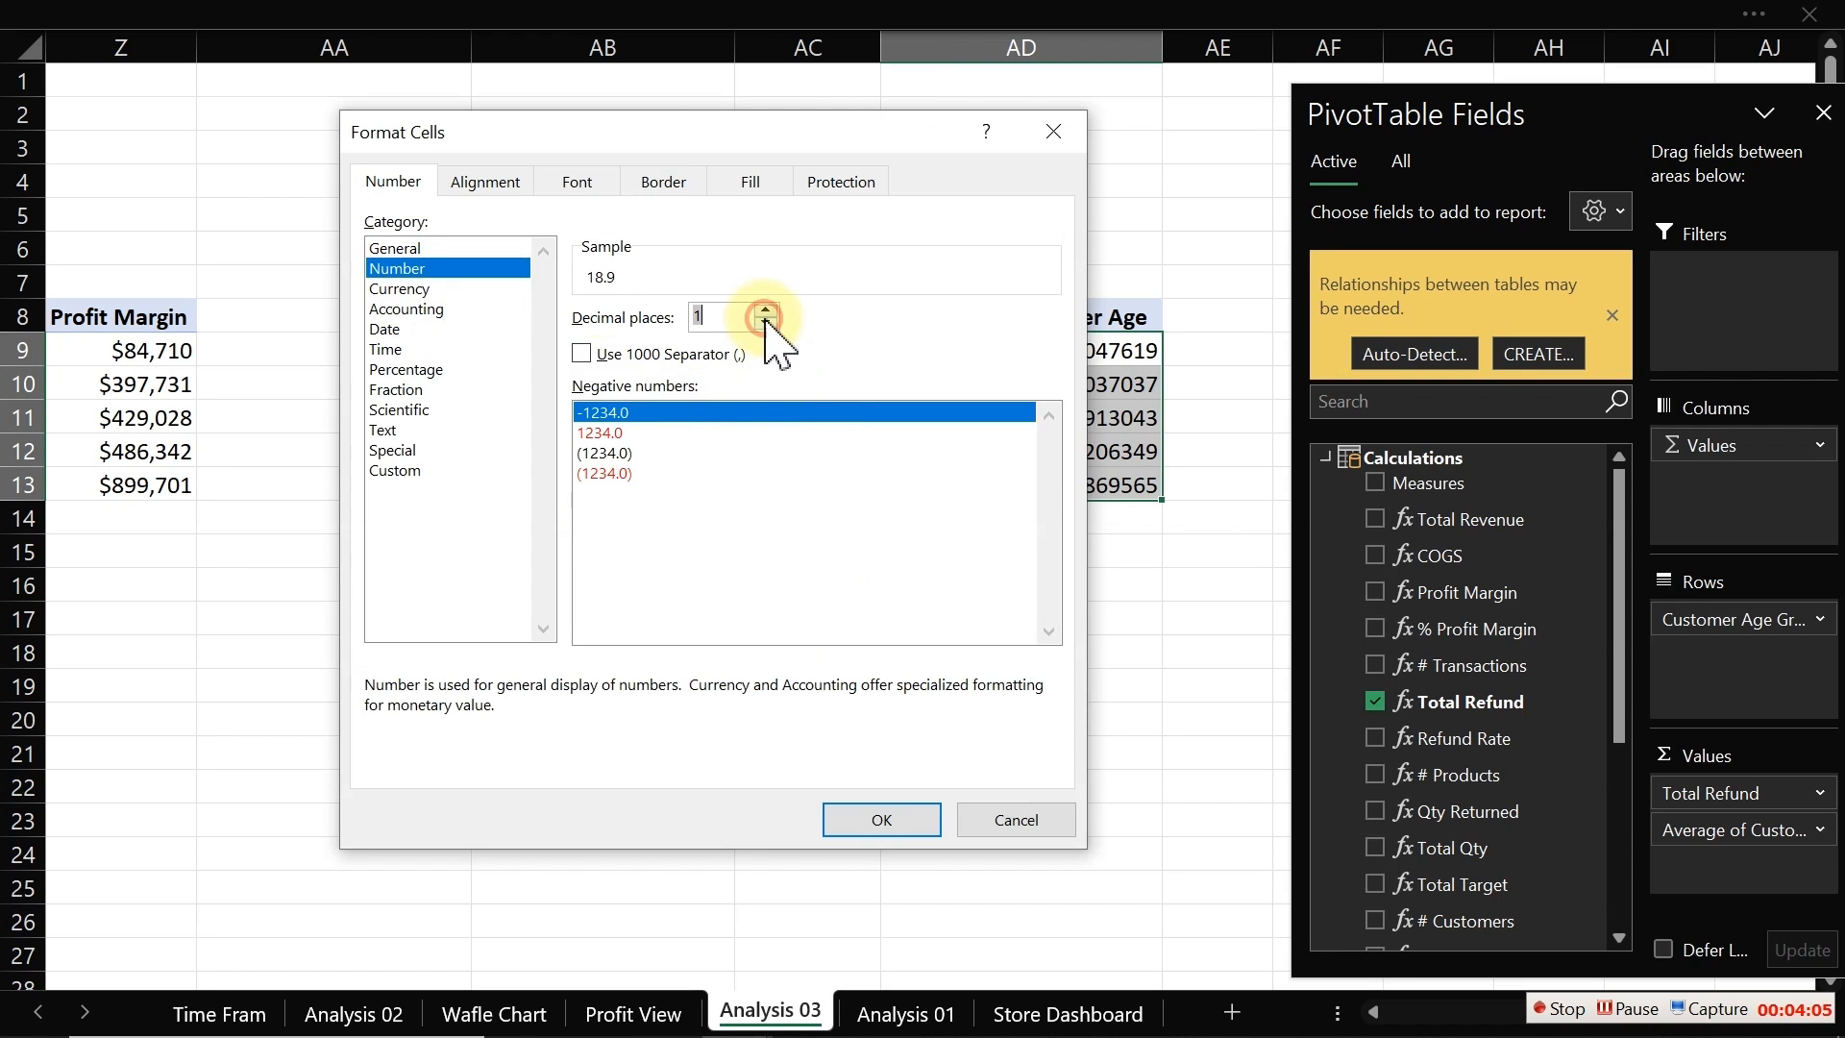
{"action": "left_click", "coordinate": [766, 322]}
{"action": "left_click", "coordinate": [888, 823]}
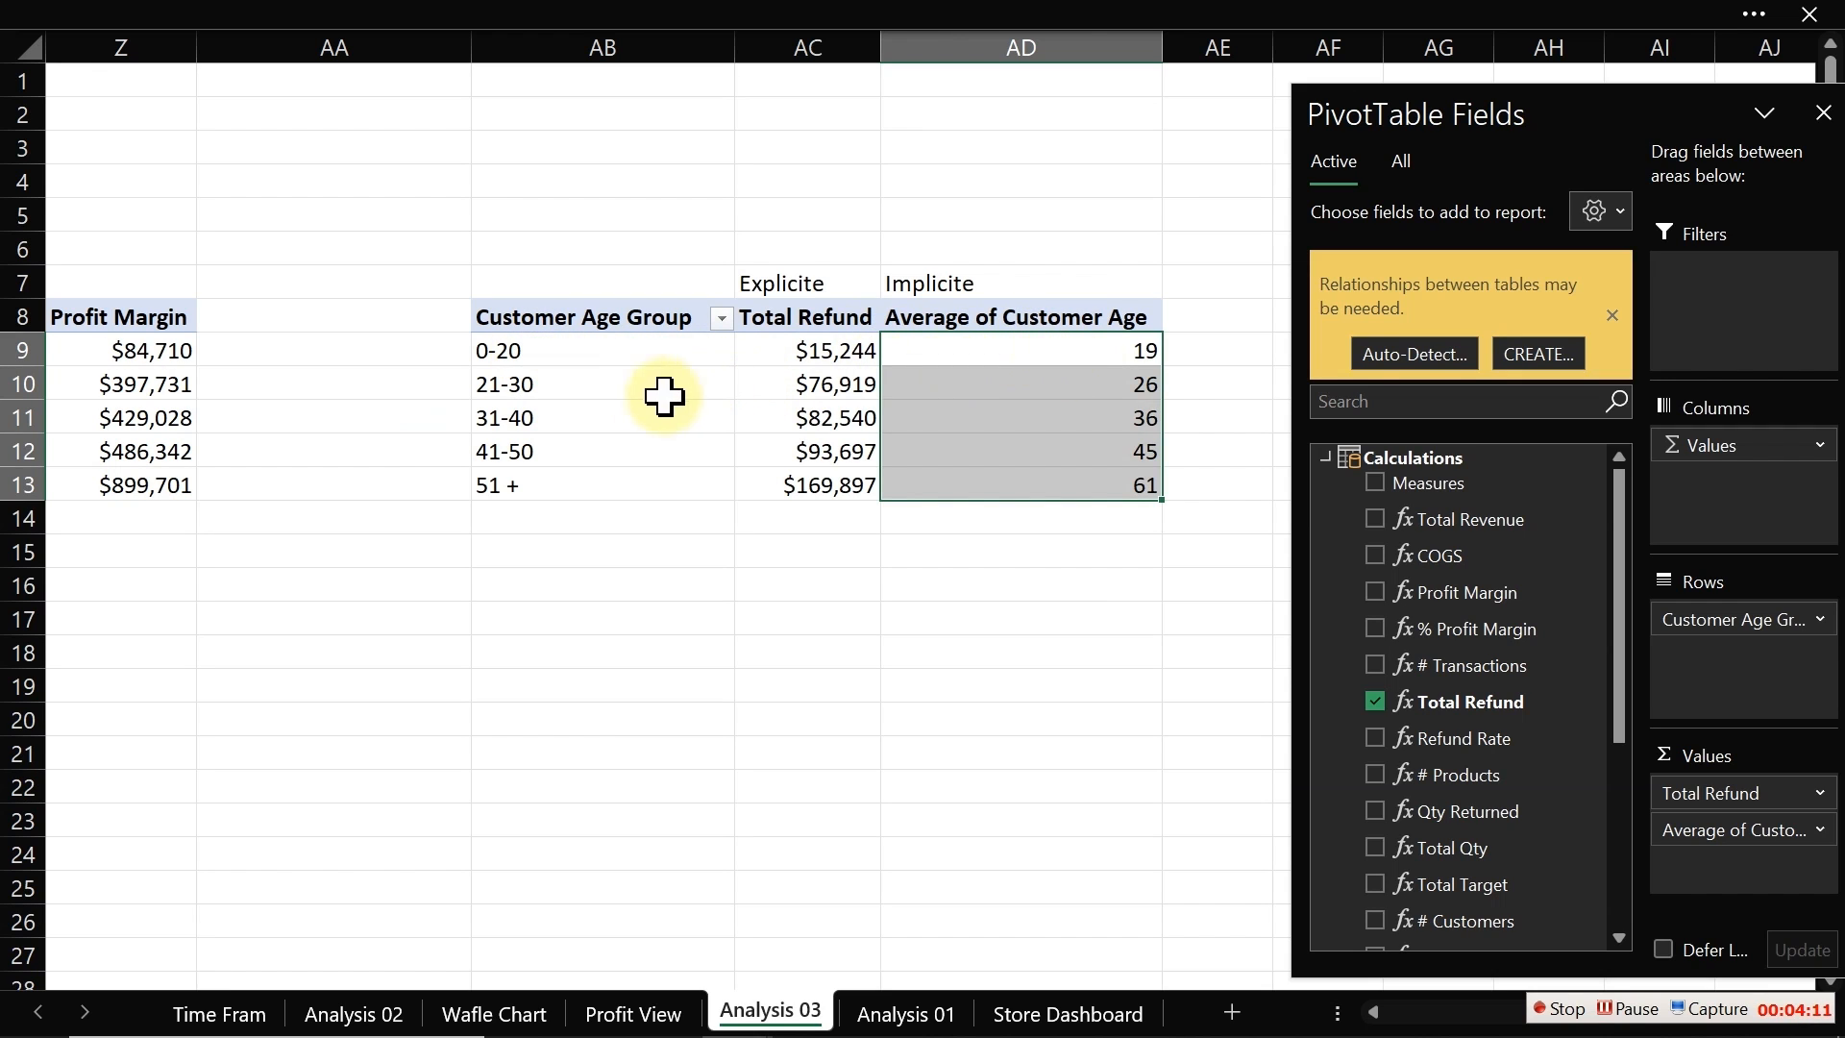
Step: Clear the Explicite and Implicite labels from row 7 above the PivotTable
{"action": "left_click", "coordinate": [593, 387]}
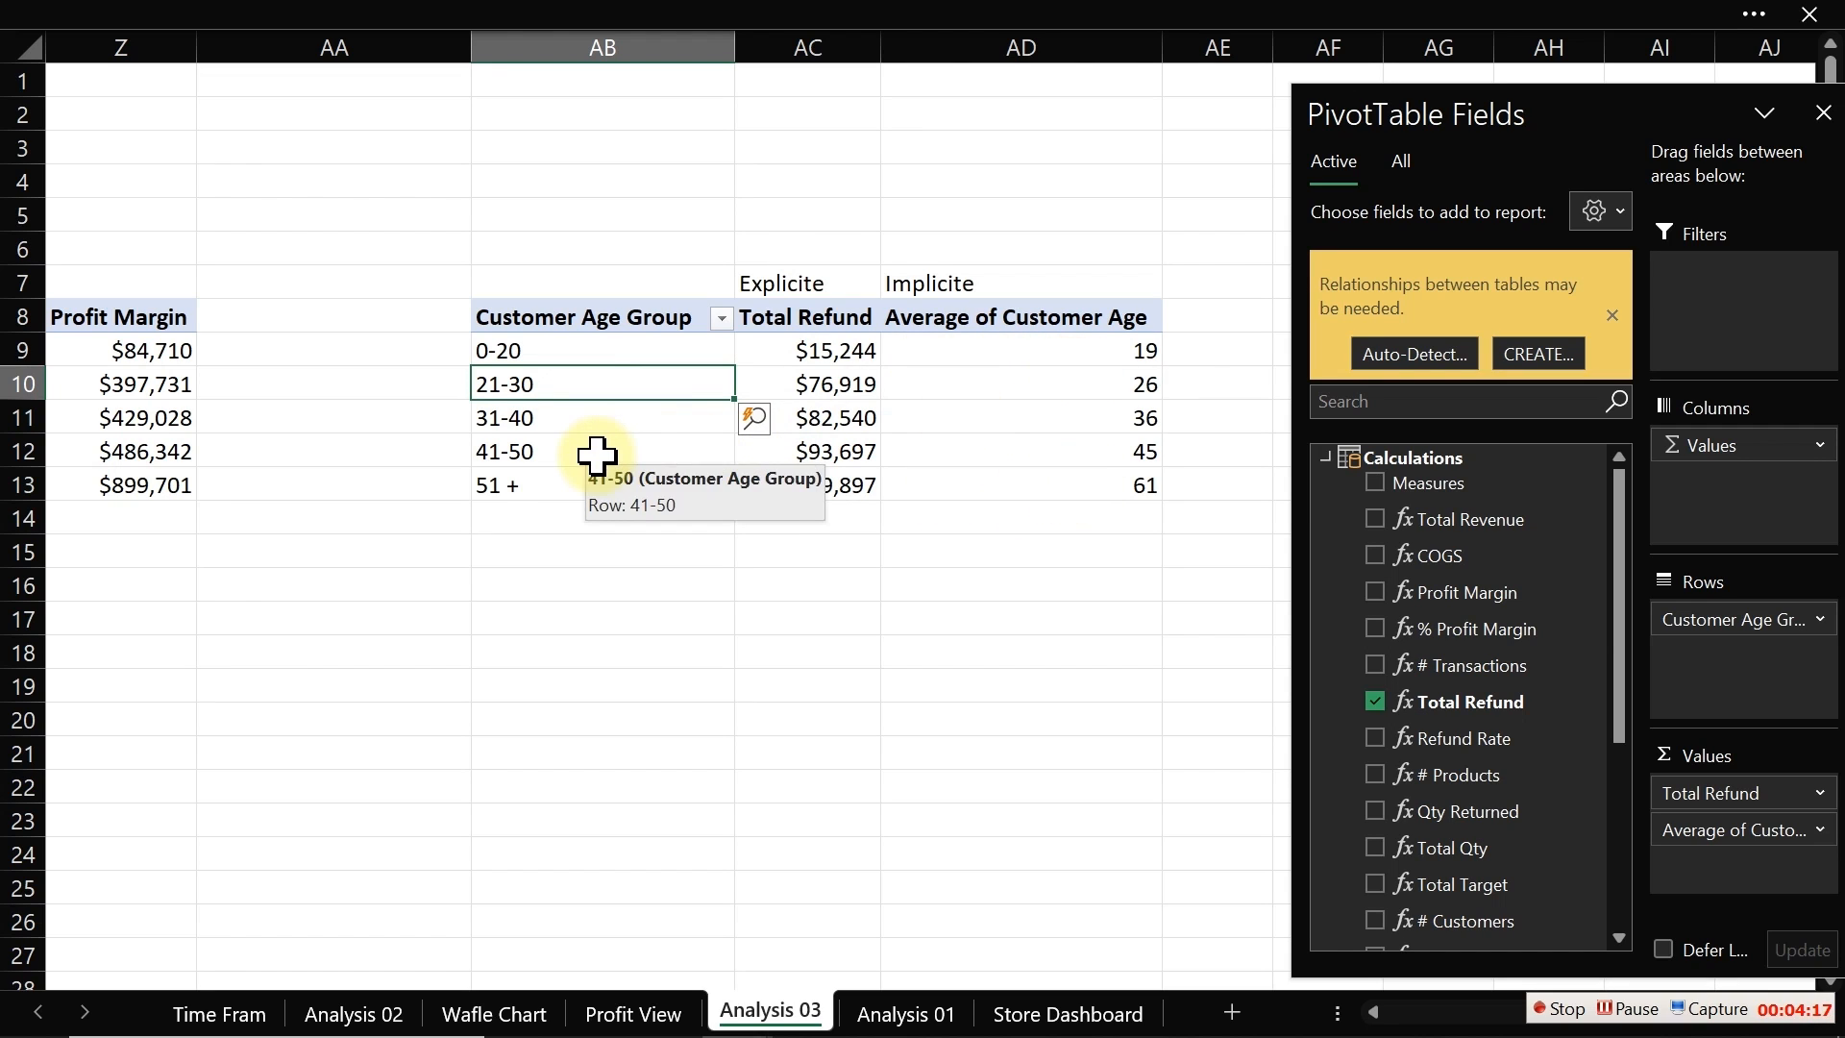
{"action": "left_click", "coordinate": [1110, 458]}
{"action": "mouse_move", "coordinate": [1019, 354]}
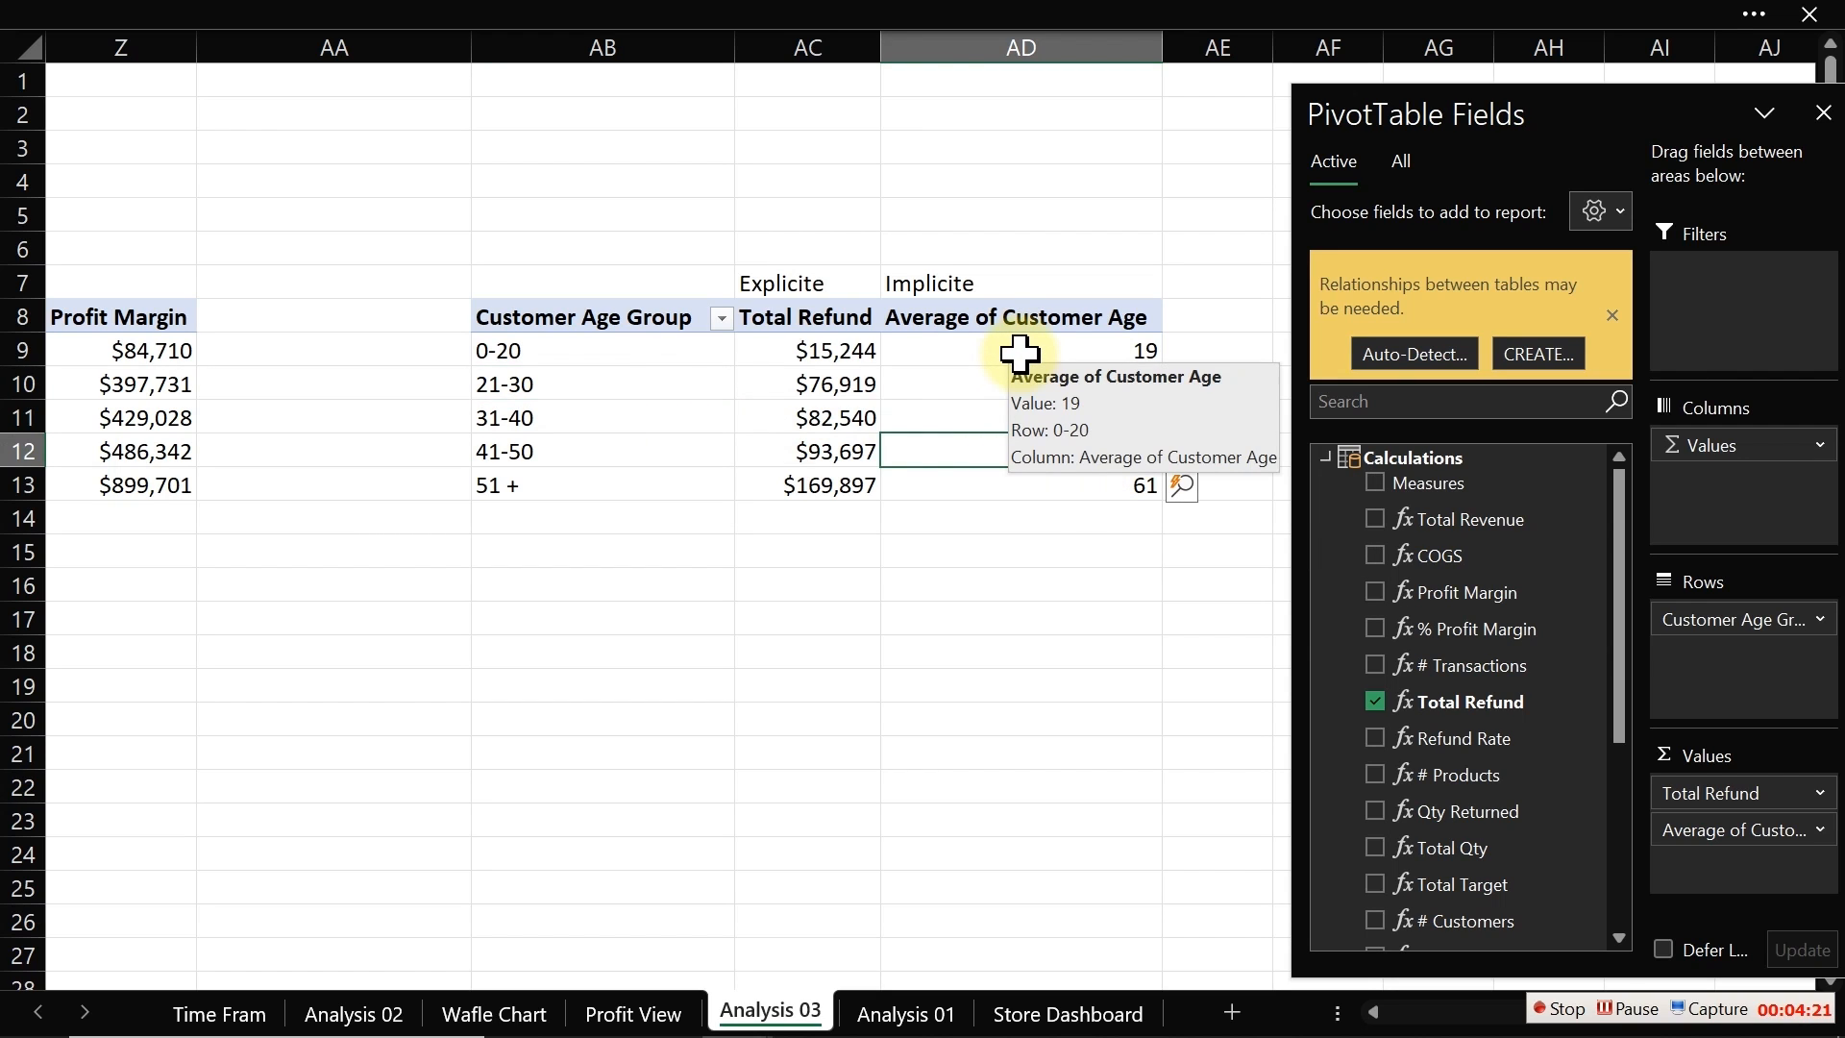
{"action": "left_click", "coordinate": [836, 356]}
{"action": "left_click_drag", "start_coordinate": [730, 284], "coordinate": [933, 283]}
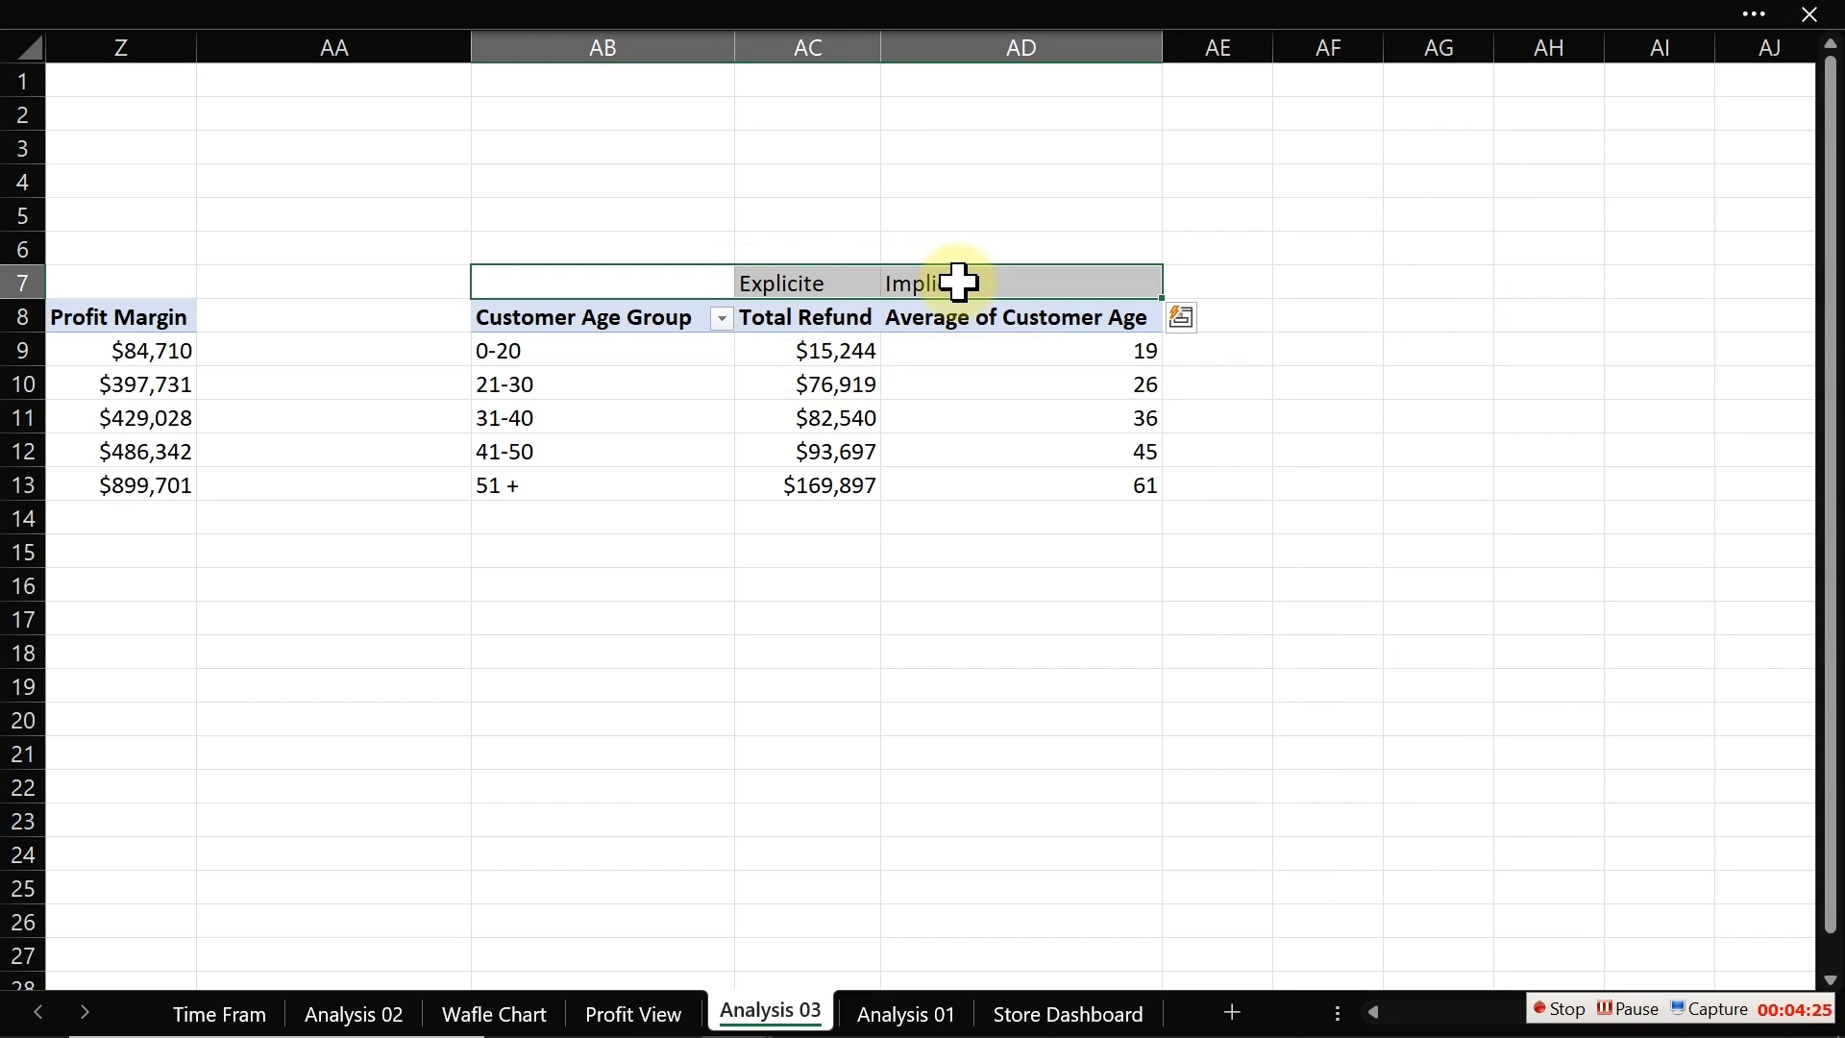
{"action": "key", "text": "Delete"}
{"action": "left_click", "coordinate": [848, 380]}
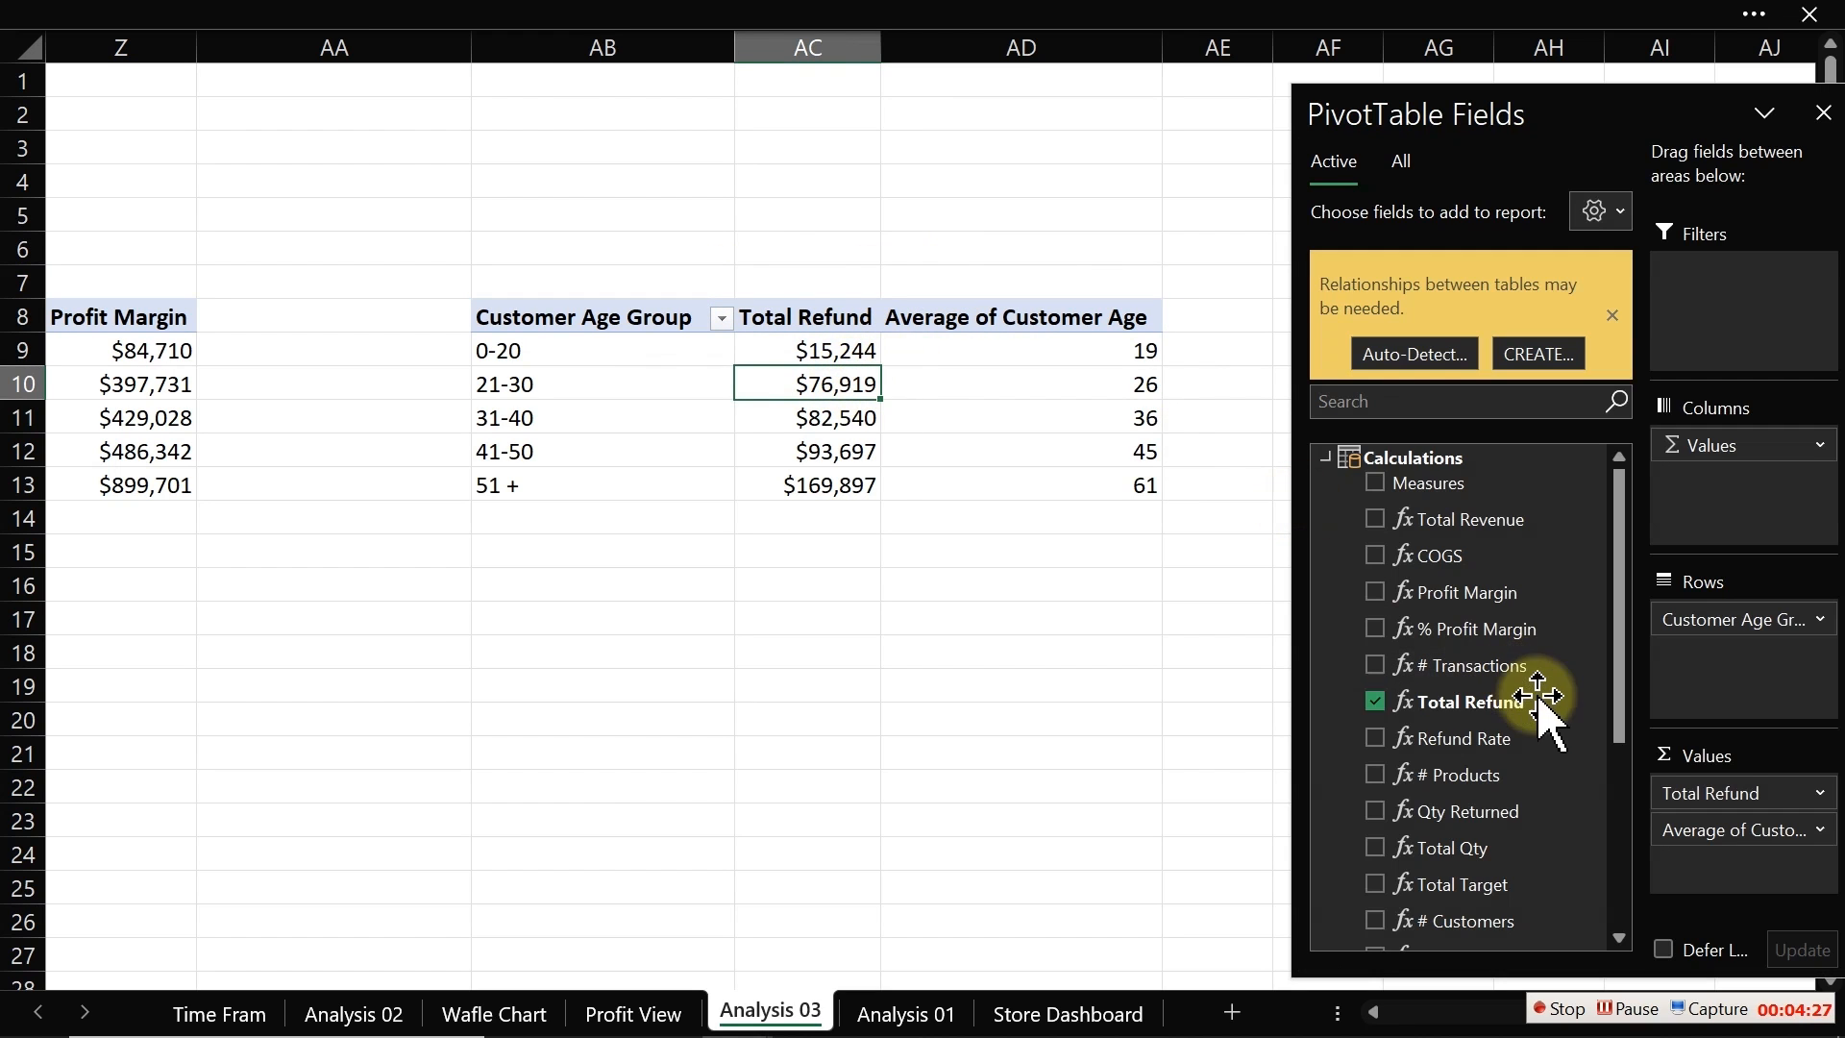
Step: Remove Total Refund from the values and Customer Age Group from the rows of the PivotTable
{"action": "left_click_drag", "start_coordinate": [1730, 793], "coordinate": [1058, 746]}
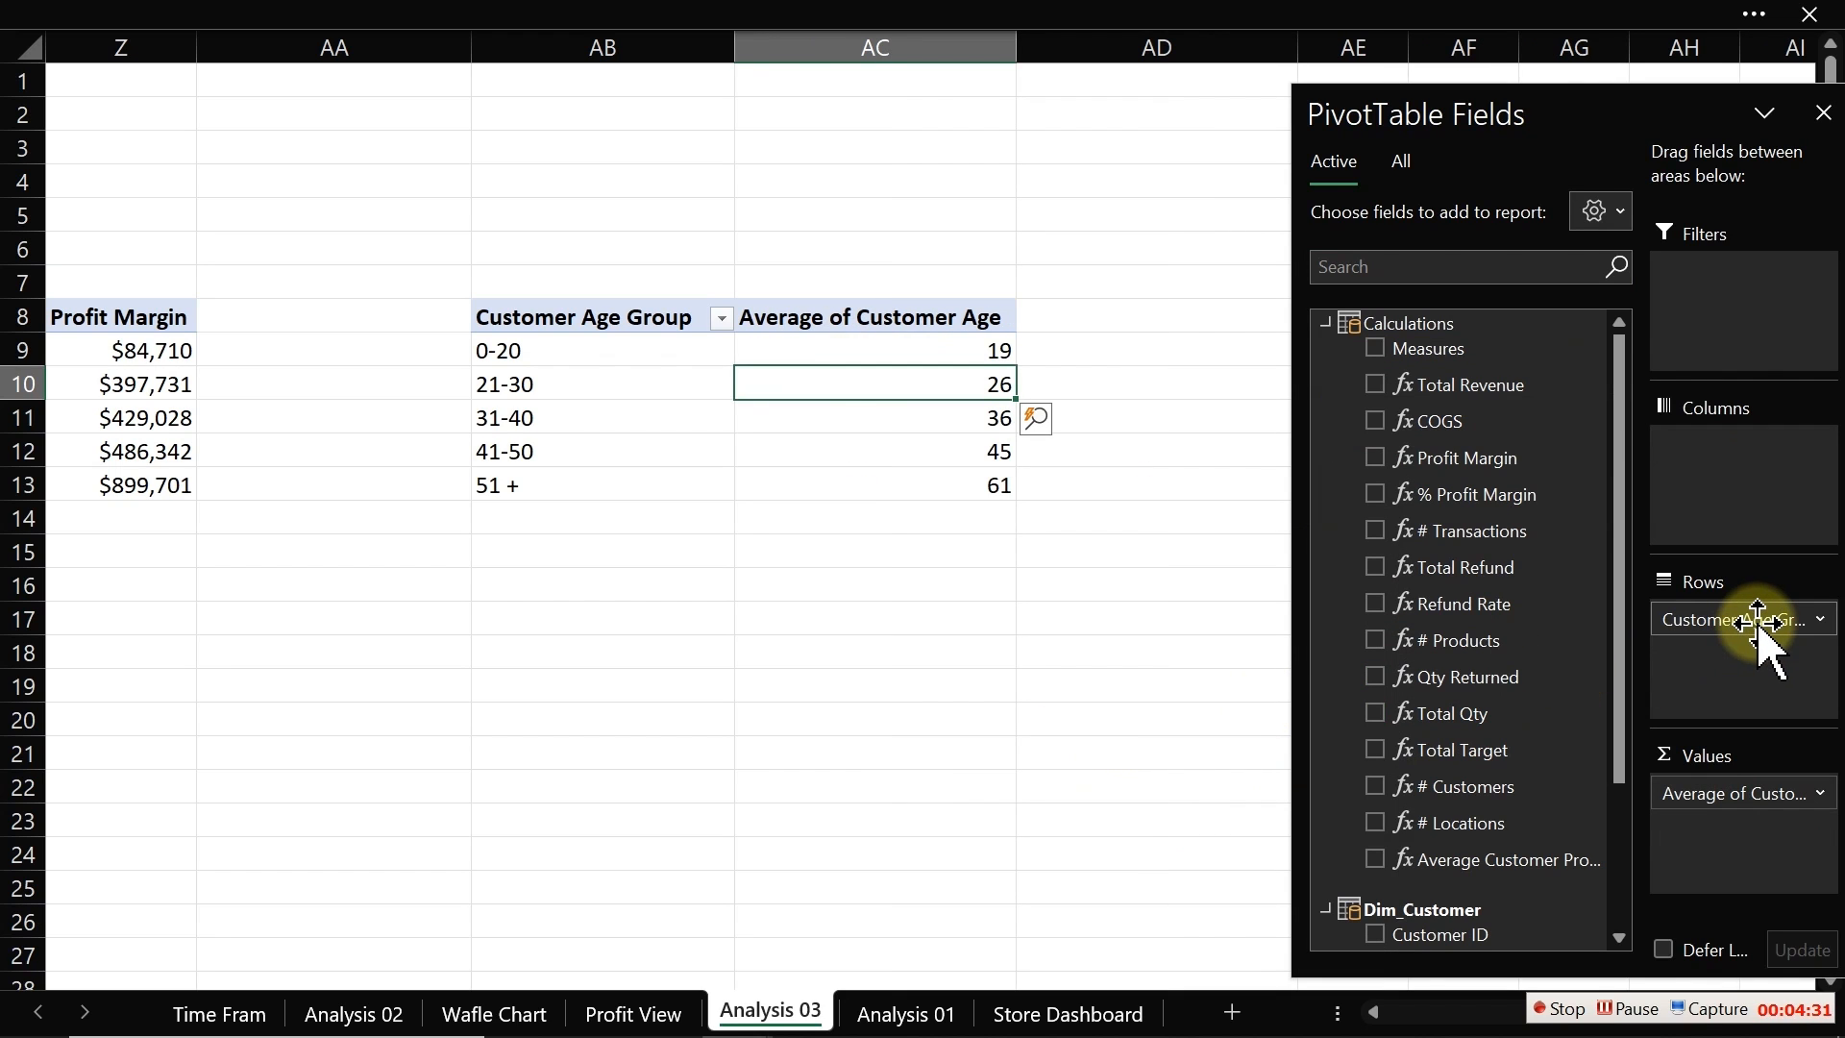
{"action": "left_click_drag", "start_coordinate": [1756, 626], "coordinate": [1012, 689]}
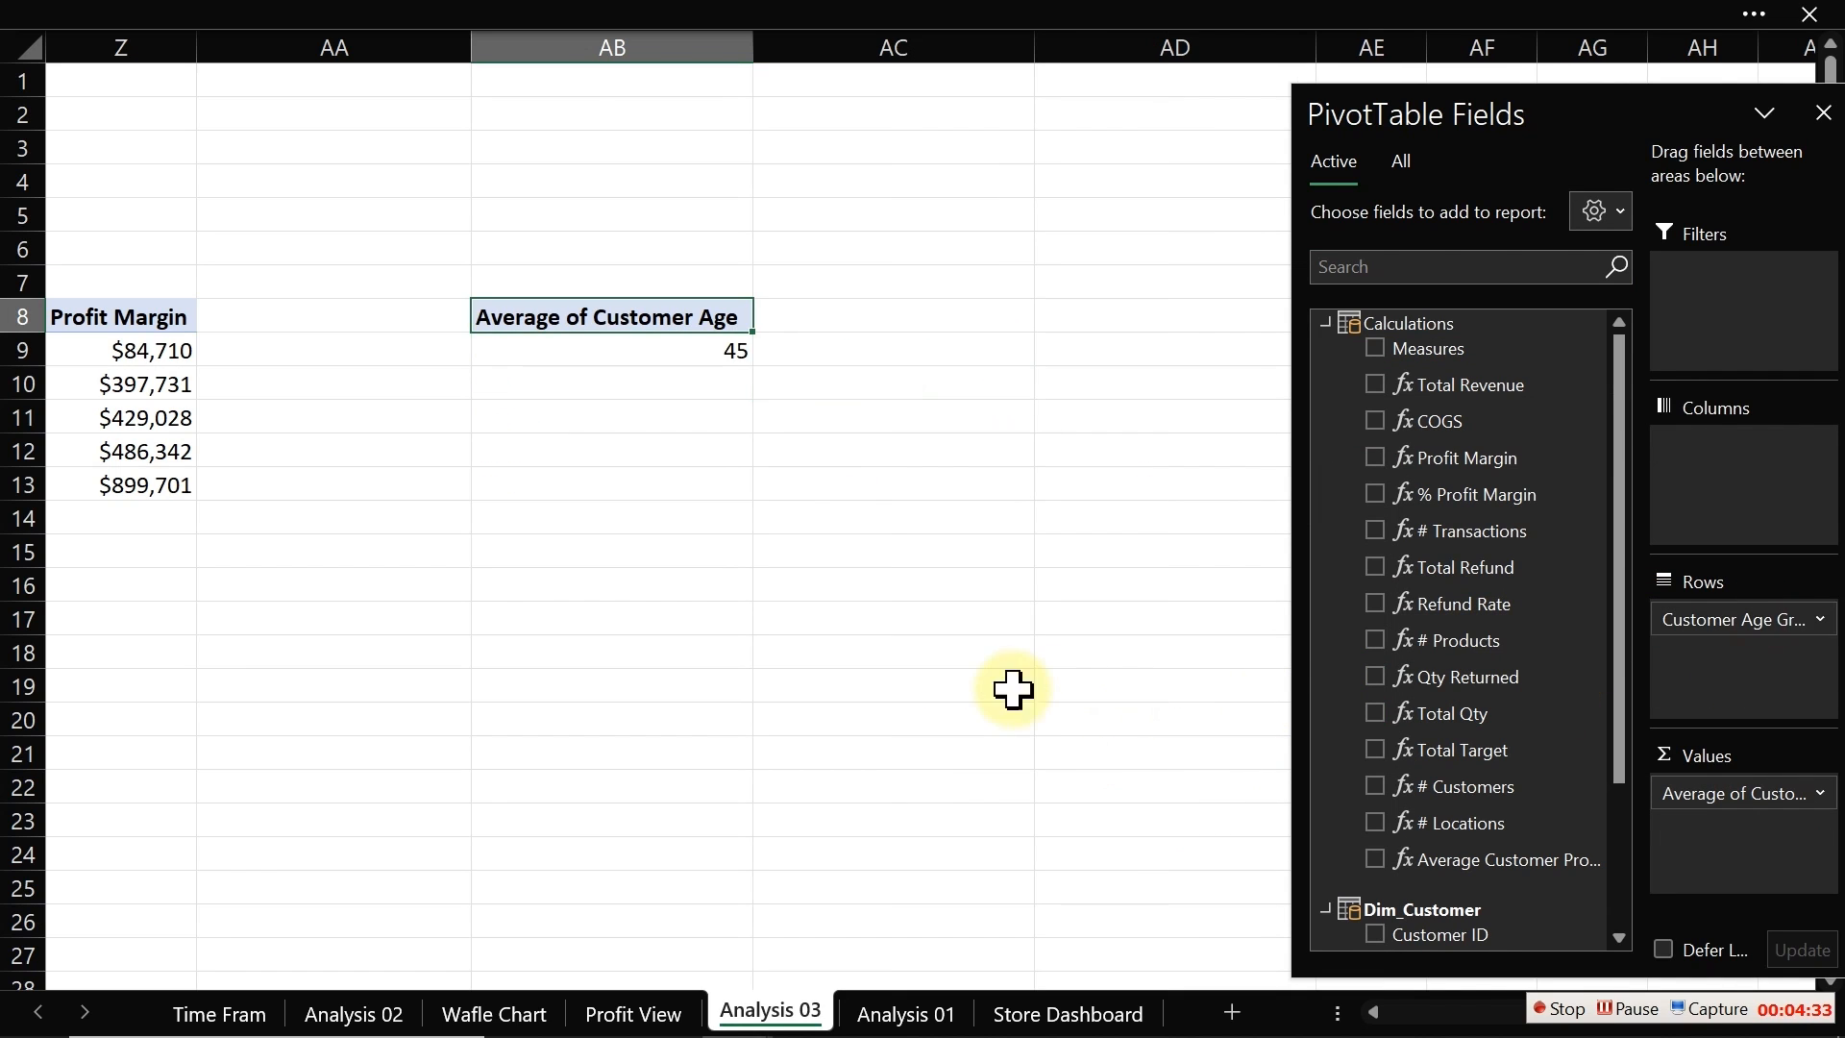
{"action": "left_click", "coordinate": [711, 350]}
{"action": "mouse_move", "coordinate": [711, 350]}
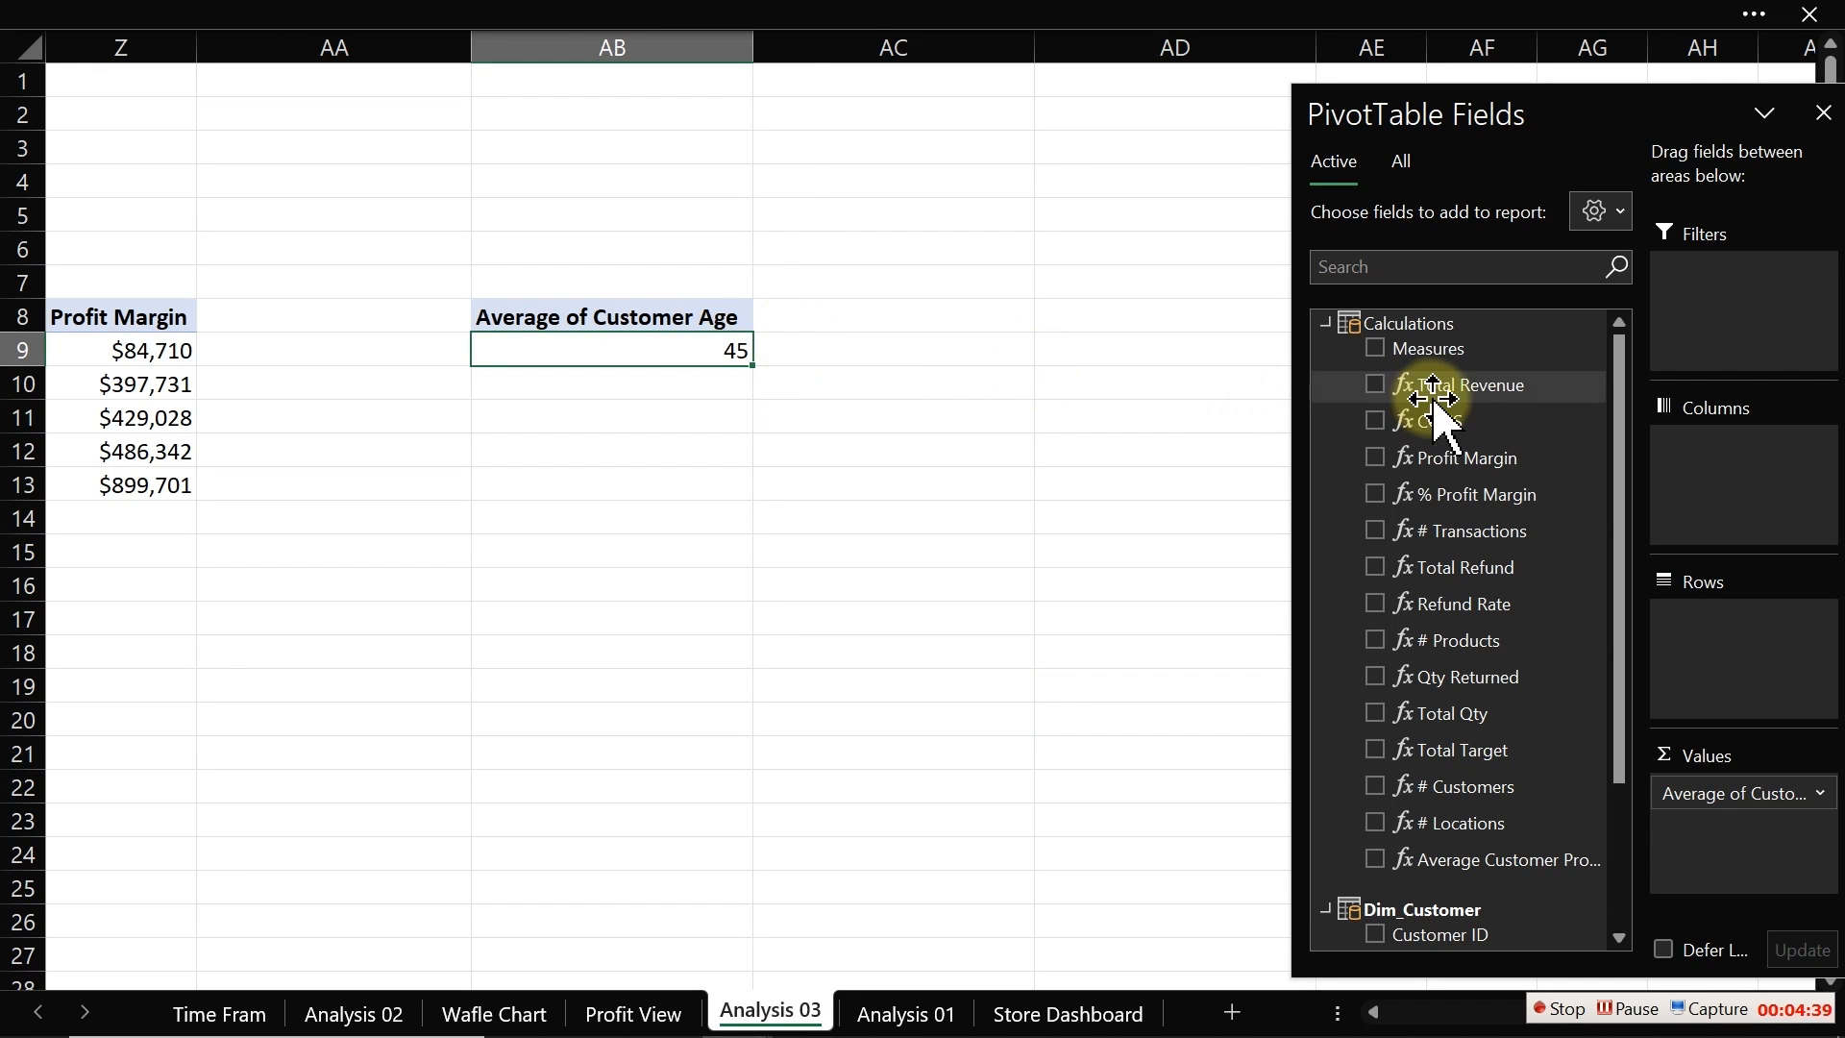
Step: Create a new measure in Calculations named Average Customer Age with formula =AVERAGE(Dim_Customer[Customer Age])
{"action": "left_click", "coordinate": [845, 14]}
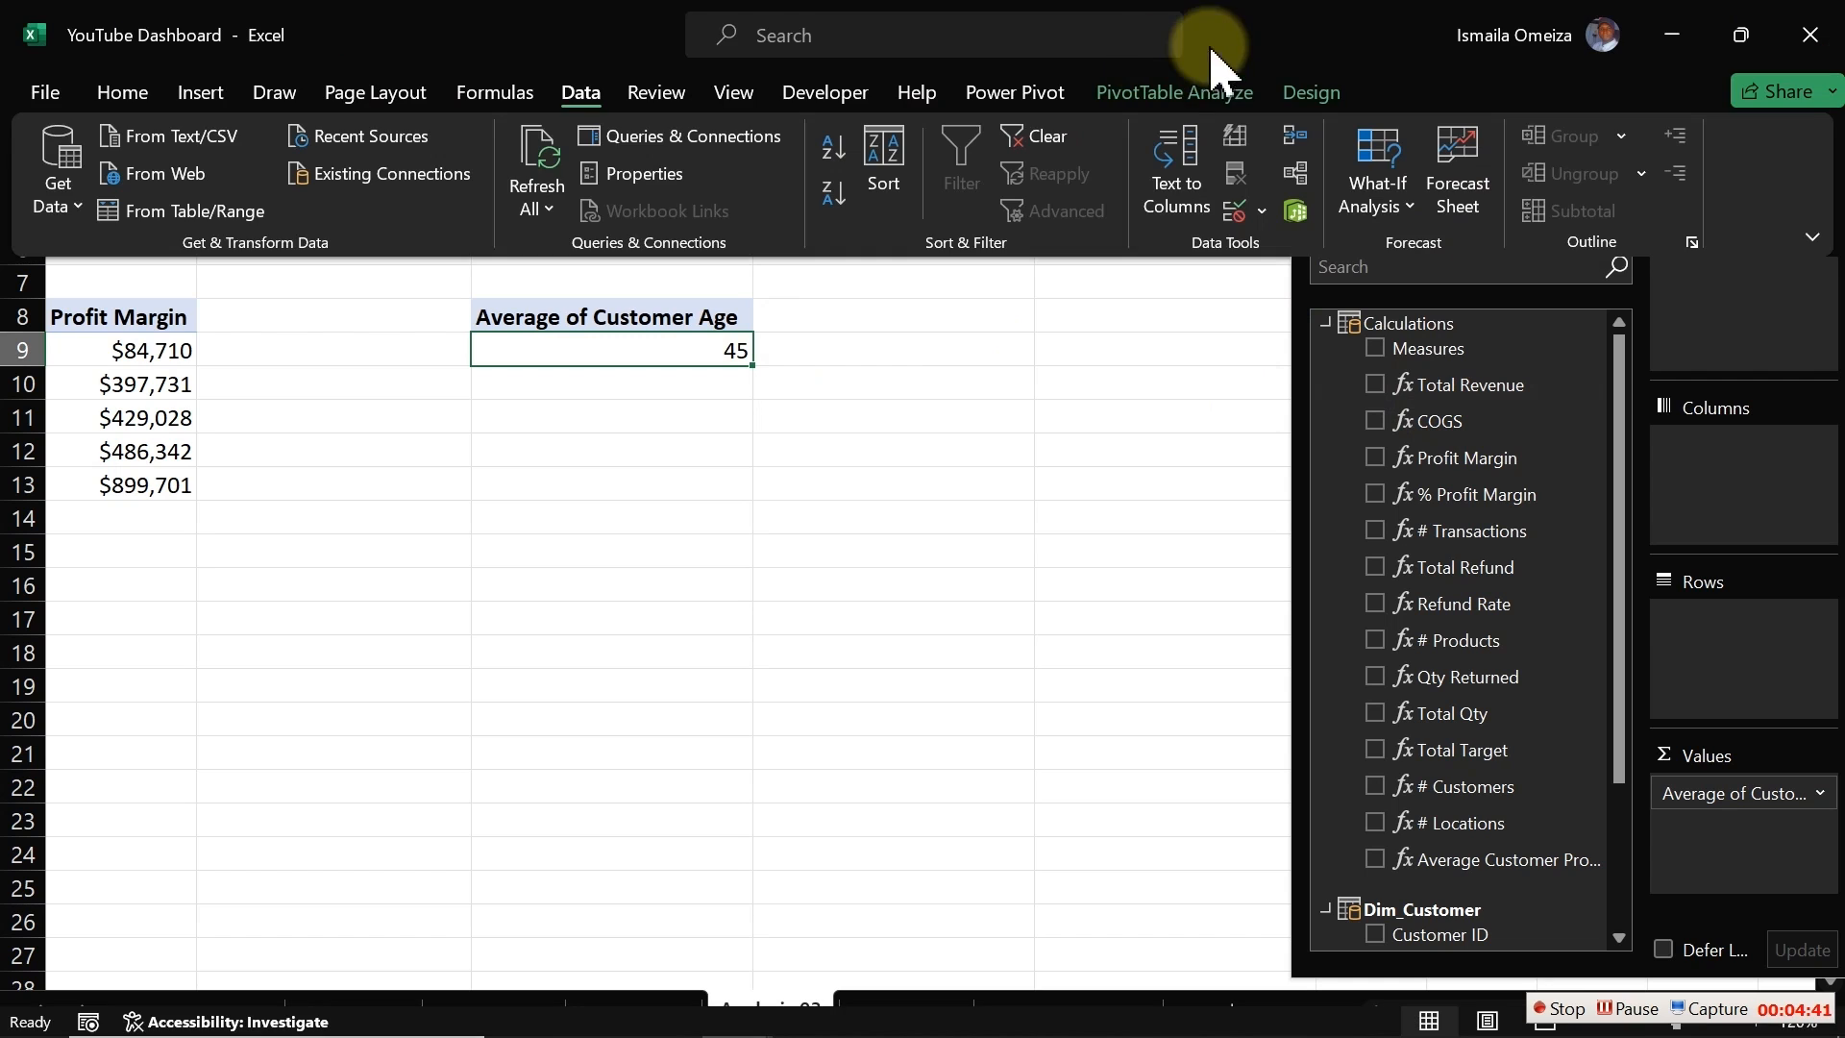
{"action": "left_click", "coordinate": [1232, 99]}
{"action": "left_click", "coordinate": [1028, 97]}
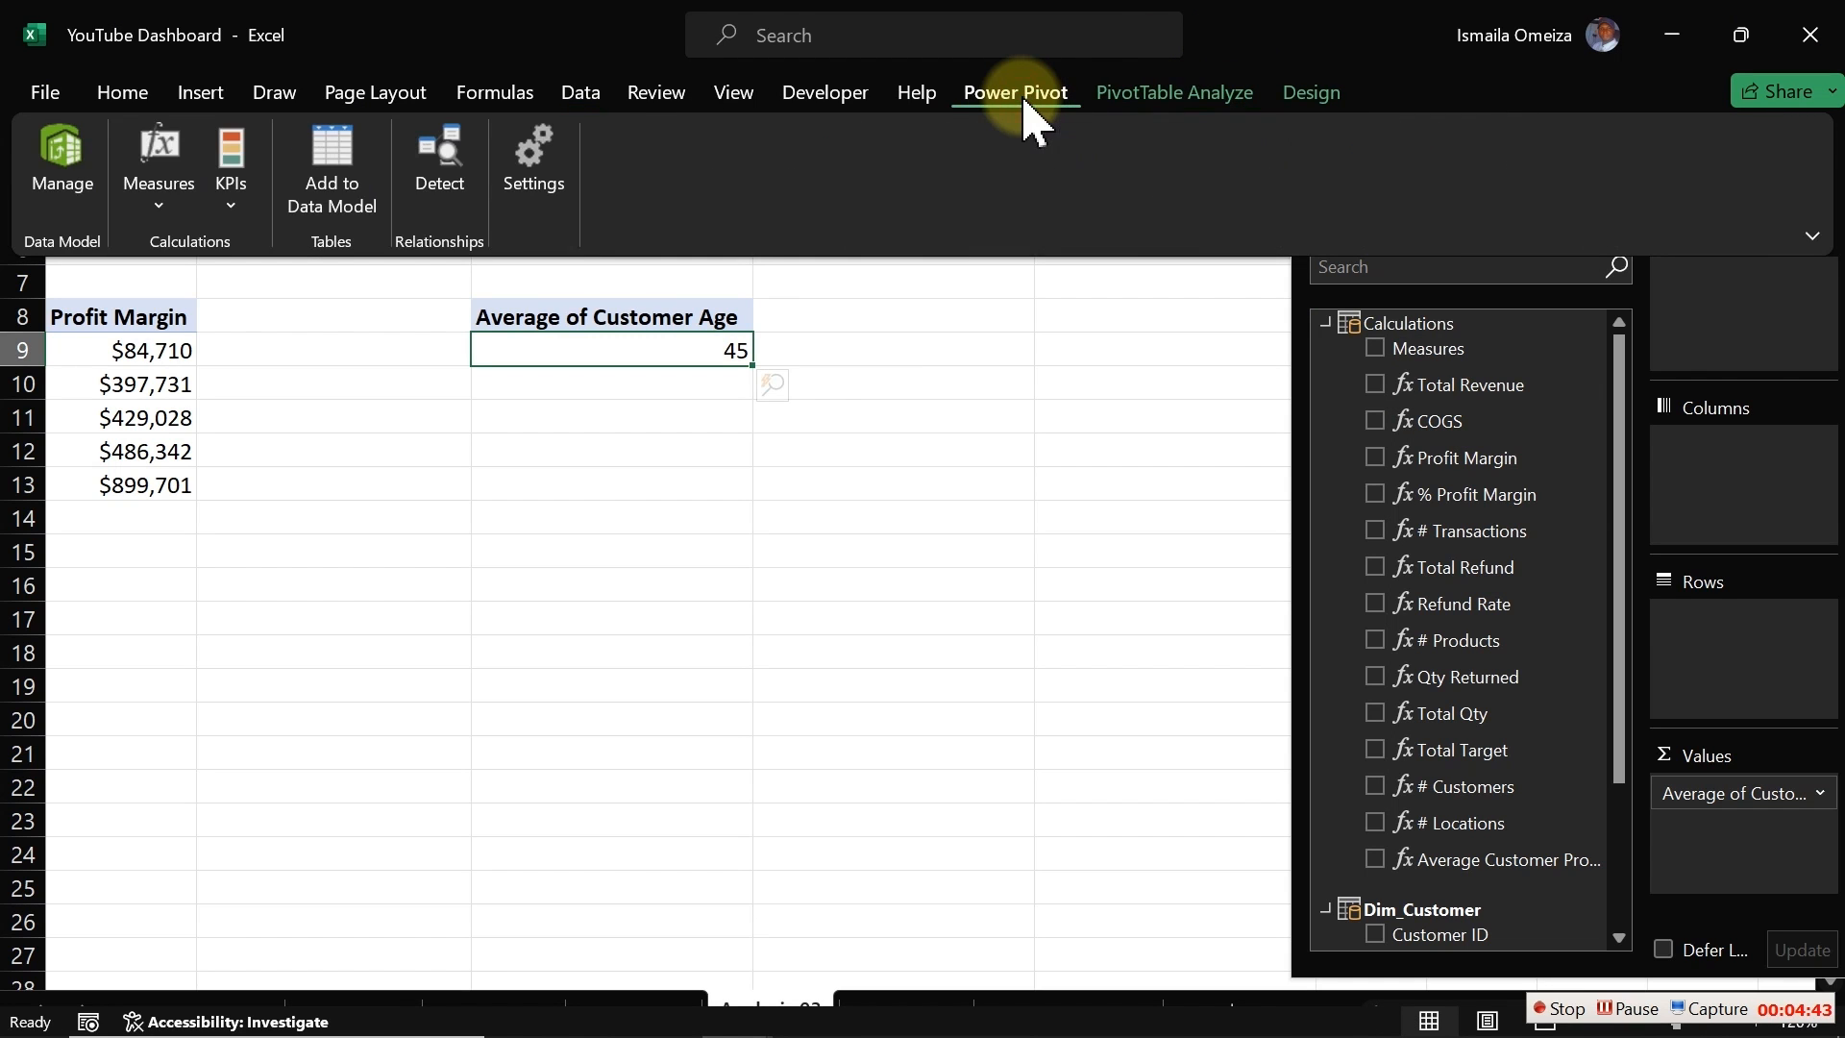
{"action": "left_click", "coordinate": [189, 219]}
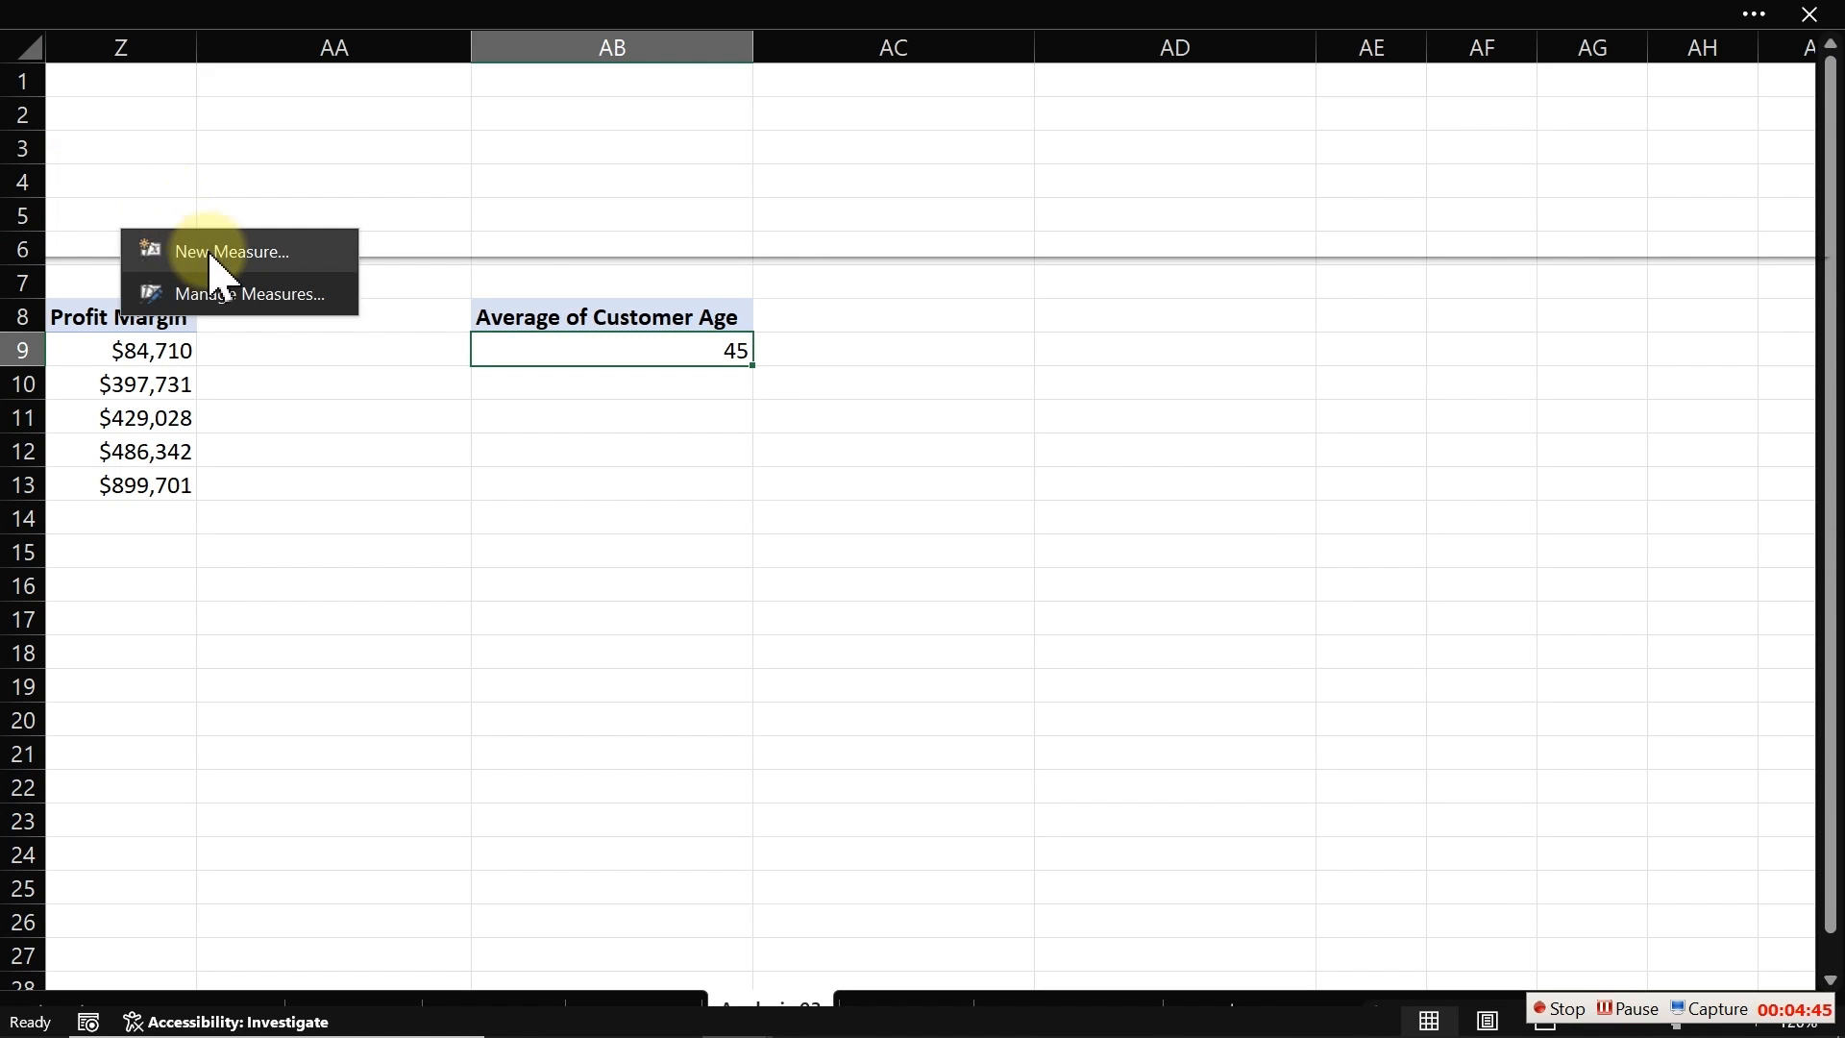
{"action": "left_click", "coordinate": [210, 256]}
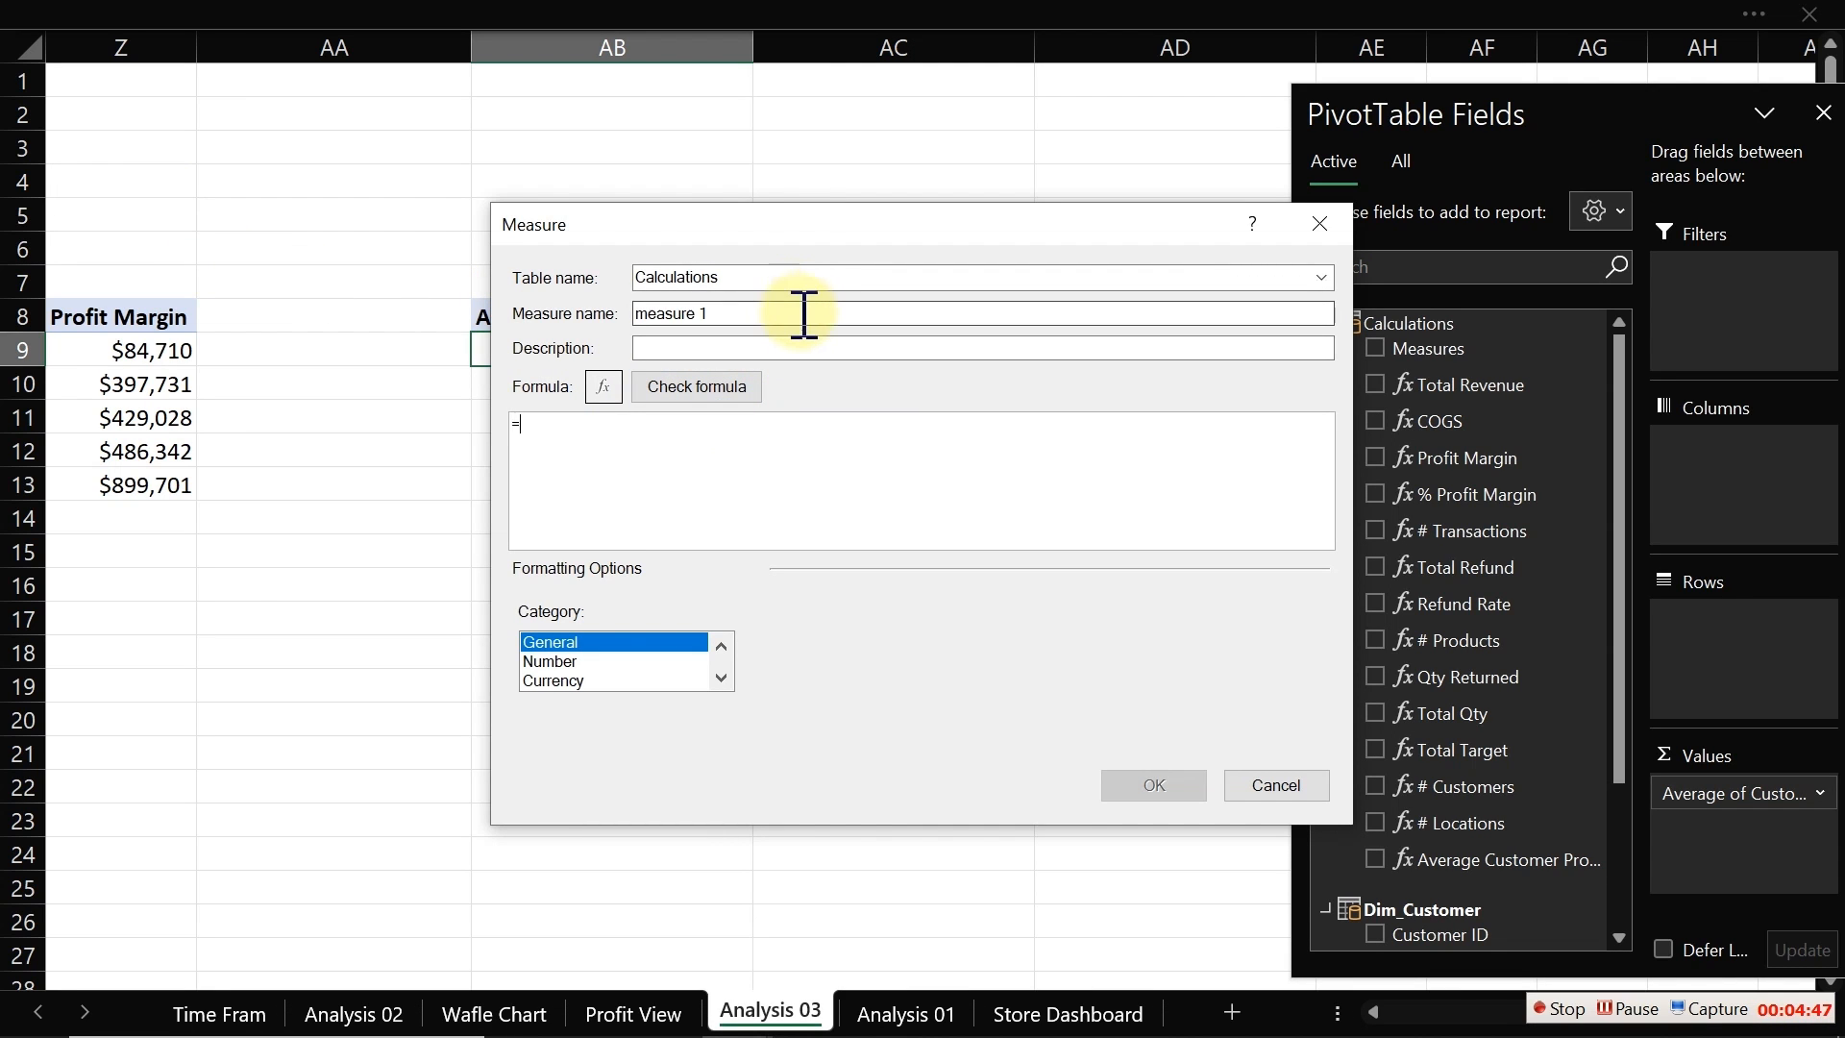
{"action": "left_click_drag", "start_coordinate": [803, 317], "coordinate": [625, 315]}
{"action": "type", "text": "Average Customer Age"}
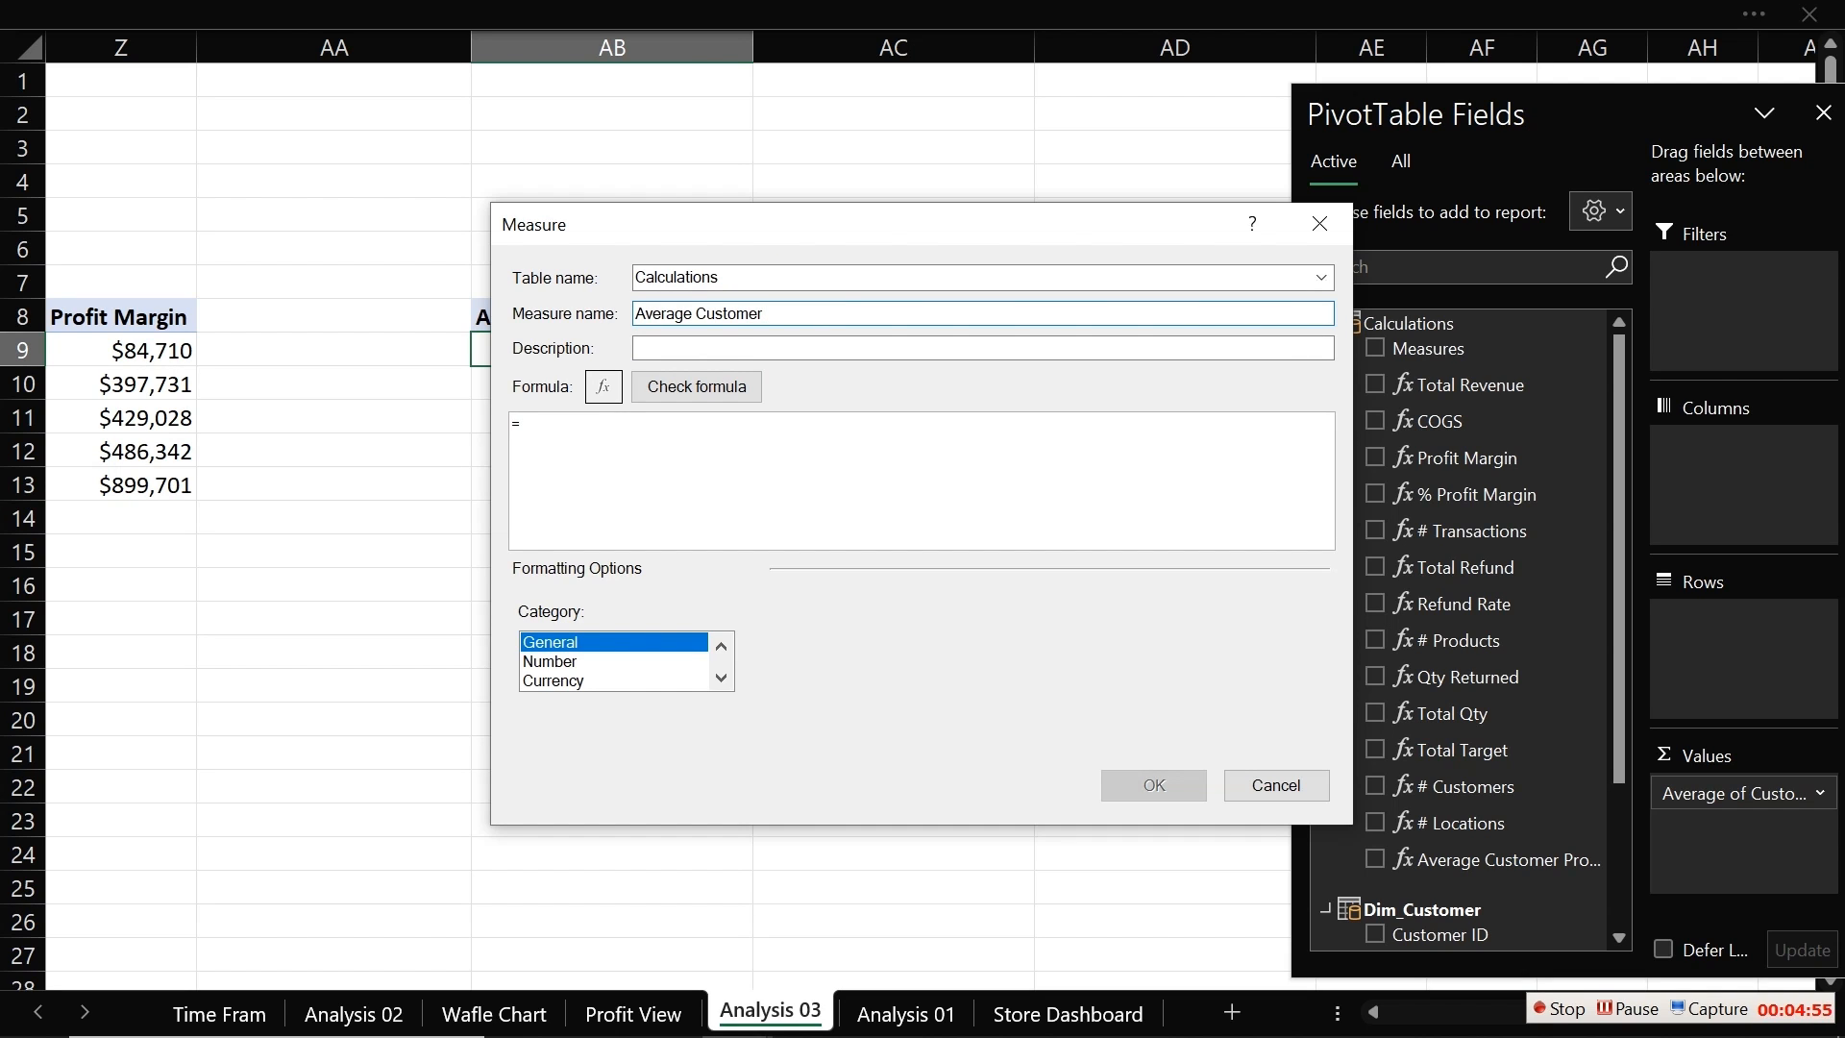
{"action": "left_click", "coordinate": [656, 423]}
{"action": "type", "text": "av"}
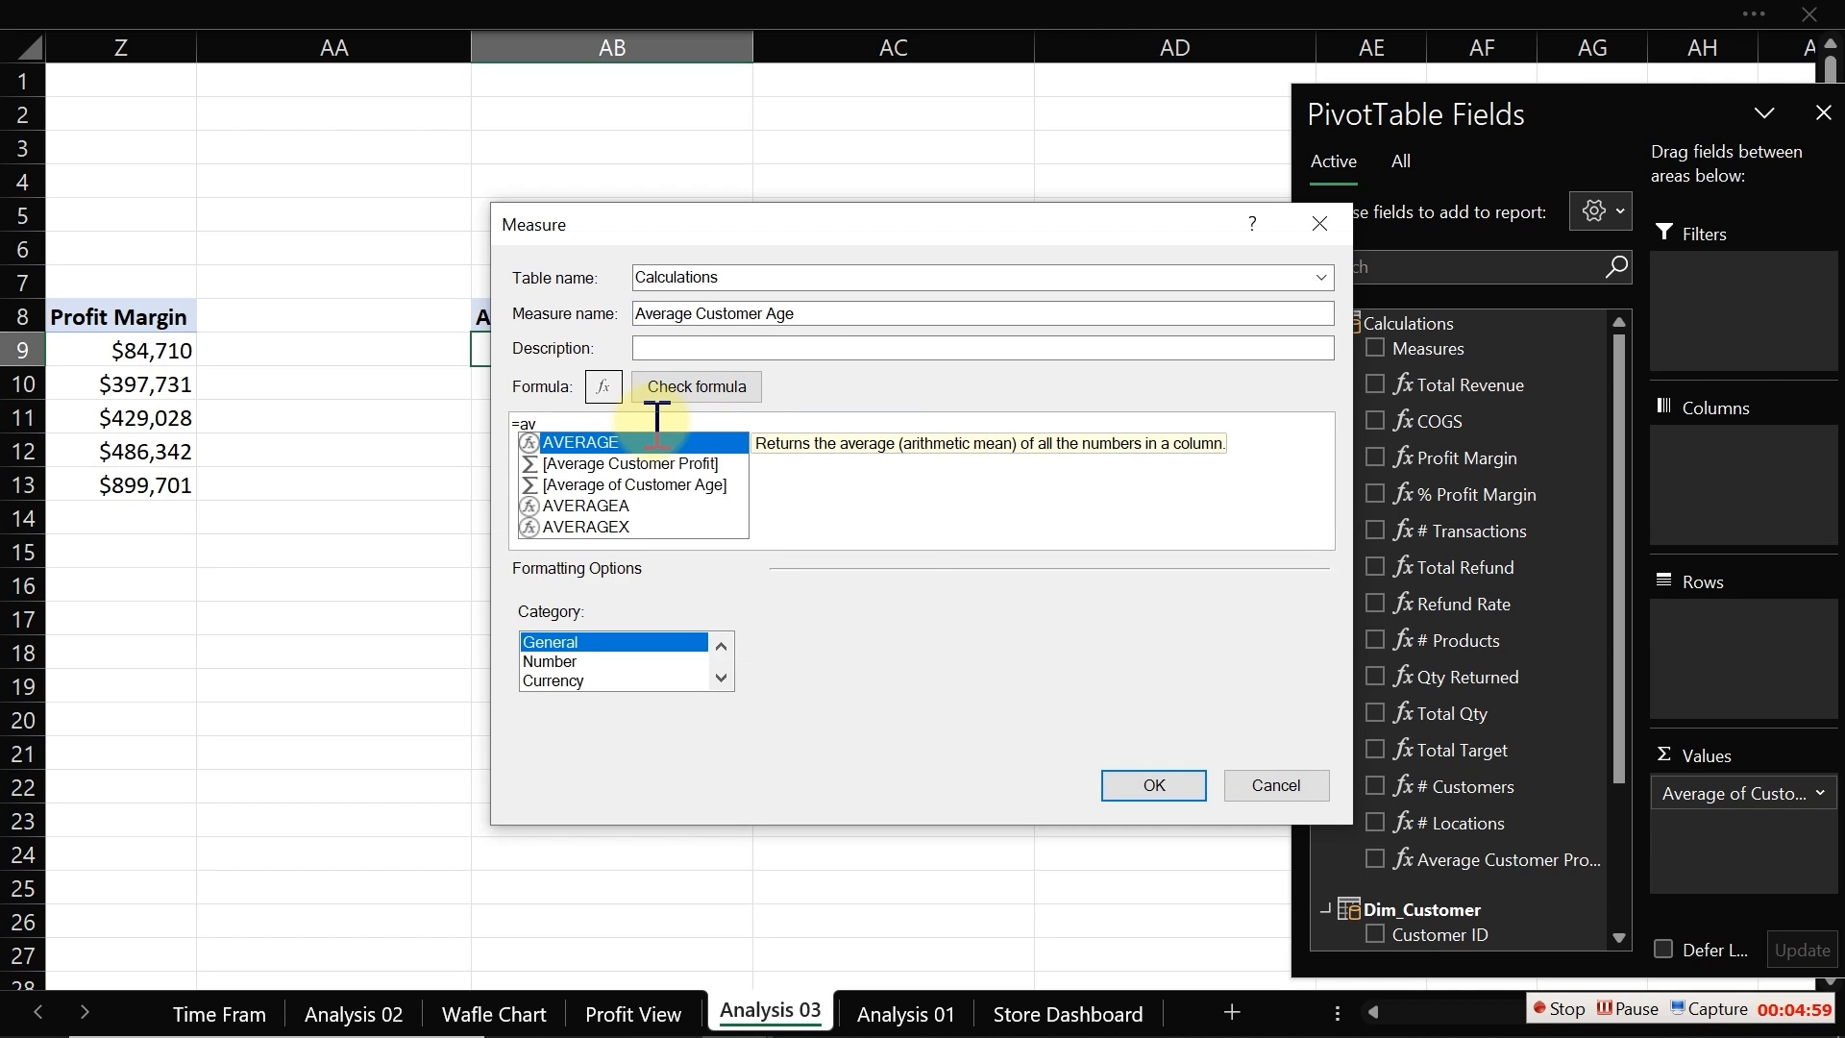
{"action": "key", "text": "Tab"}
{"action": "type", "text": "age"}
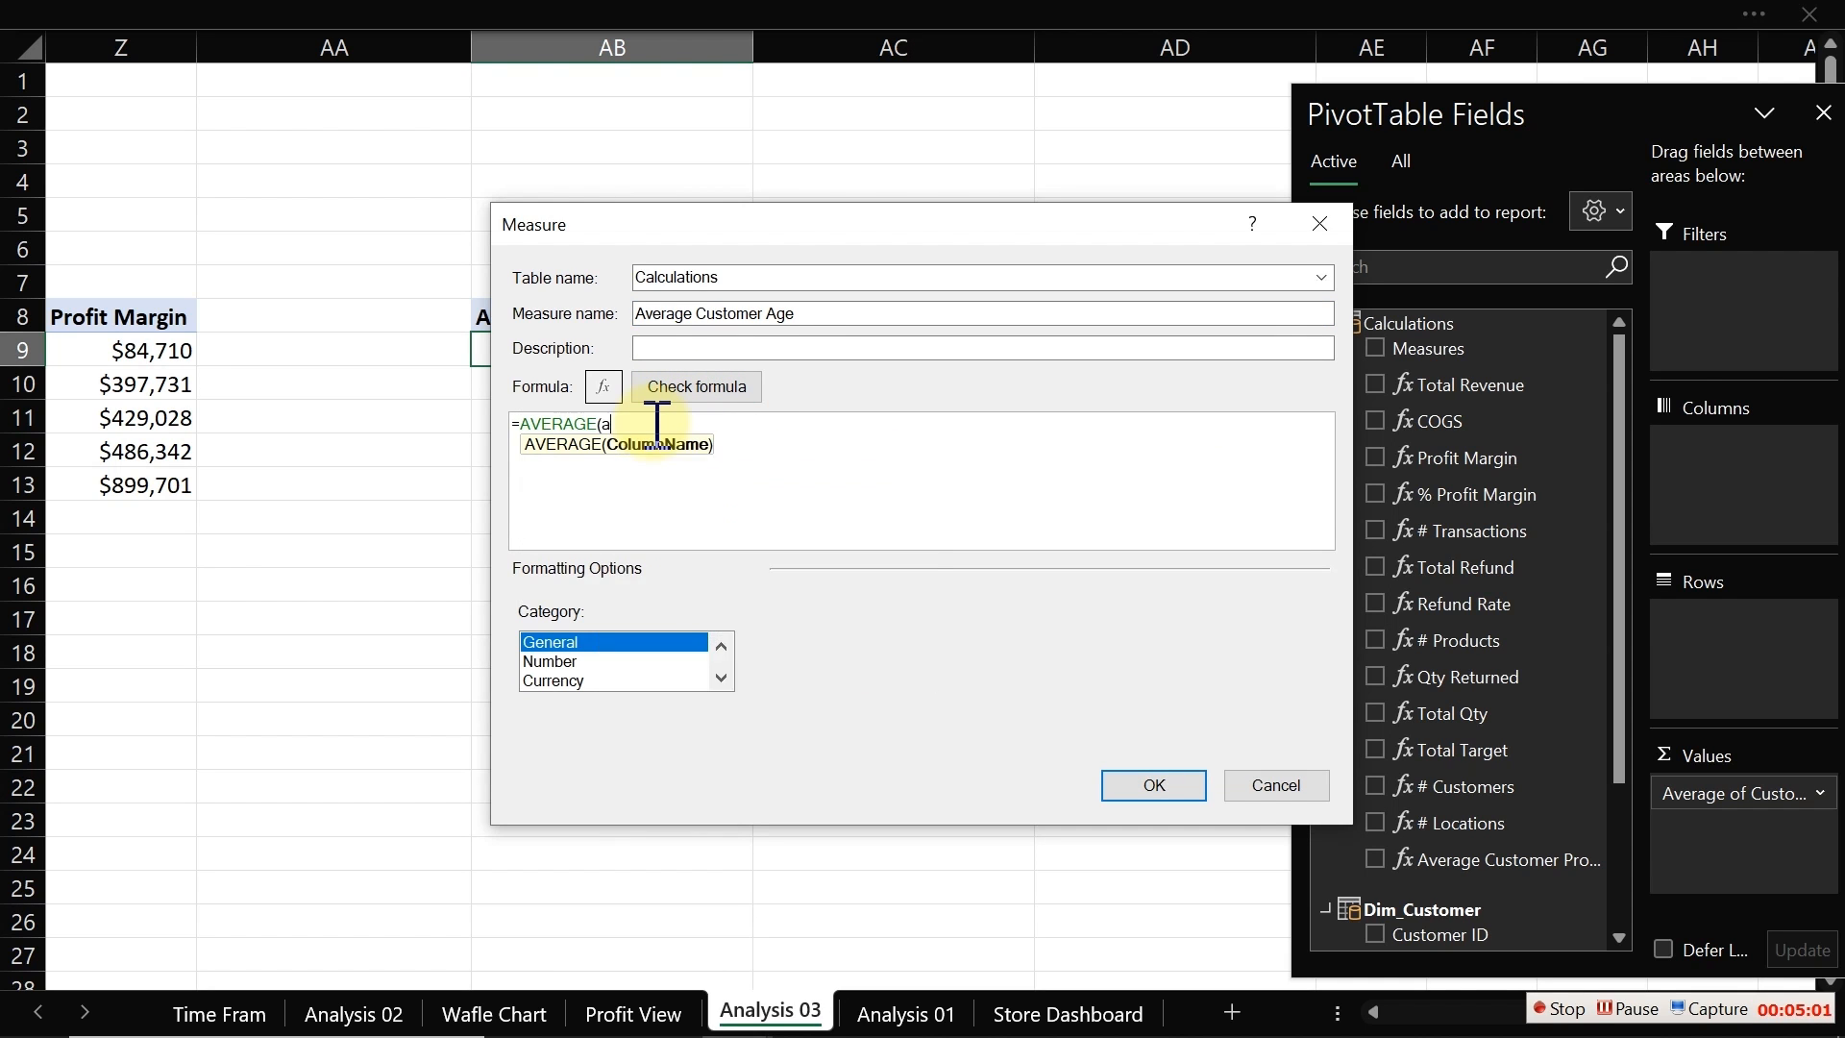
{"action": "key", "text": "Tab"}
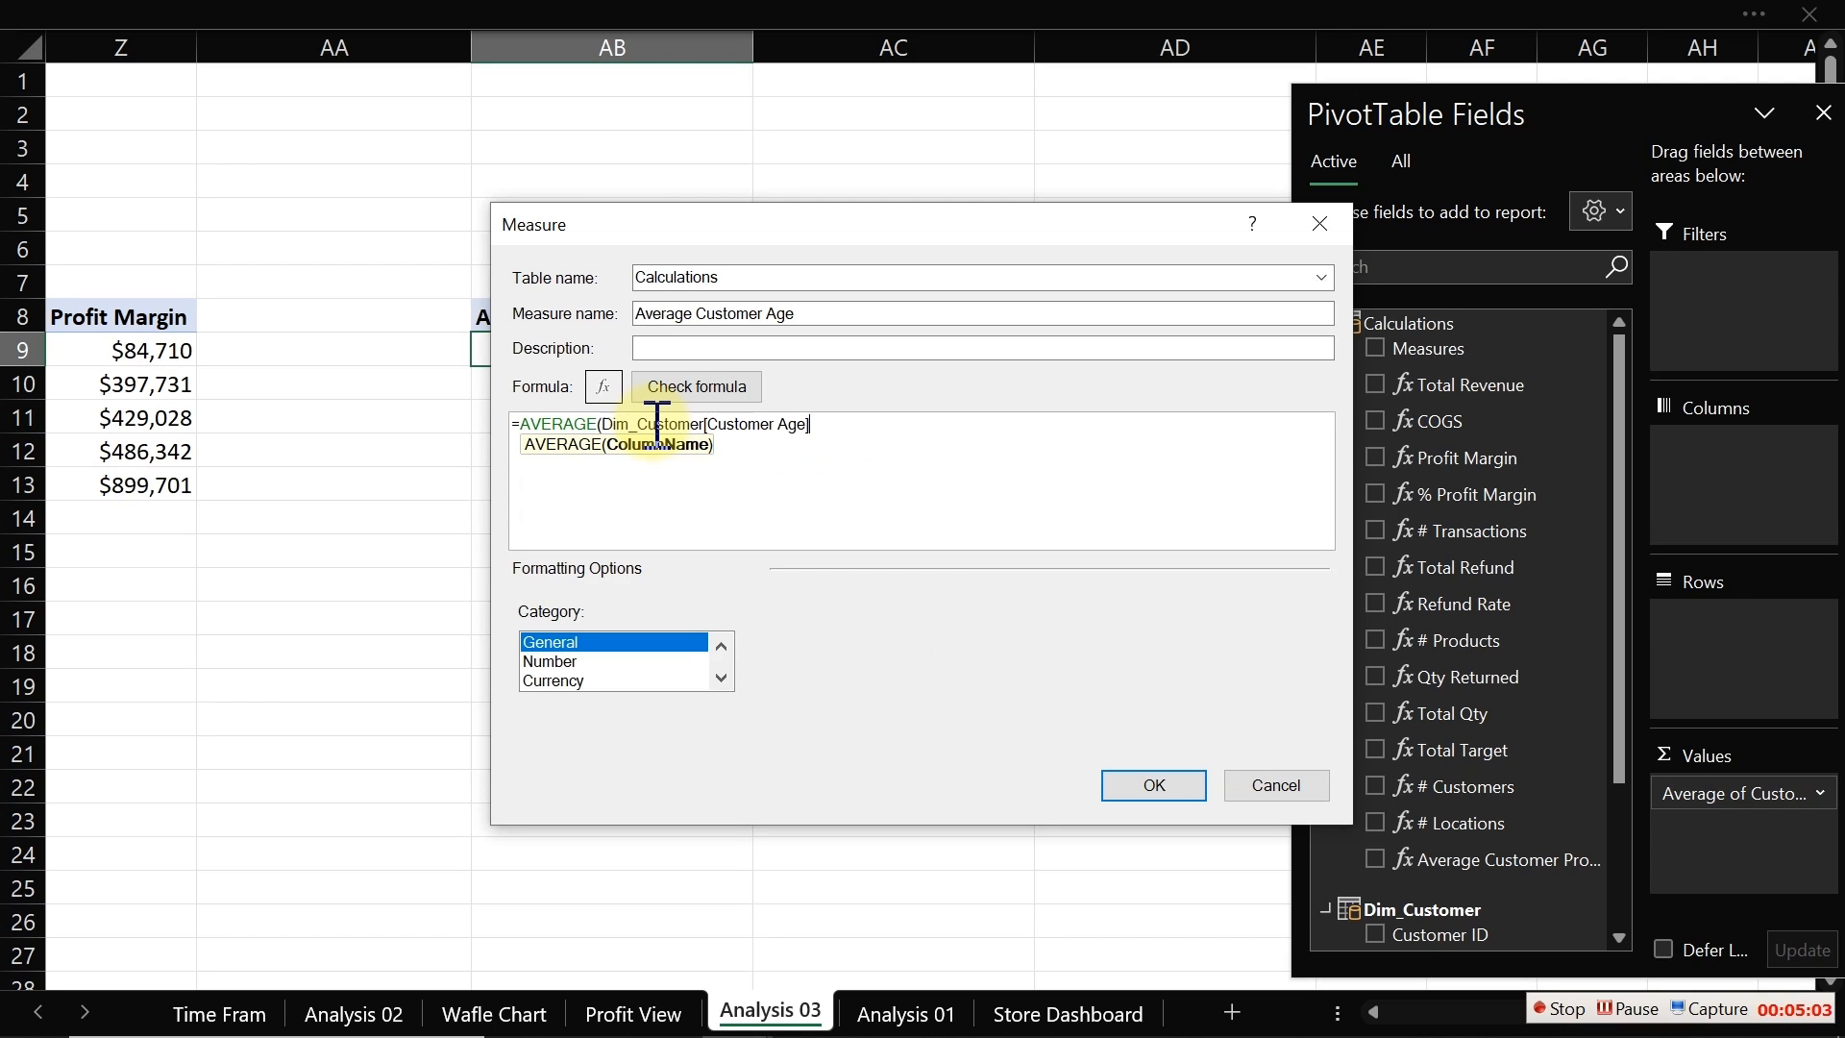
{"action": "type", "text": ")"}
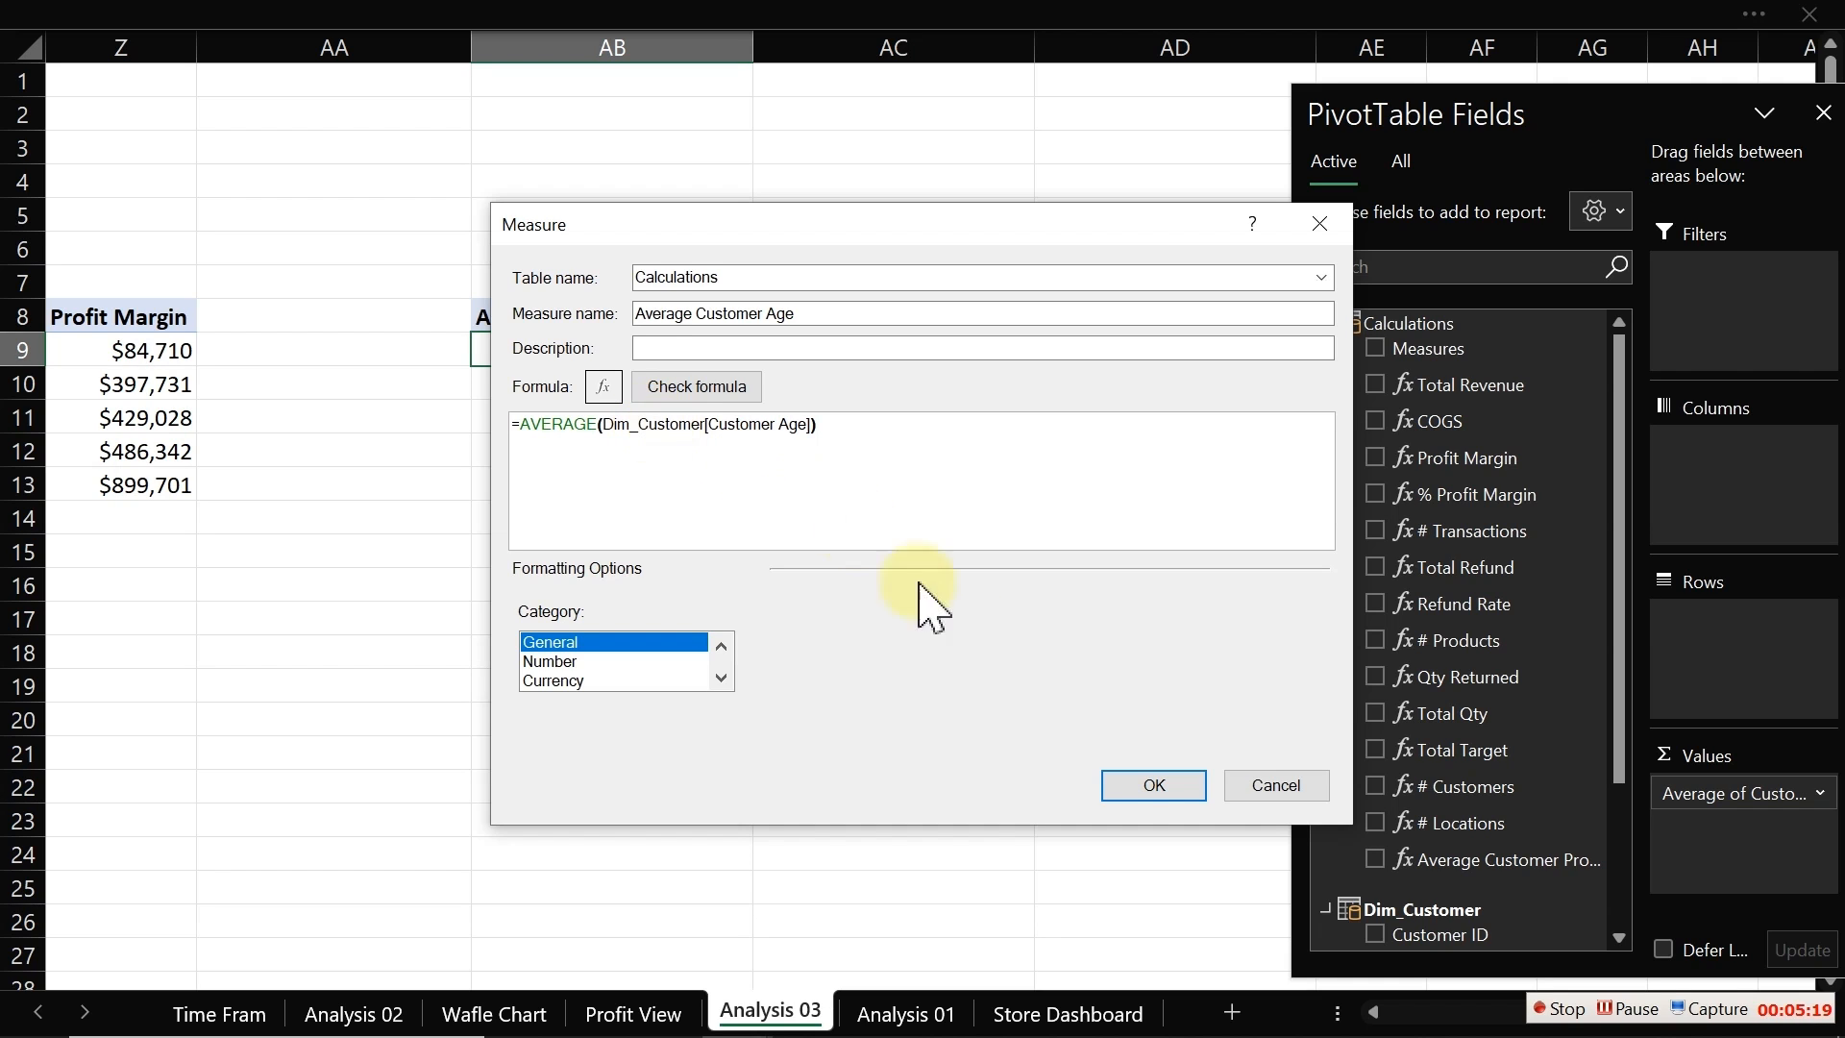
Step: Set the new measure's format to Number, Whole Number, and save it
{"action": "left_click", "coordinate": [577, 662]}
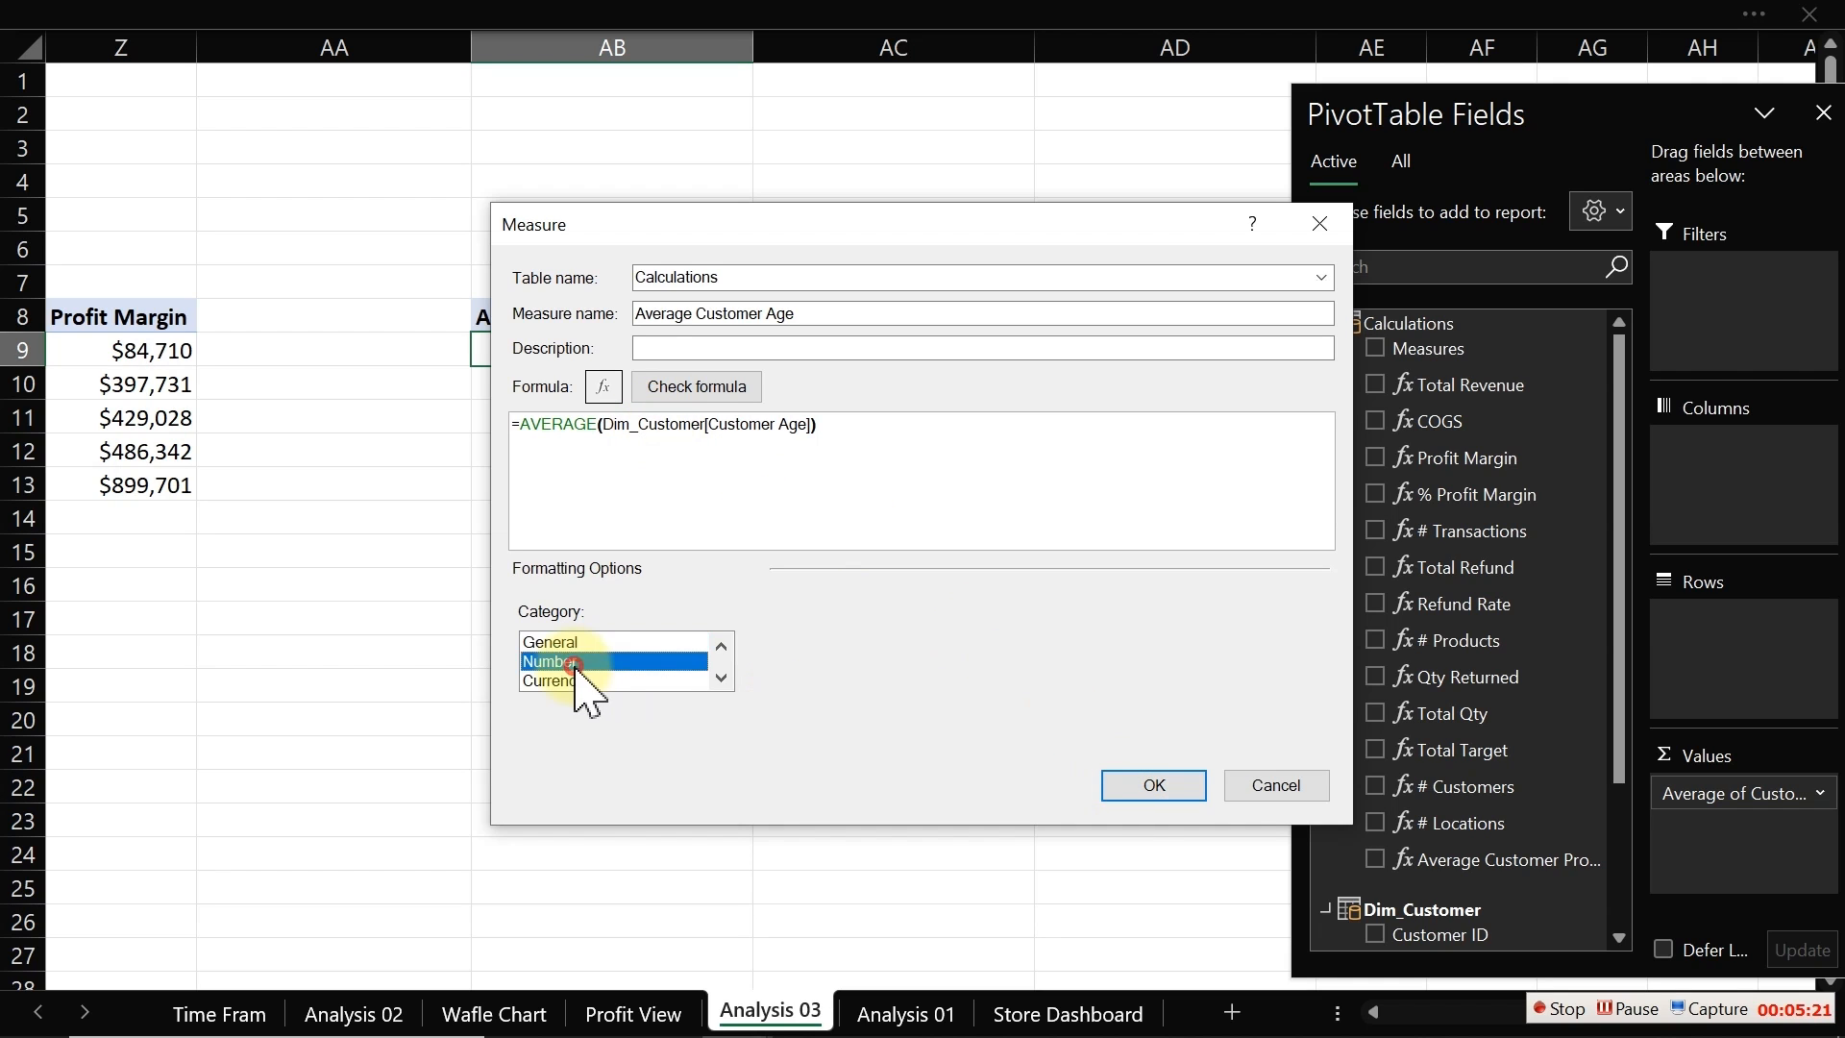
{"action": "left_click", "coordinate": [1036, 644]}
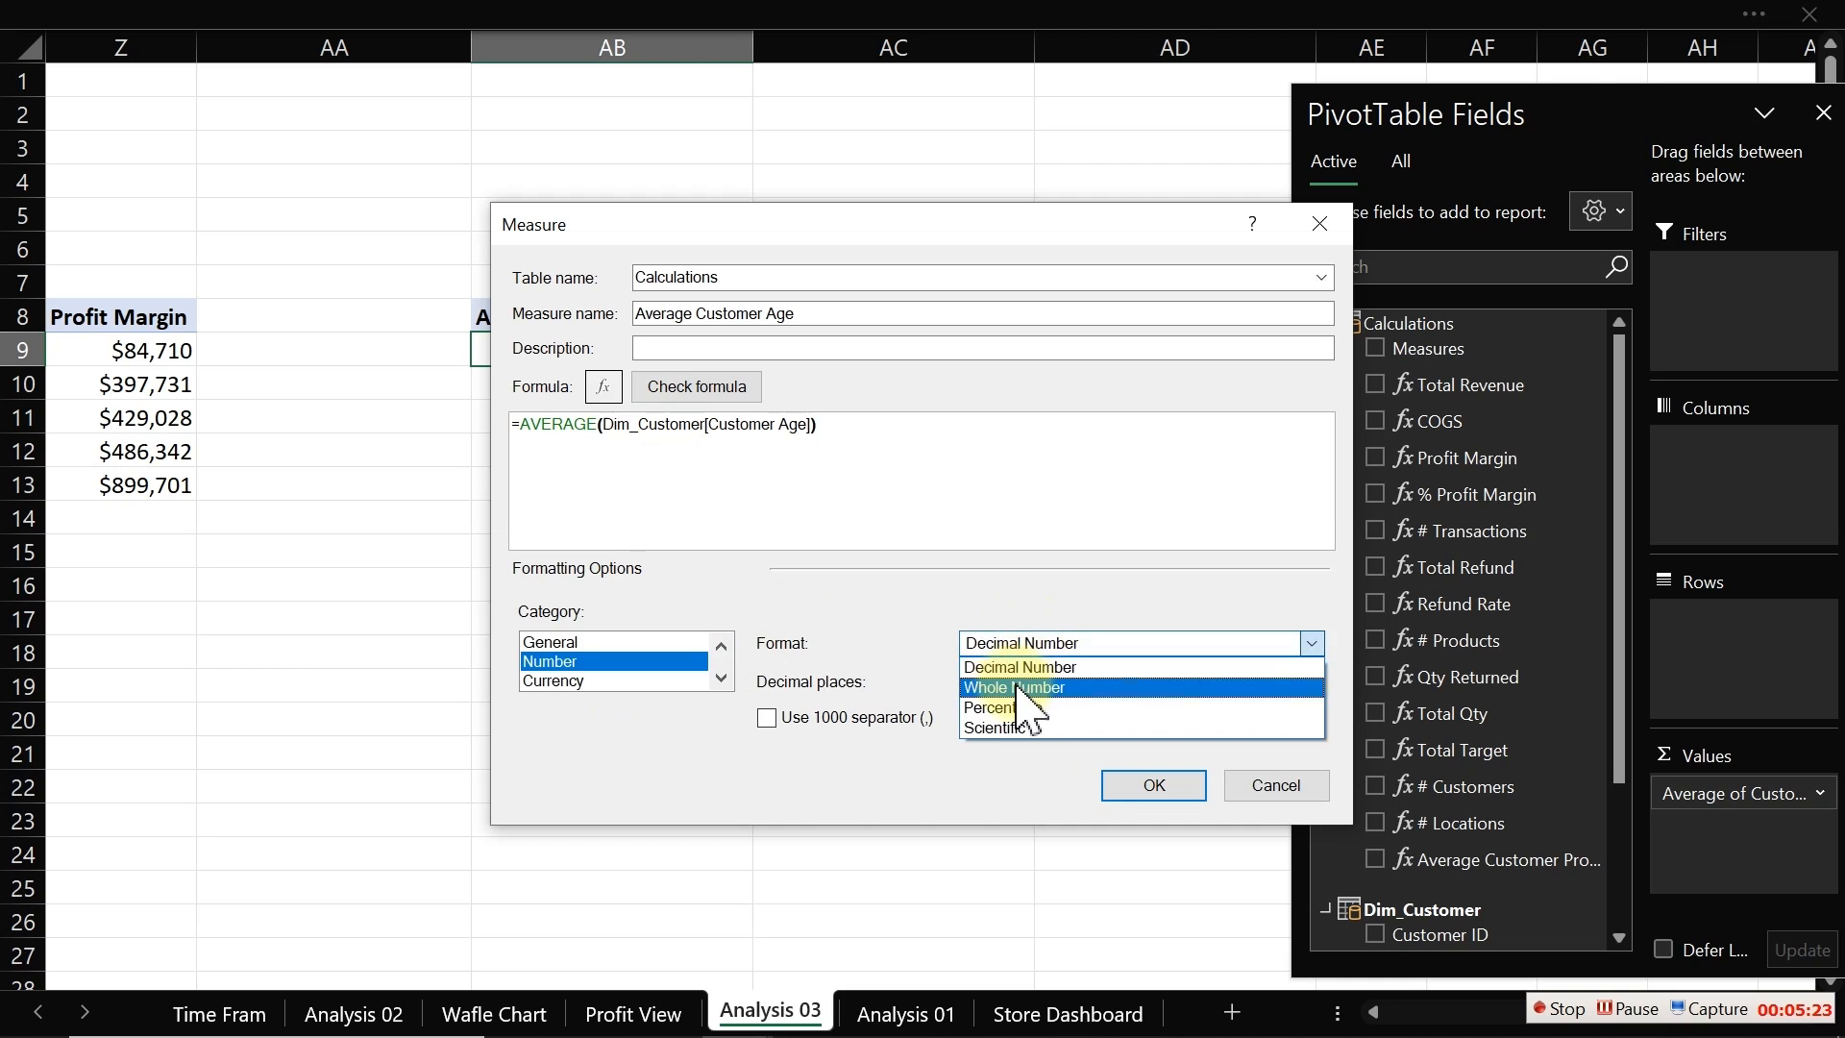
{"action": "left_click", "coordinate": [1026, 684]}
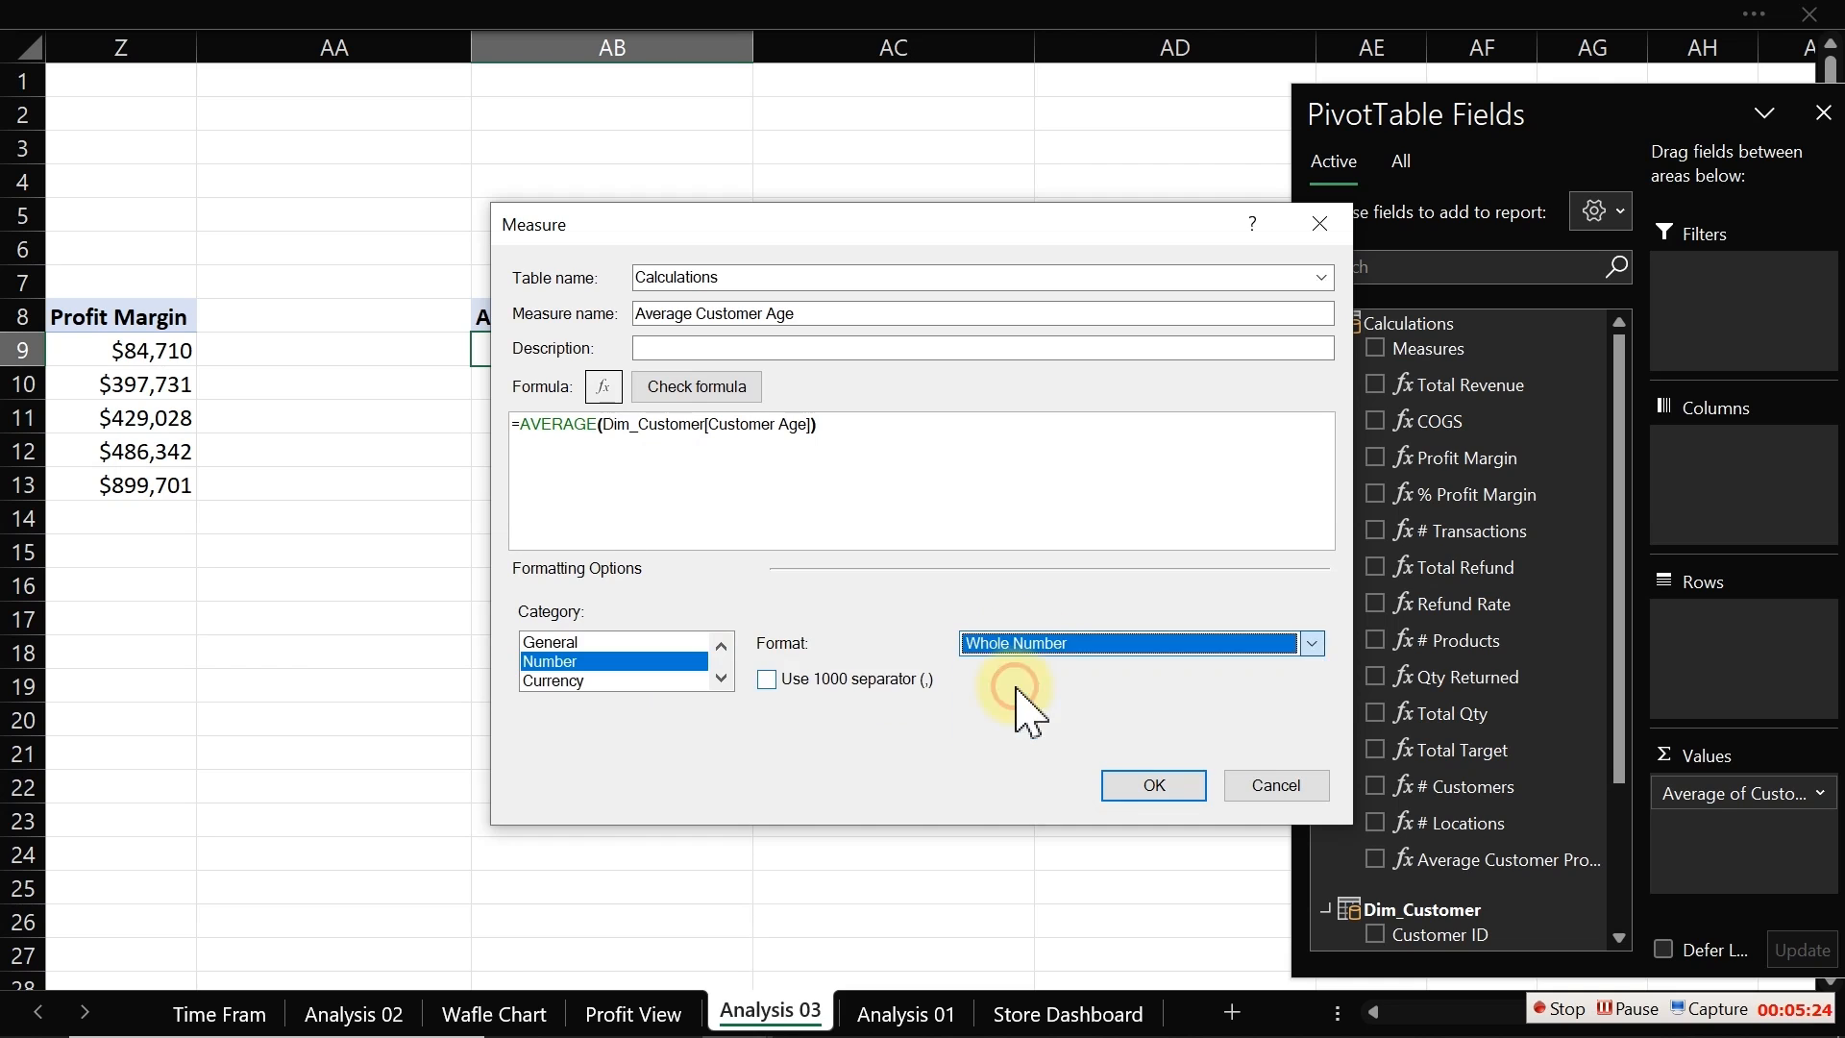
{"action": "left_click", "coordinate": [1154, 786]}
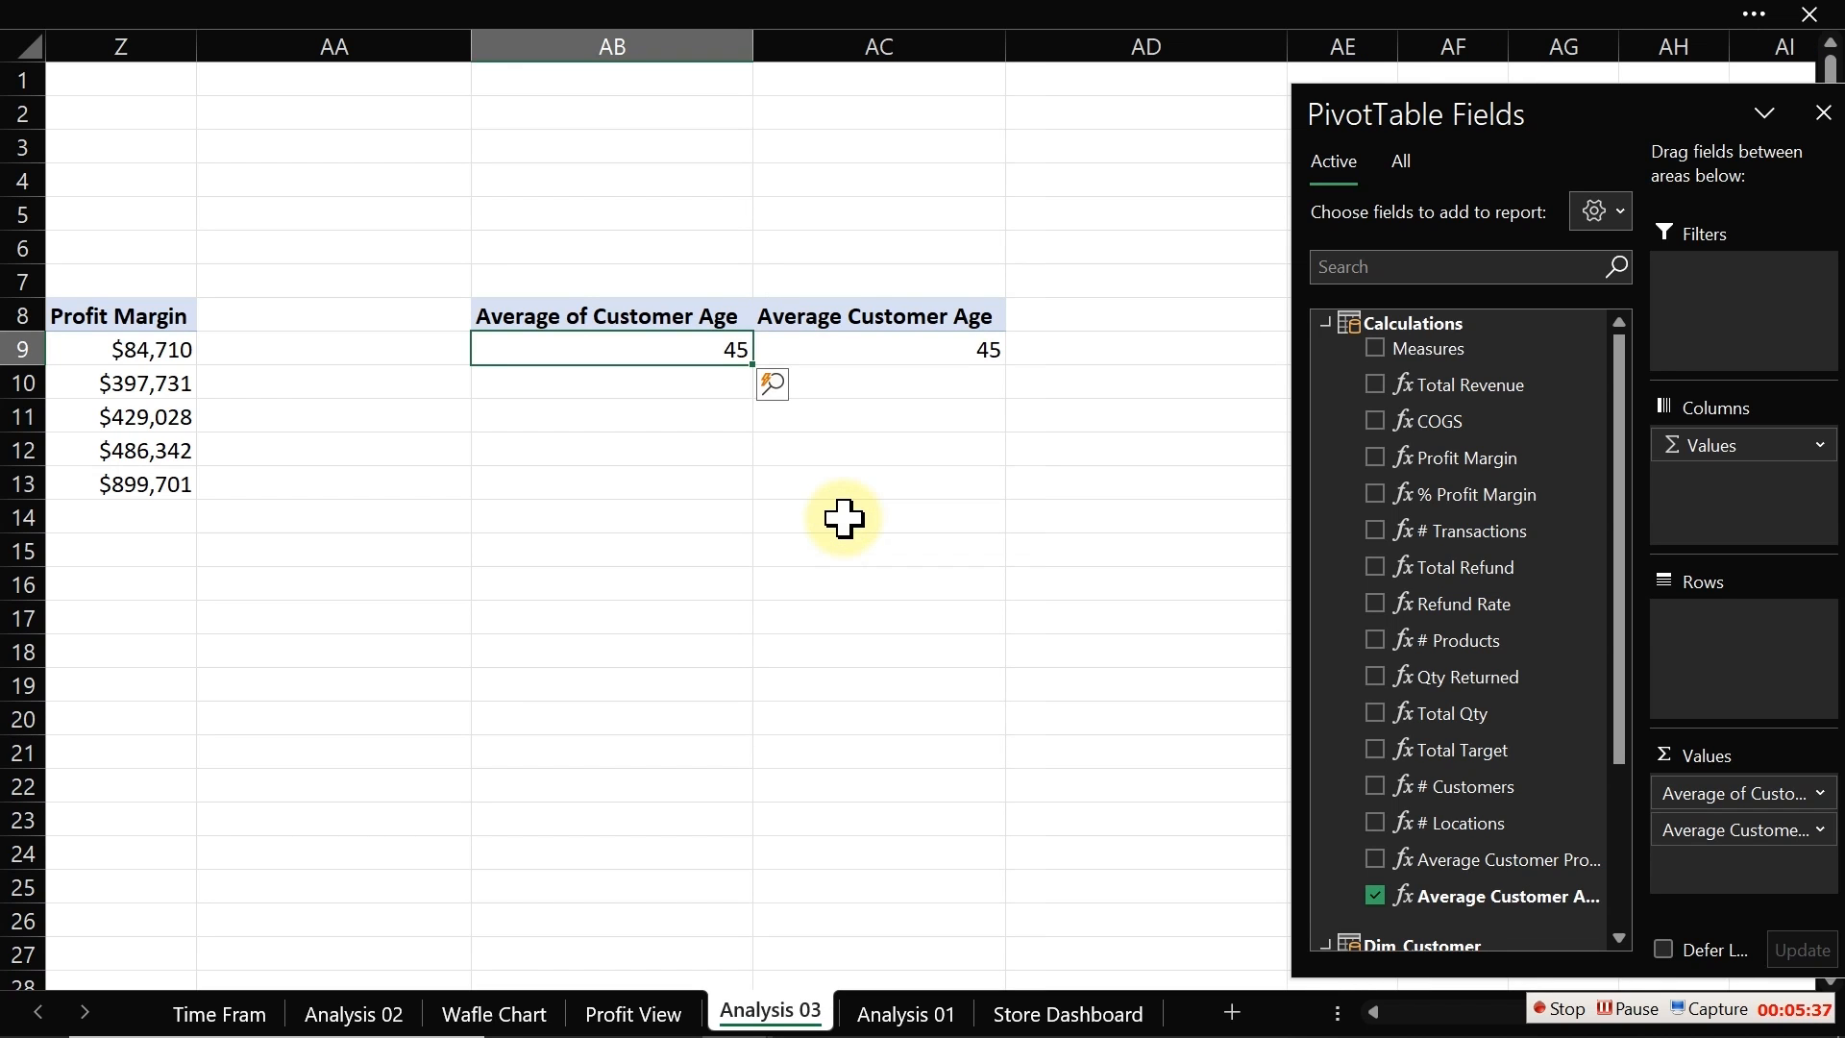
Step: Compare the implicit Average of Customer Age with the explicit Average Customer Age measure
{"action": "left_click", "coordinate": [914, 361]}
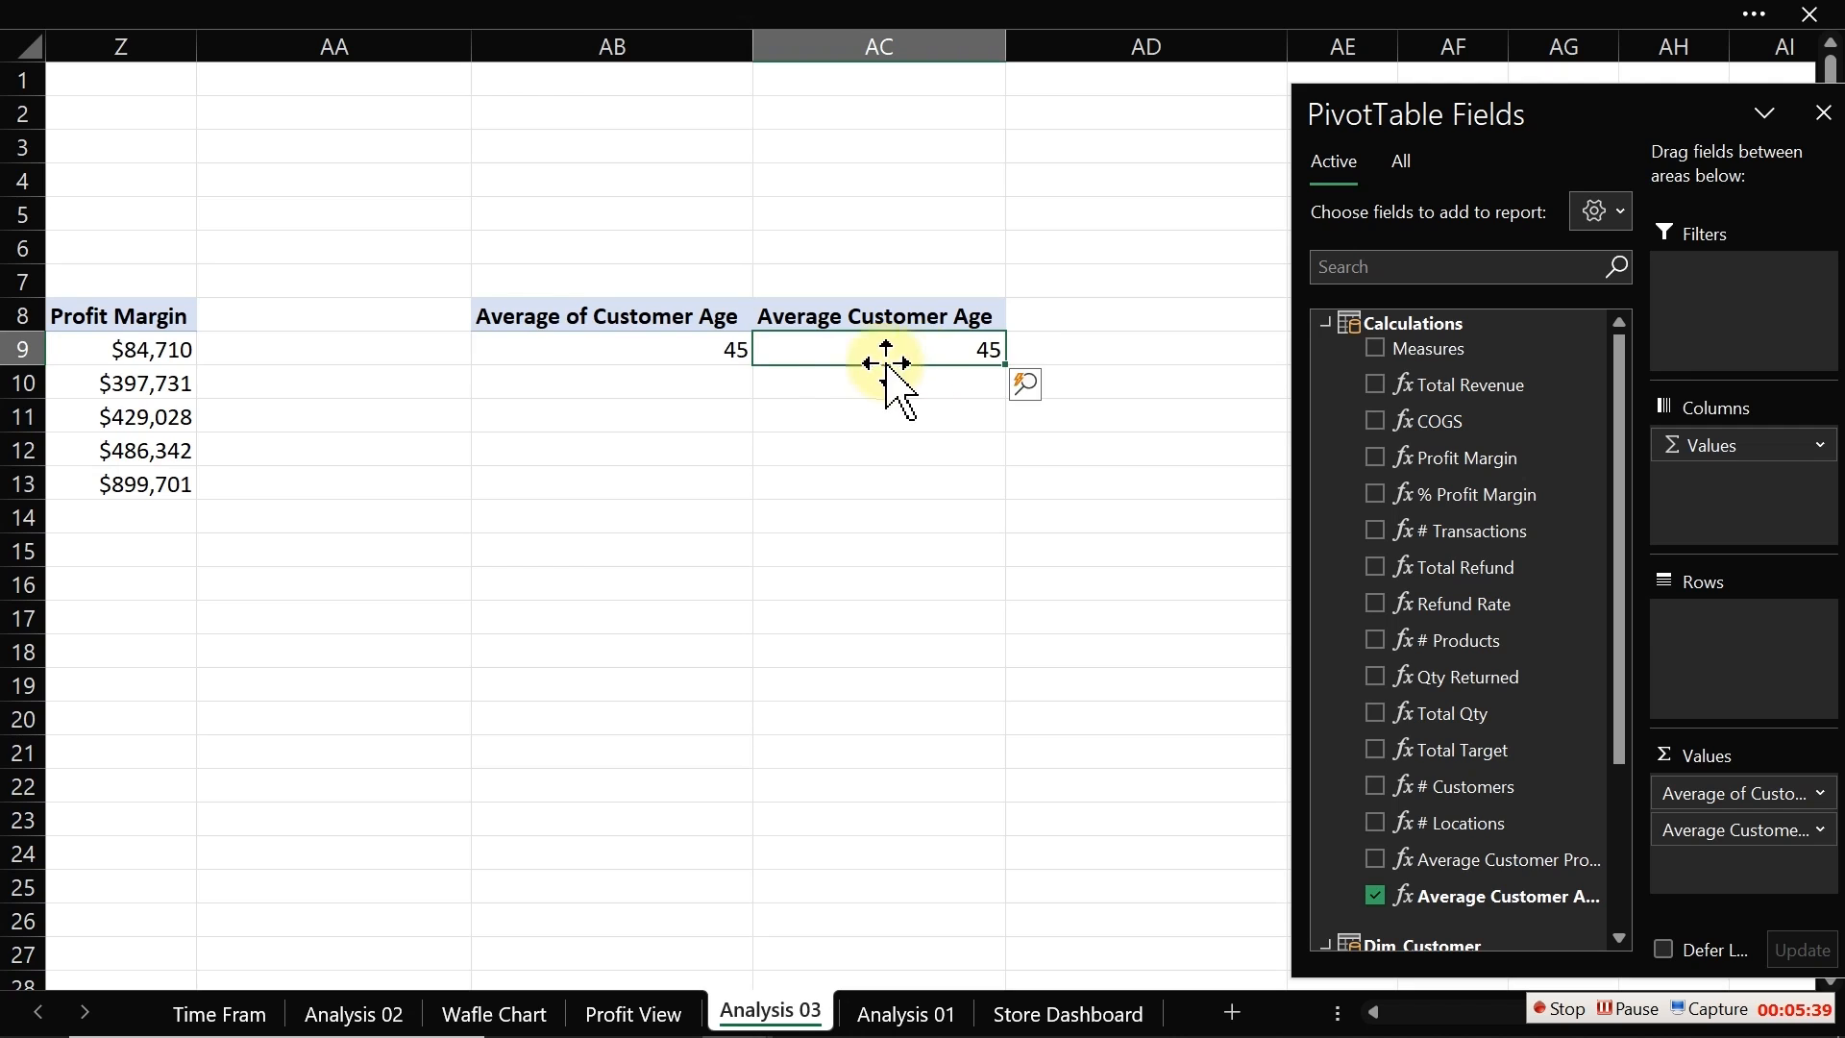
{"action": "left_click", "coordinate": [739, 355]}
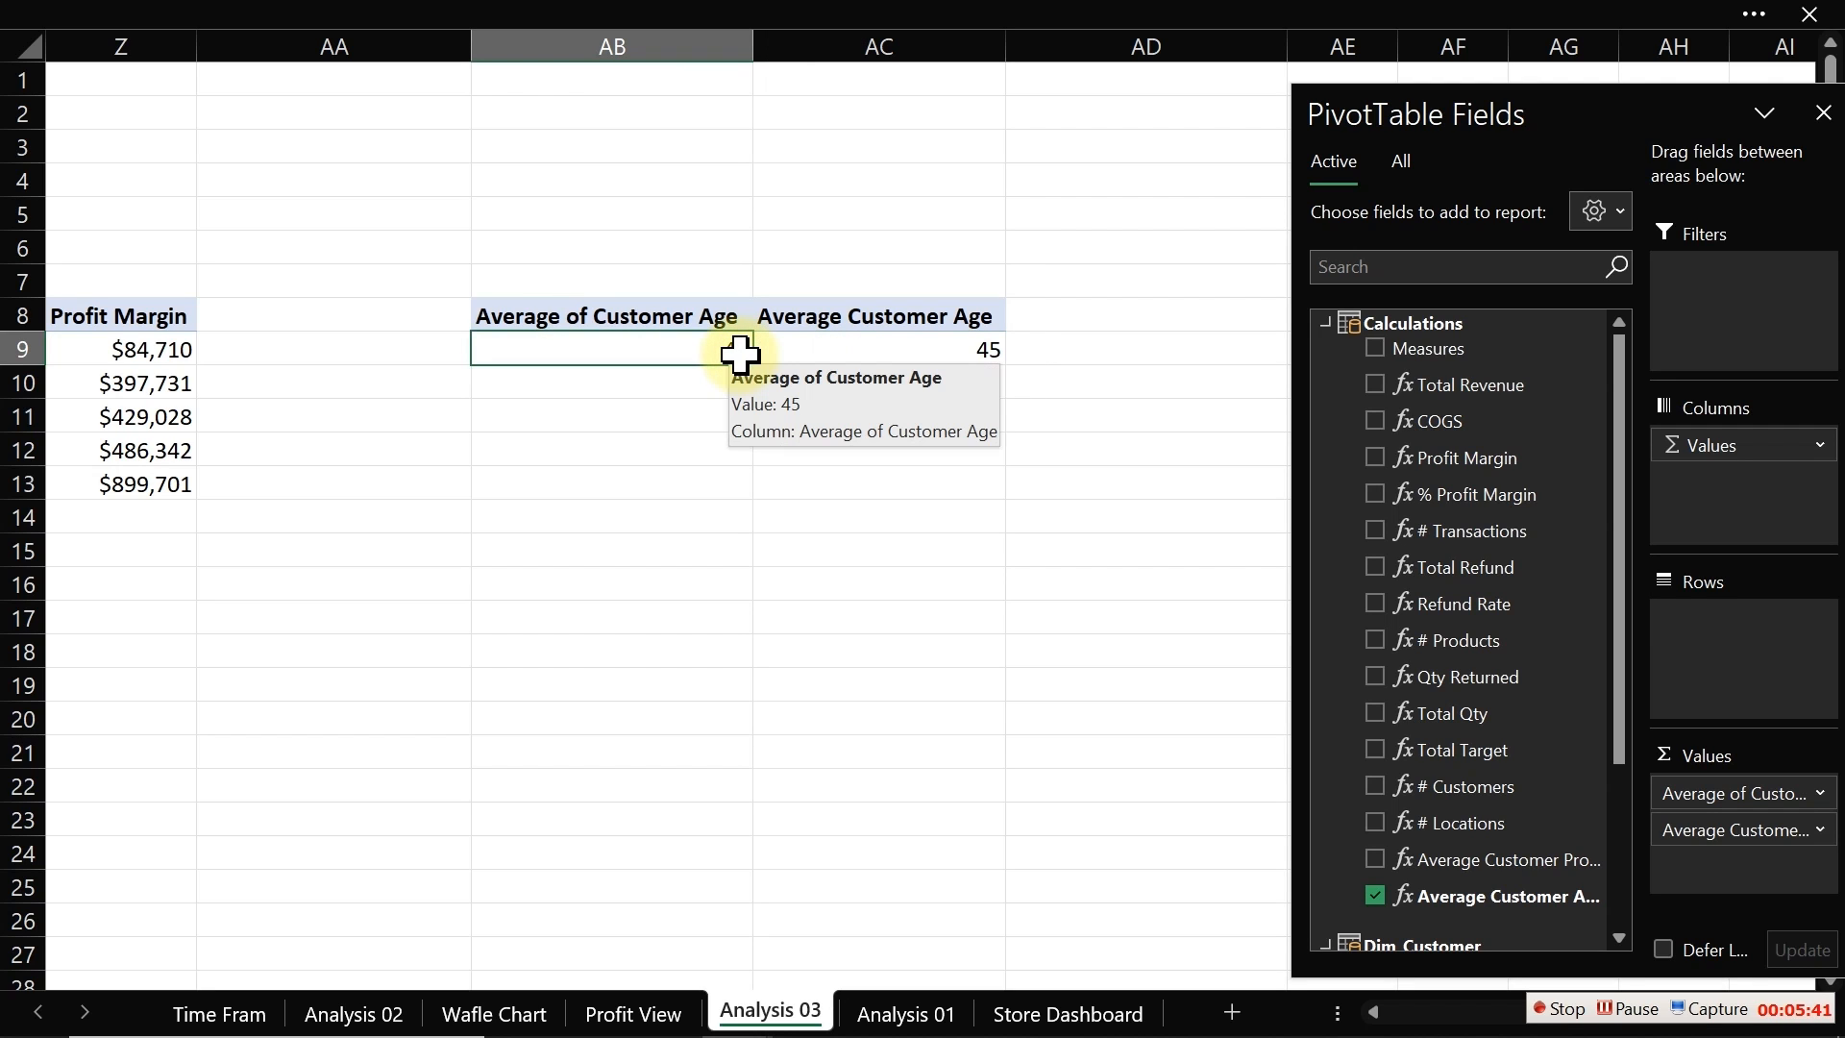
{"action": "left_click", "coordinate": [869, 348]}
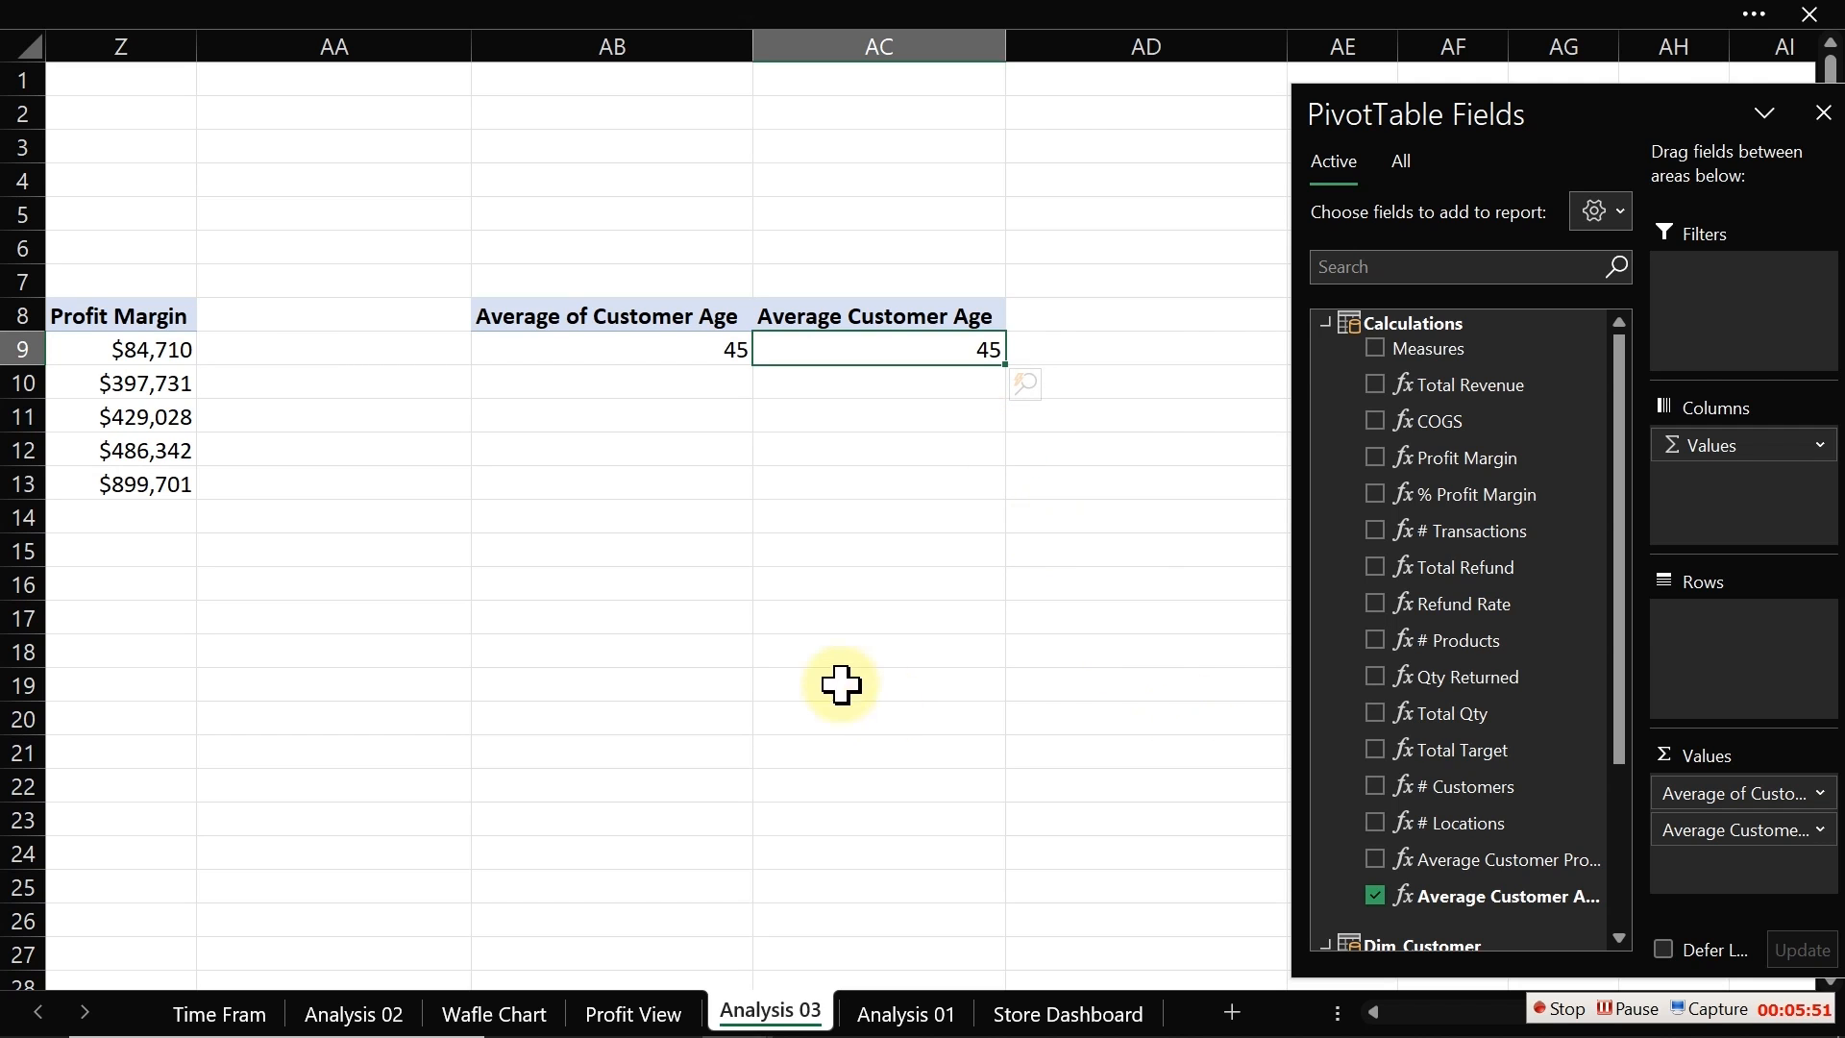
{"action": "left_click", "coordinate": [801, 656]}
{"action": "key", "text": "Left"}
{"action": "key", "text": "Left"}
{"action": "key", "text": "Left"}
{"action": "key", "text": "Left"}
{"action": "key", "text": "Left"}
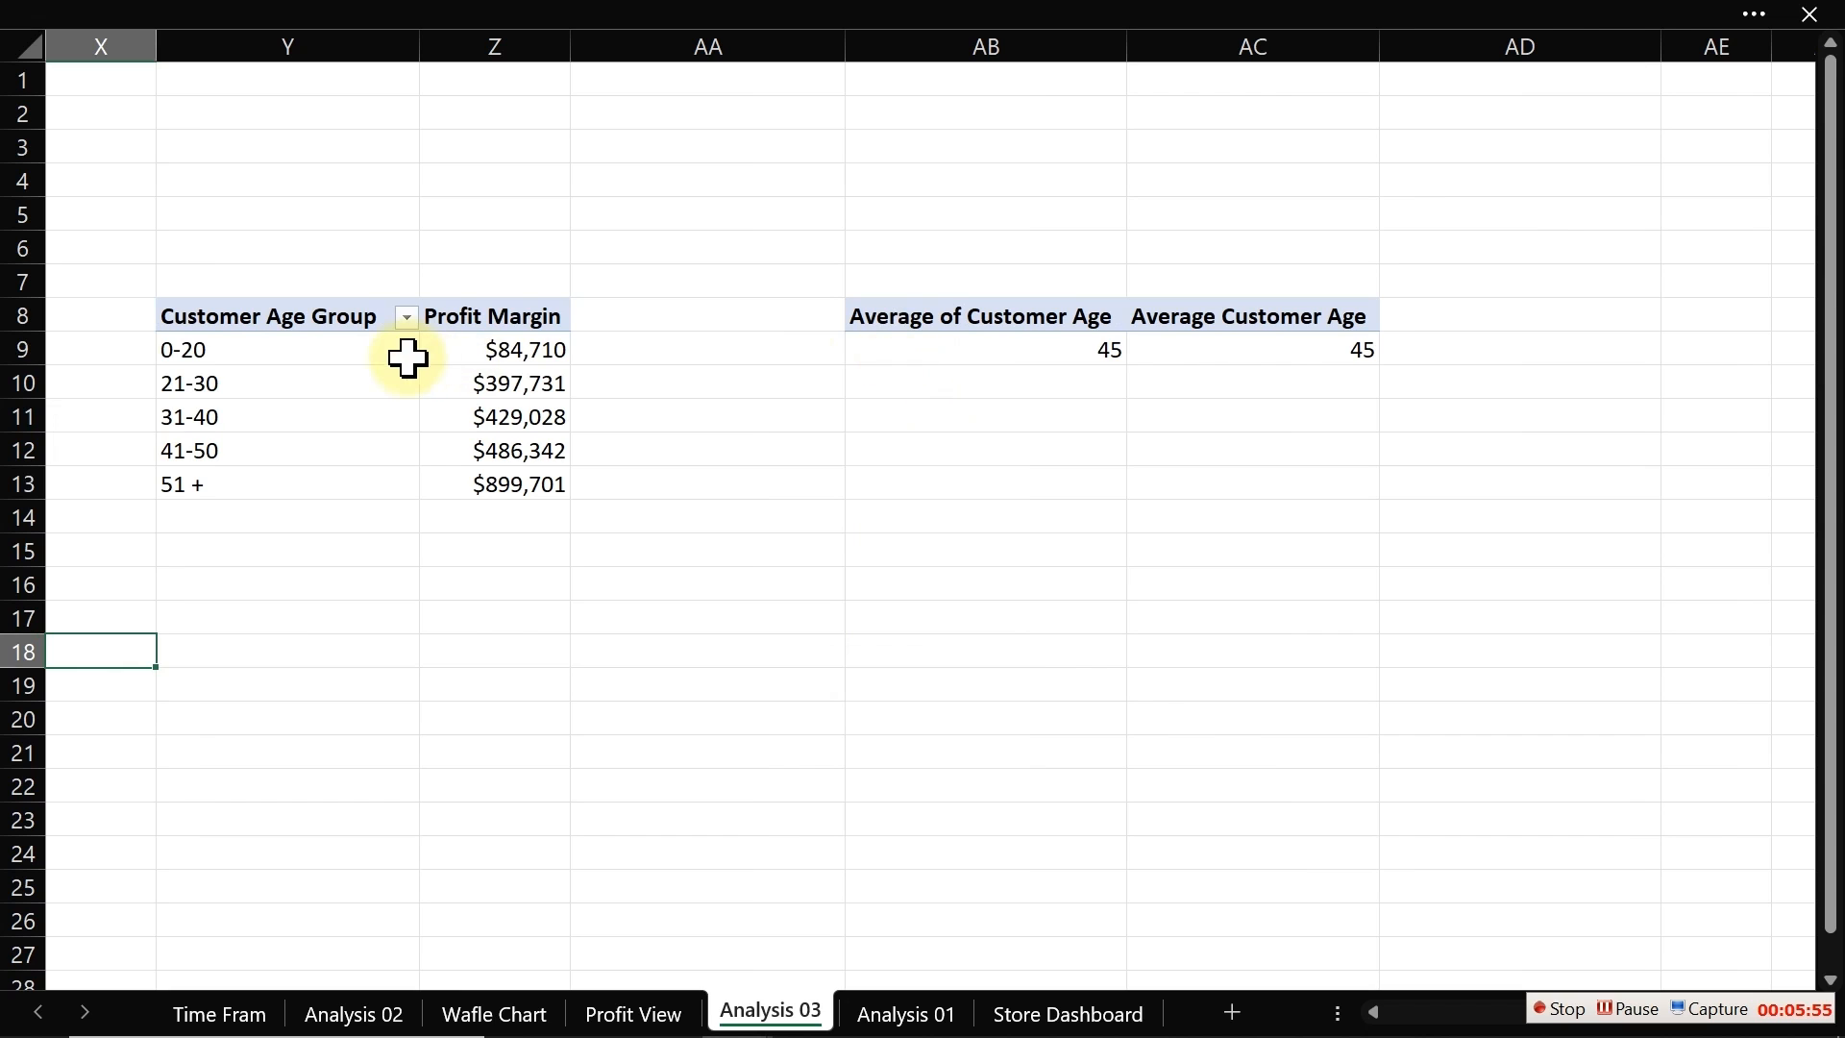
Step: Sort the age-group PivotTable by Profit Margin from largest to smallest
{"action": "left_click", "coordinate": [317, 389]}
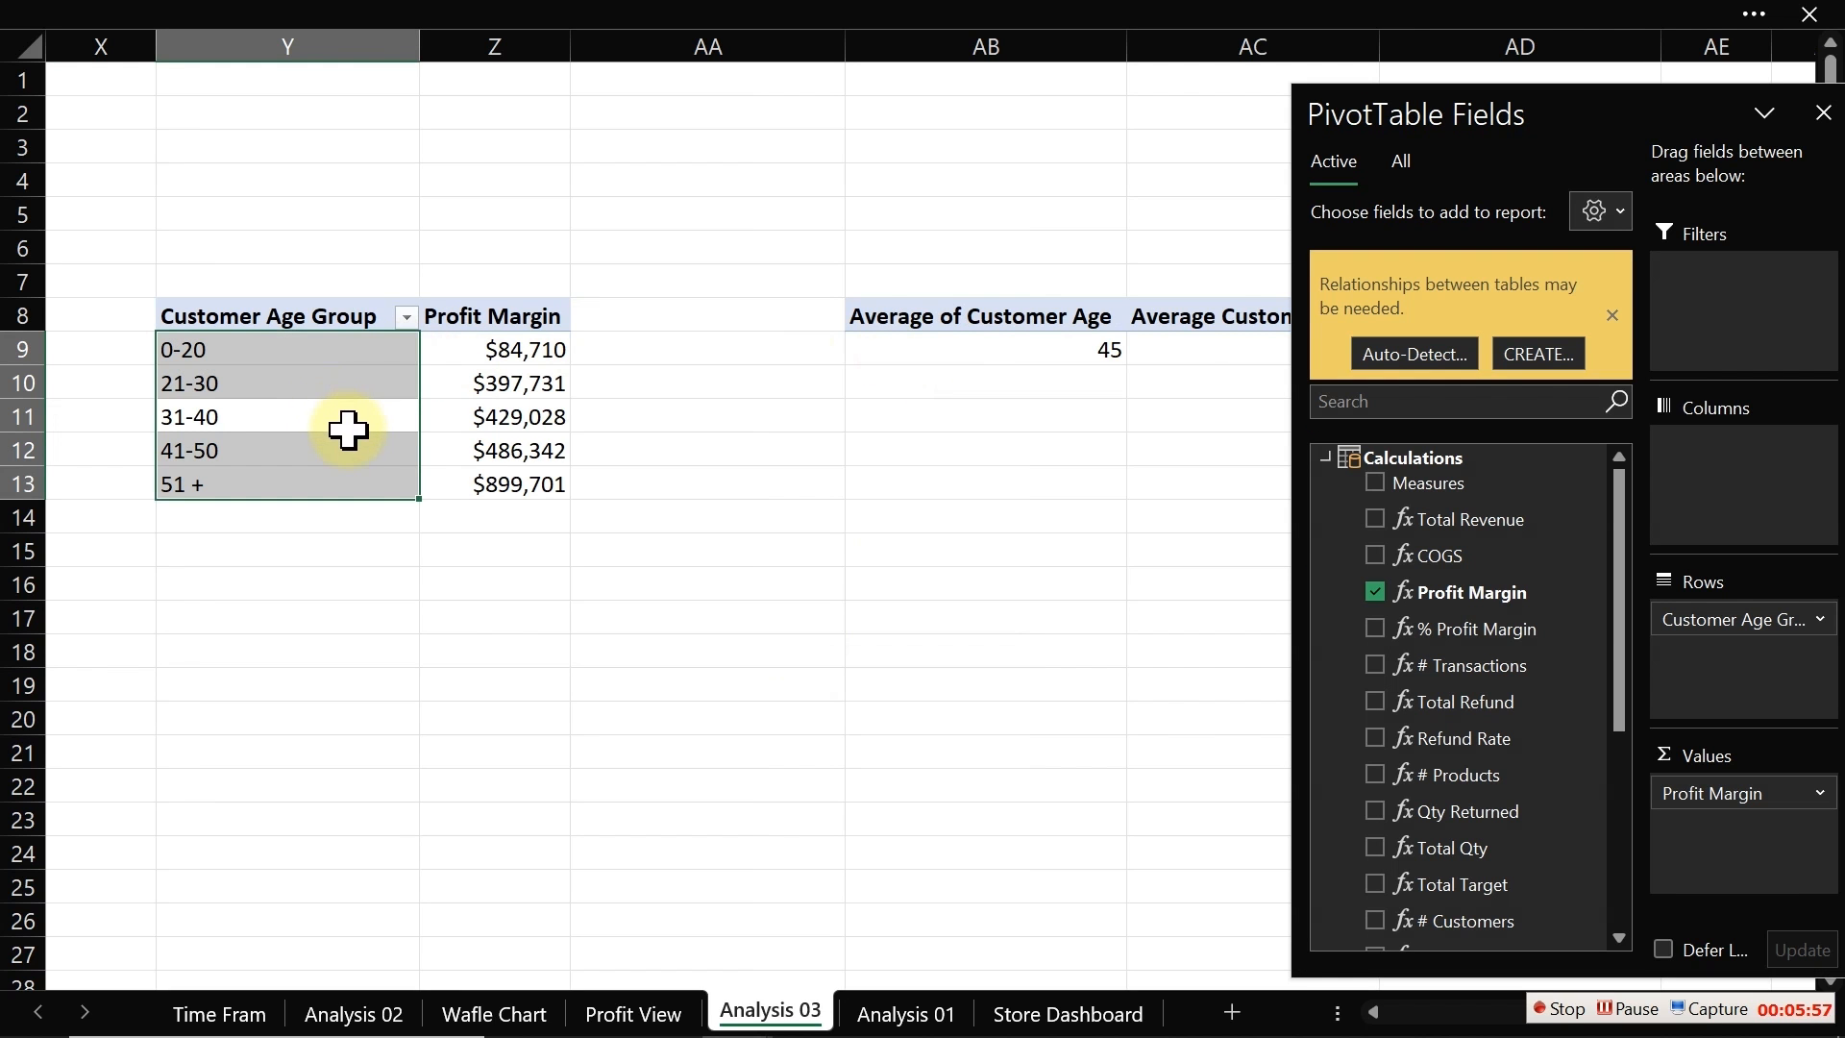
{"action": "left_click", "coordinate": [349, 423]}
{"action": "right_click", "coordinate": [483, 354]}
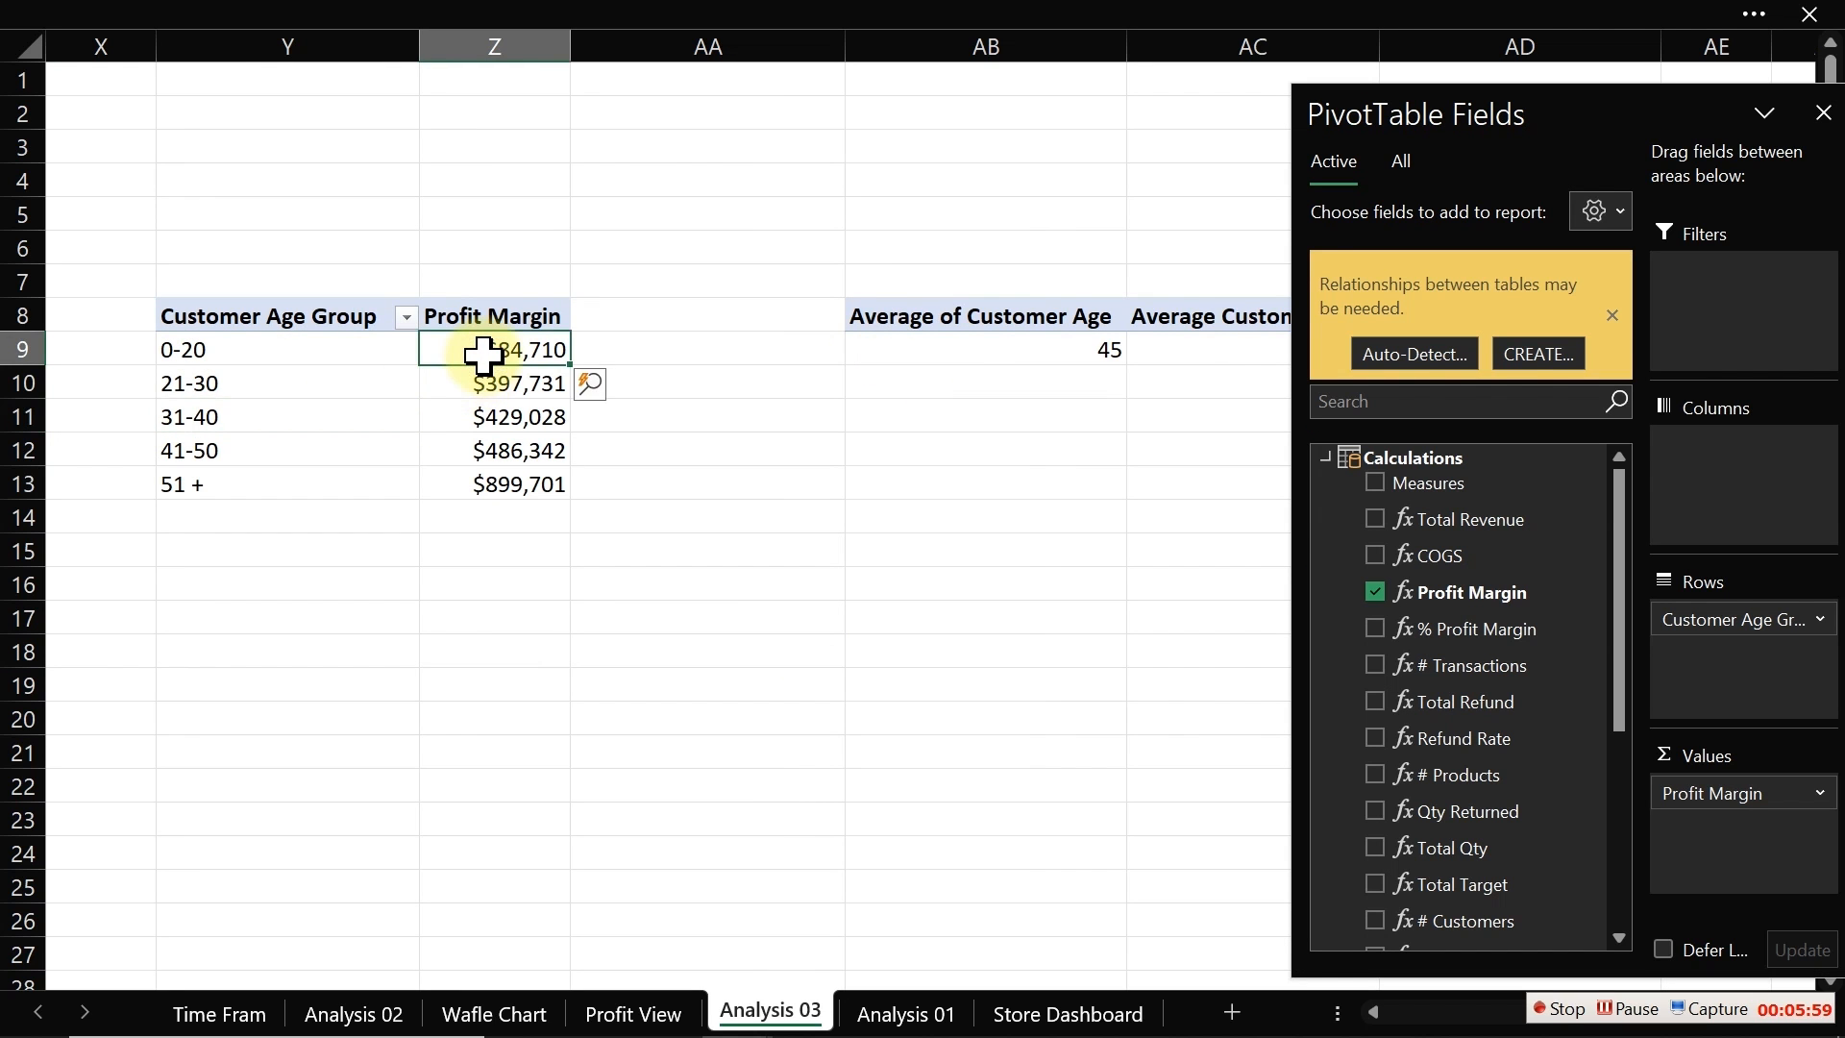
{"action": "mouse_move", "coordinate": [774, 619]}
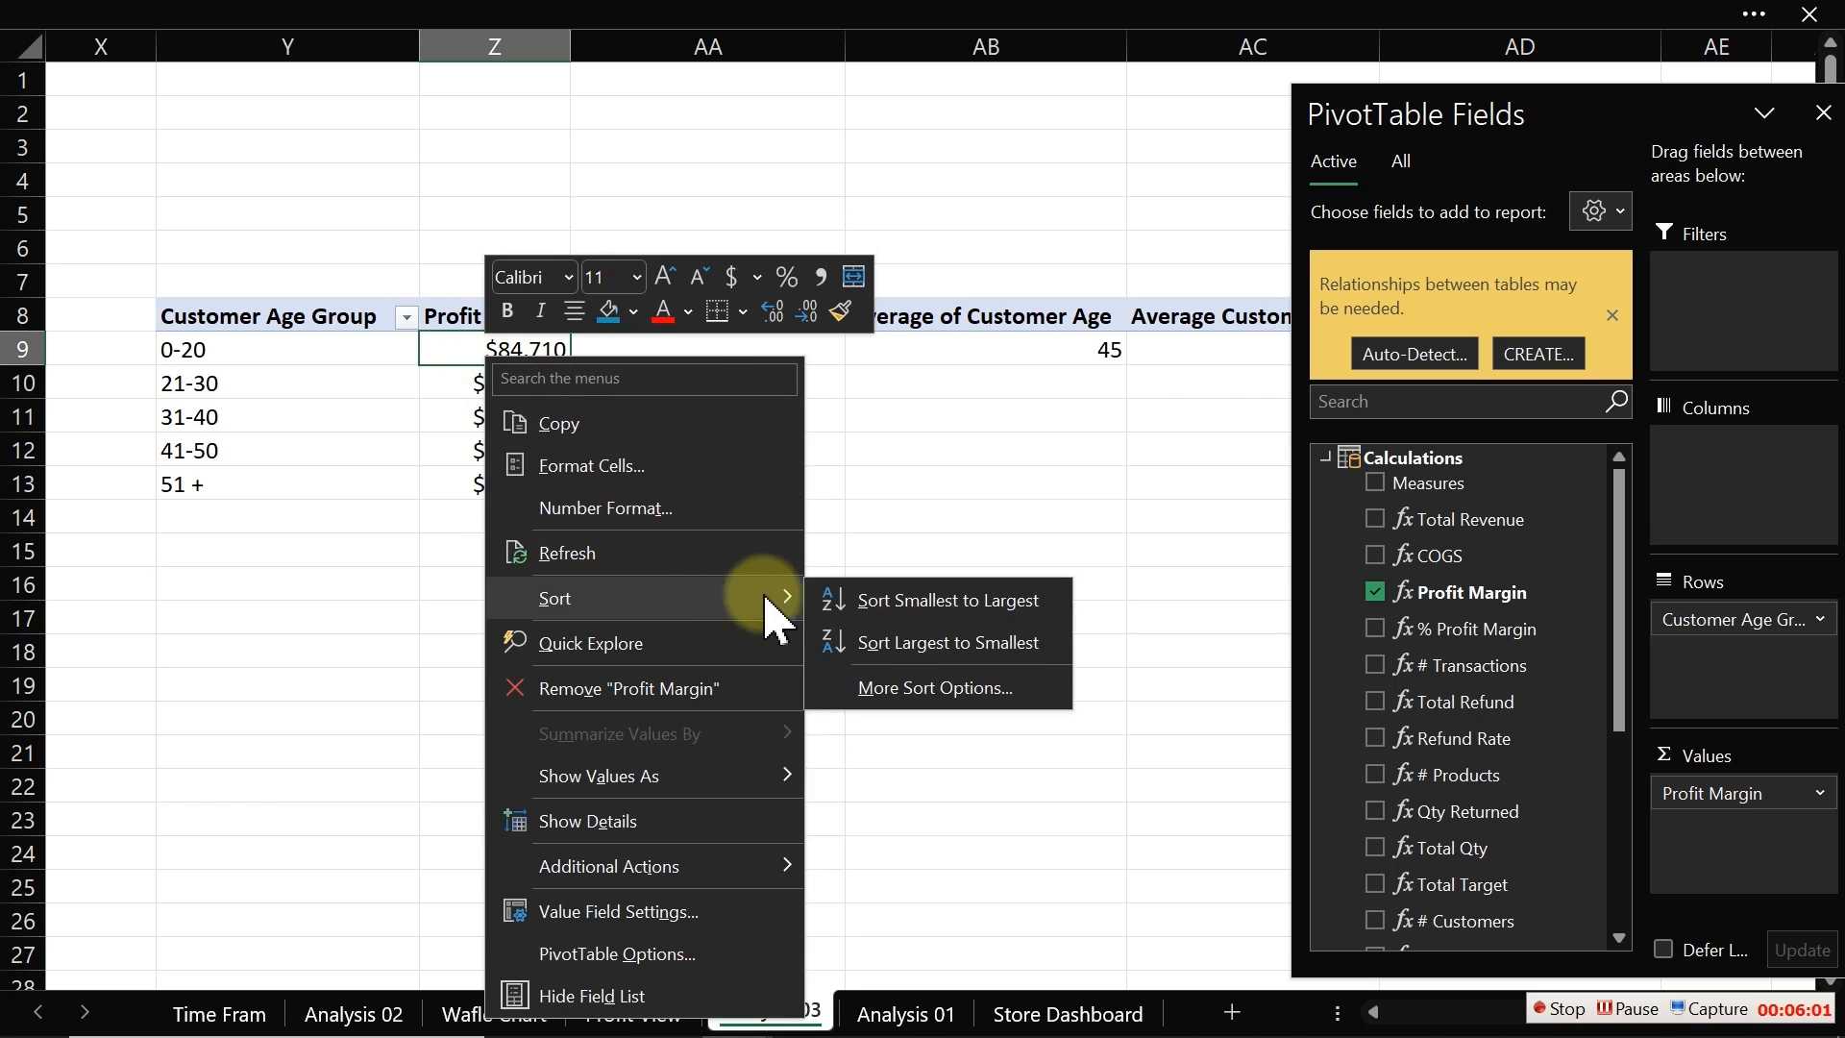
{"action": "left_click", "coordinate": [903, 640]}
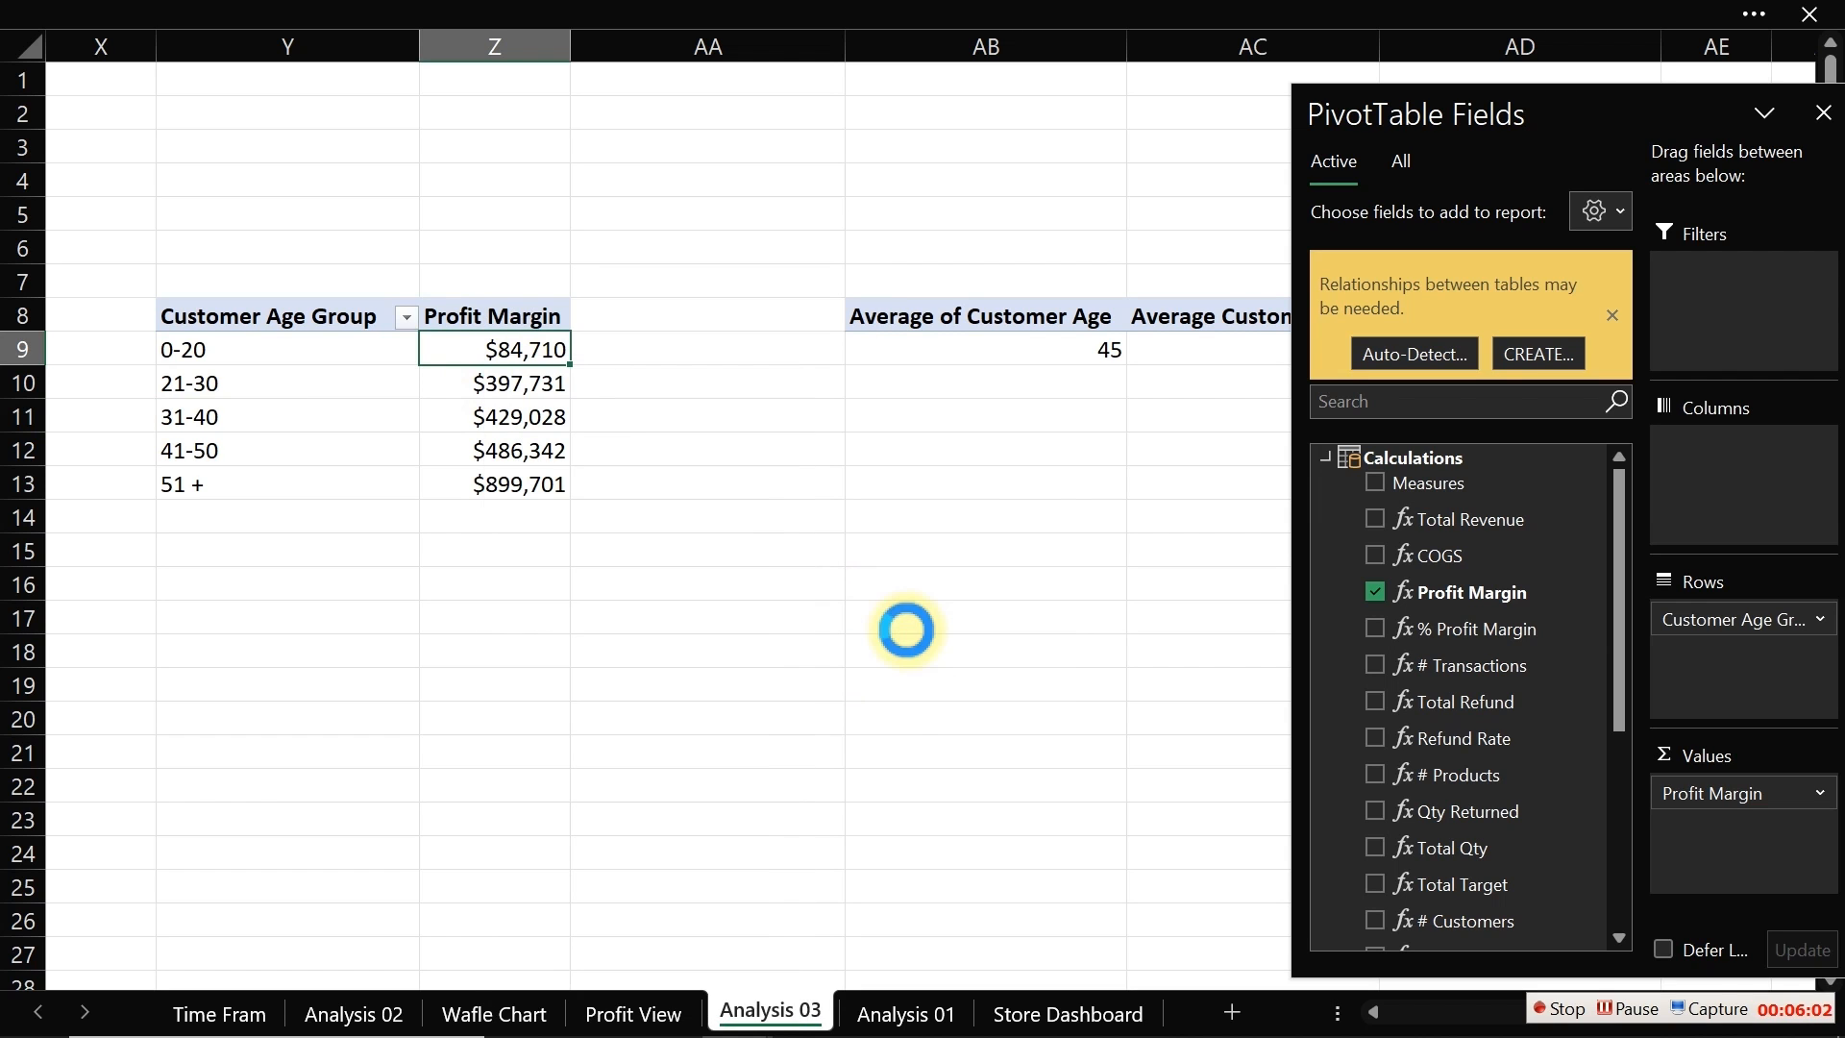
Step: Insert a clustered column PivotChart of Profit Margin by Customer Age Group
{"action": "left_click", "coordinate": [288, 408]}
{"action": "left_click", "coordinate": [423, 20]}
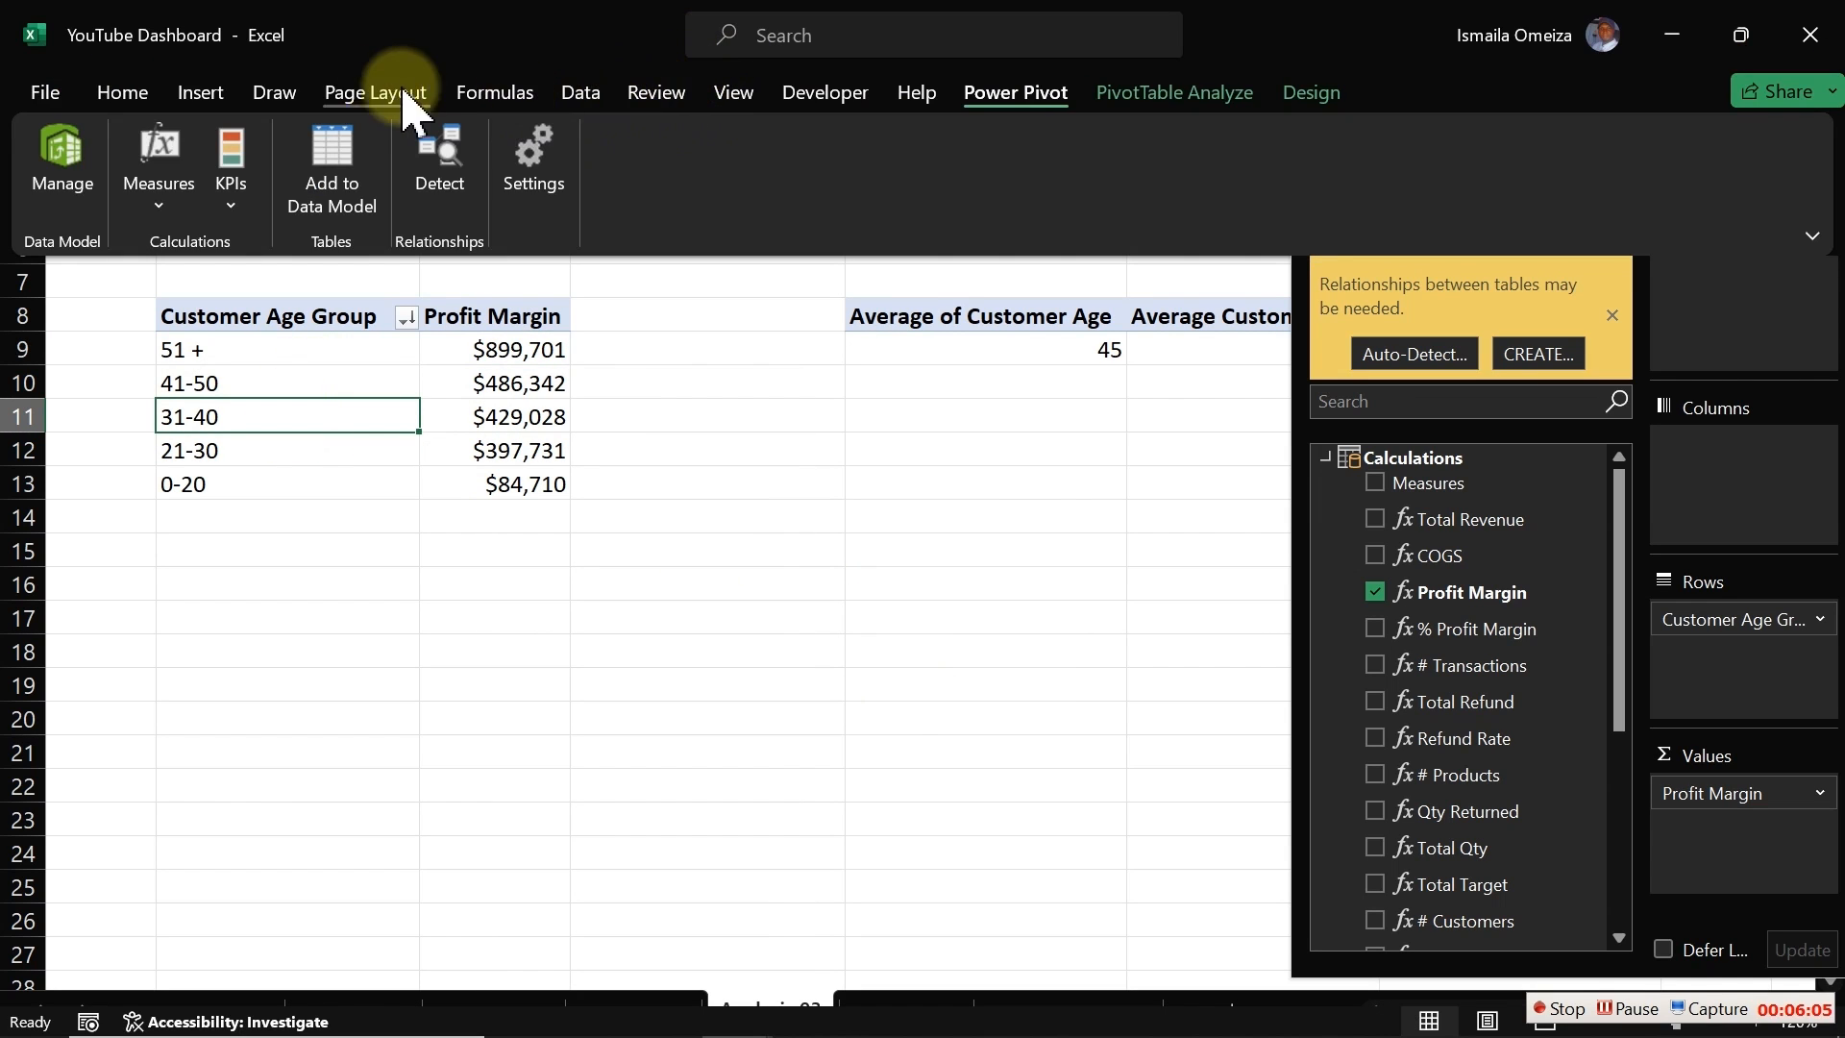
{"action": "left_click", "coordinate": [200, 94]}
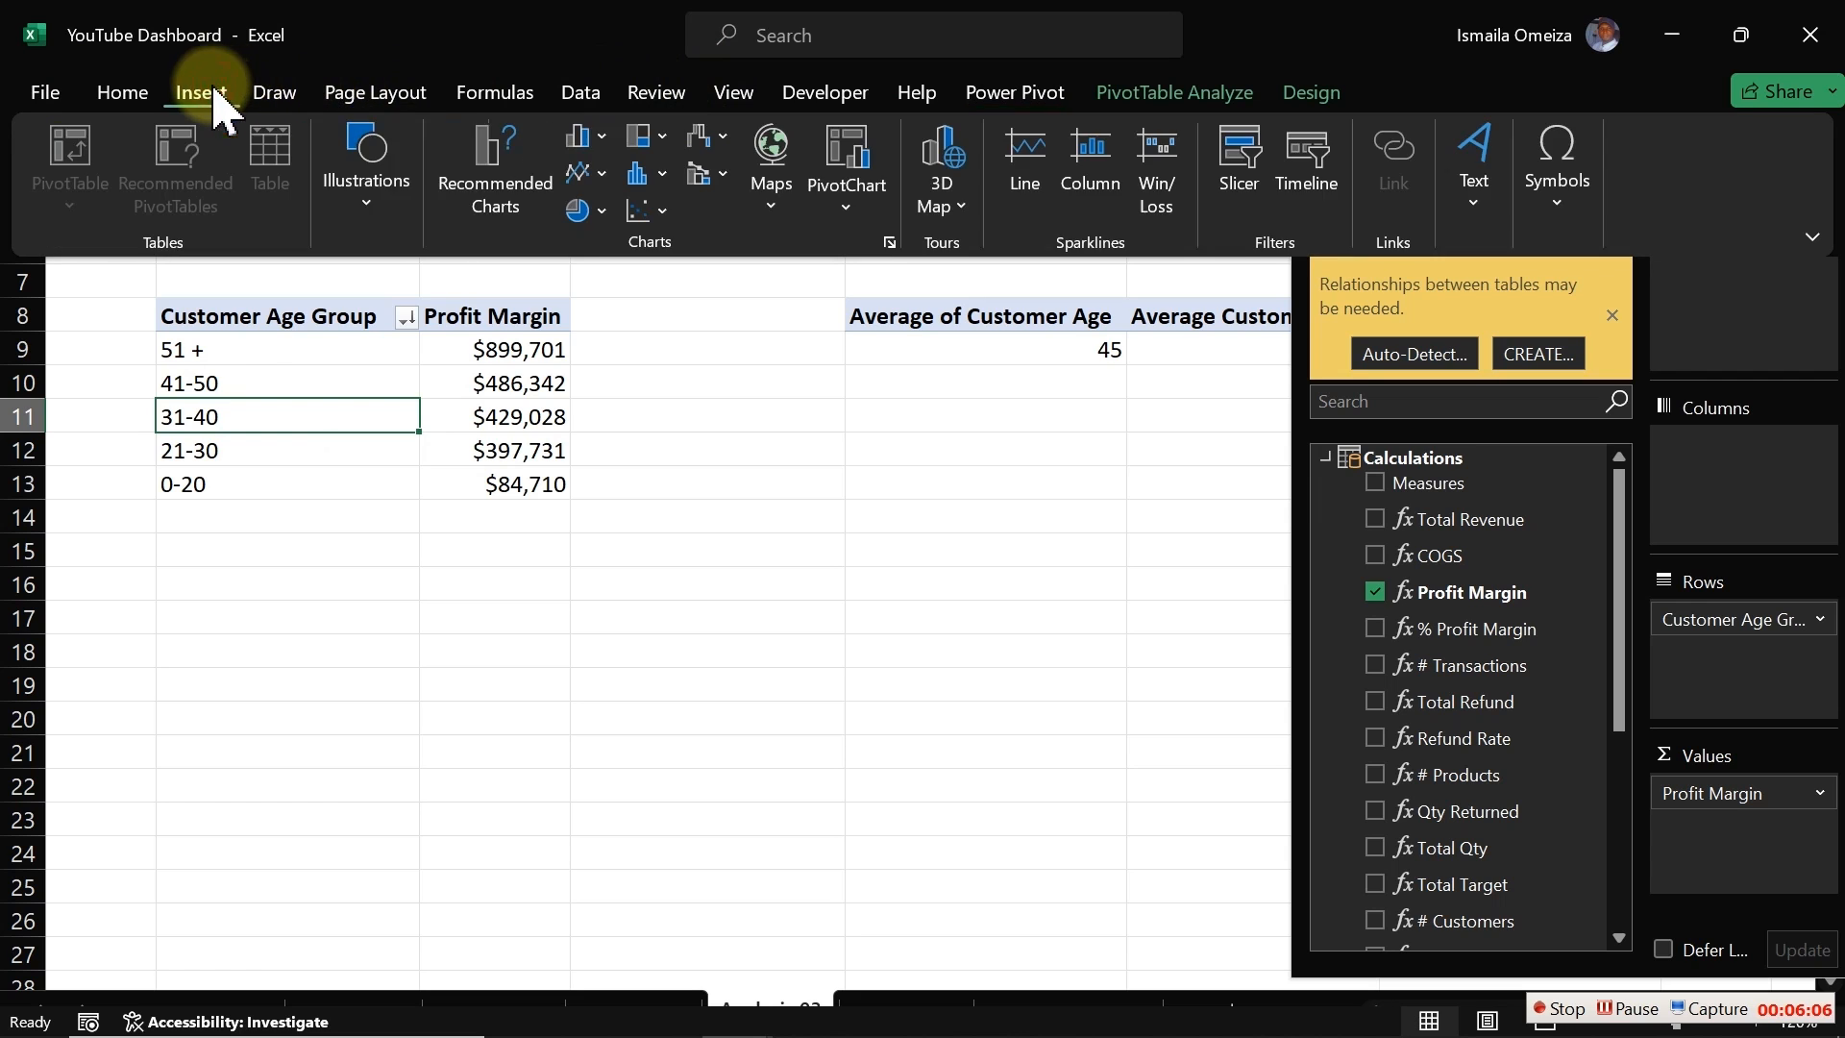
{"action": "left_click", "coordinate": [584, 137]}
{"action": "left_click", "coordinate": [607, 214]}
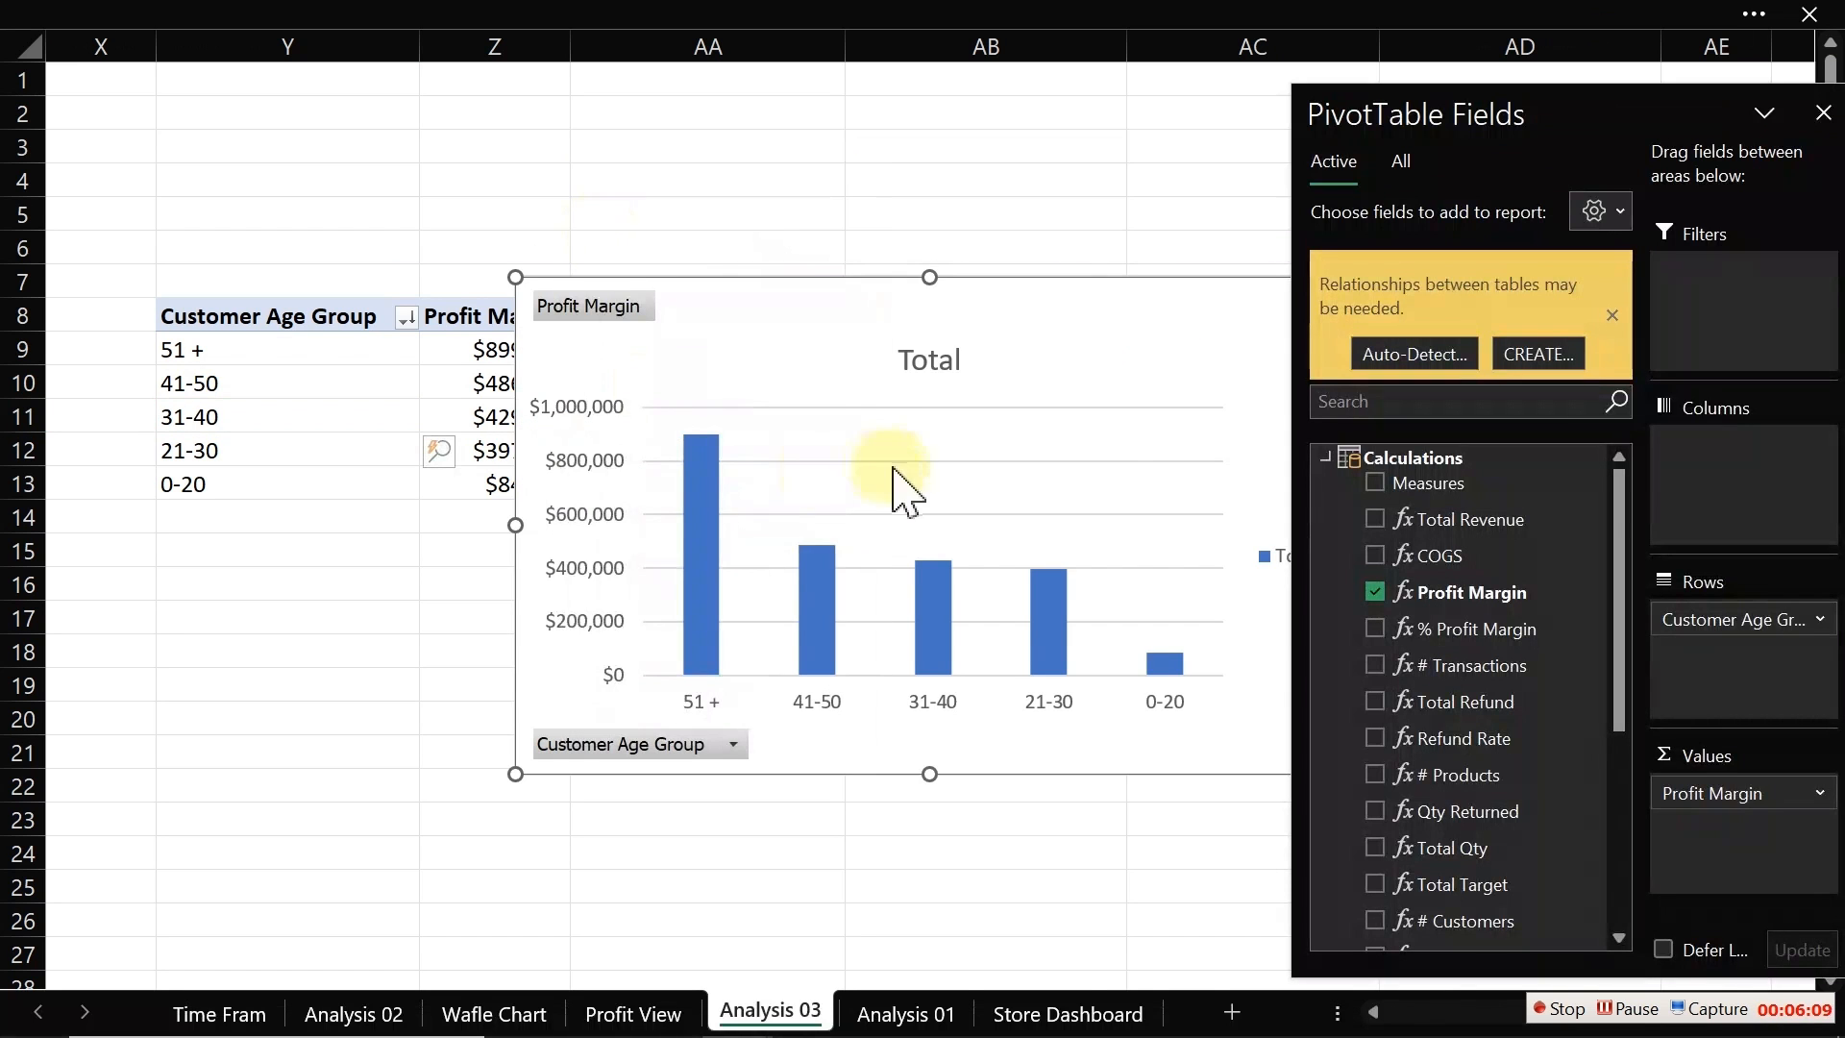
Step: Delete the chart's vertical axis and hide all field buttons on the chart
{"action": "left_click", "coordinate": [579, 476]}
{"action": "key", "text": "Delete"}
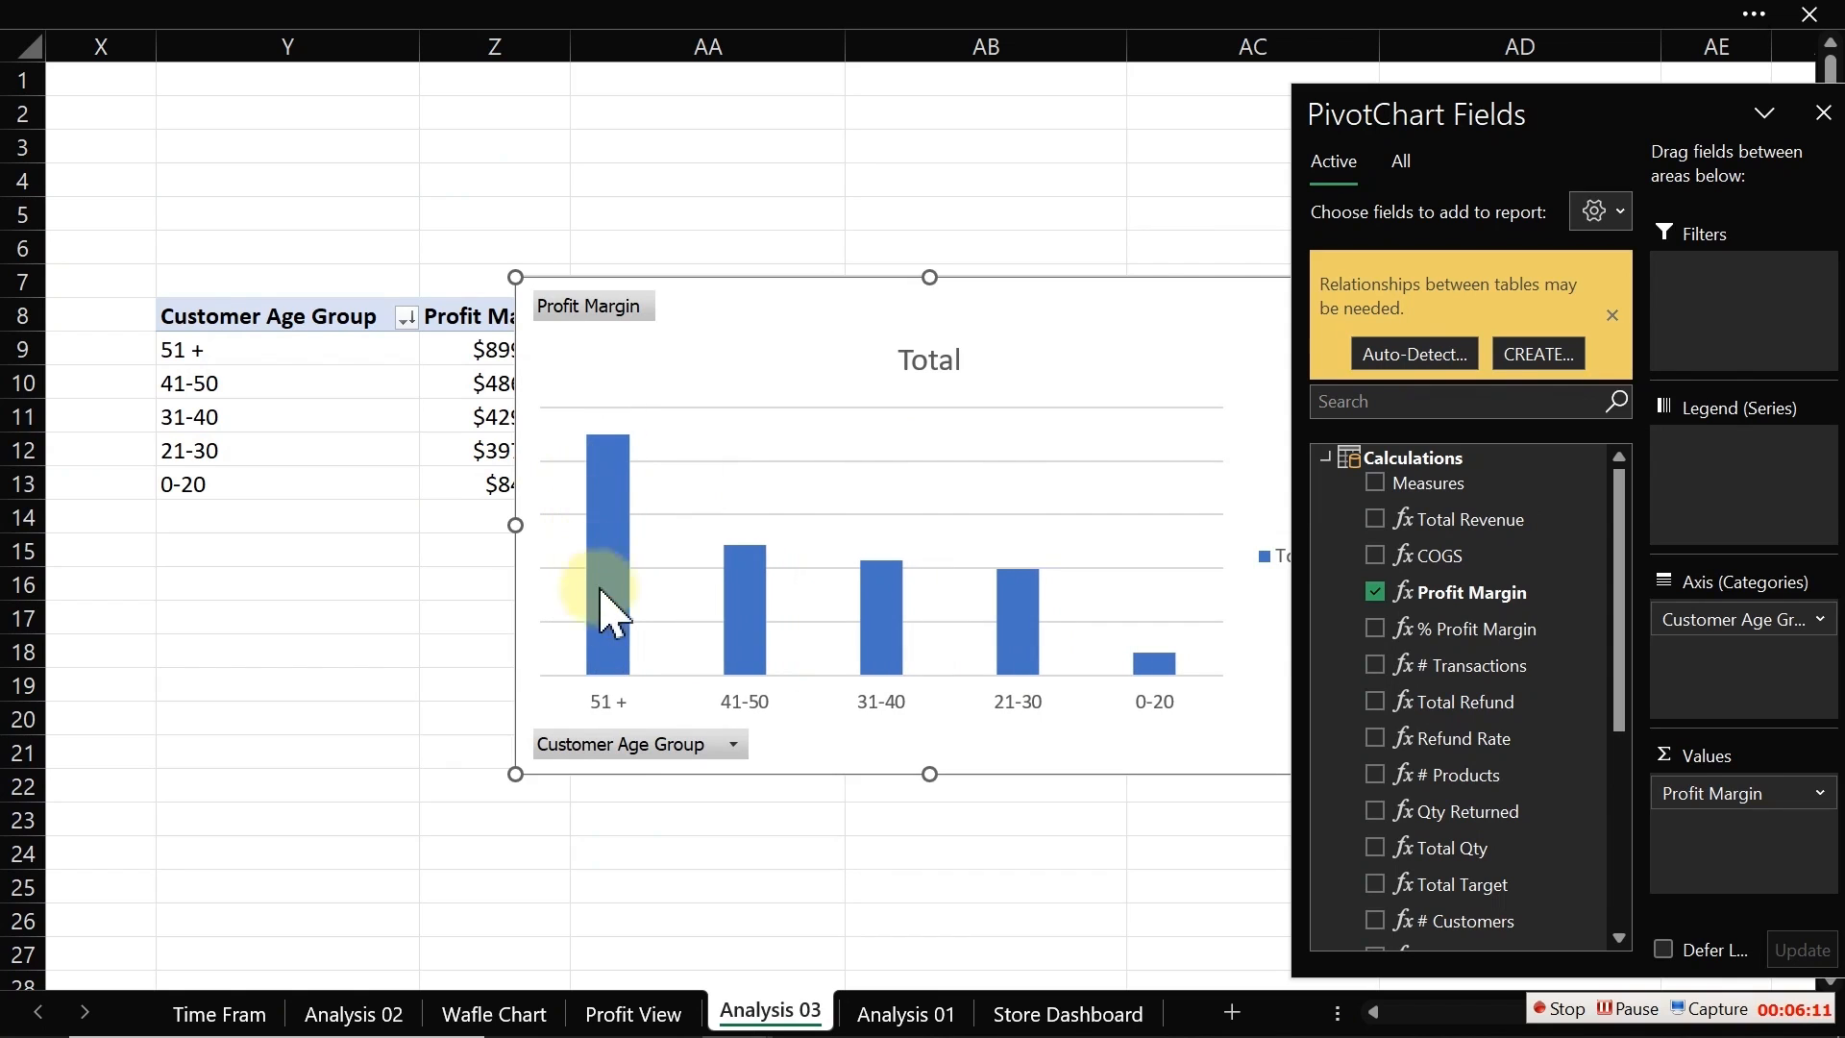
{"action": "right_click", "coordinate": [617, 759]}
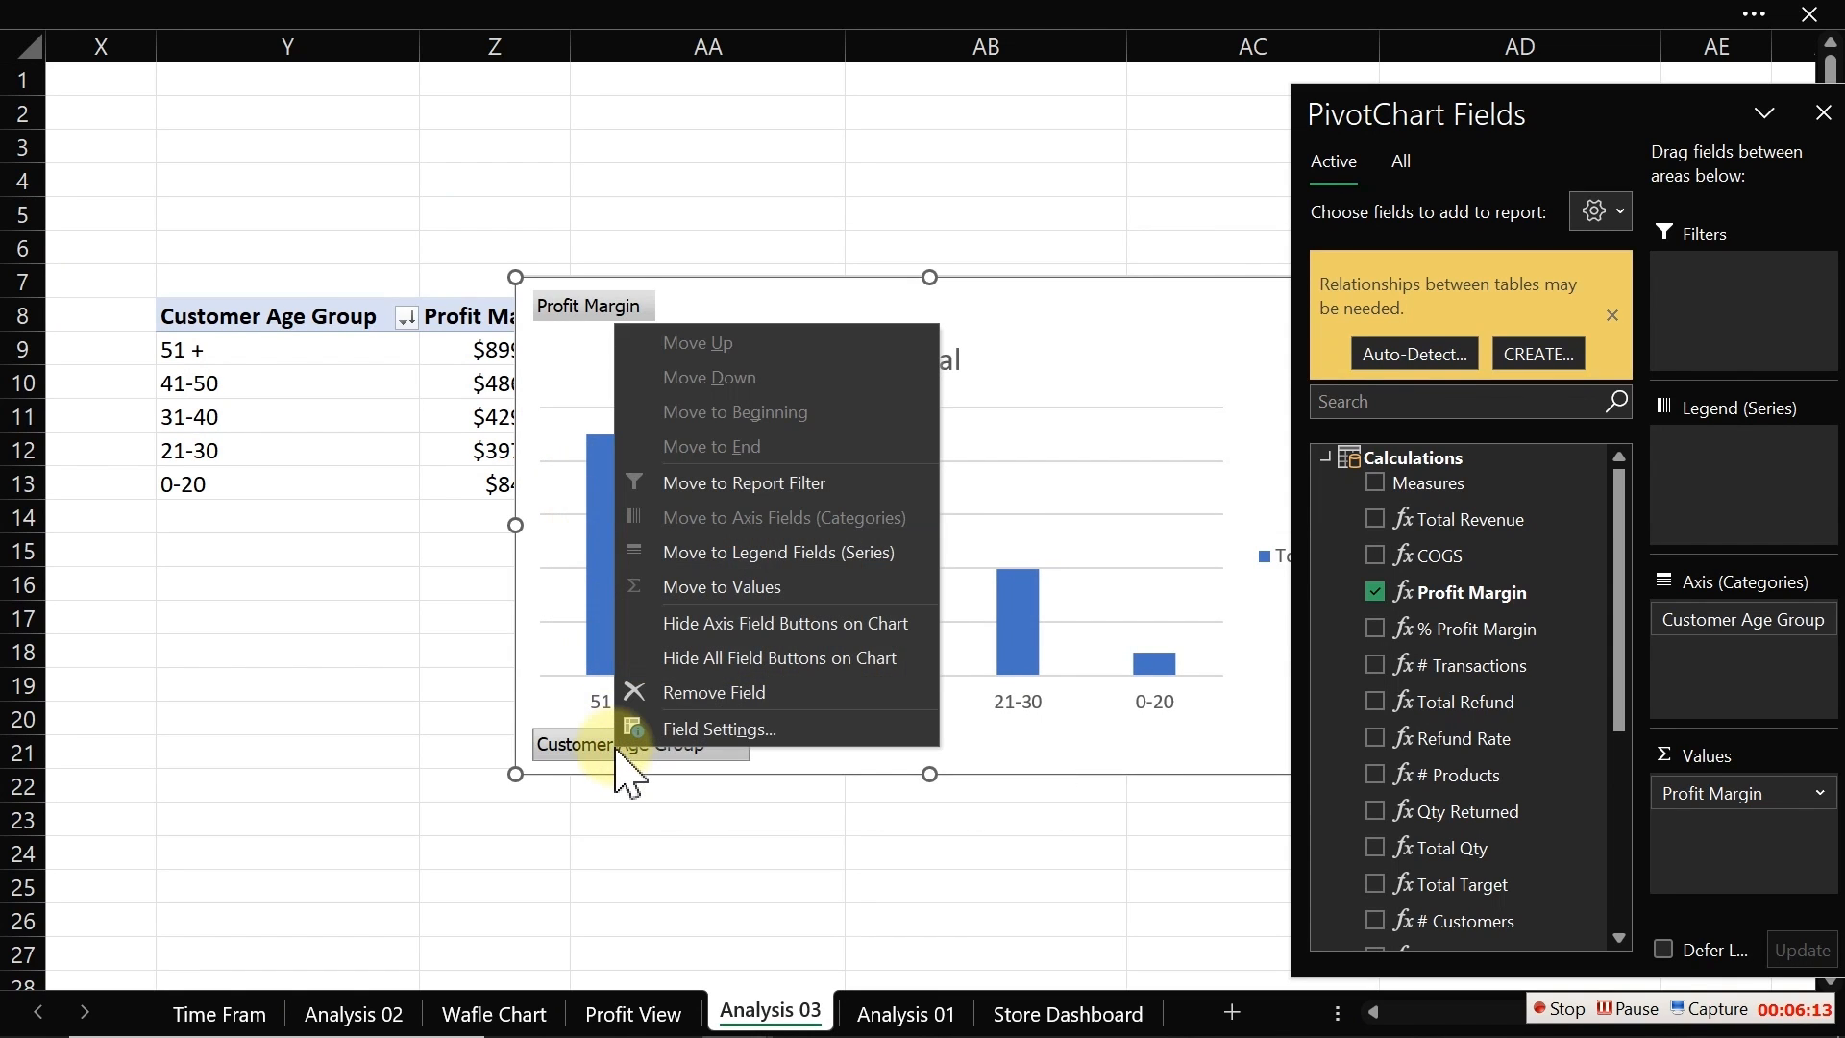
{"action": "left_click", "coordinate": [719, 663]}
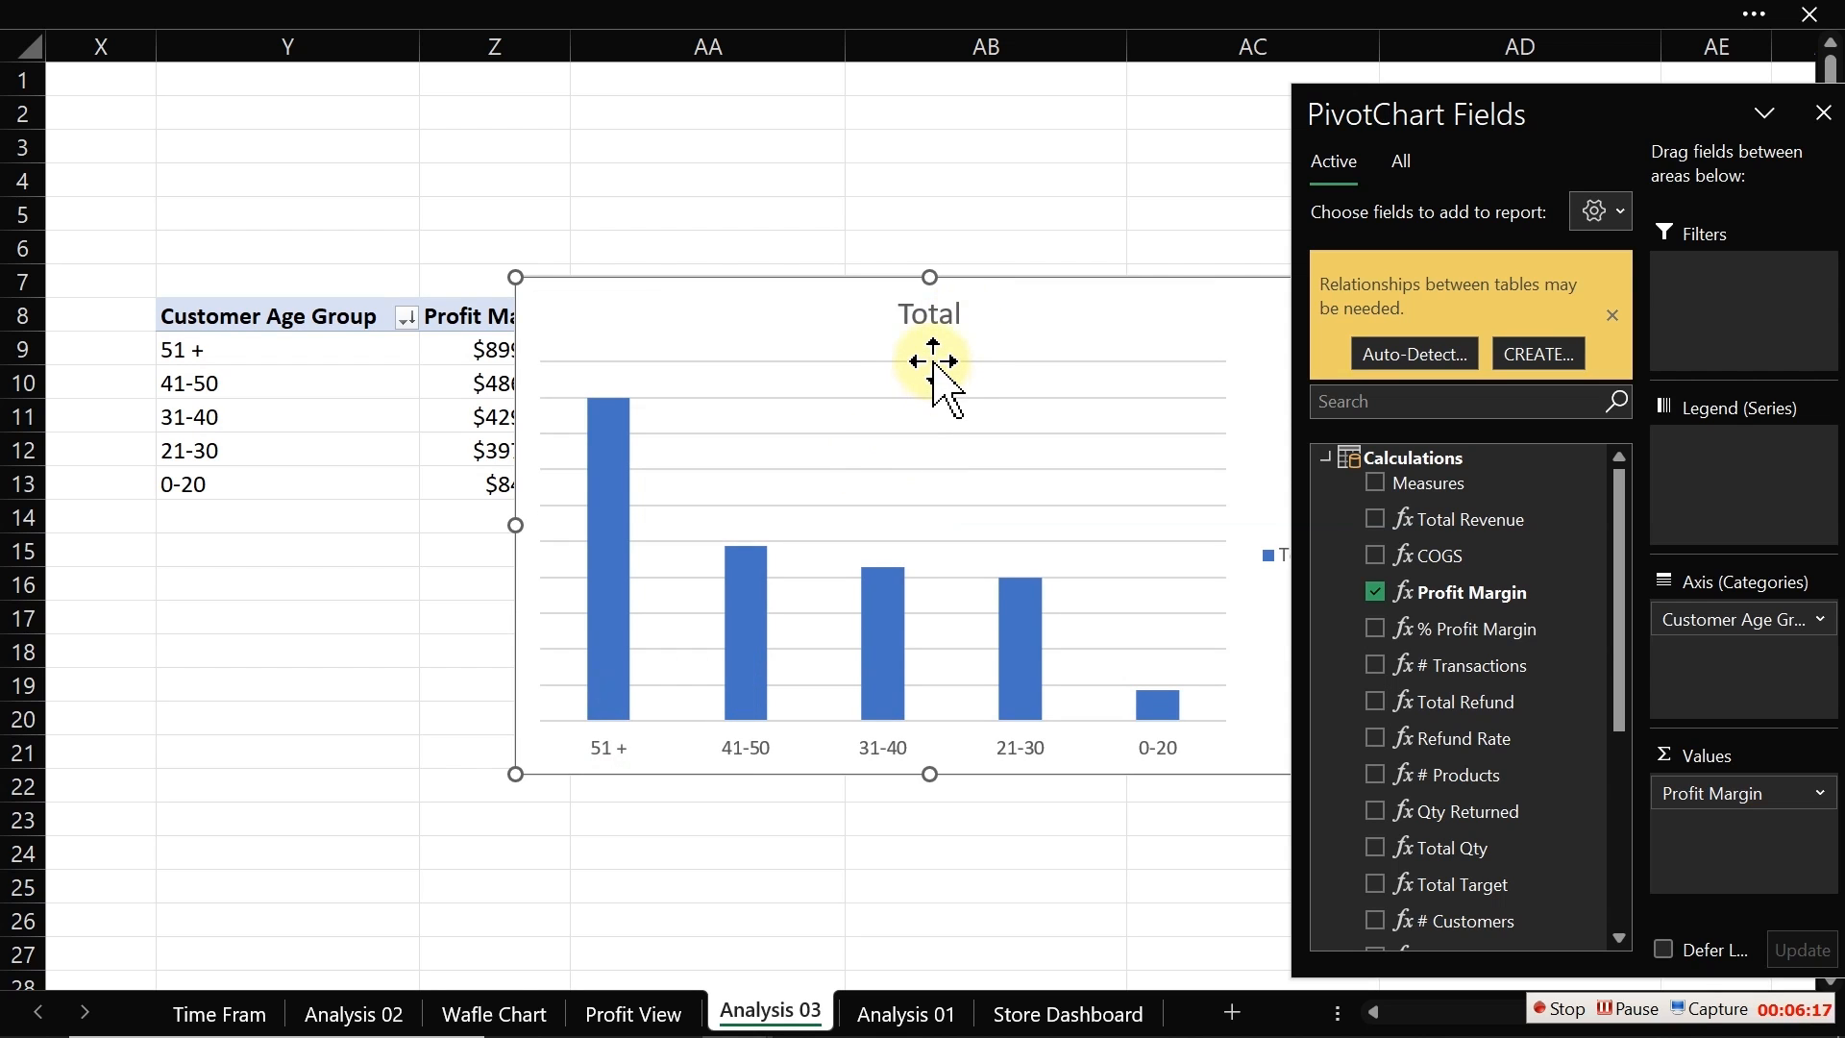
Step: Delete the chart's gridlines and its Total title
{"action": "left_click", "coordinate": [933, 361]}
{"action": "left_click", "coordinate": [933, 396]}
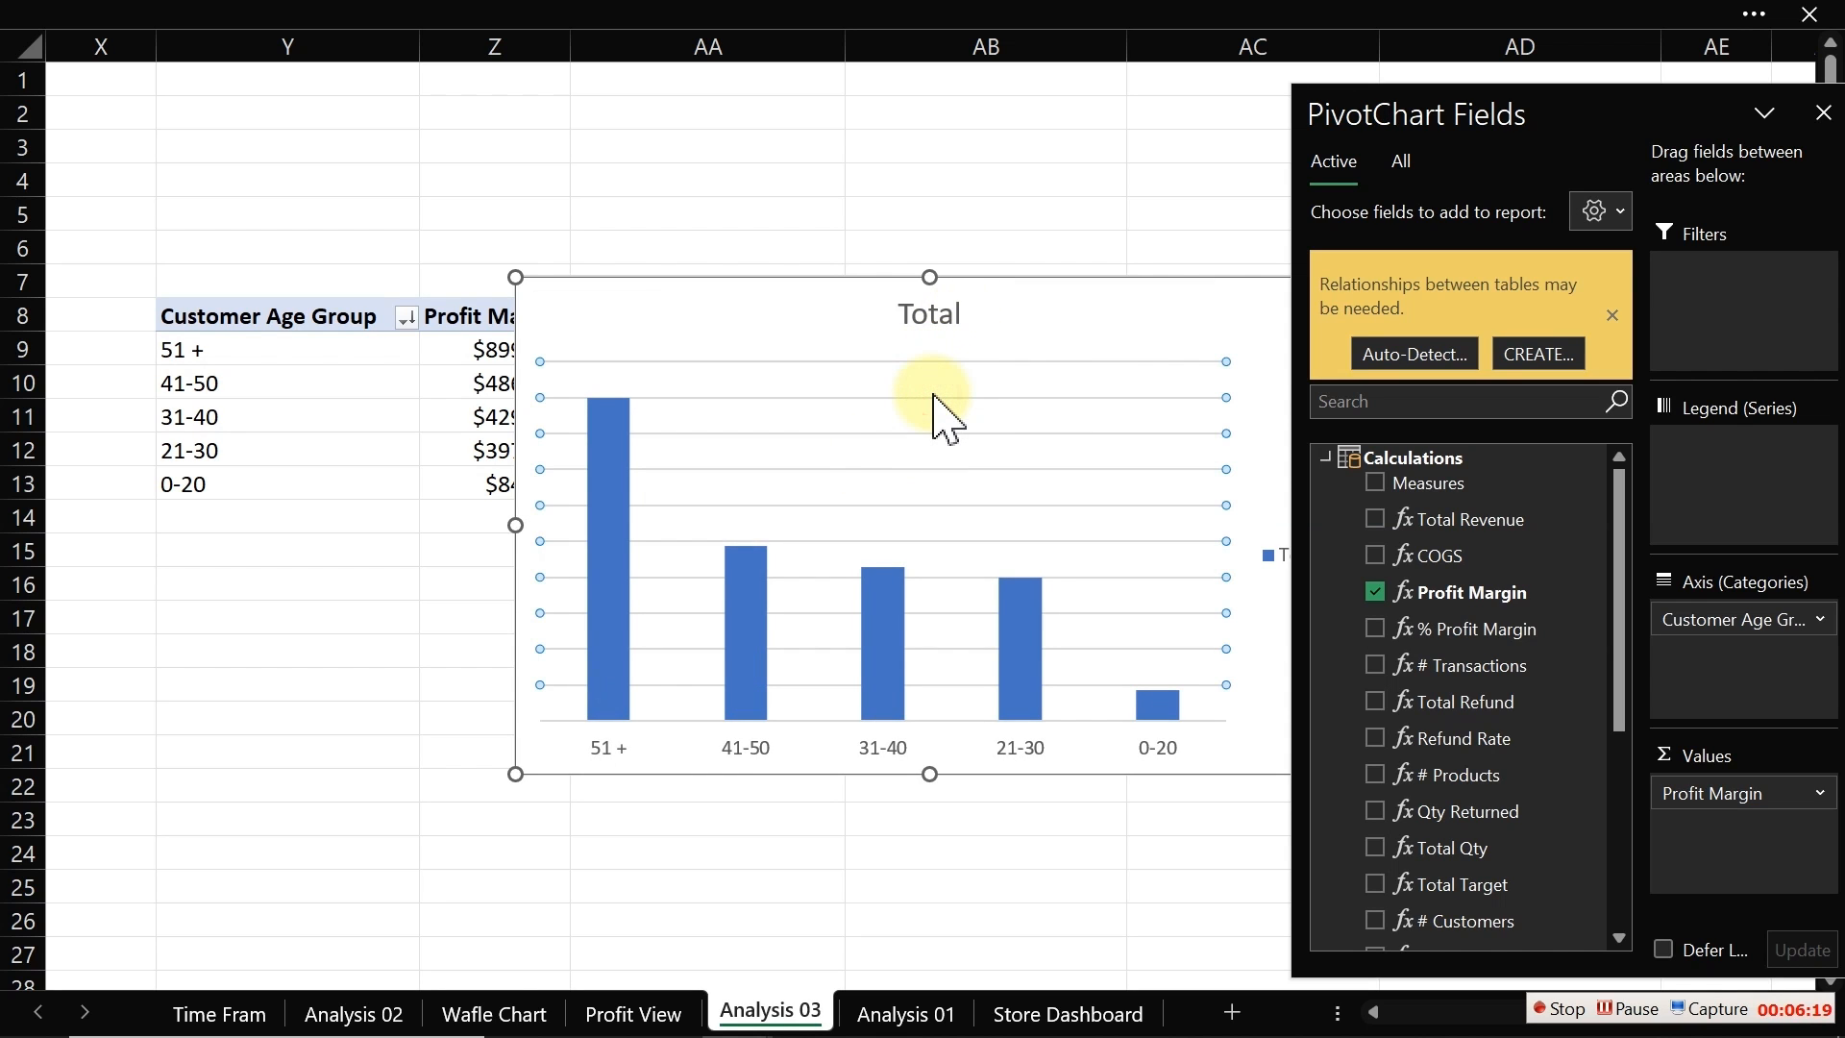
{"action": "key", "text": "Delete"}
{"action": "left_click", "coordinate": [948, 315]}
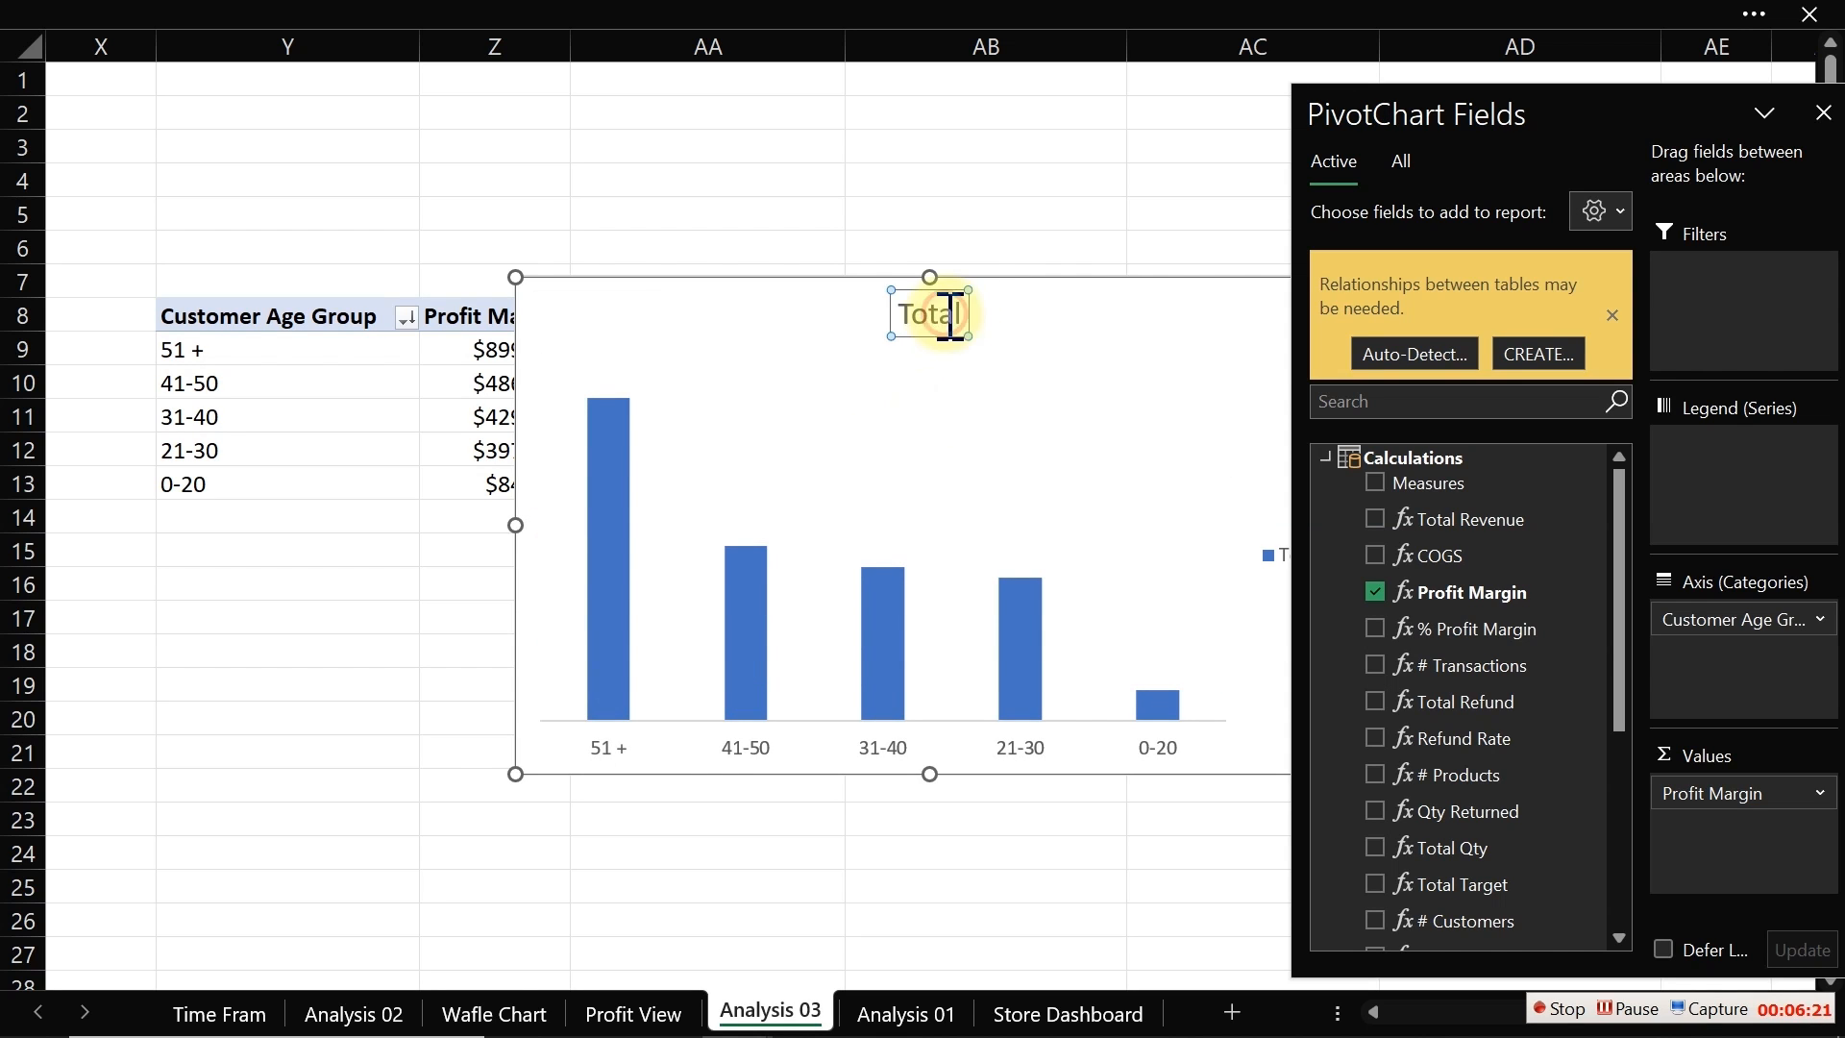
{"action": "key", "text": "Delete"}
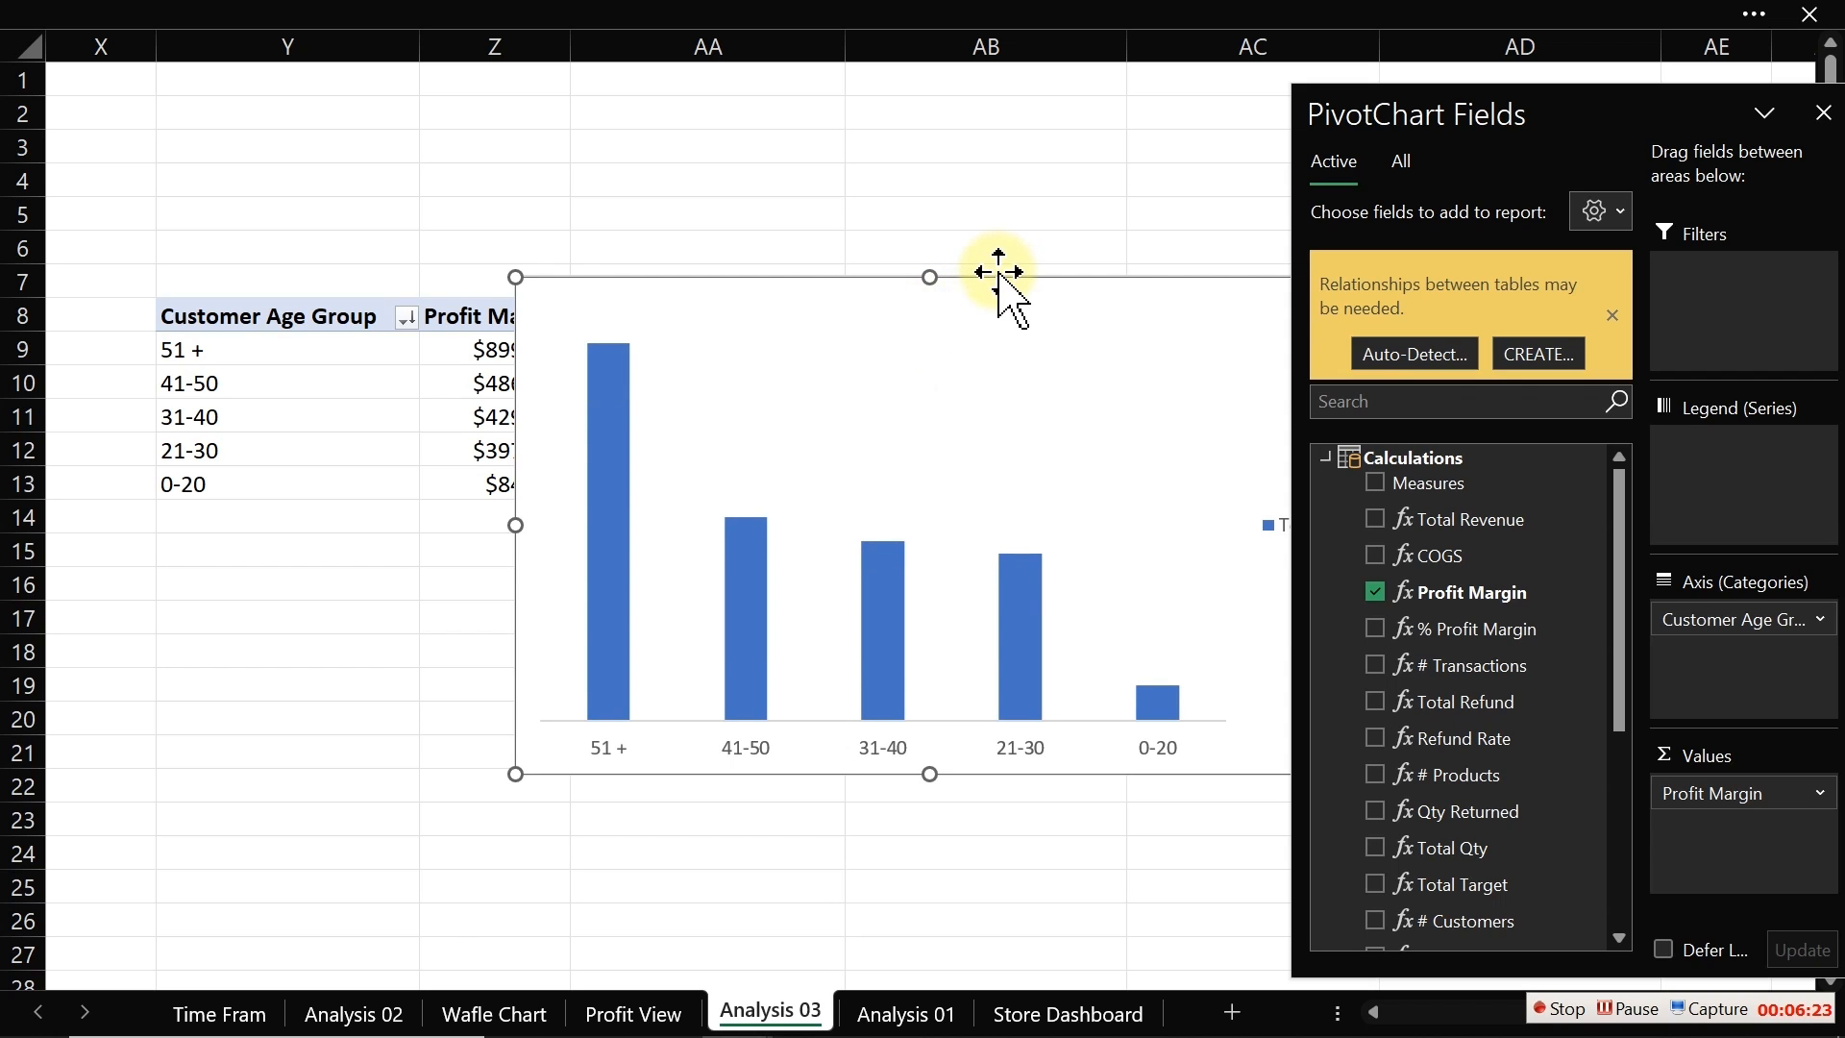
Step: Move the chart below the PivotTable and delete its legend
{"action": "left_click_drag", "start_coordinate": [997, 276], "coordinate": [618, 318]}
{"action": "left_click", "coordinate": [918, 564]}
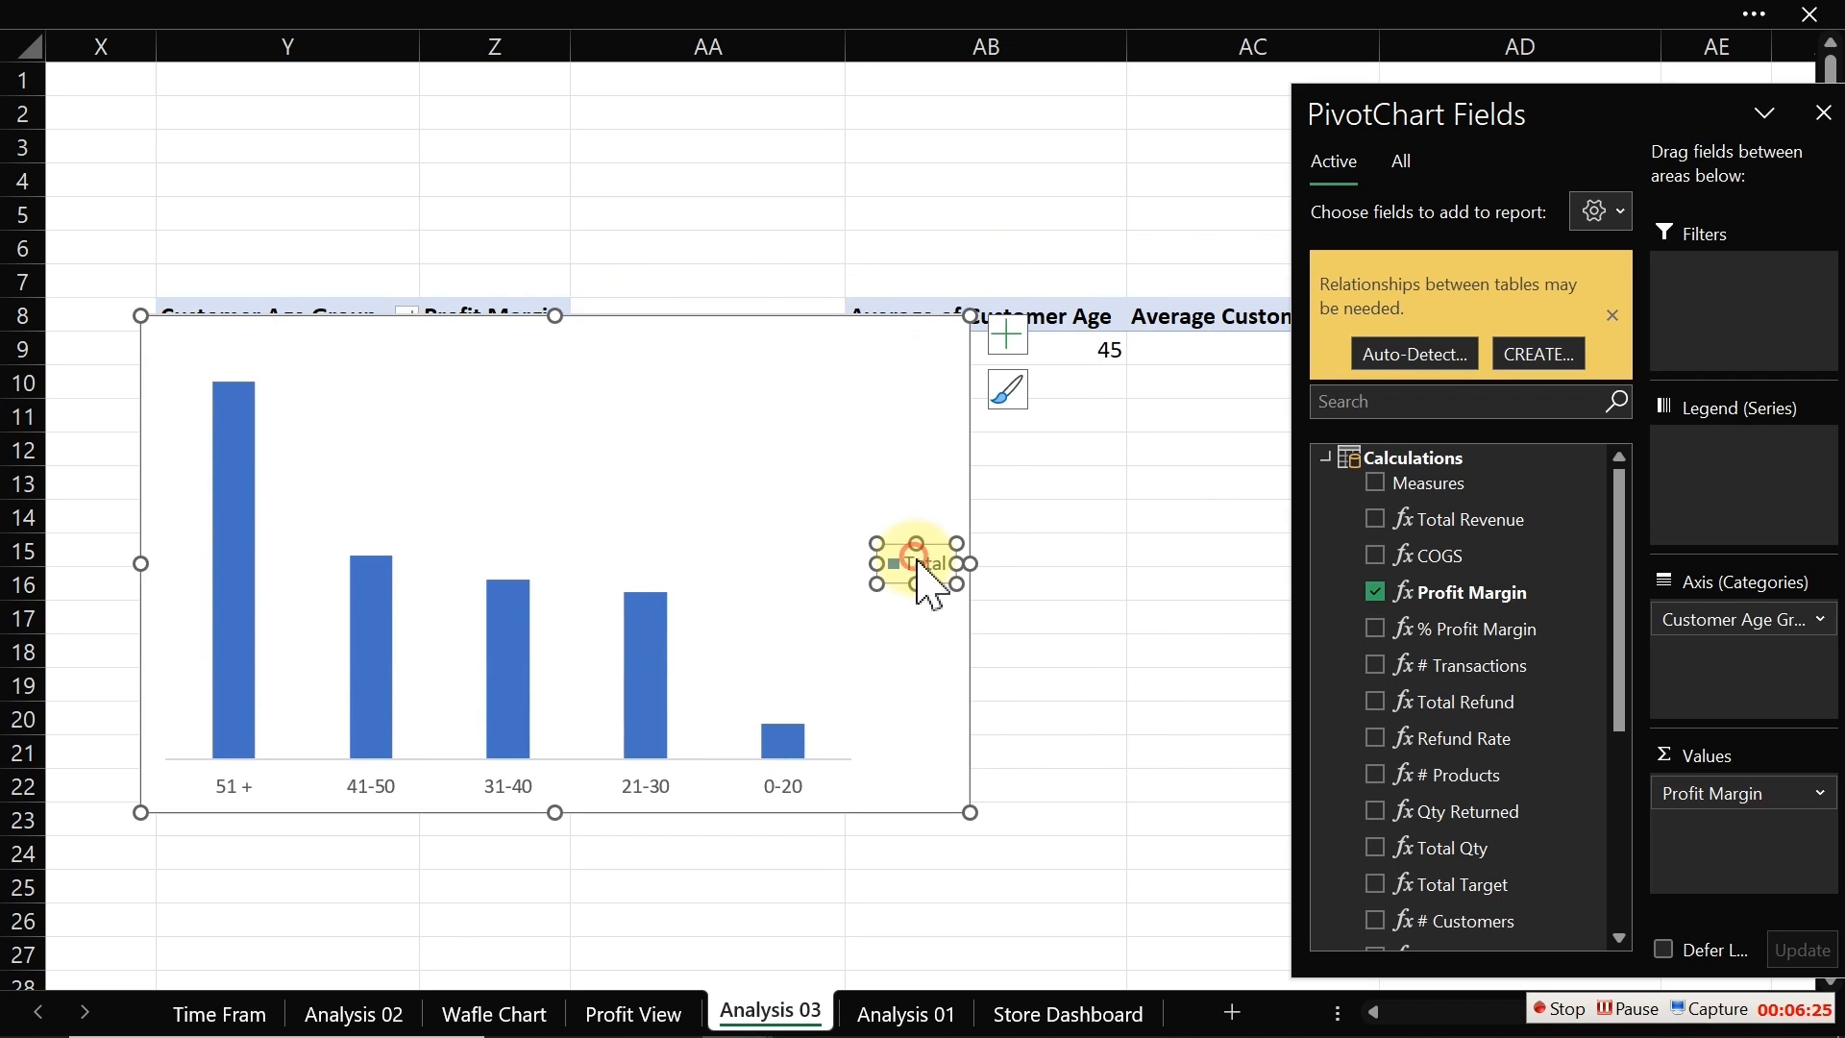
{"action": "key", "text": "Delete"}
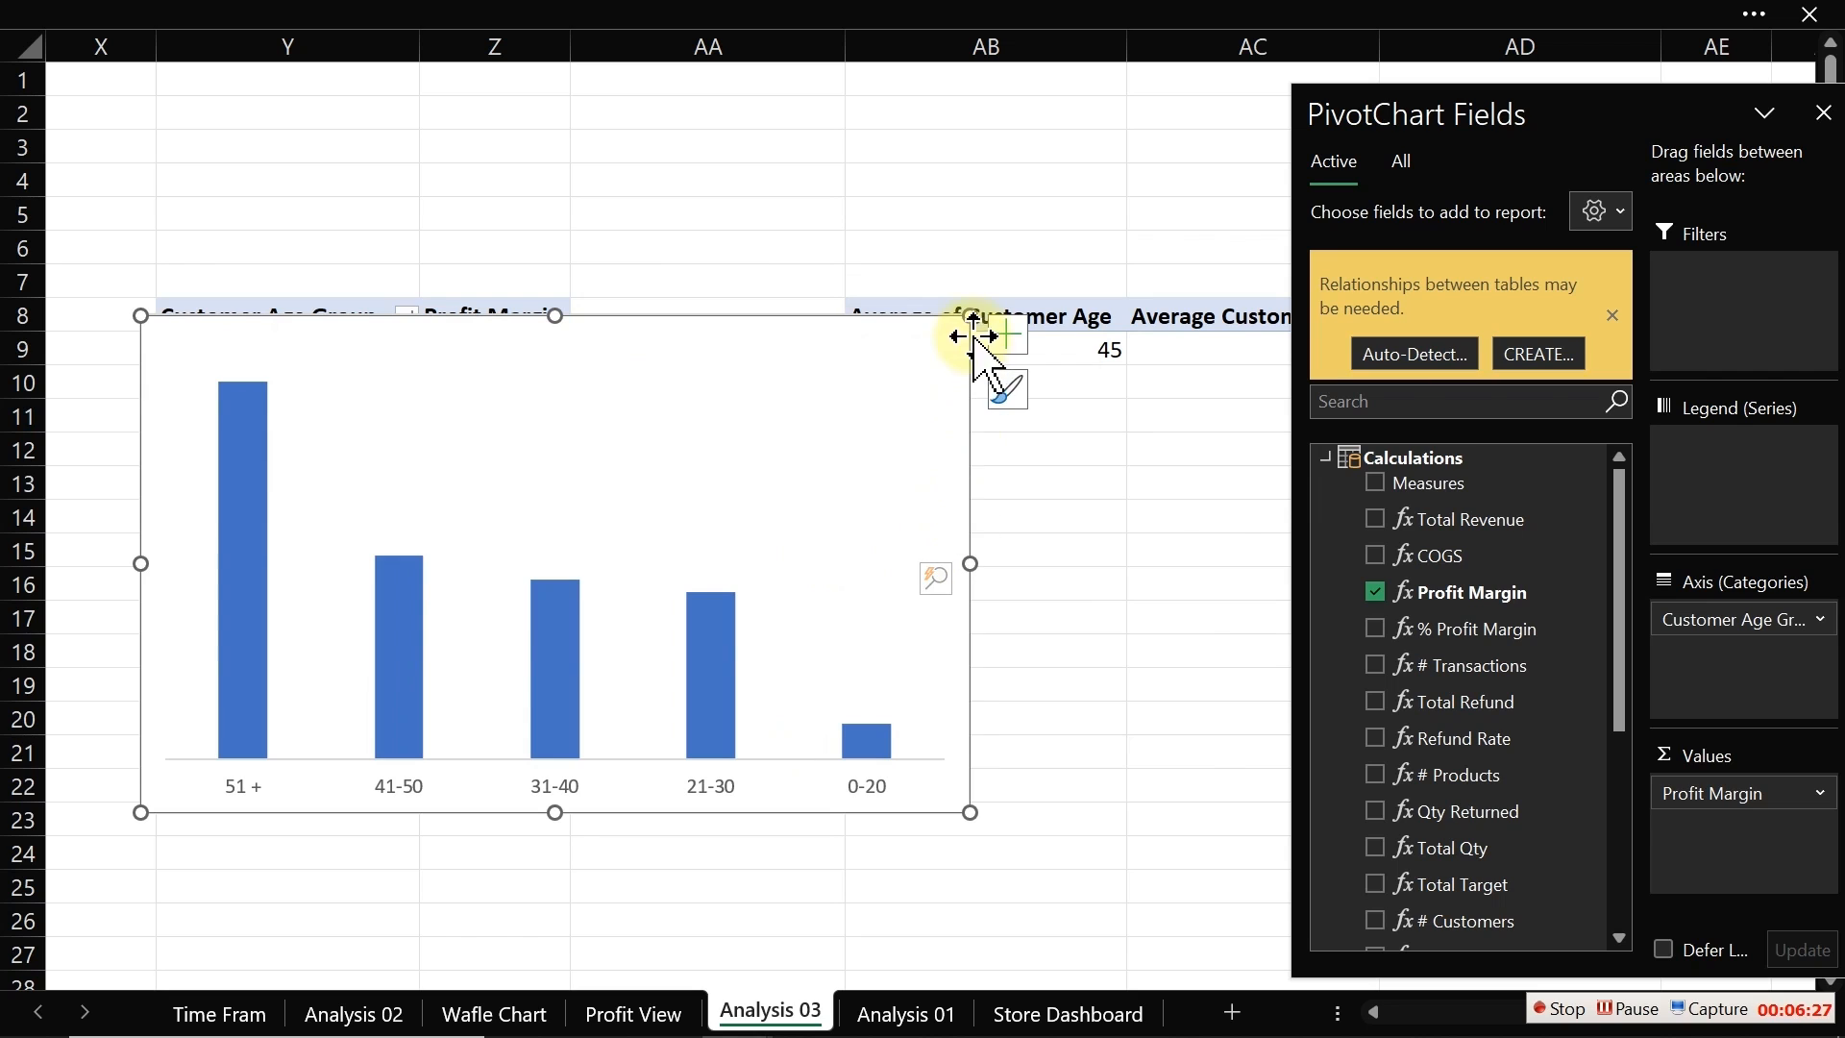
Step: Add data labels to the columns and shrink the chart to a compact size
{"action": "left_click_drag", "start_coordinate": [970, 315], "coordinate": [874, 520]}
{"action": "left_click", "coordinate": [973, 541]}
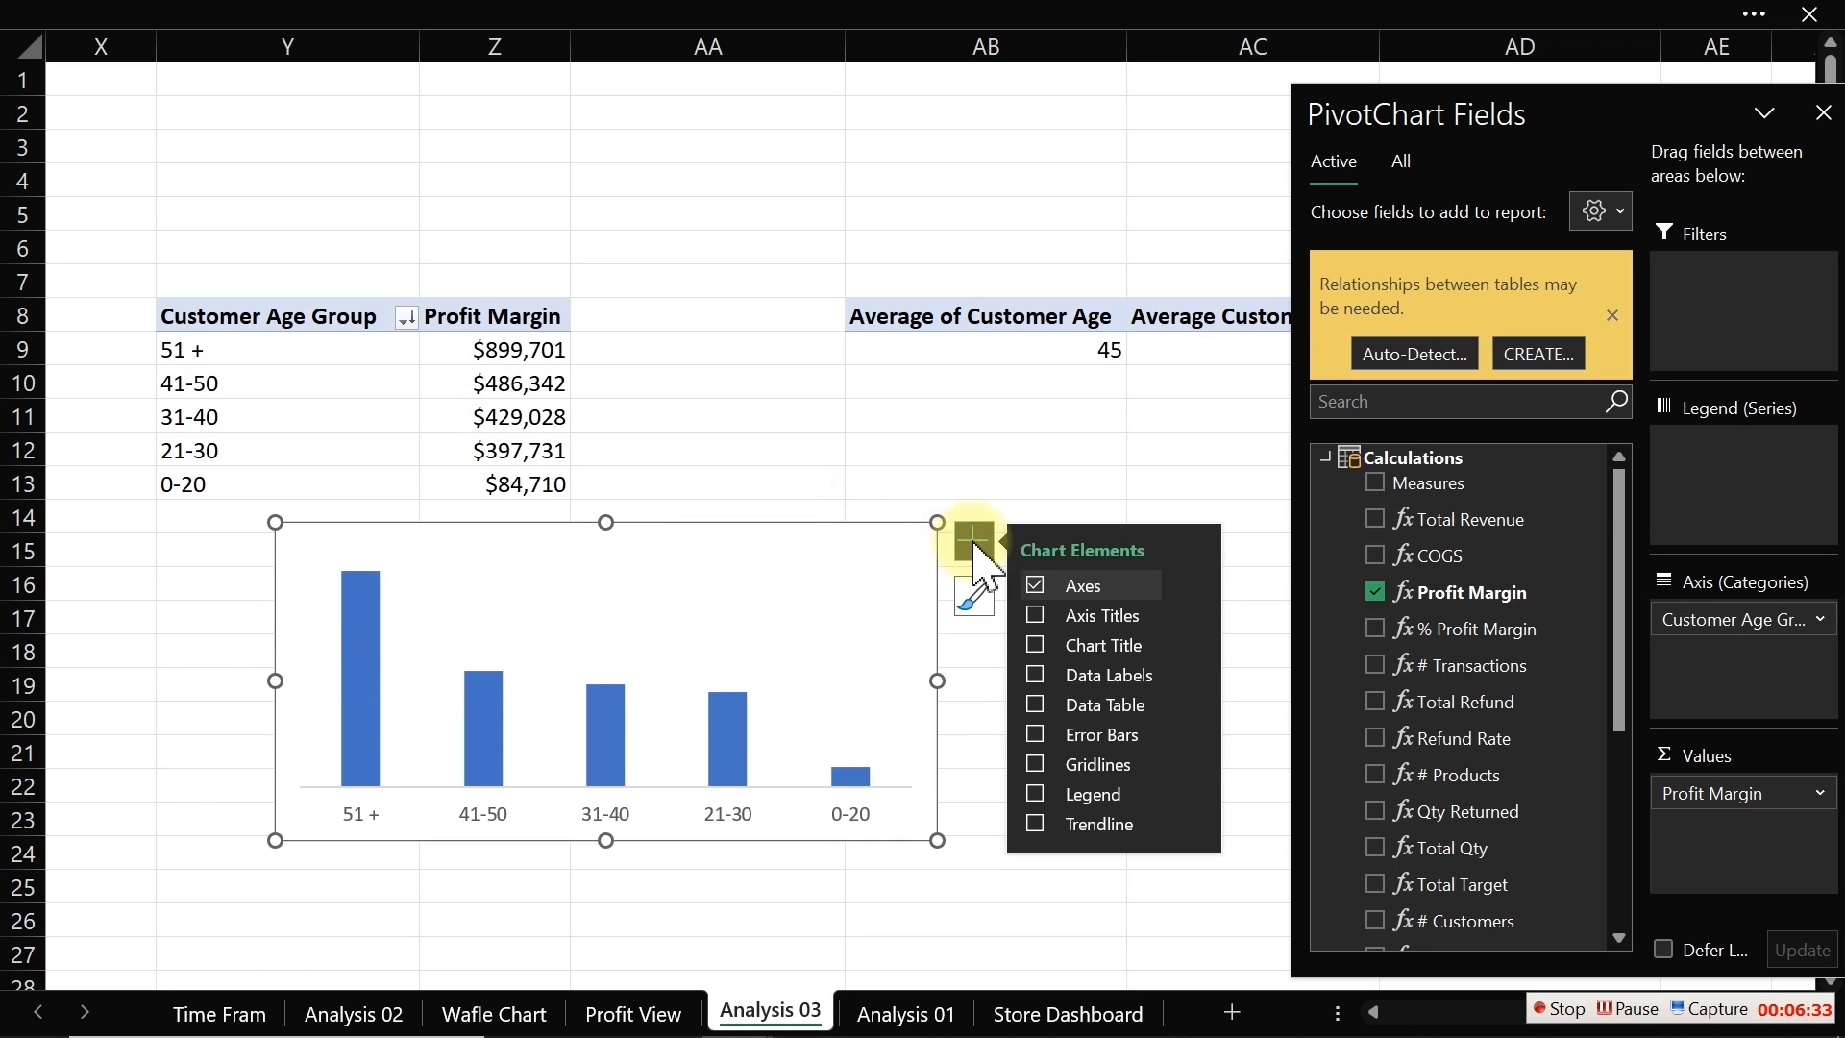
{"action": "left_click", "coordinate": [1037, 675]}
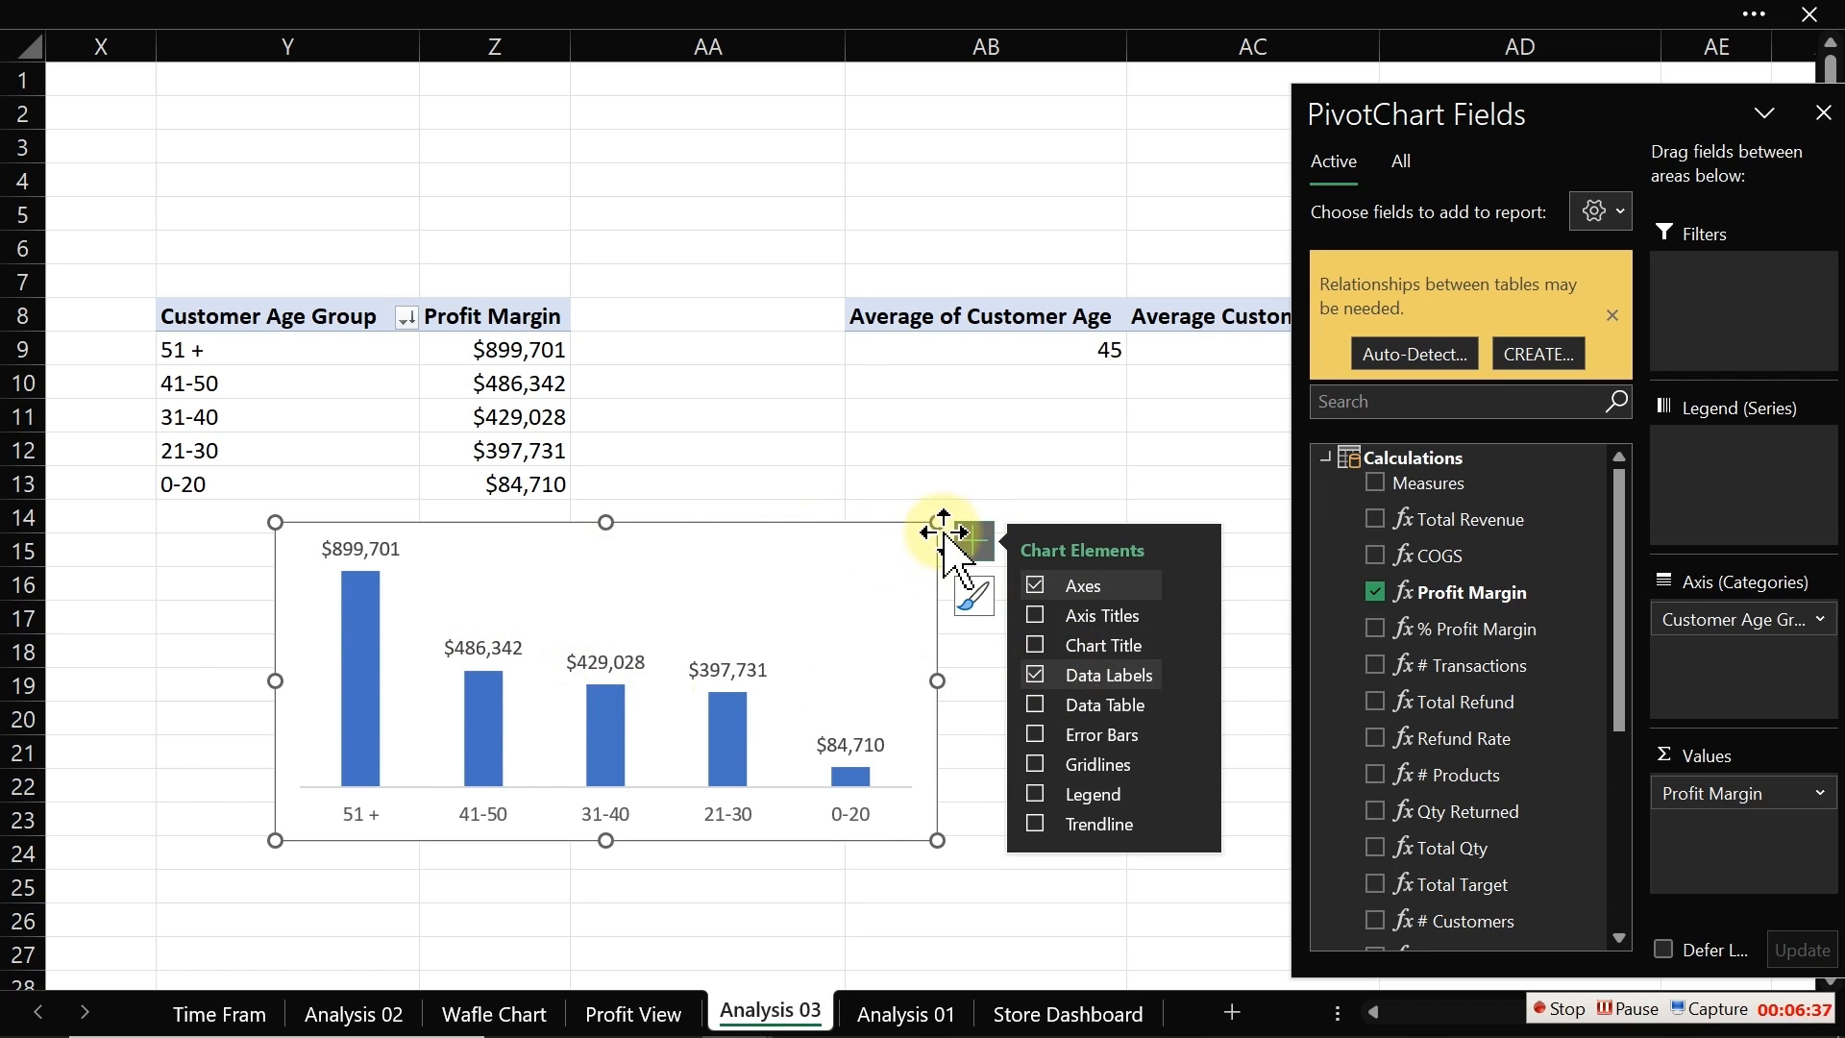
{"action": "left_click_drag", "start_coordinate": [938, 524], "coordinate": [732, 540]}
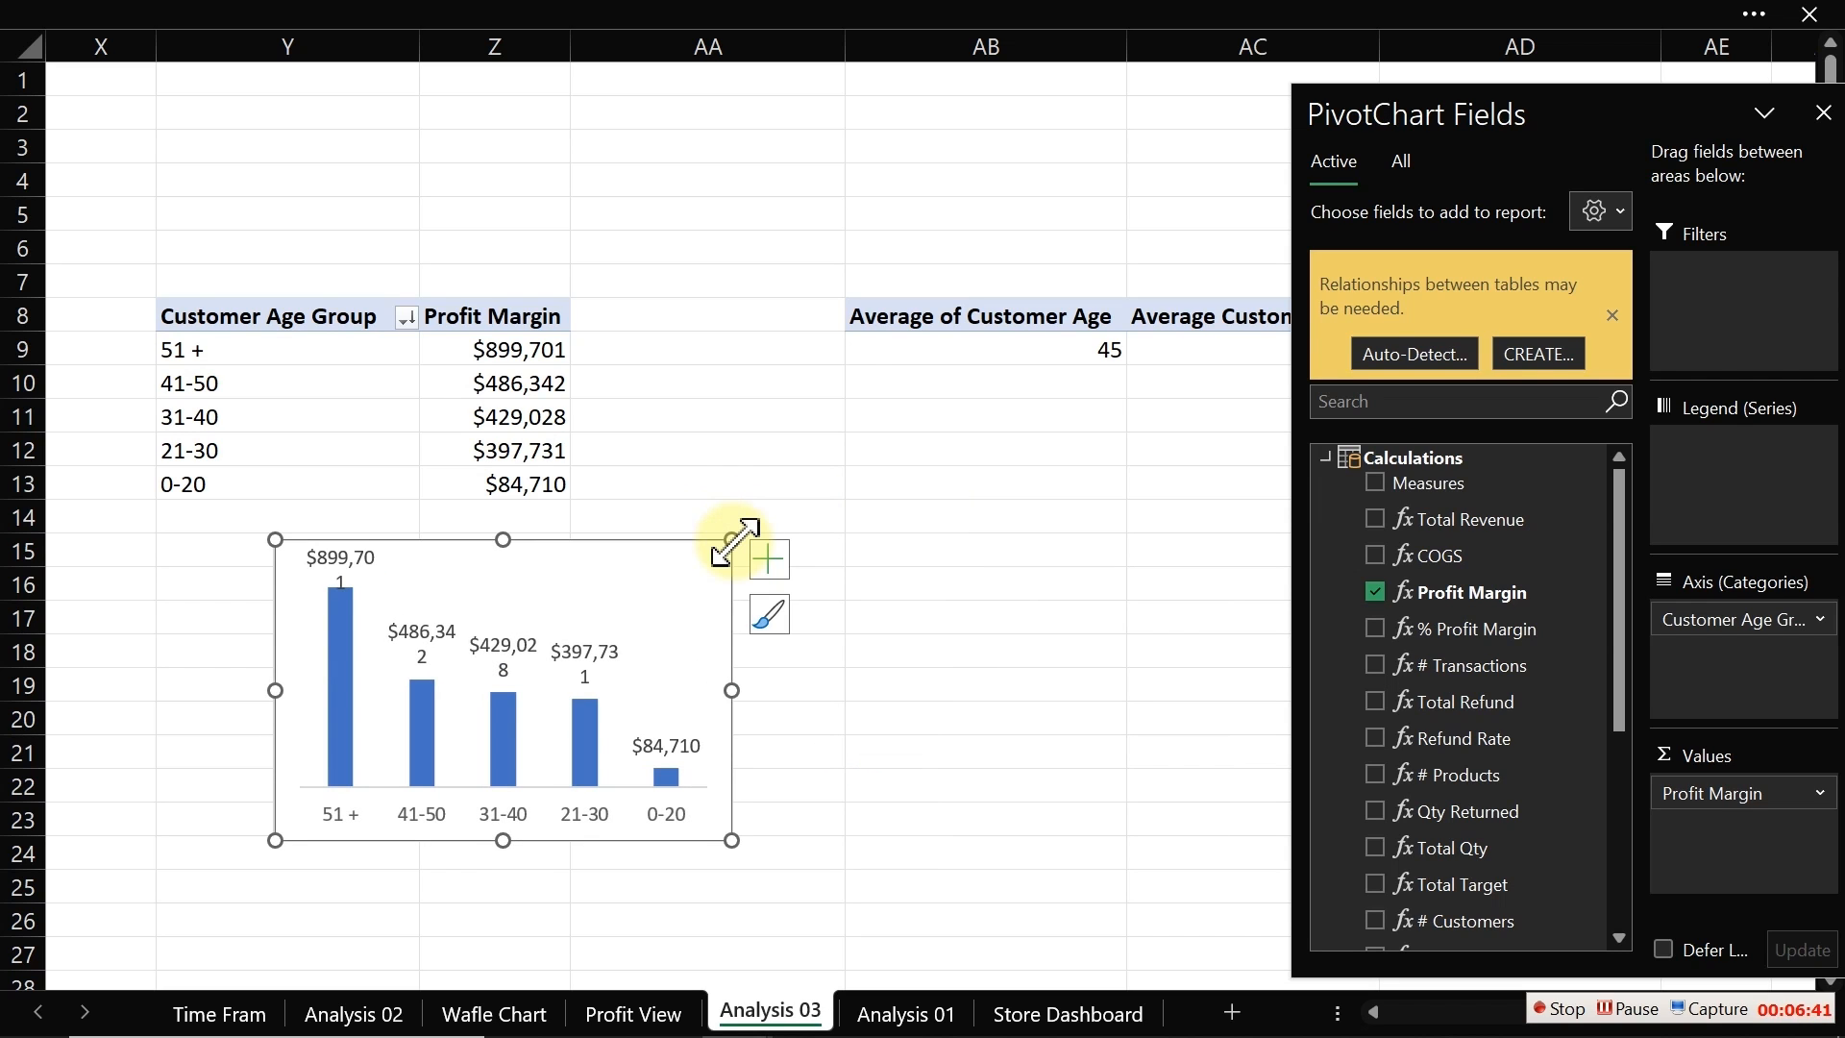
Step: Apply the custom $K/$M thousands-and-millions number format to the Profit Margin values and move the chart aside
{"action": "left_click_drag", "start_coordinate": [487, 358], "coordinate": [500, 480]}
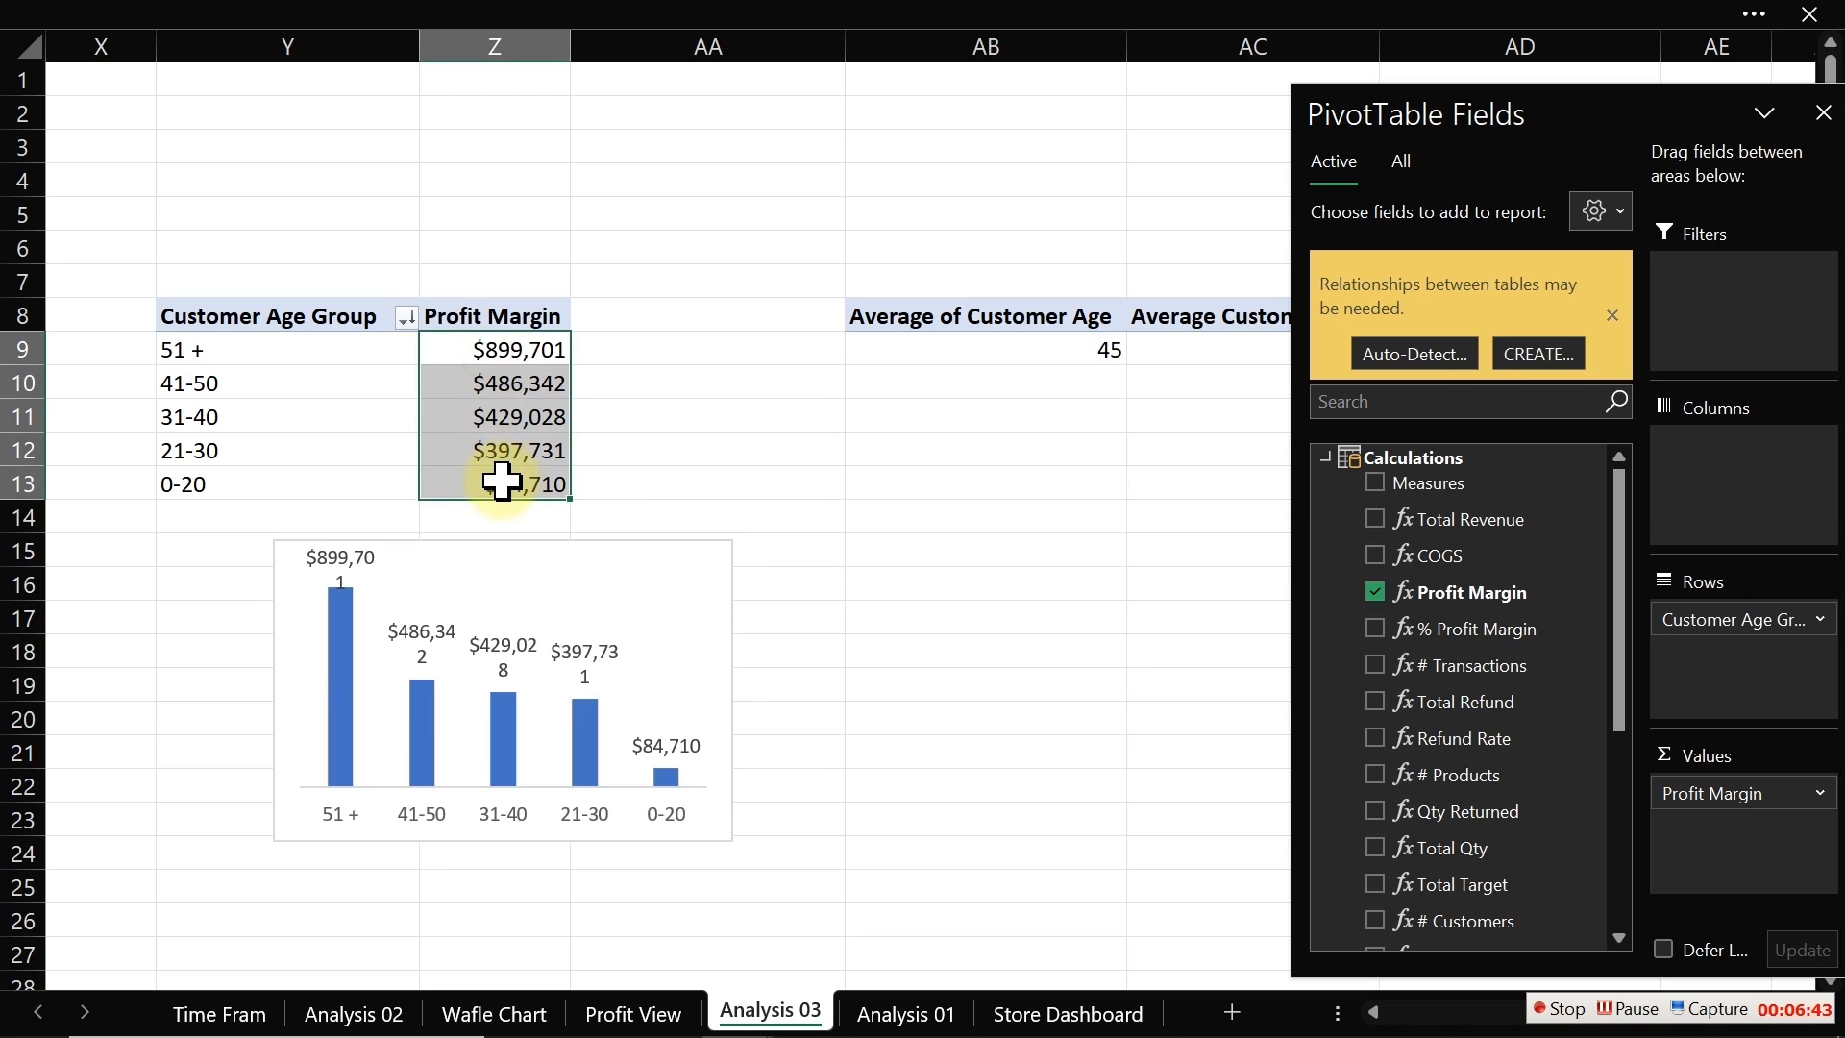
{"action": "key", "text": "ctrl+1"}
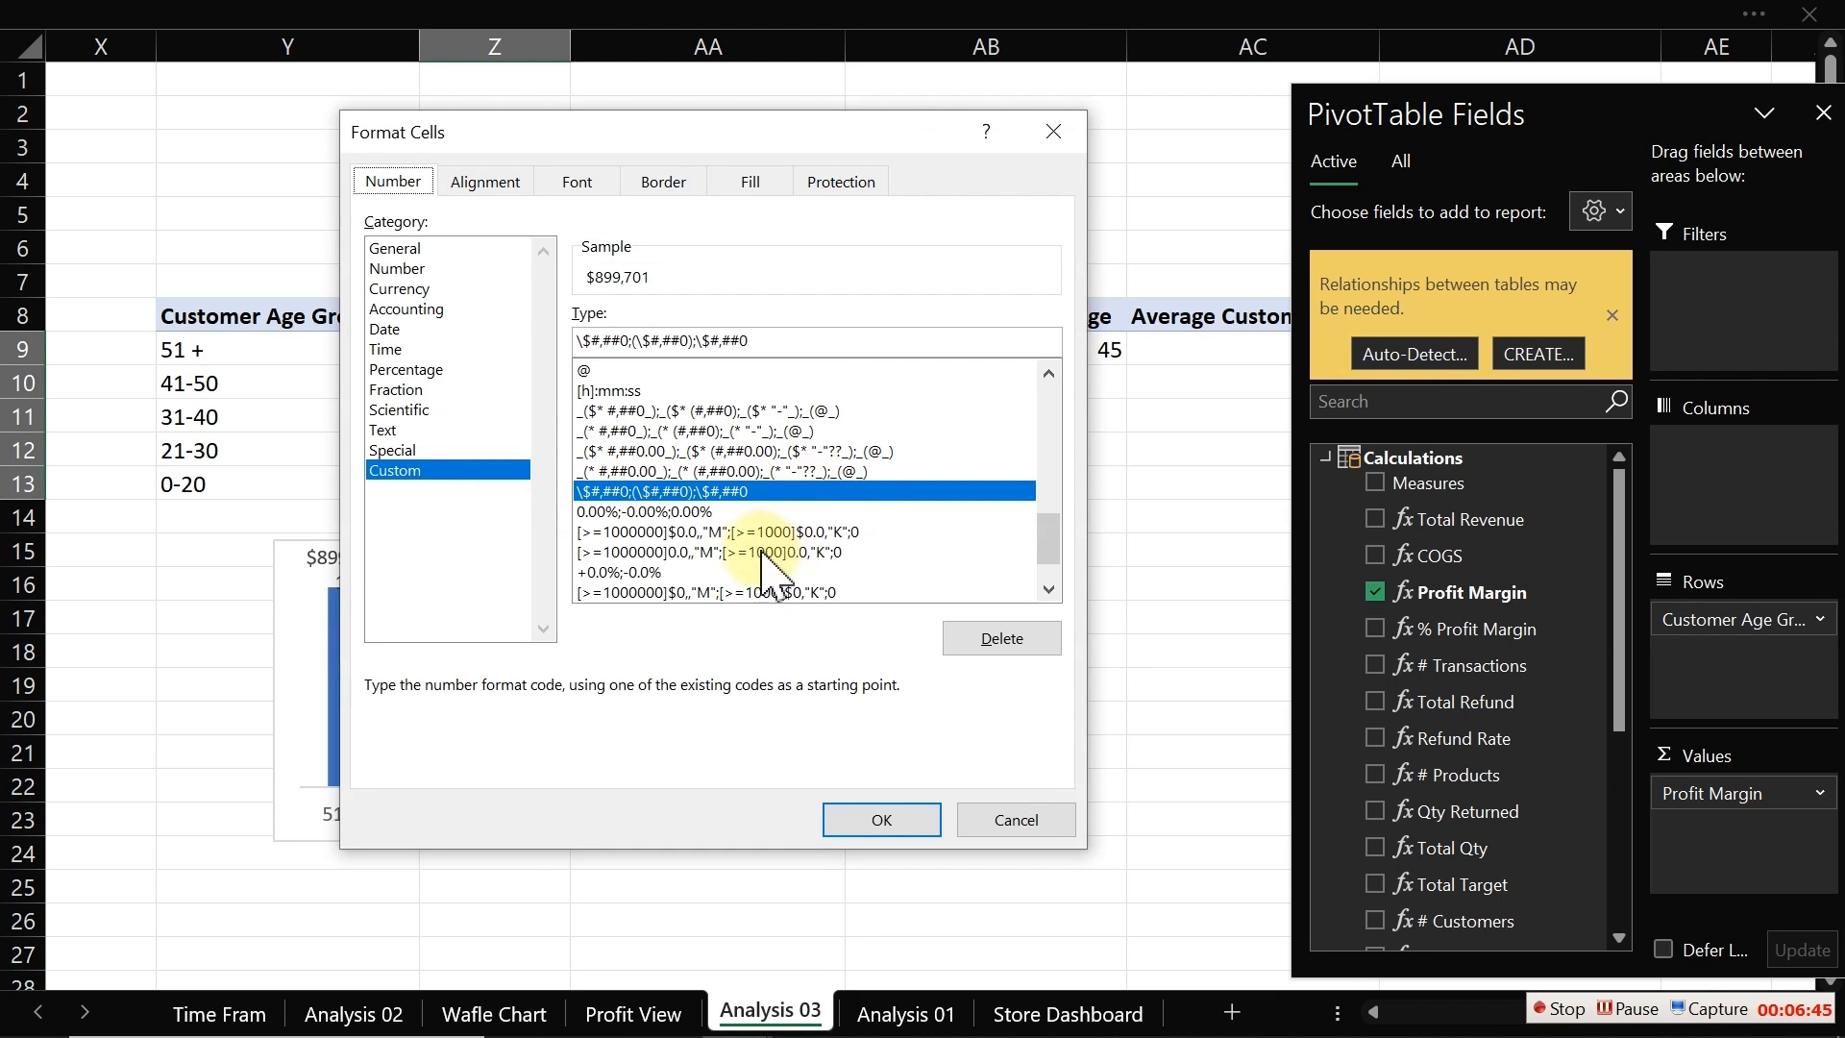
{"action": "left_click", "coordinate": [672, 591]}
{"action": "left_click", "coordinate": [880, 822]}
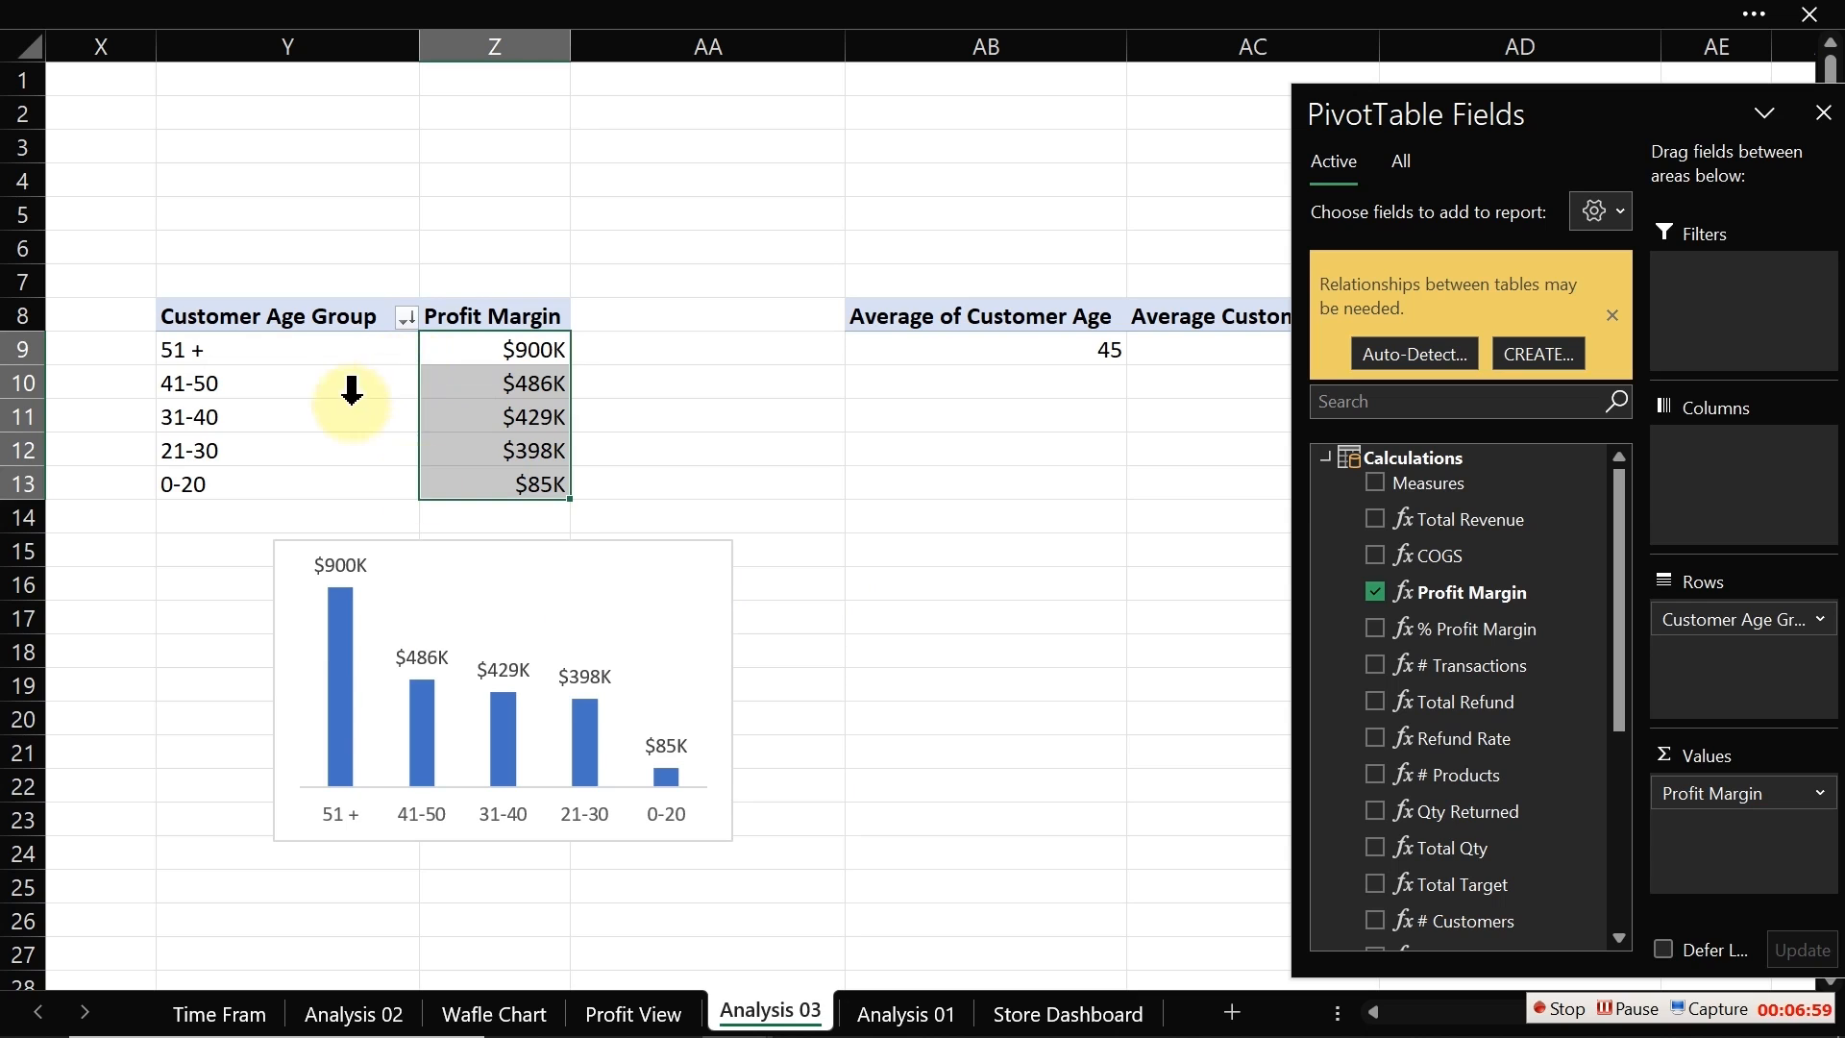
{"action": "left_click_drag", "start_coordinate": [444, 558], "coordinate": [795, 575]}
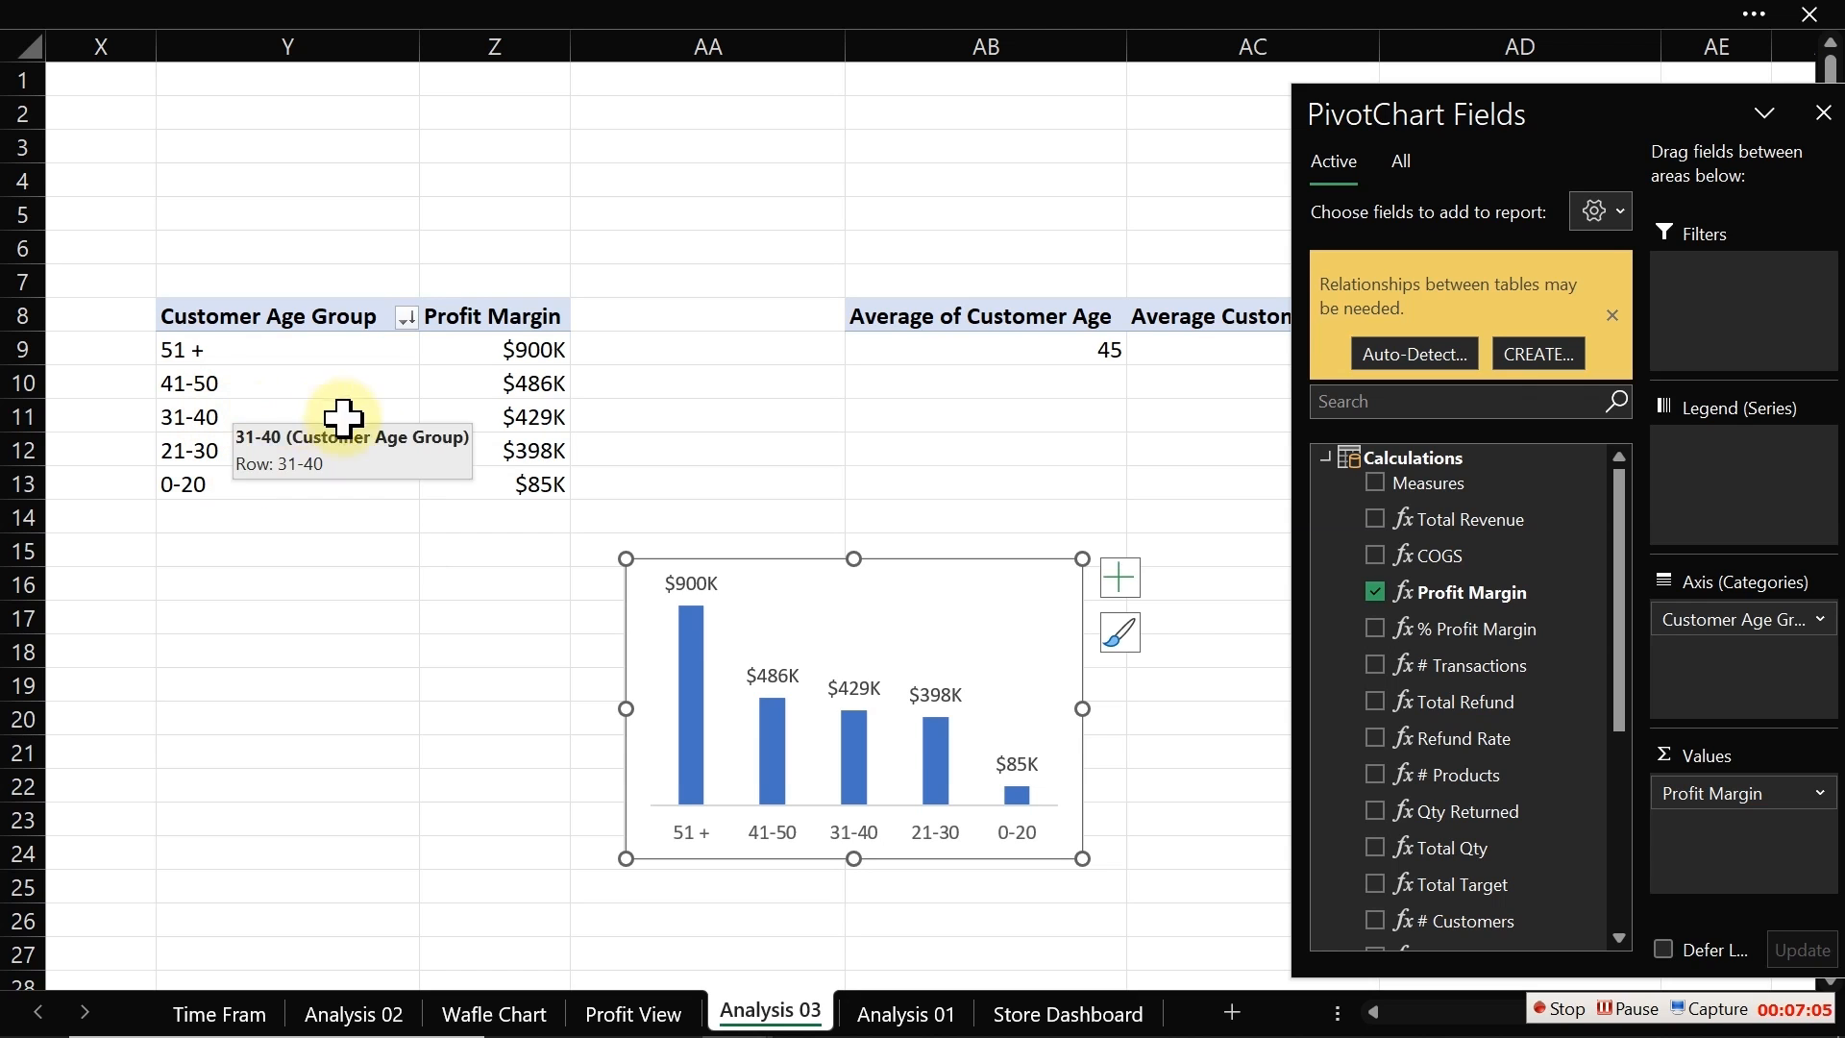
Step: Sort the Customer Age Group labels Z to A
{"action": "left_click", "coordinate": [271, 353]}
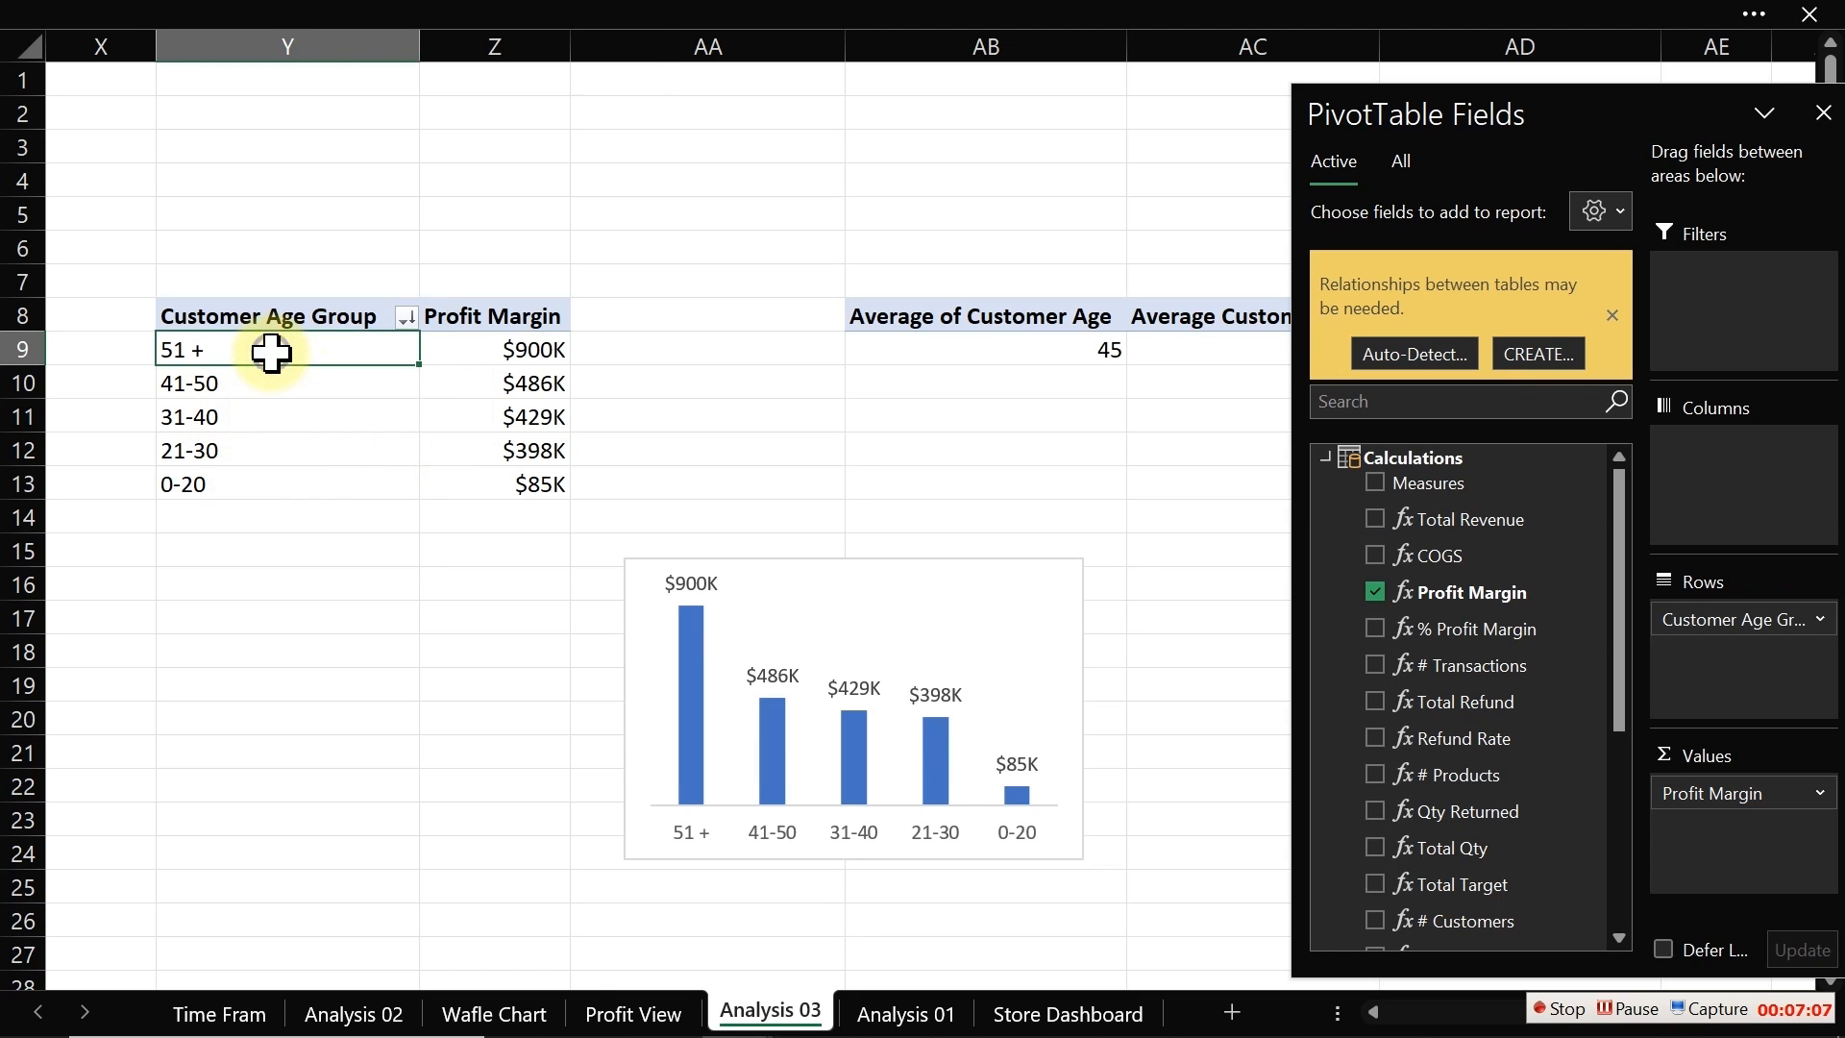
{"action": "right_click", "coordinate": [269, 357]}
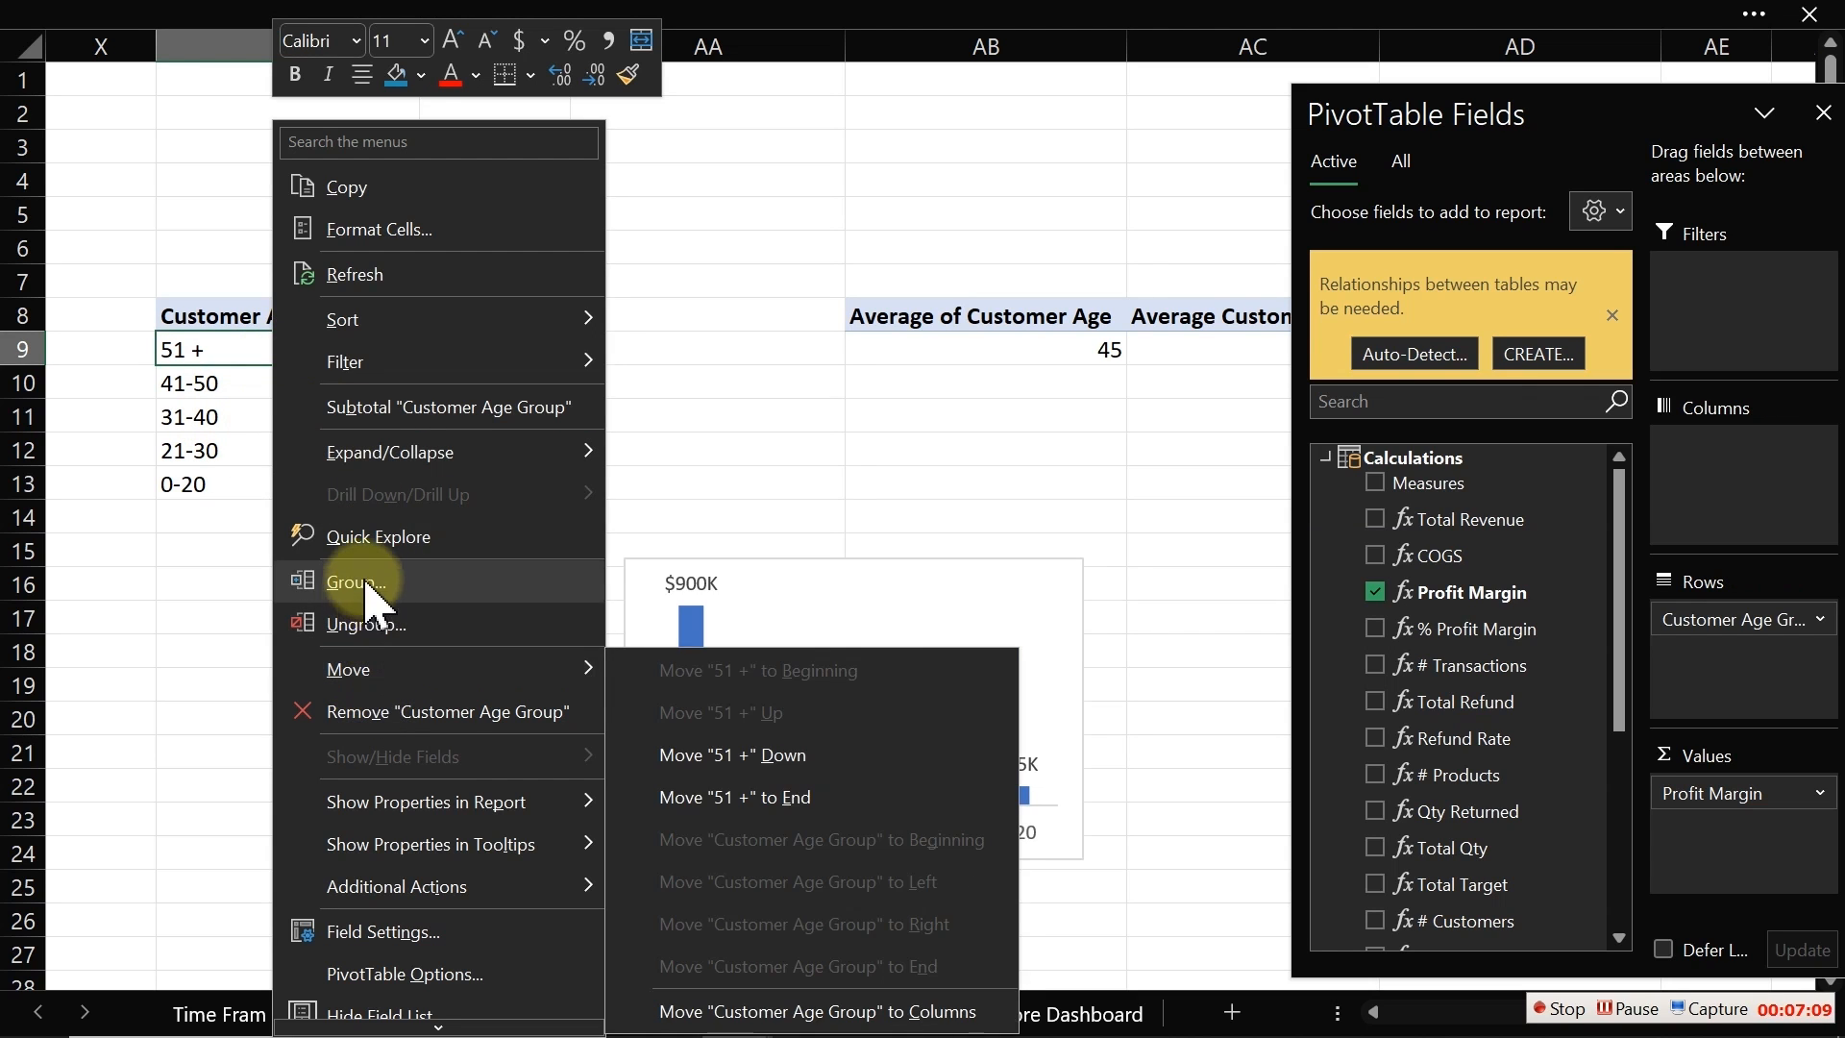
{"action": "mouse_move", "coordinate": [362, 327]}
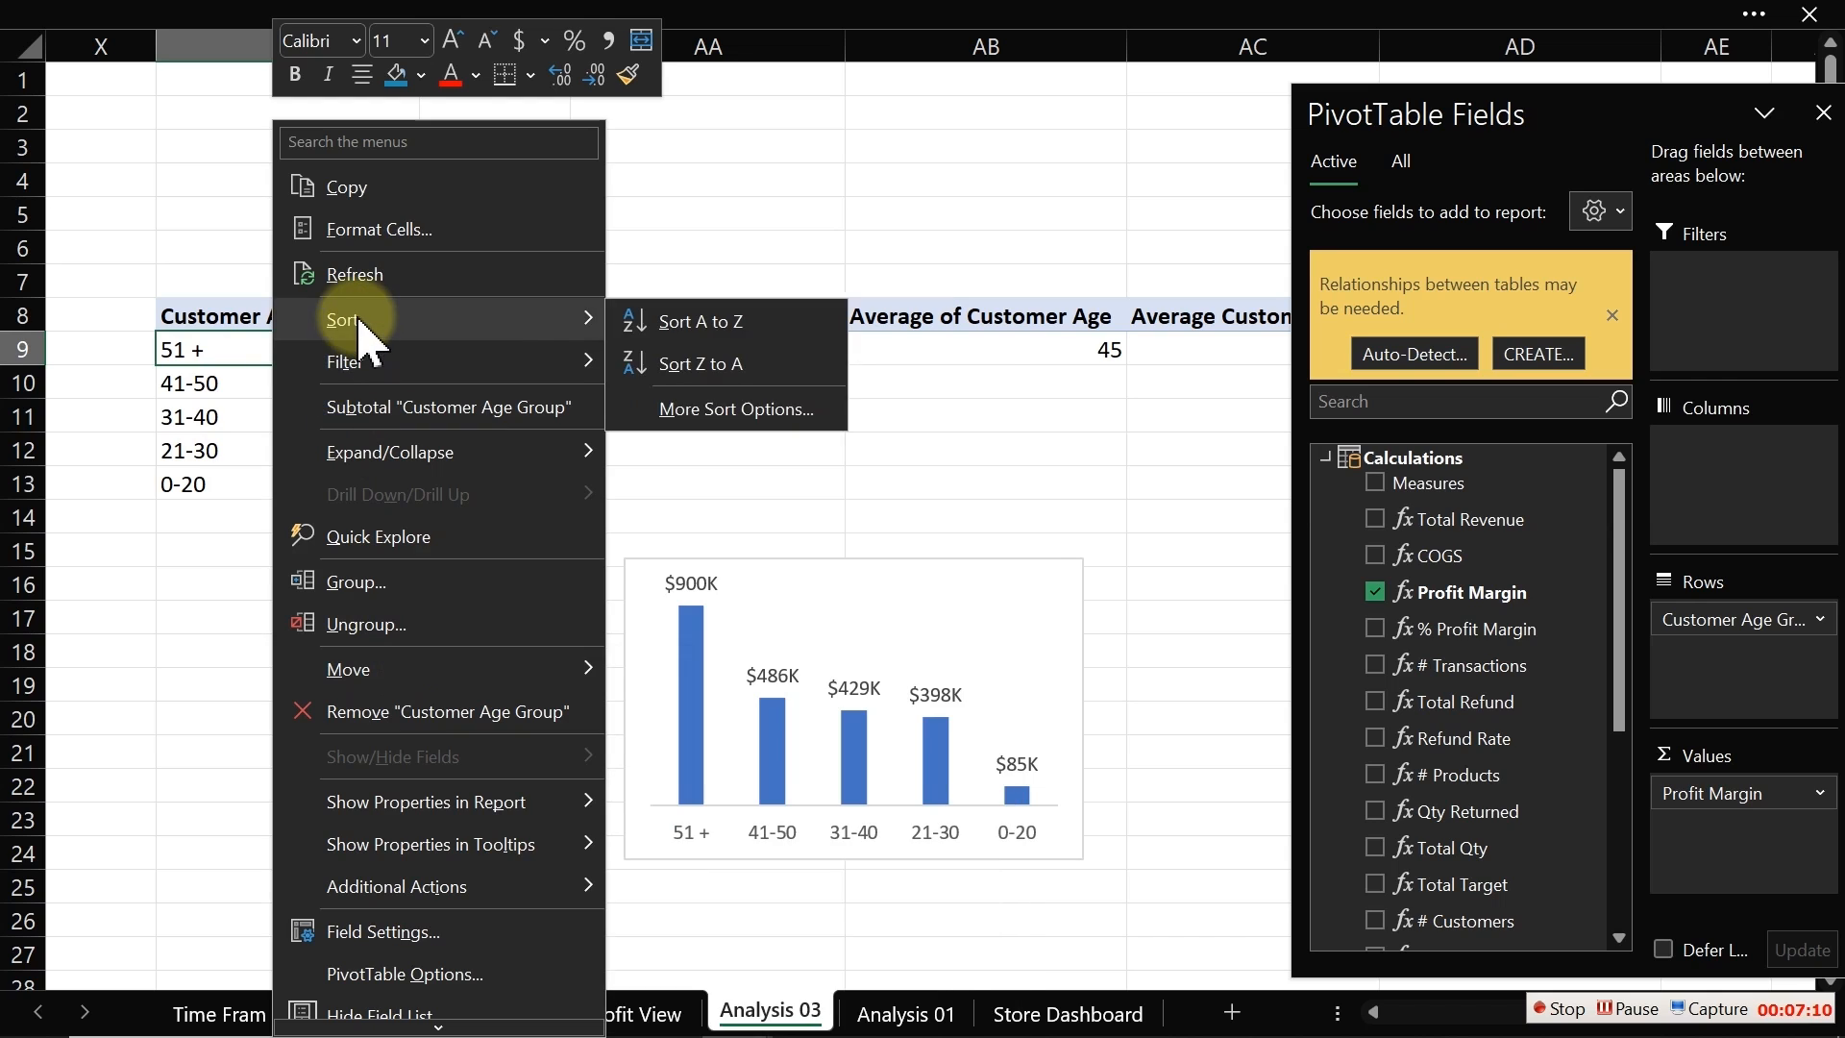
{"action": "left_click", "coordinate": [706, 367]}
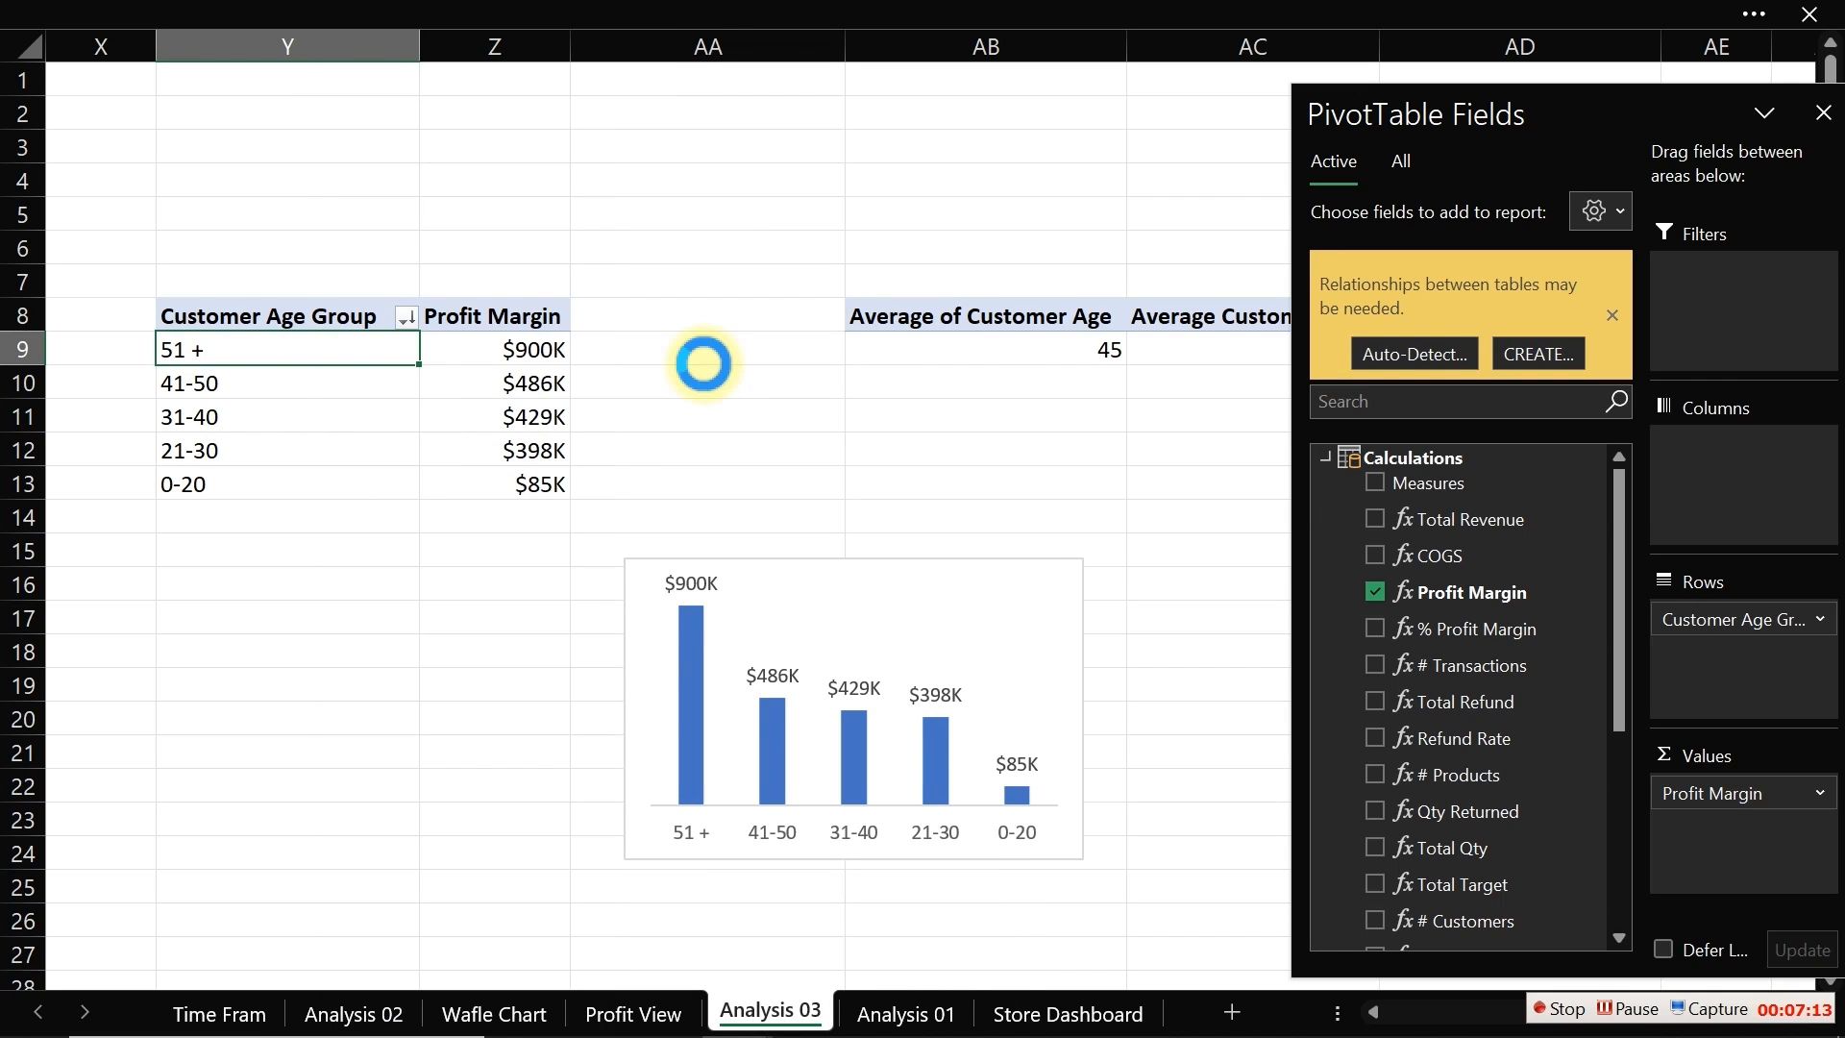
Step: Sort the Customer Age Group labels A to Z
{"action": "right_click", "coordinate": [319, 354]}
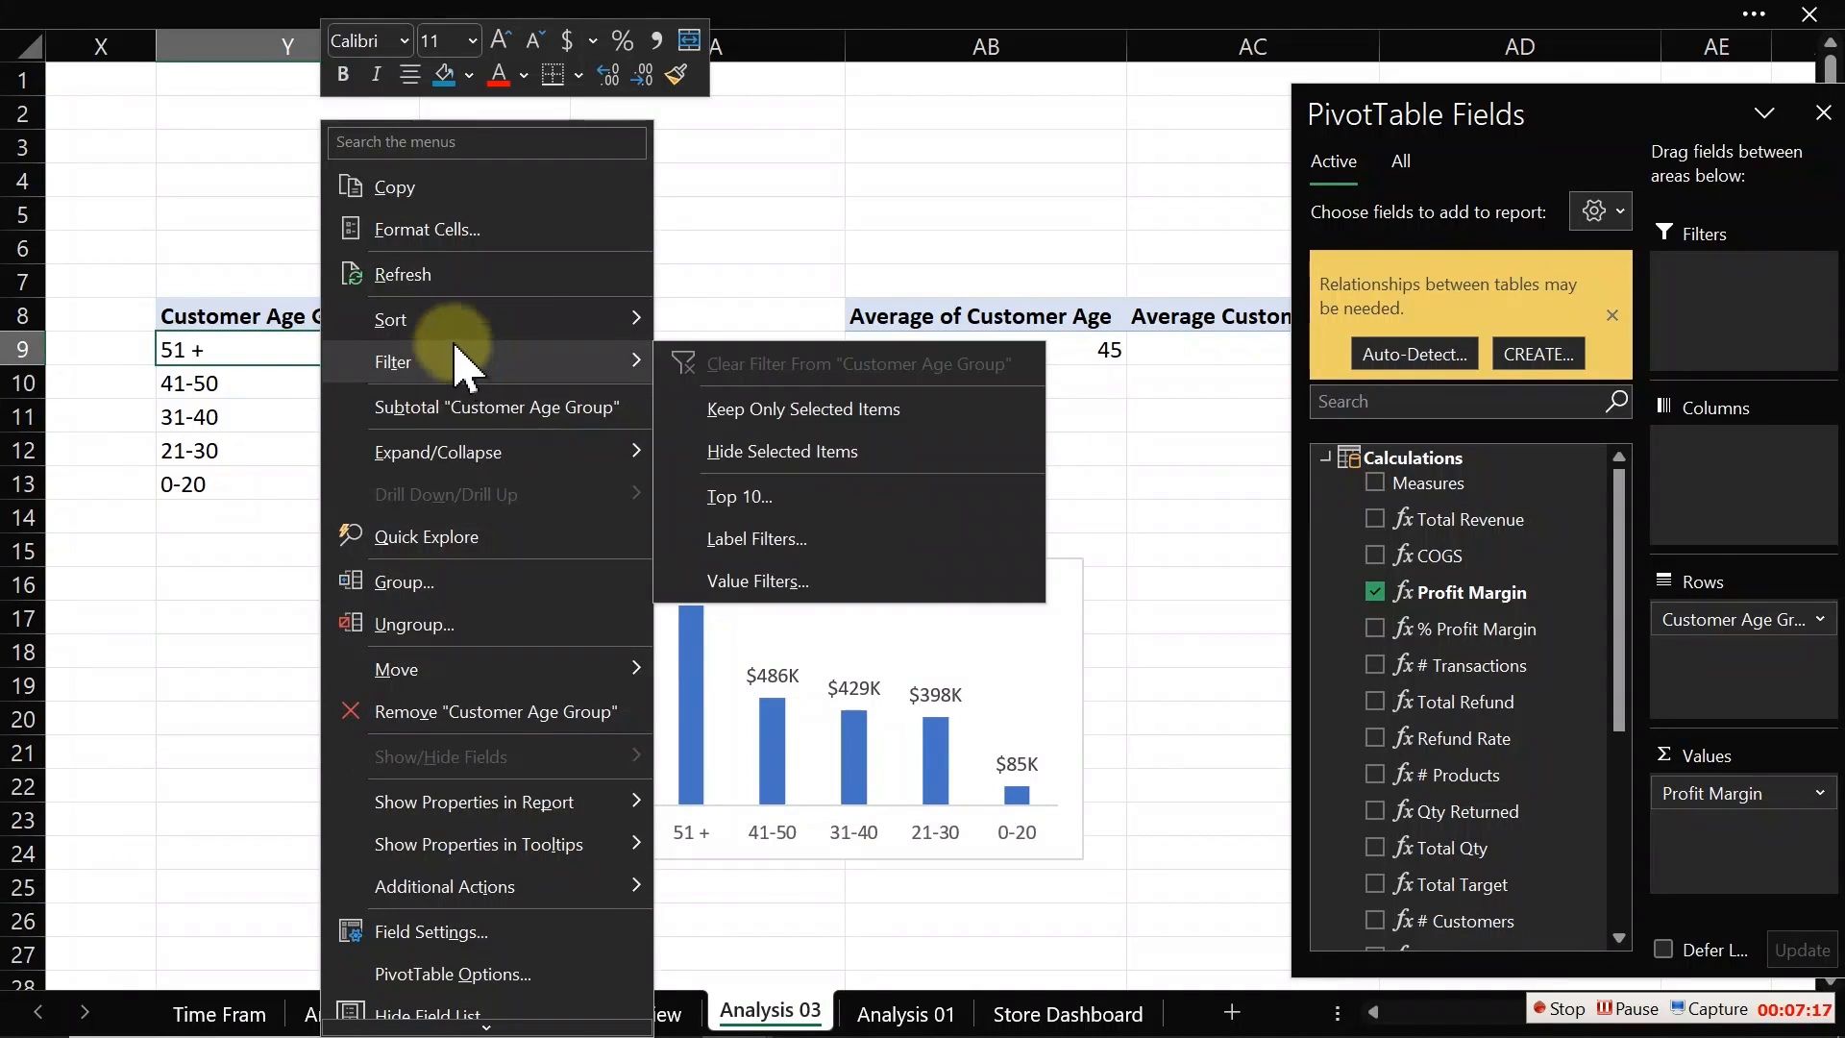
{"action": "mouse_move", "coordinate": [456, 332]}
{"action": "left_click", "coordinate": [708, 321]}
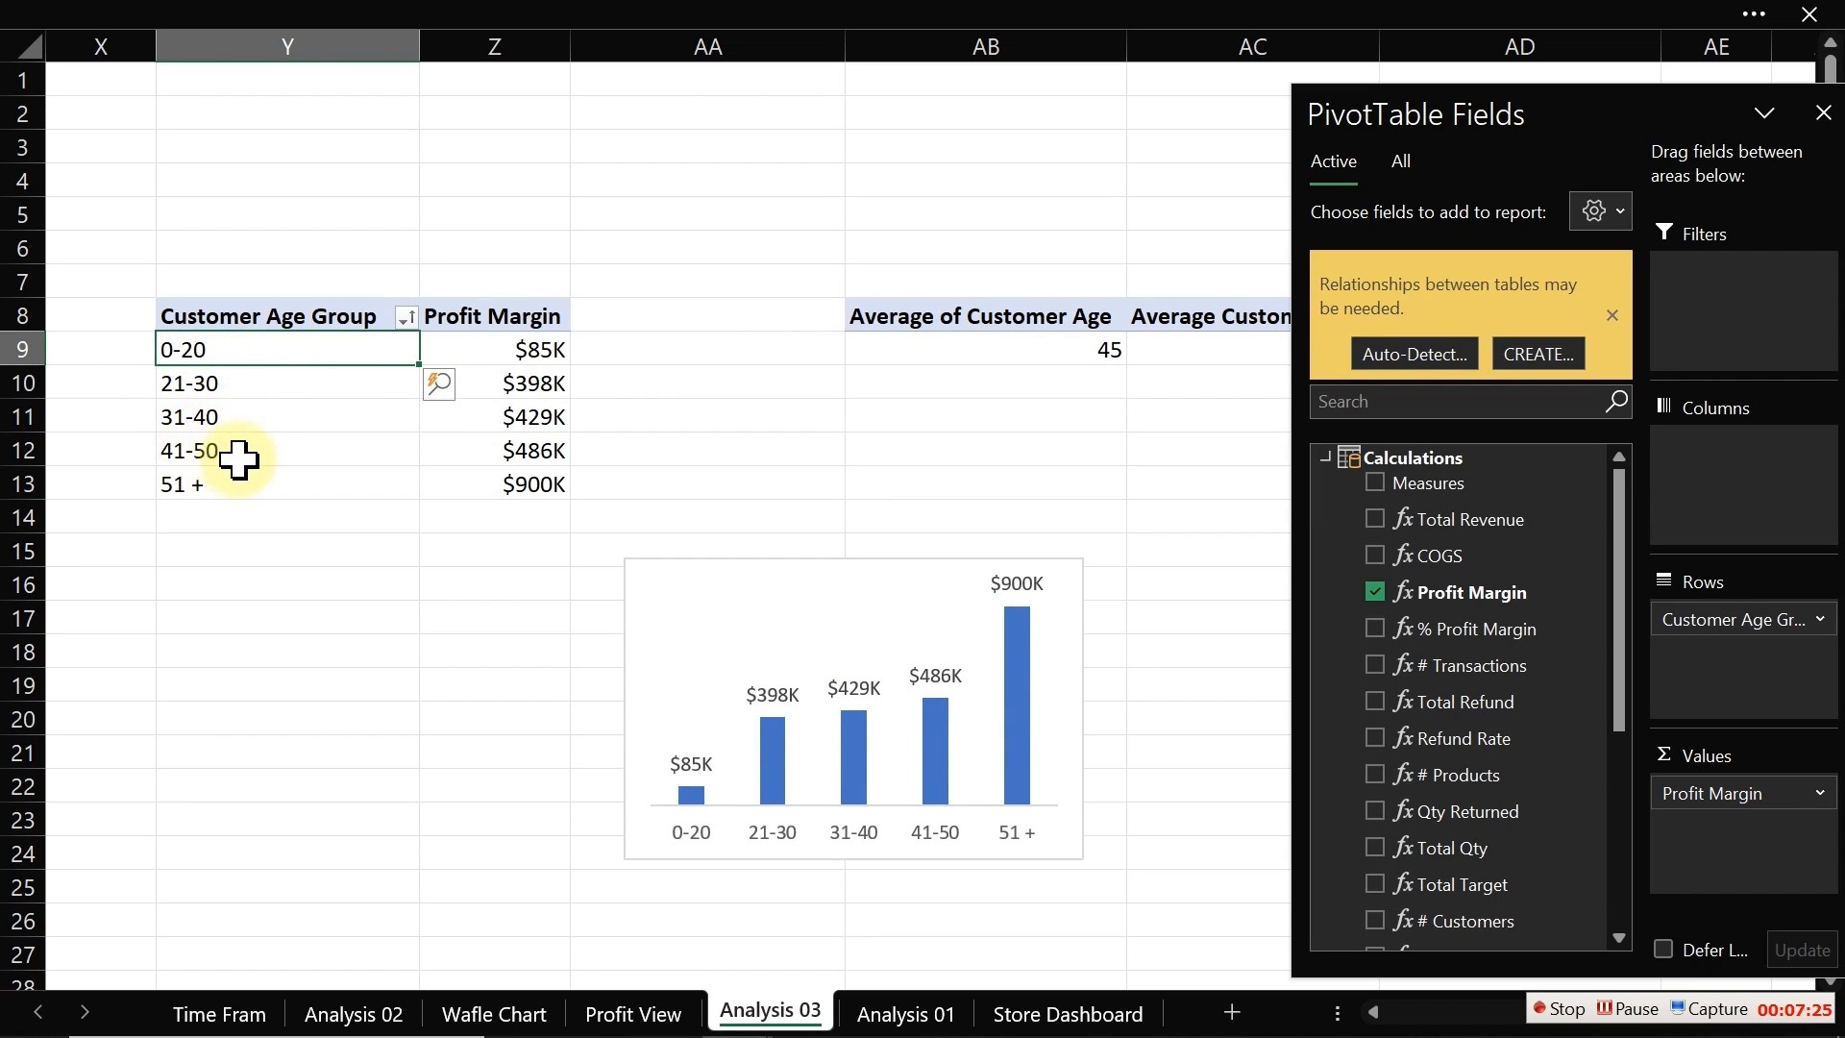
Step: Select the PivotChart and cut it from the Analysis 03 sheet
{"action": "left_click", "coordinate": [844, 563]}
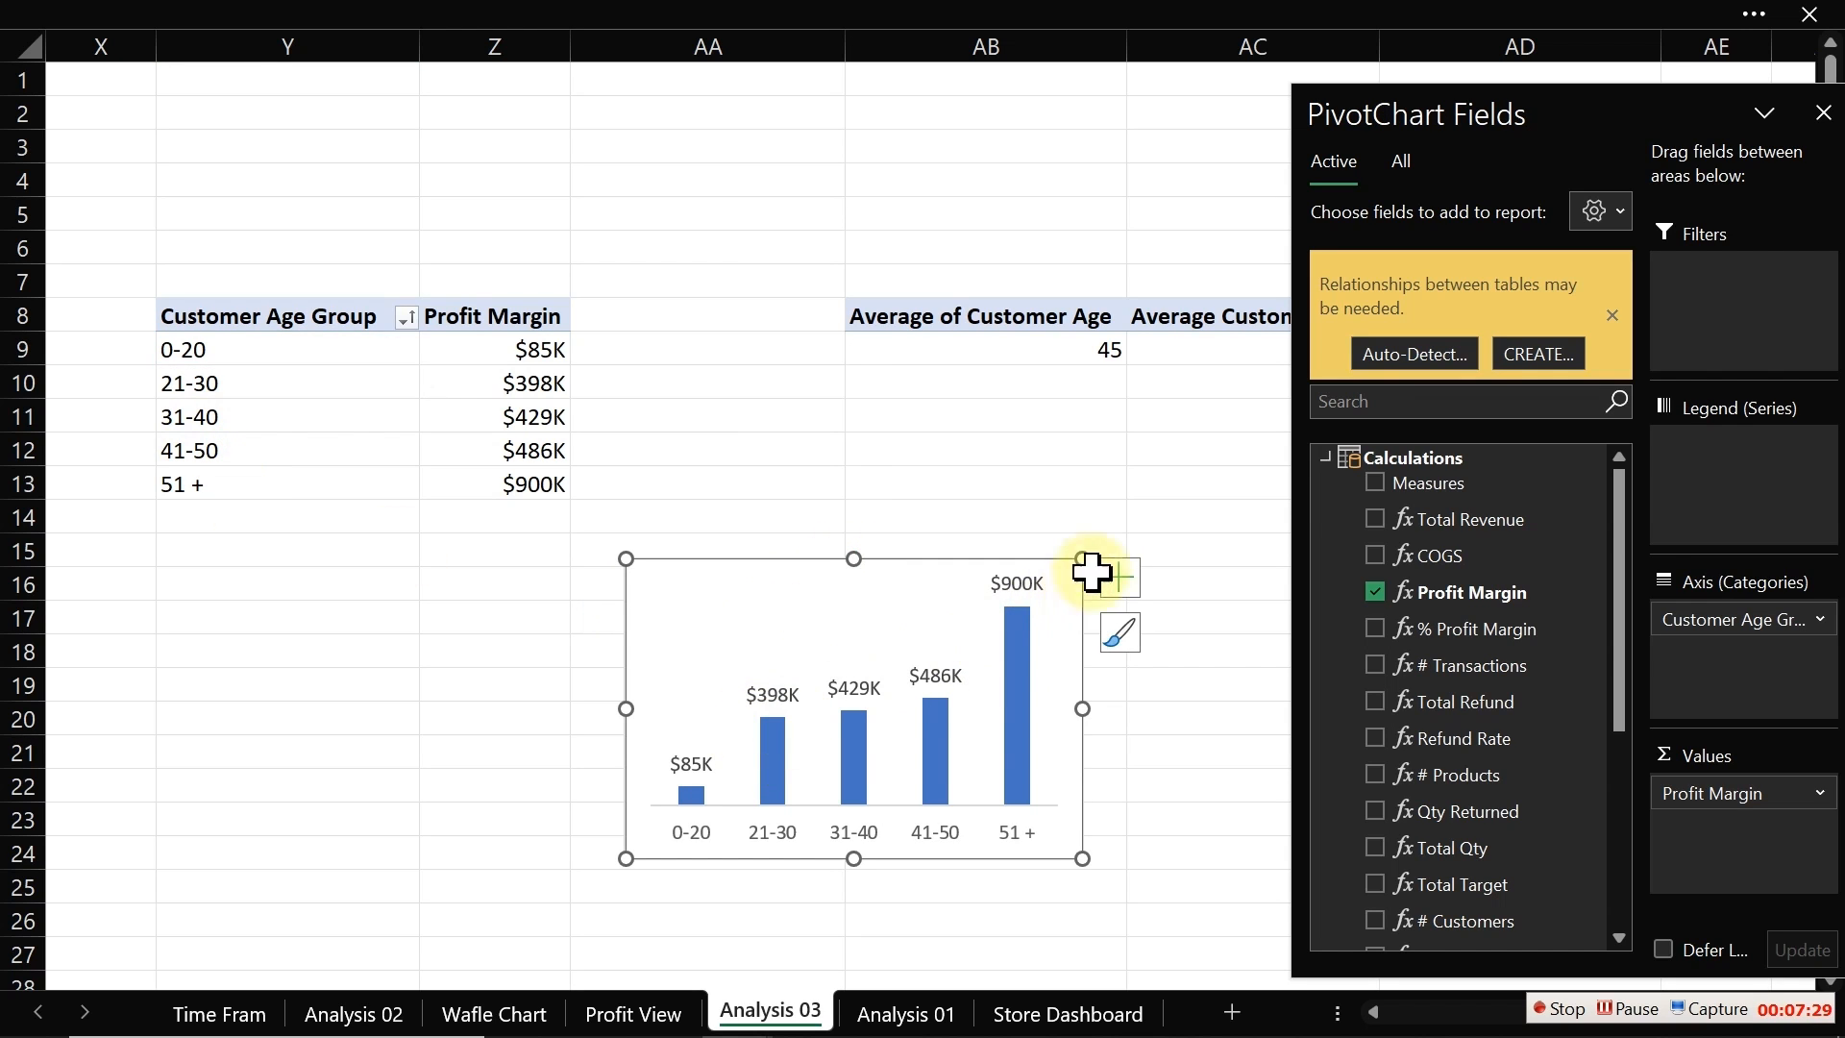
{"action": "left_click_drag", "start_coordinate": [1078, 561], "coordinate": [1074, 577]}
{"action": "left_click_drag", "start_coordinate": [1072, 583], "coordinate": [1072, 583]}
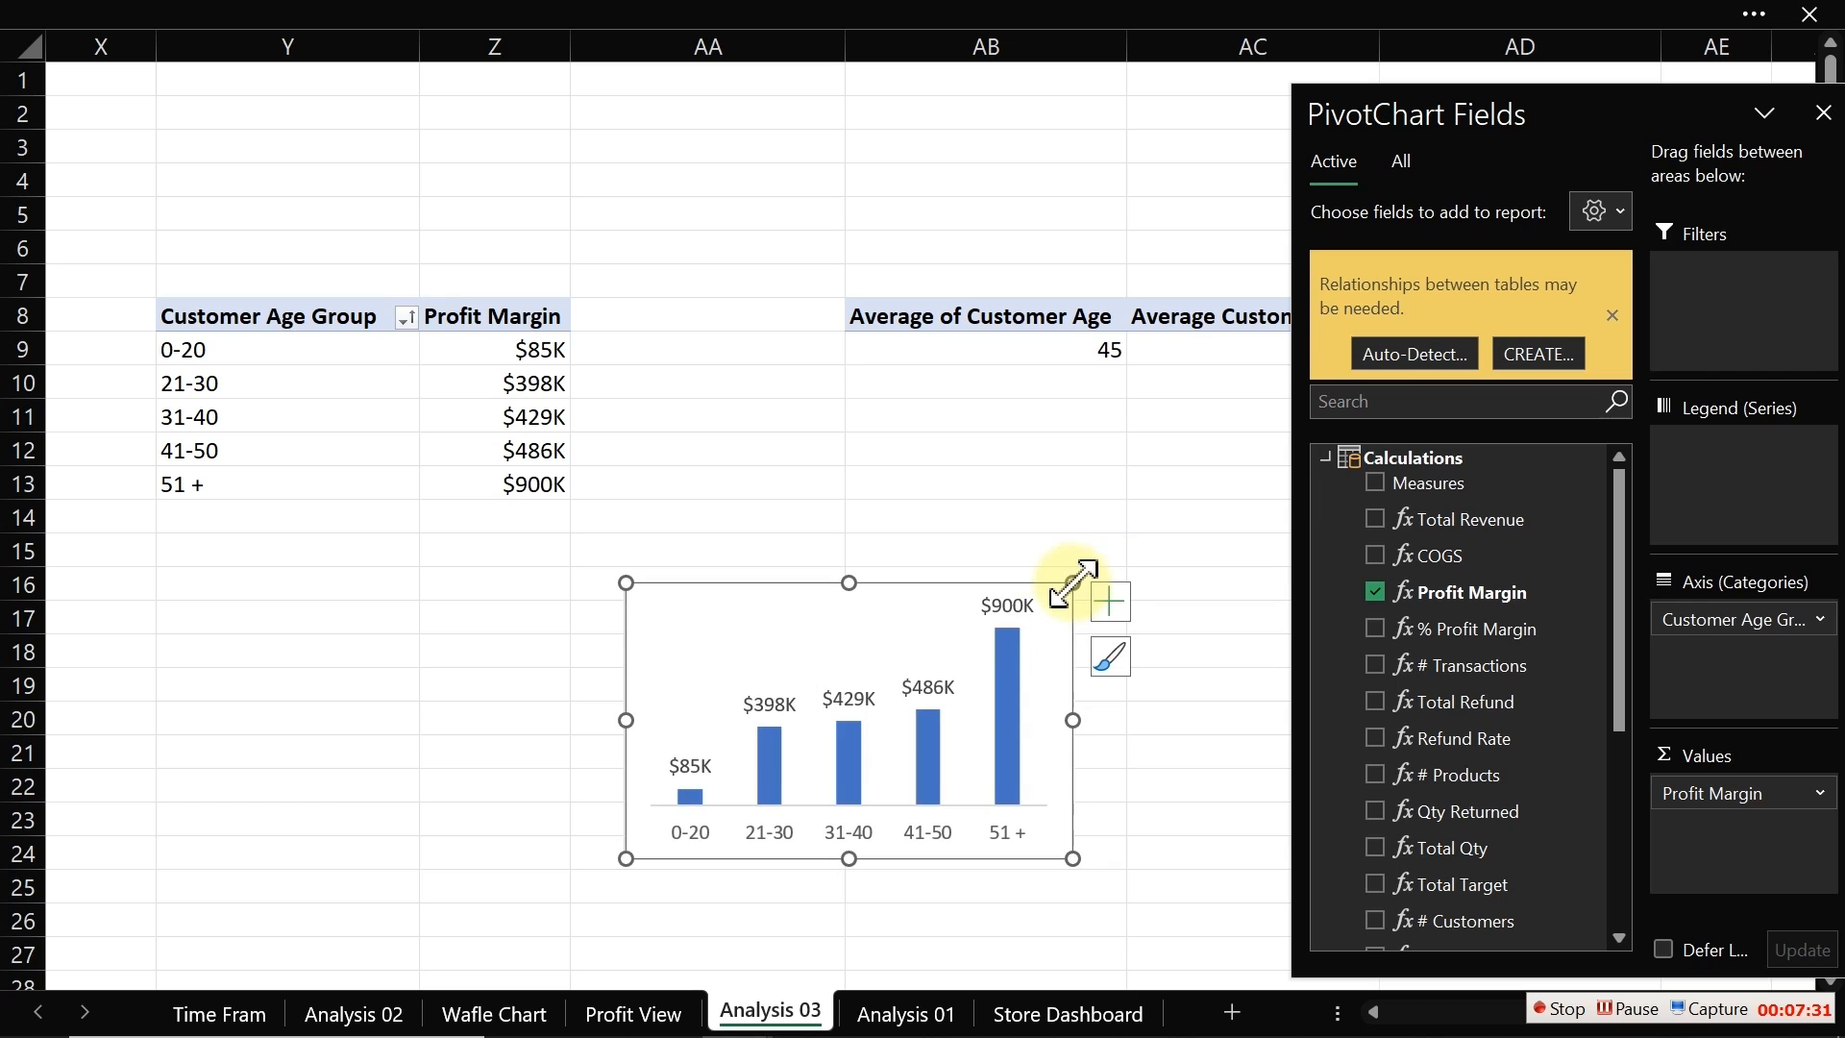
{"action": "key", "text": "ctrl+x"}
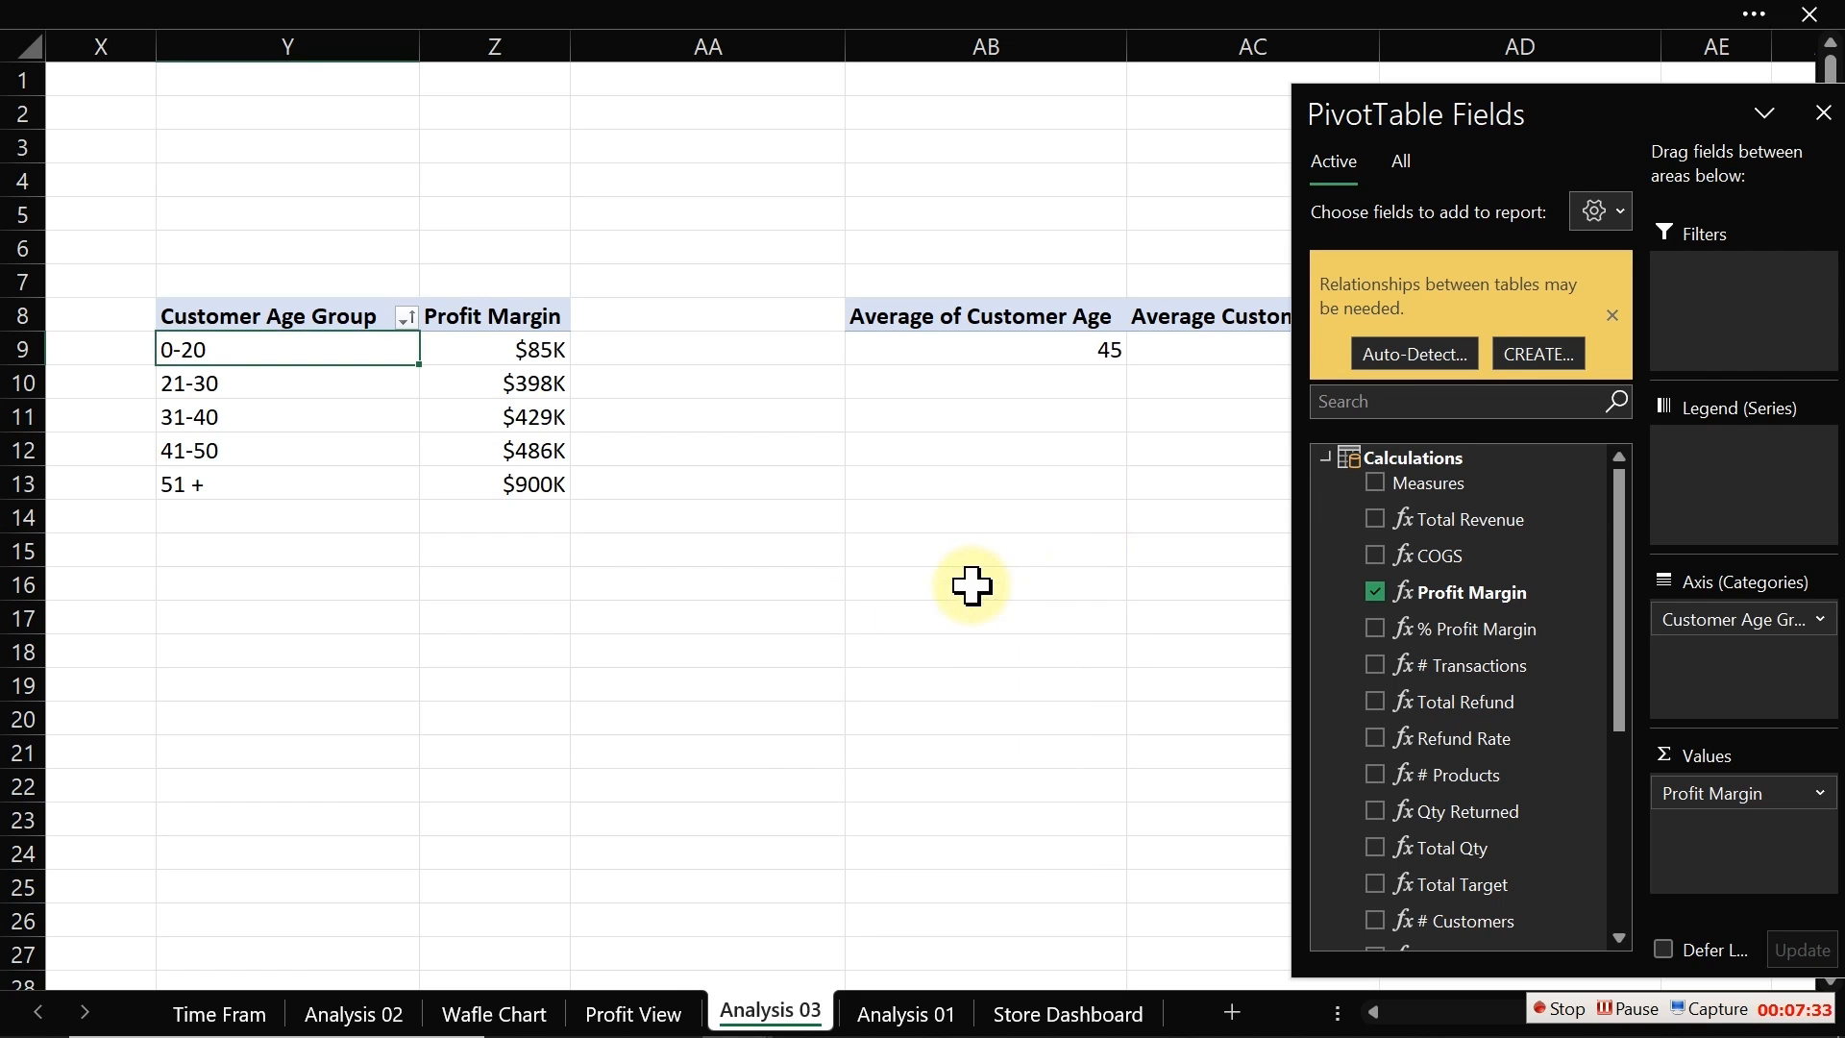
Step: Paste the chart into the Profit View dashboard and place it in the second Customer Analysis panel
{"action": "left_click", "coordinate": [634, 1011]}
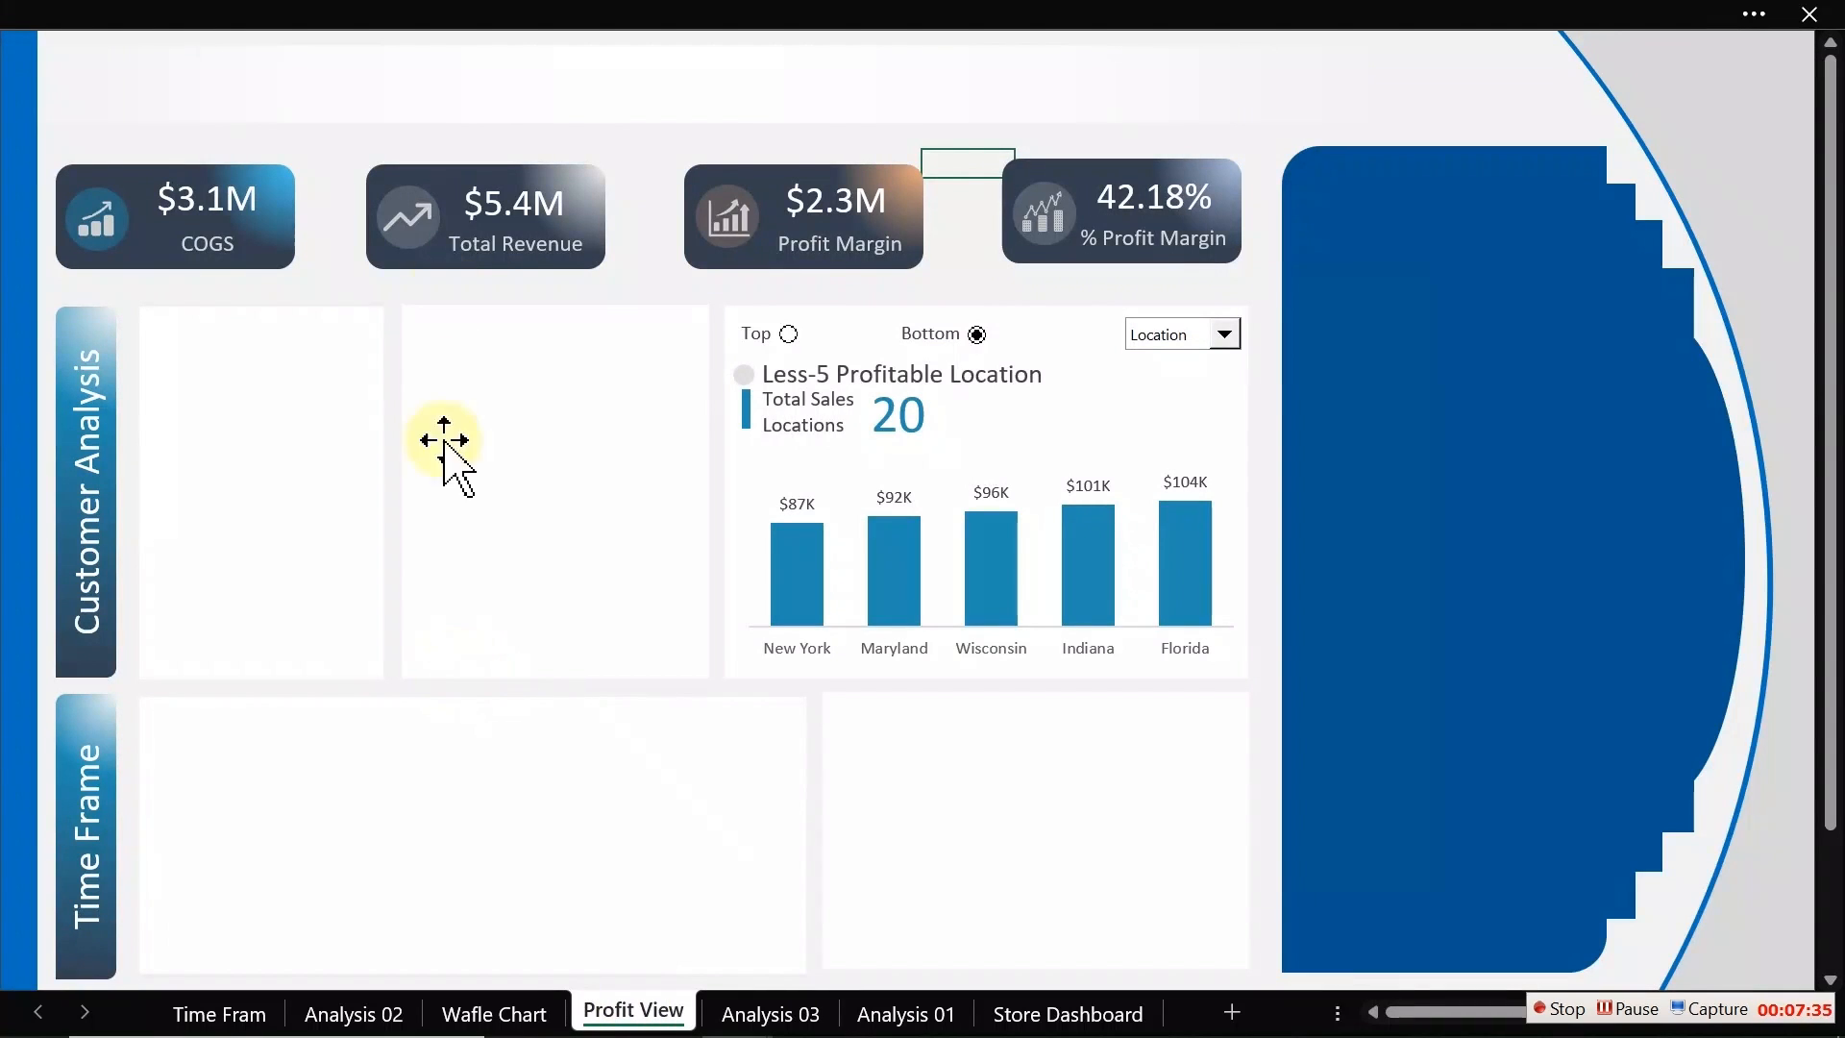
{"action": "left_click", "coordinate": [630, 188]}
{"action": "key", "text": "ctrl+v"}
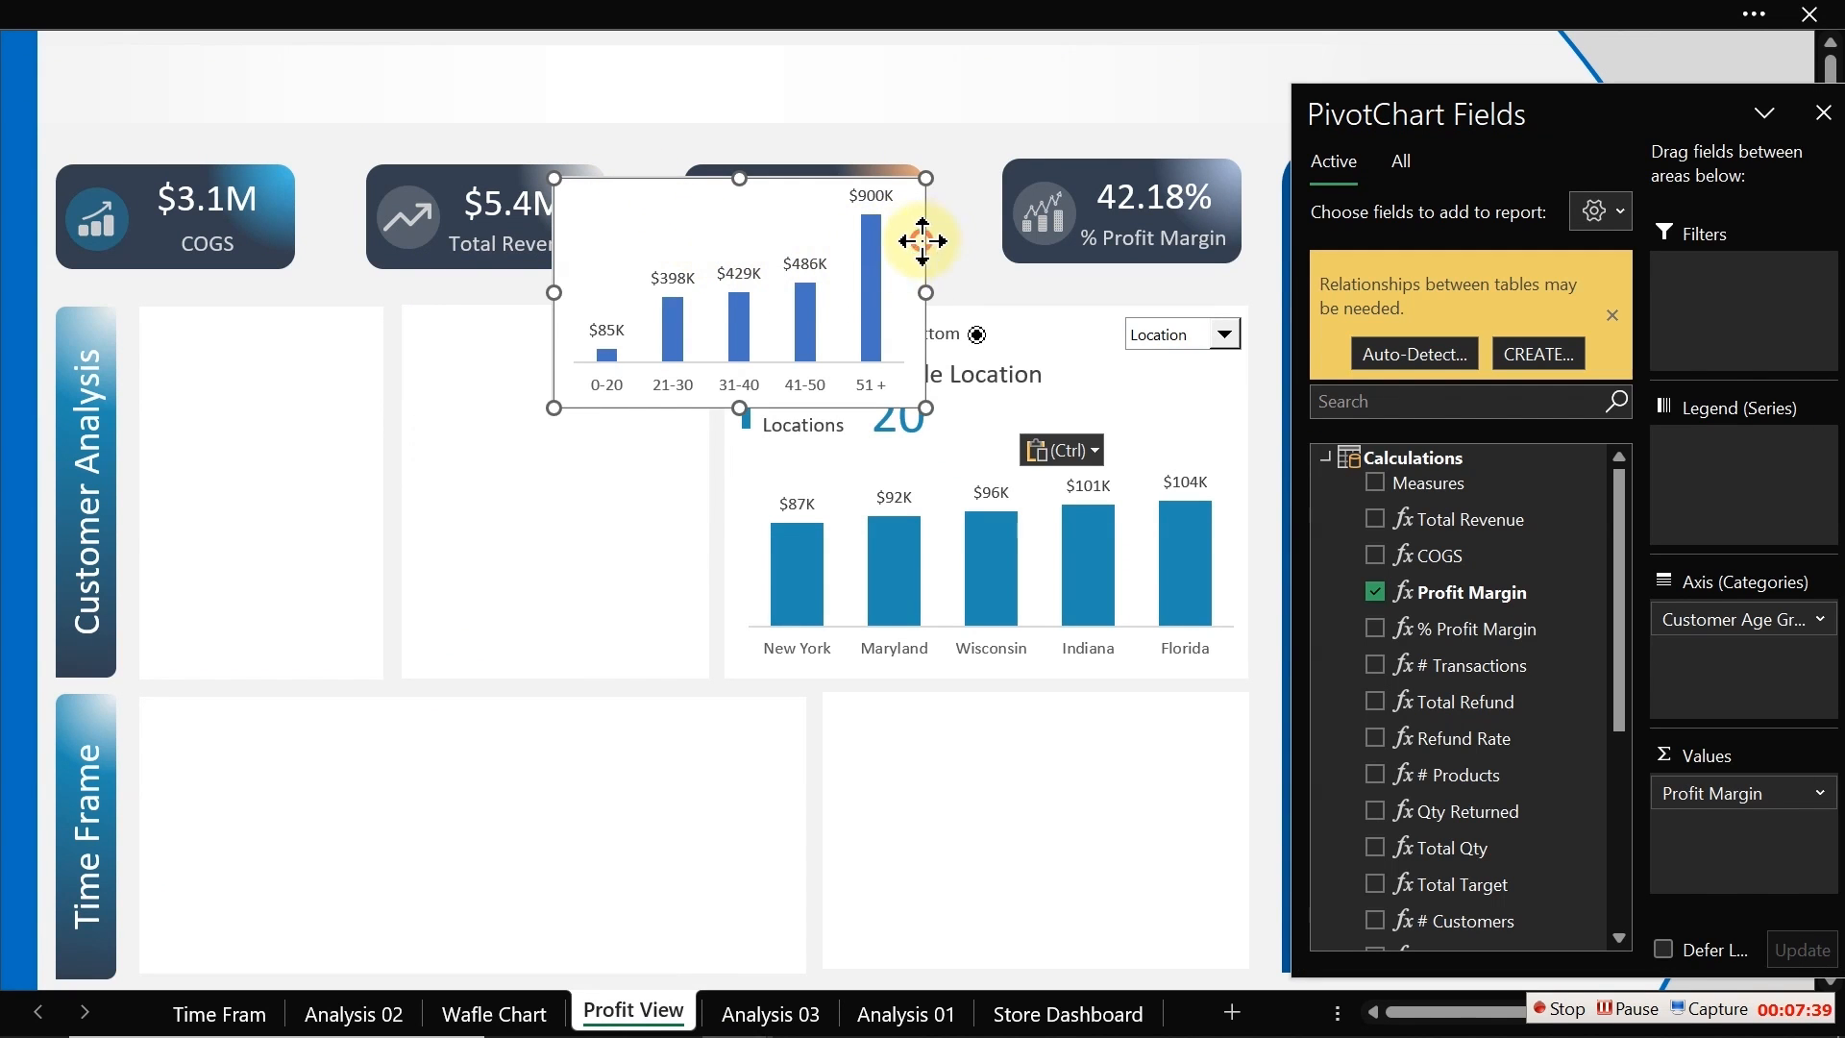
{"action": "left_click_drag", "start_coordinate": [918, 239], "coordinate": [716, 562]}
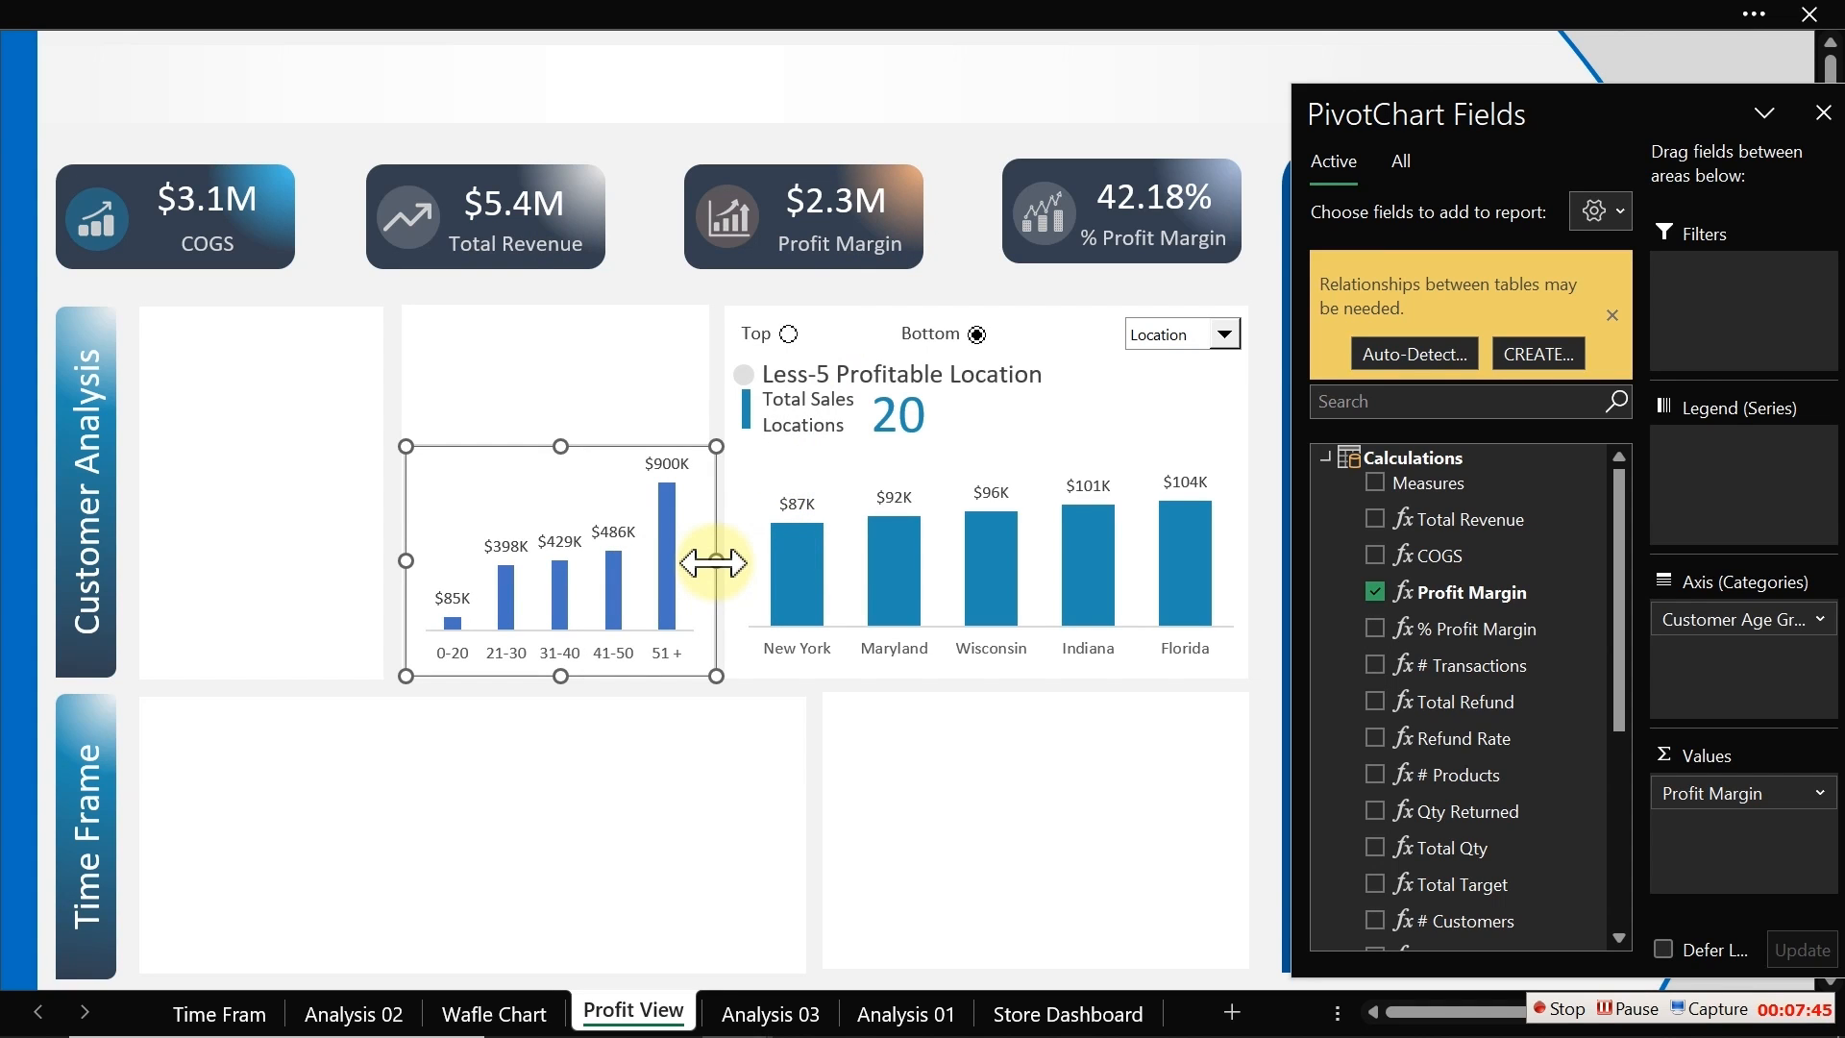
{"action": "left_click", "coordinate": [815, 569]}
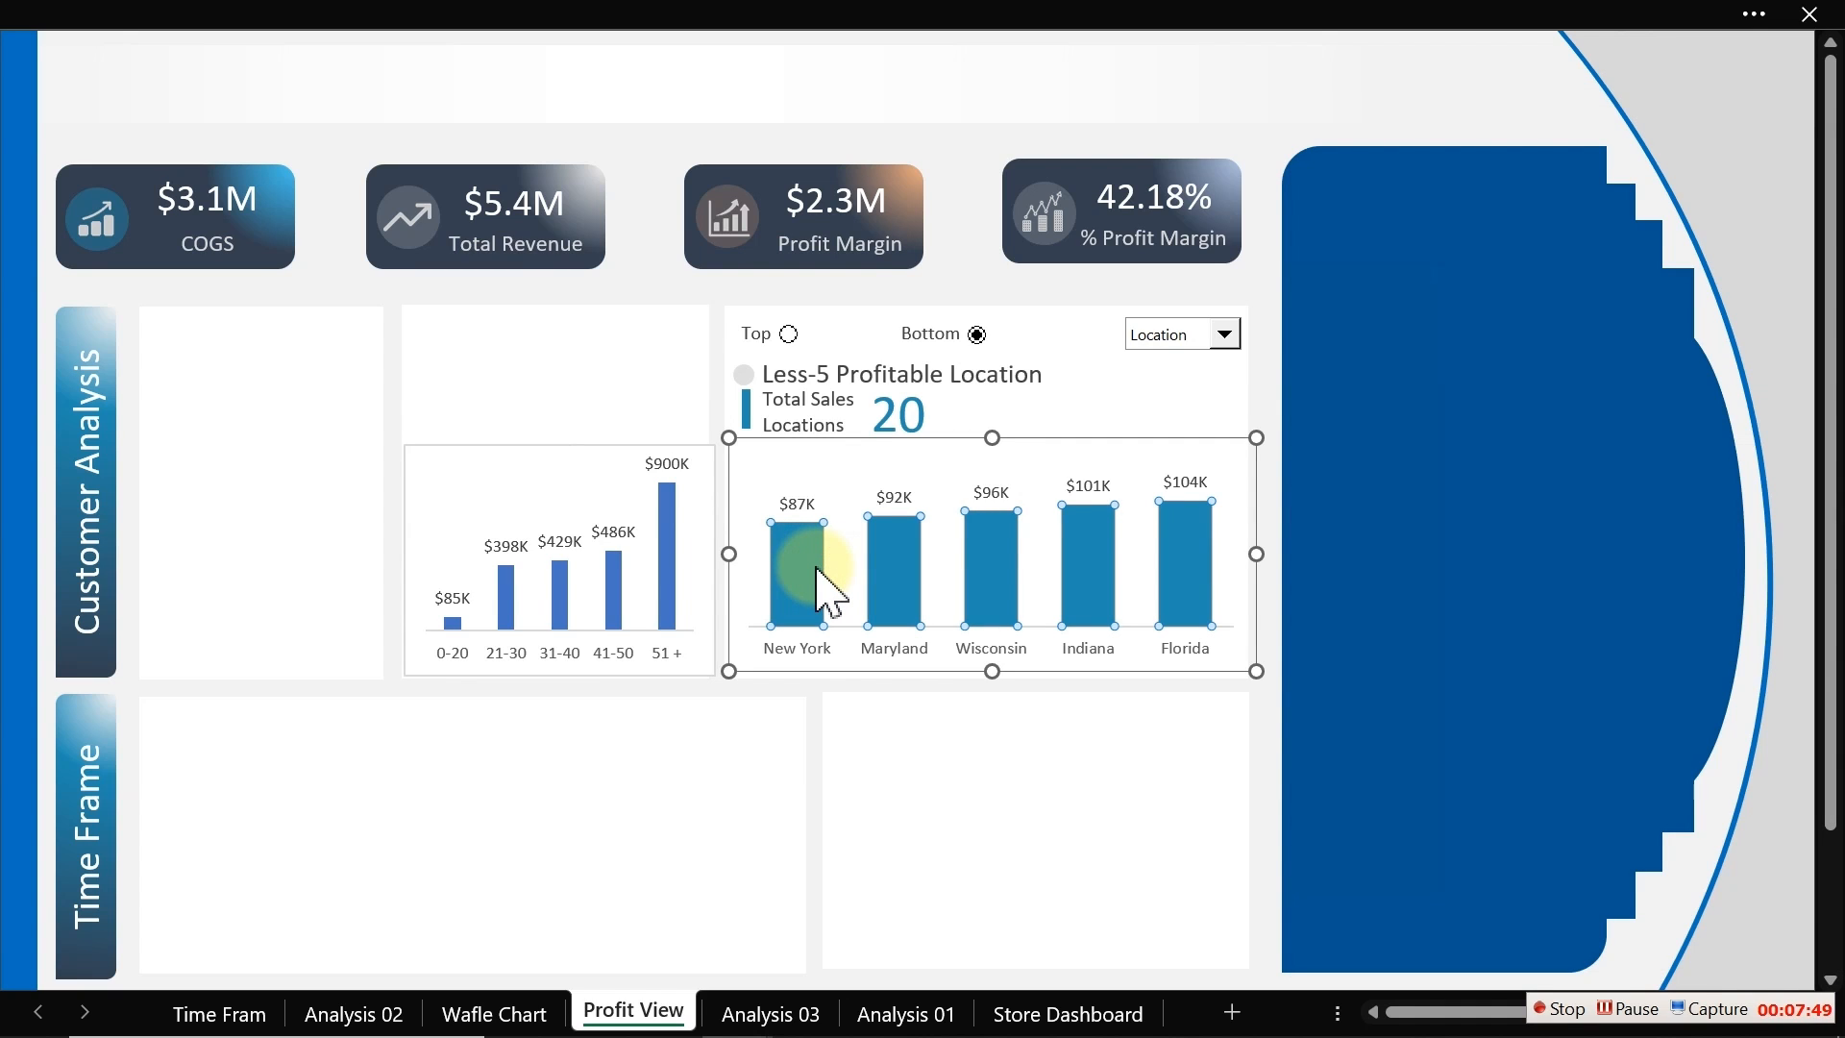
Step: Set the age group chart's column gap width to 85%, matching the location chart
{"action": "double_click", "coordinate": [822, 588]}
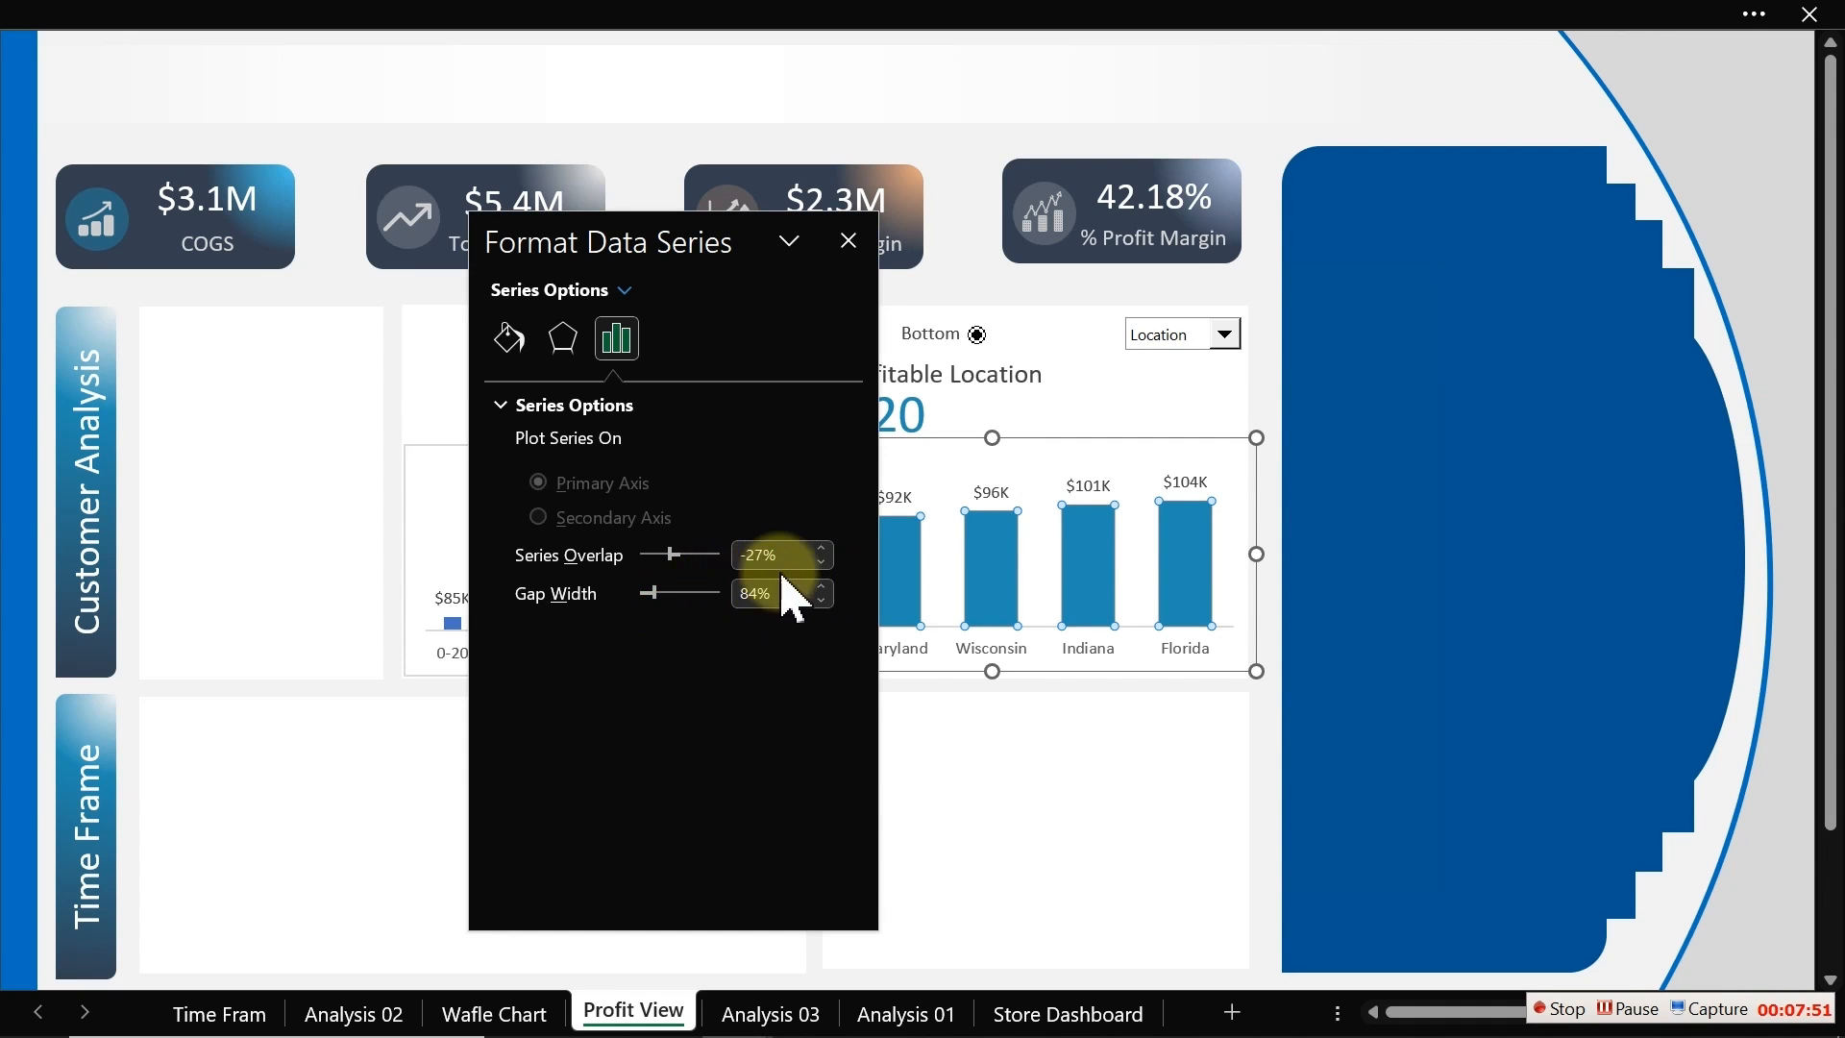
{"action": "left_click_drag", "start_coordinate": [646, 247], "coordinate": [997, 242]}
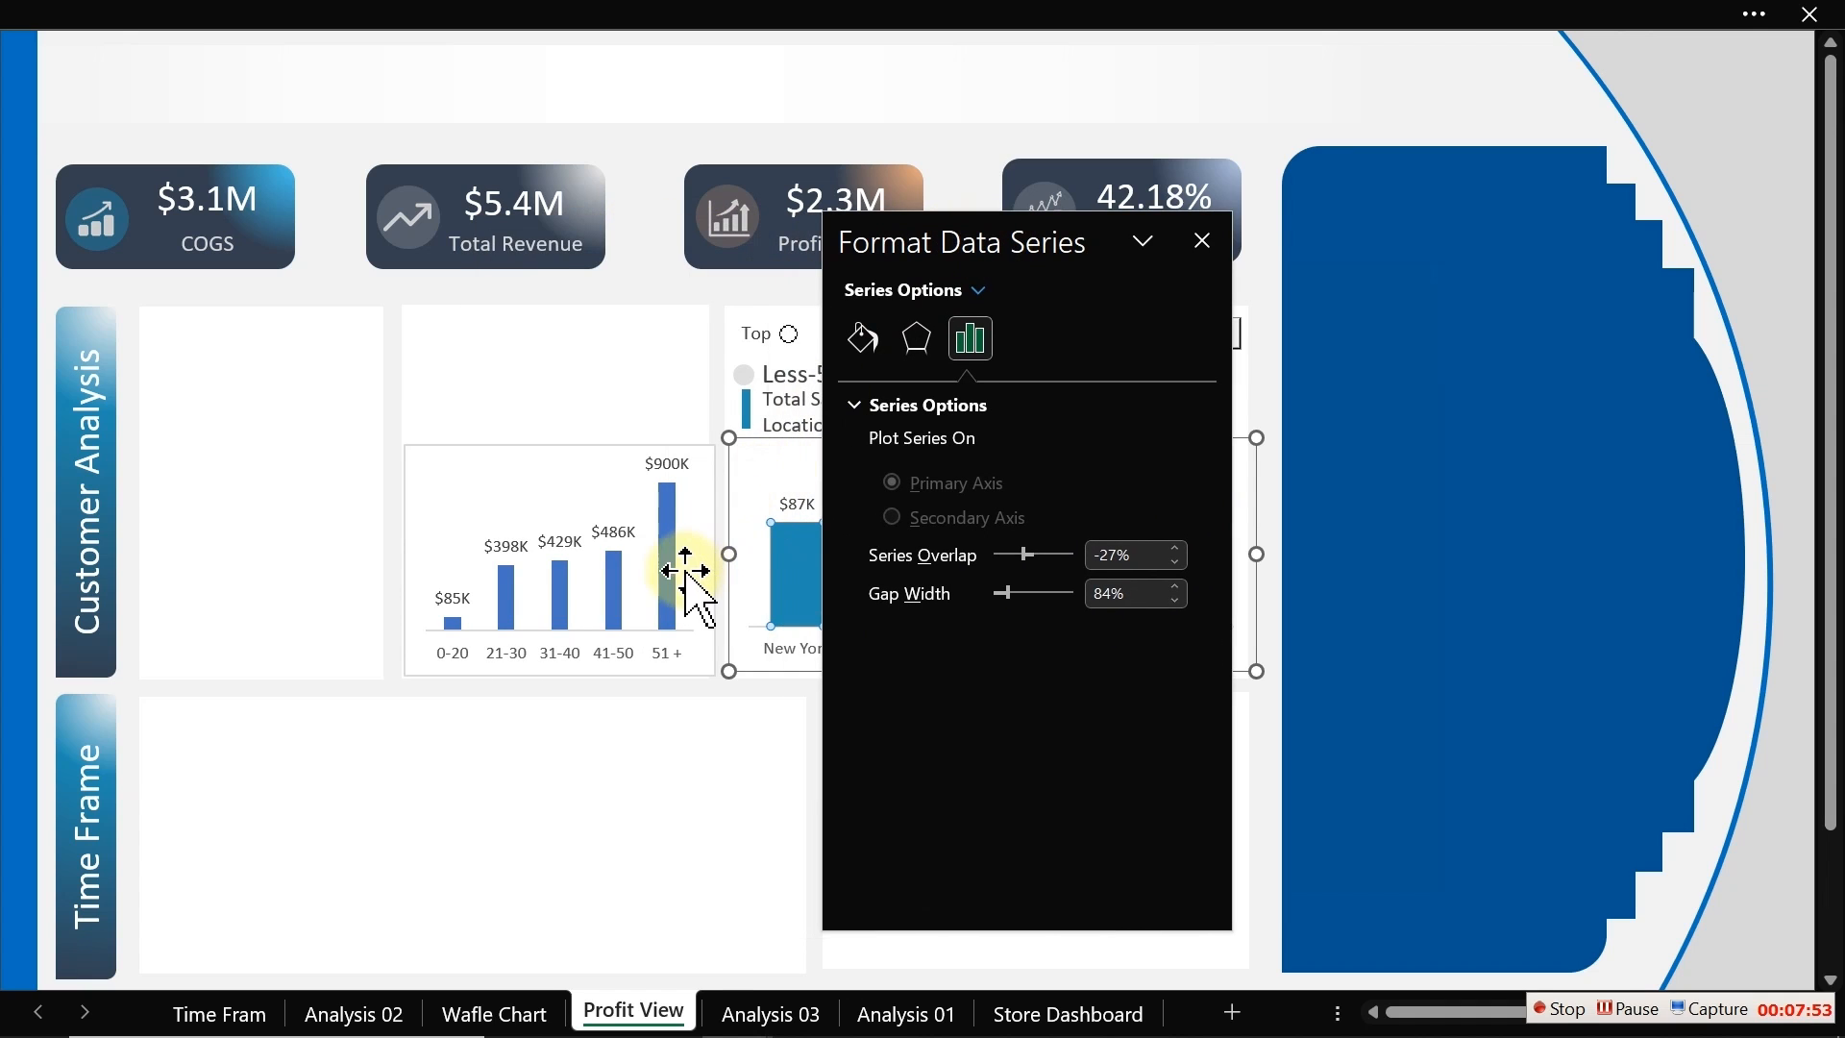
{"action": "left_click", "coordinate": [672, 588]}
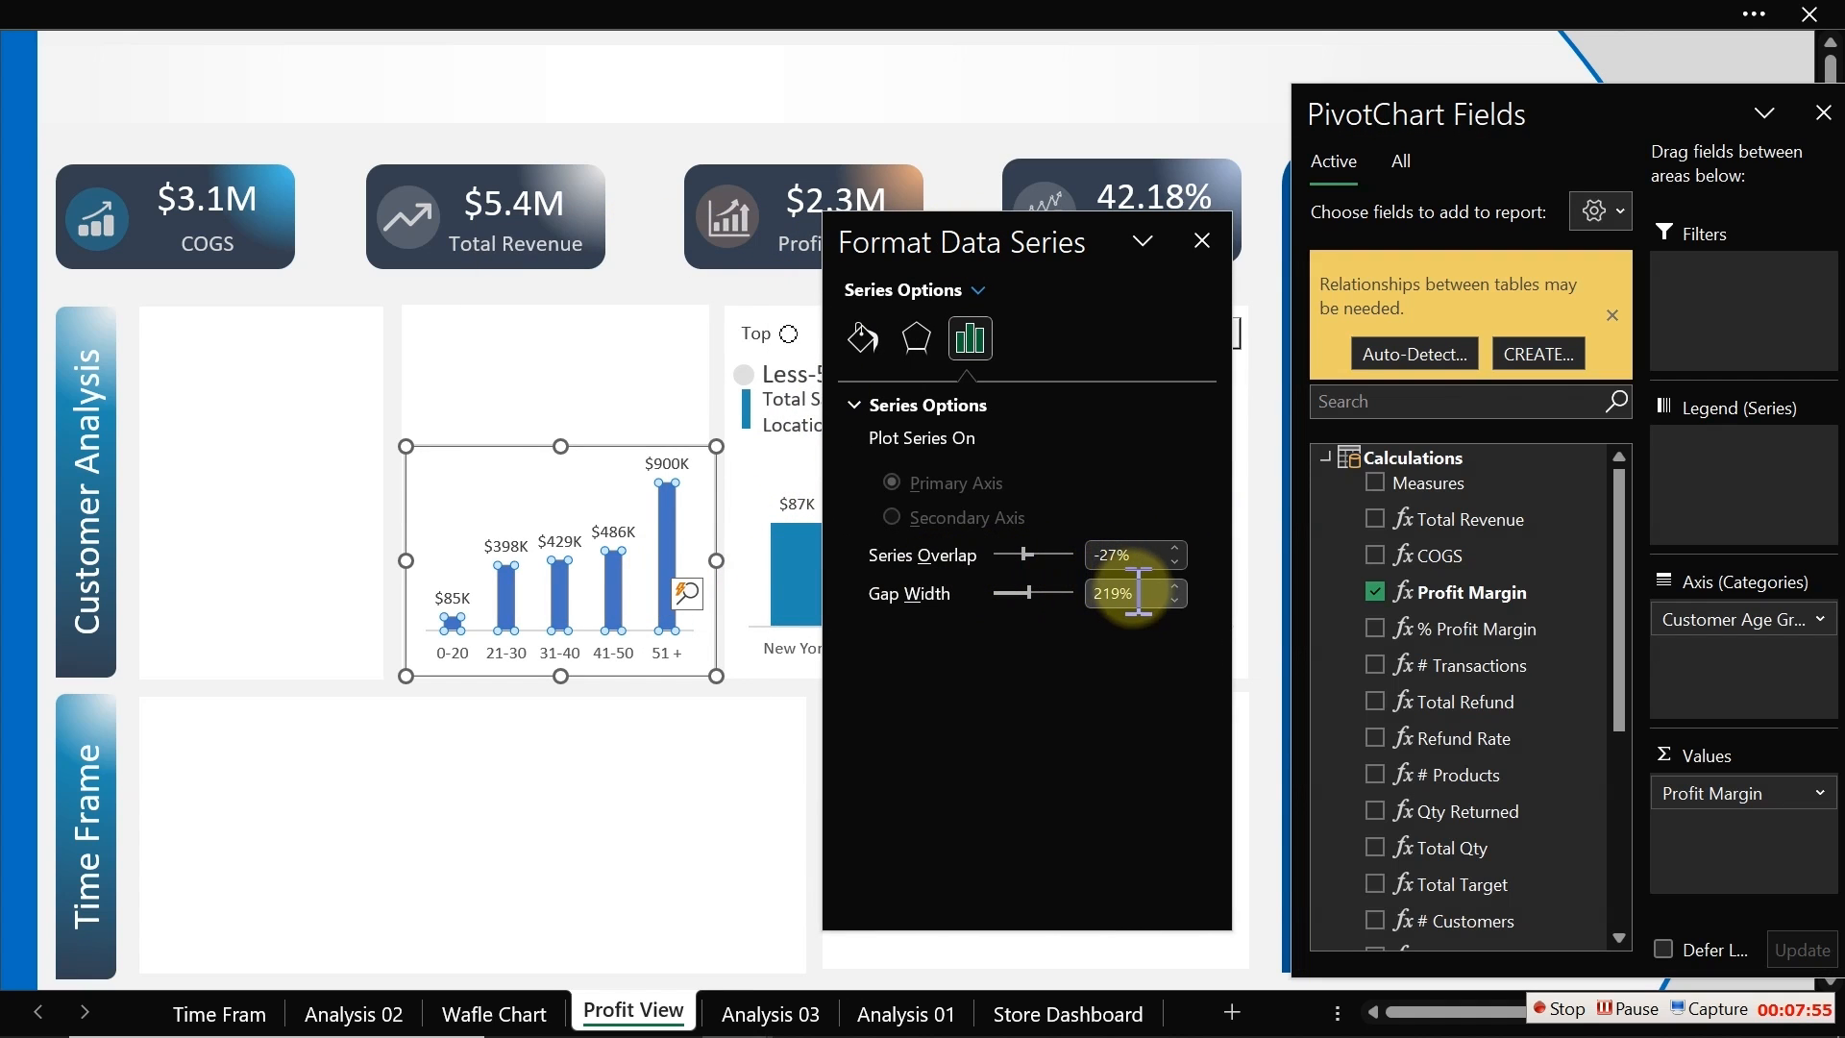
{"action": "left_click", "coordinate": [1137, 593]}
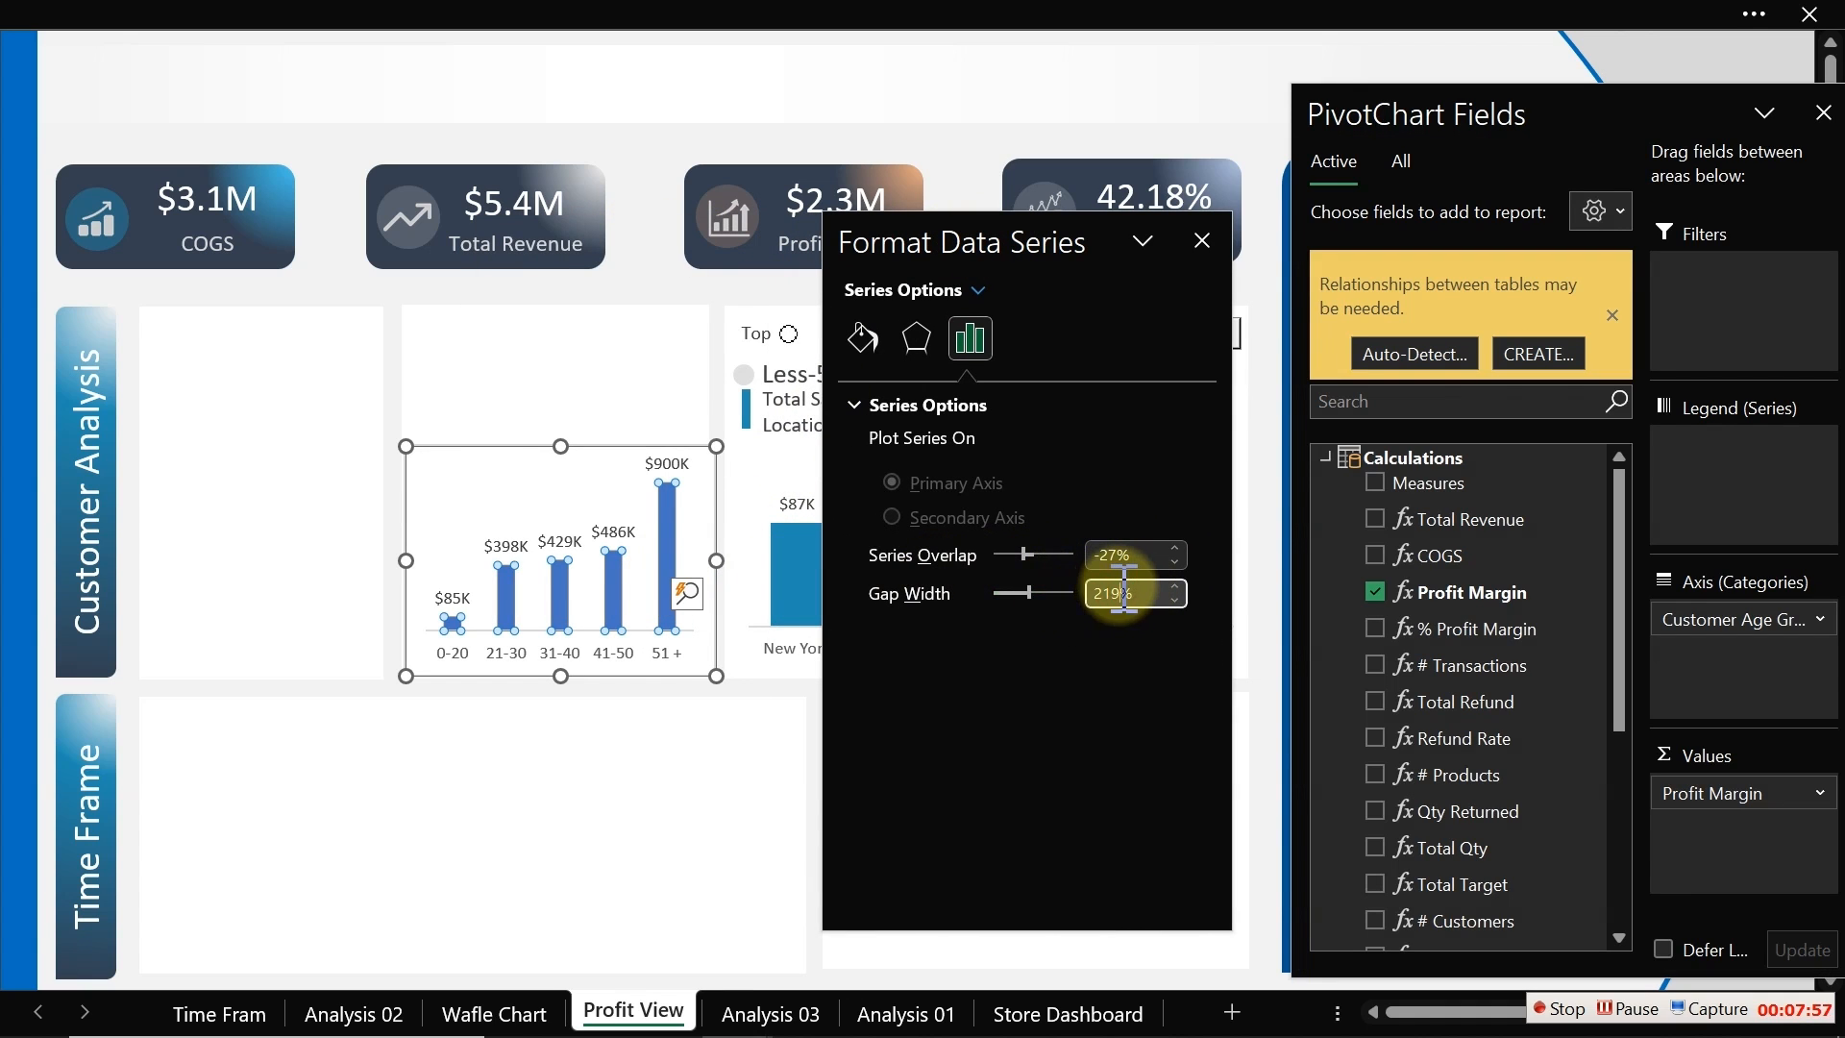
{"action": "key", "text": "BackSpace"}
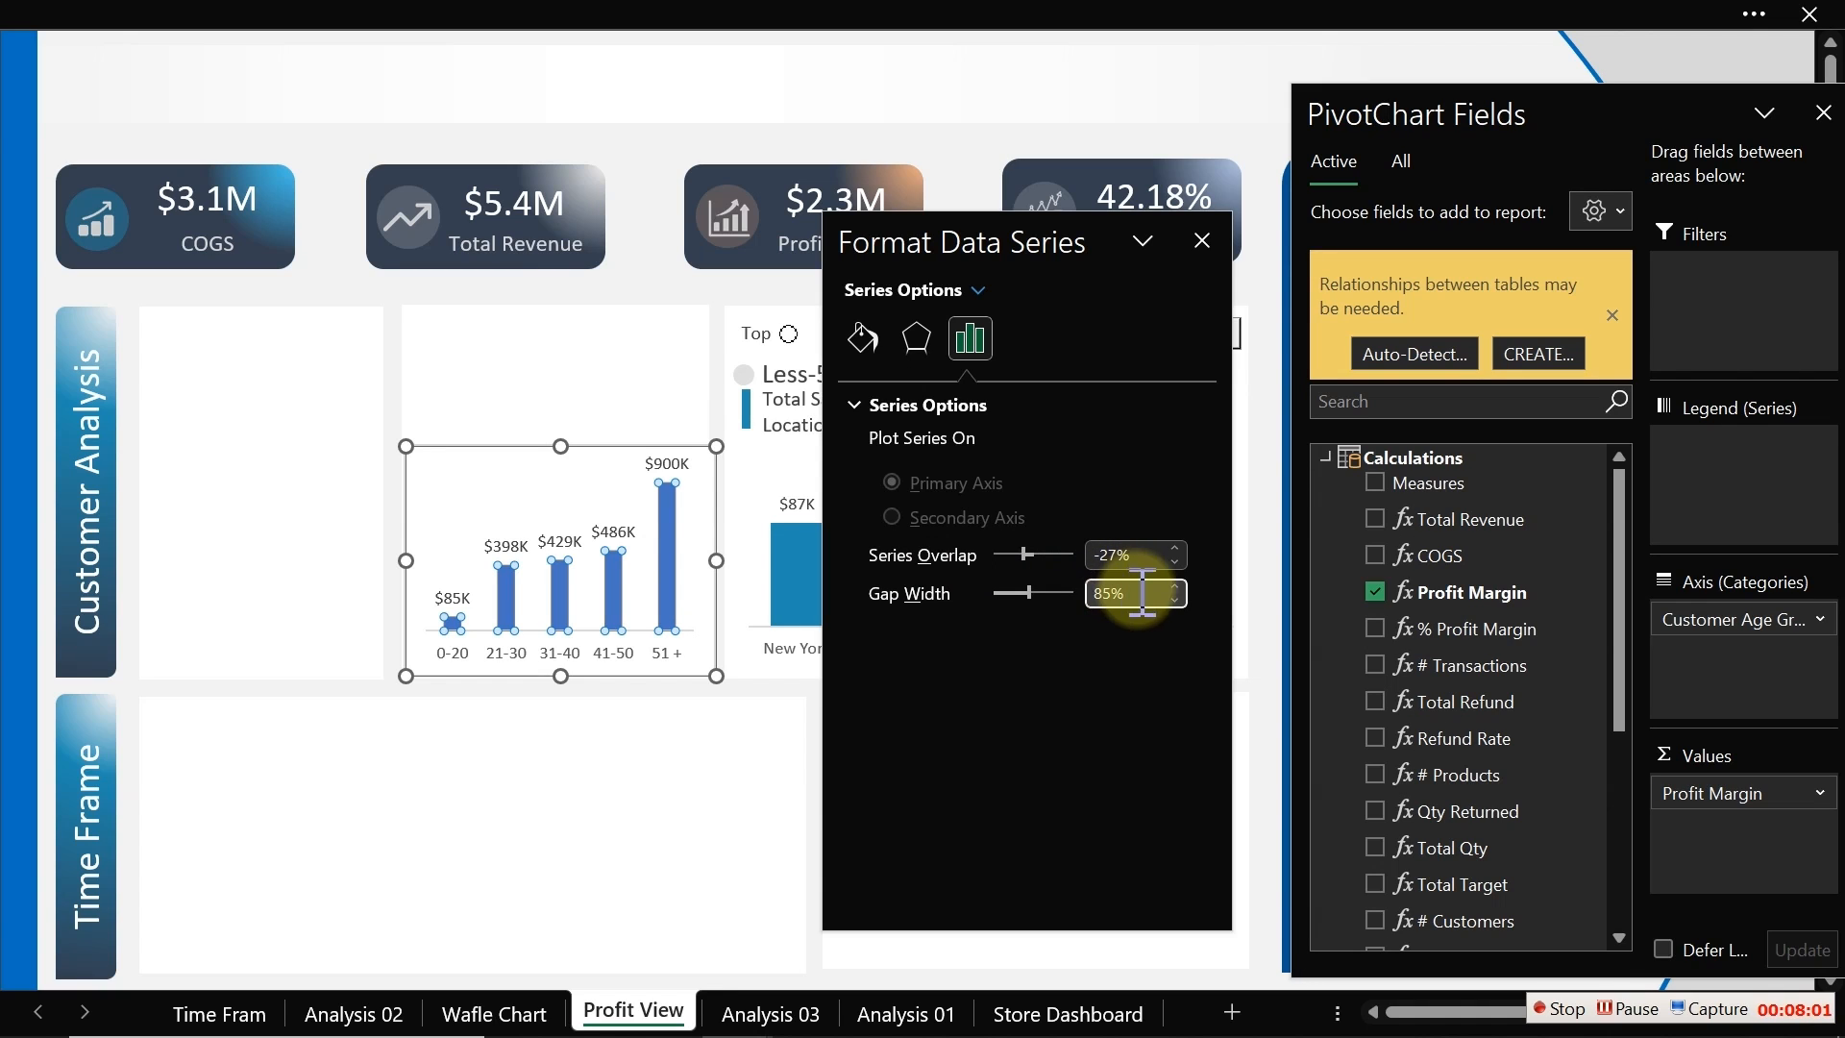
{"action": "key", "text": "Return"}
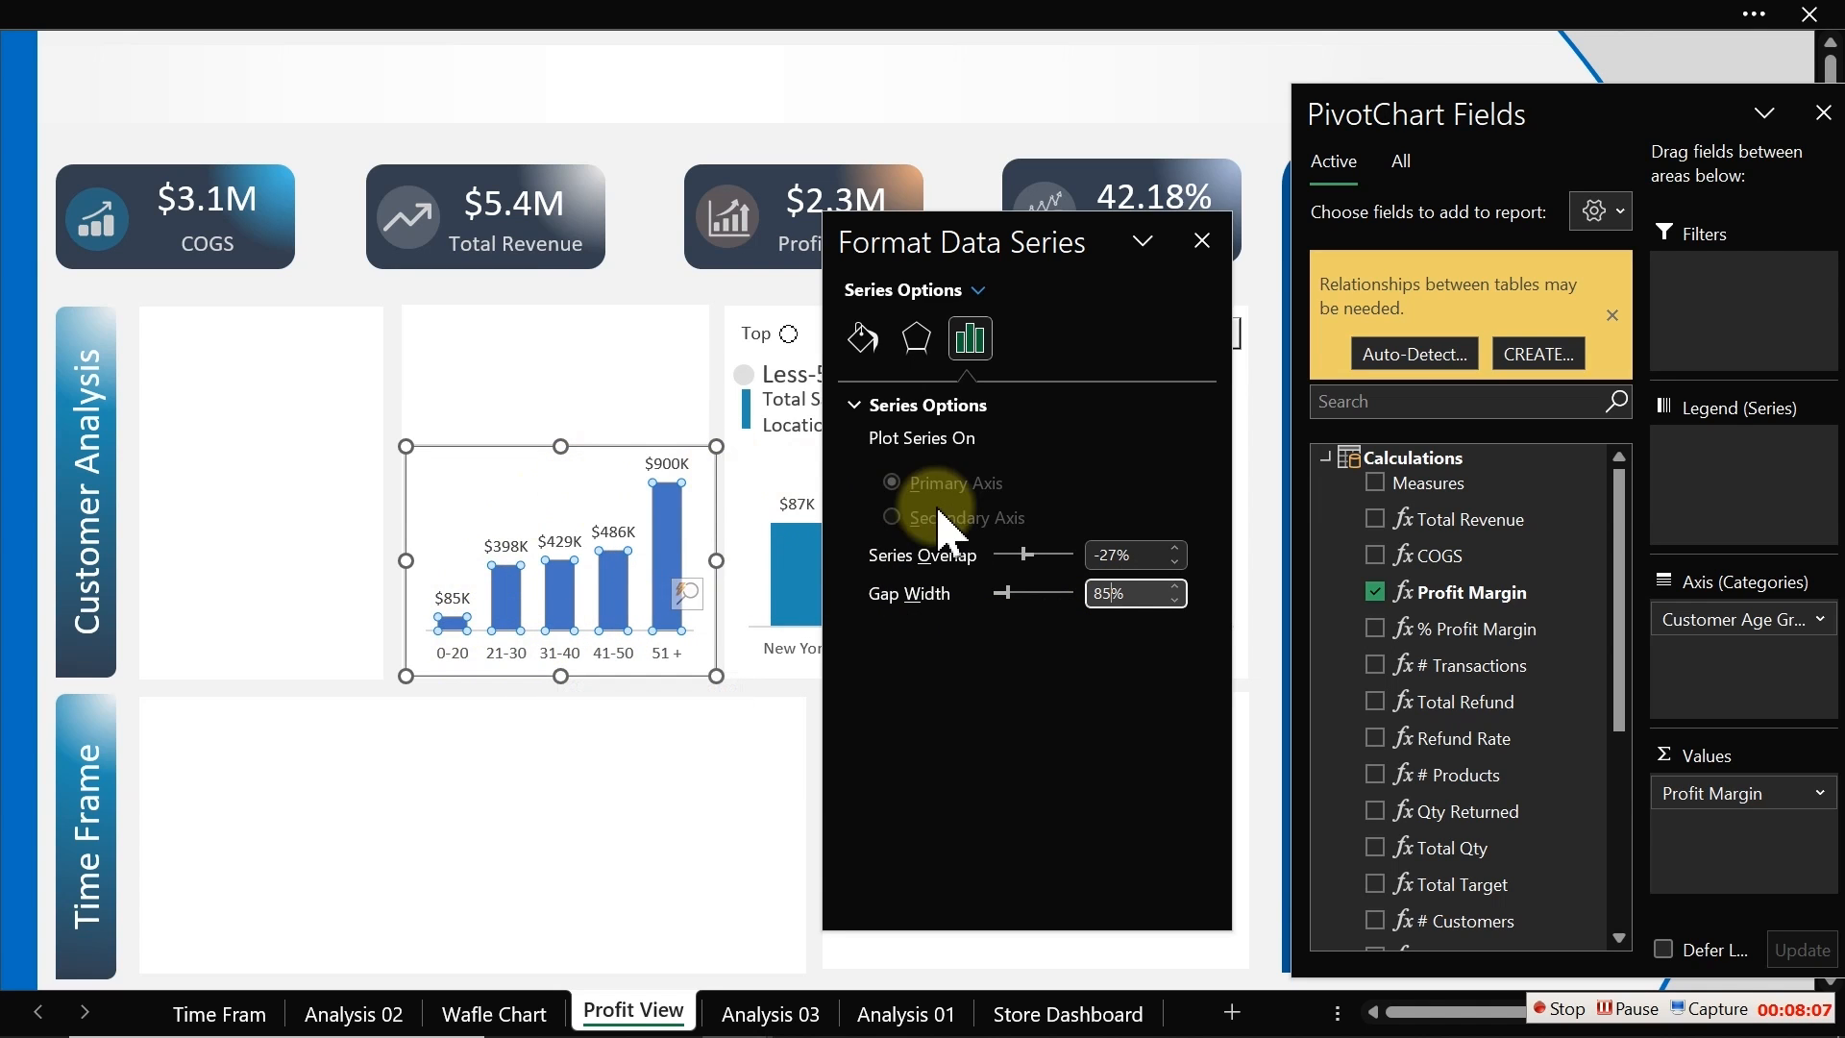
Step: Give the age group columns a solid fill
{"action": "left_click", "coordinate": [860, 341]}
{"action": "left_click", "coordinate": [908, 450]}
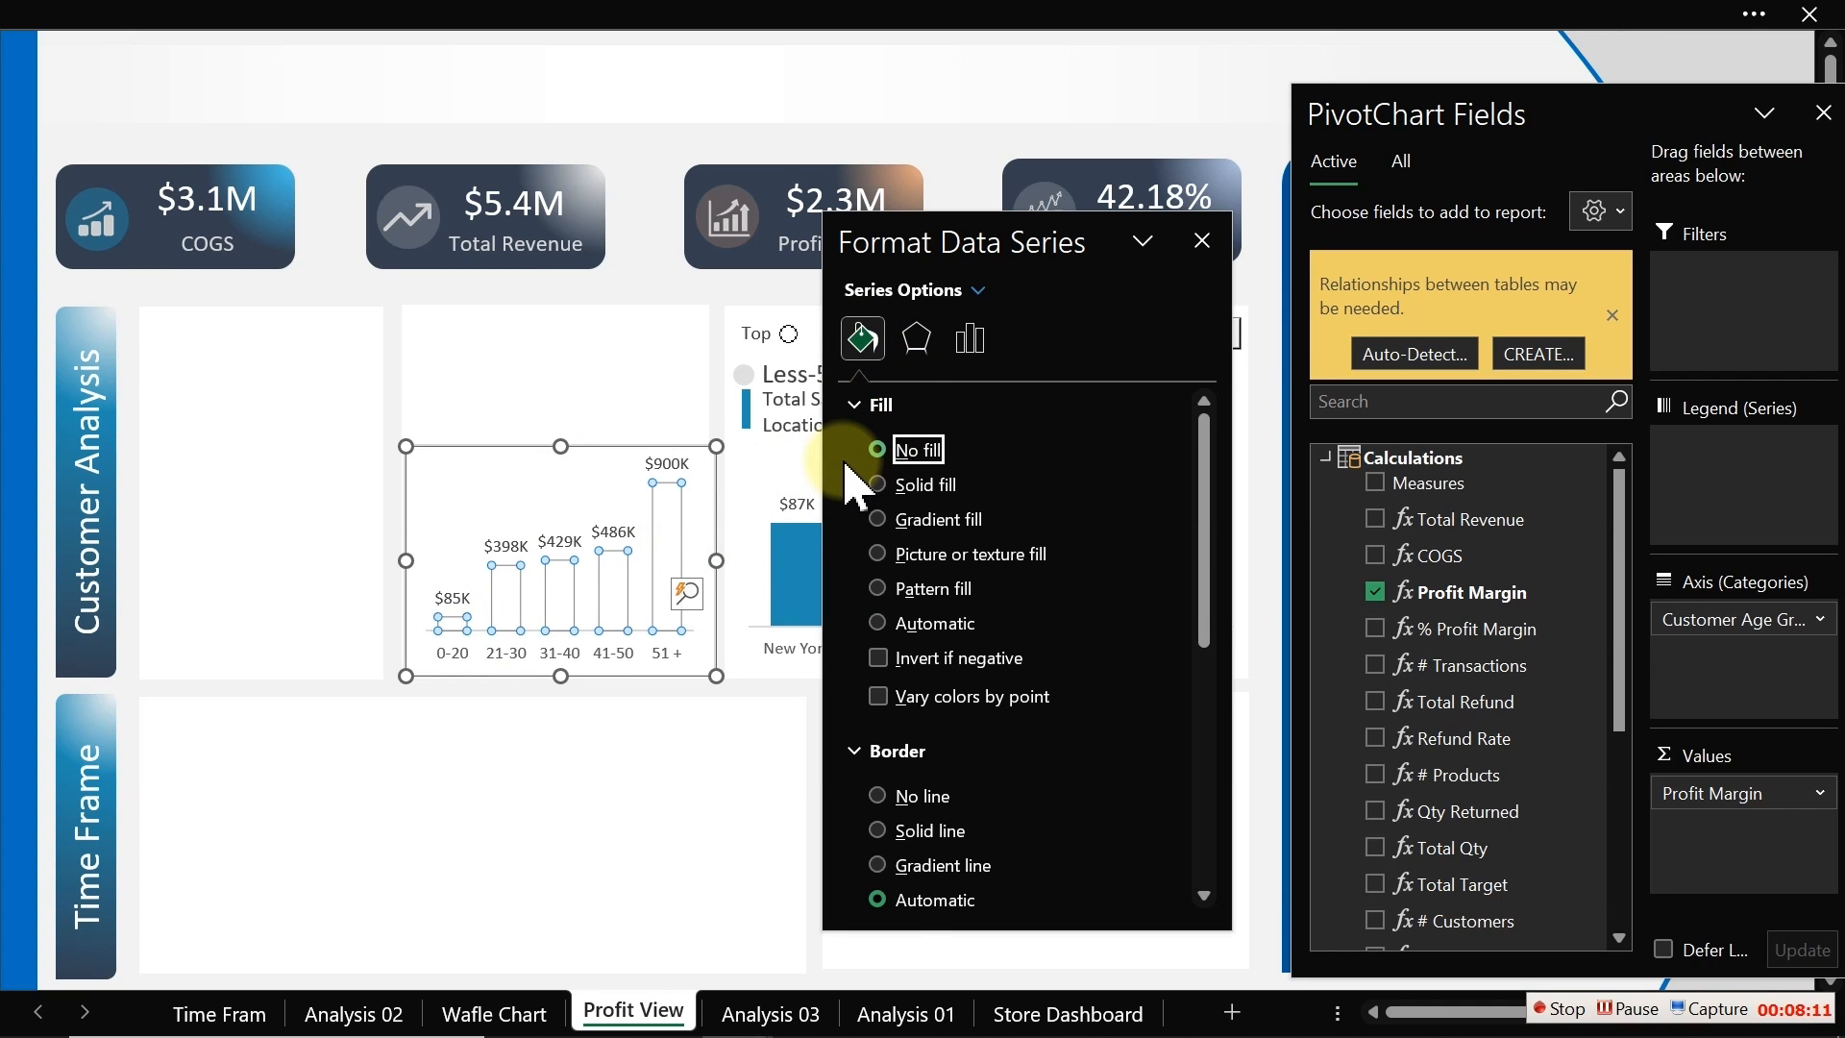
{"action": "left_click", "coordinate": [894, 483]}
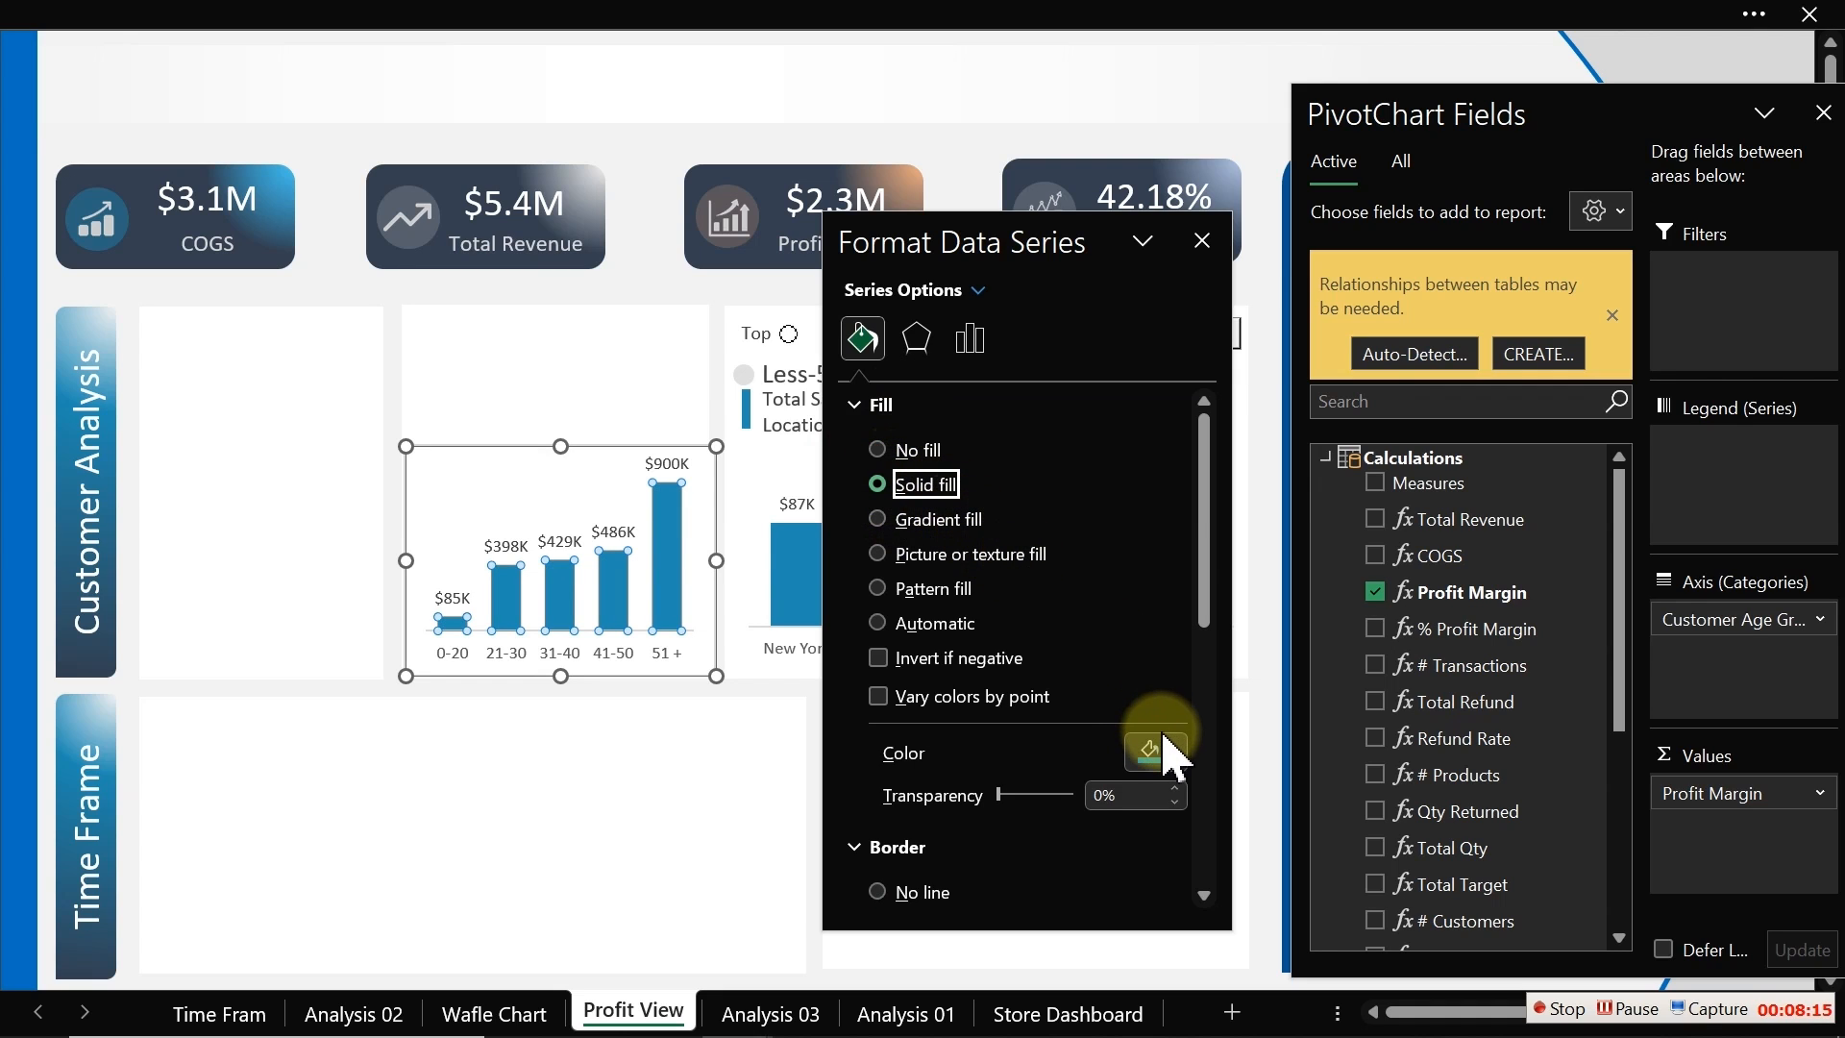
{"action": "left_click", "coordinate": [854, 406]}
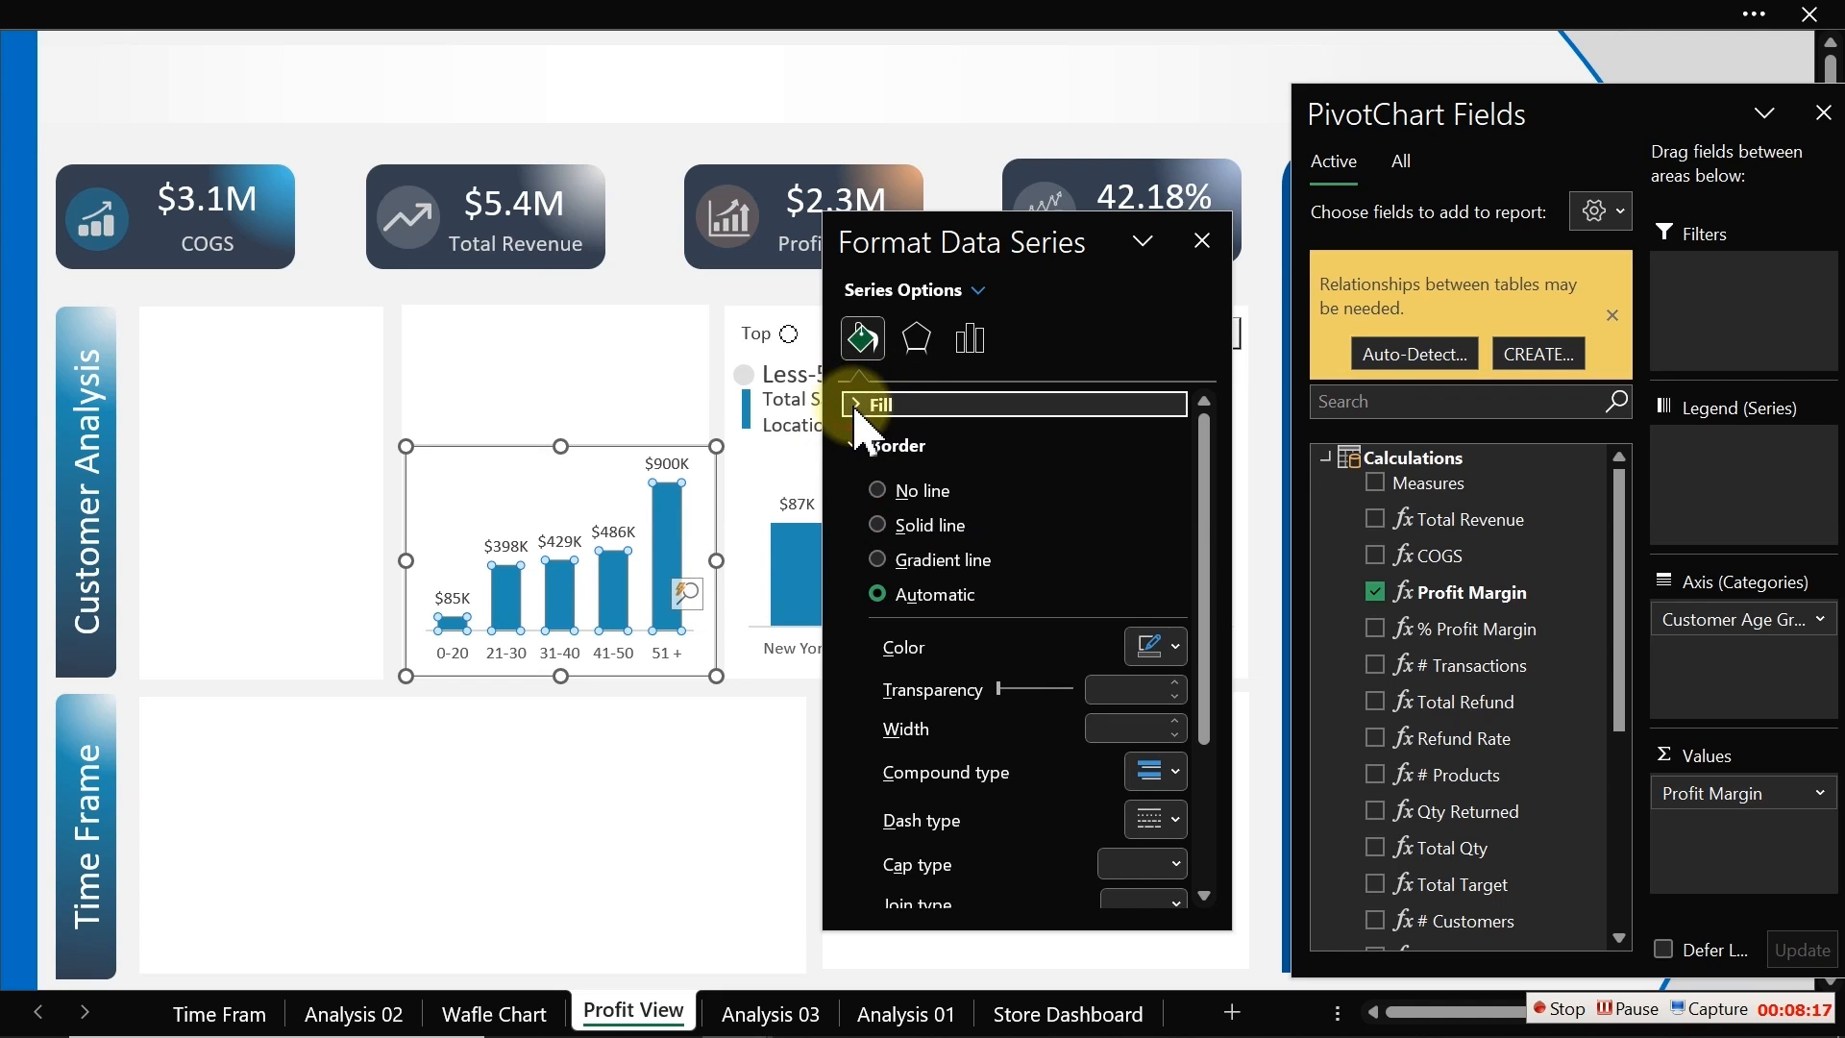
Step: Remove the age chart's chart area border and background fill
{"action": "left_click", "coordinate": [570, 447]}
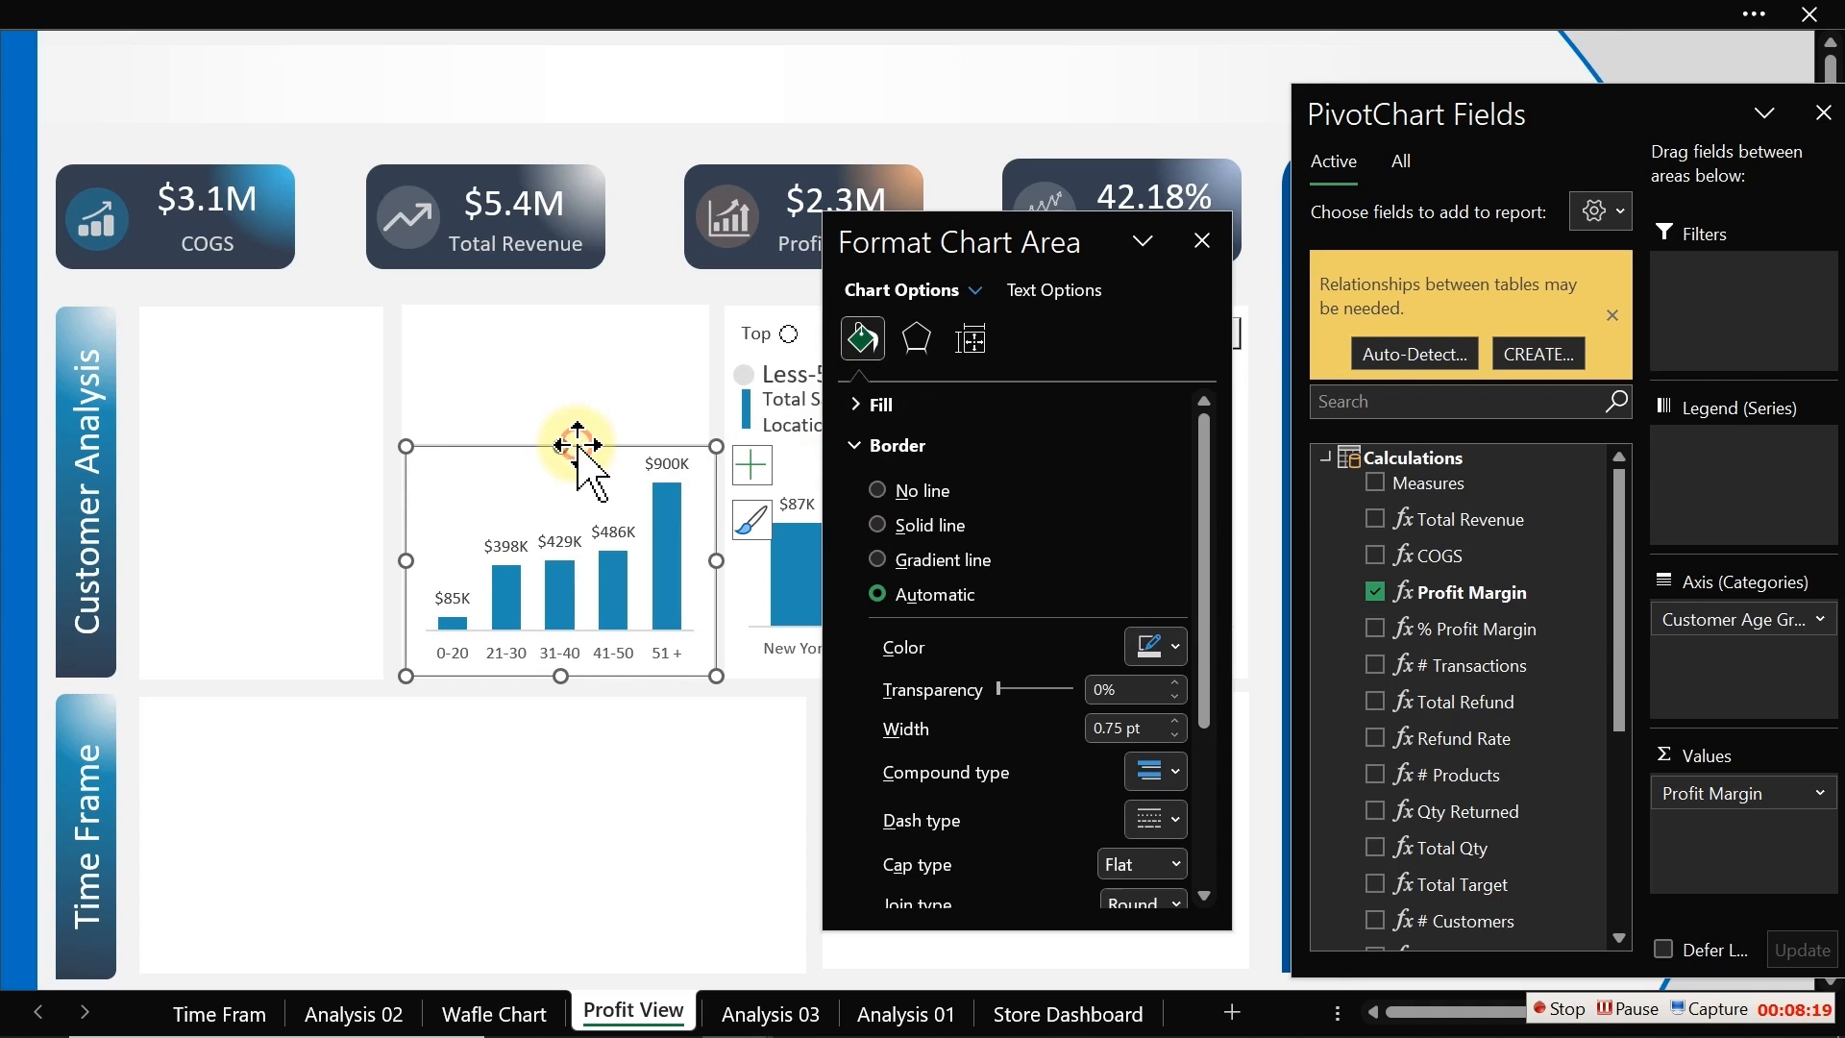
{"action": "left_click", "coordinate": [908, 491]}
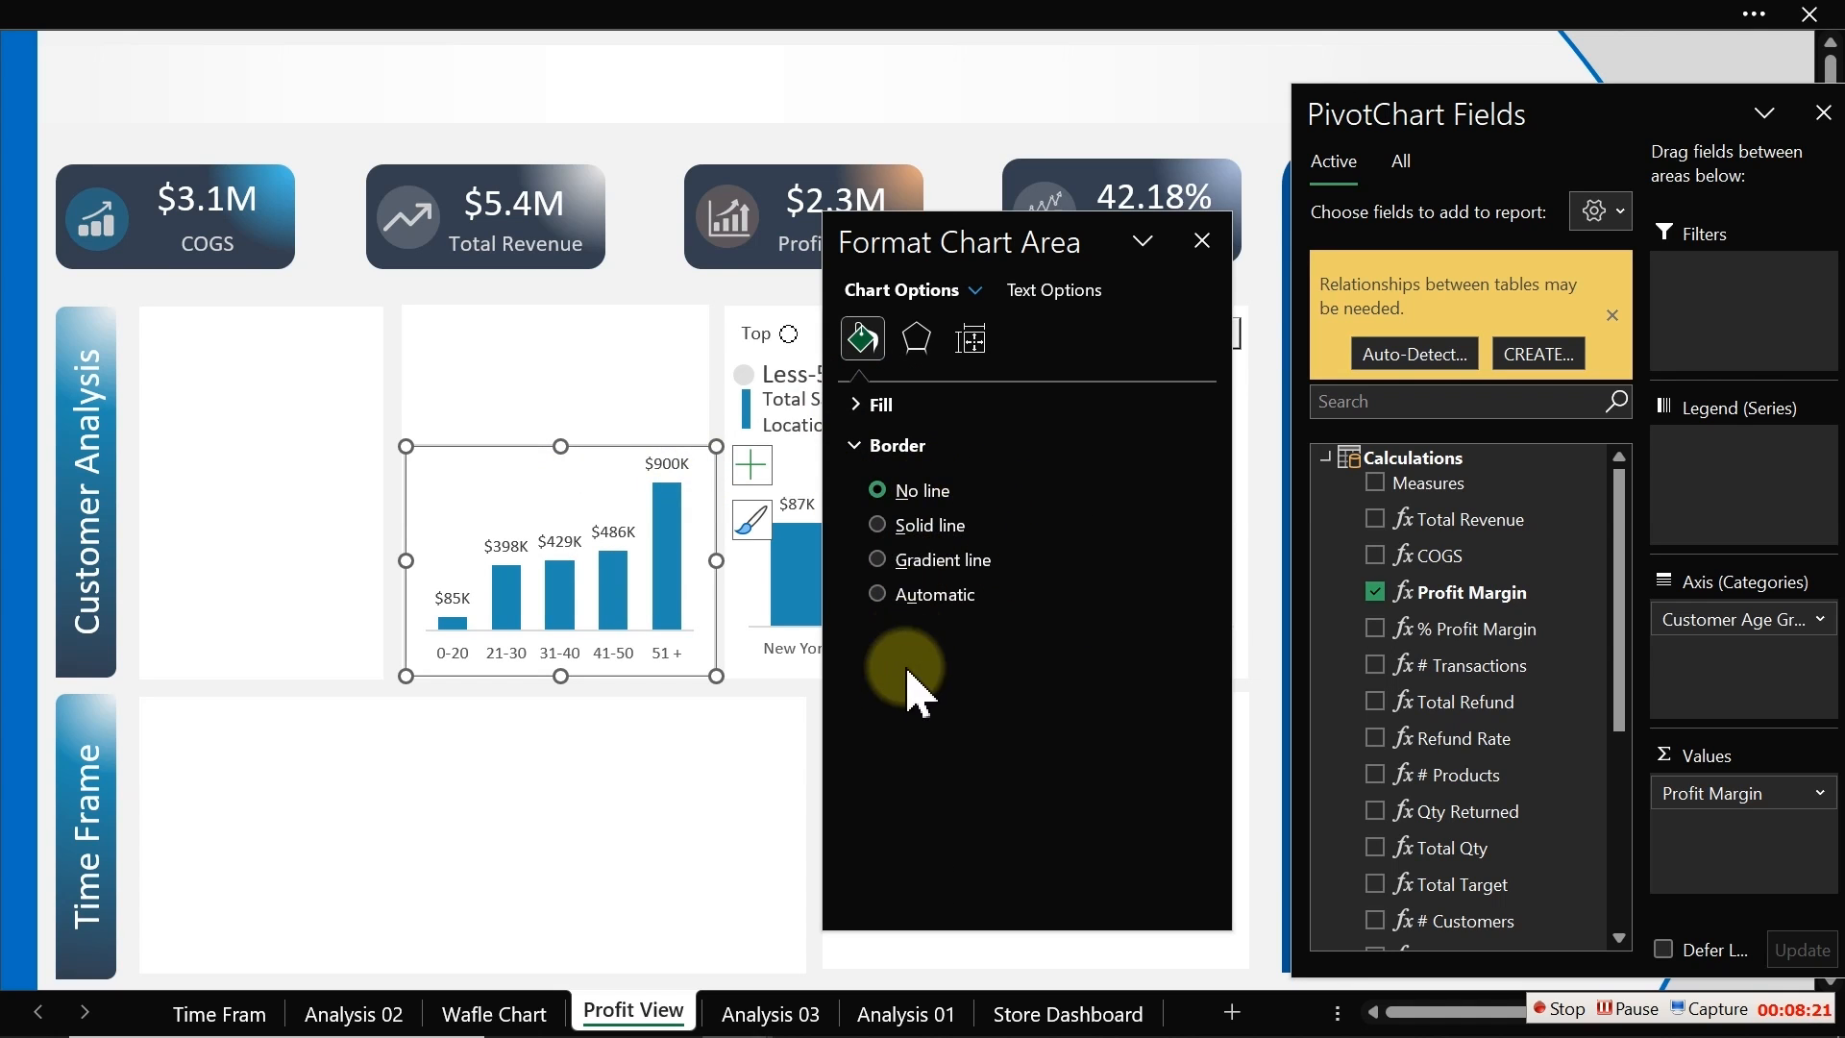
{"action": "left_click", "coordinate": [870, 404]}
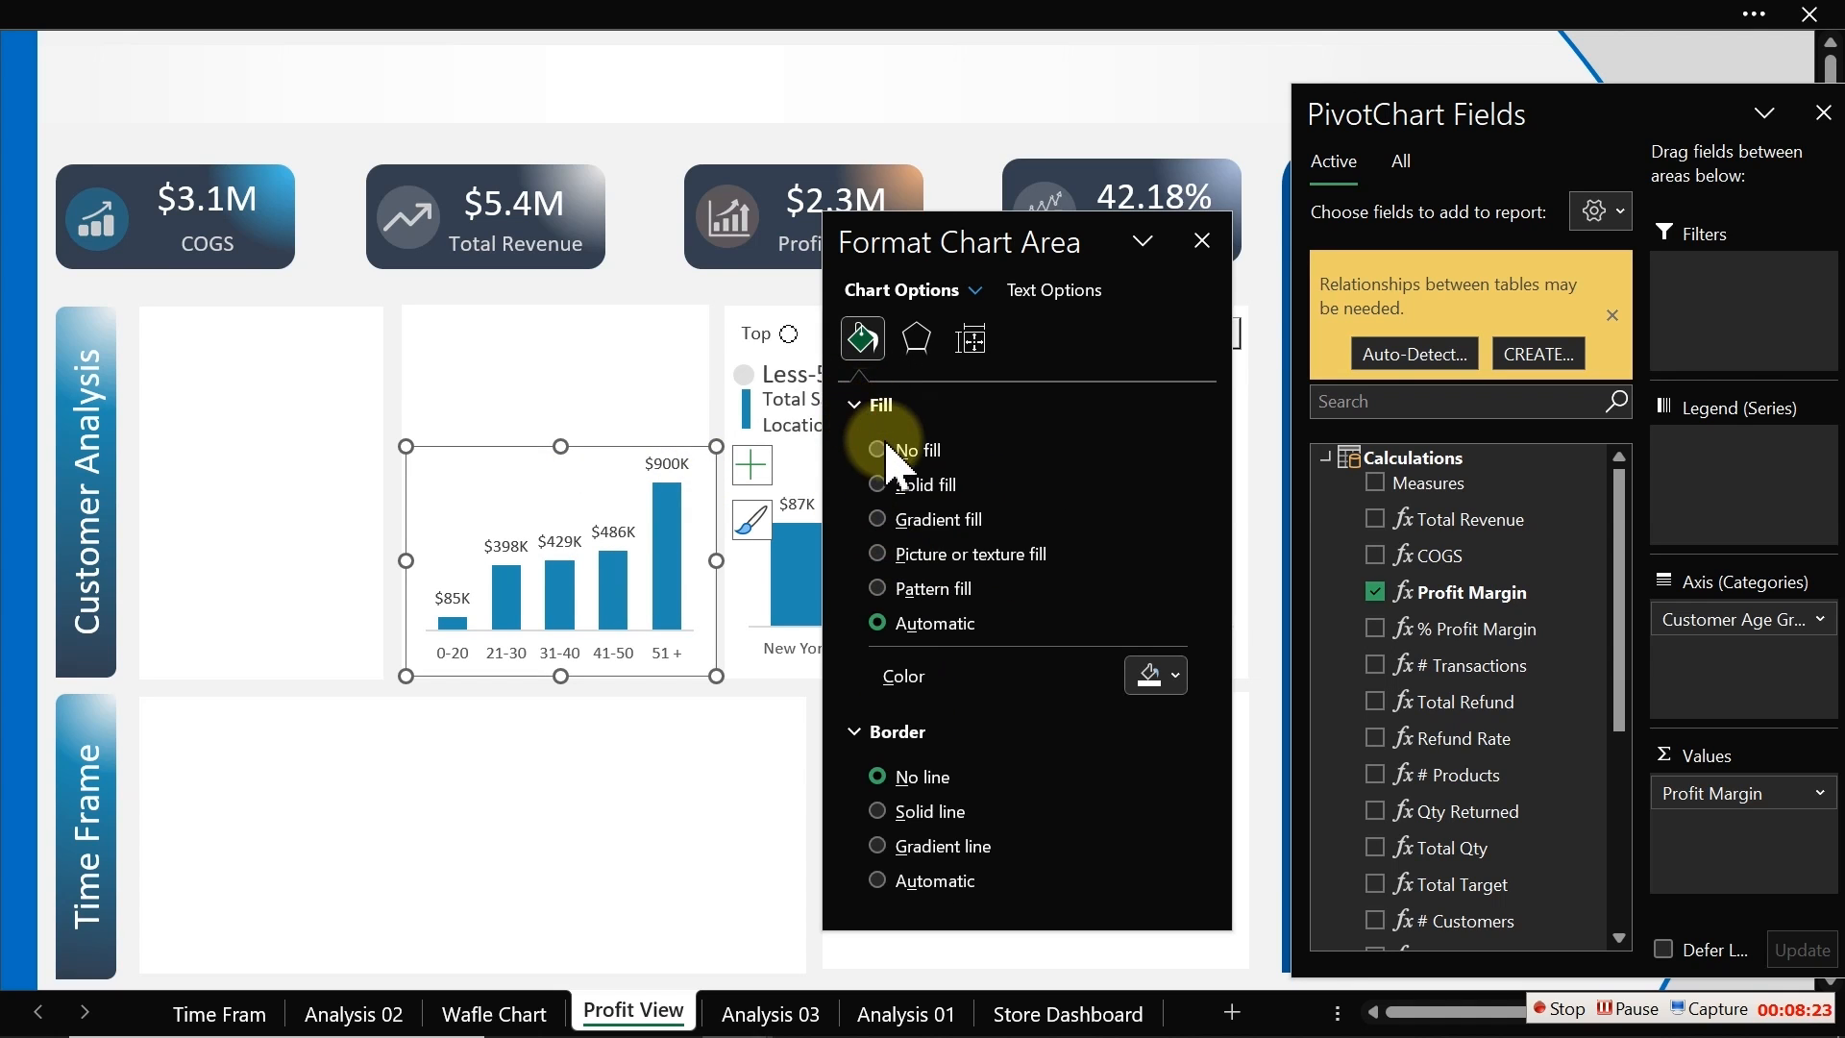
{"action": "left_click", "coordinate": [886, 448]}
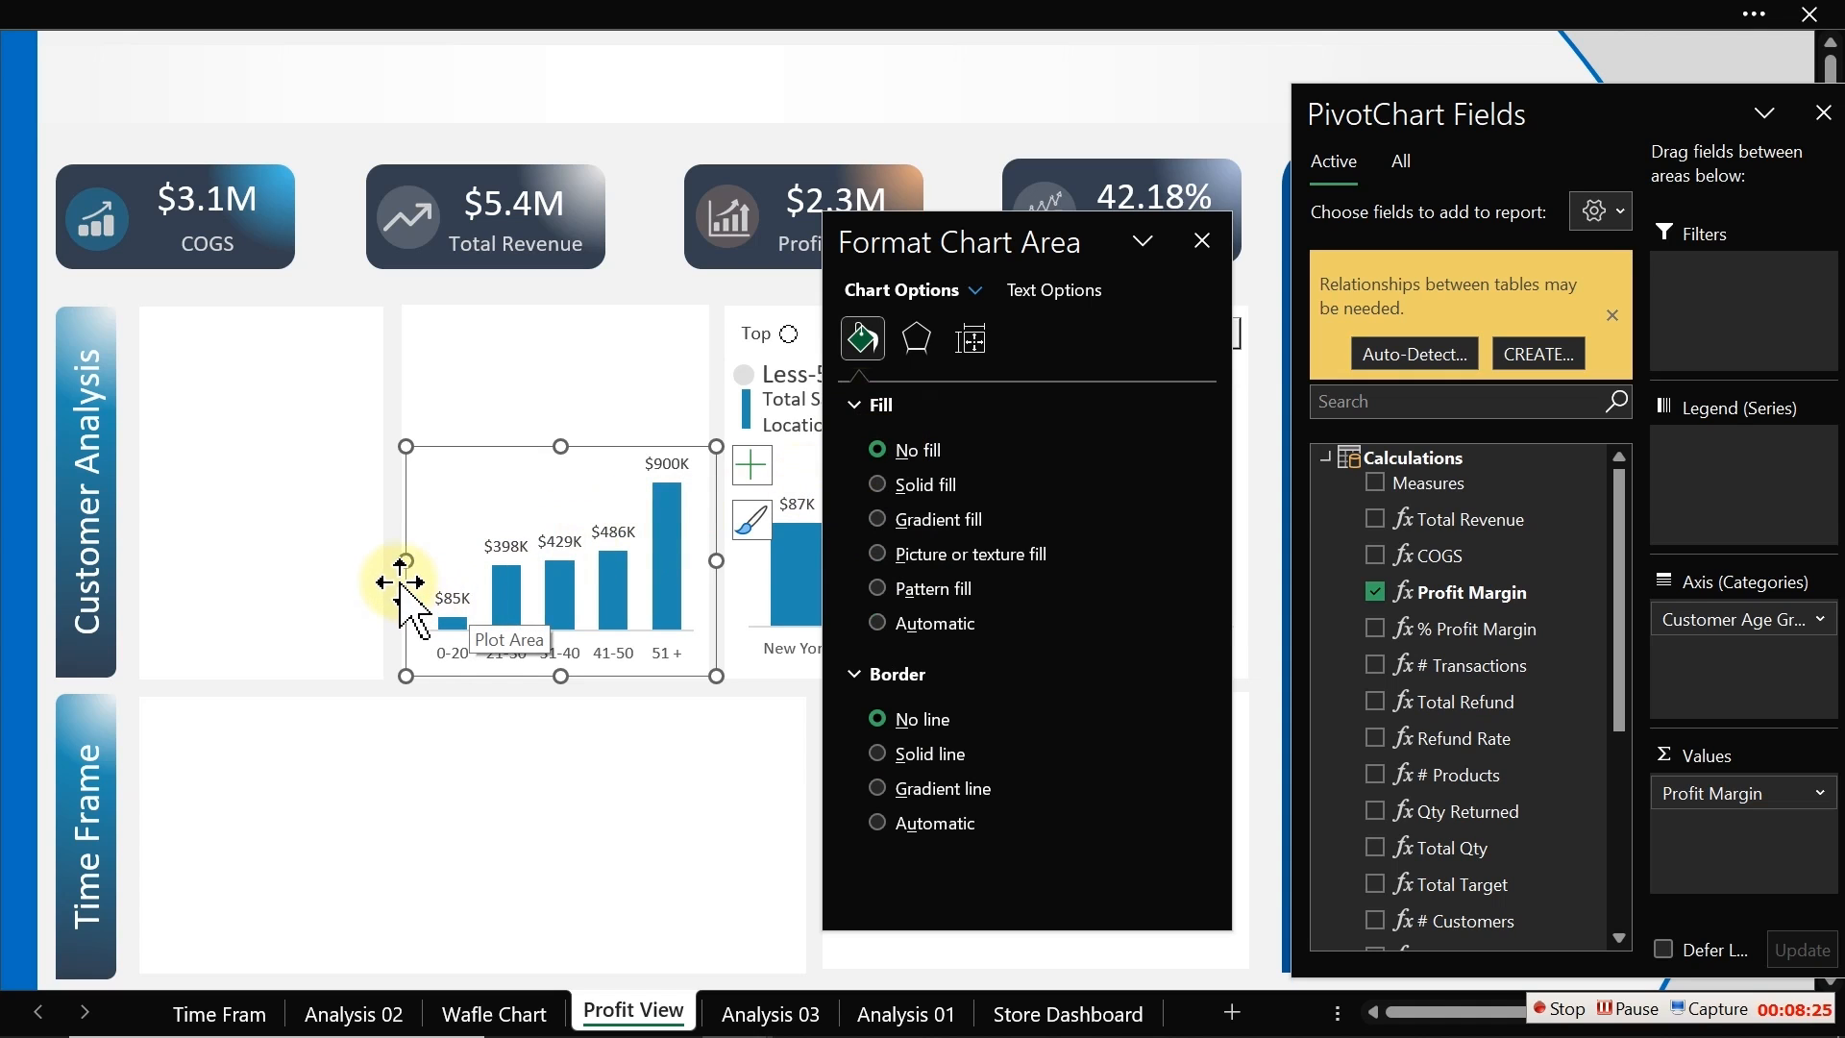
Step: Widen the age group chart to span the panel and close the formatting pane
{"action": "left_click_drag", "start_coordinate": [404, 560], "coordinate": [385, 563]}
{"action": "left_click_drag", "start_coordinate": [714, 563], "coordinate": [732, 562]}
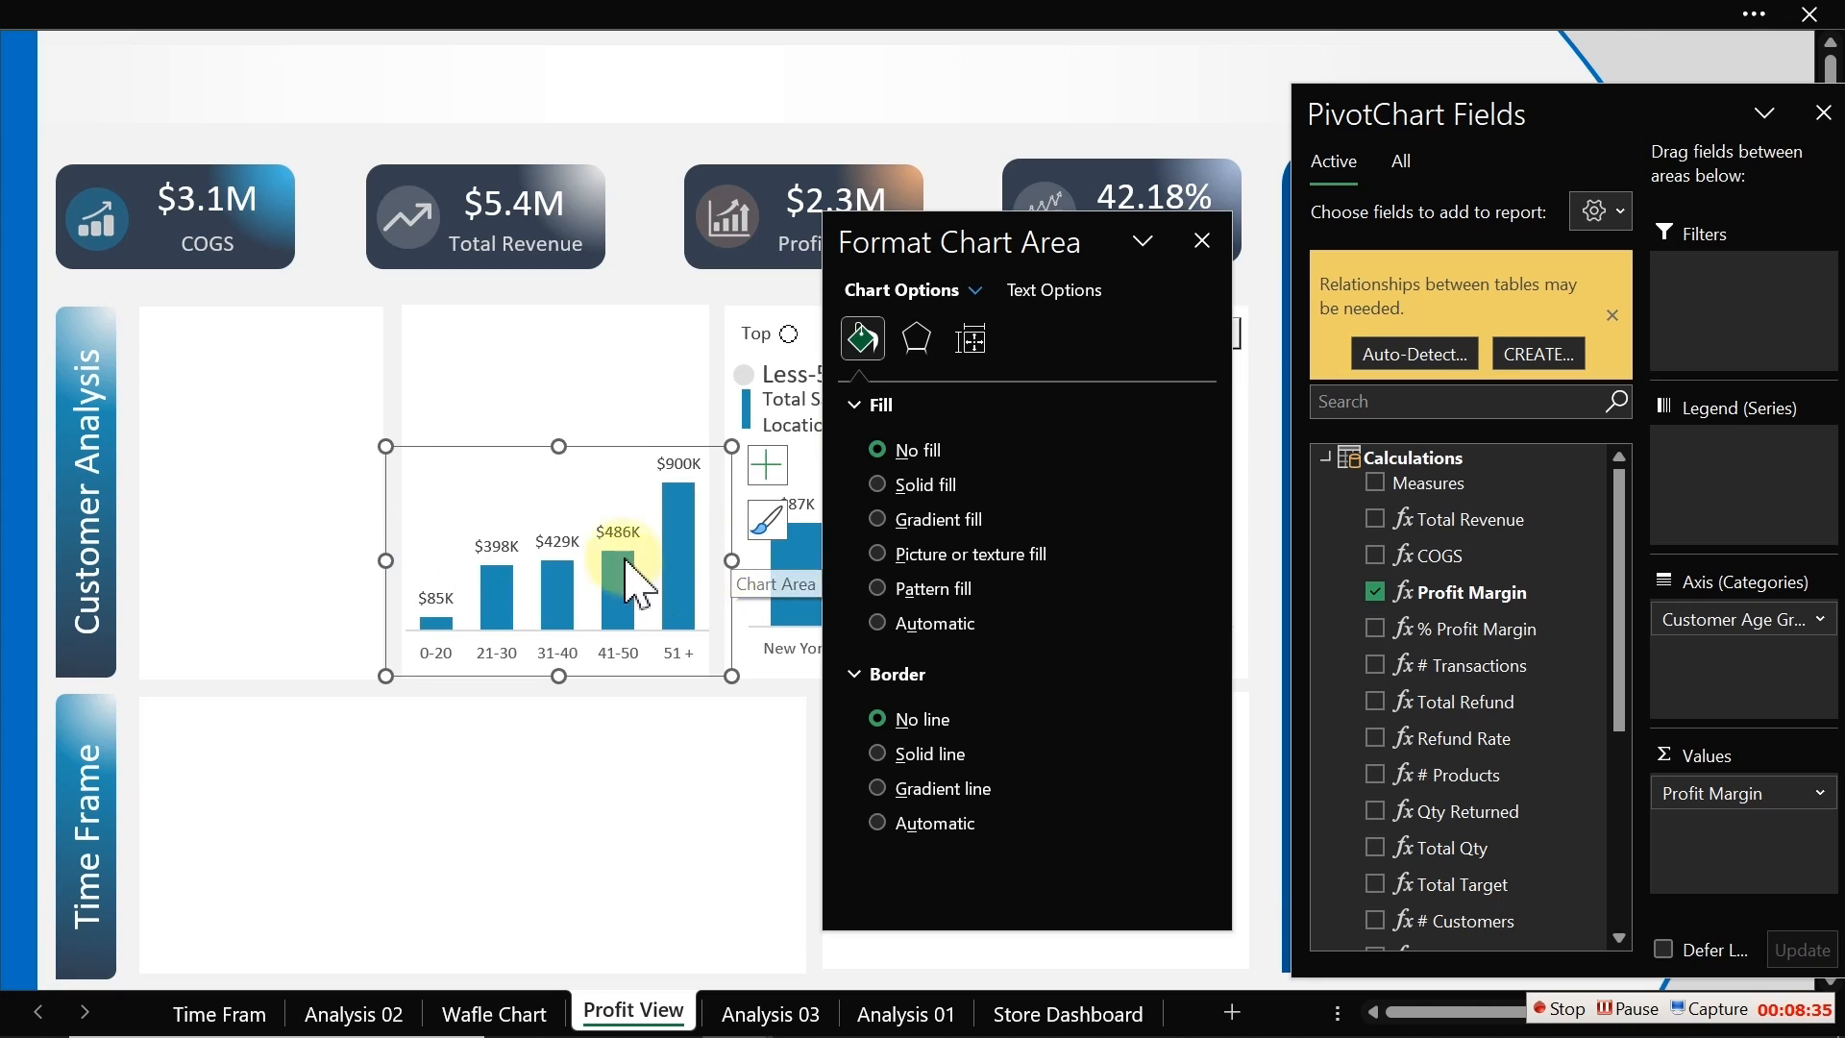
{"action": "left_click", "coordinate": [1202, 240]}
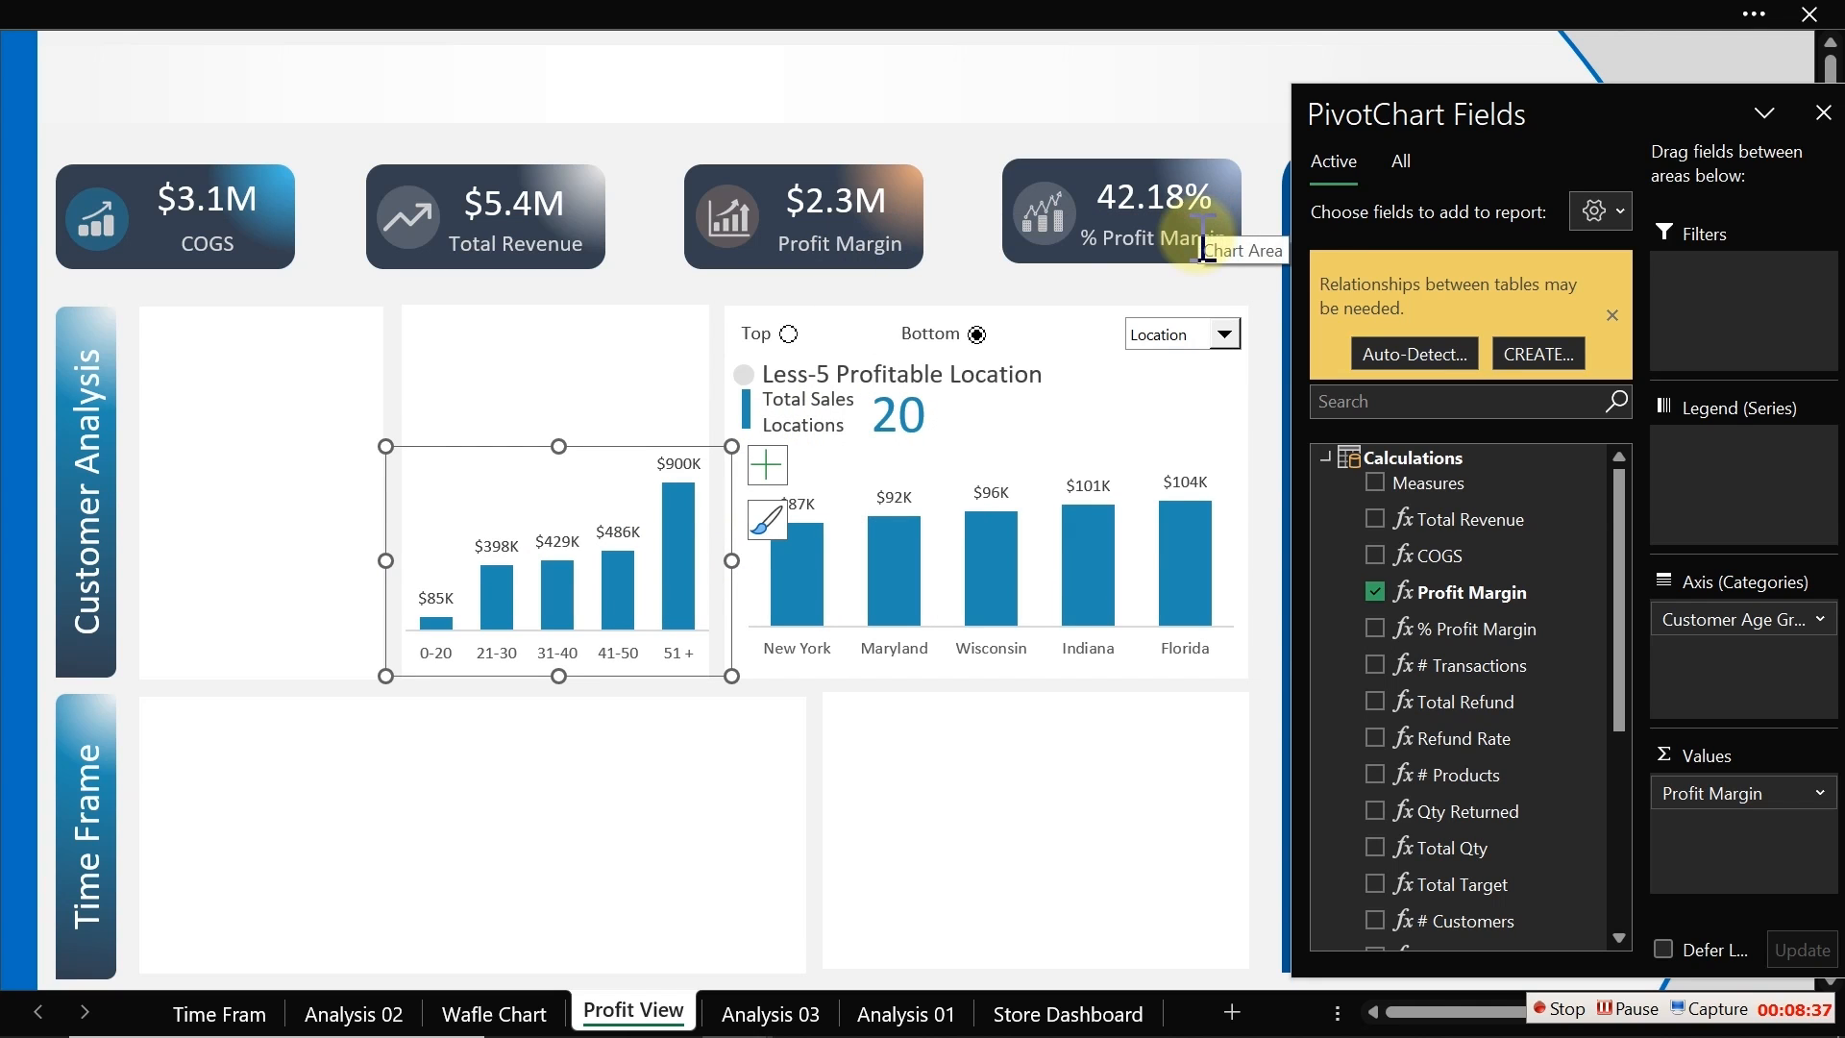
Step: Copy the Total Sales Locations label from the location chart into the age chart panel
{"action": "left_click", "coordinate": [313, 252]}
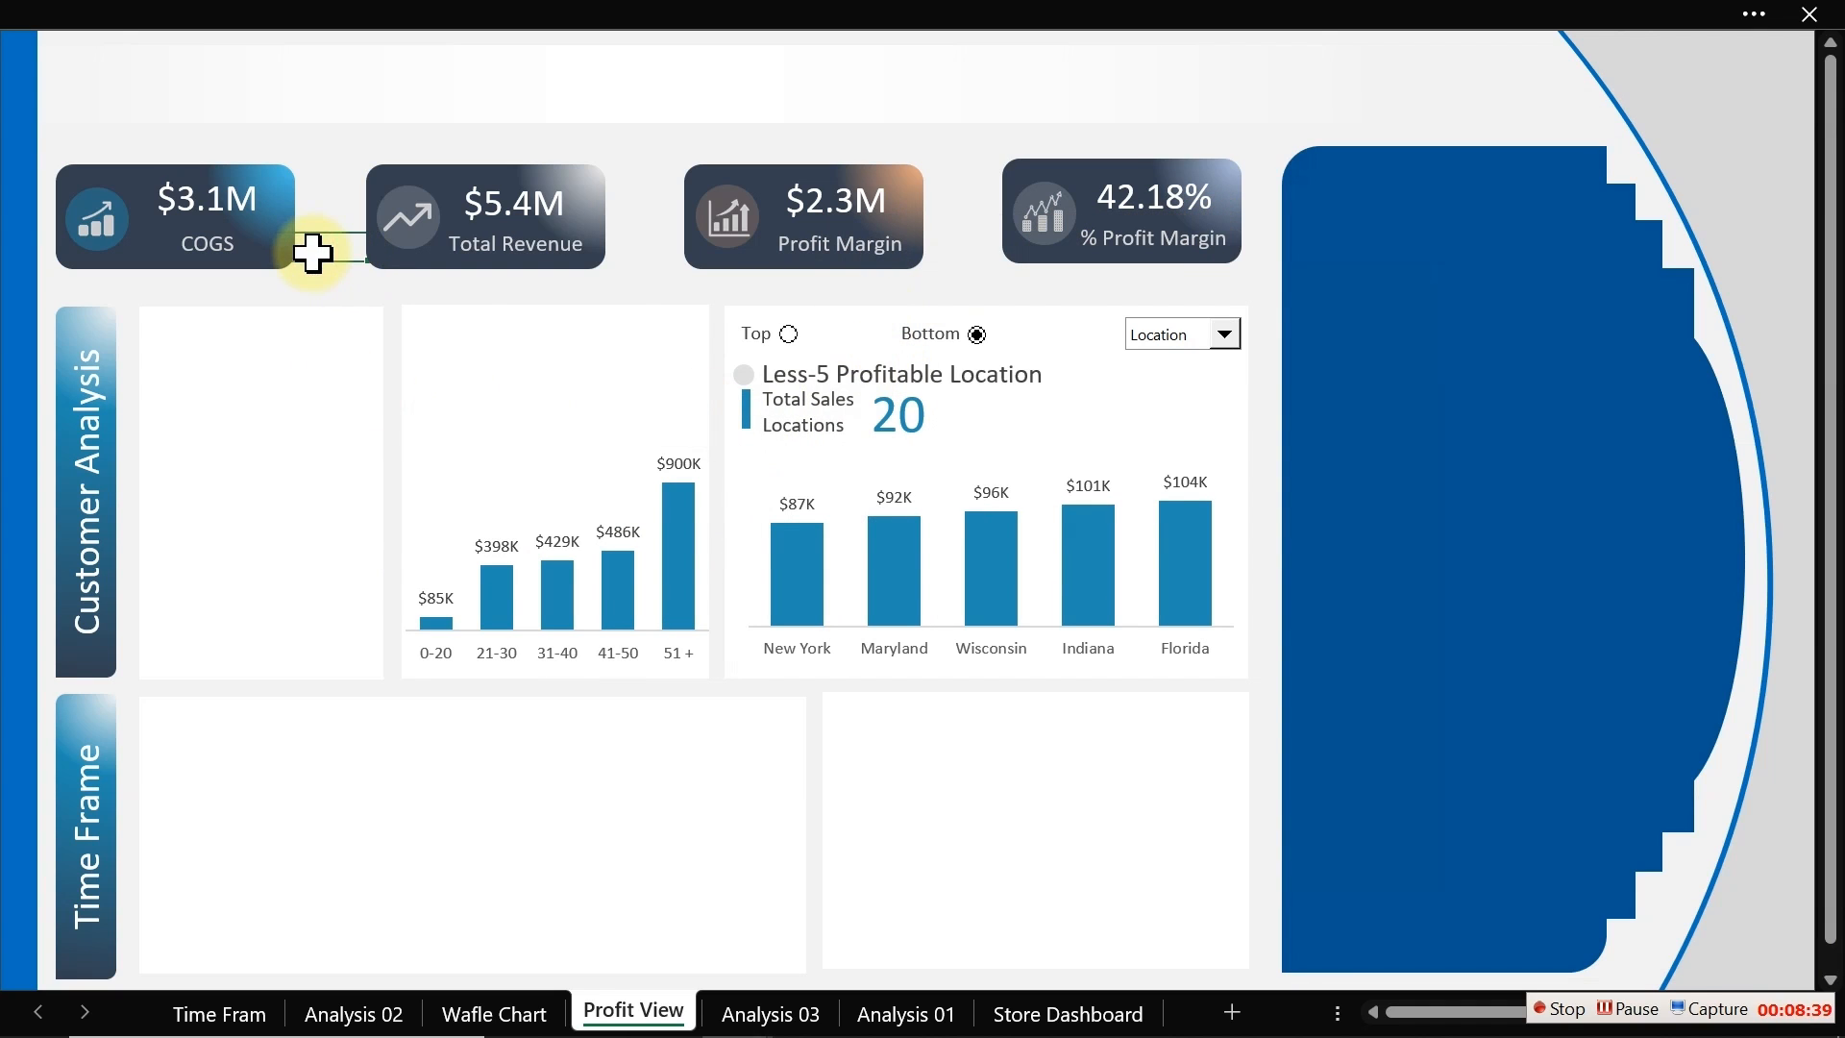
{"action": "left_click", "coordinate": [805, 429]}
{"action": "left_click_drag", "start_coordinate": [805, 433], "coordinate": [476, 408]}
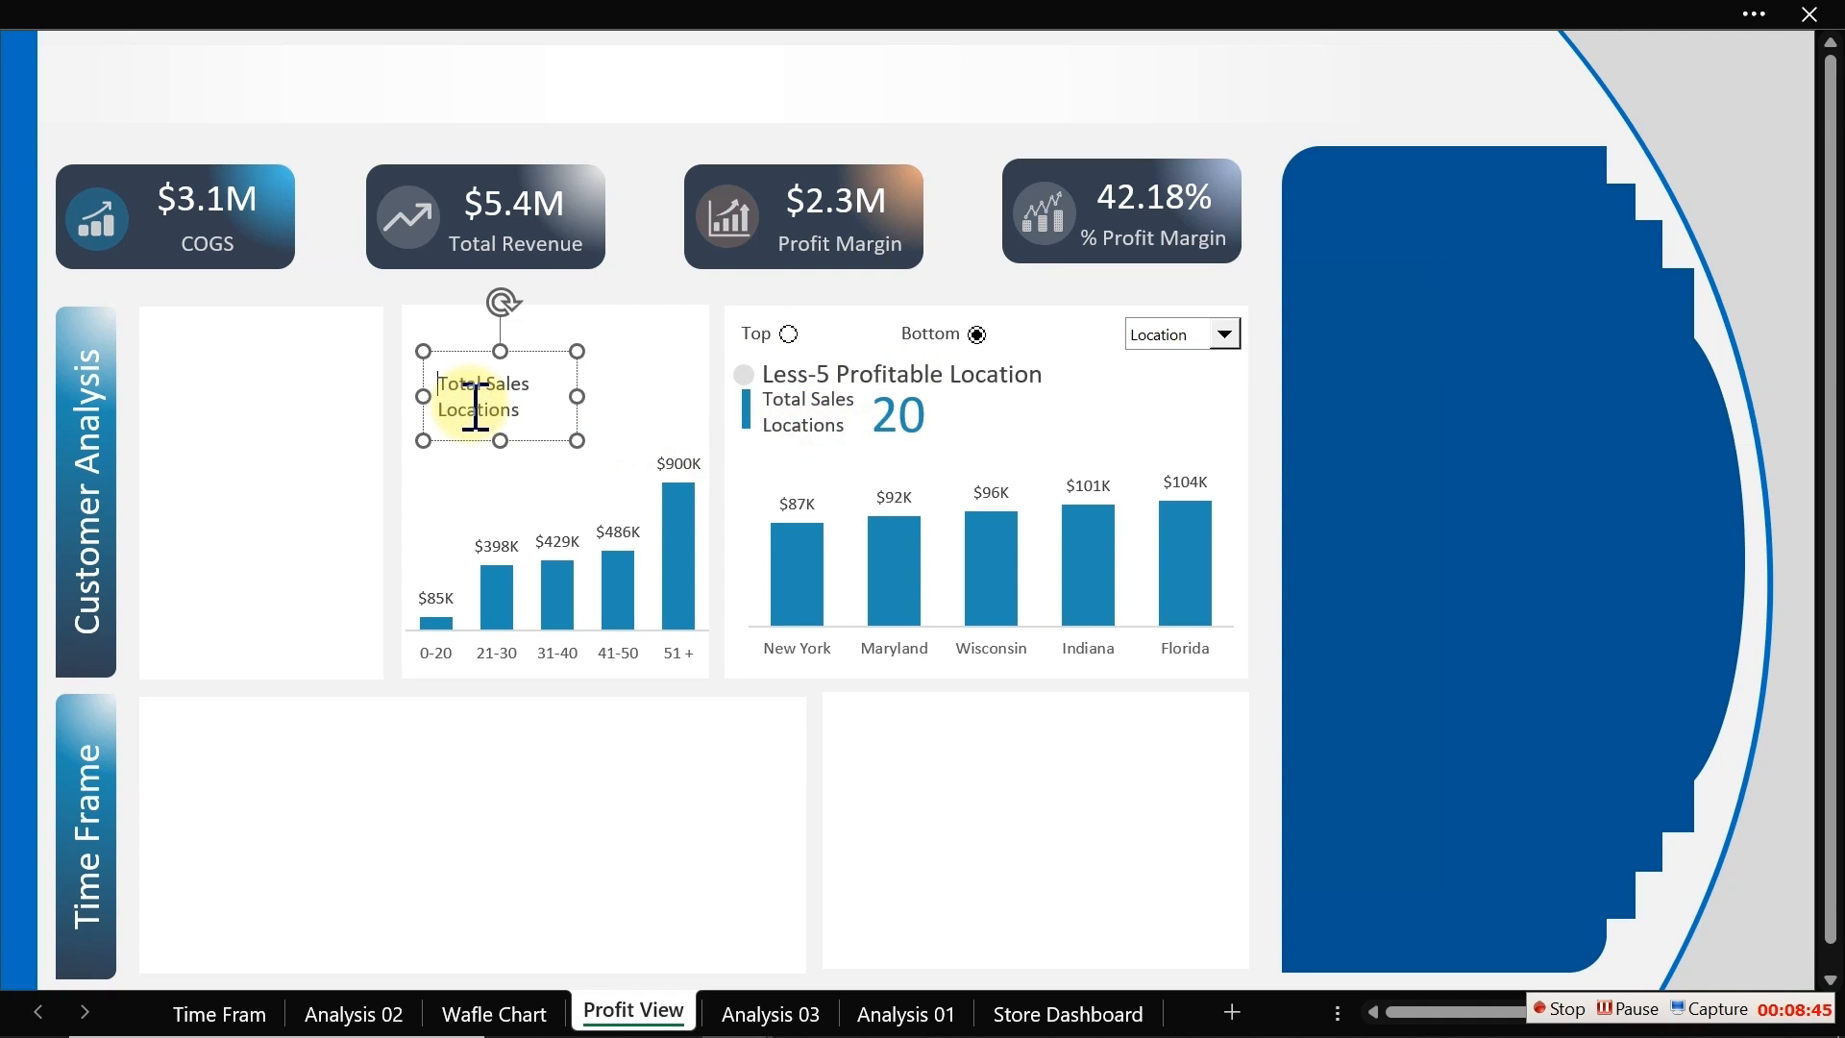
Step: Change the copied label's text to Average Customer Age and nudge it into place
{"action": "key", "text": "ctrl+a"}
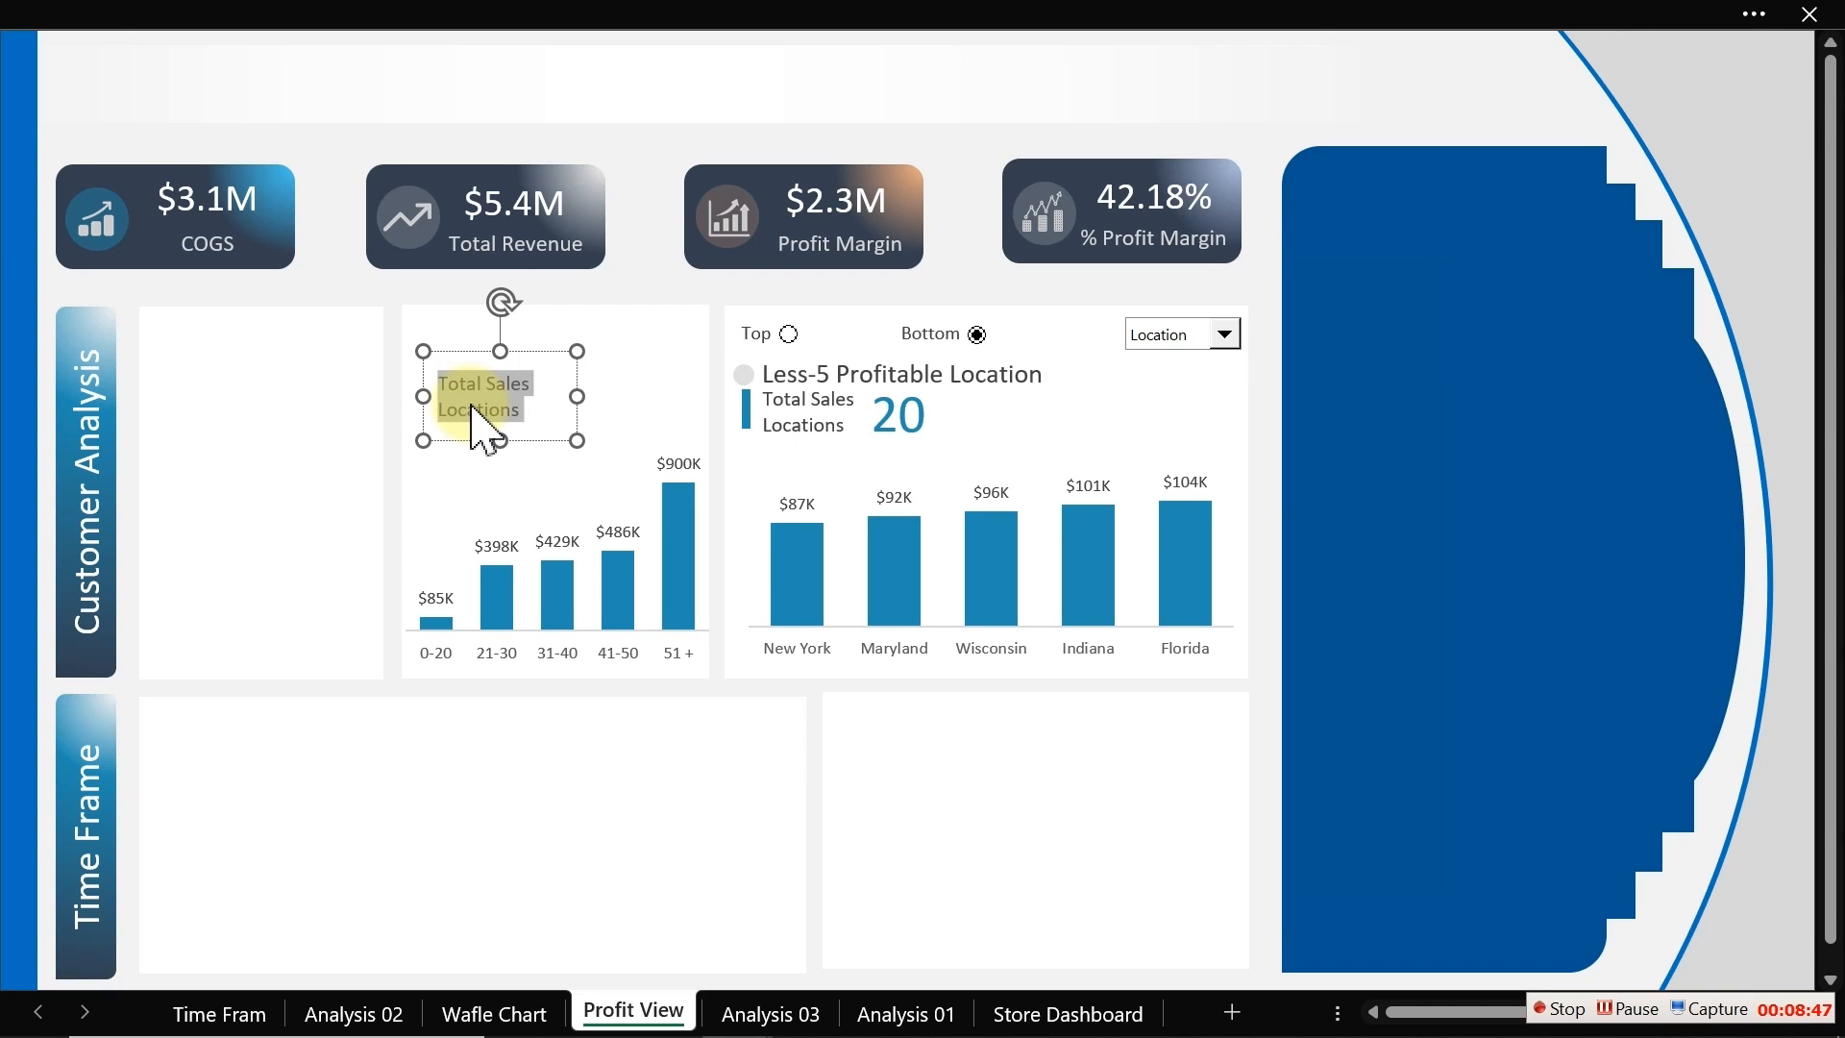
{"action": "type", "text": "Averag"}
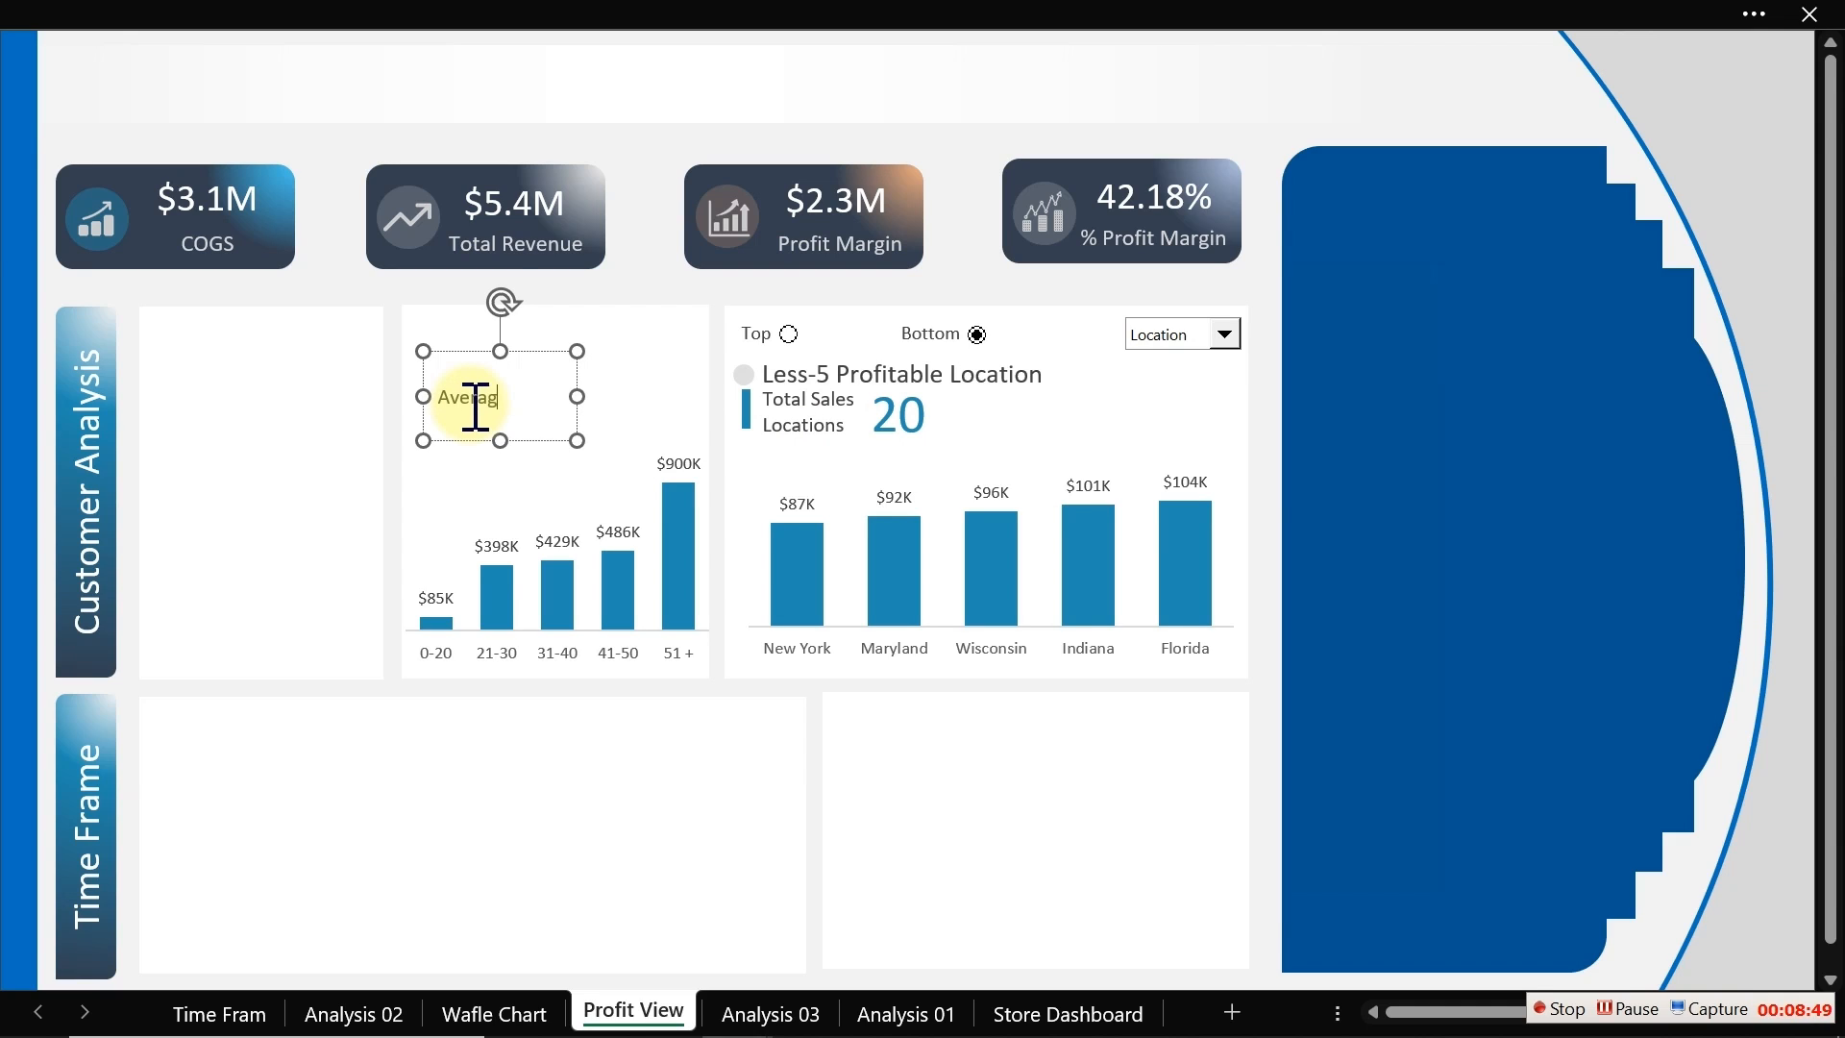
{"action": "type", "text": "e"}
{"action": "key", "text": "Return"}
{"action": "left_click", "coordinate": [509, 448]}
{"action": "left_click_drag", "start_coordinate": [509, 448], "coordinate": [519, 456]}
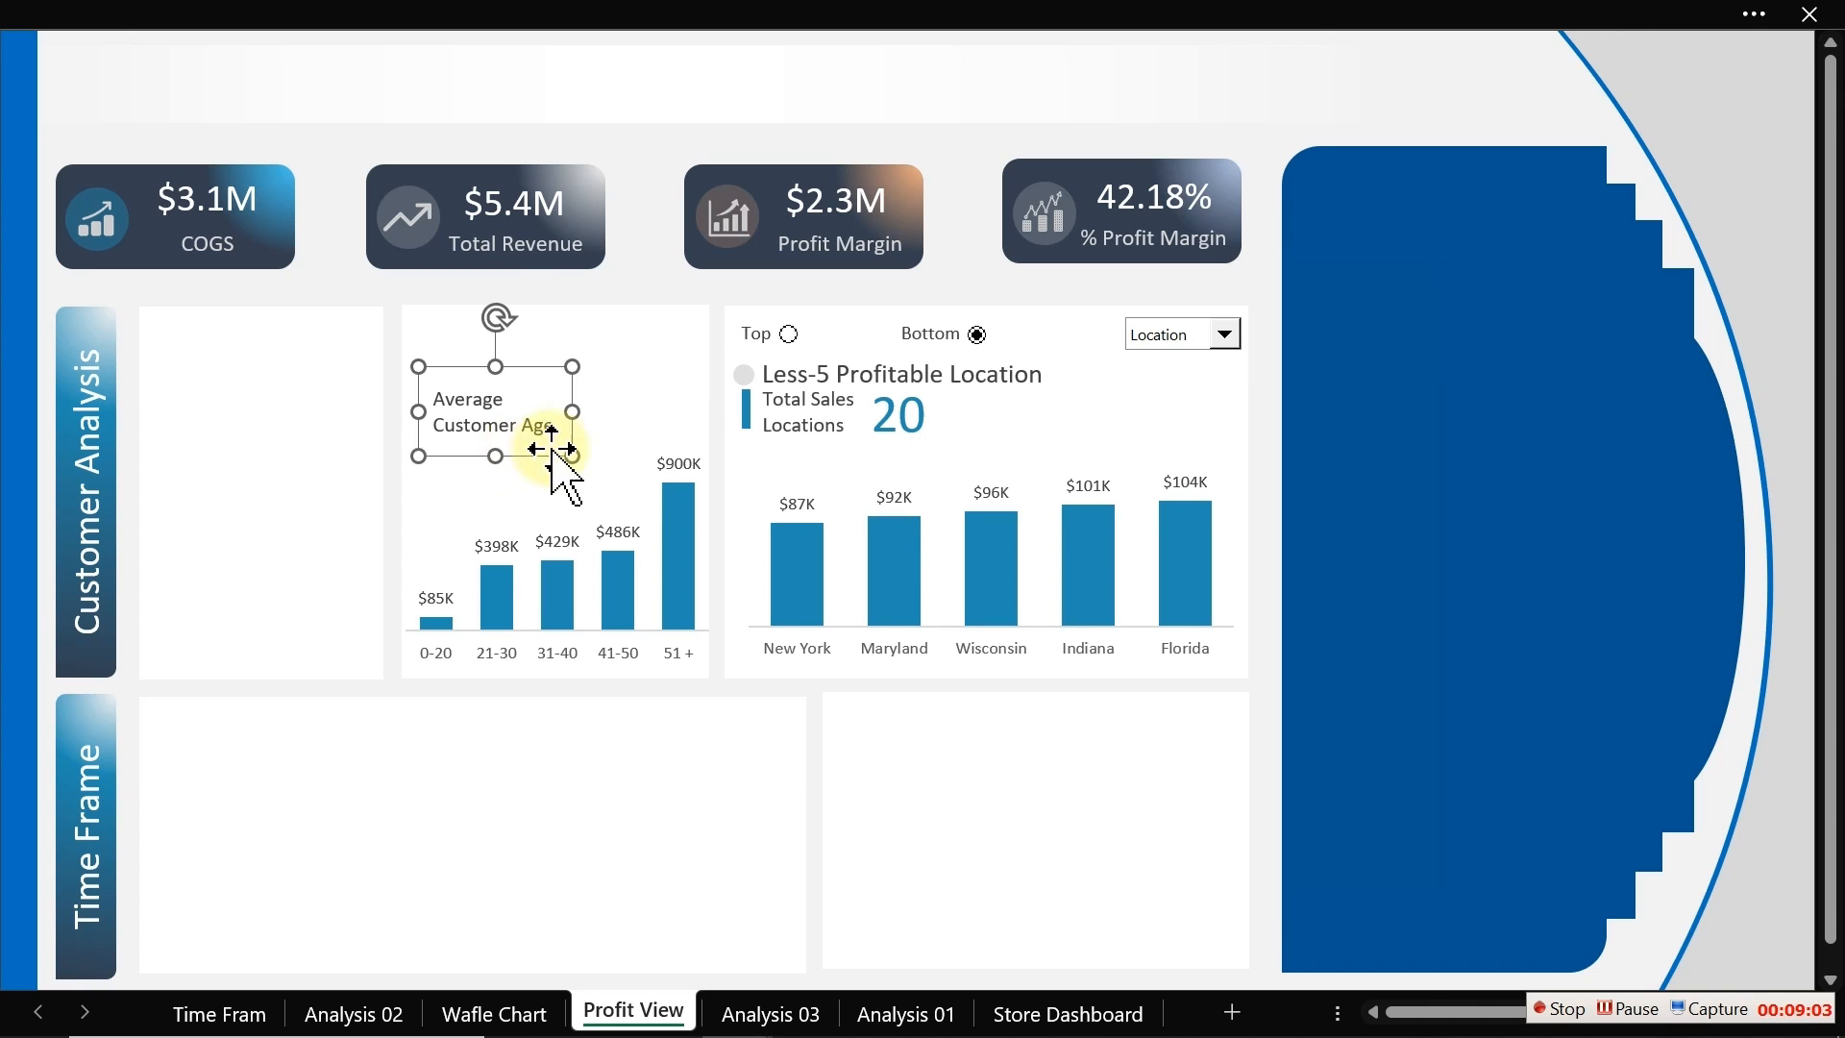
Step: Duplicate the blue accent bar and place it beside the Average Customer Age label
{"action": "left_click", "coordinate": [745, 415]}
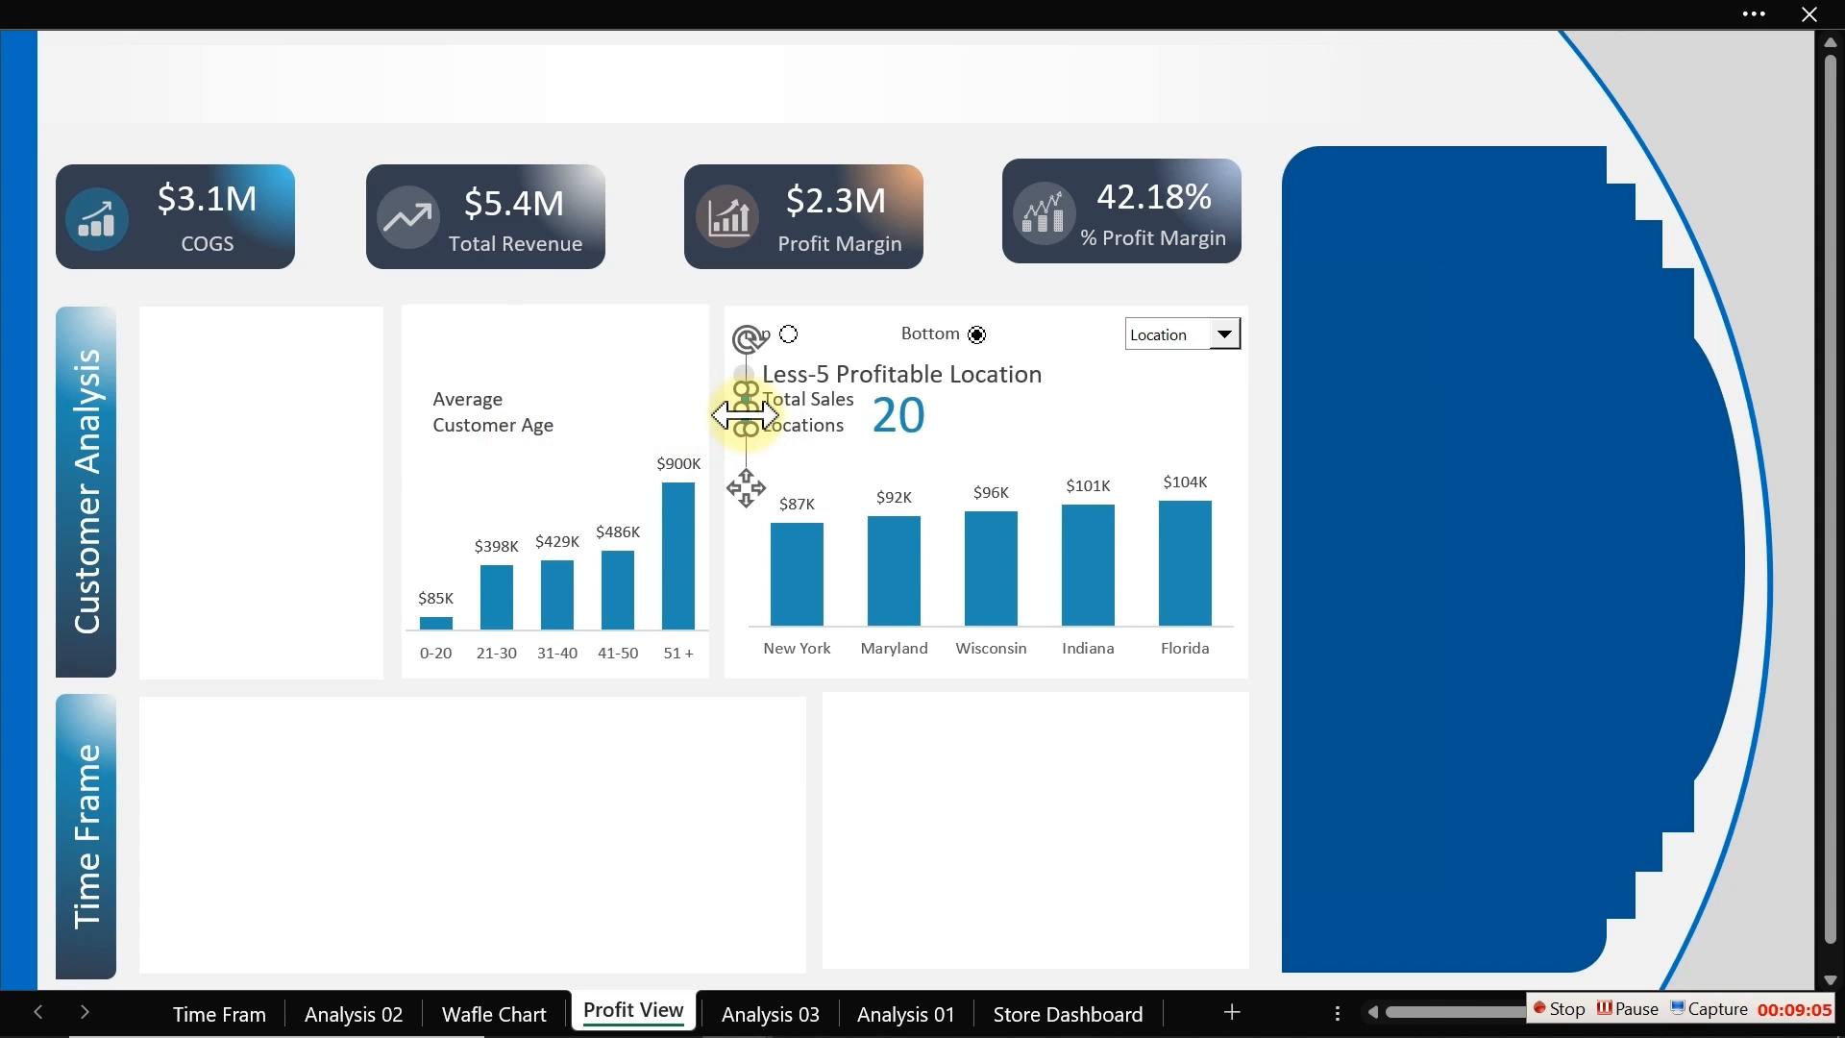
{"action": "key", "text": "ctrl+d"}
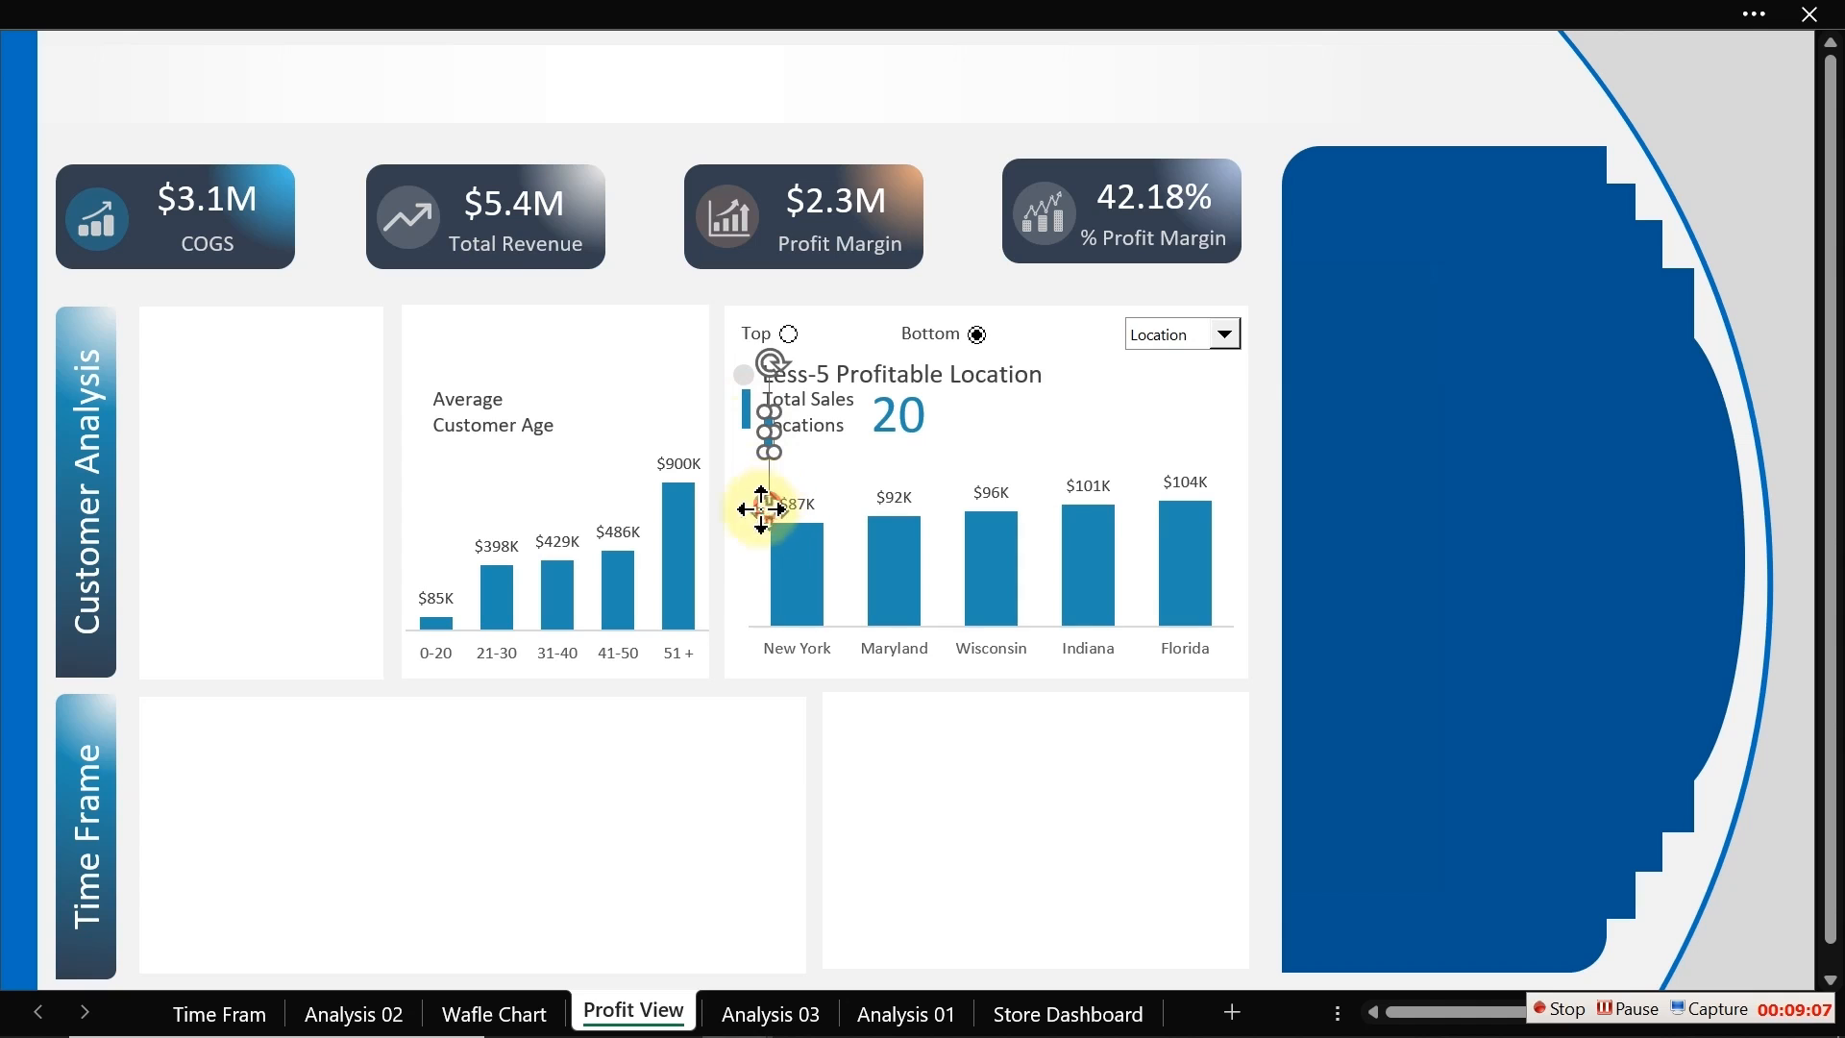
{"action": "left_click_drag", "start_coordinate": [767, 508], "coordinate": [421, 484]}
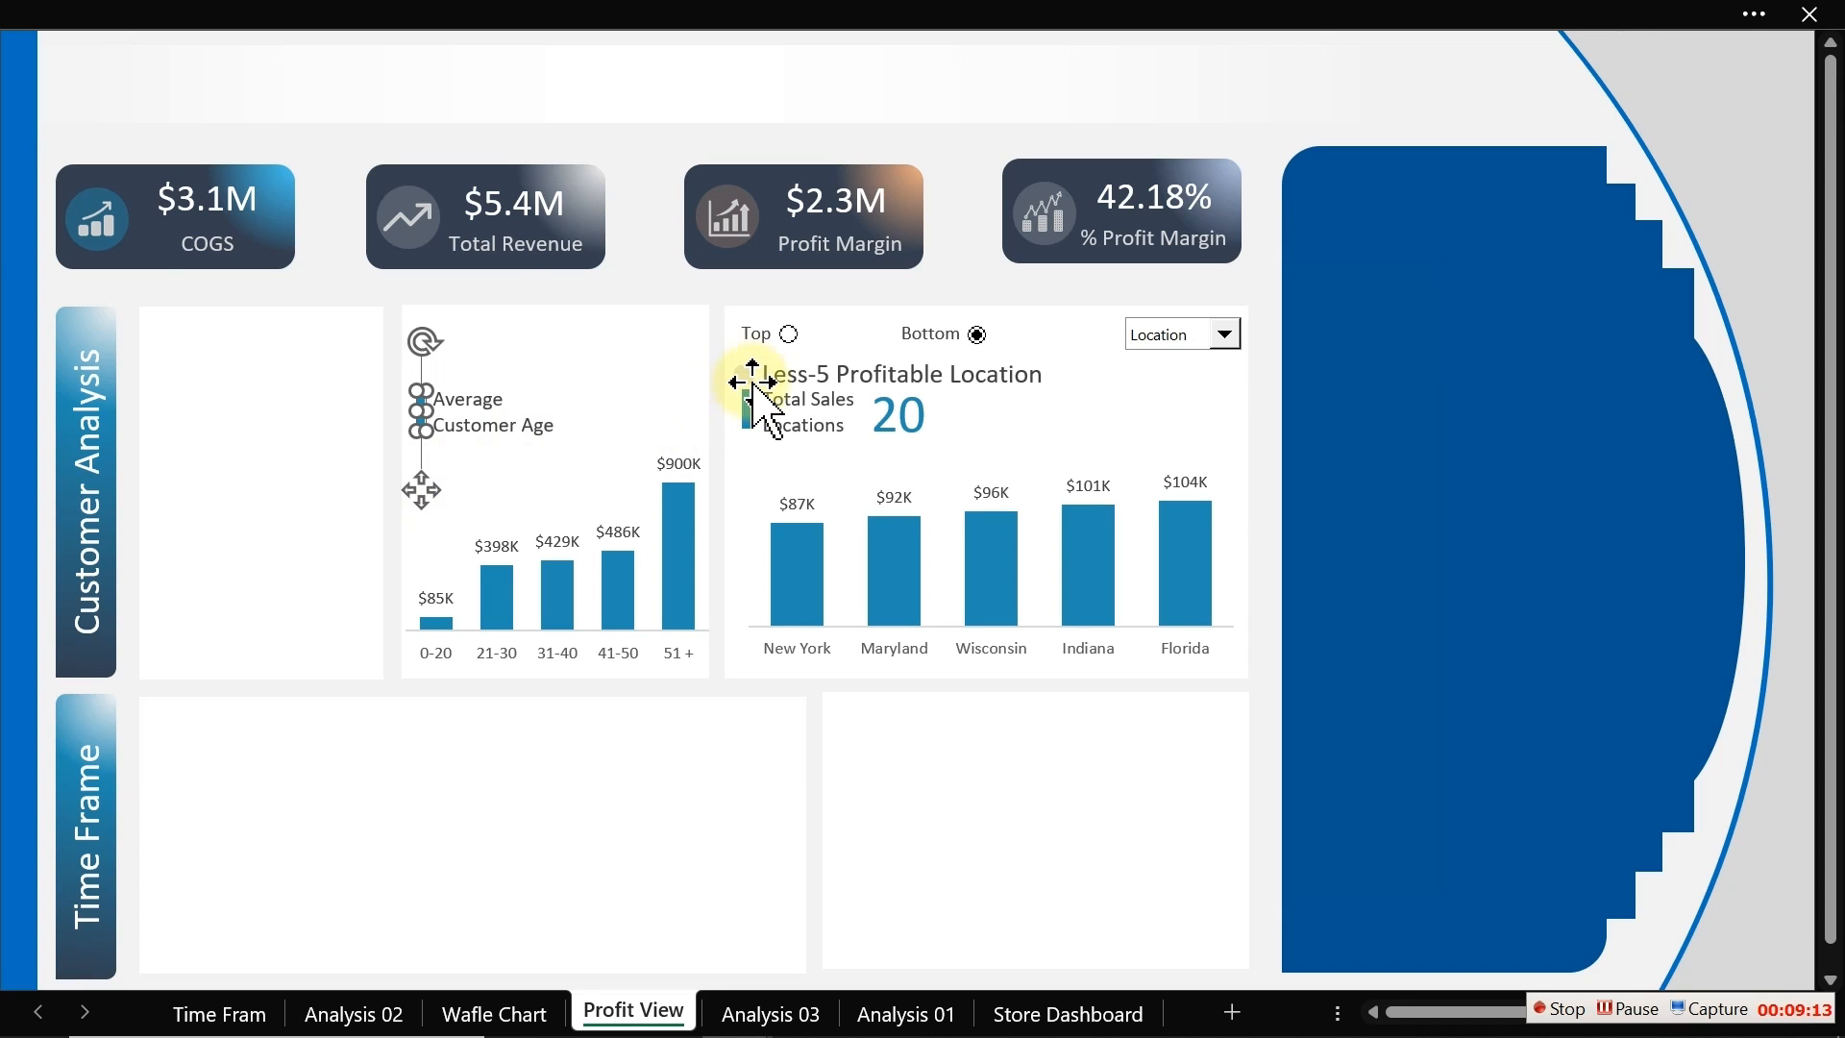
Step: Set the accent bars' fill transparency to 60%
{"action": "left_click", "coordinate": [745, 414]}
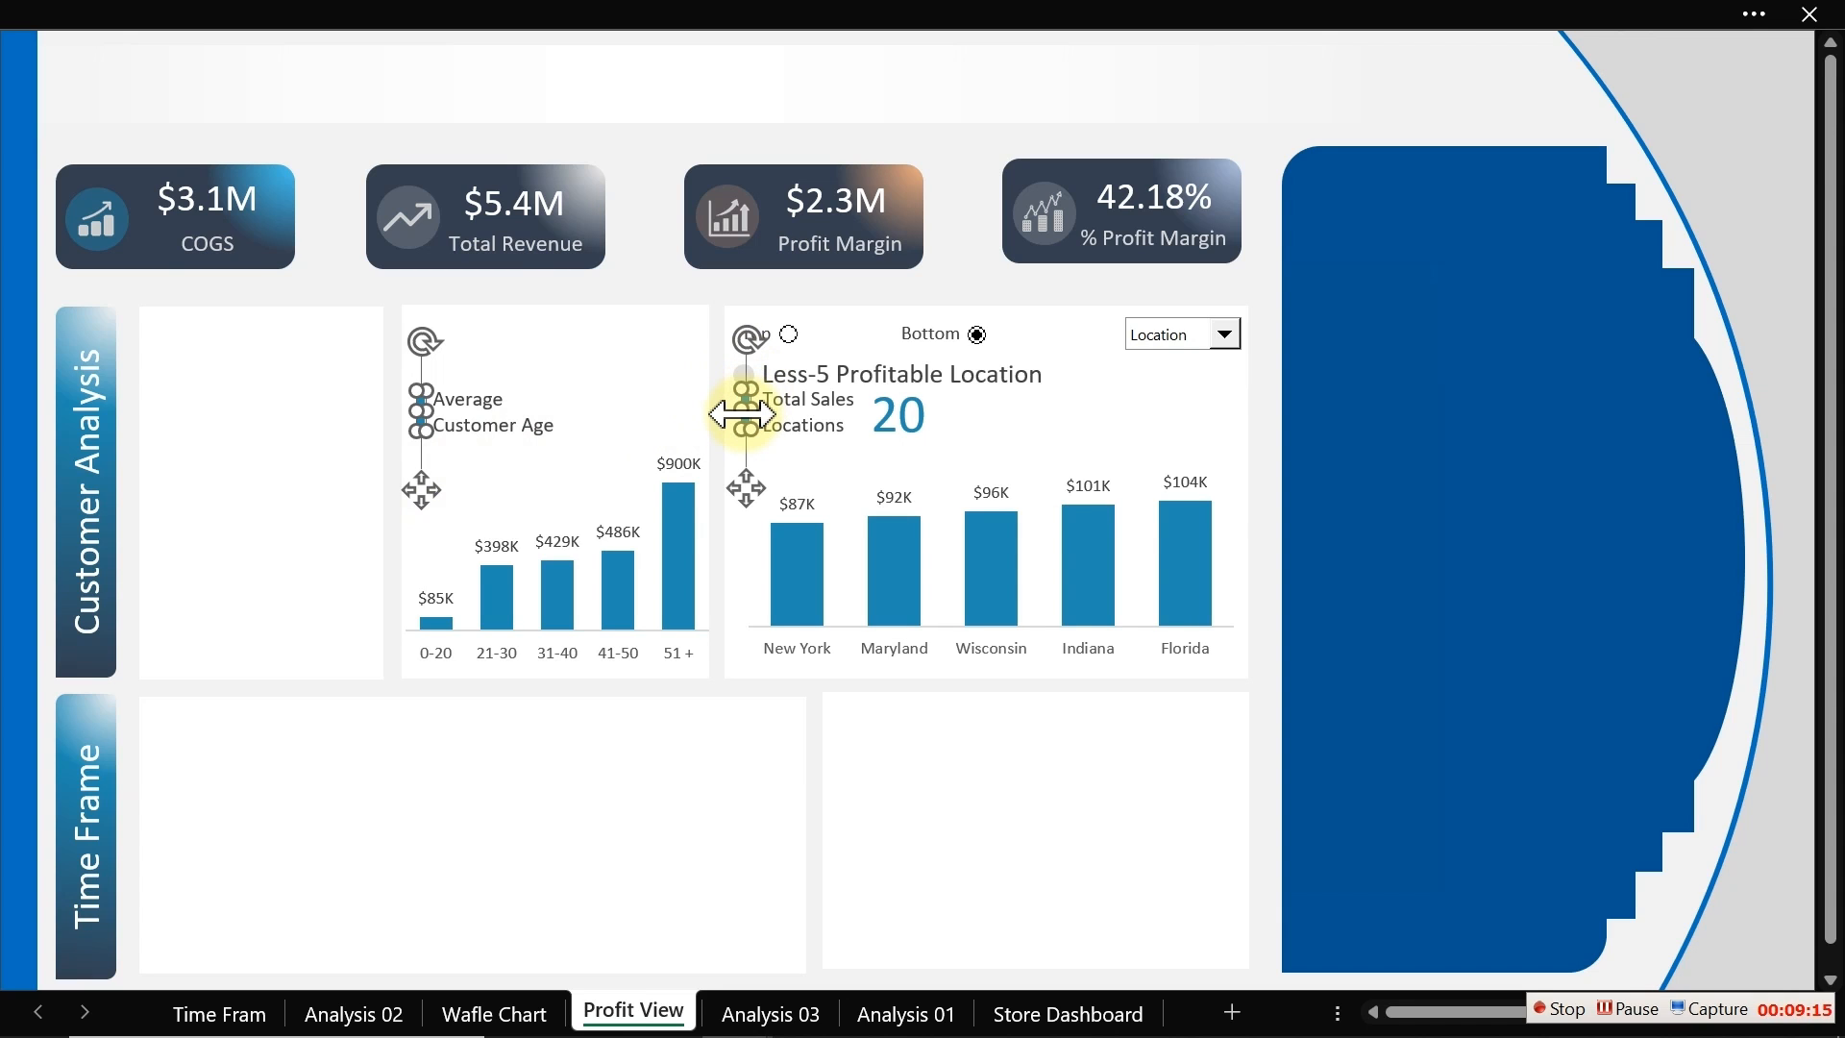
{"action": "key", "text": "ctrl+1"}
{"action": "left_click", "coordinate": [1004, 683]}
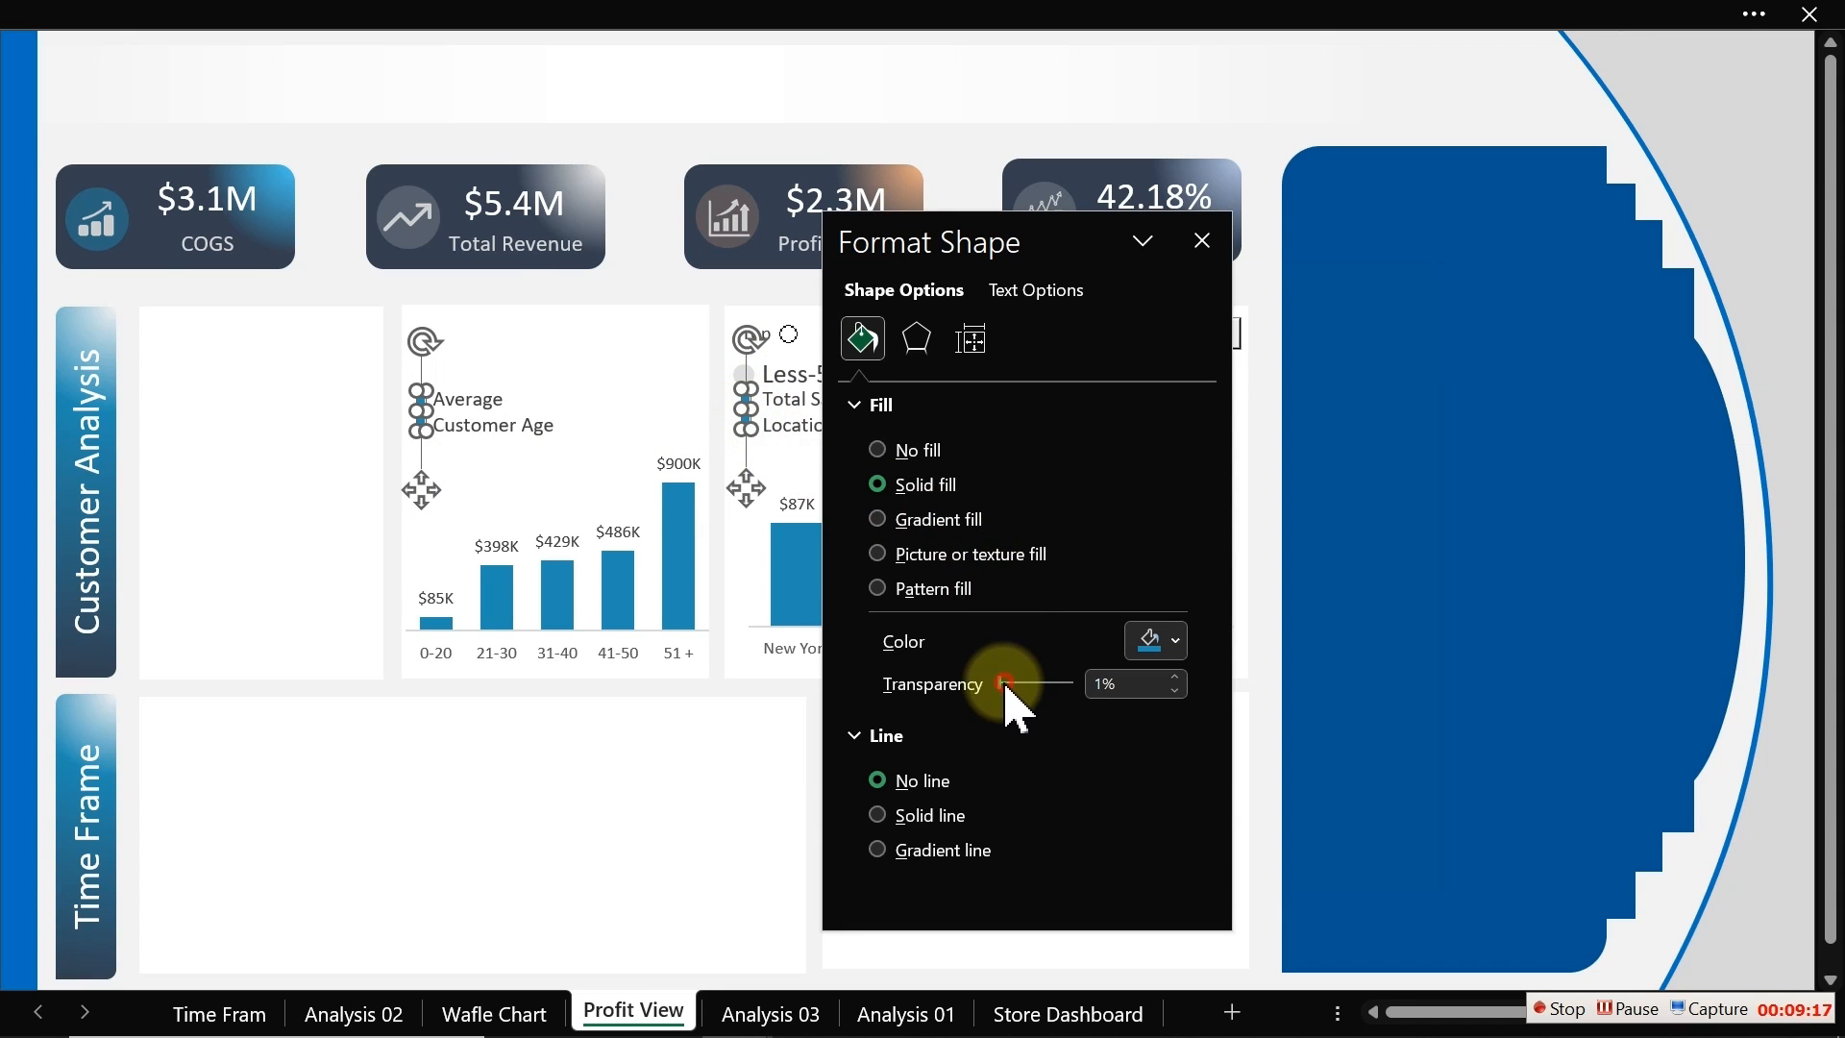
{"action": "left_click_drag", "start_coordinate": [1006, 687], "coordinate": [1043, 687]}
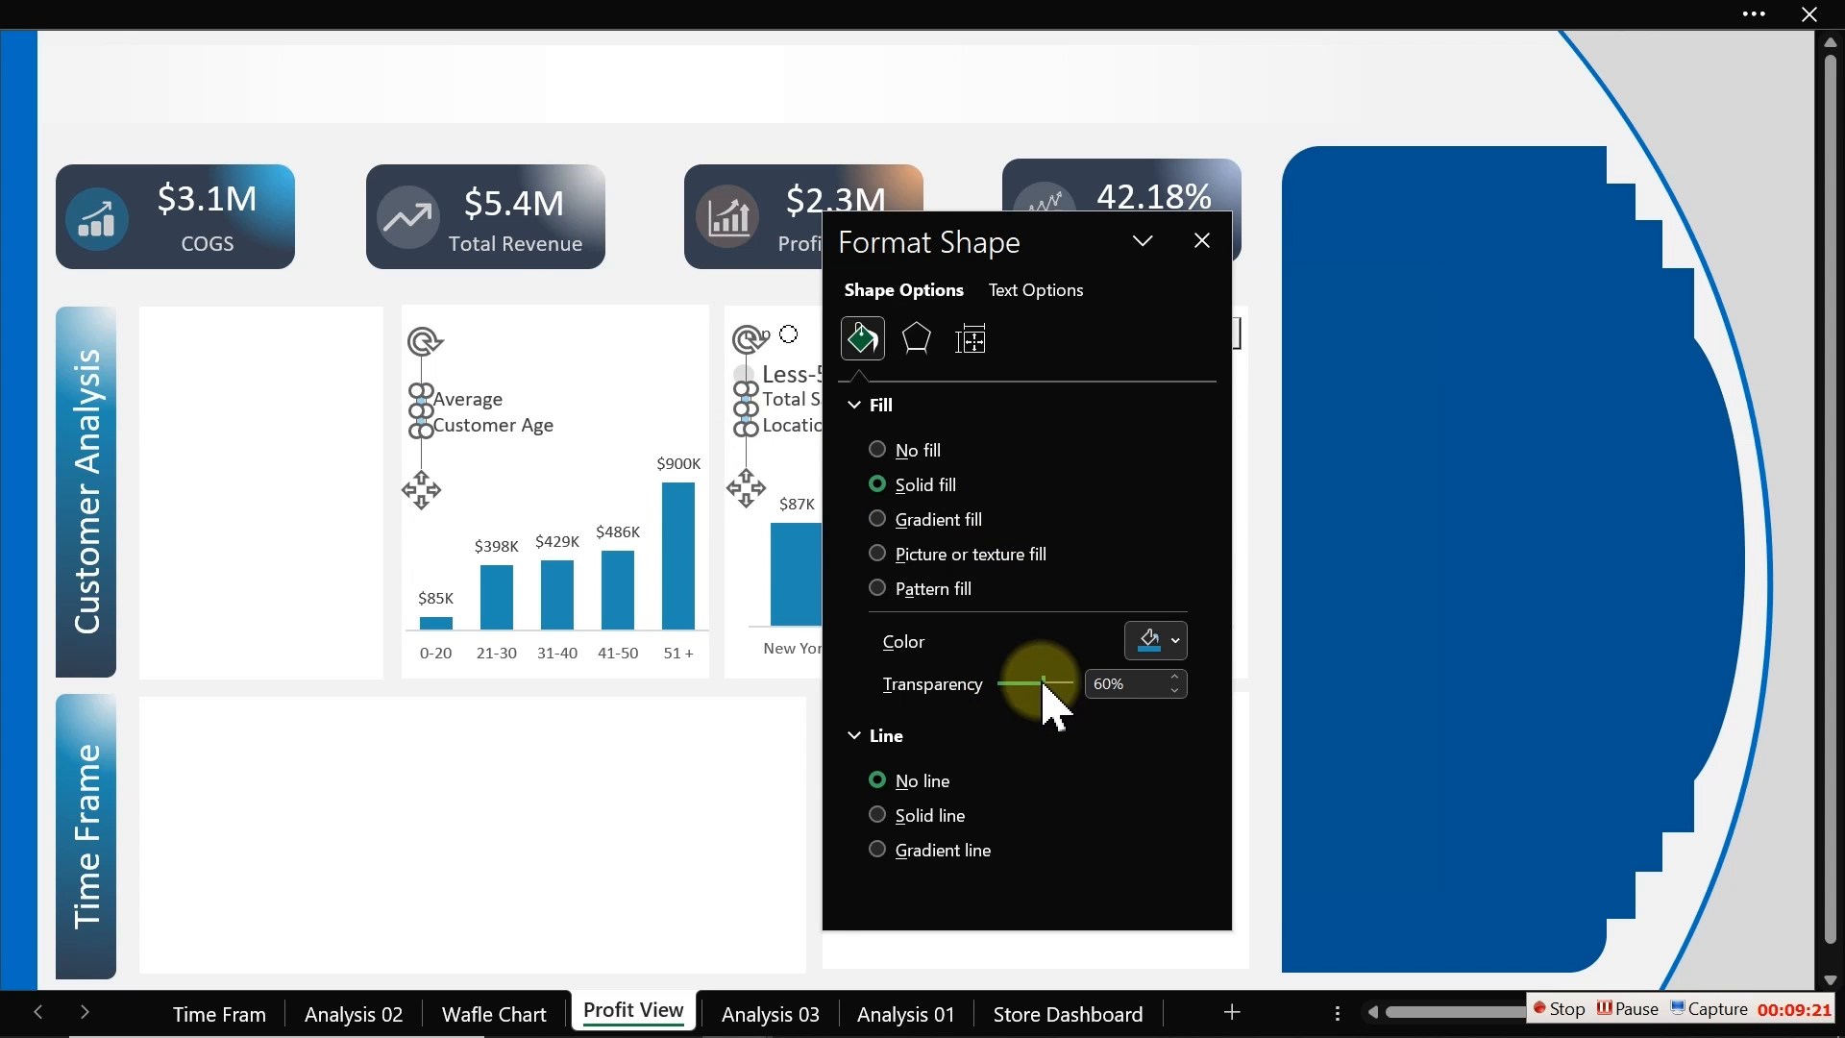
{"action": "left_click", "coordinate": [1202, 241]}
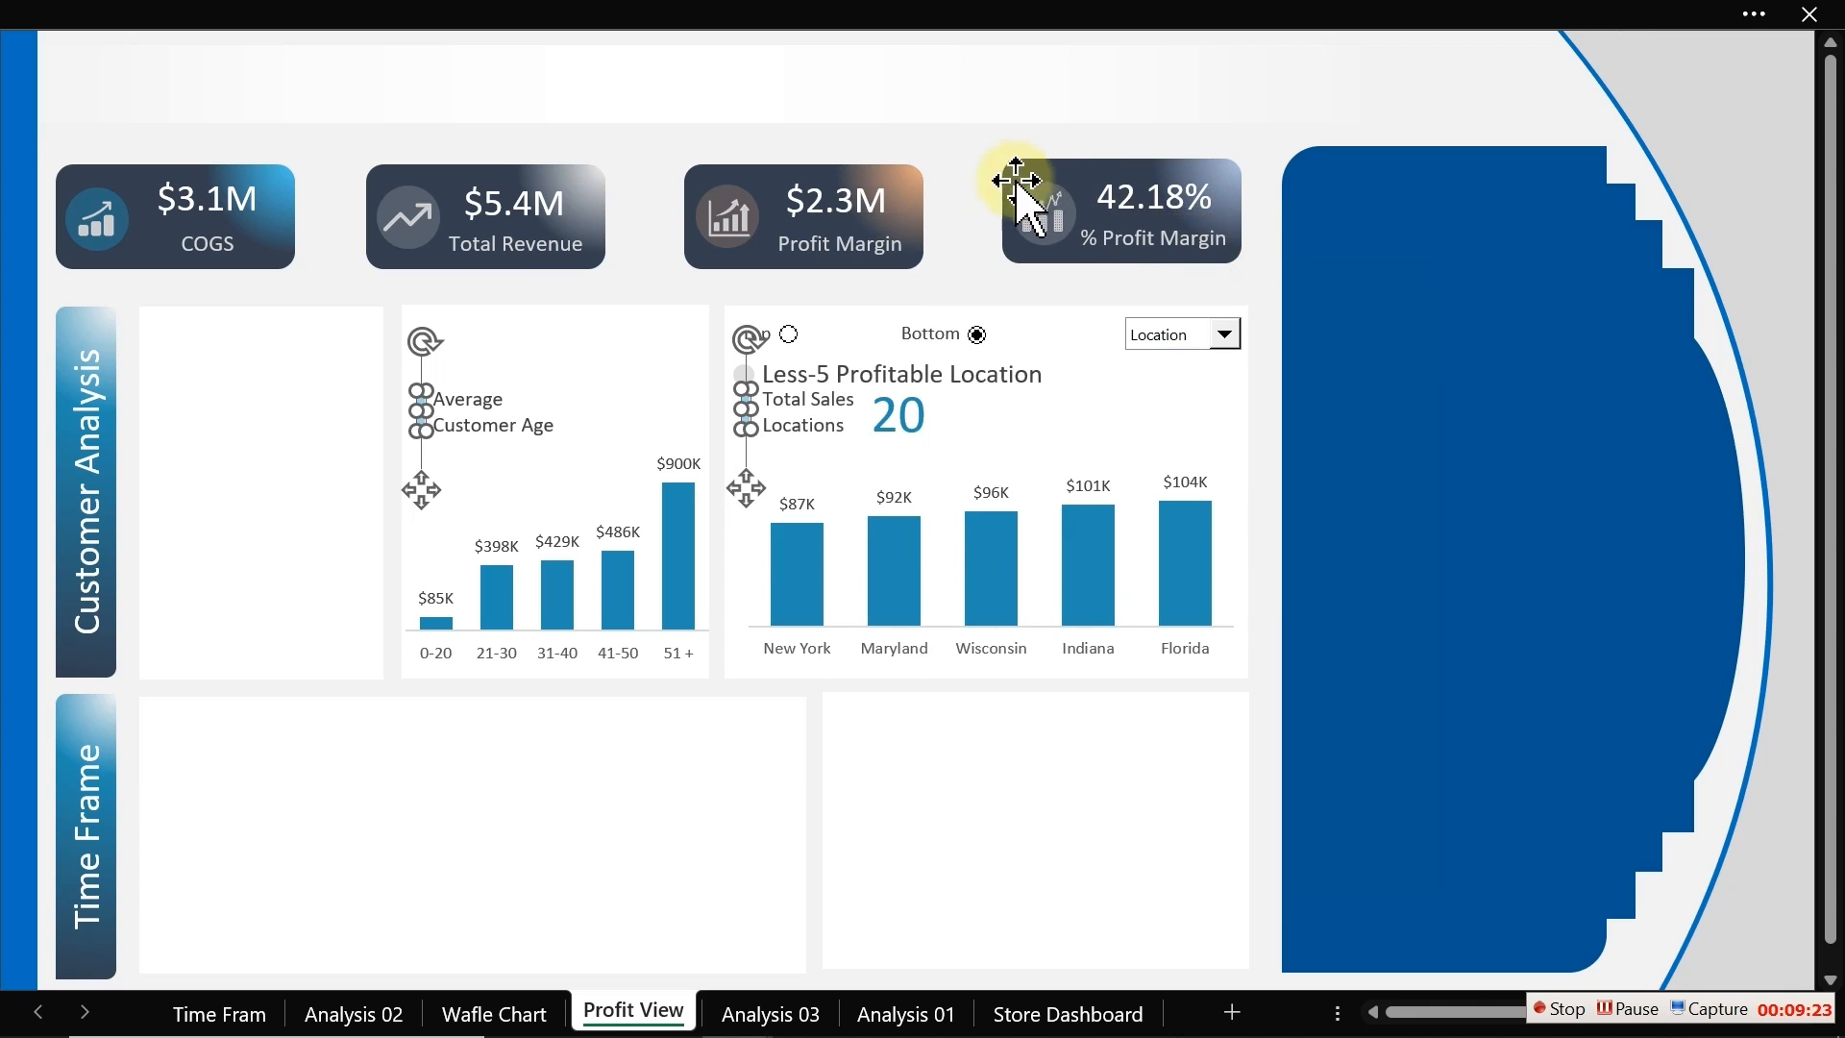
Step: Copy the circle marker and Less-5 Profitable Location title to the top of the age chart panel
{"action": "left_click", "coordinate": [745, 379]}
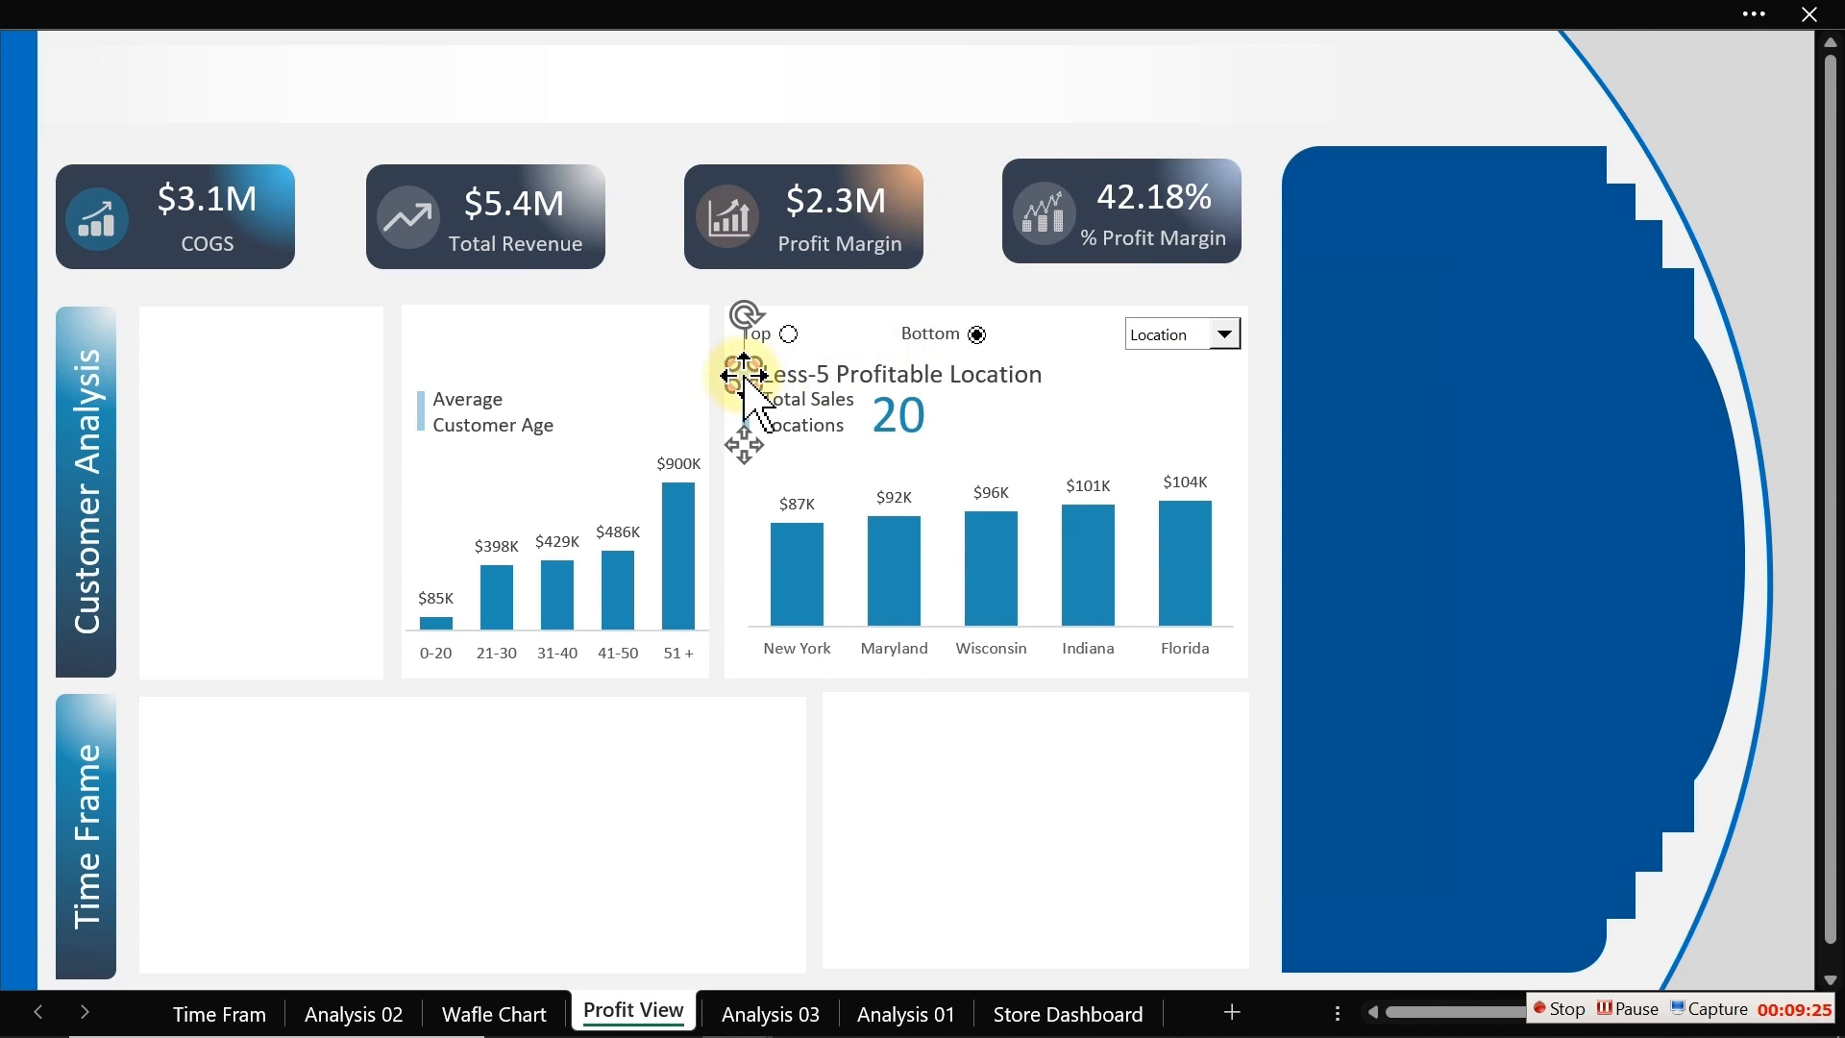
{"action": "left_click", "coordinate": [821, 385], "text": "ctrl"}
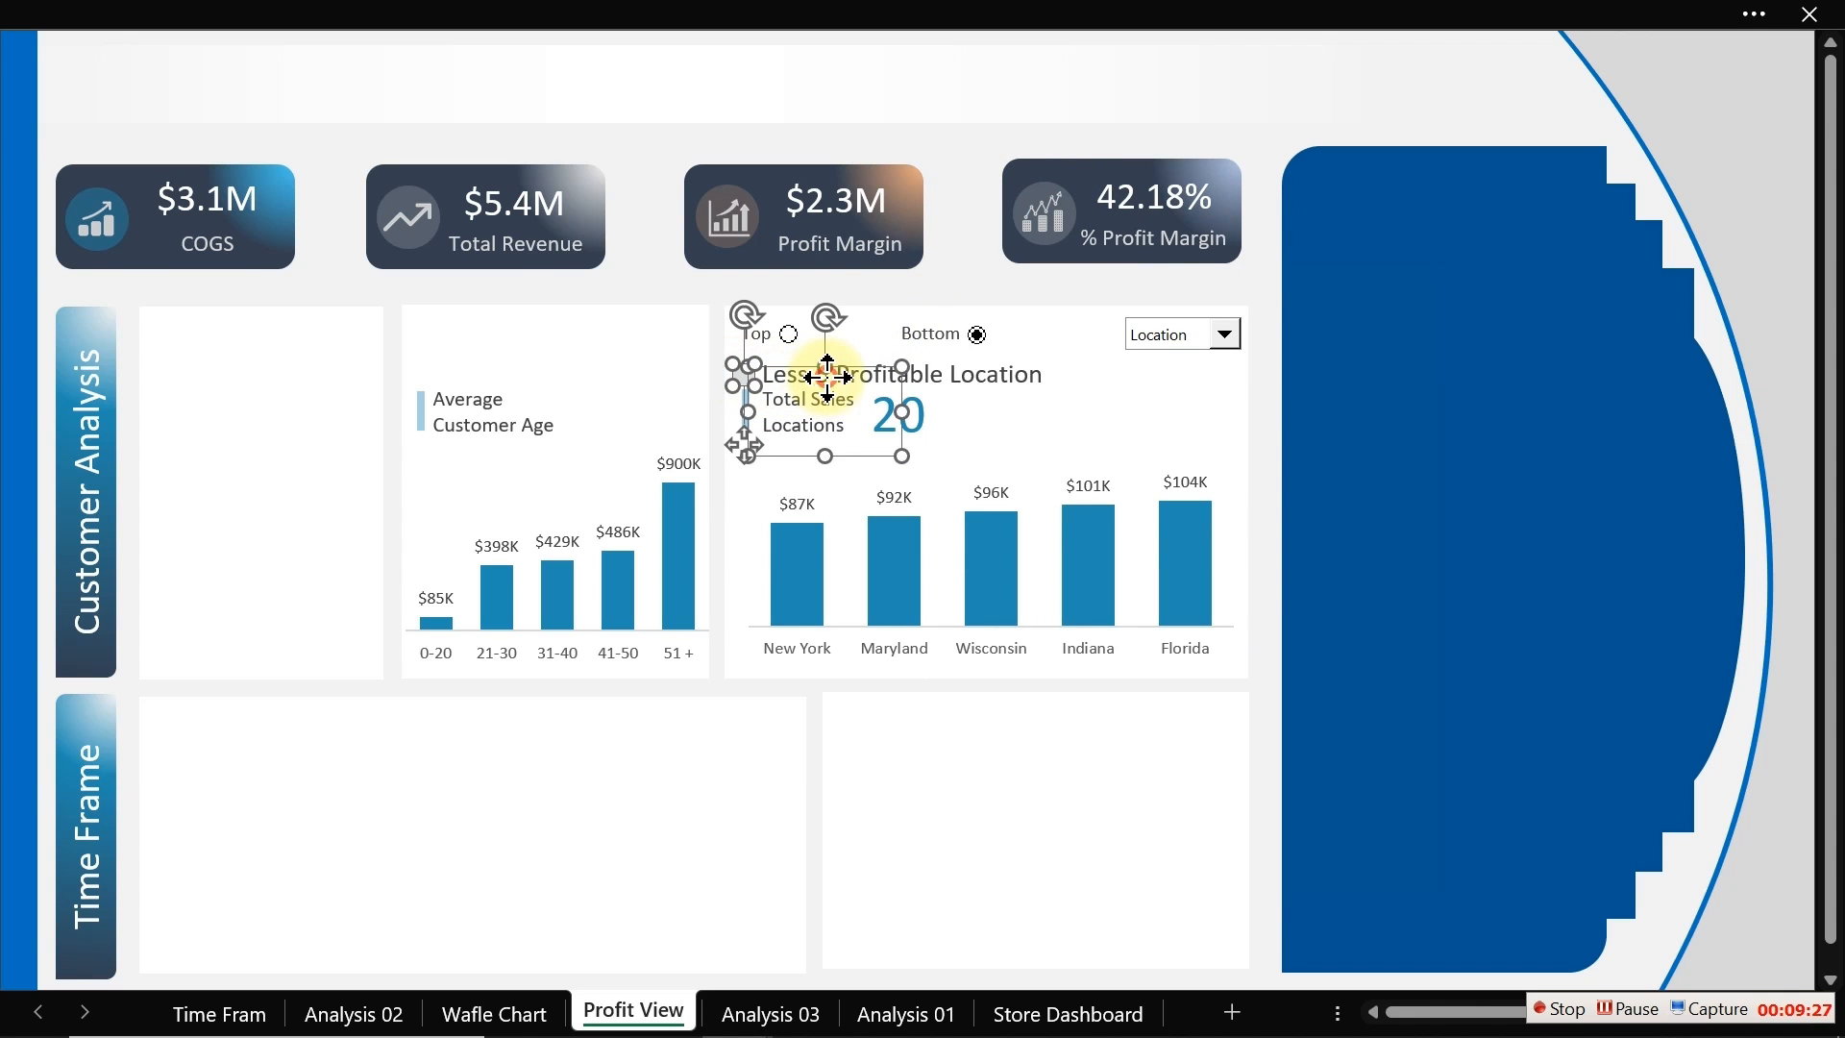
{"action": "left_click", "coordinate": [980, 370], "text": "ctrl"}
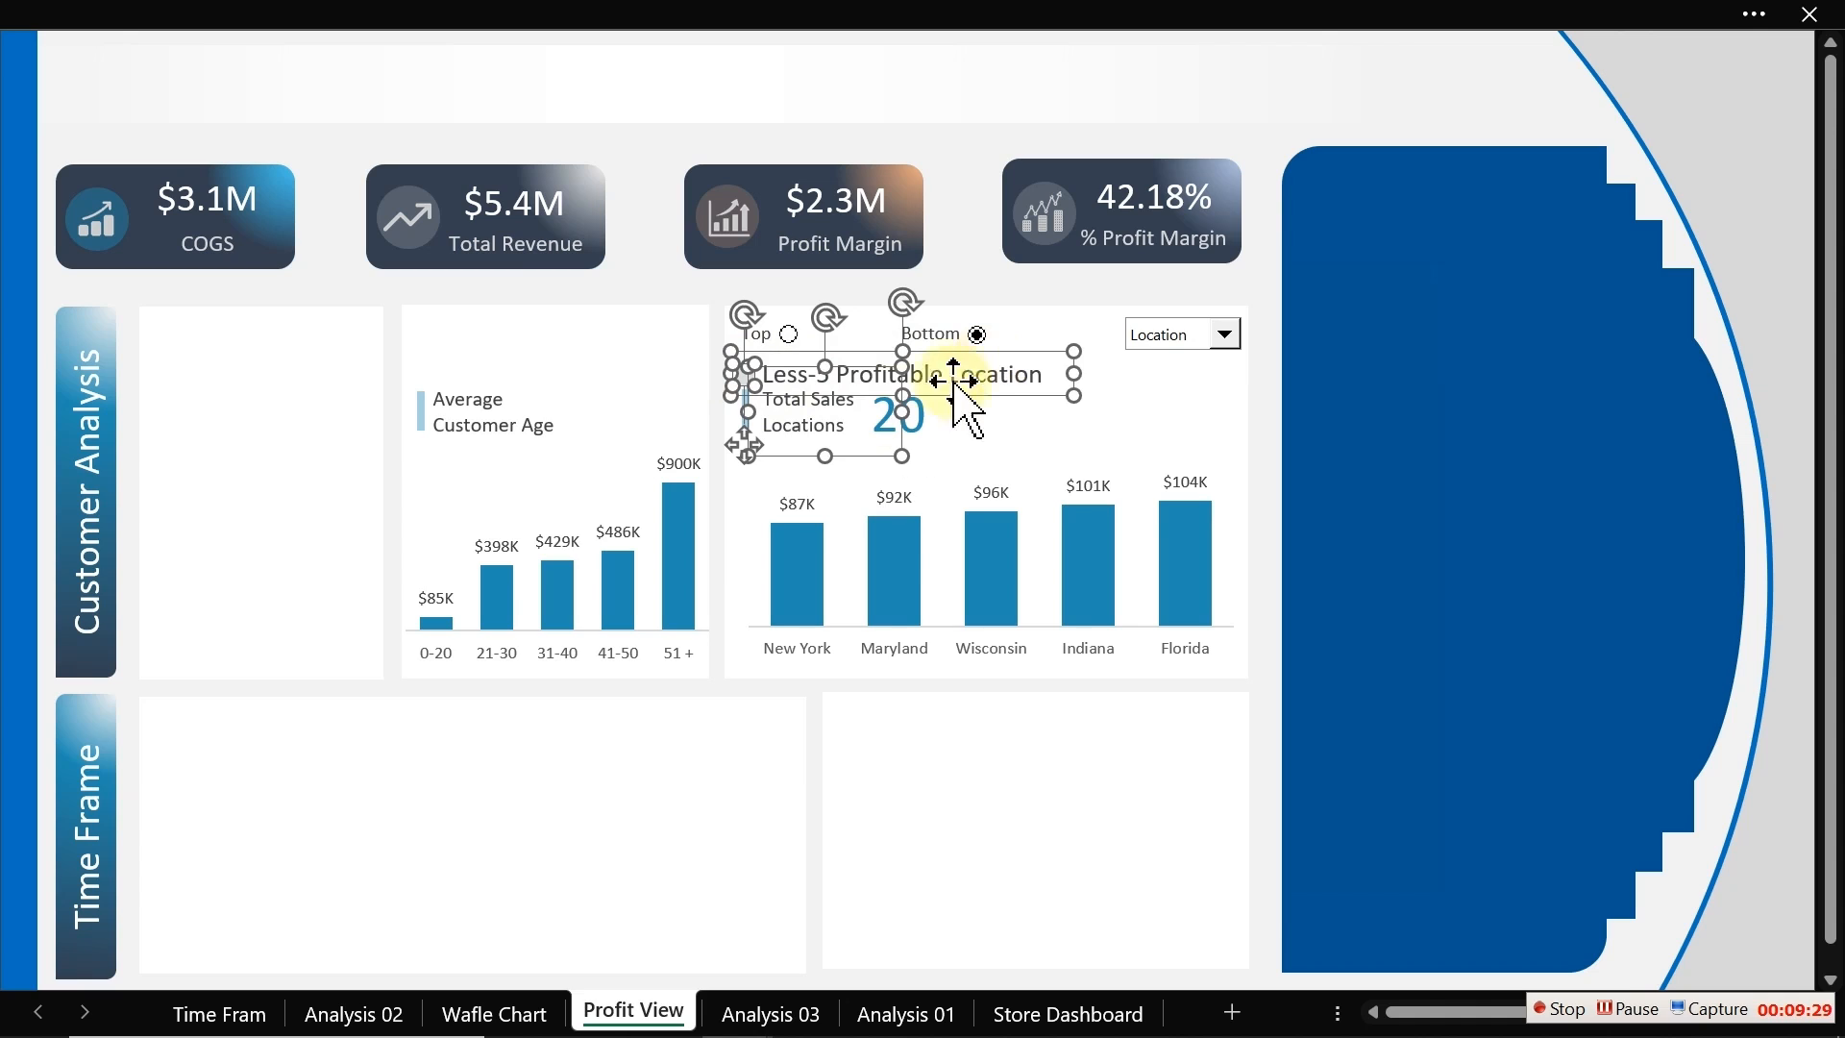
{"action": "left_click", "coordinate": [804, 454], "text": "ctrl"}
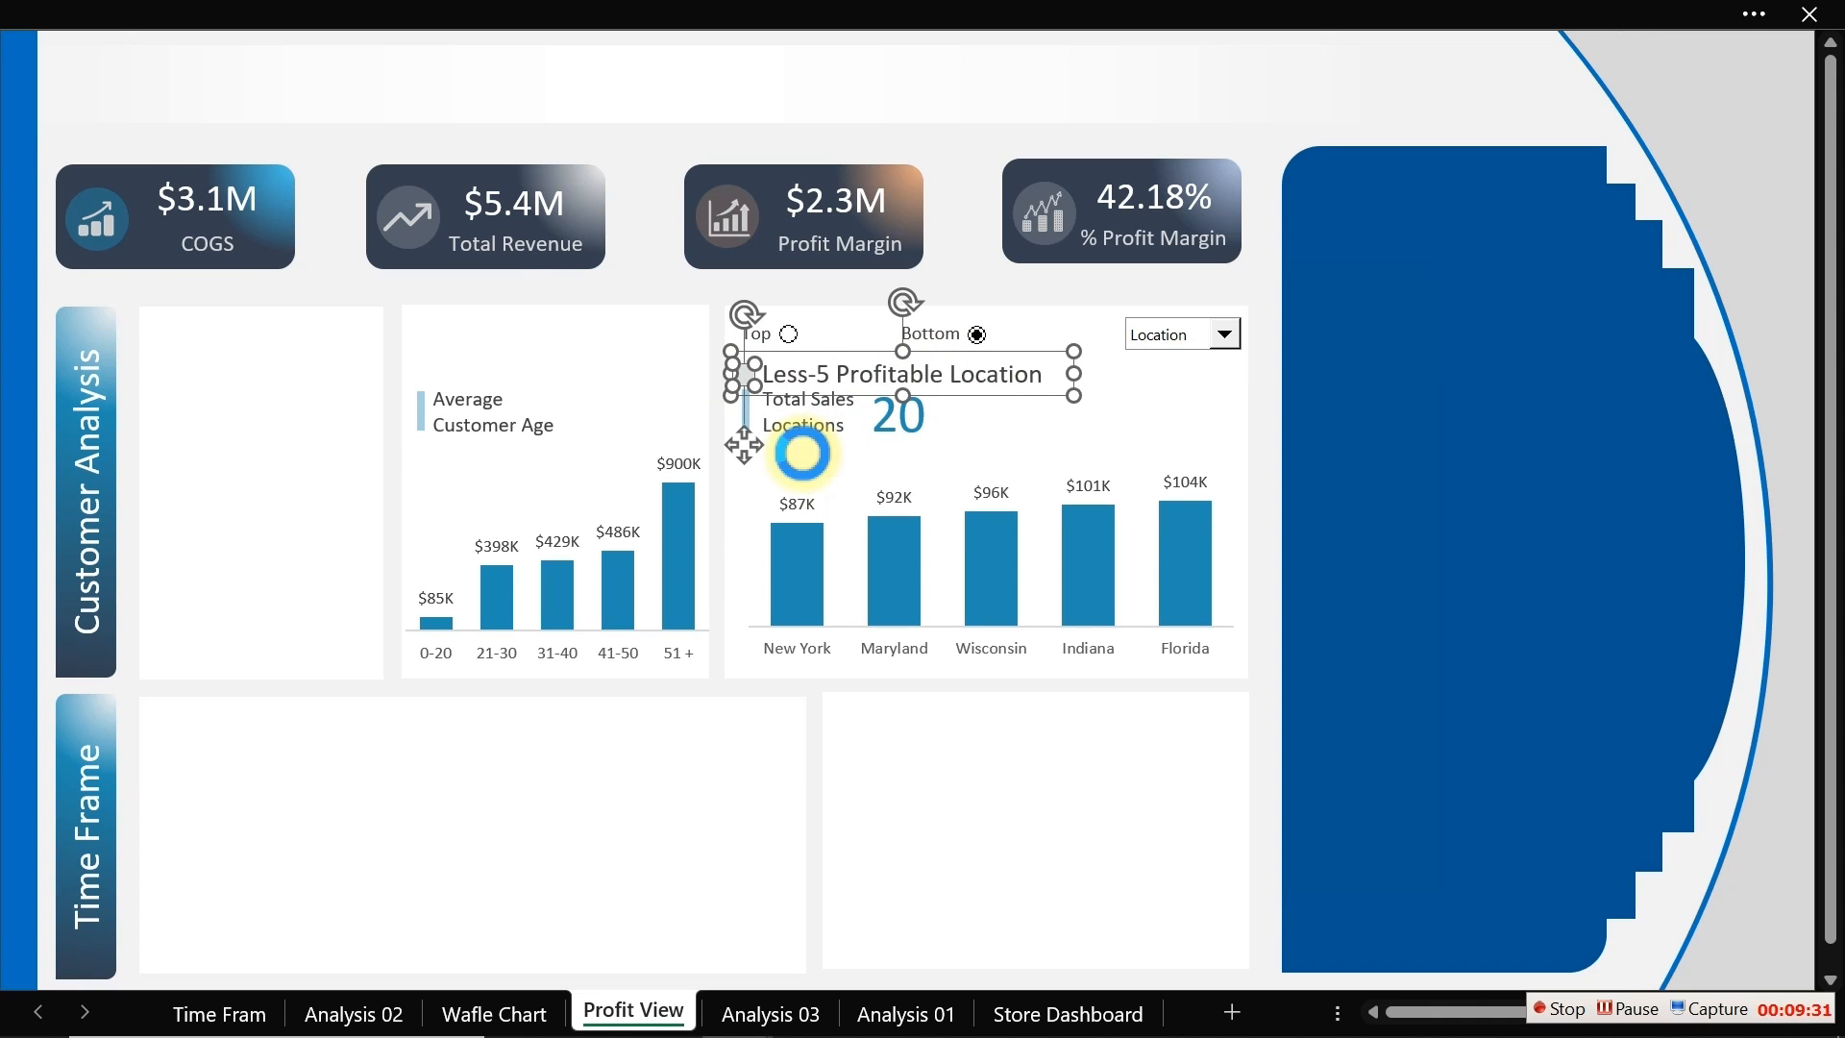
{"action": "left_click_drag", "start_coordinate": [804, 455], "coordinate": [661, 365]}
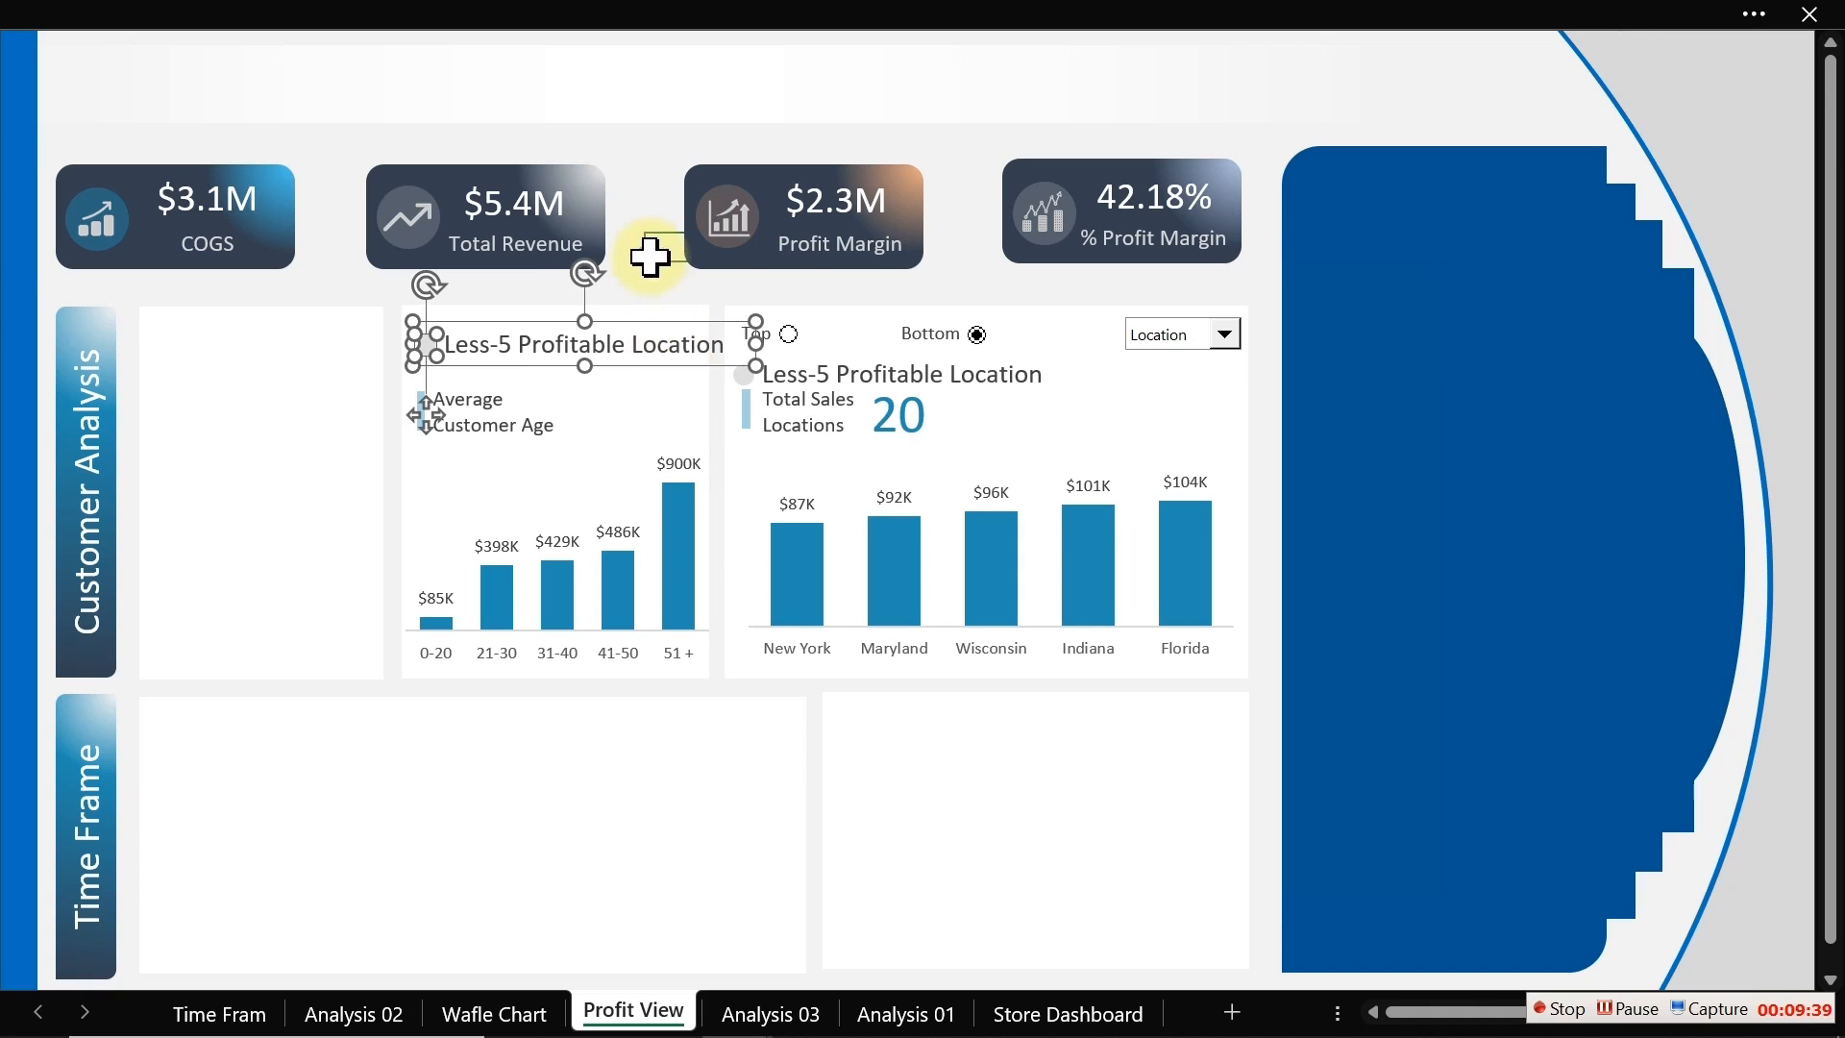
Step: Retitle the copied title as Profit by Customer Age and narrow its text box to fit
{"action": "left_click", "coordinate": [636, 339]}
{"action": "left_click", "coordinate": [637, 344]}
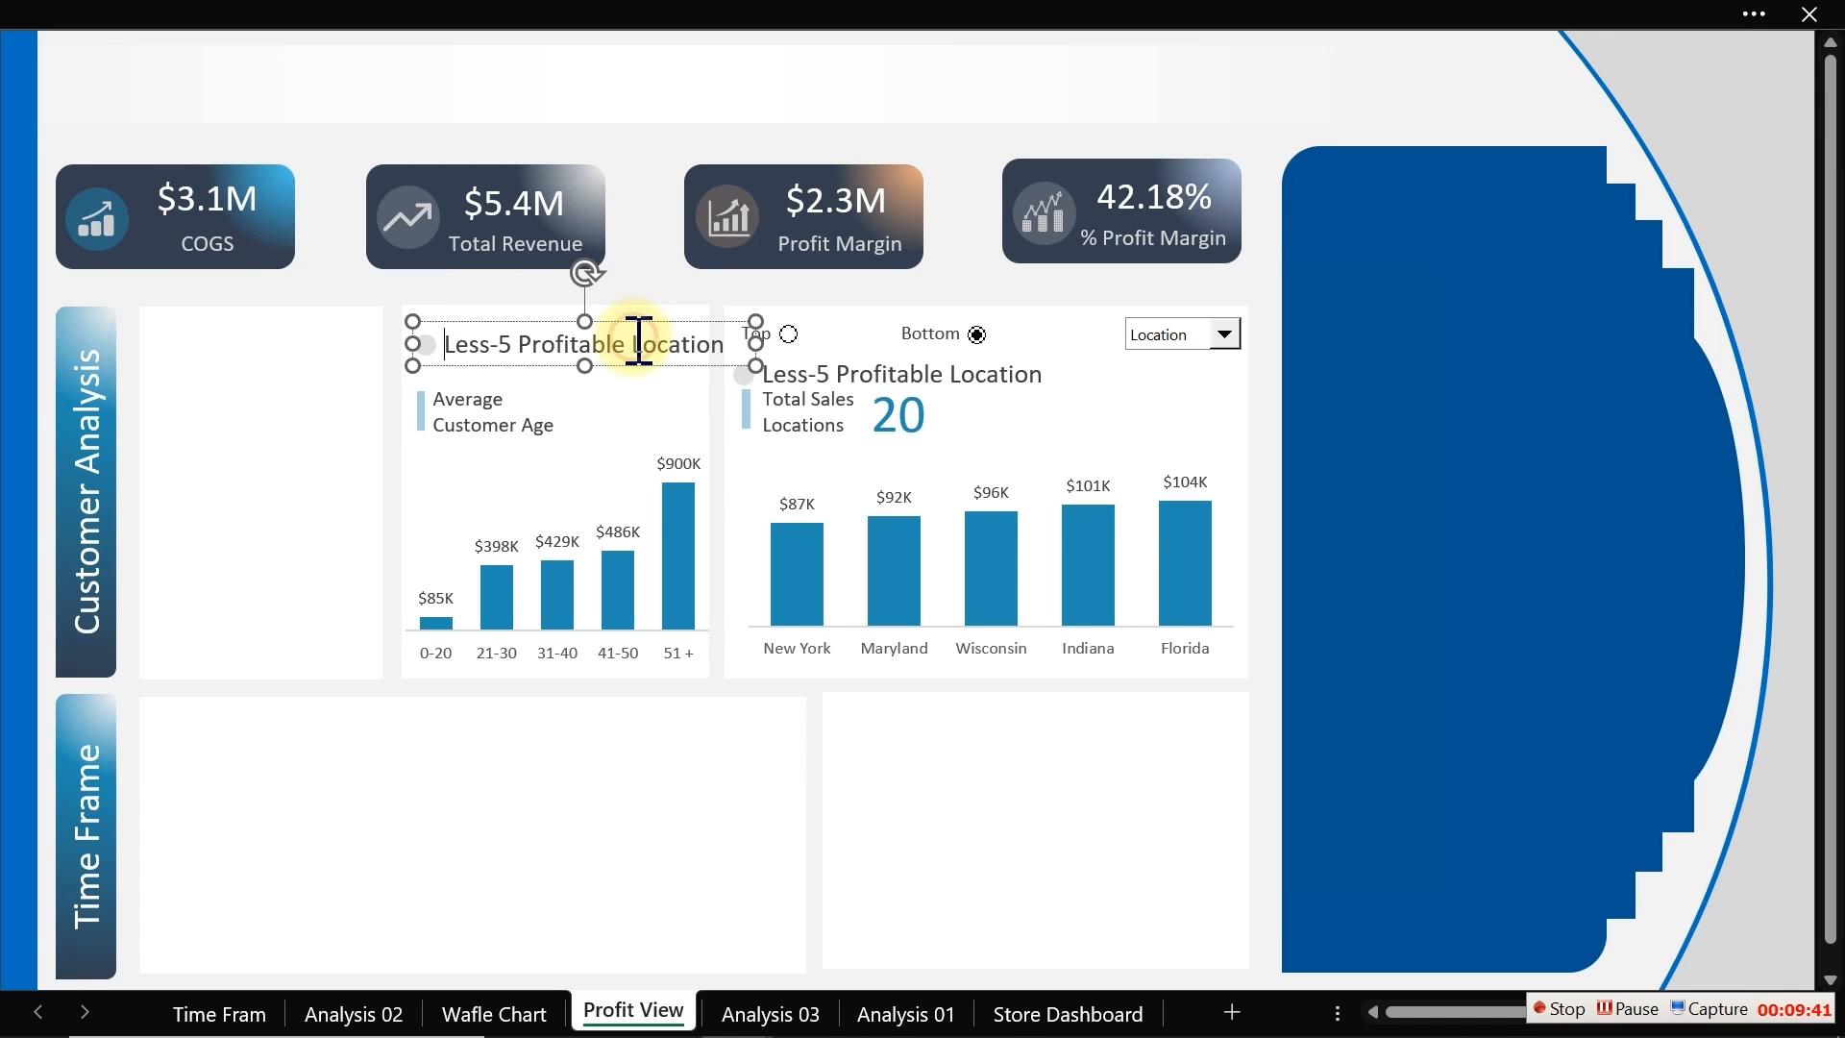
{"action": "key", "text": "ctrl+a"}
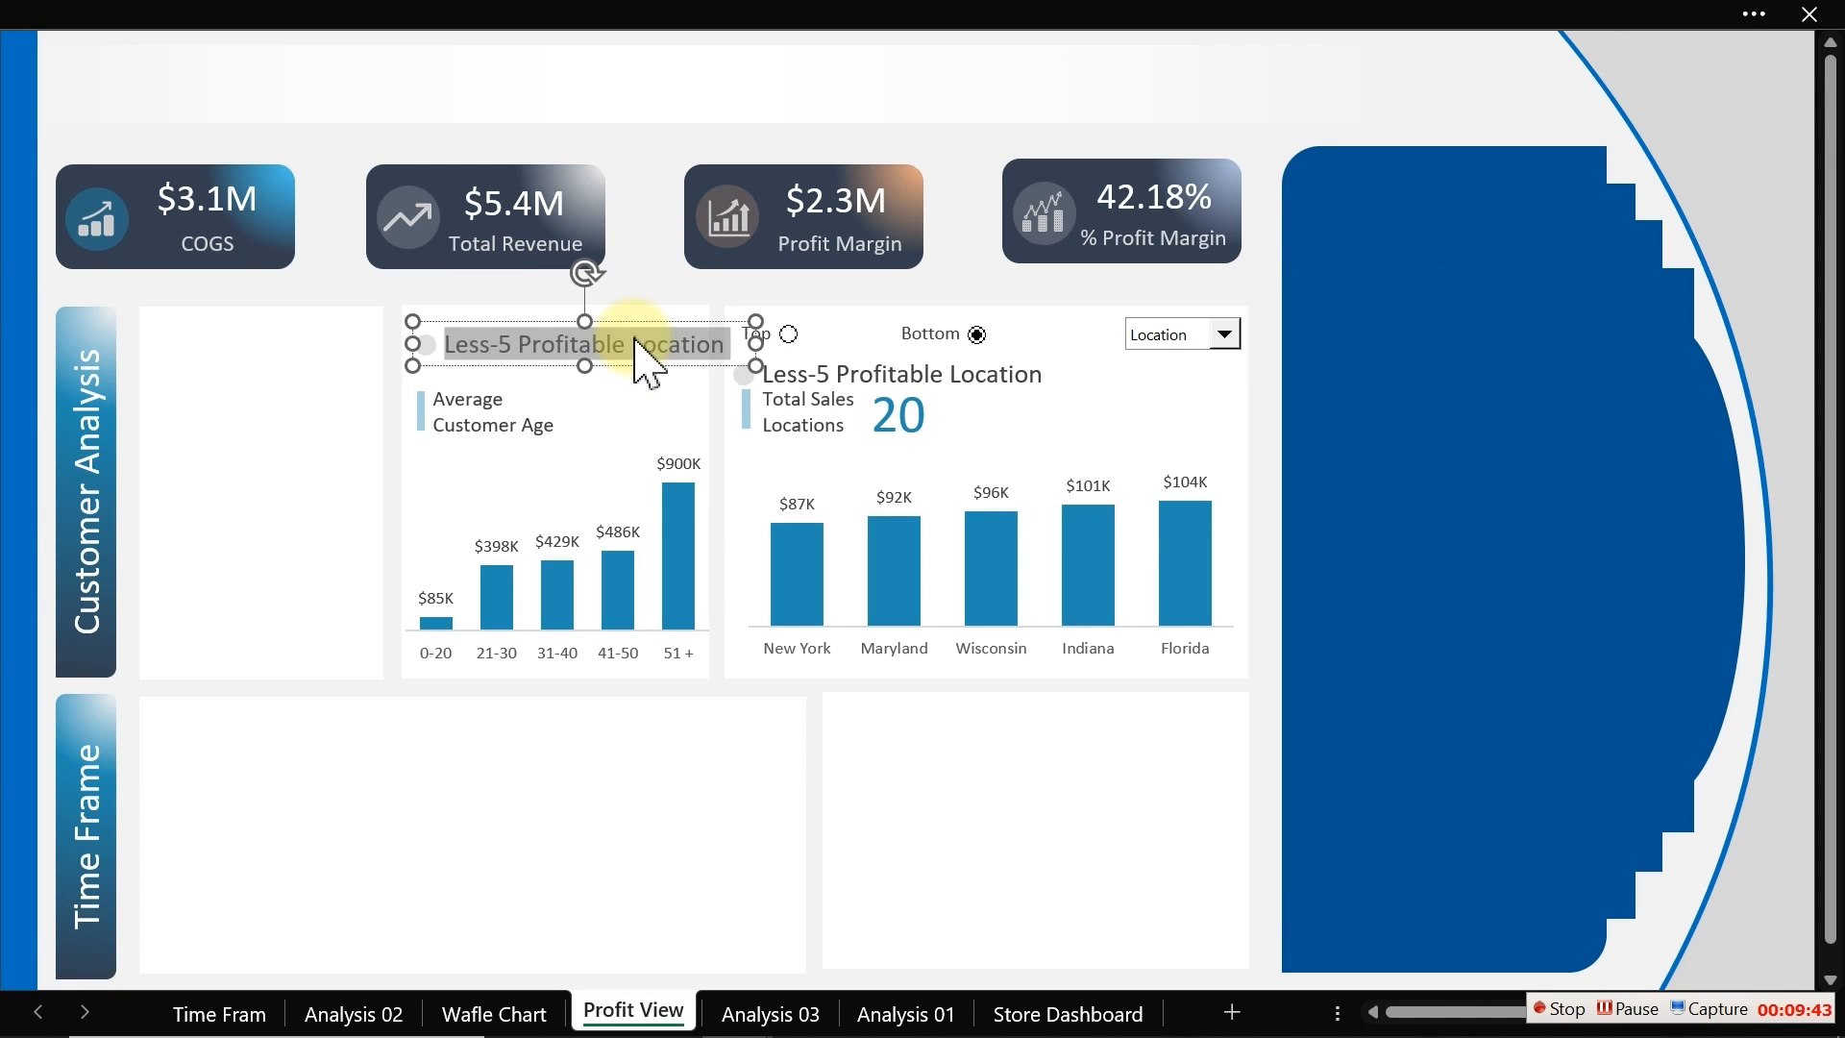
{"action": "type", "text": "Pro"}
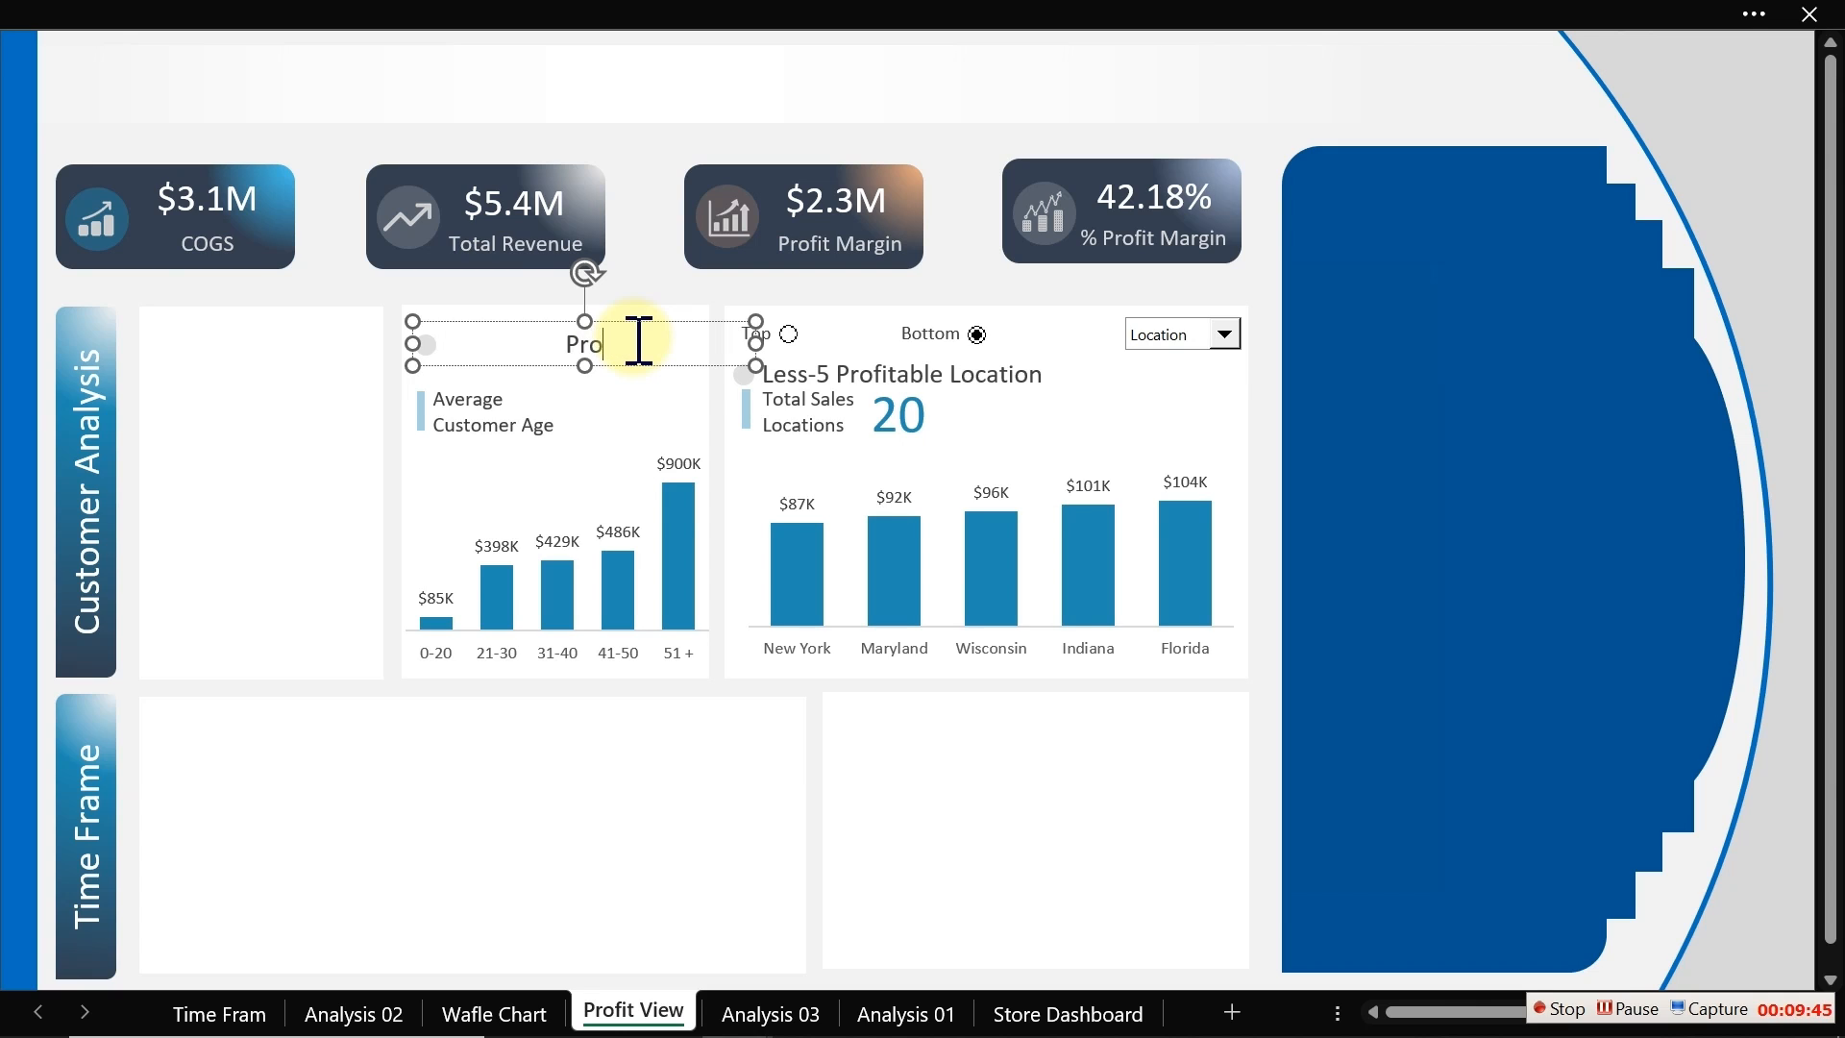
{"action": "type", "text": "fit by Custoe"}
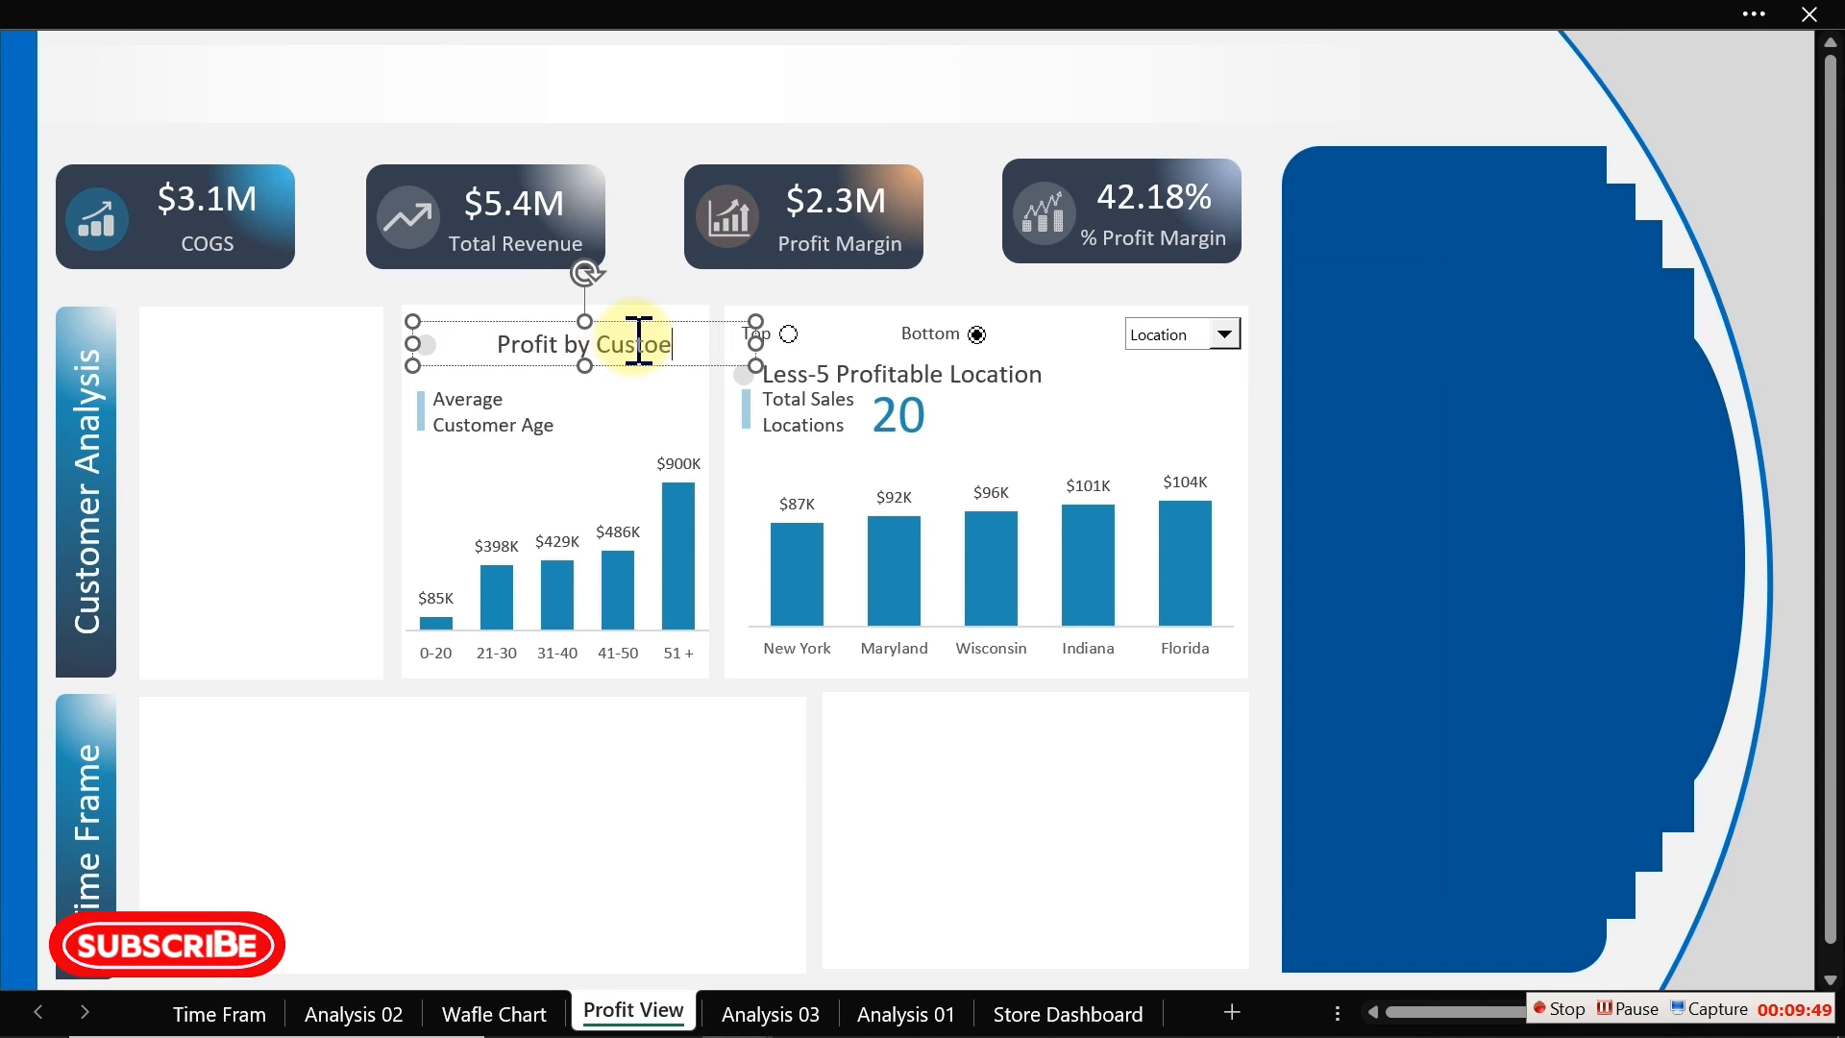
{"action": "key", "text": "BackSpace"}
{"action": "type", "text": "mer"}
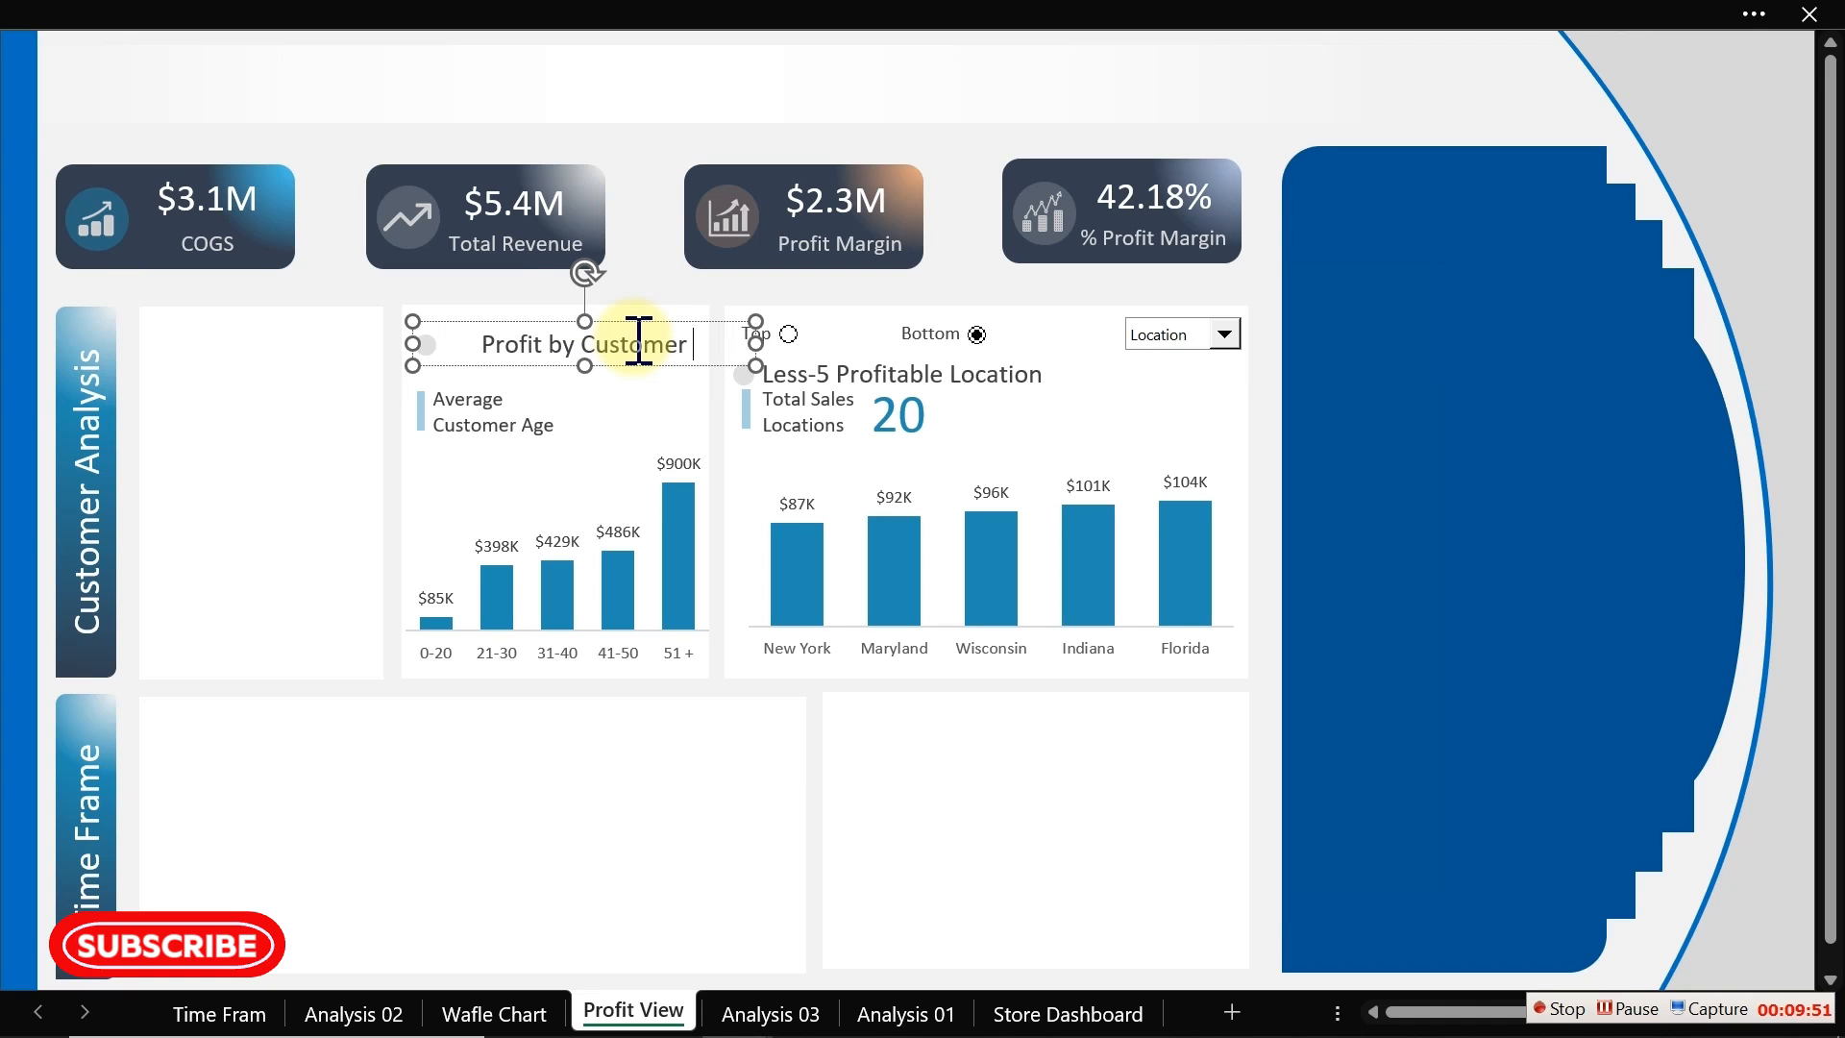
{"action": "type", "text": " Age"}
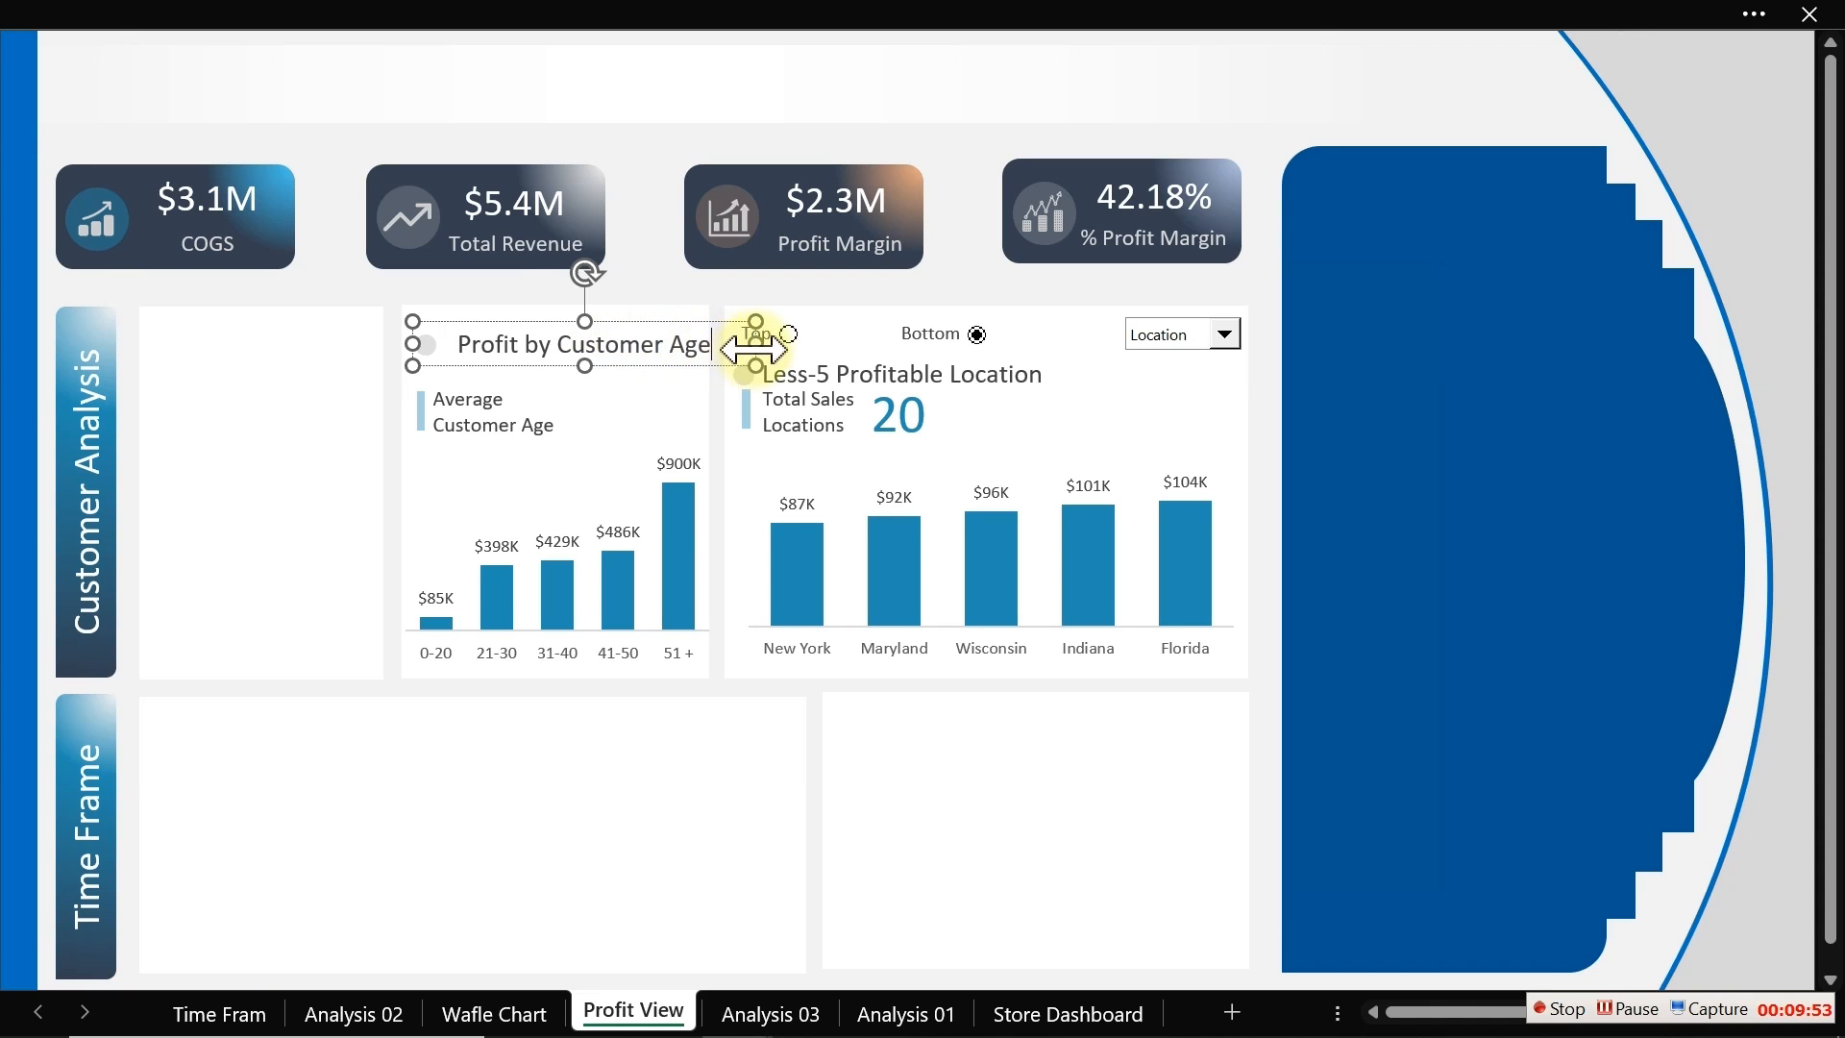
{"action": "left_click_drag", "start_coordinate": [754, 349], "coordinate": [722, 348]}
Step: Decrease the font size of both the Profit by Customer Age and Less-5 Profitable Location titles
{"action": "left_click", "coordinate": [951, 374], "text": "ctrl"}
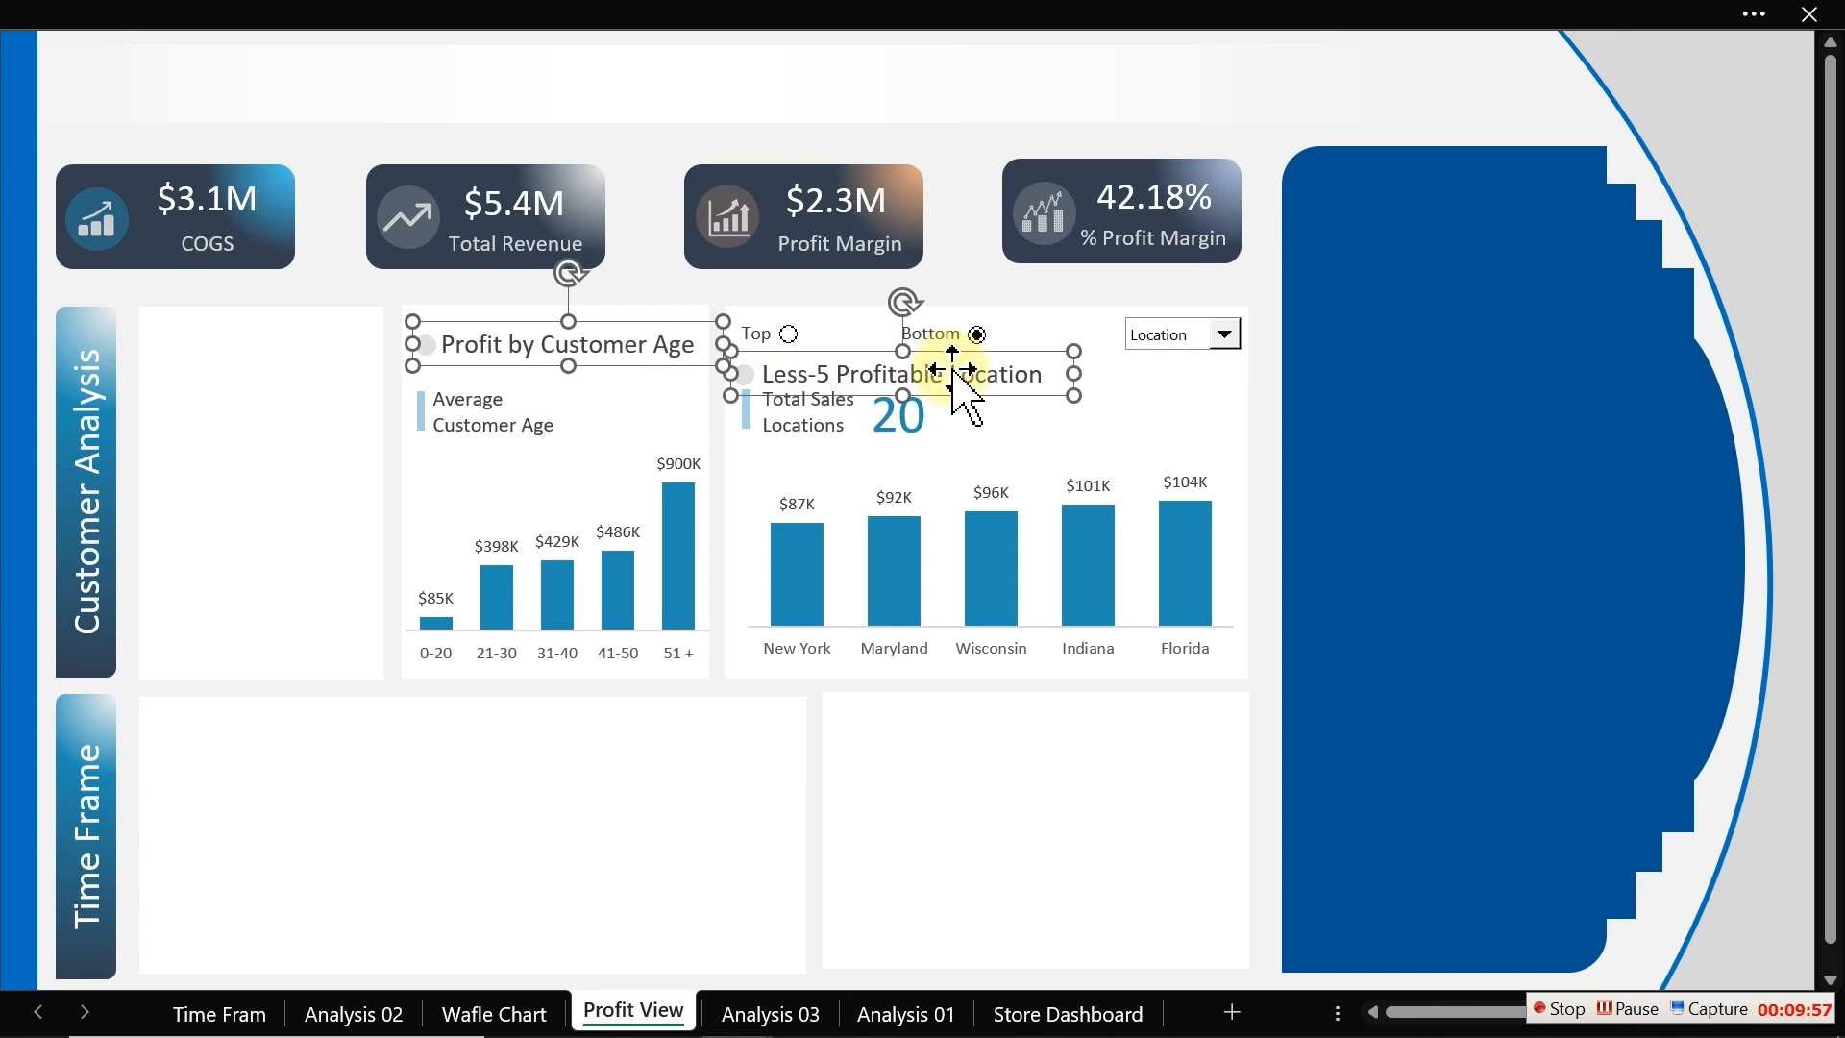
{"action": "left_click", "coordinate": [461, 38]}
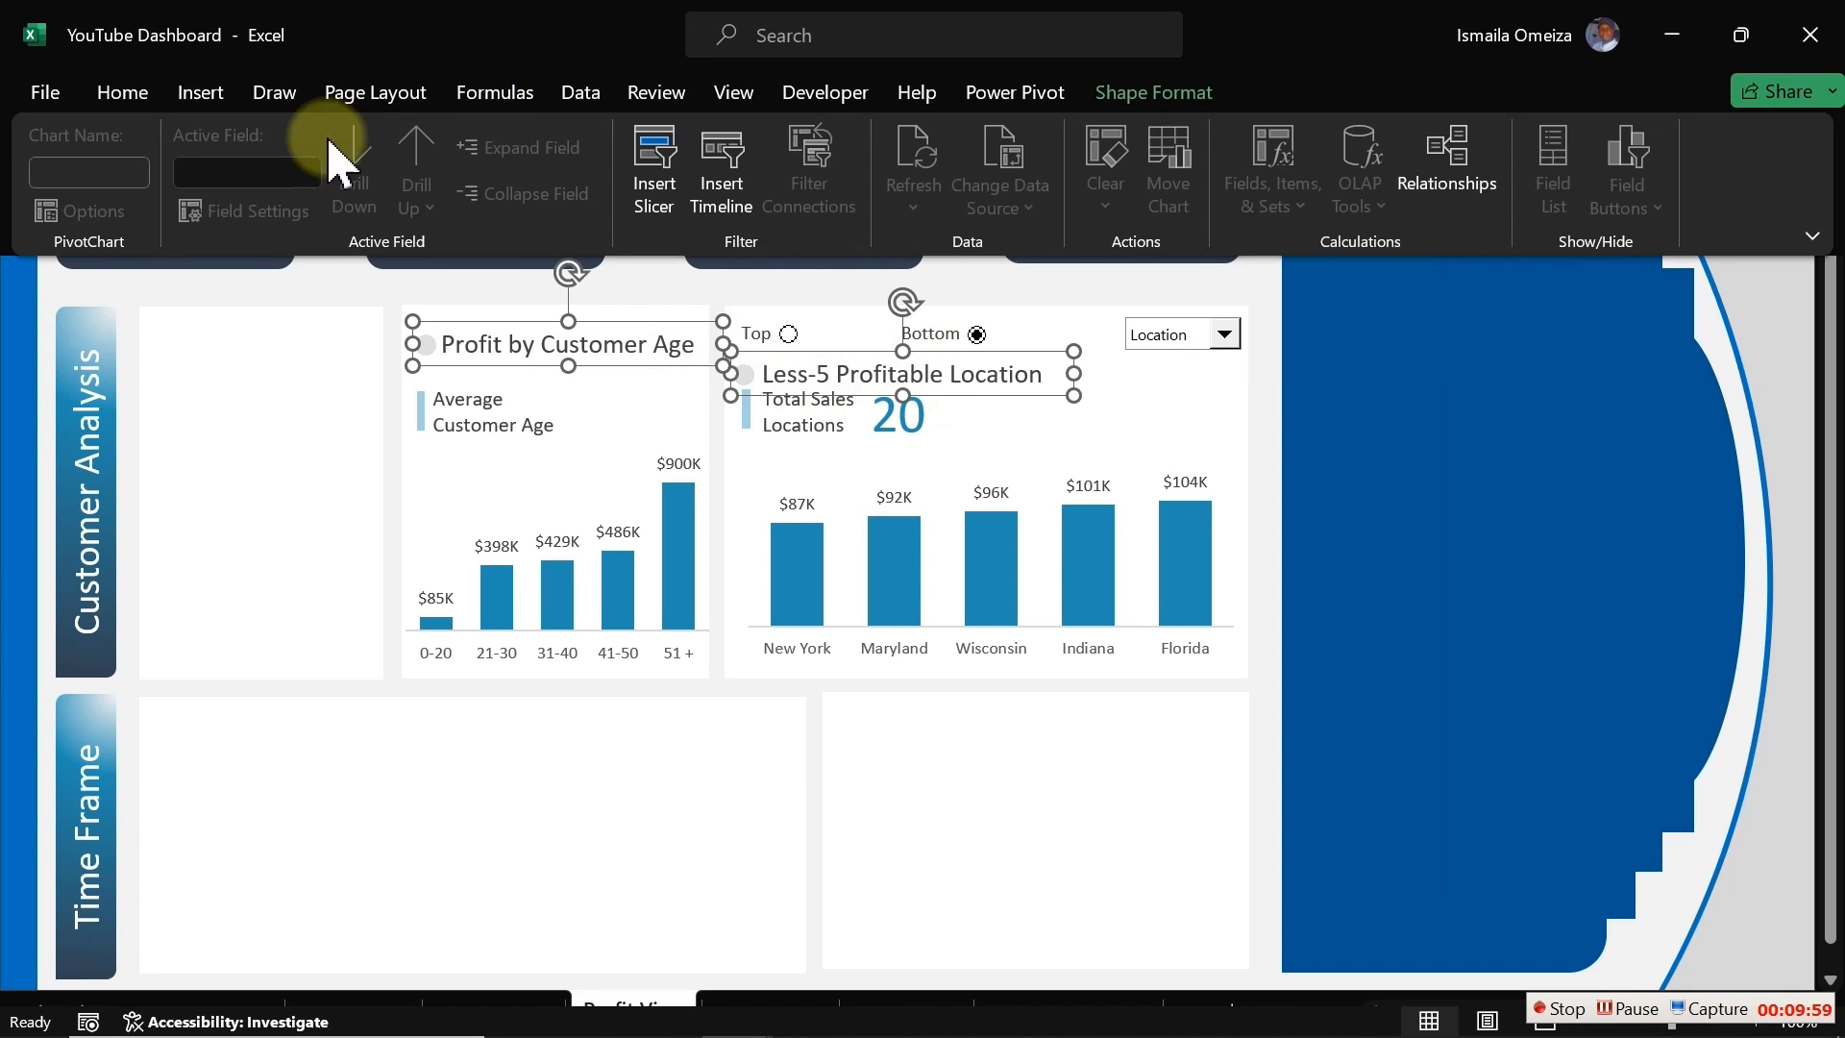
{"action": "left_click", "coordinate": [122, 92]}
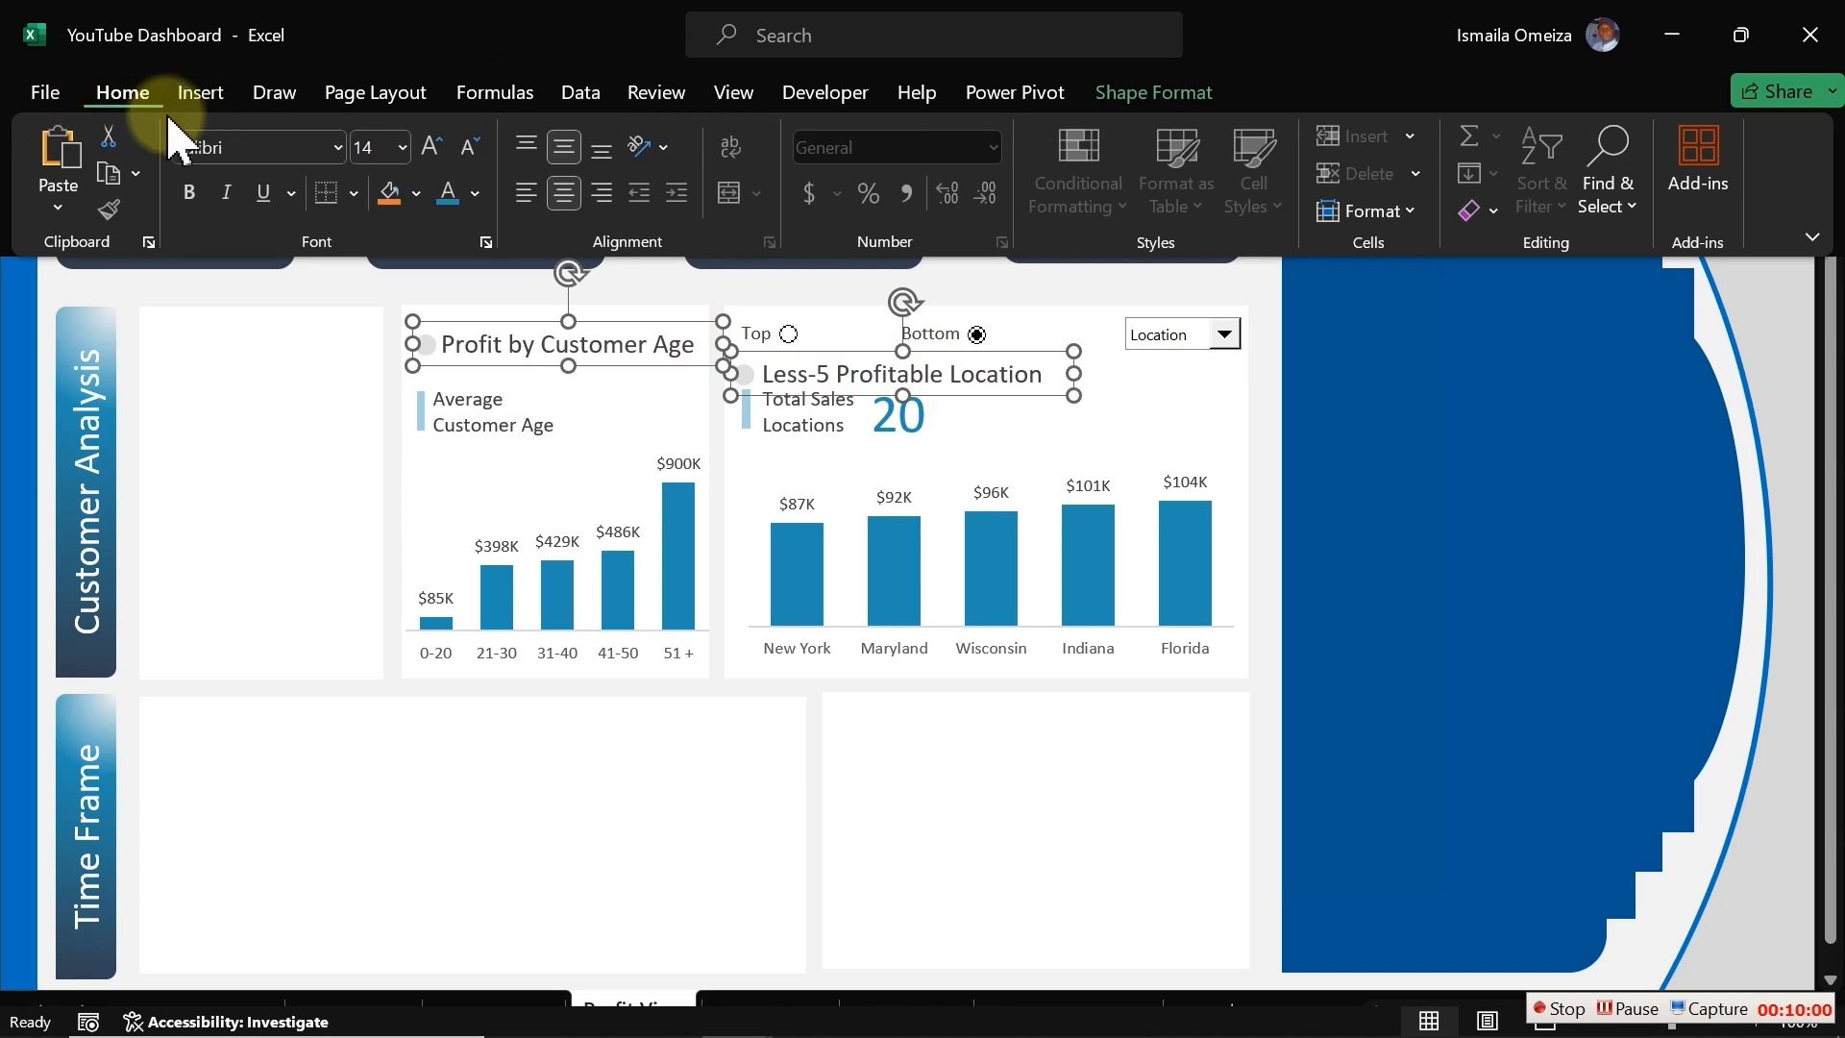
{"action": "left_click", "coordinate": [468, 149]}
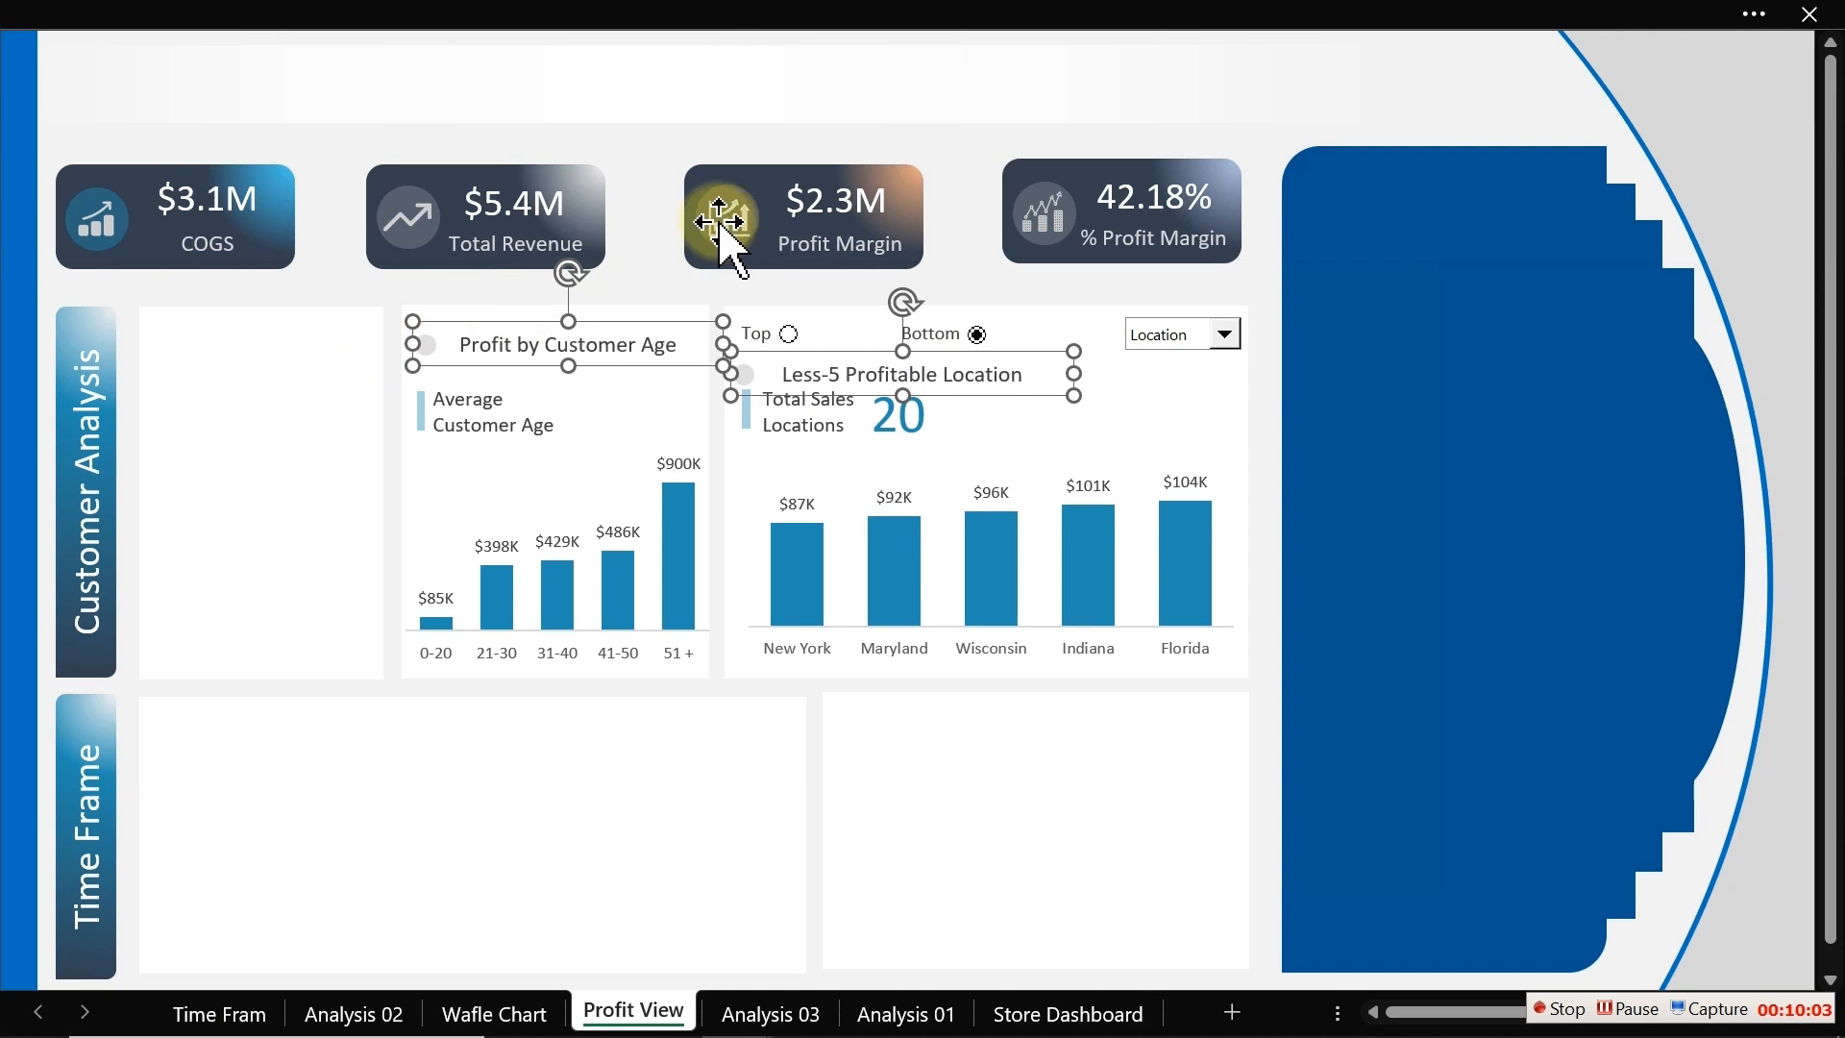
{"action": "left_click", "coordinate": [637, 291]}
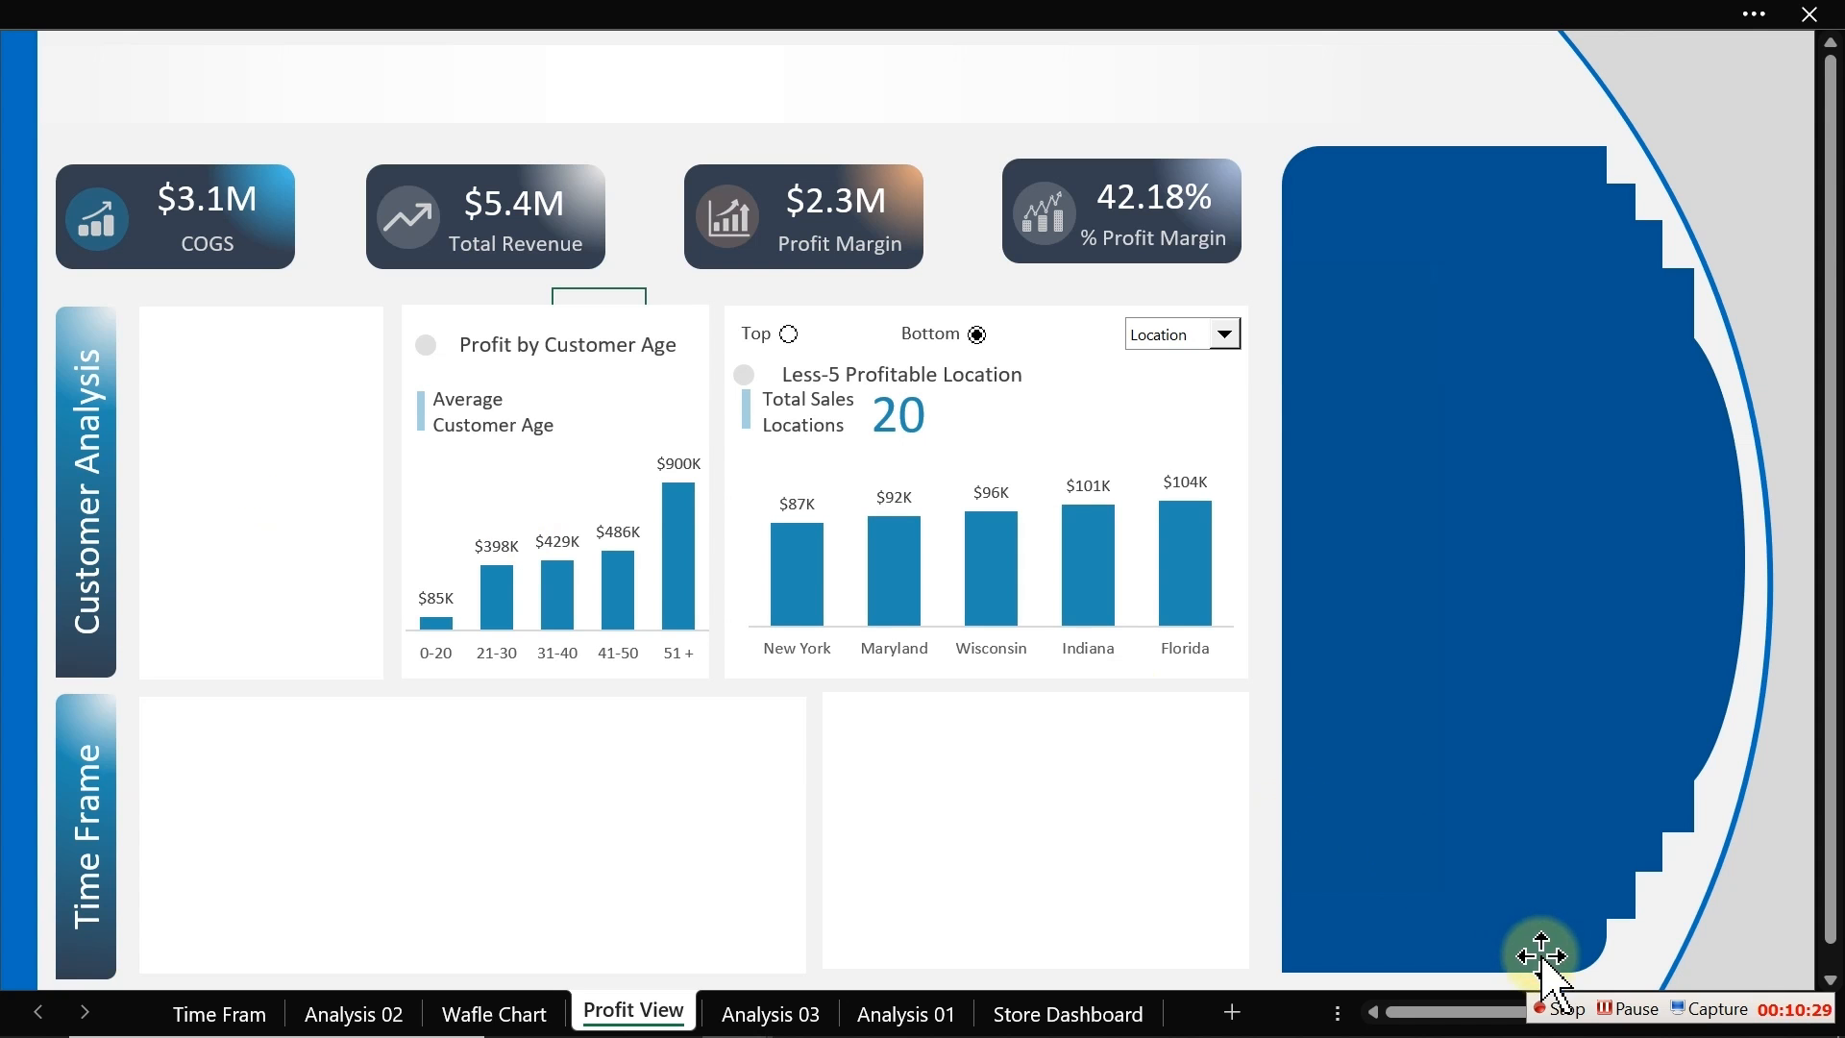
{"action": "left_click", "coordinate": [1560, 1009]}
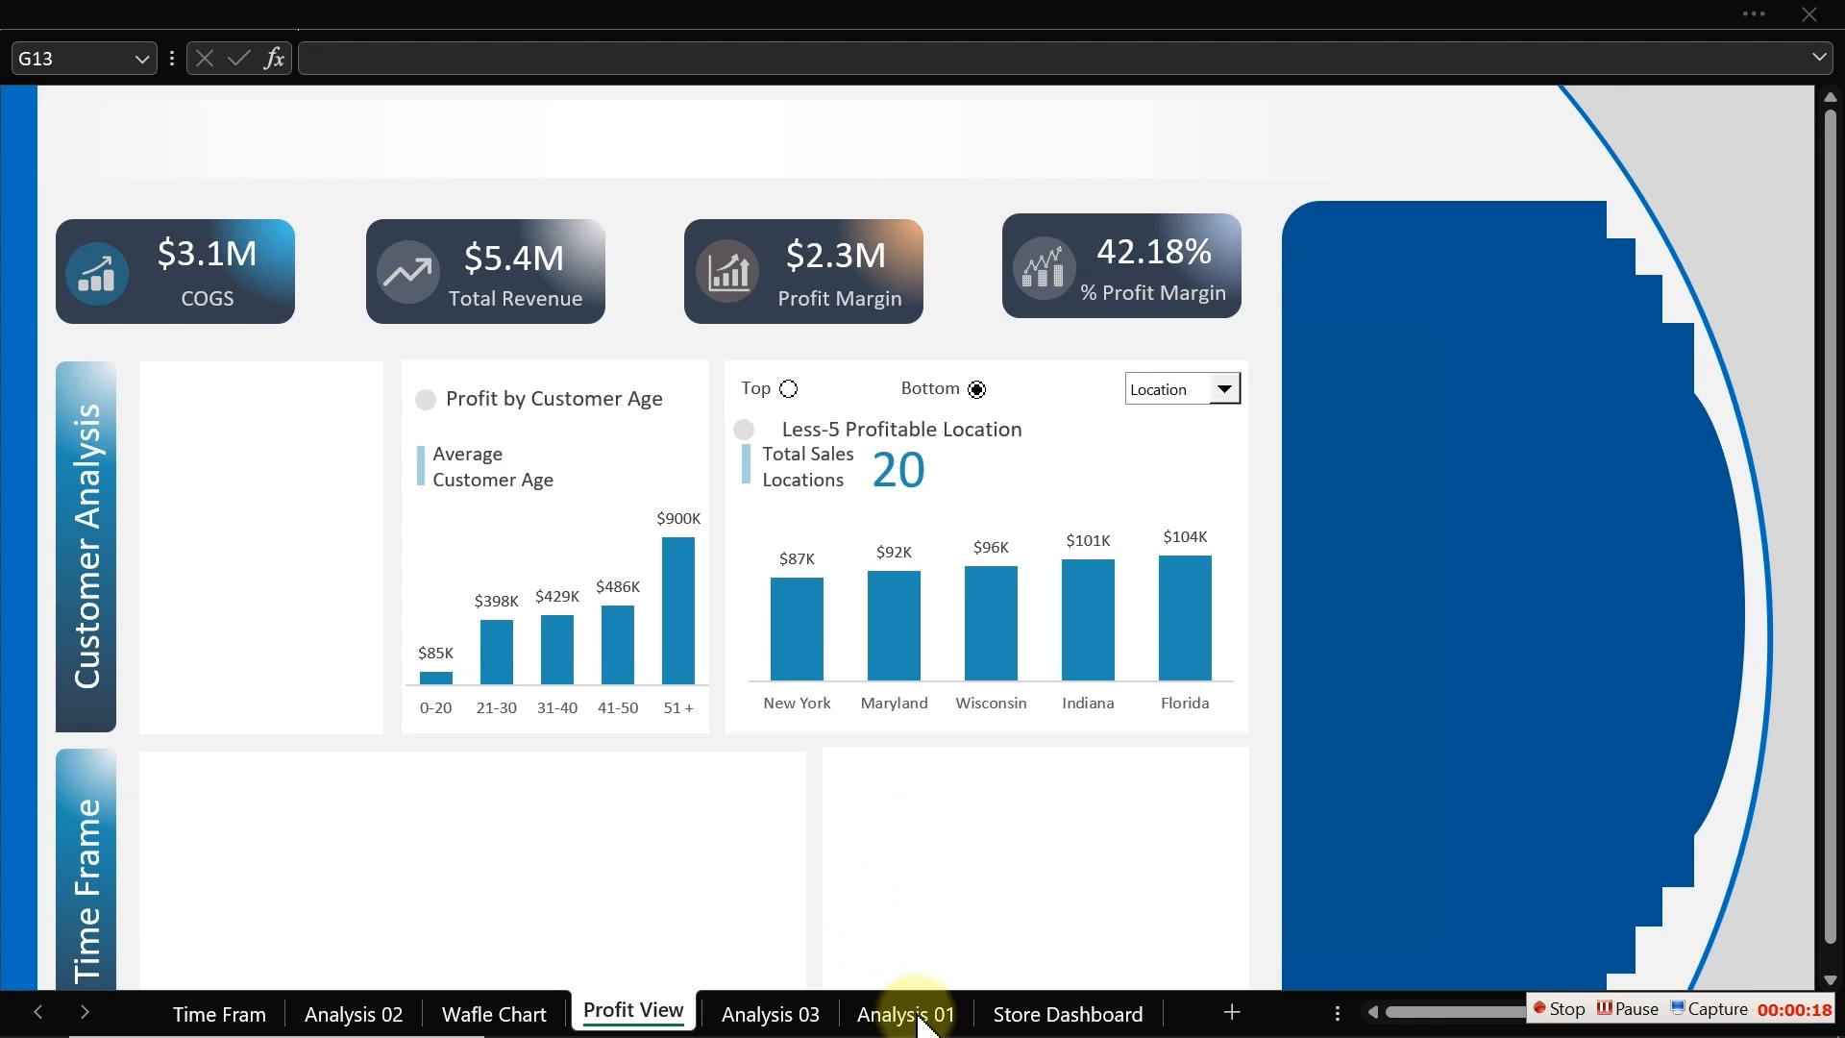
Step: Copy the Average Customer Age pivot table on Analysis 03 and paste a duplicate at cell AB14
{"action": "left_click", "coordinate": [771, 1013]}
{"action": "left_click", "coordinate": [823, 555]}
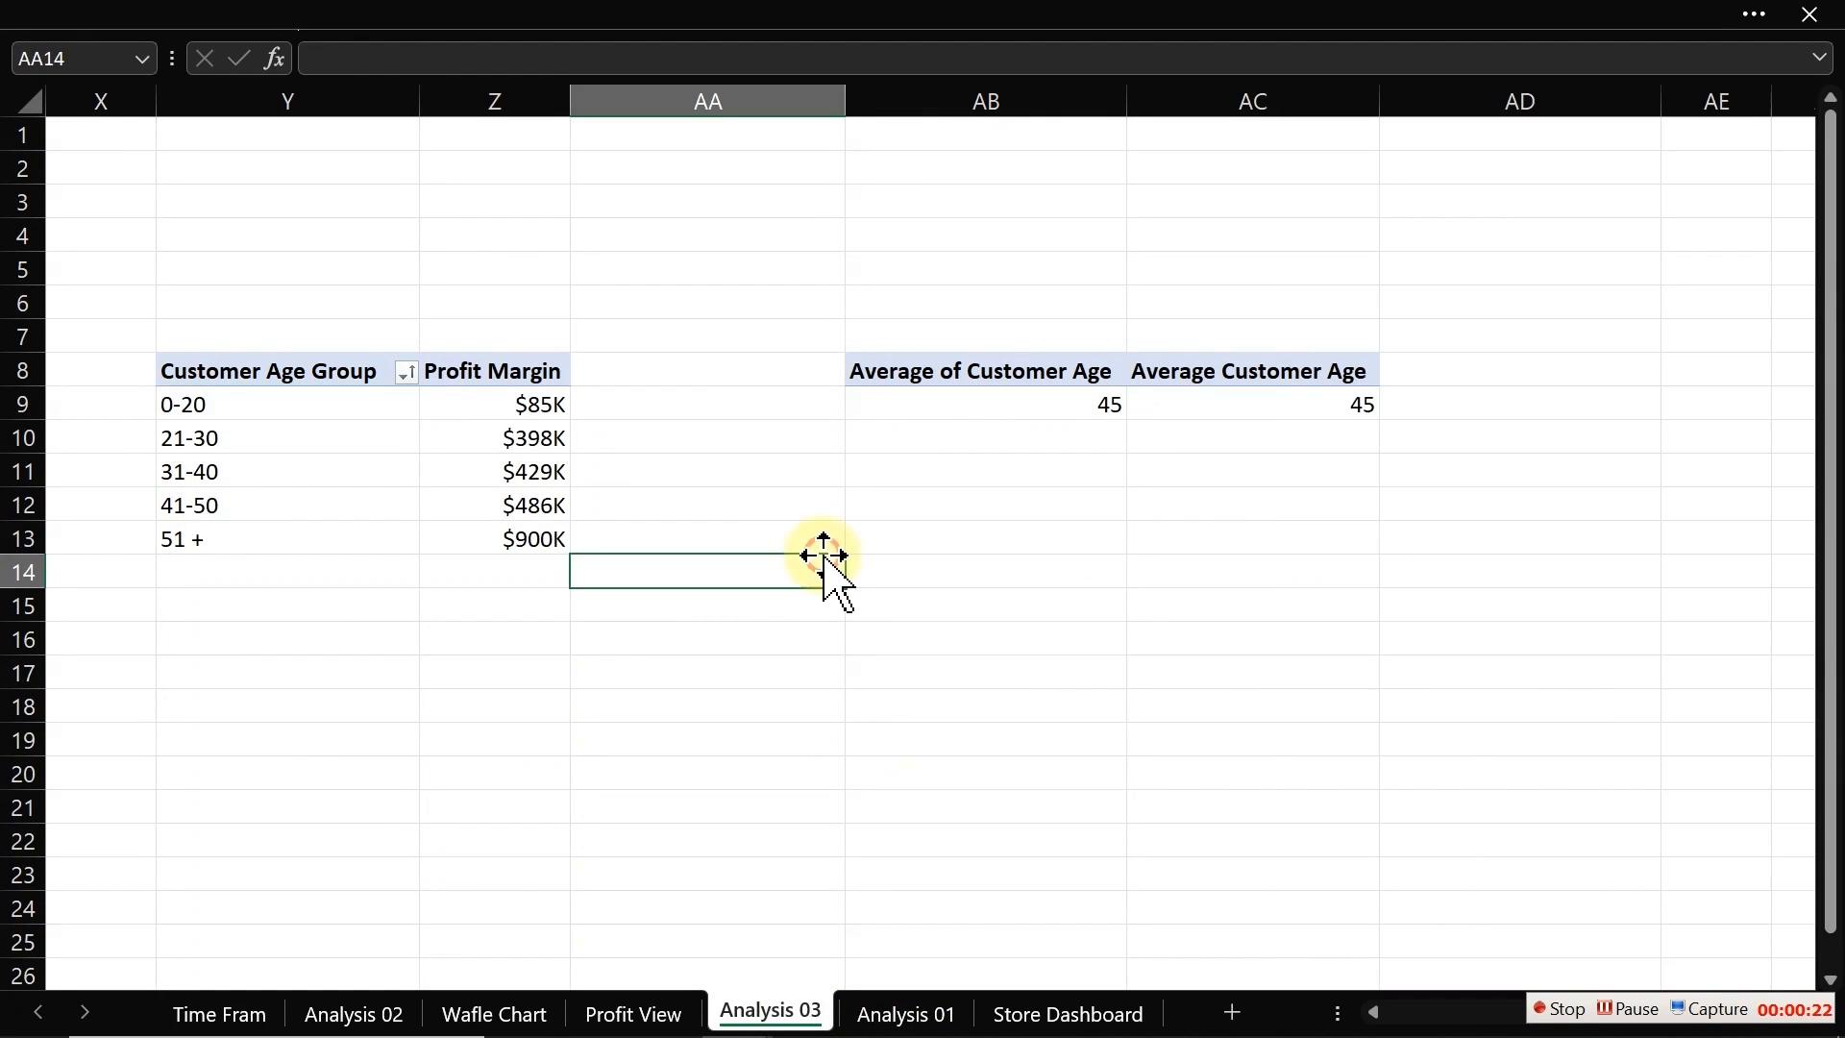
{"action": "left_click", "coordinate": [894, 368]}
{"action": "left_click_drag", "start_coordinate": [895, 368], "coordinate": [1335, 399]}
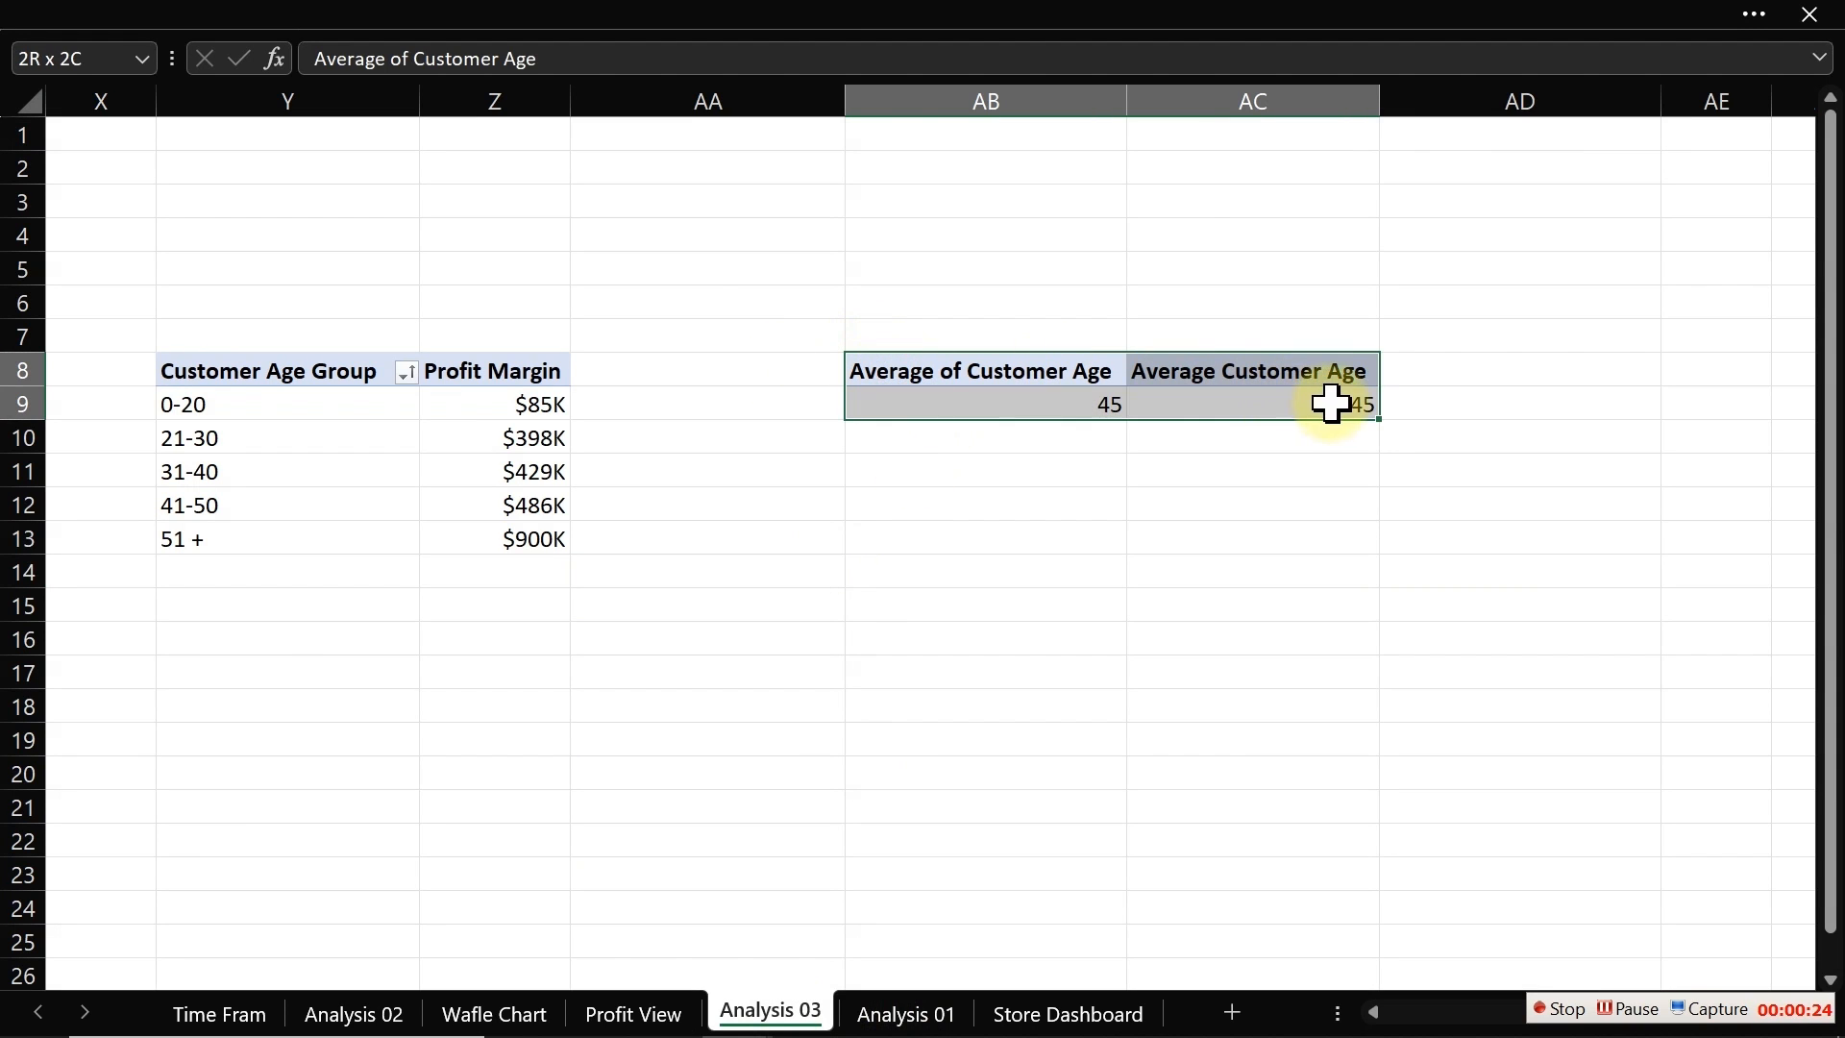
{"action": "key", "text": "ctrl+c"}
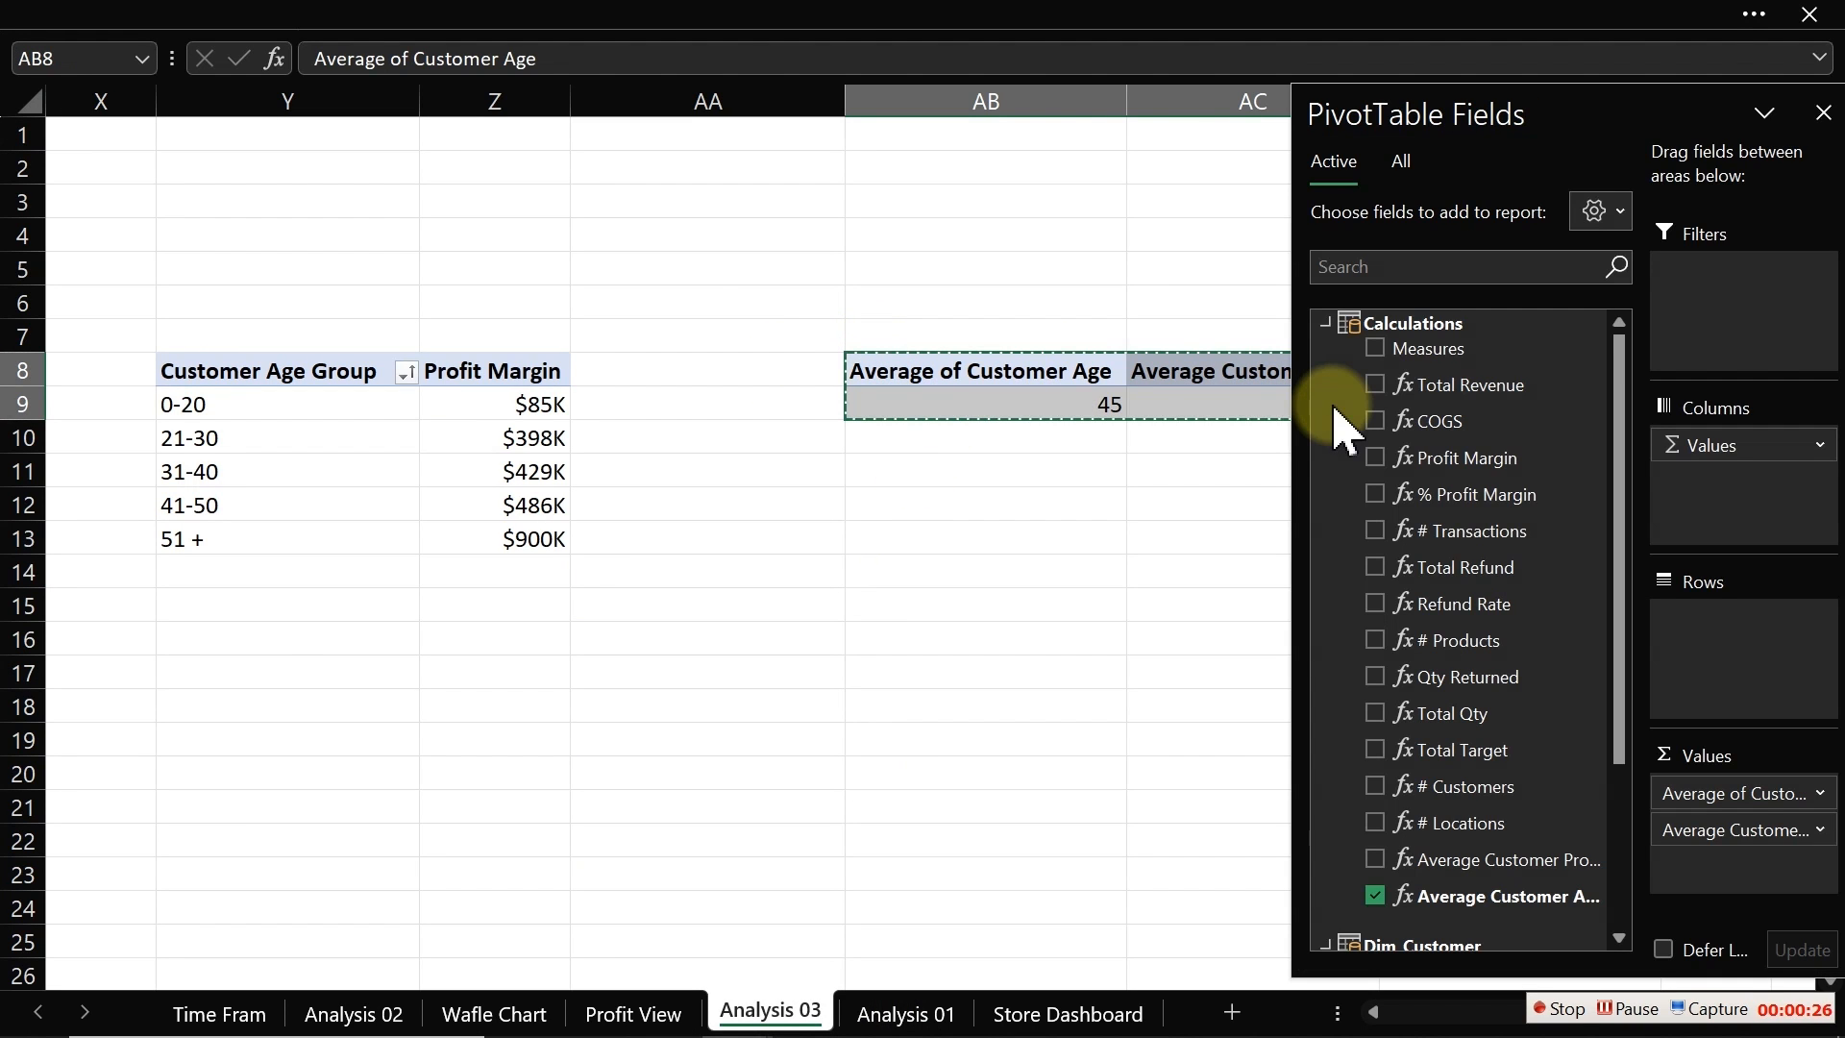
{"action": "left_click", "coordinate": [937, 581]}
{"action": "key", "text": "ctrl+v"}
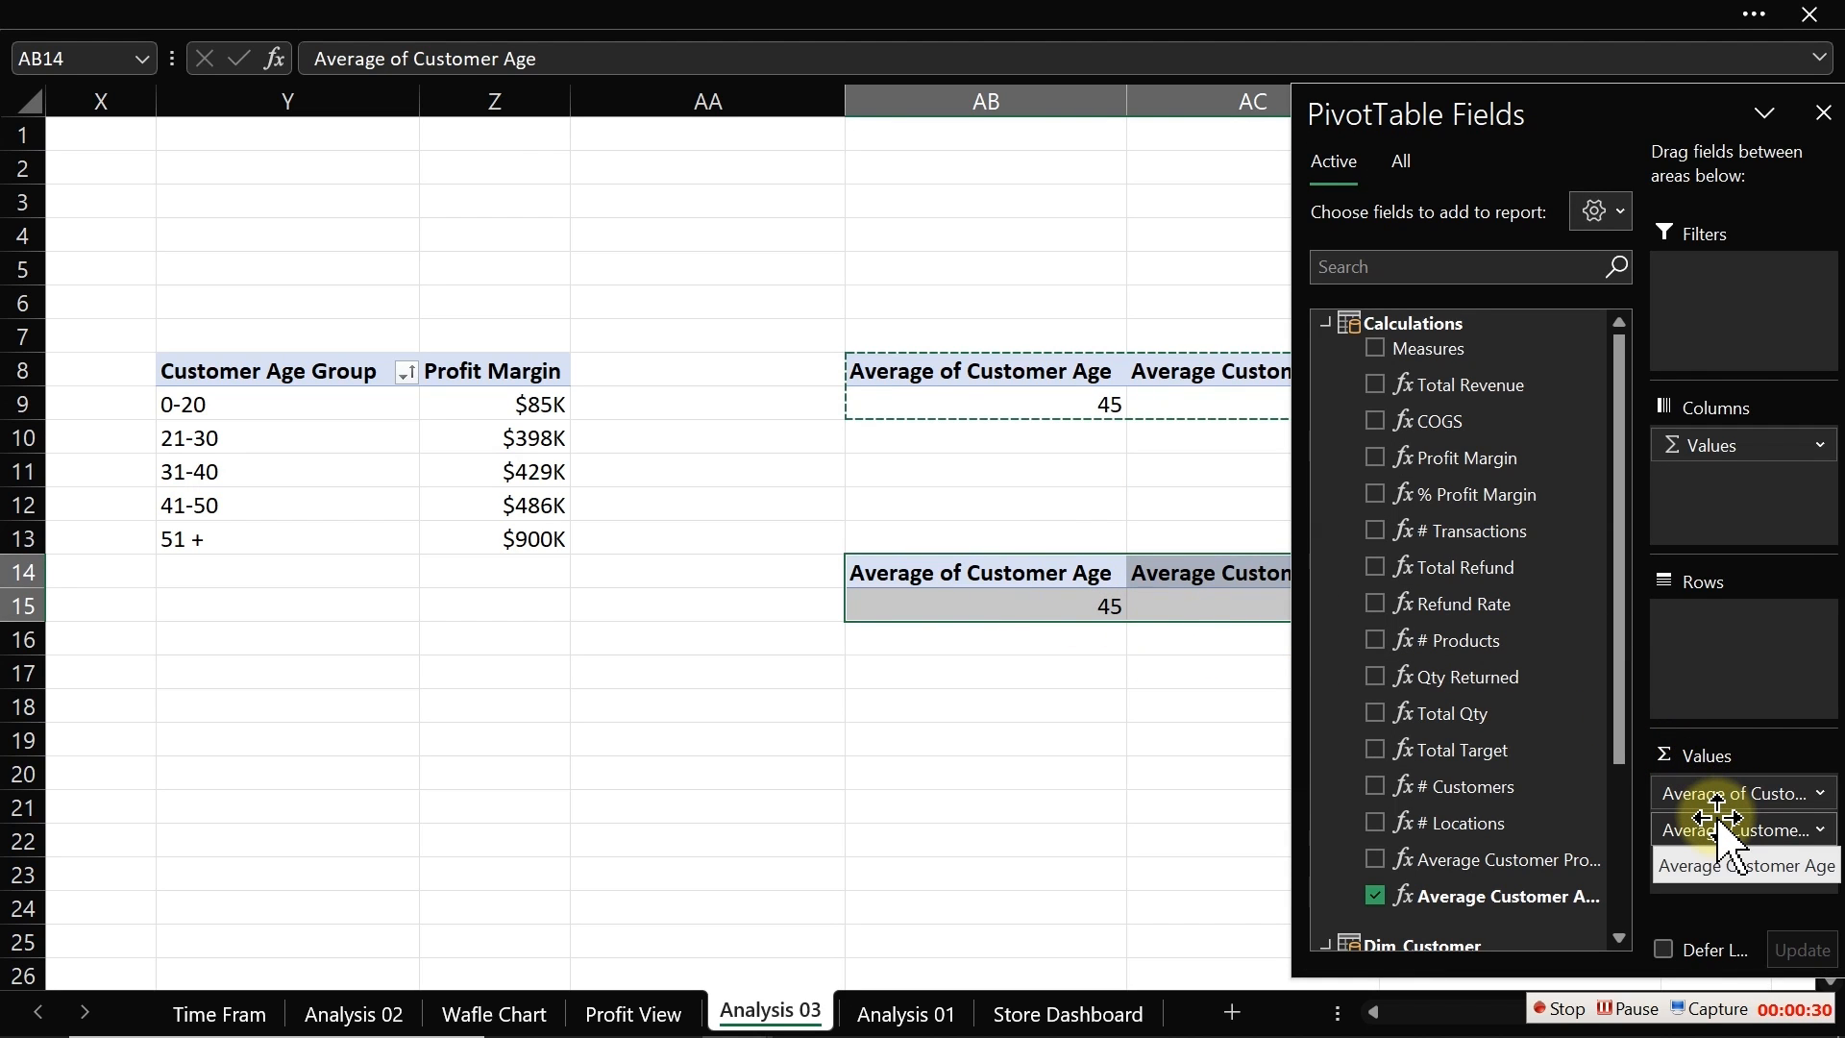
Step: Rebuild the duplicated pivot table to show Profit Margin by Gender instead of Average Customer Age
{"action": "left_click_drag", "start_coordinate": [1698, 846], "coordinate": [1166, 827]}
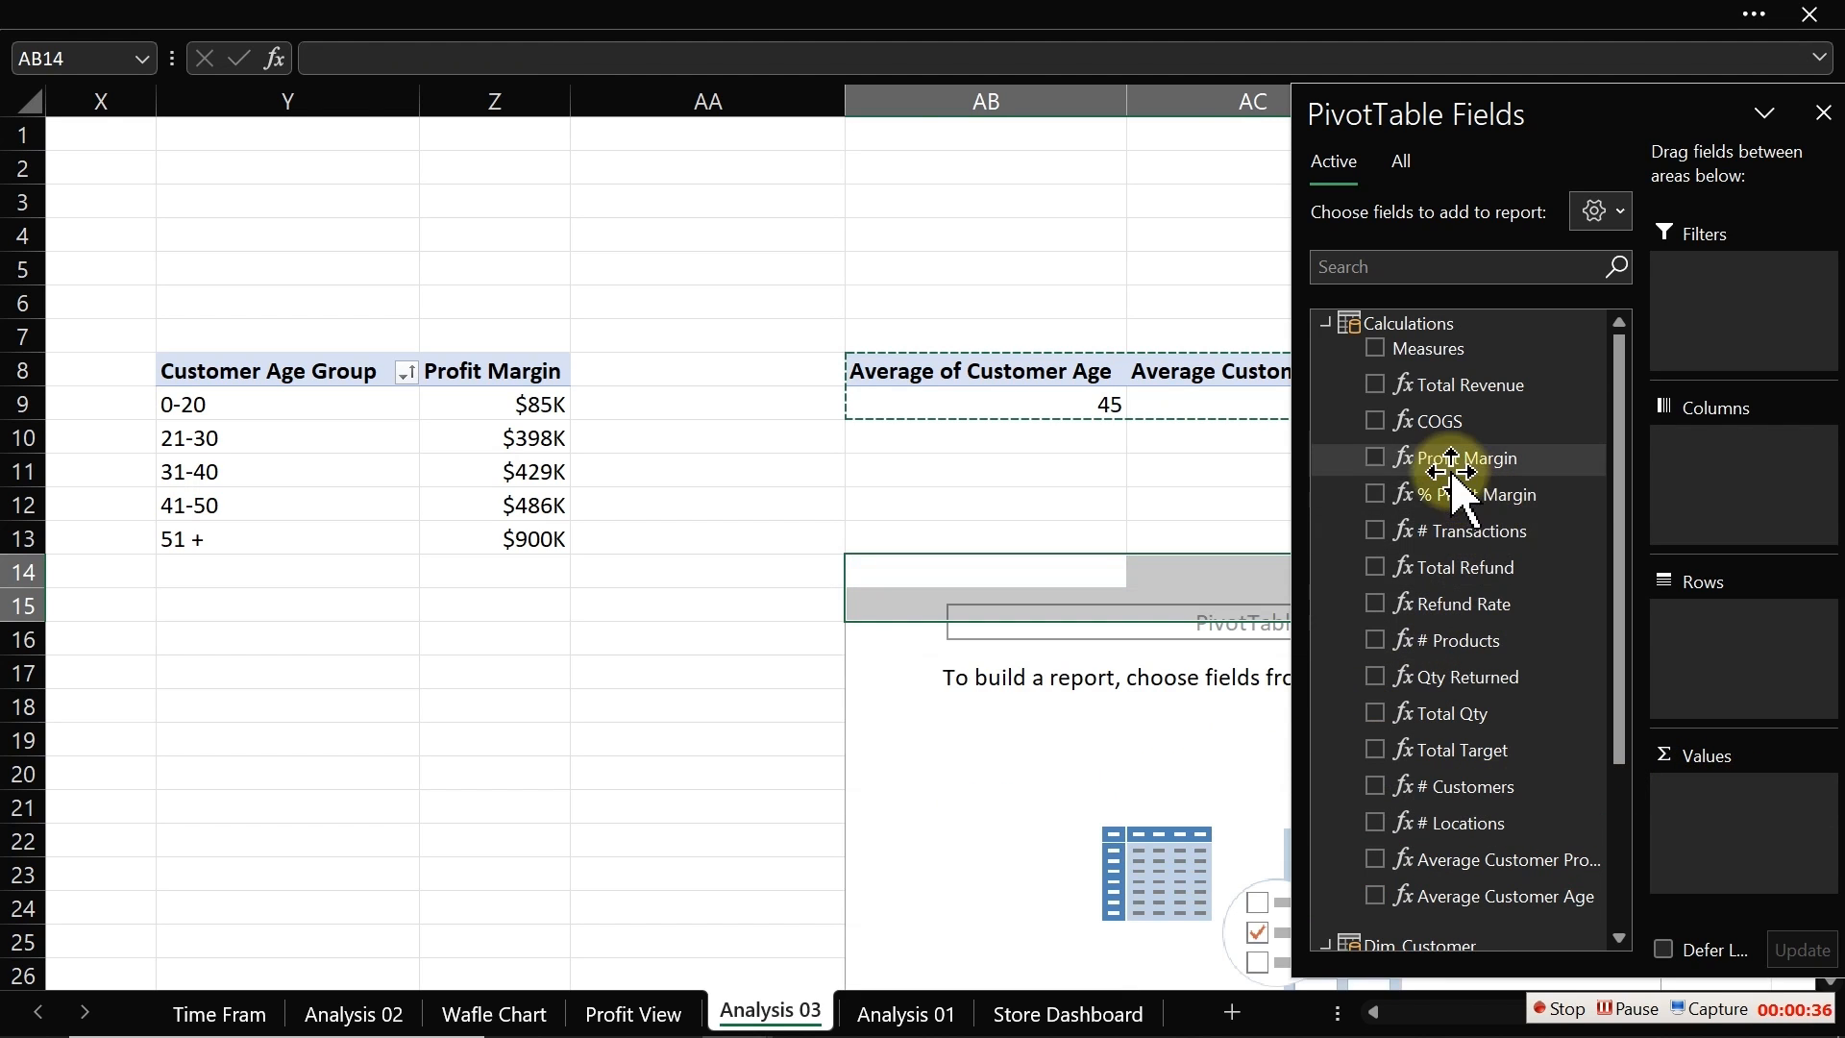
{"action": "left_click", "coordinate": [1375, 456]}
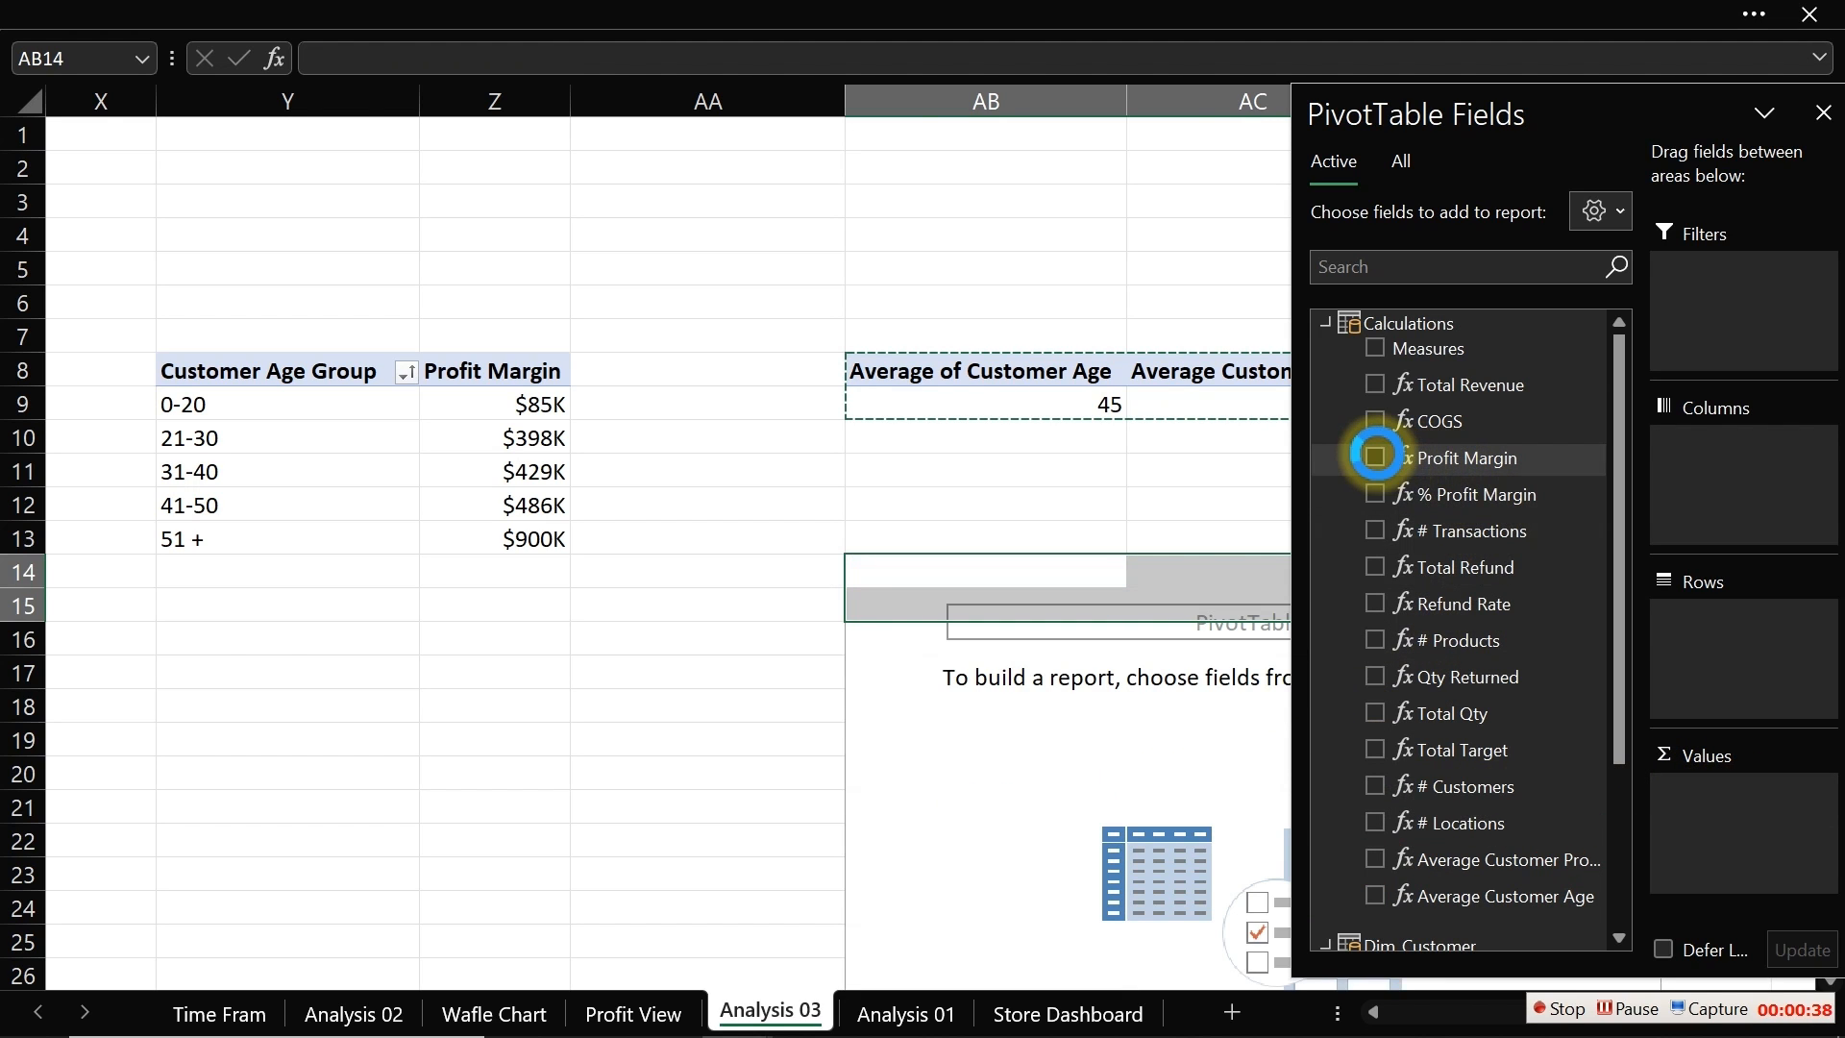
{"action": "left_click", "coordinate": [1326, 323]}
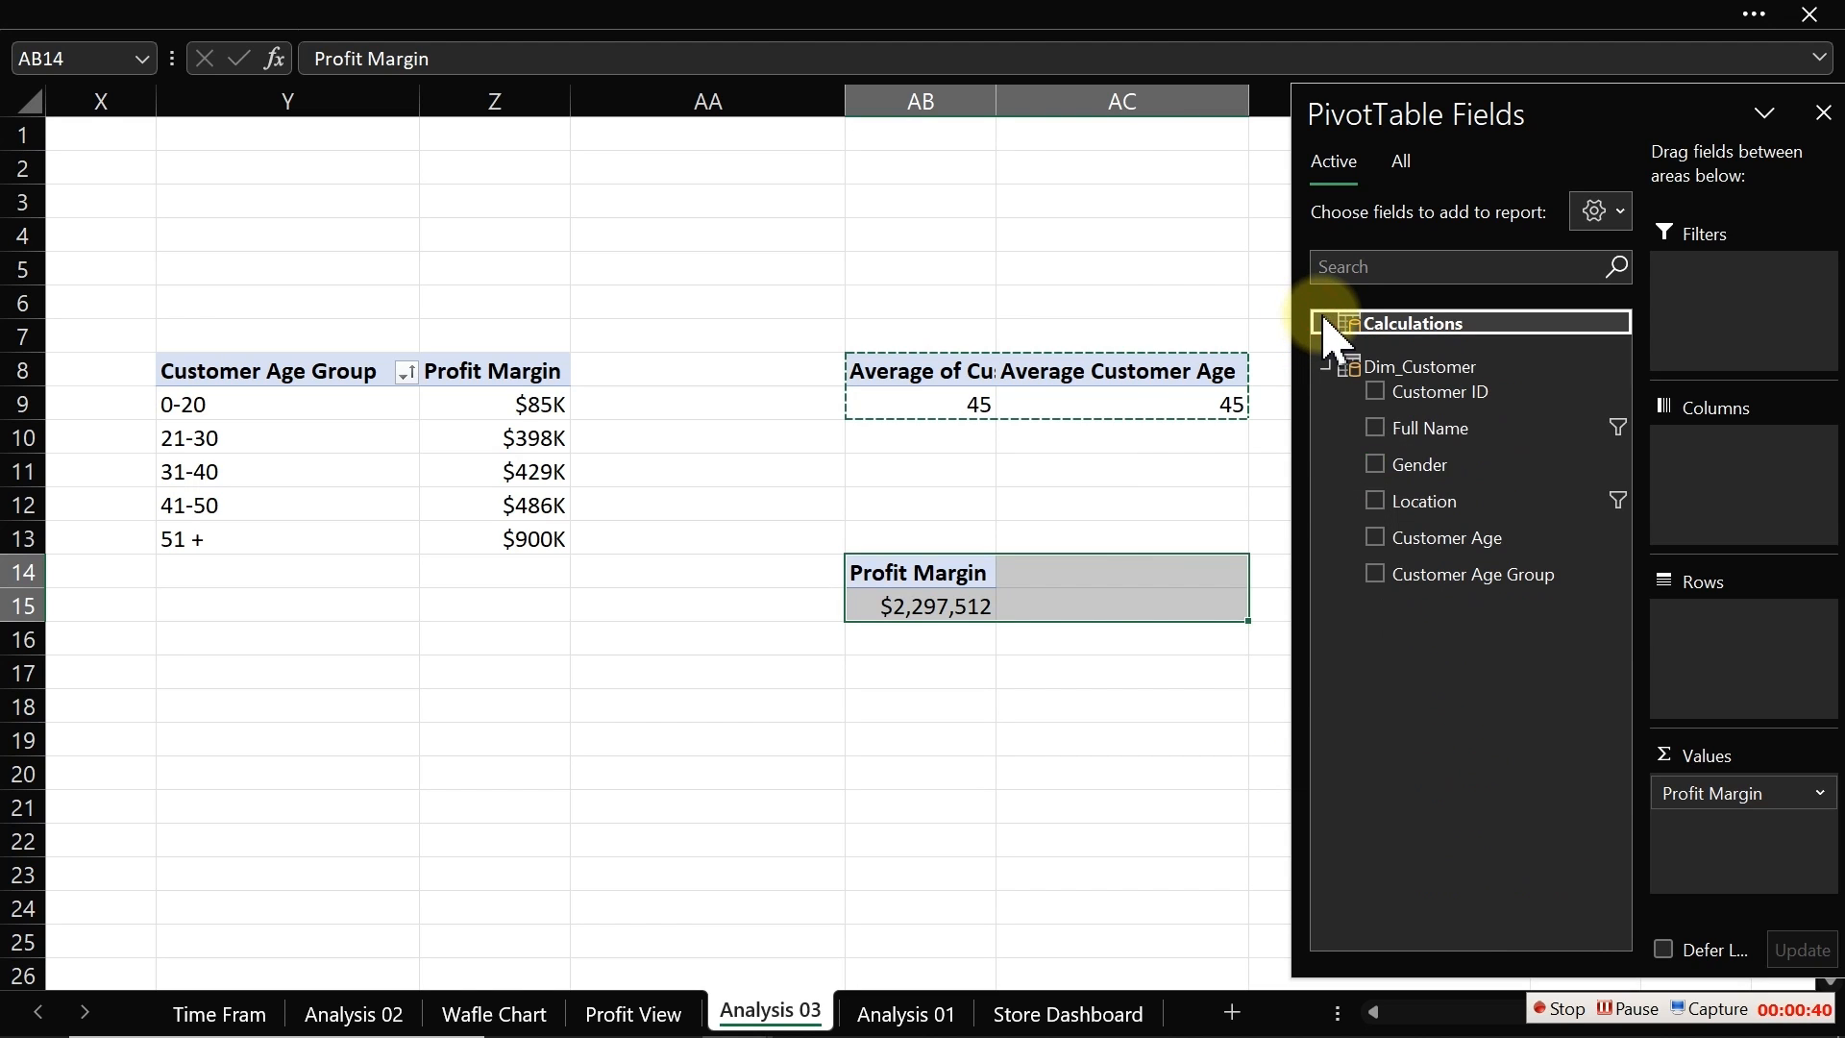
{"action": "left_click", "coordinate": [1372, 463]}
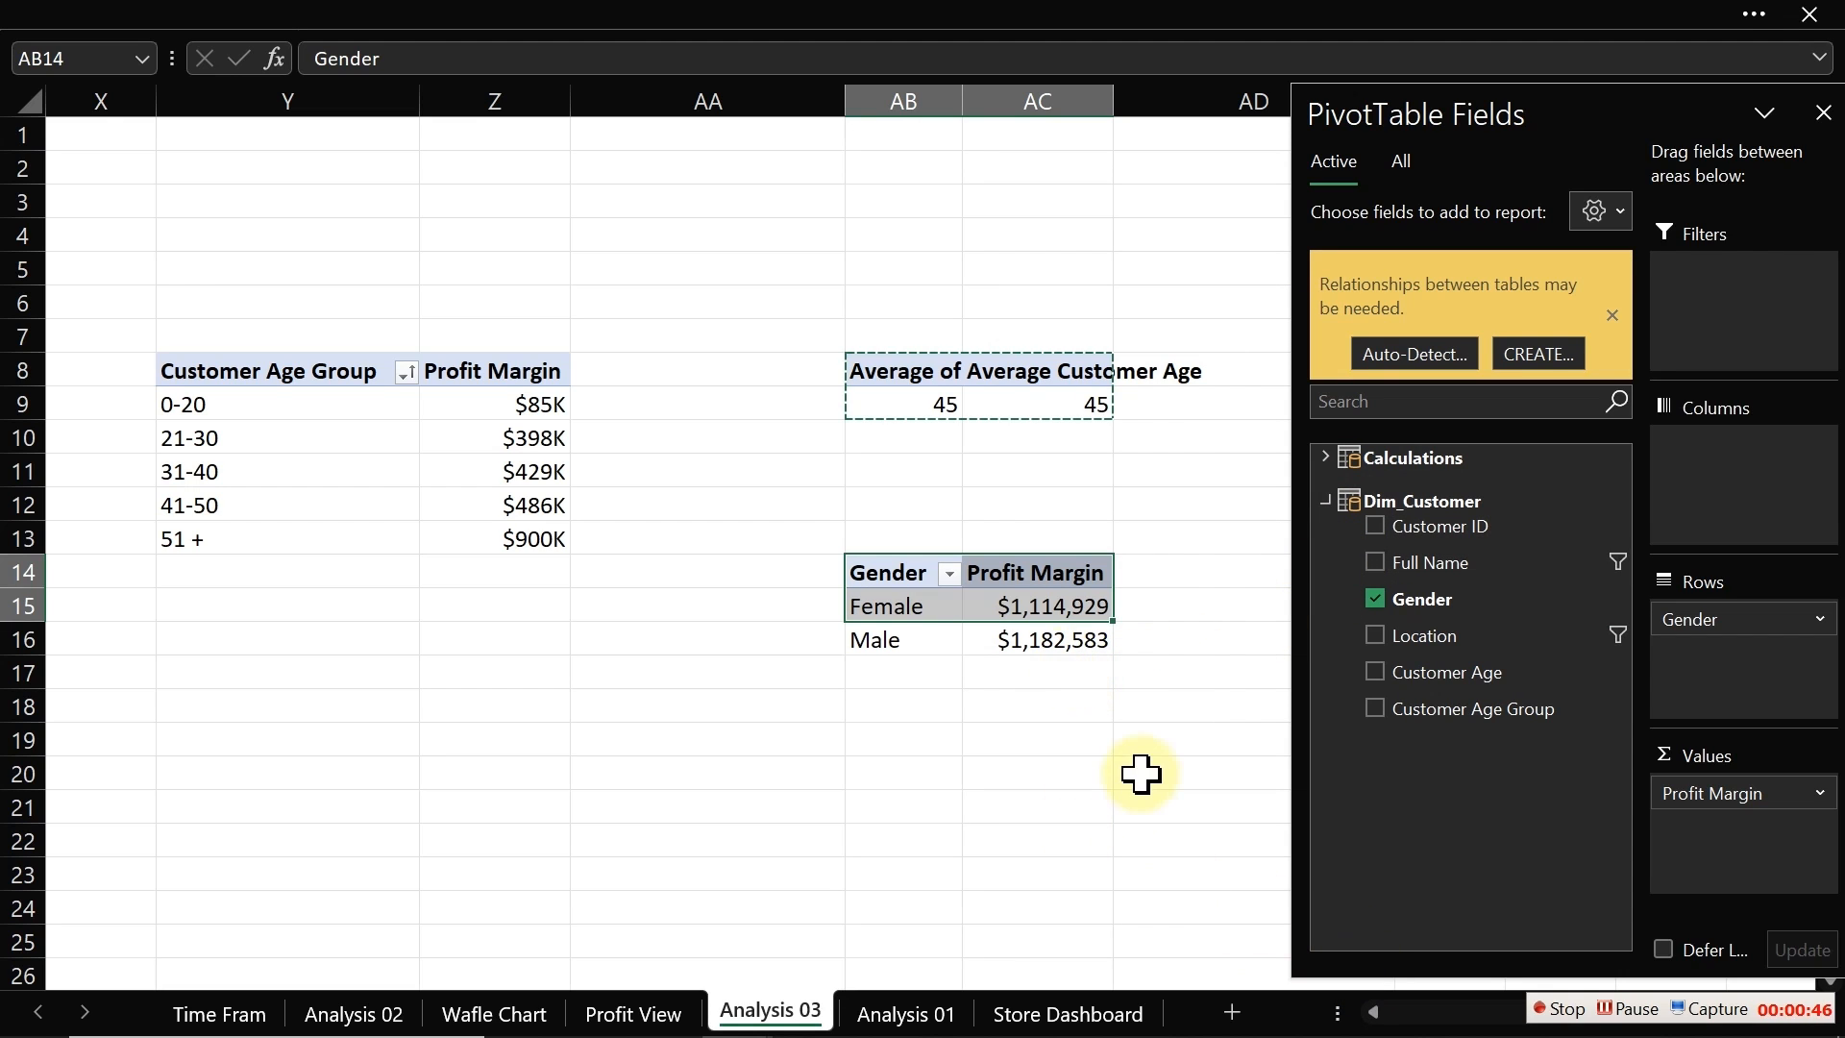
Step: Show the gender pivot's Profit Margin values as % of Grand Total
{"action": "left_click", "coordinate": [1042, 700]}
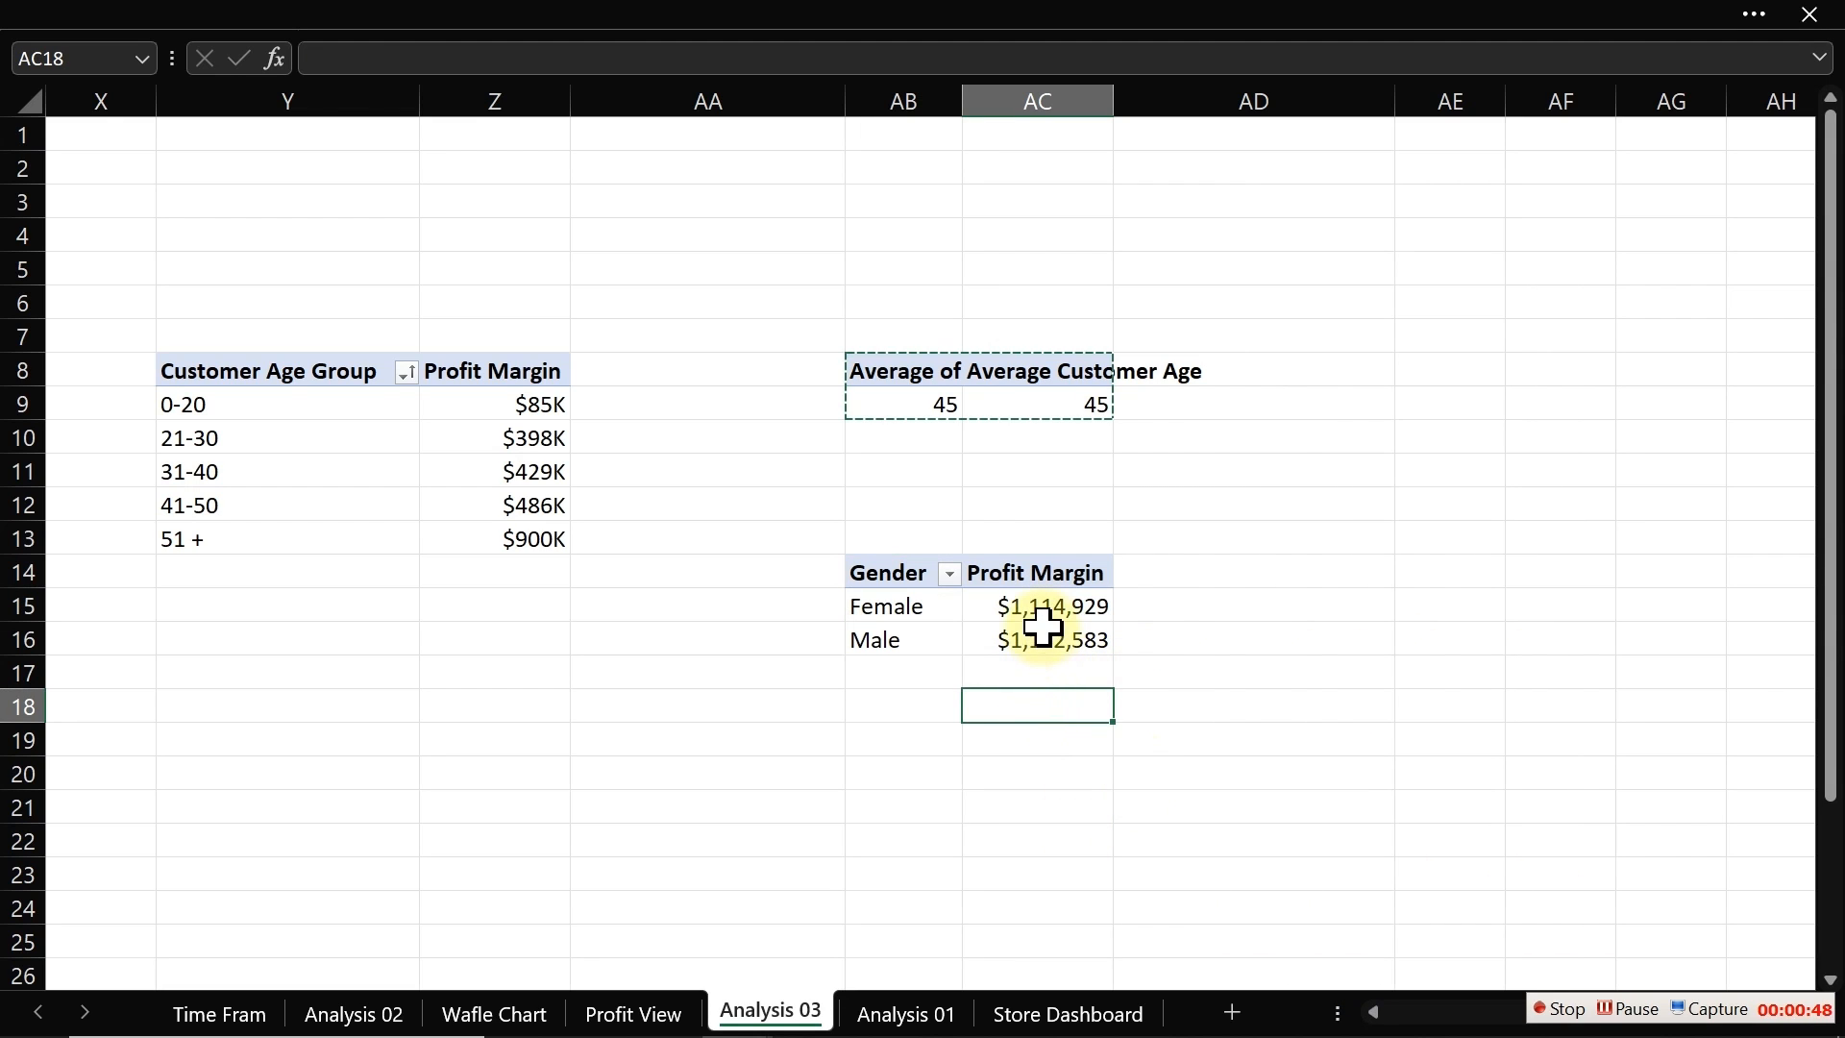
{"action": "mouse_move", "coordinate": [1042, 626]}
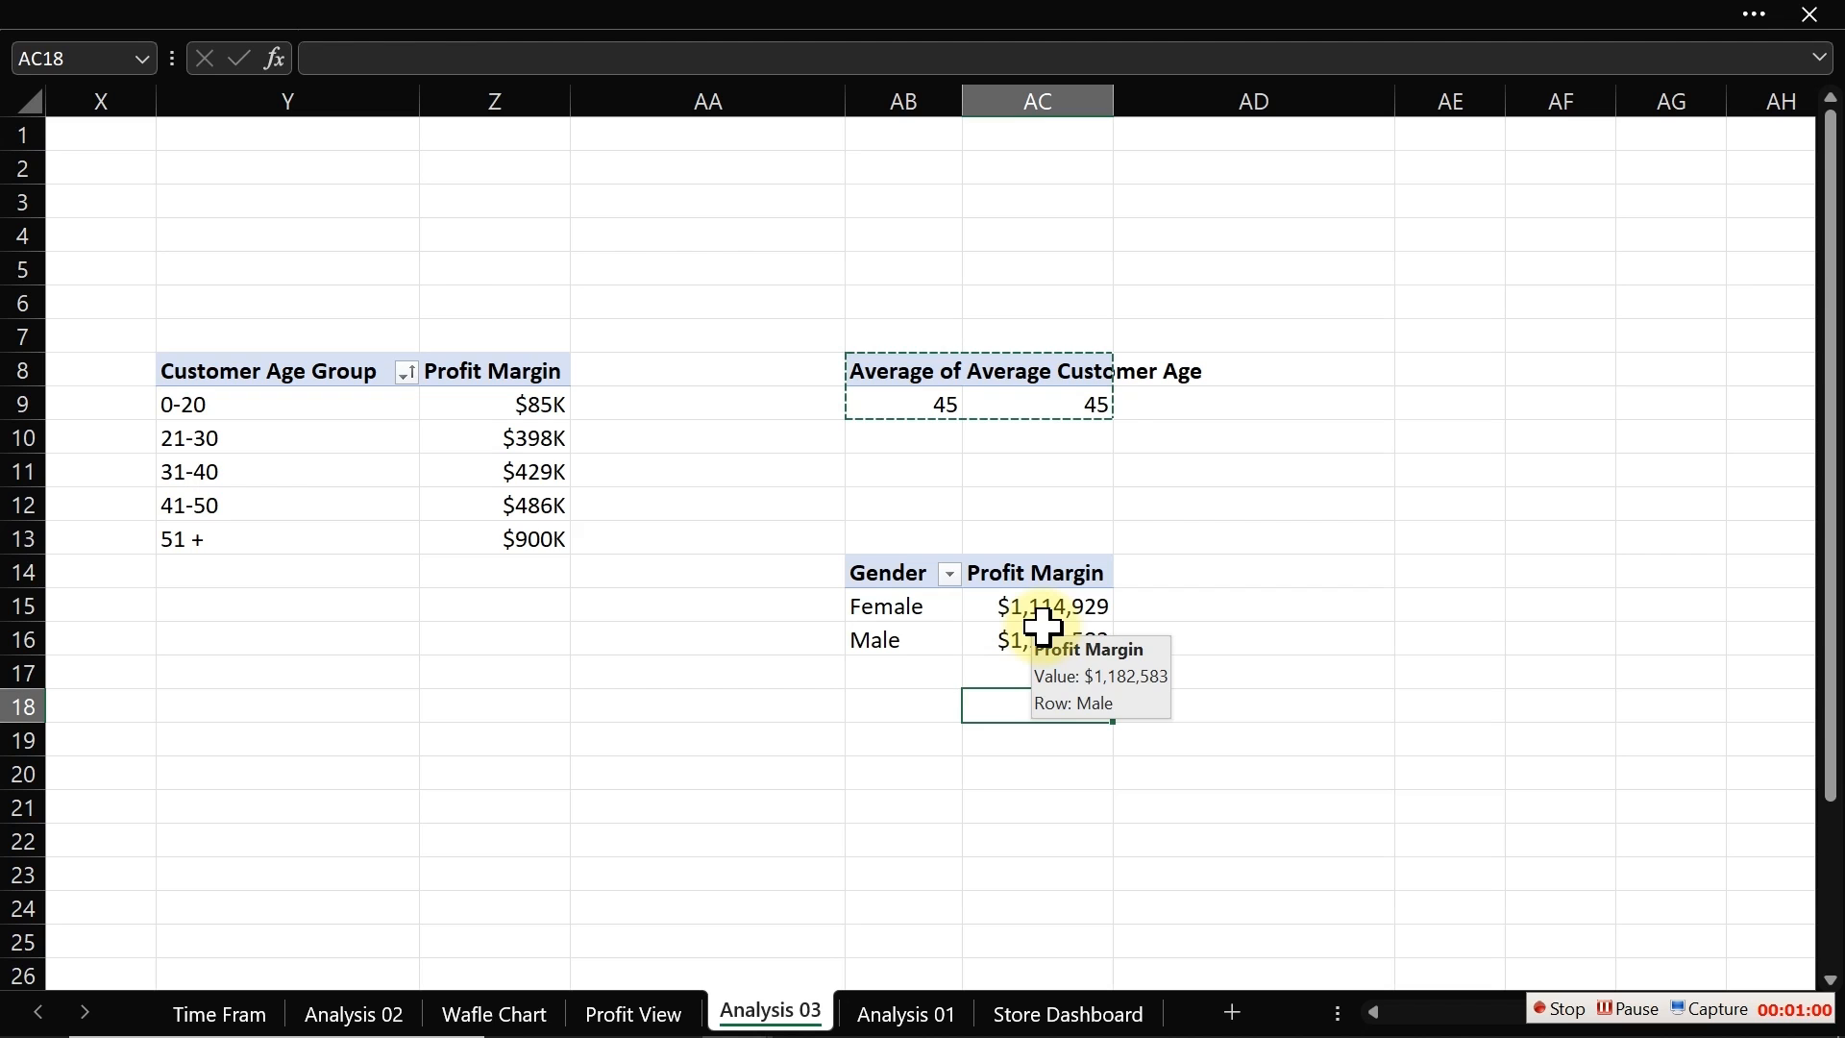
{"action": "left_click", "coordinate": [1052, 608]}
{"action": "right_click", "coordinate": [1050, 618]}
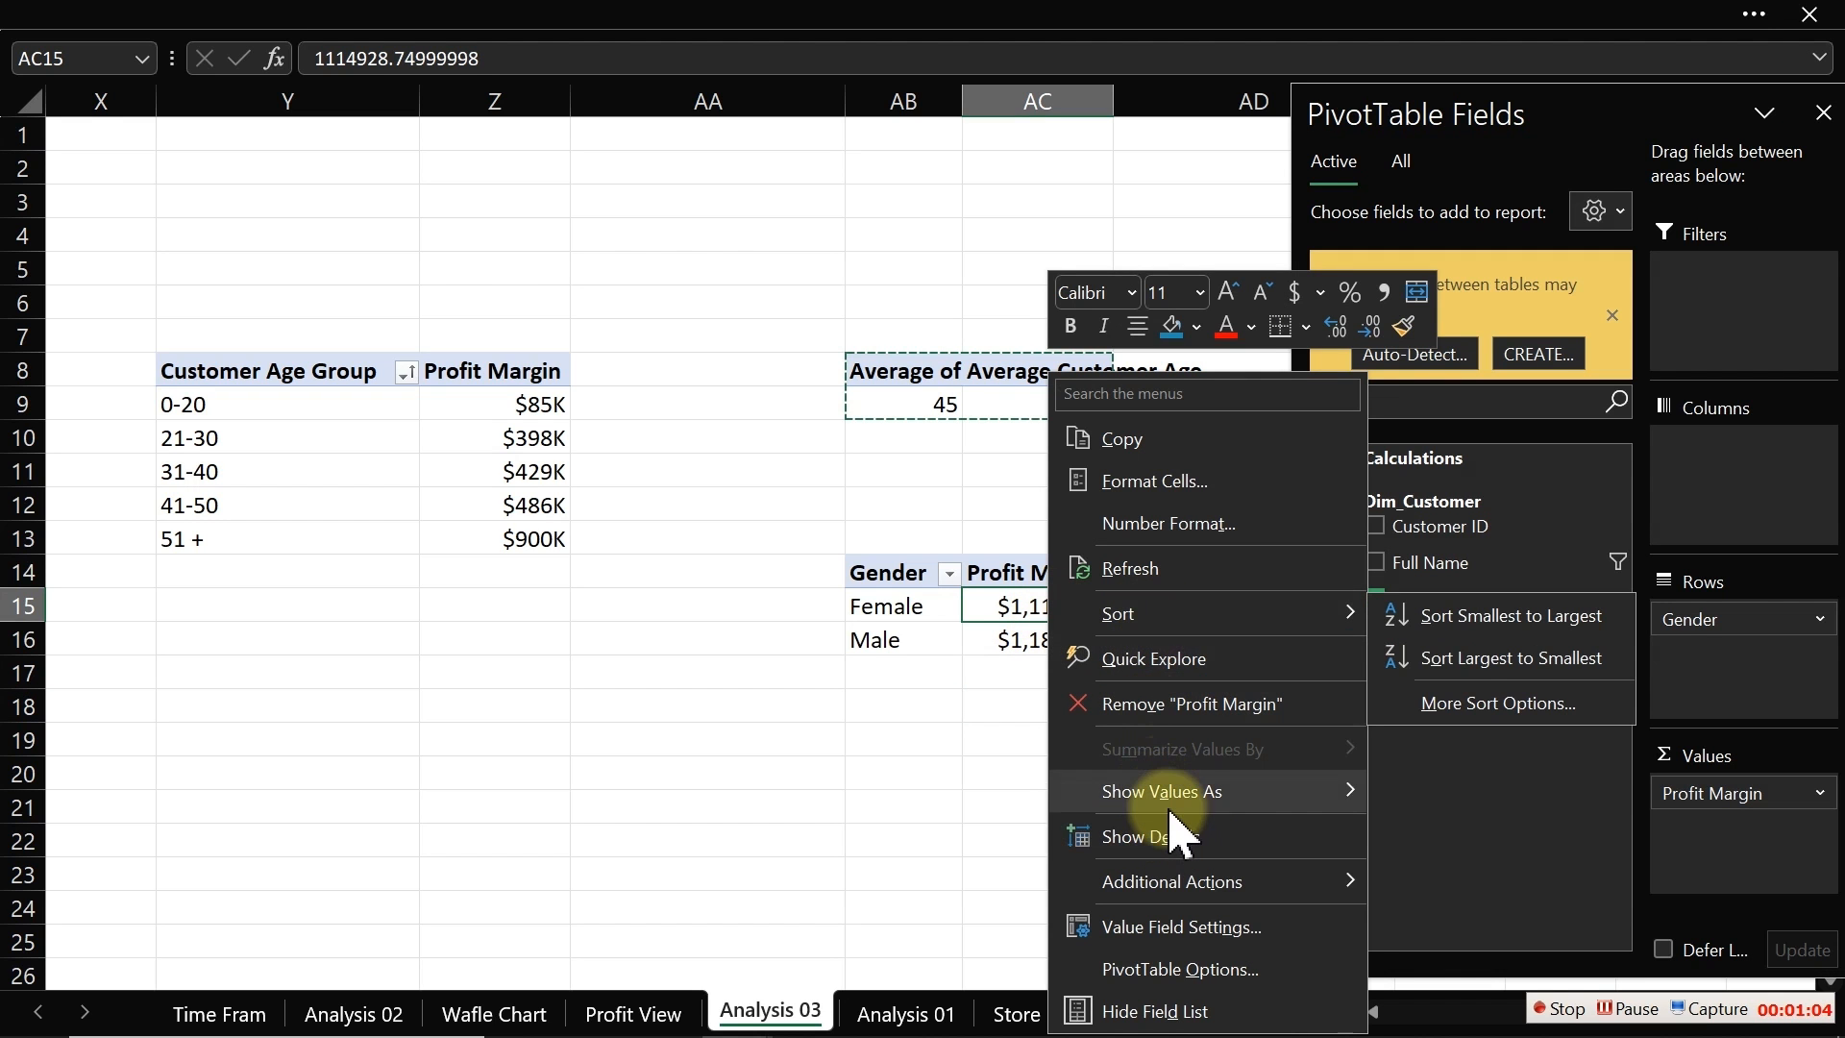
{"action": "mouse_move", "coordinate": [1172, 818]}
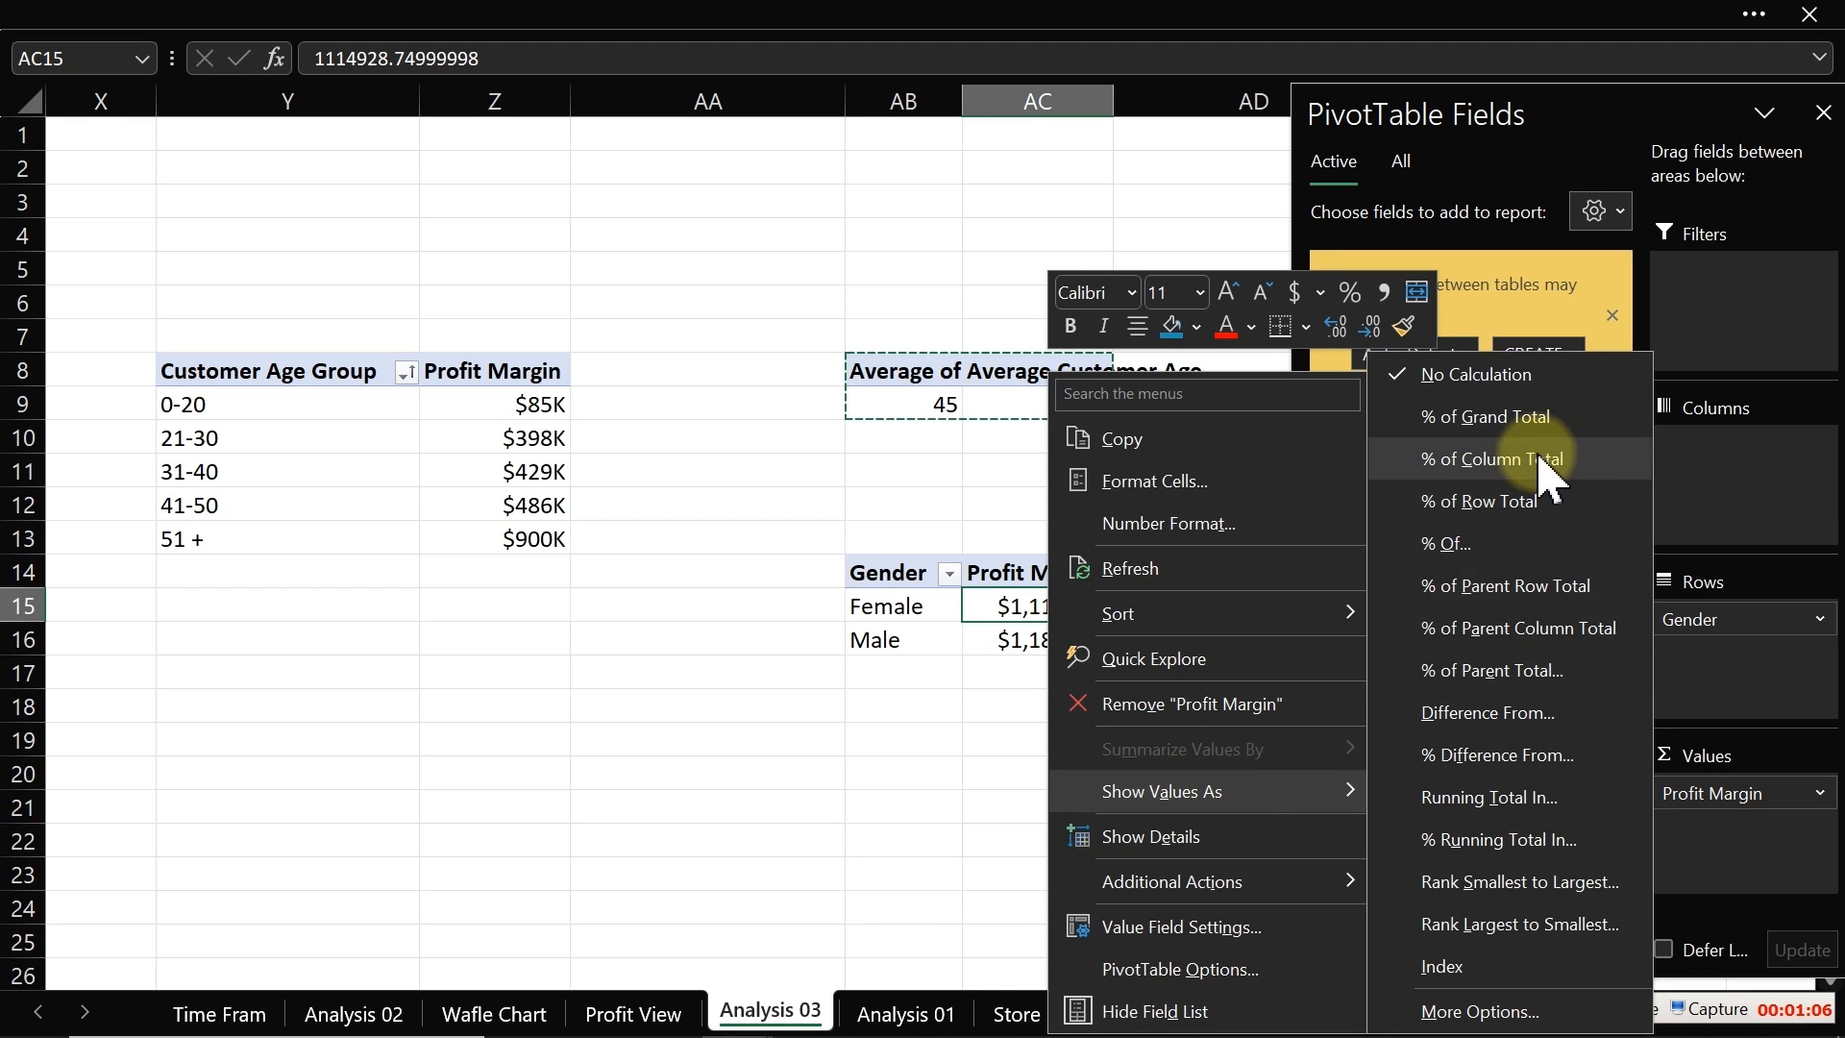
{"action": "left_click", "coordinate": [1491, 429]}
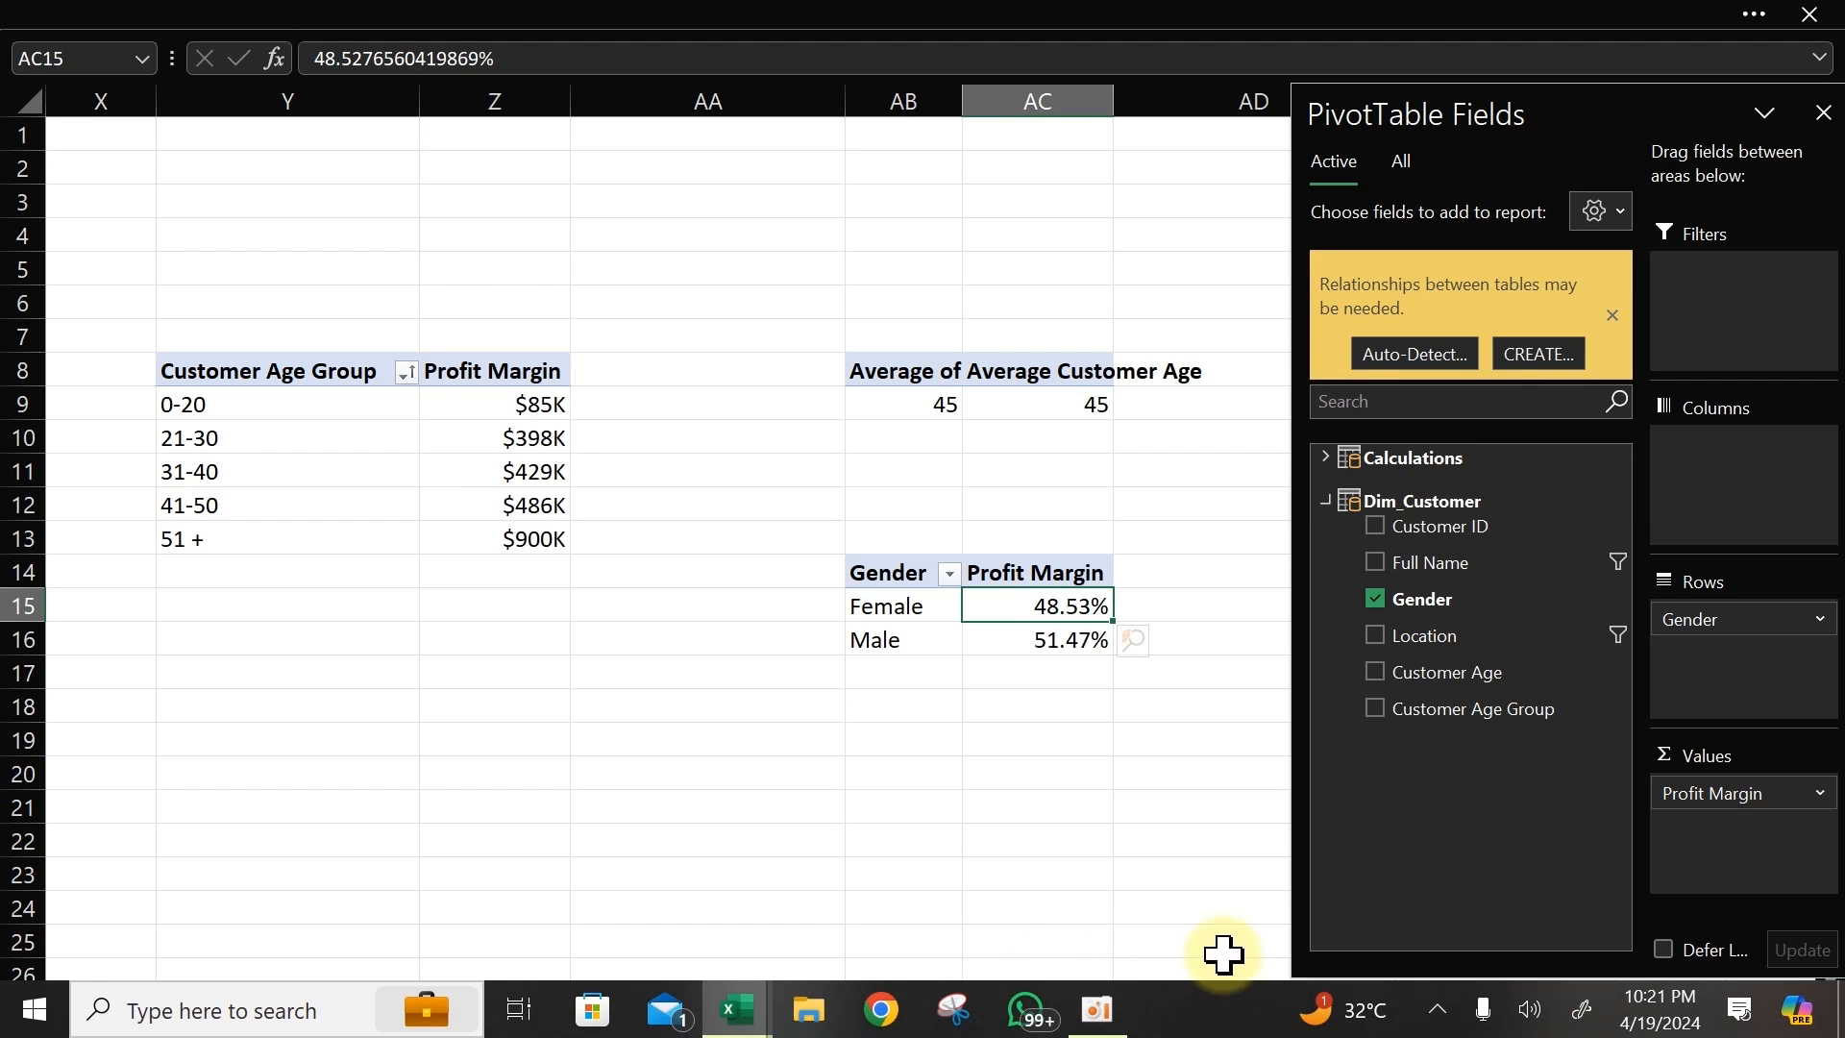
Step: Add a new worksheet and rename it Gender Chart
{"action": "left_click", "coordinate": [1230, 1012]}
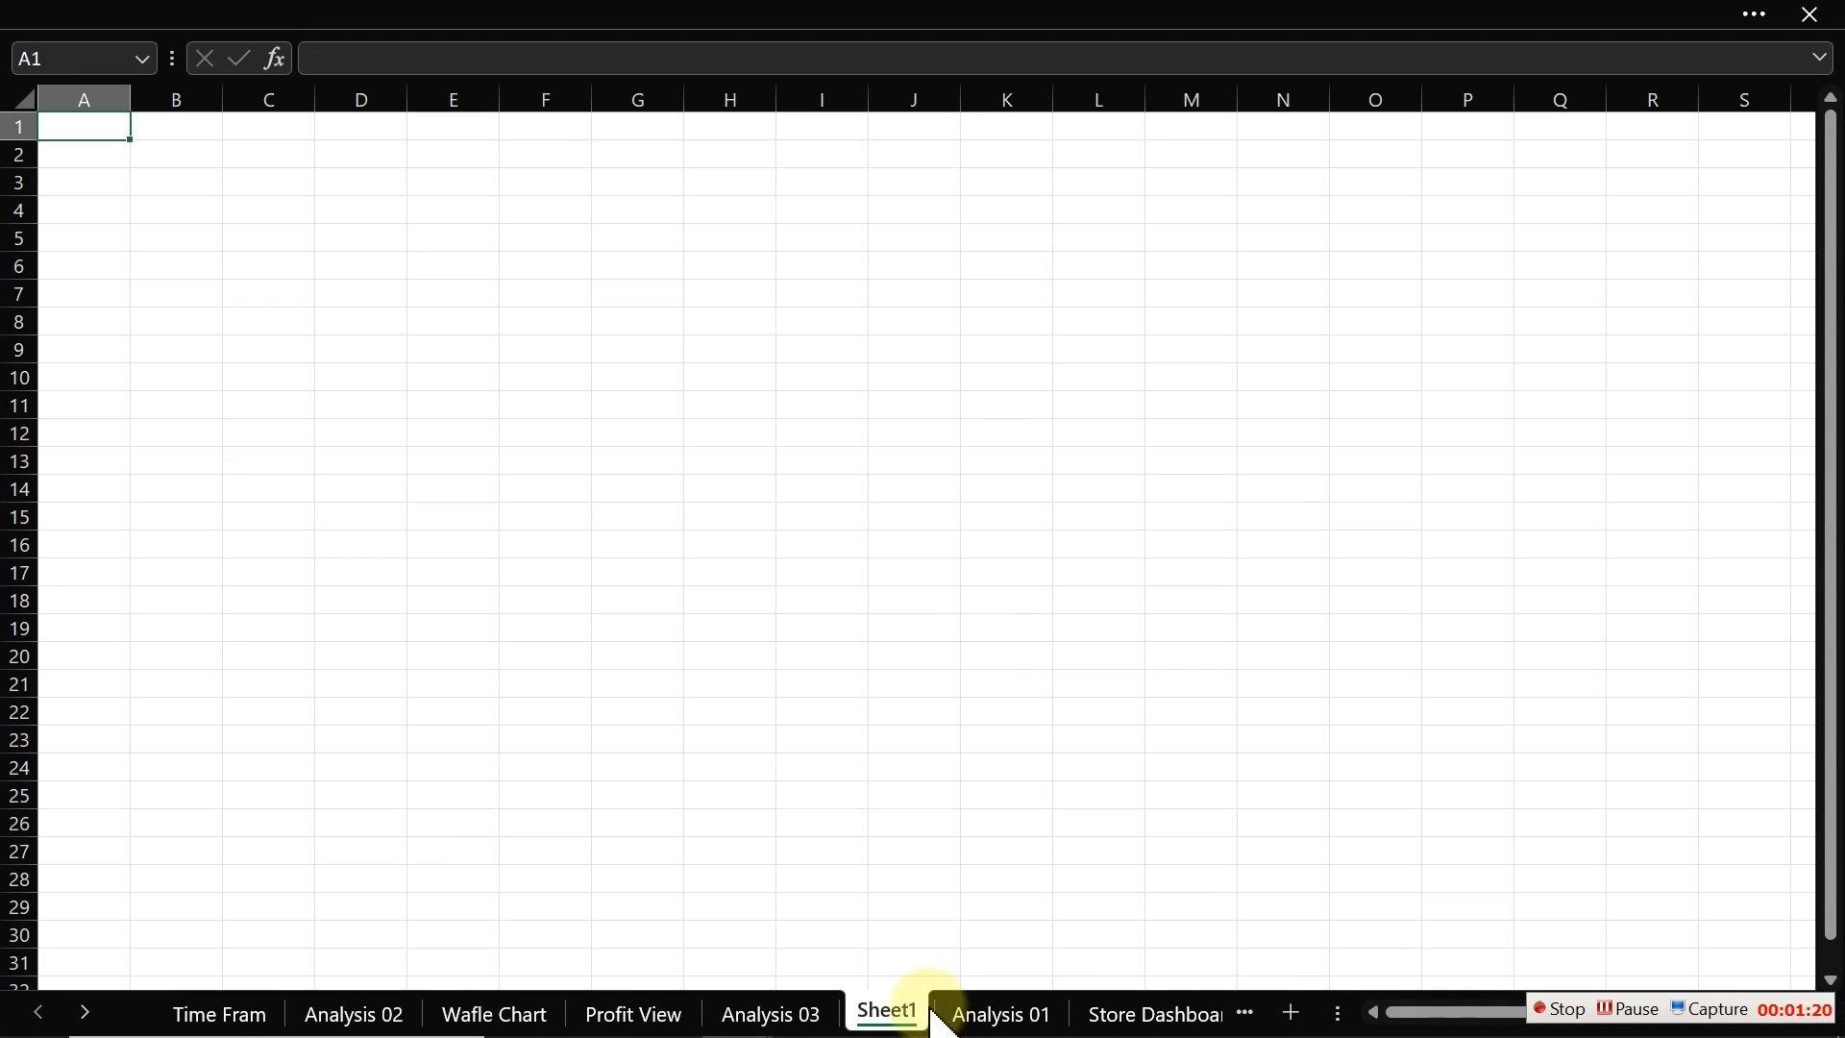
{"action": "double_click", "coordinate": [892, 1012]}
{"action": "type", "text": "G"}
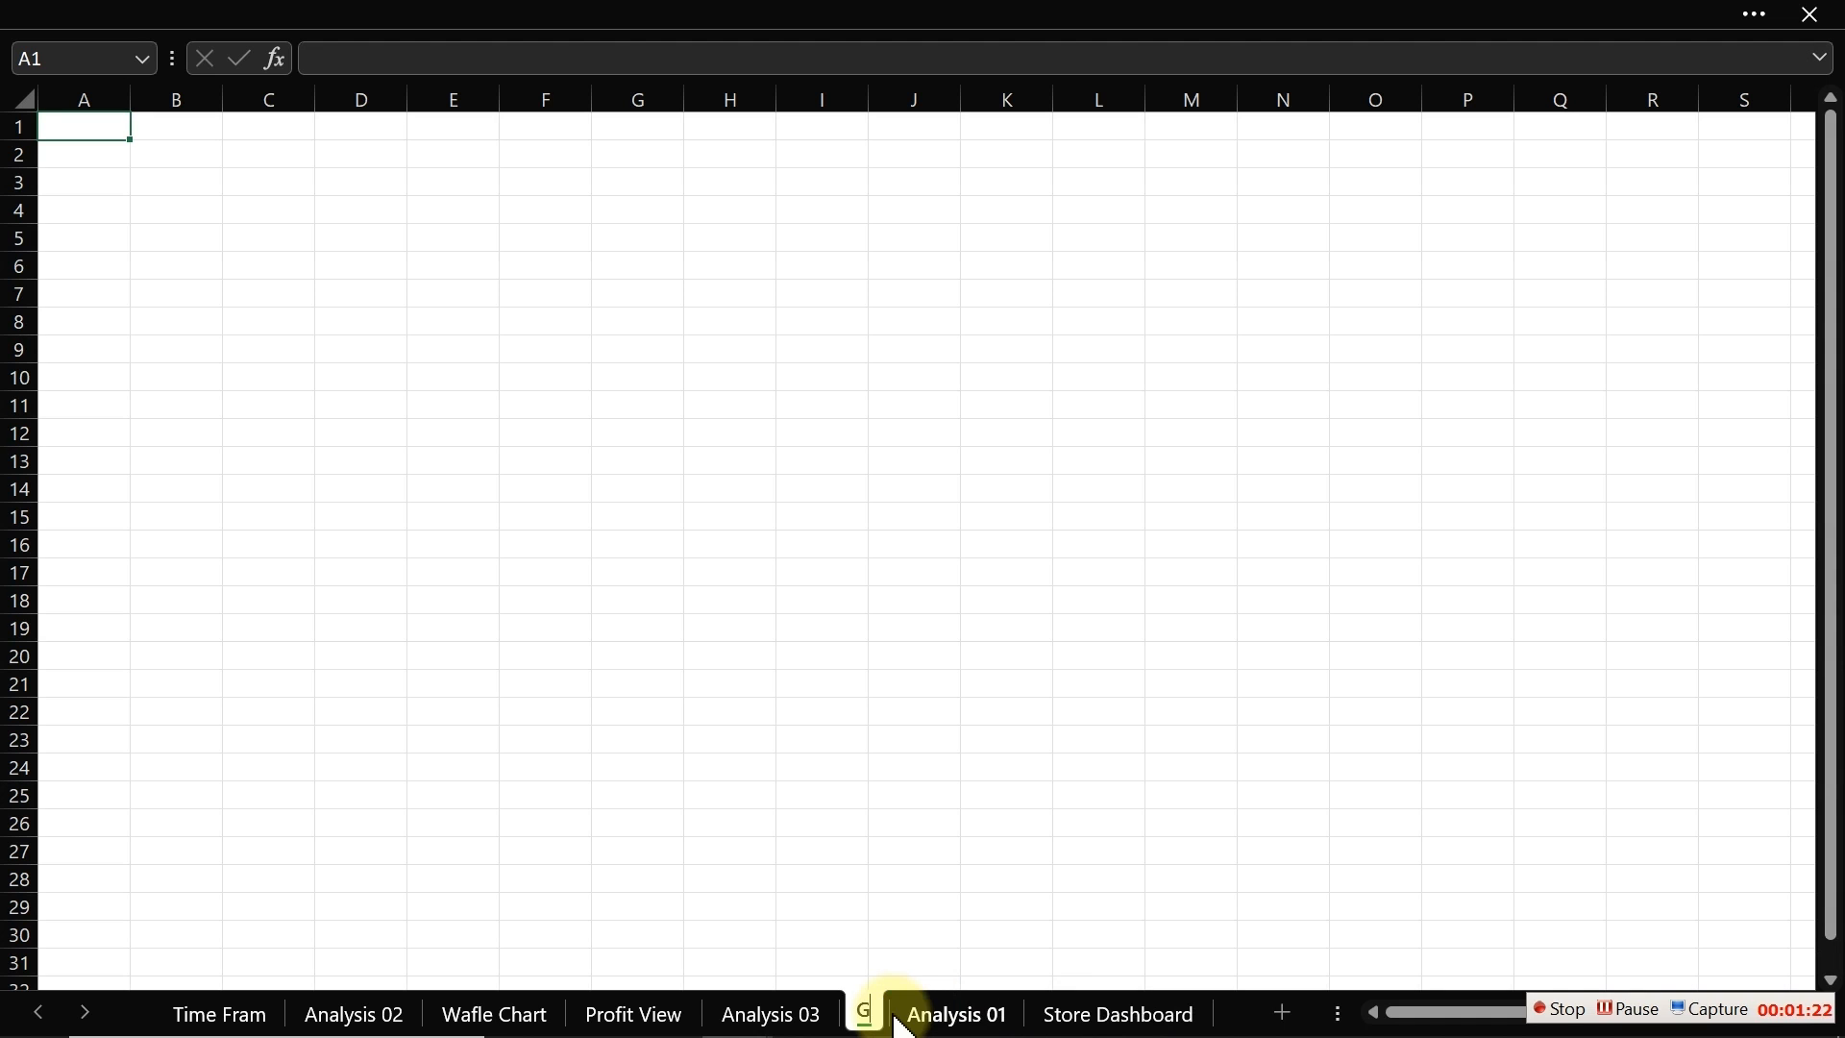
{"action": "type", "text": "ender Chart"}
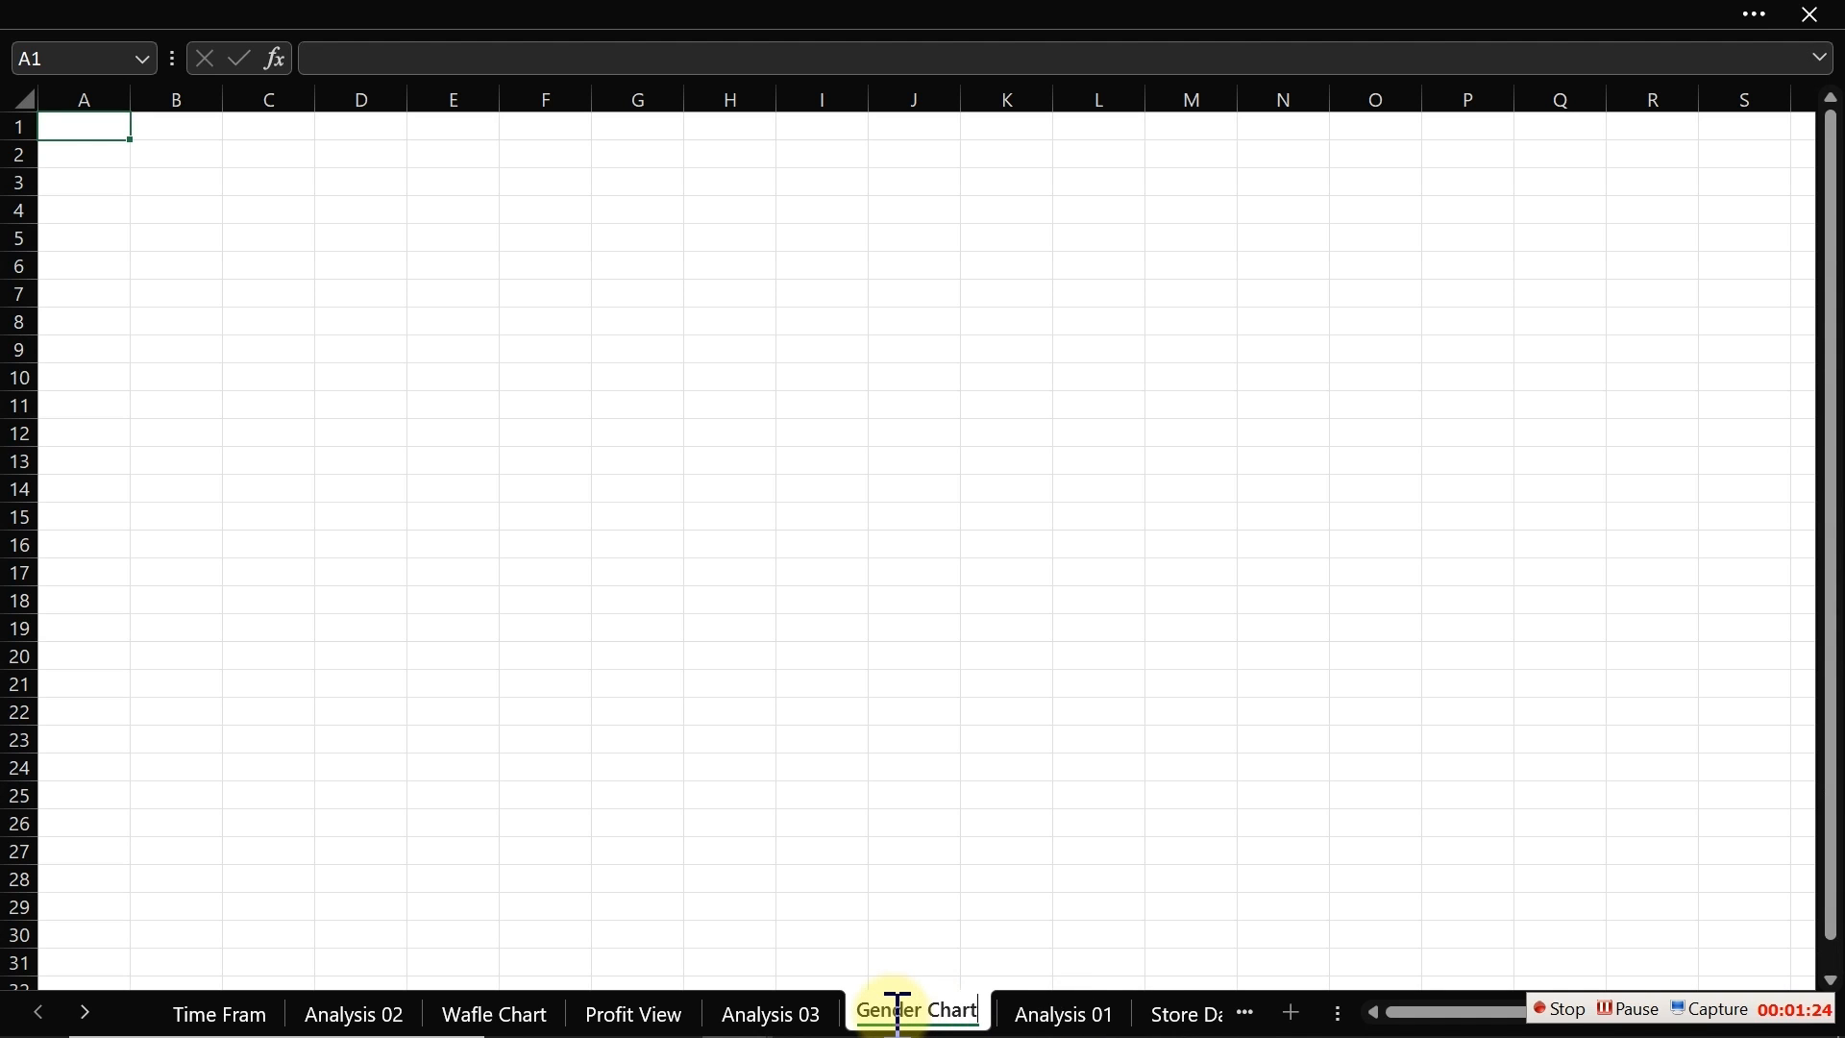
{"action": "key", "text": "Return"}
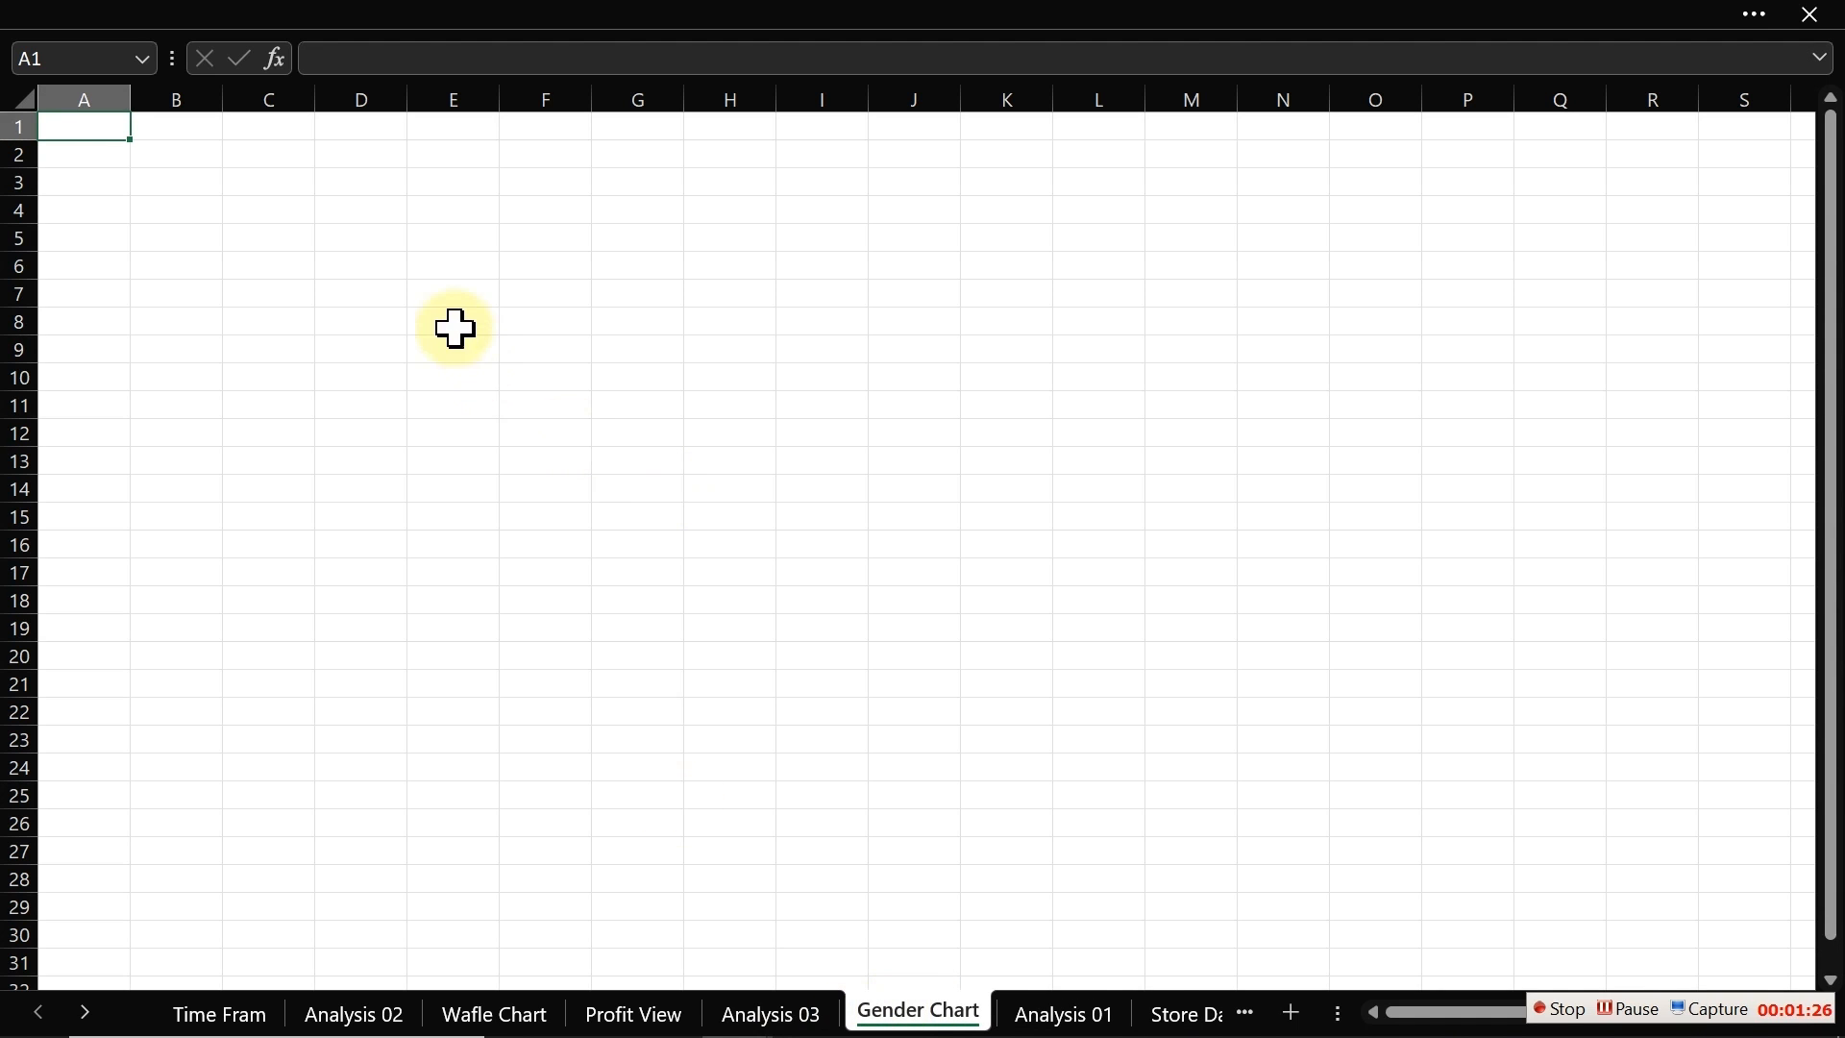
Step: Enter the labels Male and Female in cells F4 and F5 of Gender Chart
{"action": "left_click", "coordinate": [584, 209]}
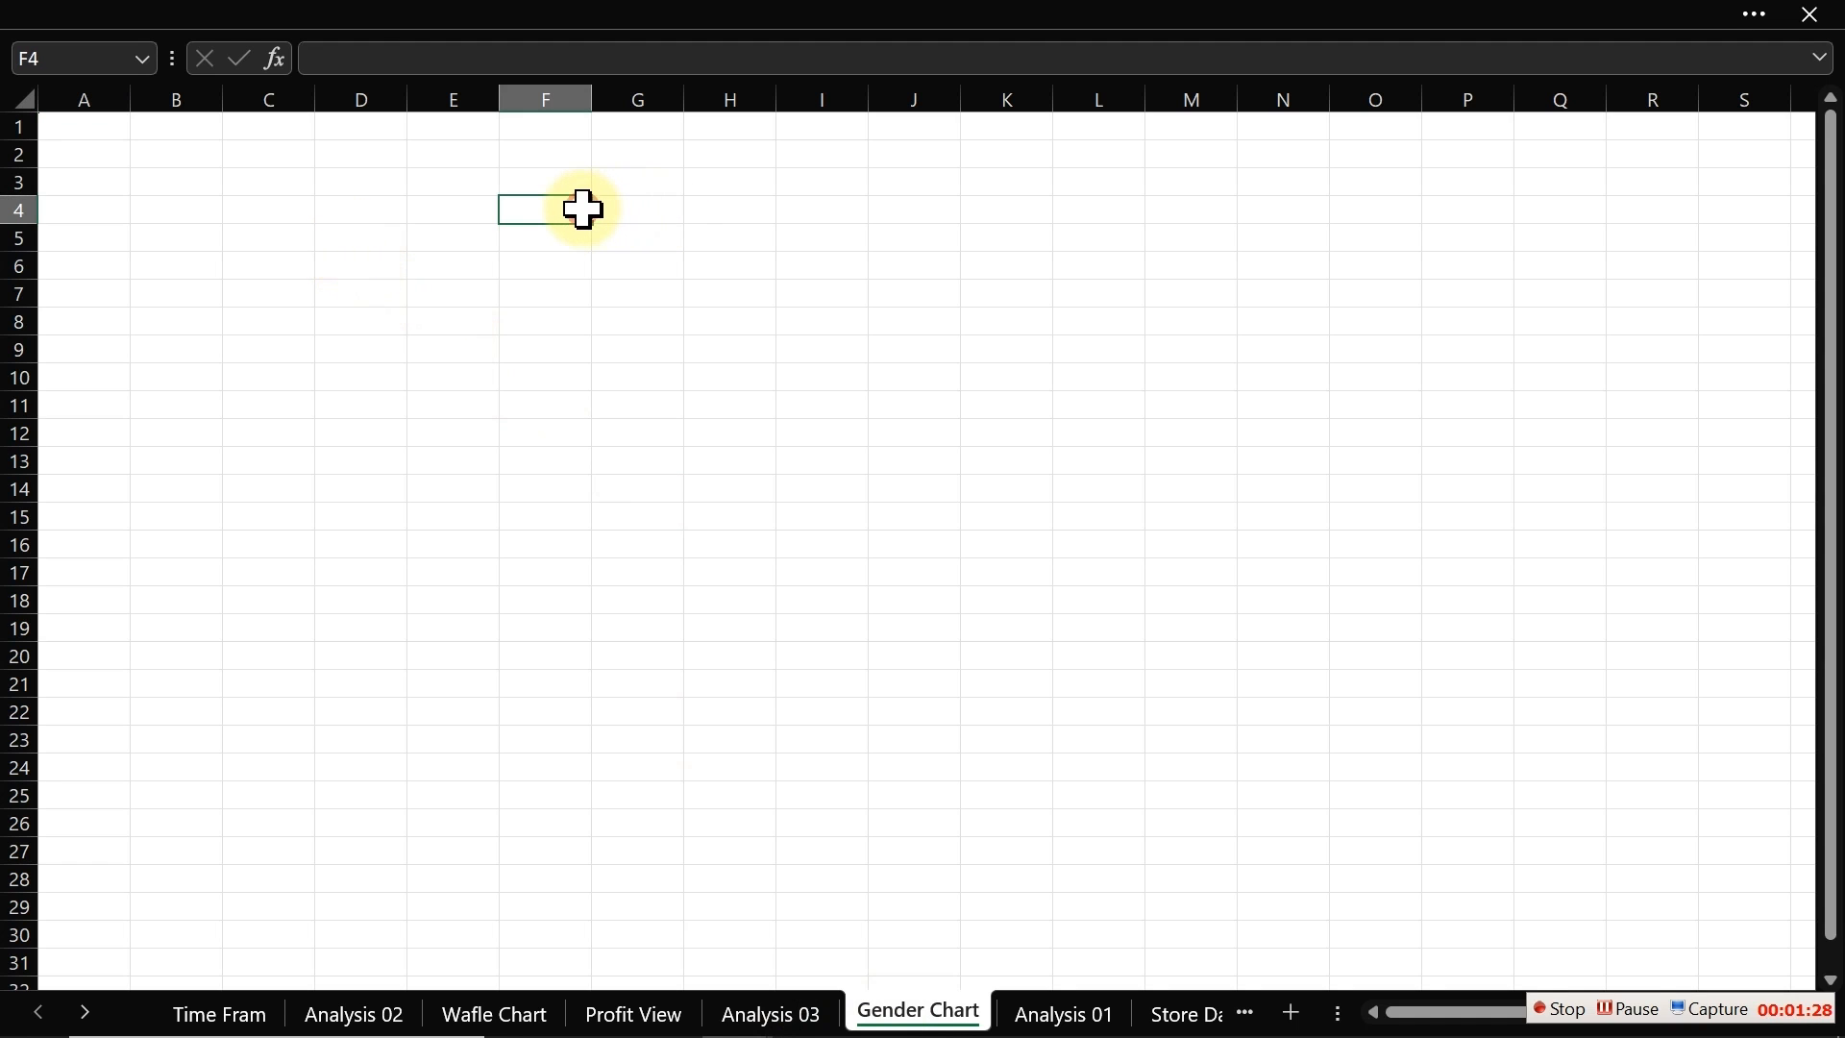
{"action": "type", "text": "Male"}
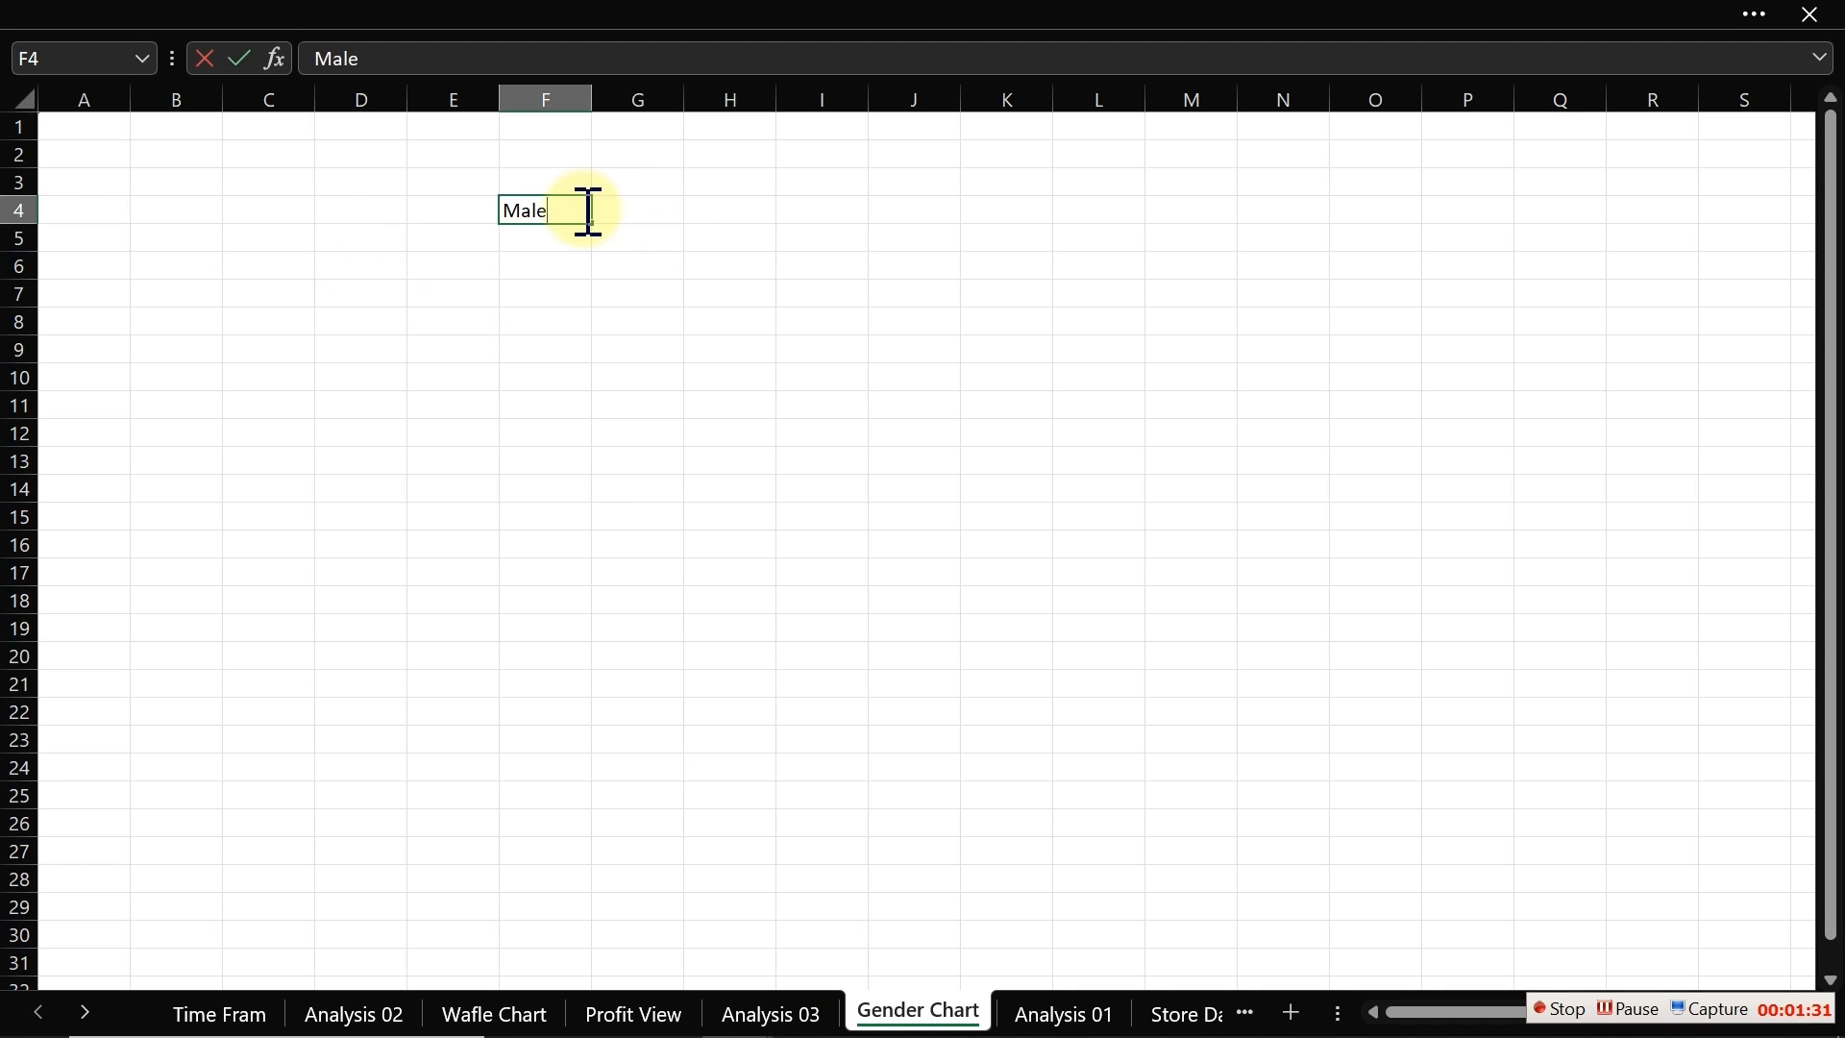
{"action": "key", "text": "Return"}
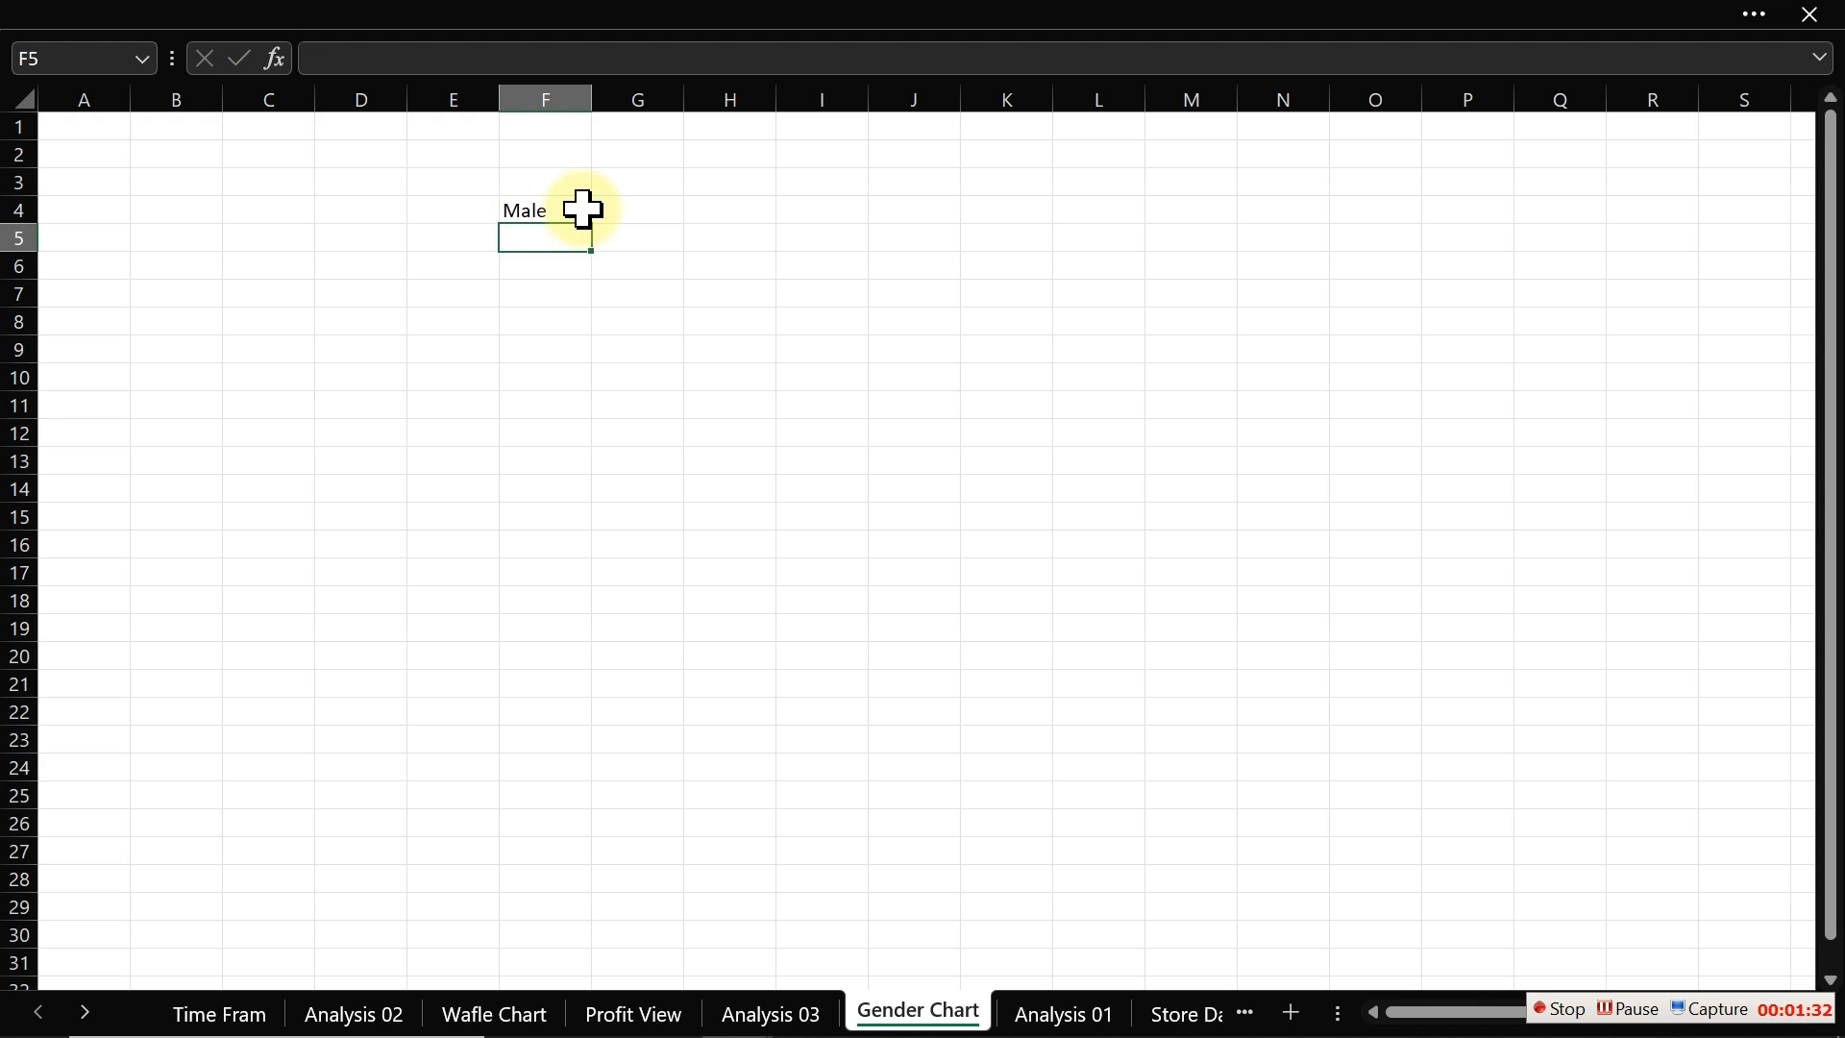
{"action": "type", "text": "Female"}
{"action": "key", "text": "Return"}
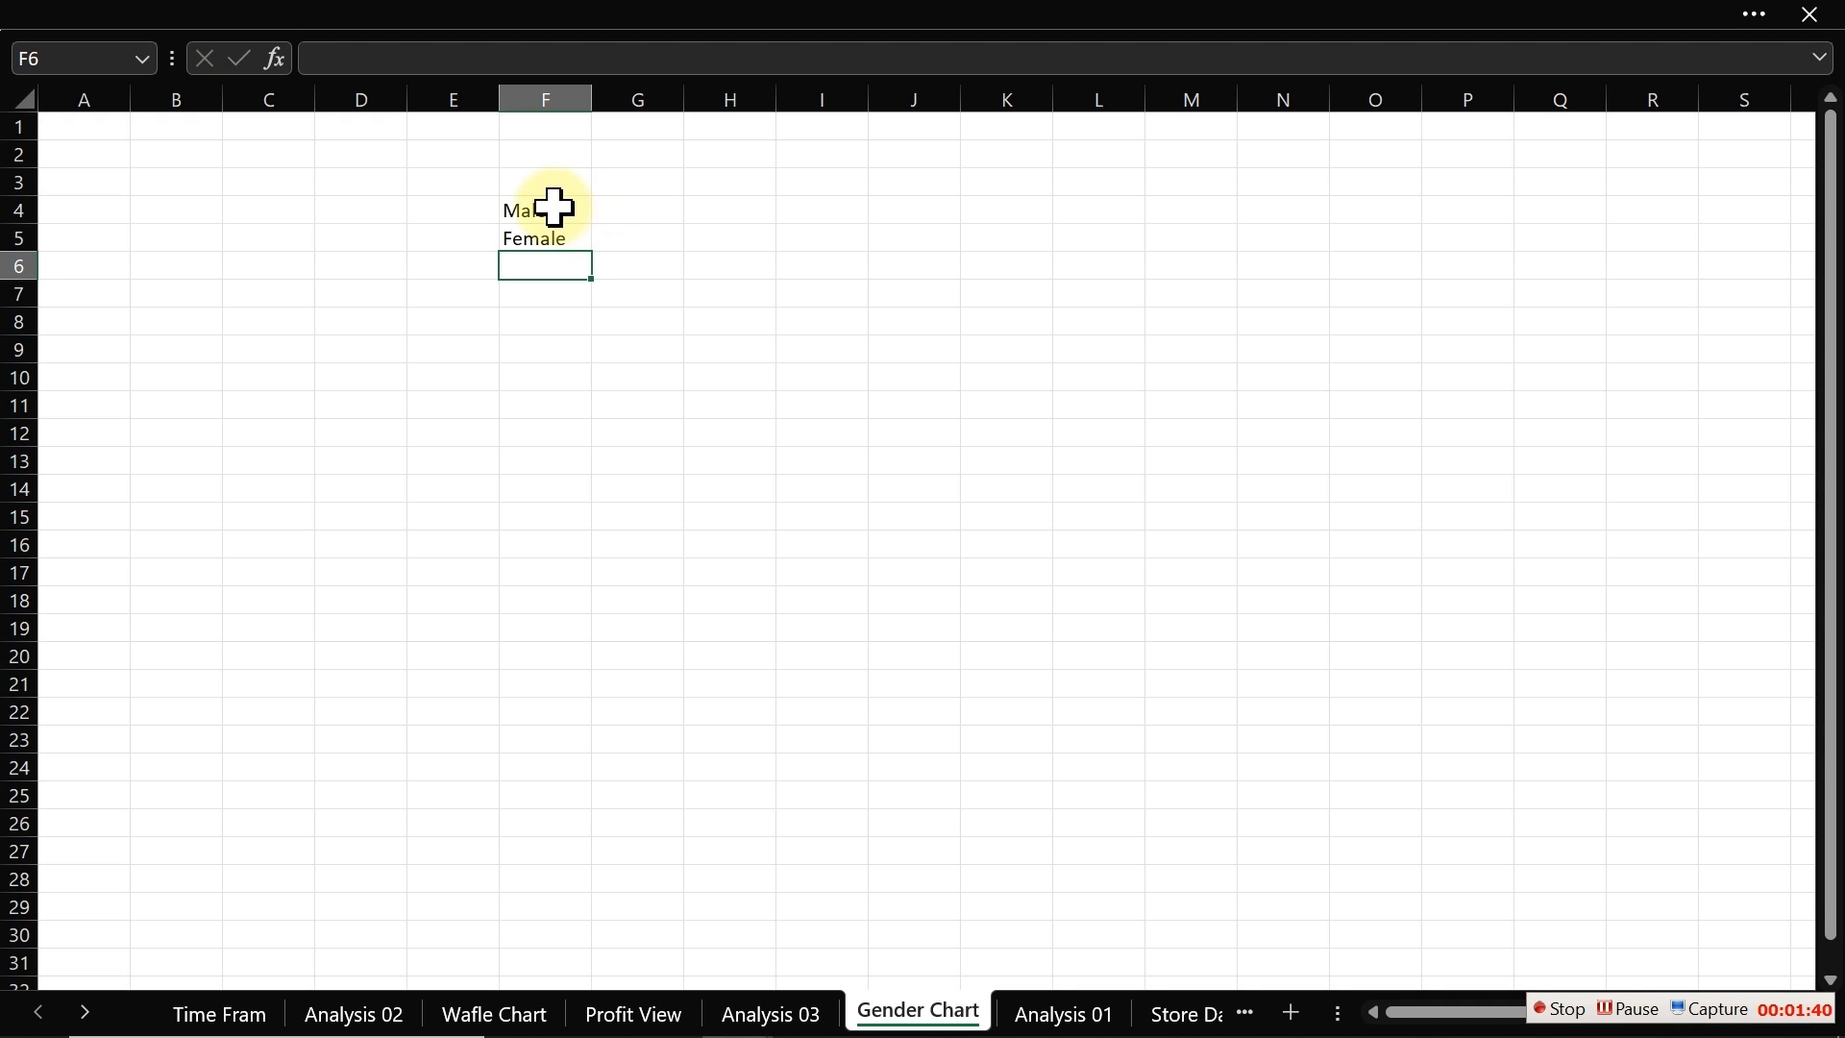
Step: Link G4 and G5 of Gender Chart to the Male and Female Profit Margin cells of the Analysis 03 gender pivot
{"action": "left_click", "coordinate": [630, 208]}
{"action": "type", "text": "="}
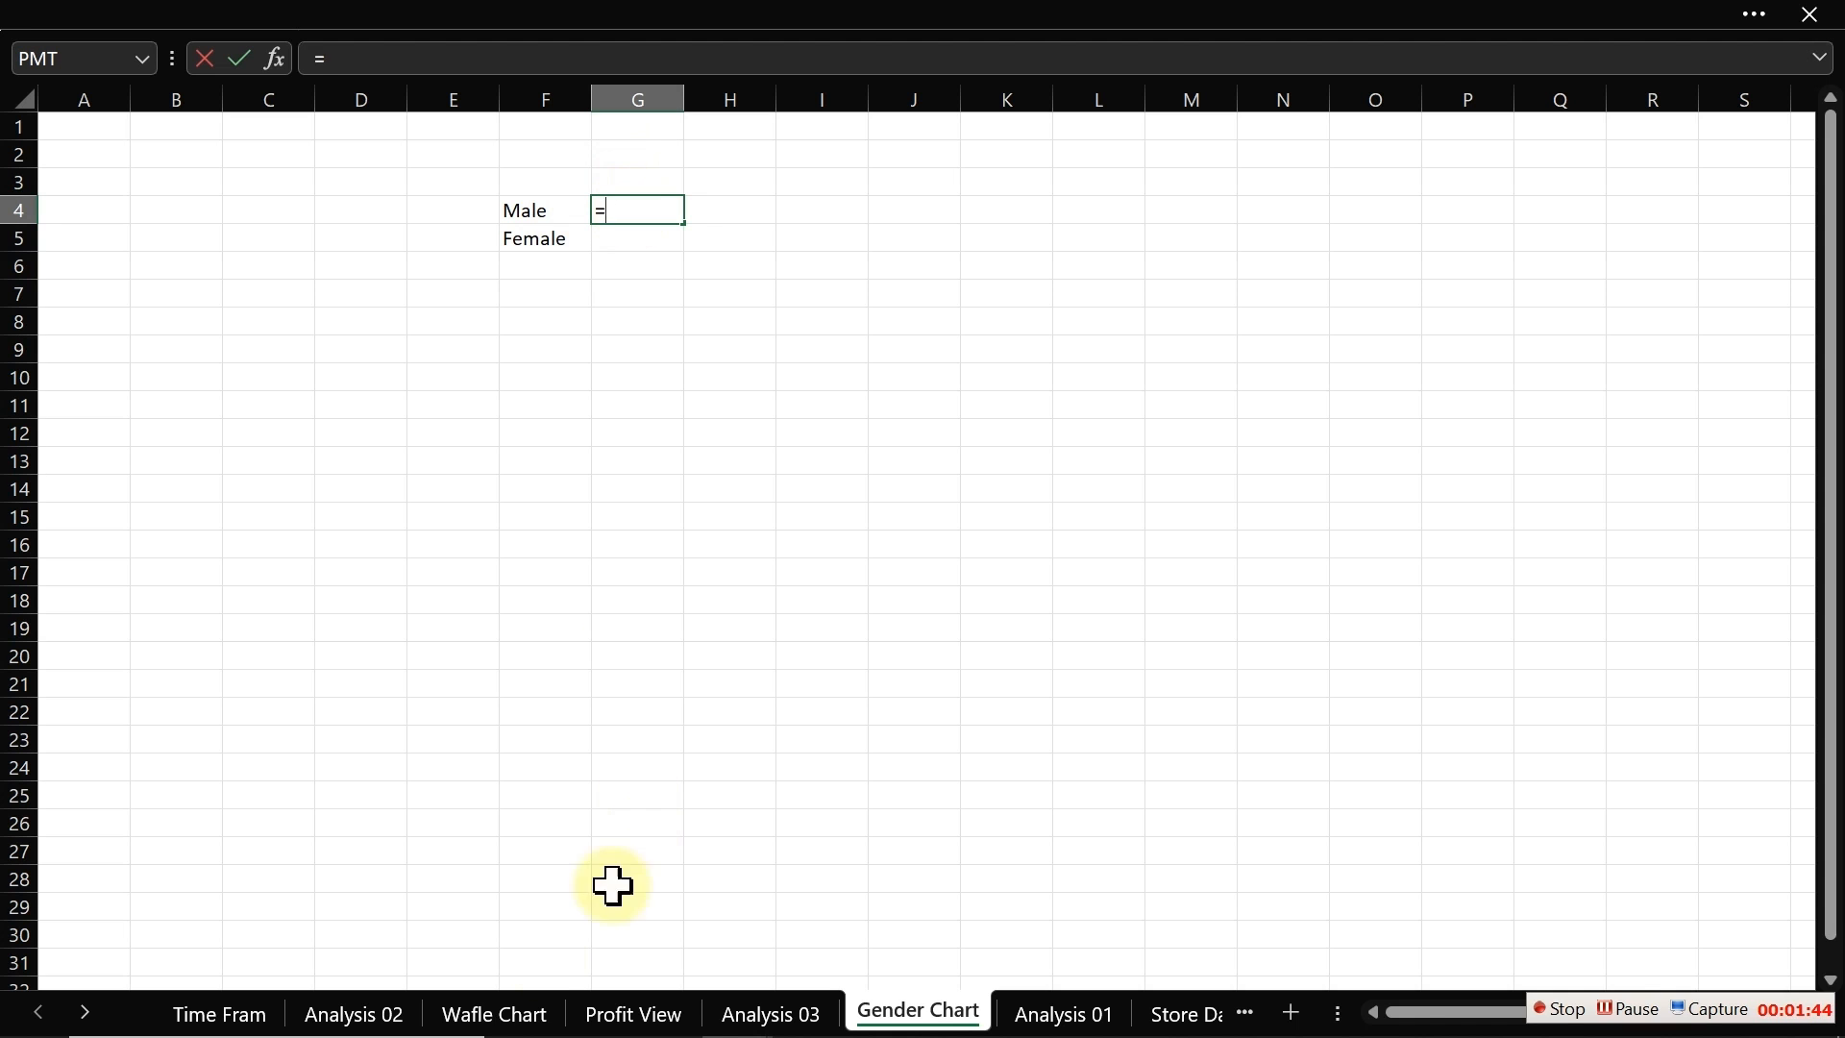
{"action": "left_click", "coordinate": [800, 1022]}
{"action": "left_click", "coordinate": [1061, 636]}
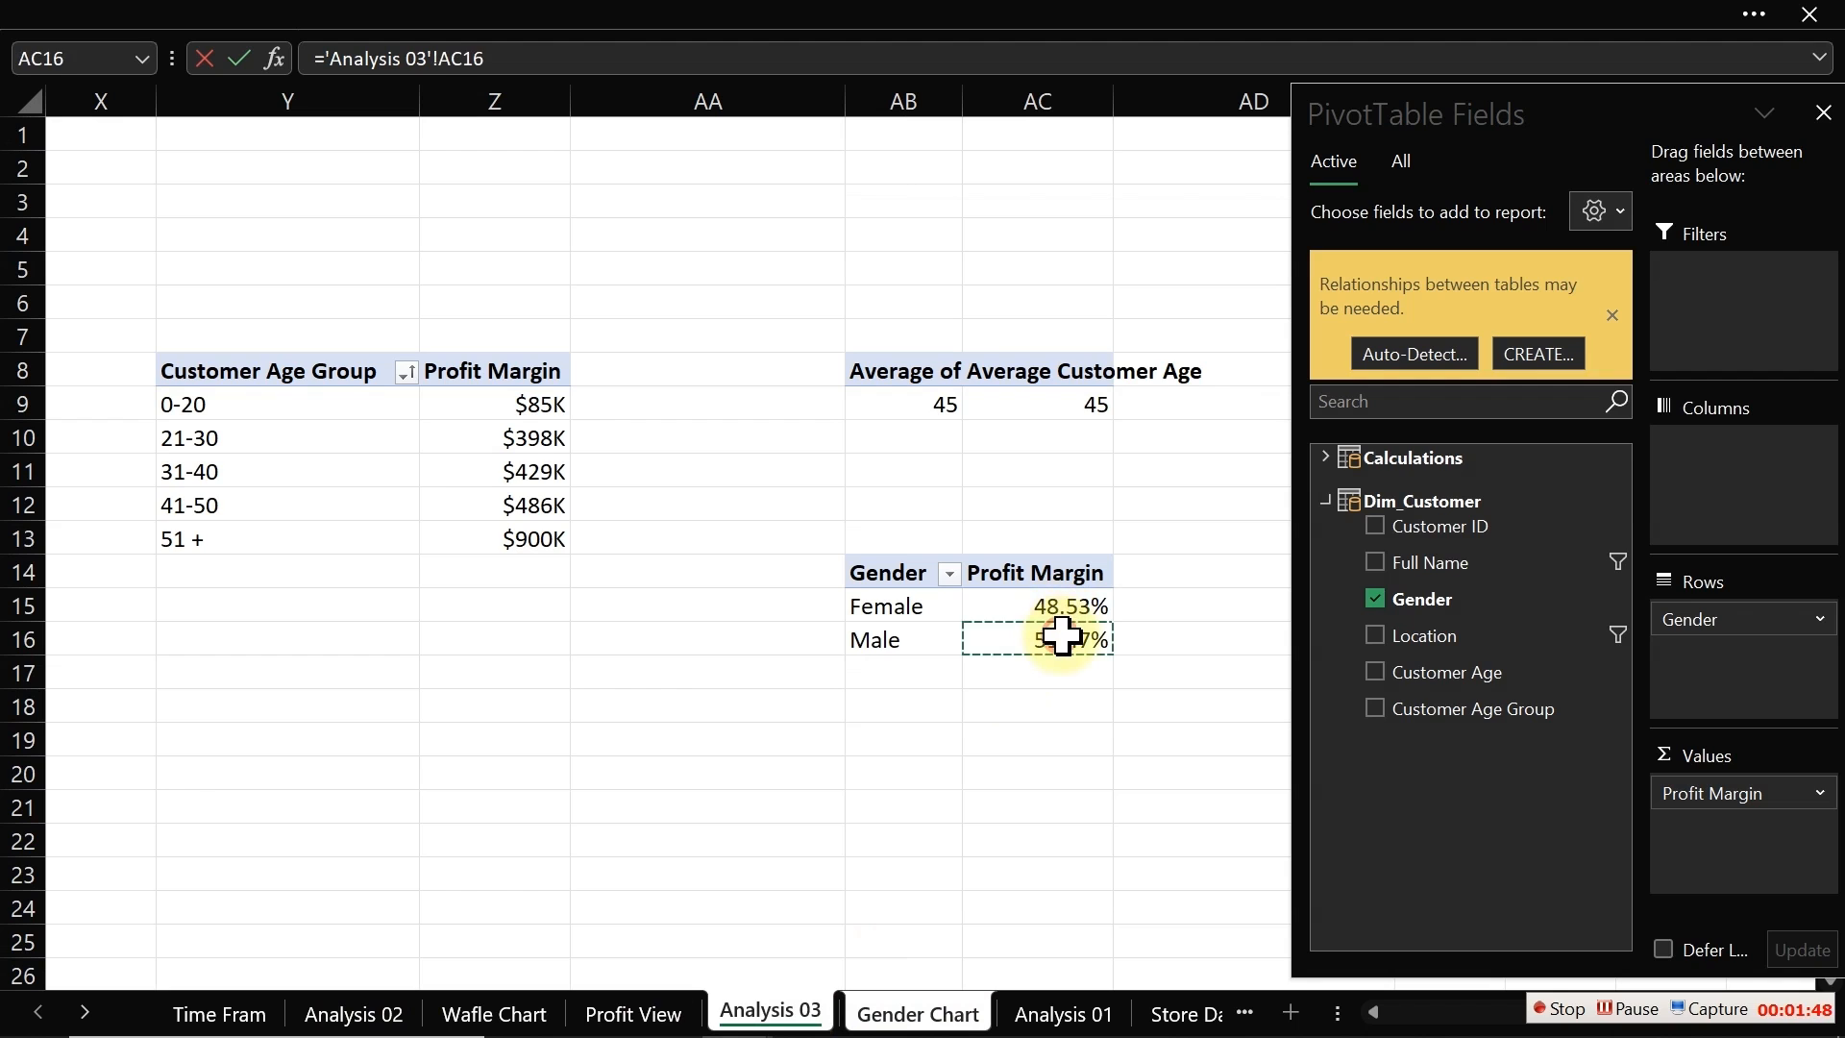
{"action": "key", "text": "Return"}
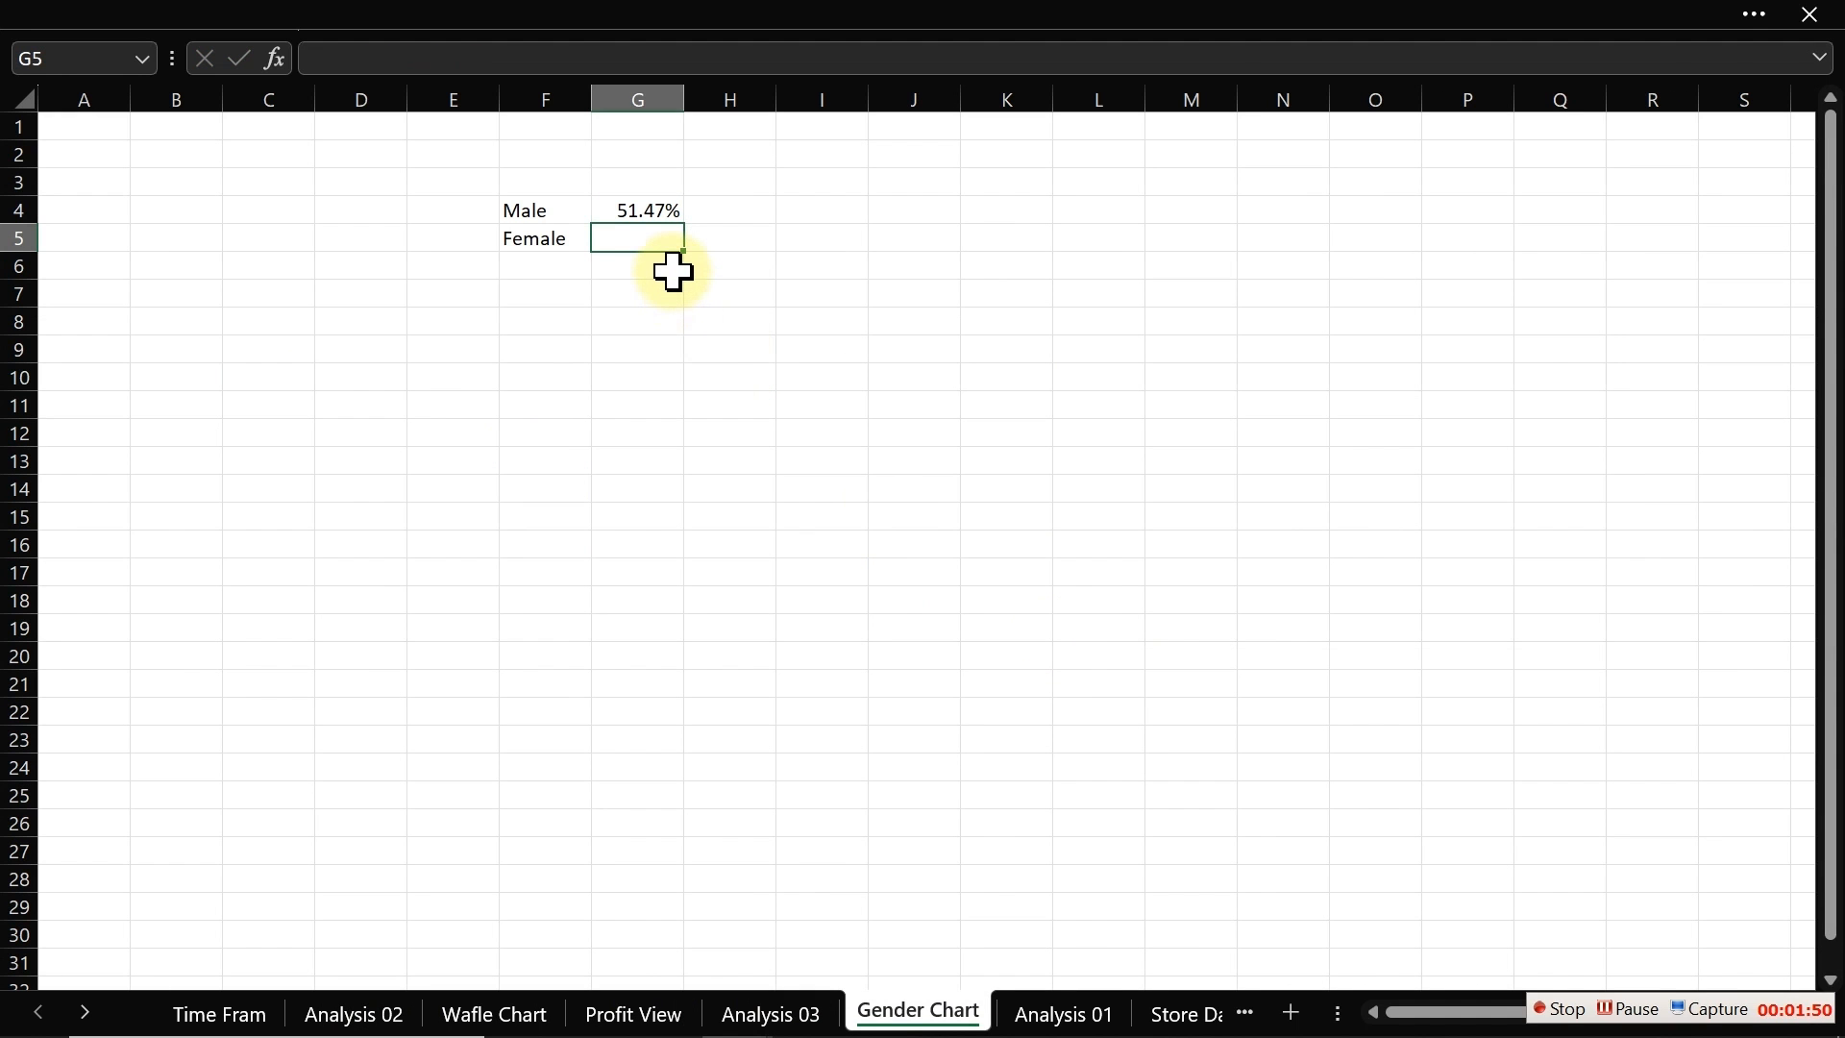
{"action": "type", "text": "="}
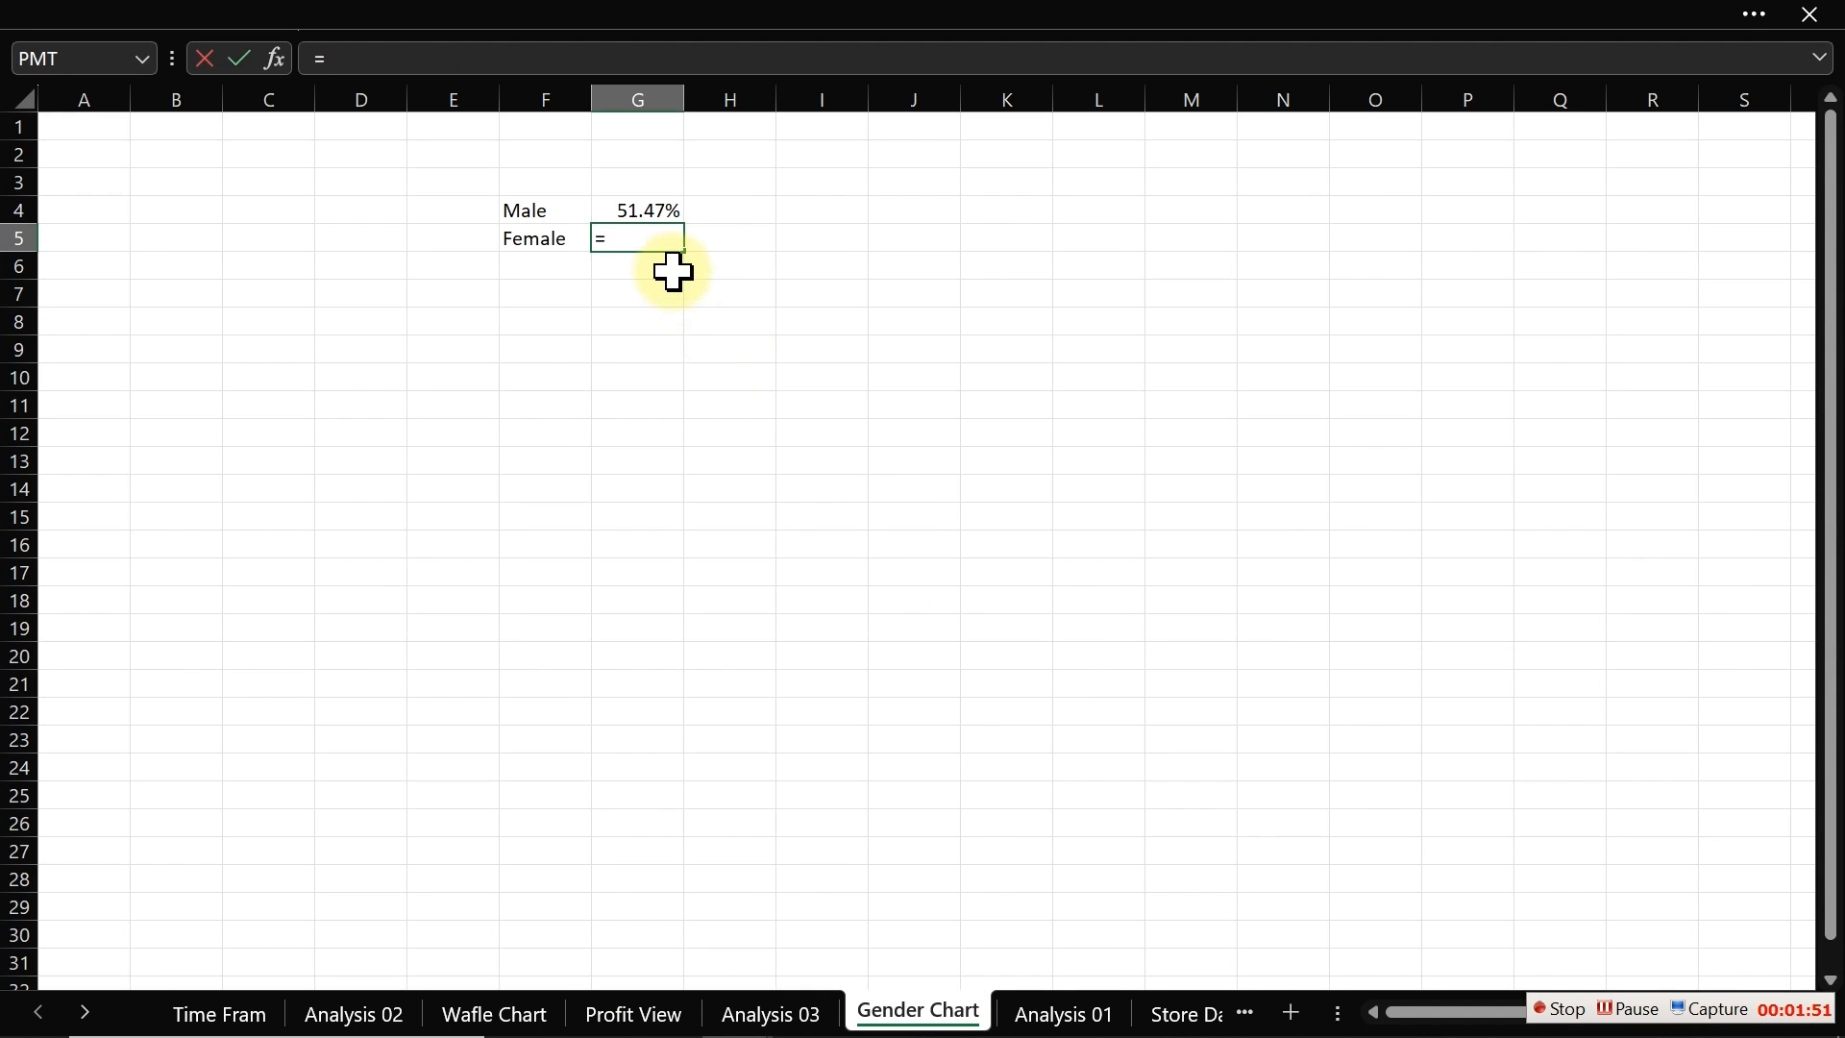
{"action": "left_click", "coordinate": [767, 1014]}
{"action": "left_click", "coordinate": [1050, 606]}
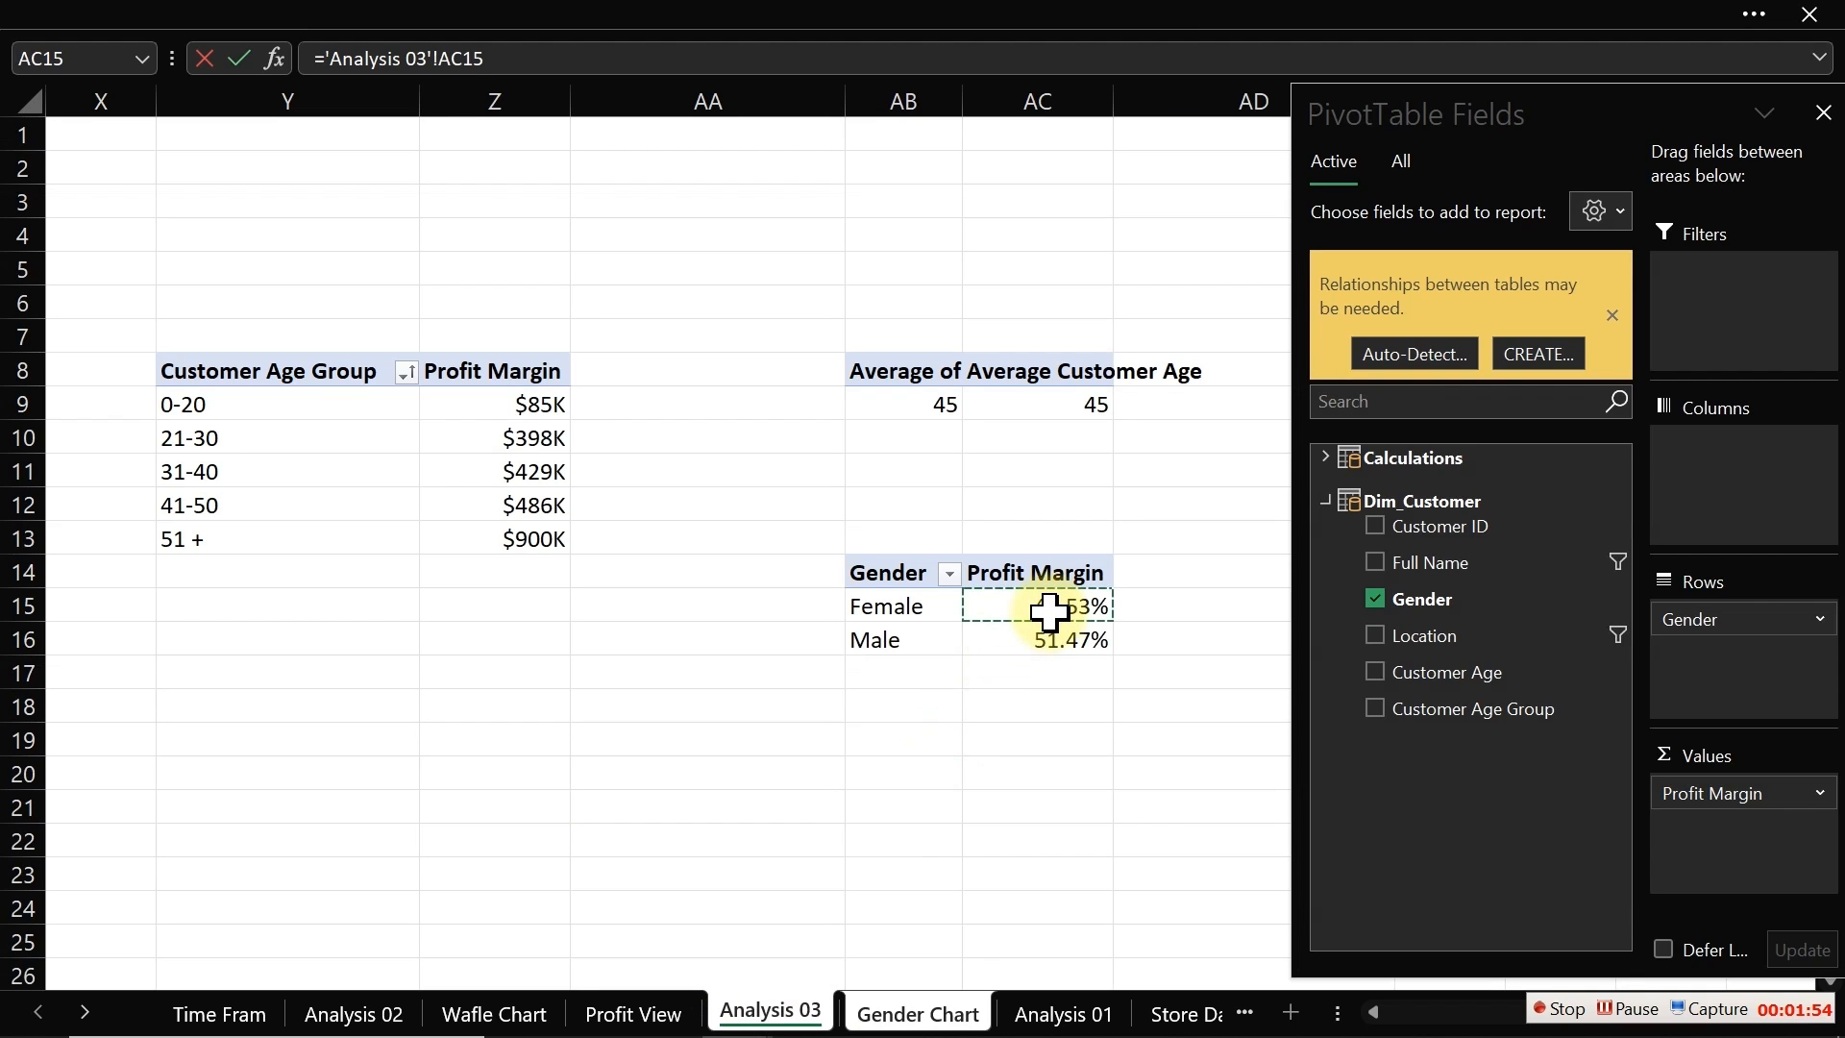
{"action": "key", "text": "Return"}
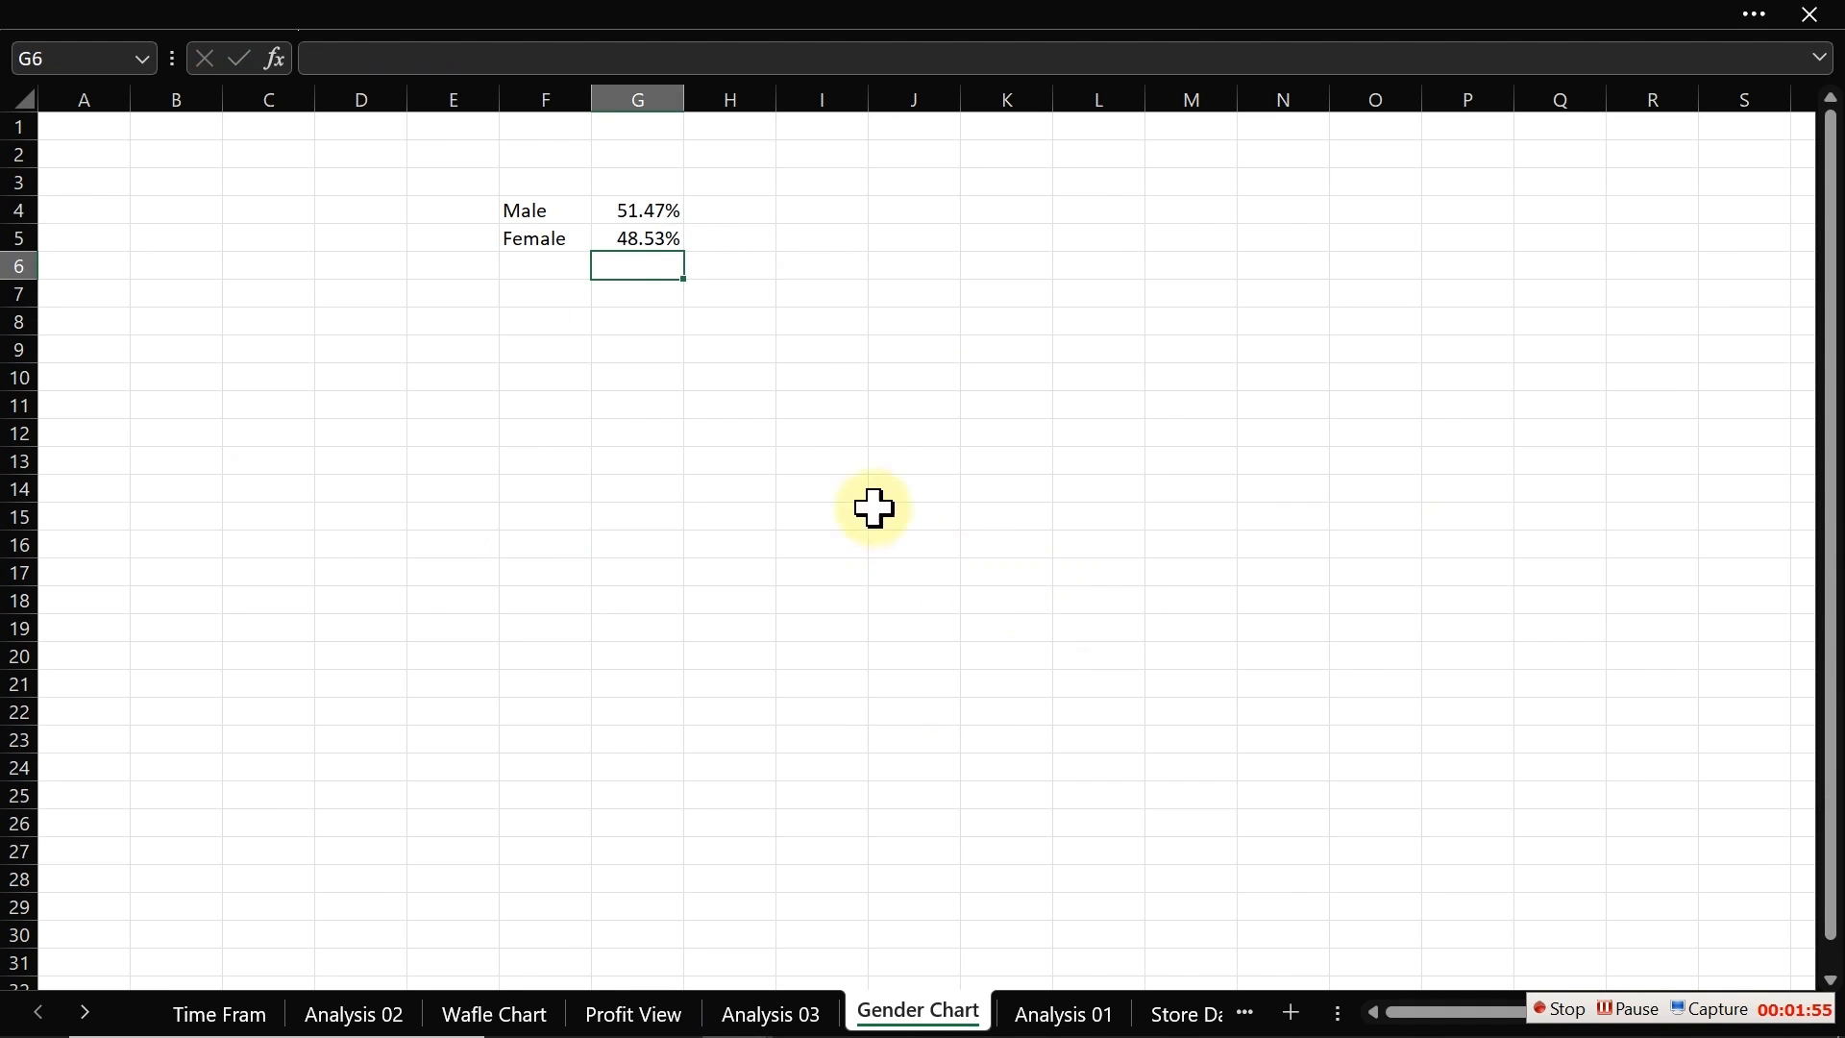
Step: Set the worksheet zoom to a custom 120%
{"action": "left_click", "coordinate": [264, 11]}
{"action": "left_click", "coordinate": [733, 93]}
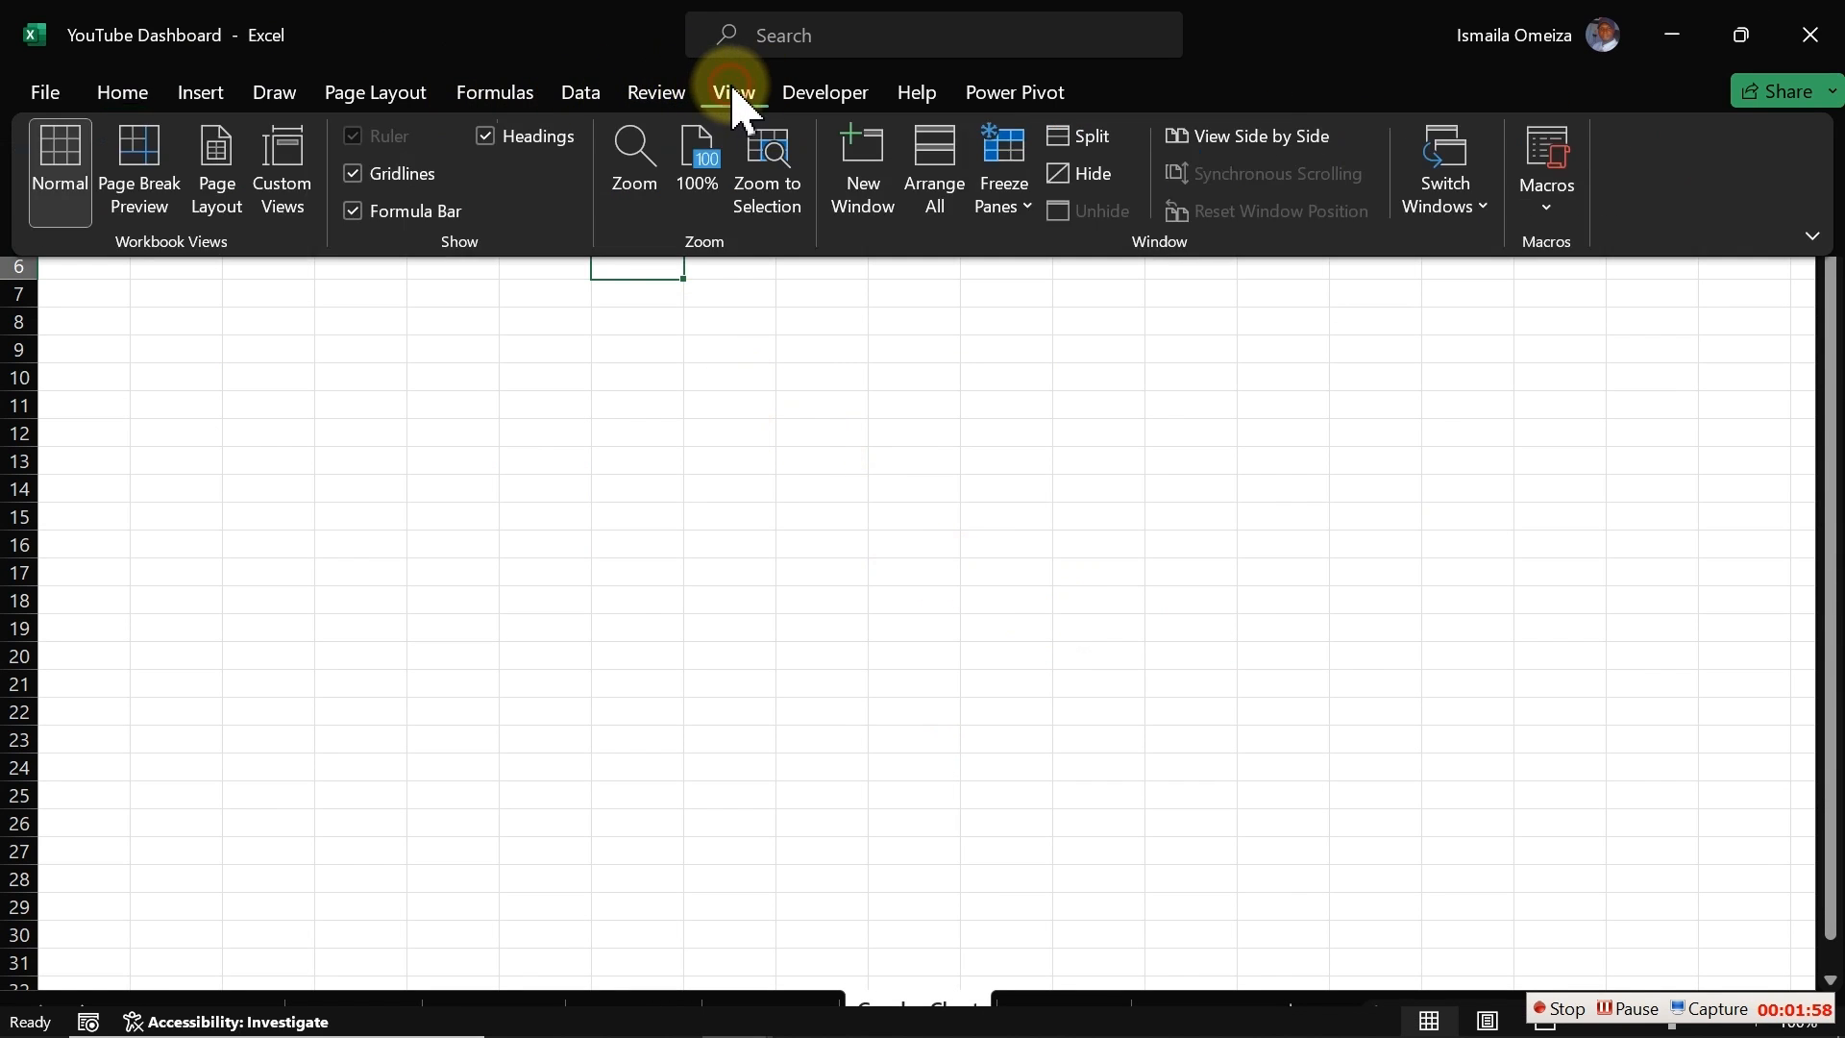
{"action": "left_click", "coordinate": [636, 187]}
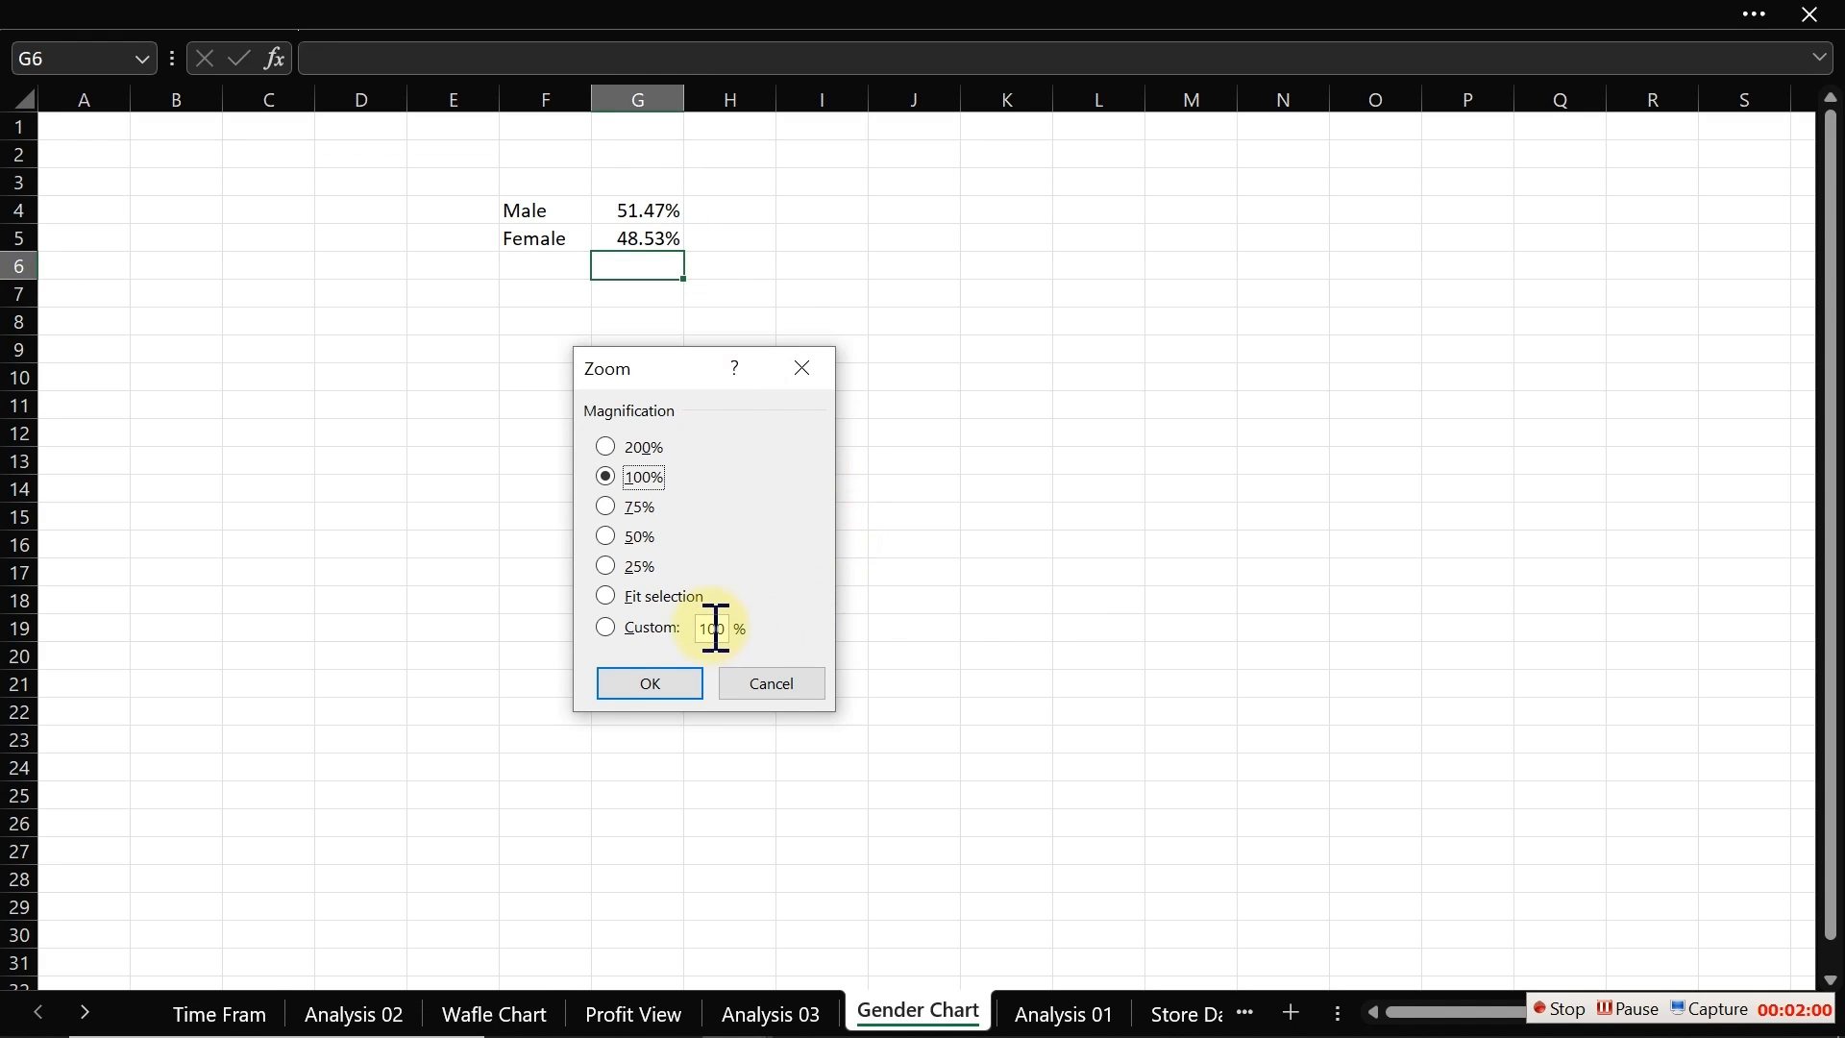
{"action": "left_click_drag", "start_coordinate": [725, 626], "coordinate": [678, 628]}
{"action": "type", "text": "120"}
{"action": "key", "text": "Return"}
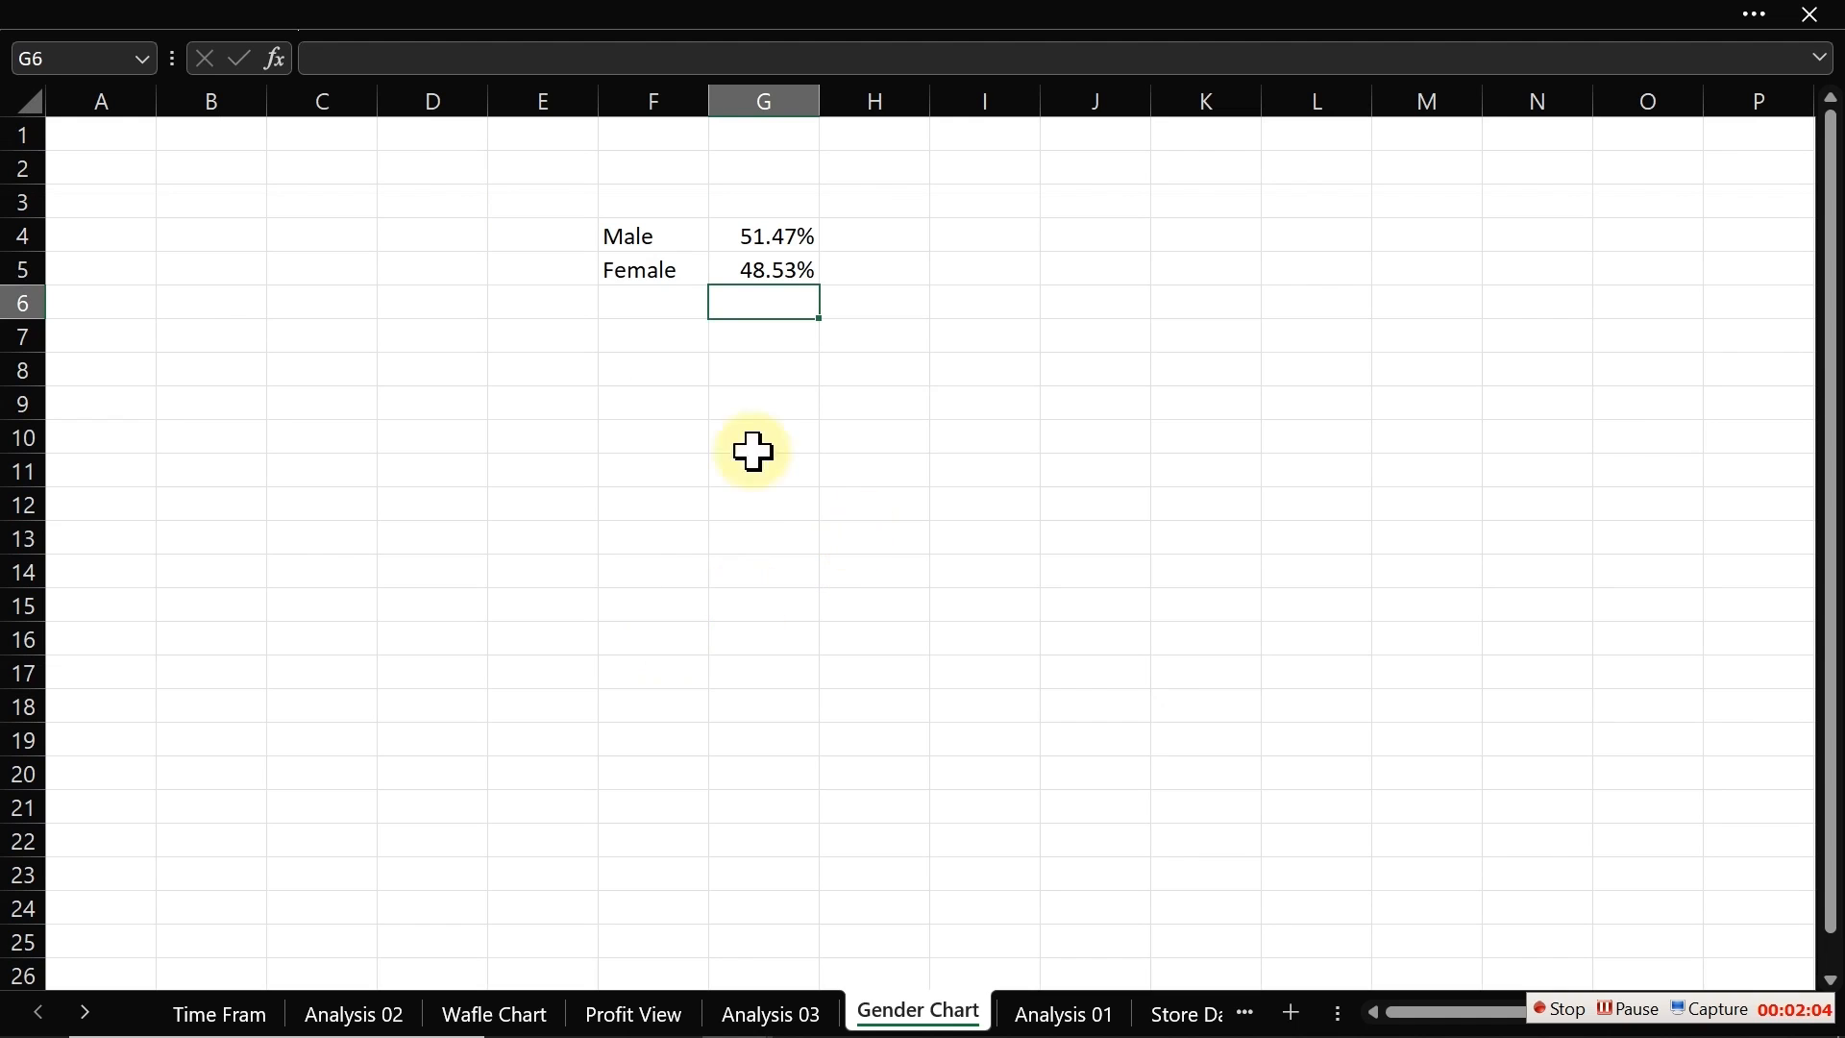
Step: Make the Male and Female labels in F4:F5 bold
{"action": "left_click", "coordinate": [701, 432]}
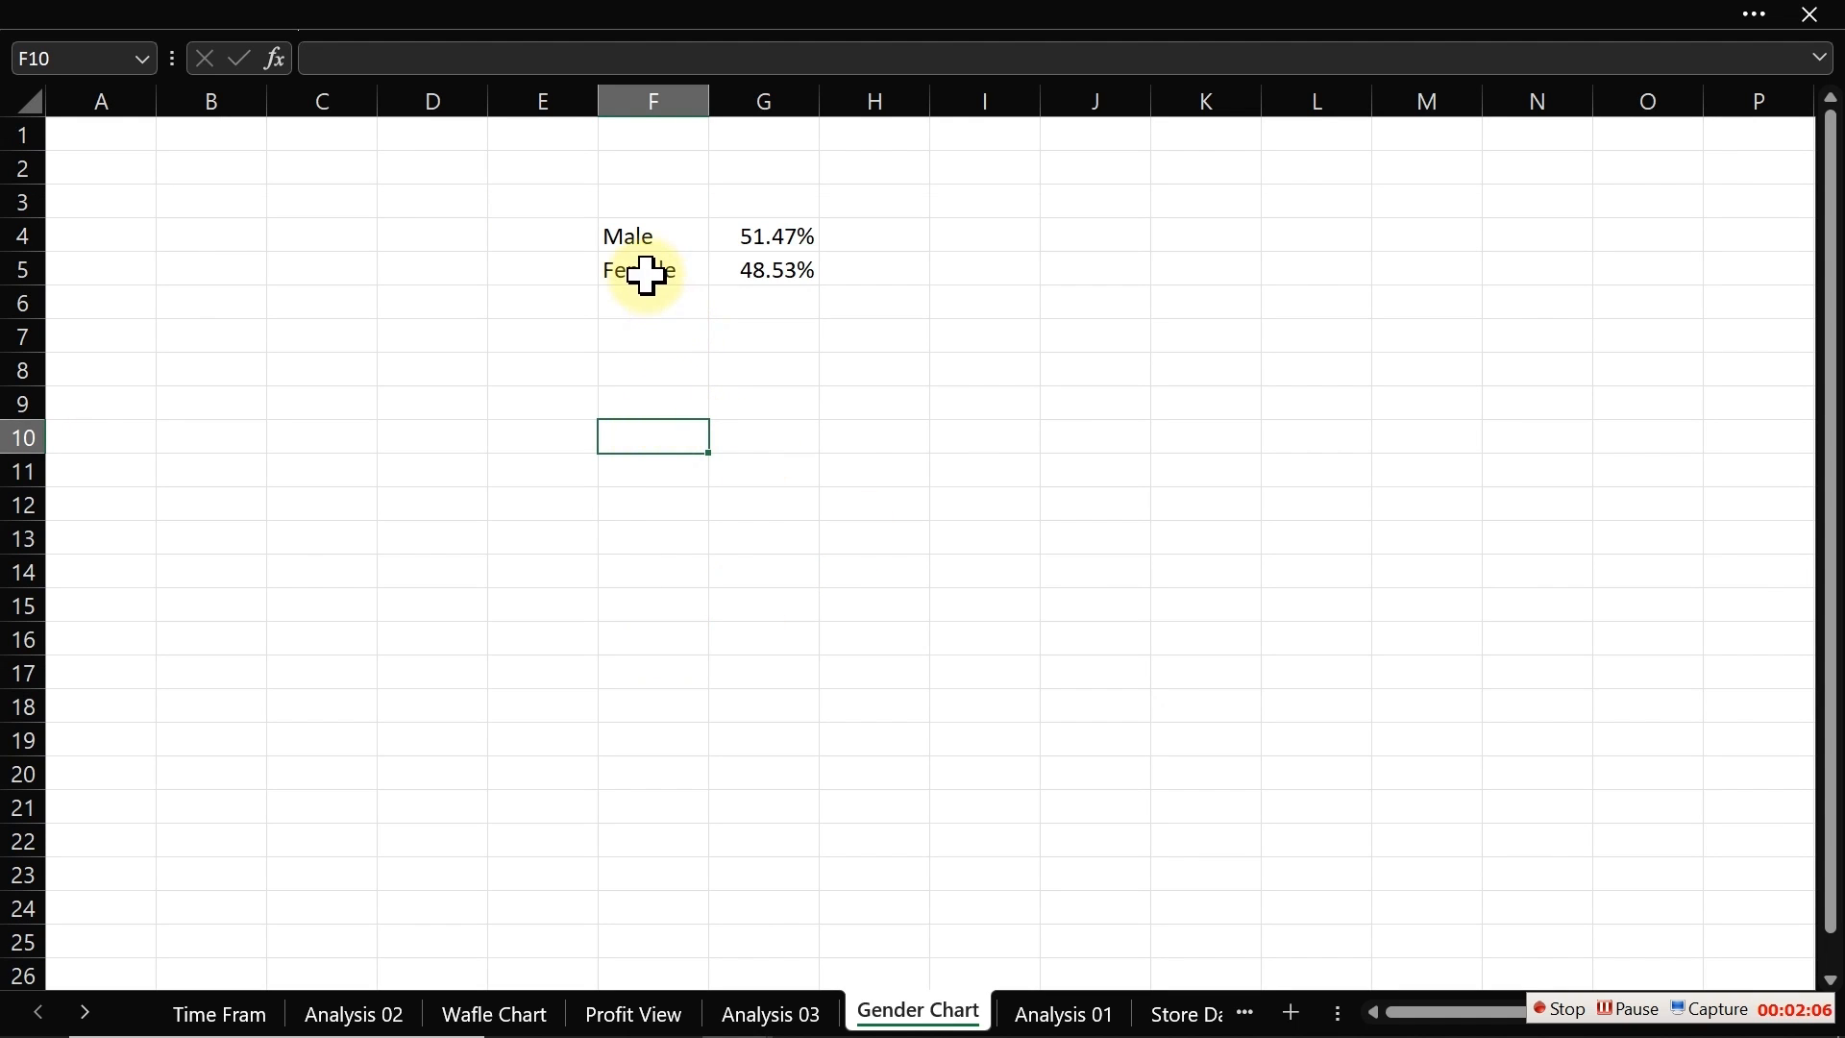
{"action": "left_click", "coordinate": [637, 234]}
{"action": "left_click_drag", "start_coordinate": [637, 234], "coordinate": [654, 272]}
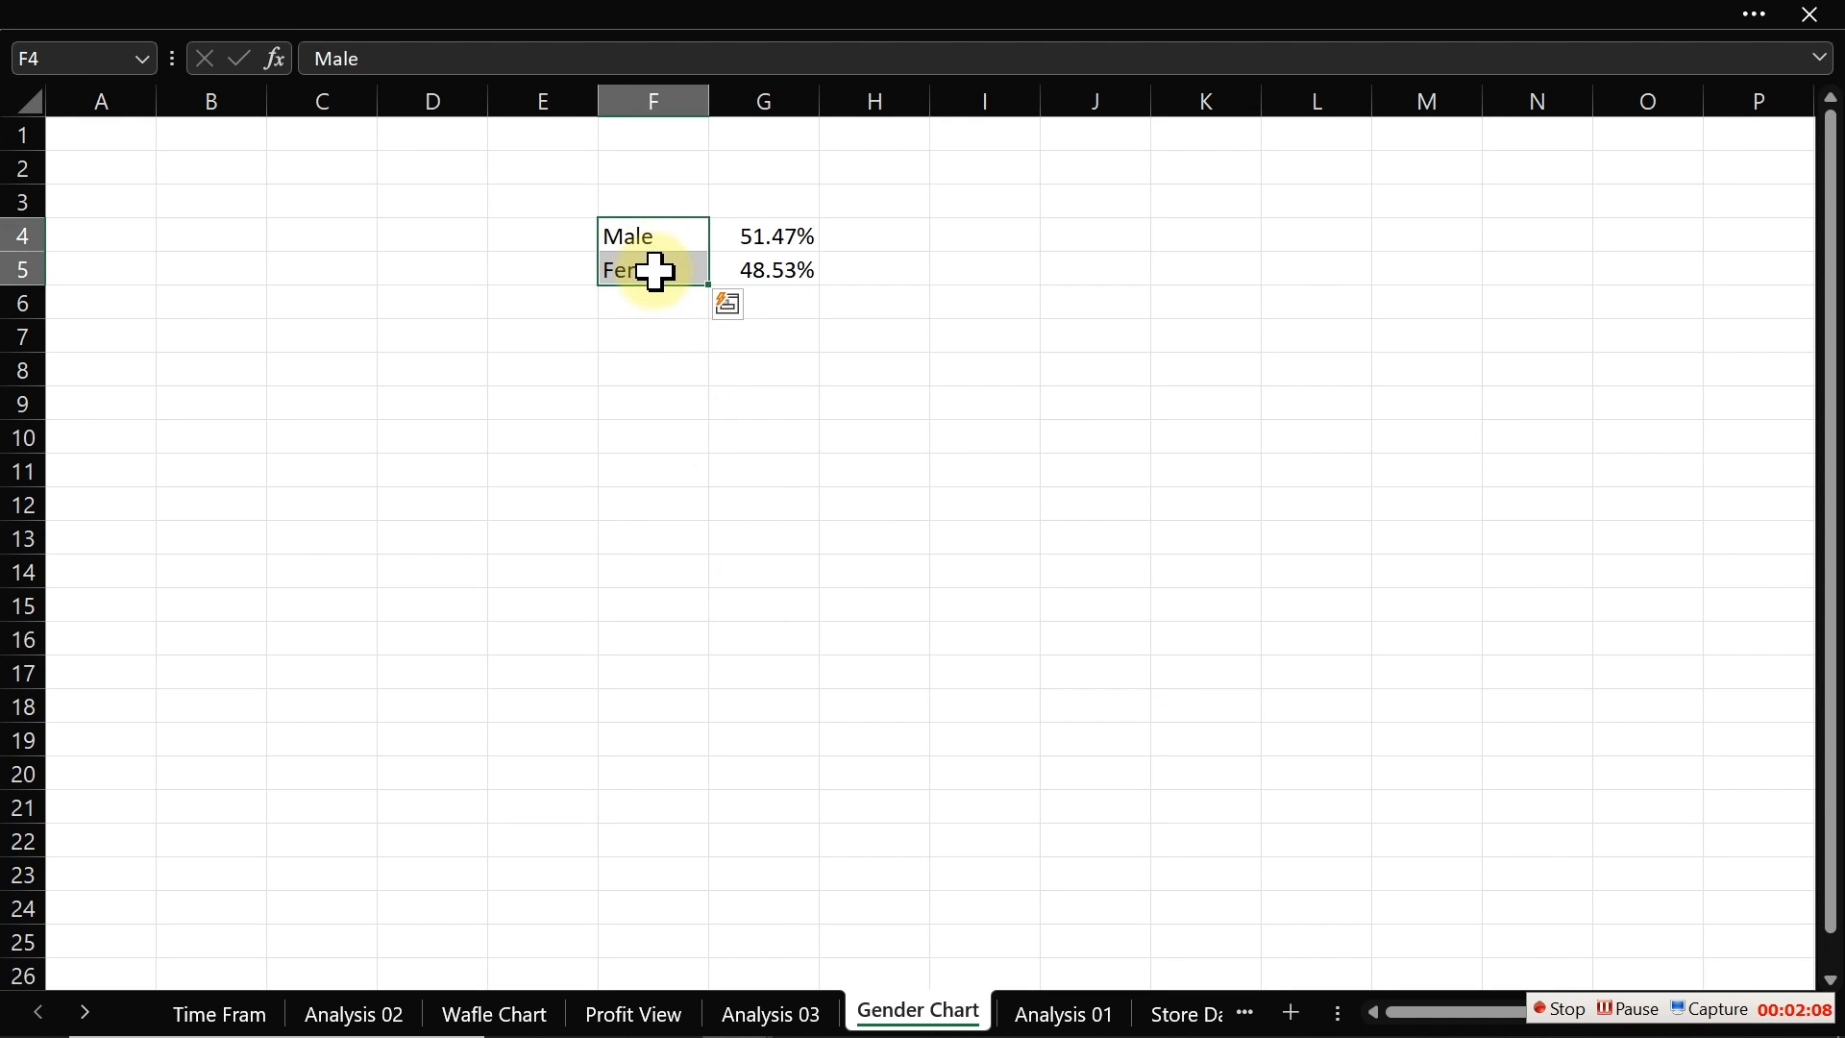
{"action": "key", "text": "ctrl+b"}
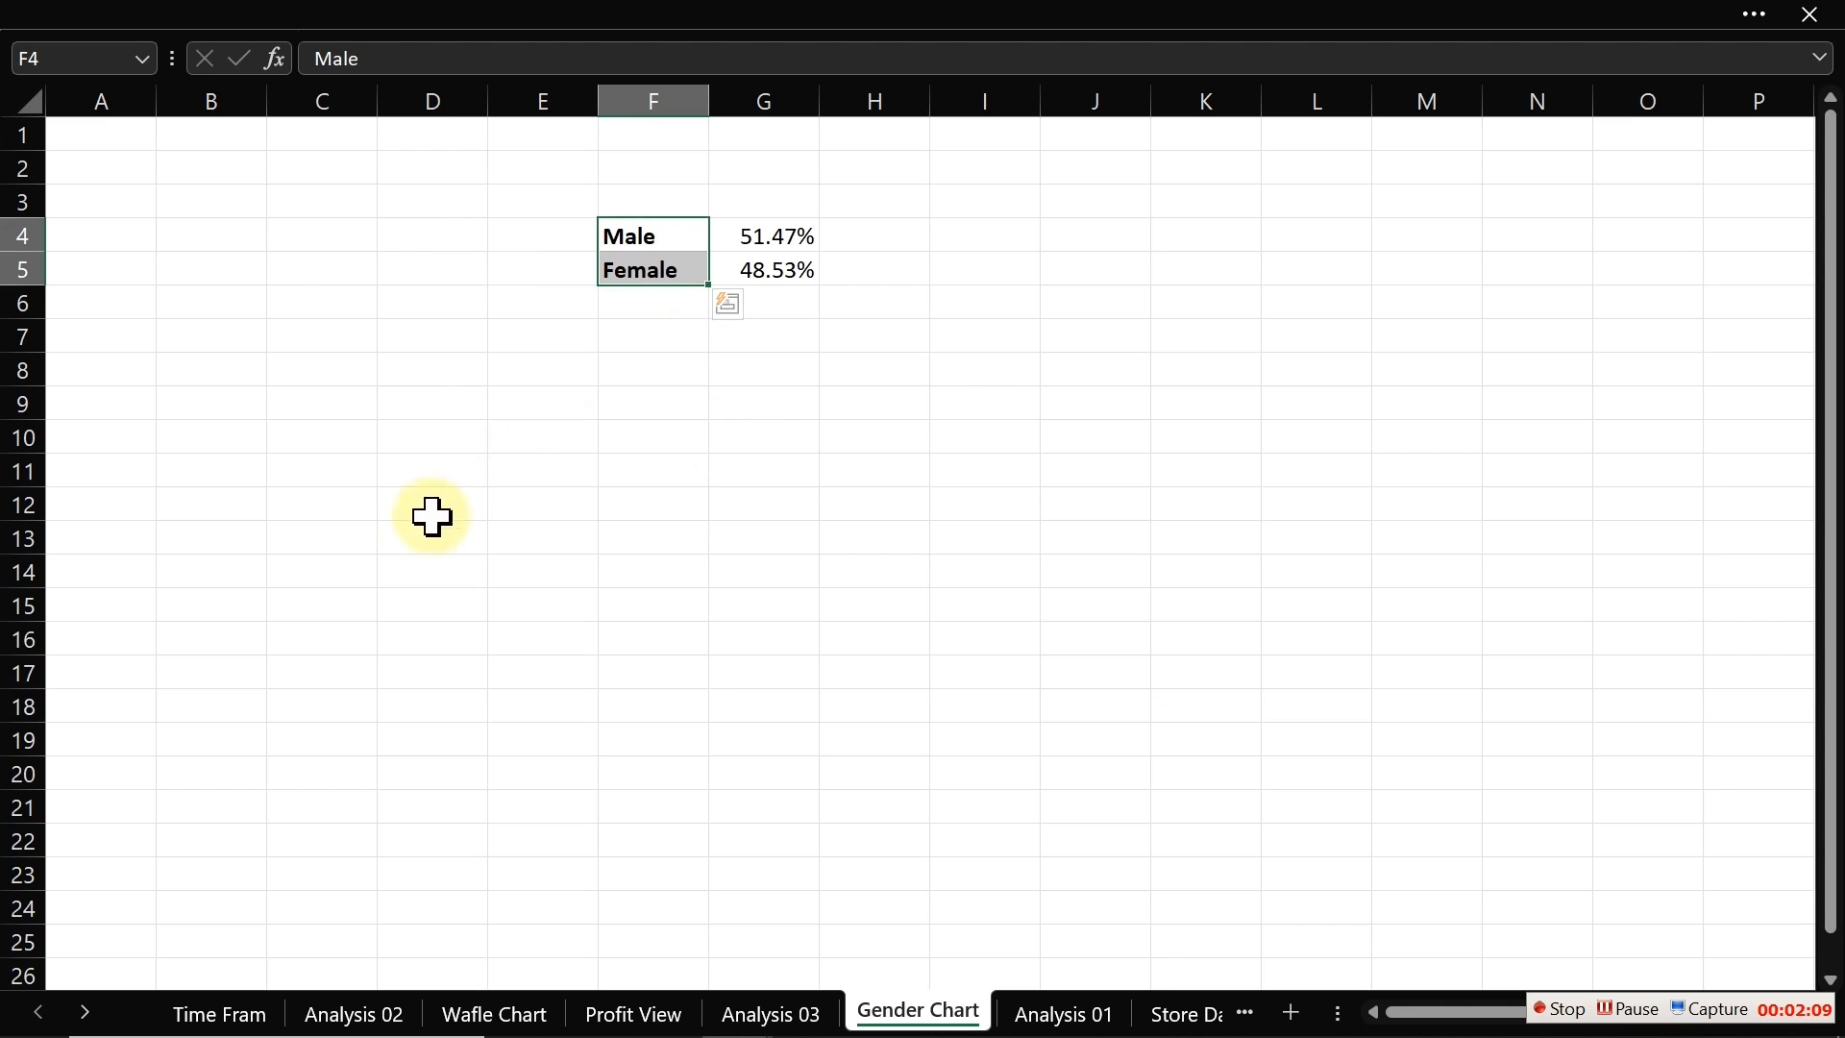
Step: Enter =SEQUENCE(10,10) in cell C10 to generate a 10 by 10 number grid
{"action": "left_click", "coordinate": [415, 412]}
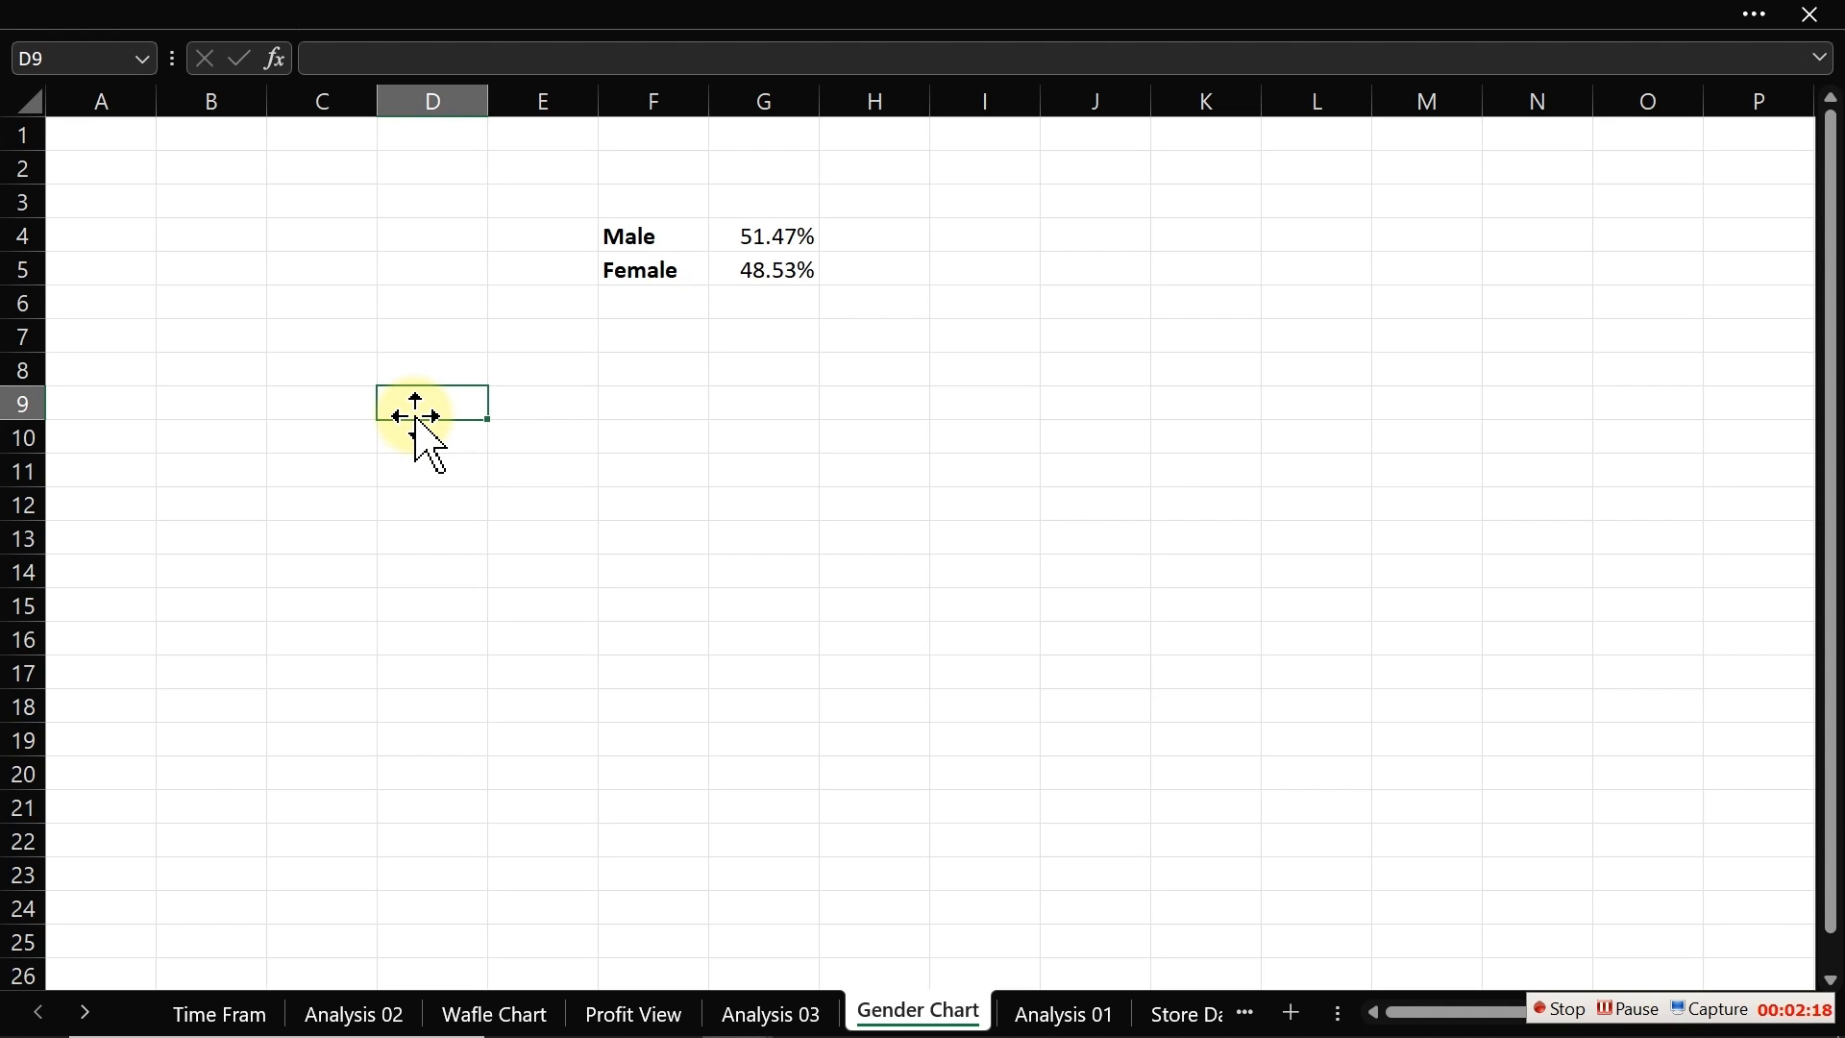
{"action": "left_click", "coordinate": [309, 441]}
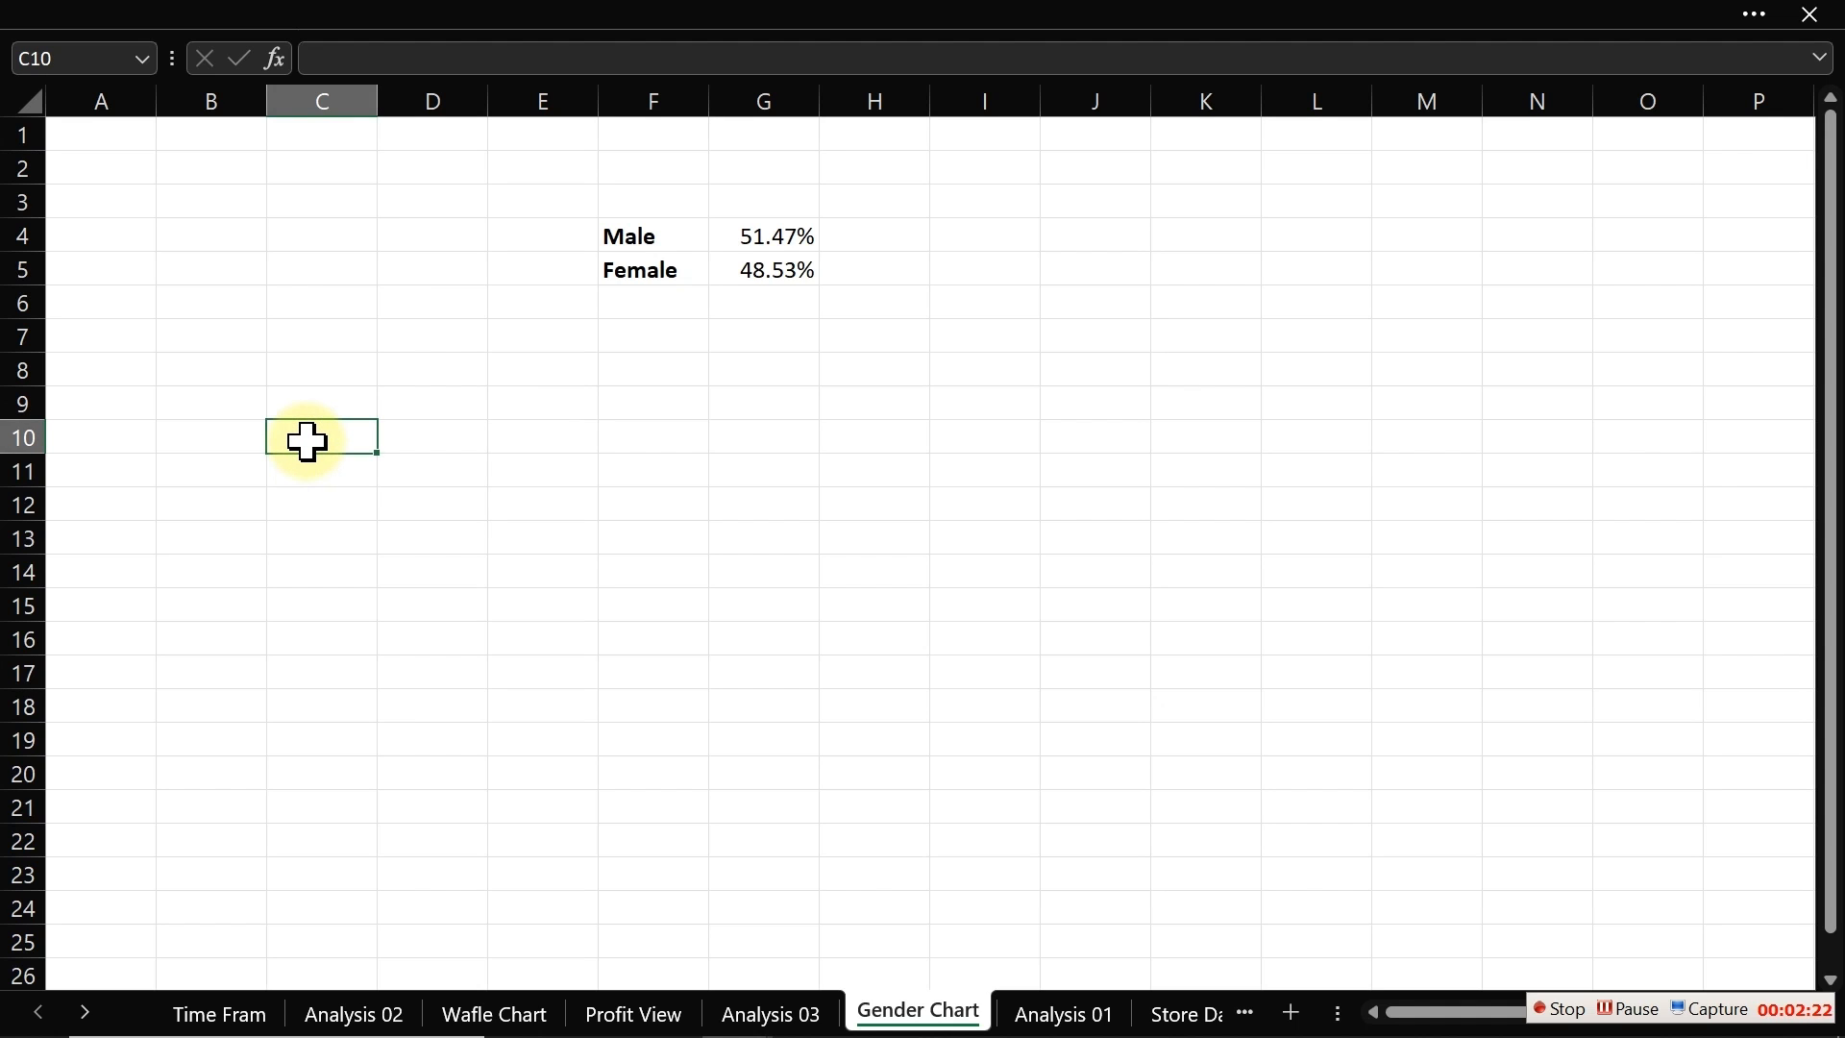
{"action": "type", "text": "="}
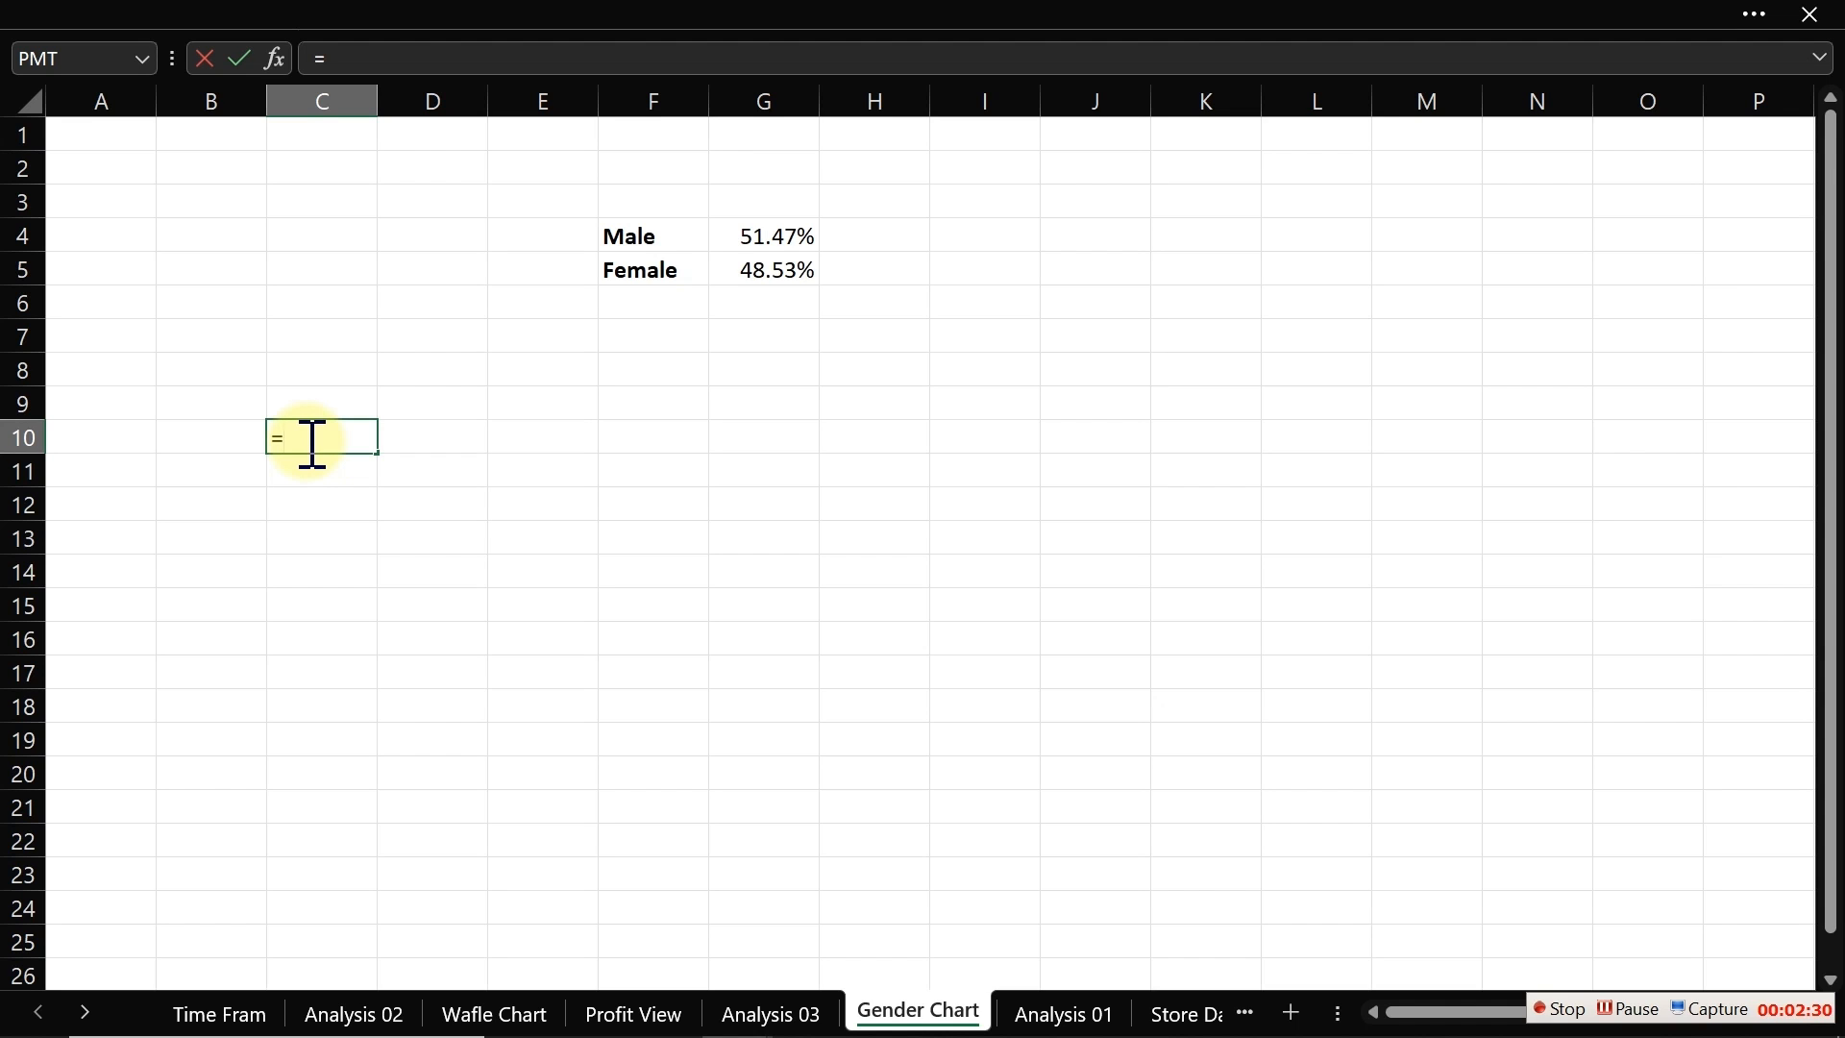
{"action": "type", "text": "seq"}
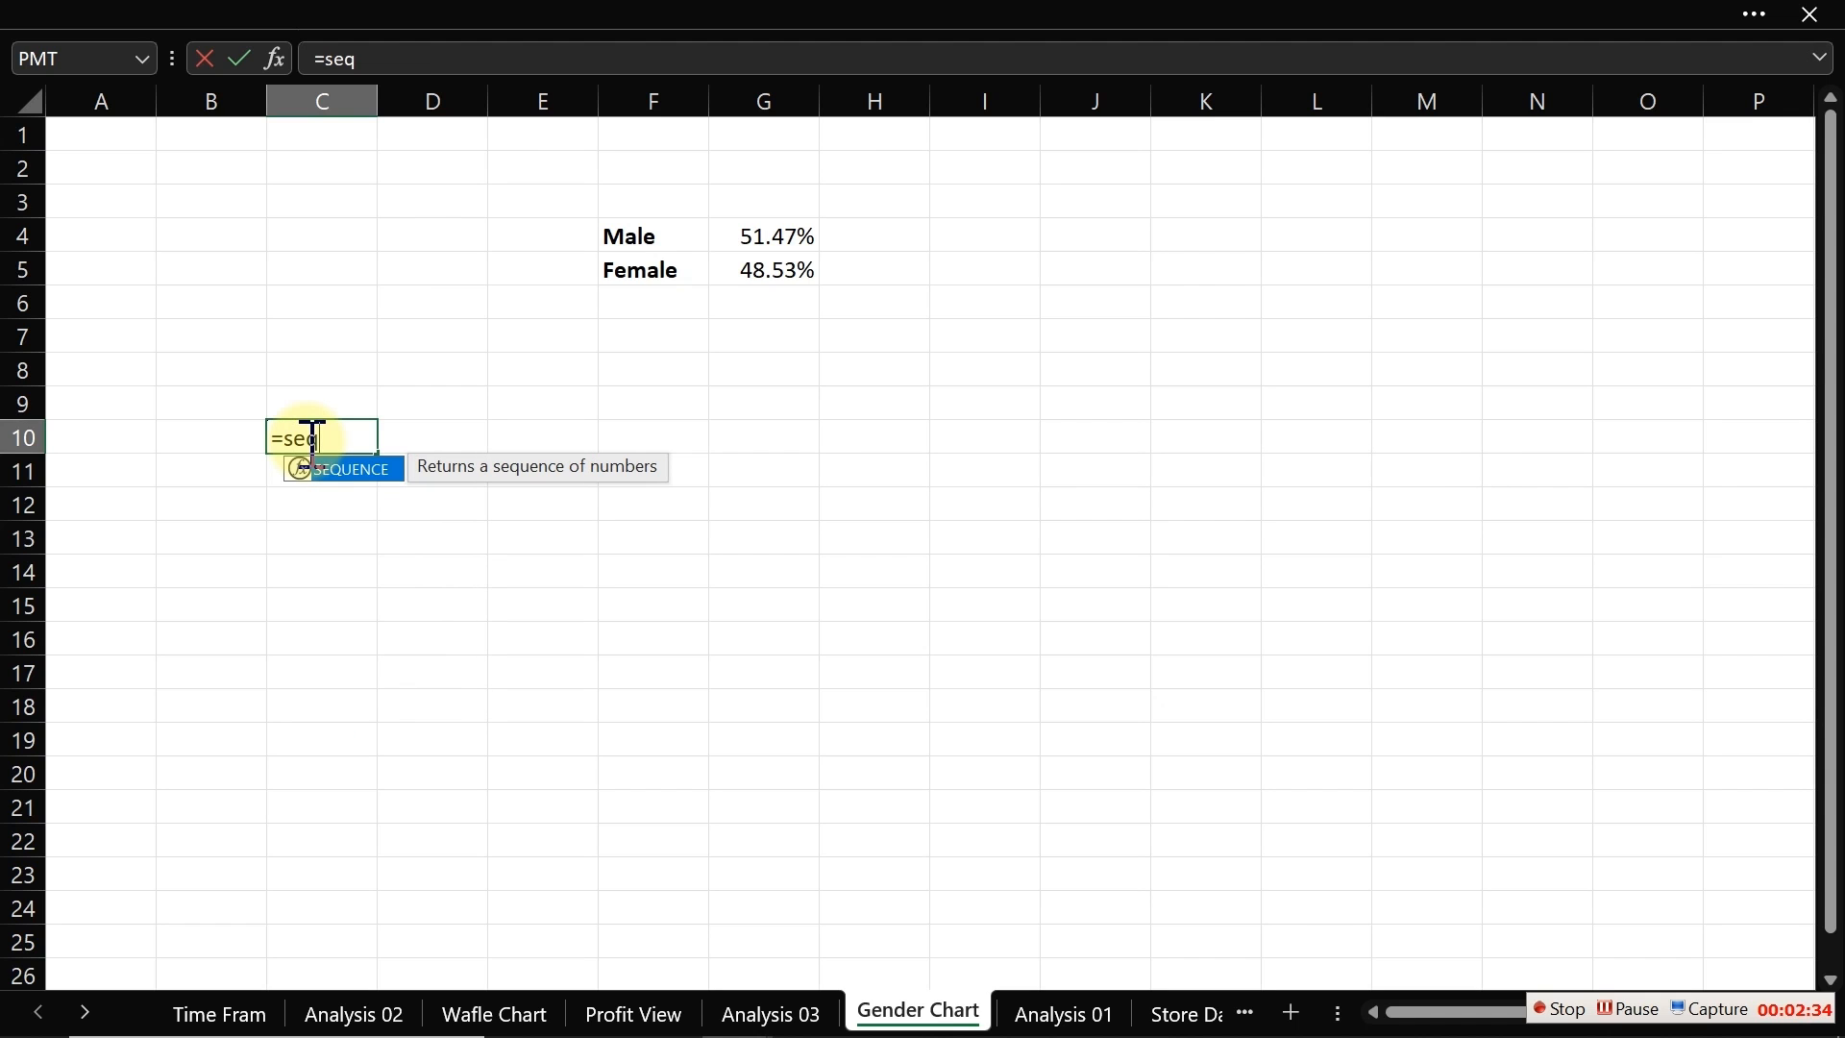
{"action": "key", "text": "Tab"}
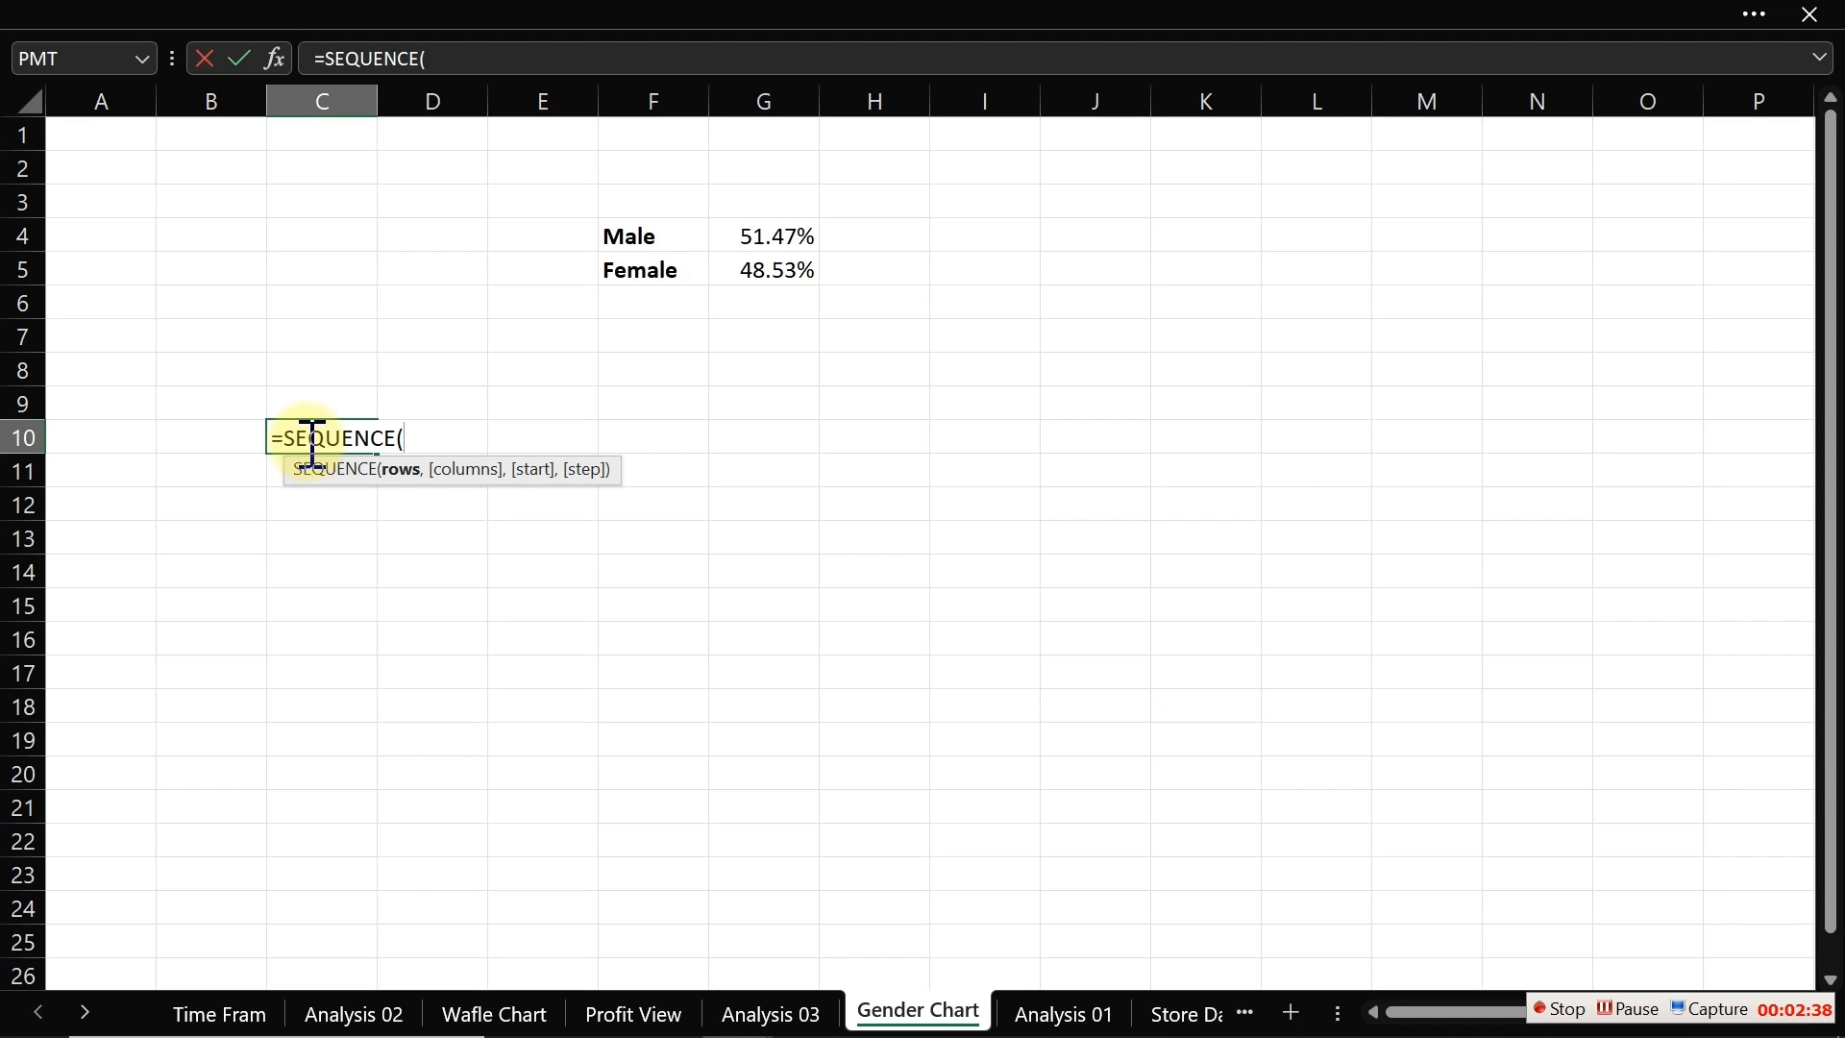
{"action": "type", "text": "10,"}
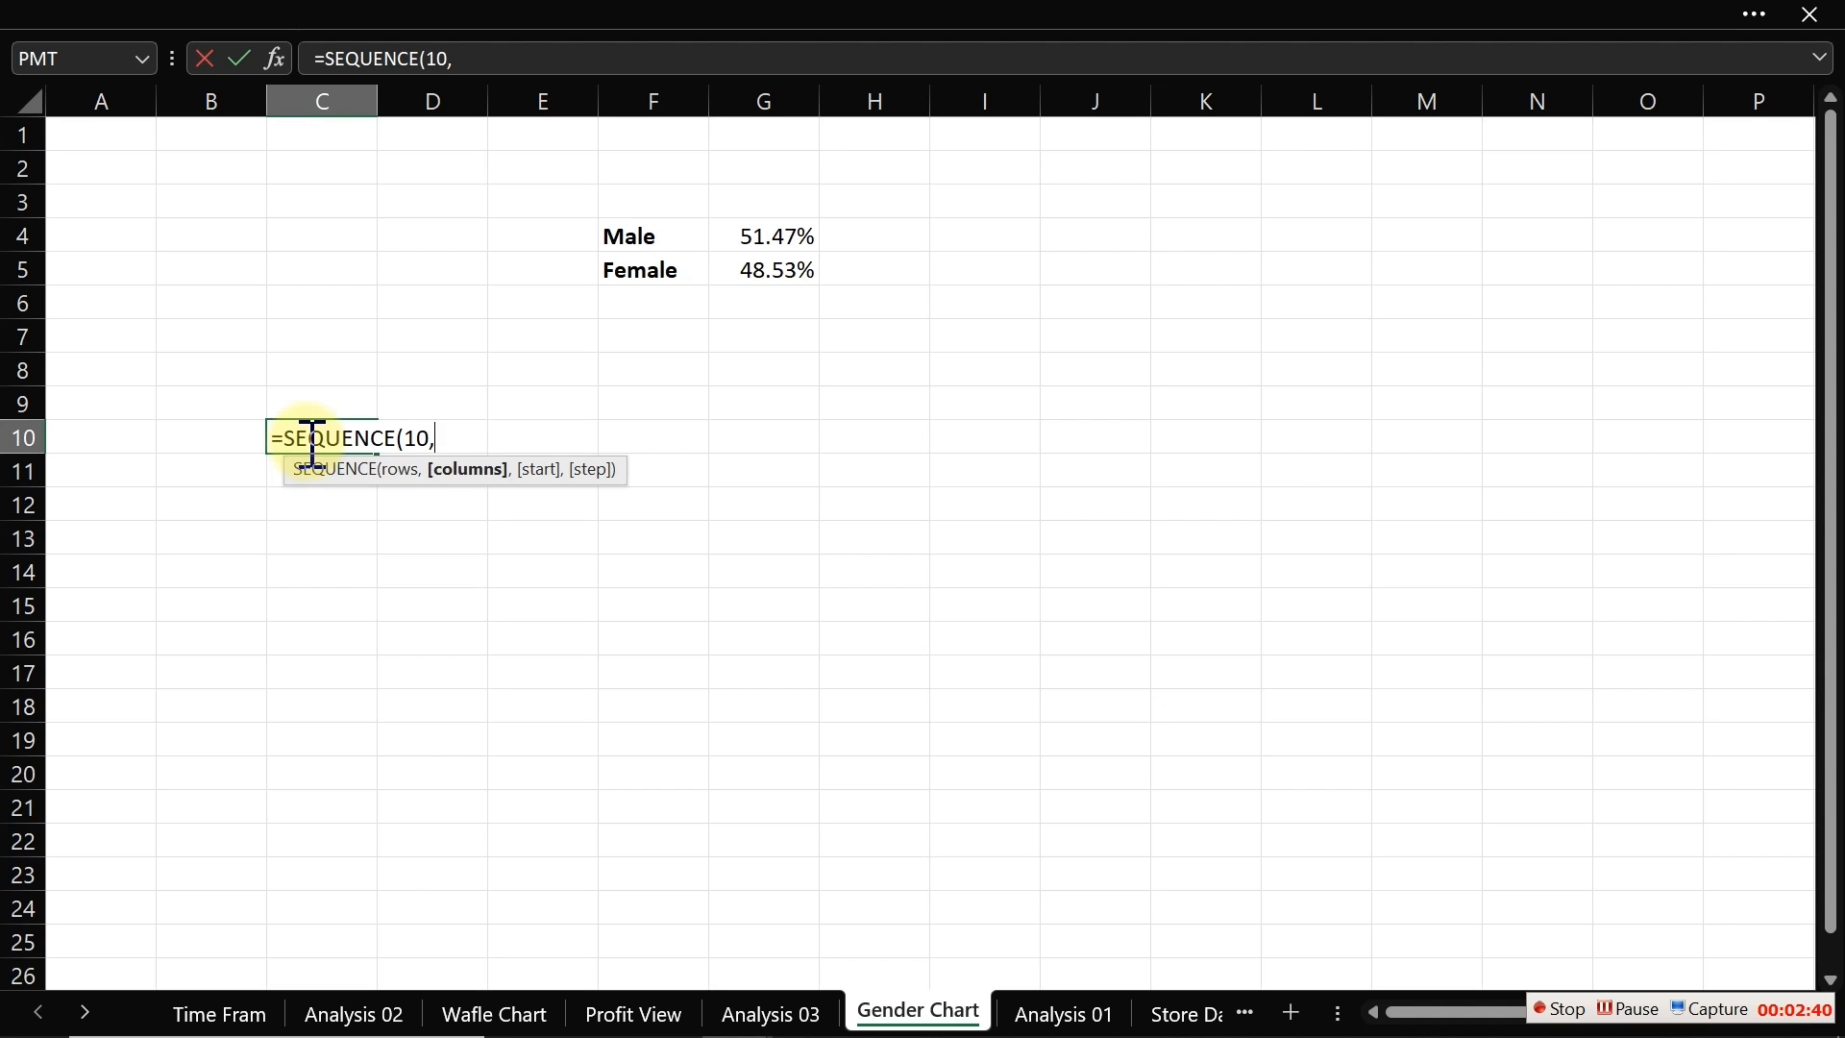
{"action": "type", "text": "10)"}
{"action": "key", "text": "Return"}
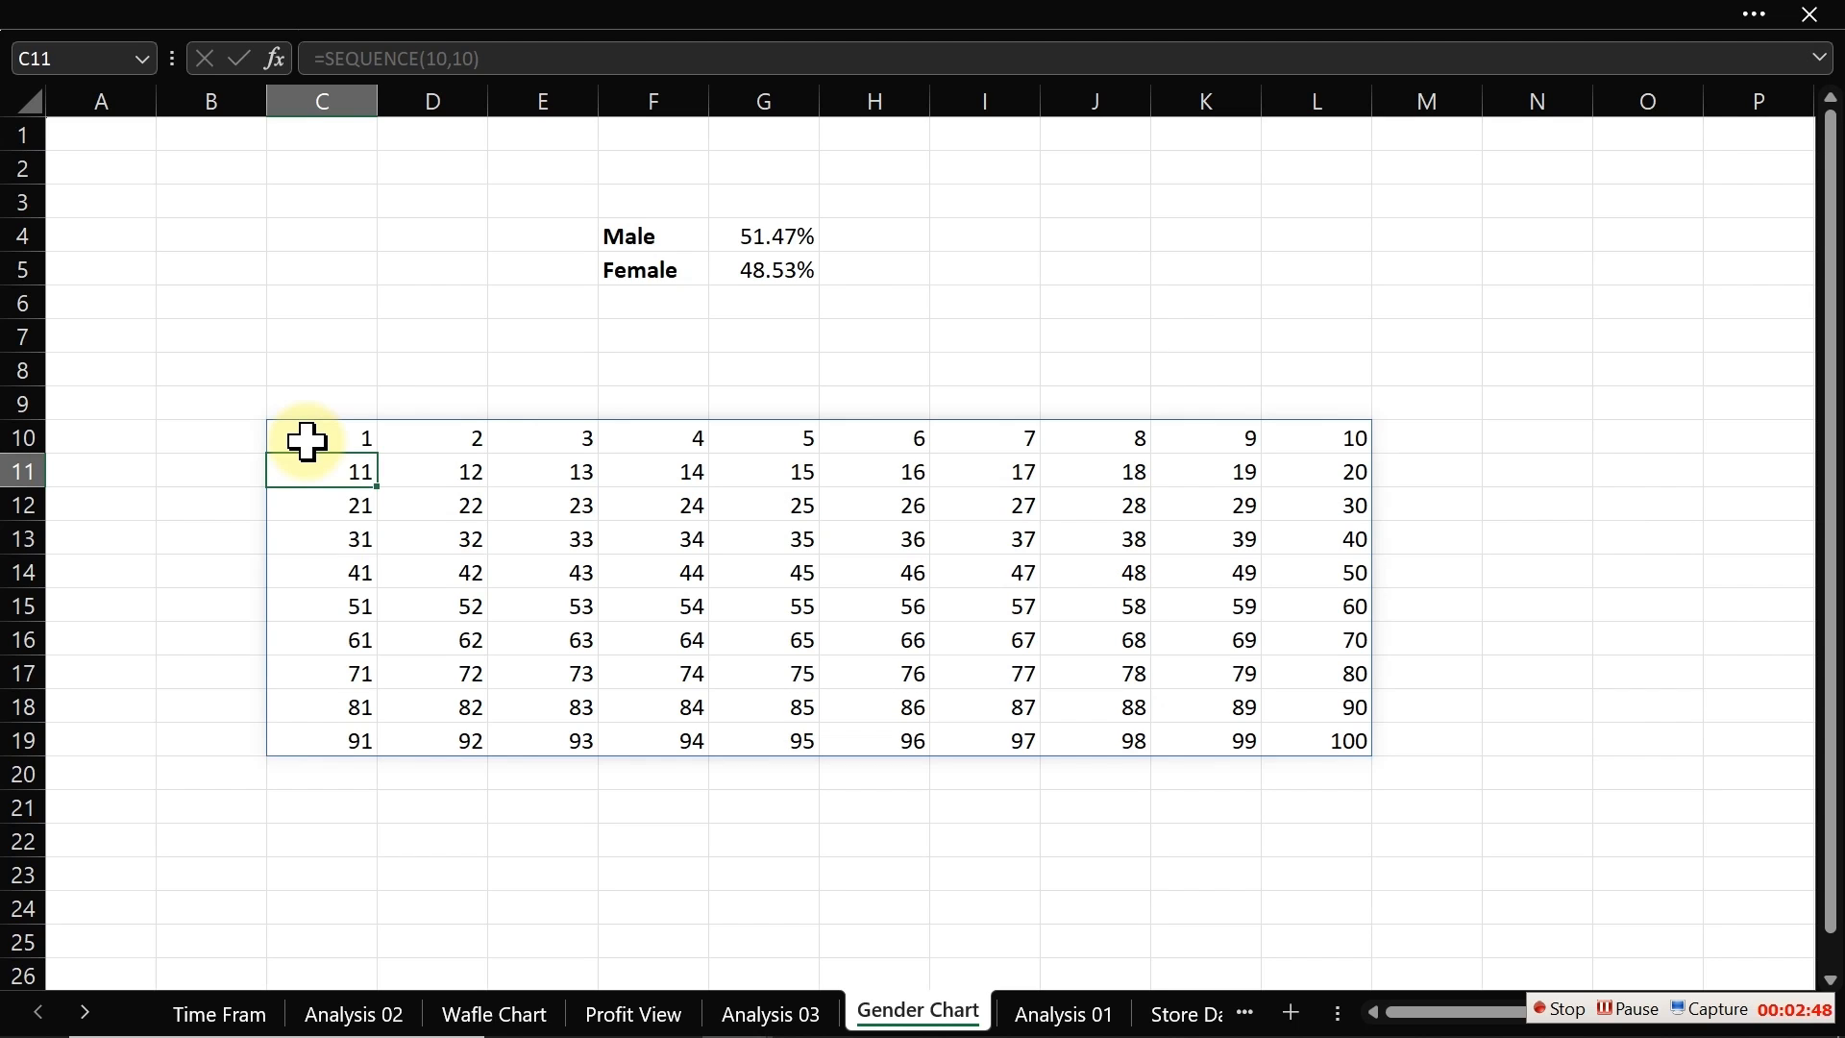
Step: Wrap the C10 formula in SORT with descending order, making it =SORT(SEQUENCE(10,10),,-1)
{"action": "left_click", "coordinate": [307, 441]}
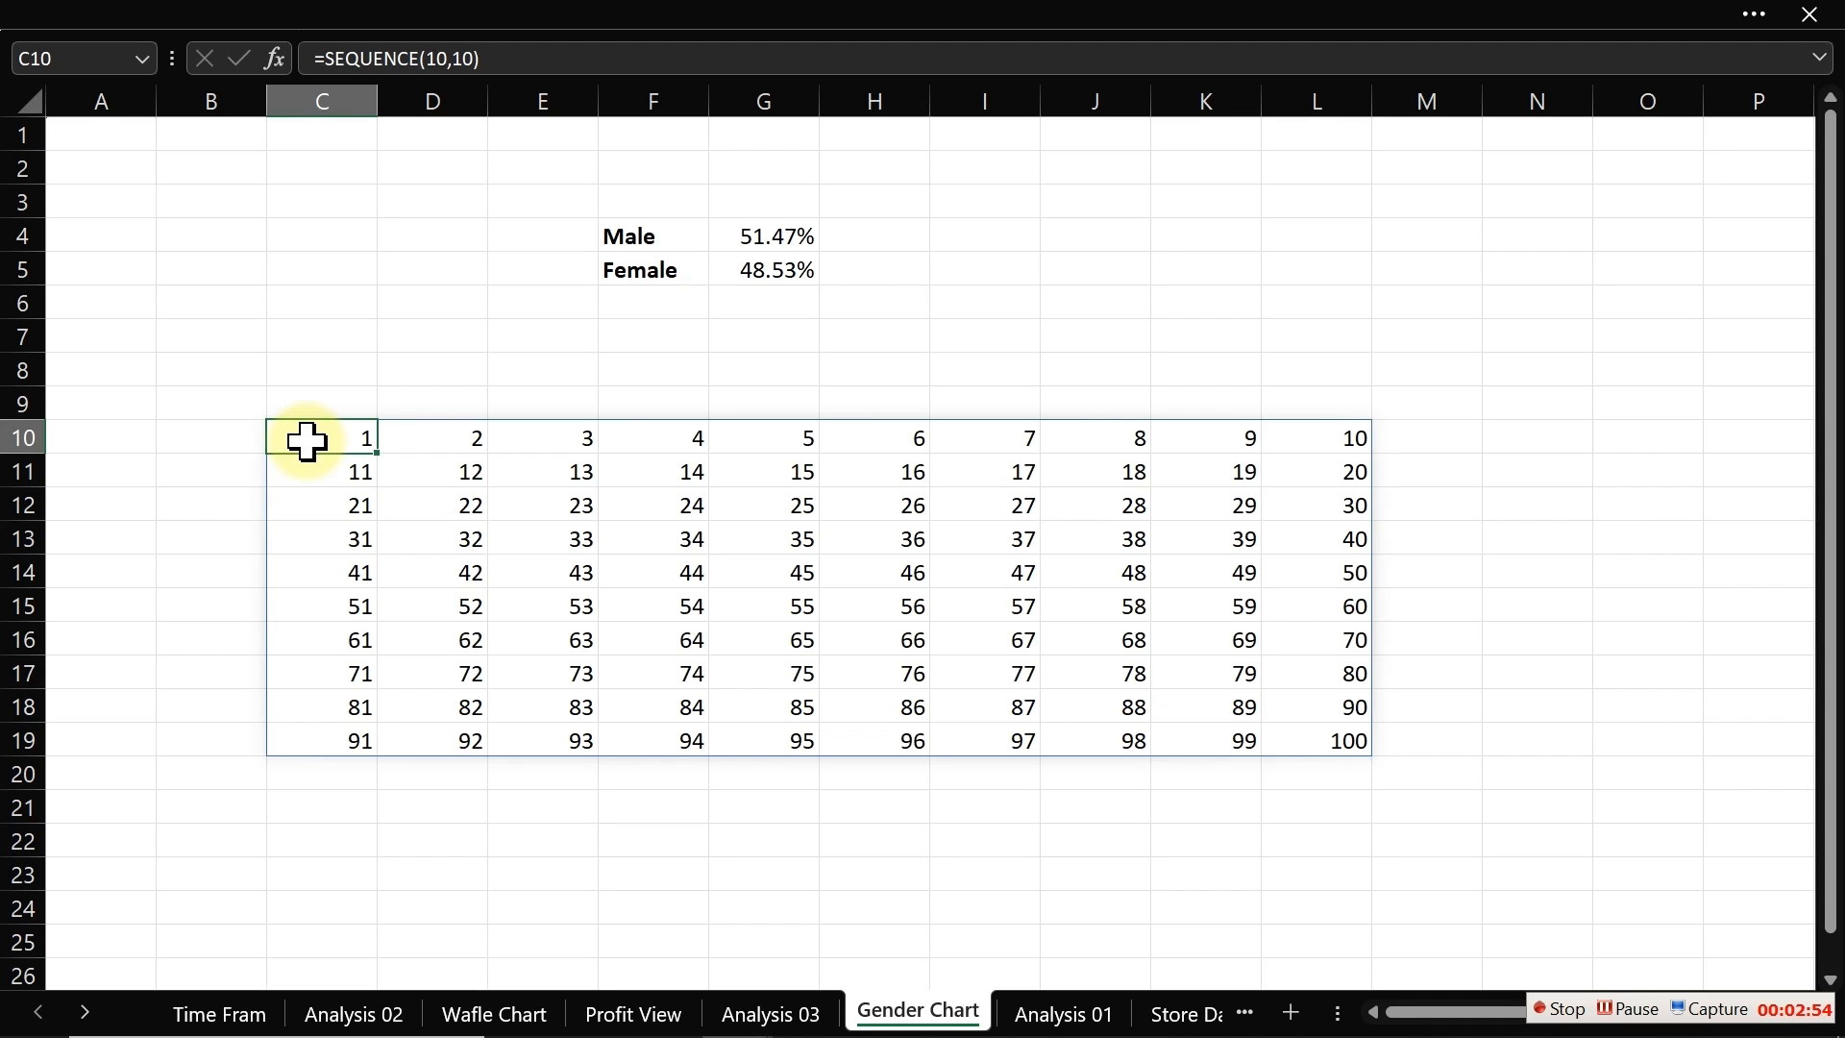
{"action": "left_click", "coordinate": [332, 60]}
{"action": "type", "text": "sor"}
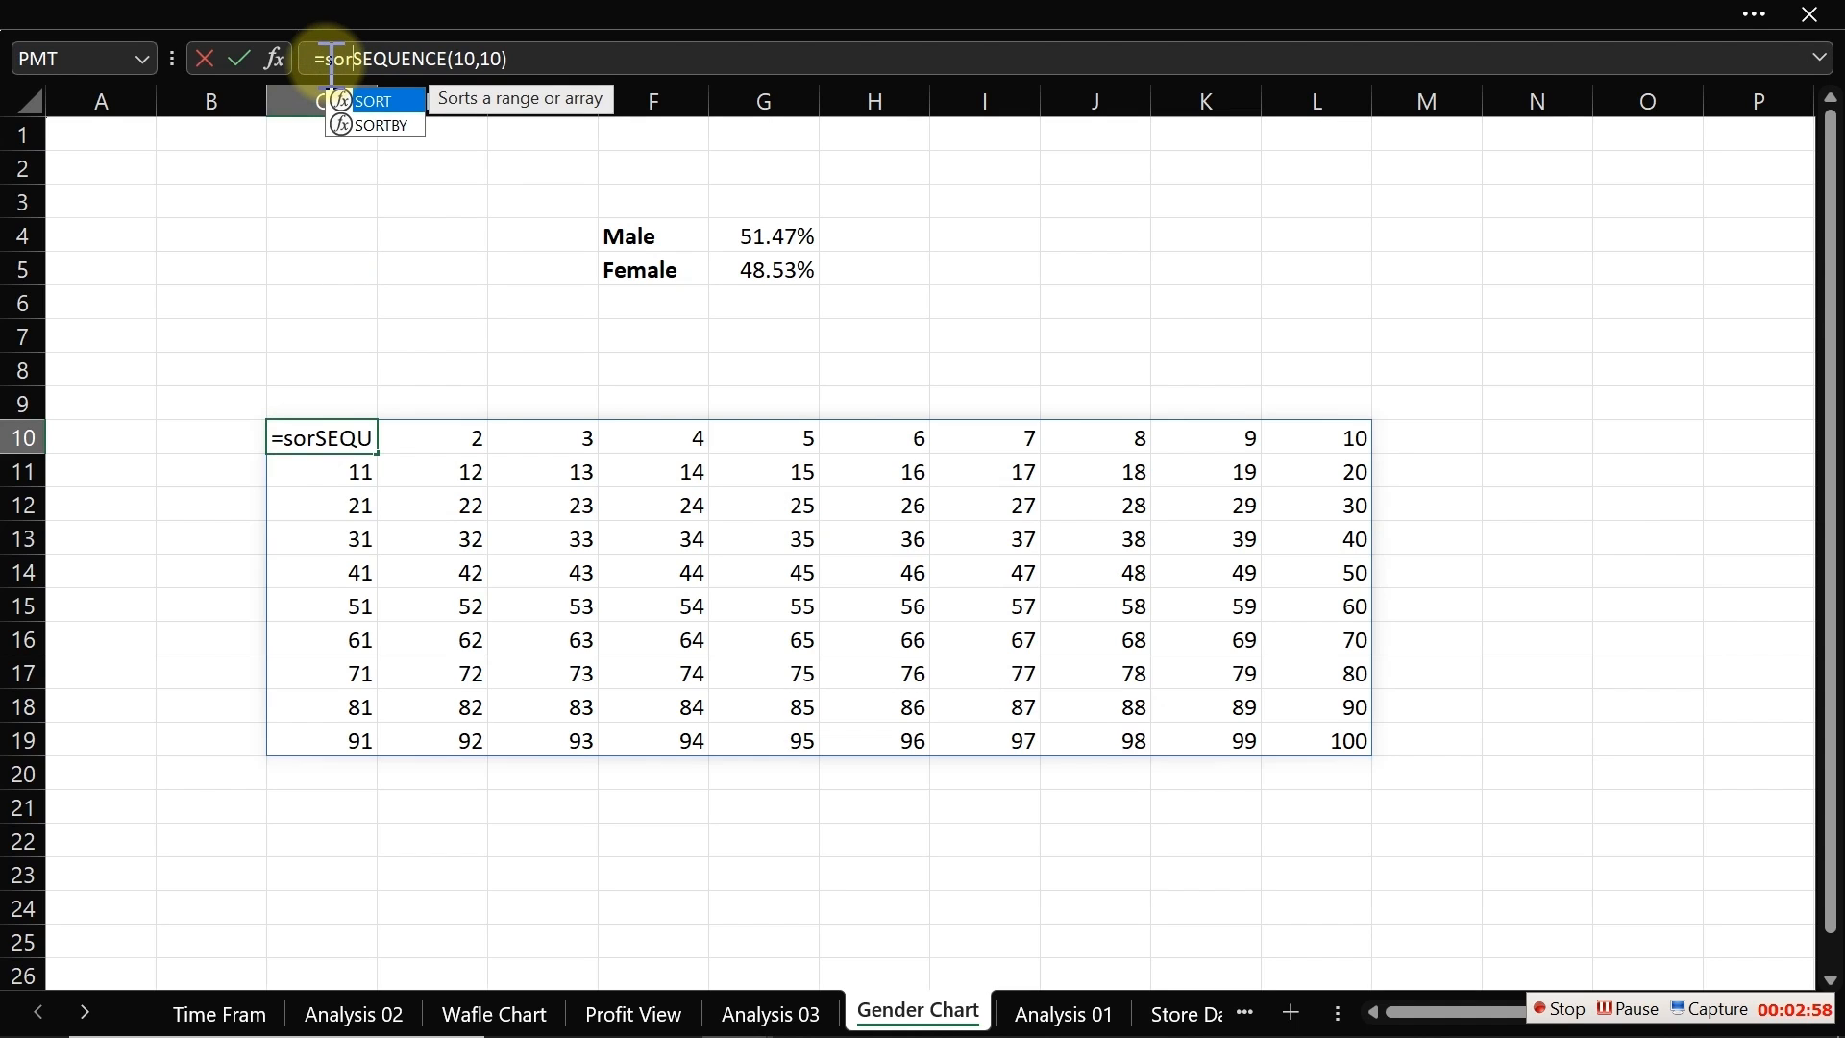
{"action": "key", "text": "Tab"}
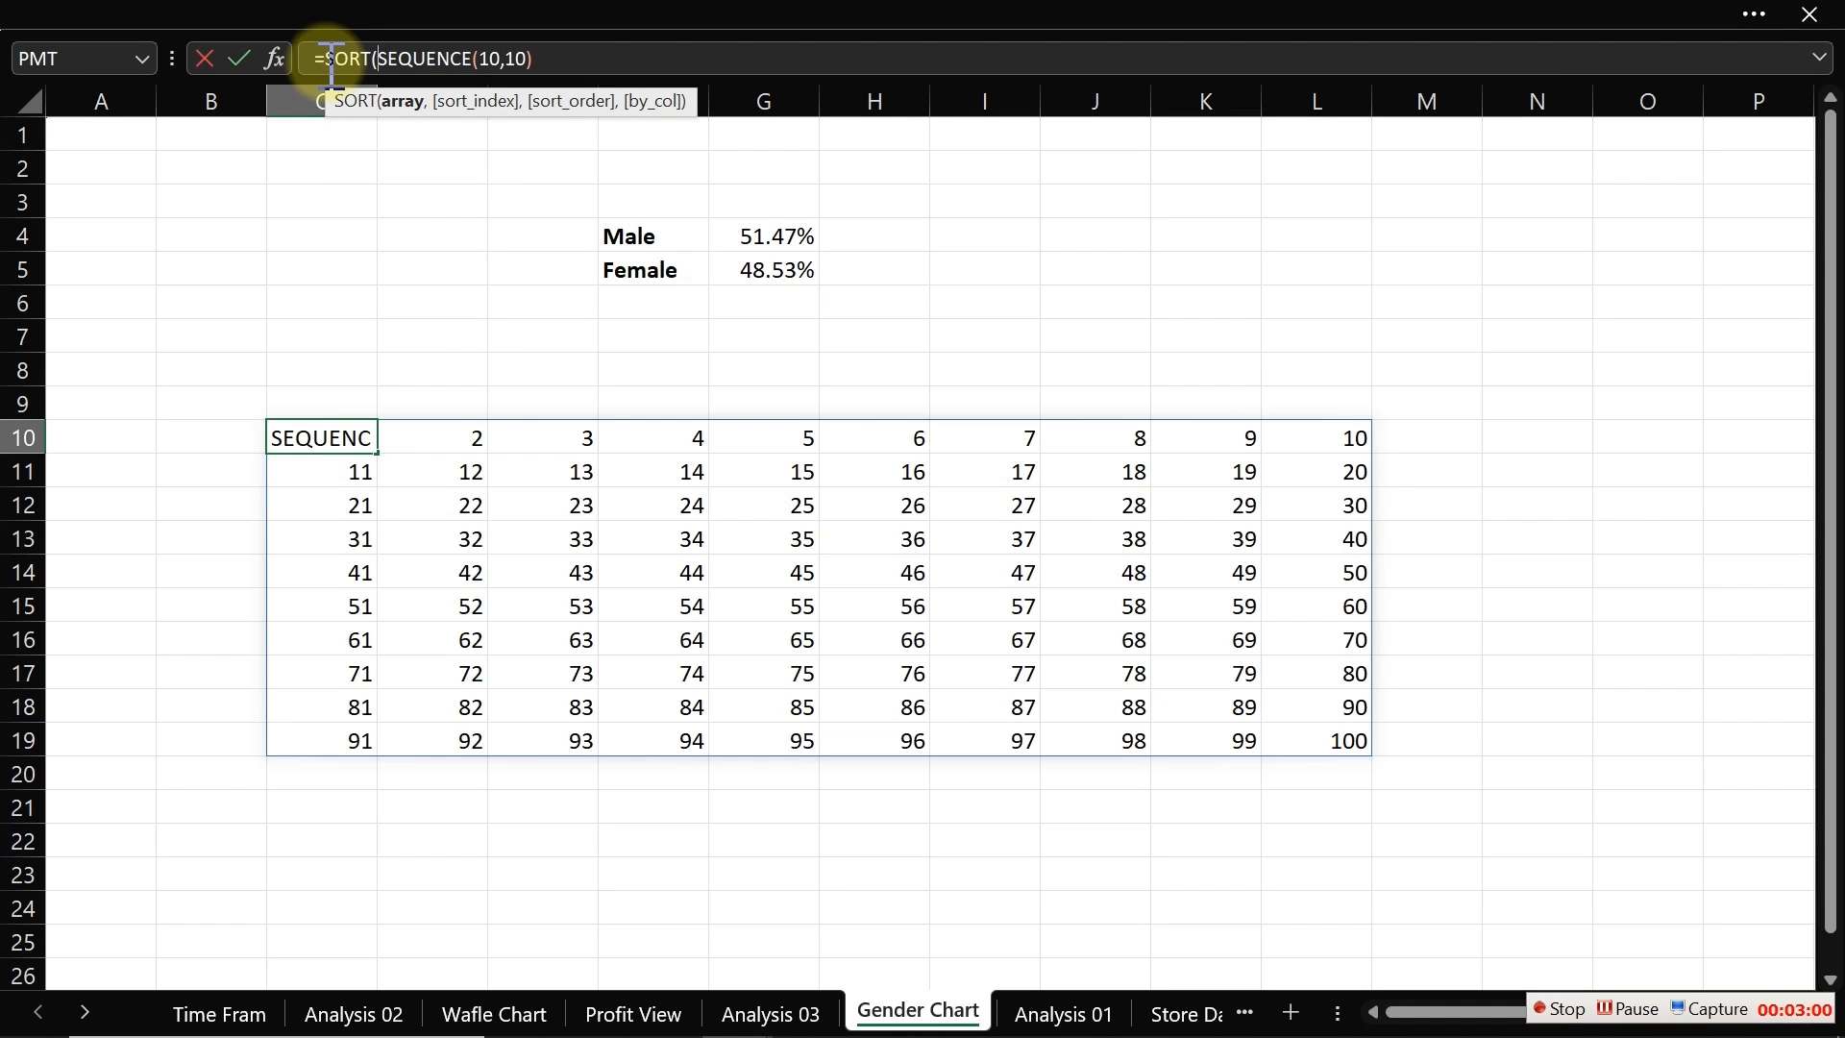
{"action": "key", "text": "End"}
{"action": "left_click", "coordinate": [423, 103]}
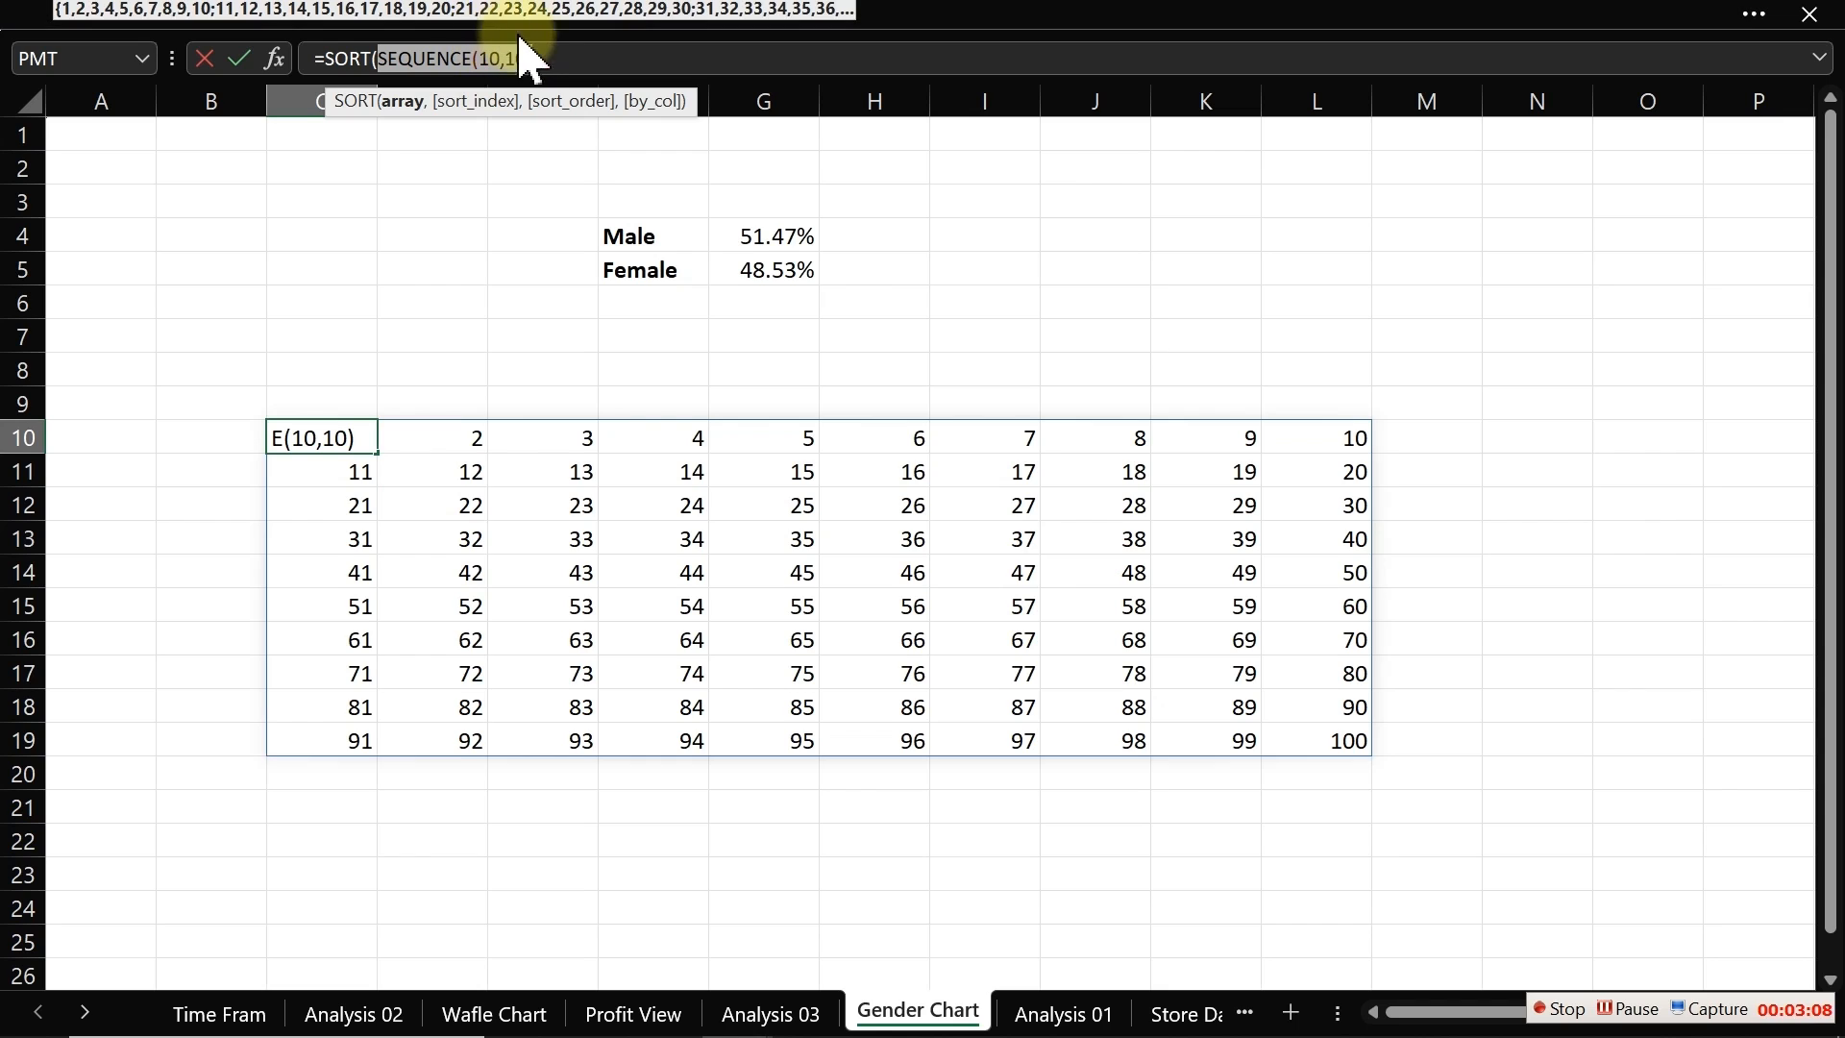
{"action": "left_click", "coordinate": [555, 58]}
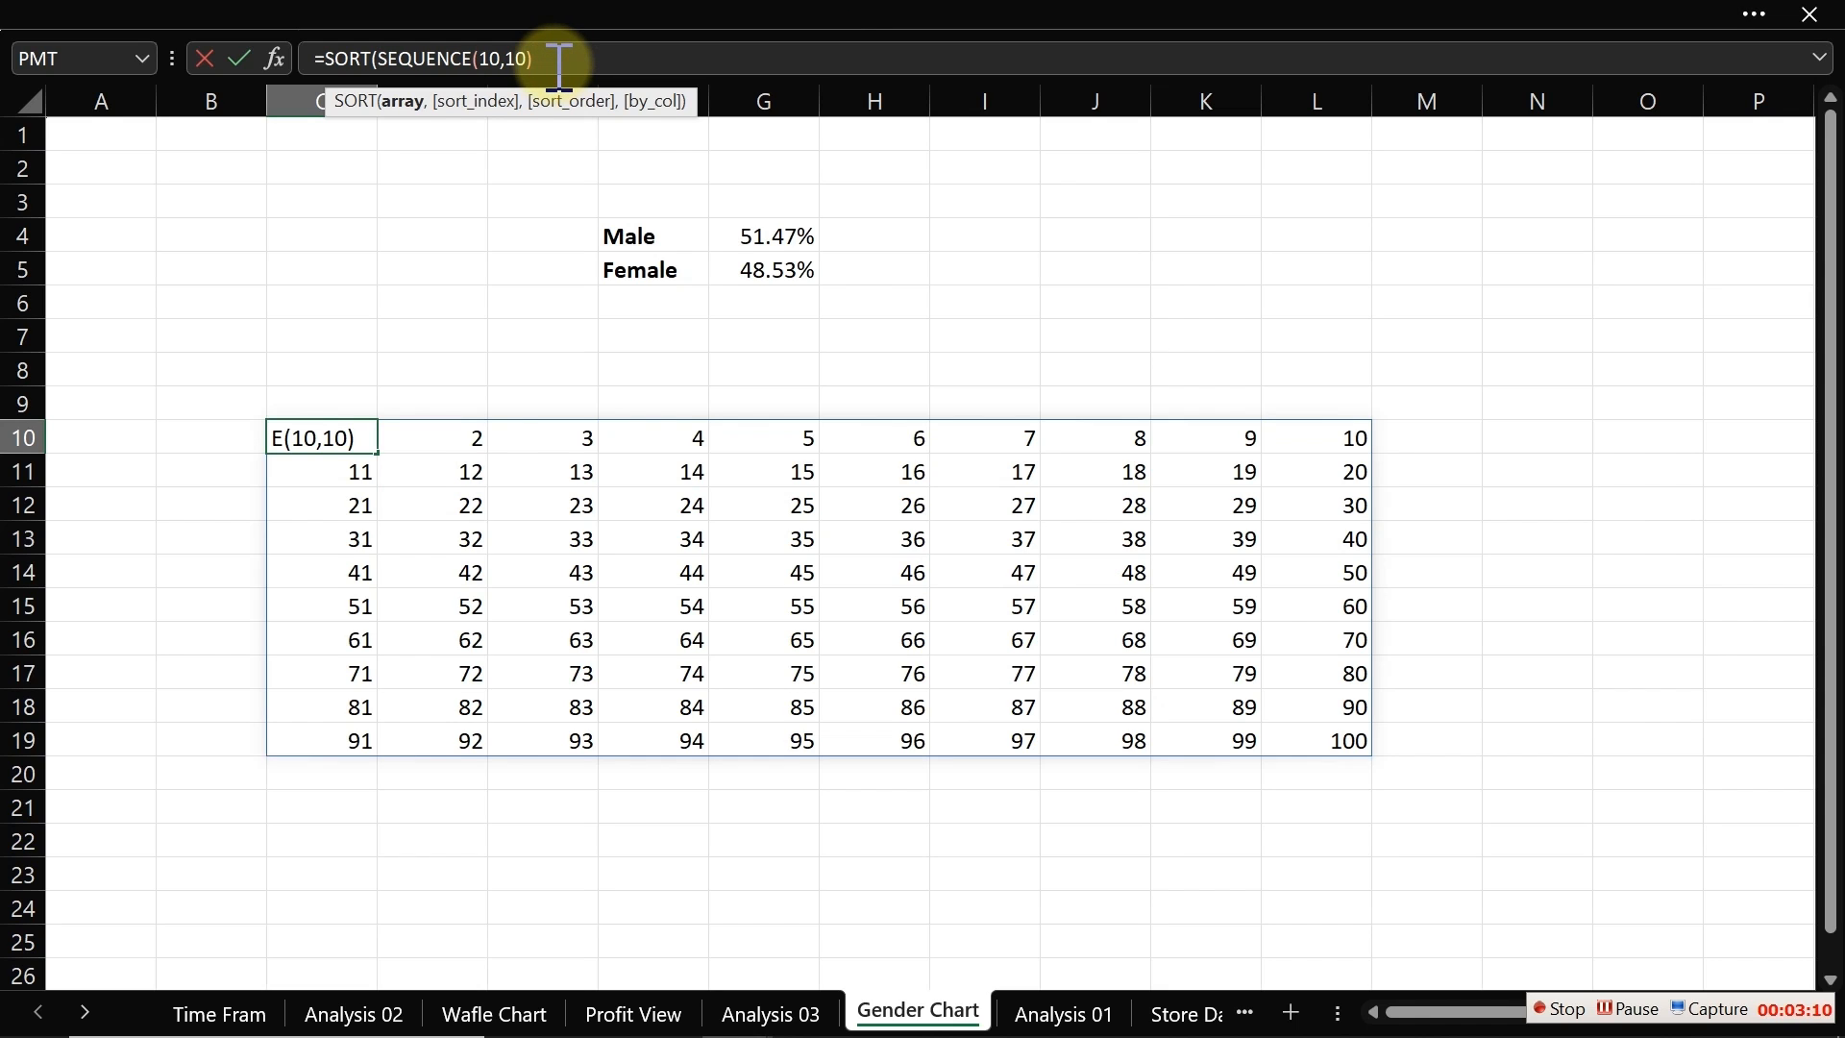
{"action": "type", "text": ","}
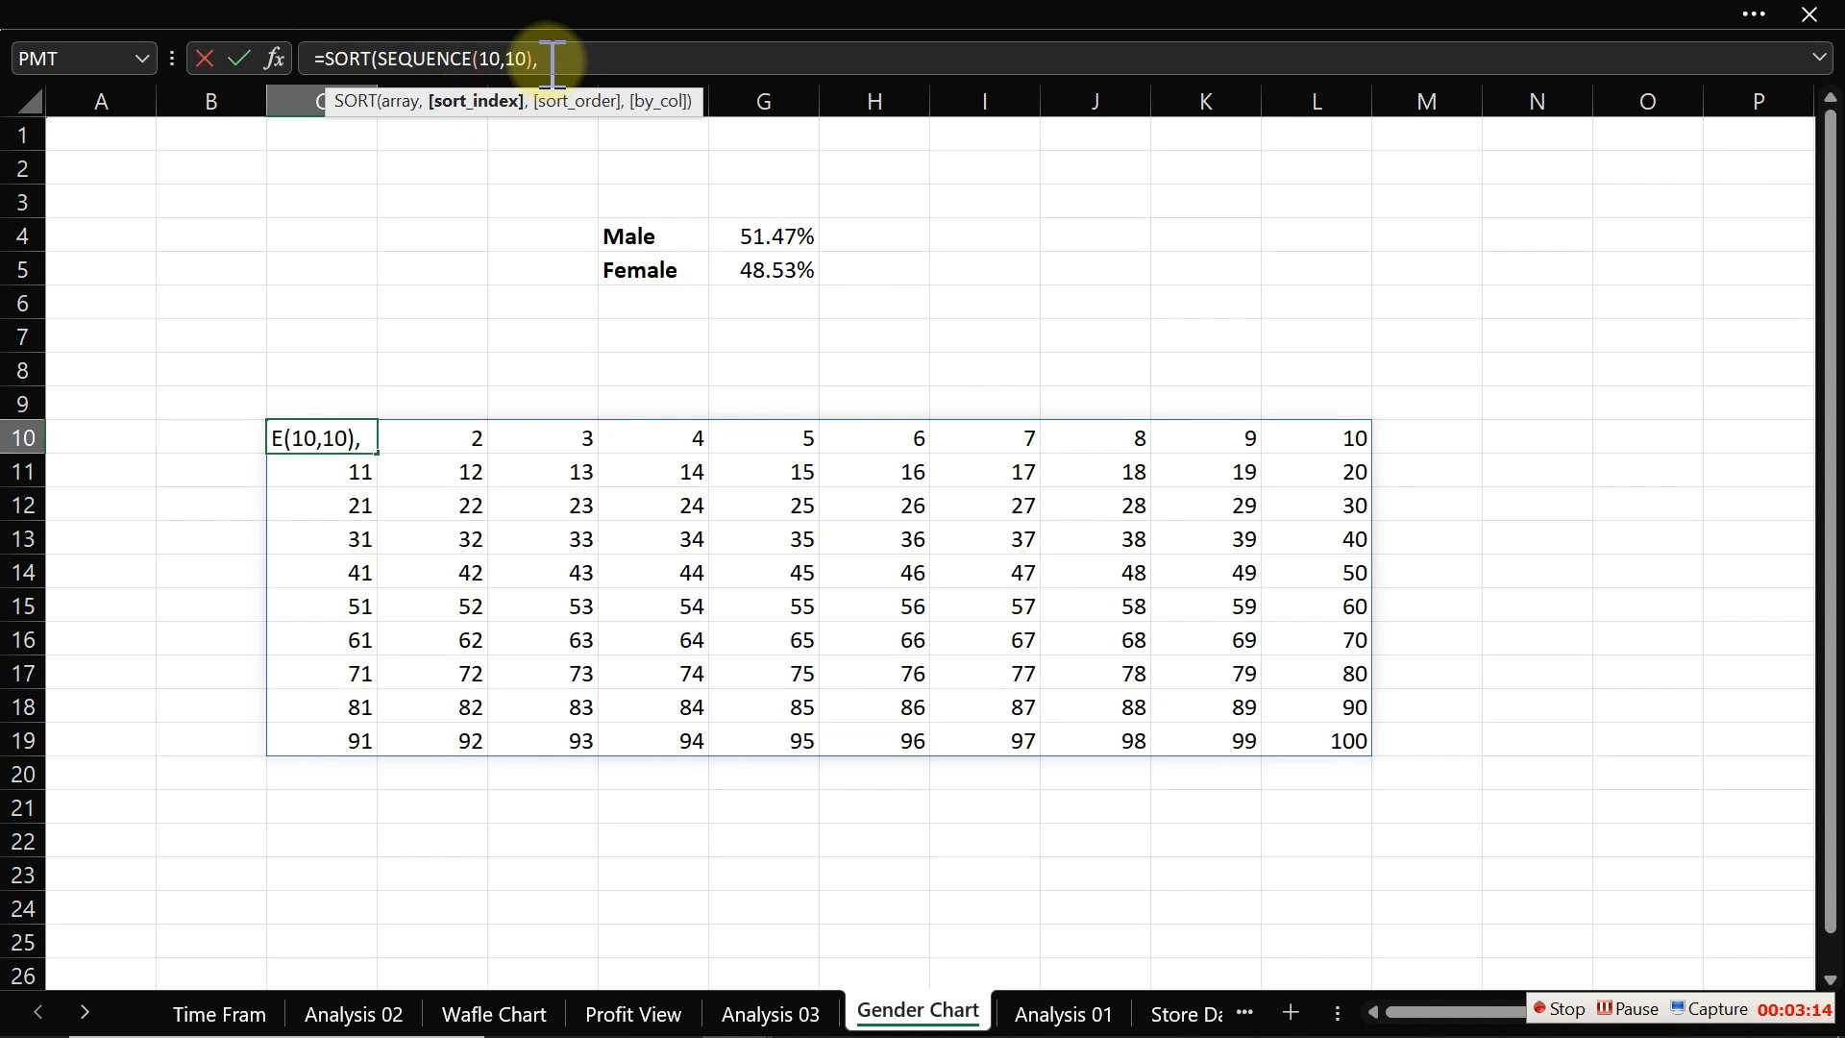
{"action": "type", "text": ","}
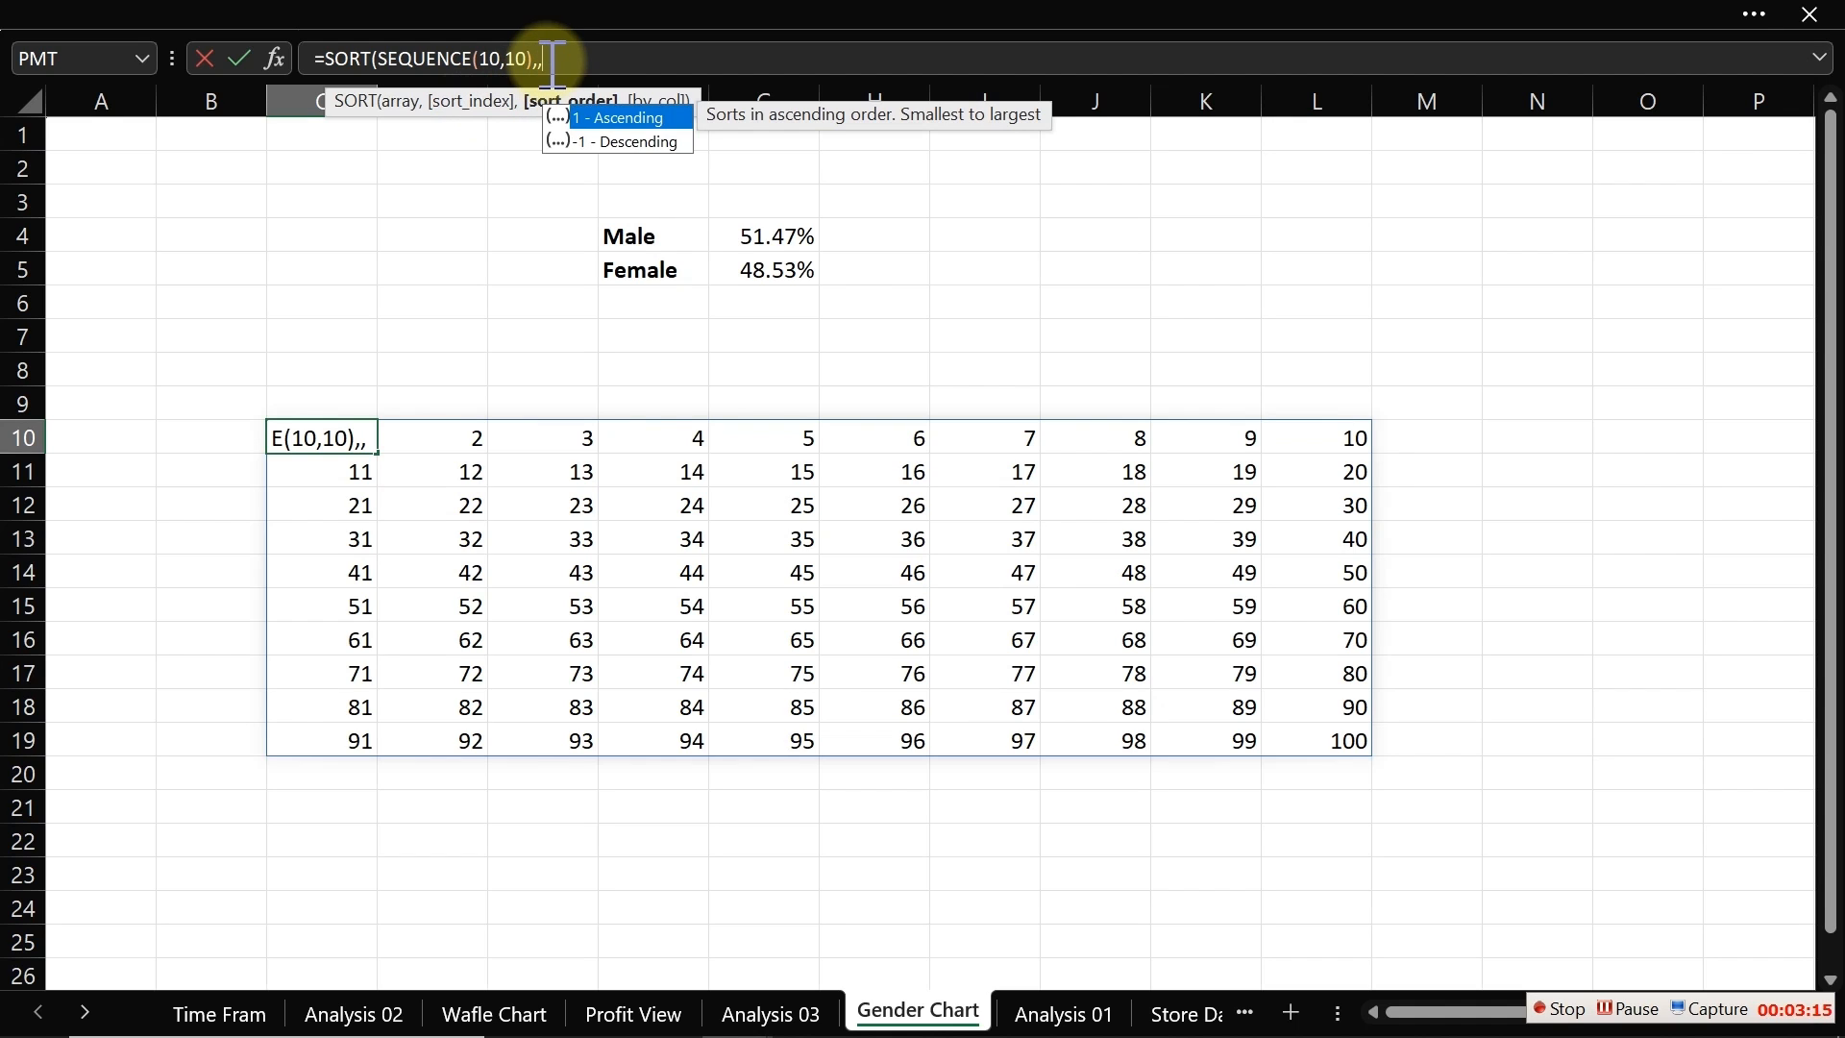
{"action": "double_click", "coordinate": [607, 142]}
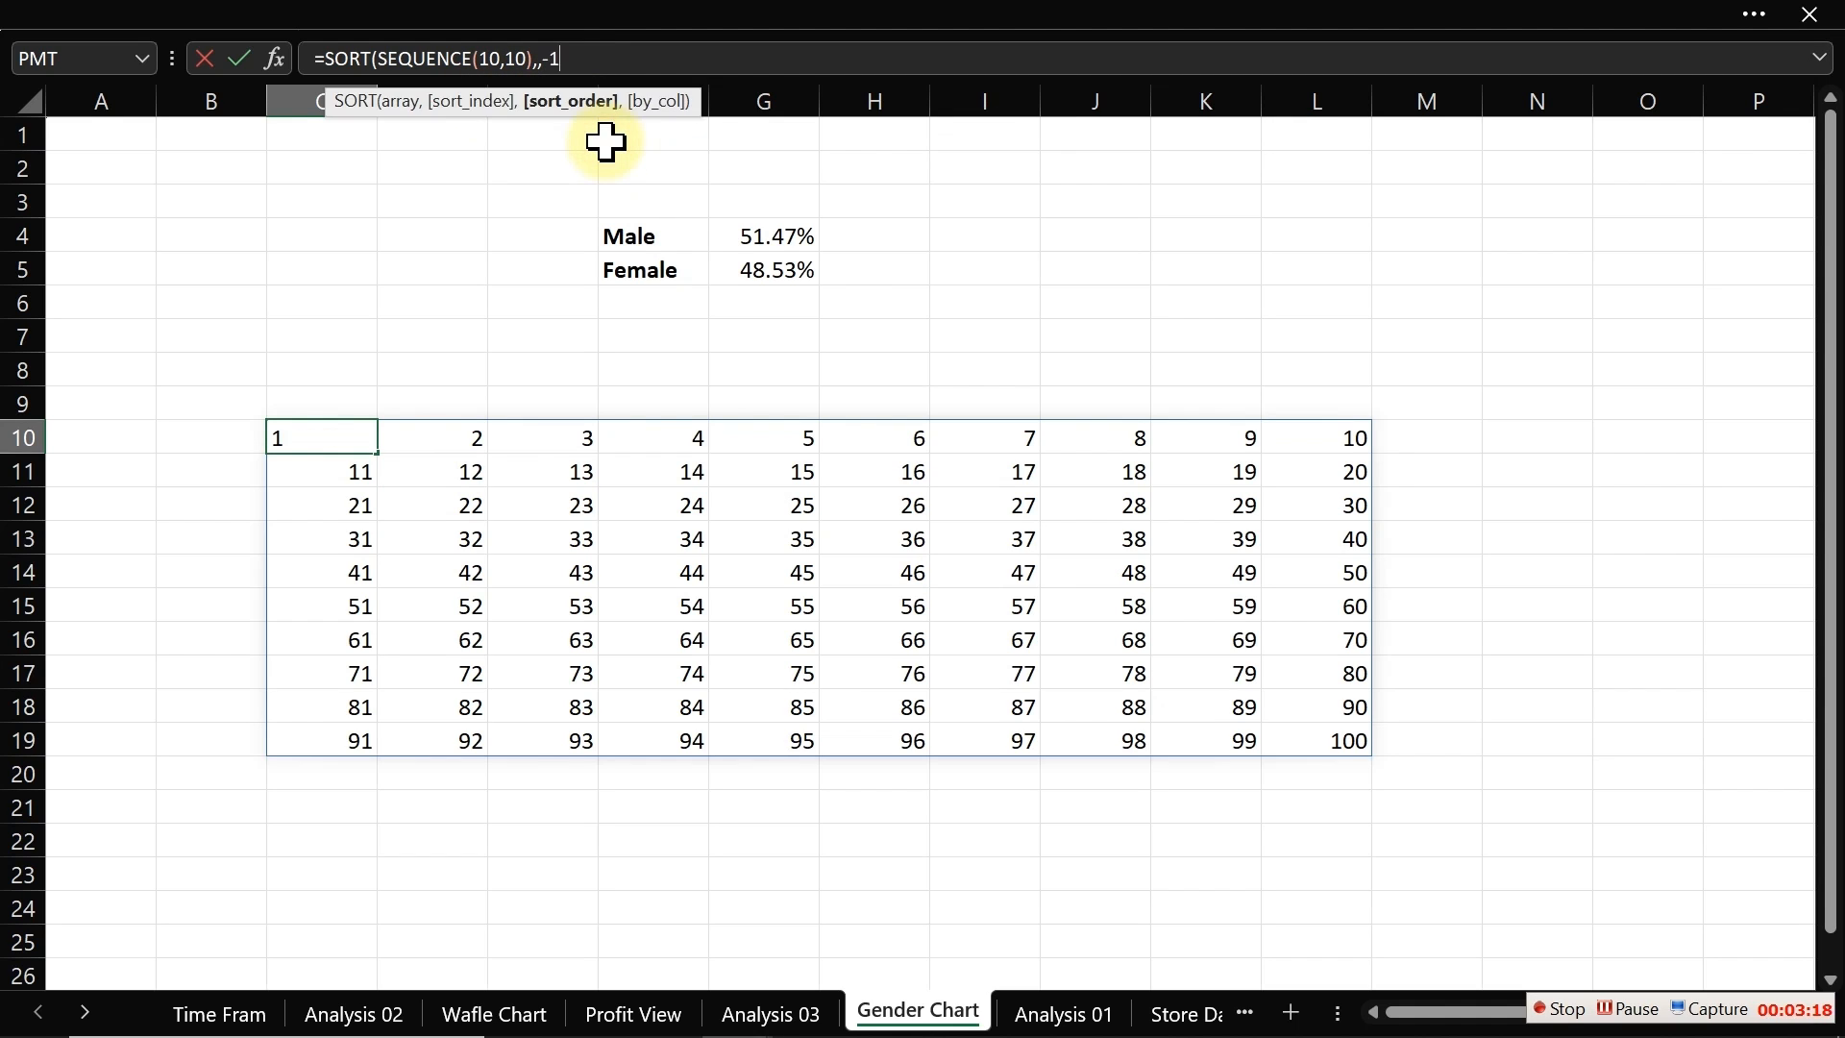
{"action": "type", "text": ")"}
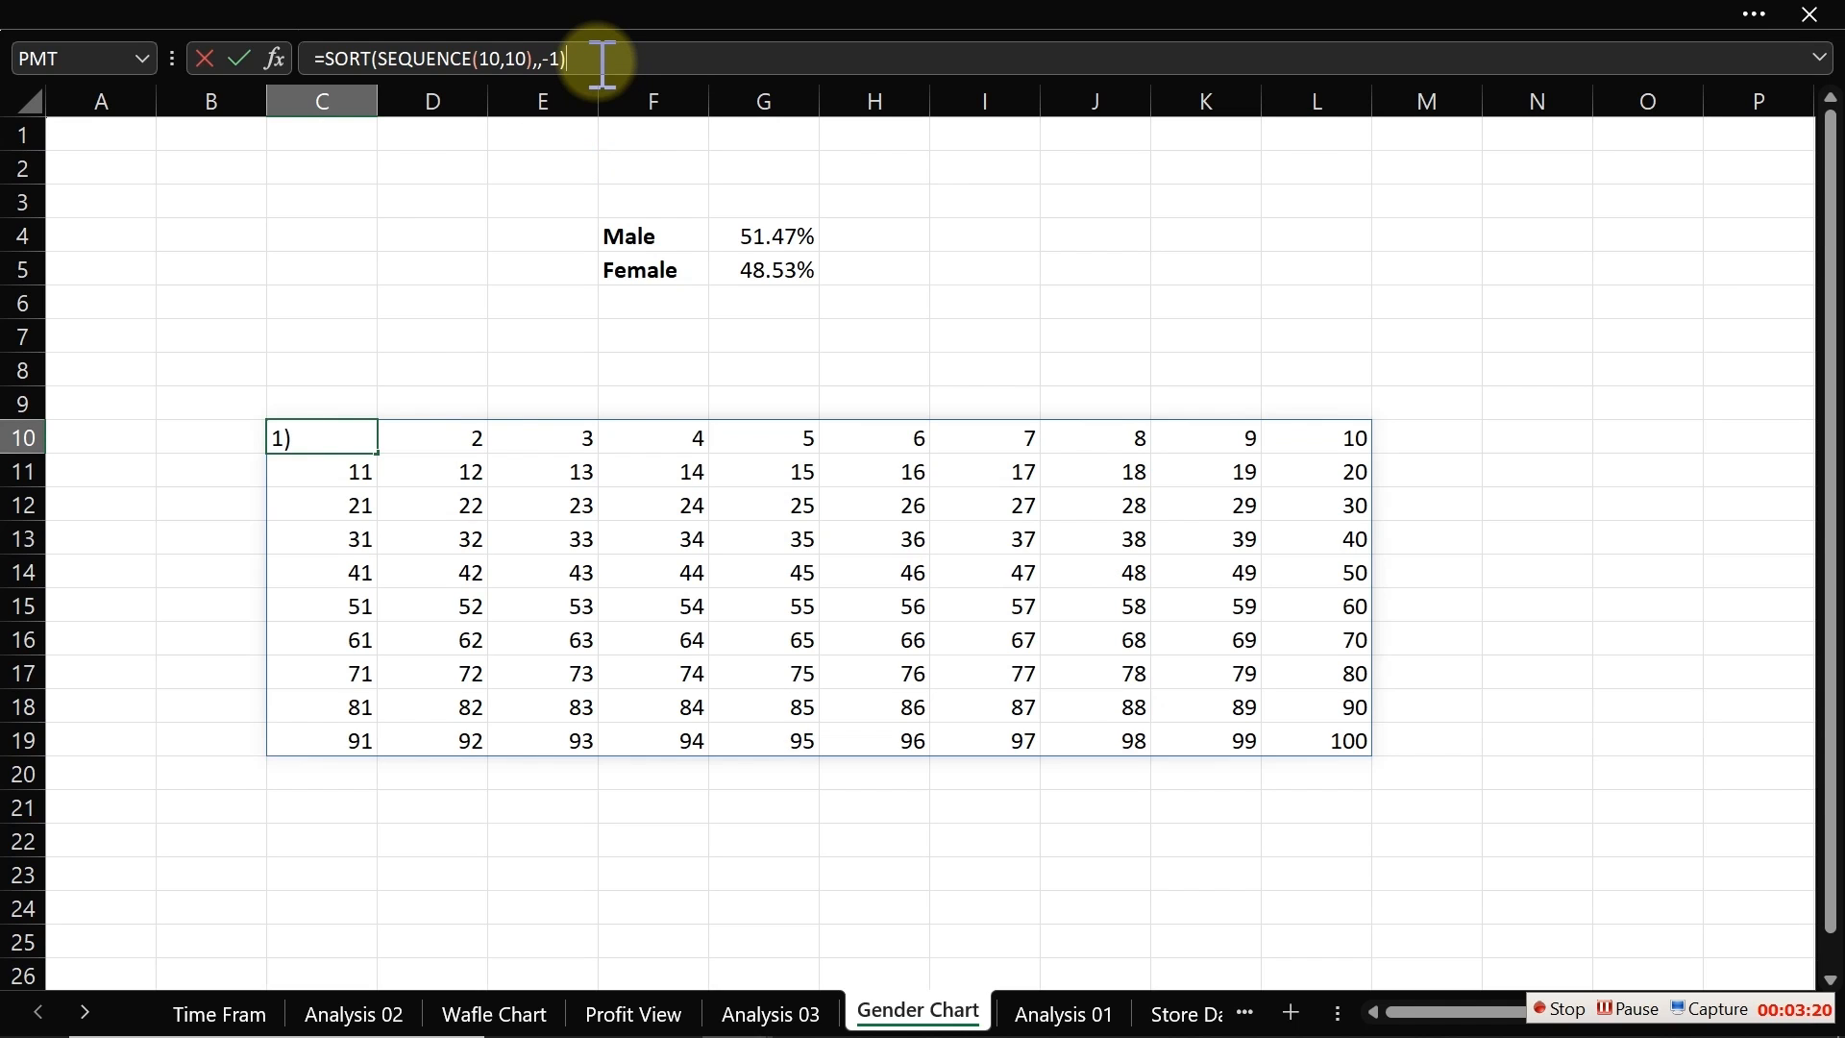
{"action": "key", "text": "Return"}
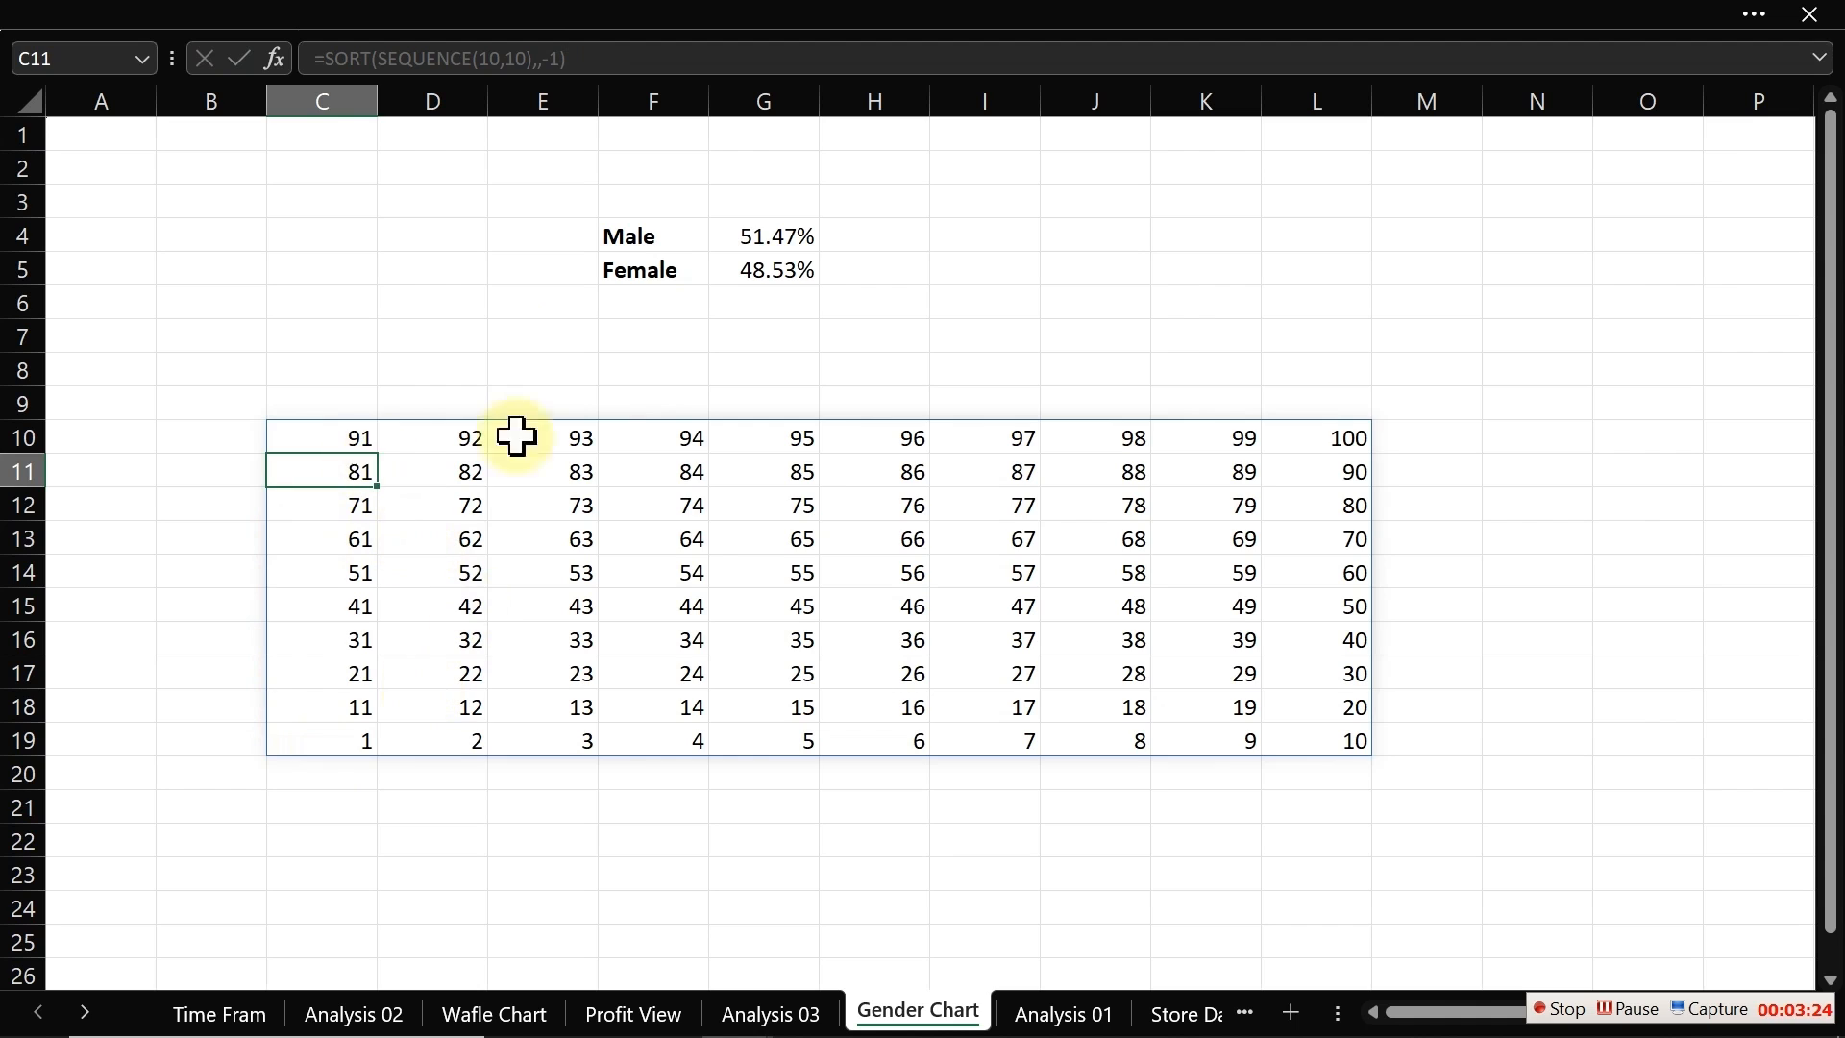
Step: Append /100 to the C10 formula so the grid shows fractions from 0.01 to 1
{"action": "left_click", "coordinate": [1354, 439]}
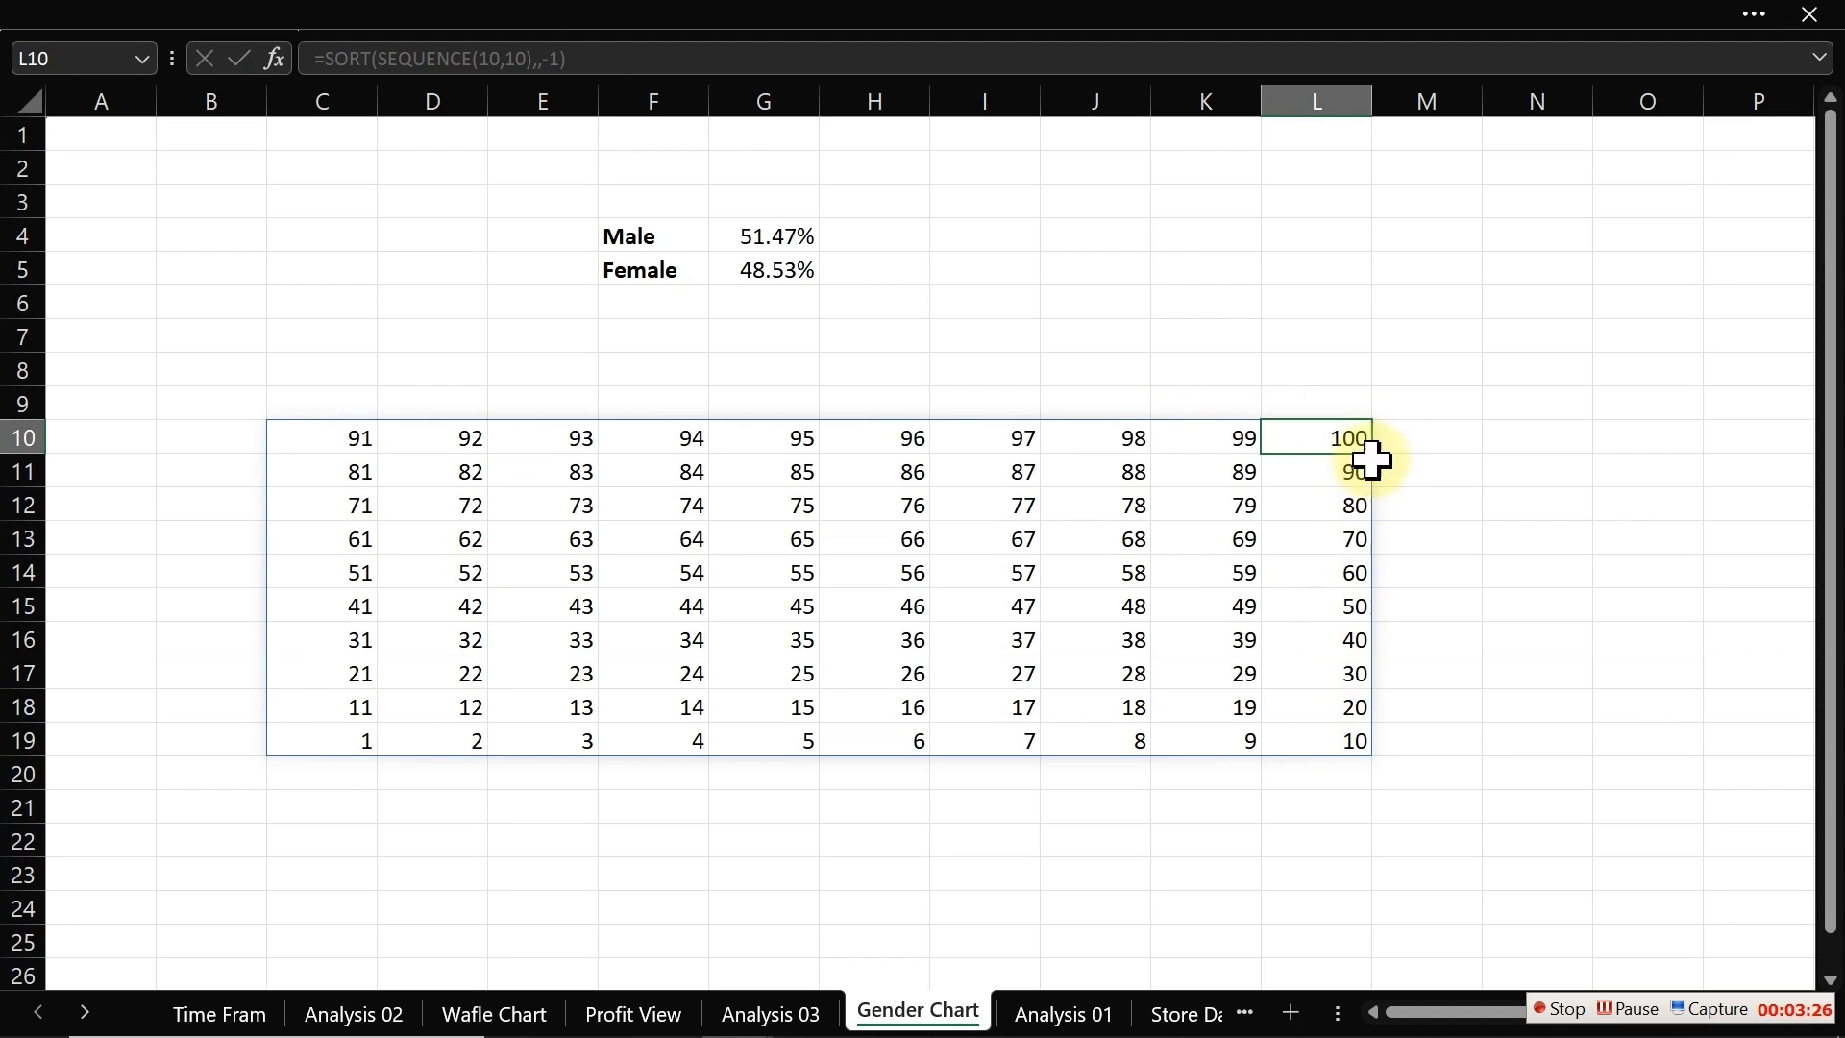
{"action": "left_click", "coordinate": [353, 736]}
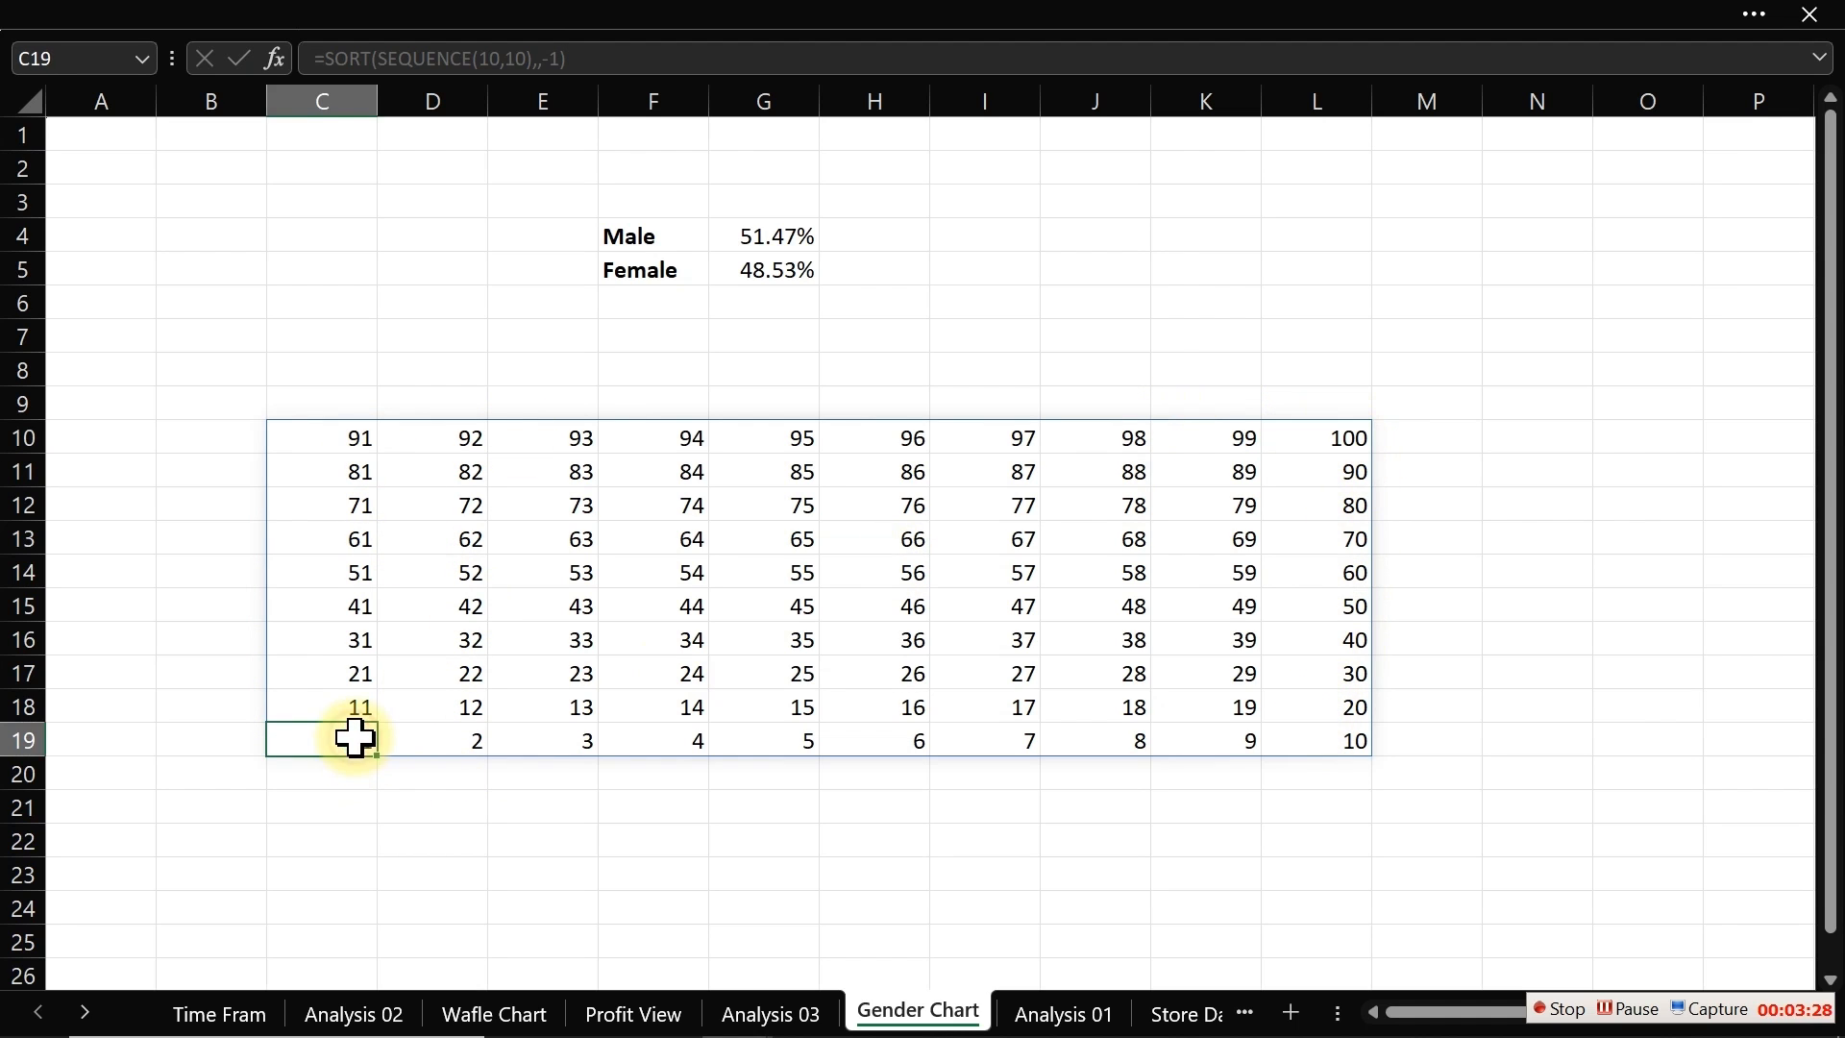
{"action": "left_click", "coordinate": [347, 438]}
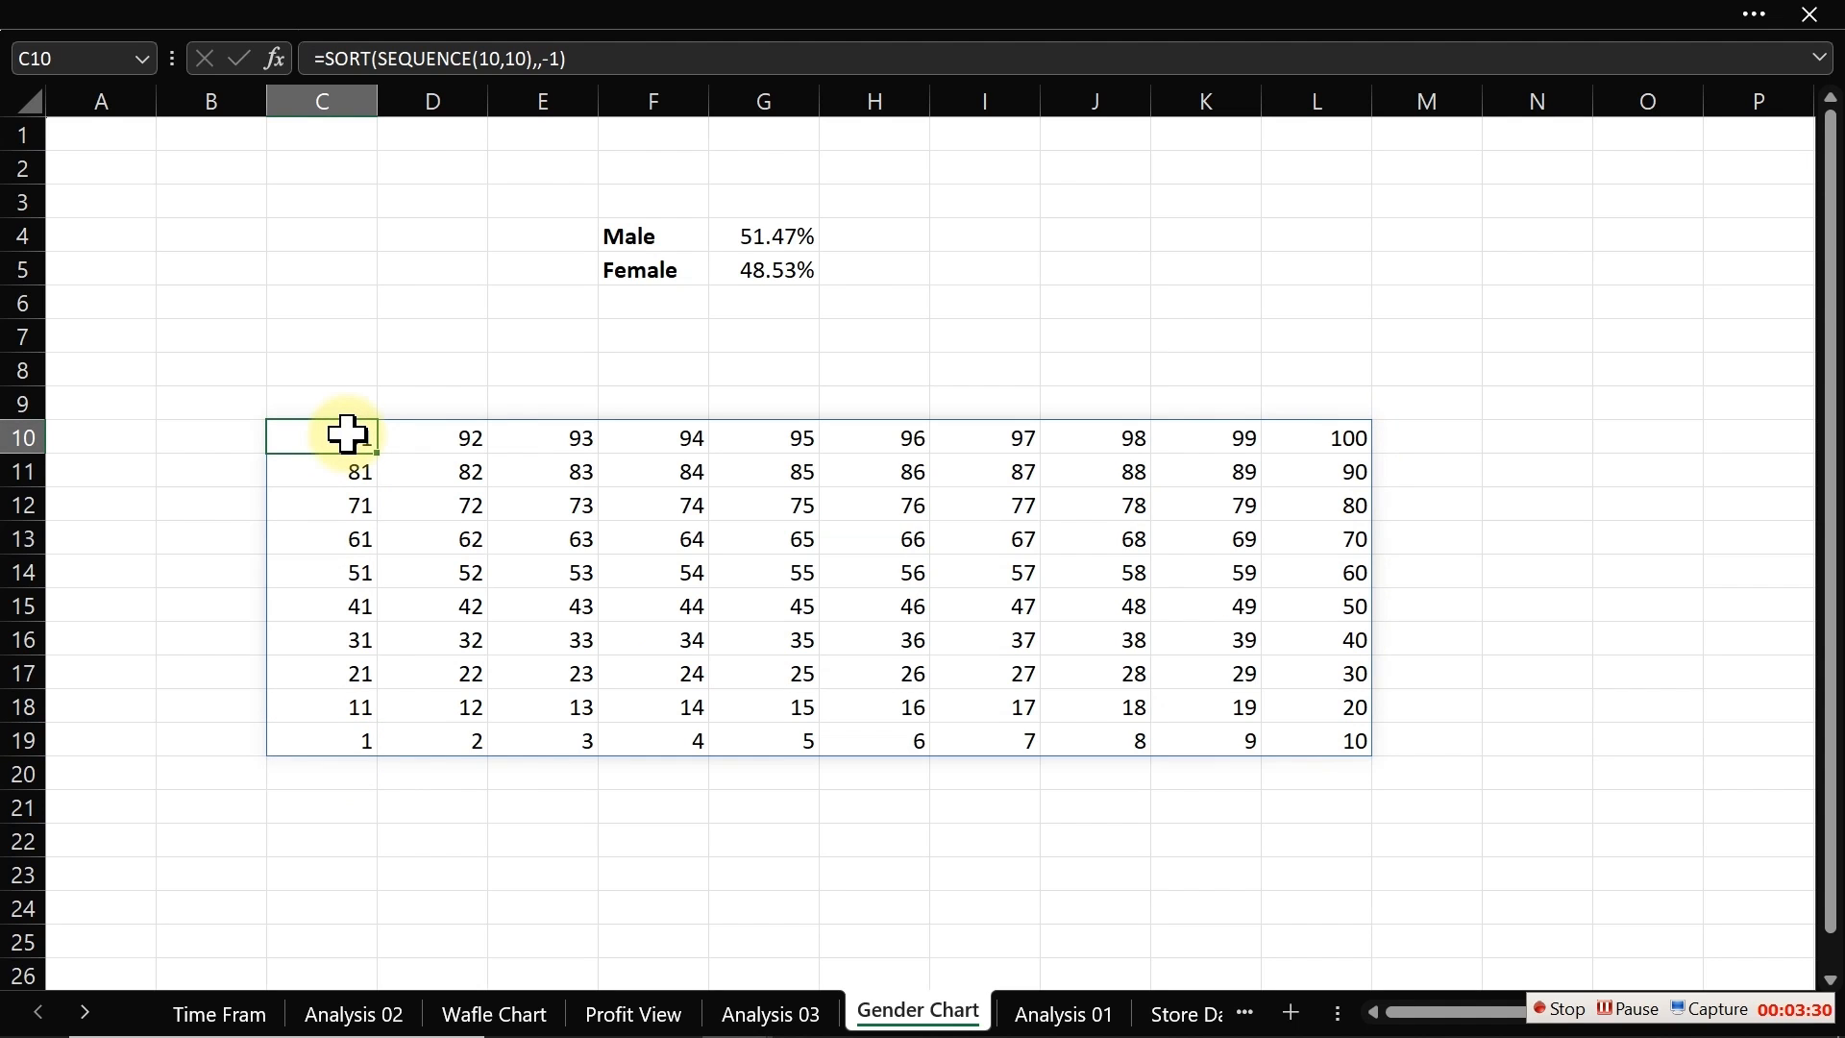
{"action": "left_click", "coordinate": [615, 59]}
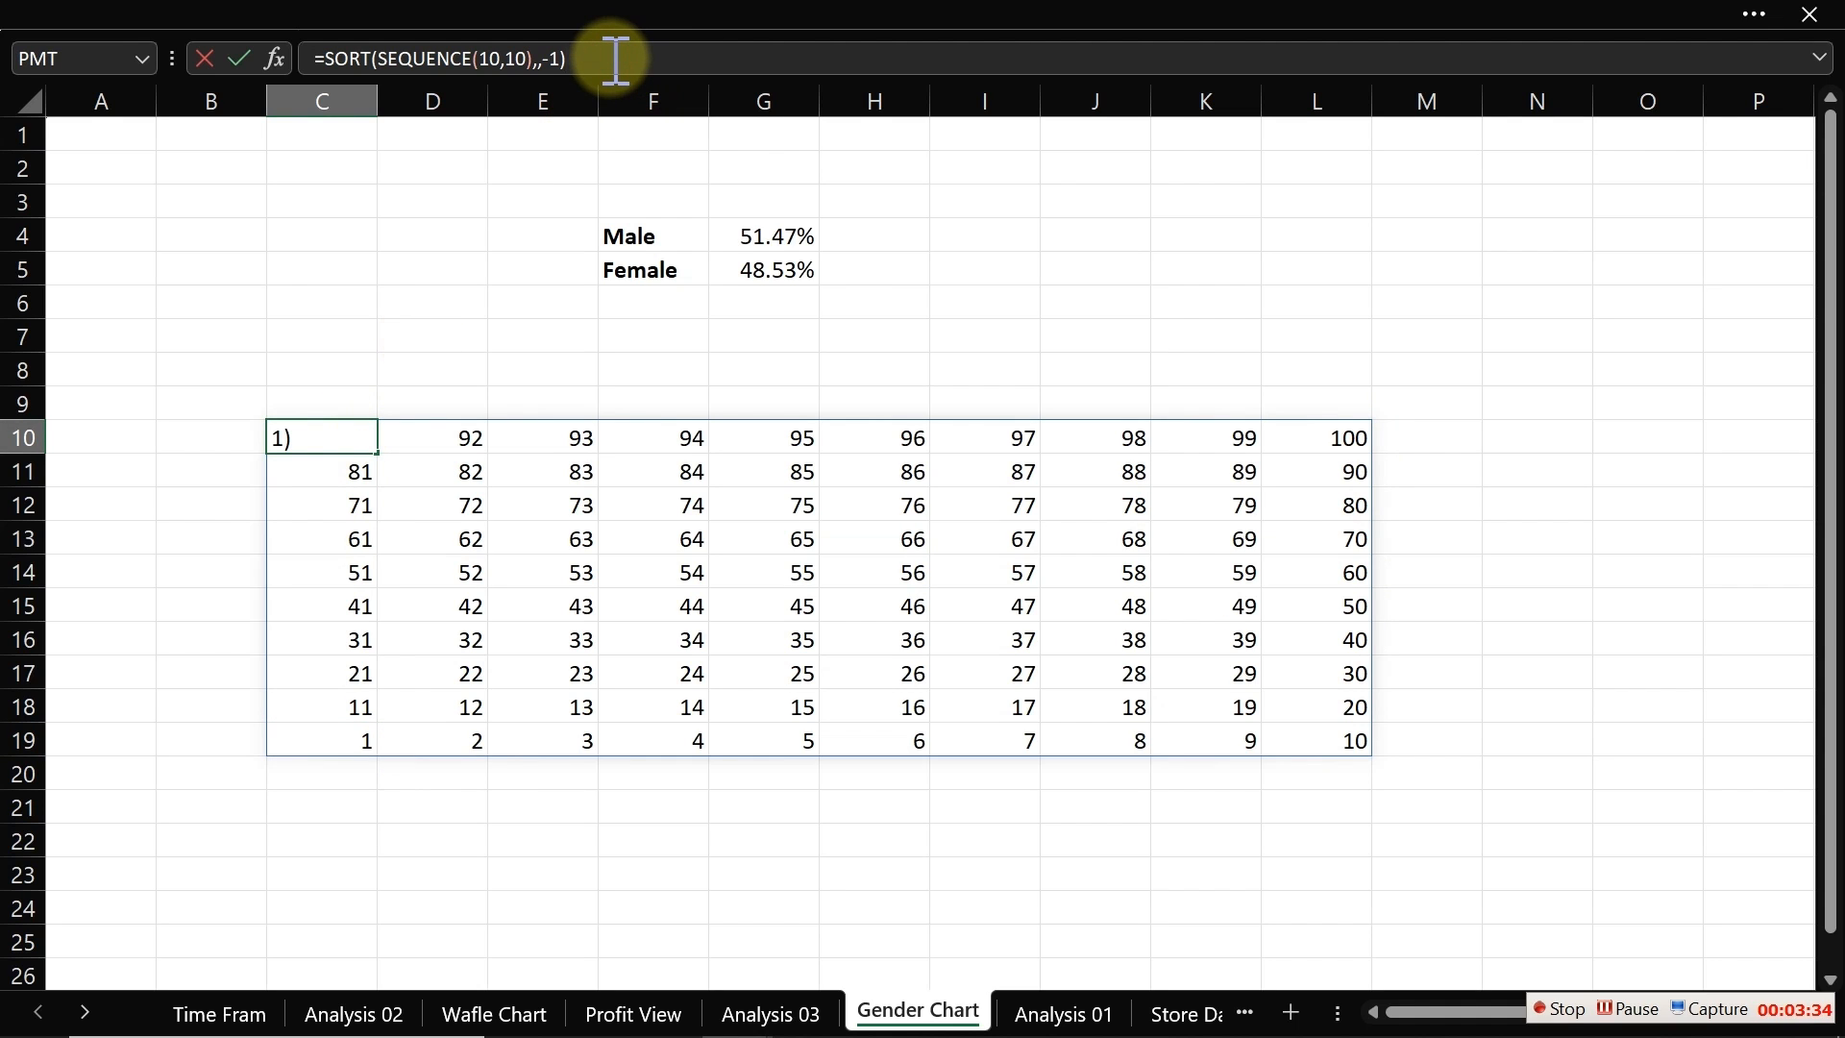
{"action": "type", "text": "/100"}
{"action": "key", "text": "Return"}
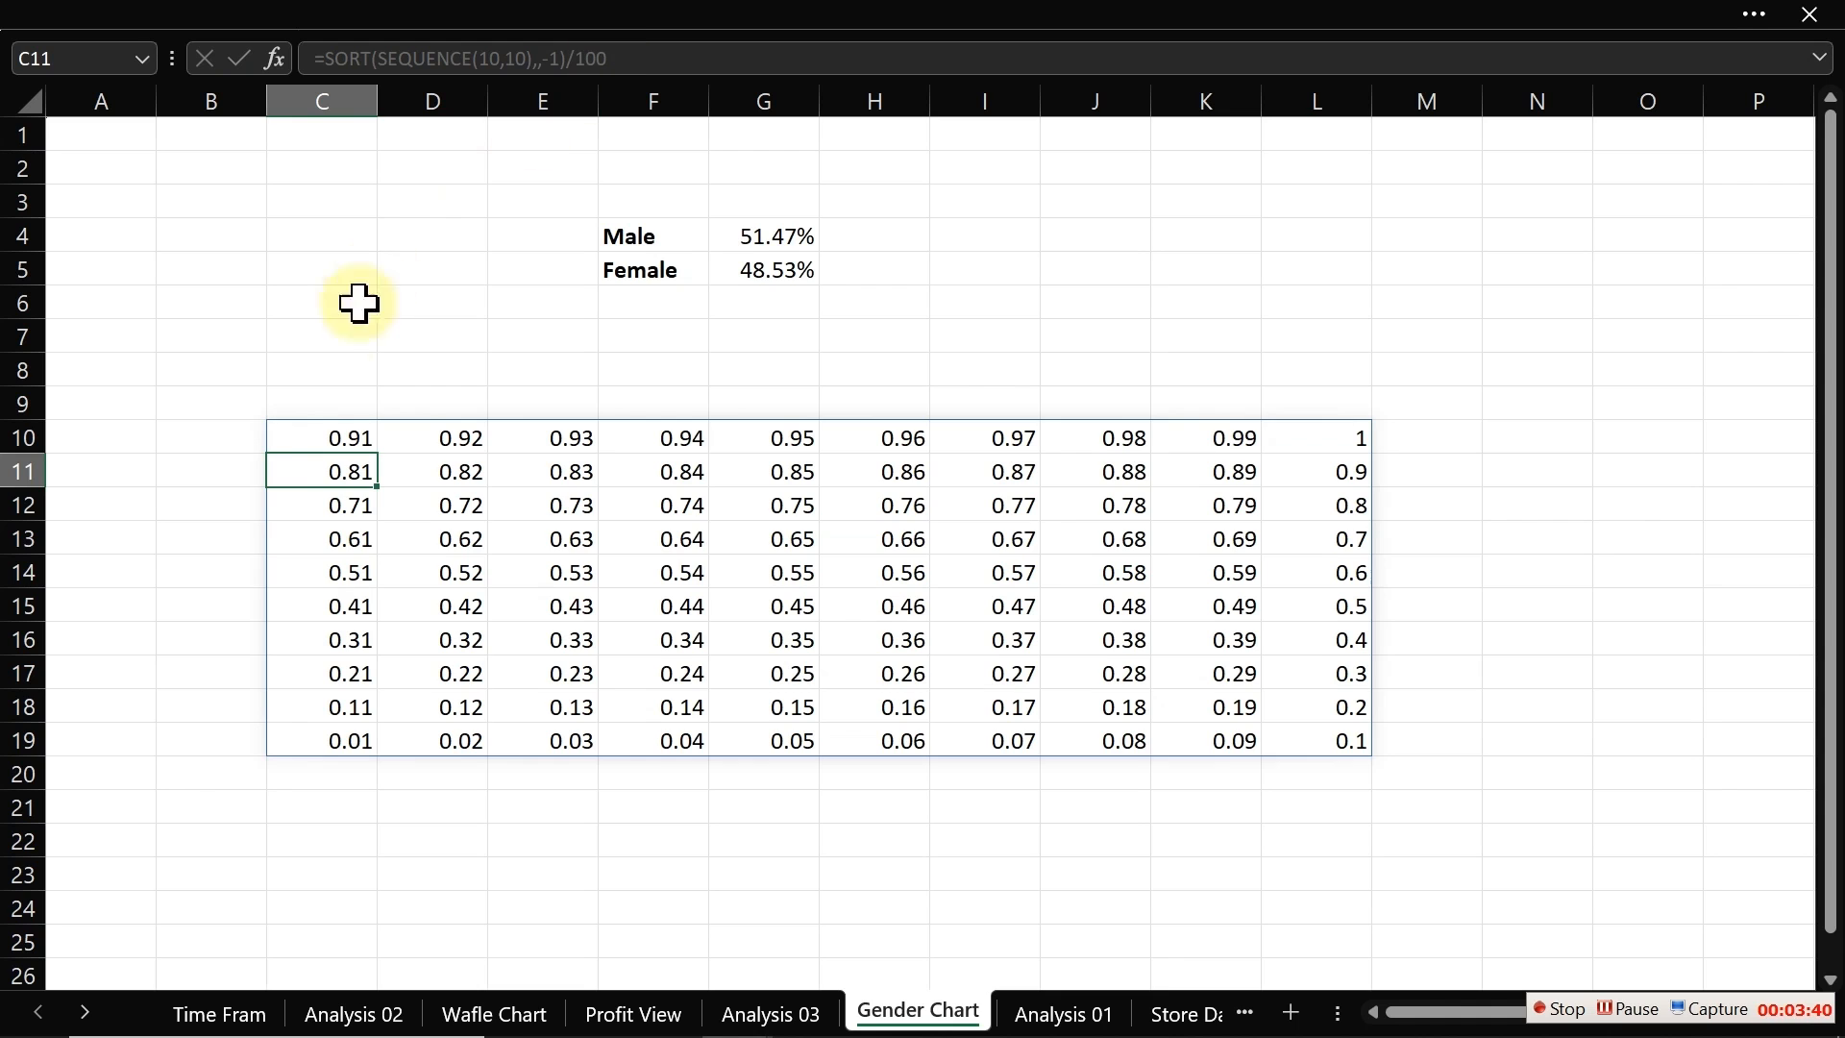
Step: Format the grid C10:L19 as Percentage with 0 decimal places
{"action": "left_click_drag", "start_coordinate": [329, 432], "coordinate": [1324, 736]}
{"action": "key", "text": "ctrl+1"}
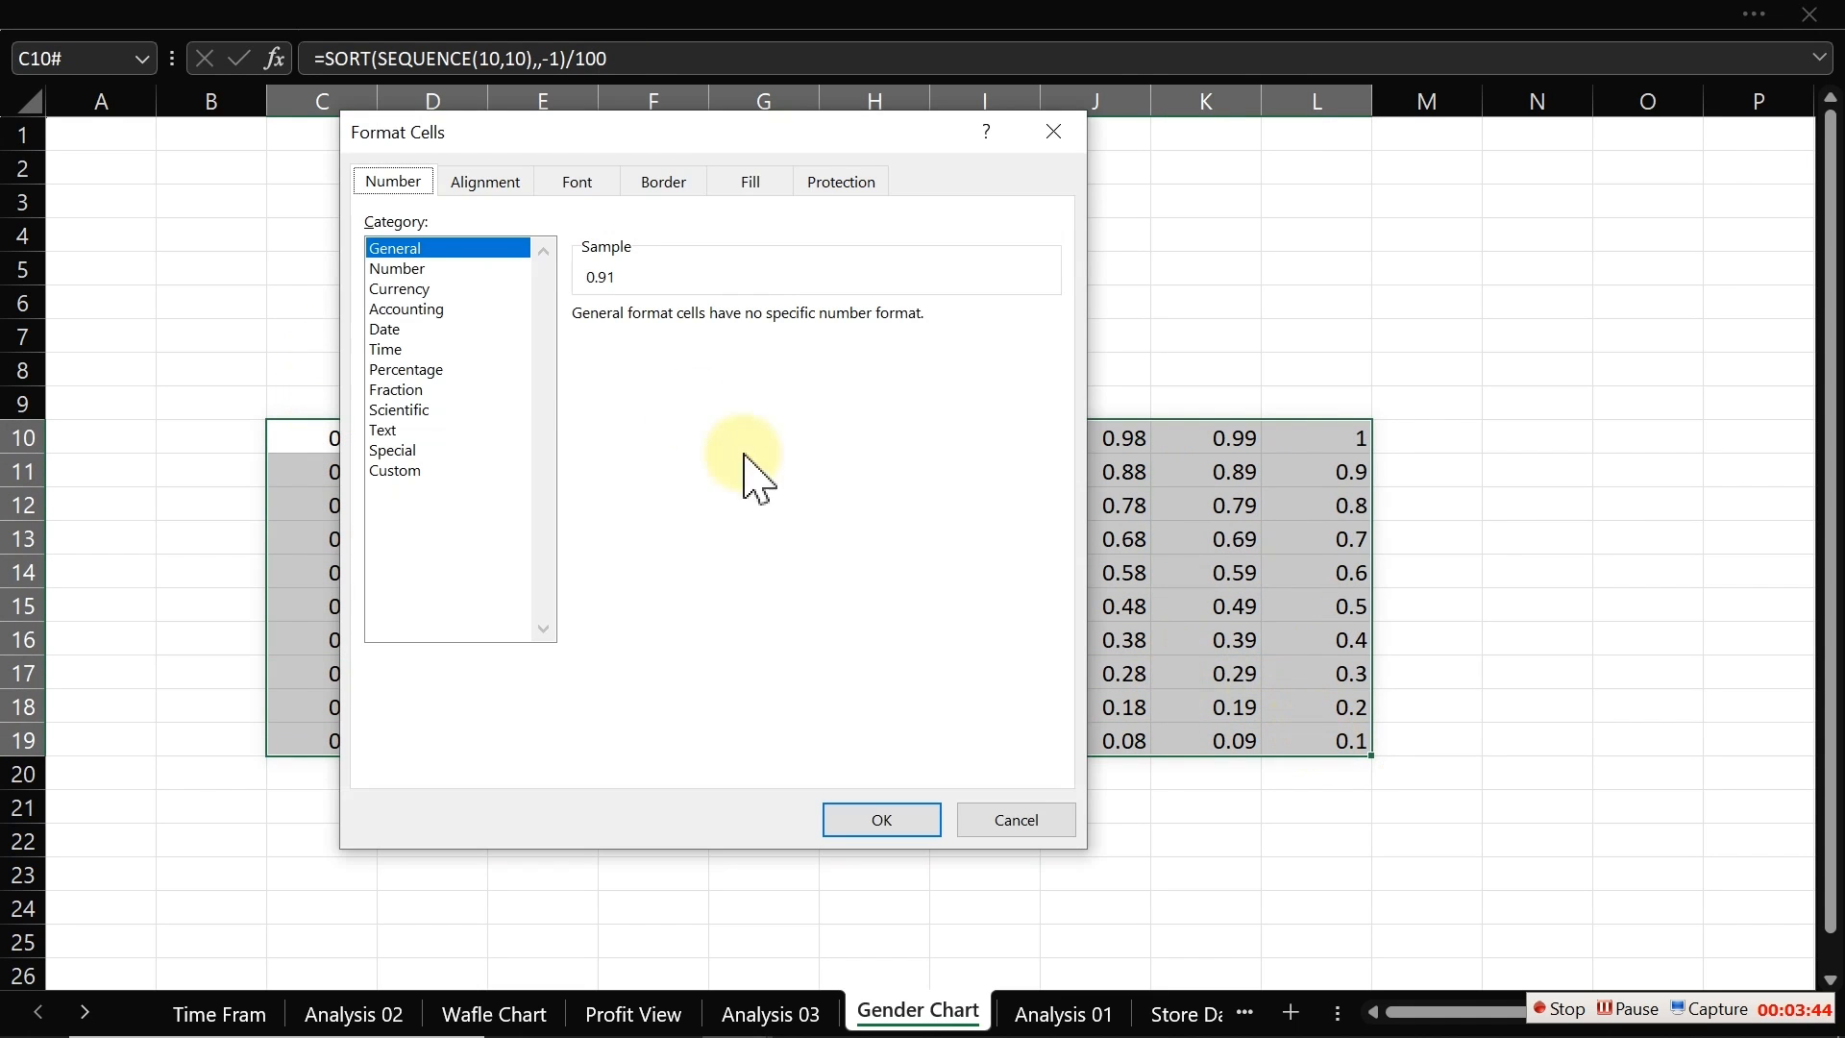
{"action": "left_click", "coordinate": [411, 370]}
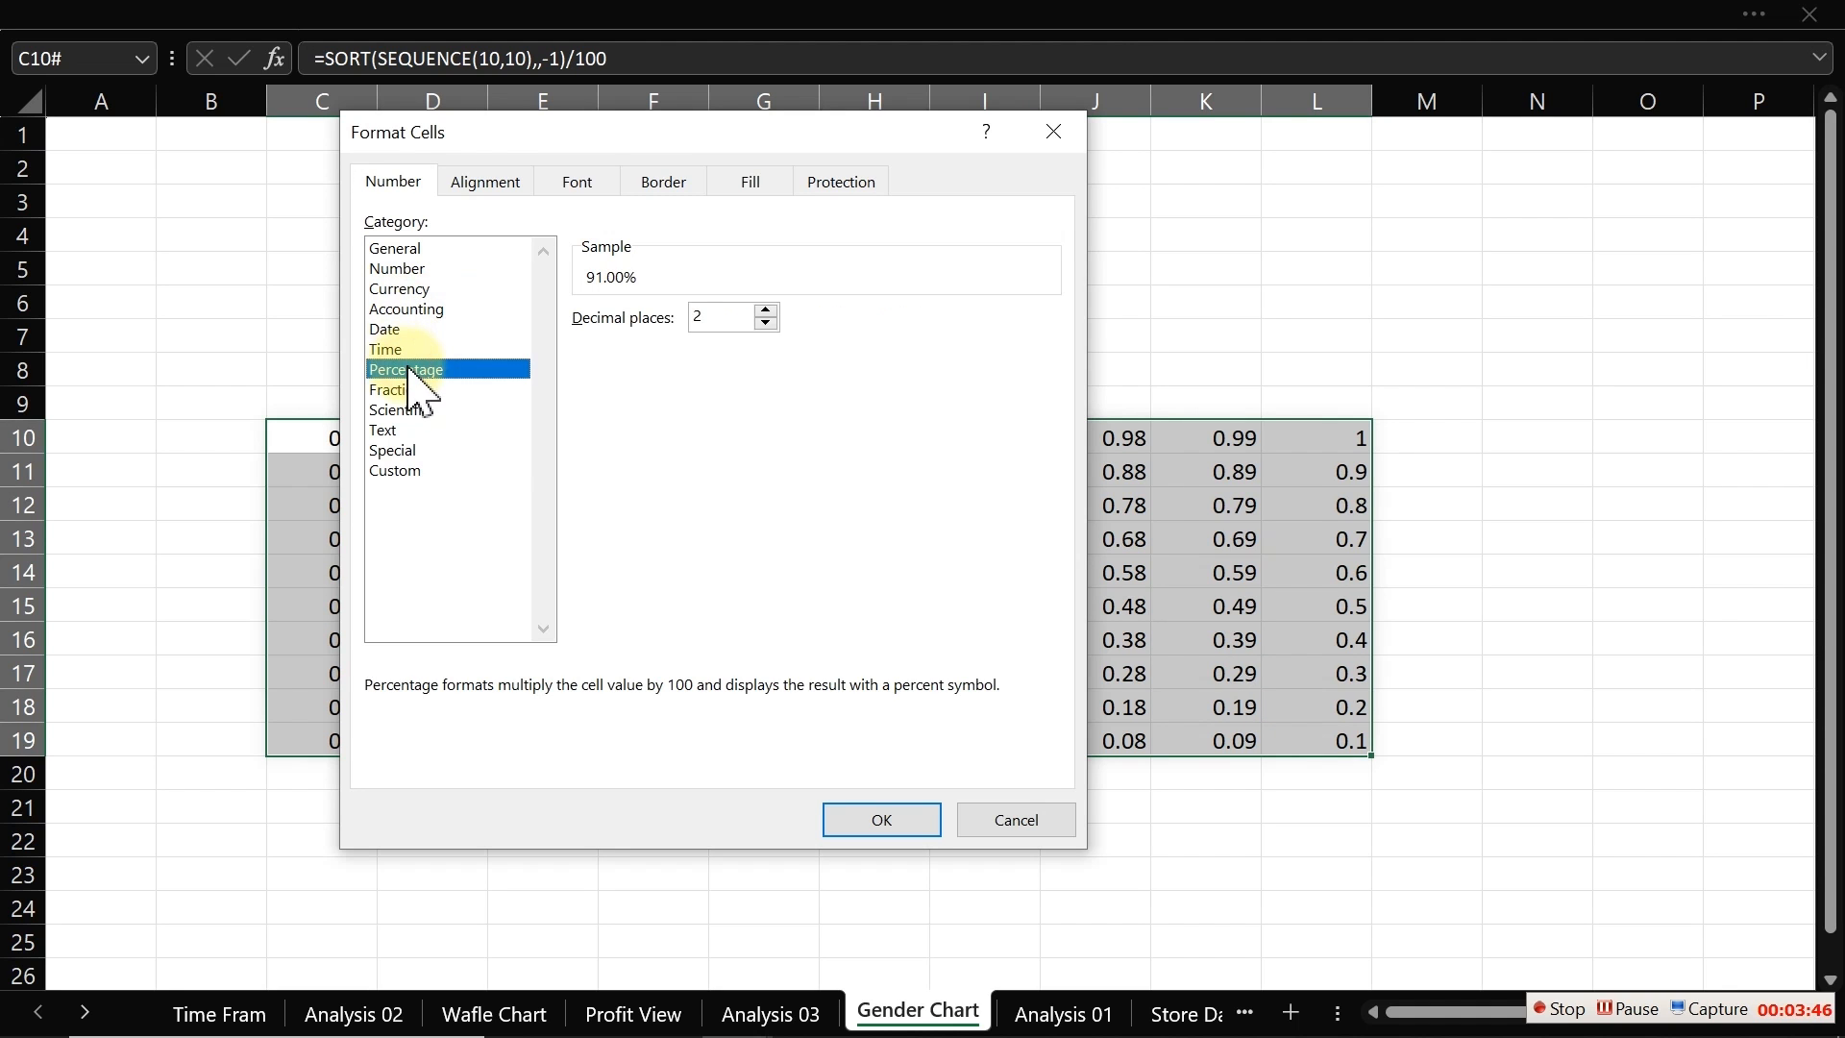
{"action": "left_click", "coordinate": [765, 325]}
{"action": "left_click", "coordinate": [764, 325]}
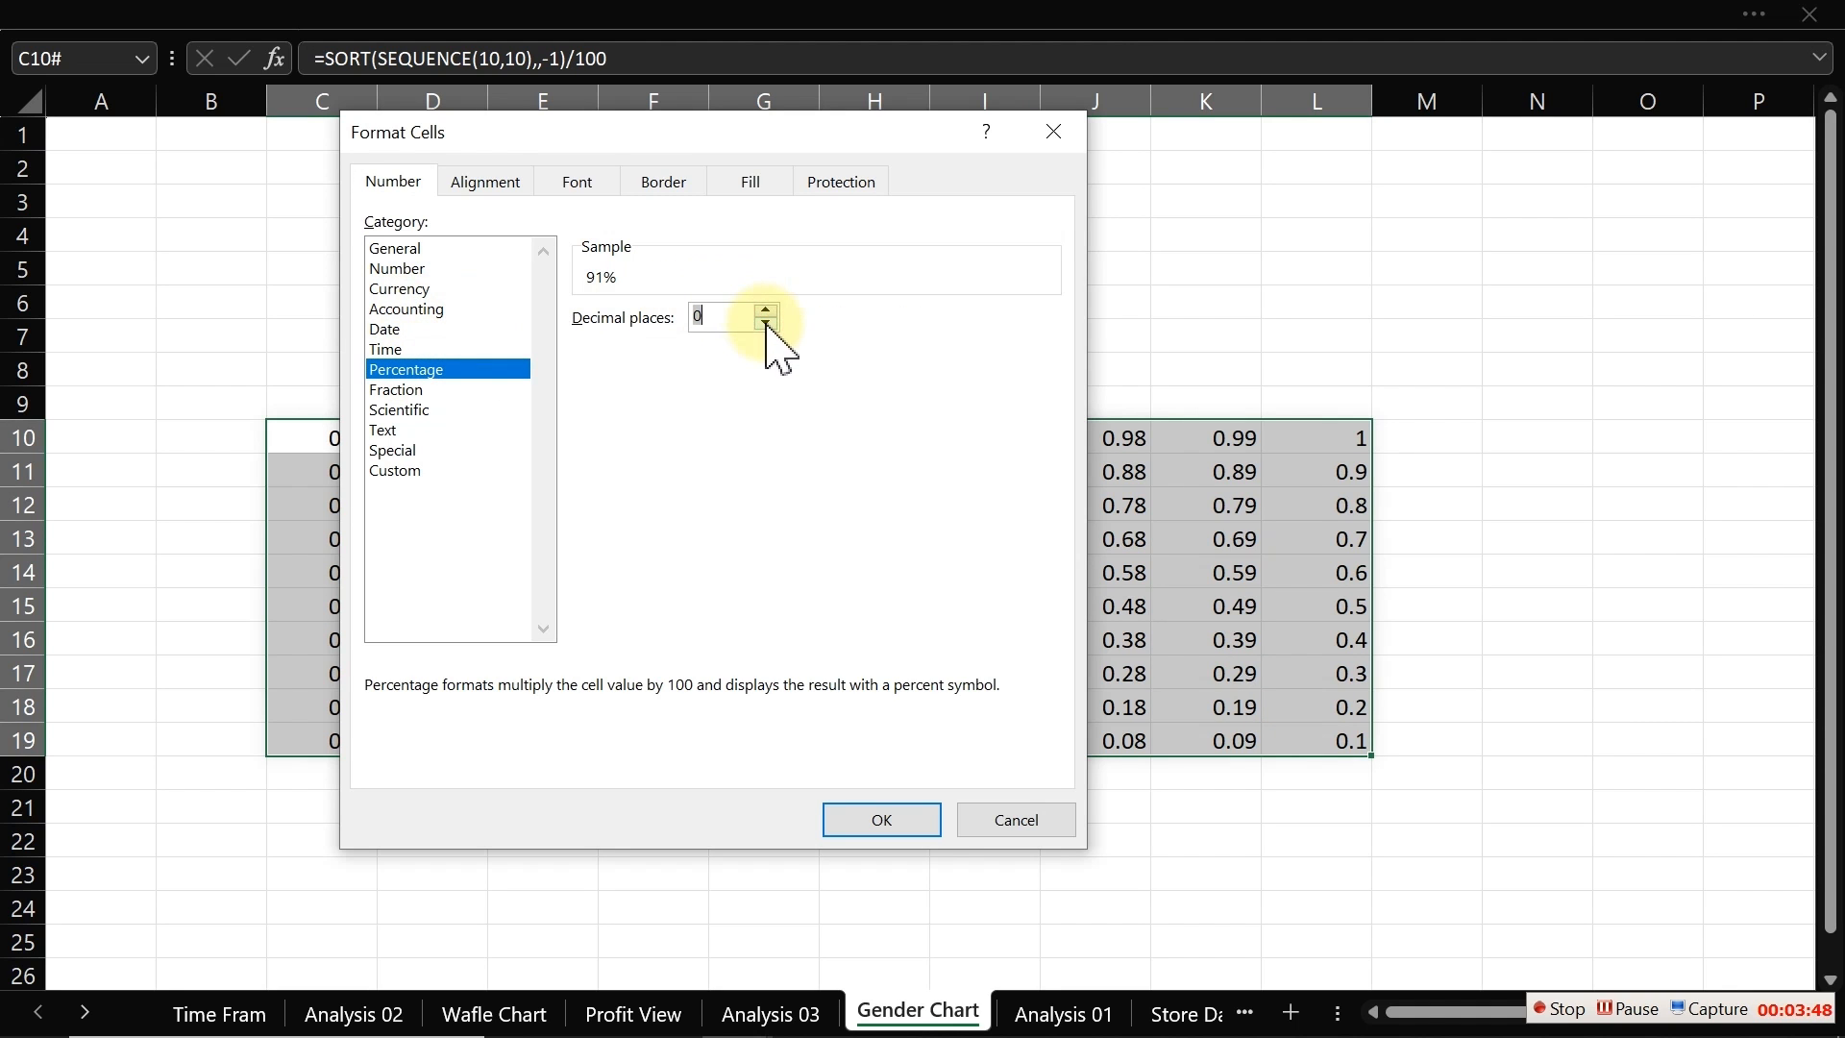
{"action": "left_click", "coordinate": [919, 826]}
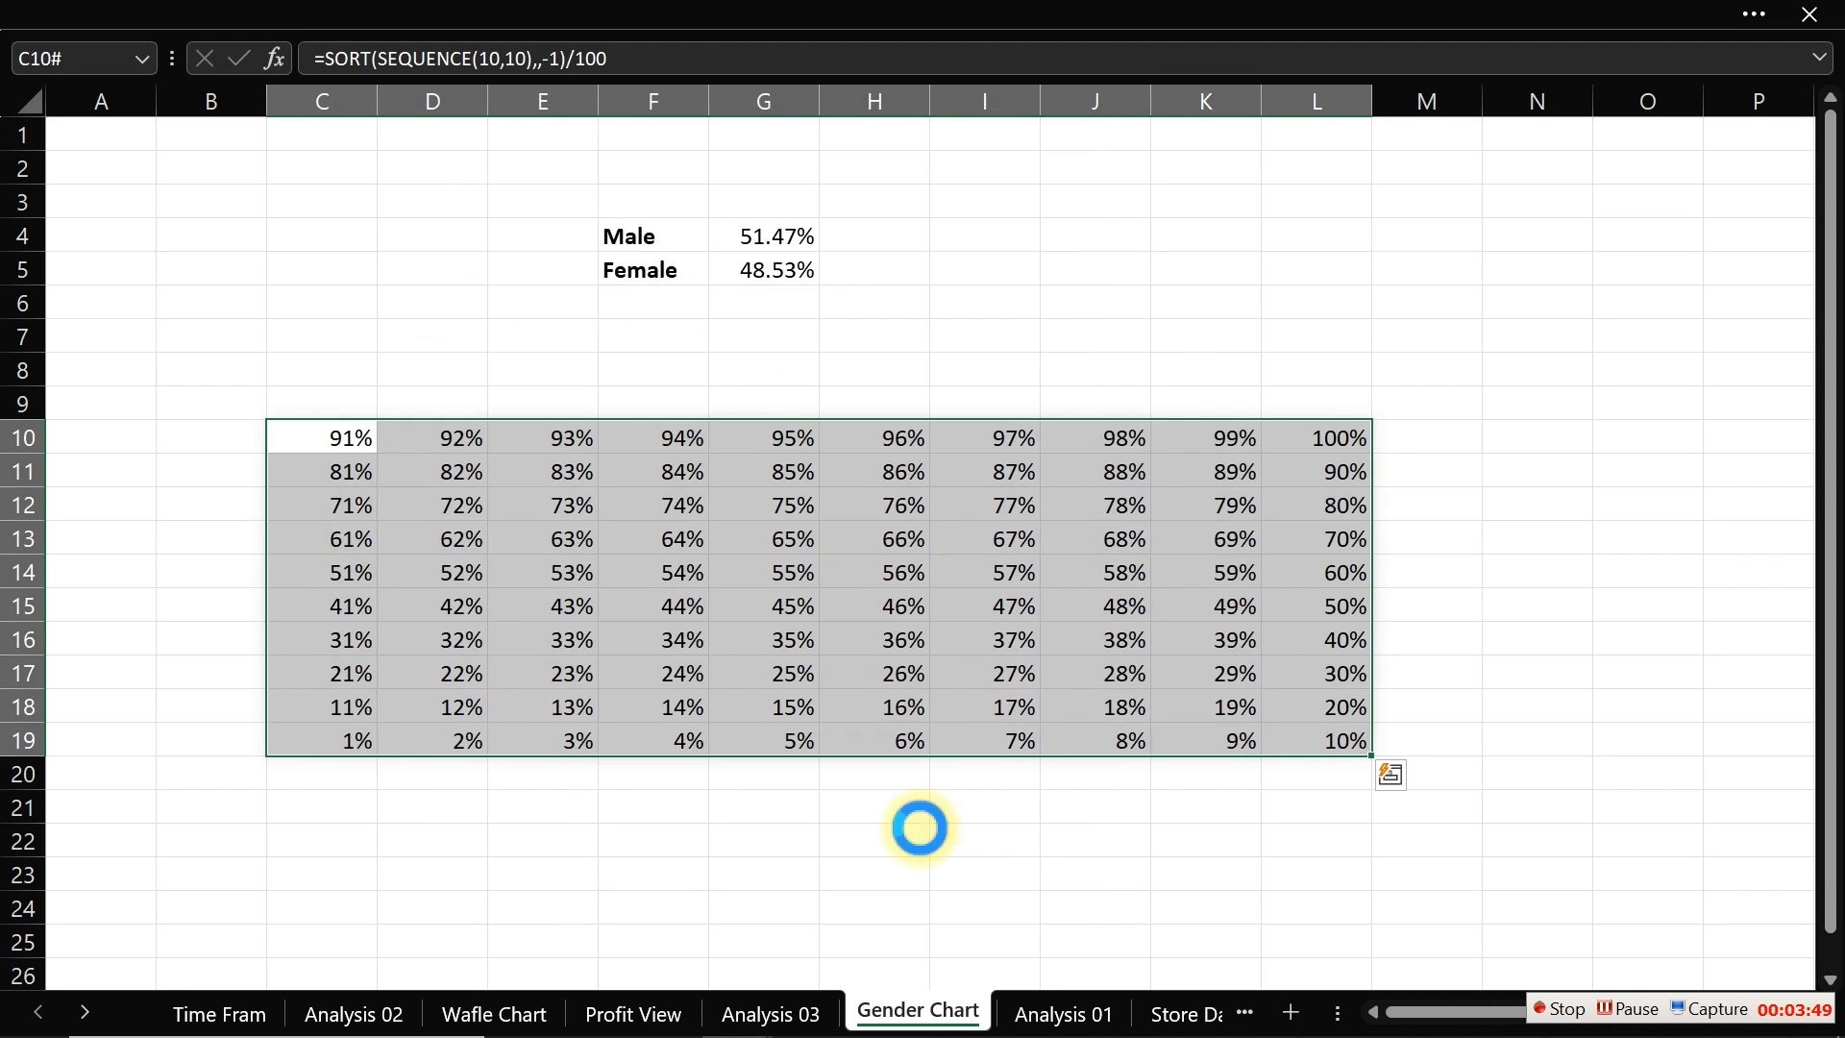
Step: Inspect the Male and Female profit margin cells G4 and G5
{"action": "left_click", "coordinate": [1322, 435]}
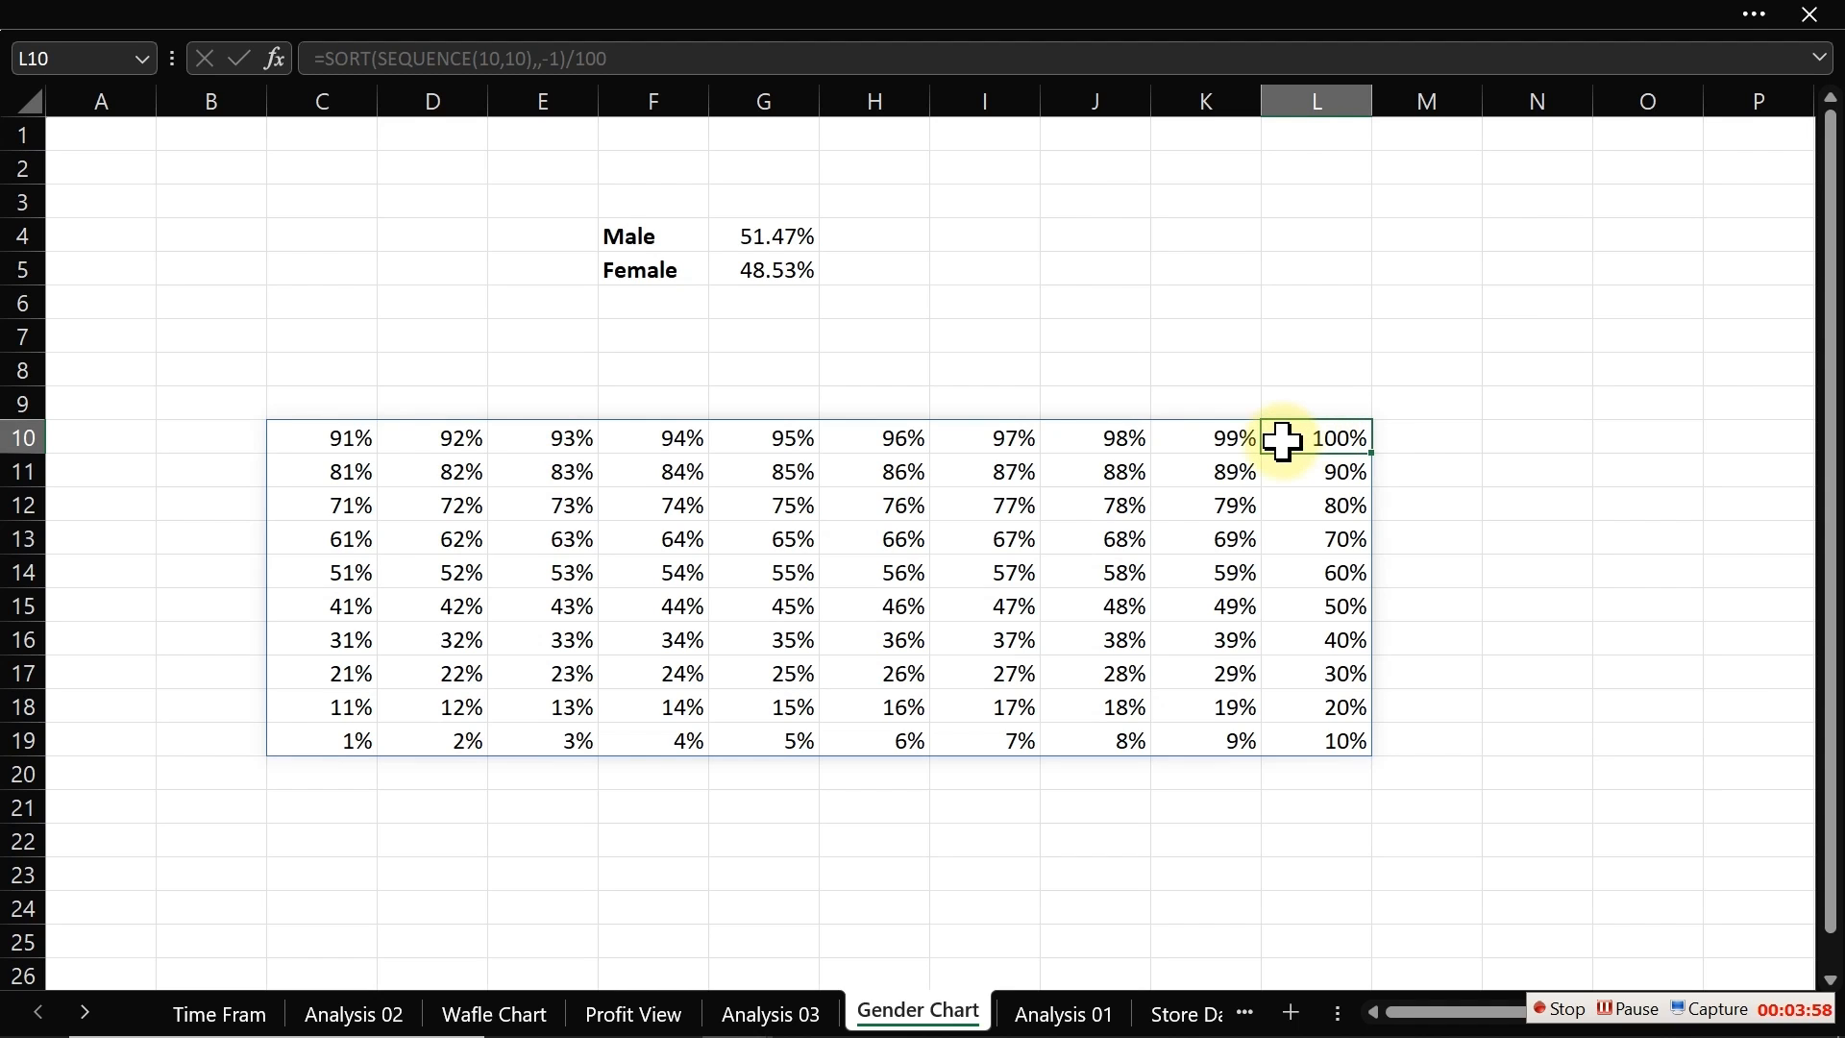
{"action": "left_click", "coordinate": [765, 237]}
{"action": "left_click", "coordinate": [762, 273]}
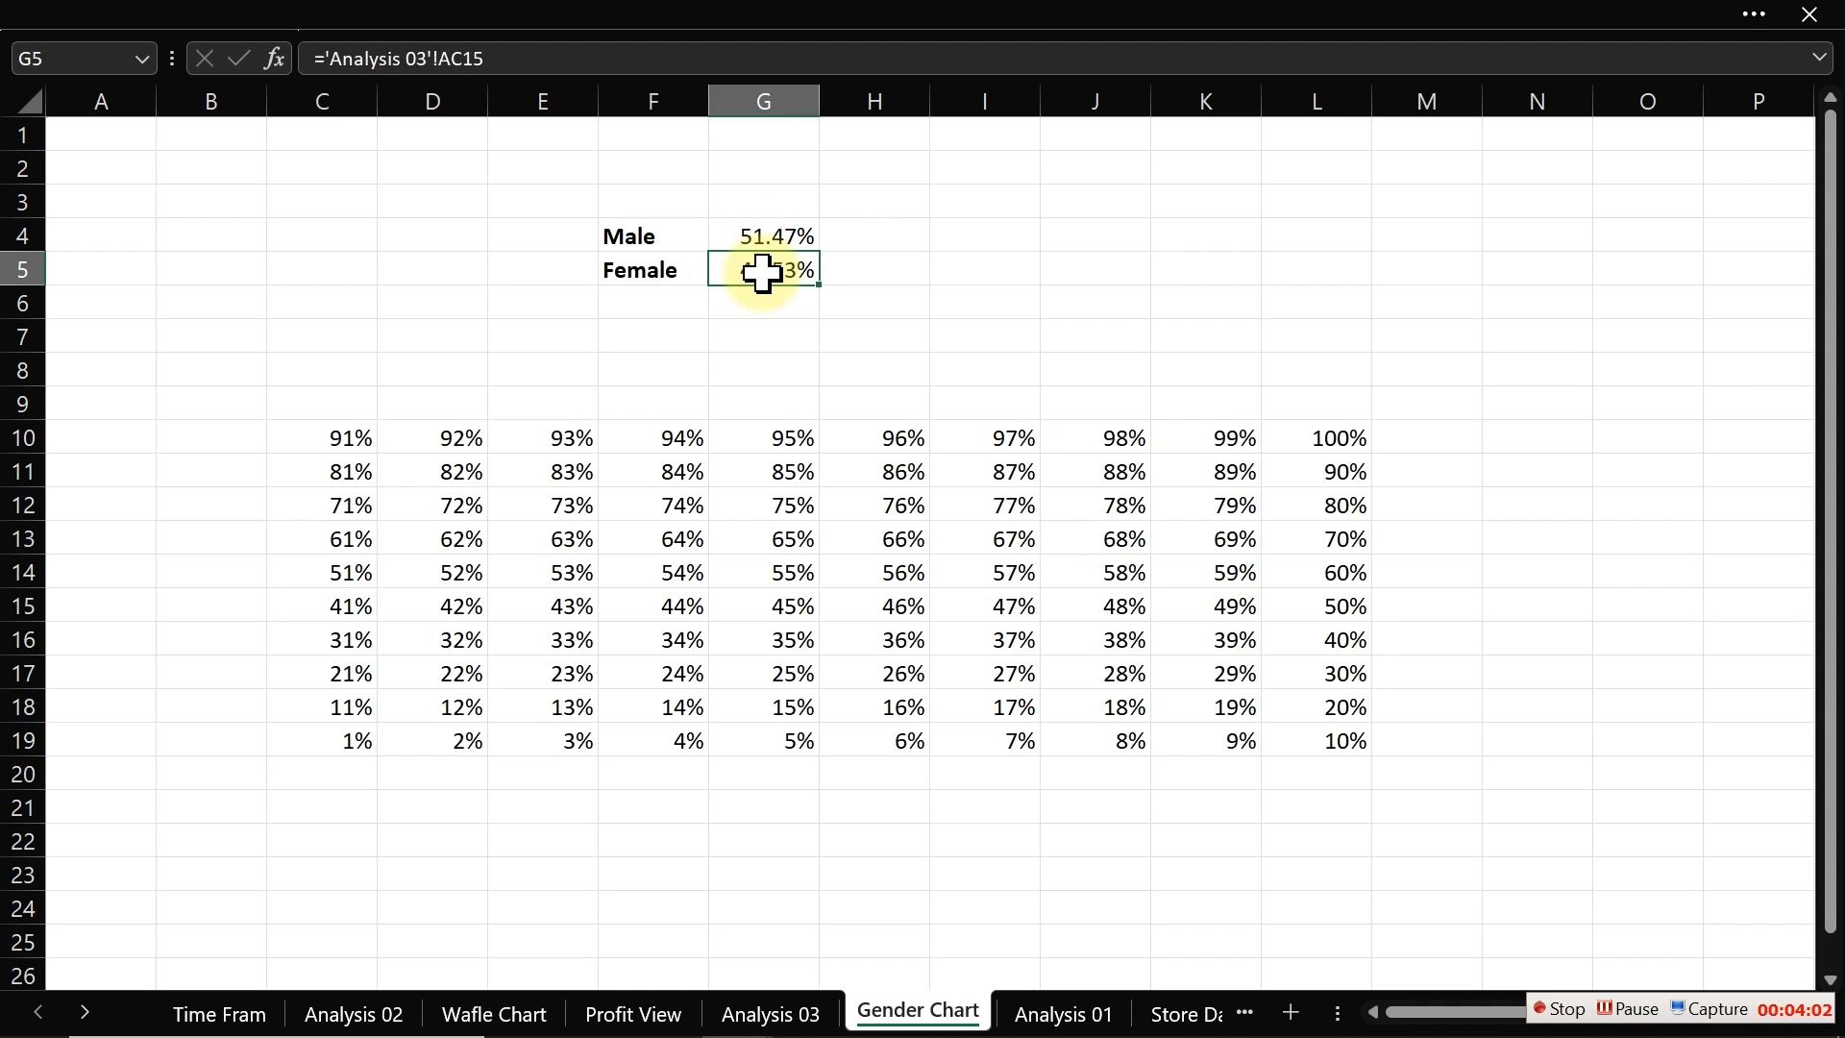
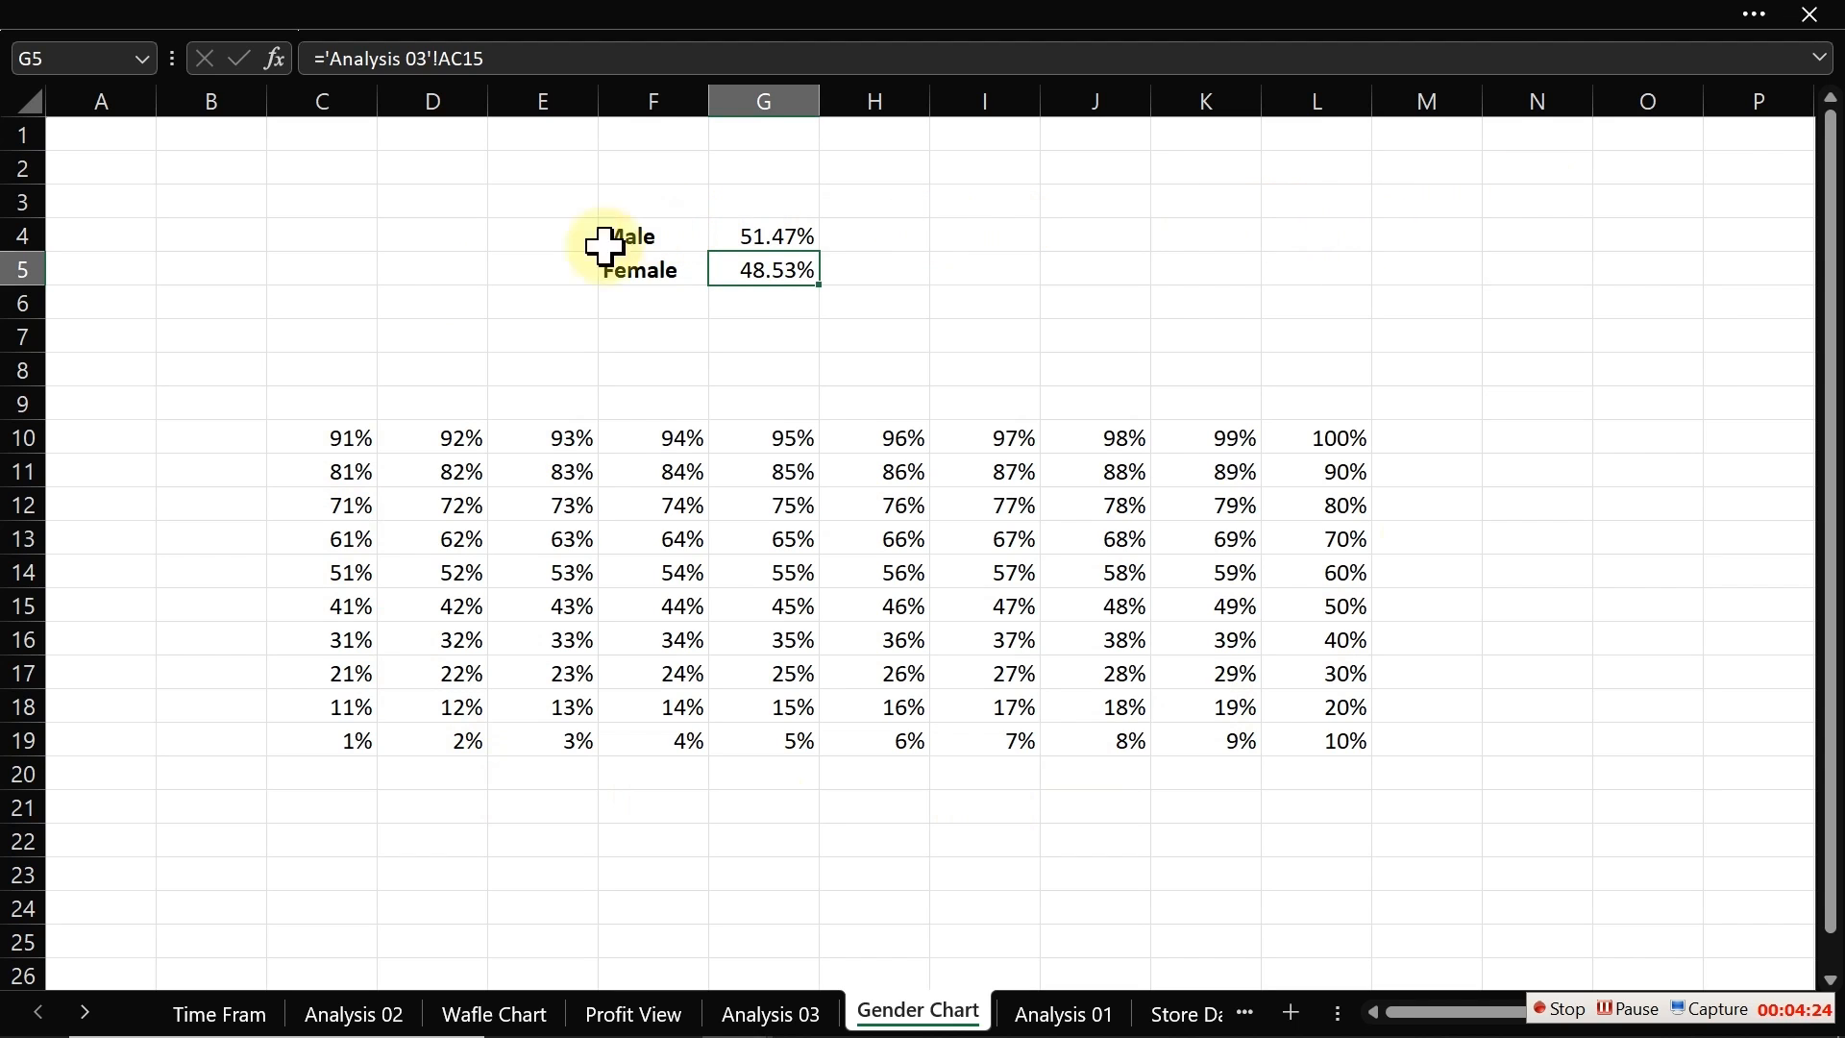
Step: Move the Male/Female profit margin block to N3:O4 and label cell N7 as Icon
{"action": "left_click_drag", "start_coordinate": [629, 237], "coordinate": [1609, 235]}
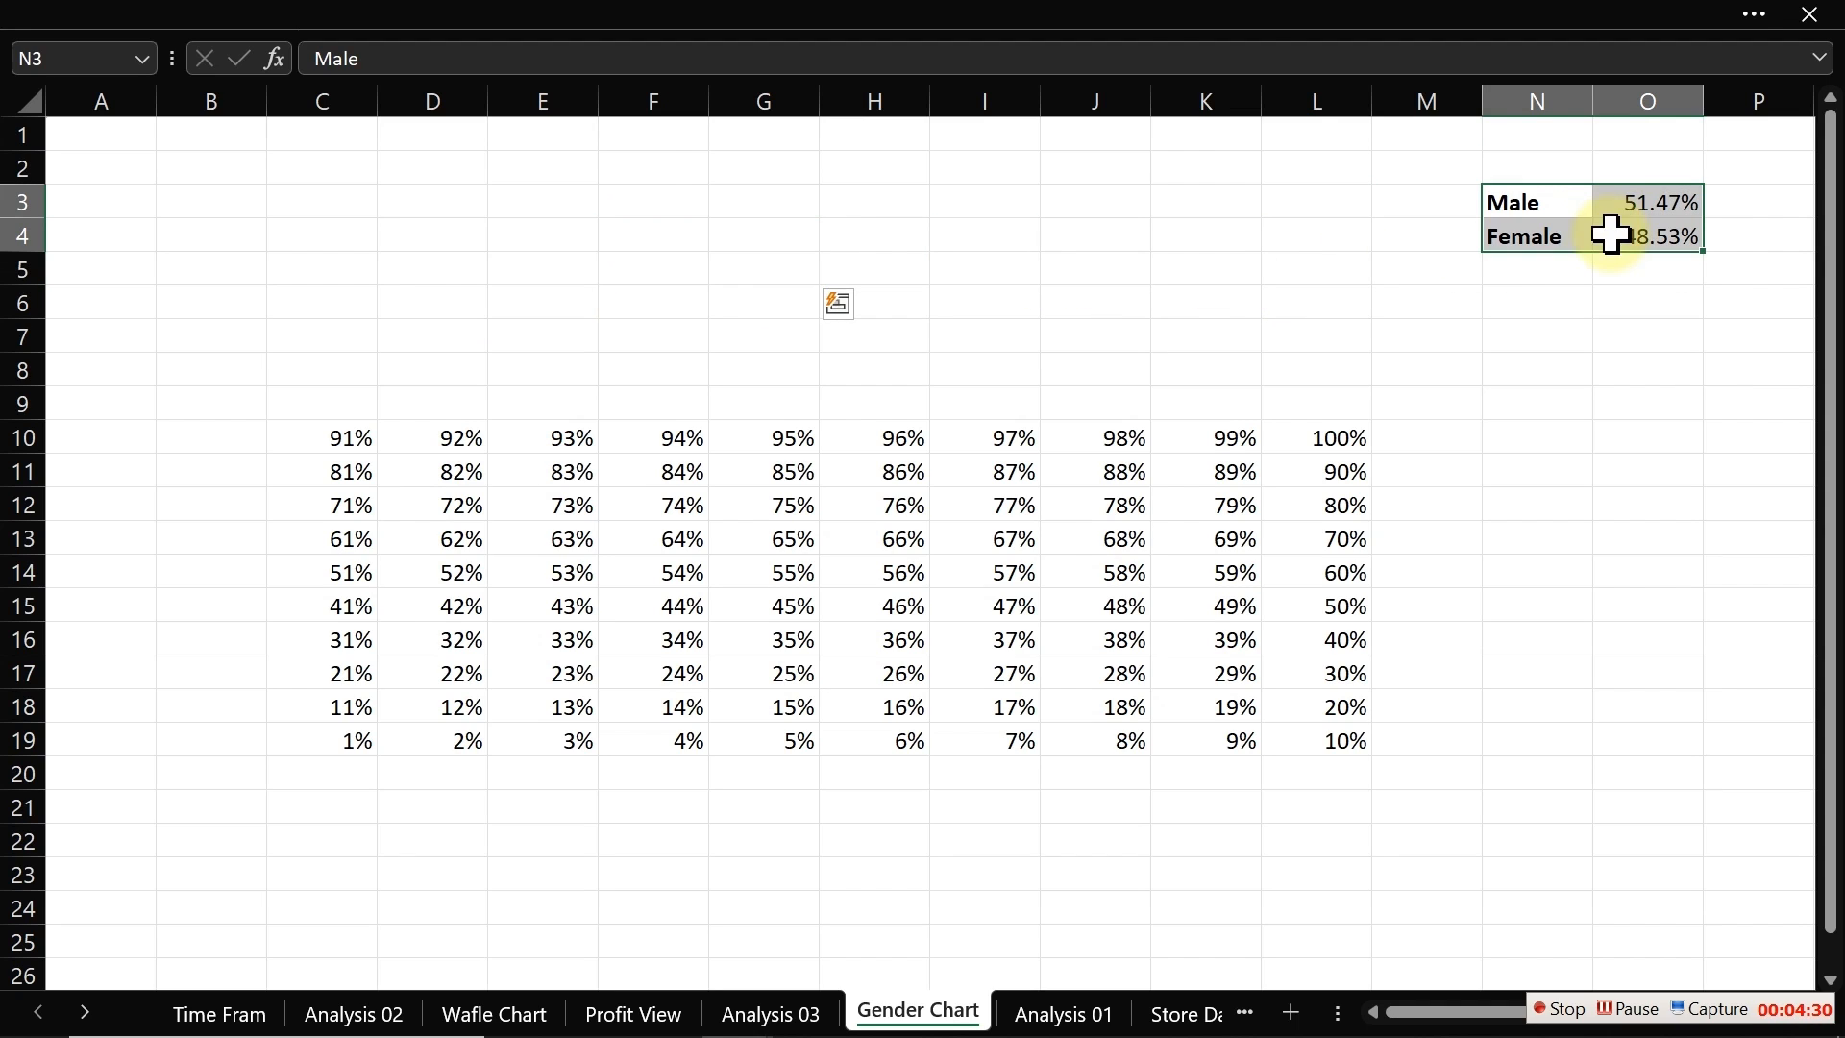
{"action": "left_click", "coordinate": [1545, 326]}
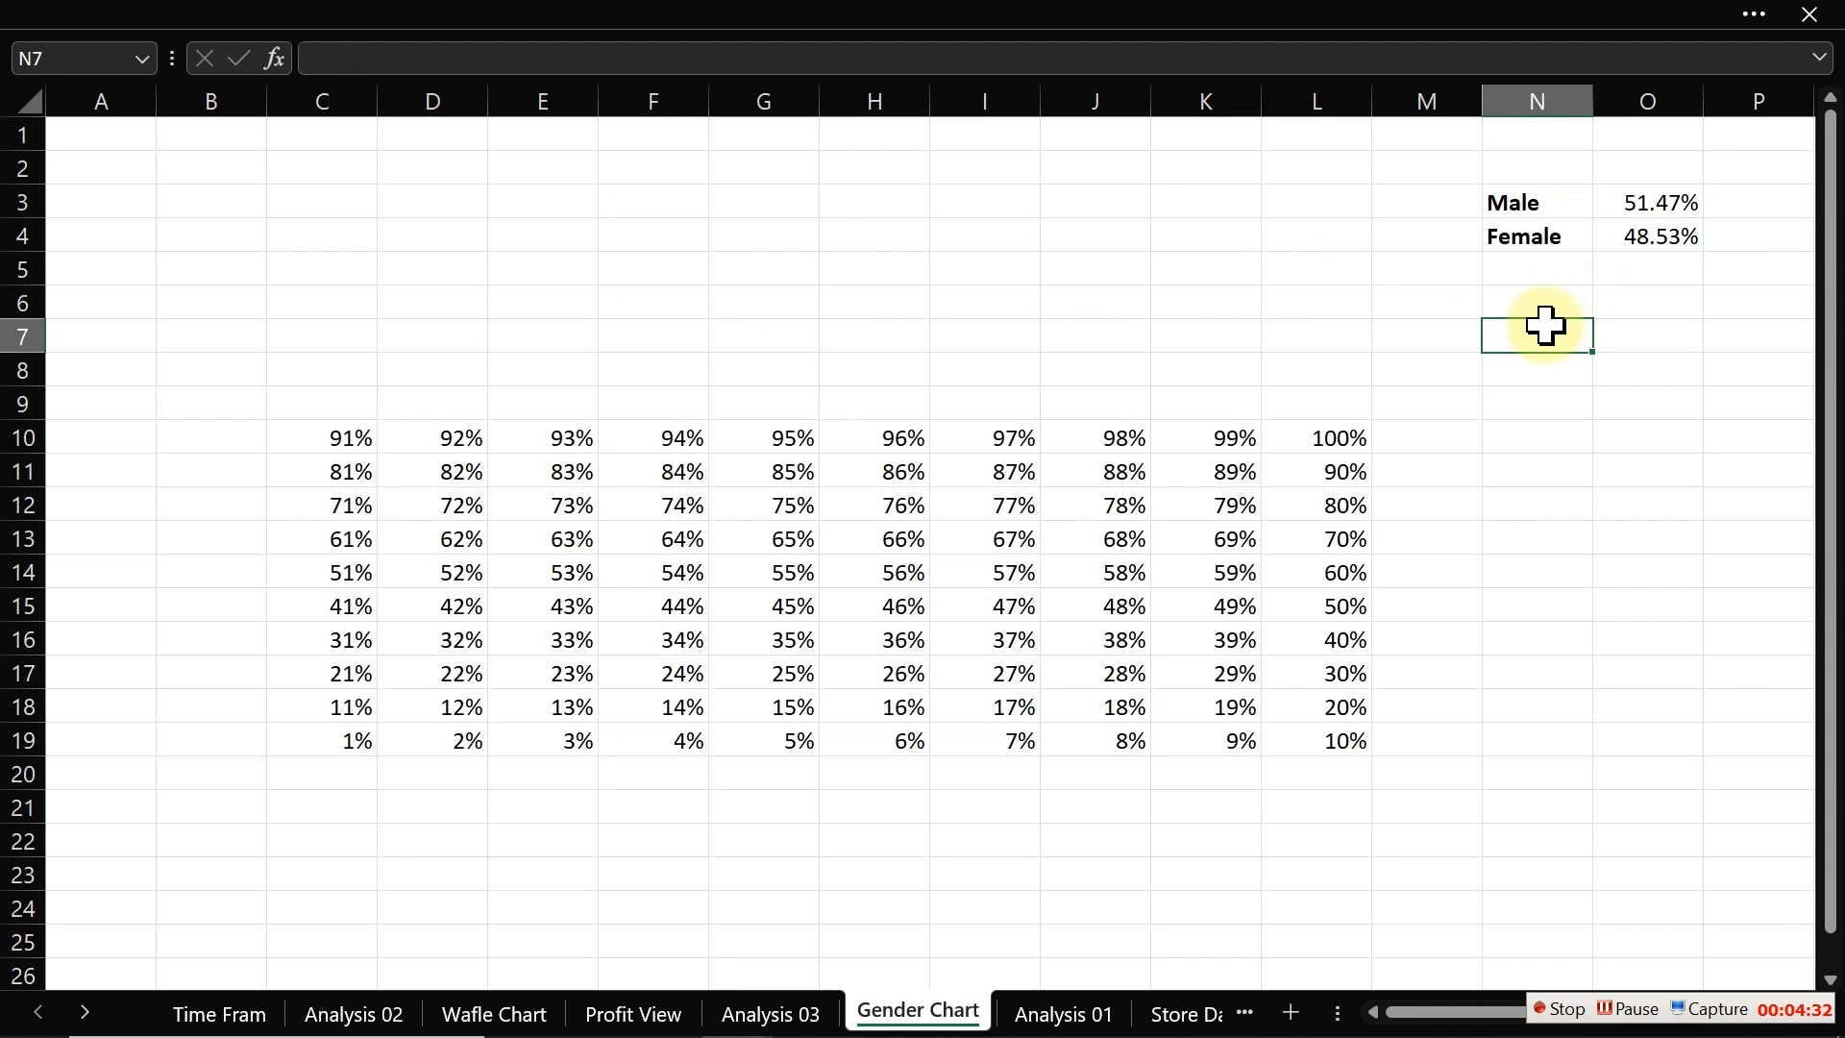
{"action": "type", "text": "Icon"}
{"action": "left_click", "coordinate": [1545, 365]}
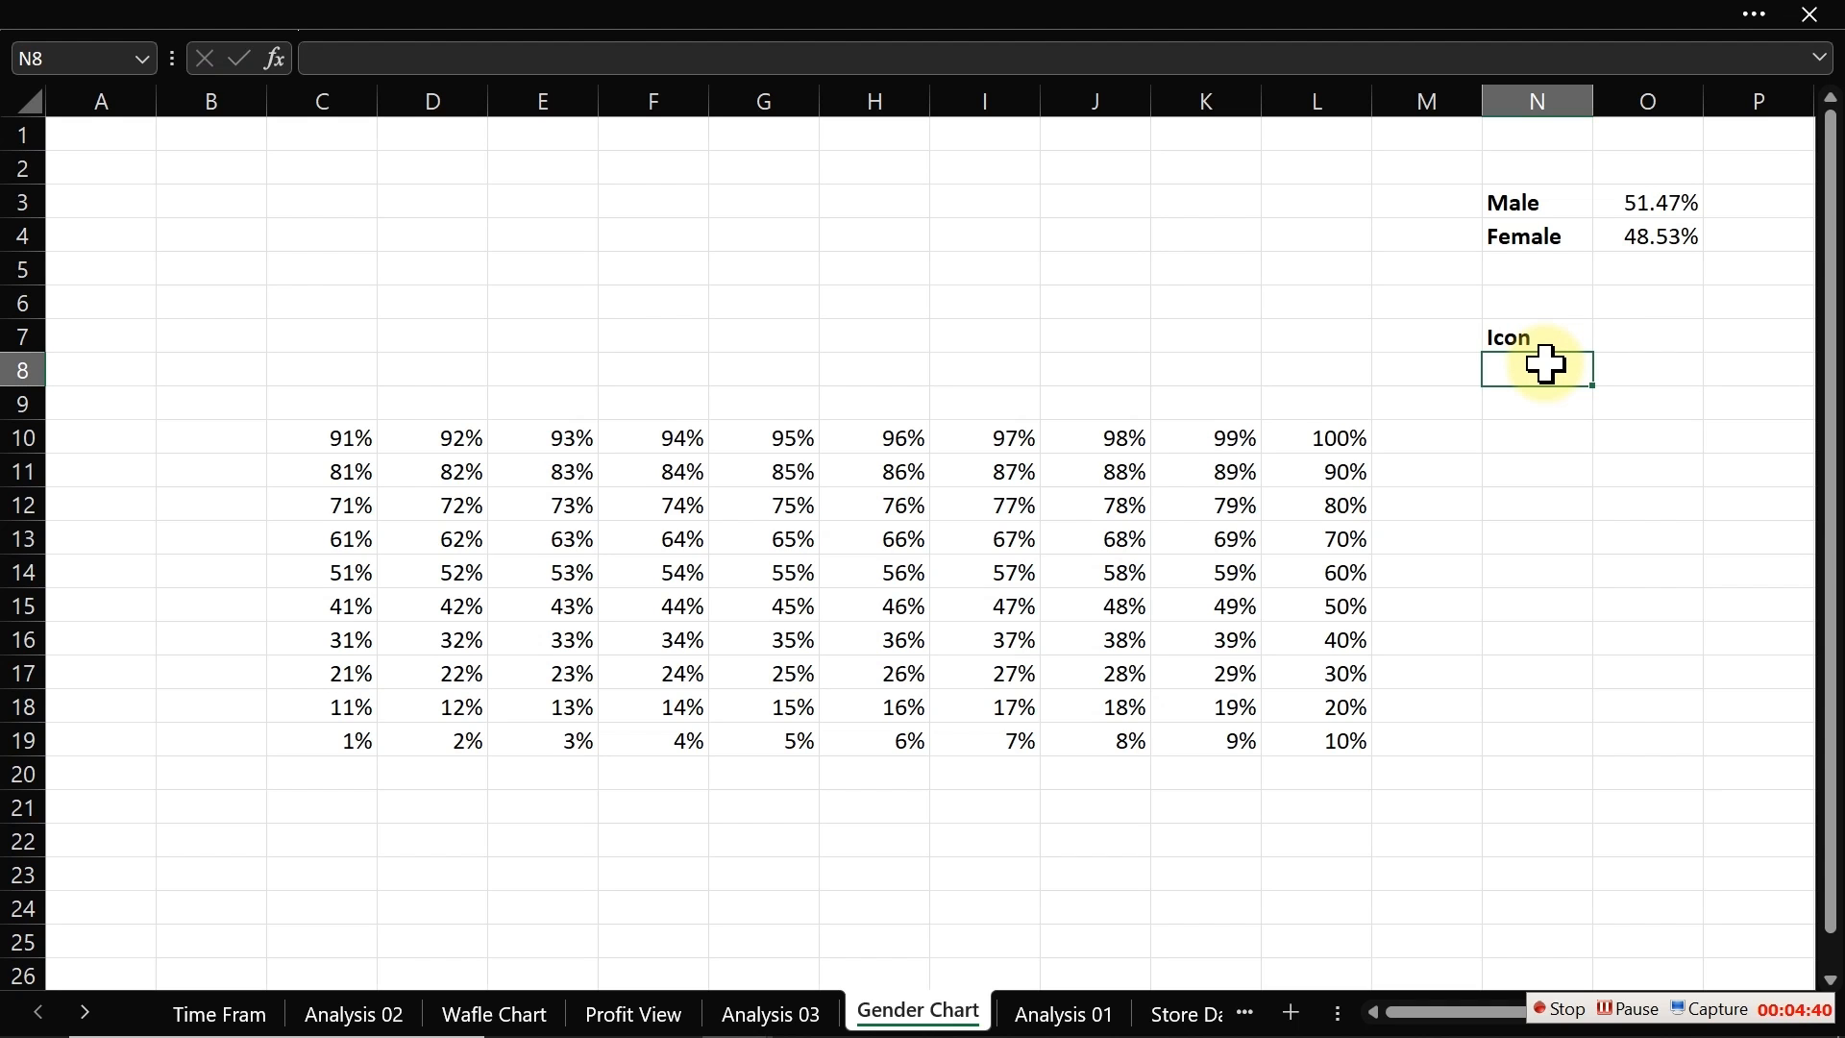
Step: Insert a filled square symbol into N8 from the emoji panel's symbols
{"action": "key", "text": "super+period"}
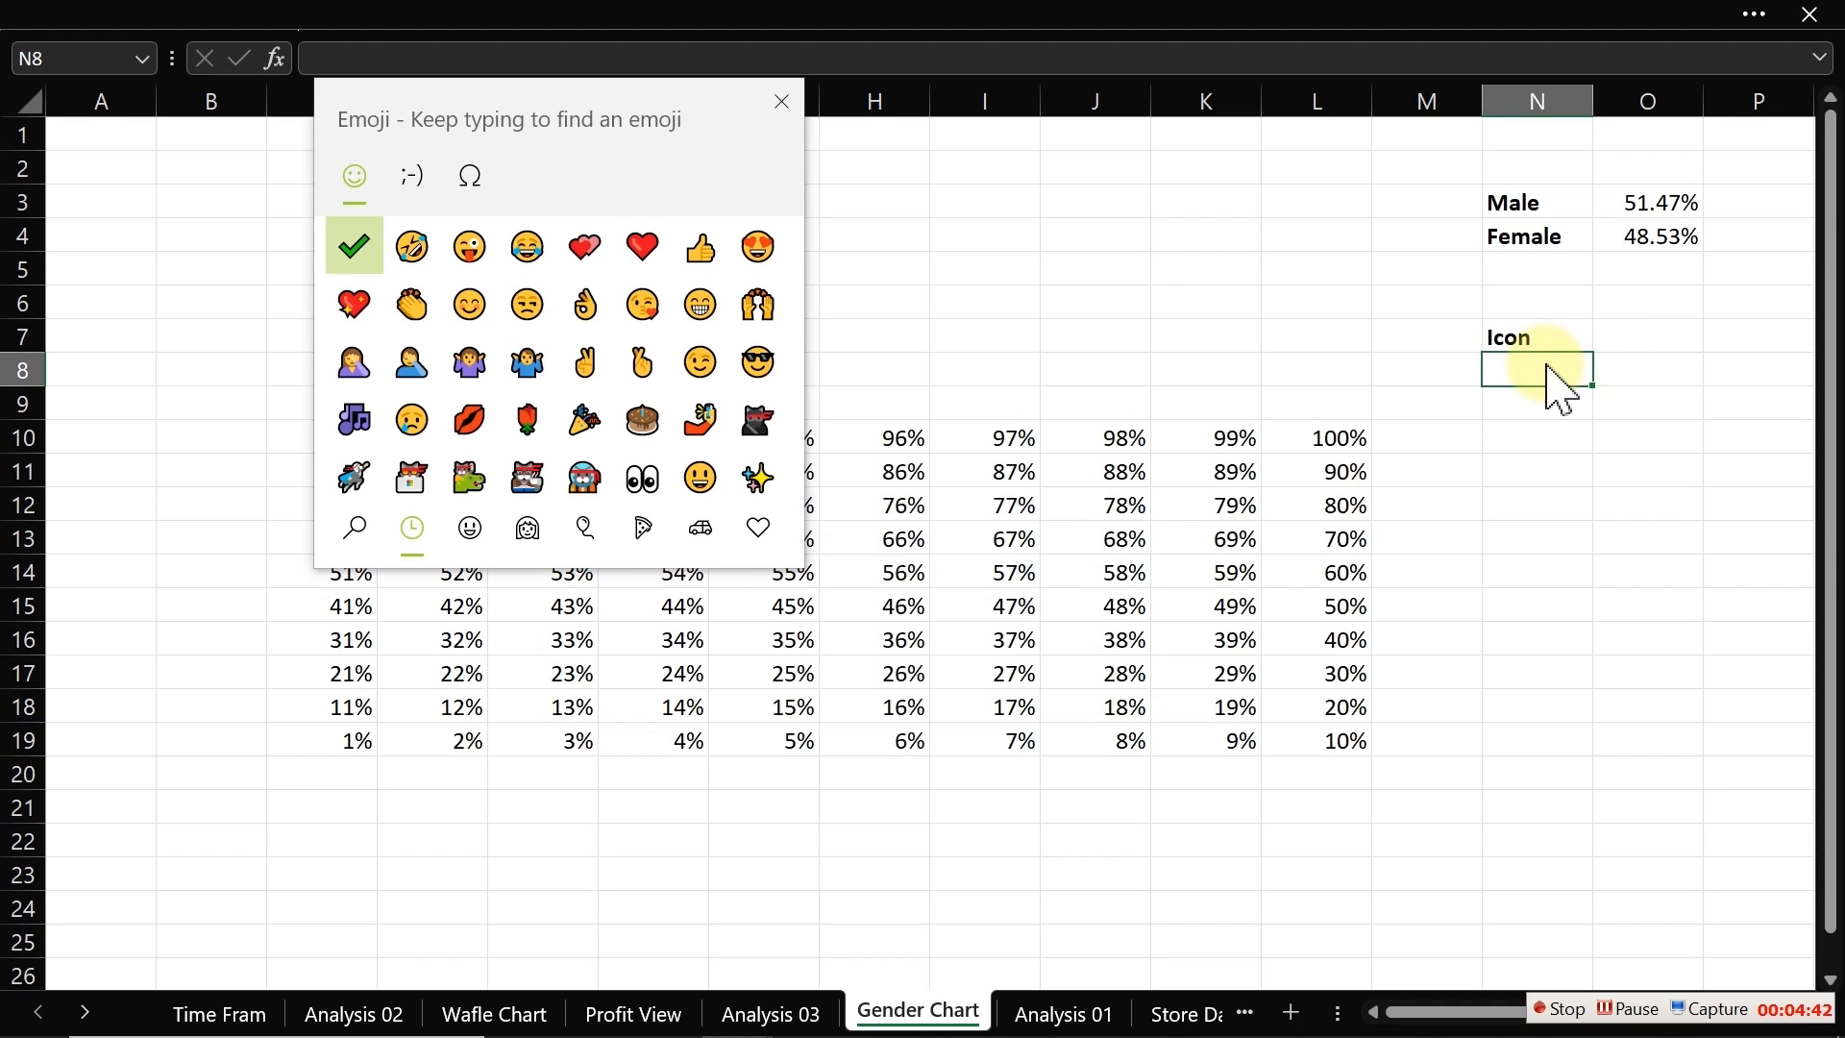
{"action": "left_click", "coordinate": [415, 181]}
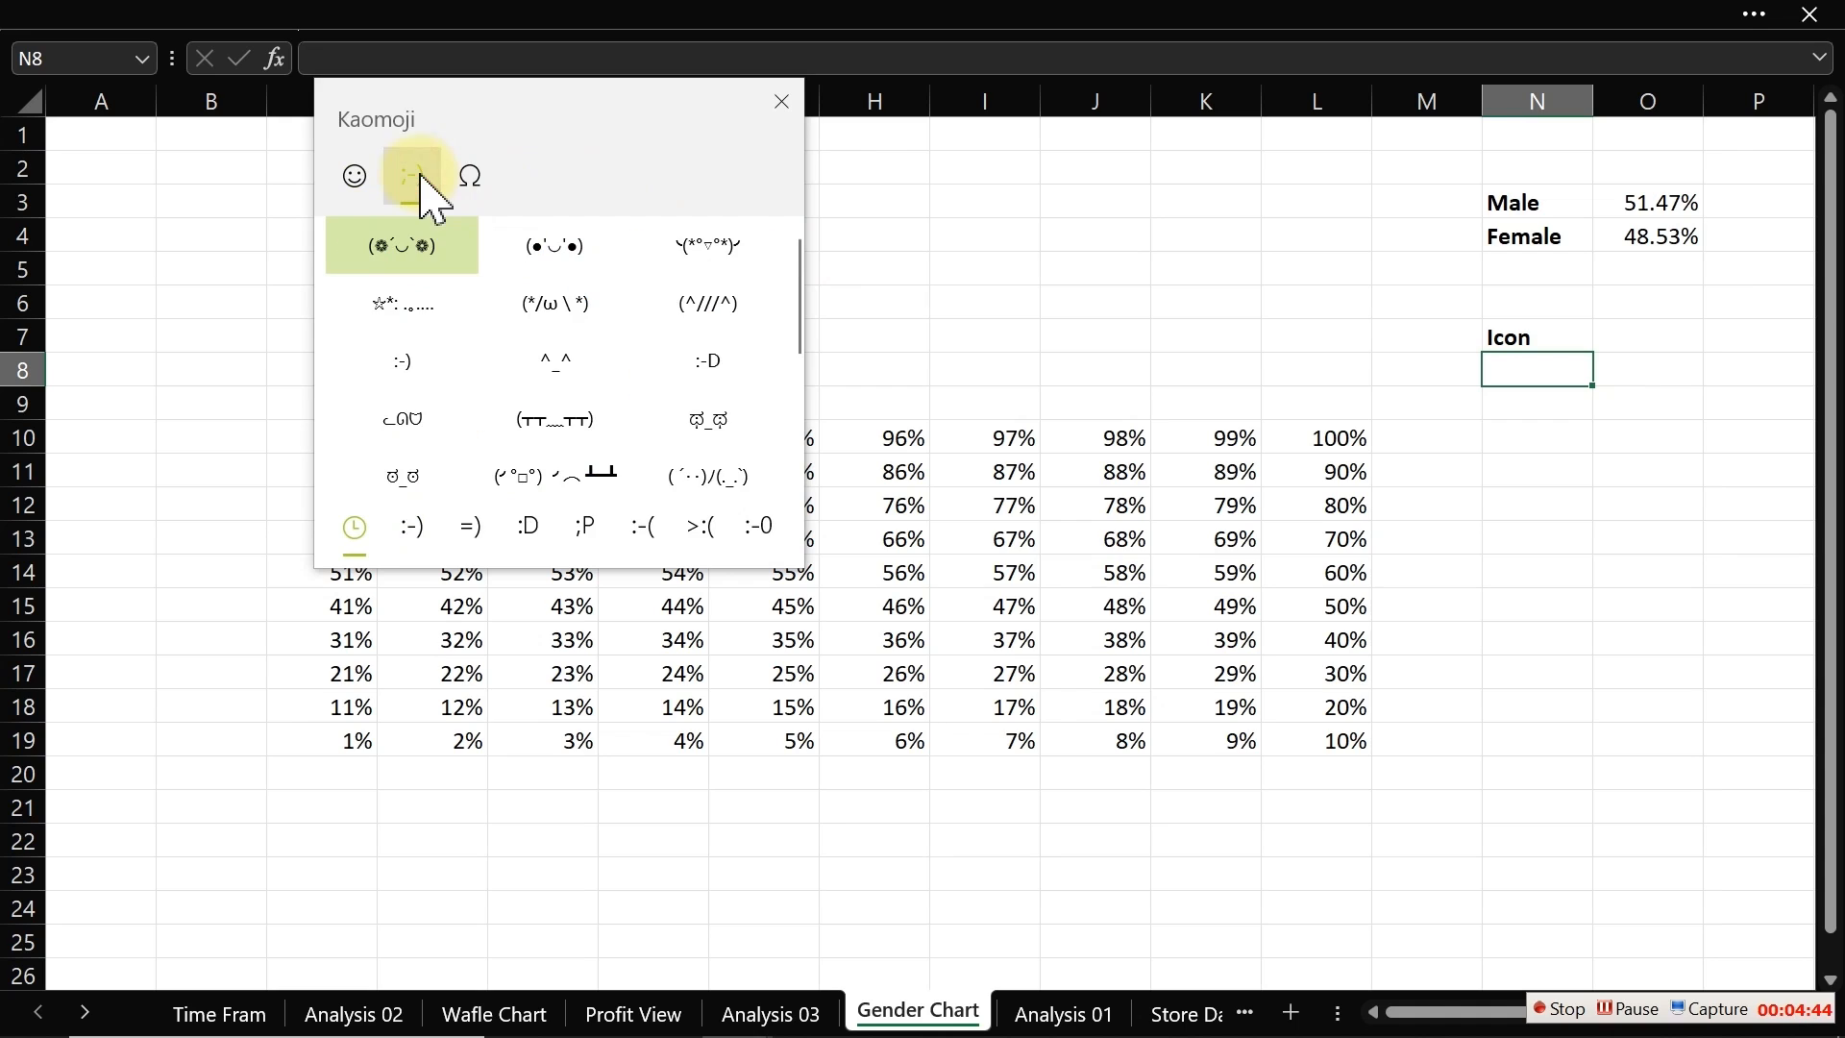
{"action": "left_click", "coordinate": [481, 184]}
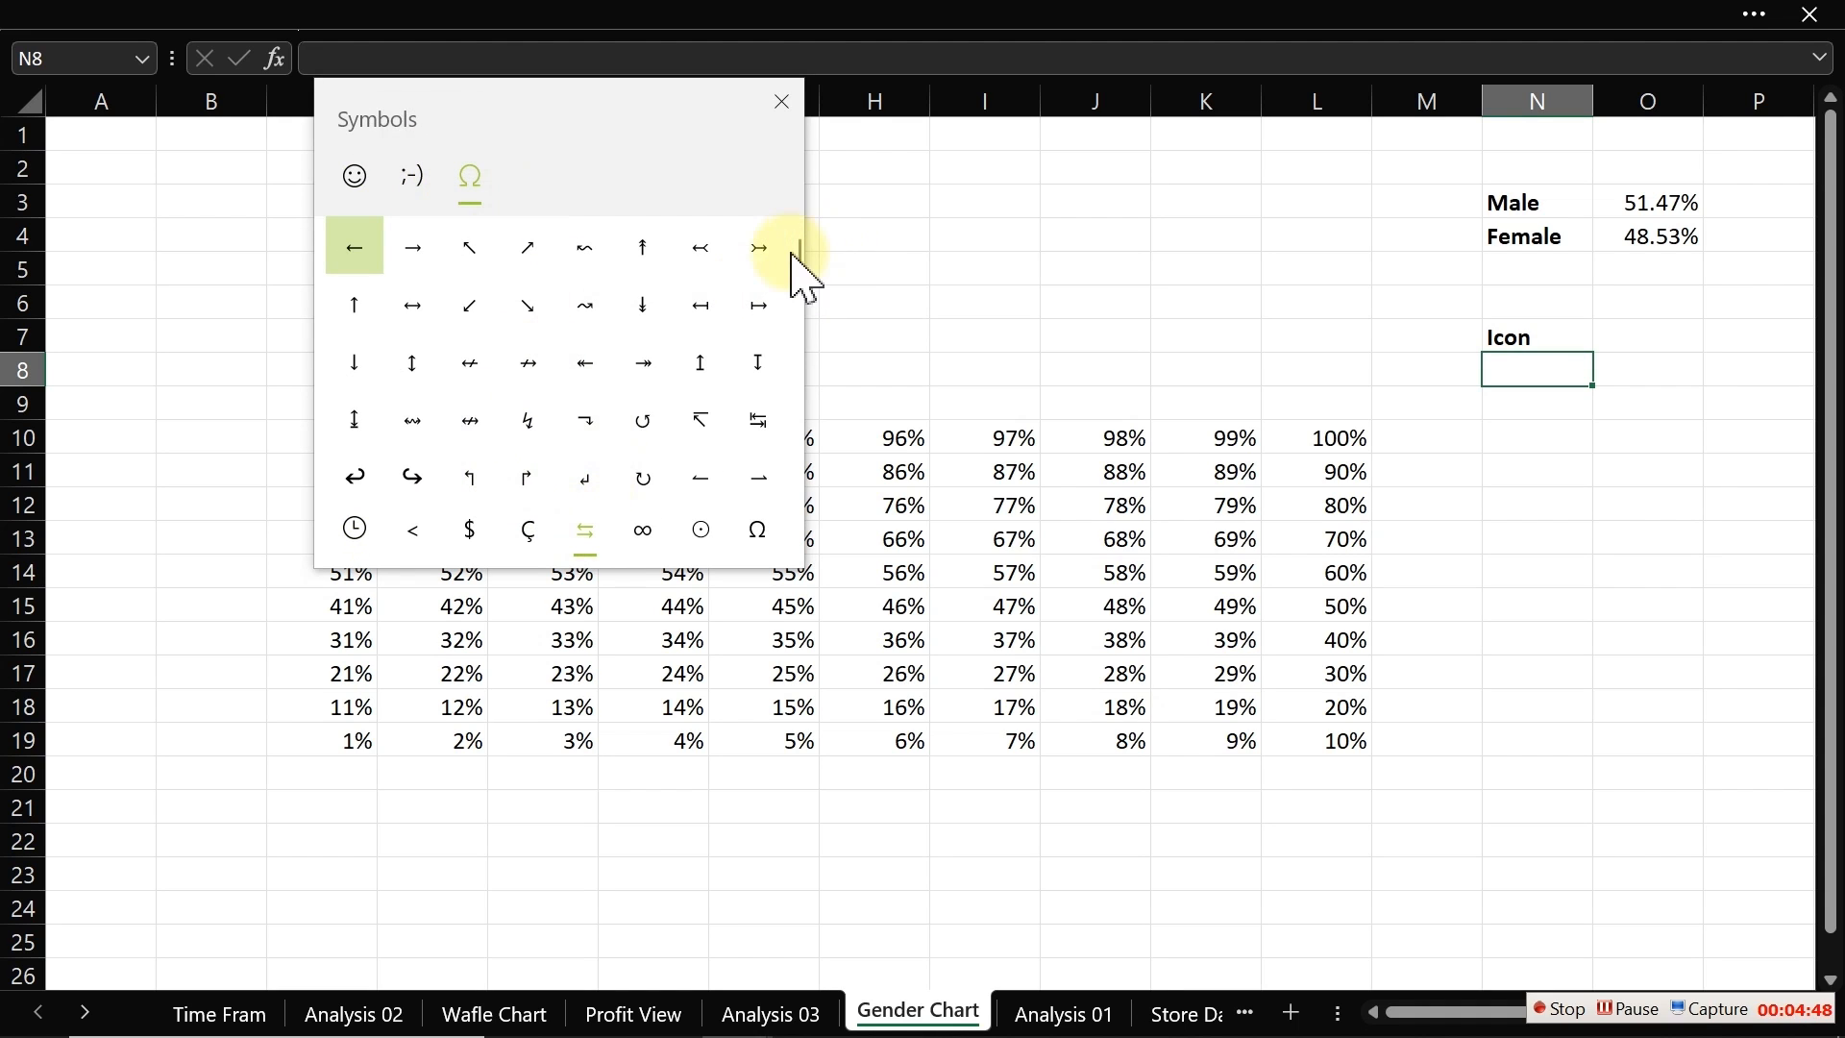
{"action": "left_click", "coordinate": [585, 531]}
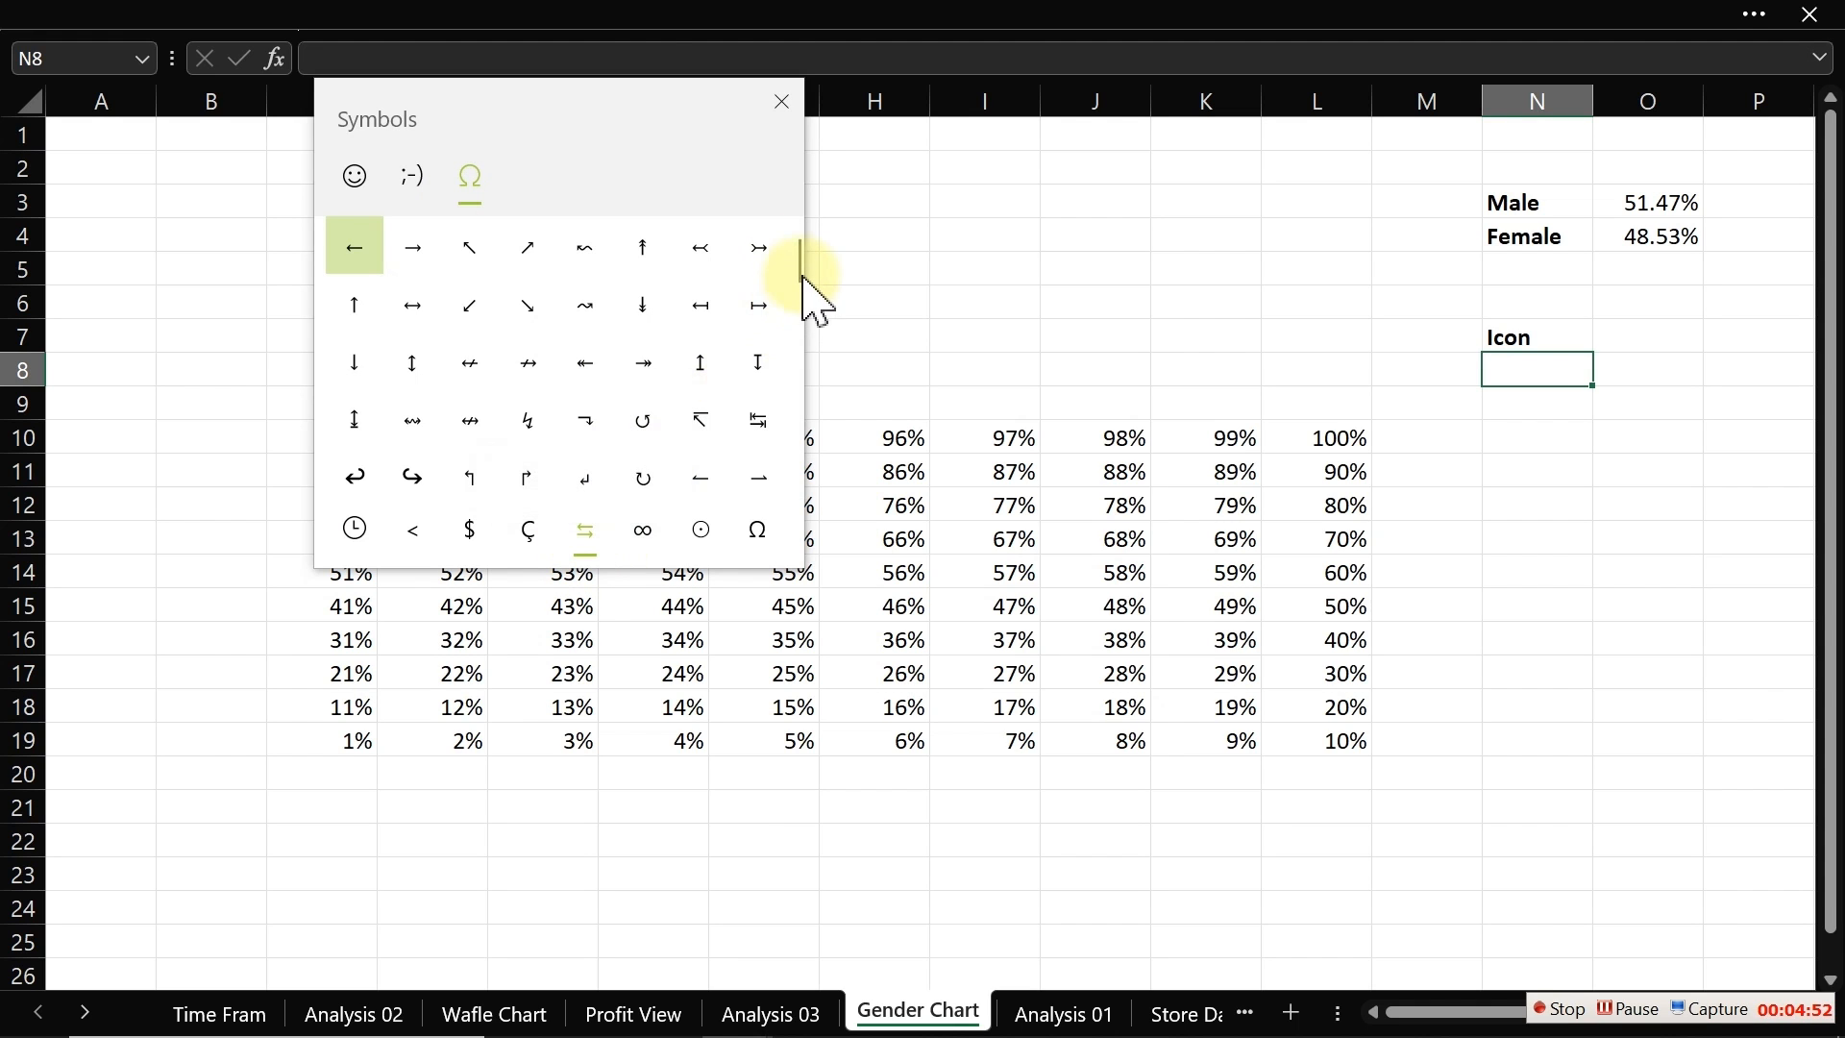
{"action": "left_click_drag", "start_coordinate": [805, 279], "coordinate": [807, 380]}
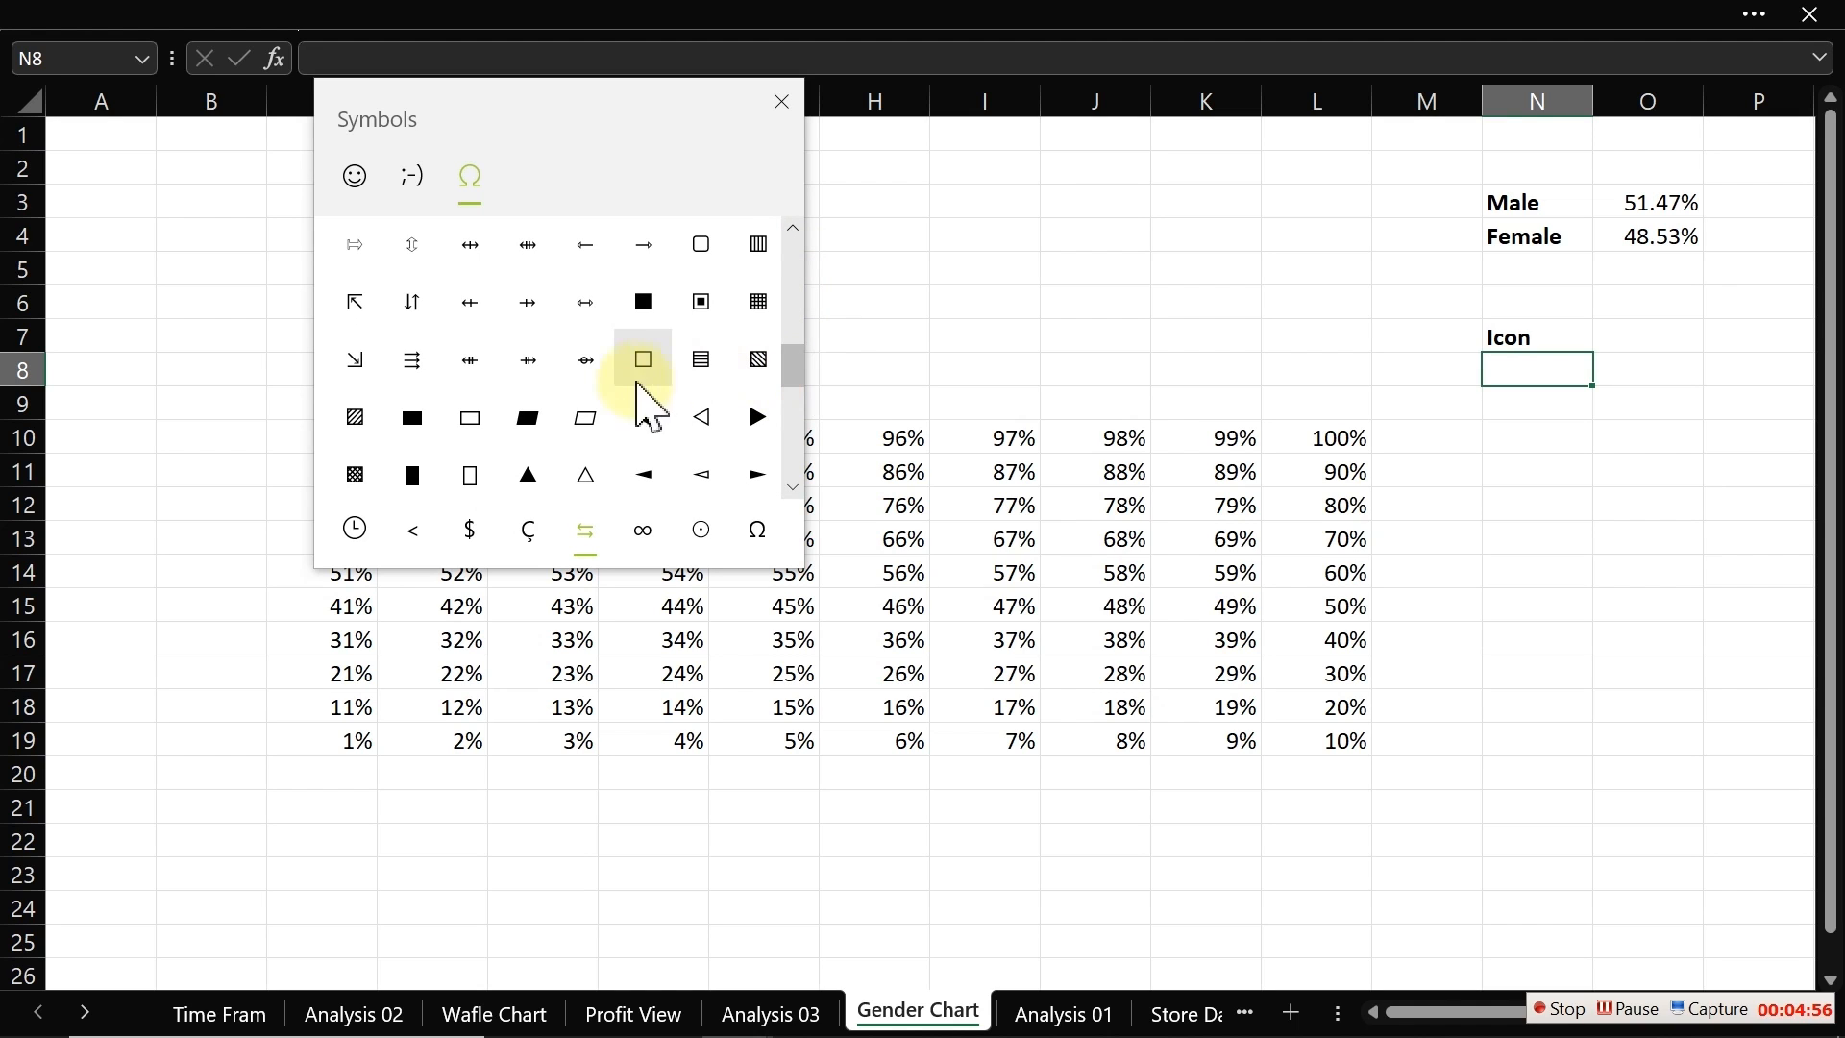
{"action": "left_click", "coordinate": [644, 309]}
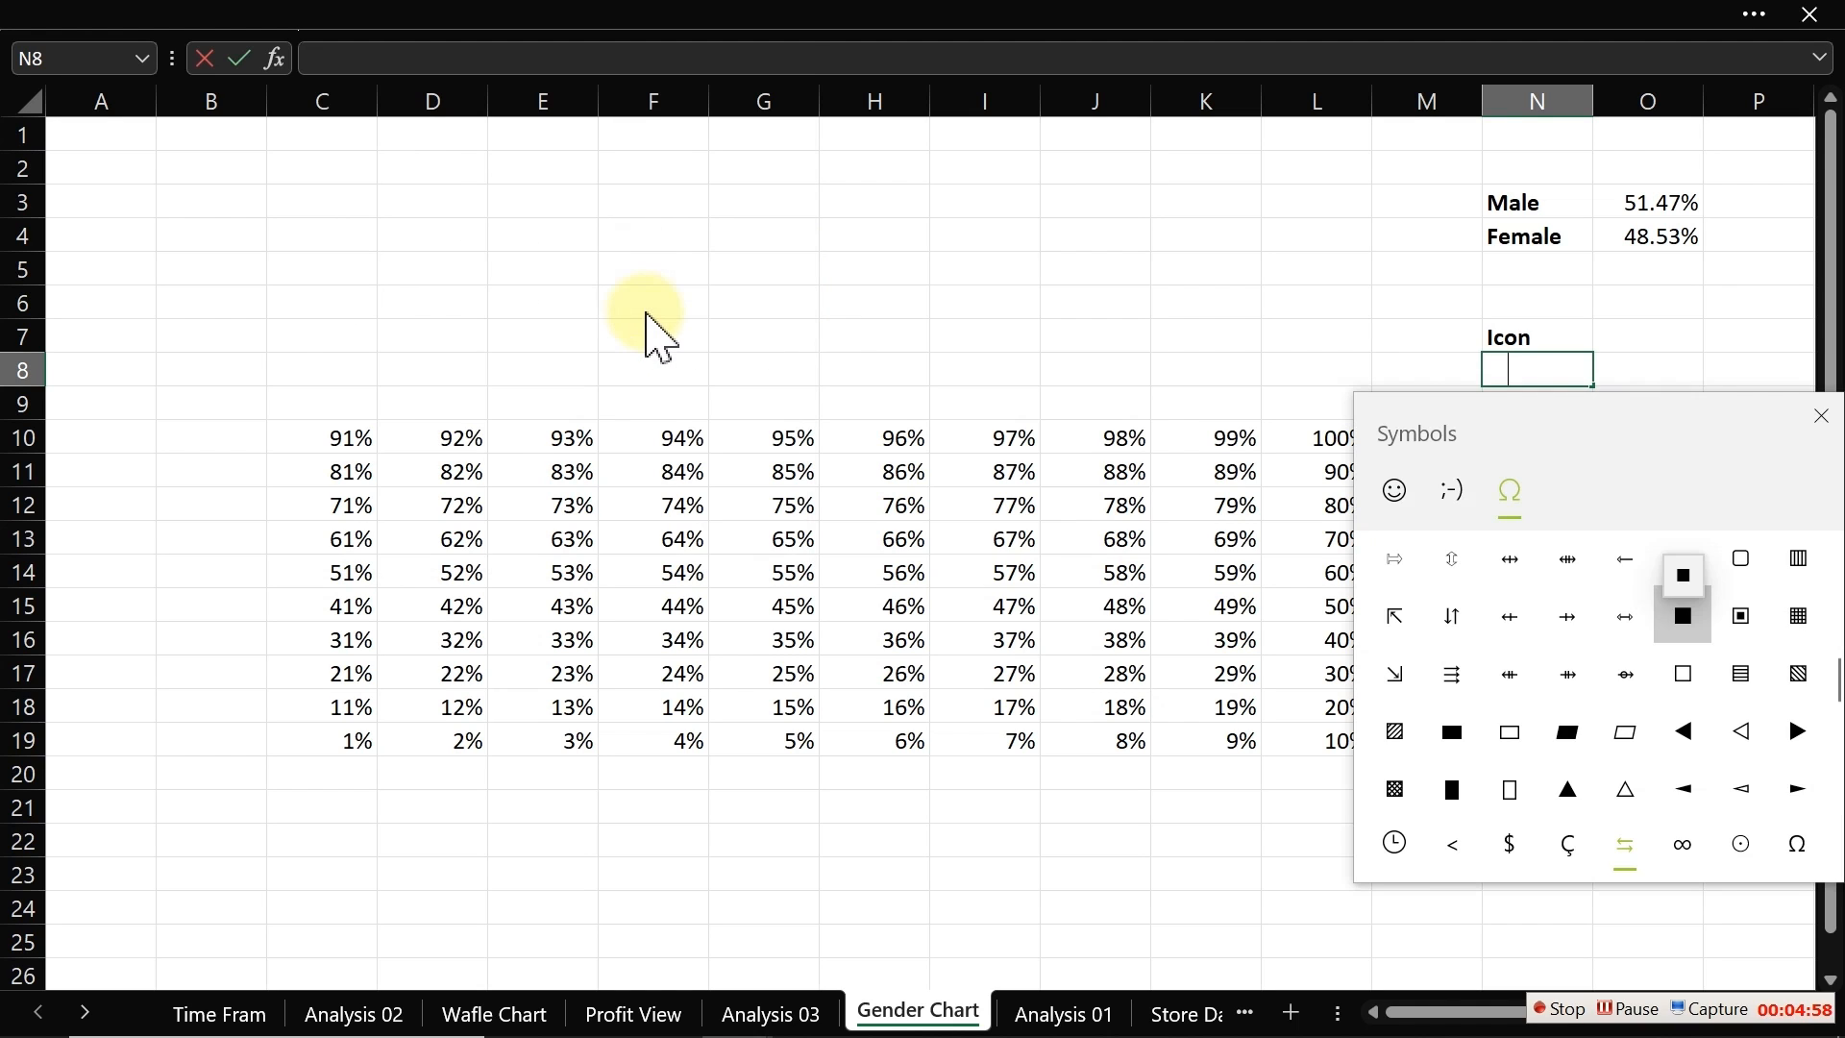
{"action": "left_click_drag", "start_coordinate": [1712, 430], "coordinate": [829, 325]}
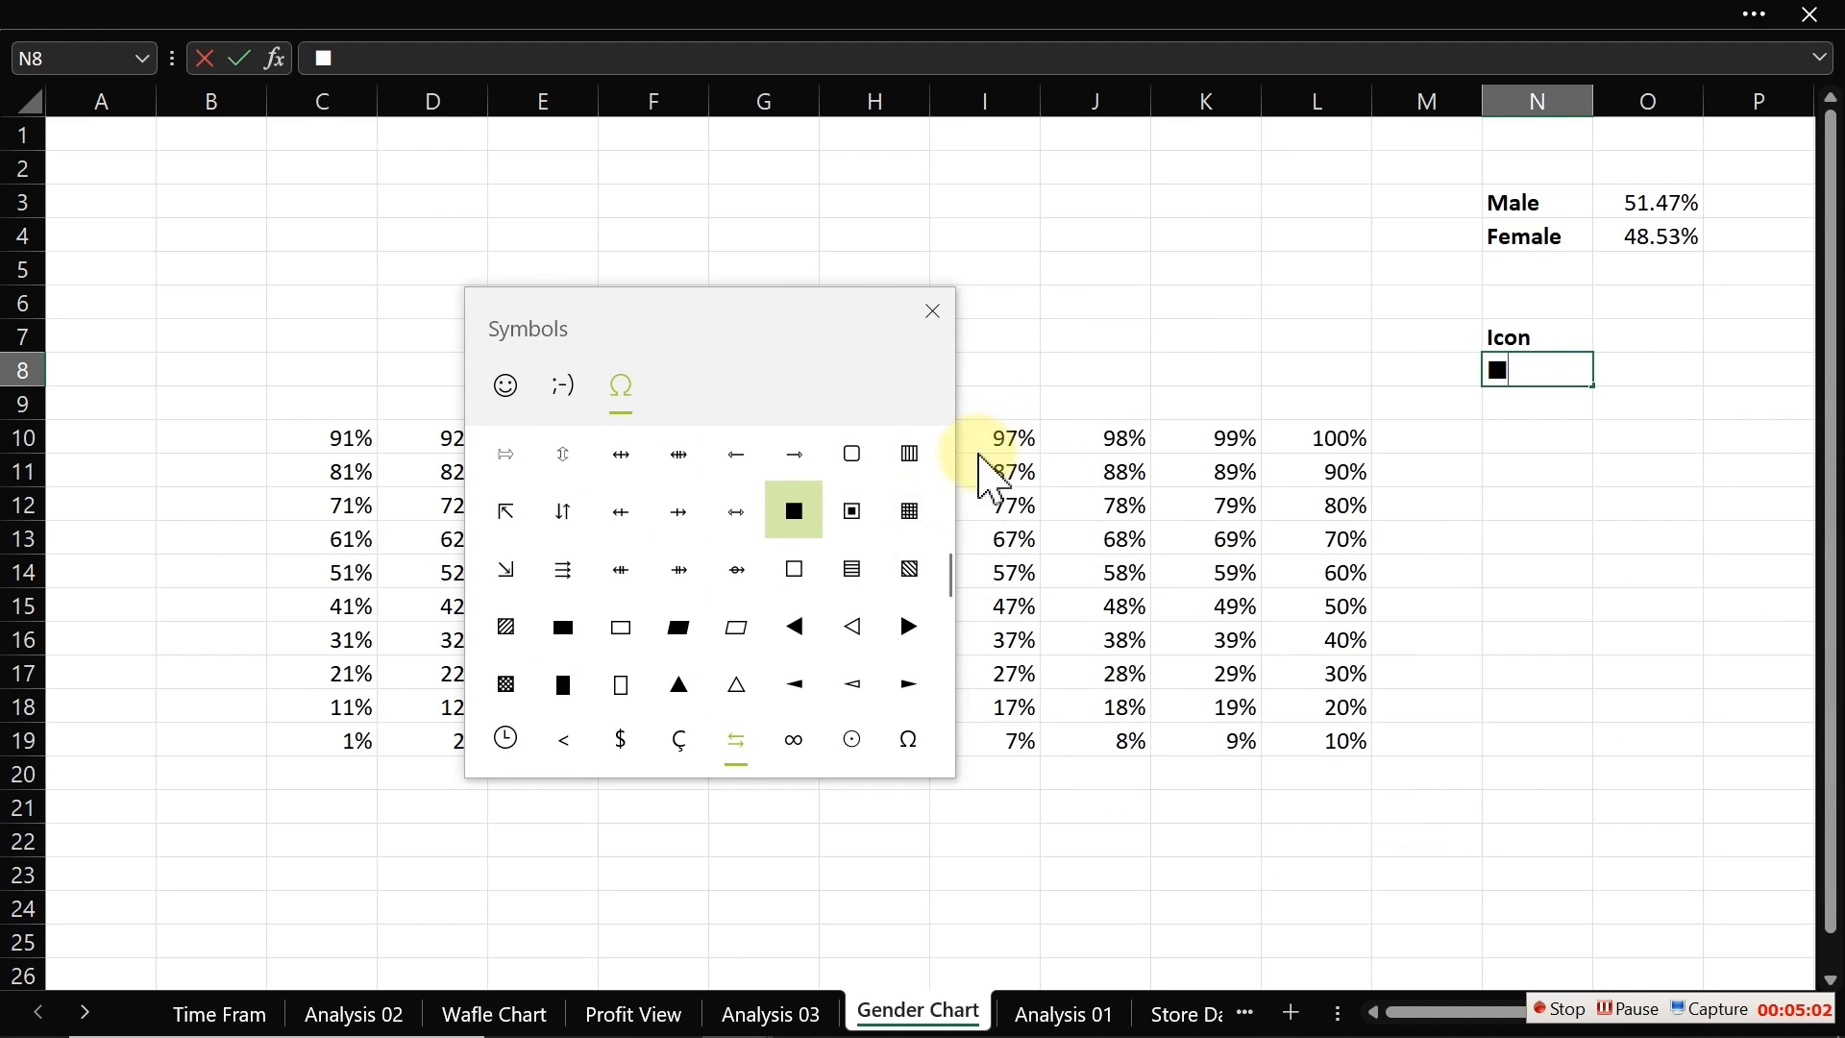
{"action": "key", "text": "Escape"}
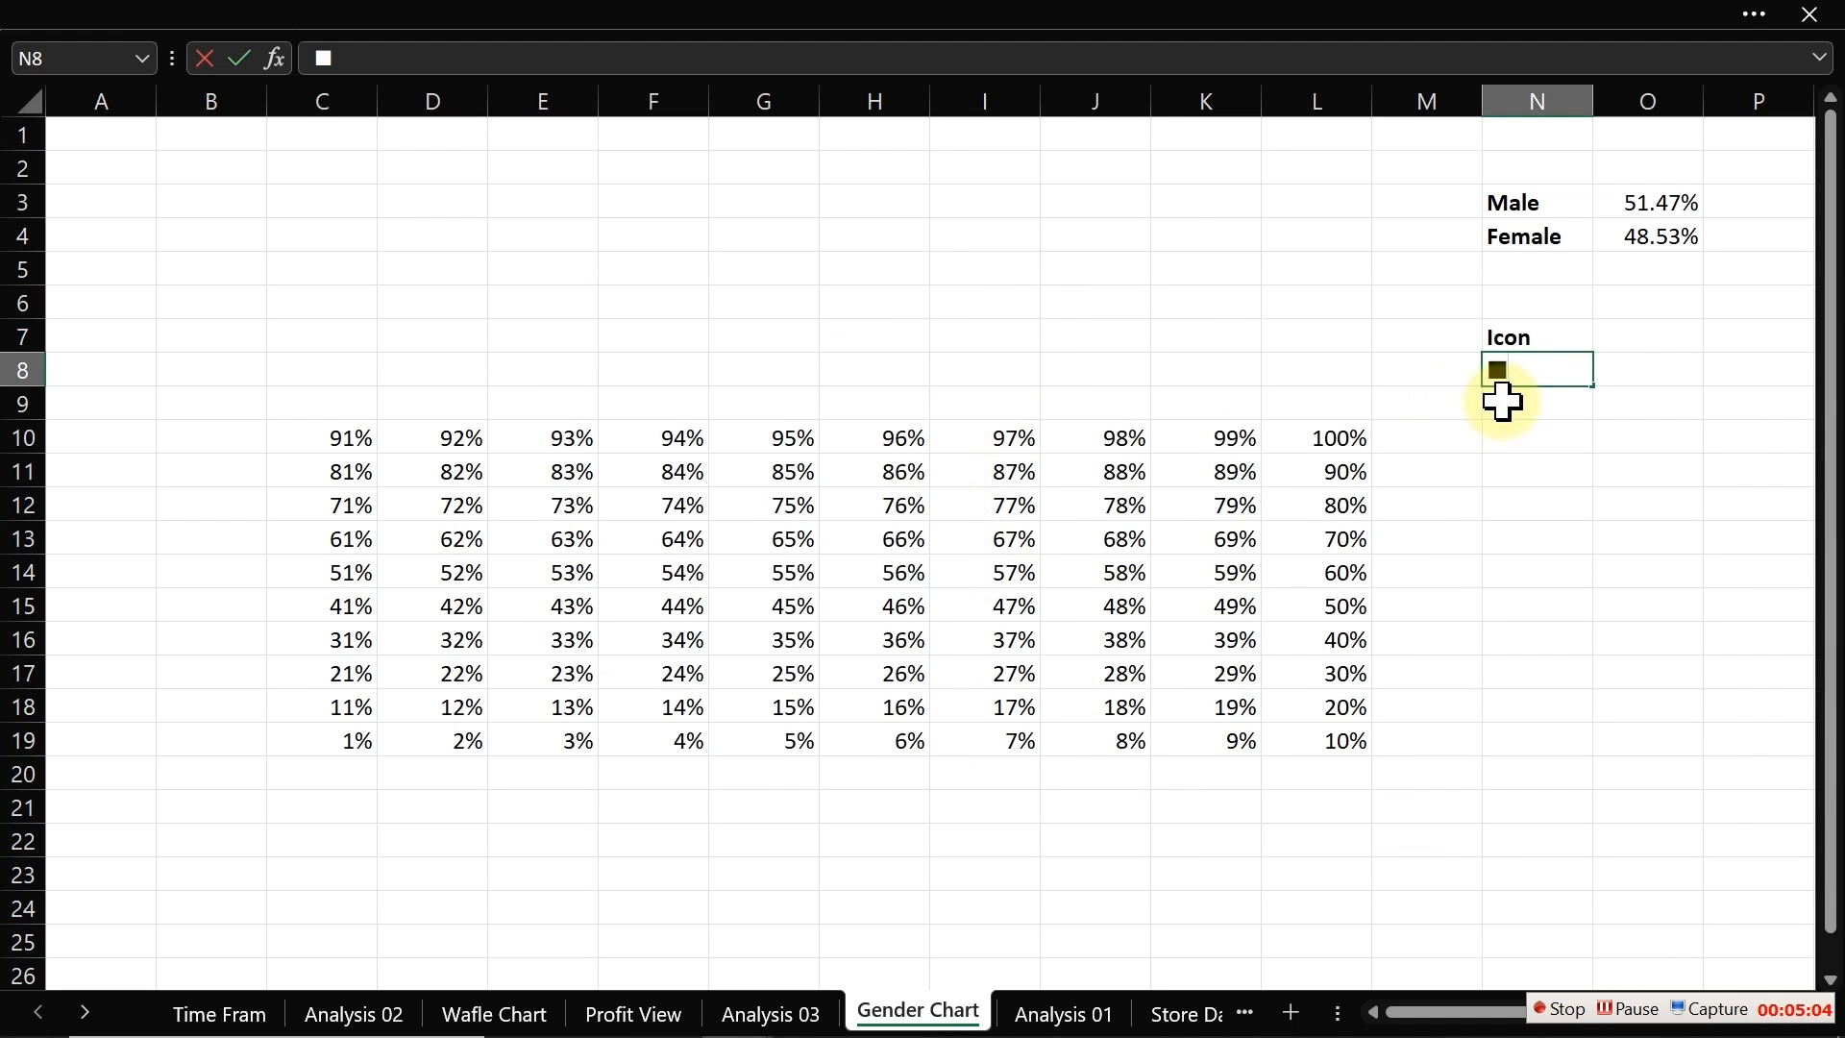
{"action": "key", "text": "Return"}
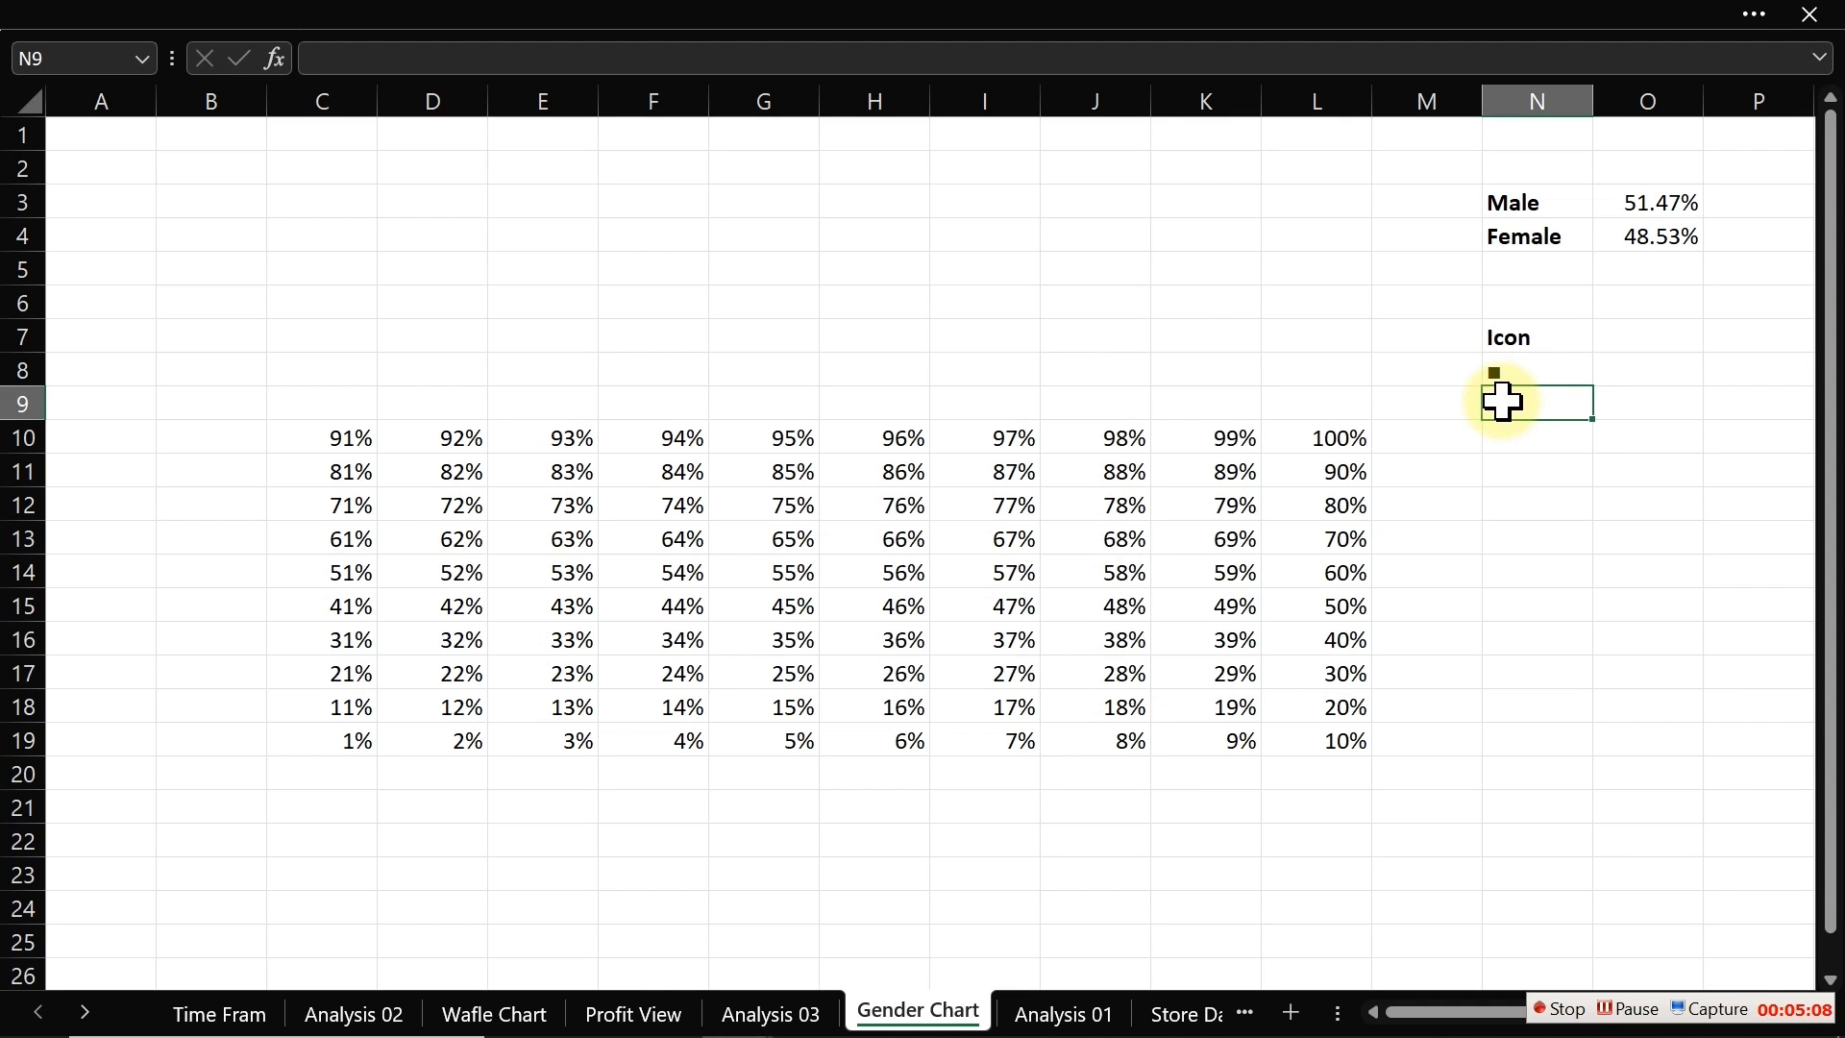
Step: Insert a filled circle symbol into N9 from the emoji panel's symbols
{"action": "key", "text": "super+period"}
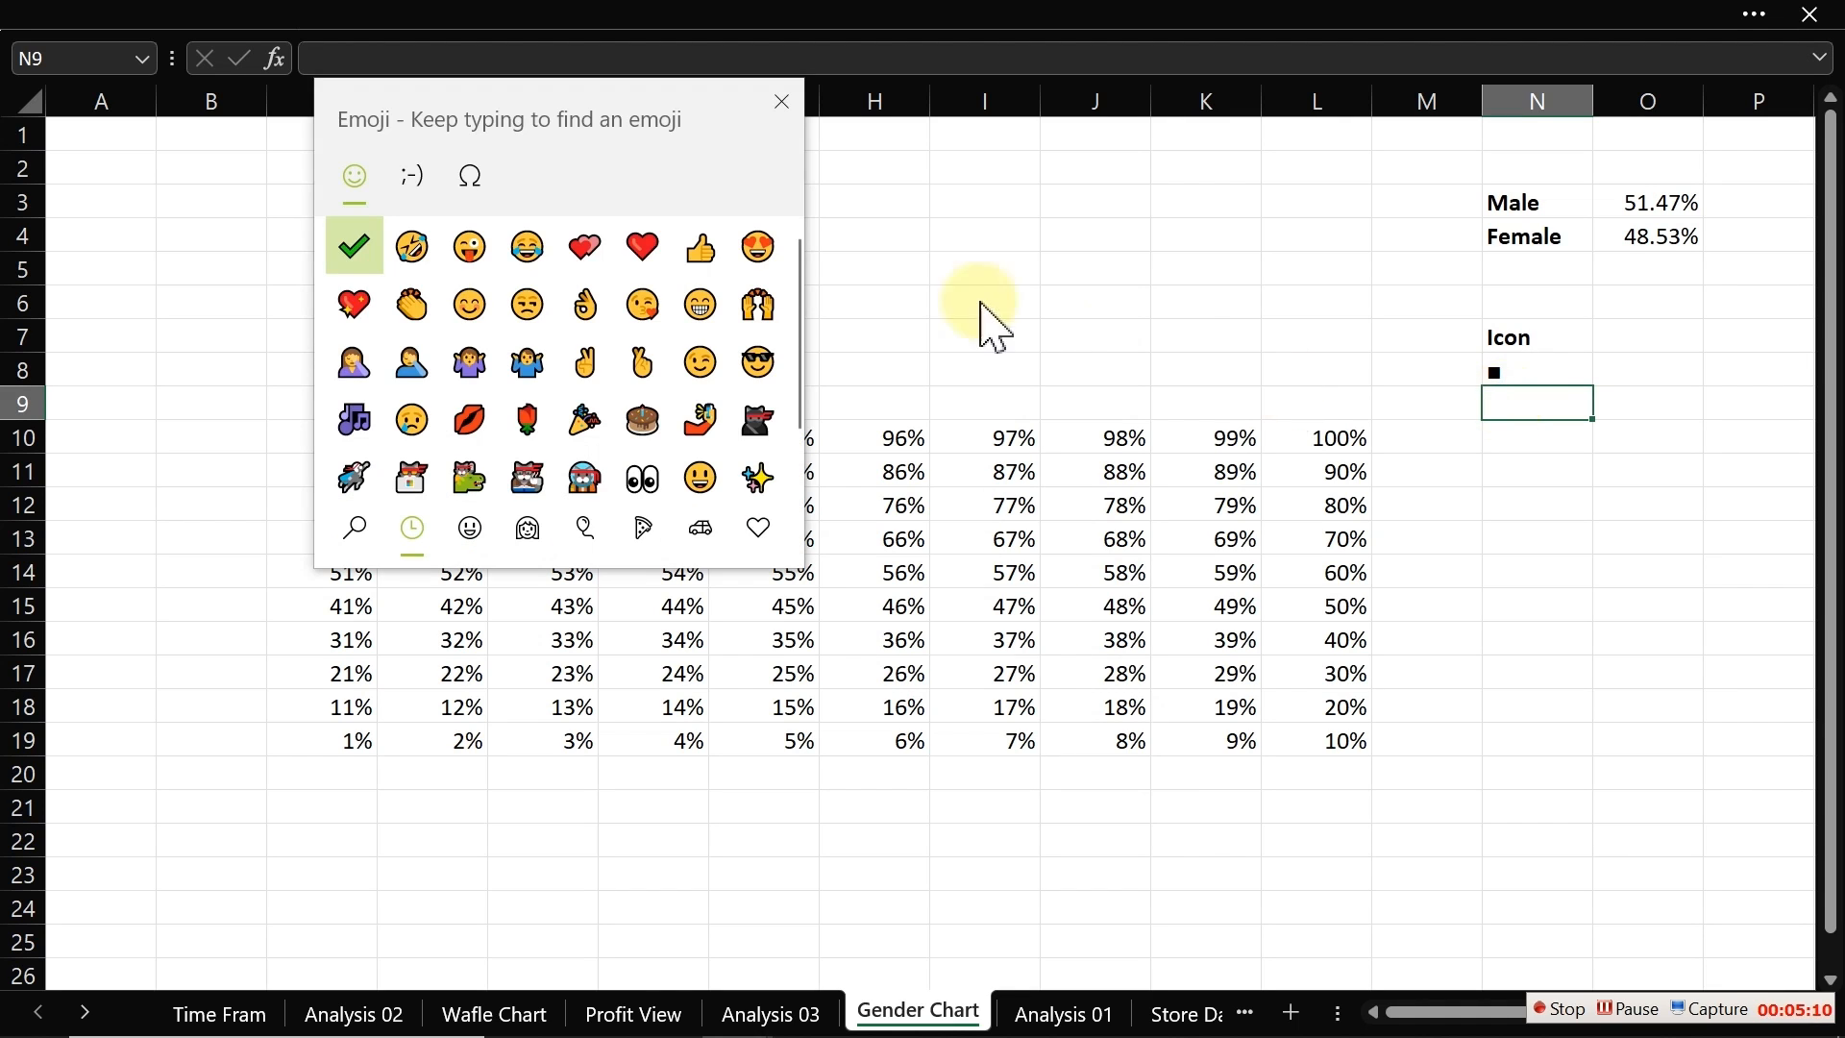
{"action": "left_click", "coordinate": [471, 176]}
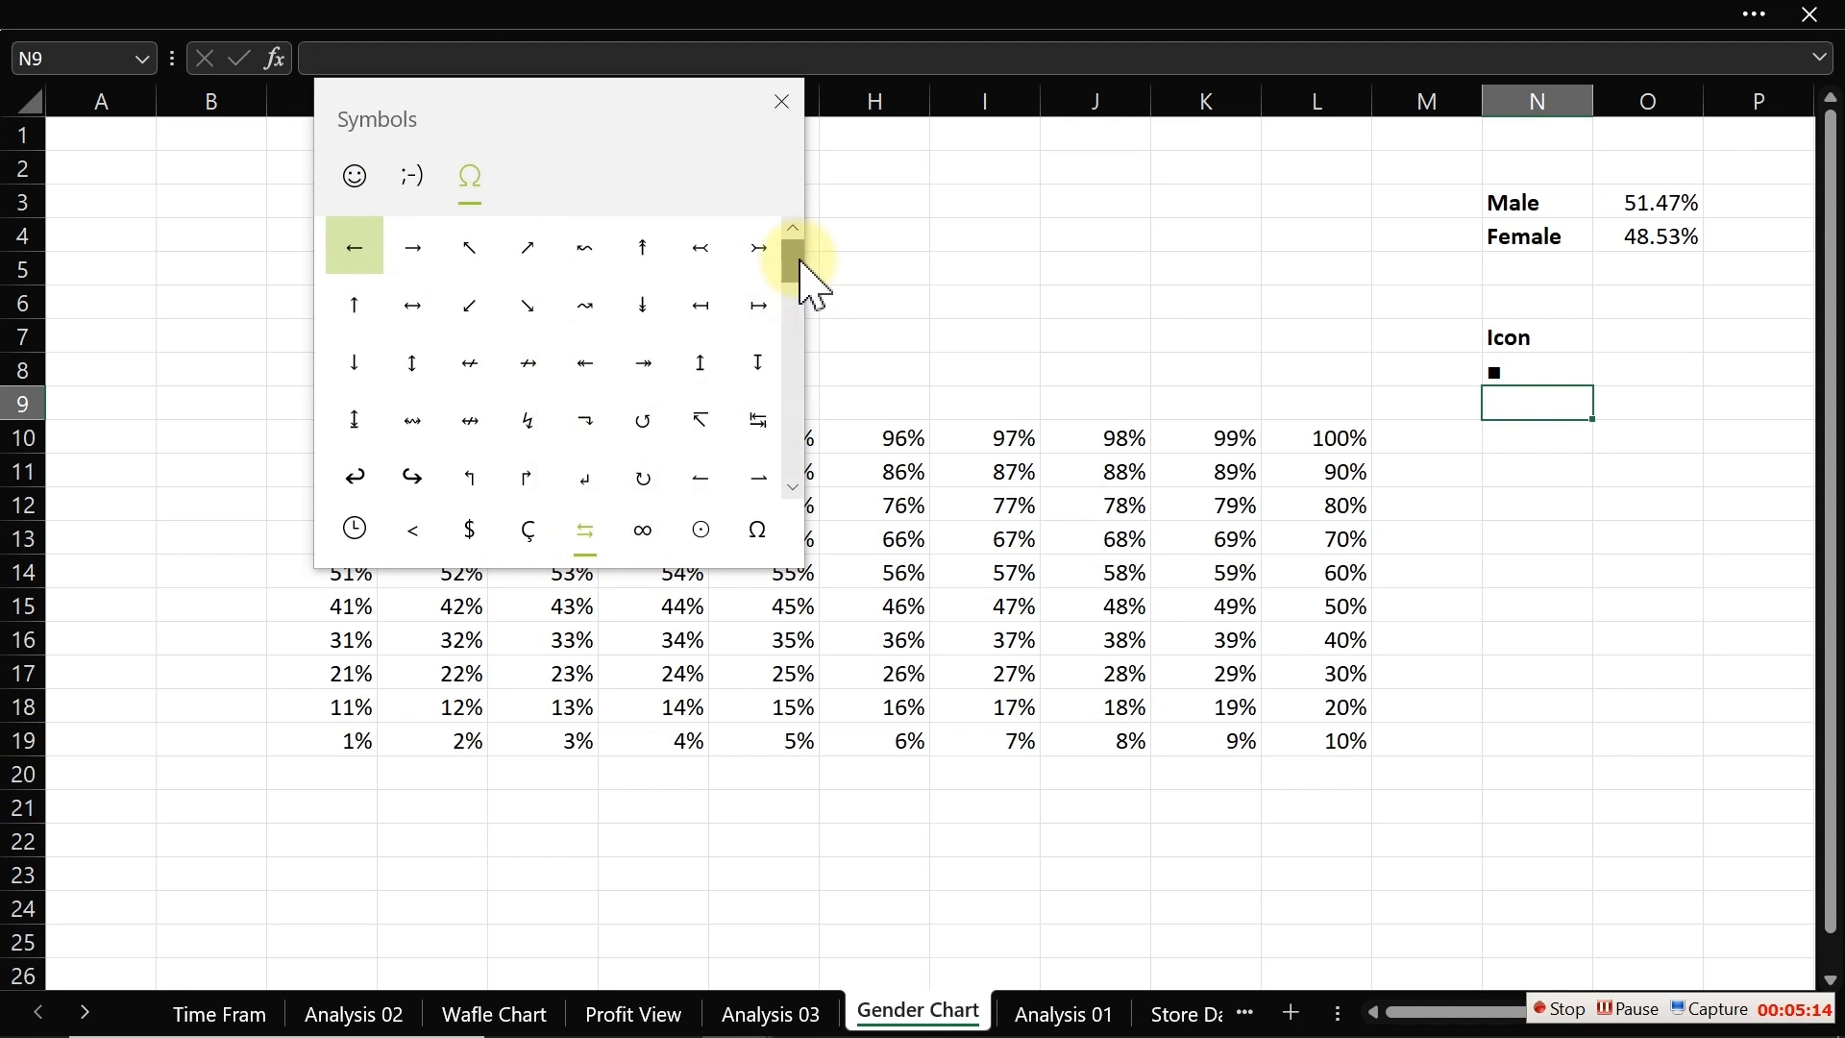
{"action": "left_click_drag", "start_coordinate": [800, 261], "coordinate": [796, 415]}
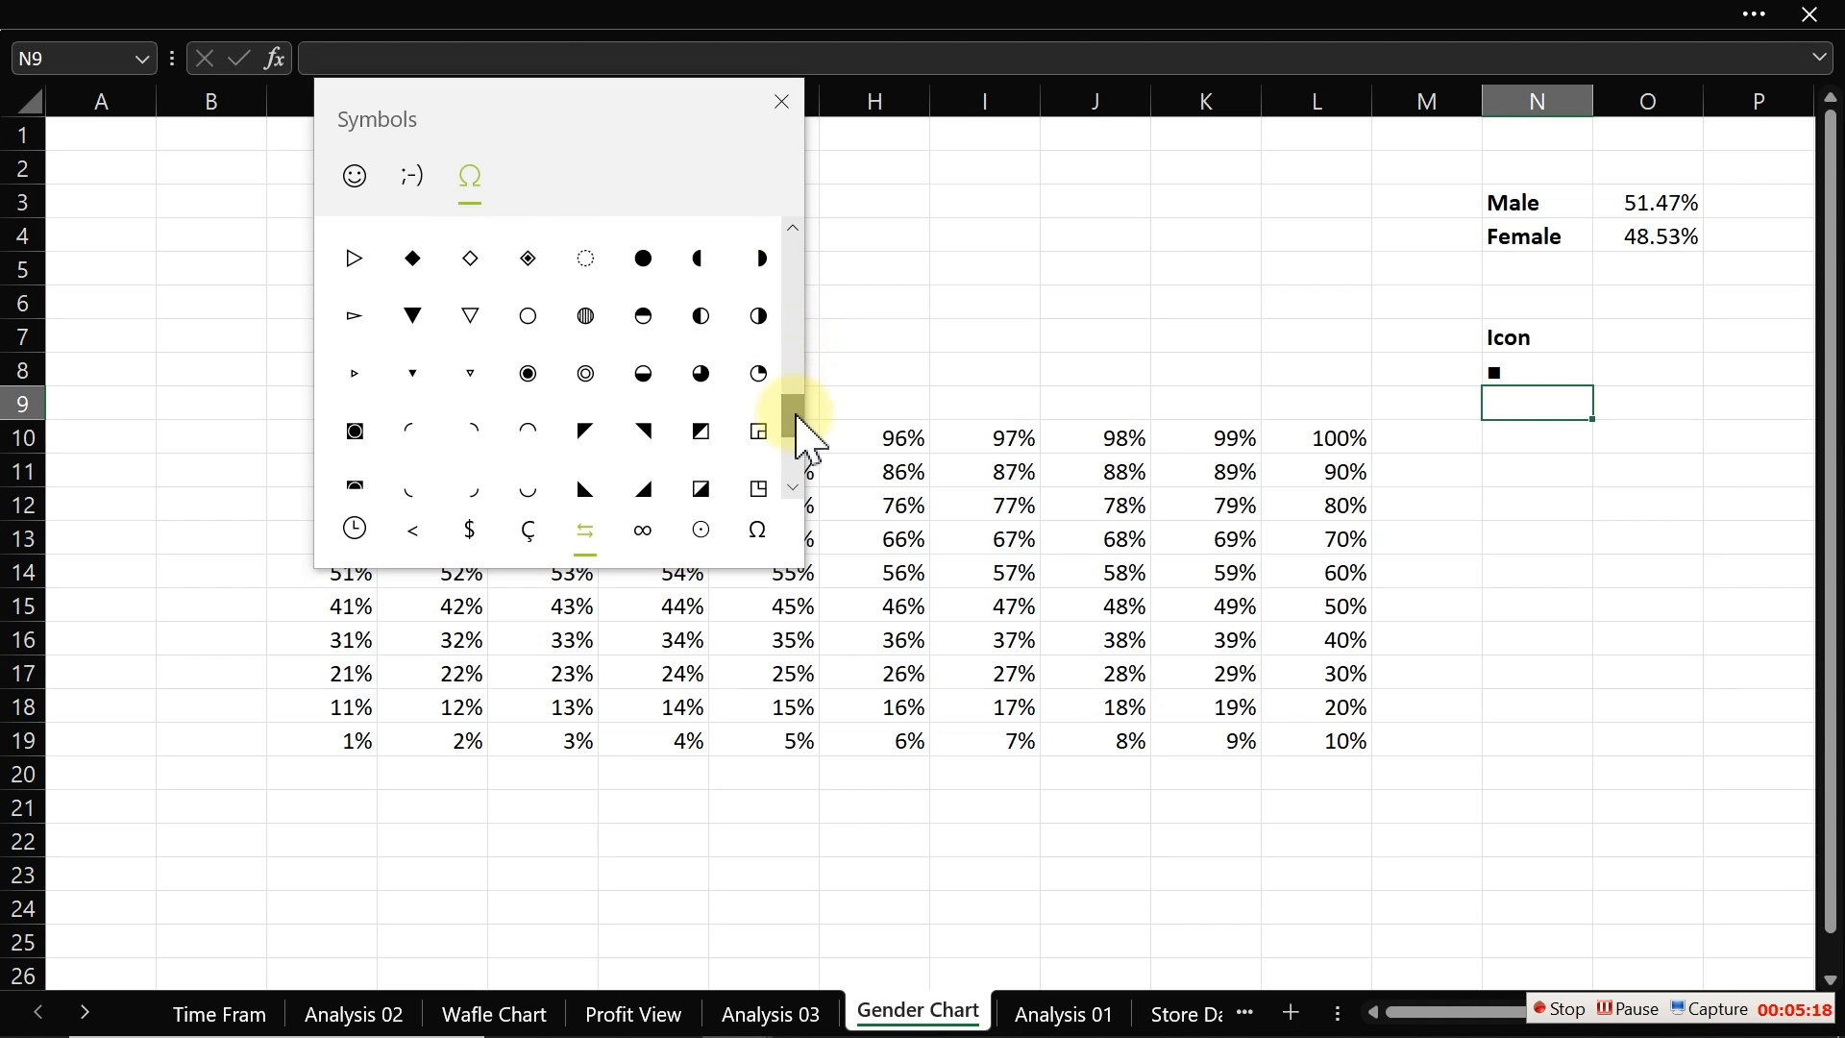
{"action": "left_click", "coordinate": [654, 268]}
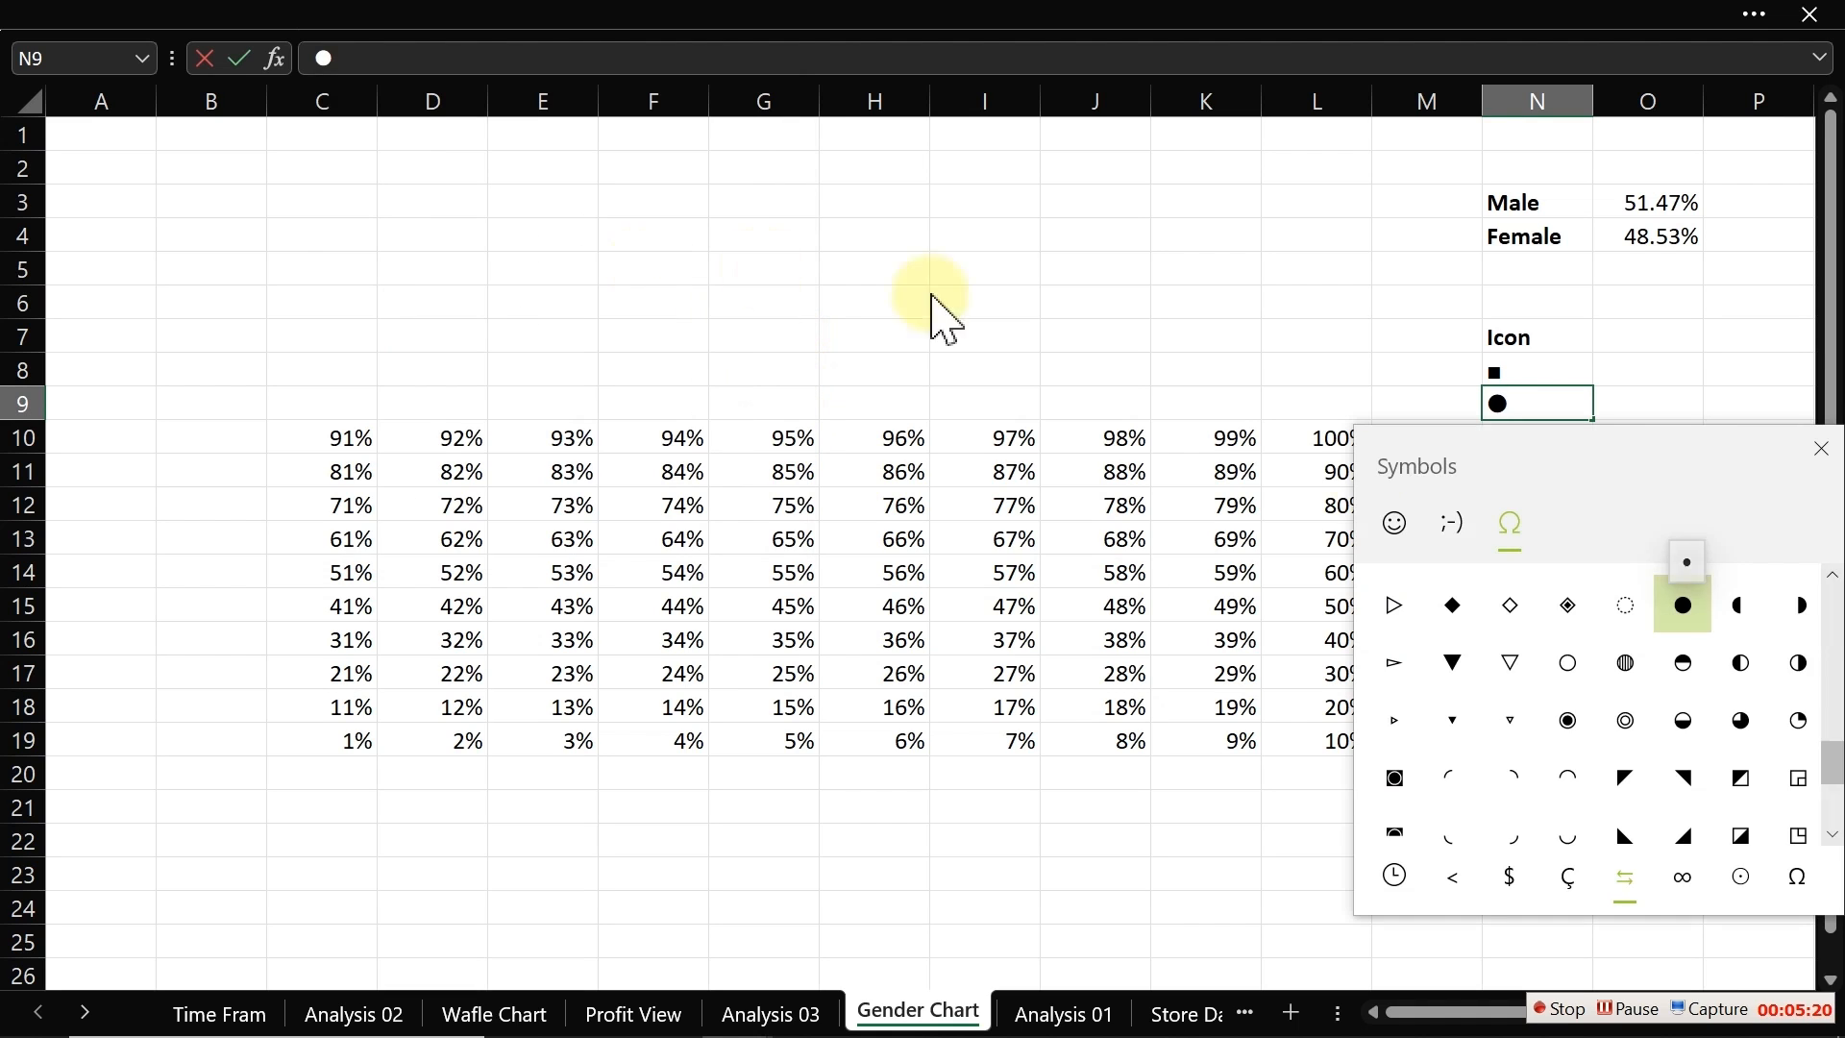
{"action": "left_click", "coordinate": [1820, 448]}
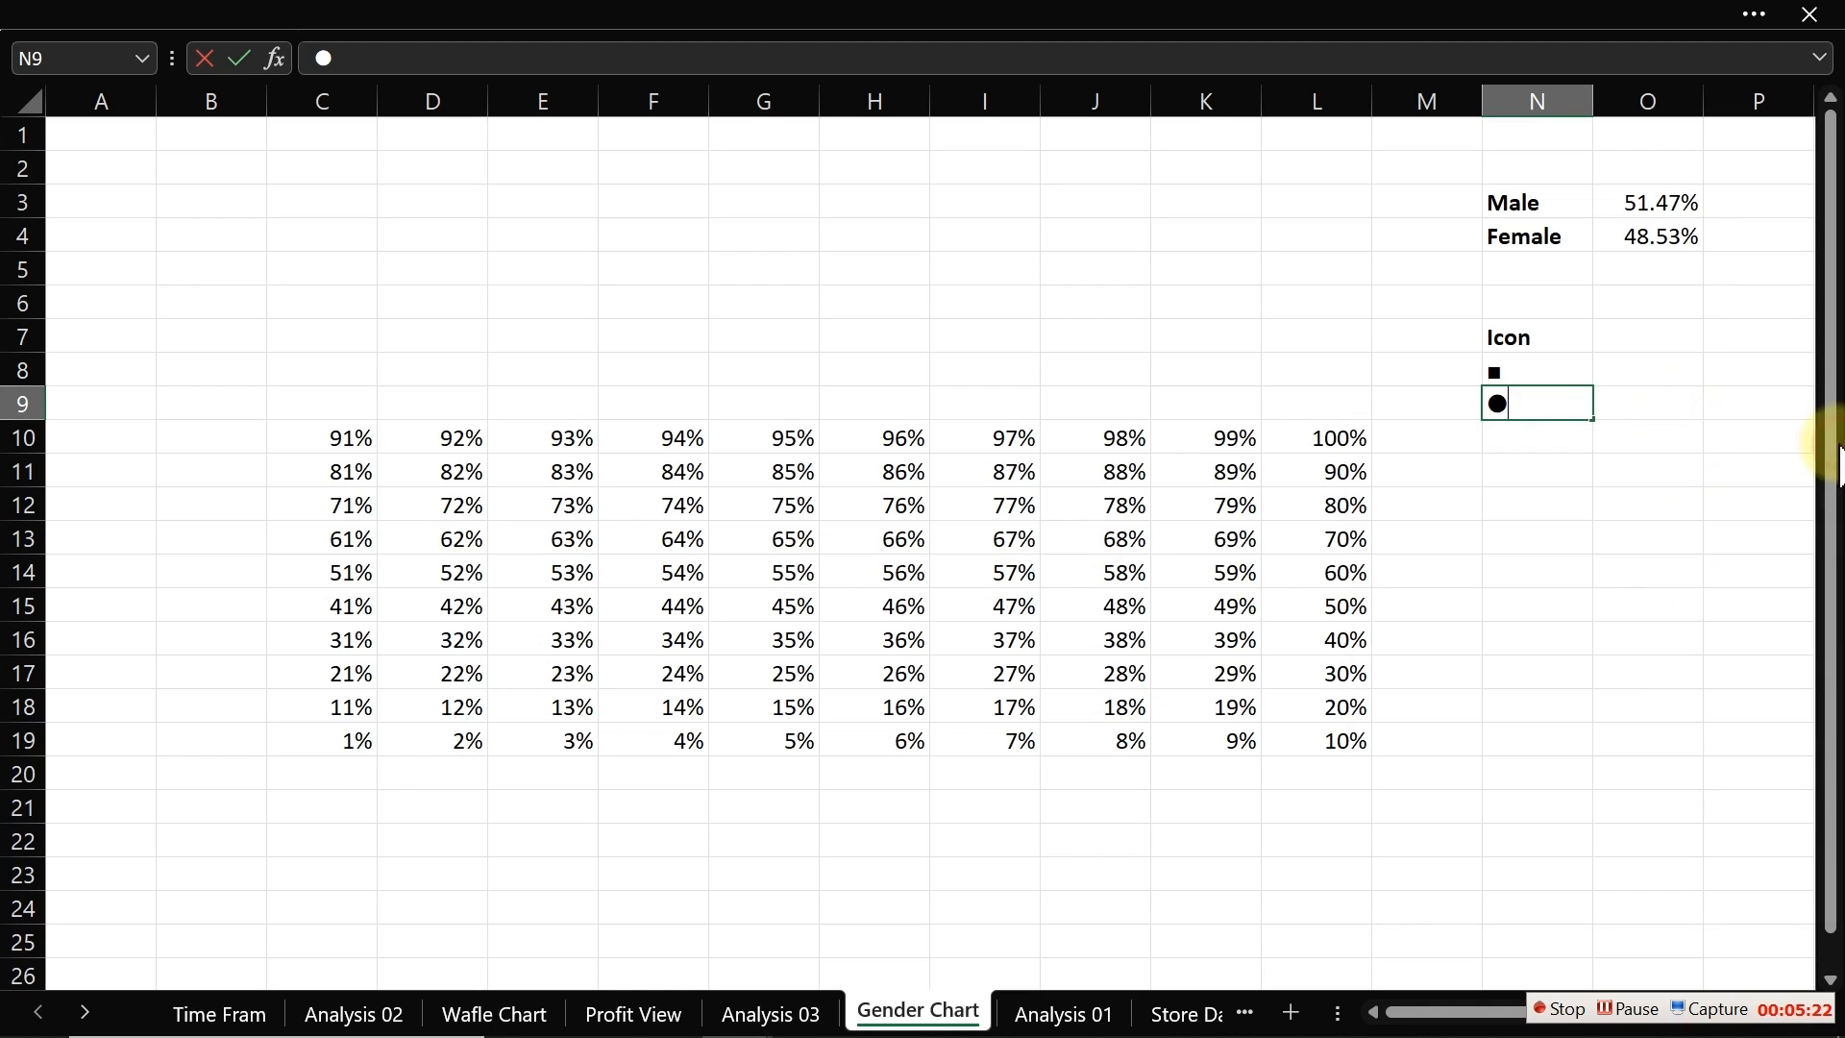
{"action": "left_click", "coordinate": [1557, 477]}
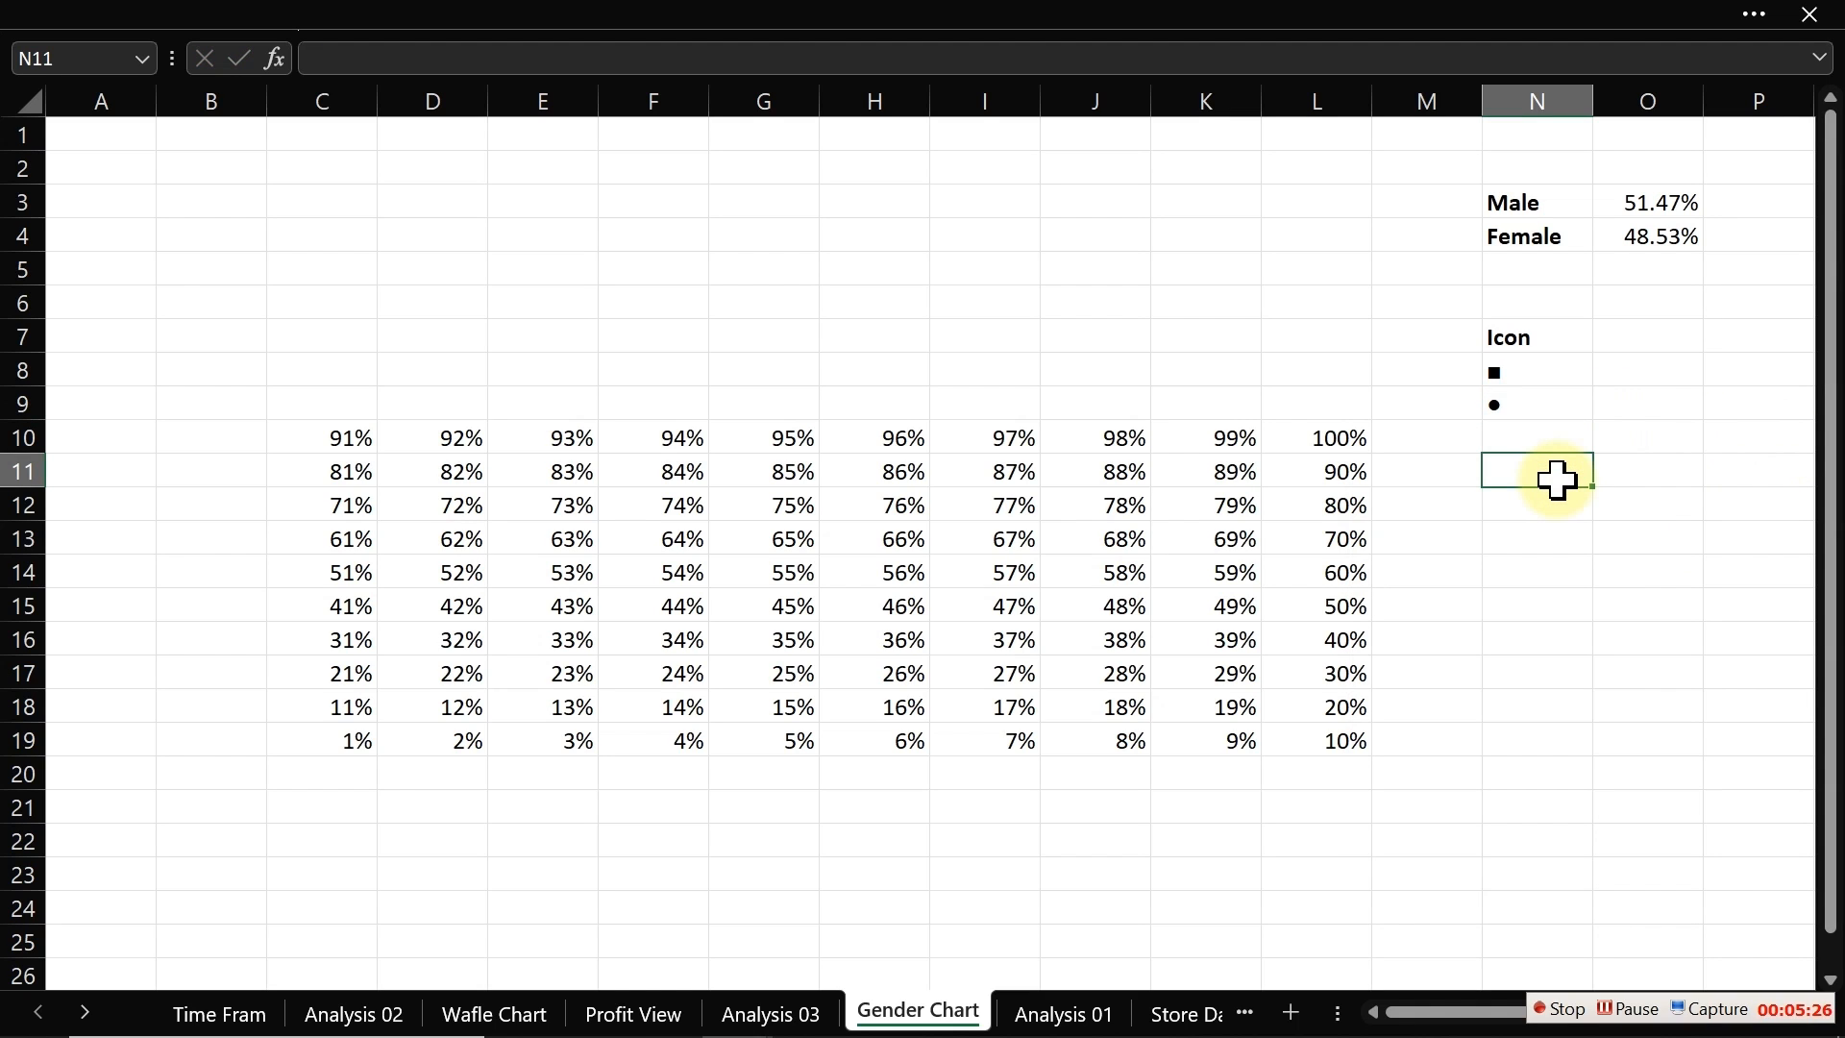
Step: Format the Male margin cell O3 with a bold, 14 pt, green font
{"action": "left_click", "coordinate": [343, 437]}
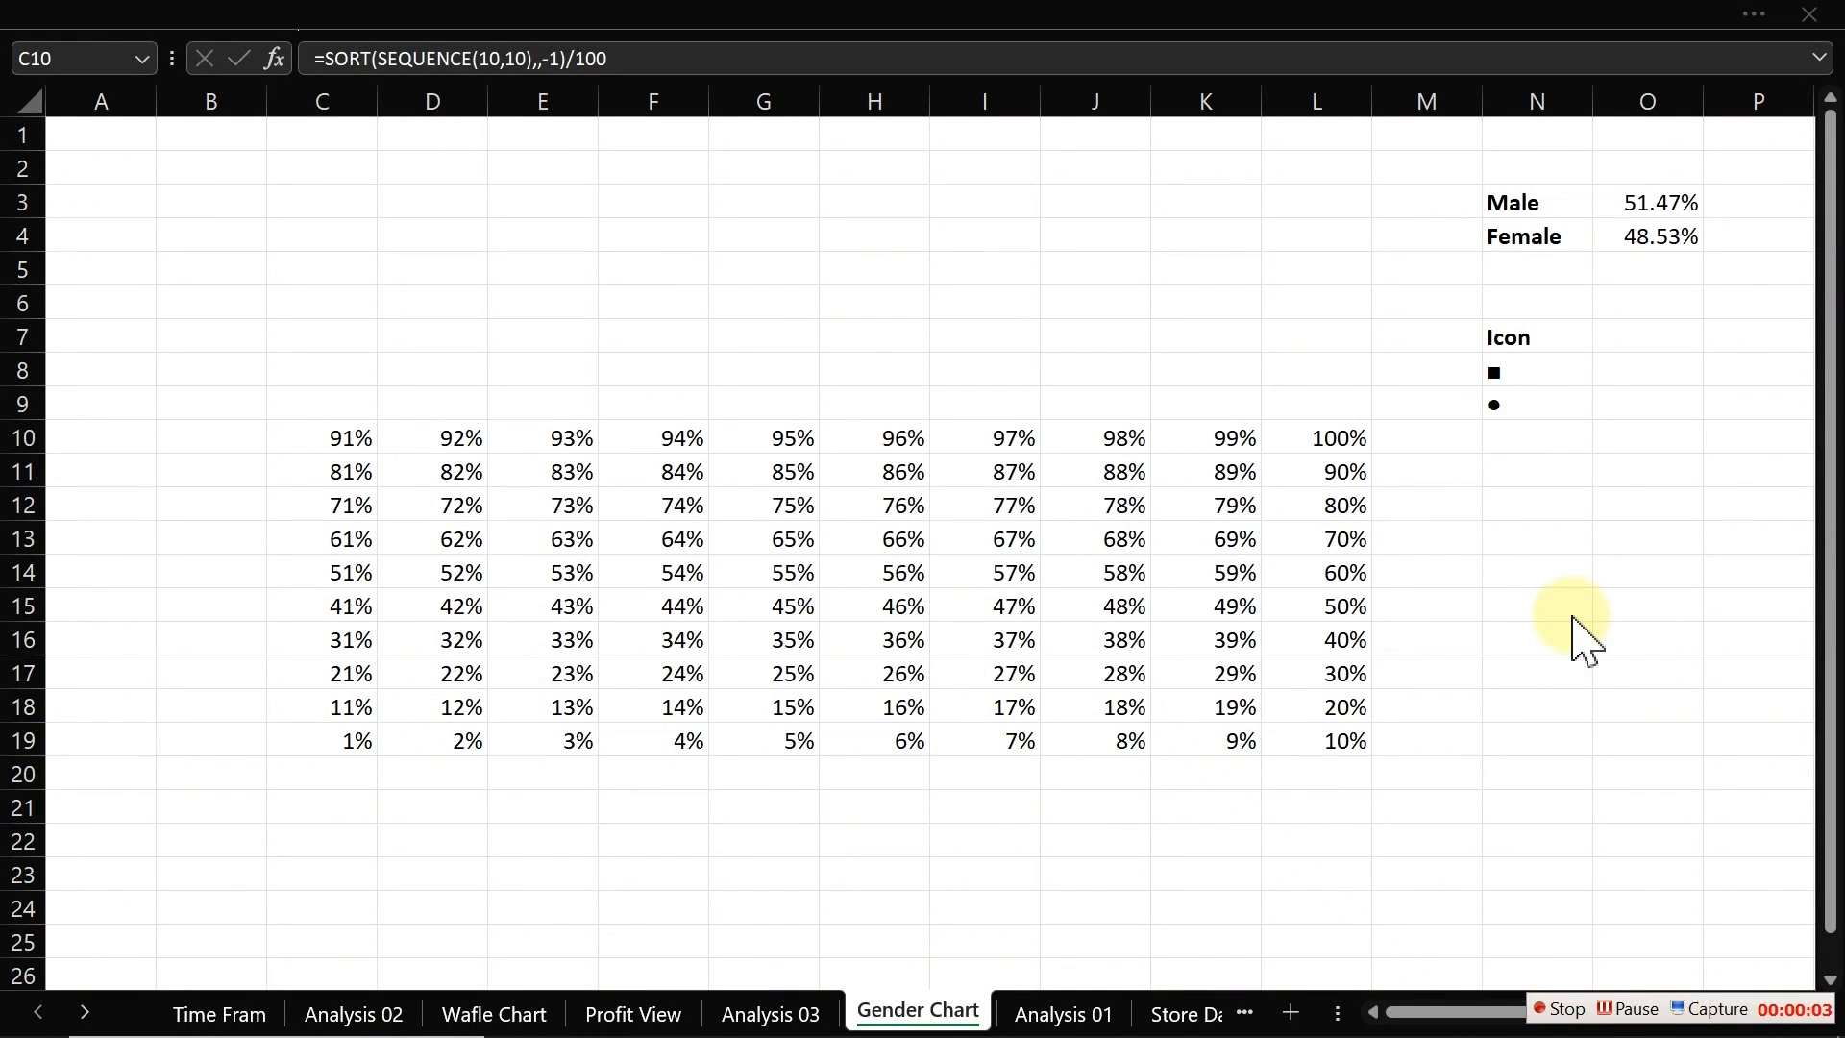
{"action": "left_click", "coordinate": [1642, 197]}
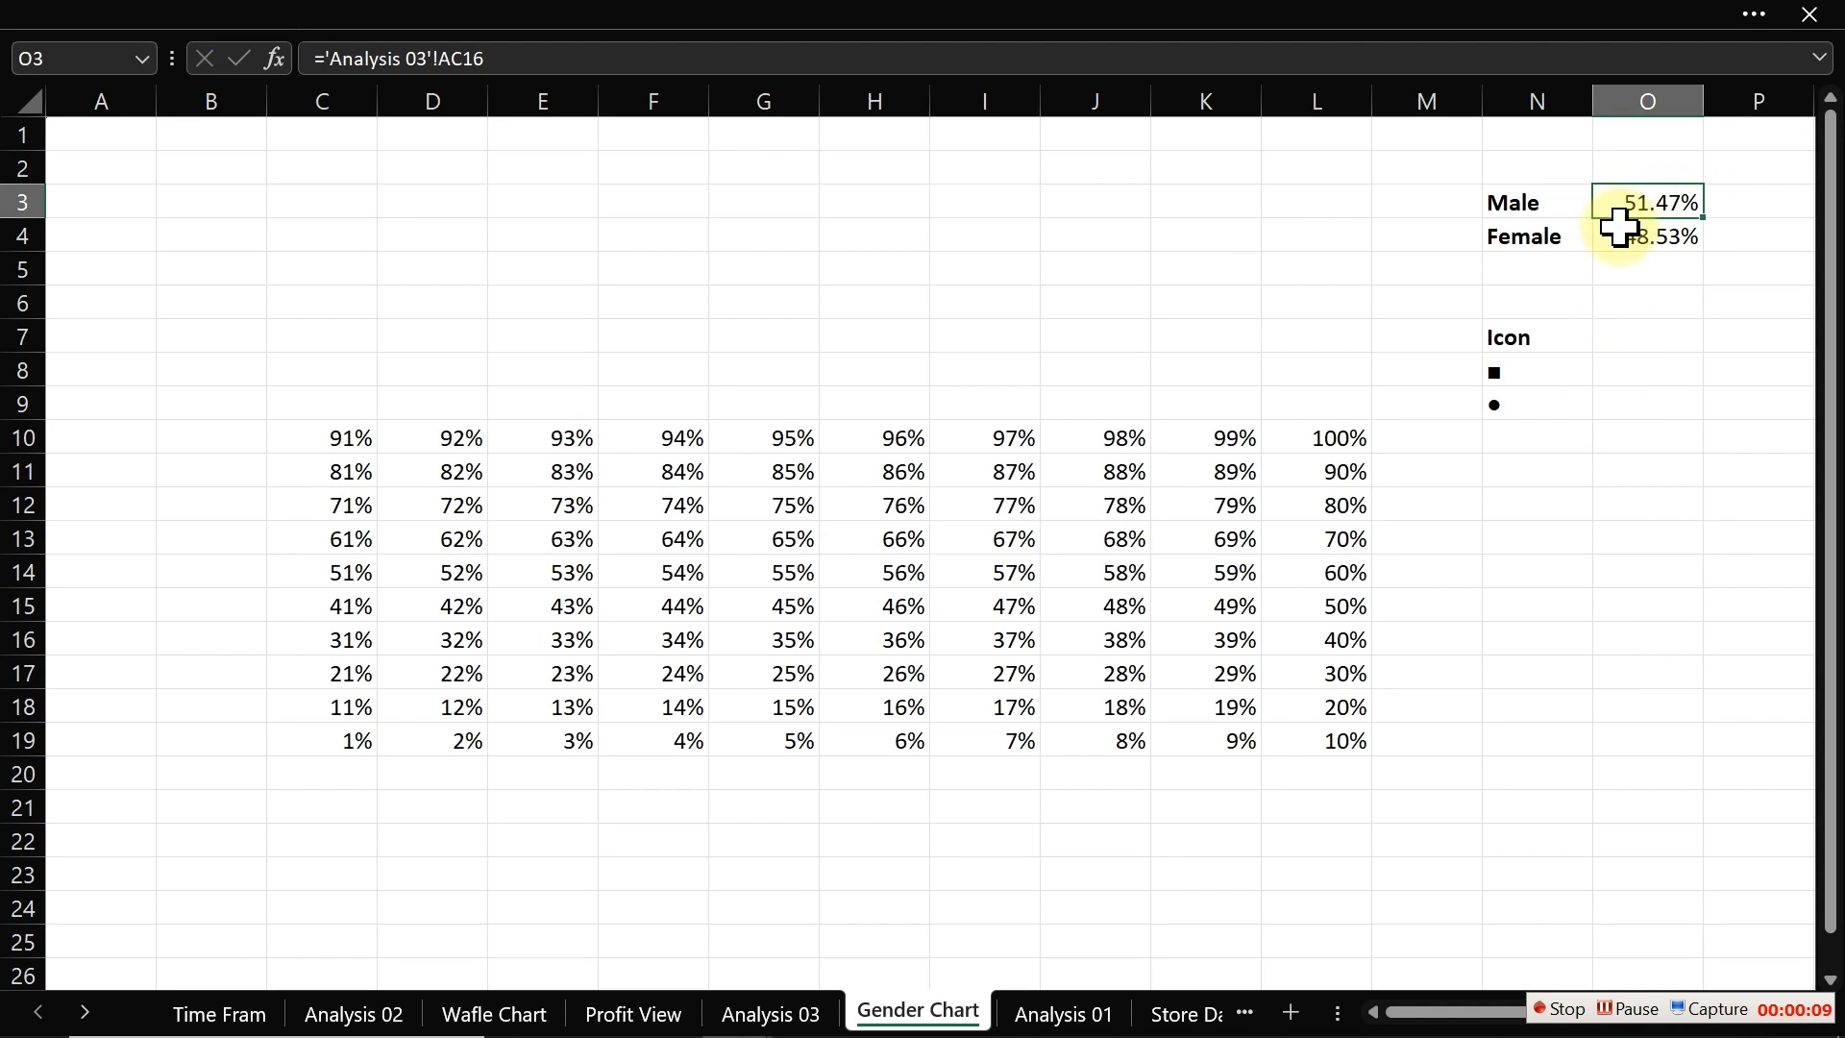
{"action": "key", "text": "ctrl+1"}
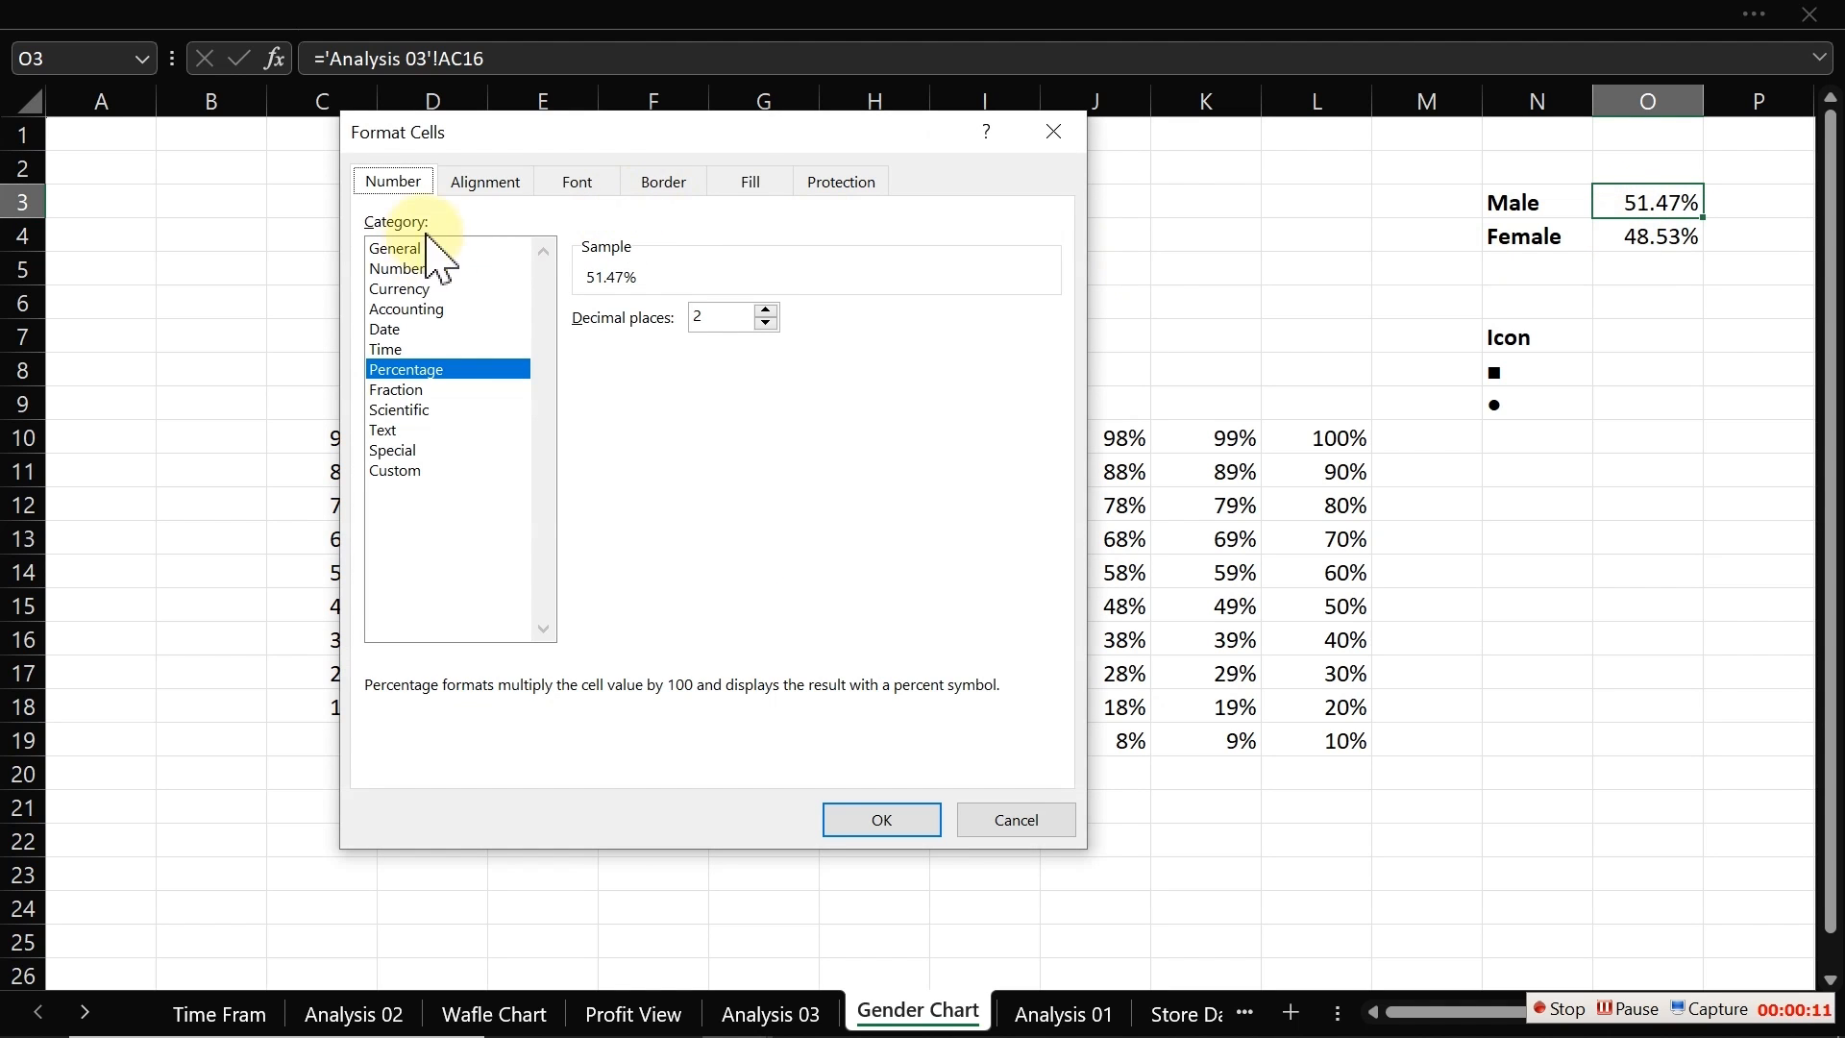
{"action": "left_click", "coordinate": [605, 185]}
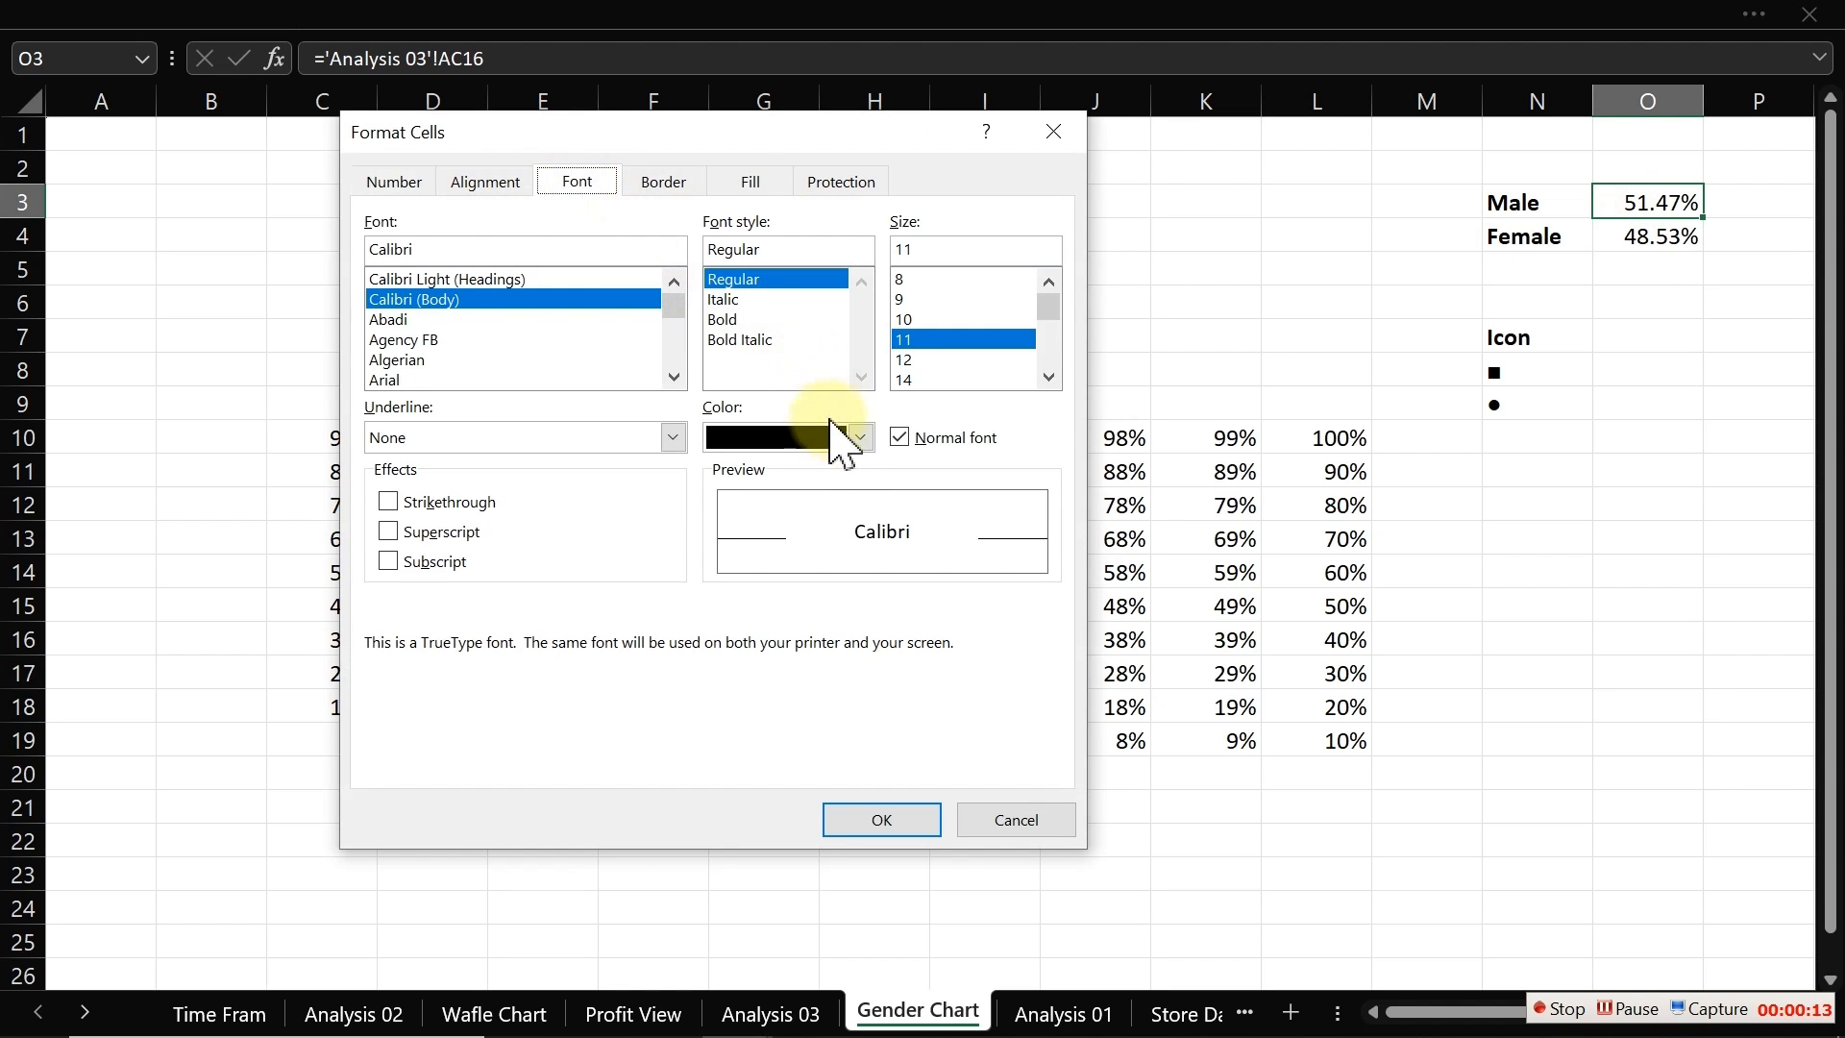
{"action": "left_click", "coordinate": [862, 437]}
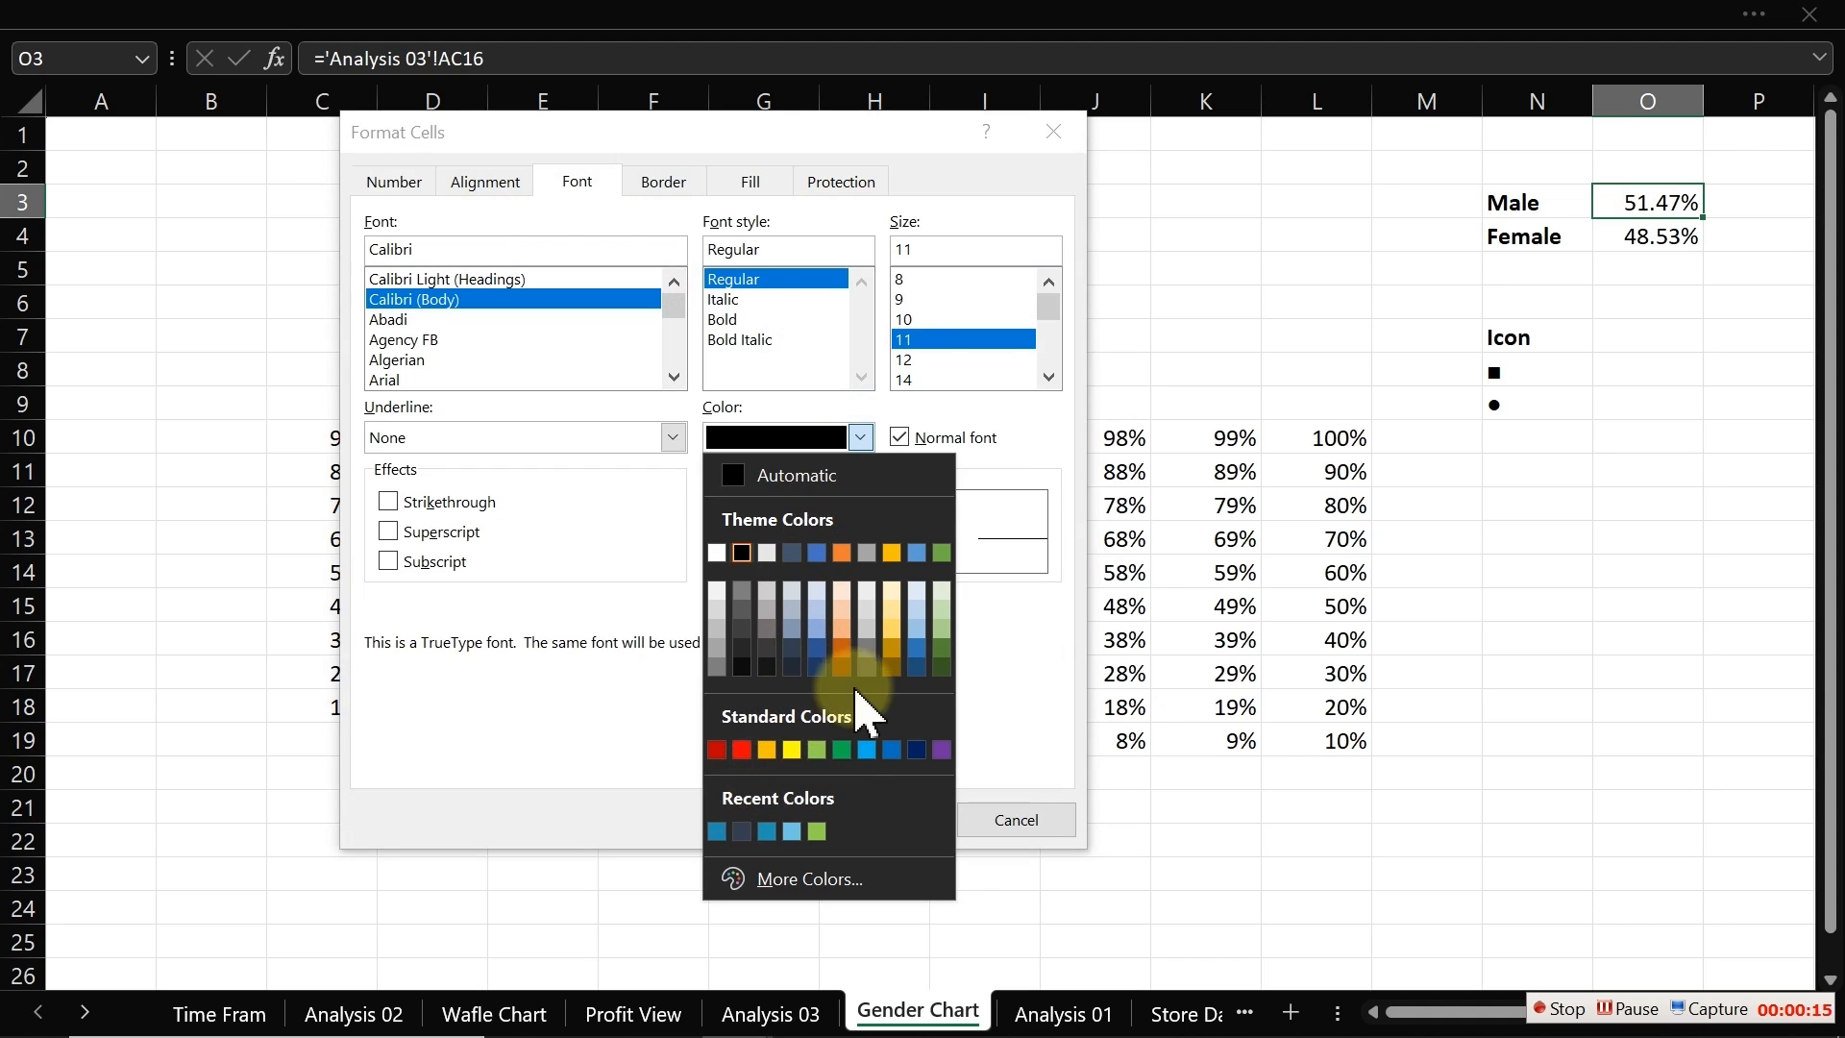
{"action": "left_click", "coordinate": [845, 749]}
{"action": "left_click", "coordinate": [730, 319]}
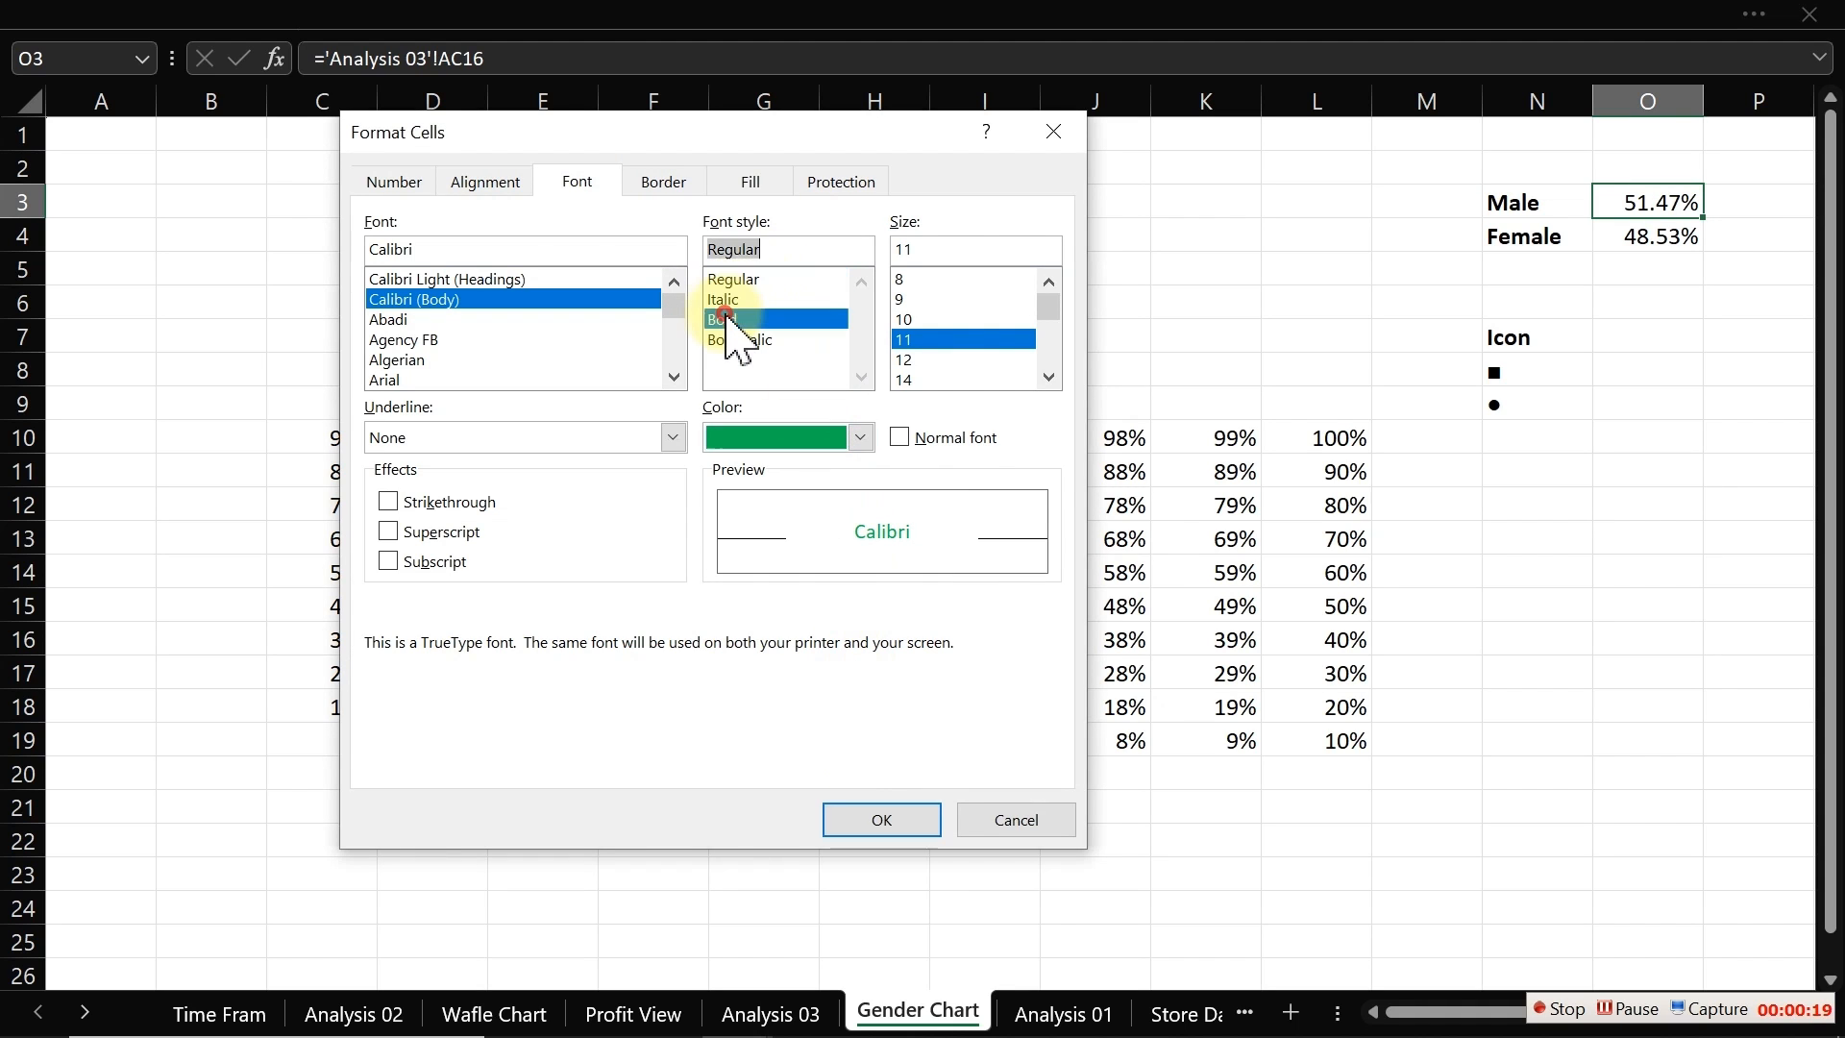
{"action": "left_click", "coordinate": [909, 377]}
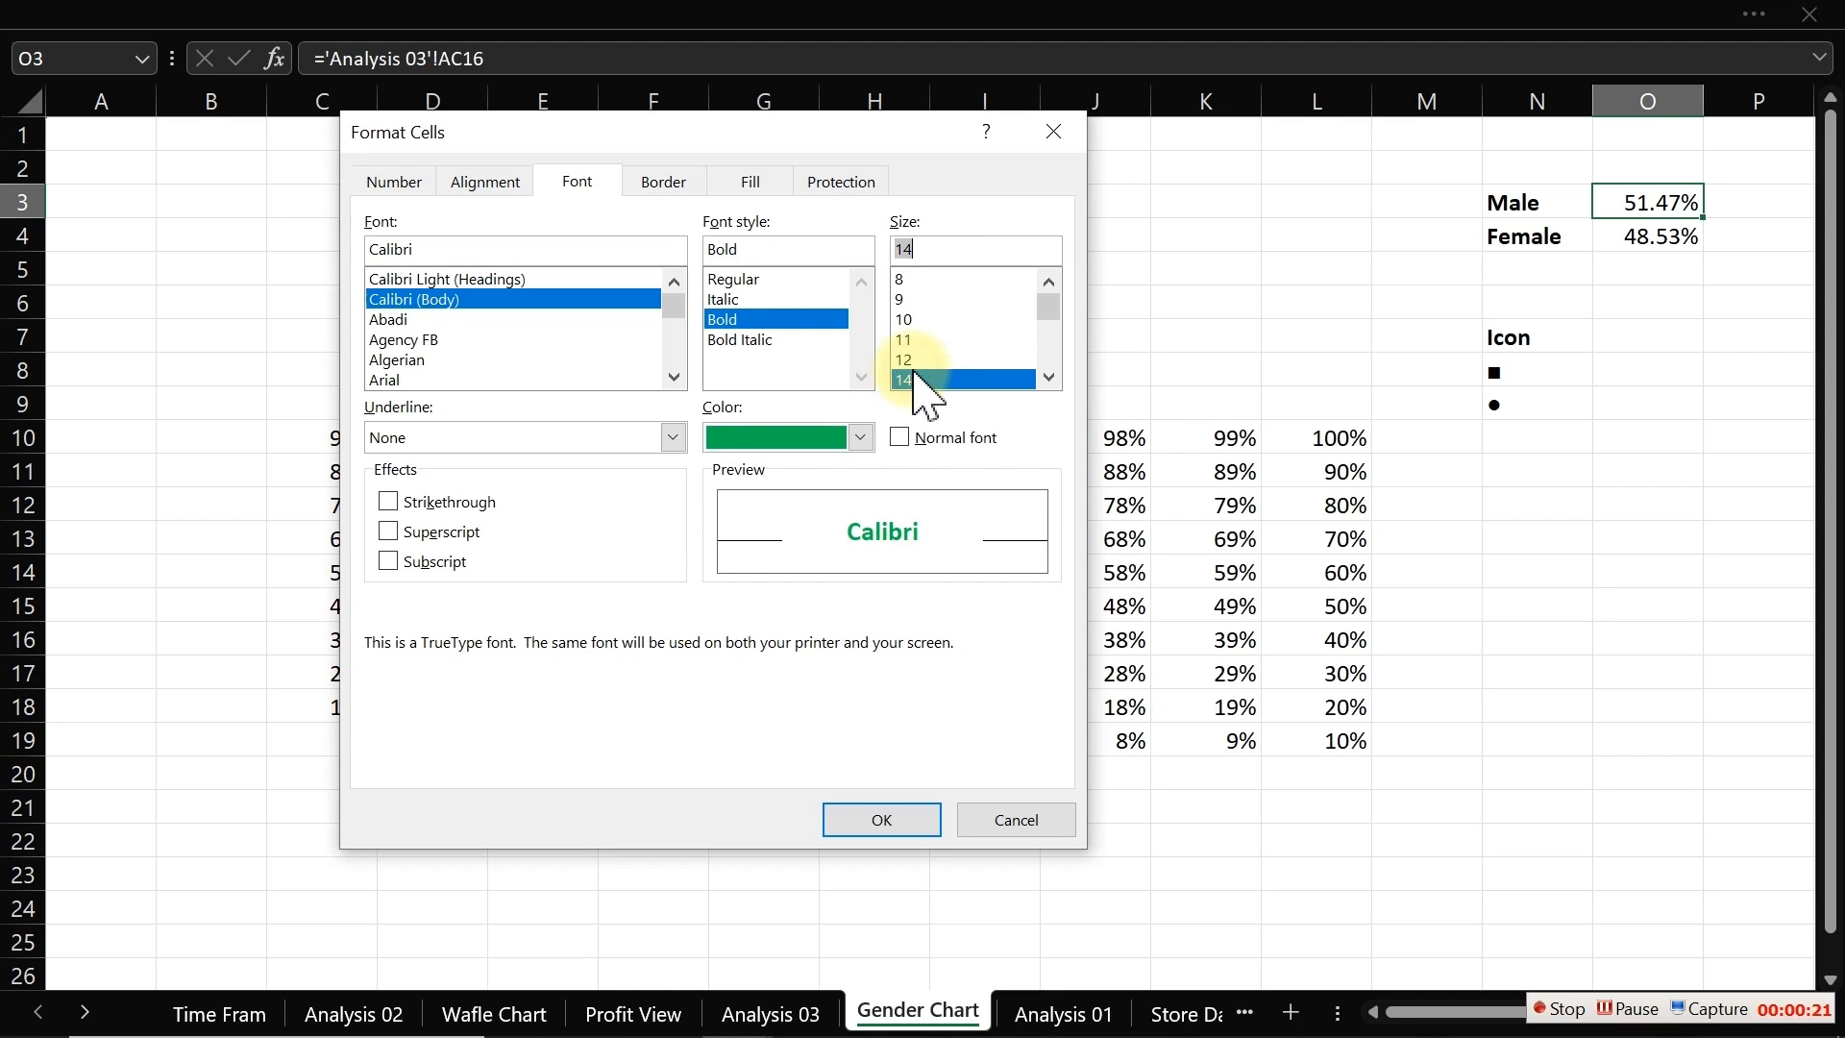
{"action": "left_click", "coordinate": [893, 816]}
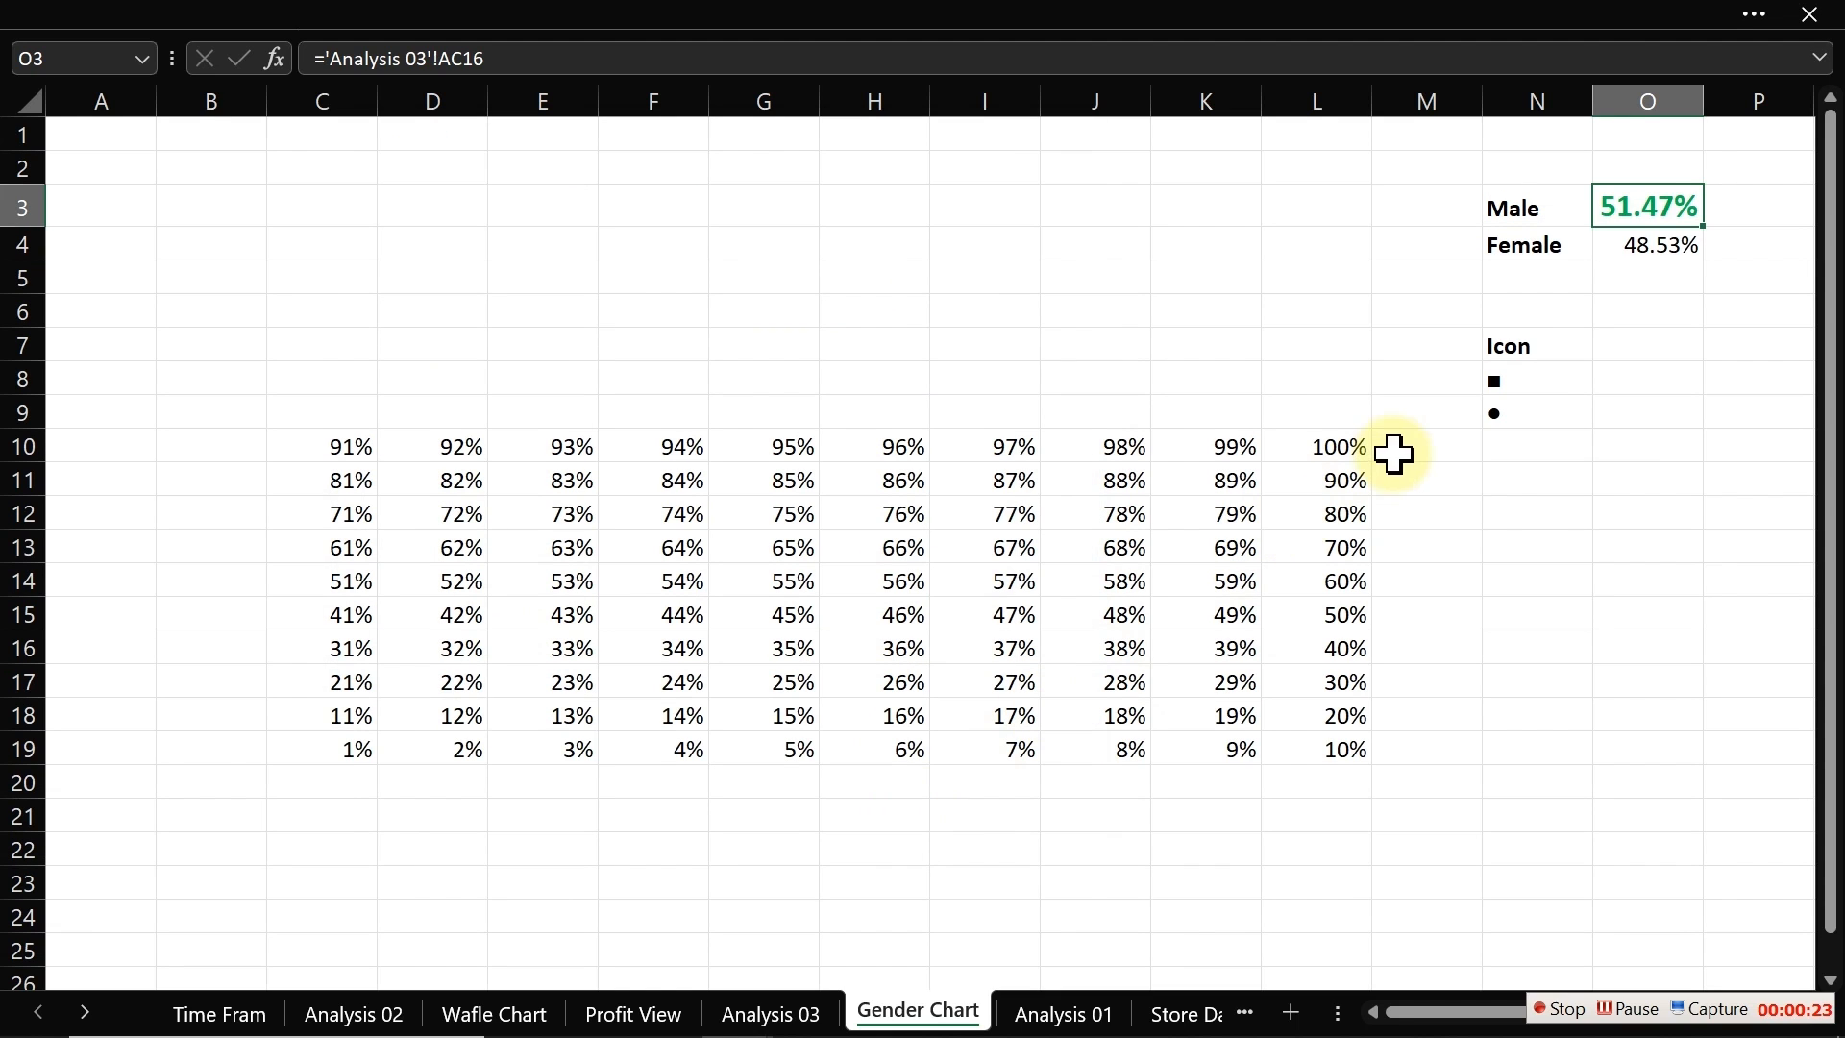
Step: Review the icon cells and the grid's spilled formula cells
{"action": "left_click", "coordinate": [1634, 202]}
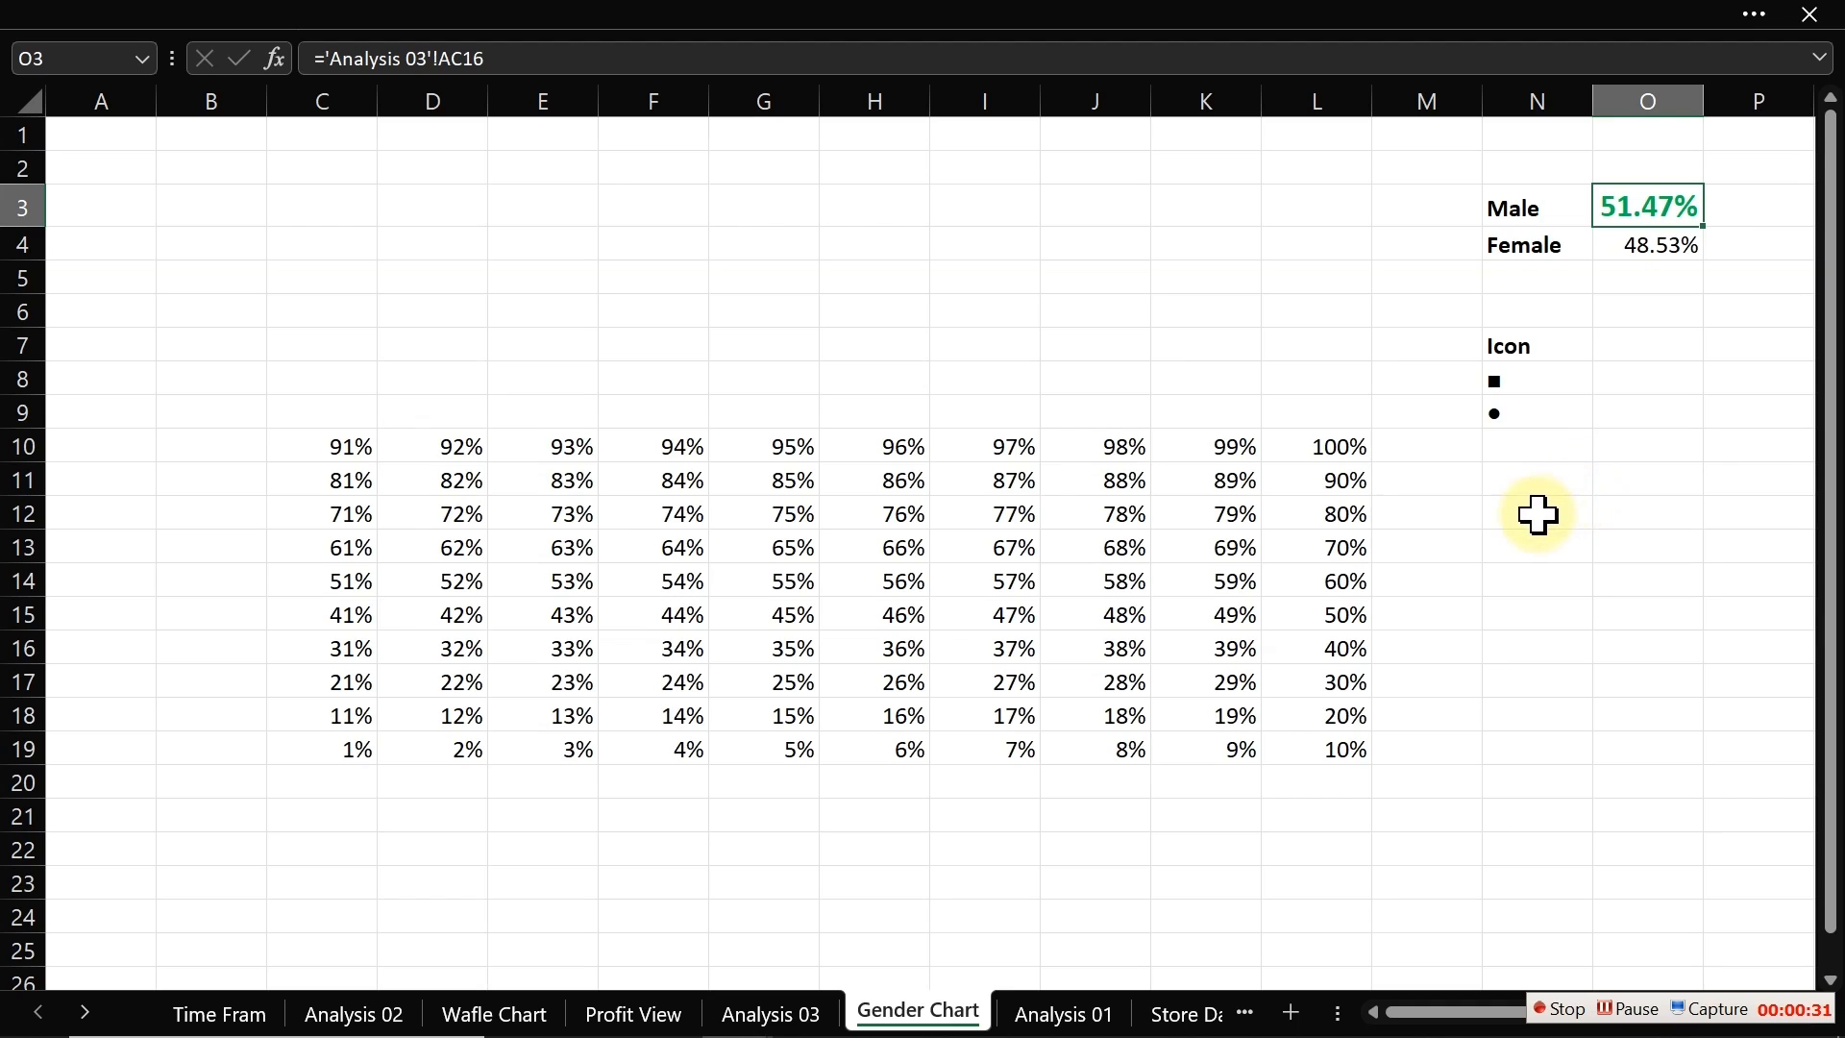
{"action": "left_click", "coordinate": [1515, 383]}
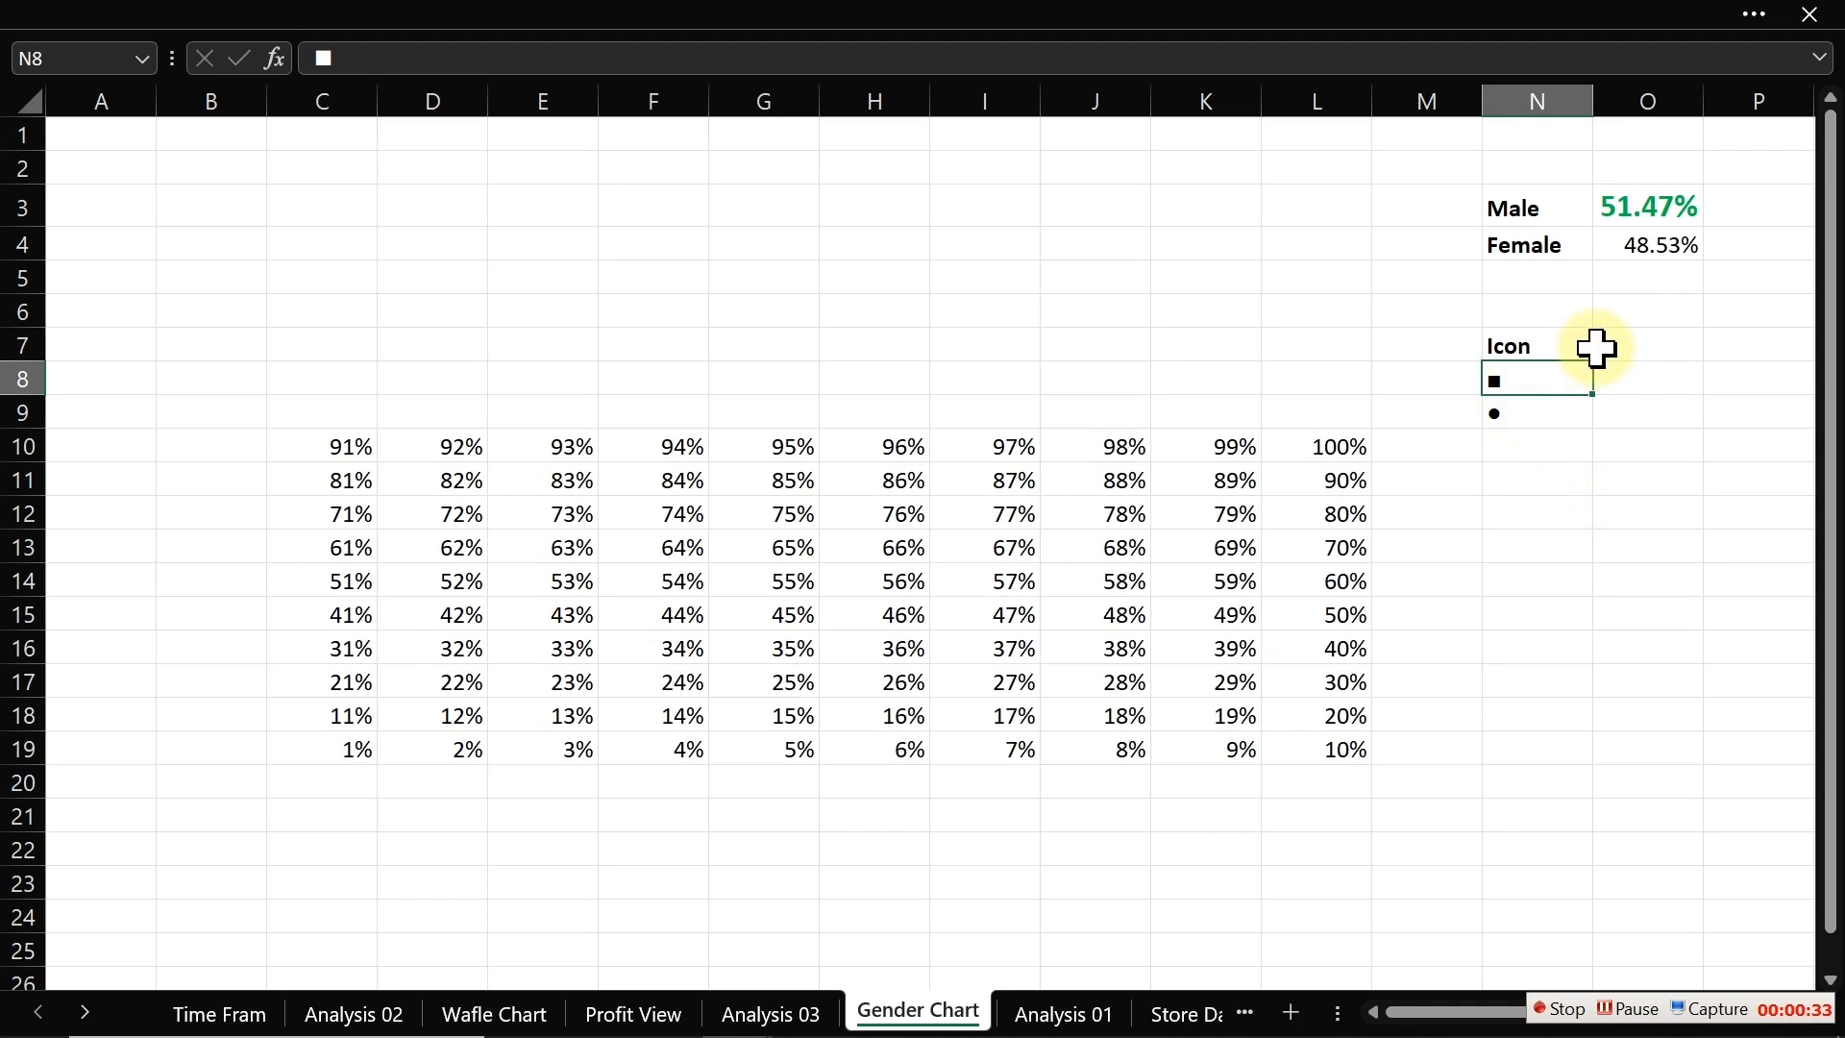
{"action": "left_click", "coordinate": [1532, 411]}
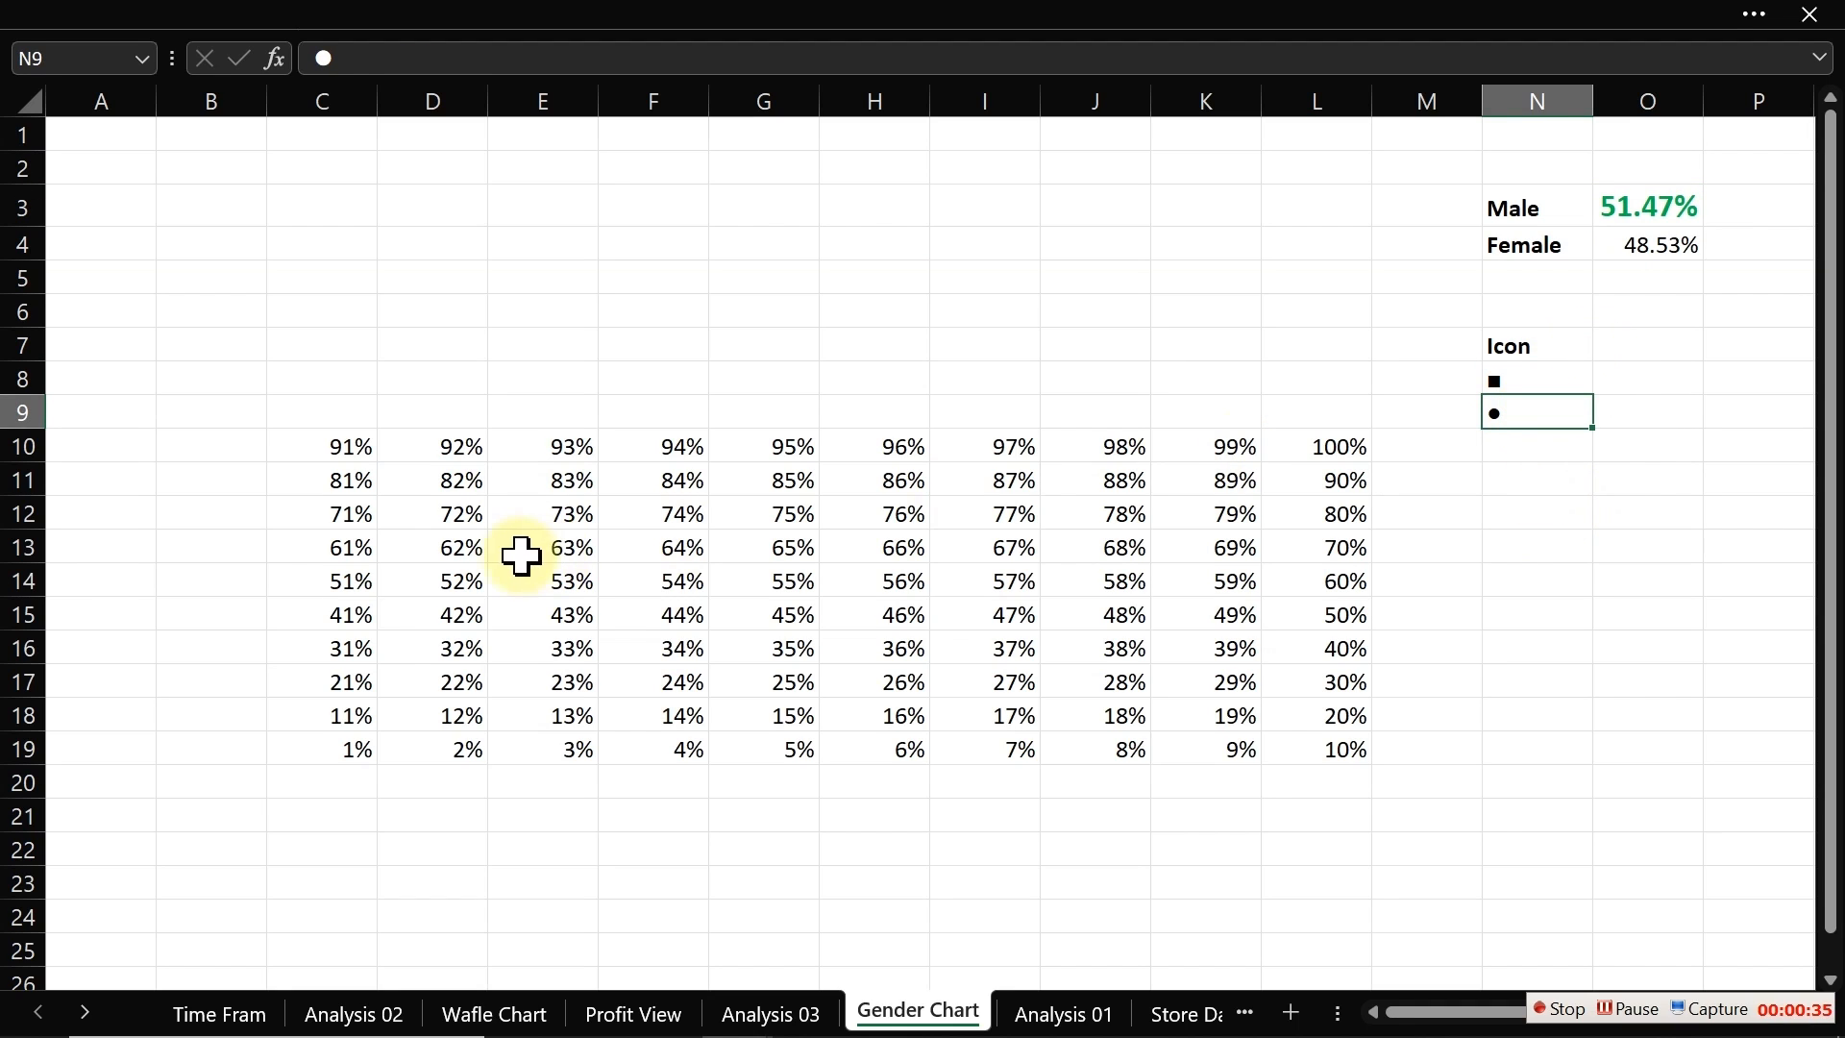
{"action": "left_click", "coordinate": [351, 447]}
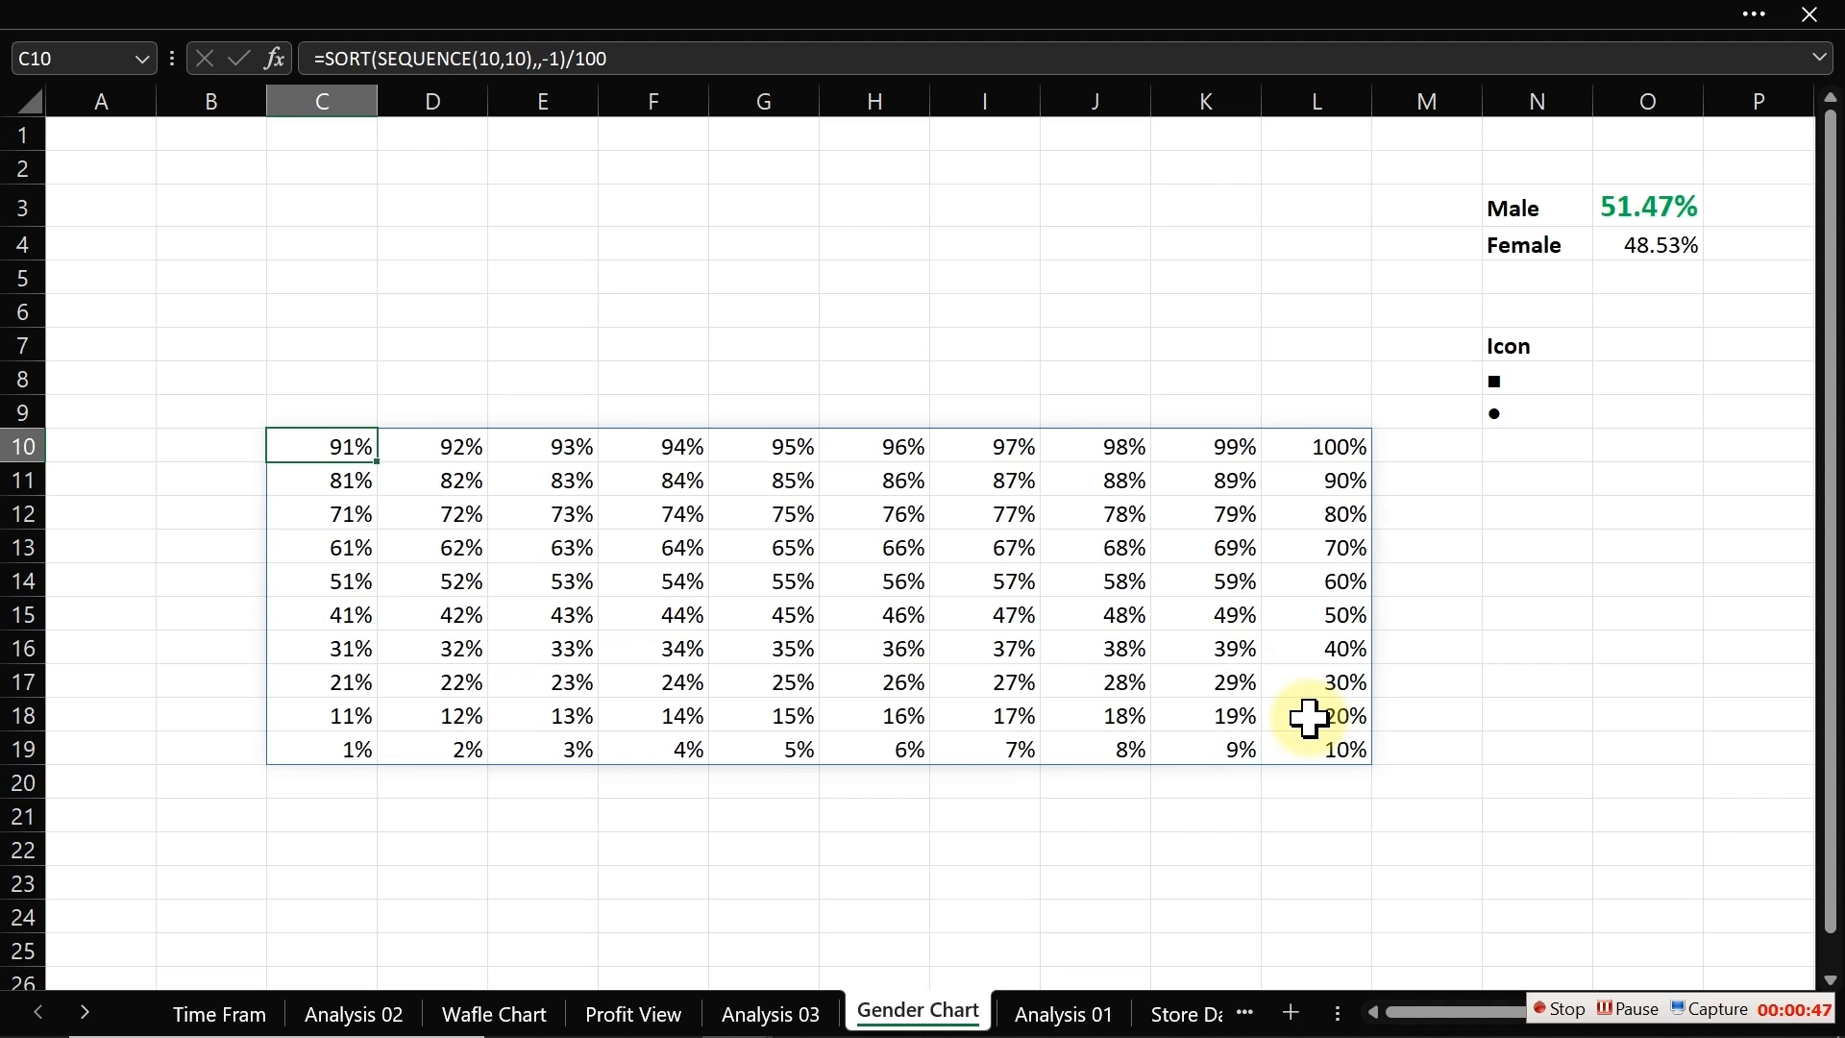
{"action": "left_click", "coordinate": [1023, 620]}
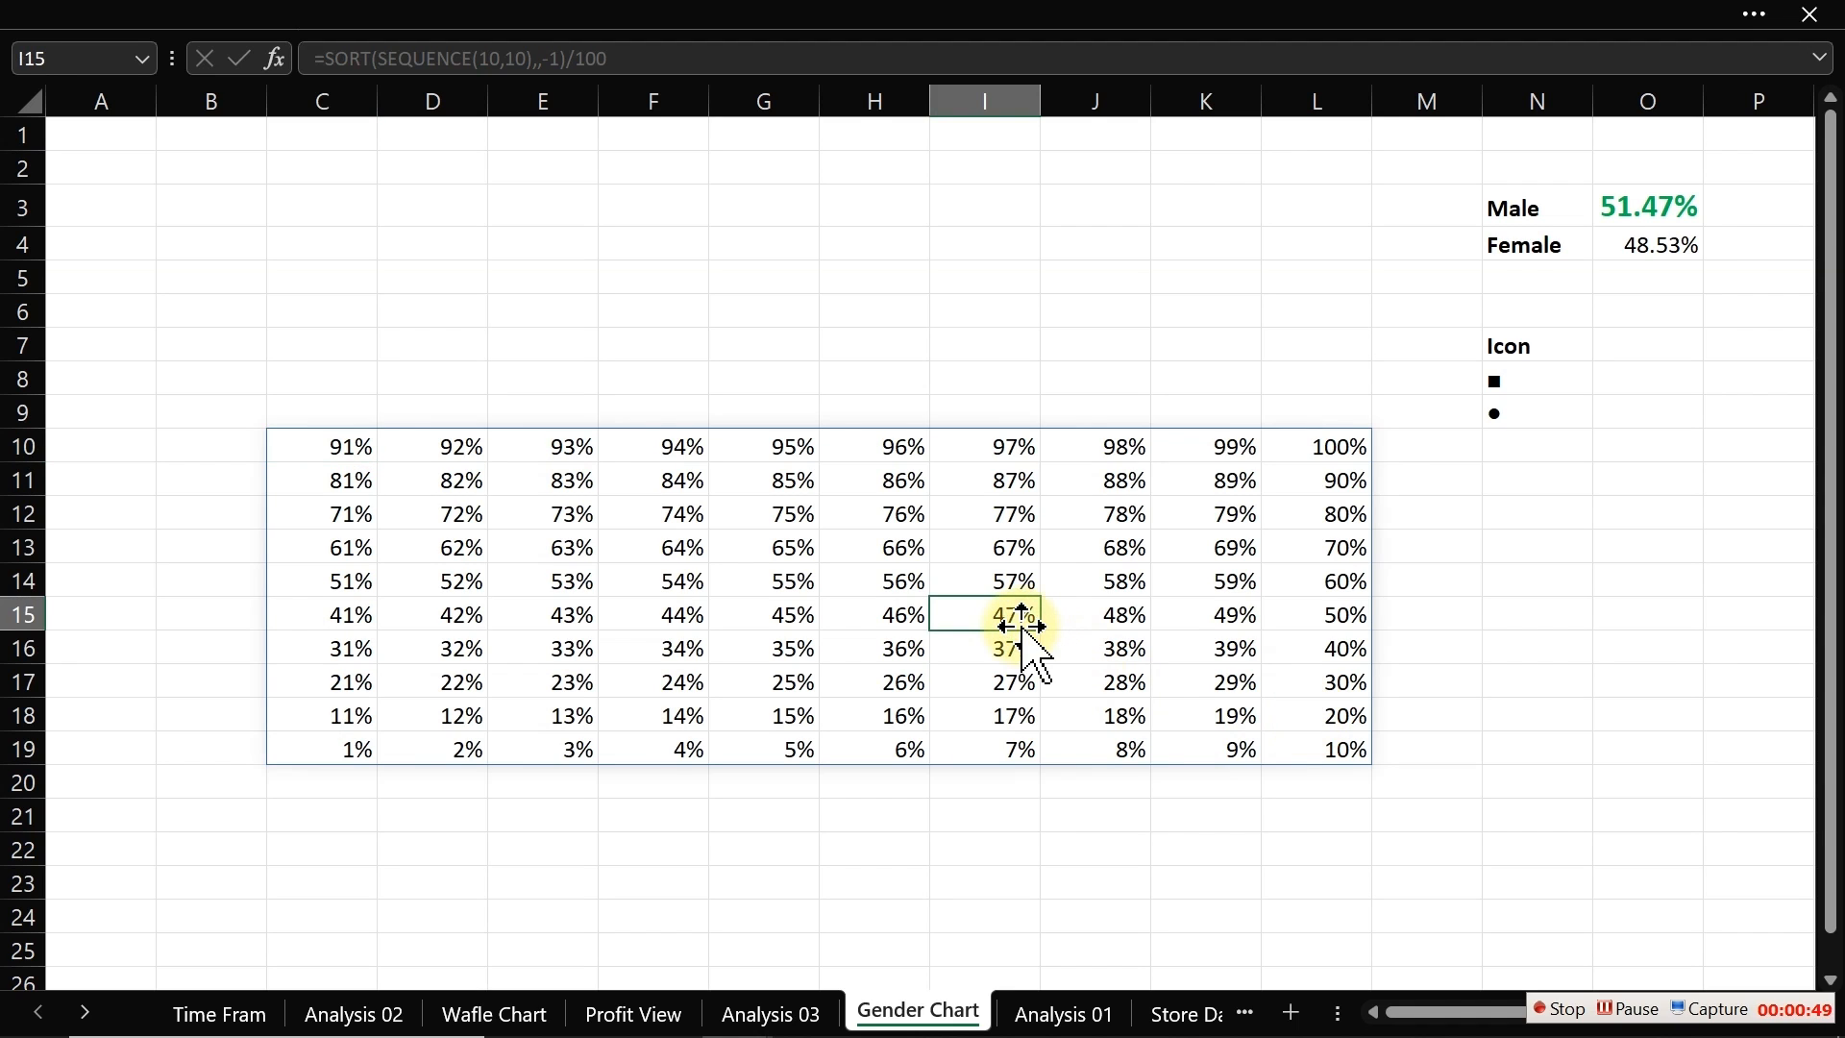
{"action": "left_click", "coordinate": [754, 548]}
{"action": "left_click", "coordinate": [611, 56]}
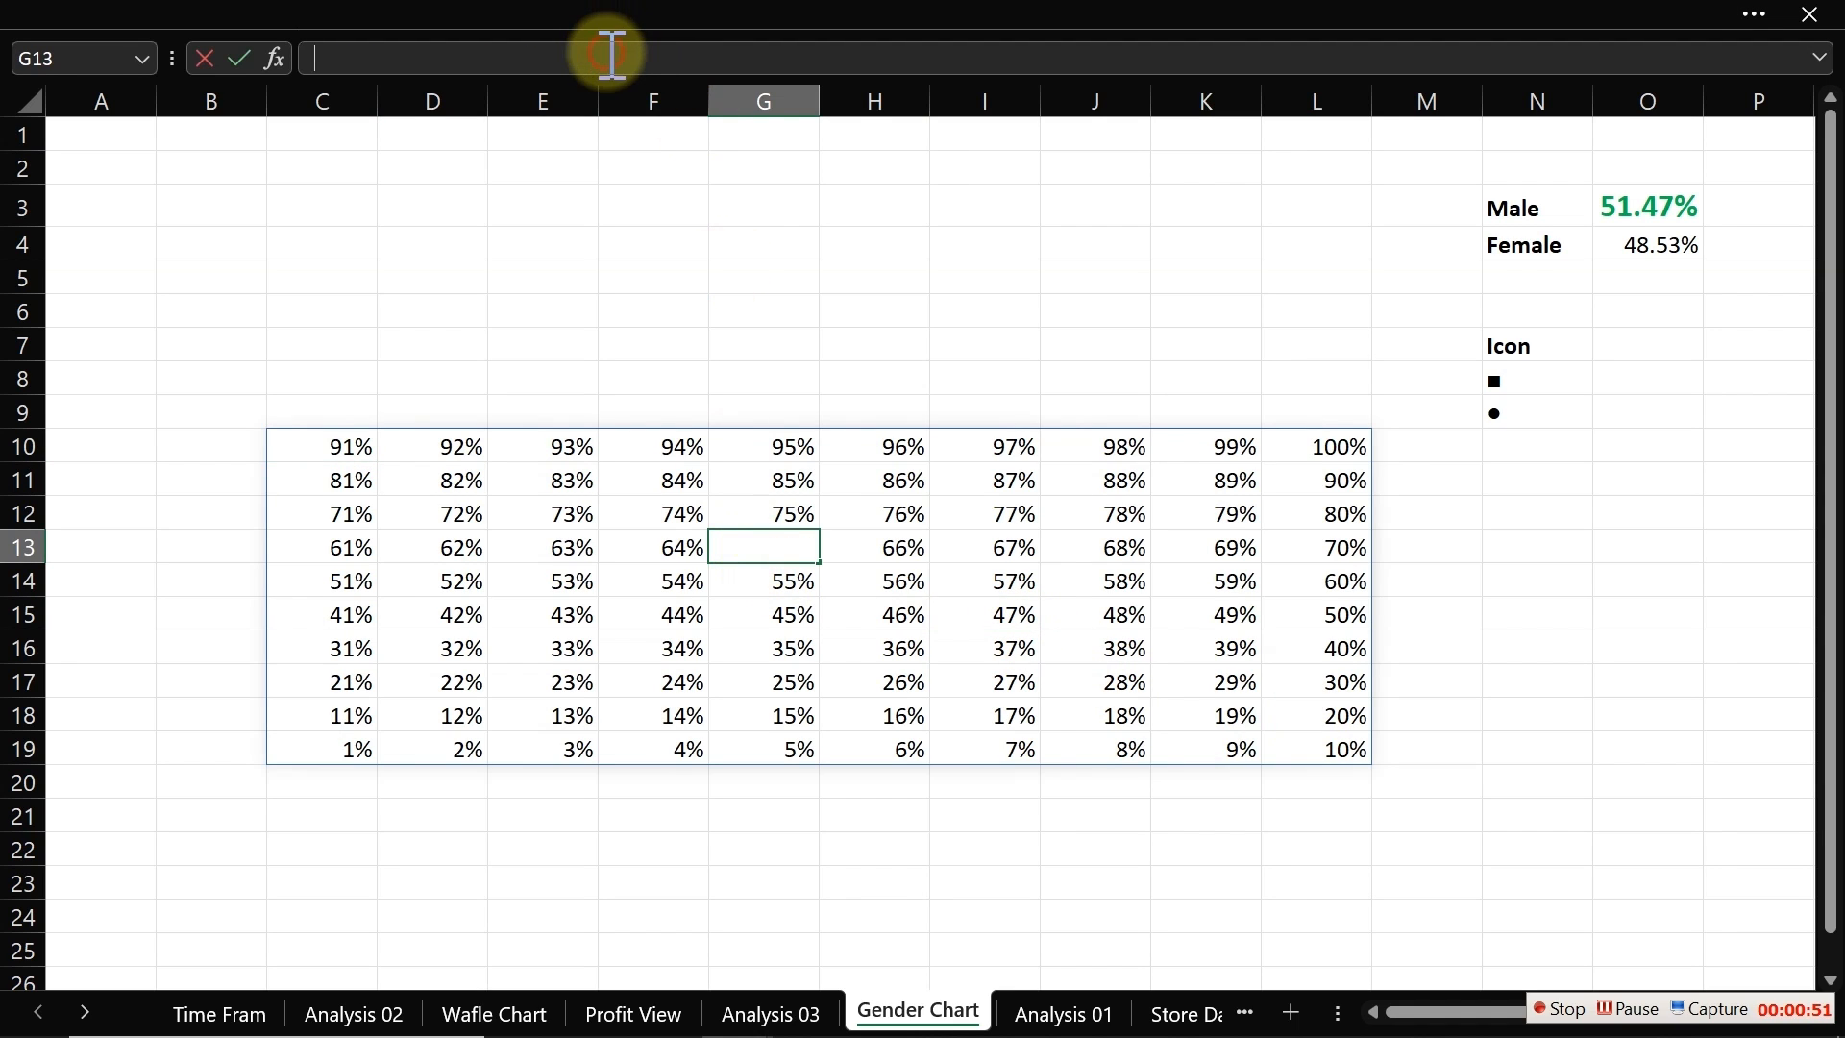
{"action": "left_click", "coordinate": [809, 355]}
Step: Wrap the C10 grid formula in IF so values above the Male margin O3 return the N8 square, otherwise the N9 circle
{"action": "left_click", "coordinate": [346, 450]}
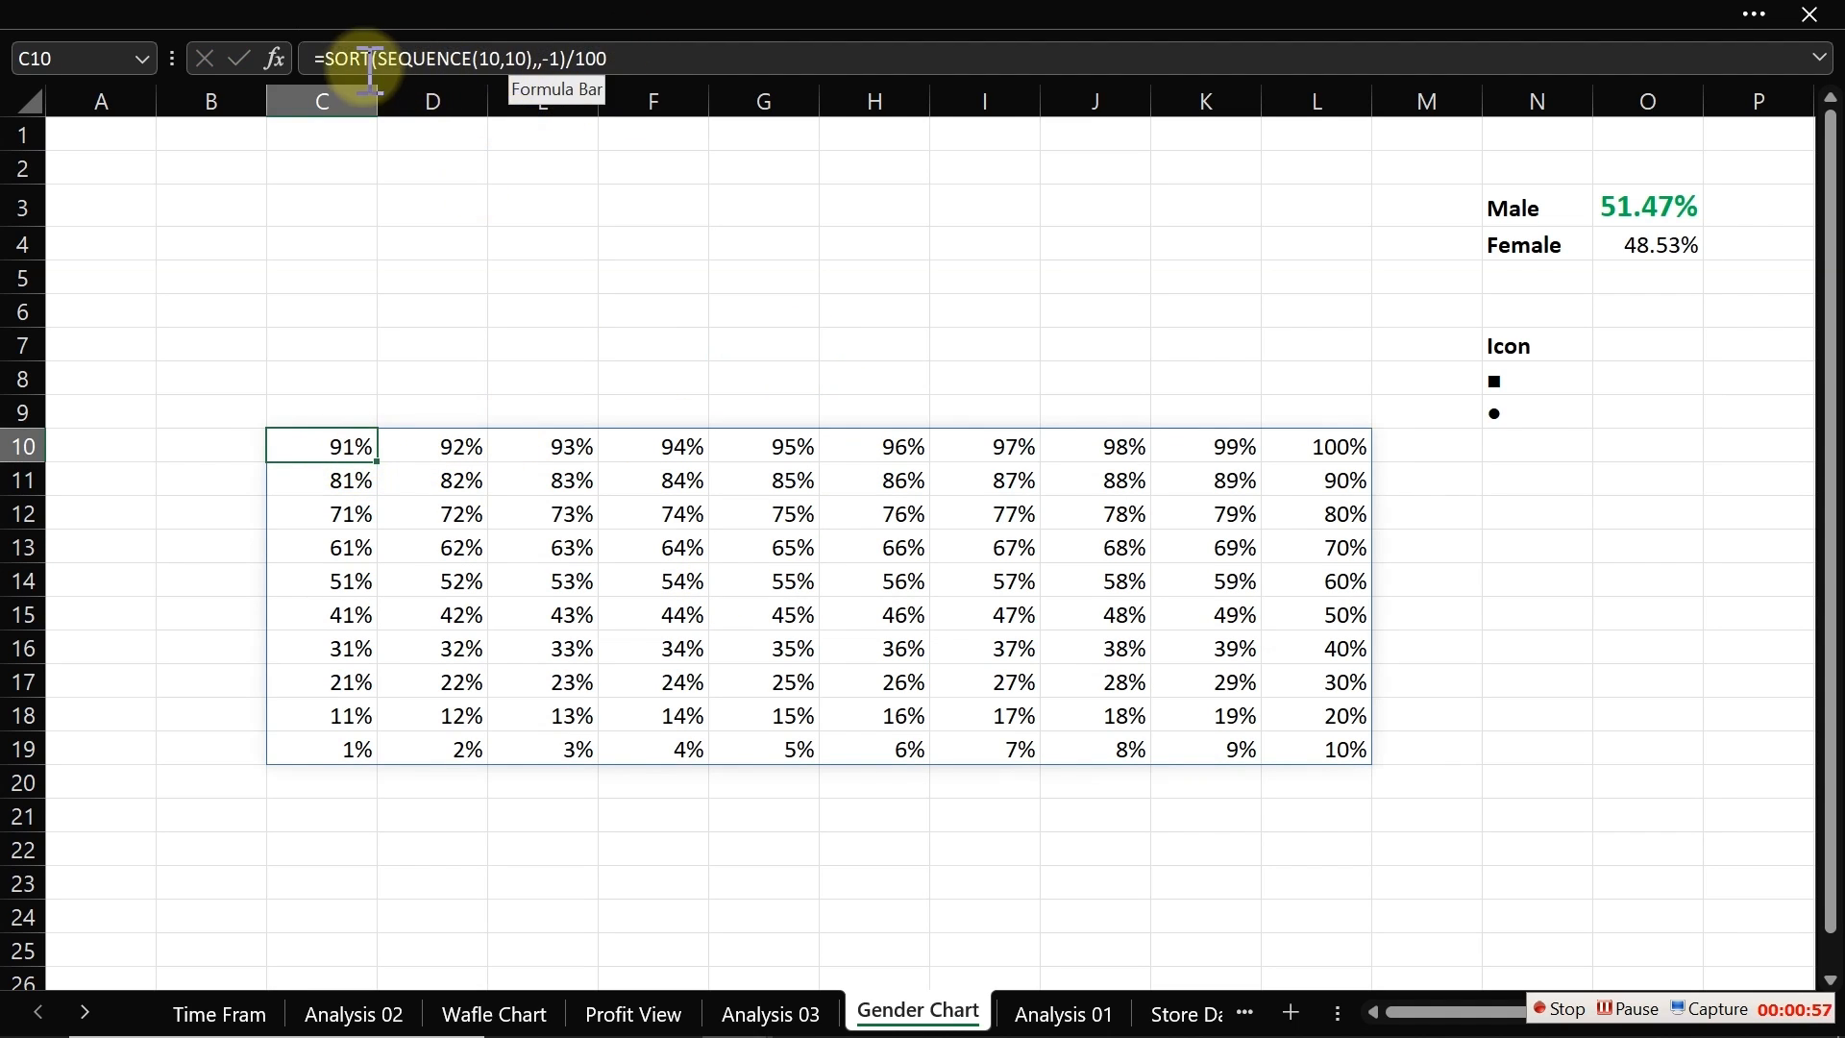
{"action": "left_click", "coordinate": [336, 58]}
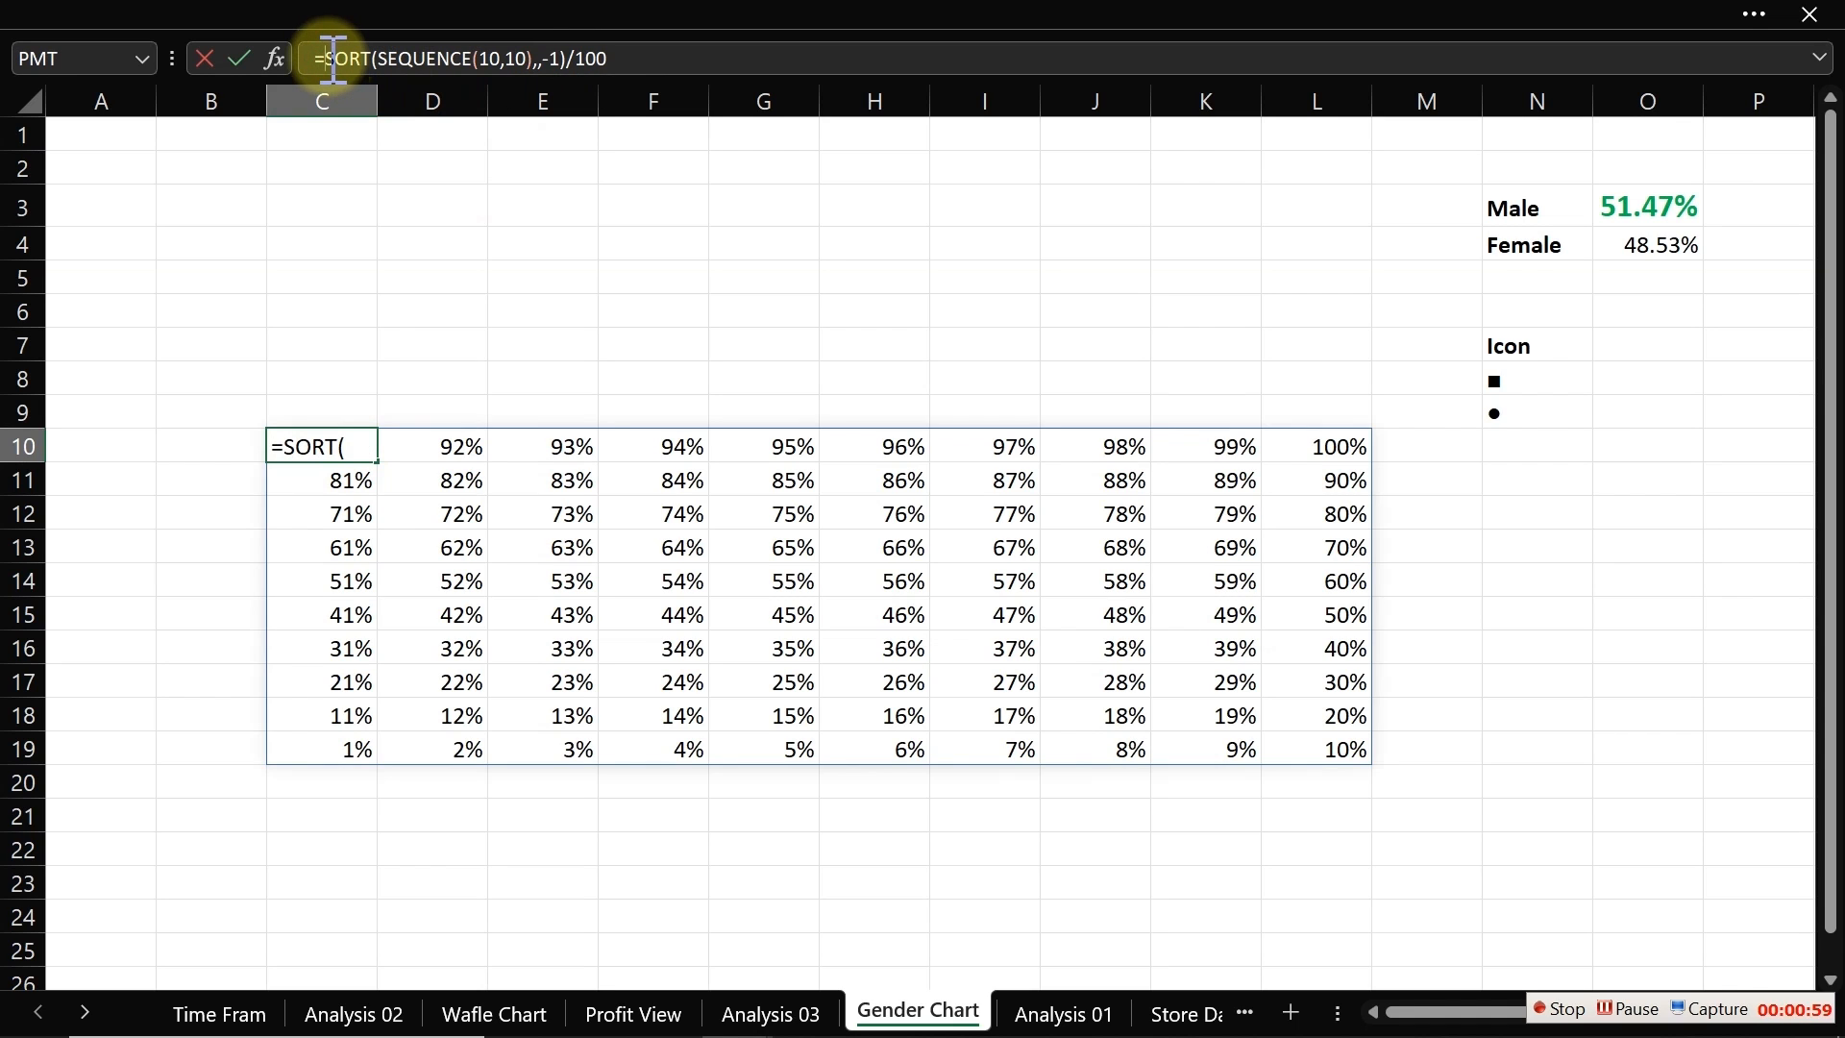
{"action": "type", "text": "IF("}
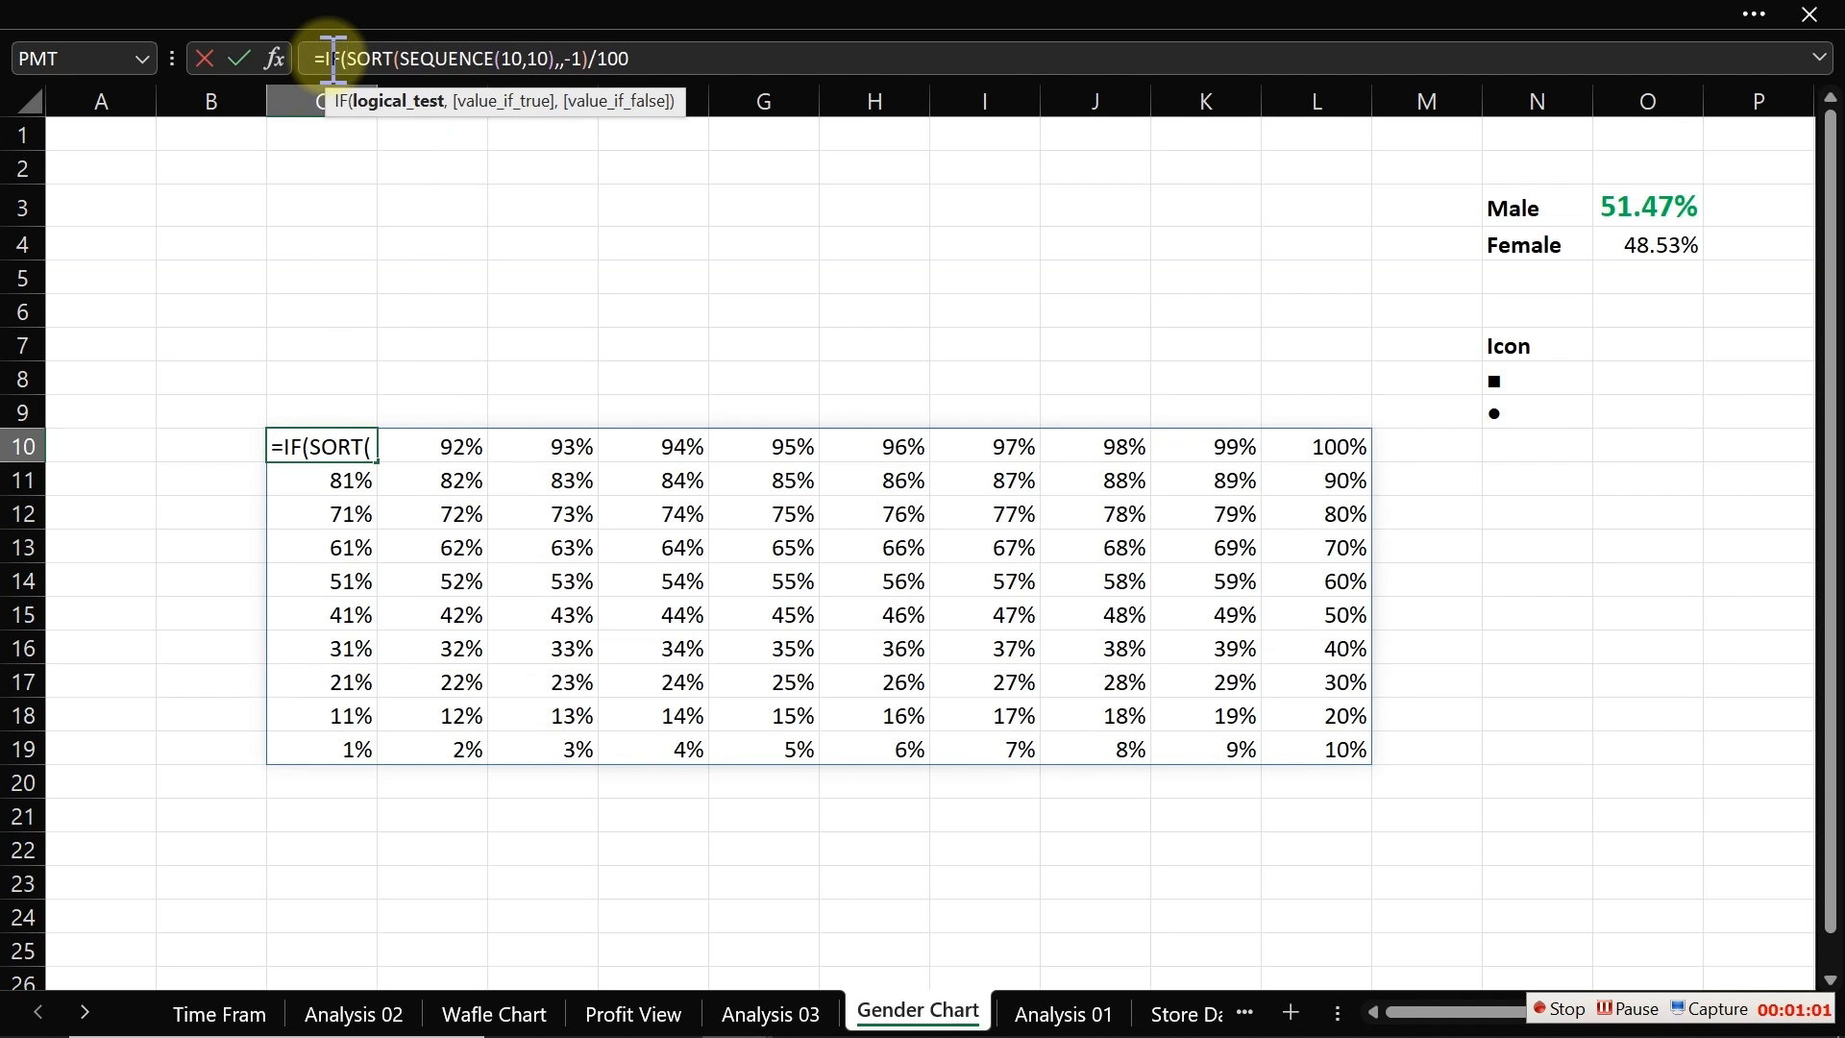
{"action": "mouse_move", "coordinate": [653, 57]}
{"action": "left_mouse_down"}
{"action": "mouse_move", "coordinate": [361, 57]}
{"action": "mouse_move", "coordinate": [656, 59]}
{"action": "left_mouse_up"}
{"action": "left_click", "coordinate": [657, 59]}
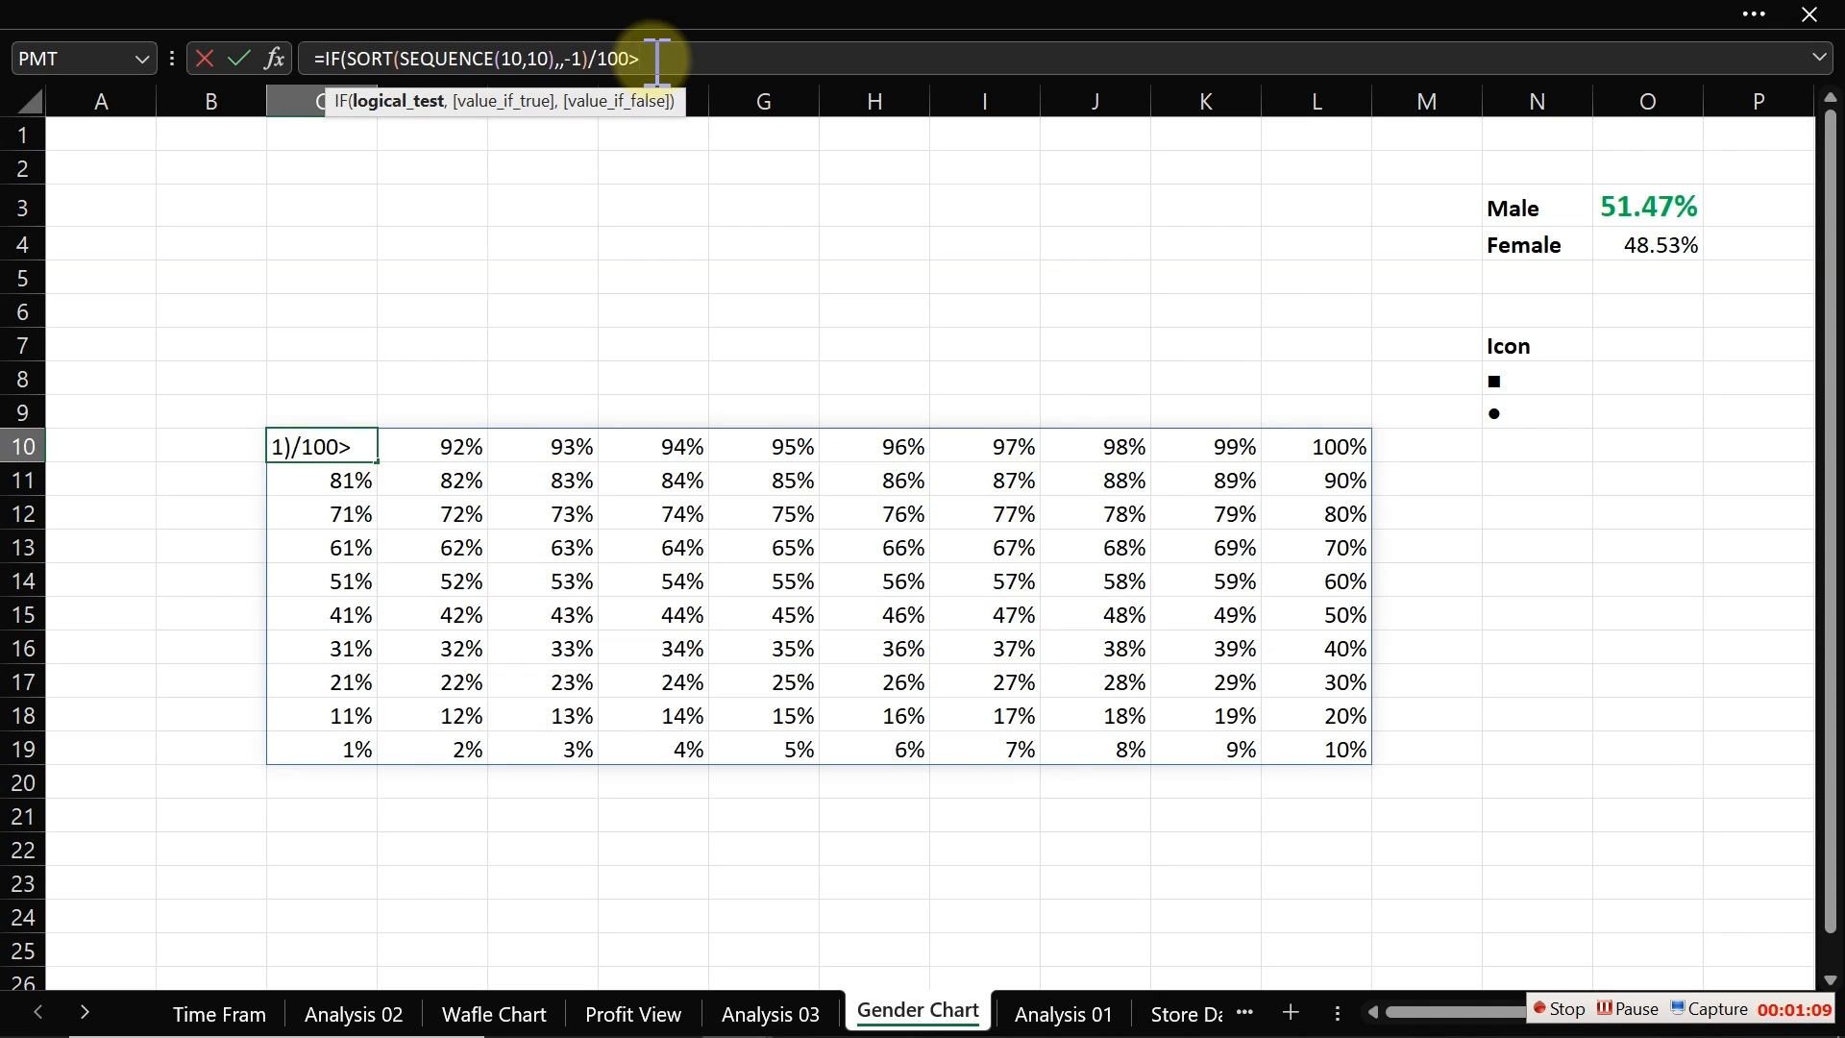
{"action": "left_click", "coordinate": [1636, 207]}
{"action": "type", "text": ","}
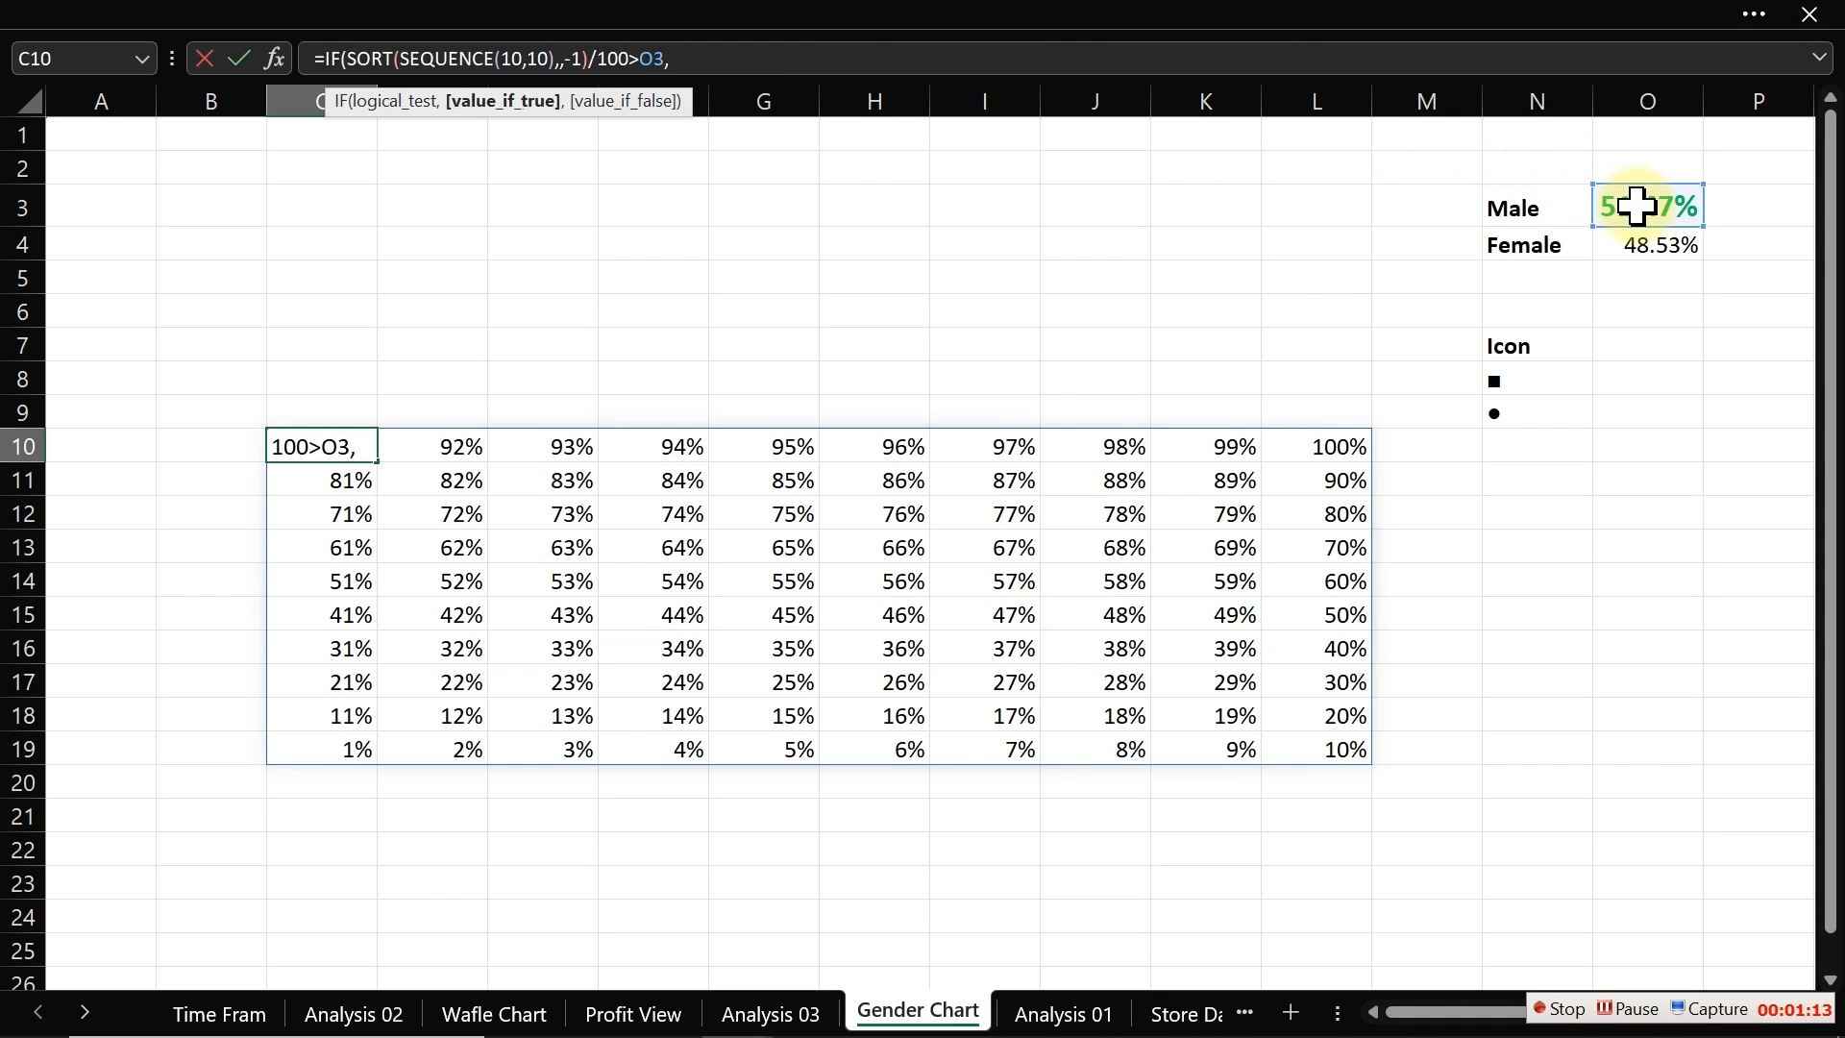
{"action": "left_click", "coordinate": [1544, 382]}
{"action": "type", "text": ","}
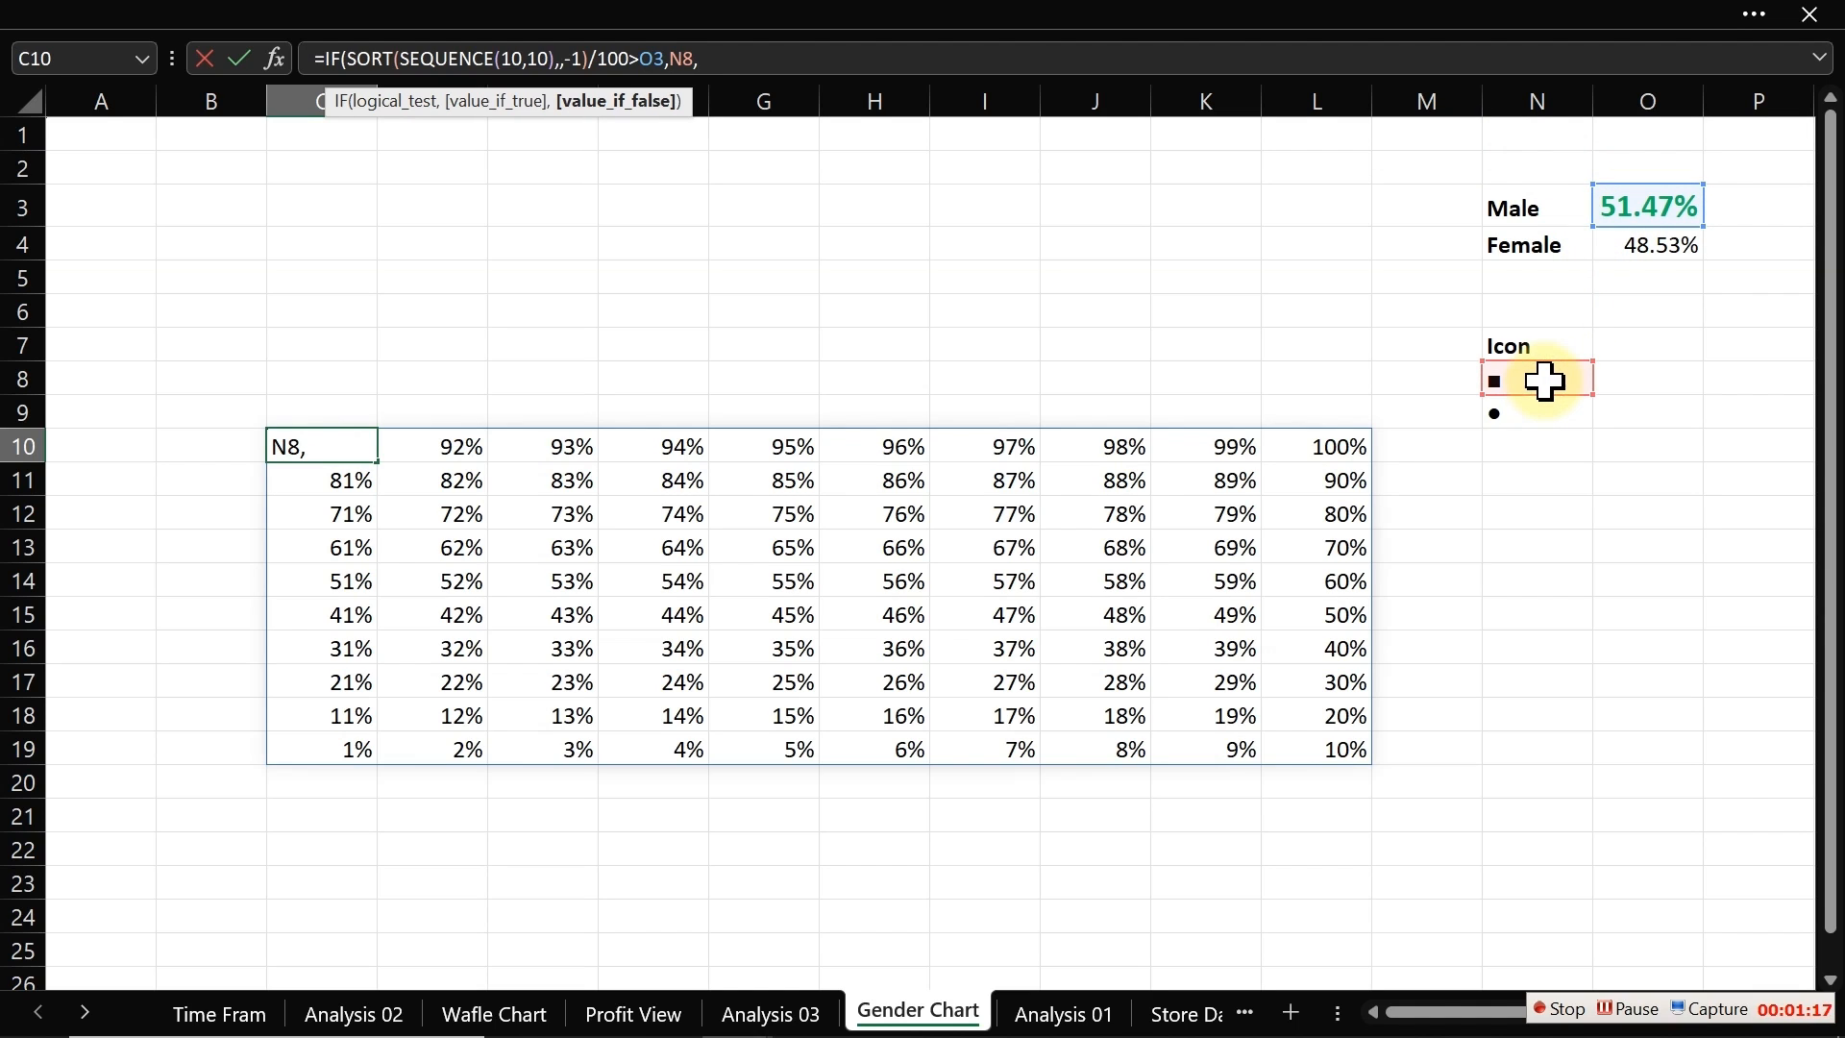
{"action": "left_click", "coordinate": [1531, 411]}
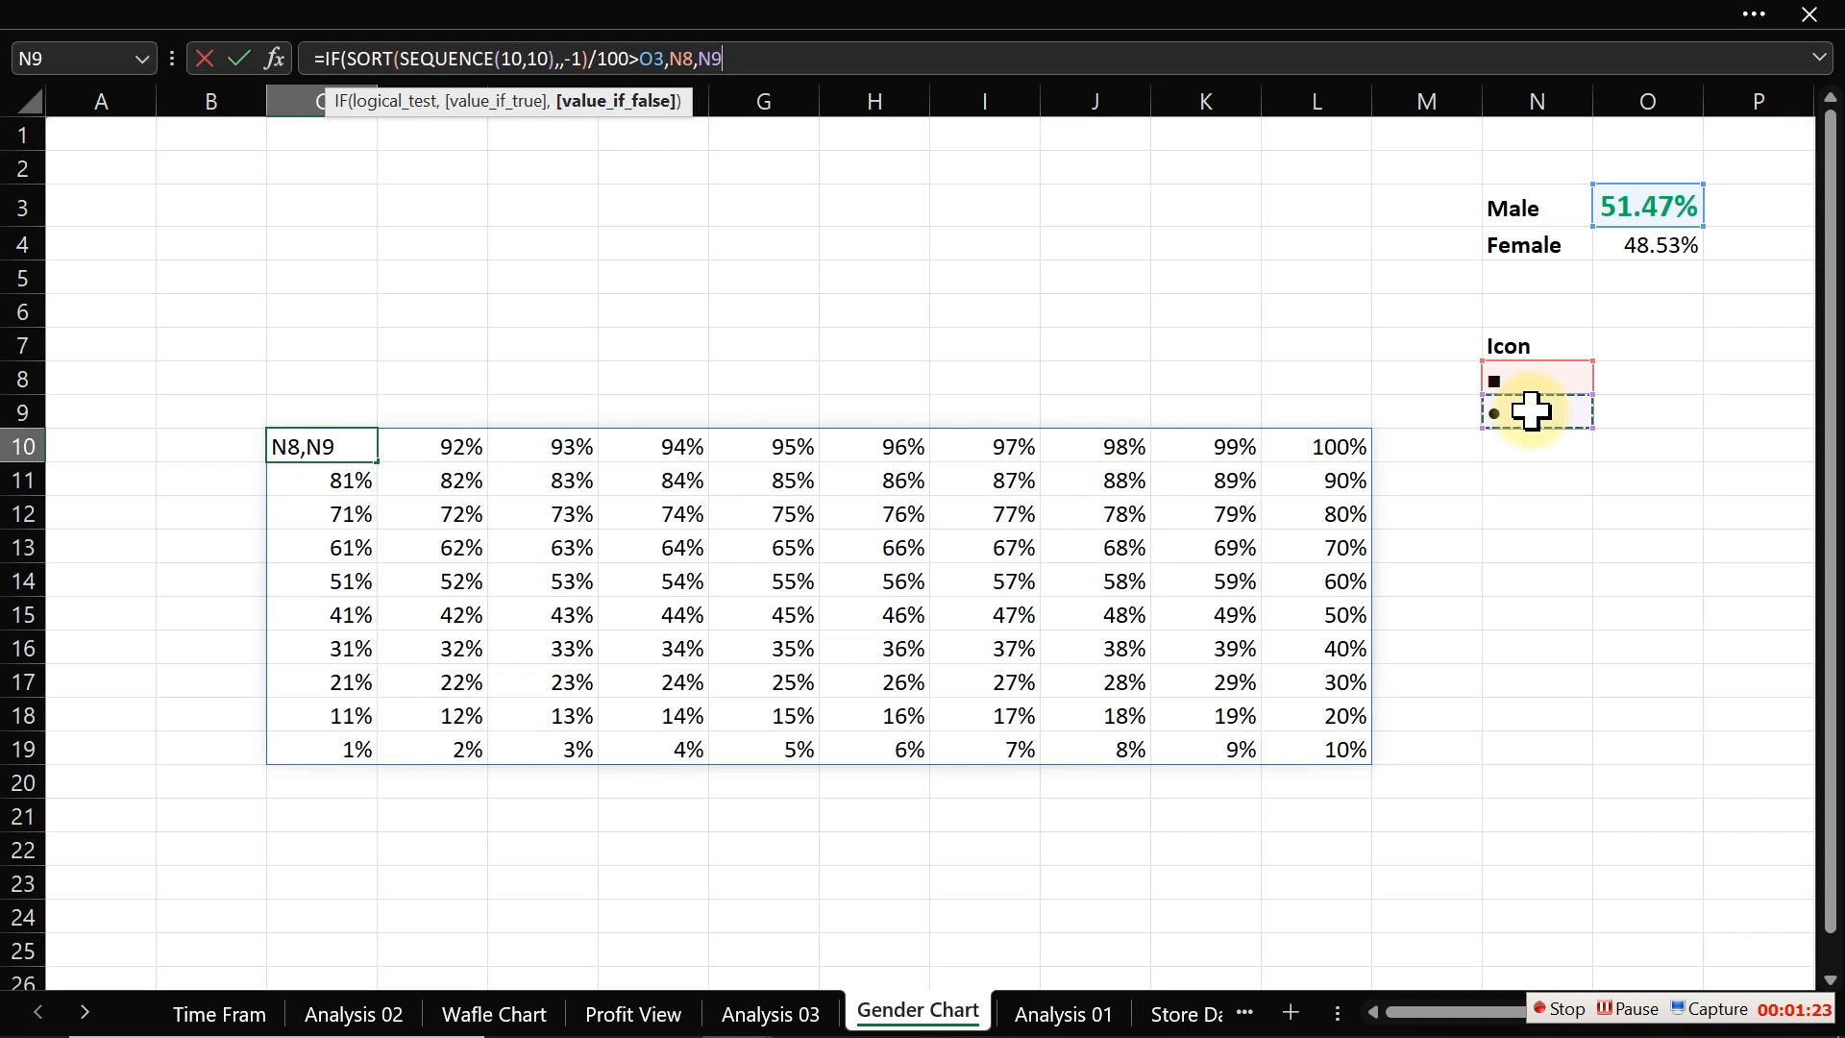
{"action": "type", "text": ")"}
{"action": "key", "text": "Return"}
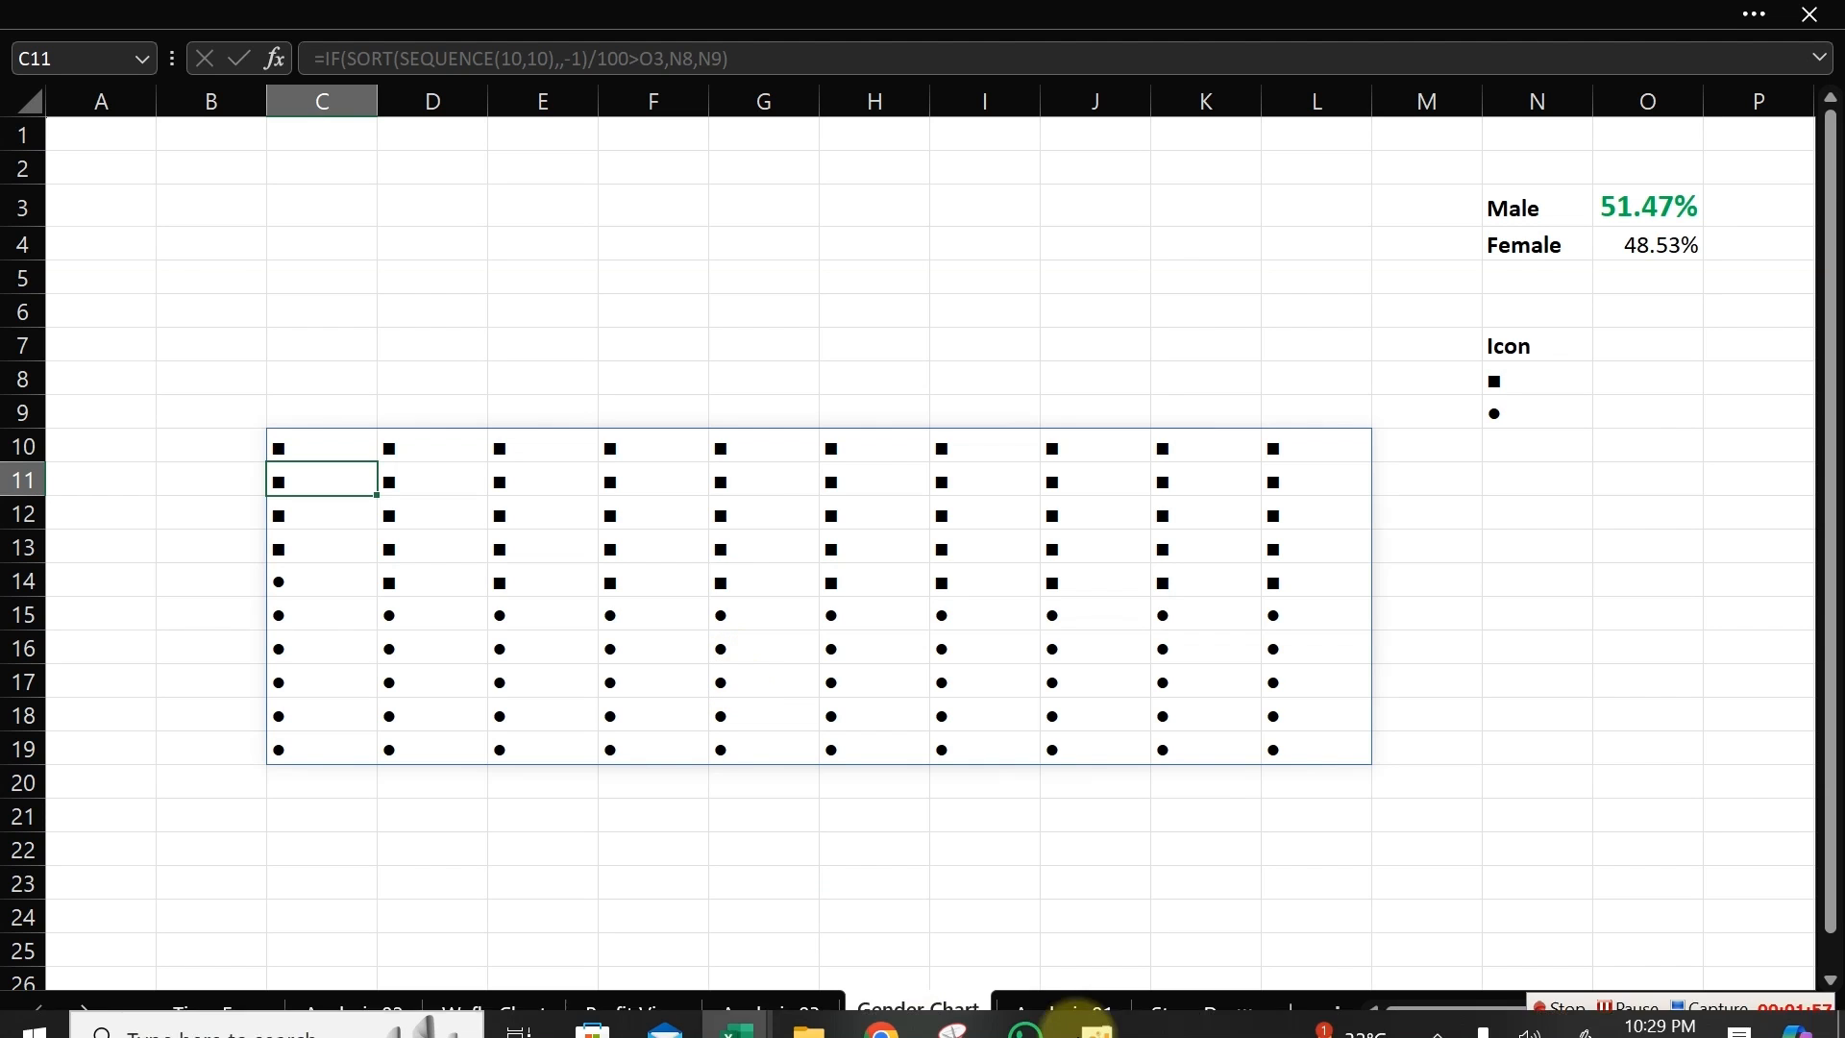
Step: Try applying a standard font colour to the icon grid C10:L19, then undo it
{"action": "left_click", "coordinate": [1551, 1009]}
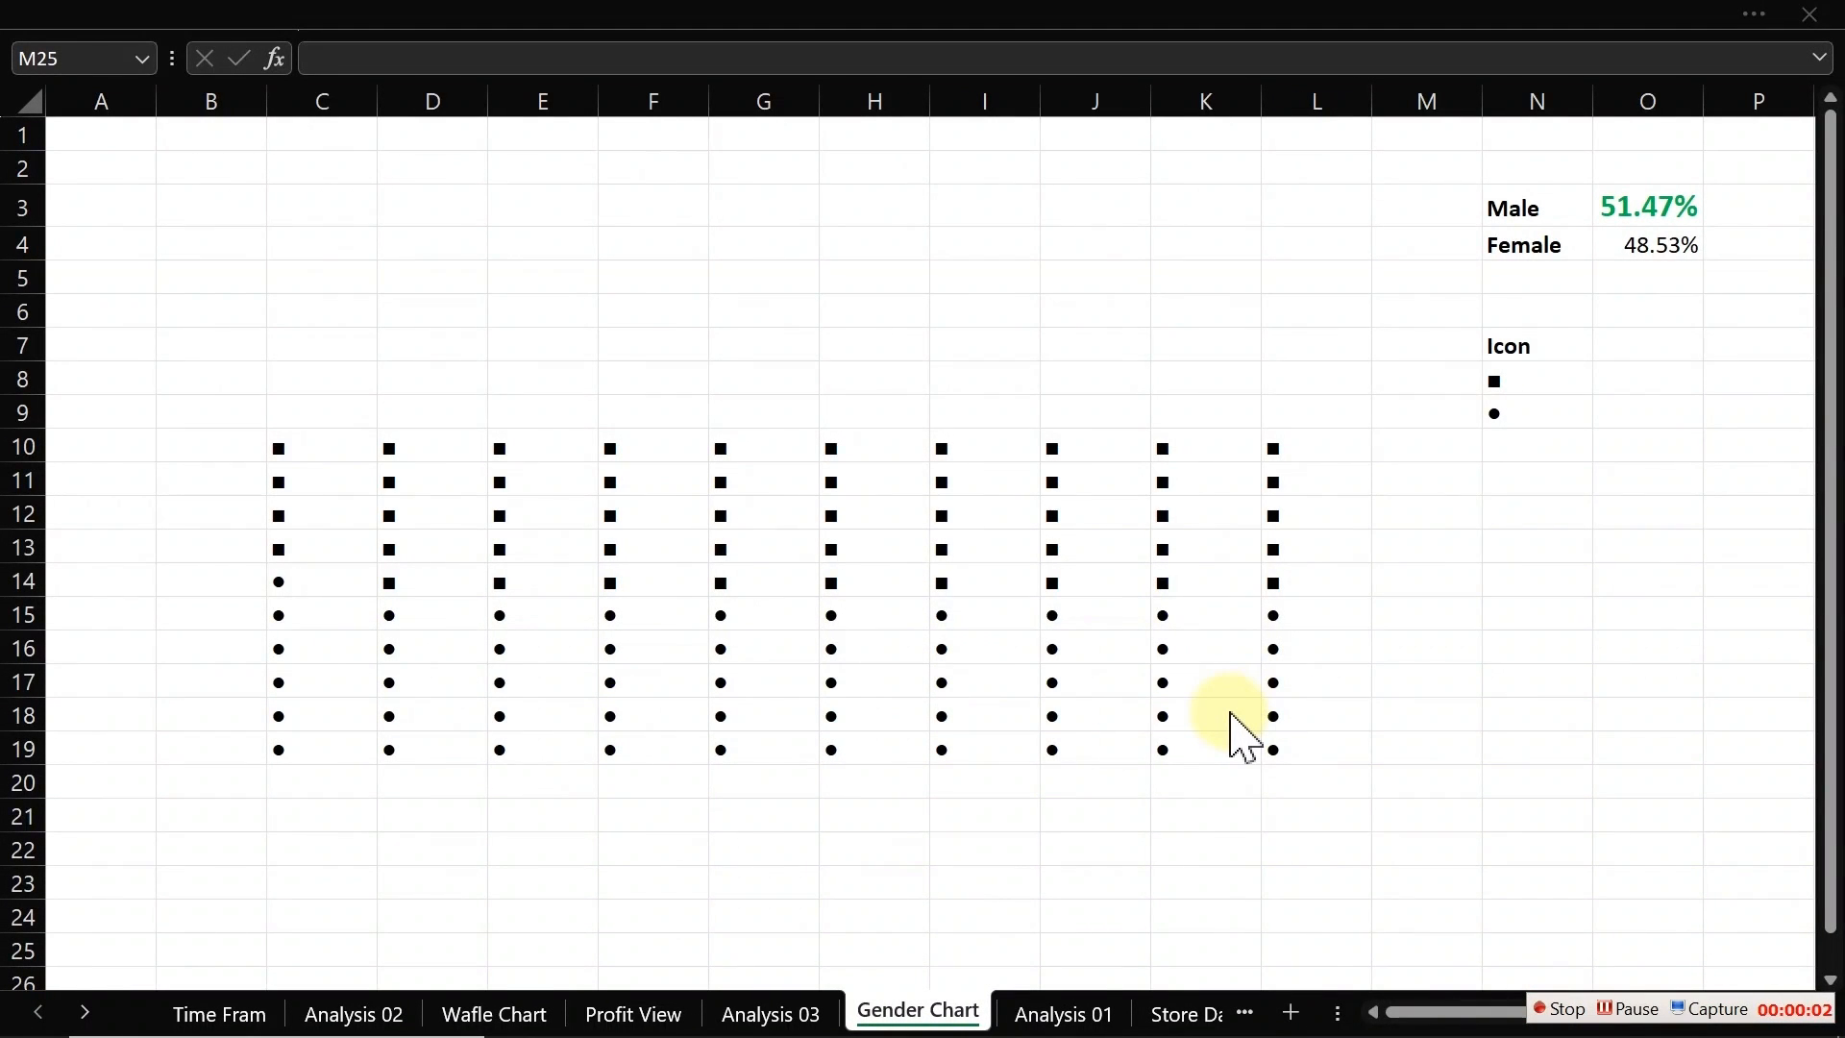
{"action": "left_click_drag", "start_coordinate": [288, 449], "coordinate": [1322, 744]}
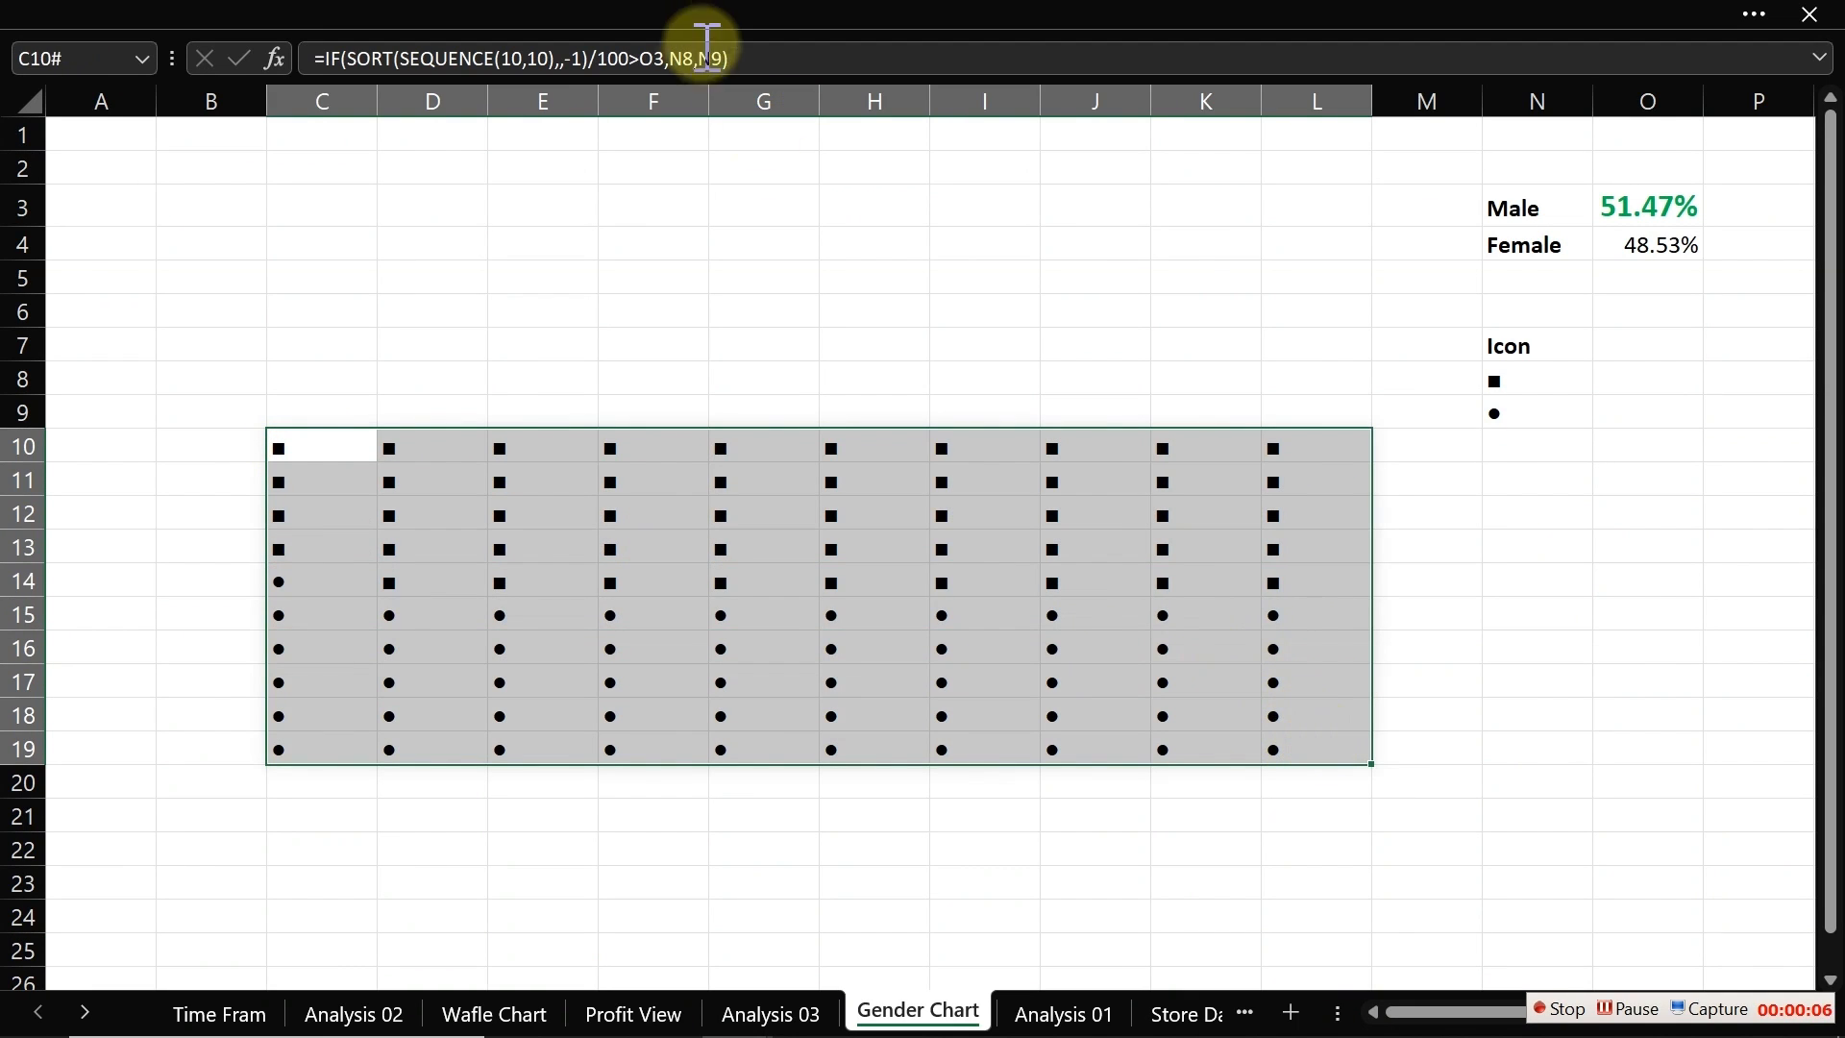
{"action": "left_click", "coordinate": [188, 20]}
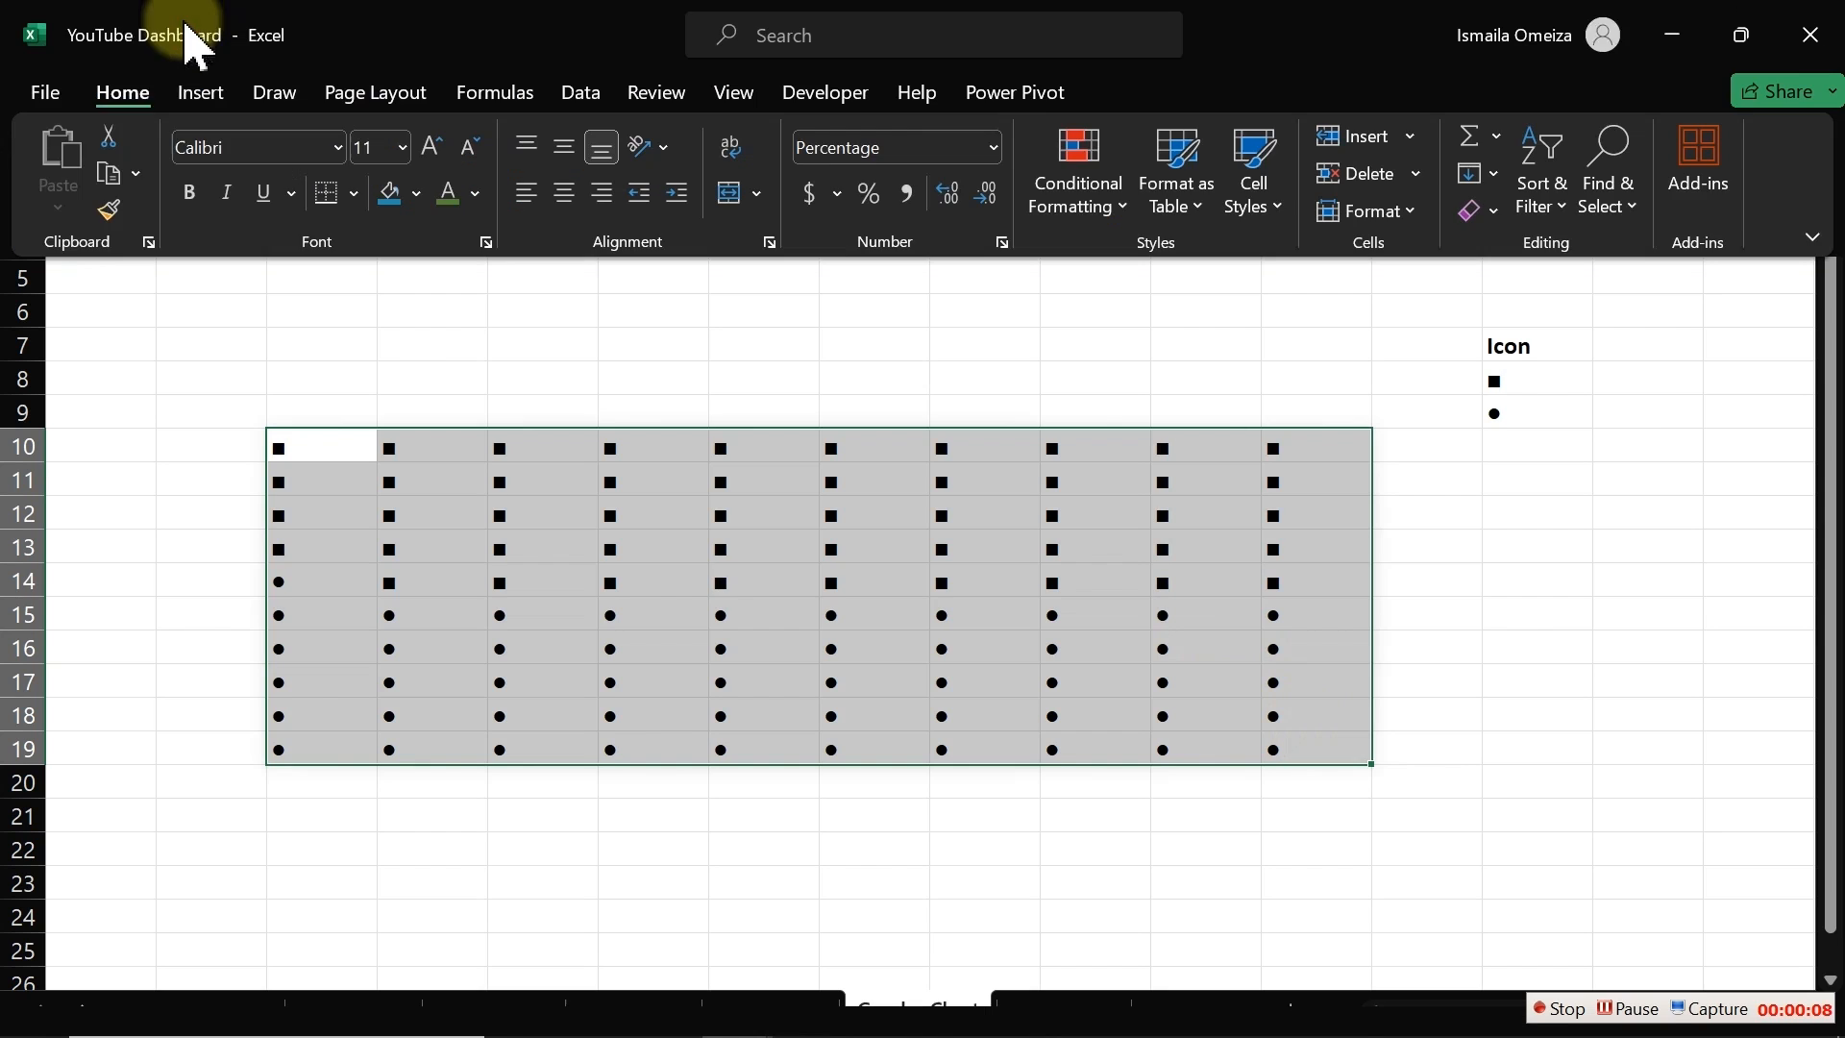
{"action": "left_click", "coordinate": [474, 193]}
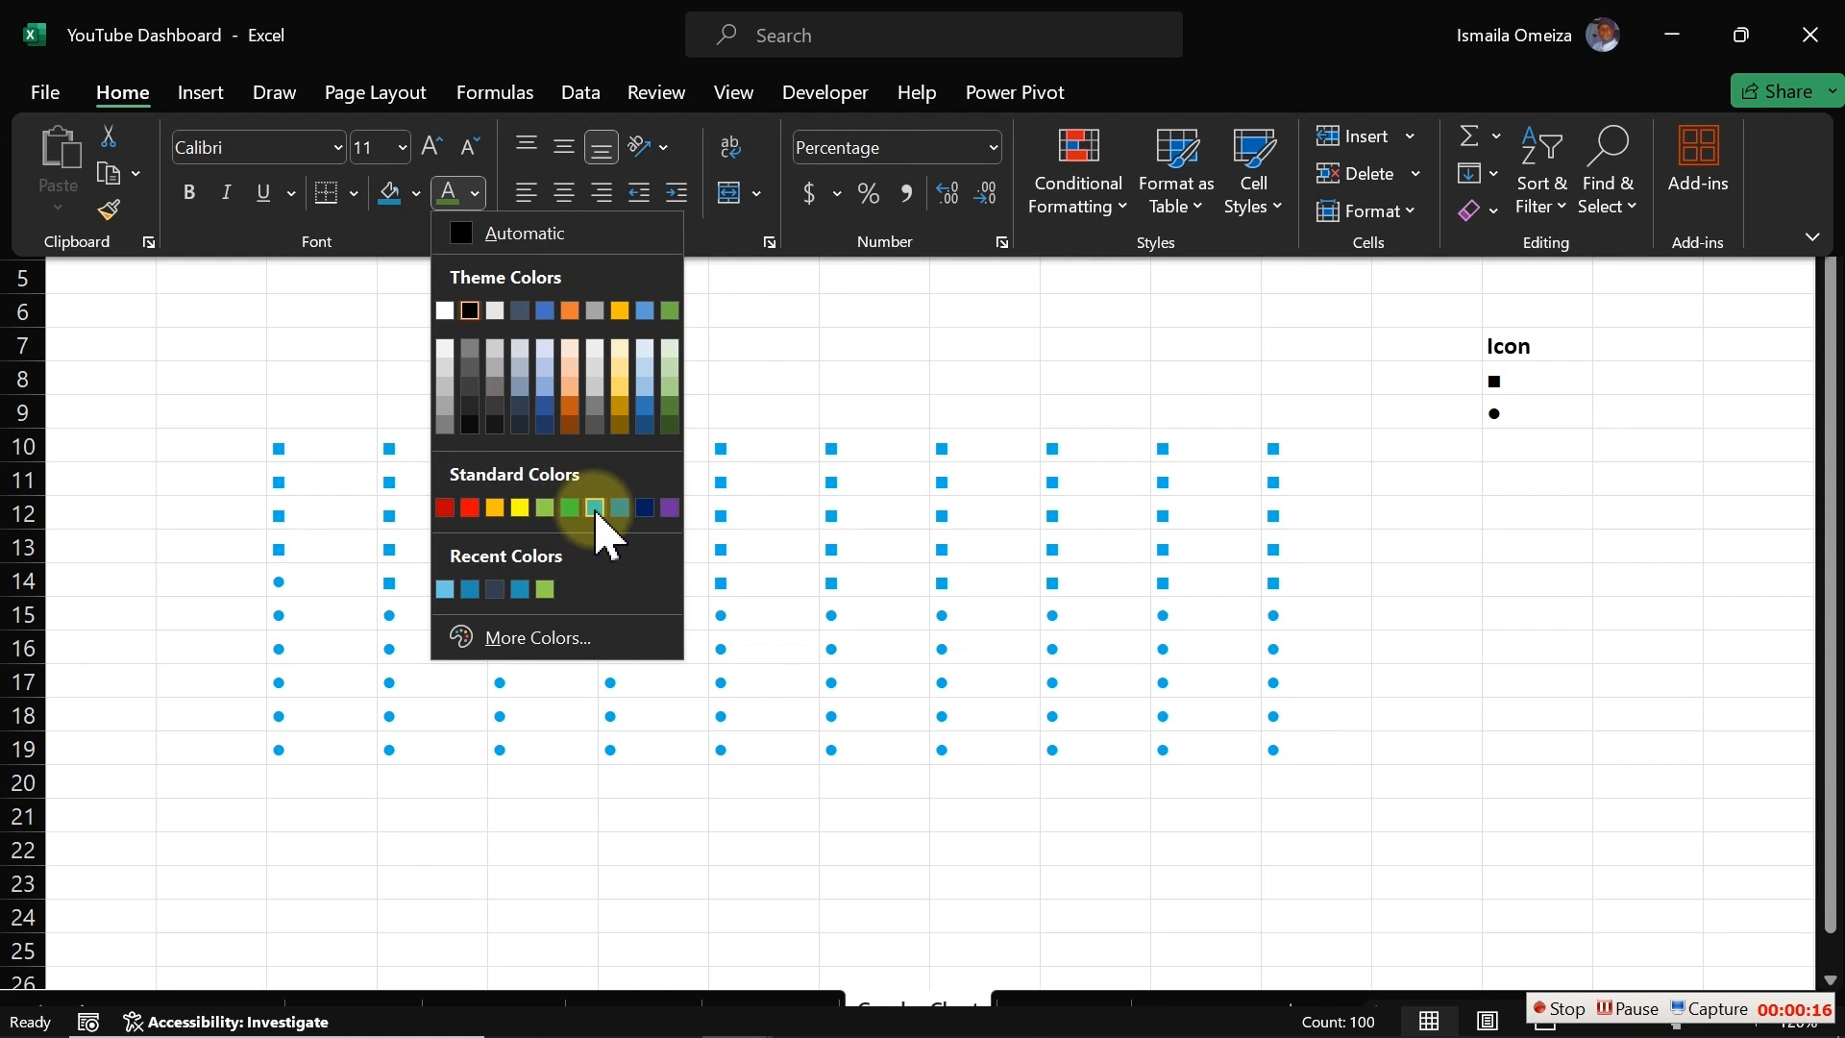
{"action": "left_click", "coordinate": [597, 509]}
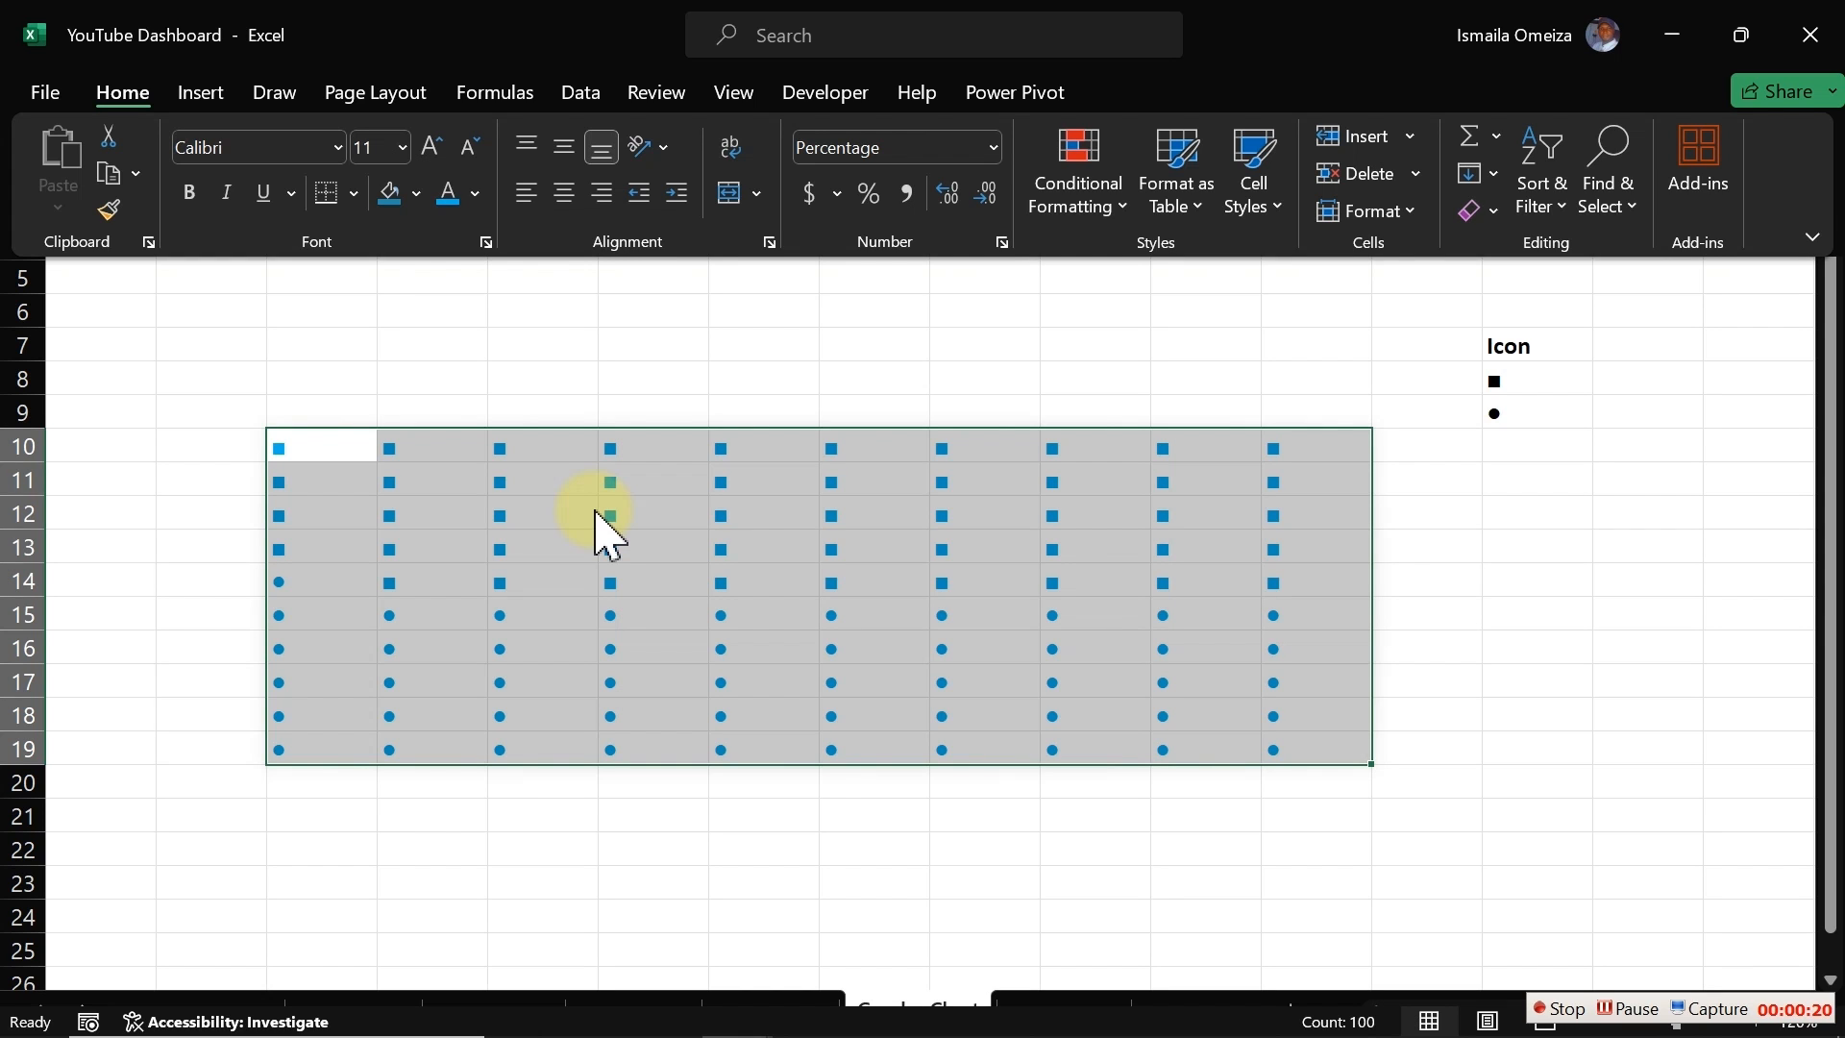
{"action": "key", "text": "ctrl+z"}
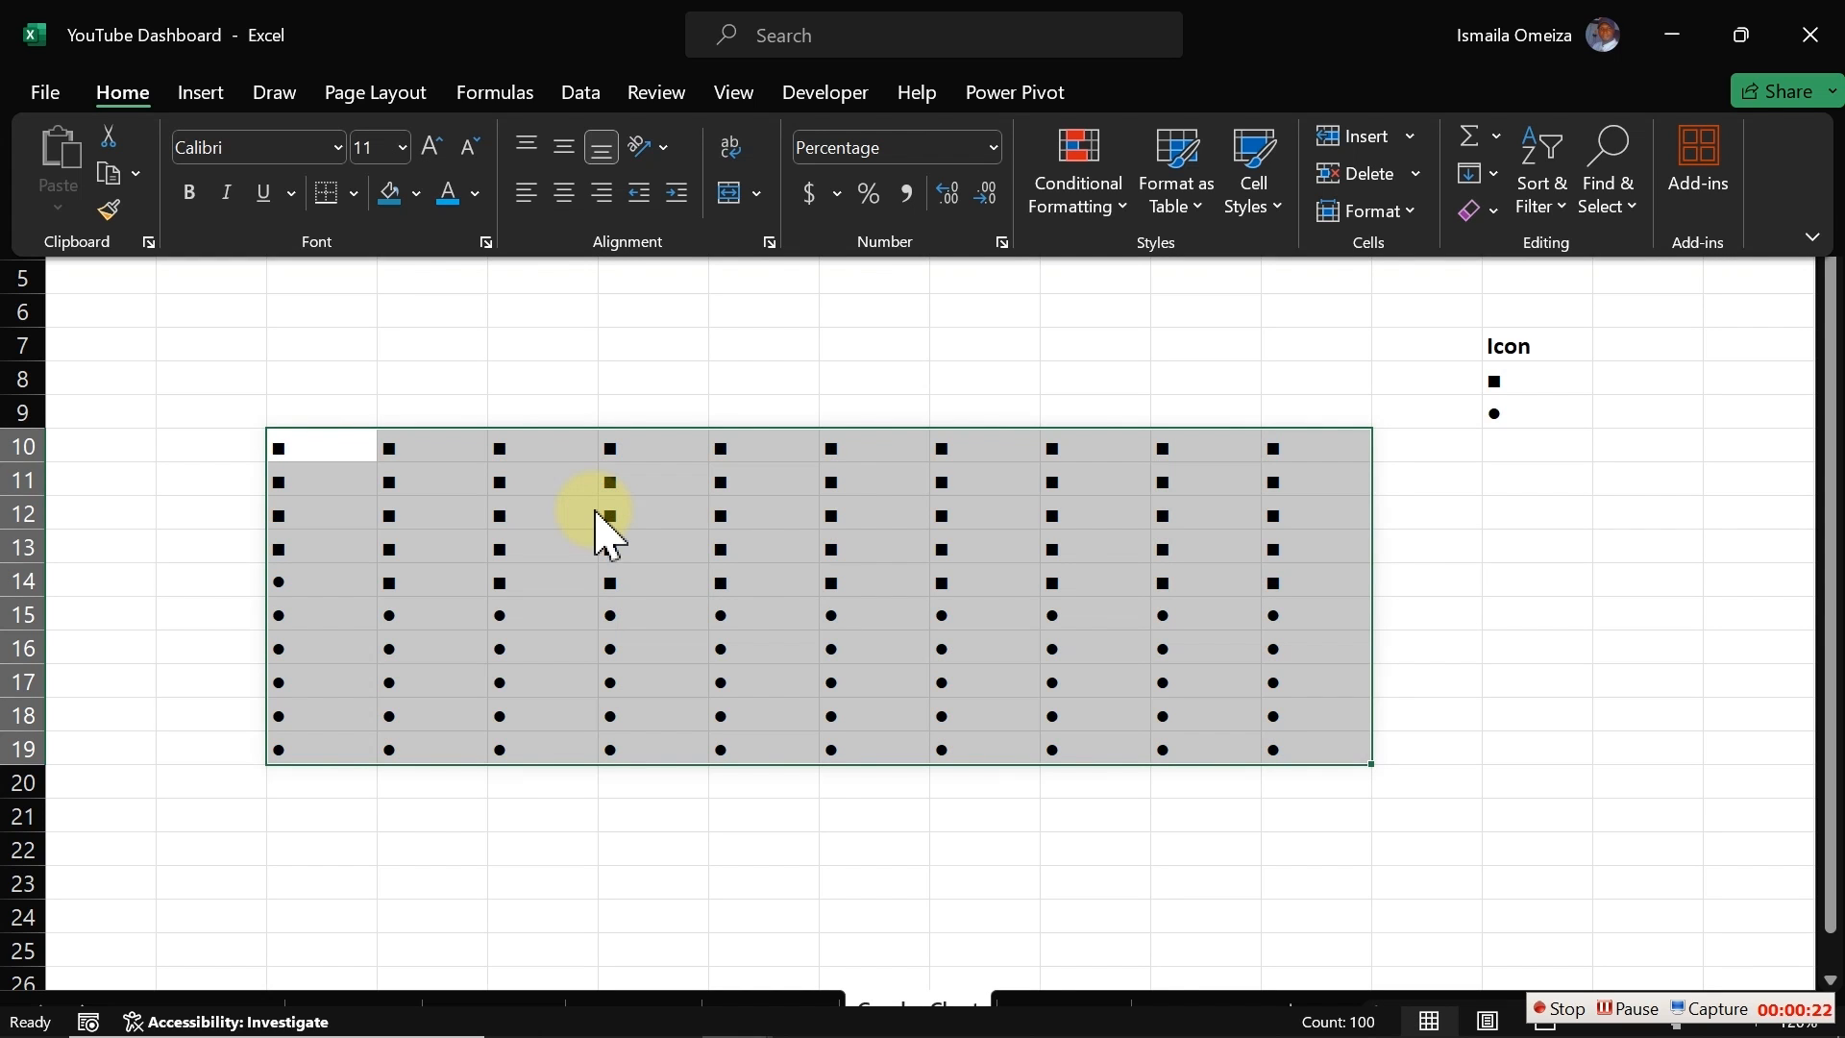
Step: Select the icon grid C10:L19 and clear conditional formatting rules from the entire sheet
{"action": "left_click", "coordinate": [647, 333]}
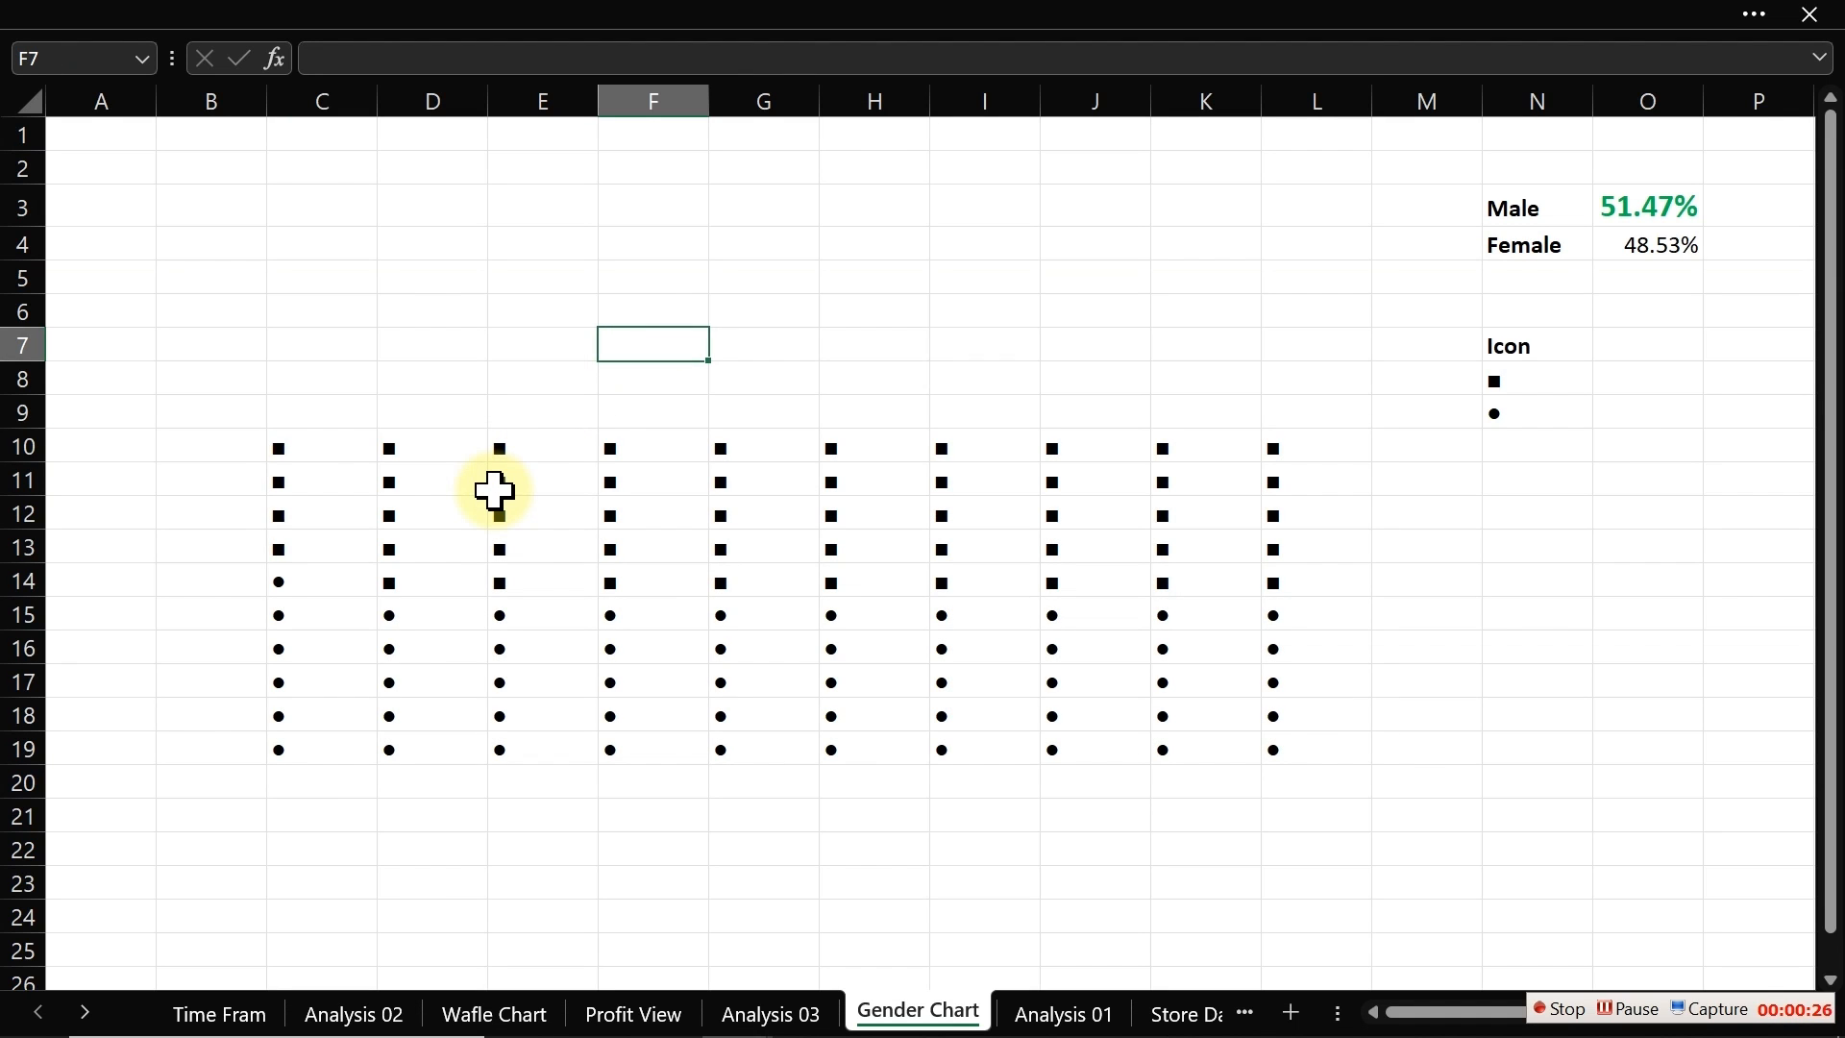
{"action": "left_click_drag", "start_coordinate": [292, 452], "coordinate": [1293, 749]}
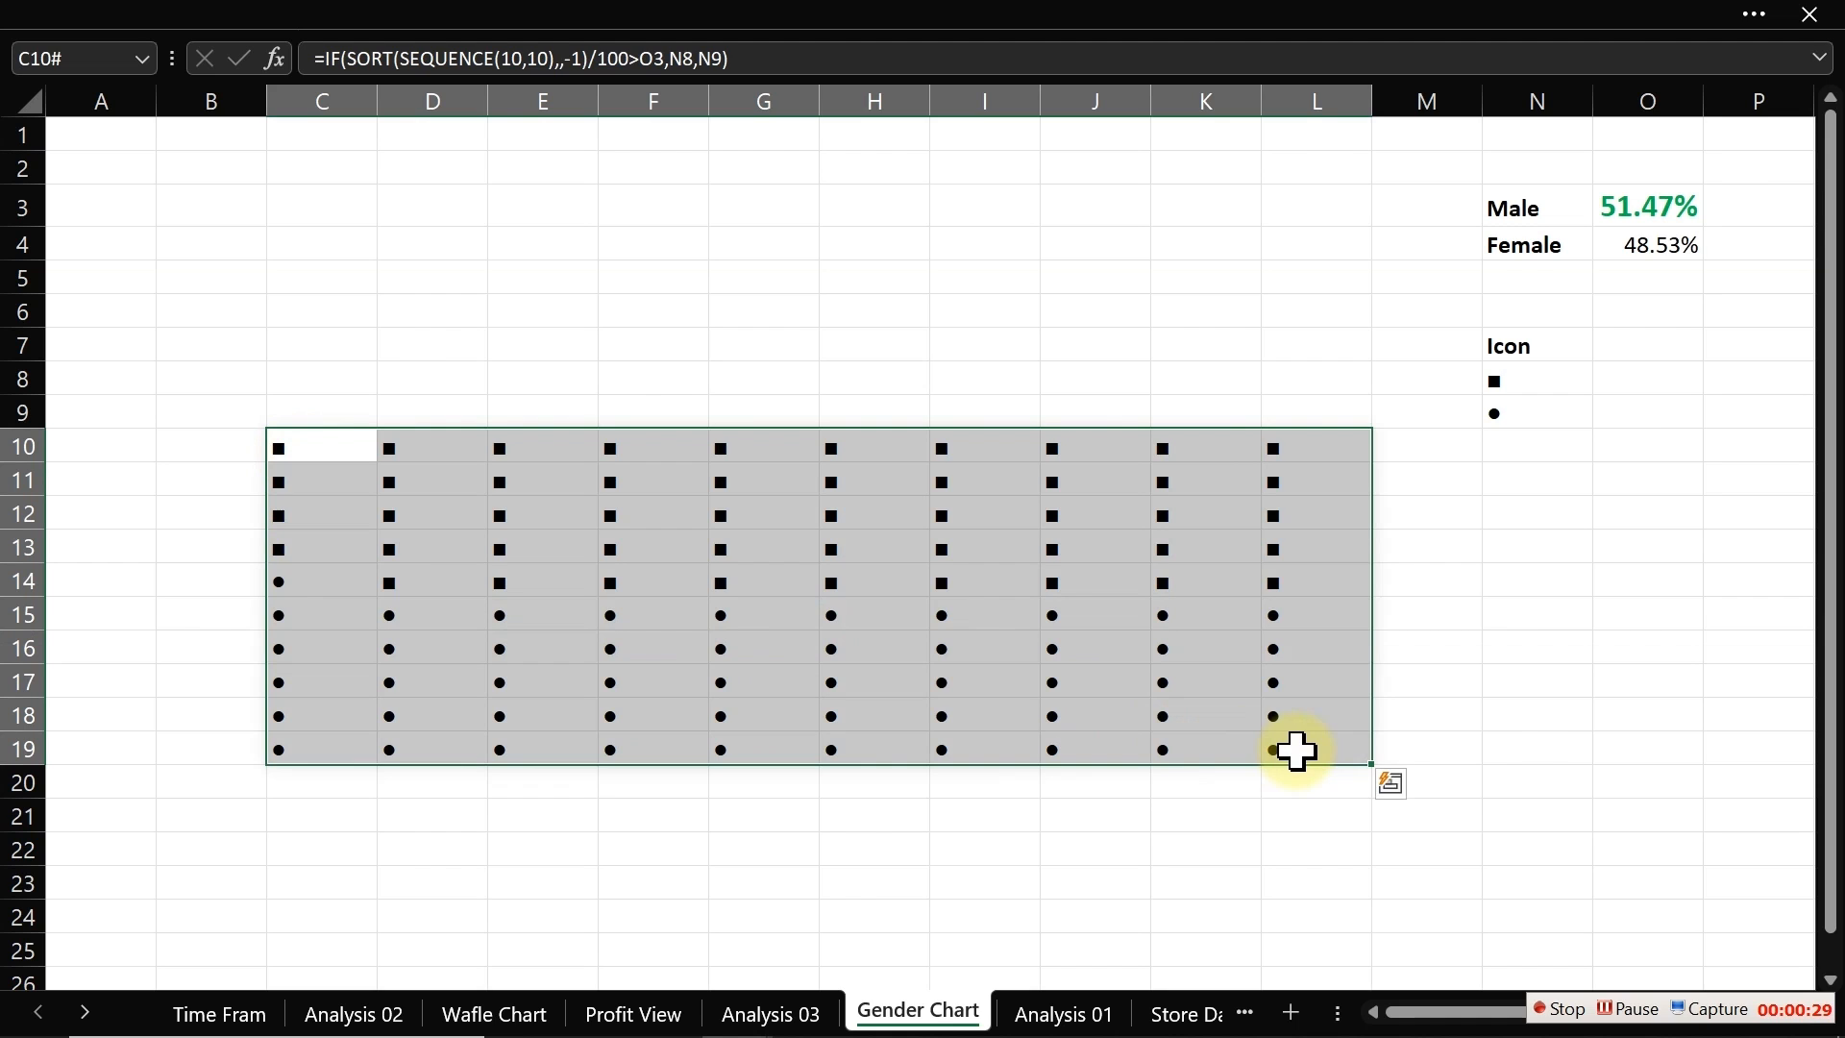
{"action": "left_click", "coordinate": [566, 8]}
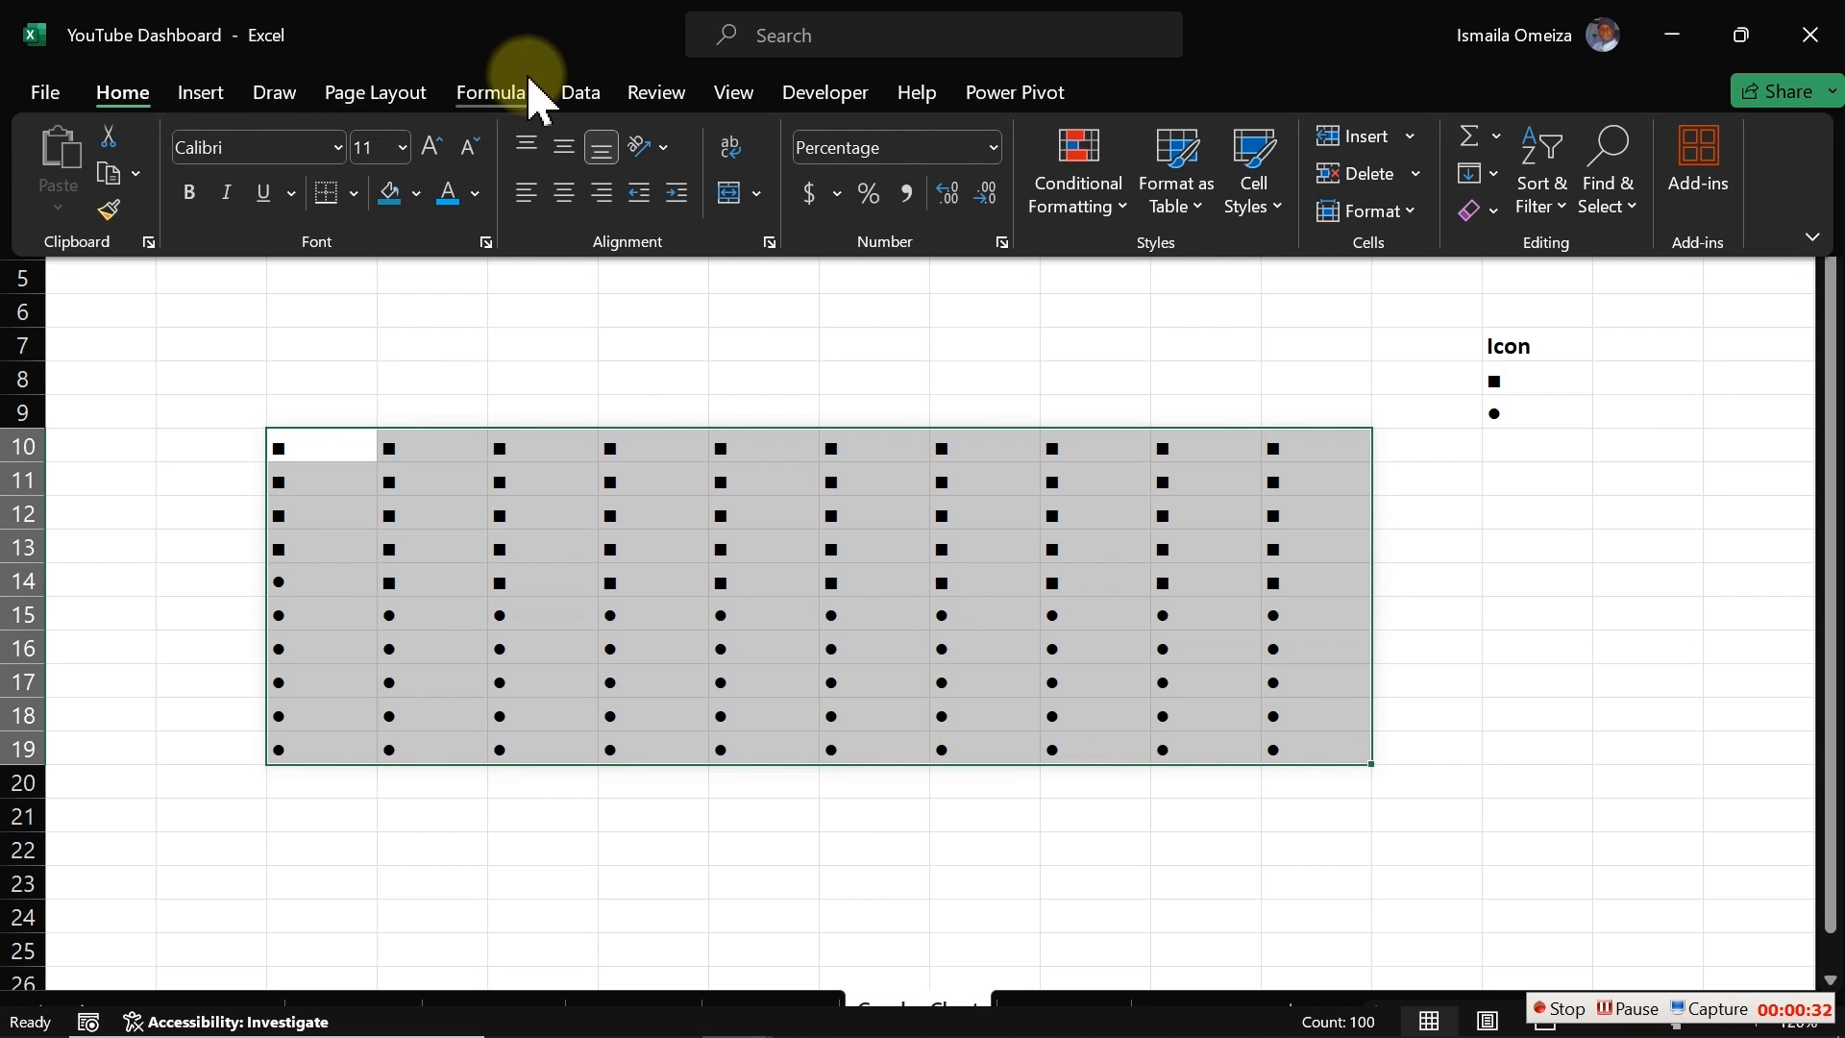
{"action": "left_click", "coordinate": [1103, 207]}
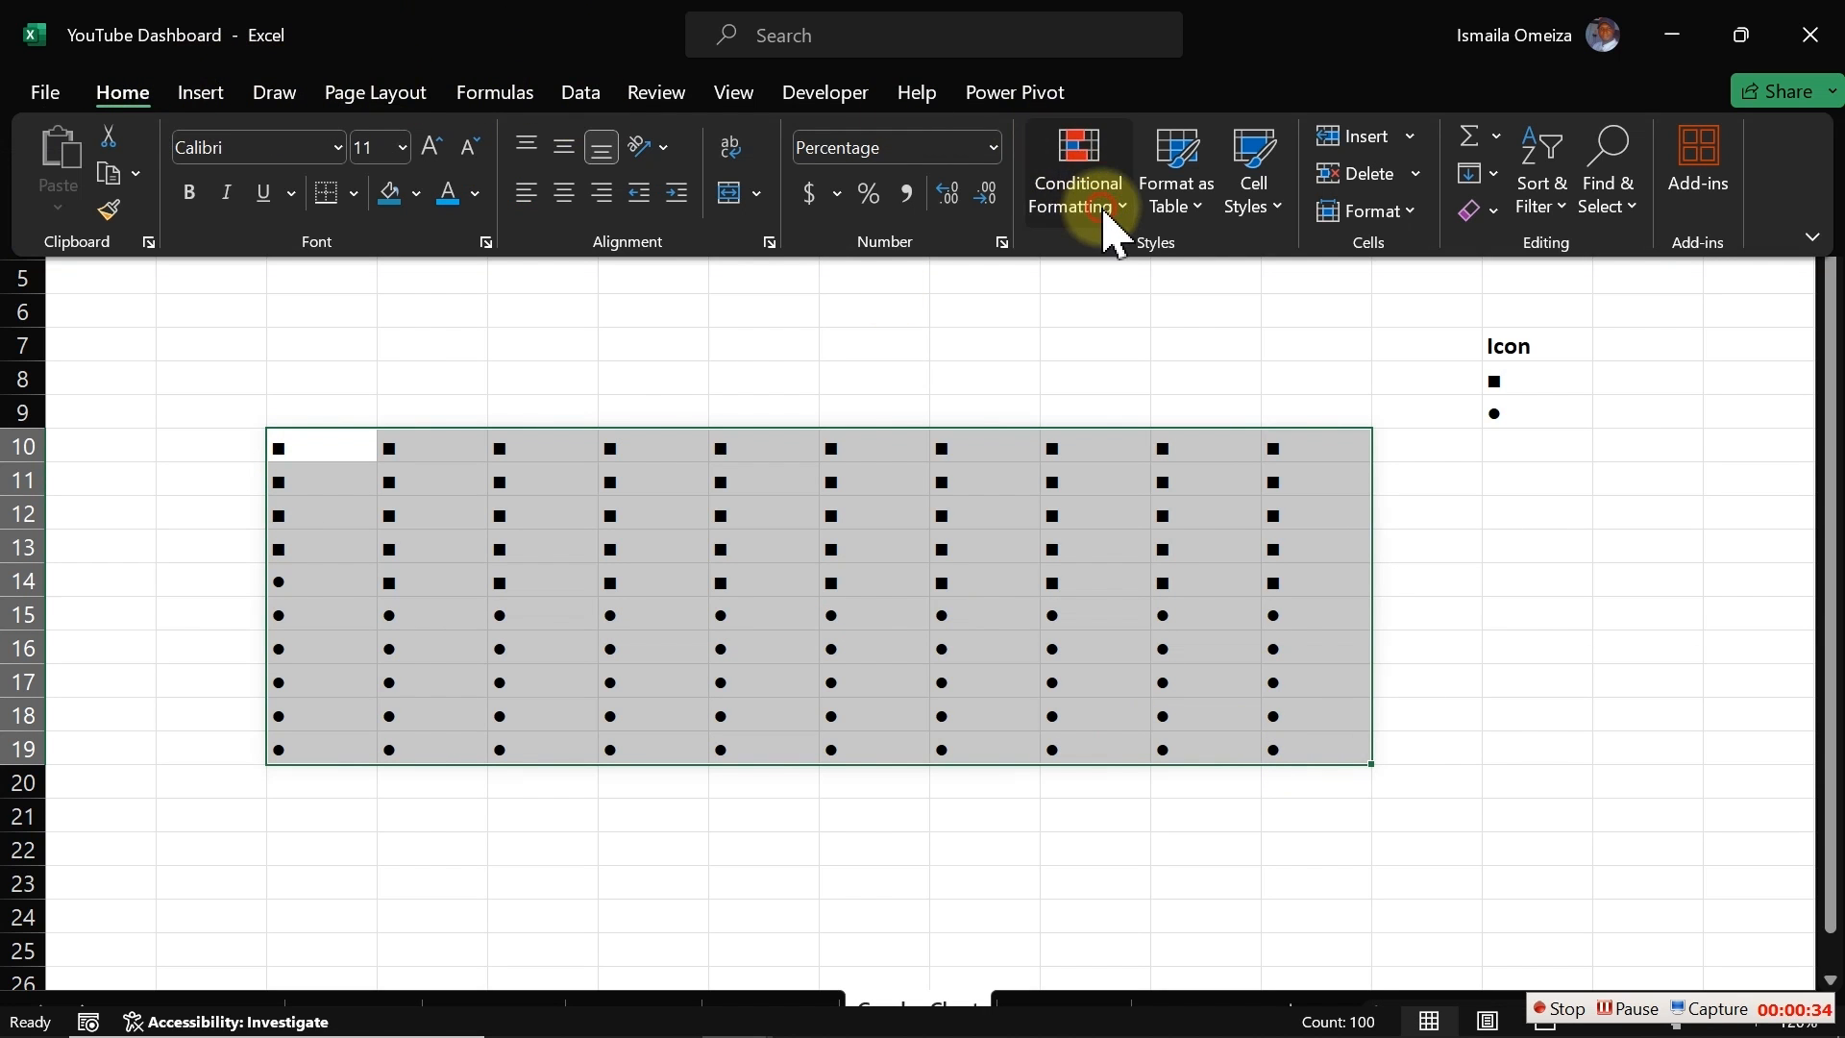
{"action": "mouse_move", "coordinate": [1145, 613]}
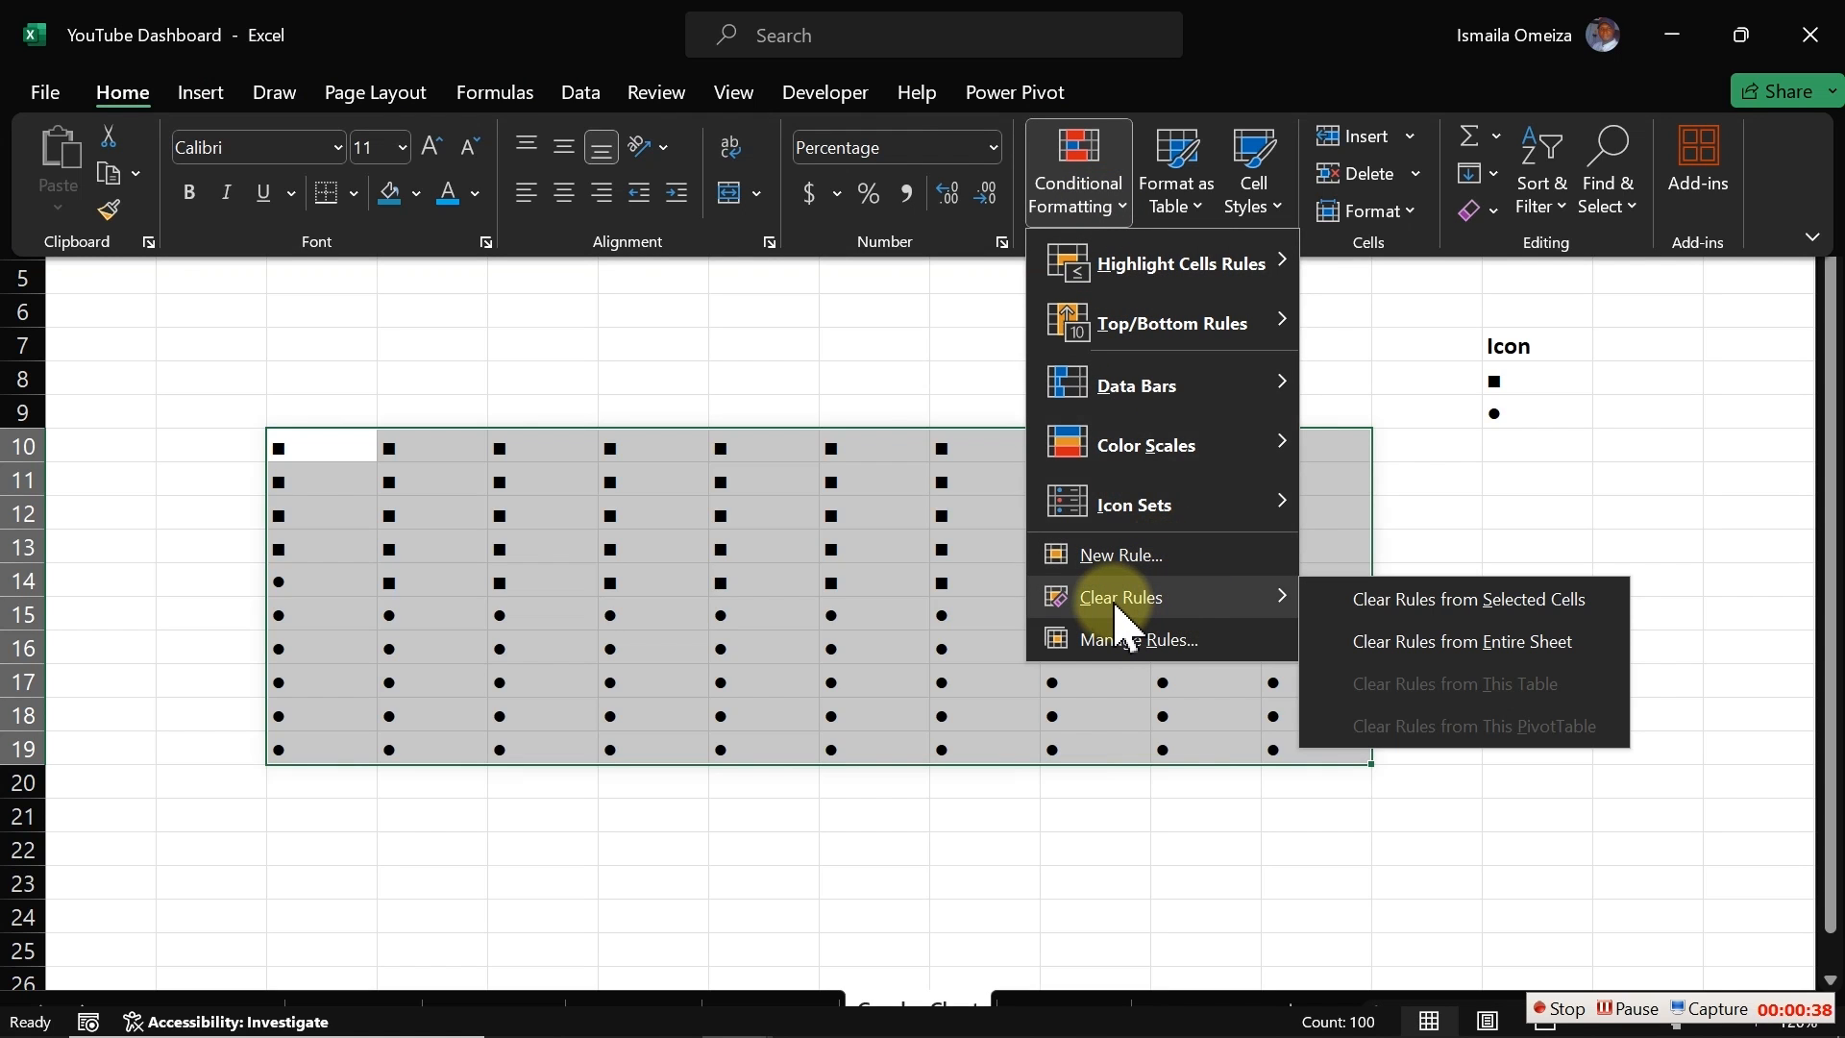
{"action": "left_click", "coordinate": [1458, 644]}
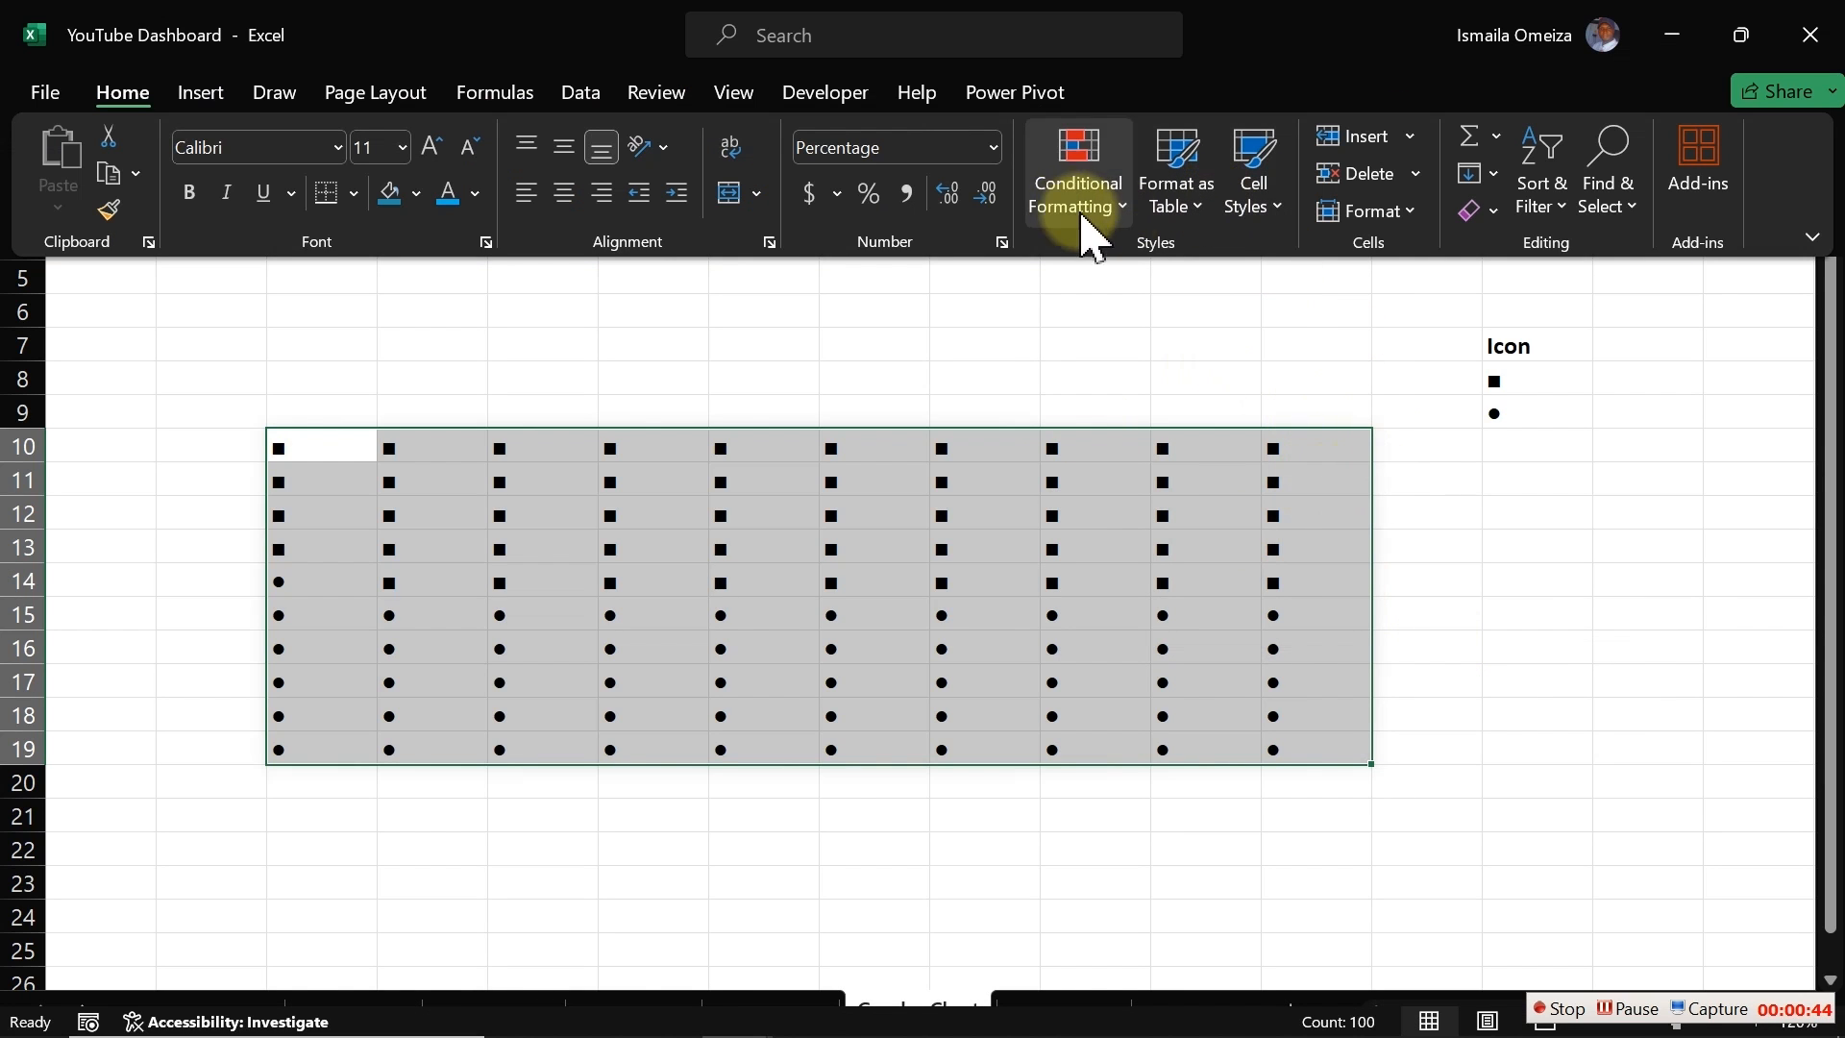
Step: Create a new formula-based conditional formatting rule for the grid using =C10<>$N$8
{"action": "left_click", "coordinate": [1081, 201]}
{"action": "mouse_move", "coordinate": [1181, 590]}
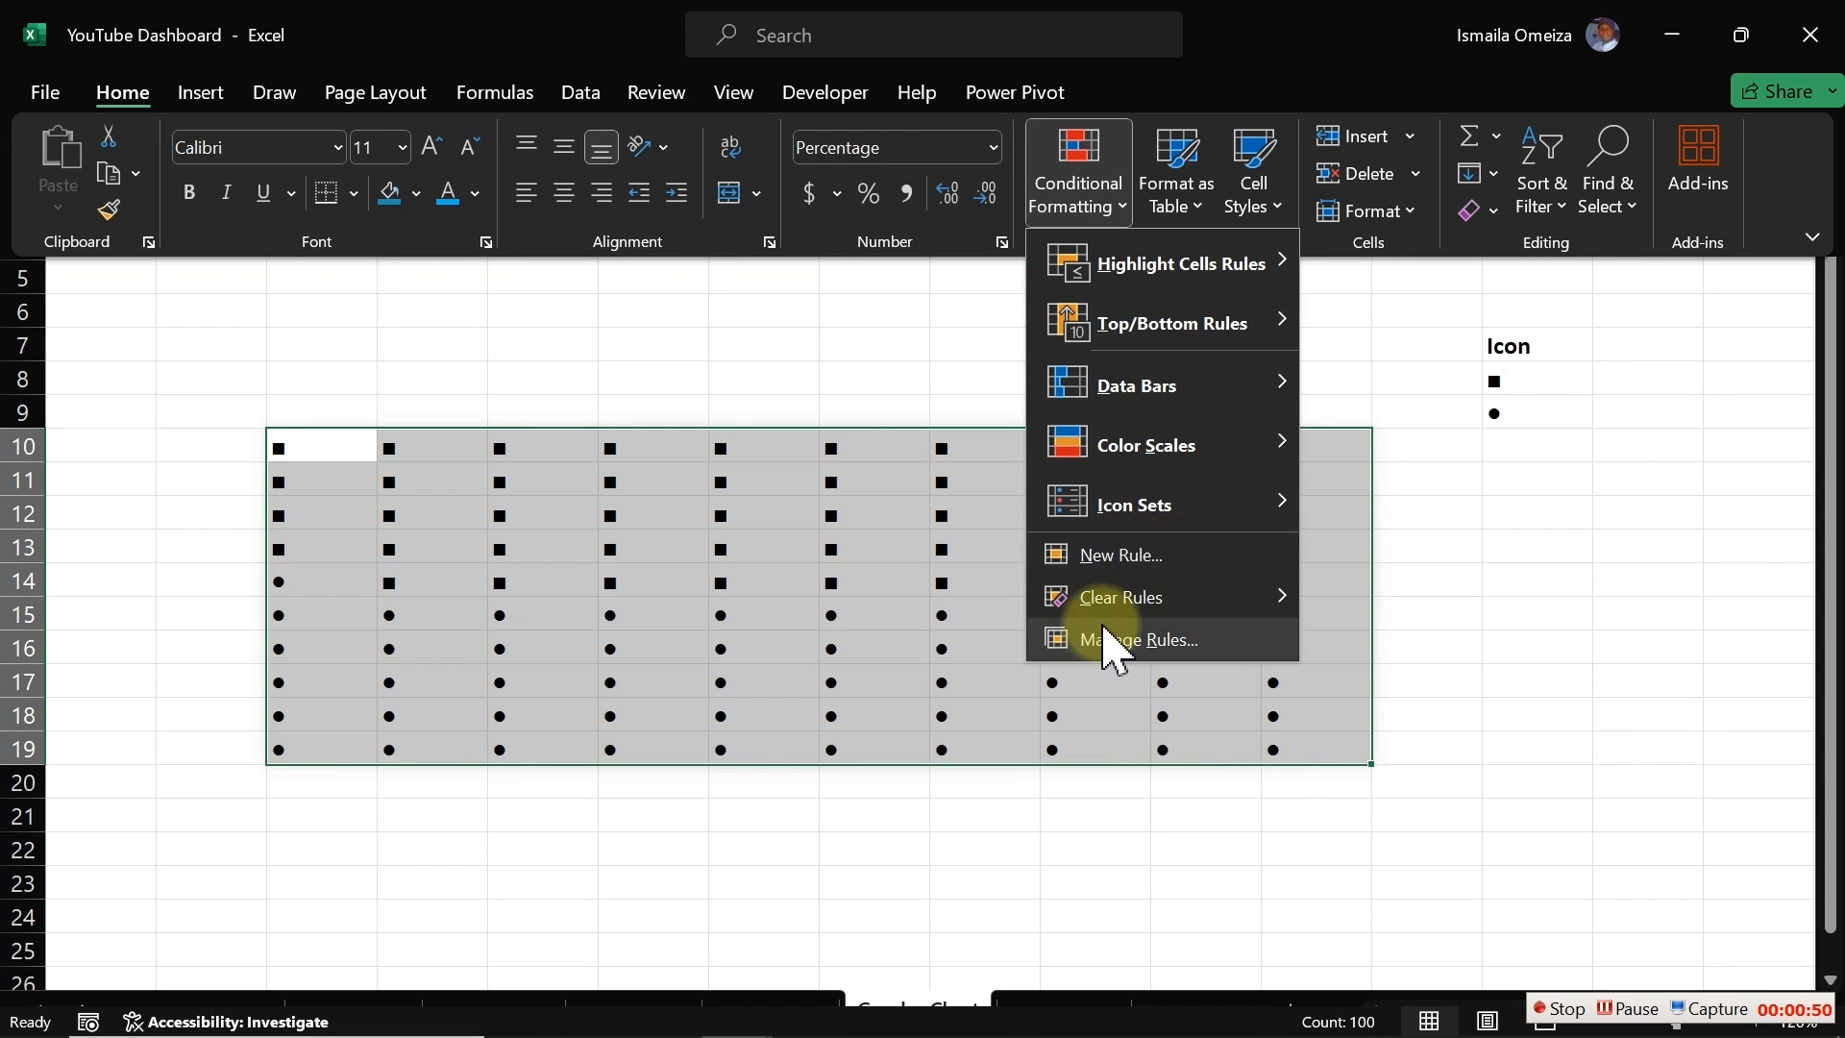
{"action": "left_click", "coordinate": [1181, 559]}
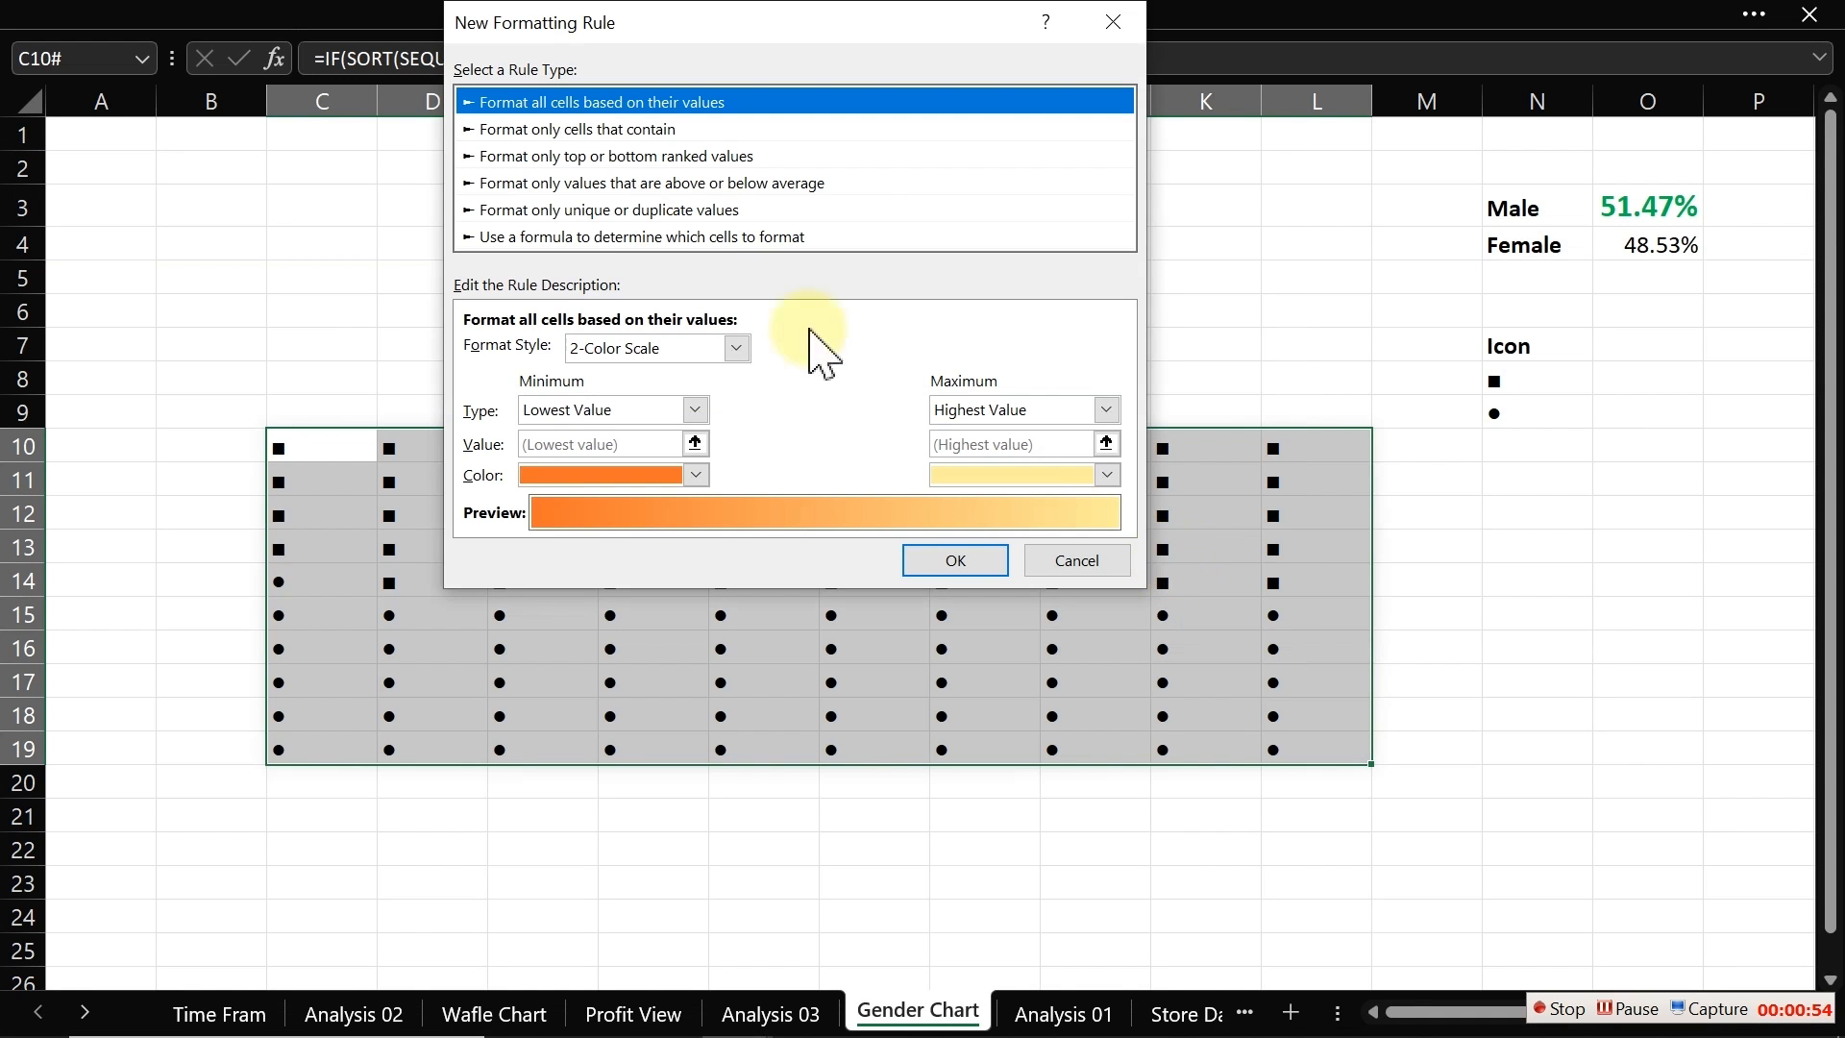
{"action": "left_click", "coordinate": [532, 239]}
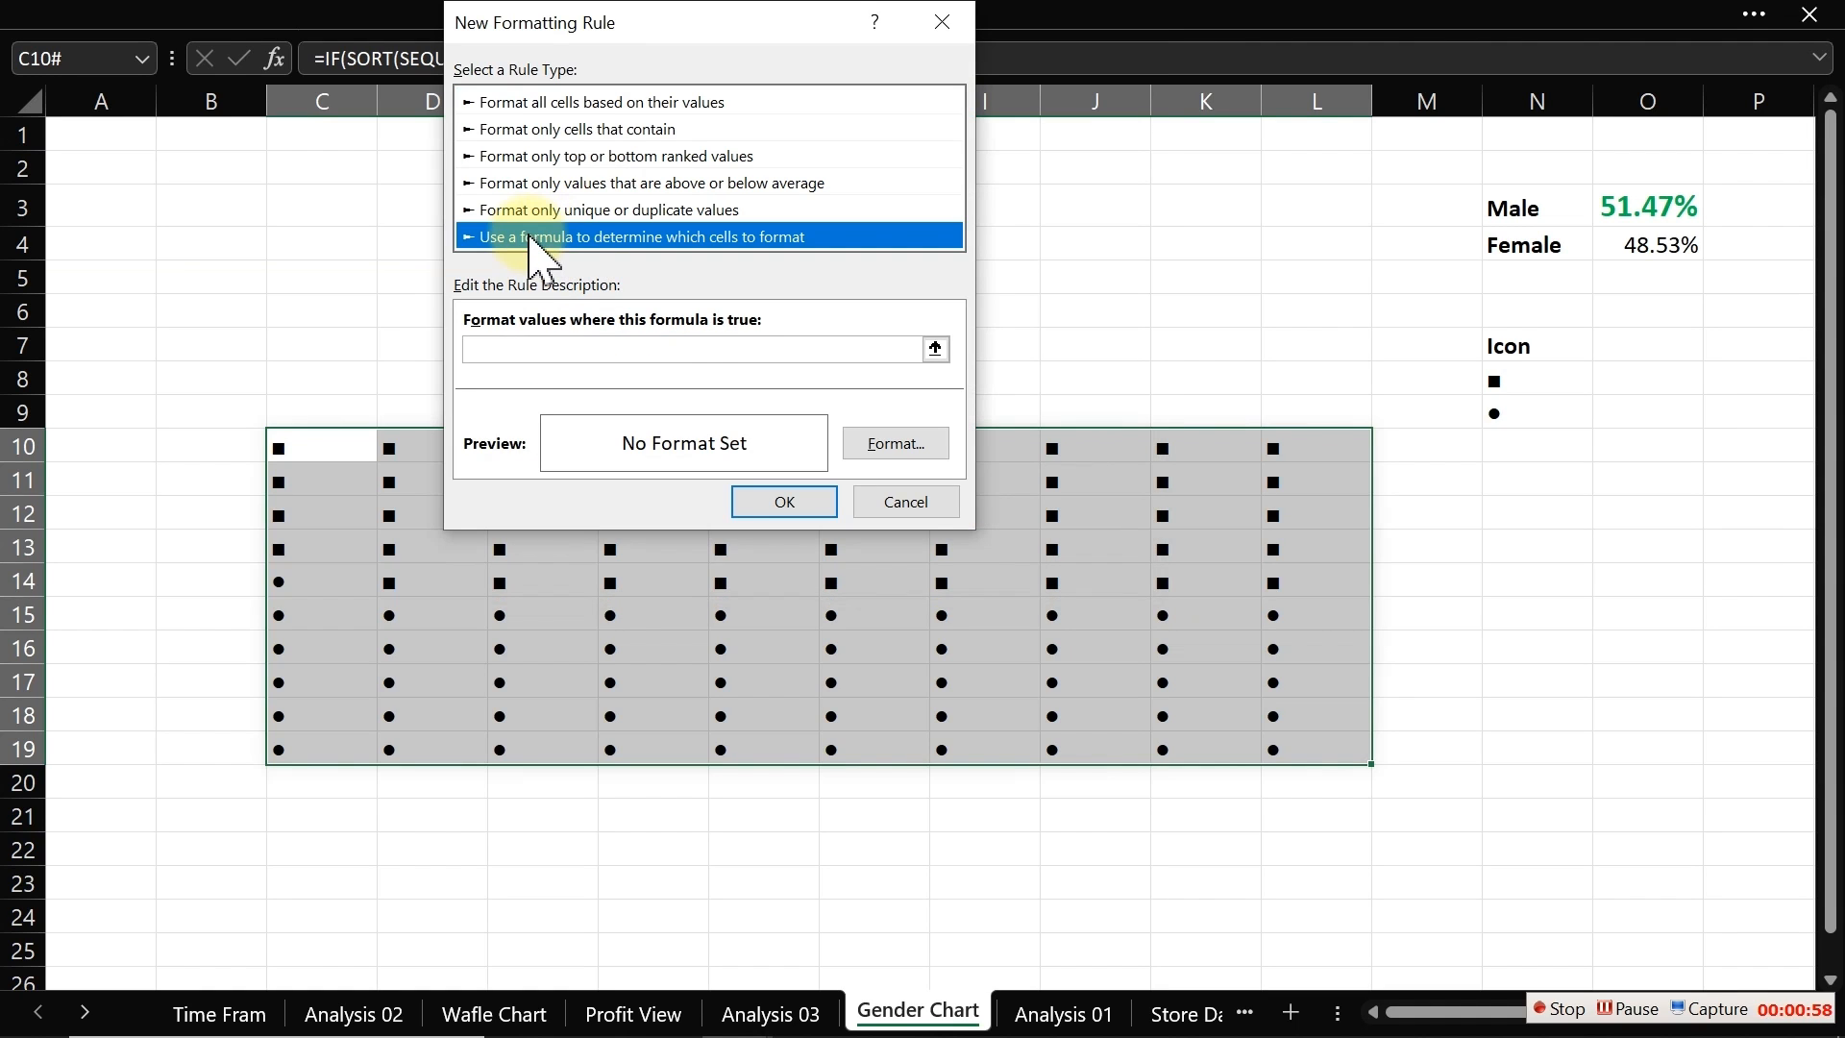
{"action": "left_click", "coordinate": [537, 349]}
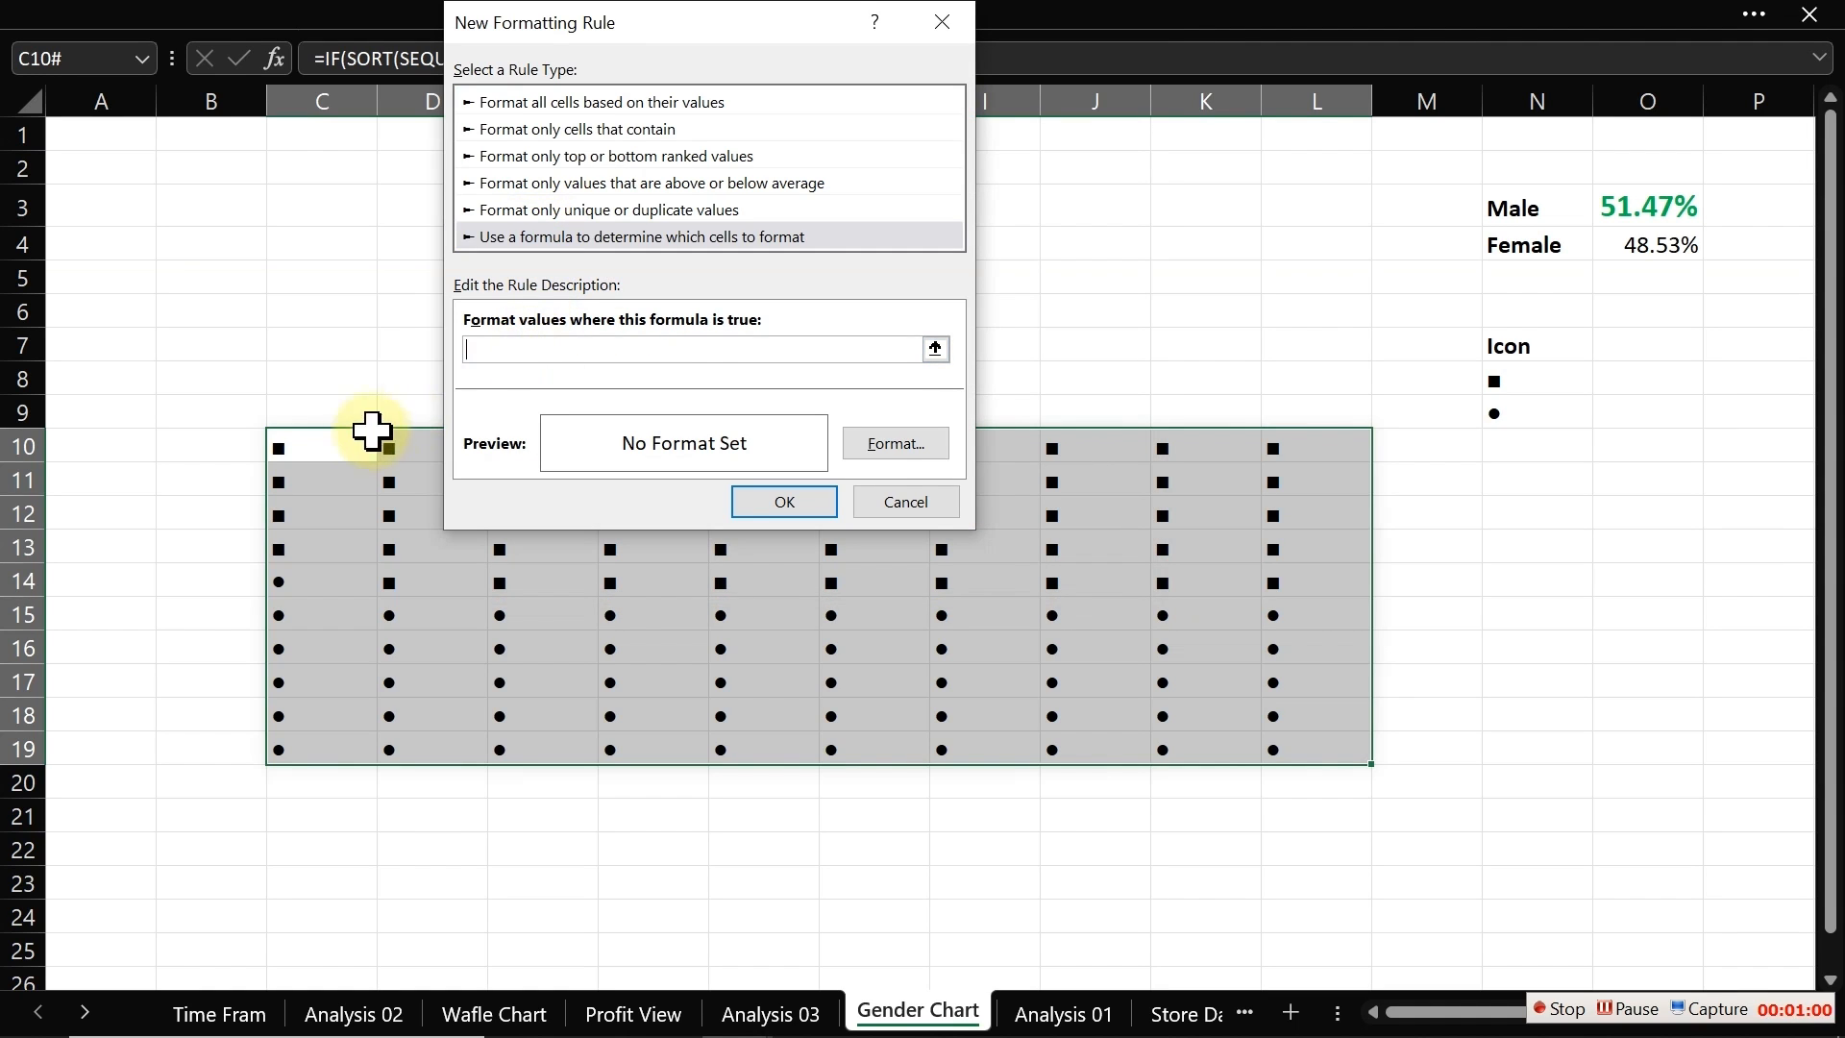
{"action": "left_click", "coordinate": [319, 449]}
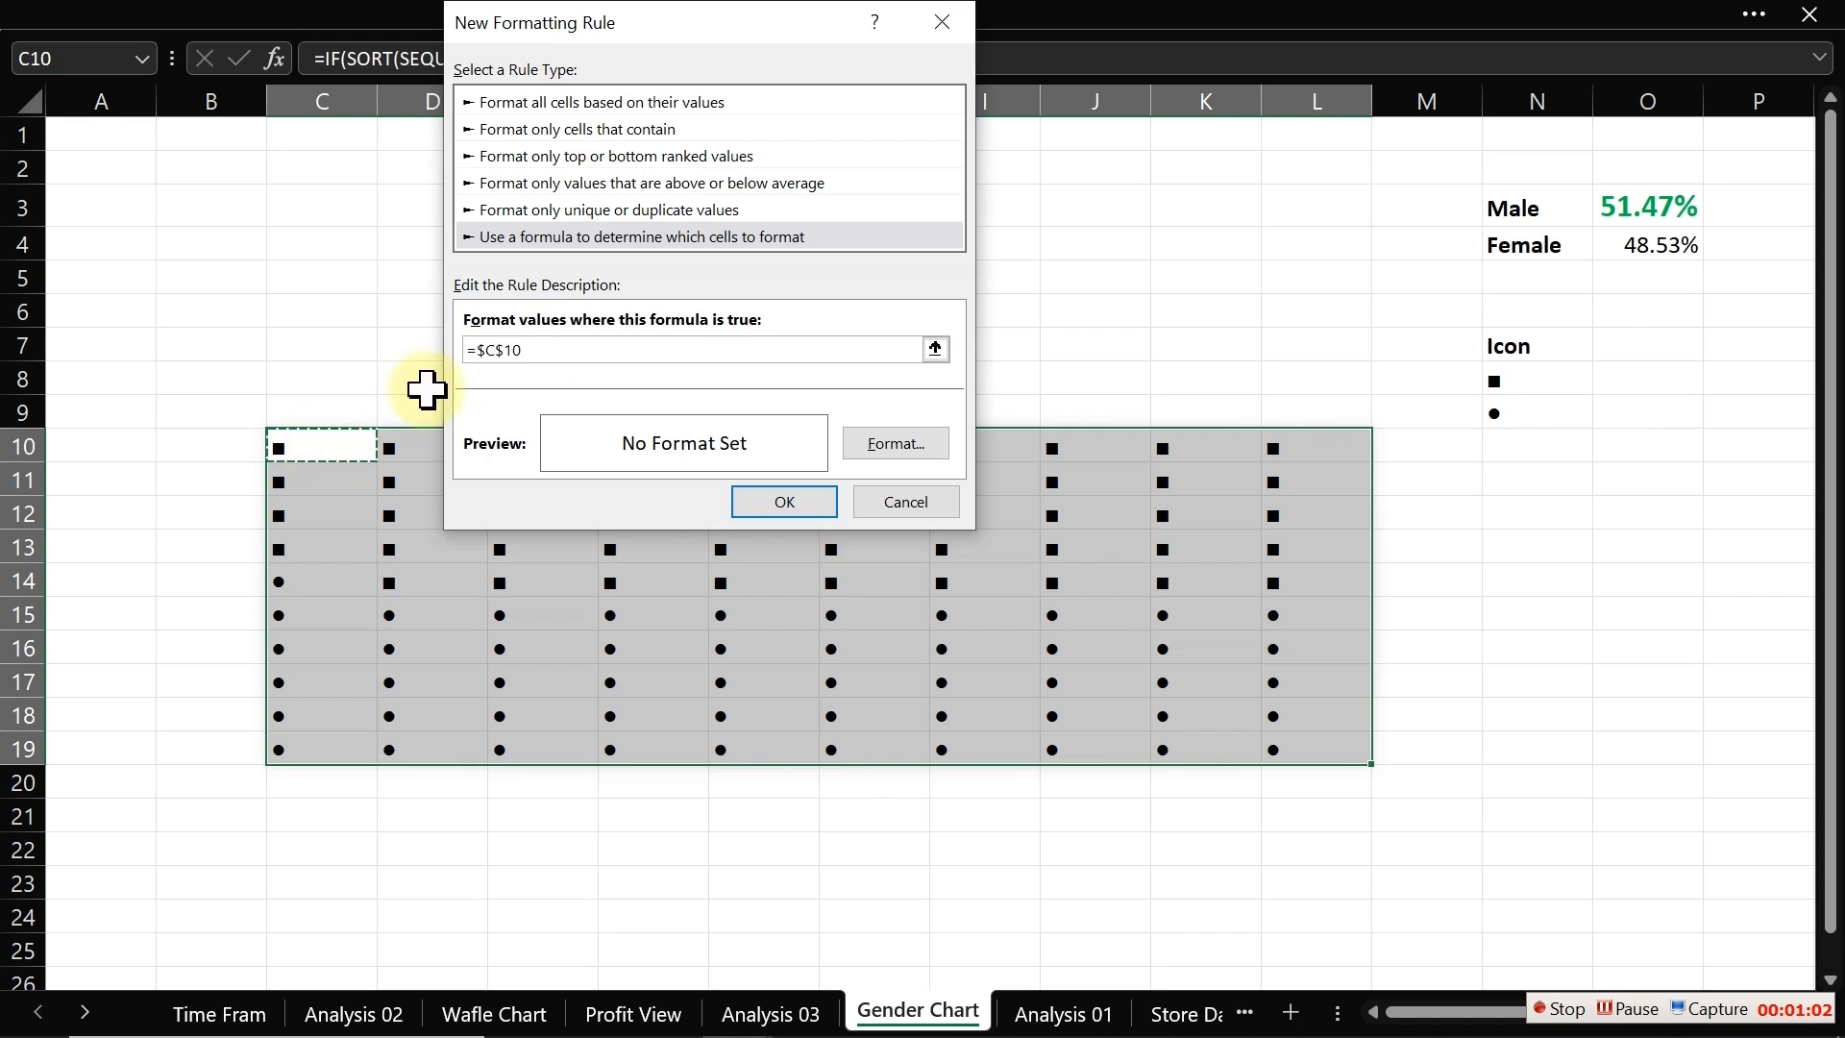
{"action": "left_click", "coordinate": [490, 350]}
{"action": "key", "text": "BackSpace"}
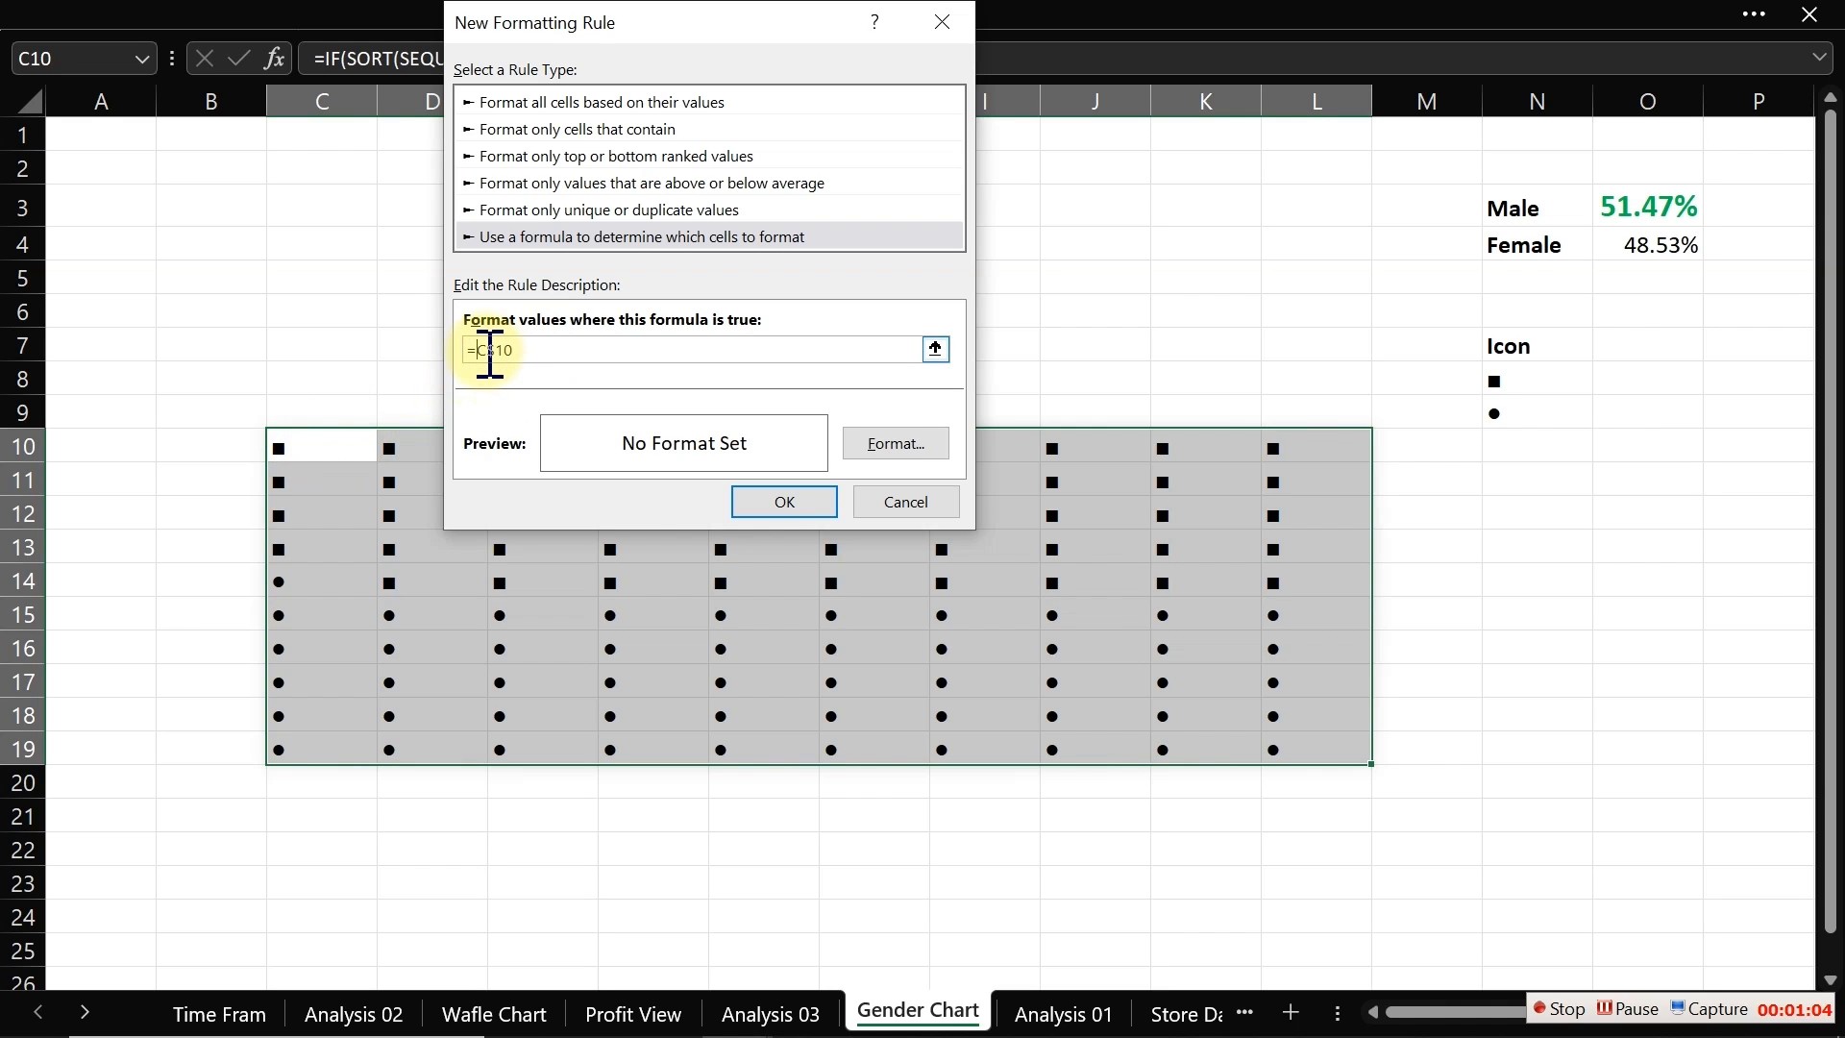
{"action": "left_click", "coordinate": [500, 350]}
{"action": "key", "text": "BackSpace"}
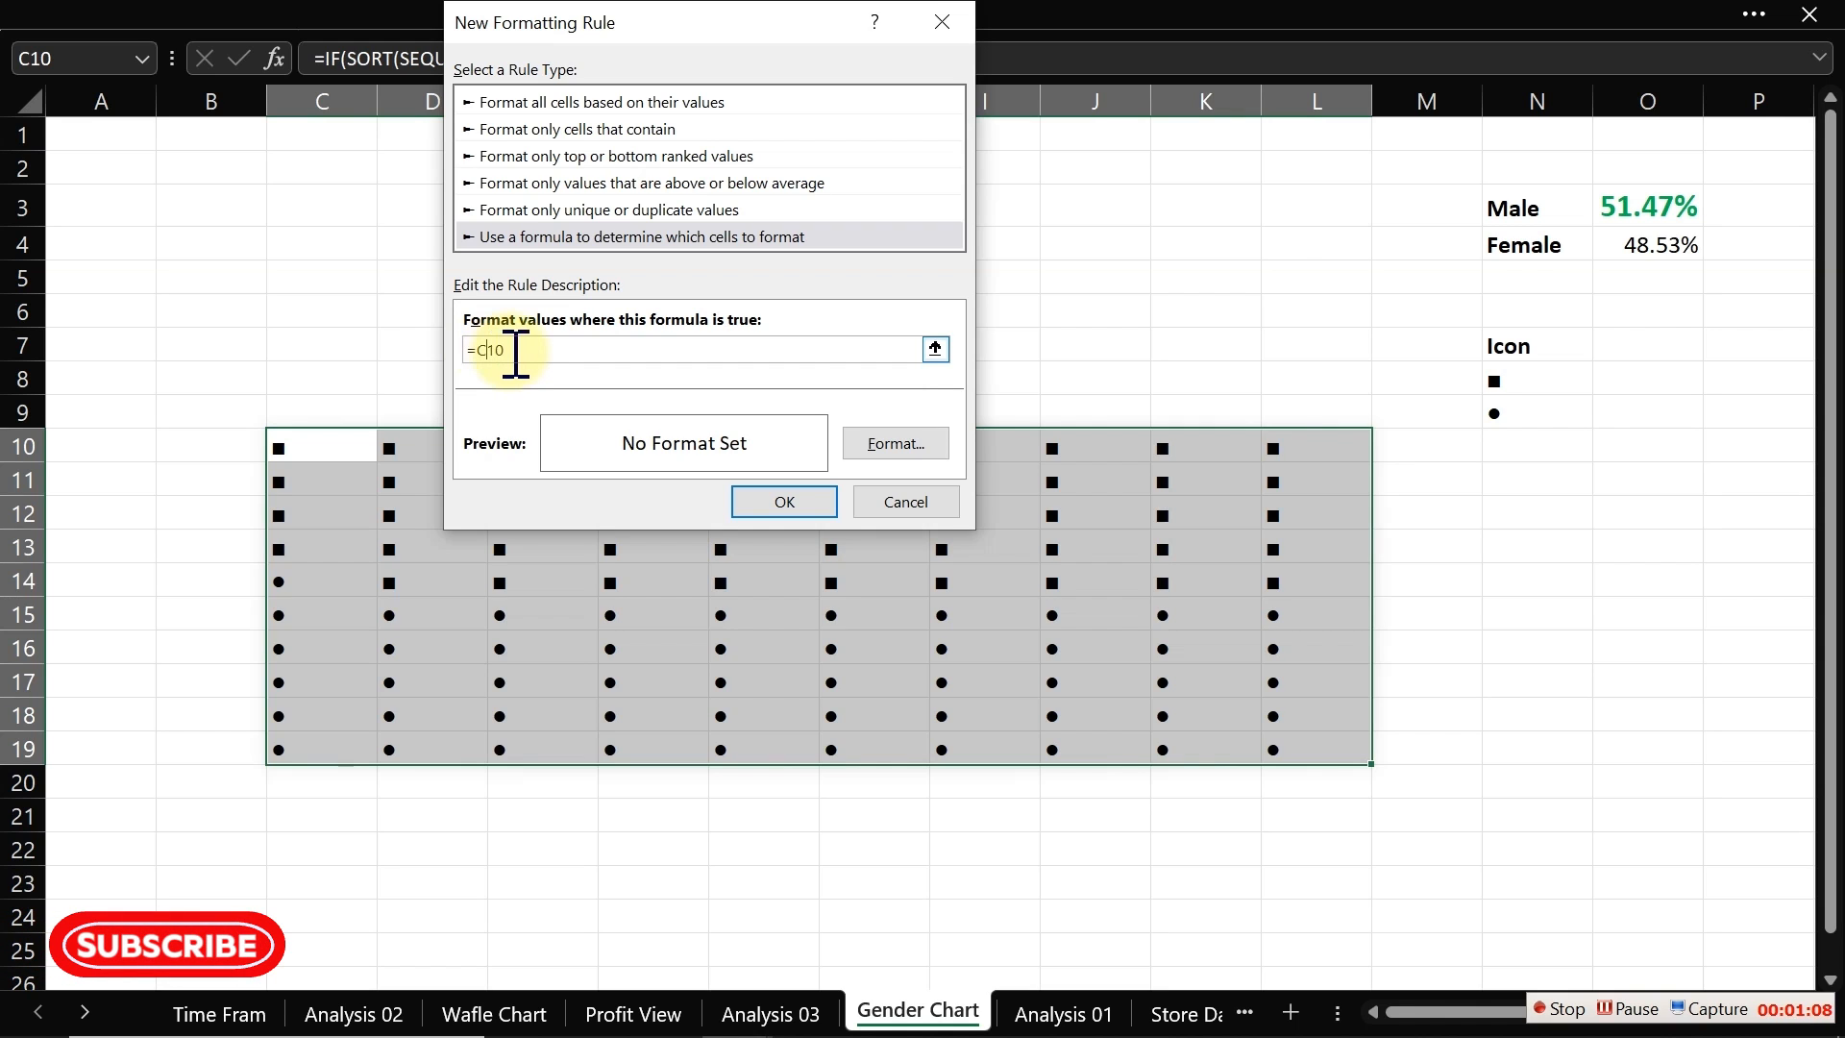
{"action": "left_click_drag", "start_coordinate": [522, 350], "coordinate": [461, 352]}
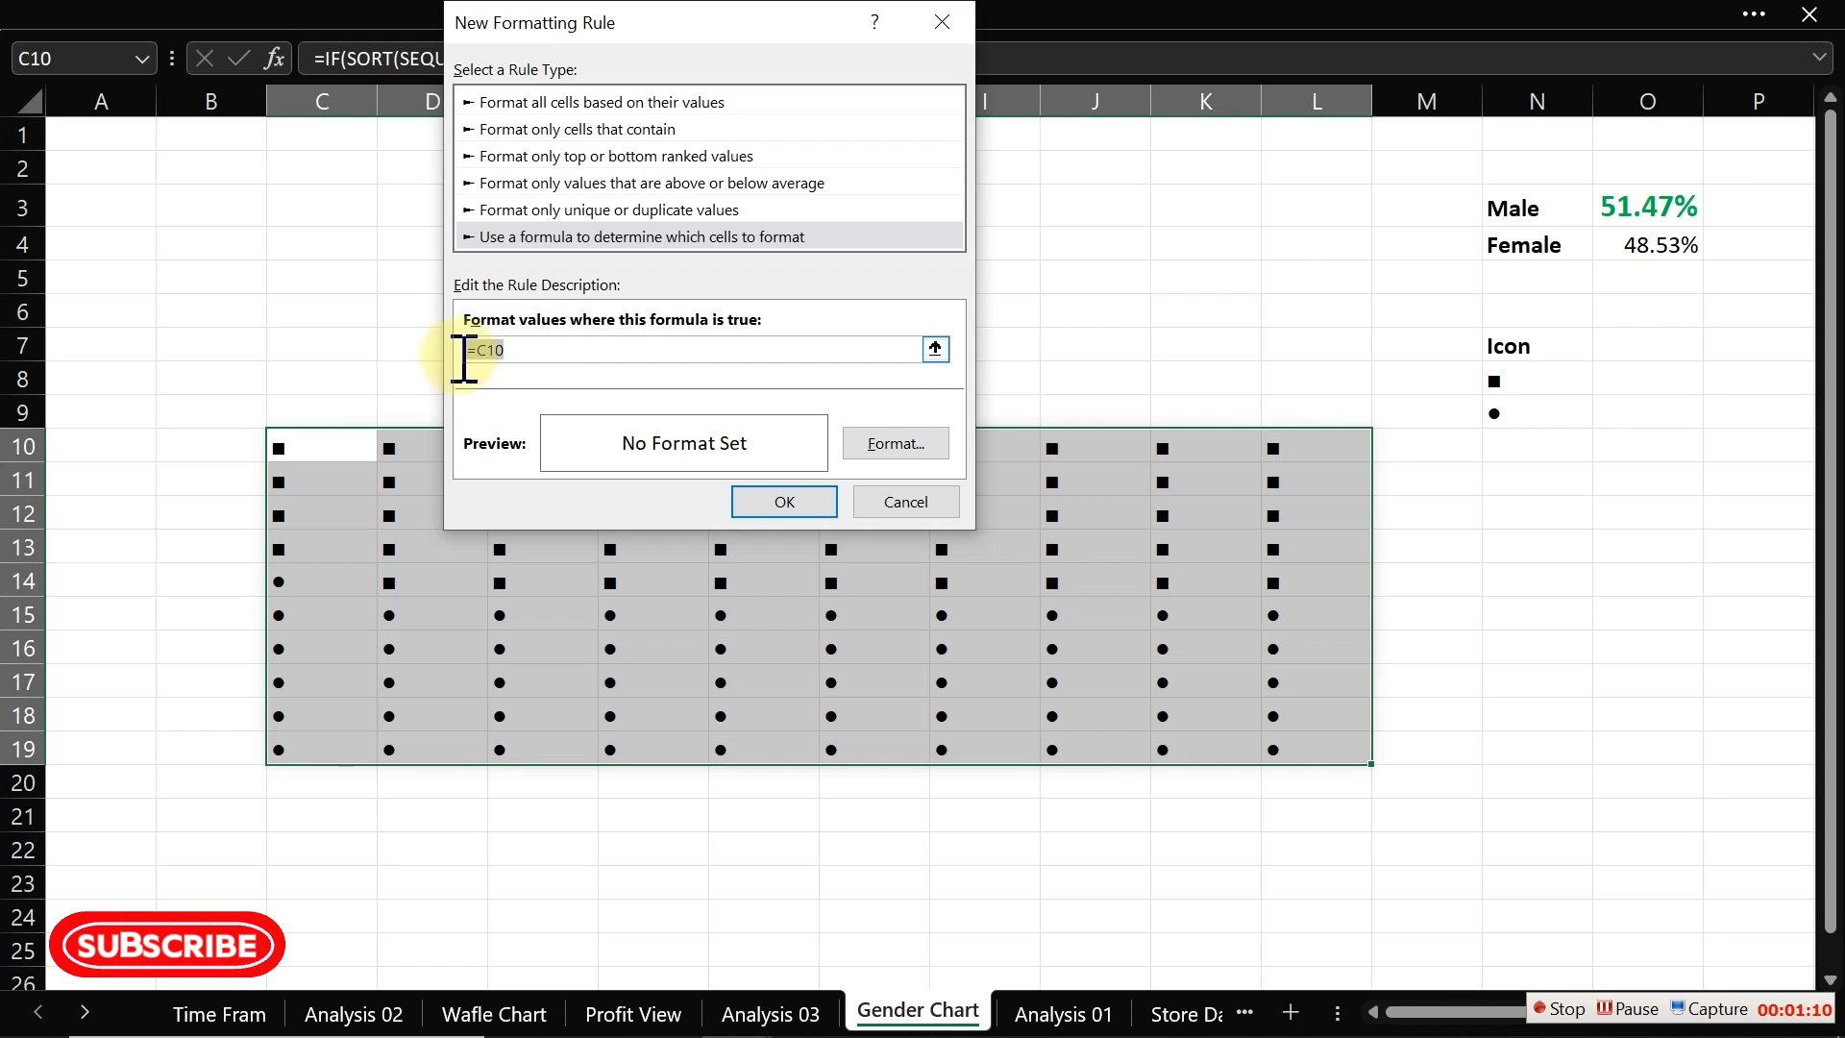
{"action": "left_click", "coordinate": [522, 357]}
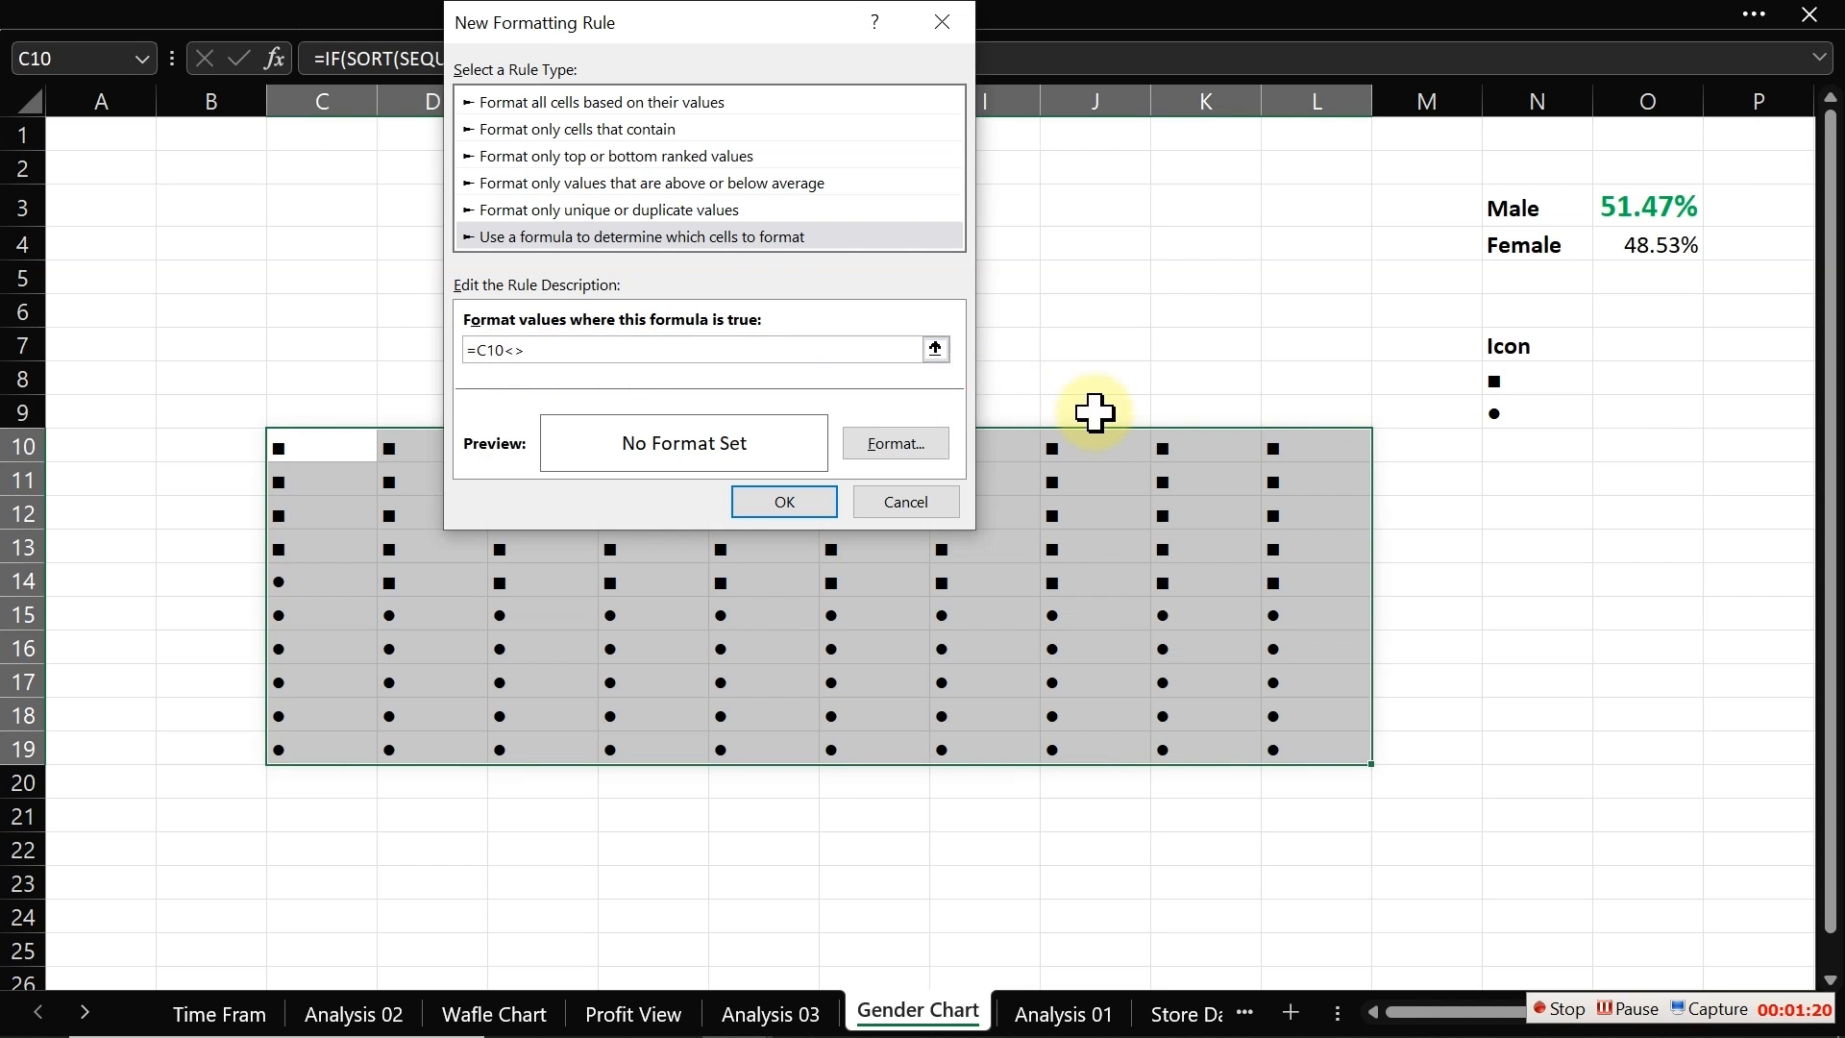
{"action": "left_click", "coordinate": [1526, 385]}
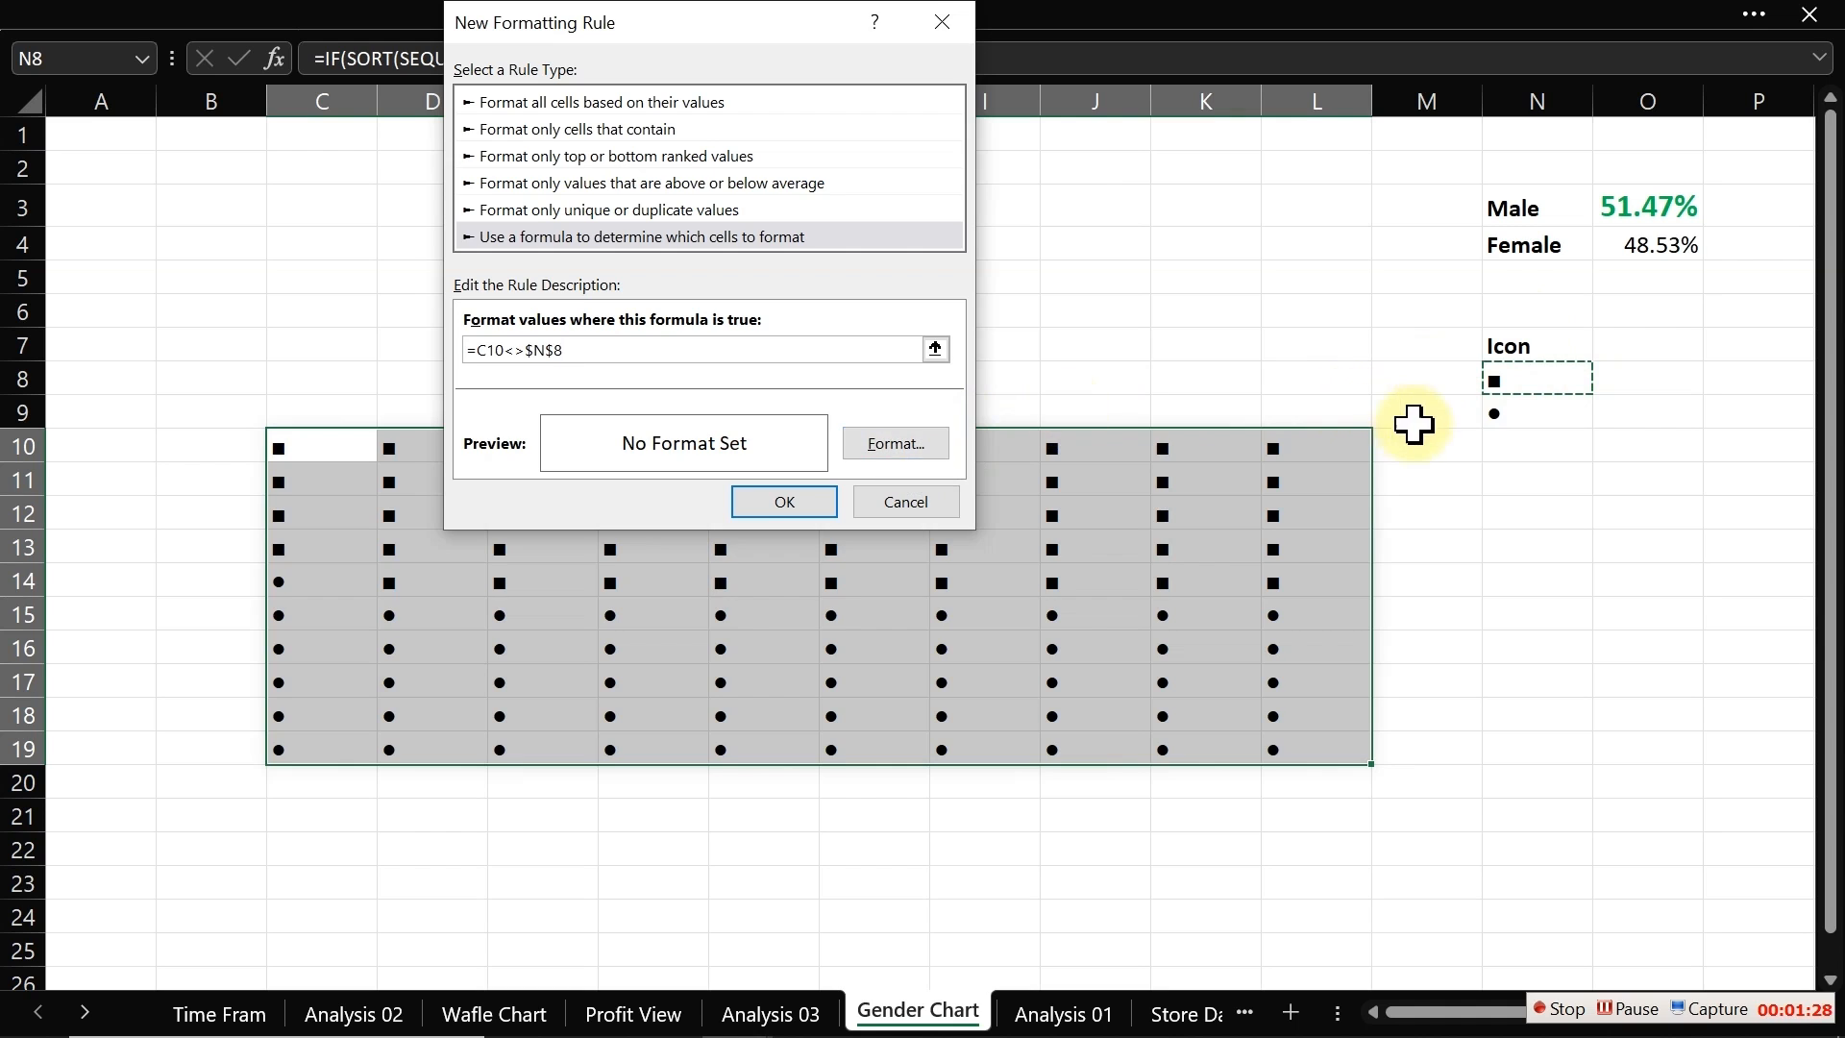
Step: Give the rule for =C10<>$N$8 a custom font colour of RGB 0, 112, 192 and apply it to the grid
{"action": "left_click", "coordinate": [915, 446]}
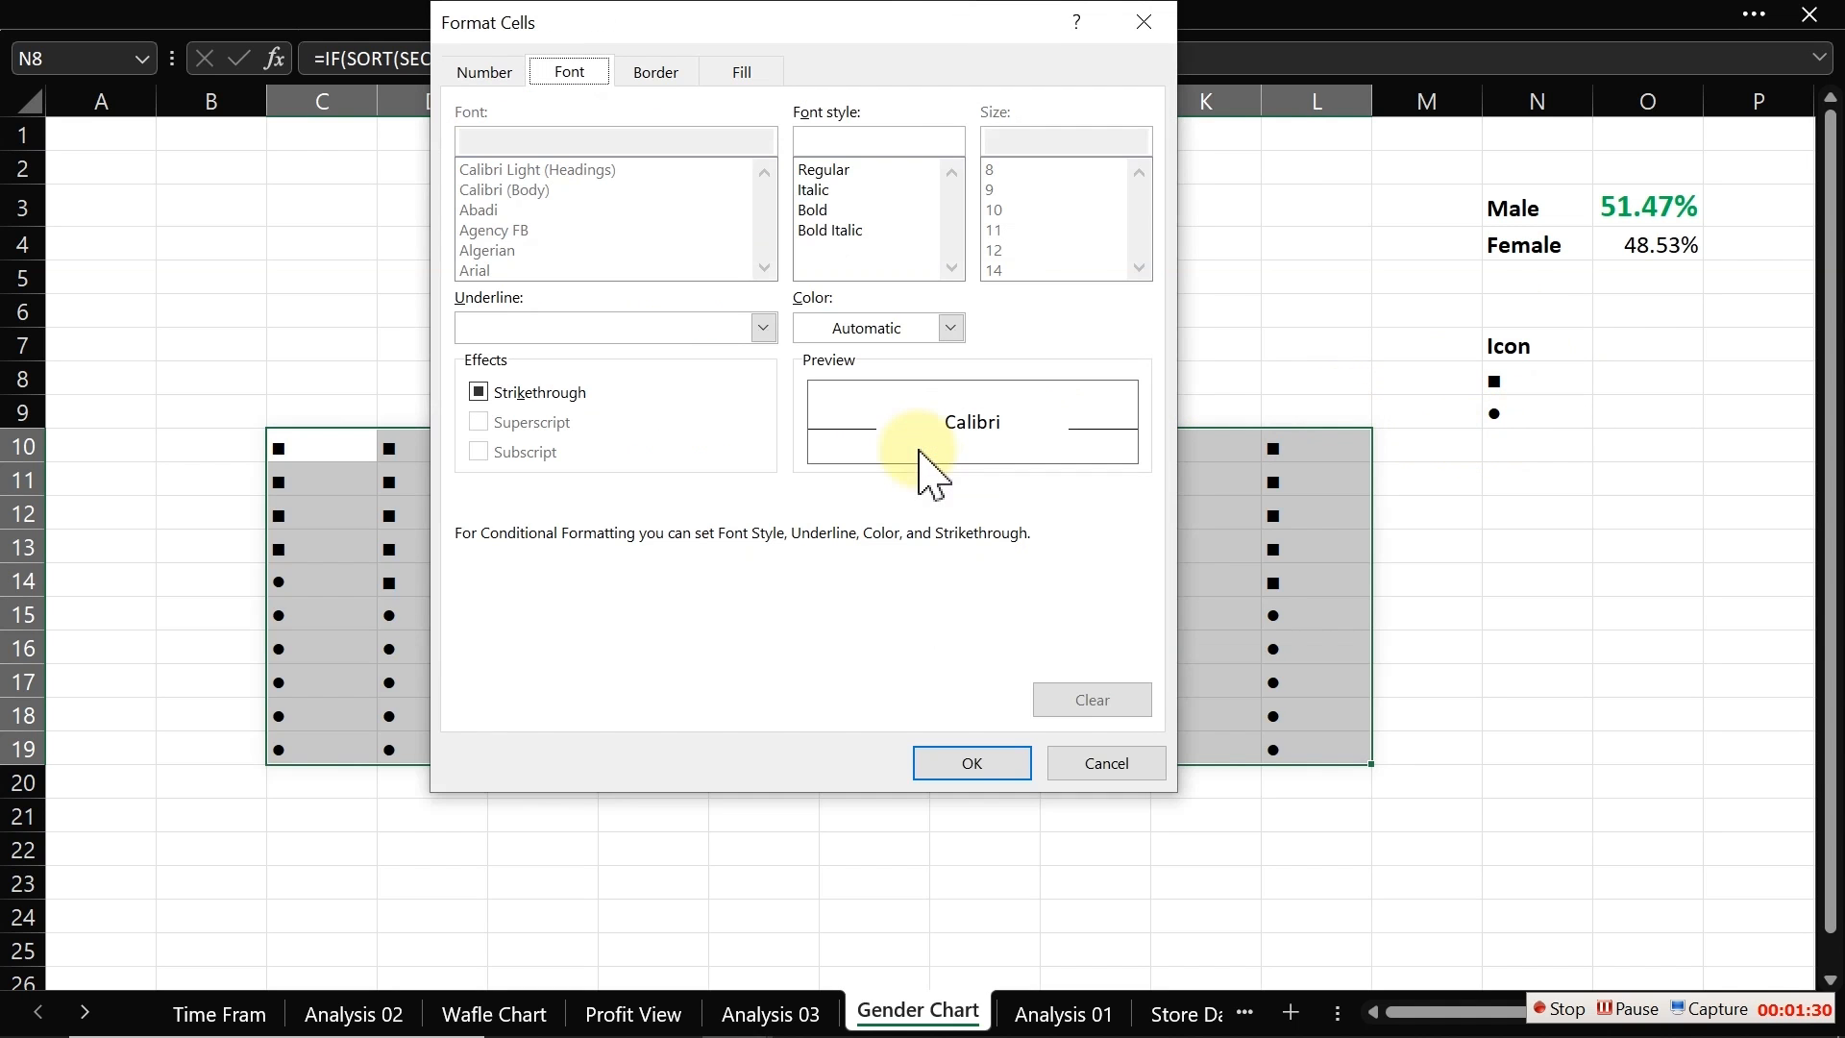
{"action": "left_click", "coordinate": [946, 327]}
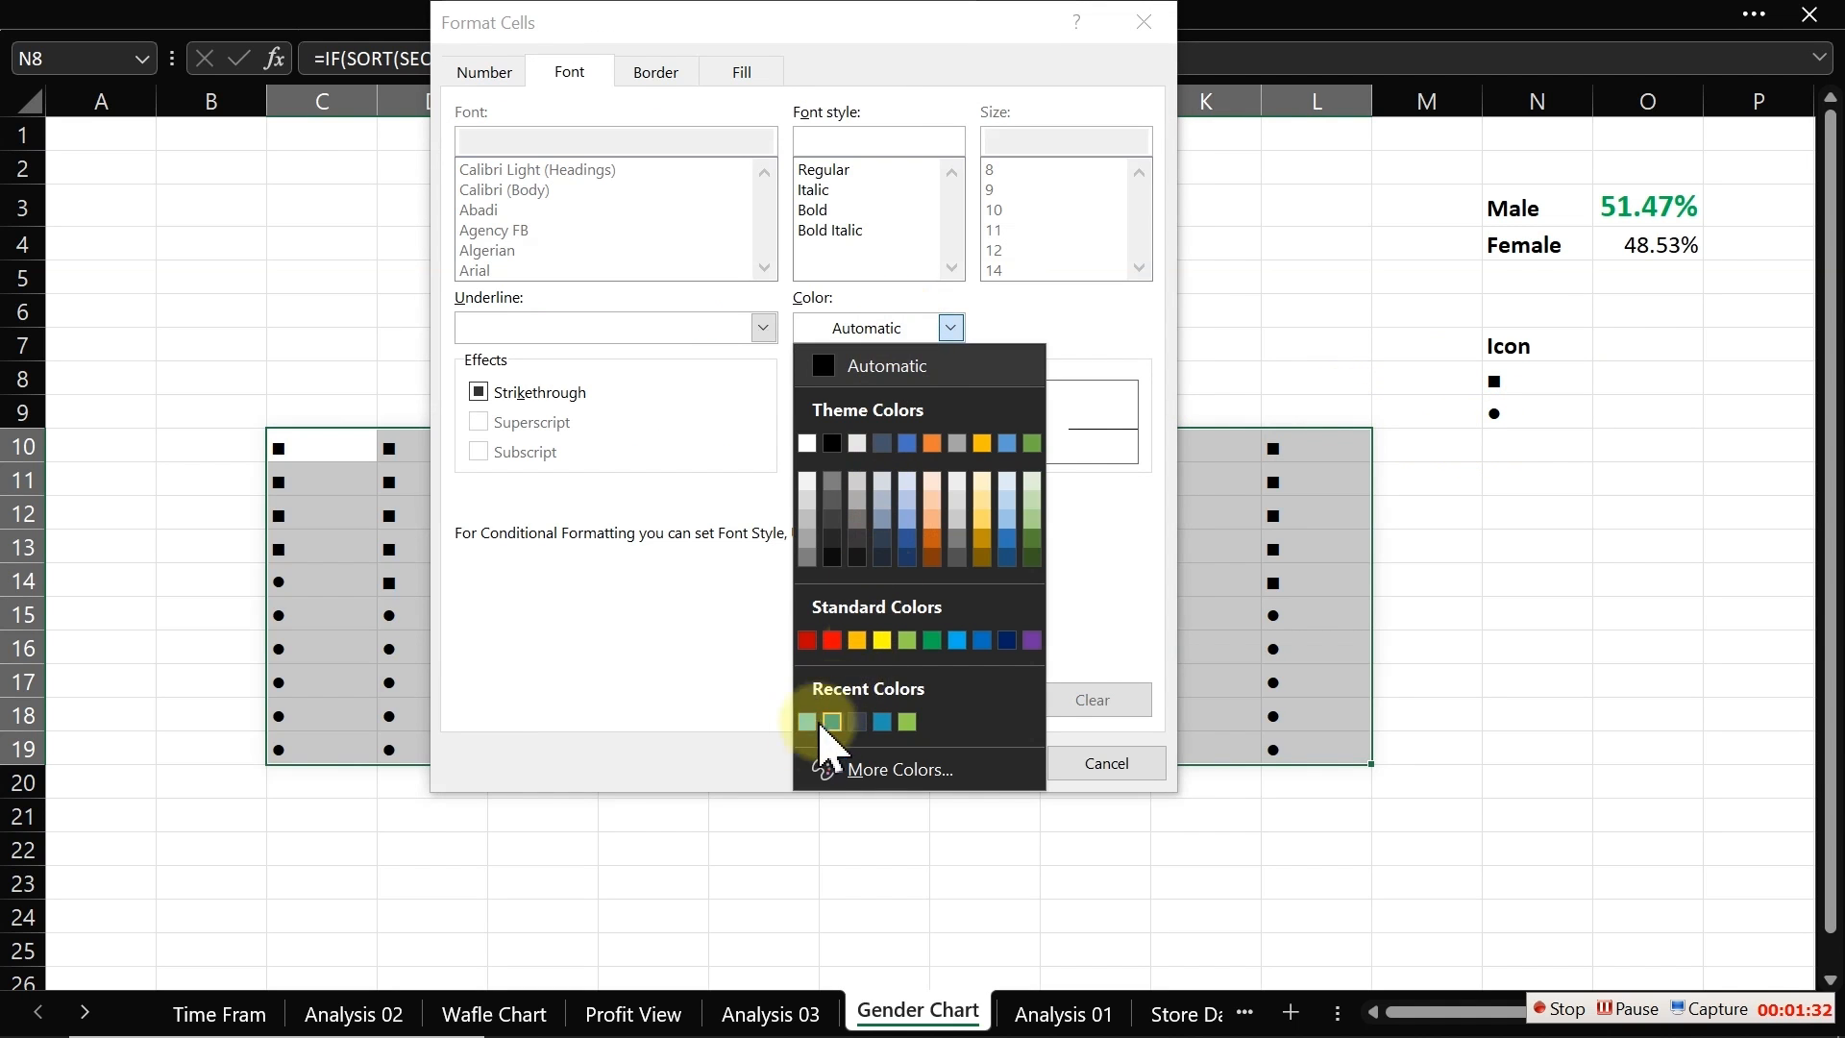
{"action": "left_click", "coordinate": [898, 769]}
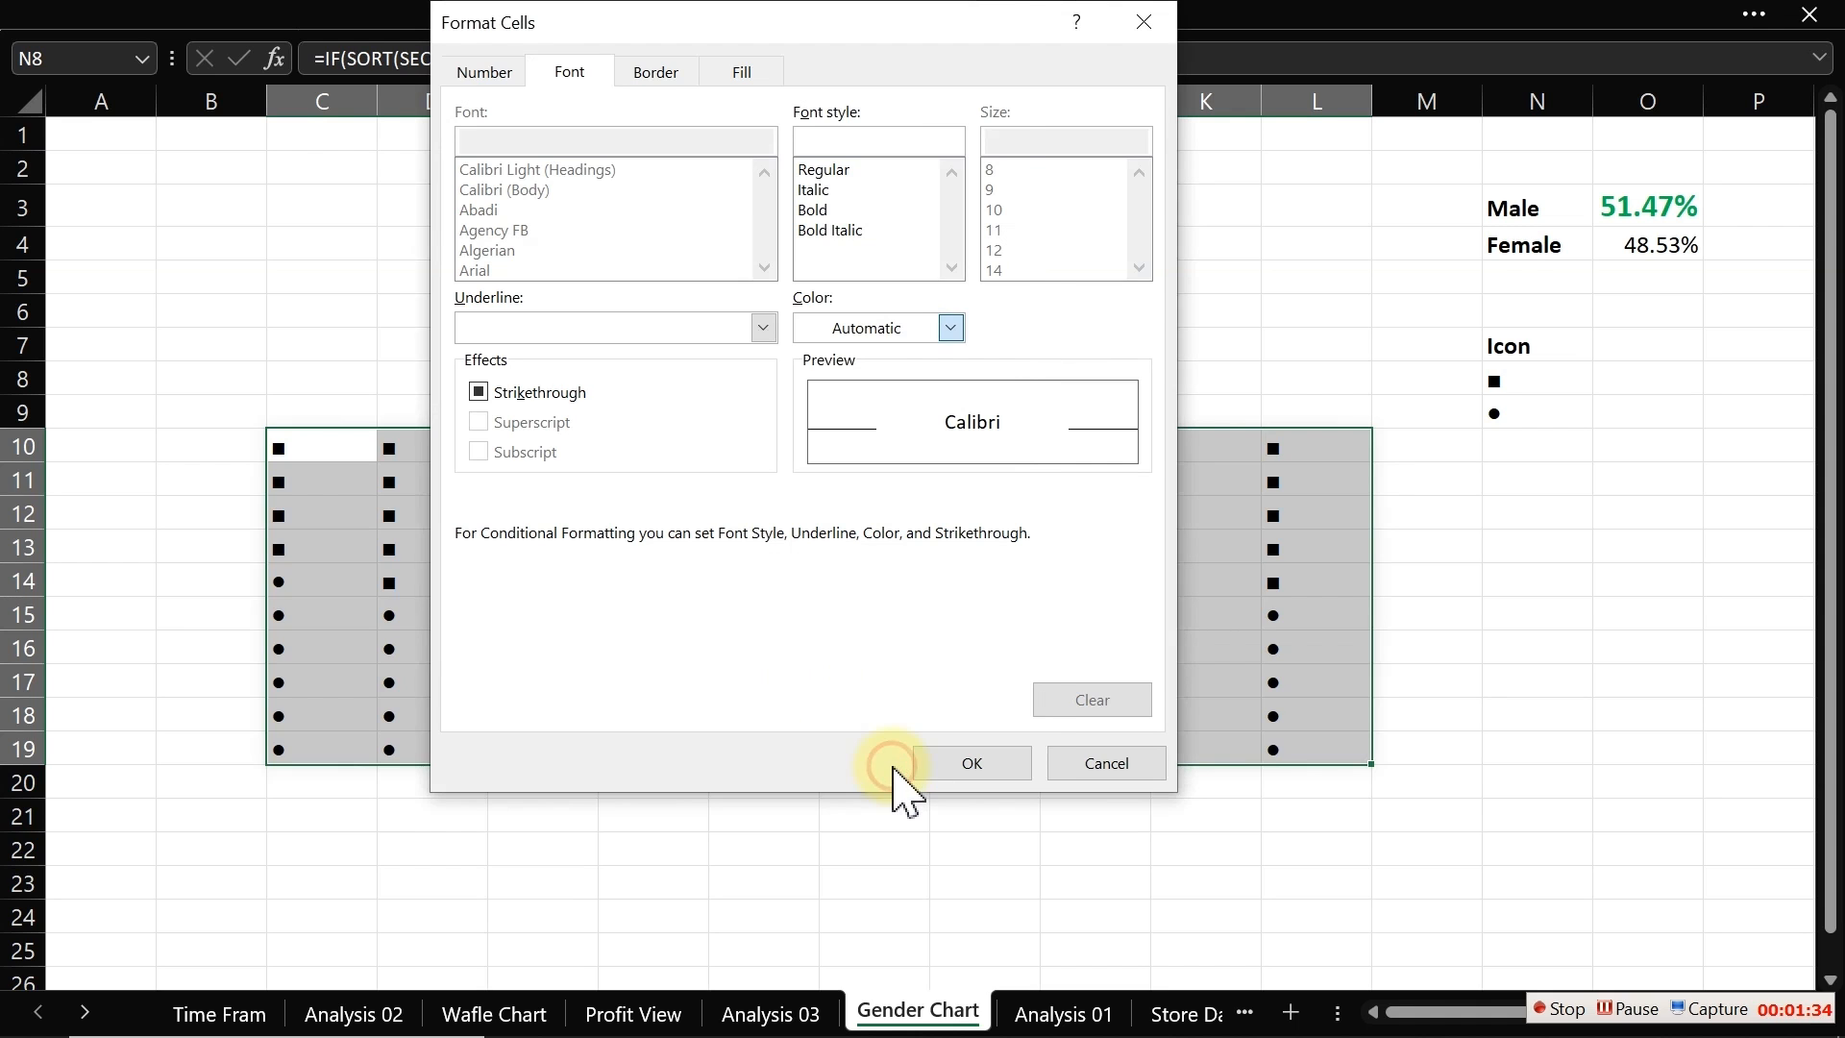
{"action": "left_click", "coordinate": [740, 96]}
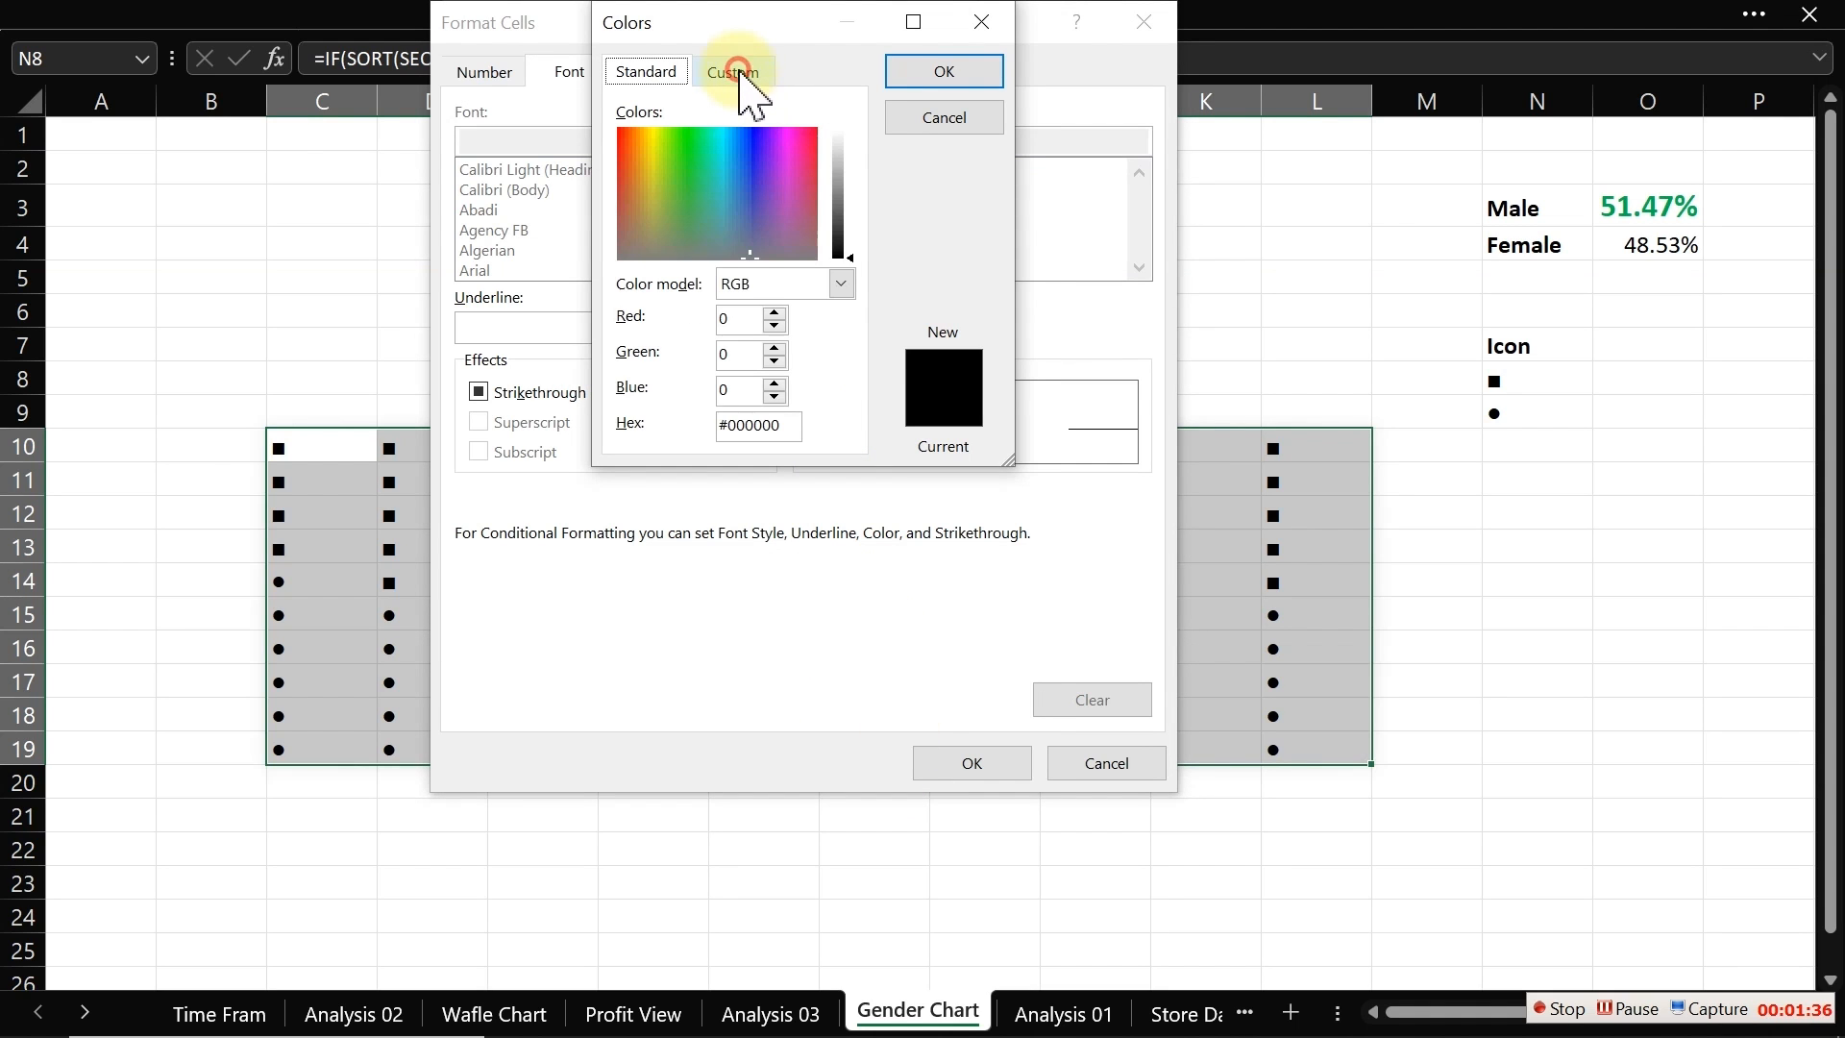
{"action": "left_click_drag", "start_coordinate": [740, 324], "coordinate": [711, 321]}
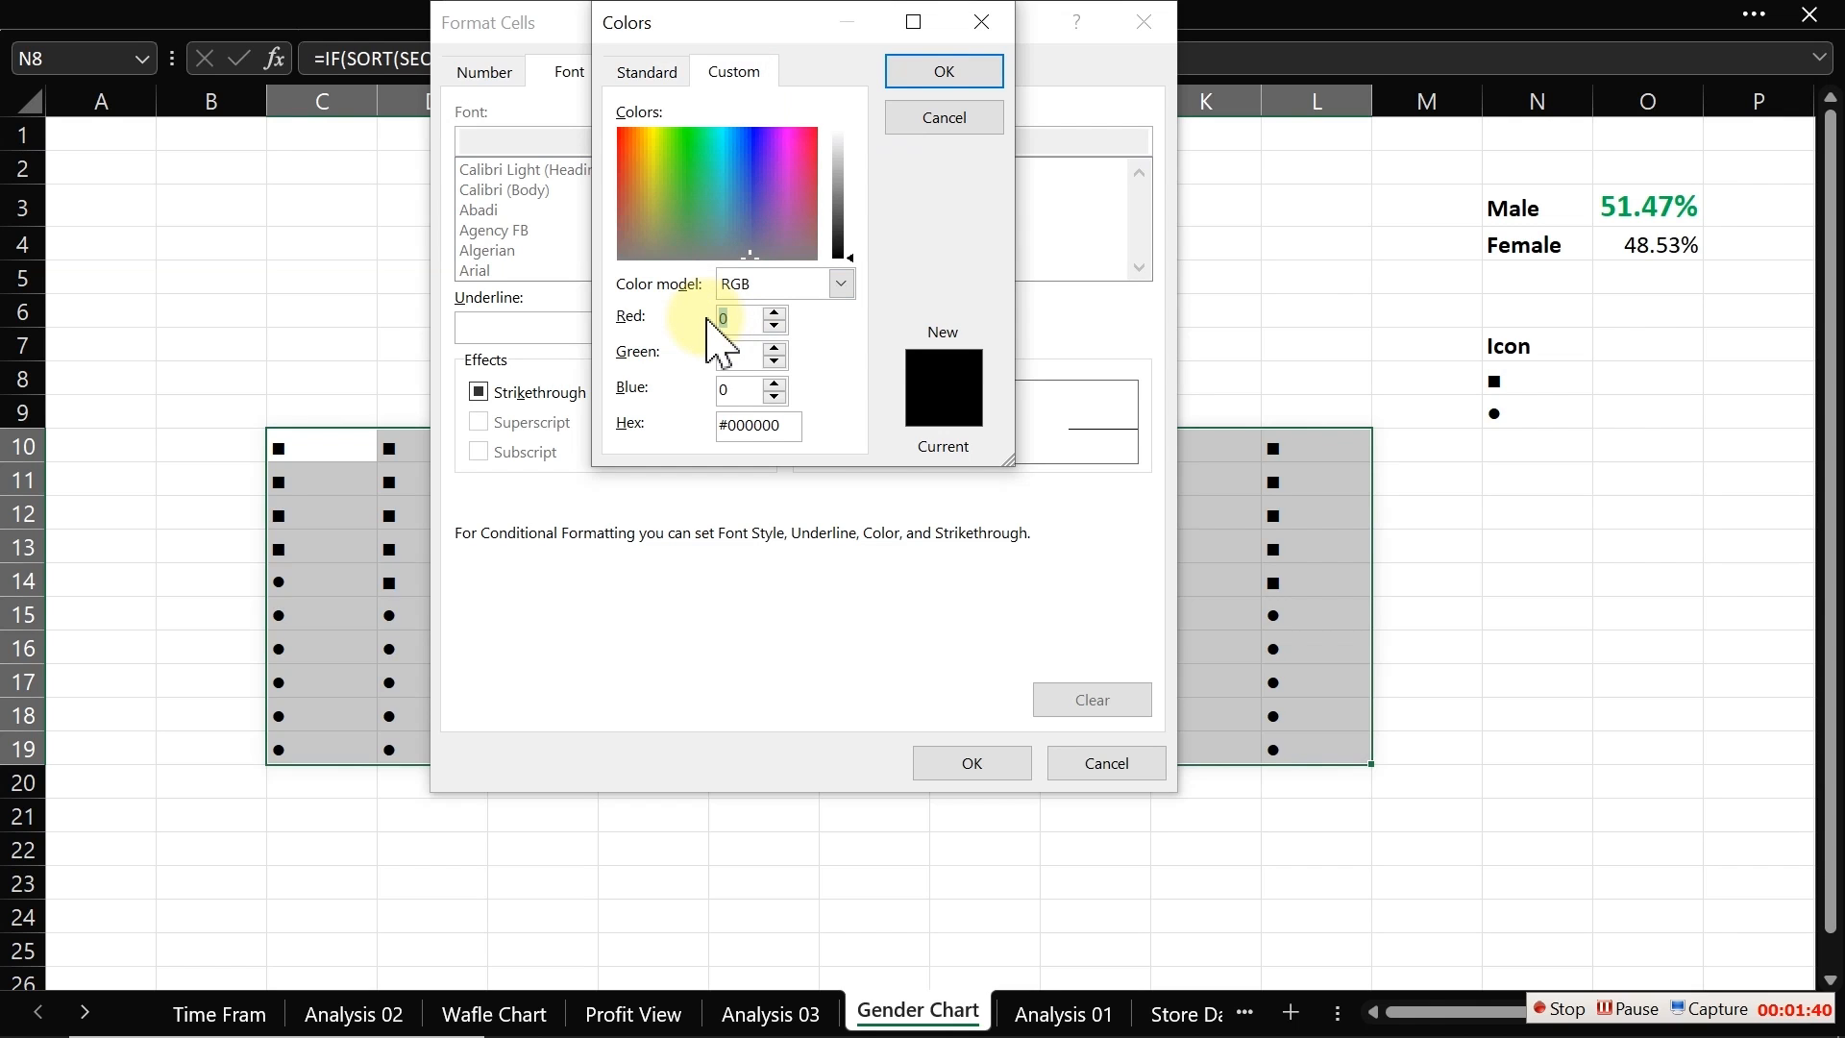
{"action": "double_click", "coordinate": [741, 353]}
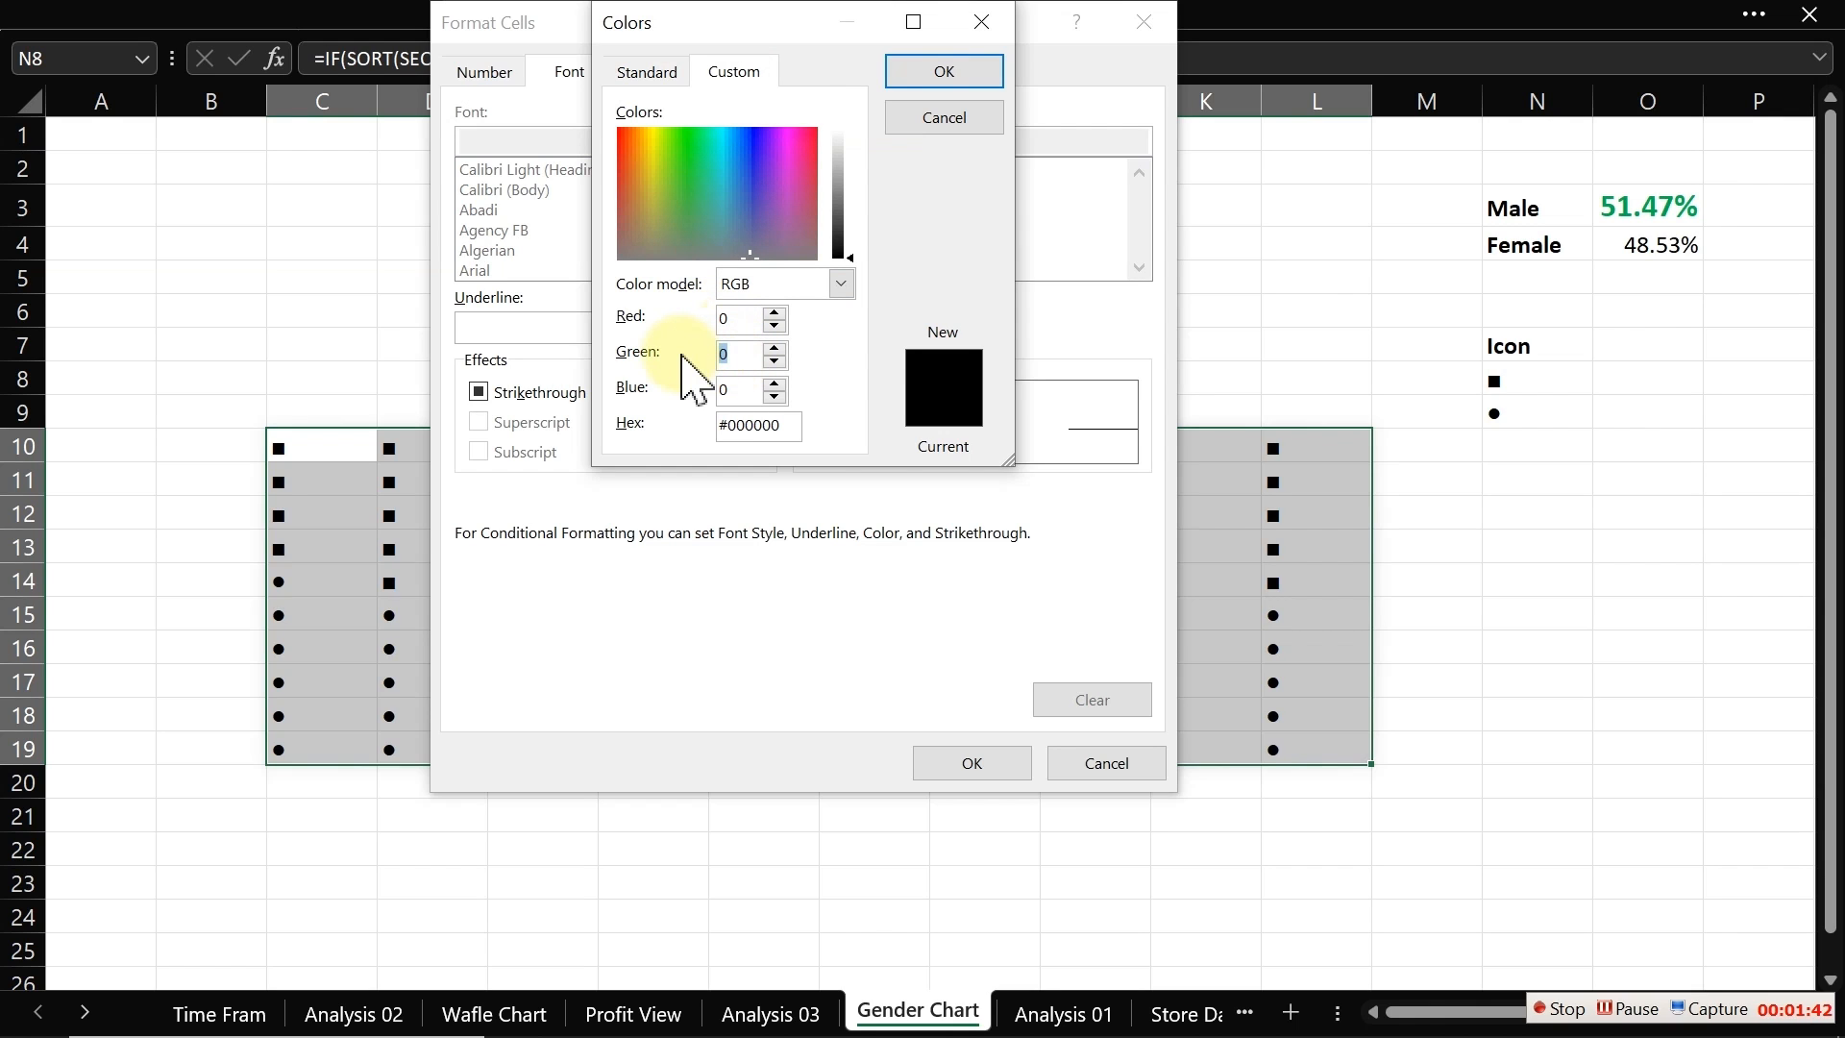
{"action": "type", "text": "112"}
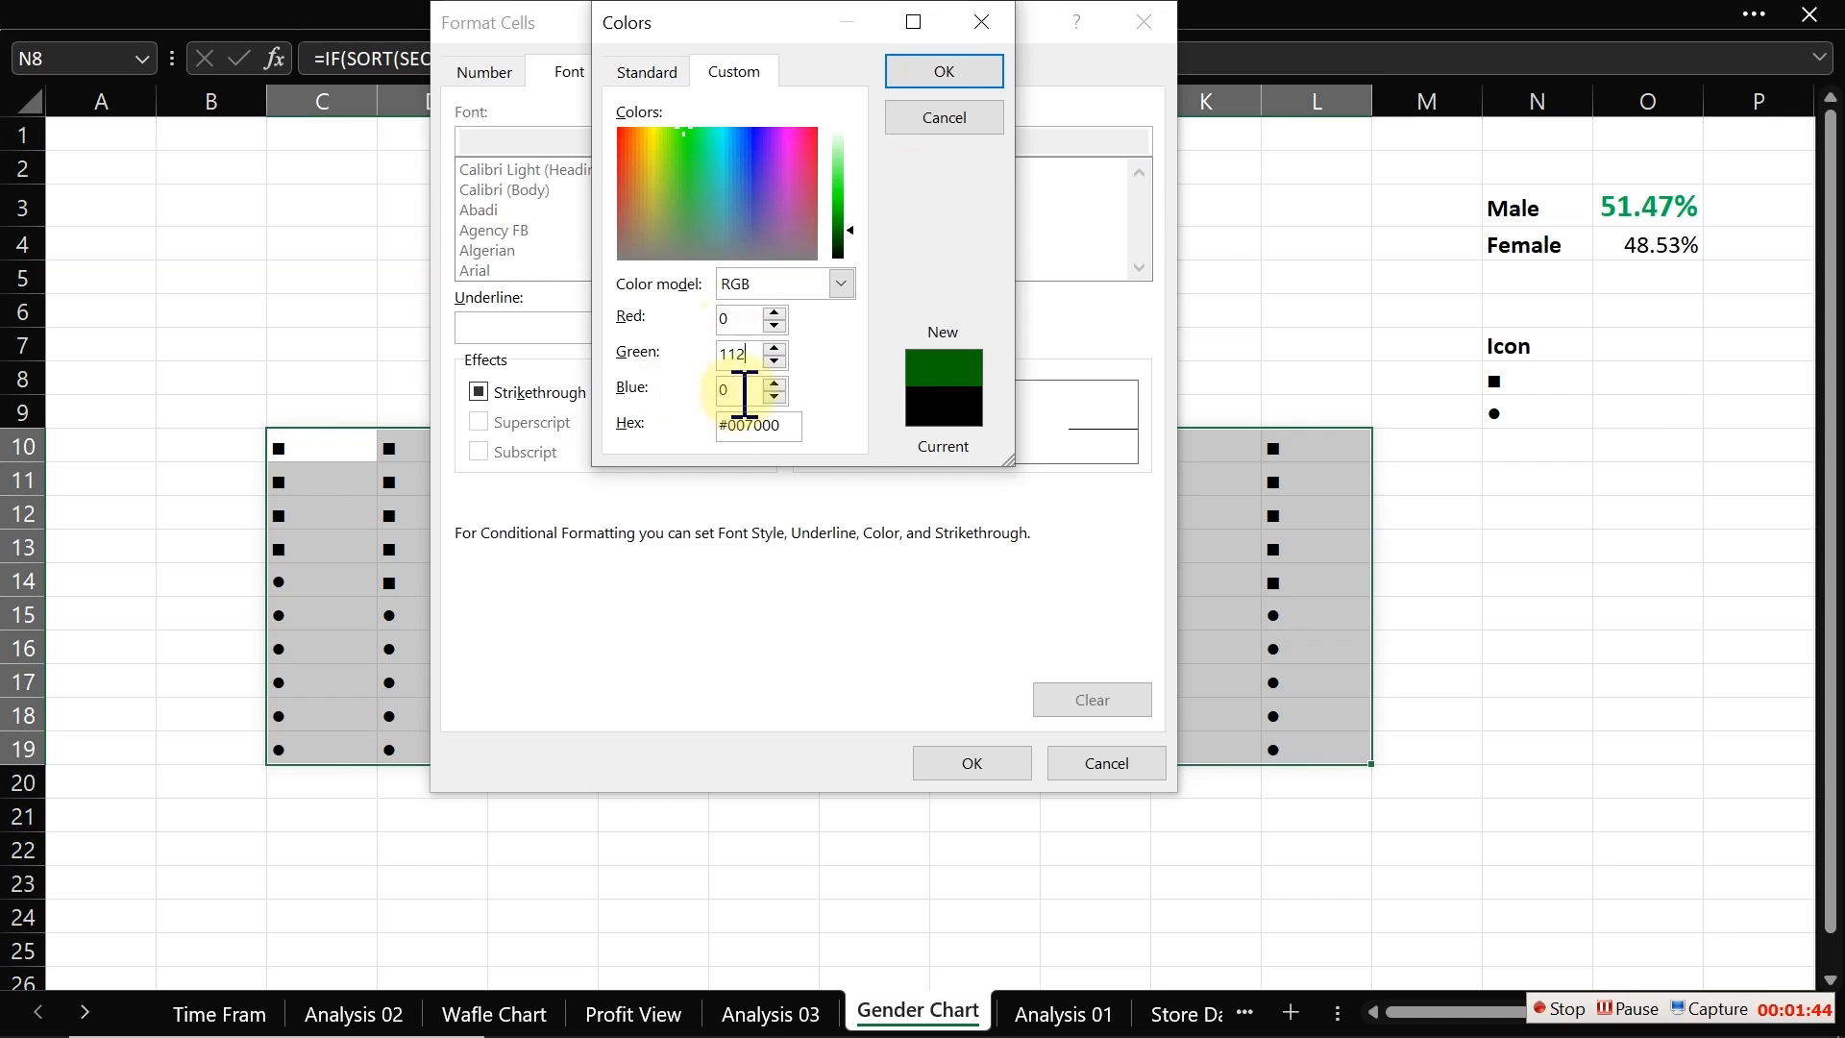
{"action": "double_click", "coordinate": [742, 389]}
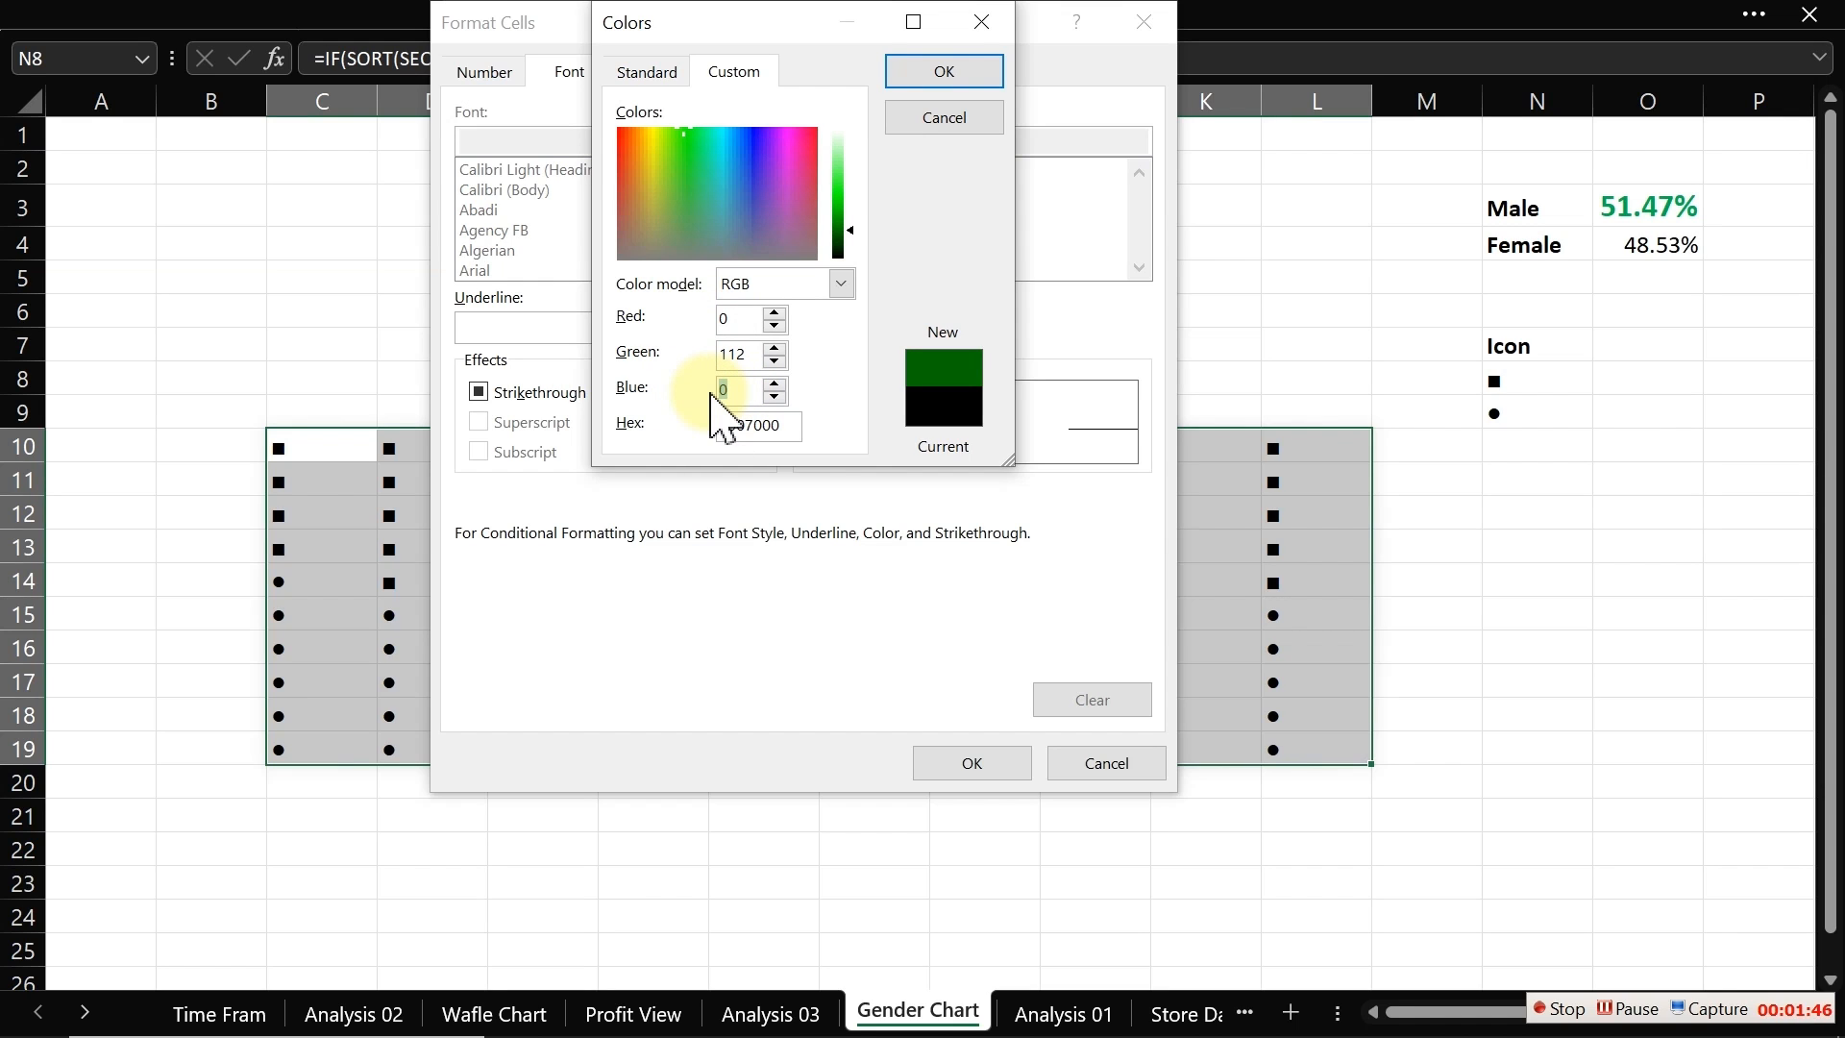
{"action": "type", "text": "19"}
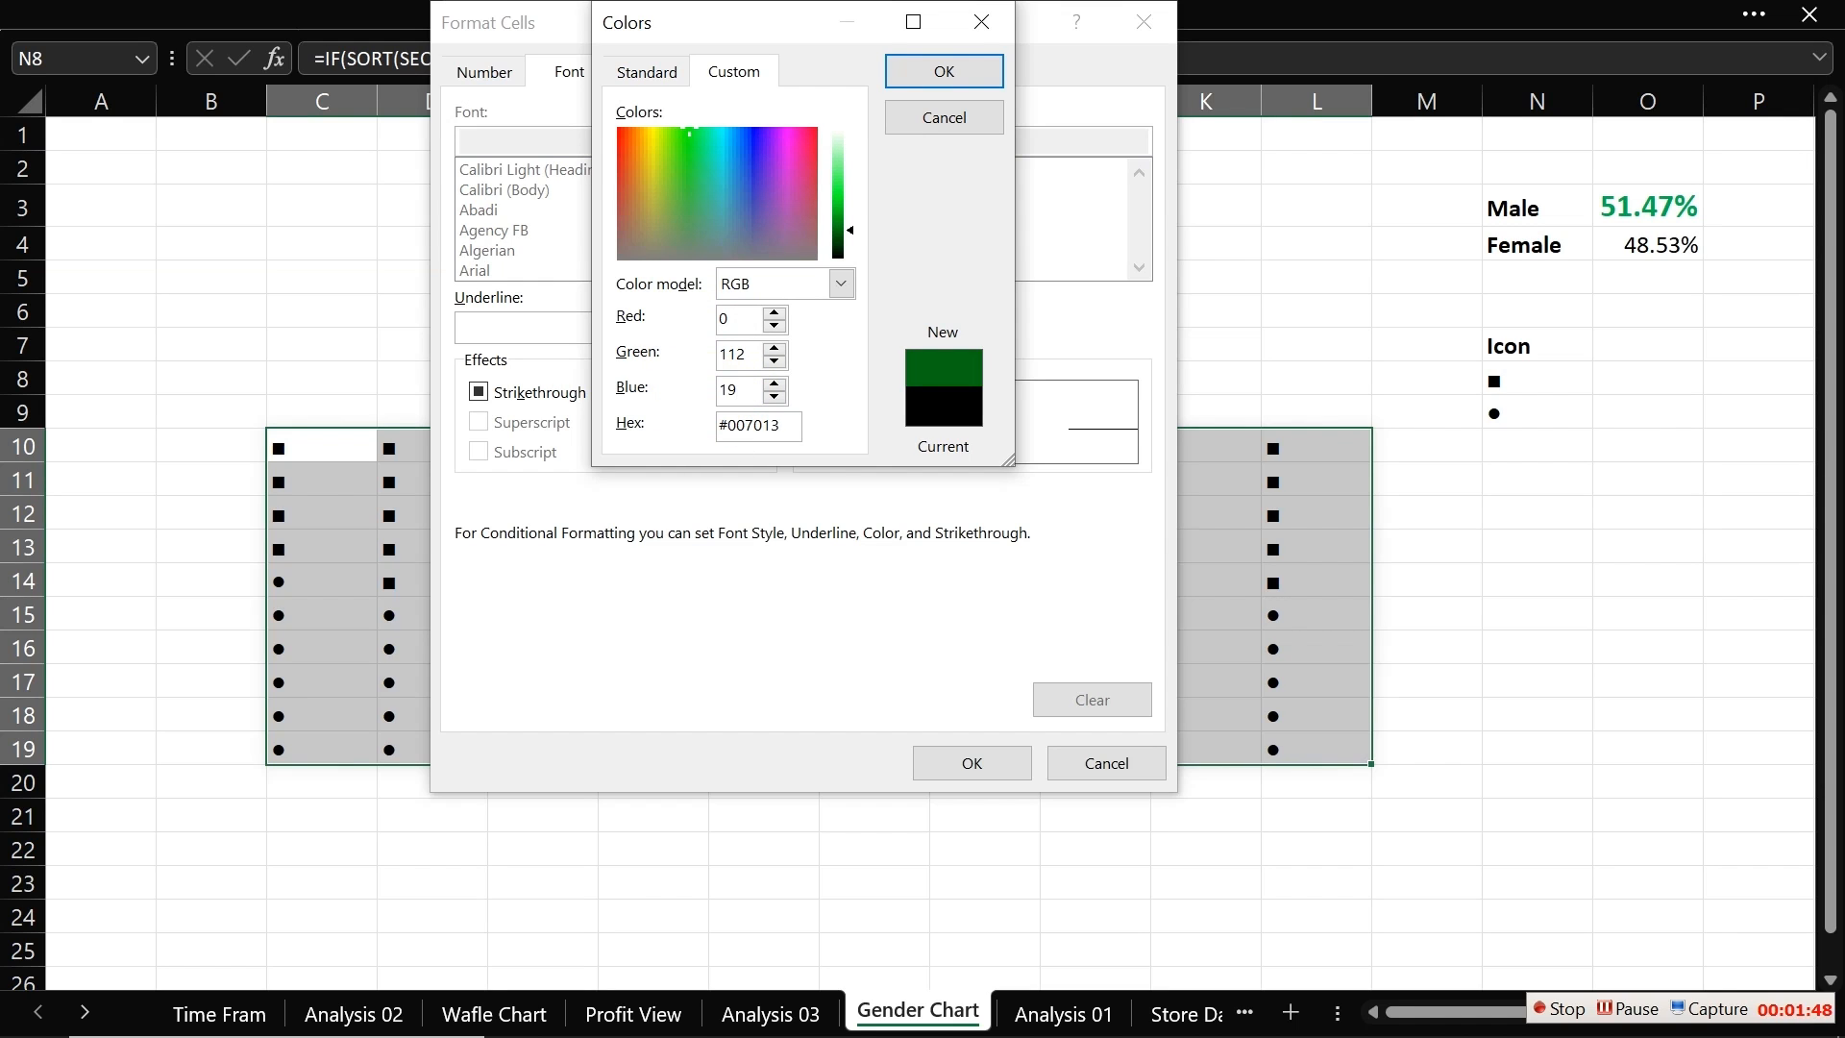
{"action": "type", "text": "2"}
{"action": "left_click", "coordinate": [940, 72]}
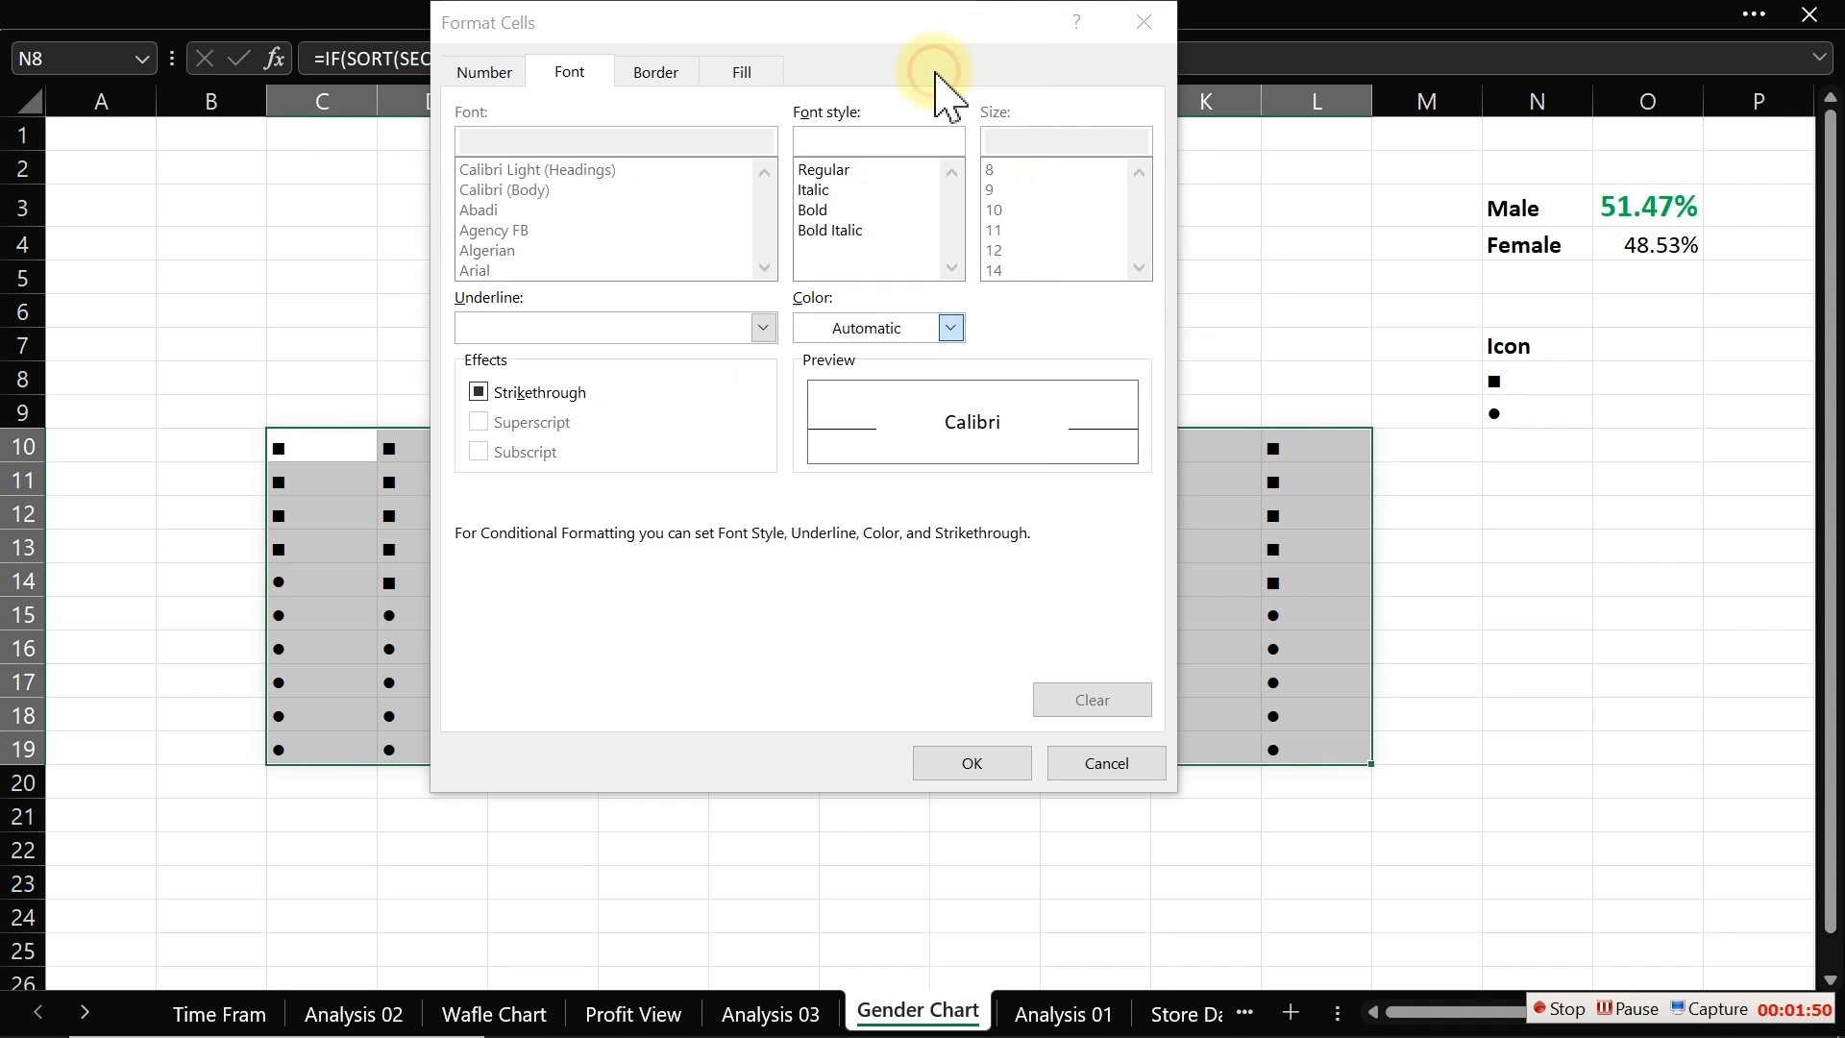
{"action": "left_click", "coordinate": [970, 763]}
{"action": "left_click", "coordinate": [798, 500]}
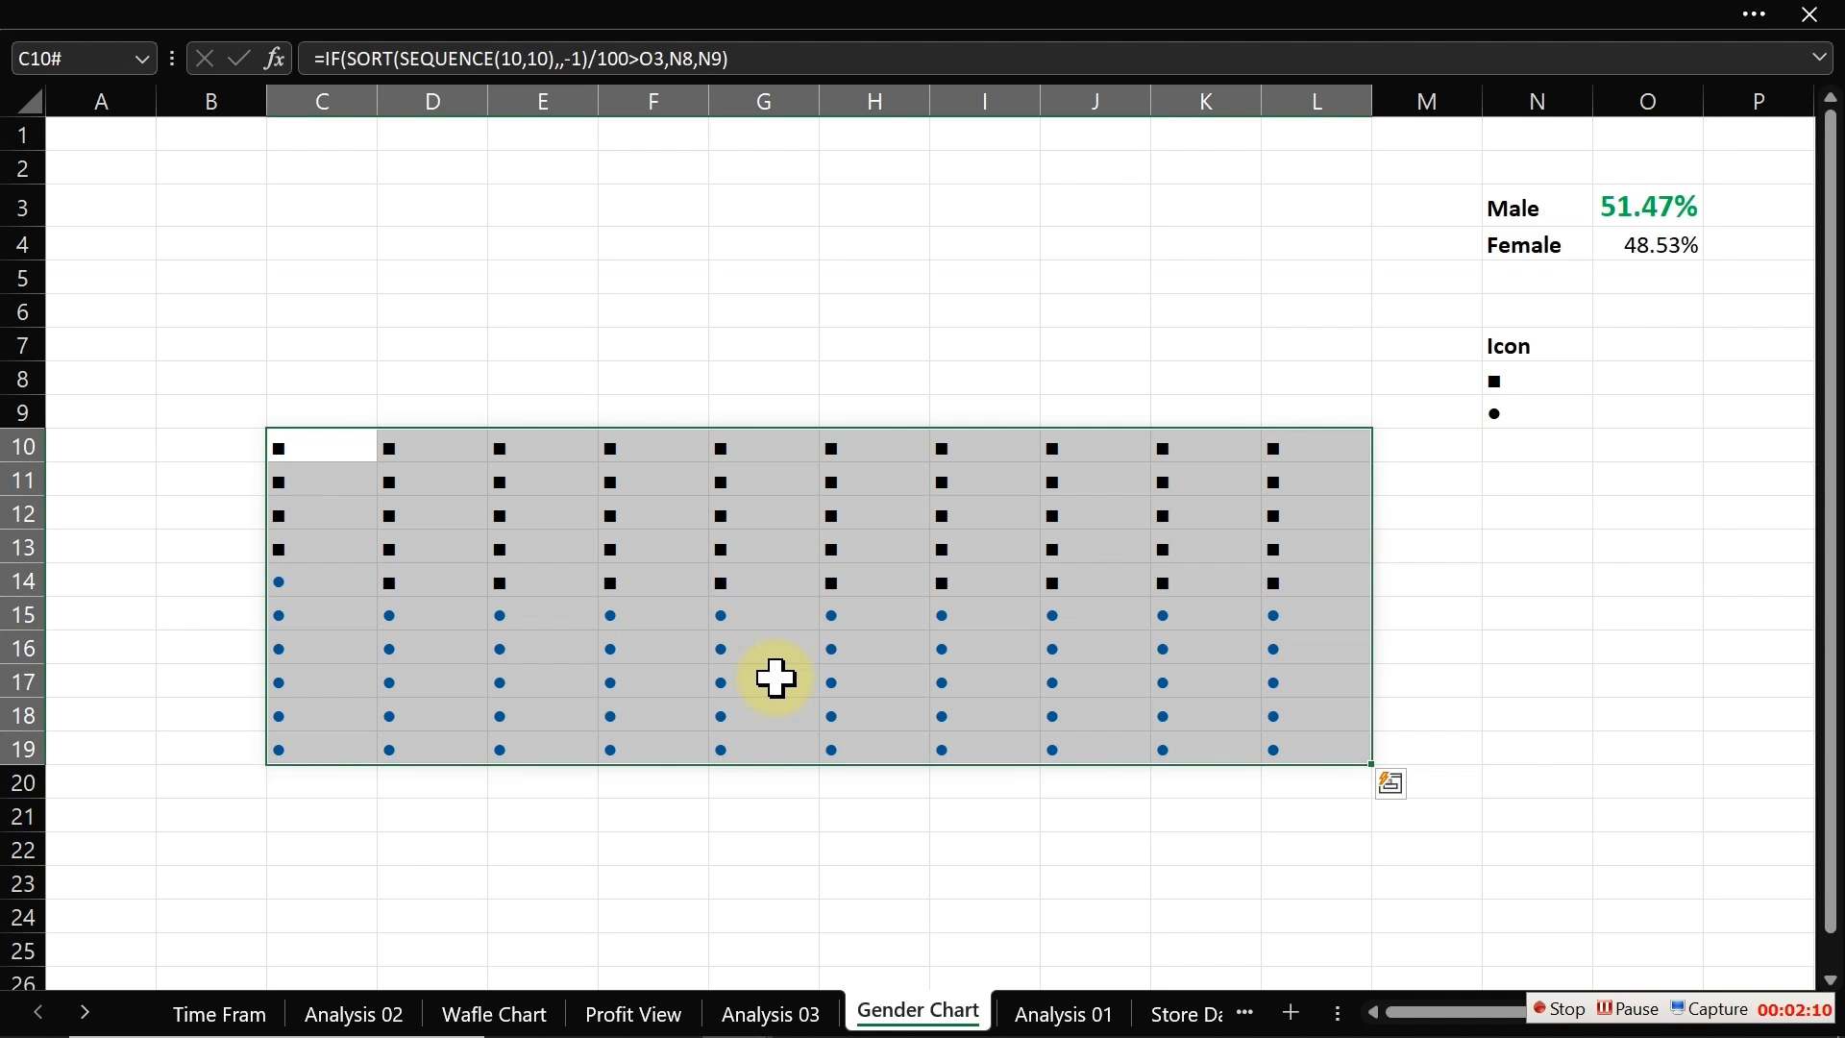
Step: Create another formula-based conditional formatting rule for the grid using =C10<>$N$9
{"action": "left_click", "coordinate": [330, 20]}
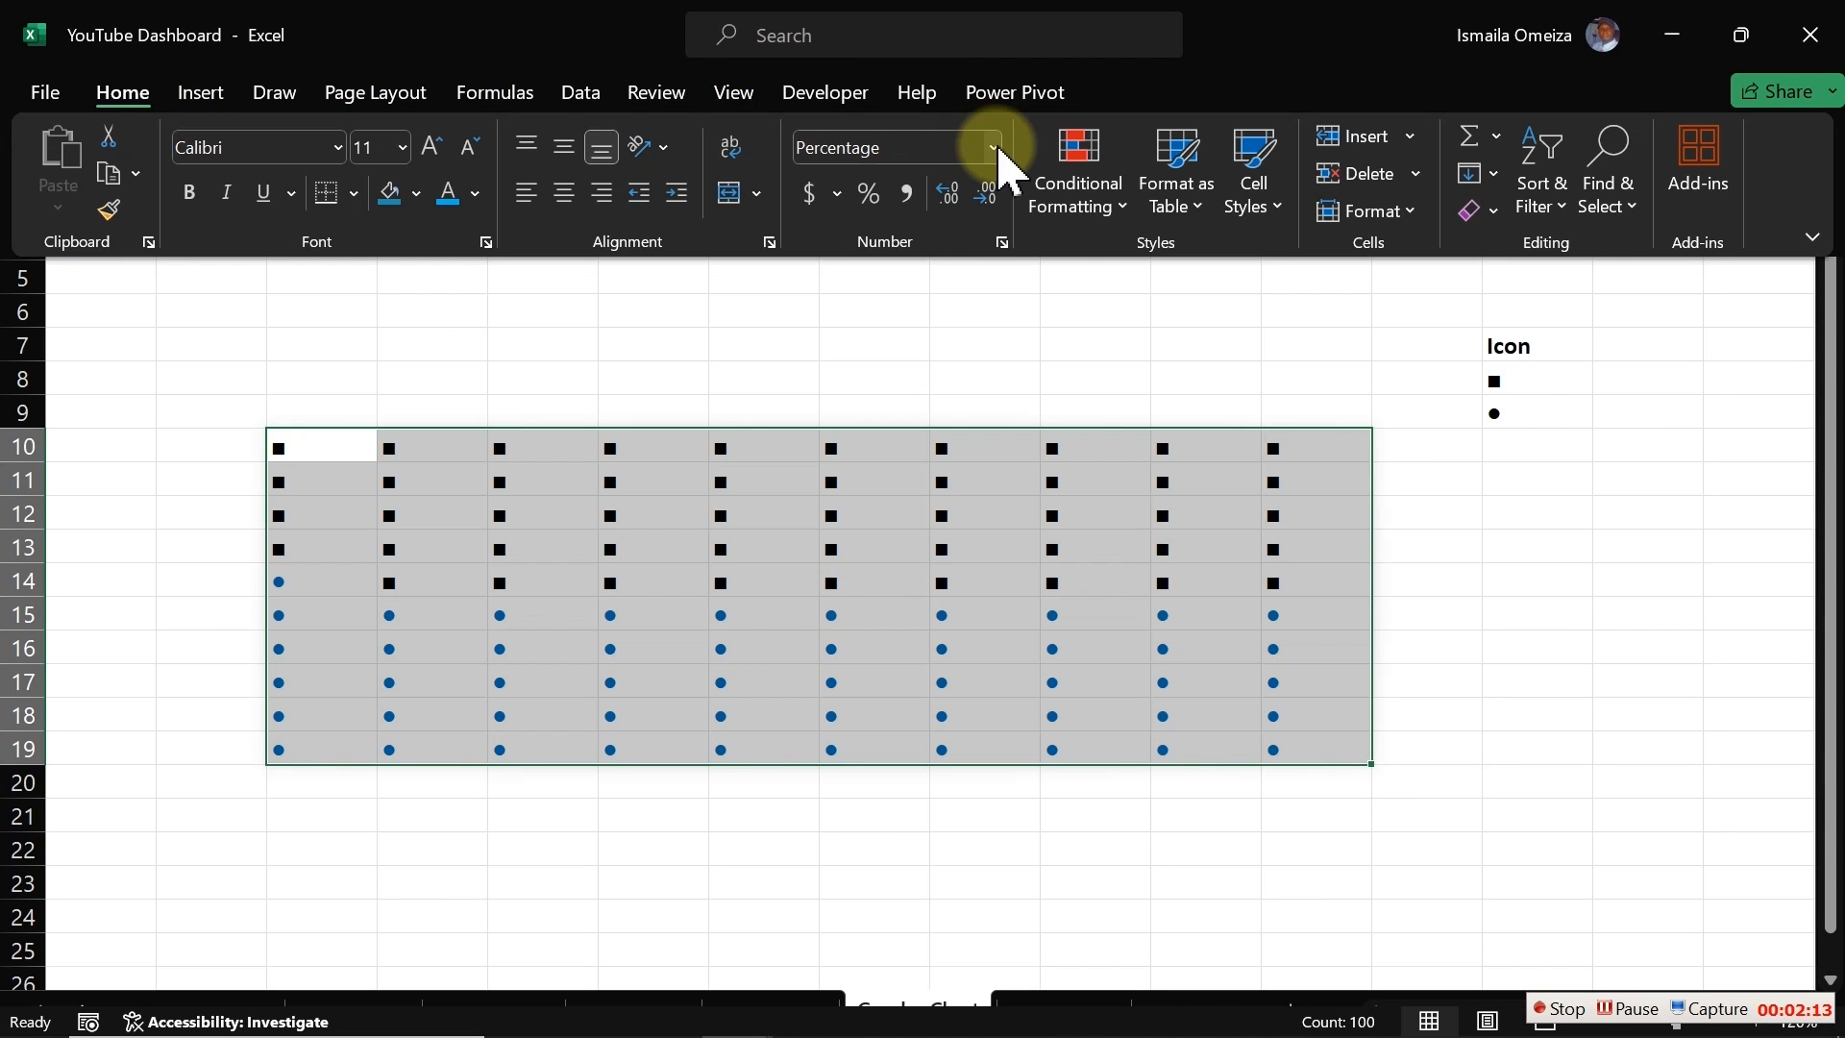
{"action": "left_click", "coordinate": [1080, 204]}
{"action": "left_click", "coordinate": [1185, 559]}
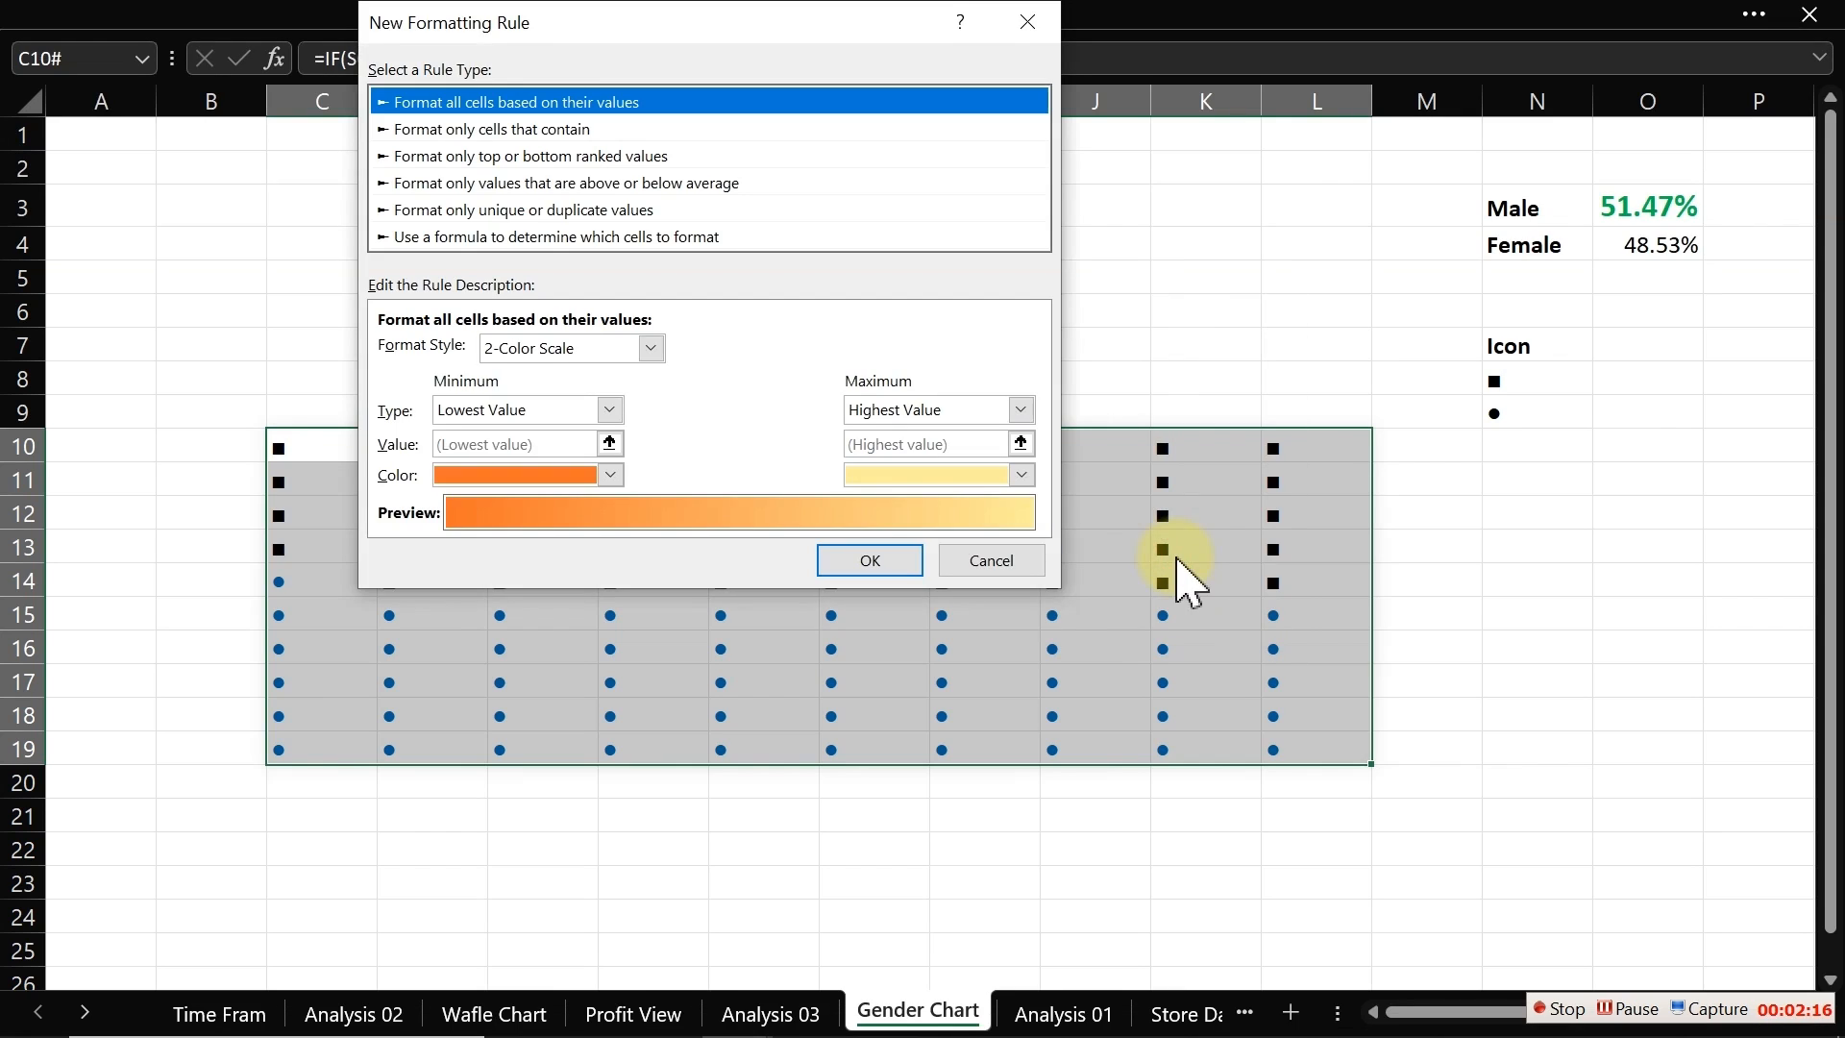
{"action": "left_click", "coordinate": [473, 238]}
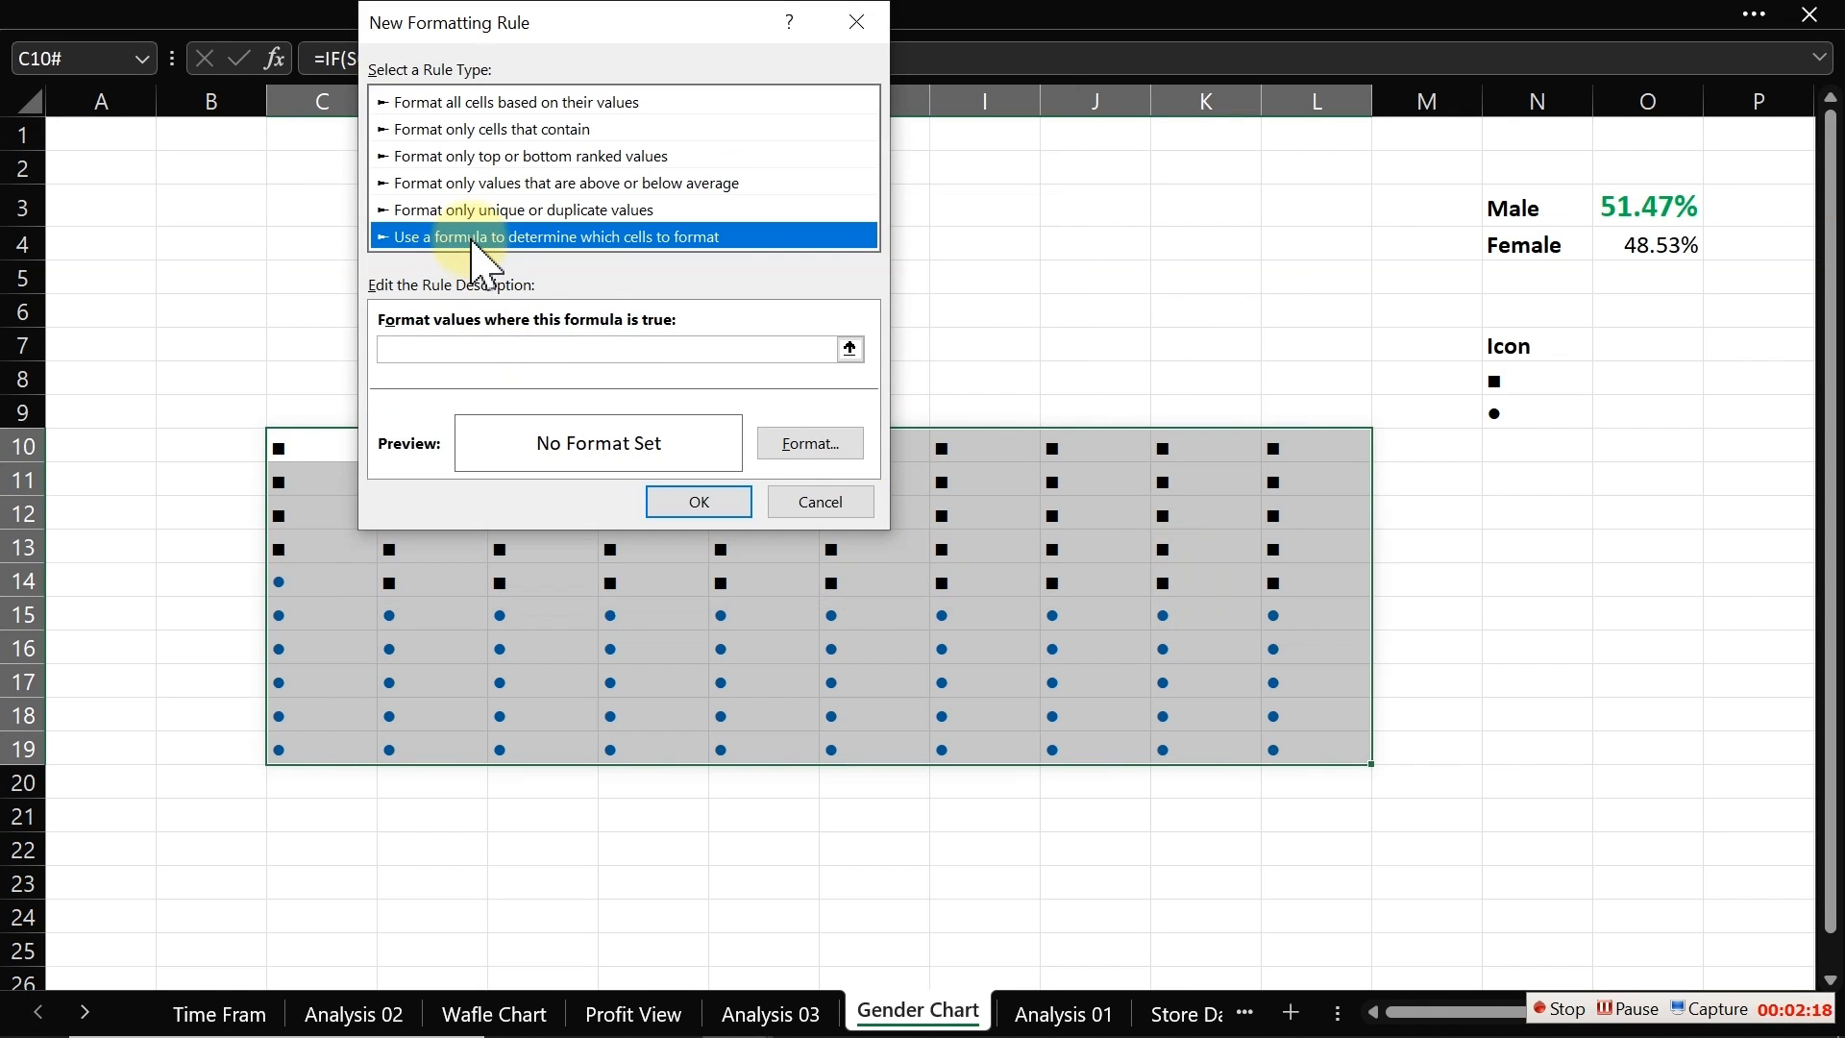
{"action": "left_click", "coordinate": [424, 350]}
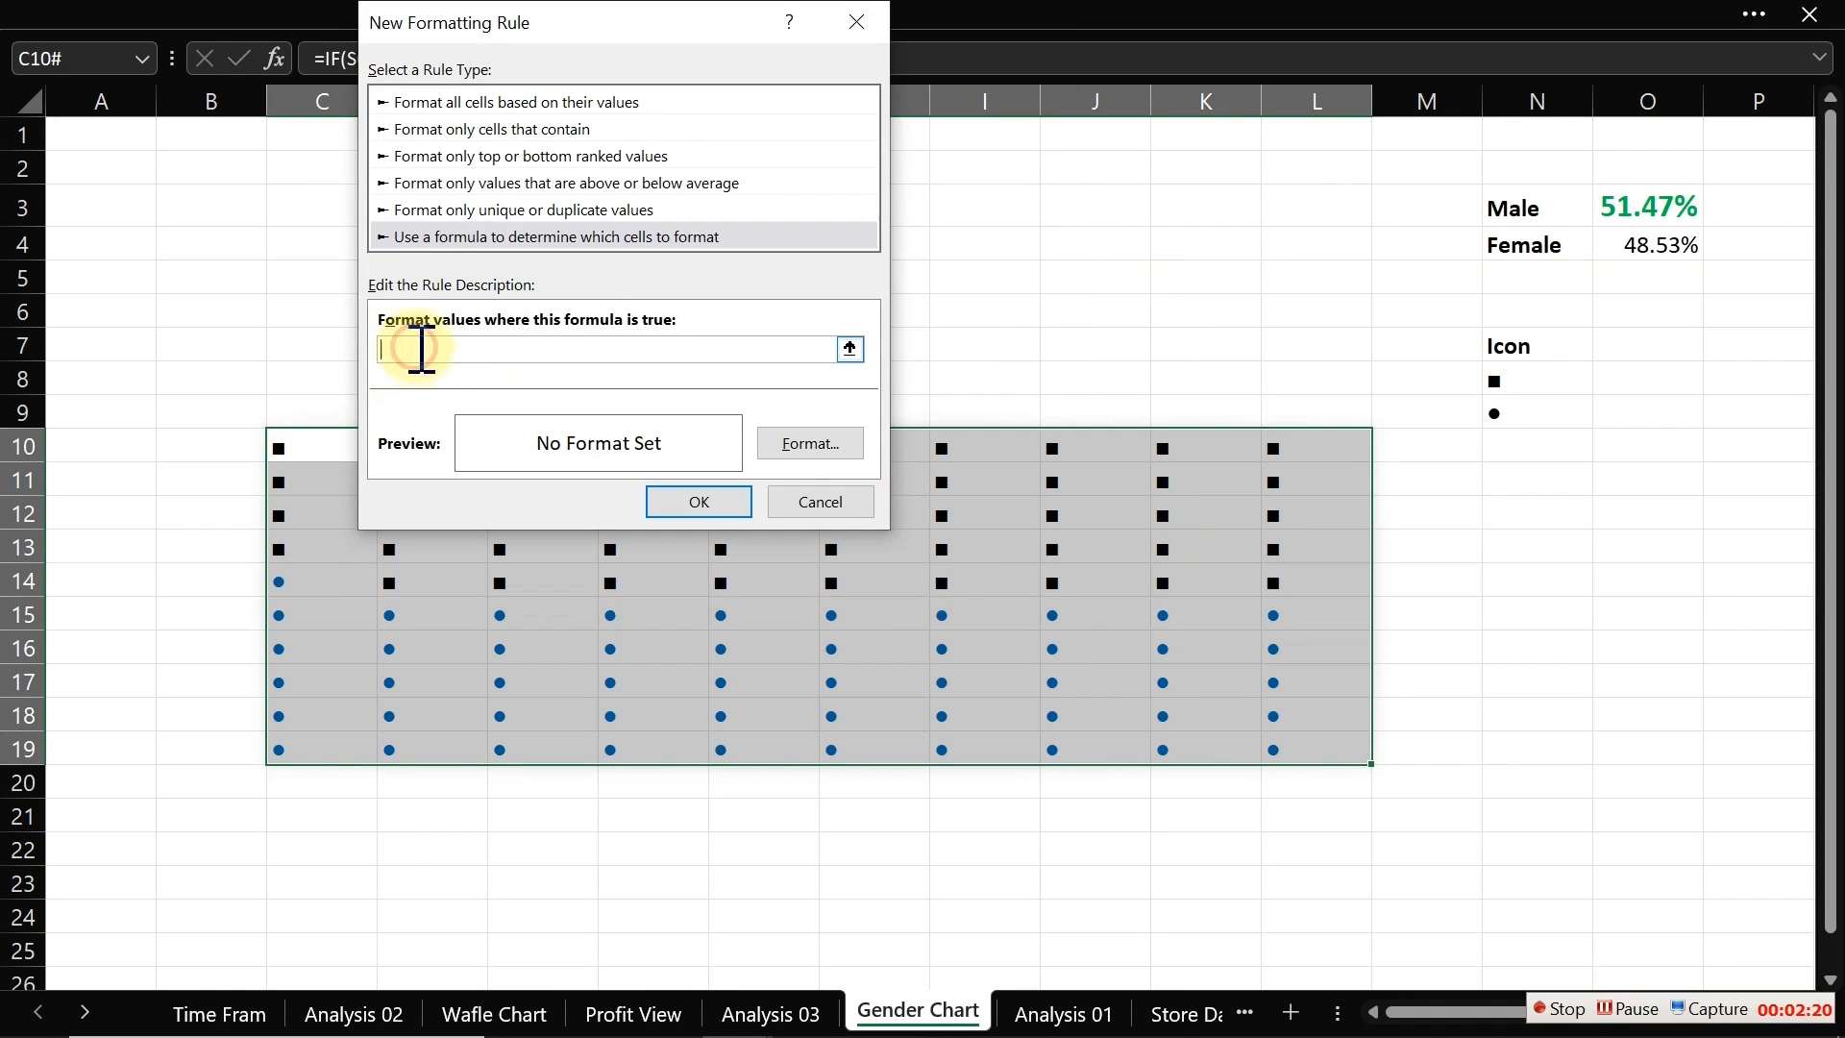
{"action": "left_click", "coordinate": [304, 449]}
{"action": "left_click", "coordinate": [402, 349]}
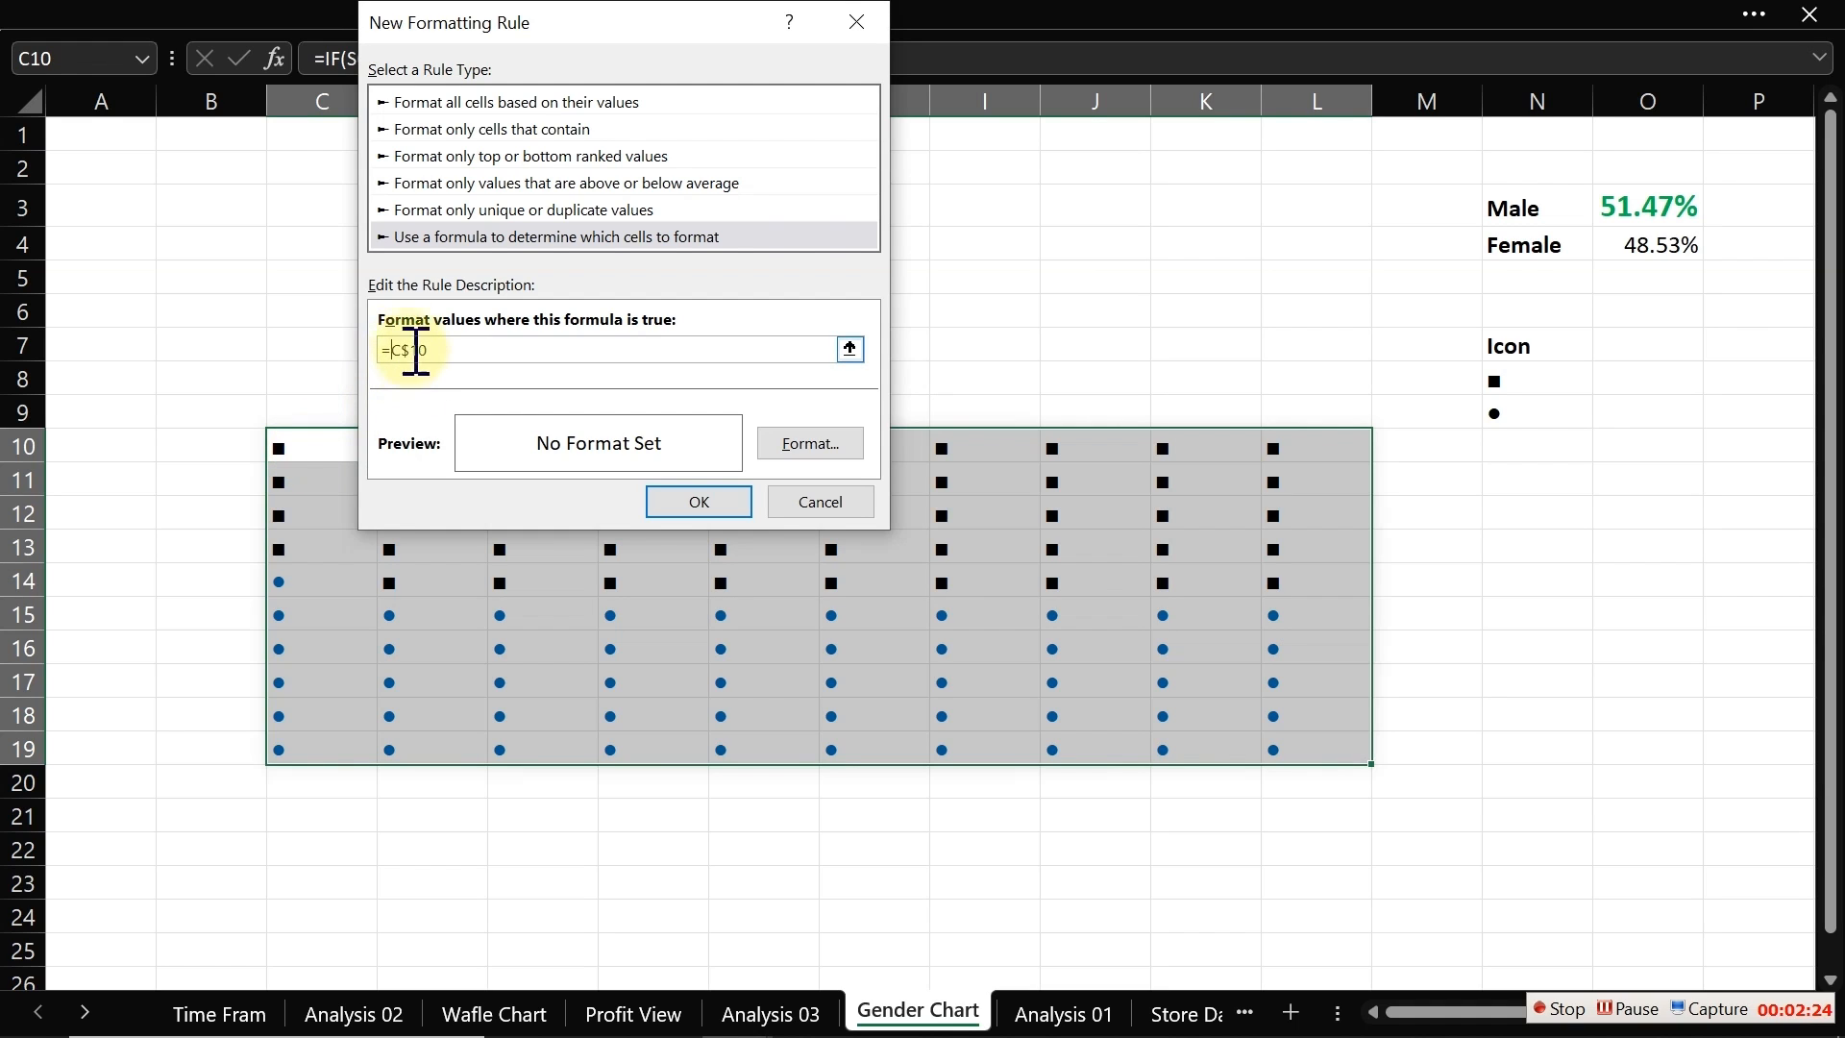
{"action": "left_click", "coordinate": [413, 348]}
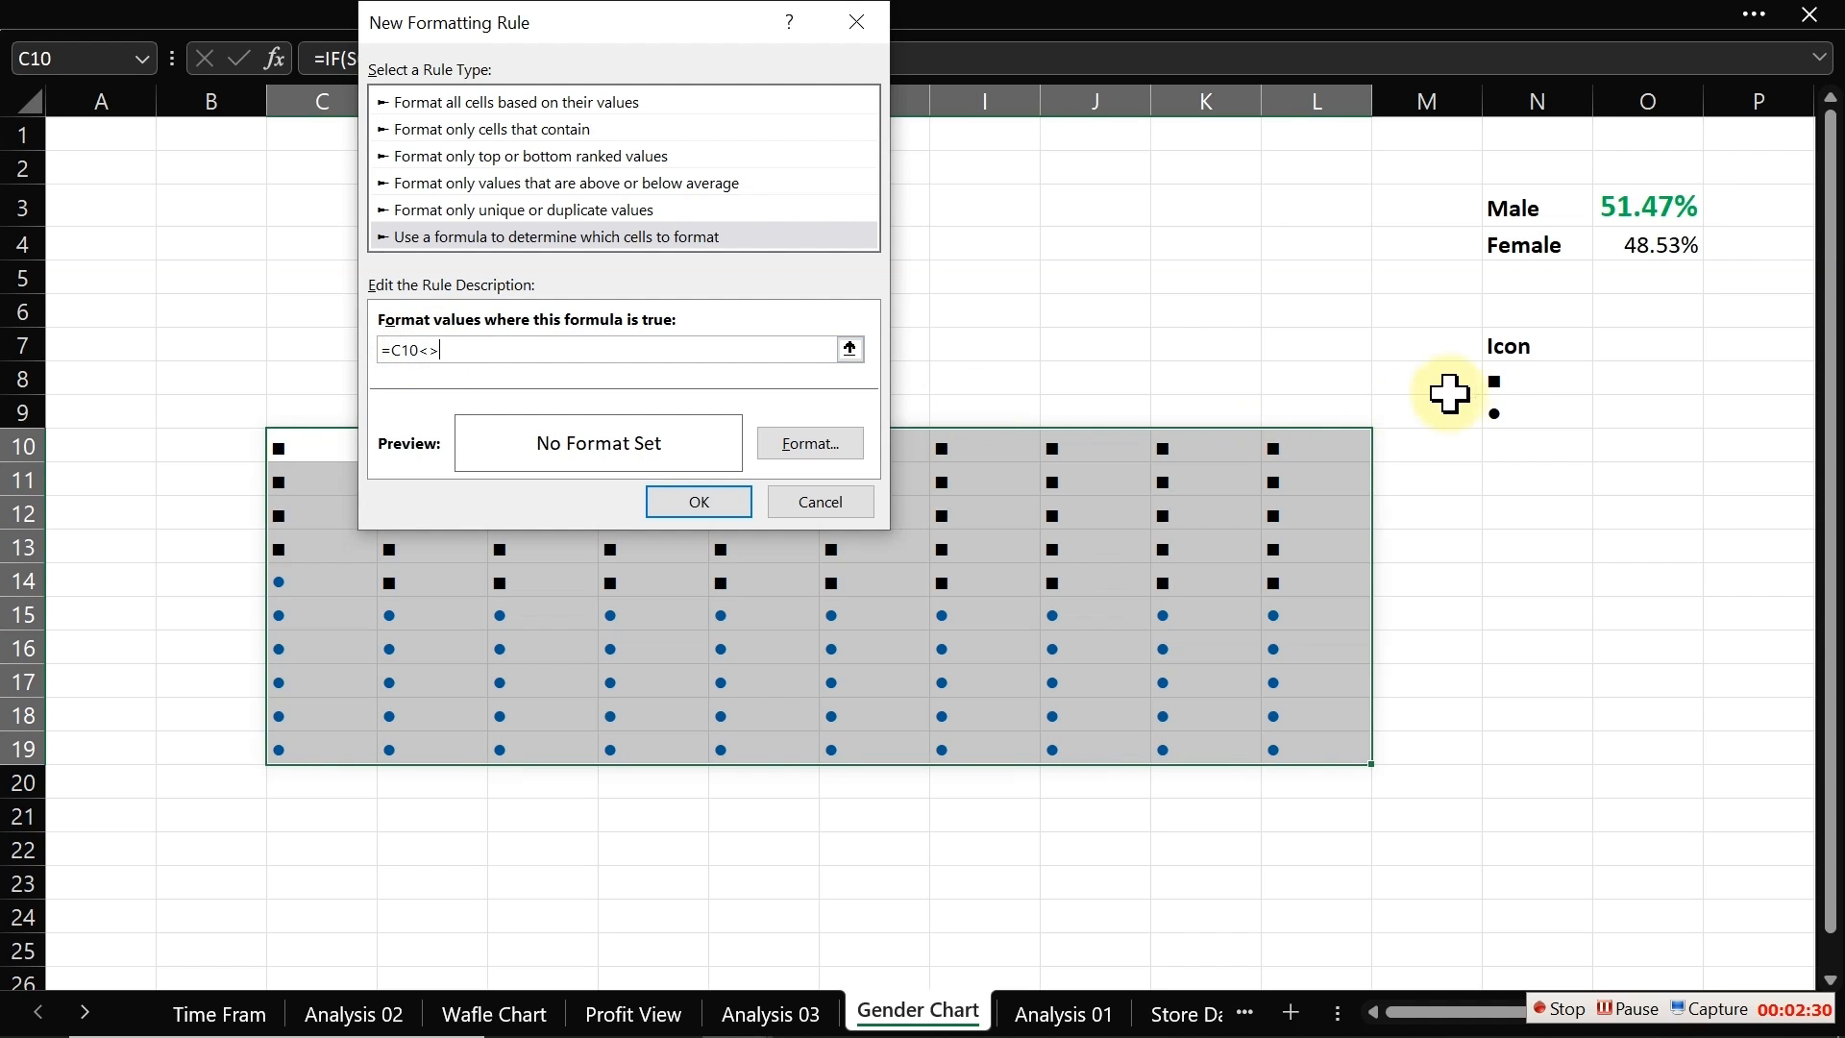
{"action": "left_click", "coordinate": [1514, 410]}
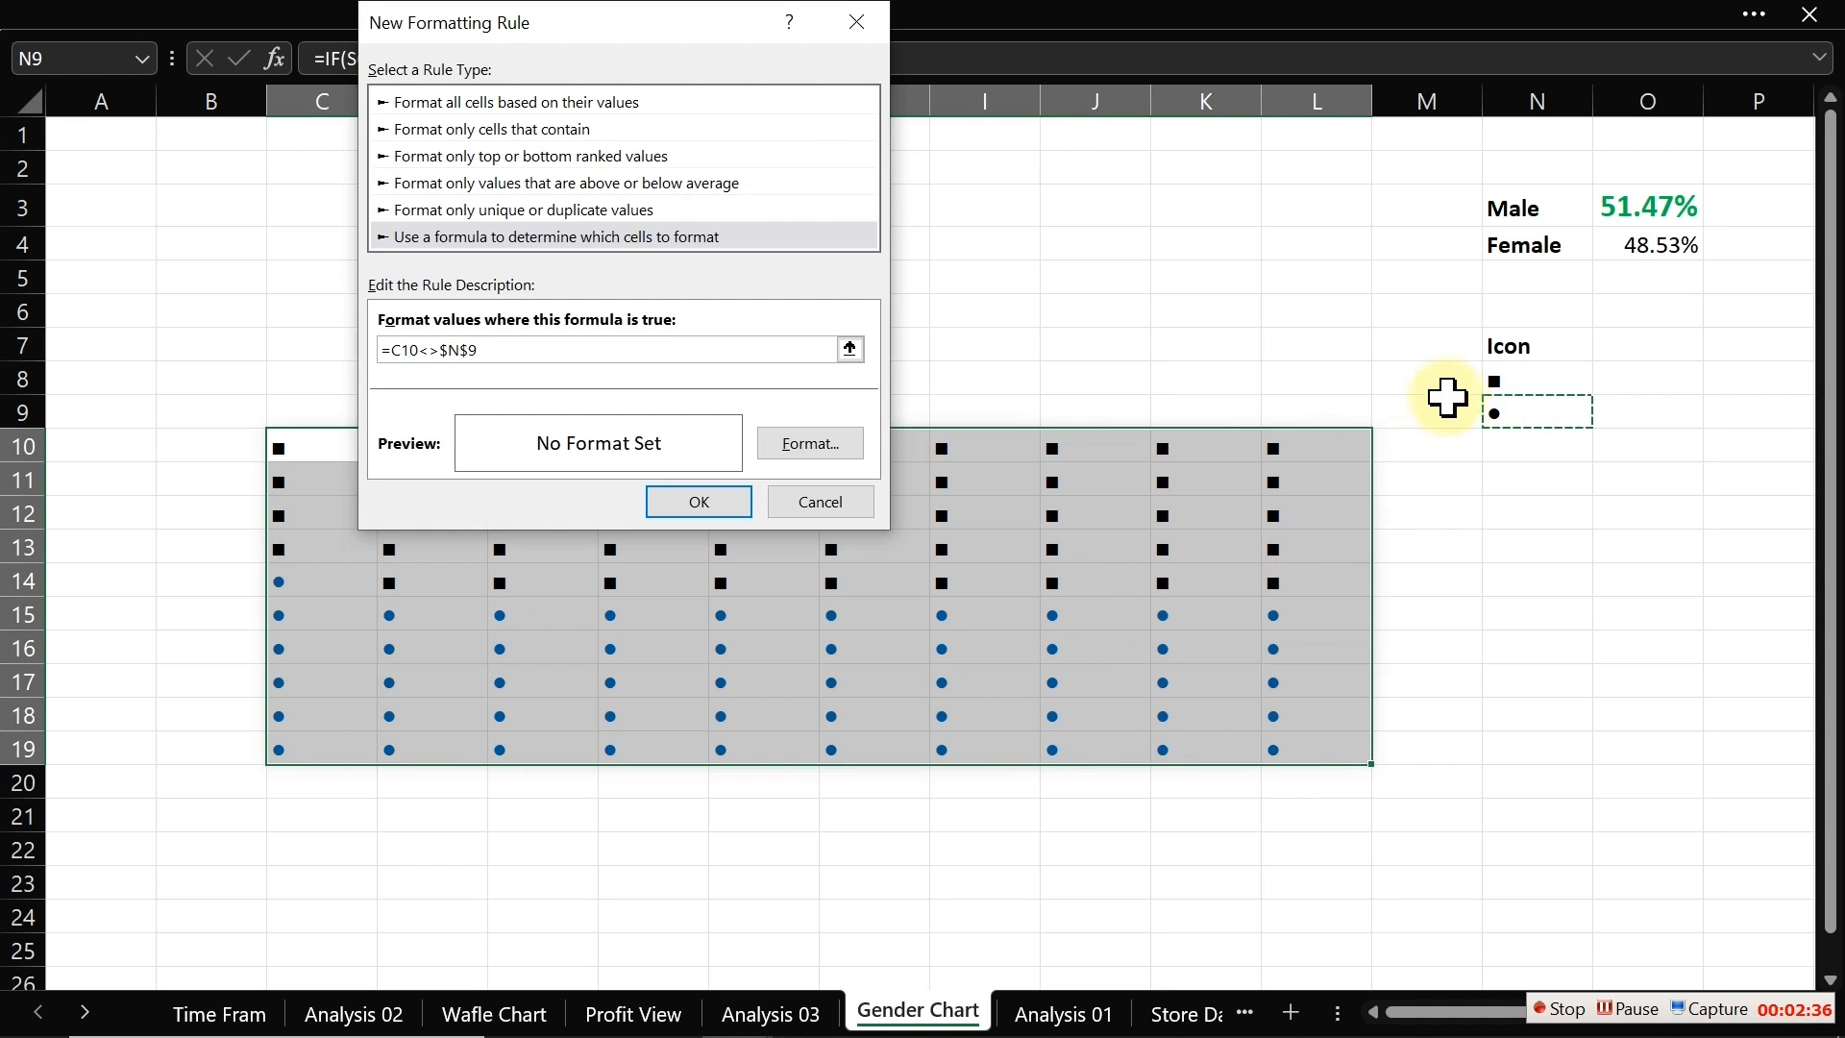
Step: Set this rule's font colour to custom RGB 159, 230, 255 and apply it to the grid
{"action": "left_click", "coordinate": [807, 447]}
{"action": "left_click", "coordinate": [804, 331]}
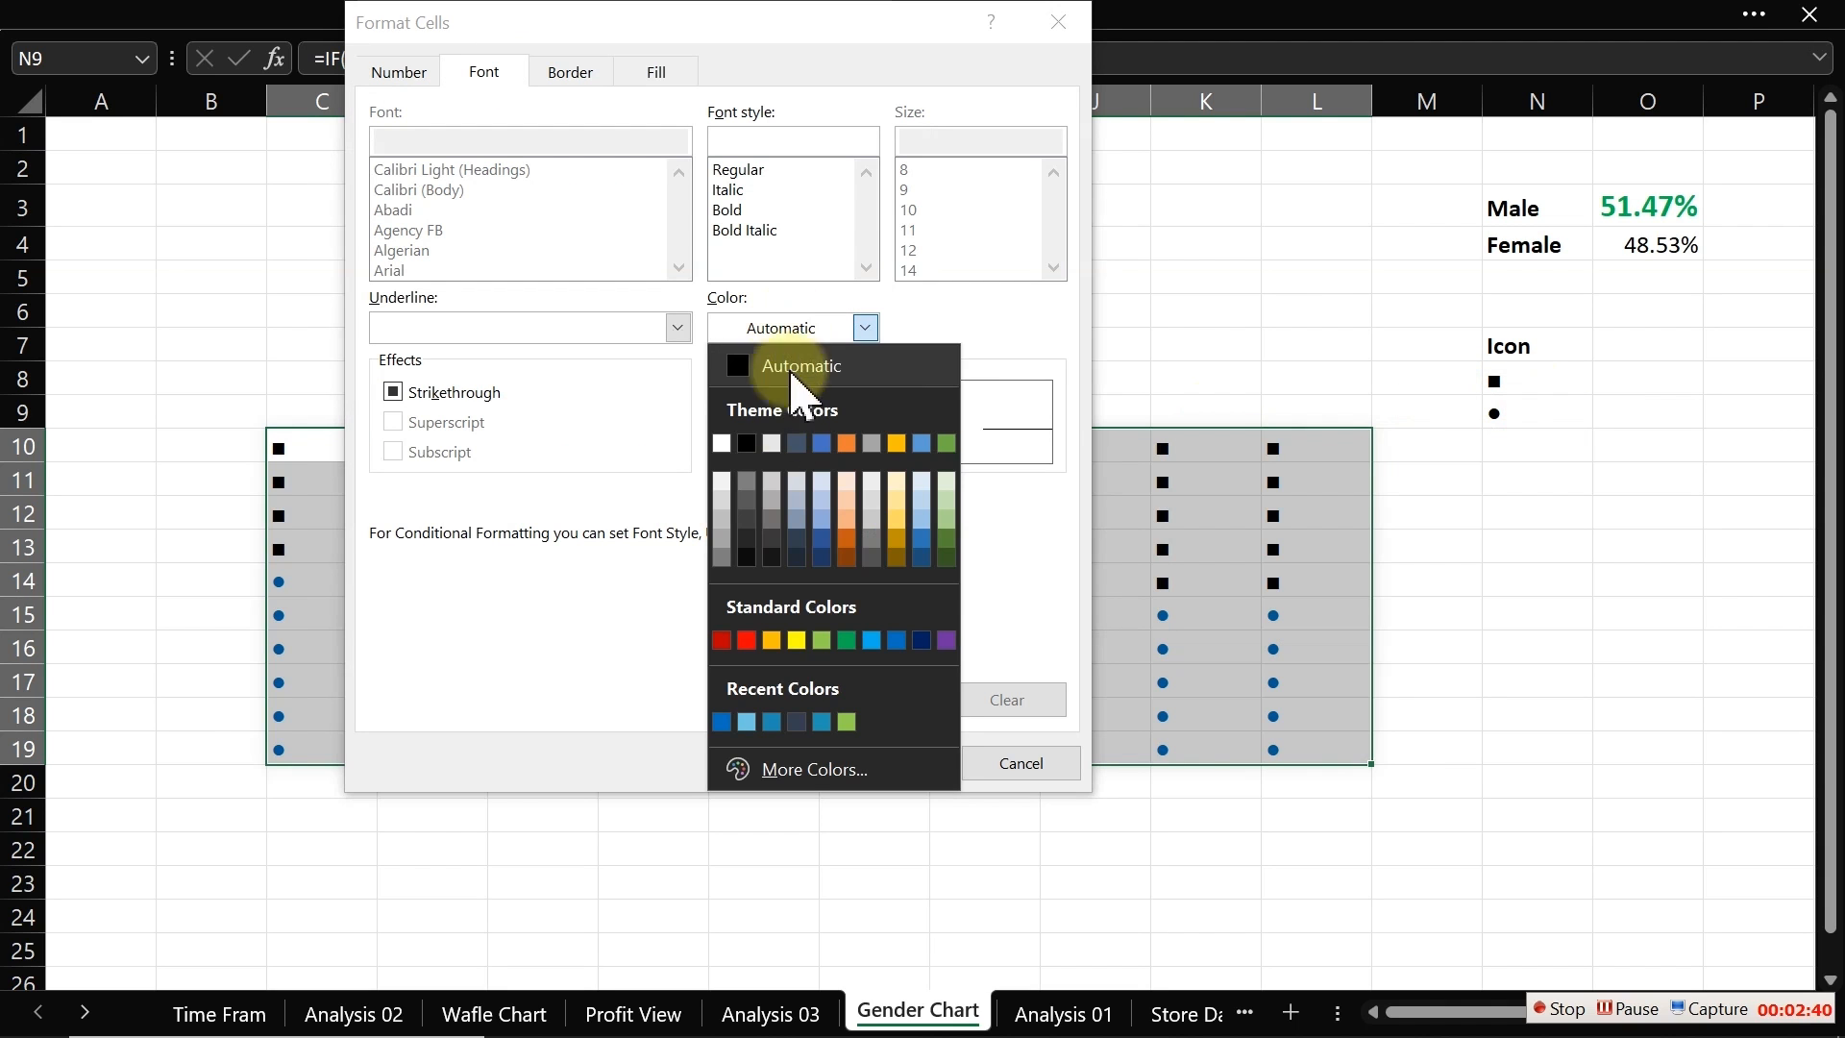
{"action": "left_click", "coordinate": [790, 765]}
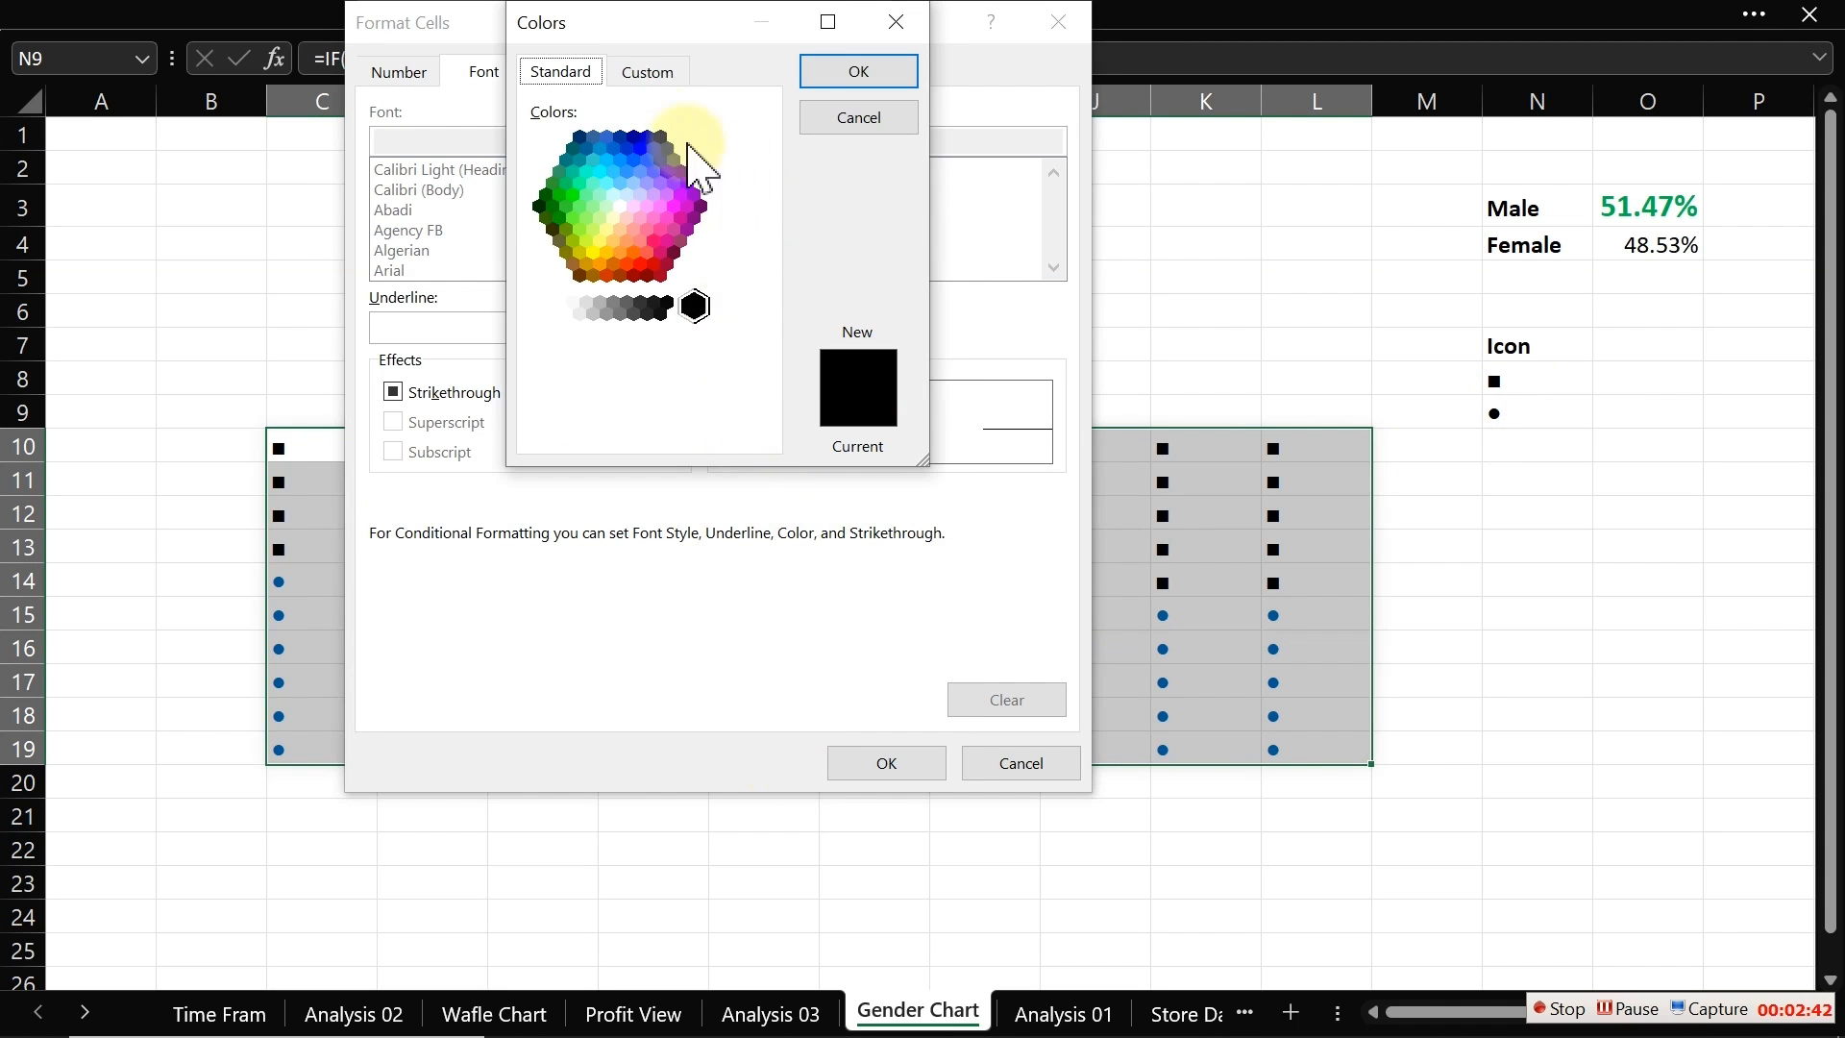
{"action": "left_click", "coordinate": [650, 71]}
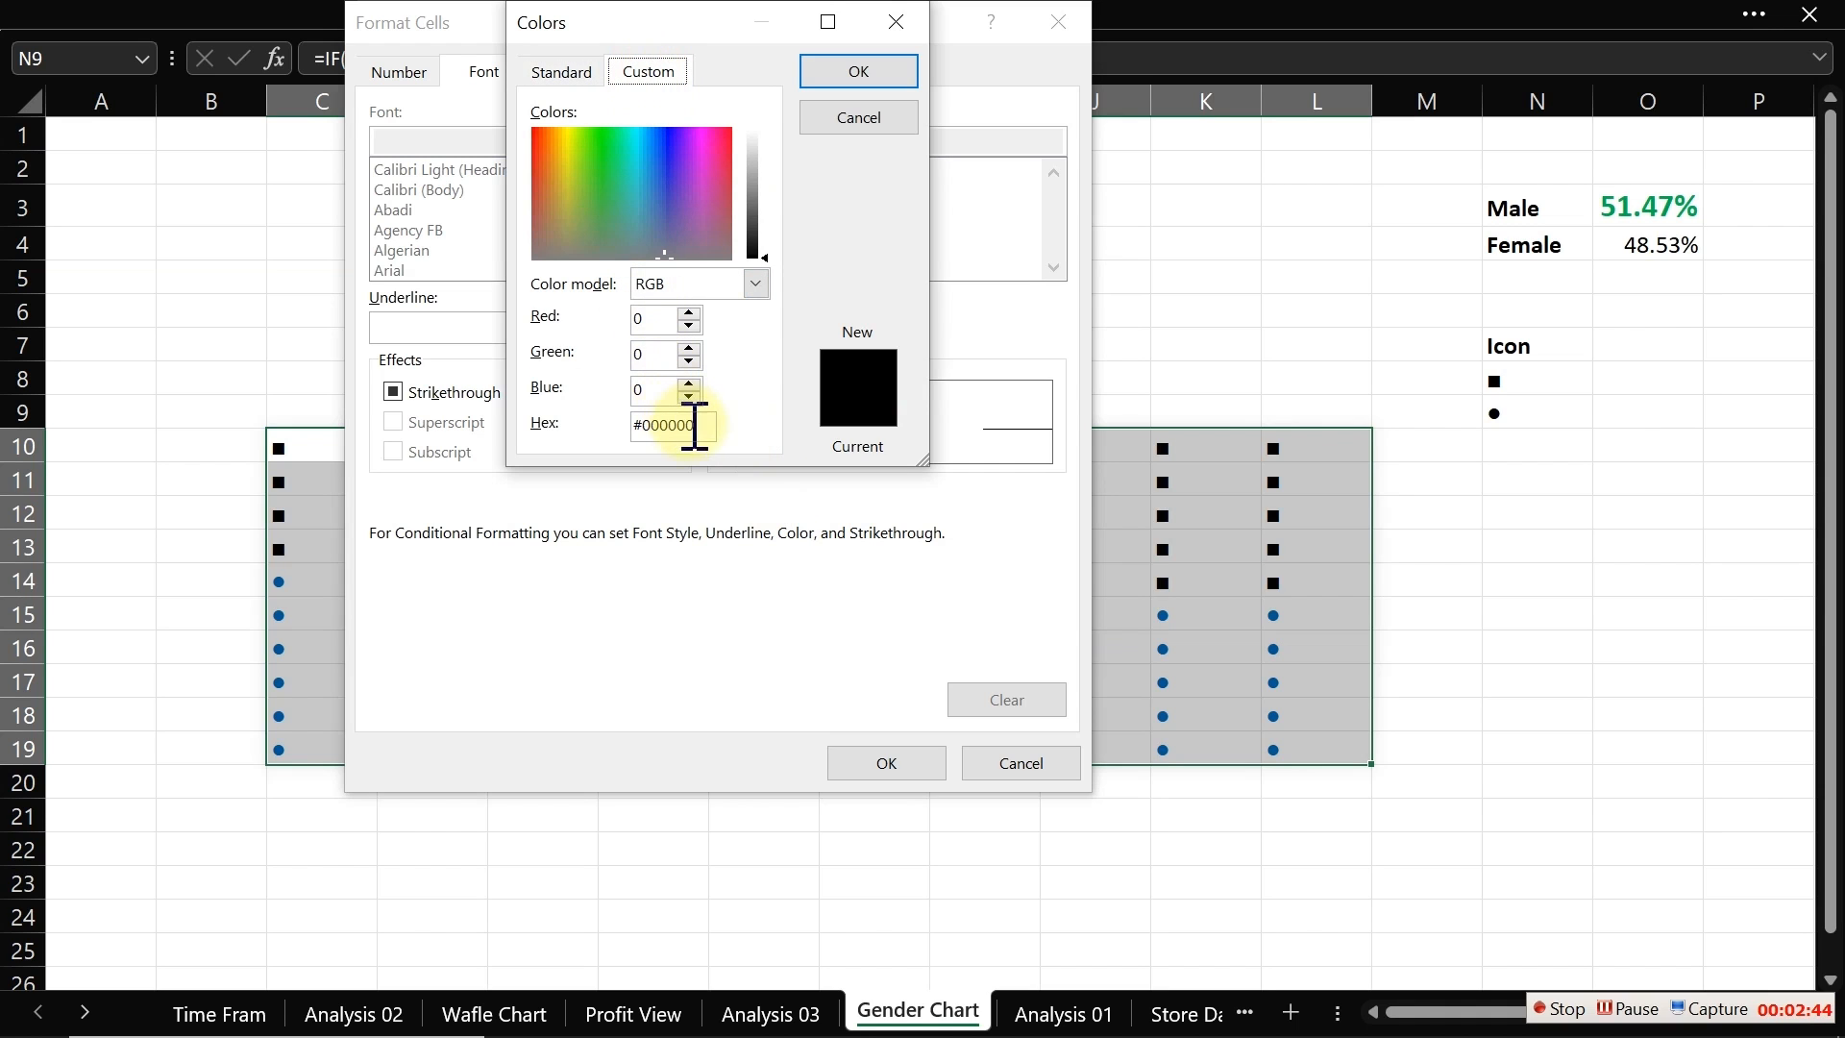
{"action": "double_click", "coordinate": [663, 319]}
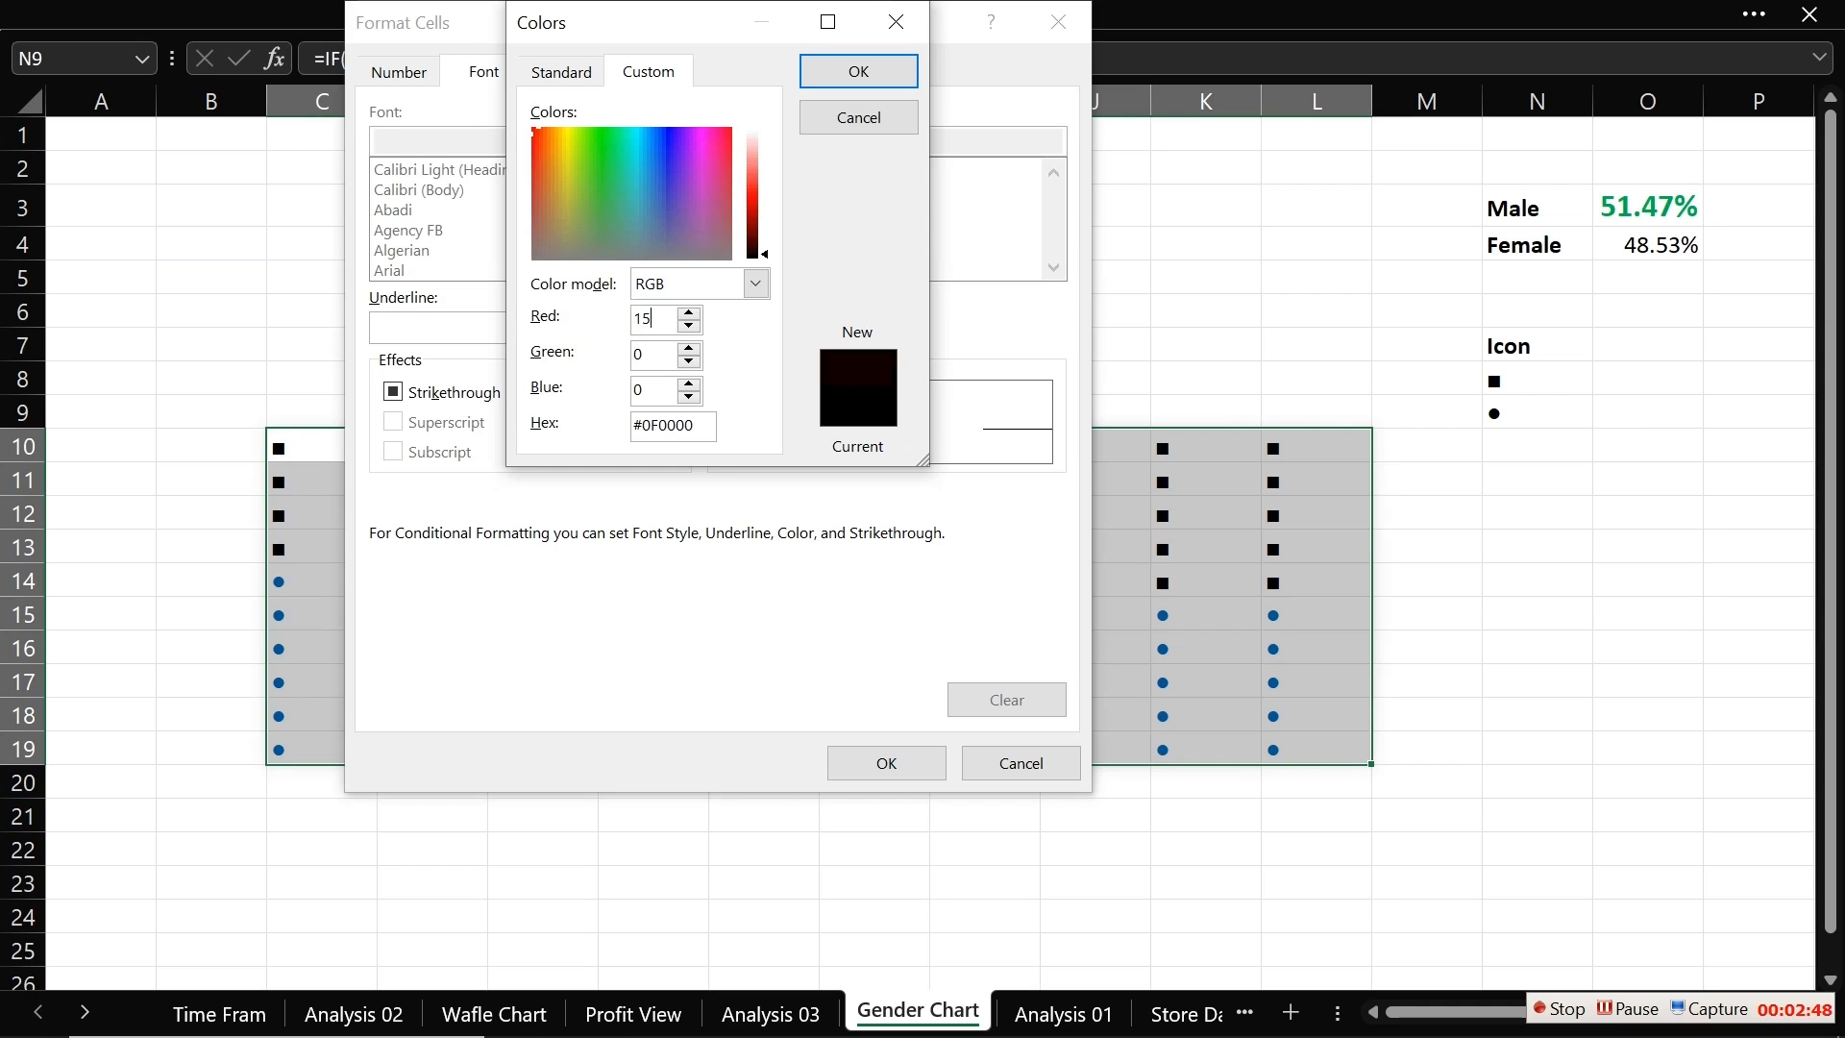
{"action": "type", "text": "9"}
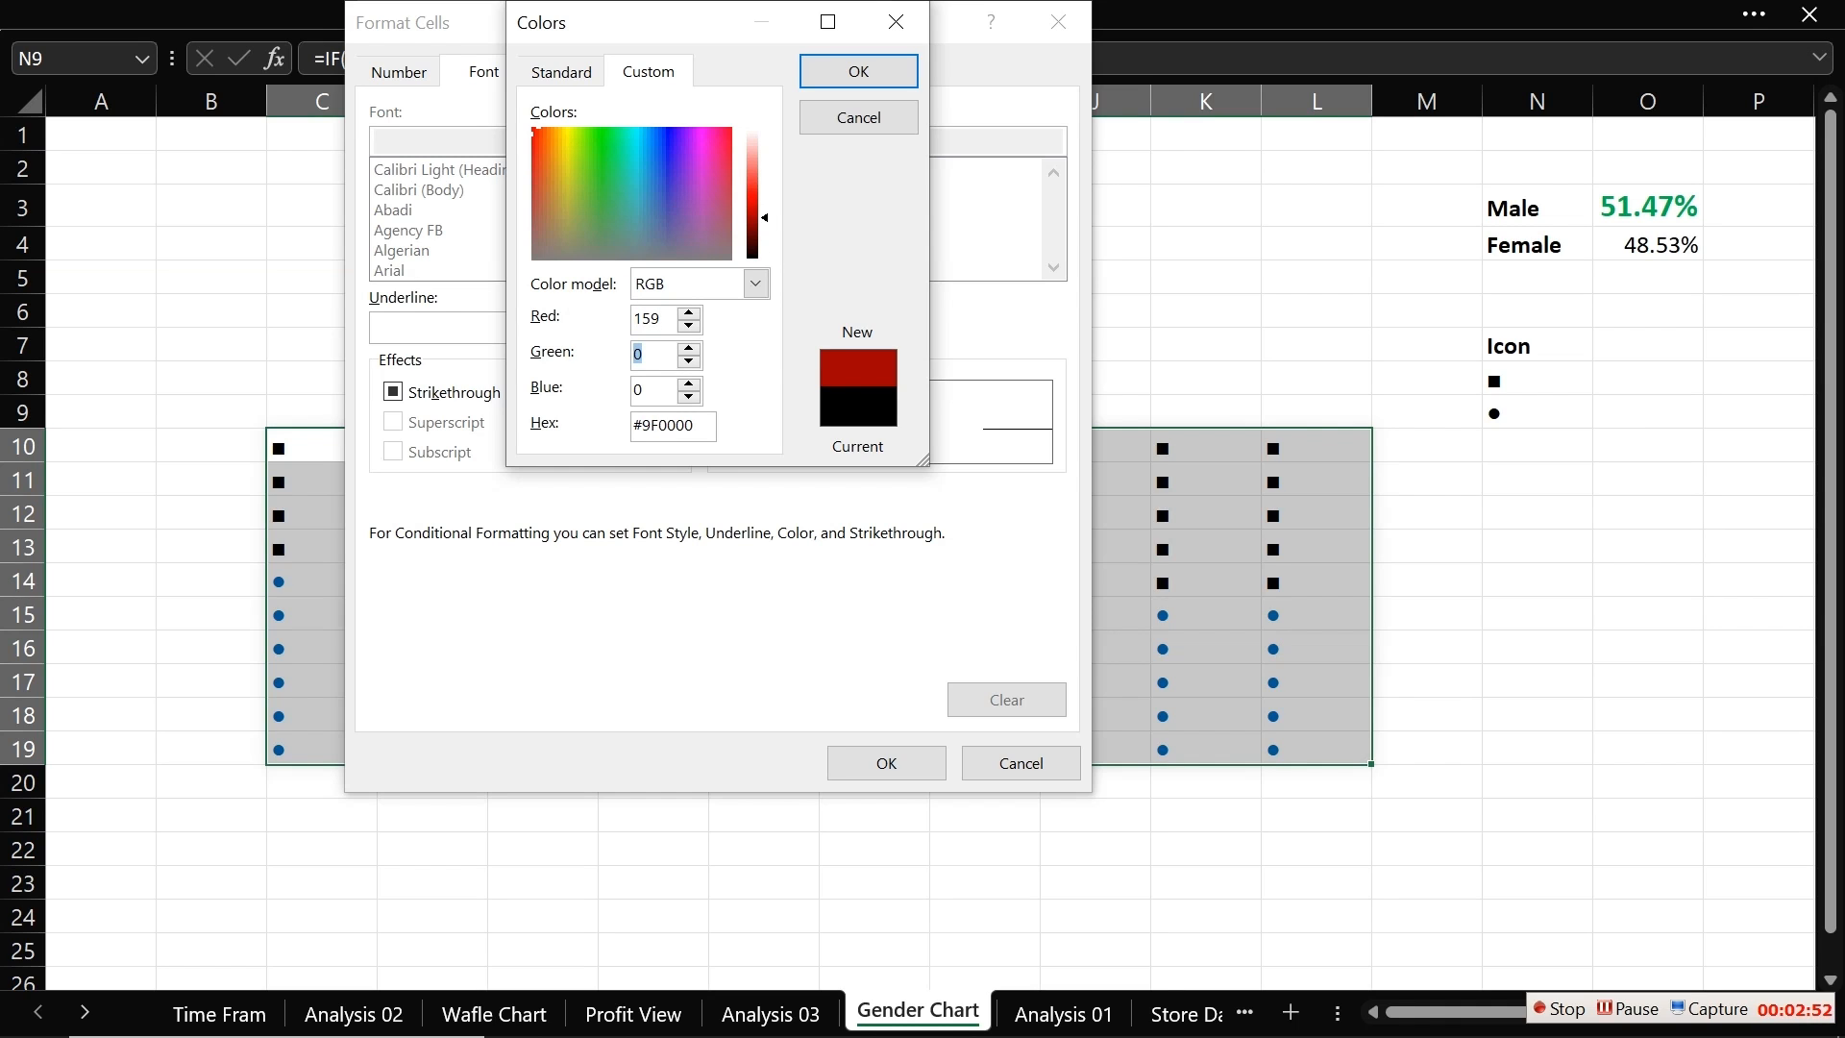
{"action": "type", "text": "230"}
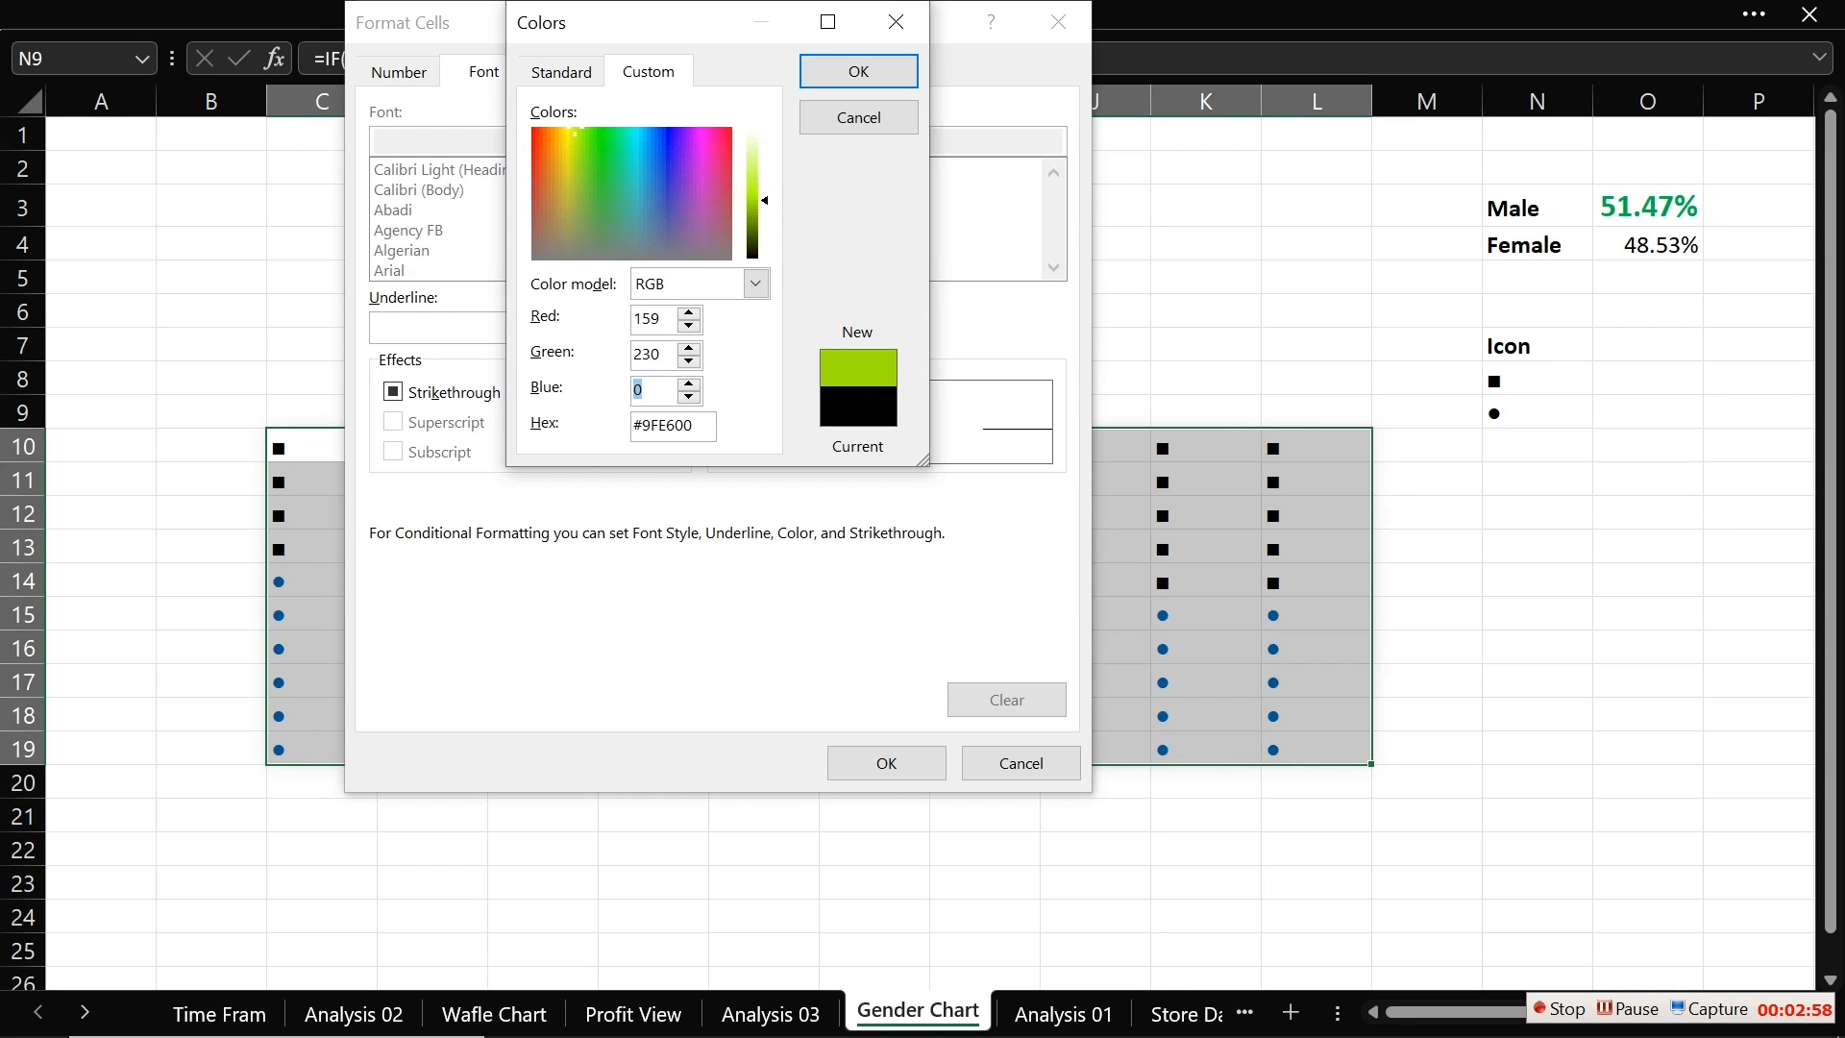
{"action": "type", "text": "255"}
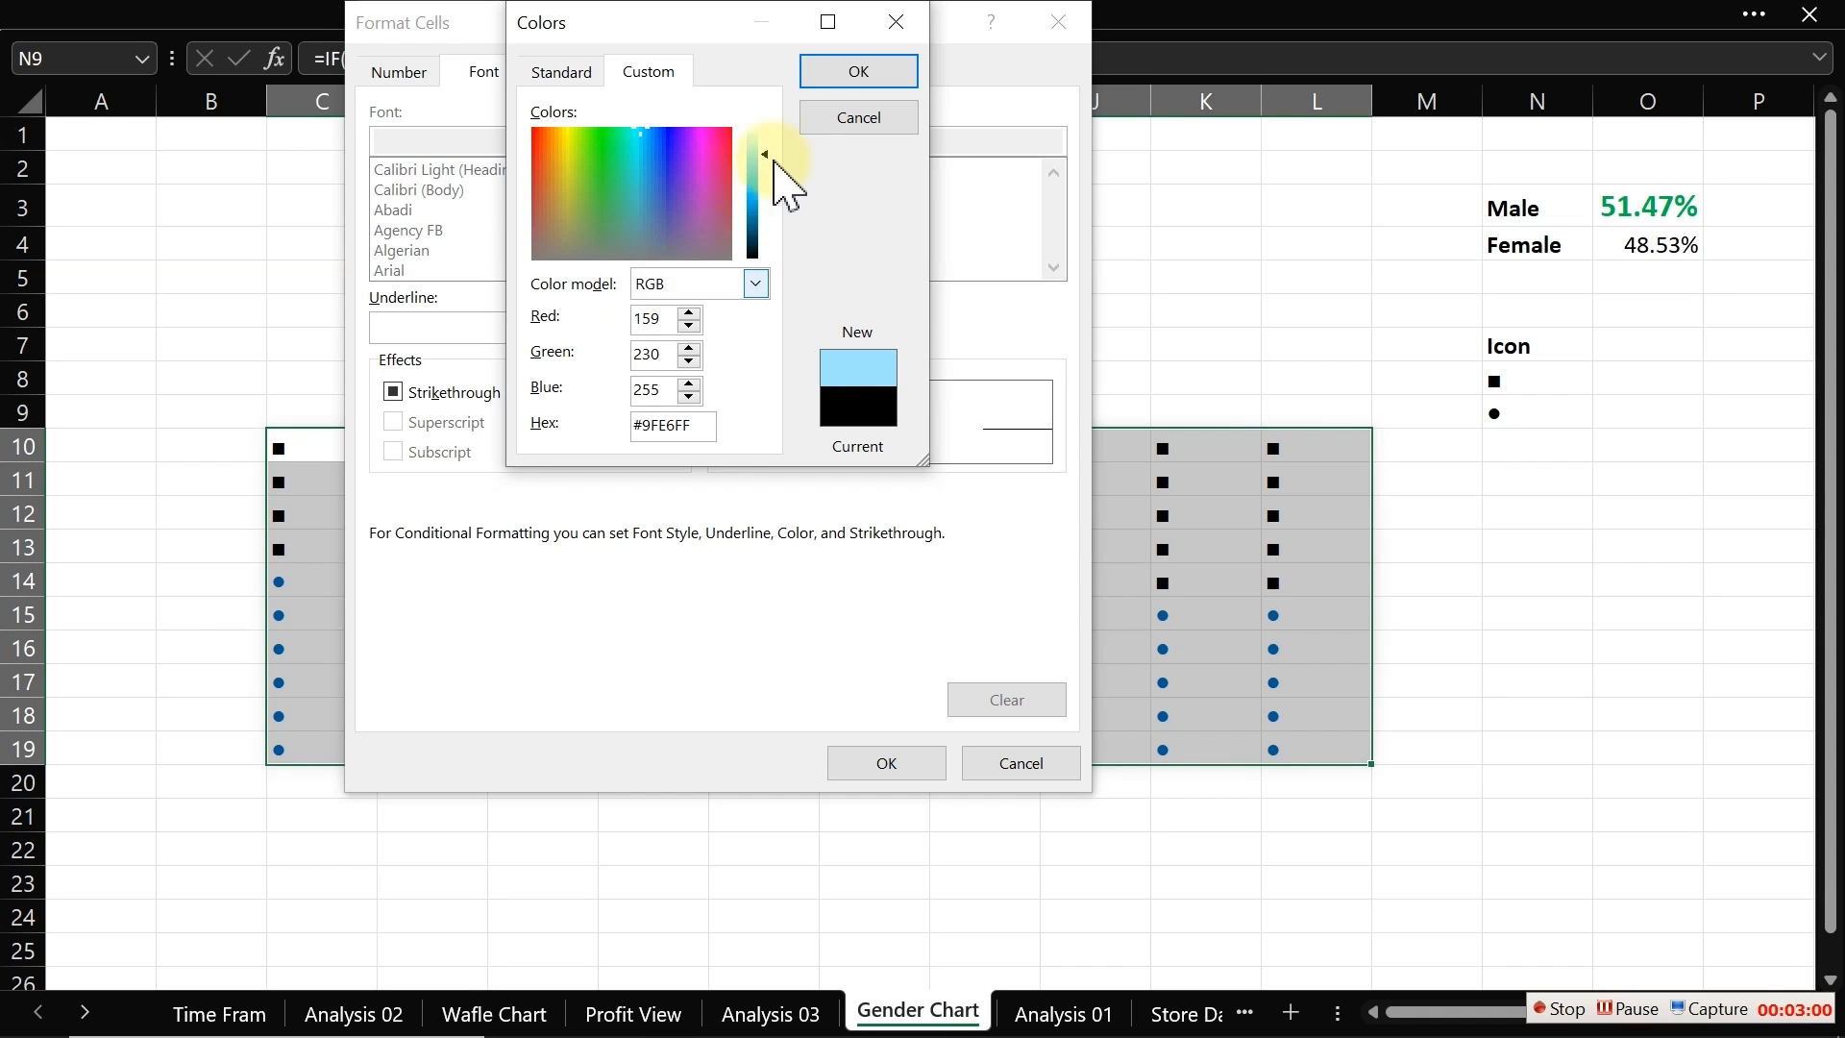
{"action": "left_click", "coordinate": [856, 70]}
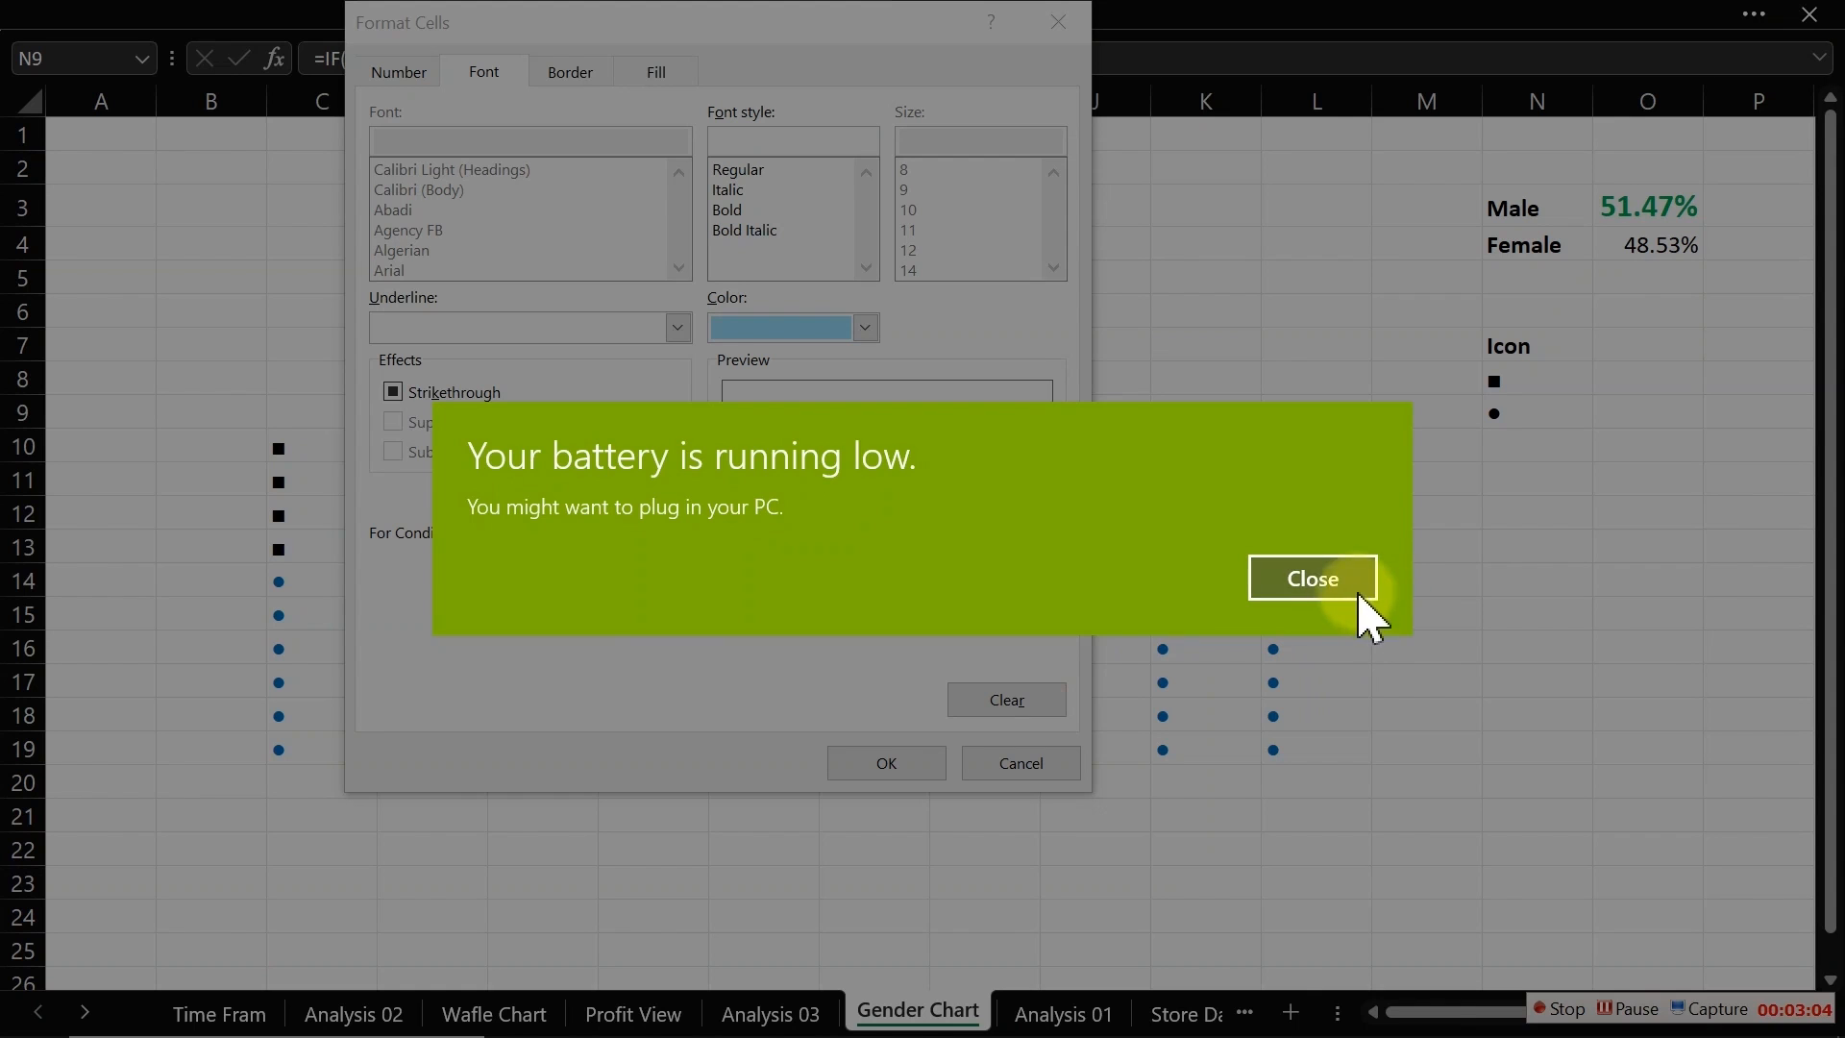
{"action": "left_click", "coordinate": [1356, 594]}
{"action": "left_click", "coordinate": [885, 763]}
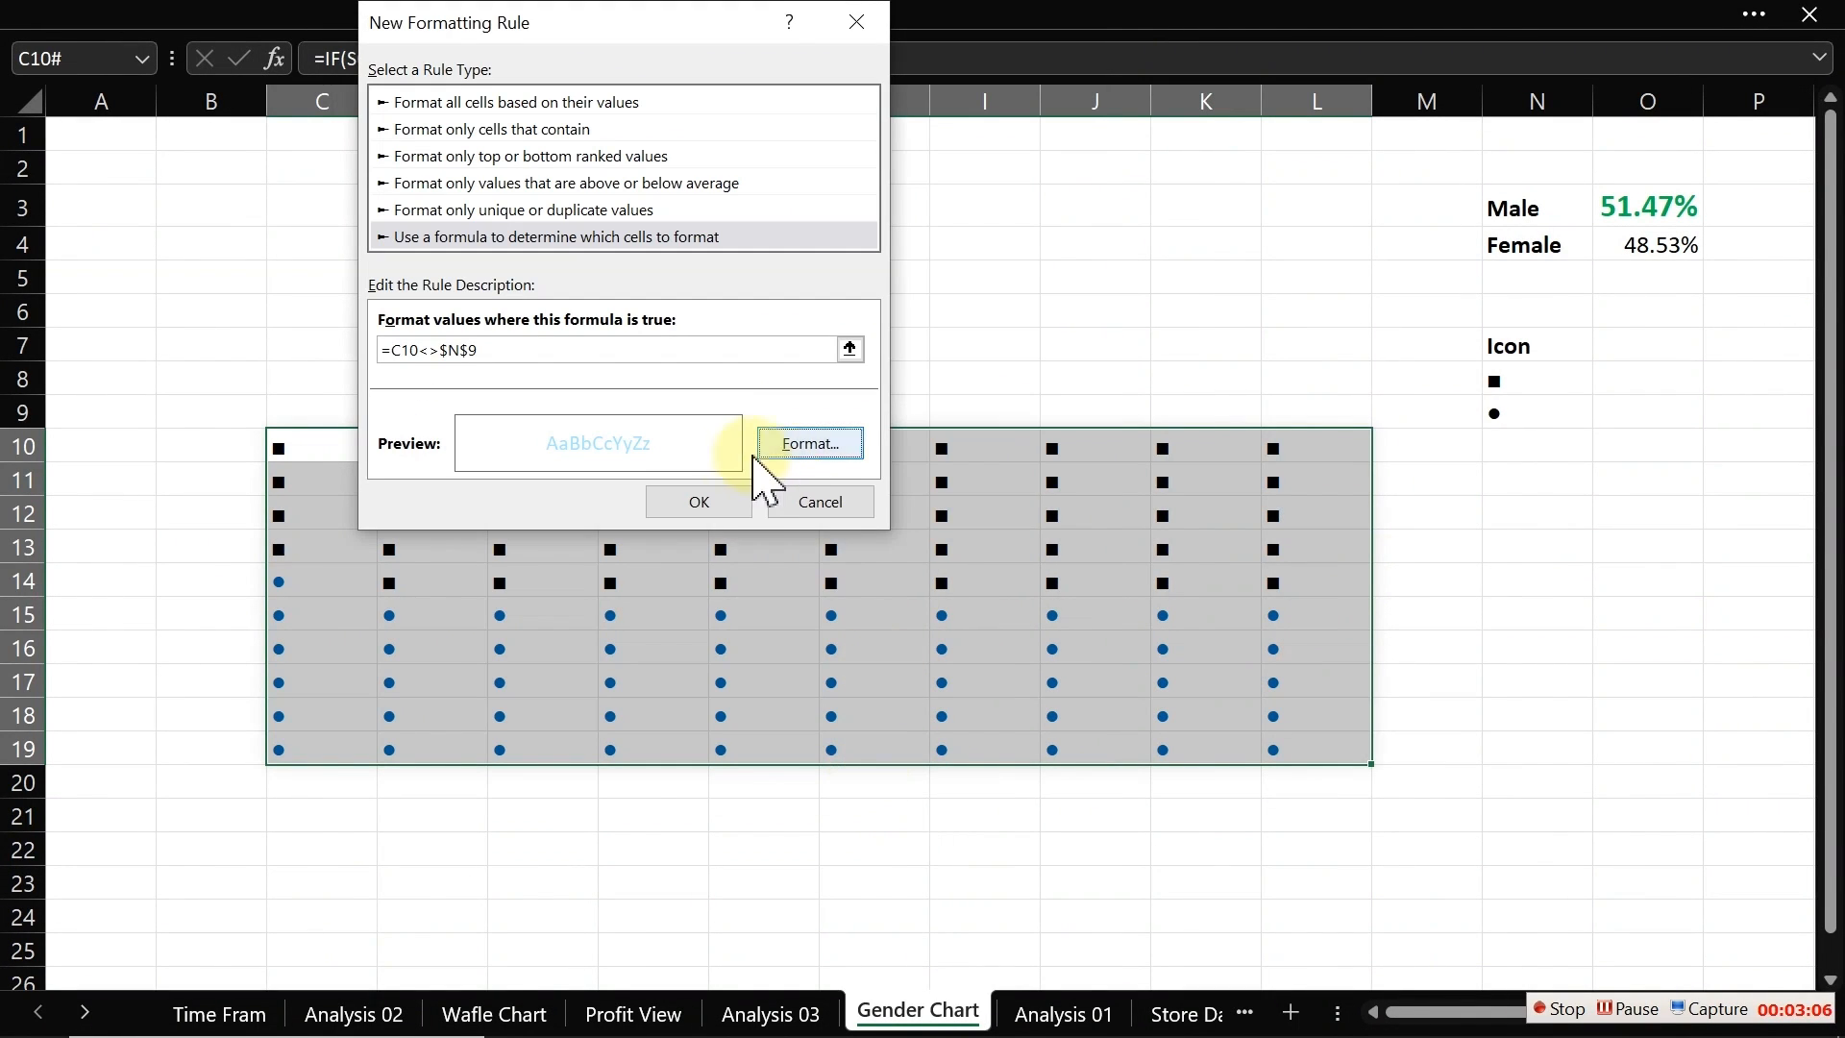
{"action": "left_click", "coordinate": [684, 502]}
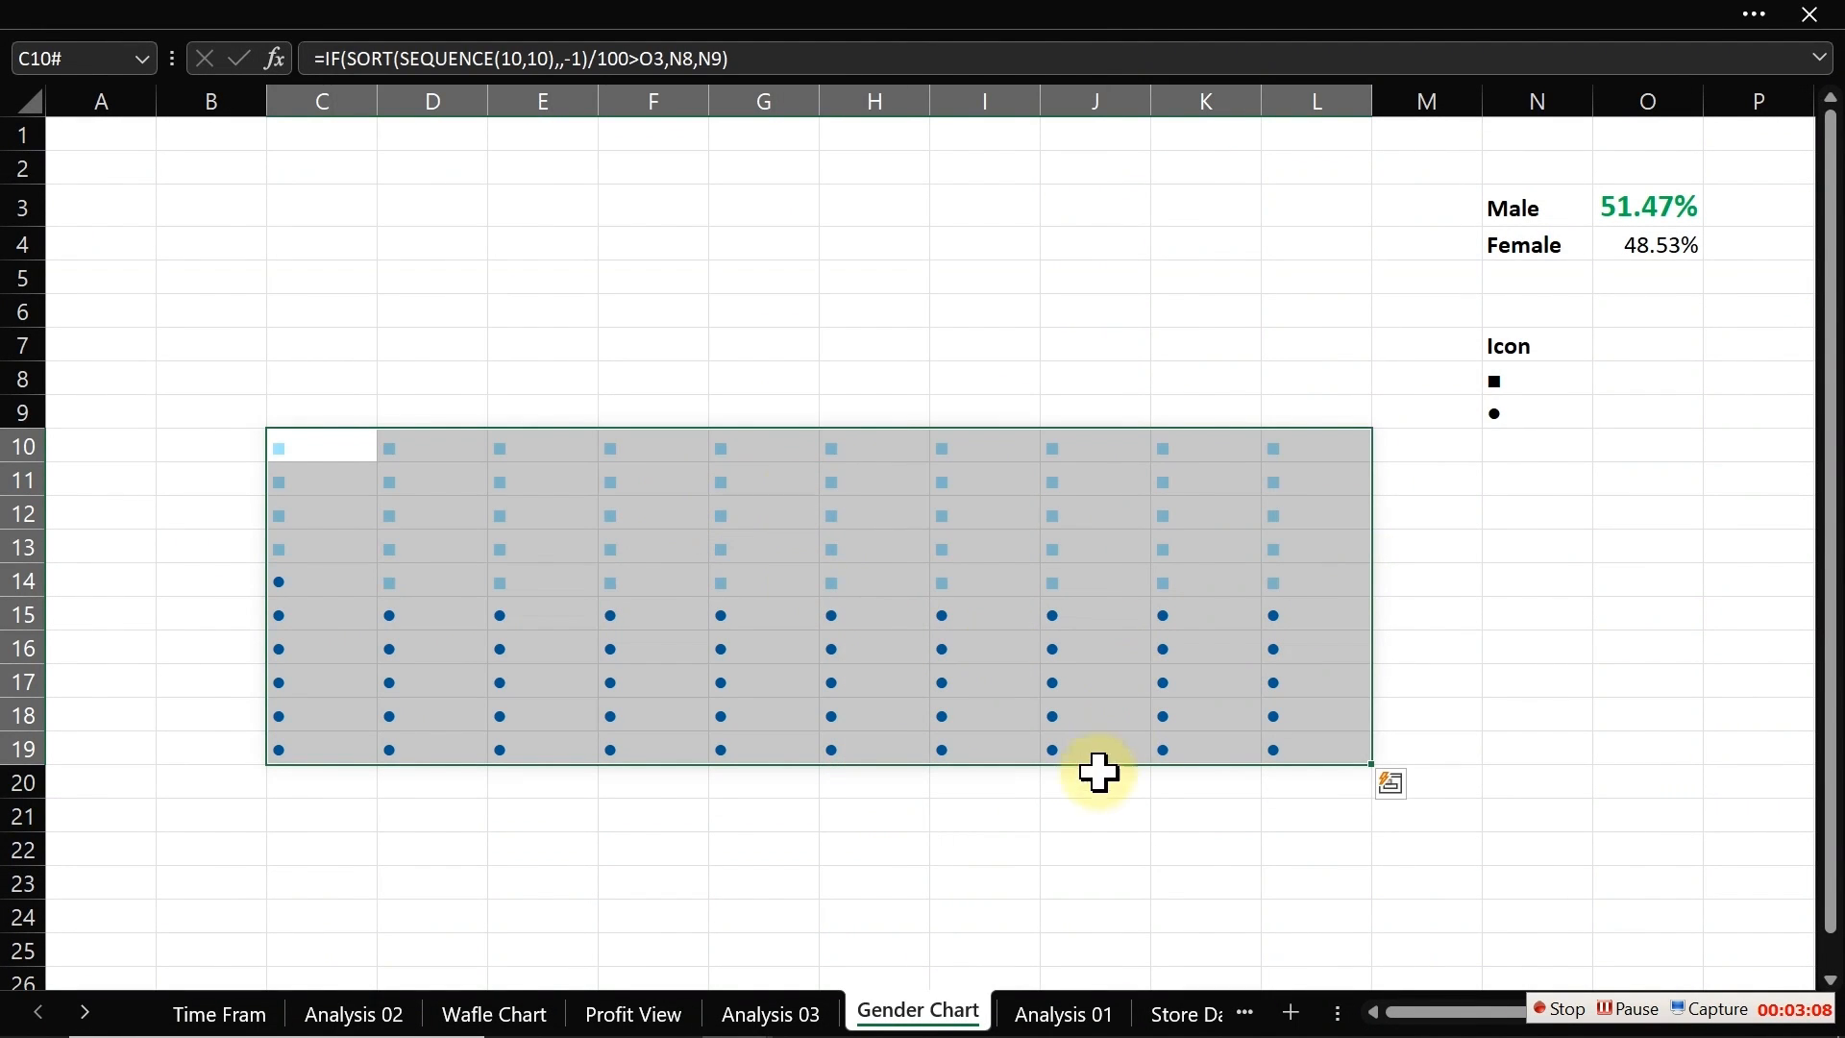
{"action": "left_click", "coordinate": [1070, 812]}
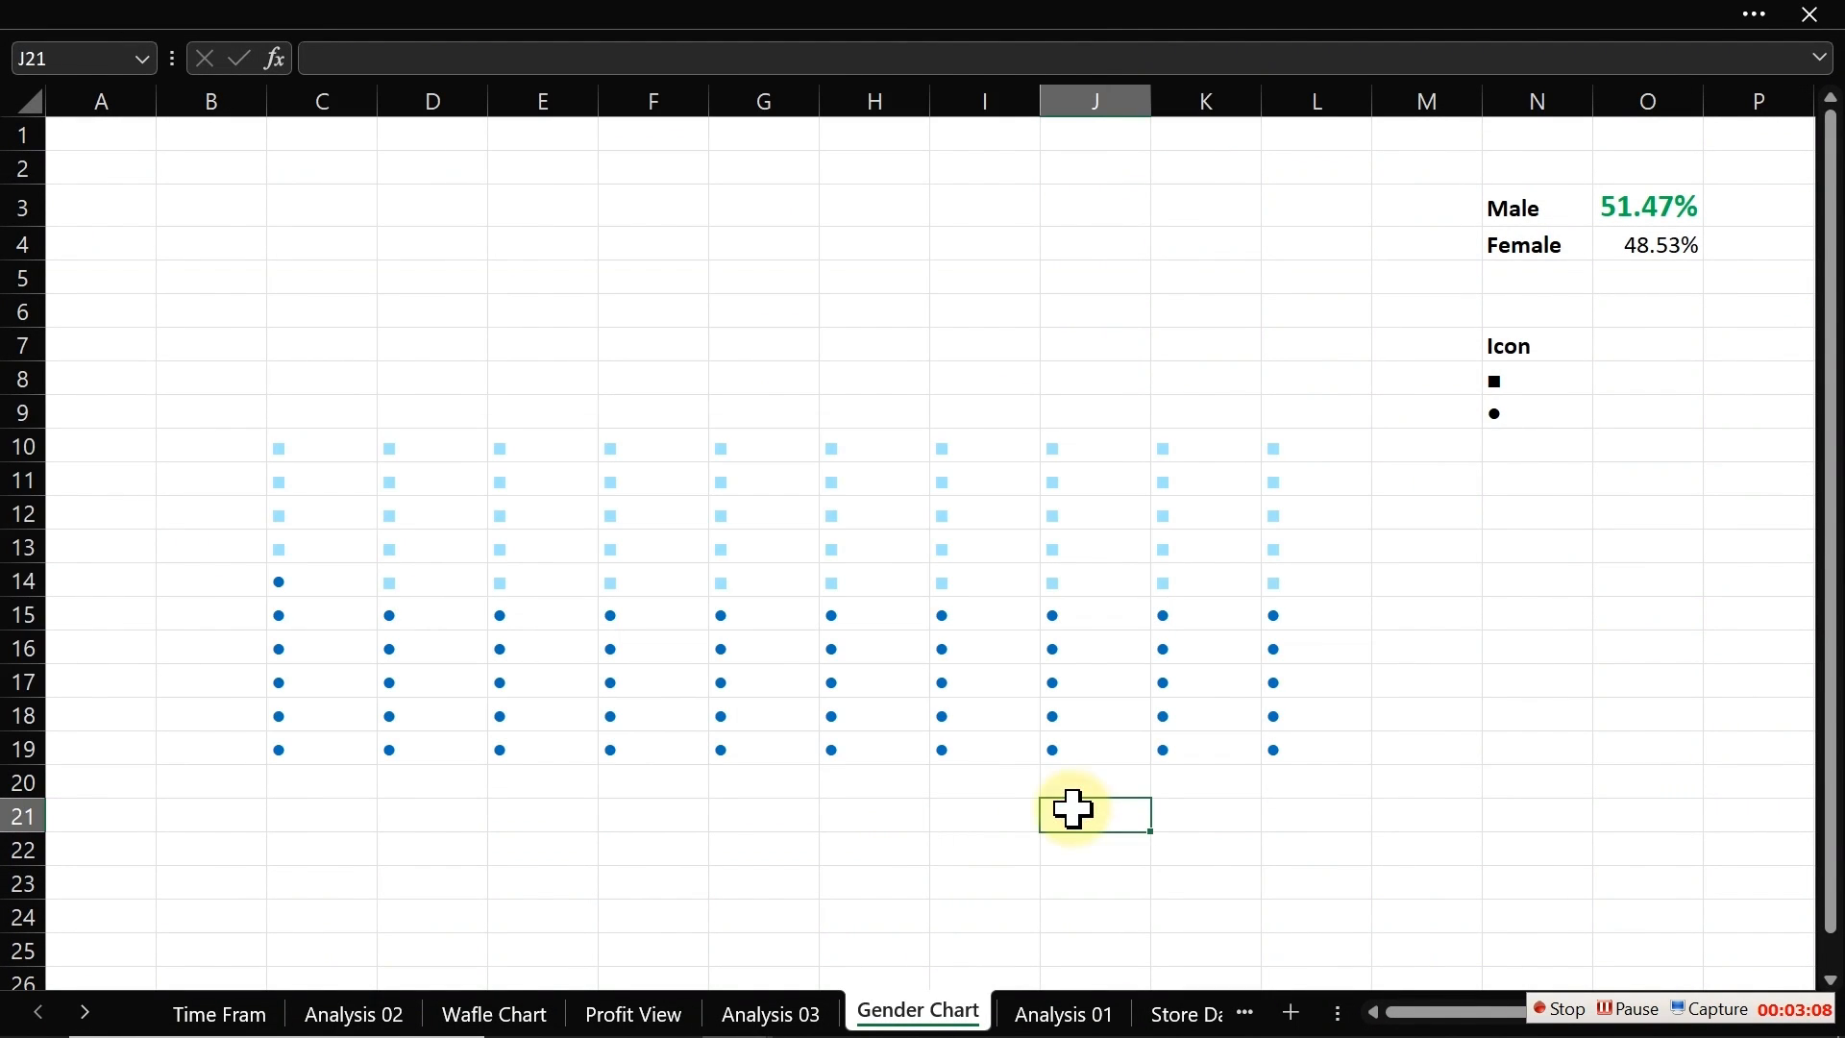
{"action": "left_click", "coordinate": [1564, 1010]}
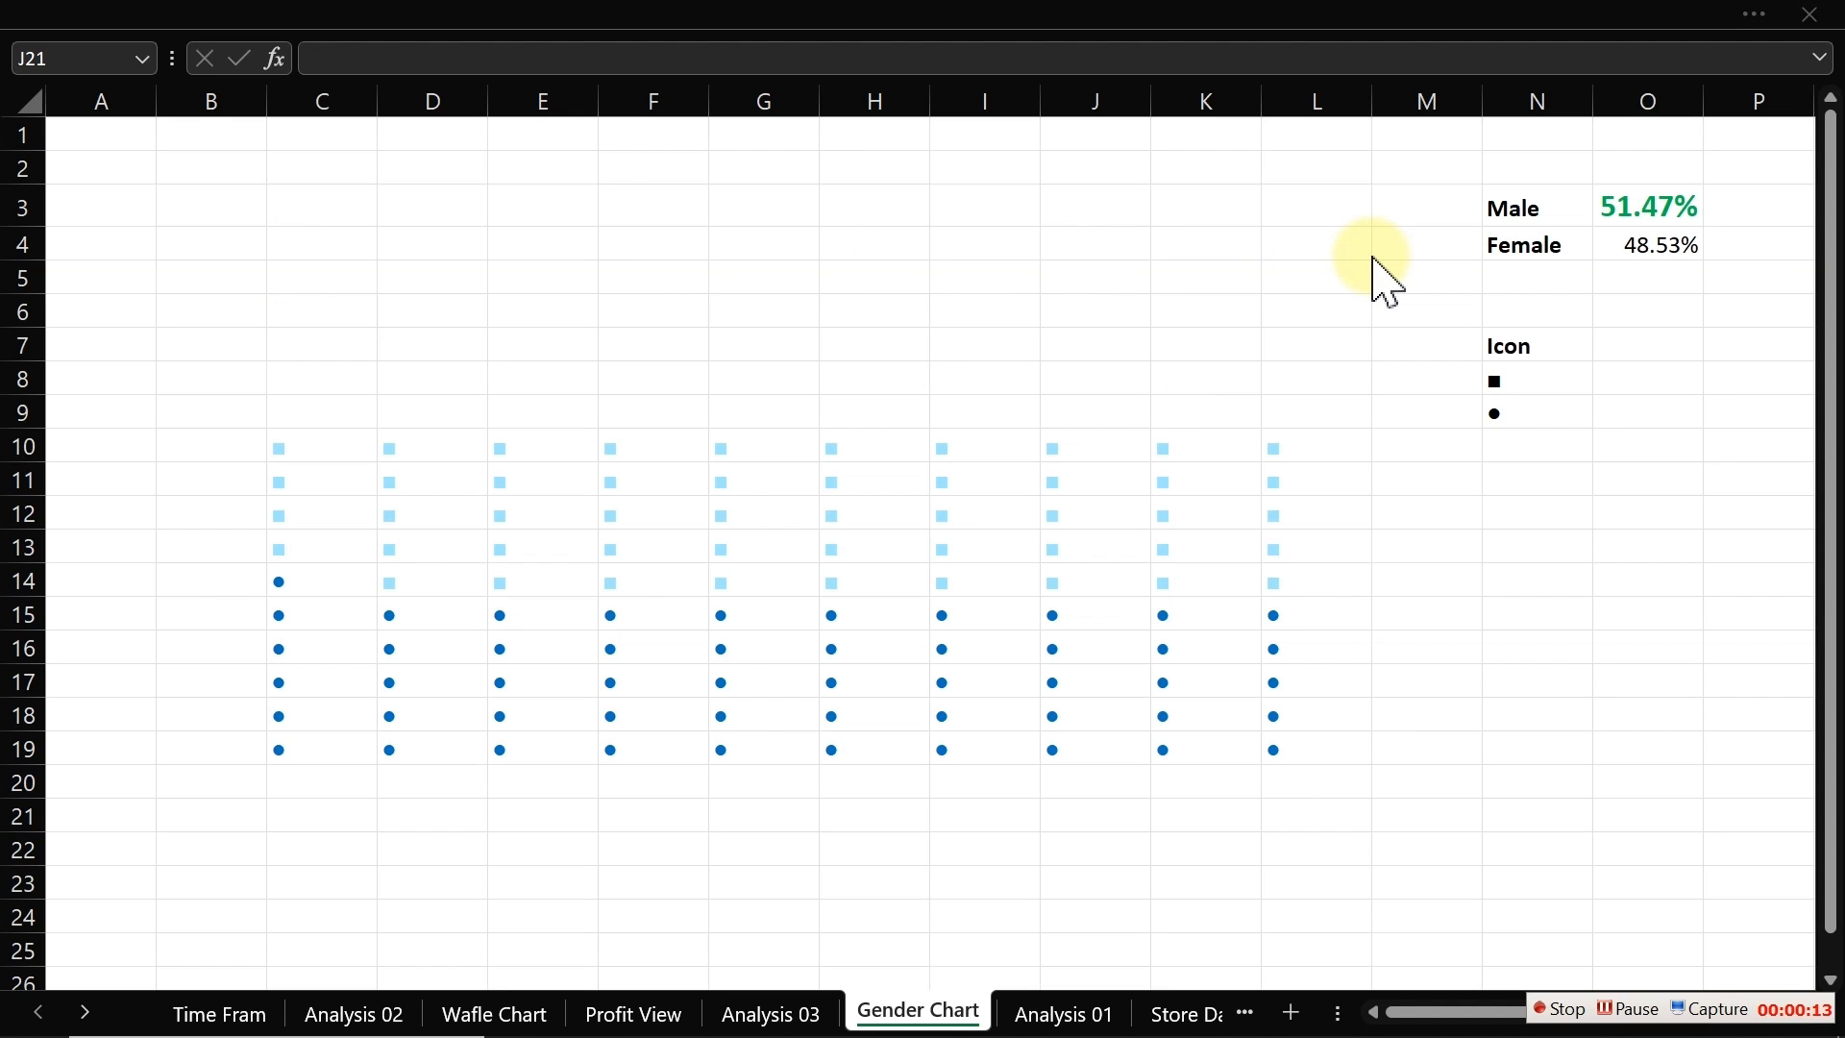
Step: Set the width of columns C through L to 1.29
{"action": "left_click", "coordinate": [1299, 96]}
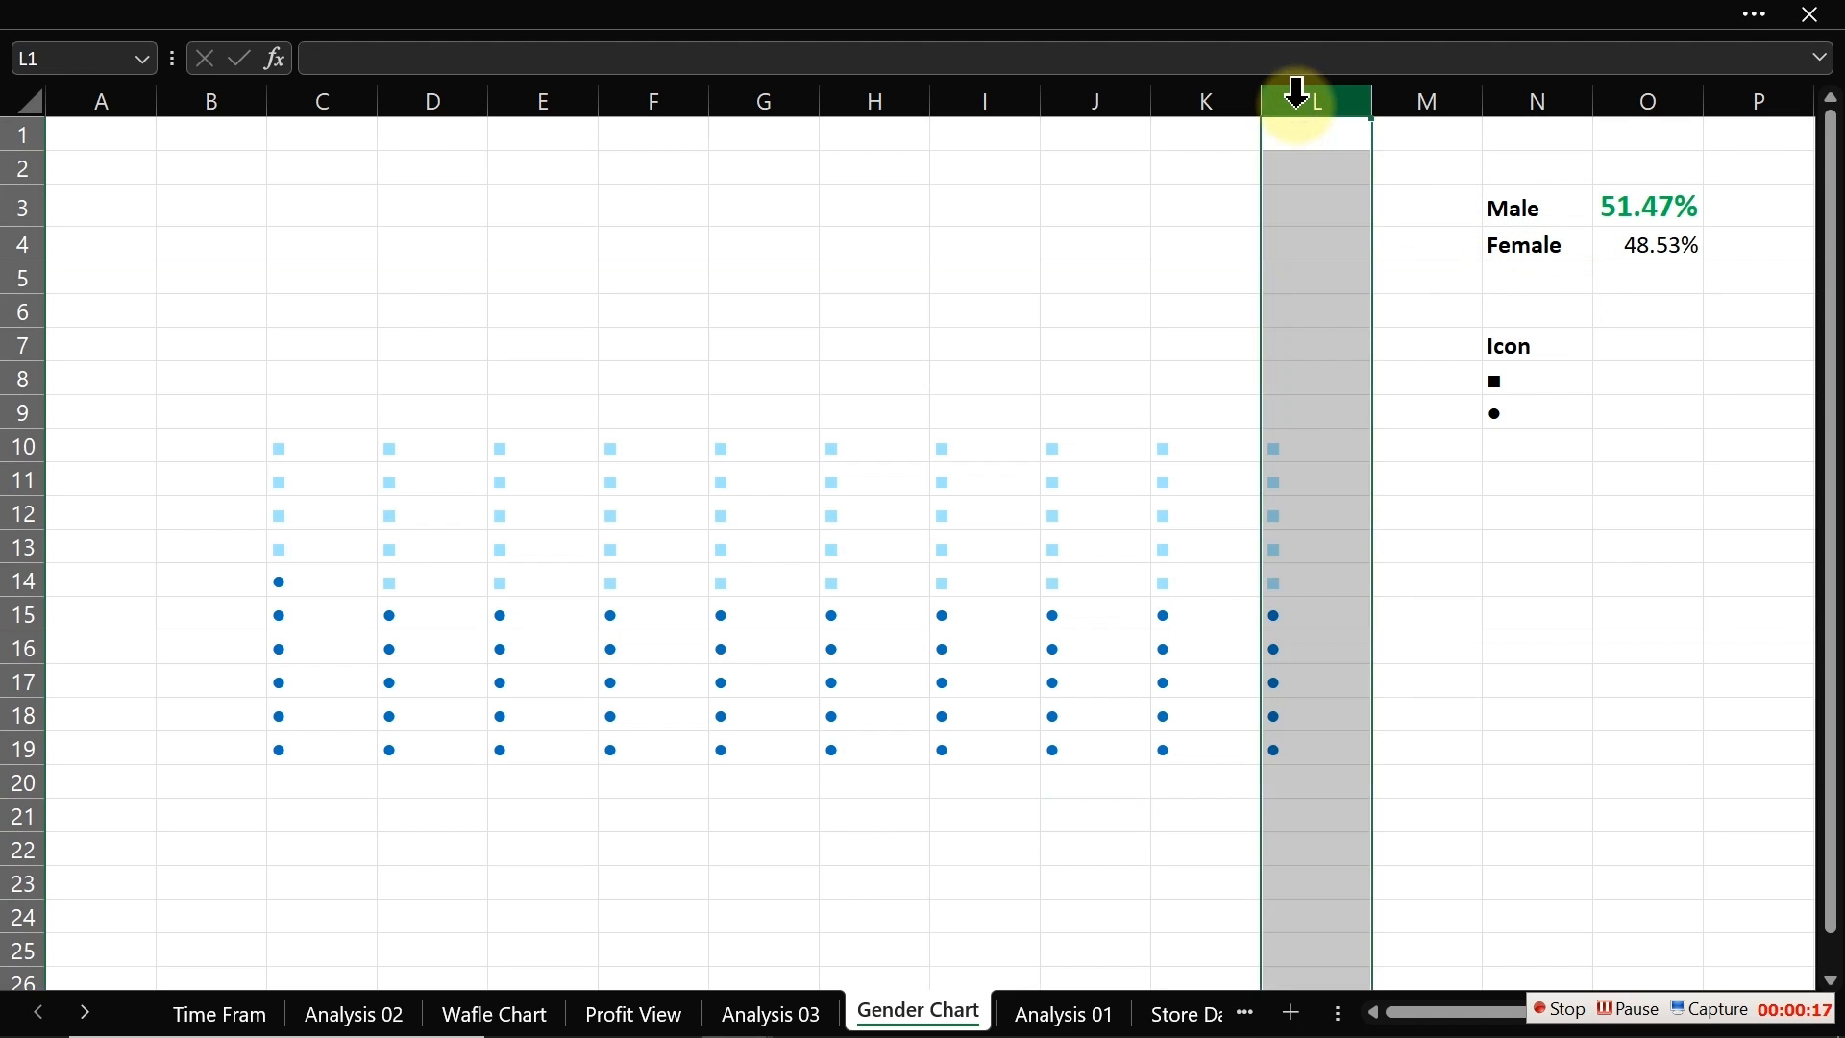
{"action": "left_click_drag", "start_coordinate": [1311, 97], "coordinate": [315, 157]}
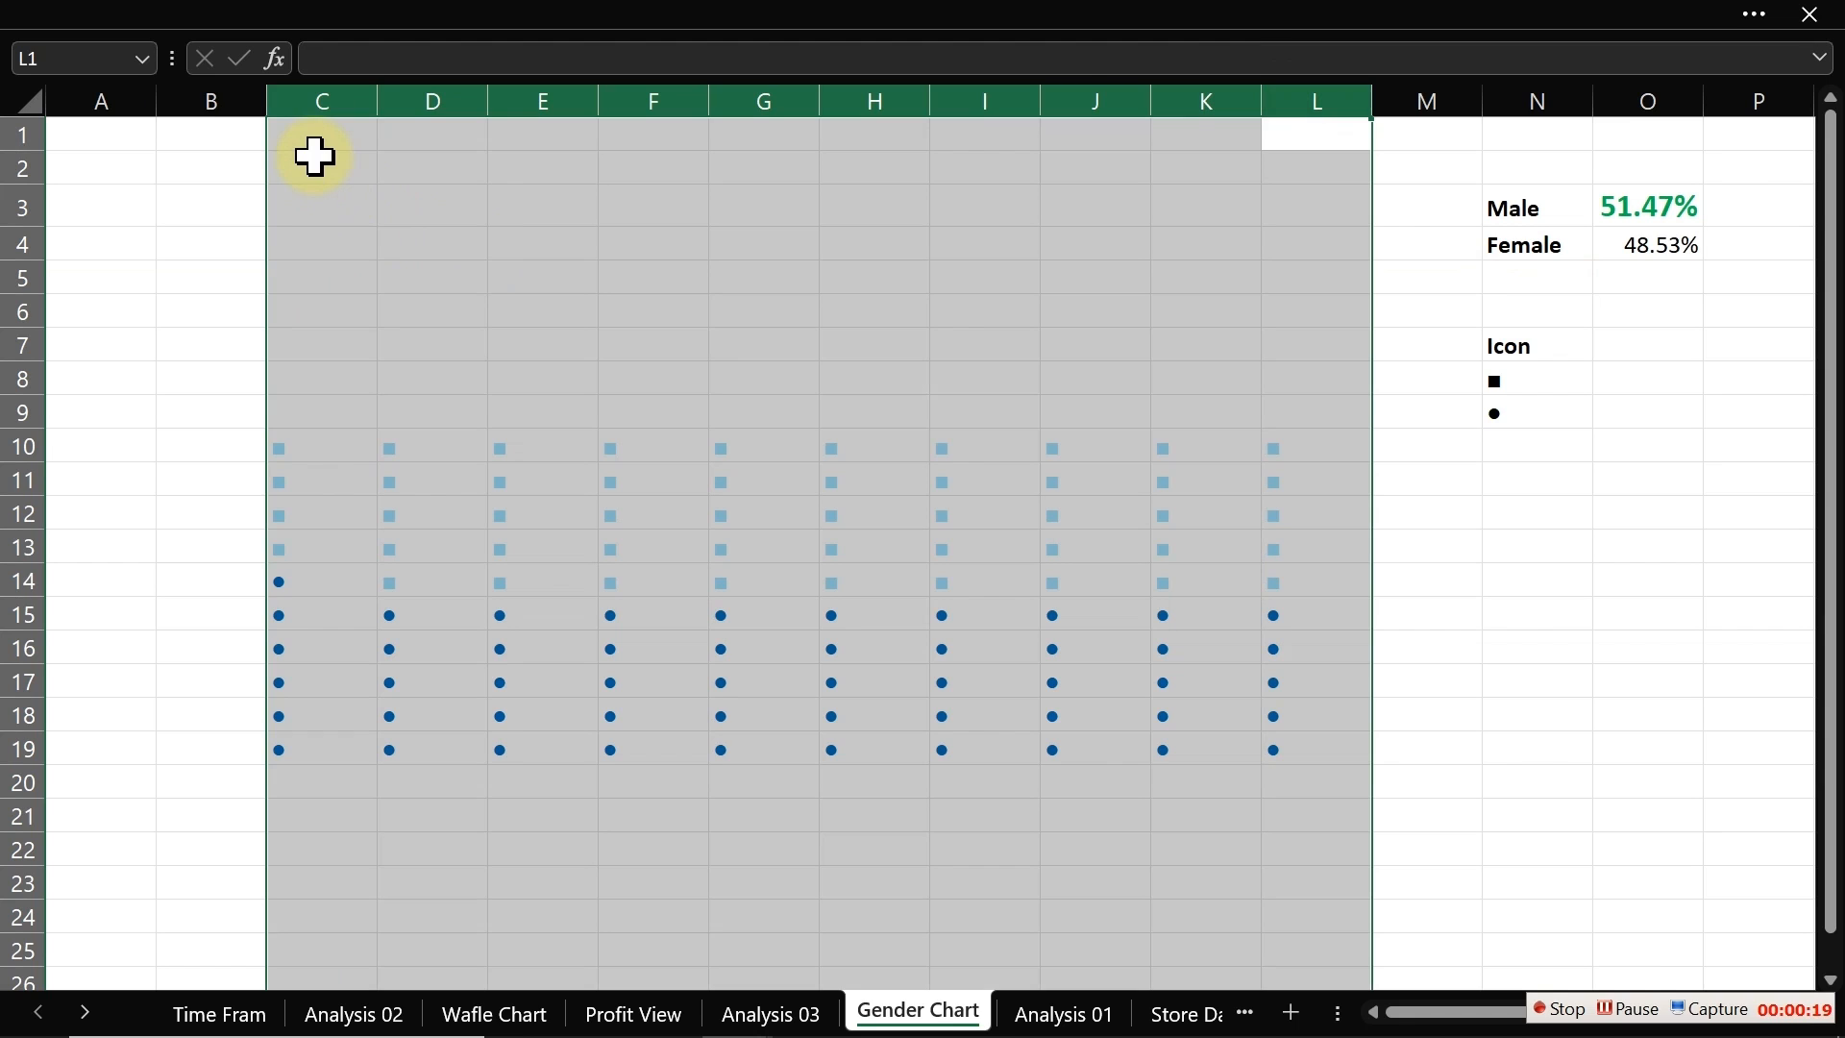
{"action": "right_click", "coordinate": [488, 103]}
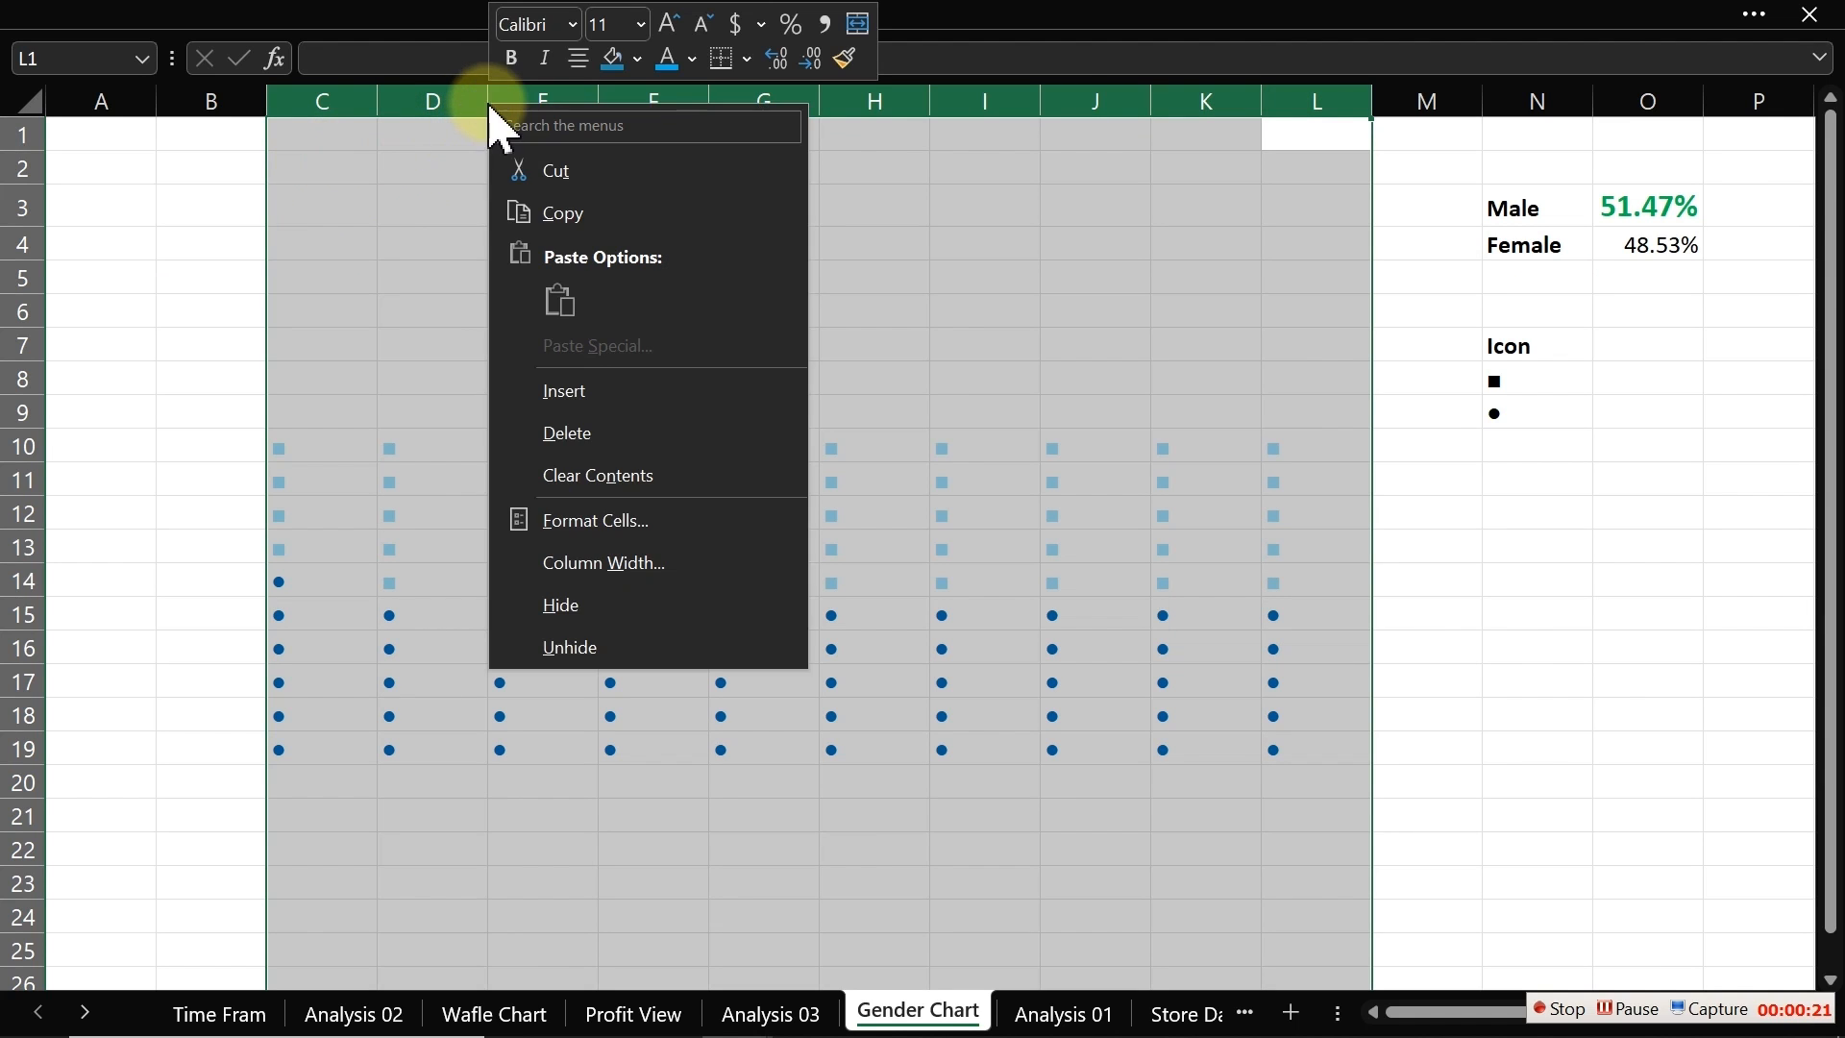
{"action": "left_click", "coordinate": [603, 563]}
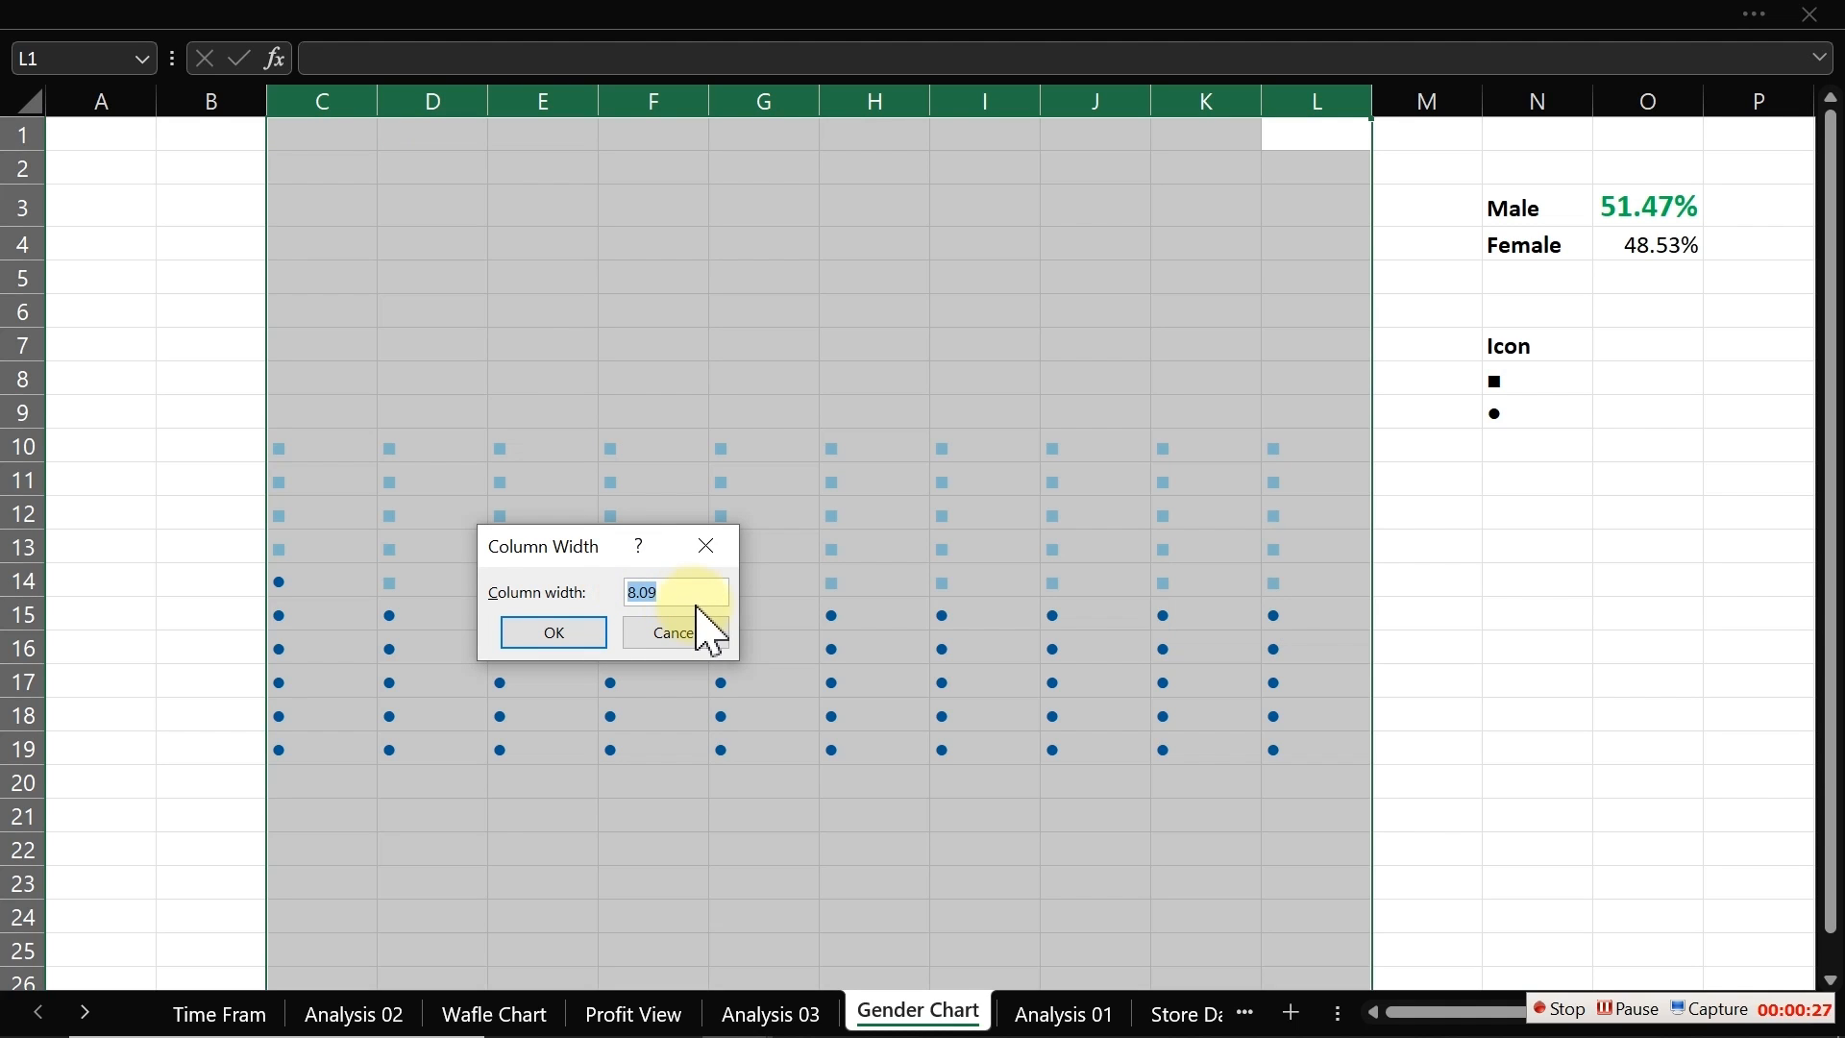
{"action": "type", "text": "1"}
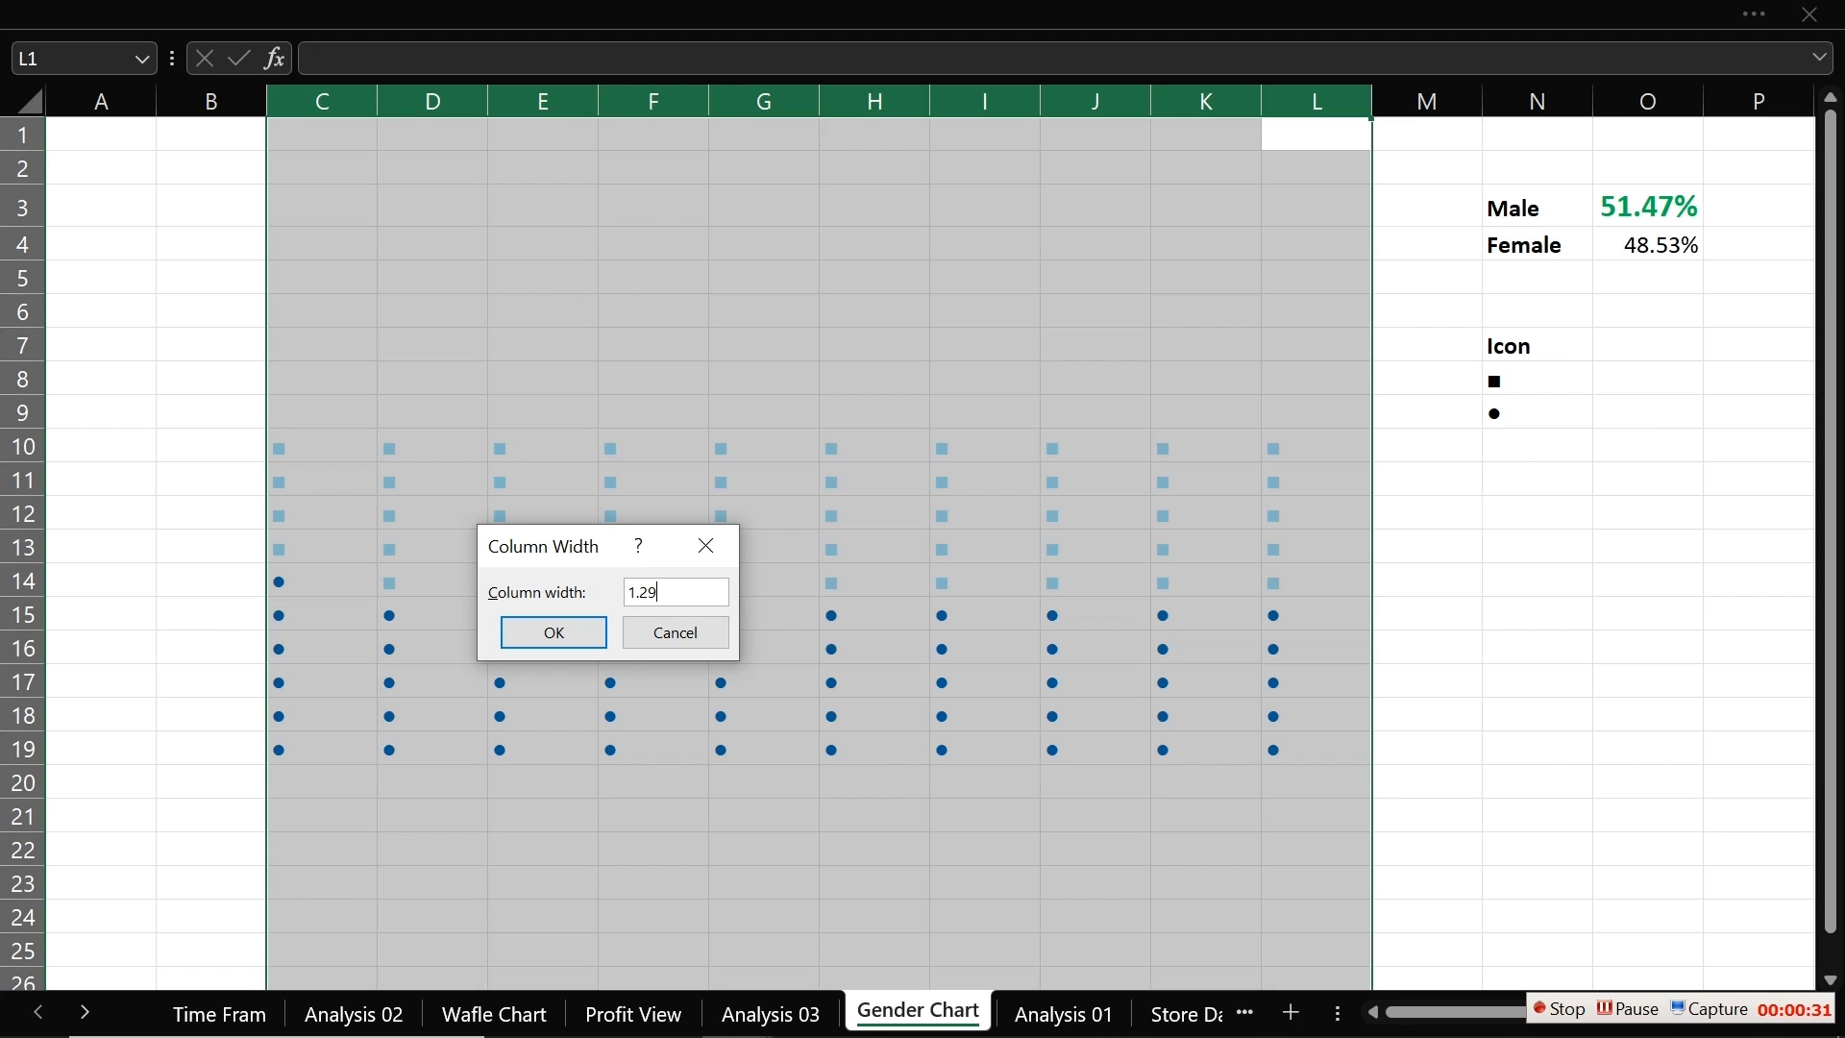
{"action": "left_click", "coordinate": [540, 625]}
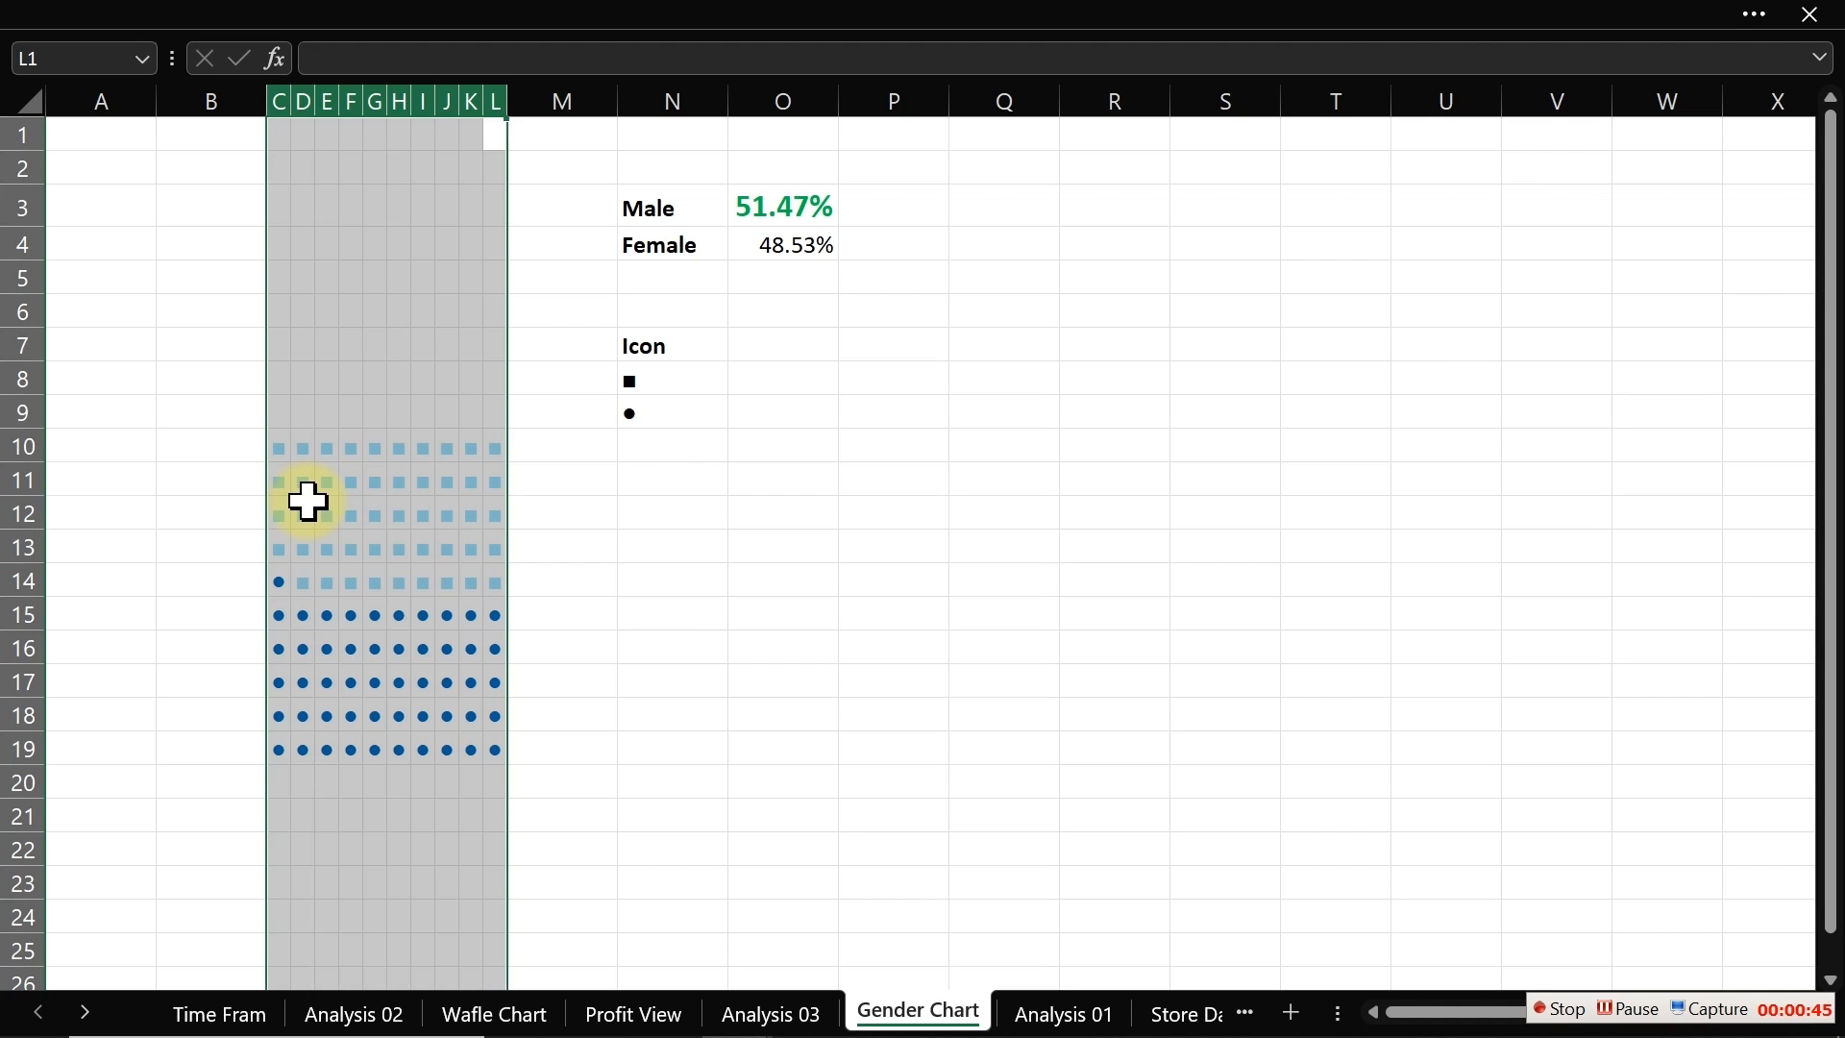
Step: Set the height of rows 10 through 19 to 10.5
{"action": "left_click", "coordinate": [24, 448]}
{"action": "left_click_drag", "start_coordinate": [23, 448], "coordinate": [44, 733]}
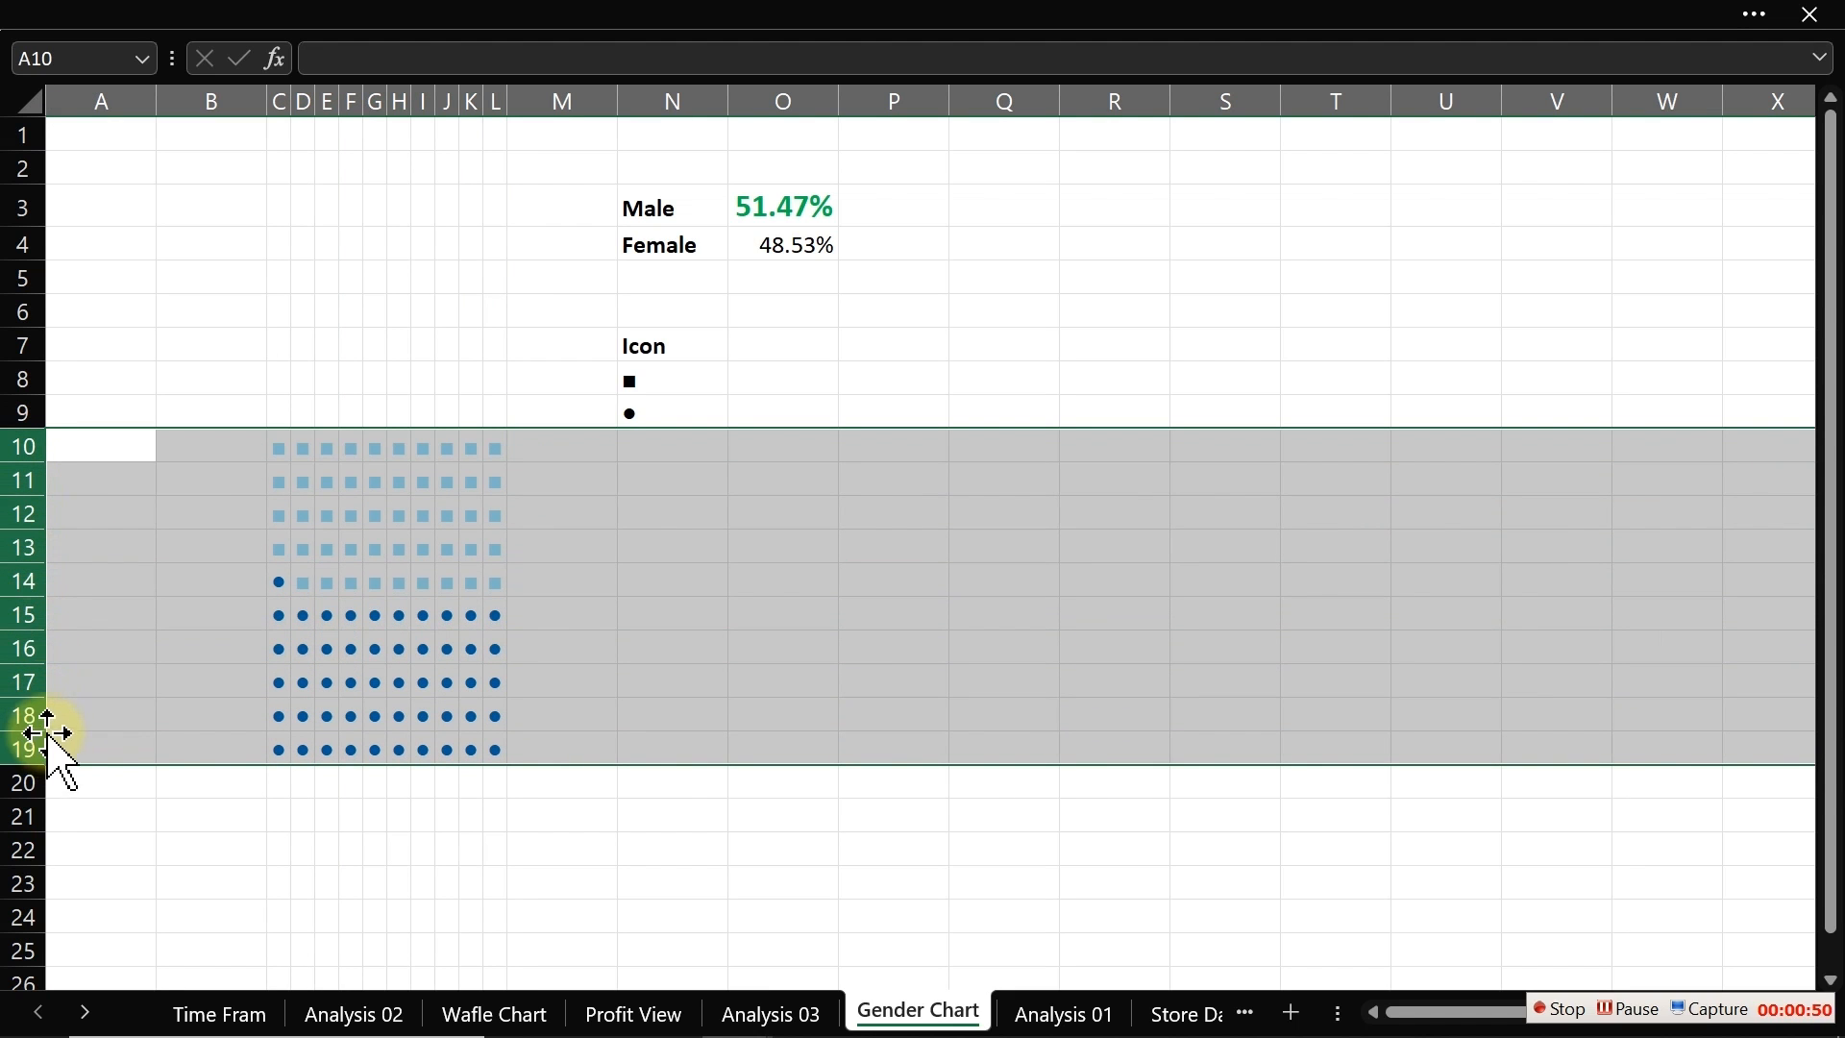
{"action": "right_click", "coordinate": [11, 580]}
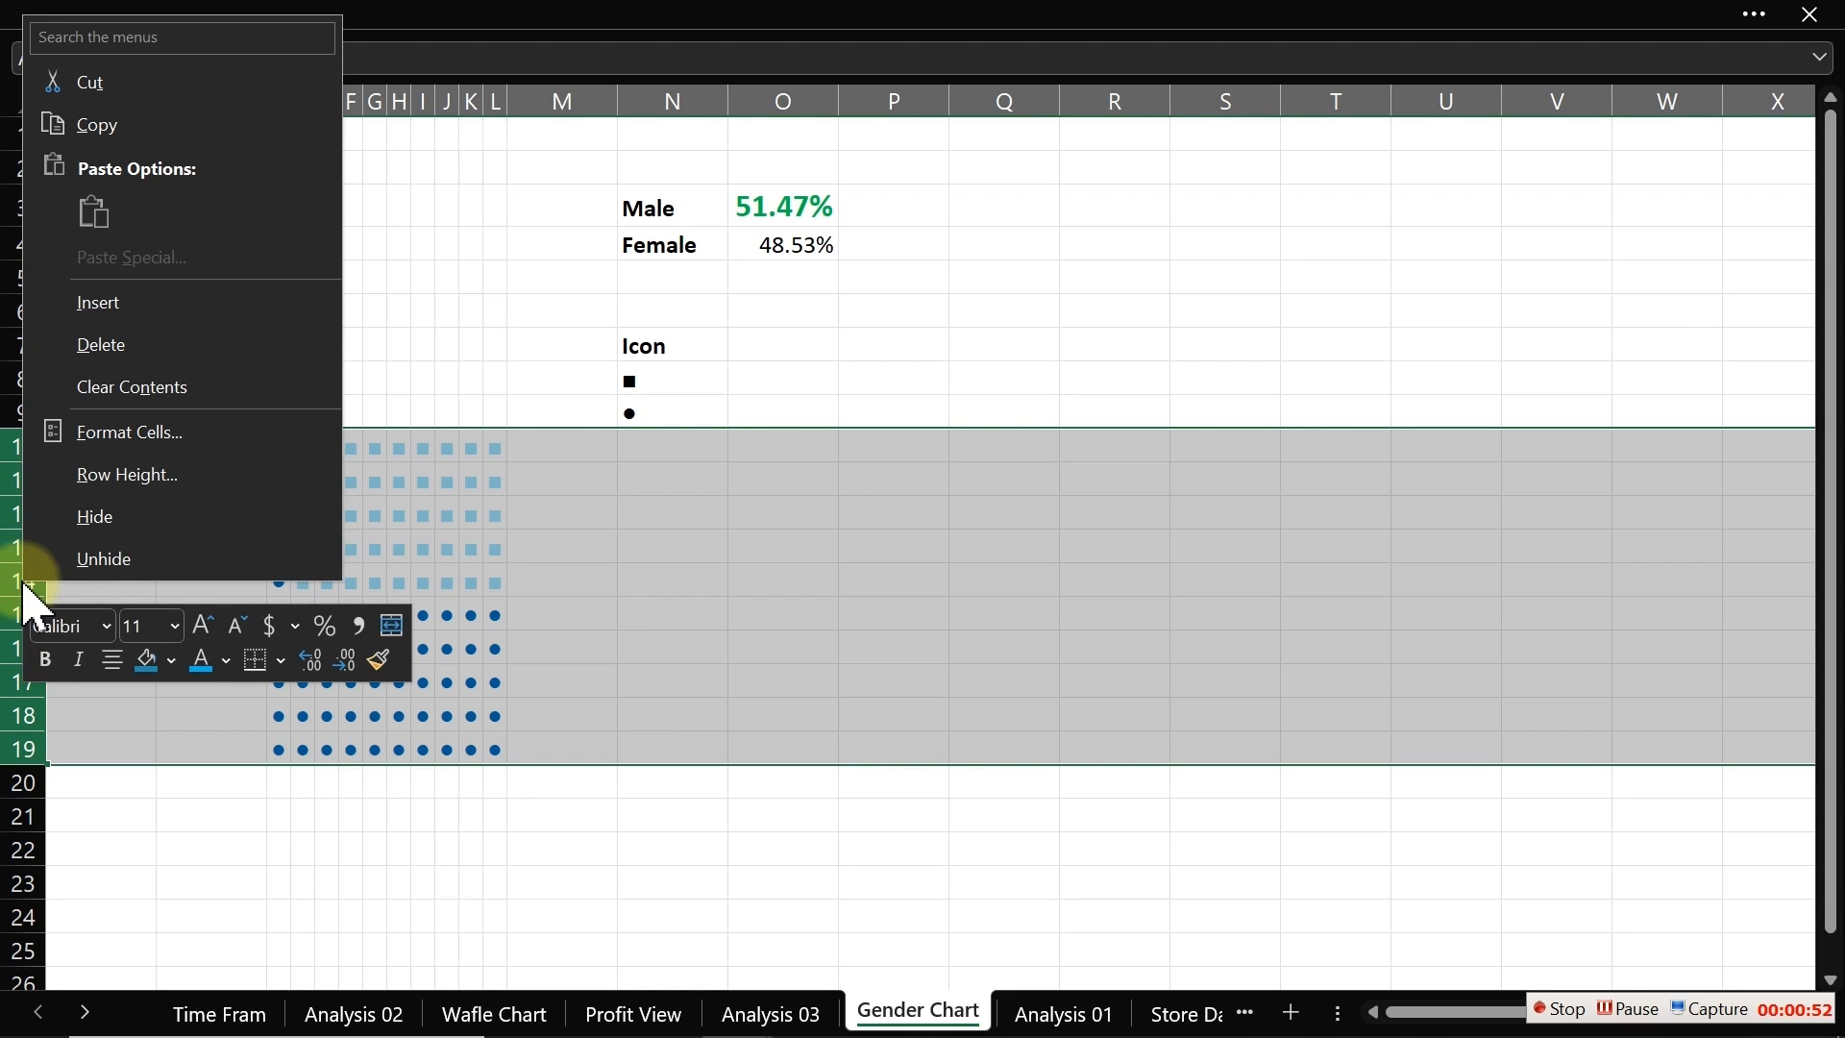
{"action": "left_click", "coordinate": [135, 476]}
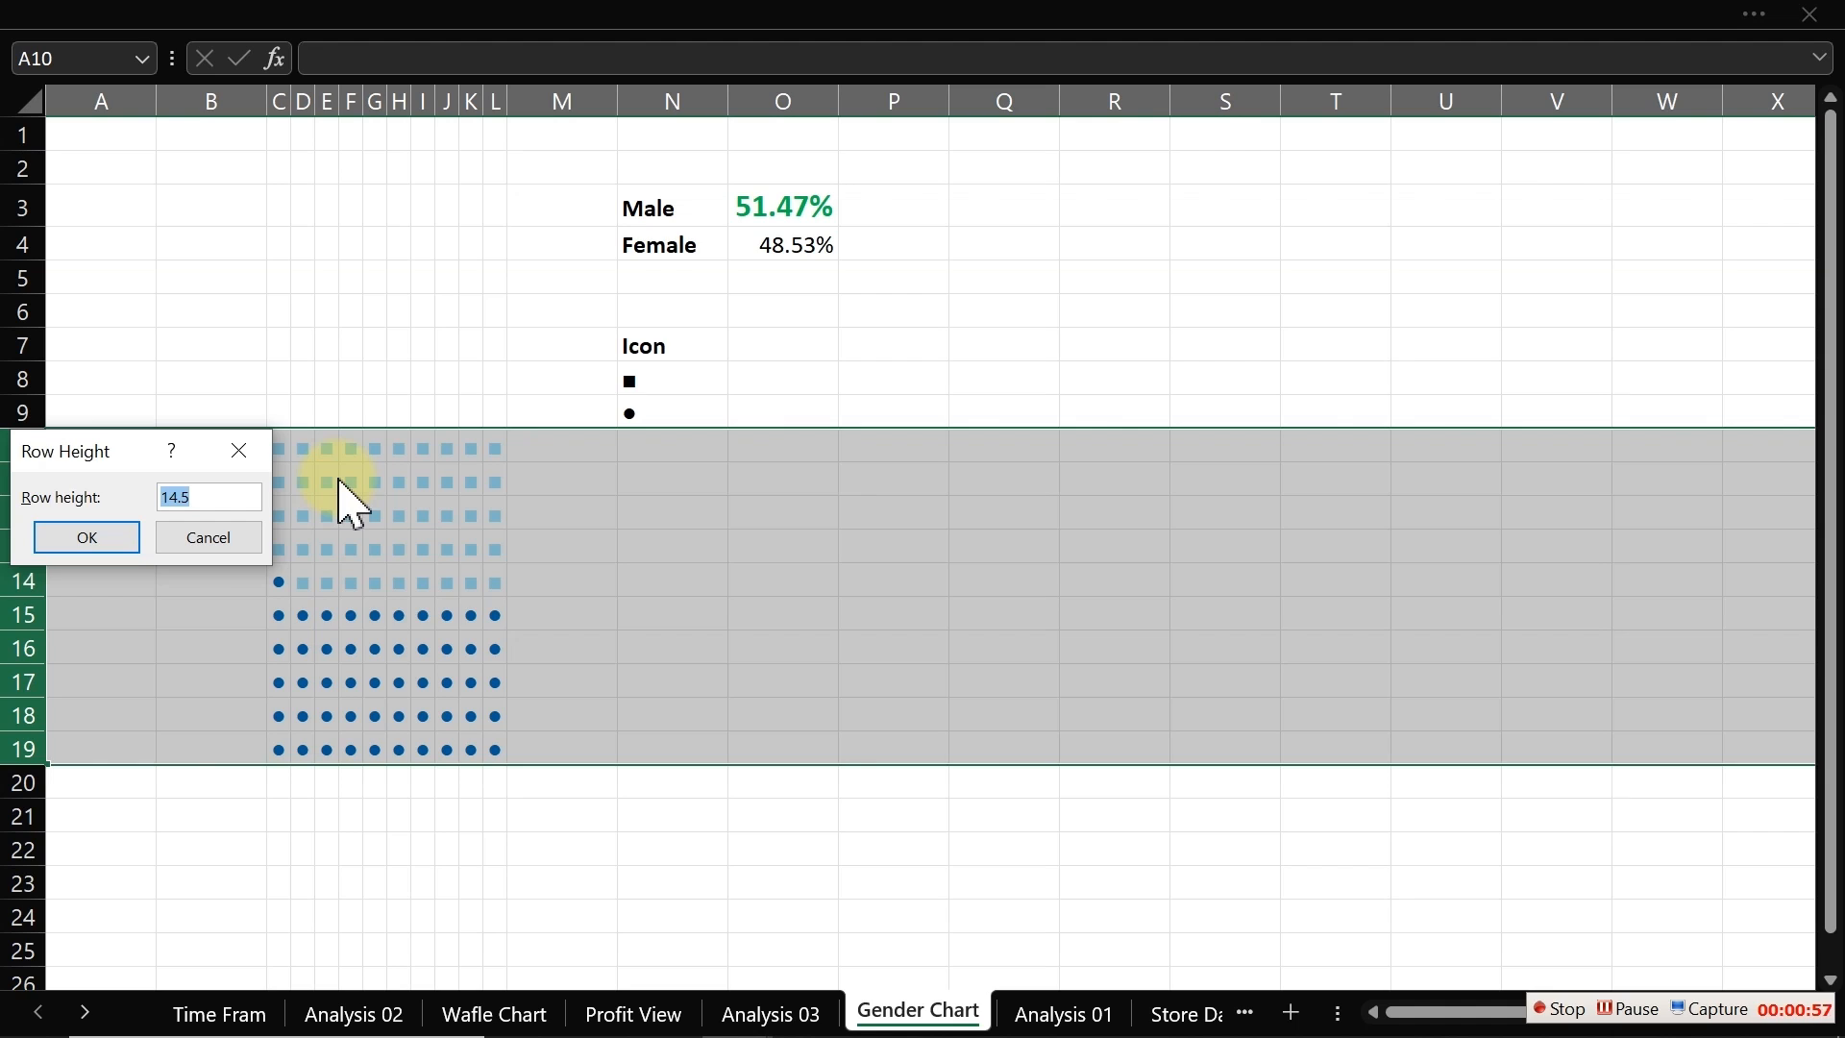
{"action": "type", "text": "1"}
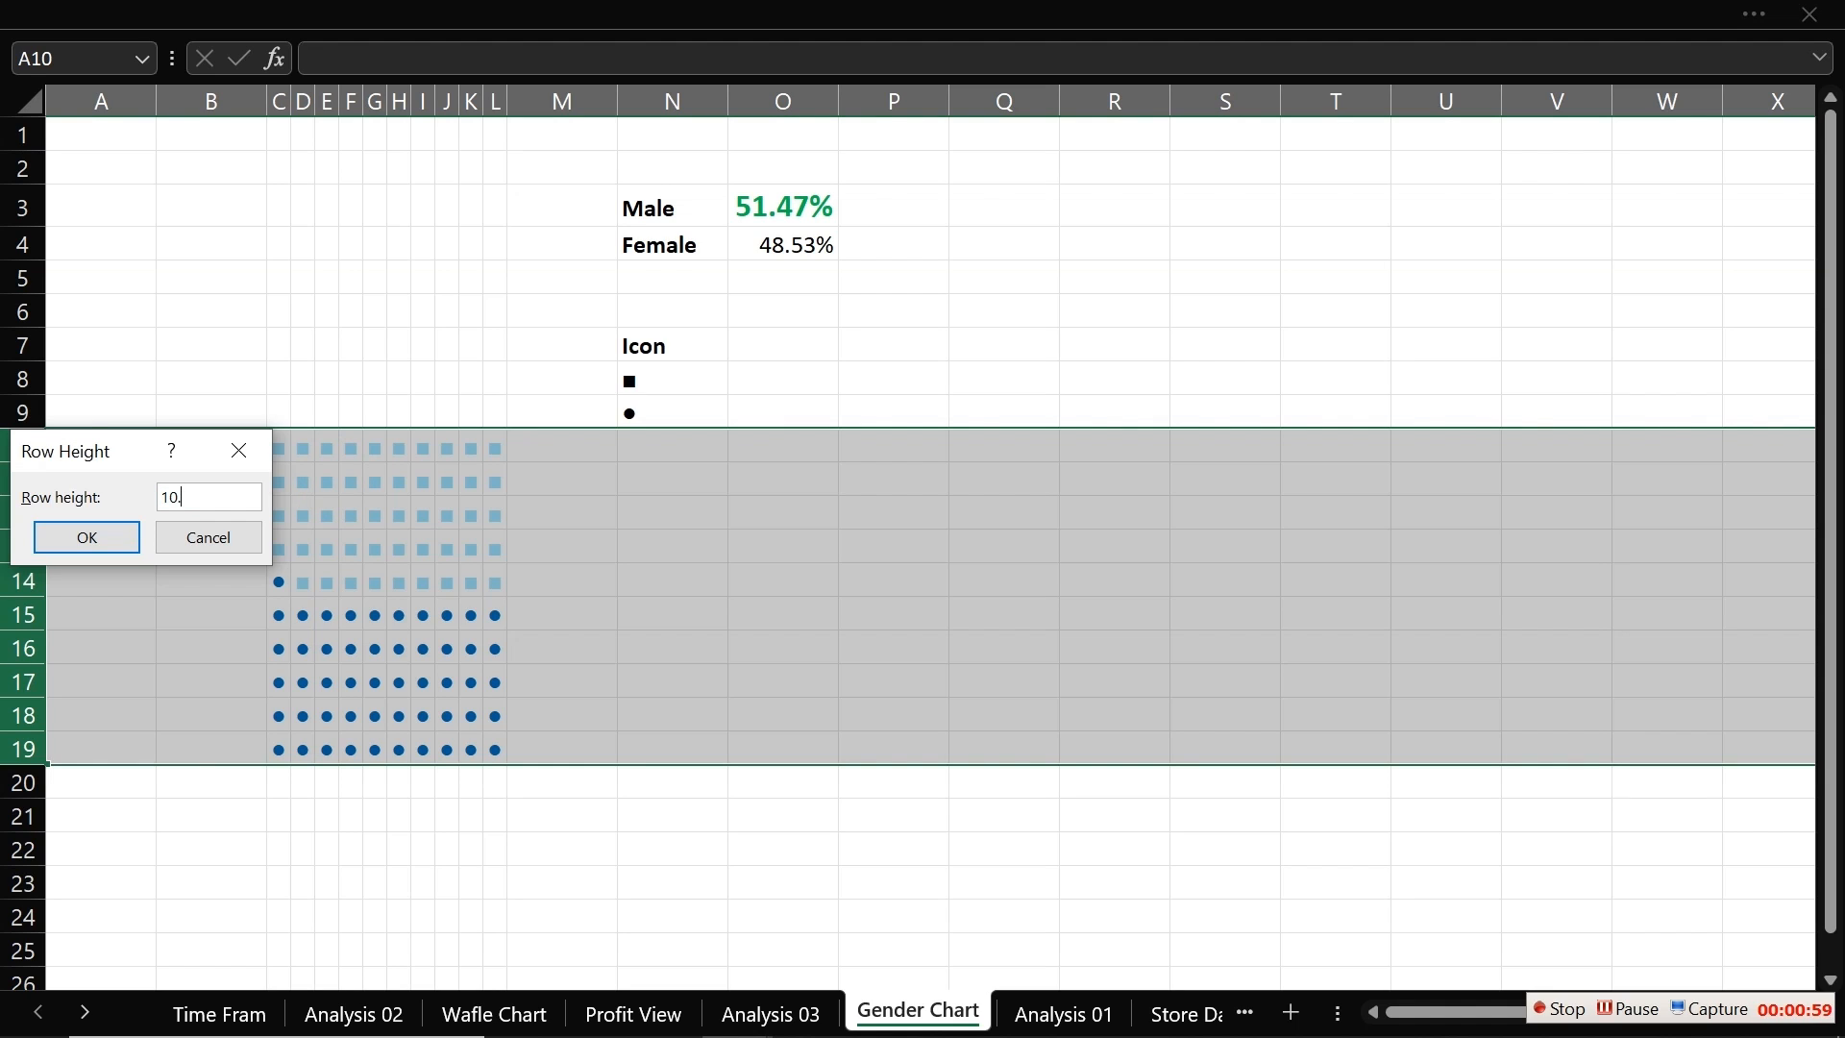
{"action": "type", "text": "0.5"}
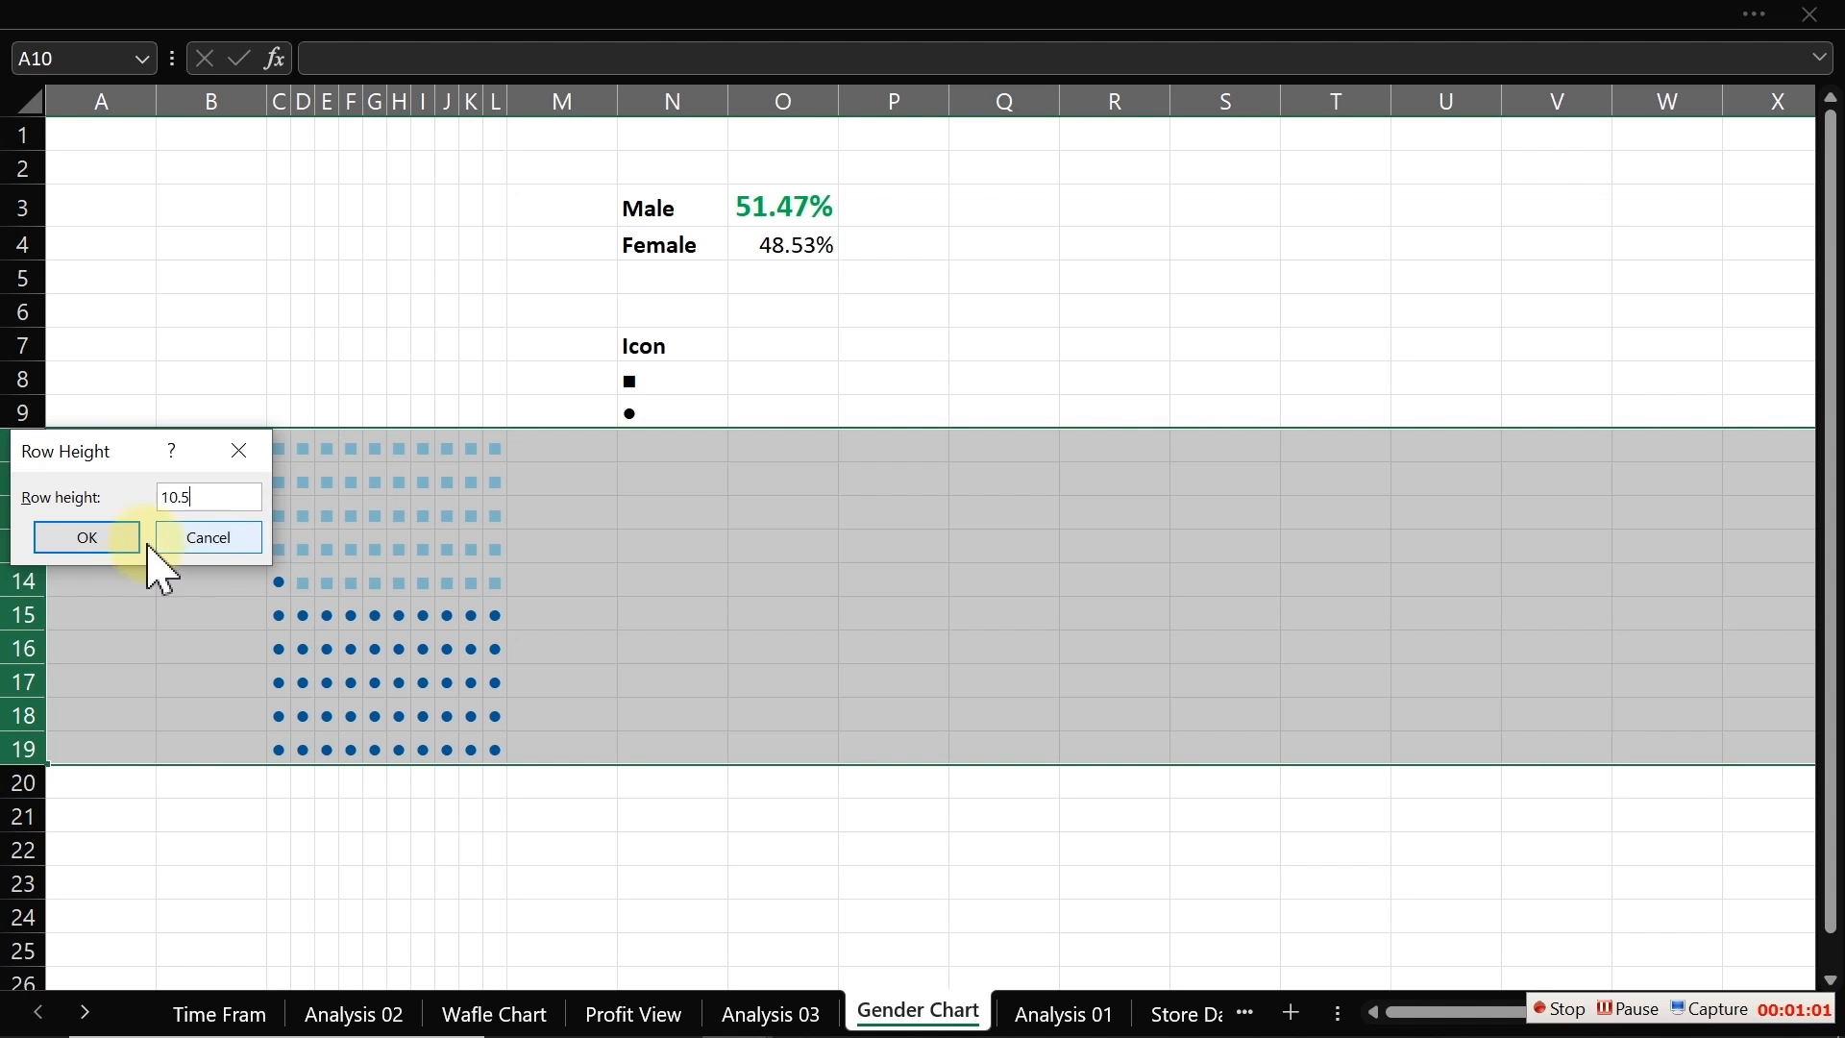
{"action": "left_click", "coordinate": [87, 540]}
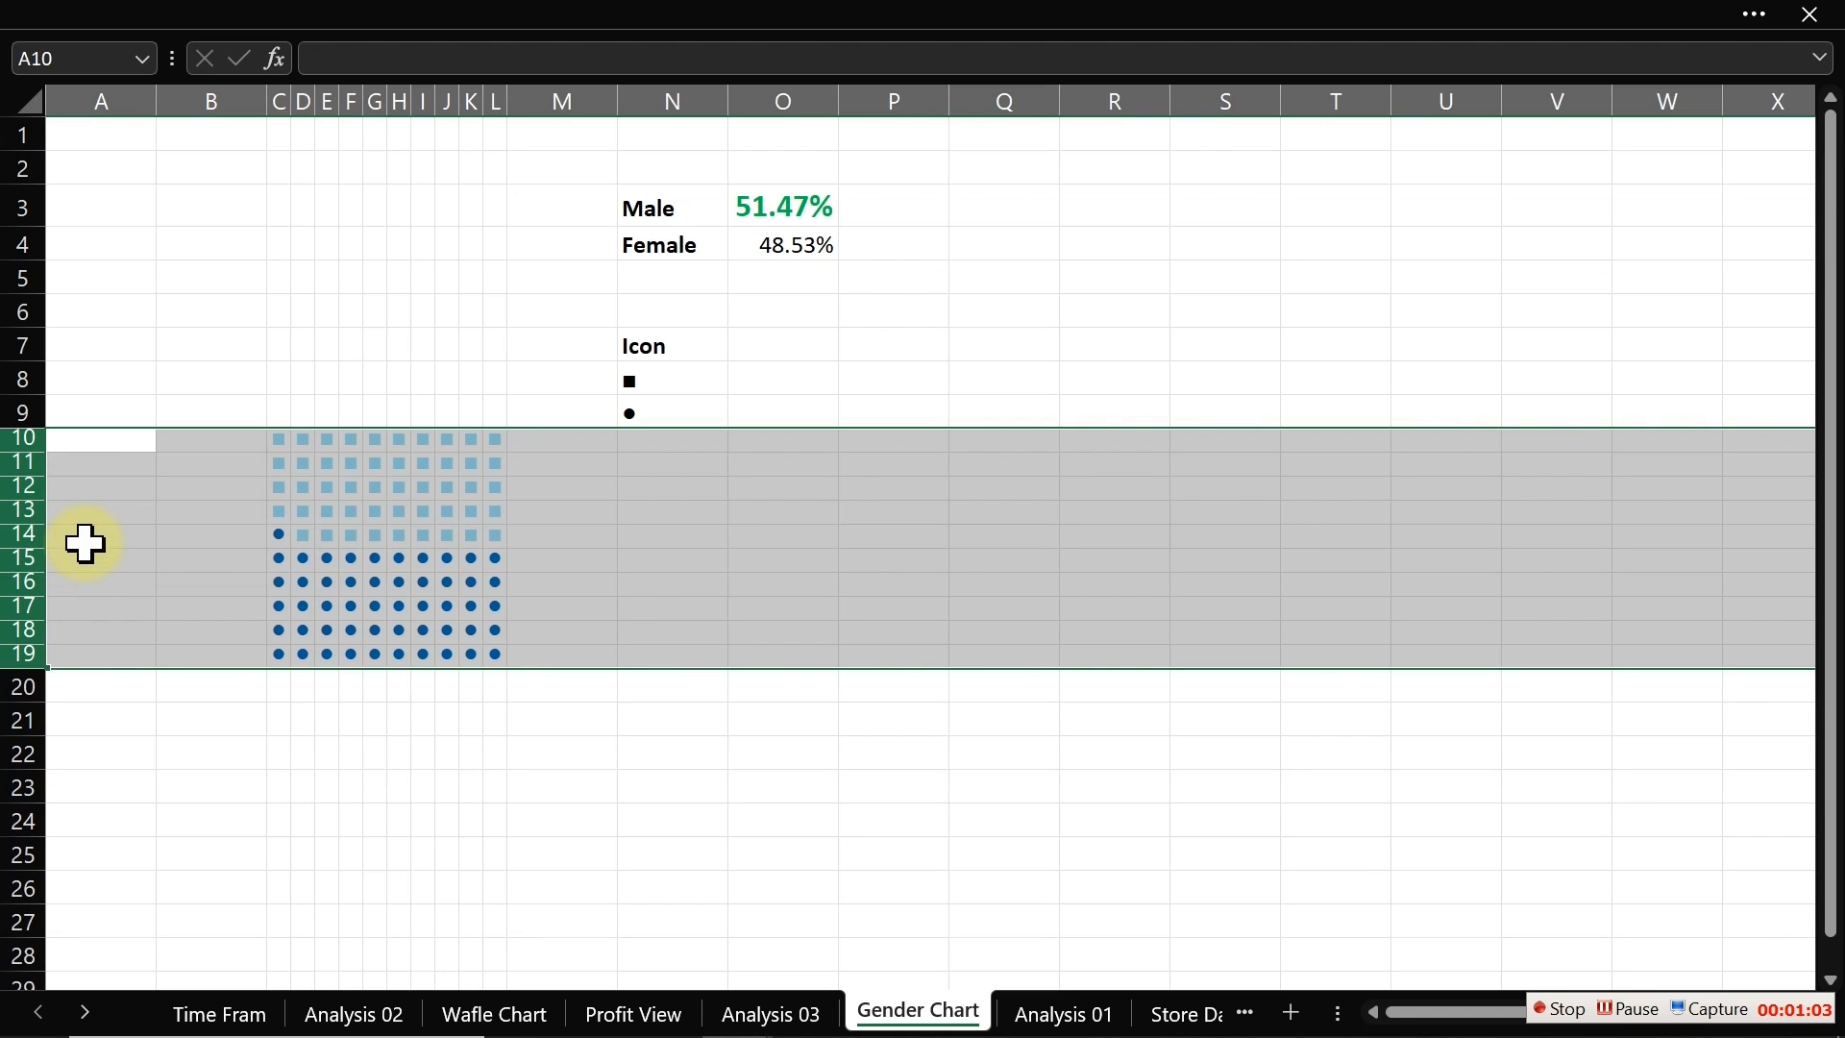
Step: Turn off gridlines on the Gender Chart sheet
{"action": "left_click", "coordinate": [615, 558]}
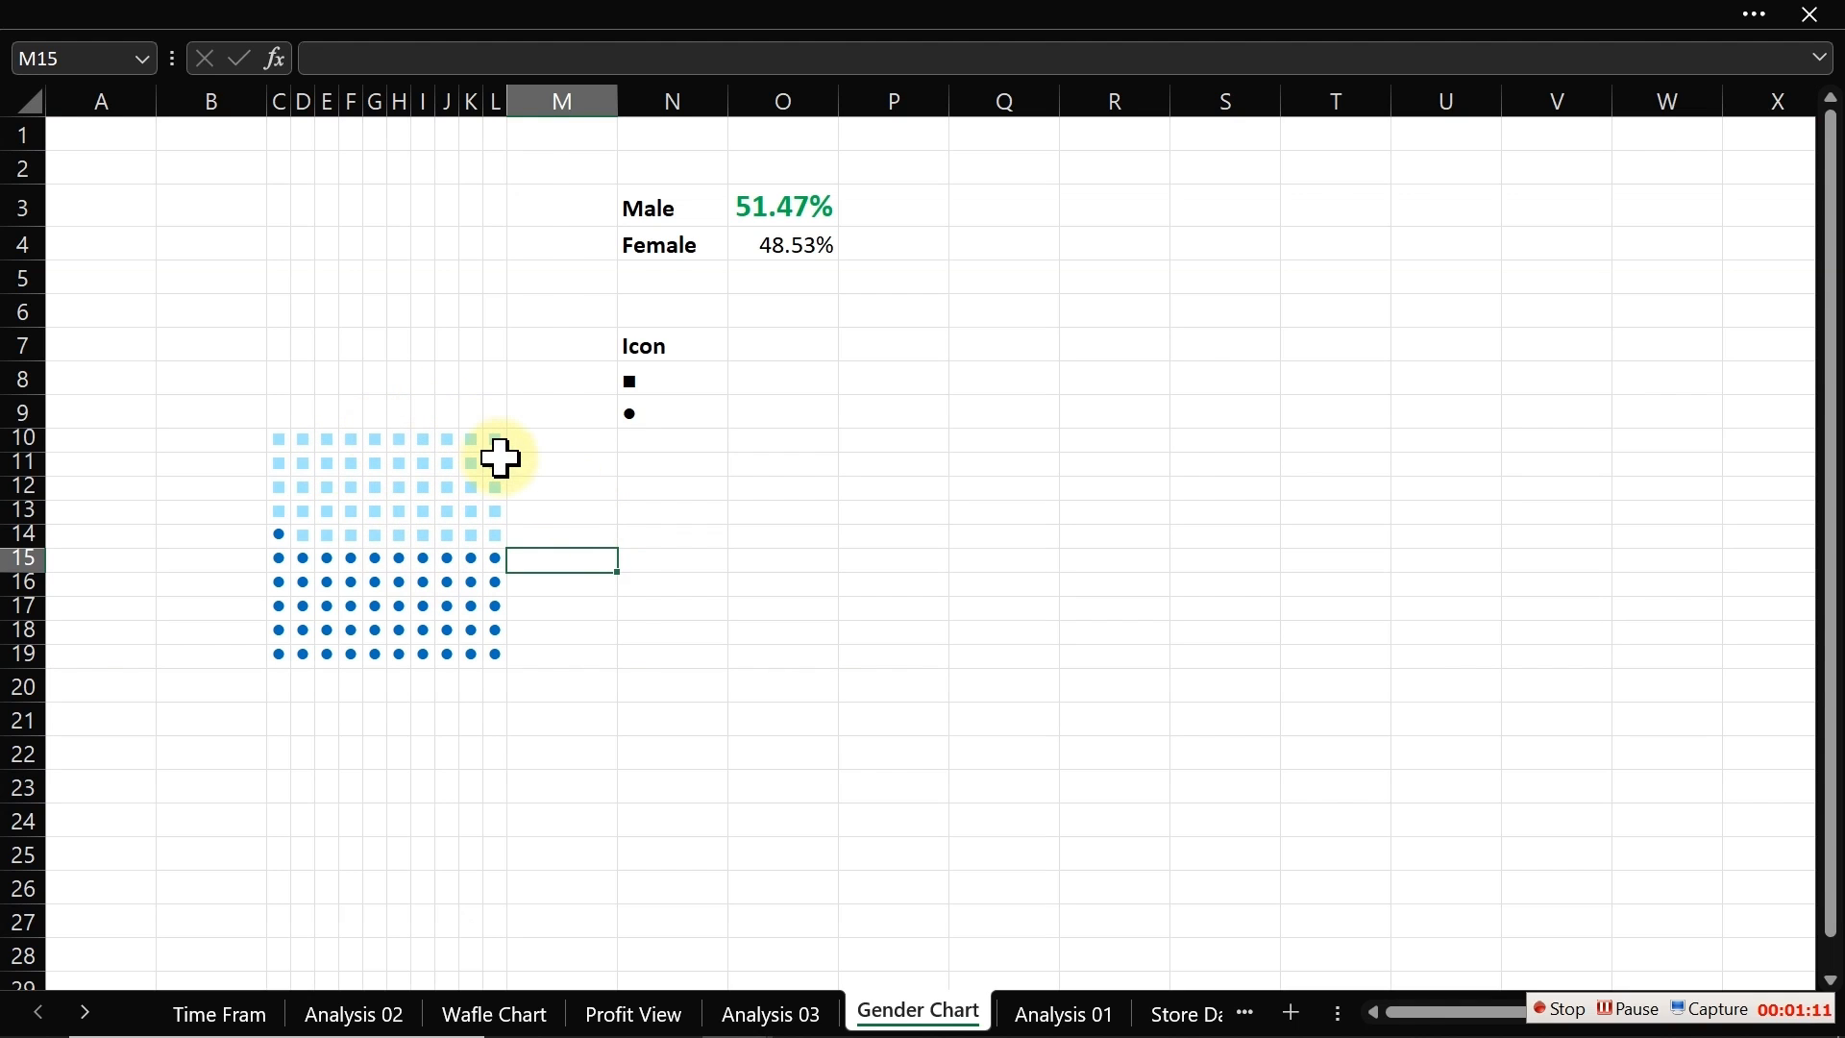
{"action": "left_click", "coordinate": [499, 21]}
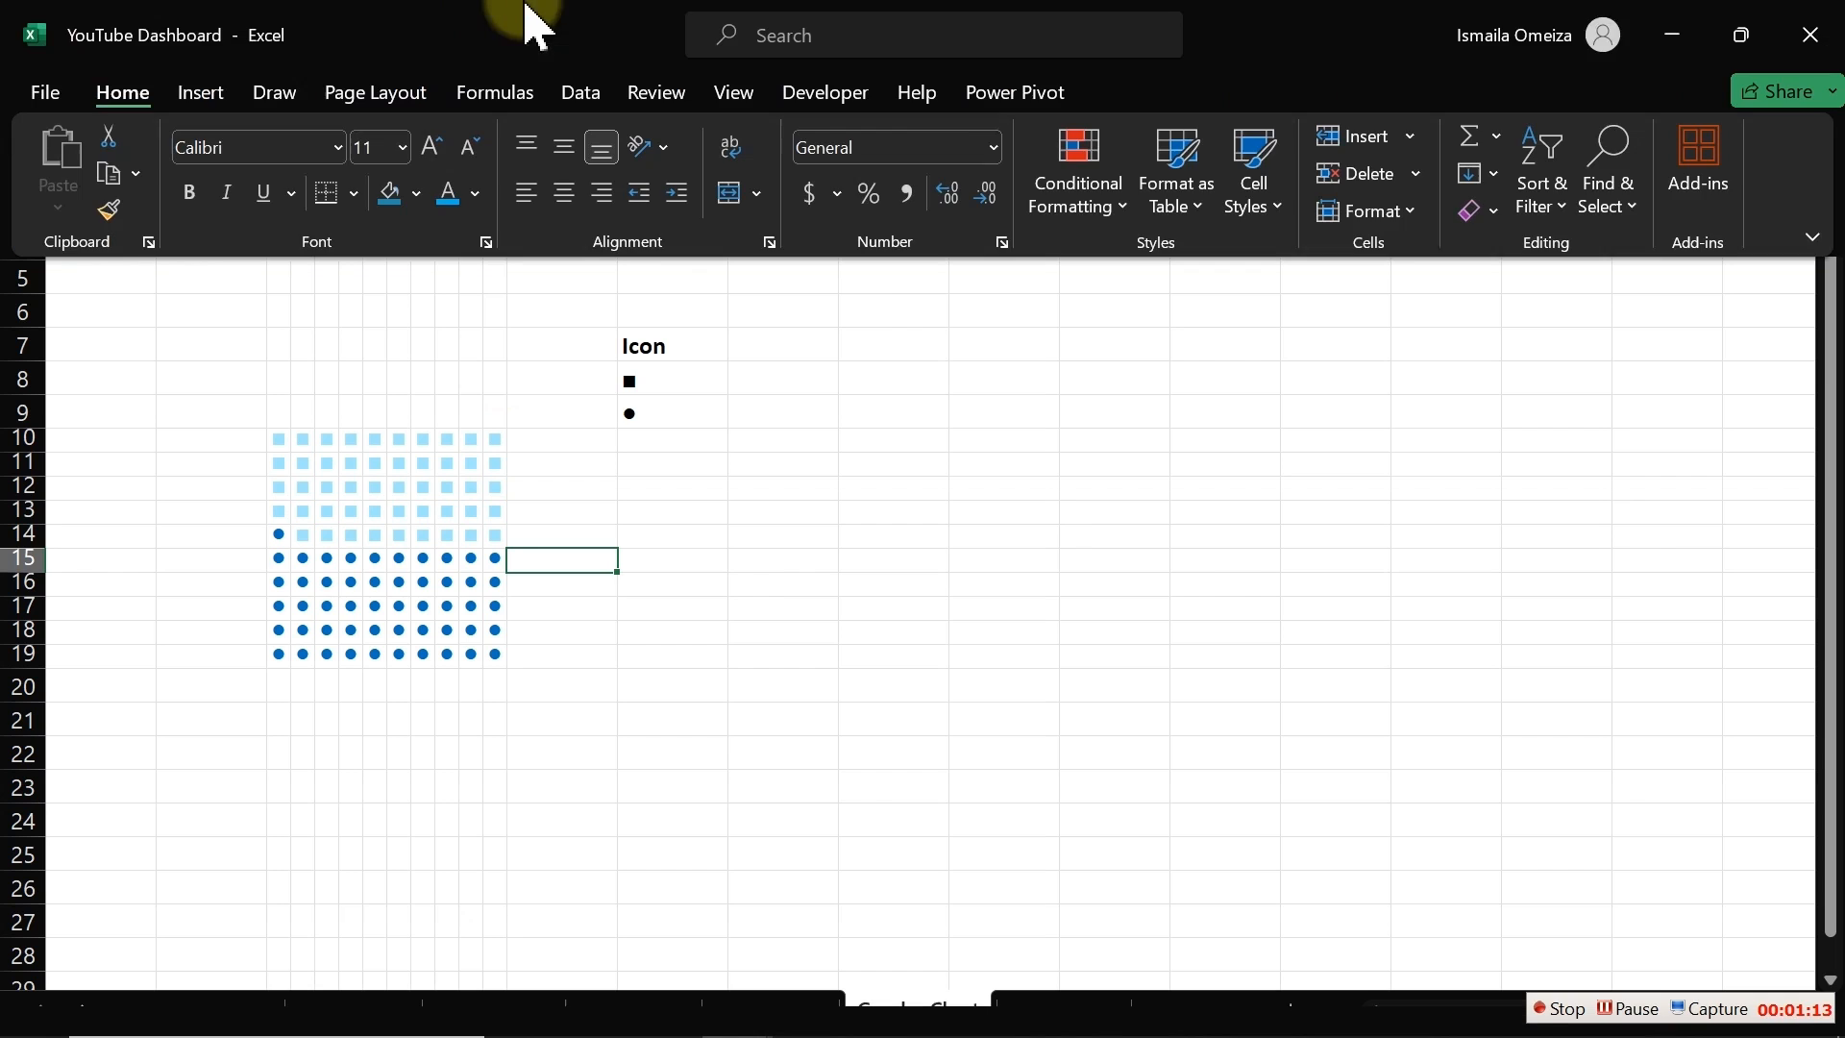
{"action": "left_click", "coordinate": [586, 96]}
{"action": "left_click", "coordinate": [730, 94]}
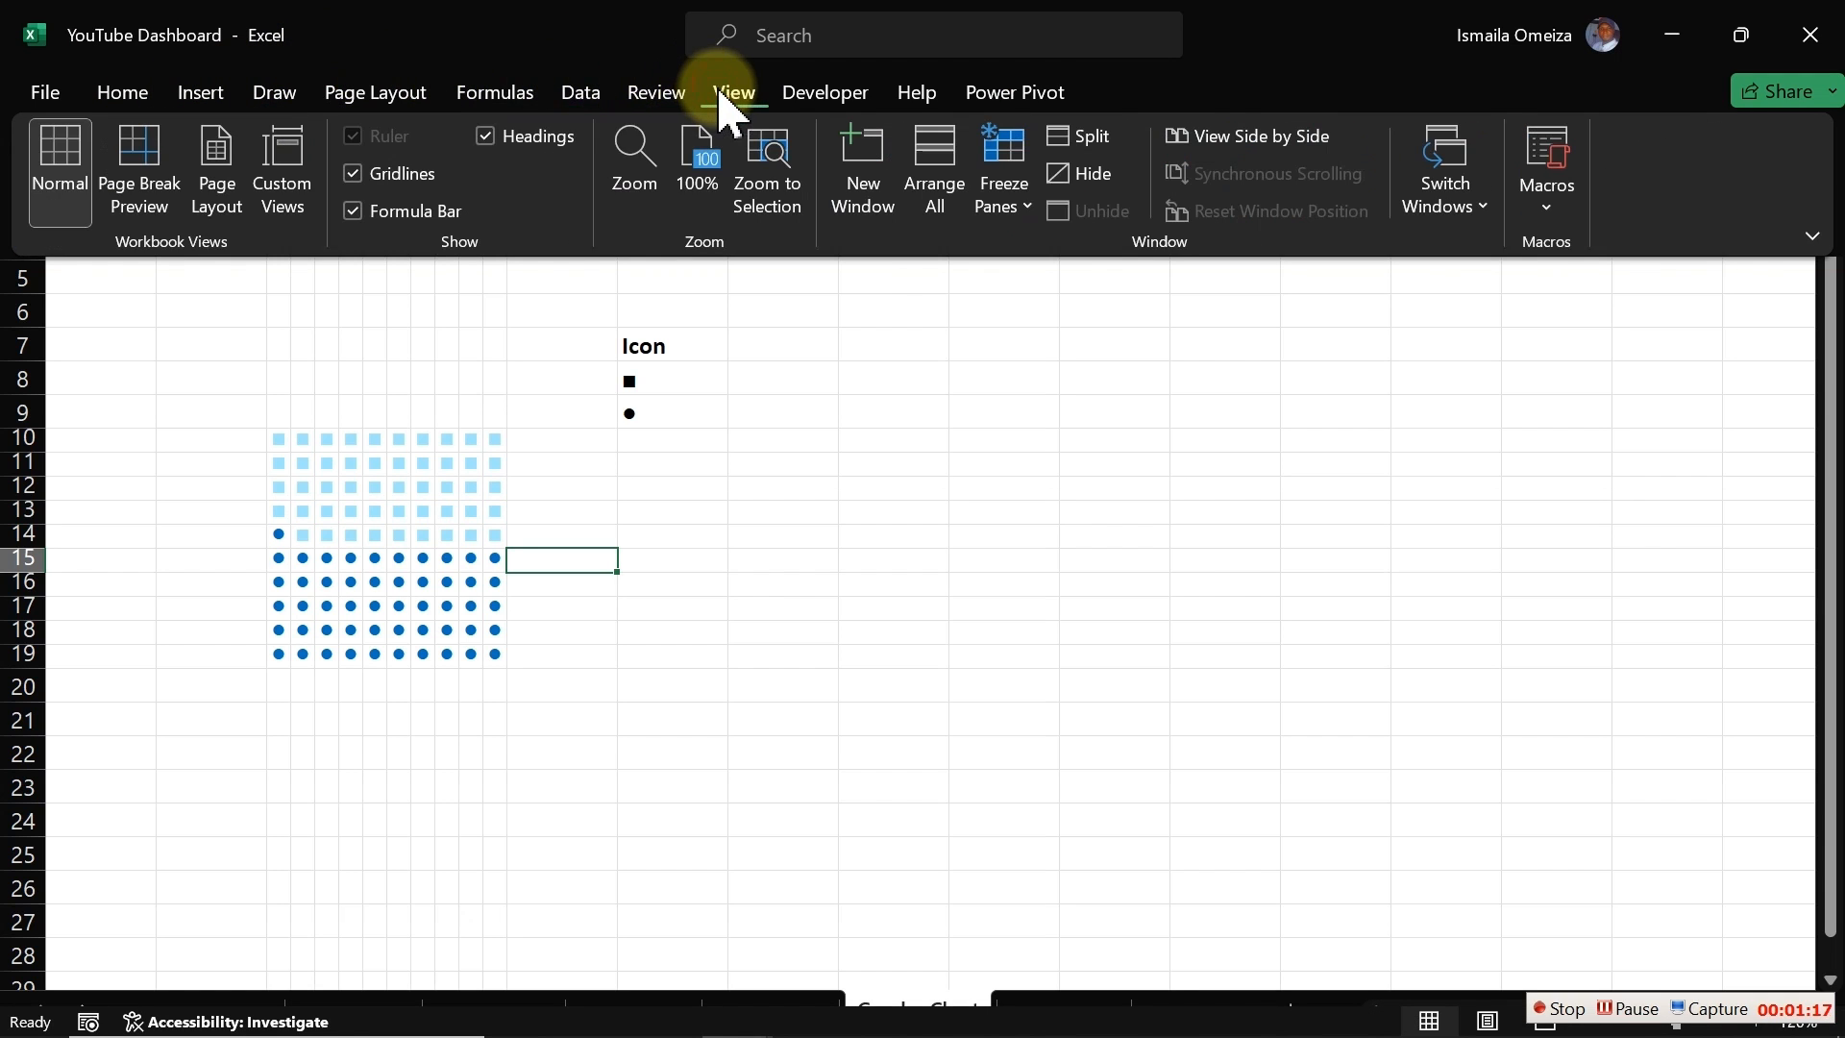
{"action": "left_click", "coordinate": [375, 197]}
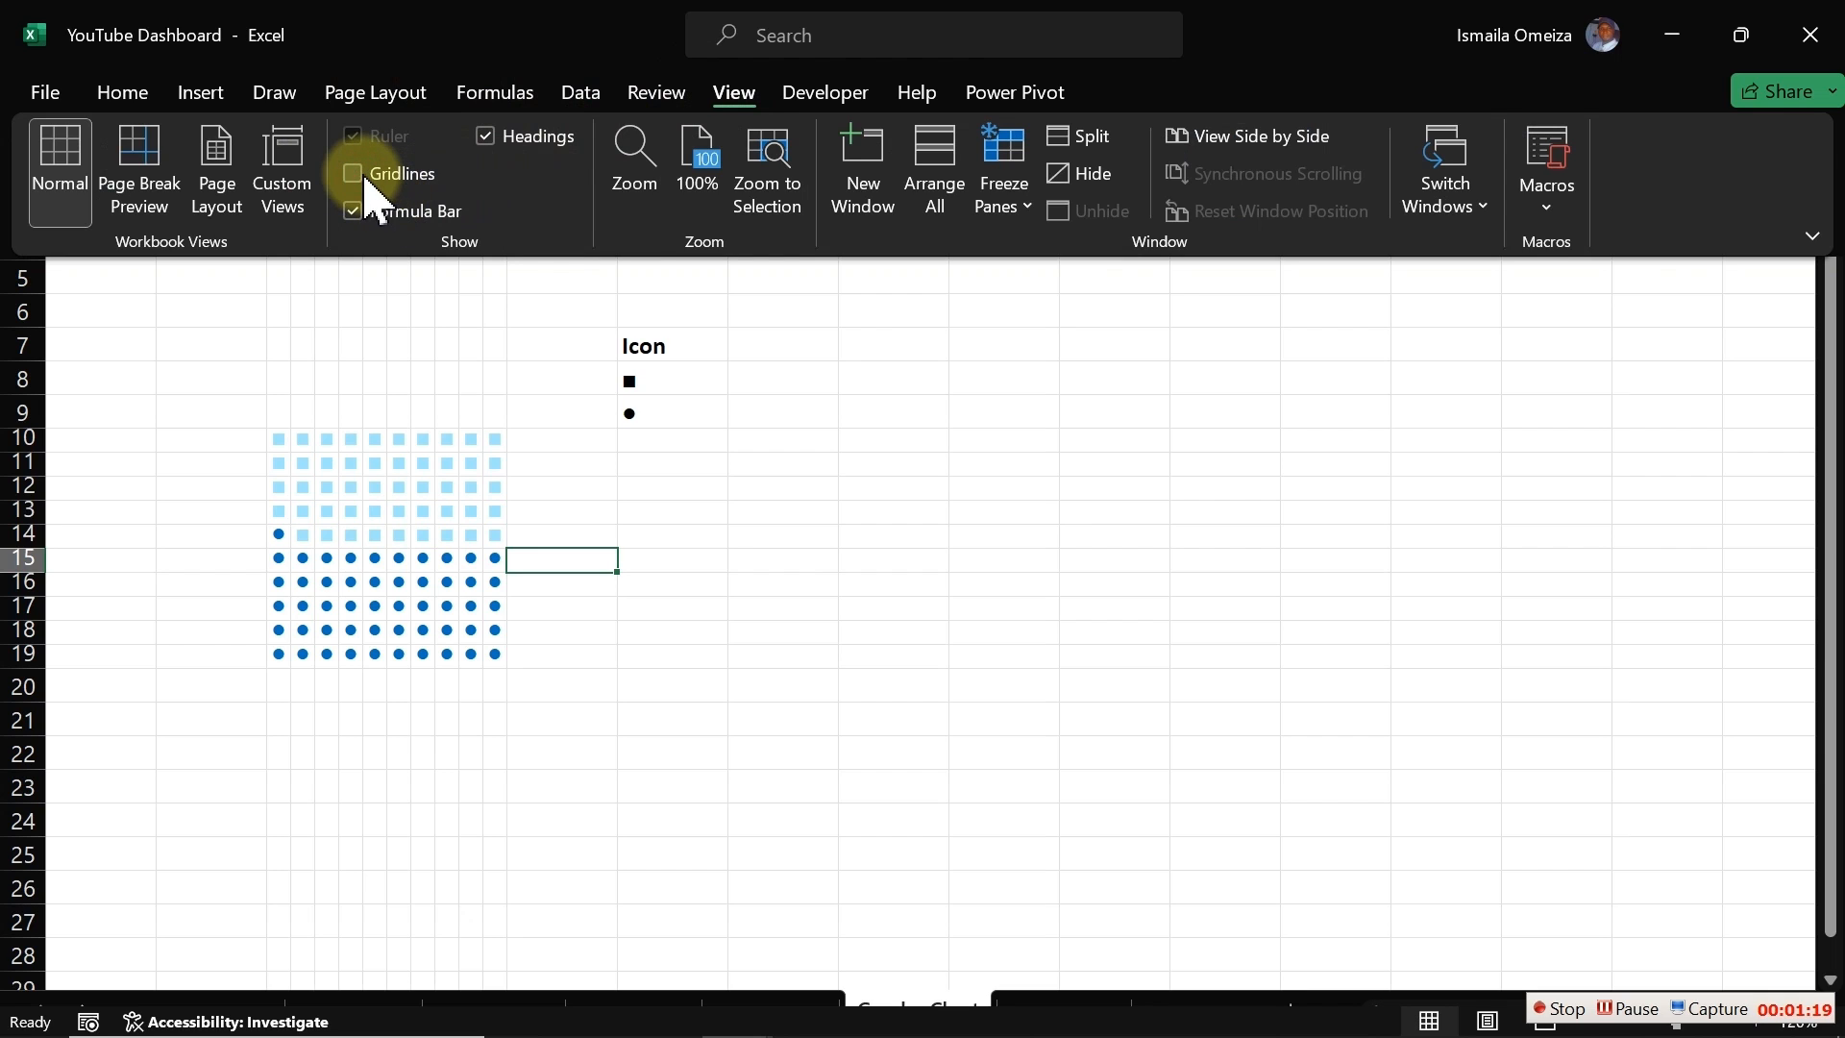
{"action": "key", "text": "ctrl+shift+F1"}
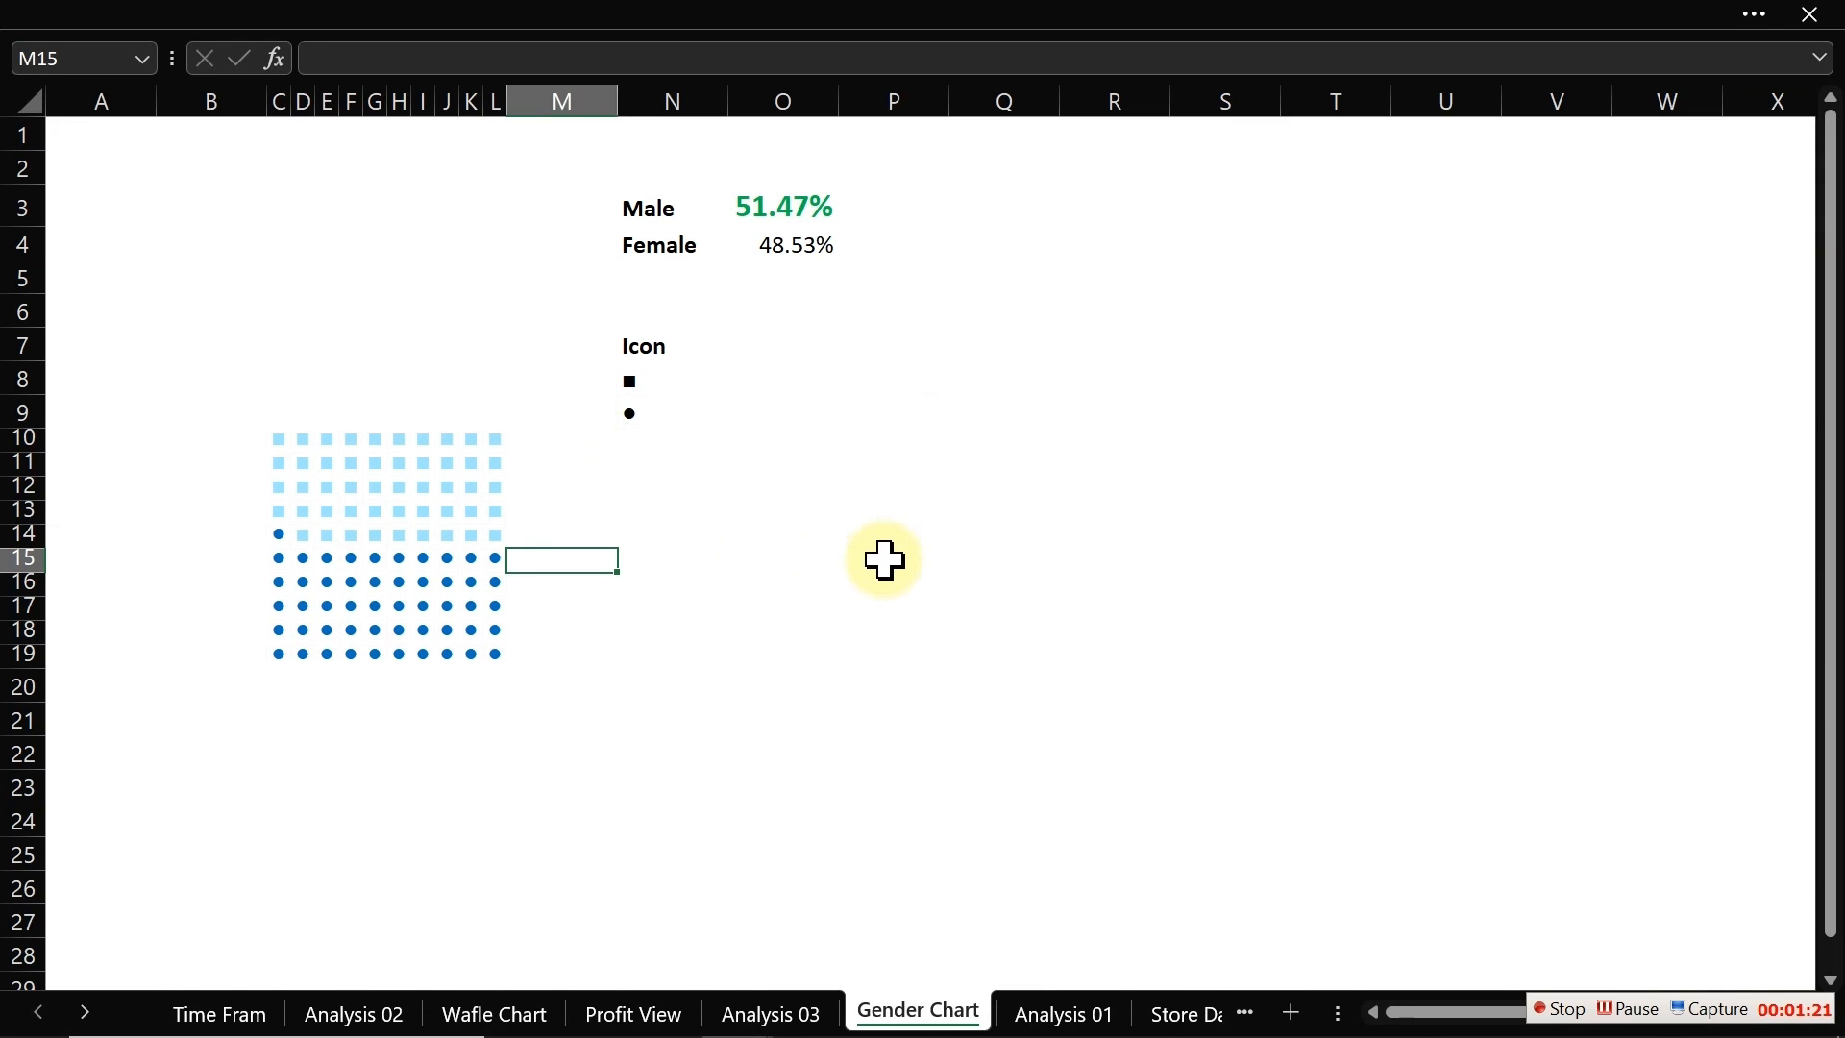
{"action": "left_click", "coordinate": [903, 562]}
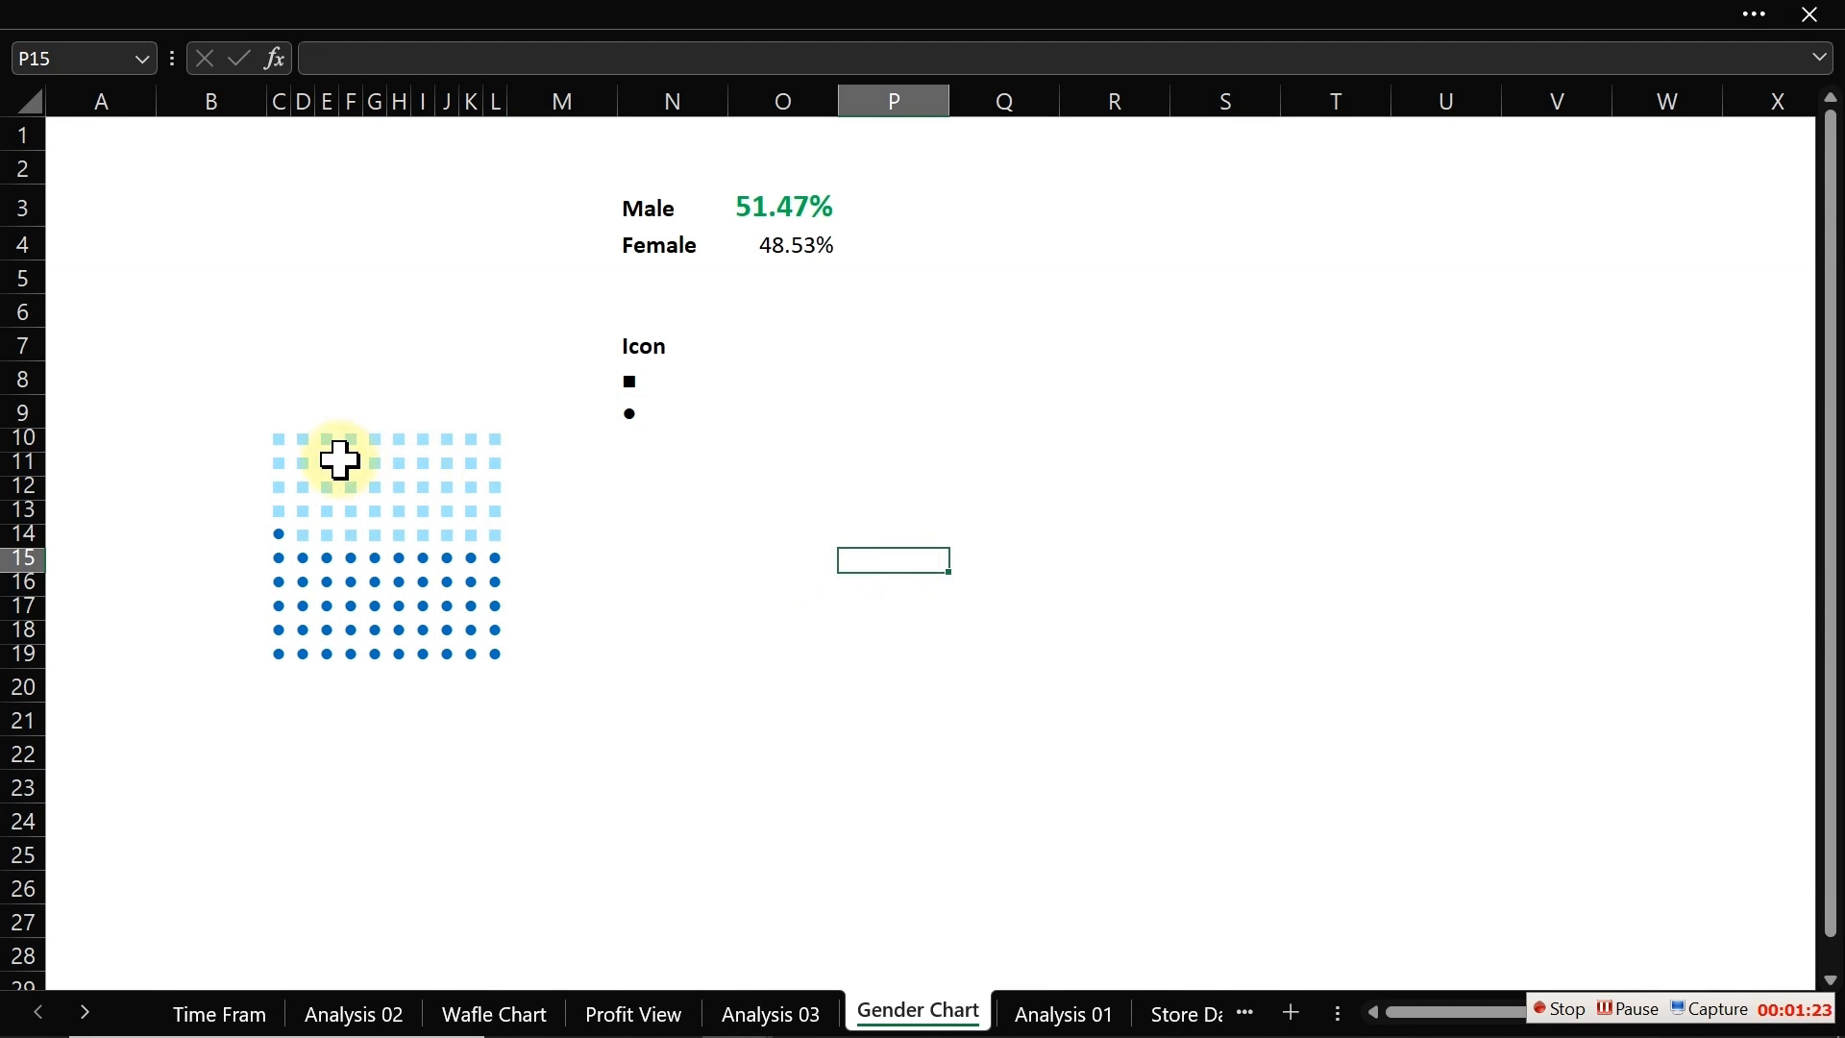
Step: Copy the icon grid C10:L19 and paste it as a linked picture into the empty Customer Analysis panel on Profit View
{"action": "left_click_drag", "start_coordinate": [279, 439], "coordinate": [495, 661]}
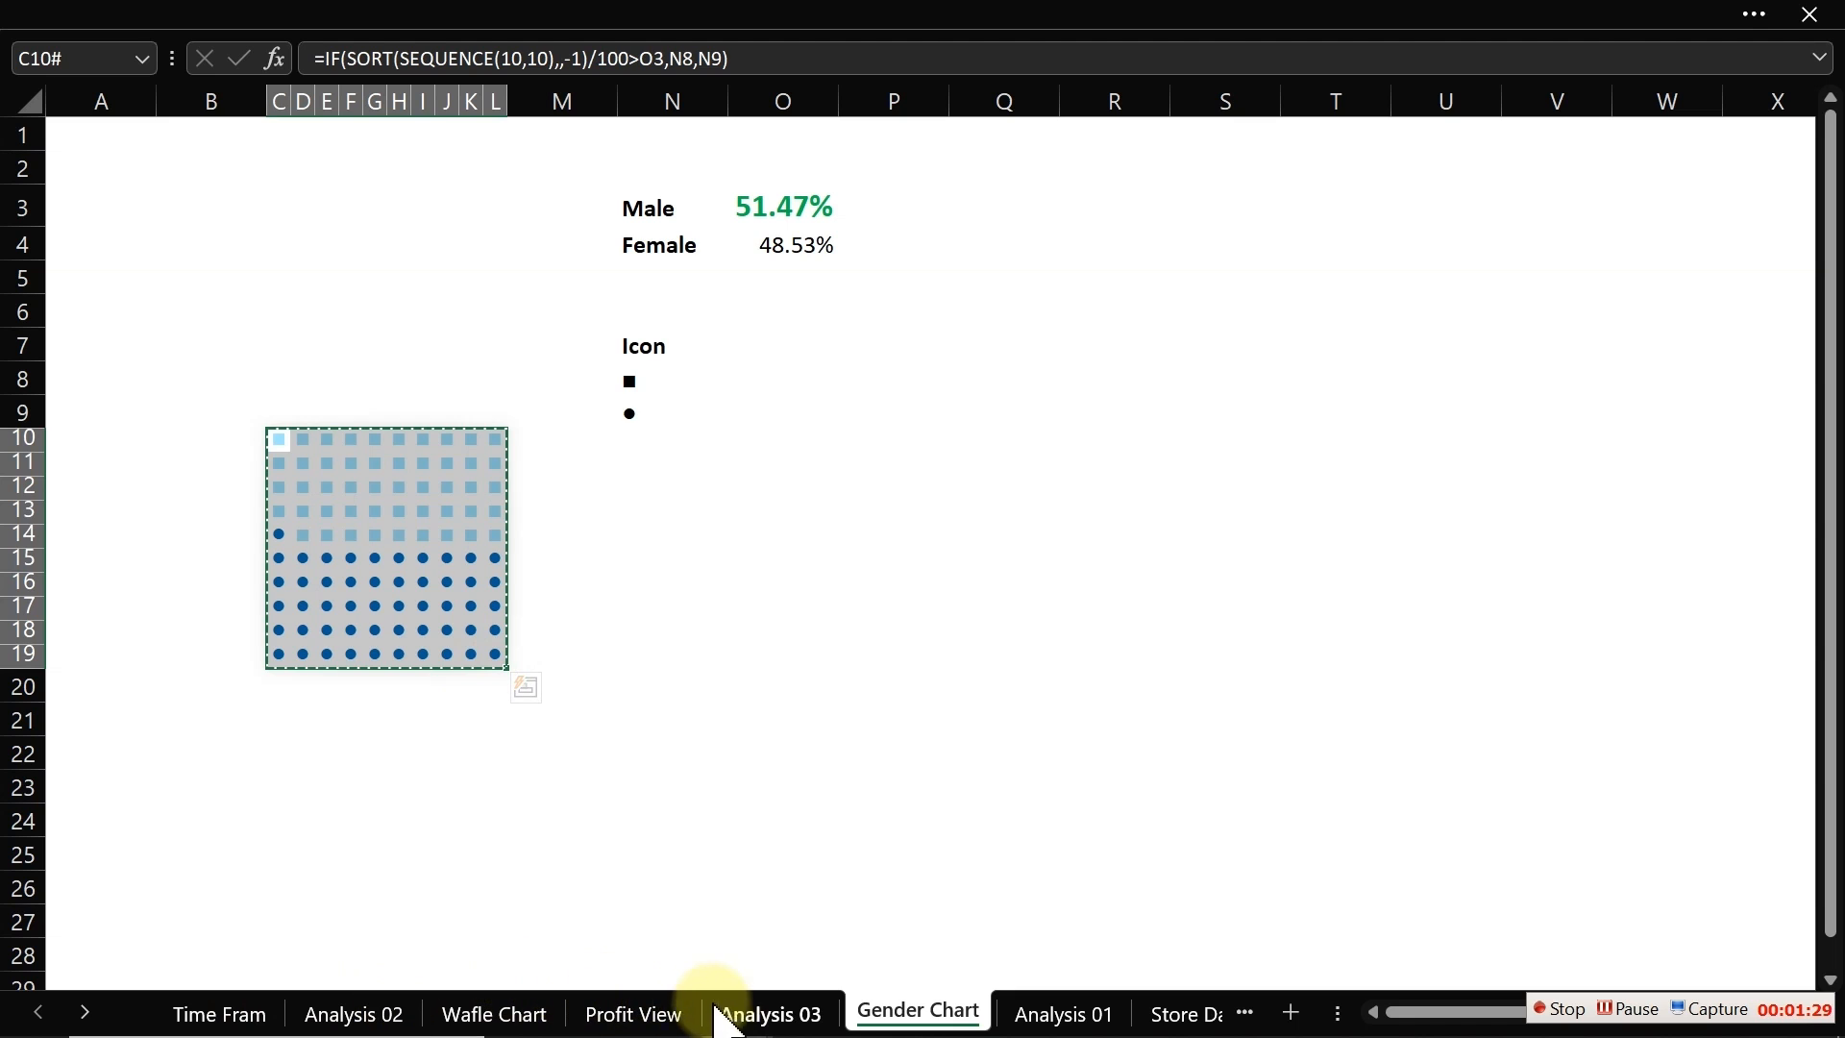
{"action": "left_click", "coordinate": [638, 1012]}
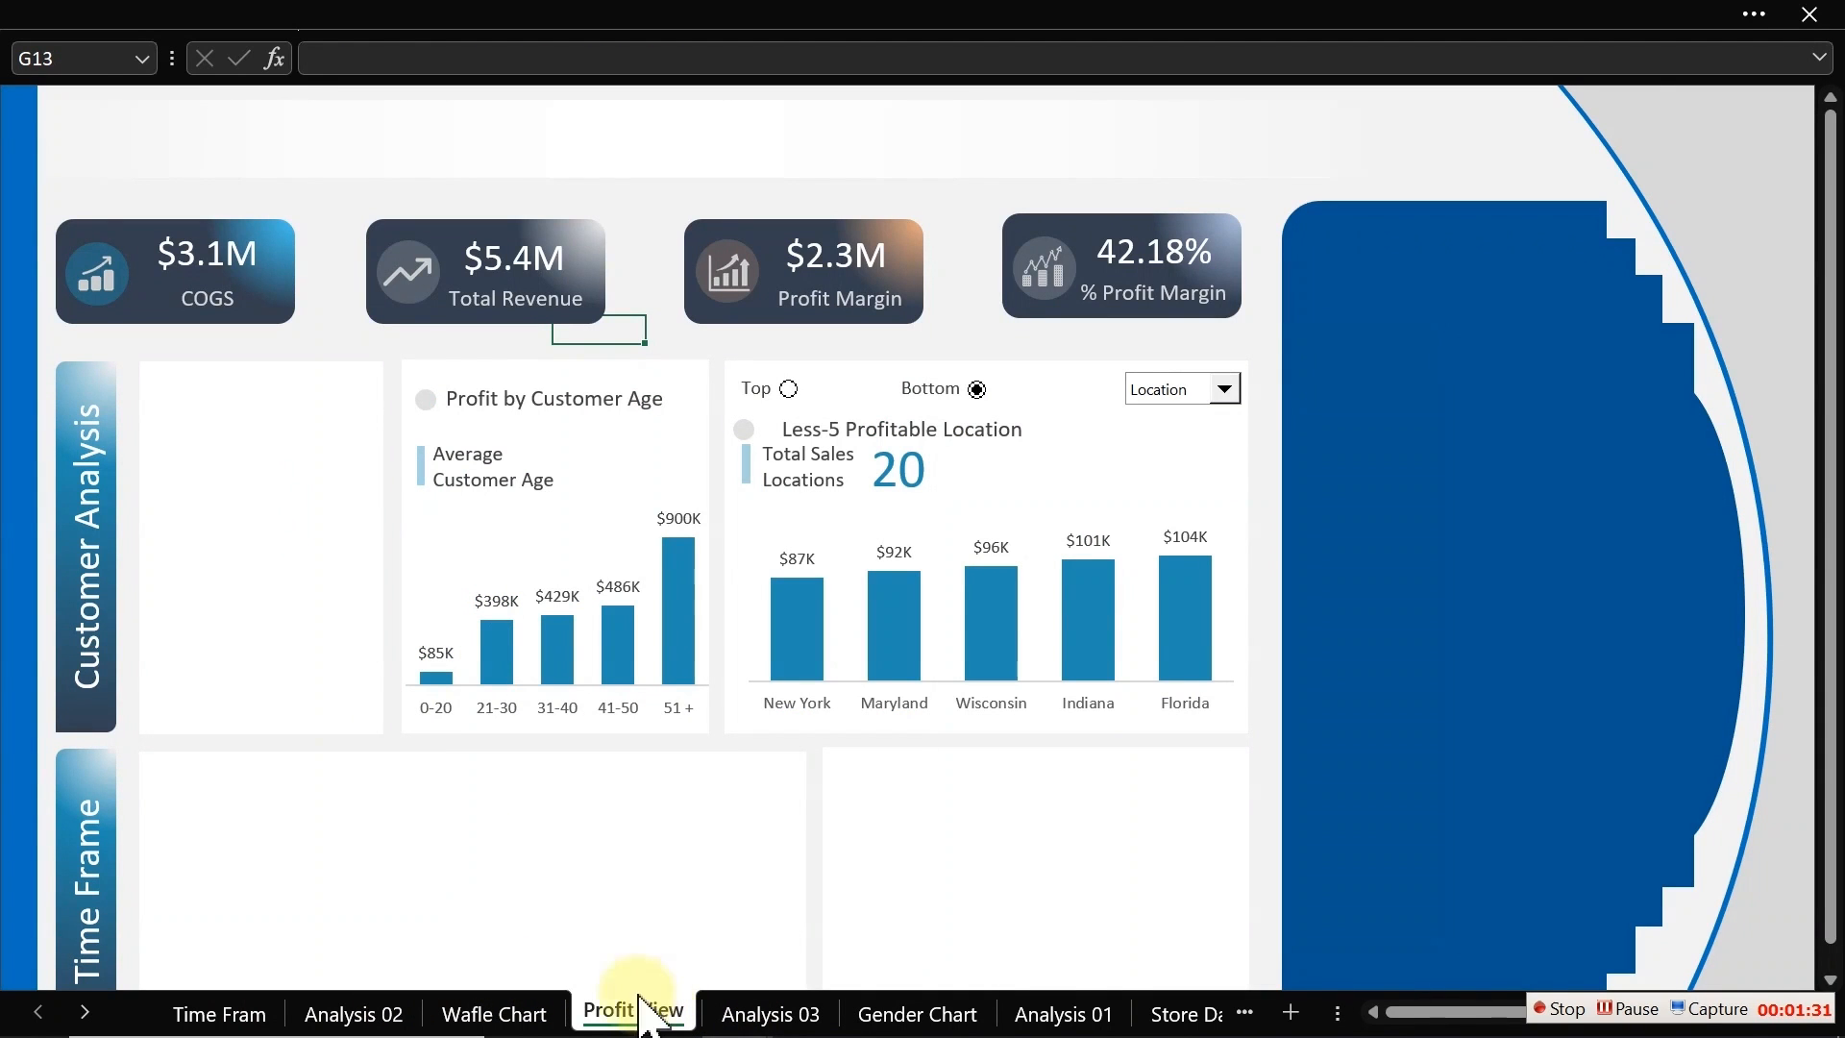
{"action": "left_click", "coordinate": [329, 248]}
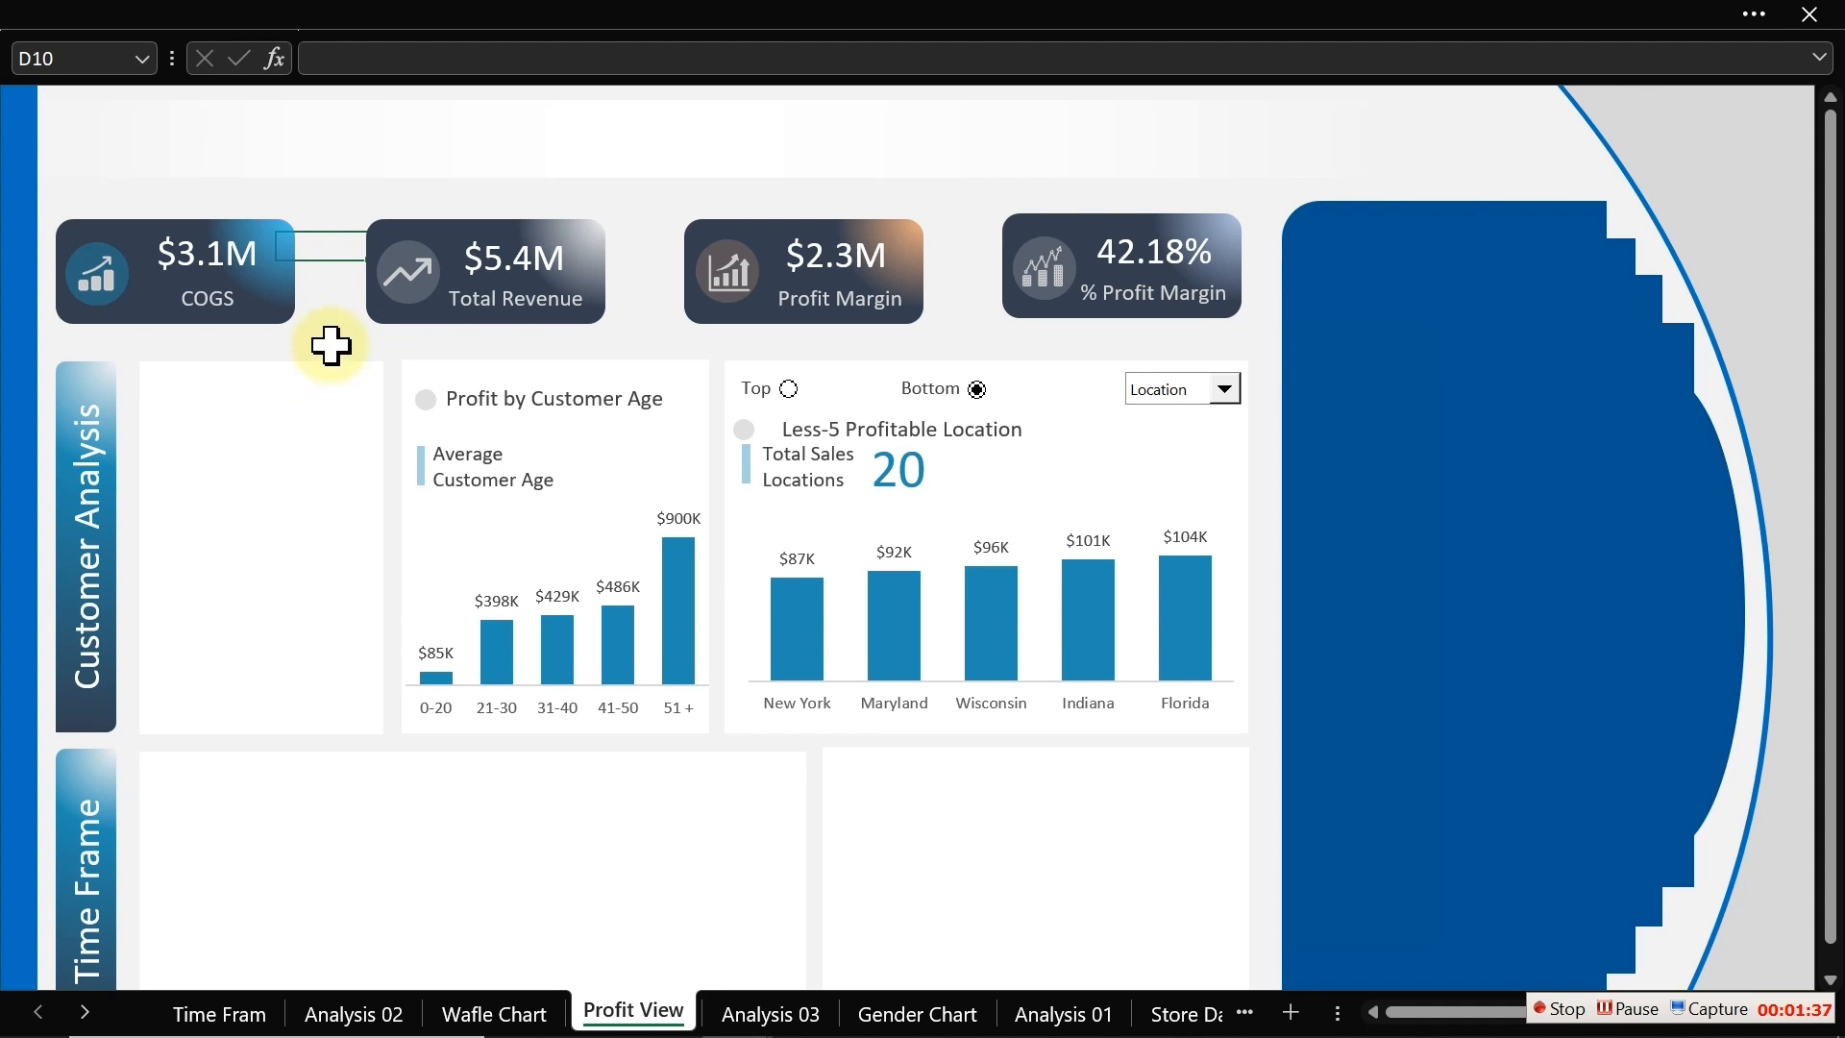
{"action": "left_click", "coordinate": [154, 7]}
{"action": "left_click", "coordinate": [122, 92]}
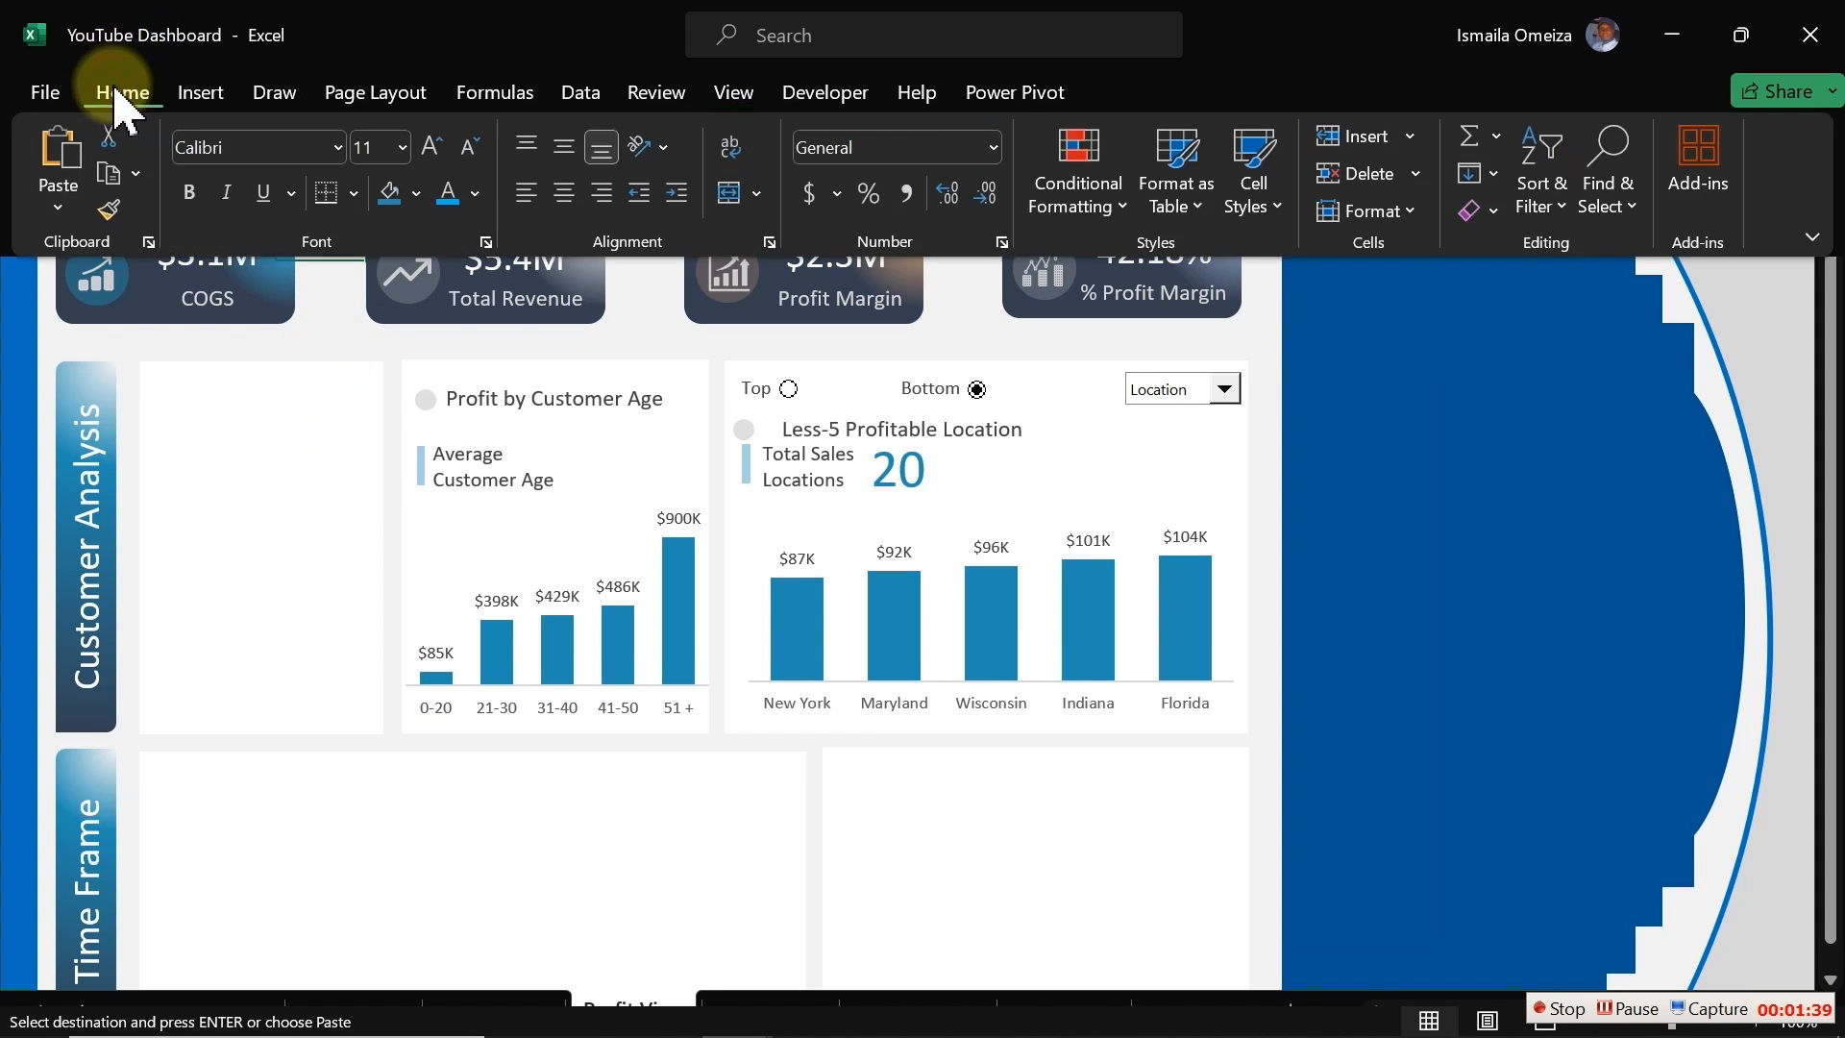
{"action": "left_click", "coordinate": [60, 210]}
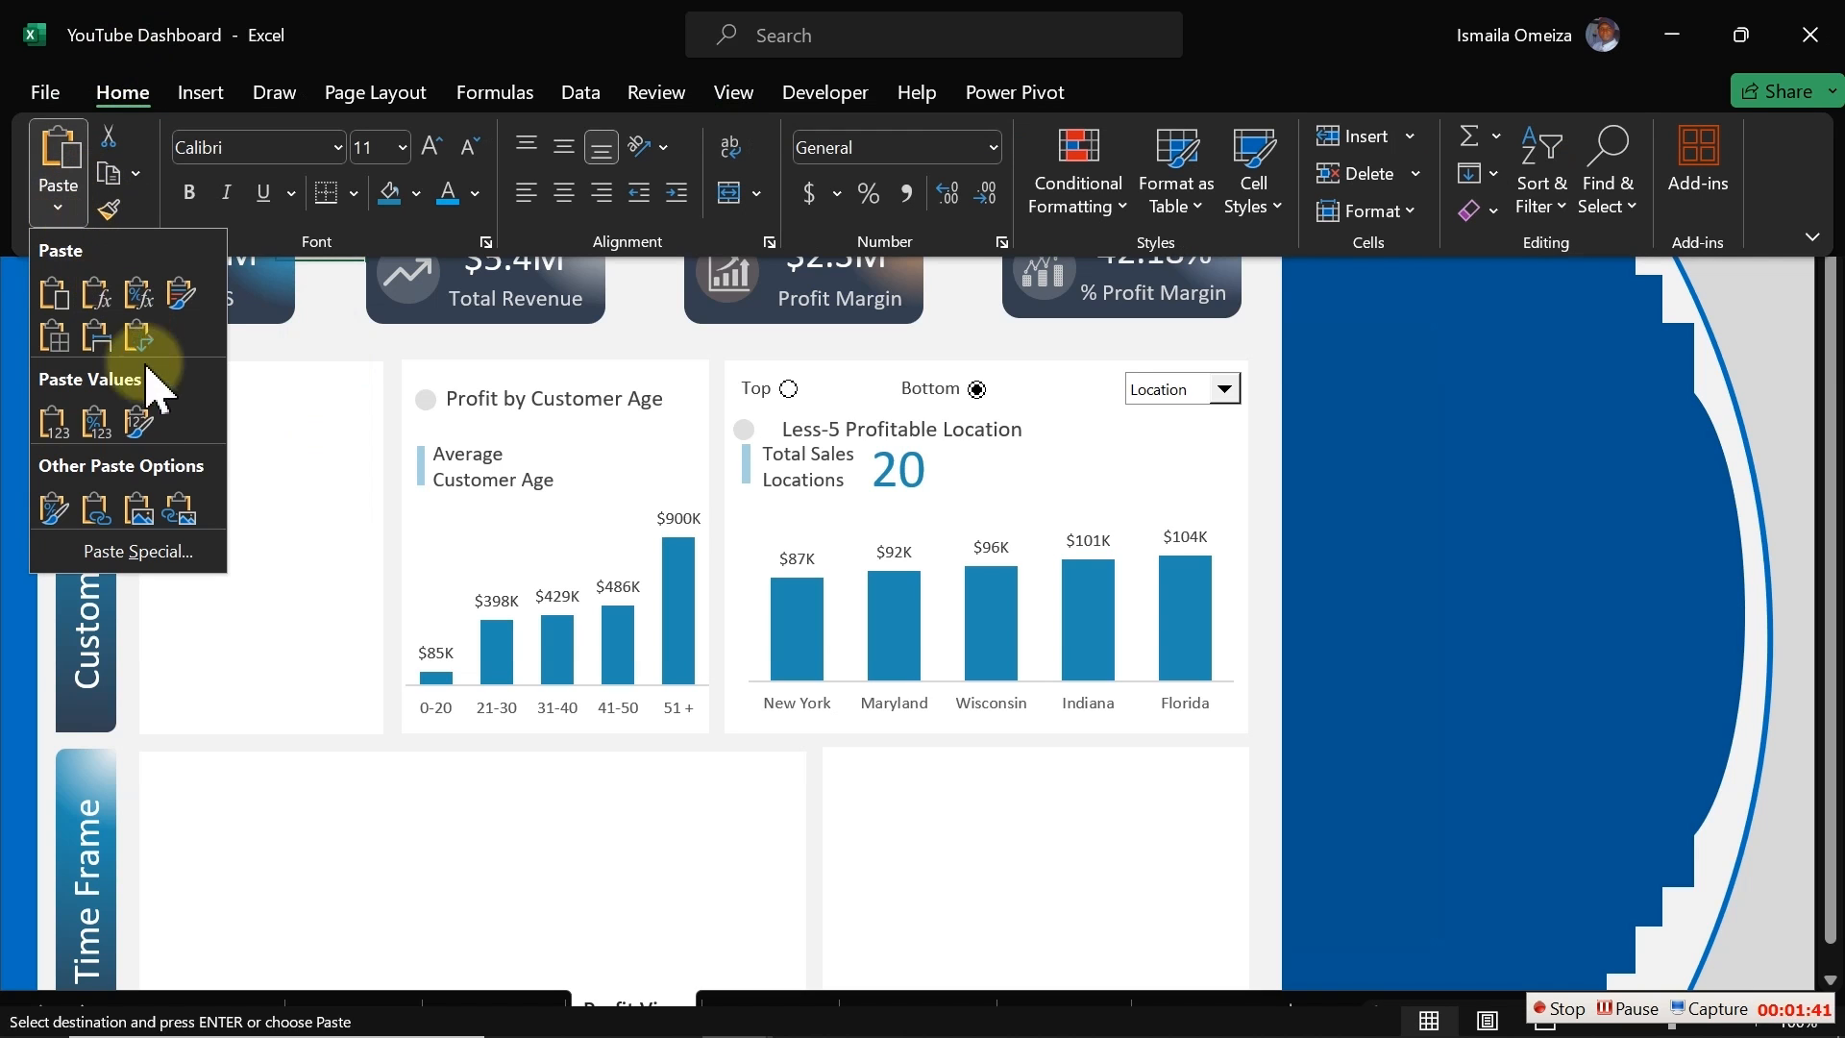
{"action": "left_click", "coordinate": [180, 510]}
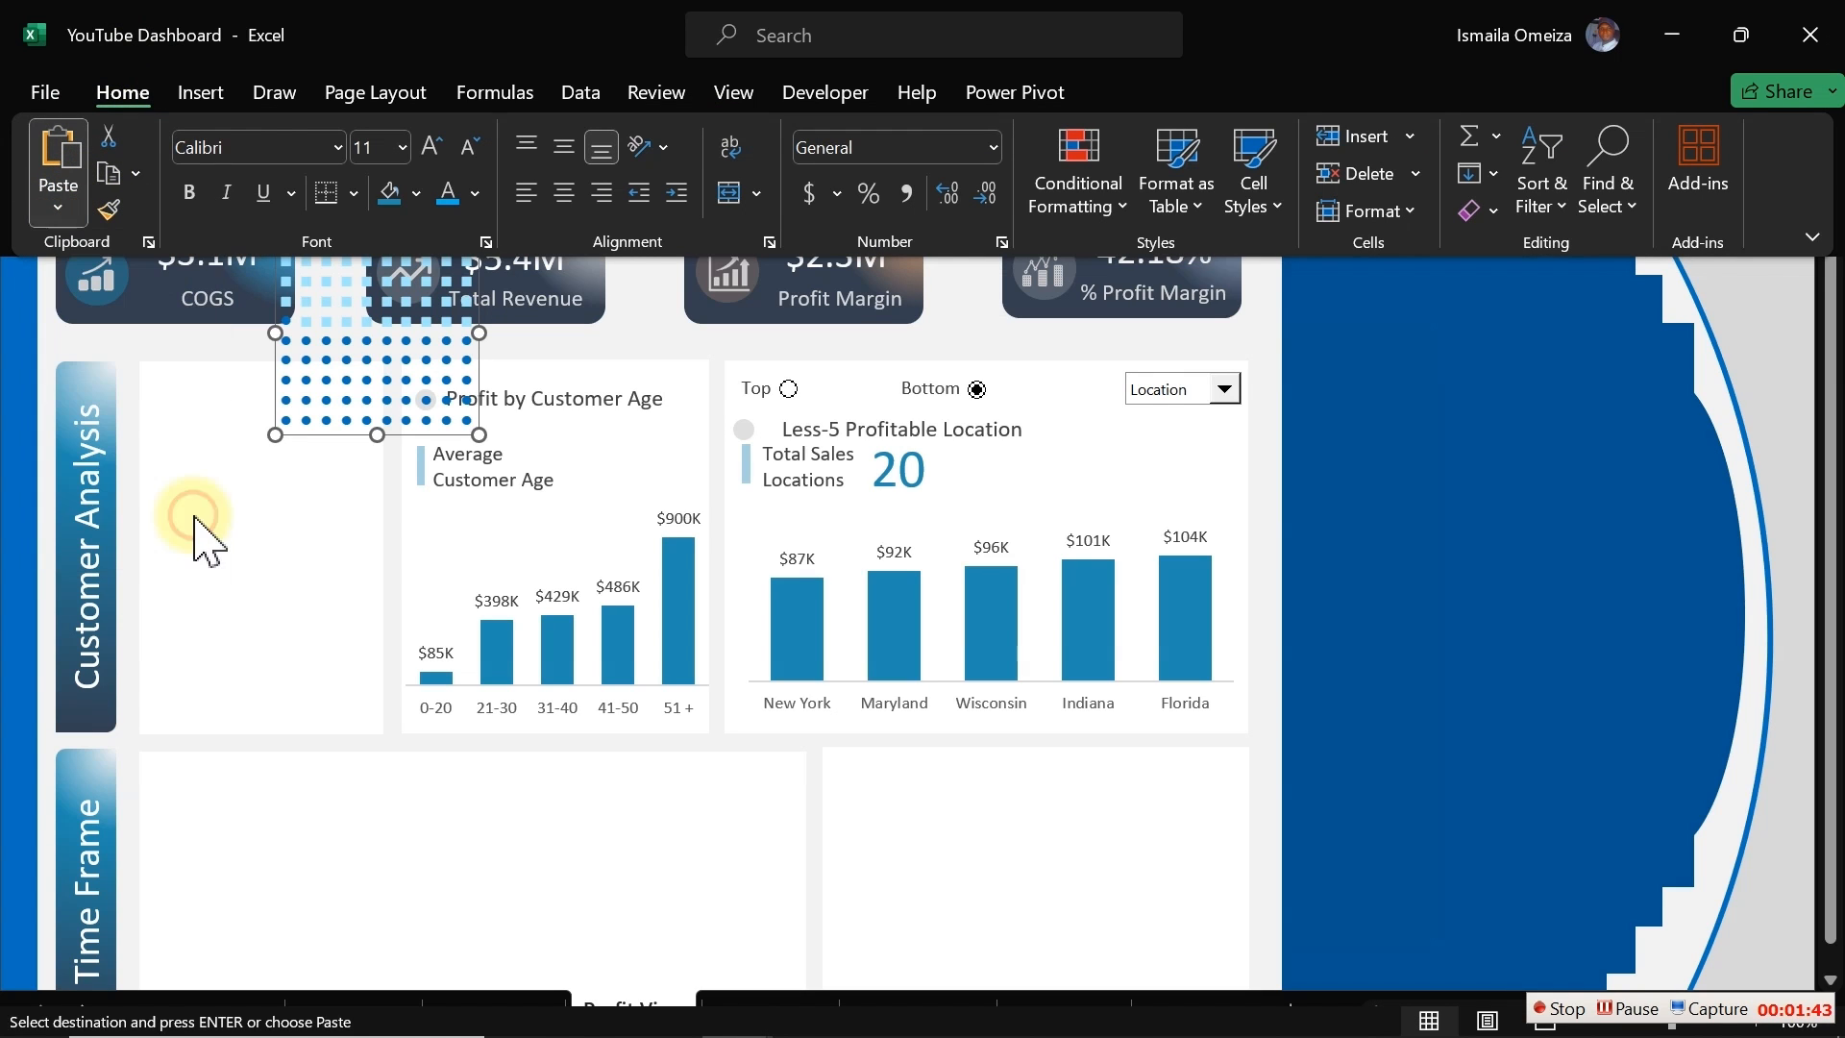
{"action": "left_click", "coordinate": [347, 385]}
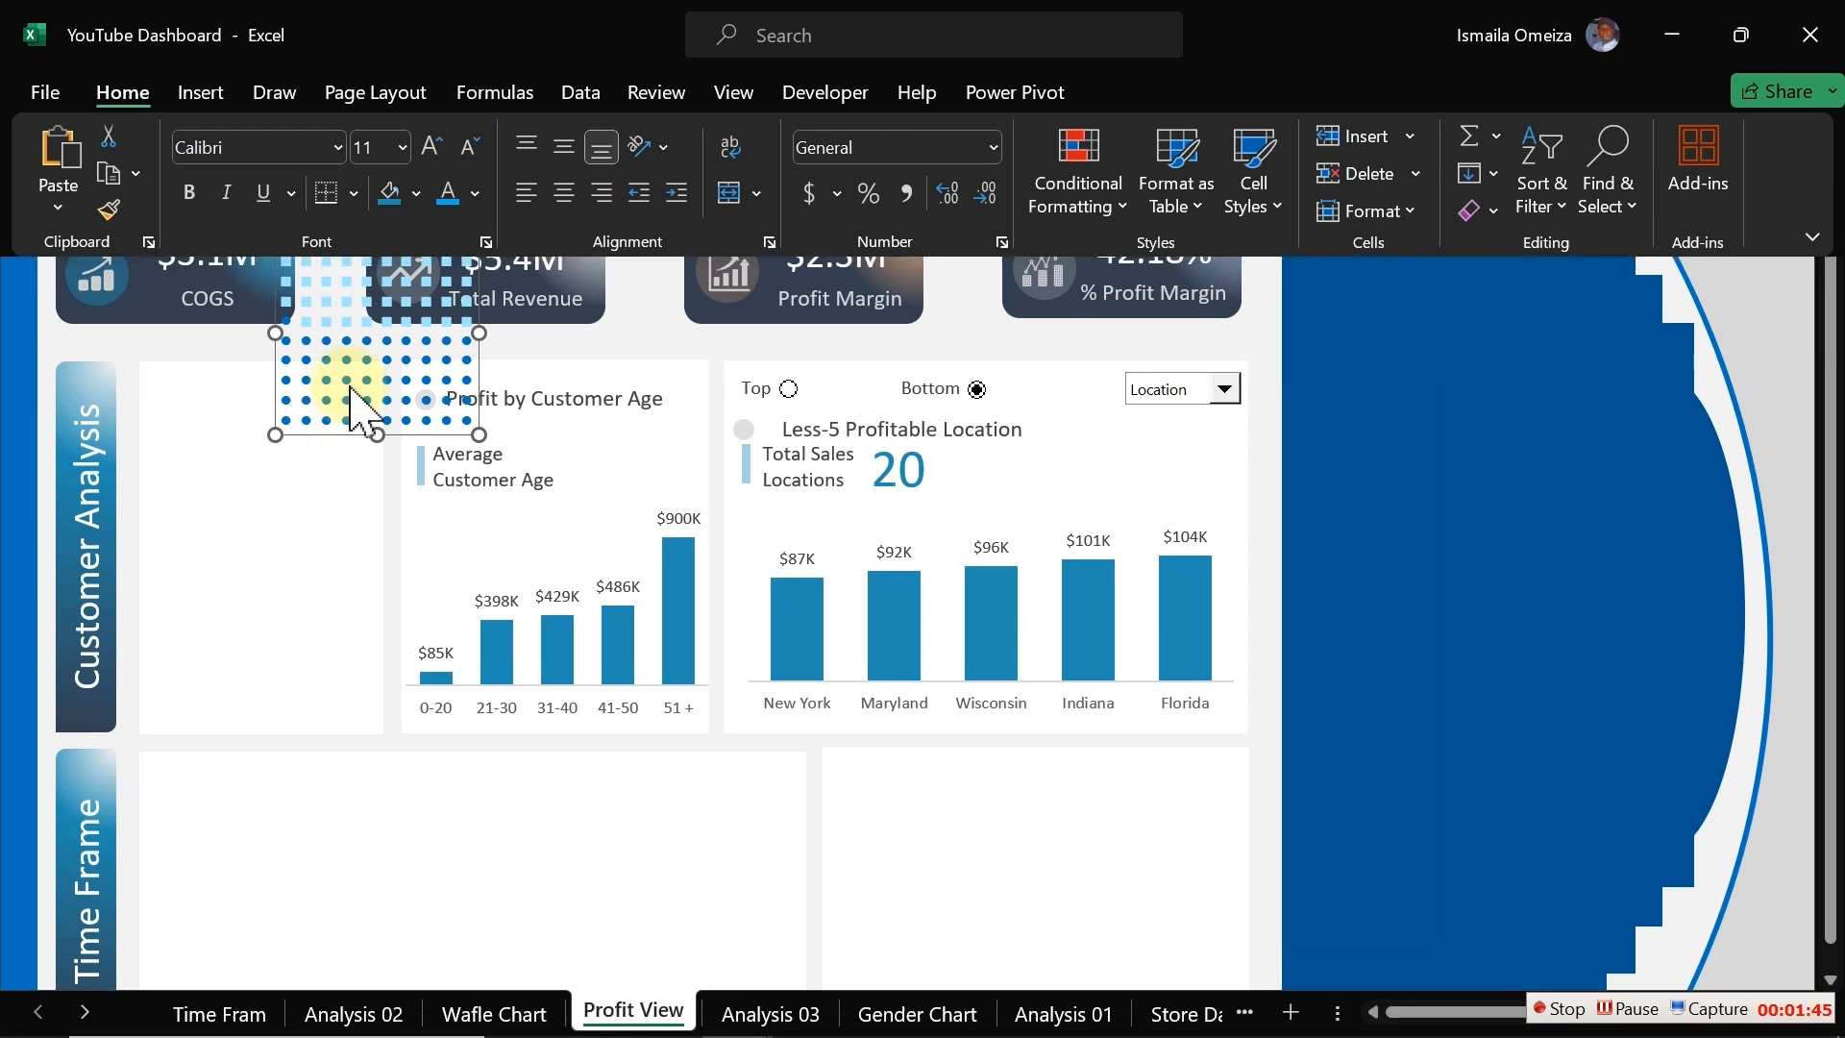
{"action": "left_click_drag", "start_coordinate": [373, 379], "coordinate": [255, 546]}
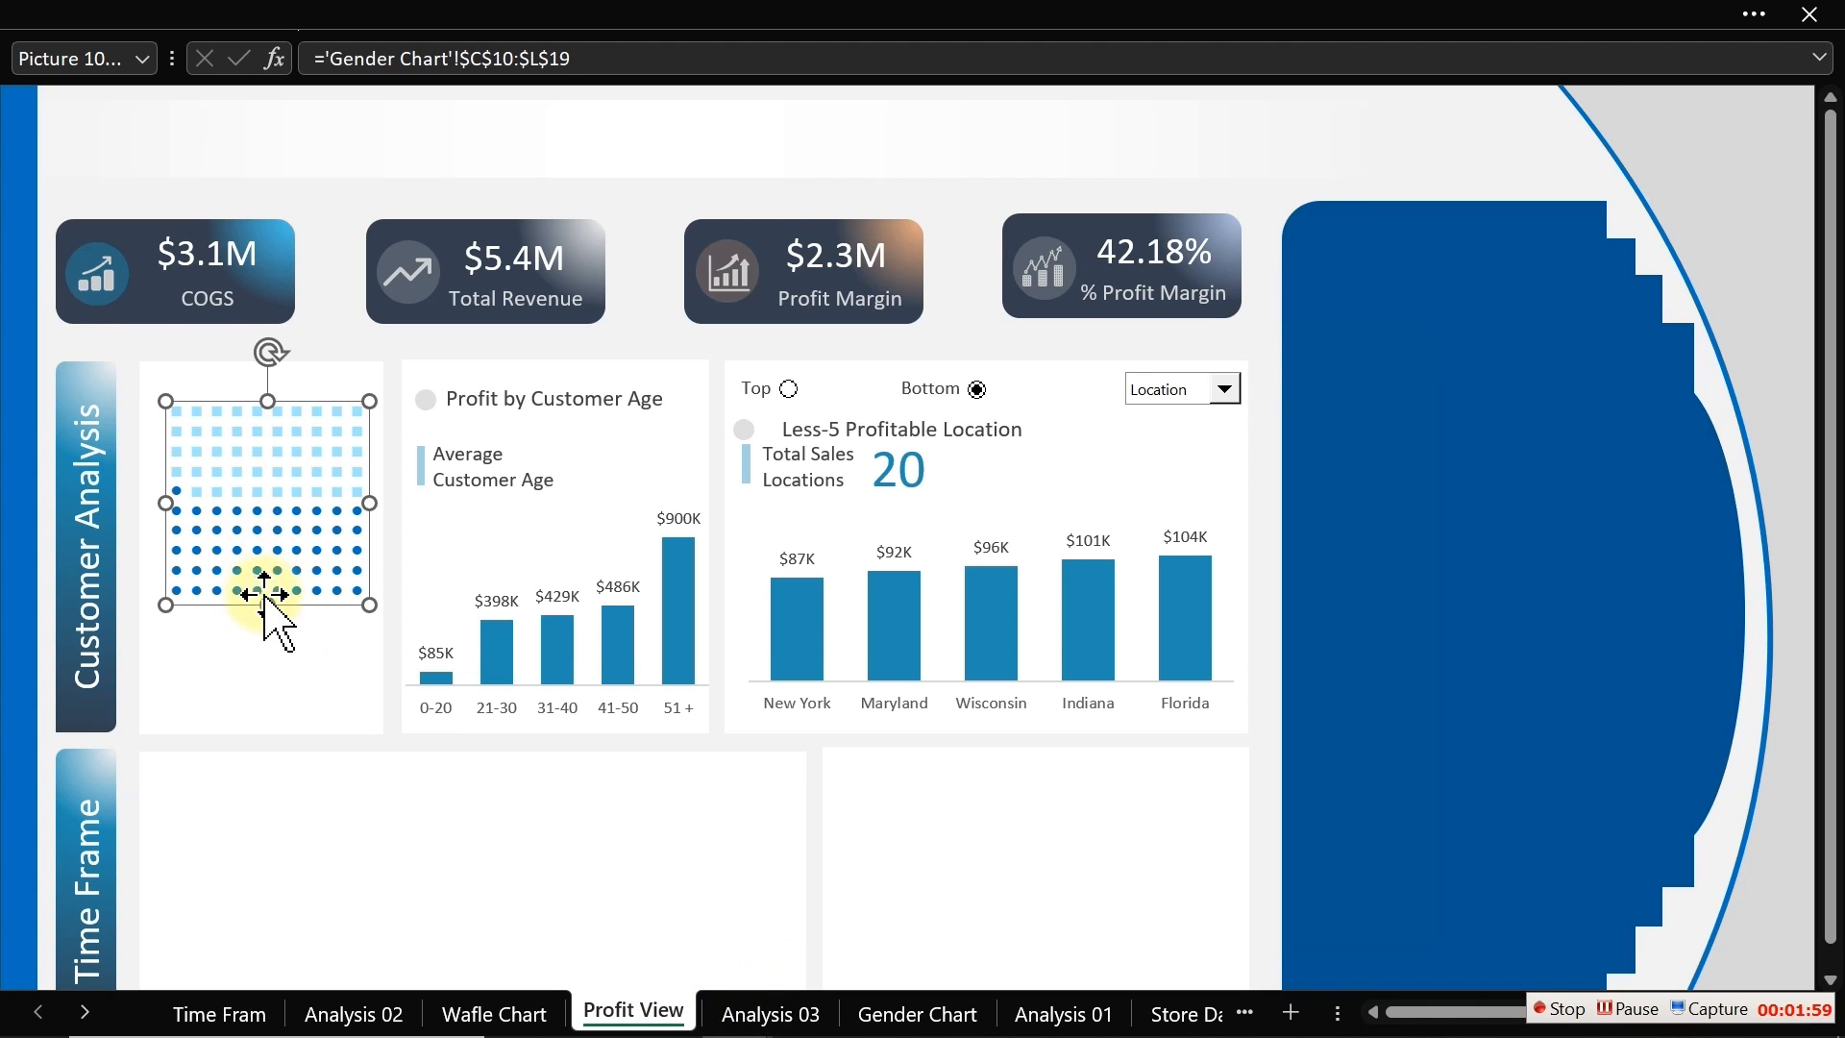
Step: Enlarge the source grid's font to 18 and centre the icons vertically and horizontally in their cells
{"action": "double_click", "coordinate": [282, 529]}
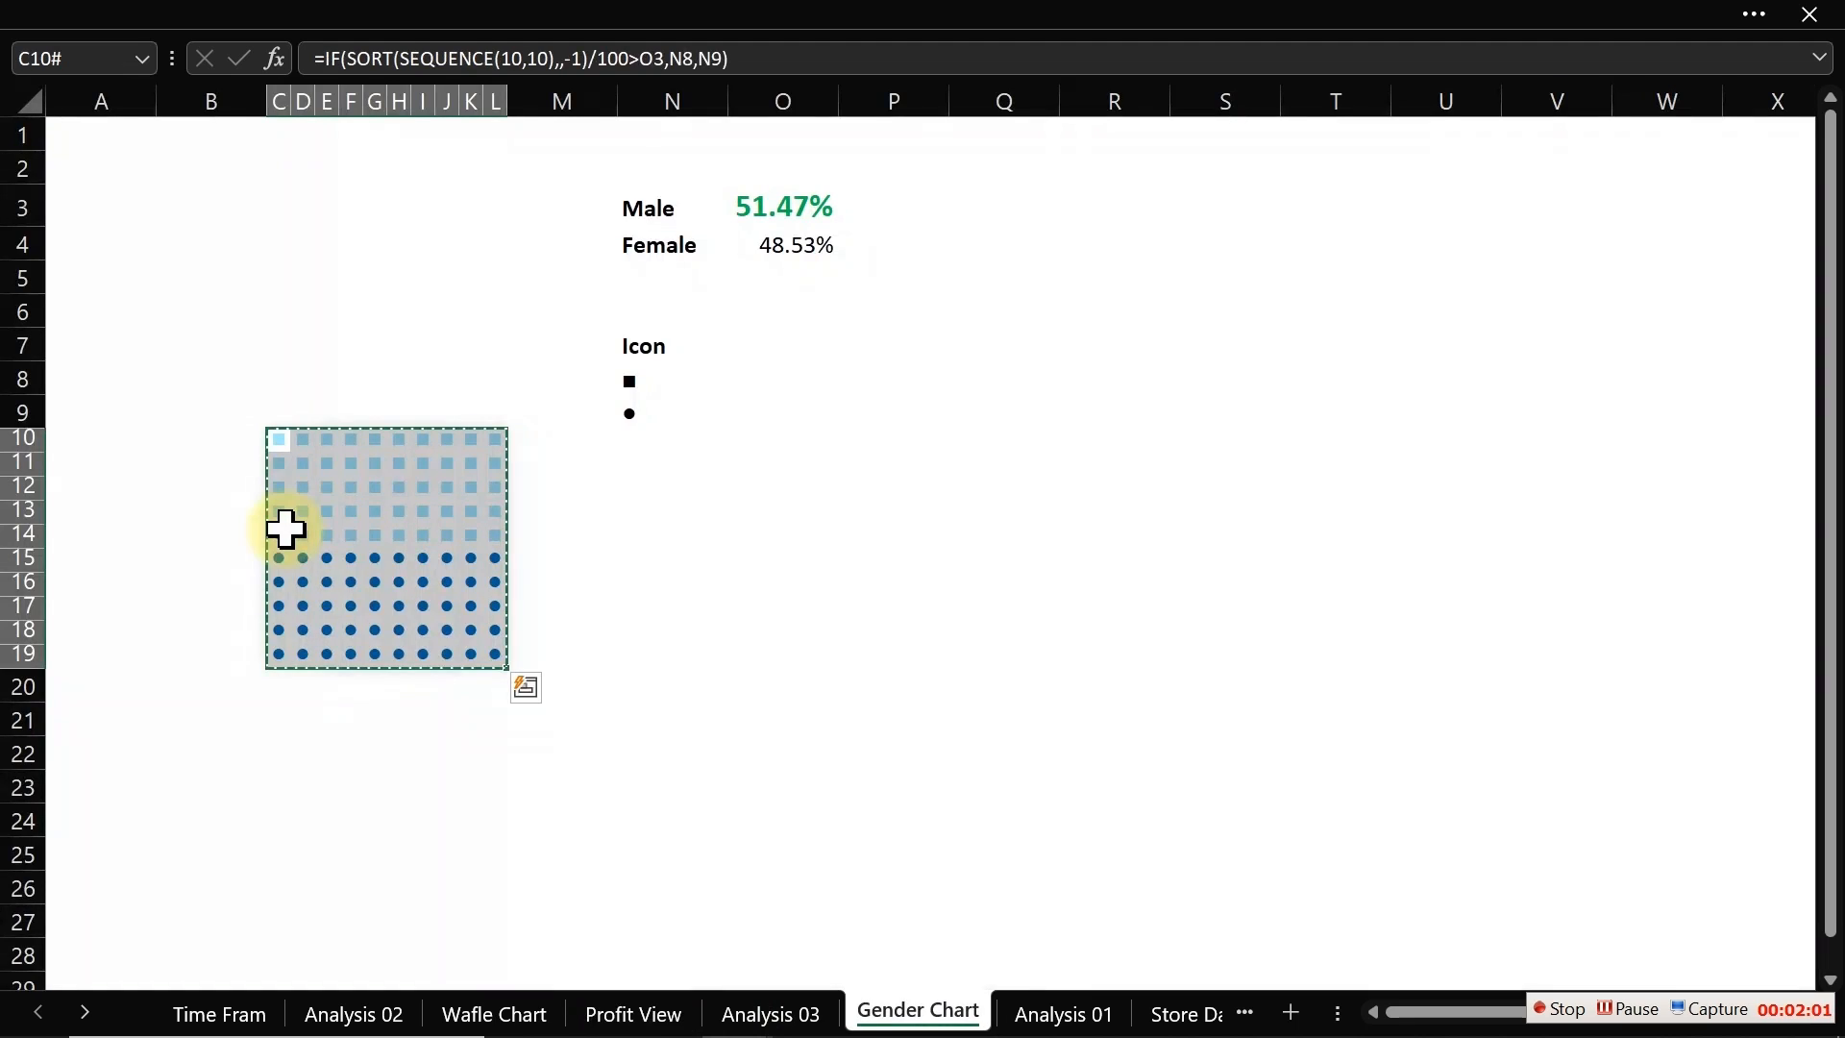
{"action": "left_click", "coordinate": [247, 20]}
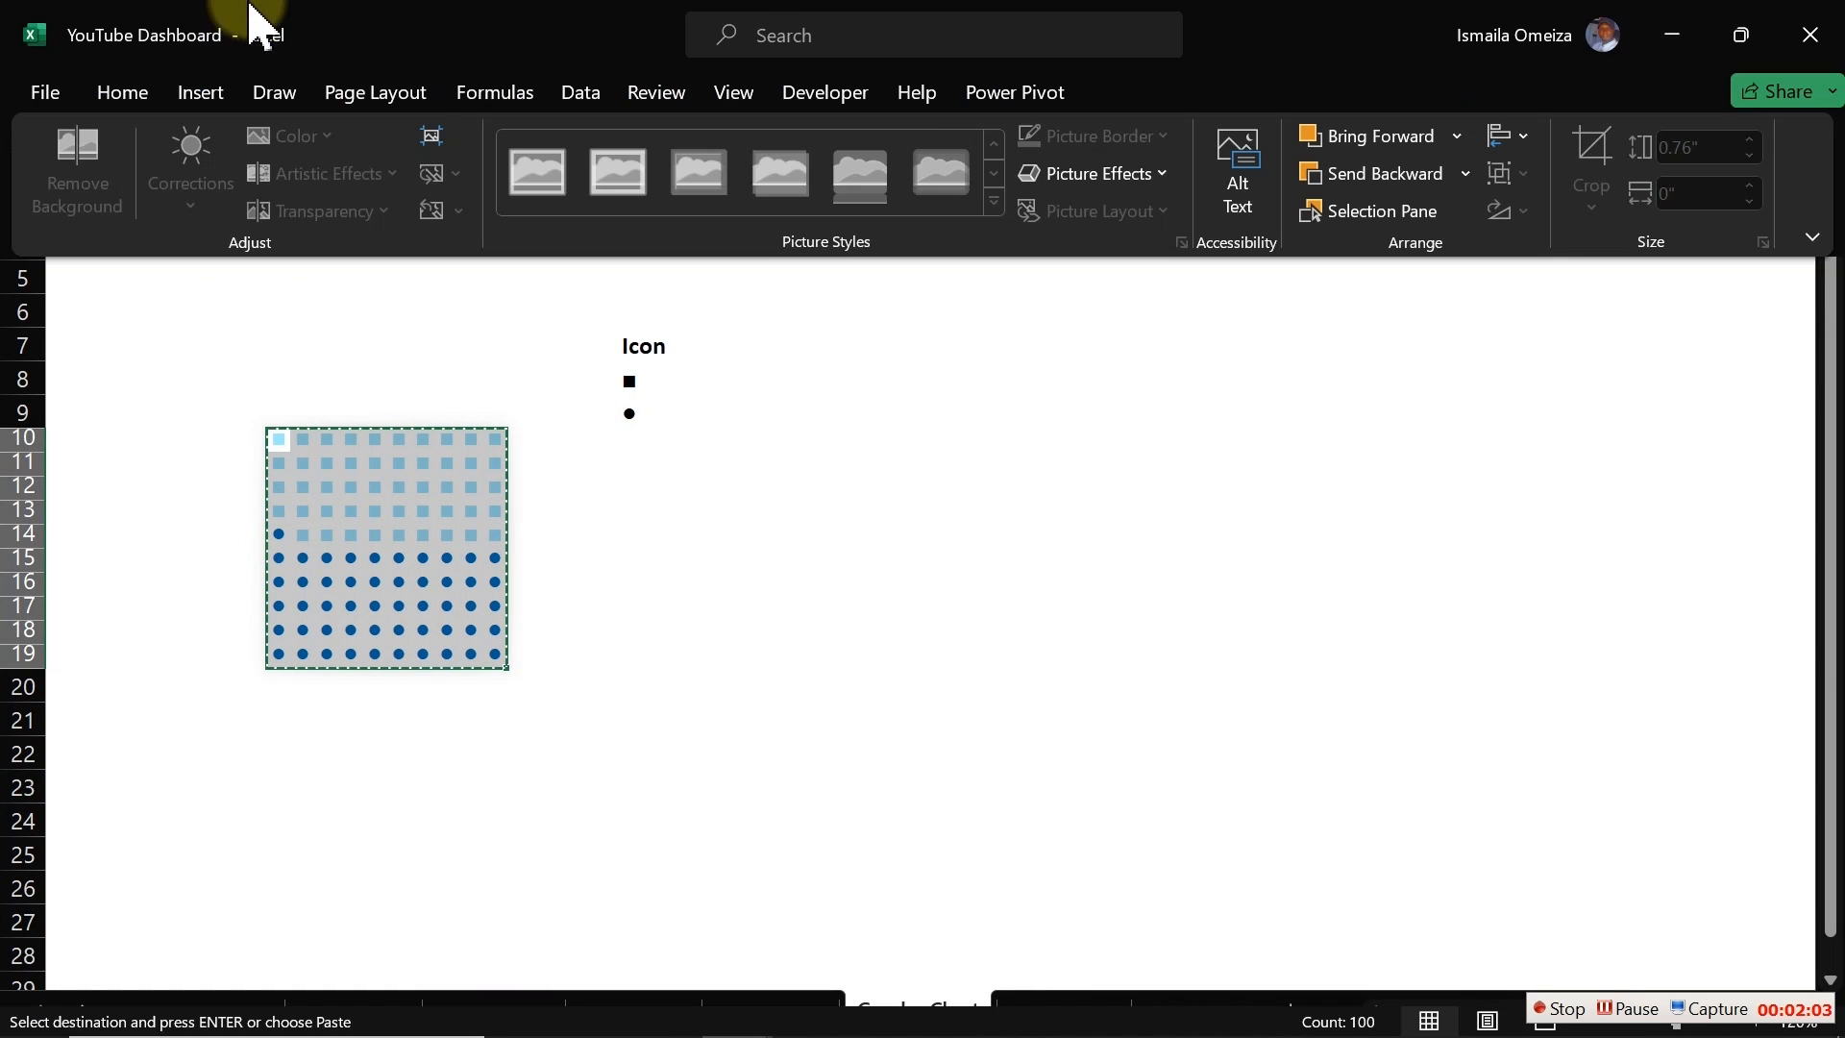
{"action": "left_click", "coordinate": [122, 91]}
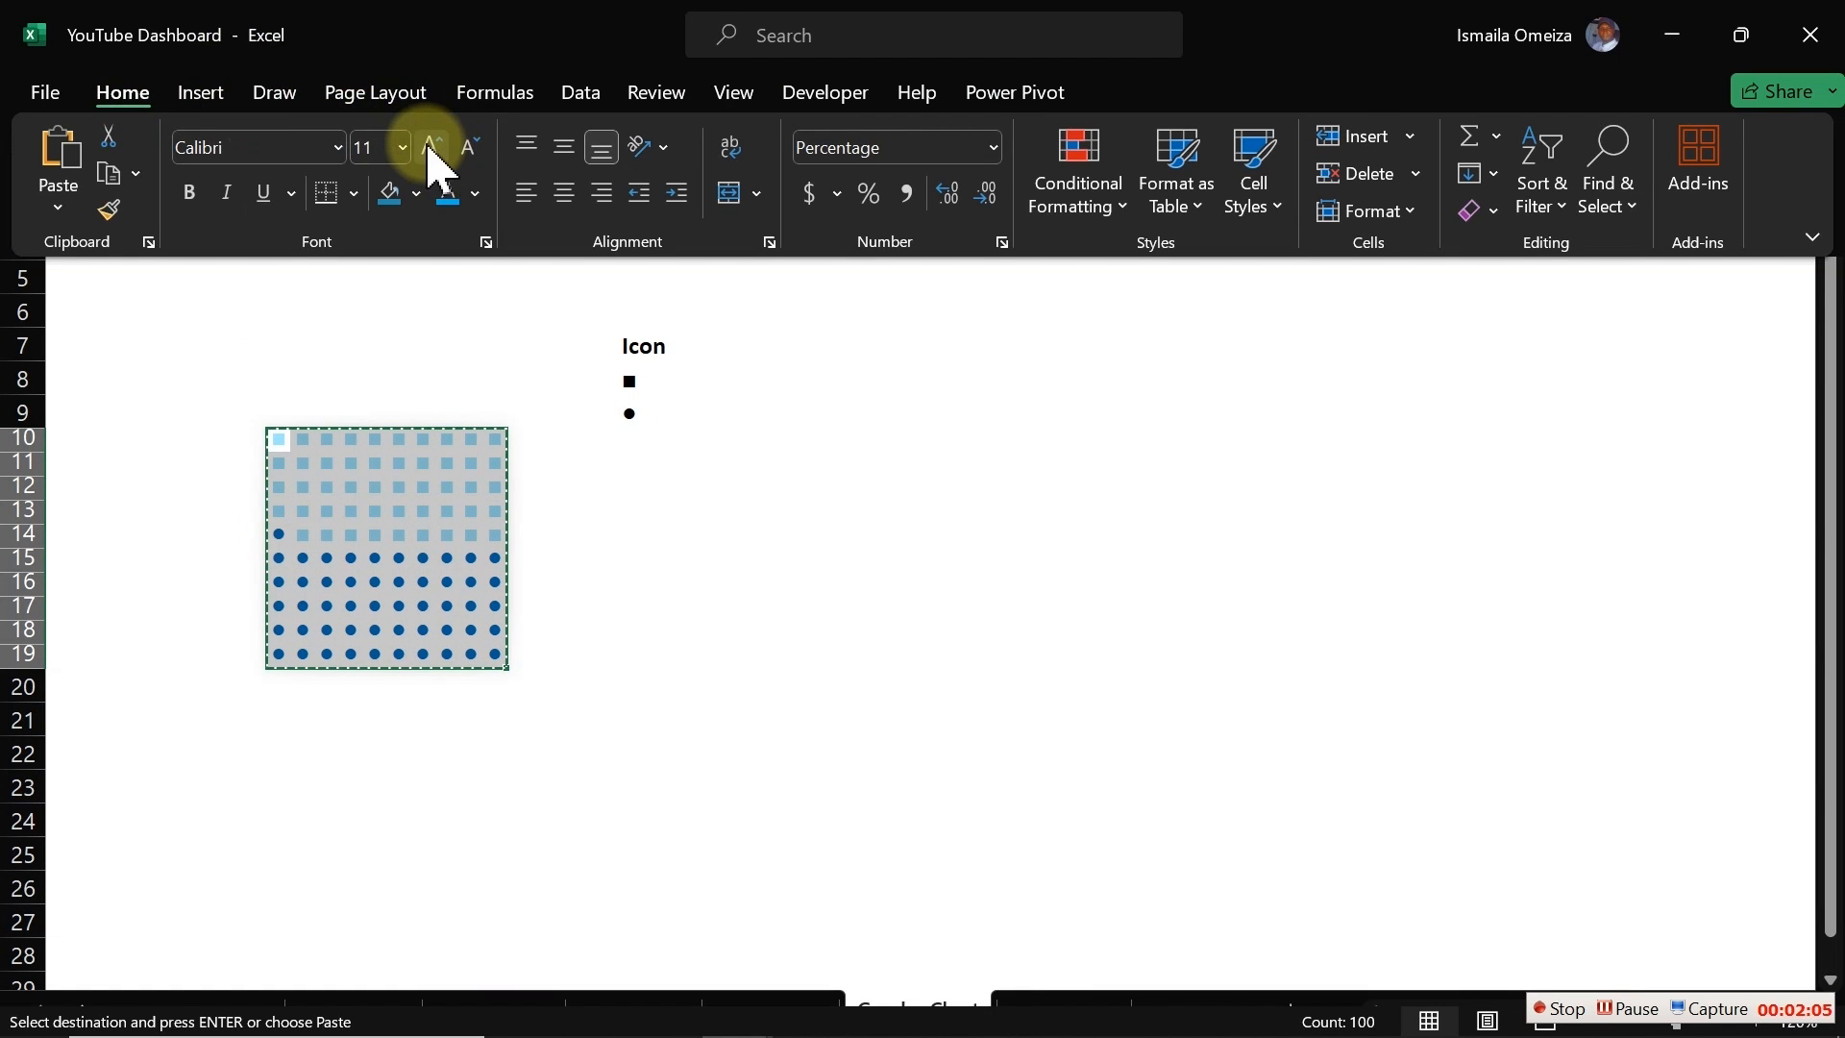
{"action": "left_click", "coordinate": [426, 144]}
{"action": "left_click", "coordinate": [428, 146]}
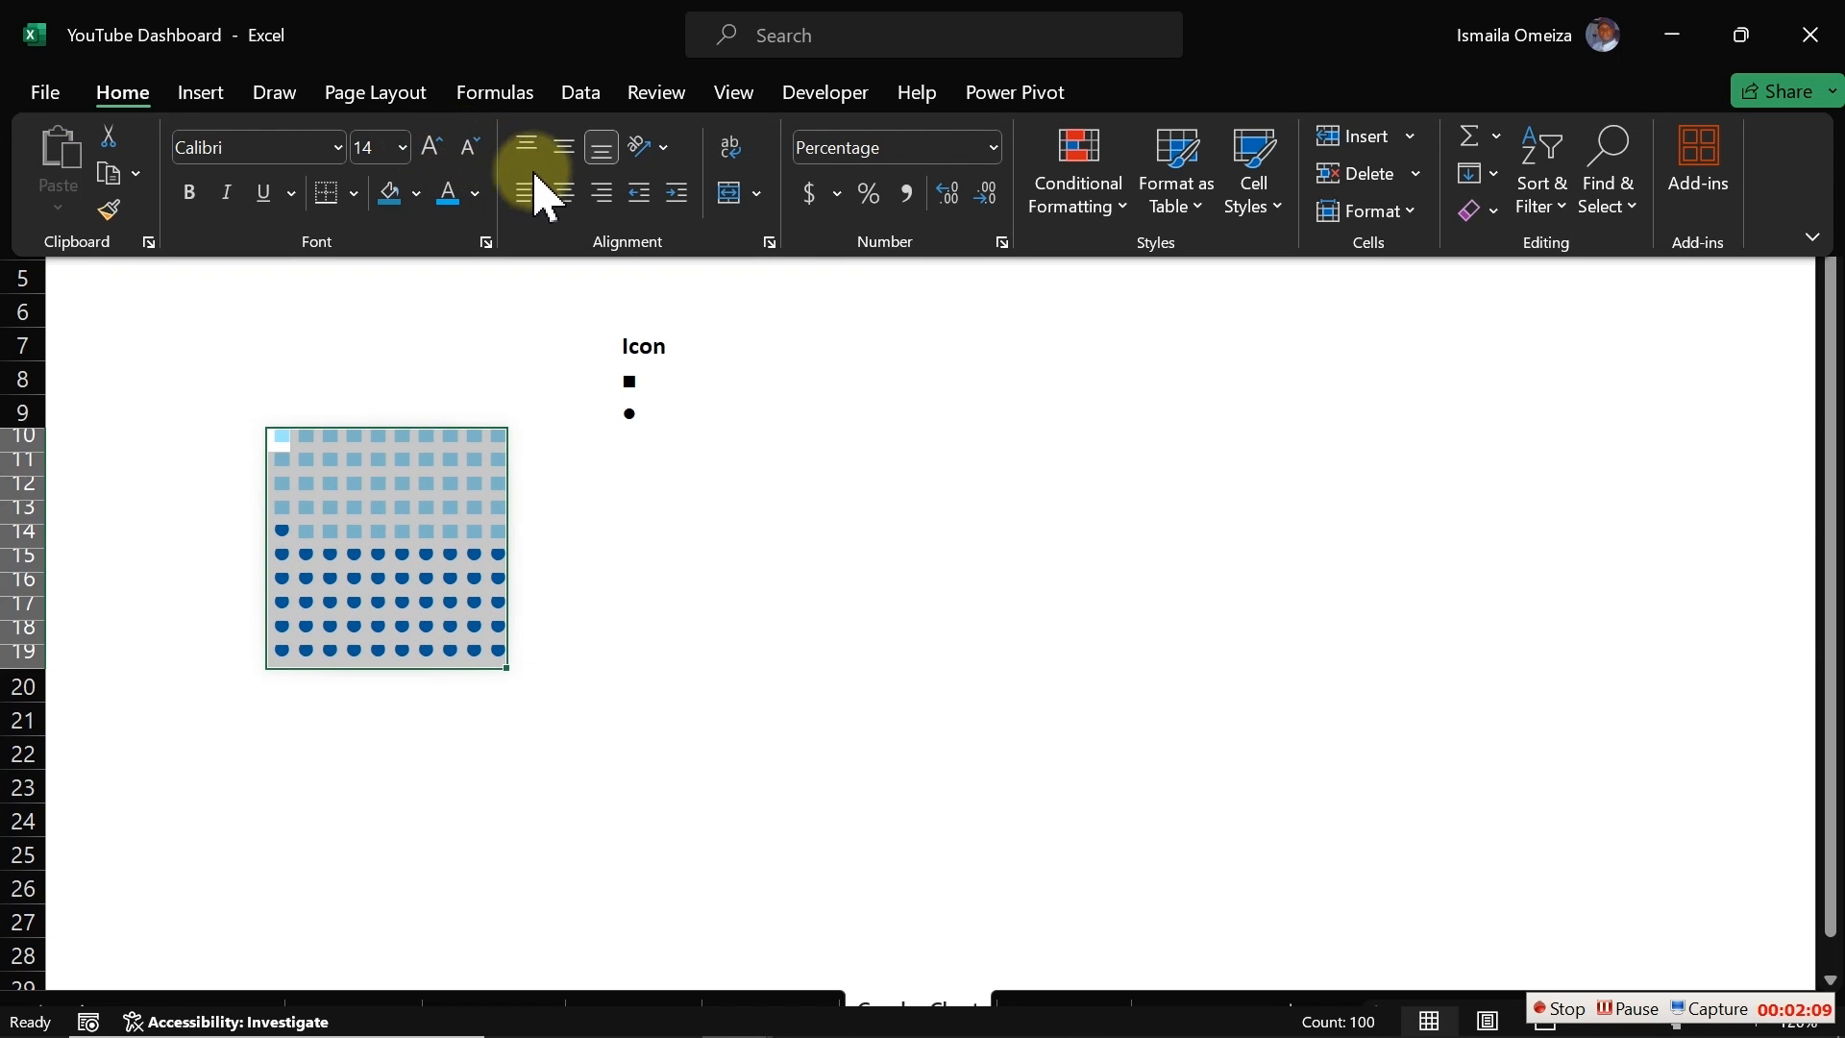
{"action": "left_click", "coordinate": [563, 191]}
{"action": "left_click", "coordinate": [564, 146]}
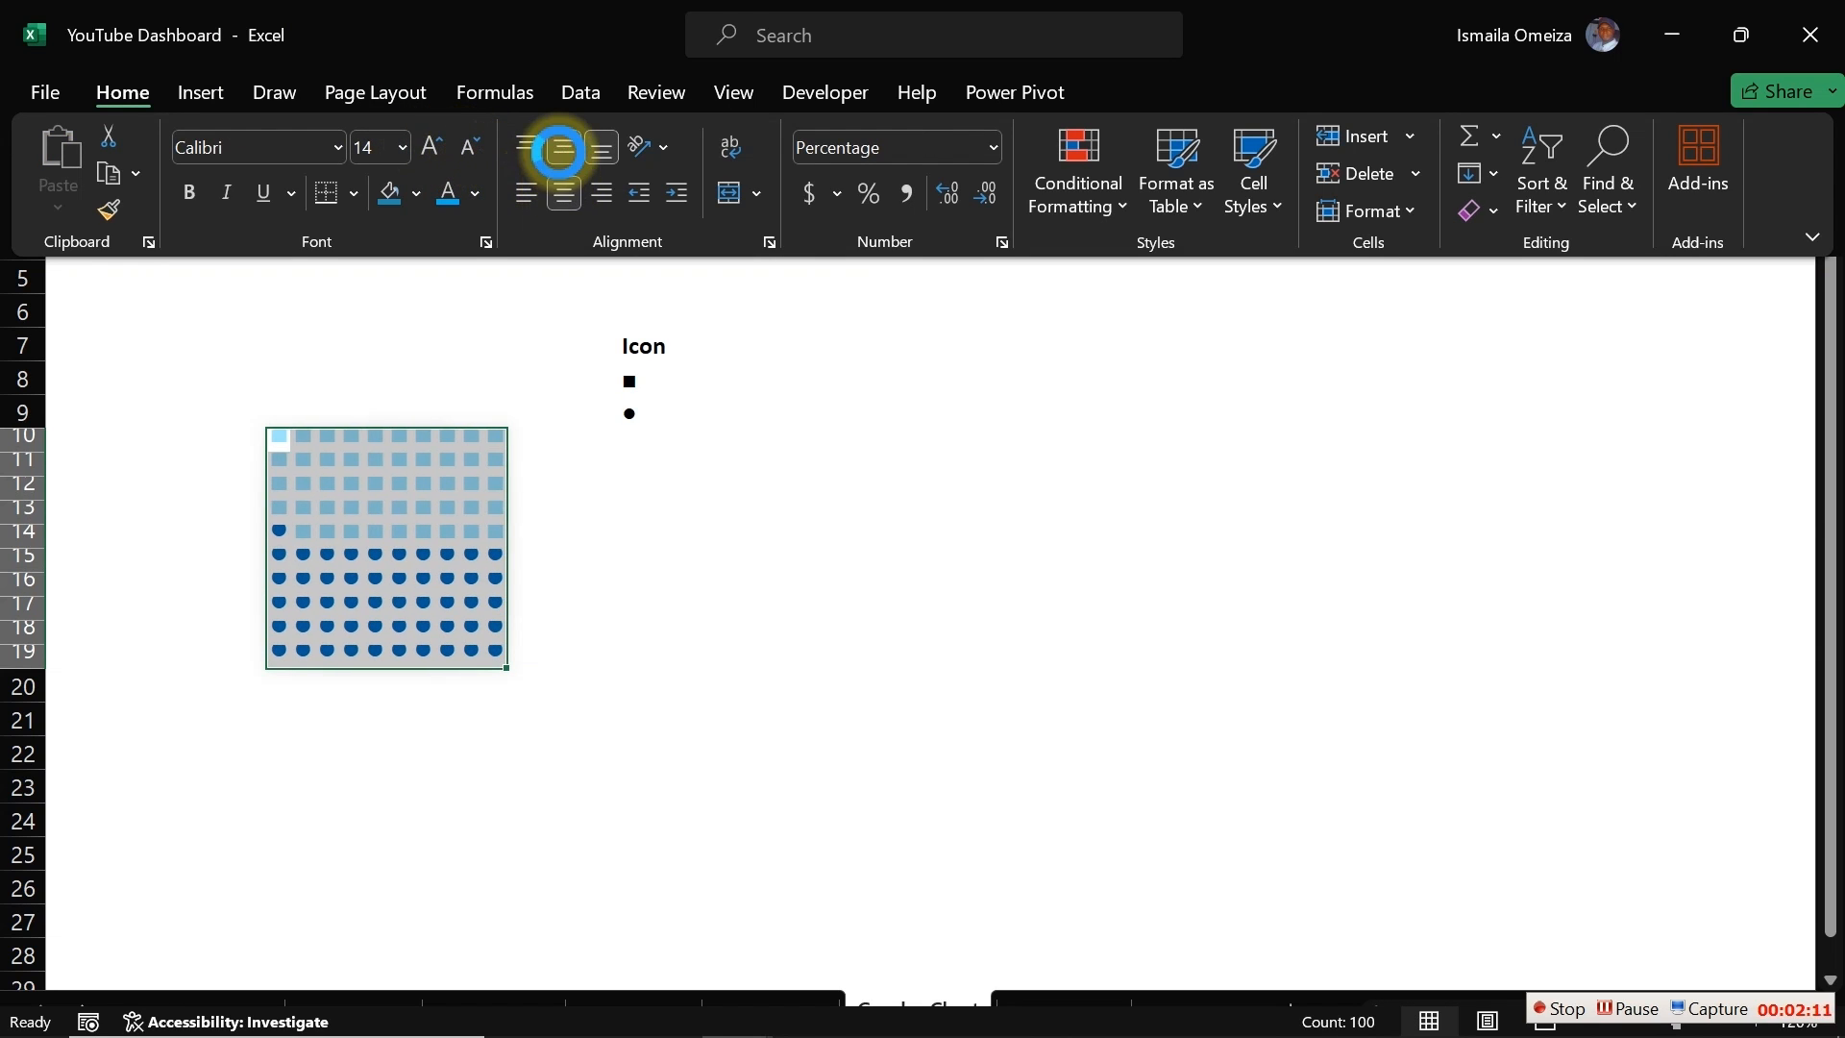
{"action": "left_click", "coordinate": [431, 146]}
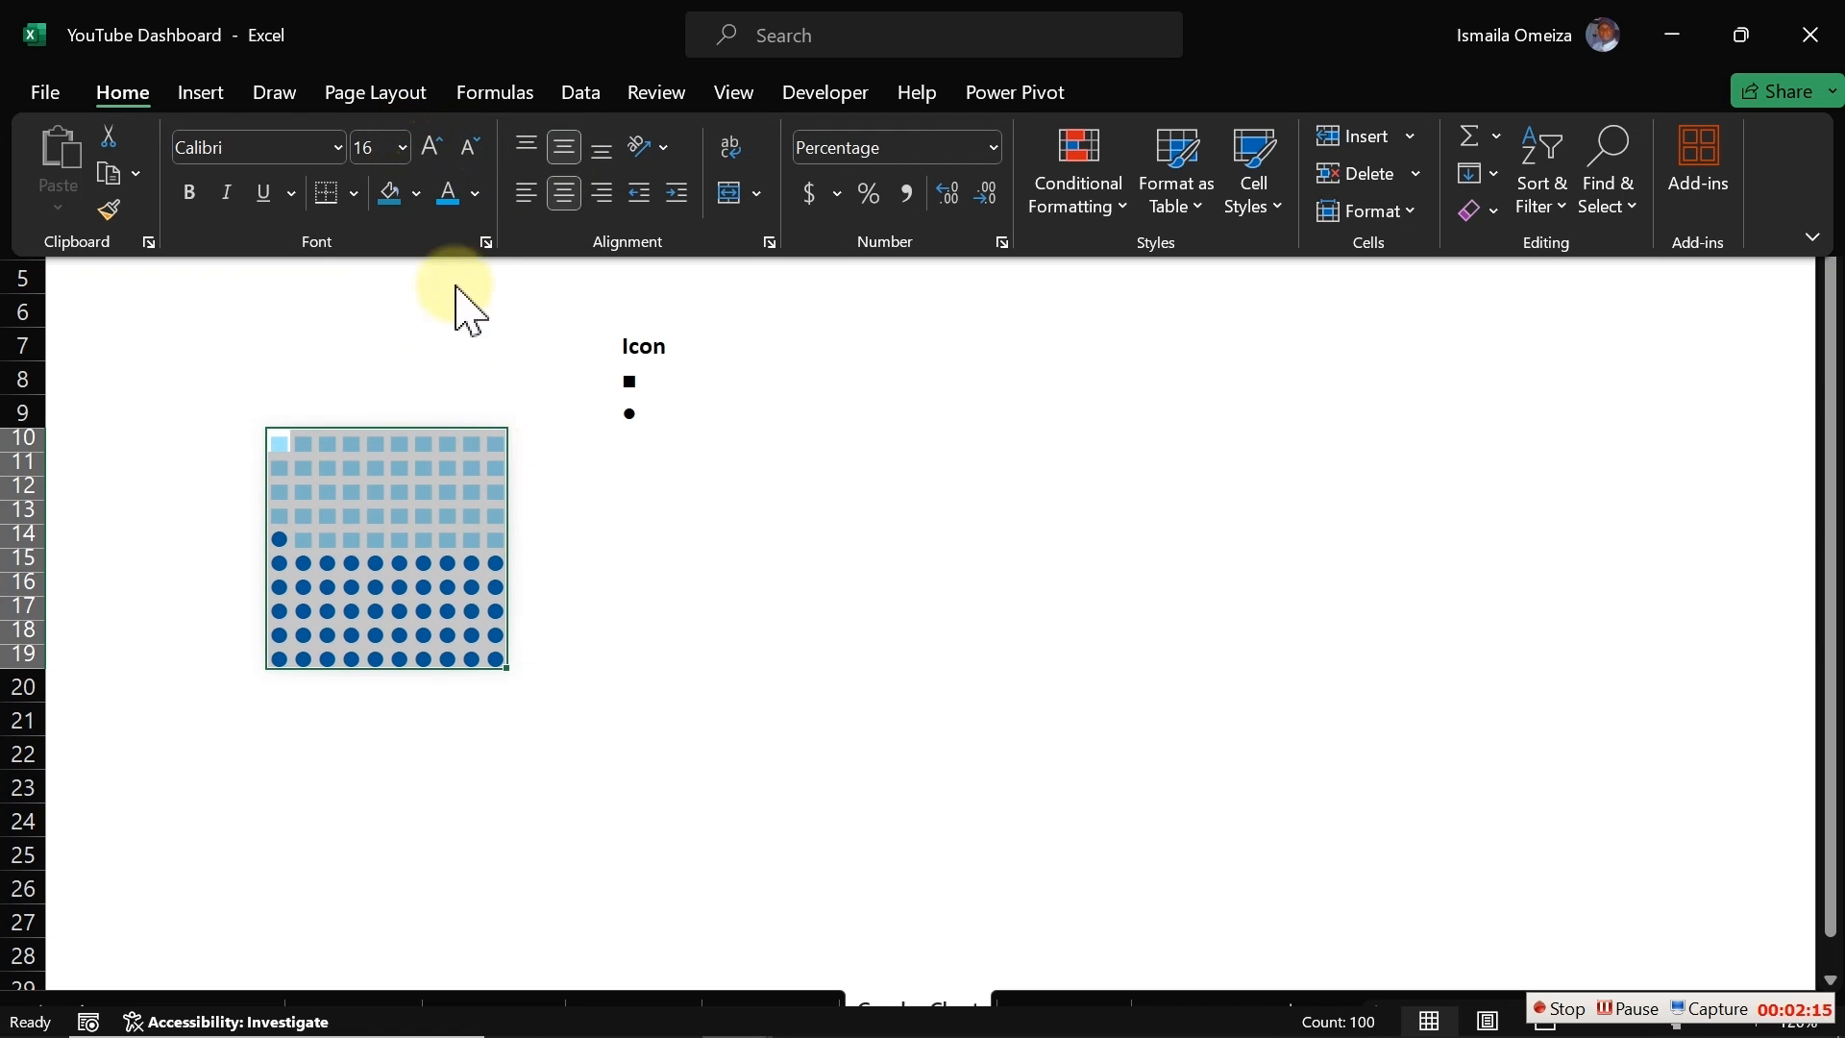
{"action": "left_click", "coordinate": [433, 144]}
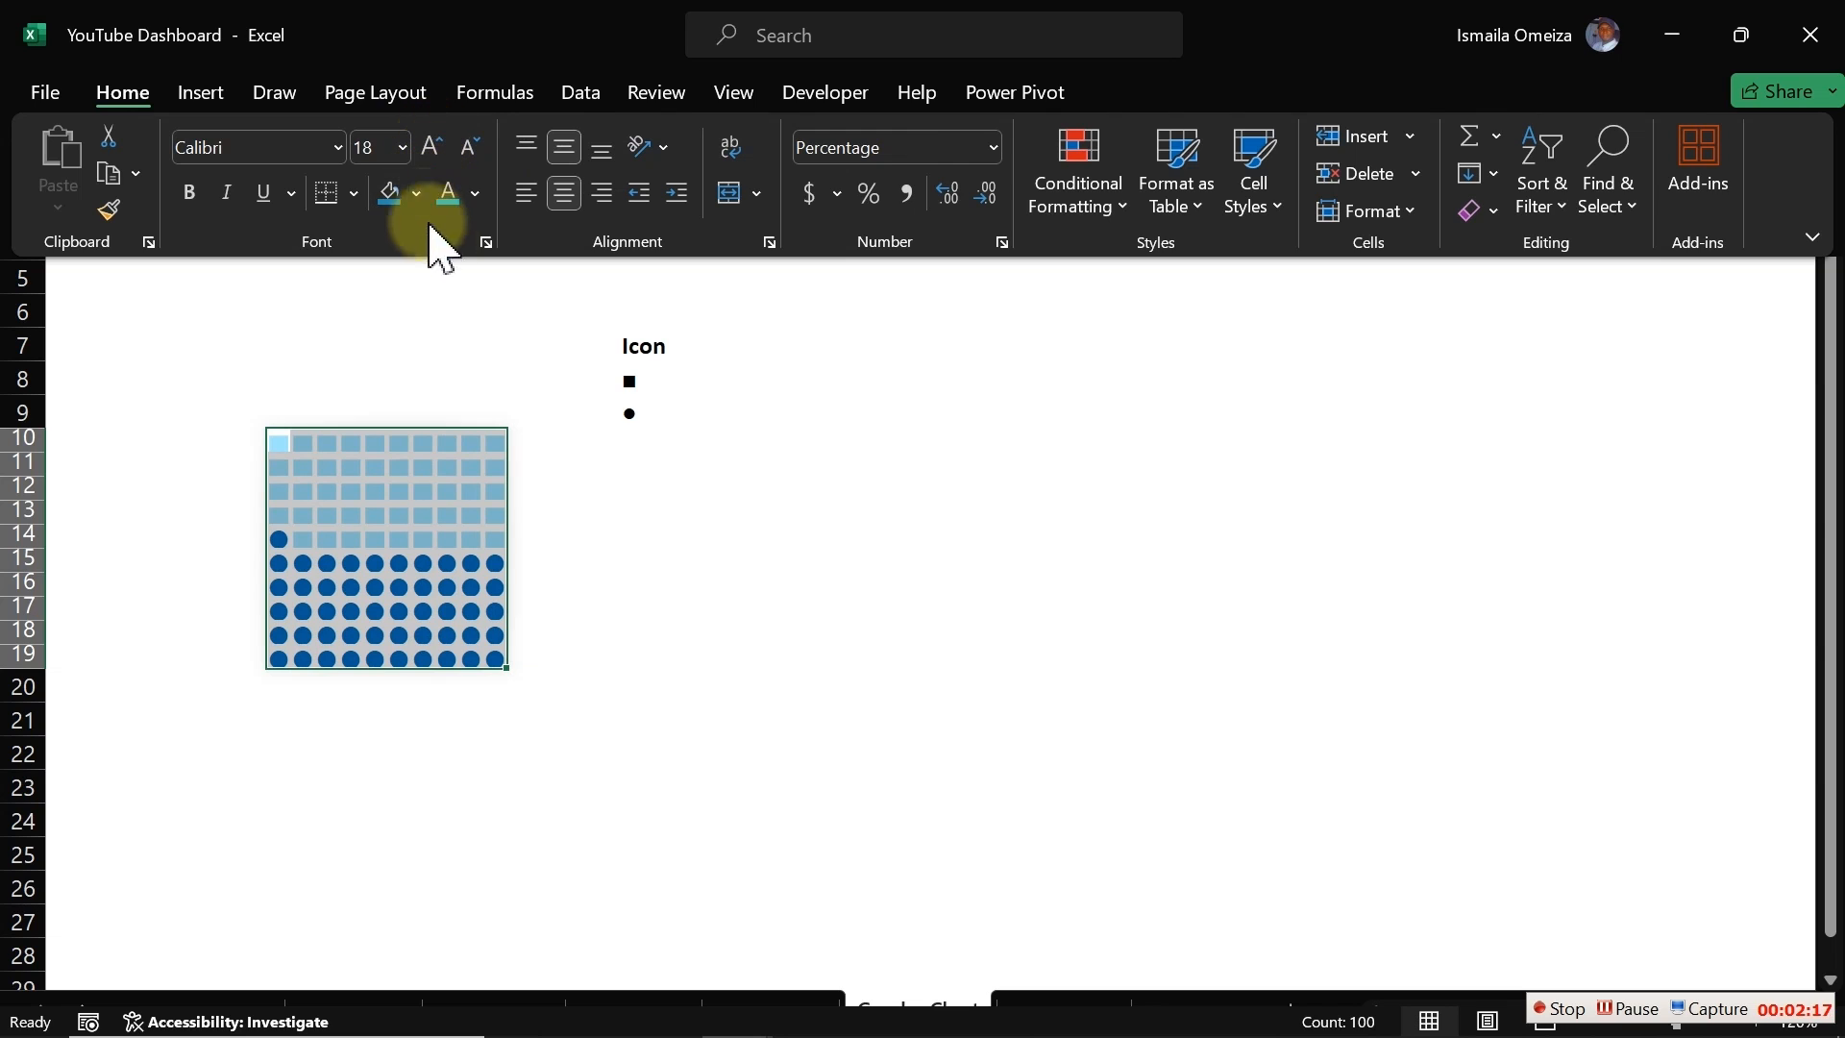
{"action": "left_click", "coordinate": [659, 596]}
{"action": "left_click", "coordinate": [659, 596]}
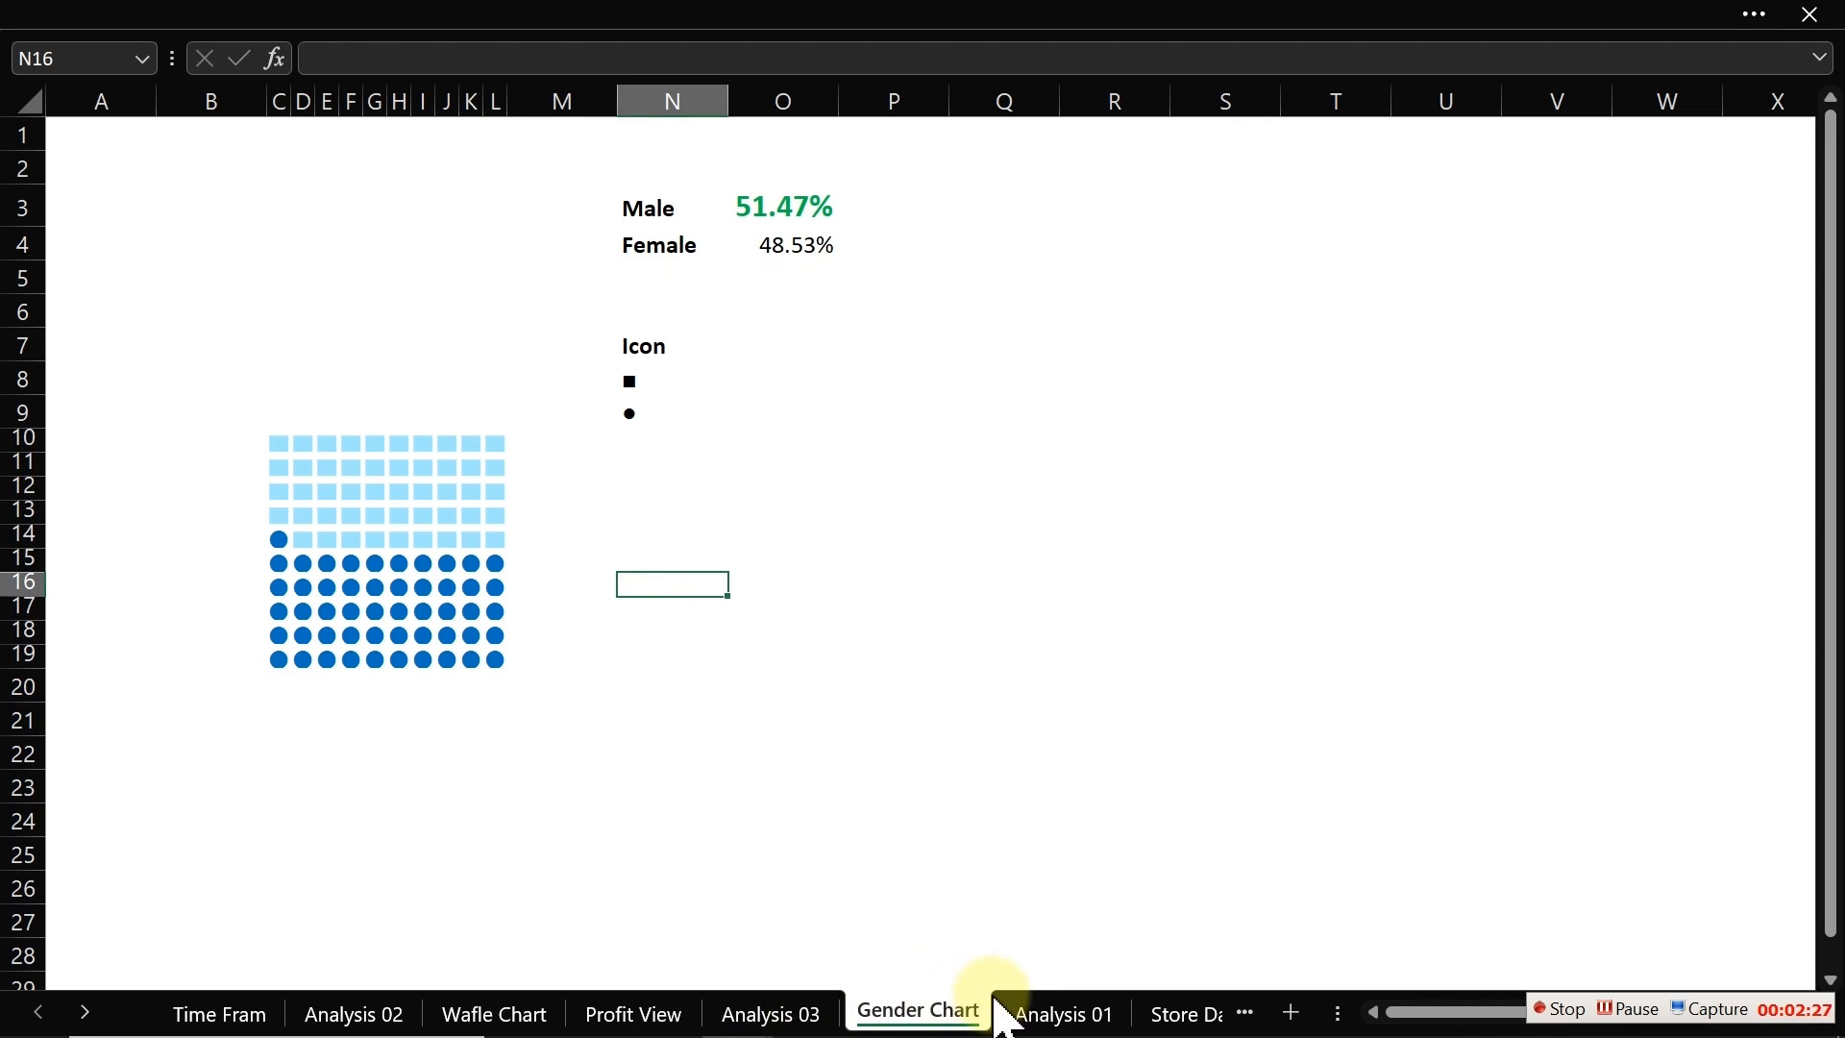
{"action": "left_click", "coordinate": [672, 1017]}
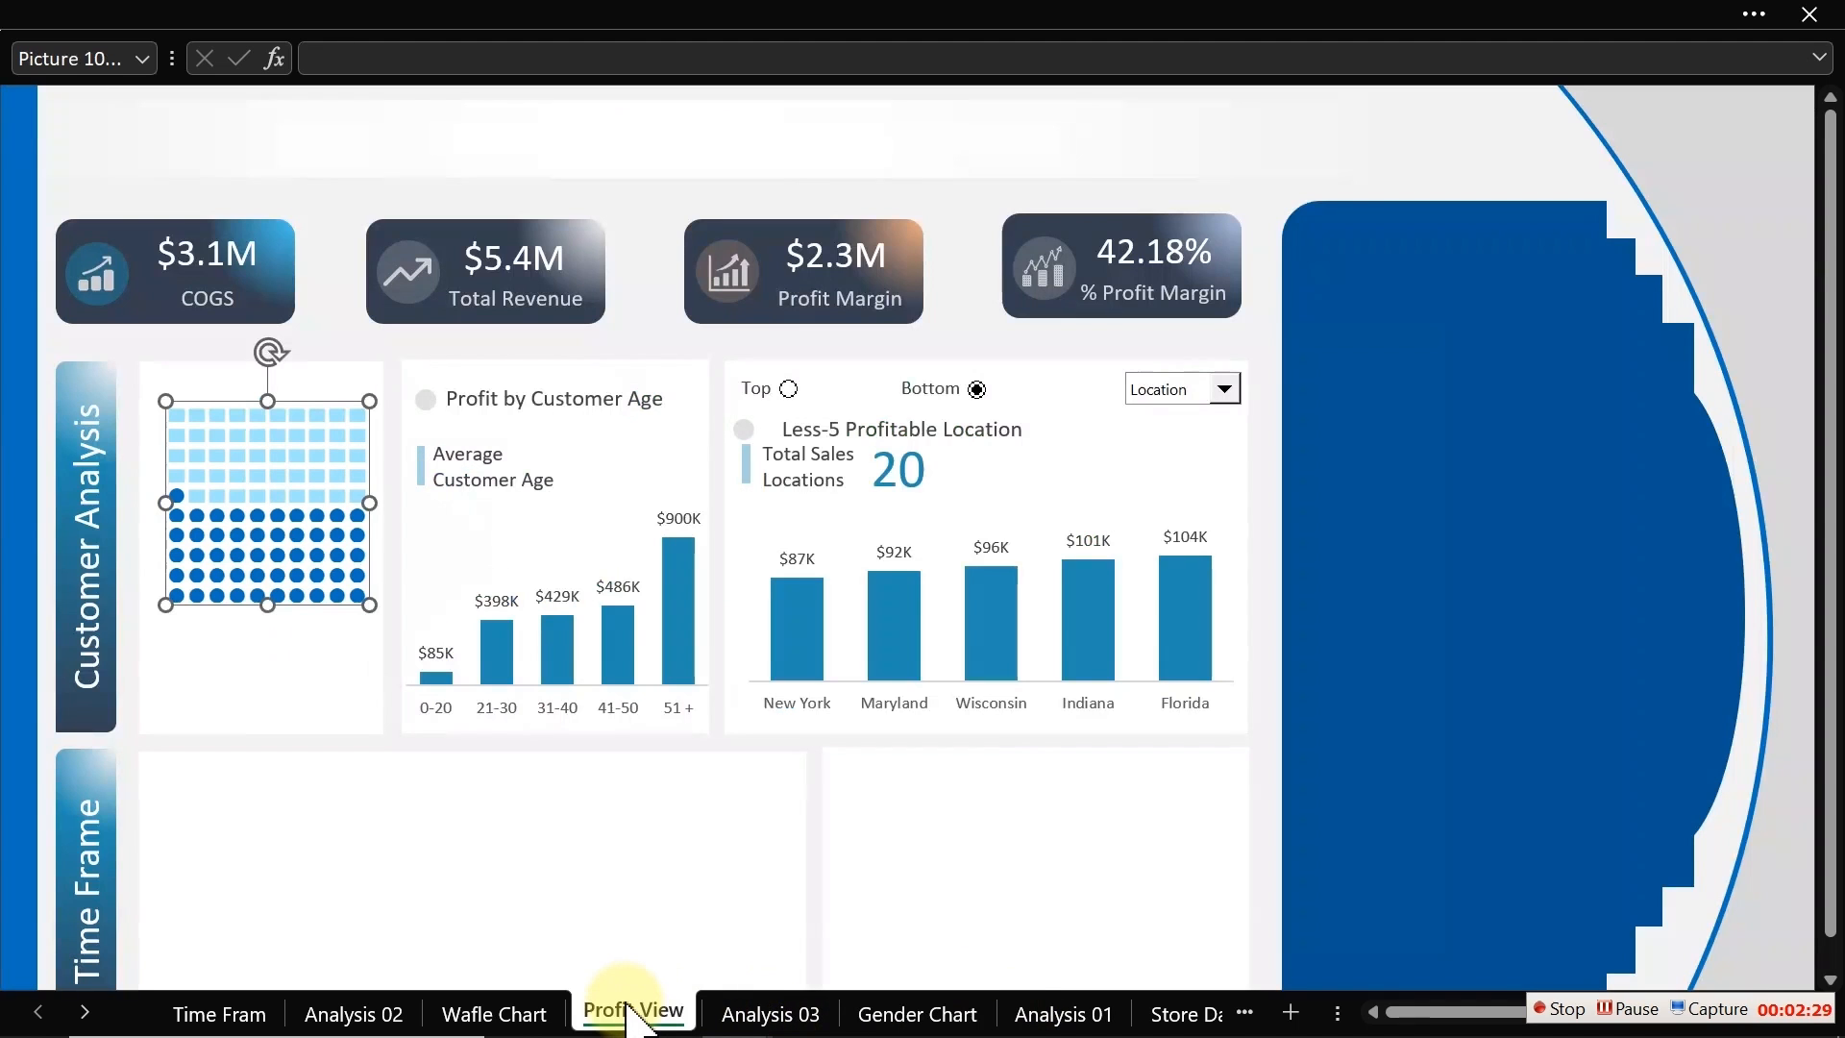
Step: Try stretching the linked waffle picture taller and wider, then undo both resizes
{"action": "left_click", "coordinate": [198, 492]}
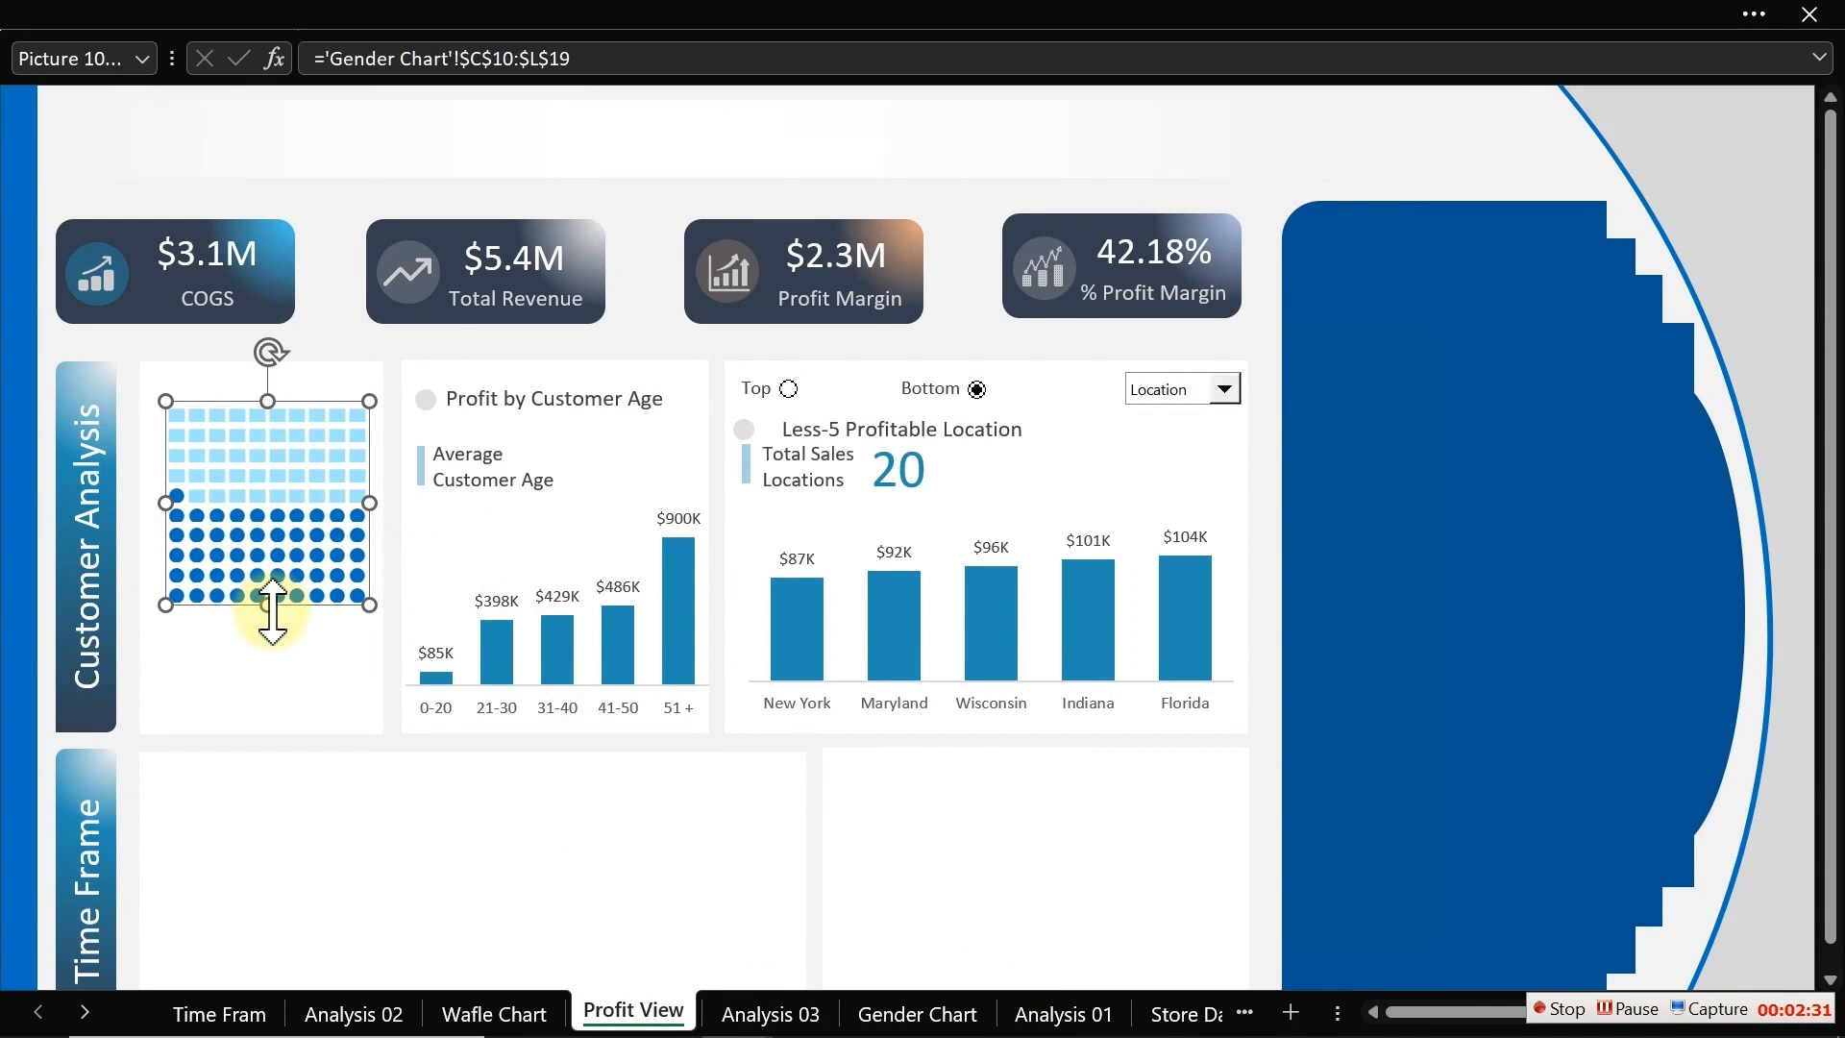
{"action": "left_click_drag", "start_coordinate": [270, 605], "coordinate": [272, 638]}
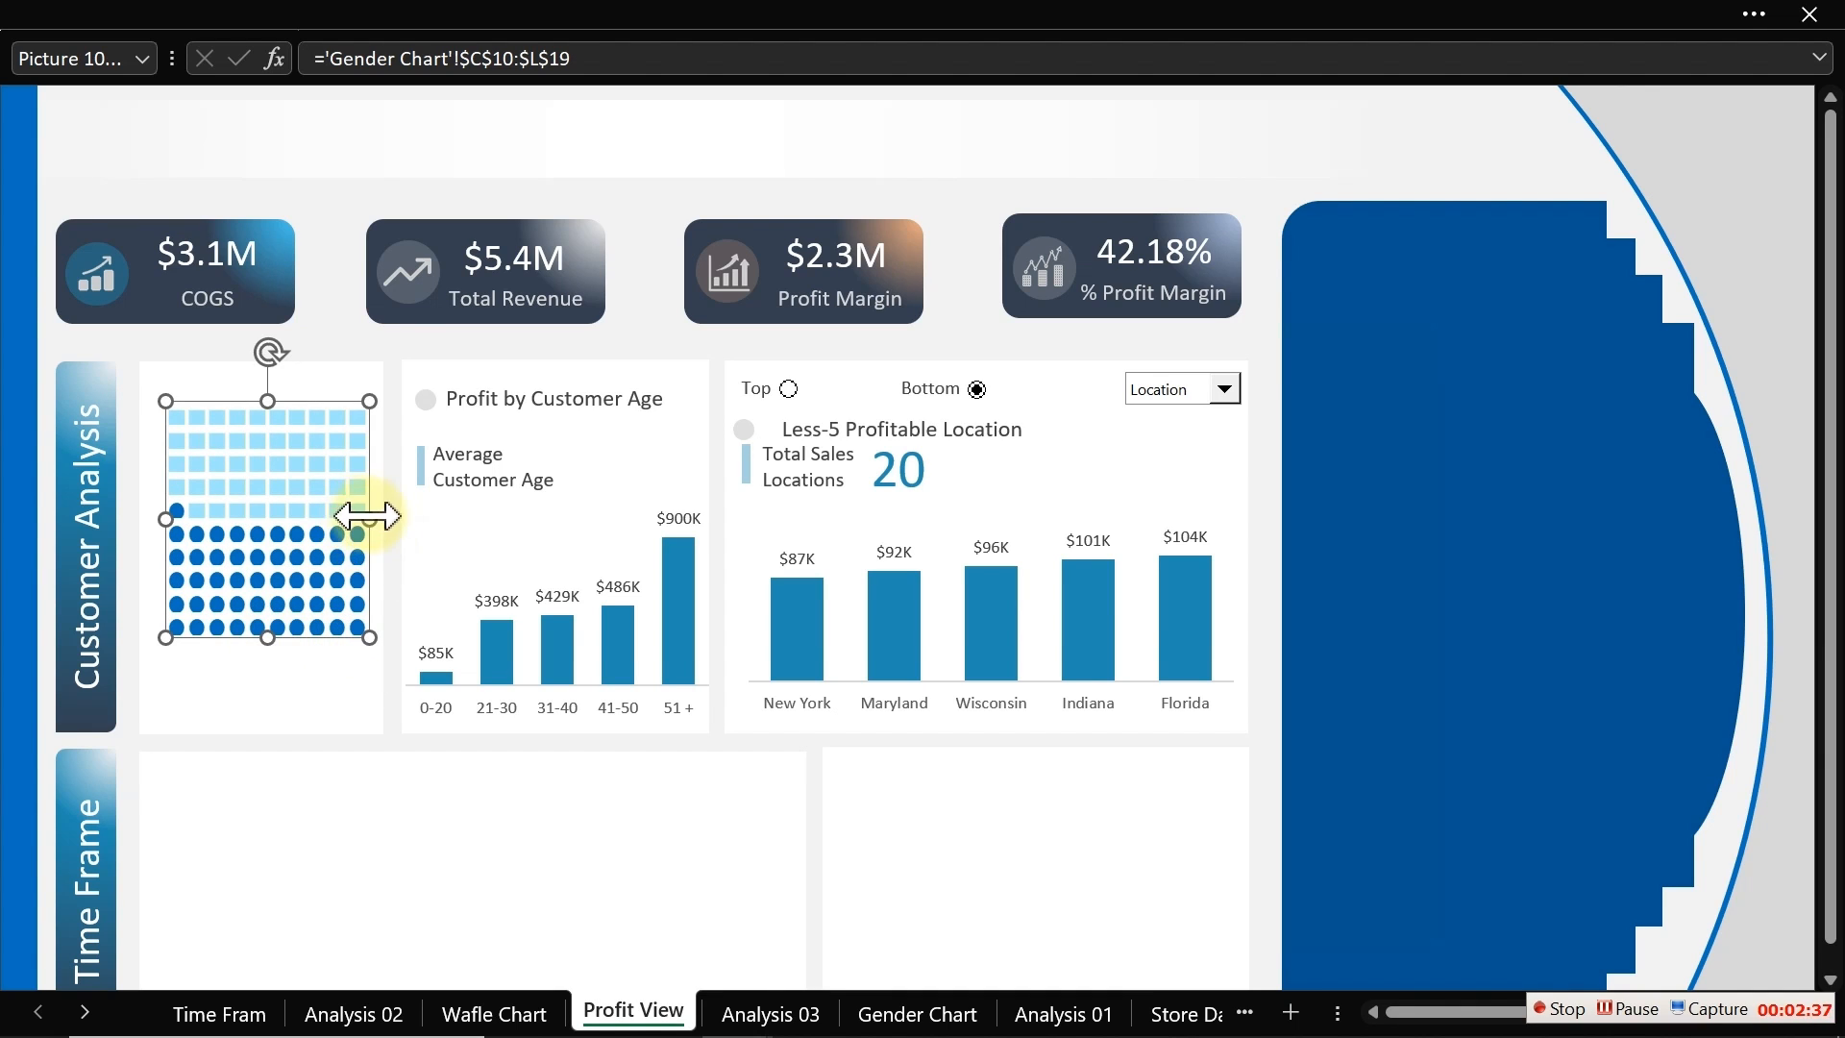
{"action": "left_click_drag", "start_coordinate": [367, 519], "coordinate": [543, 528]}
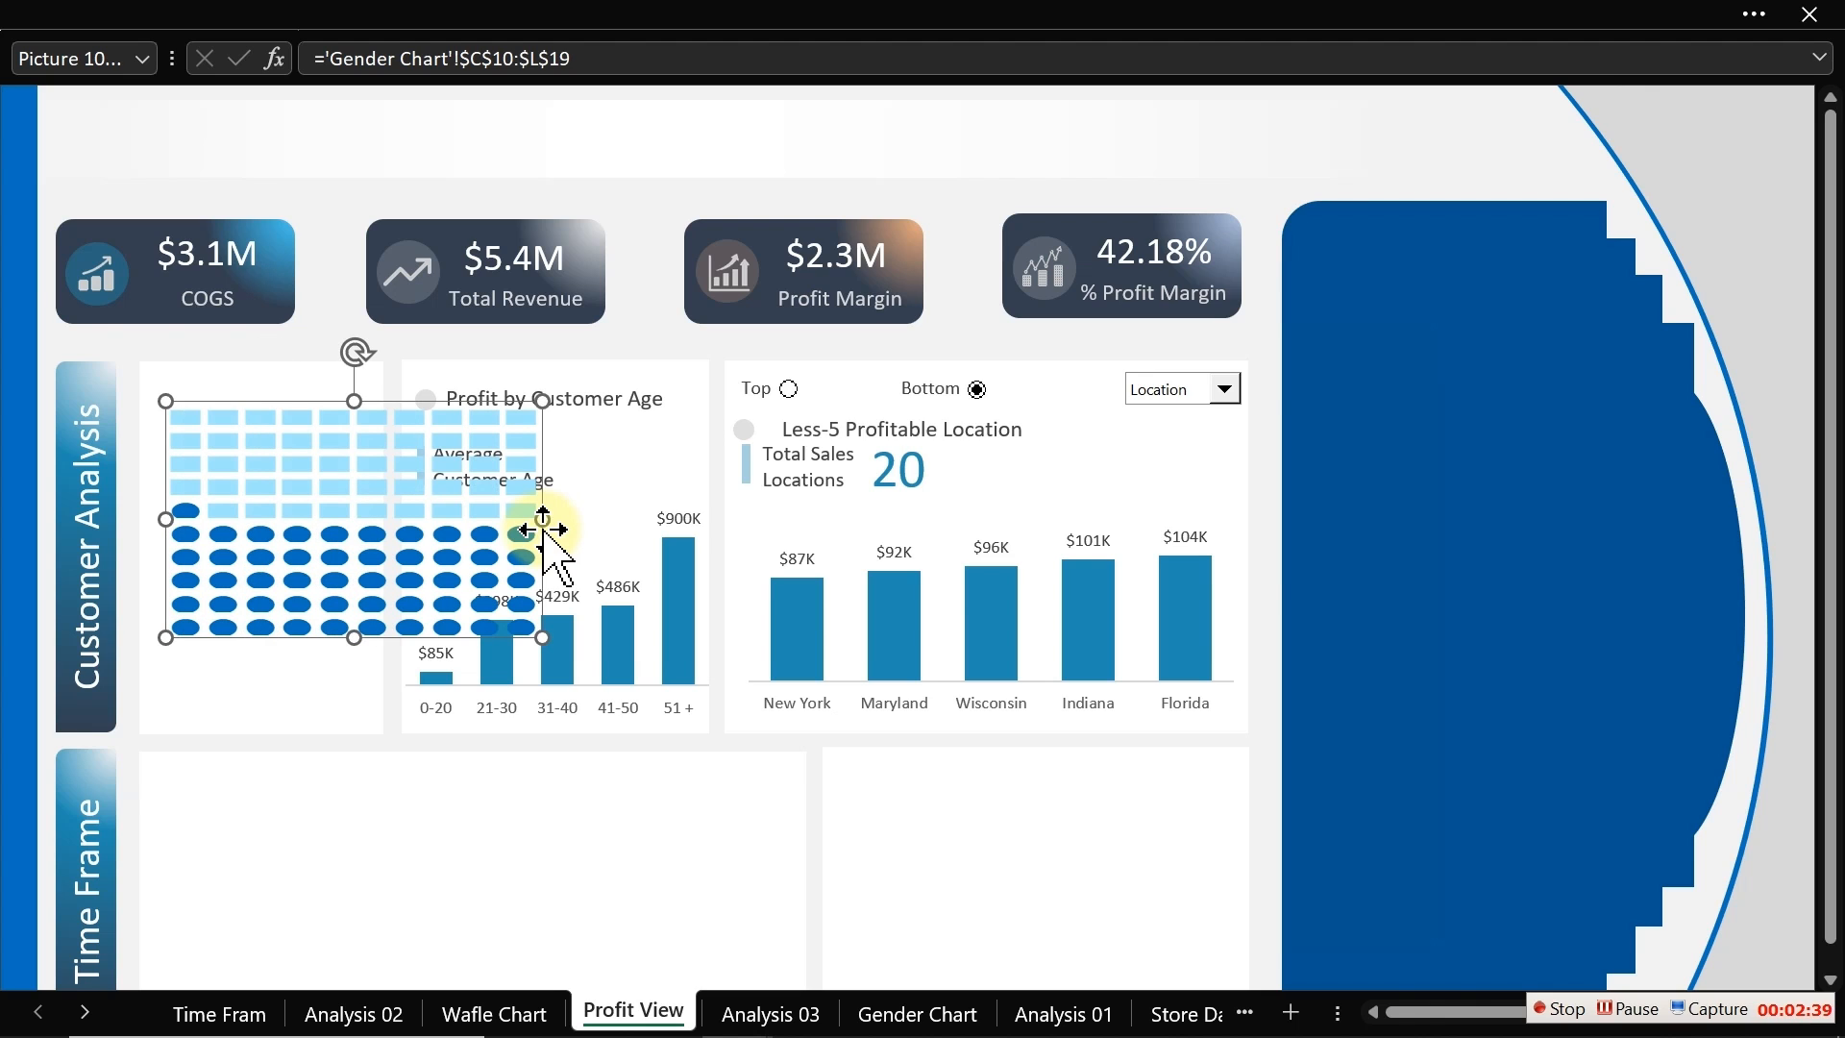
{"action": "key", "text": "ctrl+z"}
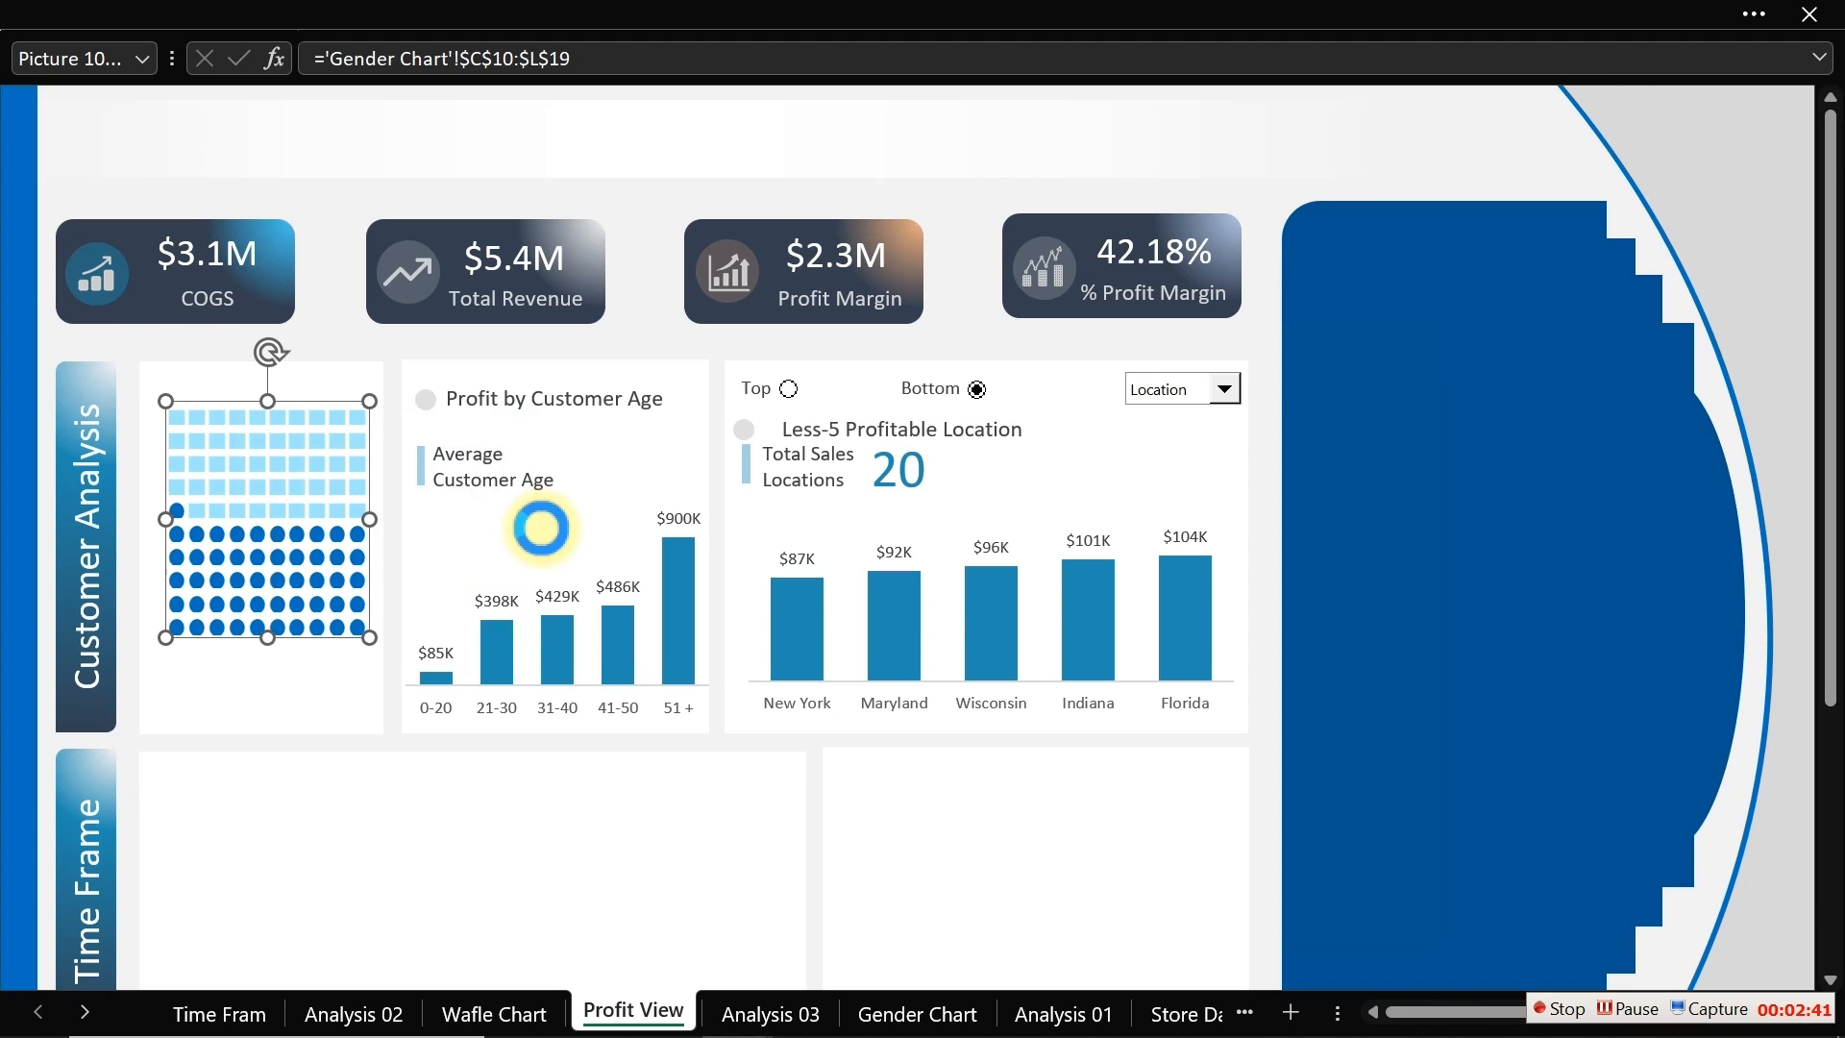
{"action": "key", "text": "ctrl+z"}
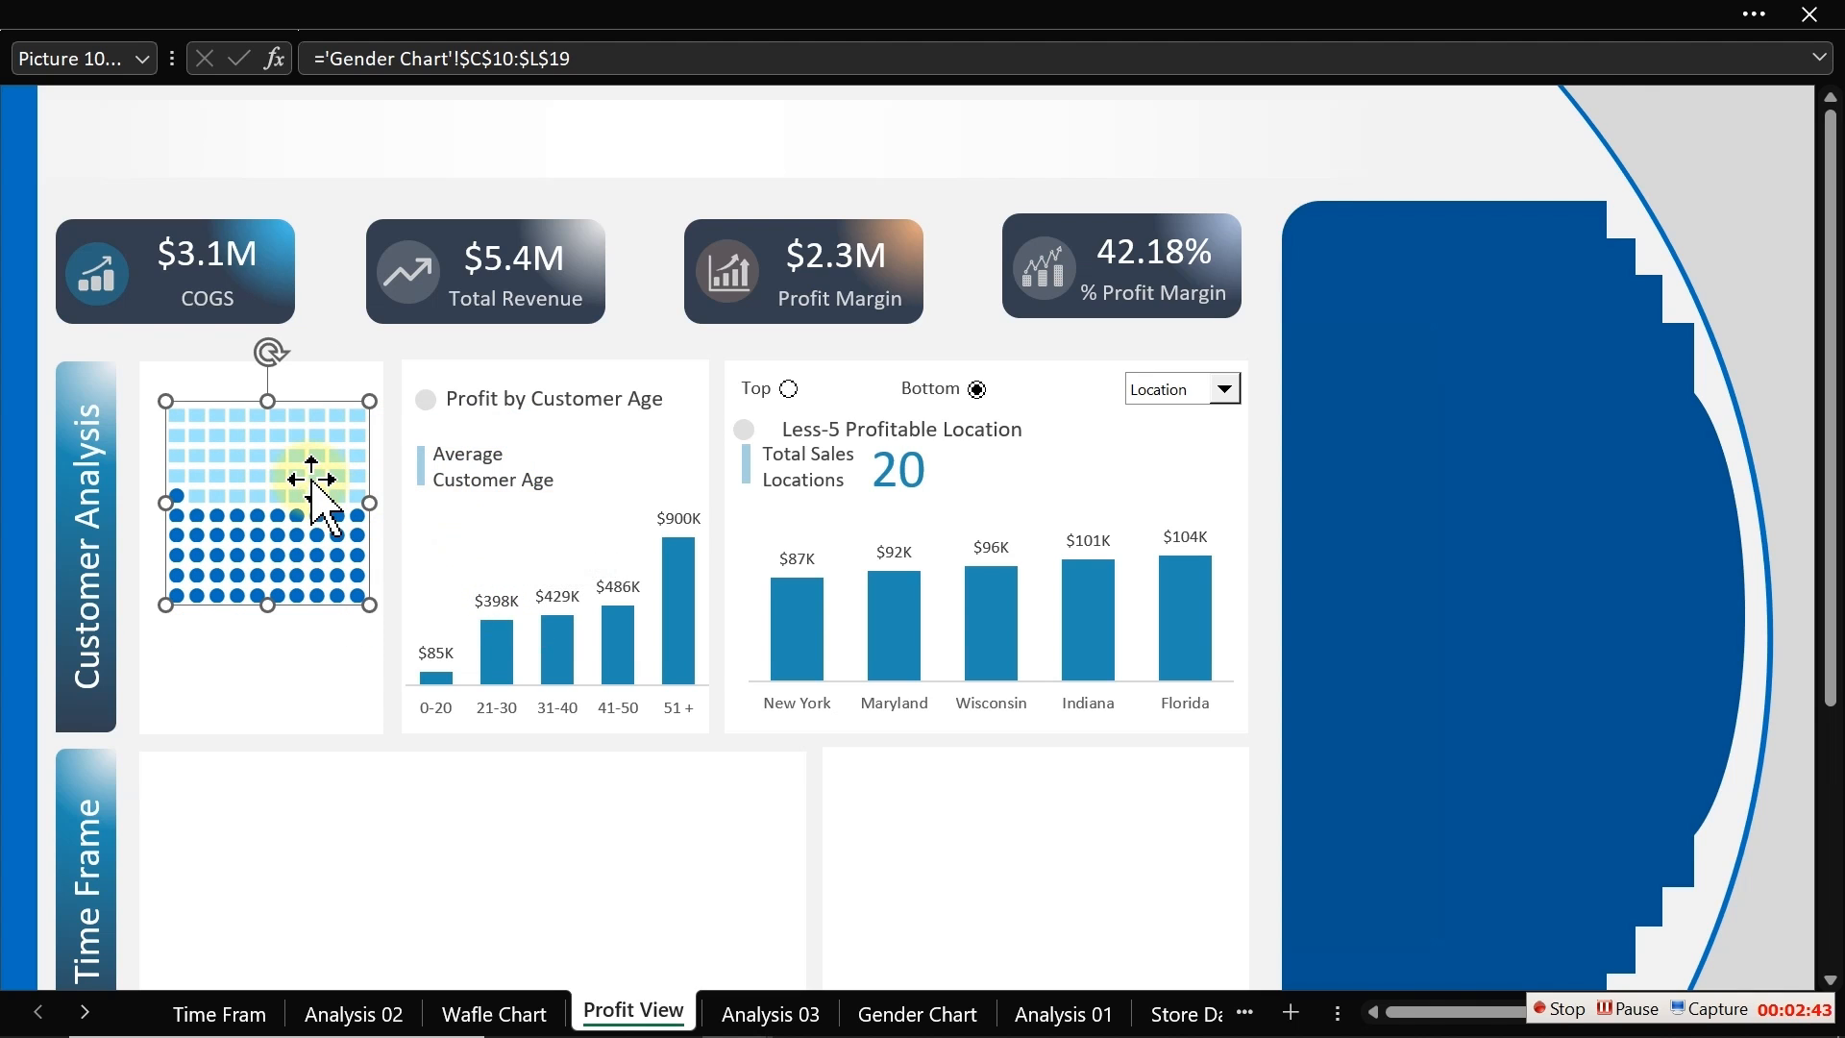
Step: Delete the linked waffle picture from the Customer Analysis panel
{"action": "key", "text": "Delete"}
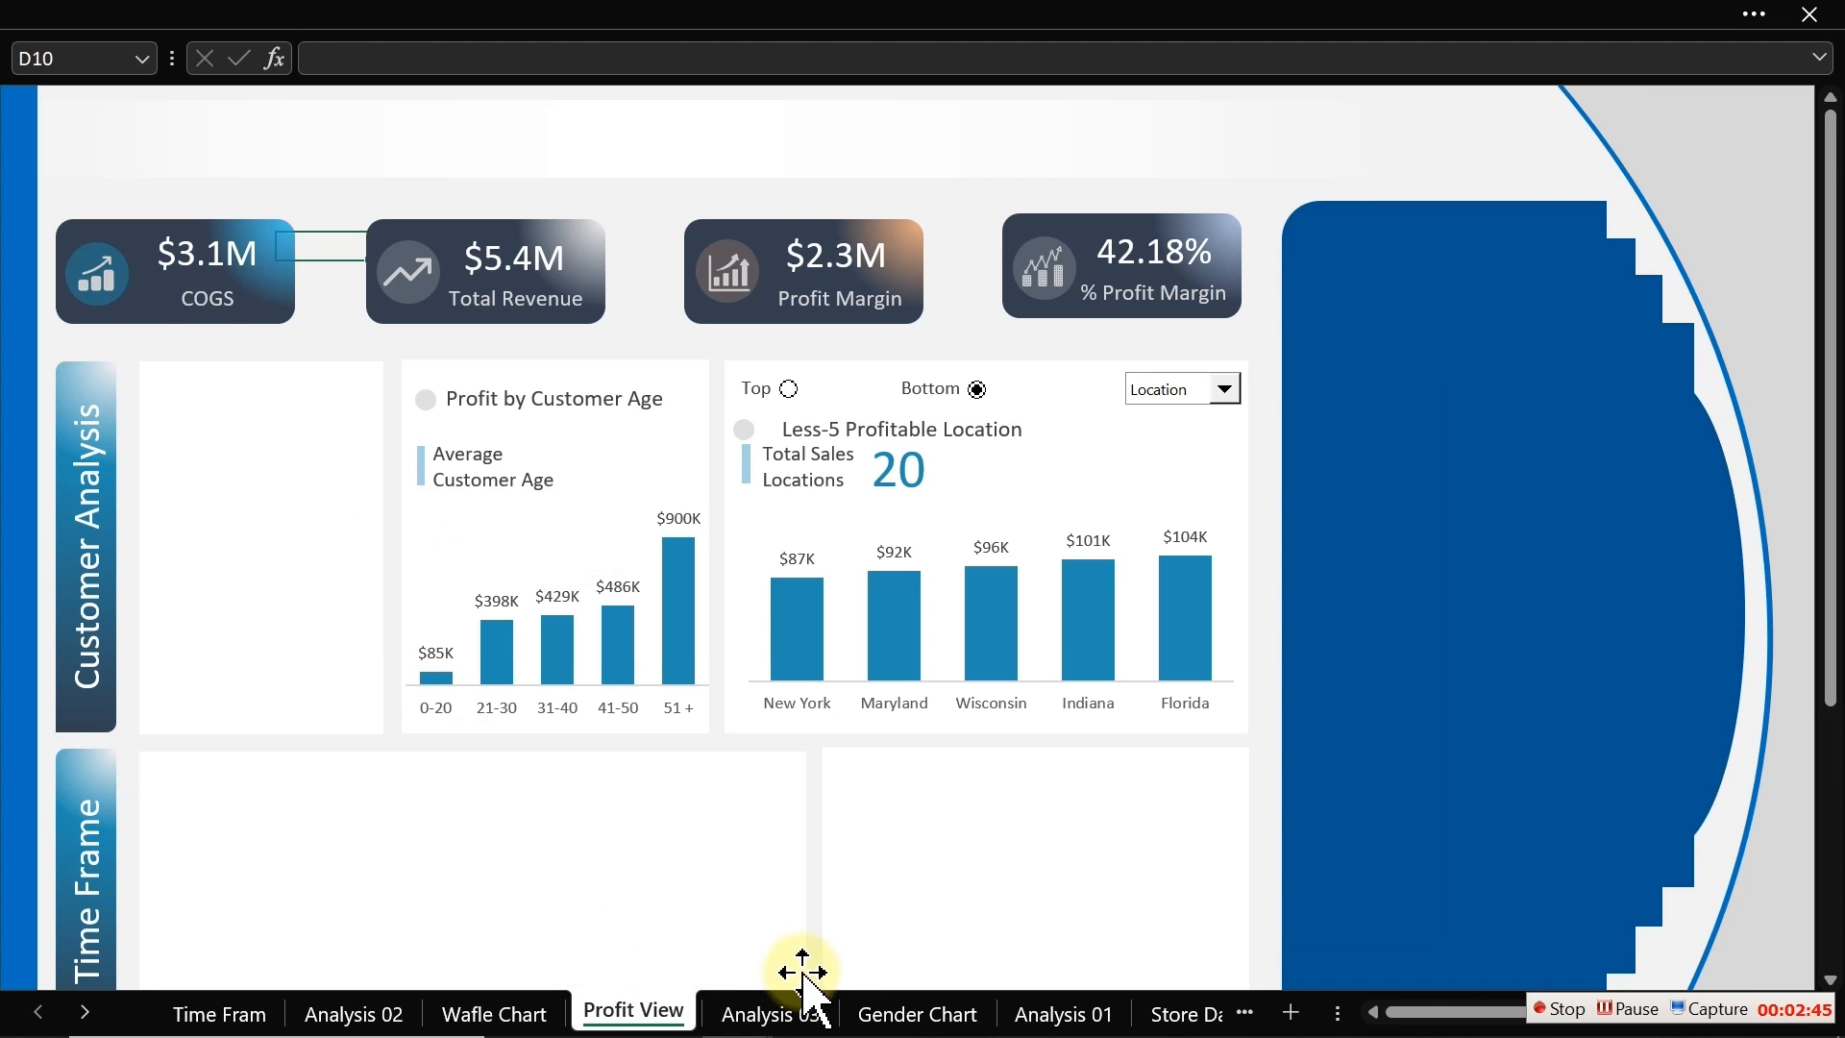
Step: Set the height of rows 10 through 19 on the Gender Chart sheet to 11
{"action": "left_click", "coordinate": [889, 1014]}
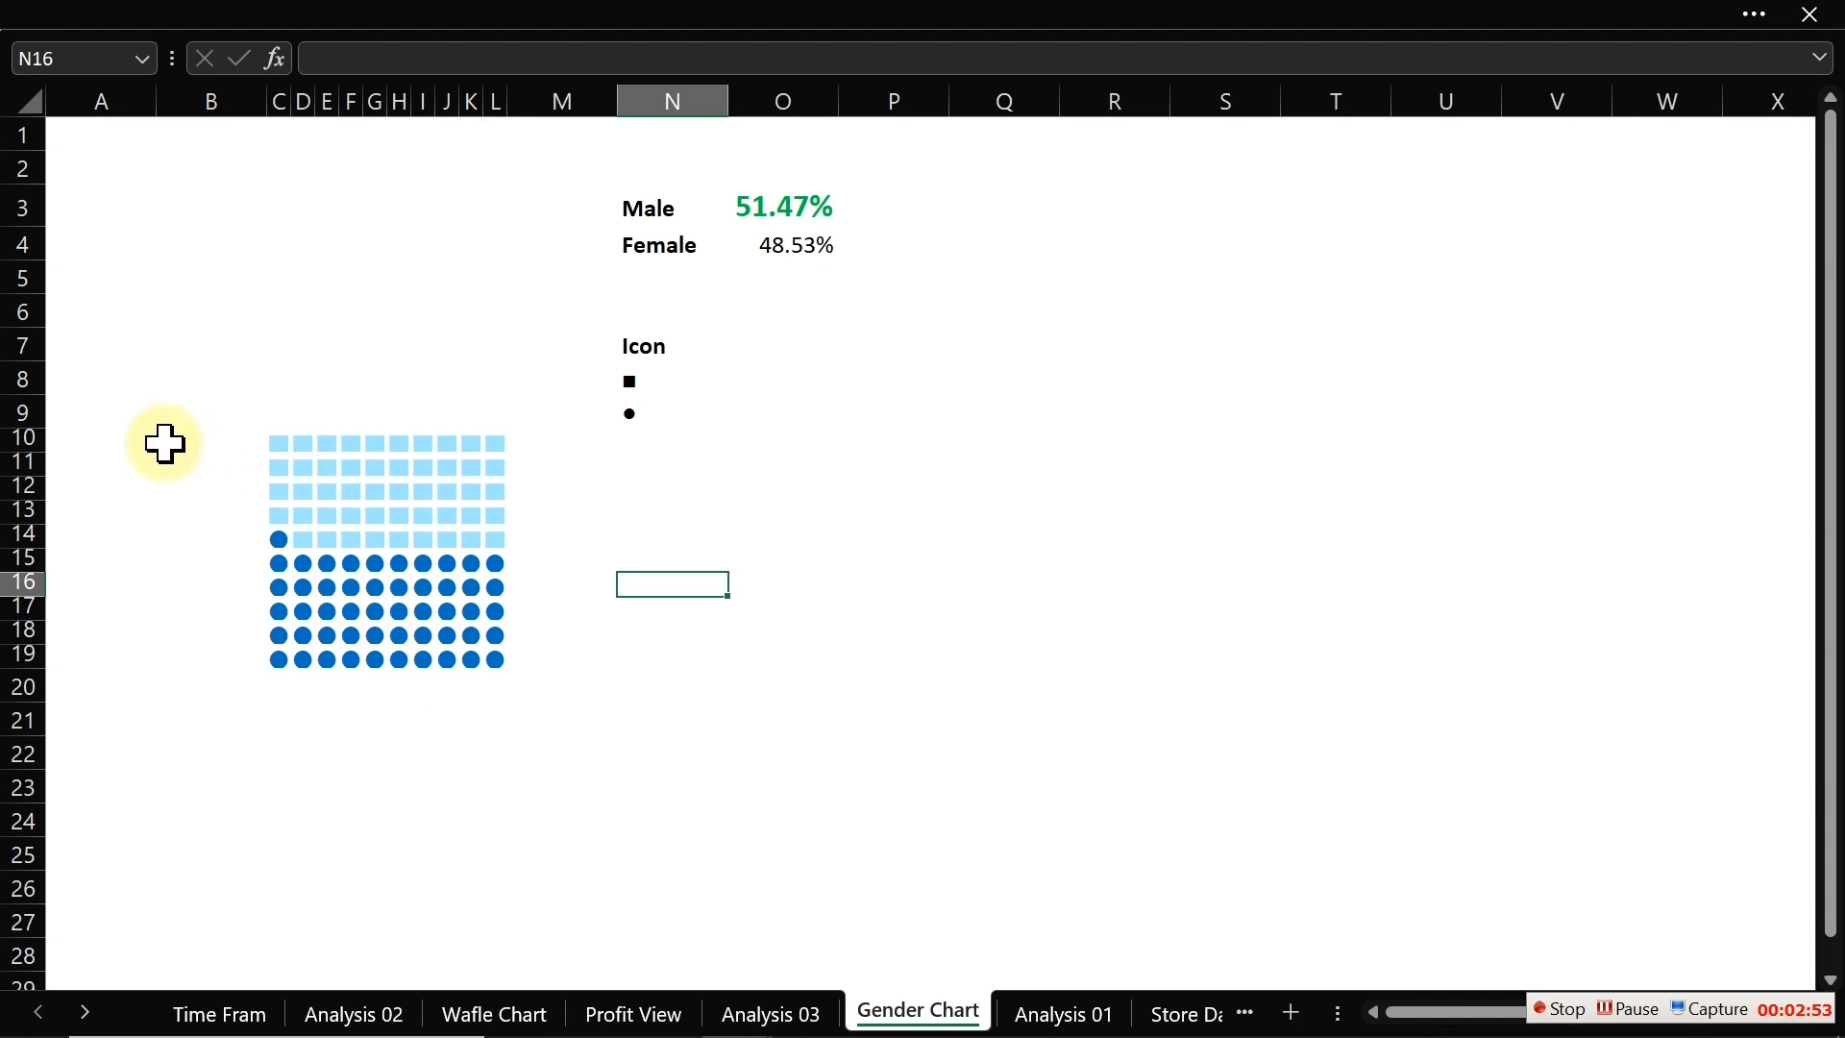
{"action": "left_click_drag", "start_coordinate": [12, 441], "coordinate": [49, 646]}
{"action": "left_click_drag", "start_coordinate": [50, 649], "coordinate": [34, 645]}
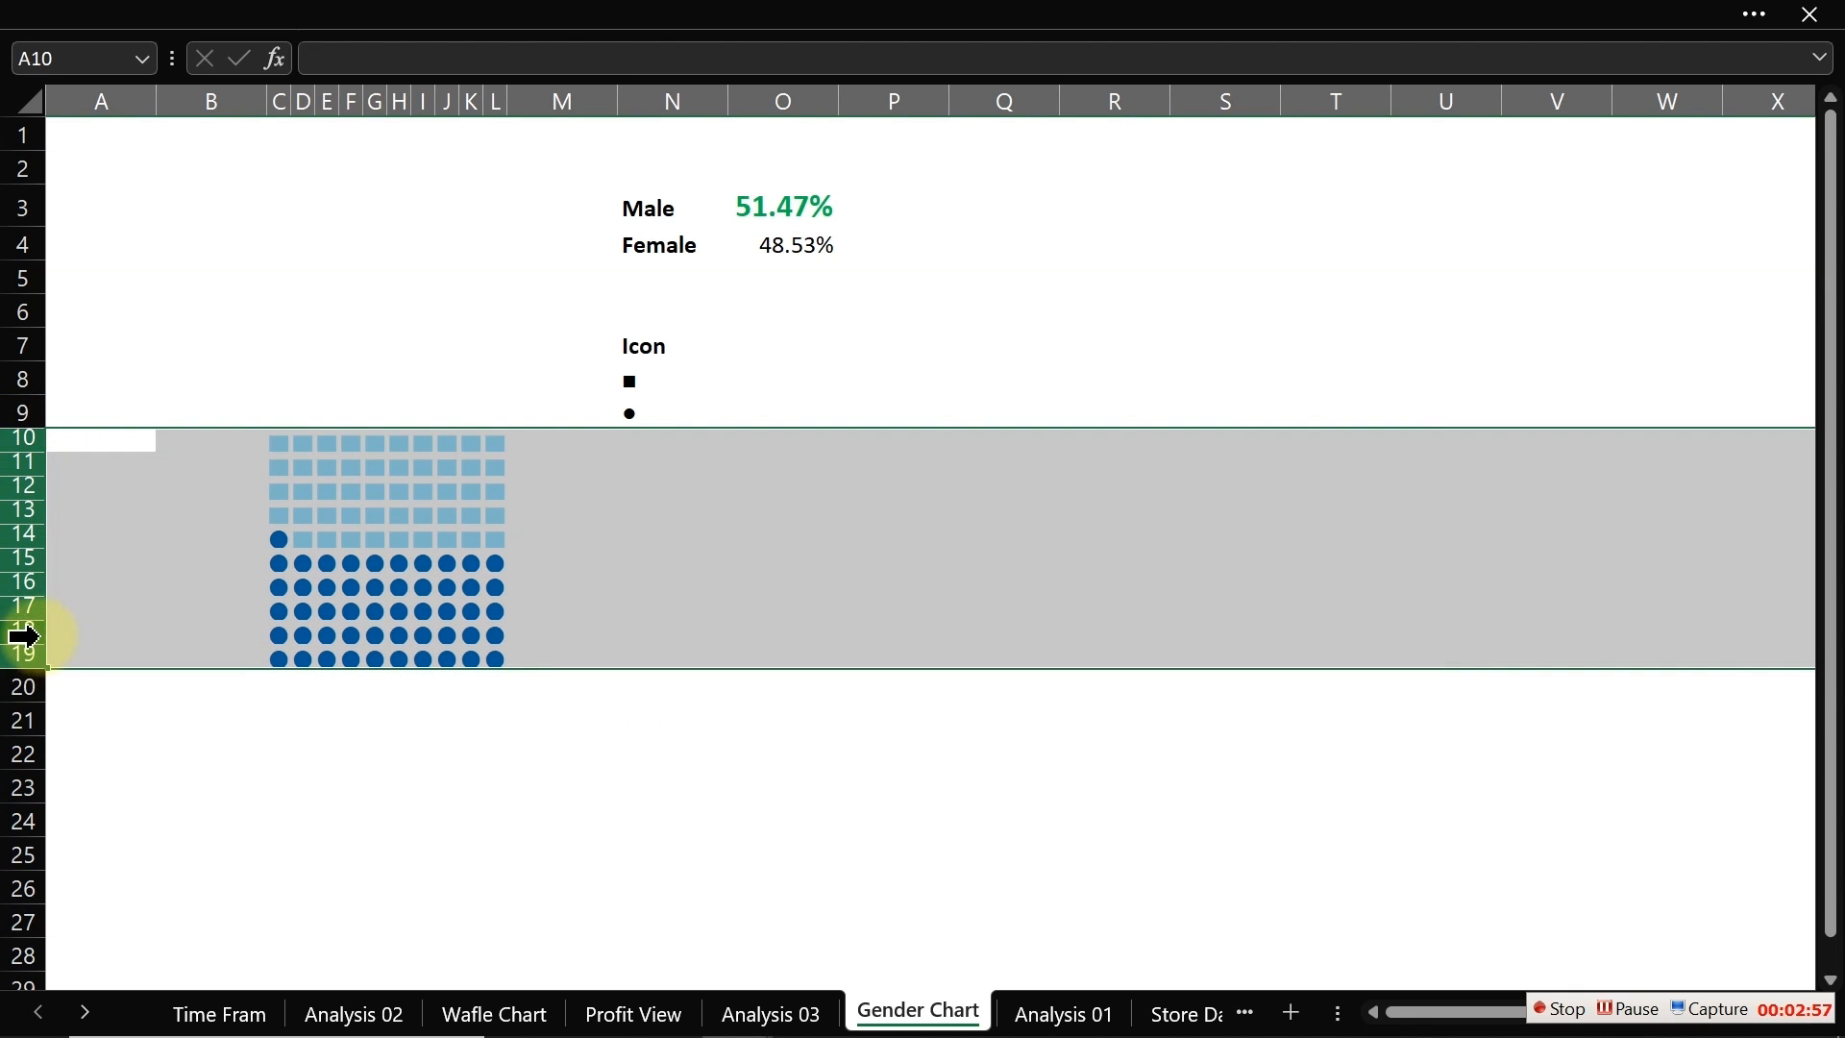
{"action": "right_click", "coordinate": [35, 649]}
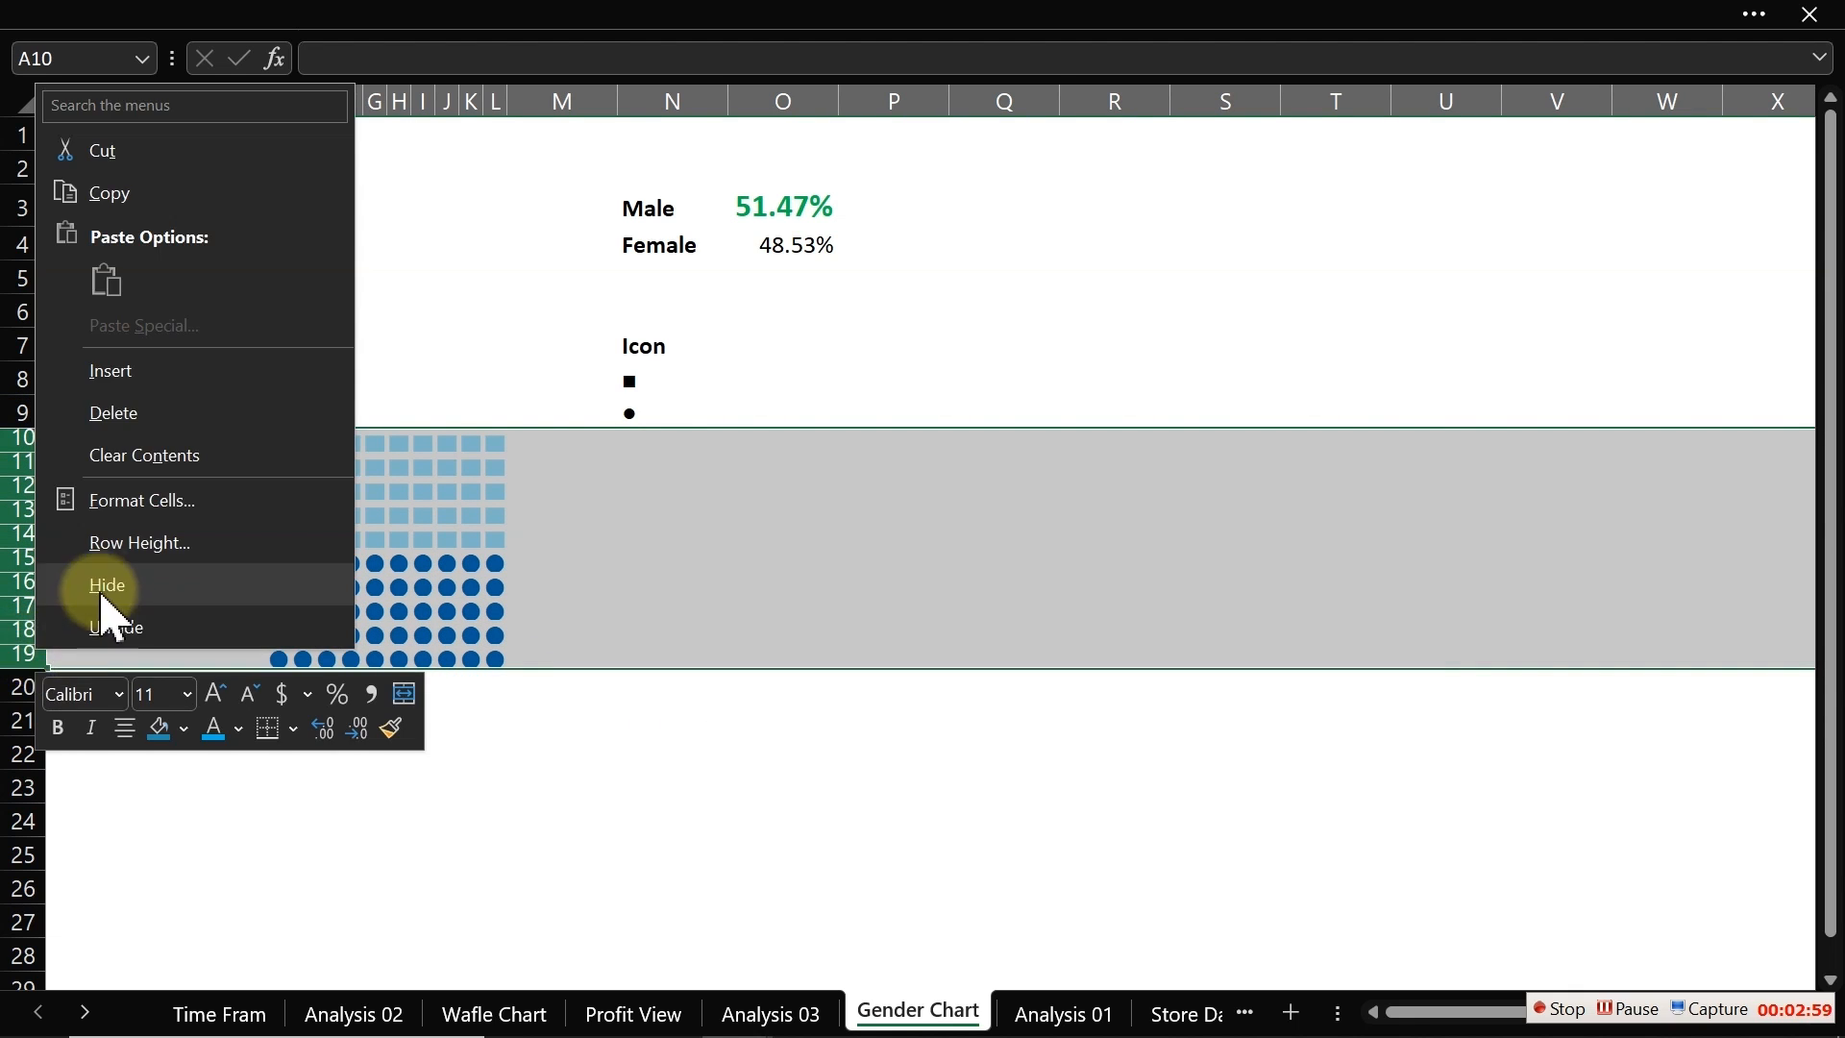
{"action": "left_click", "coordinate": [119, 535]}
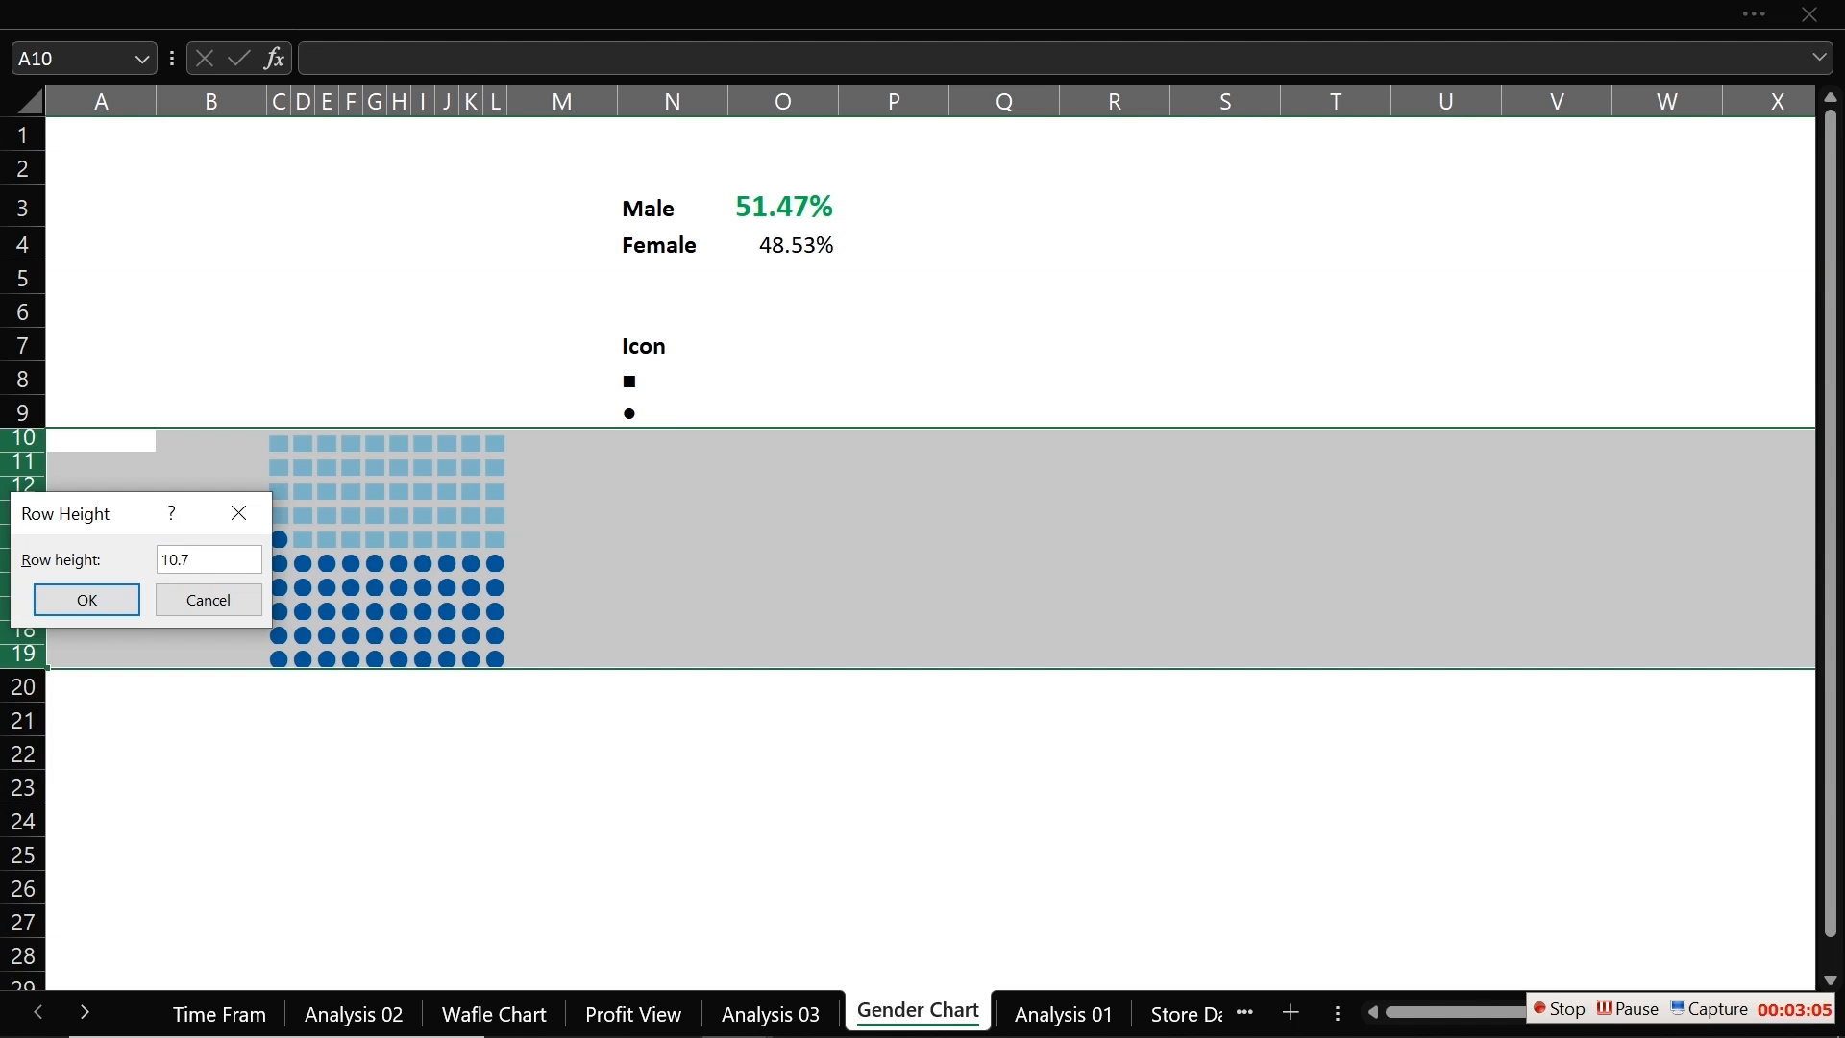
{"action": "left_click", "coordinate": [117, 595]}
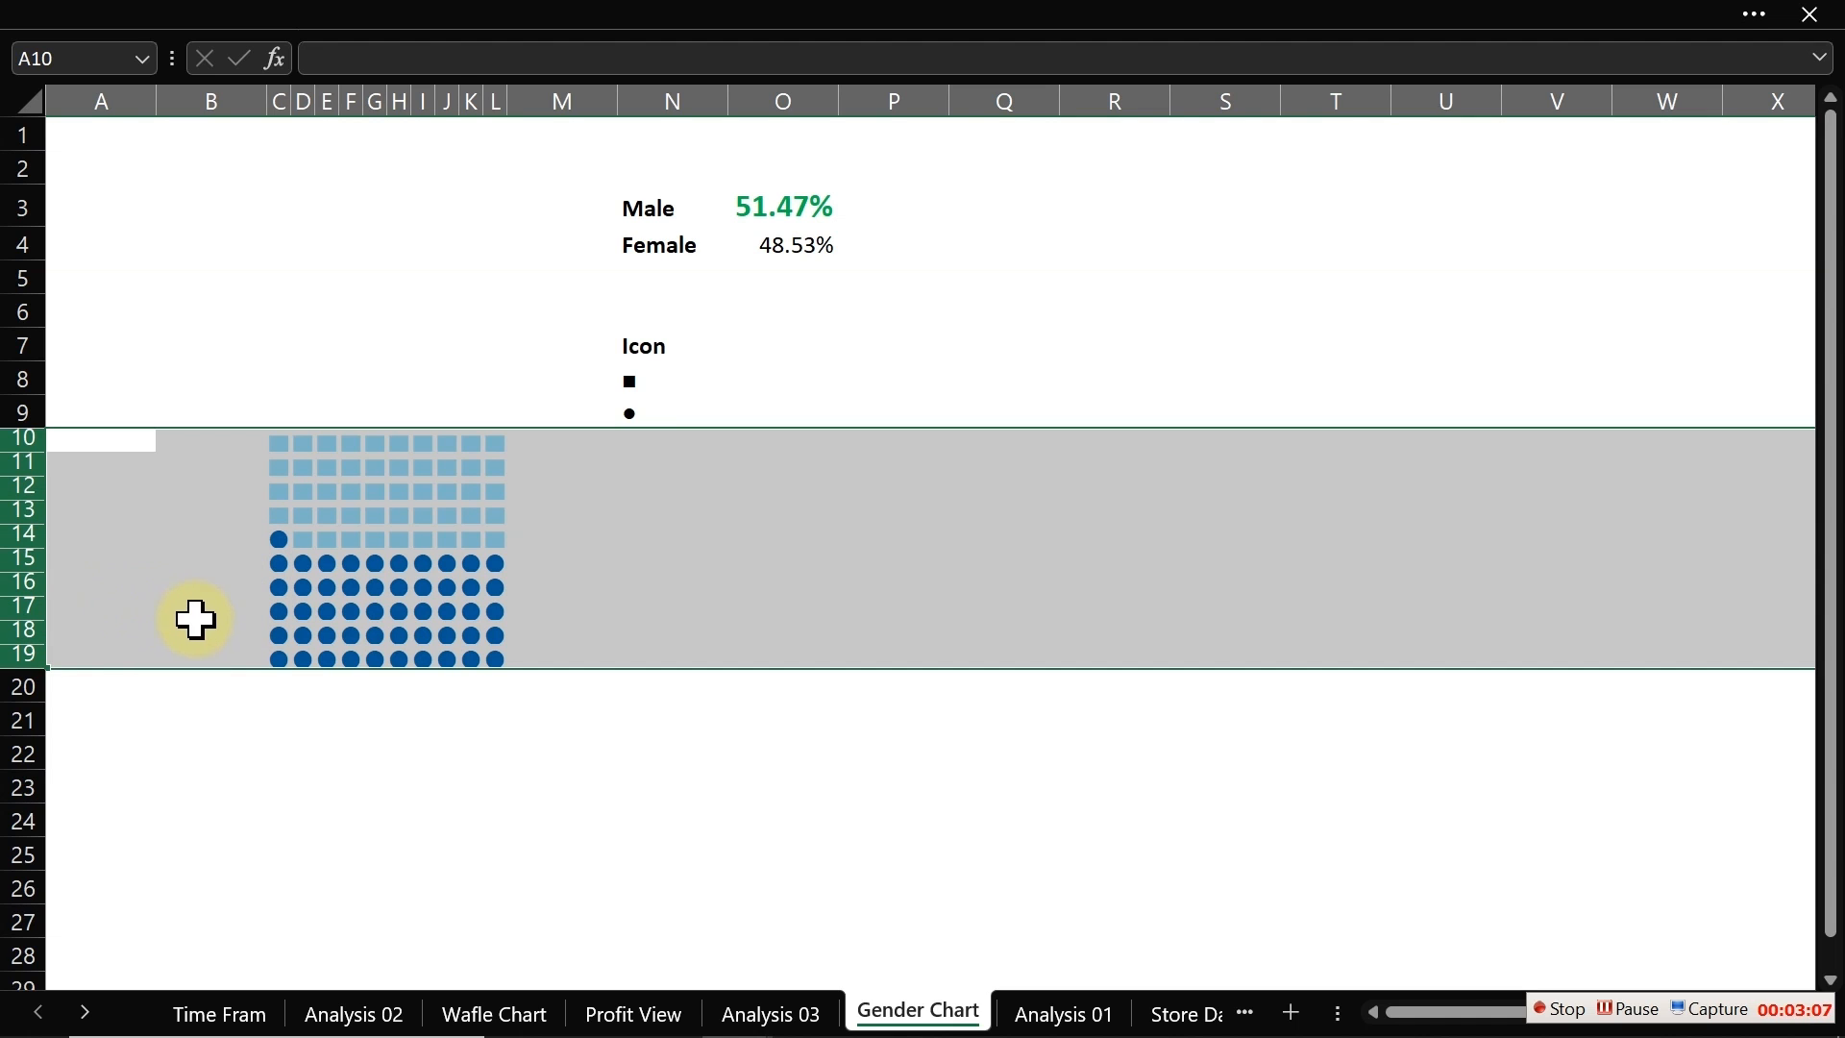
{"action": "right_click", "coordinate": [17, 517]}
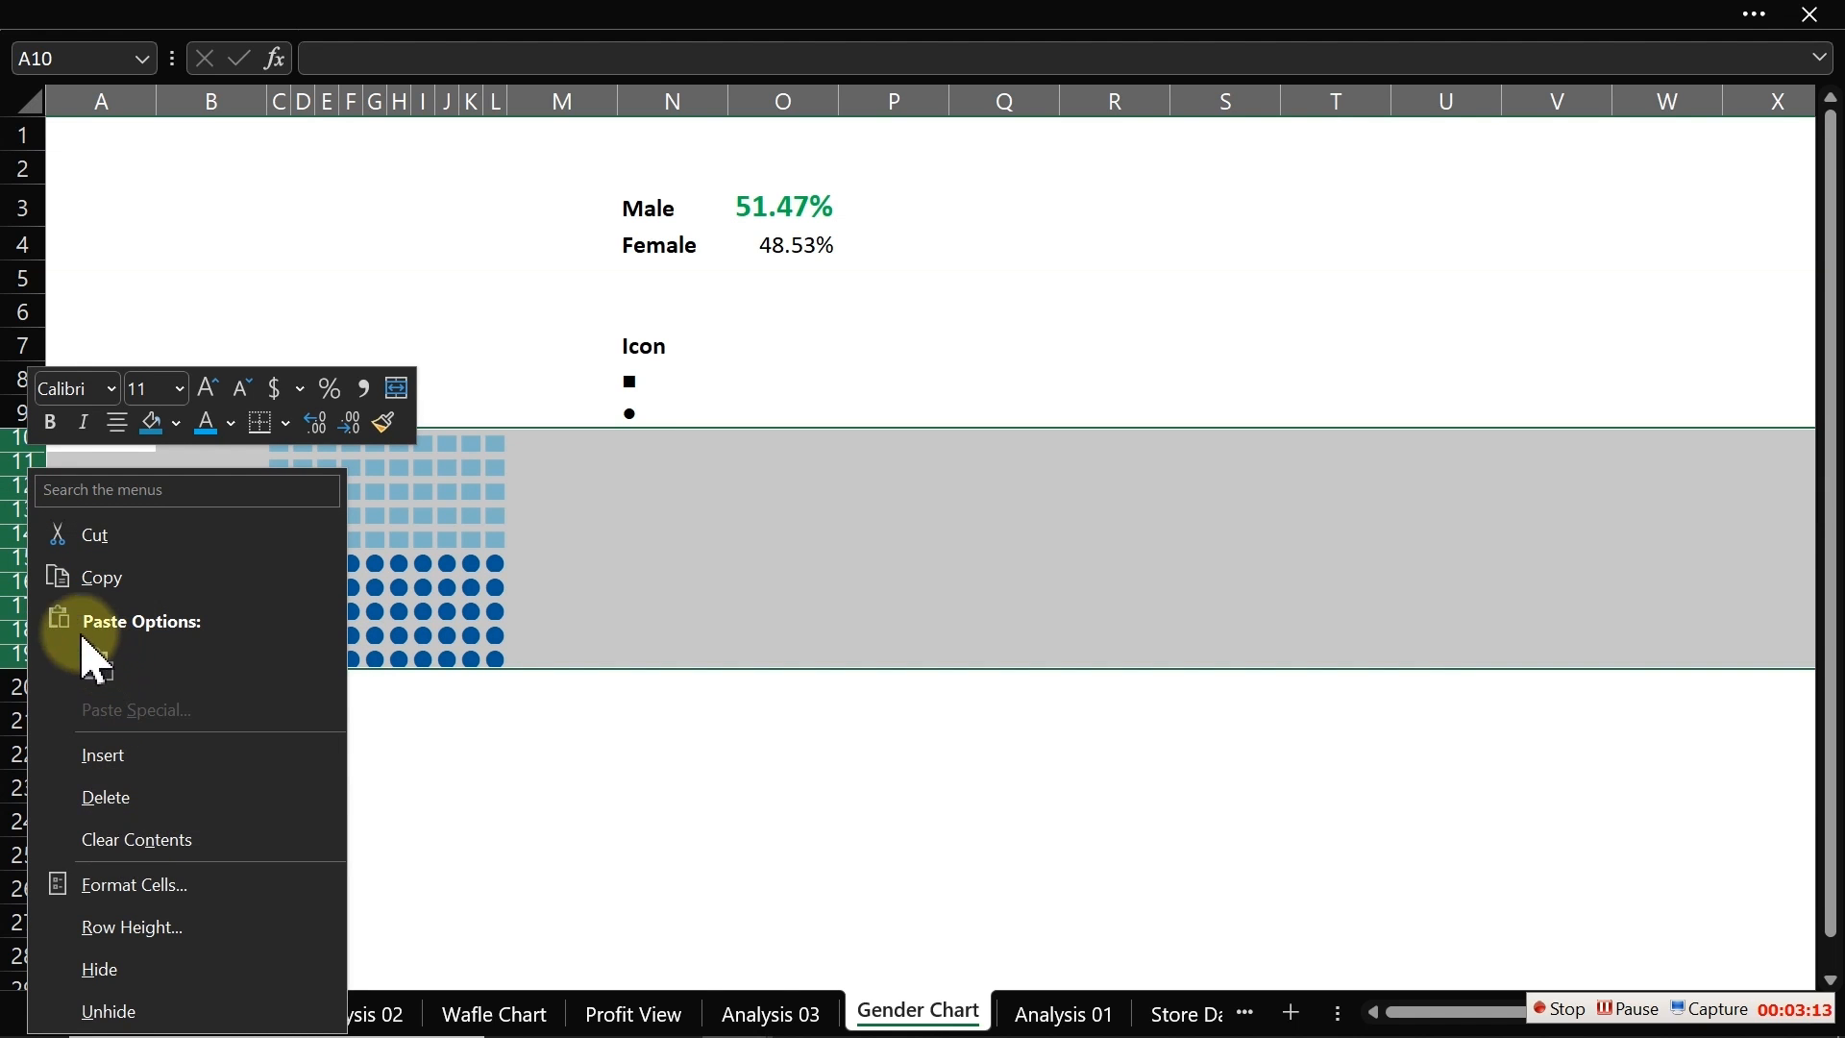
{"action": "left_click", "coordinate": [188, 928]}
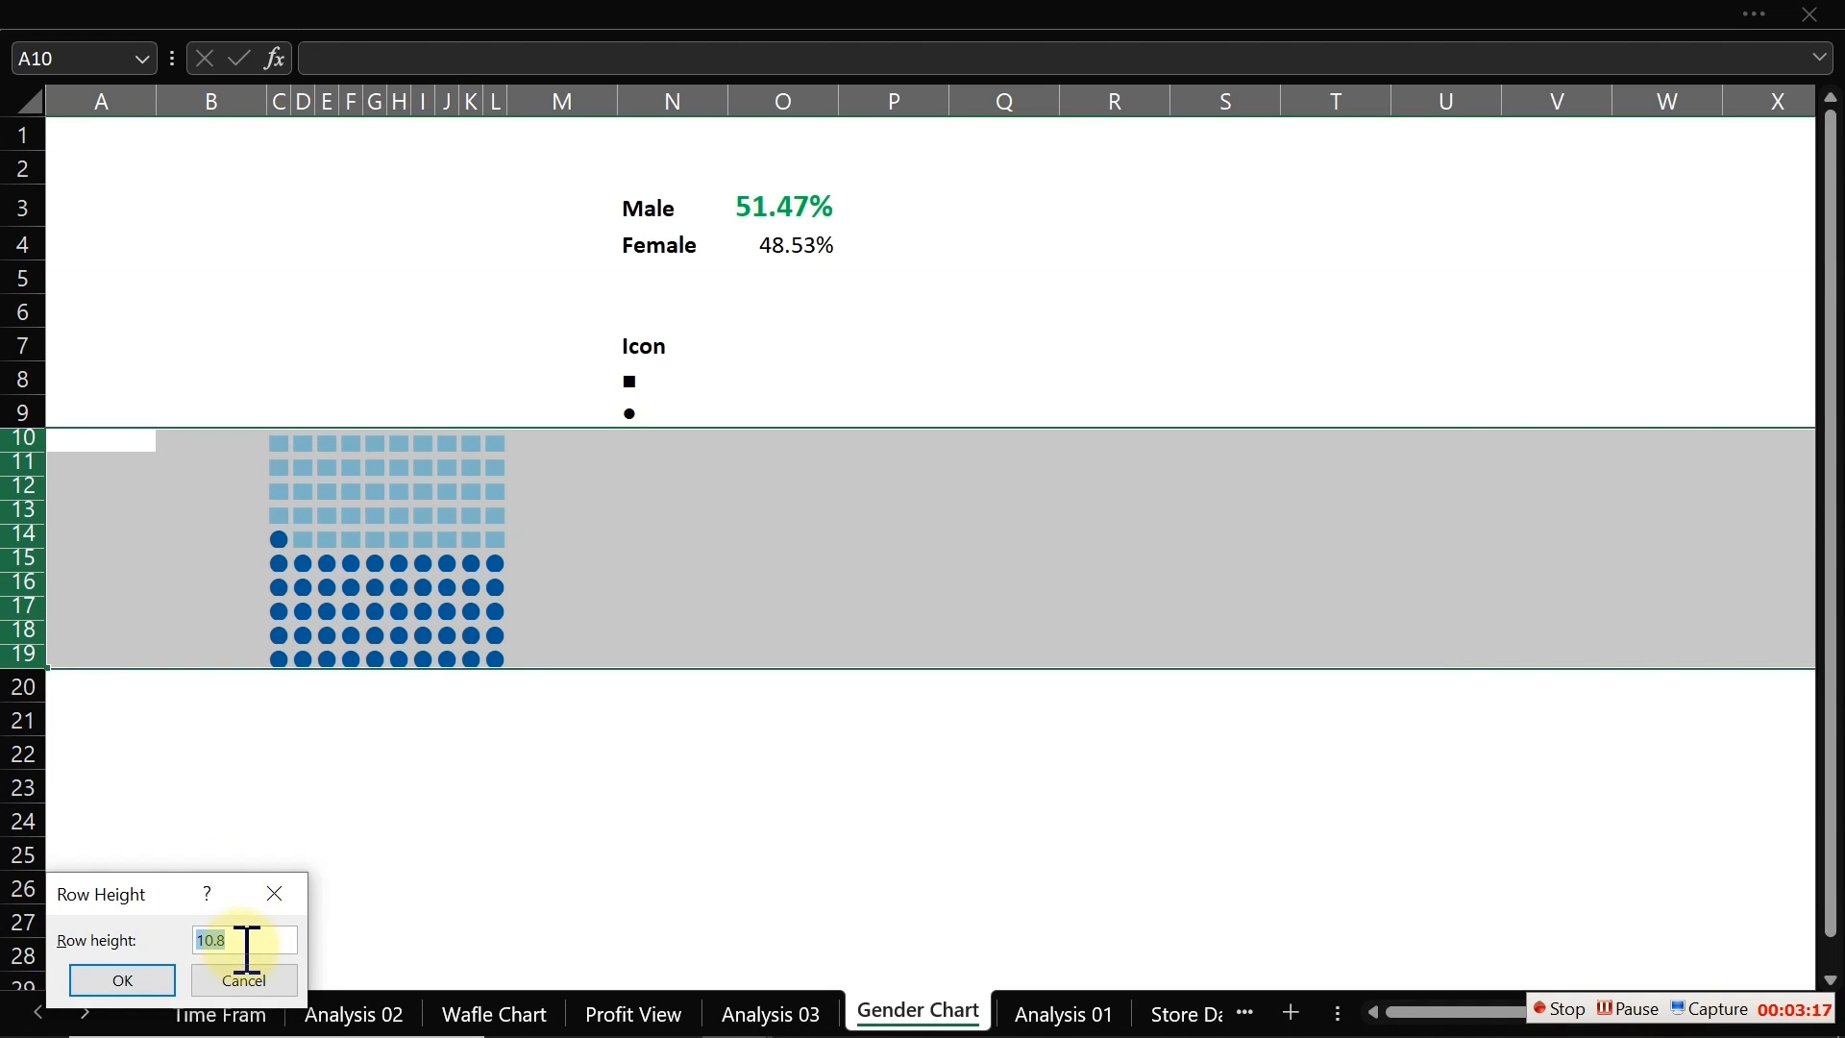
{"action": "type", "text": "11"}
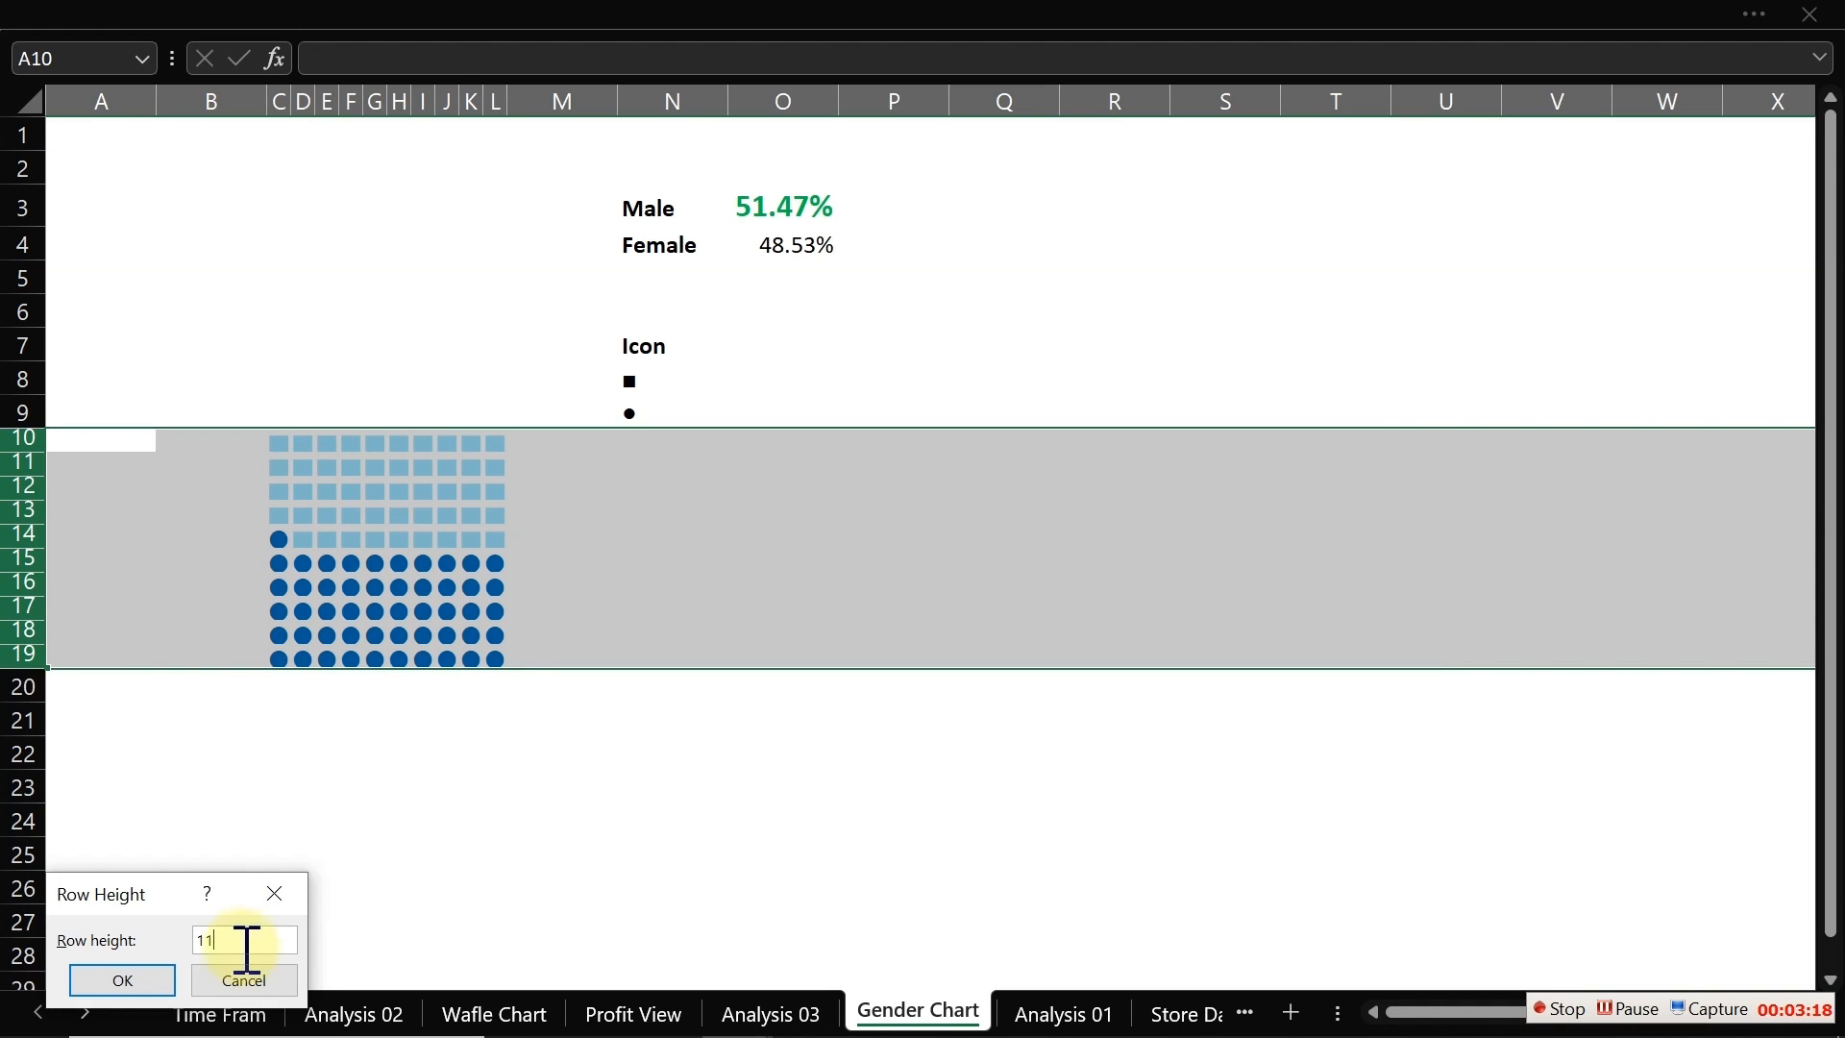
{"action": "left_click", "coordinate": [135, 982]}
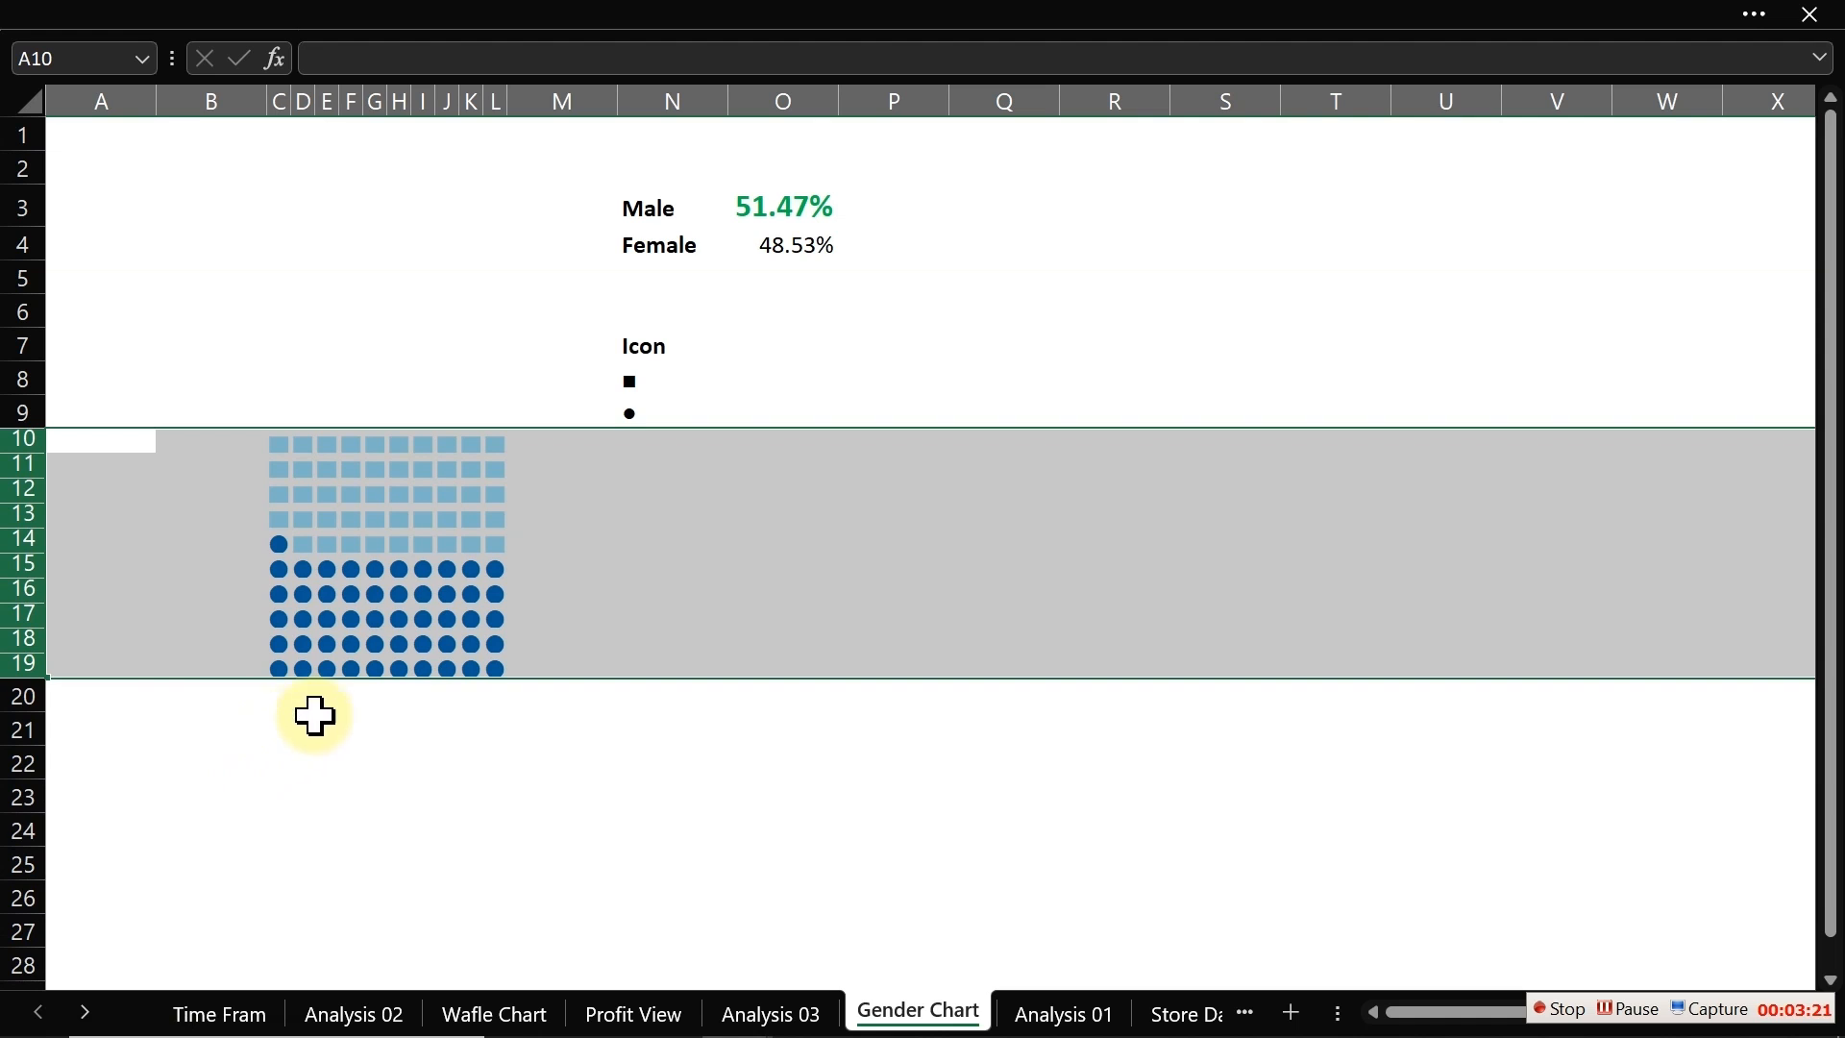
Step: Copy the icon grid C10:L19 on Gender Chart and return to the Profit View sheet
{"action": "left_click", "coordinate": [392, 727]}
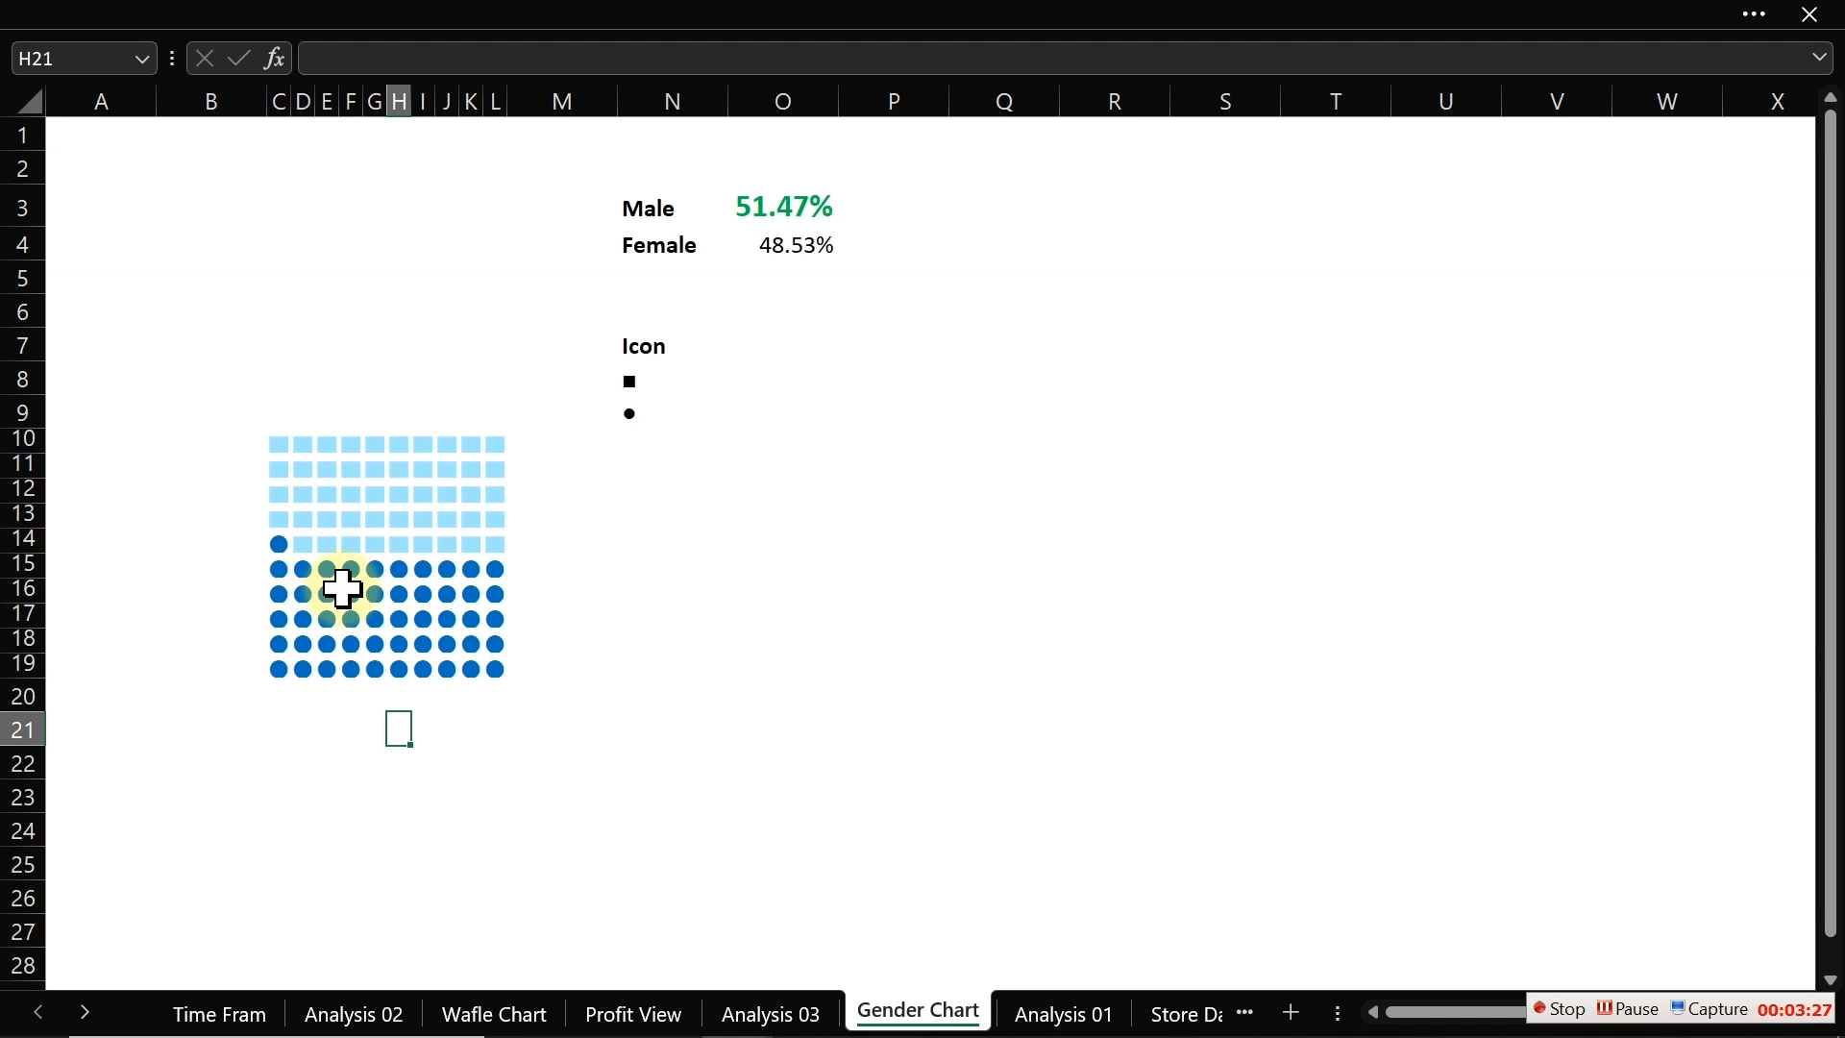
{"action": "left_click_drag", "start_coordinate": [280, 440], "coordinate": [490, 665]}
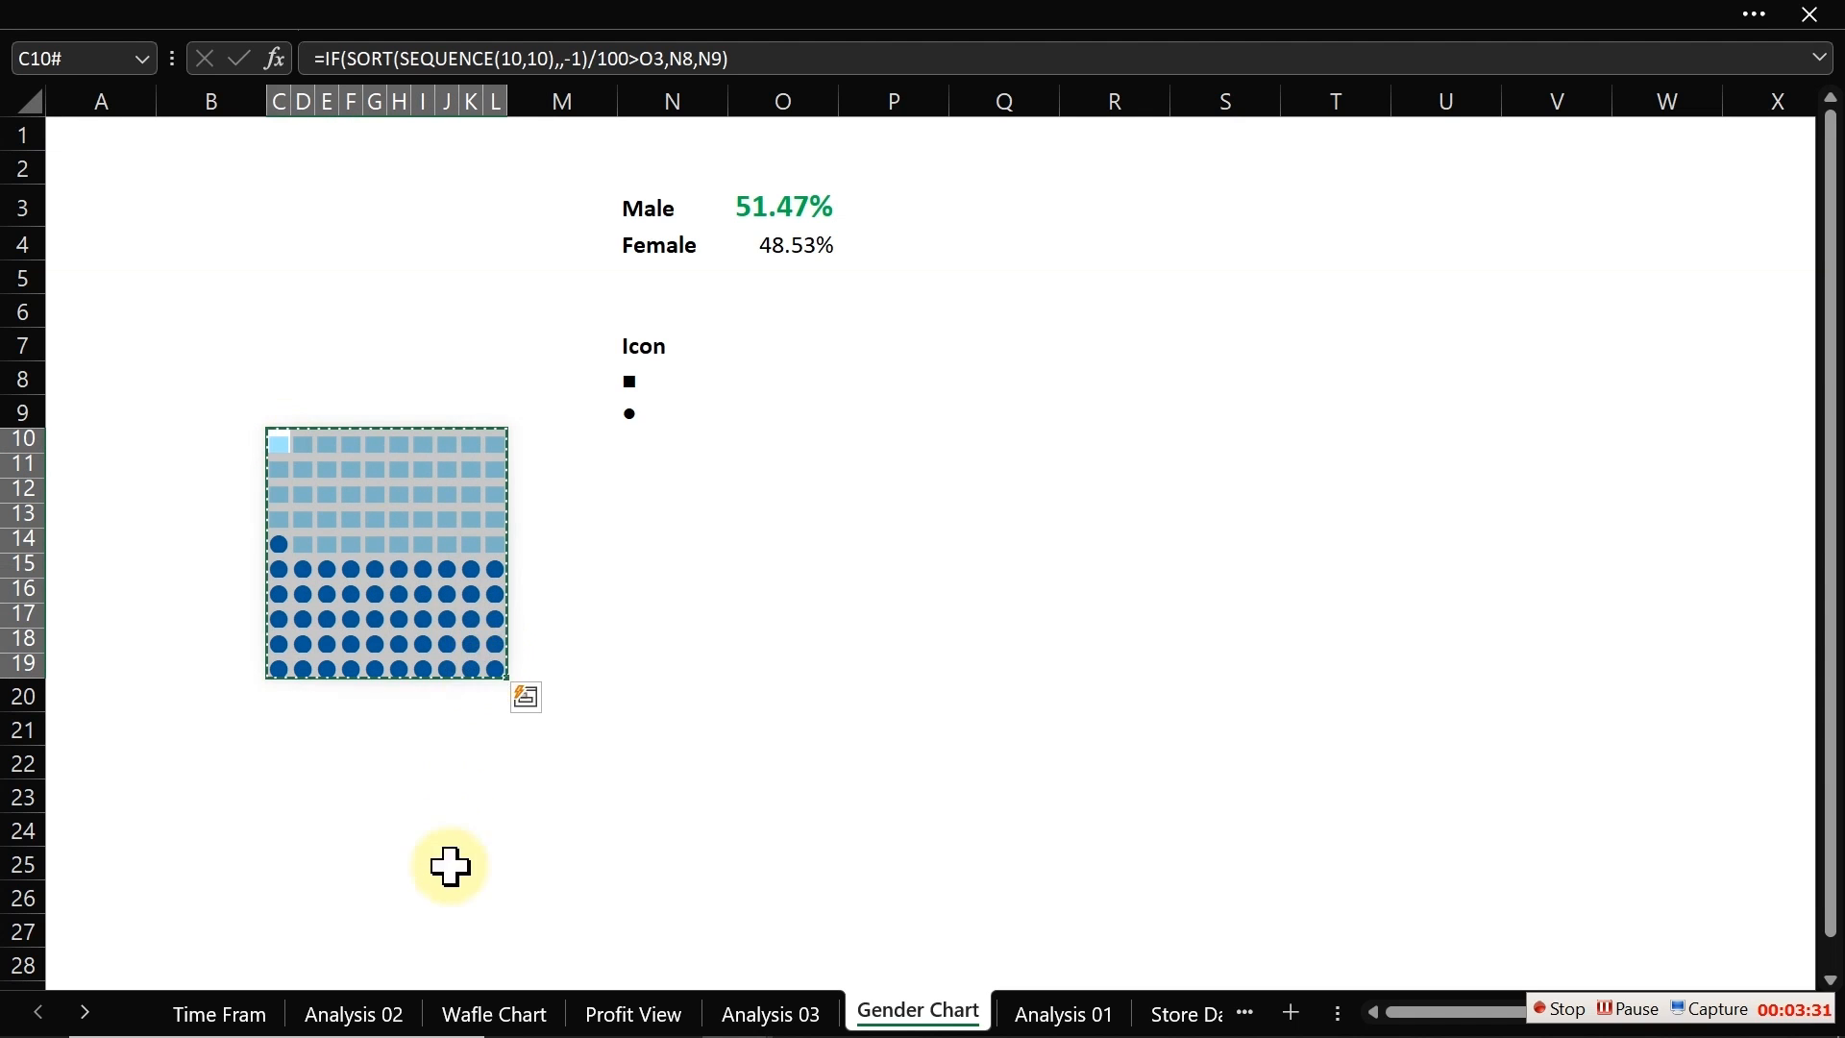
{"action": "left_click", "coordinate": [626, 1020]}
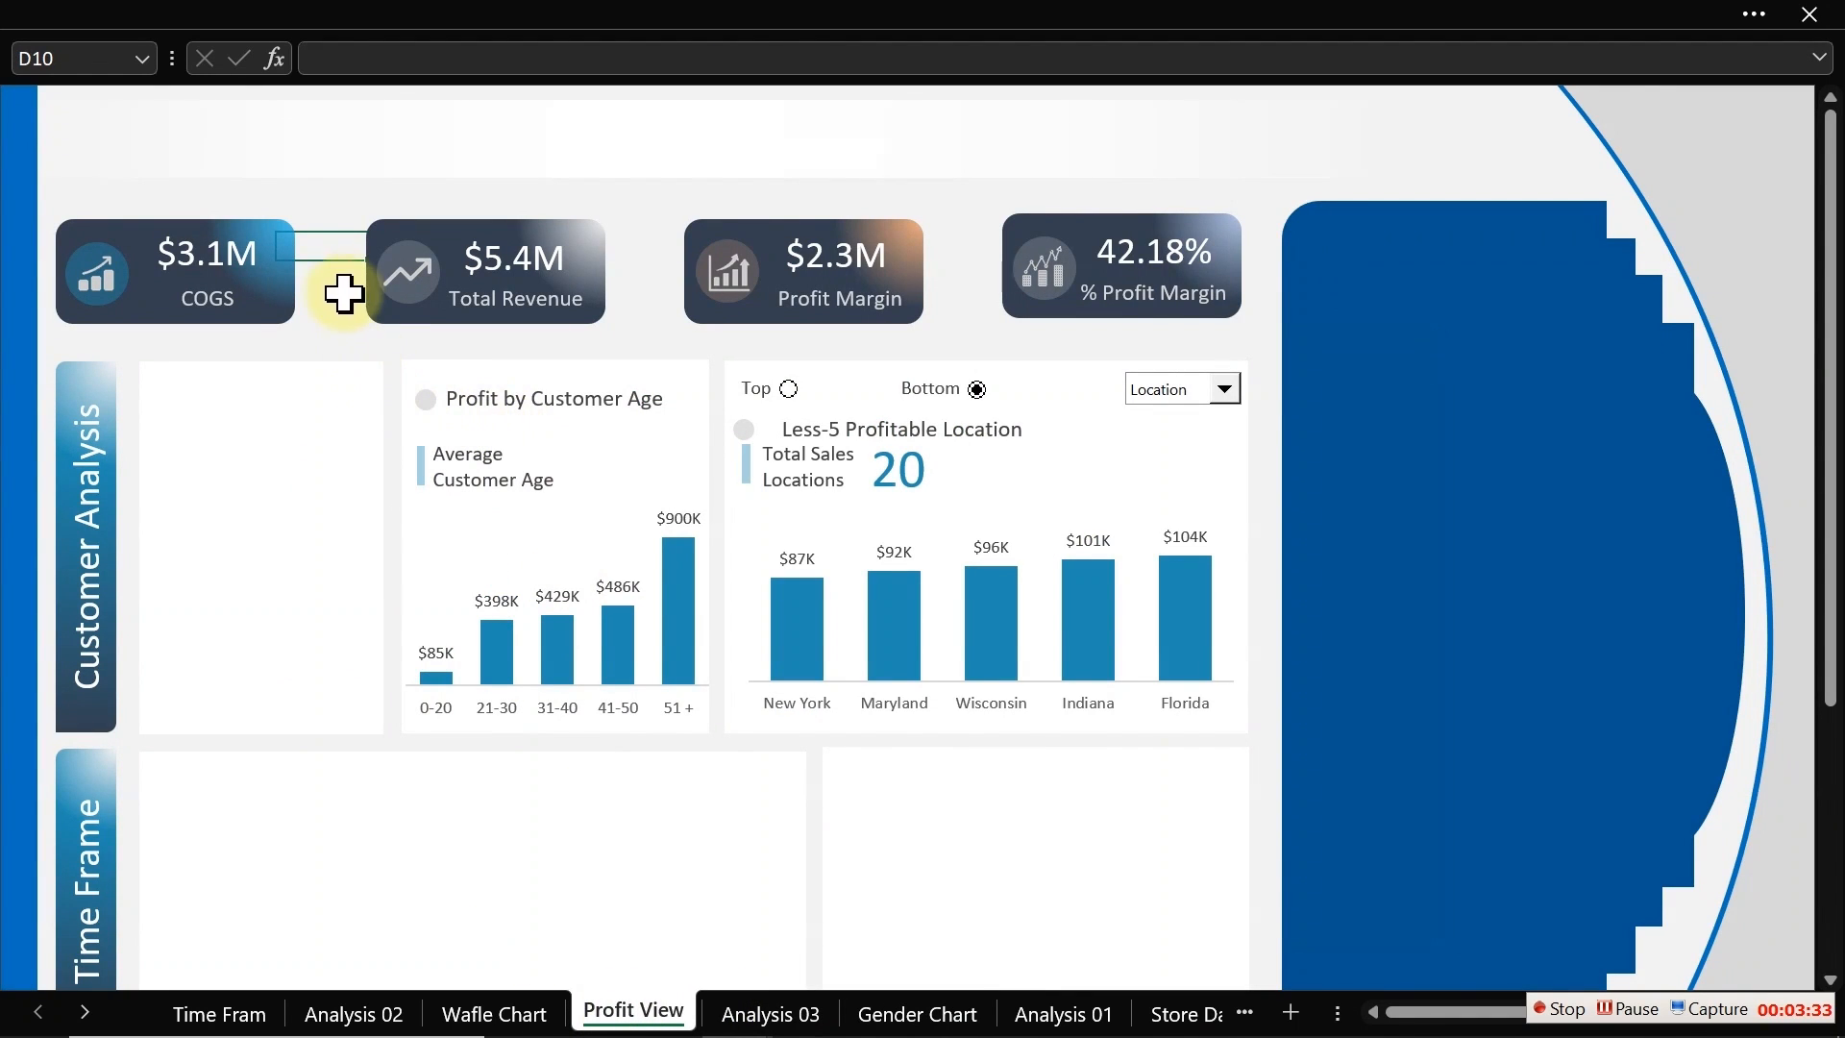
{"action": "right_click", "coordinate": [328, 252]}
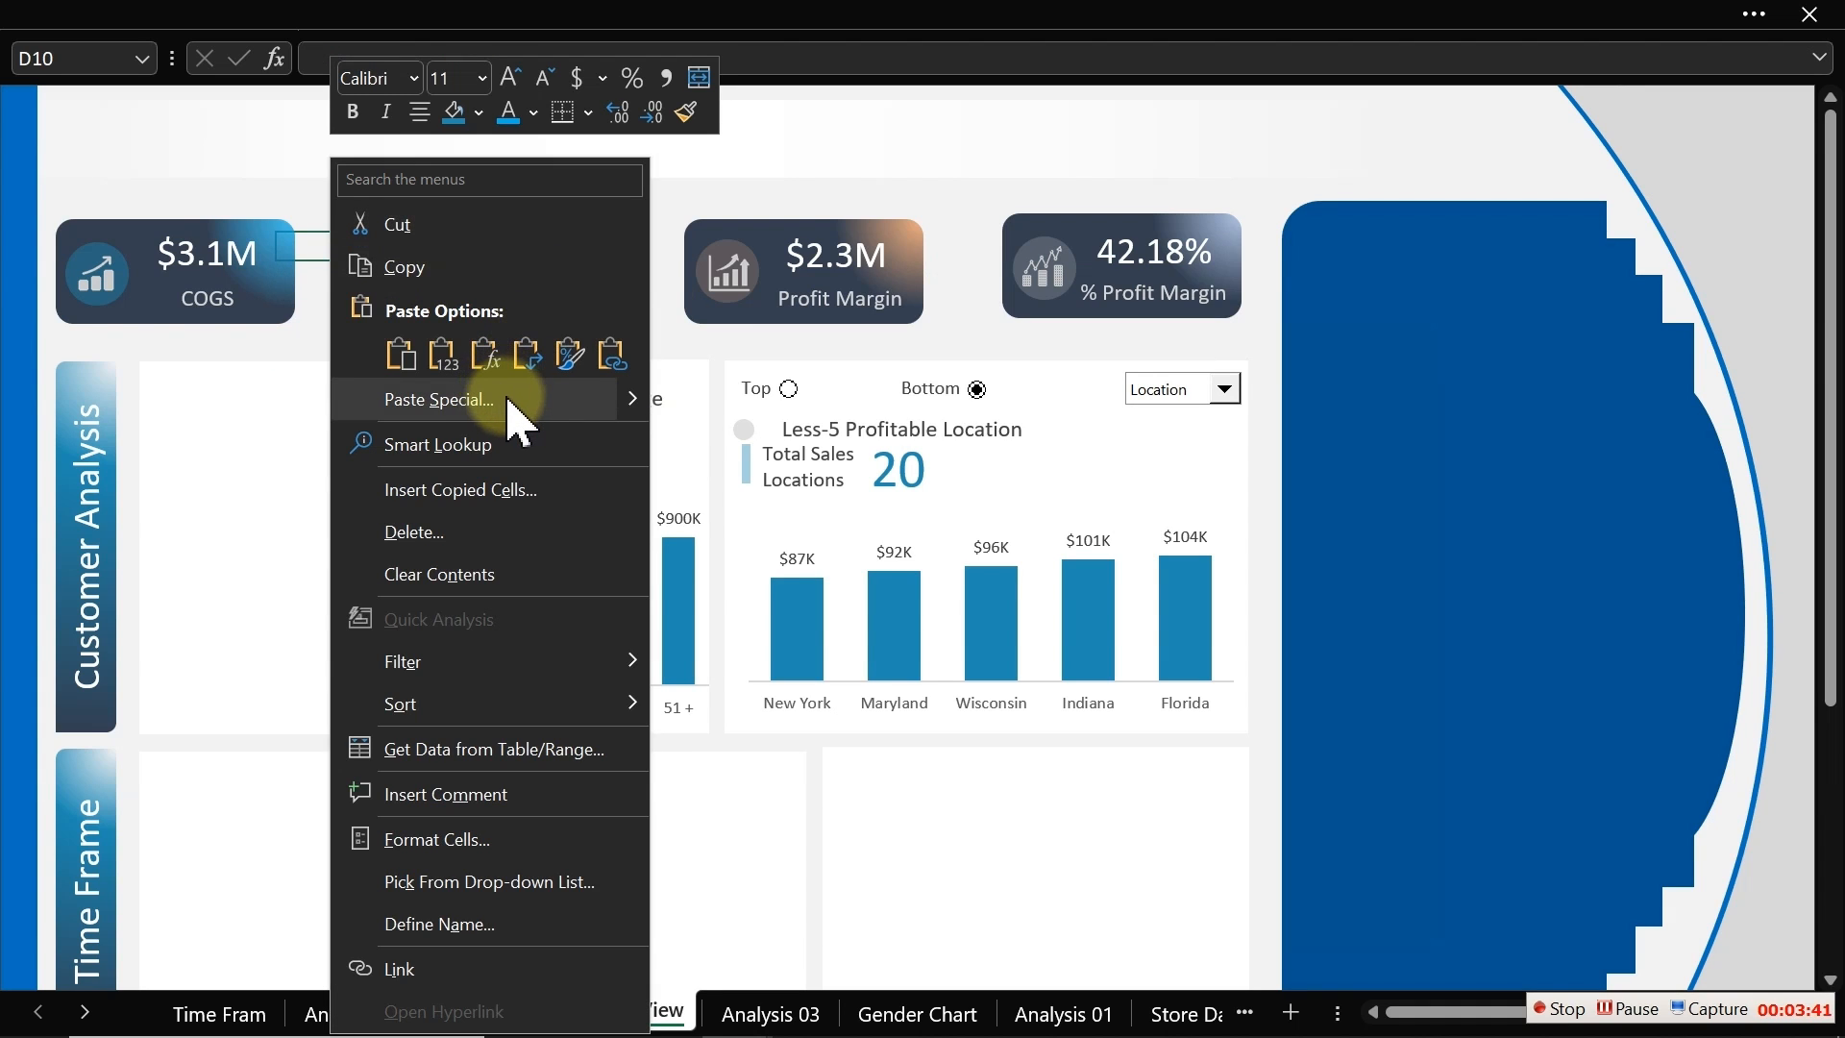
{"action": "left_click", "coordinate": [508, 402]}
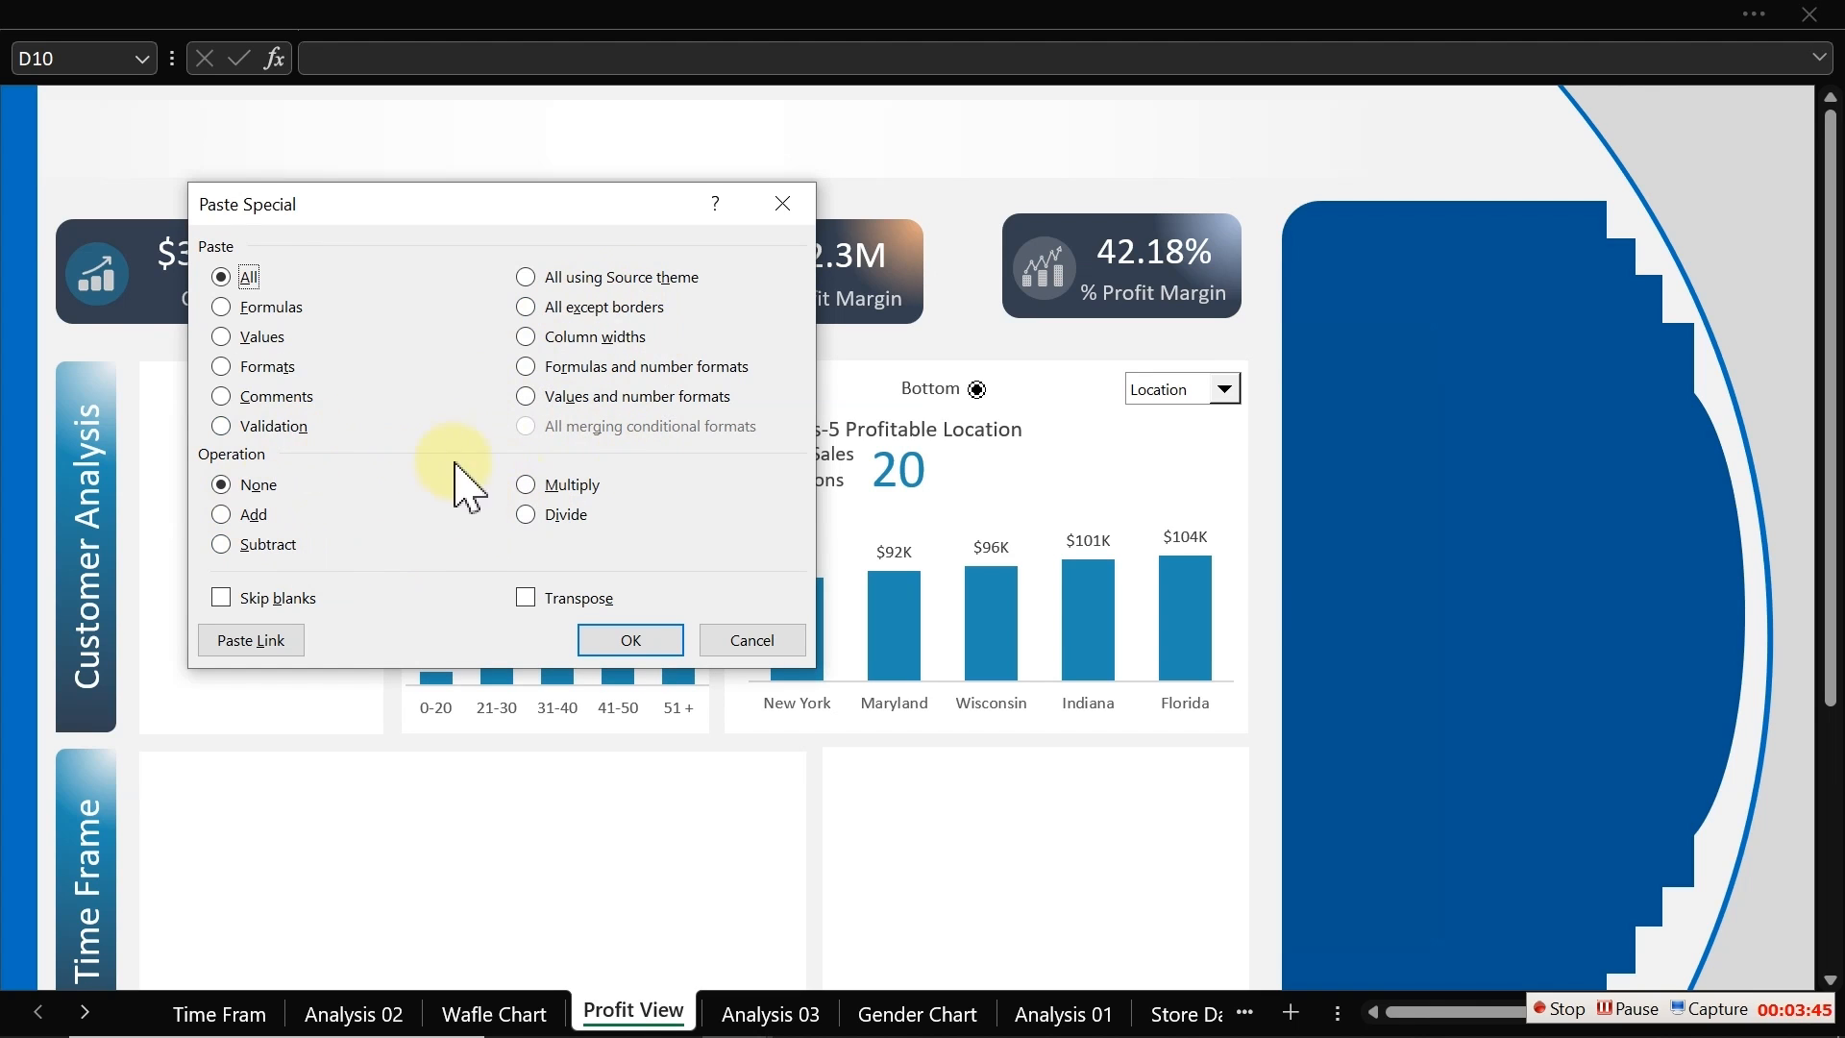
{"action": "left_click", "coordinate": [762, 640]}
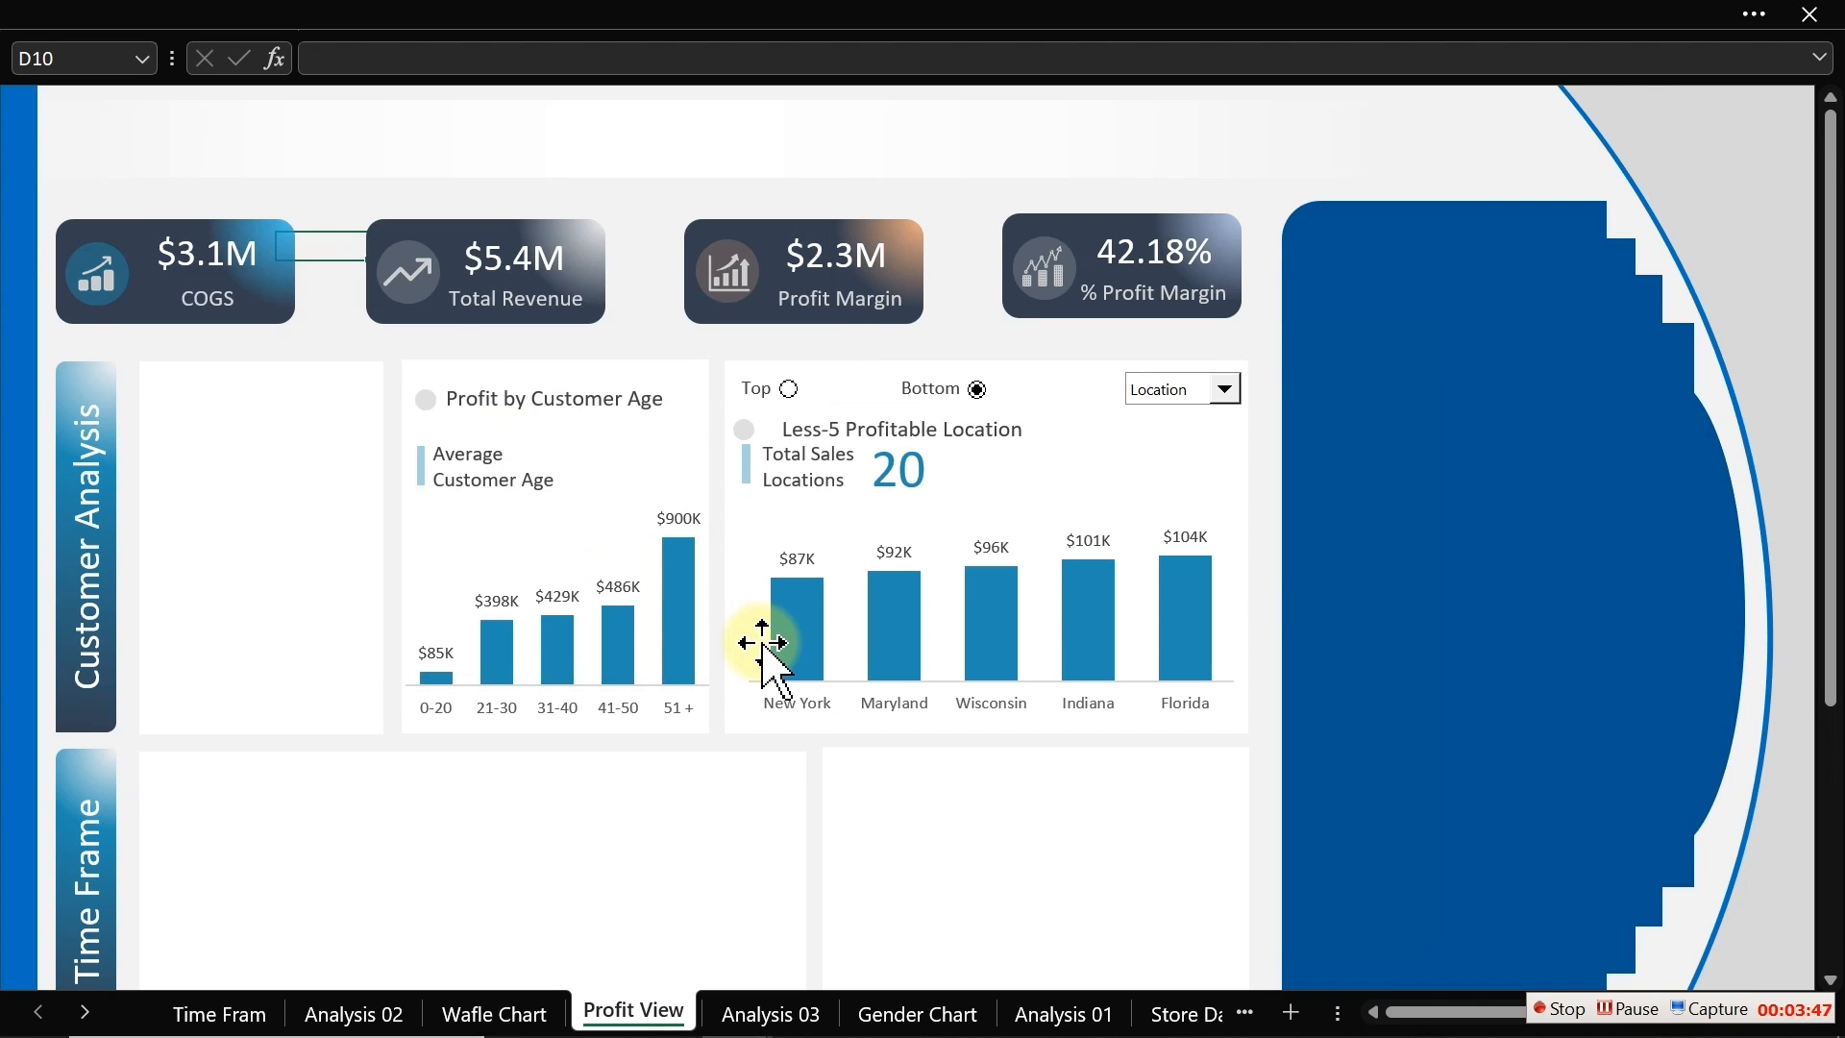
Step: Paste the copied grid as a linked picture and move it into the Customer Analysis panel
{"action": "left_click", "coordinate": [100, 15]}
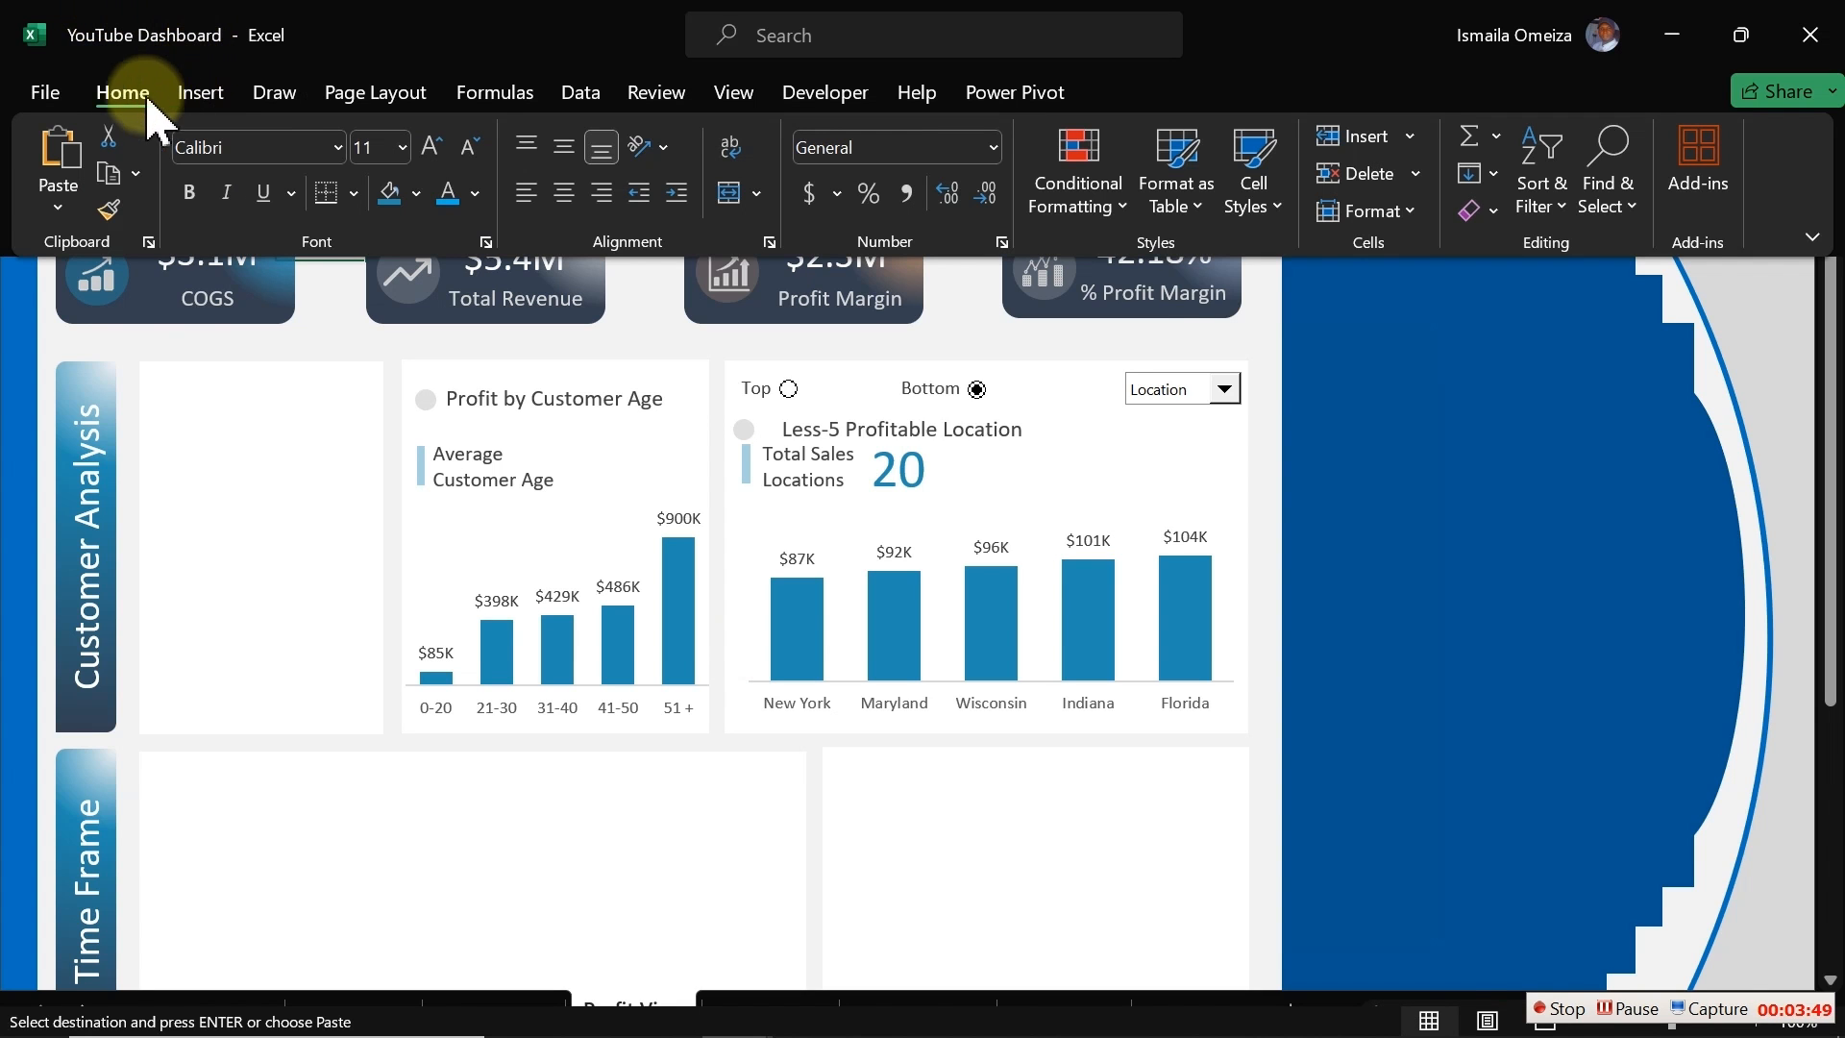
{"action": "left_click", "coordinate": [59, 207]}
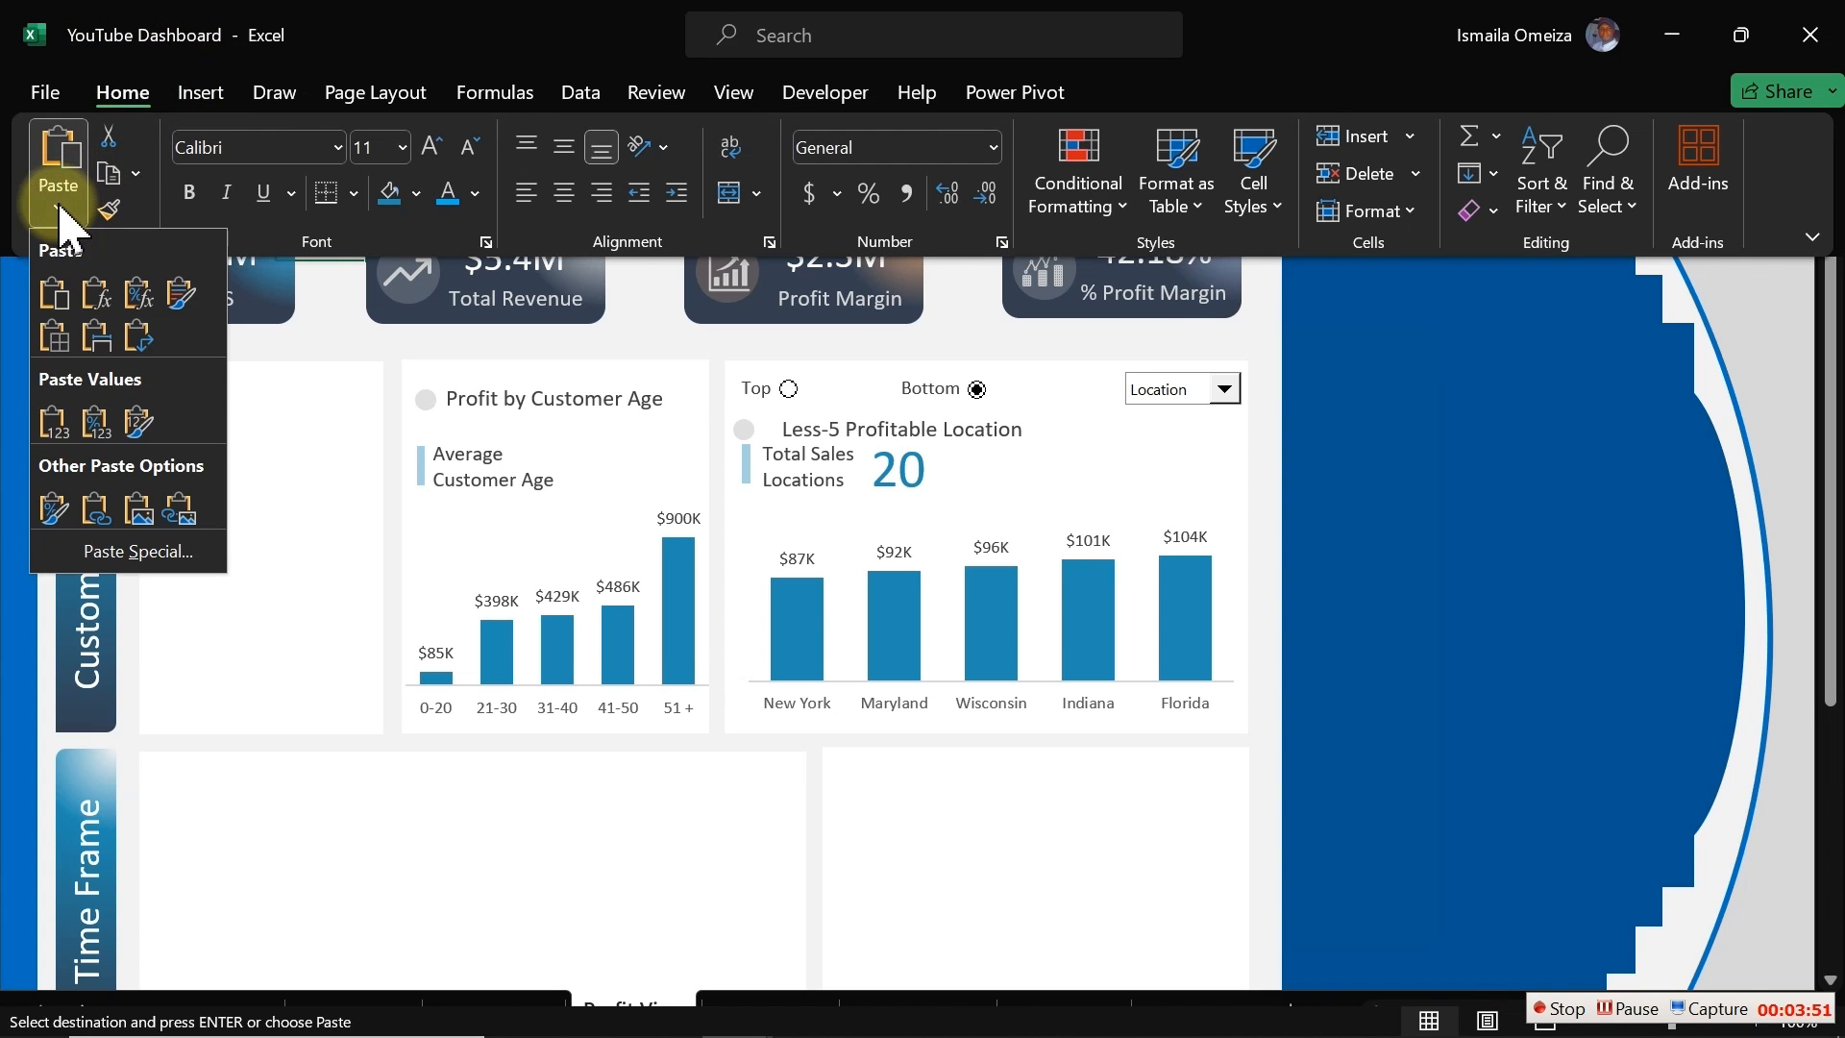
{"action": "left_click", "coordinate": [180, 514]}
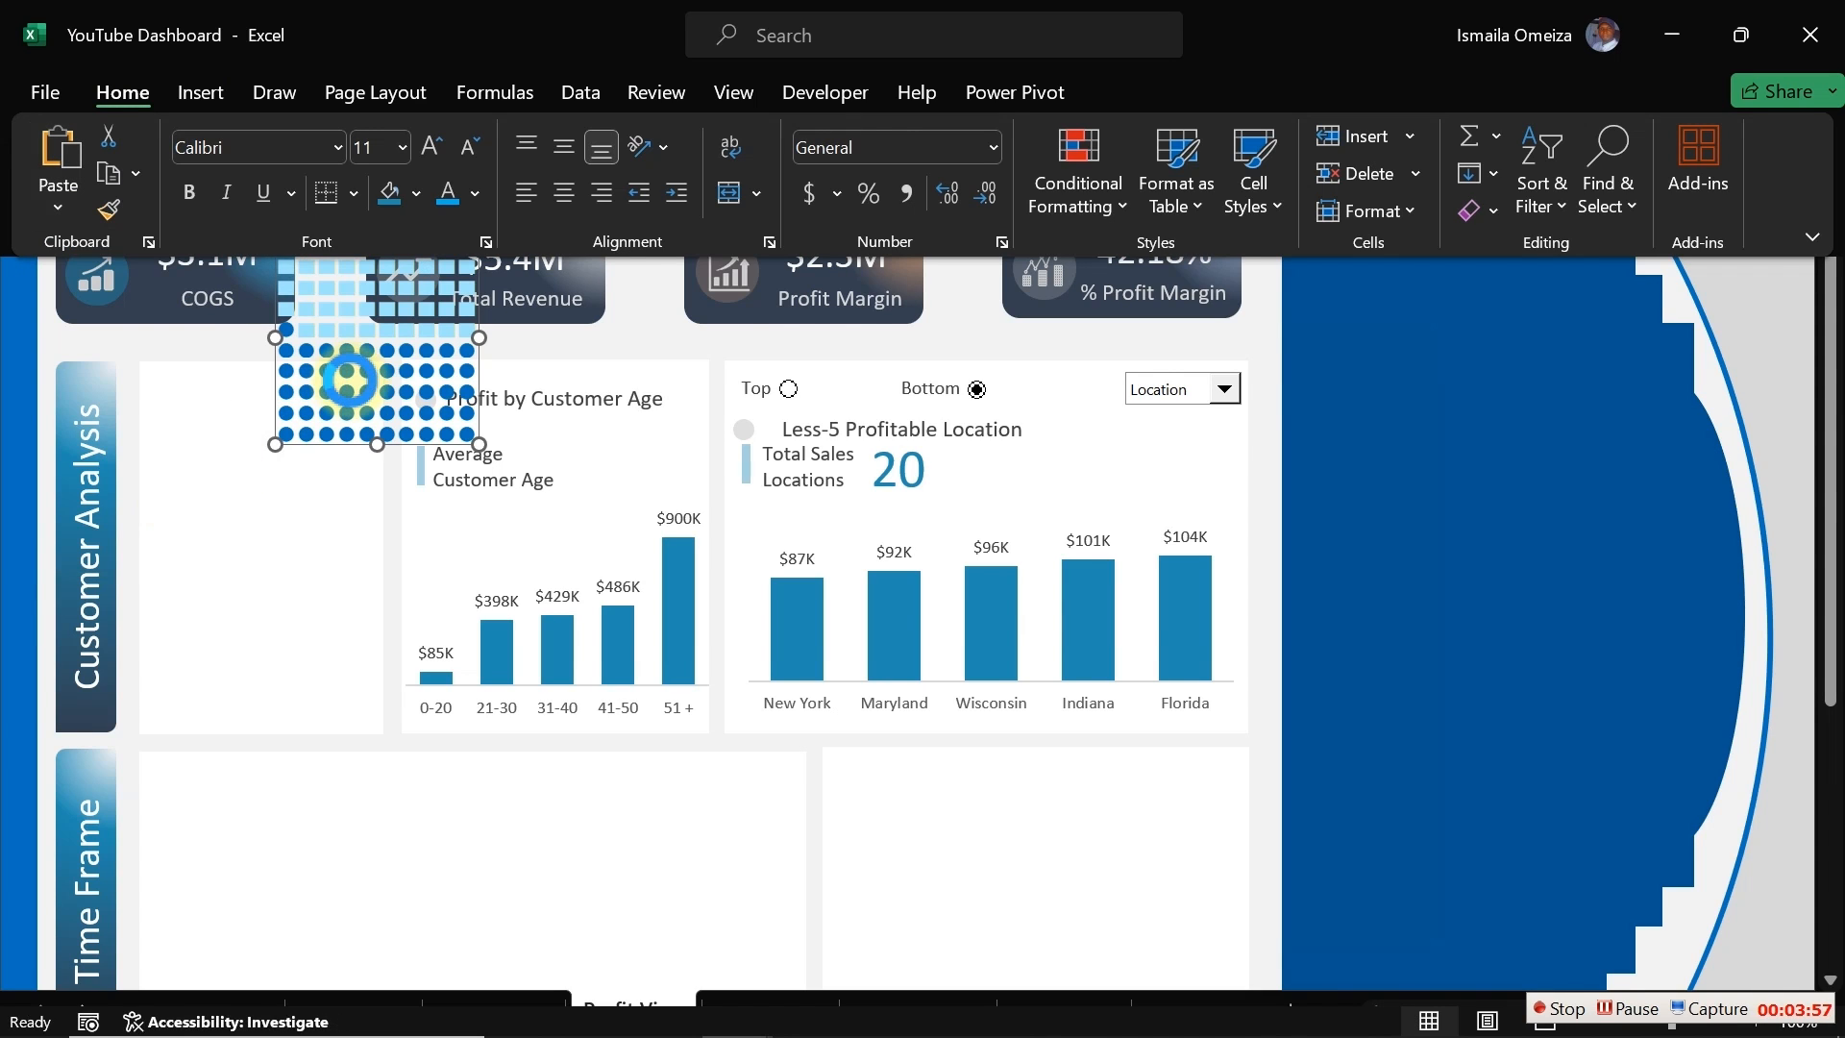
{"action": "left_click", "coordinate": [328, 386]}
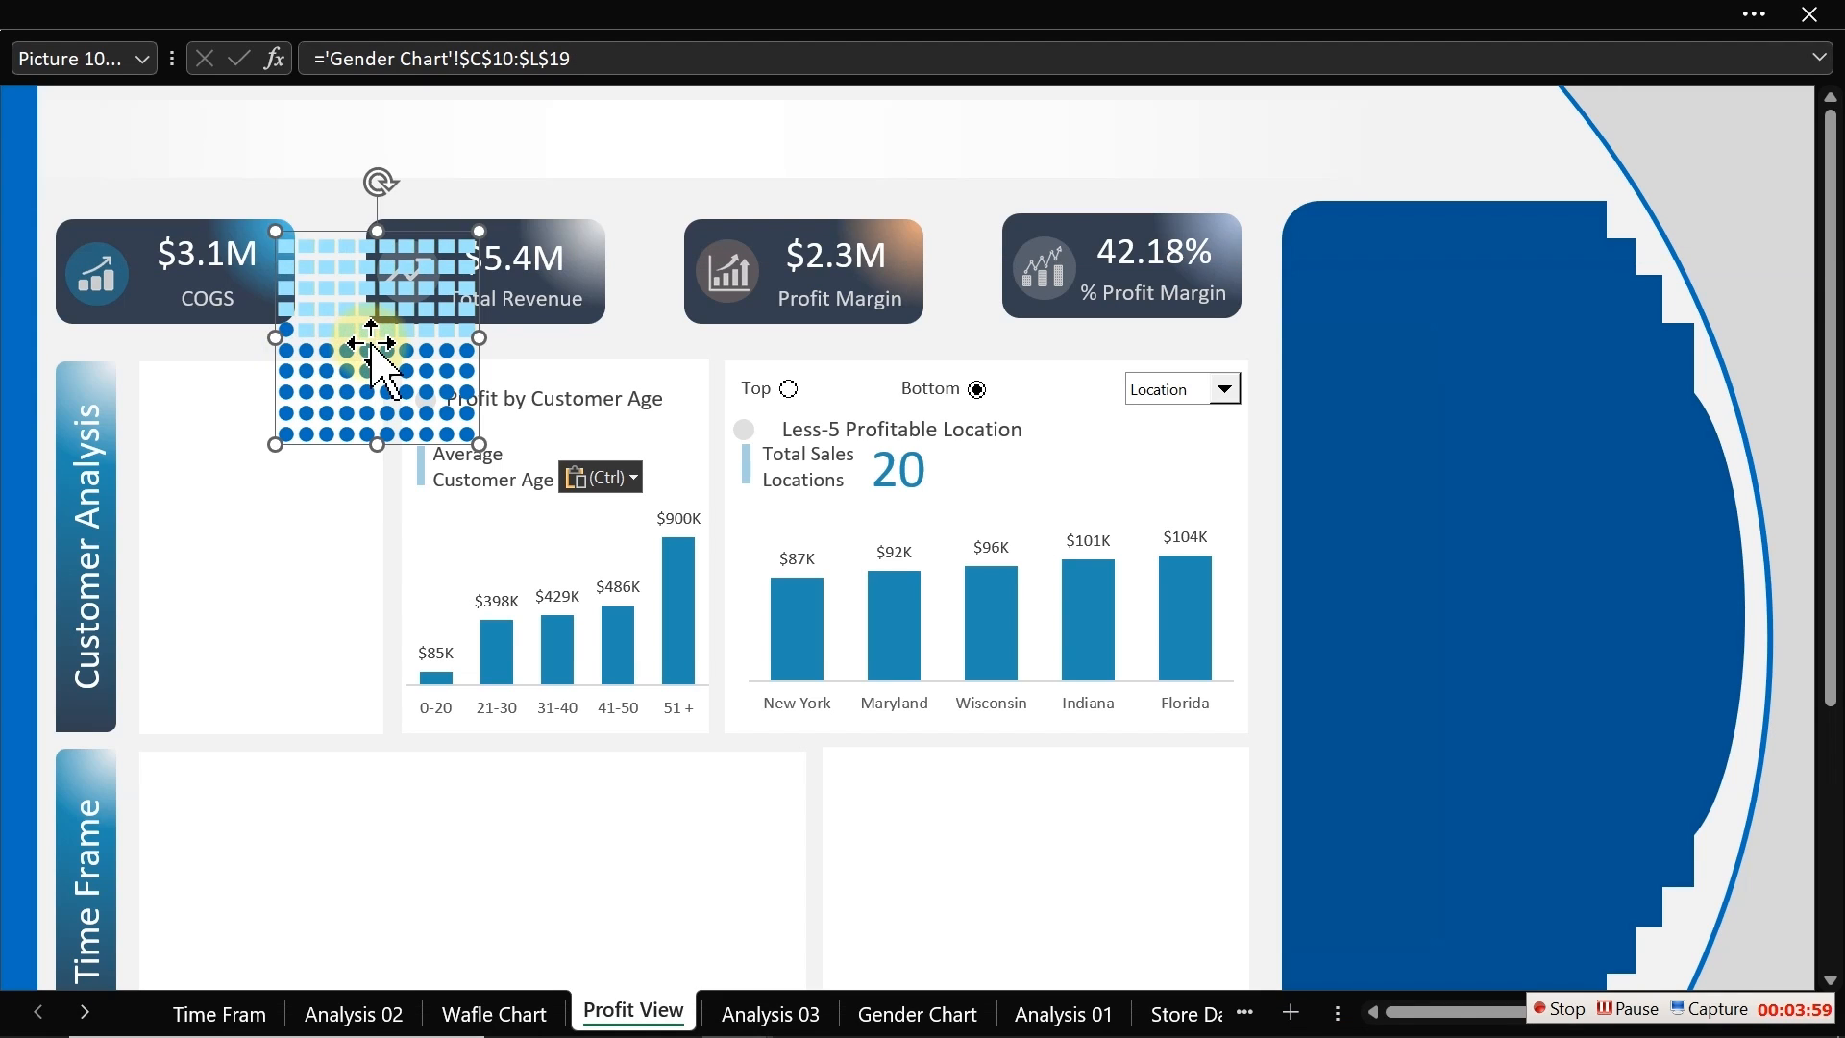
{"action": "left_click_drag", "start_coordinate": [372, 348], "coordinate": [255, 500]}
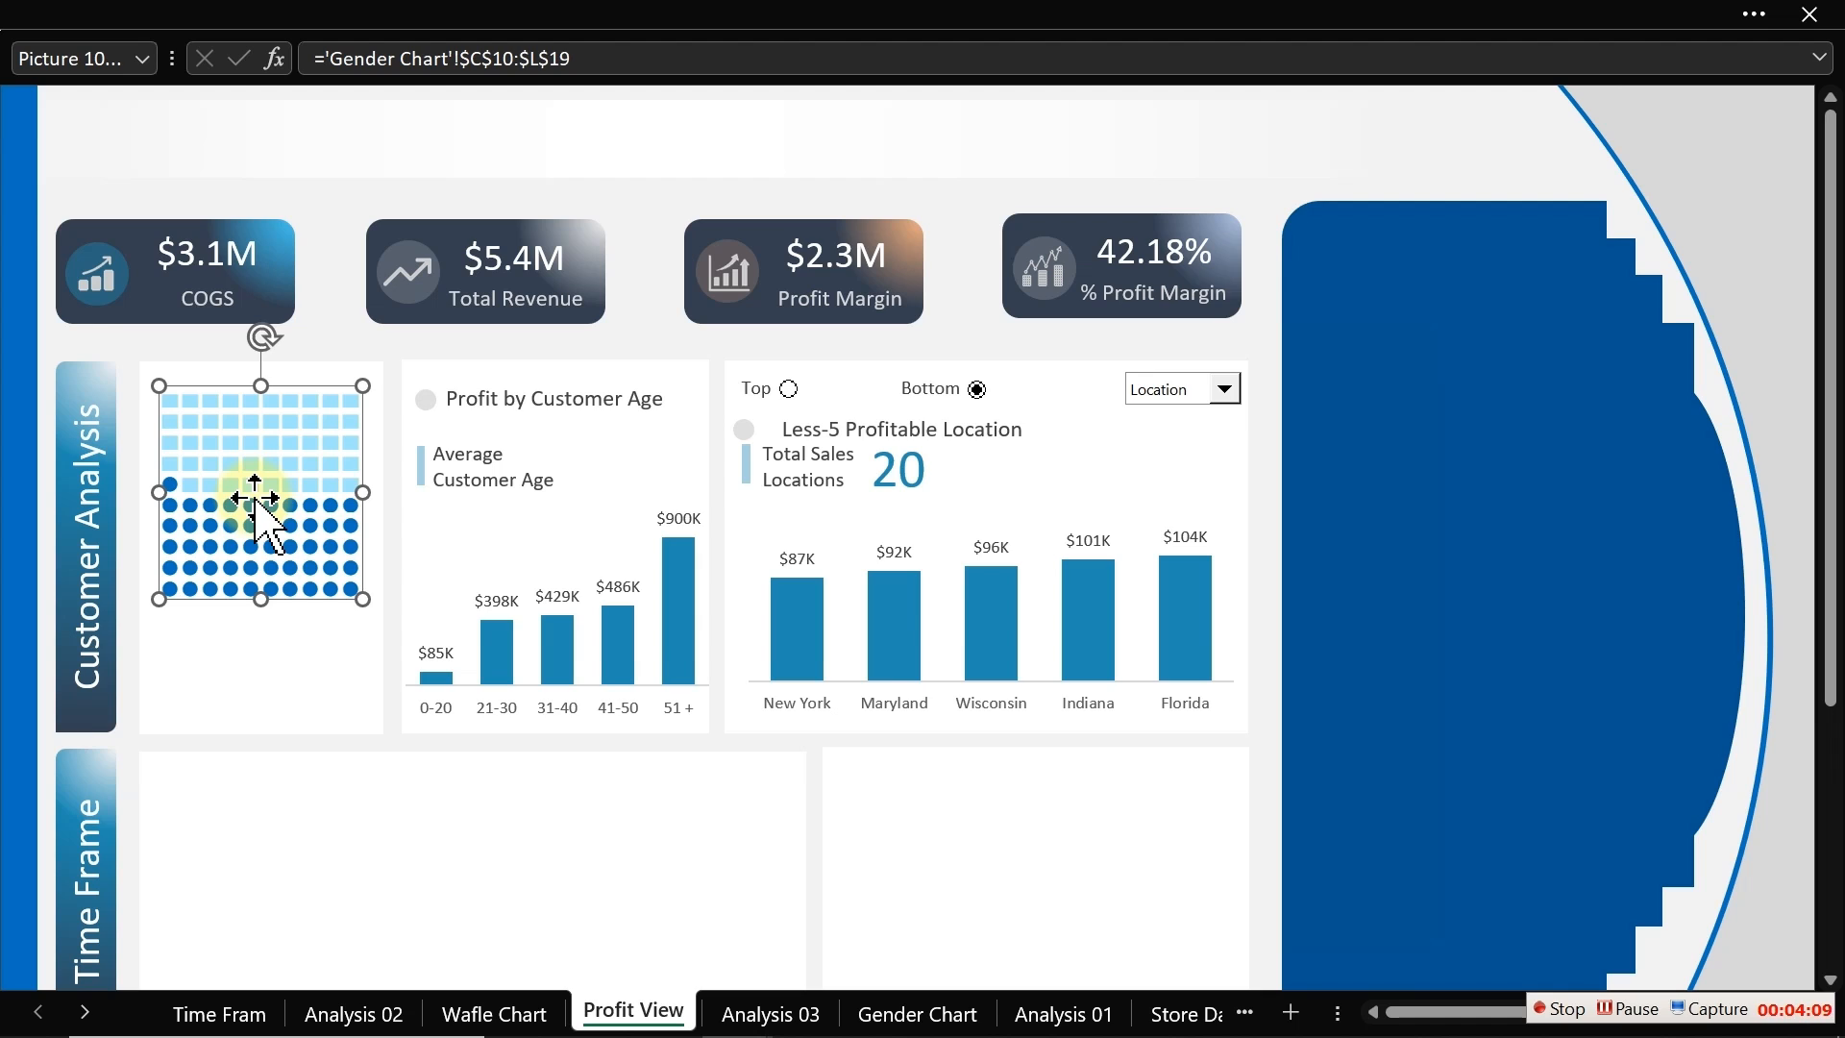
{"action": "left_click_drag", "start_coordinate": [254, 498], "coordinate": [248, 531]}
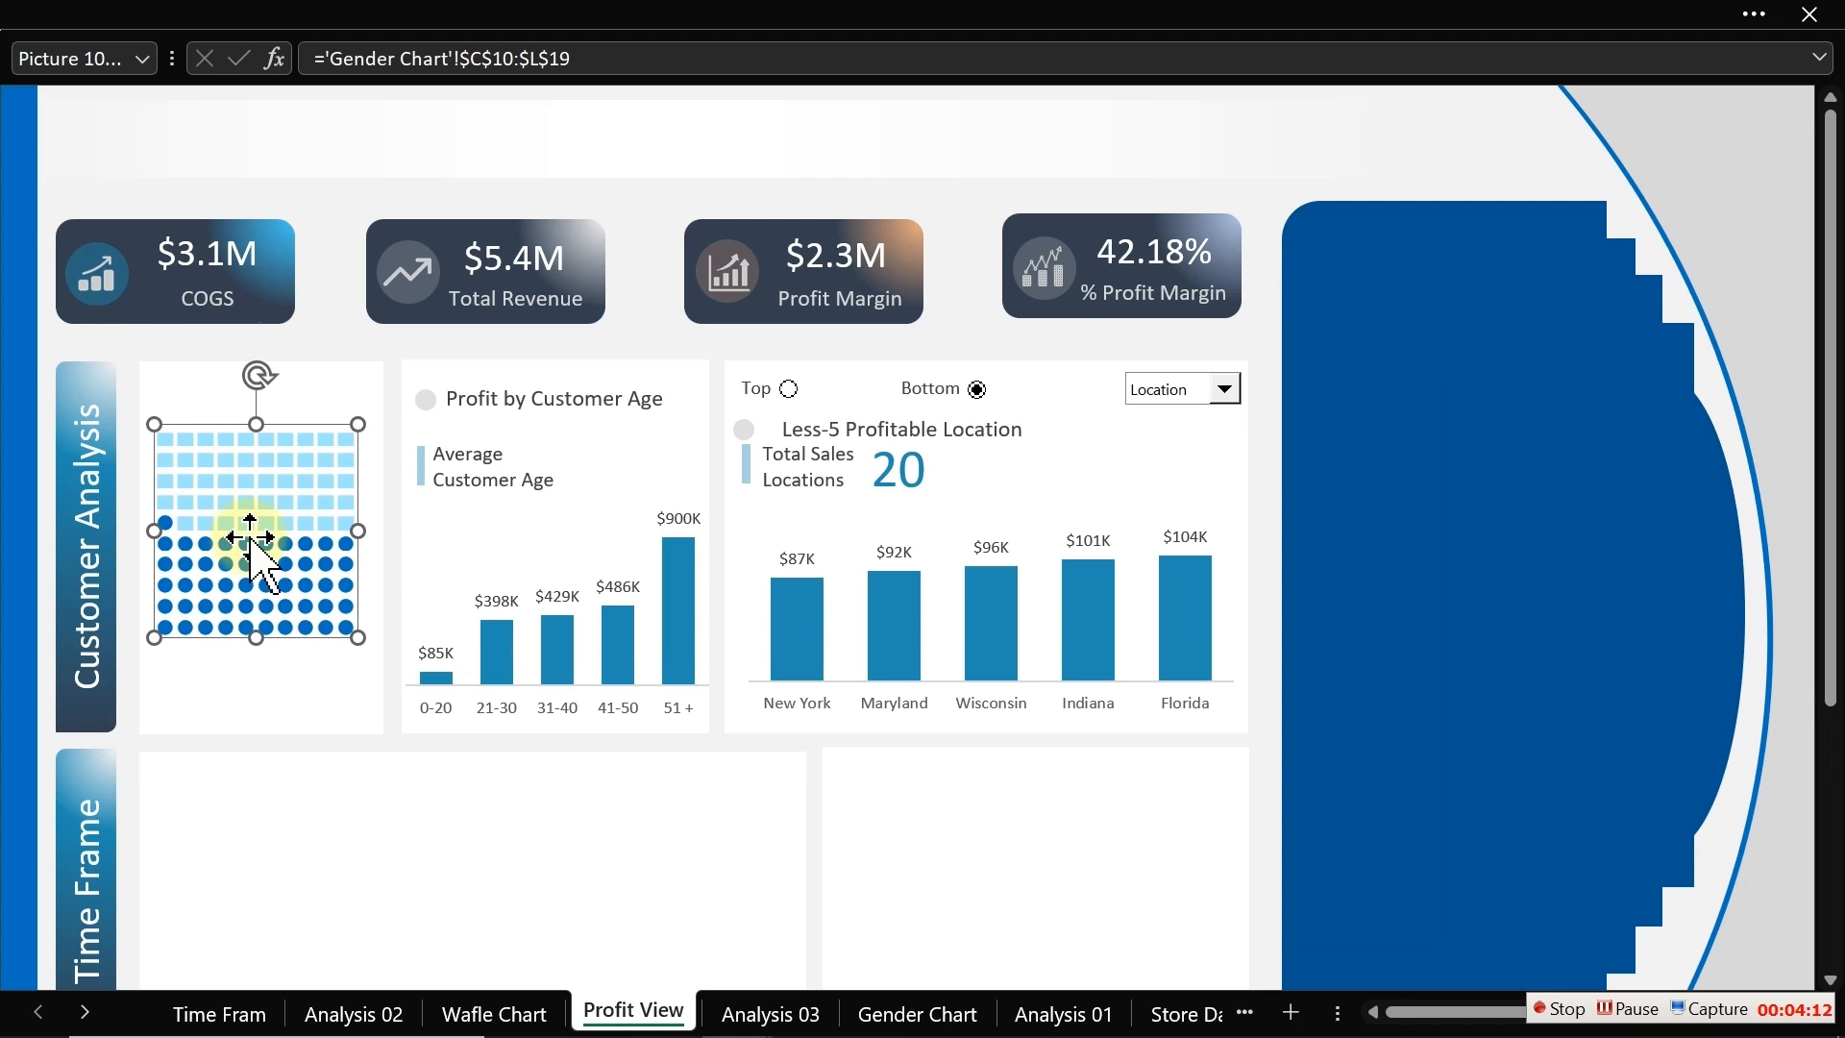
Step: Duplicate the Profit by Customer Age title with its circle marker and place the copy above the waffle picture
{"action": "left_click", "coordinate": [89, 352]}
{"action": "left_click", "coordinate": [433, 403]}
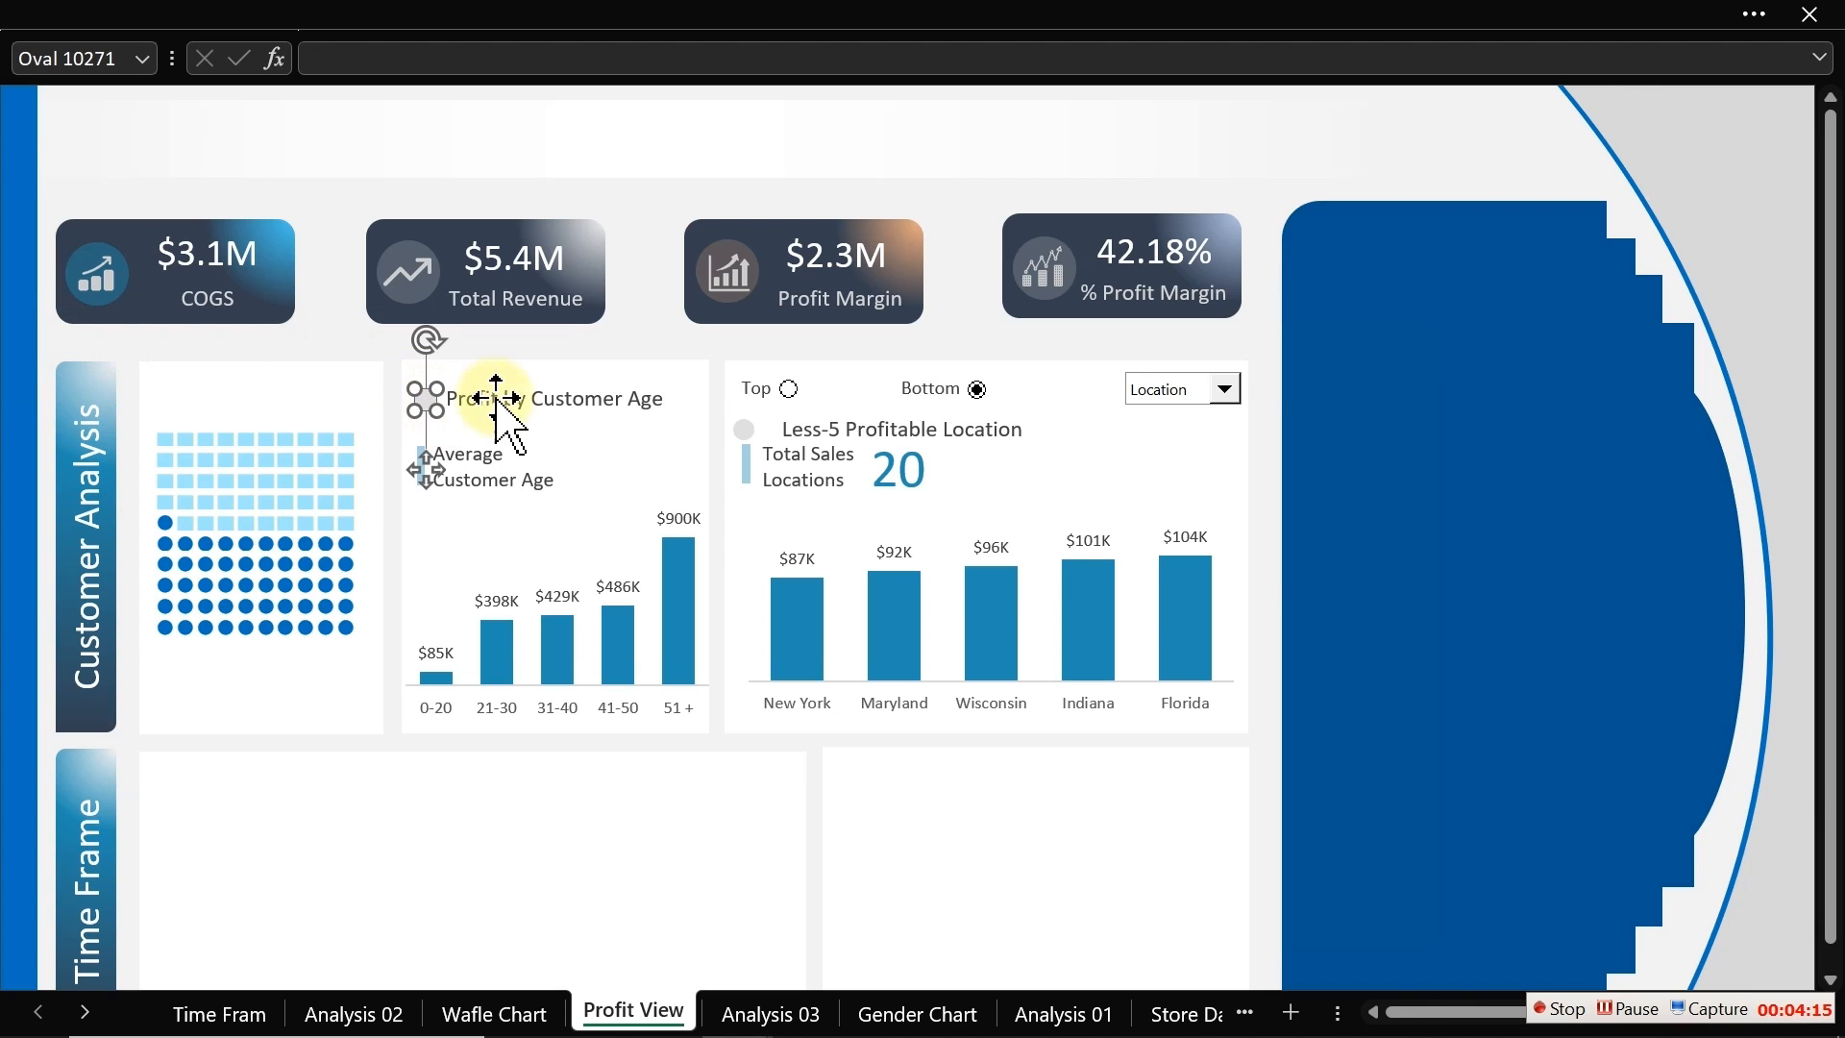
{"action": "left_click", "coordinate": [537, 396], "text": "ctrl"}
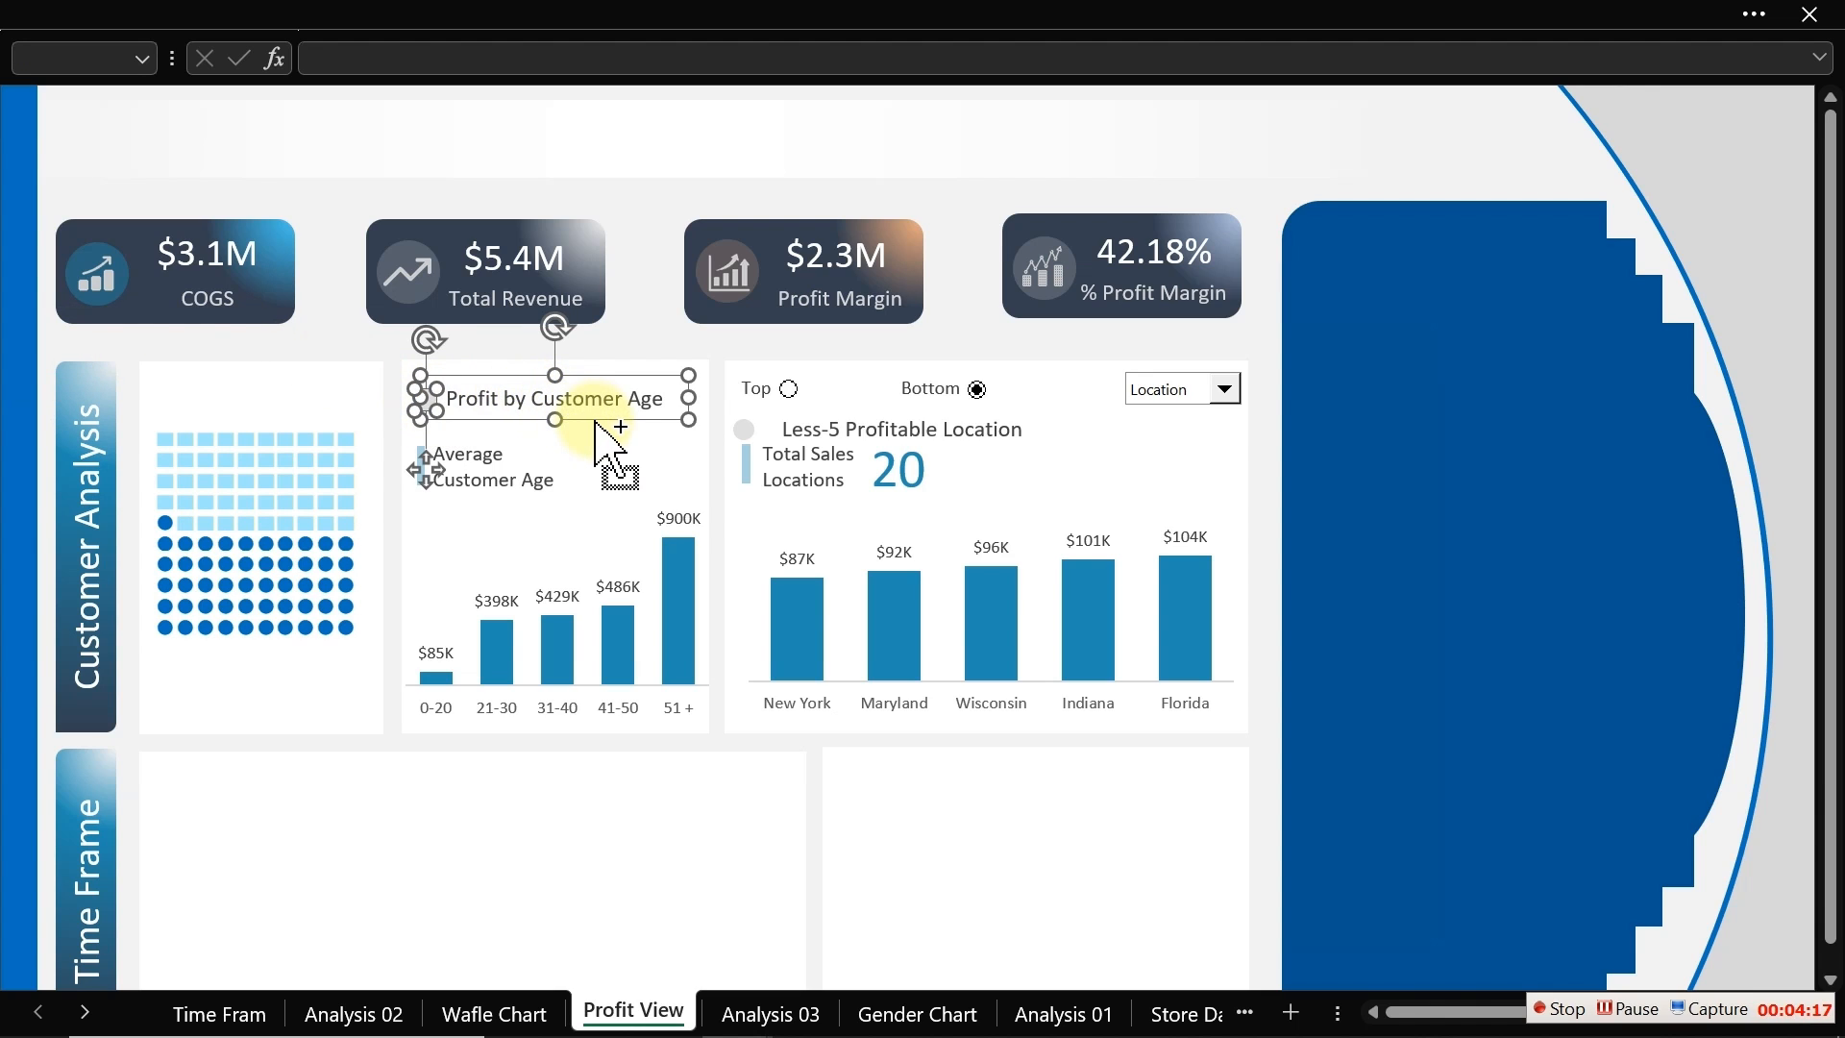
{"action": "left_click_drag", "start_coordinate": [596, 422], "coordinate": [327, 414]}
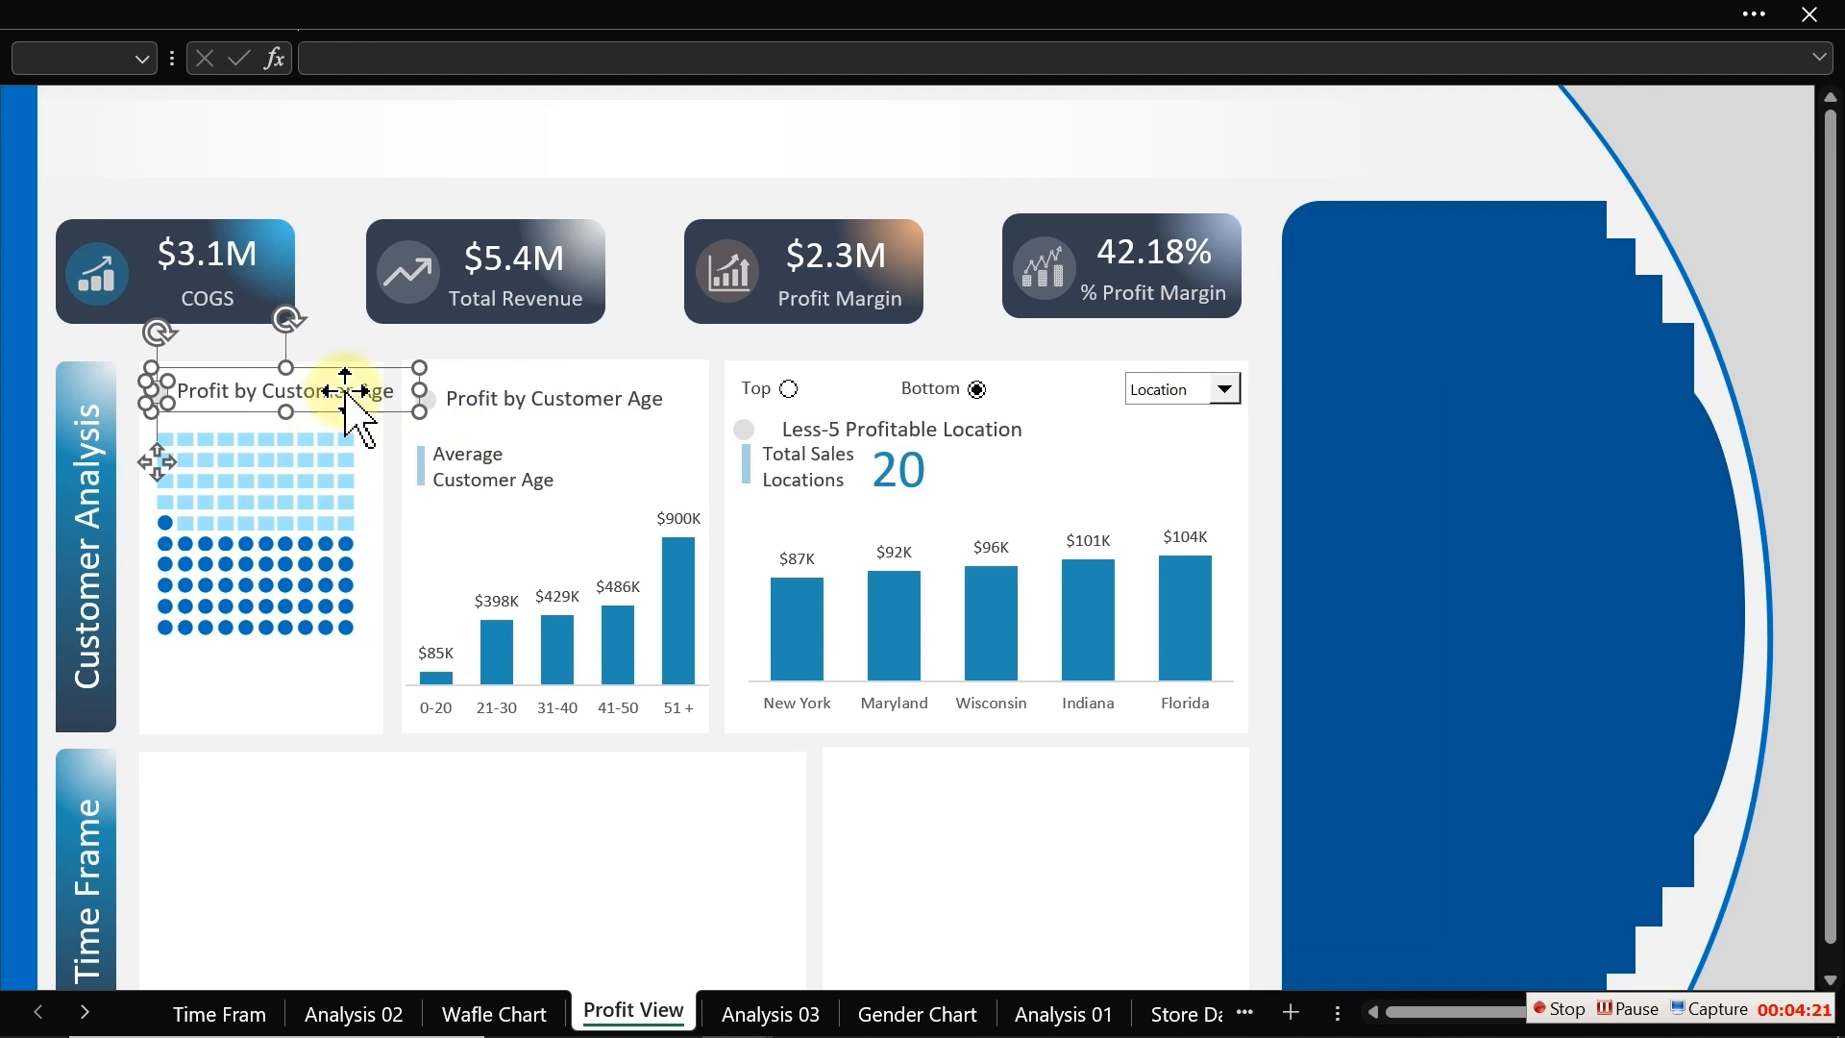
{"action": "left_click", "coordinate": [337, 325]}
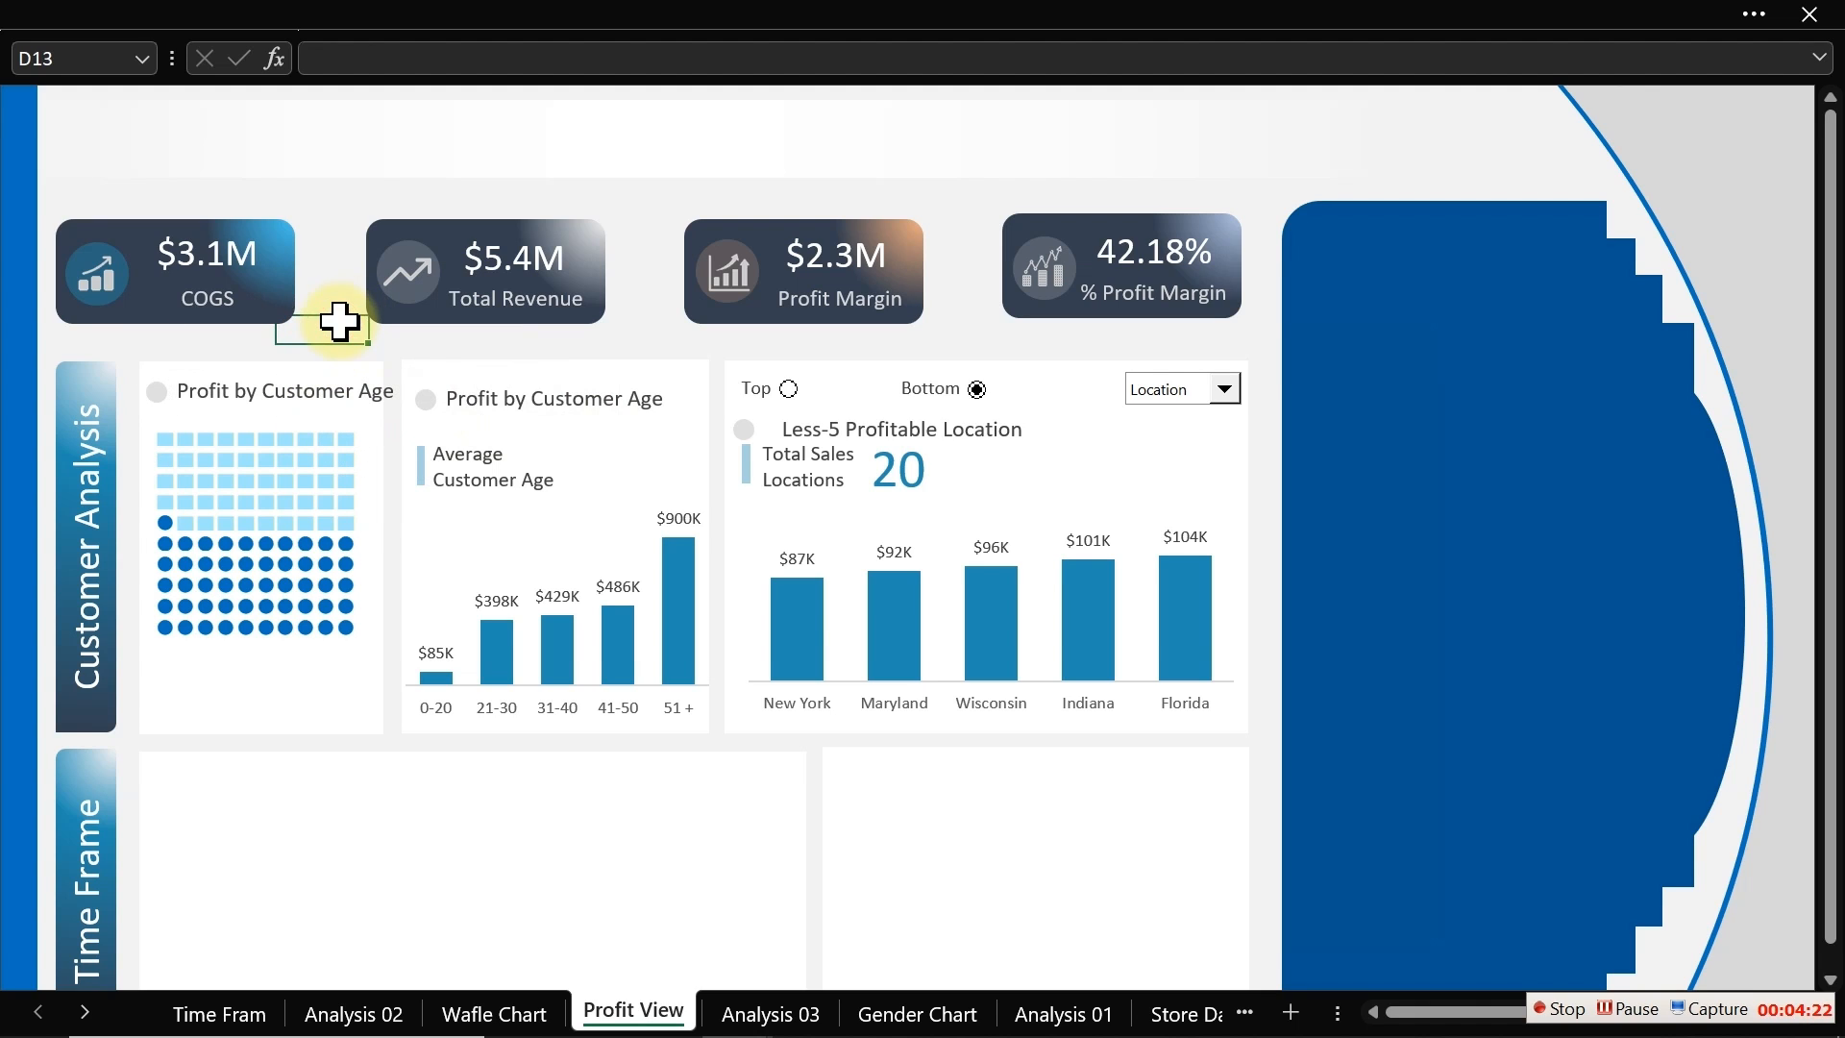
Step: Change the copied title text to Profit by Gender and narrow its text box
{"action": "left_click", "coordinate": [337, 391]}
{"action": "key", "text": "Delete"}
{"action": "key", "text": "Delete"}
{"action": "key", "text": "Delete"}
{"action": "key", "text": "Delete"}
{"action": "key", "text": "Delete"}
{"action": "key", "text": "Delete"}
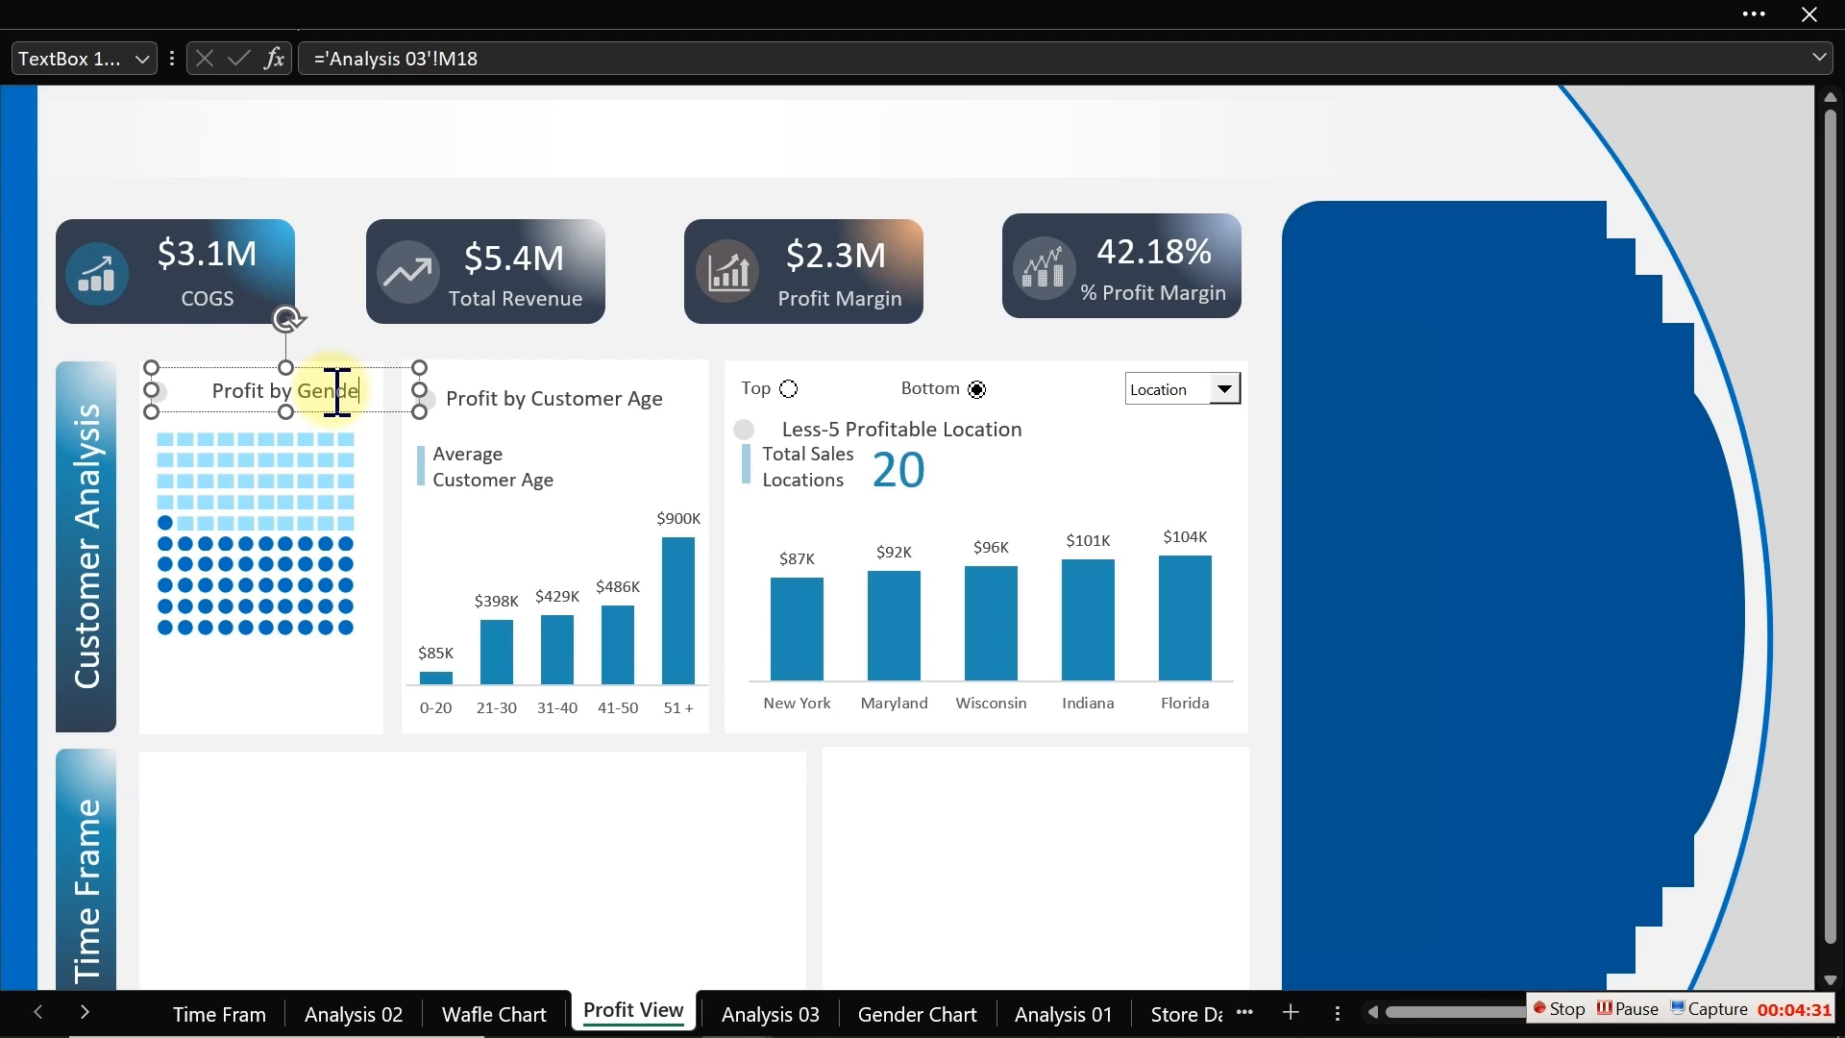
{"action": "left_click_drag", "start_coordinate": [419, 389], "coordinate": [313, 399]}
Step: Nudge the waffle picture up slightly beneath the Profit by Gender title
{"action": "left_click", "coordinate": [327, 480]}
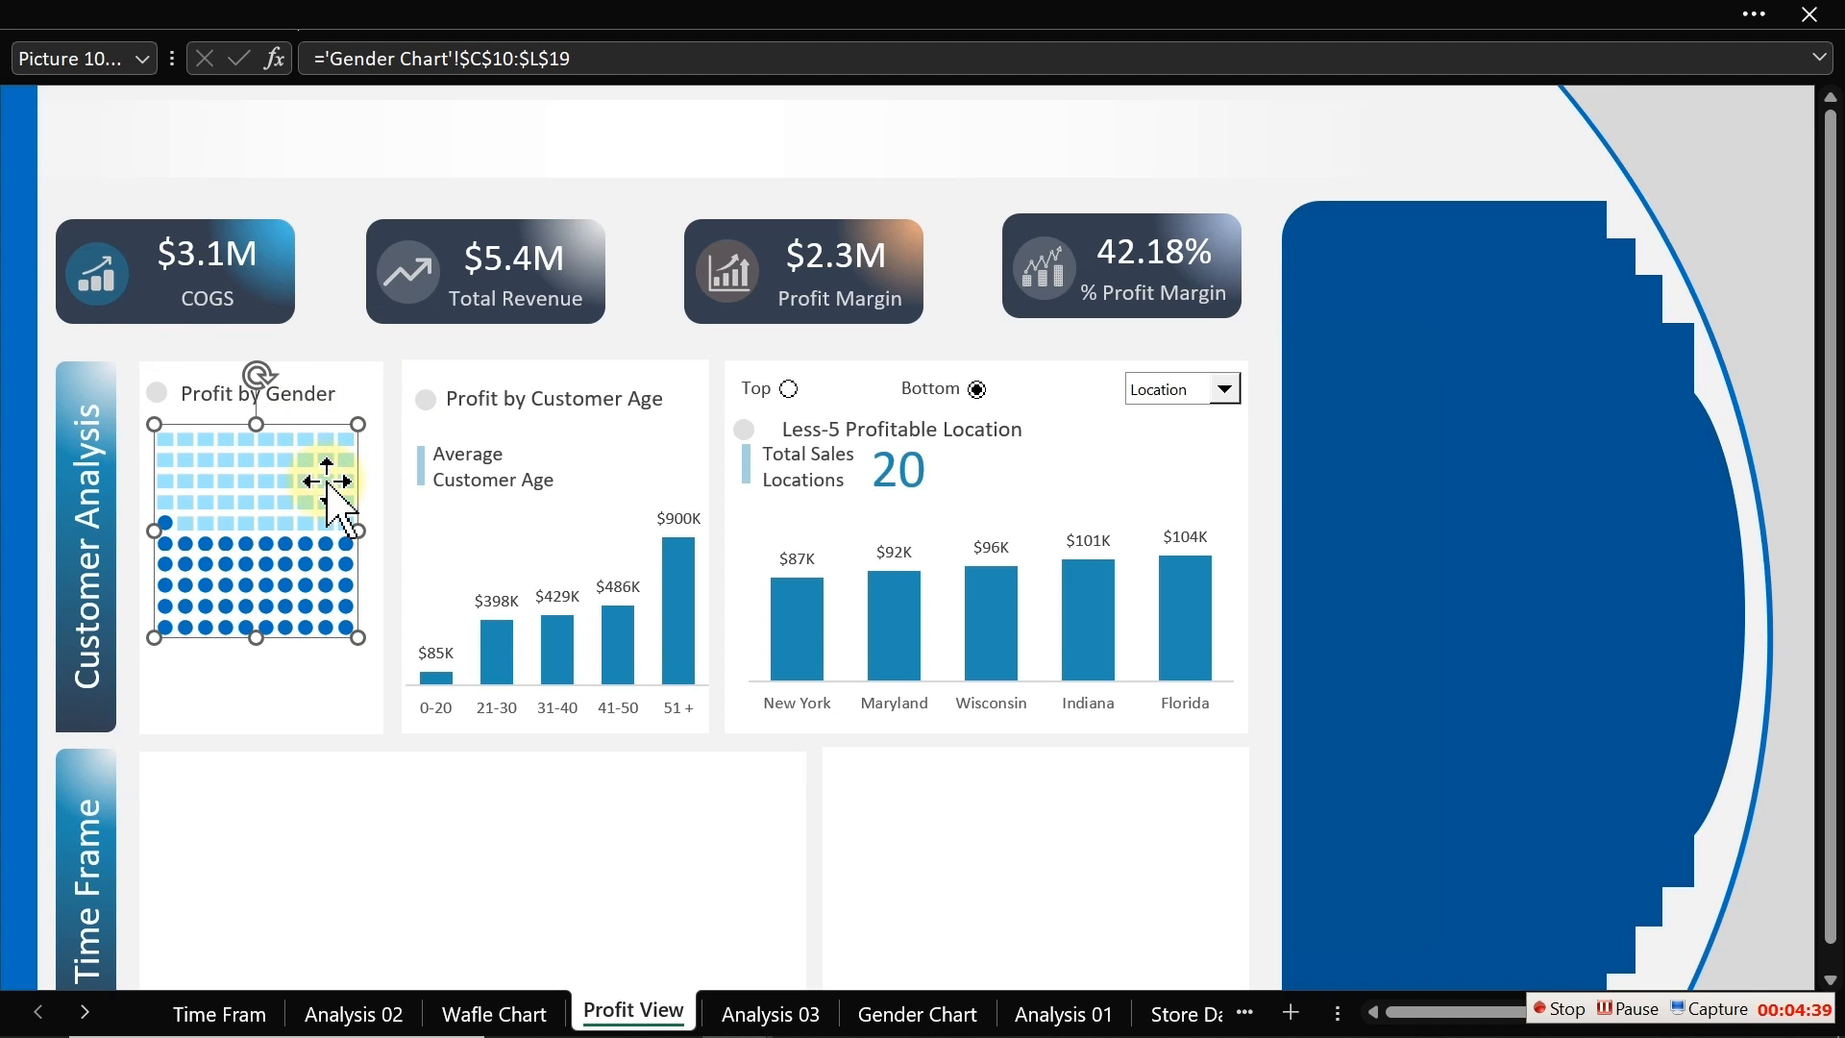
{"action": "key", "text": "Up"}
{"action": "key", "text": "Up"}
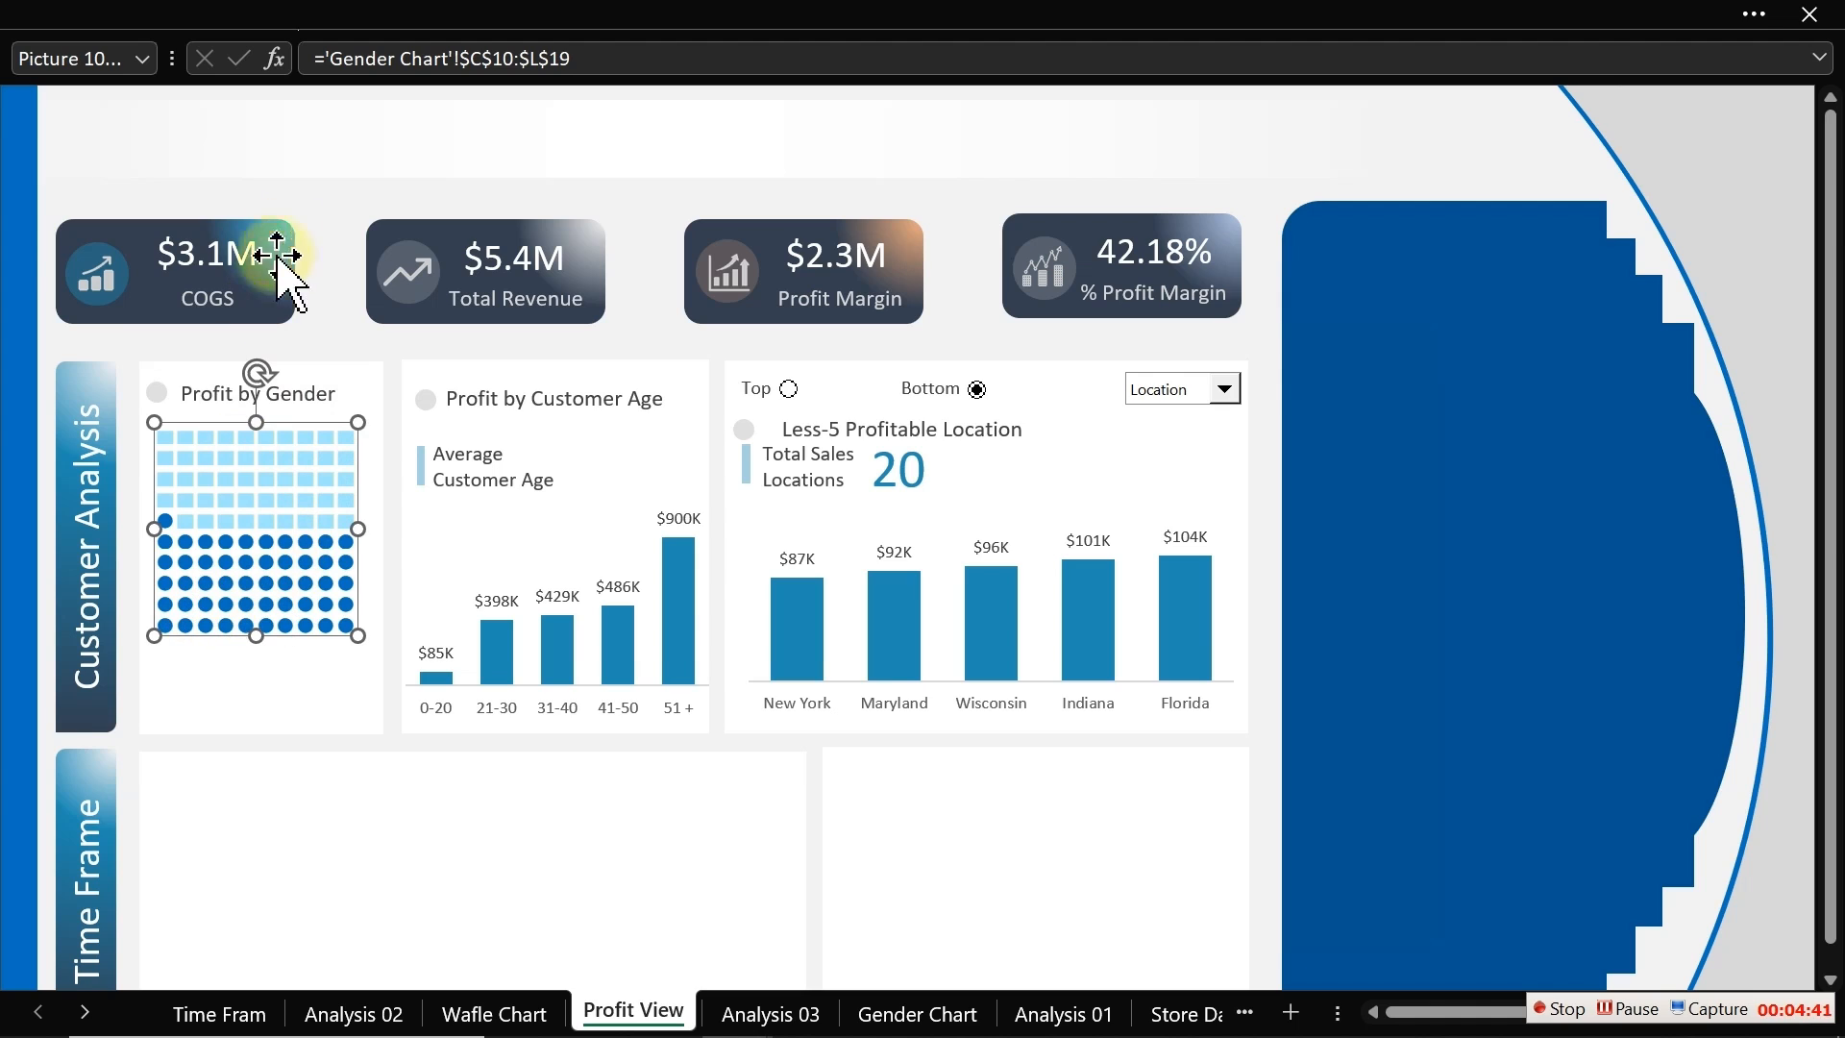
{"action": "left_click", "coordinate": [320, 229]}
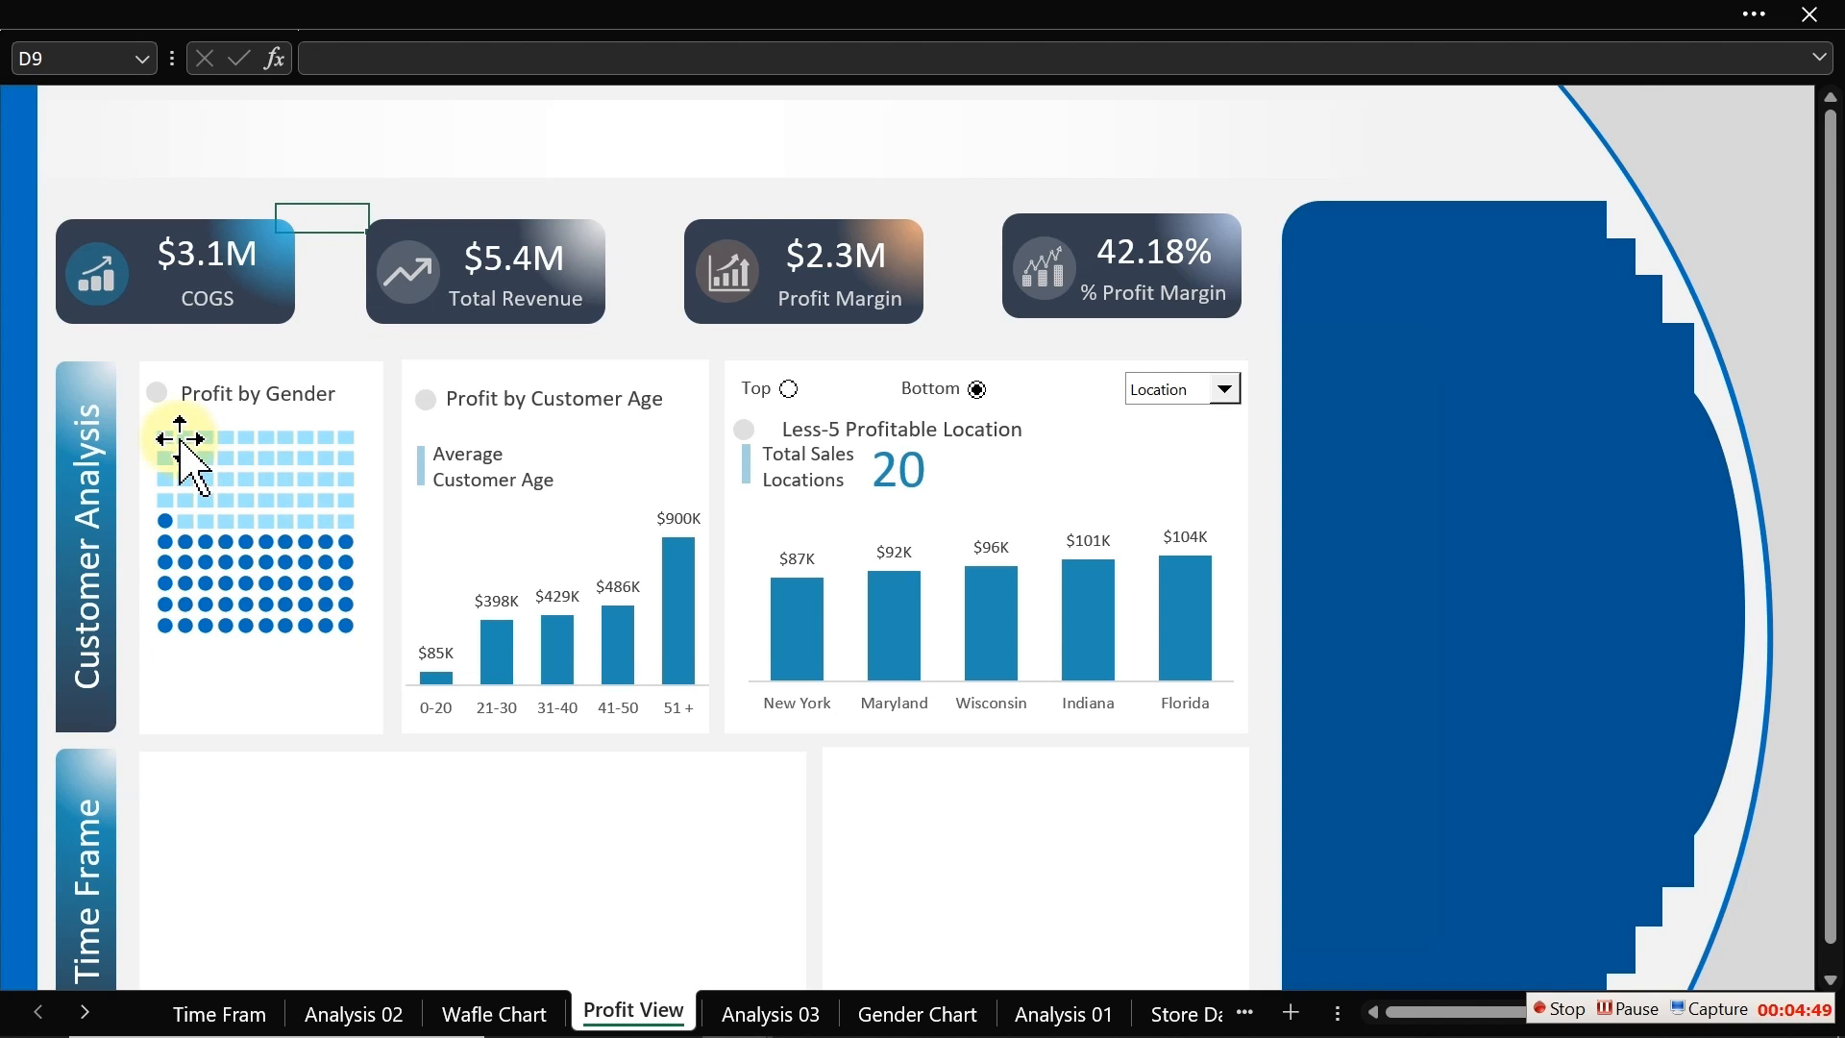
Step: Insert a small rectangle shape below the waffle picture in the Customer Analysis panel as a legend marker
{"action": "left_click", "coordinate": [190, 14]}
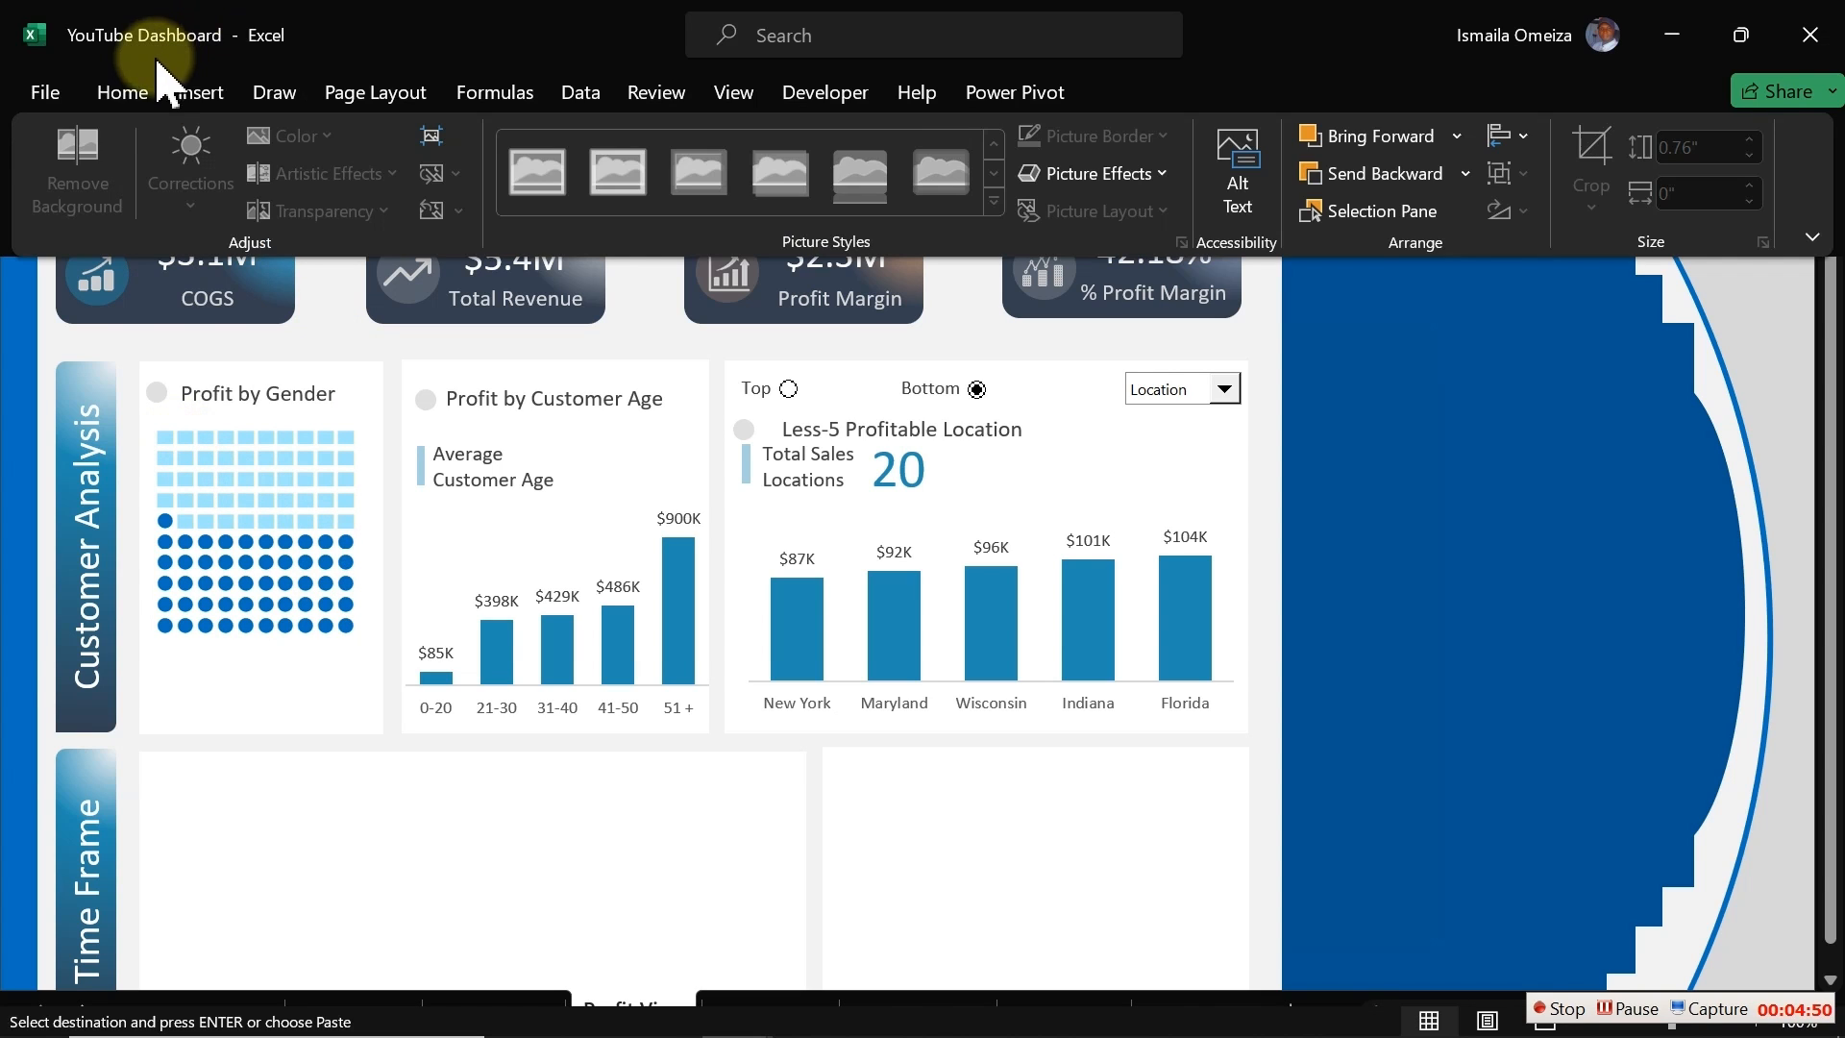
{"action": "left_click", "coordinate": [201, 93]}
{"action": "left_click", "coordinate": [374, 192]}
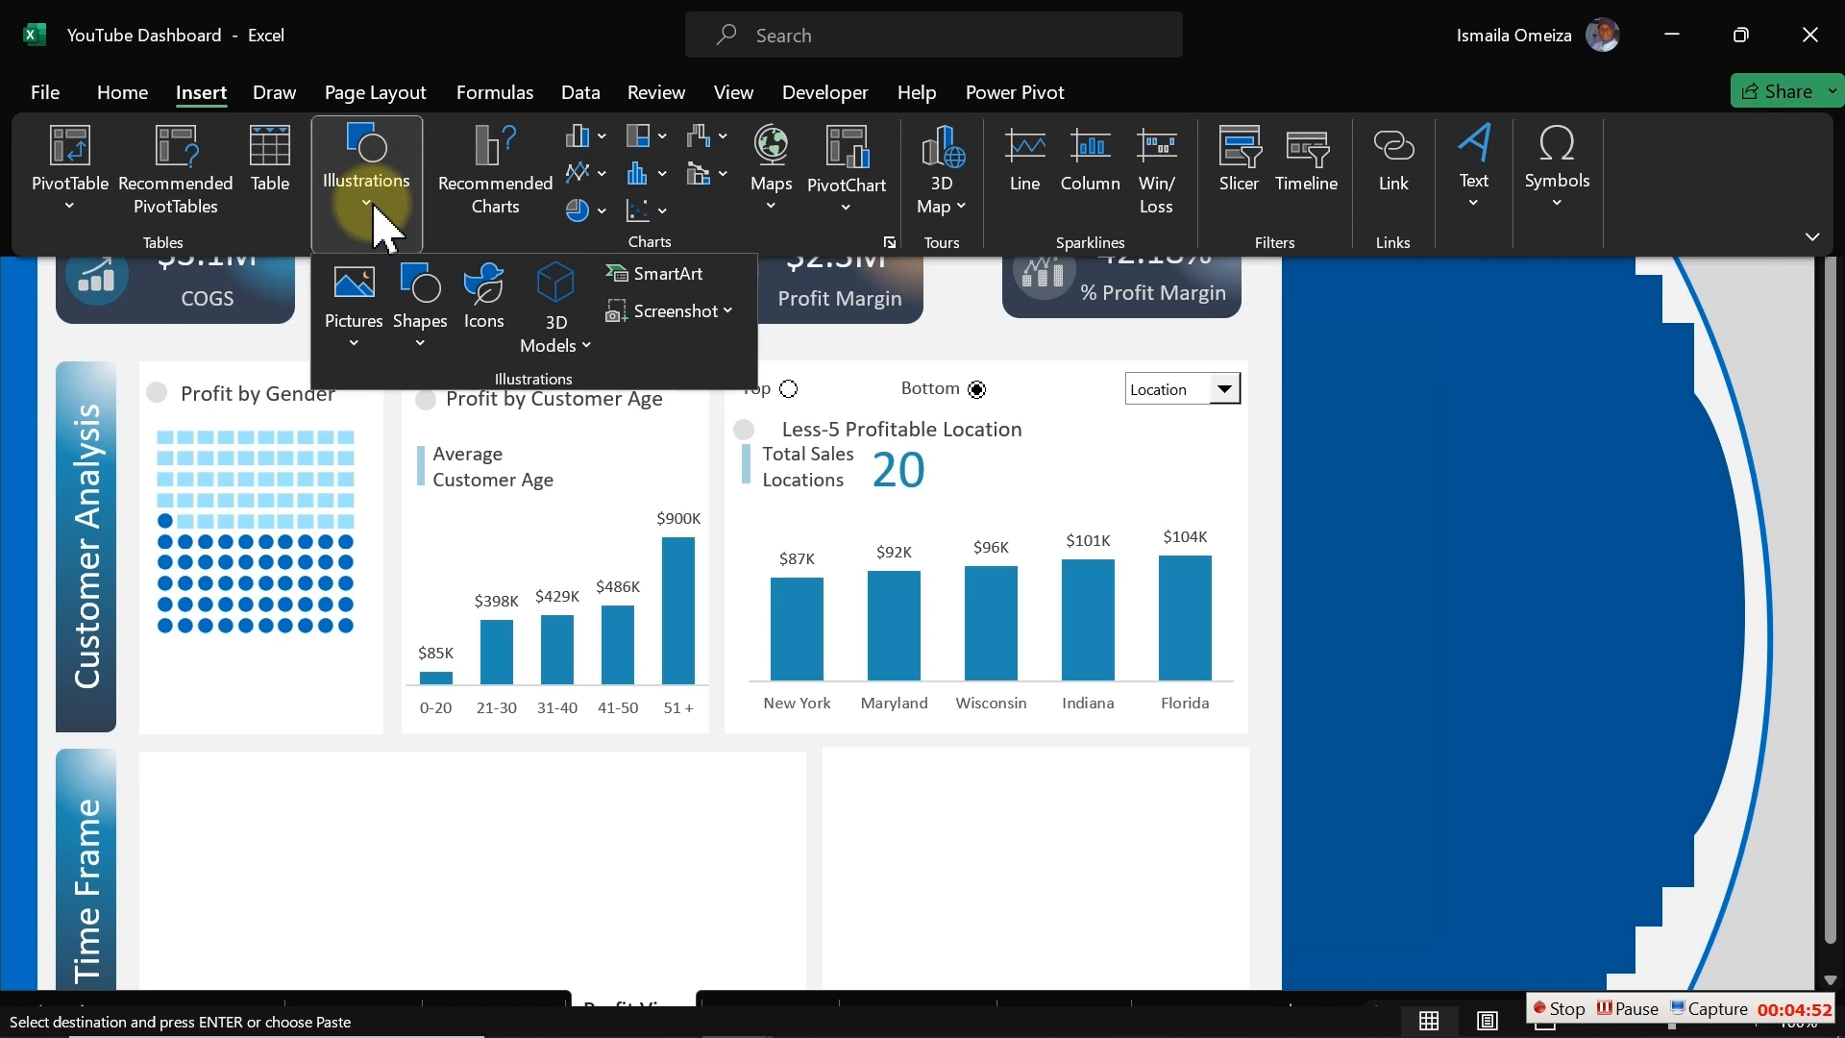
{"action": "left_click", "coordinate": [423, 322]}
{"action": "left_click", "coordinate": [521, 424]}
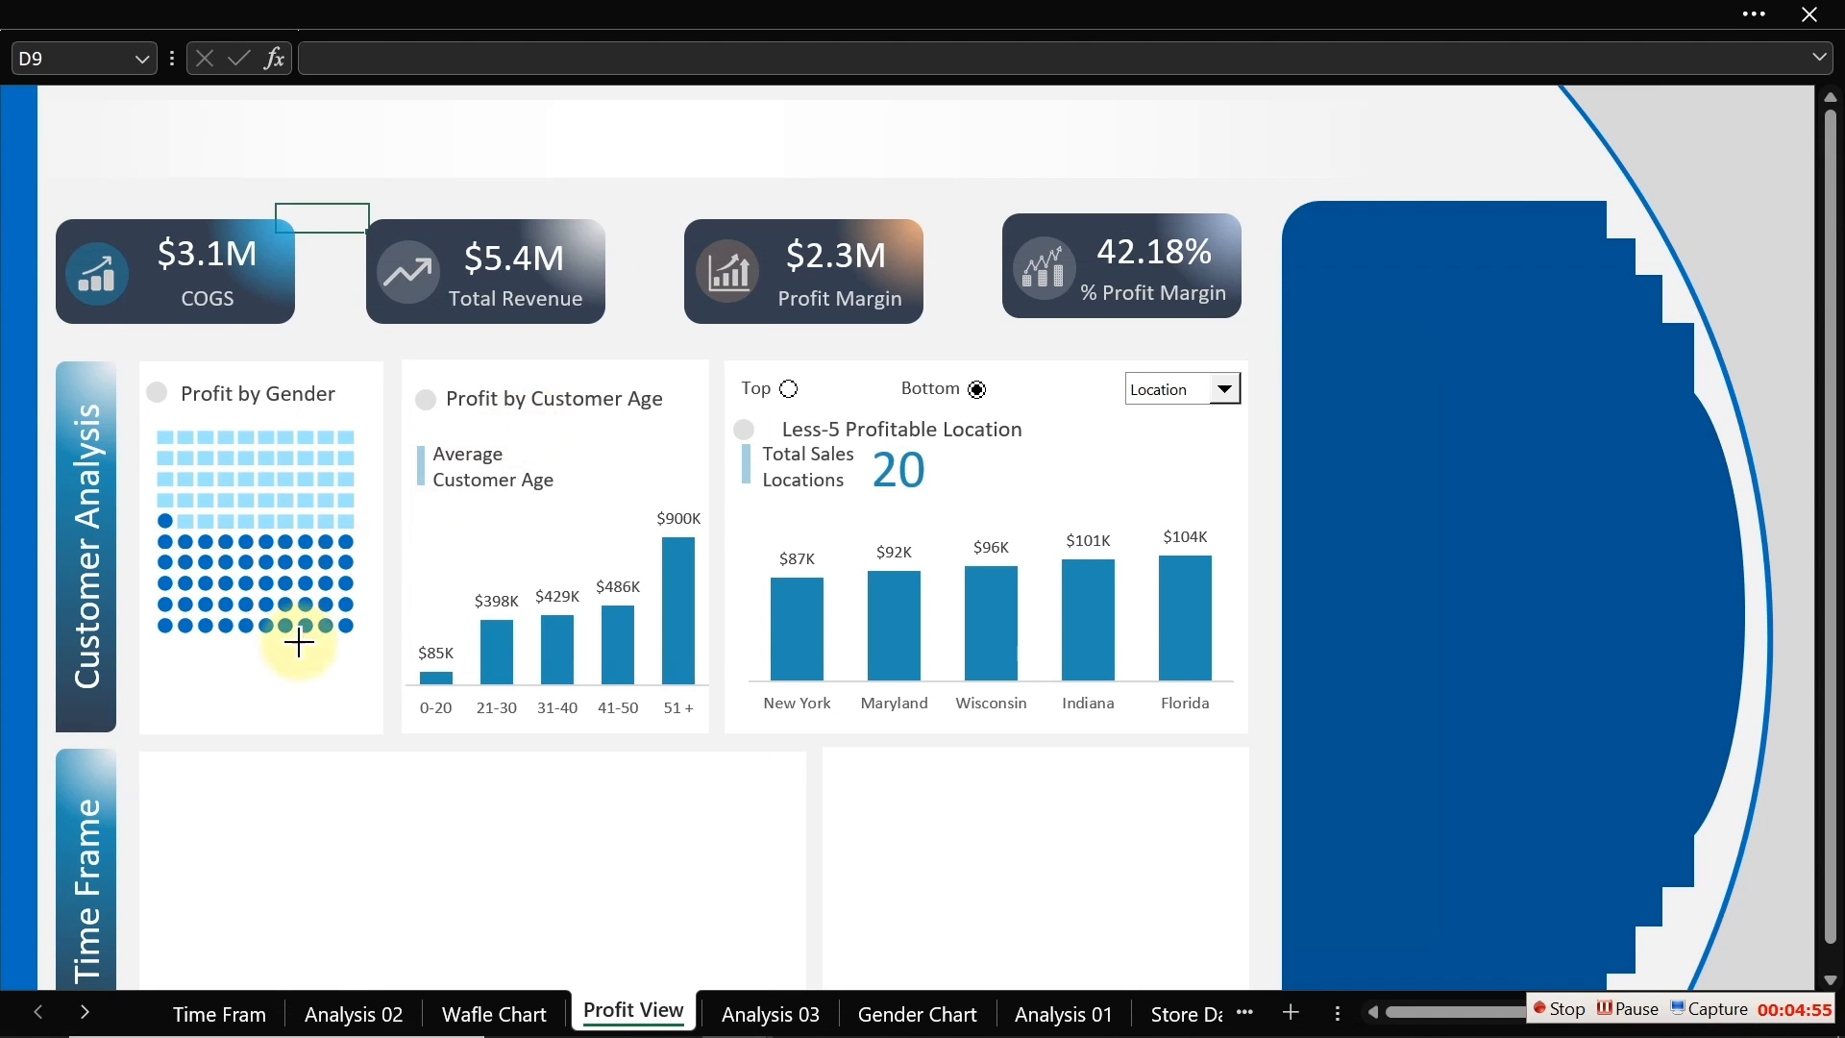
{"action": "left_click", "coordinate": [266, 708]}
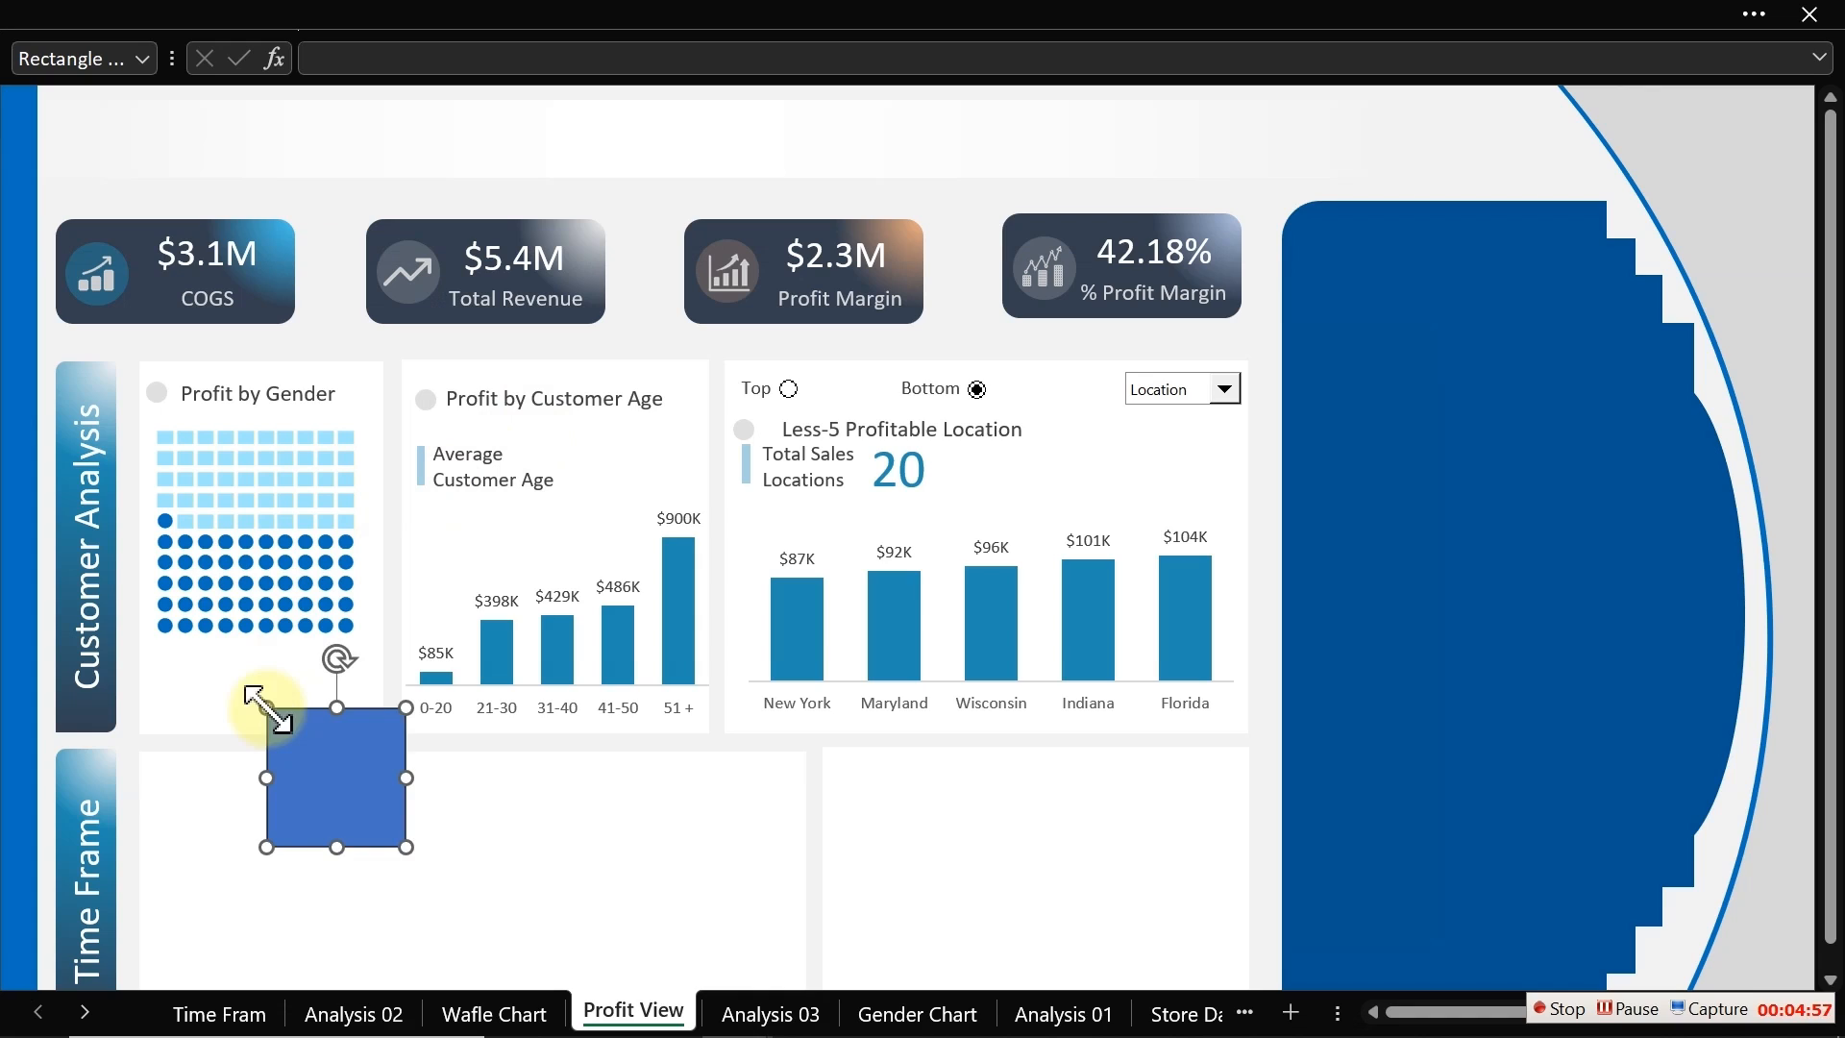
{"action": "left_click_drag", "start_coordinate": [406, 848], "coordinate": [299, 732]}
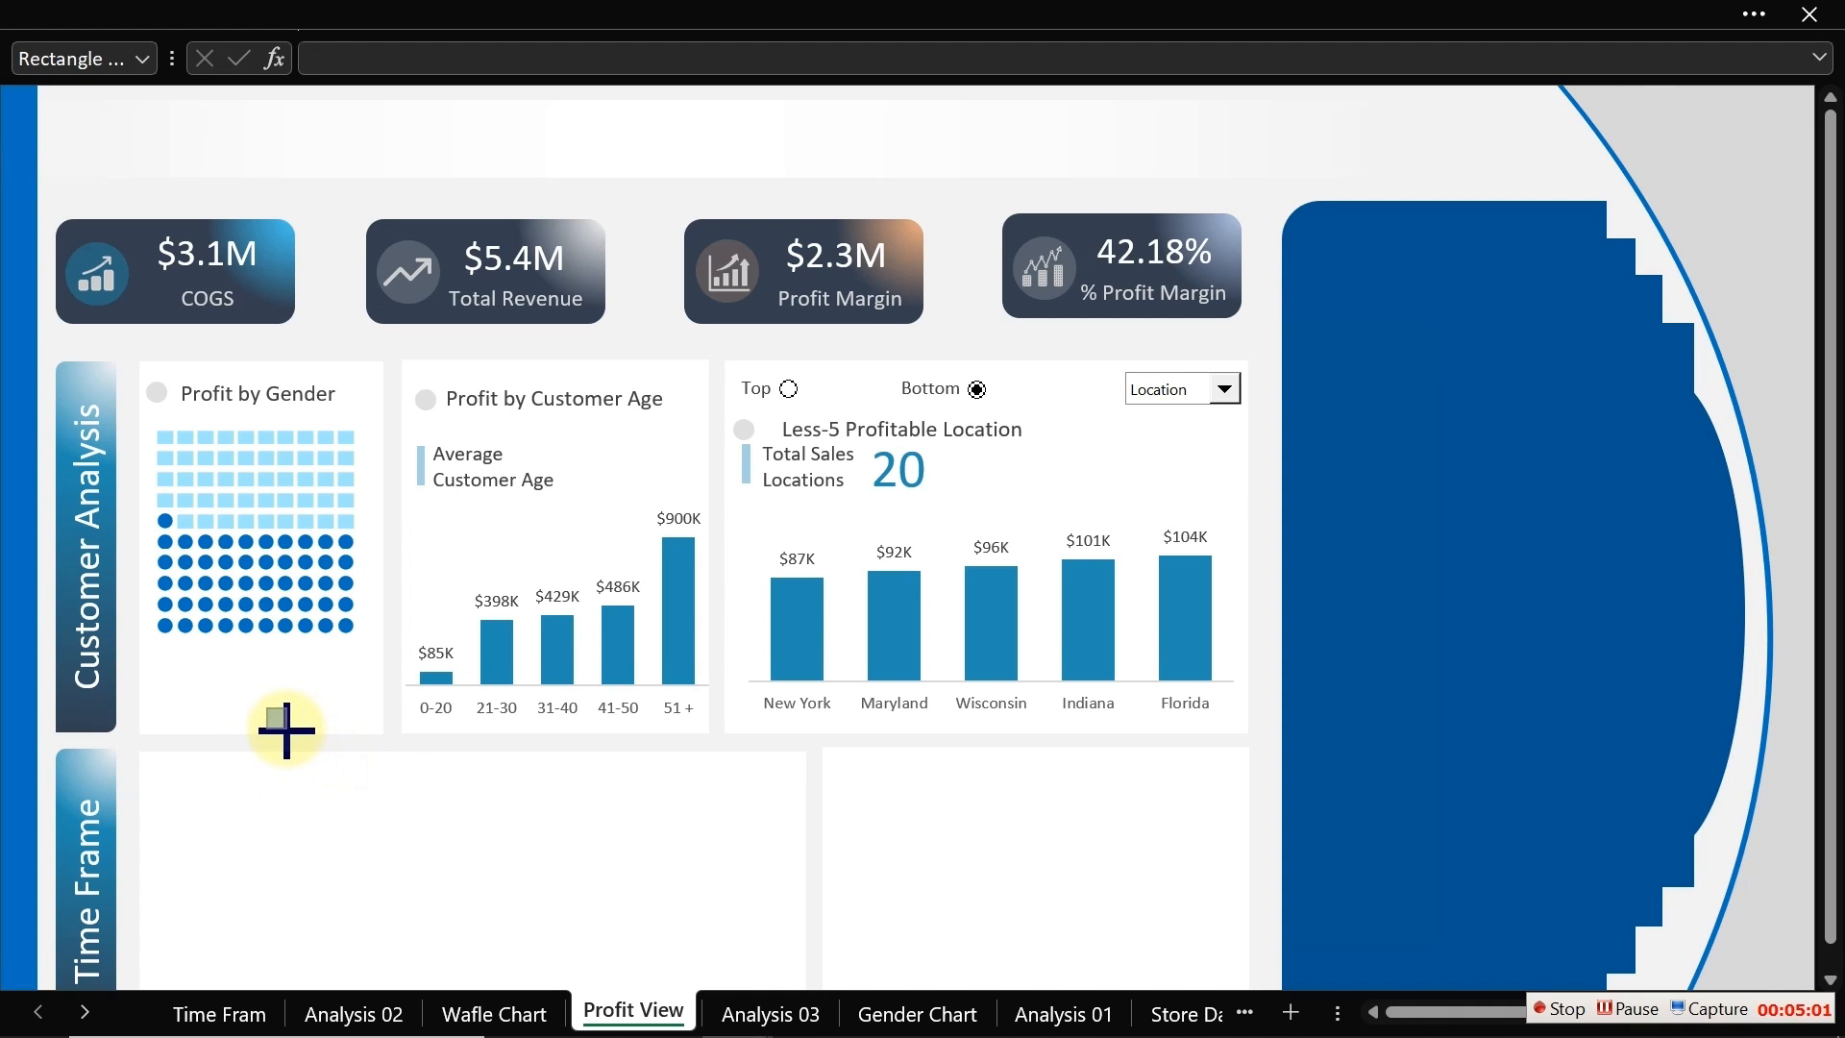
{"action": "left_click_drag", "start_coordinate": [291, 733], "coordinate": [293, 725]}
{"action": "left_click_drag", "start_coordinate": [286, 726], "coordinate": [286, 723]}
{"action": "double_click", "coordinate": [279, 716]}
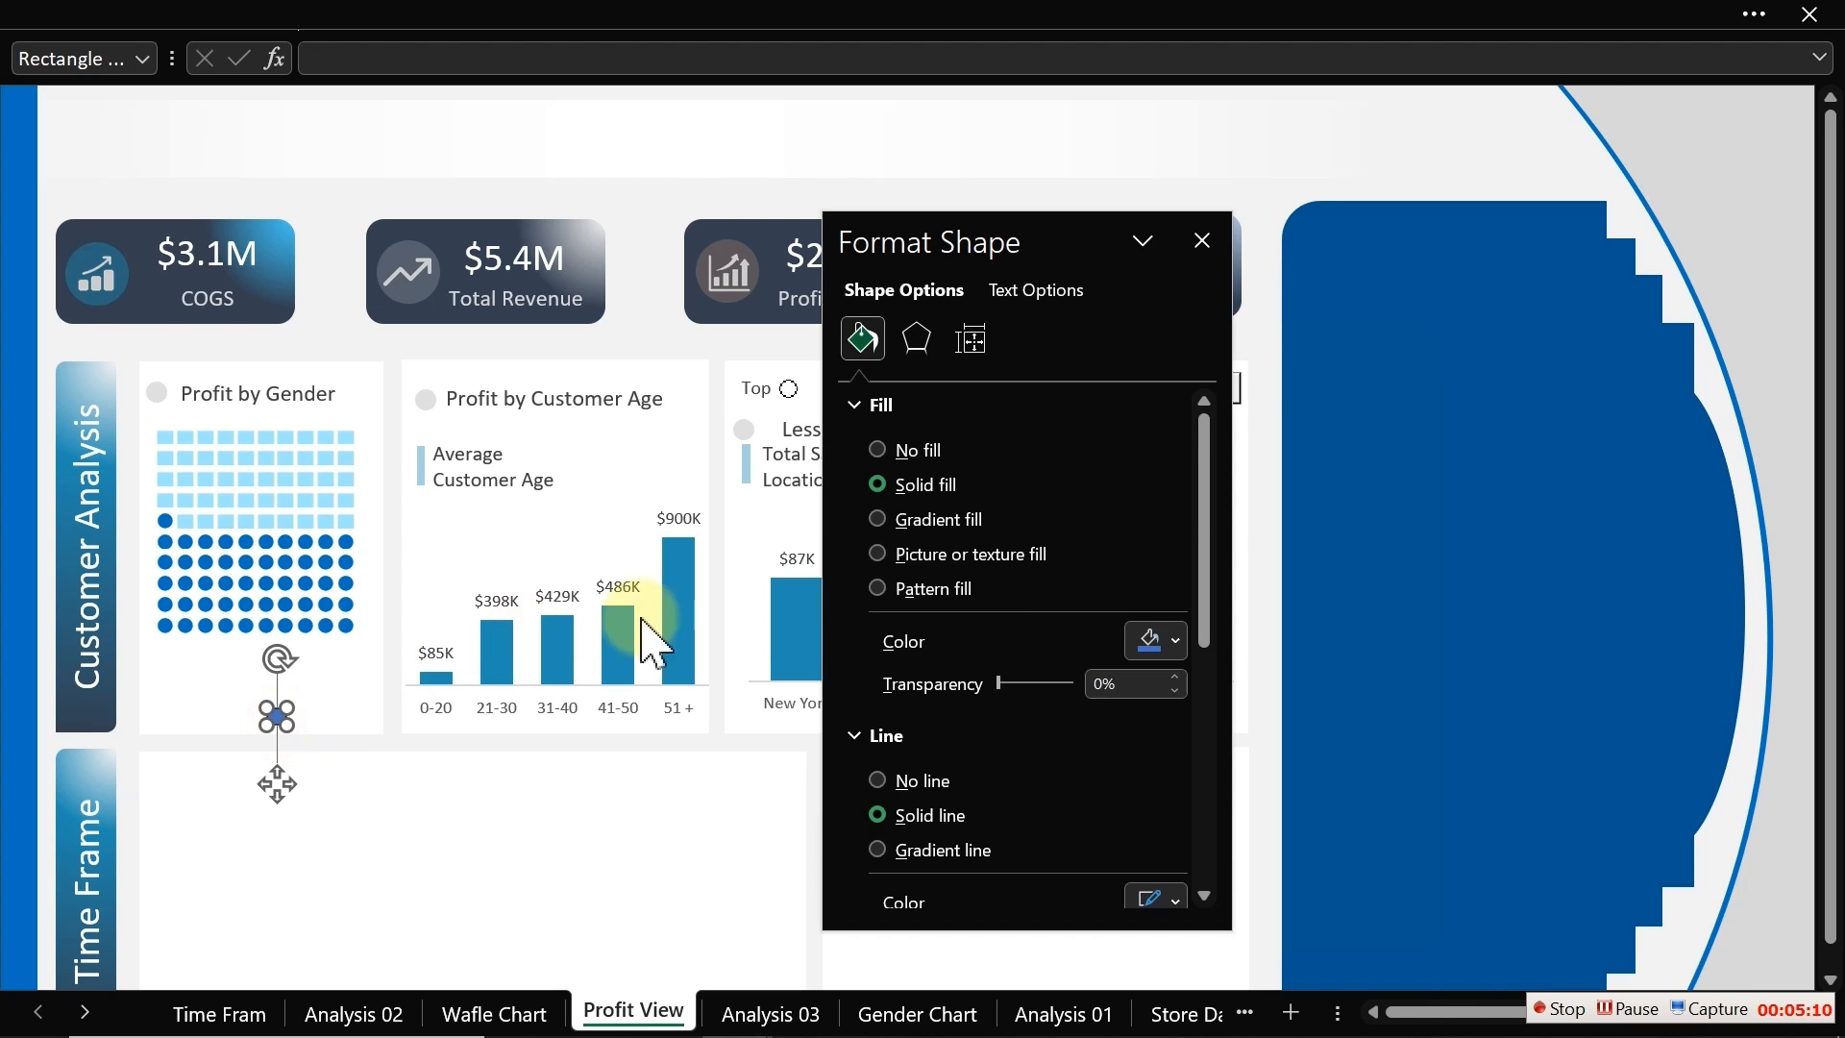
Step: Give the square a light blue fill with no outline and move it under the waffle's left edge
{"action": "left_click", "coordinate": [1166, 640]}
{"action": "left_click", "coordinate": [1138, 563]}
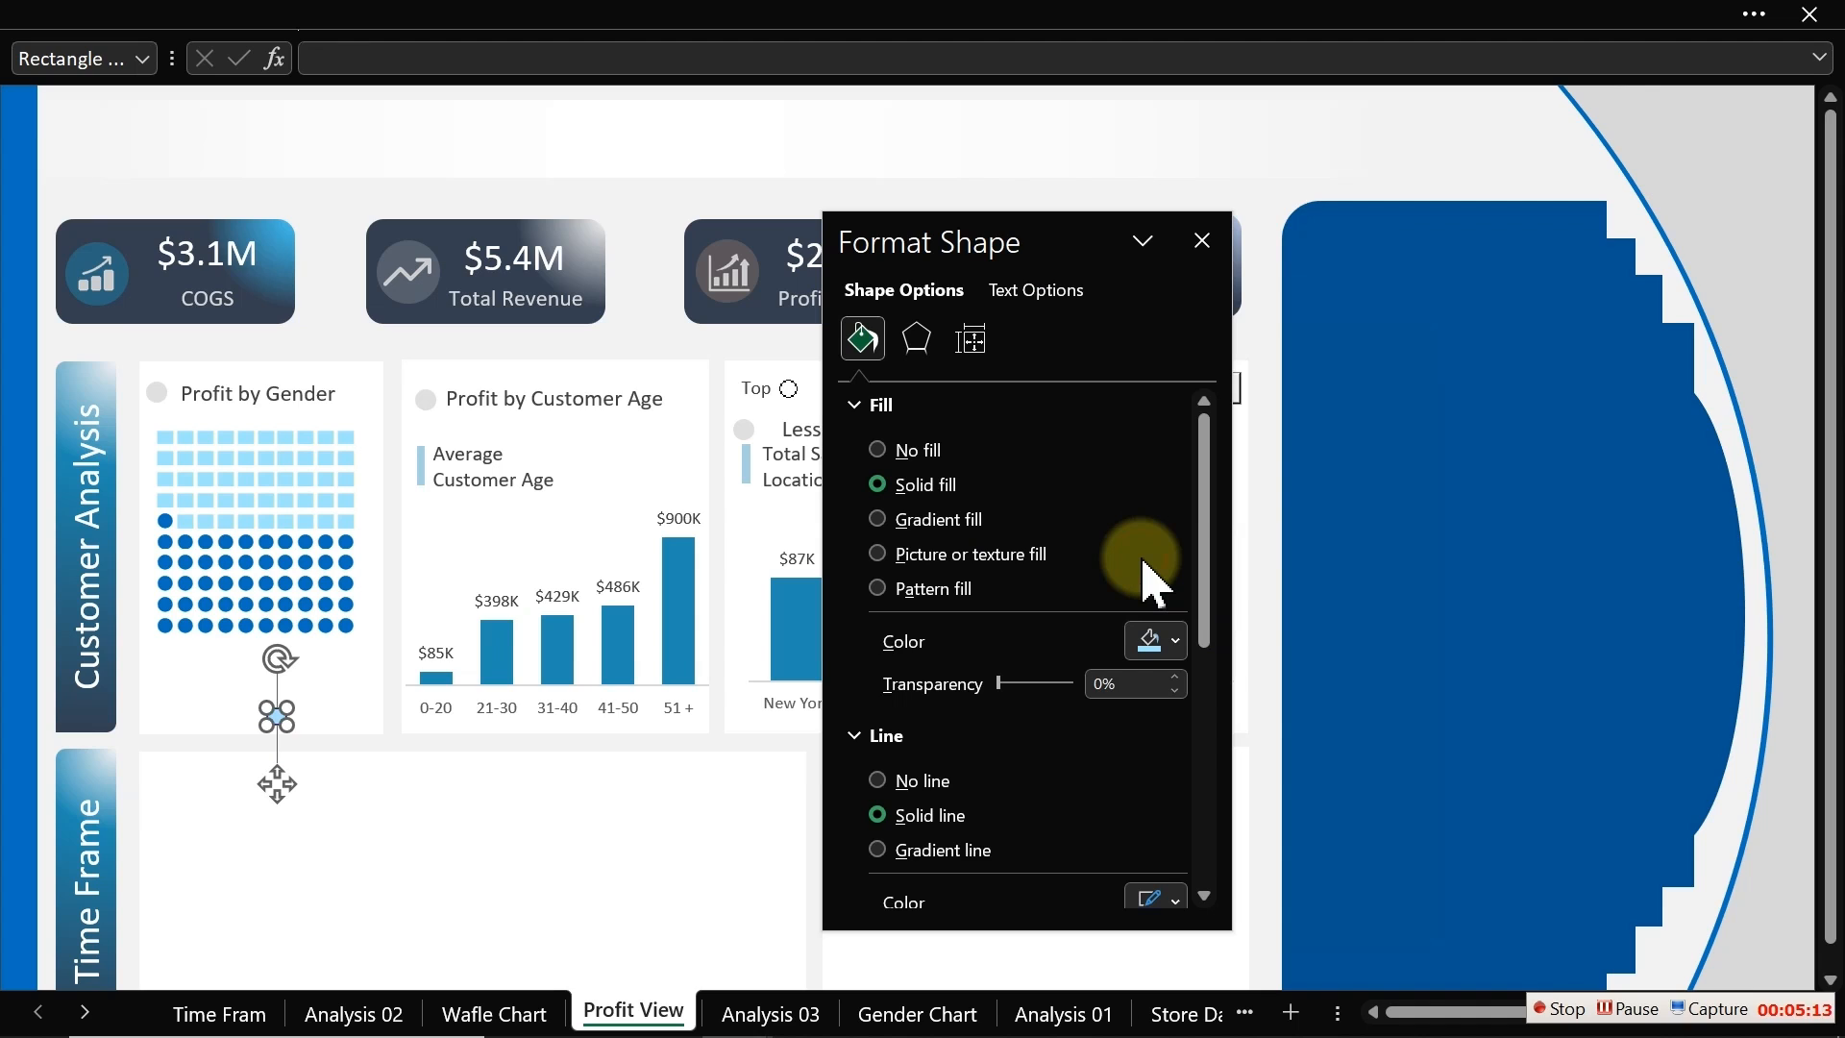
{"action": "left_click", "coordinate": [880, 780]}
{"action": "left_click_drag", "start_coordinate": [277, 784], "coordinate": [186, 746]}
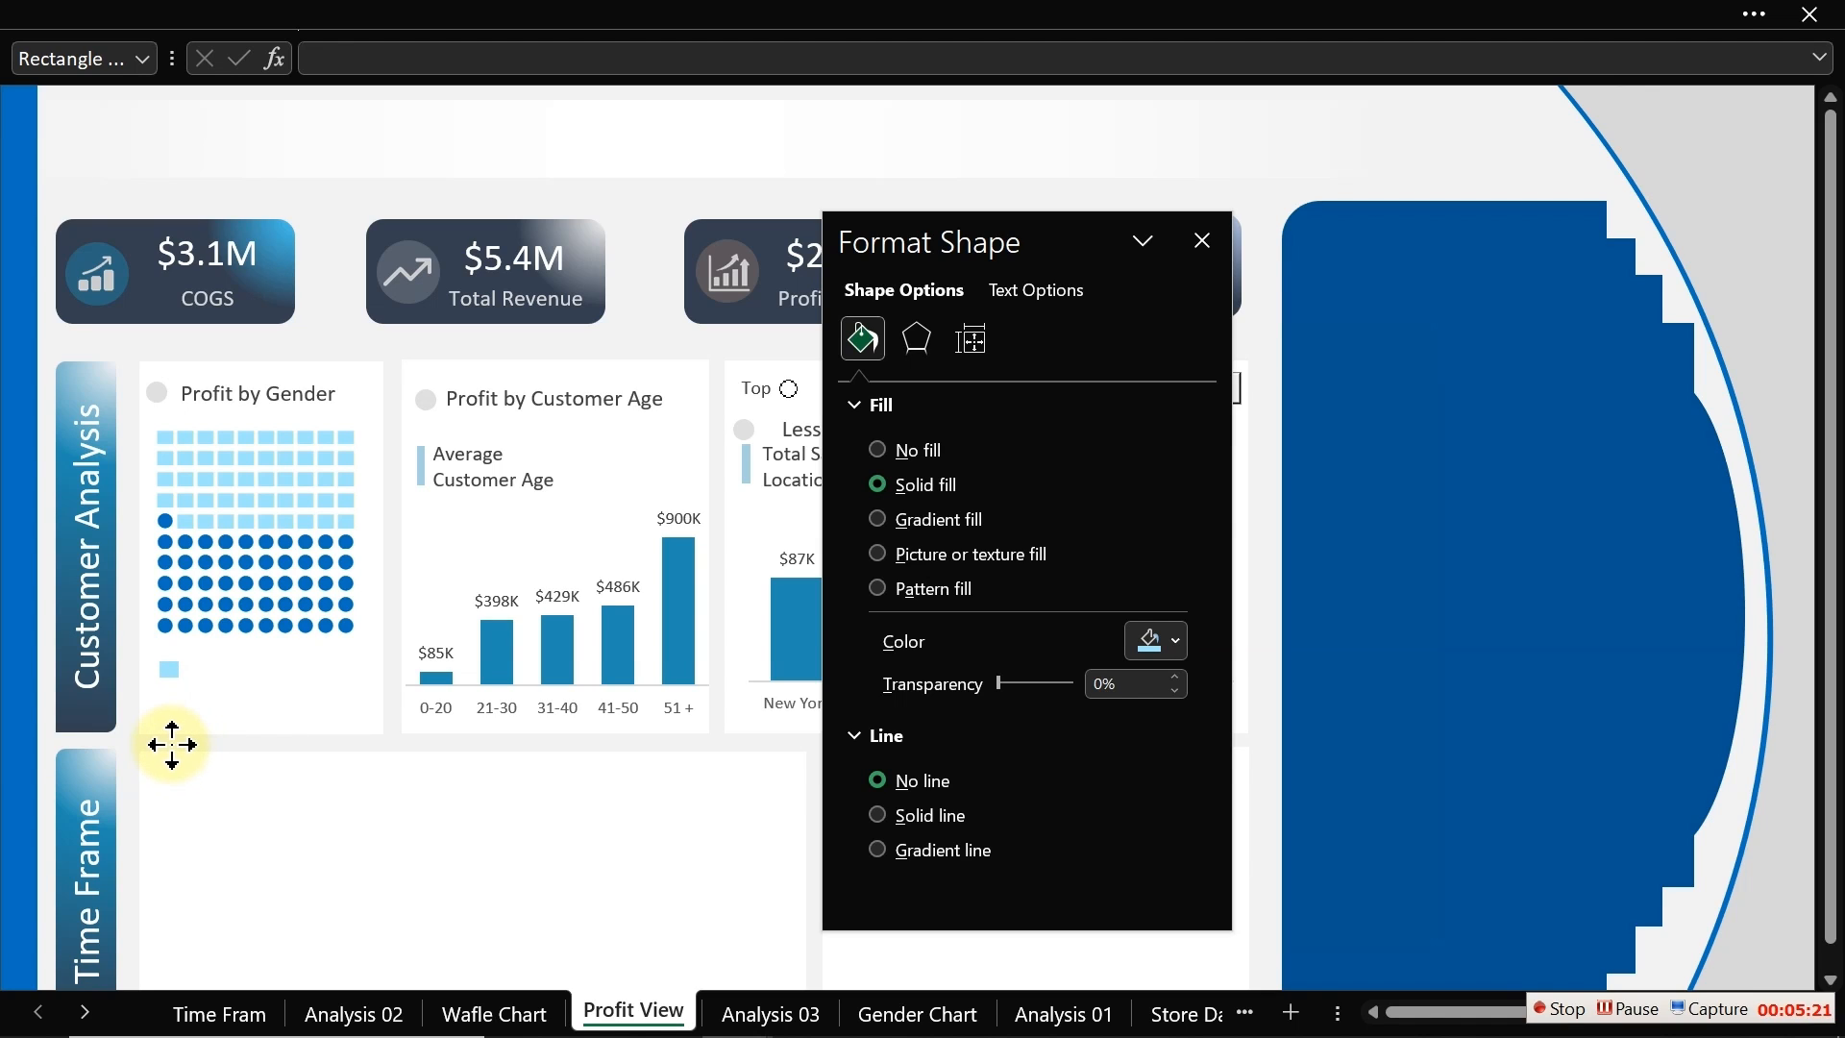
{"action": "left_click_drag", "start_coordinate": [171, 745], "coordinate": [172, 746]}
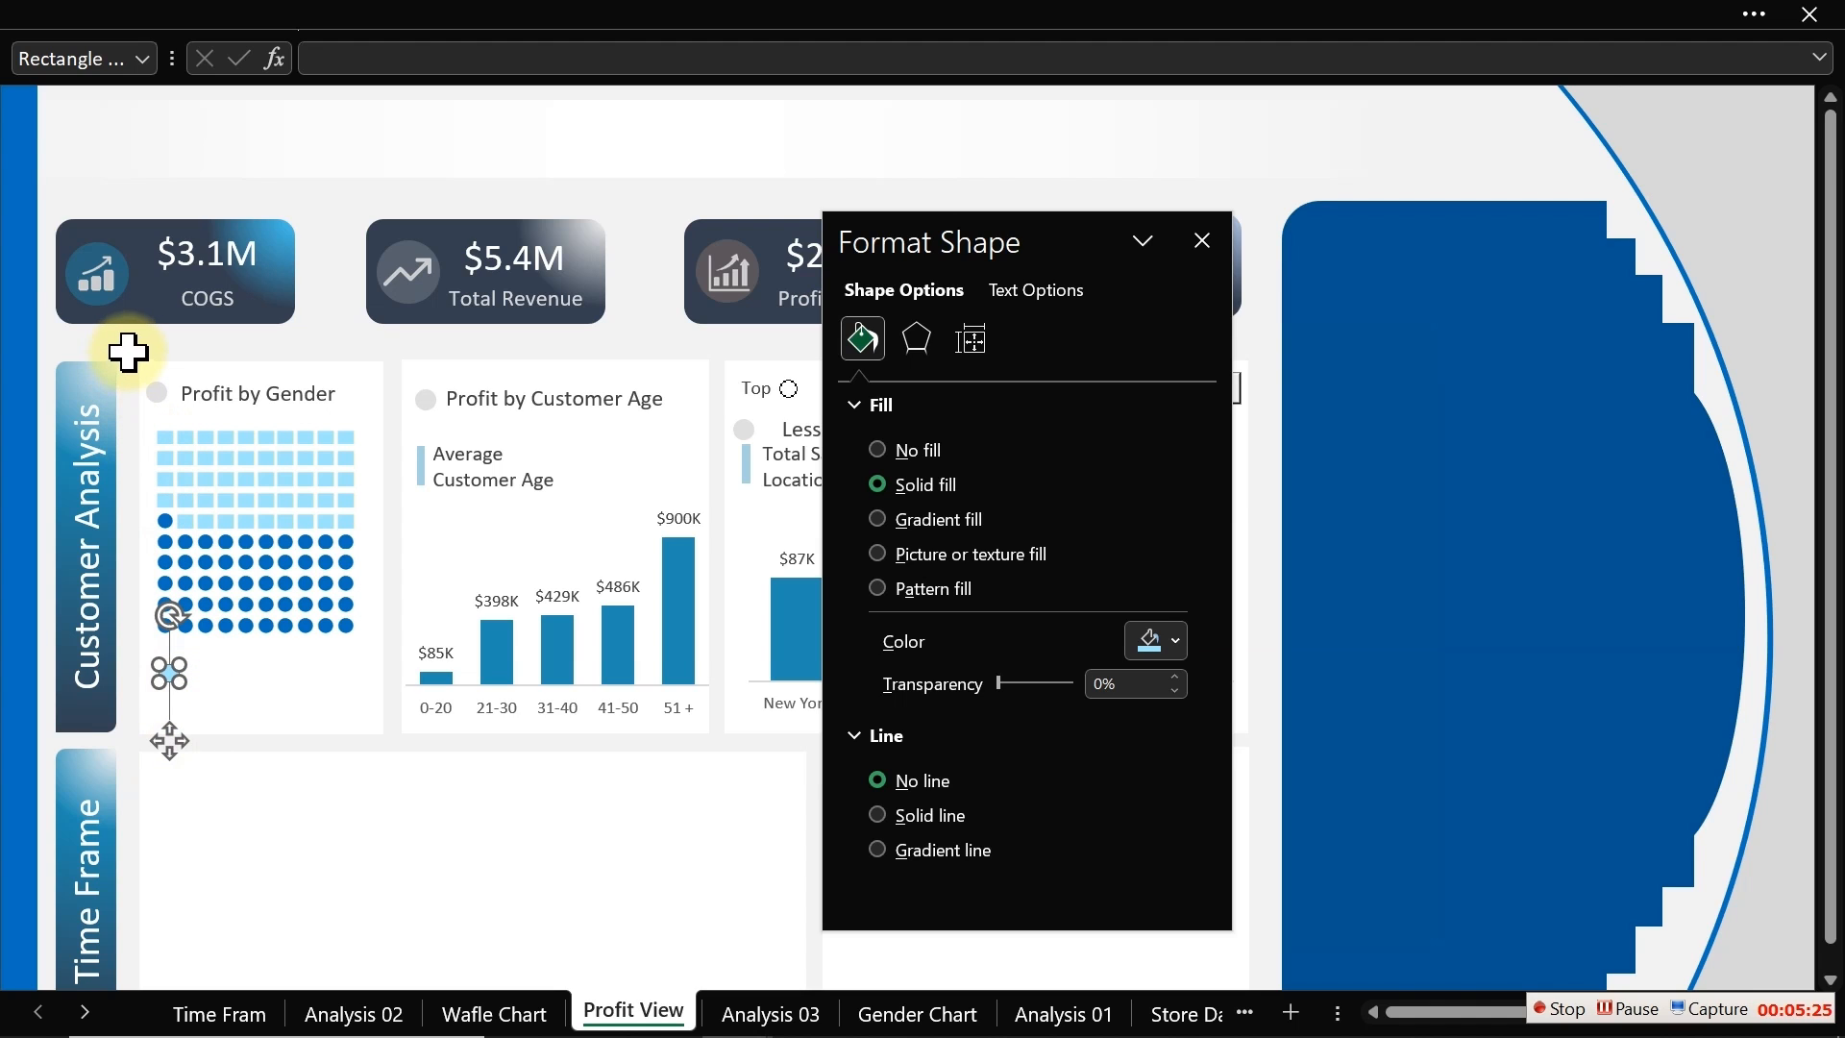
Step: Copy the title's circle marker below the square and give it a dark blue fill at 0% transparency
{"action": "left_click", "coordinate": [154, 392]}
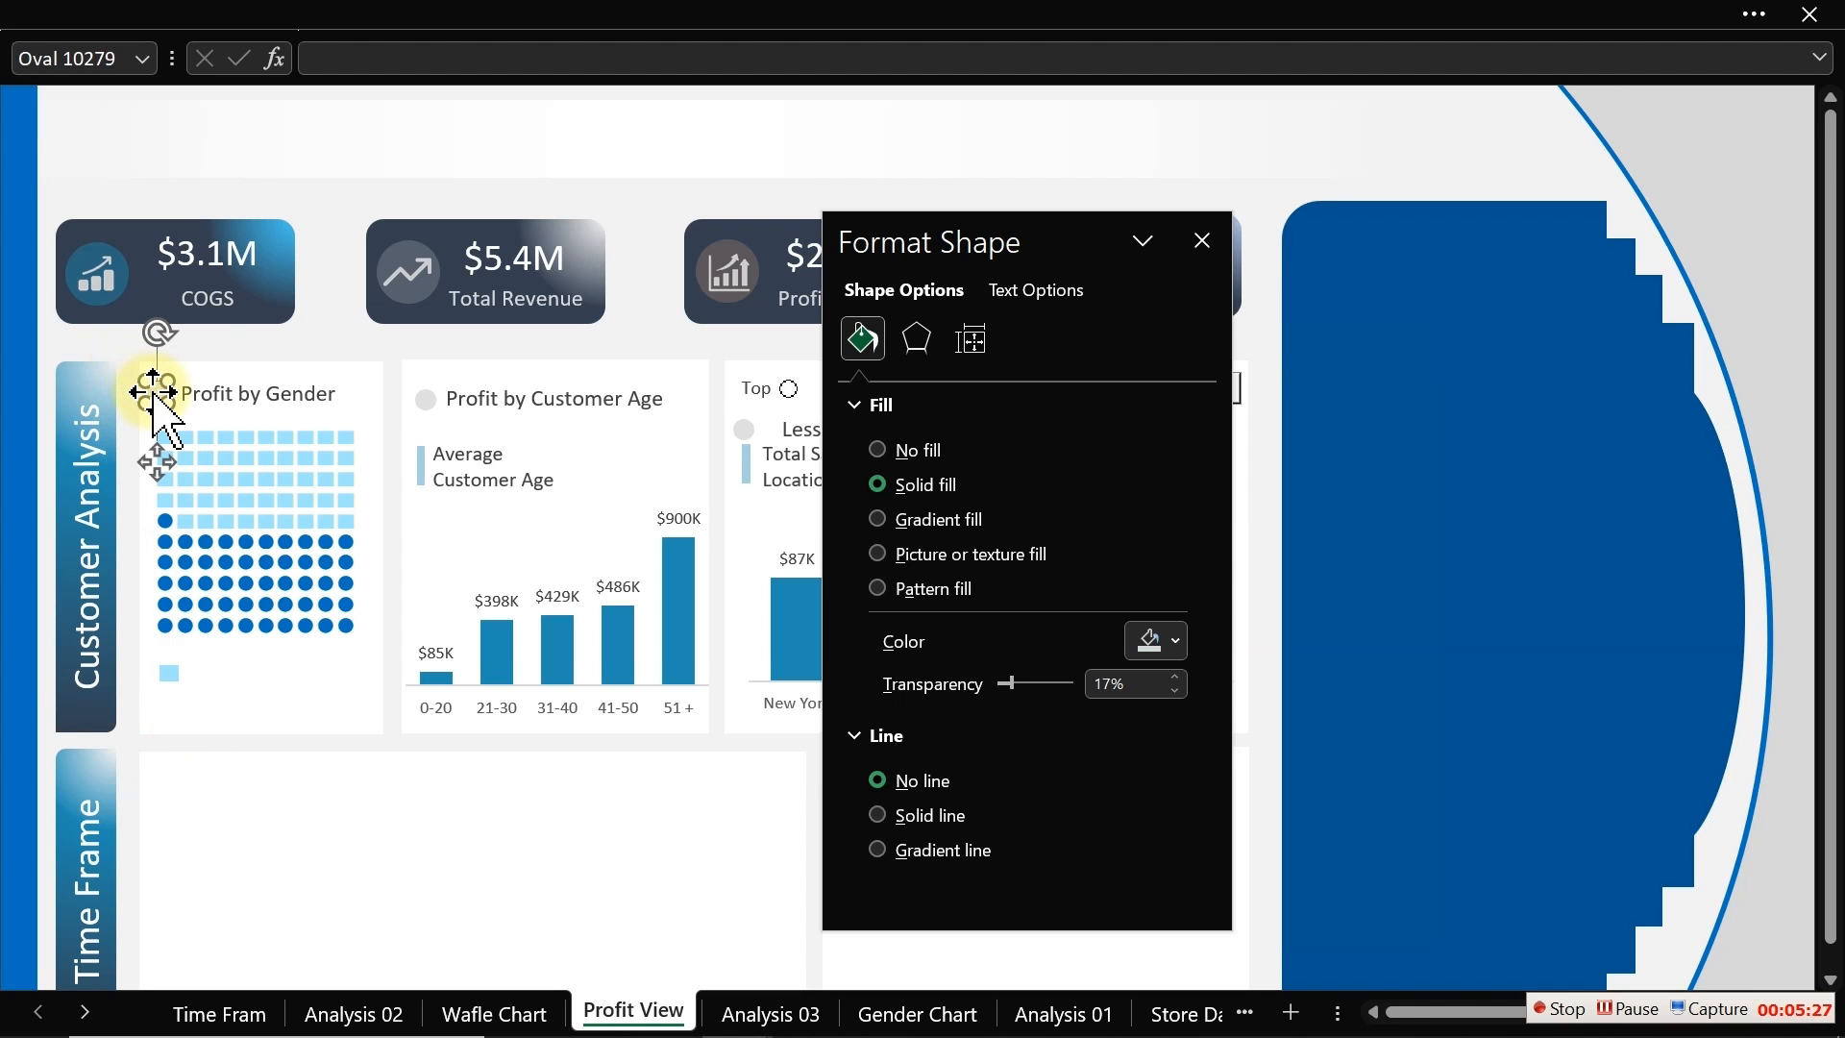
{"action": "left_click_drag", "start_coordinate": [154, 394], "coordinate": [178, 778]}
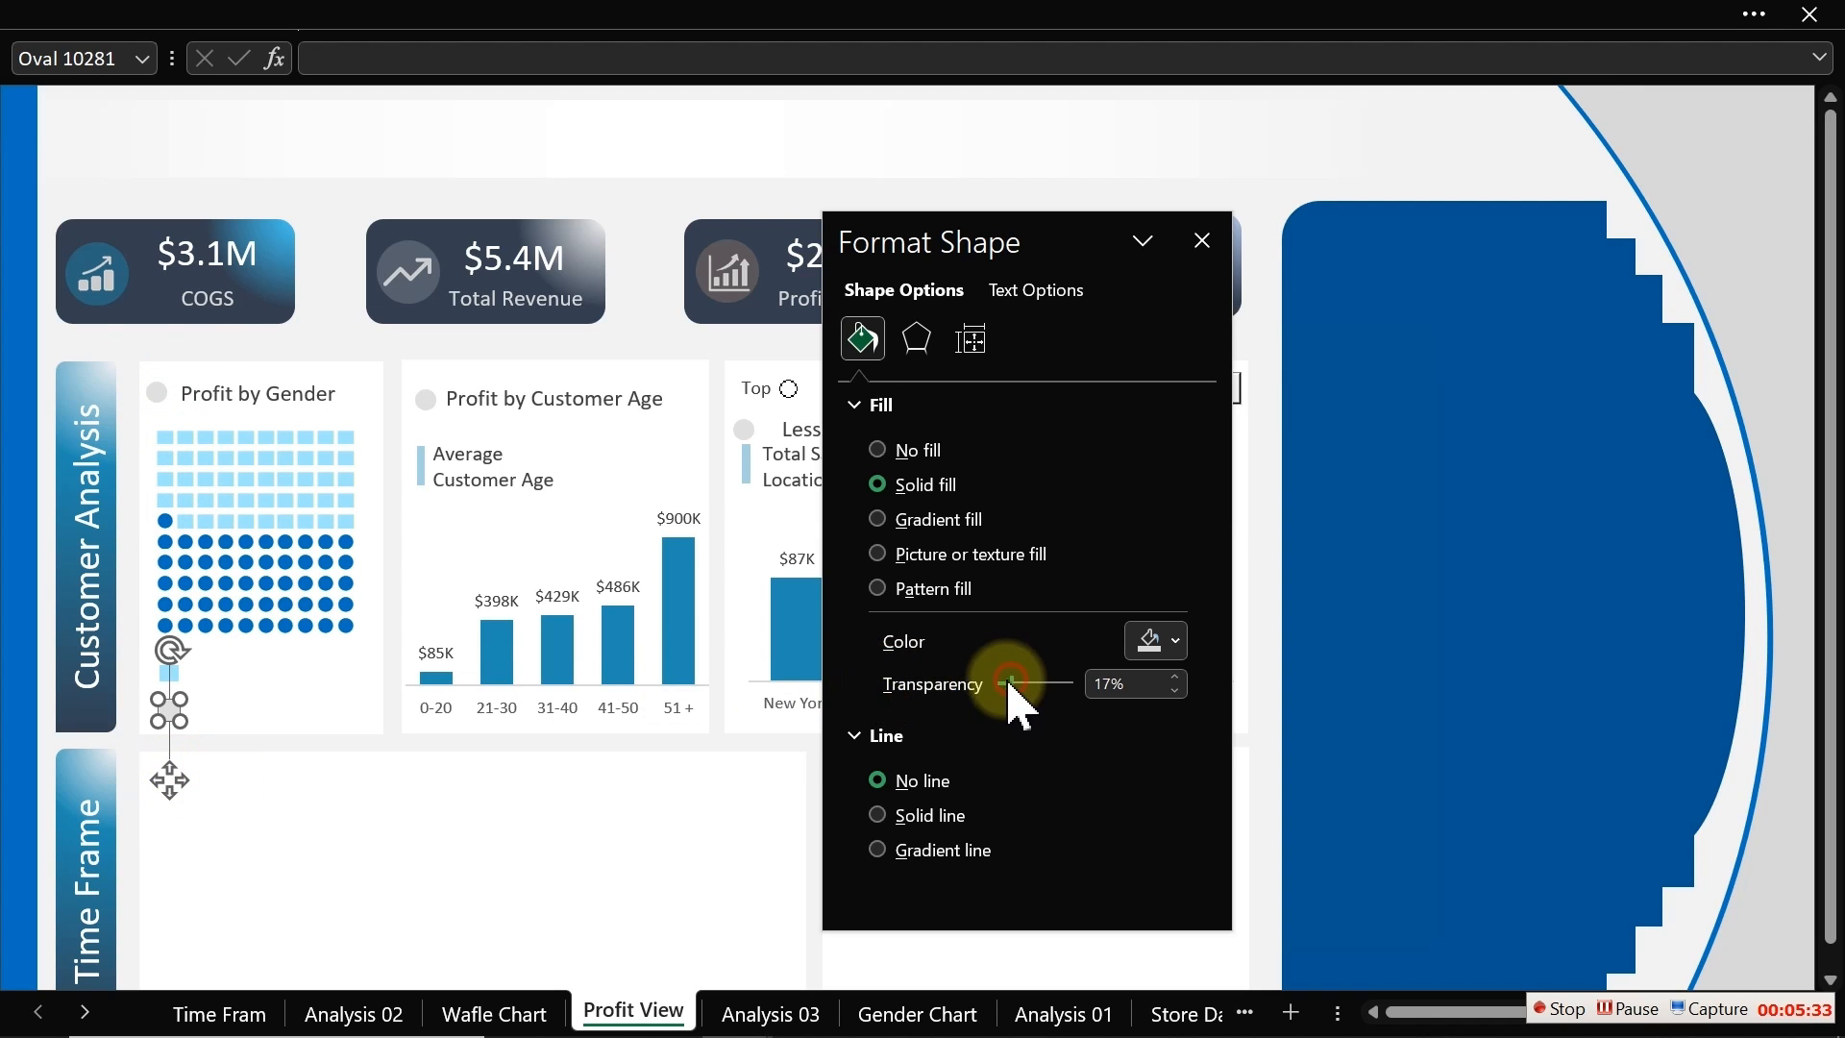
{"action": "left_click_drag", "start_coordinate": [1007, 684], "coordinate": [964, 692]}
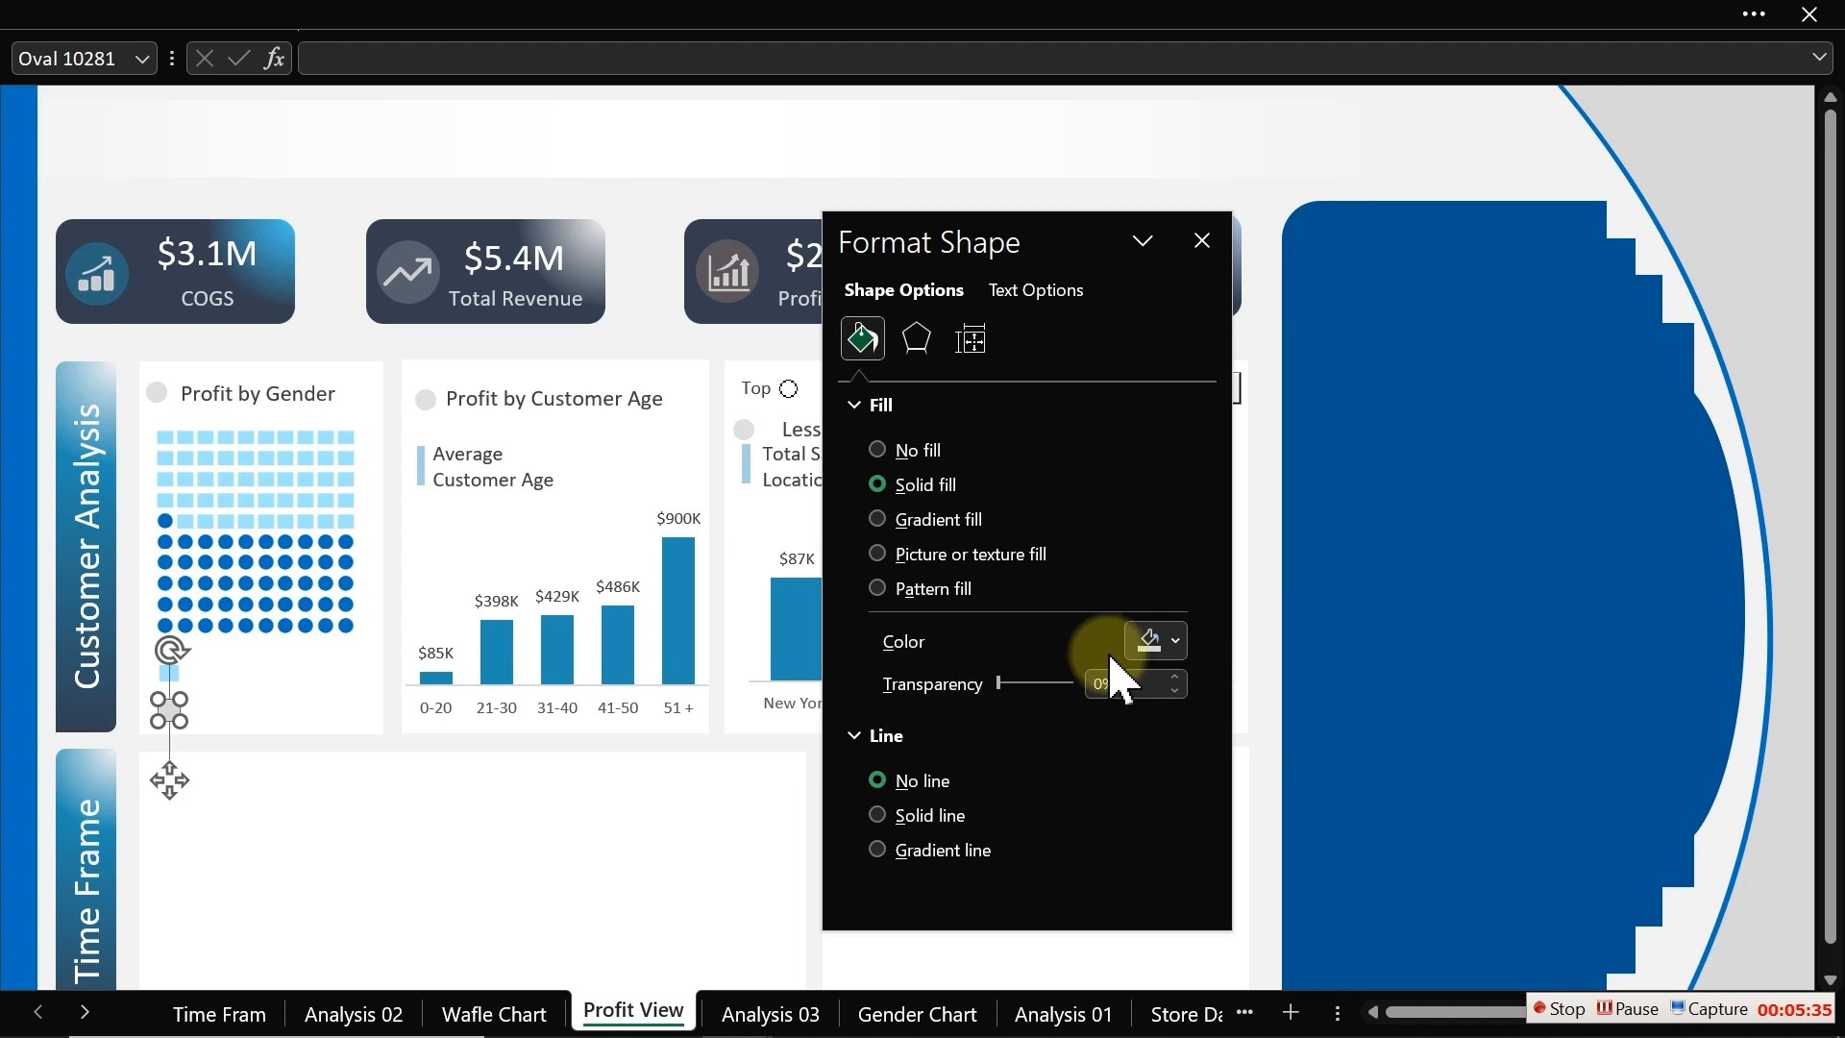
{"action": "left_click", "coordinate": [1176, 639]}
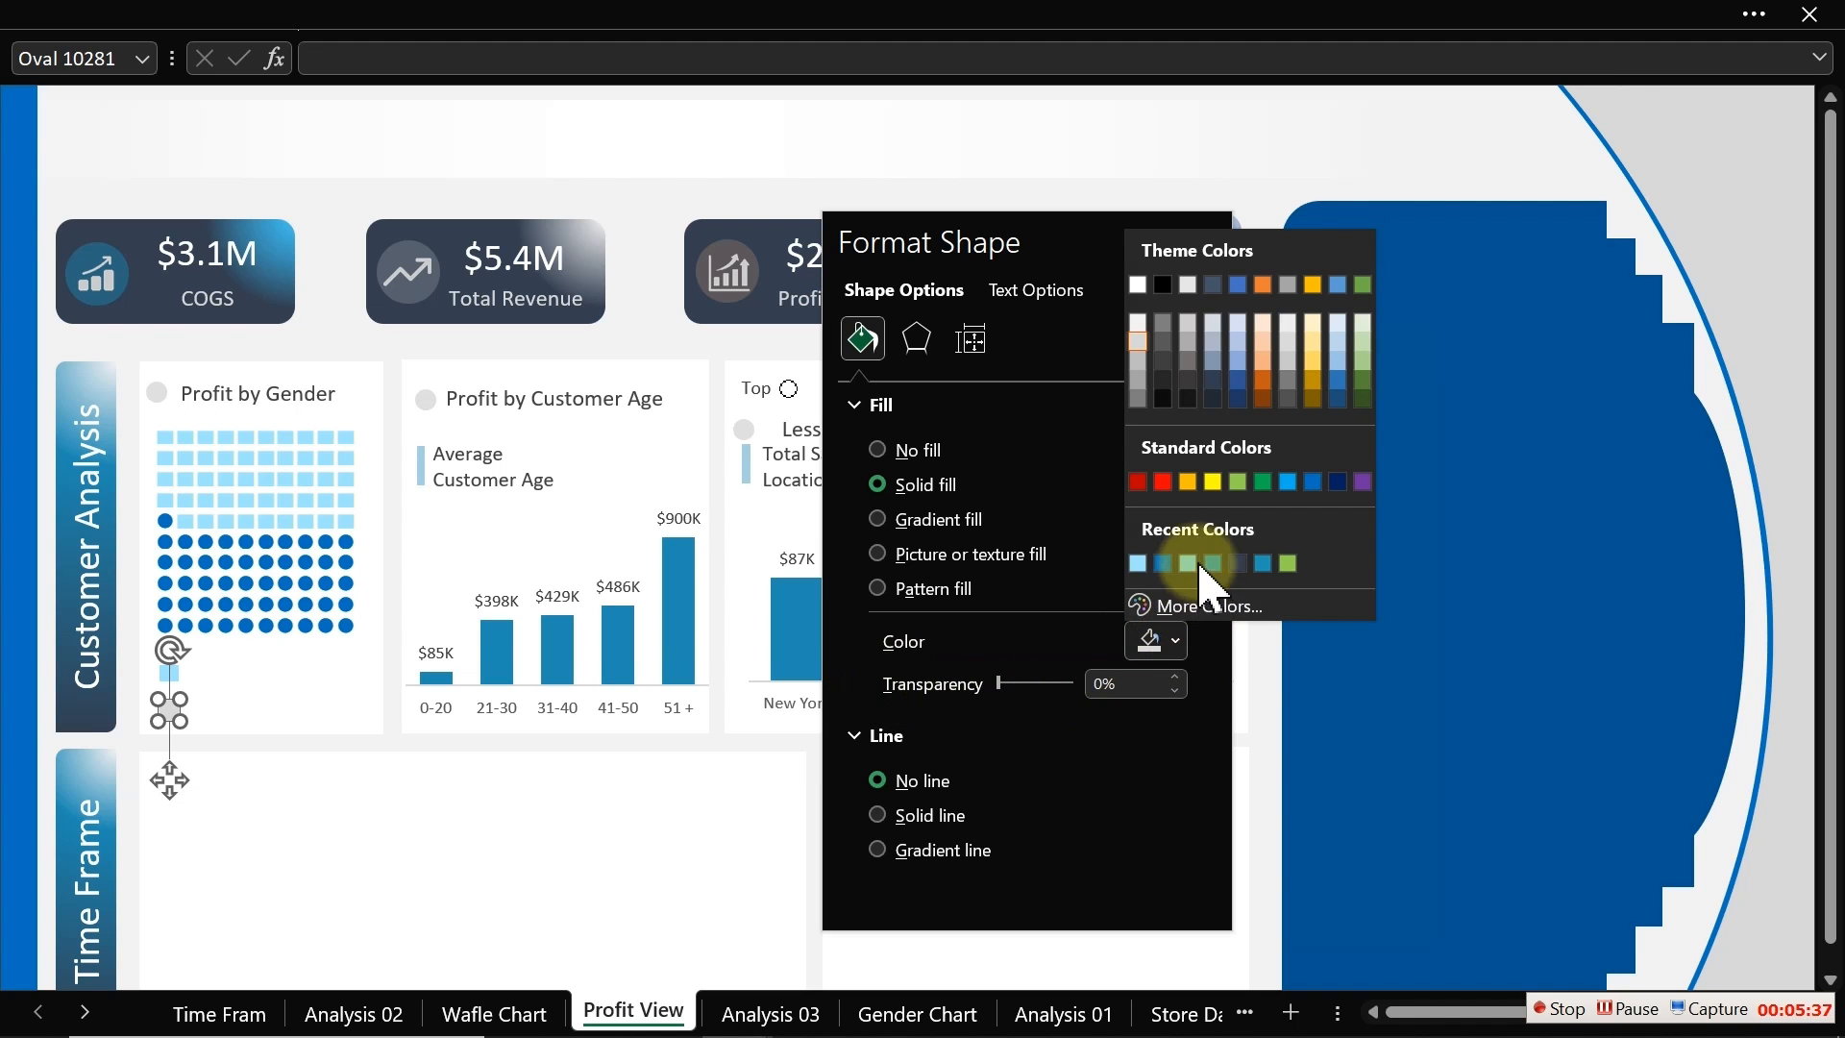
{"action": "left_click", "coordinate": [1168, 555]}
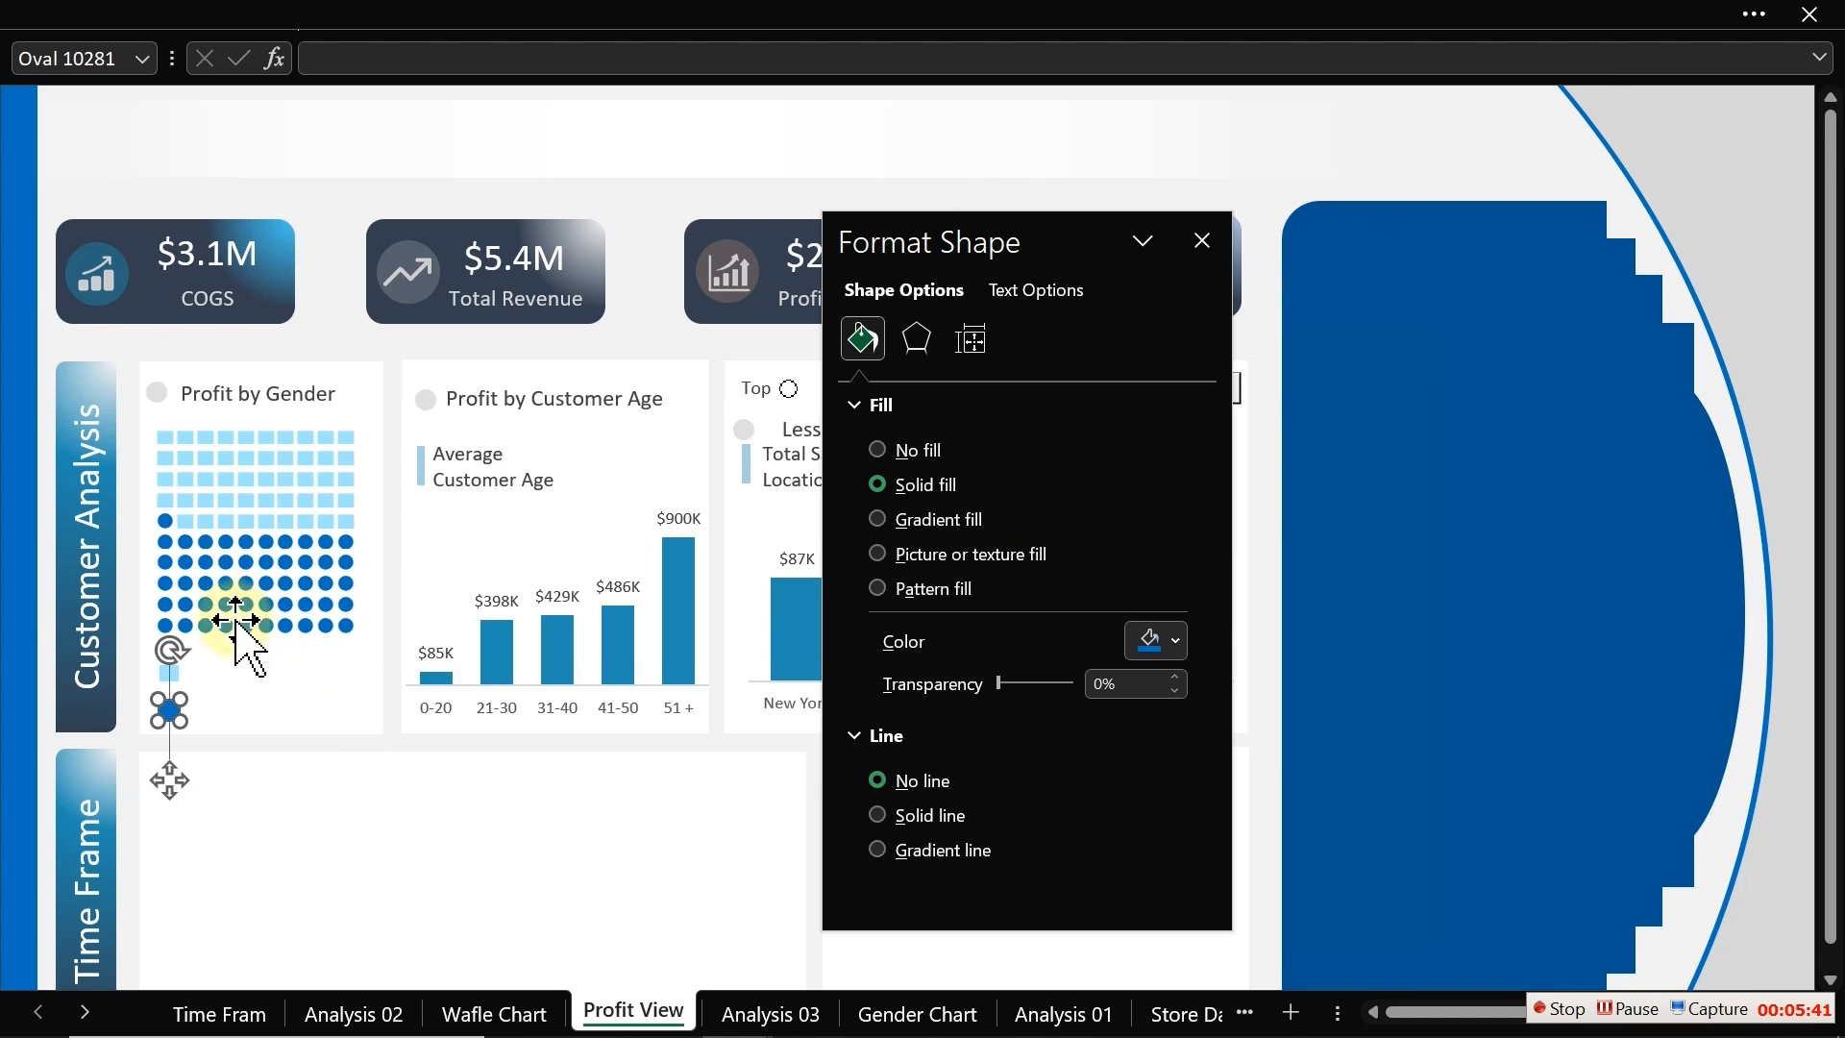
{"action": "left_click", "coordinate": [332, 292]}
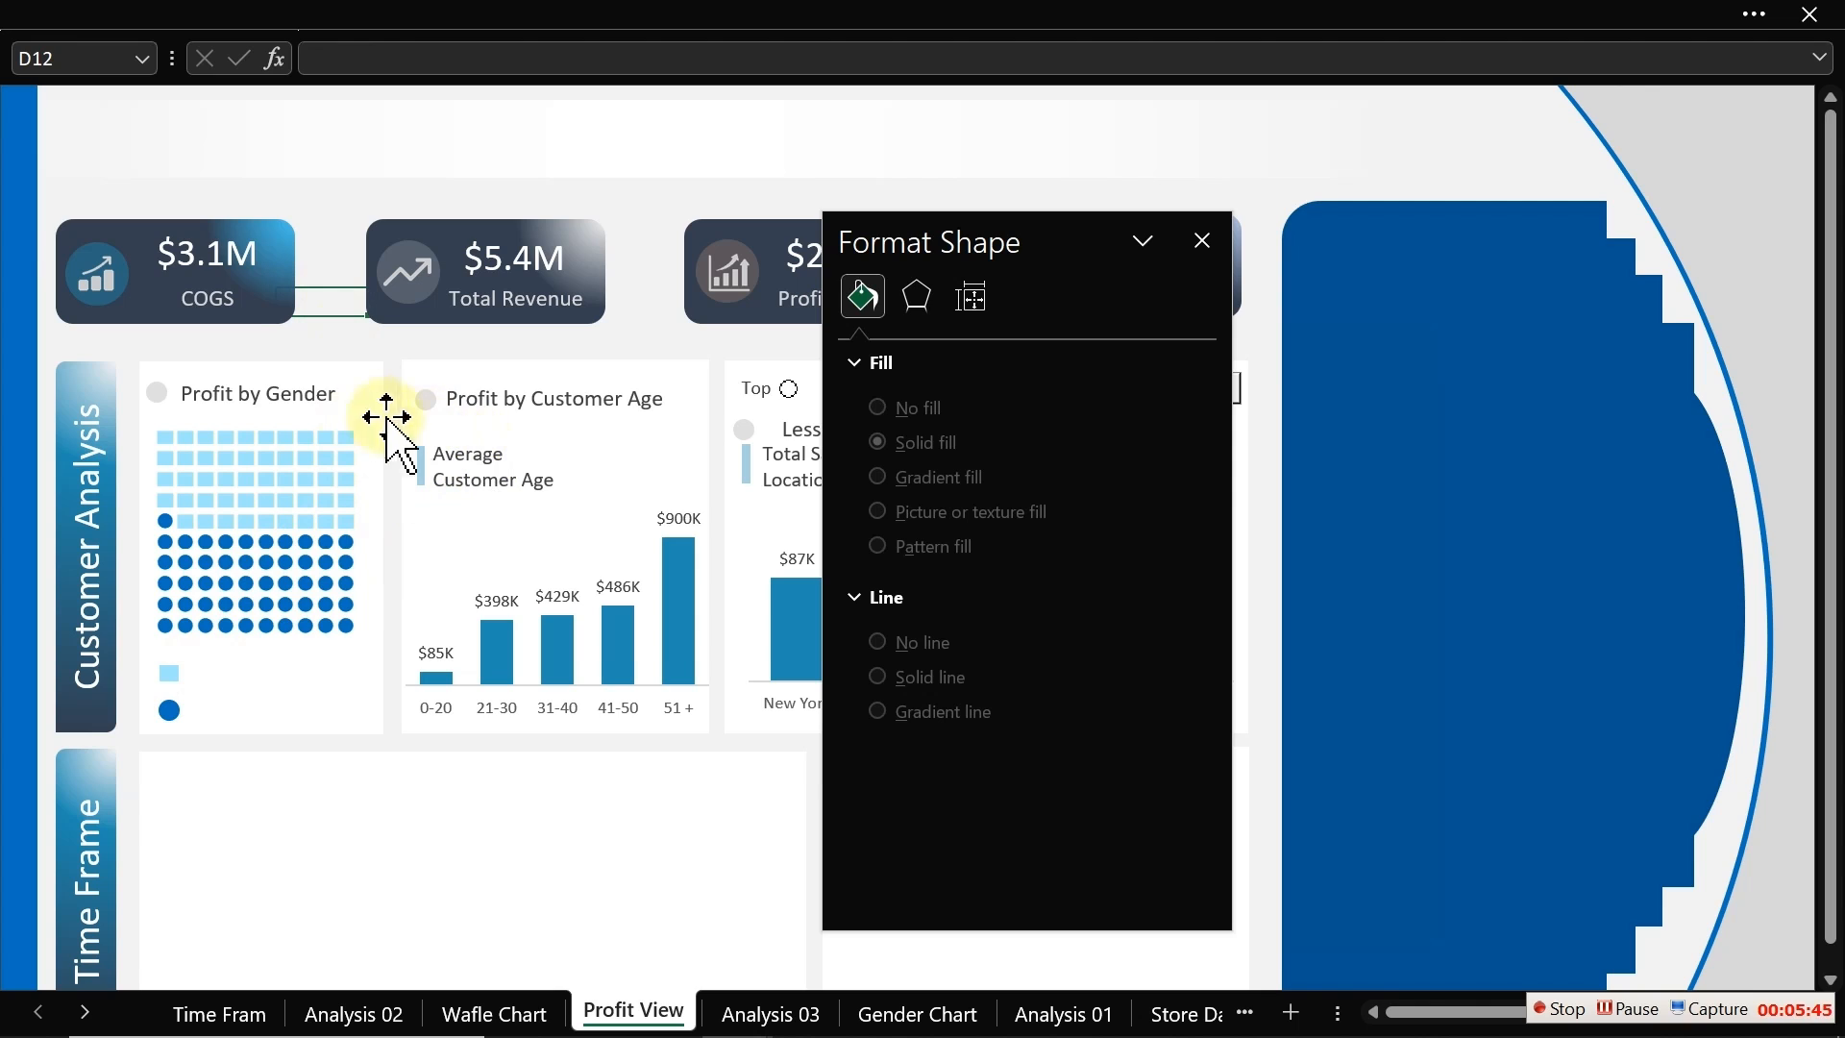
Step: Copy the Profit by Gender title text box next to the legend markers below the waffle
{"action": "left_click", "coordinate": [322, 396]}
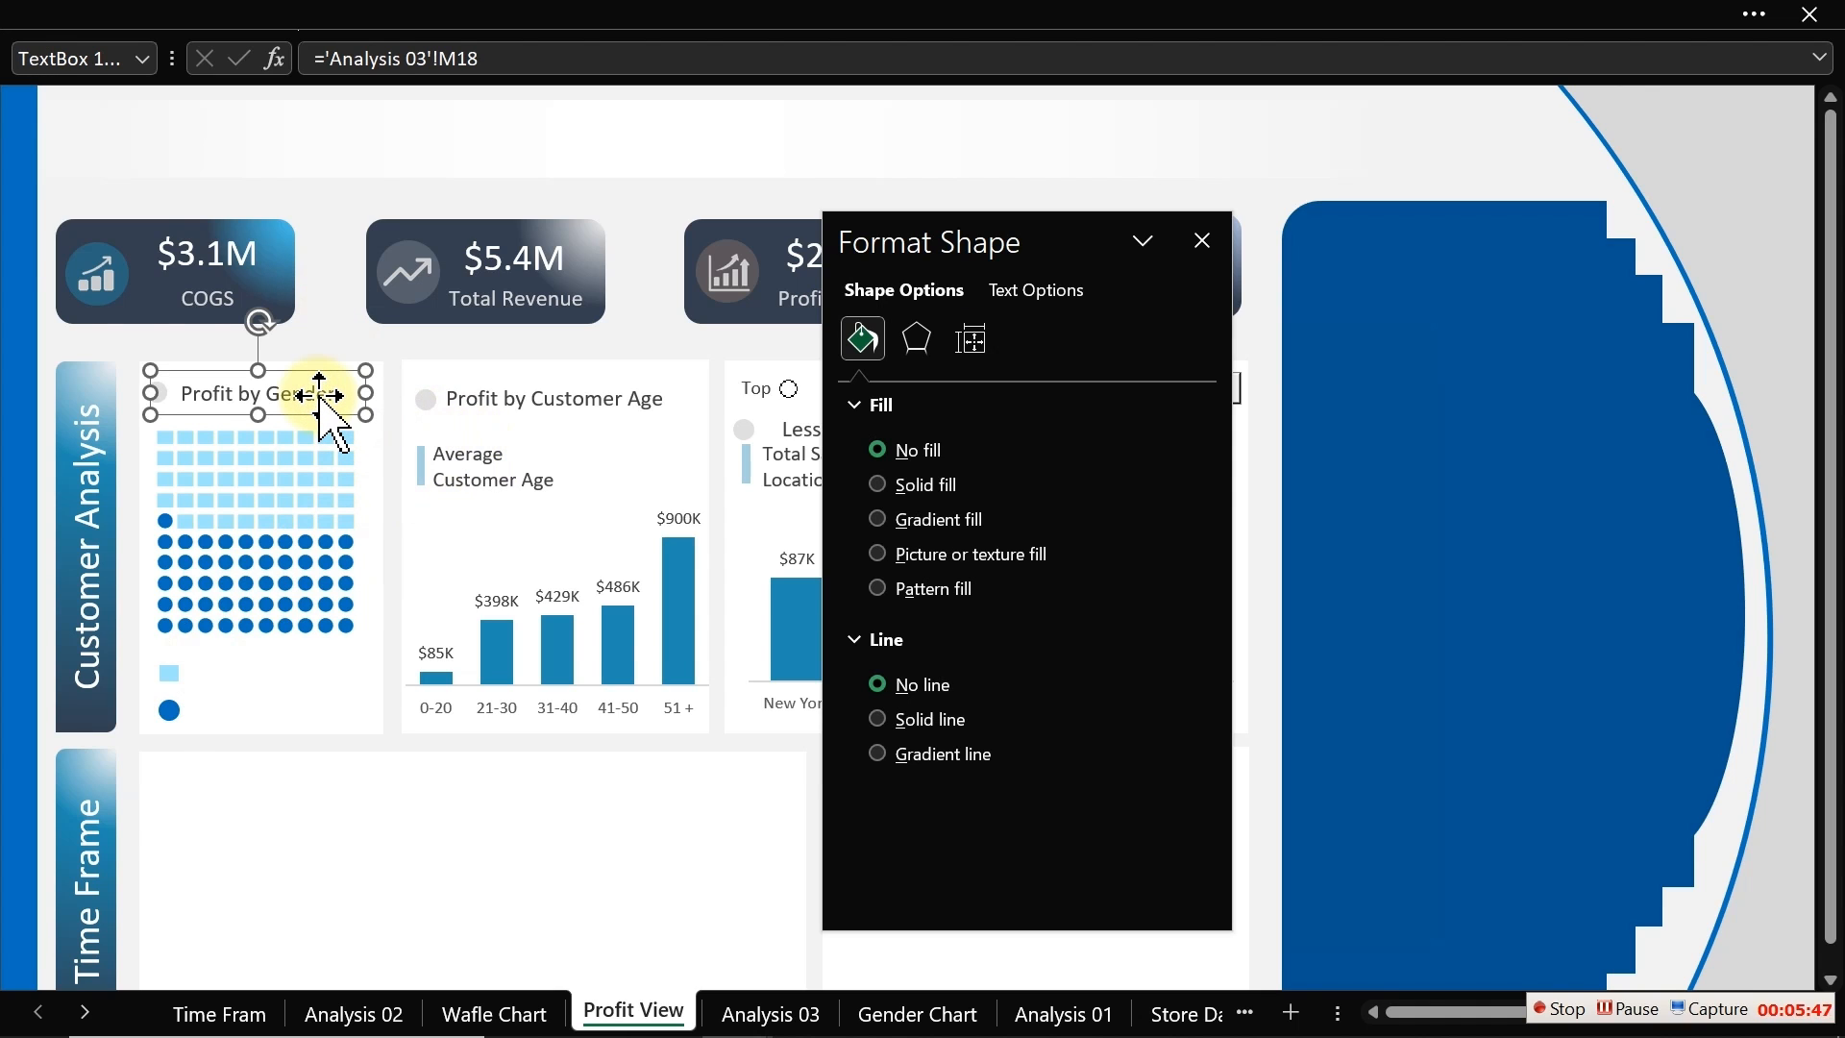
{"action": "left_click_drag", "start_coordinate": [321, 396], "coordinate": [332, 678]}
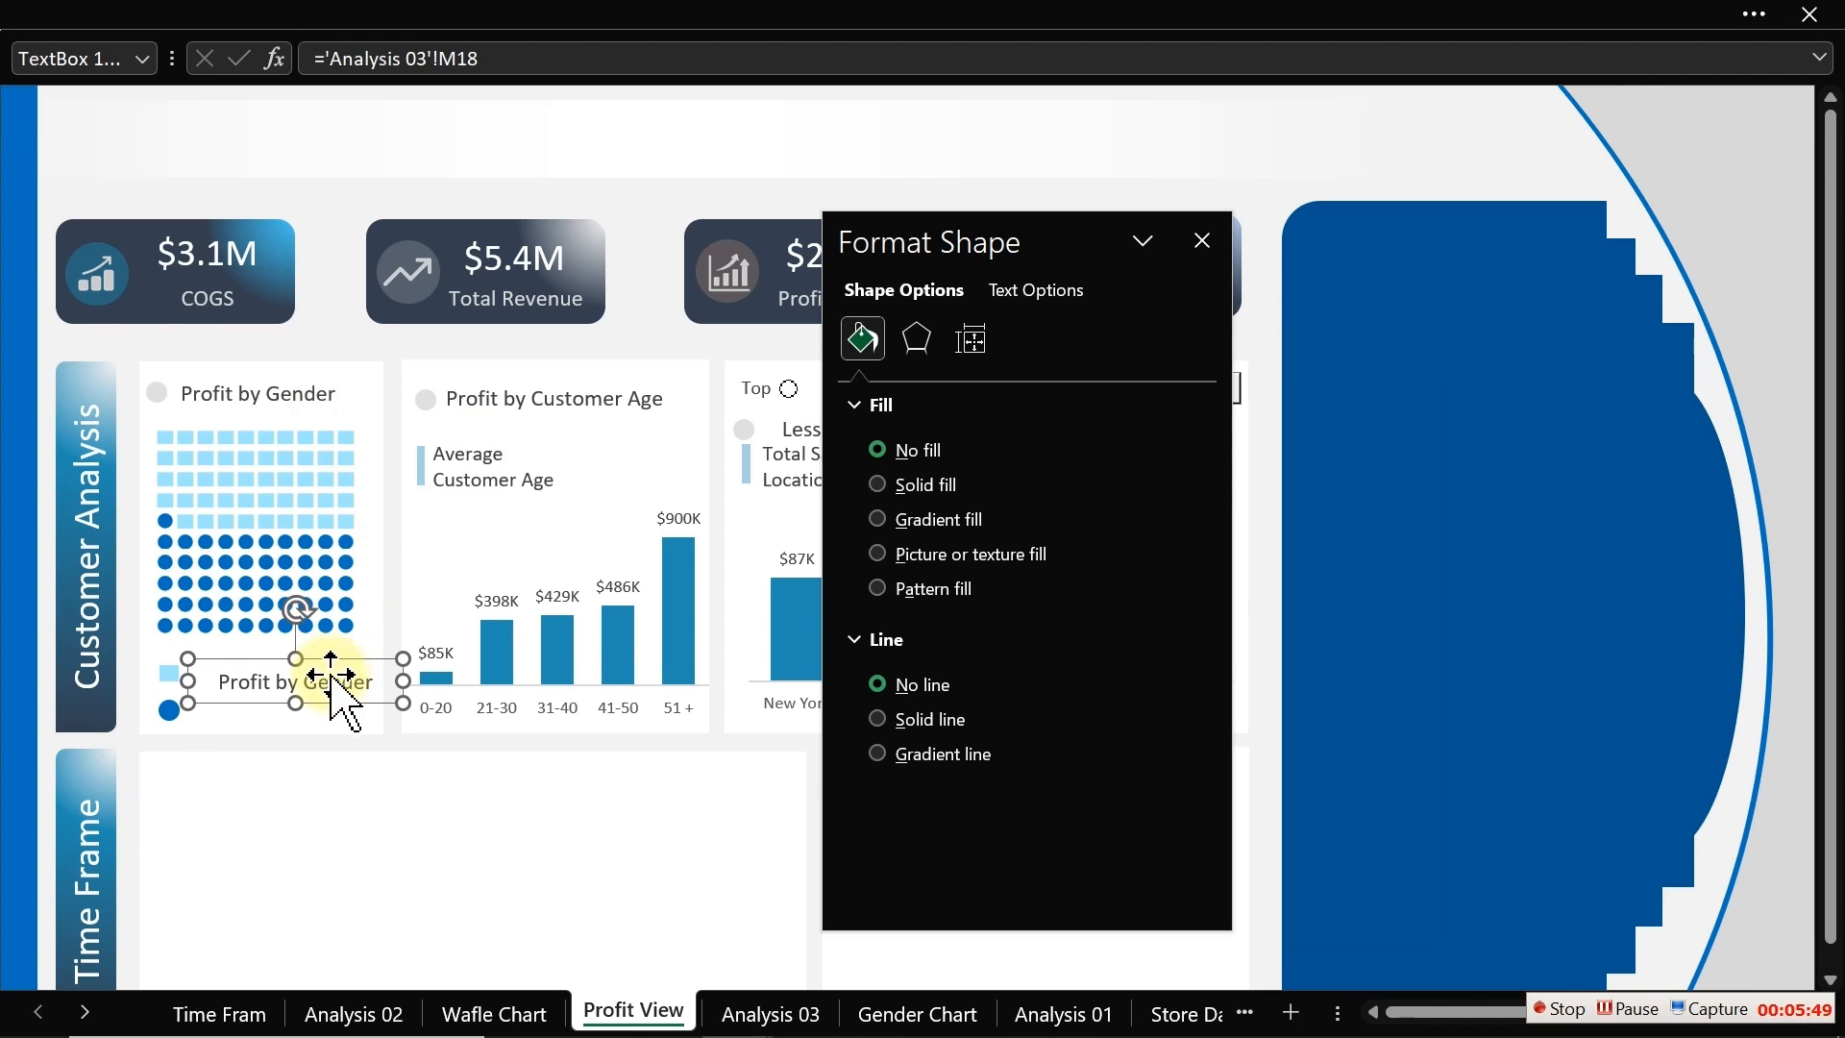
{"action": "left_click", "coordinate": [332, 681]}
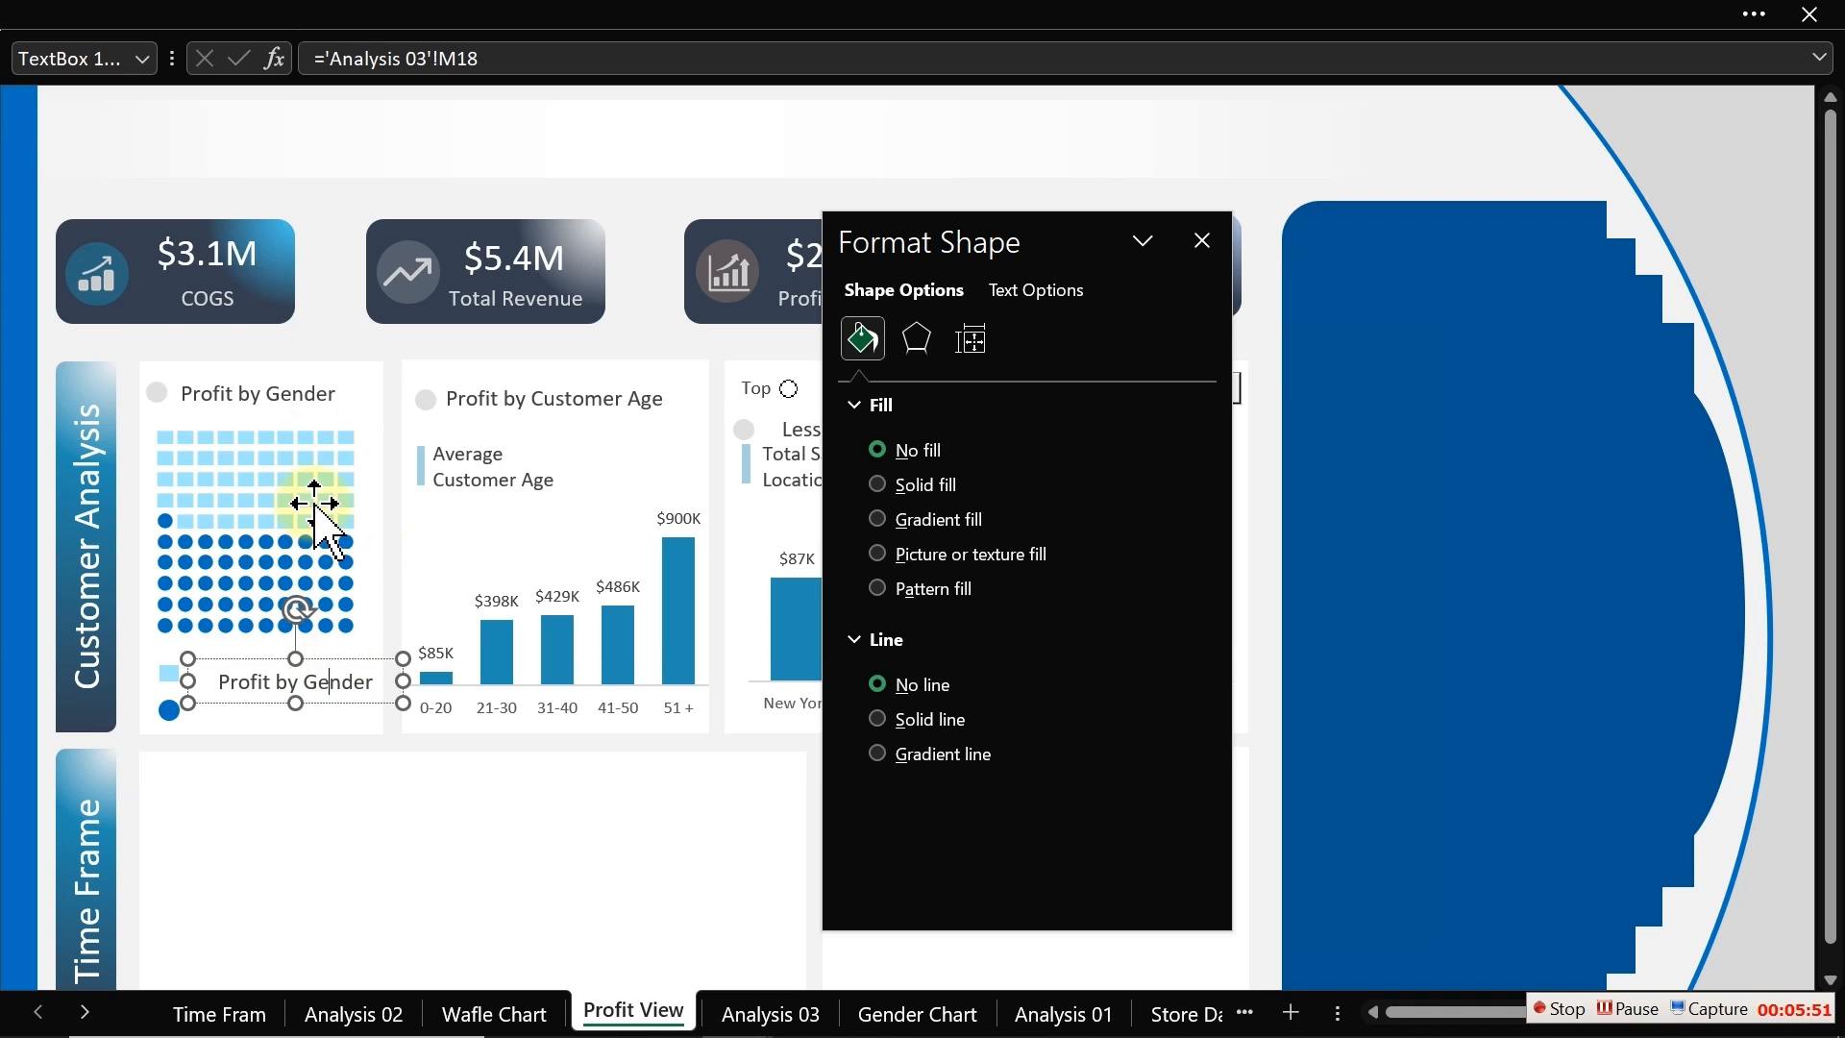
{"action": "left_click", "coordinate": [313, 323]}
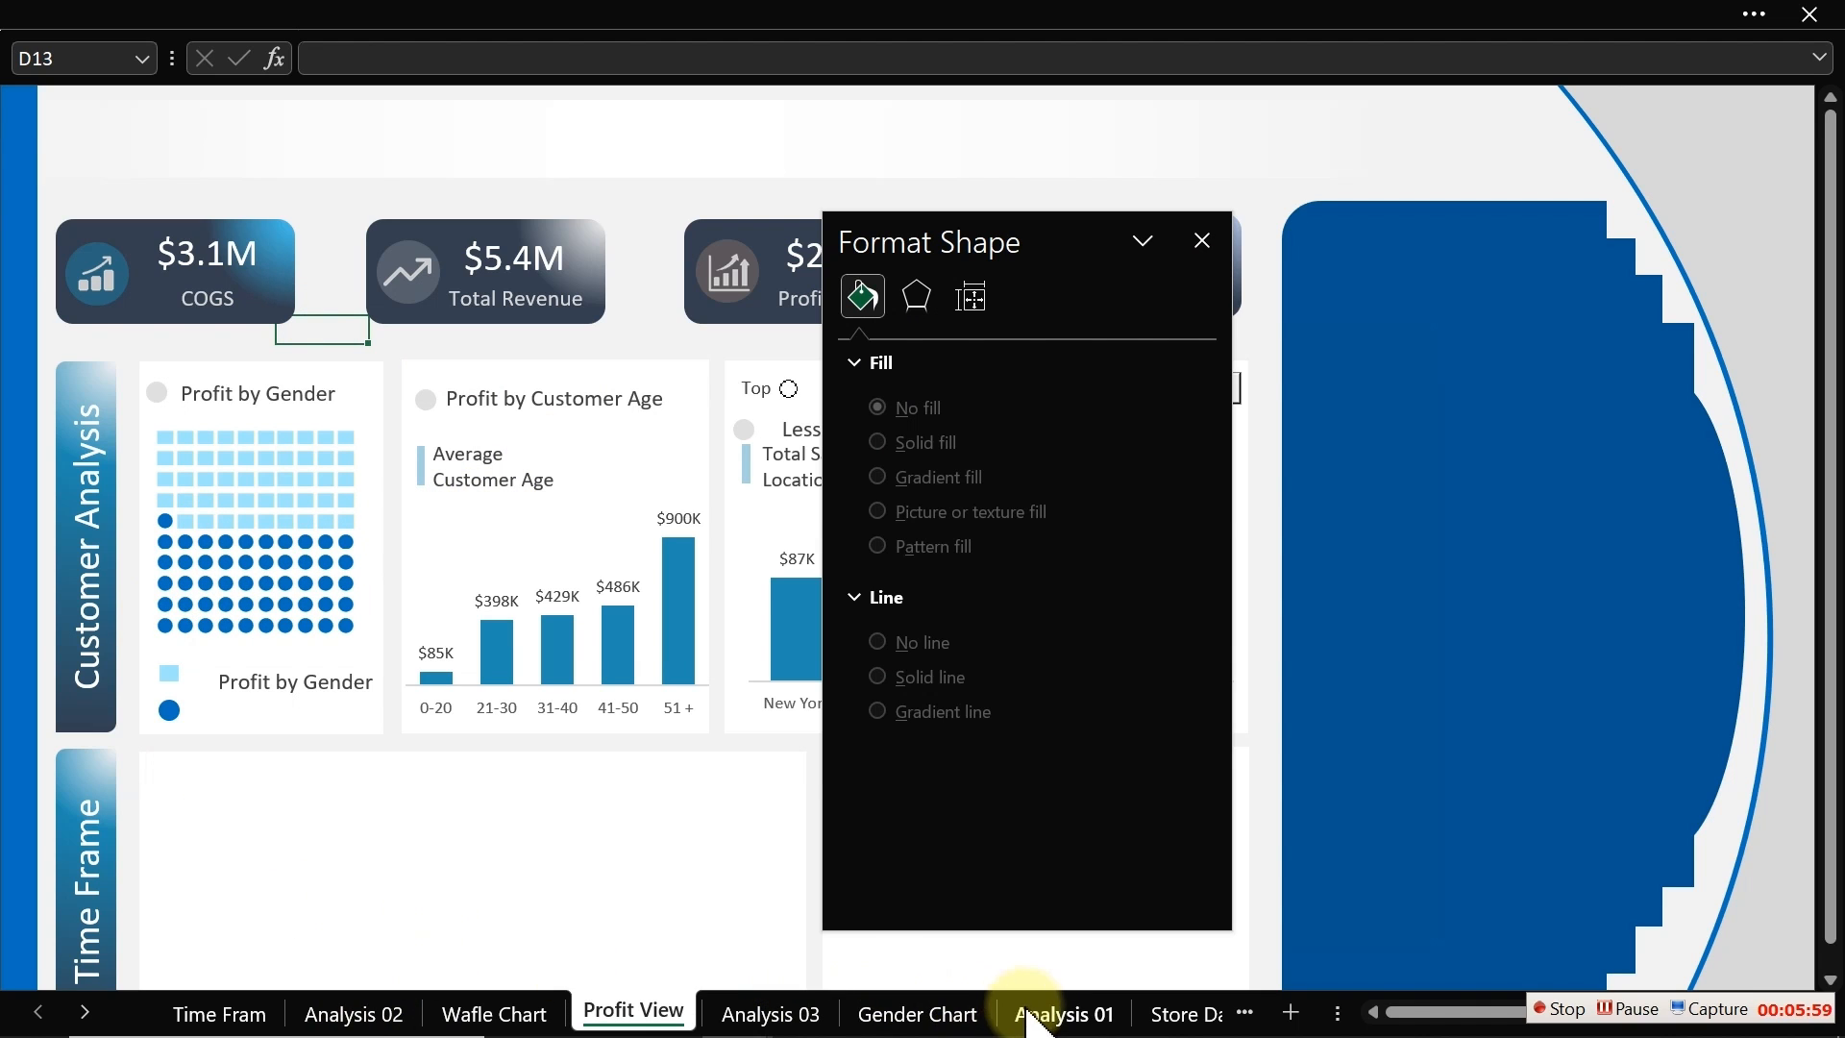
Step: Close the Format Shape pane on the Gender Chart sheet
{"action": "left_click", "coordinate": [960, 1022]}
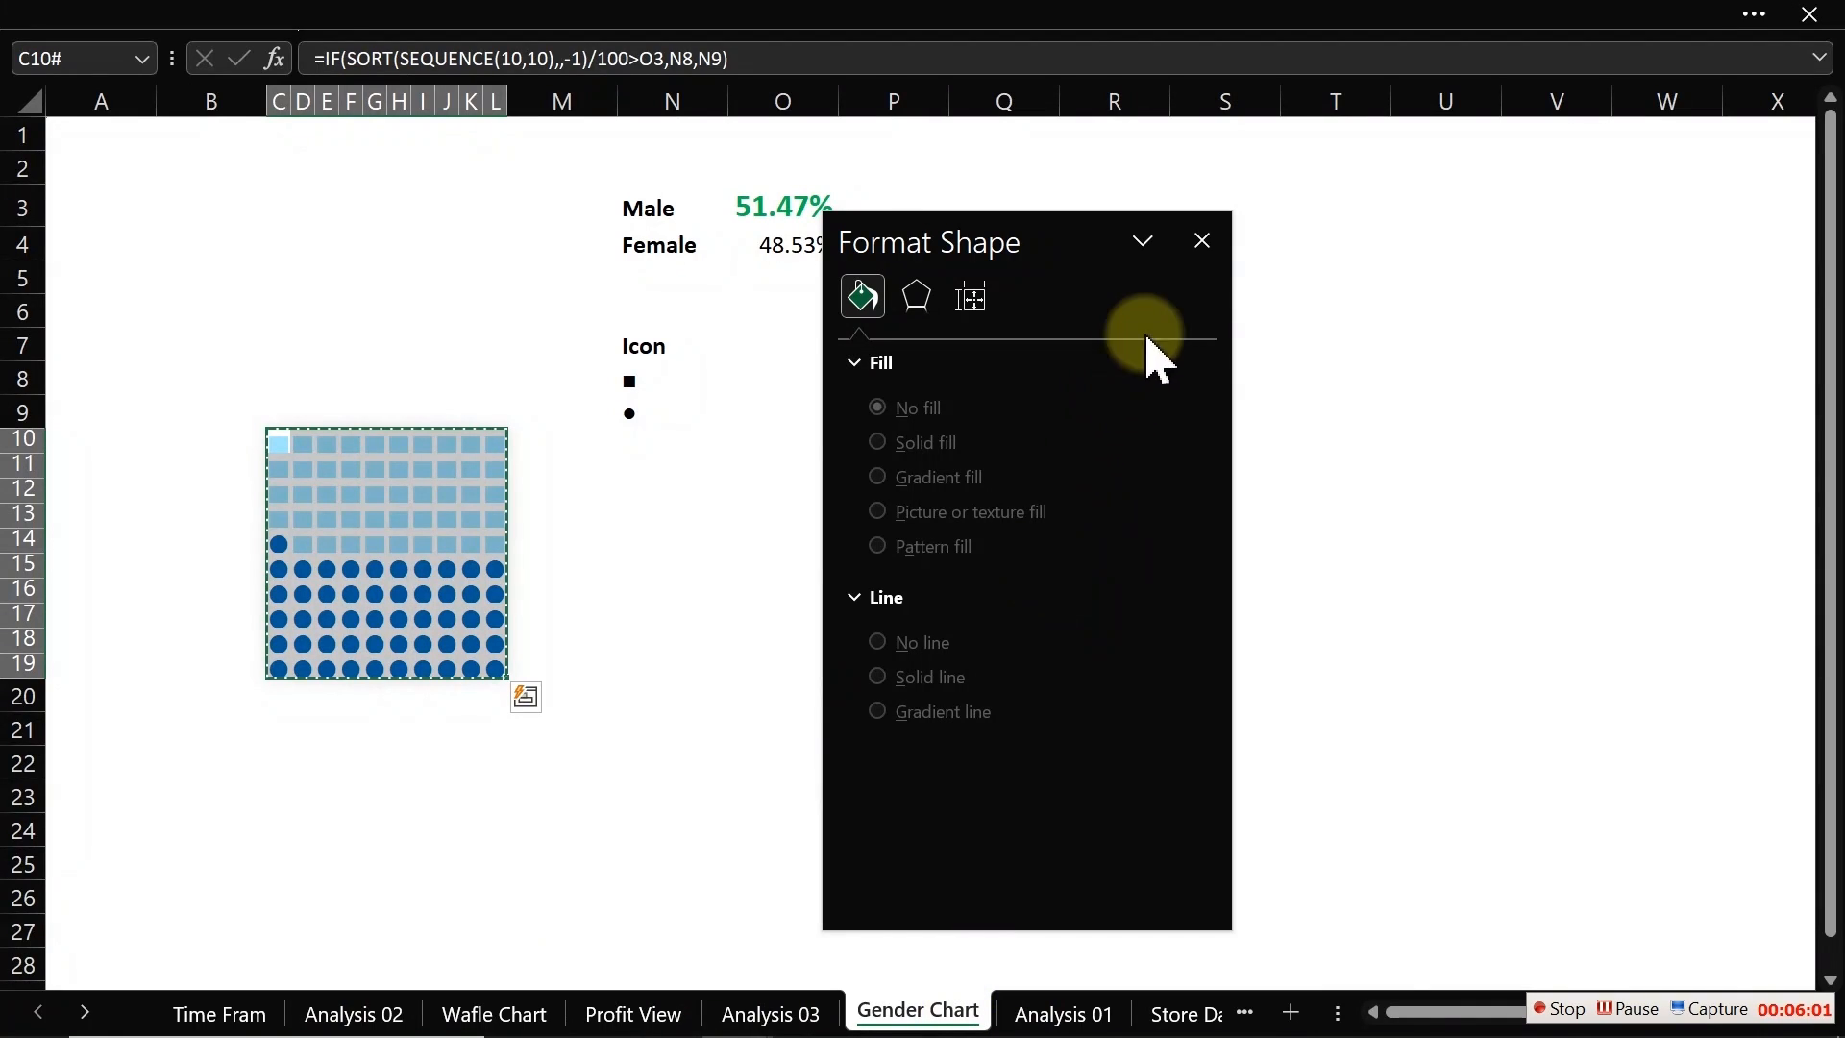
{"action": "left_click", "coordinate": [1202, 241]}
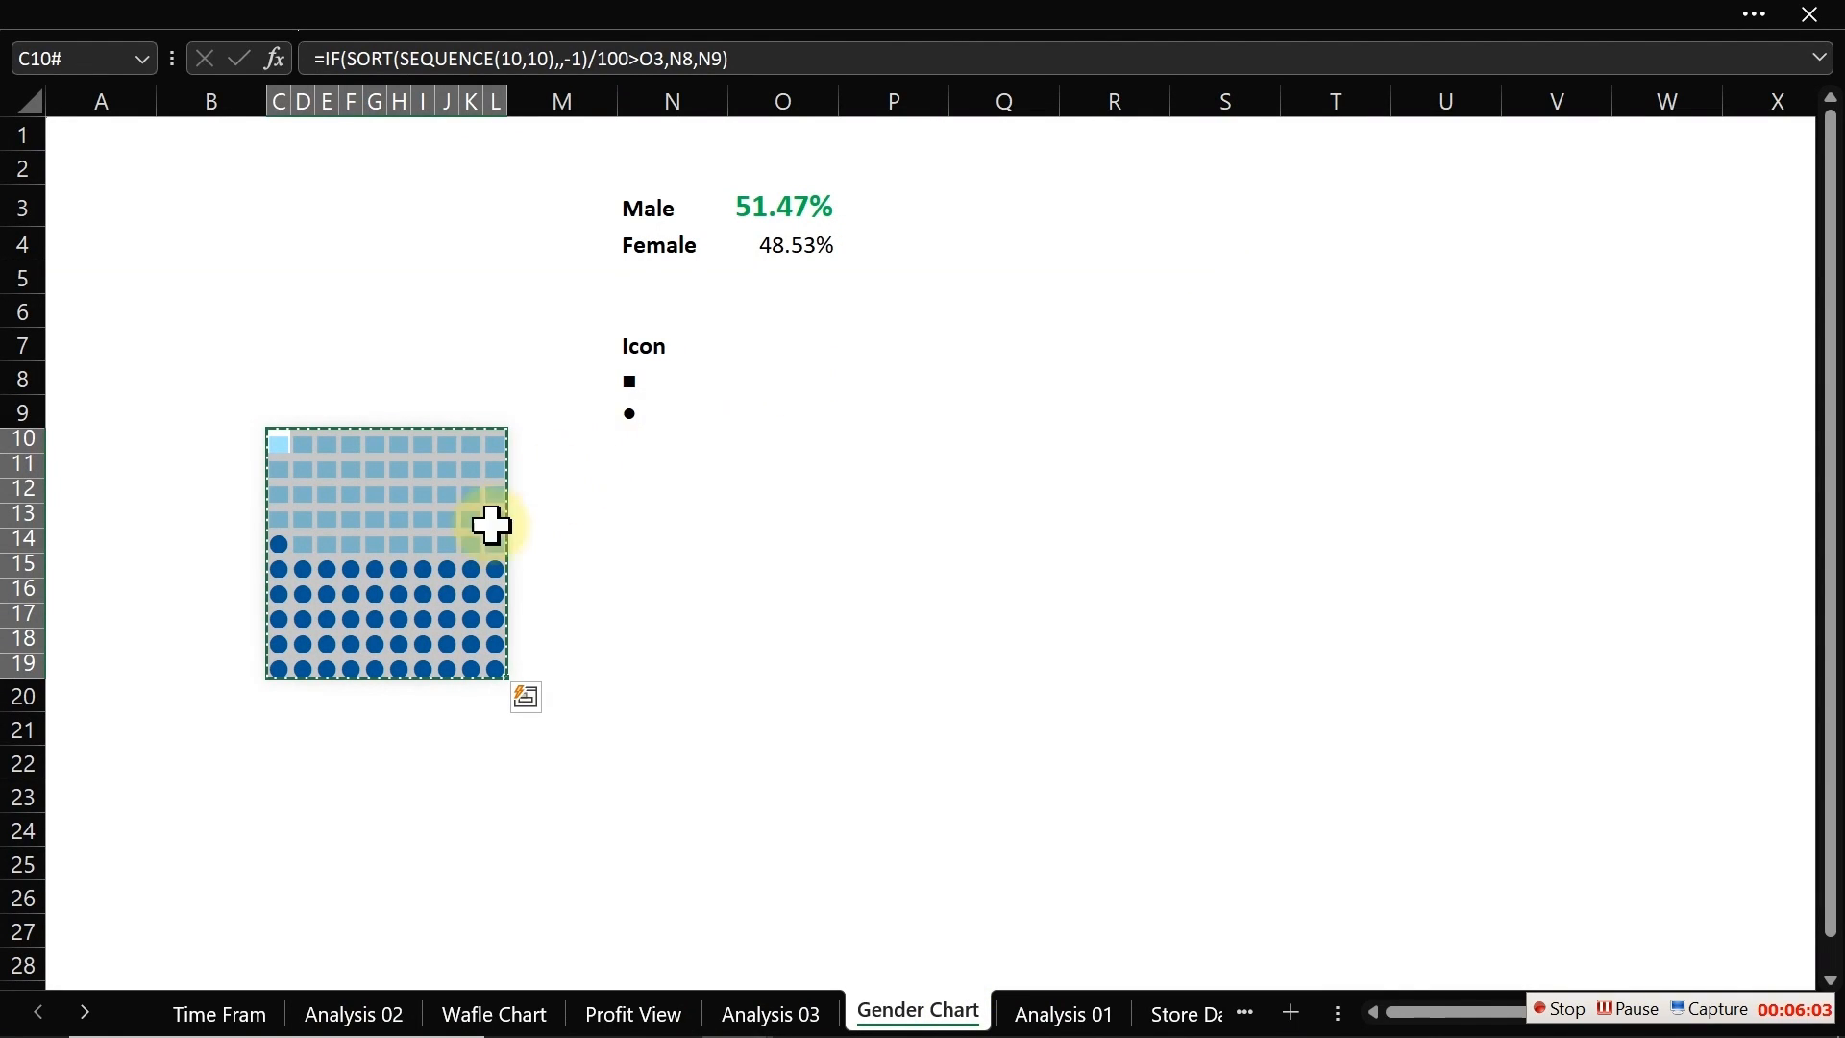
{"action": "left_click", "coordinate": [526, 589]}
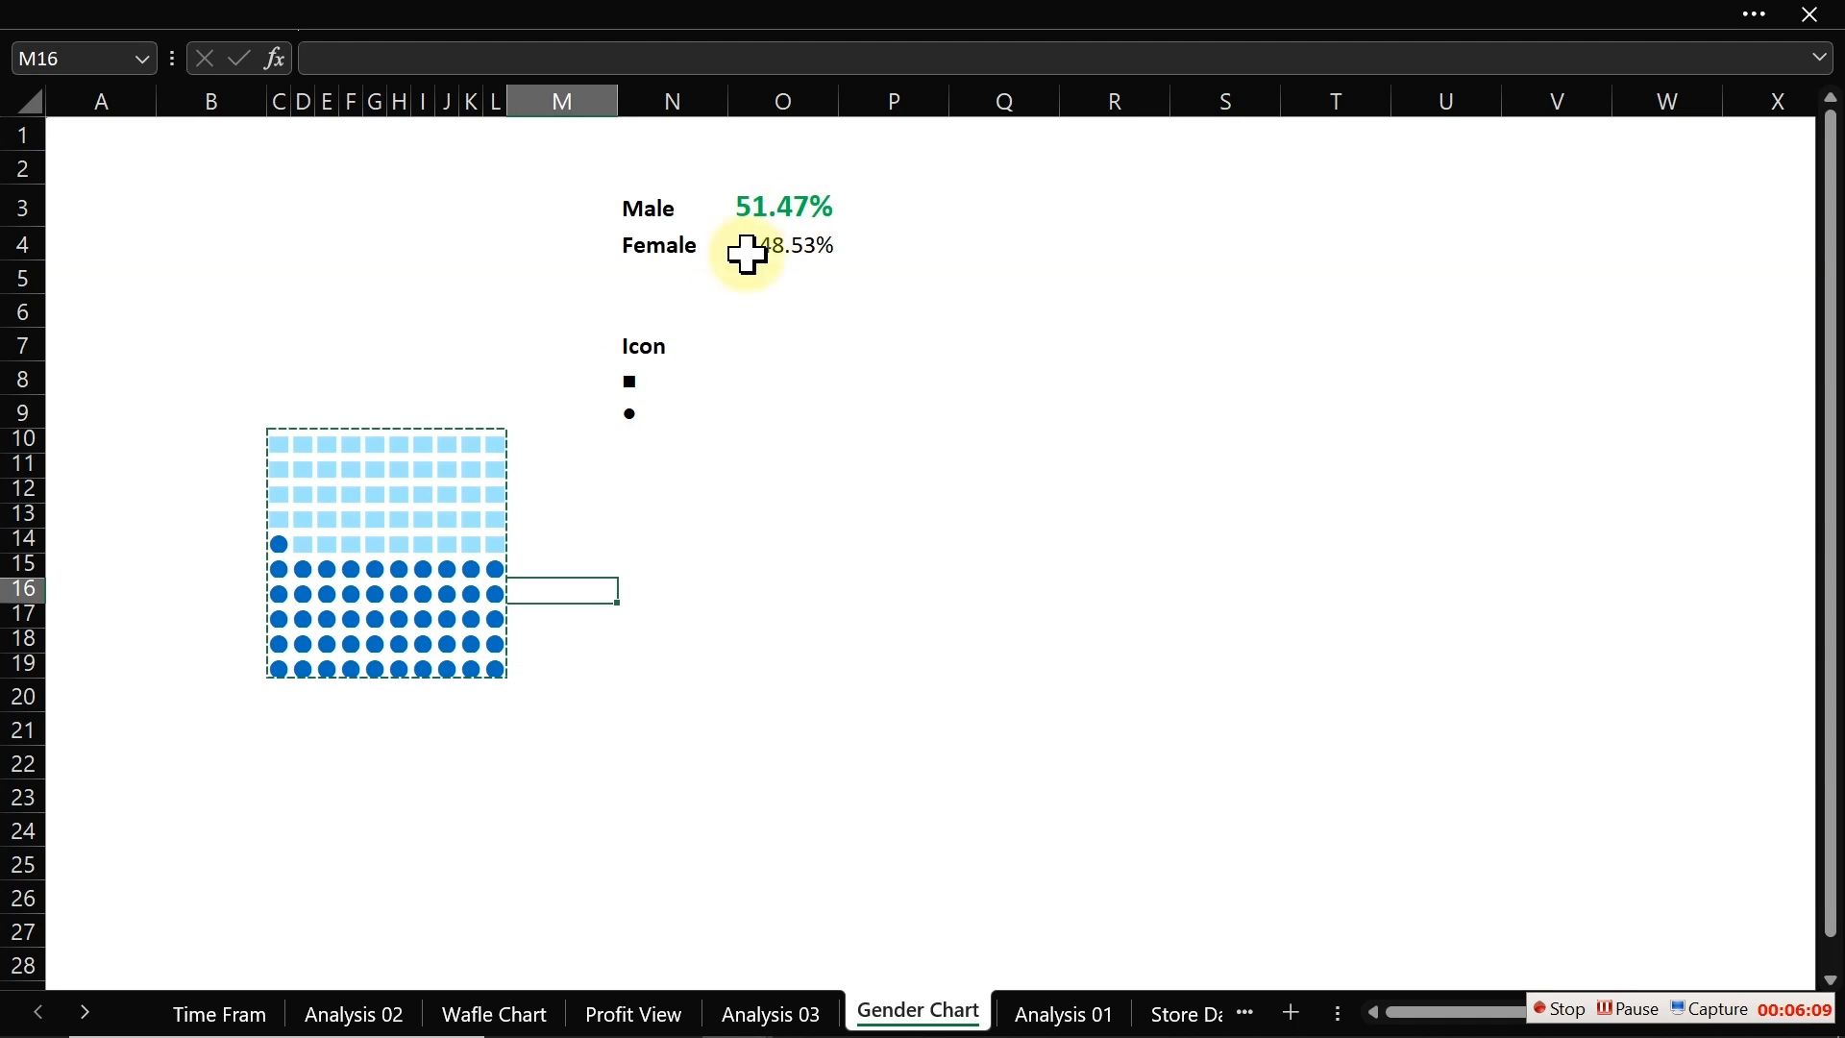
Step: Add a Month slicer from the Date table for the Gender profit margin pivot table on Analysis 03
{"action": "left_click", "coordinate": [769, 1014]}
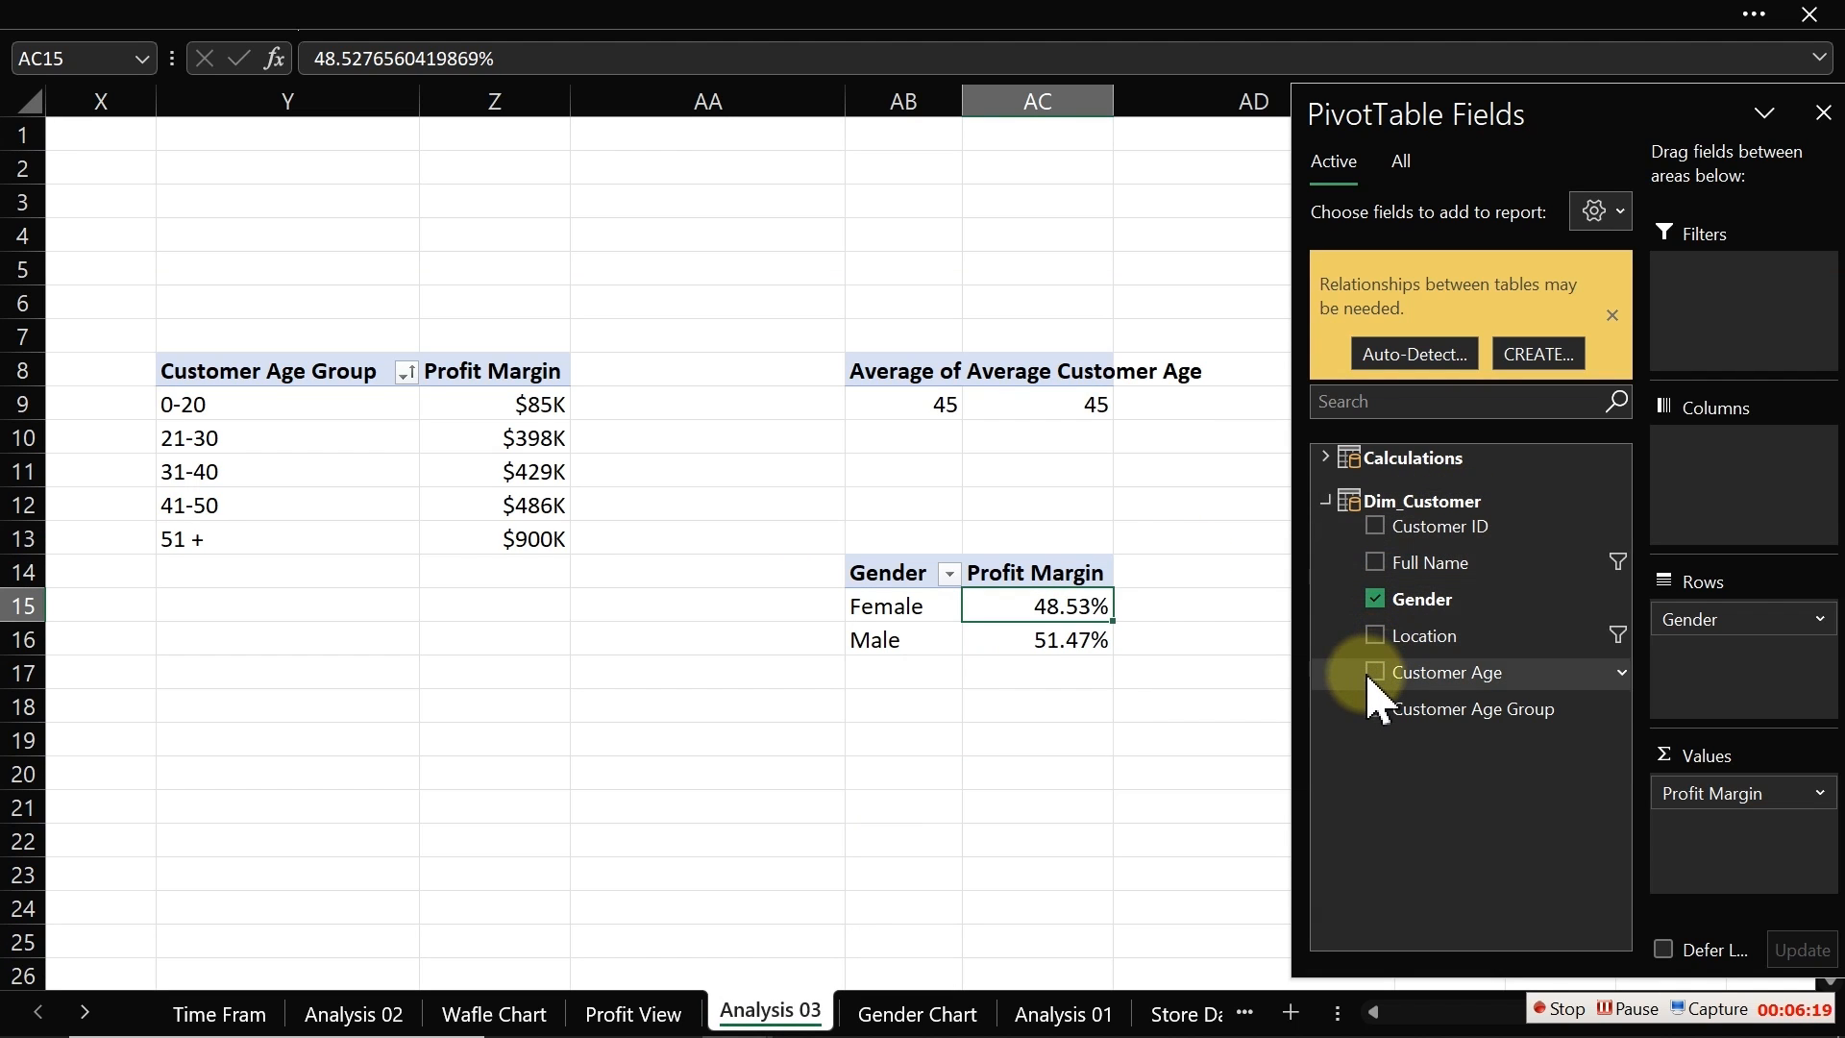
{"action": "left_click", "coordinate": [1326, 502]}
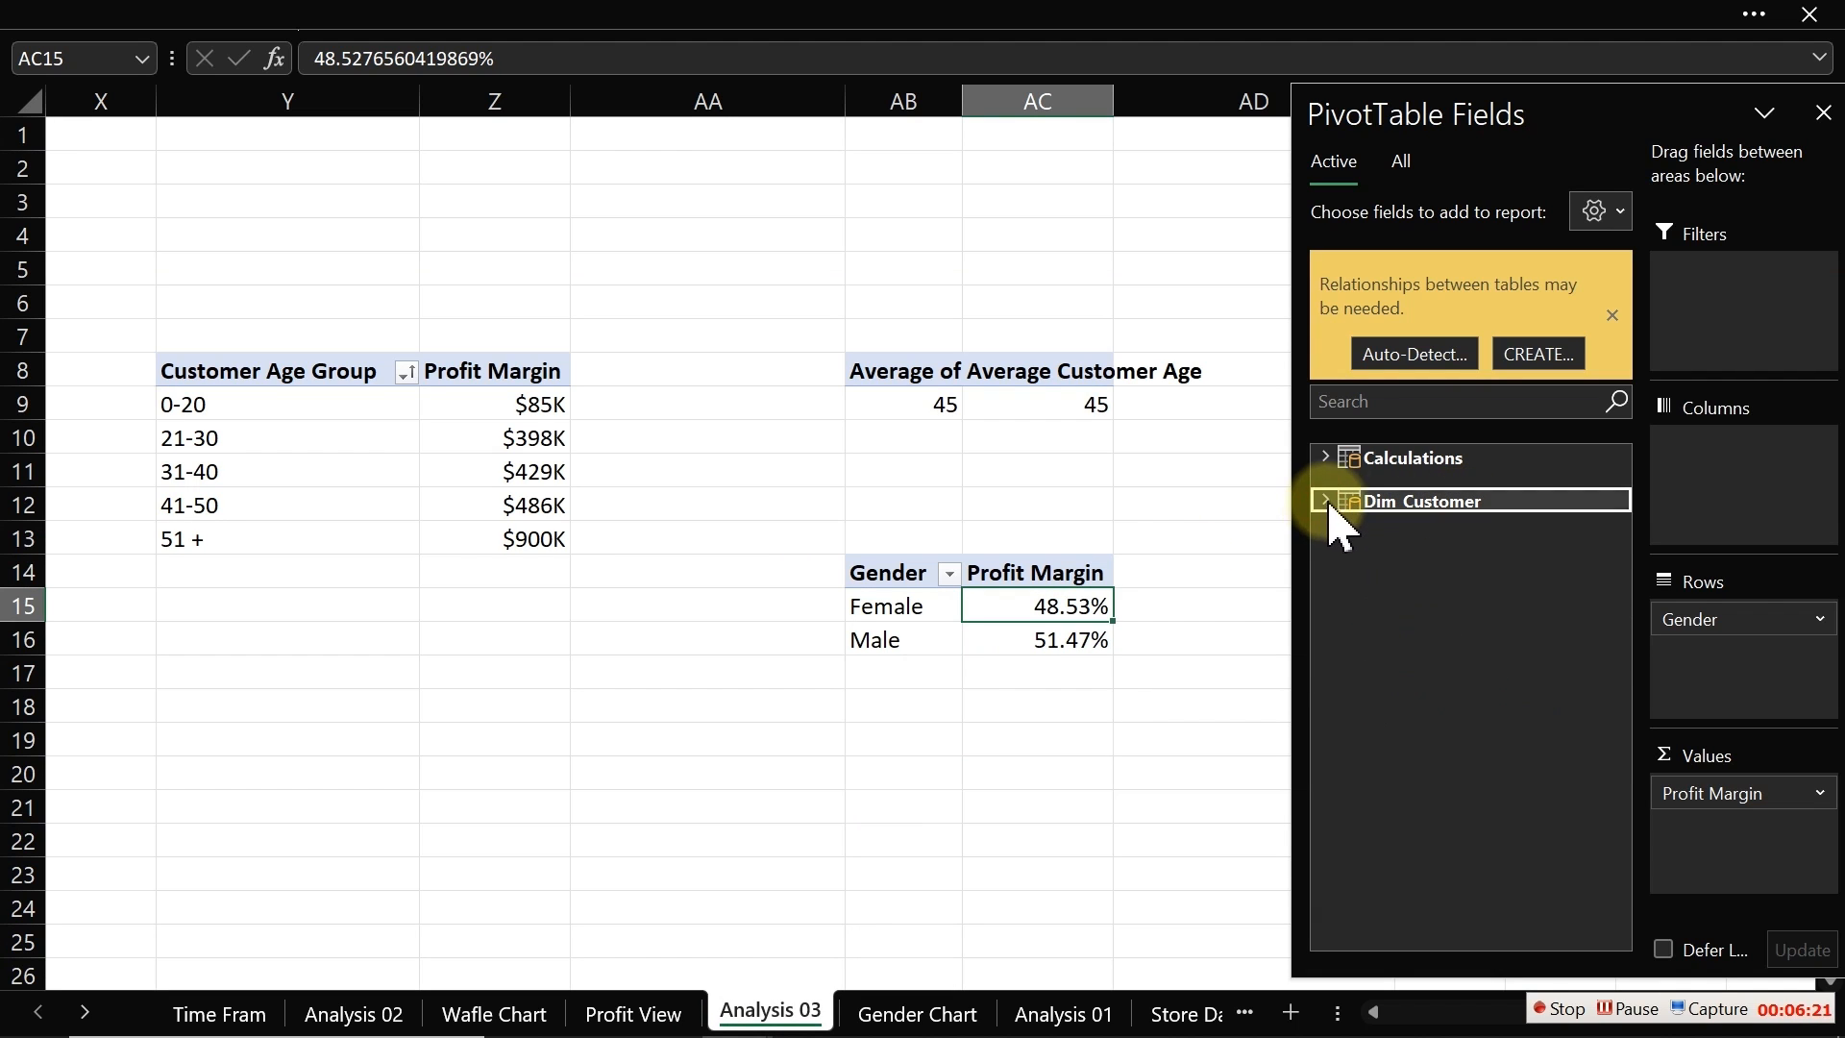
{"action": "left_click", "coordinate": [1326, 458]}
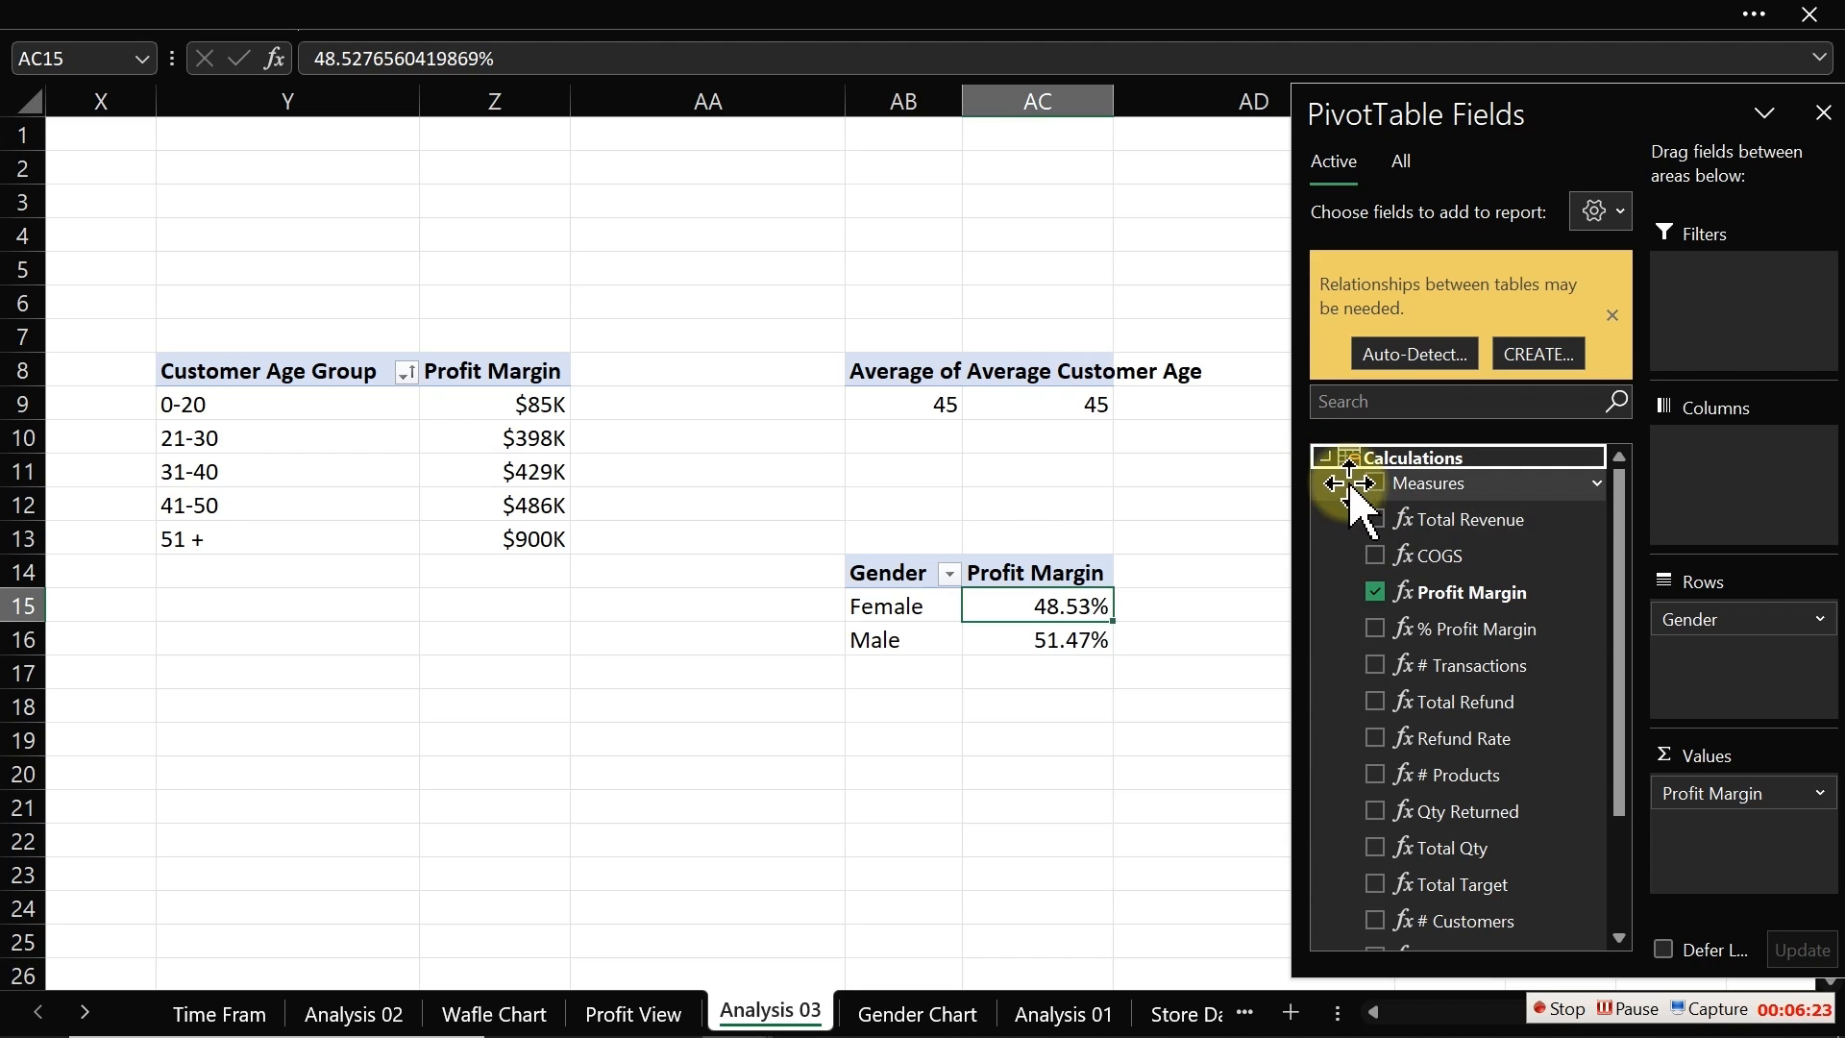
{"action": "left_click", "coordinate": [1326, 458]}
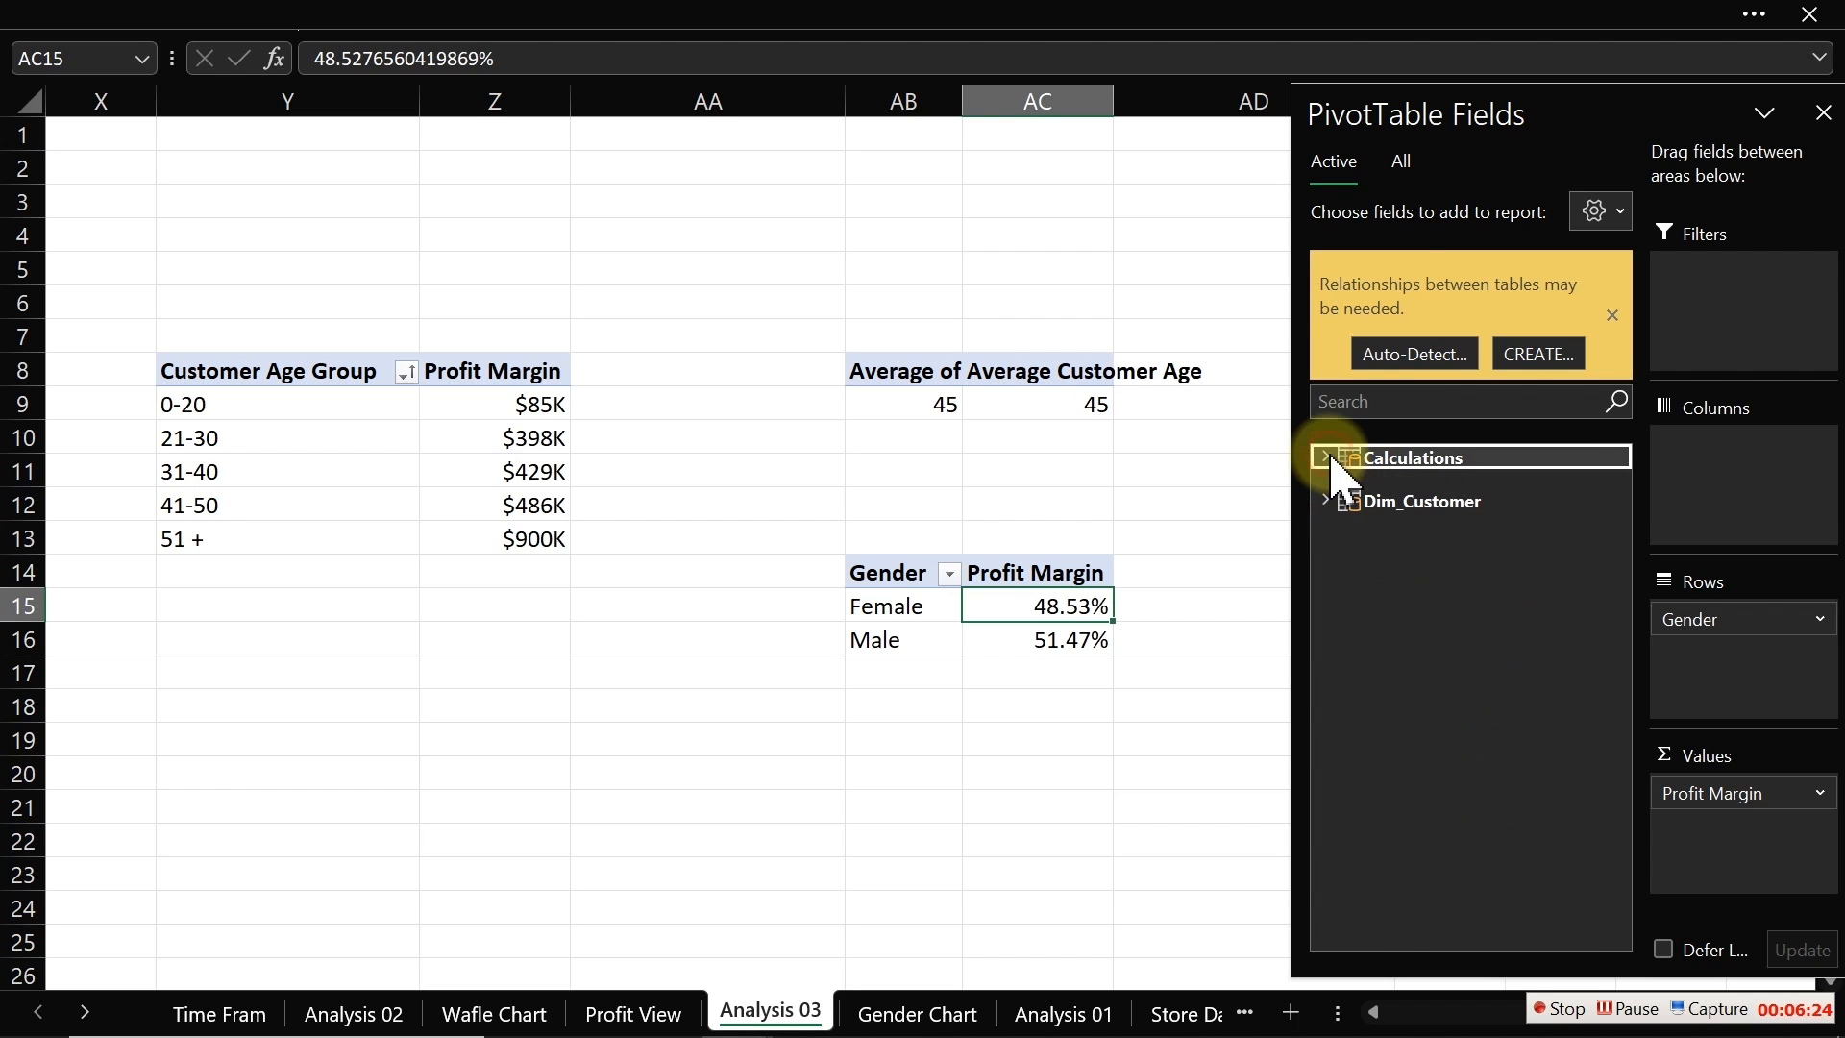
{"action": "left_click", "coordinate": [1402, 164]}
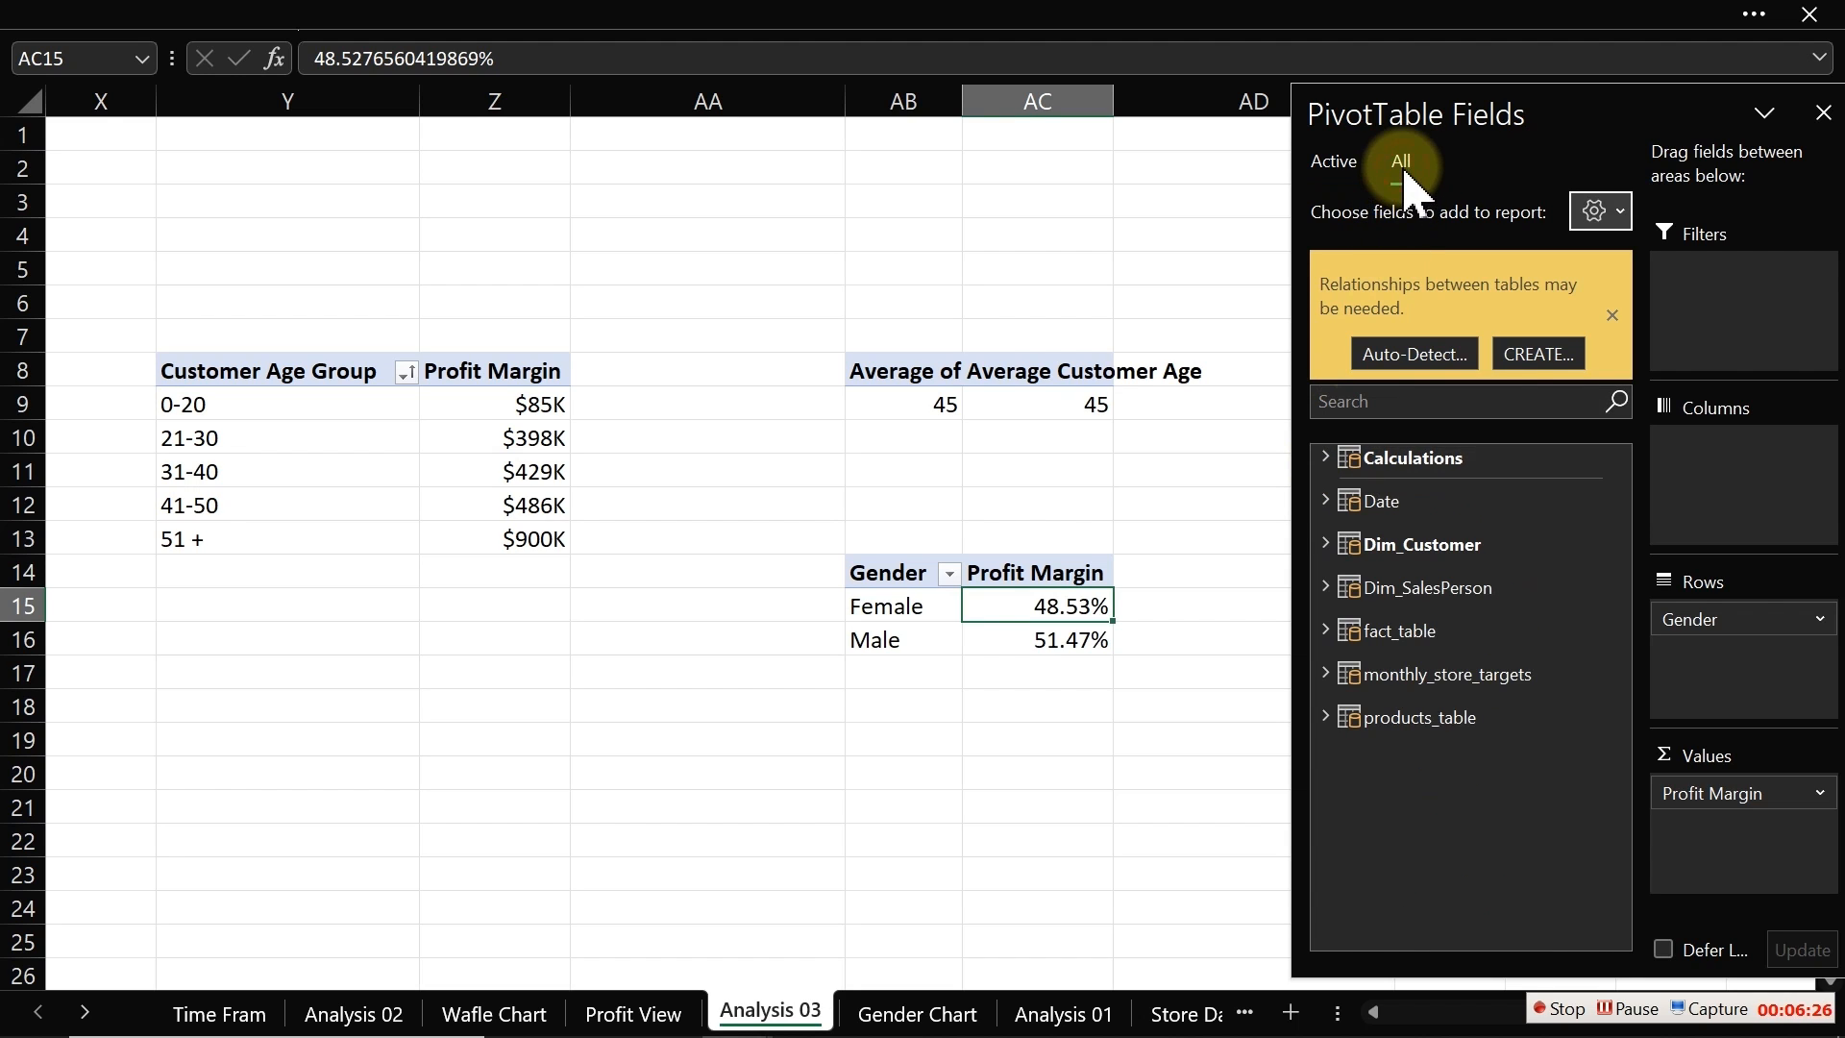
{"action": "left_click", "coordinate": [1335, 500]}
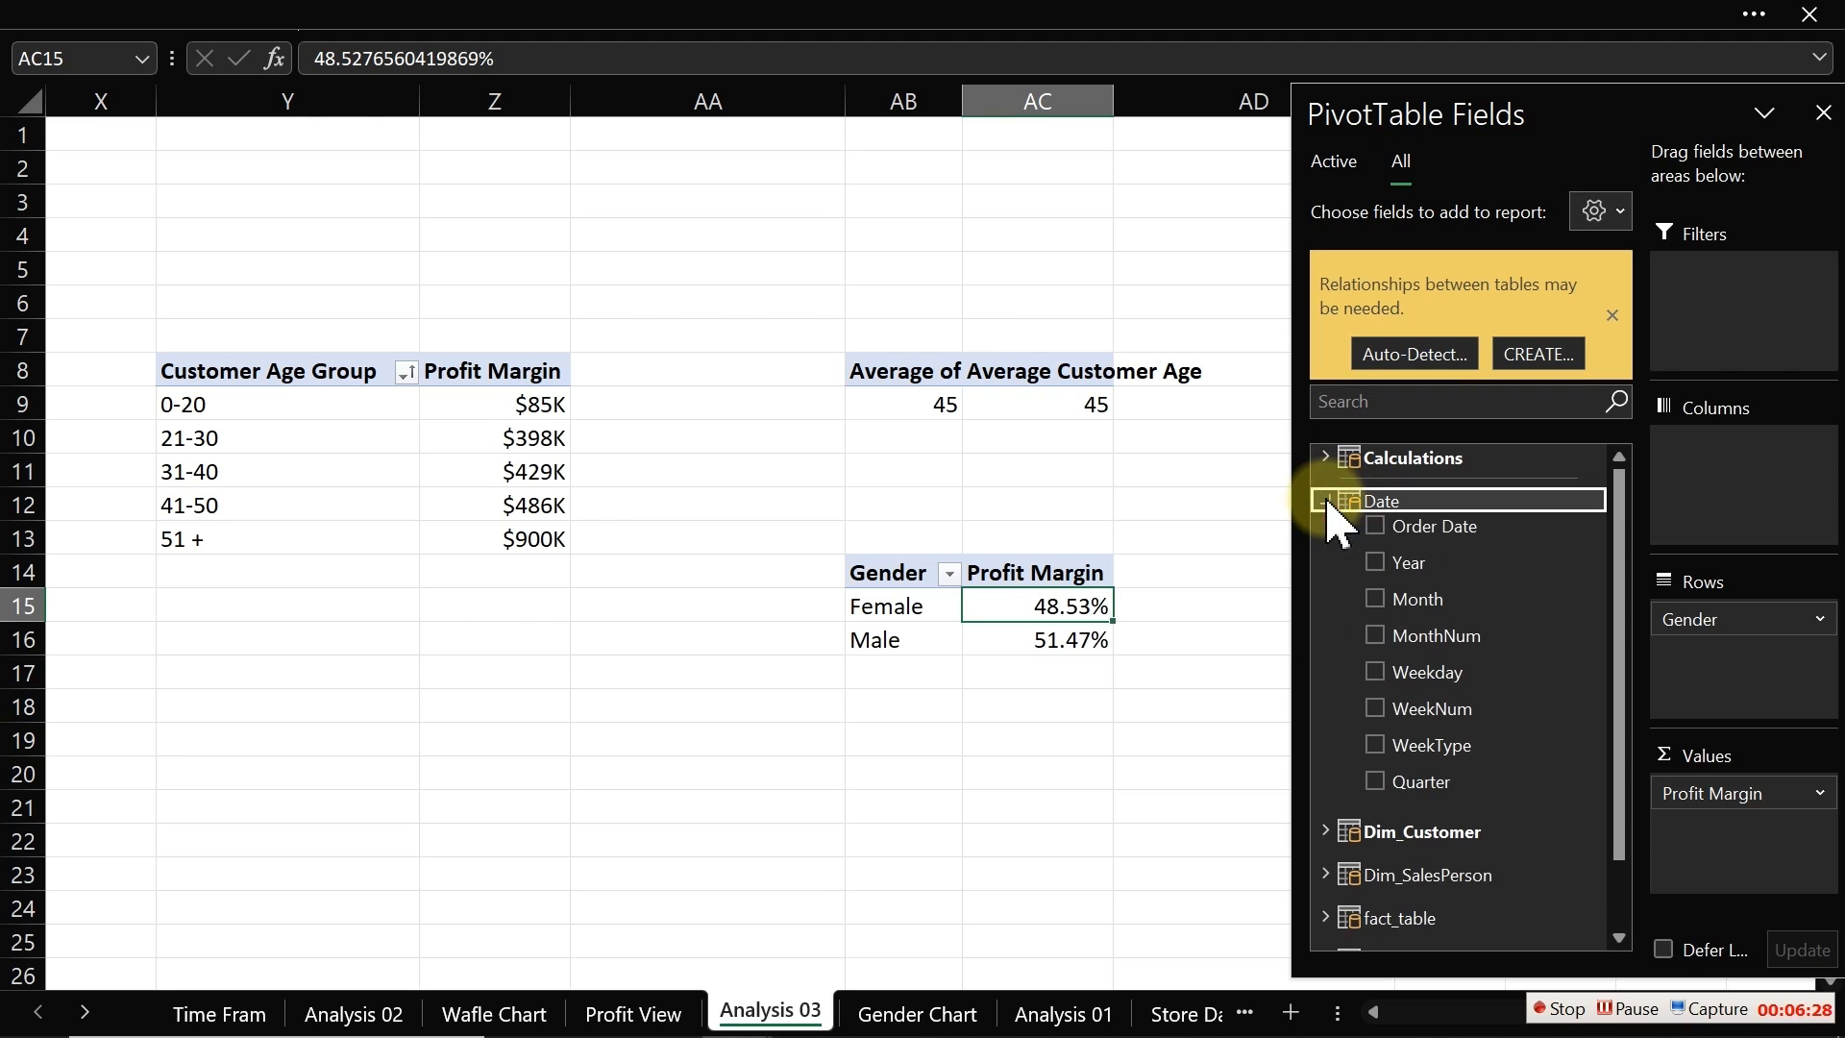
{"action": "right_click", "coordinate": [1409, 606]}
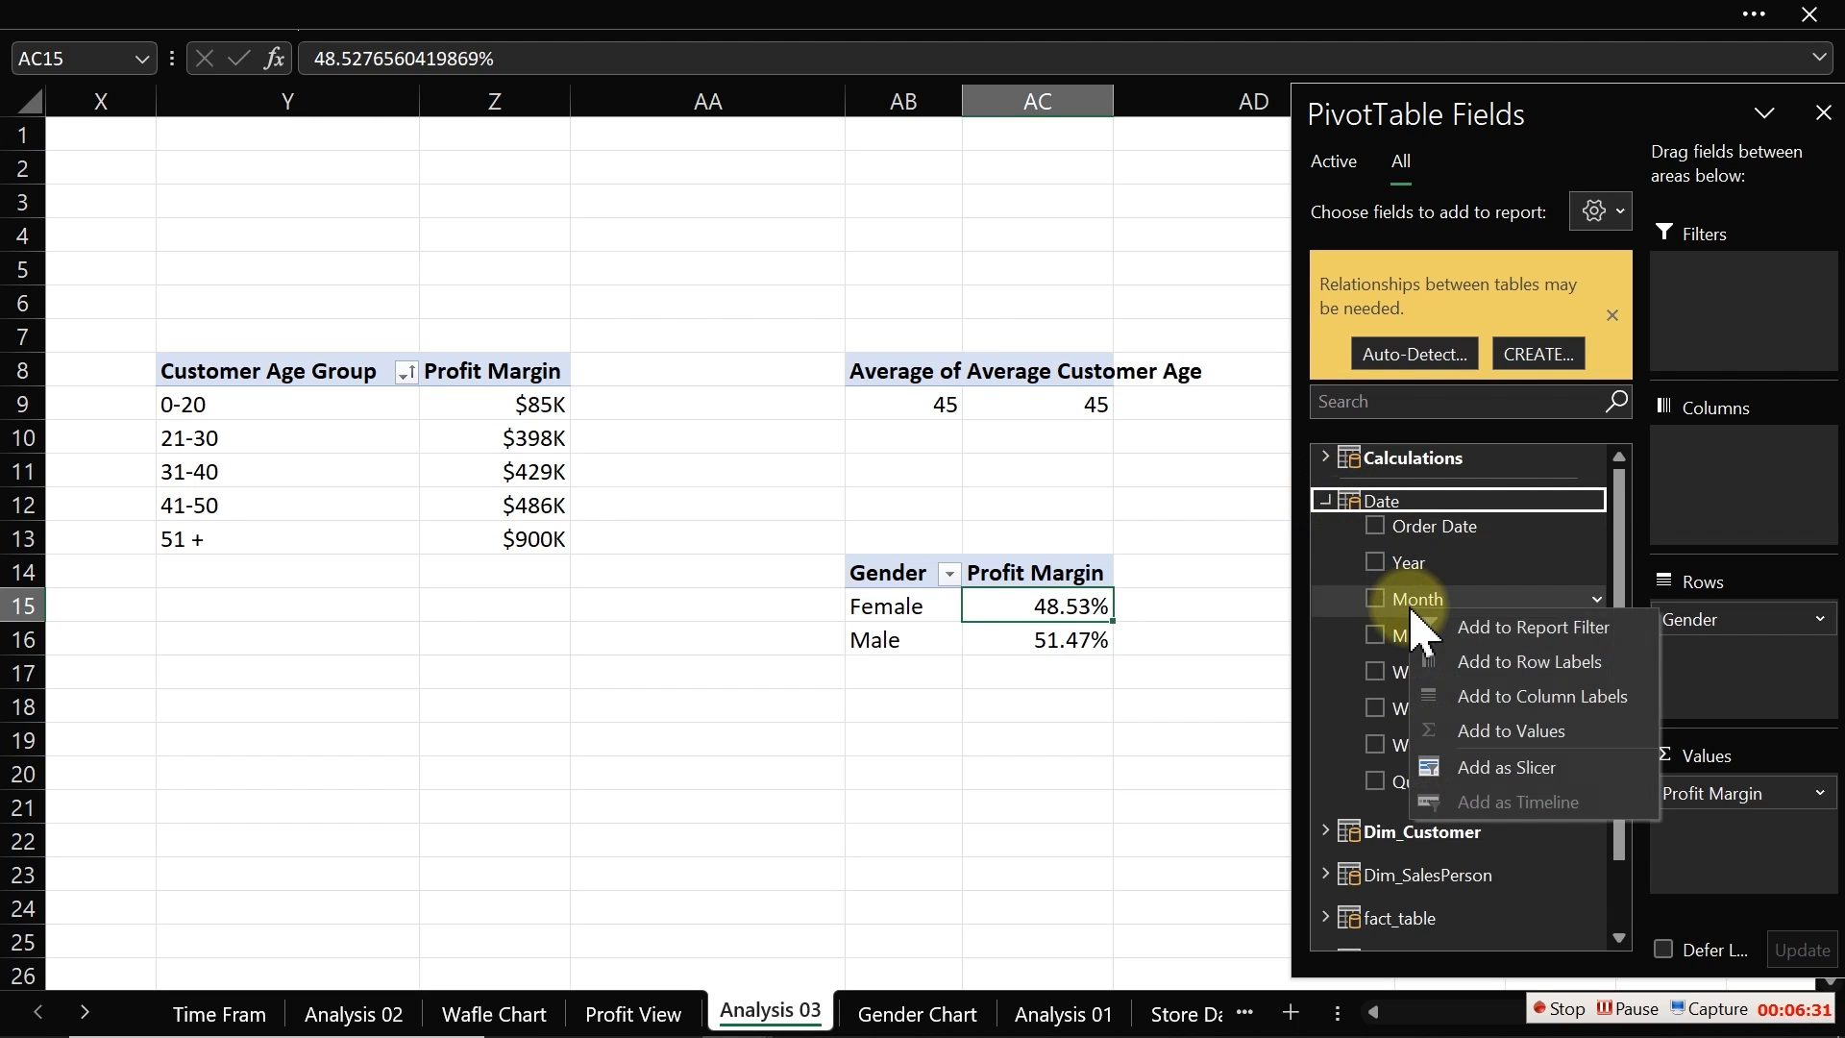
{"action": "left_click", "coordinate": [1473, 761]}
{"action": "left_click", "coordinate": [1060, 613]}
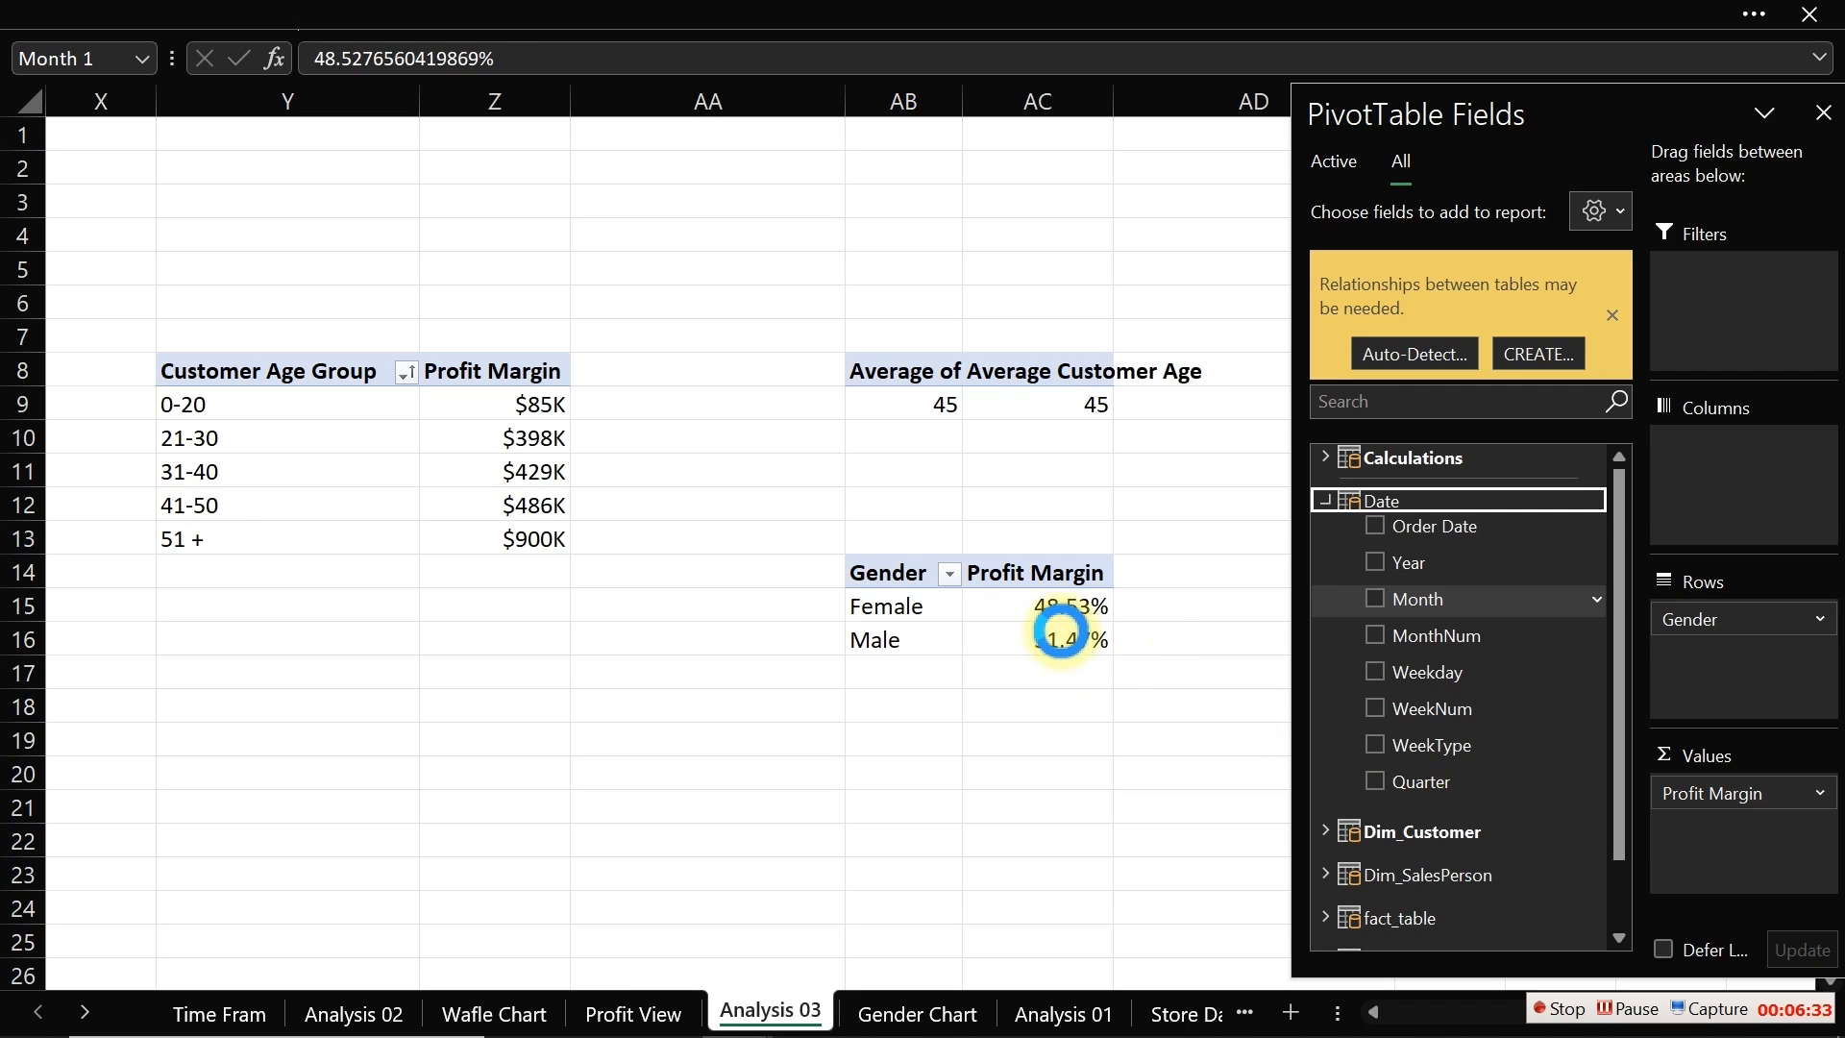
Step: Move the Month slicer from Analysis 03 onto the Gender Chart sheet beside the waffle grid
{"action": "left_click", "coordinate": [924, 351]}
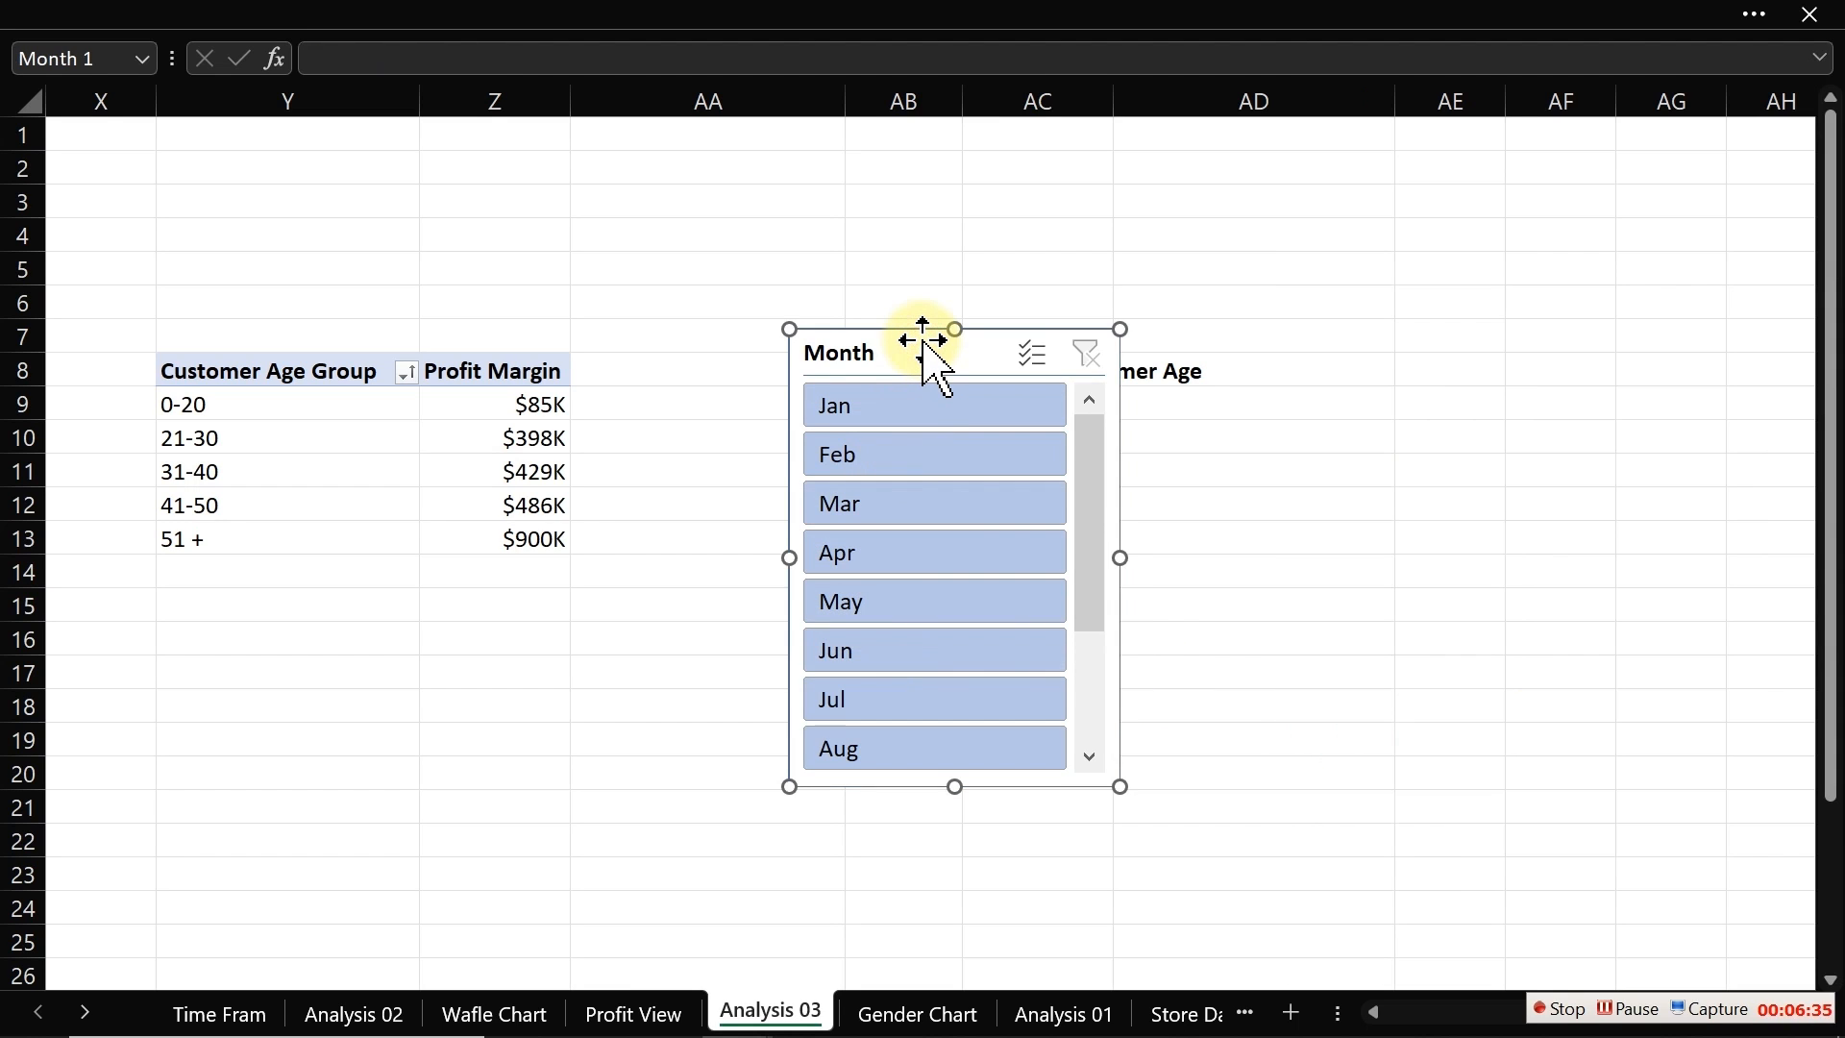
{"action": "left_click_drag", "start_coordinate": [923, 340], "coordinate": [635, 454]}
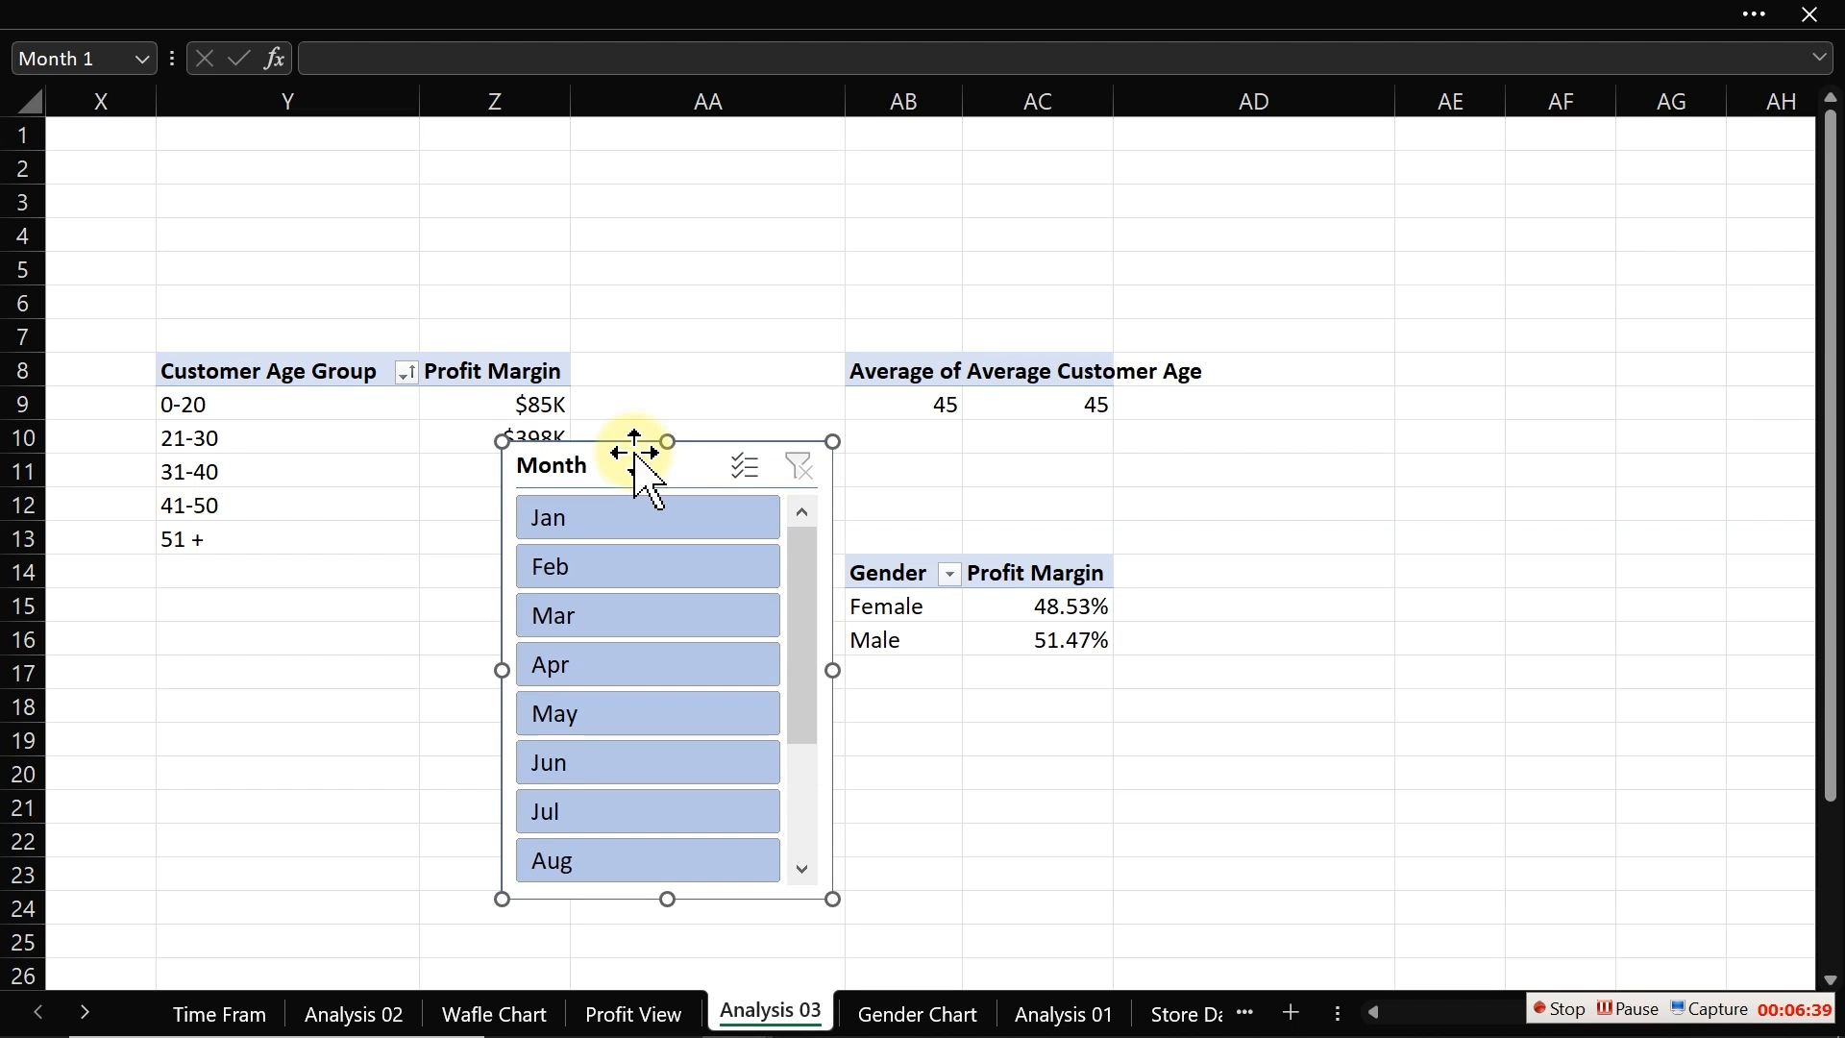
{"action": "key", "text": "Delete"}
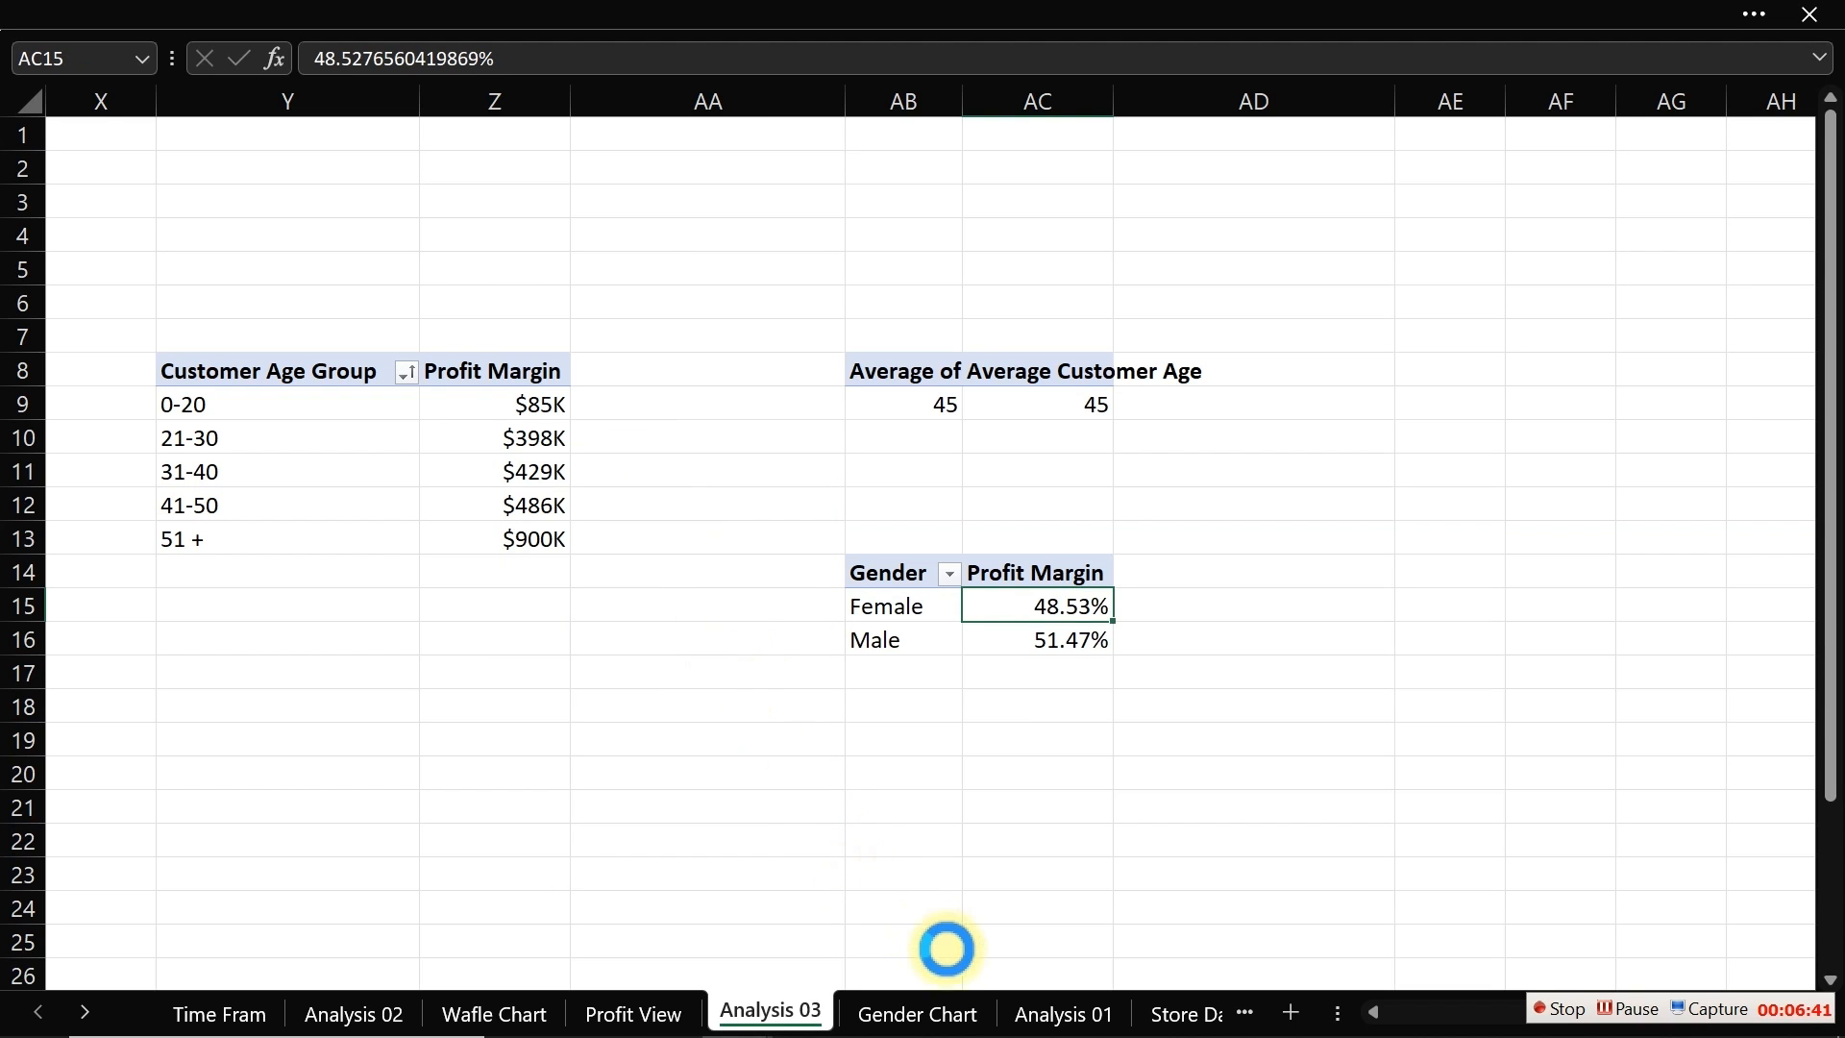
{"action": "left_click", "coordinate": [951, 1010]}
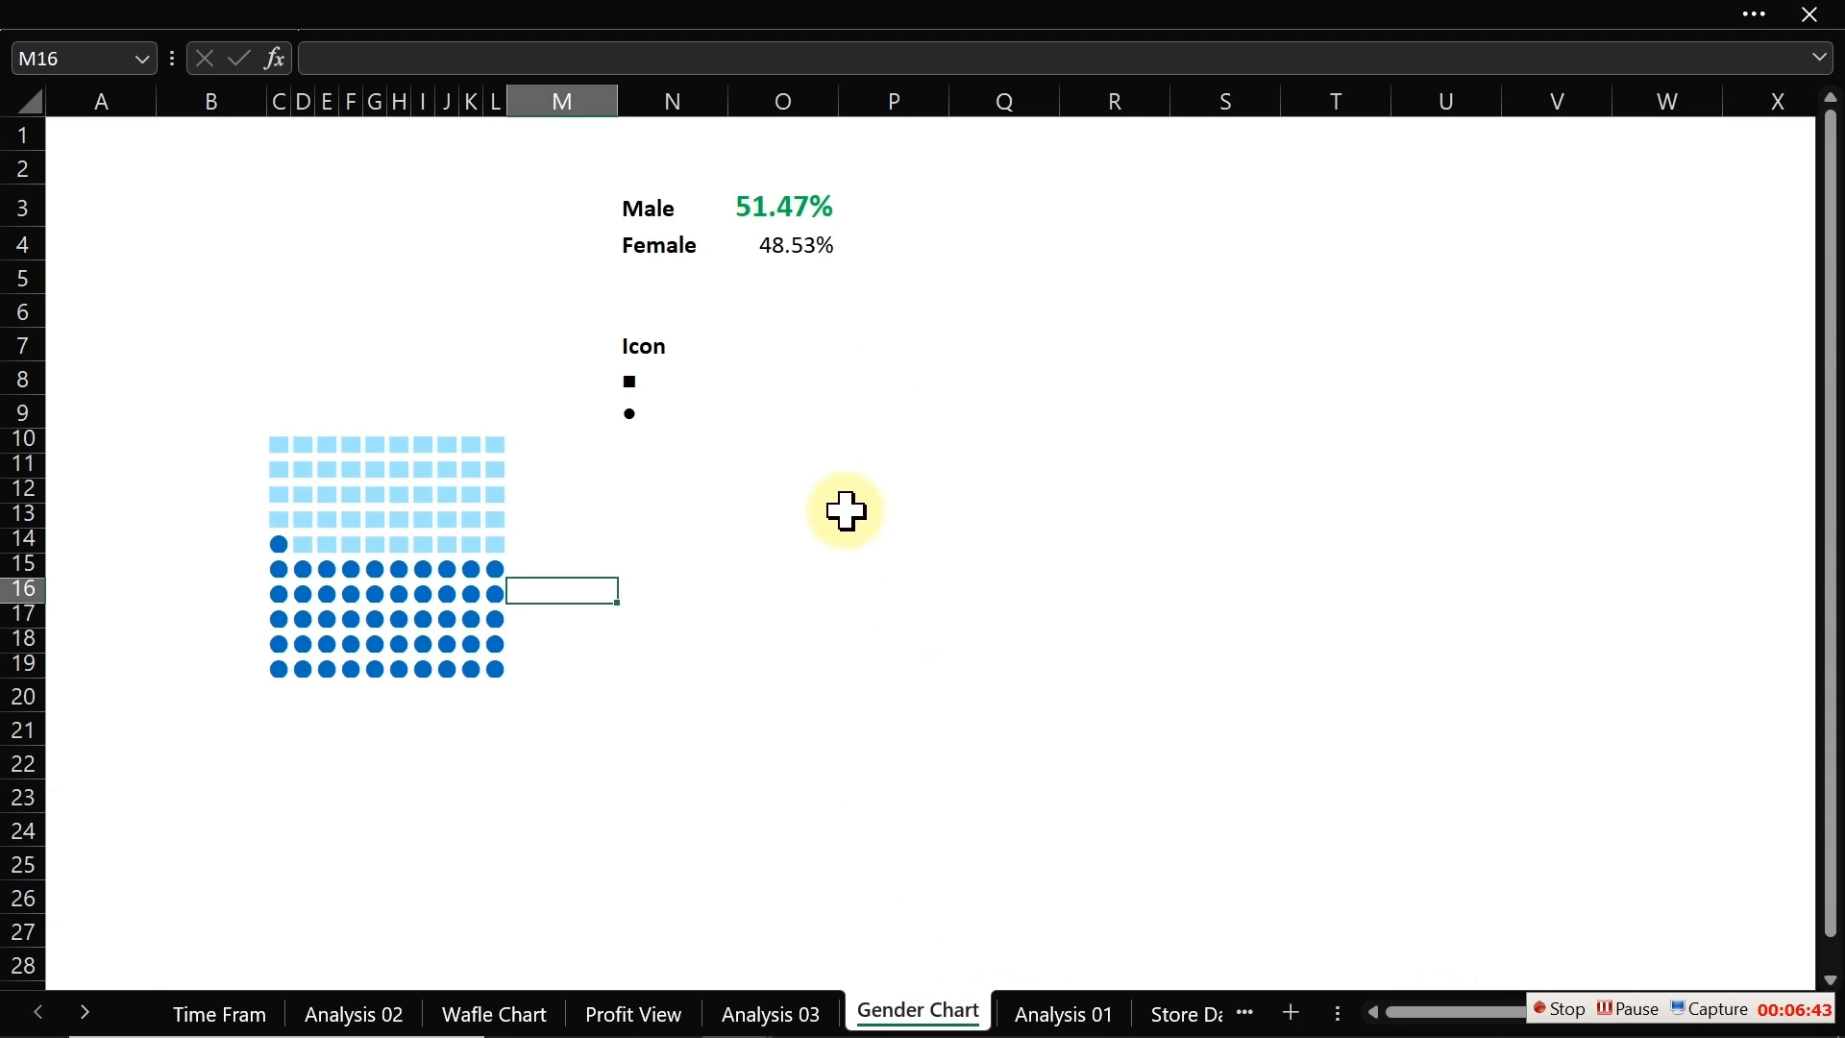
{"action": "left_click", "coordinate": [845, 511]}
{"action": "key", "text": "ctrl+v"}
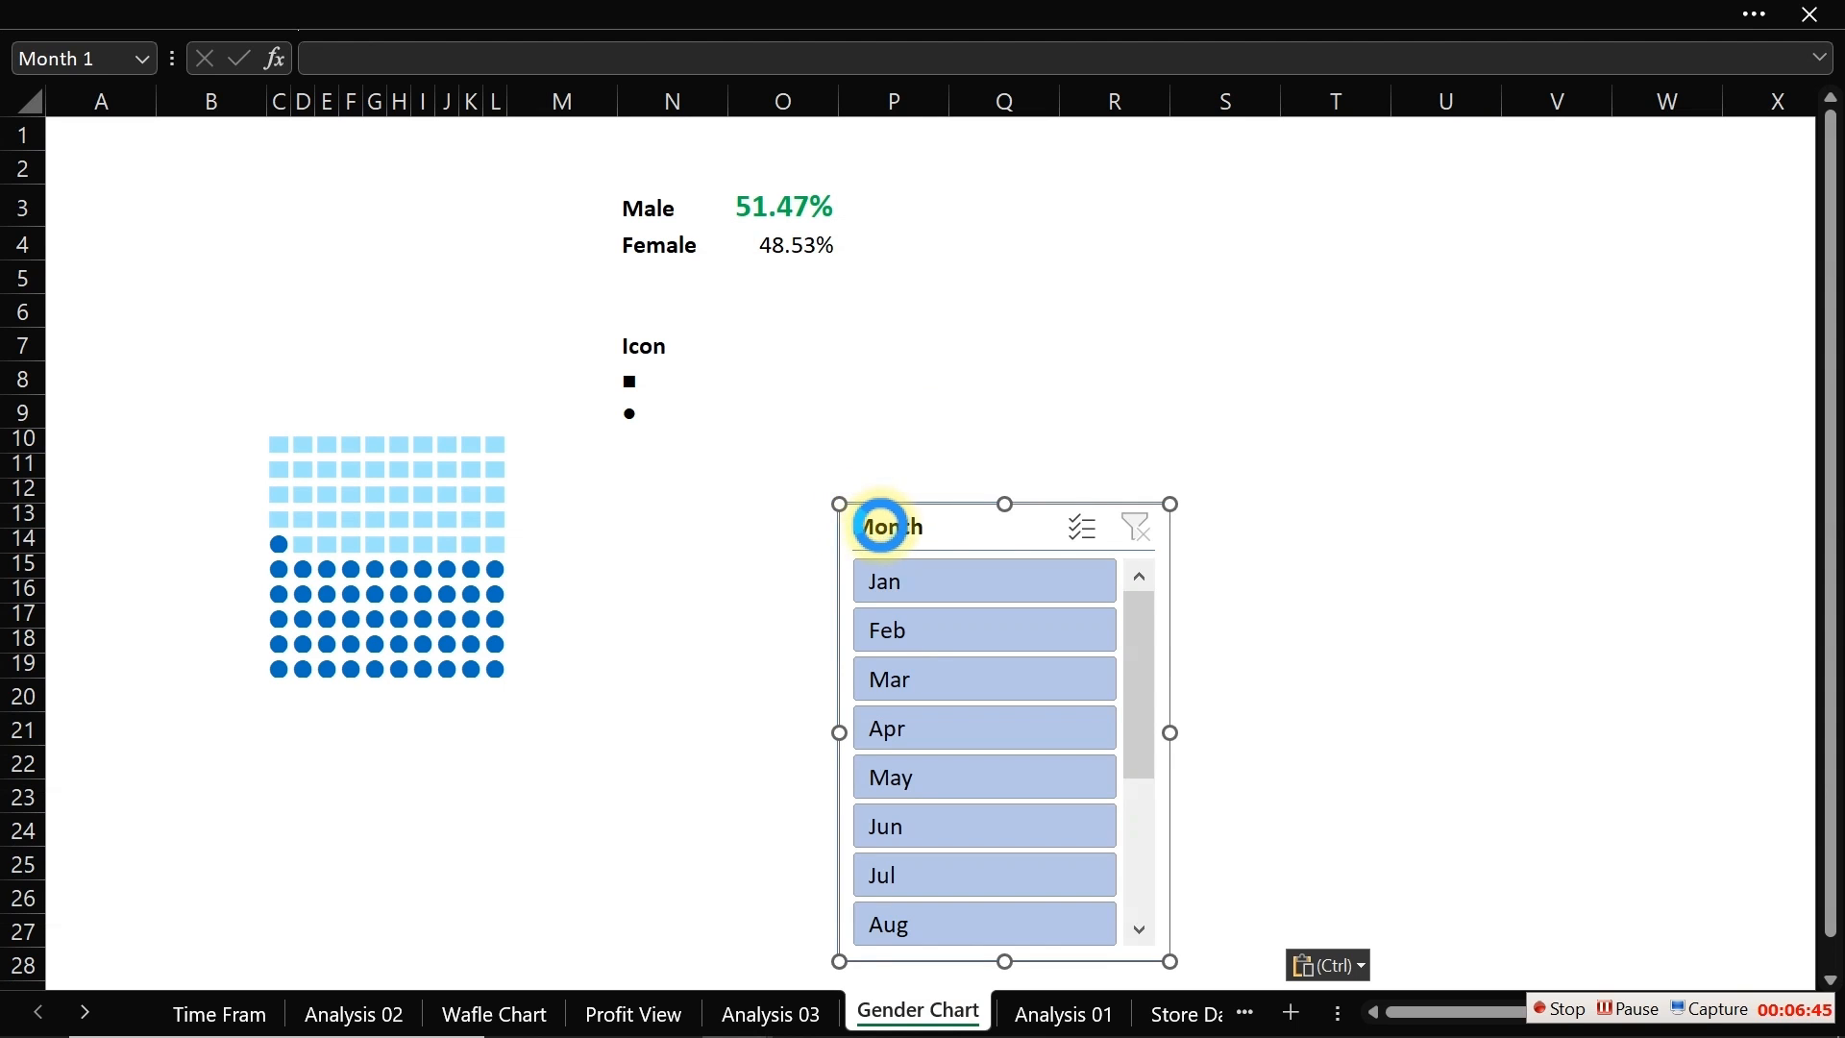
Step: Move the Month slicer up beside the waffle grid and test it by filtering single months such as Jan, Apr and Jun
{"action": "left_click_drag", "start_coordinate": [882, 527], "coordinate": [994, 378]}
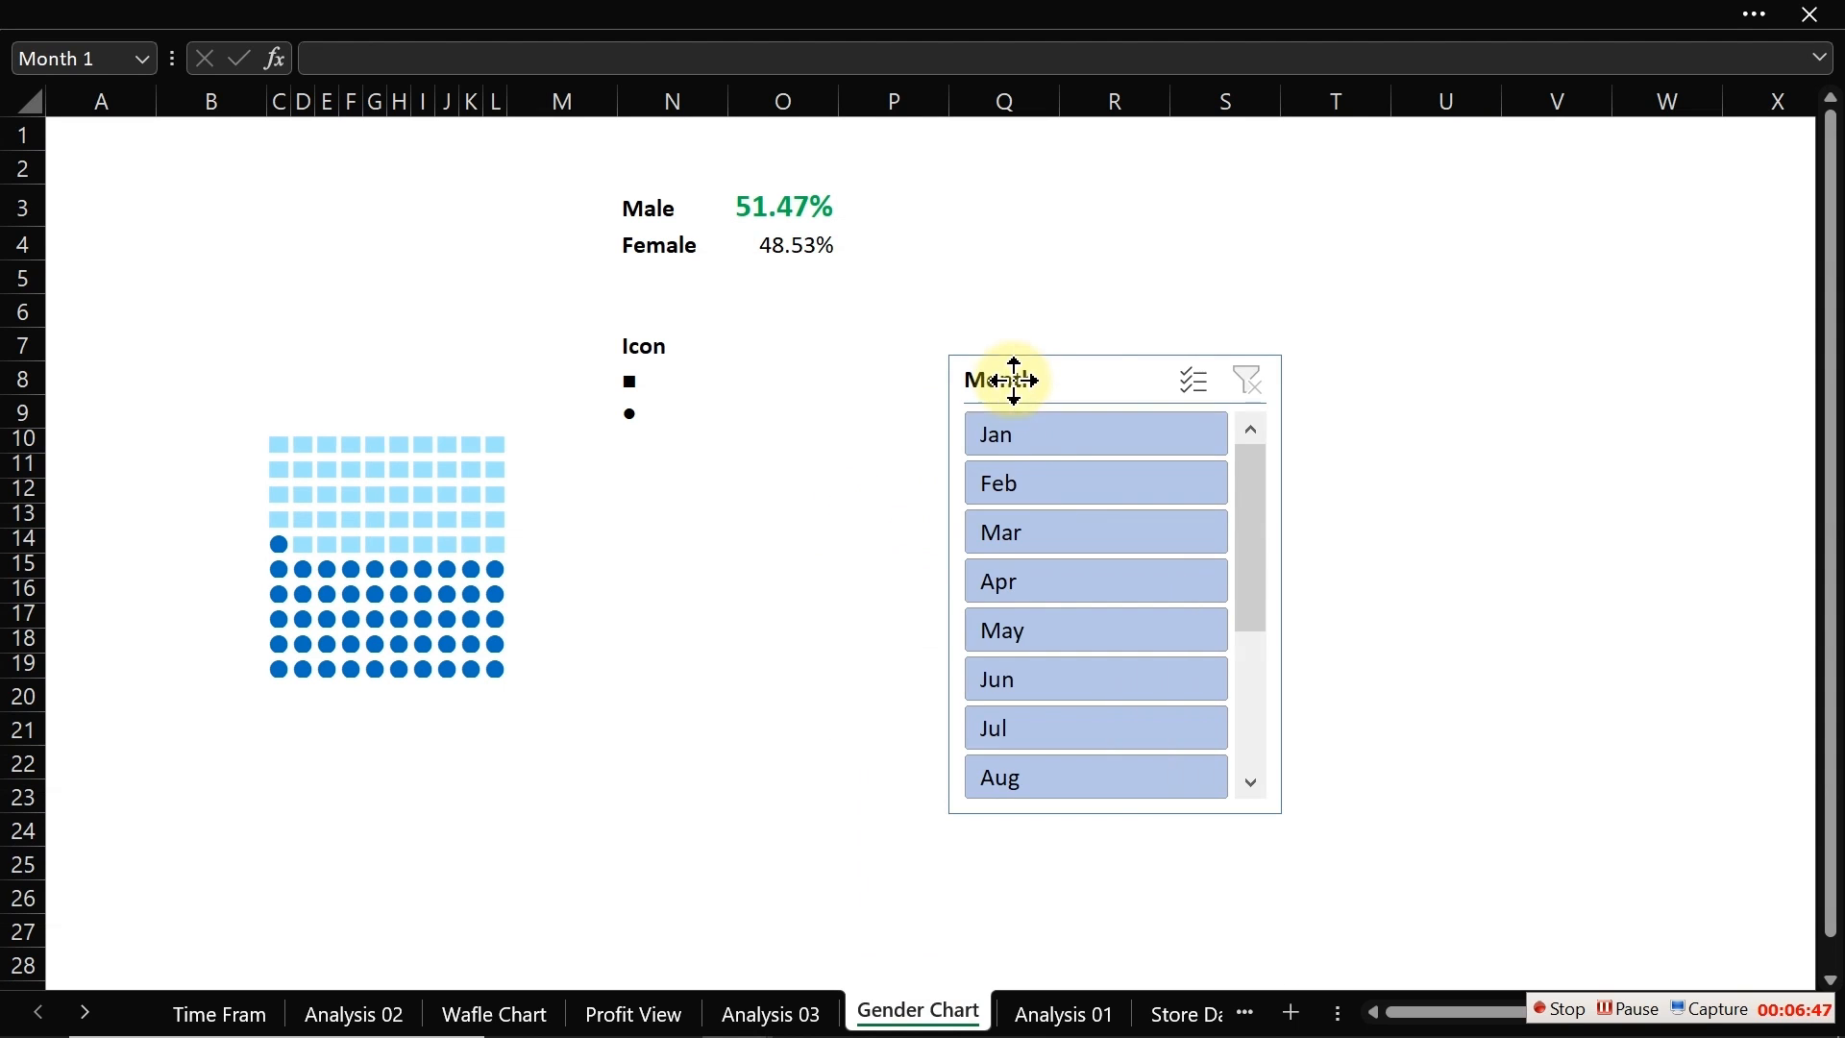
{"action": "left_click", "coordinate": [1028, 444]}
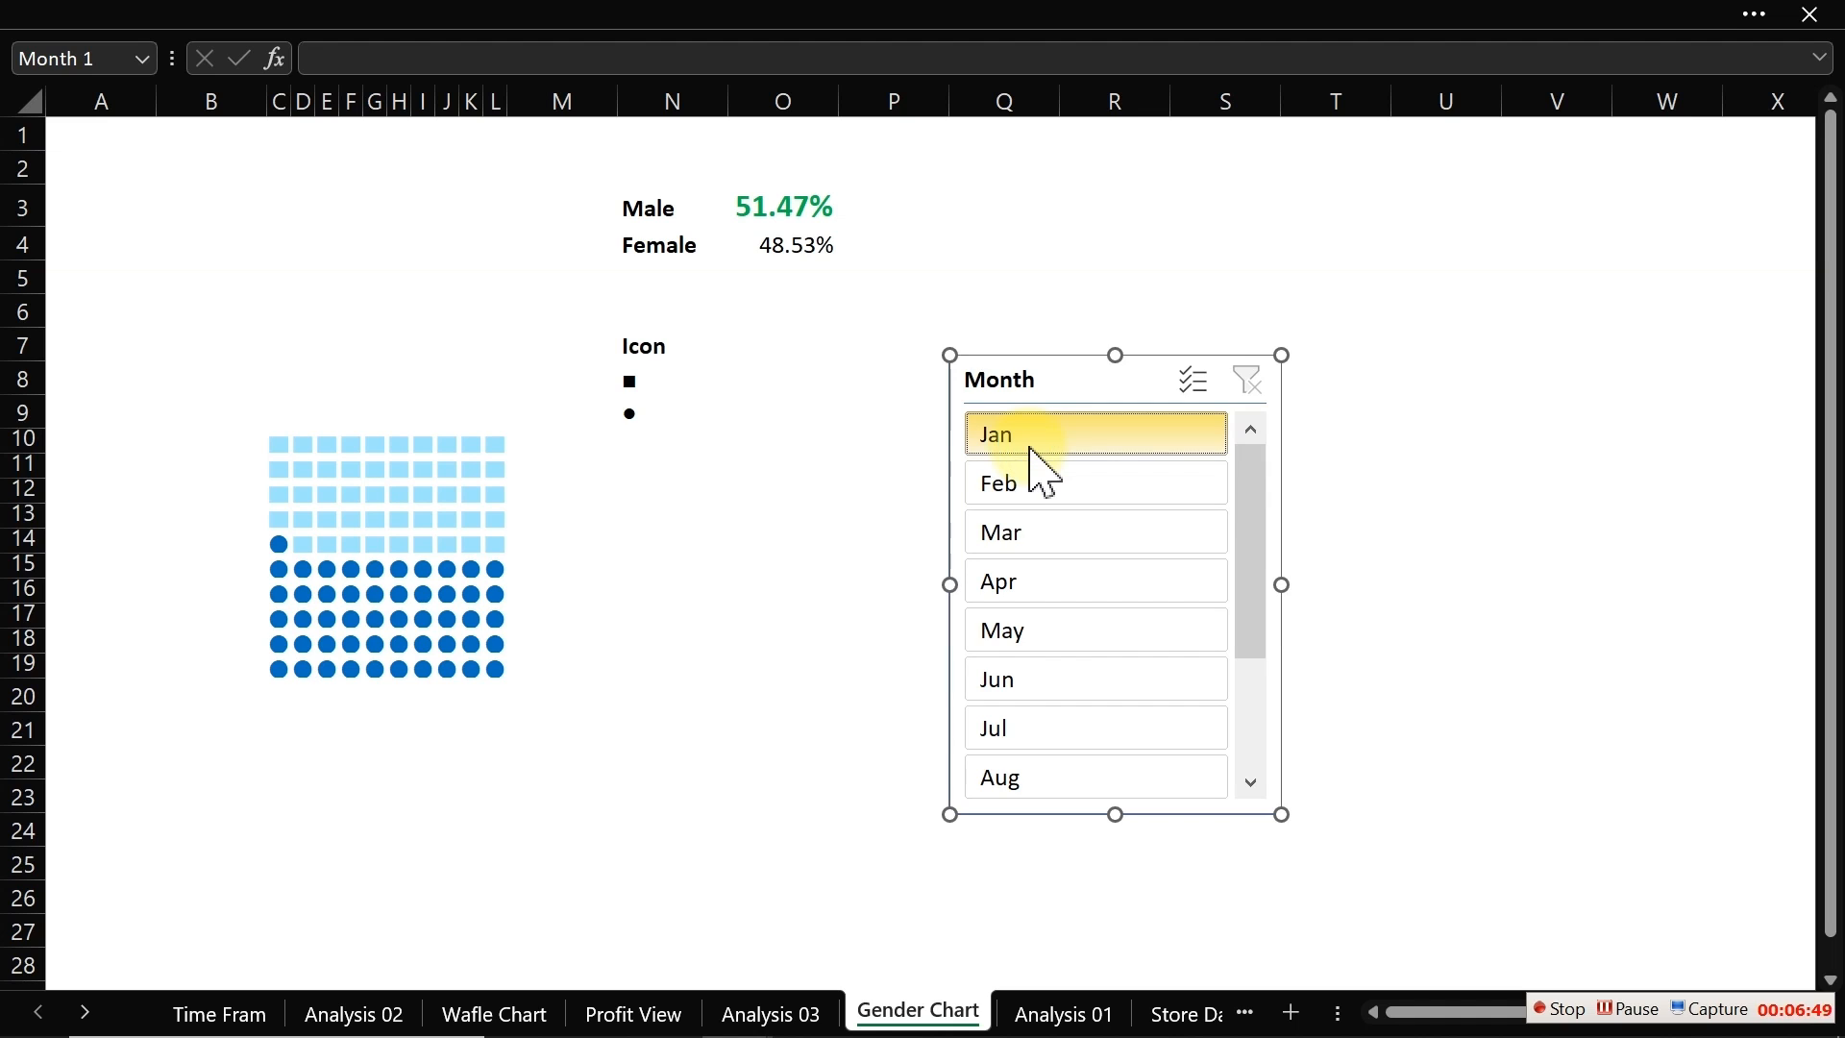
{"action": "left_click", "coordinate": [1032, 450]}
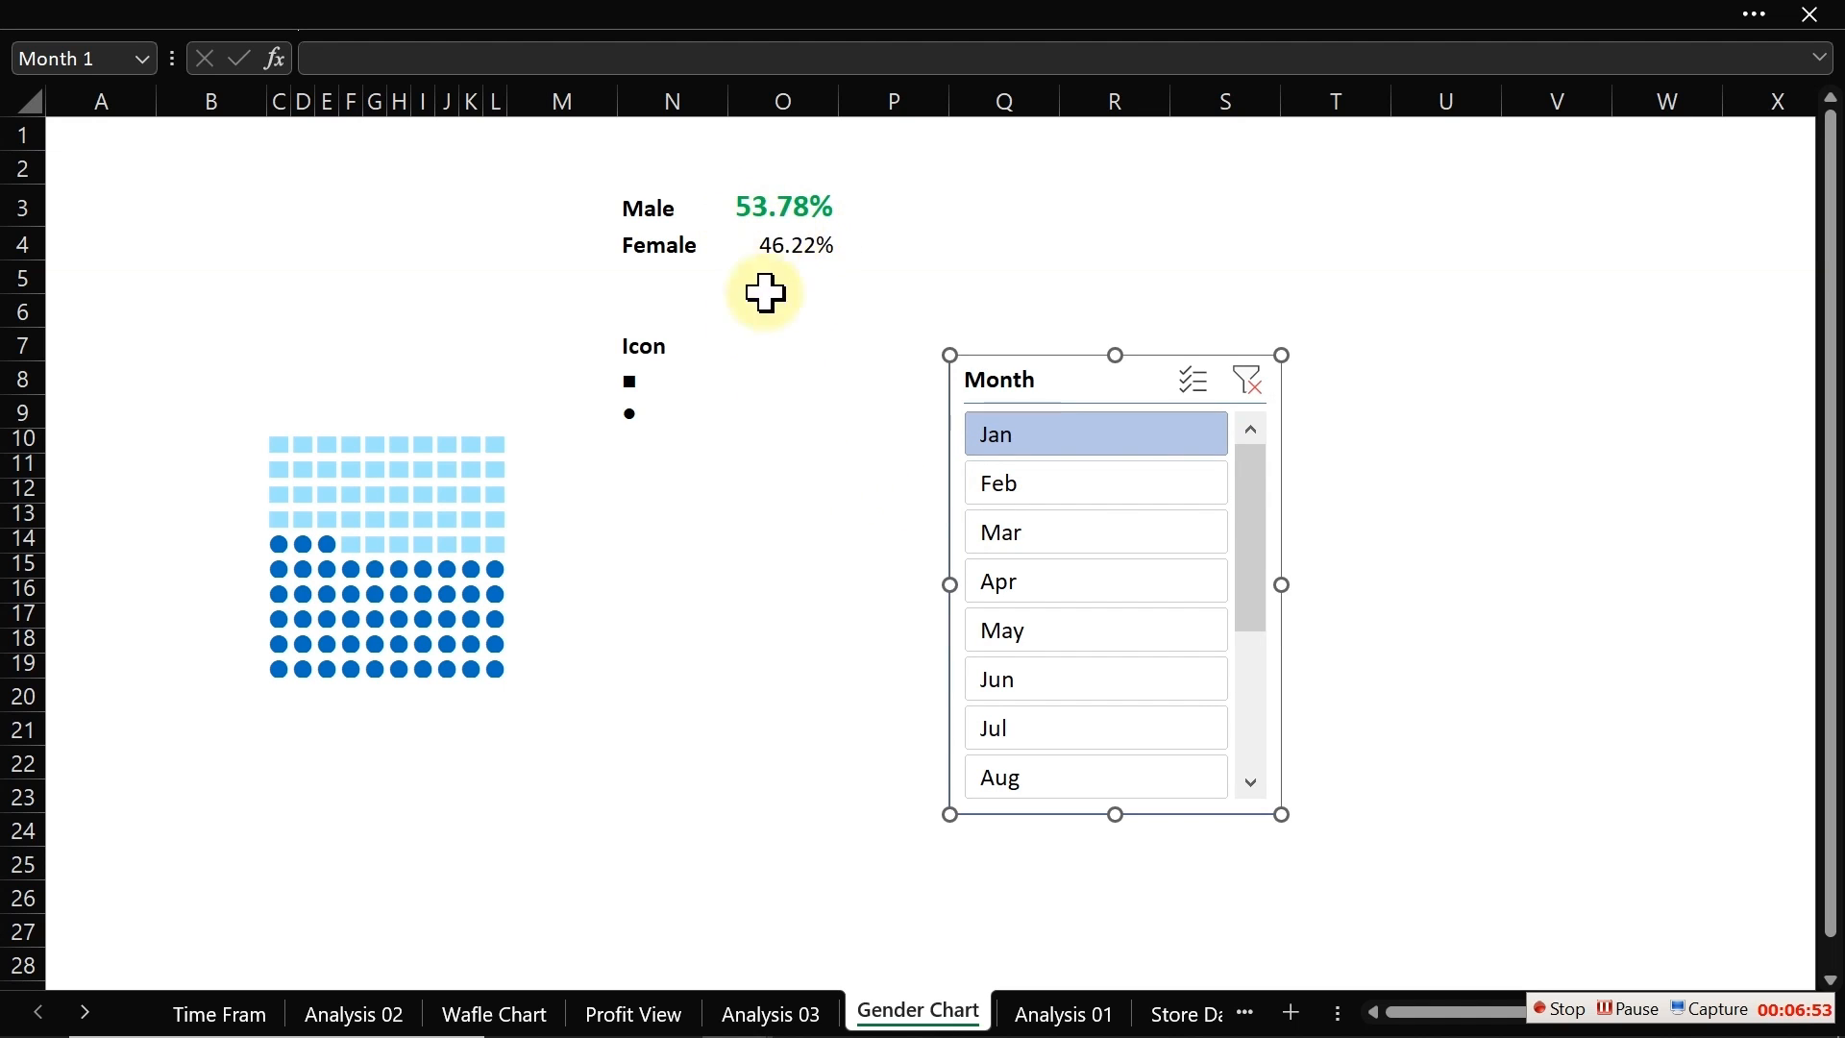
{"action": "left_click", "coordinate": [1027, 575]}
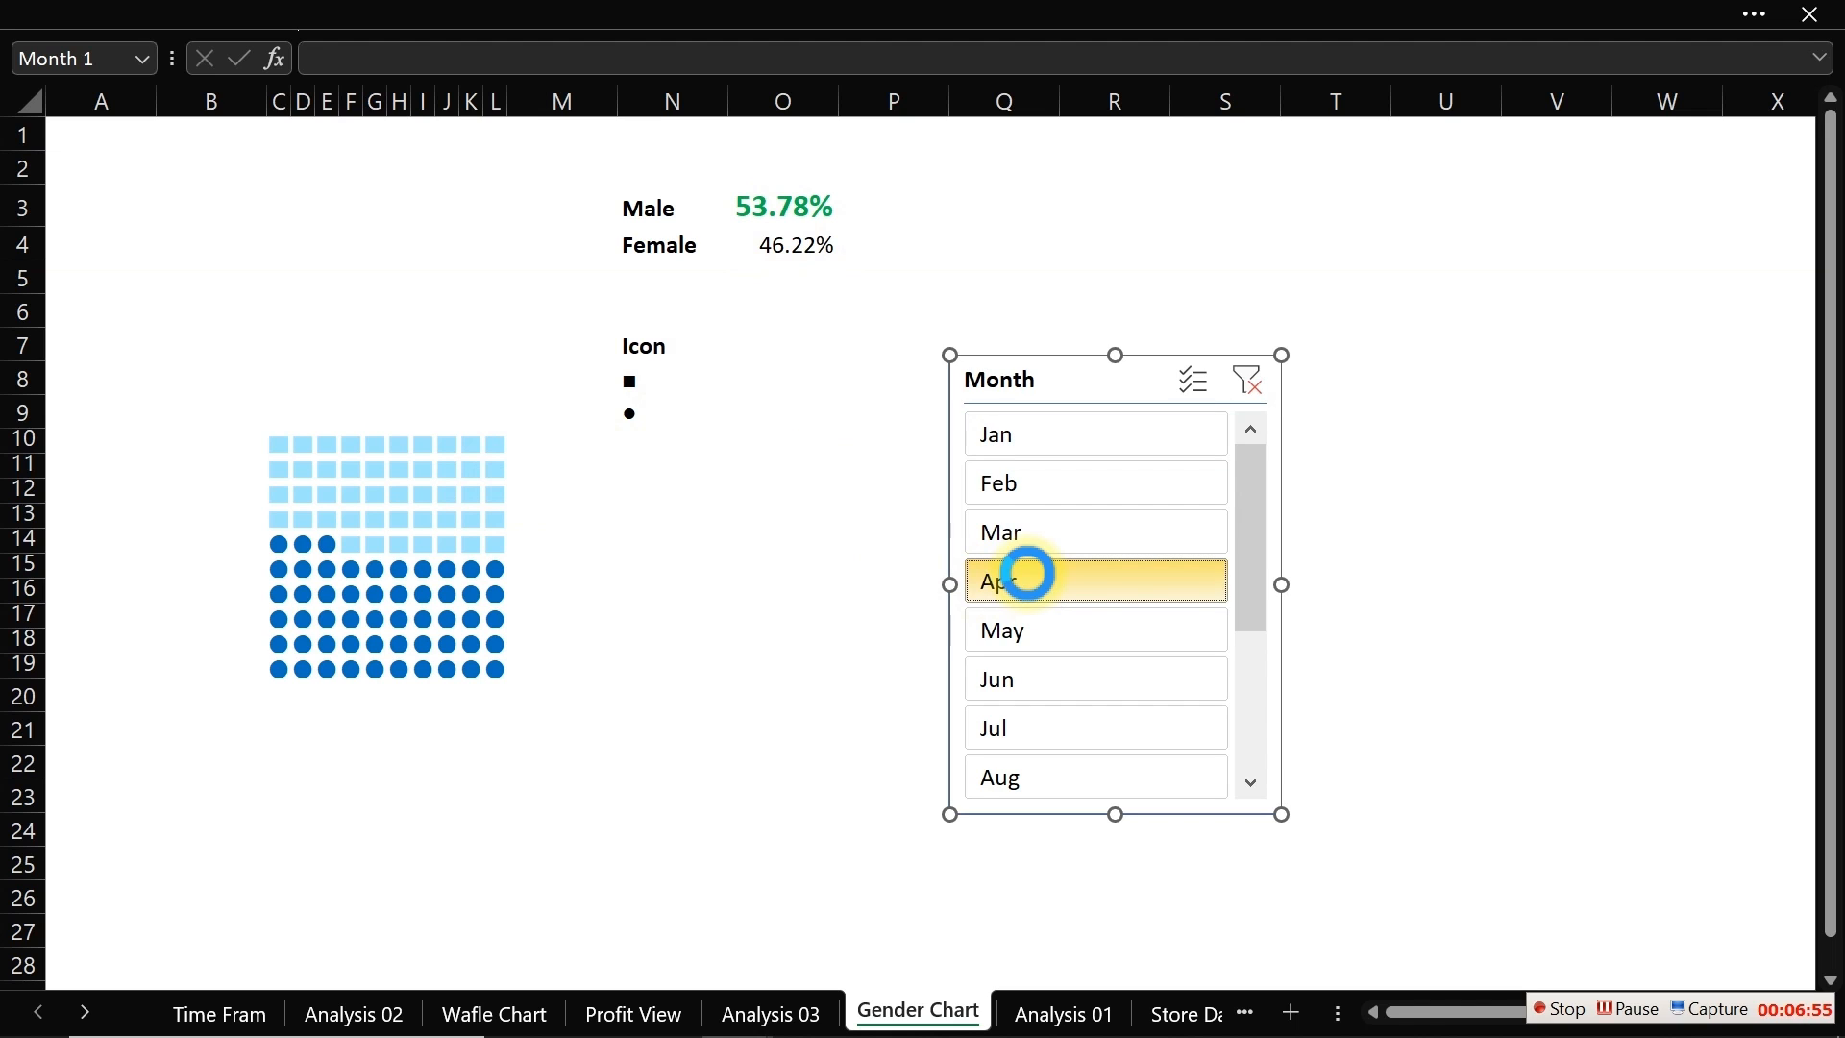
{"action": "left_click", "coordinate": [1055, 672]}
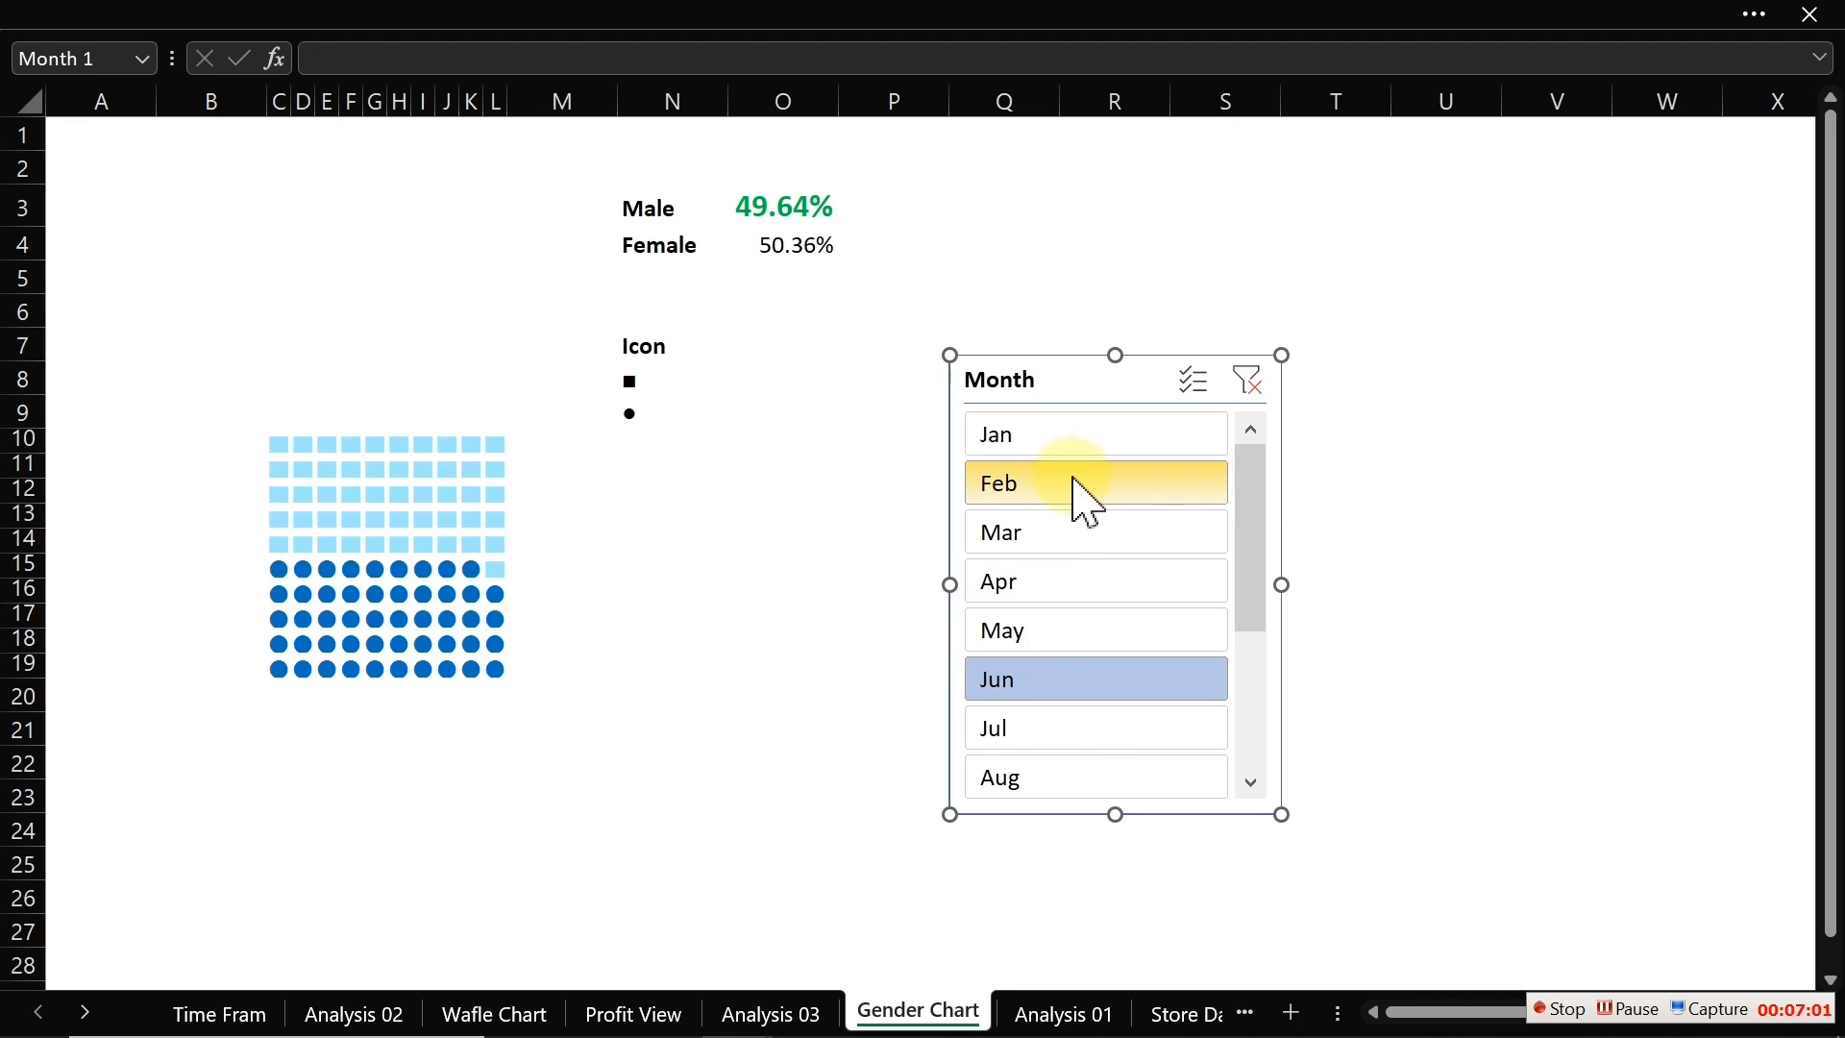
{"action": "left_click", "coordinate": [1059, 439]}
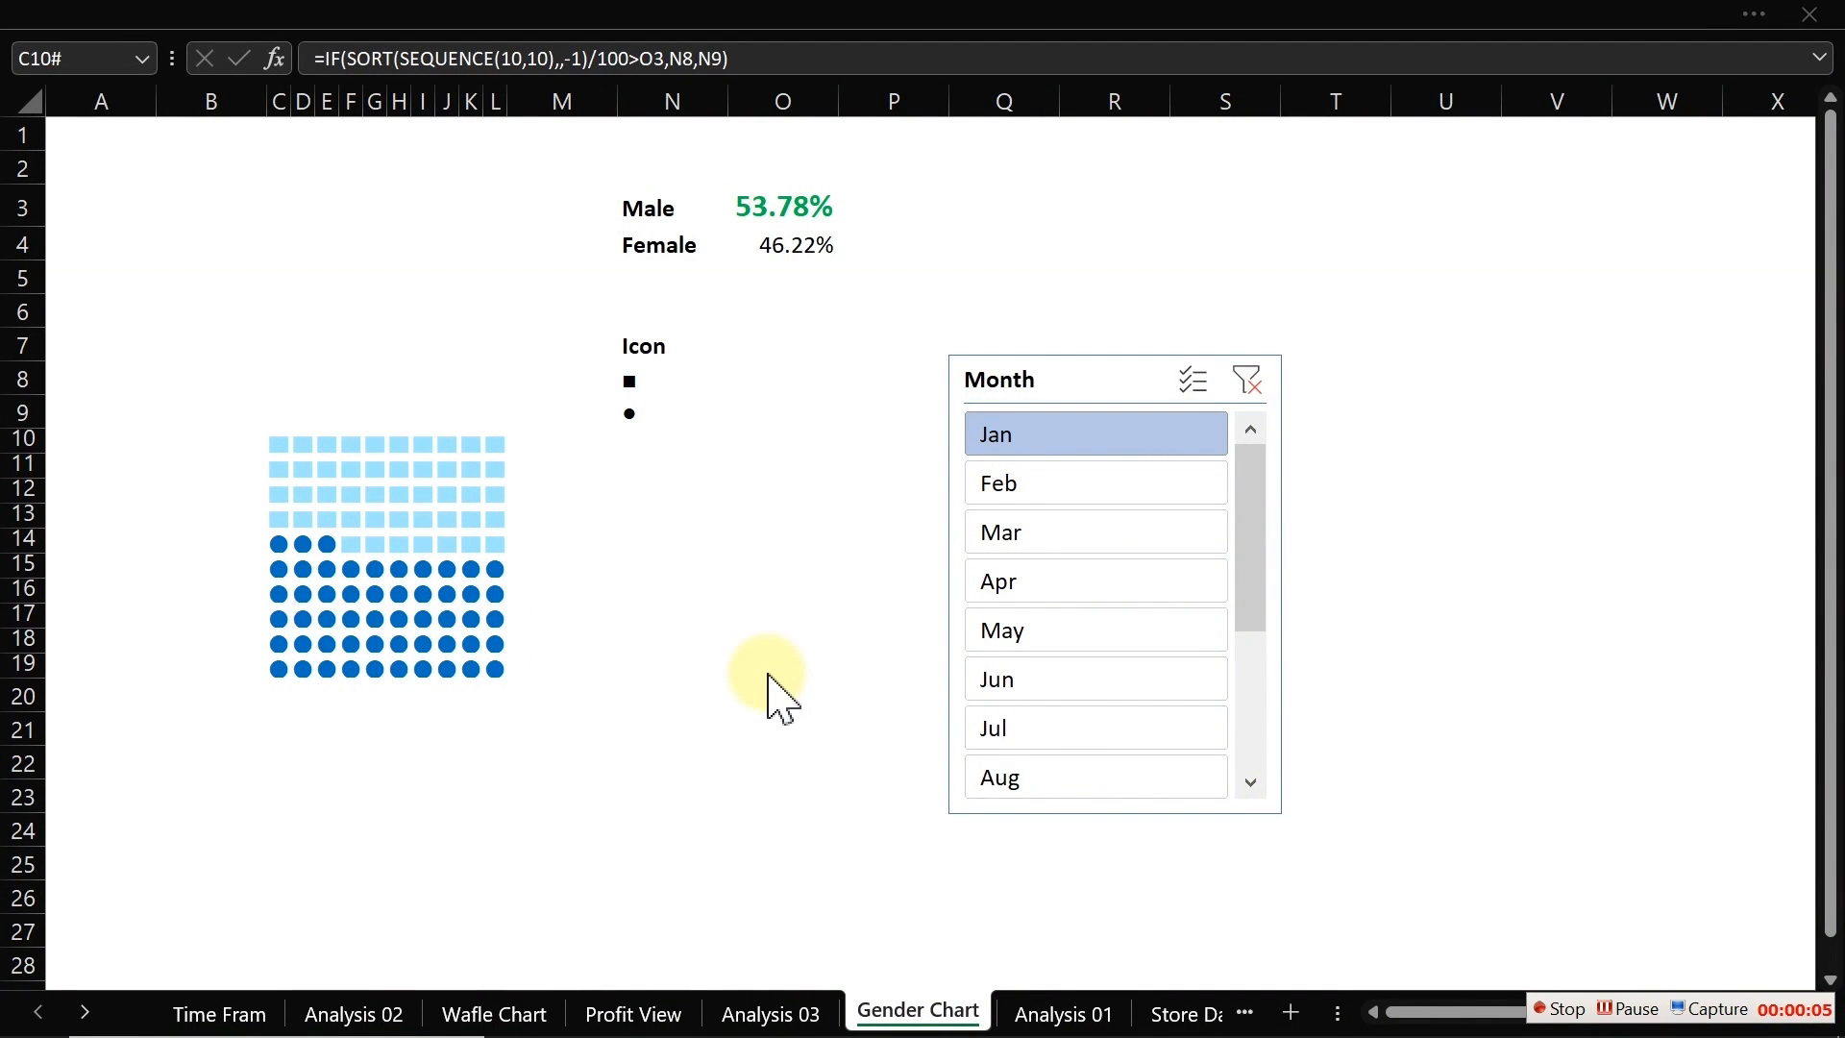
Step: Filter the Month slicer to the months Jan through May together
{"action": "left_click", "coordinate": [757, 194]}
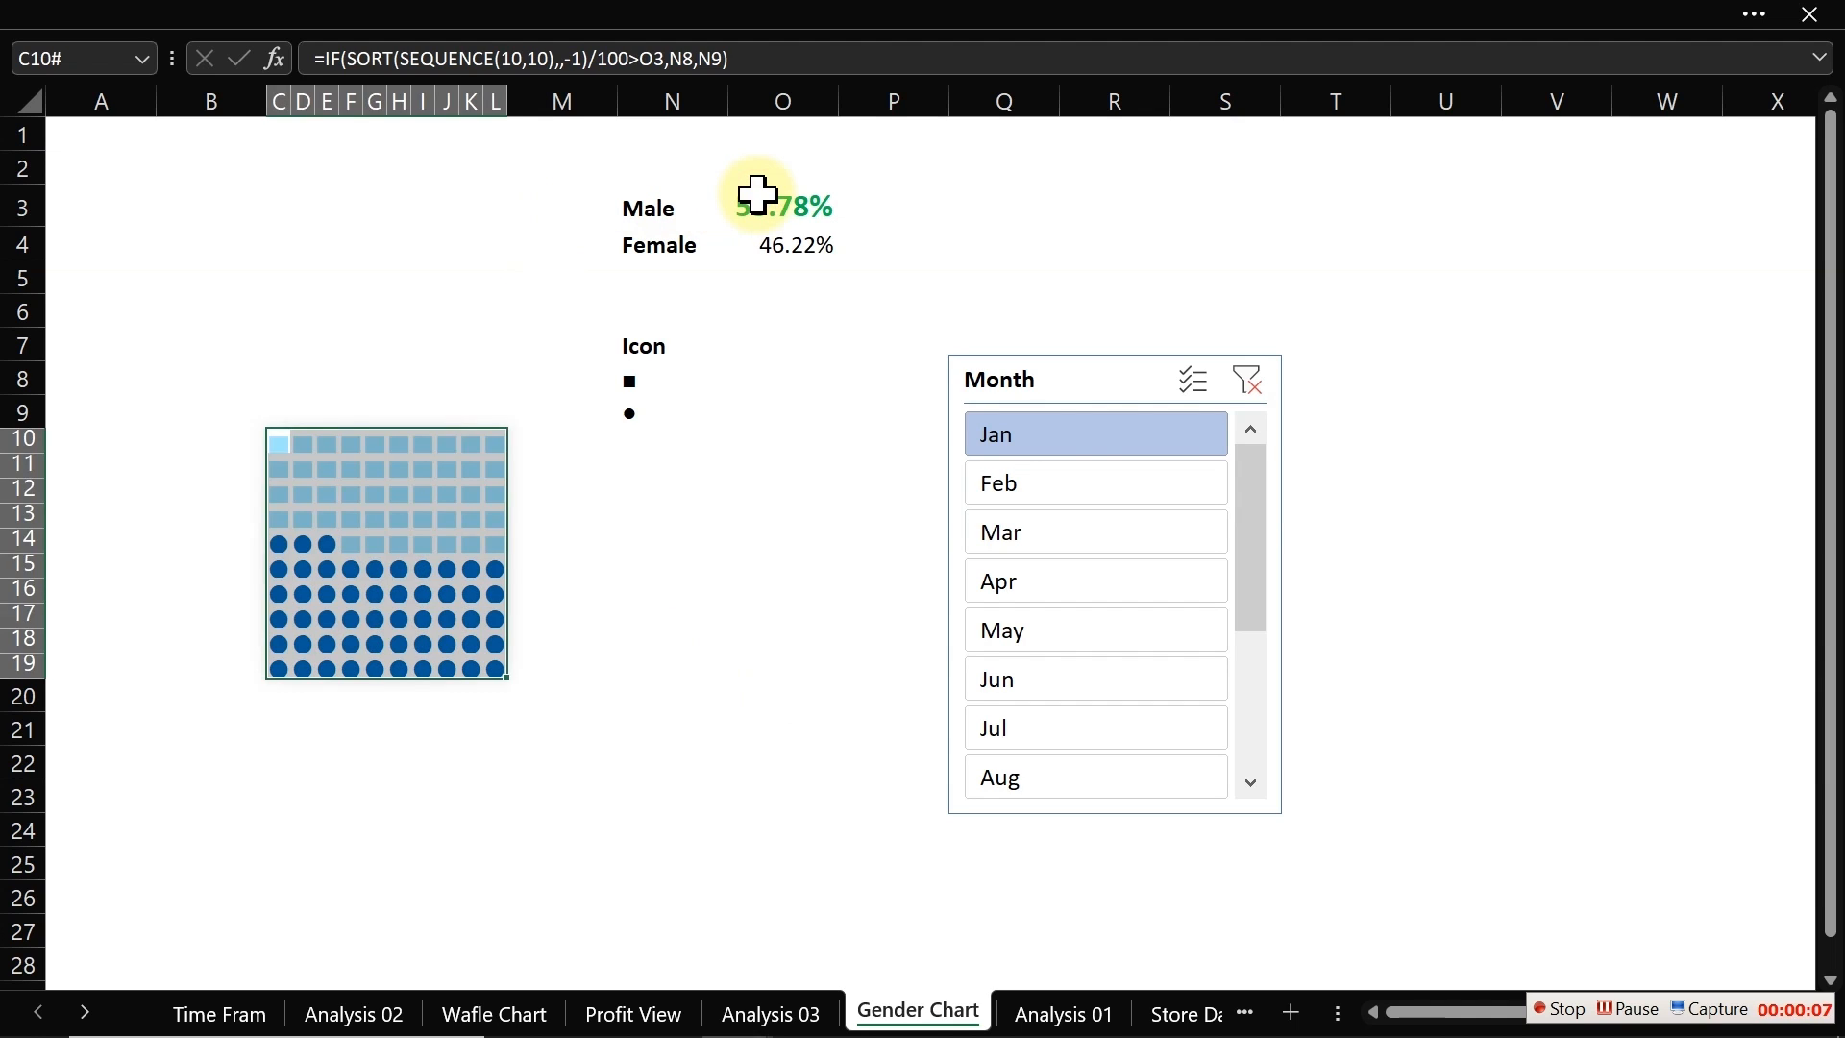
{"action": "left_click", "coordinate": [780, 199]}
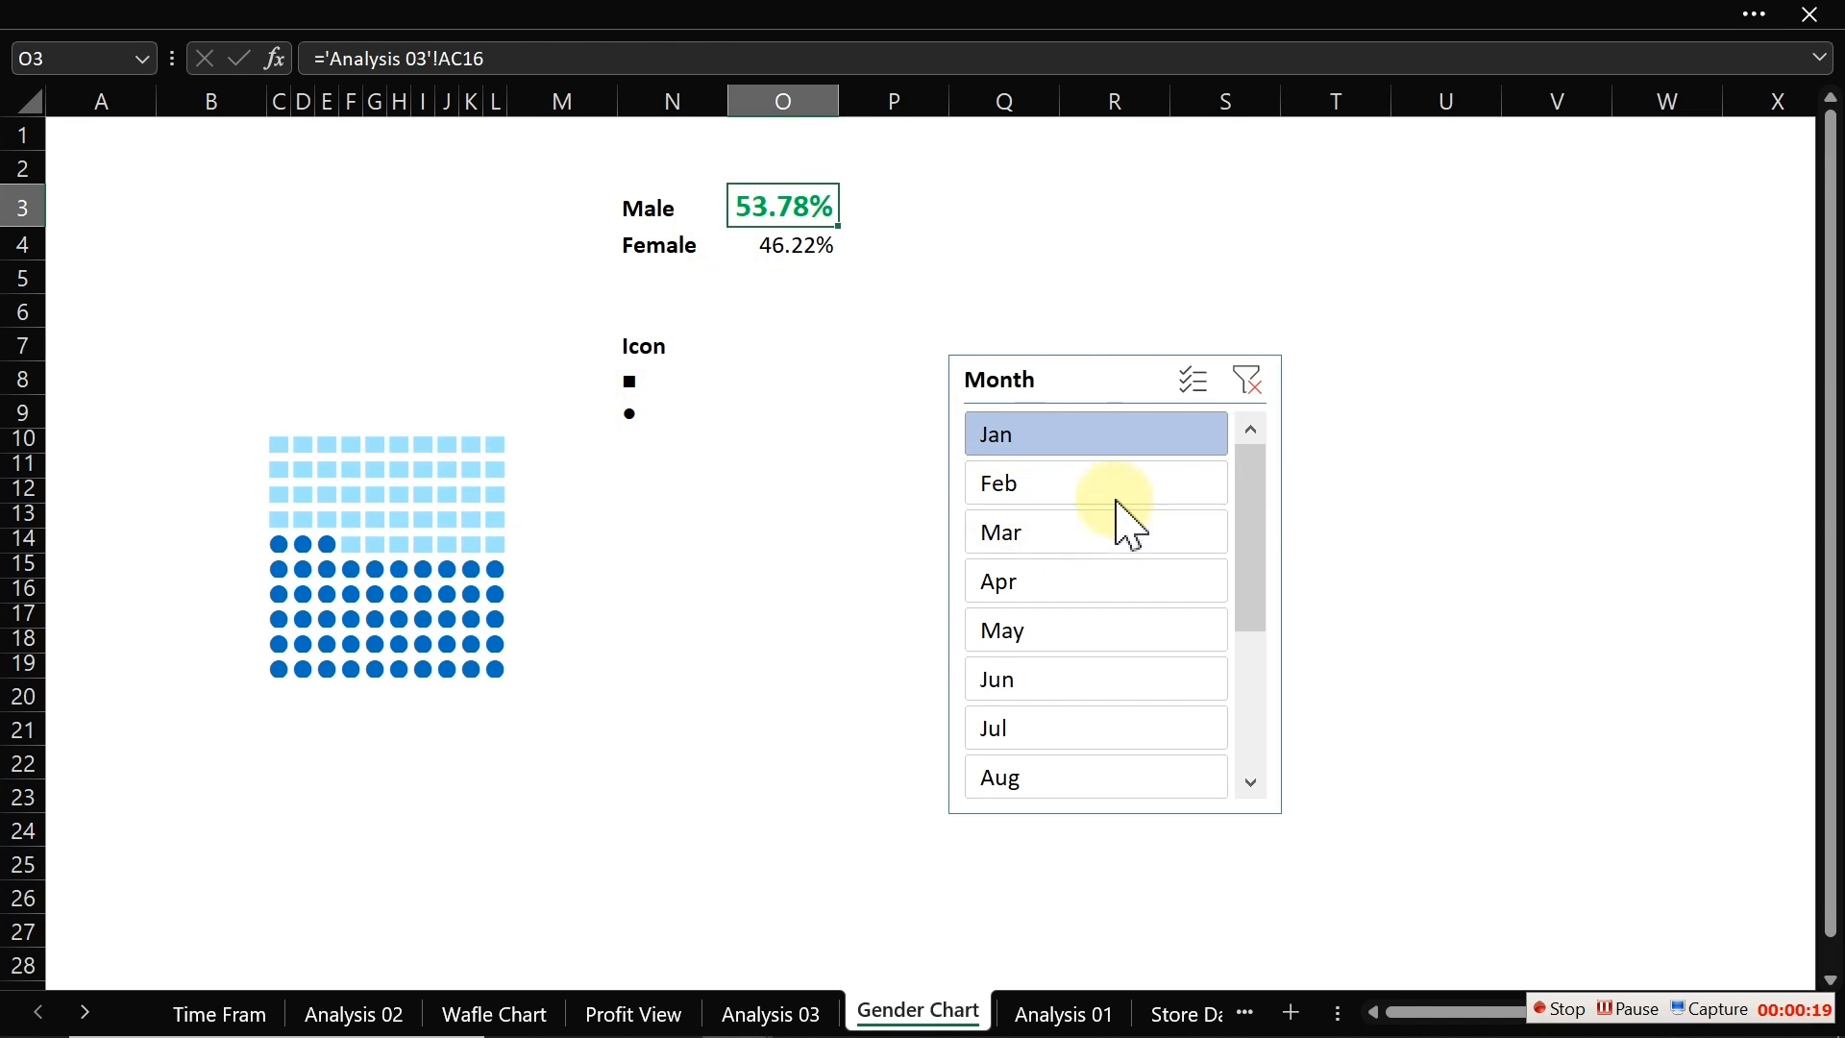
{"action": "left_click", "coordinate": [1117, 471], "text": "ctrl"}
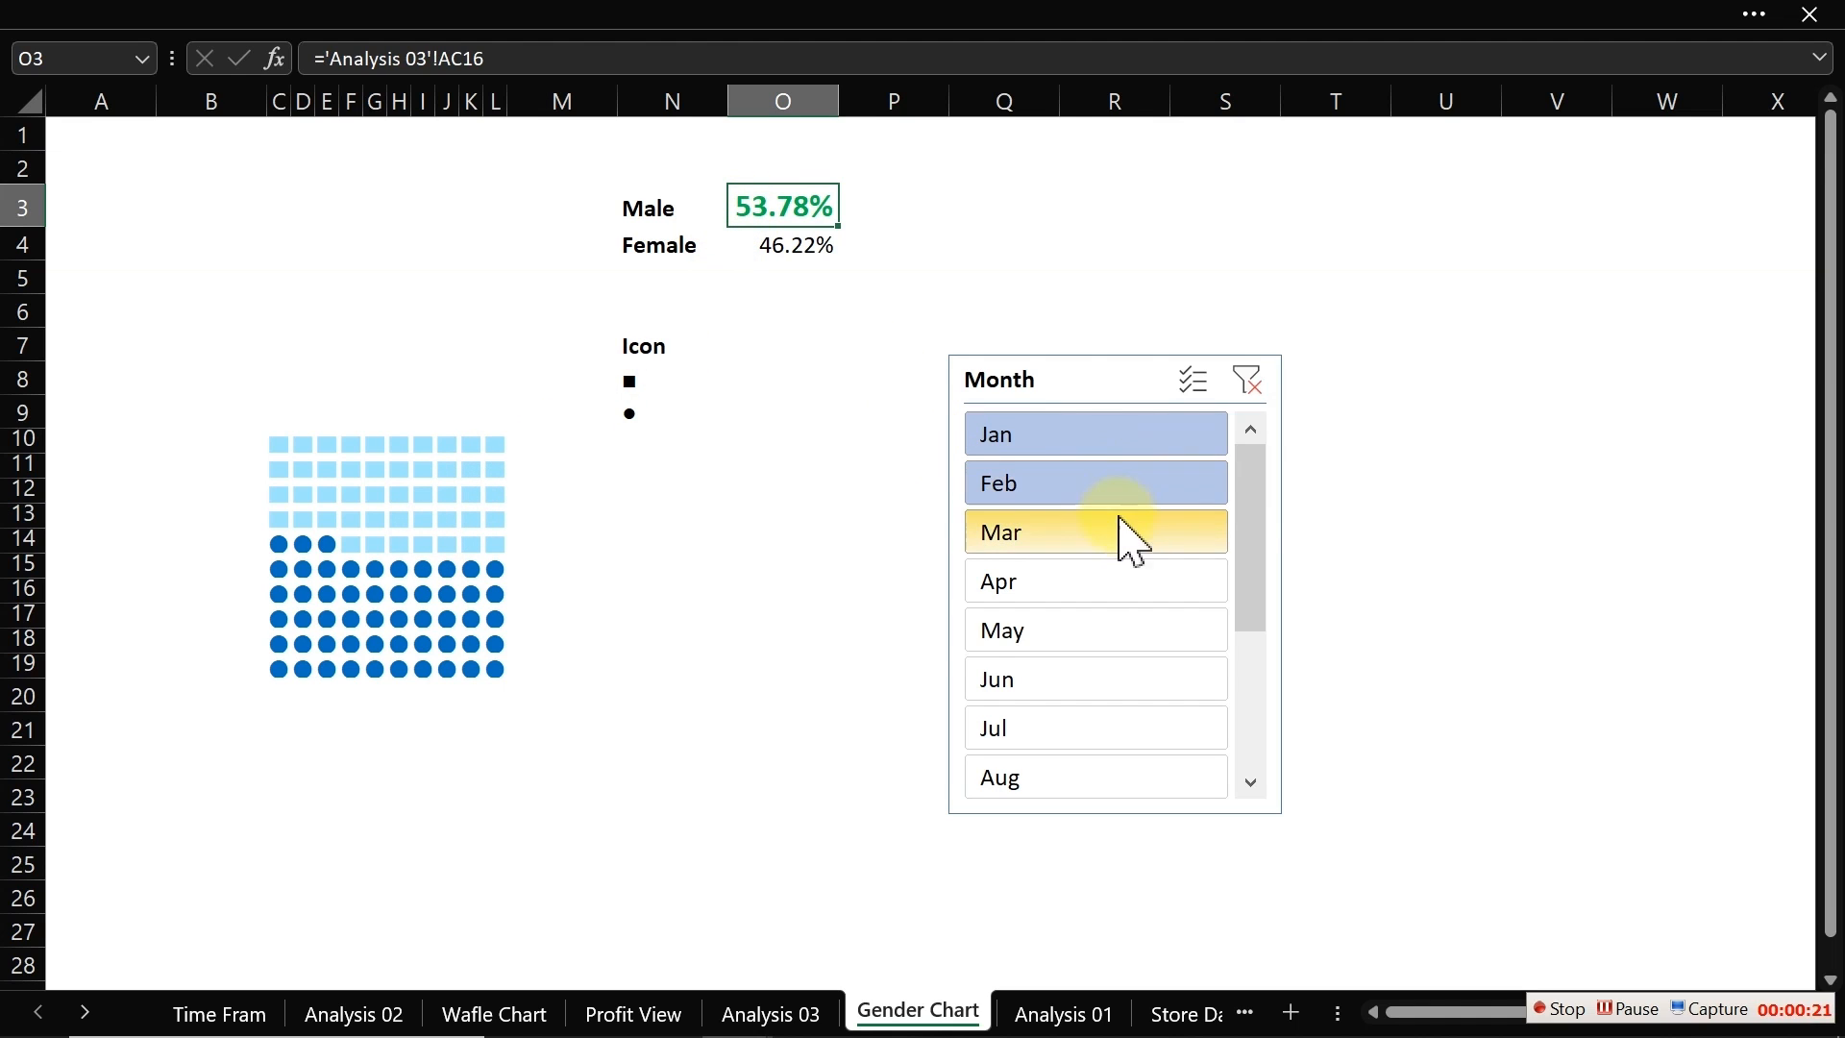
{"action": "left_click", "coordinate": [1120, 527], "text": "ctrl"}
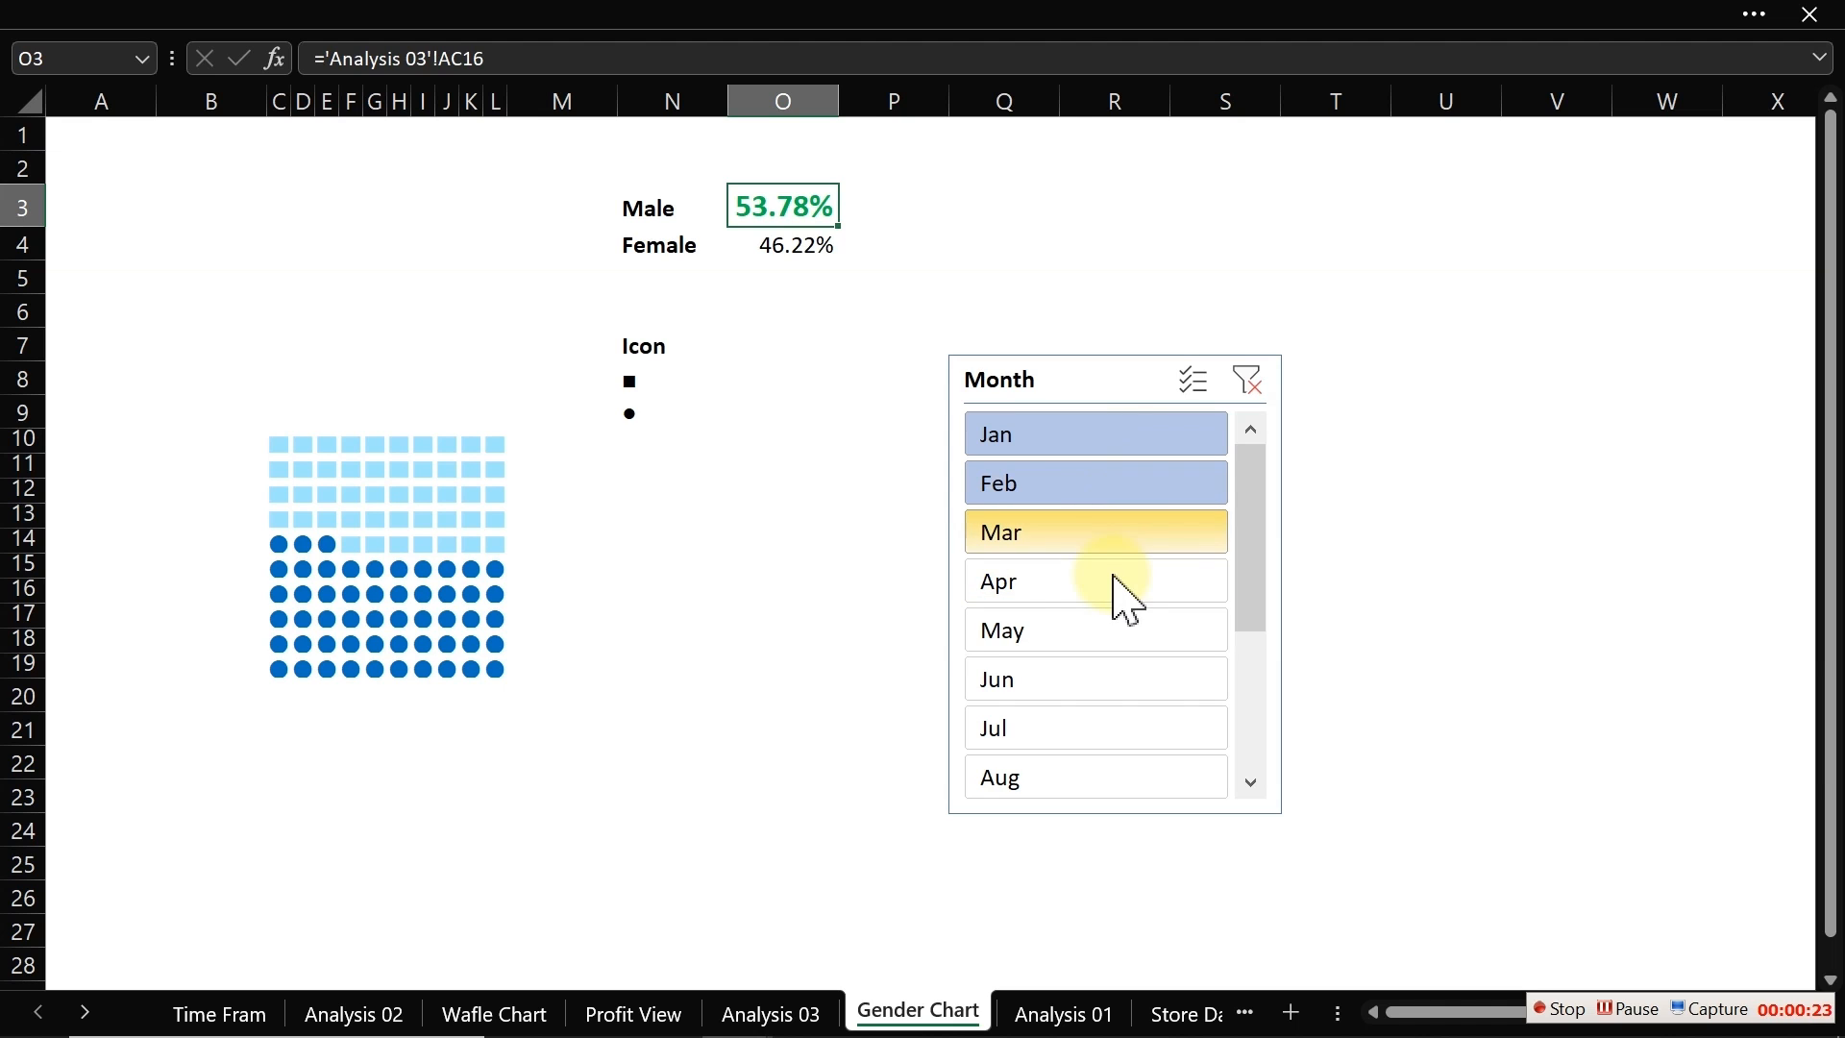
{"action": "left_click", "coordinate": [1063, 587], "text": "ctrl"}
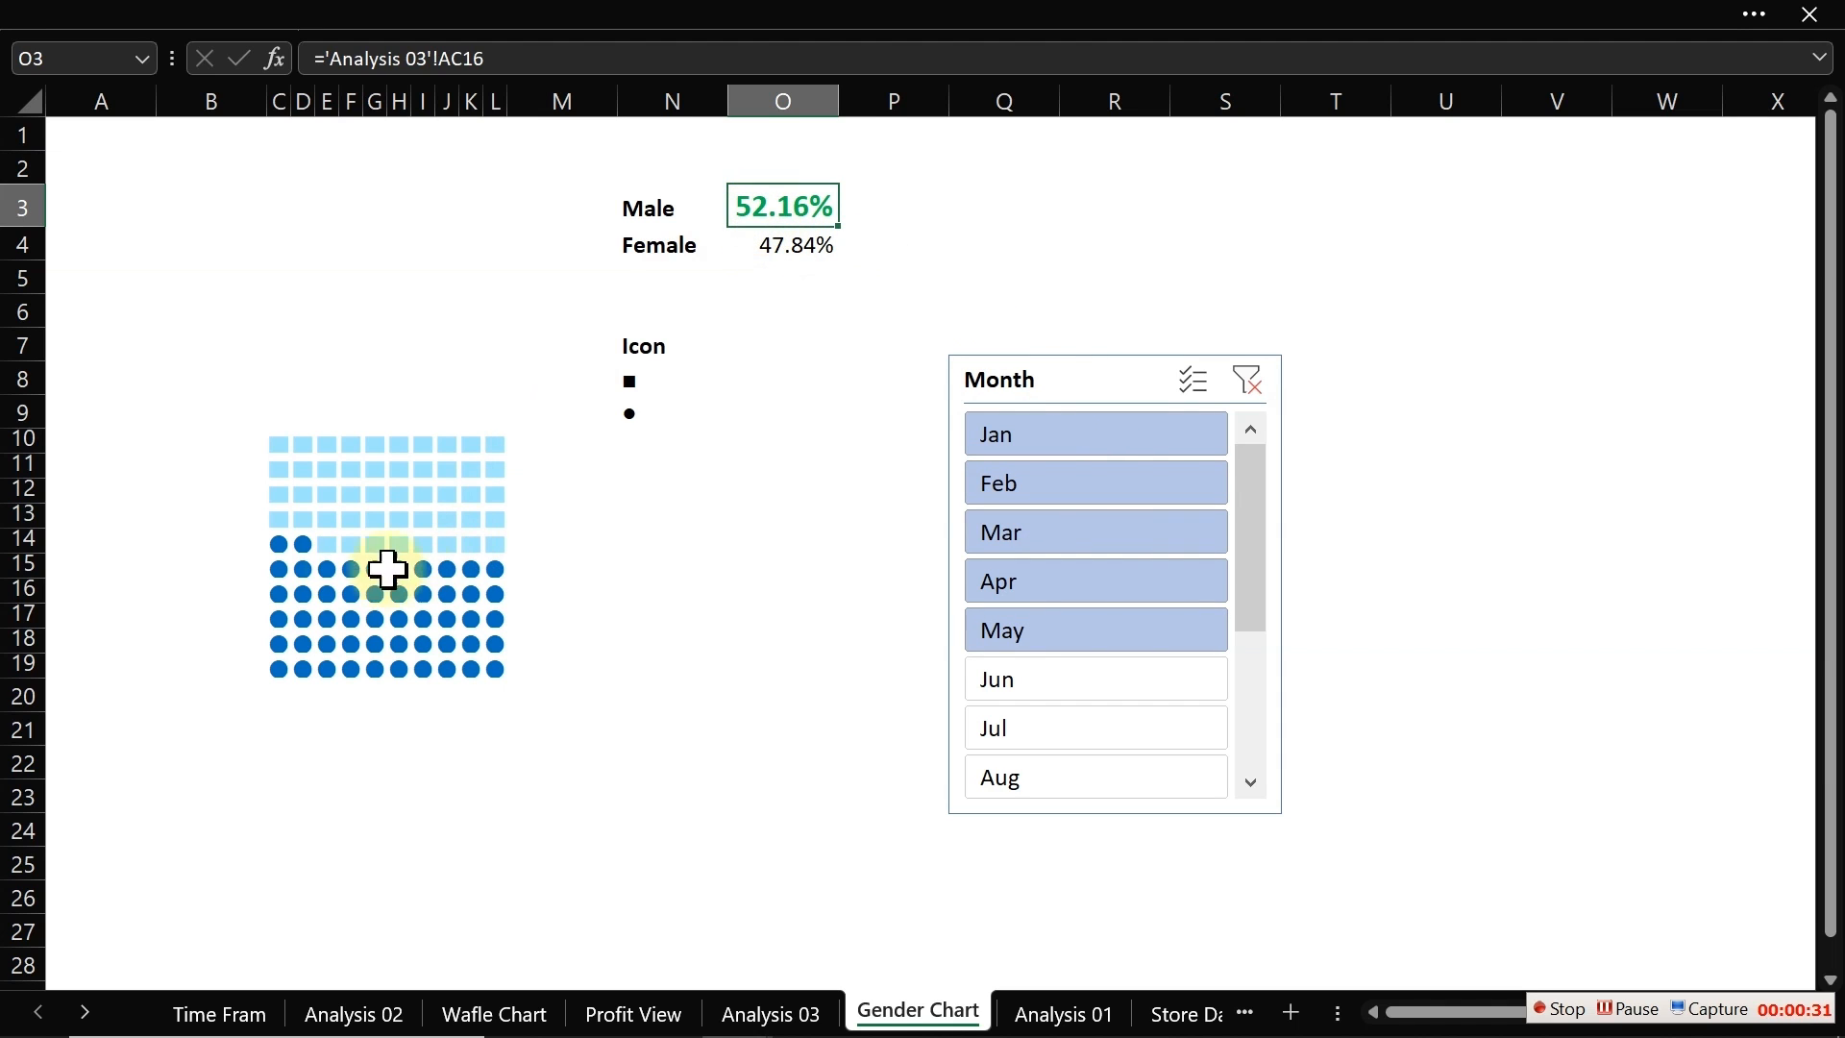
Step: Select ranges of the waffle grid cells to inspect the formula behind the squares and dots
{"action": "left_click_drag", "start_coordinate": [281, 574], "coordinate": [495, 666]}
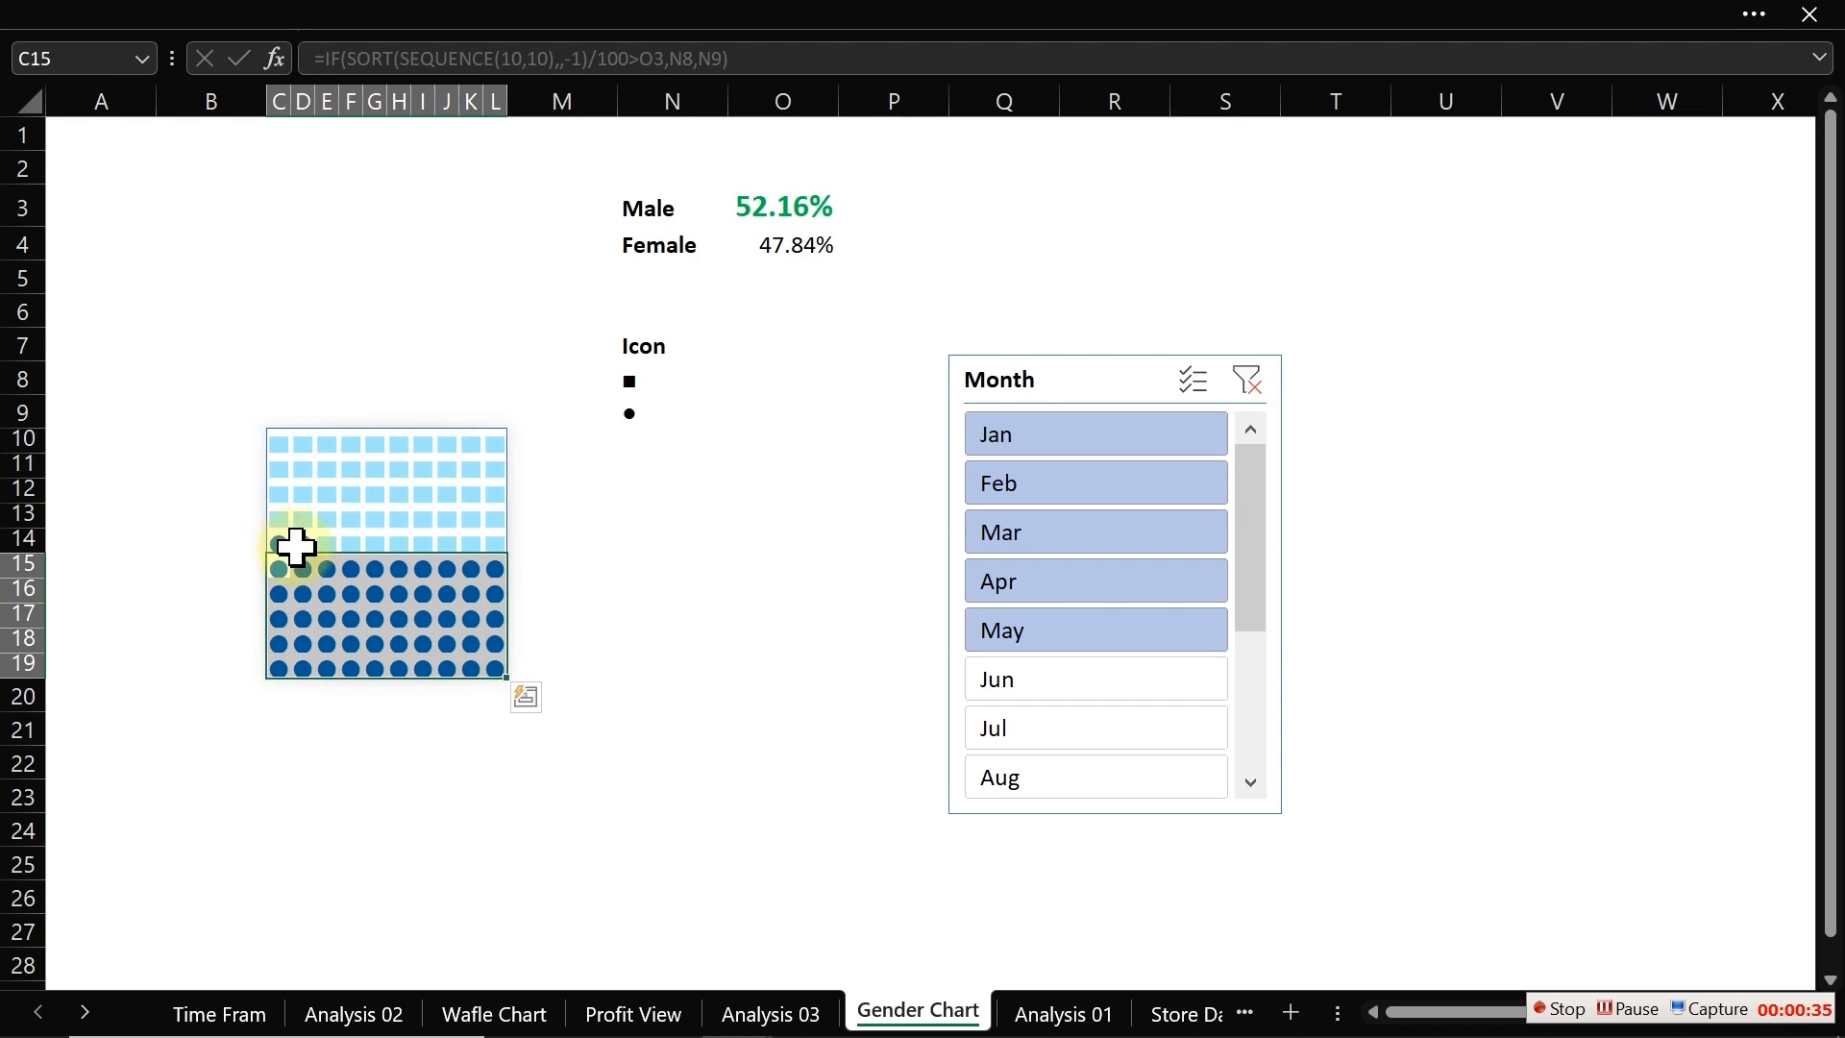
{"action": "left_click_drag", "start_coordinate": [297, 544], "coordinate": [278, 544]}
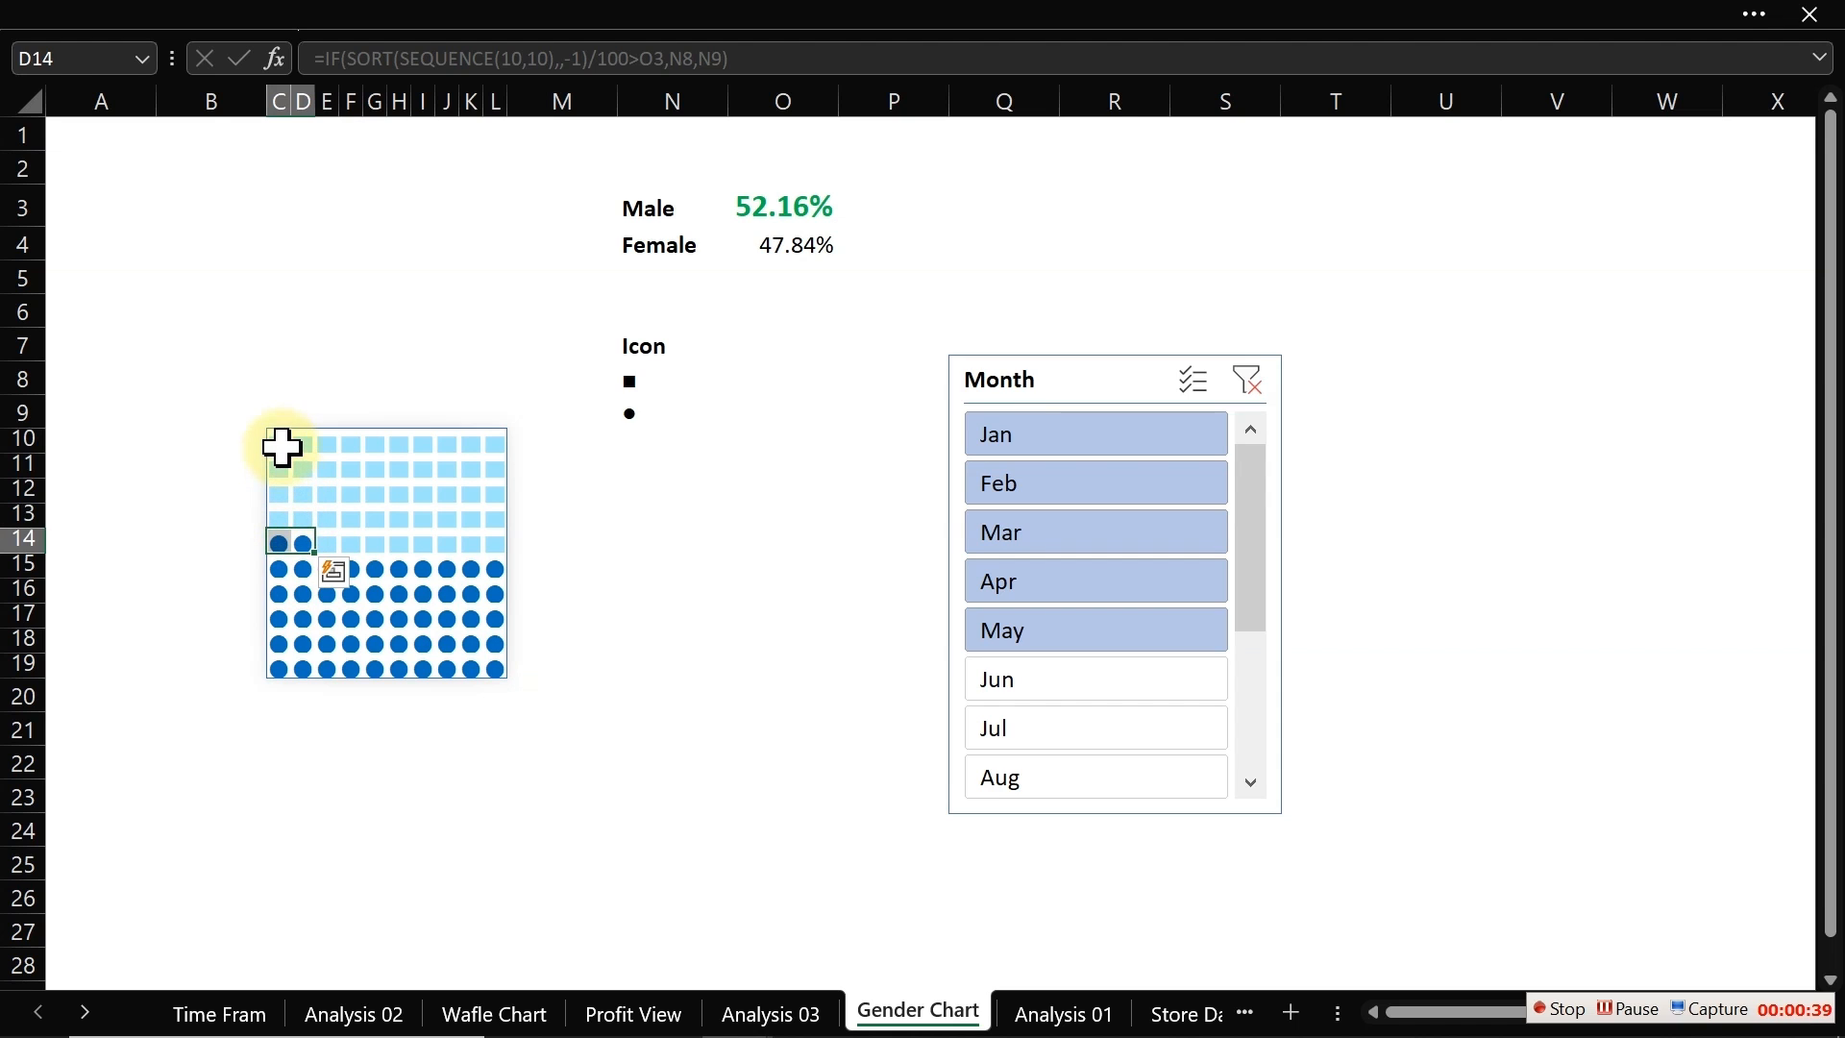
{"action": "left_click_drag", "start_coordinate": [282, 447], "coordinate": [482, 511]}
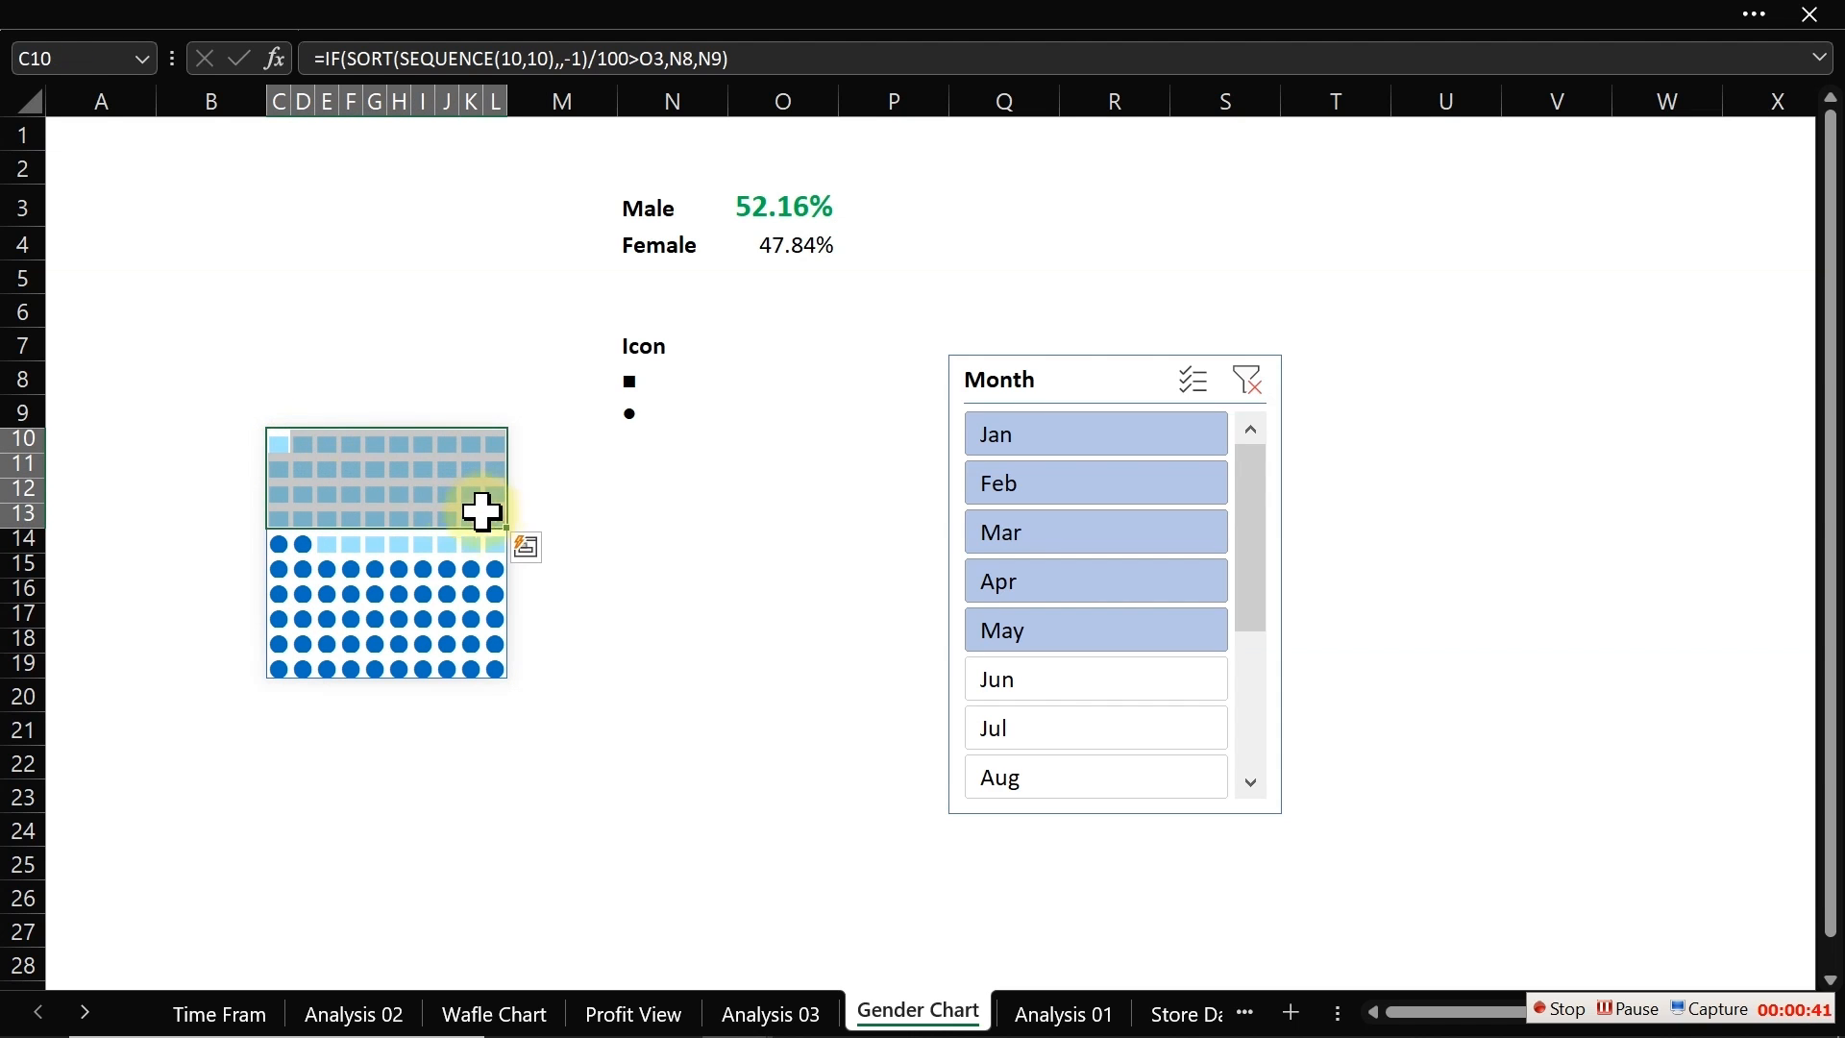
{"action": "left_click_drag", "start_coordinate": [330, 547], "coordinate": [488, 544]}
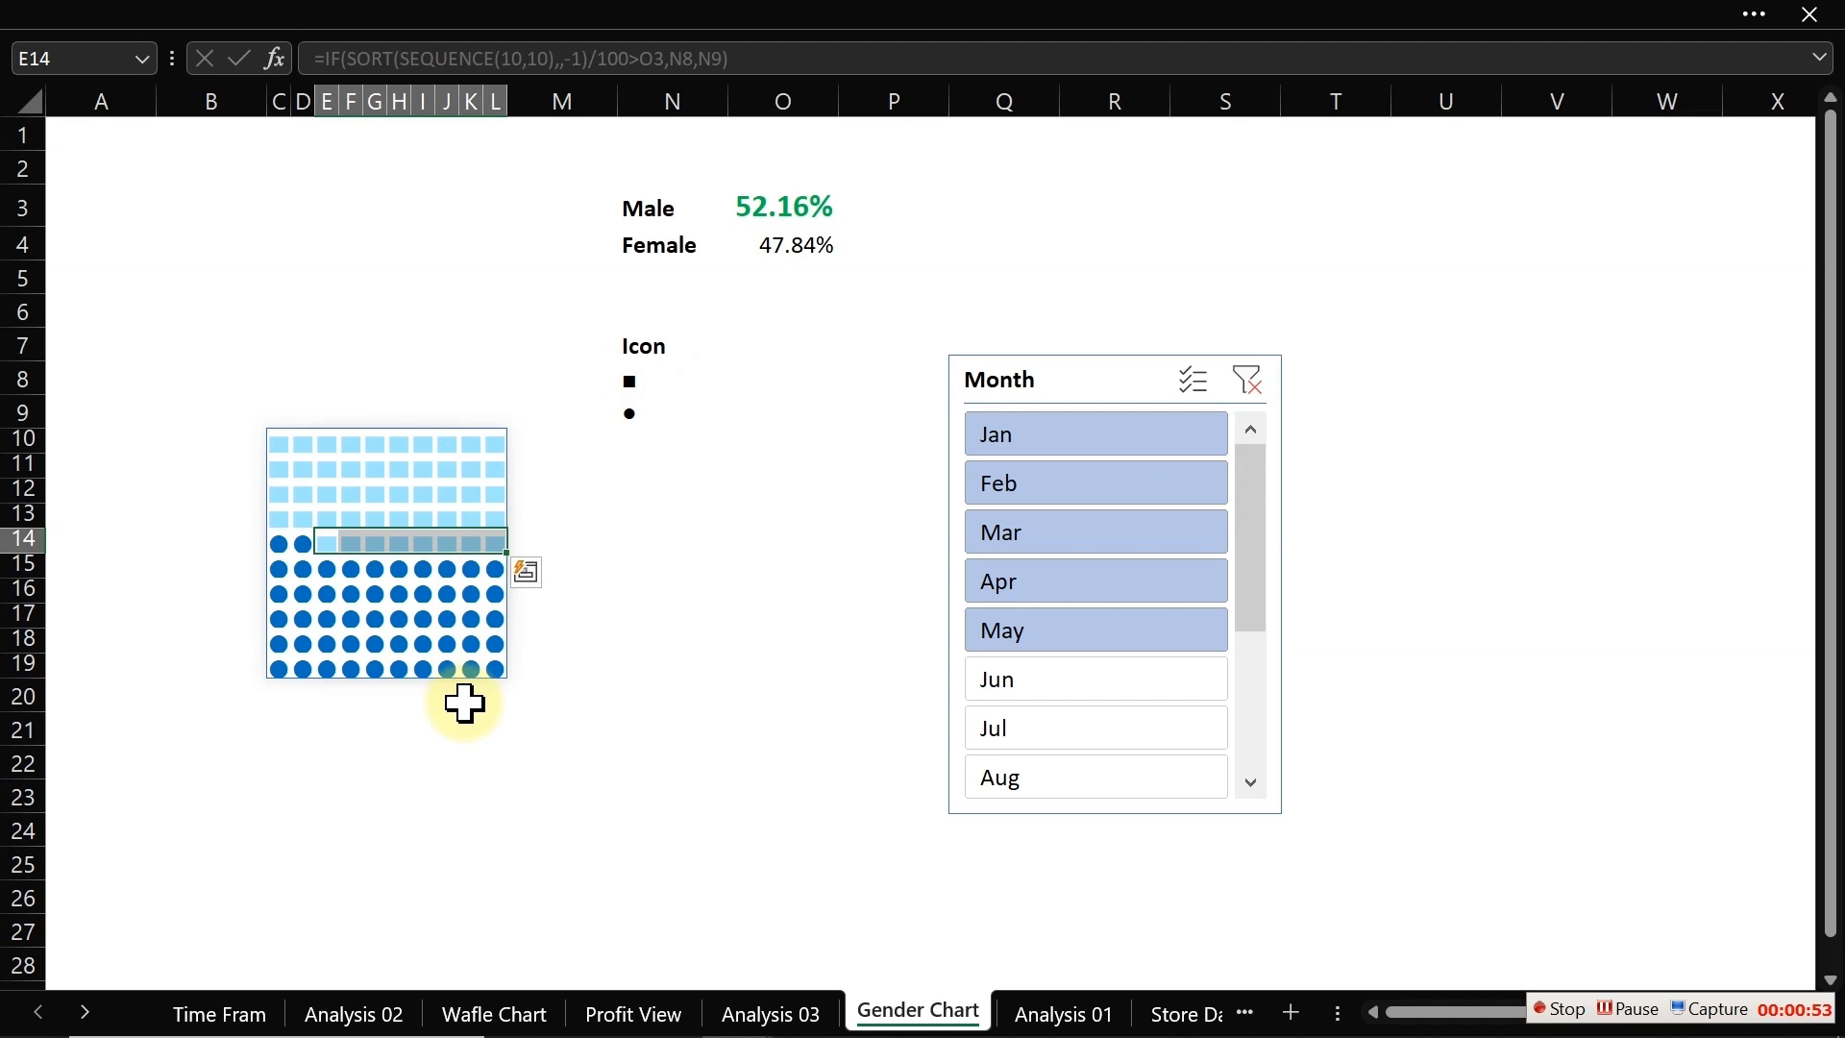
{"action": "left_click", "coordinate": [365, 601]}
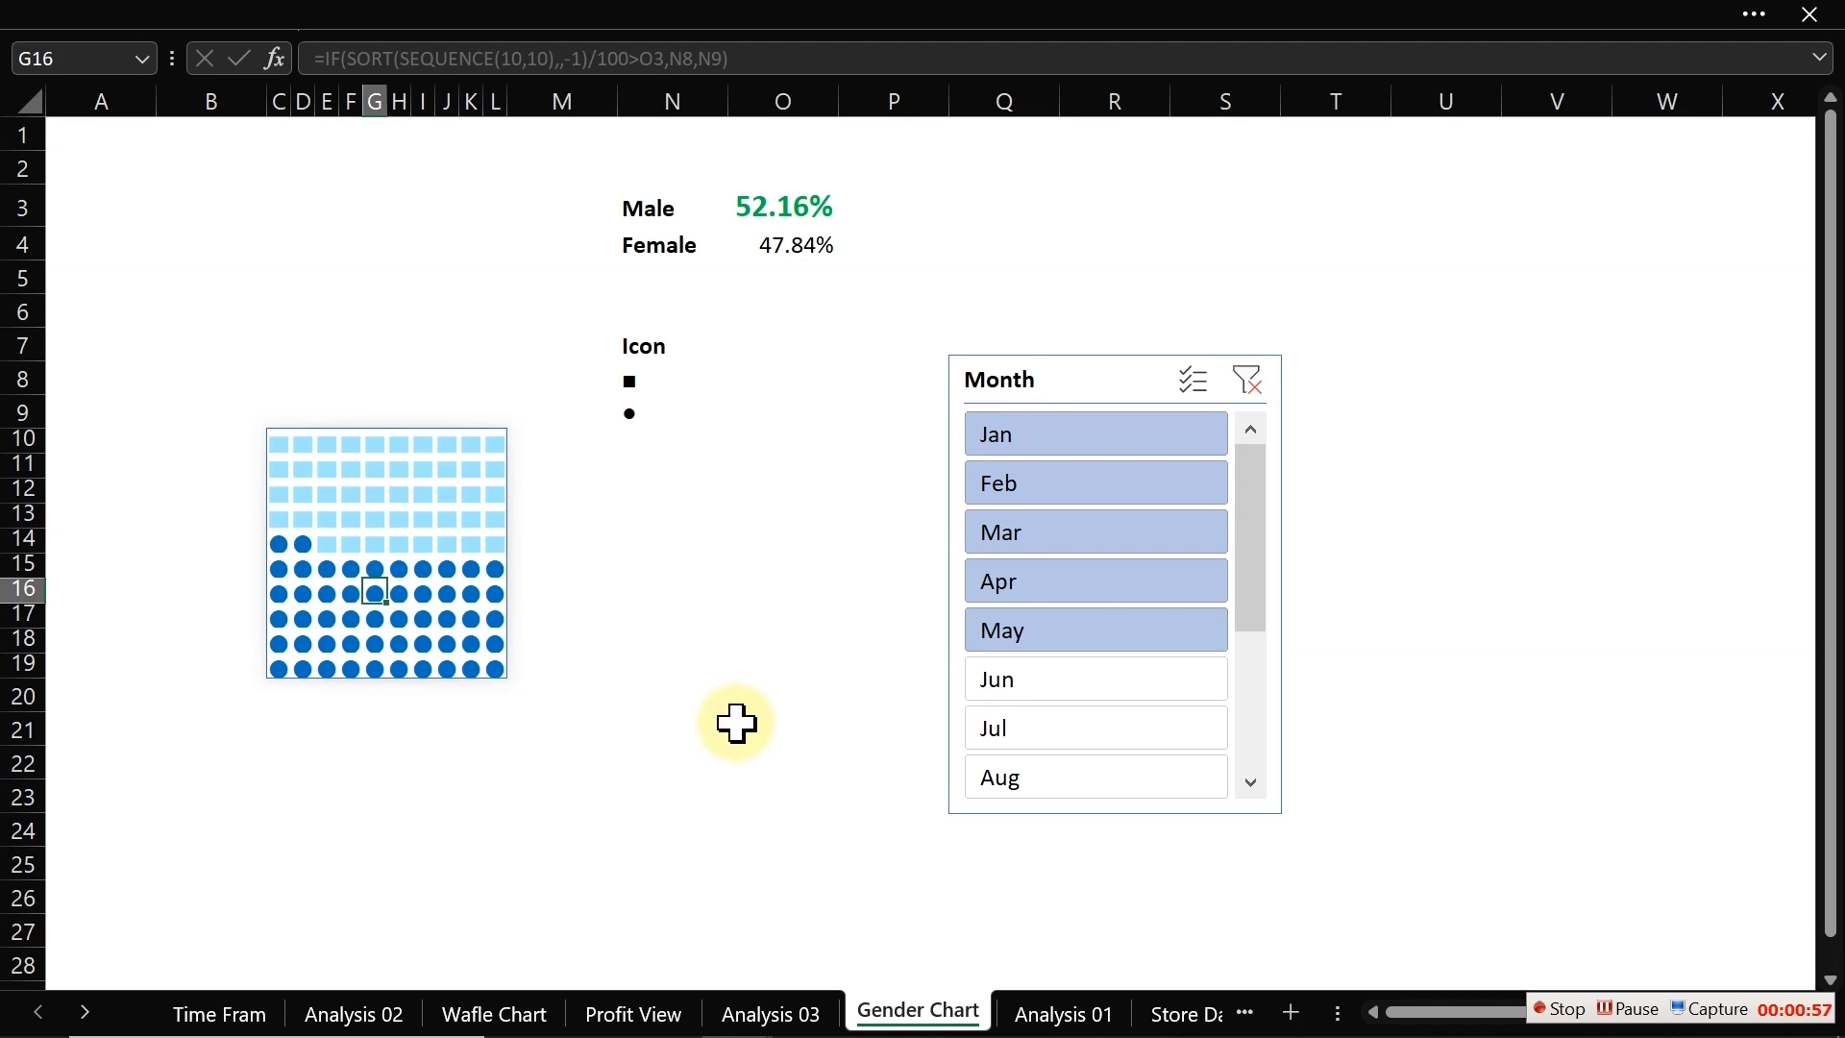
Step: On Profit View, rename the legend text box beside the square marker to Female and narrow it
{"action": "left_click", "coordinate": [630, 1013]}
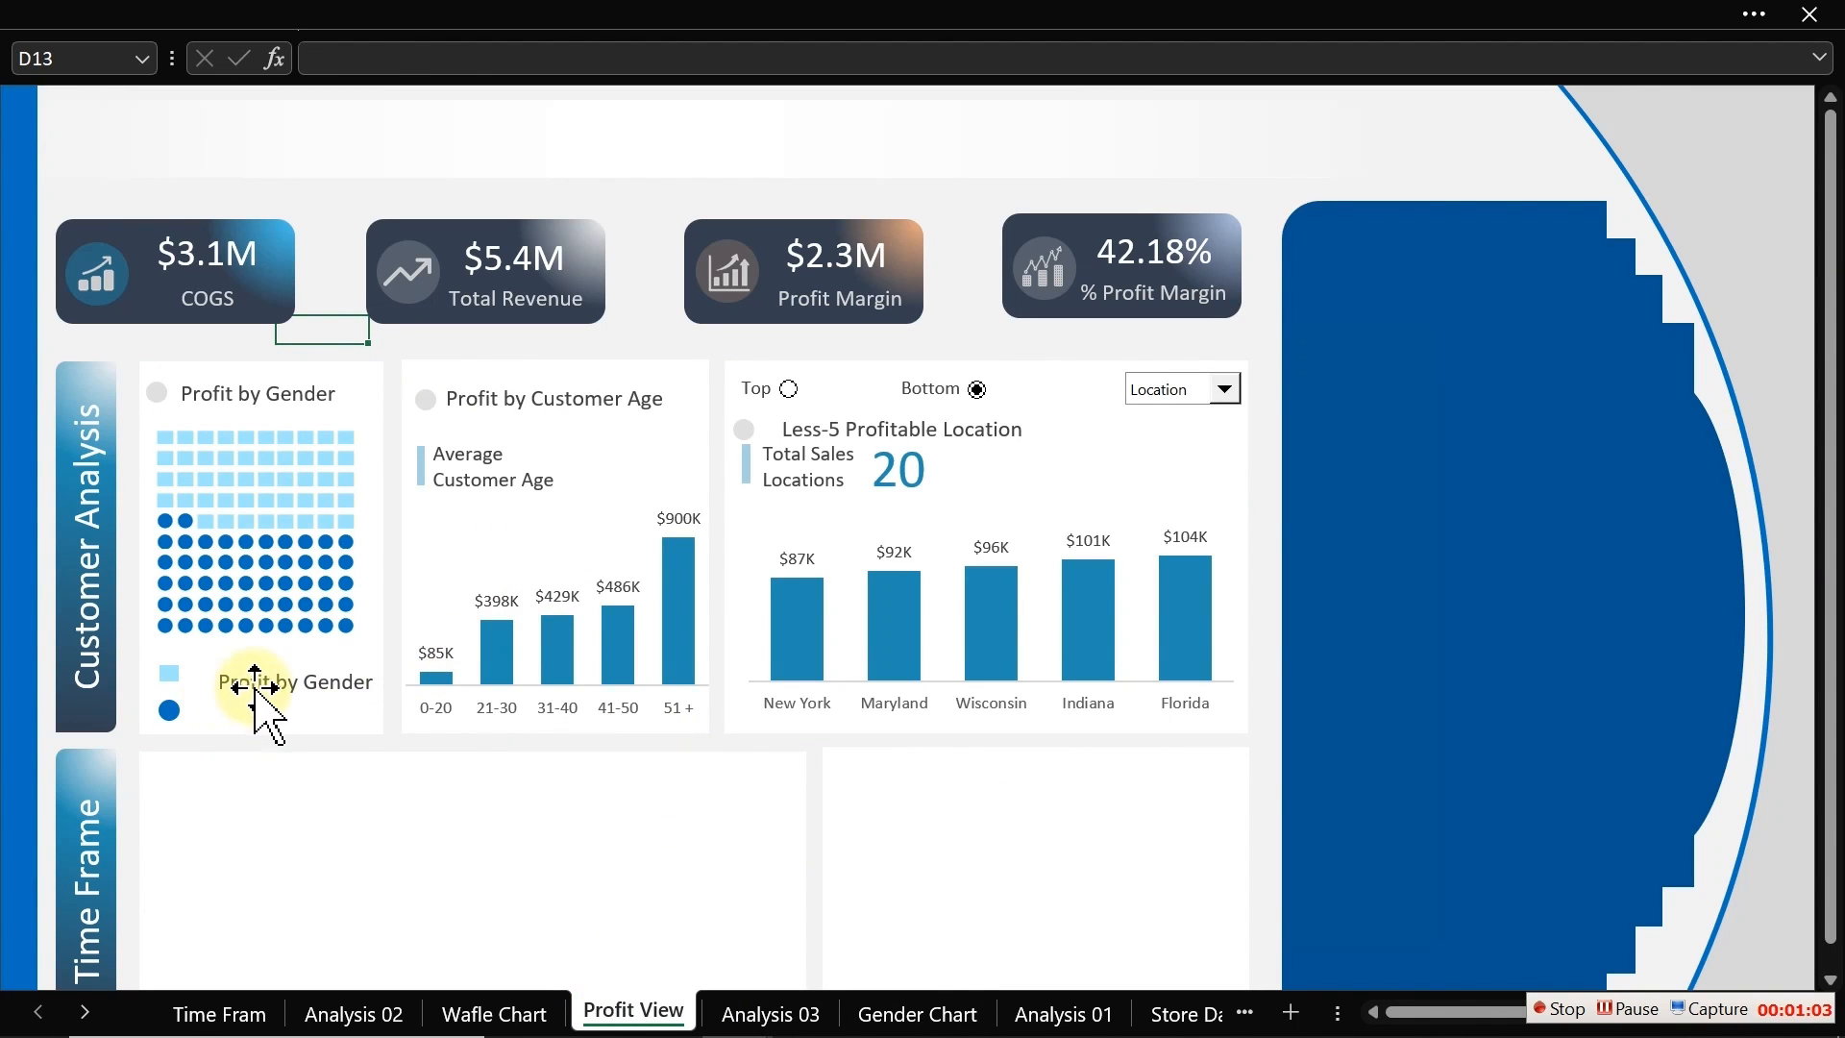
{"action": "left_click", "coordinate": [255, 684]}
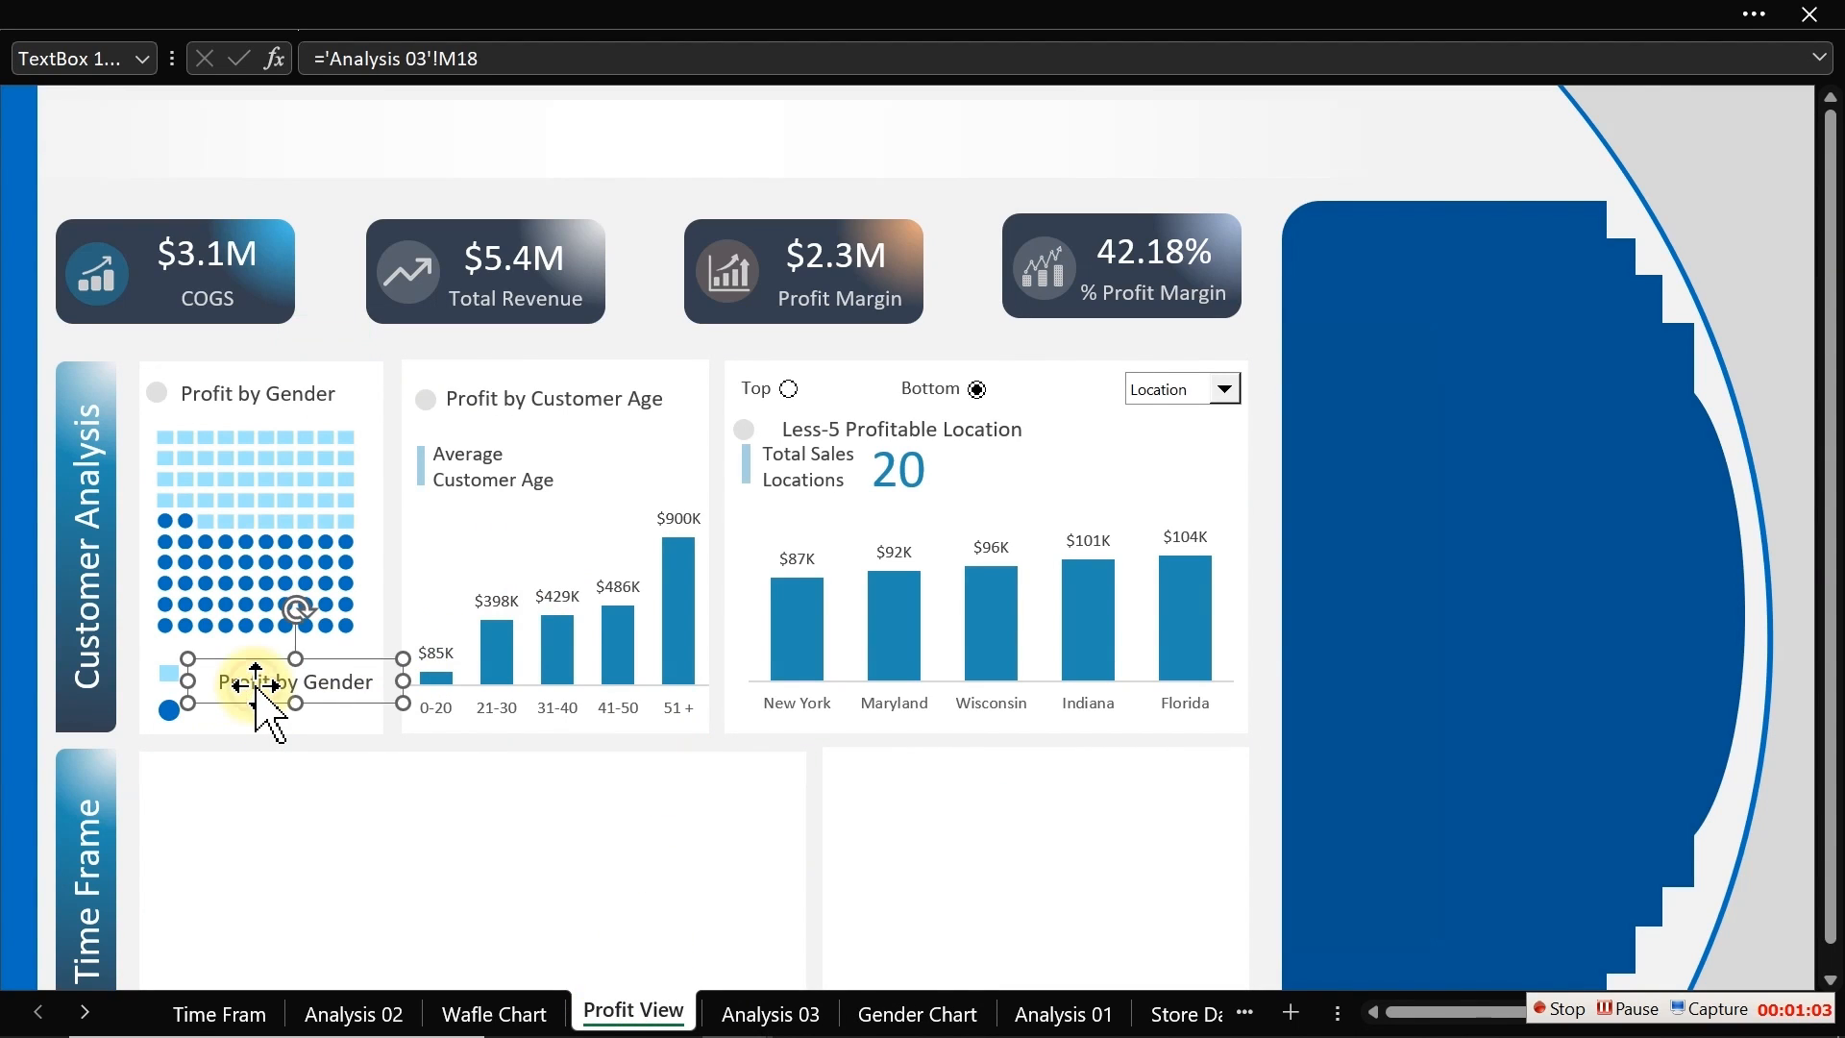
{"action": "left_click", "coordinate": [274, 684]}
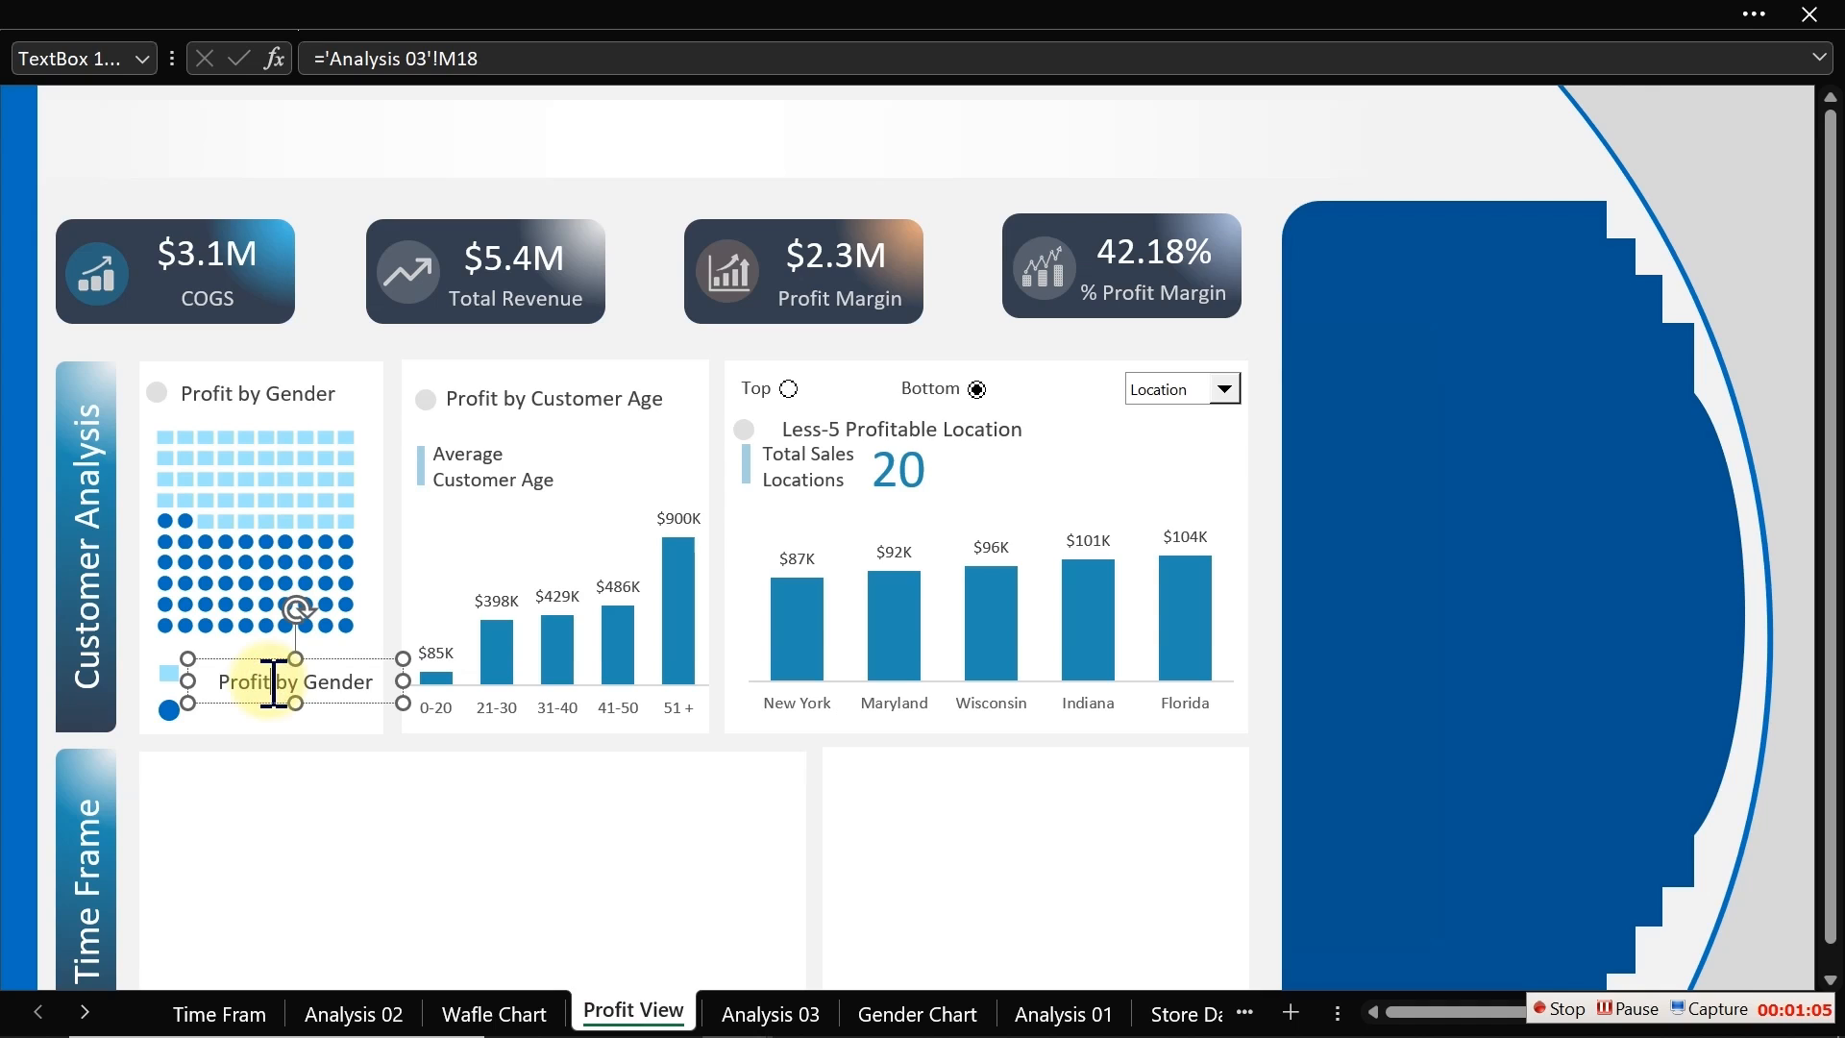
{"action": "triple_click", "coordinate": [274, 684]}
{"action": "type", "text": "Female"}
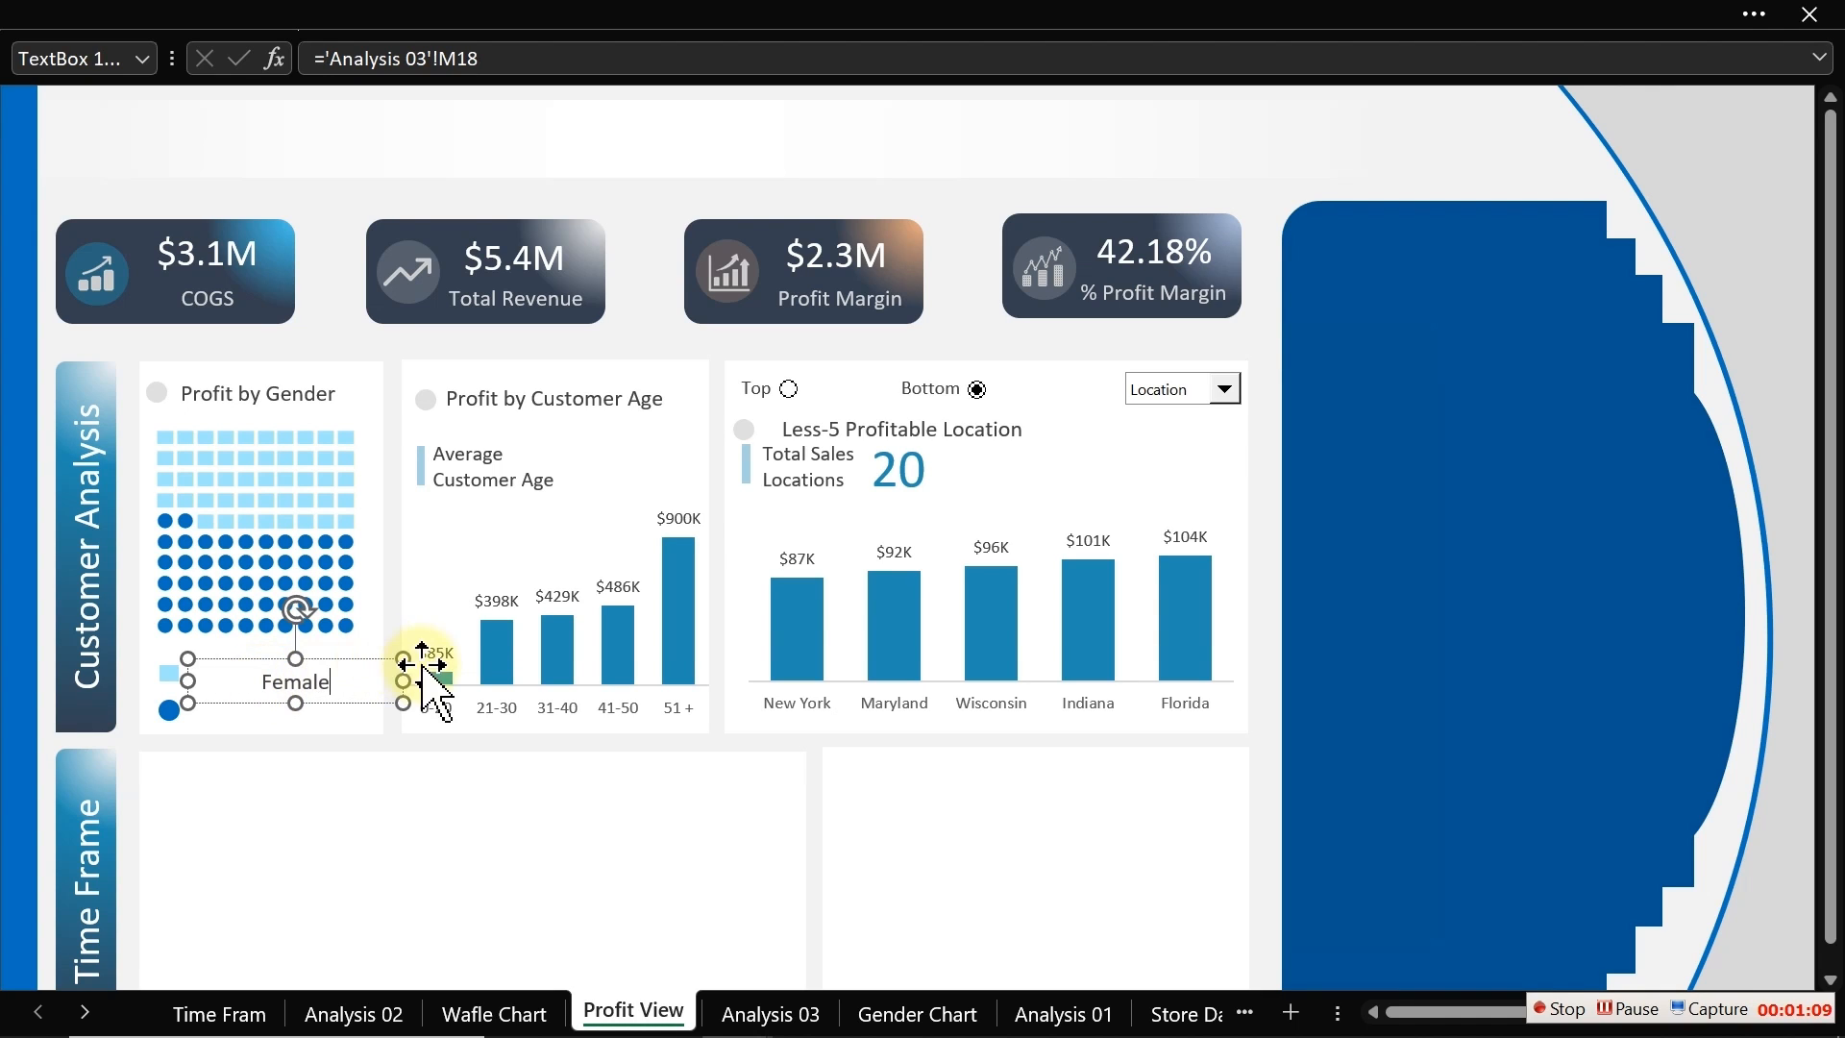
{"action": "left_click_drag", "start_coordinate": [404, 679], "coordinate": [288, 680]}
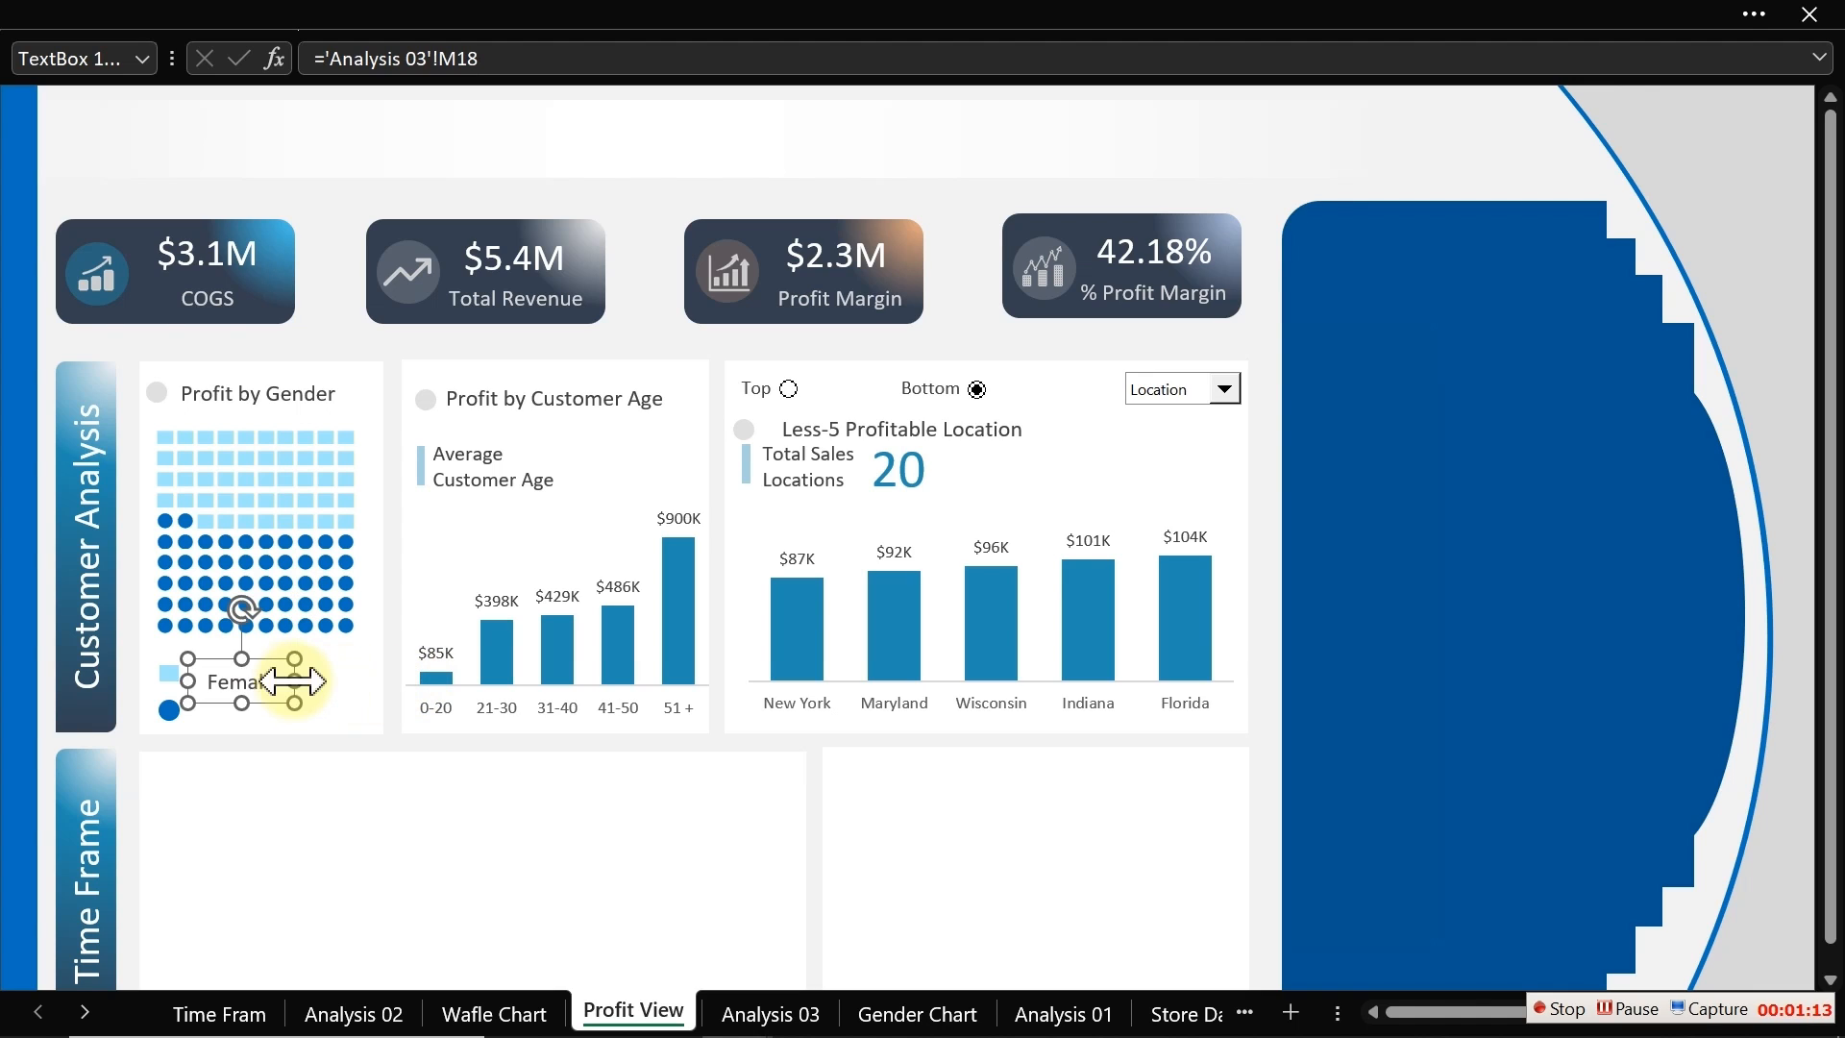
Step: Duplicate the Female label beside the circle marker, rename the copy Male and narrow it
{"action": "left_click", "coordinate": [243, 673]}
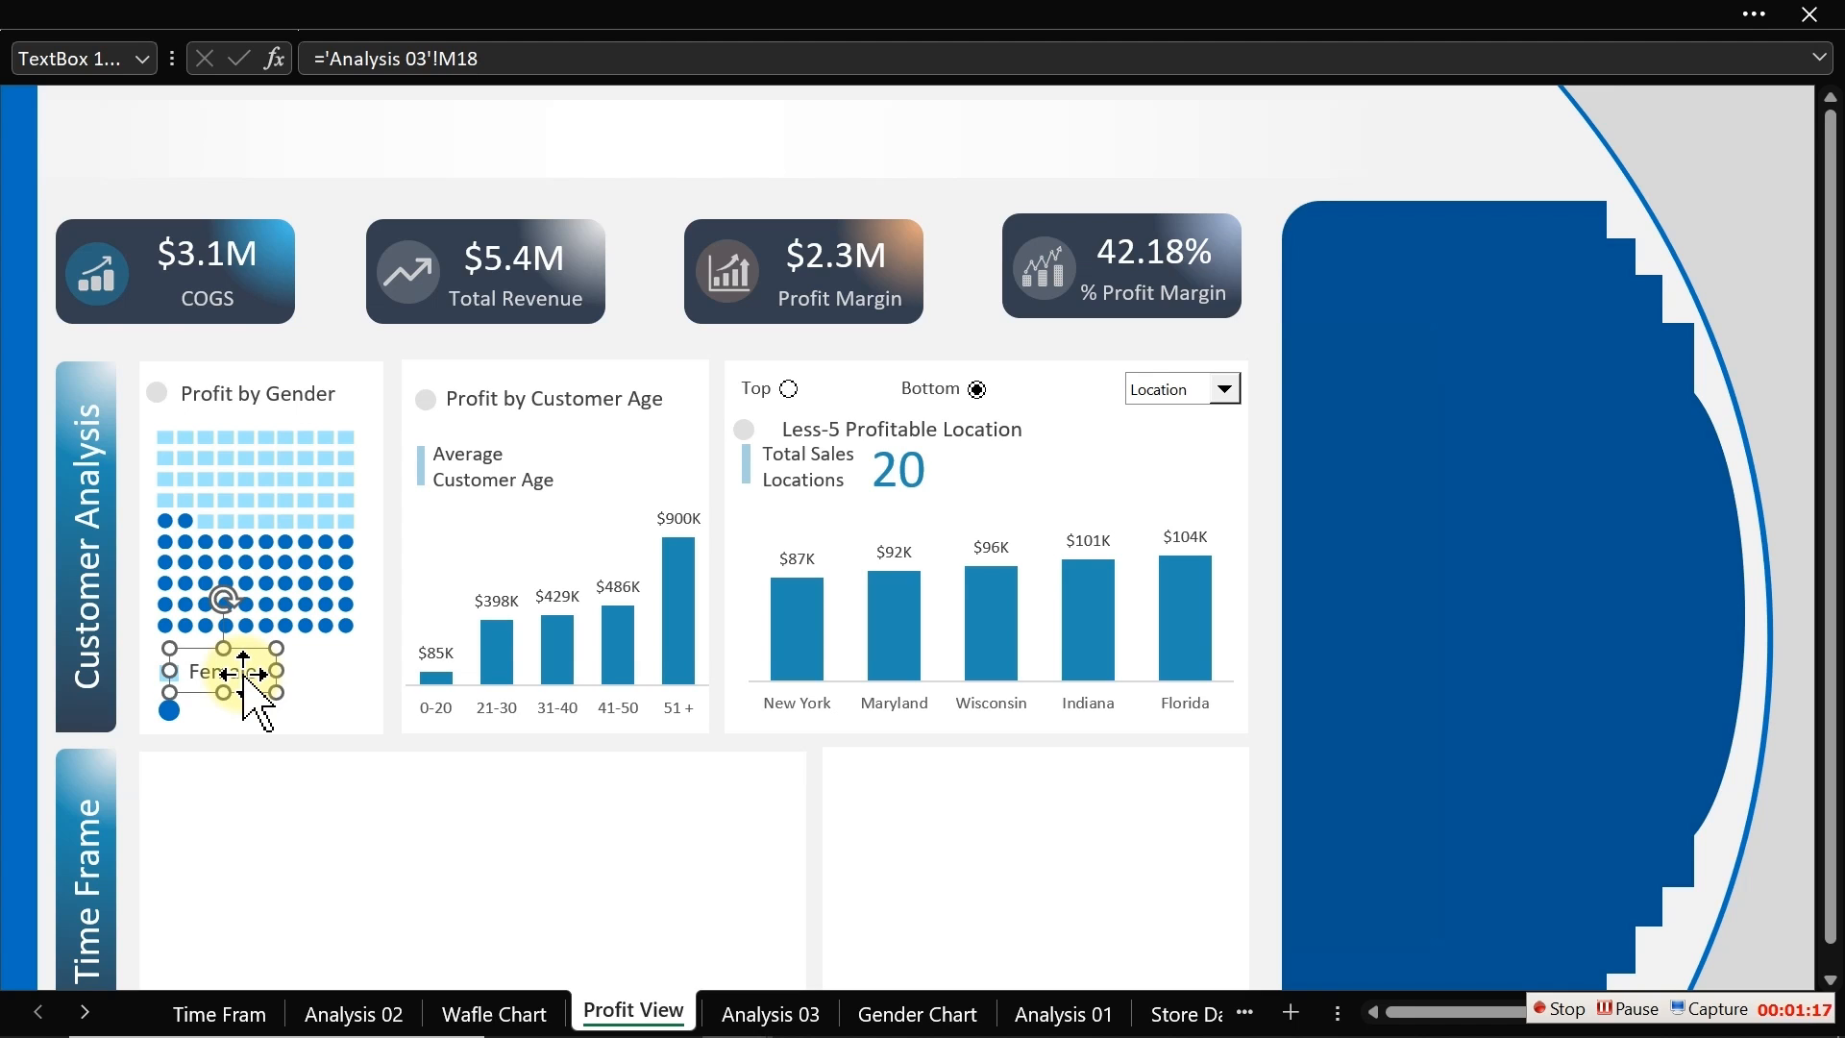
{"action": "mouse_move", "coordinate": [244, 674]}
{"action": "left_mouse_down"}
{"action": "mouse_move", "coordinate": [259, 681]}
{"action": "mouse_move", "coordinate": [236, 708]}
{"action": "left_mouse_up"}
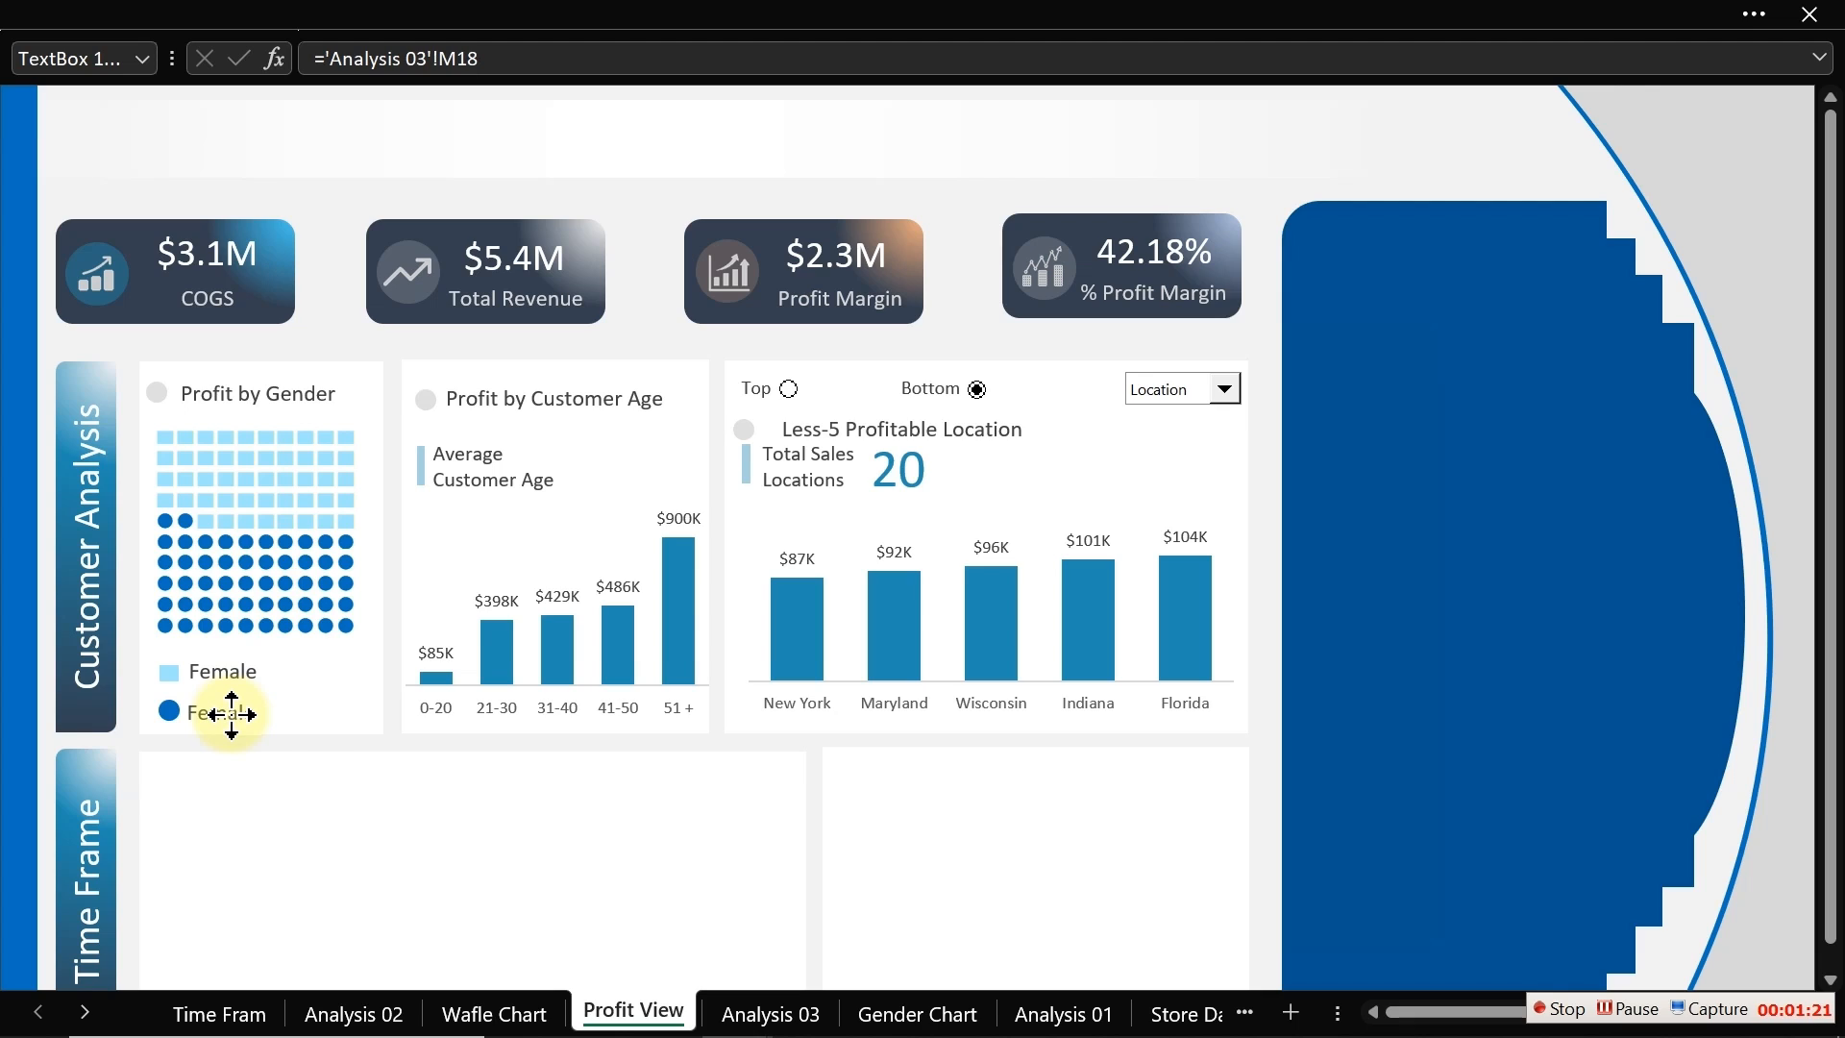
{"action": "left_click", "coordinate": [231, 709]}
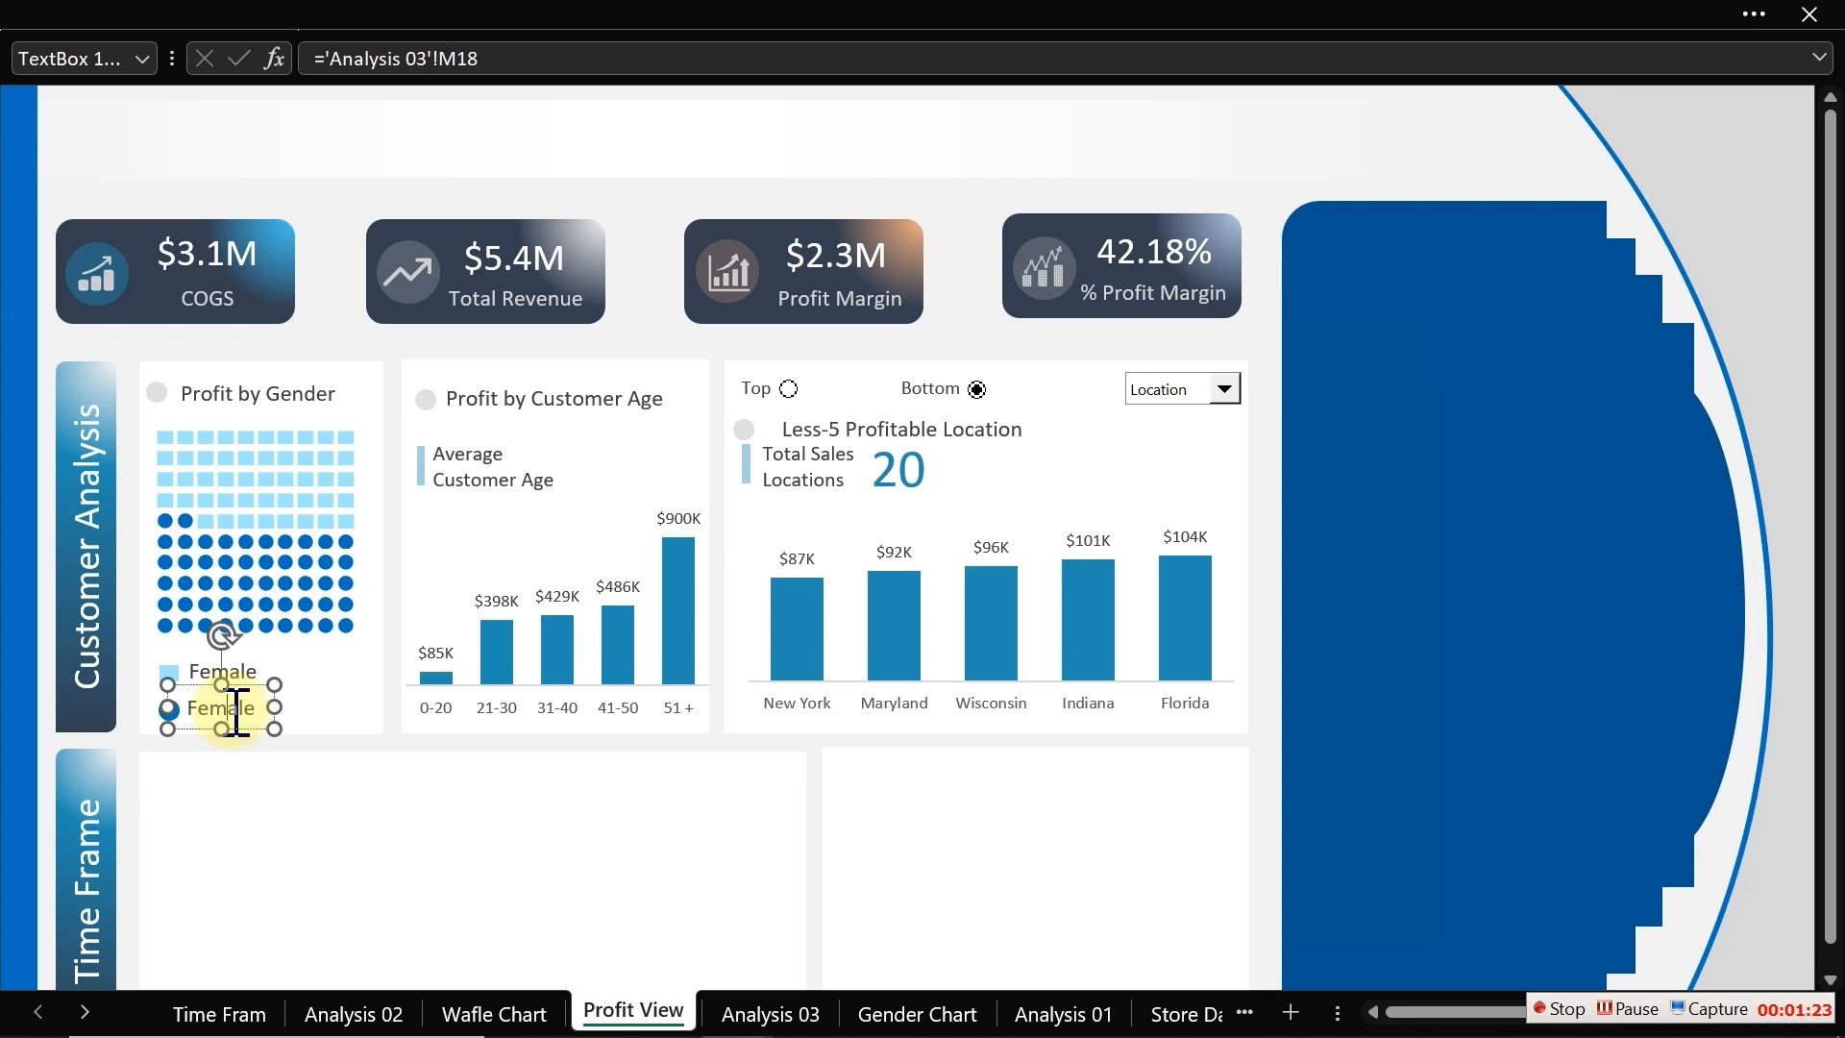
{"action": "double_click", "coordinate": [235, 711]}
{"action": "type", "text": "Male"}
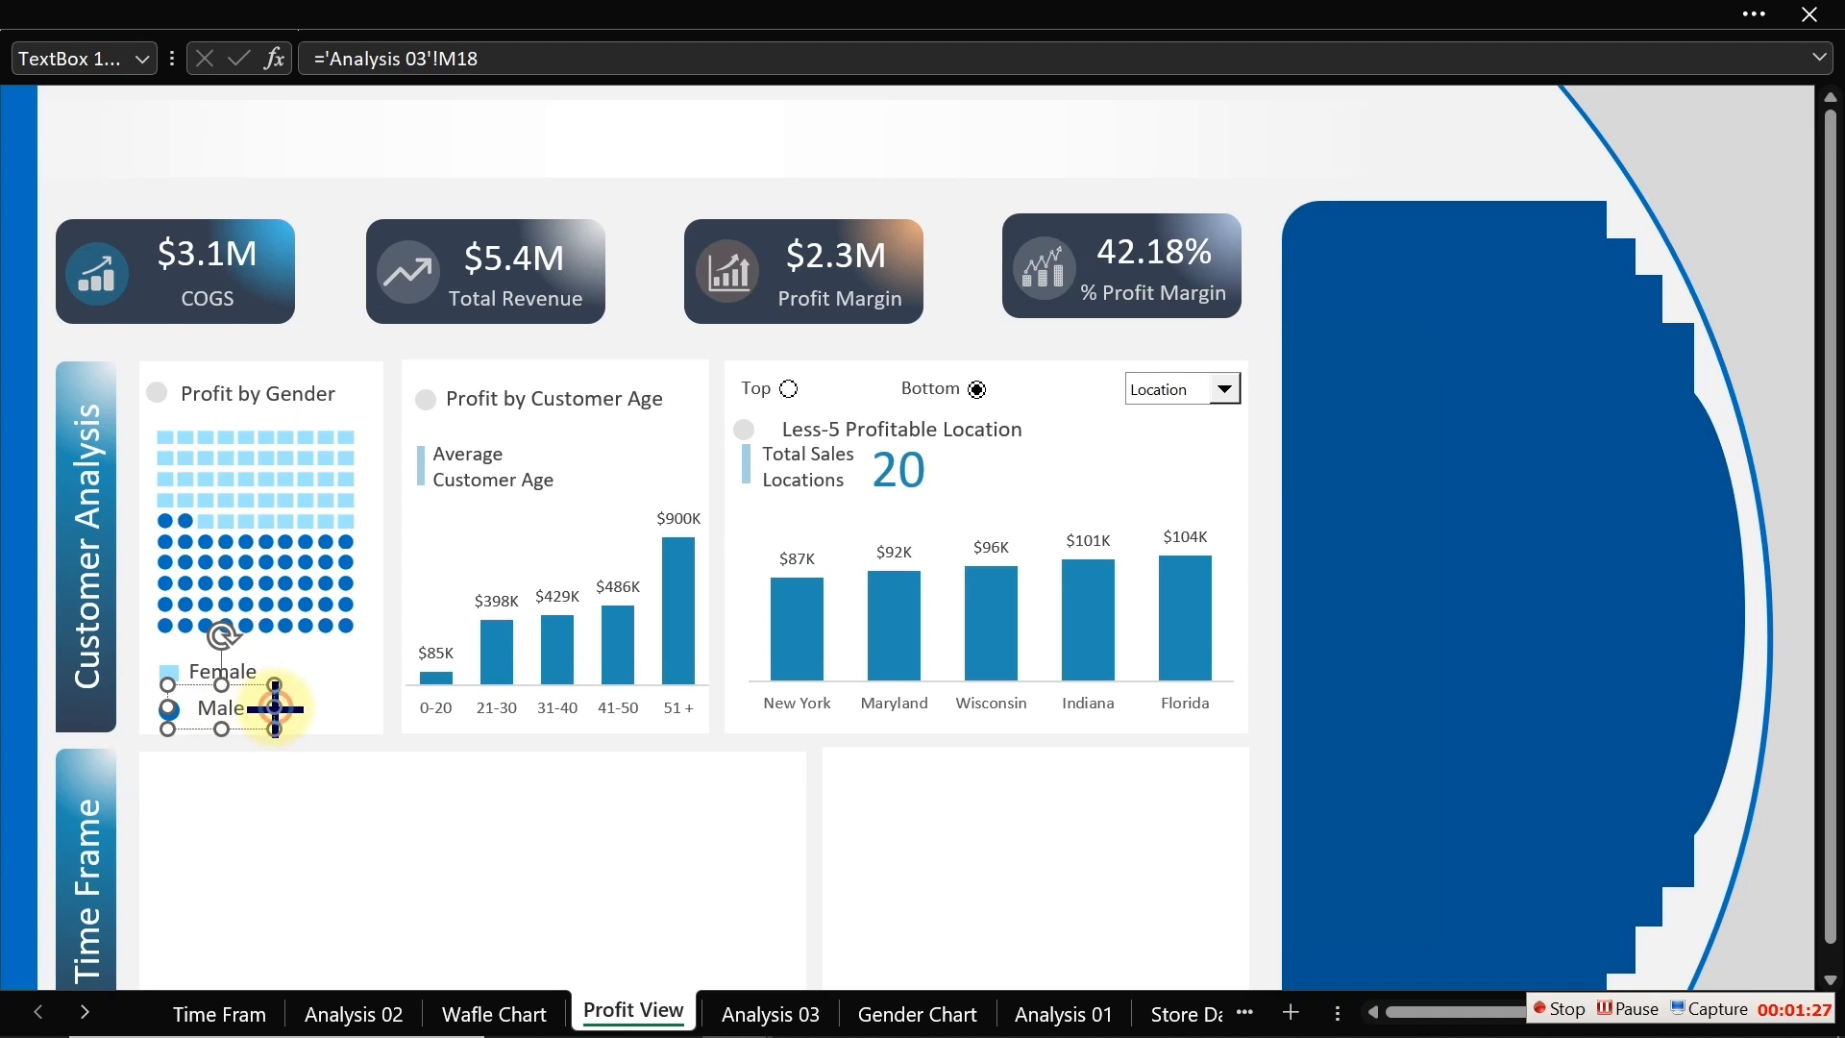
{"action": "left_click_drag", "start_coordinate": [275, 709], "coordinate": [257, 708]}
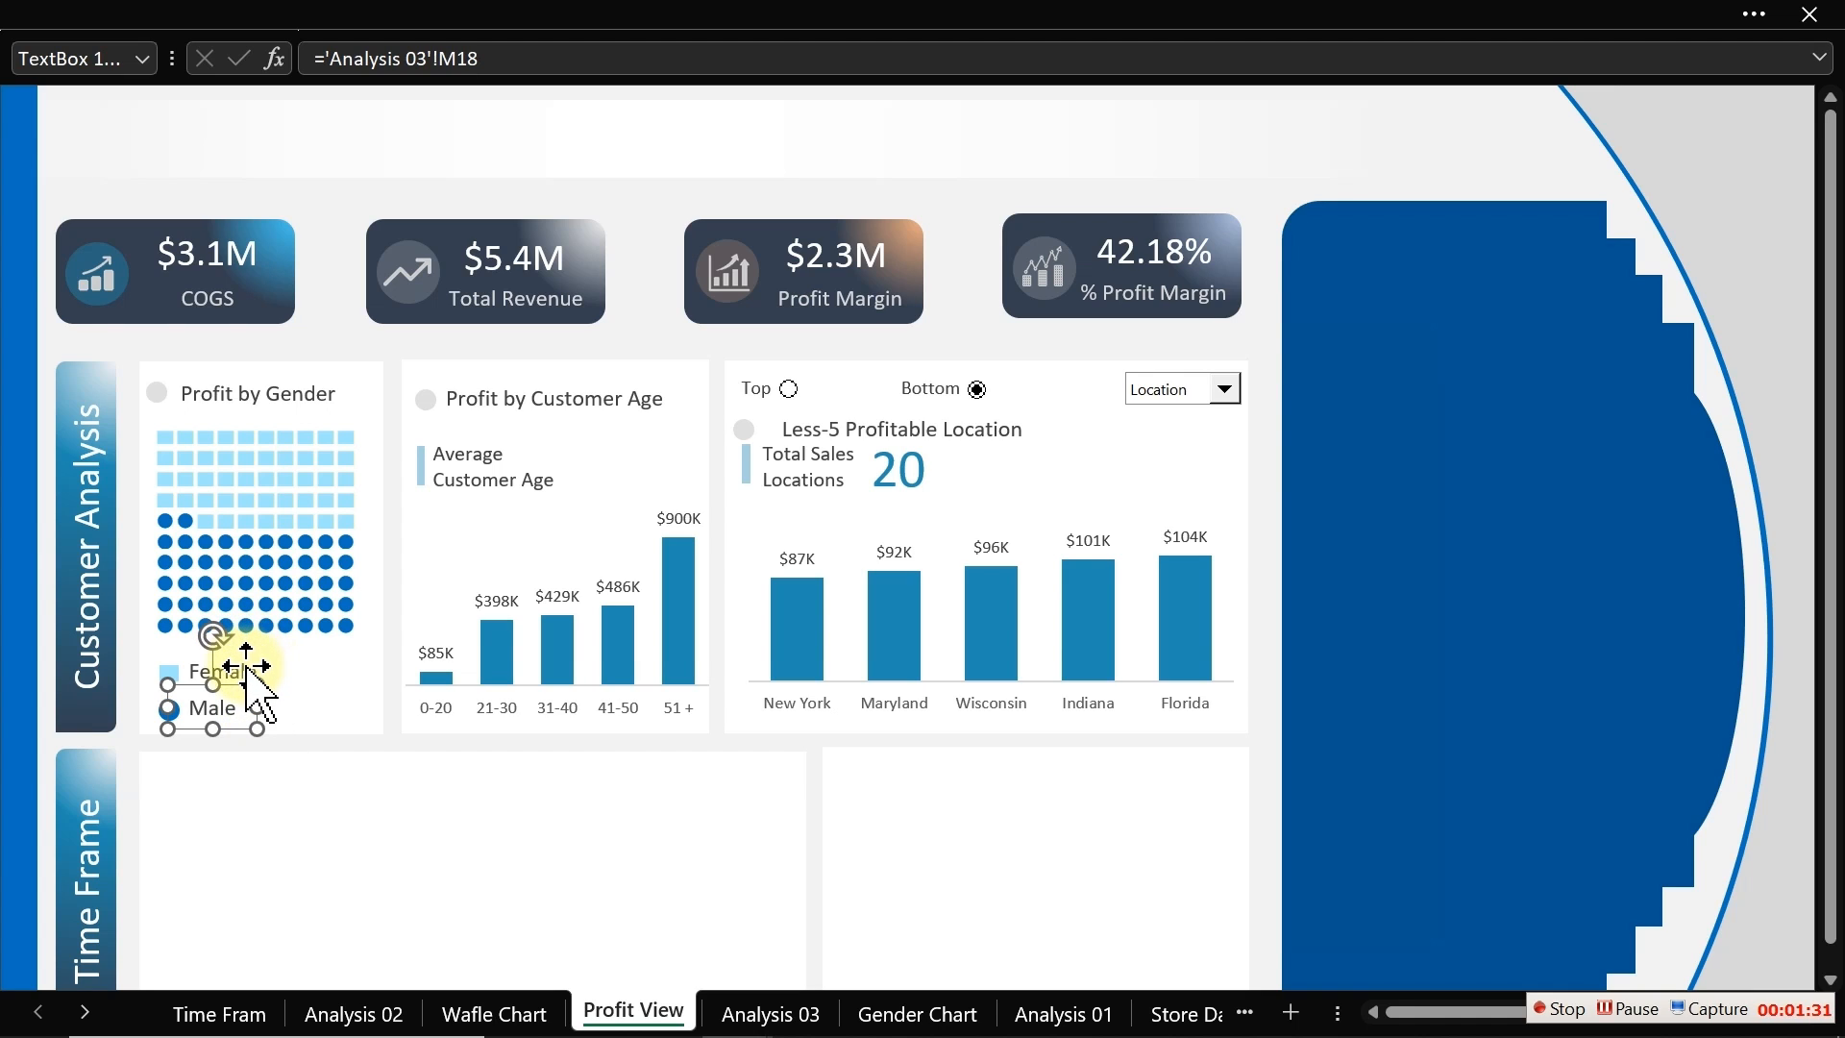
Step: Select both legend labels and set their font colour to a dark grey theme colour
{"action": "left_click", "coordinate": [247, 669], "text": "shift"}
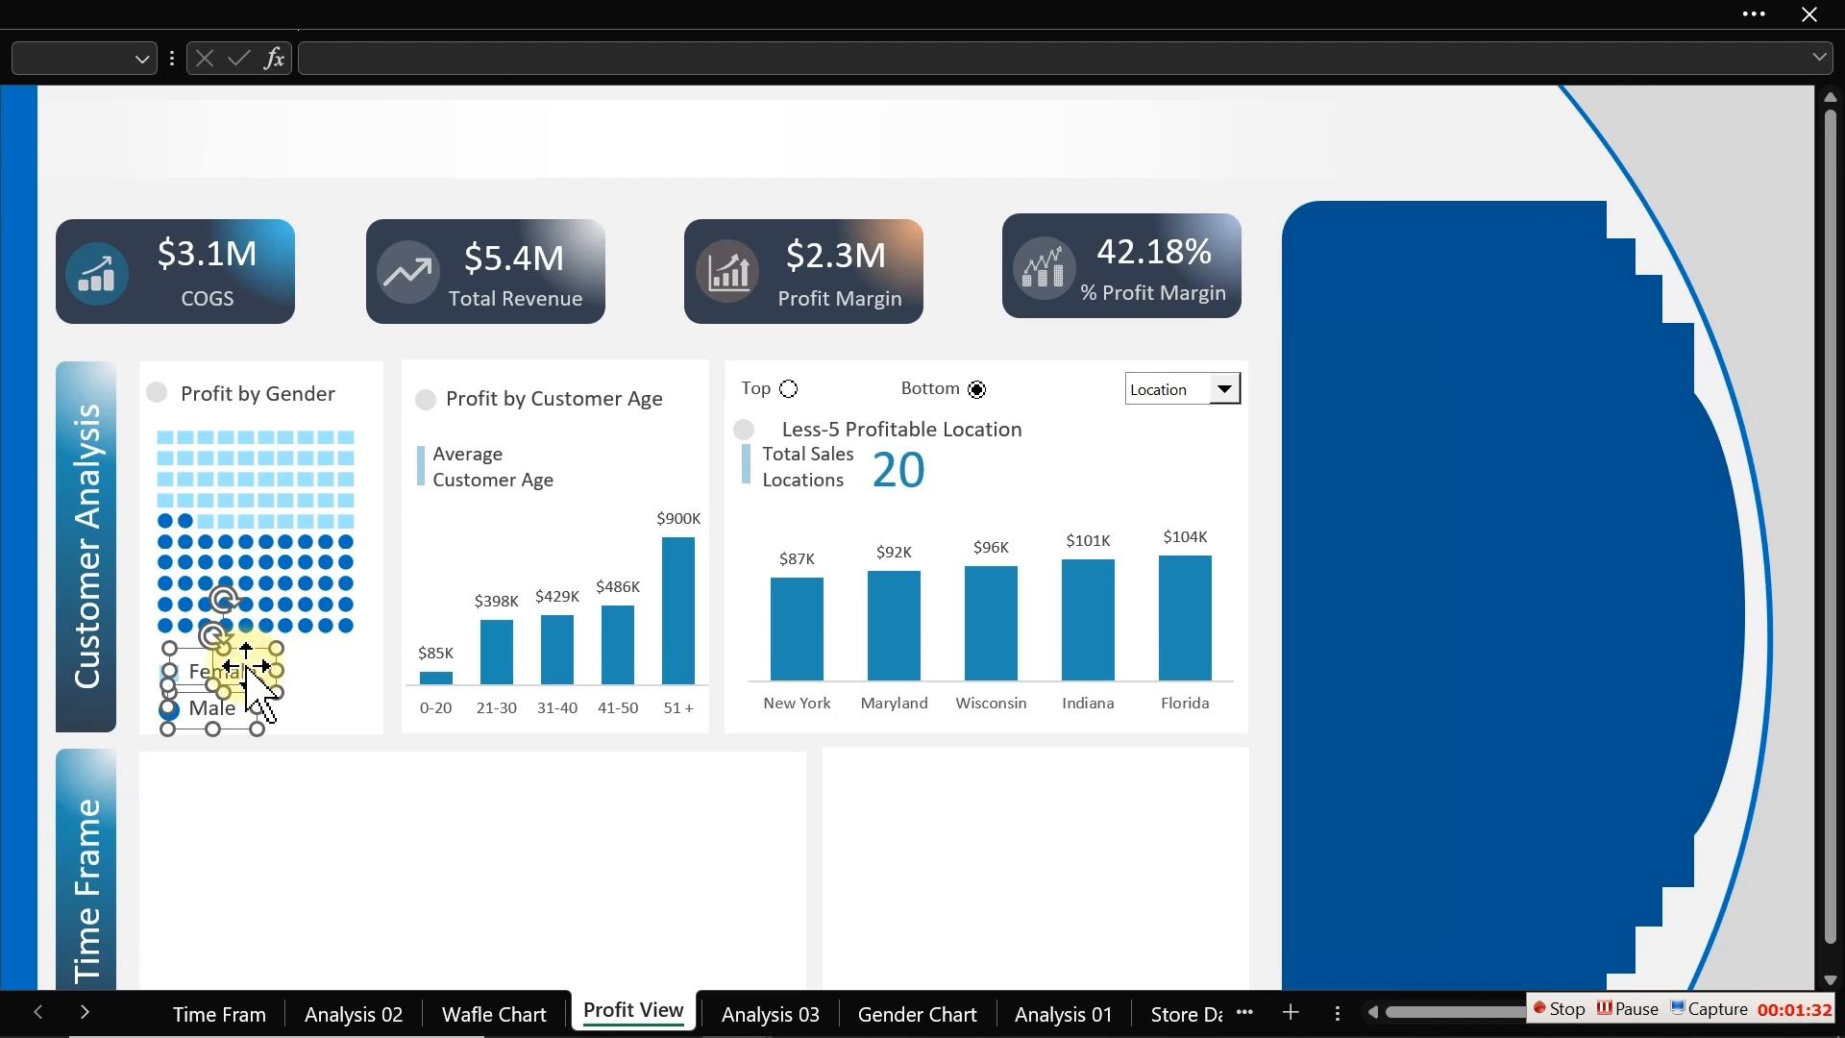
{"action": "left_click", "coordinate": [298, 16]}
{"action": "left_click", "coordinate": [122, 92]}
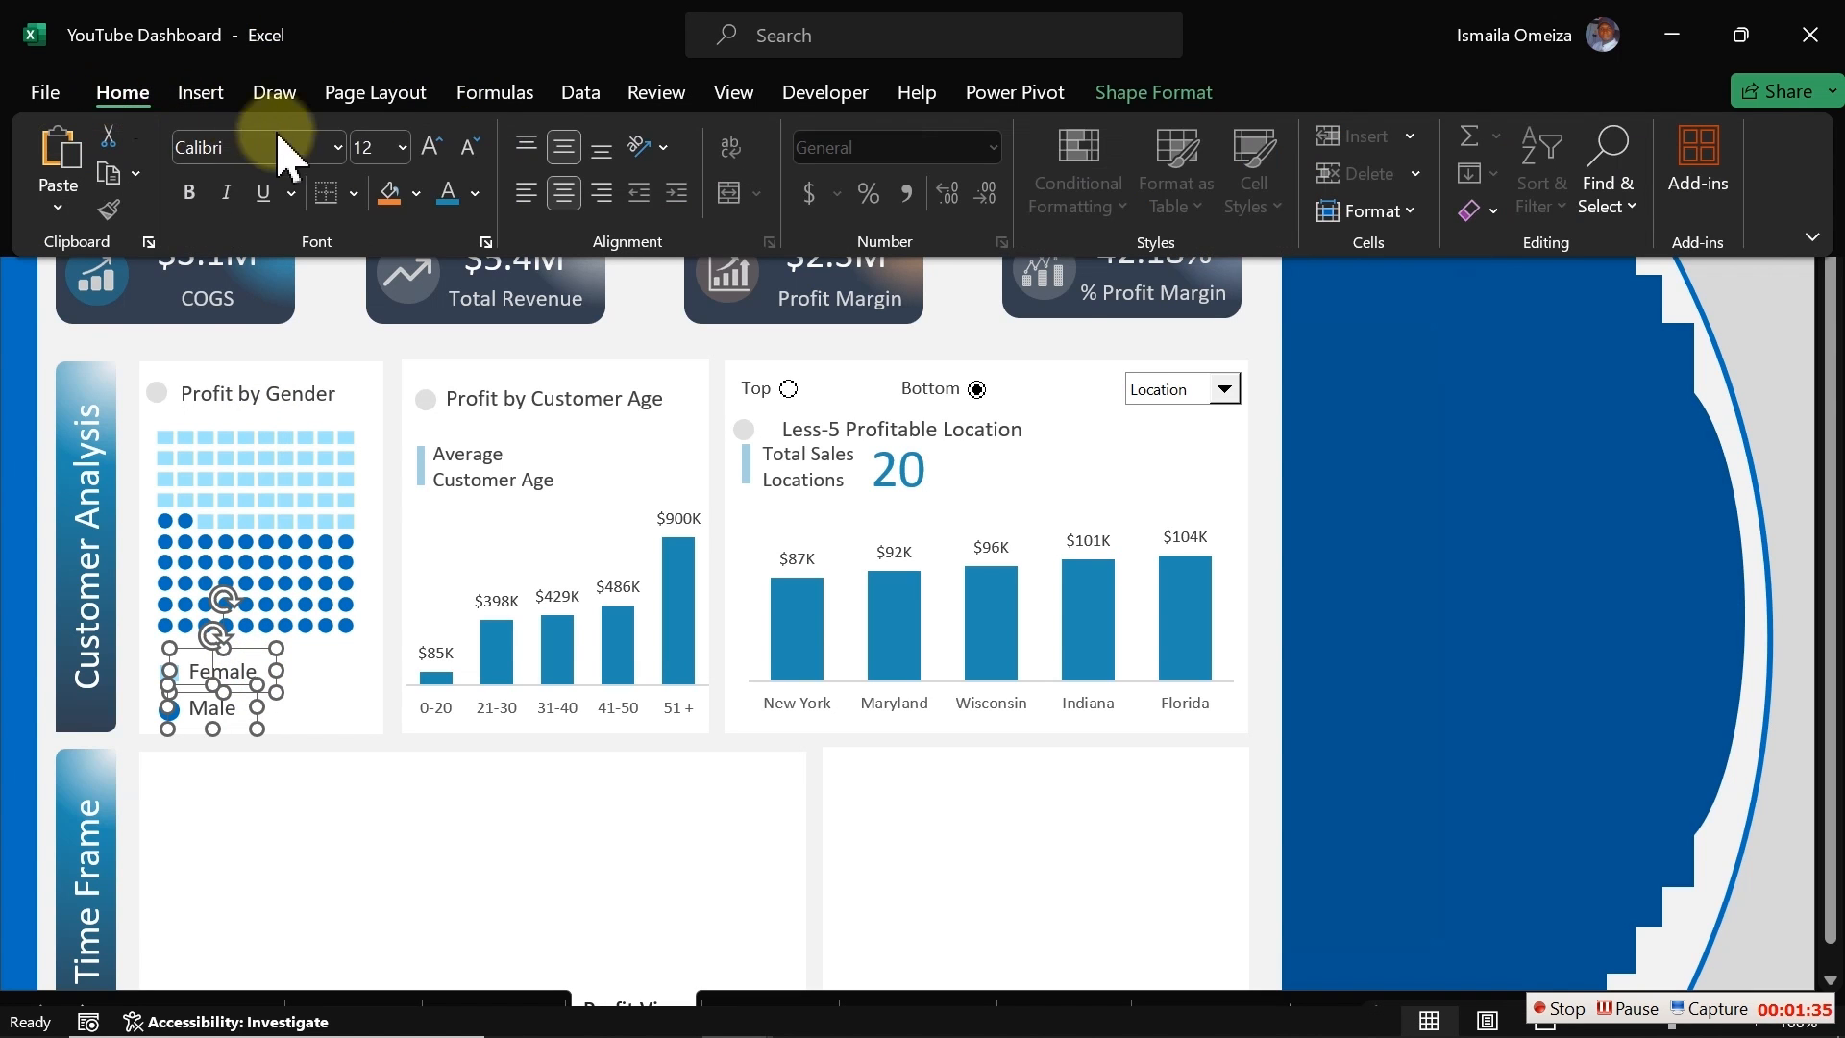
{"action": "left_click", "coordinate": [477, 195]}
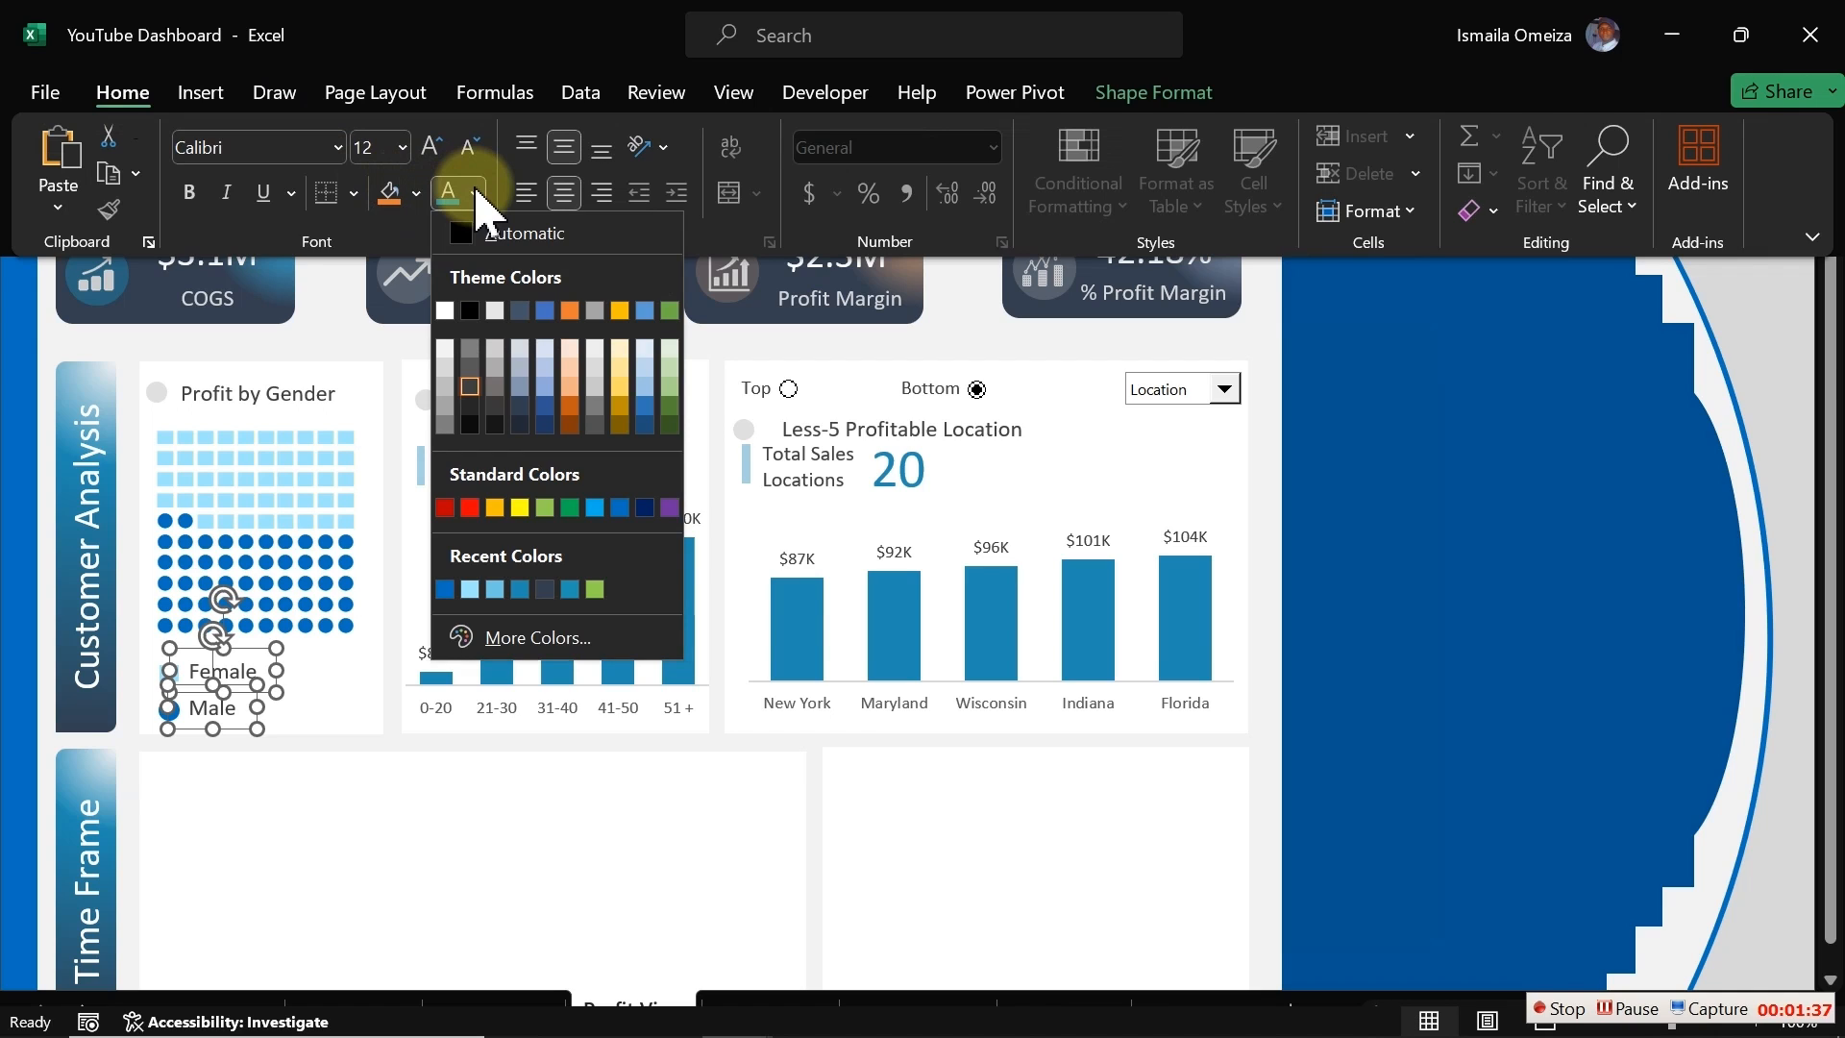
{"action": "left_click", "coordinate": [470, 387]}
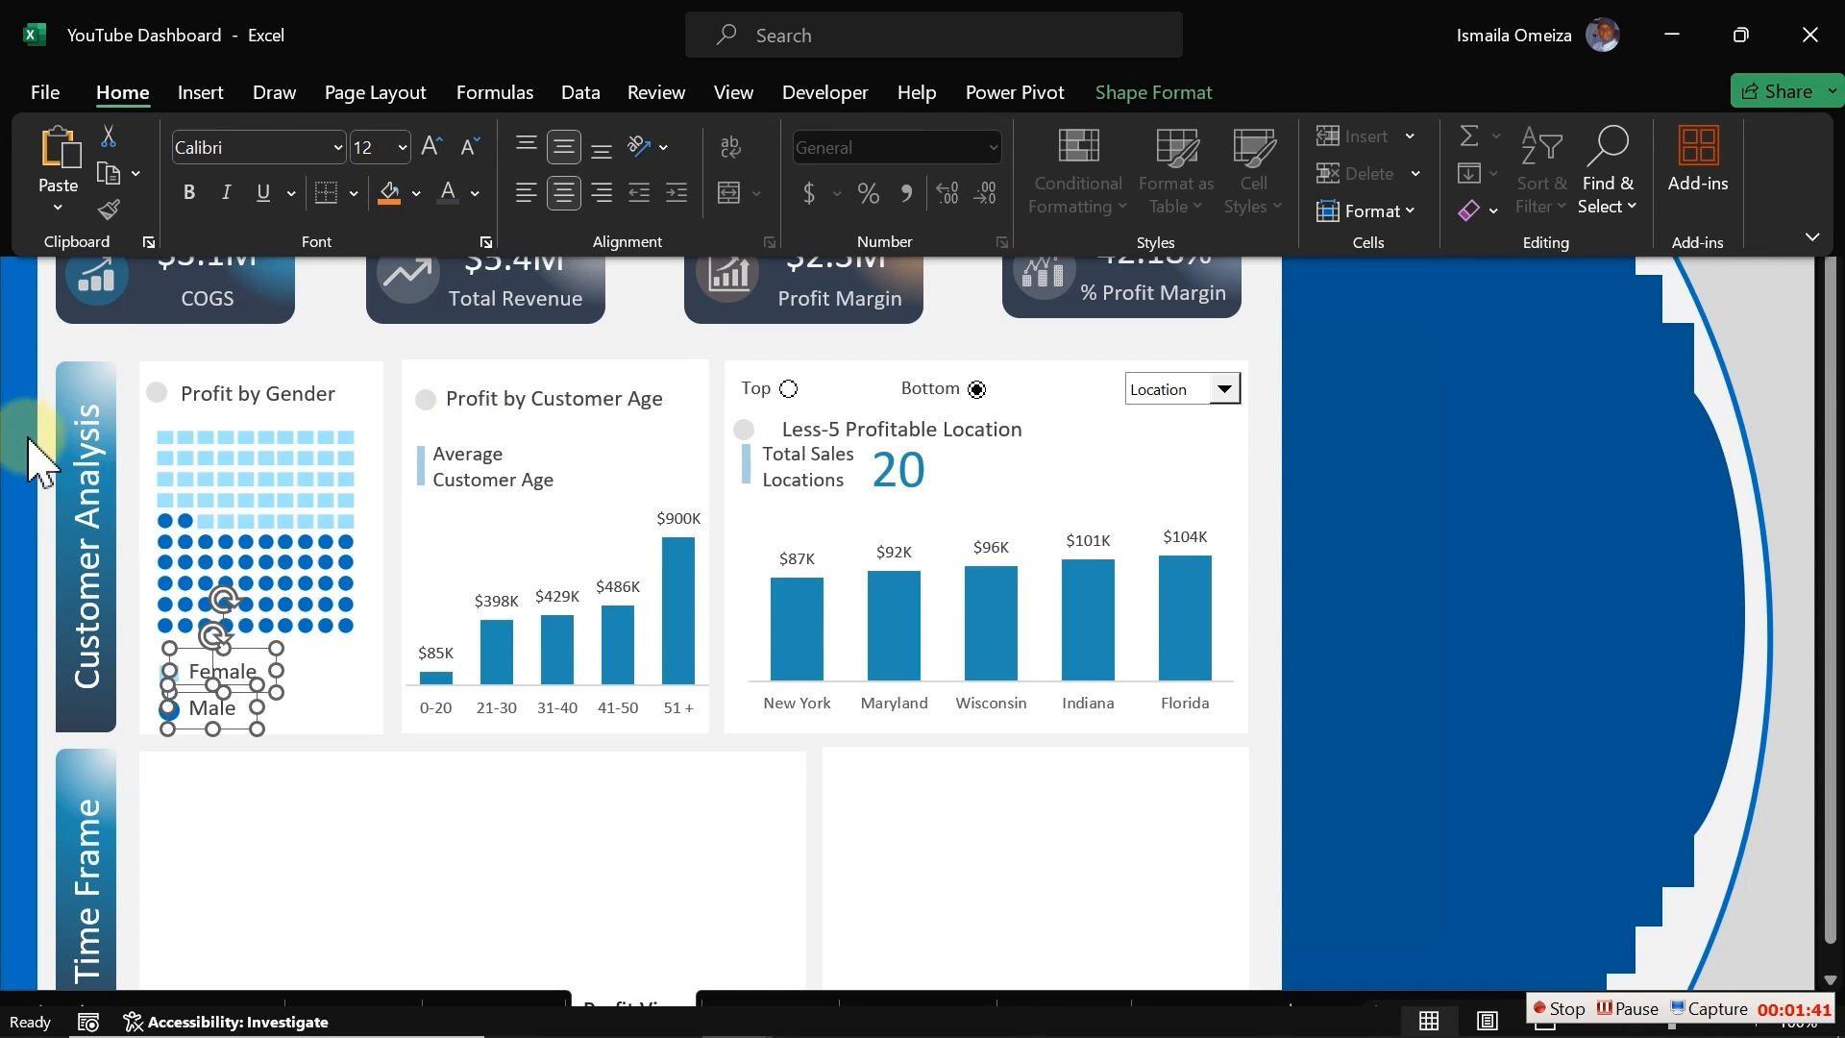
{"action": "left_click", "coordinate": [81, 336]}
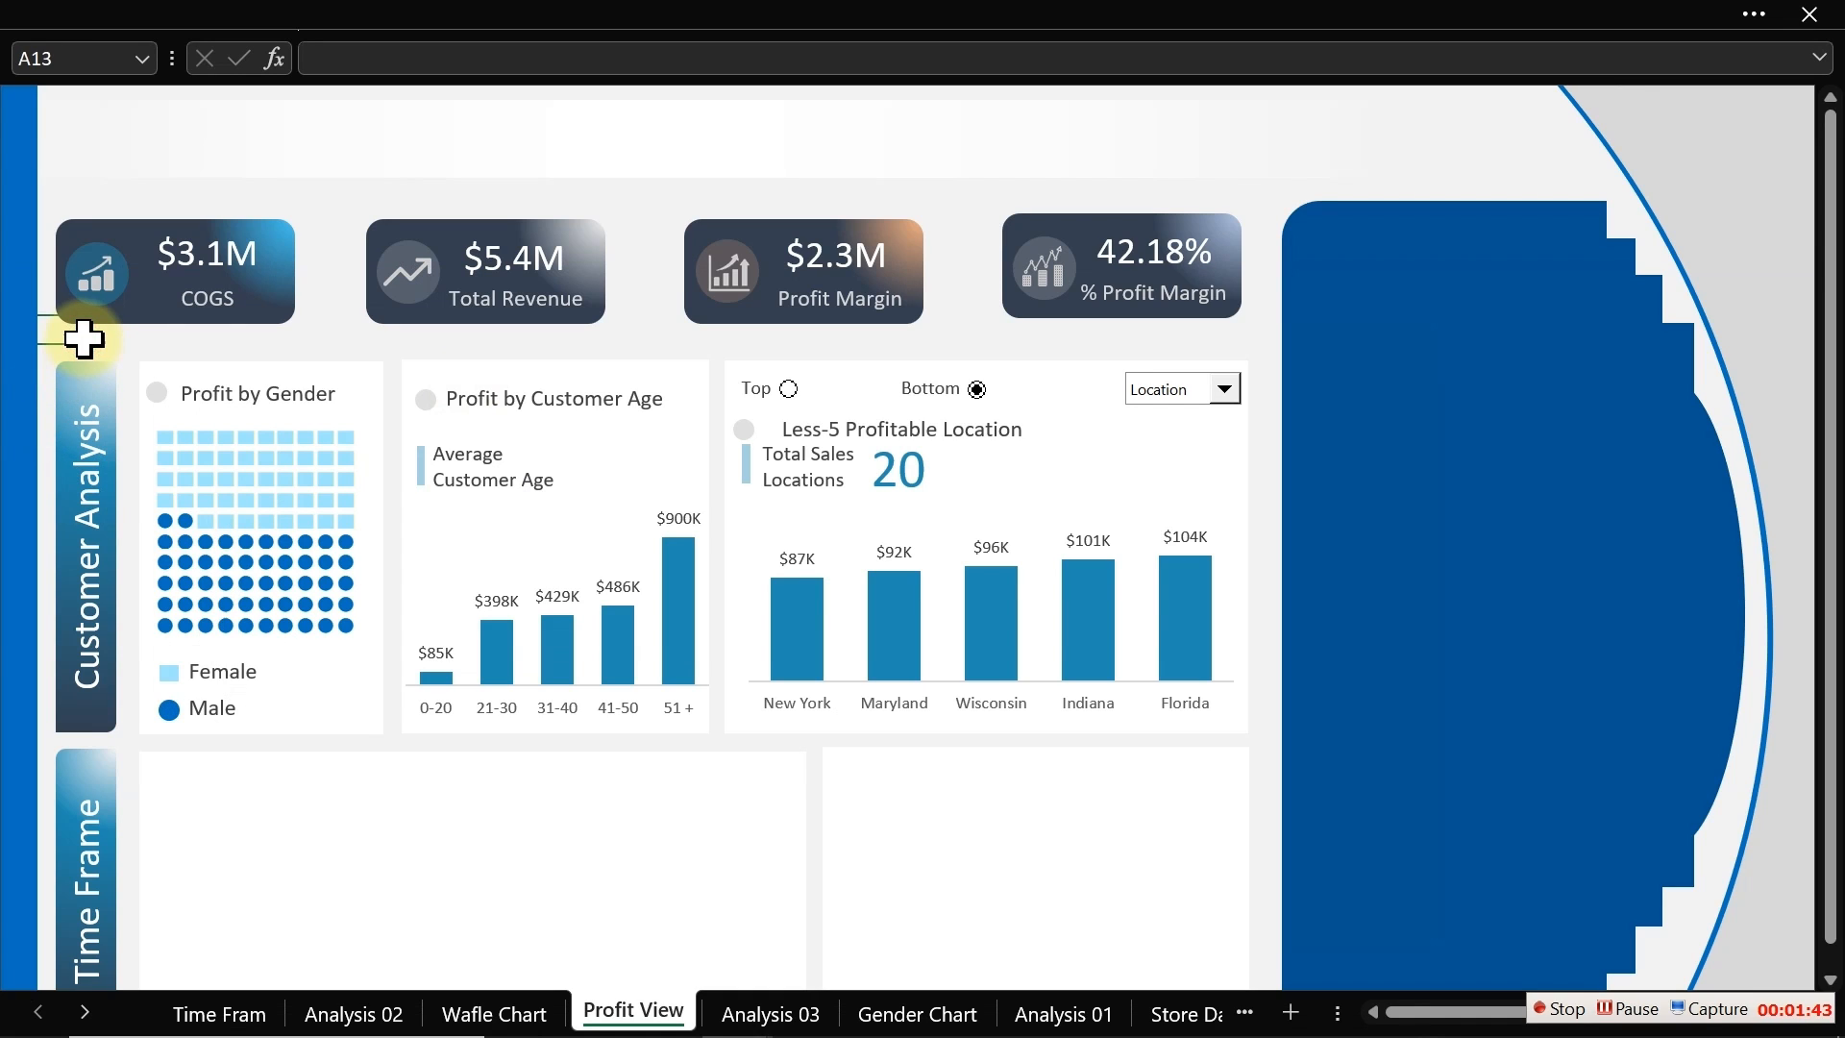
Step: Duplicate the Female legend label beside it and link the copy to cell AC15 on Analysis 03
{"action": "left_click", "coordinate": [247, 671]}
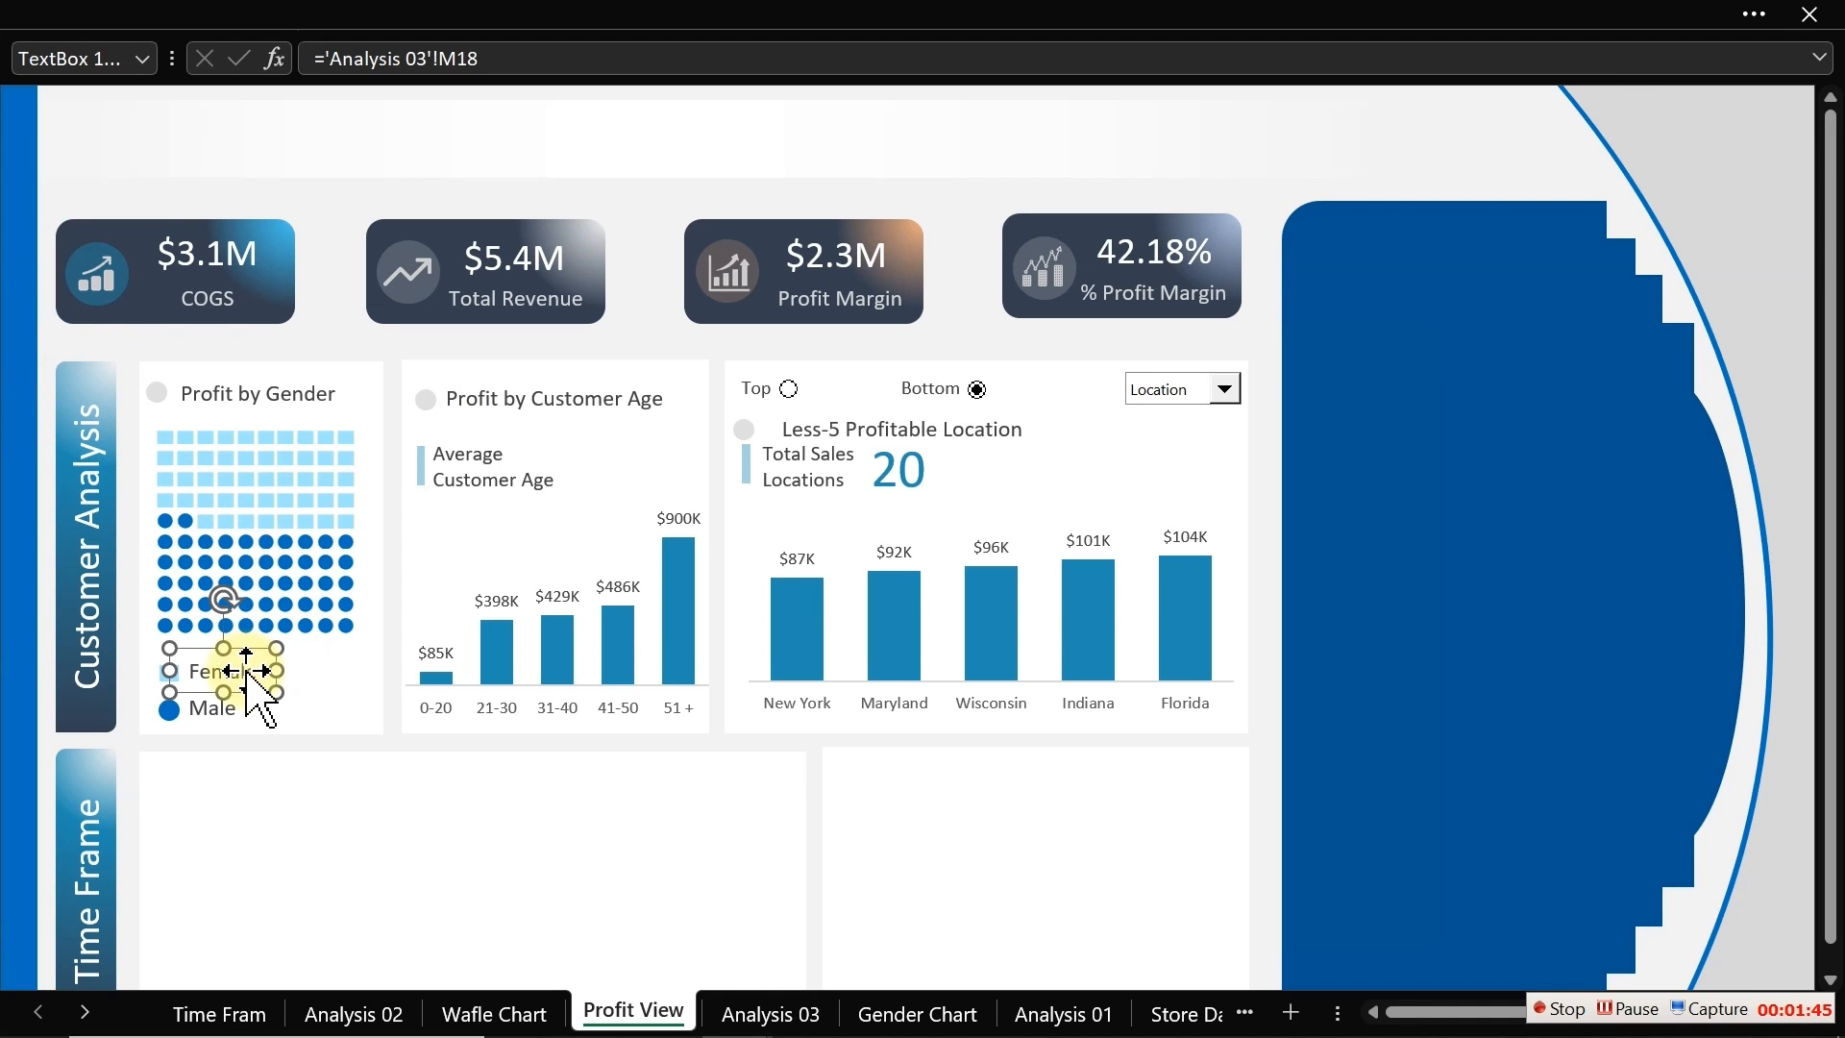
{"action": "left_click_drag", "start_coordinate": [247, 672], "coordinate": [306, 673]}
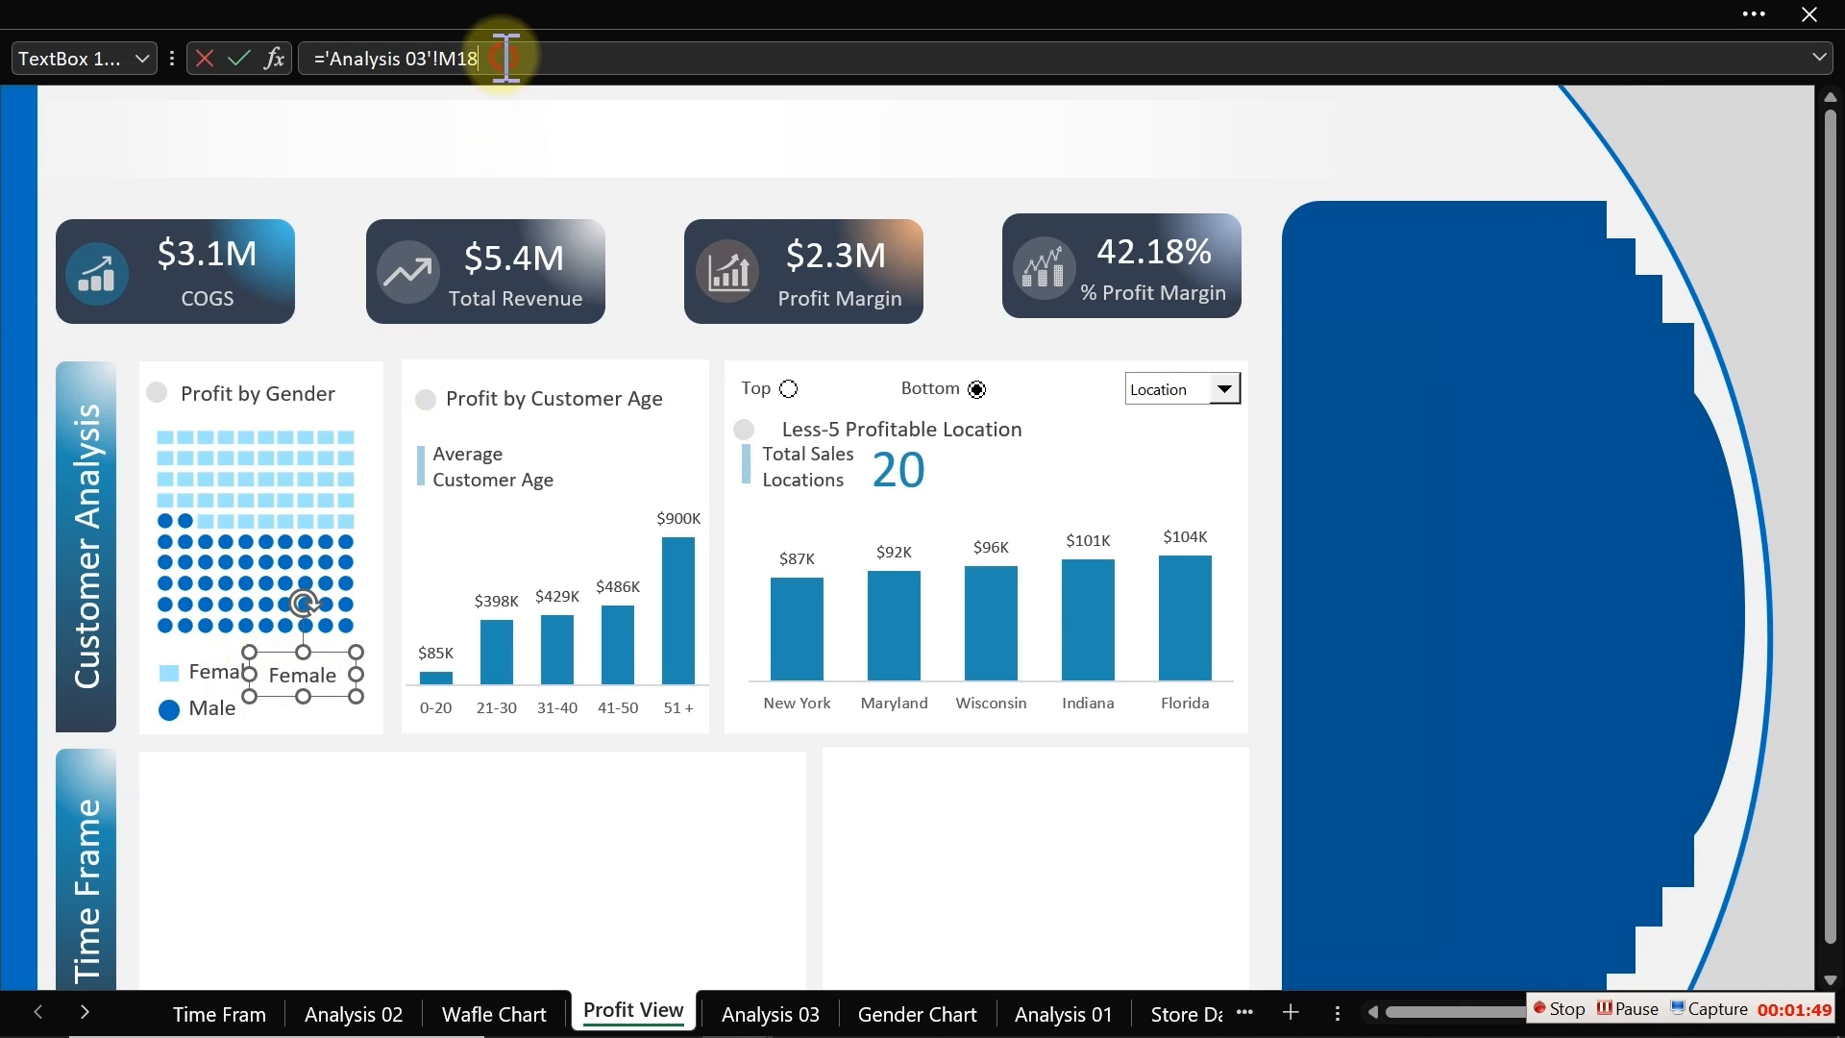
{"action": "left_click_drag", "start_coordinate": [494, 59], "coordinate": [336, 59]}
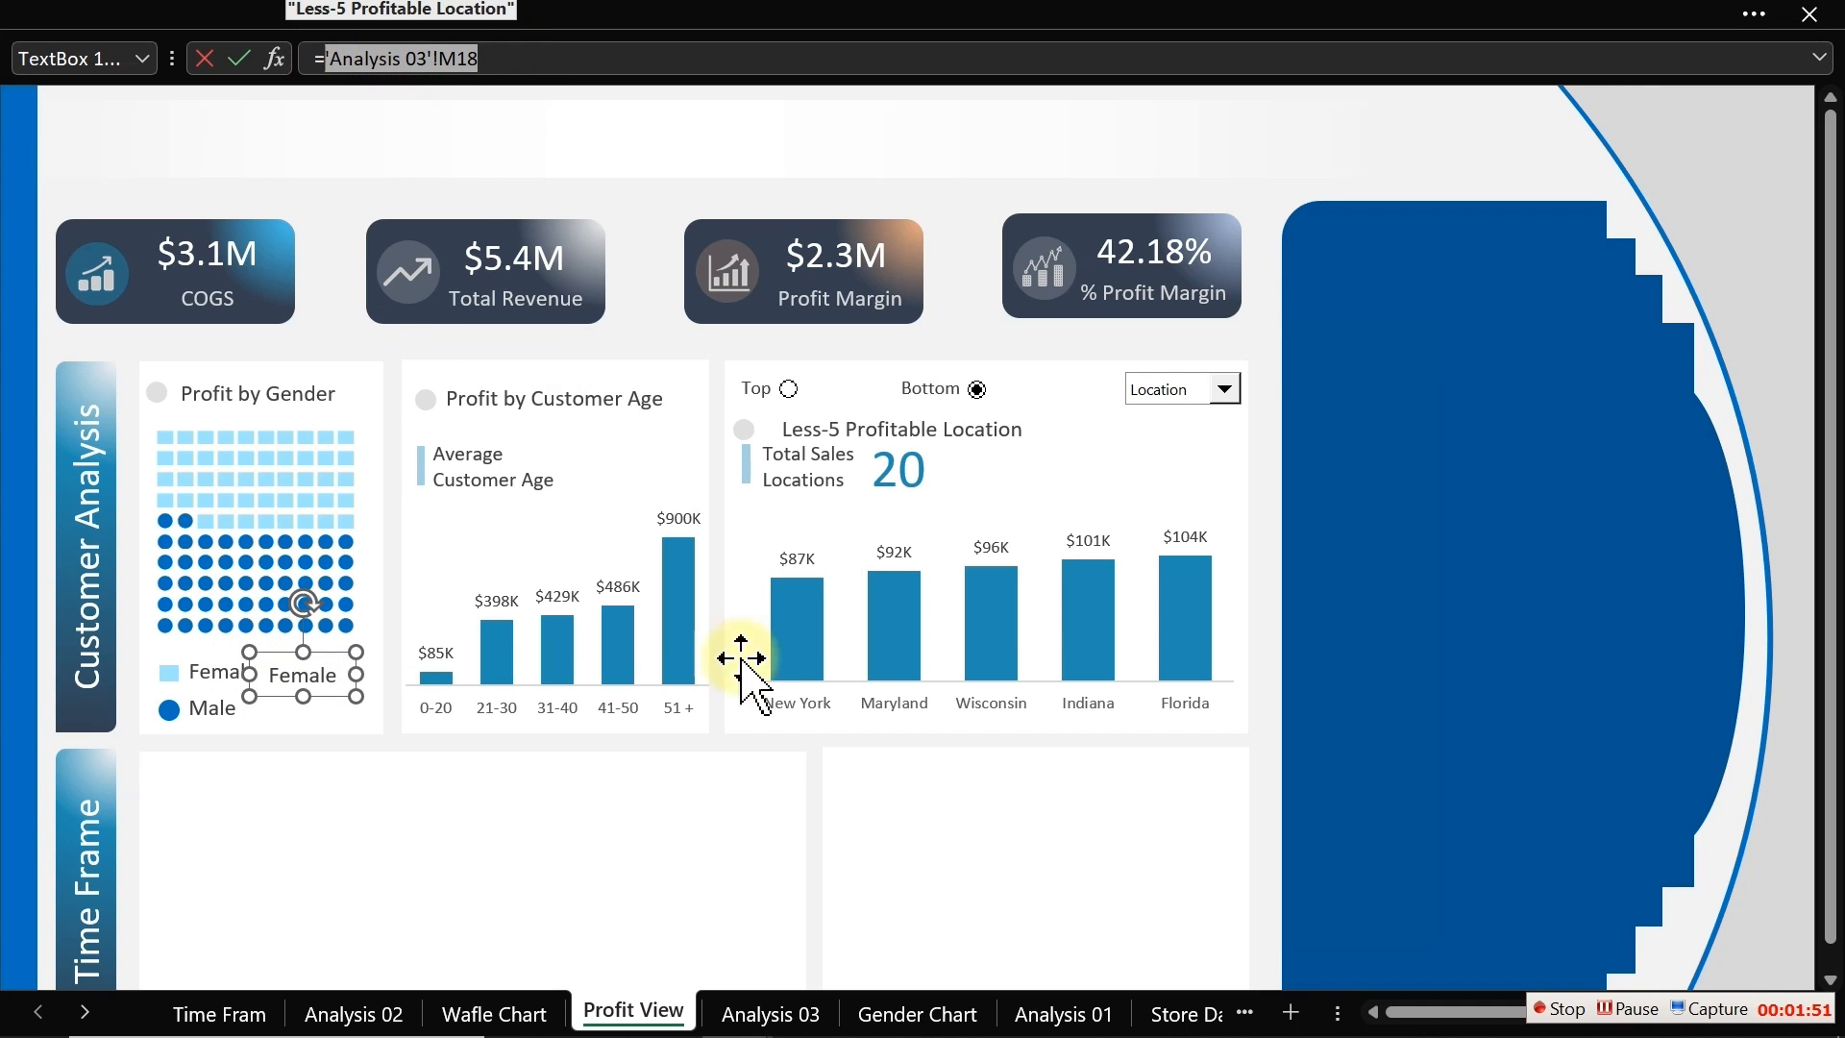
{"action": "left_click", "coordinate": [807, 1013]}
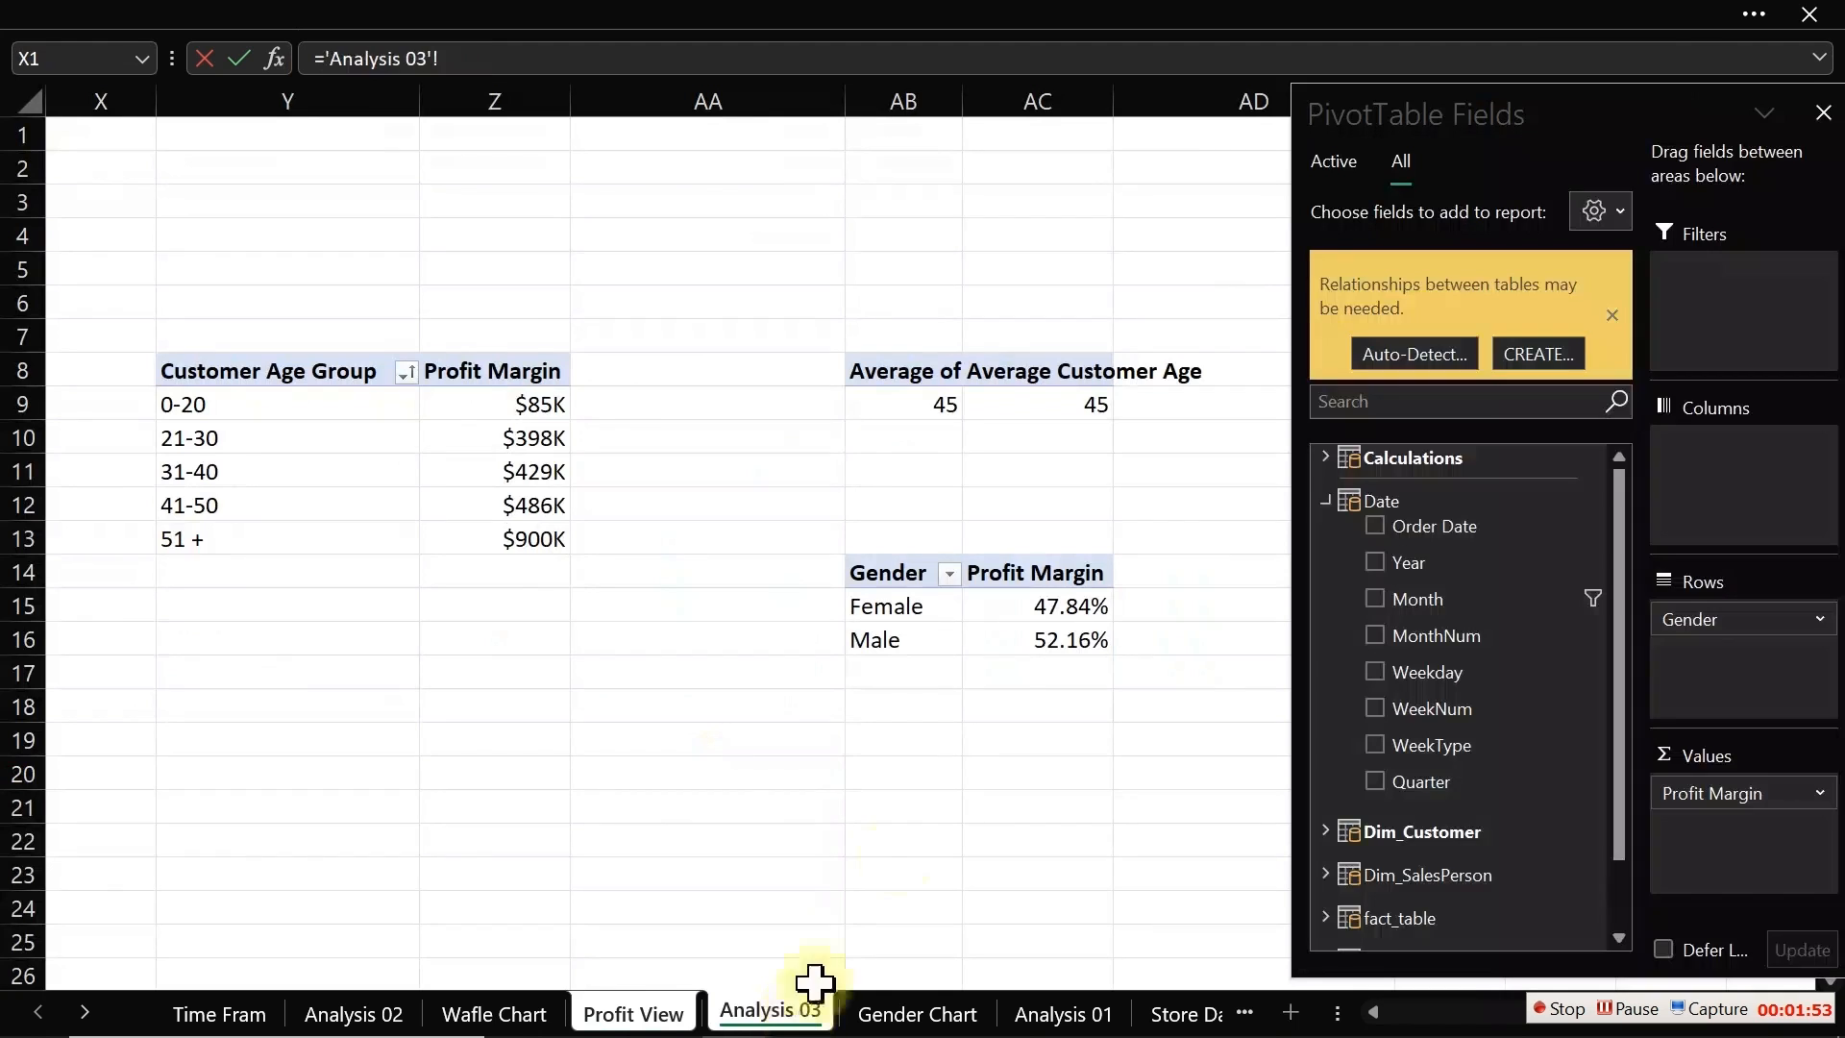
{"action": "left_click", "coordinate": [1071, 615]}
{"action": "key", "text": "Return"}
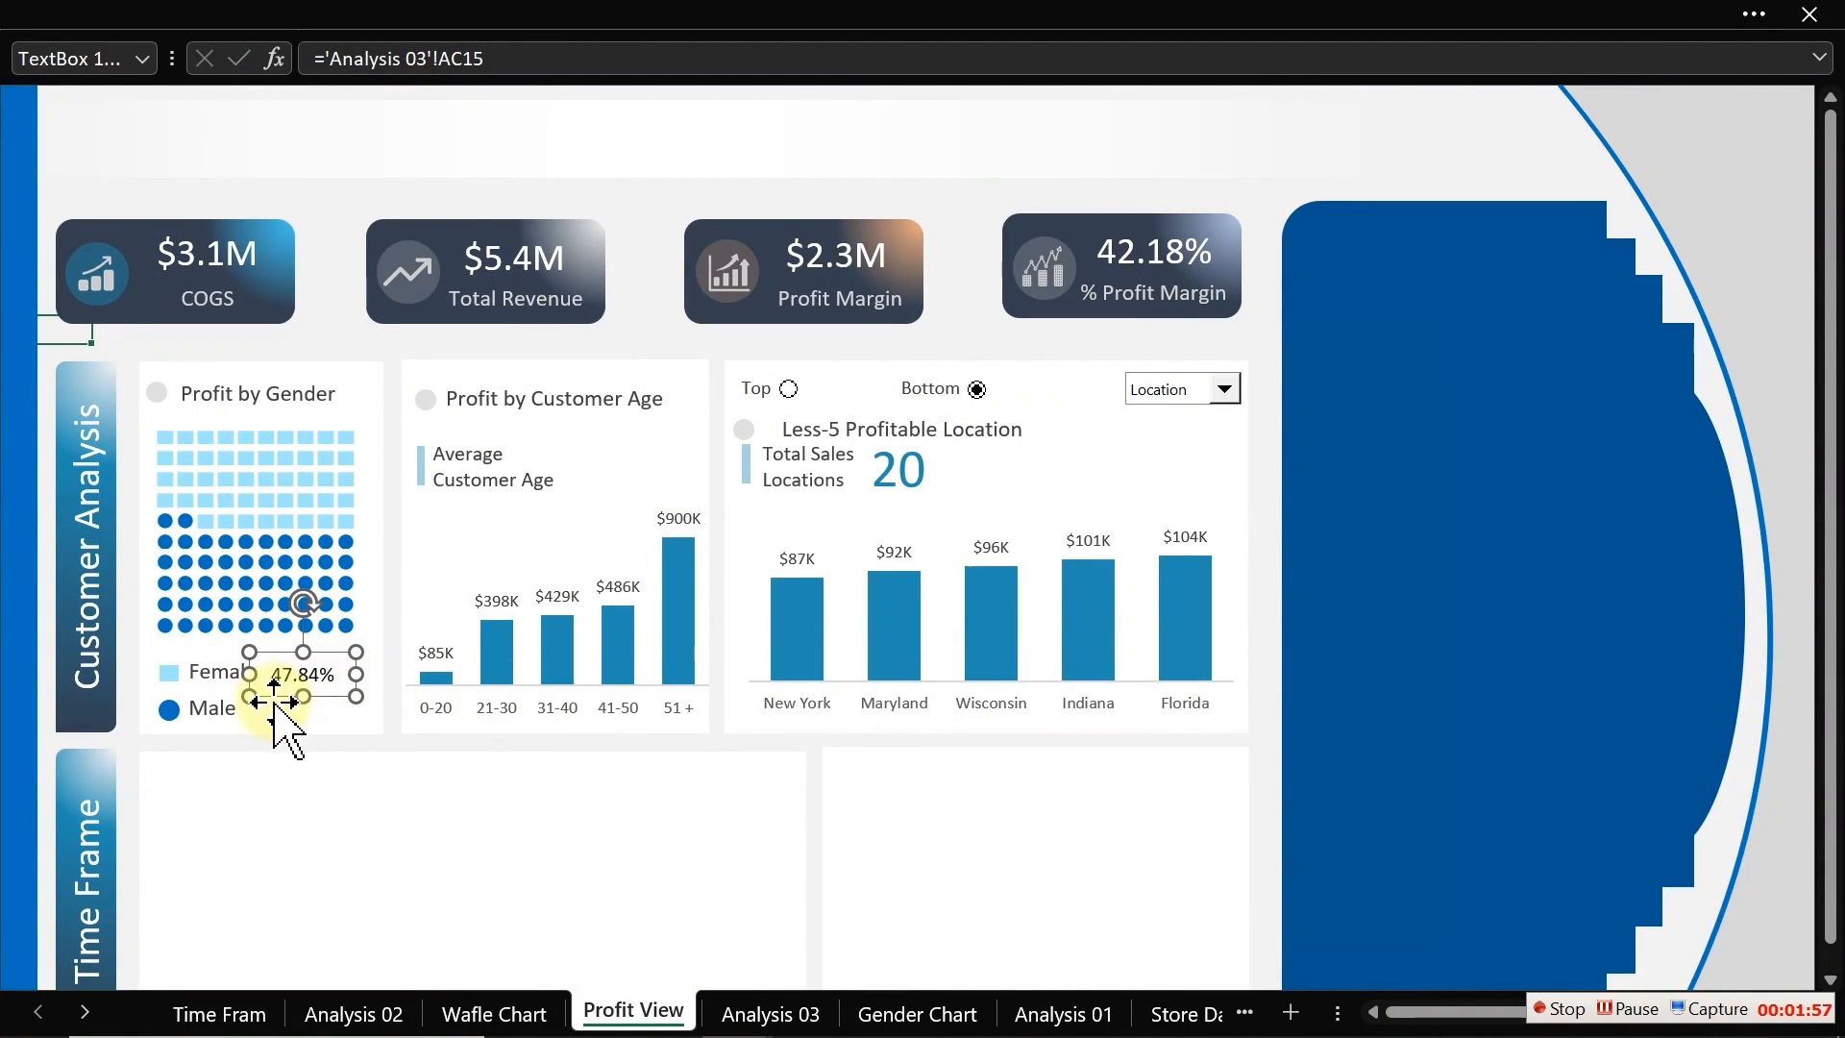
Step: Duplicate the percentage box down beside the Male label and link it to cell AC16 on Analysis 03
{"action": "left_click_drag", "start_coordinate": [324, 681], "coordinate": [281, 709]}
{"action": "left_click_drag", "start_coordinate": [486, 59], "coordinate": [322, 59]}
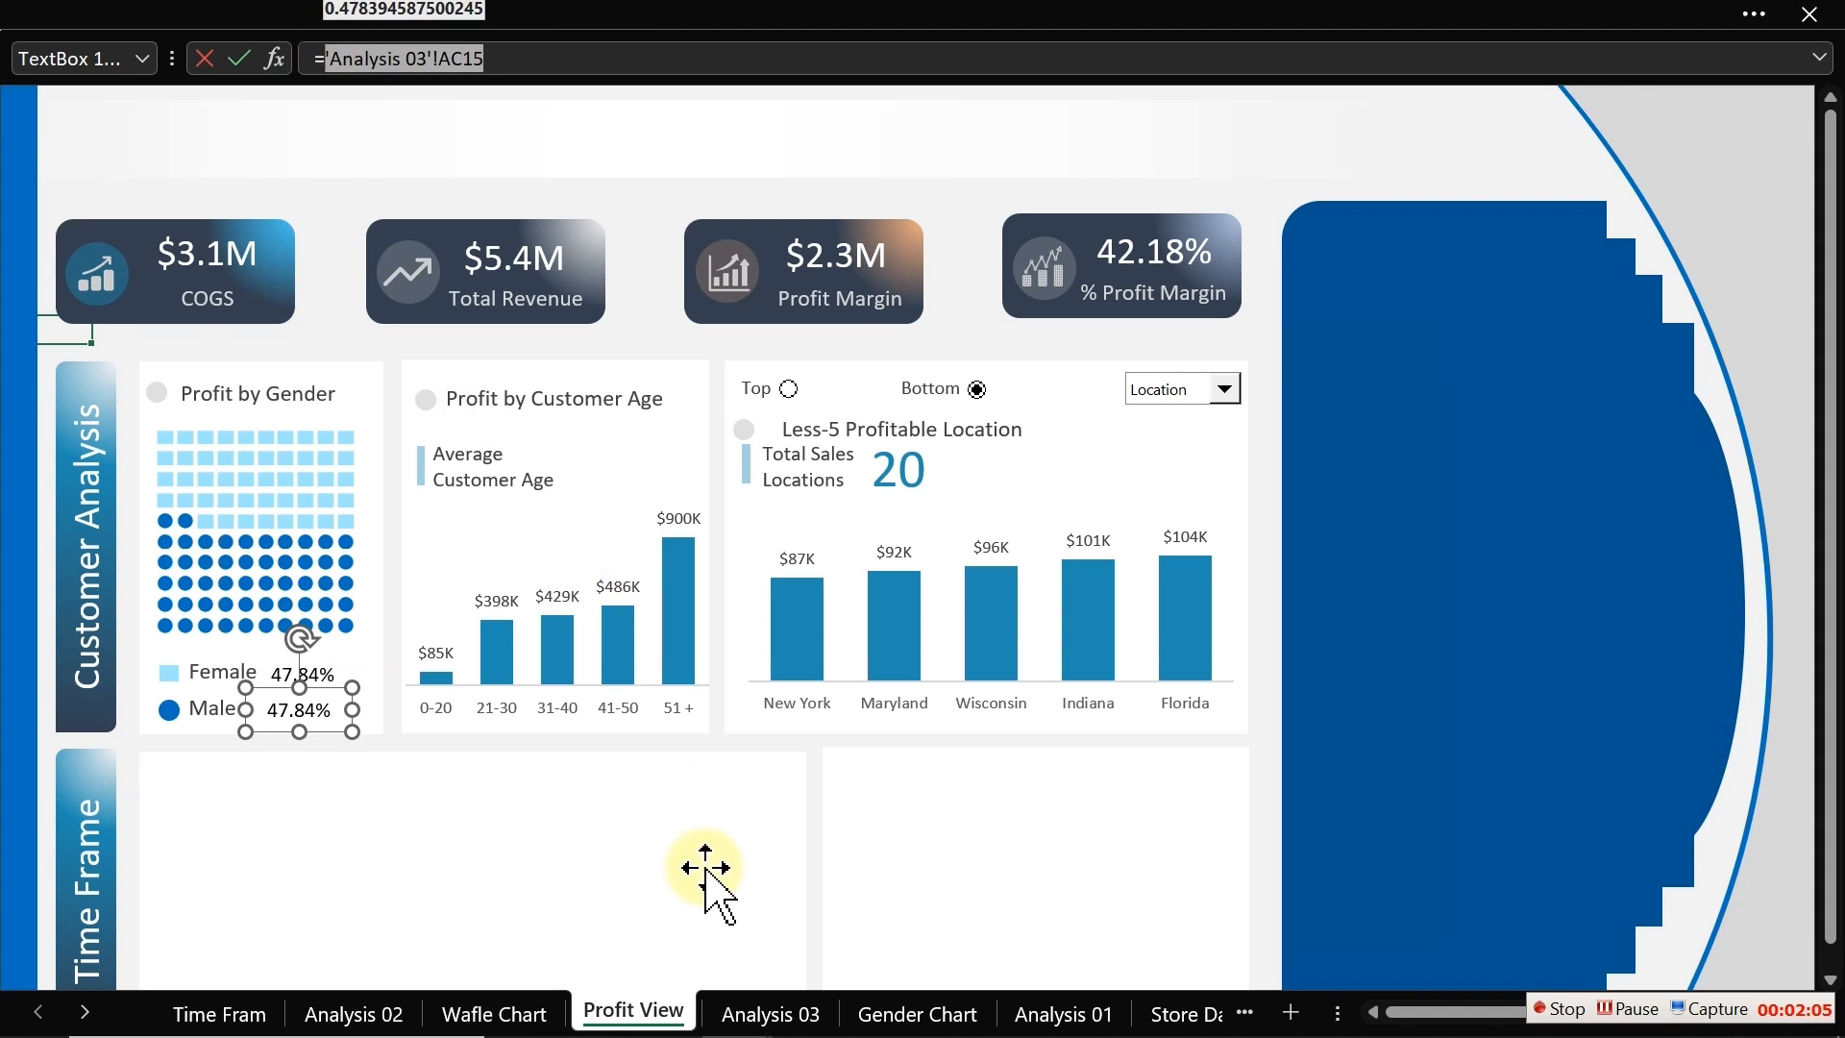
{"action": "left_click", "coordinate": [759, 1011]}
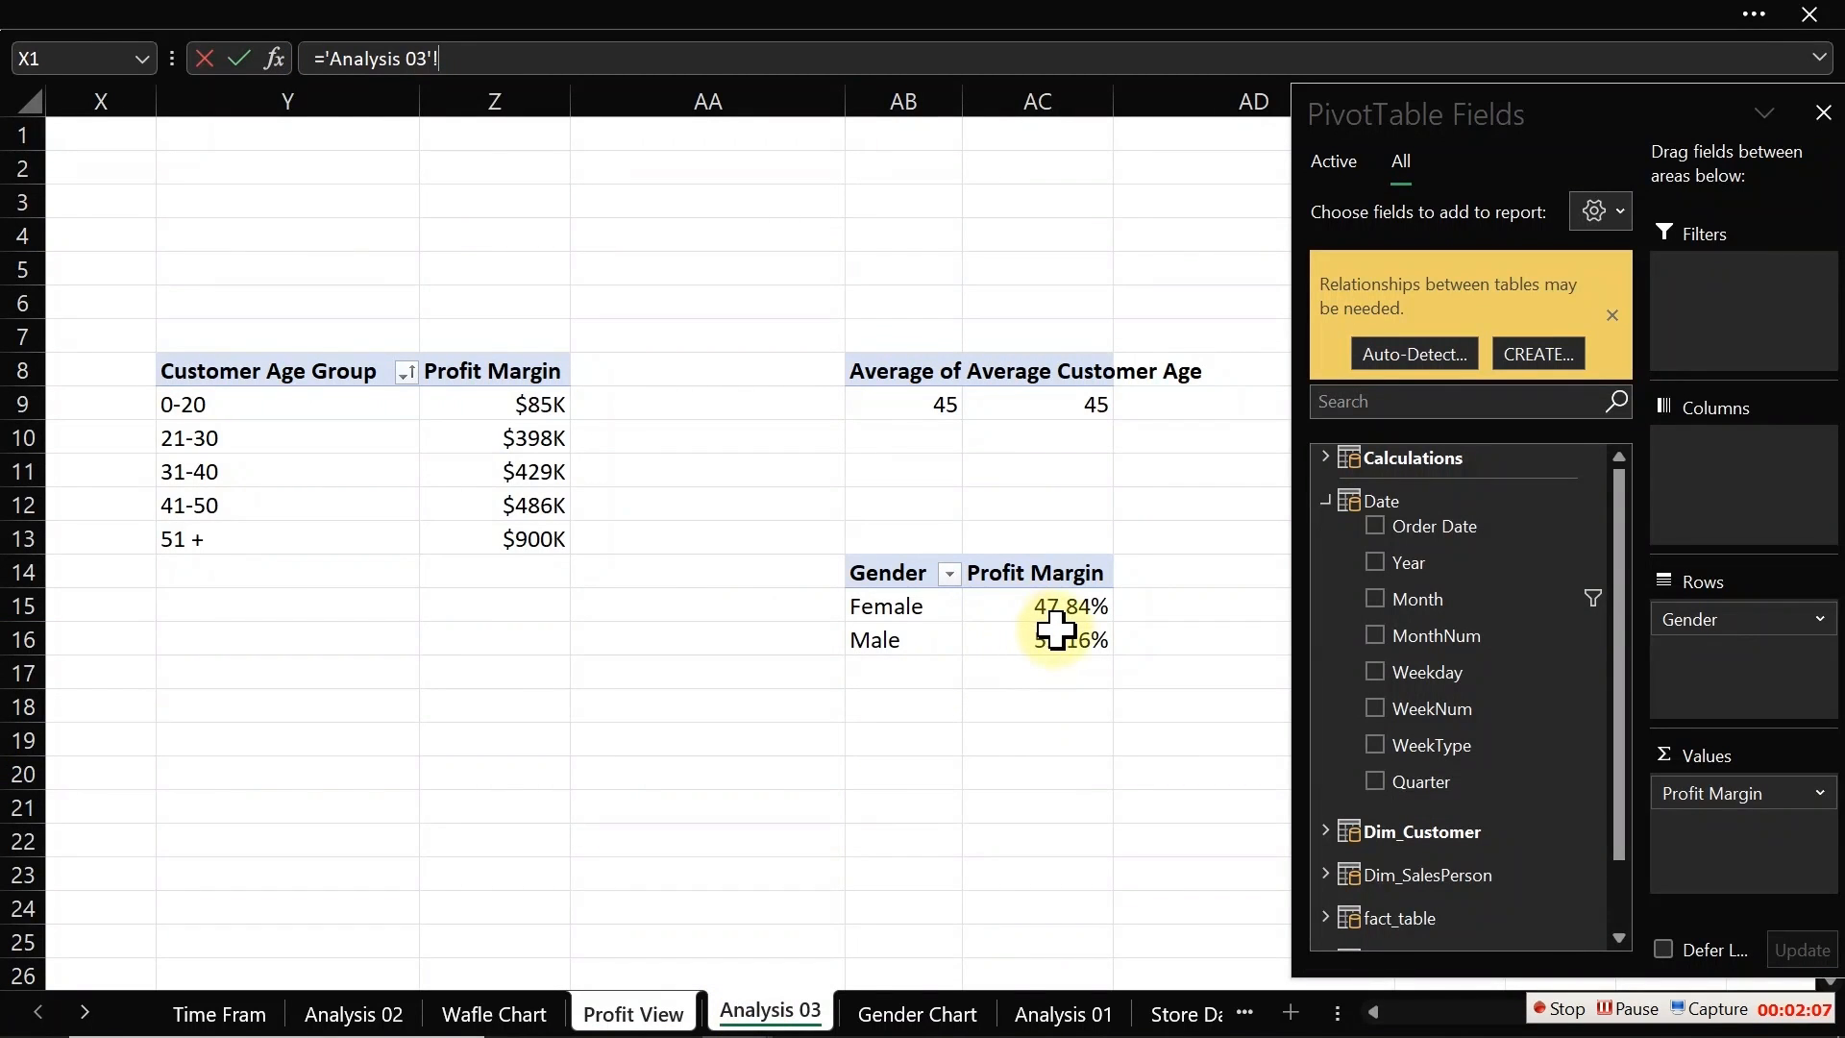
{"action": "left_click", "coordinate": [1063, 639]}
{"action": "key", "text": "Return"}
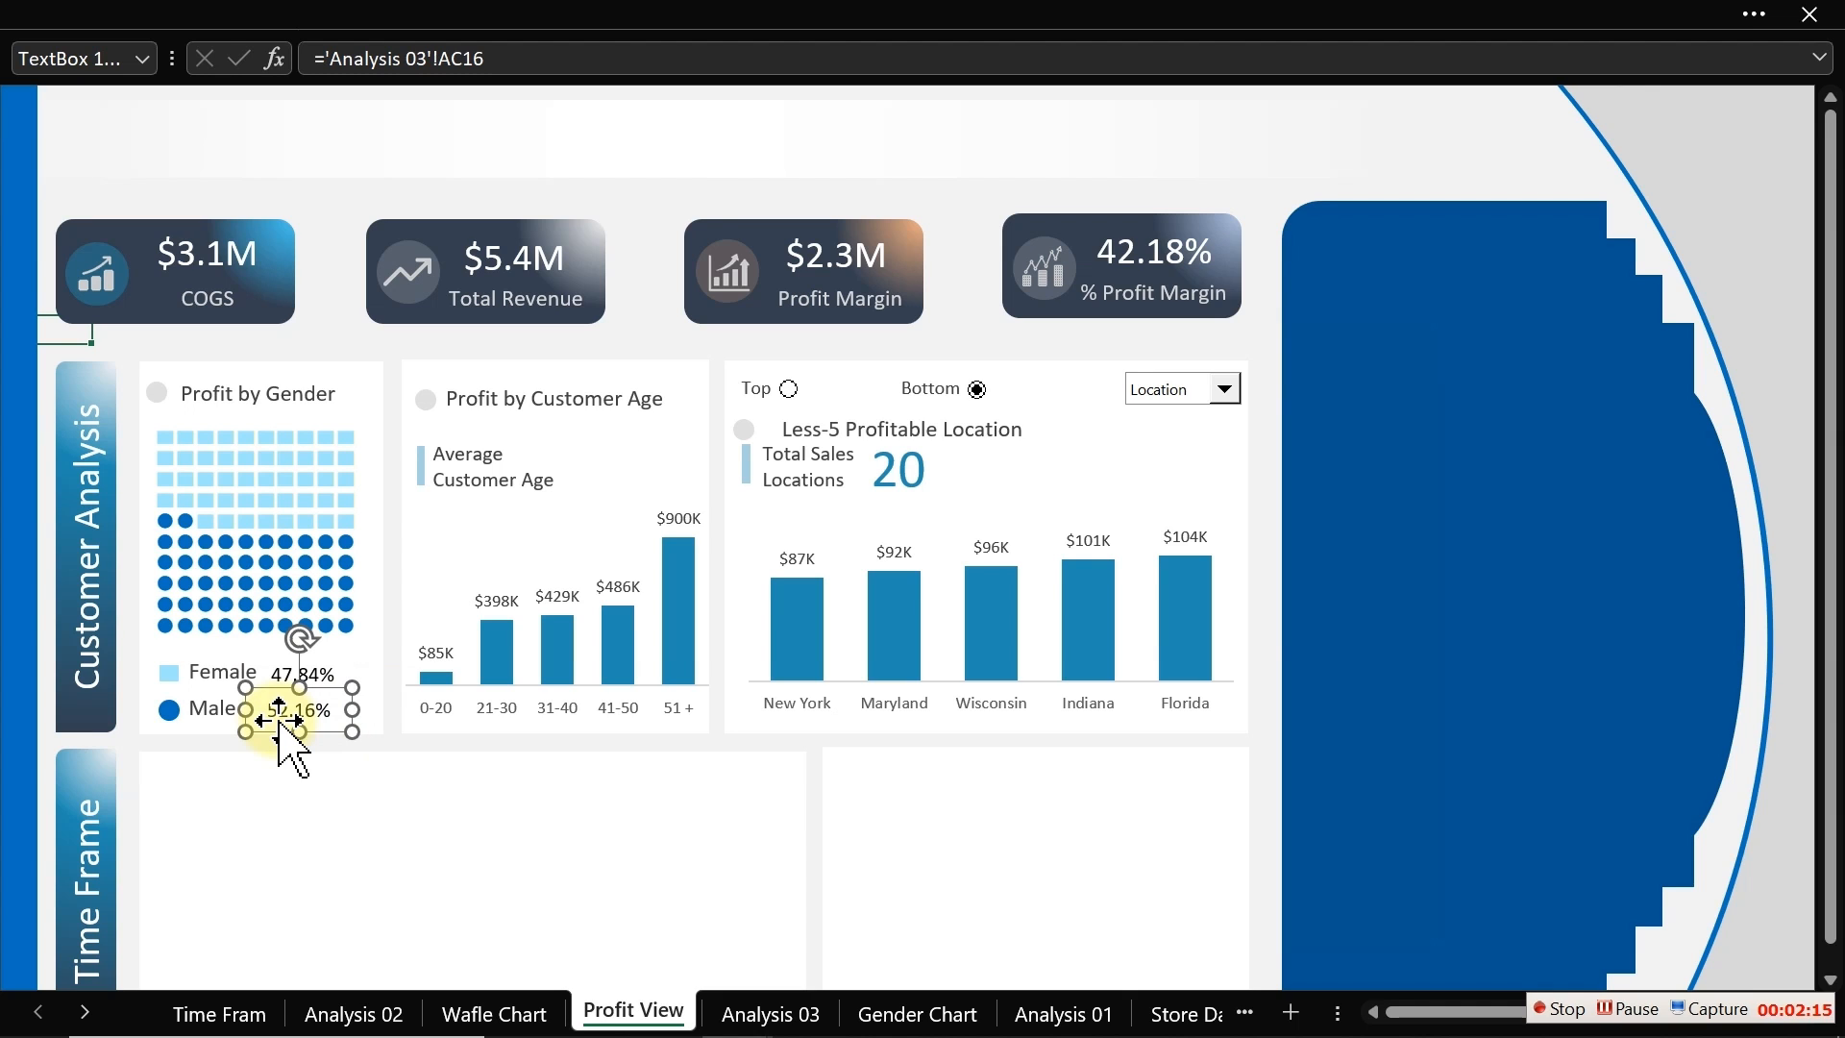
Step: Set the Male percentage's font colour to the recent dark blue
{"action": "left_click", "coordinate": [209, 12]}
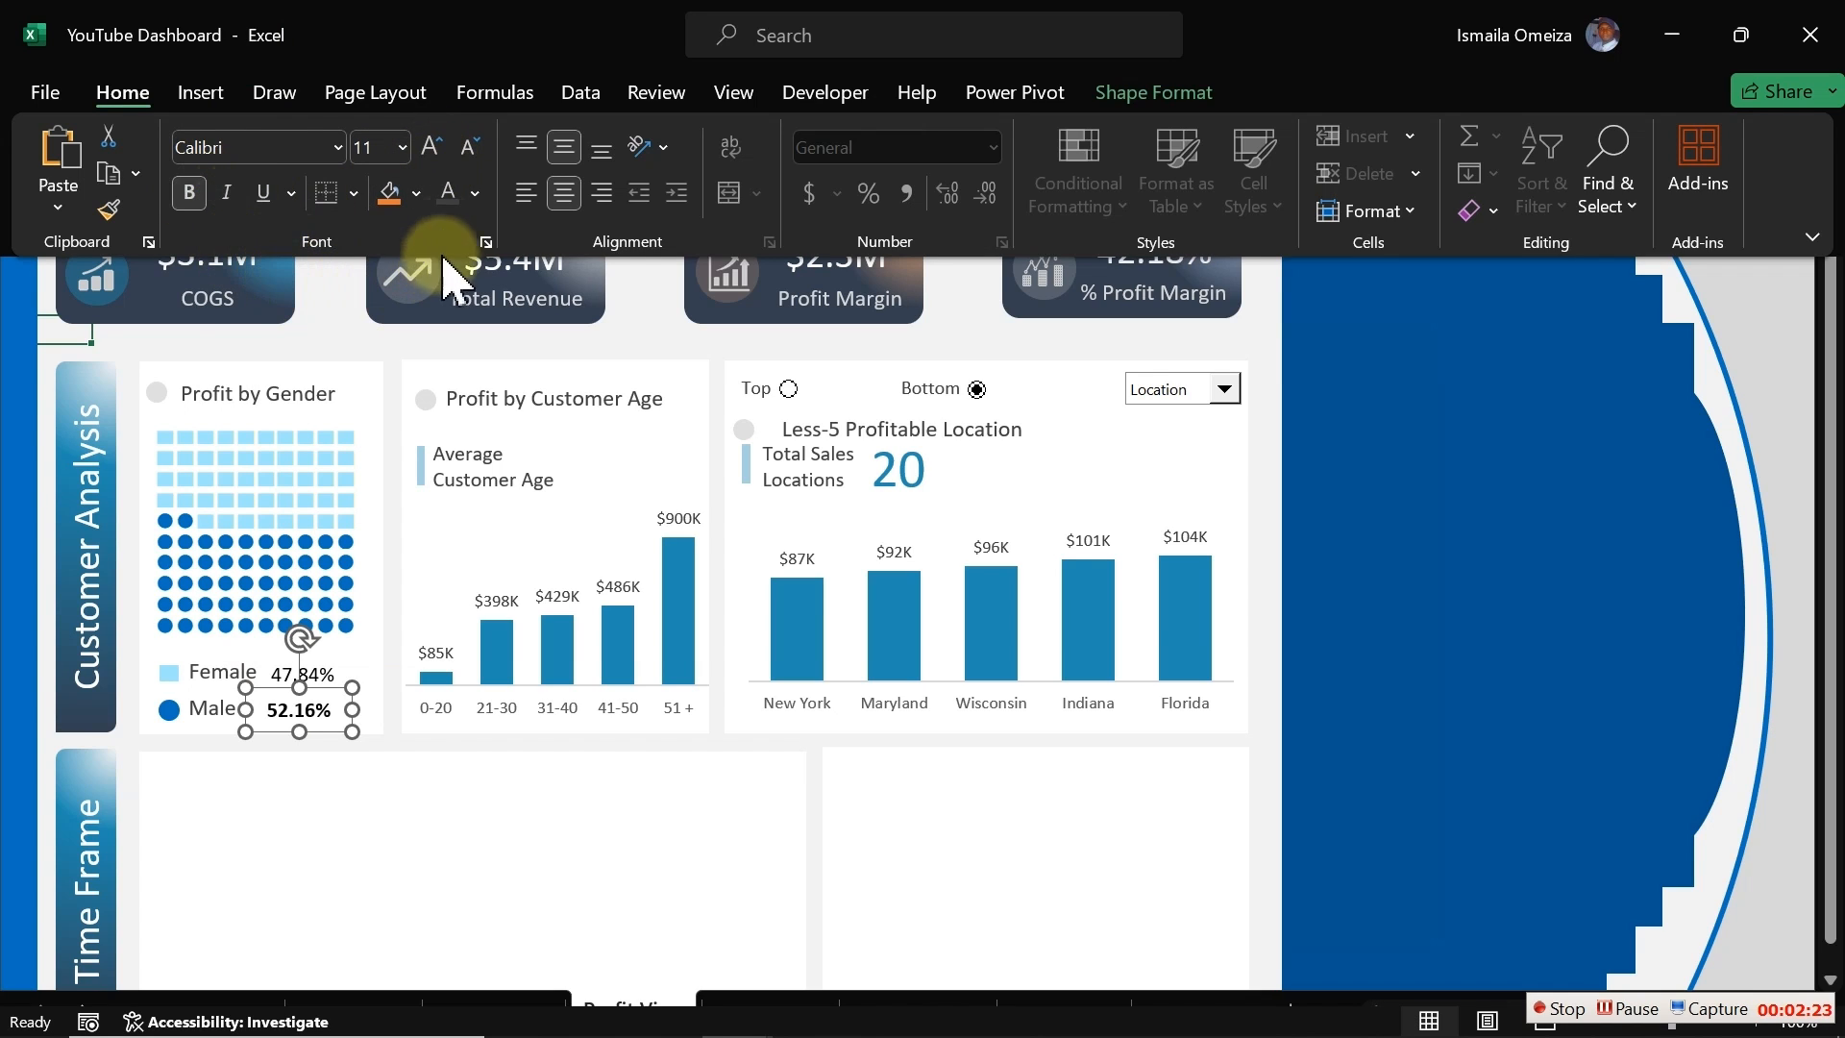
{"action": "left_click", "coordinate": [478, 195]}
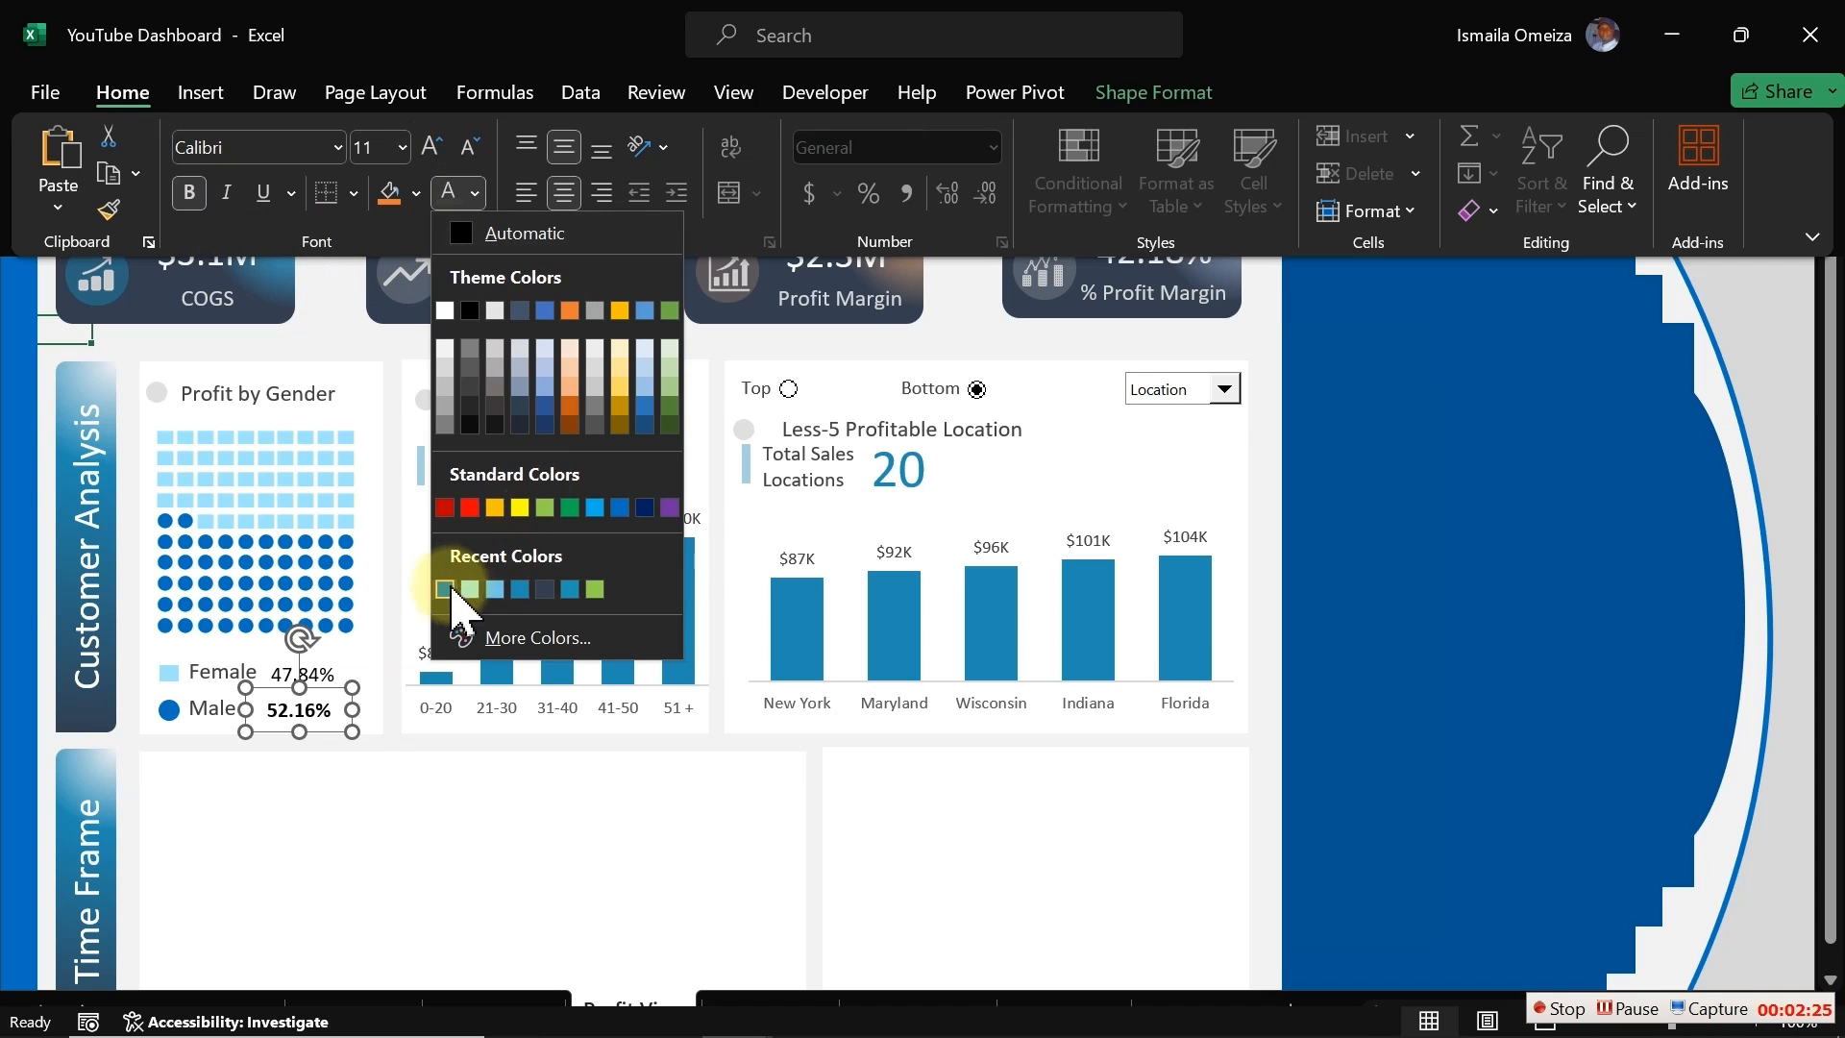
{"action": "left_click", "coordinate": [450, 588]}
Step: Make the Female percentage bold and give it a custom light blue font colour, #45B7DF
{"action": "left_click", "coordinate": [317, 675]}
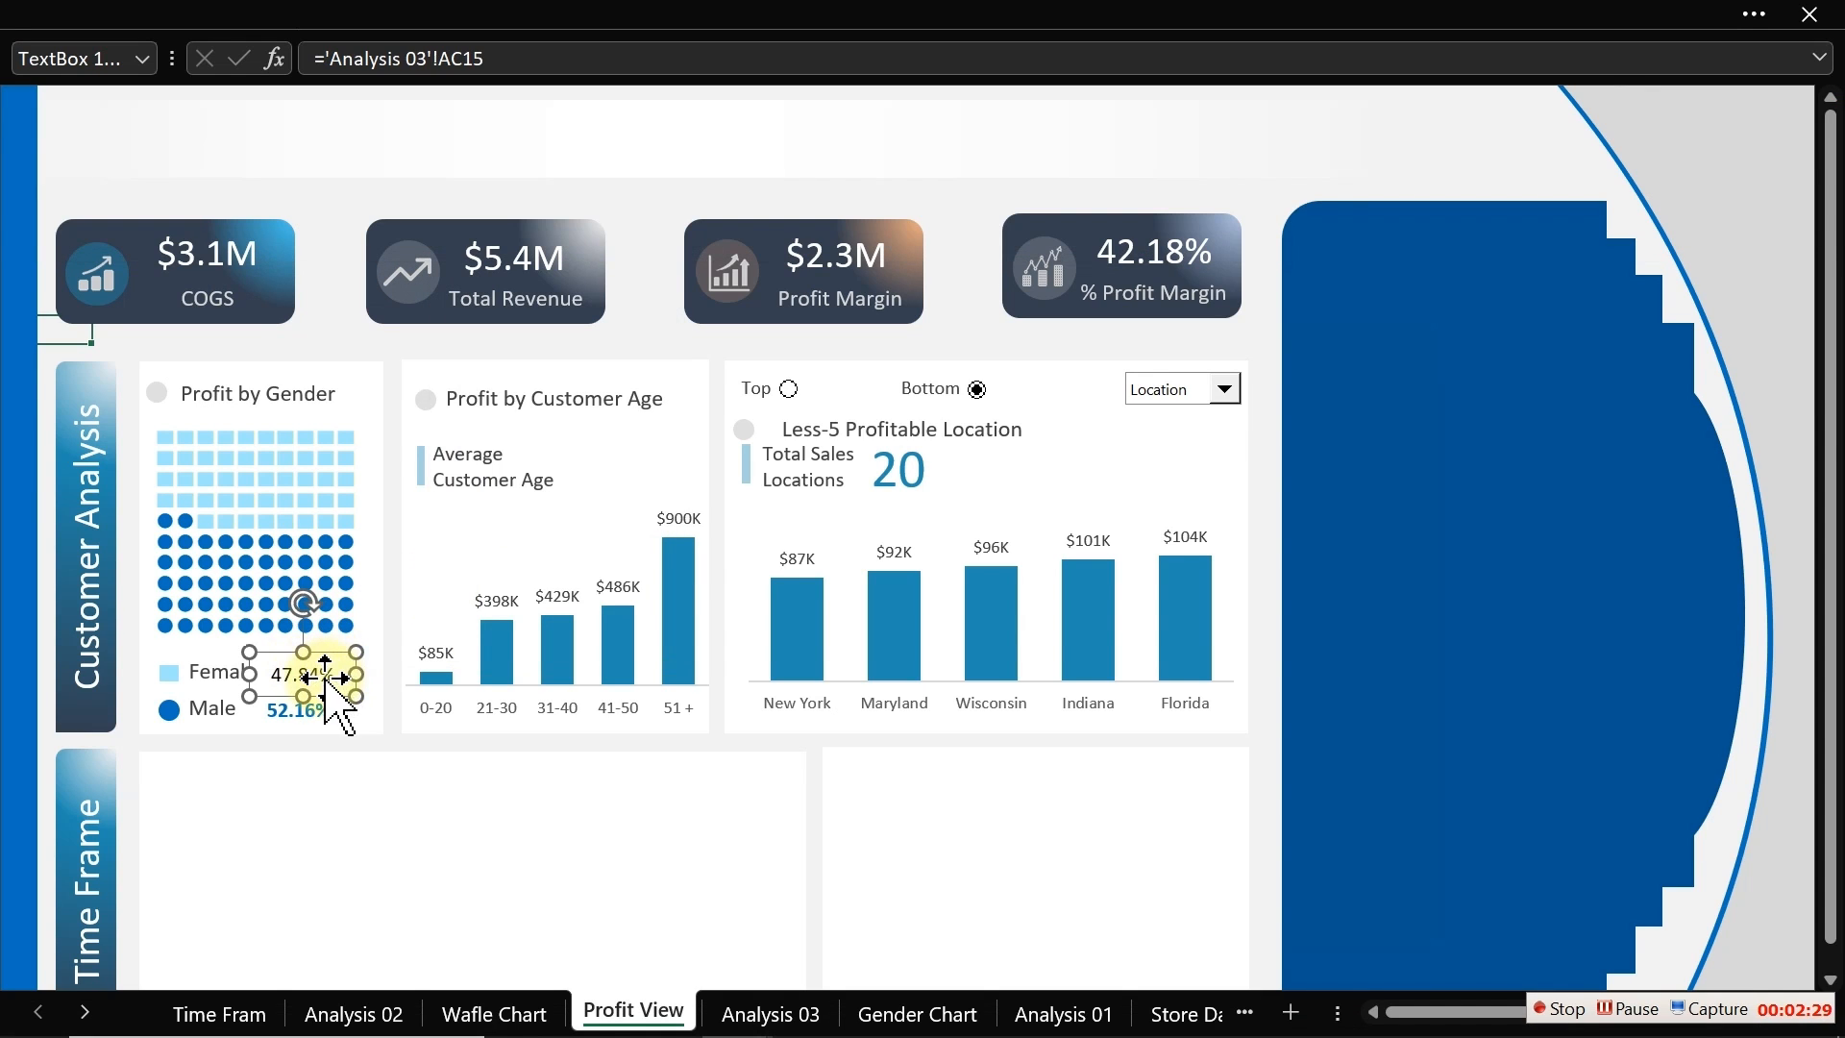
{"action": "left_click", "coordinate": [248, 17]}
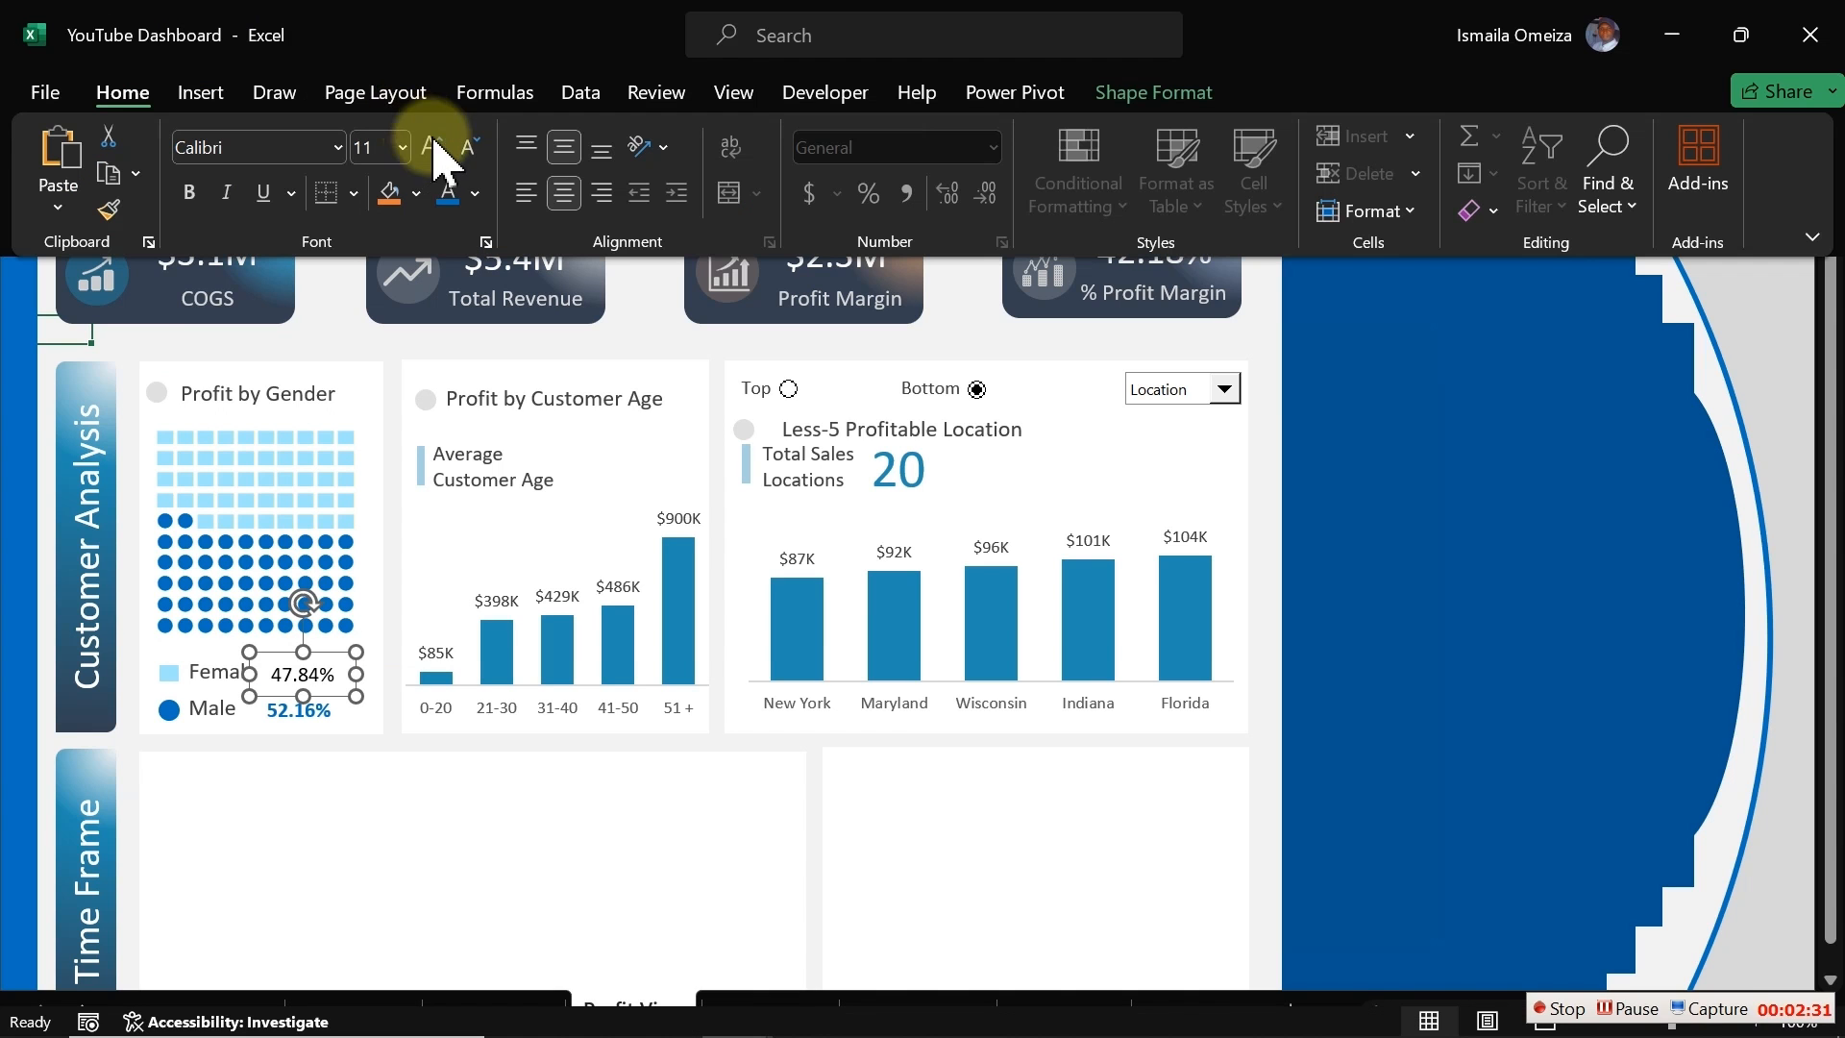
{"action": "left_click", "coordinate": [474, 193]}
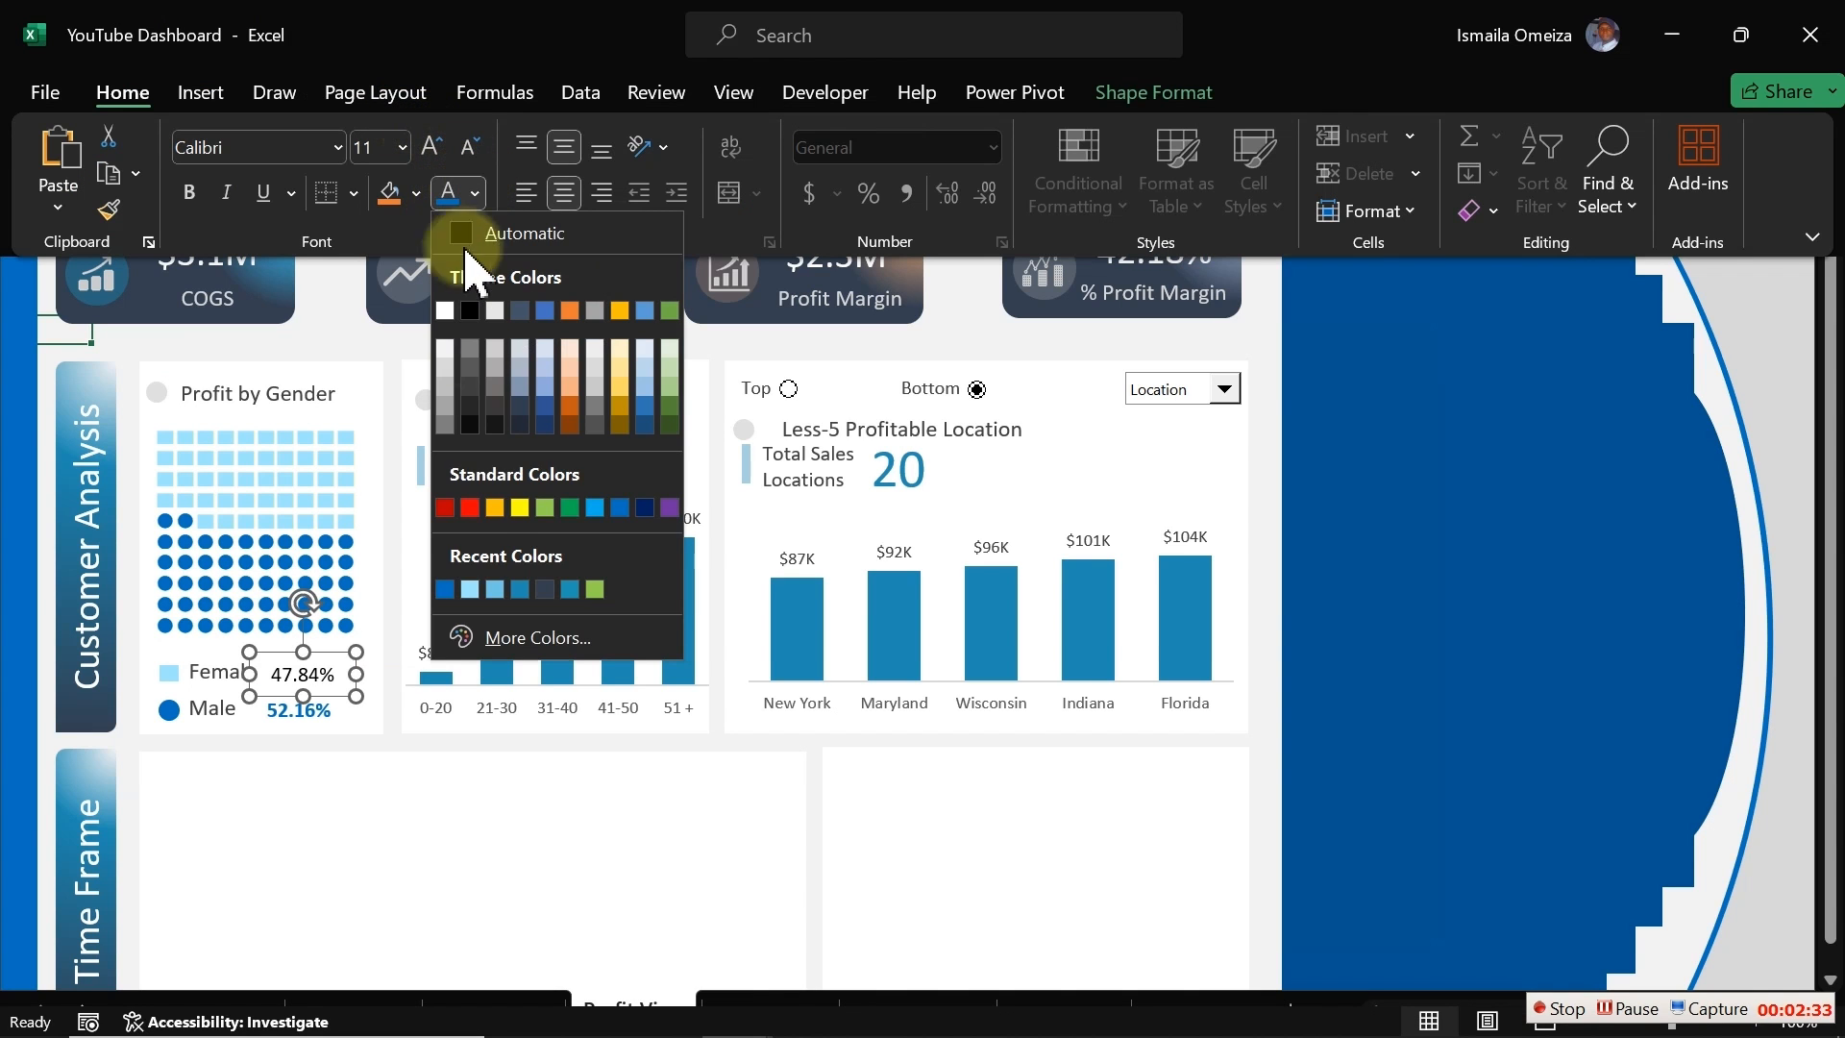
{"action": "left_click", "coordinate": [470, 588]}
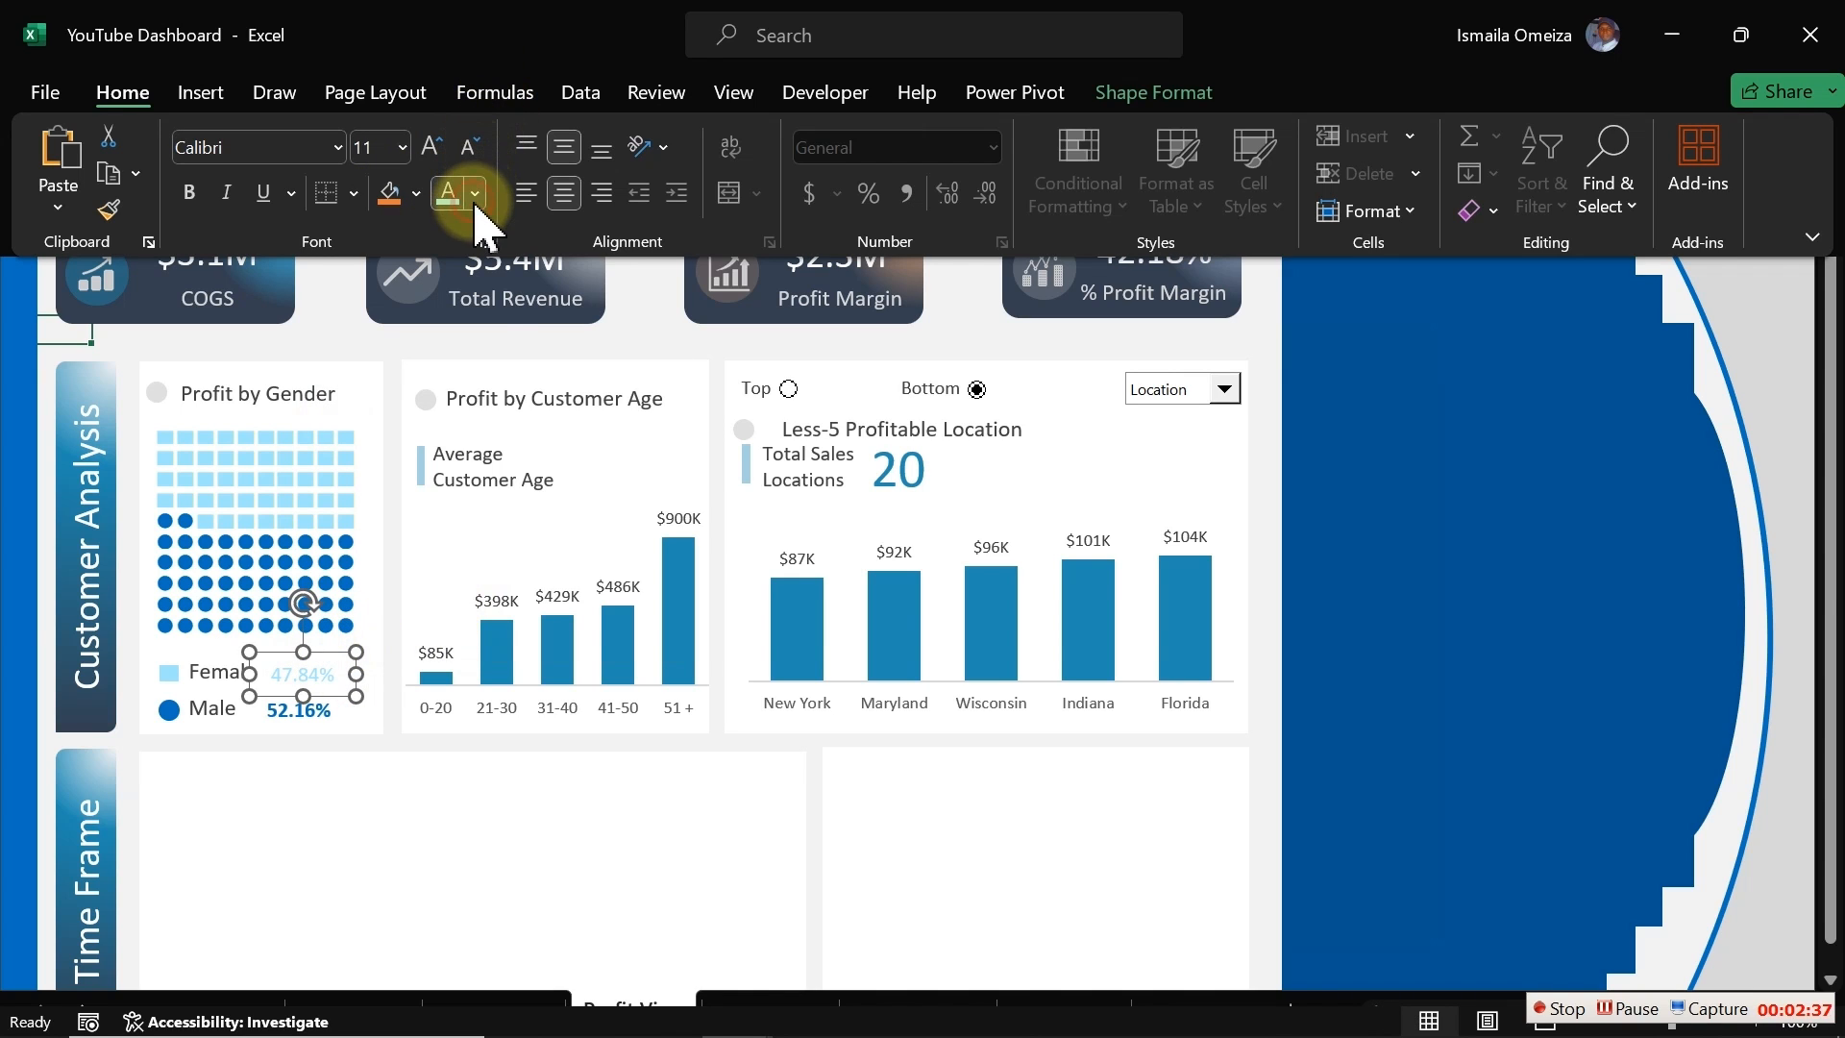
{"action": "left_click", "coordinate": [474, 193]}
{"action": "left_click", "coordinate": [495, 592]}
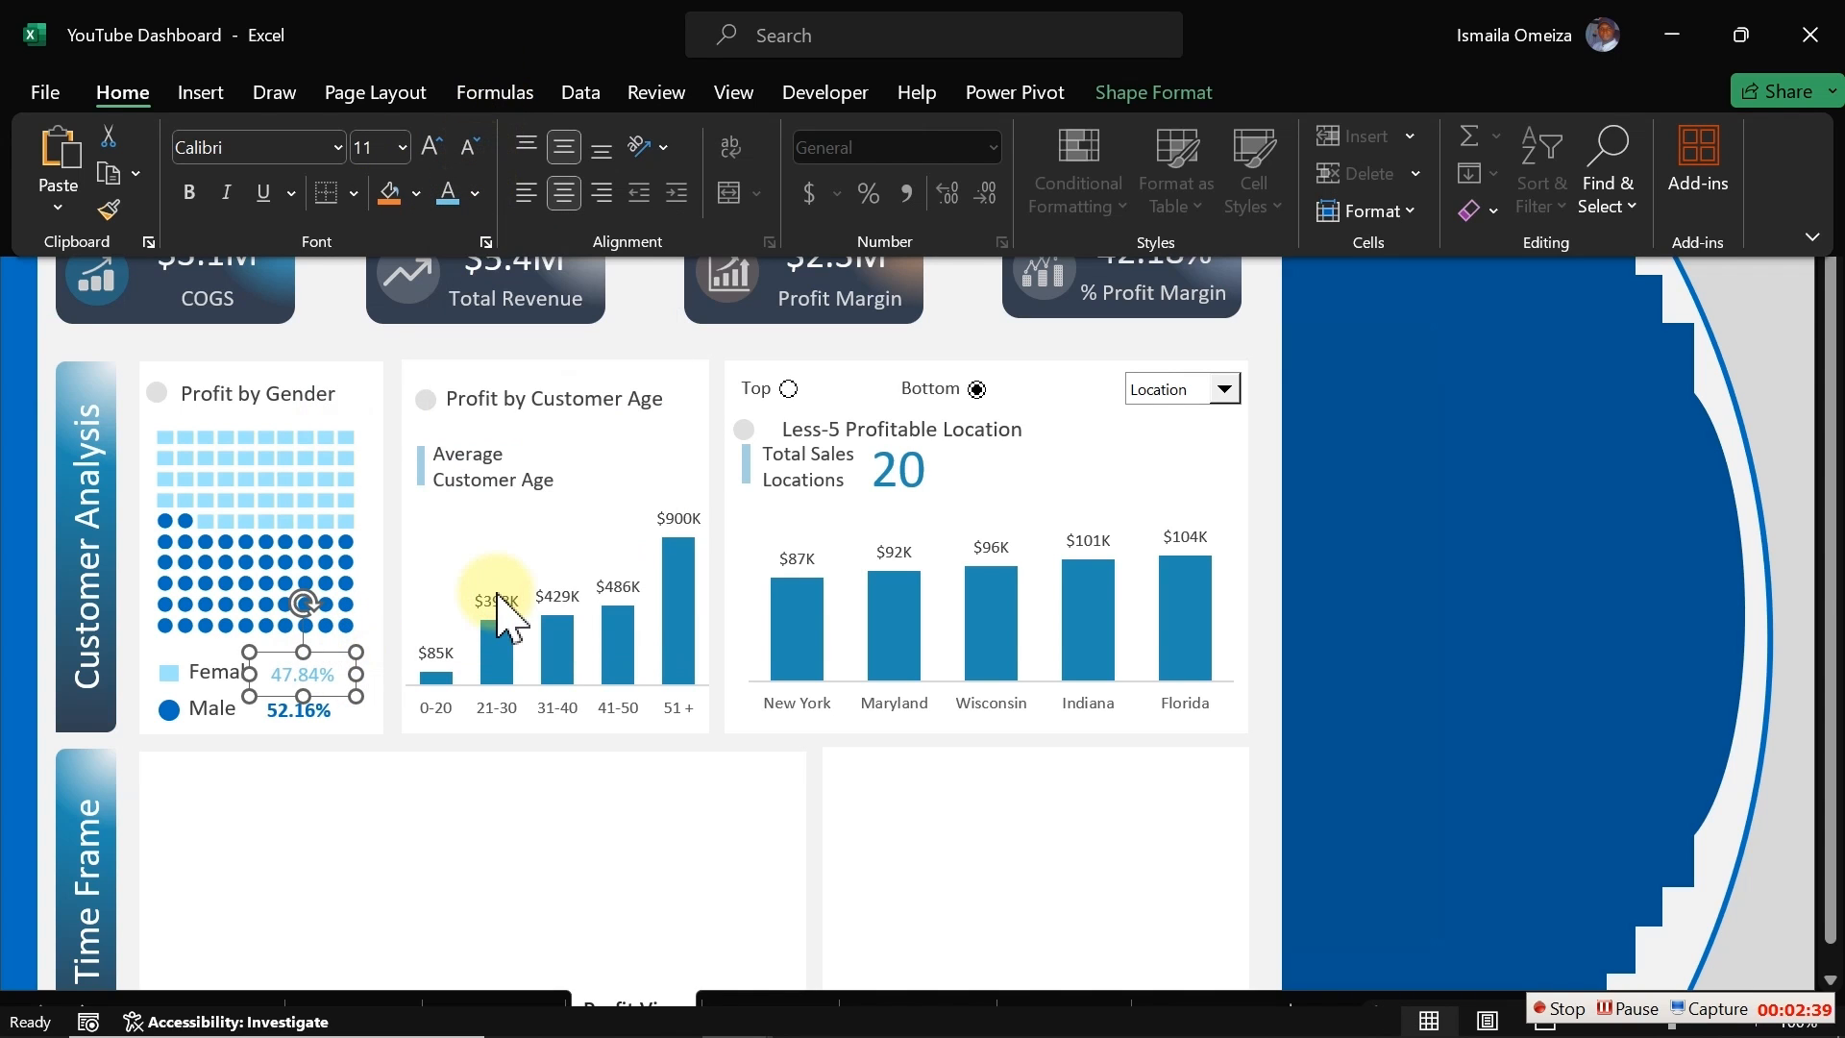
{"action": "left_click", "coordinate": [189, 195]}
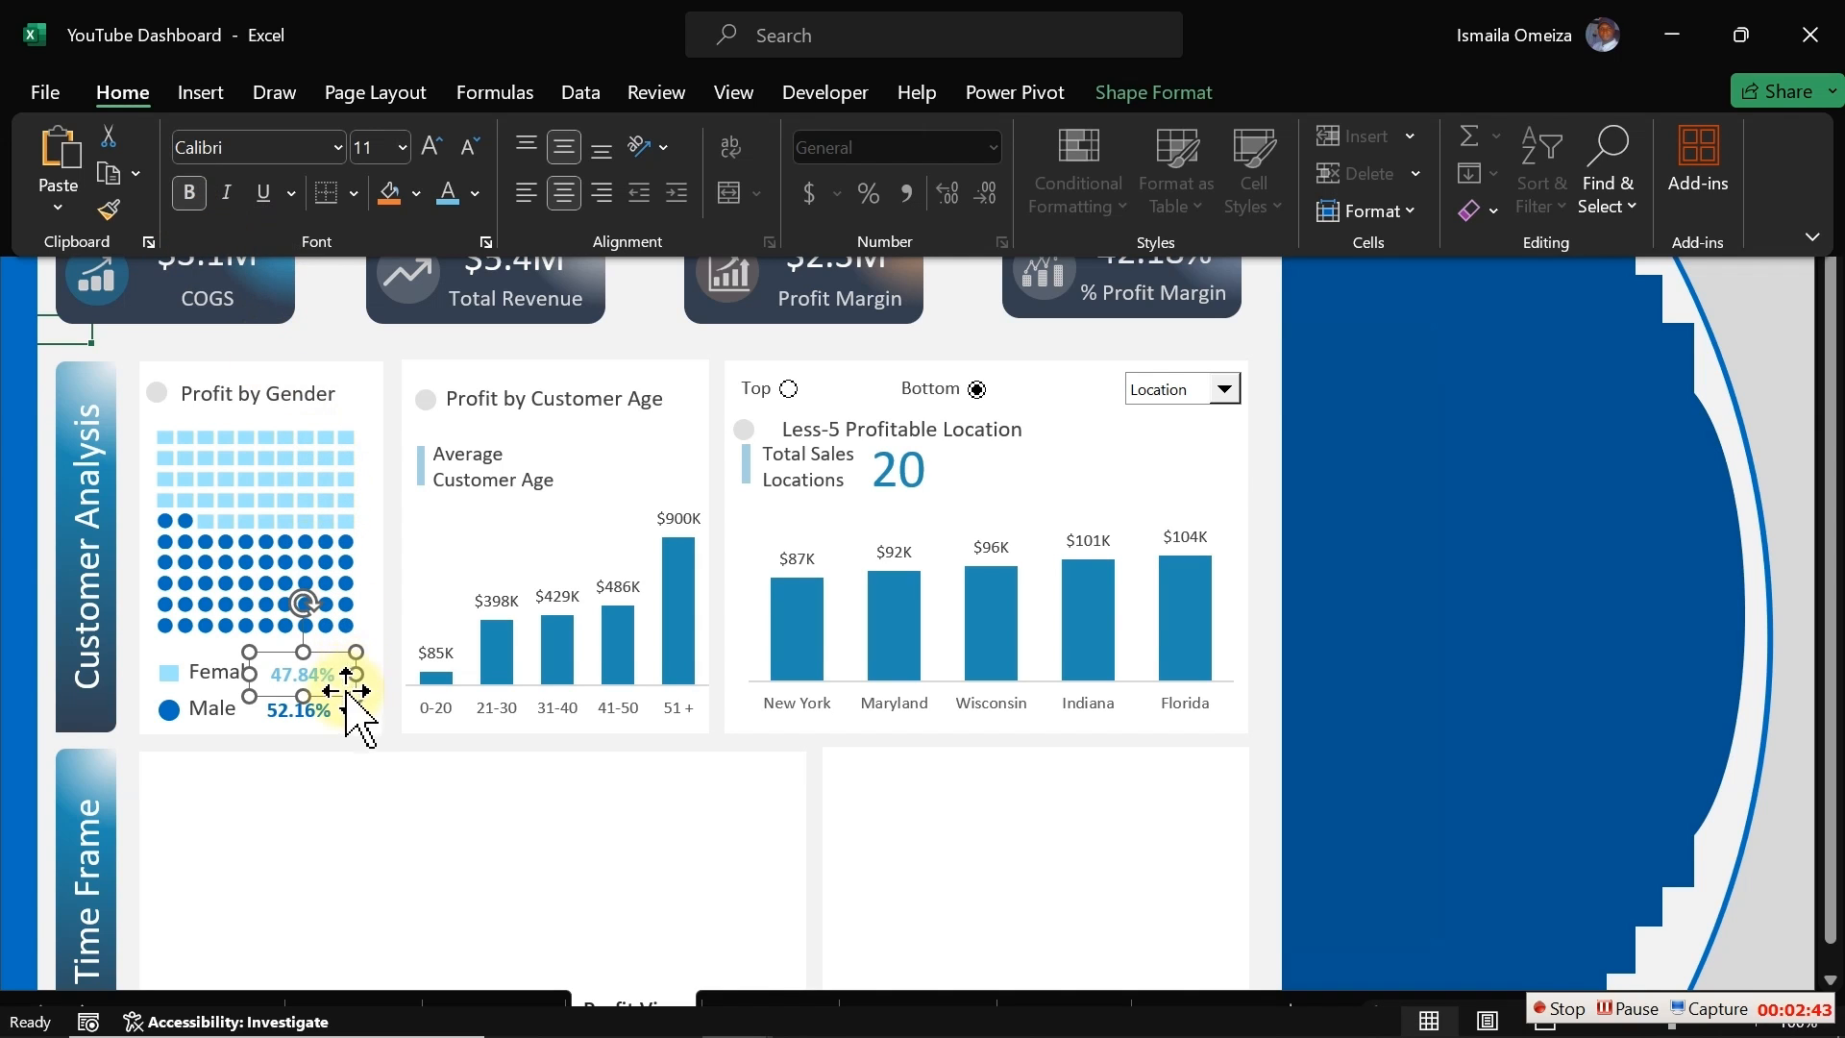
{"action": "left_click", "coordinate": [473, 196]}
{"action": "left_click", "coordinate": [519, 638]}
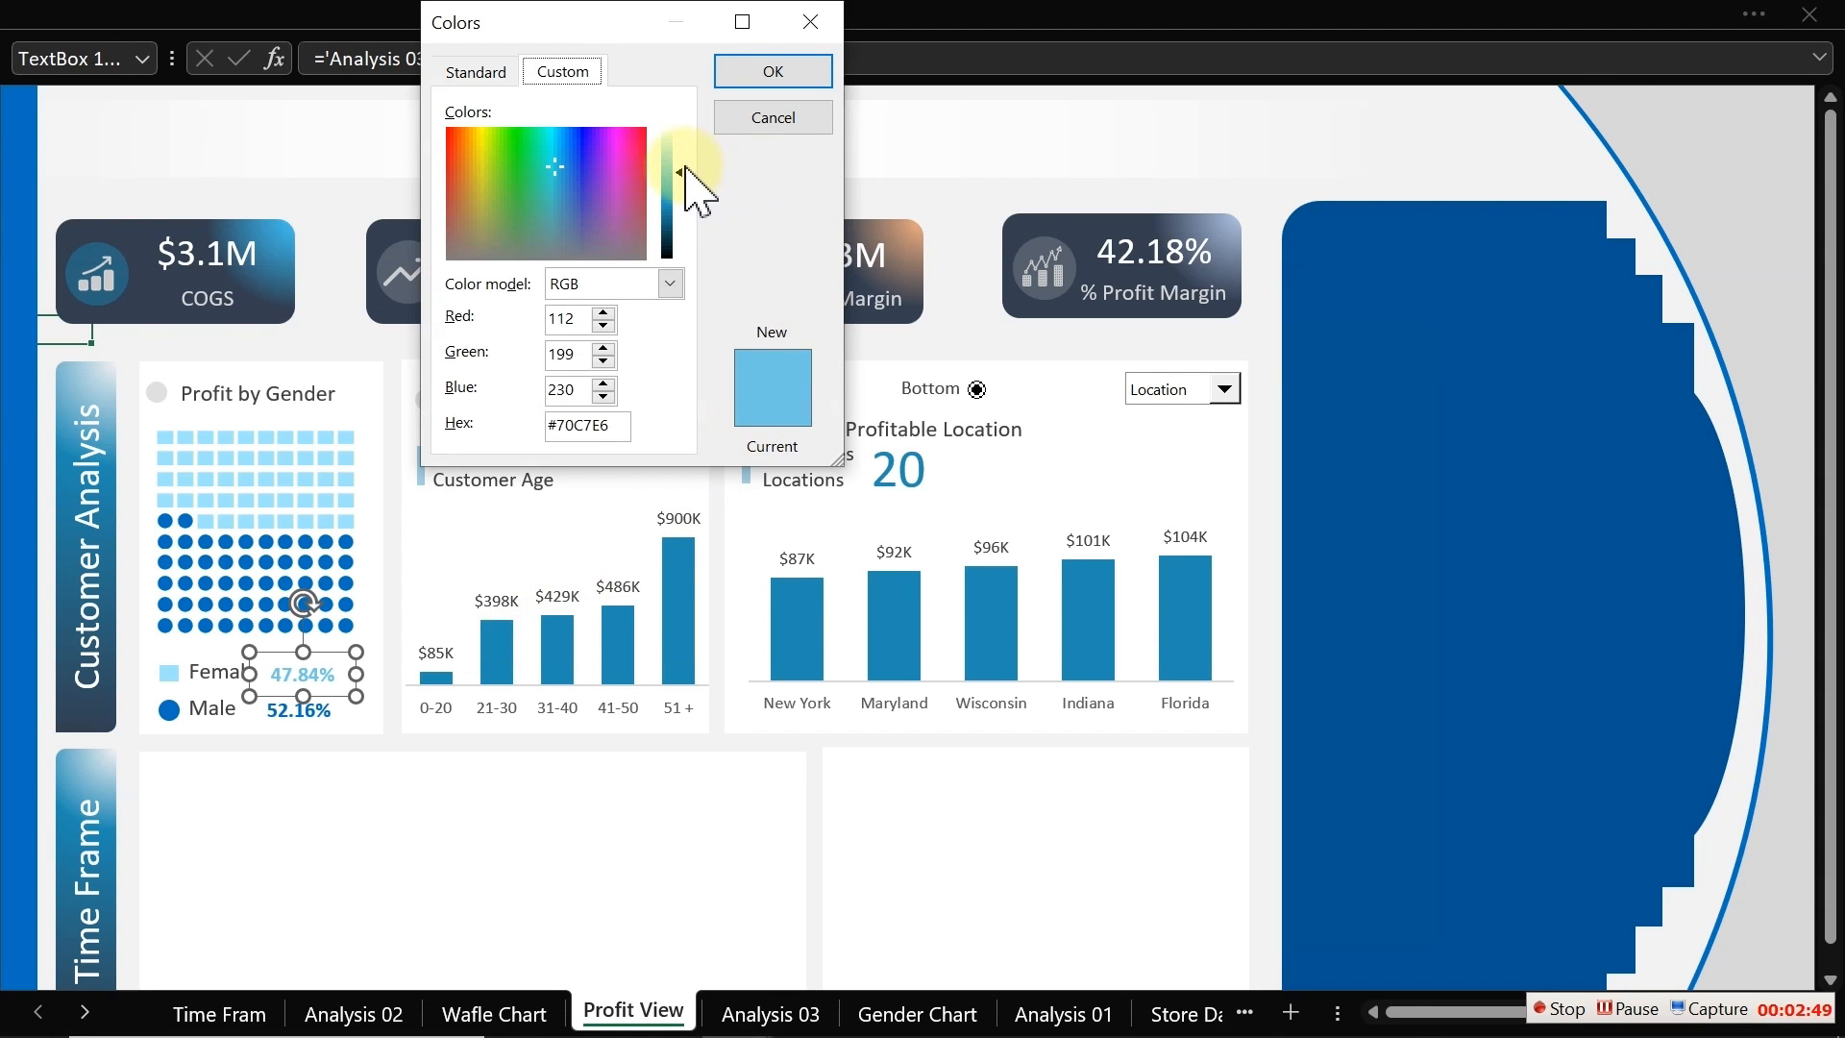
{"action": "left_click_drag", "start_coordinate": [685, 170], "coordinate": [684, 184]}
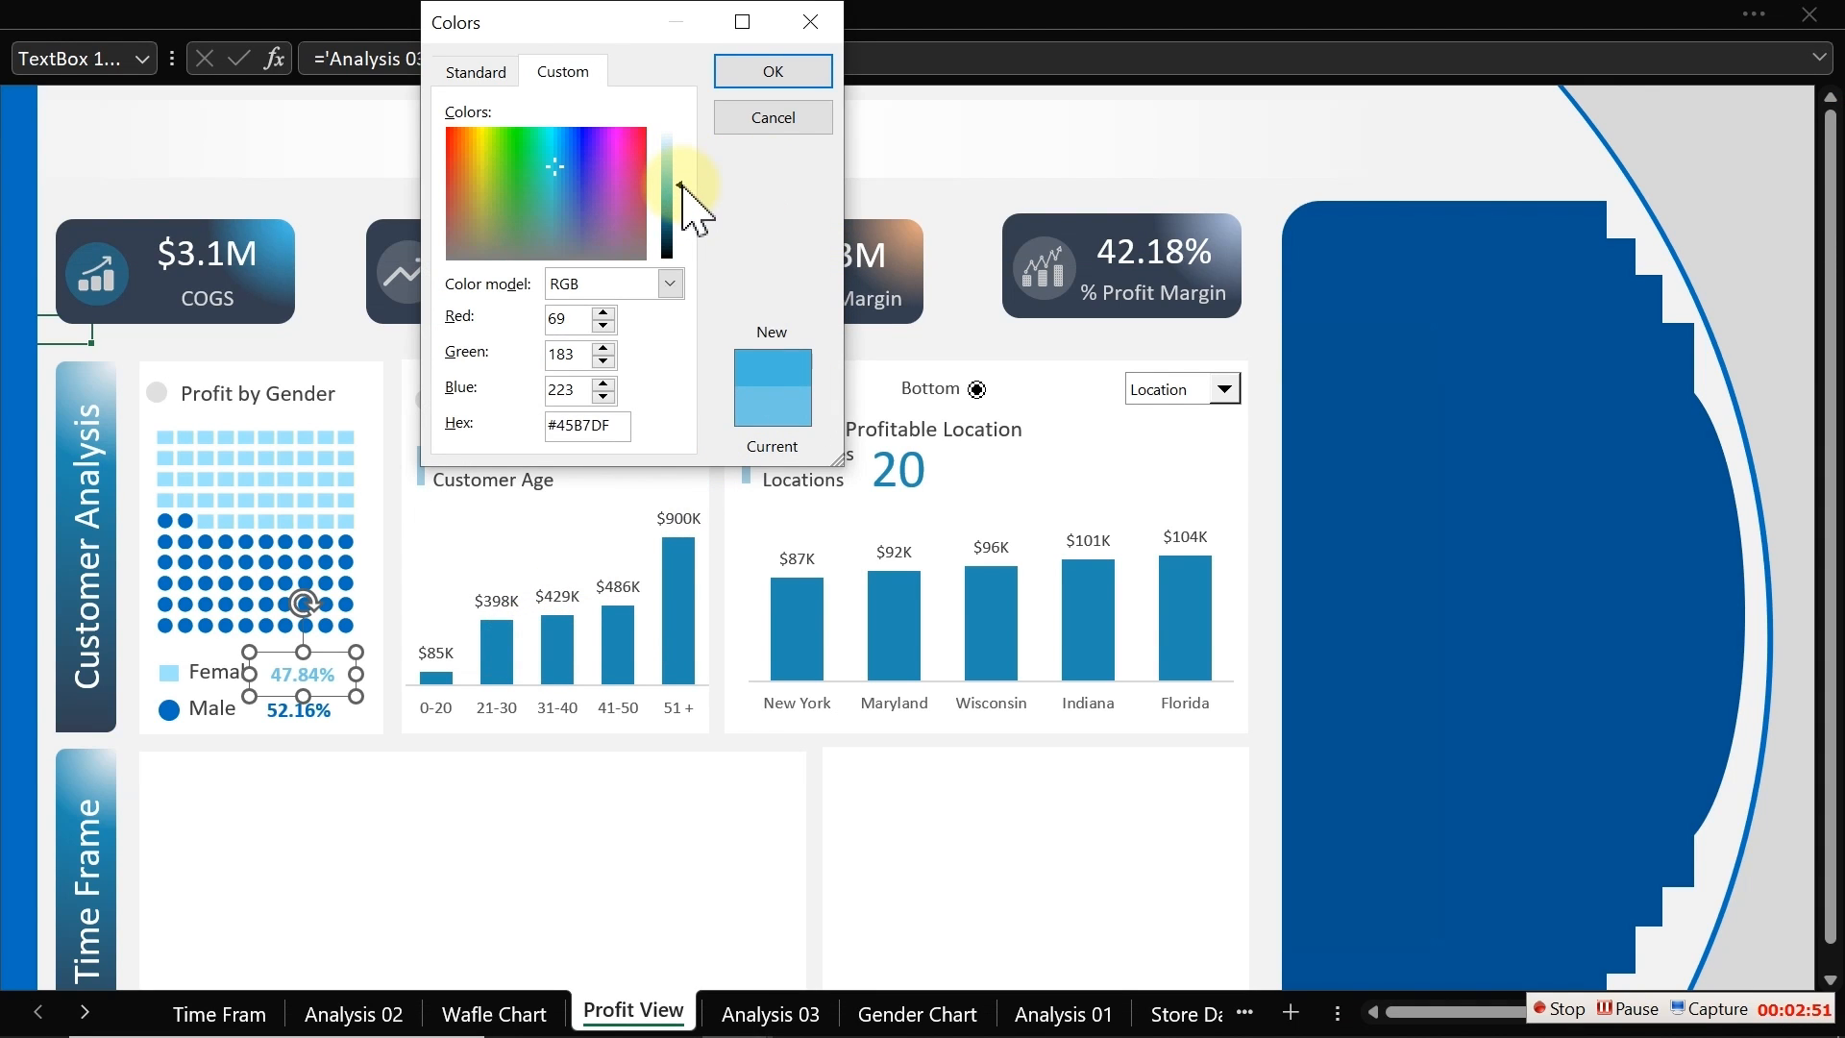
{"action": "left_click", "coordinate": [778, 71]}
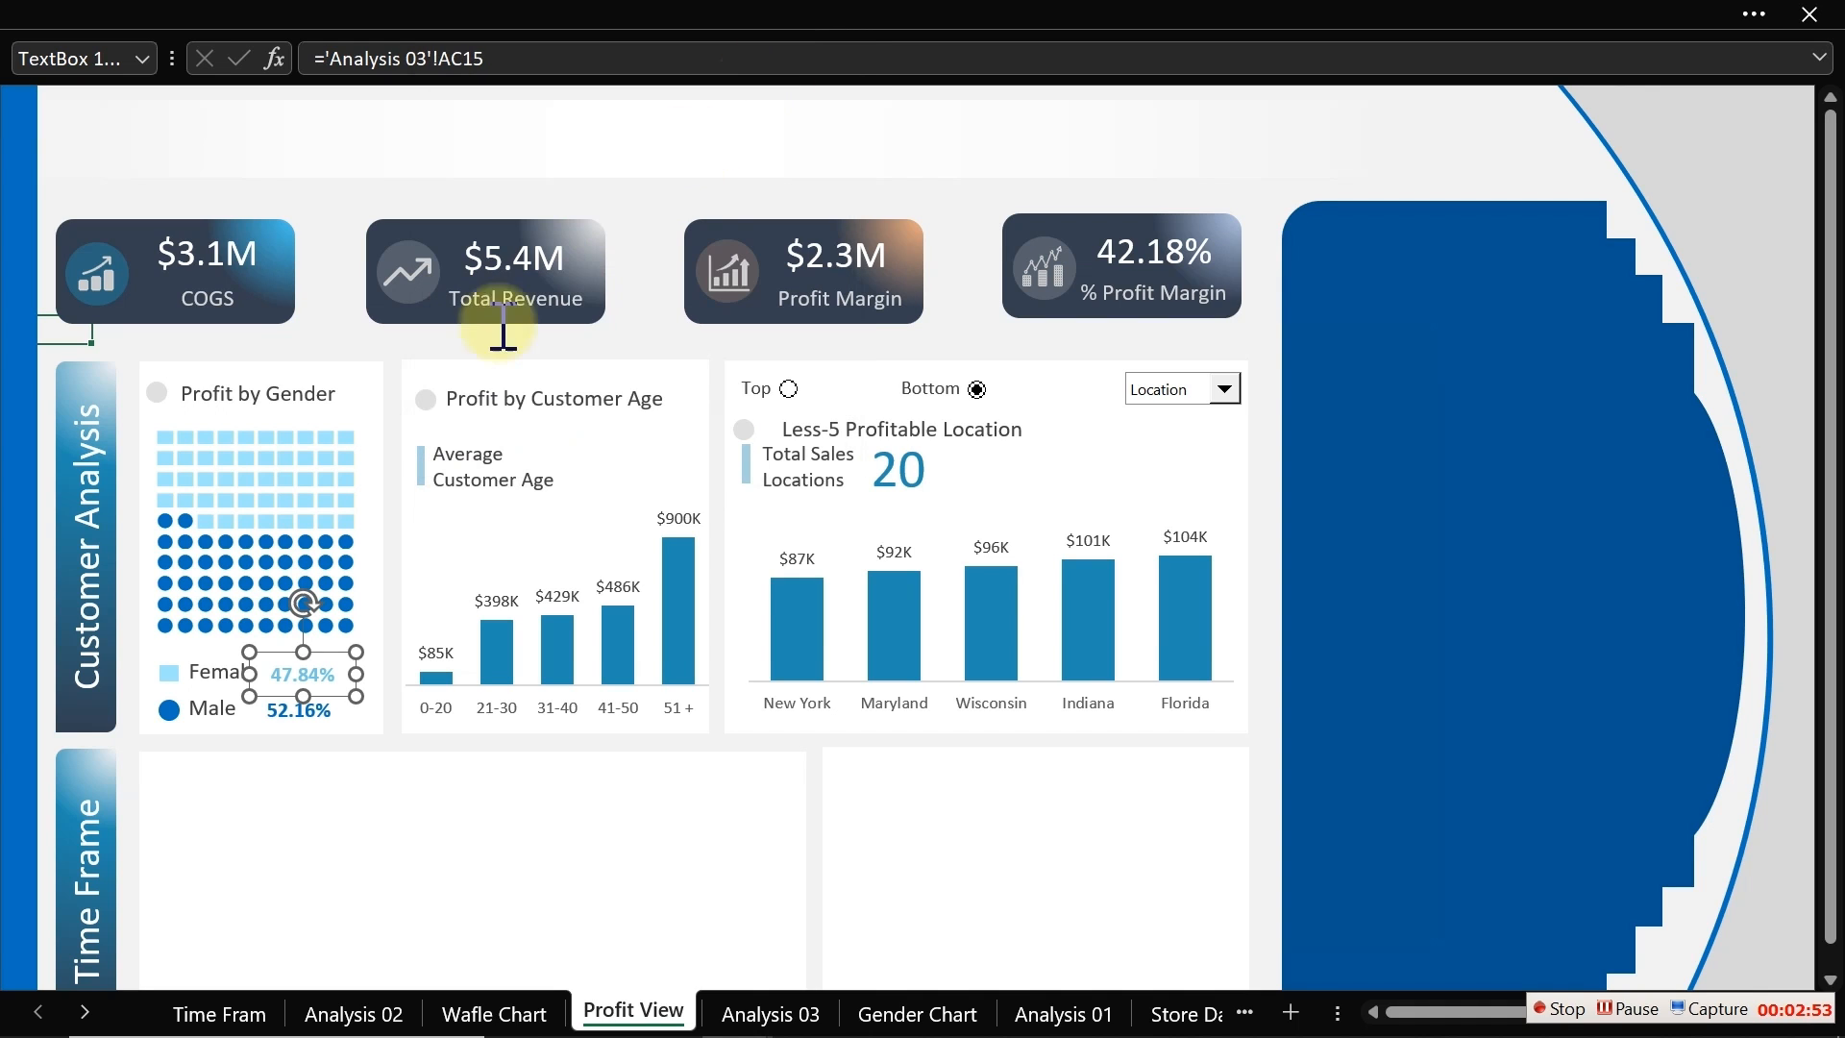
Step: Increase the selected percentage box's font size to 12
{"action": "left_click", "coordinate": [280, 20]}
{"action": "left_click", "coordinate": [434, 148]}
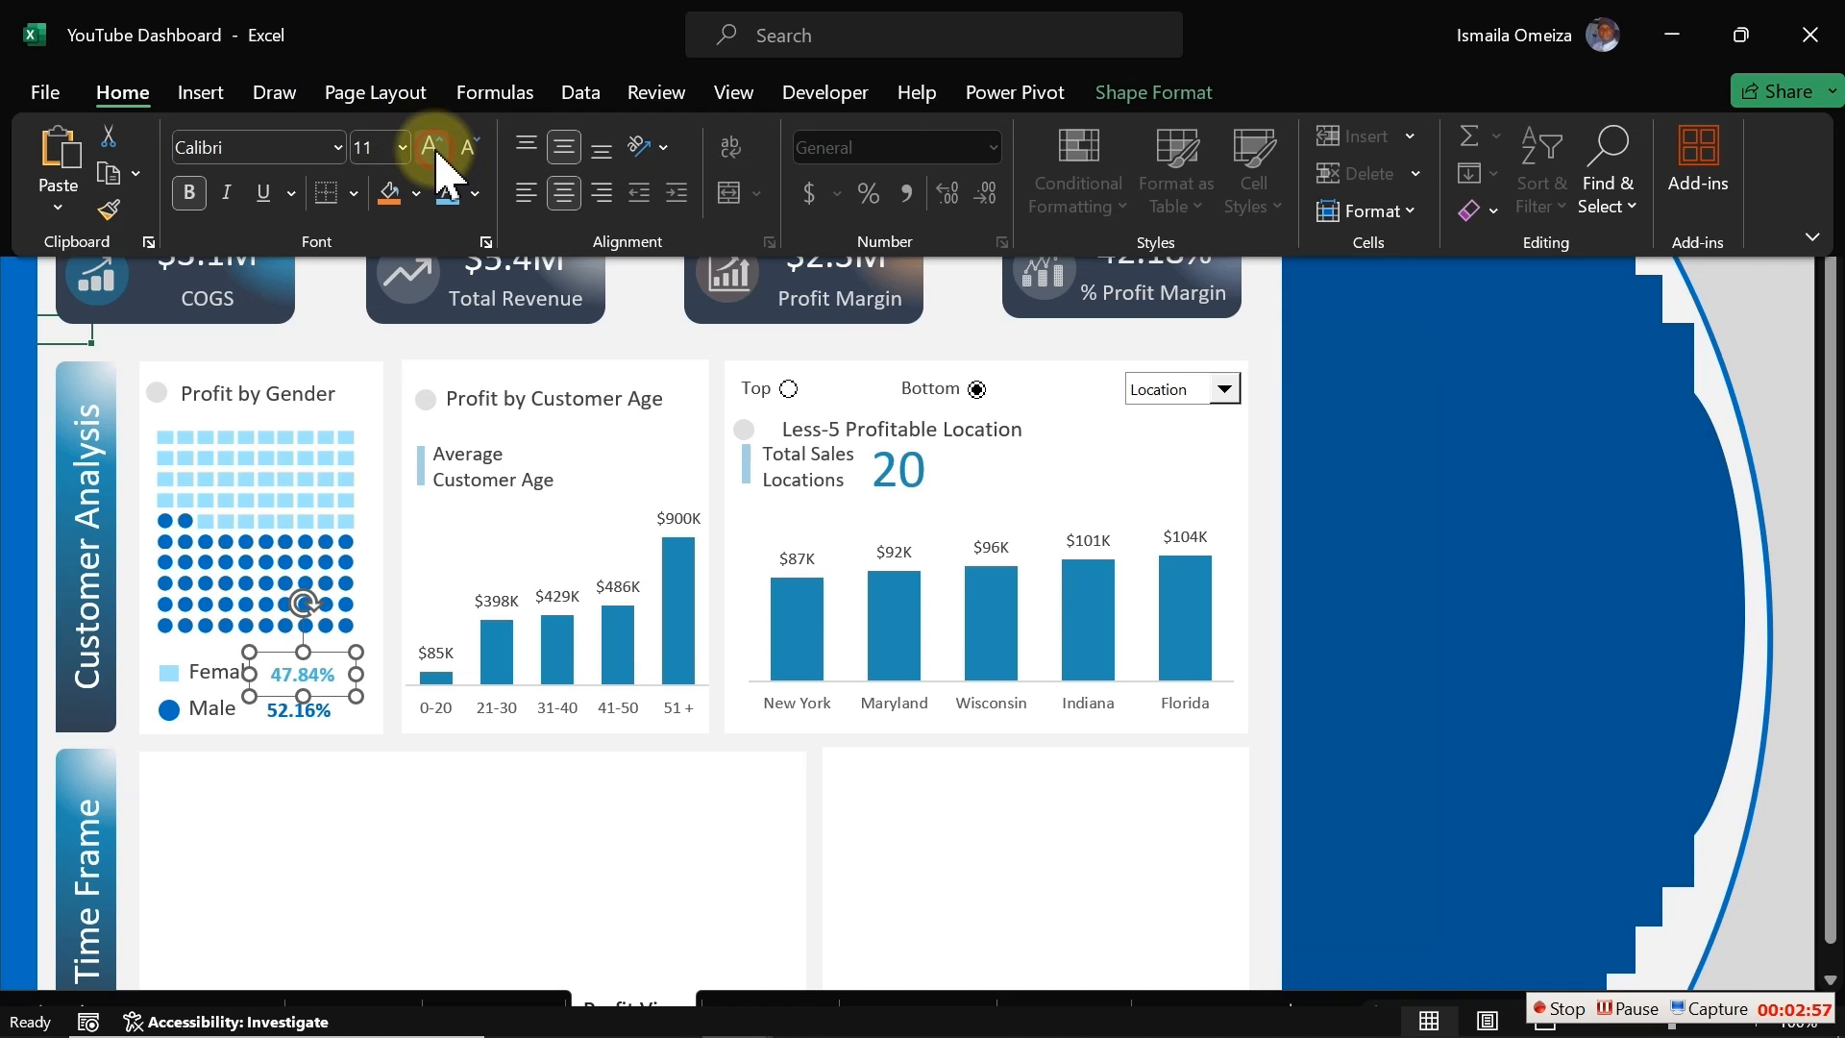
{"action": "left_click", "coordinate": [344, 344]}
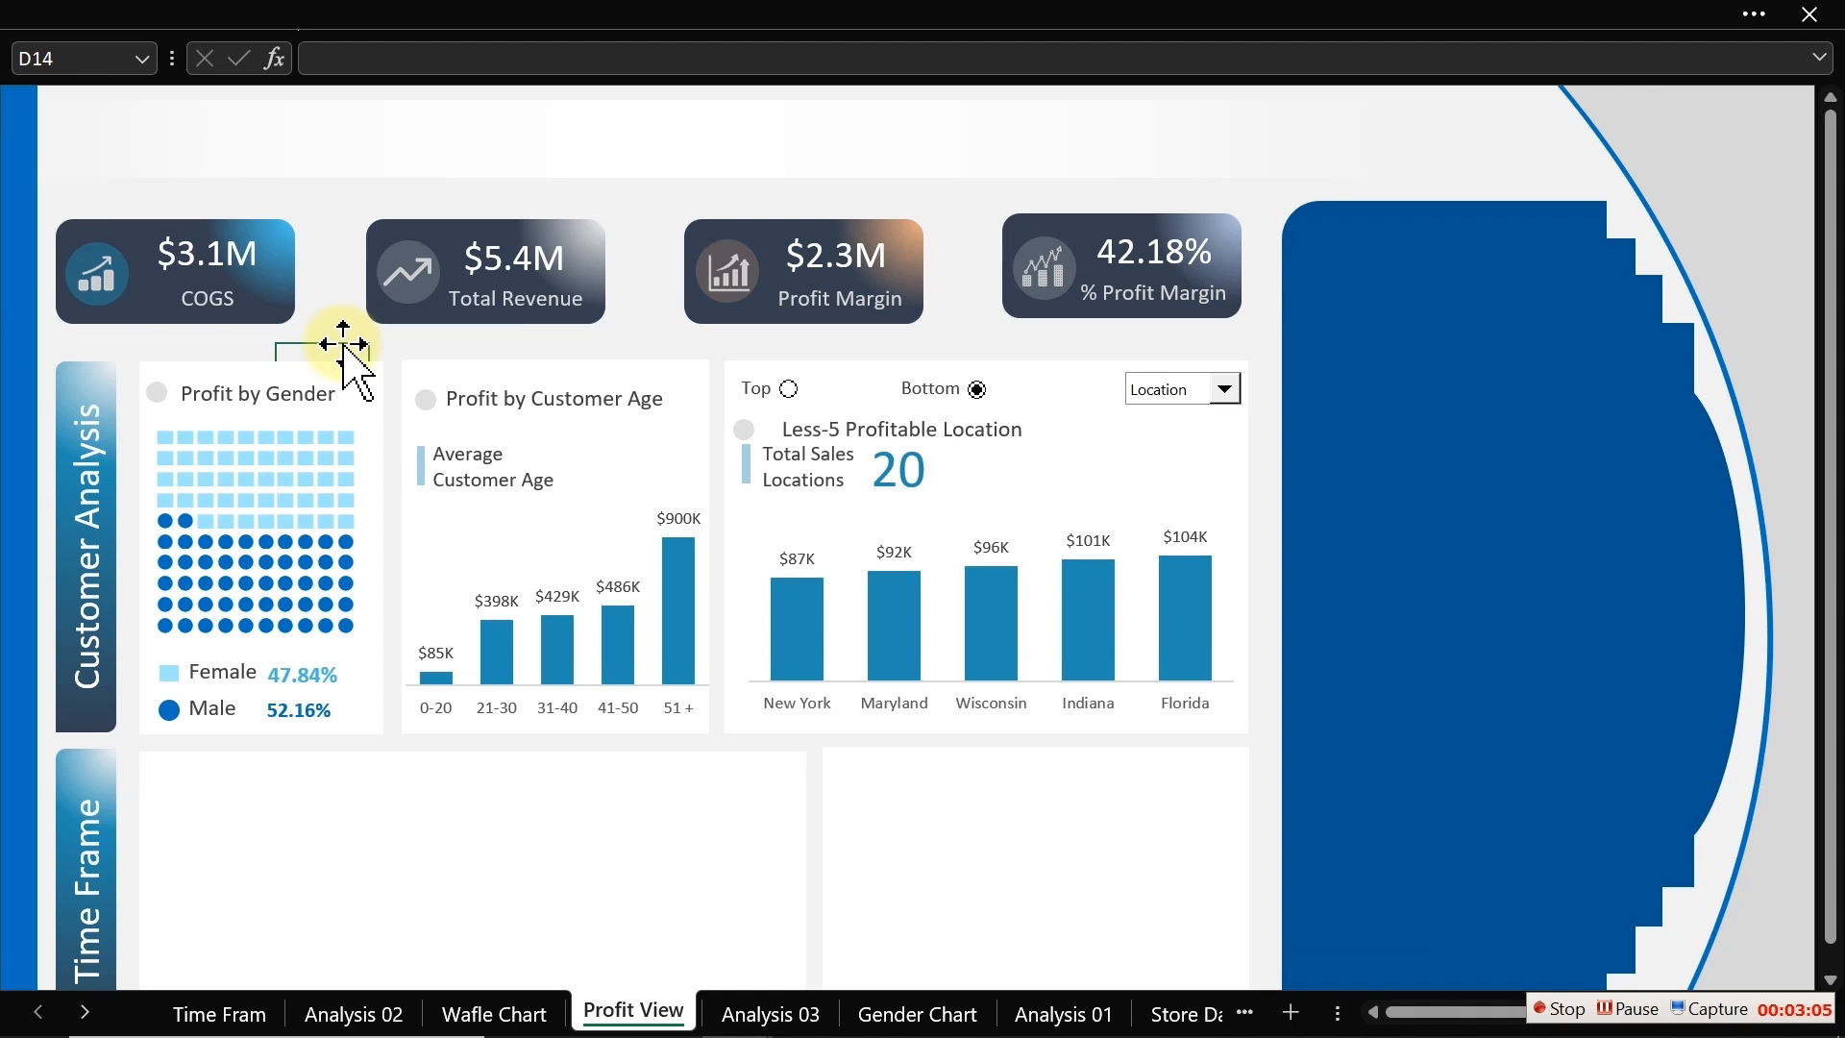
Step: Select both percentage boxes and nudge them slightly right beside the legend labels
{"action": "left_click", "coordinate": [325, 684]}
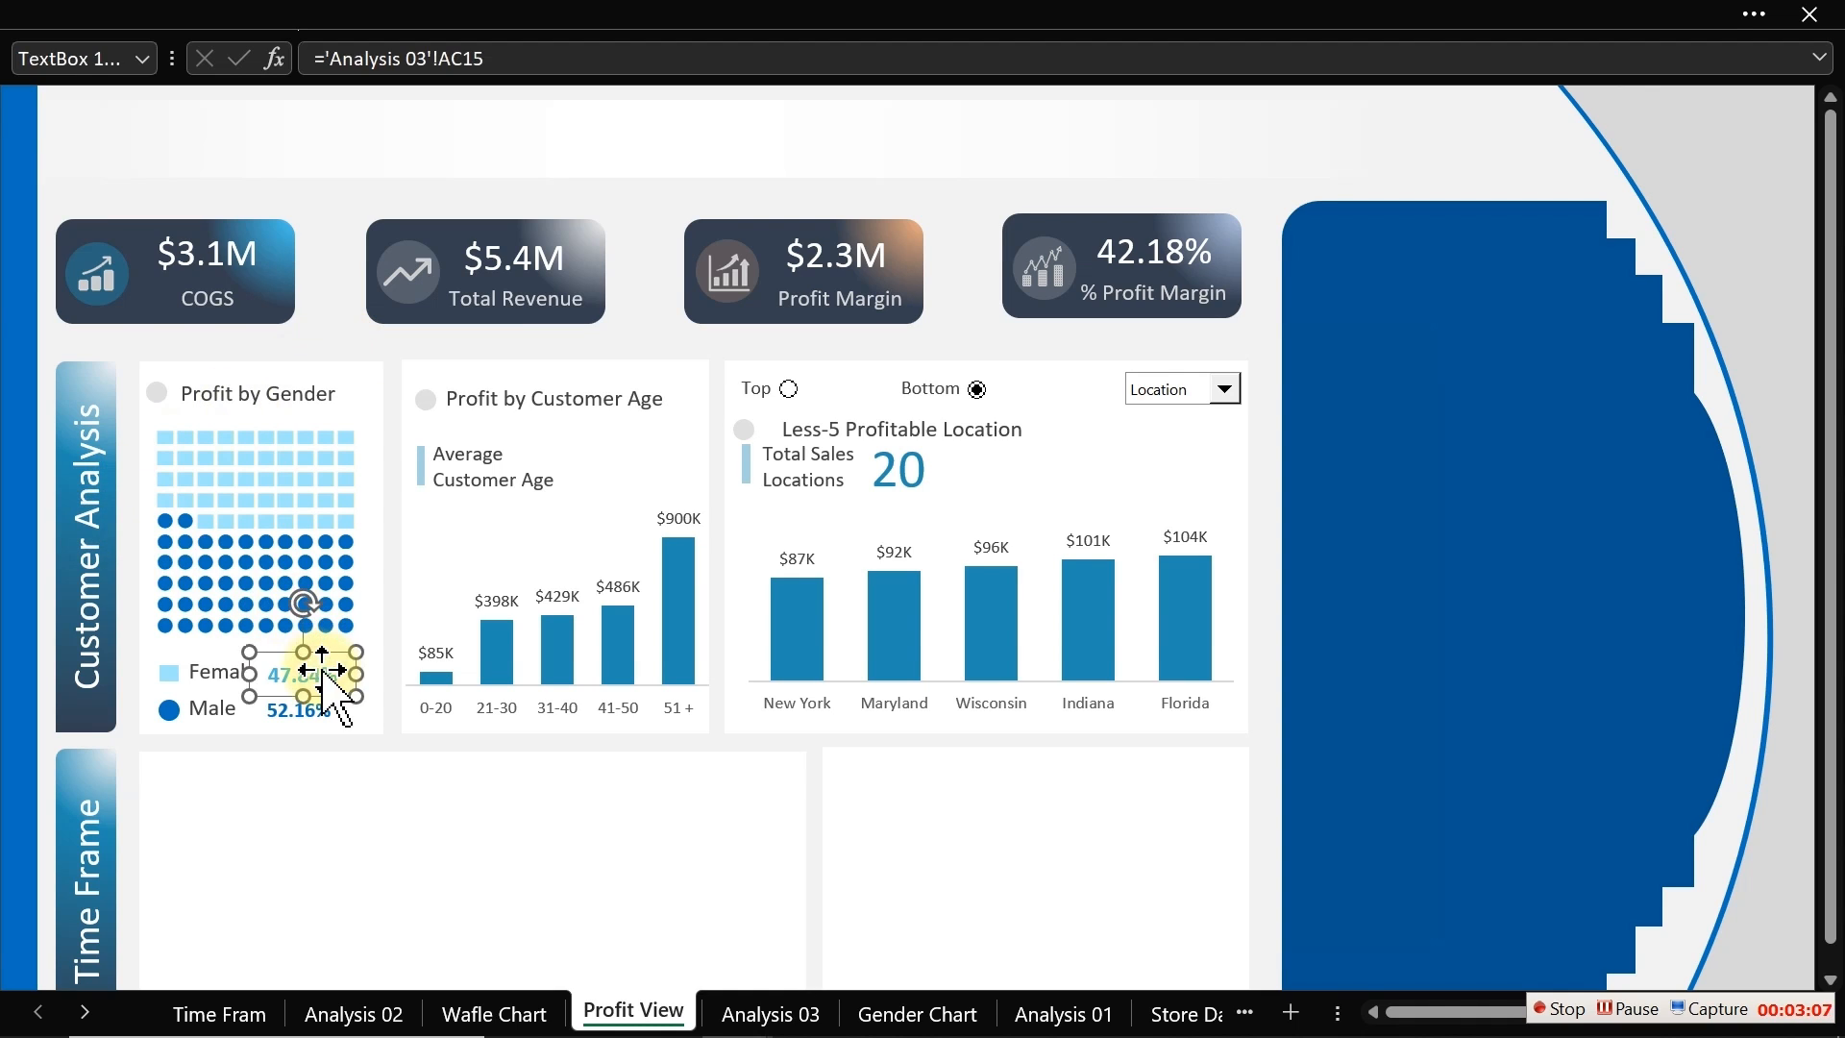
{"action": "left_click", "coordinate": [328, 718], "text": "ctrl"}
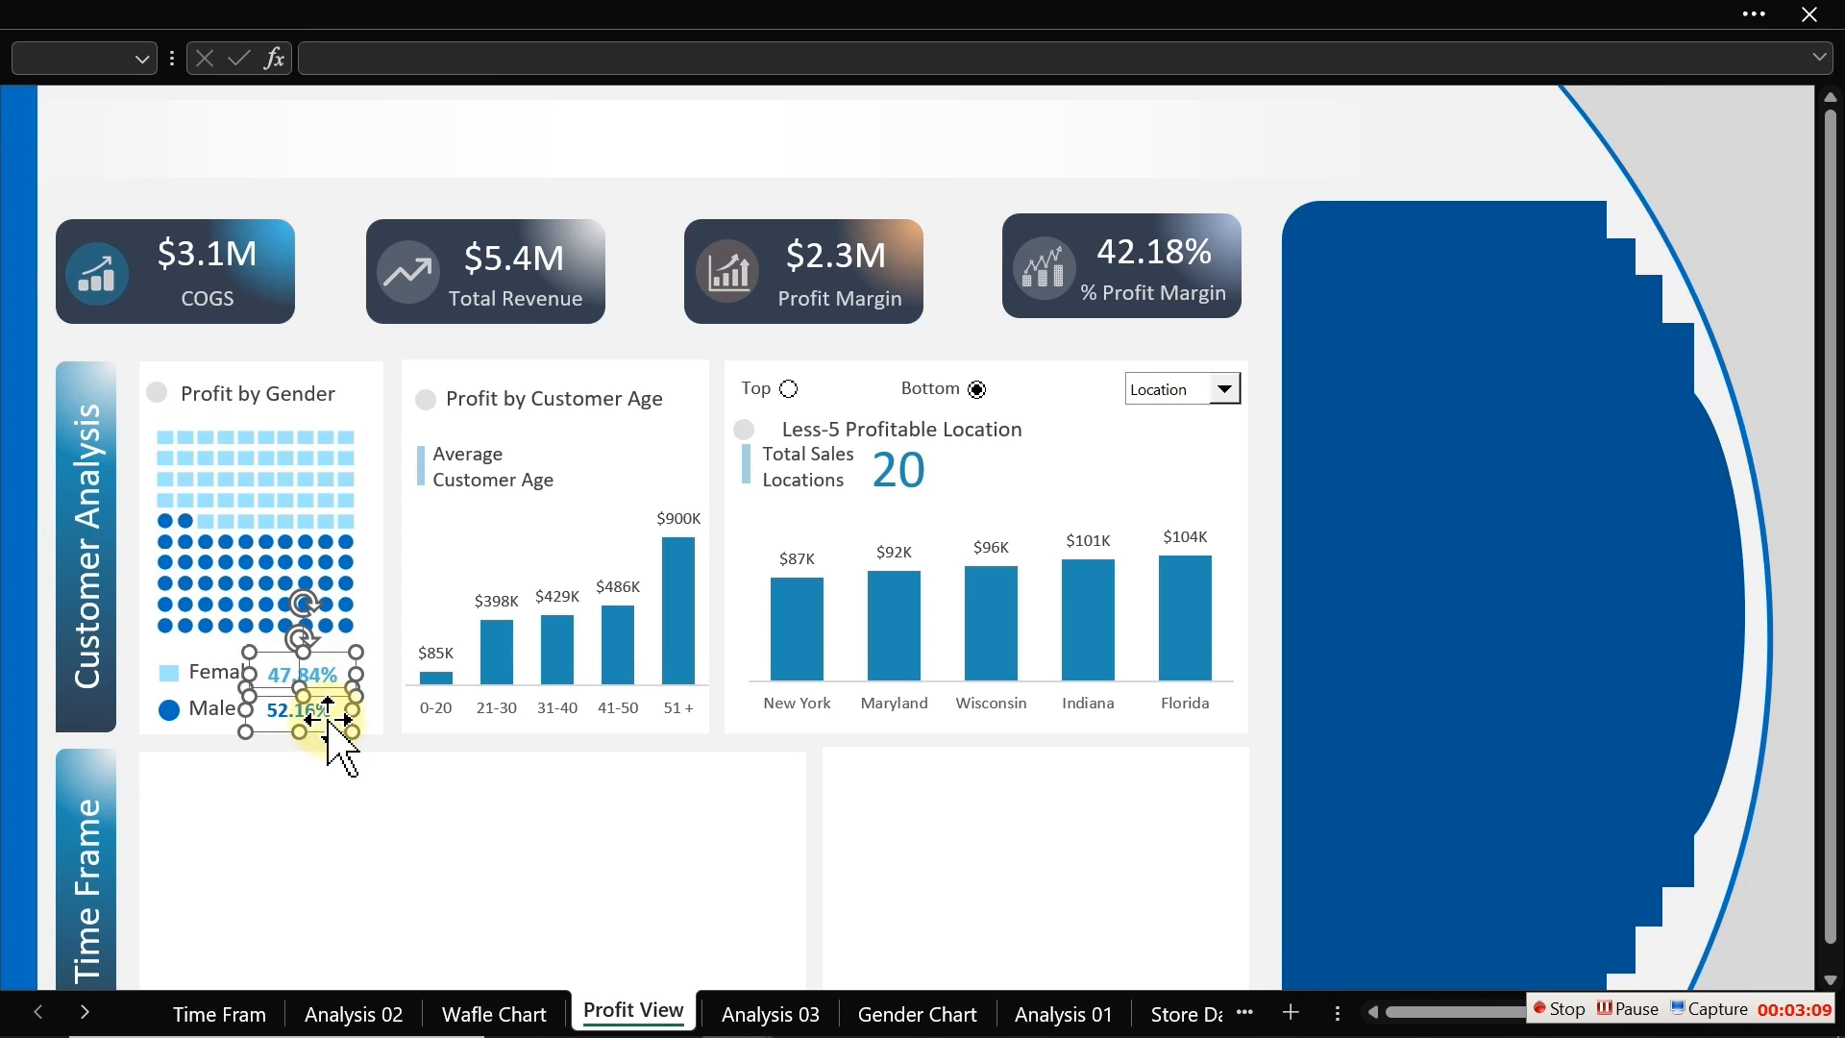
{"action": "key", "text": "Right"}
{"action": "key", "text": "Right"}
{"action": "key", "text": "Right"}
{"action": "key", "text": "Right"}
{"action": "key", "text": "Right"}
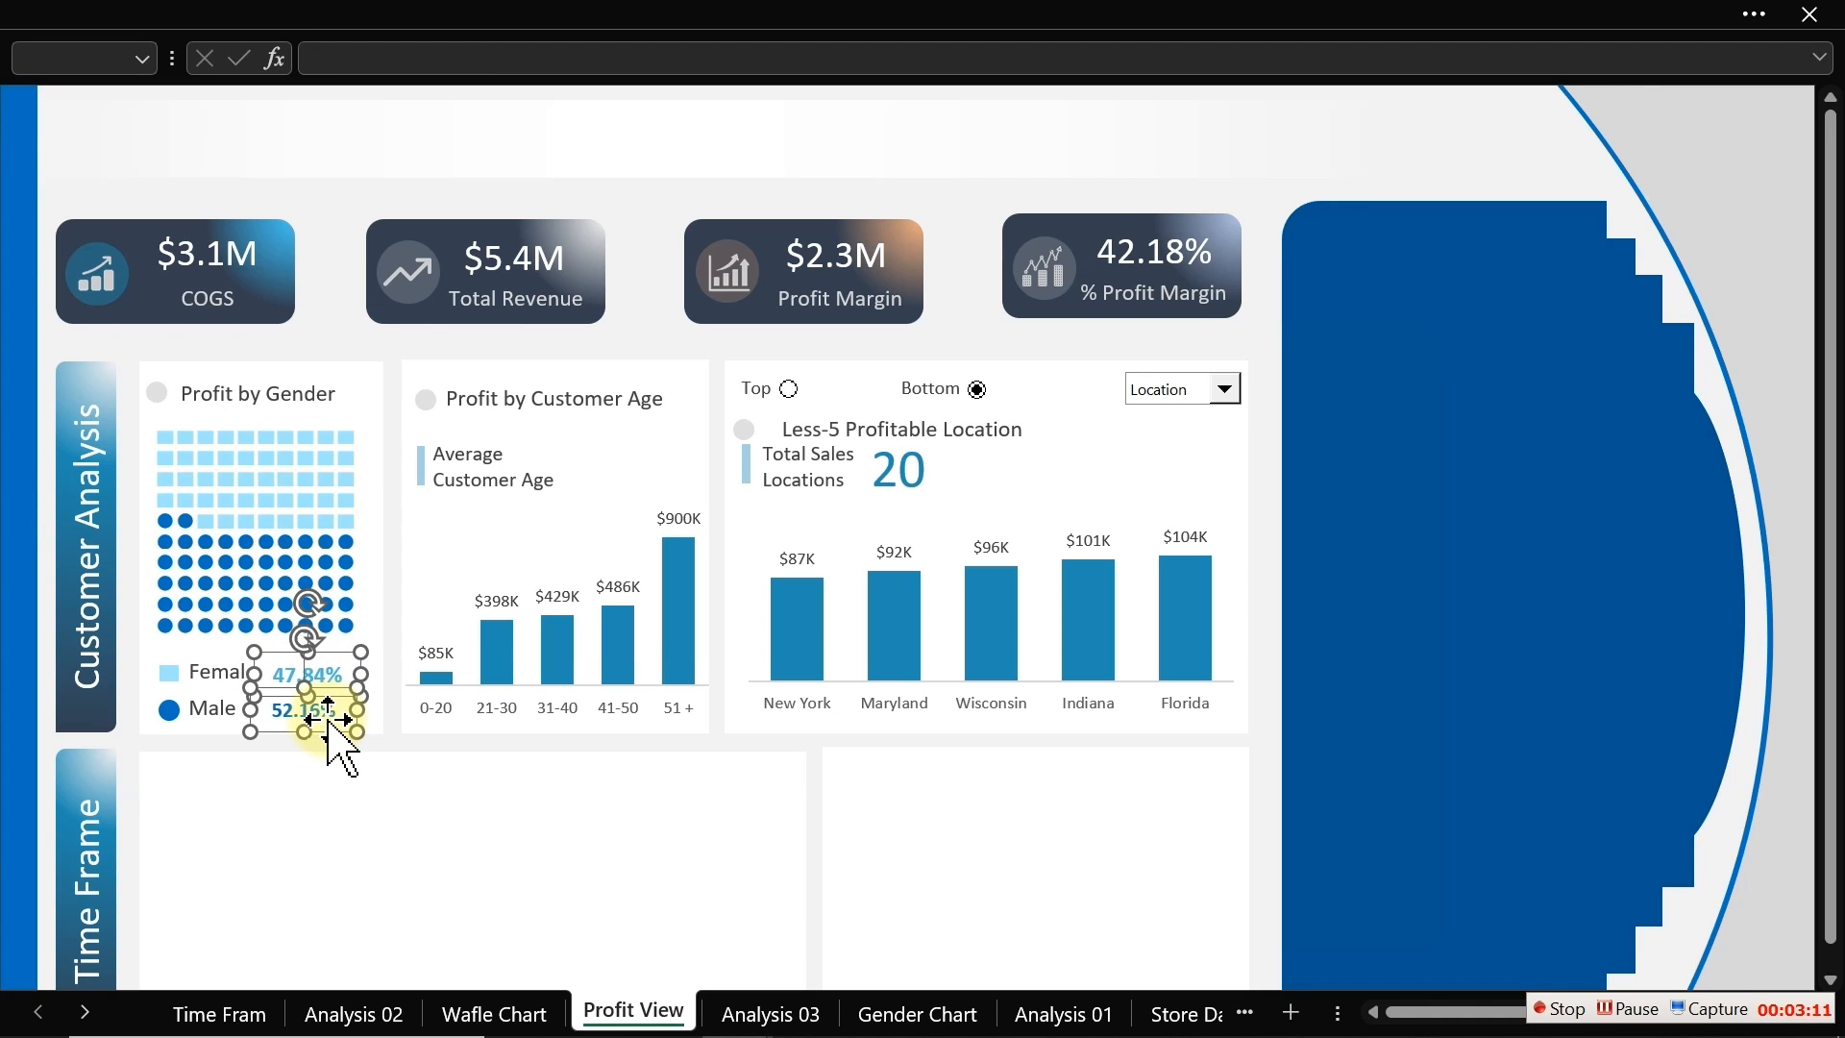
{"action": "key", "text": "Right"}
{"action": "key", "text": "Right"}
{"action": "key", "text": "Right"}
{"action": "key", "text": "Right"}
{"action": "key", "text": "Right"}
{"action": "left_click", "coordinate": [346, 204]}
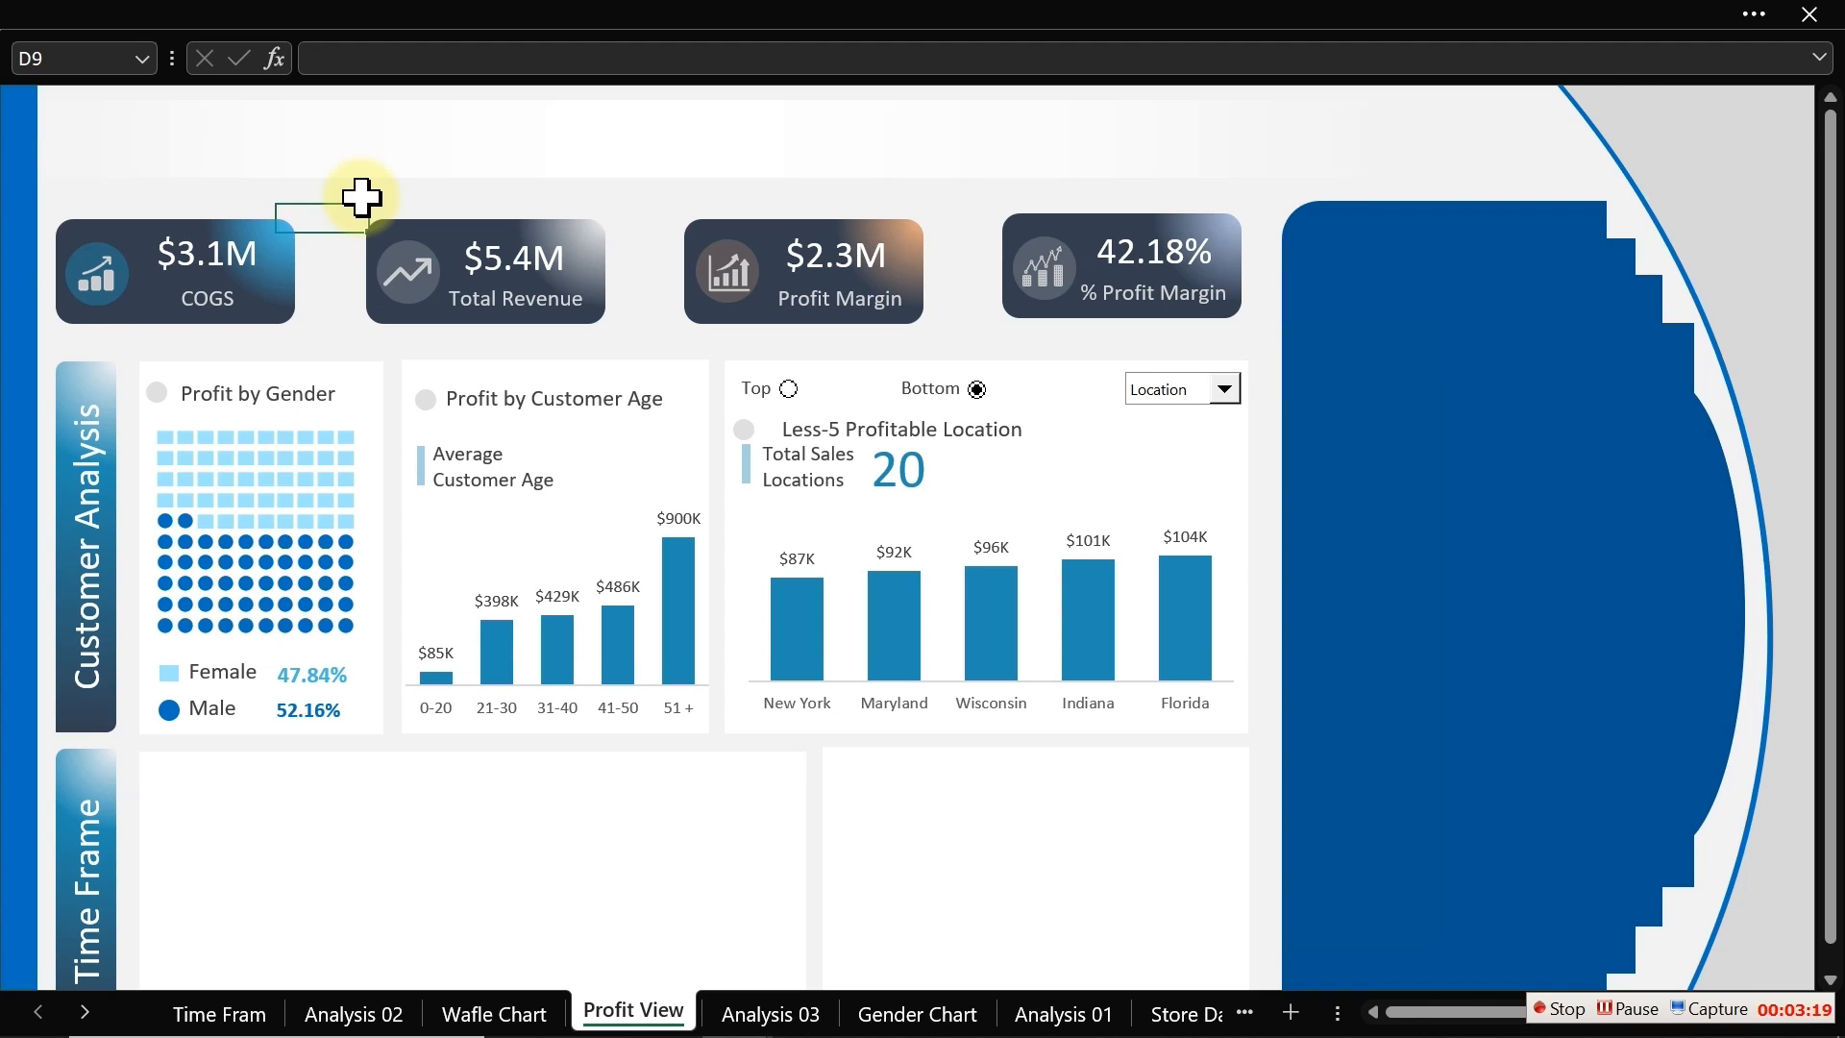
Step: Switch the location chart between Top and Bottom to test the option buttons
{"action": "left_click", "coordinate": [788, 392]}
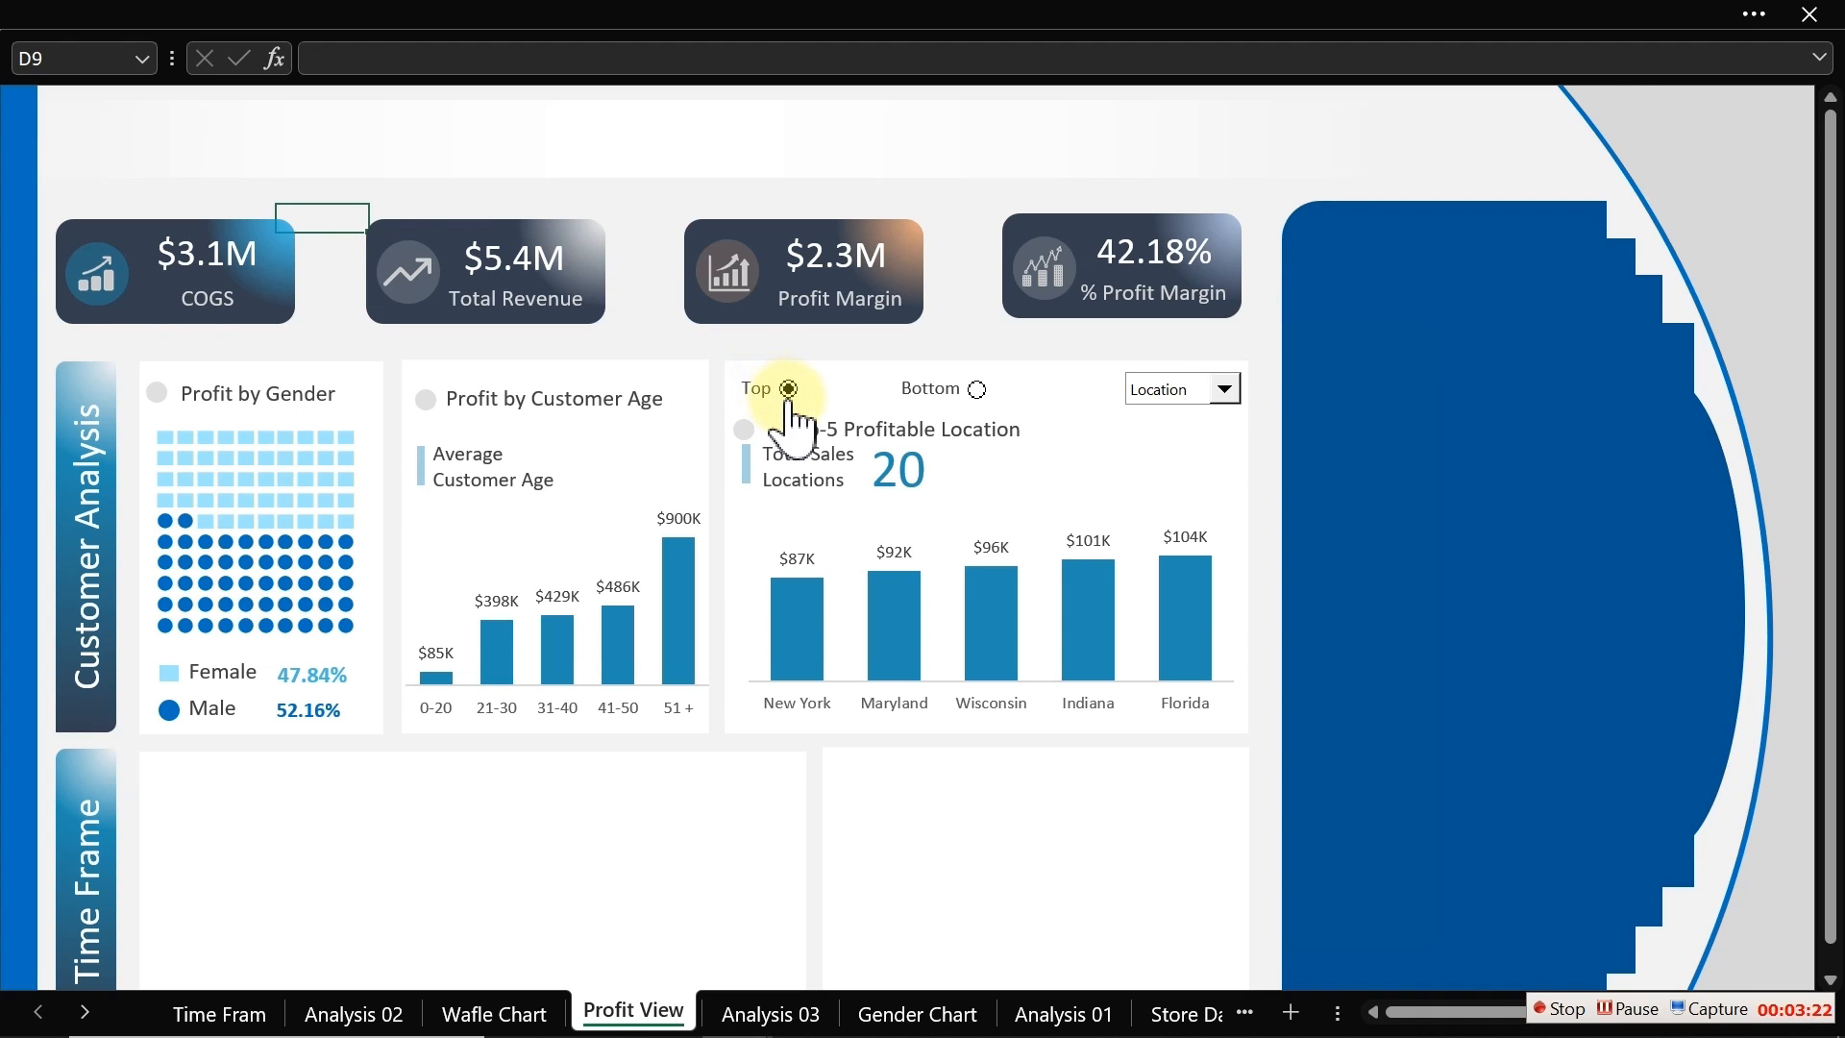
{"action": "left_click", "coordinate": [978, 388]}
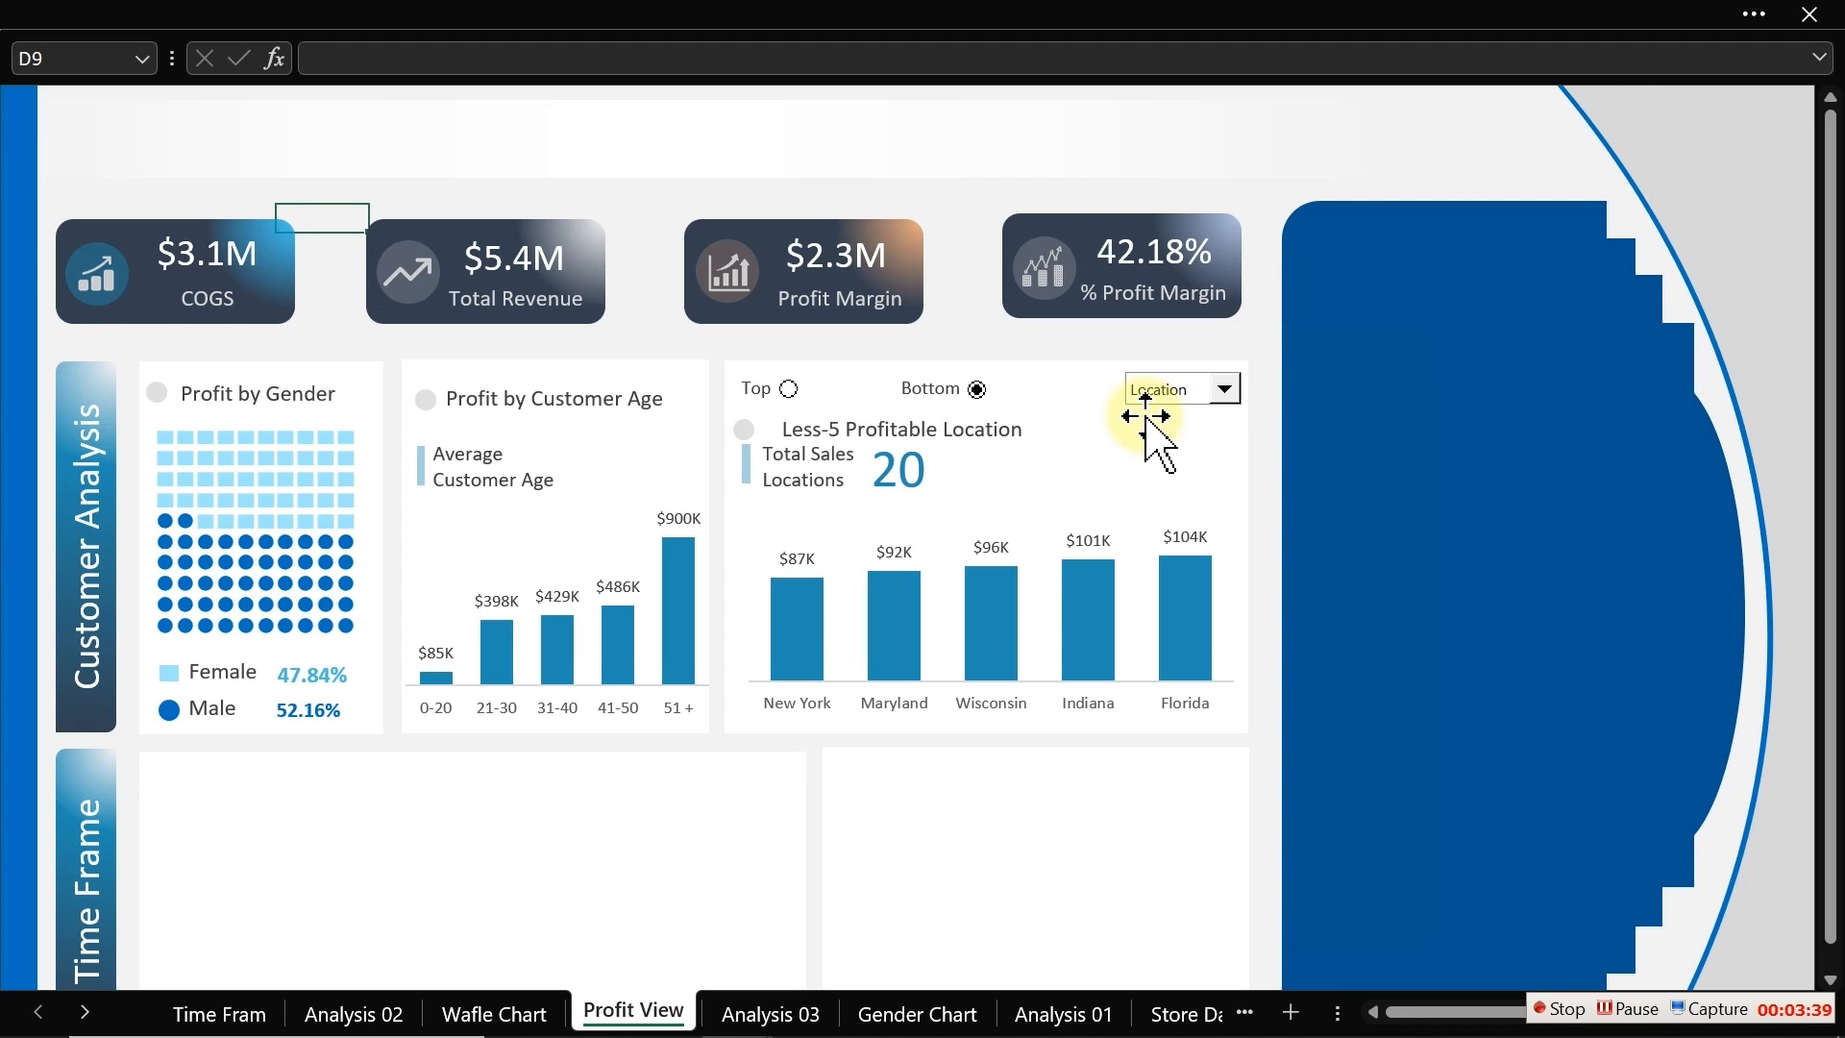
{"action": "left_click", "coordinate": [1558, 1007]}
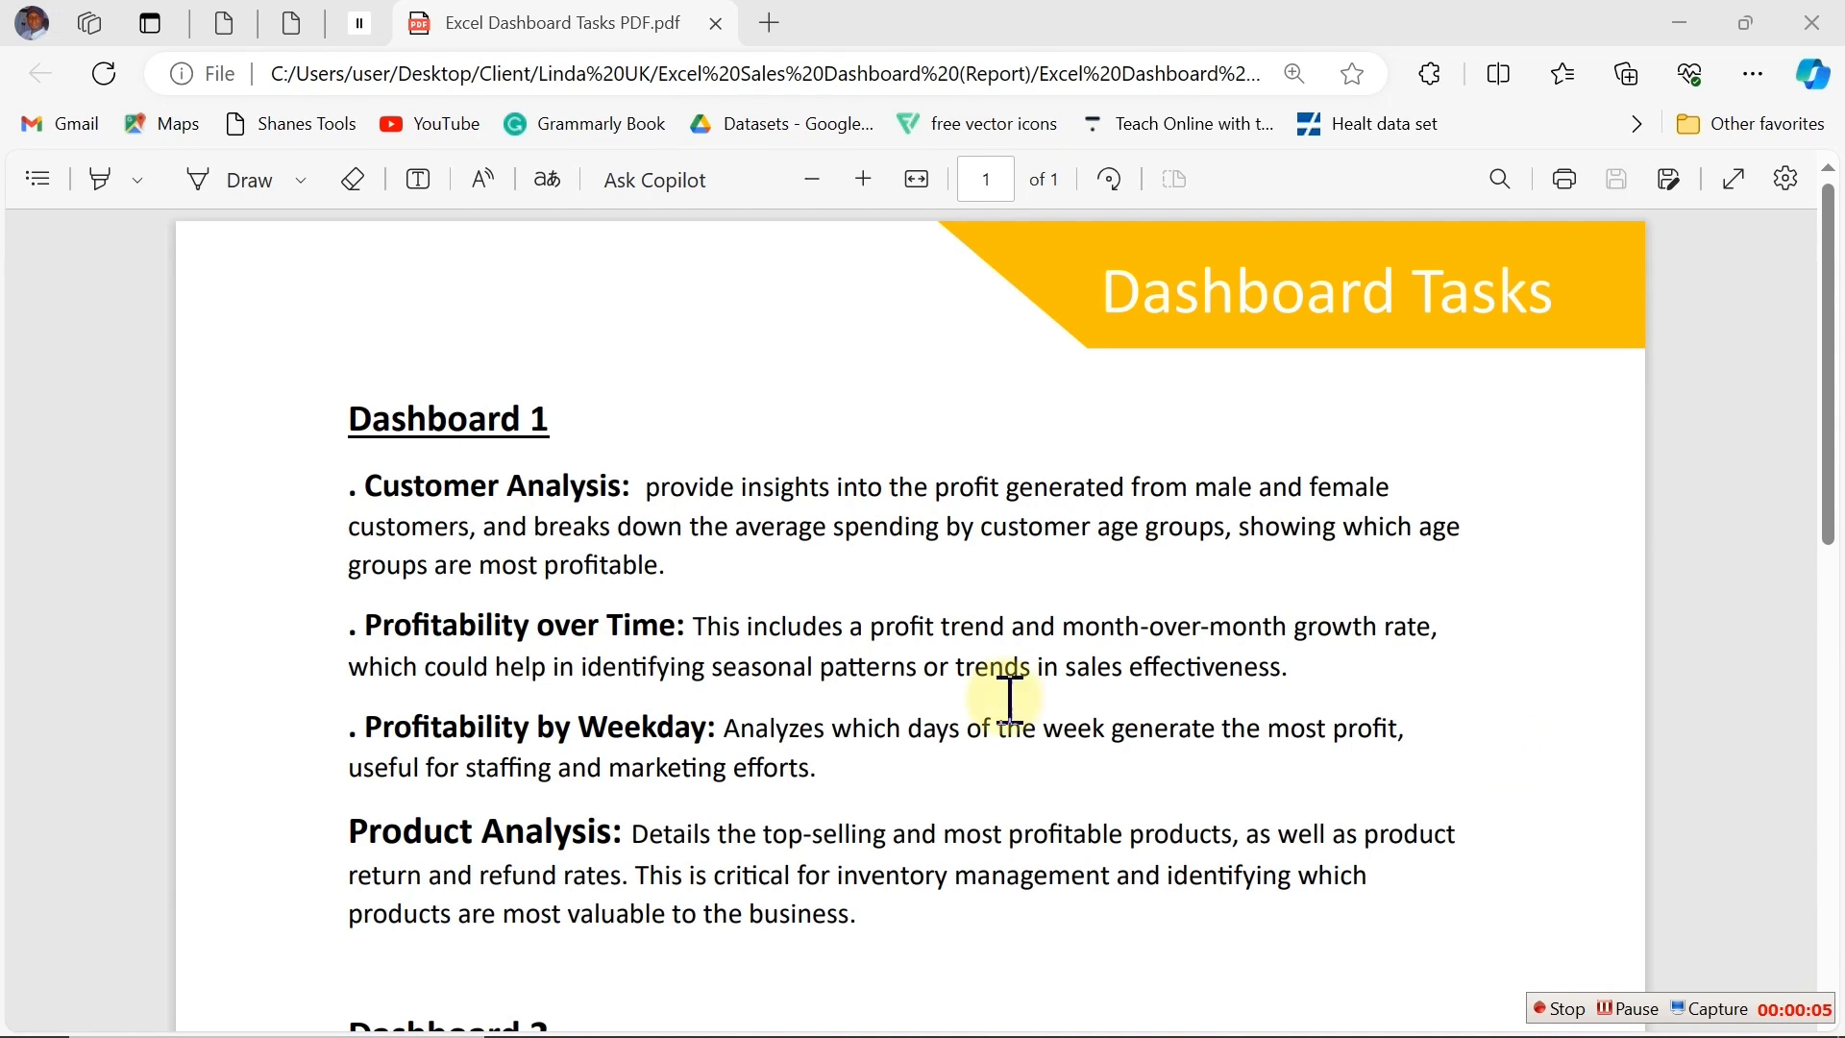
Step: Switch to the Dashboard Tasks PDF and highlight the Profitability over Time and Profitability by Weekday tasks
{"action": "left_click_drag", "start_coordinate": [352, 625], "coordinate": [826, 780]}
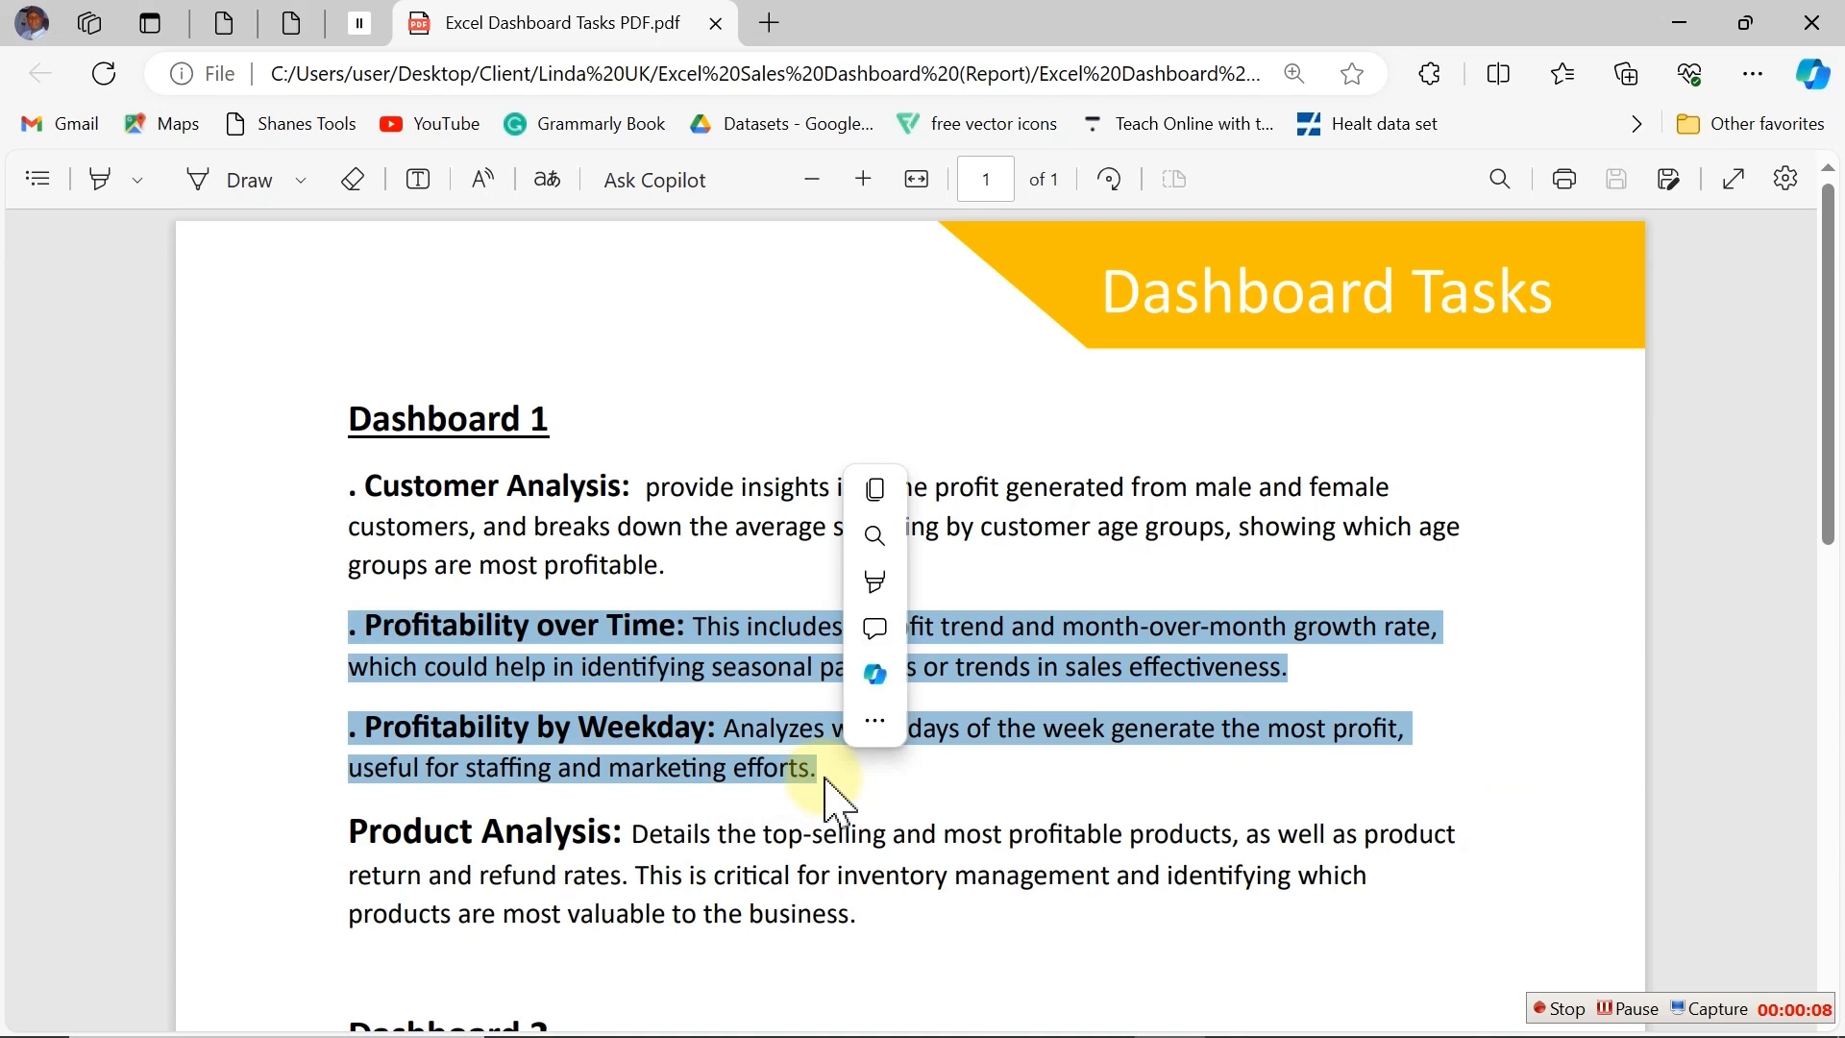
{"action": "left_click", "coordinate": [948, 741]}
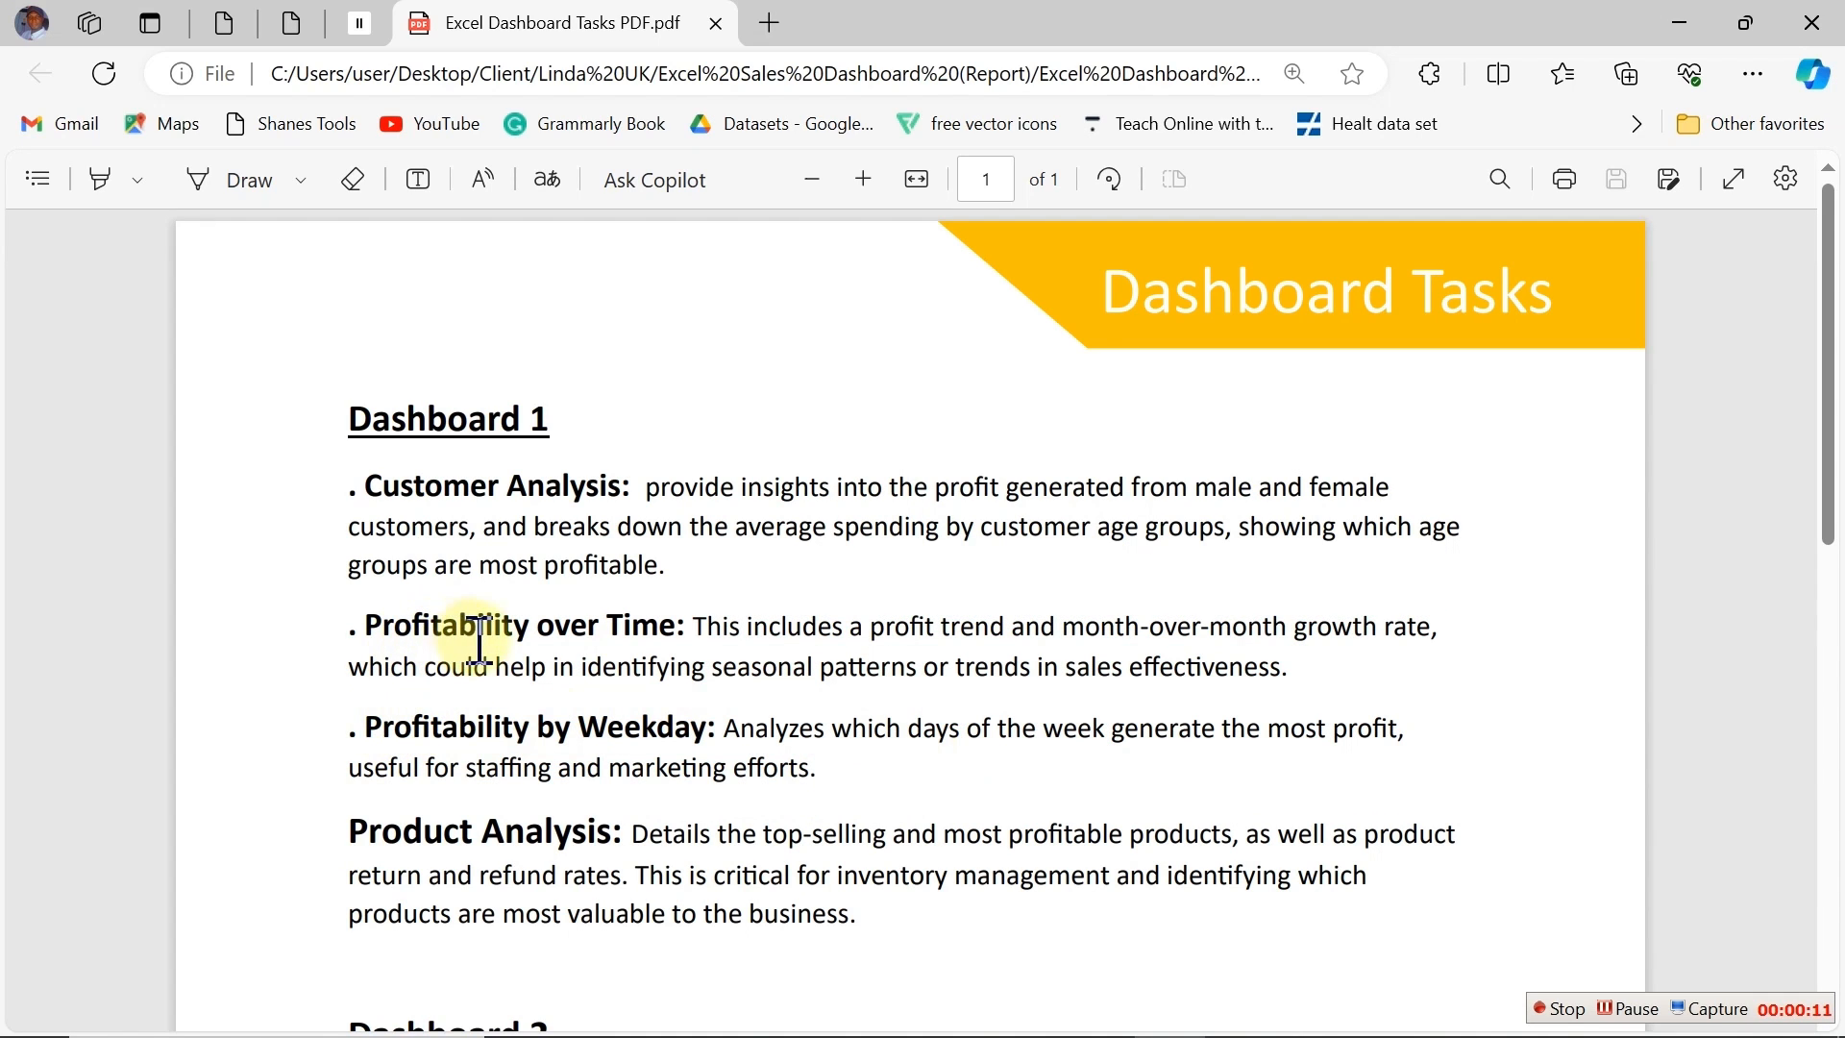
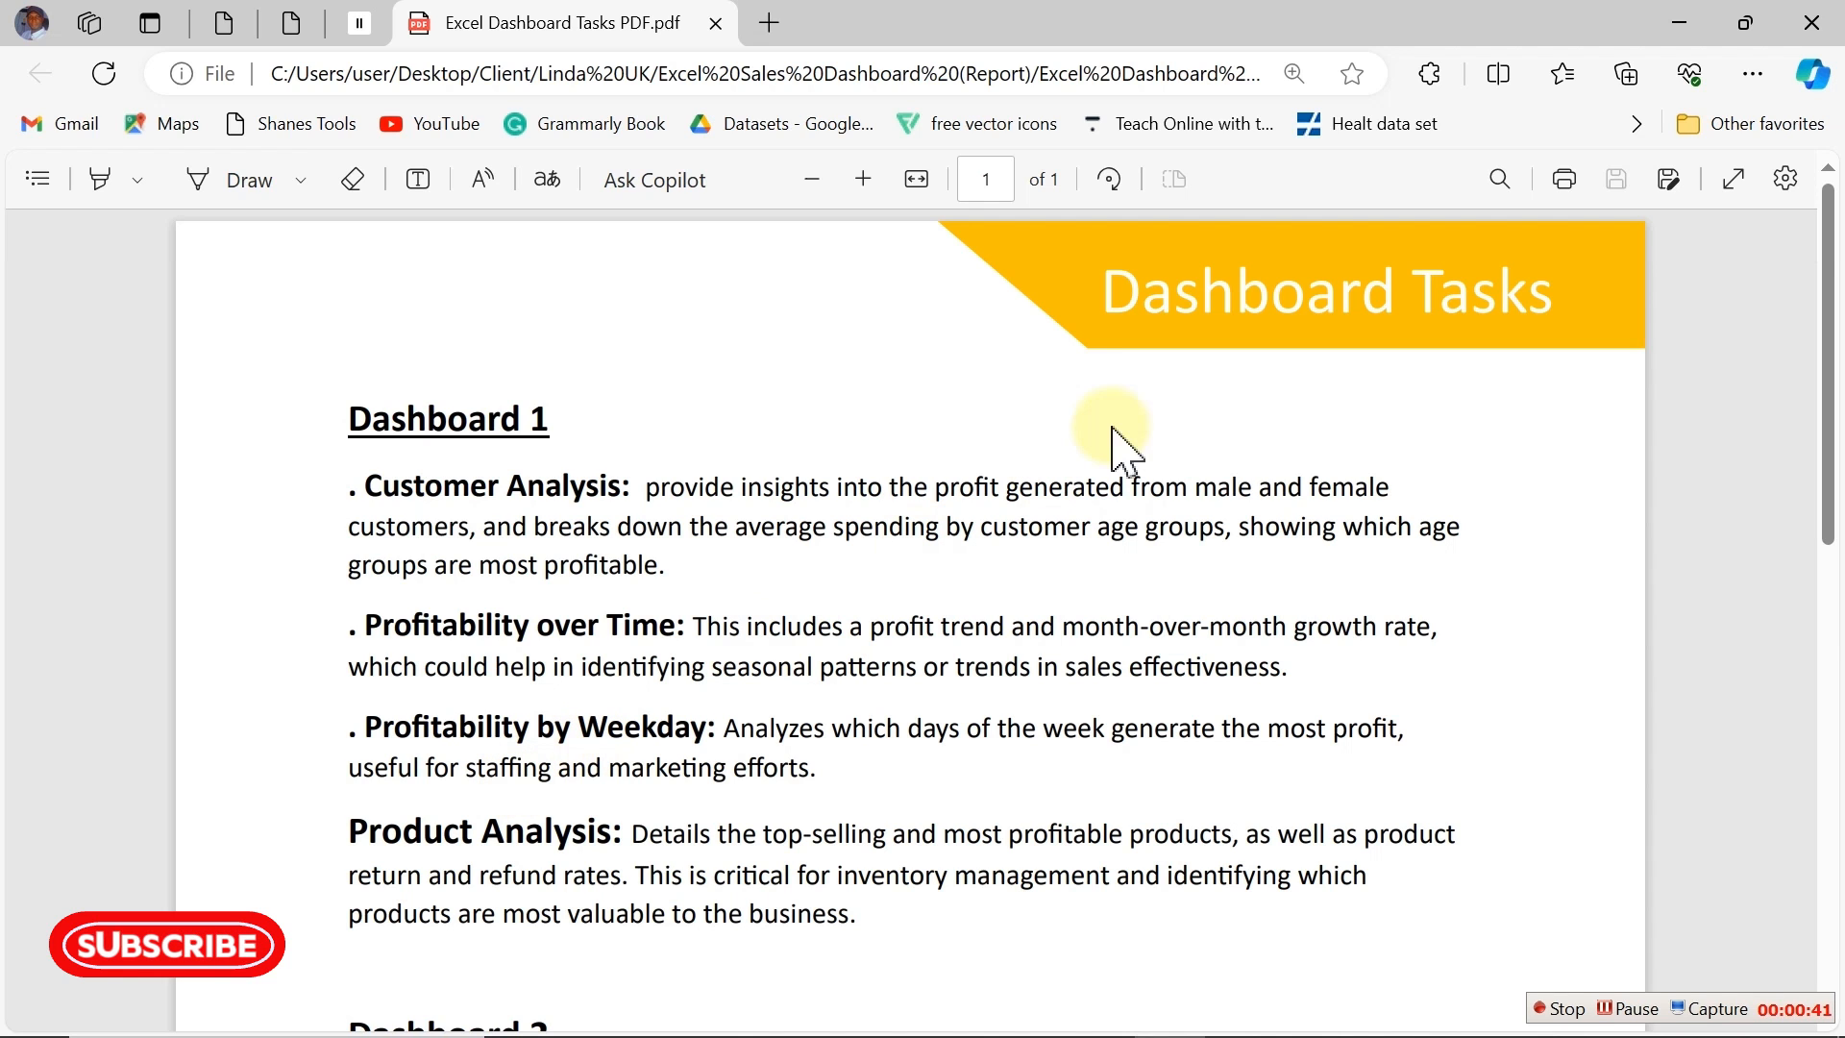
Step: Switch to the Dashboard Sales Design workbook to review its waffle chart sheet
{"action": "key", "text": "super"}
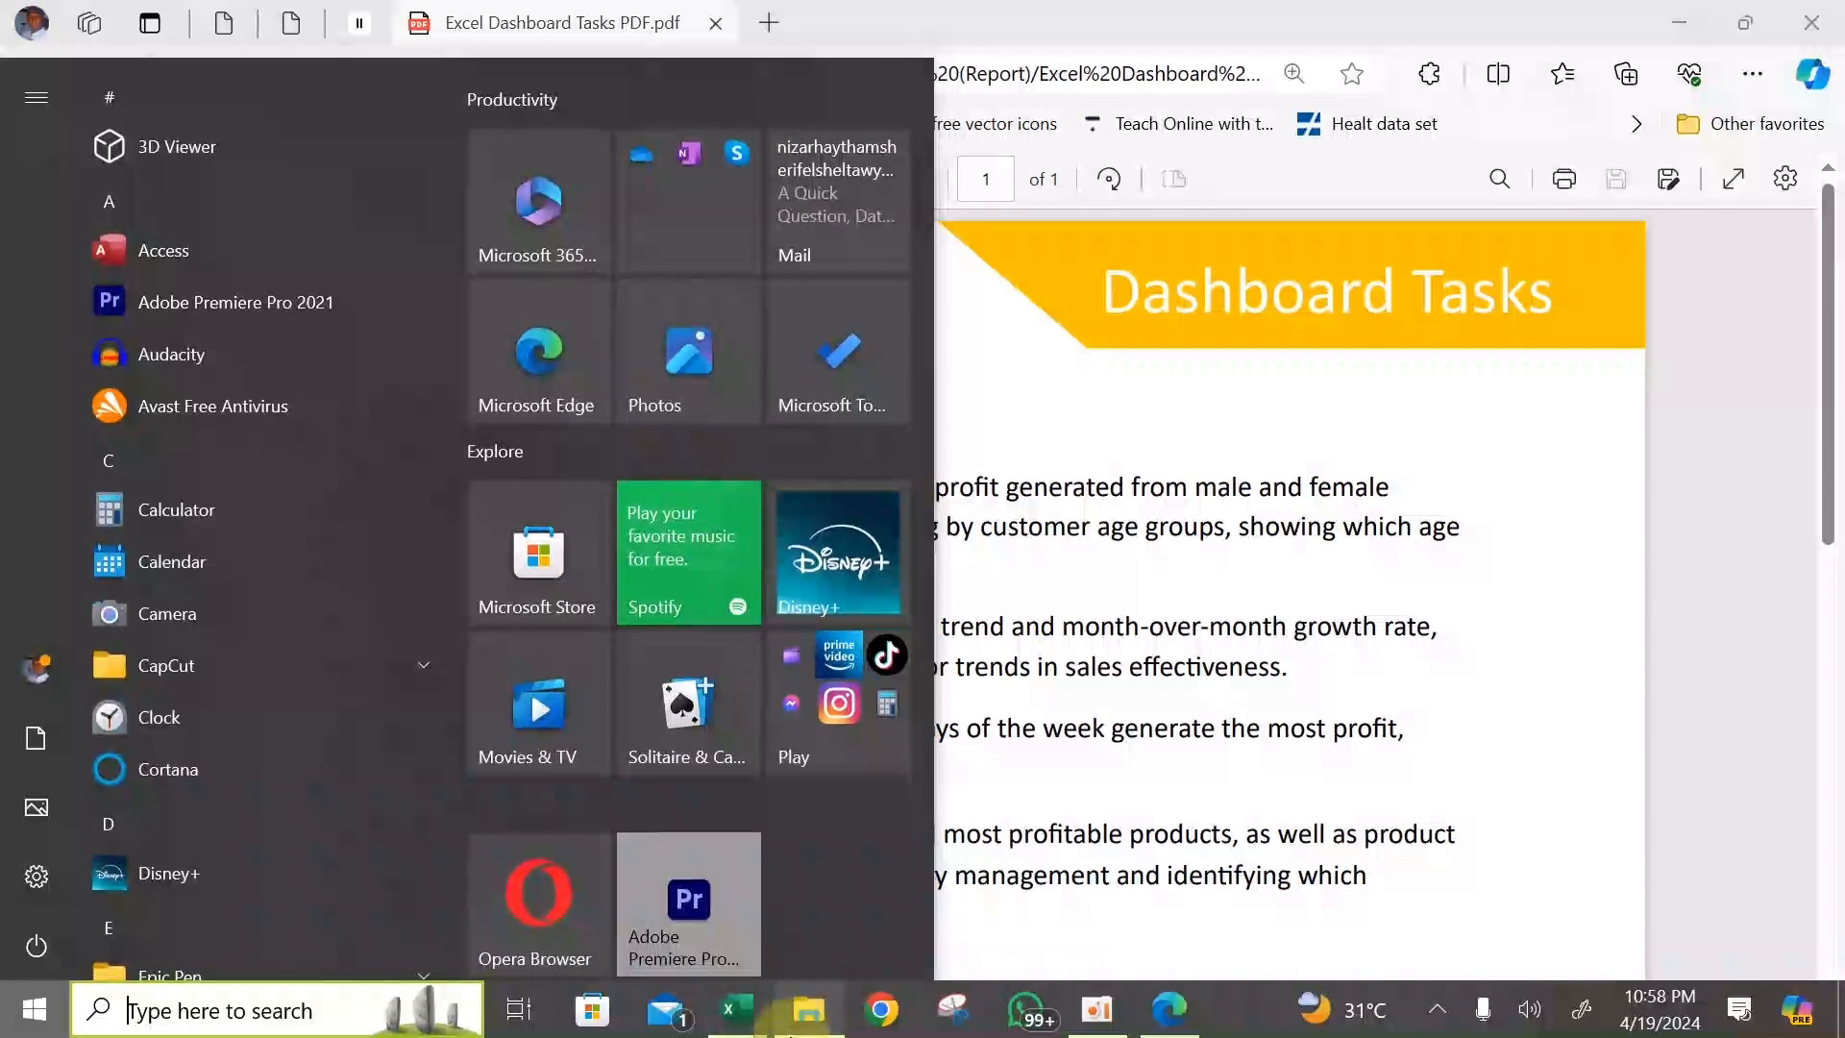
{"action": "mouse_move", "coordinate": [733, 1009]}
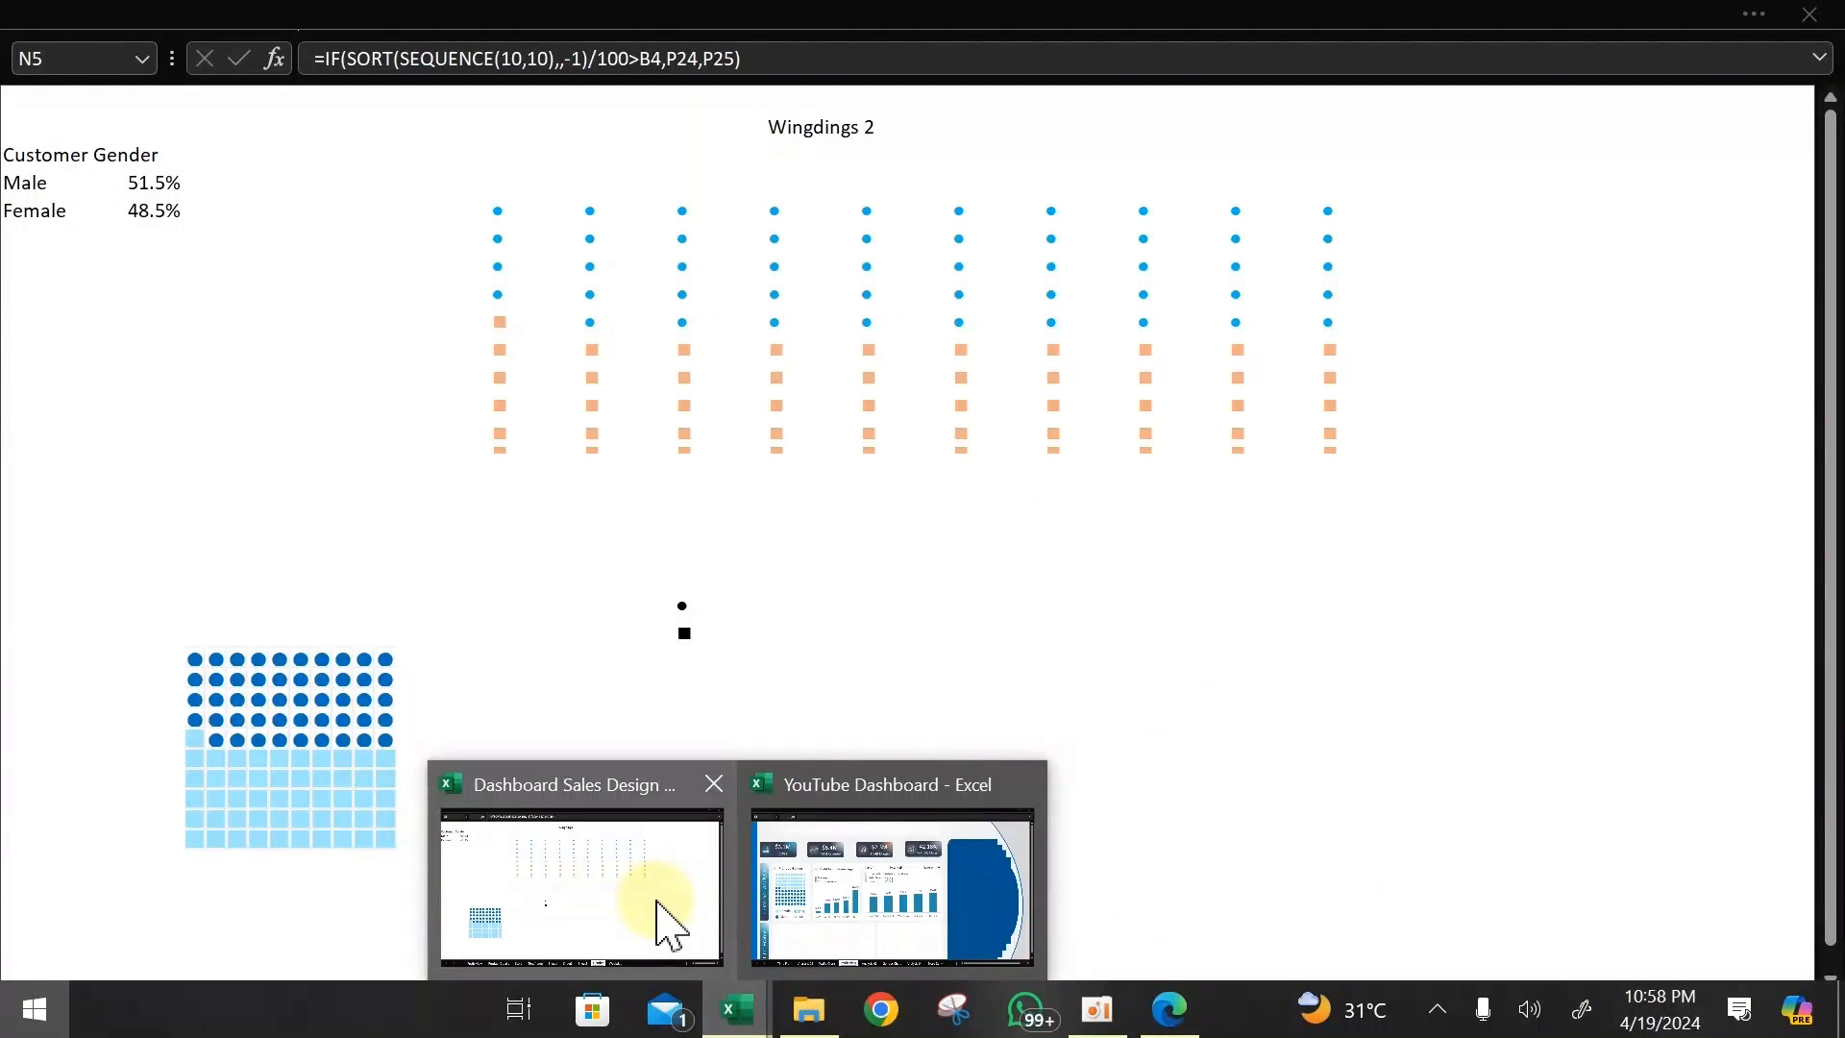
{"action": "left_click", "coordinate": [665, 921]}
{"action": "left_click", "coordinate": [1173, 660]}
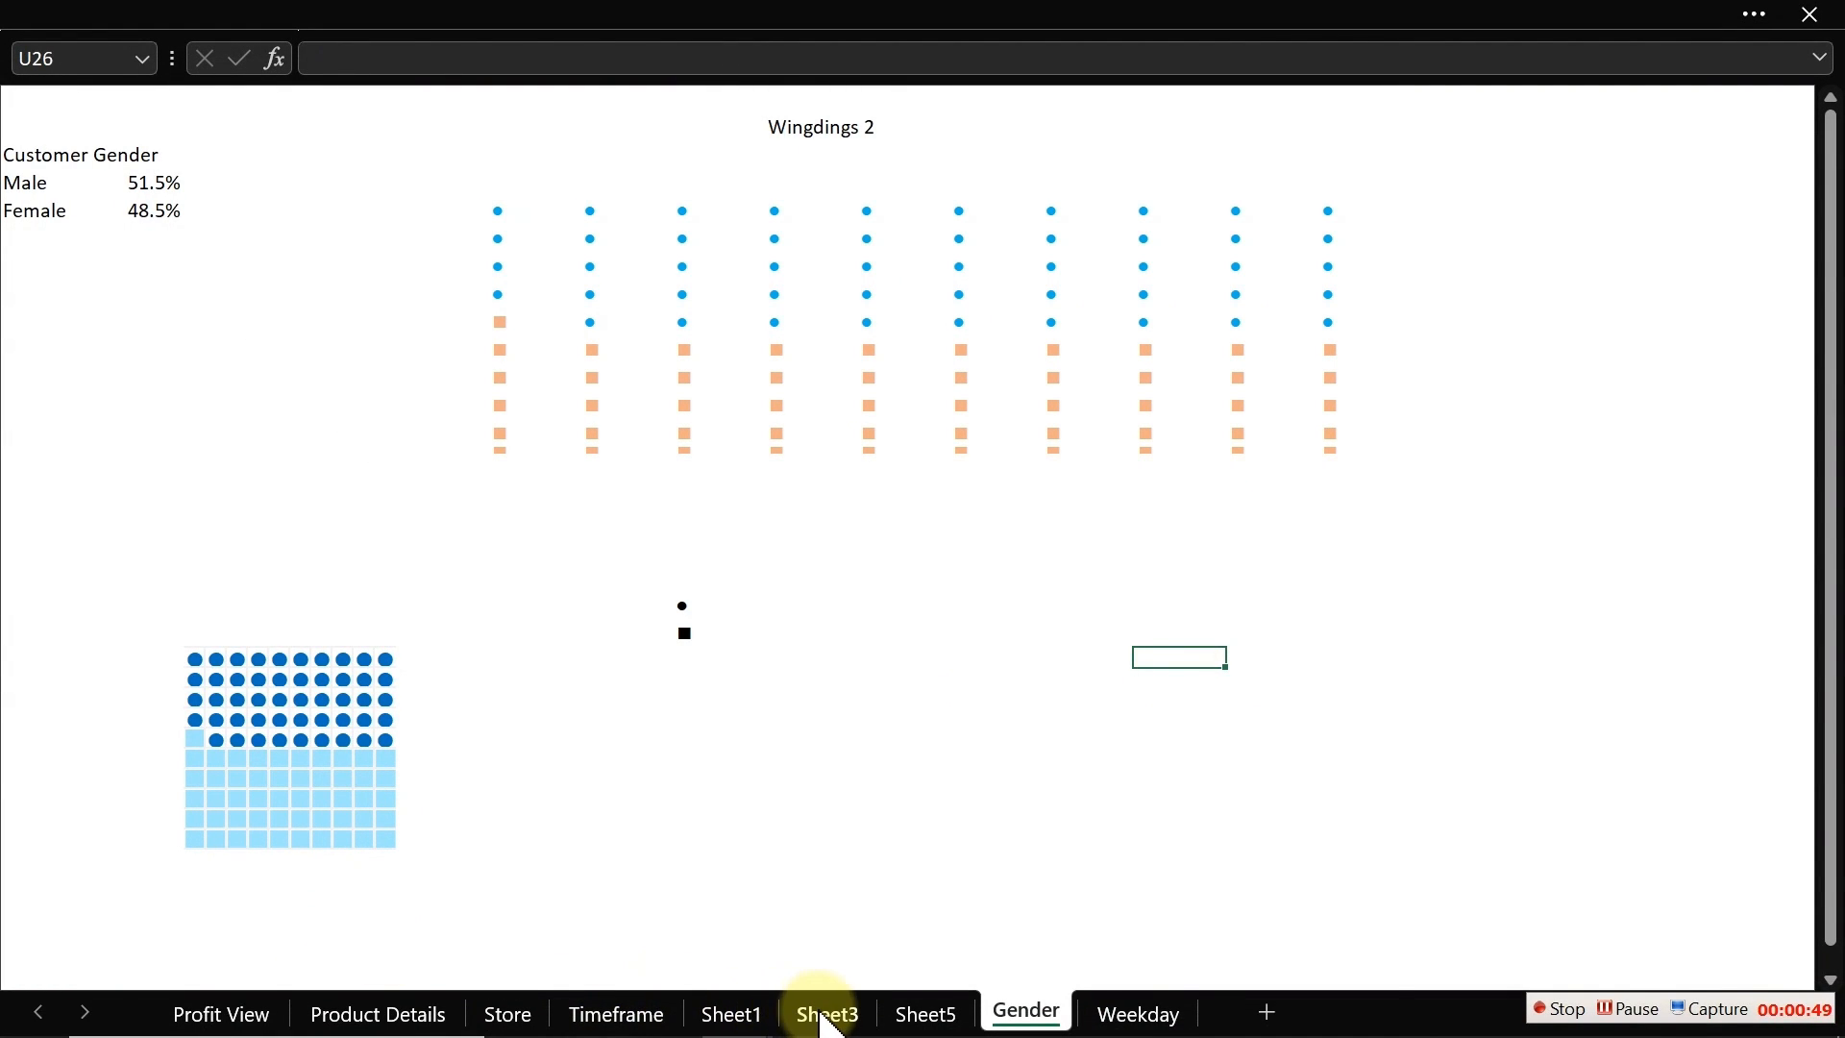
Step: Switch to the YouTube Dashboard workbook and inspect the empty Time Frame panels on the Profit View sheet
{"action": "key", "text": "super"}
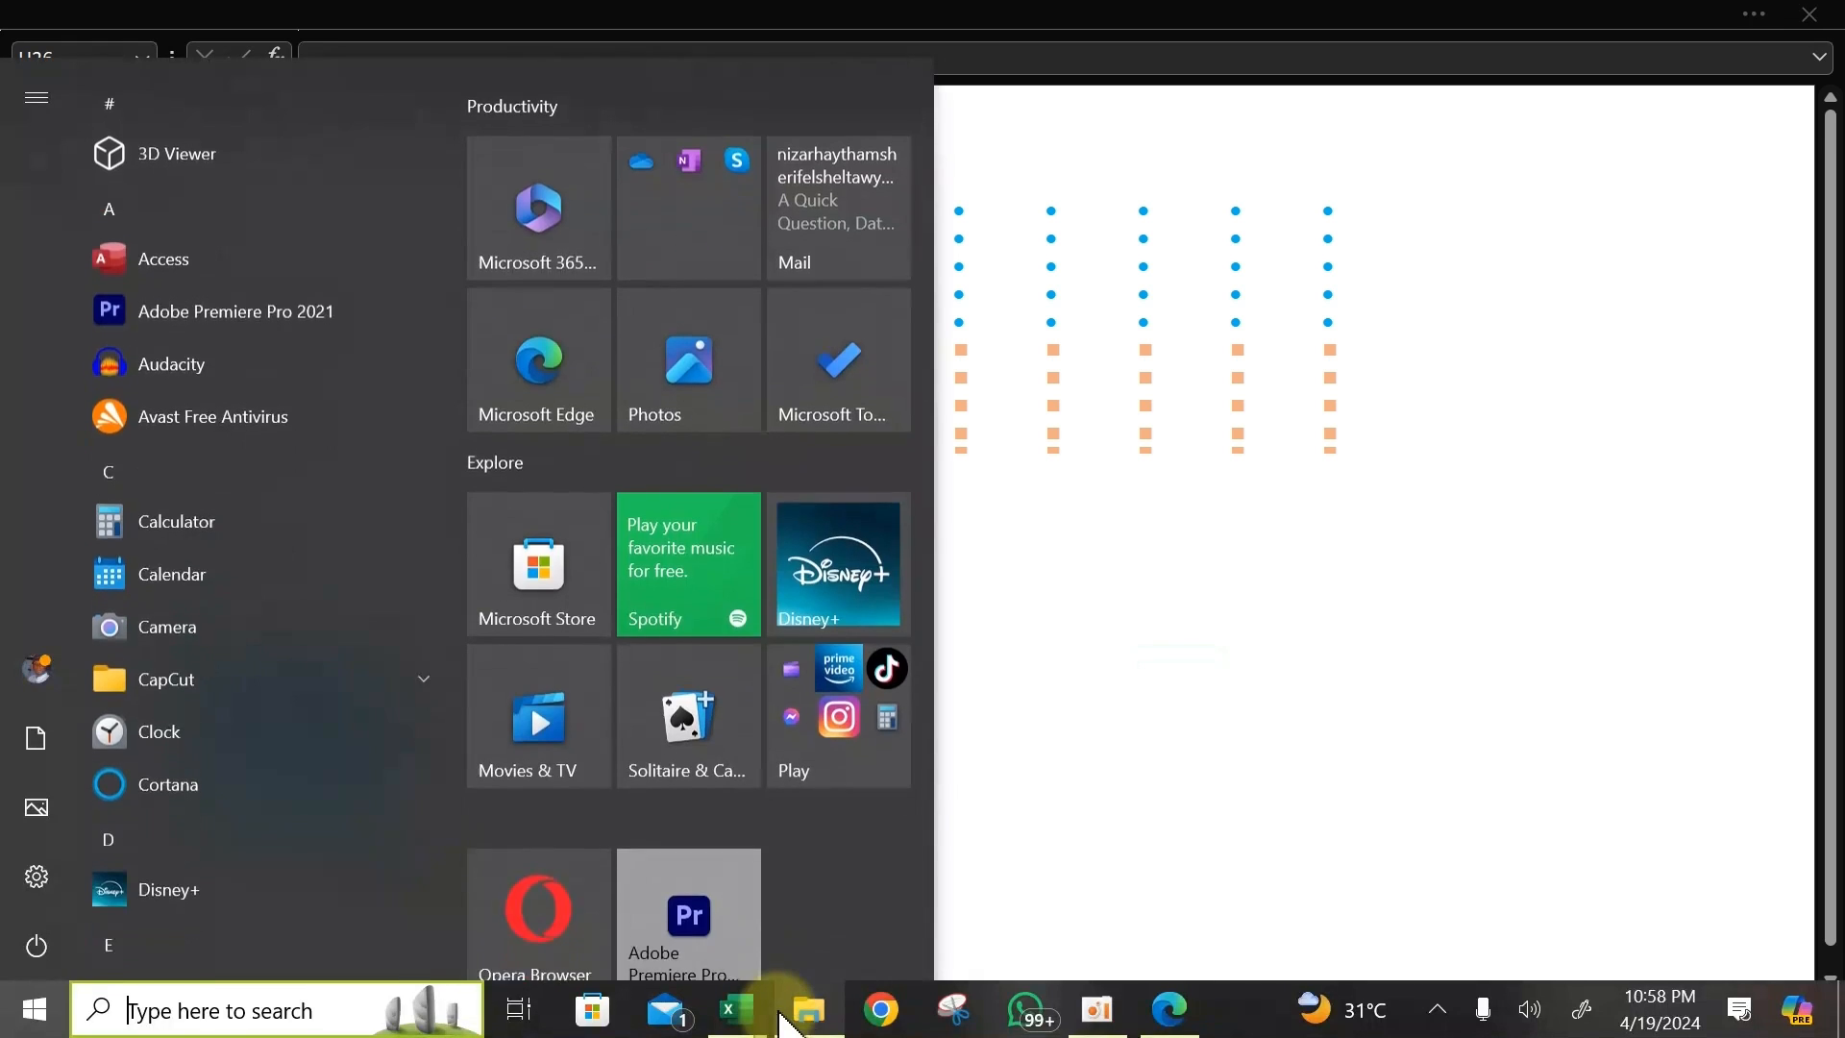
{"action": "mouse_move", "coordinate": [735, 1020]}
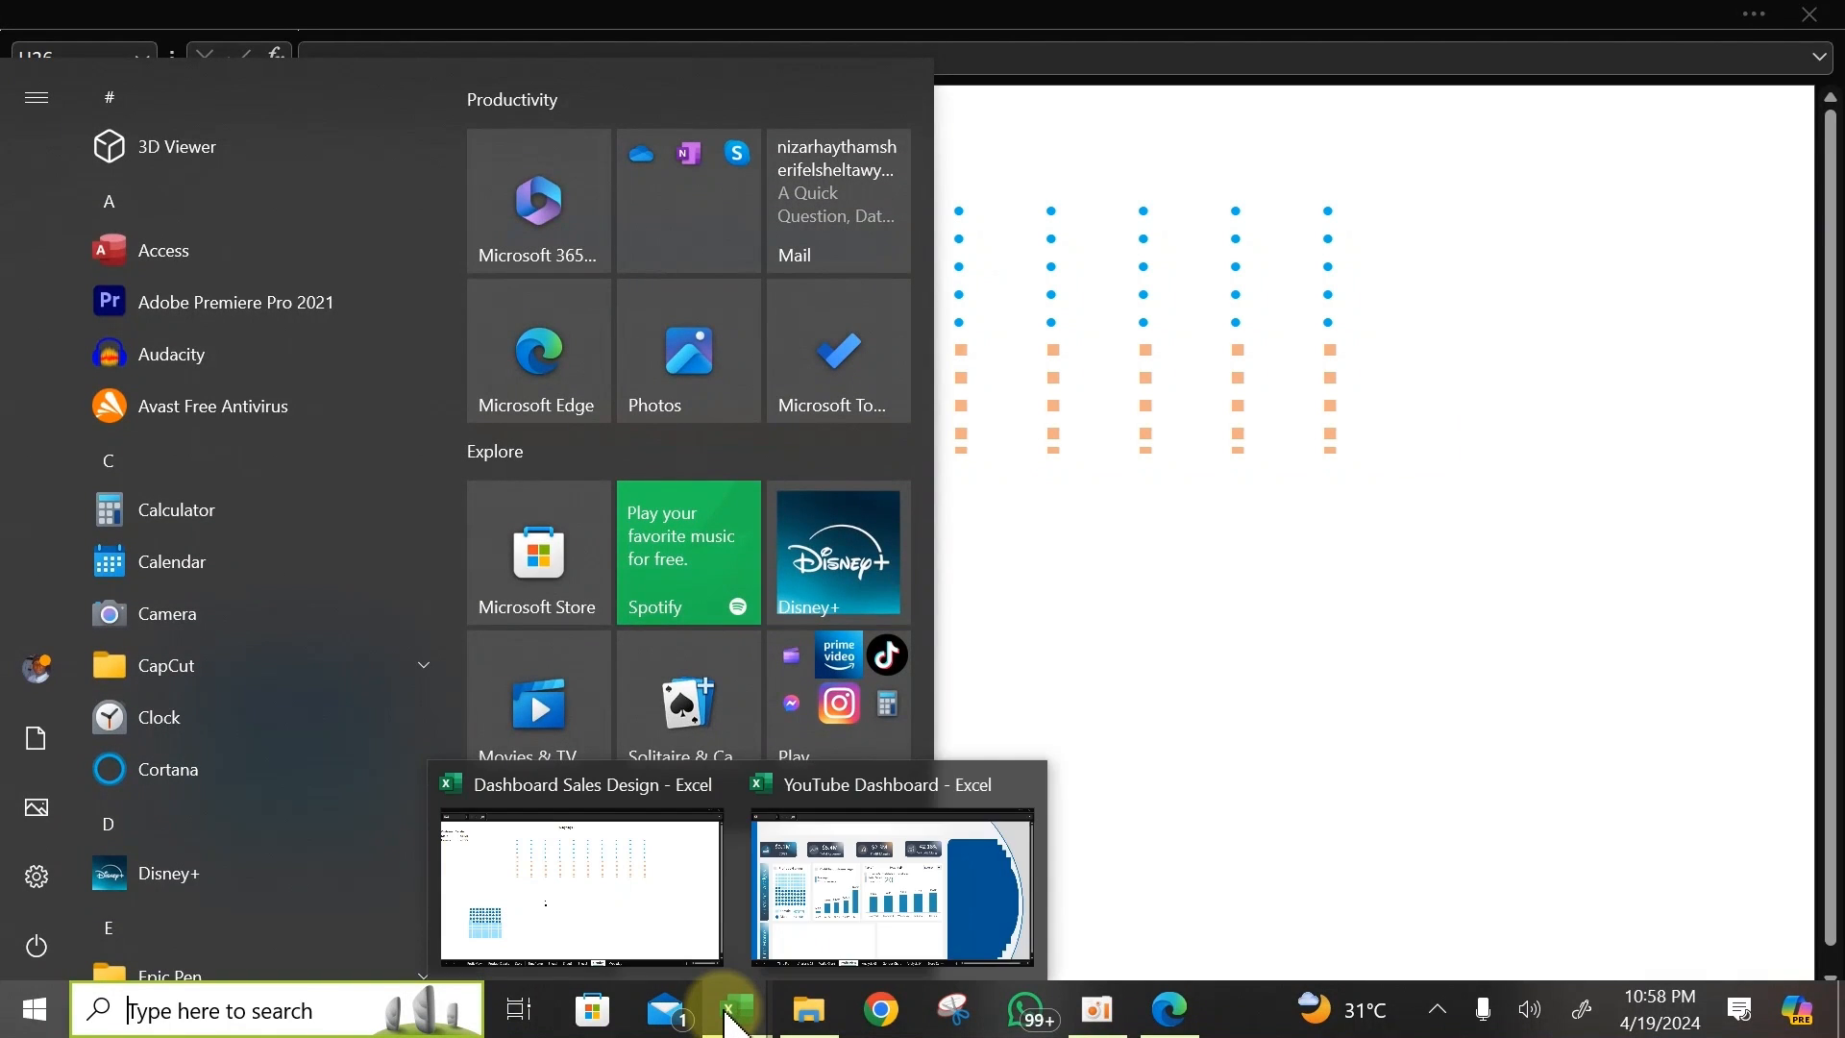
{"action": "left_click", "coordinate": [877, 900]}
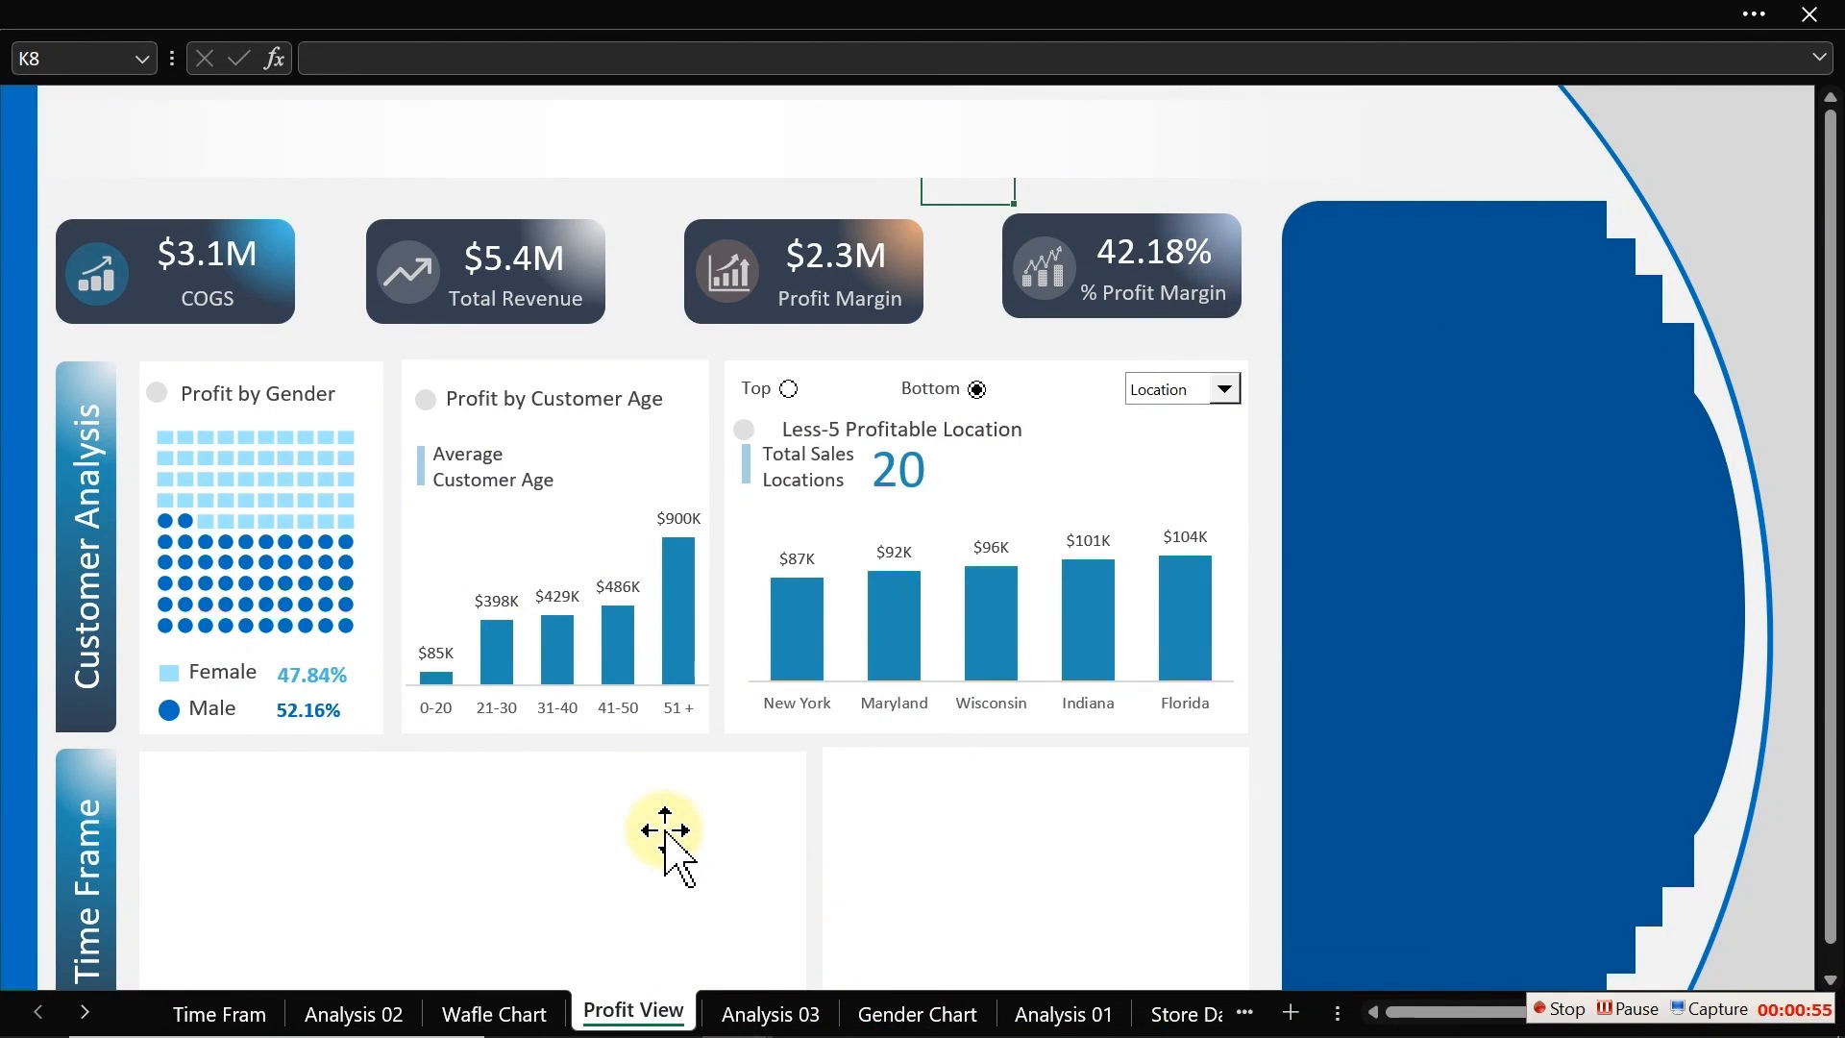
{"action": "left_click", "coordinate": [391, 845]}
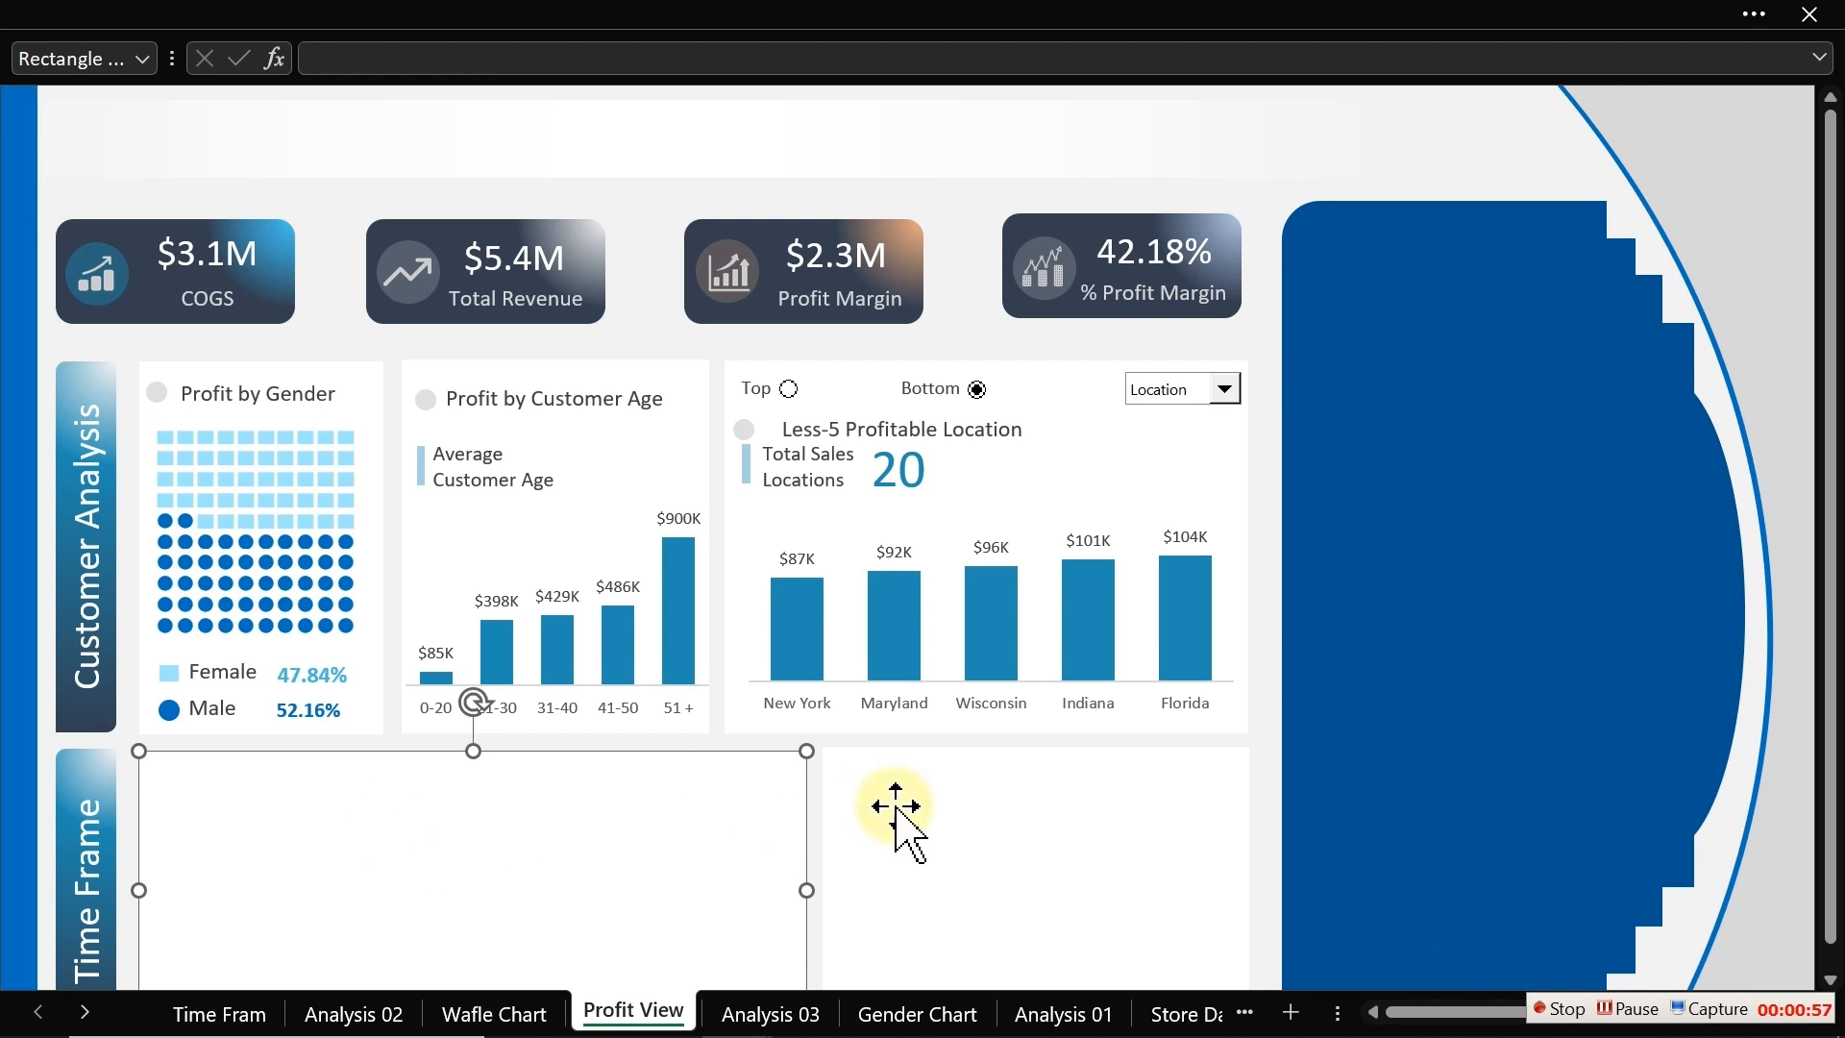
{"action": "left_click", "coordinate": [939, 816]}
{"action": "left_click", "coordinate": [631, 838]}
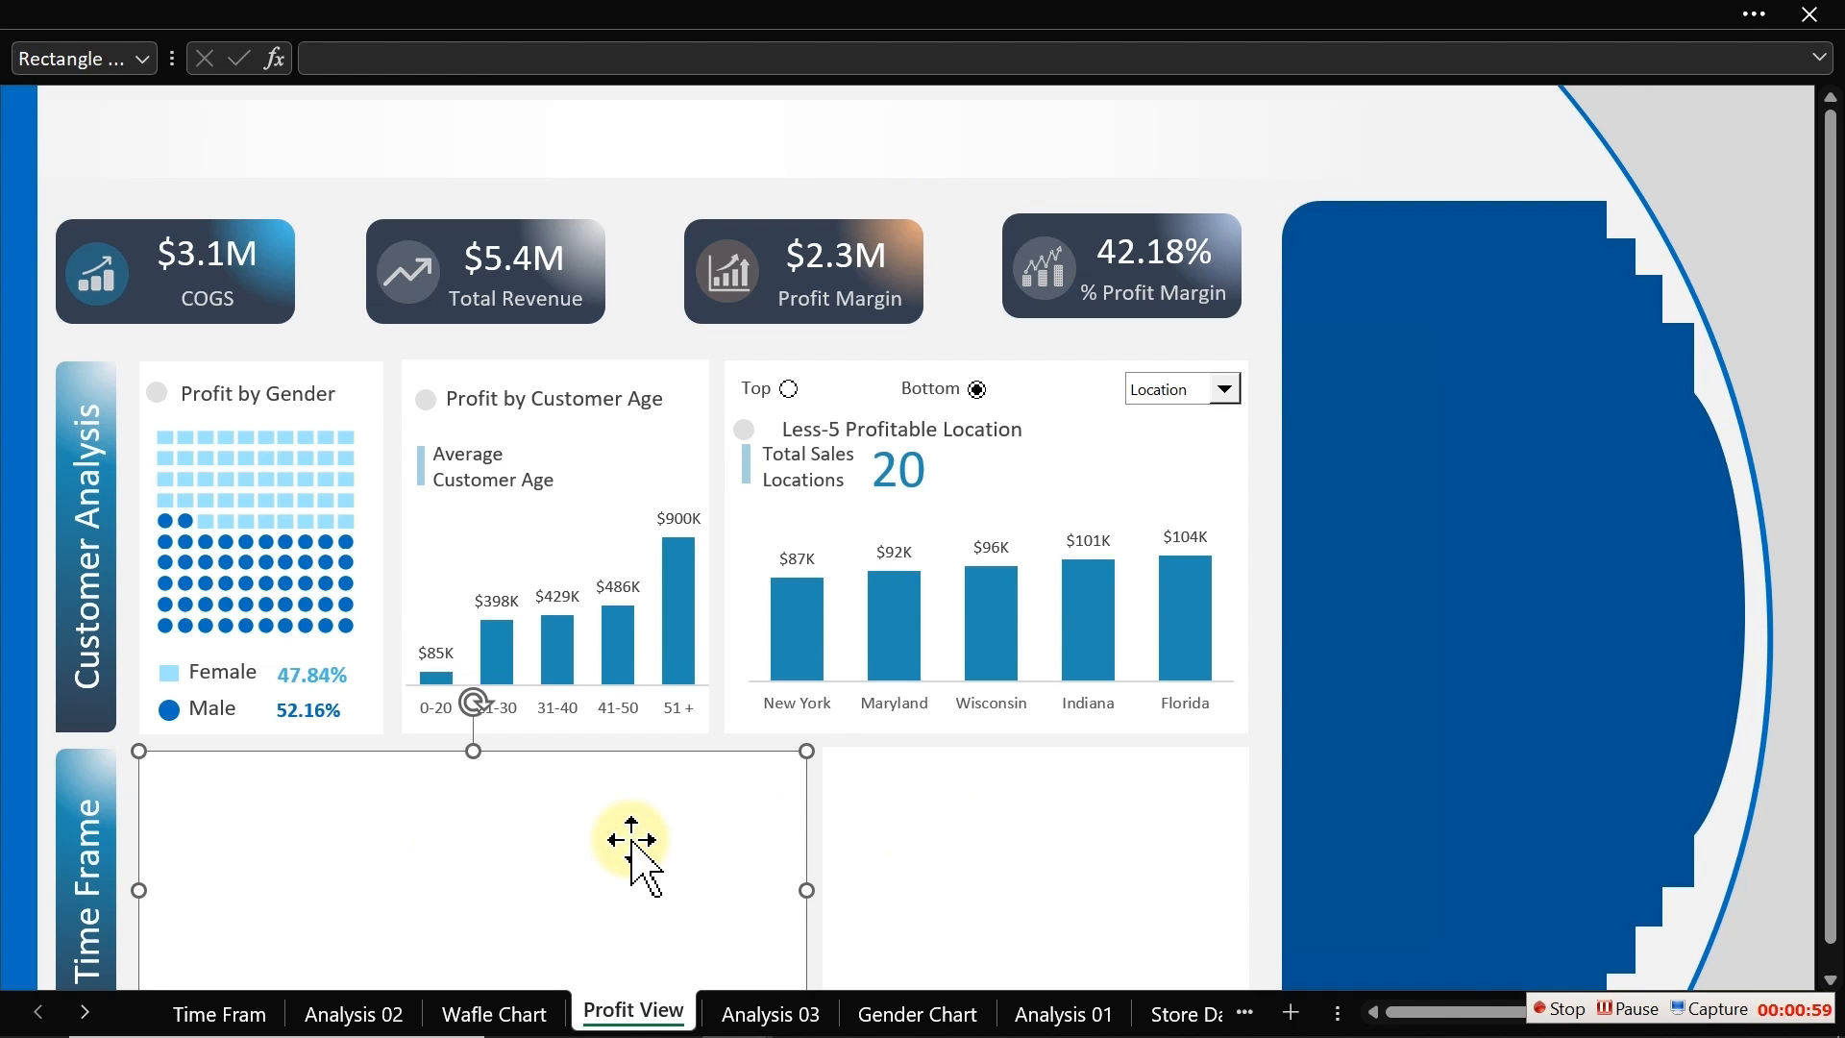
Step: Copy the Gender and Profit Margin pivot table on the Analysis 03 sheet
{"action": "left_click", "coordinate": [800, 1015]}
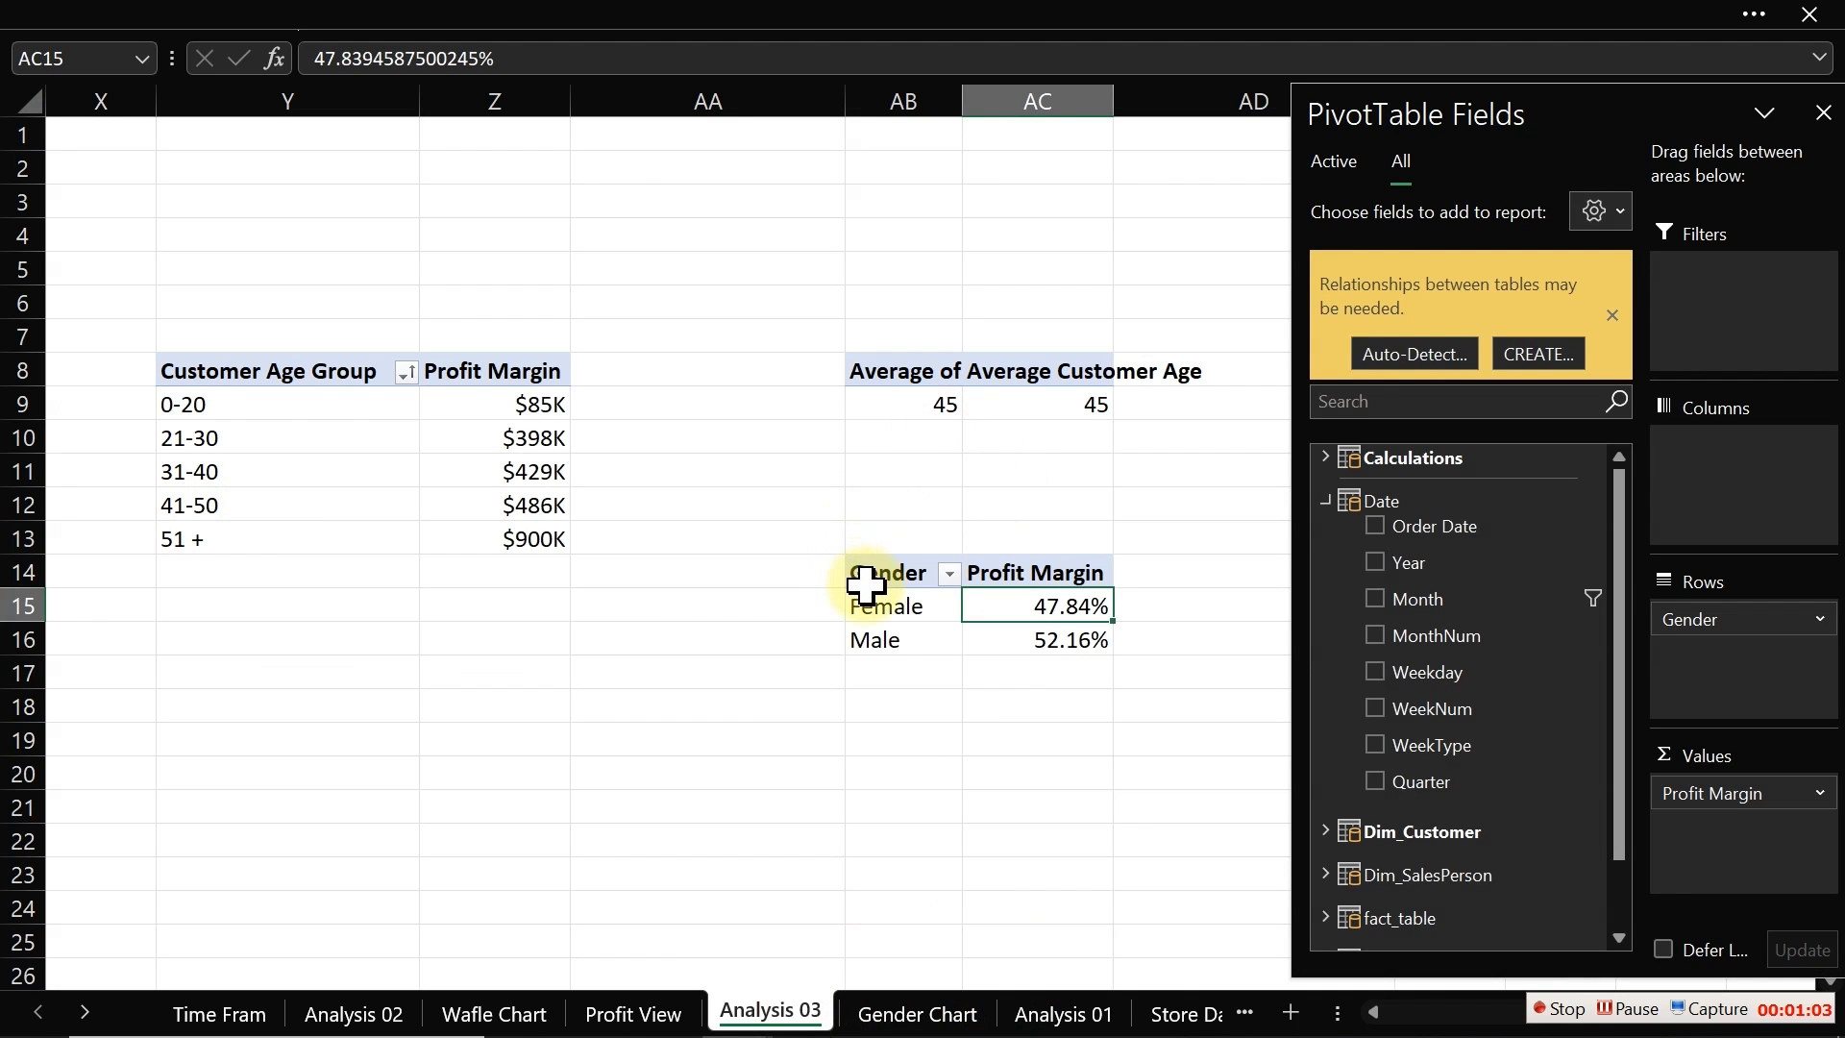
{"action": "left_click_drag", "start_coordinate": [864, 584], "coordinate": [1062, 625]}
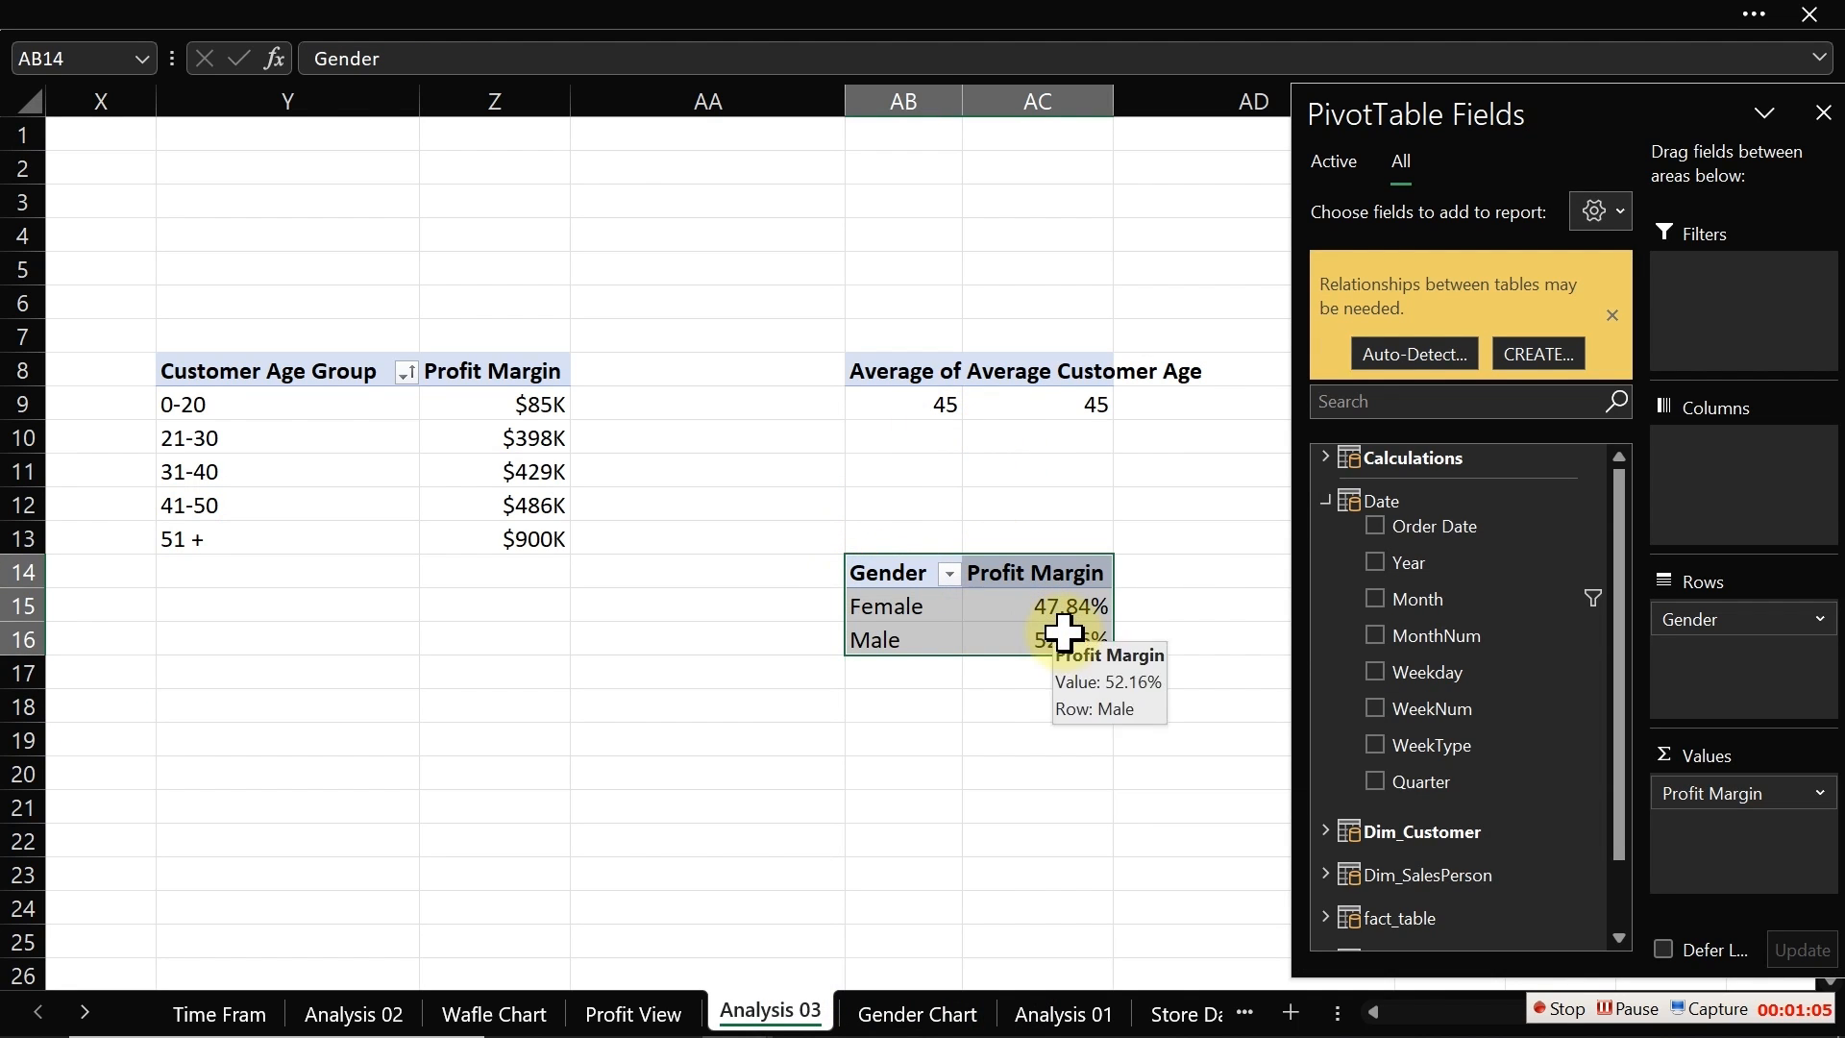
{"action": "key", "text": "ctrl+c"}
{"action": "left_click", "coordinate": [1211, 522]}
{"action": "left_click", "coordinate": [1551, 368]}
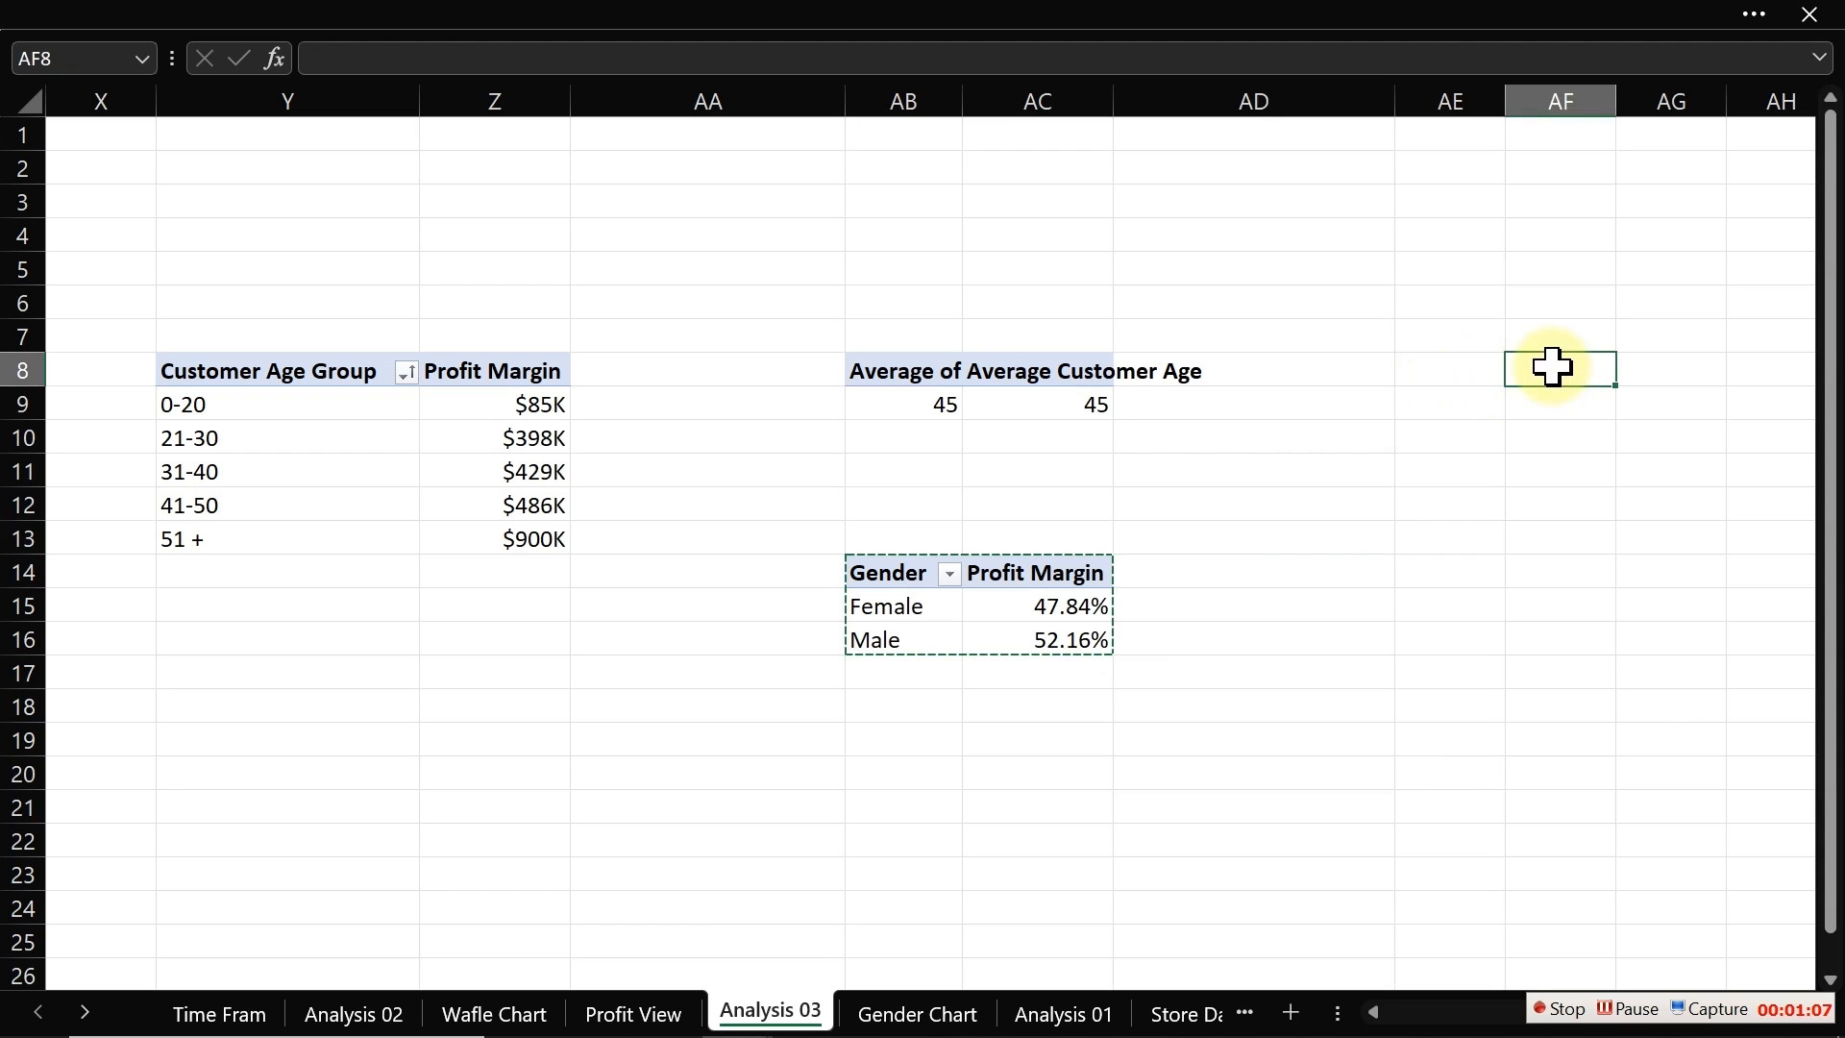
Step: Fill column AE with blue as a separator beside the existing pivot tables
{"action": "key", "text": "Right"}
{"action": "key", "text": "Right"}
{"action": "key", "text": "Right"}
{"action": "key", "text": "Right"}
{"action": "key", "text": "Right"}
{"action": "key", "text": "Right"}
{"action": "key", "text": "Right"}
{"action": "key", "text": "Right"}
{"action": "key", "text": "Right"}
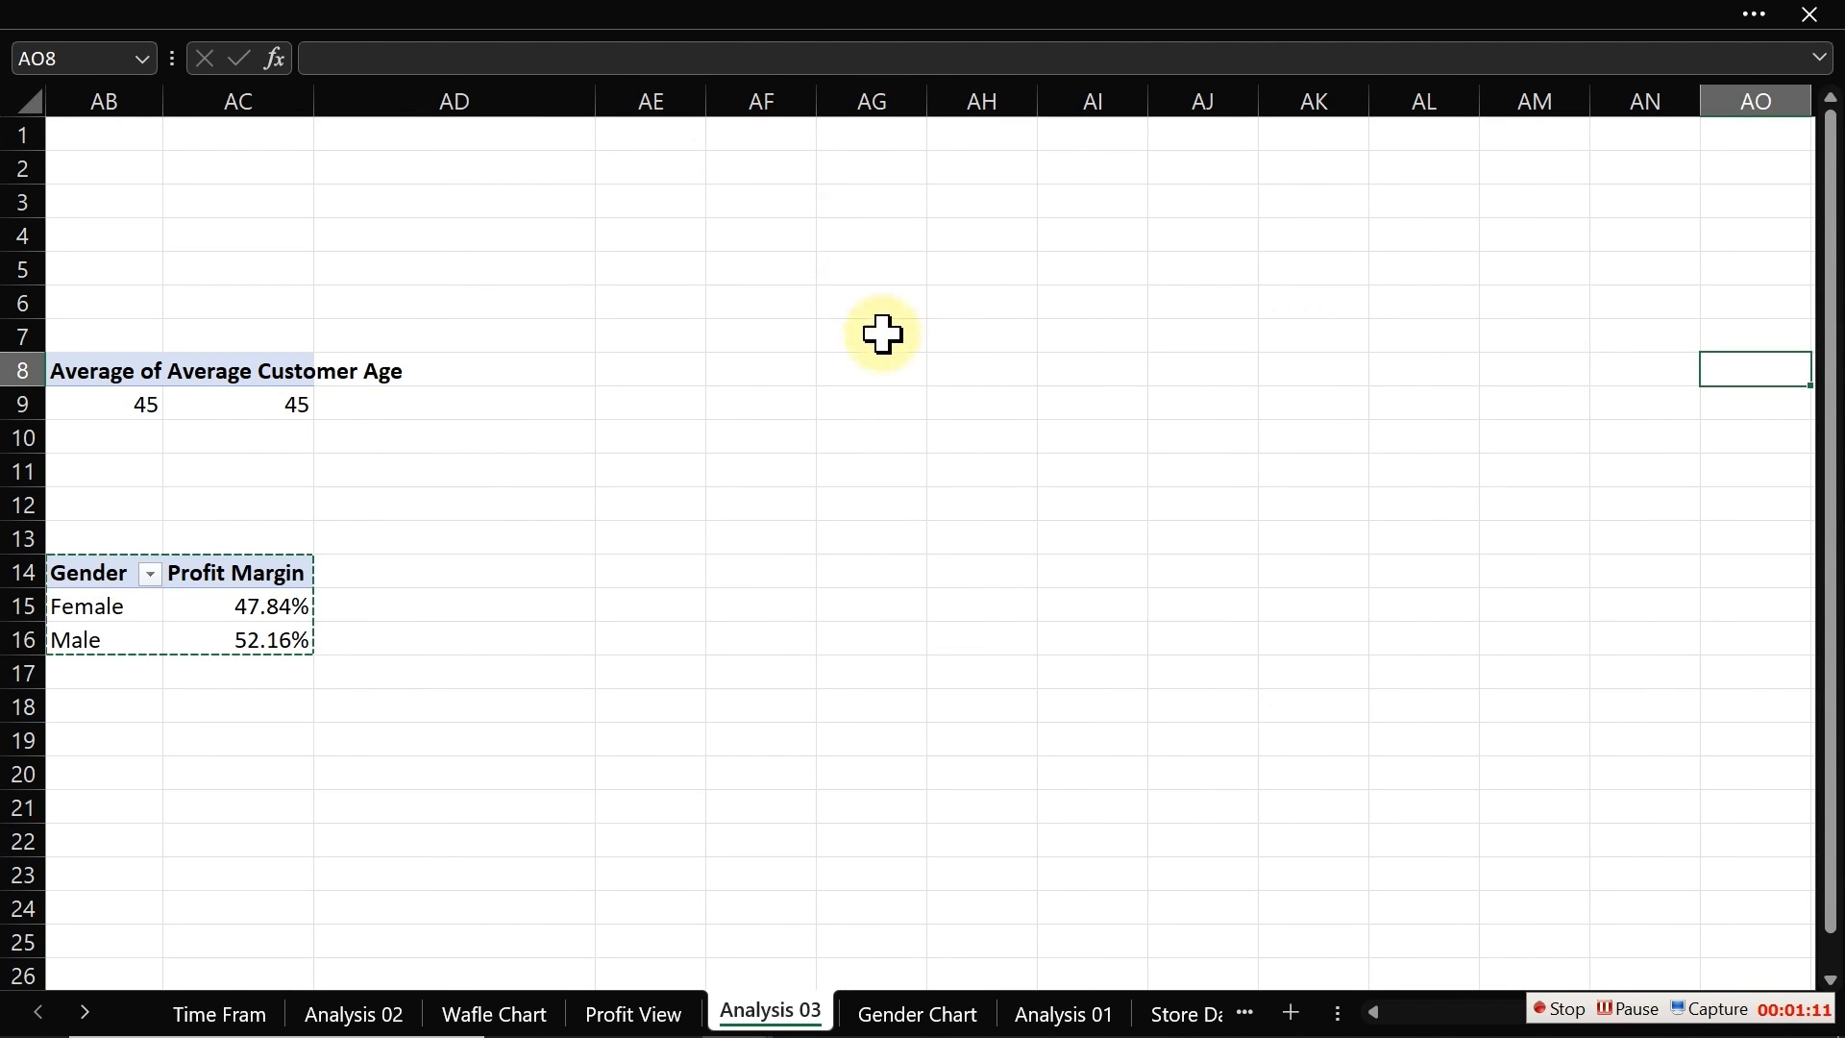
{"action": "left_click", "coordinate": [656, 96]}
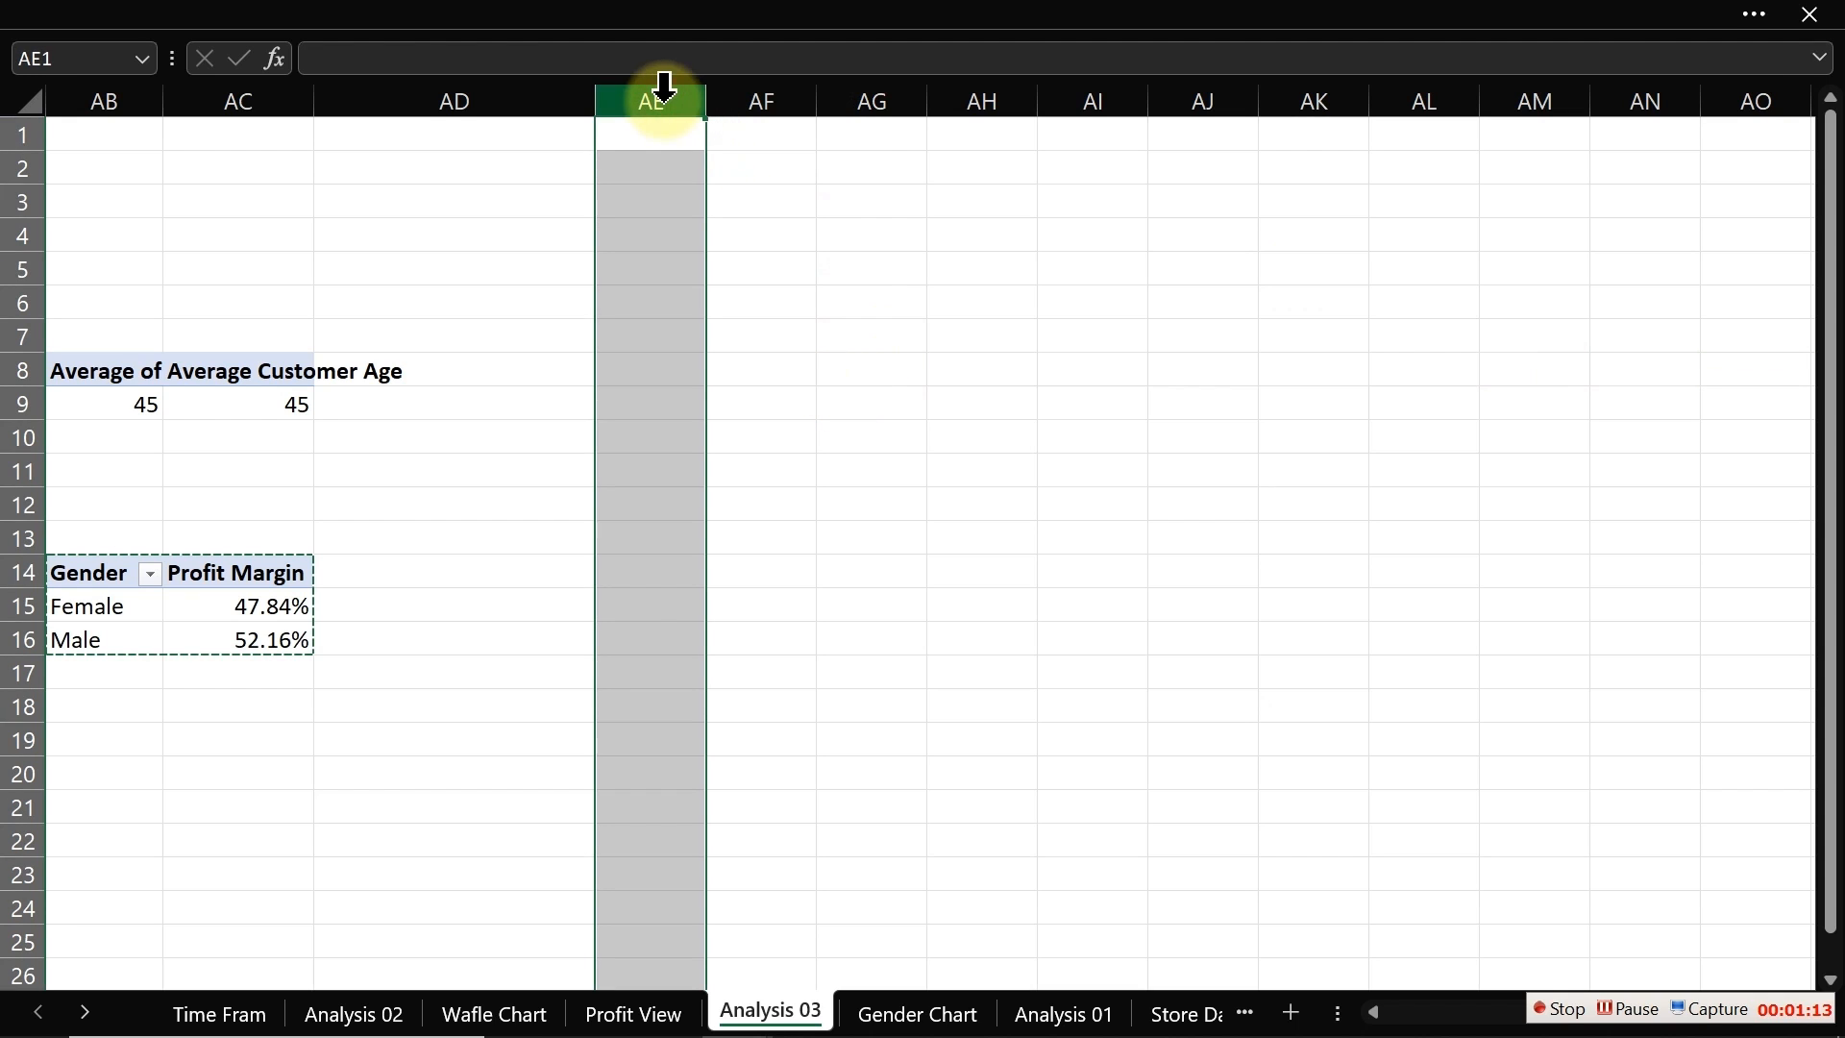
{"action": "left_click", "coordinate": [398, 19]}
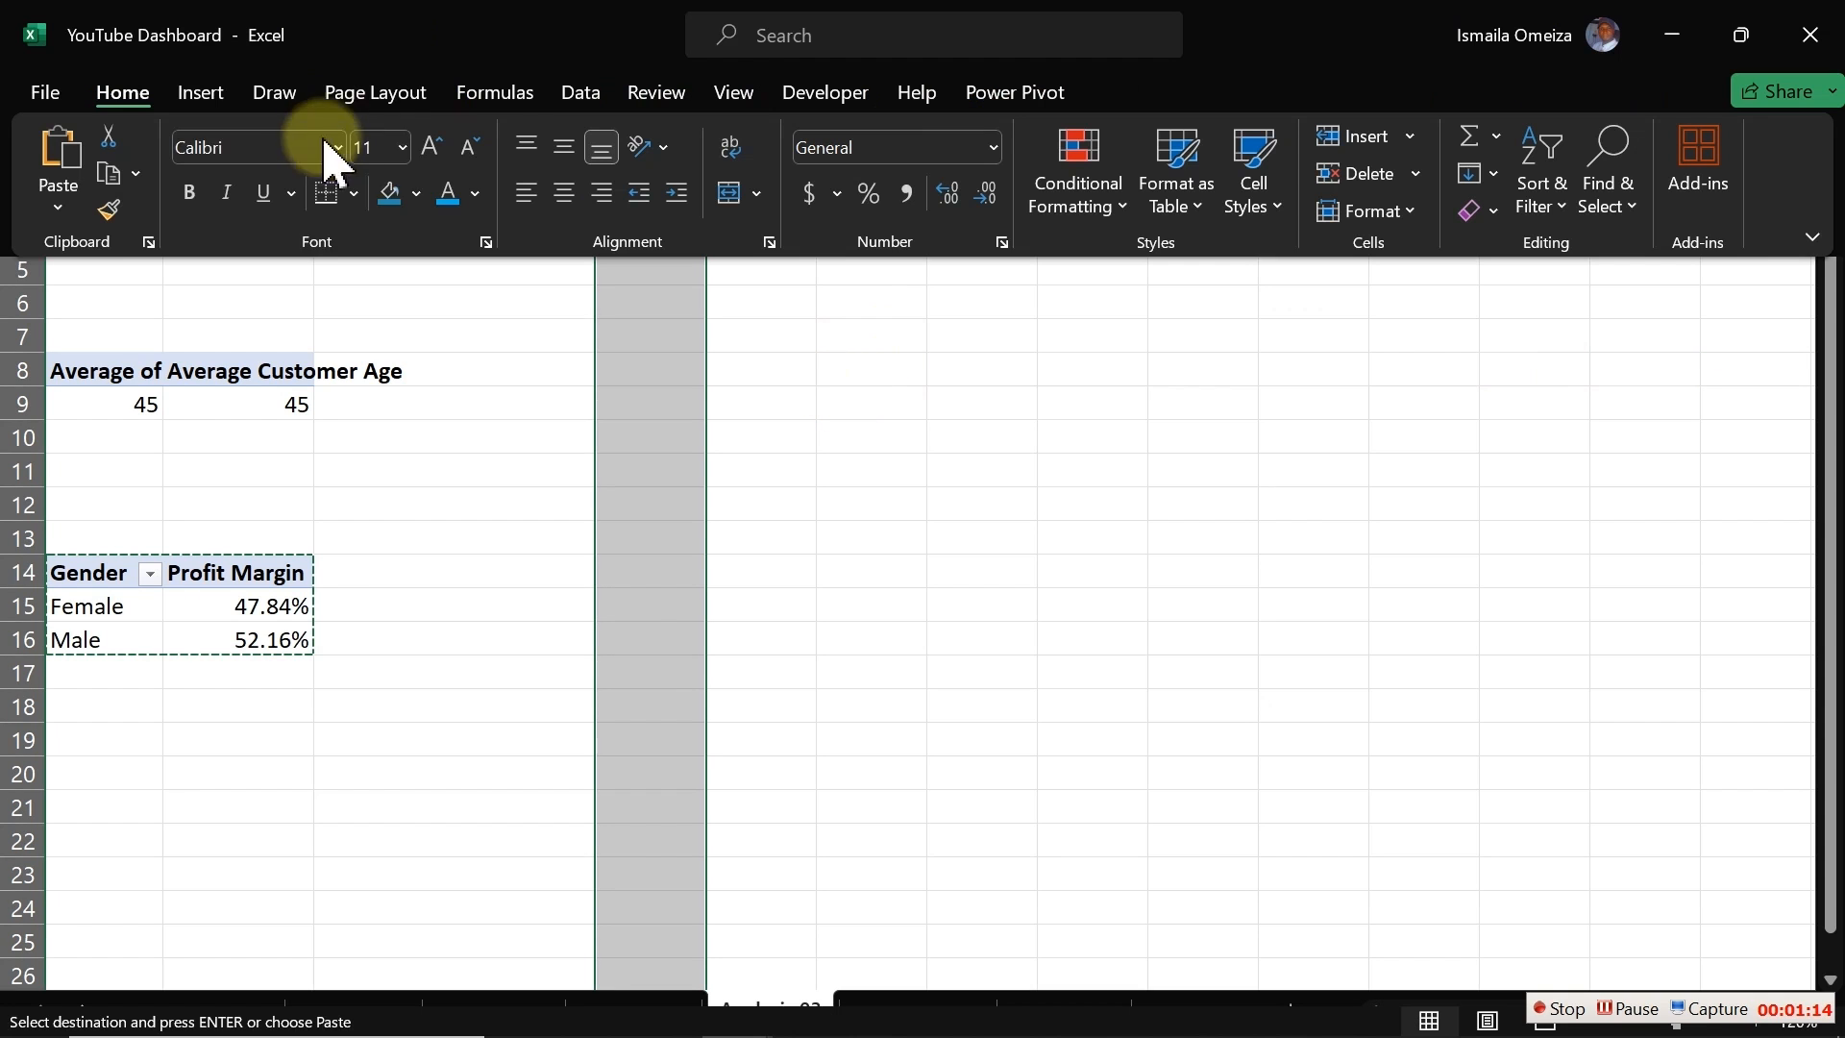
{"action": "left_click", "coordinate": [385, 196]}
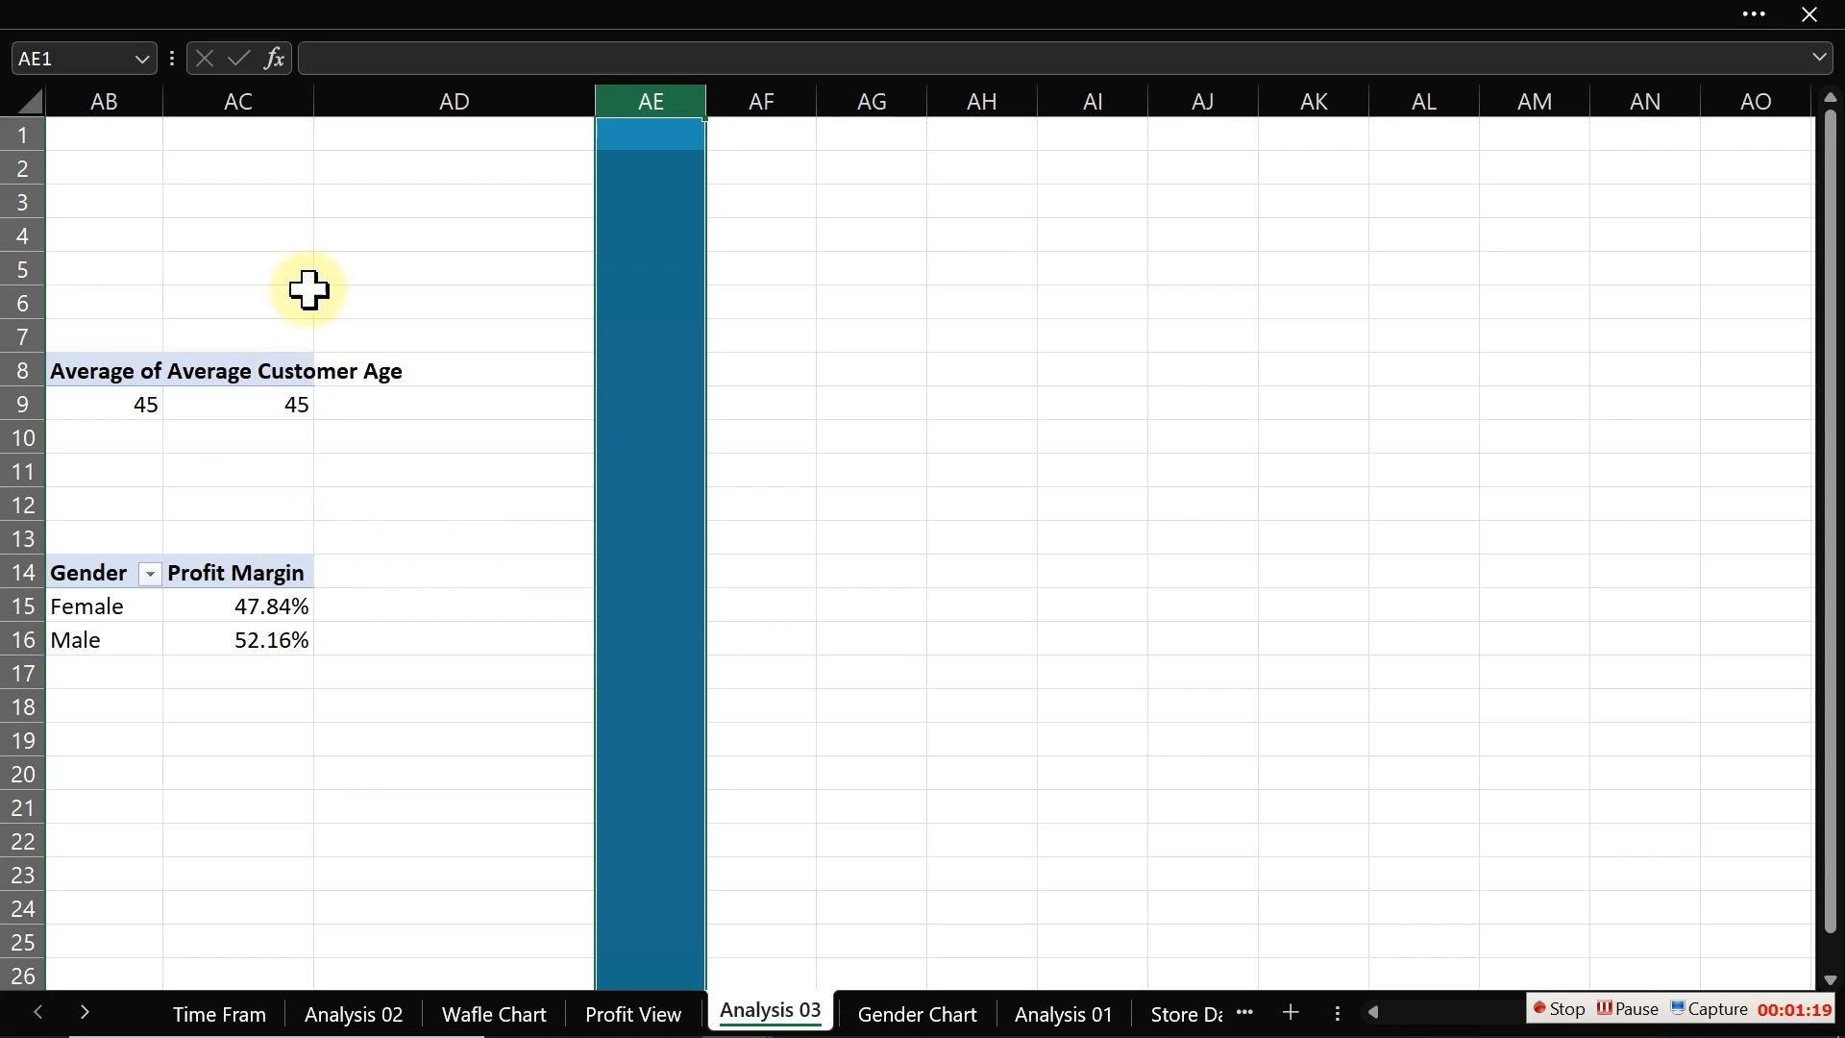
Step: Copy the Gender pivot table again and paste it at cell AG8
{"action": "left_click_drag", "start_coordinate": [111, 581], "coordinate": [252, 639]}
{"action": "key", "text": "ctrl+c"}
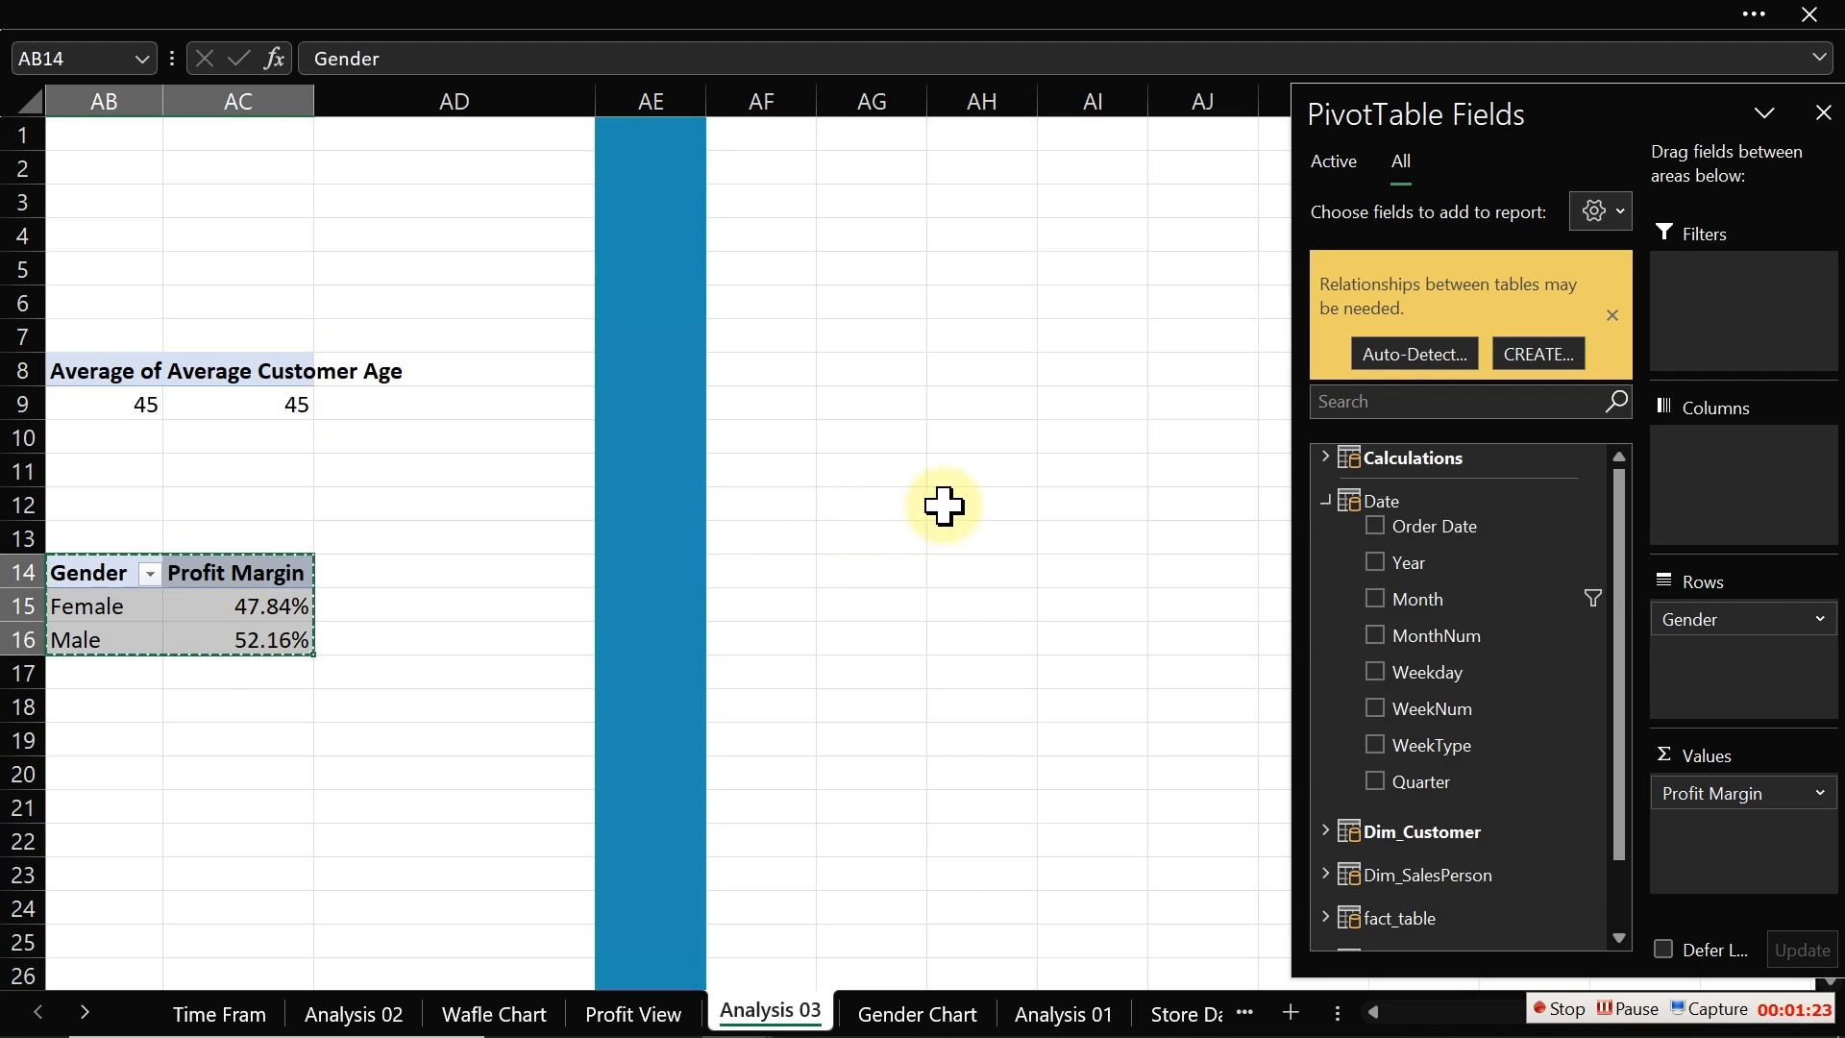
{"action": "left_click", "coordinate": [890, 357]}
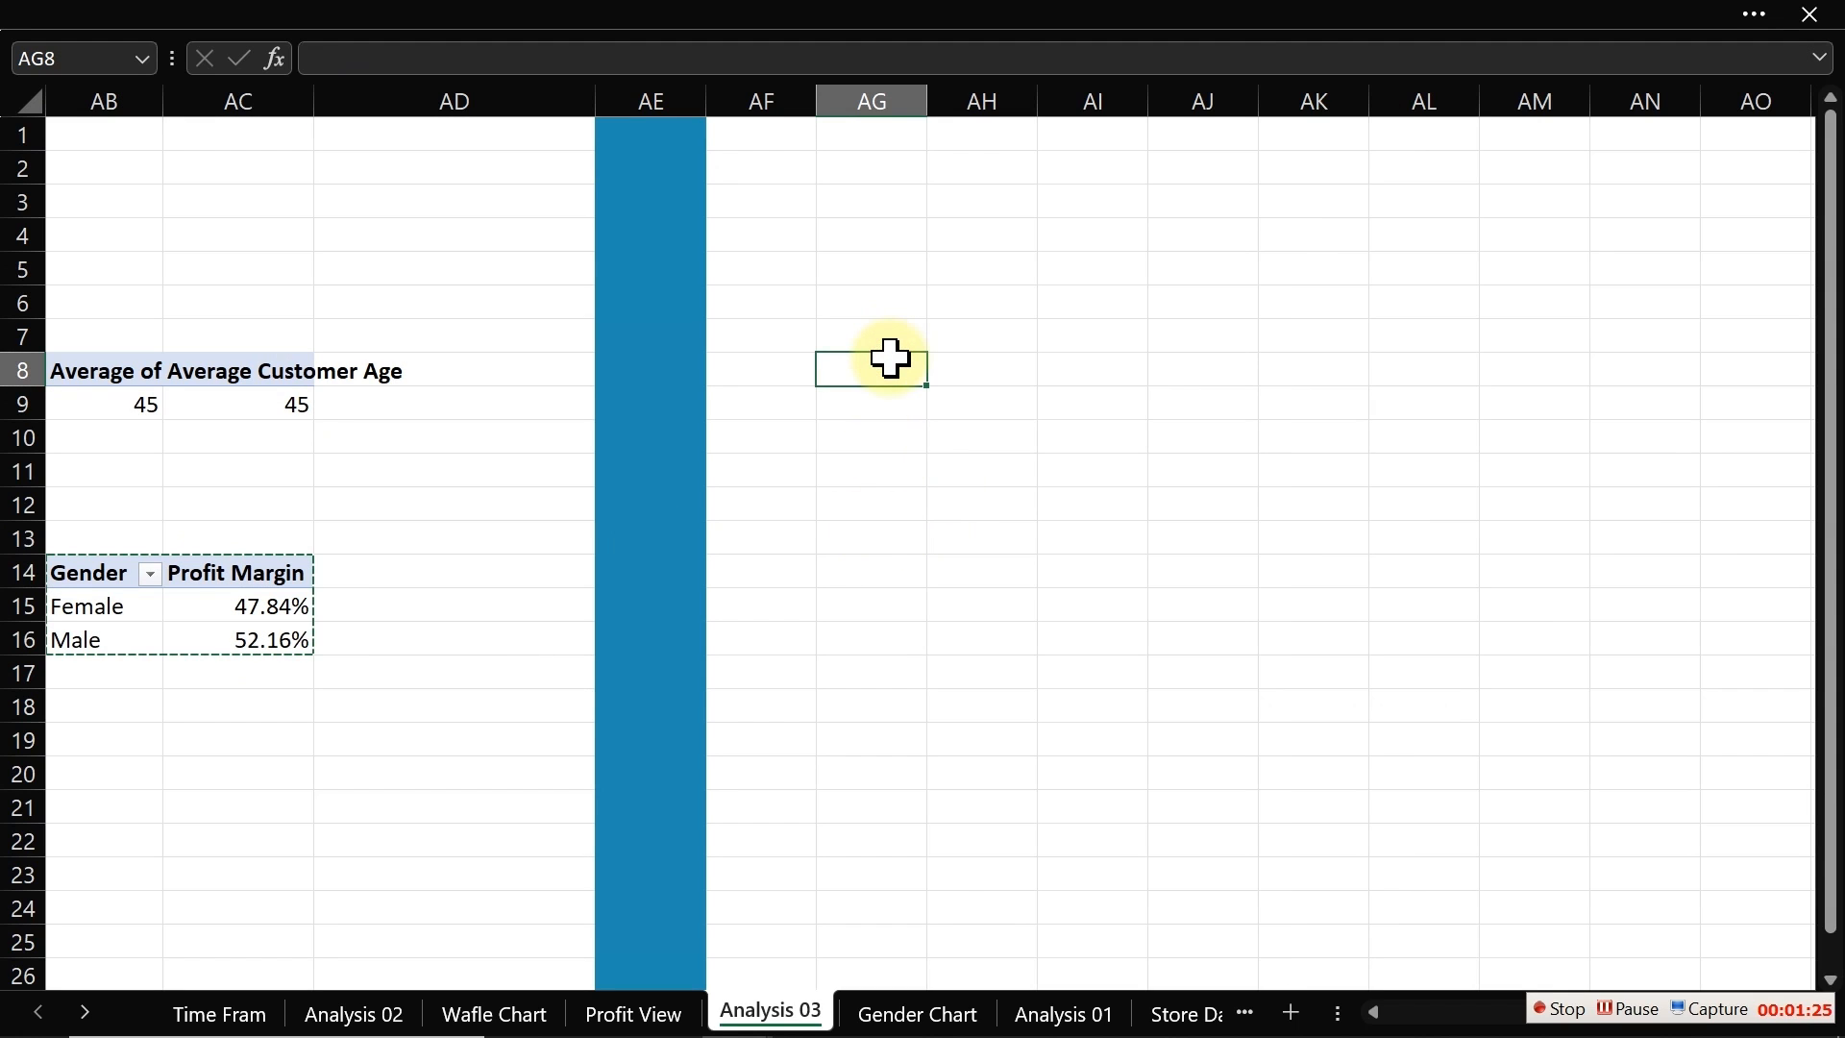
{"action": "key", "text": "ctrl+v"}
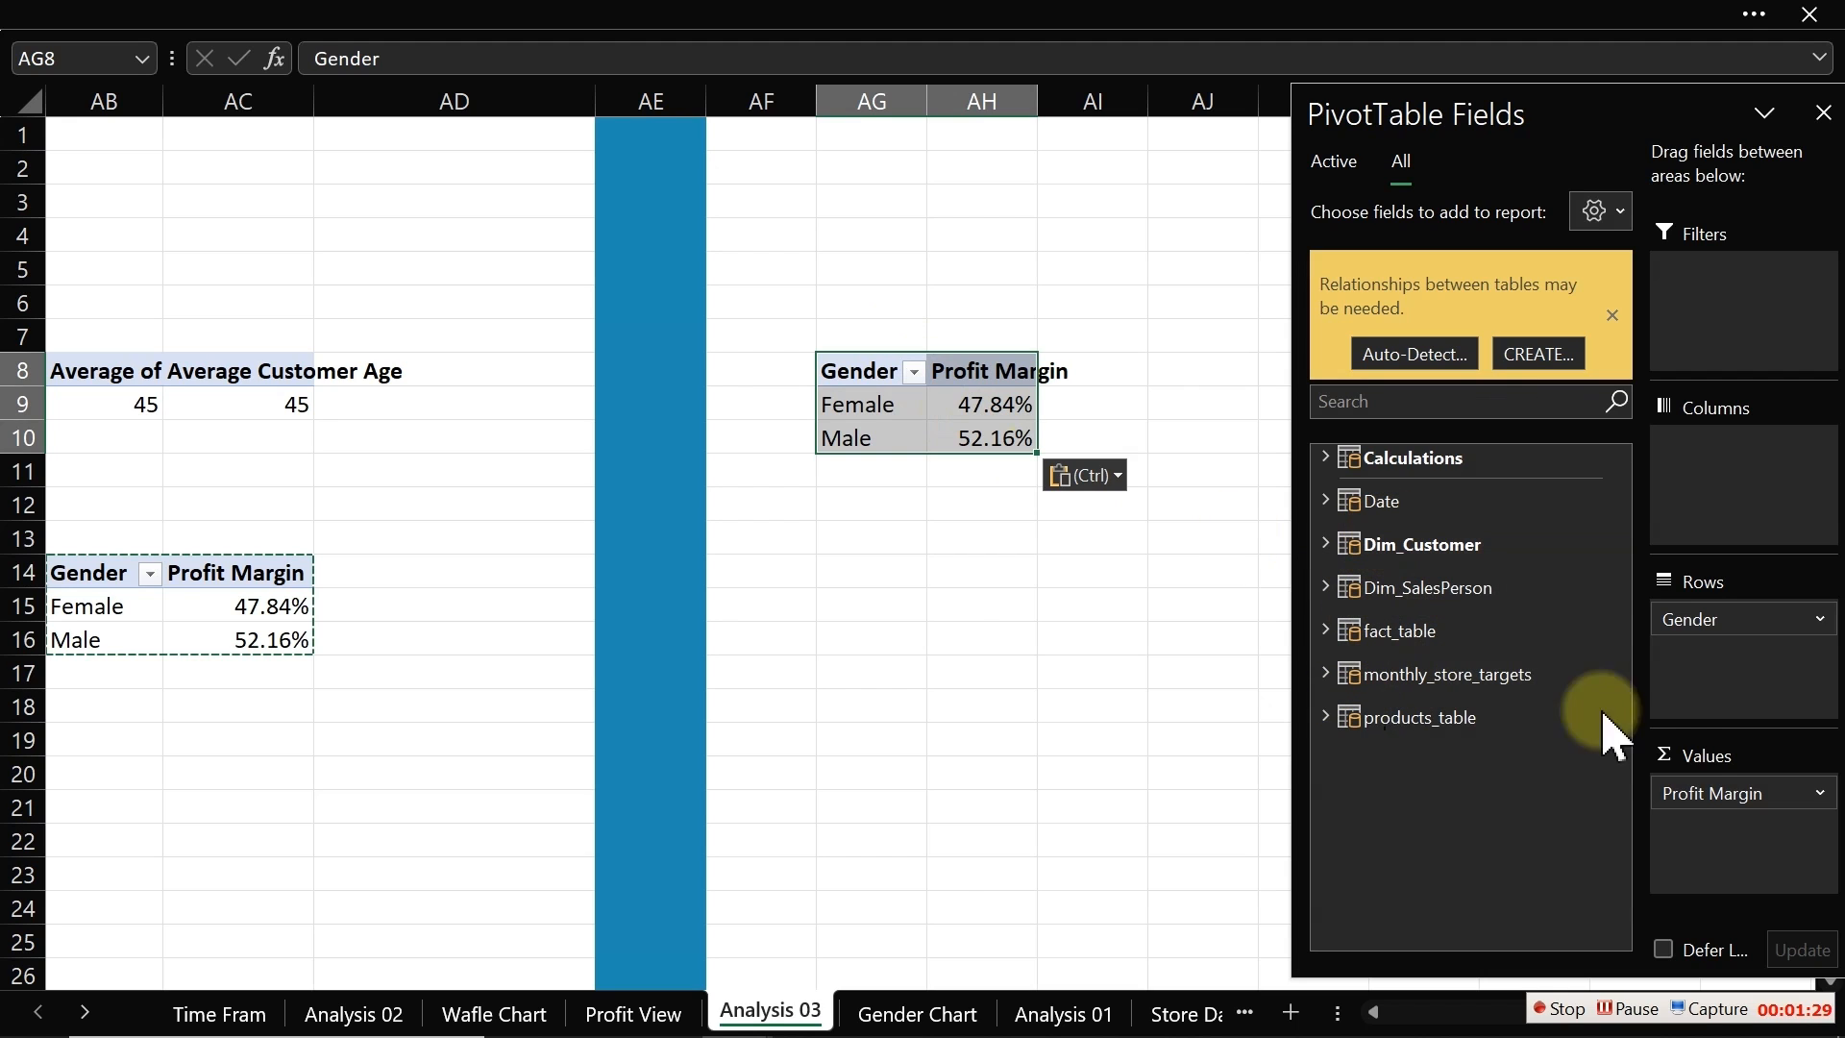
Step: Replace Gender with the Date table's Month field as the row field of the pasted pivot table
{"action": "left_click_drag", "start_coordinate": [1726, 637], "coordinate": [1140, 701]}
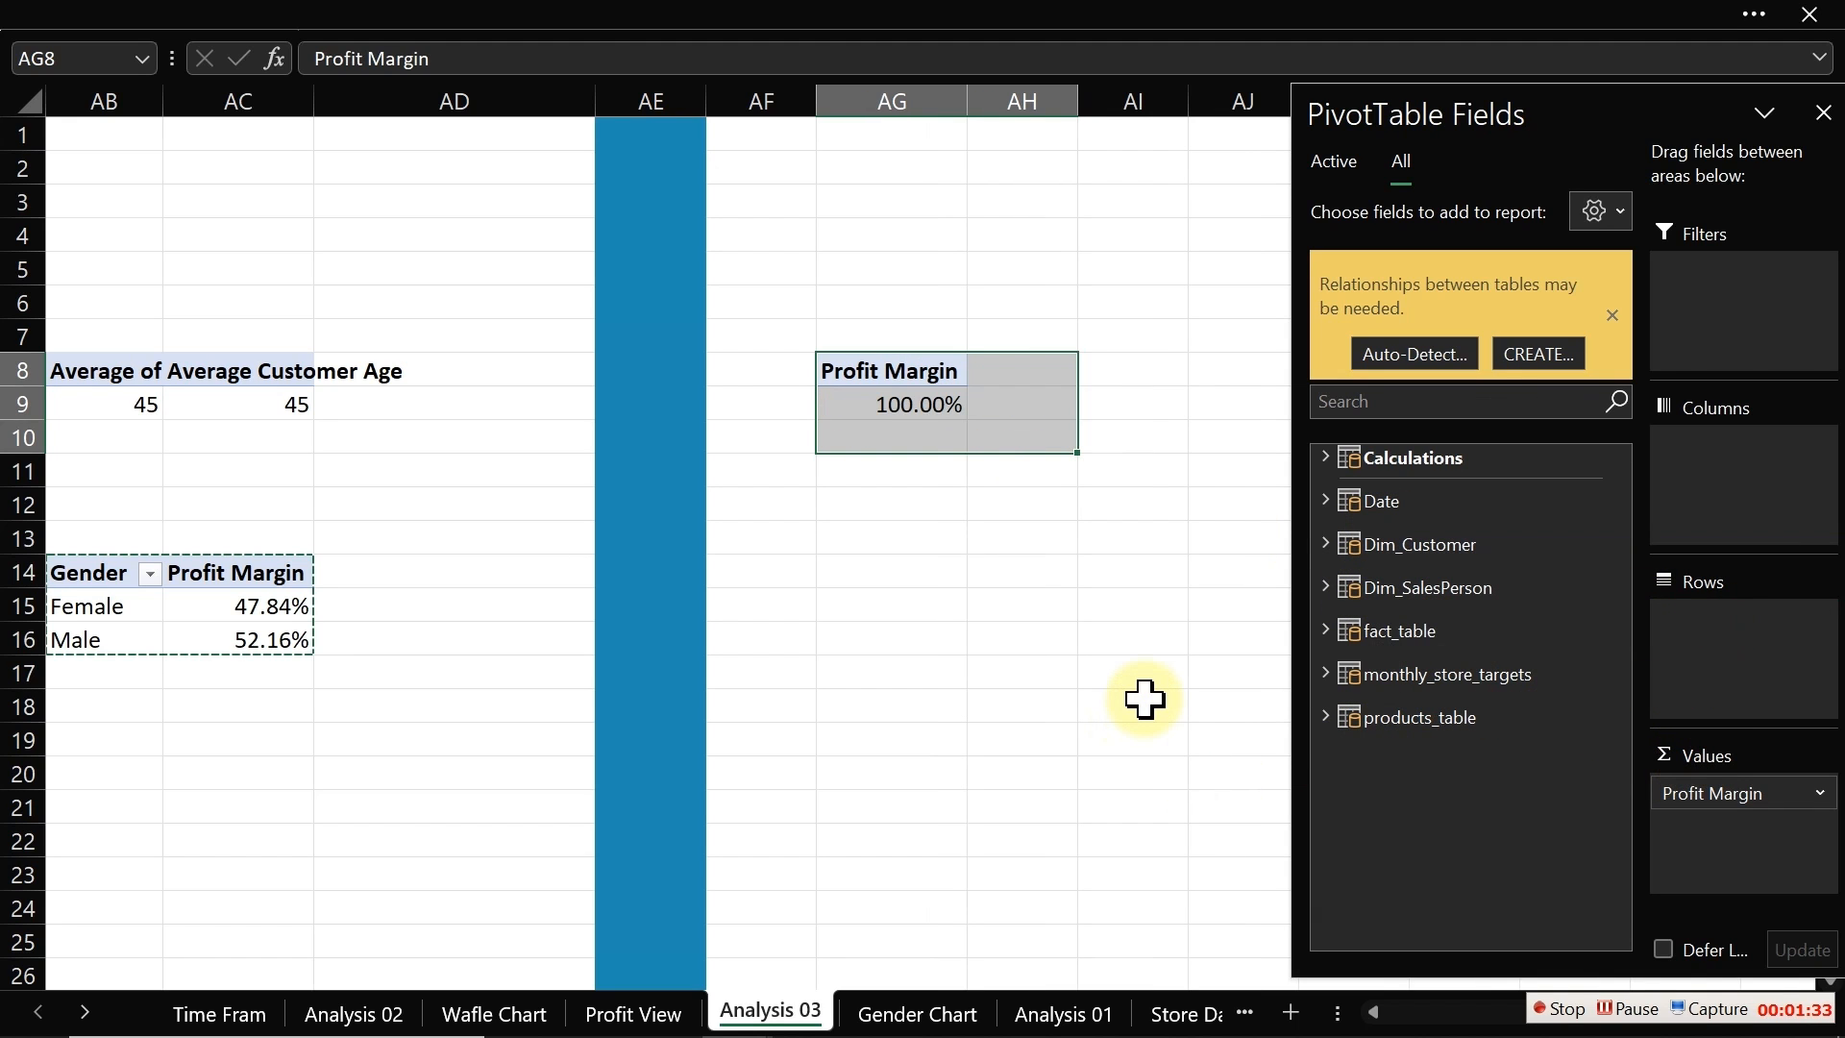
{"action": "left_click", "coordinate": [1325, 501]}
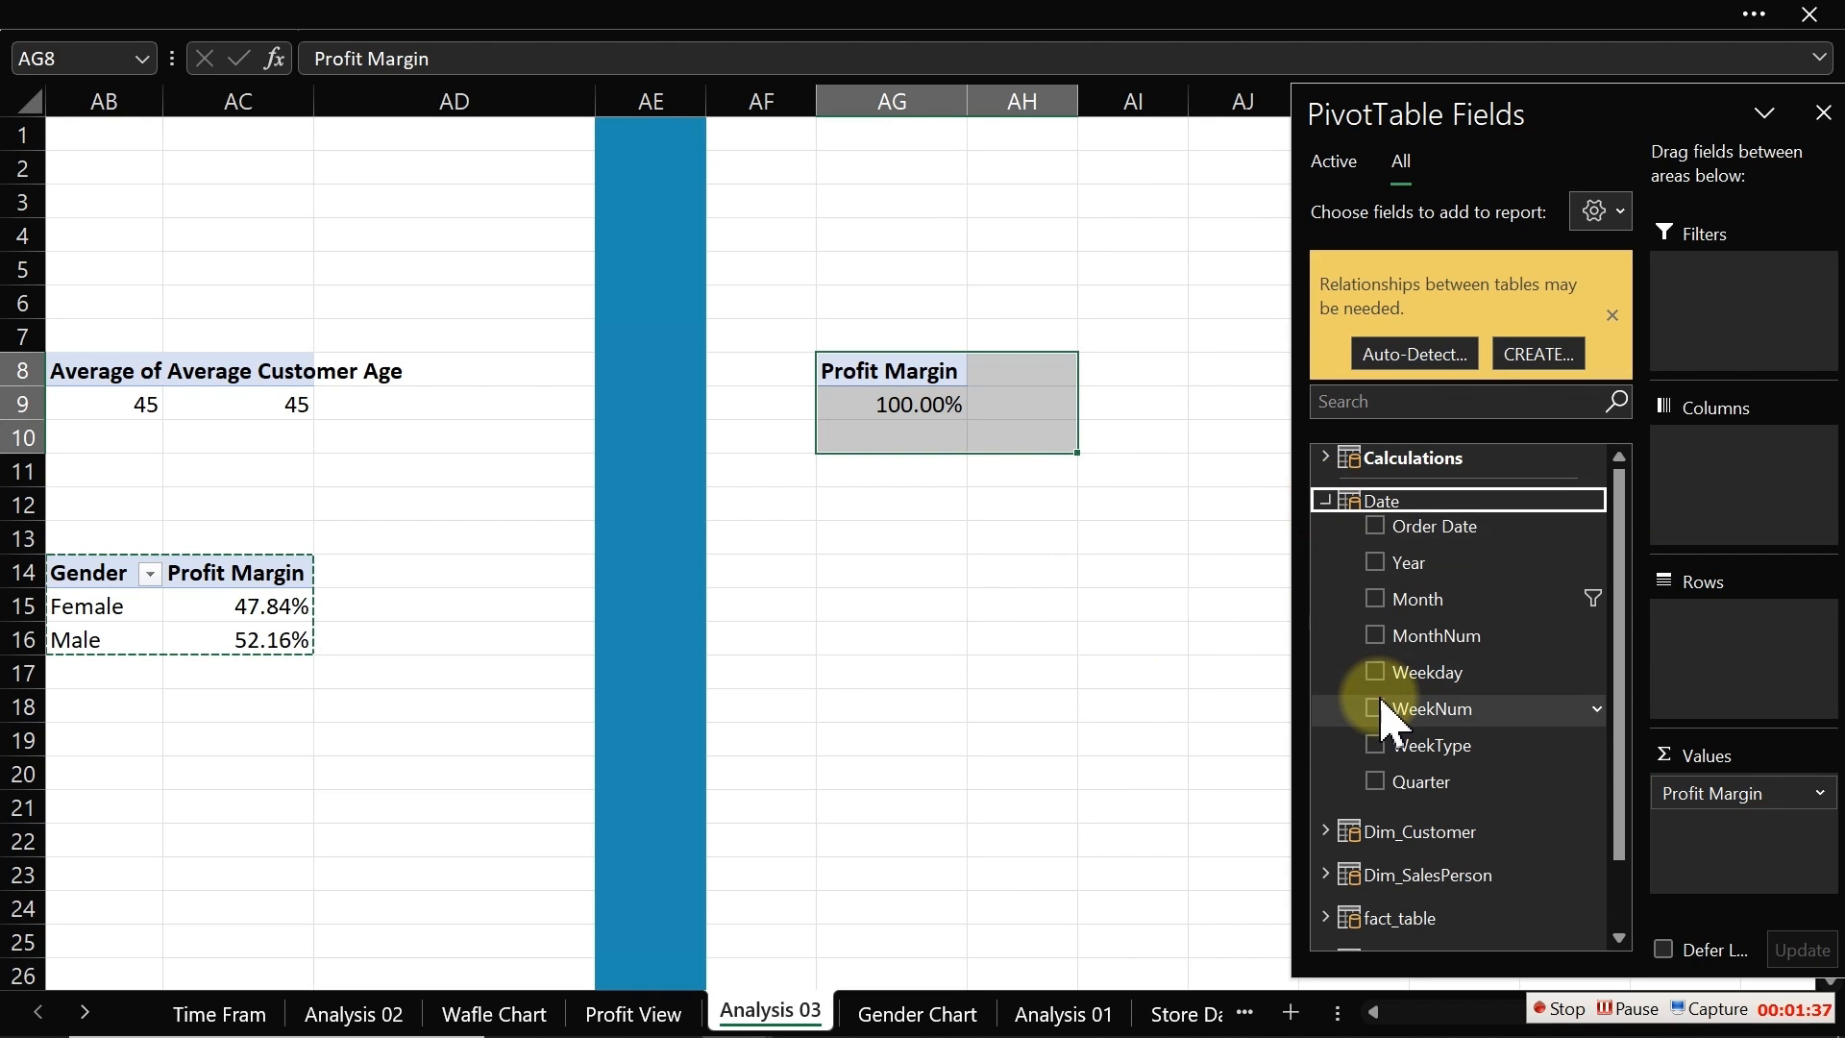
{"action": "left_click", "coordinate": [1375, 598]}
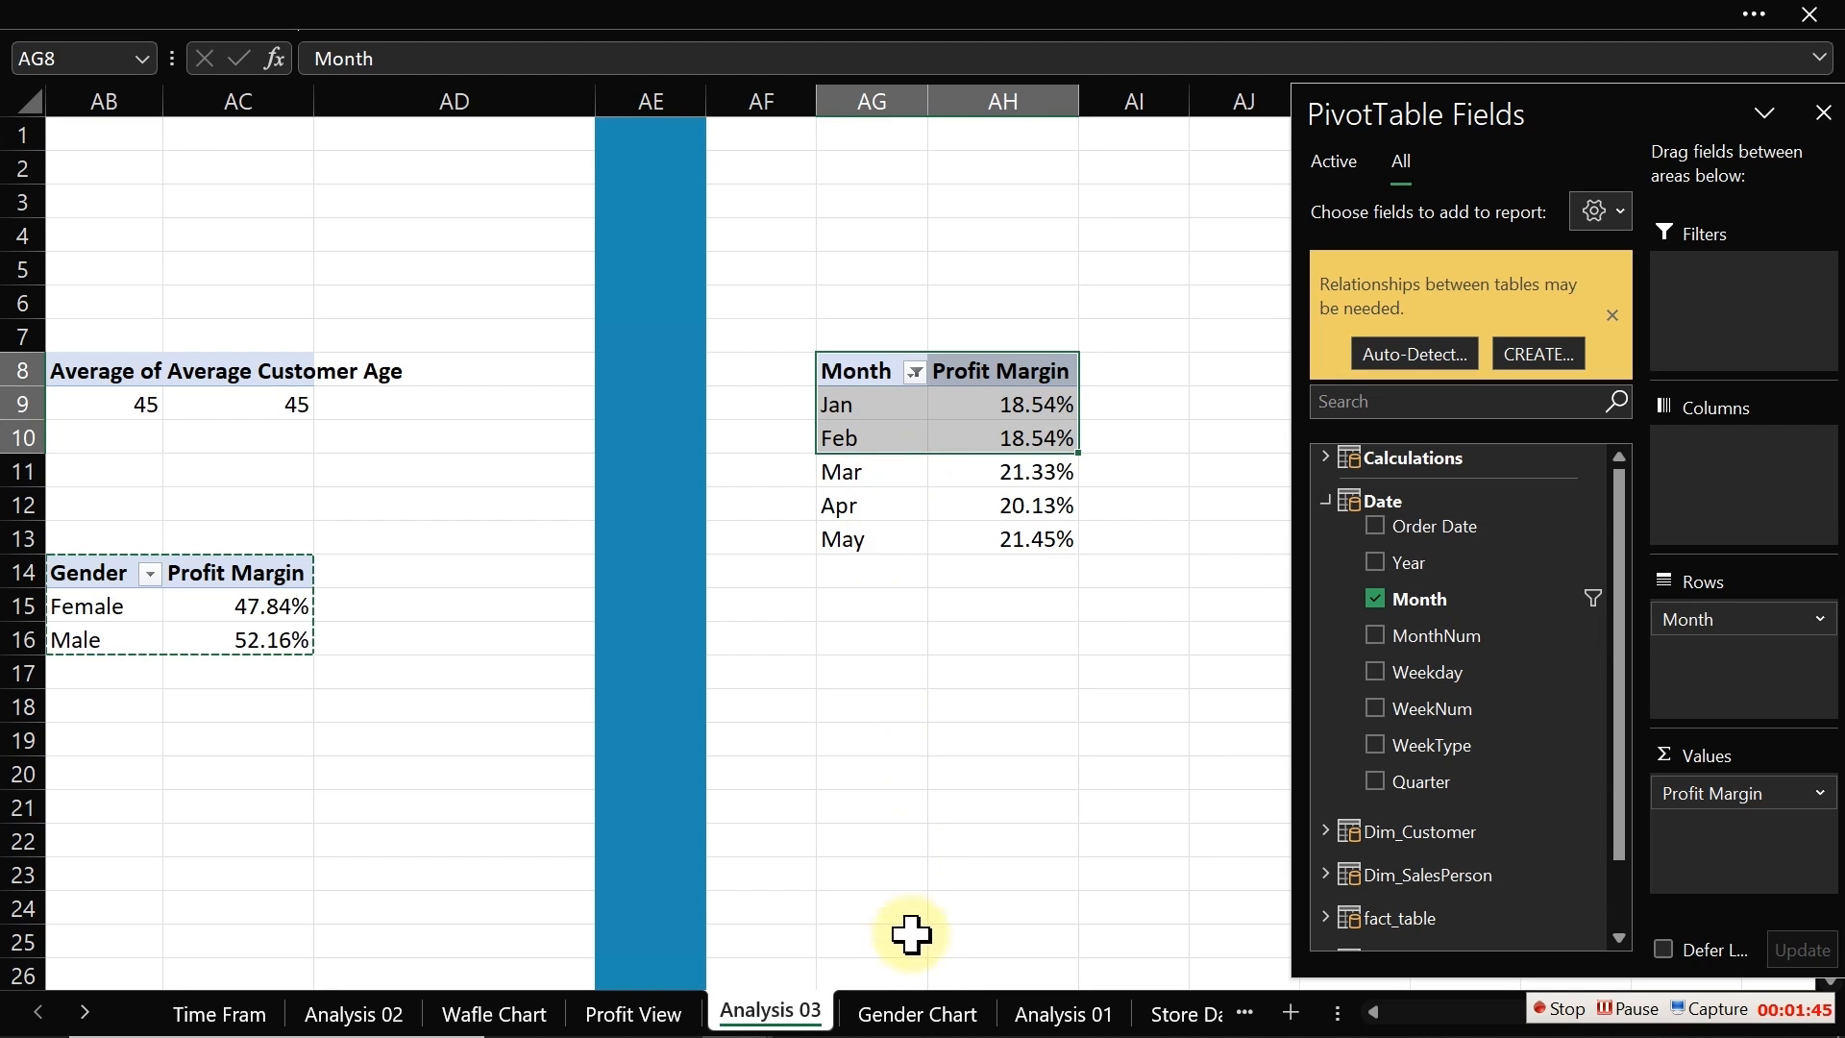
Step: Delete the Month slicer on the Gender Chart sheet
{"action": "left_click", "coordinate": [913, 1014]}
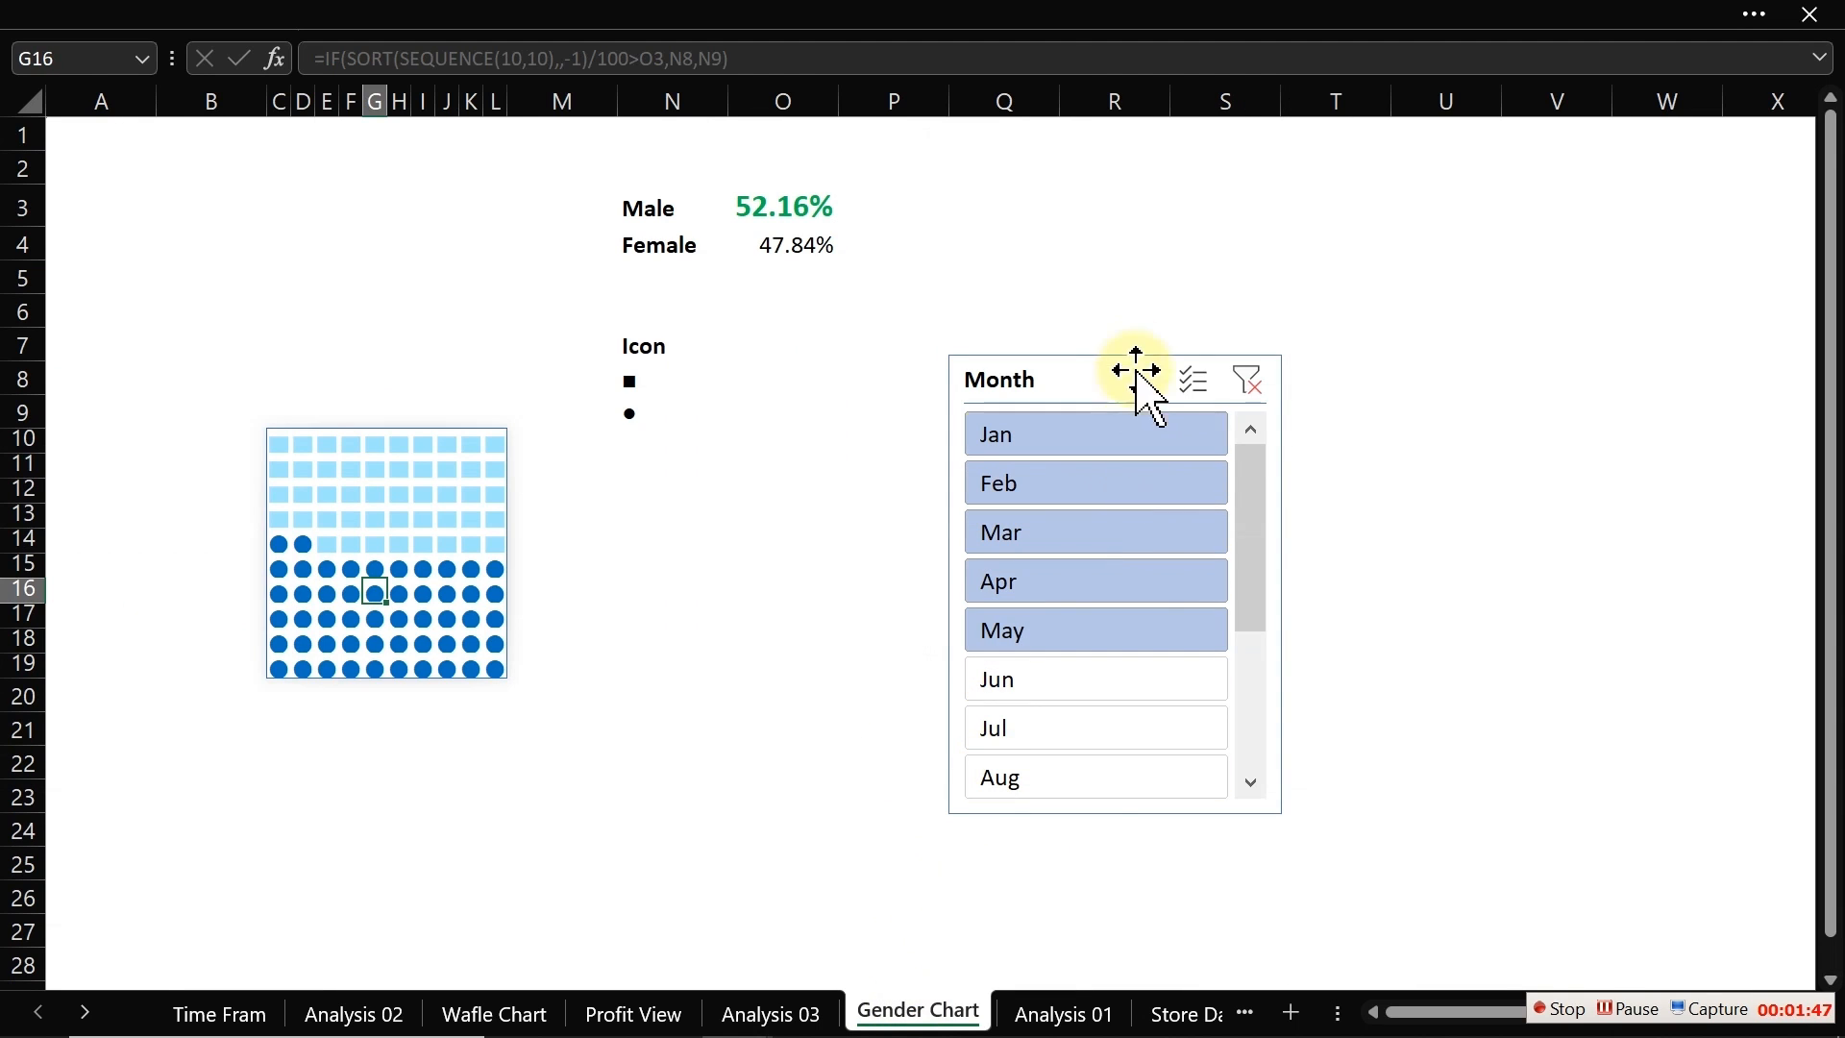
{"action": "left_click", "coordinate": [1105, 378]}
{"action": "key", "text": "Delete"}
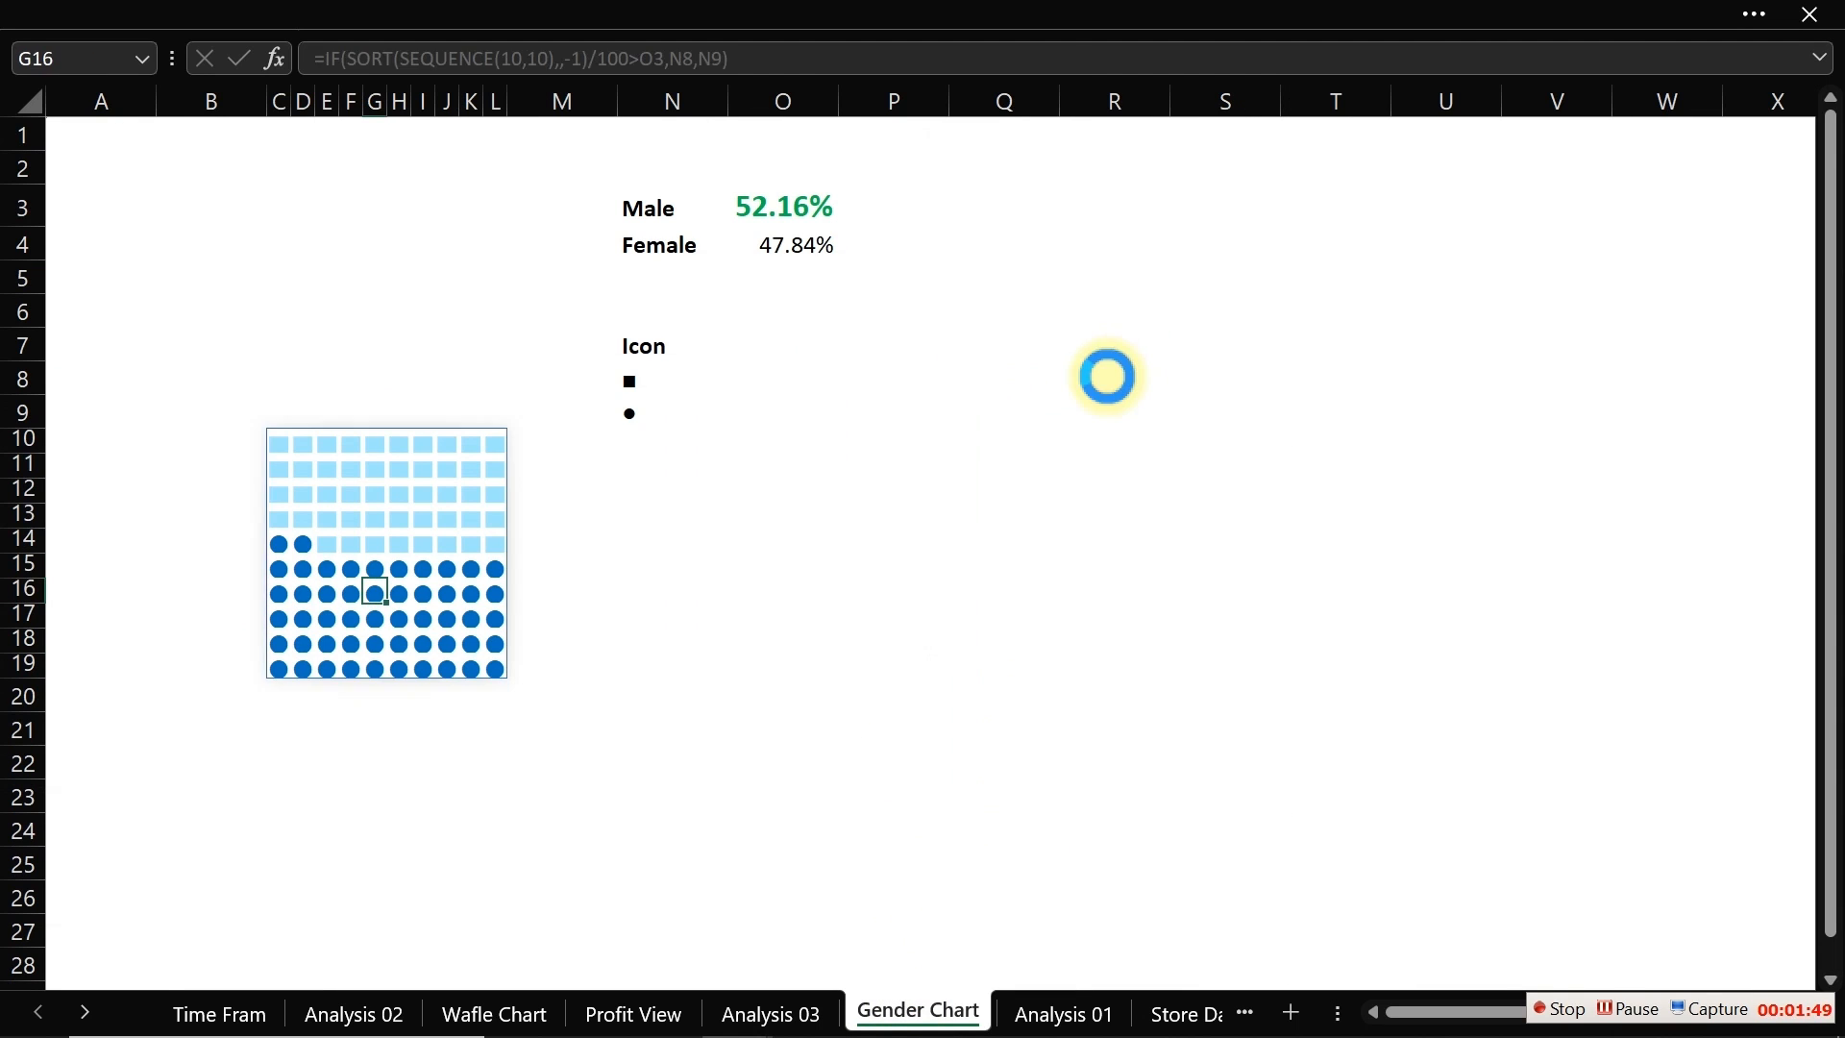
Step: Clear the Month filter from the new month pivot table on Analysis 03
{"action": "left_click", "coordinate": [650, 1009]}
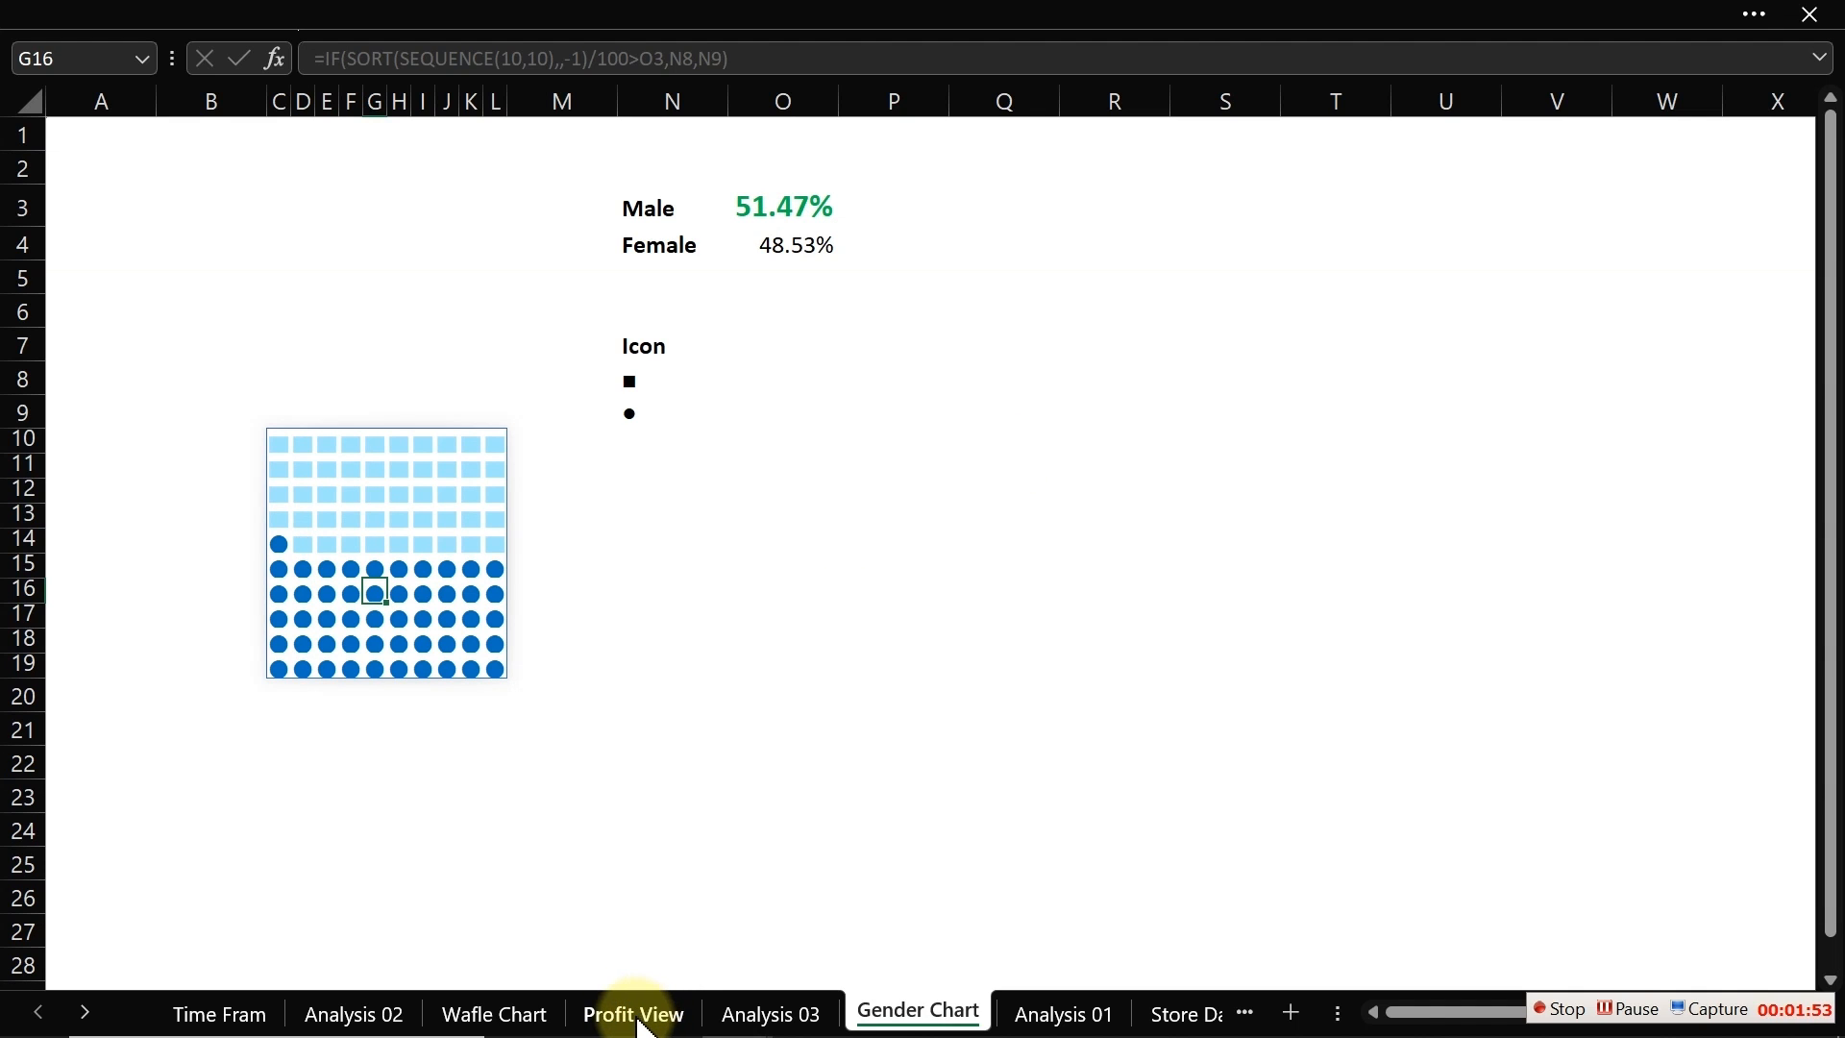
{"action": "left_click", "coordinate": [770, 1014]}
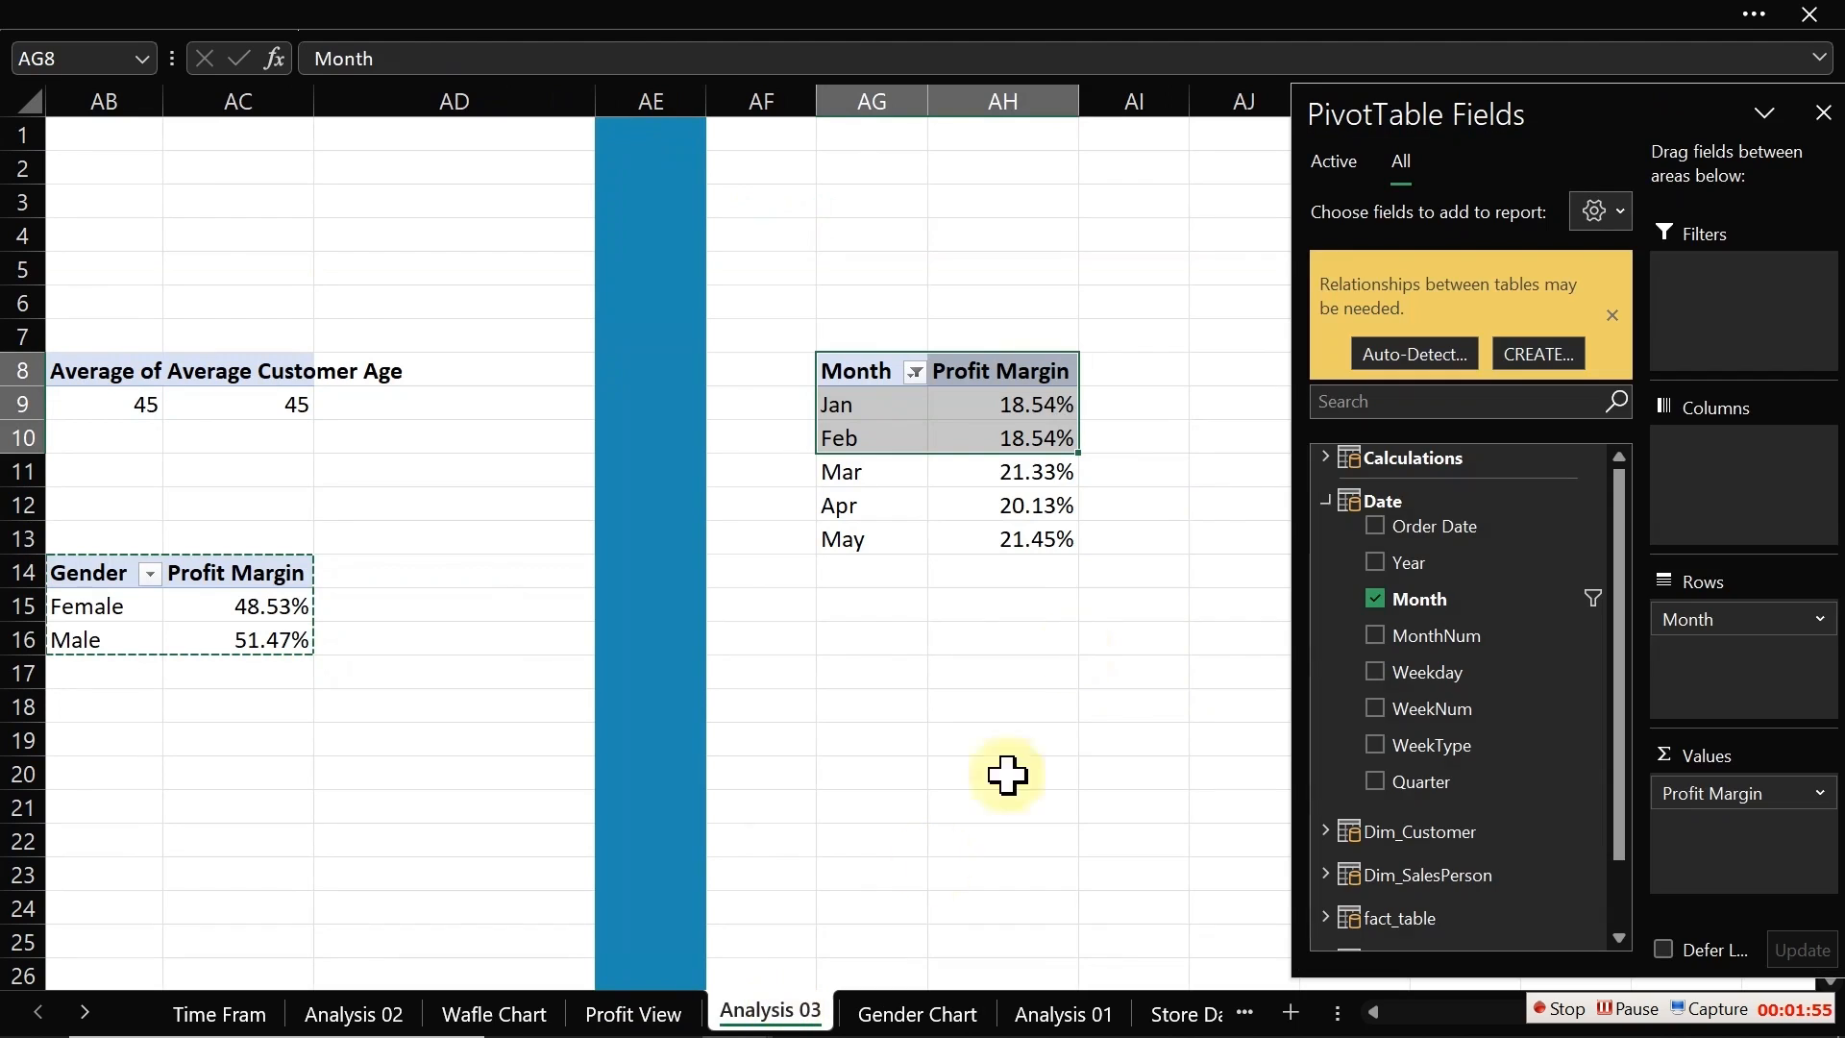
{"action": "left_click", "coordinate": [914, 372]}
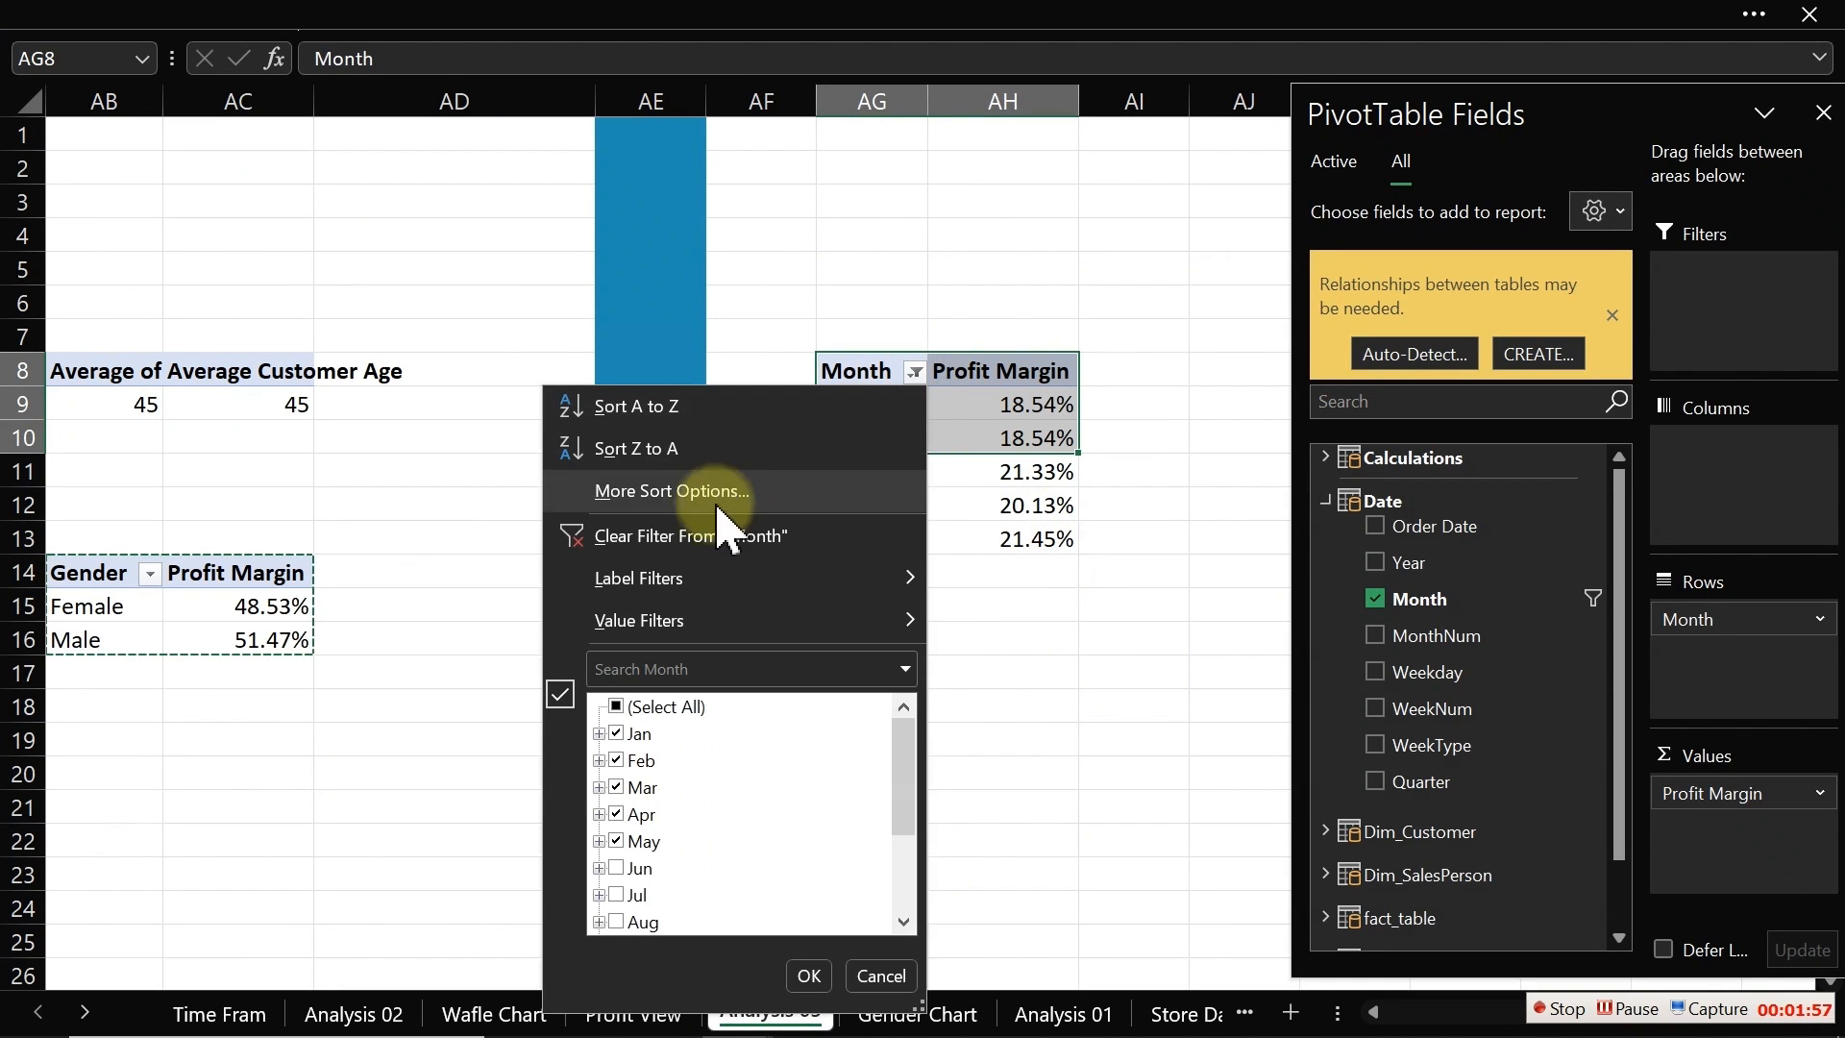
{"action": "left_click", "coordinate": [683, 530]}
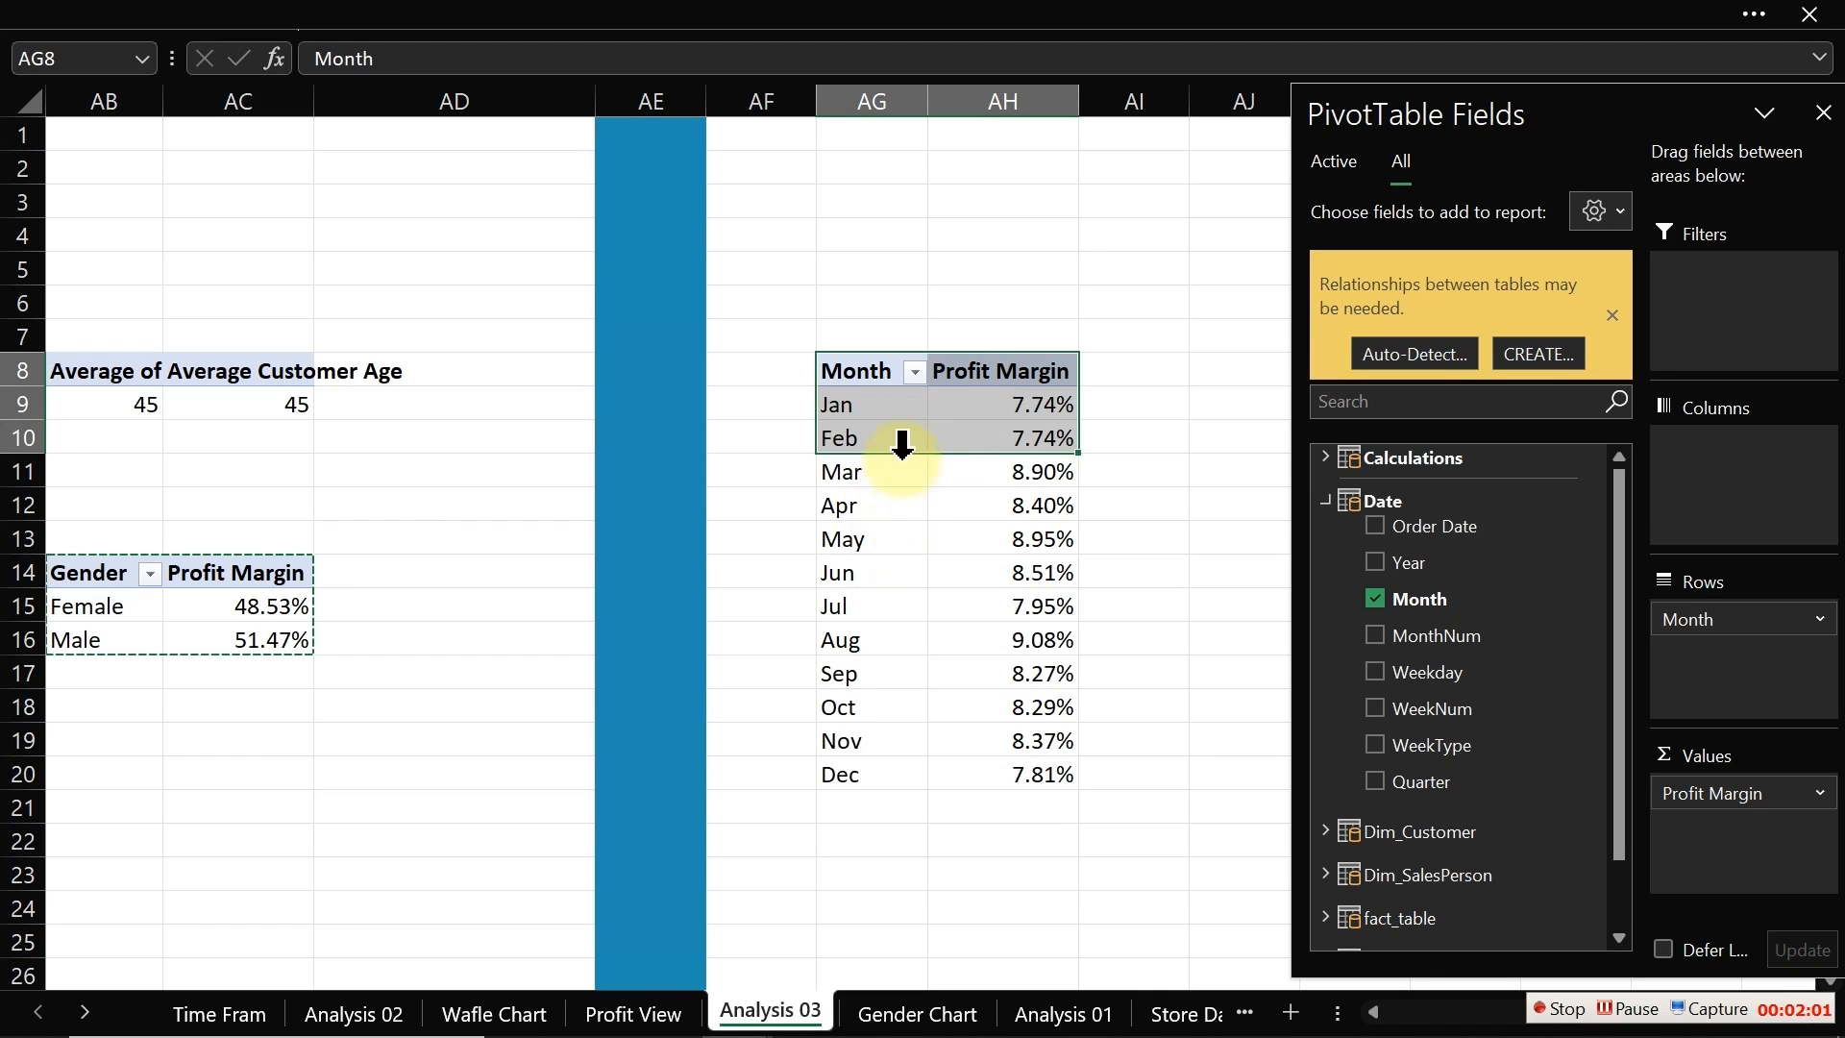
Step: Open the Power Pivot data model manager
{"action": "left_click", "coordinate": [872, 403]}
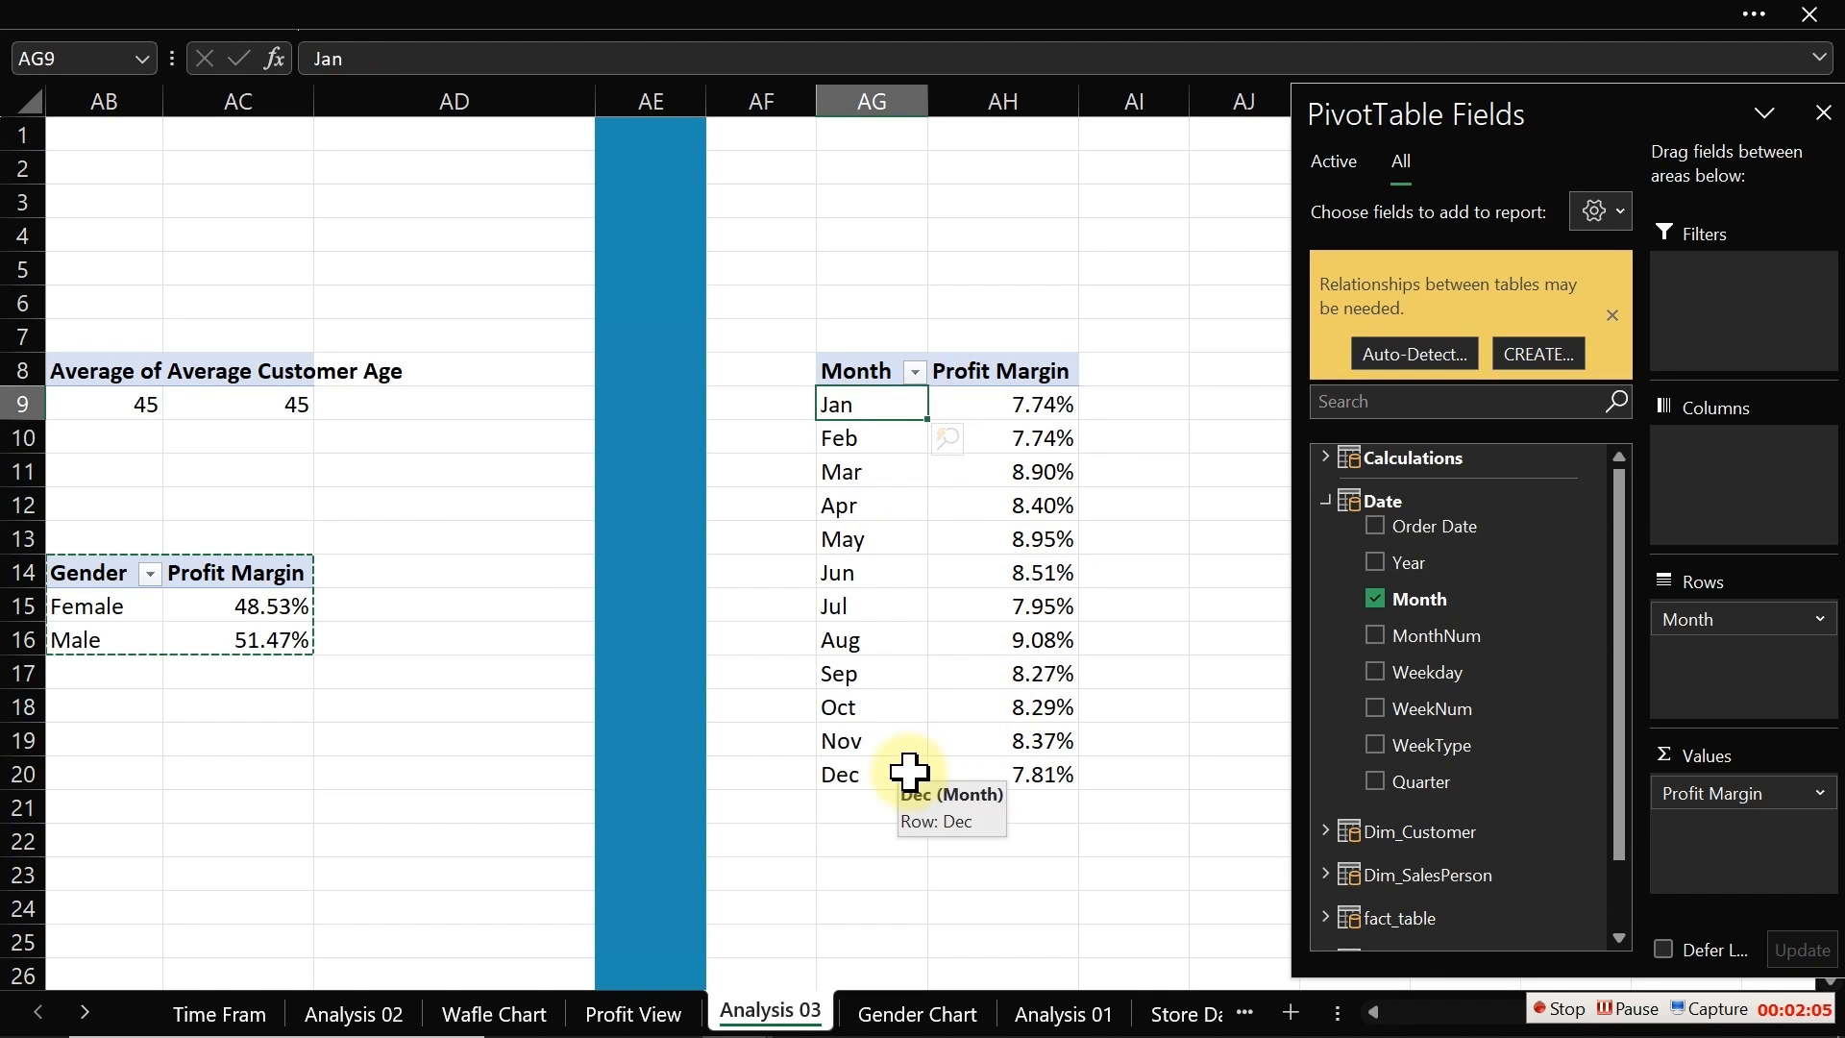
{"action": "left_click", "coordinate": [868, 24]}
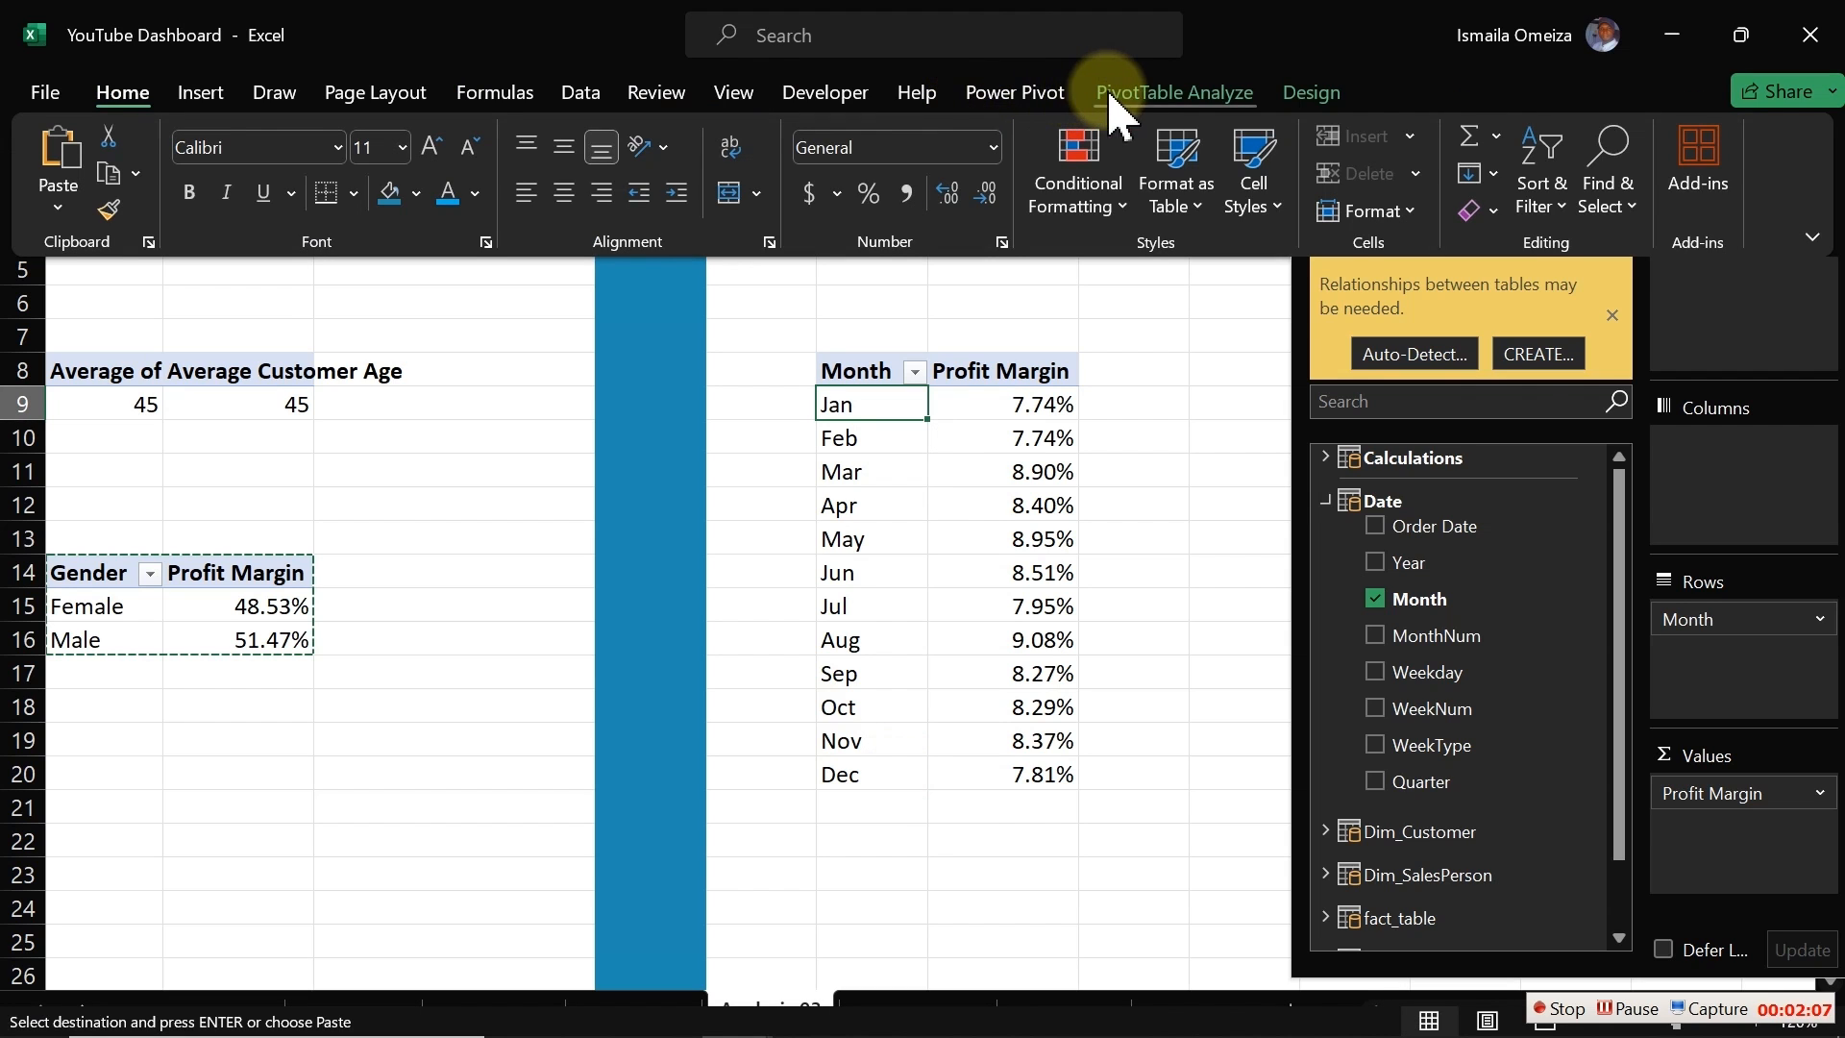
{"action": "left_click", "coordinate": [1053, 94]}
{"action": "left_click", "coordinate": [72, 139]}
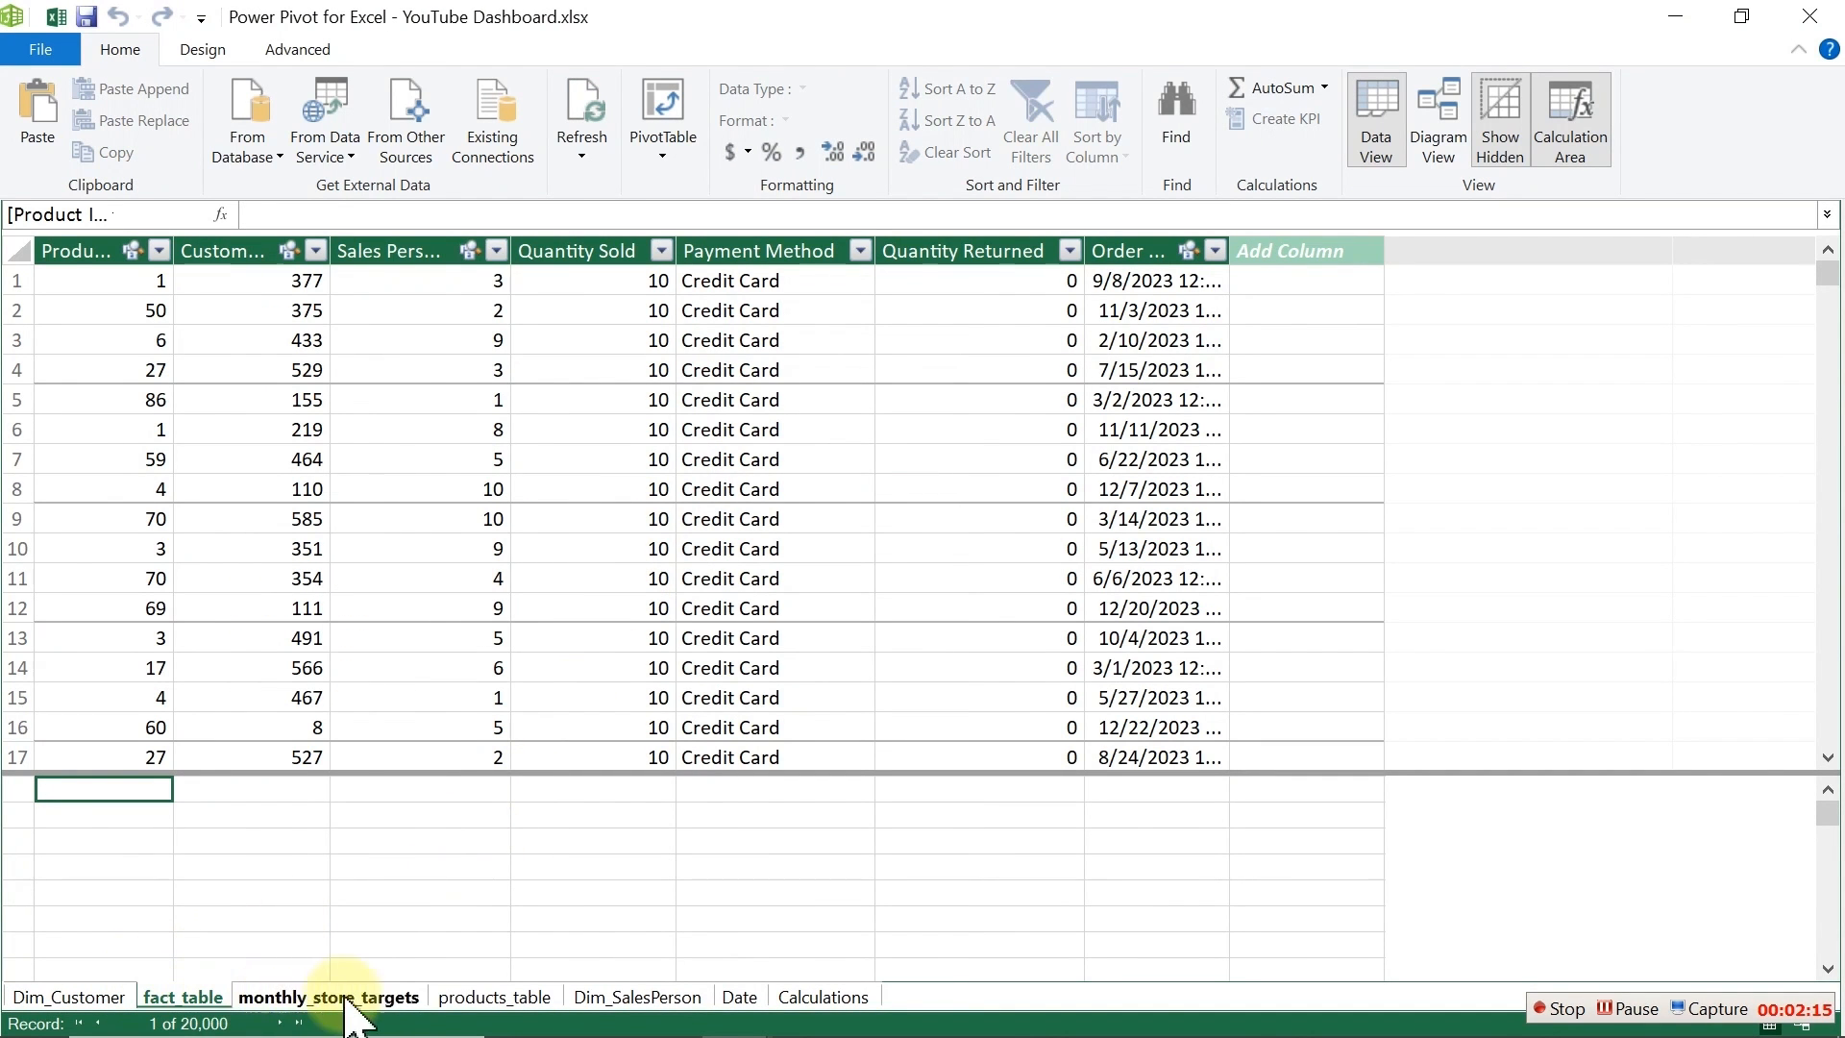
Step: In the Date table, sort the Month column by the MonthNum column
{"action": "left_click", "coordinate": [741, 999]}
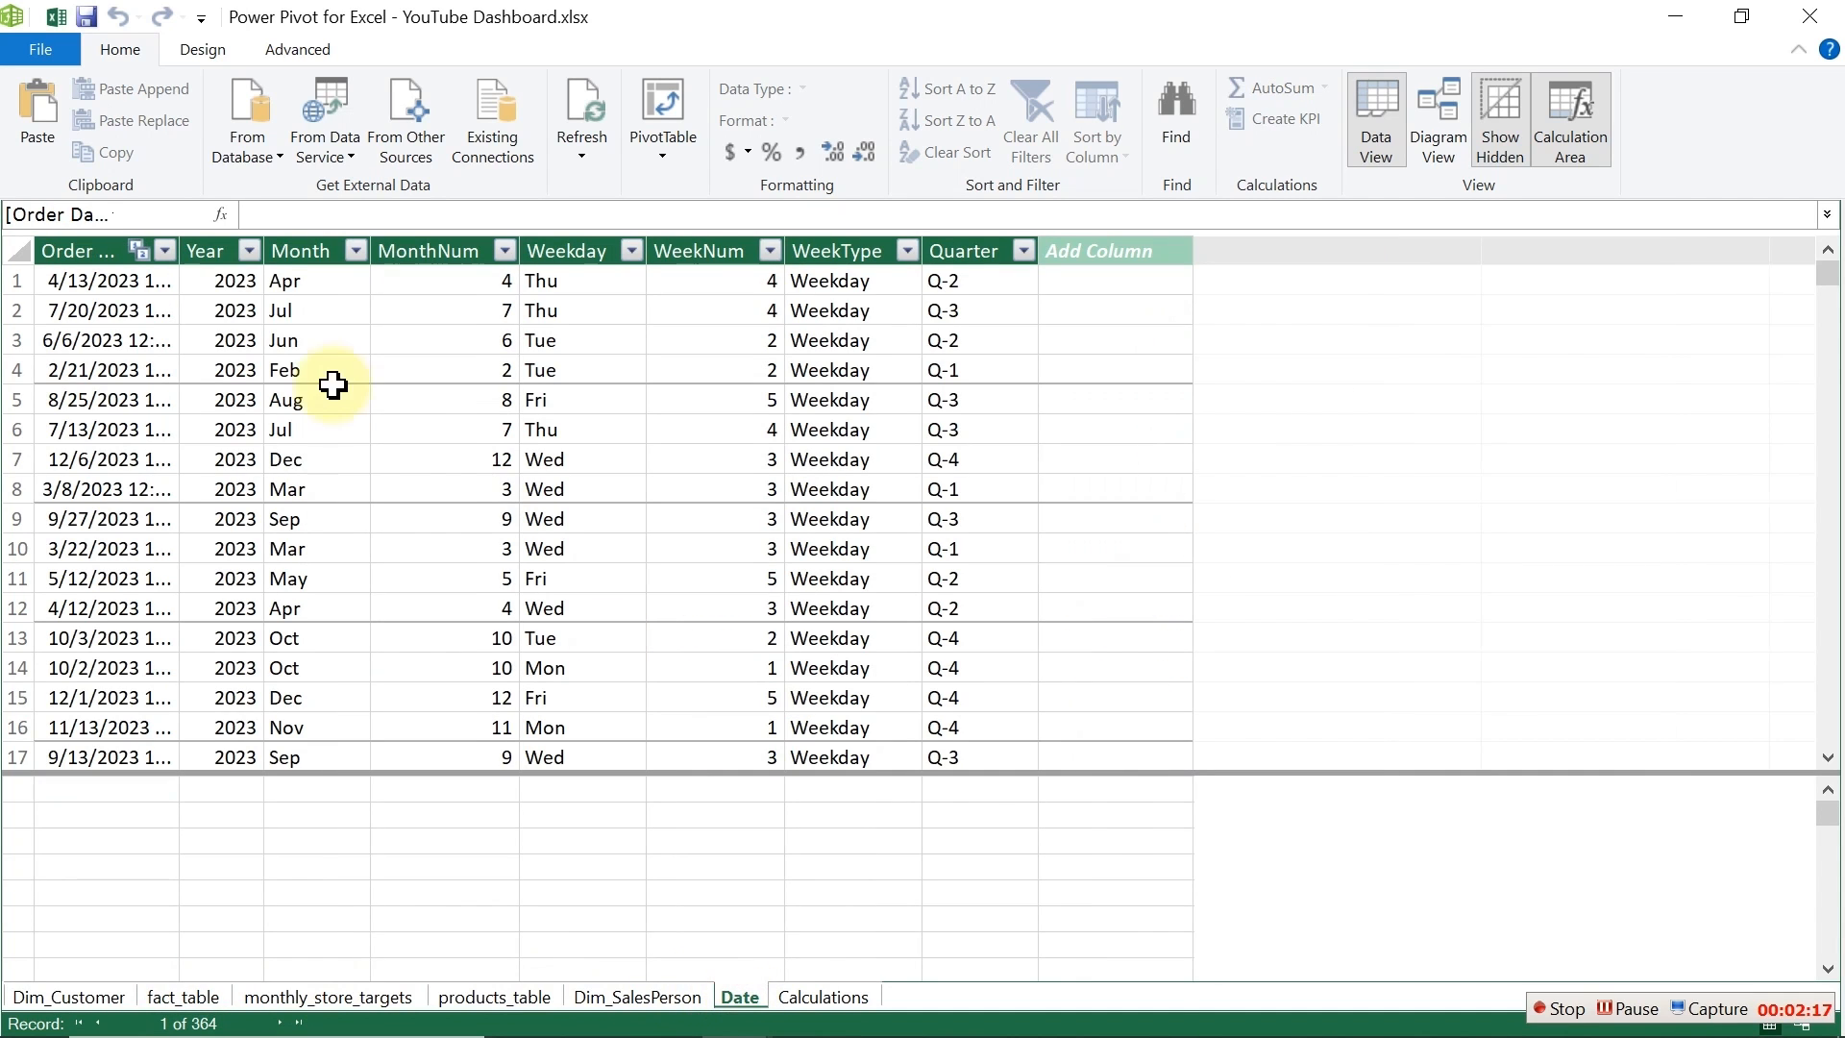
{"action": "left_click", "coordinate": [287, 248]}
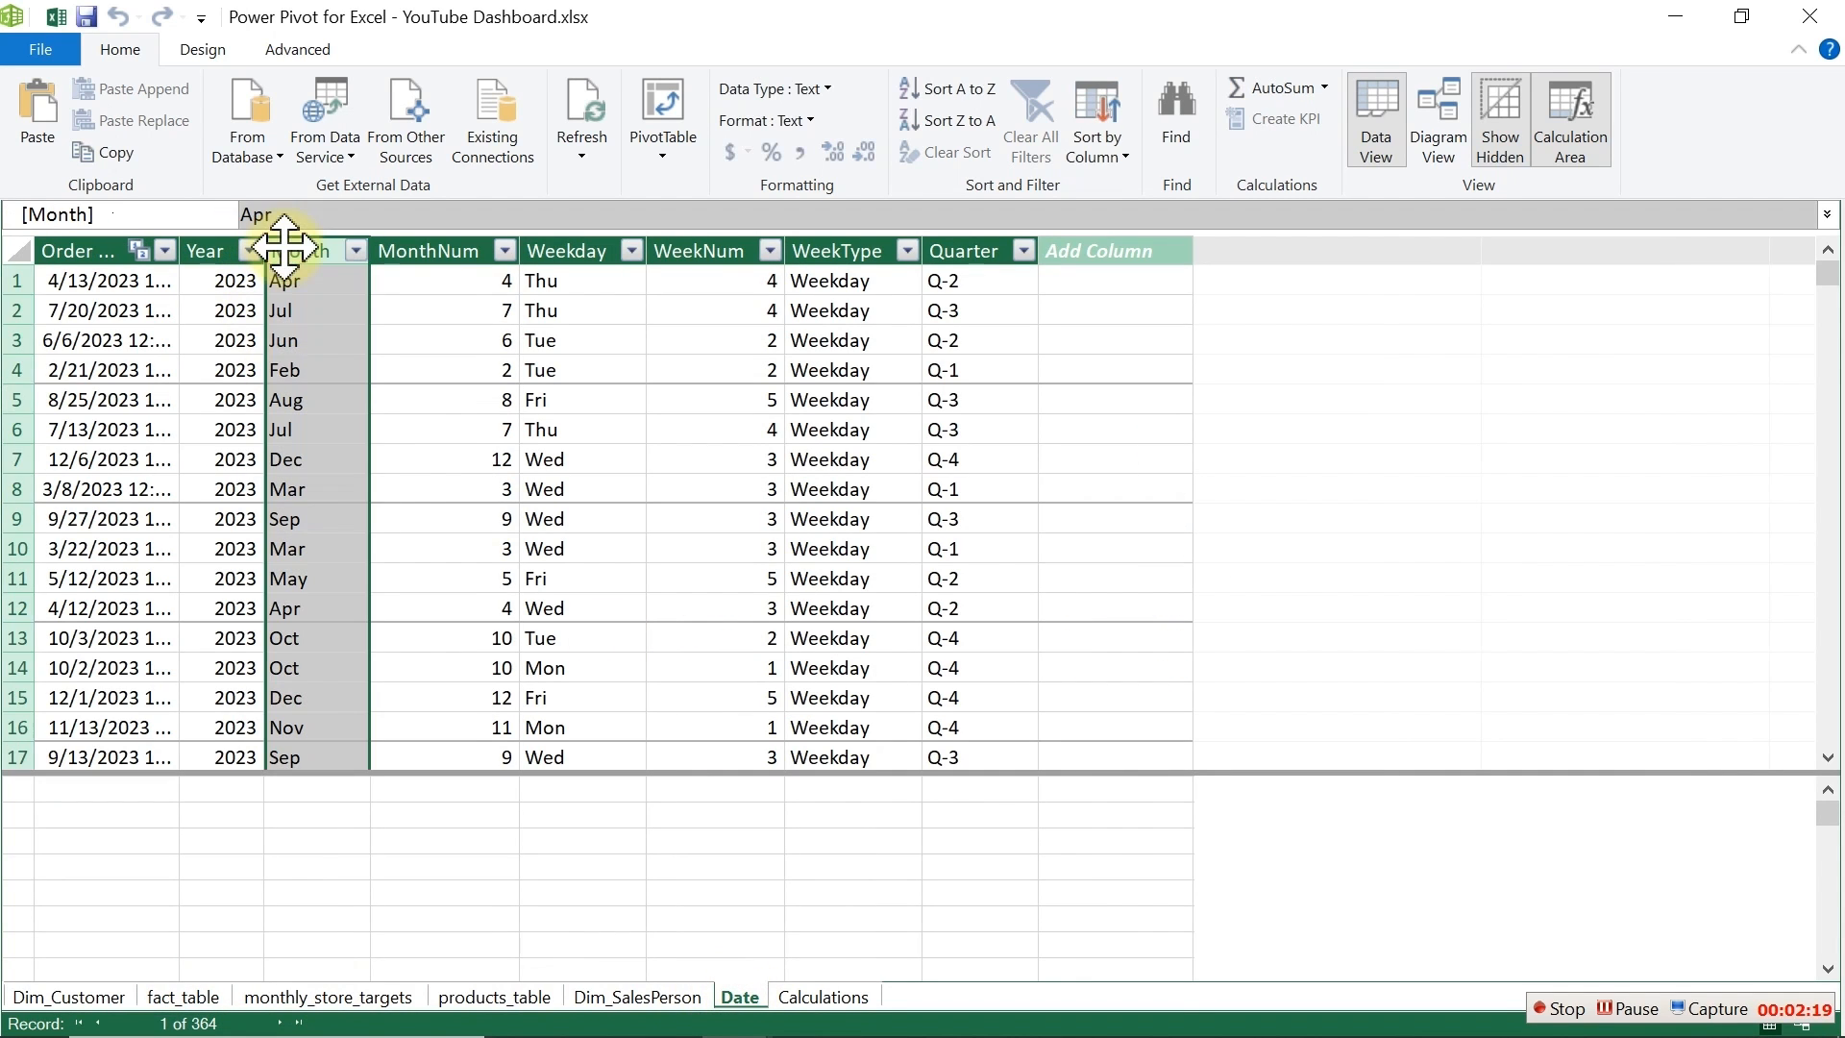
{"action": "left_click", "coordinate": [1116, 163]}
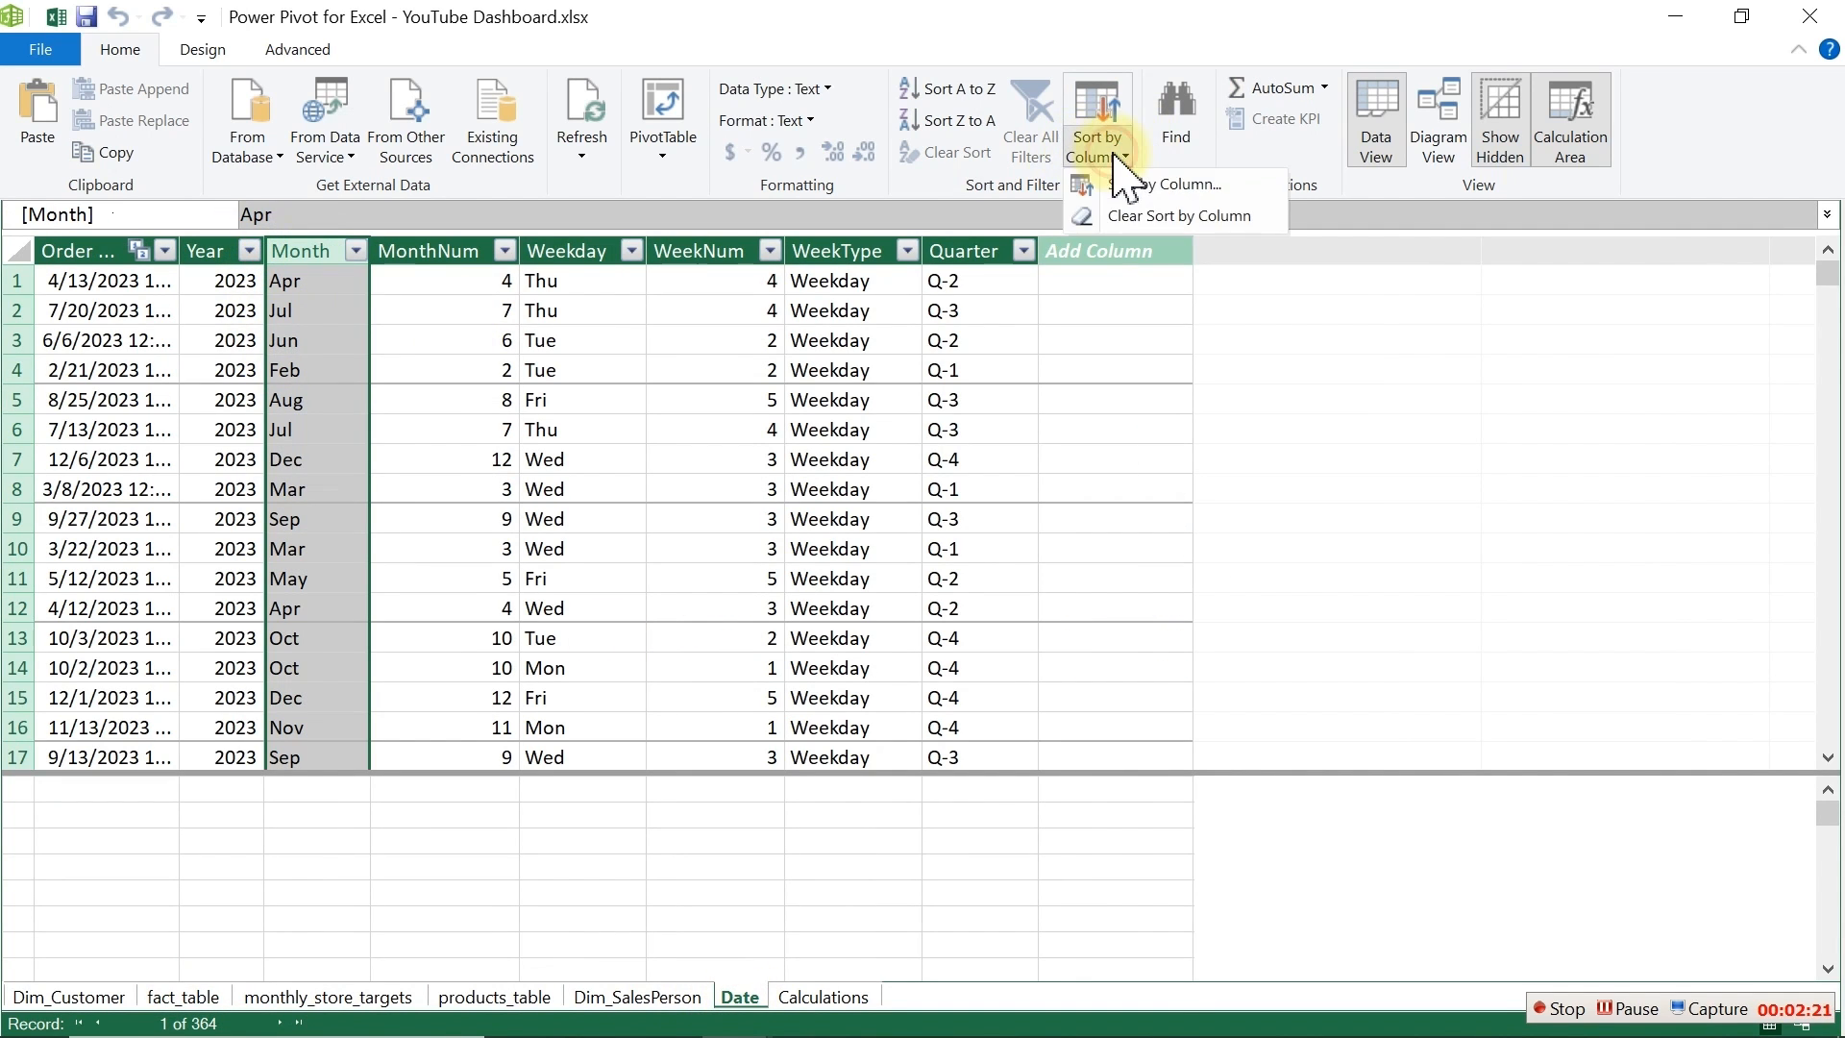
{"action": "left_click", "coordinate": [1201, 186]}
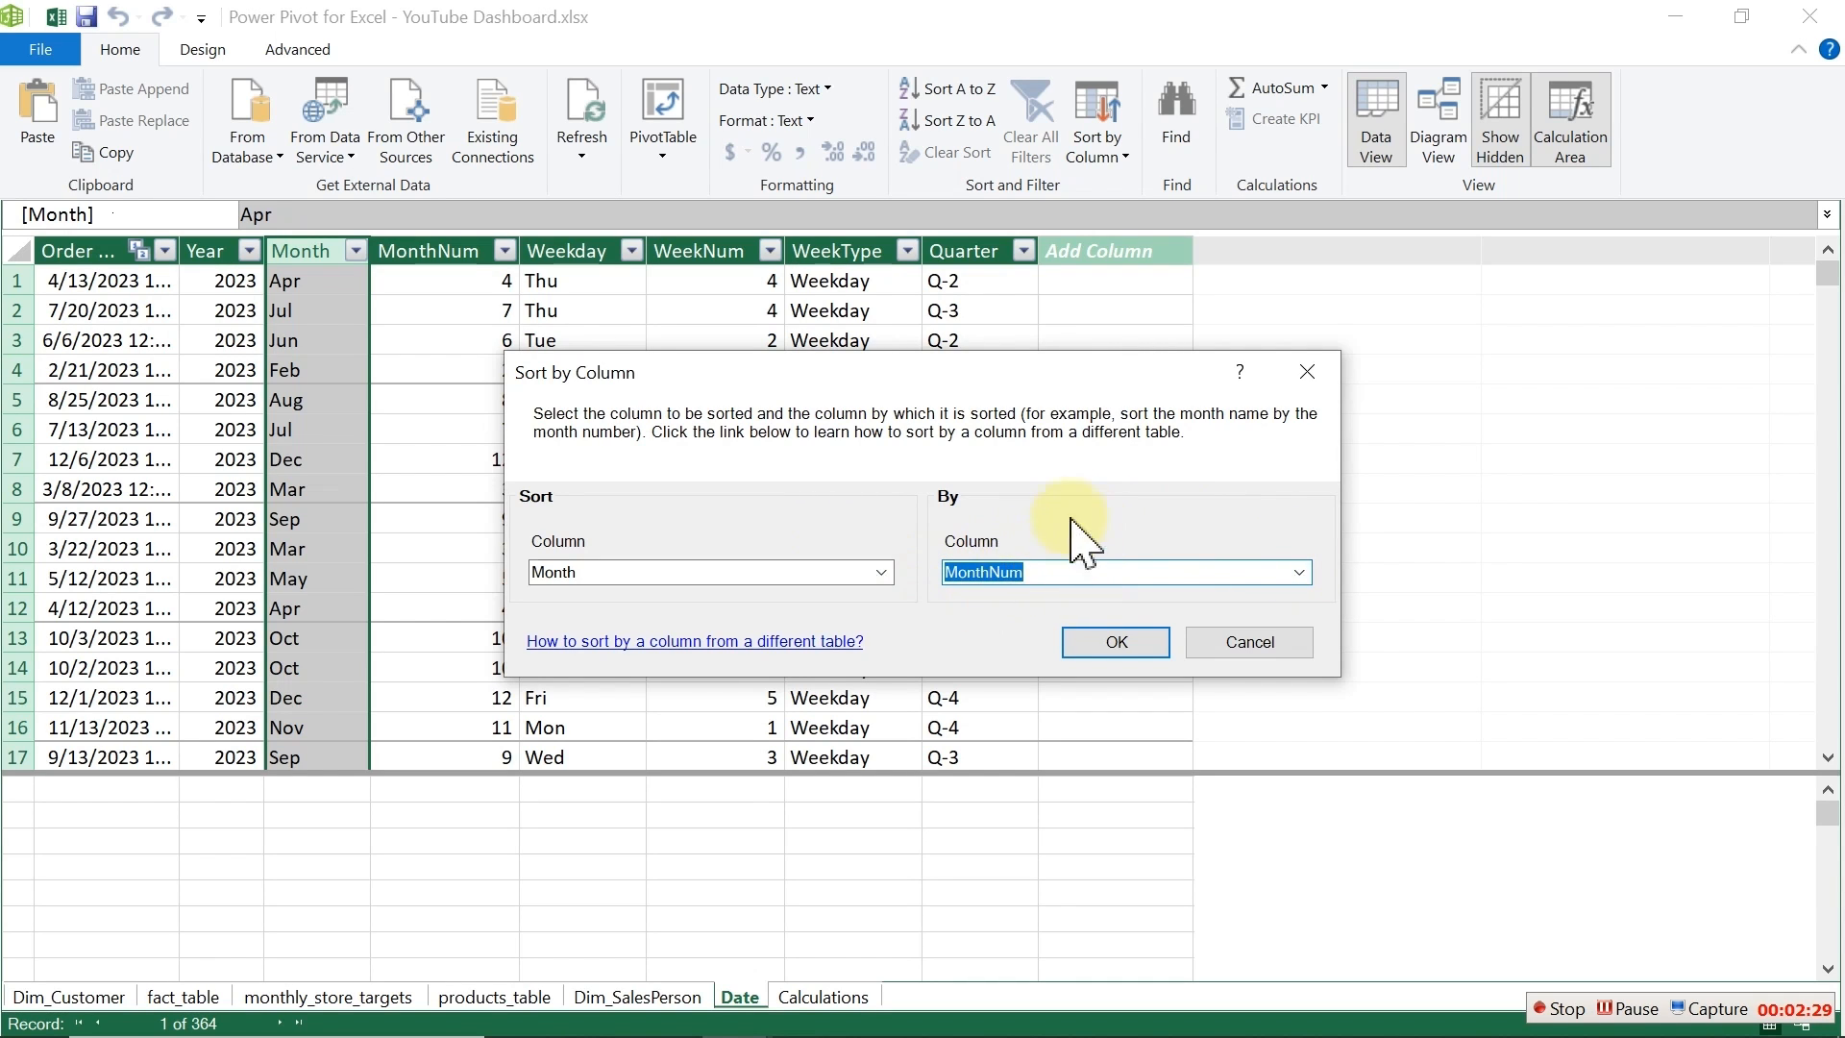
{"action": "left_click", "coordinate": [1238, 657]}
{"action": "left_click", "coordinate": [441, 246]}
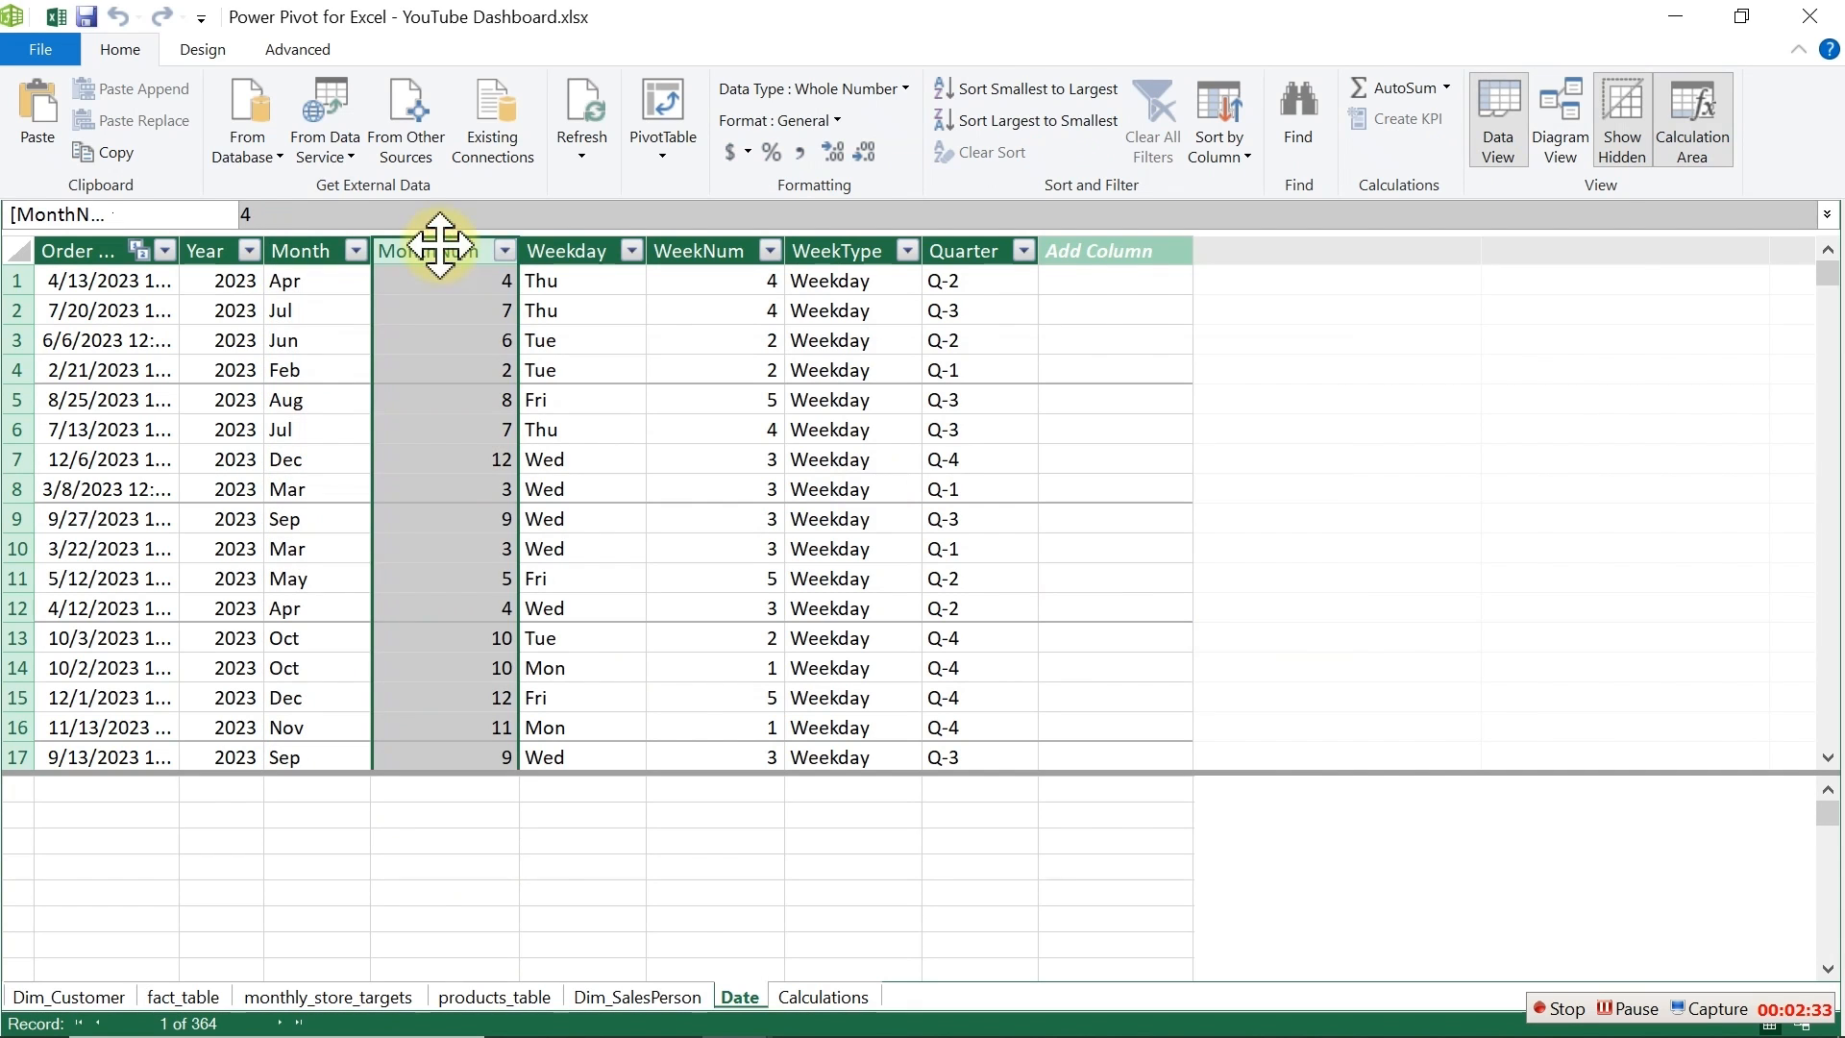
Step: Return to the workbook and set the month pivot table's Profit Margin values to show with No Calculation
{"action": "left_click", "coordinate": [548, 248]}
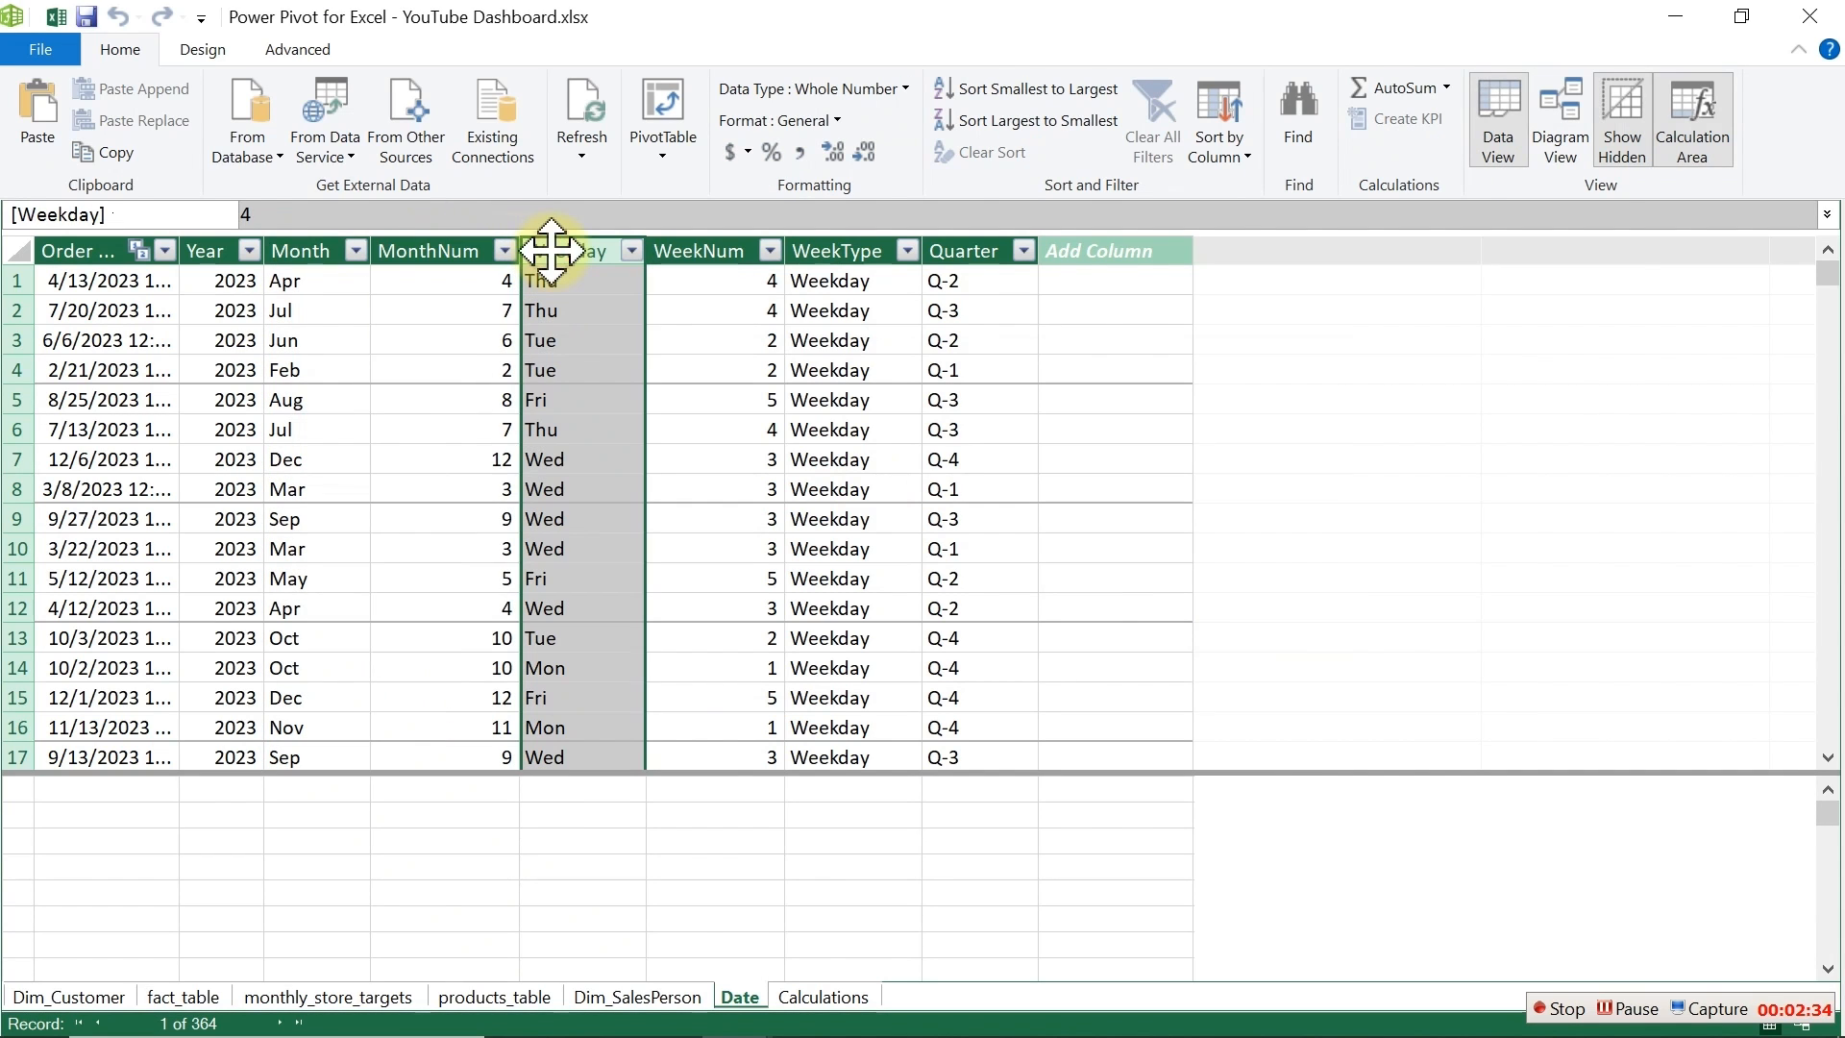
{"action": "left_click", "coordinate": [679, 245]}
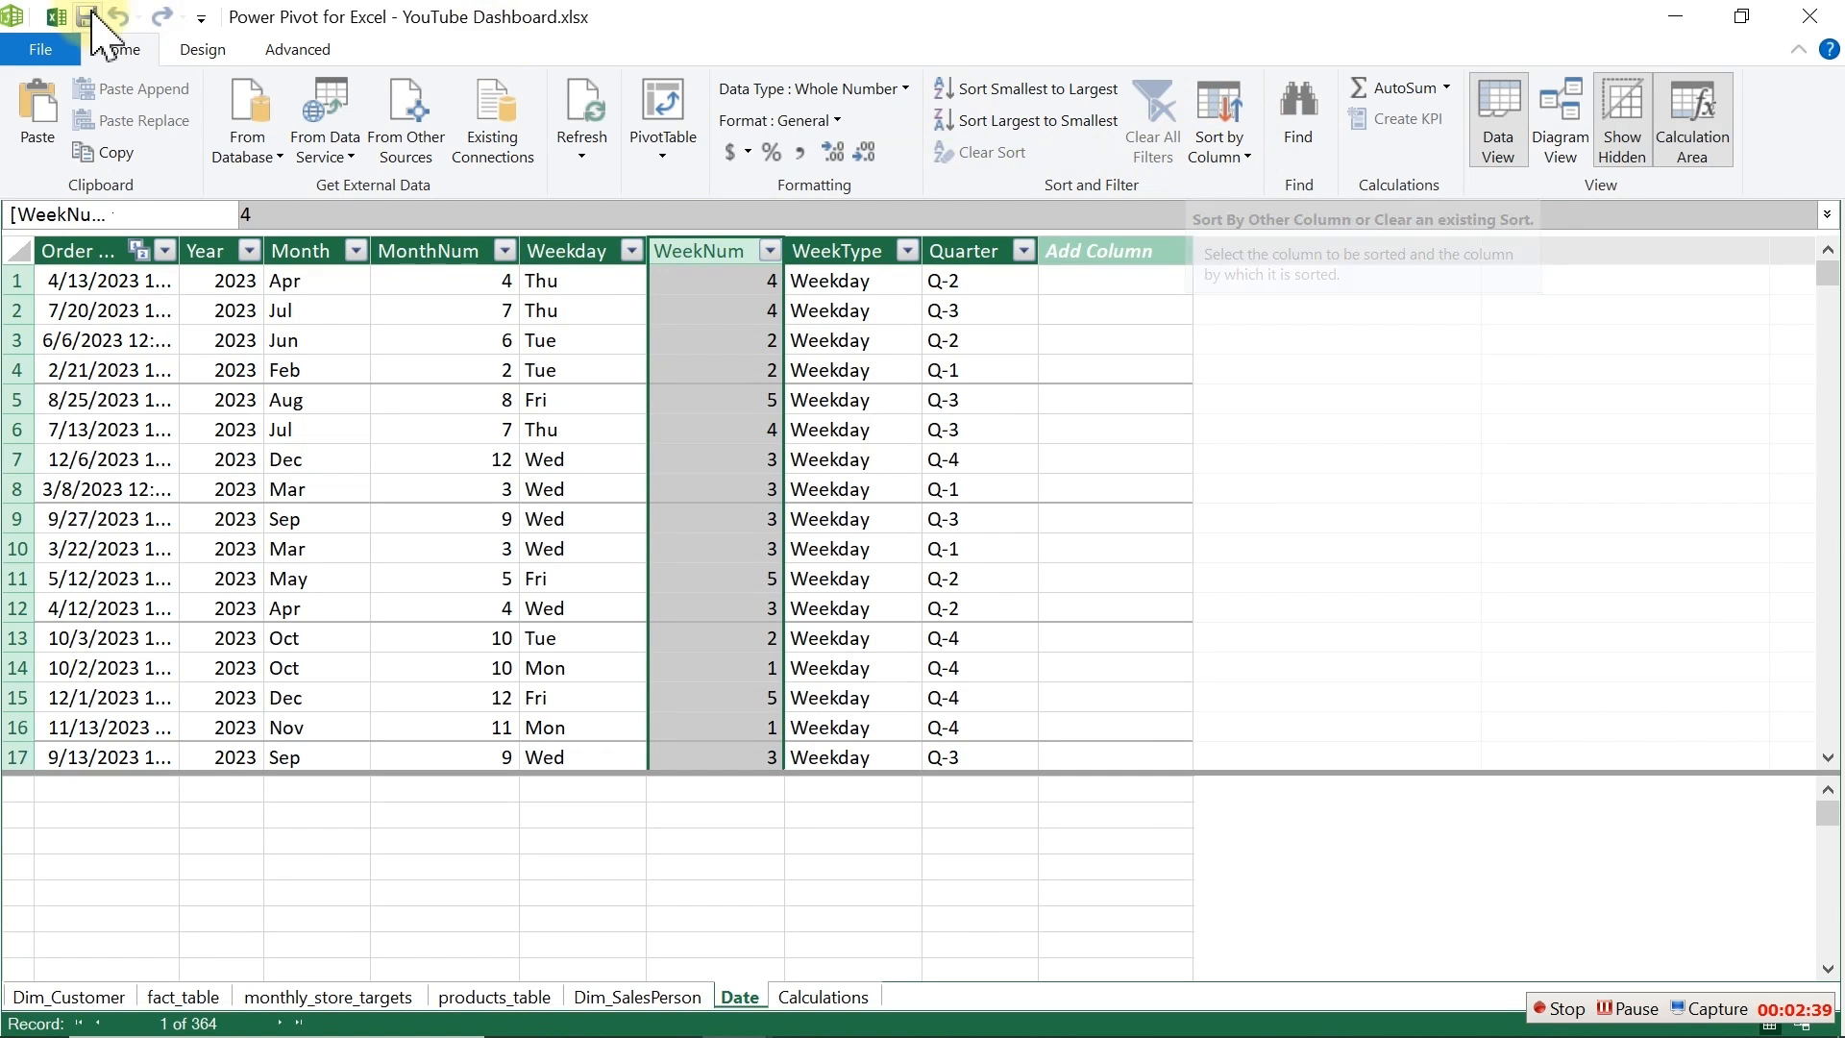
{"action": "left_click", "coordinate": [60, 16]}
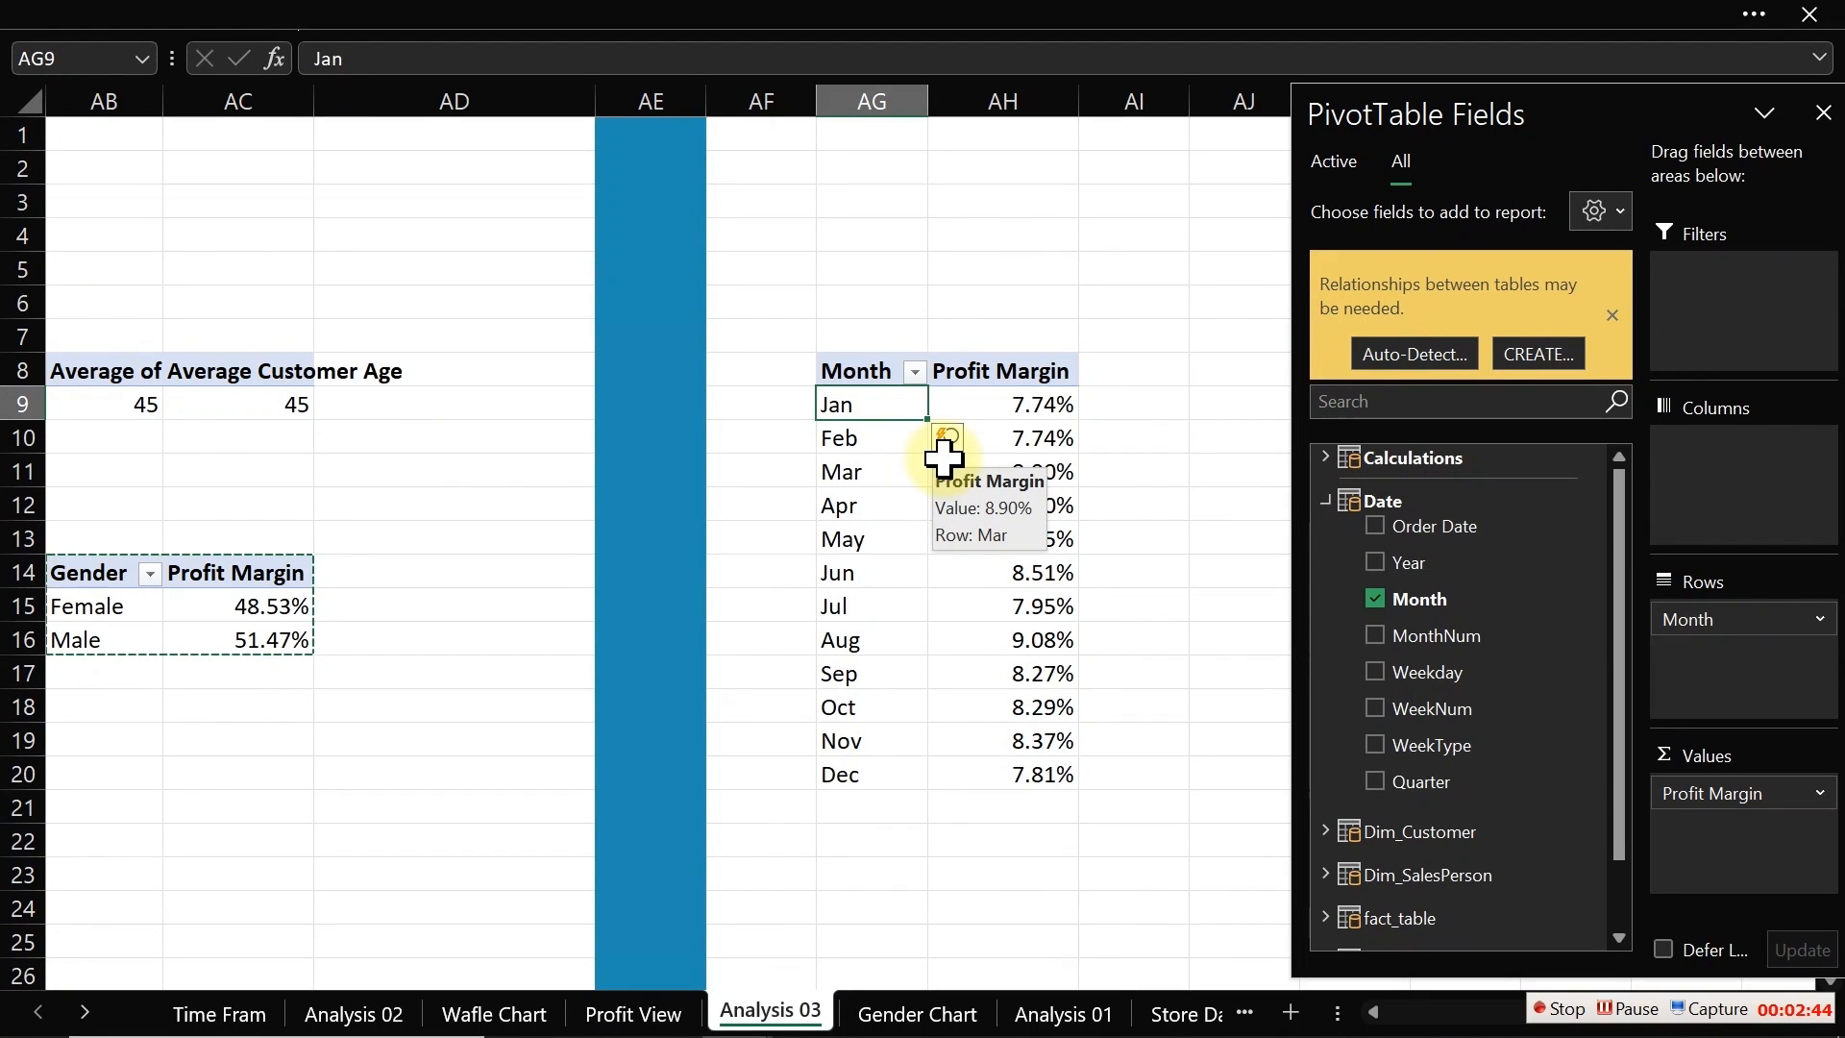
{"action": "left_click", "coordinate": [1015, 467]}
{"action": "left_click", "coordinate": [1044, 400]}
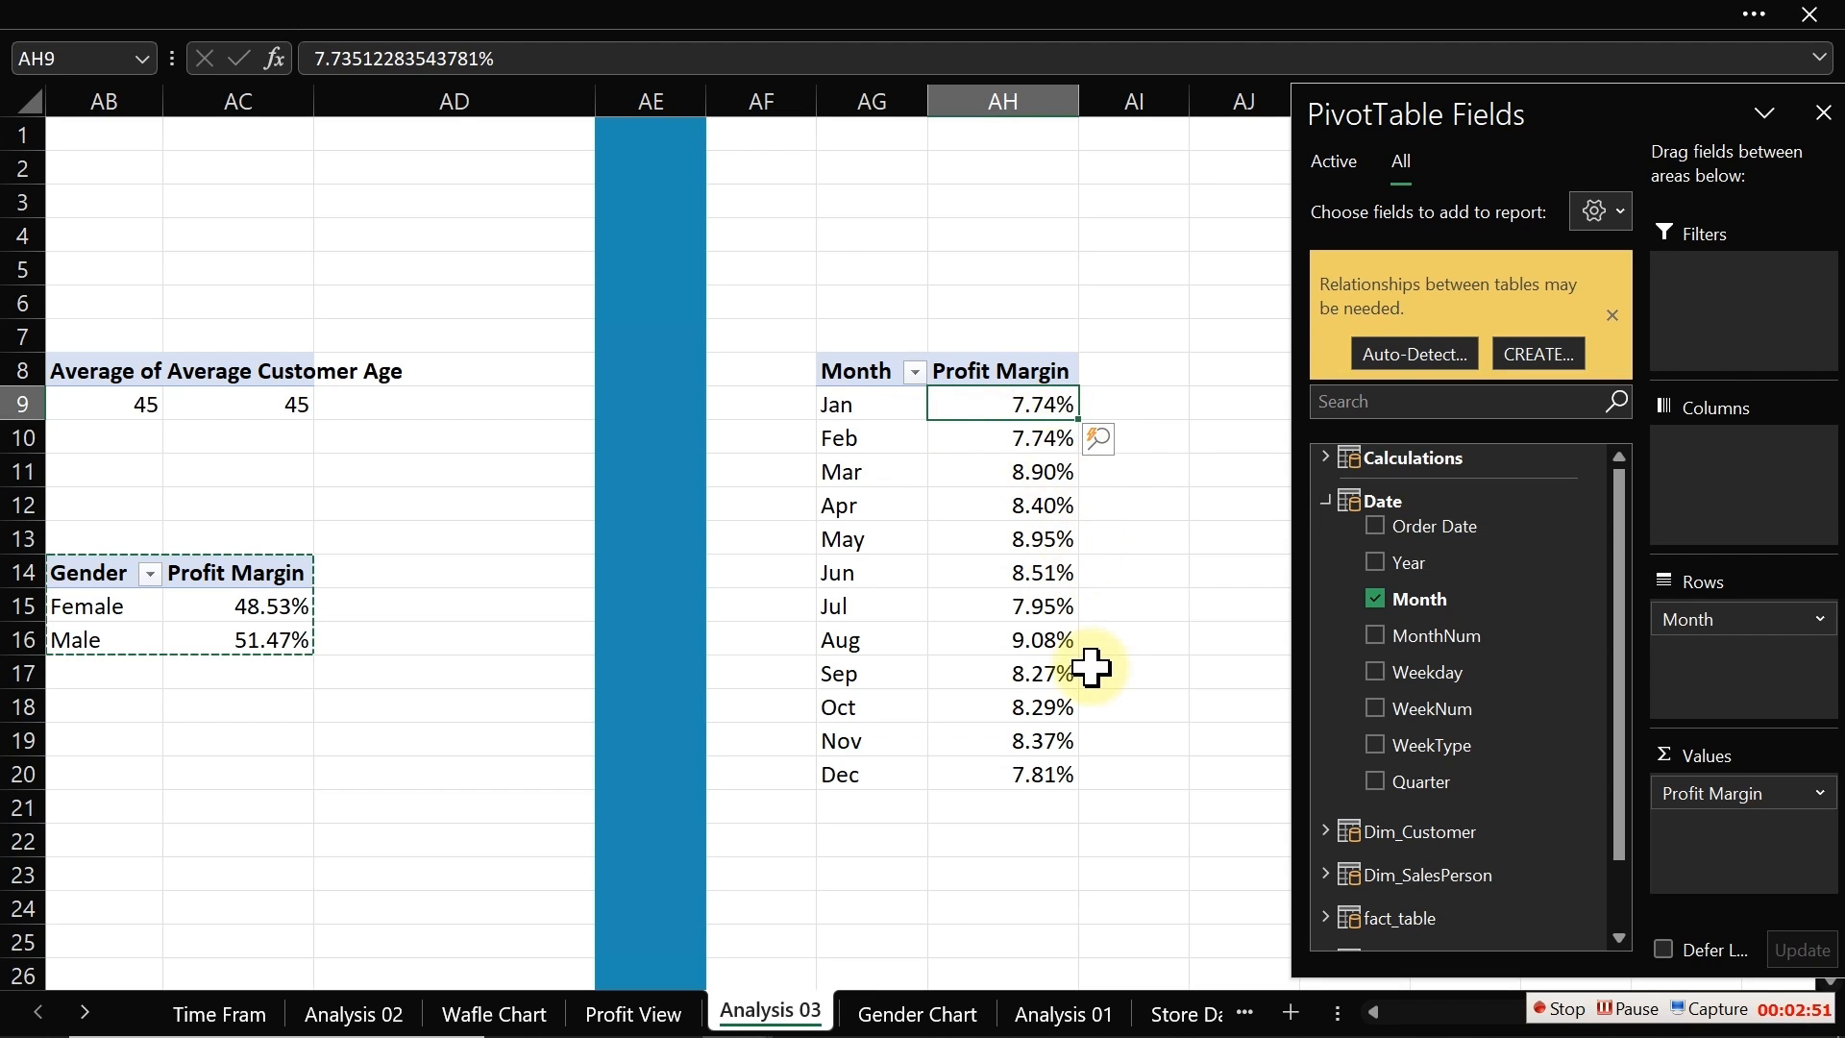
{"action": "right_click", "coordinate": [1024, 405]}
{"action": "mouse_move", "coordinate": [1125, 624]}
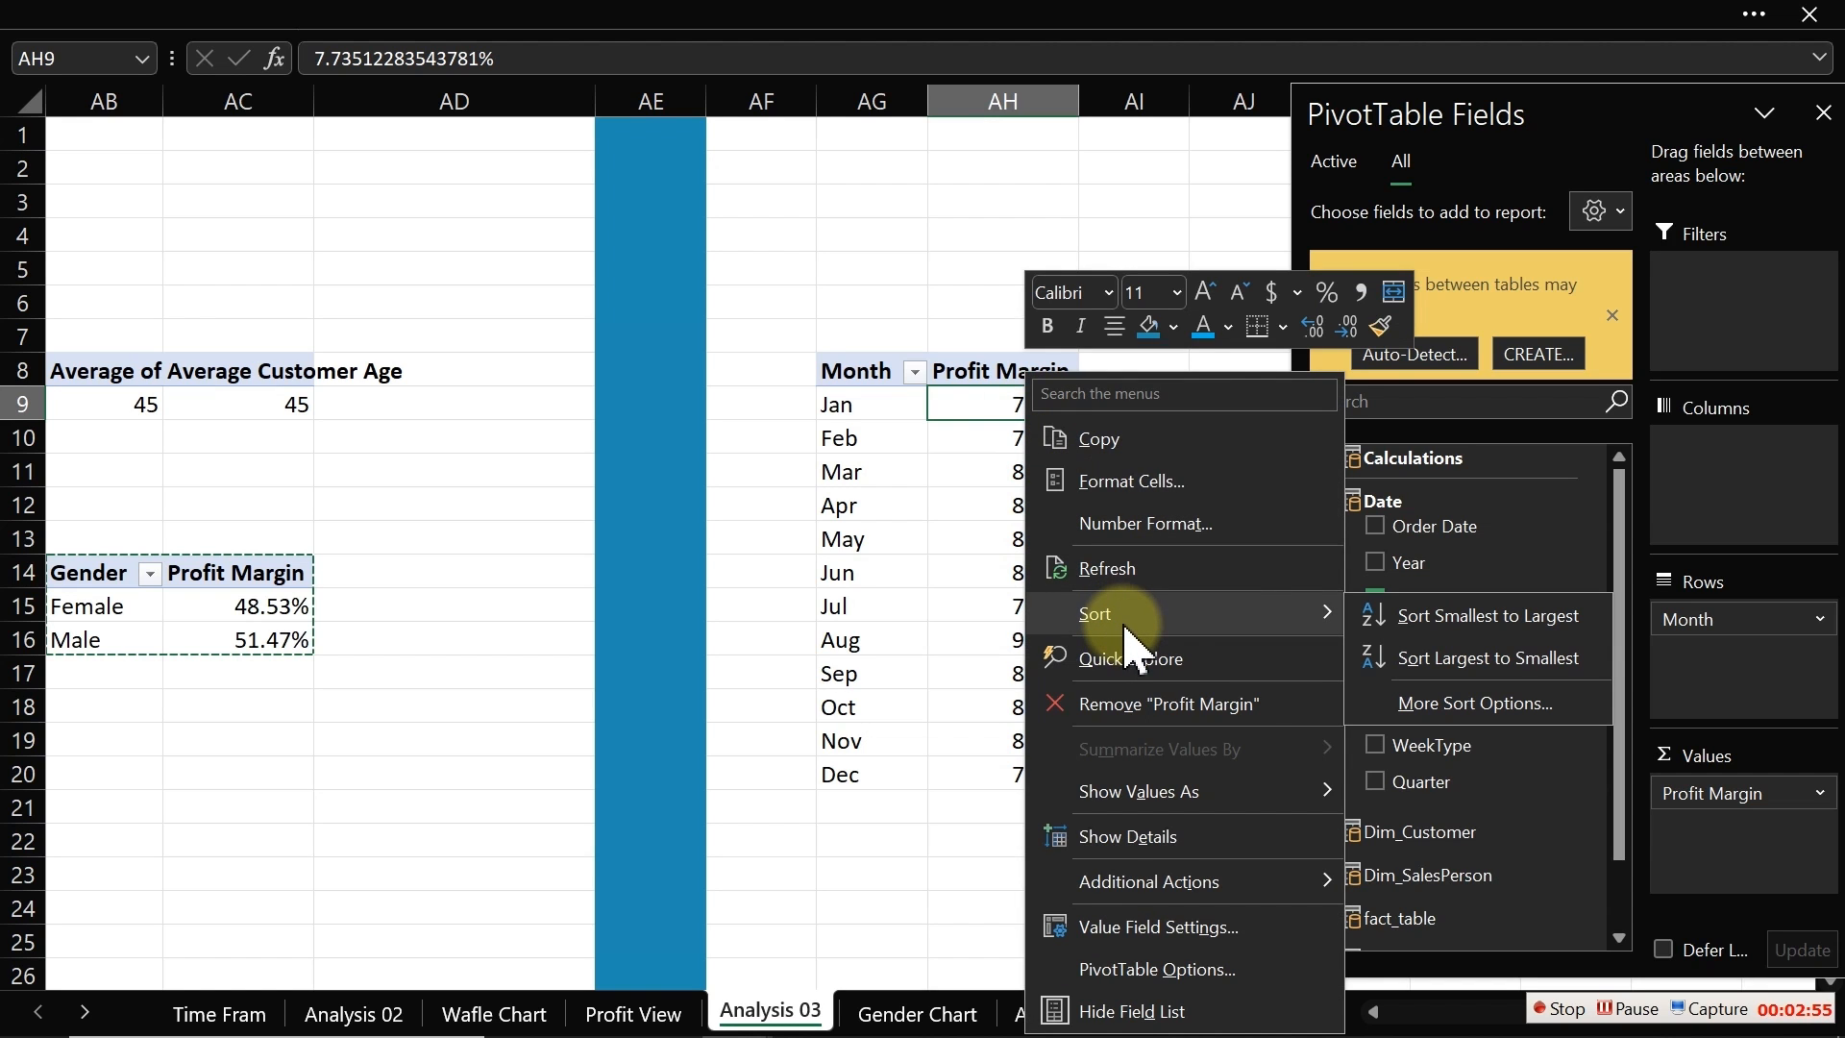
{"action": "mouse_move", "coordinate": [1143, 808]}
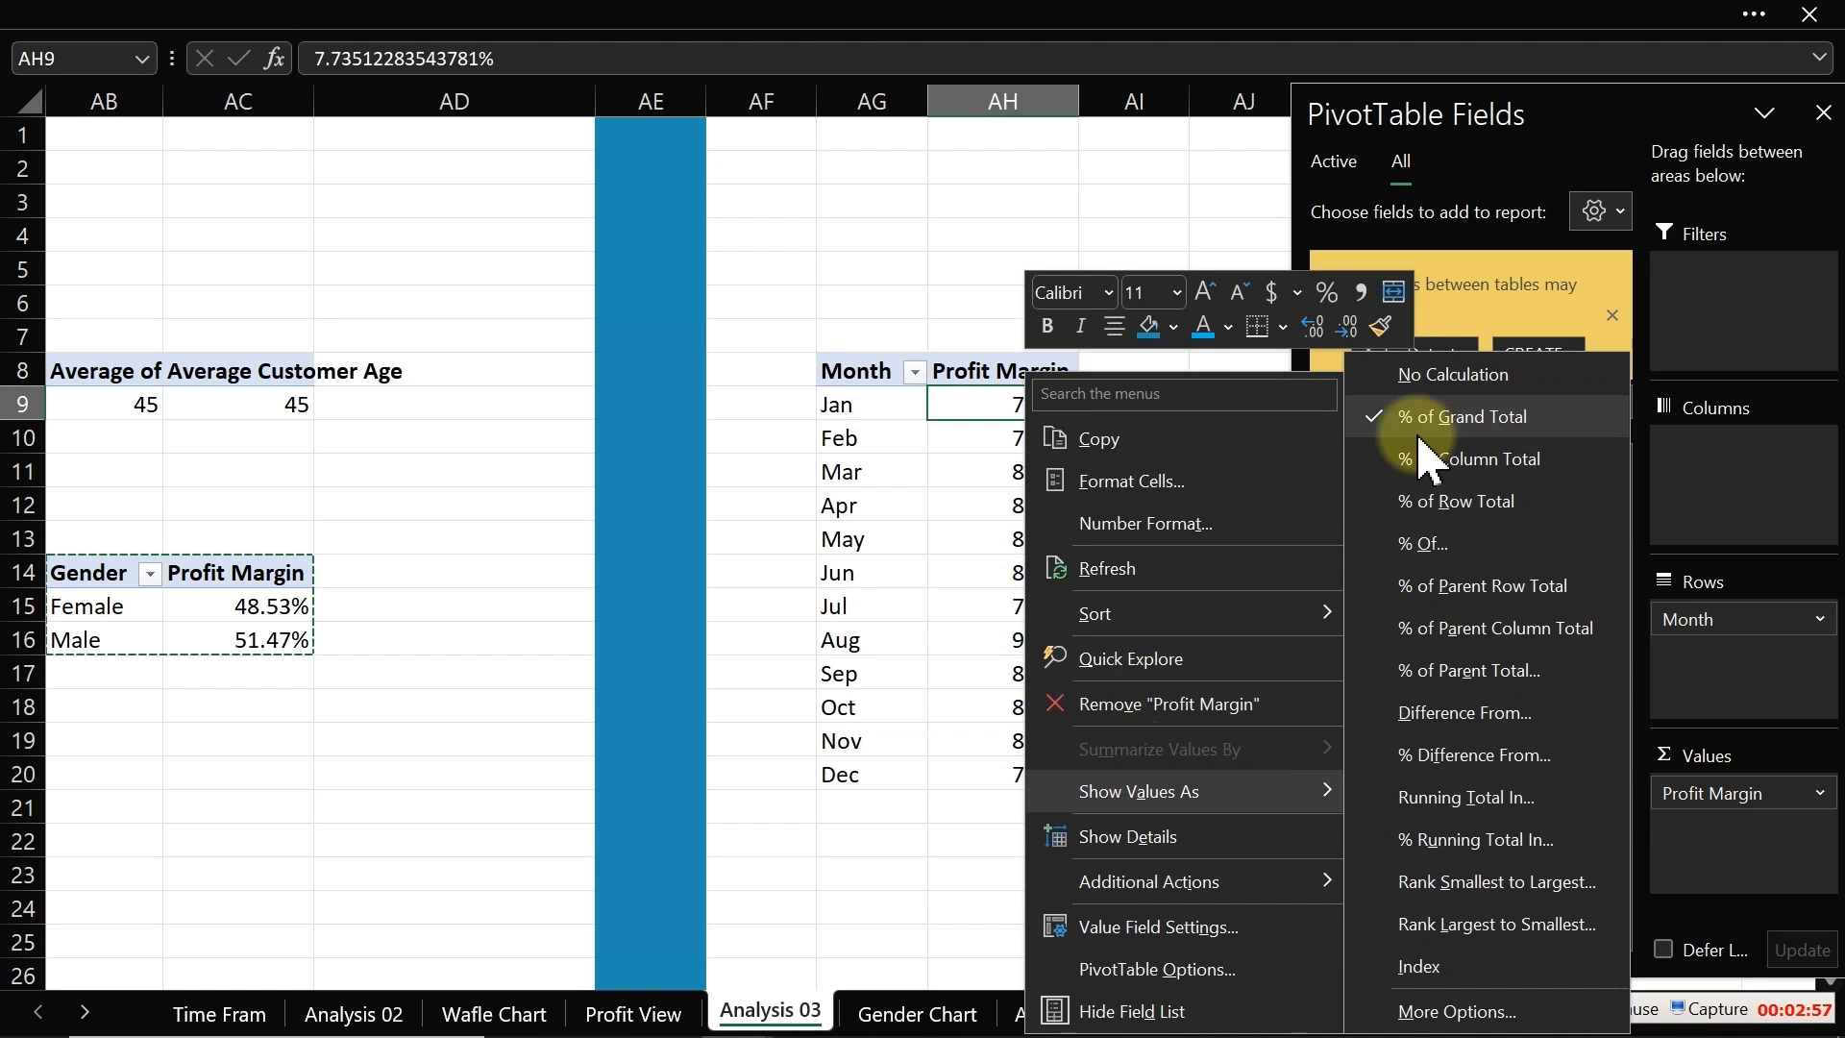
{"action": "left_click", "coordinate": [1428, 377]}
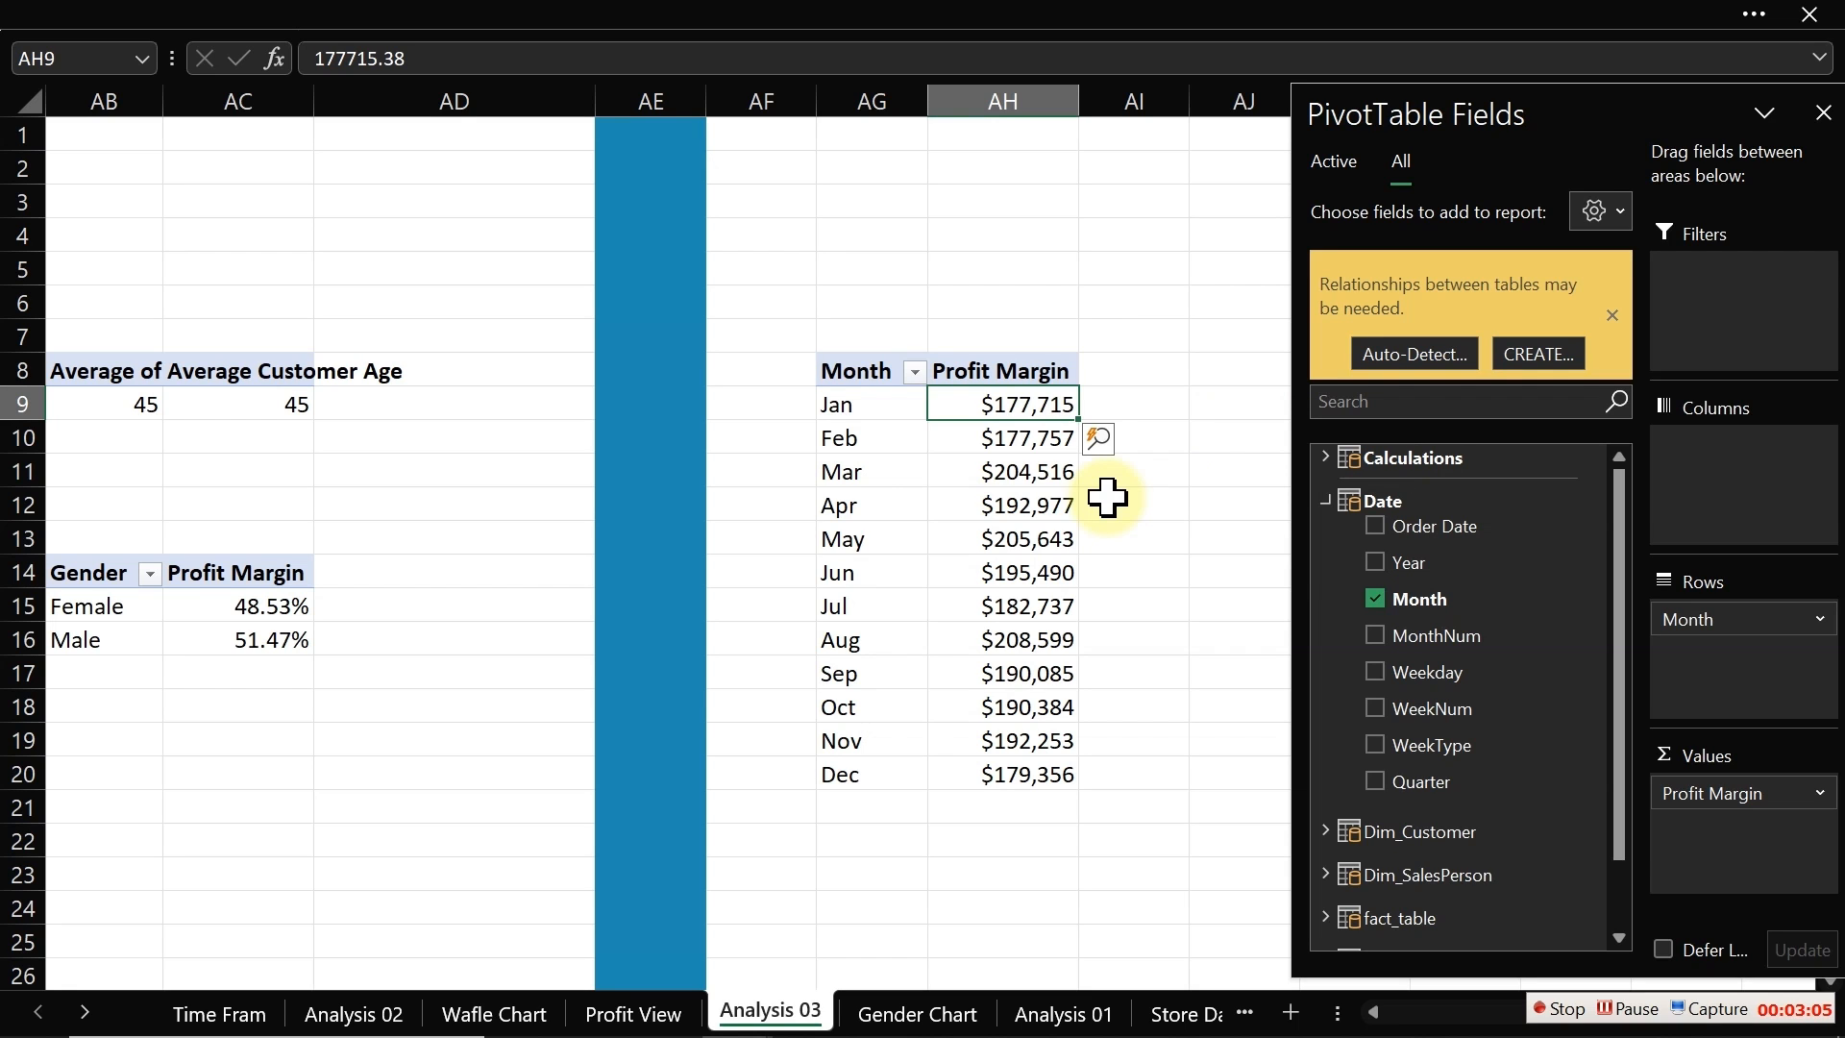
Step: Copy the month pivot table and paste a duplicate starting at cell AK8
{"action": "left_click_drag", "start_coordinate": [874, 375], "coordinate": [1055, 766]}
{"action": "key", "text": "ctrl+c"}
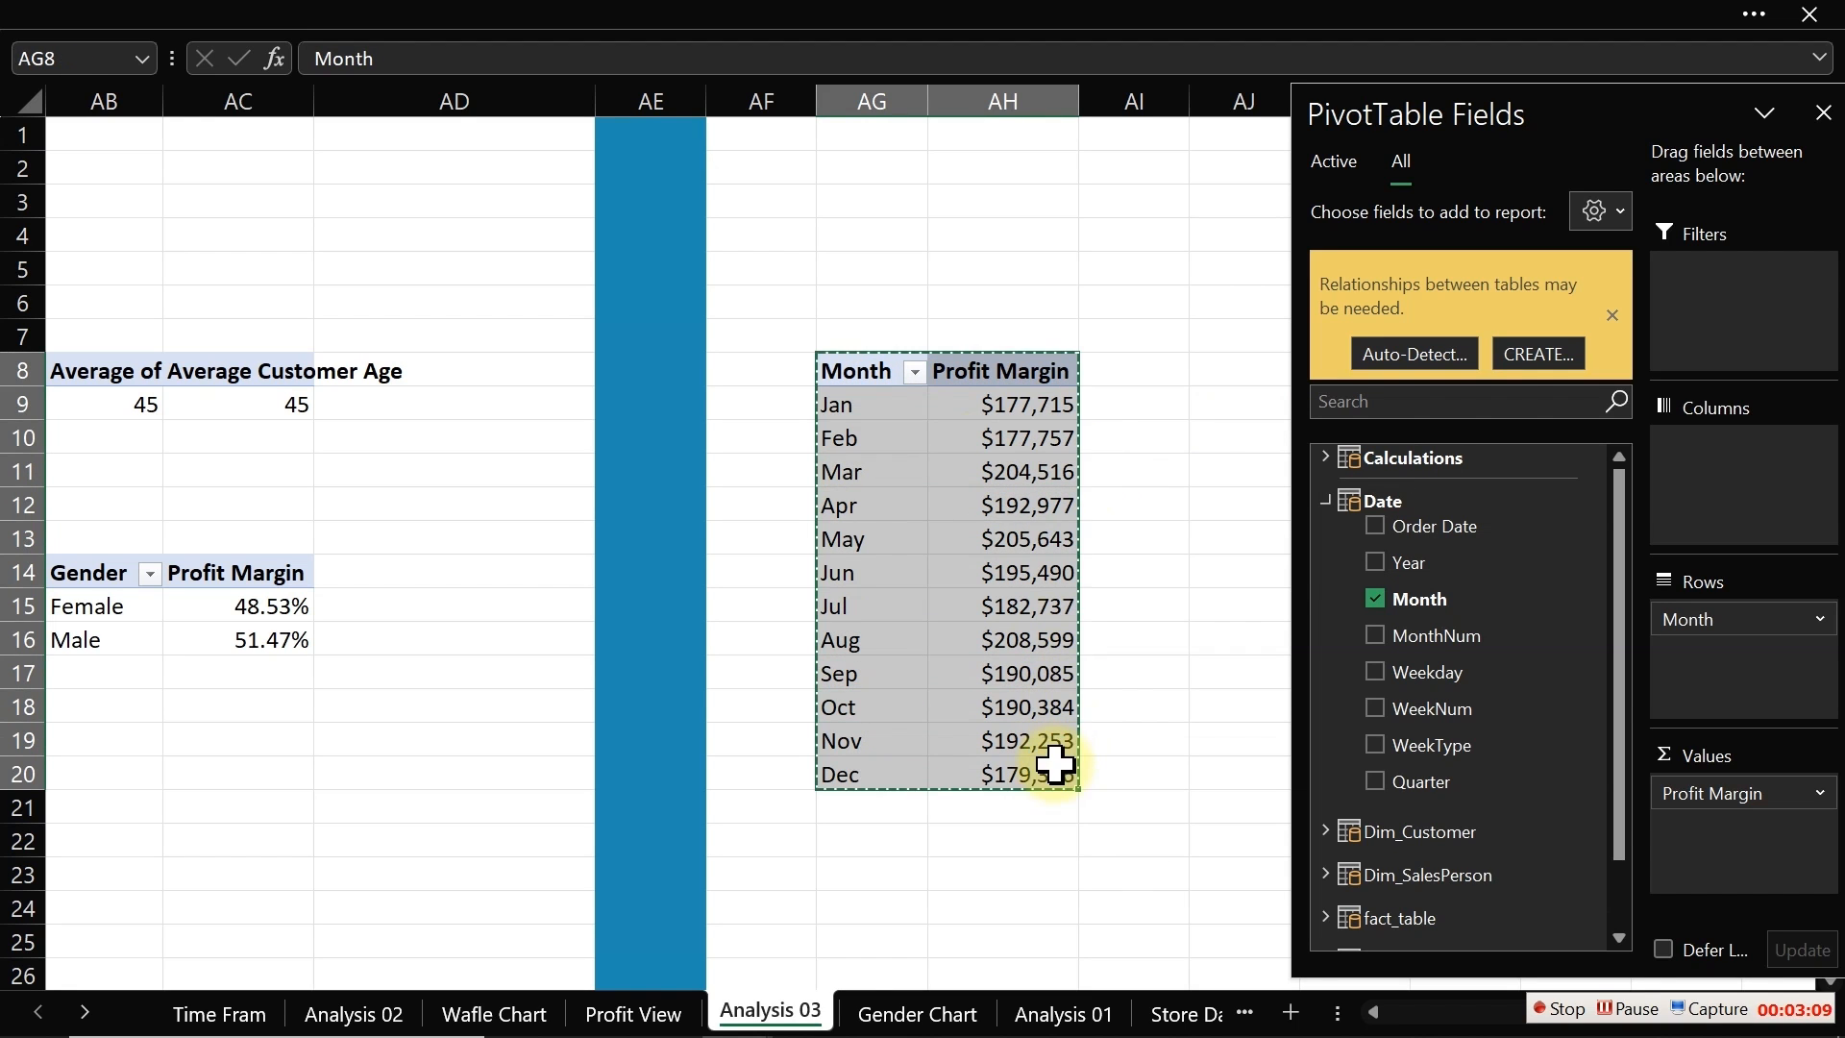
{"action": "left_click", "coordinate": [1252, 373]}
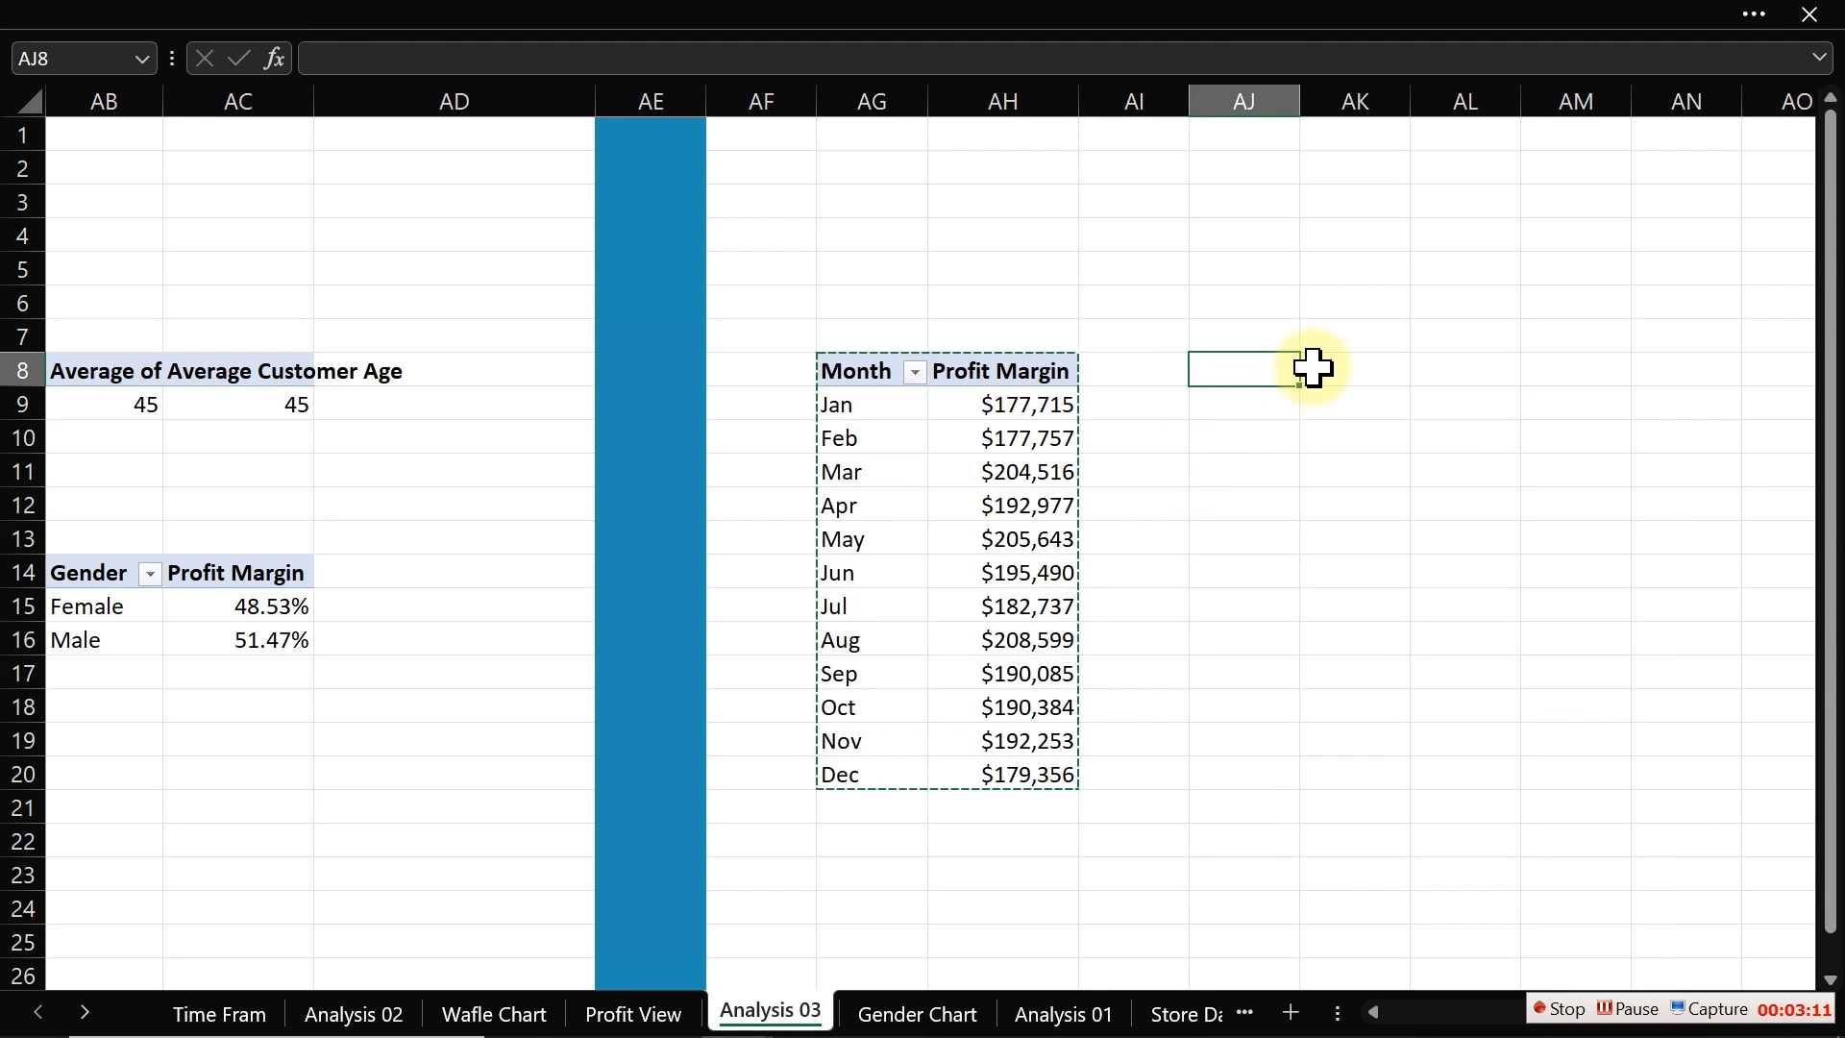
{"action": "left_click", "coordinate": [1309, 367]}
{"action": "key", "text": "ctrl+v"}
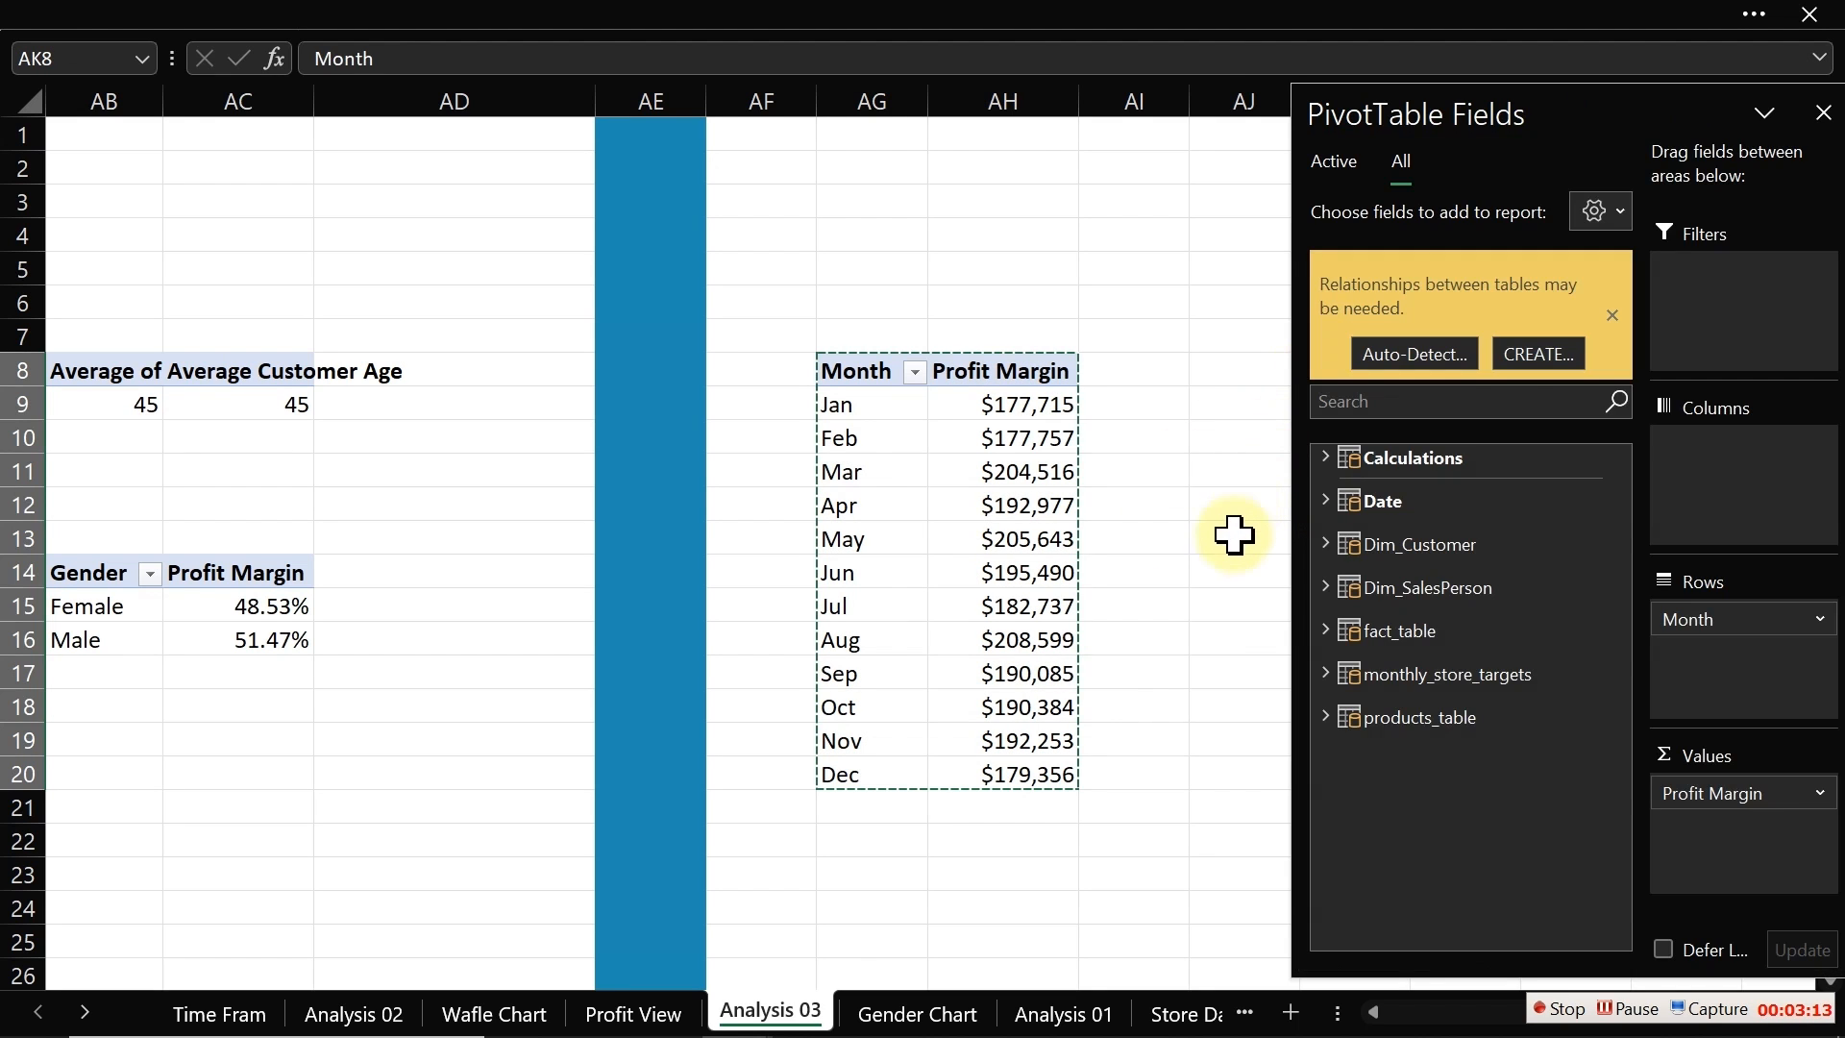
Step: Autofit column AL so the duplicate pivot table's Profit Margin header fits
{"action": "left_click", "coordinate": [1227, 545]}
{"action": "key", "text": "Right"}
{"action": "key", "text": "Right"}
{"action": "key", "text": "Right"}
{"action": "key", "text": "Right"}
{"action": "key", "text": "Right"}
{"action": "key", "text": "Right"}
{"action": "key", "text": "Right"}
{"action": "key", "text": "Right"}
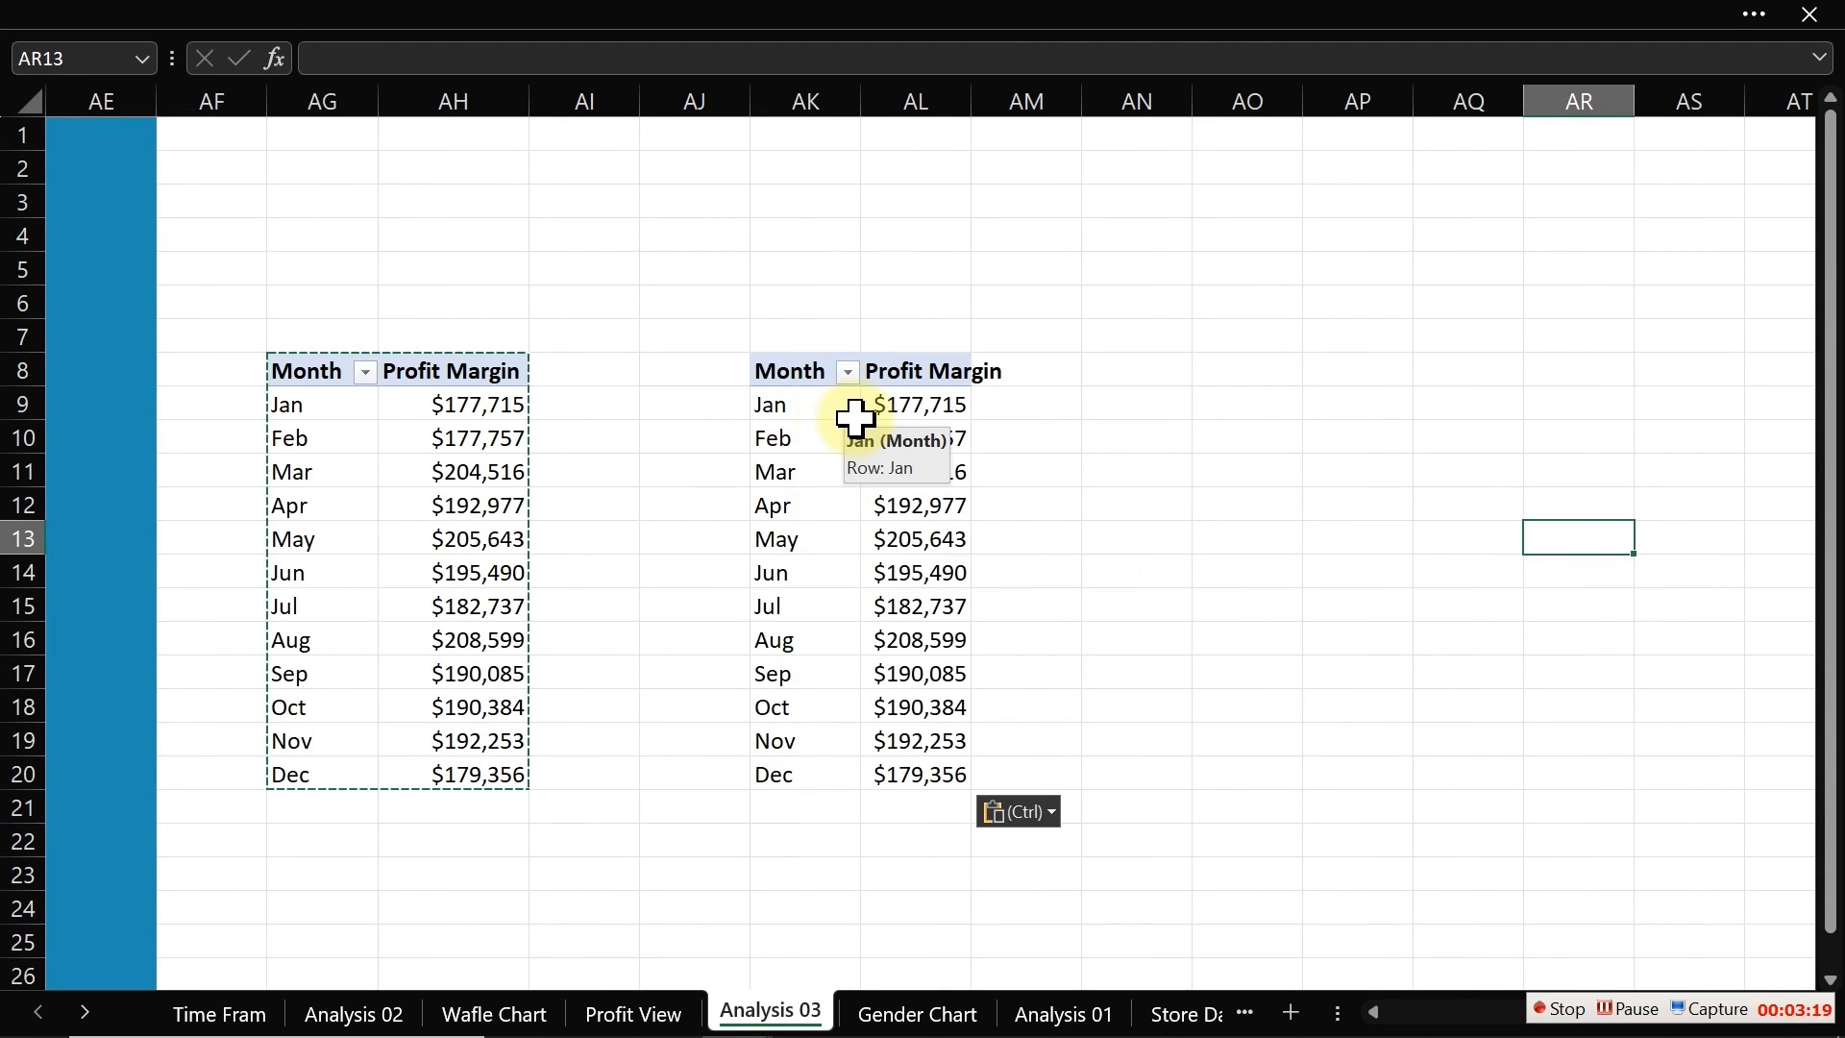
{"action": "left_click_drag", "start_coordinate": [970, 108], "coordinate": [970, 107]}
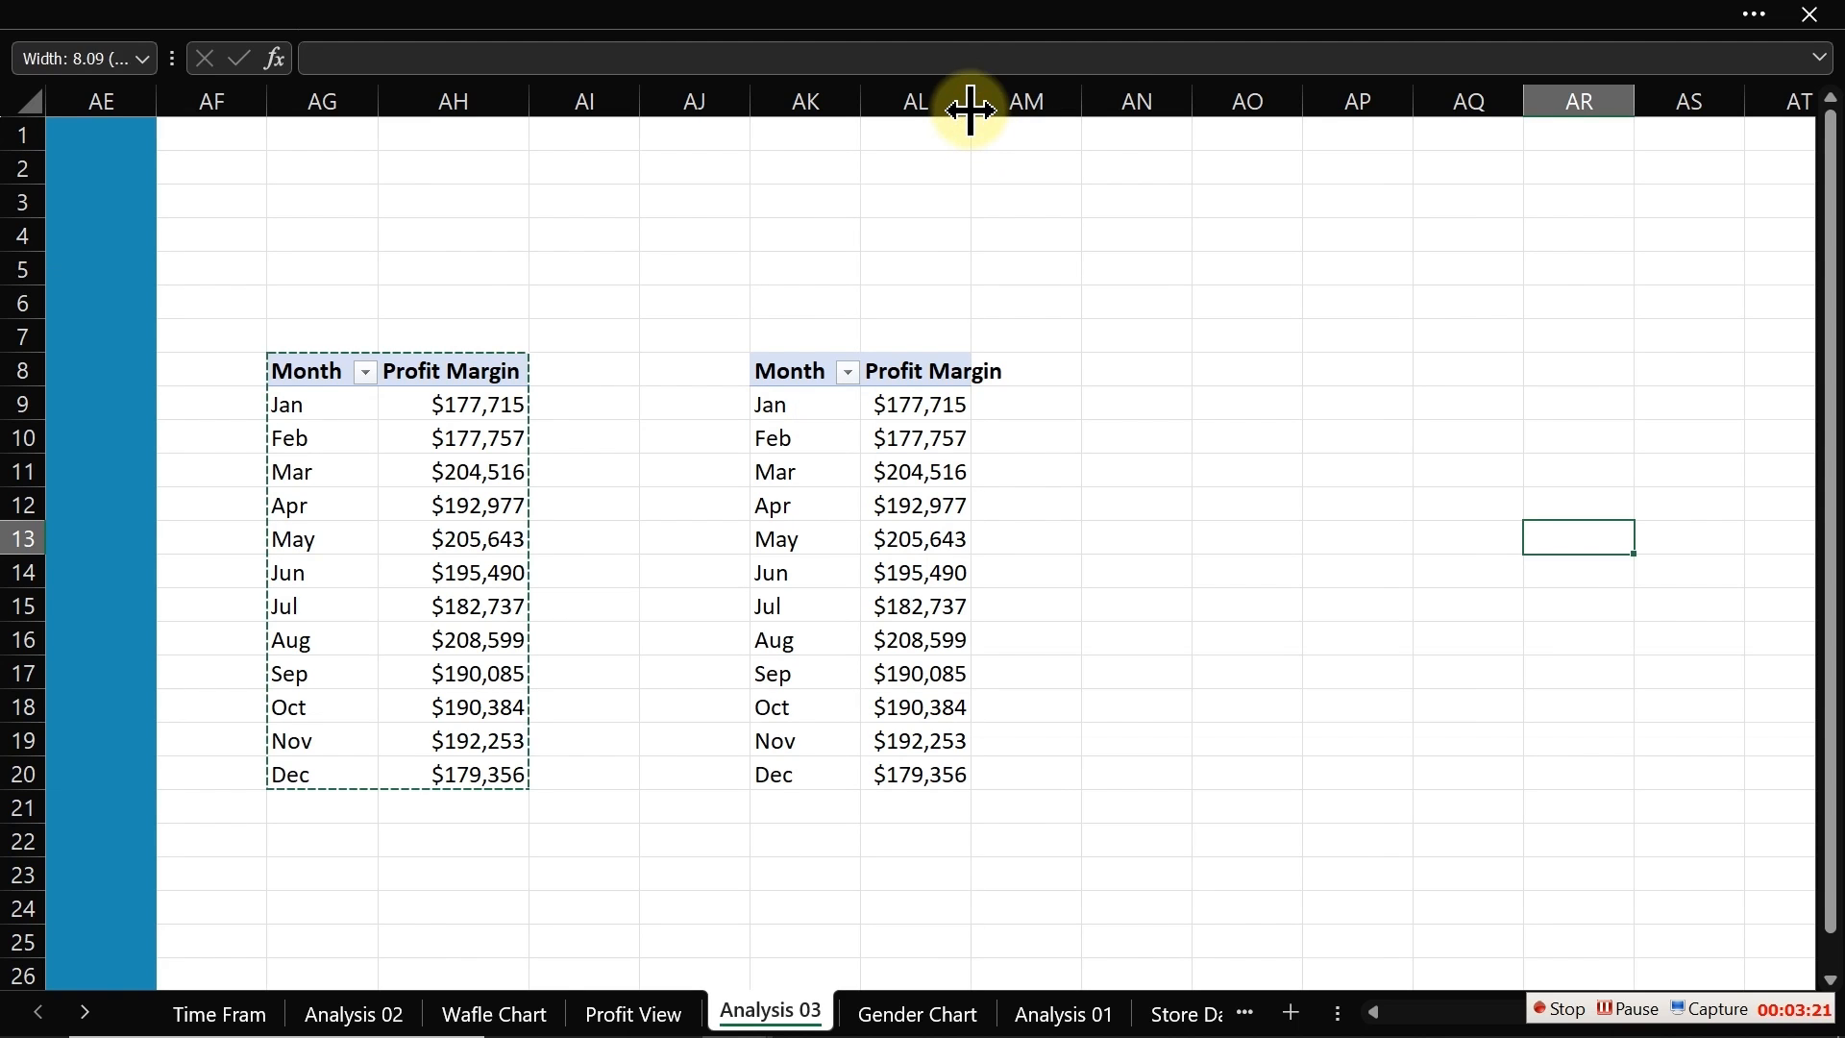
{"action": "left_click", "coordinate": [971, 108]}
{"action": "left_click", "coordinate": [458, 429]}
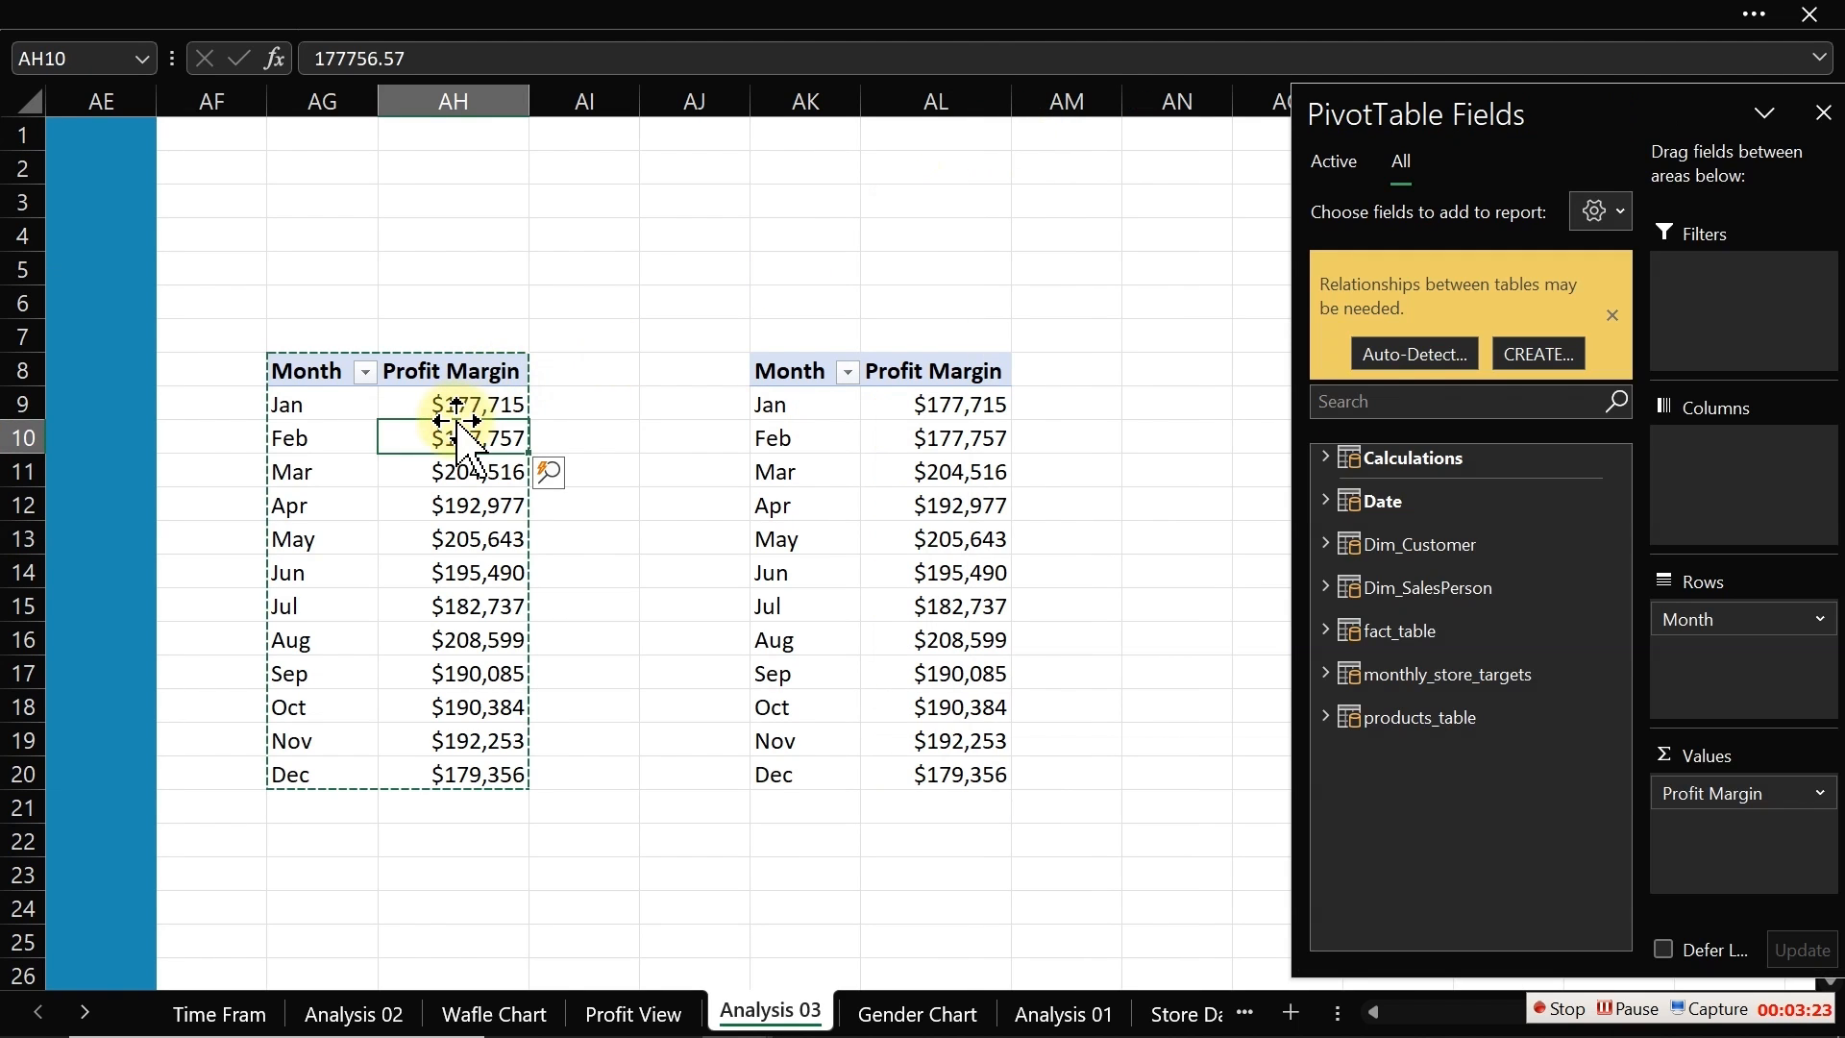
{"action": "left_click", "coordinate": [460, 400]}
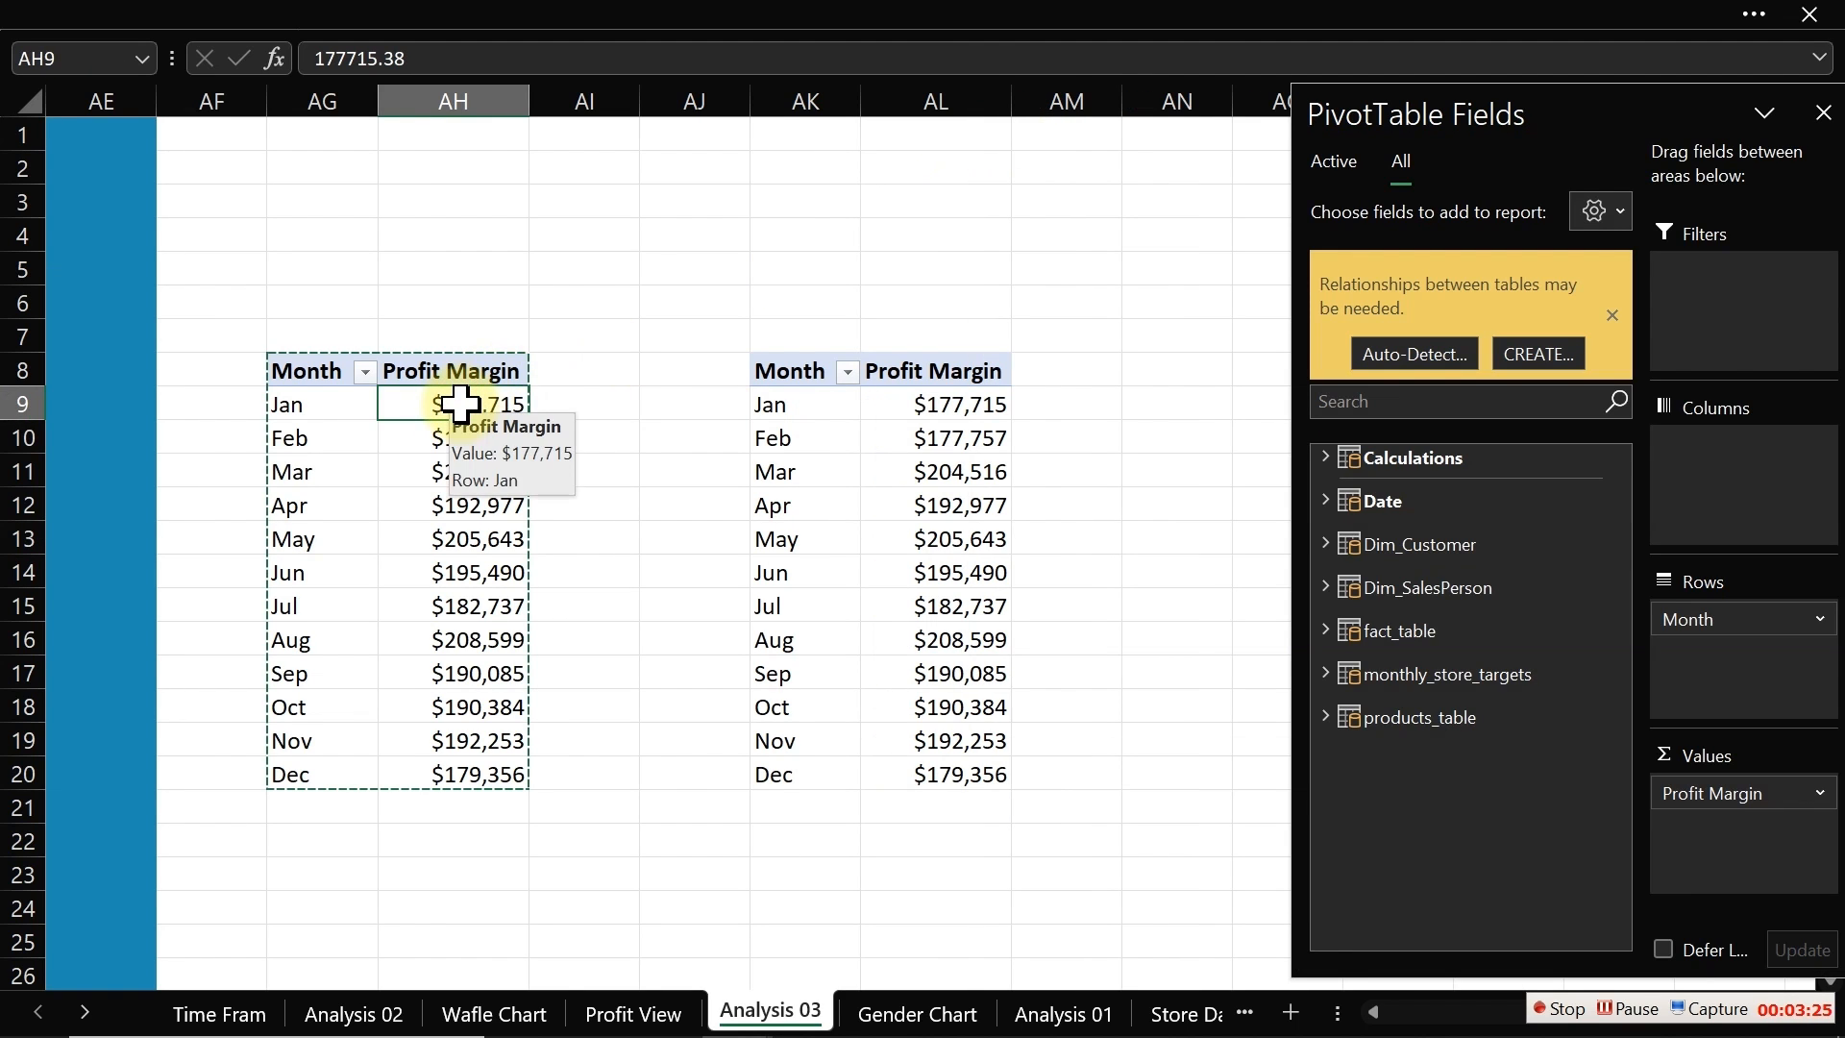
{"action": "right_click", "coordinate": [459, 404]}
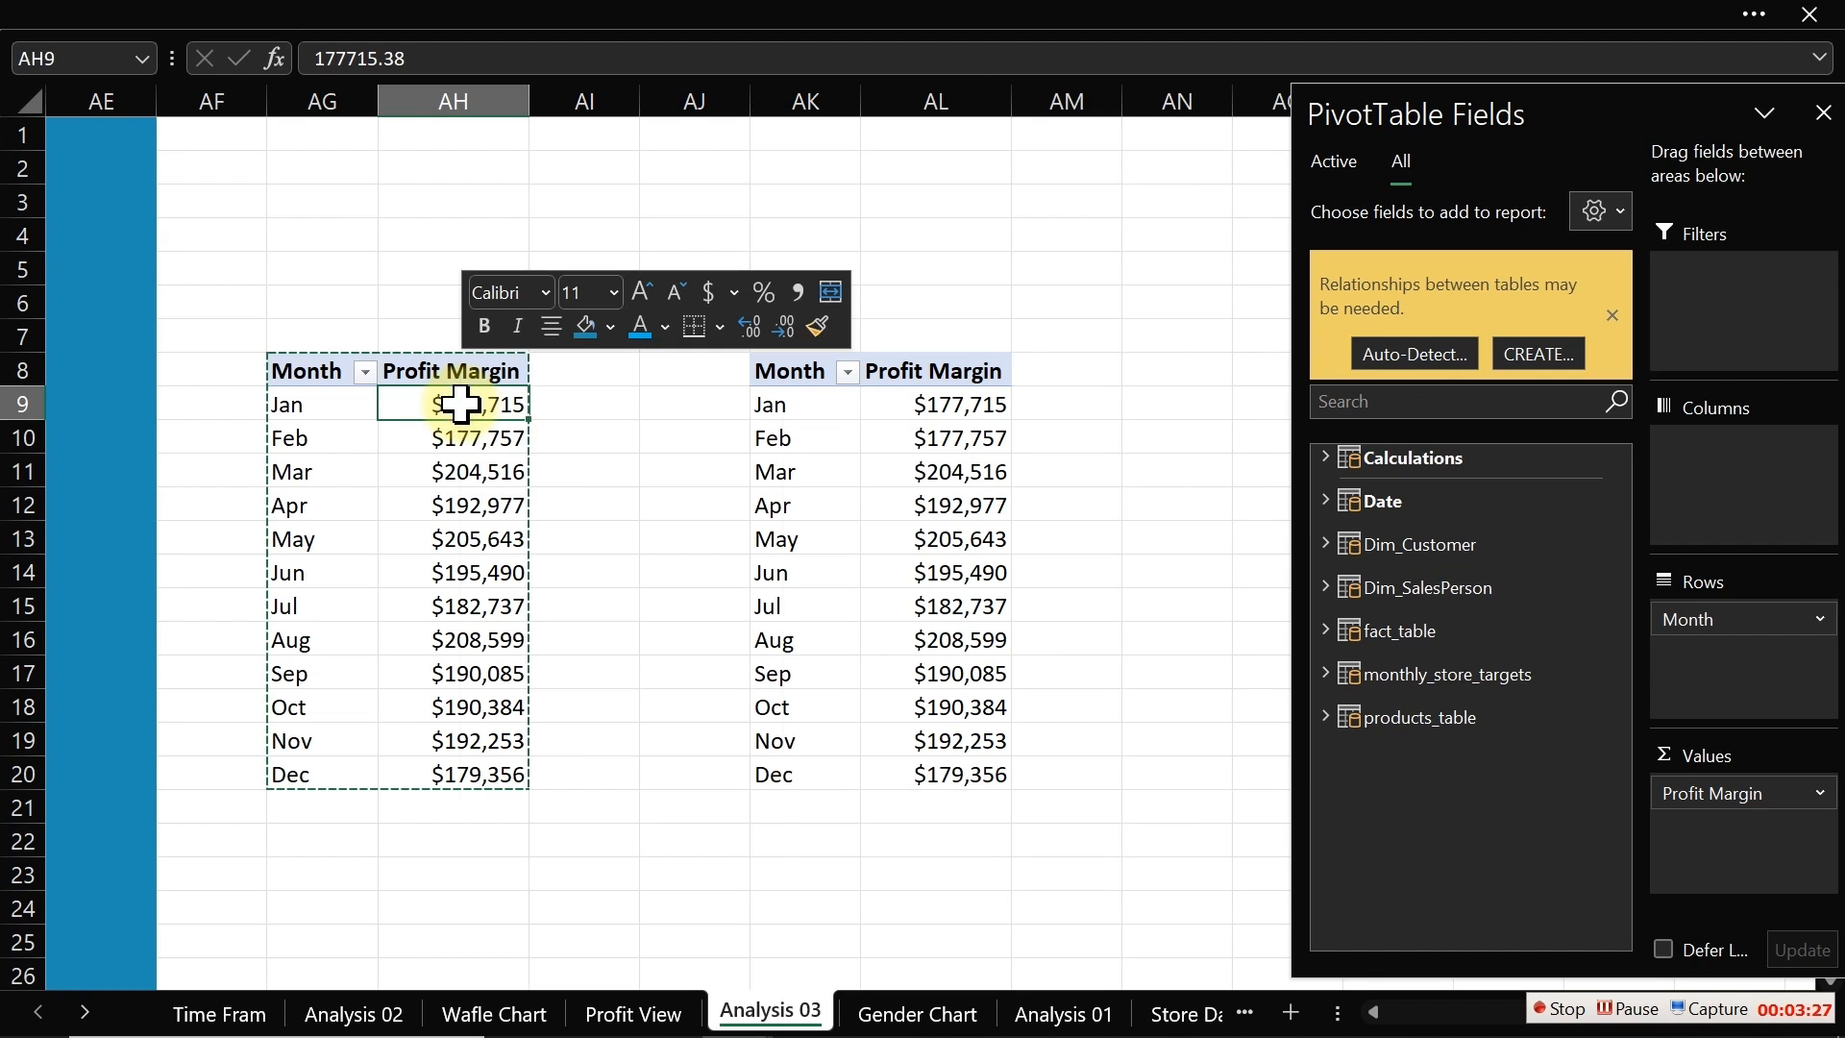
{"action": "key", "text": "Escape"}
Step: Show the original pivot's Profit Margin as % Difference From, with base field Month and base item (previous)
{"action": "left_click", "coordinate": [442, 439]}
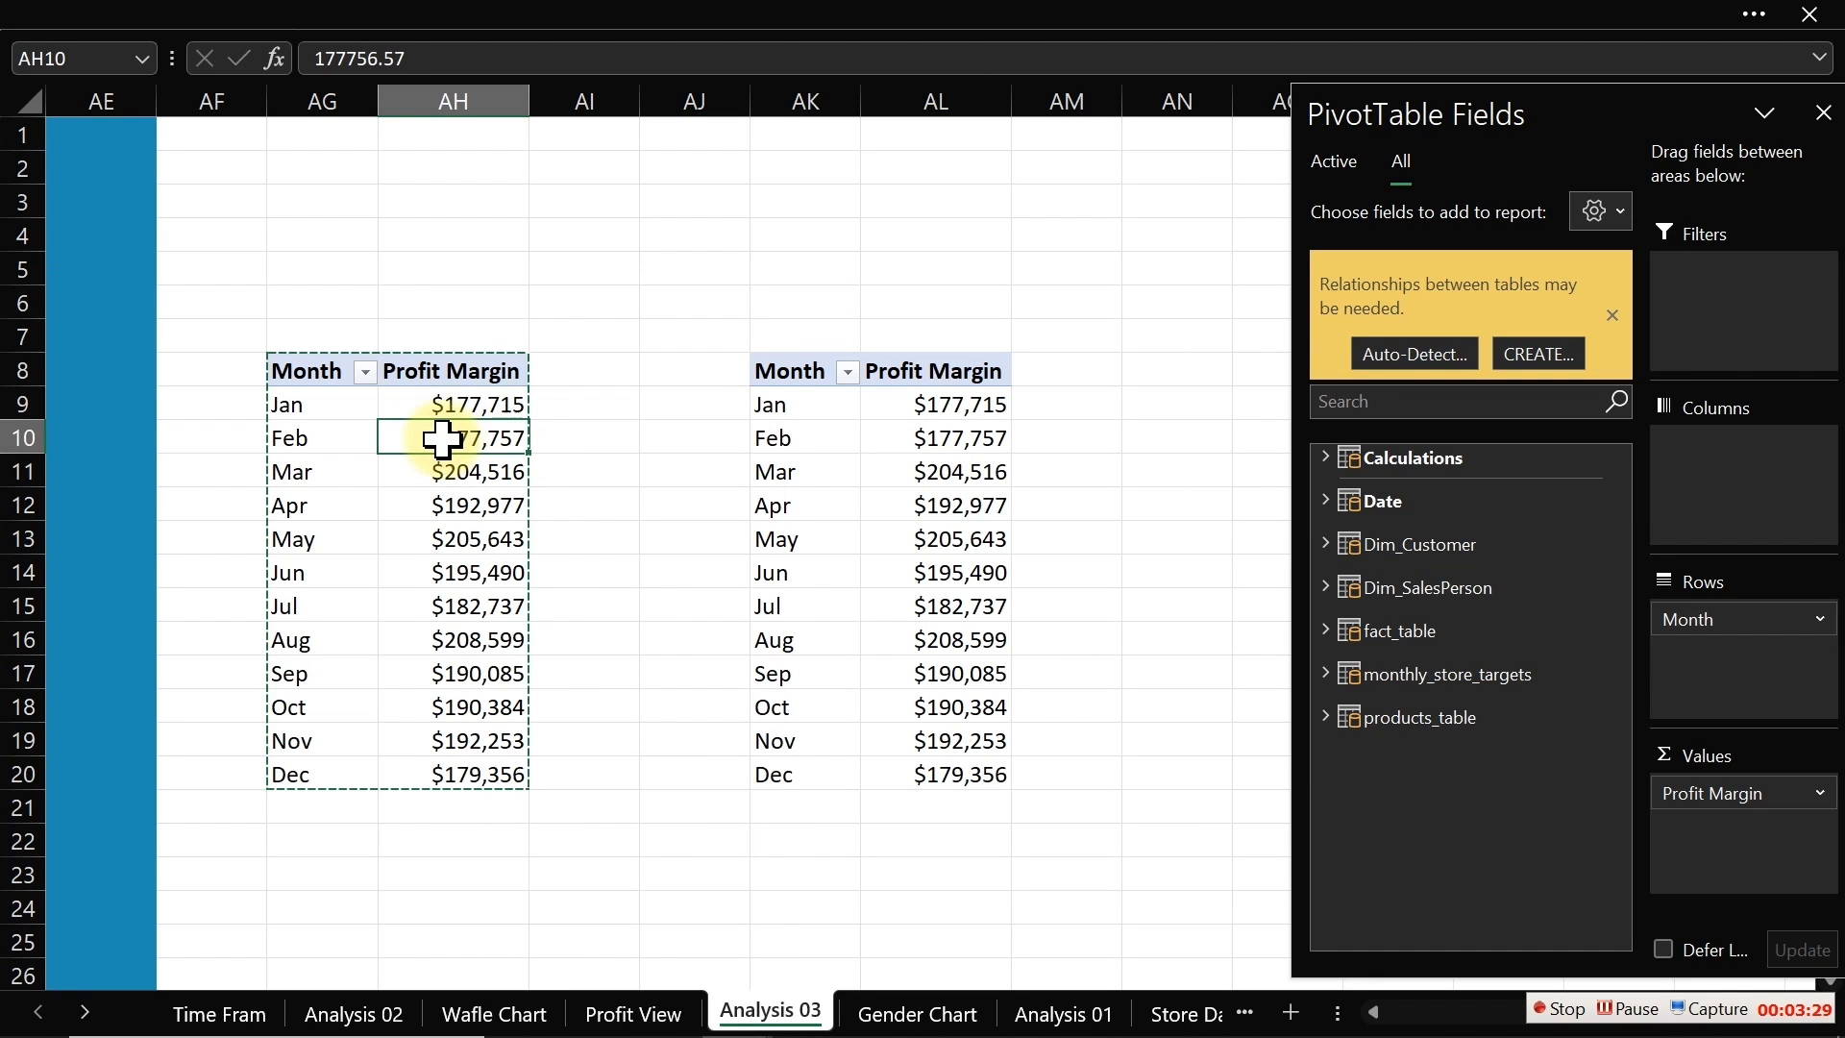
{"action": "right_click", "coordinate": [442, 439]}
{"action": "mouse_move", "coordinate": [557, 783]}
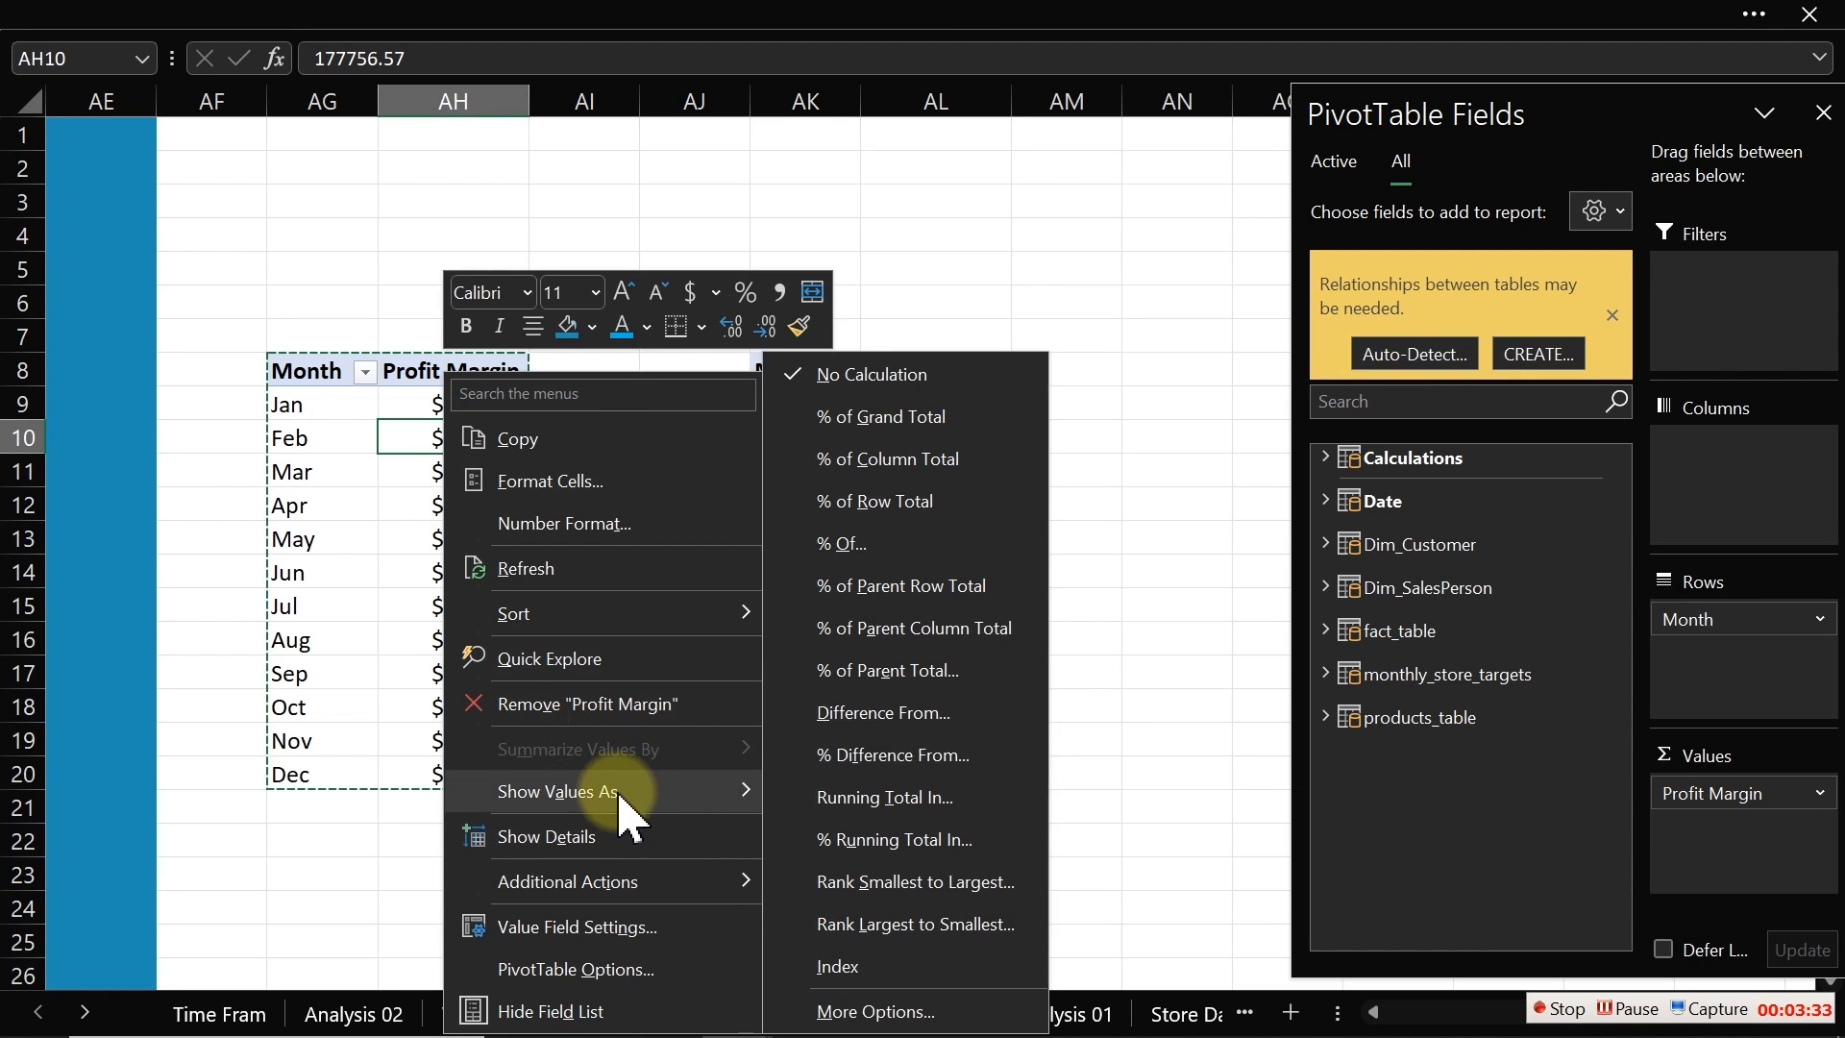
{"action": "left_click", "coordinate": [886, 754]}
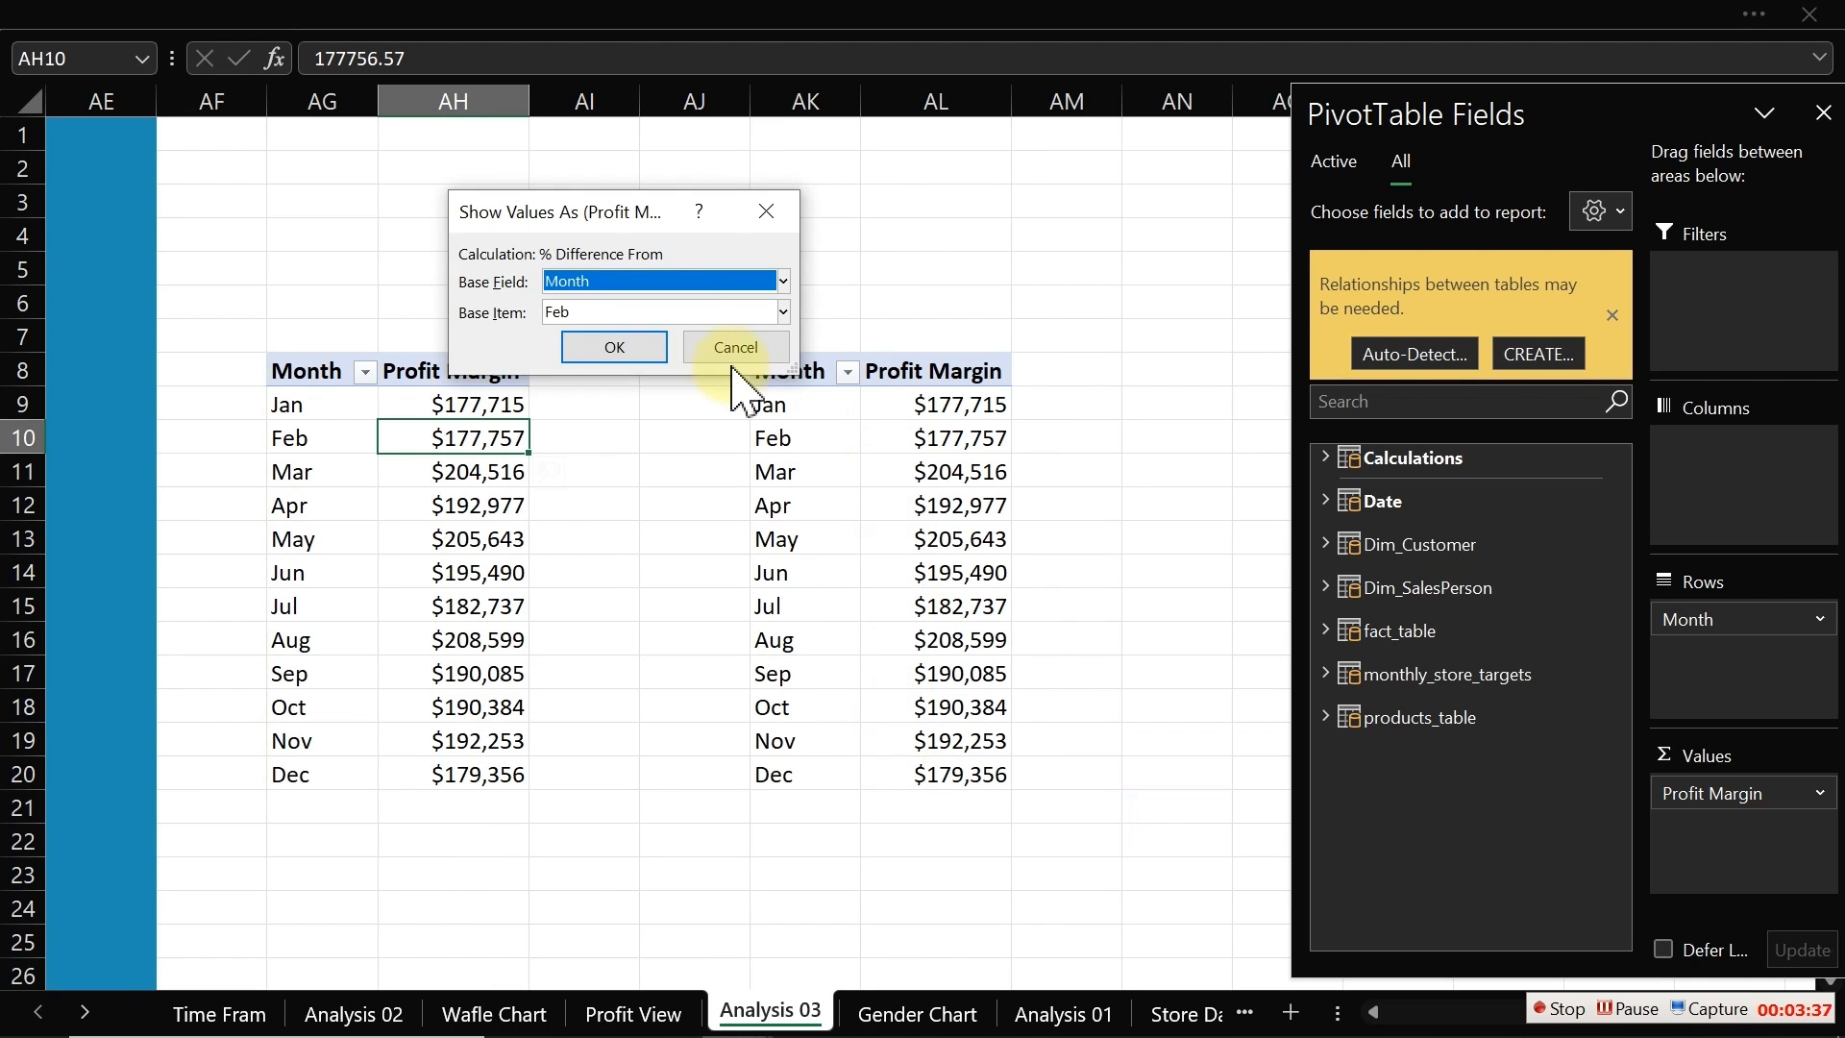
{"action": "left_click", "coordinate": [685, 312]}
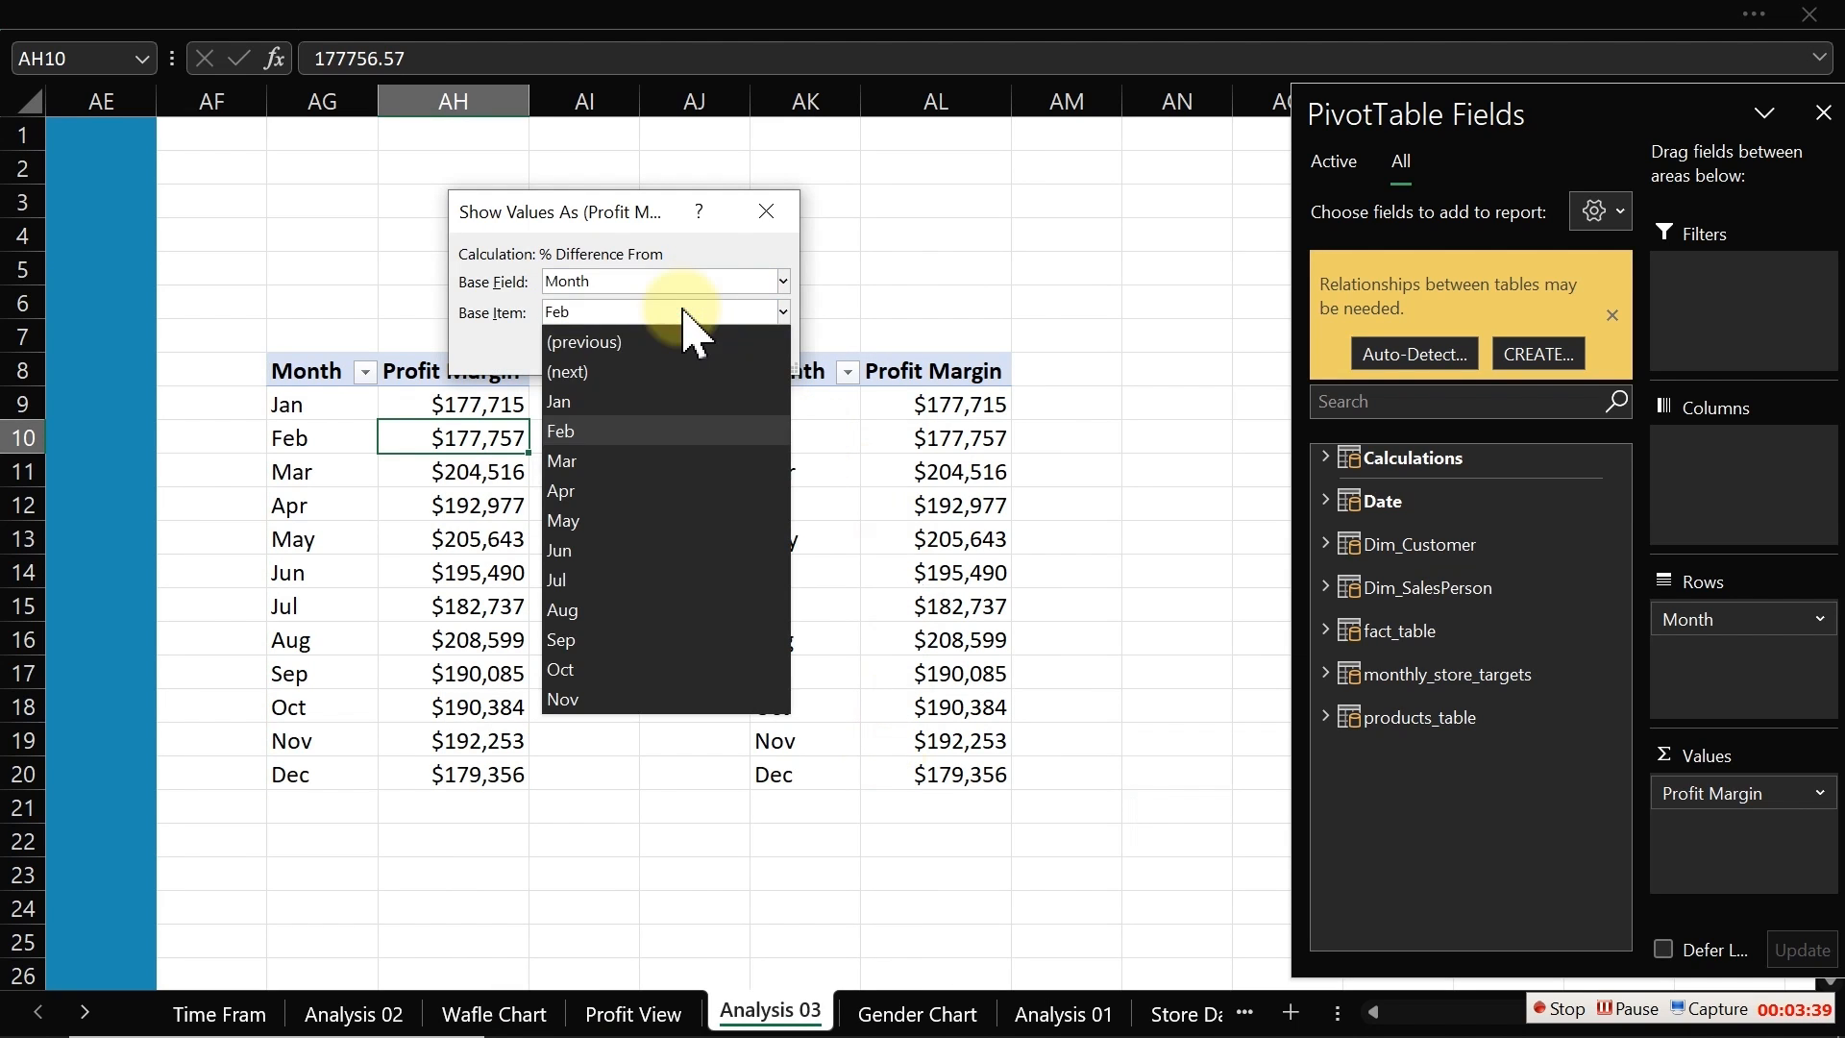
{"action": "left_click", "coordinate": [613, 338]}
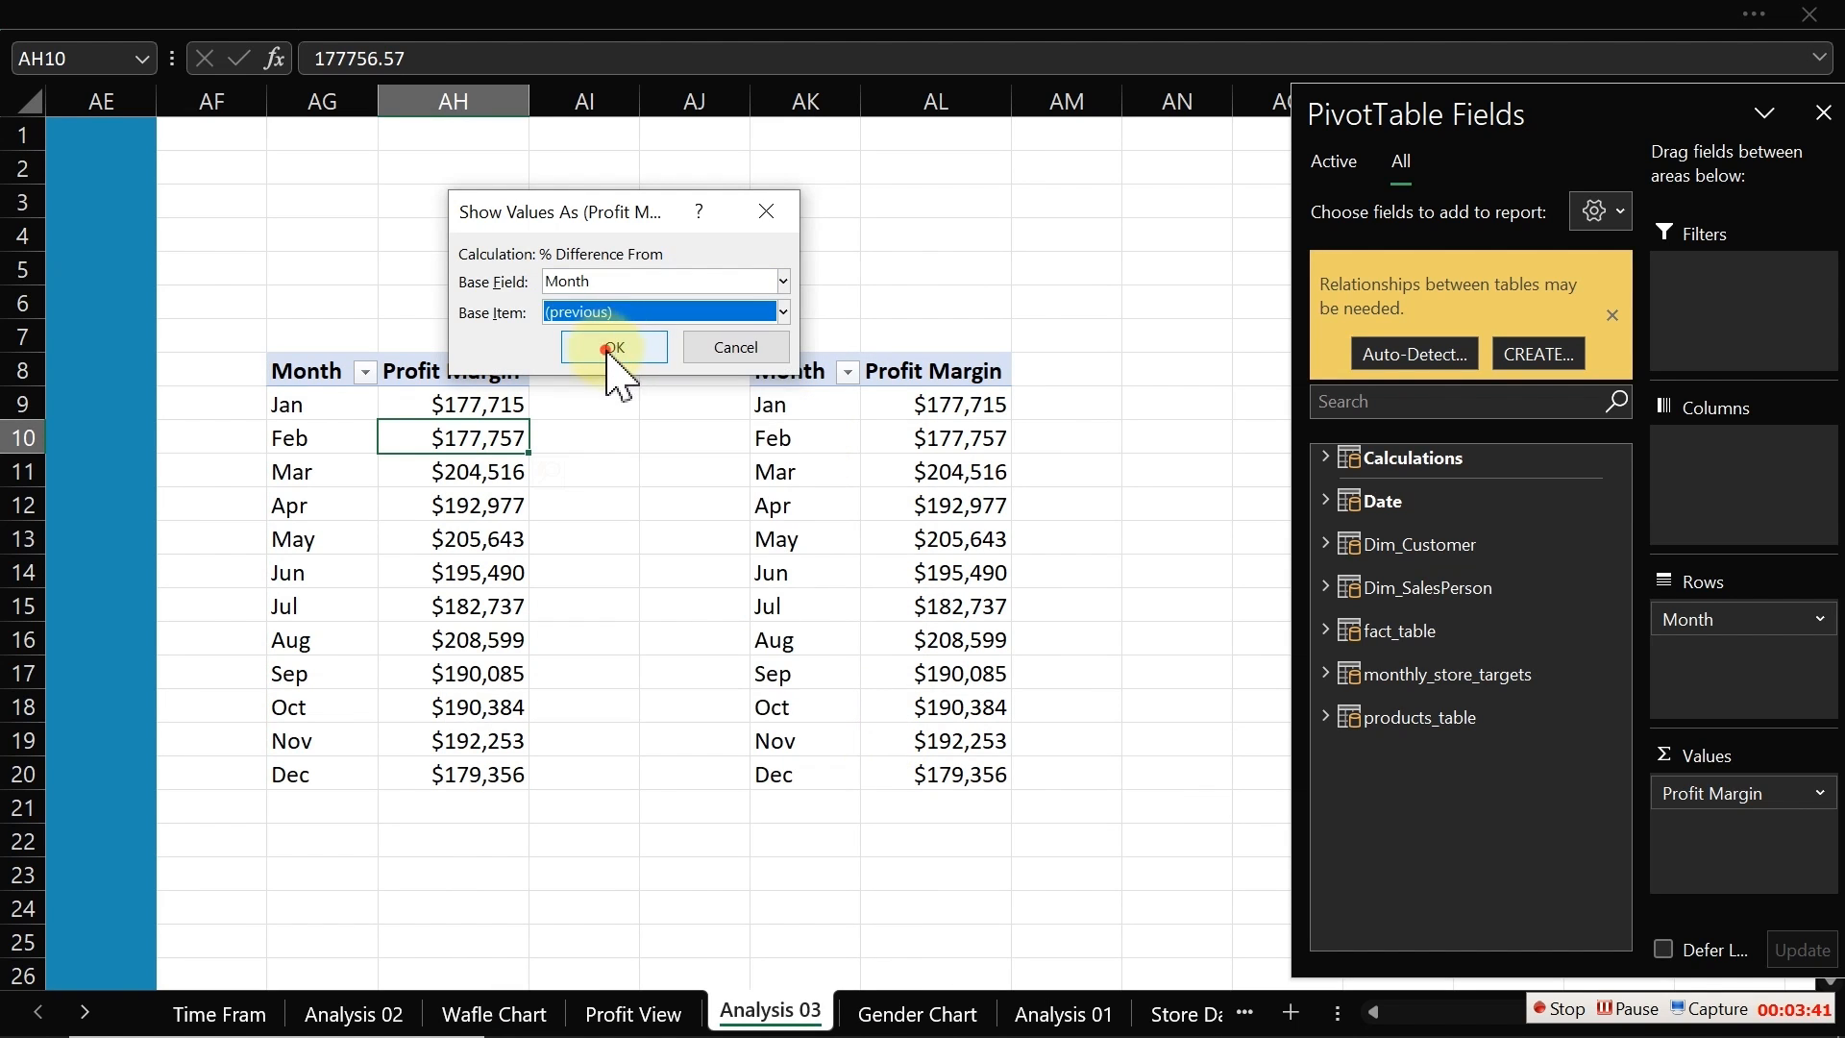
{"action": "left_click", "coordinate": [613, 348]}
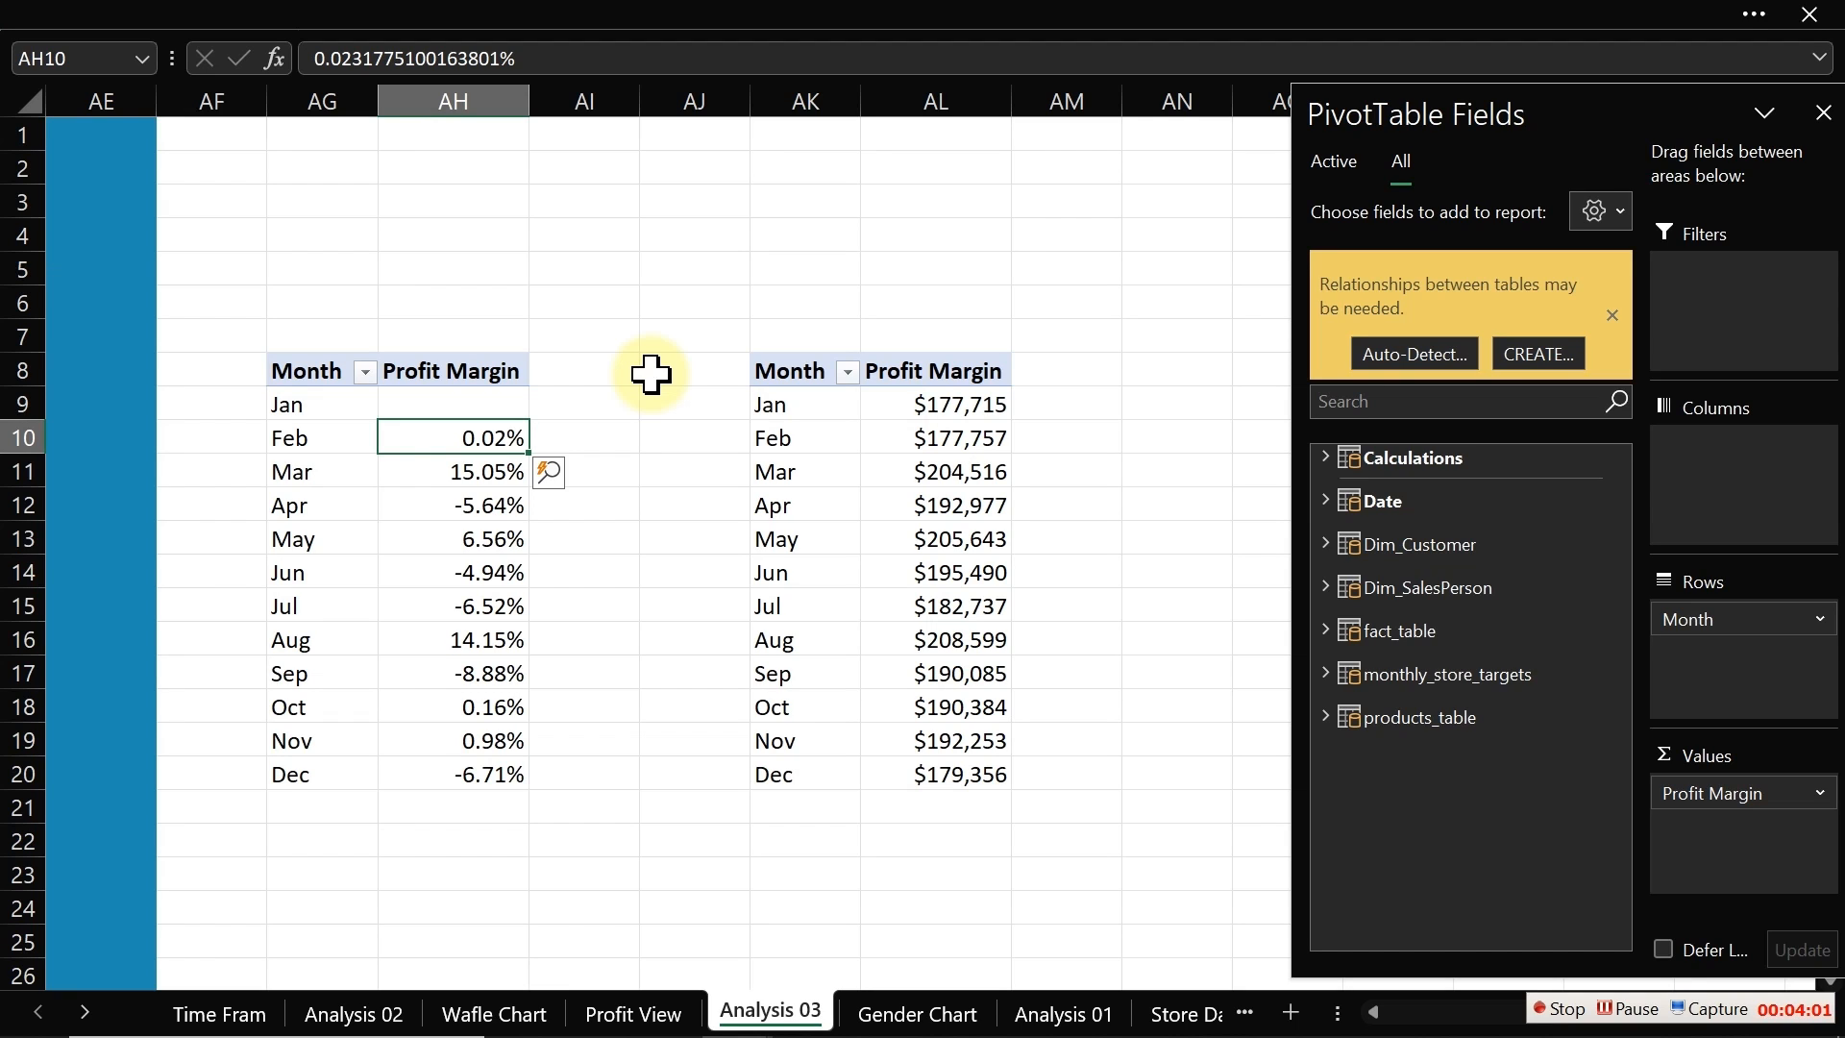
Step: Apply the custom number format +0.0%;-0.0% to the month-over-month change values in AH9:AH20
{"action": "left_click", "coordinate": [455, 478]}
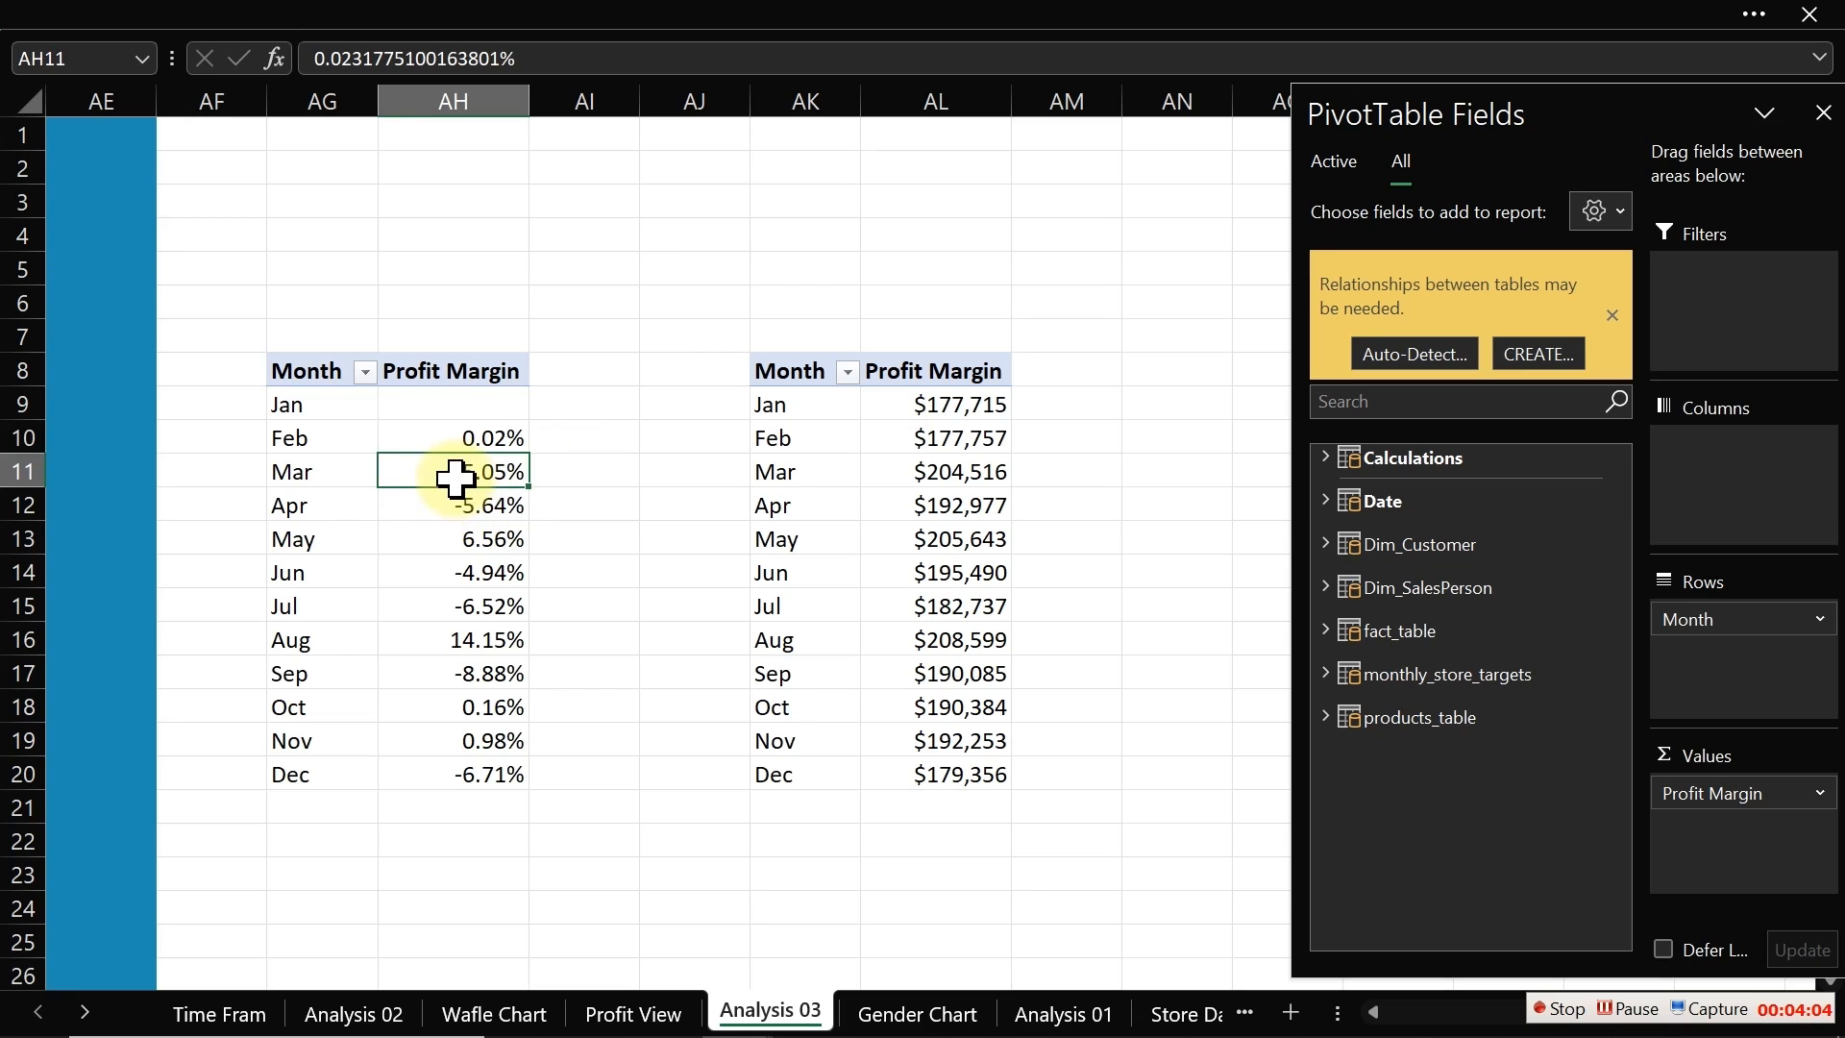
{"action": "left_click", "coordinate": [470, 403]}
{"action": "left_click_drag", "start_coordinate": [470, 404], "coordinate": [494, 764]}
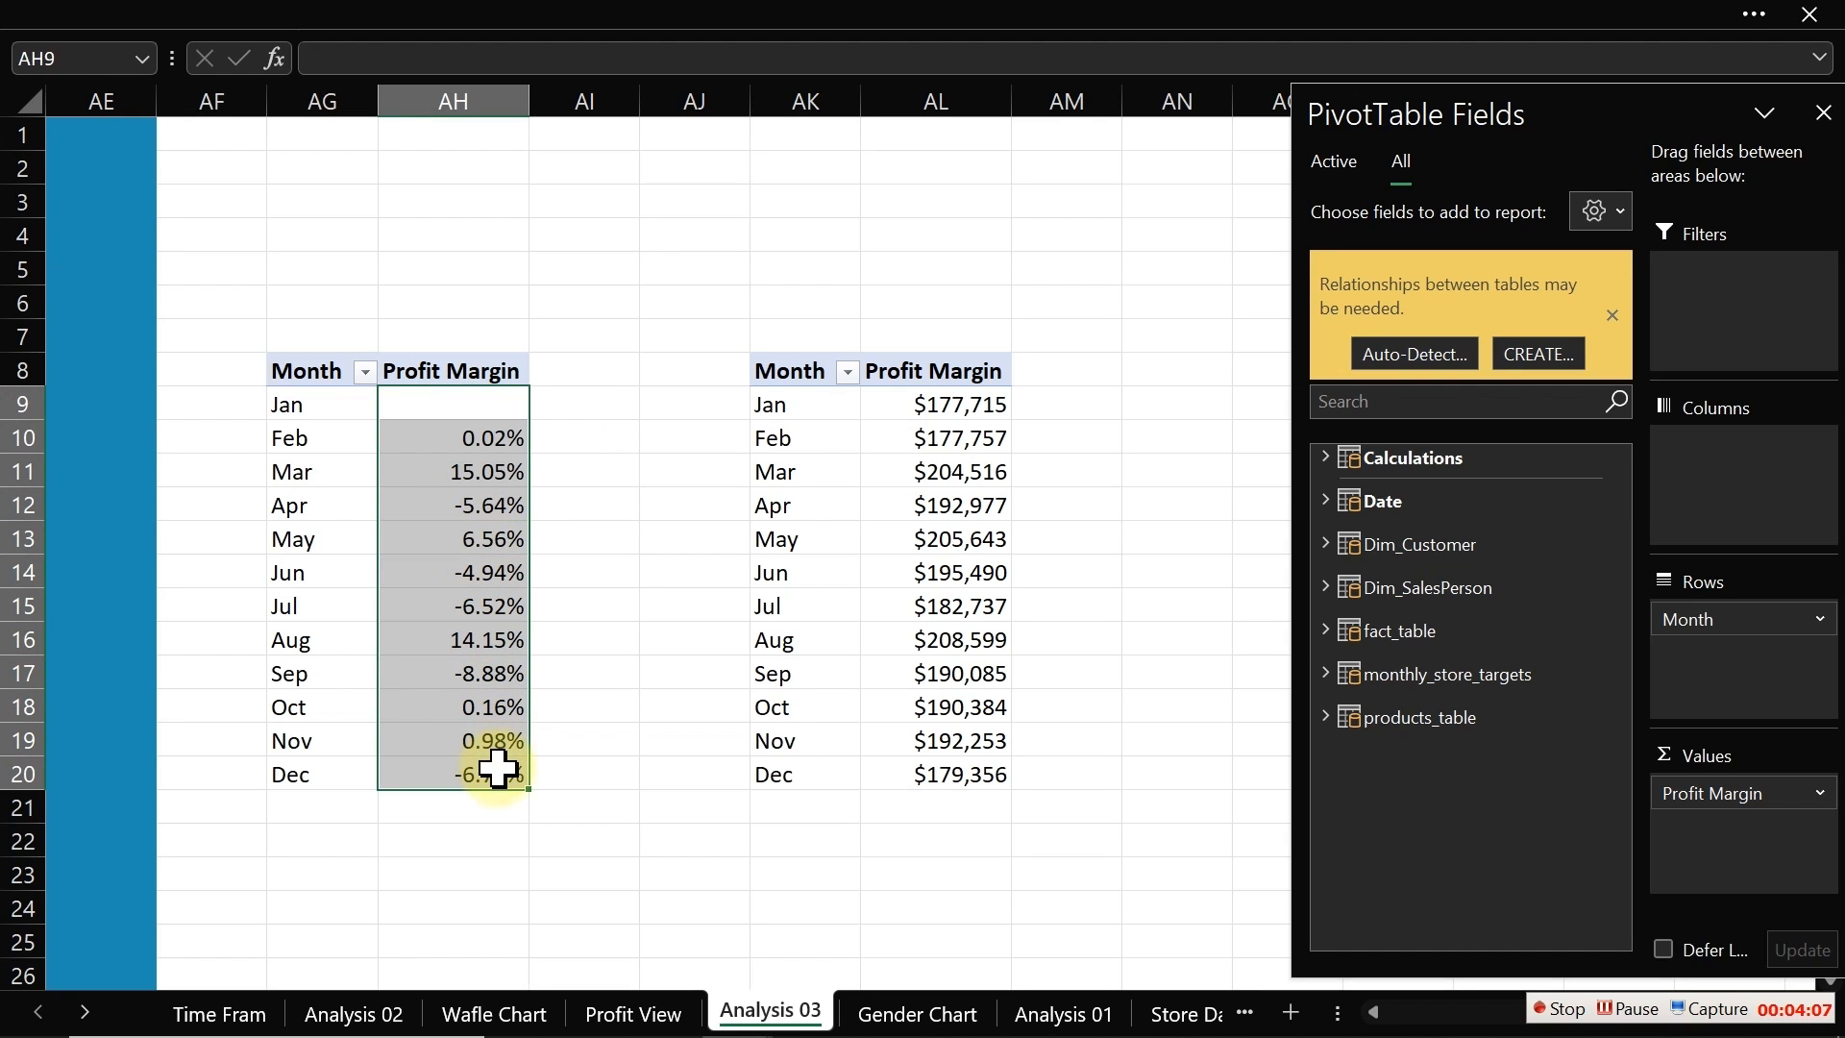
{"action": "key", "text": "ctrl+1"}
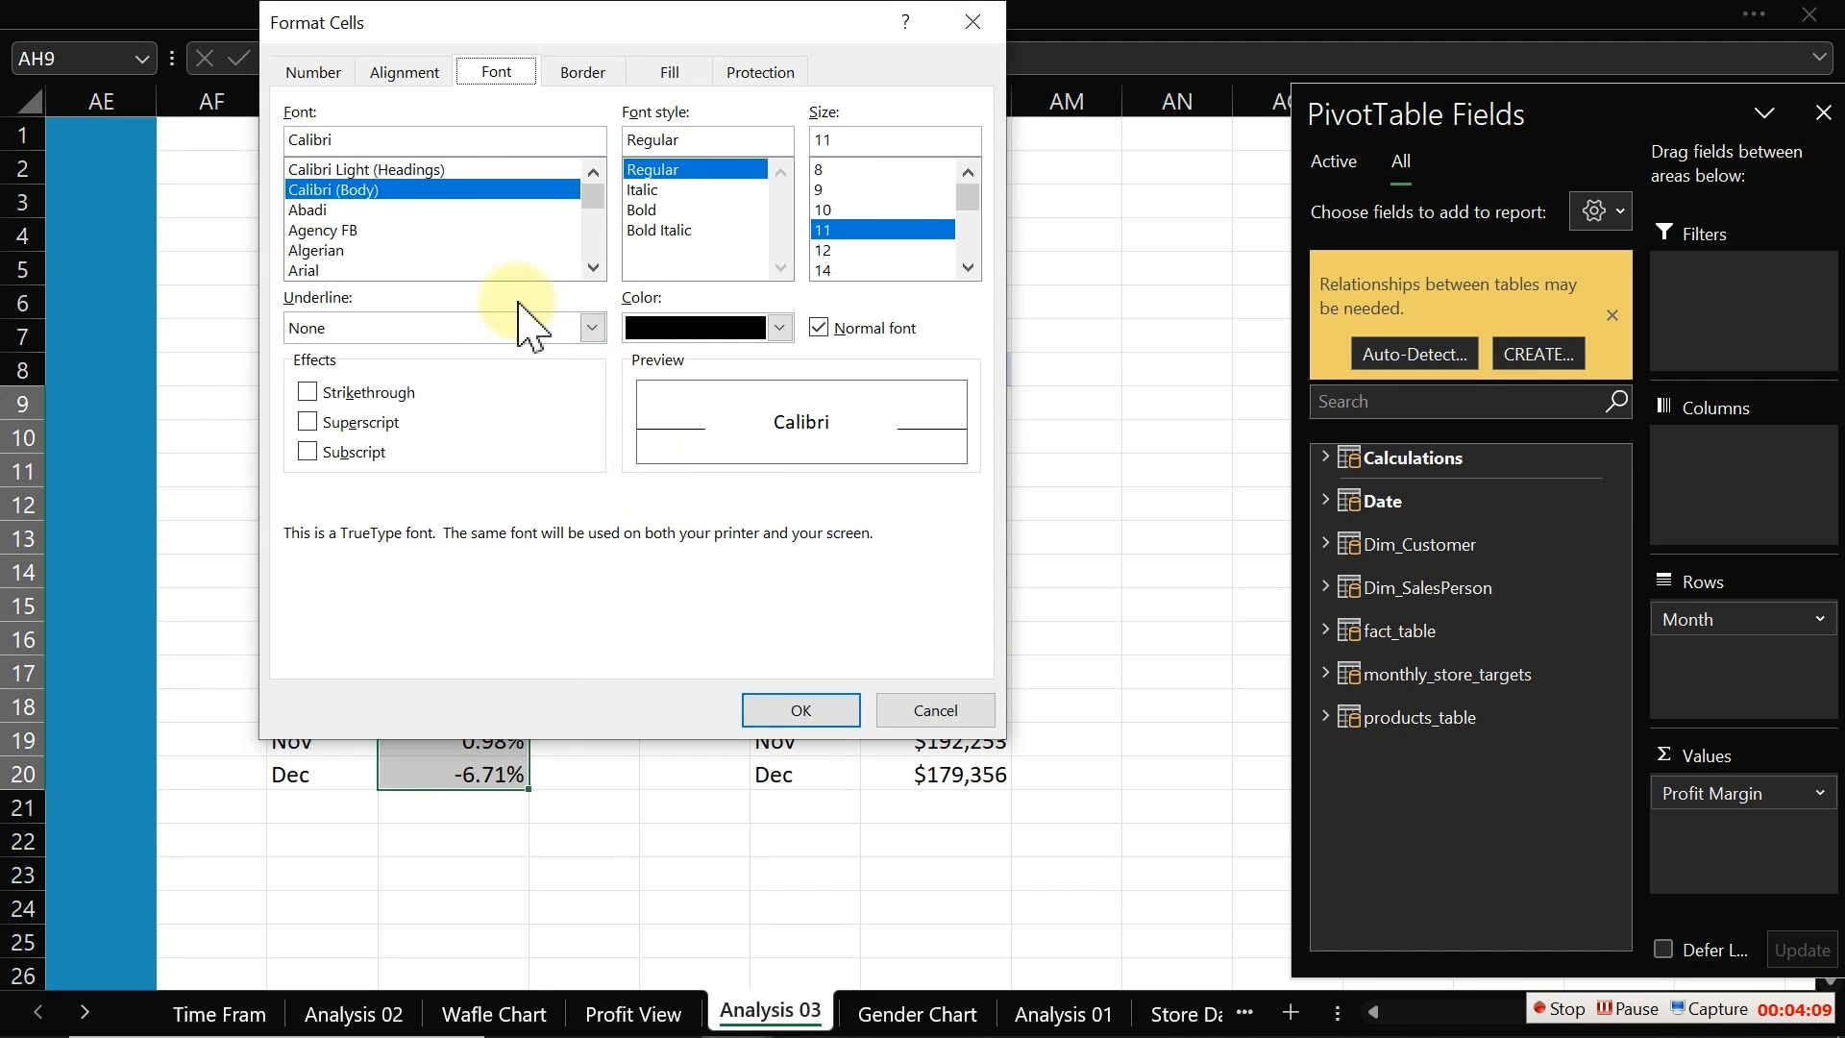
{"action": "left_click", "coordinate": [315, 73]}
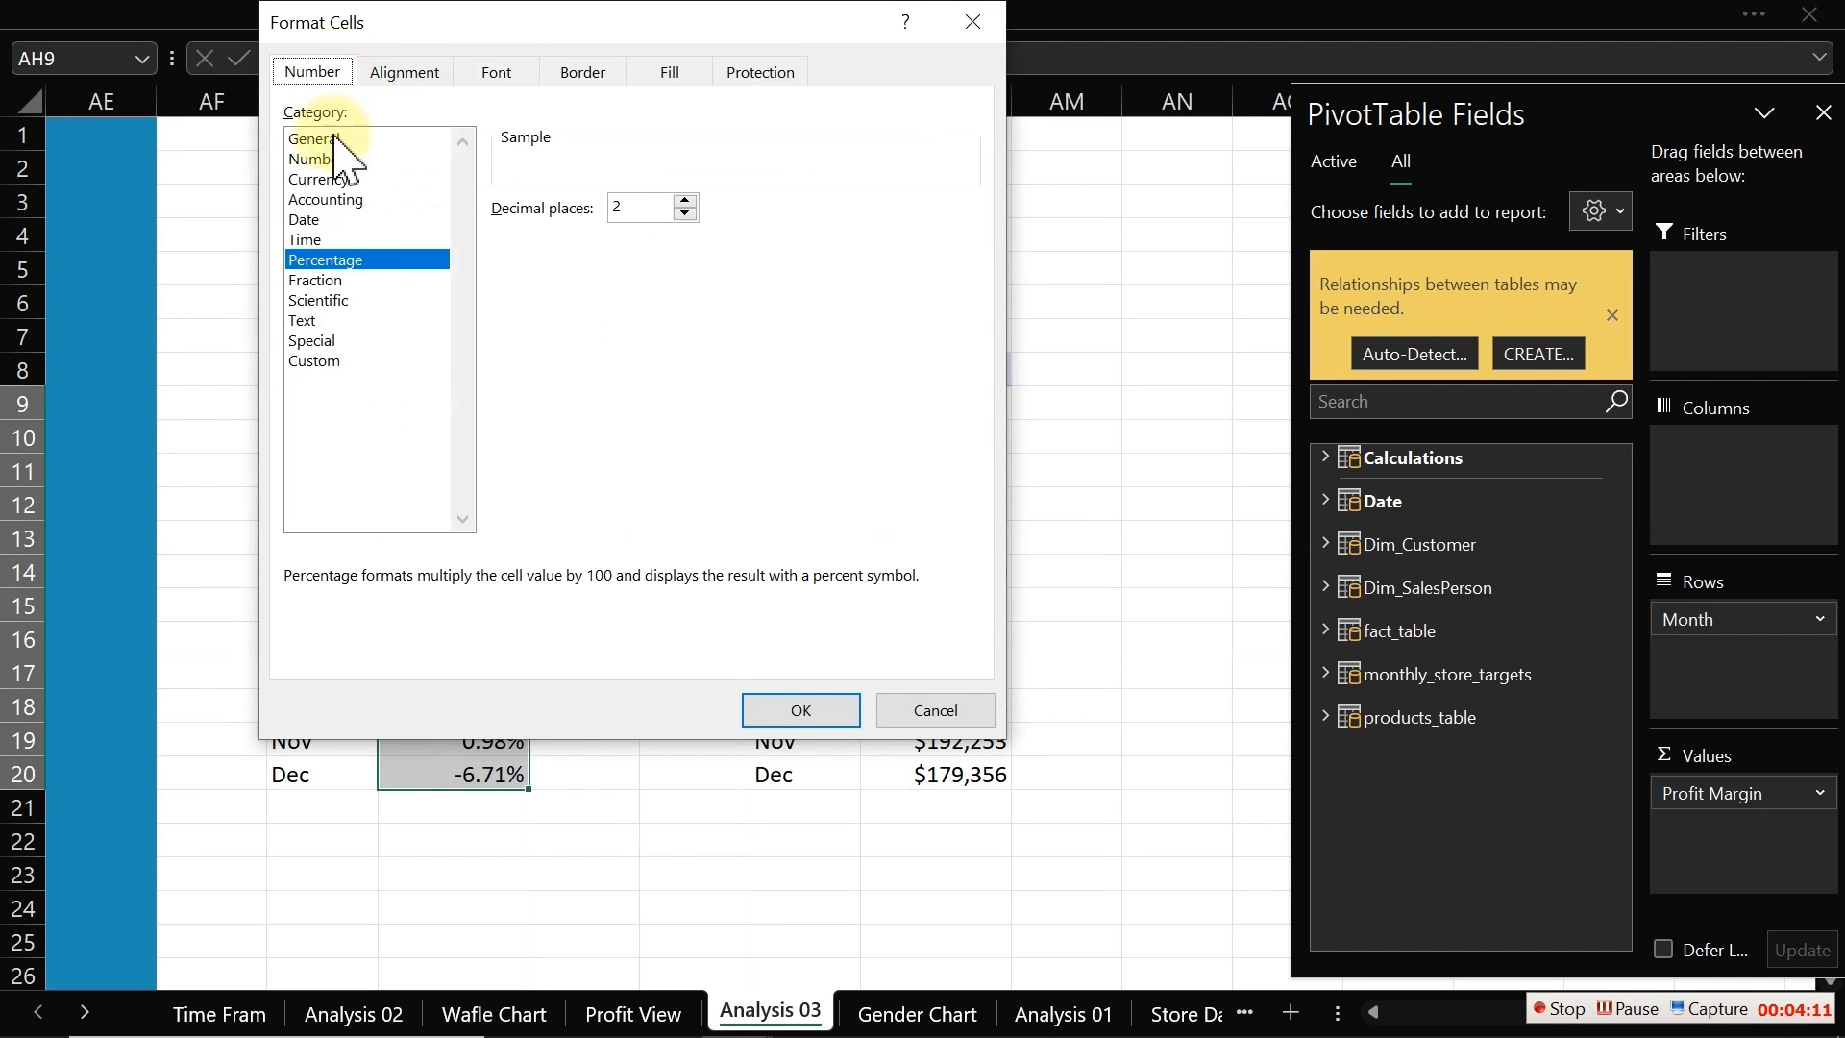
{"action": "left_click", "coordinate": [337, 364]}
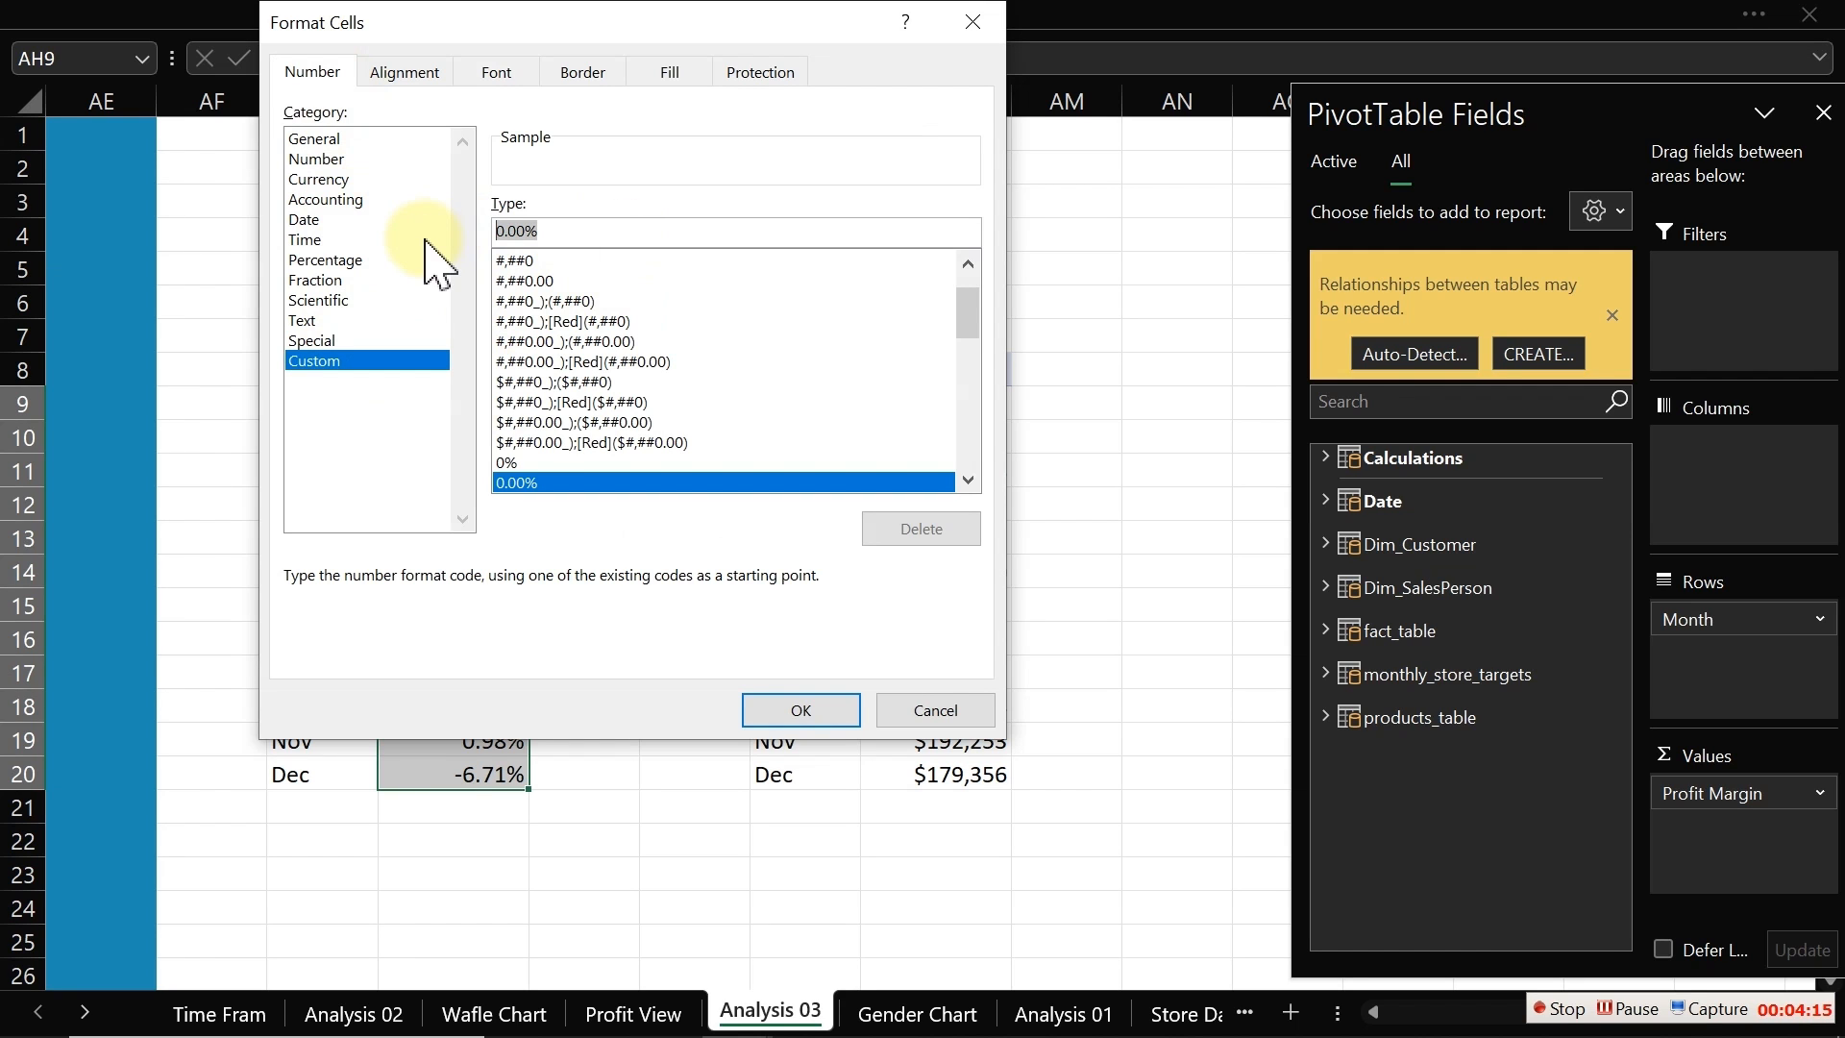
{"action": "left_click_drag", "start_coordinate": [966, 300], "coordinate": [984, 431]}
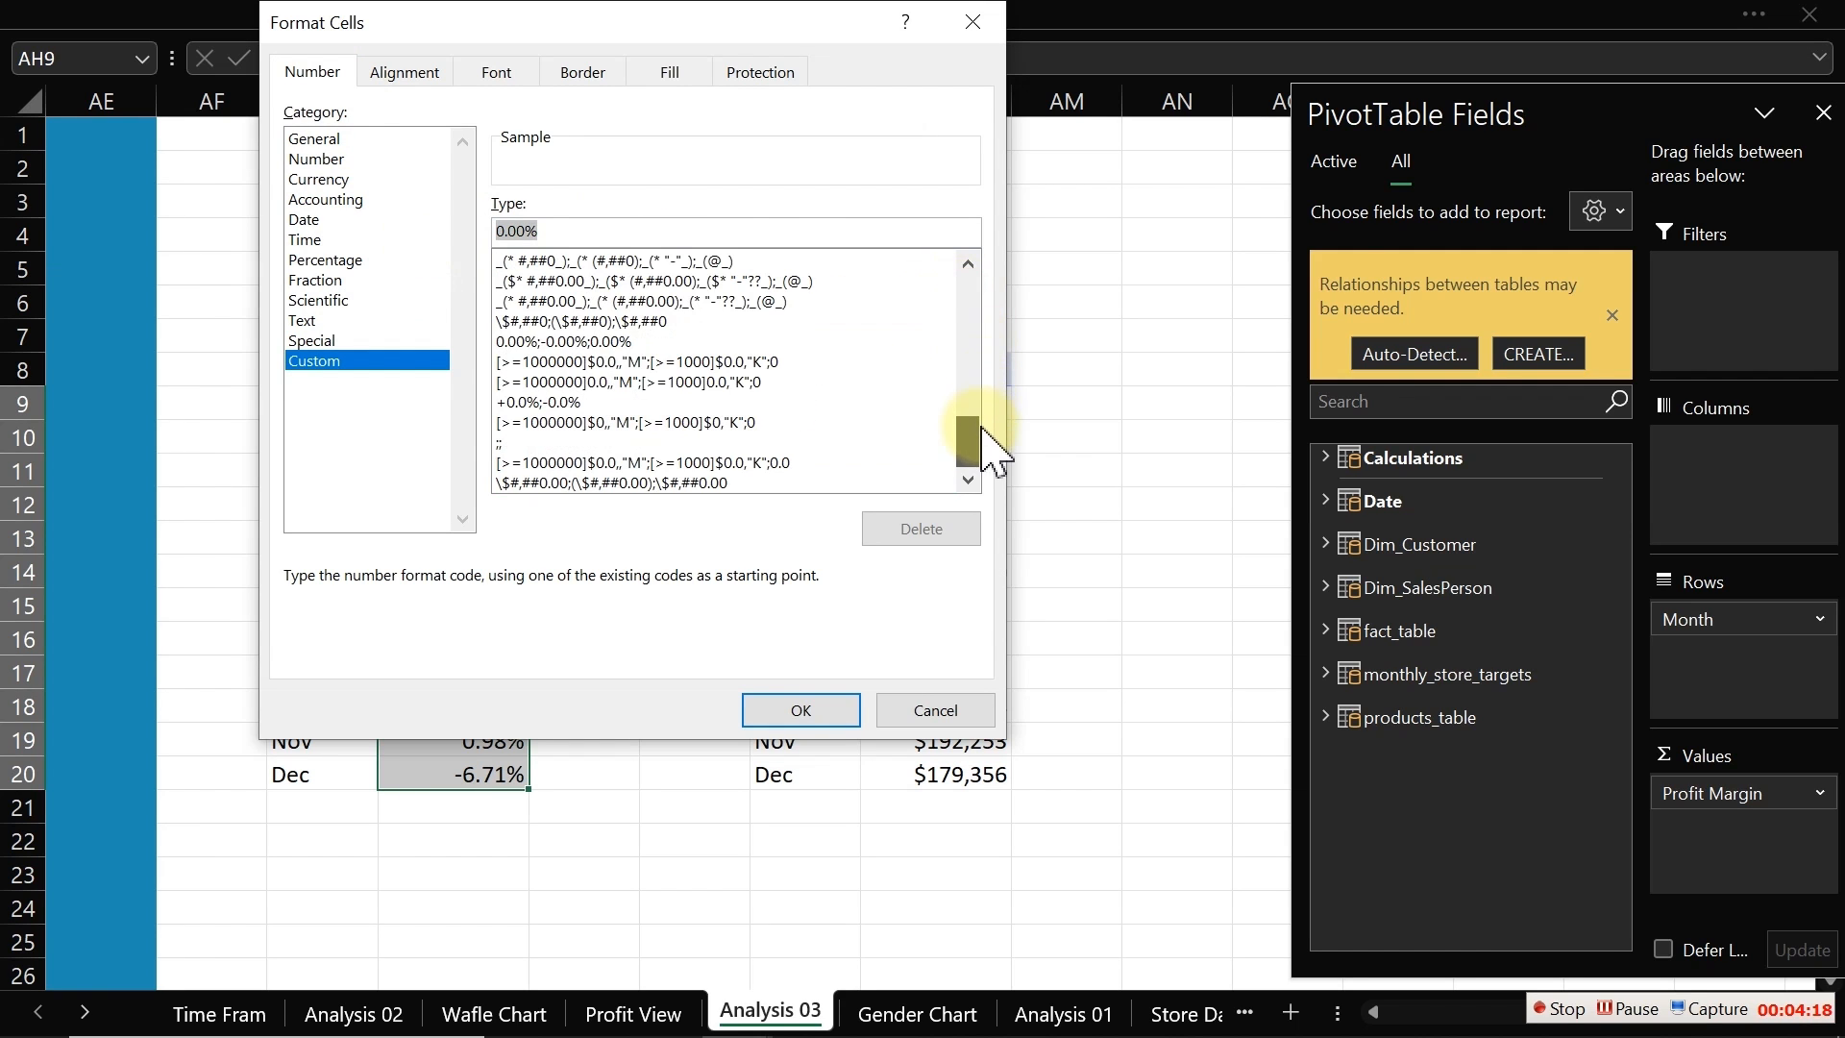
{"action": "left_click", "coordinate": [583, 382]}
{"action": "left_click", "coordinate": [584, 402]}
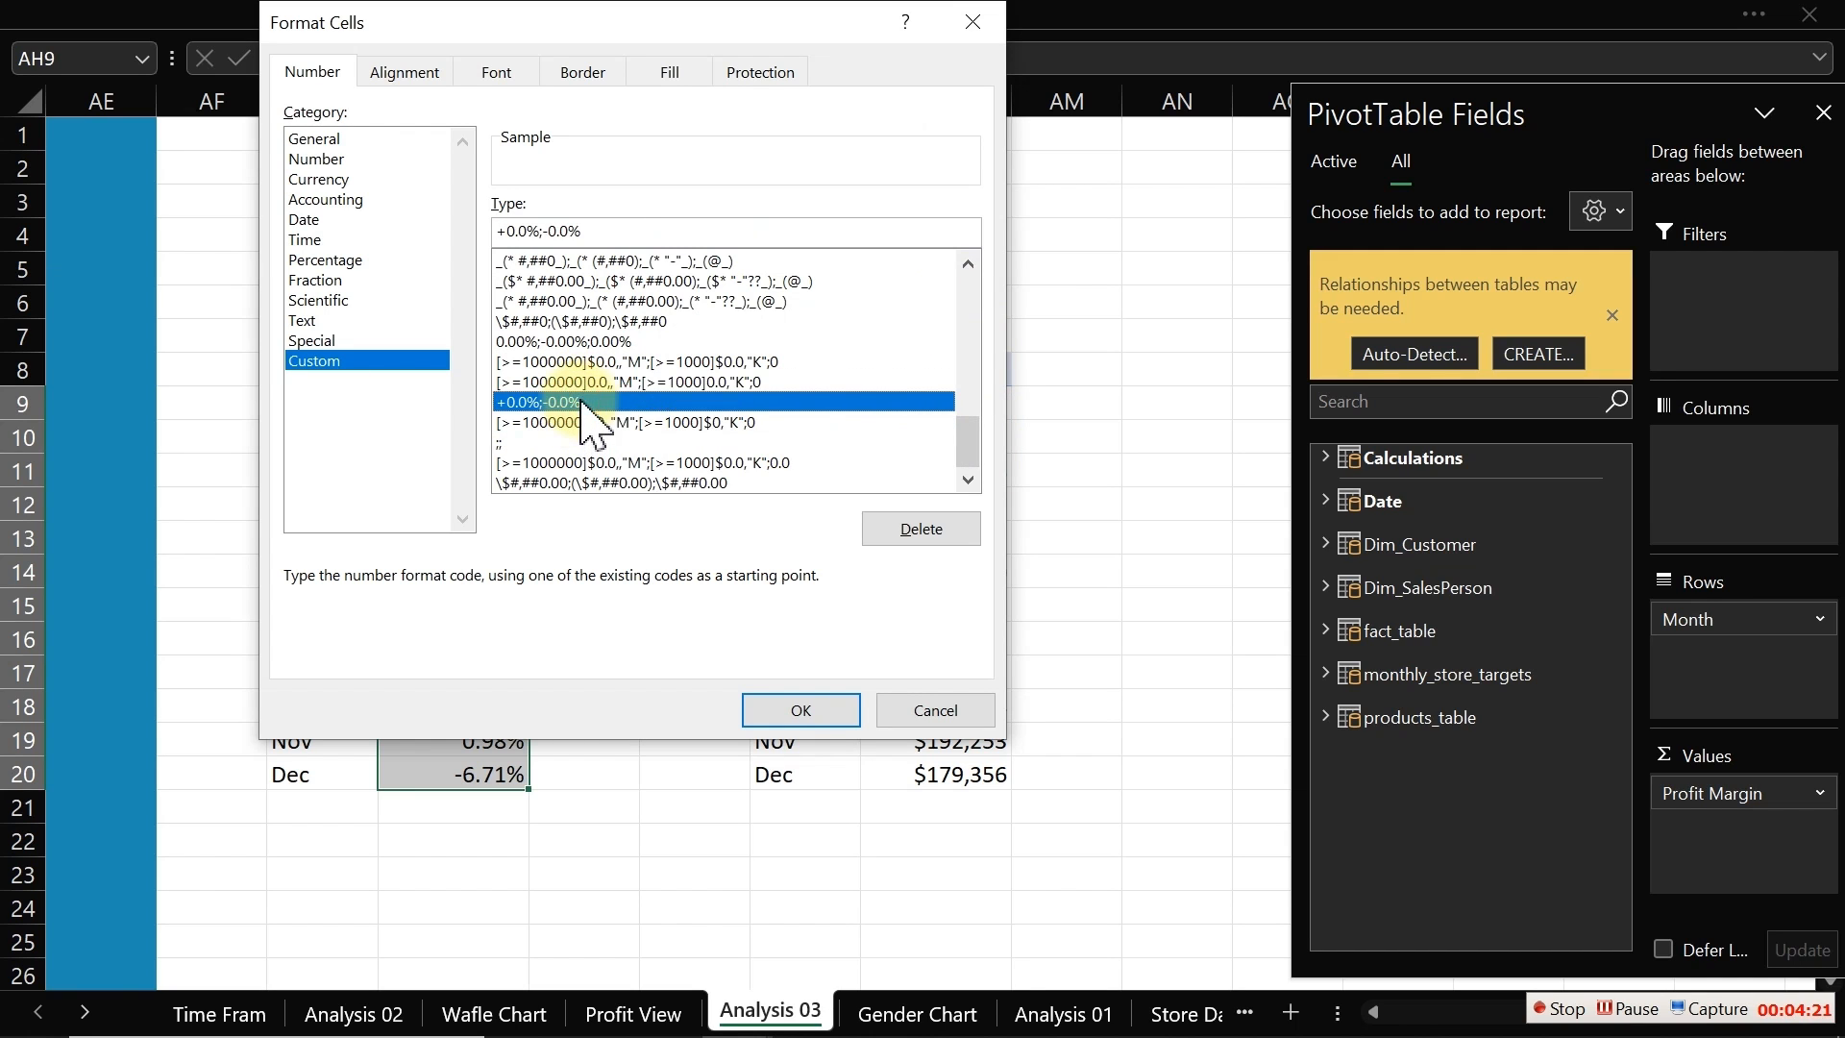
{"action": "left_click_drag", "start_coordinate": [613, 230], "coordinate": [448, 224]}
{"action": "key", "text": "ctrl+c"}
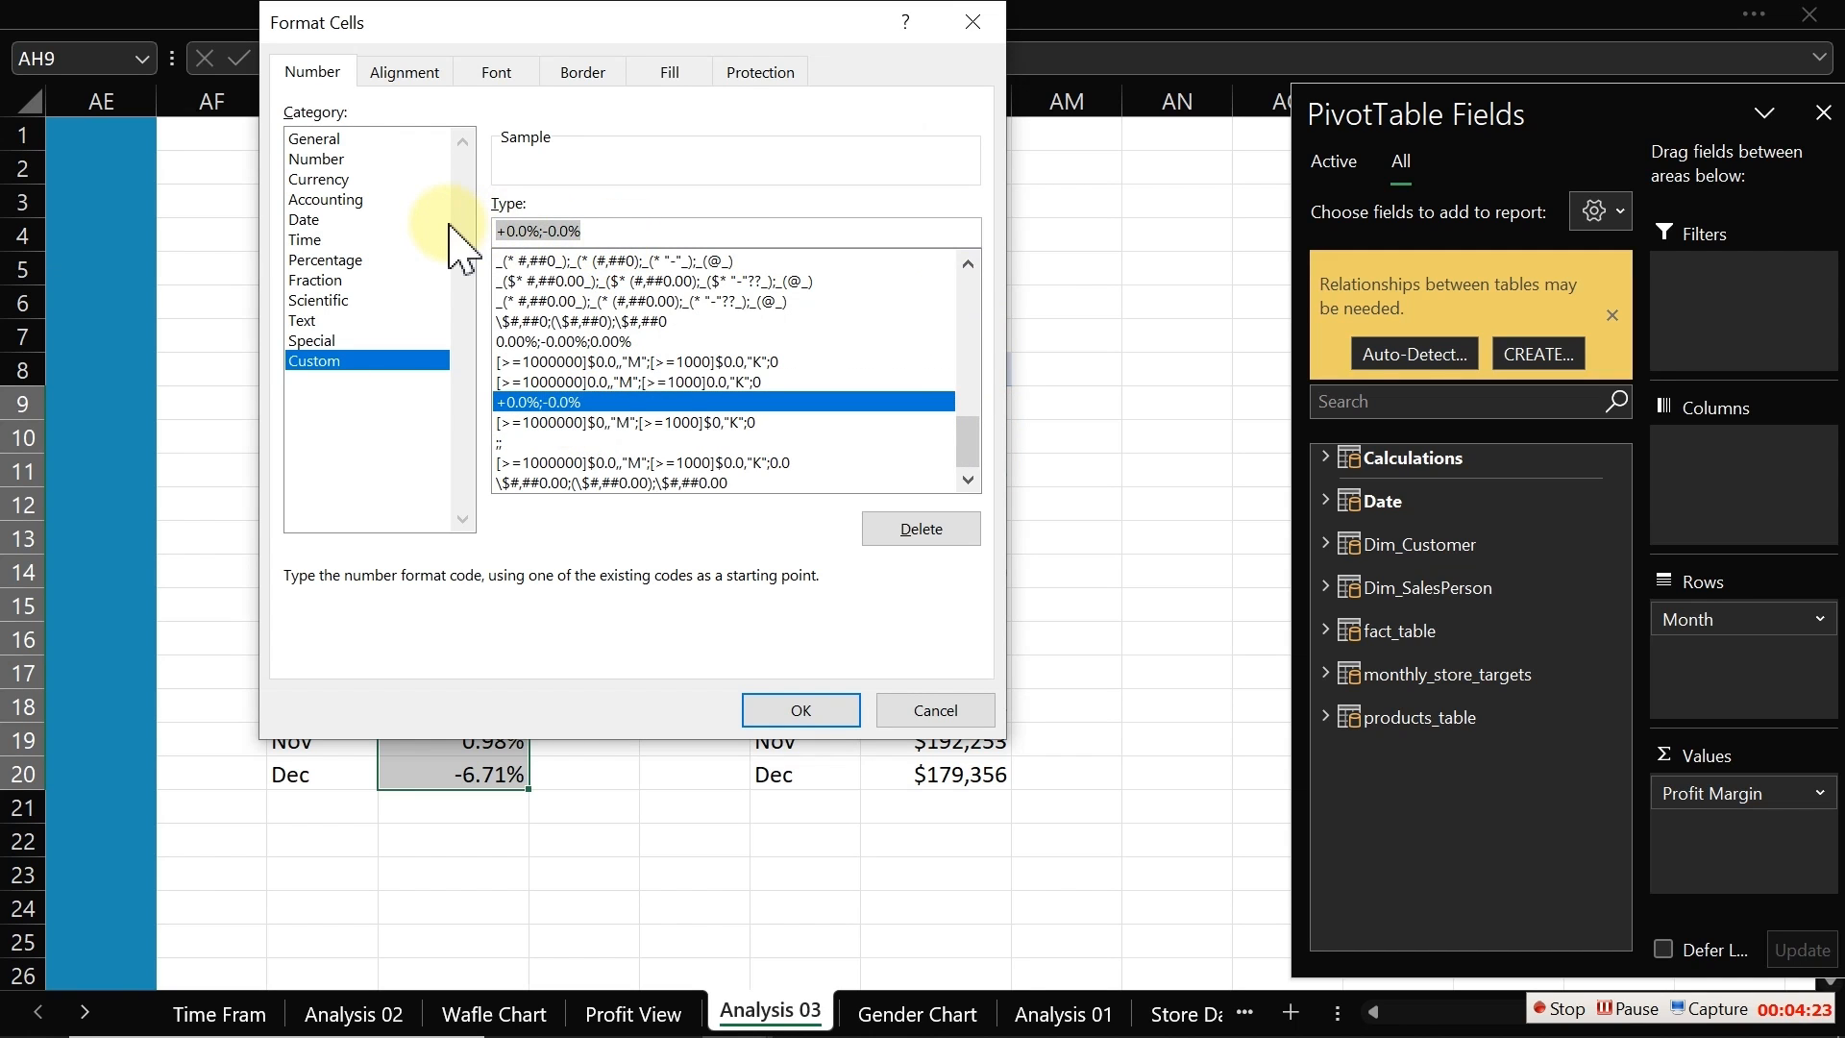
{"action": "left_click", "coordinate": [812, 709]}
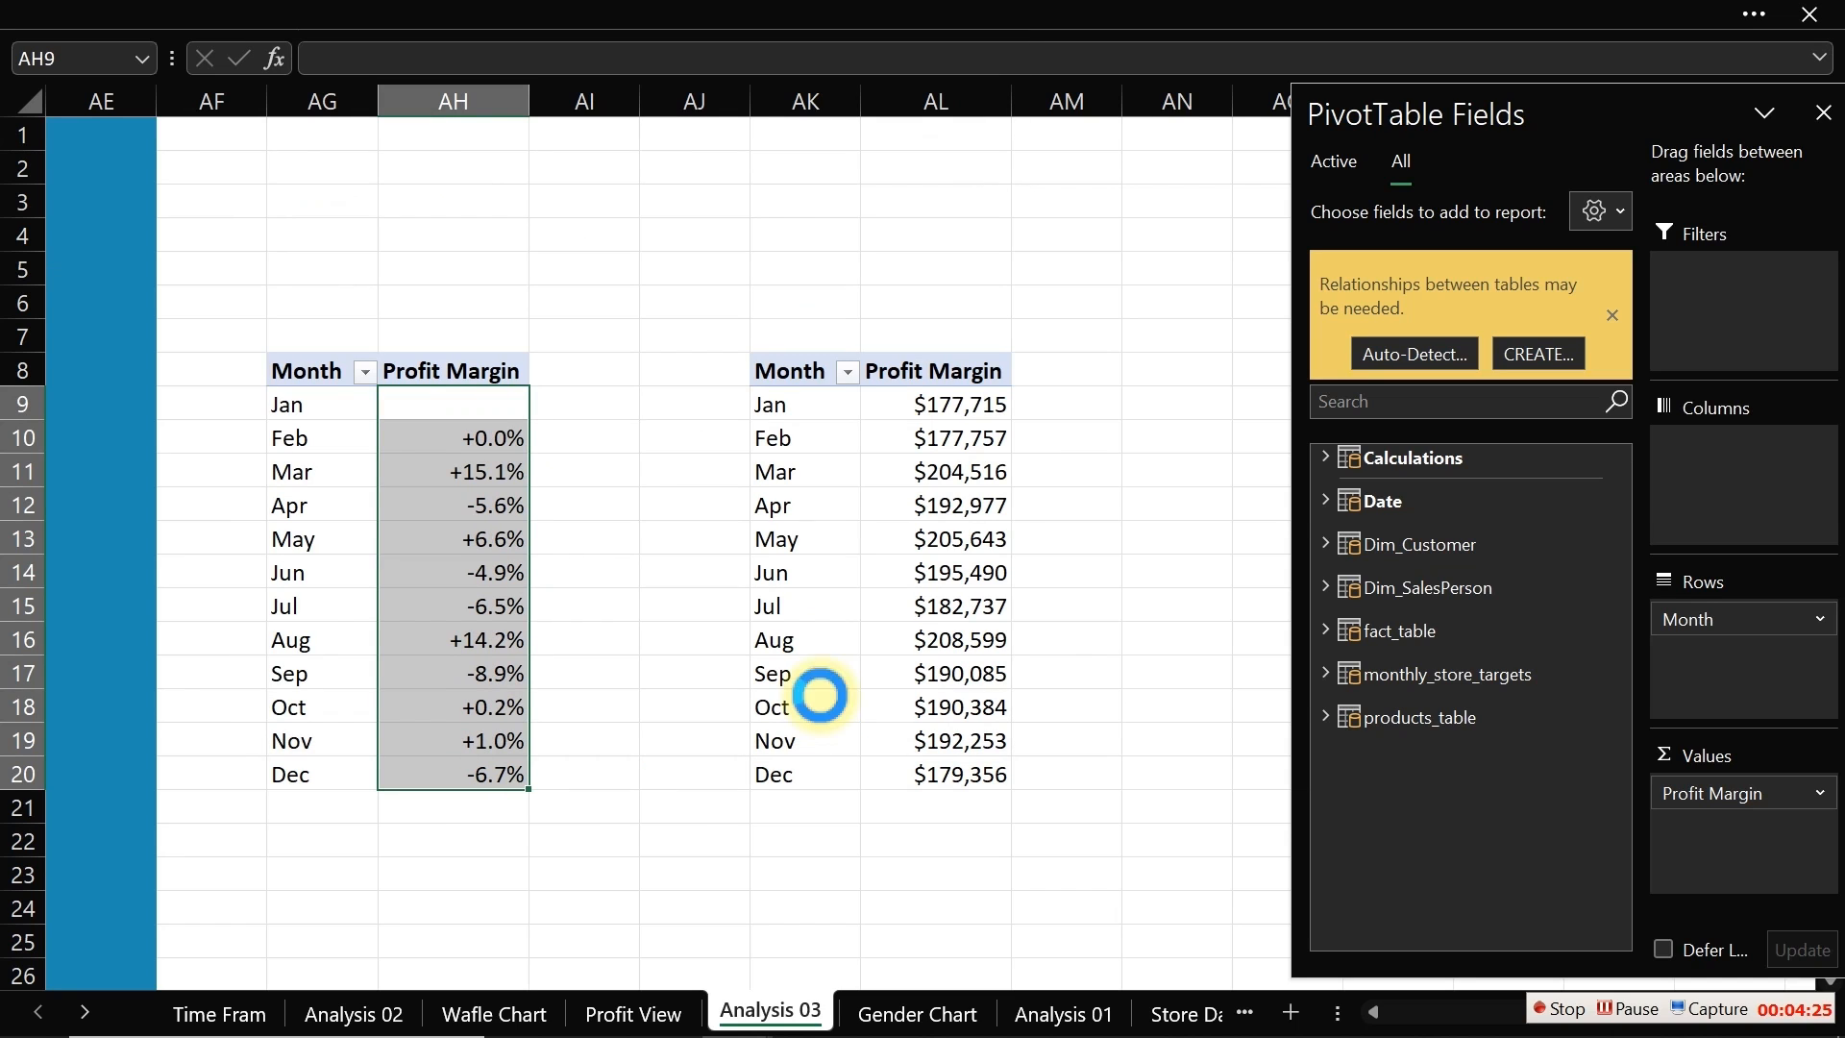
Step: Paste the format code +0.0%;-0.0% into cell AH5 as a reference note
{"action": "left_click", "coordinate": [391, 262]}
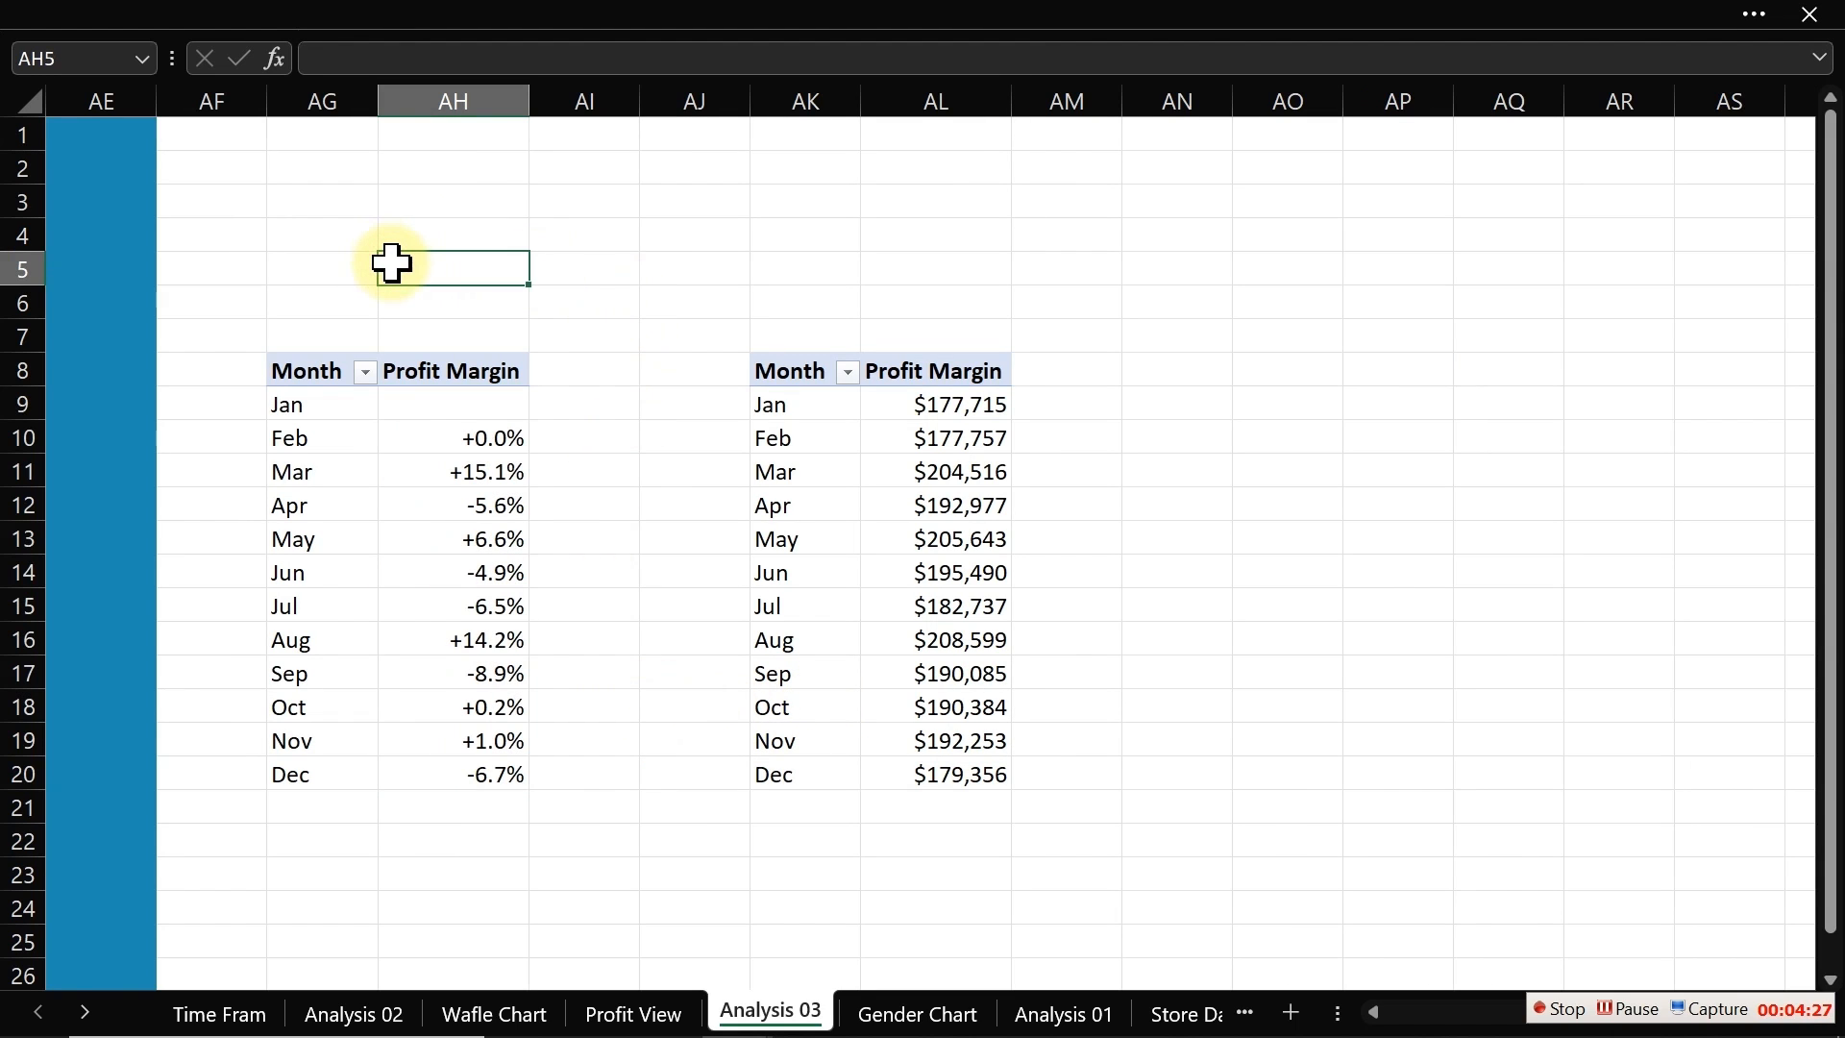
{"action": "key", "text": "ctrl+v"}
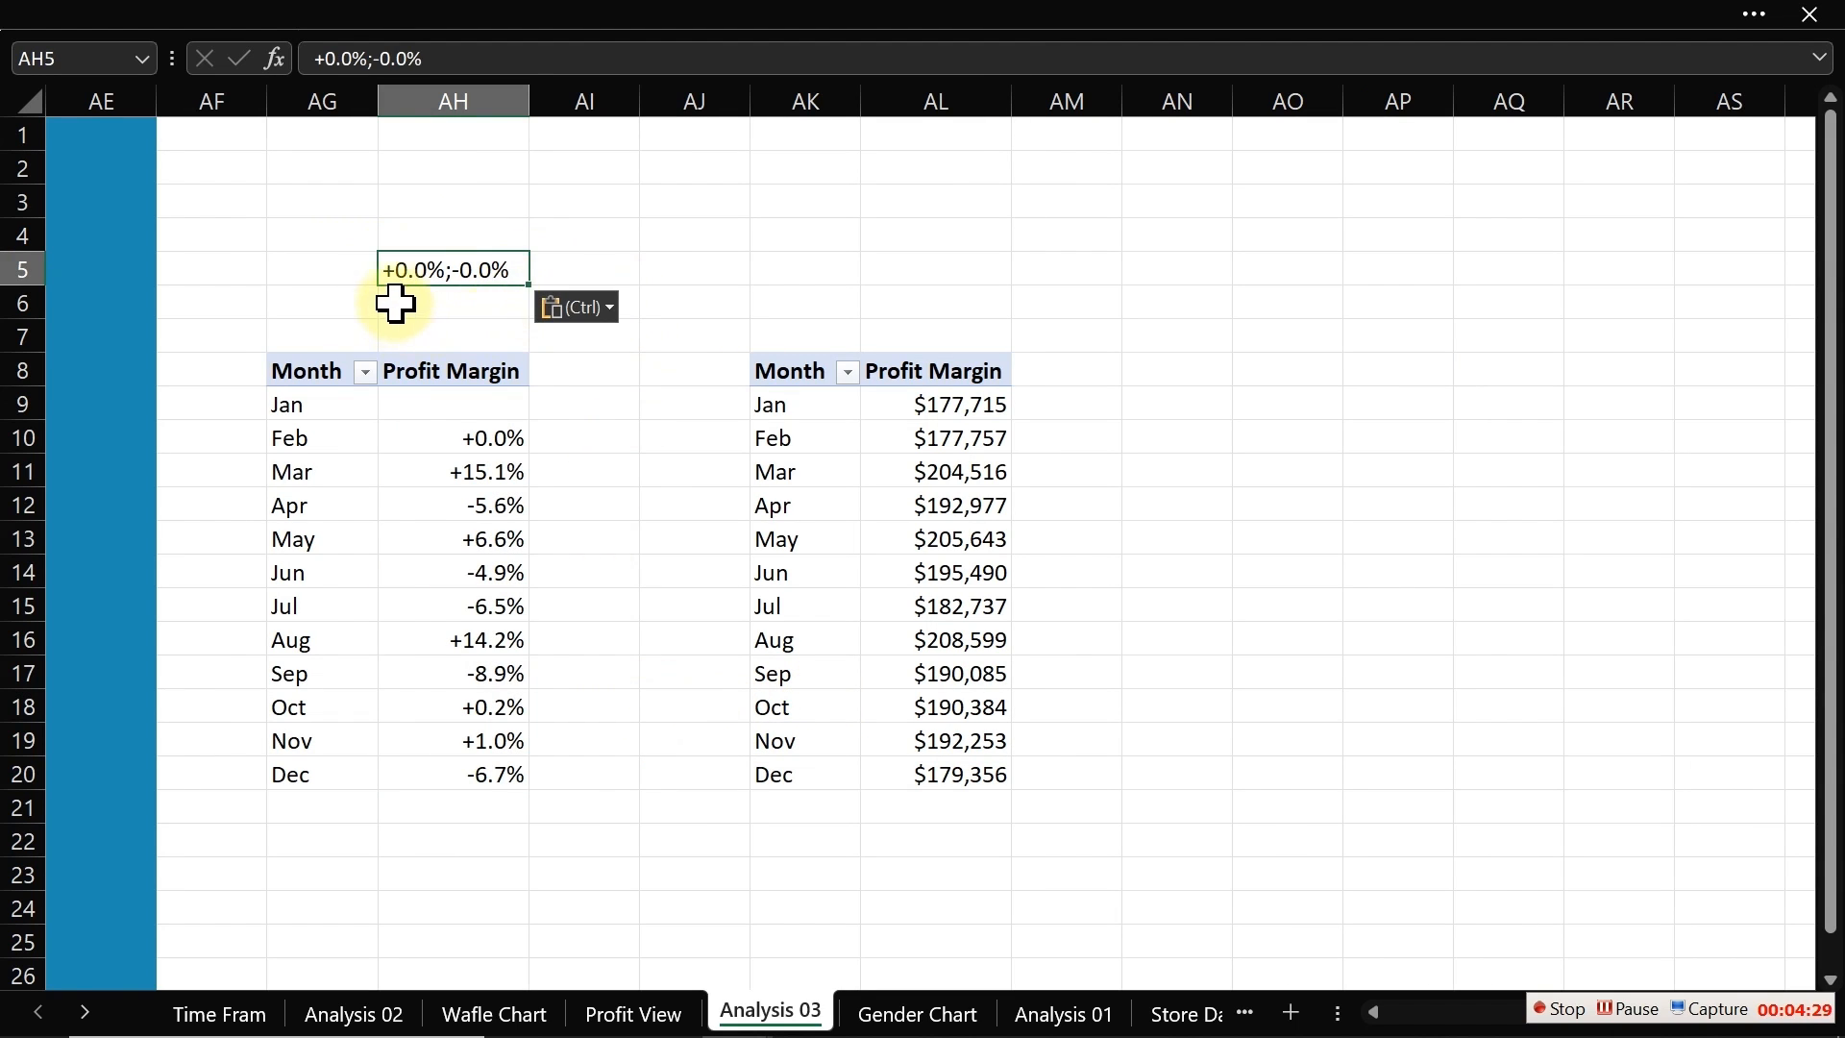
{"action": "left_click", "coordinate": [449, 295]}
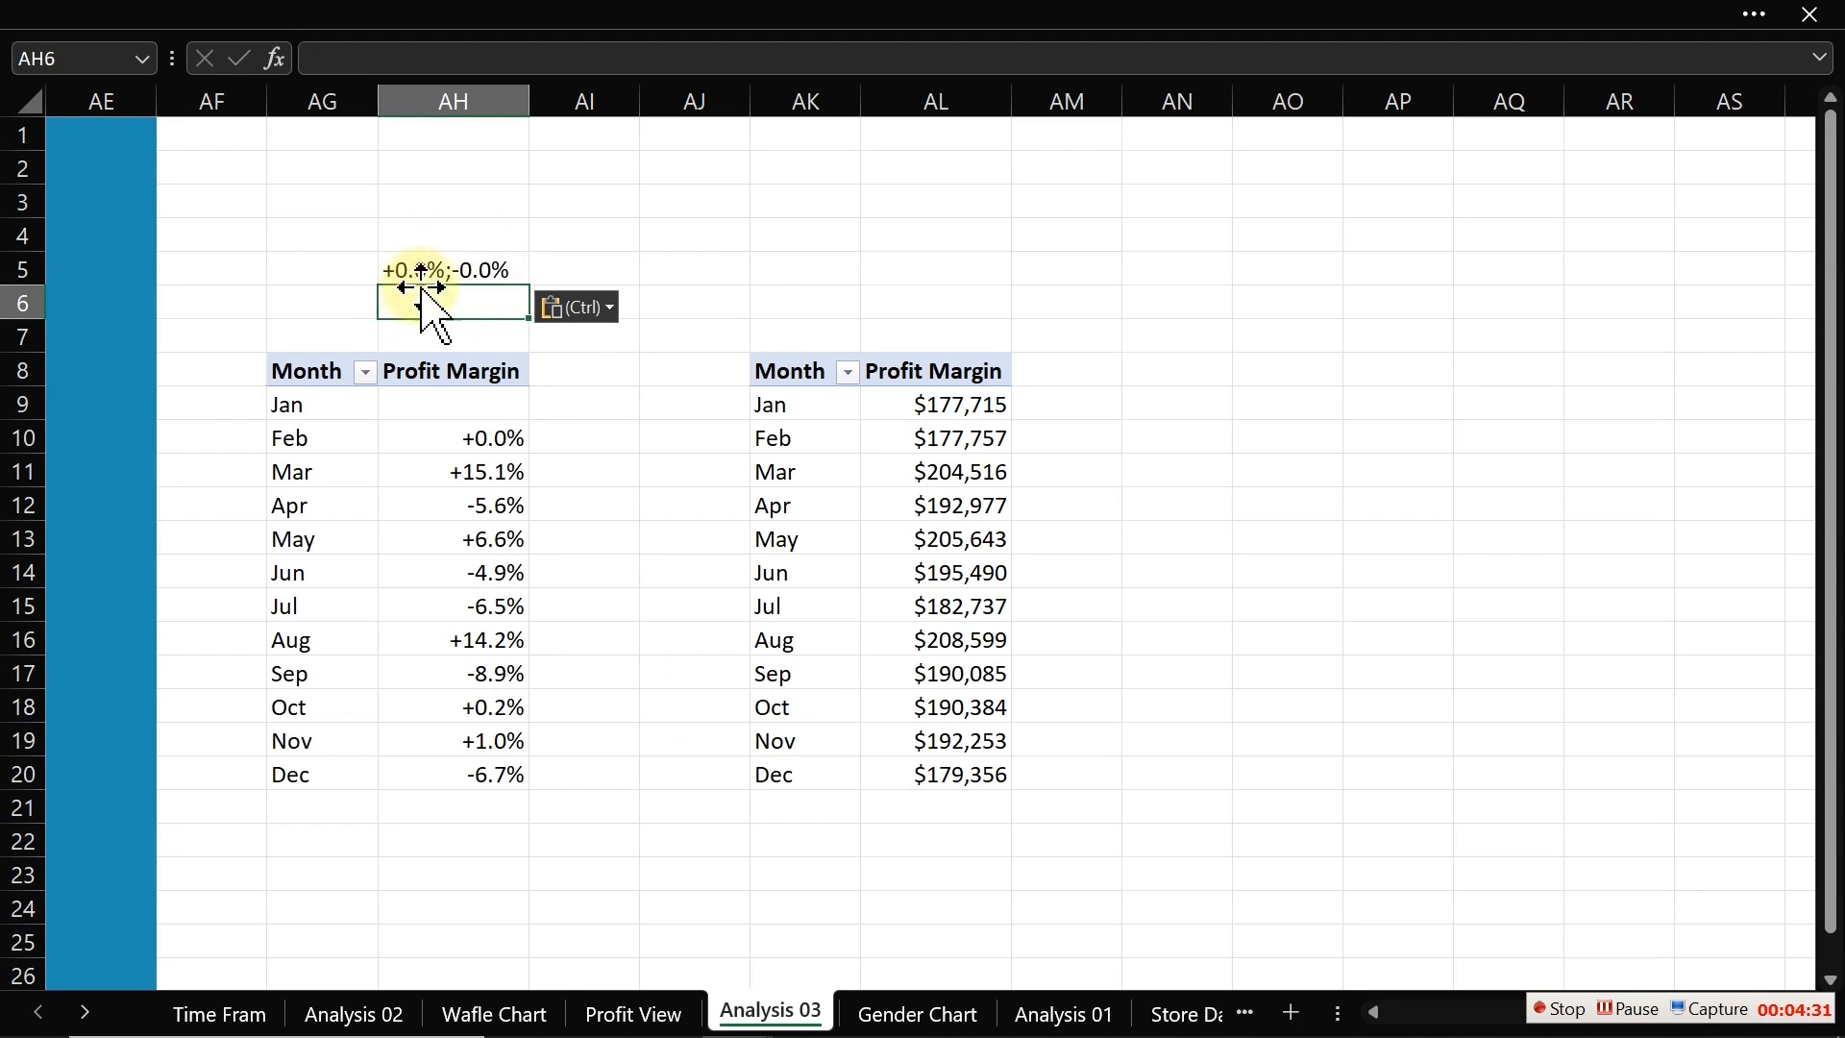
{"action": "left_click", "coordinate": [437, 272]}
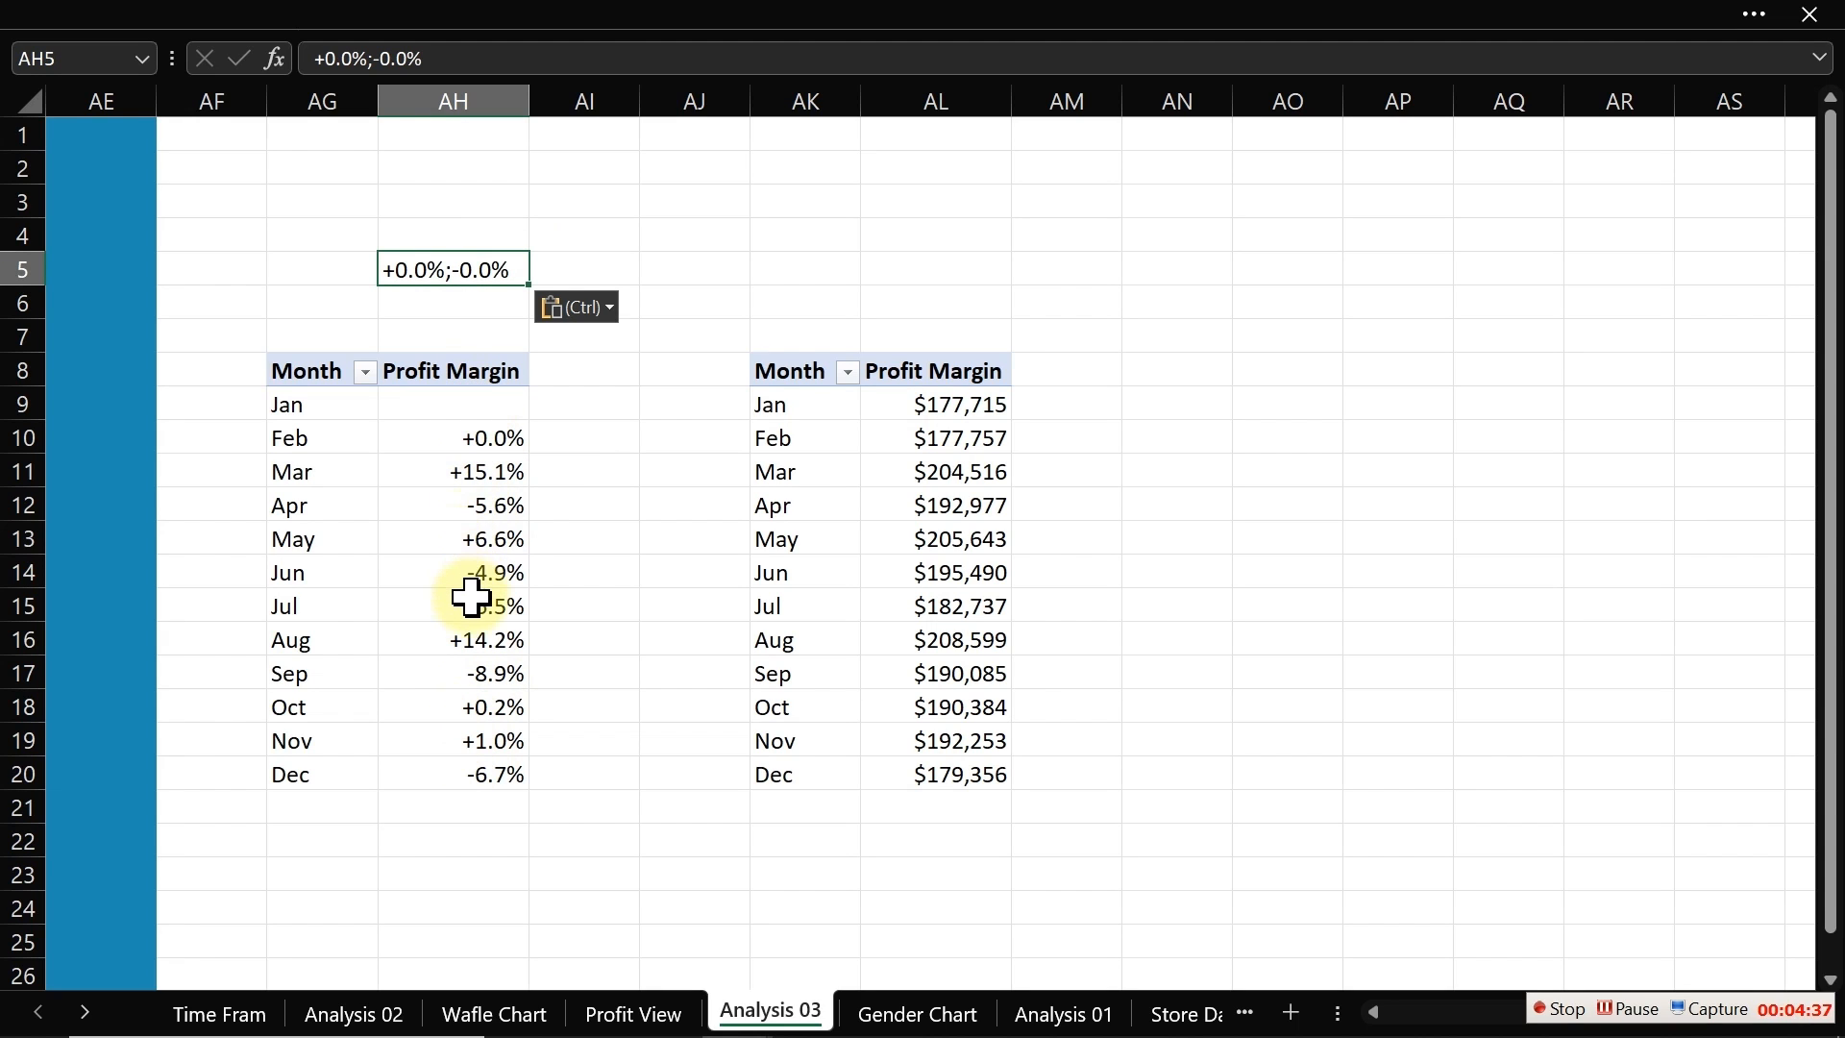
{"action": "left_click", "coordinate": [951, 404]}
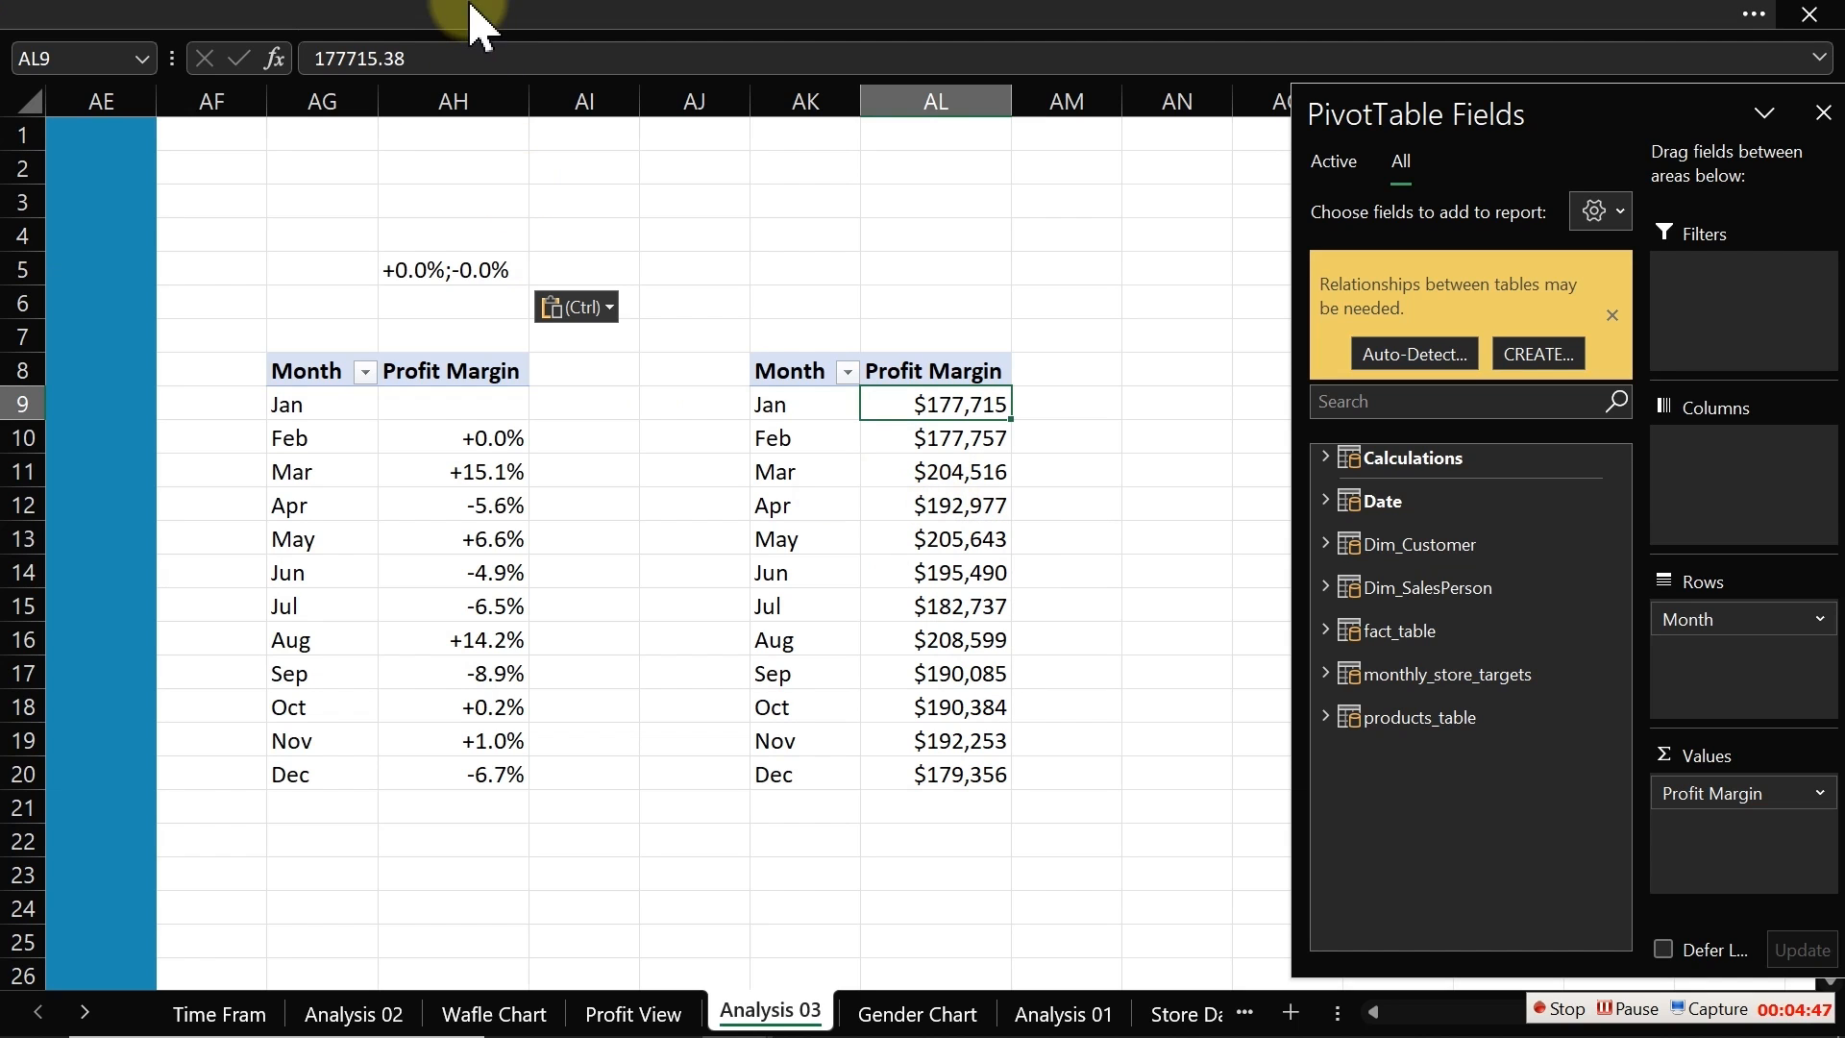
{"action": "left_click", "coordinate": [362, 21]}
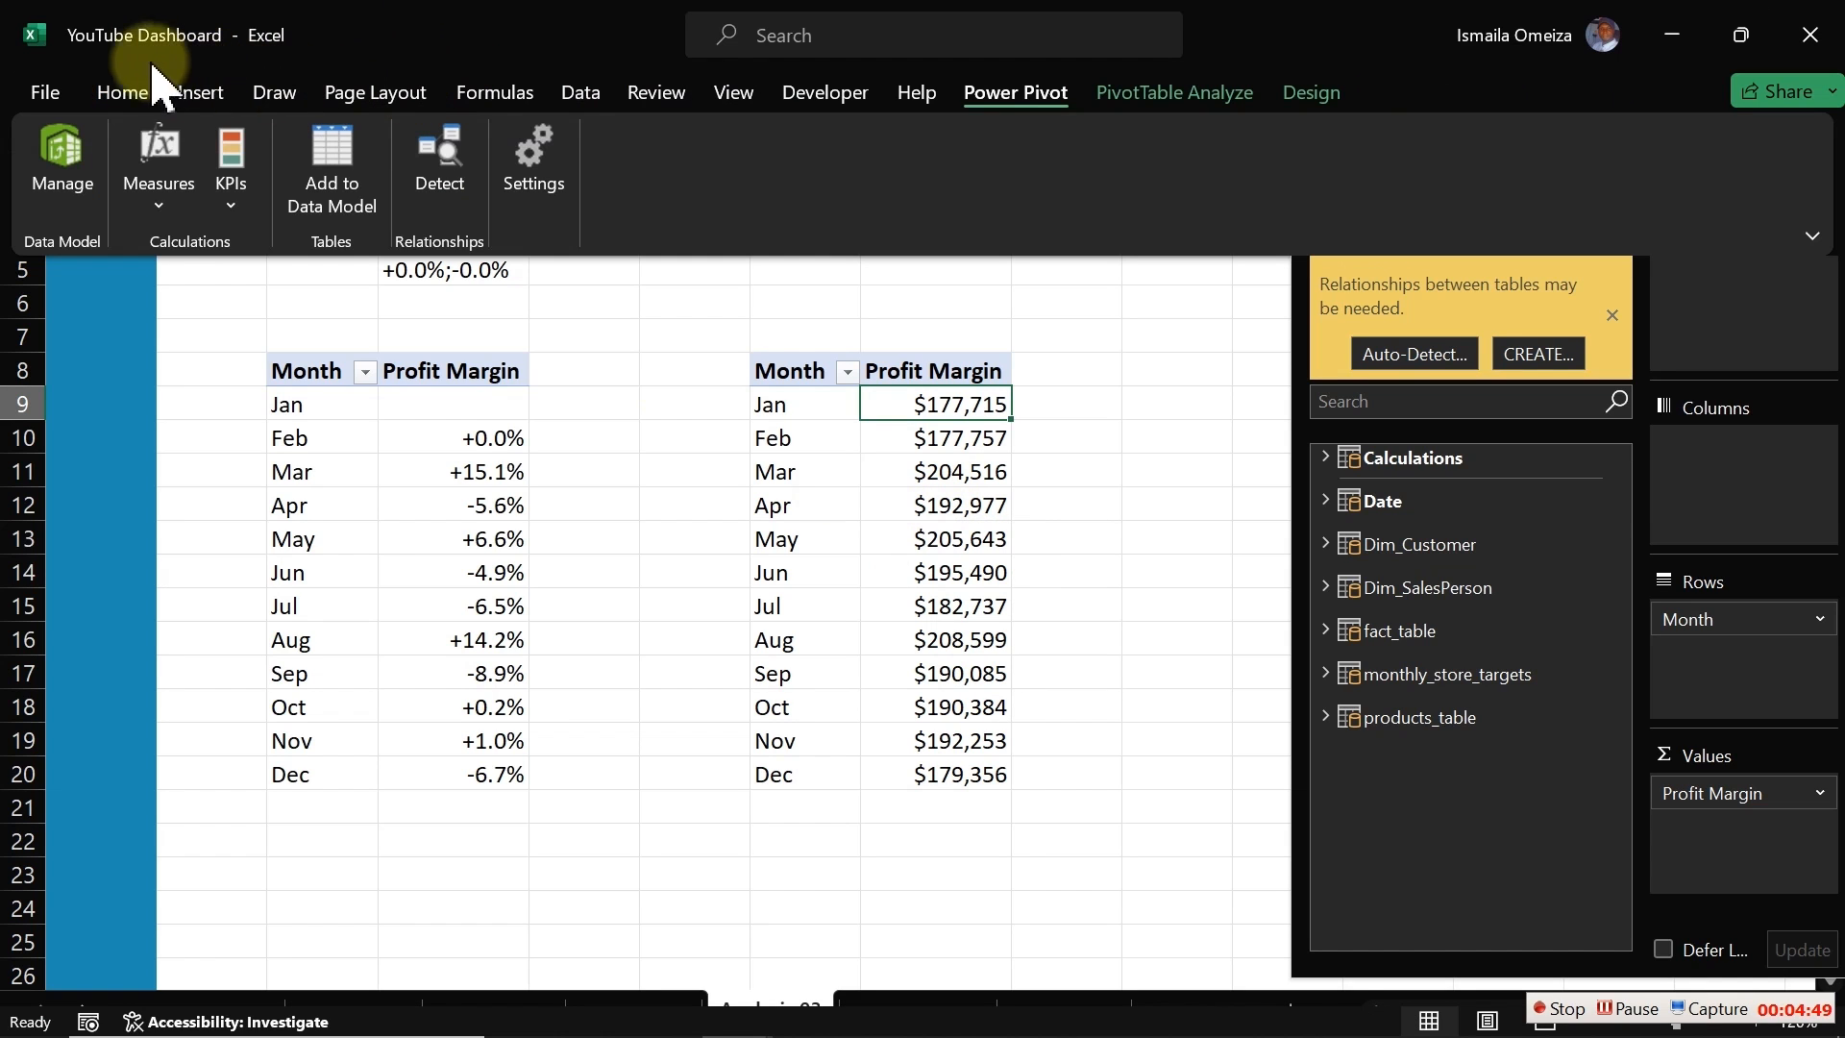
{"action": "left_click", "coordinate": [198, 93]}
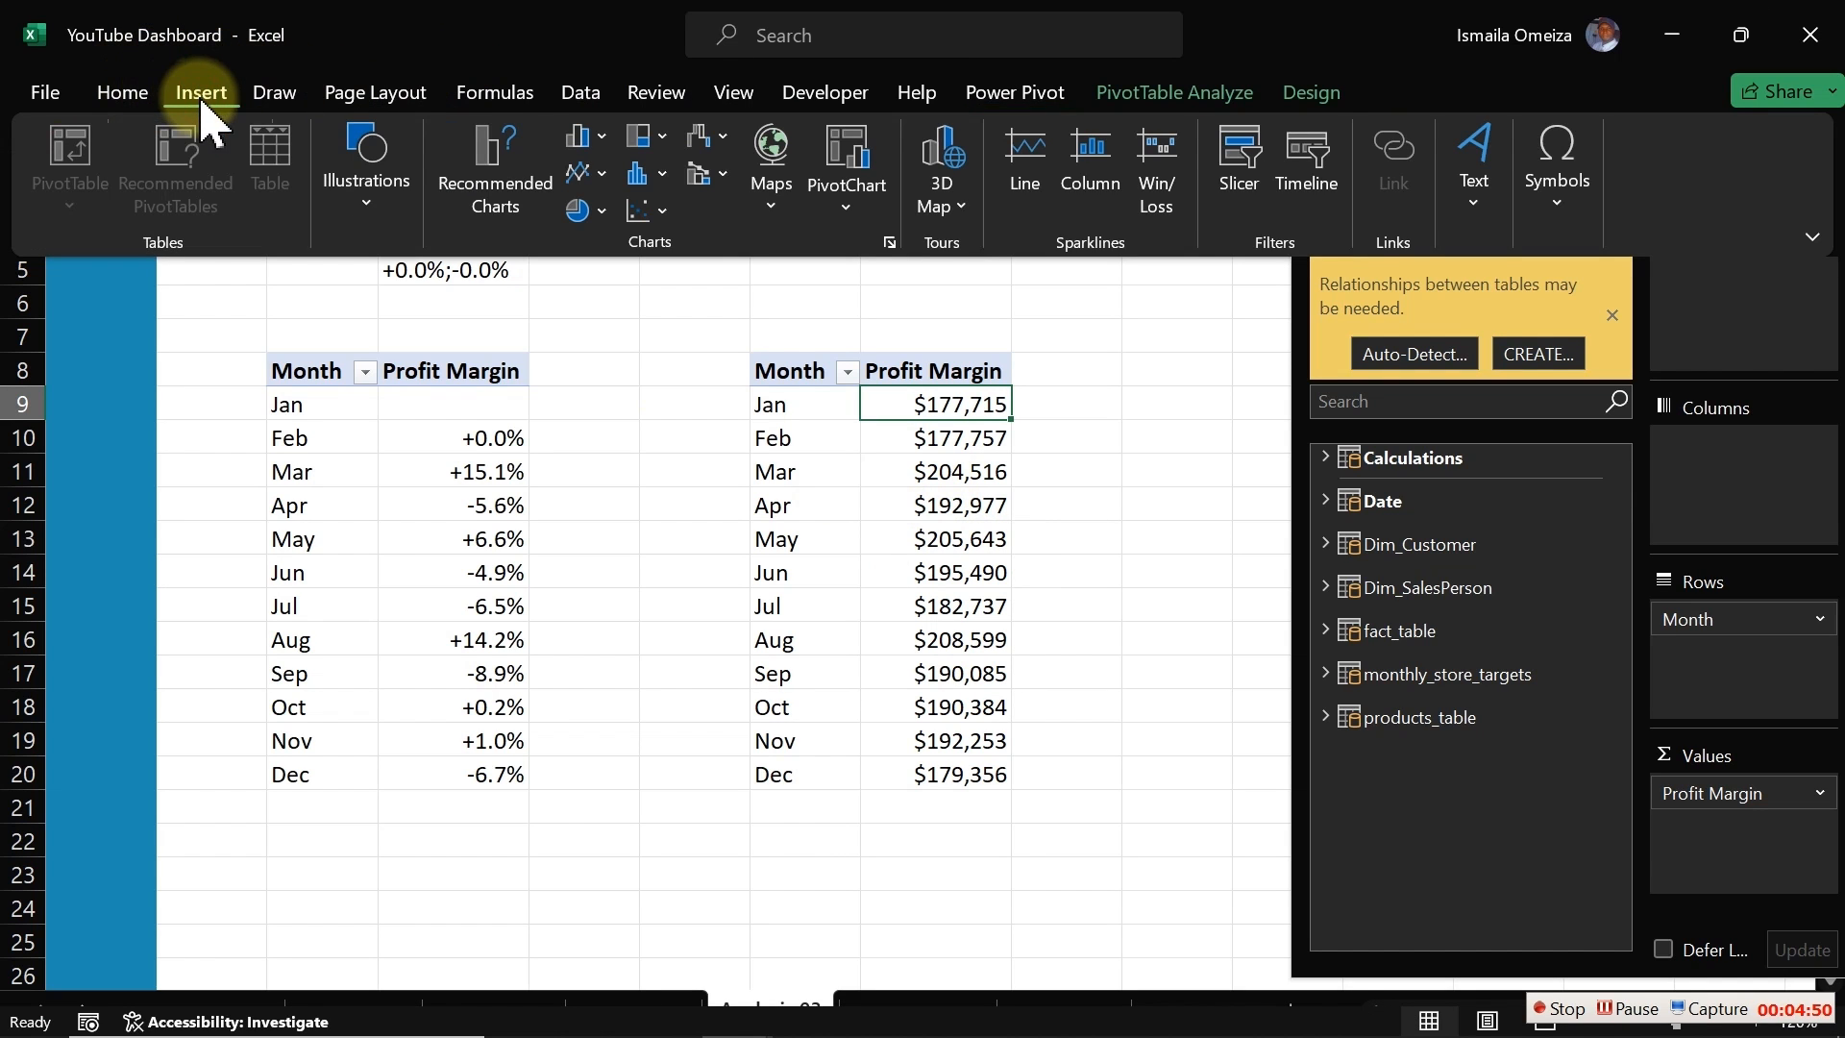
{"action": "left_click", "coordinate": [602, 173]}
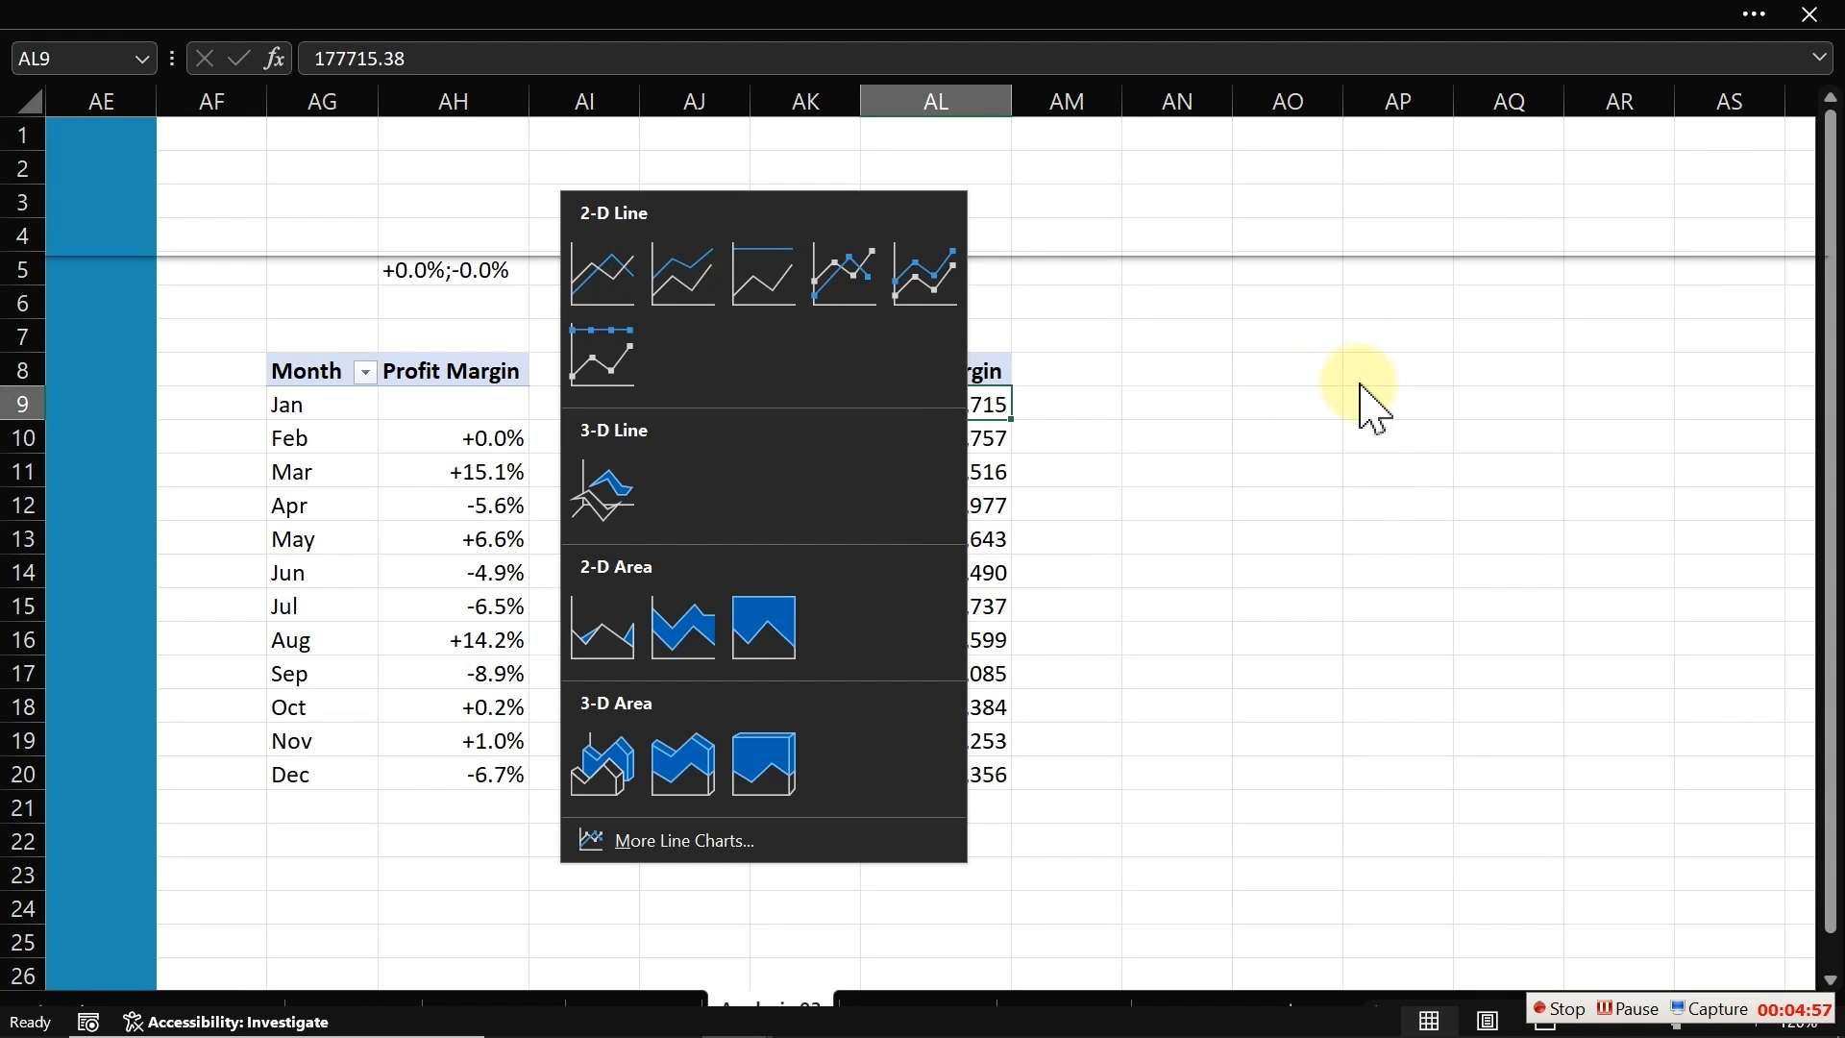
{"action": "left_click", "coordinate": [1060, 426]}
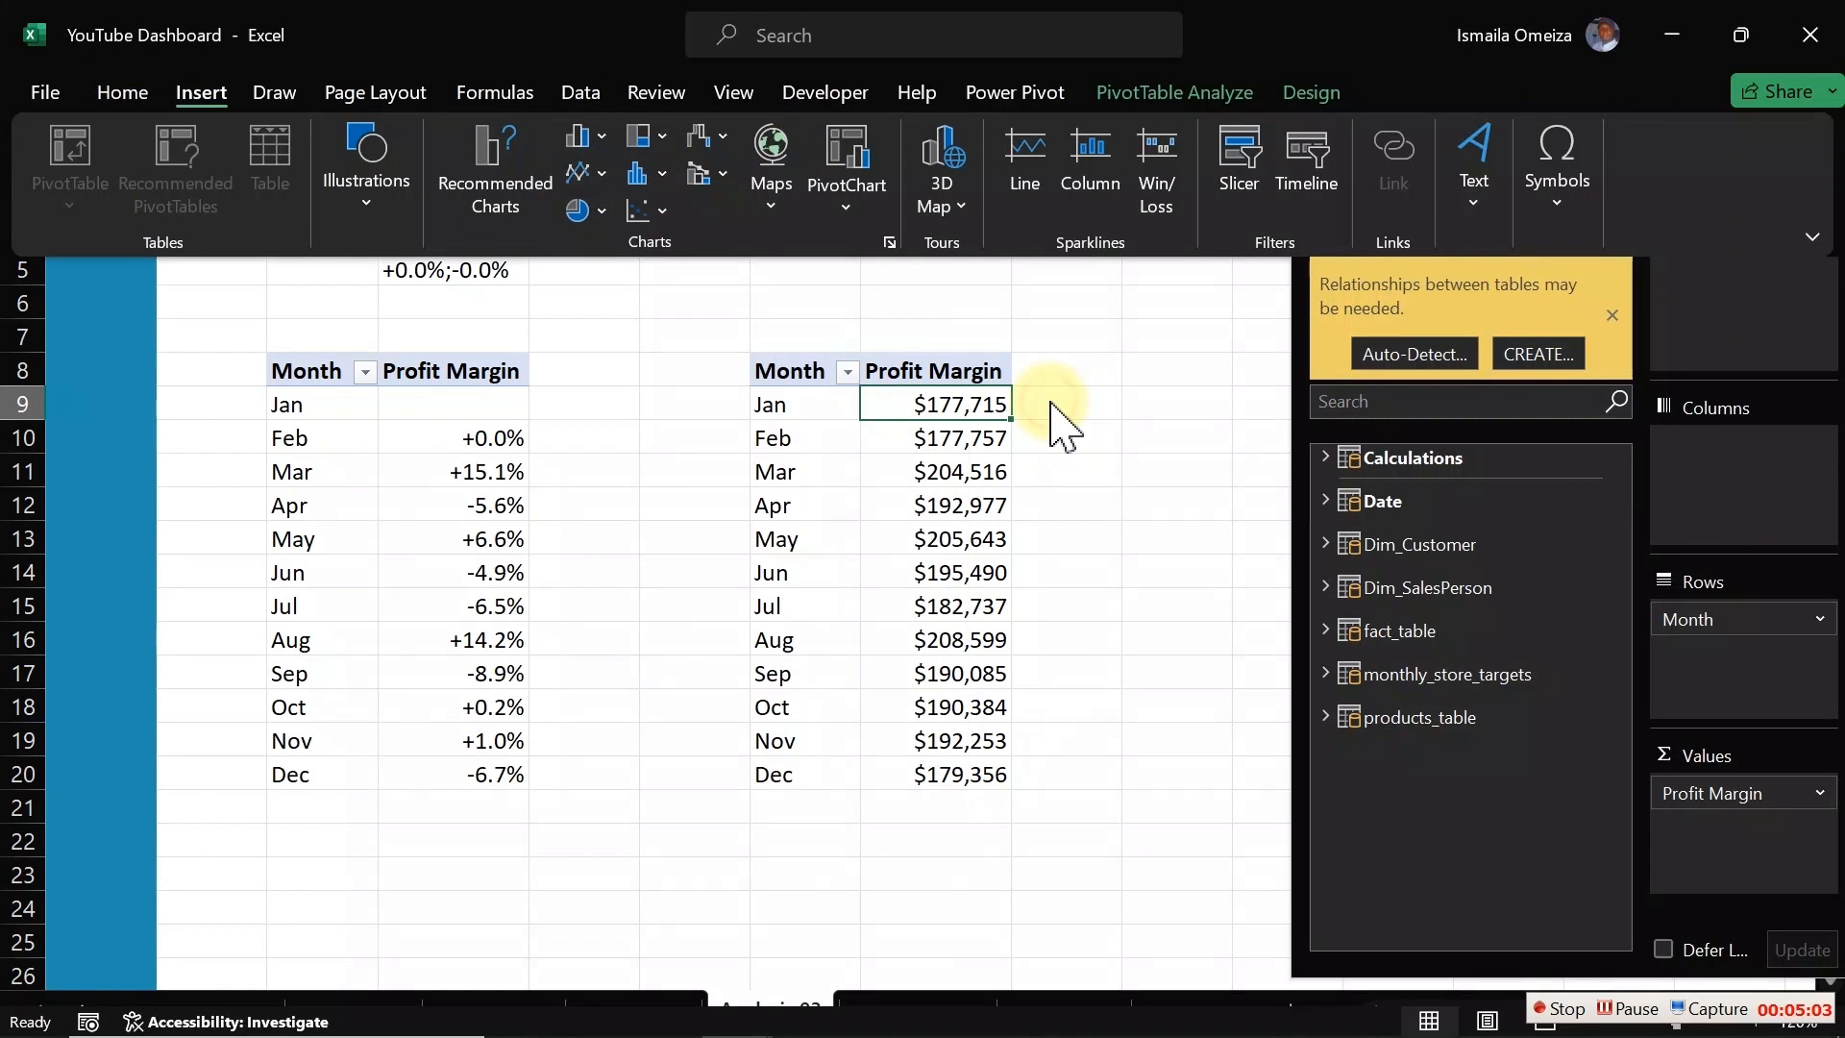
Step: Copy the duplicate pivot's Month and Profit Margin values into AN8:AO20 with a =AK8 formula filled across and down
{"action": "left_click", "coordinate": [1201, 362]}
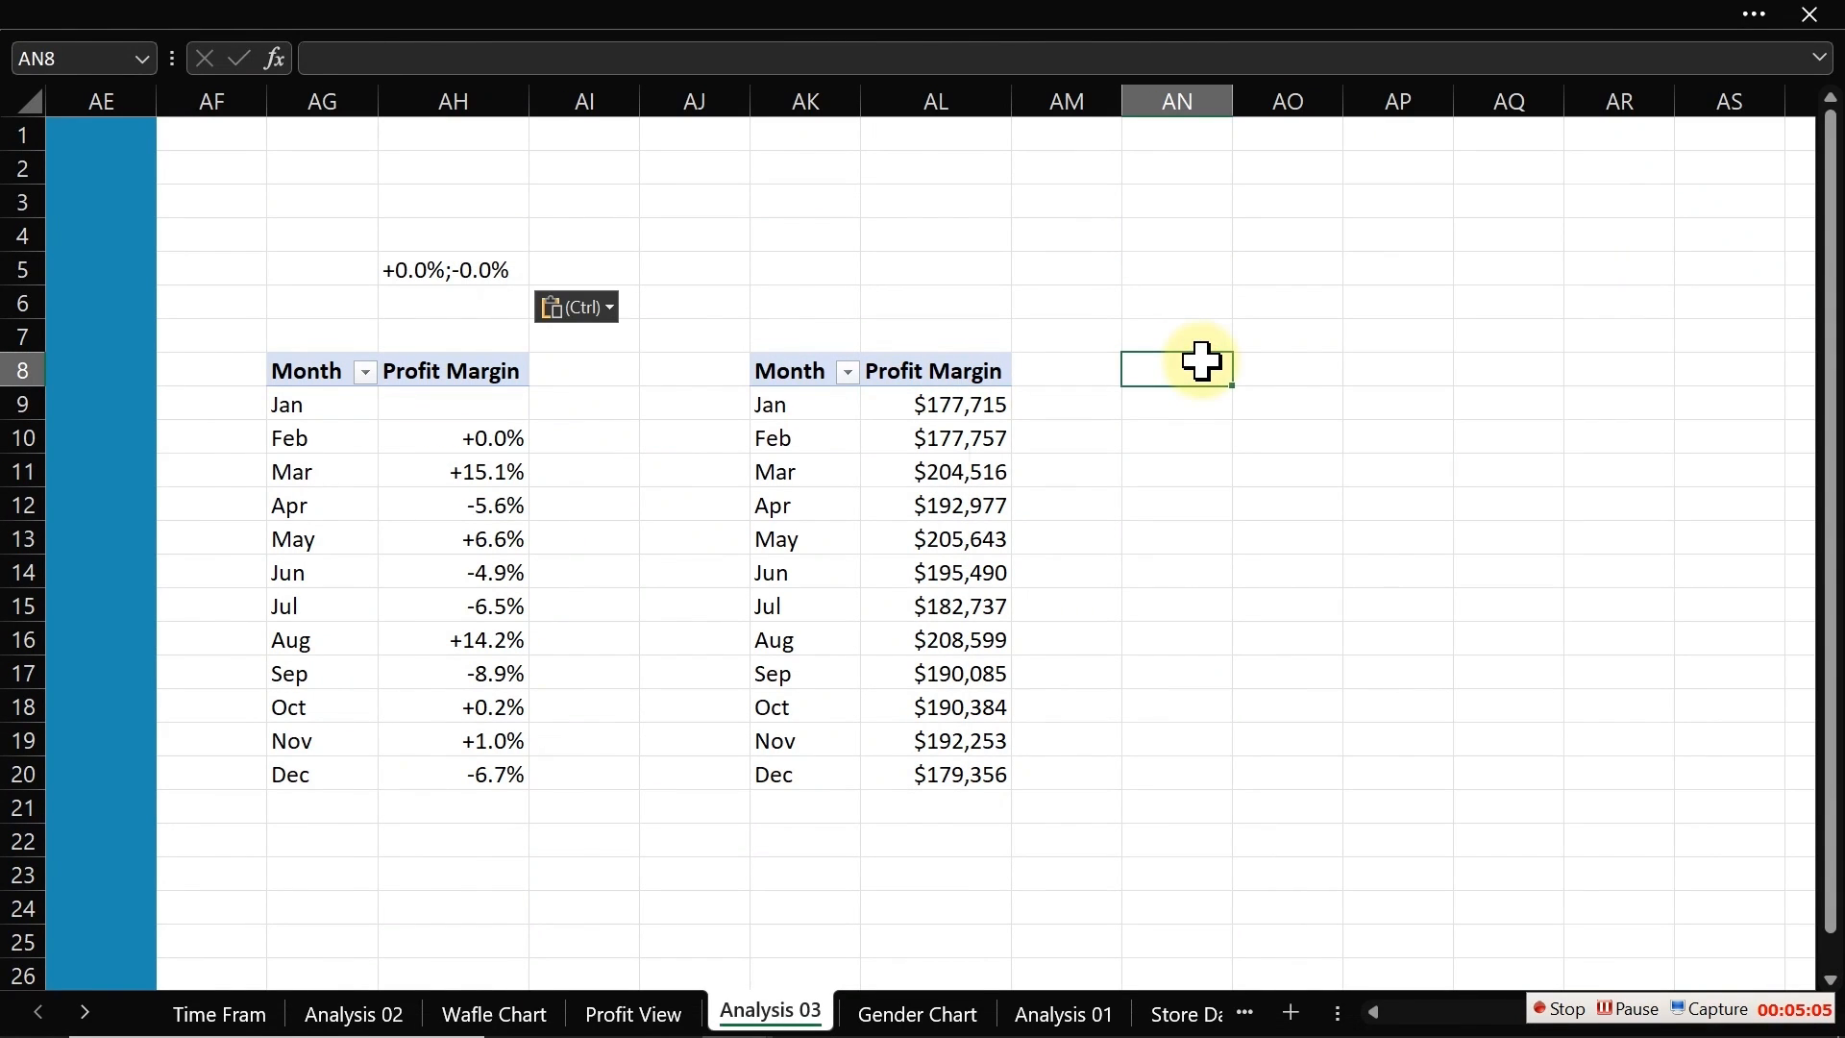
{"action": "type", "text": "="}
{"action": "left_click", "coordinate": [807, 374]}
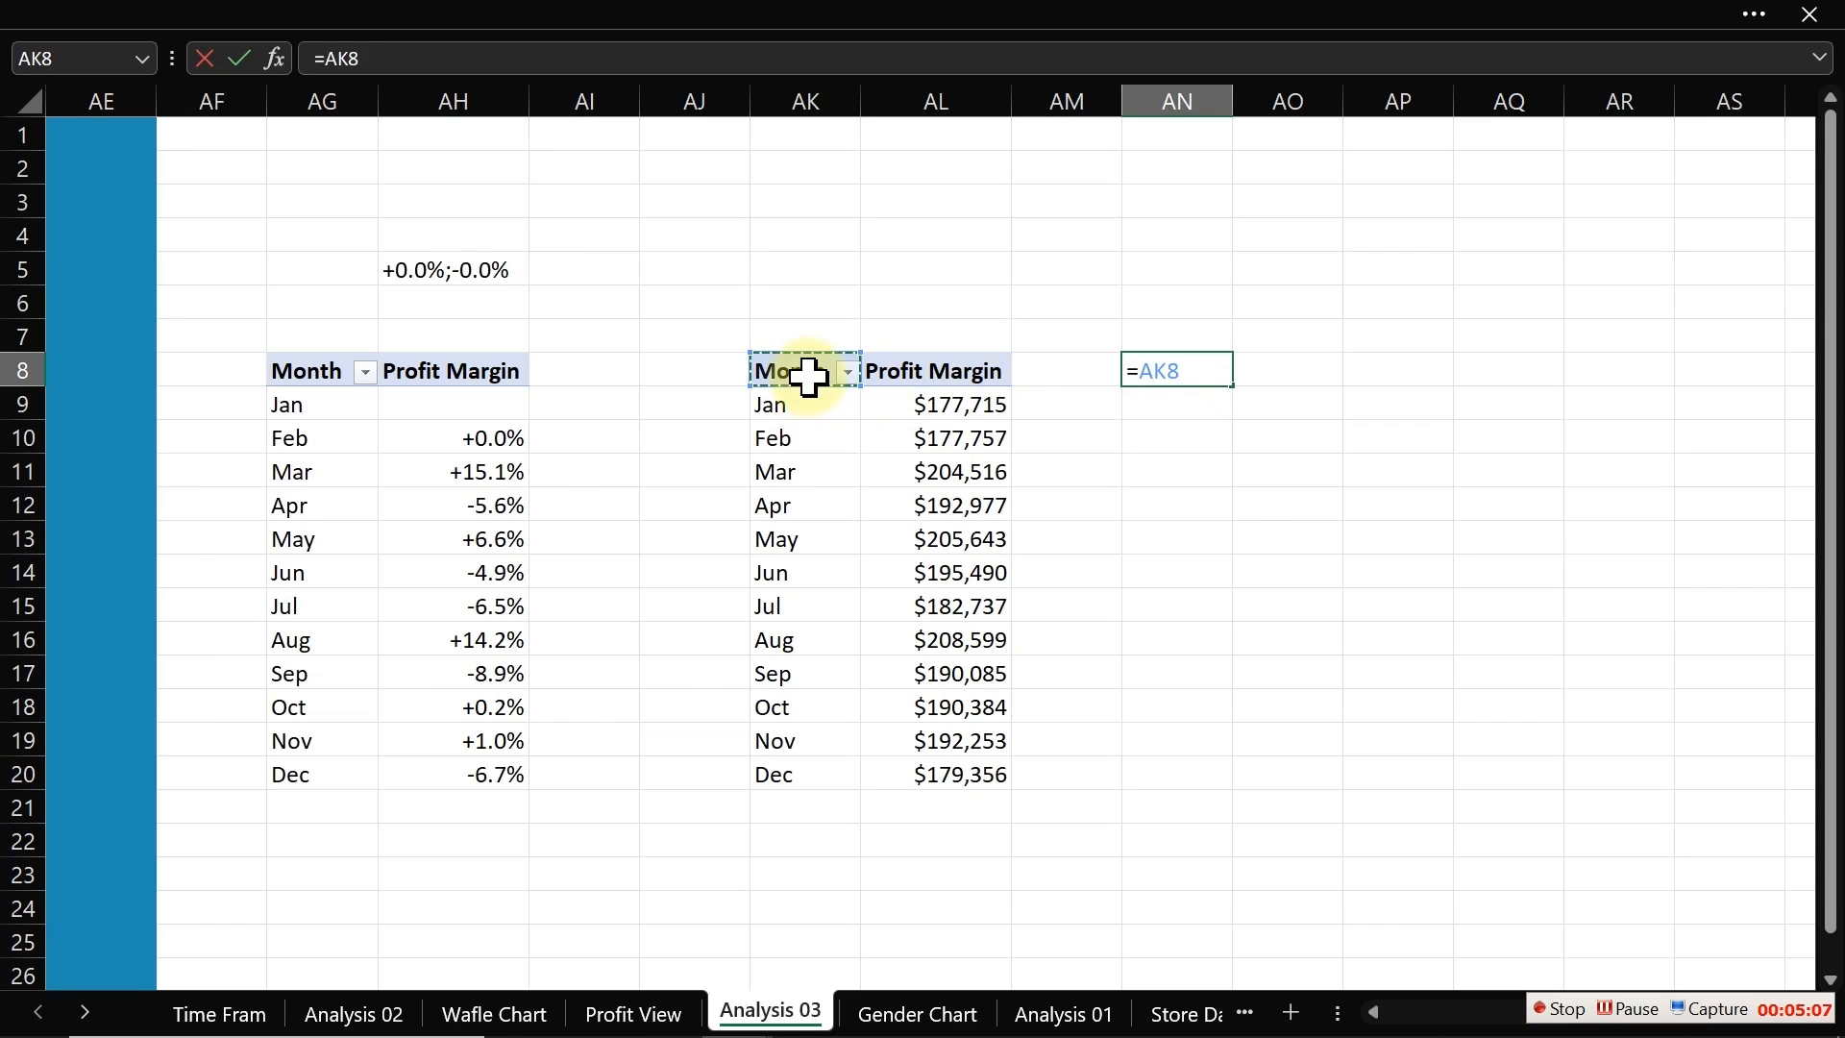
{"action": "key", "text": "Return"}
{"action": "left_click", "coordinate": [1196, 371]}
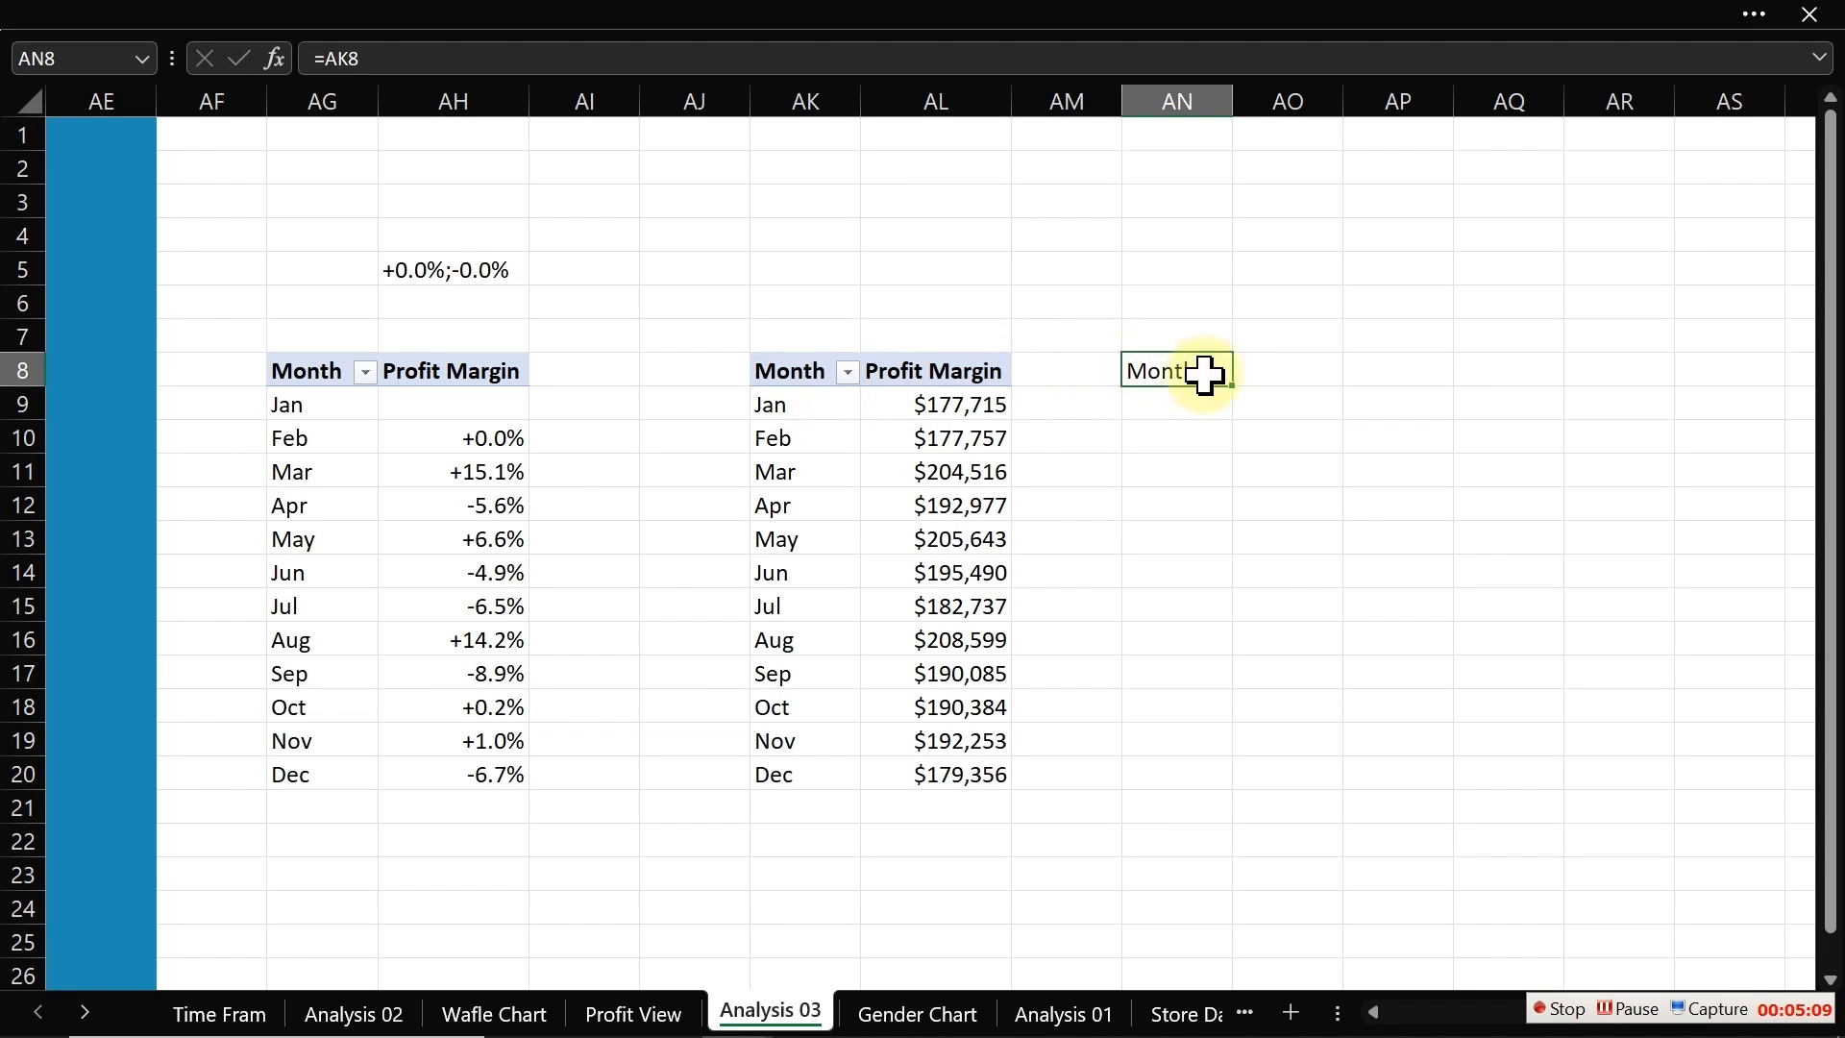
{"action": "left_click_drag", "start_coordinate": [1236, 387], "coordinate": [1339, 790]}
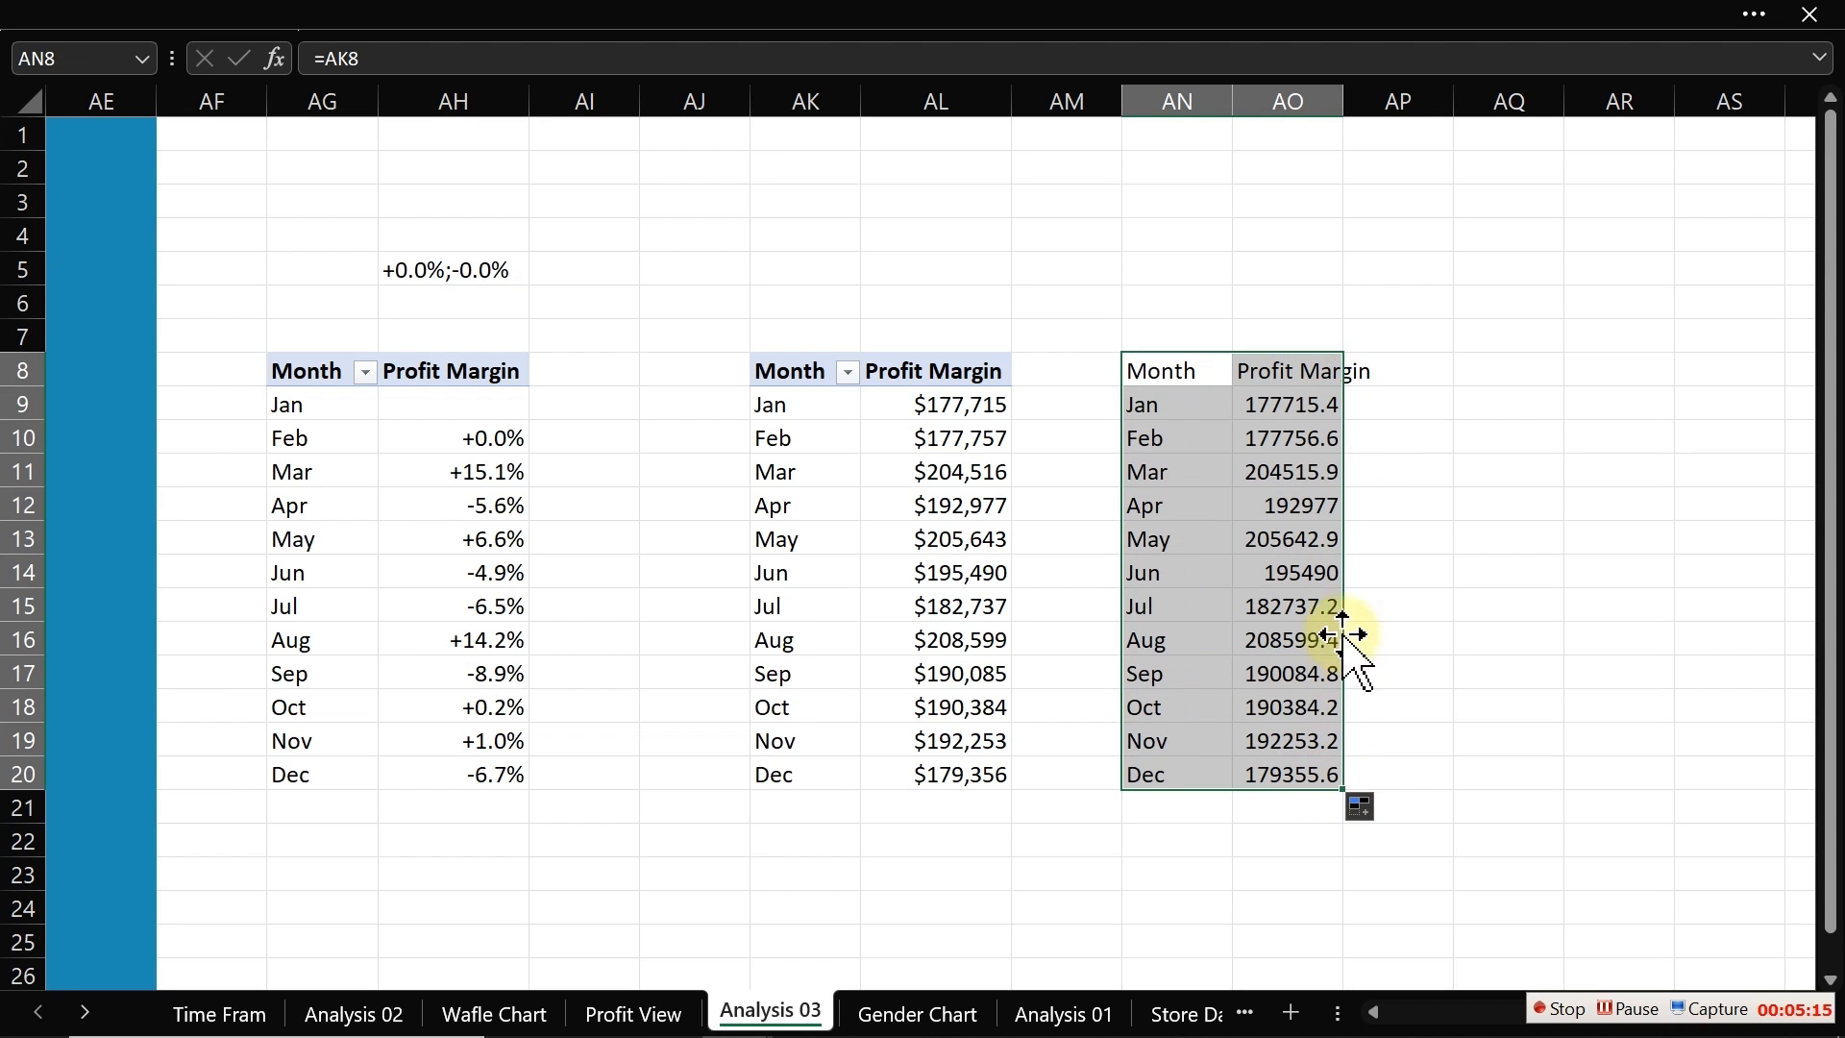
Step: Copy the currency format from AL9 onto the linked profit values in AO9:AO20 with the Format Painter
{"action": "left_click", "coordinate": [1288, 399]}
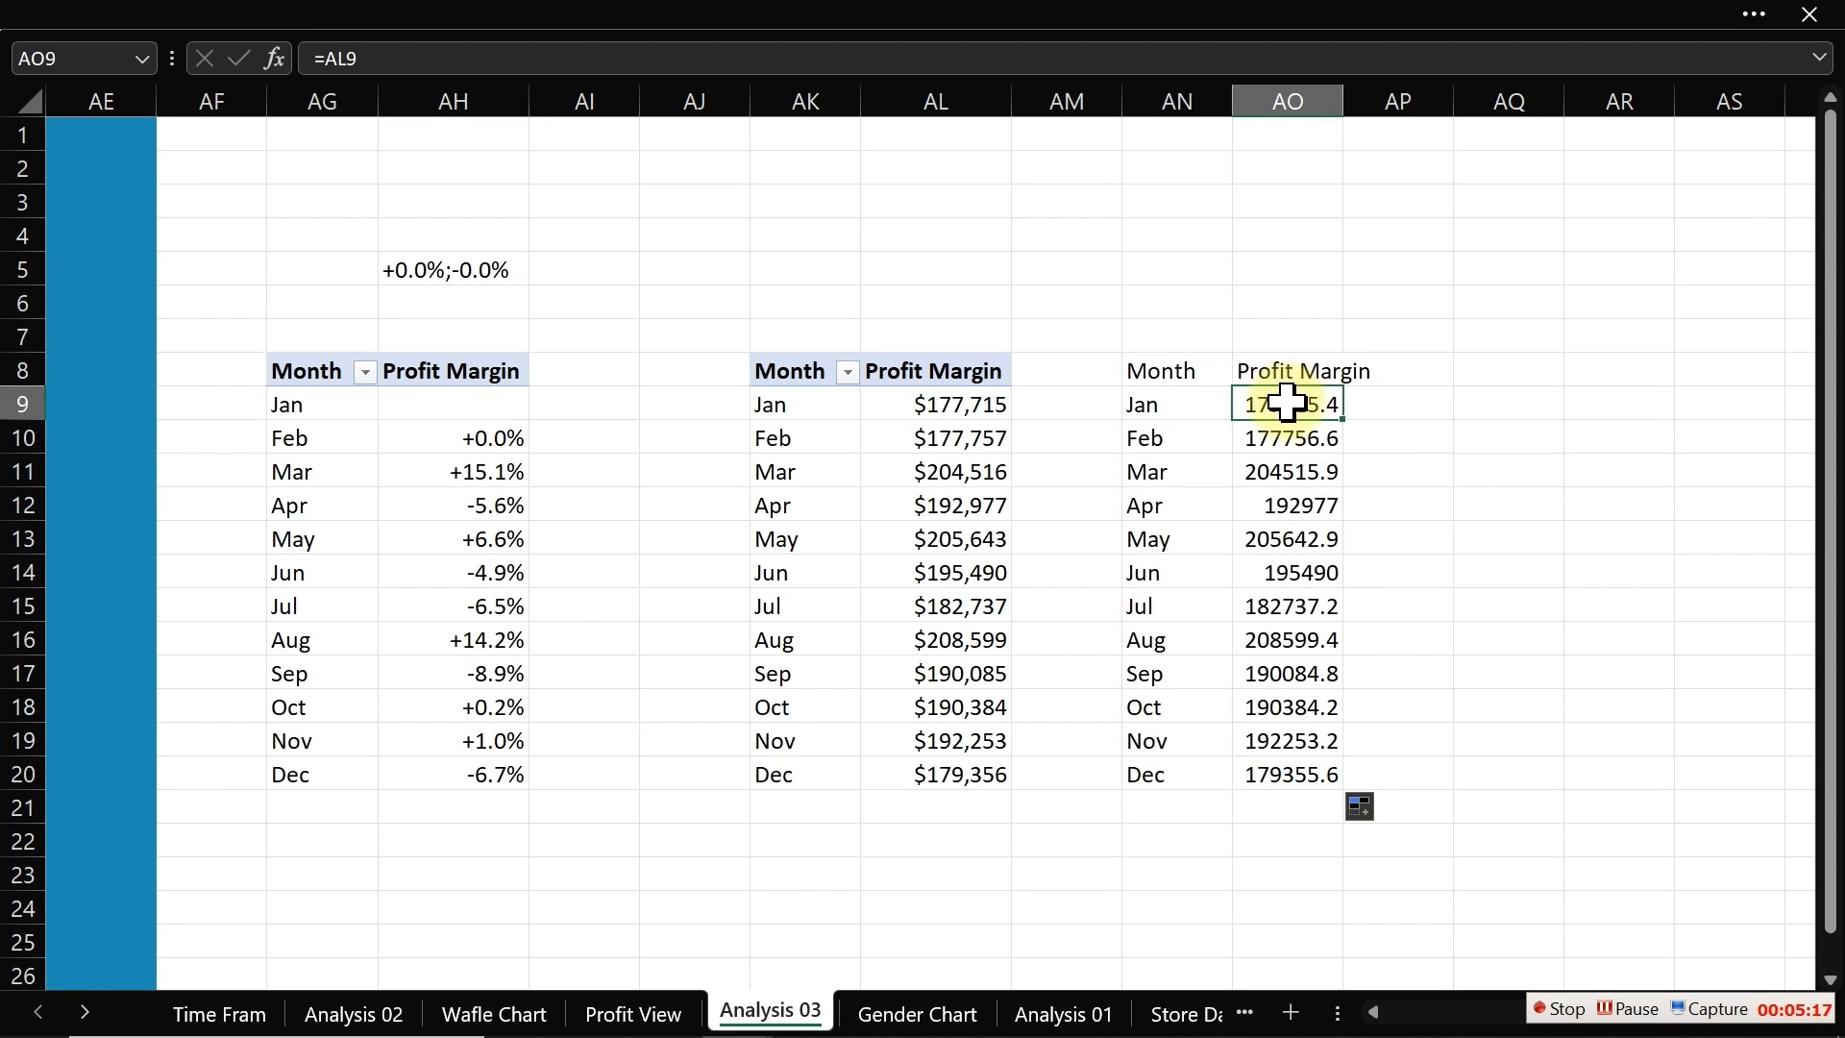
{"action": "left_click", "coordinate": [963, 392]}
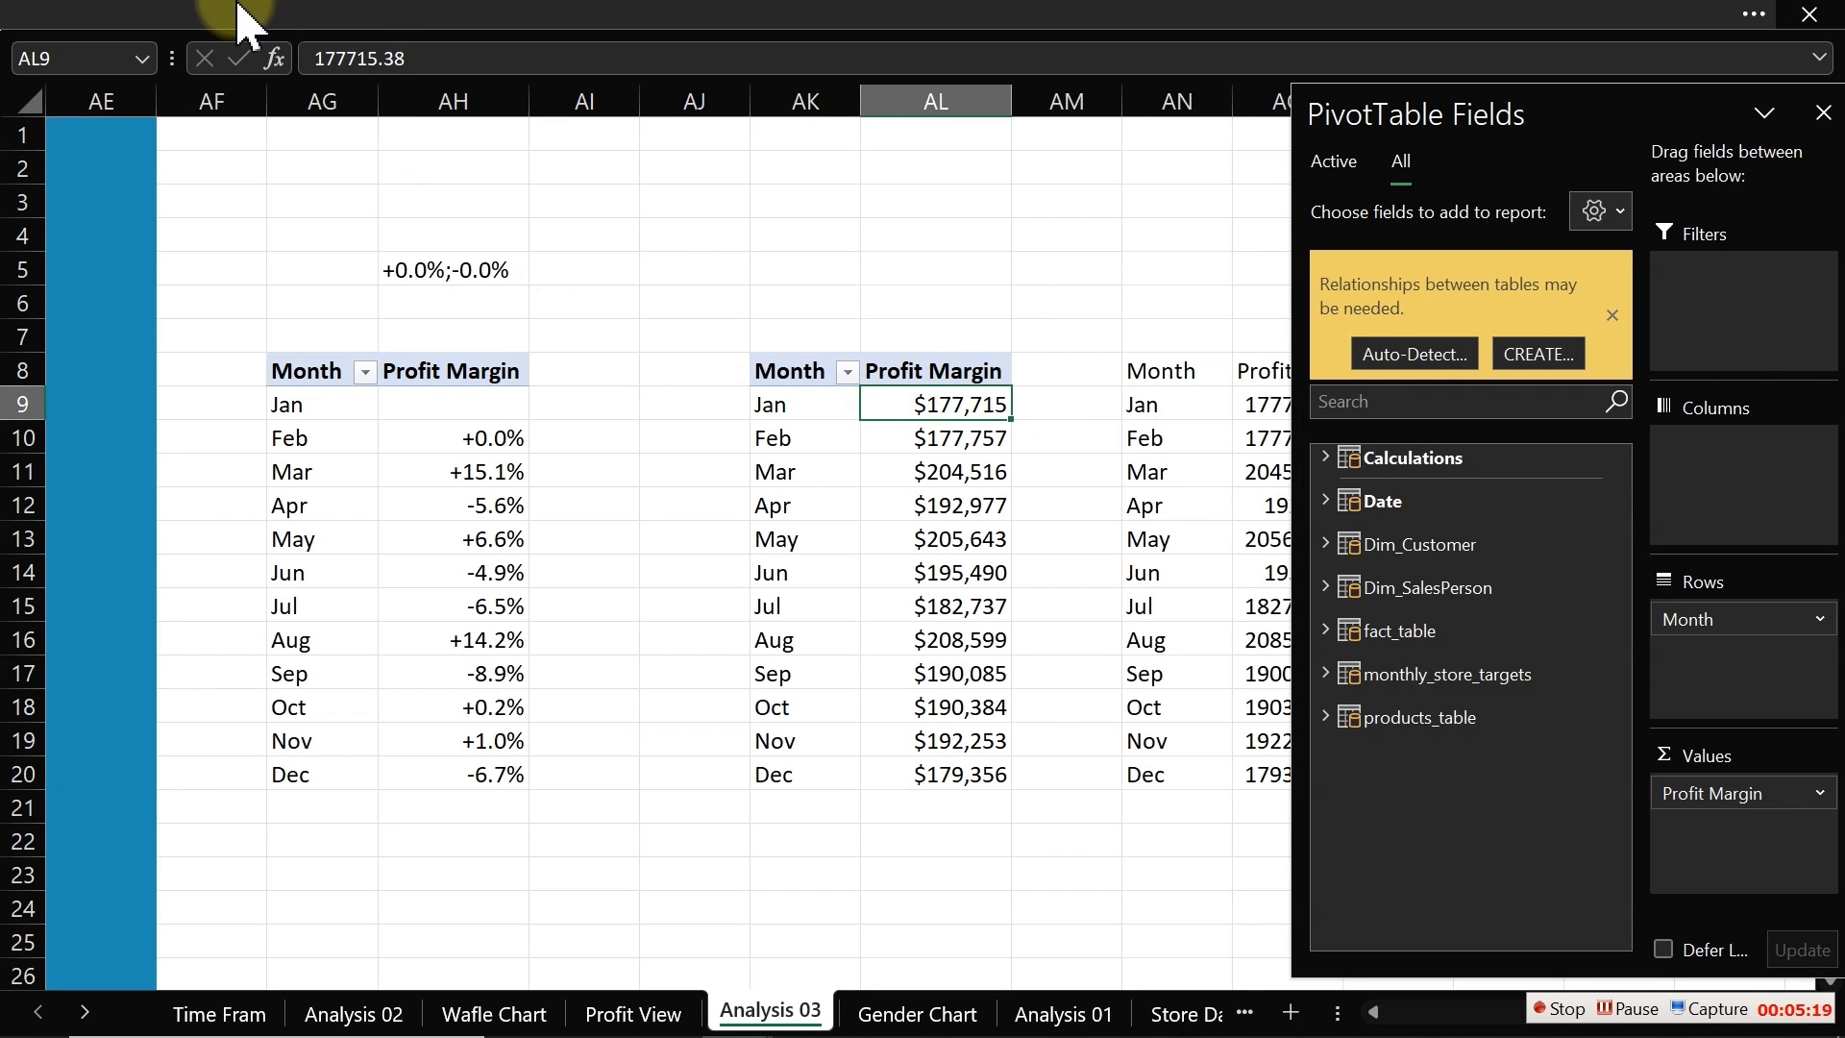
{"action": "left_click", "coordinate": [245, 18]}
{"action": "left_click", "coordinate": [117, 96]}
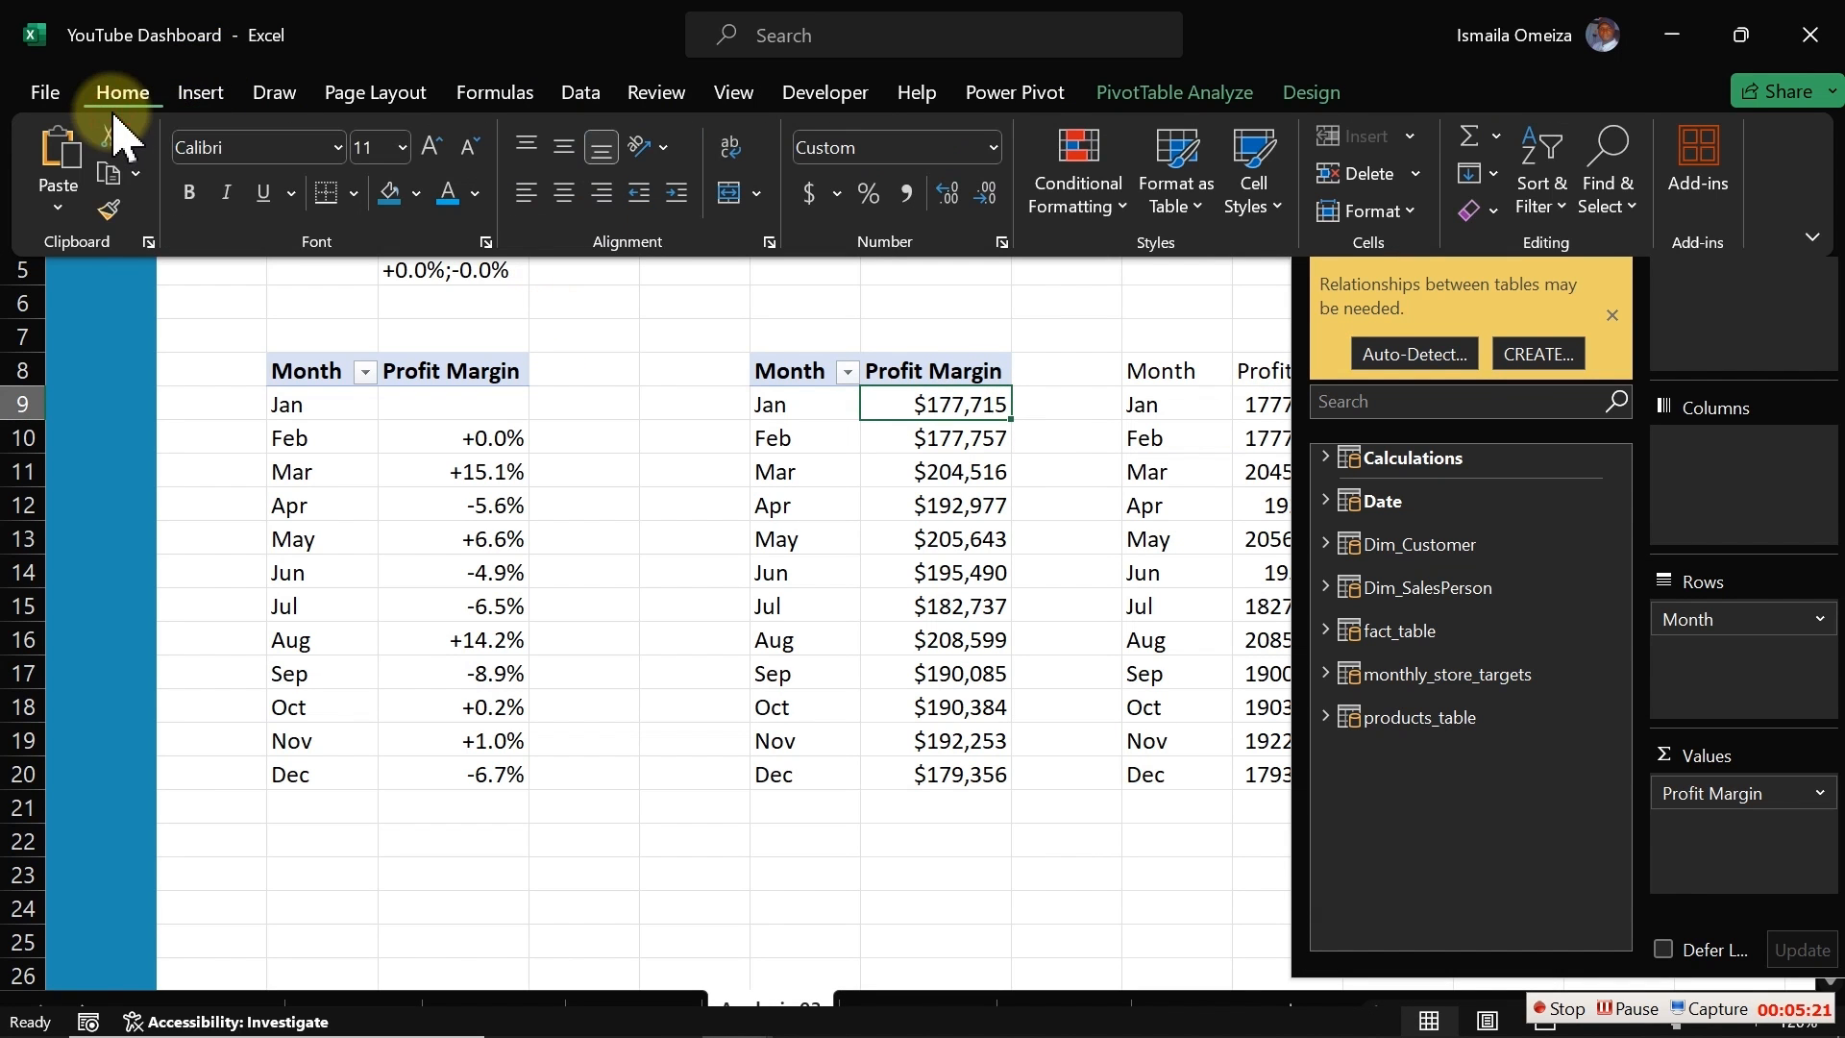
{"action": "left_click", "coordinate": [110, 211]}
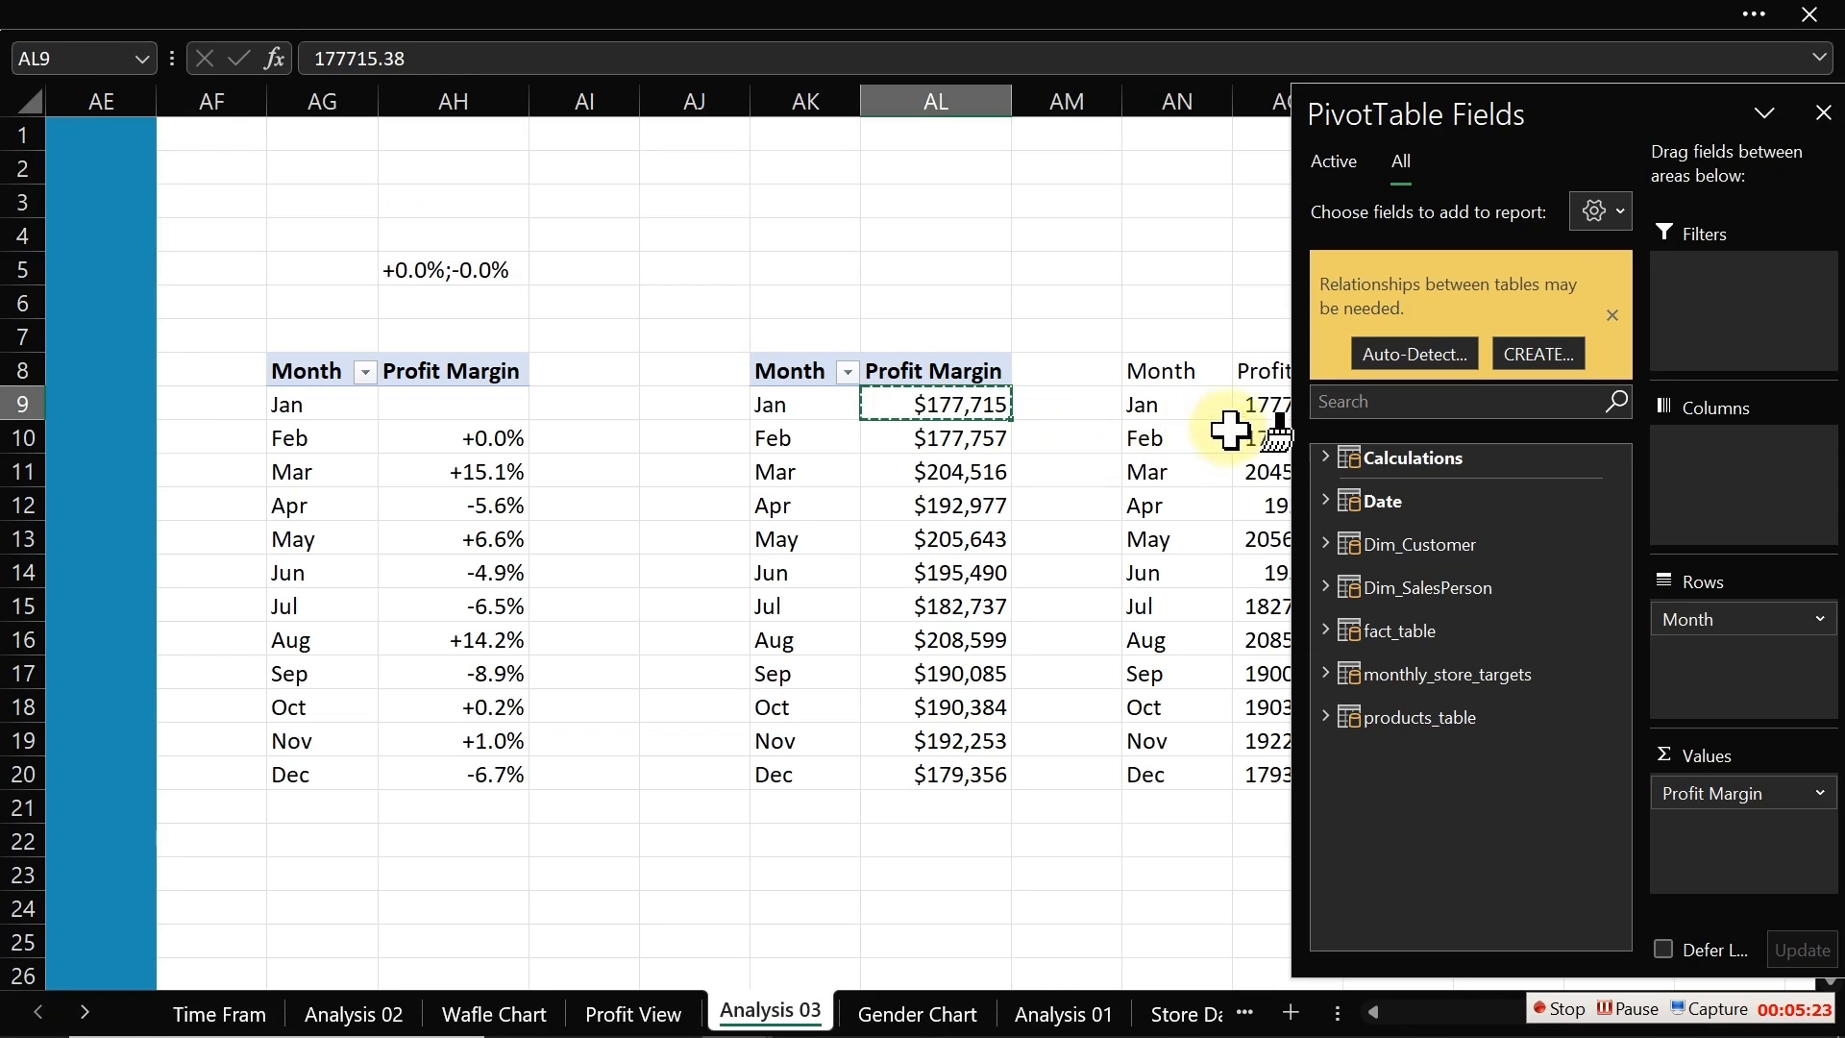
{"action": "left_click_drag", "start_coordinate": [1273, 404], "coordinate": [1294, 762]}
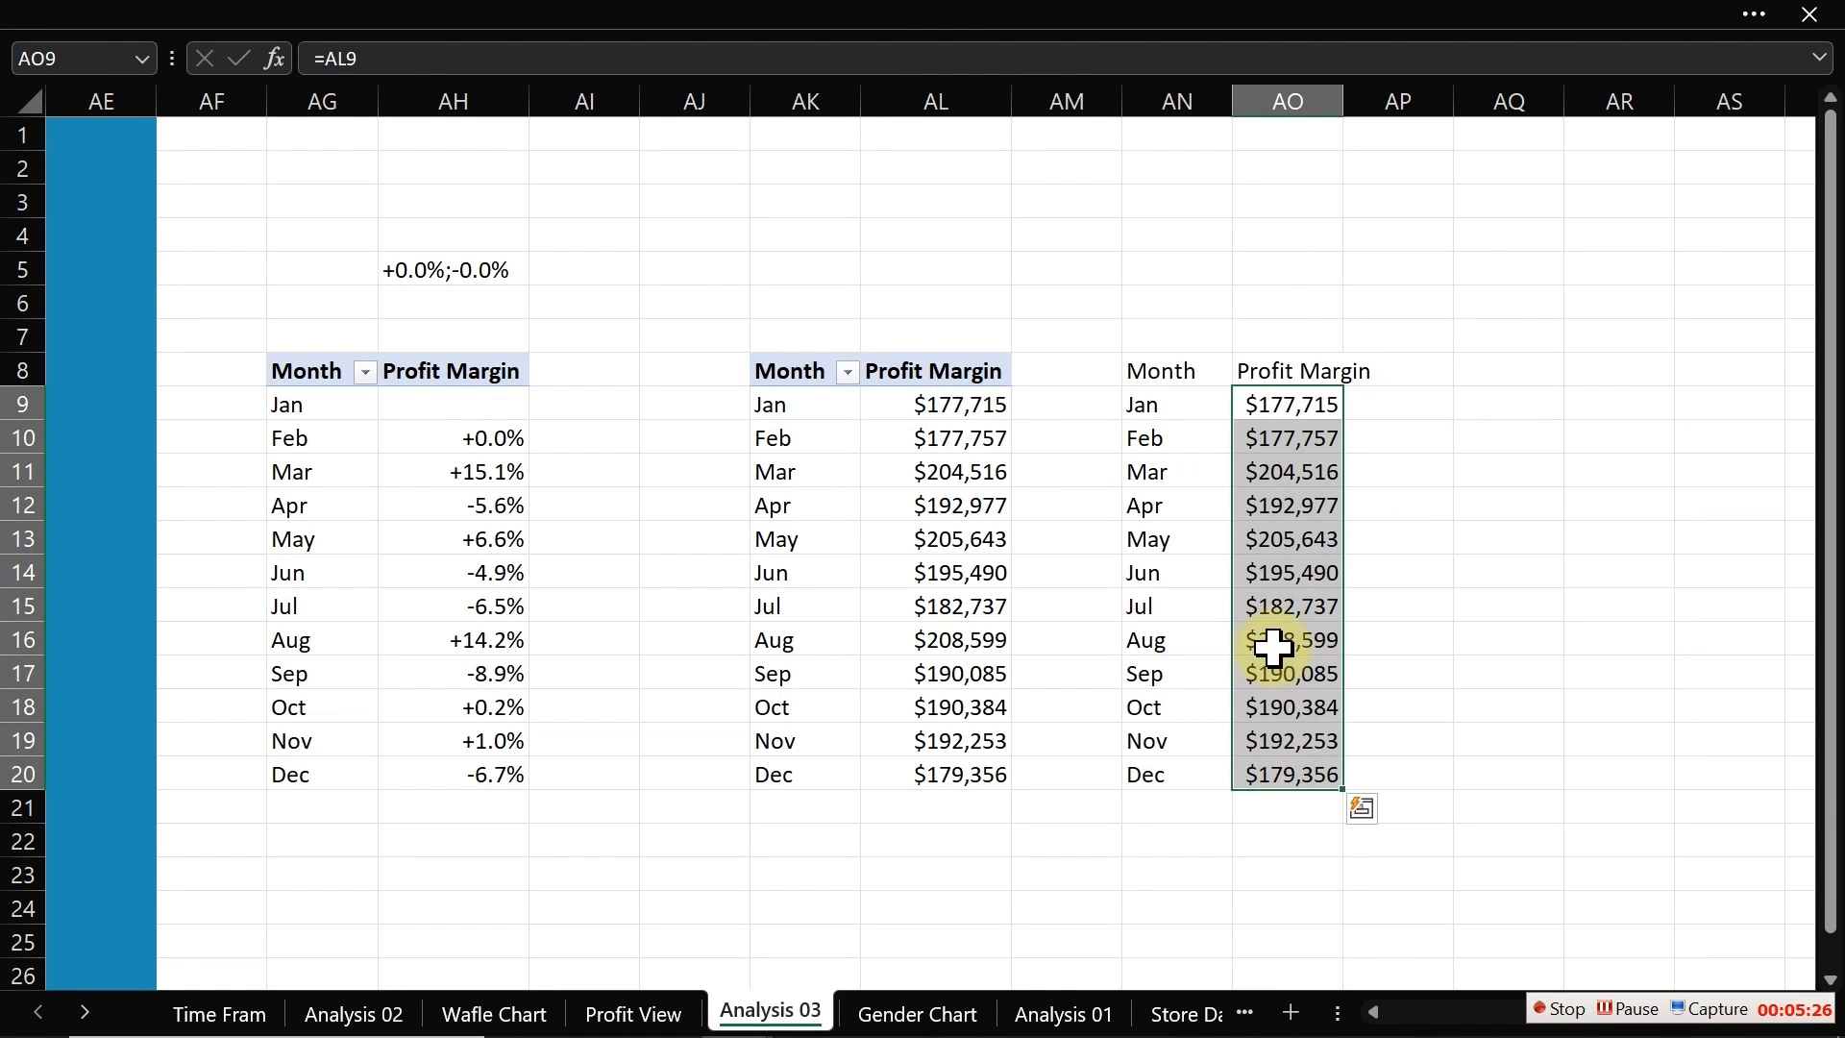
Step: Fill column AP with formulas linking to the profit values in column AO and title AP8 as New Chart
{"action": "left_click", "coordinate": [1395, 404]}
{"action": "left_click", "coordinate": [1376, 372]}
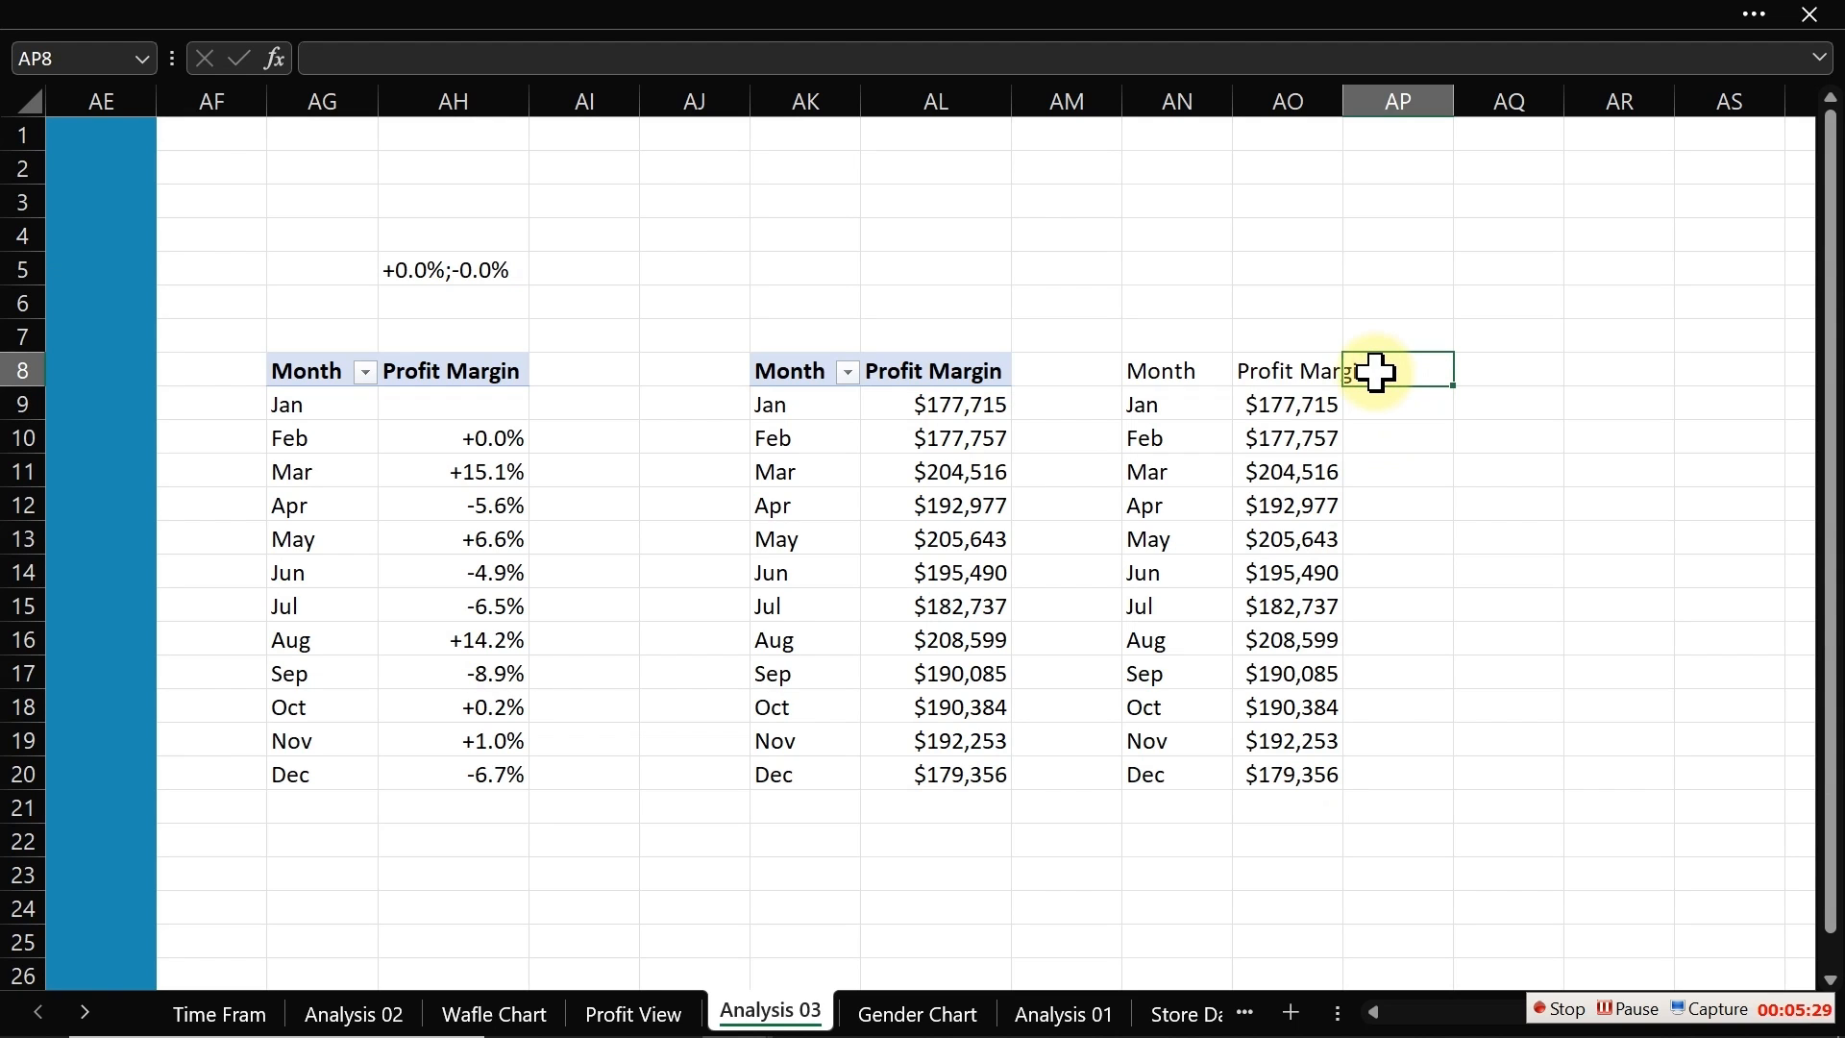
{"action": "key", "text": "Return"}
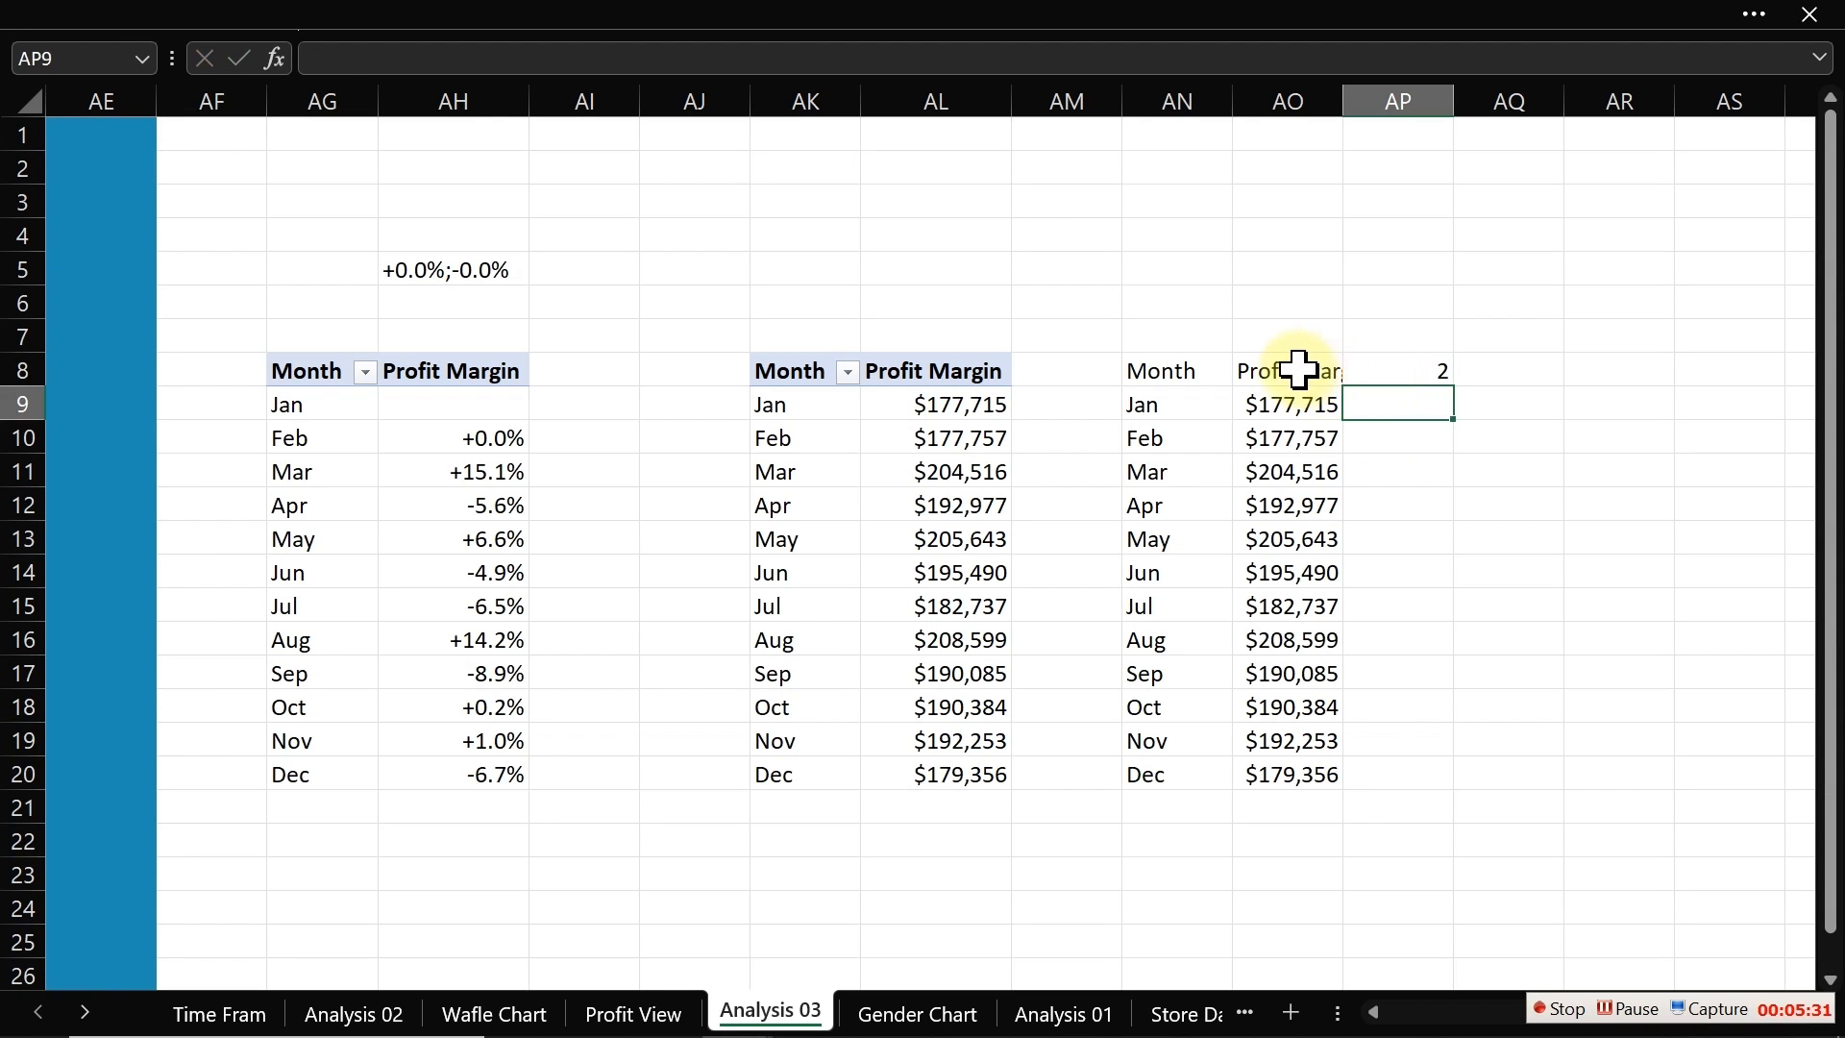
{"action": "left_click", "coordinate": [1297, 370]}
{"action": "mouse_move", "coordinate": [1342, 387]}
{"action": "left_mouse_down"}
{"action": "mouse_move", "coordinate": [1432, 386]}
{"action": "mouse_move", "coordinate": [1450, 786]}
{"action": "left_mouse_up"}
{"action": "left_click", "coordinate": [1420, 468]}
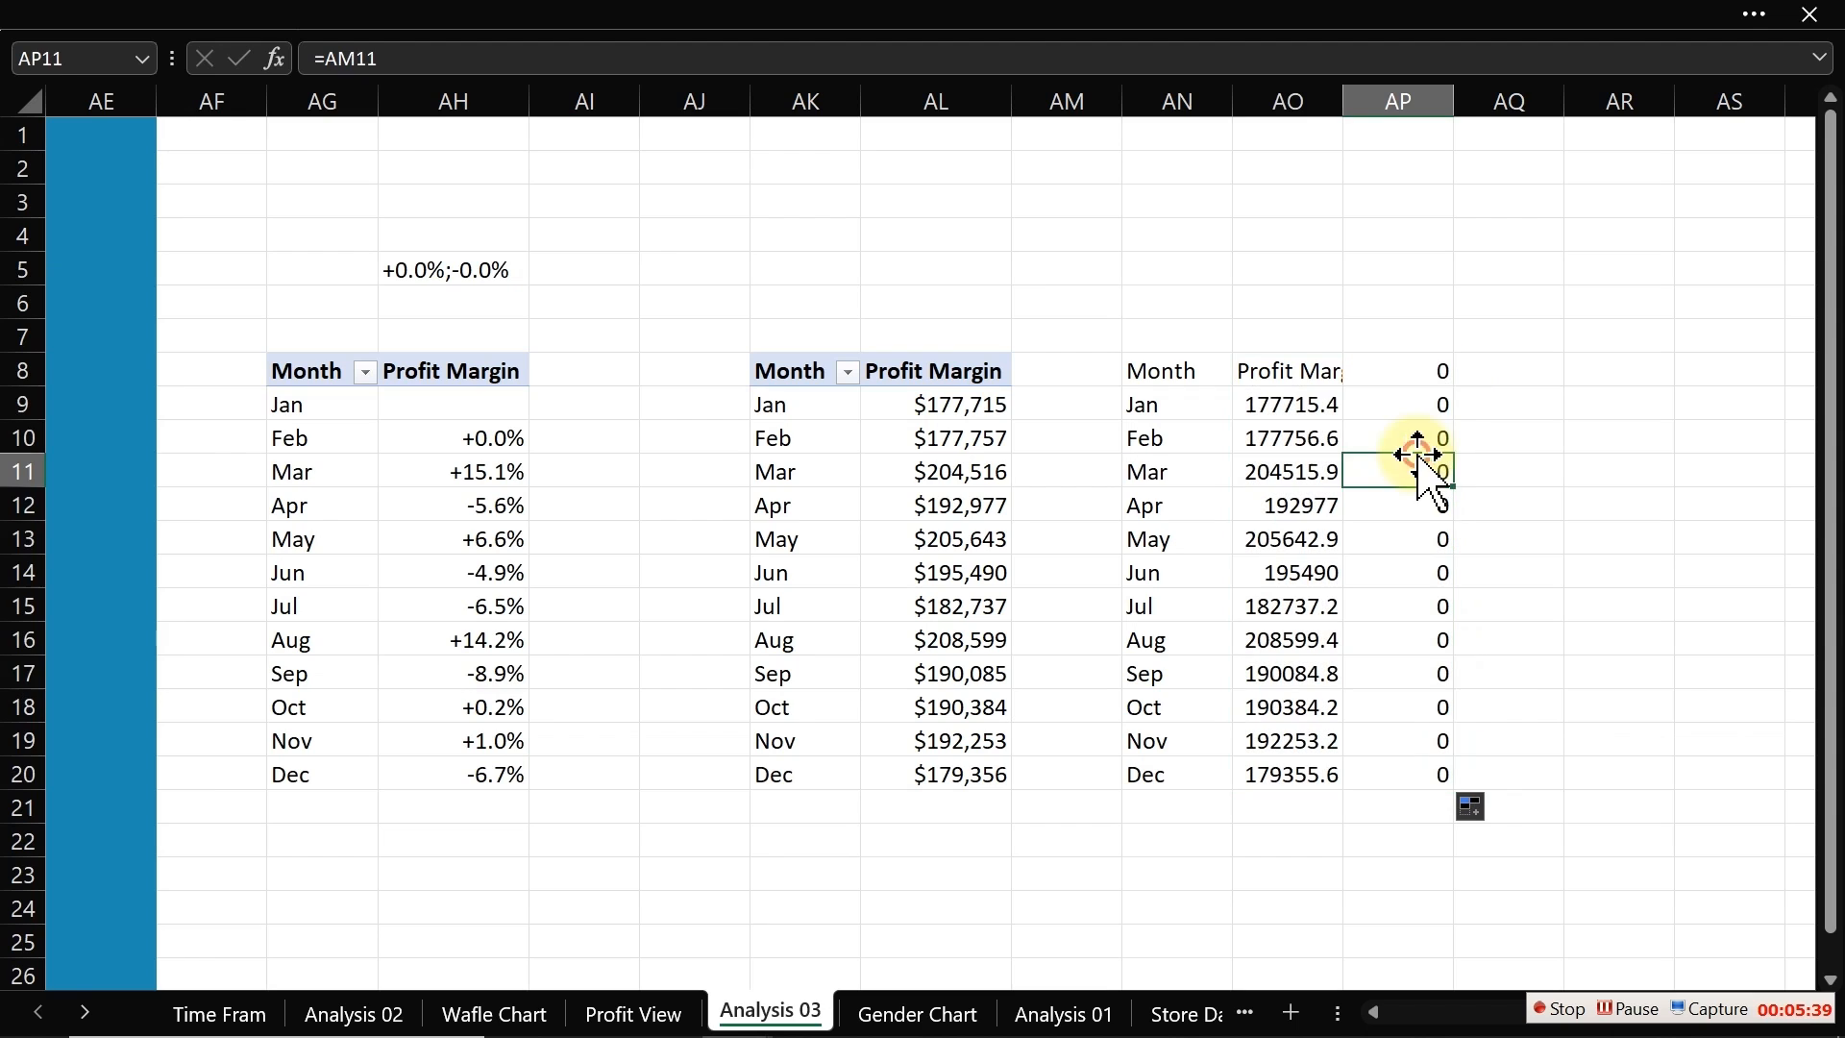
{"action": "left_click", "coordinate": [1430, 428]}
{"action": "double_click", "coordinate": [1424, 395]}
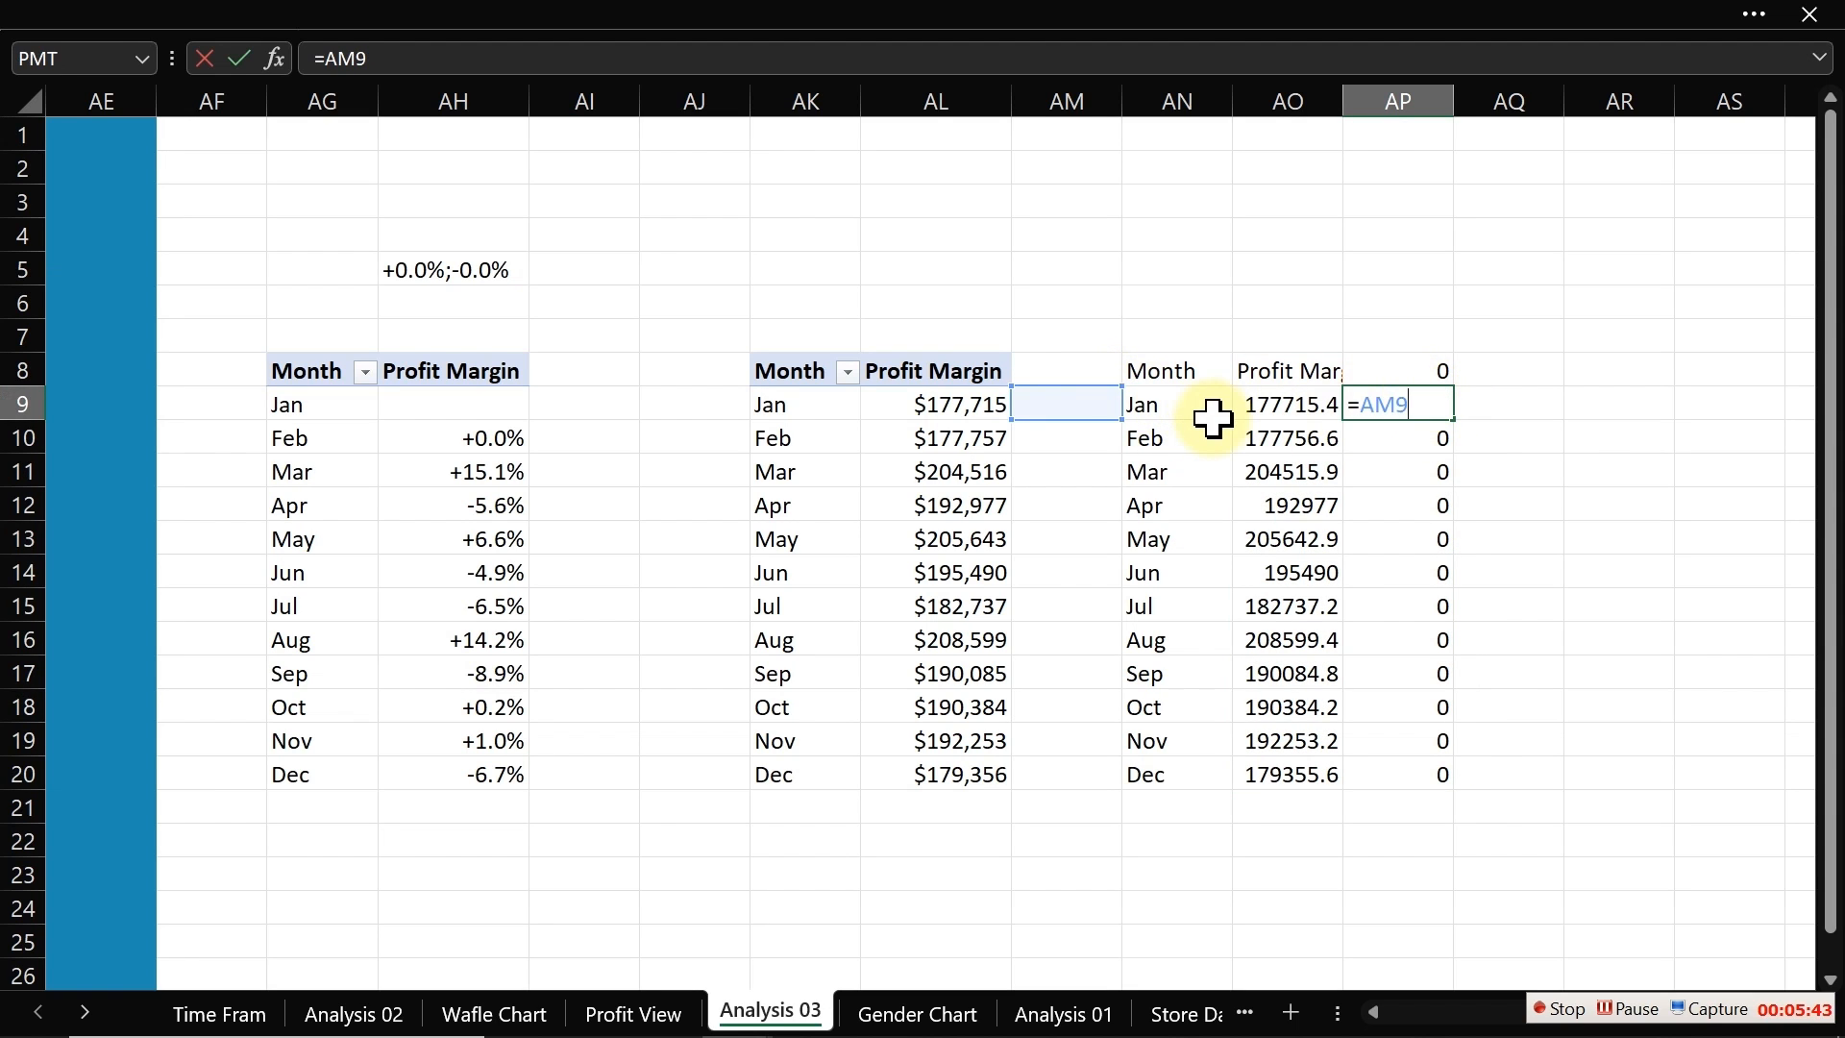
{"action": "key", "text": "Escape"}
{"action": "left_click", "coordinate": [1432, 373]}
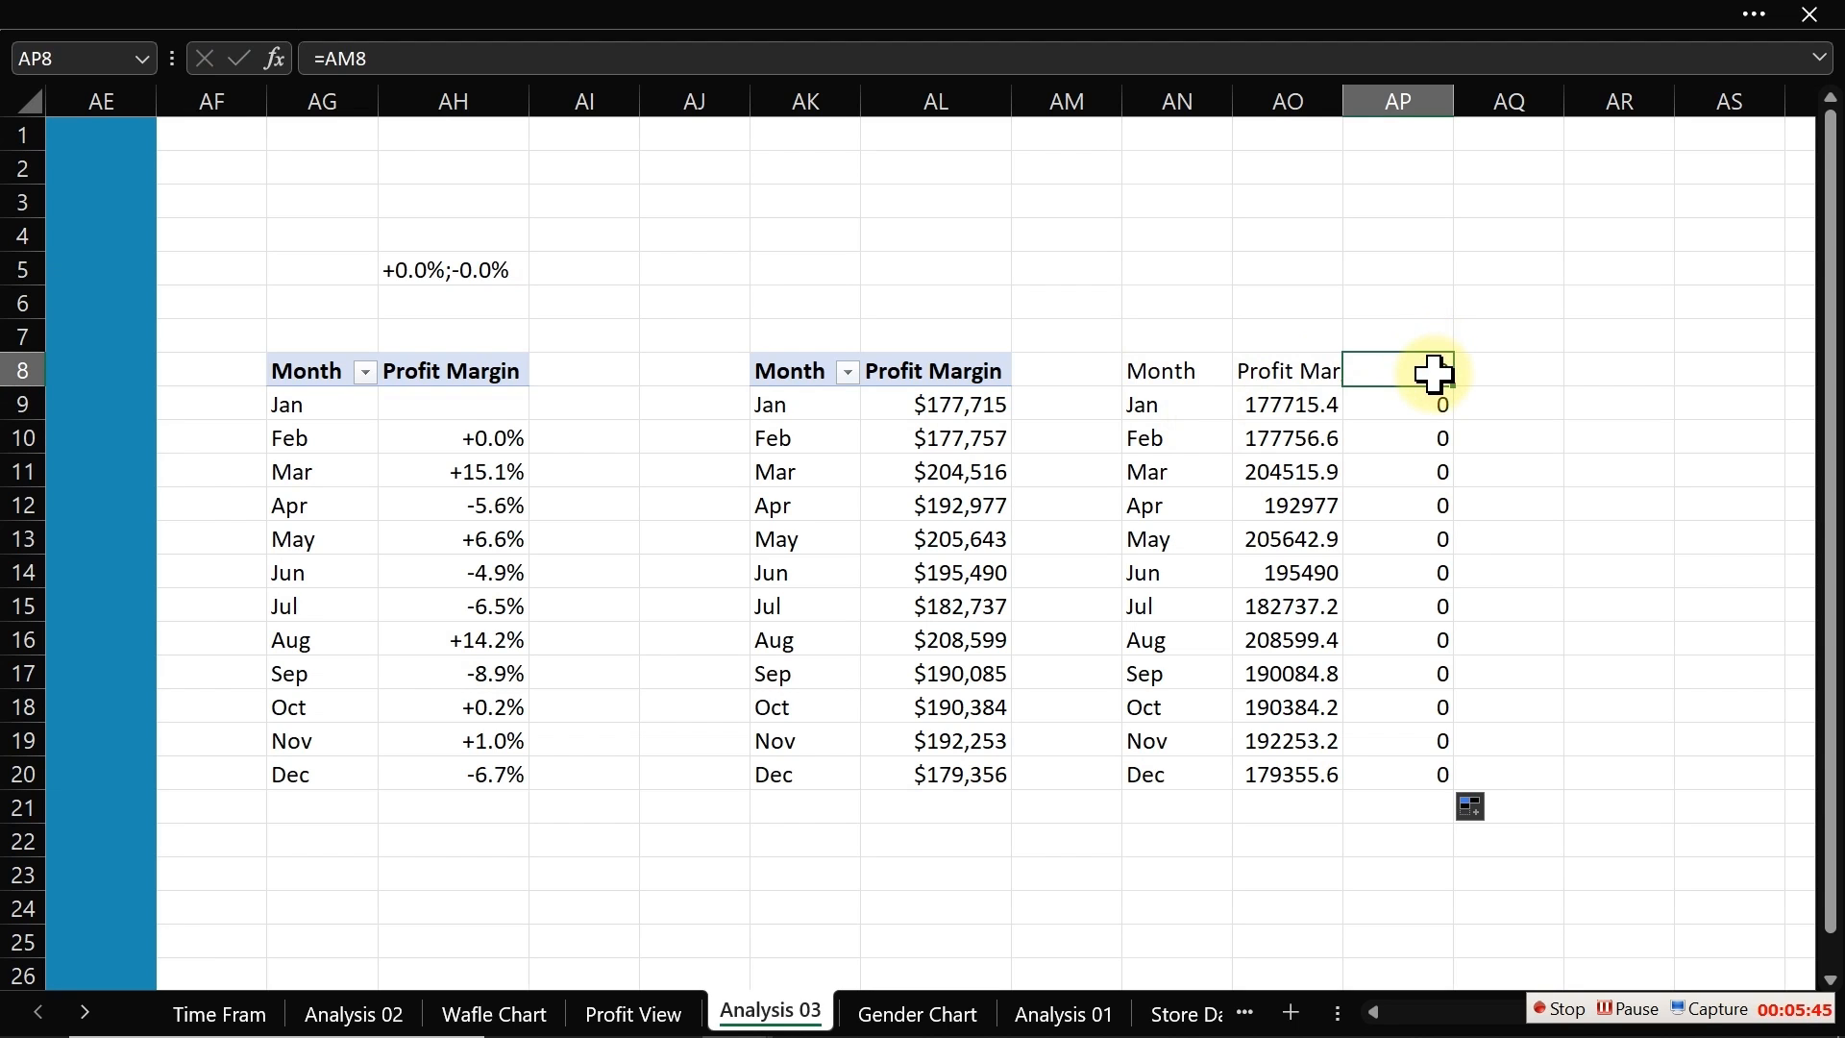
{"action": "left_click", "coordinate": [1321, 370]}
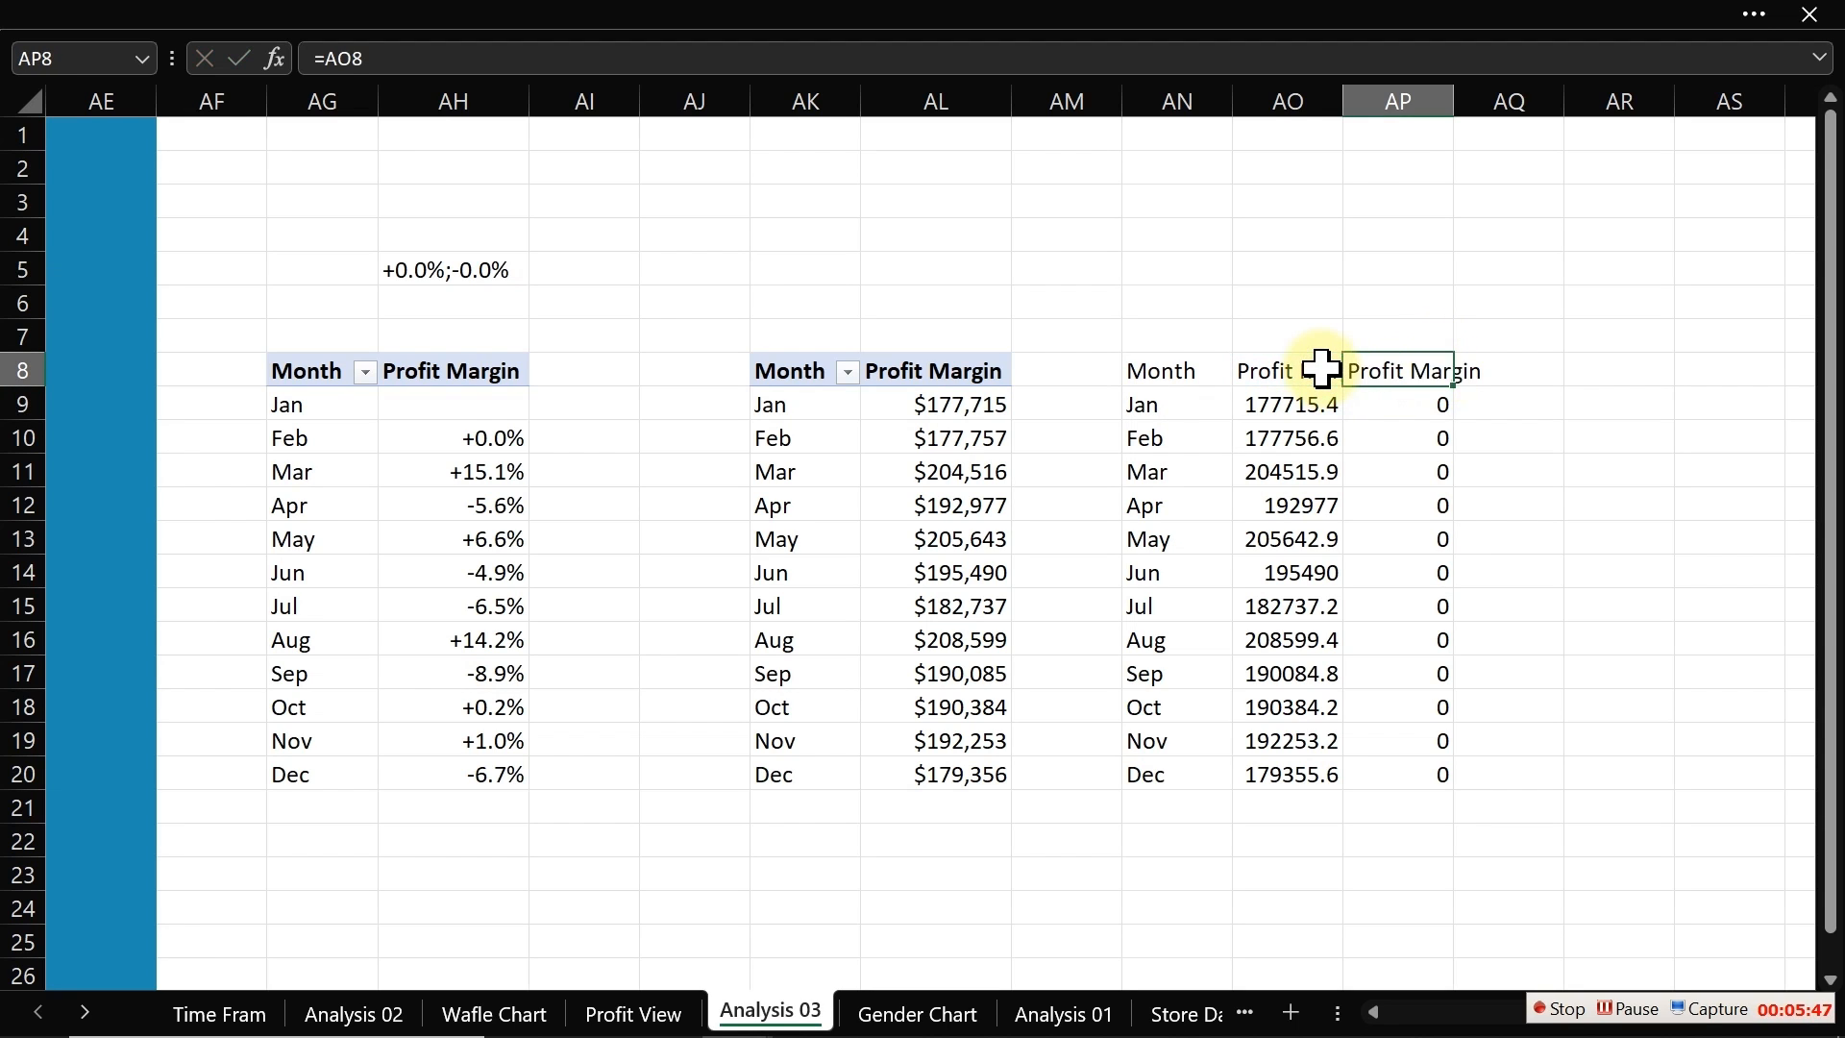
{"action": "double_click", "coordinate": [1460, 388]}
{"action": "left_click", "coordinate": [1405, 370]}
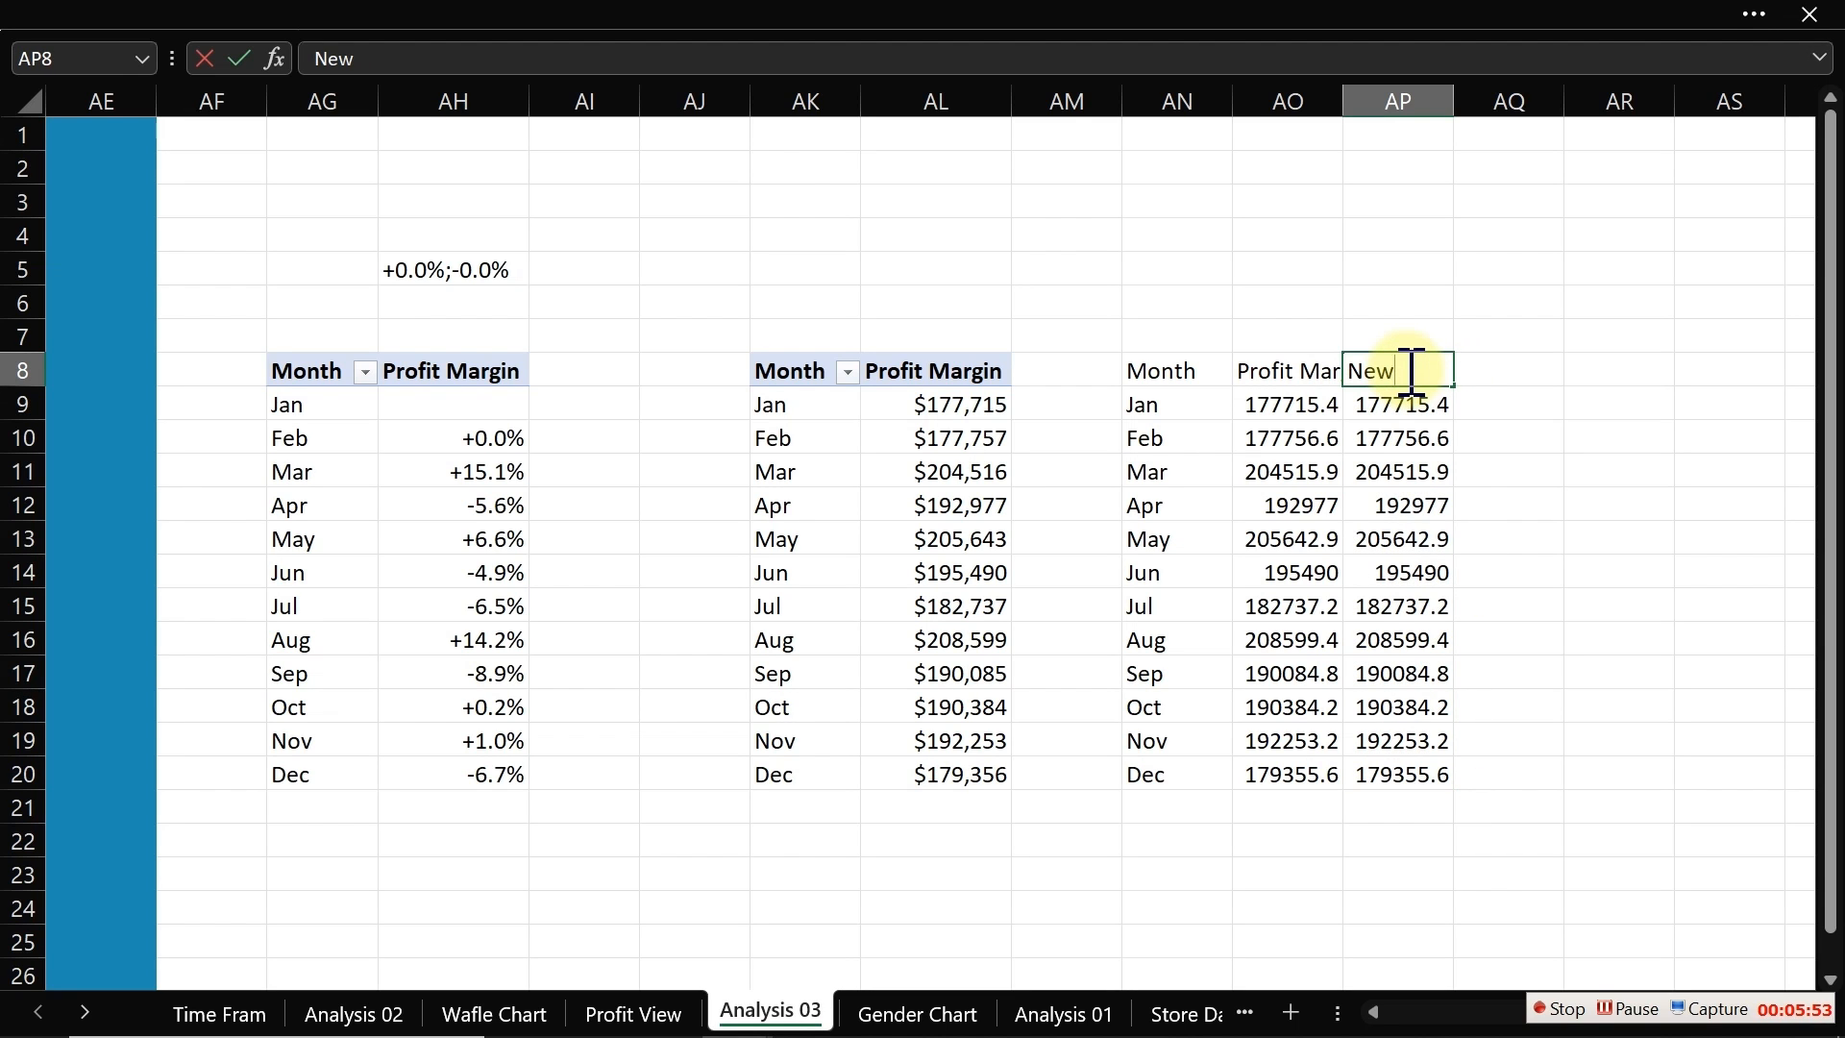
{"action": "key", "text": "Return"}
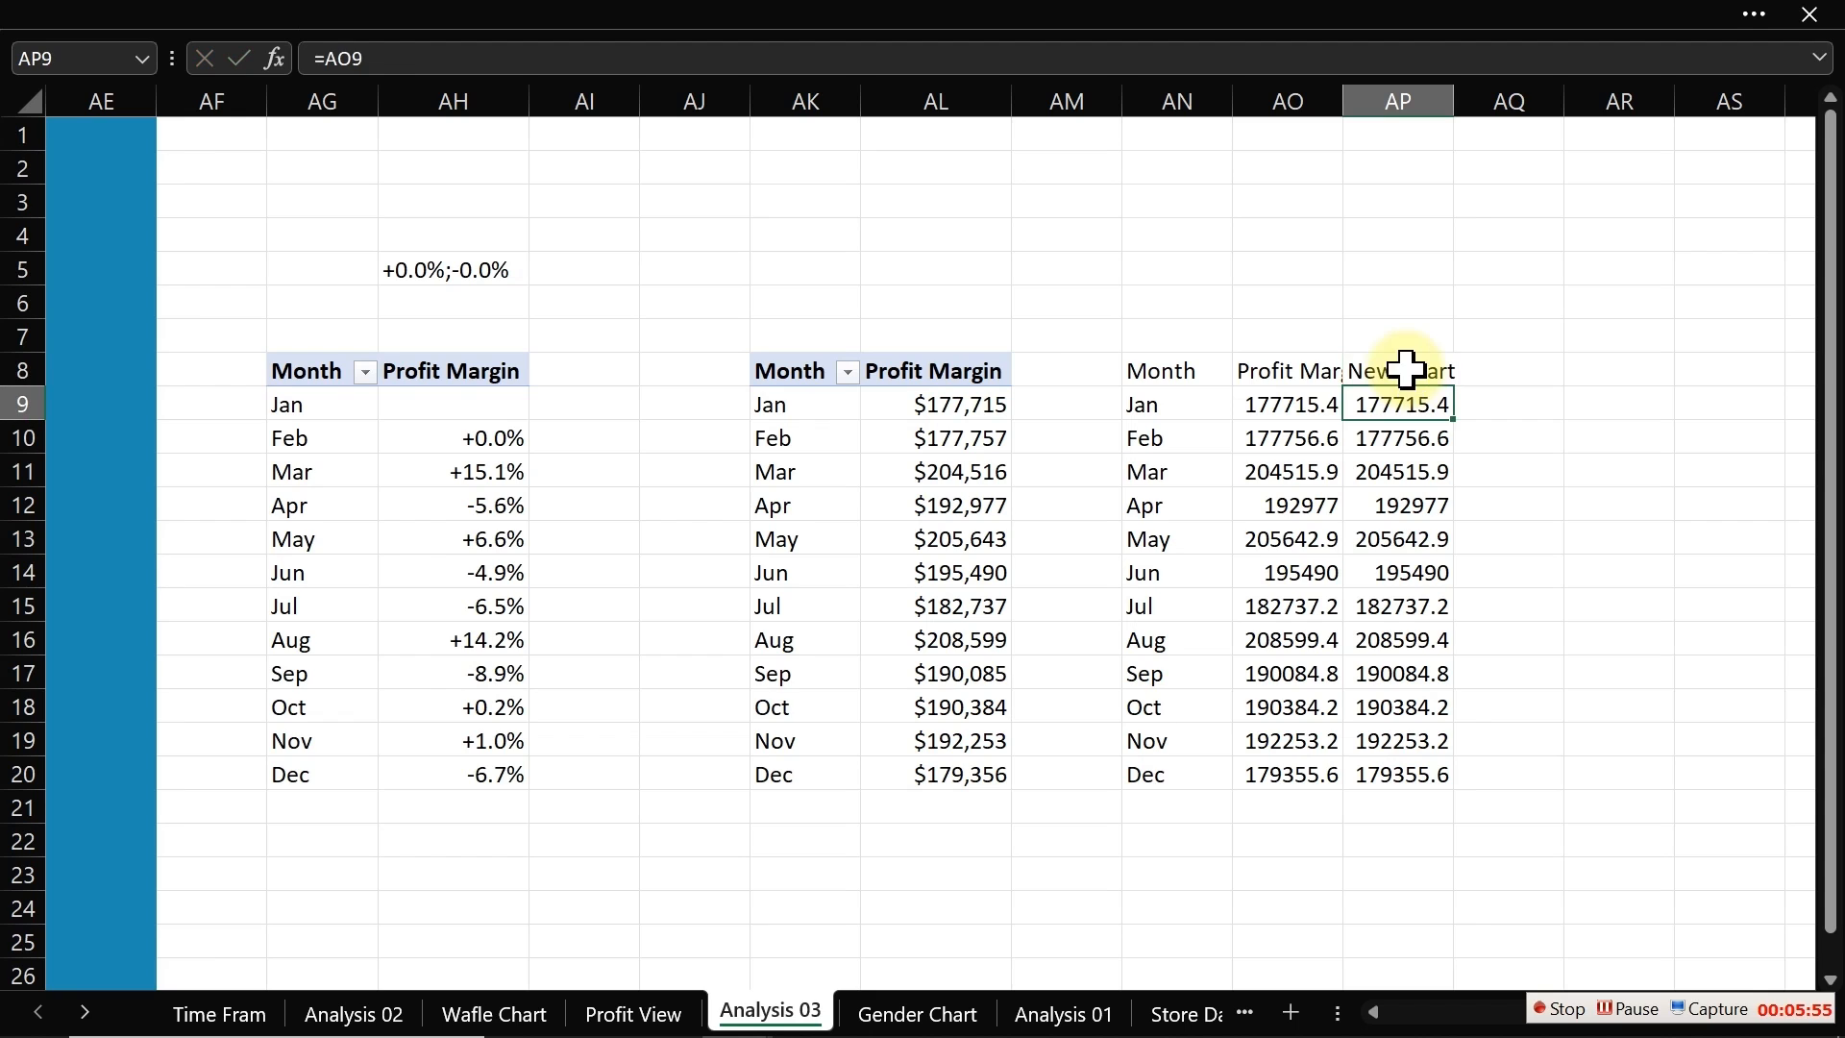
Step: Apply the custom number format [>=1000000]$0.0,,"M";[>=1000]$0.0,"K";0.0 to the values in AO9:AP20
{"action": "left_click_drag", "start_coordinate": [1306, 403], "coordinate": [1422, 770]}
{"action": "key", "text": "ctrl+1"}
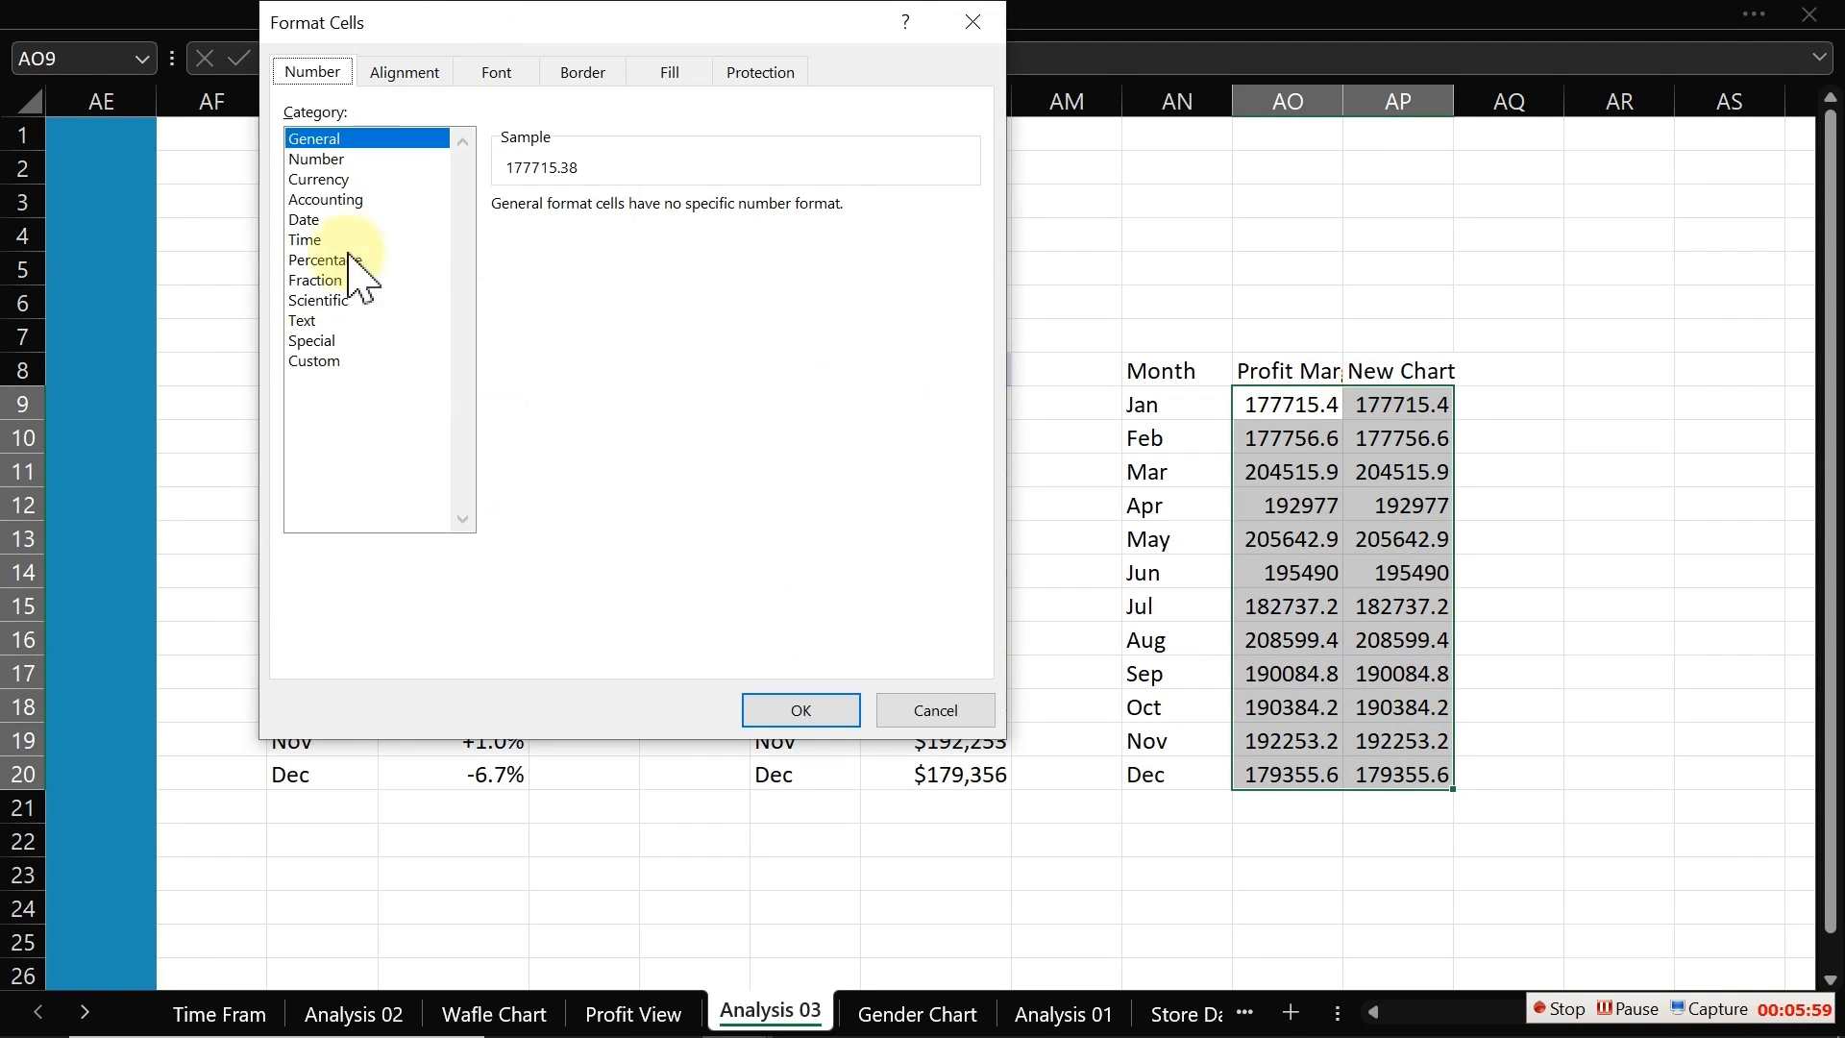
{"action": "left_click", "coordinate": [313, 361]}
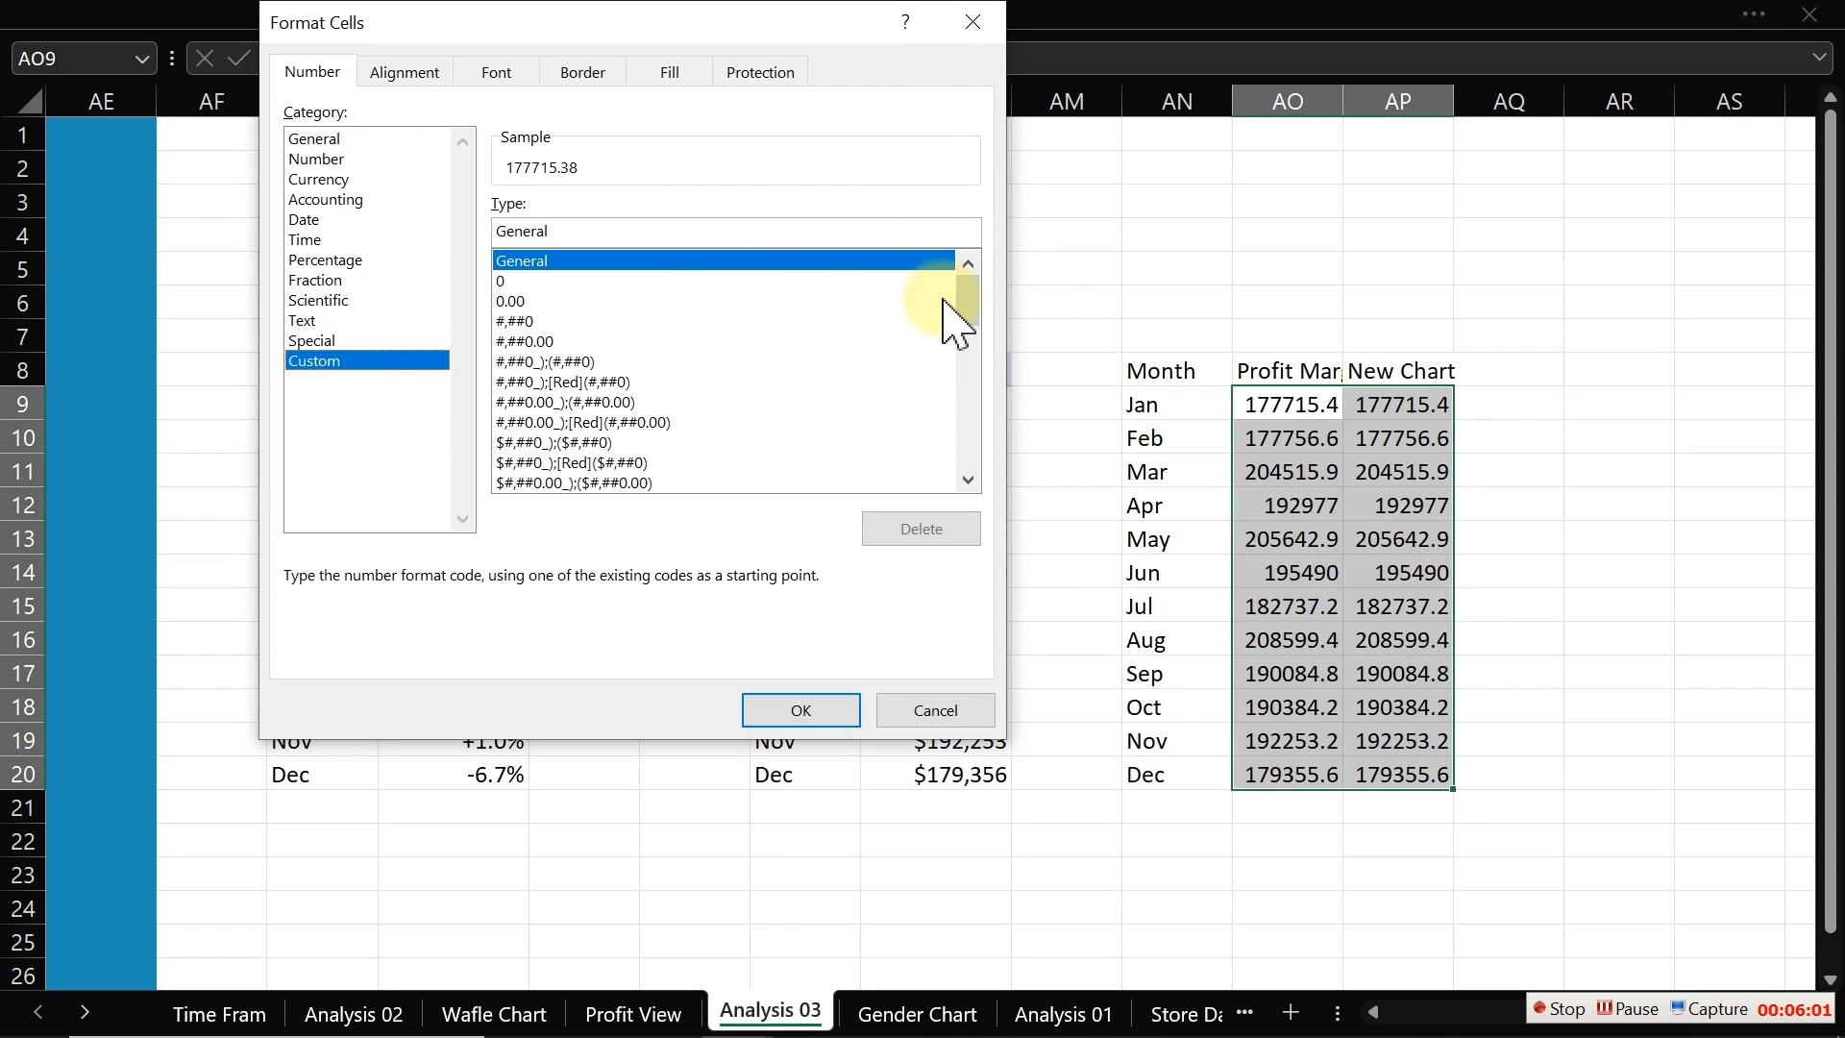
{"action": "left_click_drag", "start_coordinate": [969, 305], "coordinate": [967, 519]}
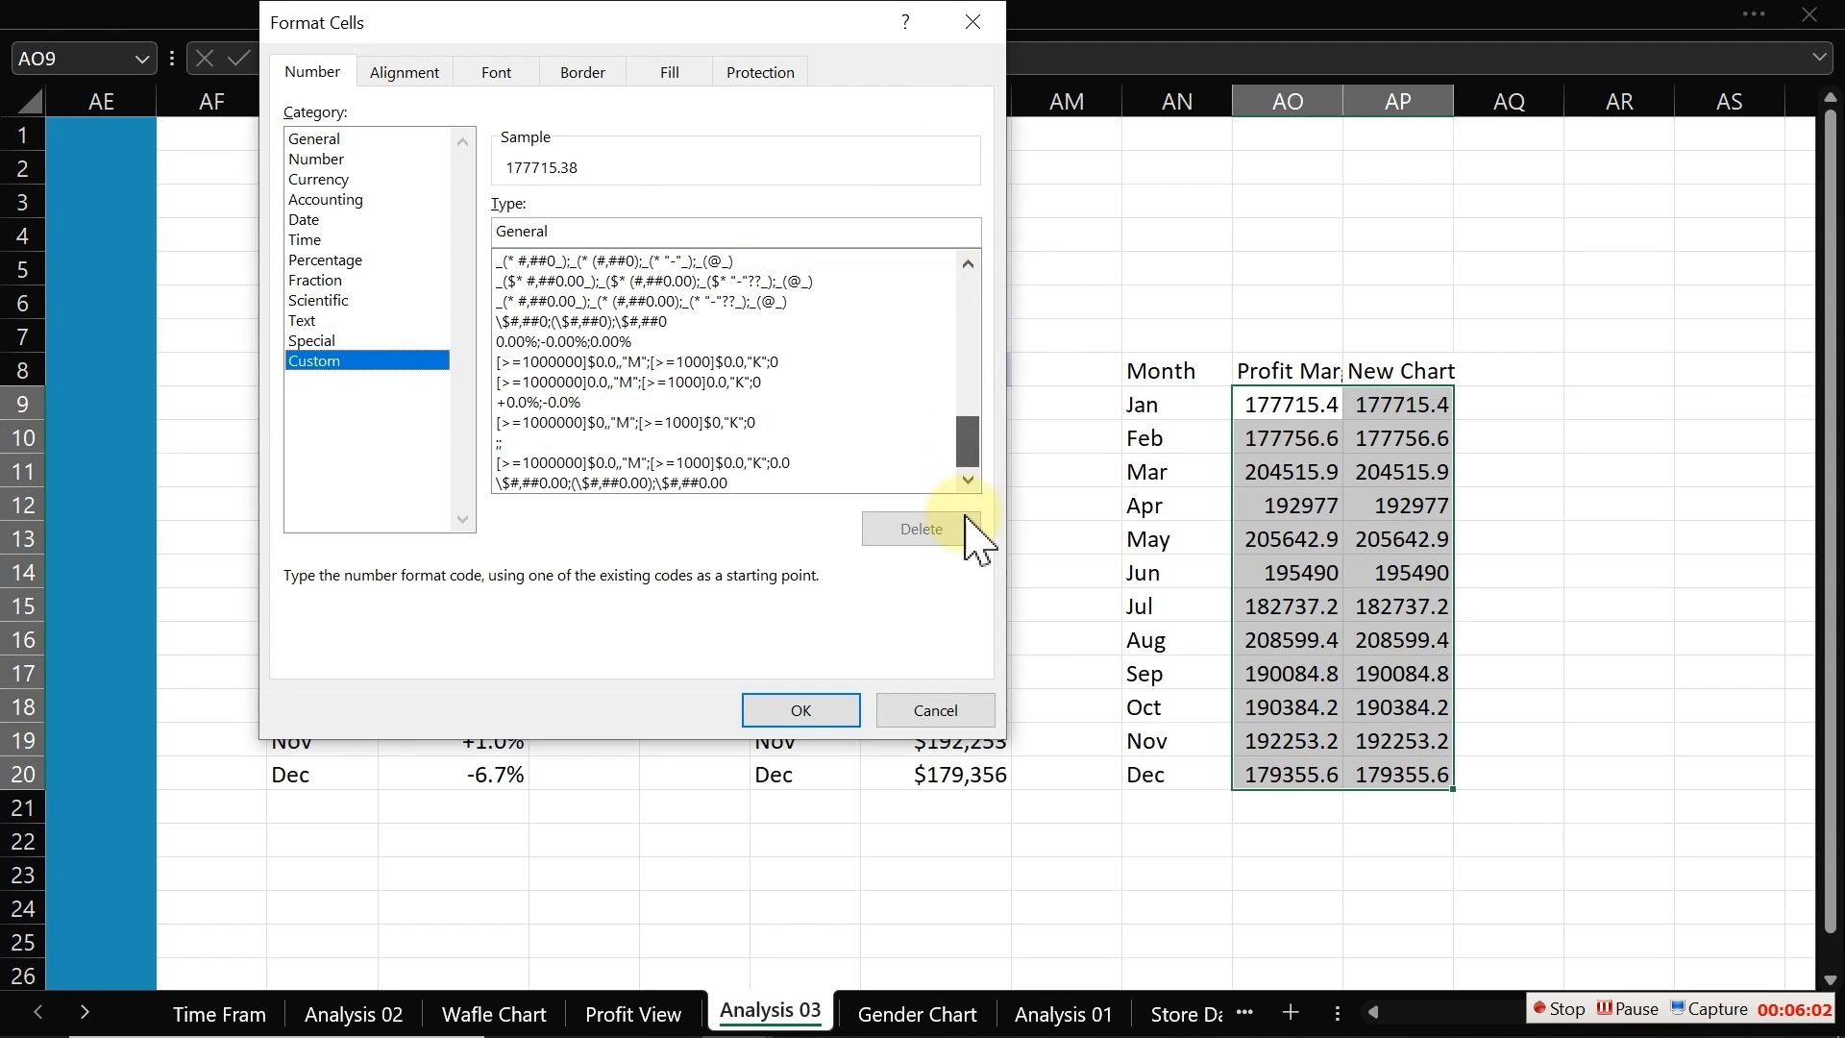
{"action": "left_click", "coordinate": [634, 464]}
{"action": "left_click", "coordinate": [801, 710]}
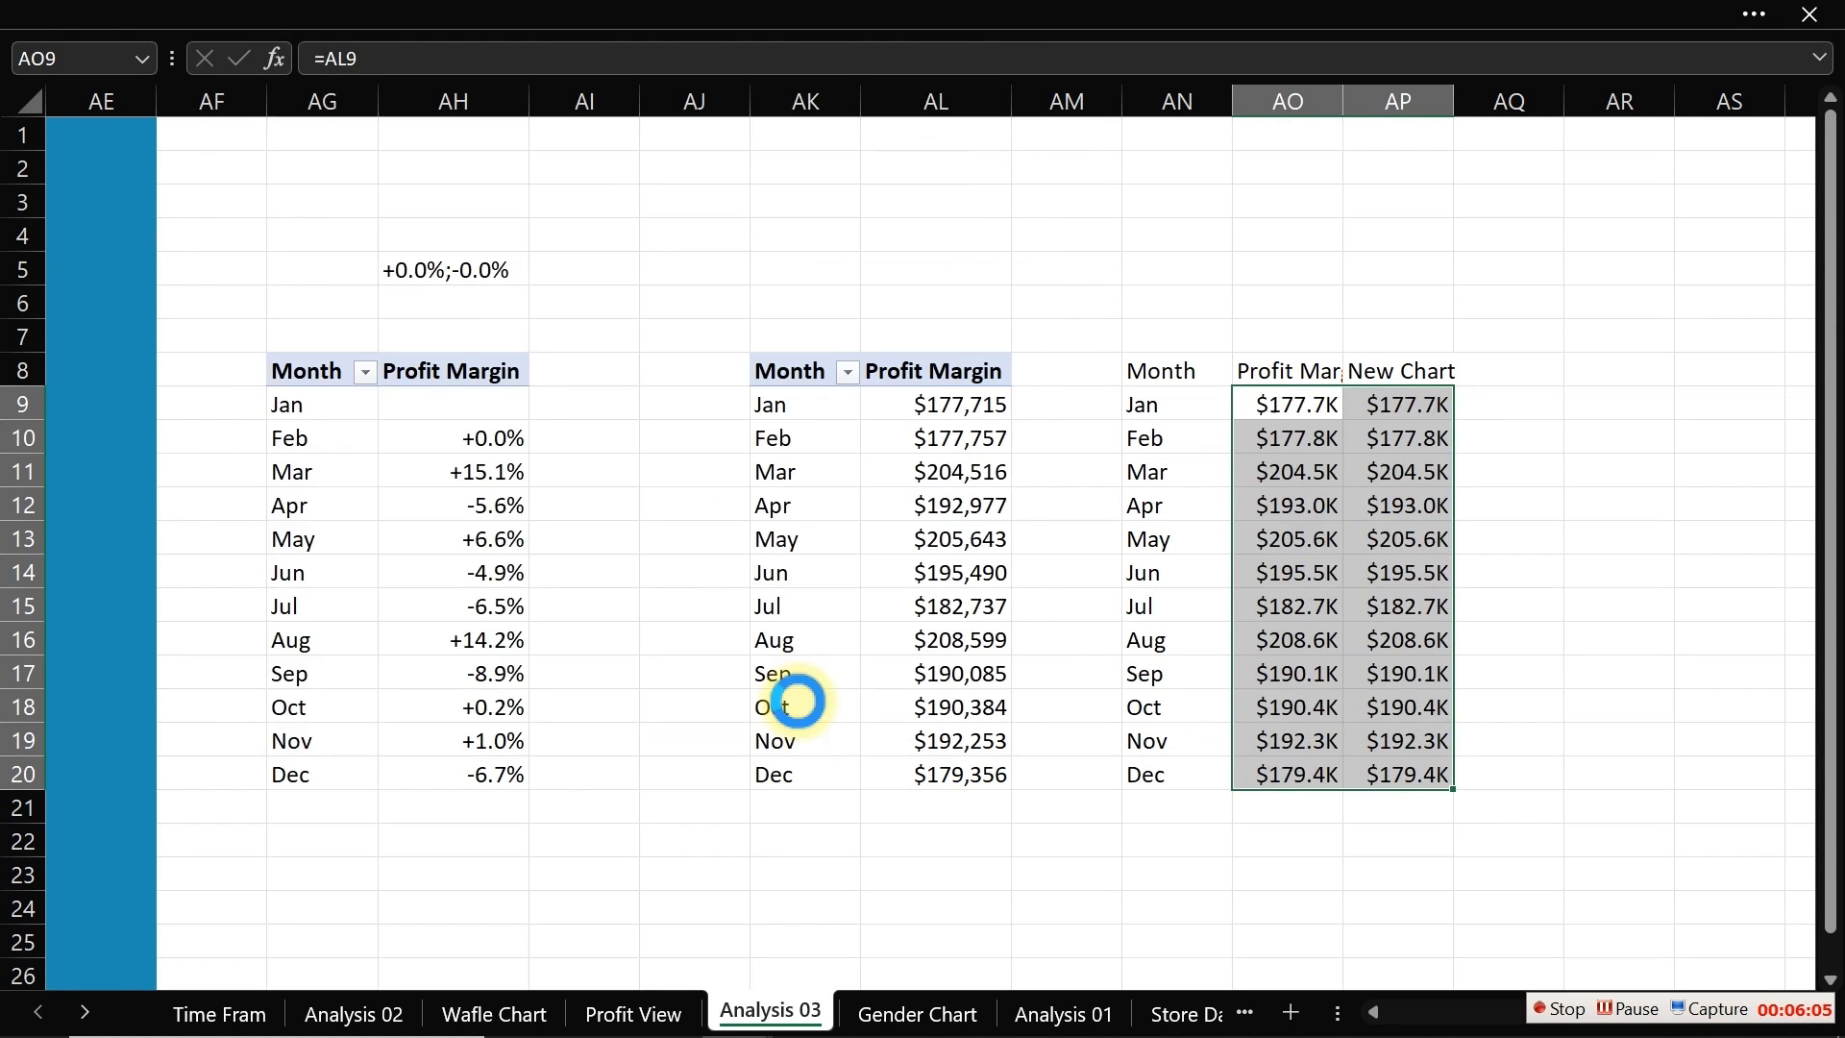
Step: Insert a 2-D line chart from the month and profit values in AN8:AO20
{"action": "left_click", "coordinate": [1298, 548]}
{"action": "left_click_drag", "start_coordinate": [1144, 377], "coordinate": [1311, 769]}
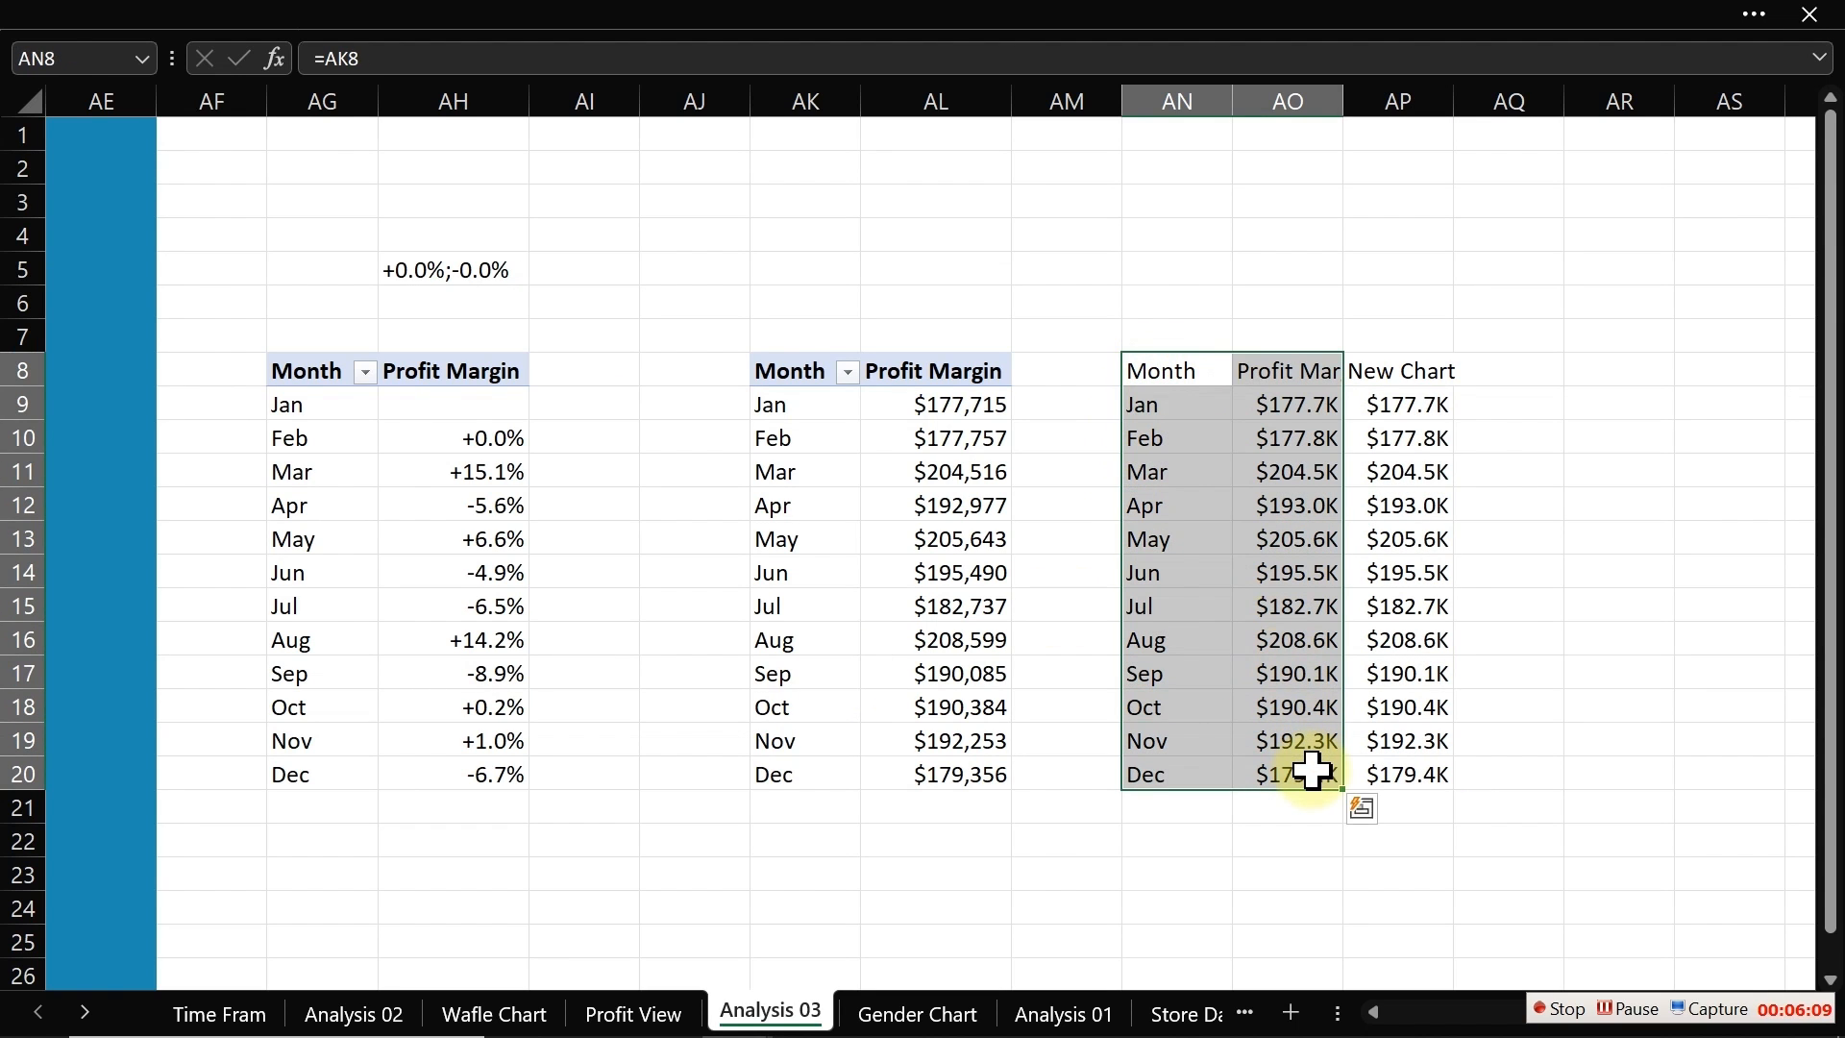
{"action": "left_click", "coordinate": [473, 14]}
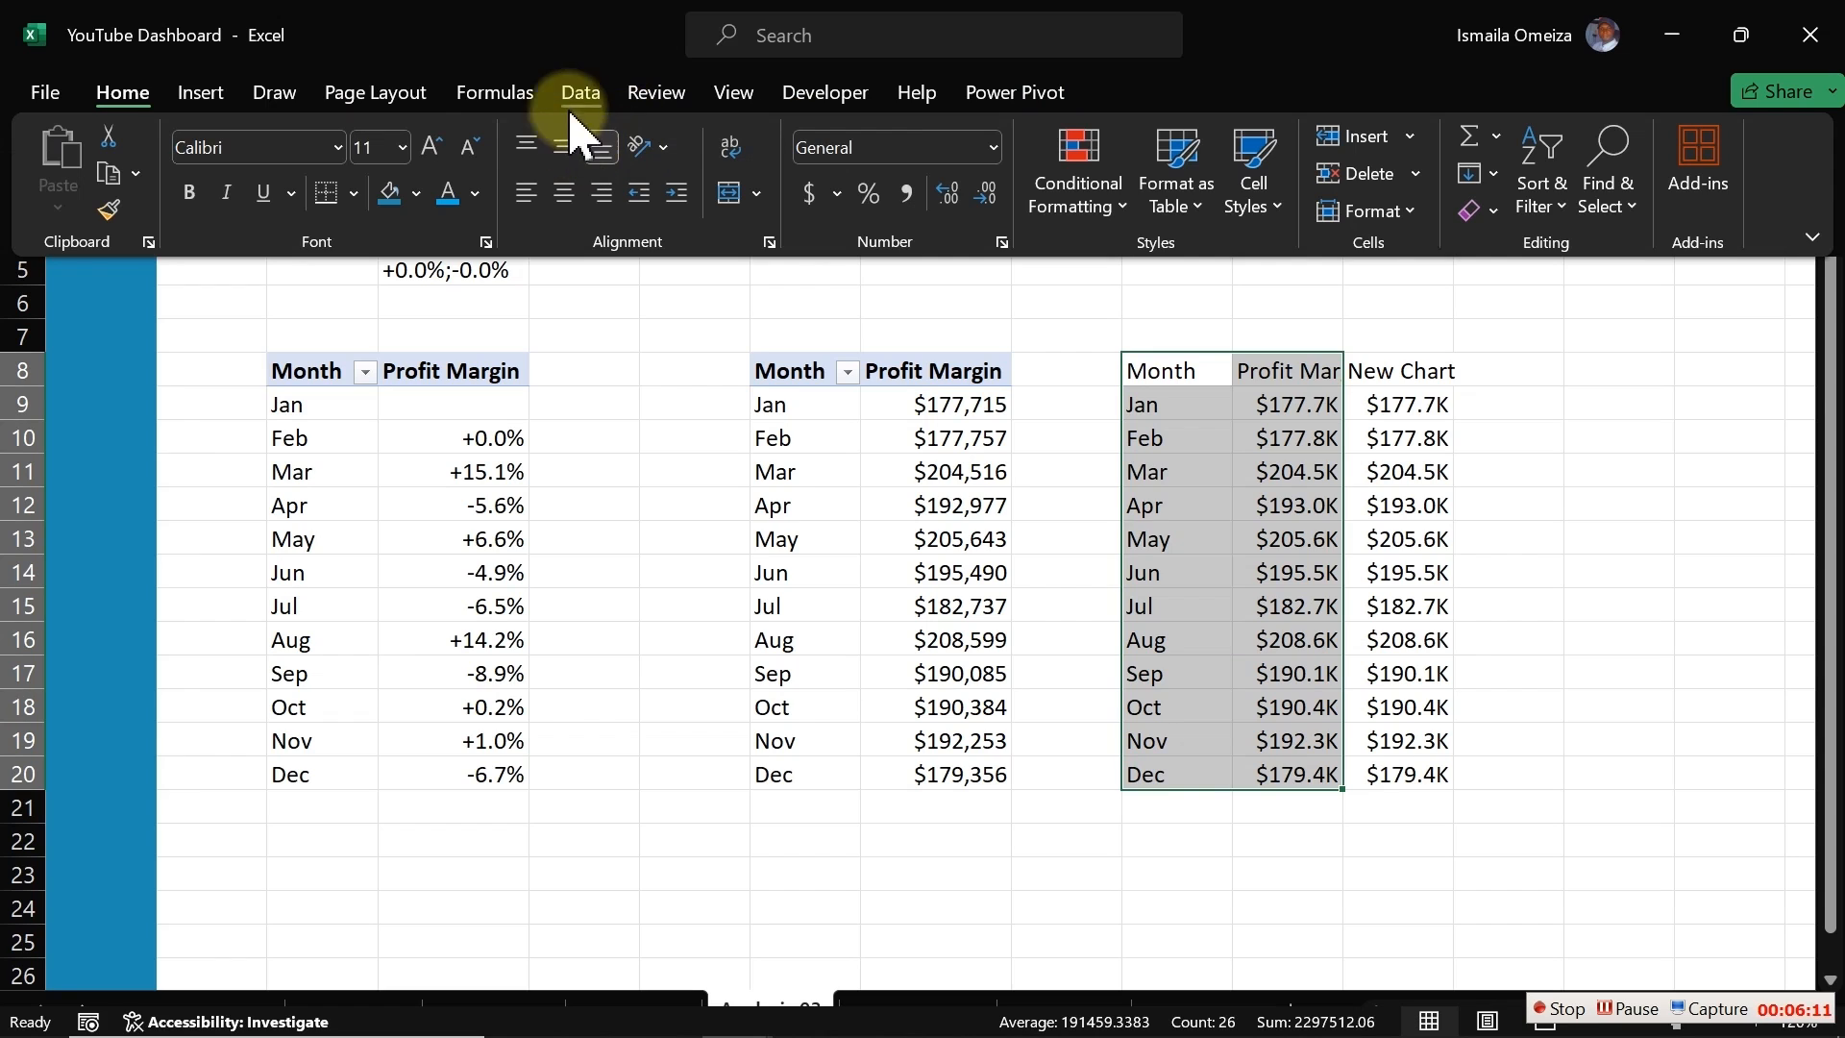
{"action": "left_click", "coordinate": [201, 92]}
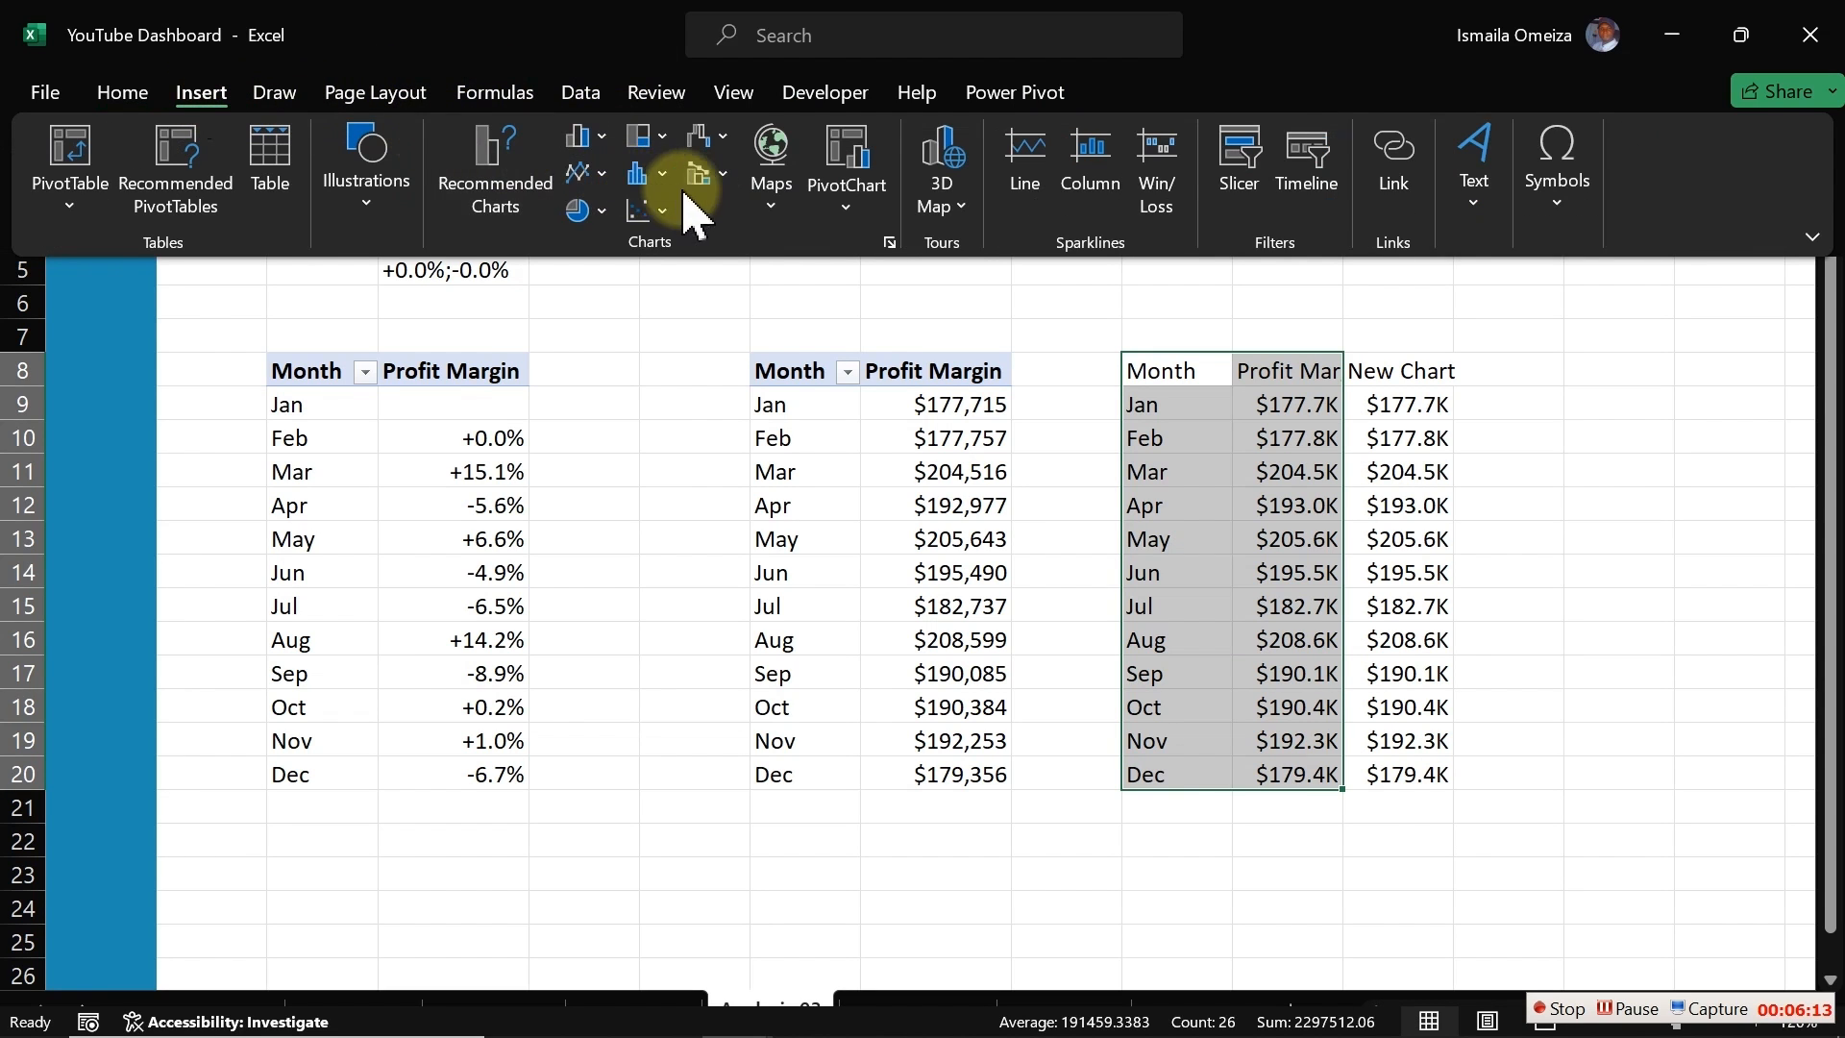
{"action": "left_click", "coordinate": [586, 173]}
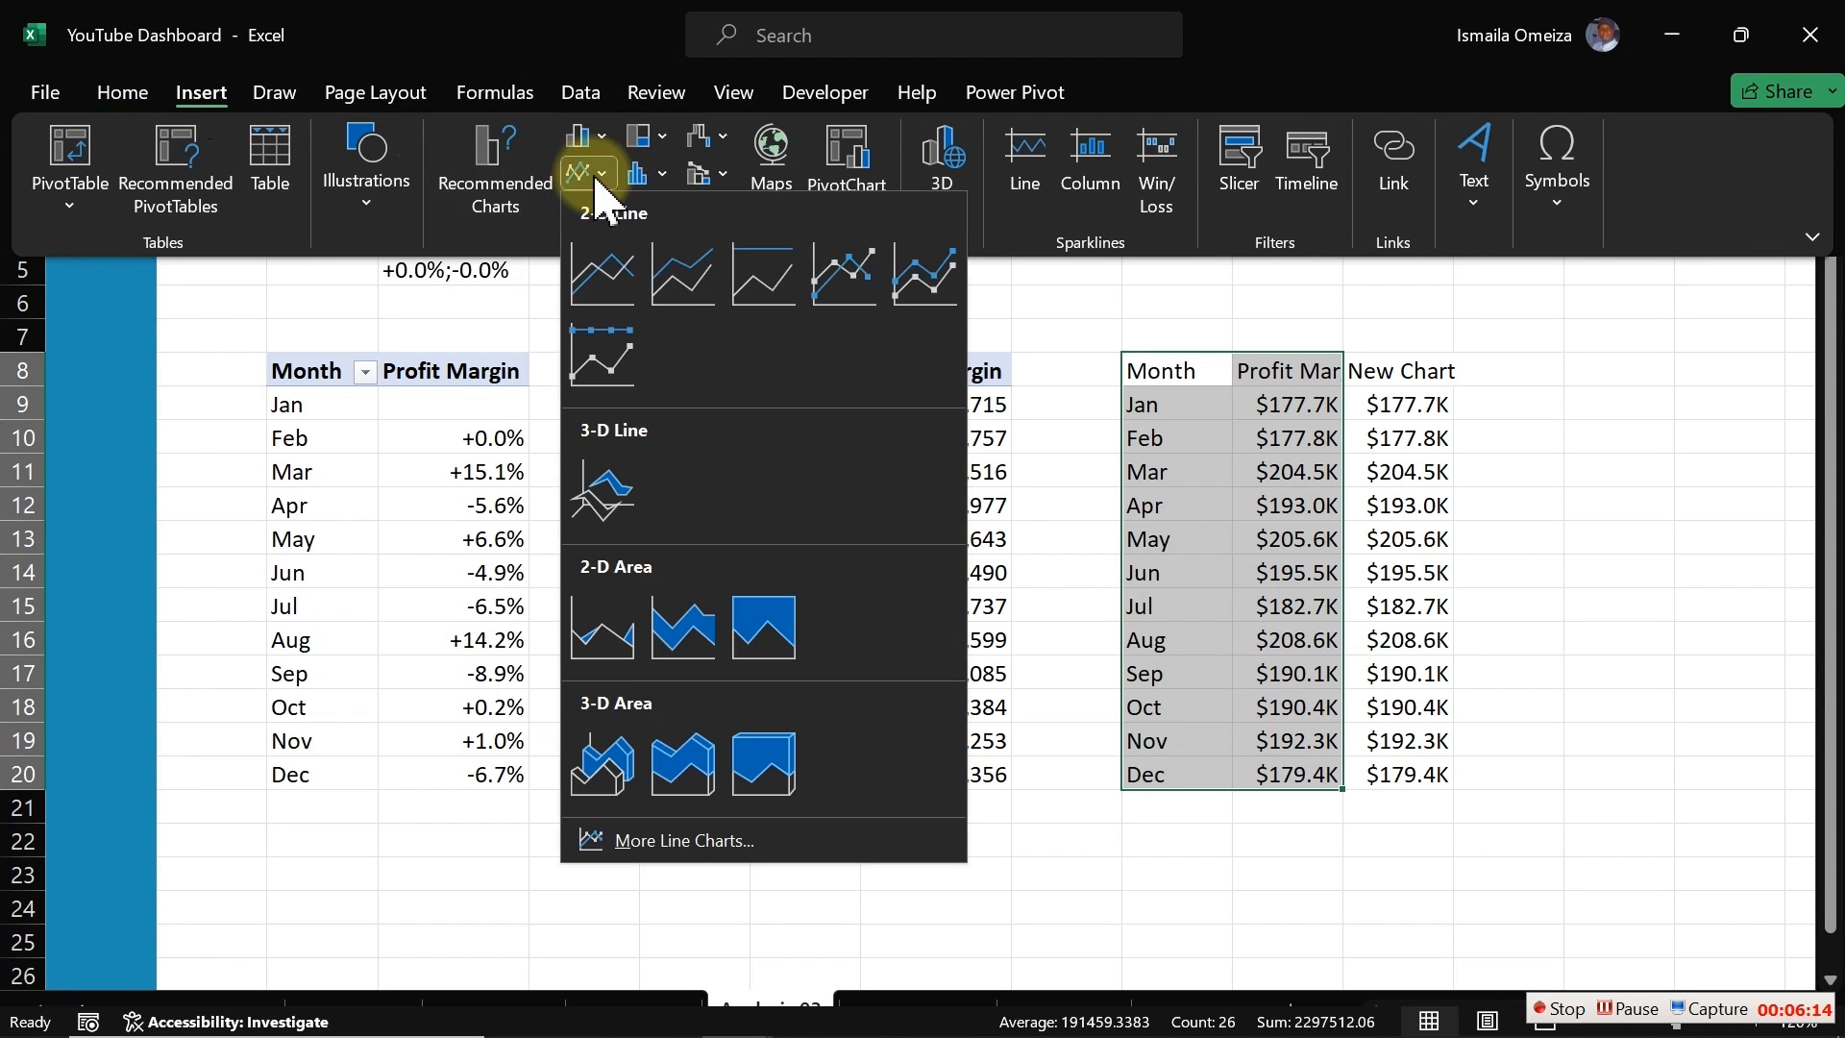
{"action": "left_click", "coordinate": [617, 260]}
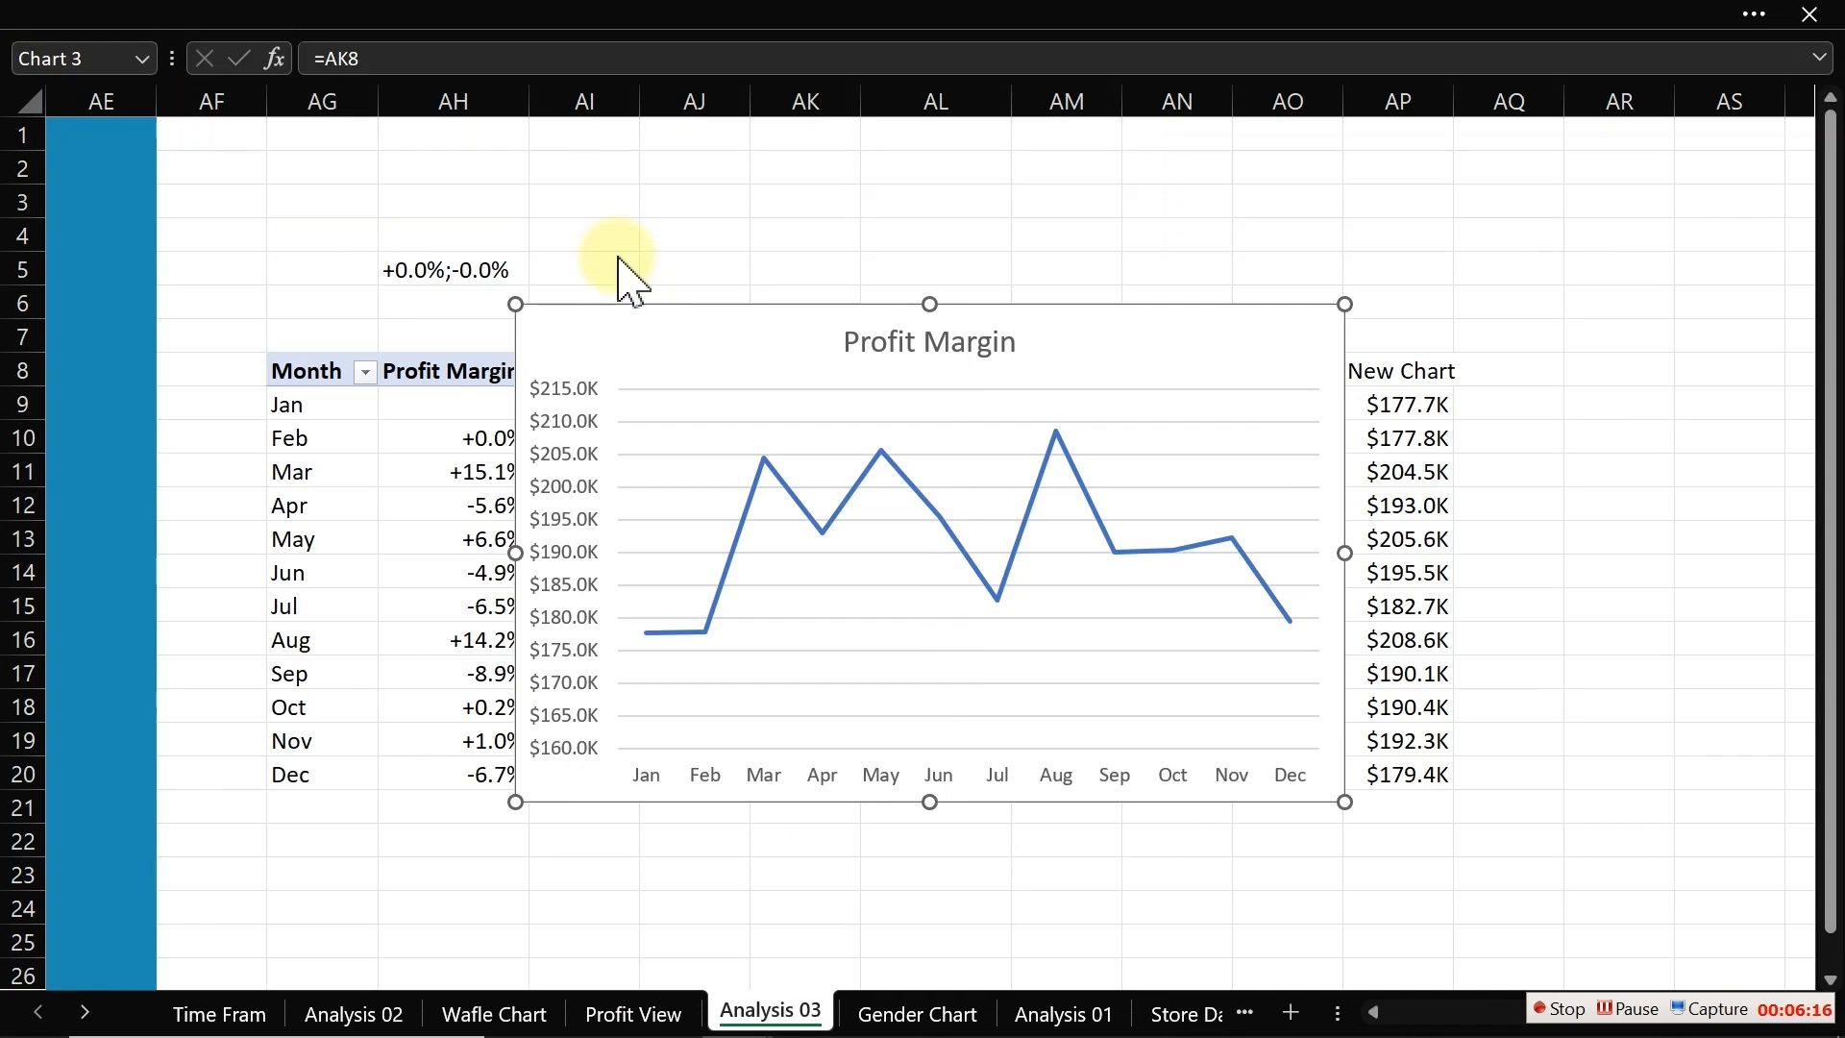
Step: Remove the line chart's vertical axis, title and gridlines
{"action": "left_click", "coordinate": [583, 497]}
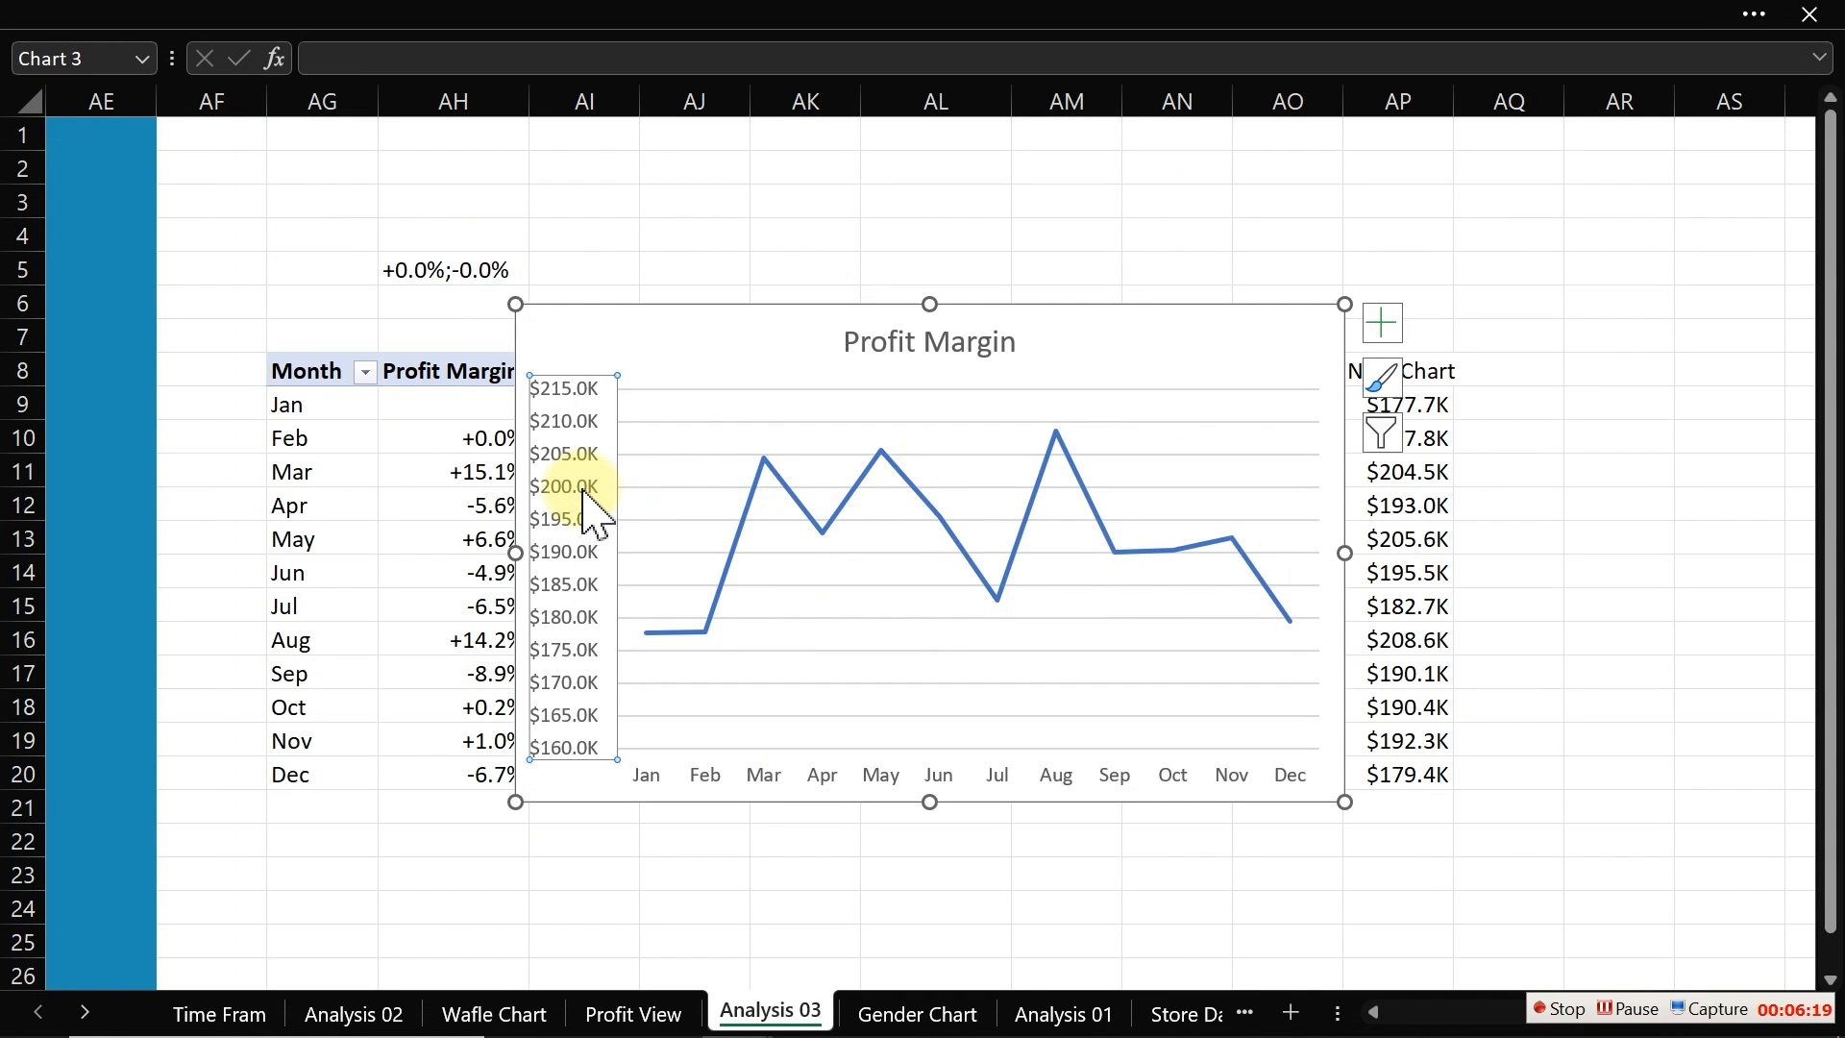
{"action": "key", "text": "Delete"}
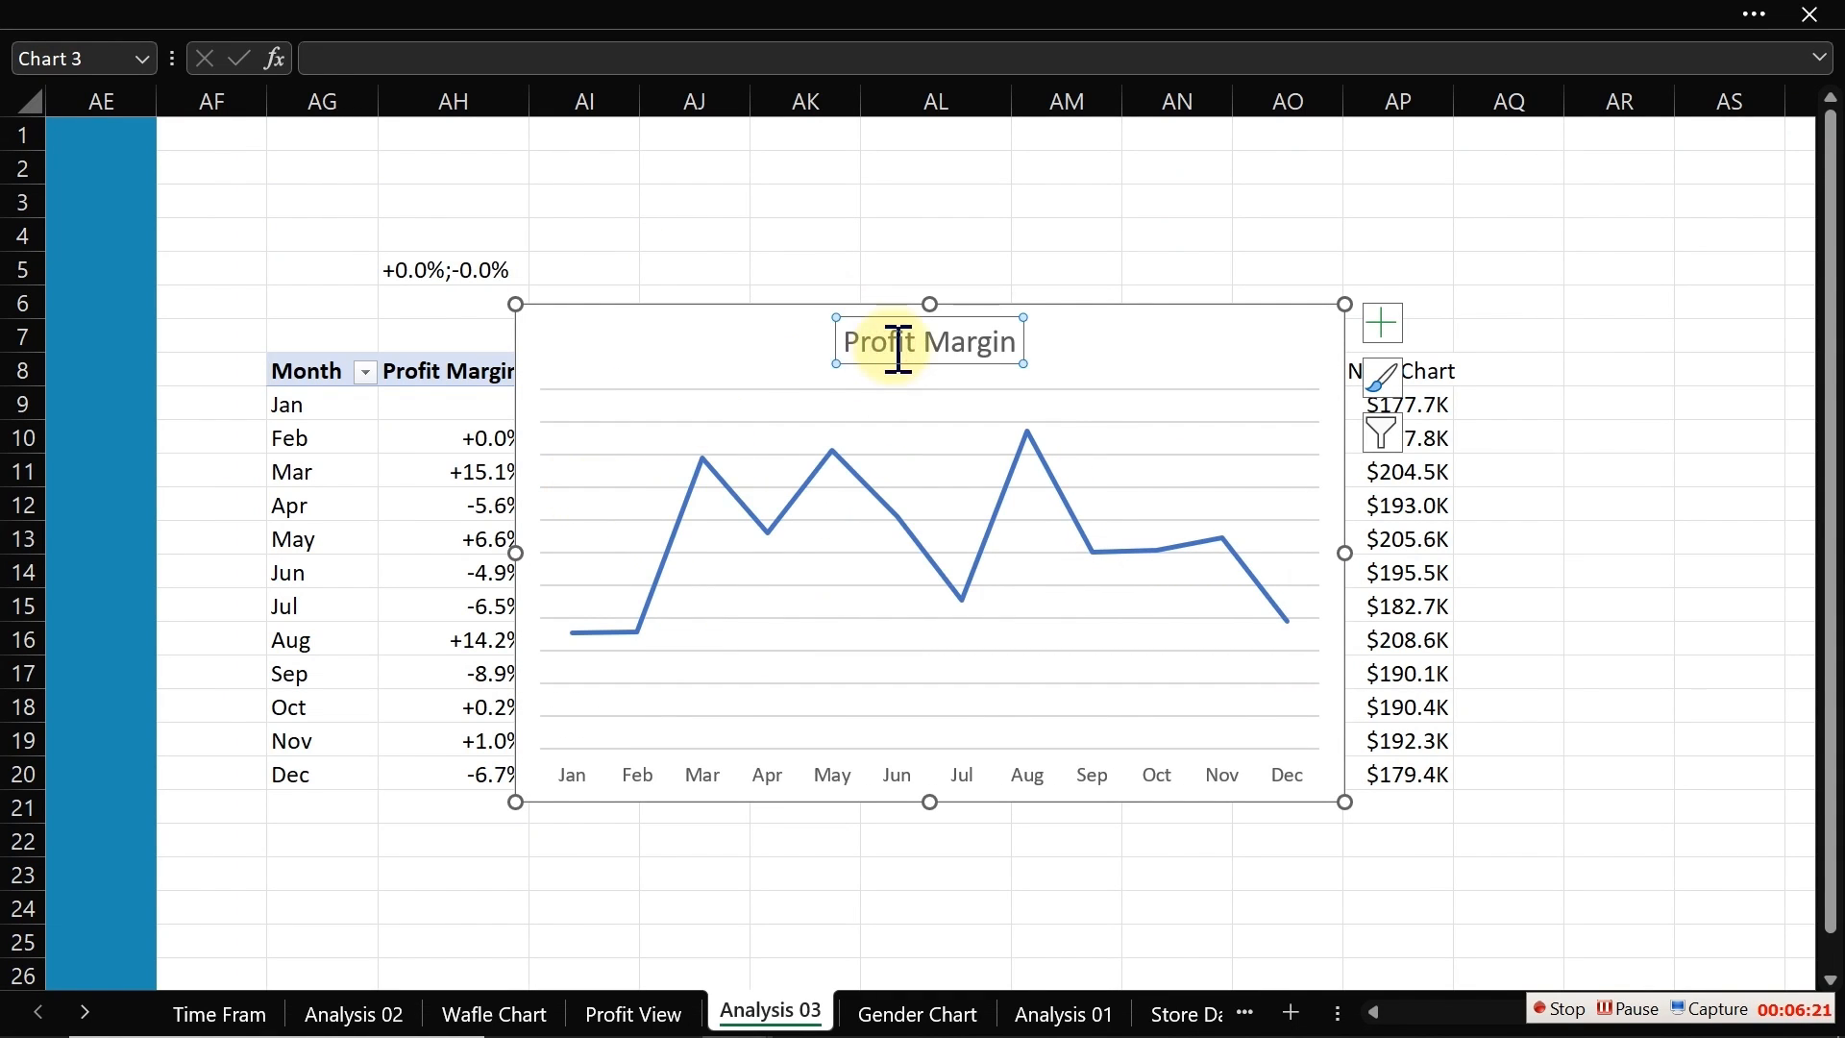
{"action": "key", "text": "Delete"}
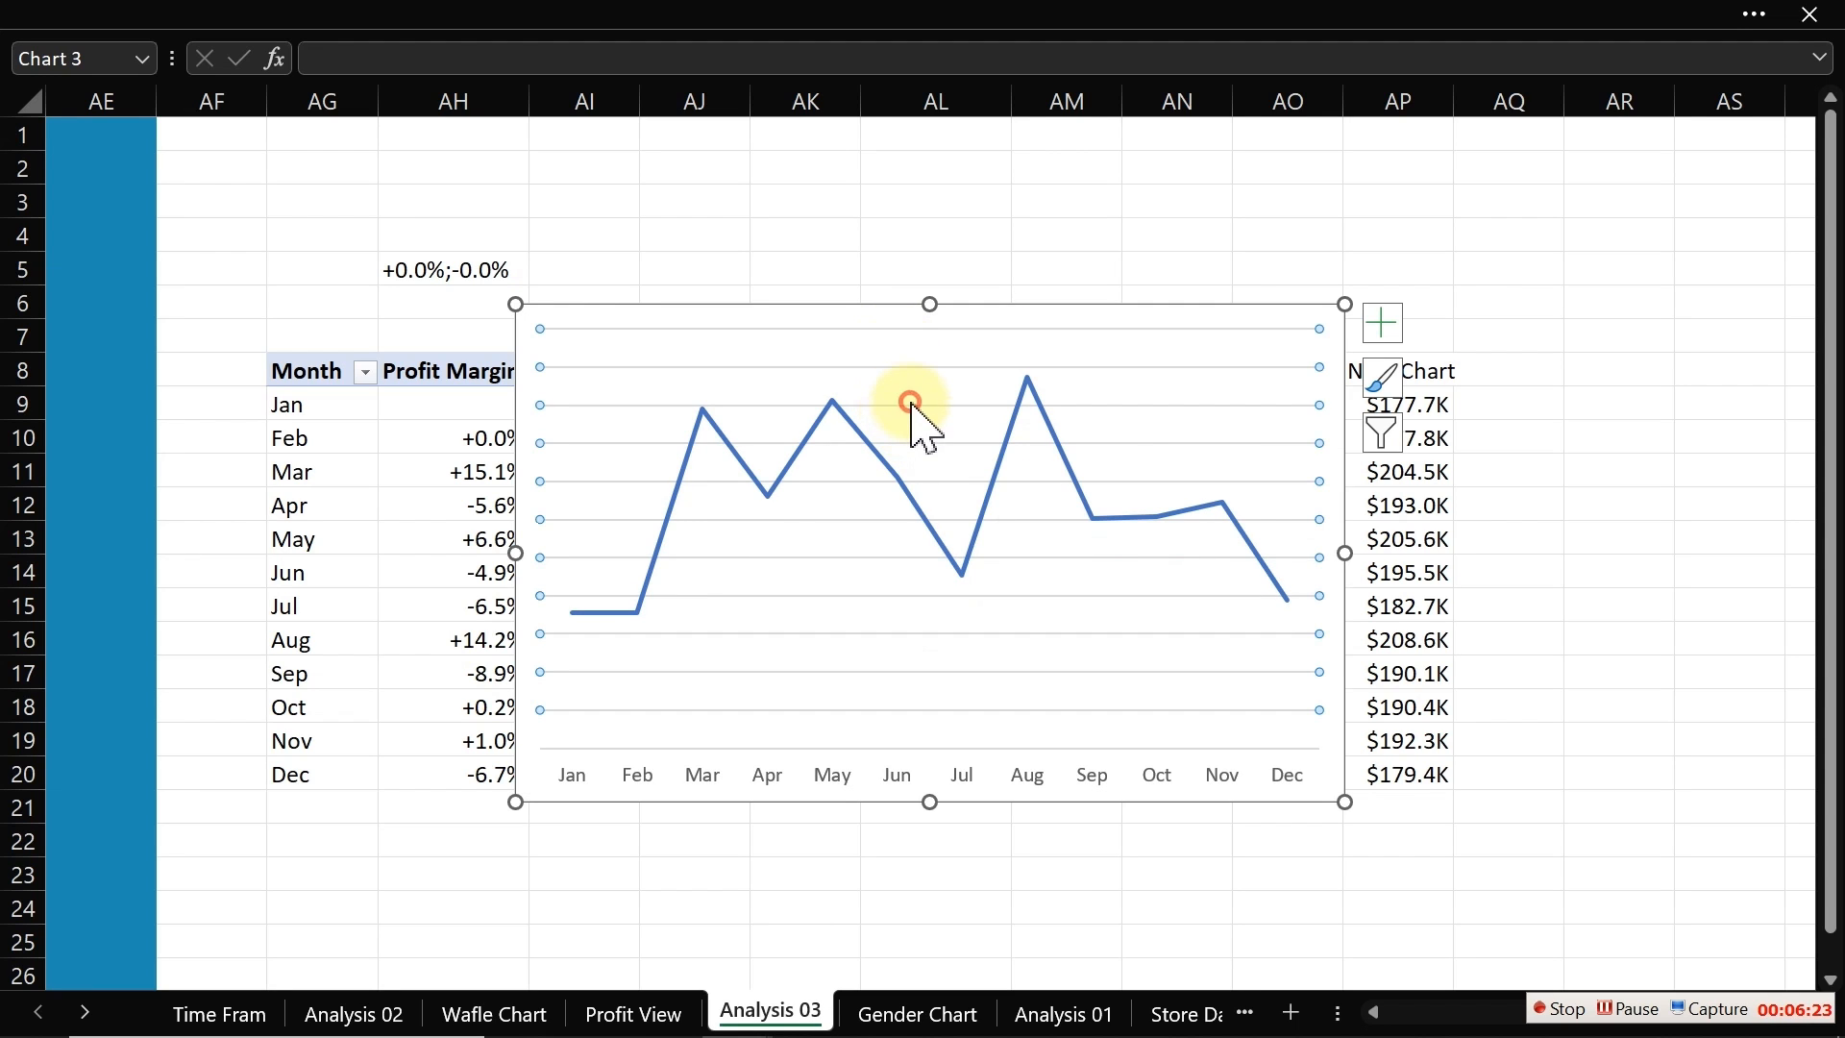
{"action": "key", "text": "Delete"}
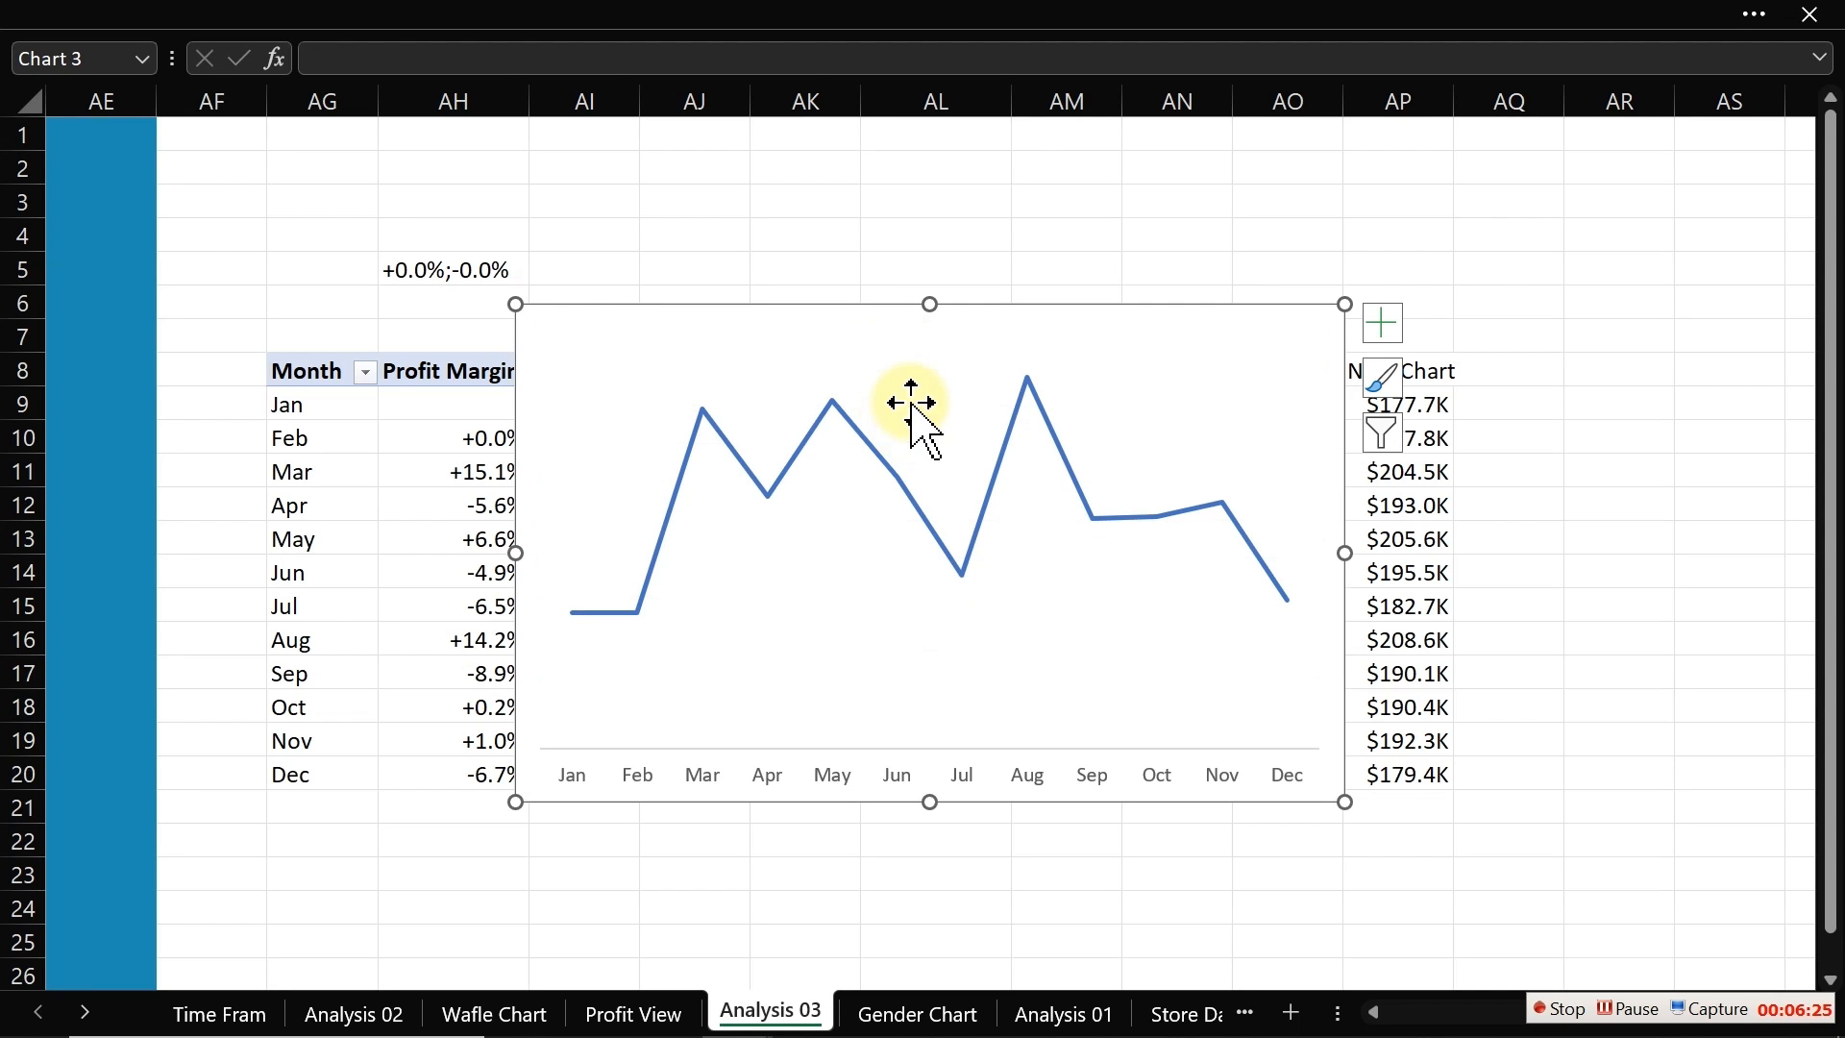
Step: Turn on smoothing for the profit line chart's series line
{"action": "left_click", "coordinate": [896, 471]}
{"action": "double_click", "coordinate": [895, 470]}
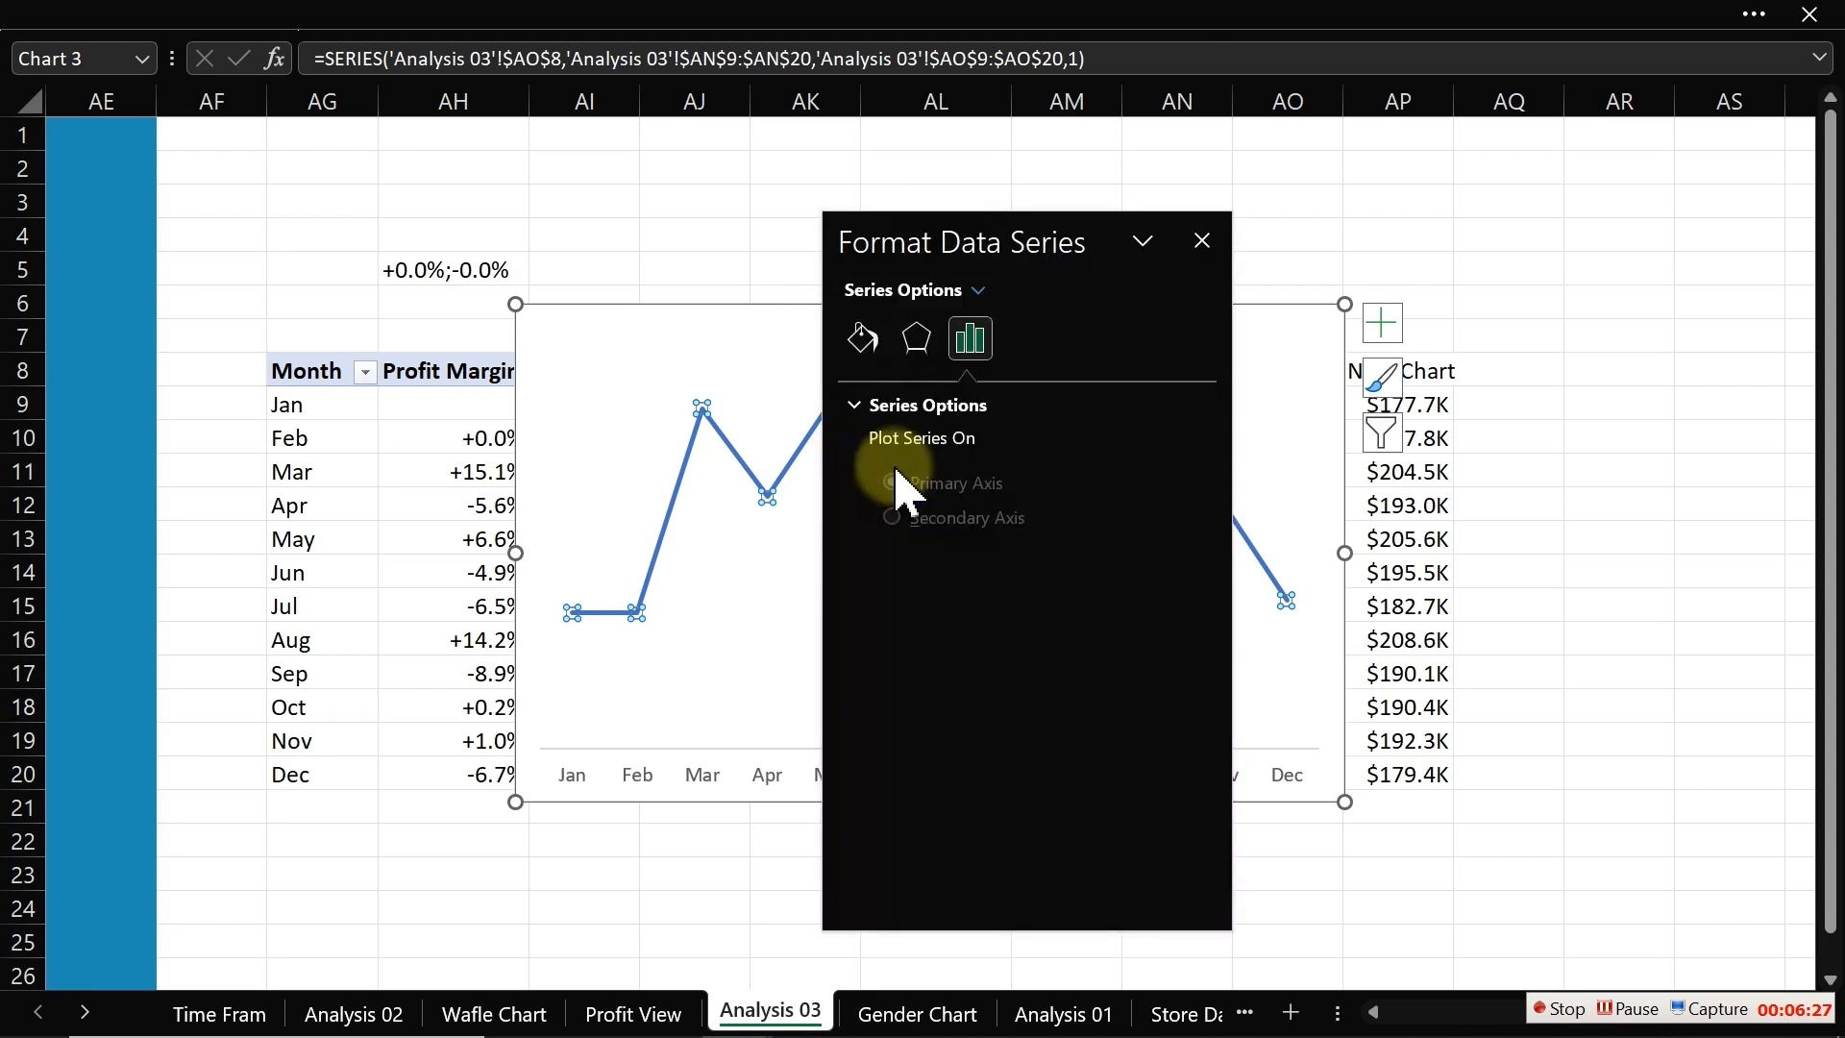
{"action": "mouse_move", "coordinate": [955, 228]}
{"action": "left_mouse_down"}
{"action": "mouse_move", "coordinate": [465, 235]}
{"action": "mouse_move", "coordinate": [461, 282]}
{"action": "left_mouse_up"}
{"action": "left_click", "coordinate": [517, 339]}
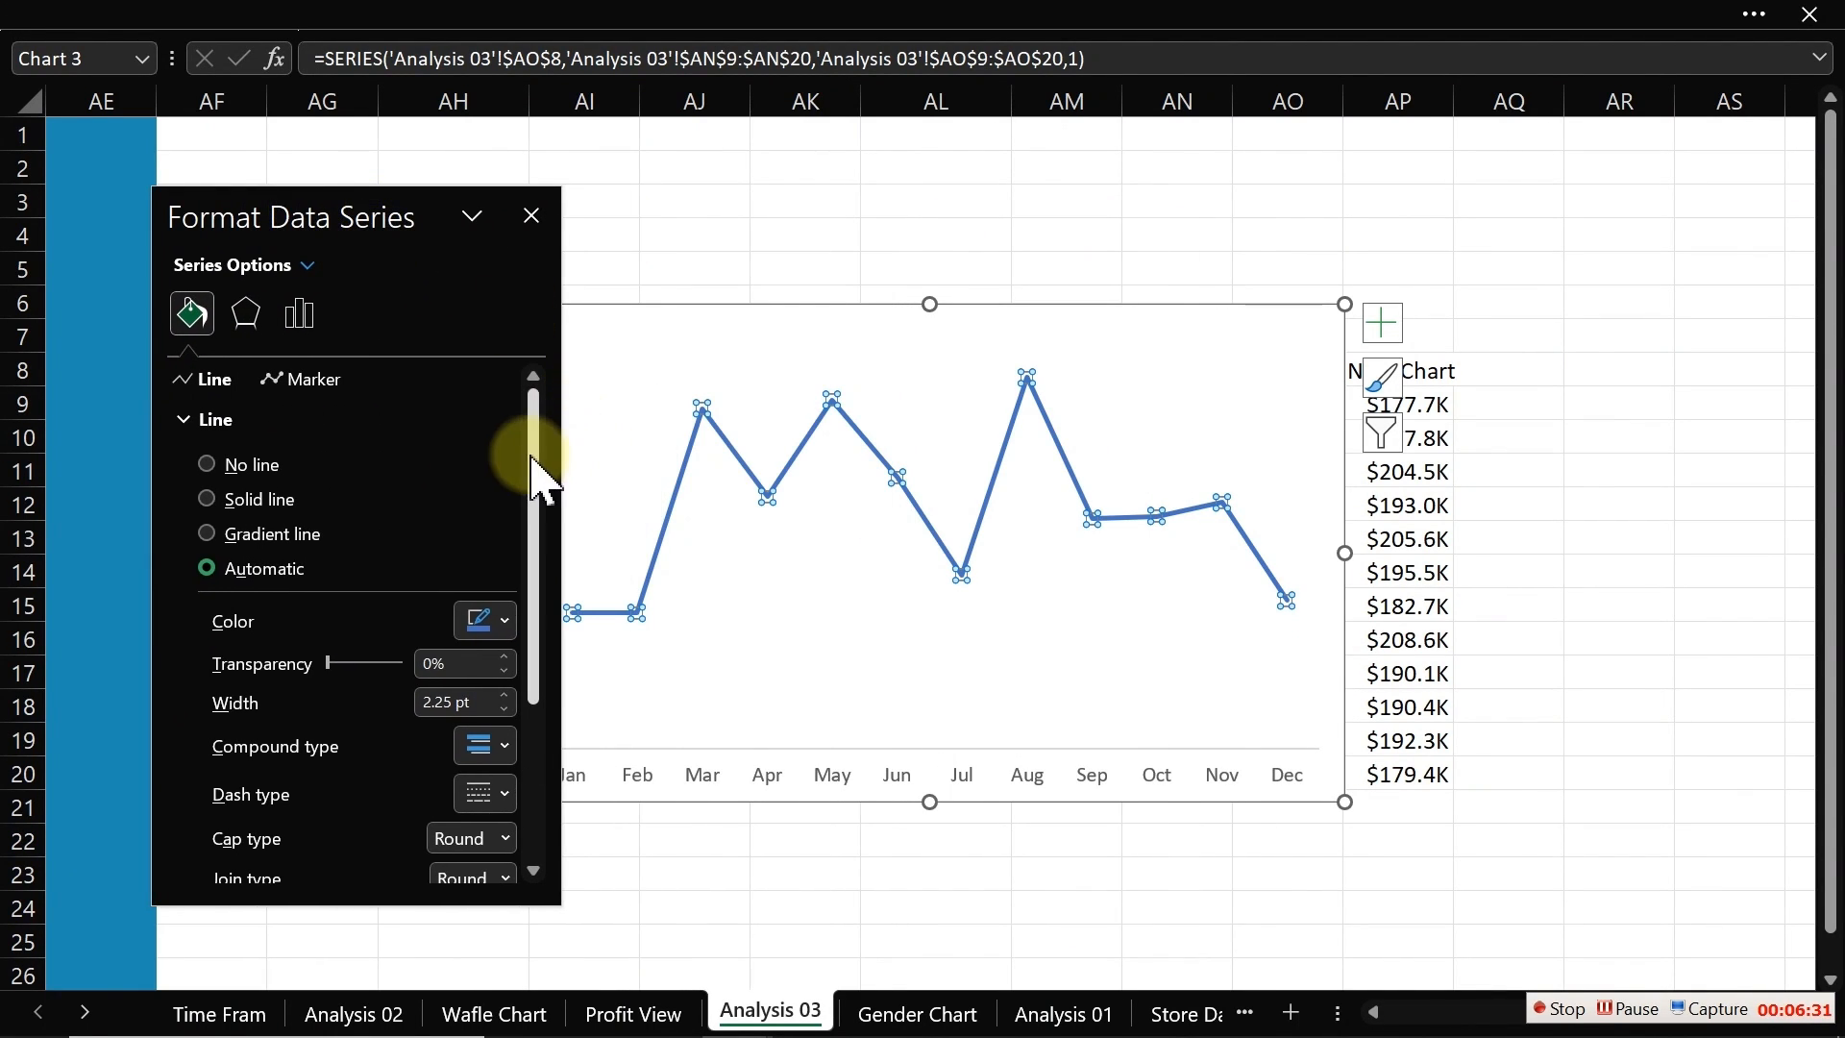
{"action": "left_click_drag", "start_coordinate": [535, 449], "coordinate": [512, 754]}
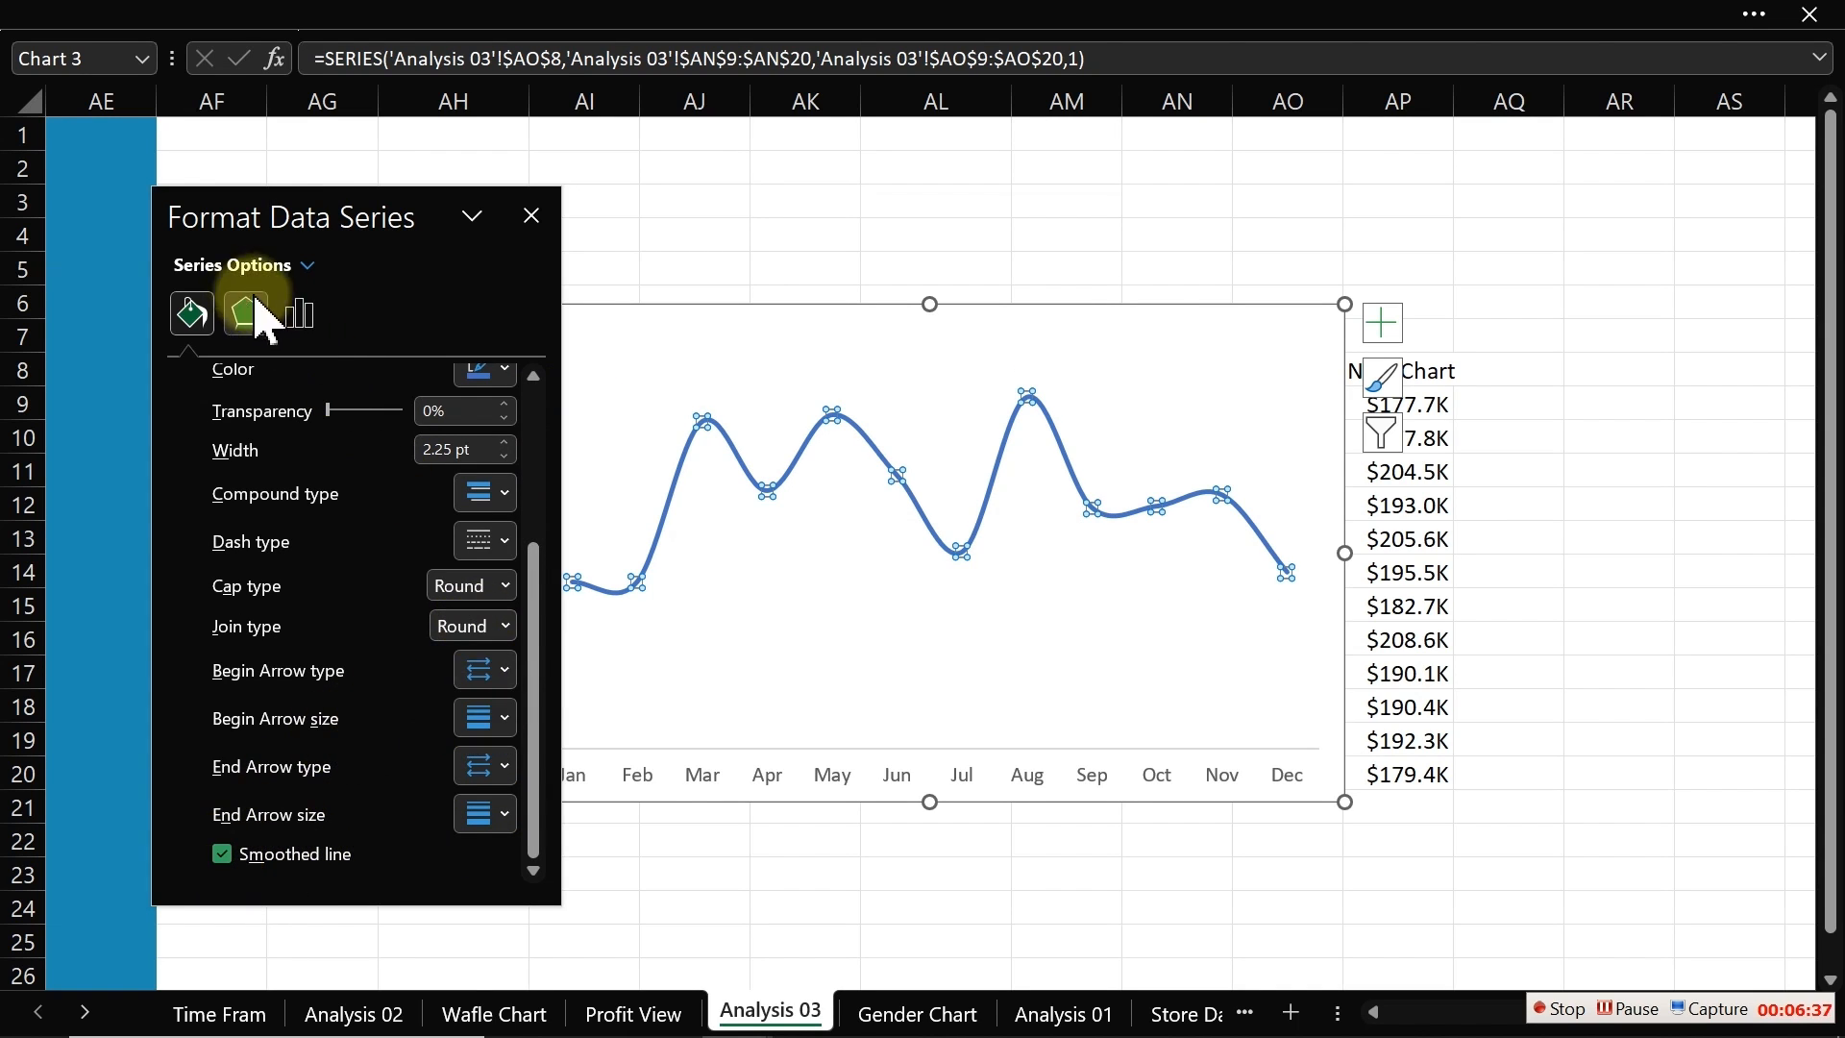
{"action": "left_click_drag", "start_coordinate": [538, 687], "coordinate": [535, 371]}
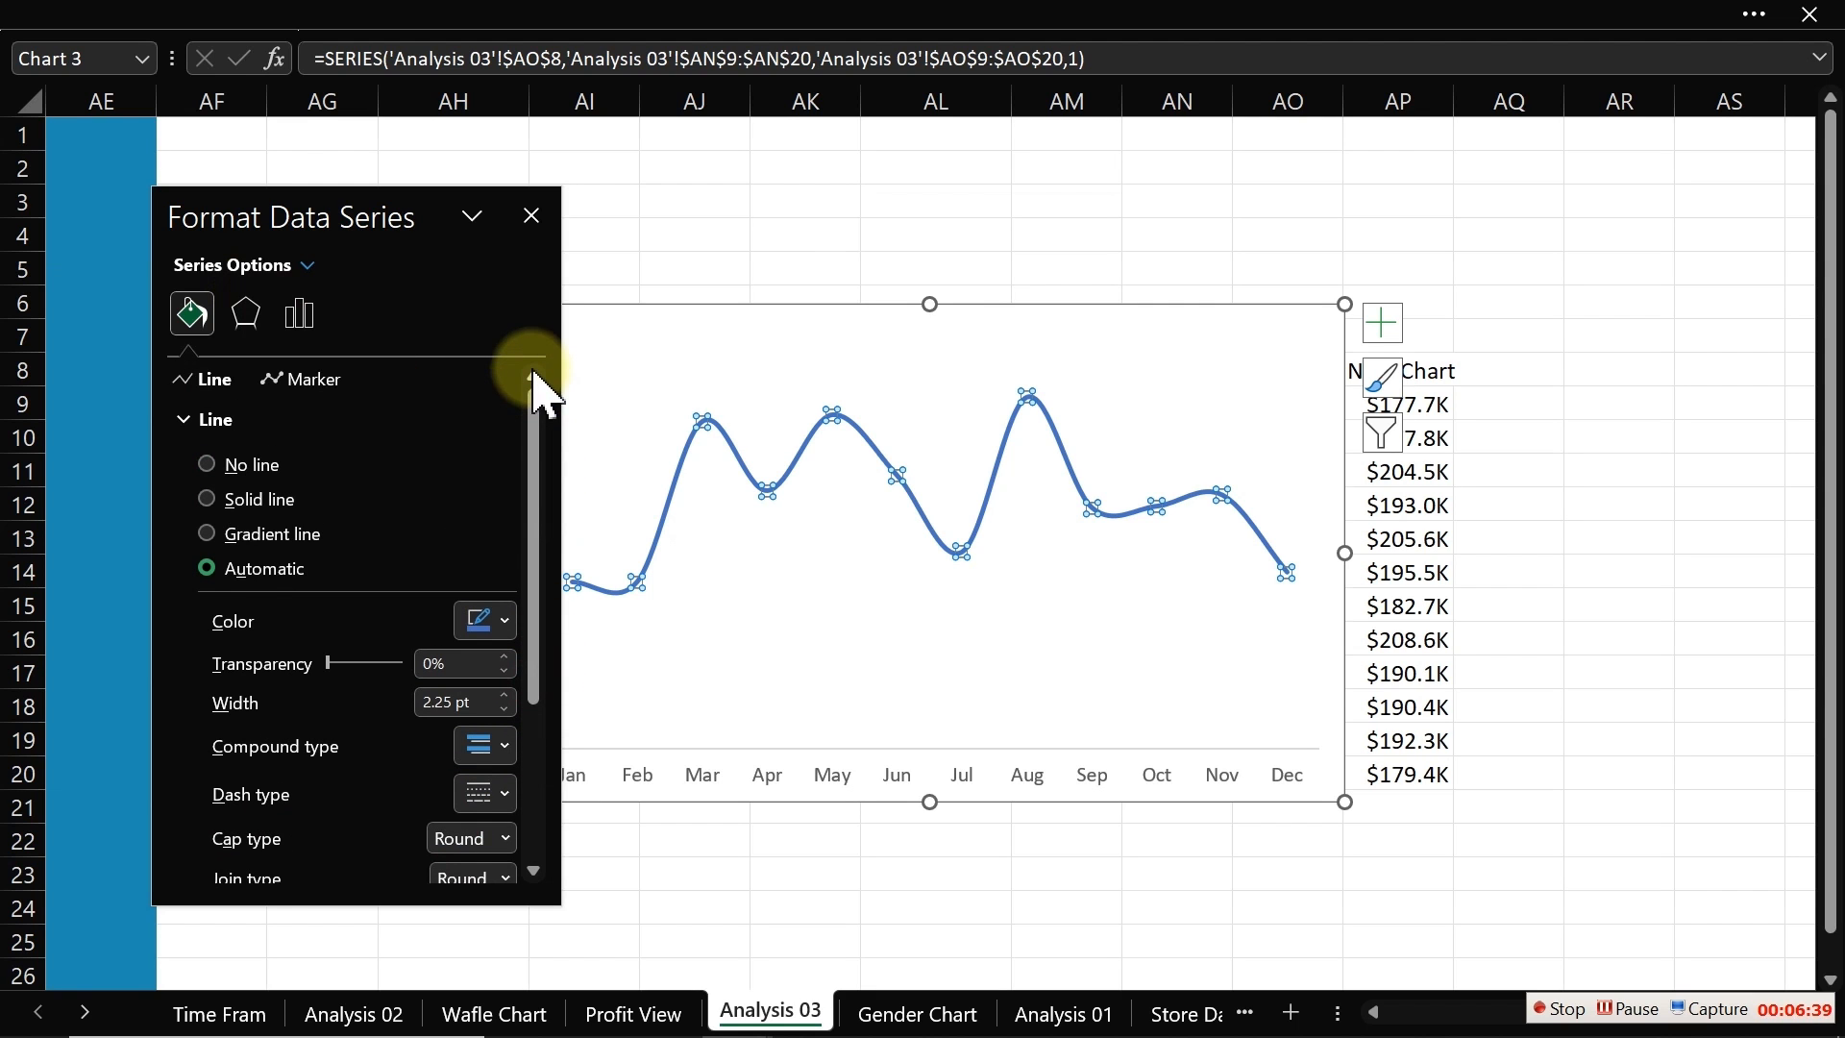
Step: Give the line series built-in circle markers
{"action": "left_click", "coordinate": [330, 382]}
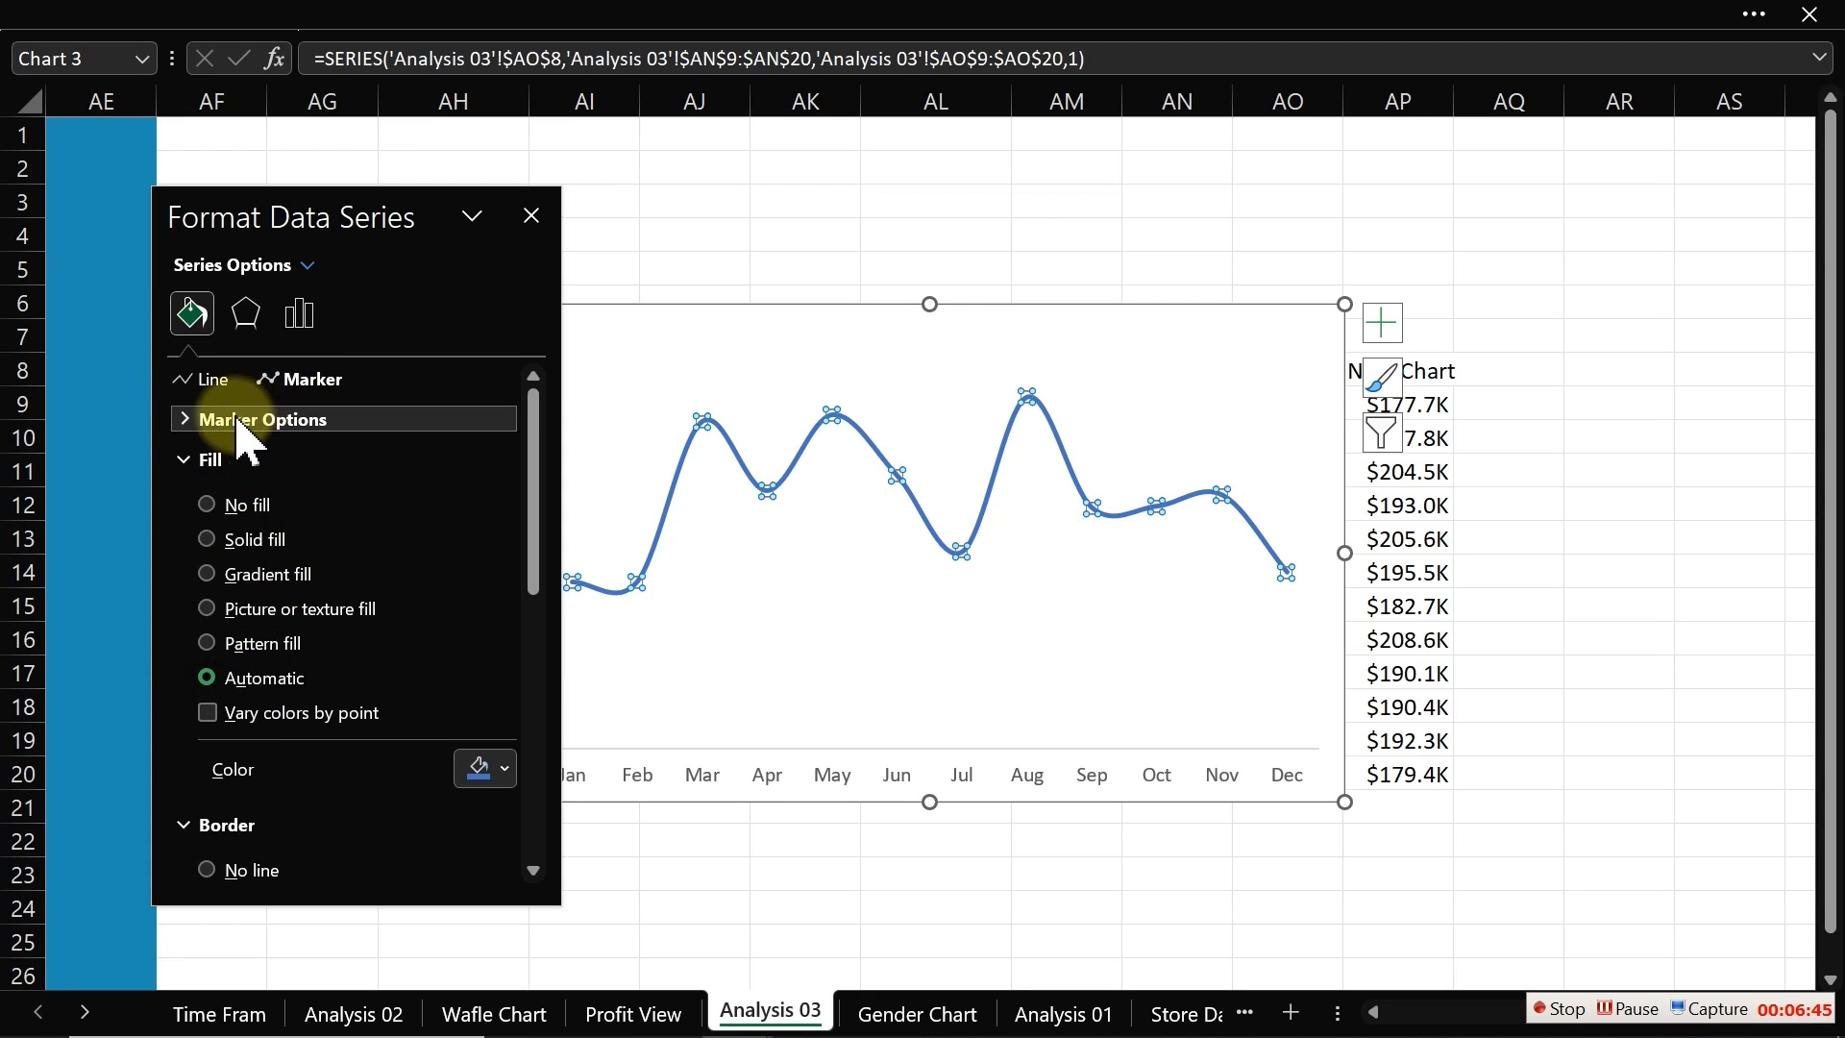
{"action": "left_click", "coordinate": [197, 421]}
{"action": "left_click", "coordinate": [252, 531]}
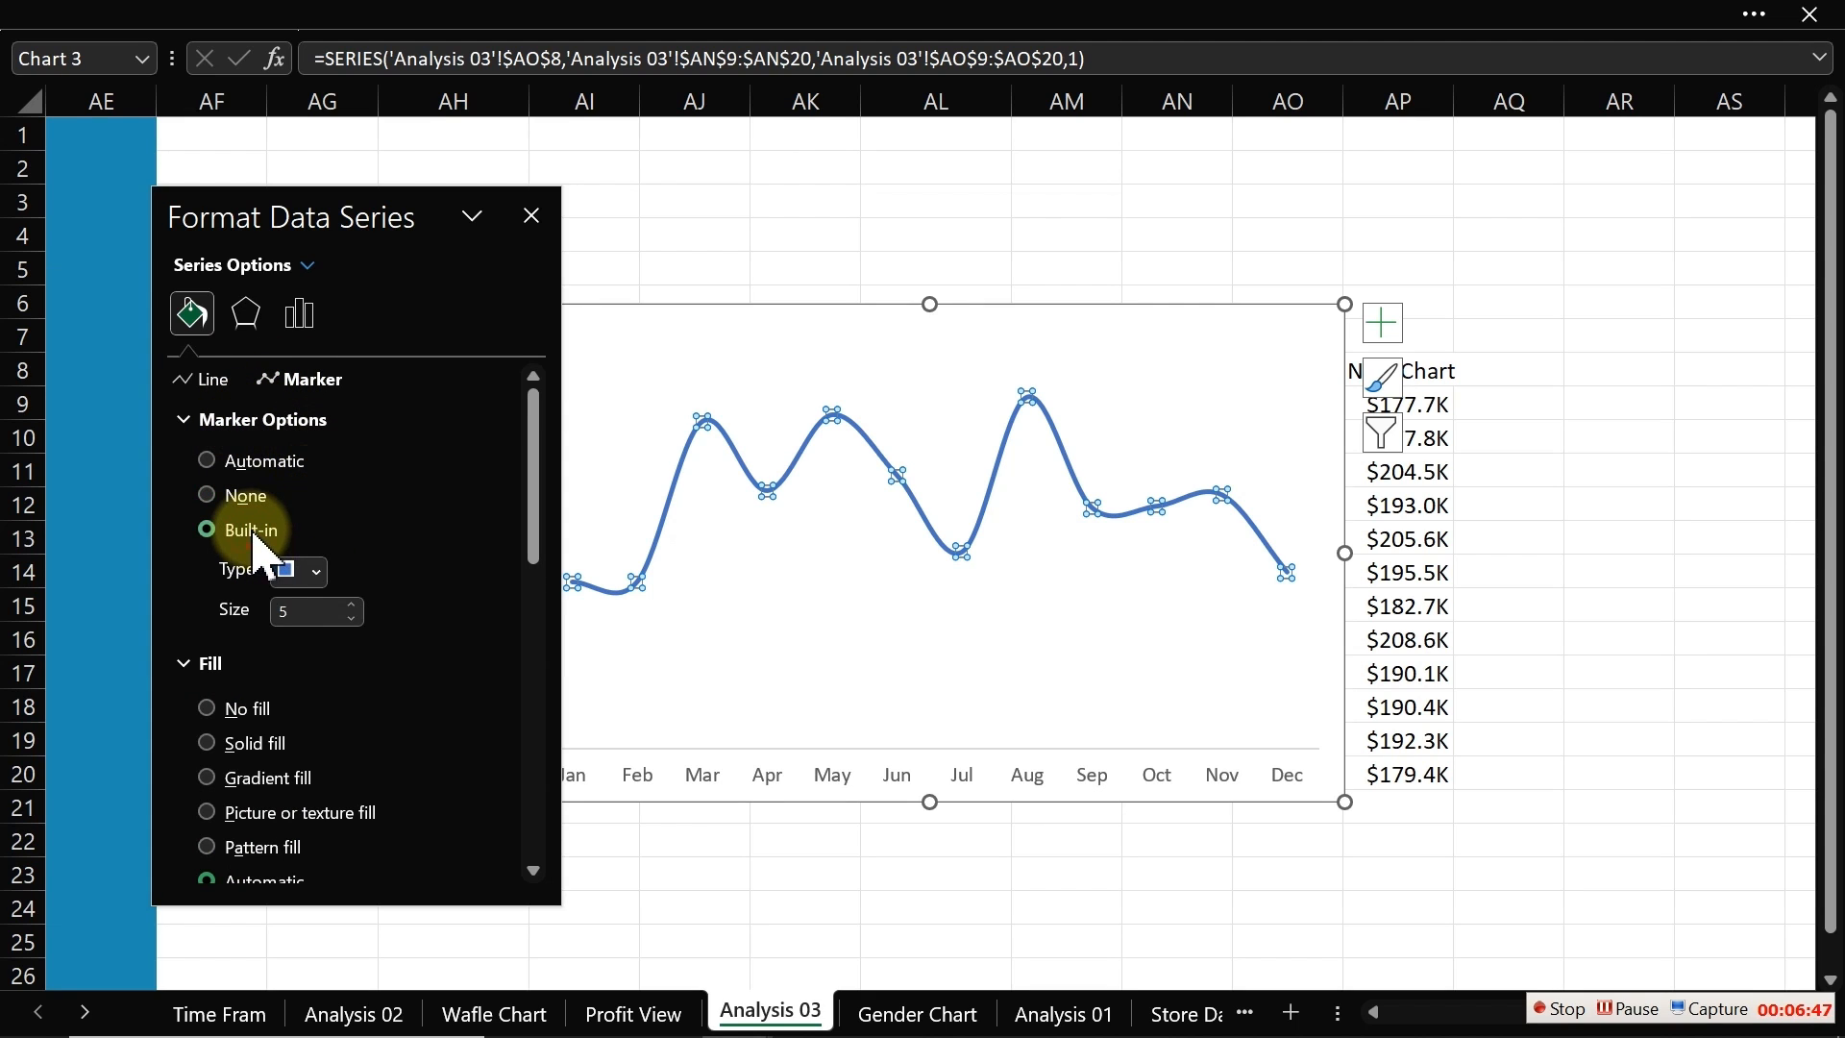
{"action": "left_click", "coordinate": [316, 571]}
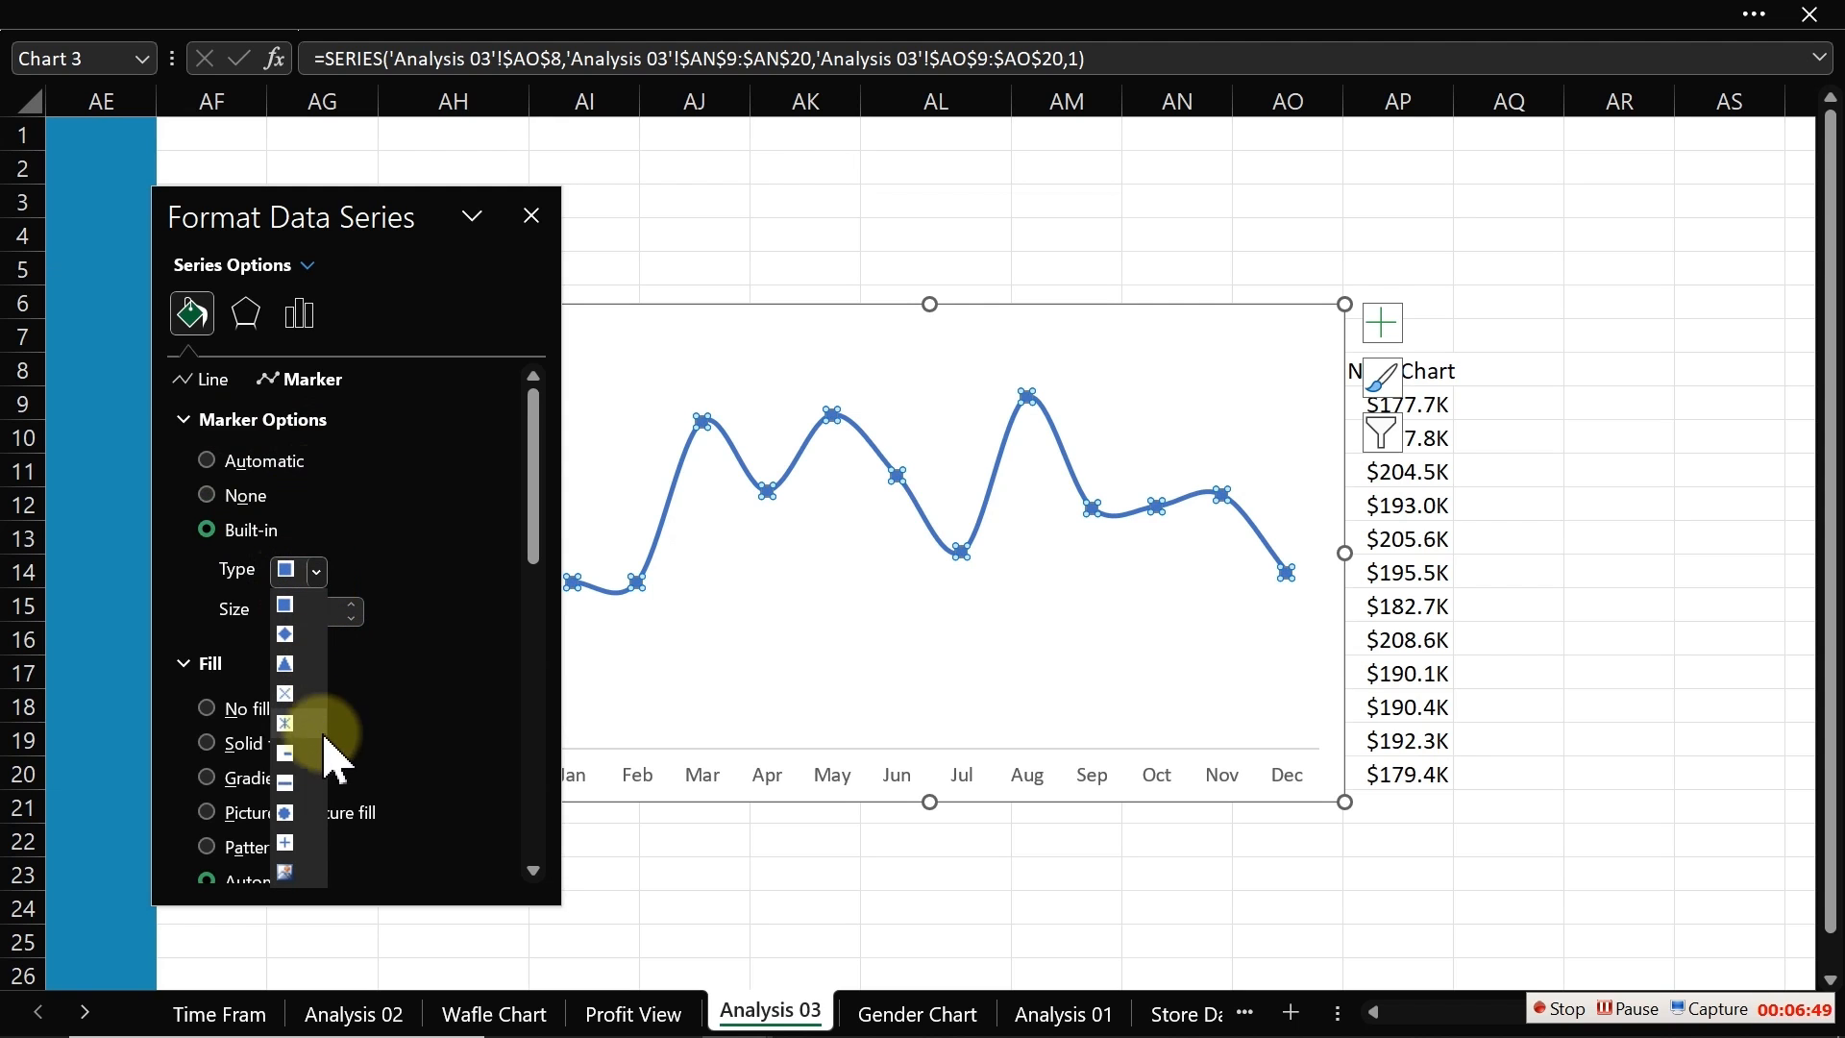
{"action": "left_click", "coordinate": [287, 813]}
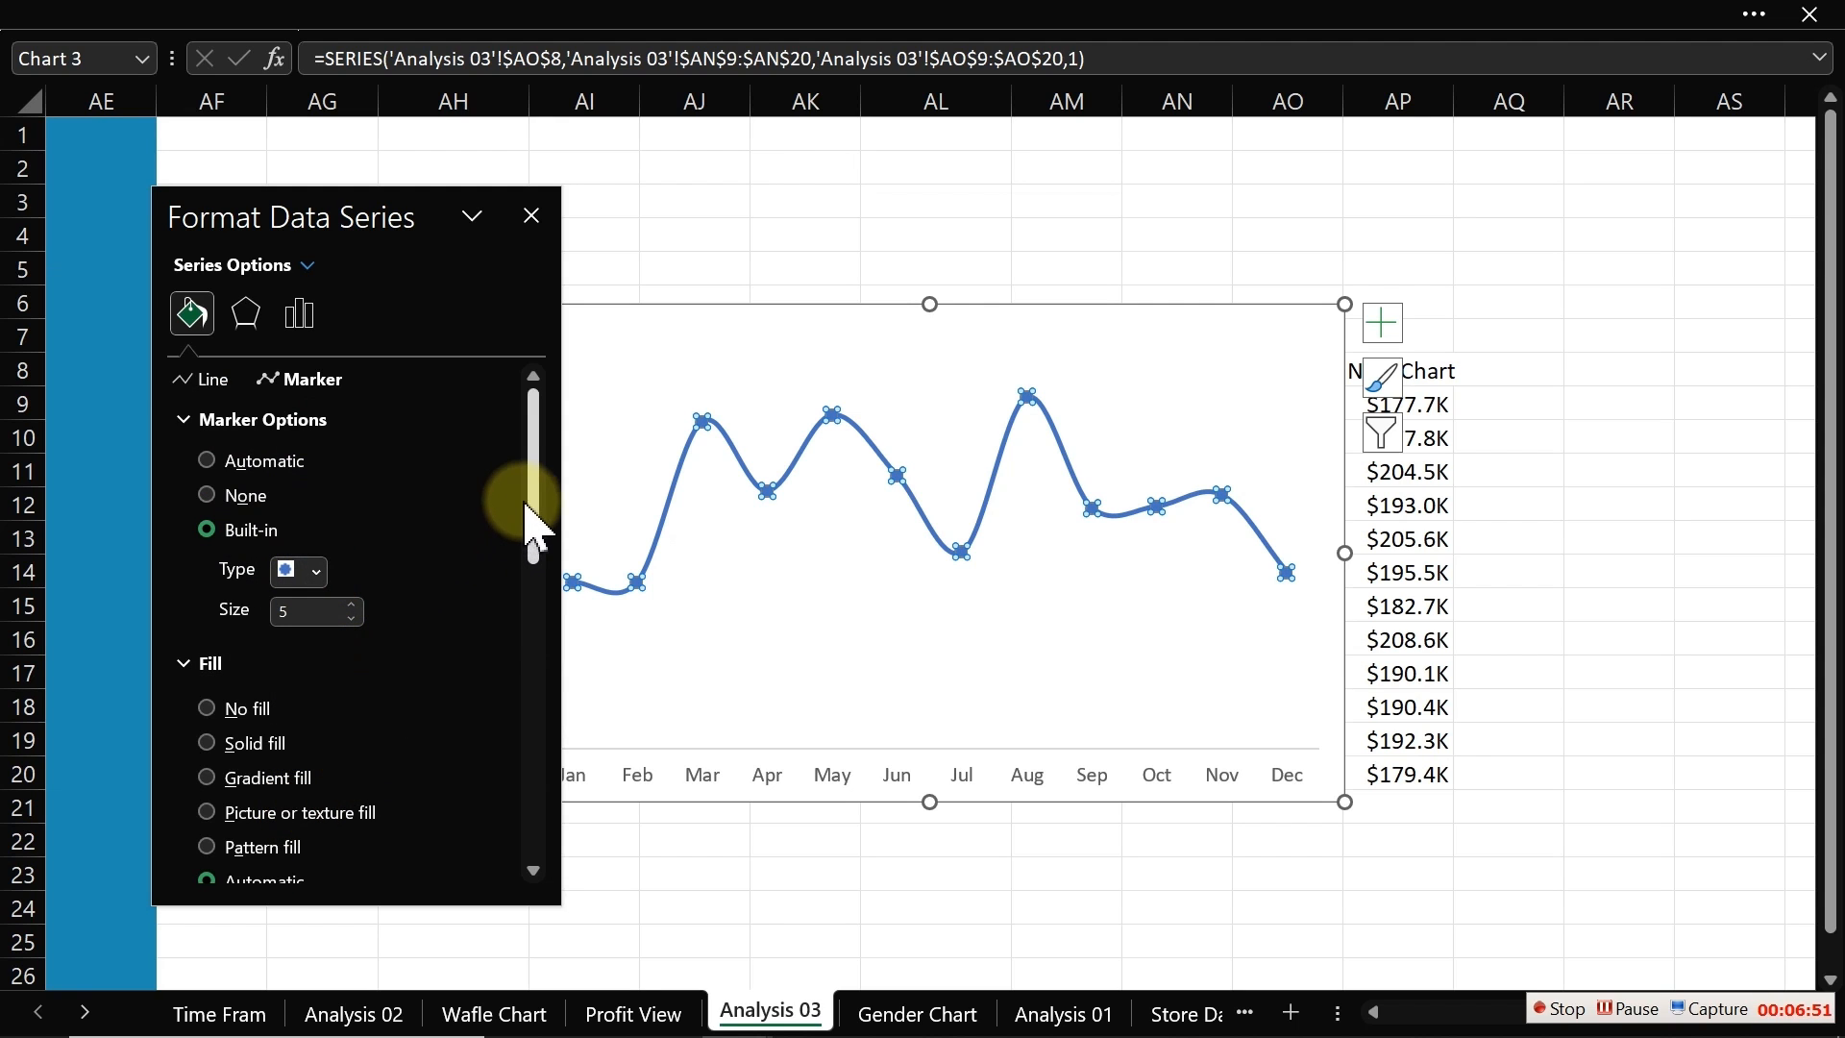
{"action": "left_click_drag", "start_coordinate": [535, 494], "coordinate": [539, 672]}
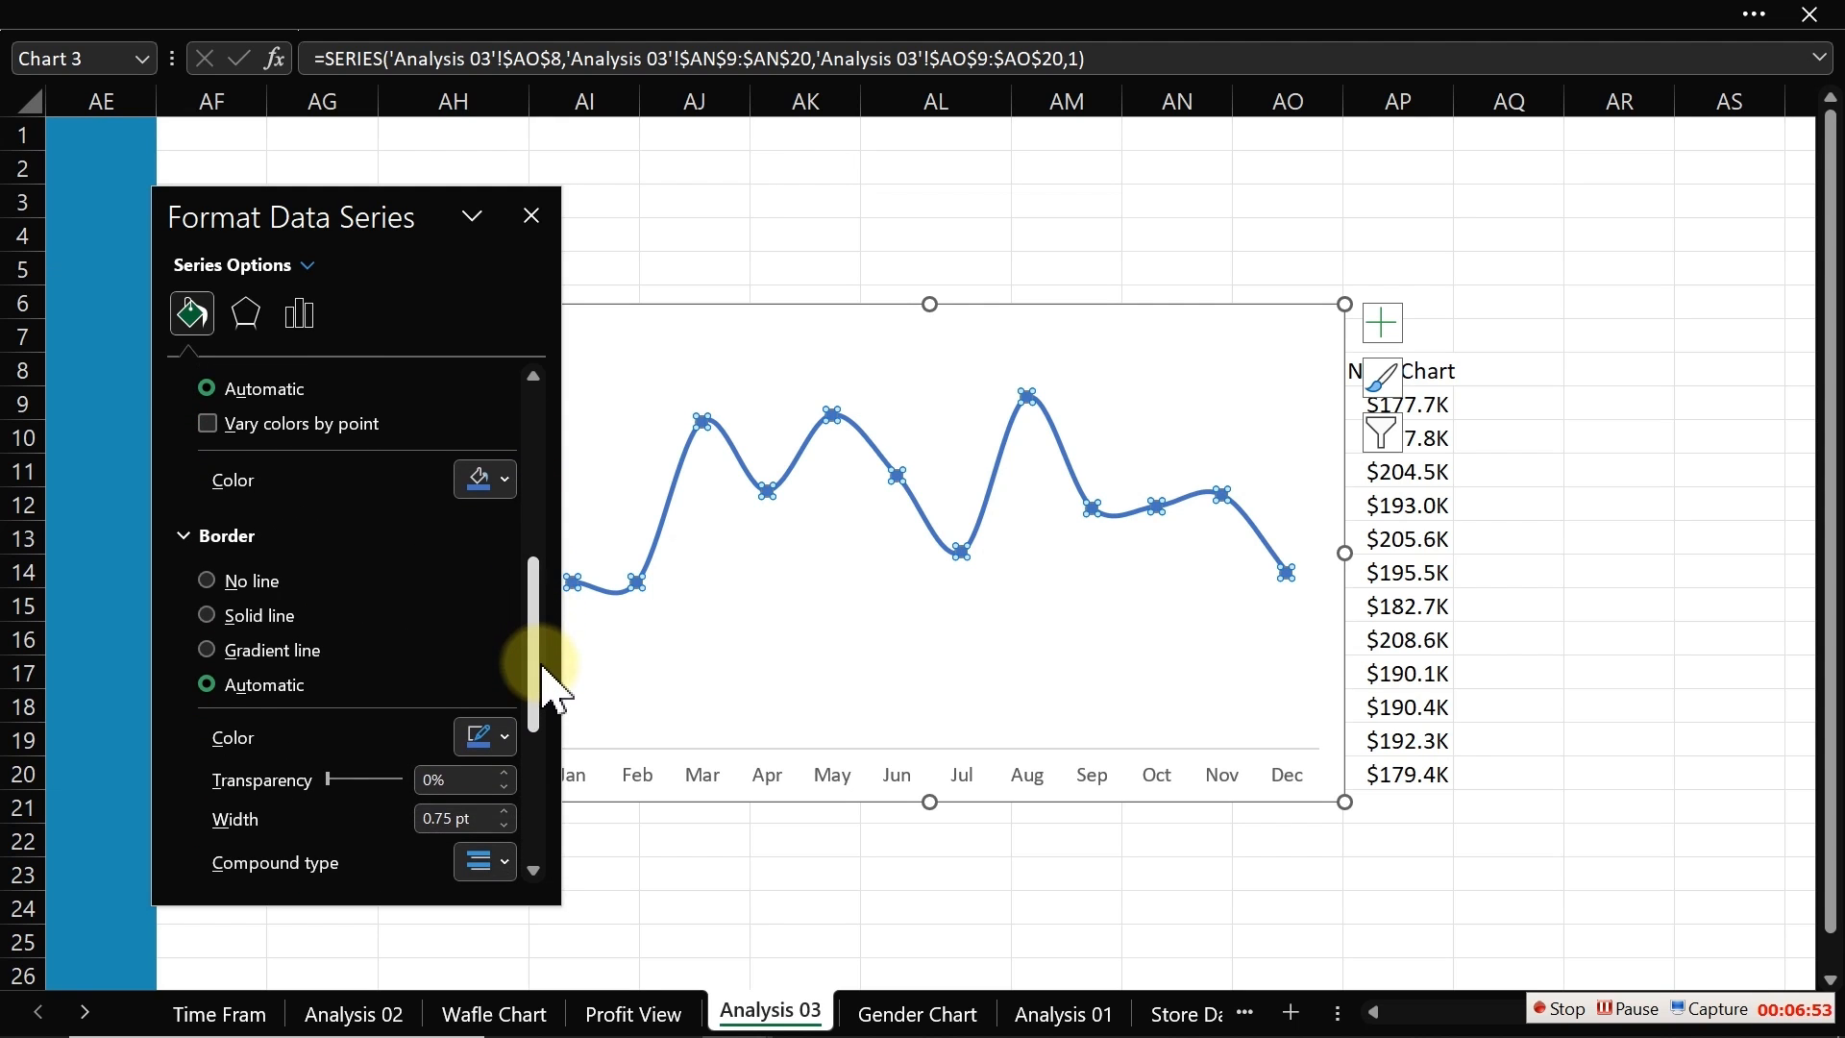
{"action": "left_click", "coordinate": [503, 478]}
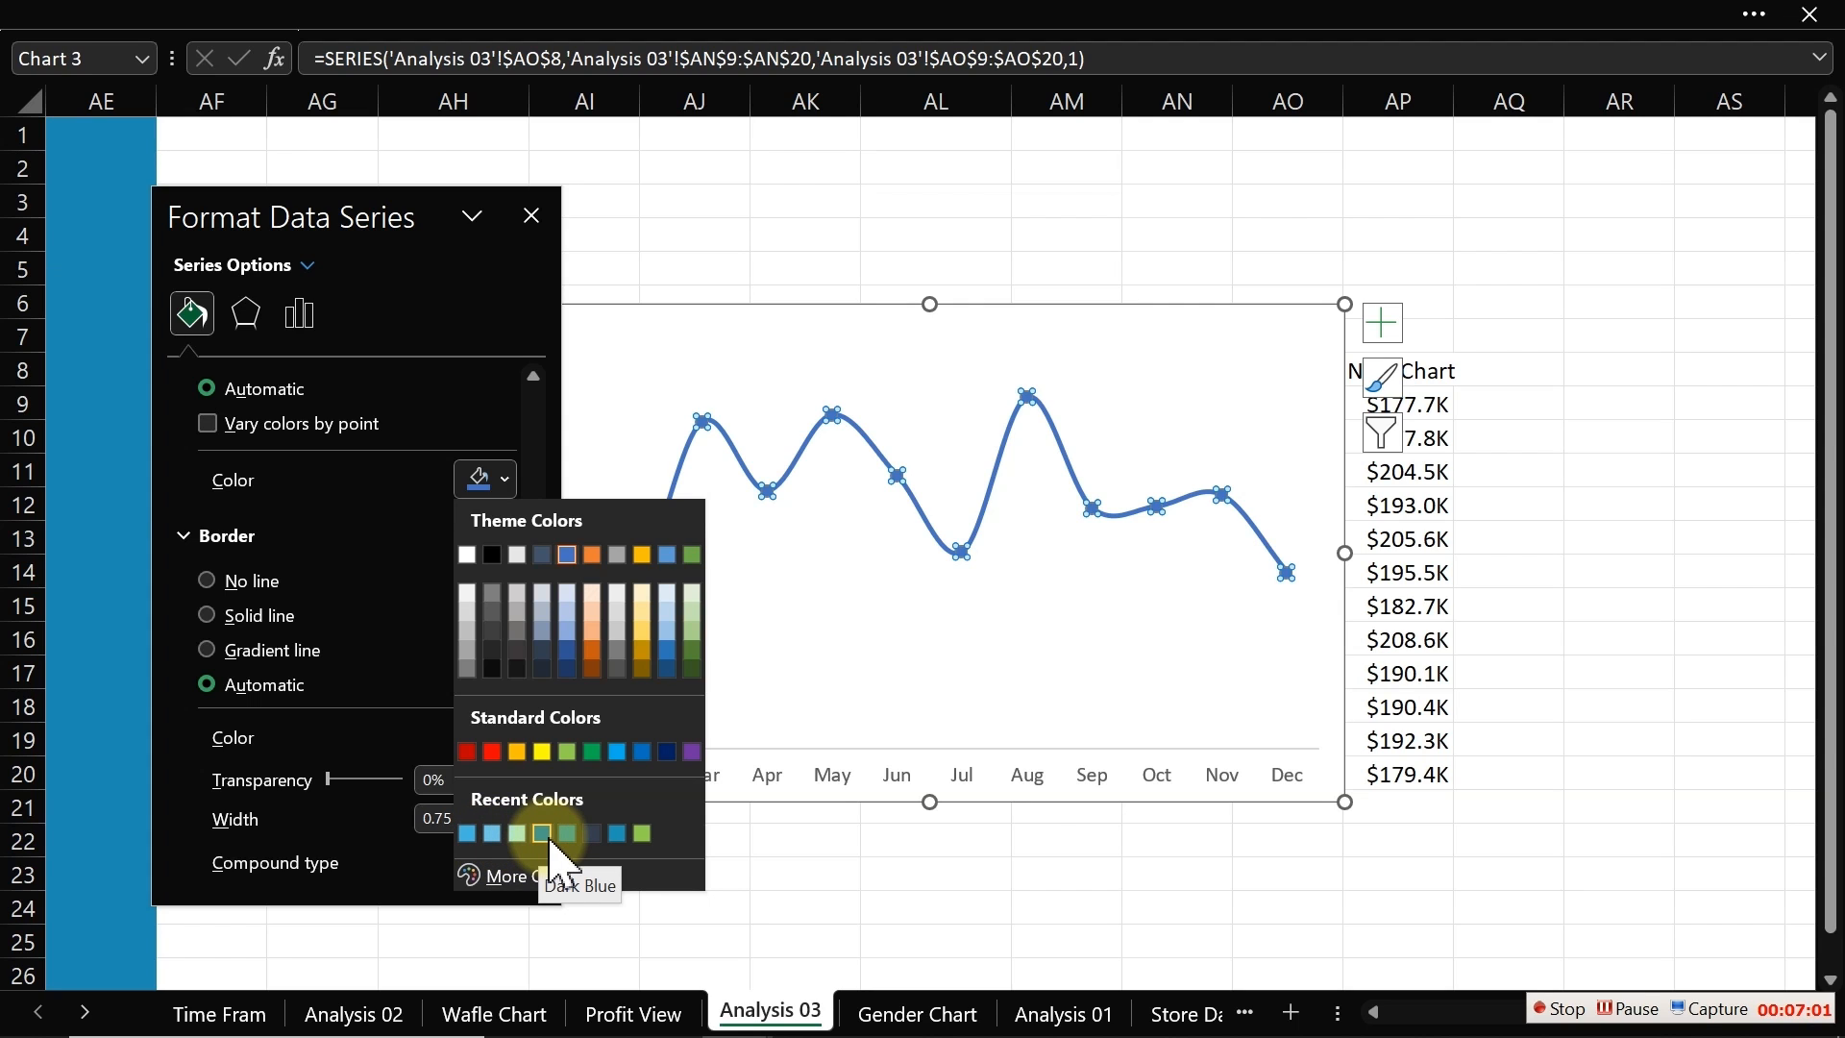
{"action": "left_click", "coordinate": [729, 849]}
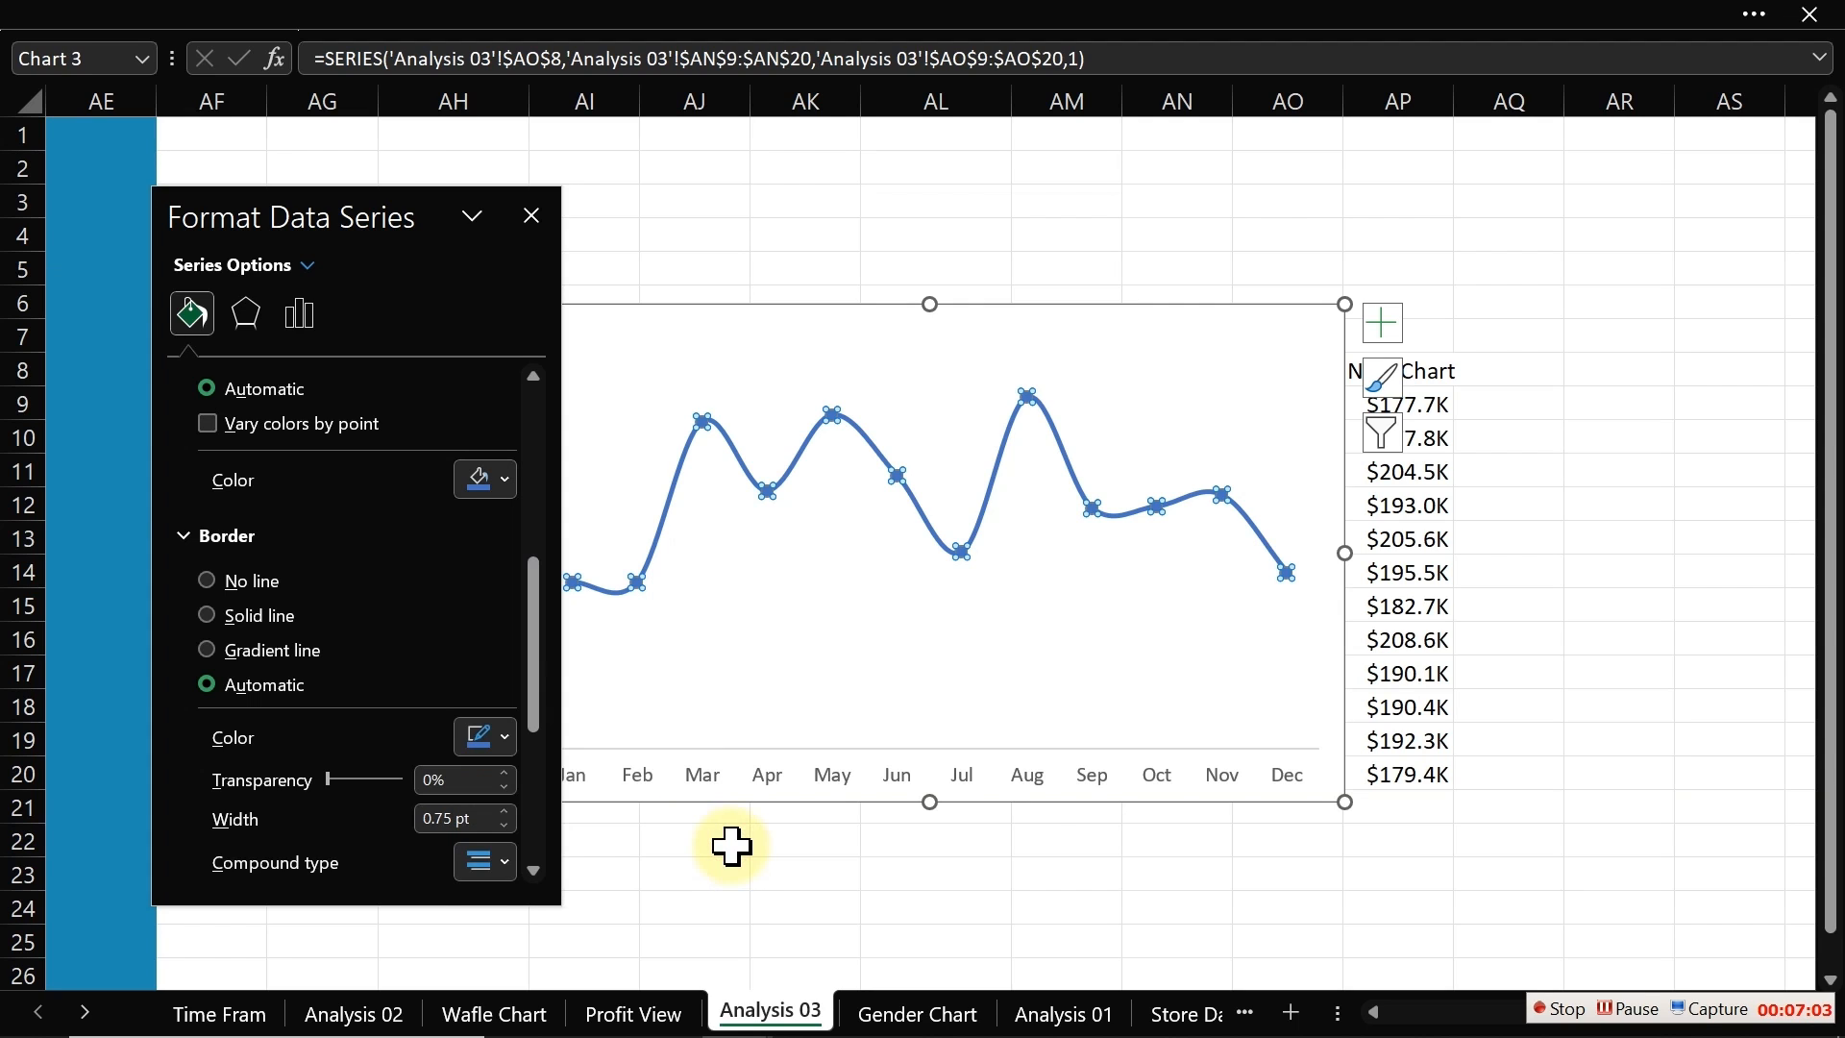
{"action": "left_click", "coordinate": [725, 852]}
Step: Check the hex fill color of the location bar chart on the Profit View sheet
{"action": "left_click", "coordinate": [630, 1013]}
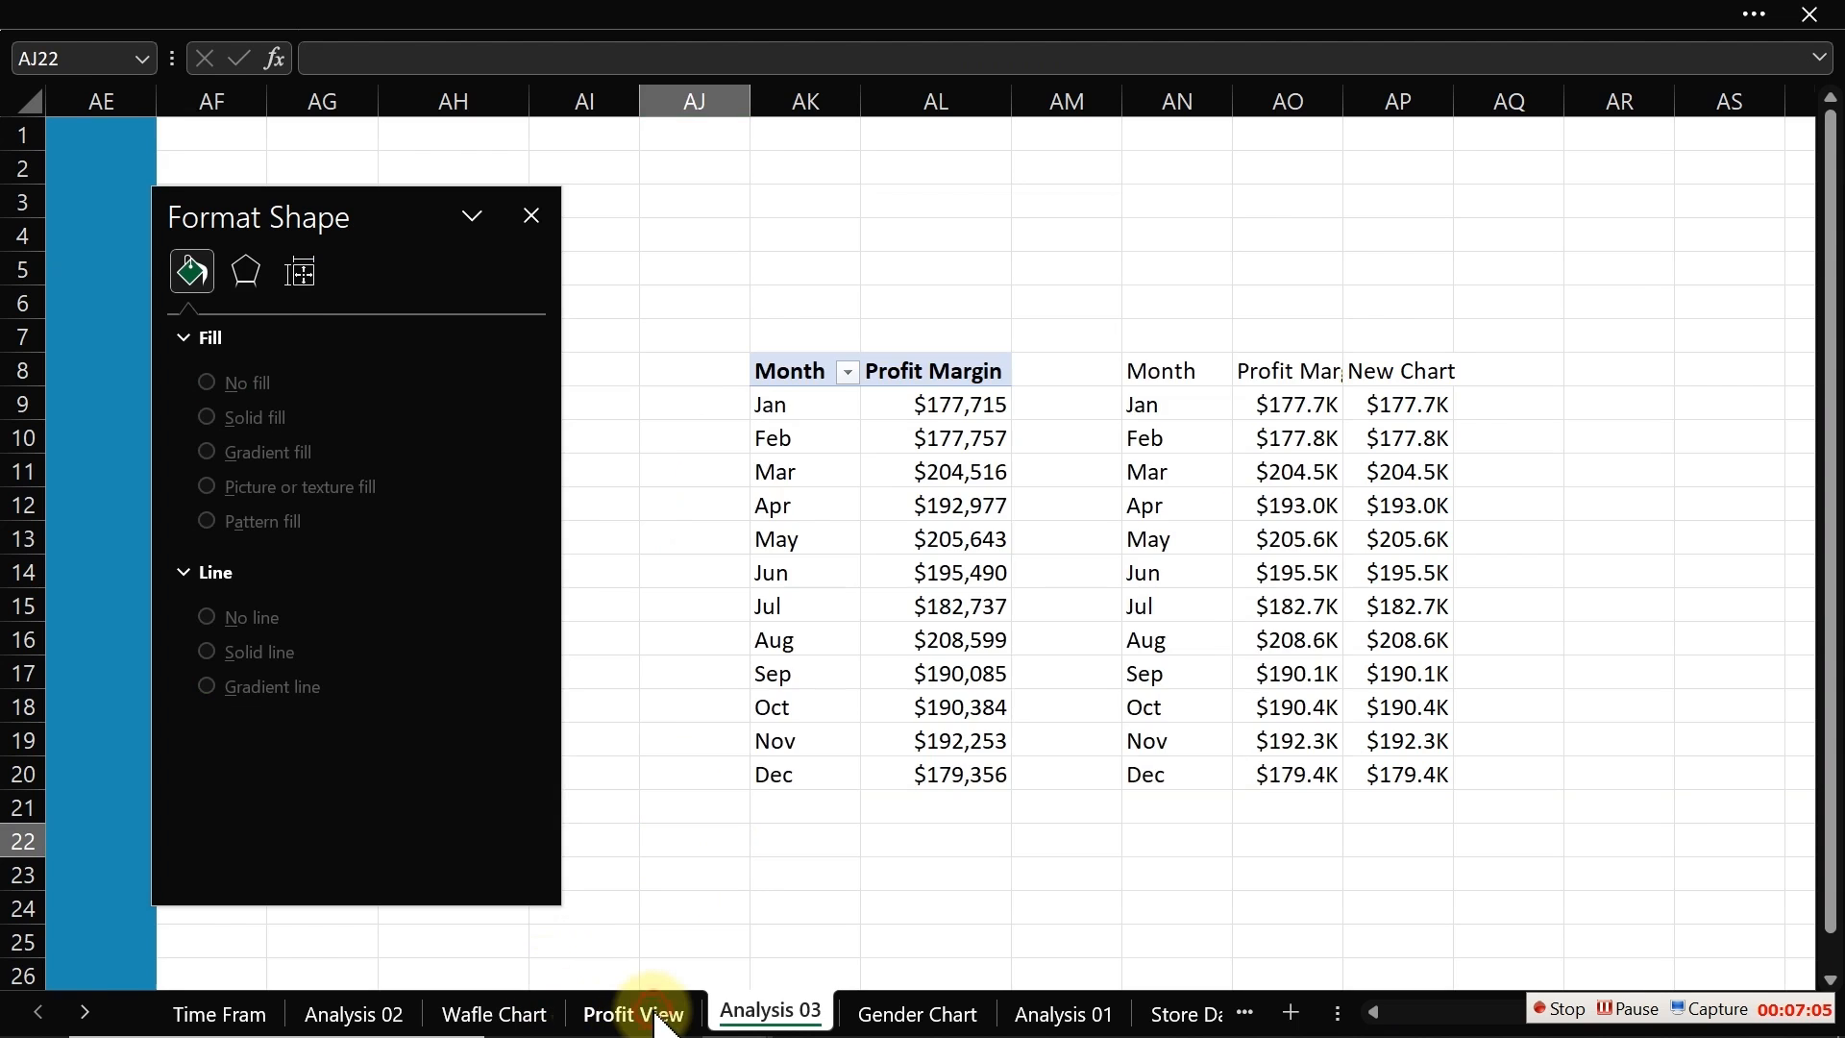
{"action": "left_click", "coordinate": [921, 615]}
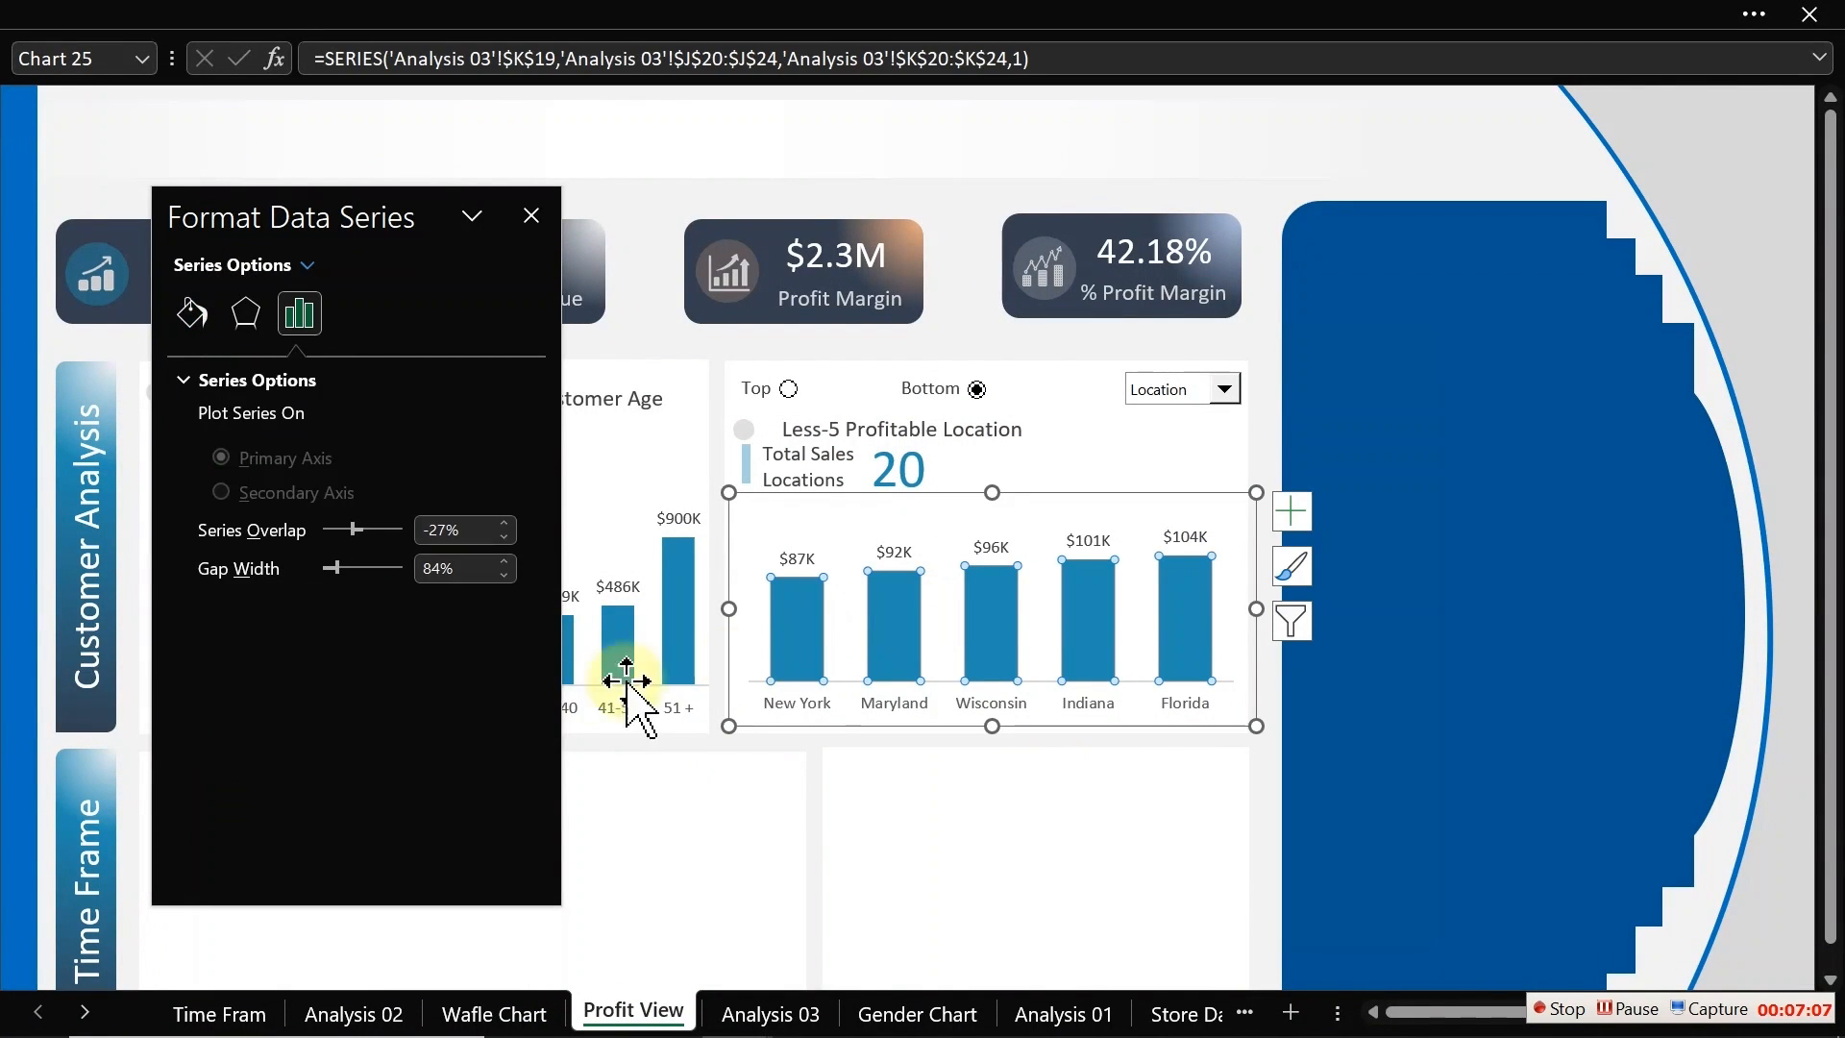
{"action": "left_click", "coordinate": [195, 313]}
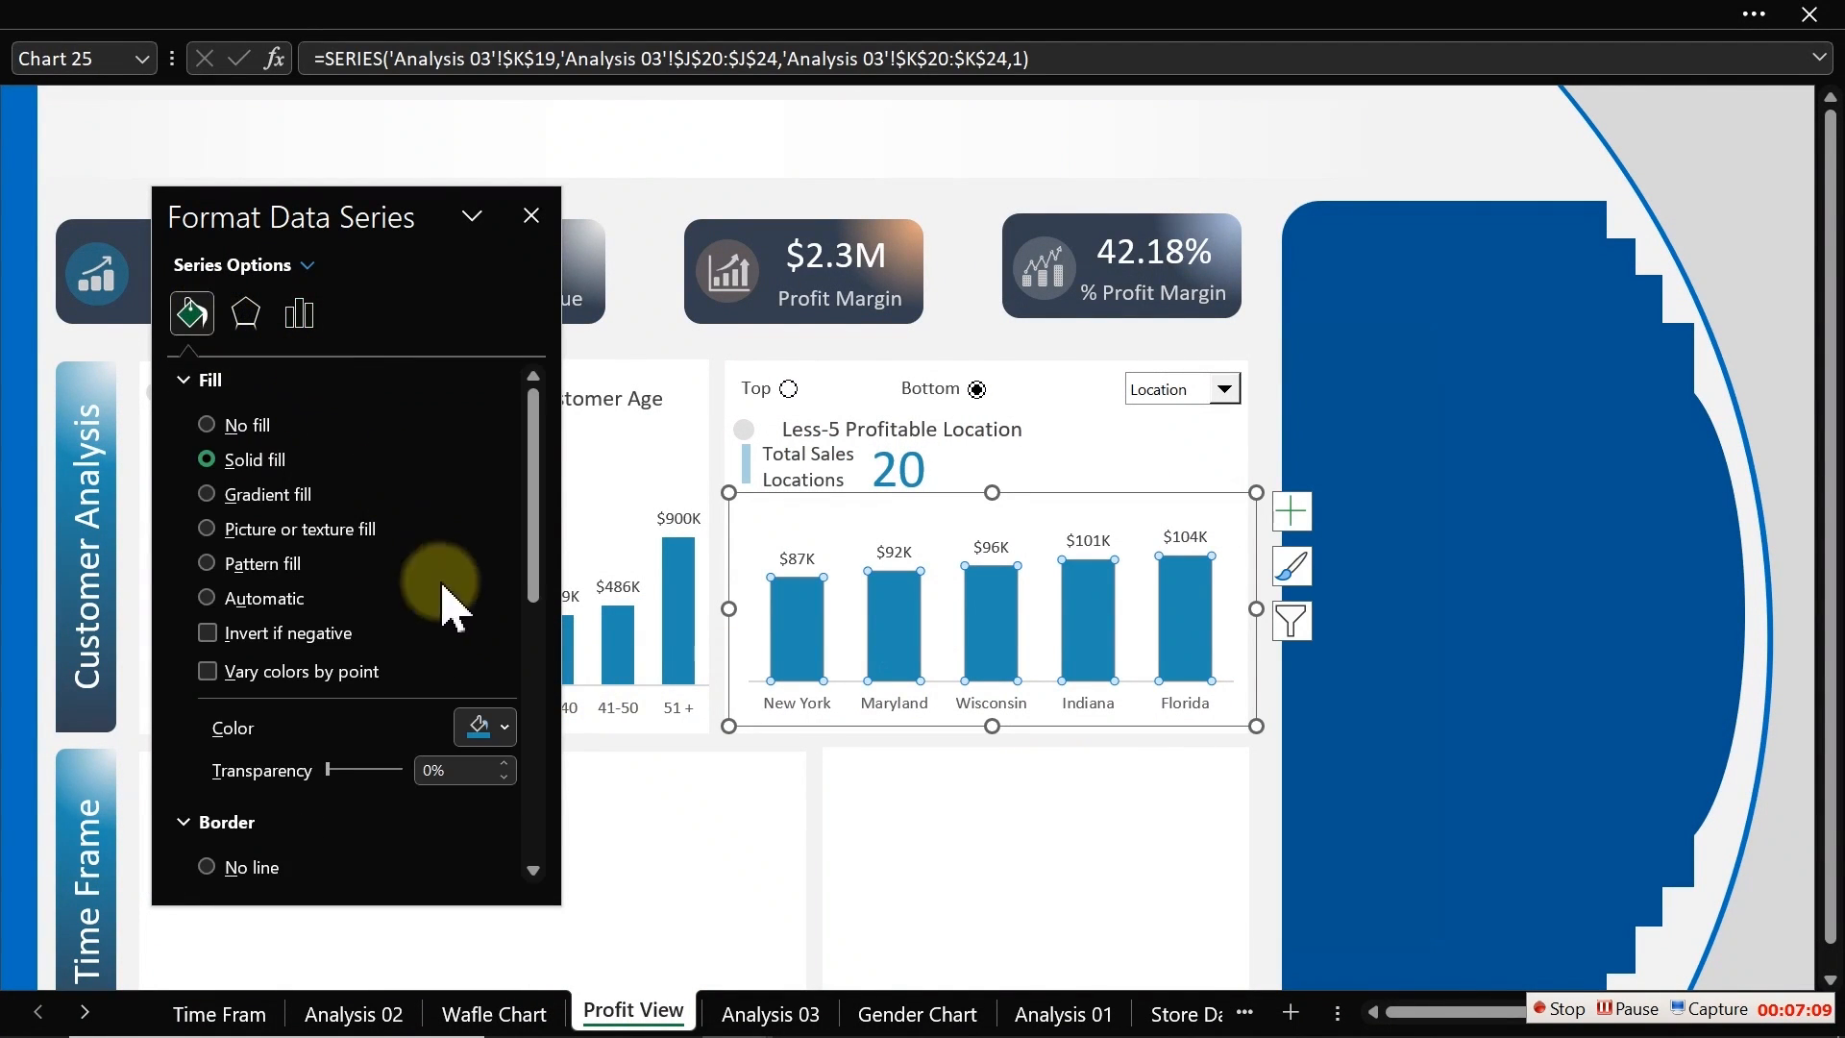
{"action": "left_click", "coordinate": [505, 727]}
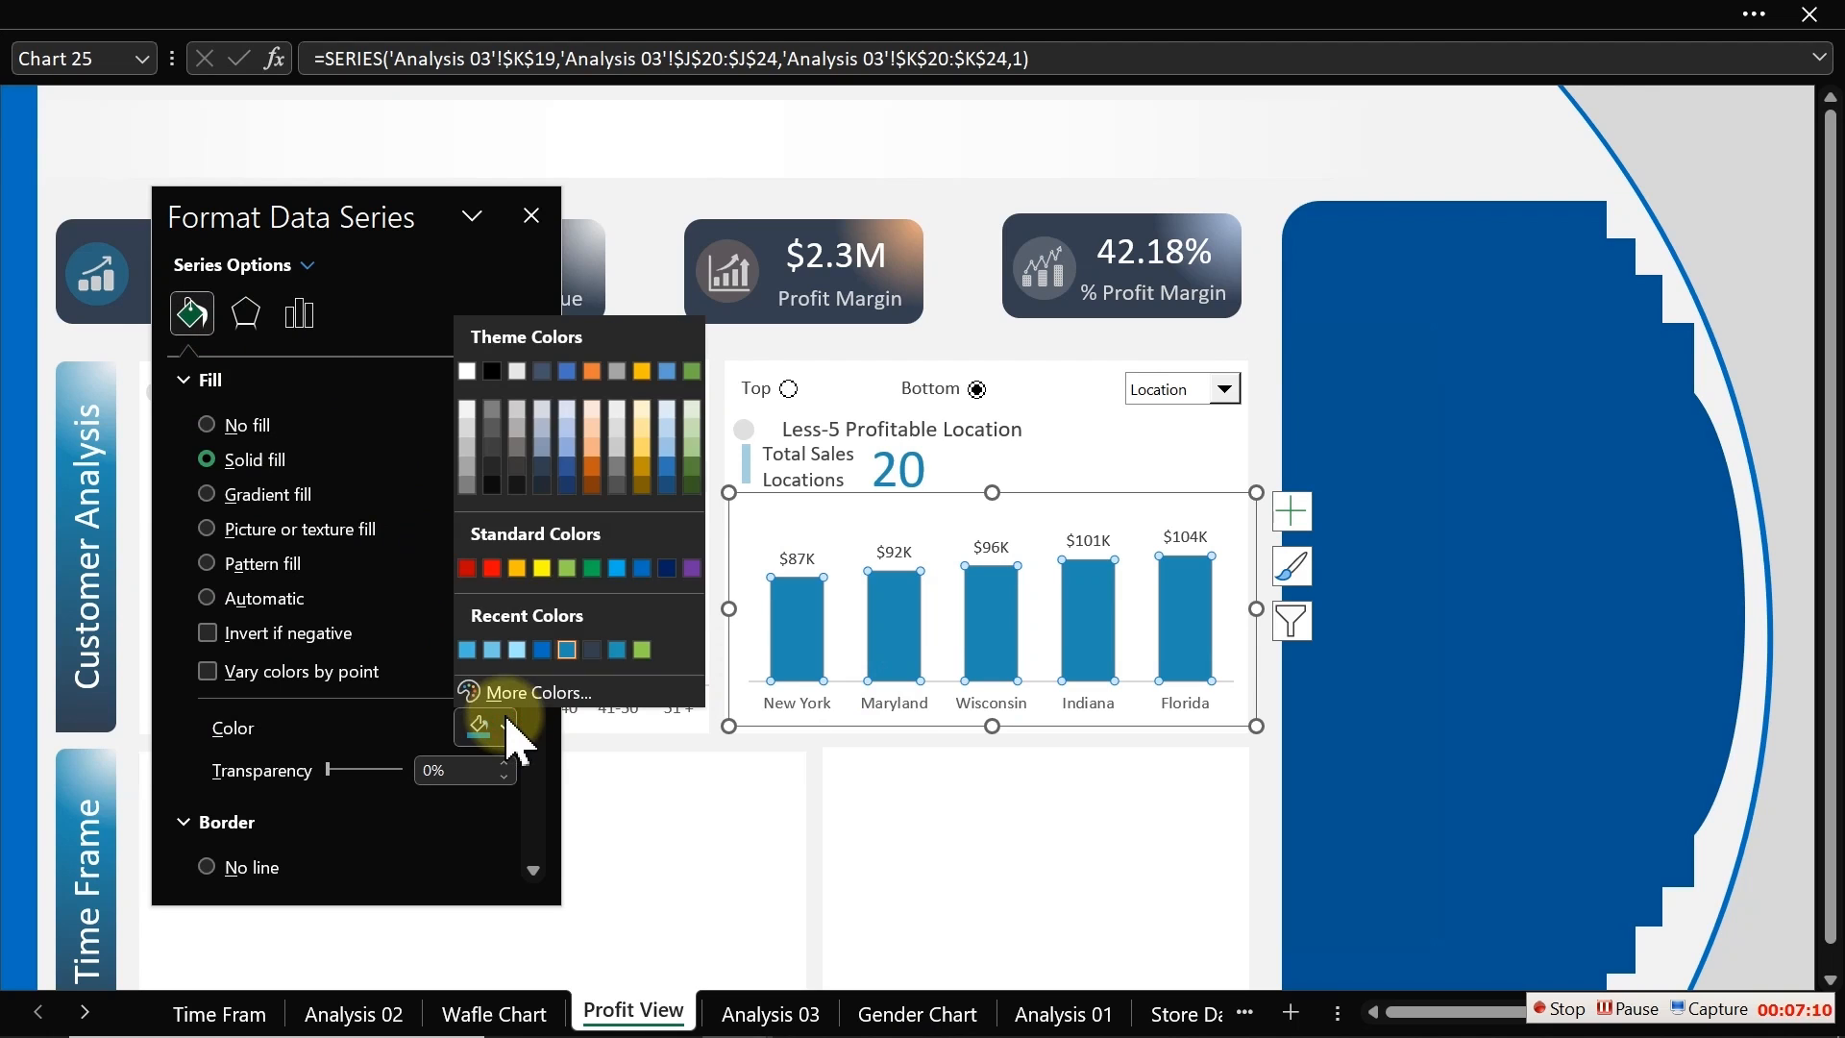
{"action": "left_click", "coordinate": [552, 693]}
{"action": "left_click_drag", "start_coordinate": [631, 538], "coordinate": [510, 527]}
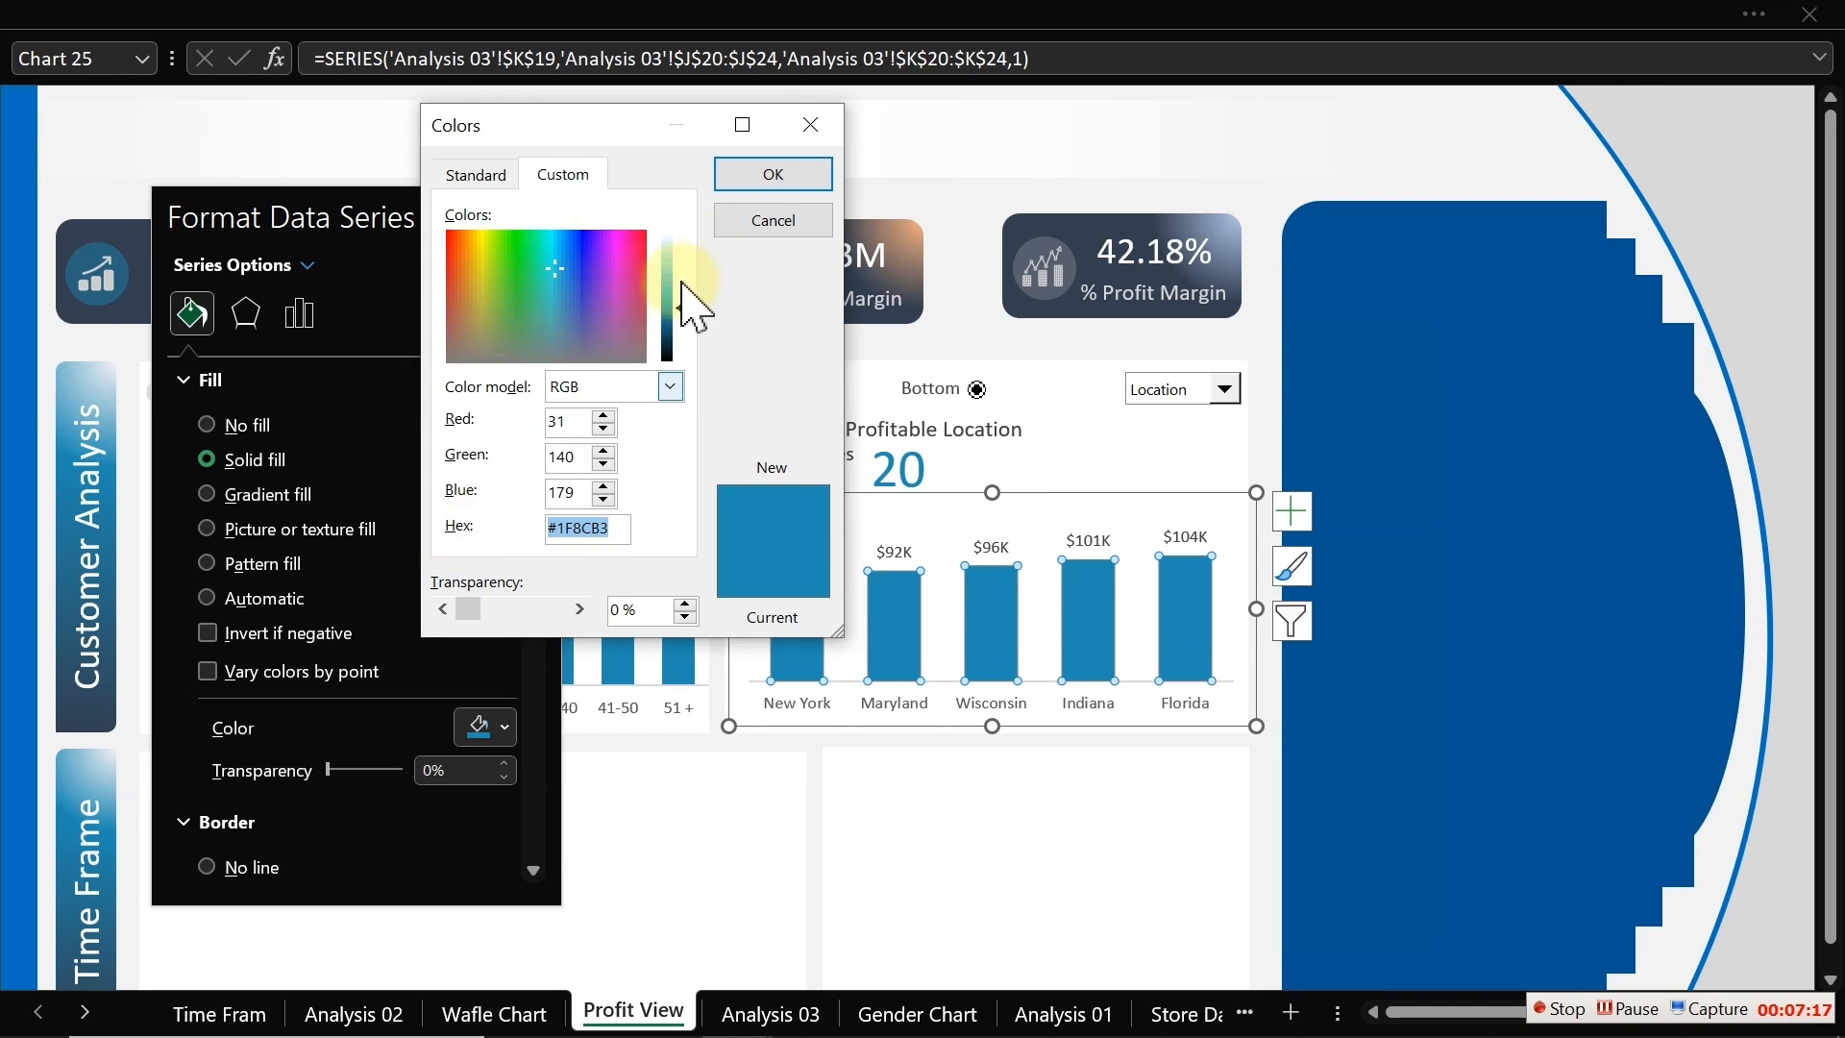
{"action": "left_click", "coordinate": [738, 223]}
{"action": "left_click", "coordinate": [528, 215]}
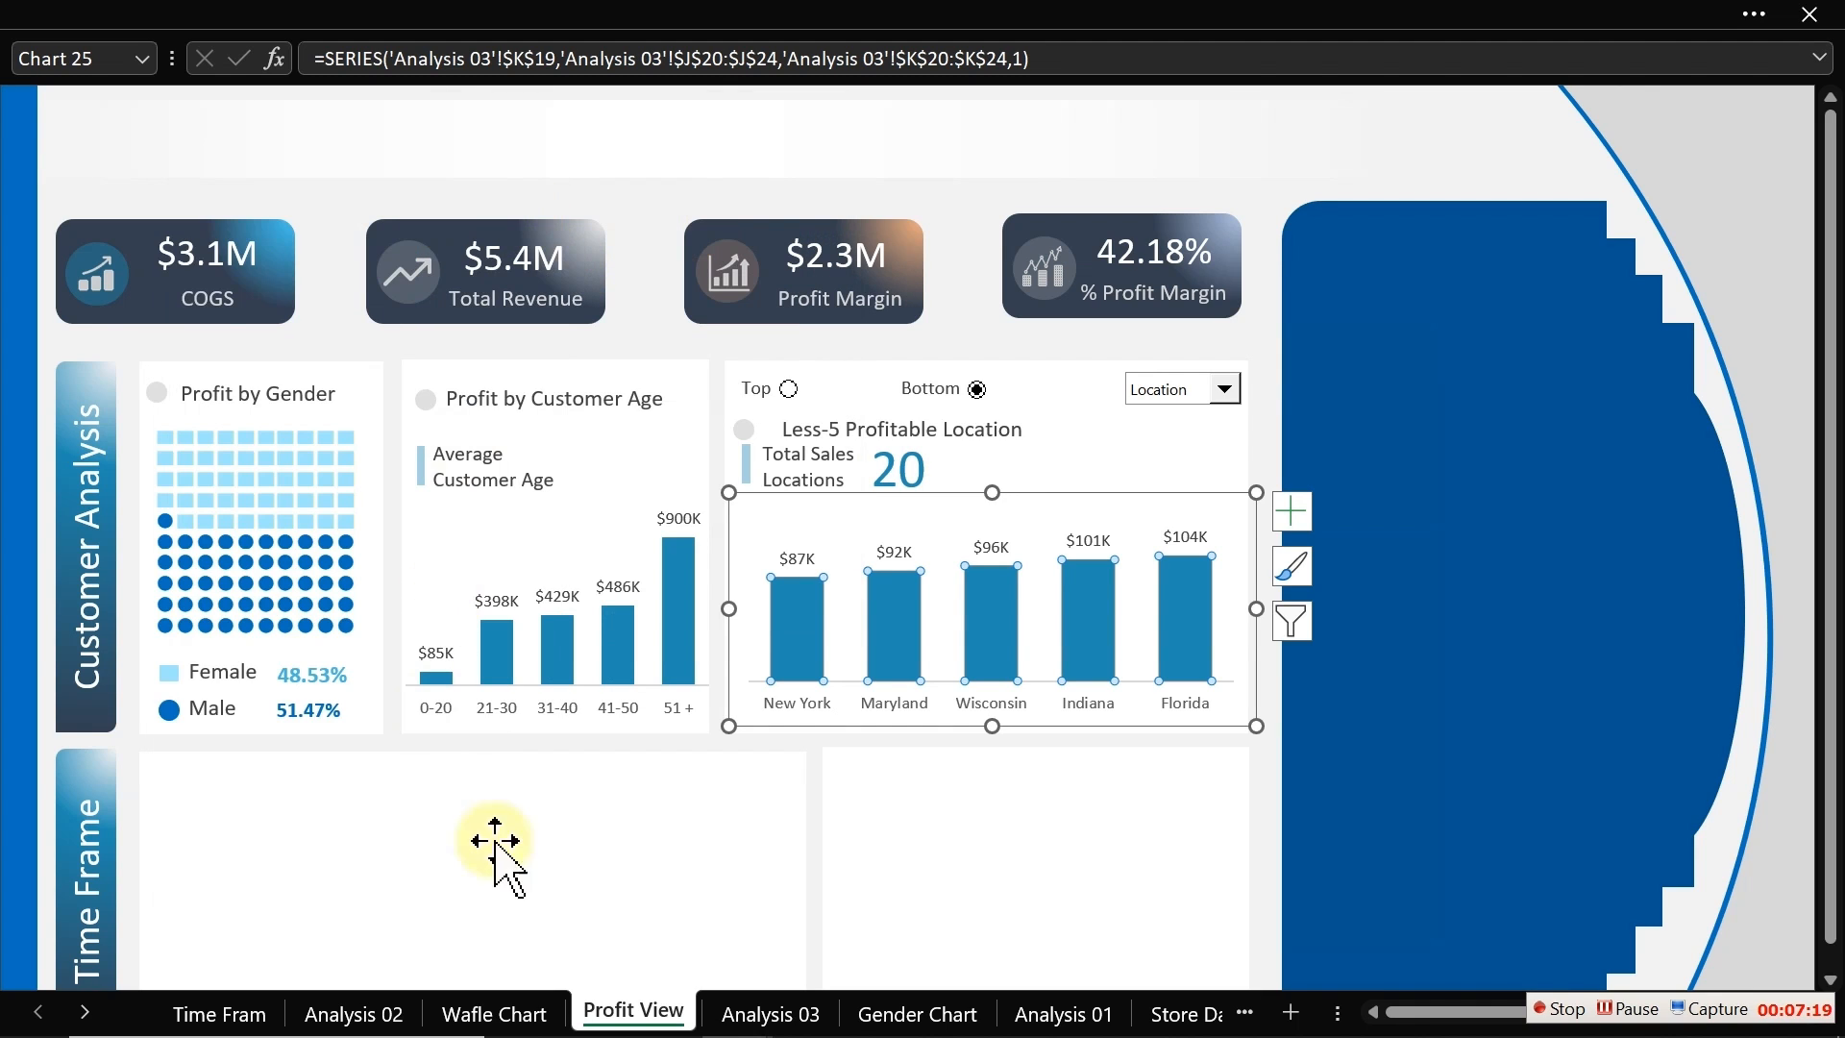
Step: Set the profit line's color to hex #1F8CB3
{"action": "left_click", "coordinate": [765, 1011]}
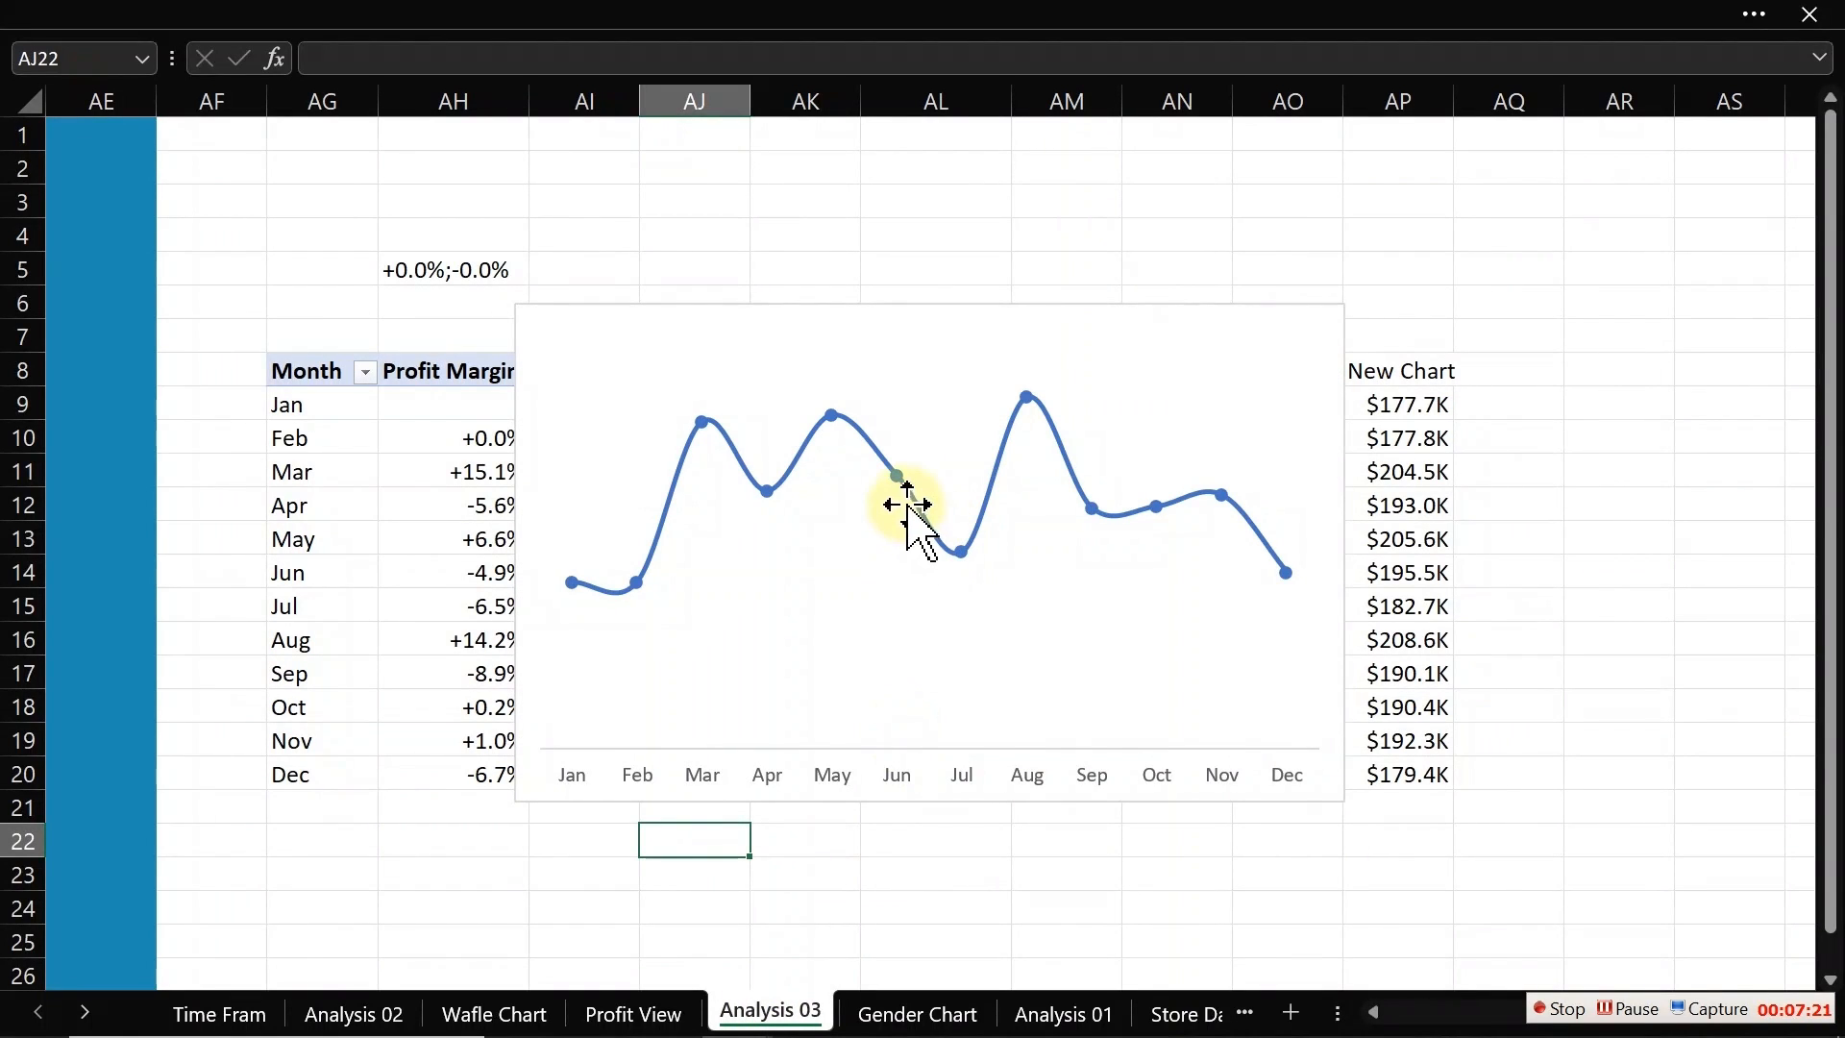
{"action": "left_click", "coordinate": [909, 488]}
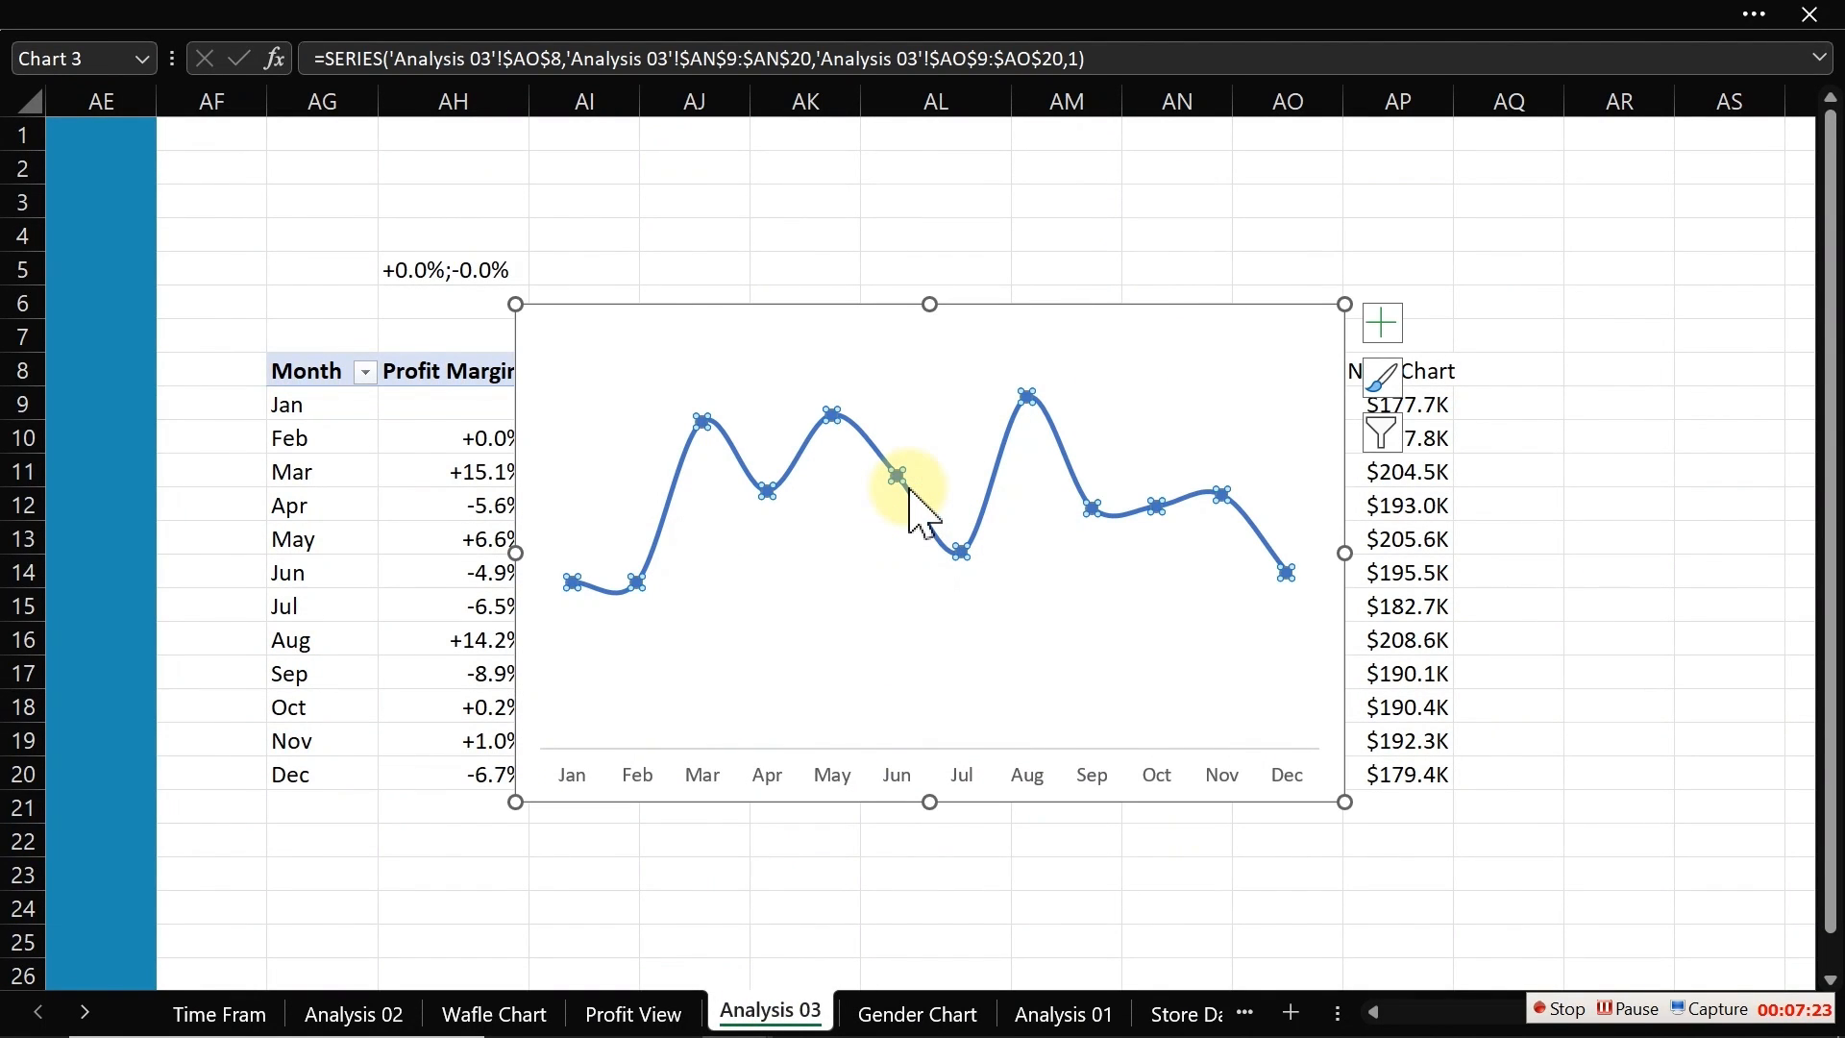
{"action": "double_click", "coordinate": [909, 488]}
{"action": "left_click", "coordinate": [195, 305]}
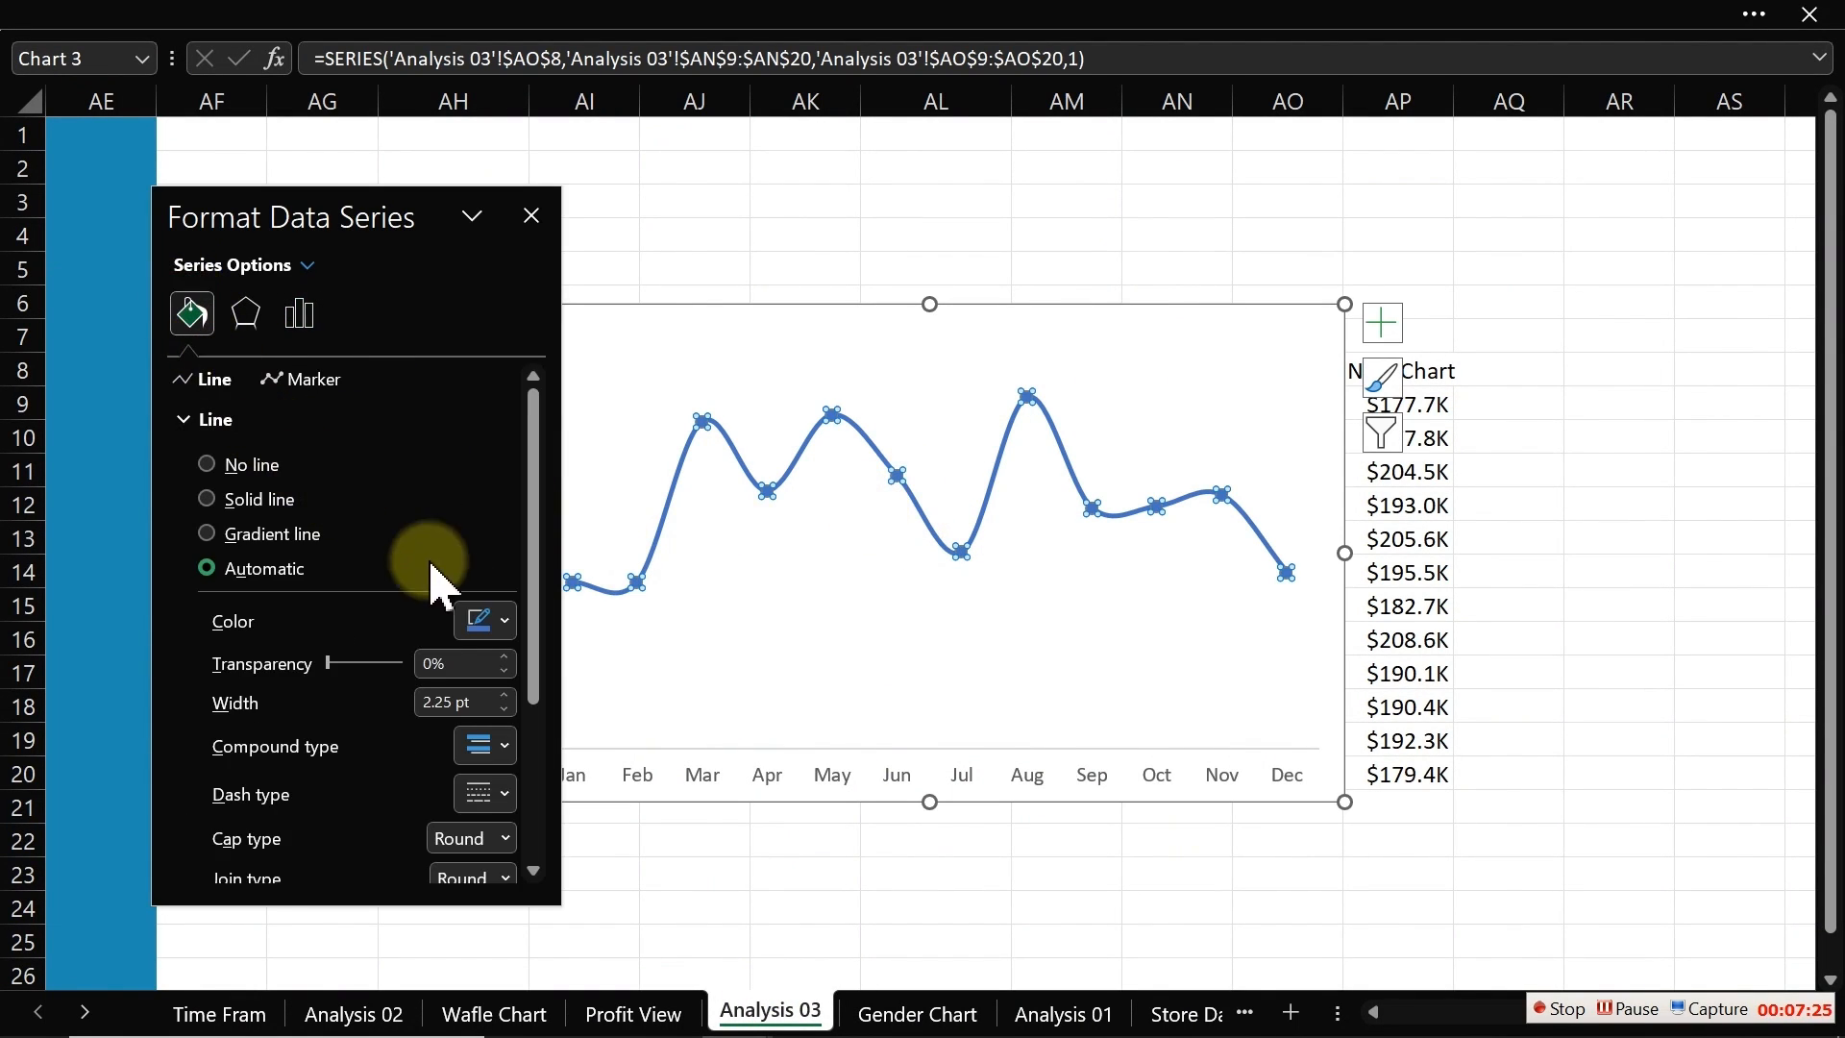
{"action": "left_click", "coordinate": [488, 619]}
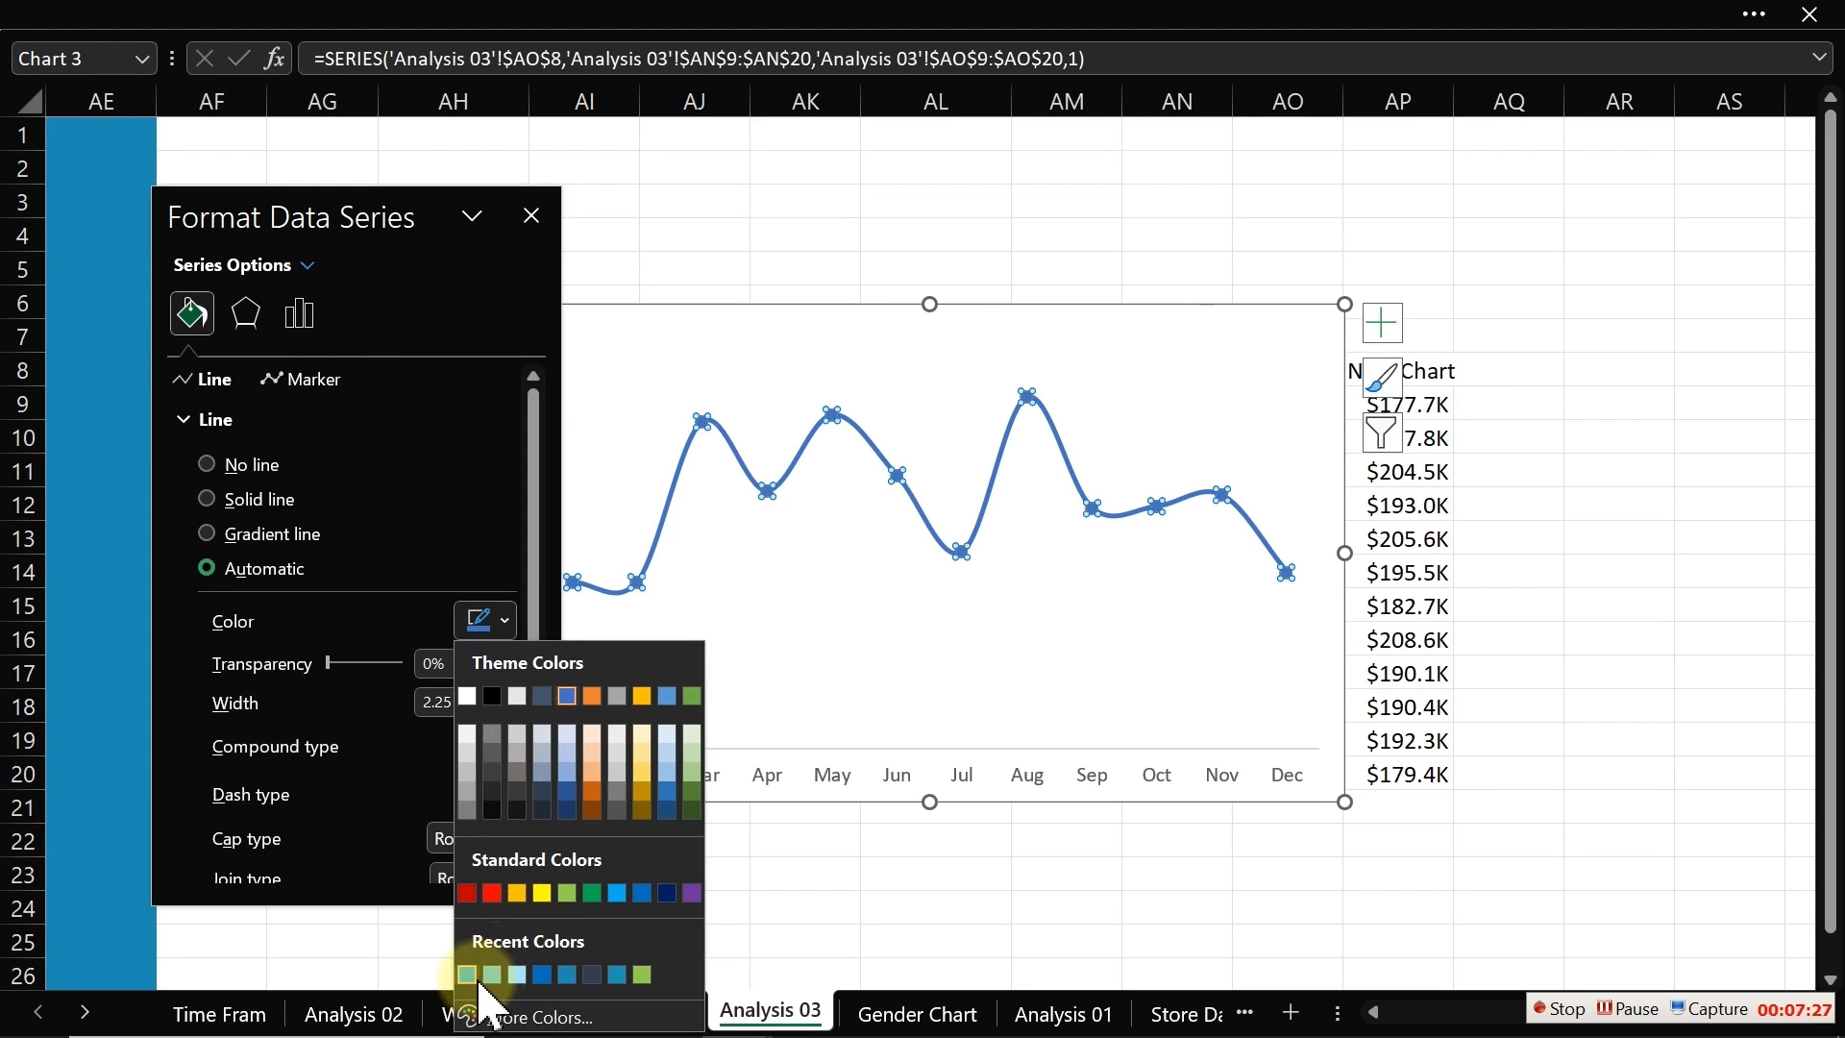
{"action": "left_click", "coordinate": [494, 1014]}
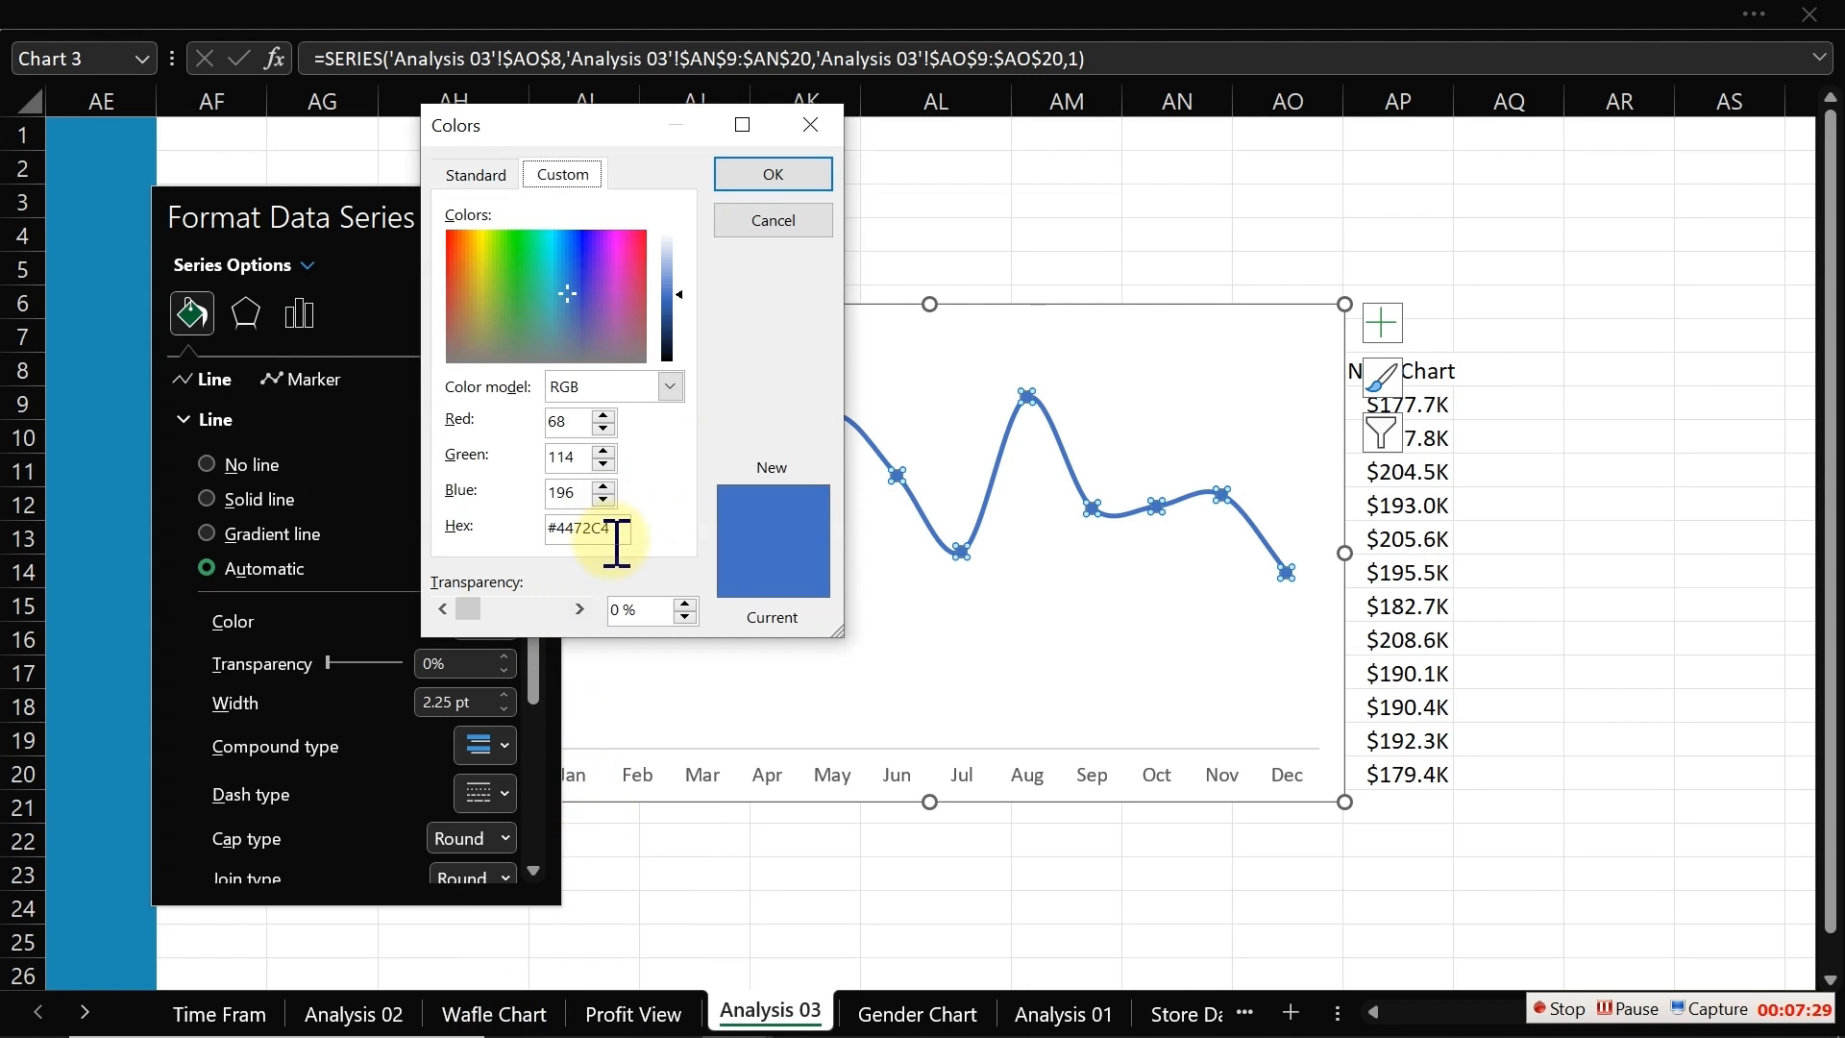
{"action": "left_click_drag", "start_coordinate": [615, 529], "coordinate": [520, 531]}
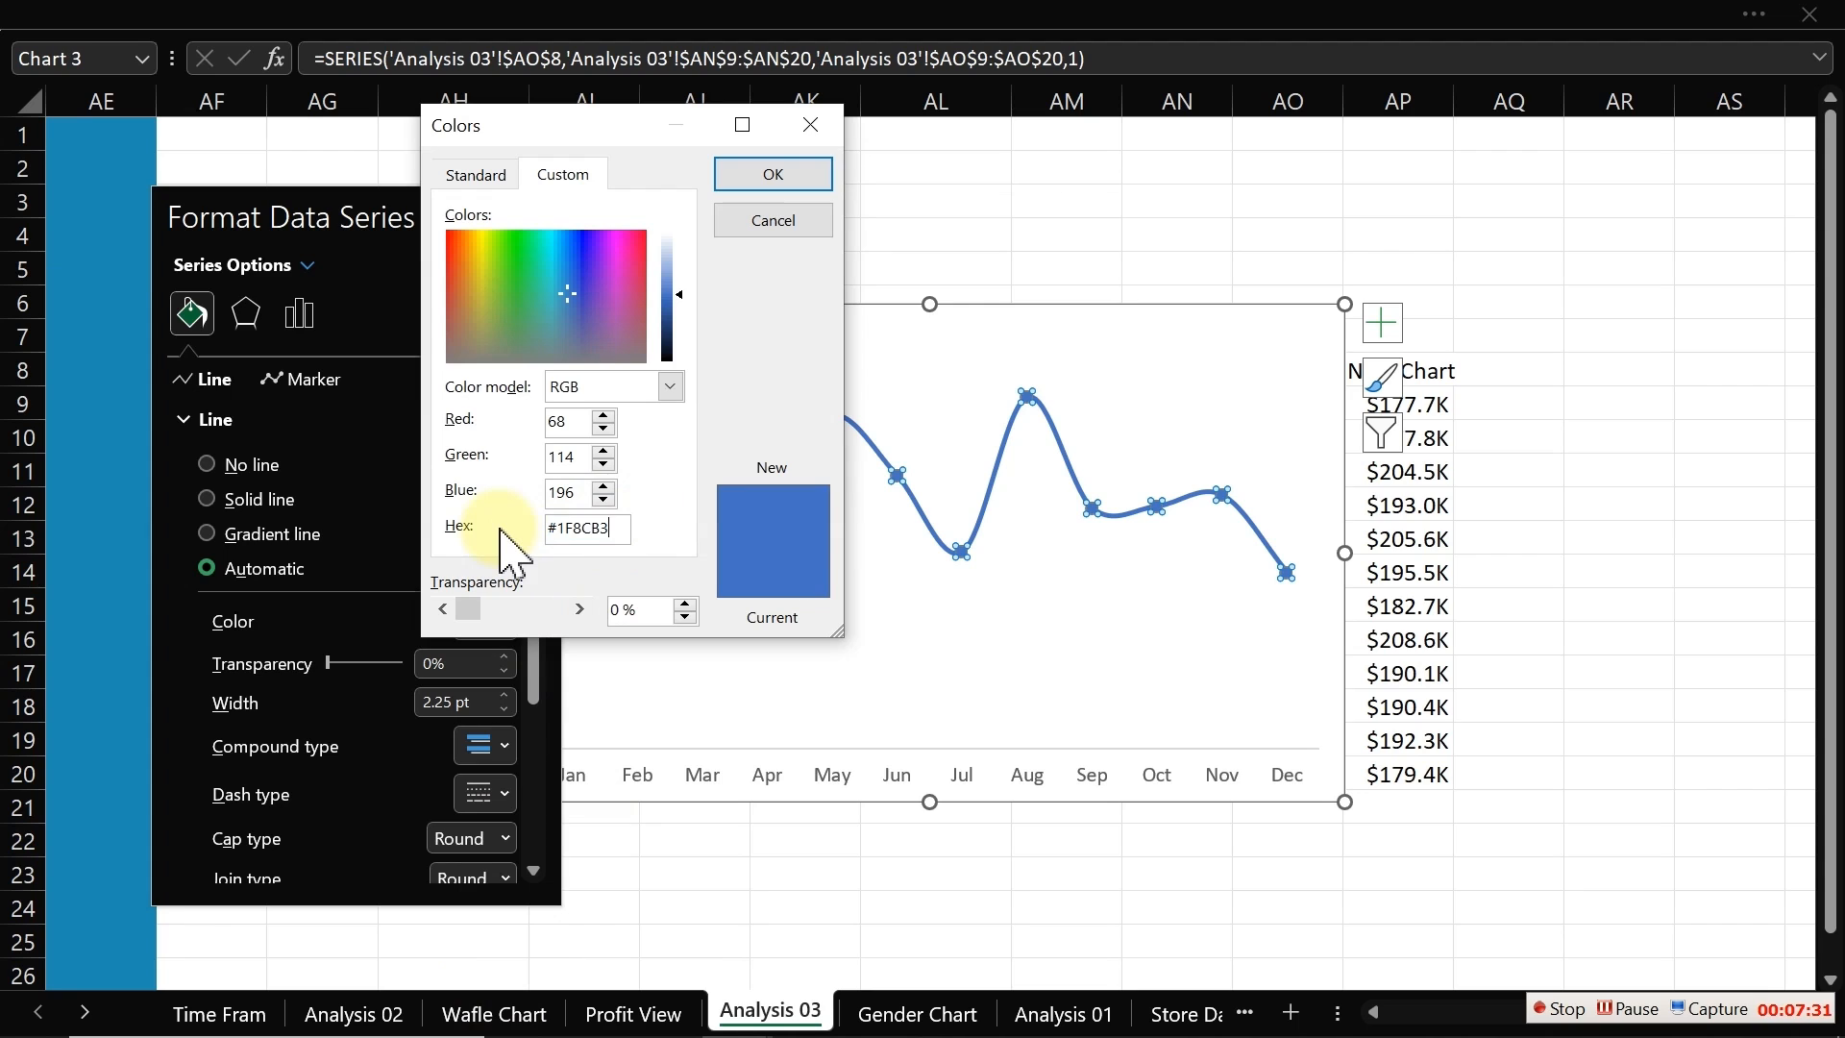
{"action": "type", "text": "#1F8CB3"}
{"action": "left_click", "coordinate": [752, 164]}
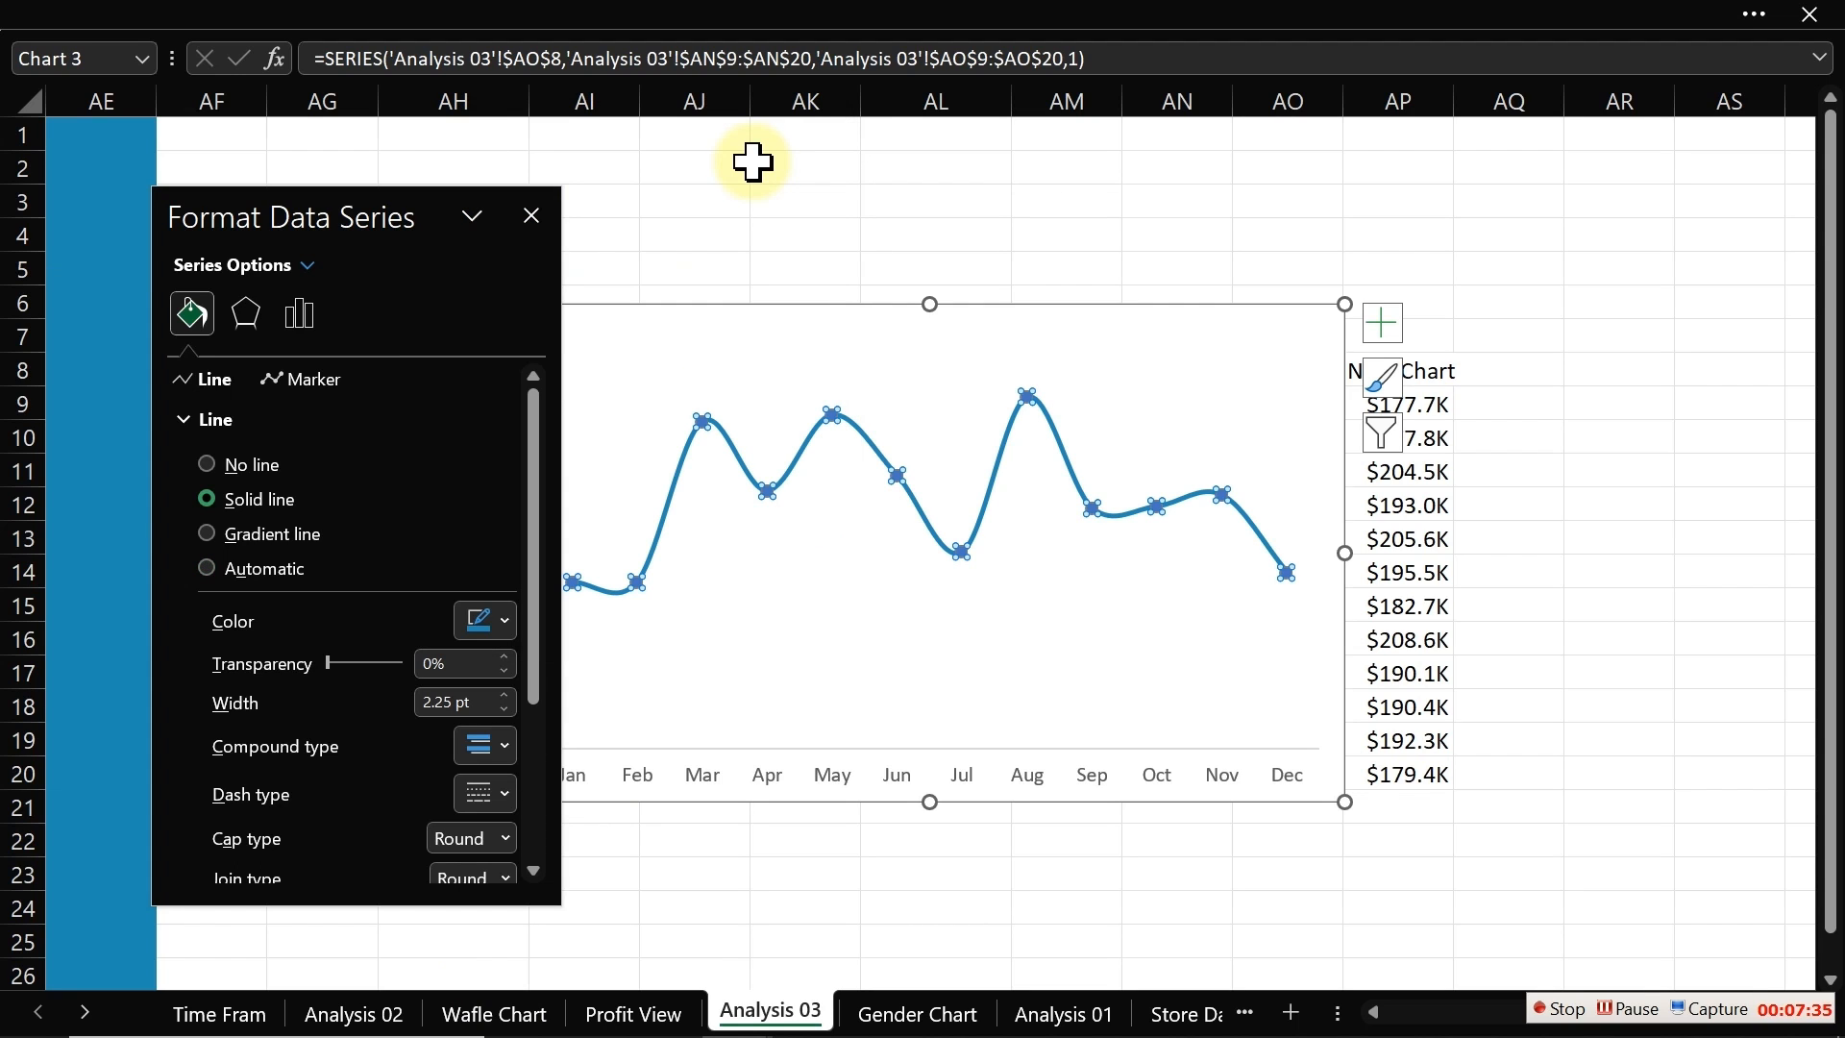
Step: Fill the line's markers with the most recently used blue color
{"action": "left_click", "coordinate": [769, 230]}
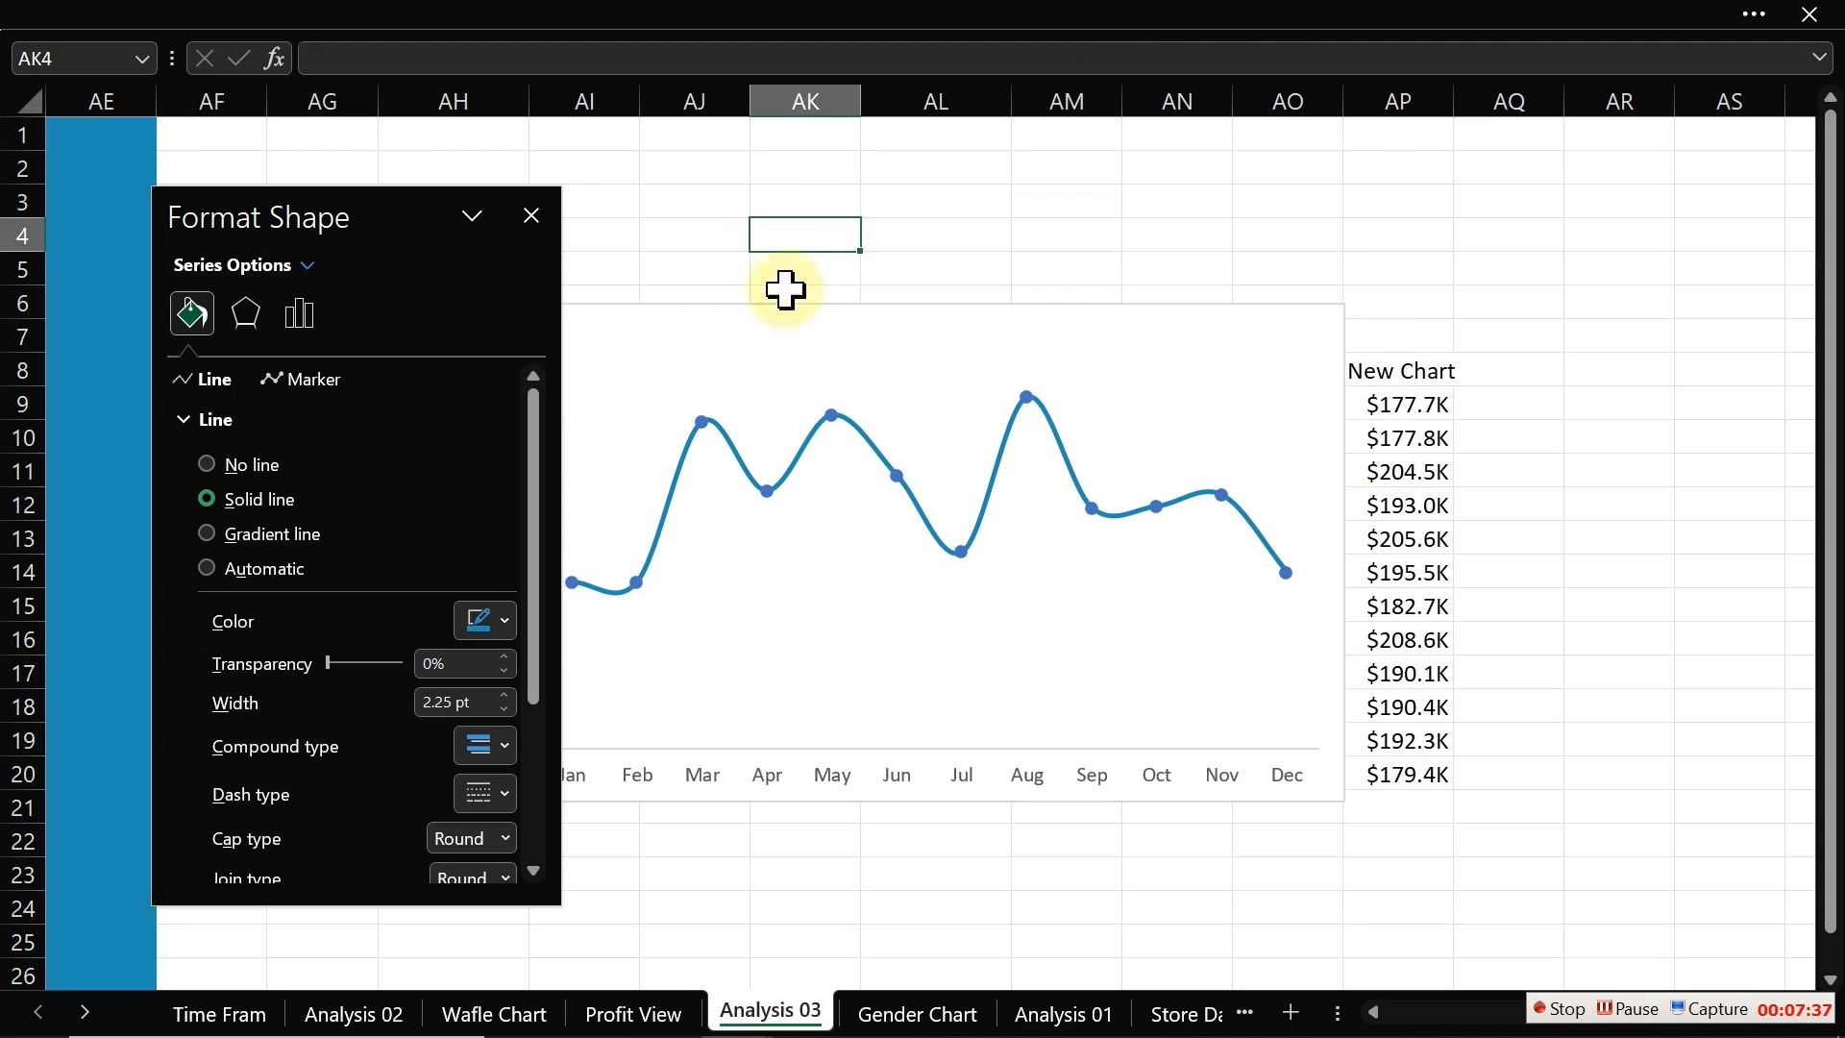
{"action": "left_click", "coordinate": [830, 417]}
{"action": "left_click", "coordinate": [192, 312]}
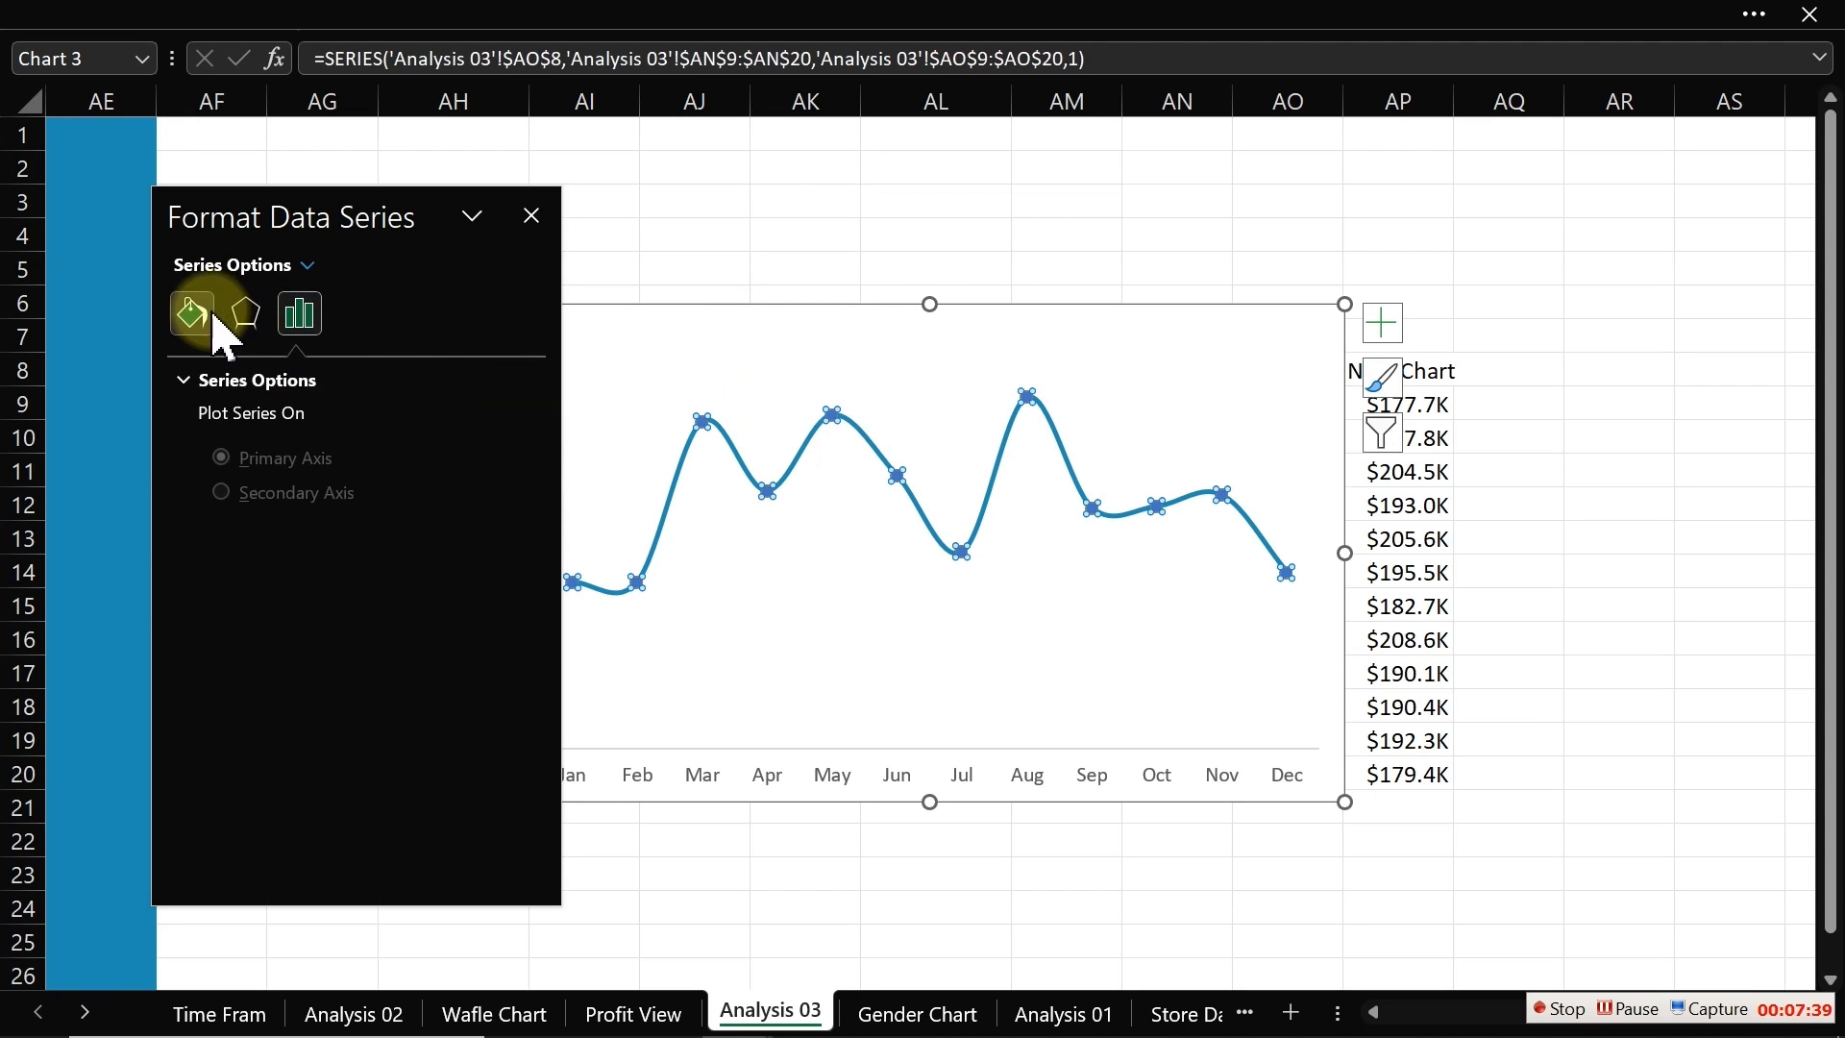
{"action": "left_click", "coordinate": [288, 376]}
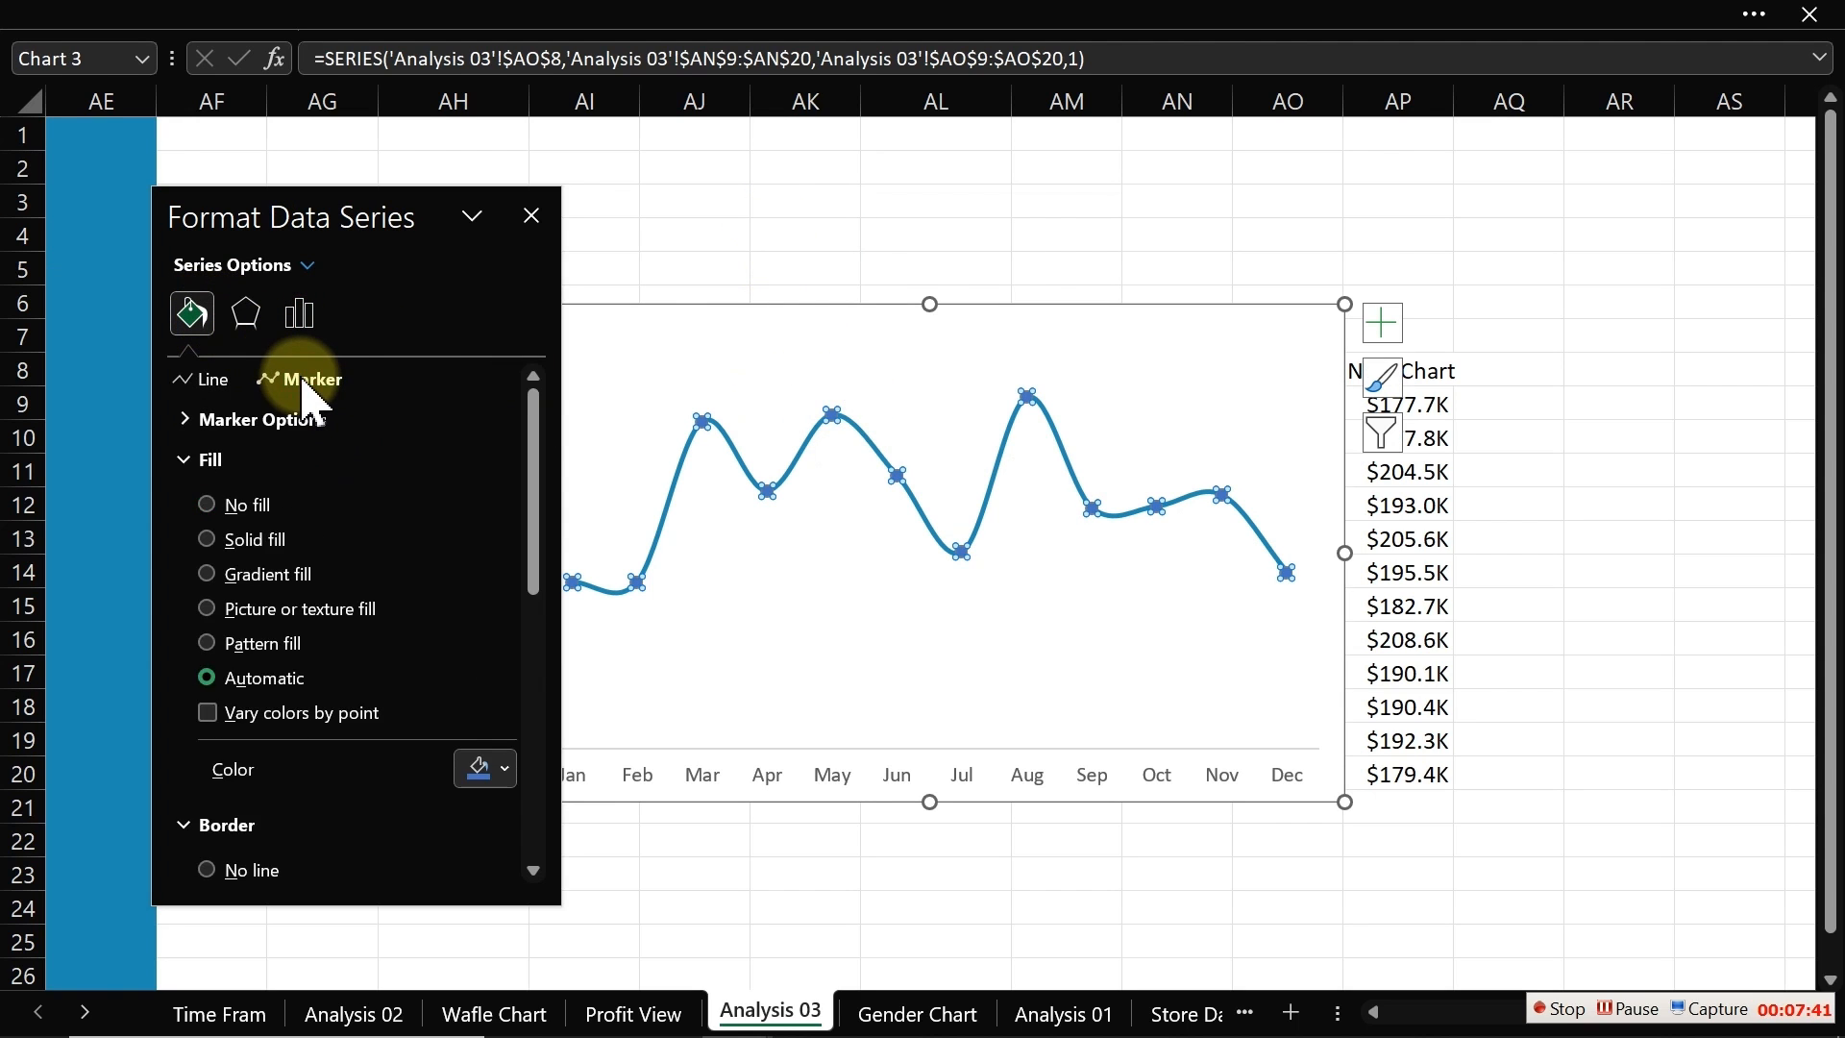
{"action": "left_click", "coordinate": [219, 419]}
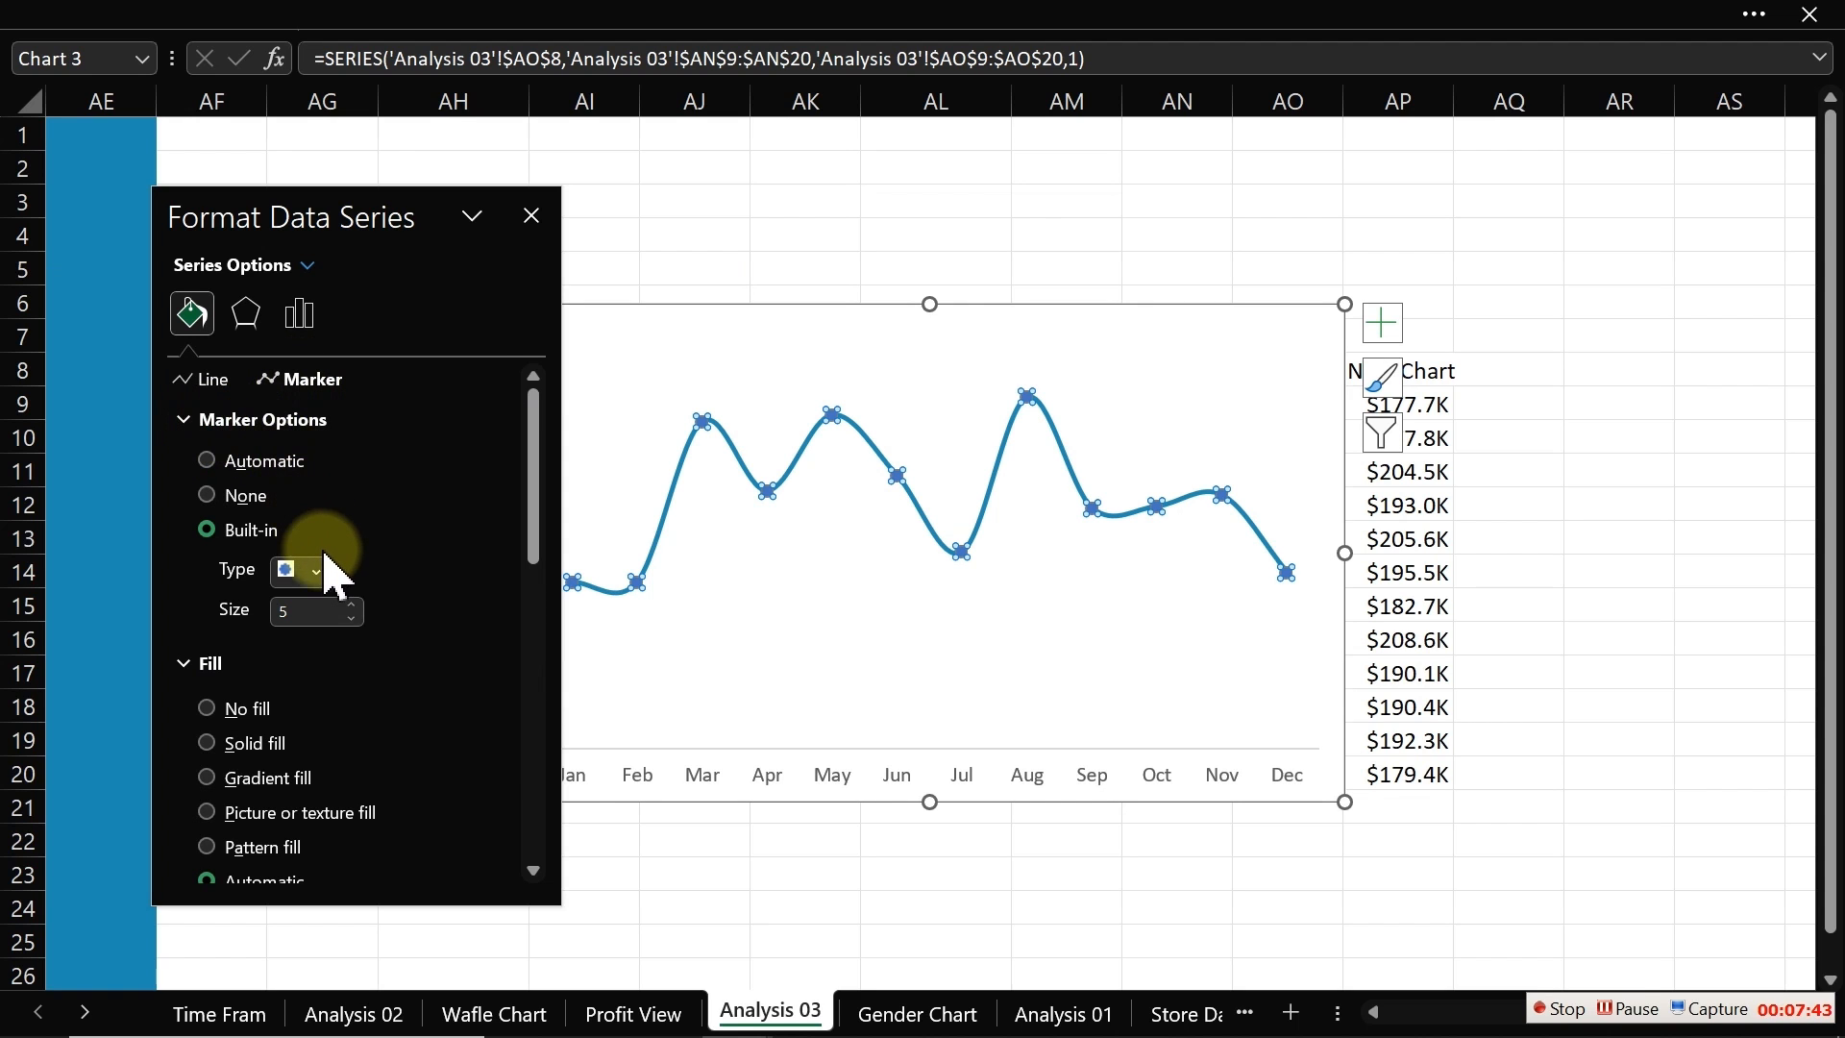
{"action": "left_click_drag", "start_coordinate": [535, 494], "coordinate": [538, 661]}
{"action": "left_click", "coordinate": [503, 539]}
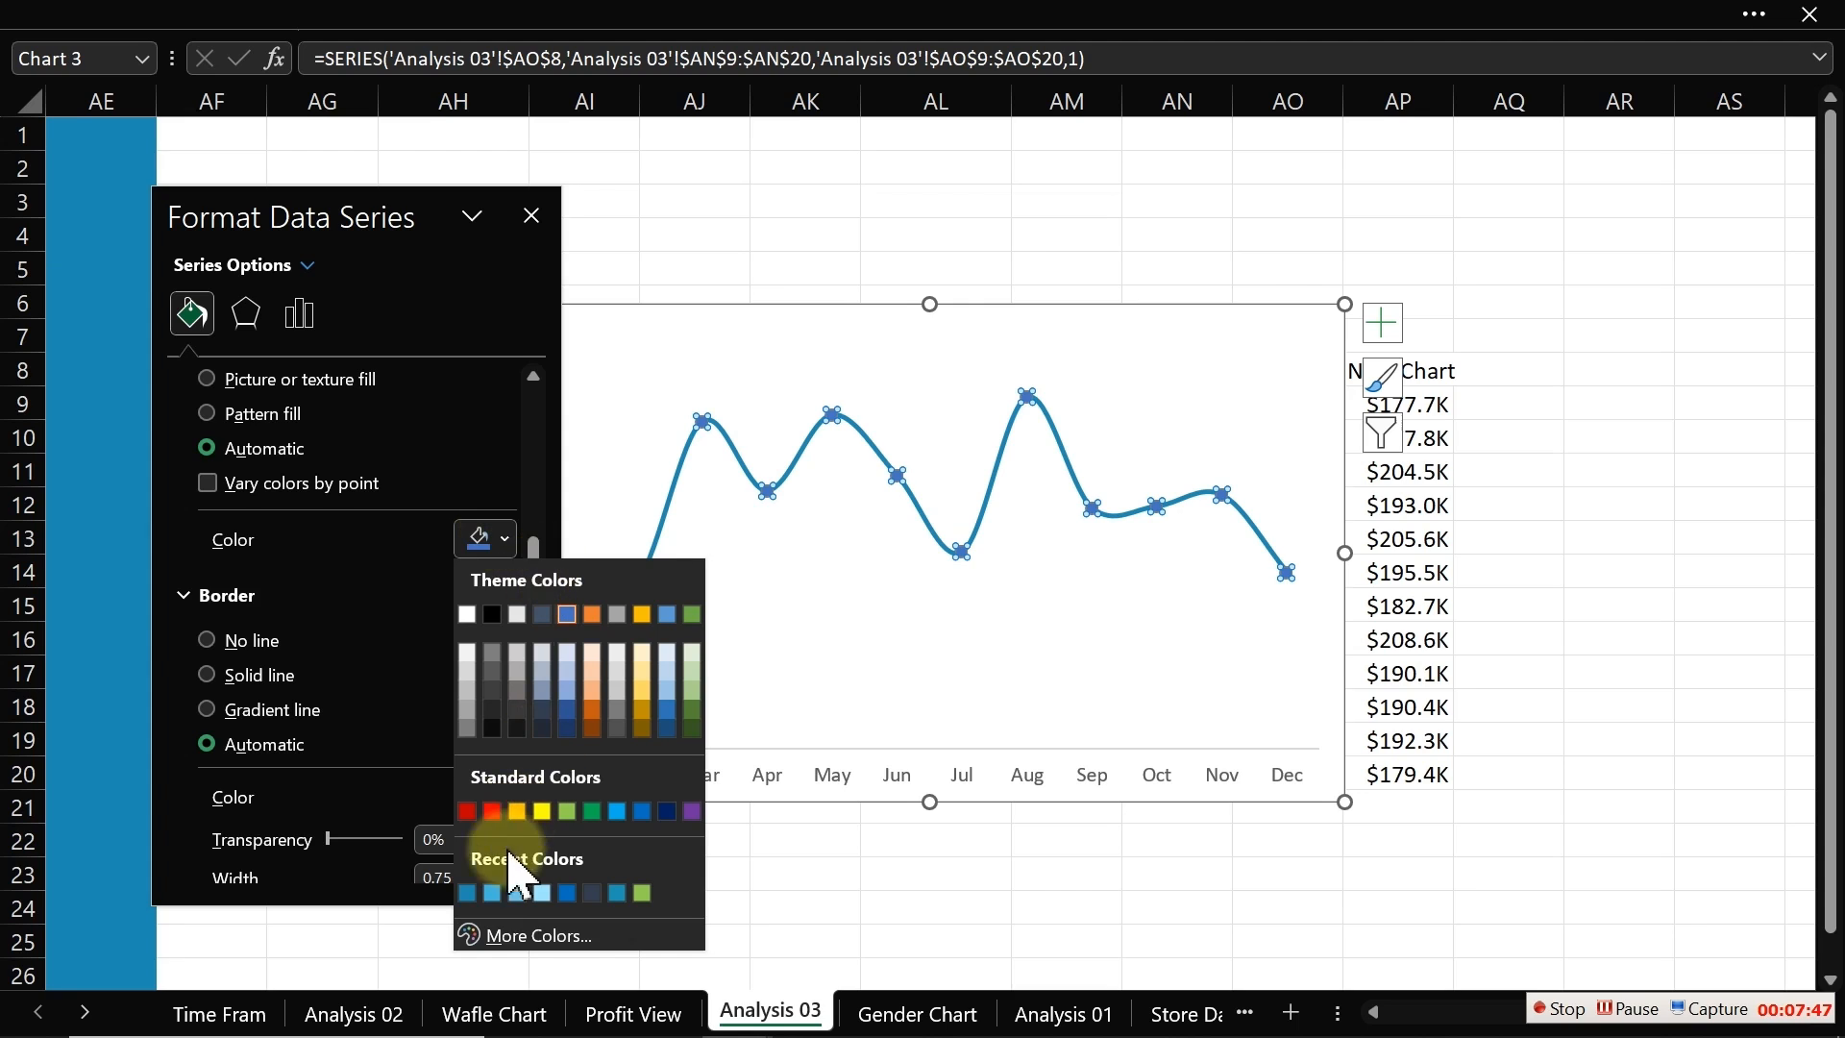
{"action": "left_click", "coordinate": [467, 892]}
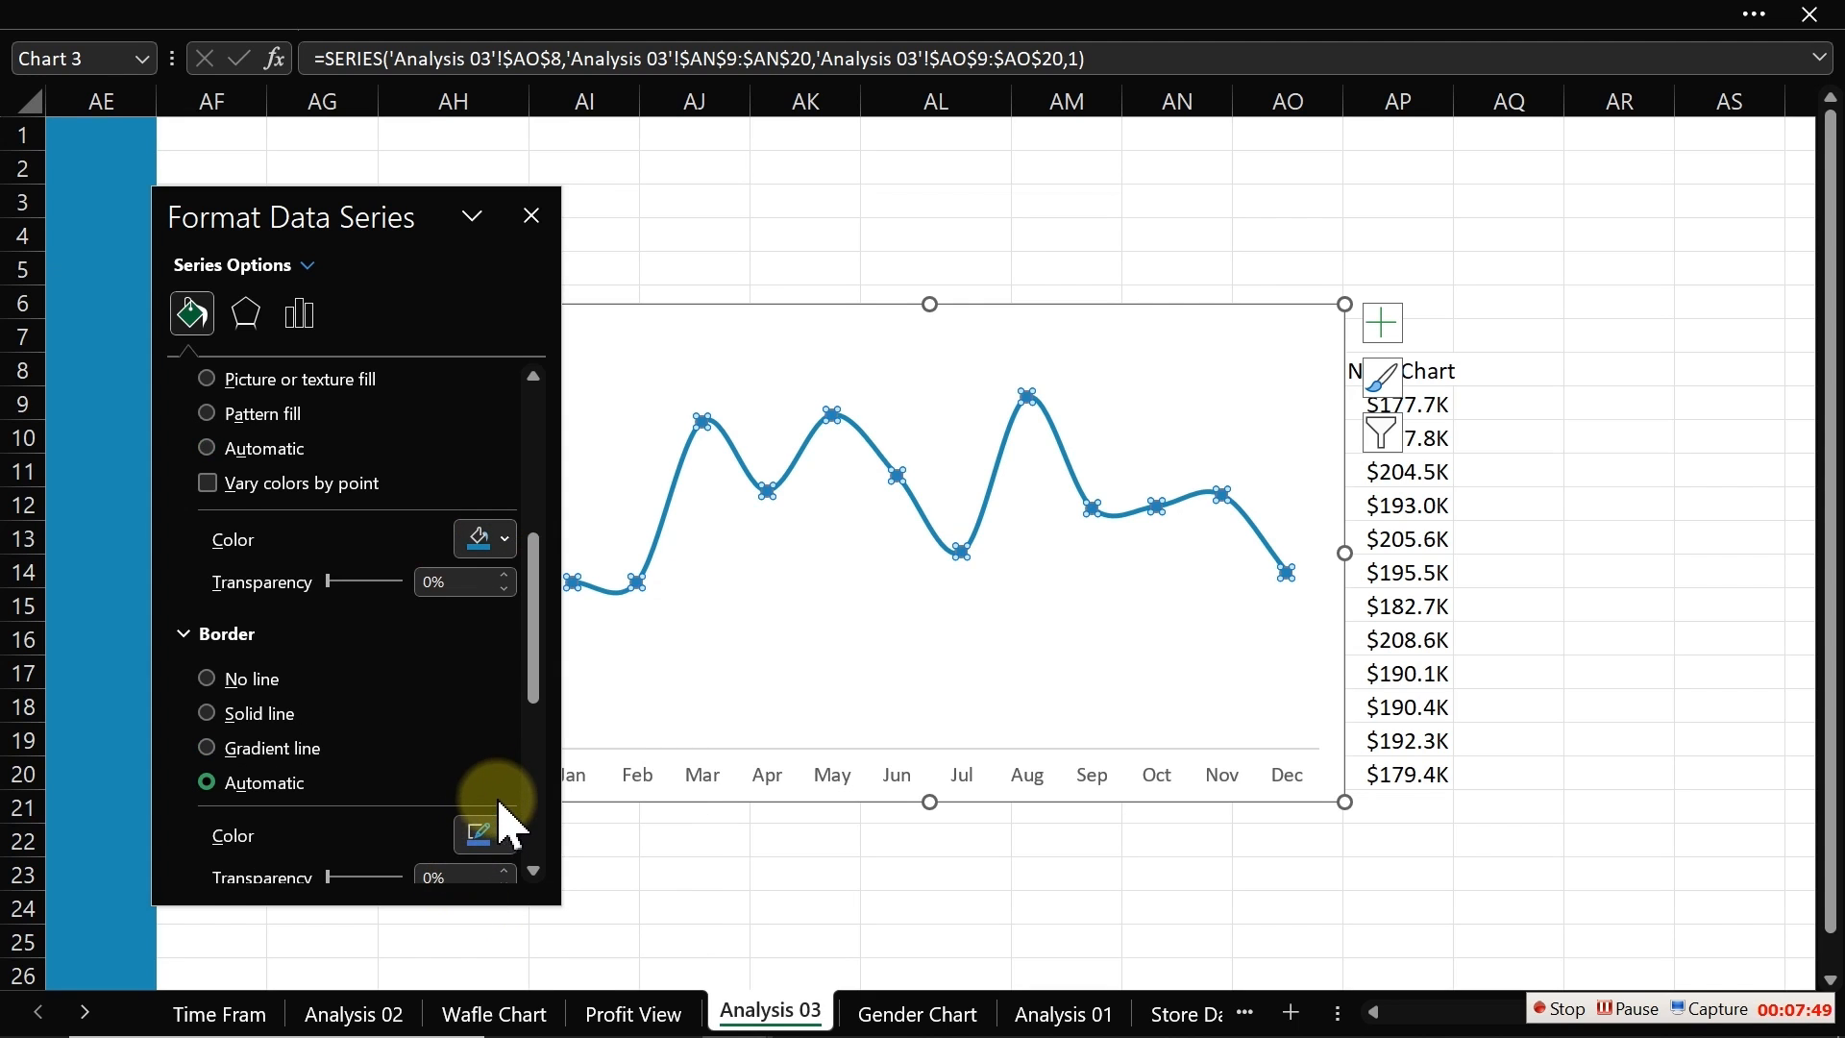
{"action": "left_click", "coordinate": [500, 836]}
{"action": "left_click", "coordinate": [470, 754]}
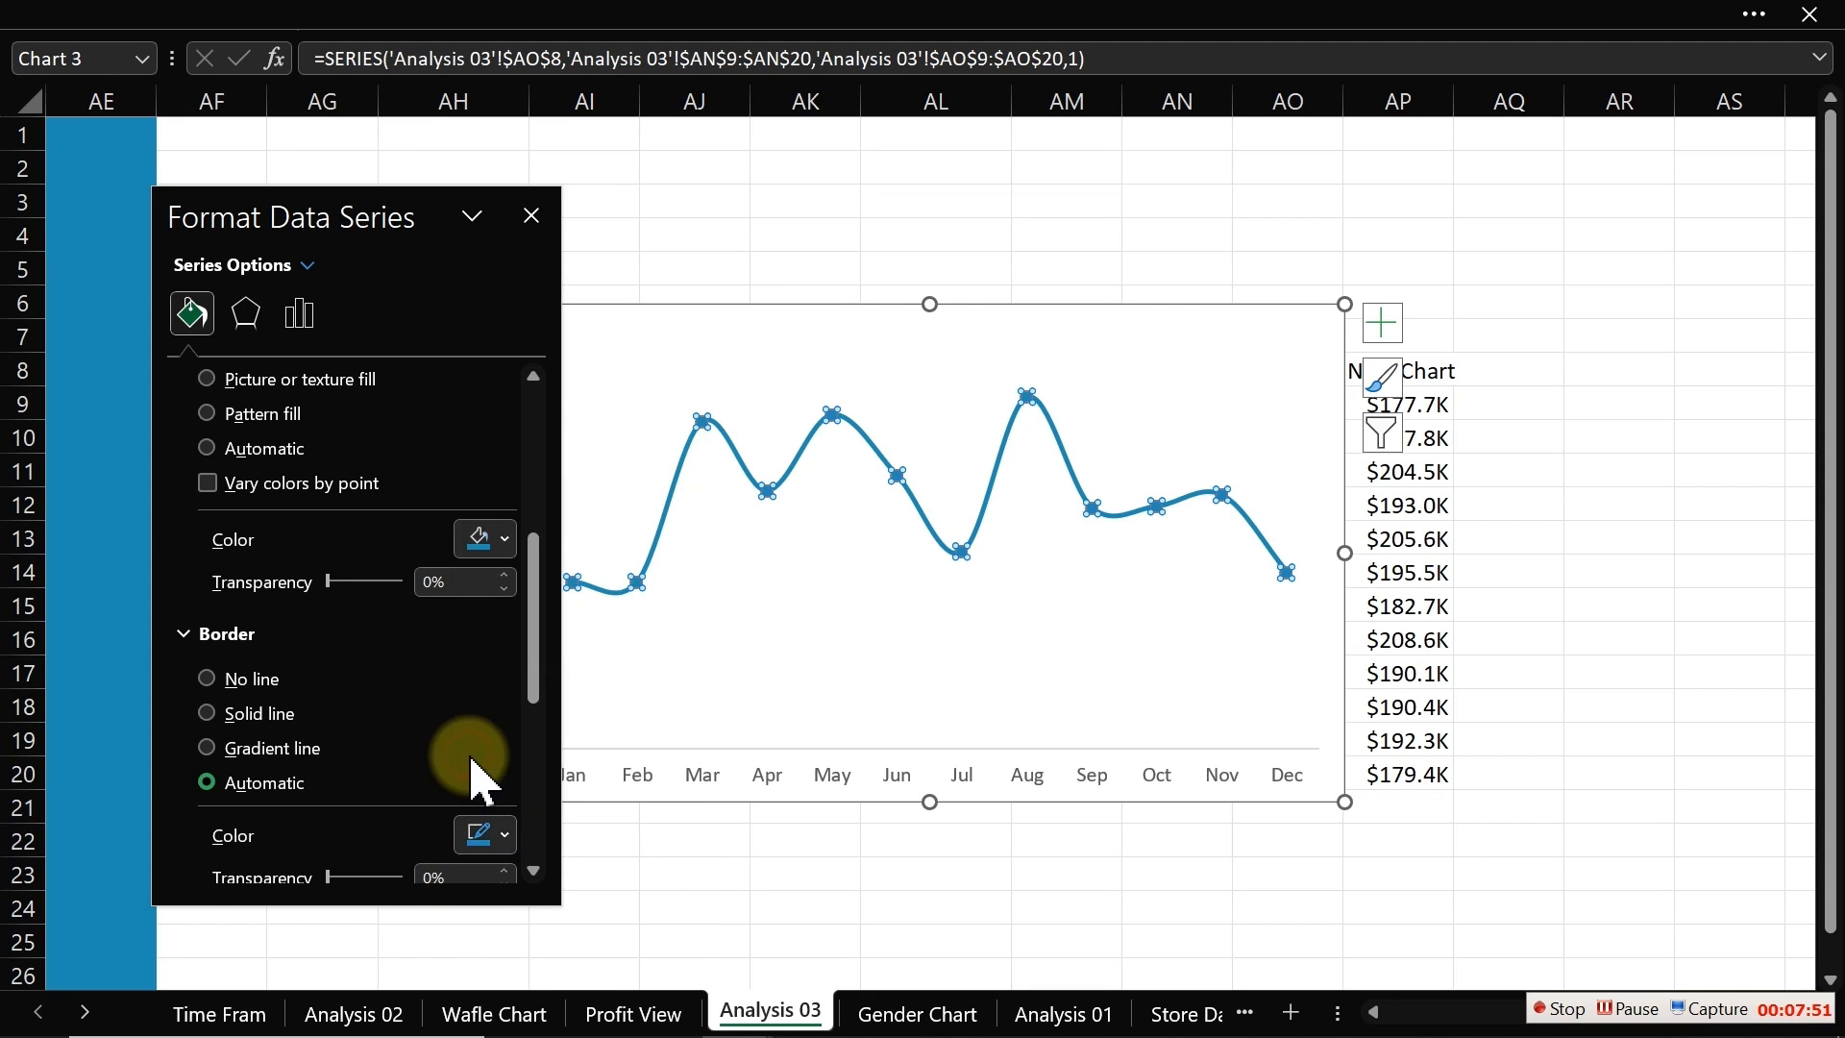
{"action": "left_click", "coordinate": [877, 165]}
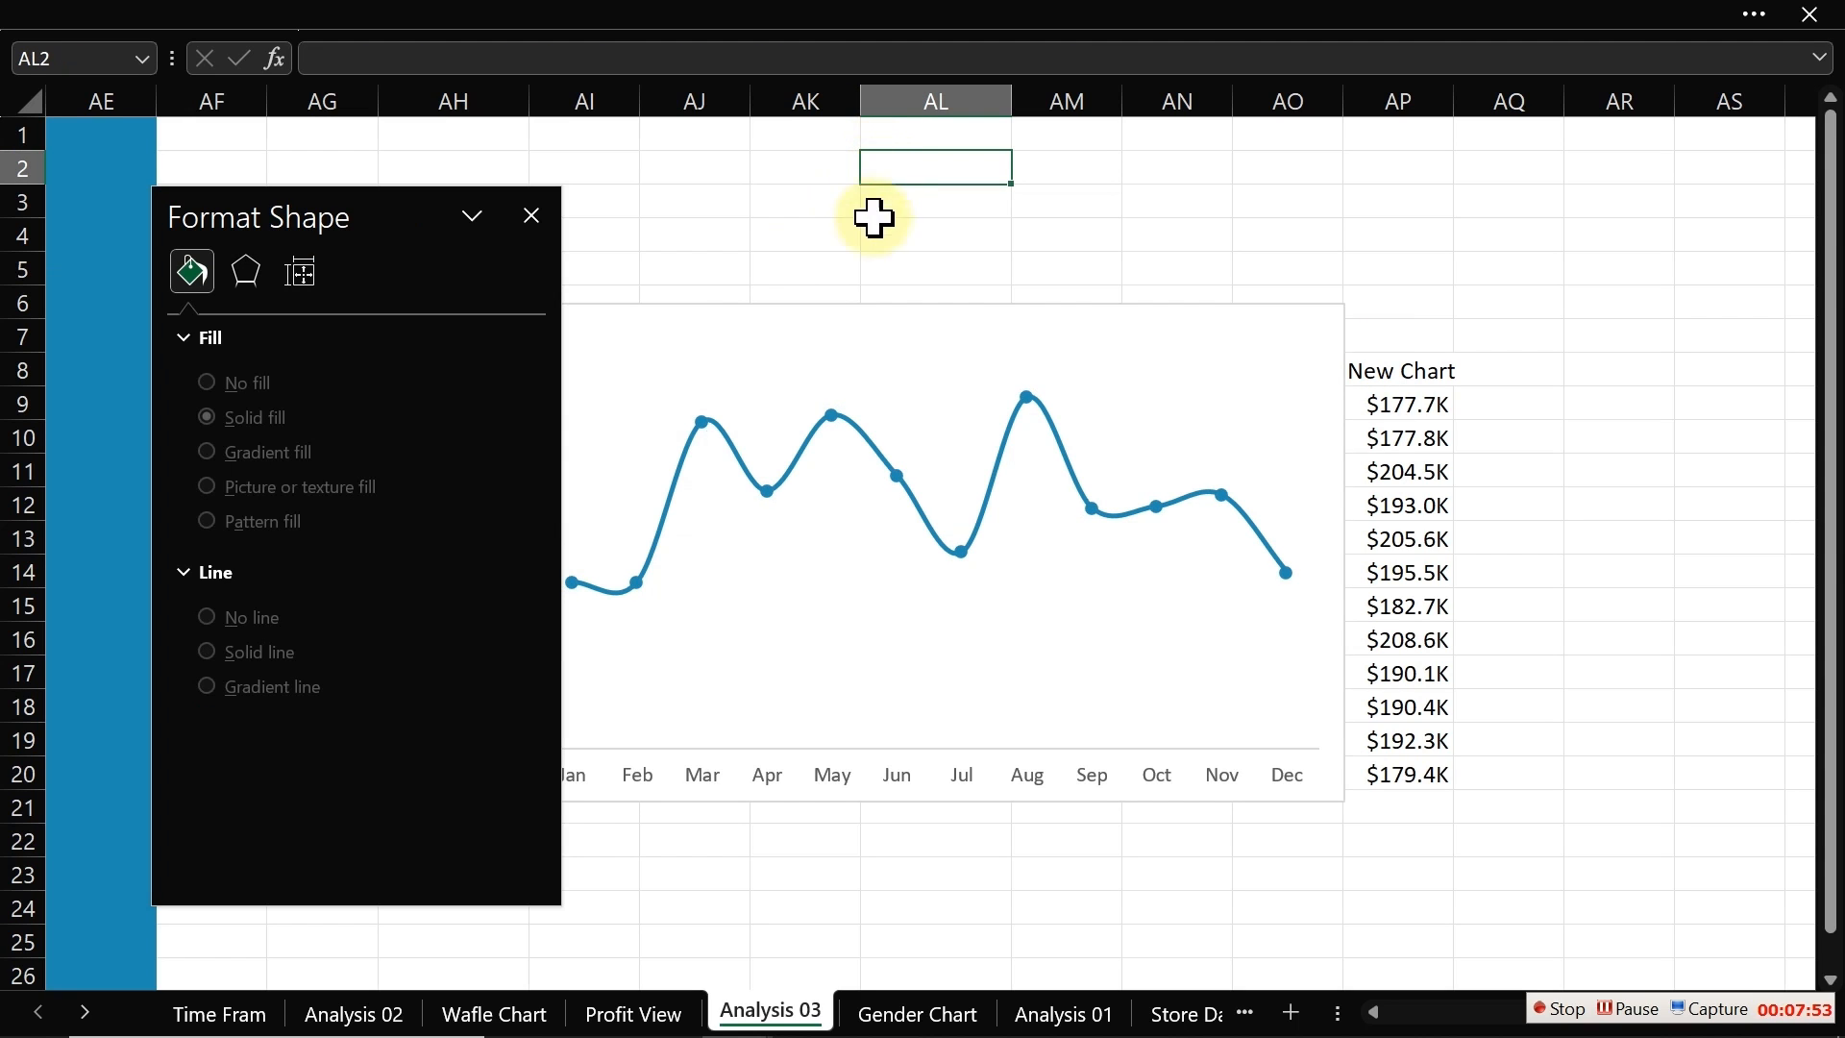
Step: Add a second chart series named from cell AP8 with values from AP9:AP20 (New Chart column)
{"action": "left_click_drag", "start_coordinate": [412, 198], "coordinate": [208, 239]}
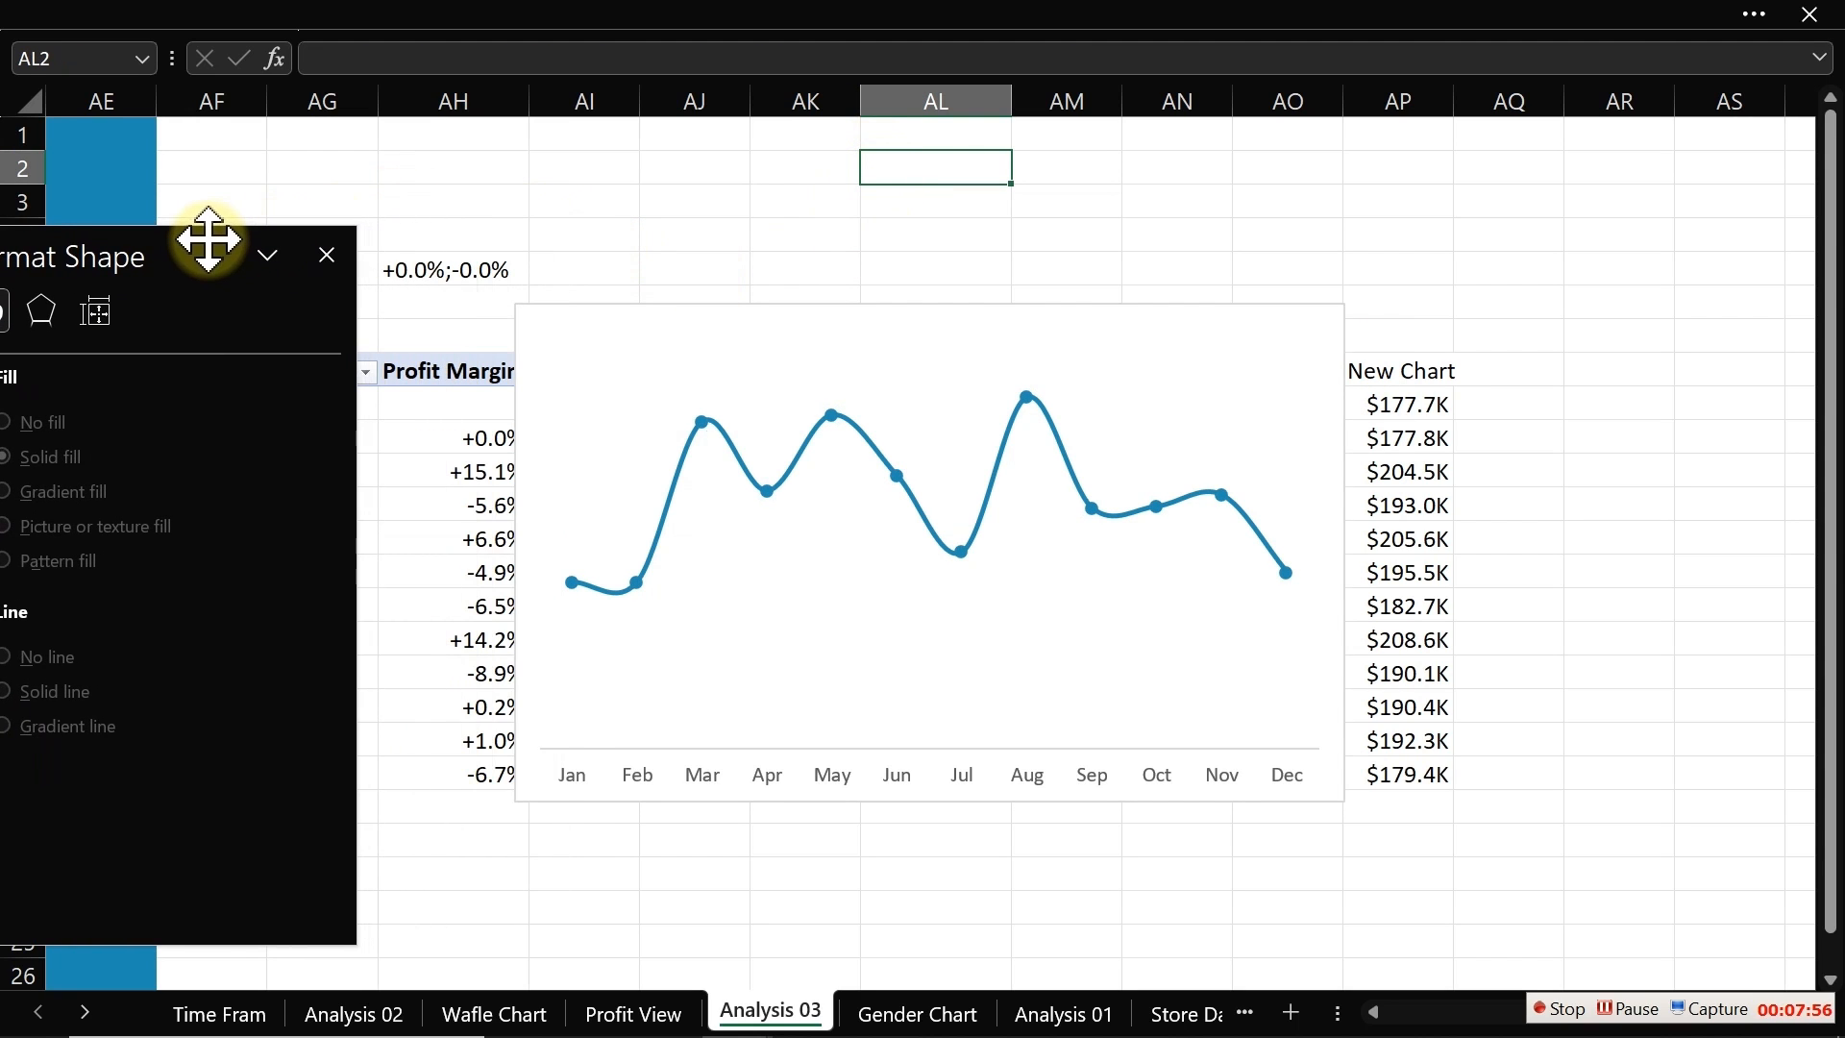
{"action": "right_click", "coordinate": [813, 451]}
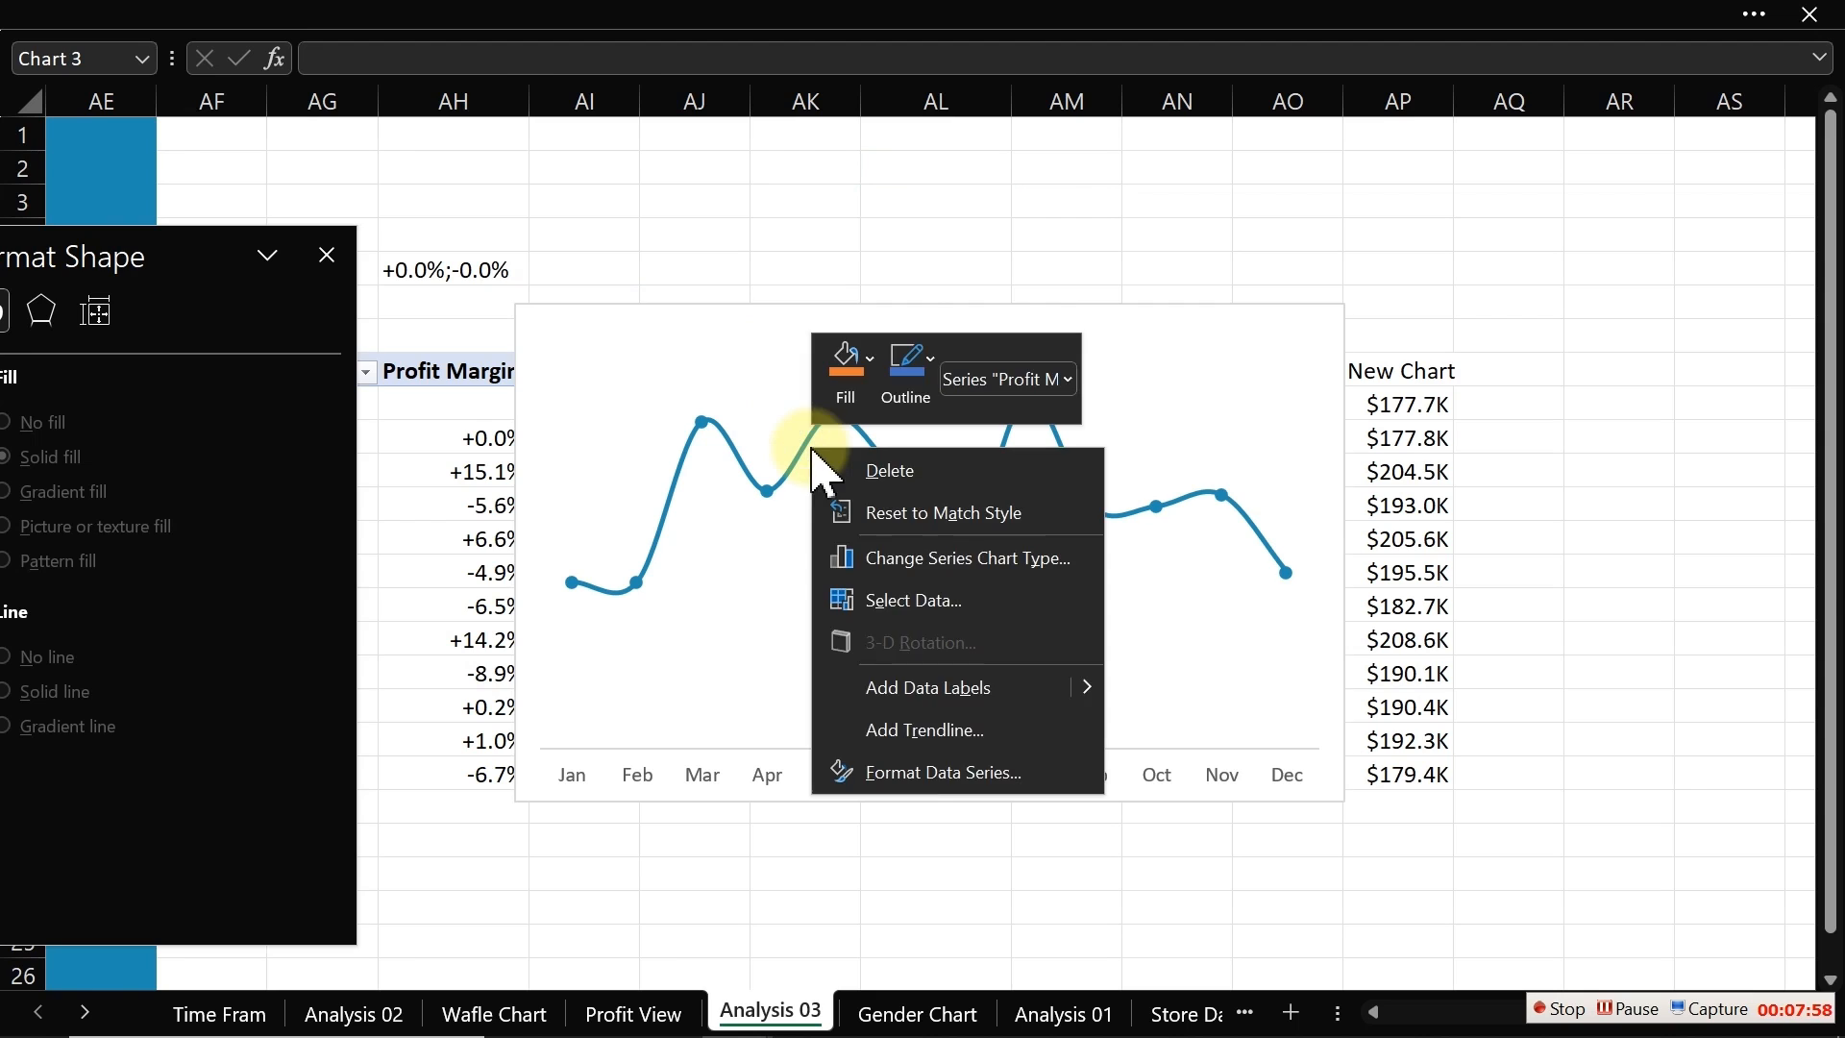
{"action": "left_click", "coordinate": [913, 601]}
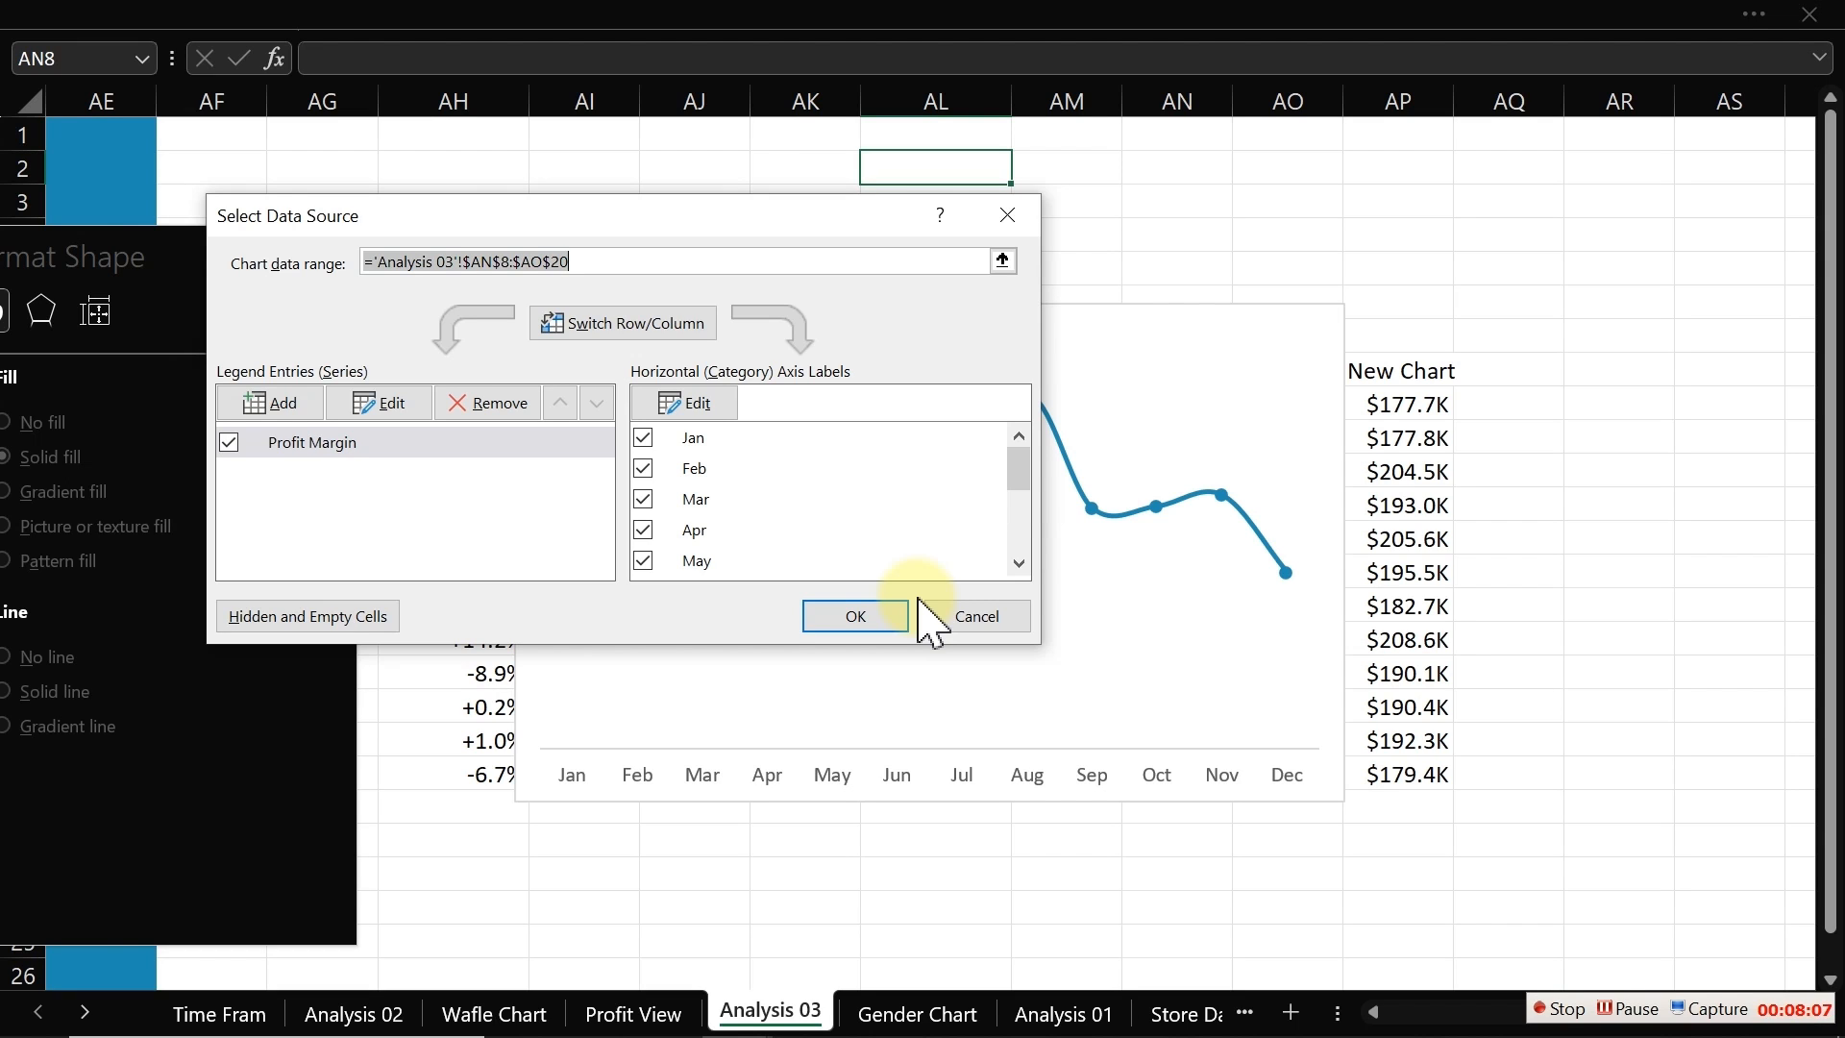
{"action": "left_click", "coordinate": [278, 400]}
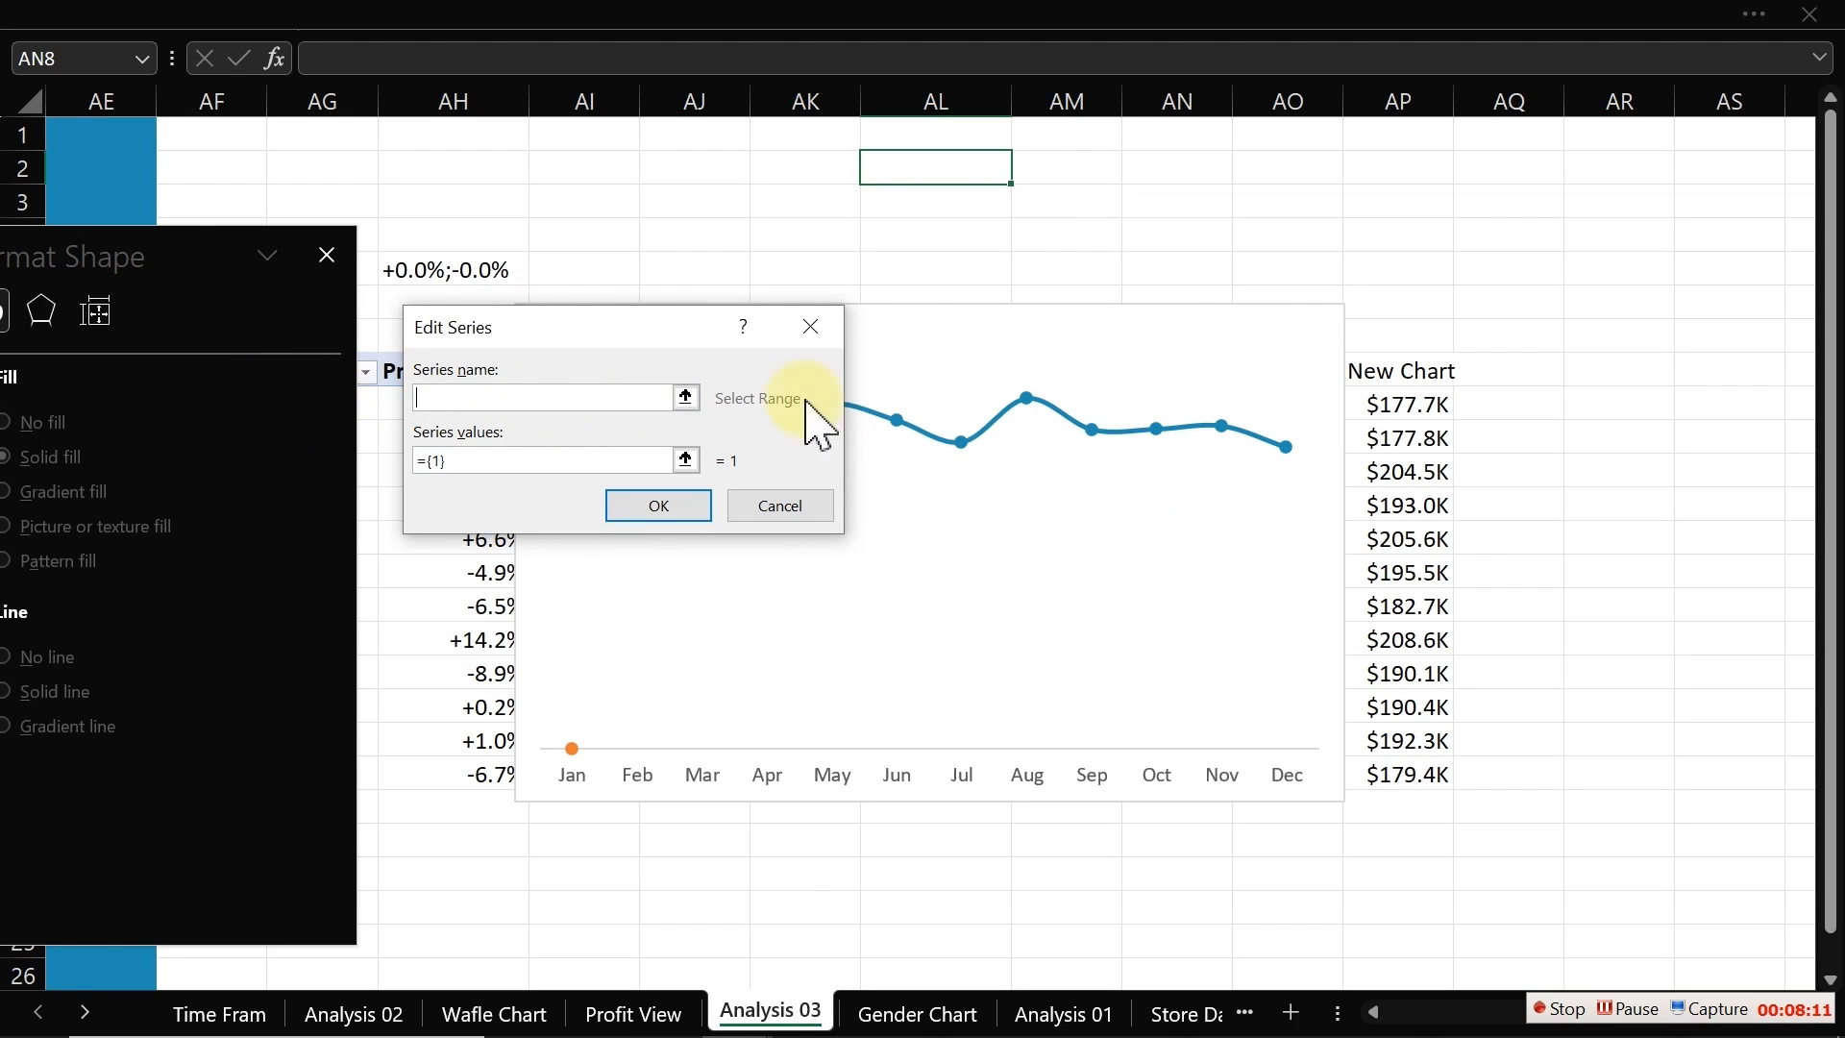
{"action": "left_click", "coordinate": [1379, 372]}
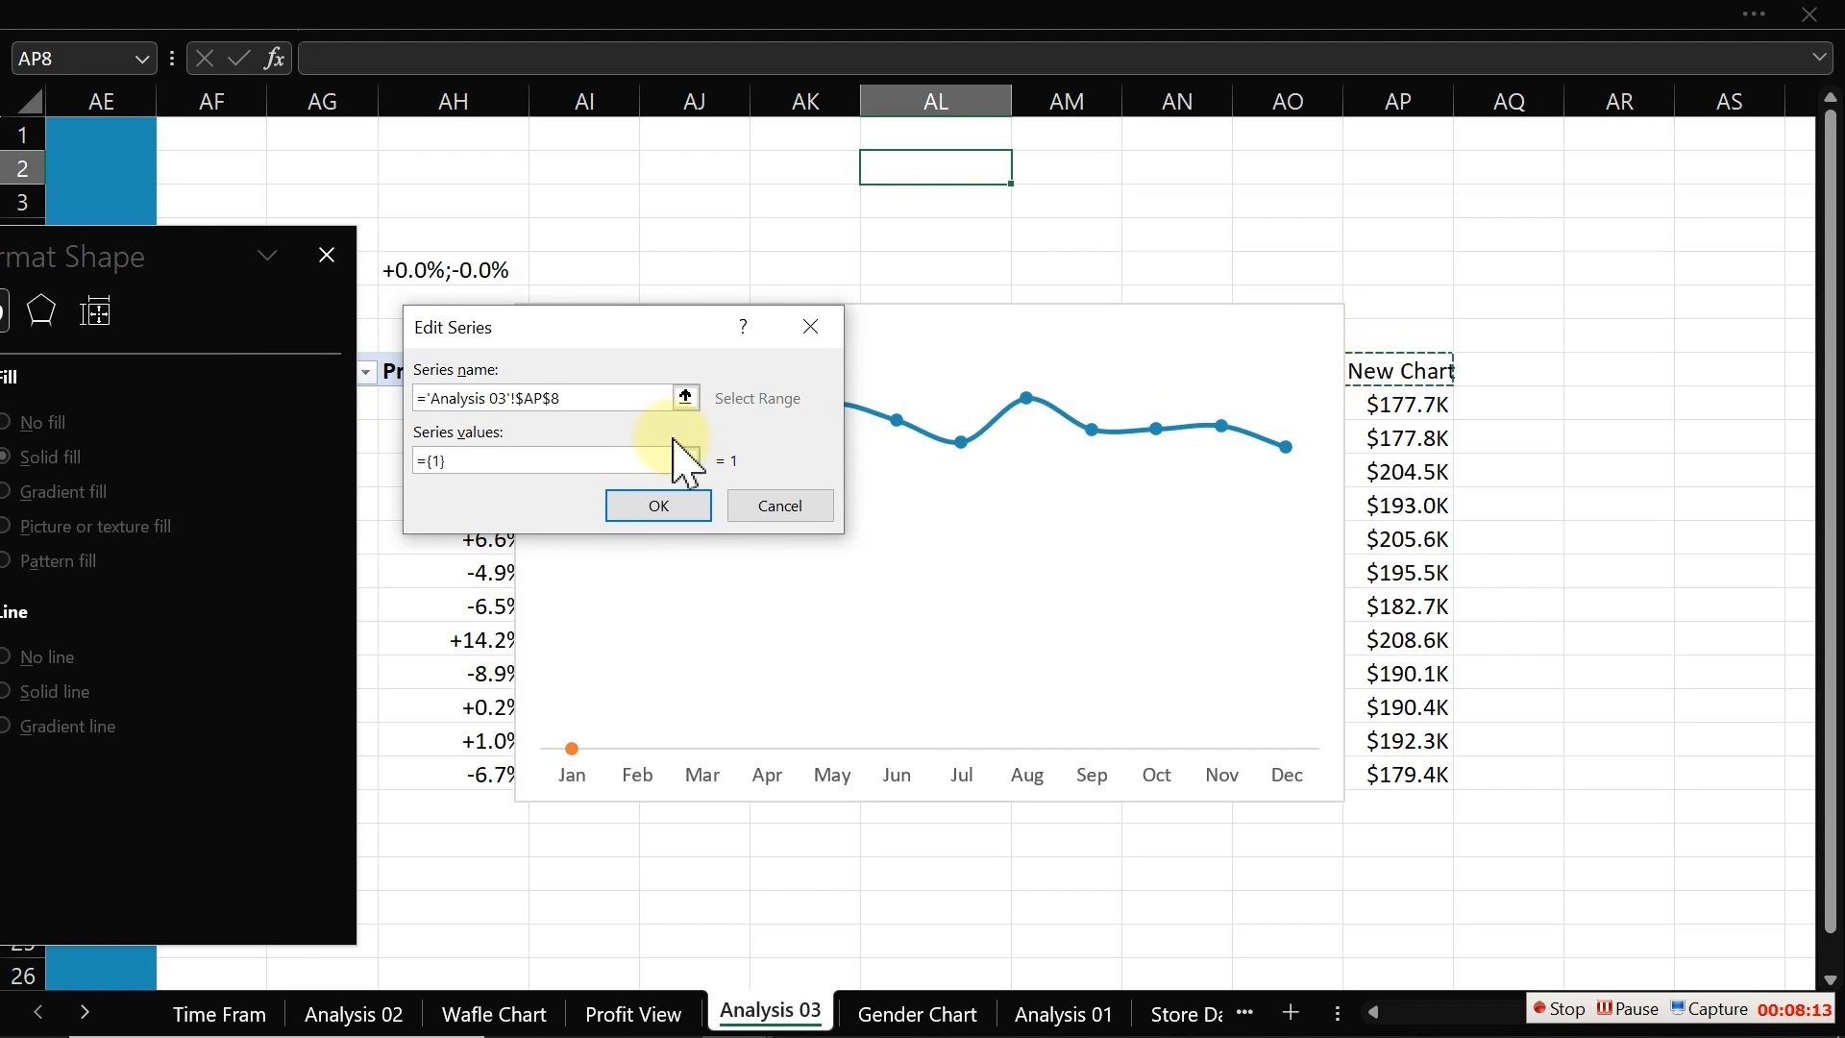
{"action": "left_click", "coordinate": [447, 463]}
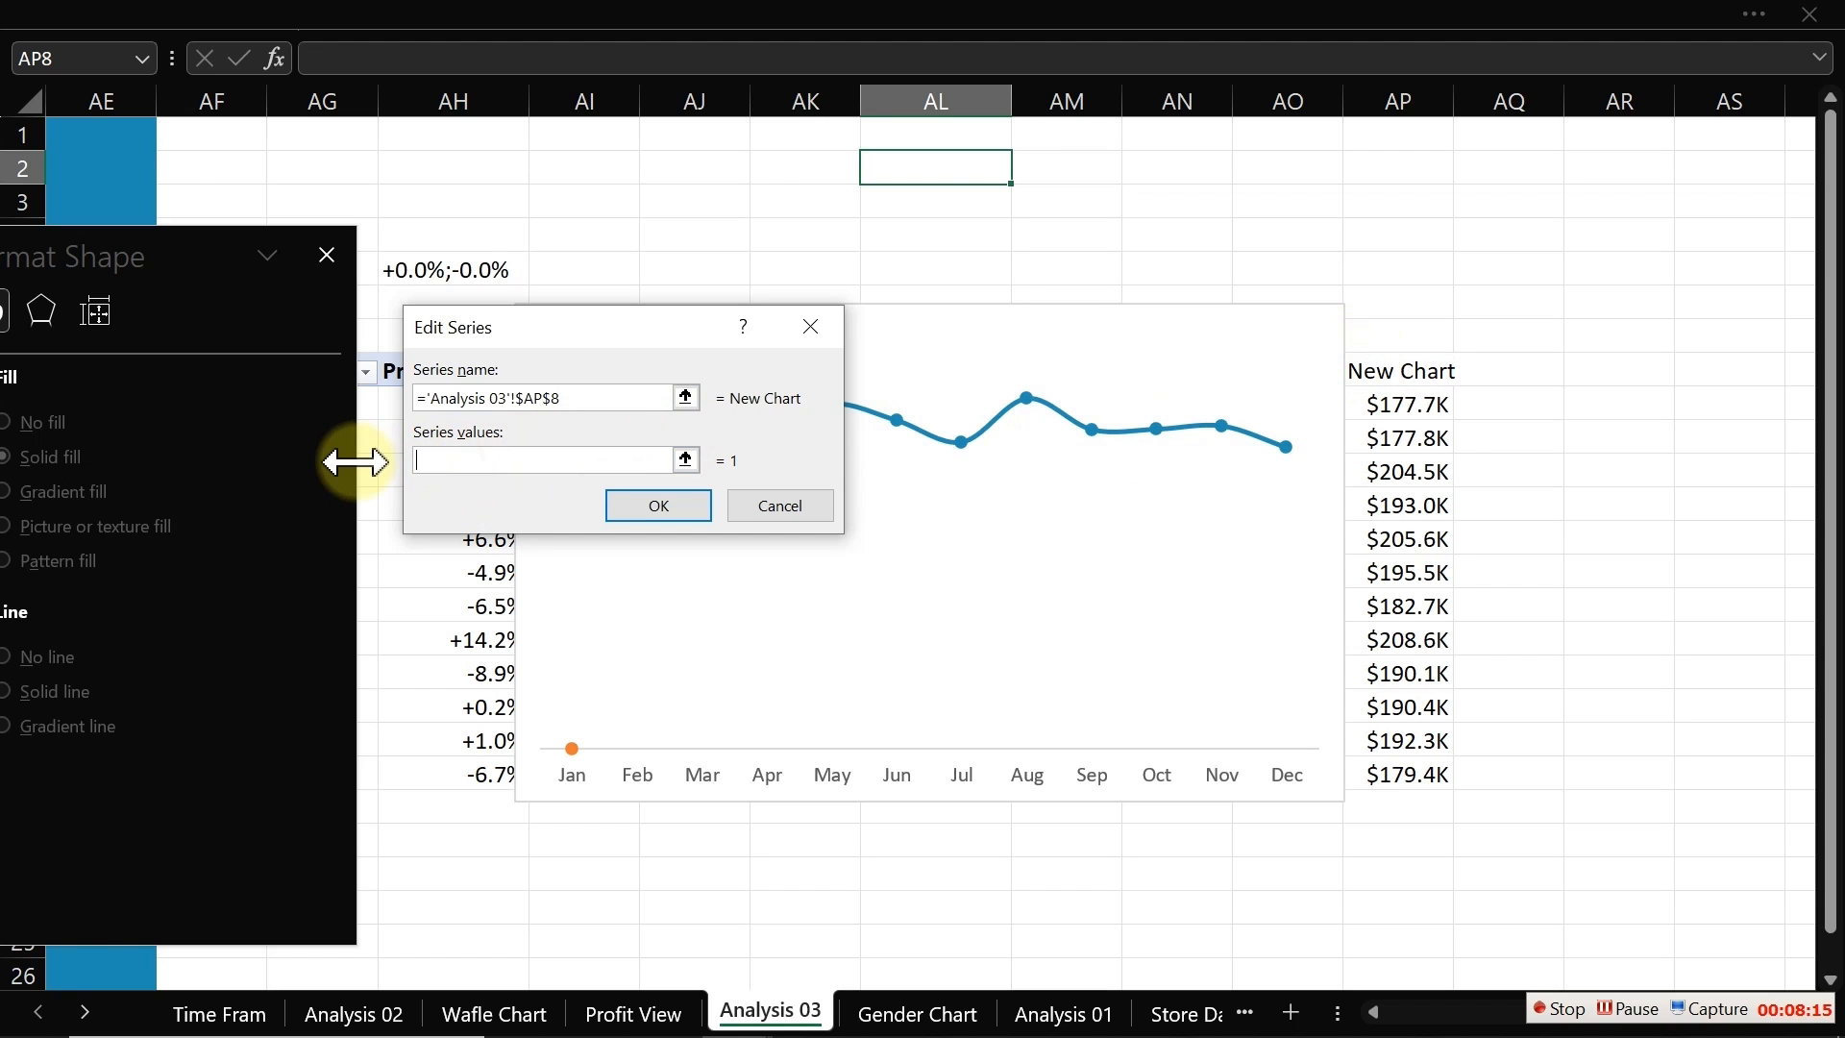
{"action": "left_click_drag", "start_coordinate": [1426, 404], "coordinate": [1422, 772]}
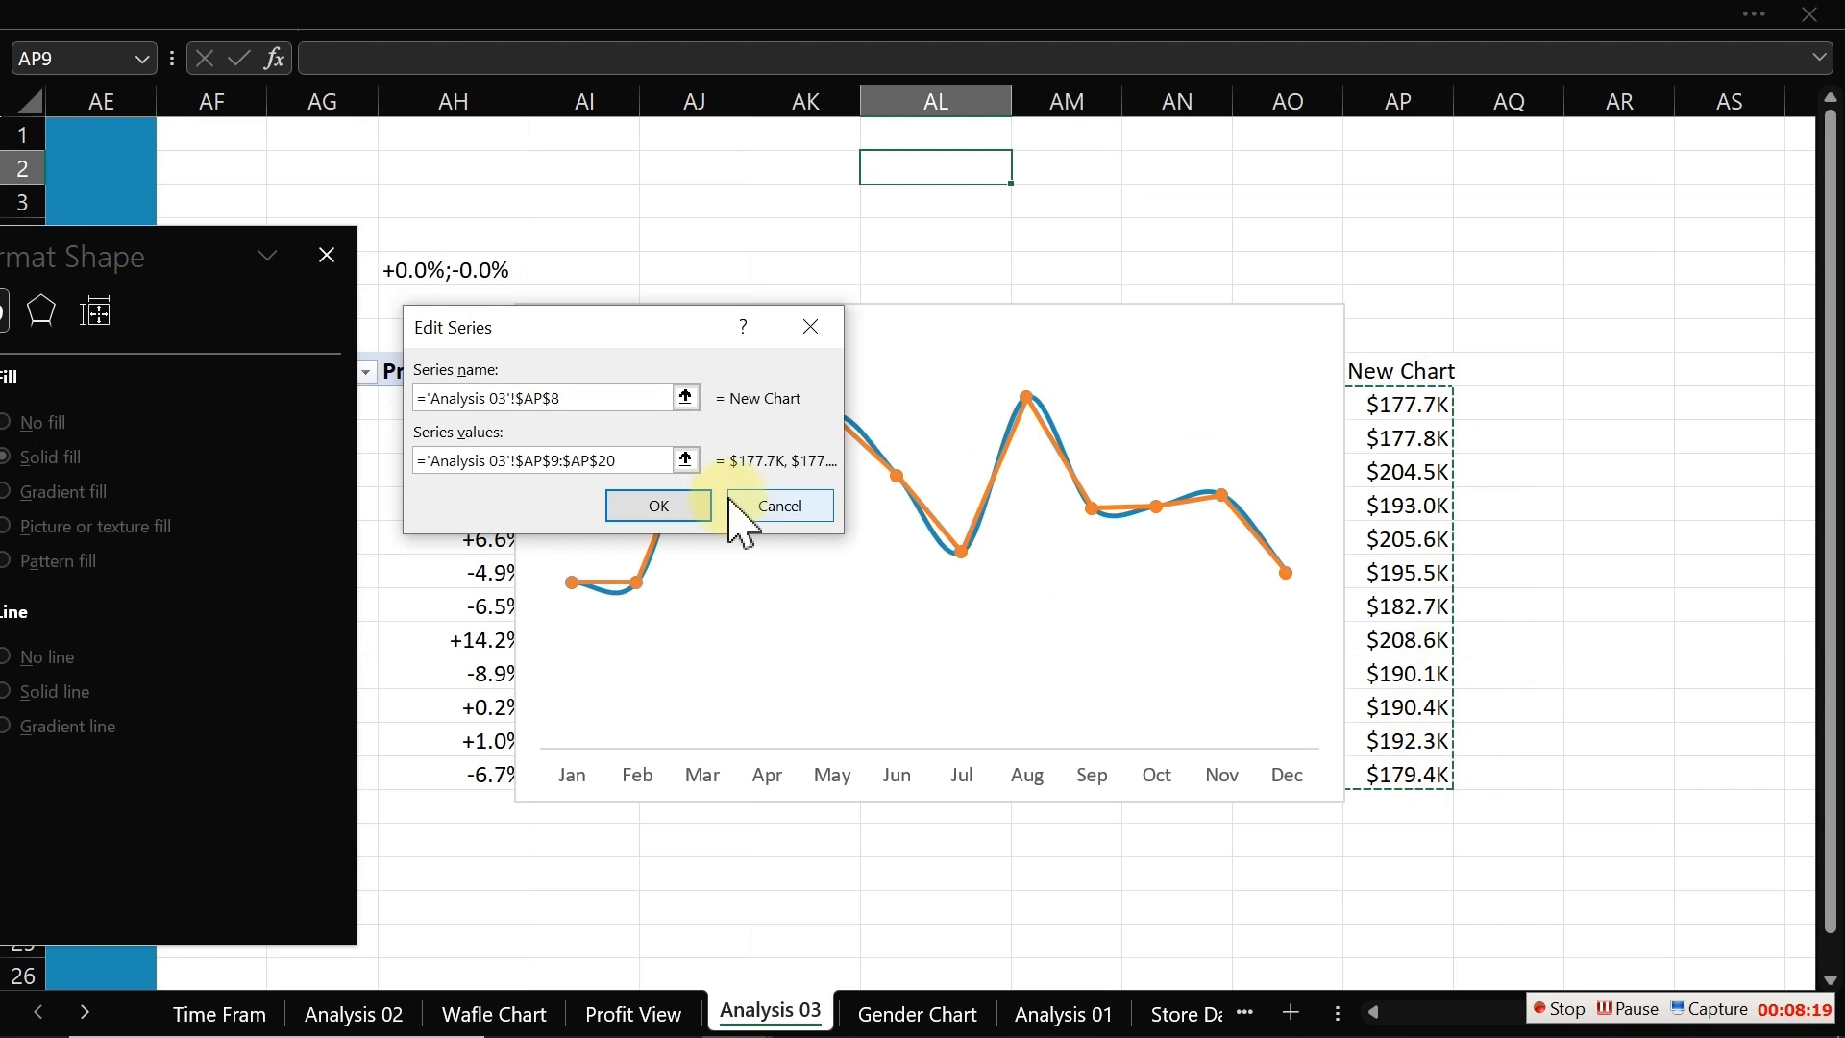
{"action": "left_click", "coordinate": [673, 509]}
{"action": "left_click", "coordinate": [851, 616]}
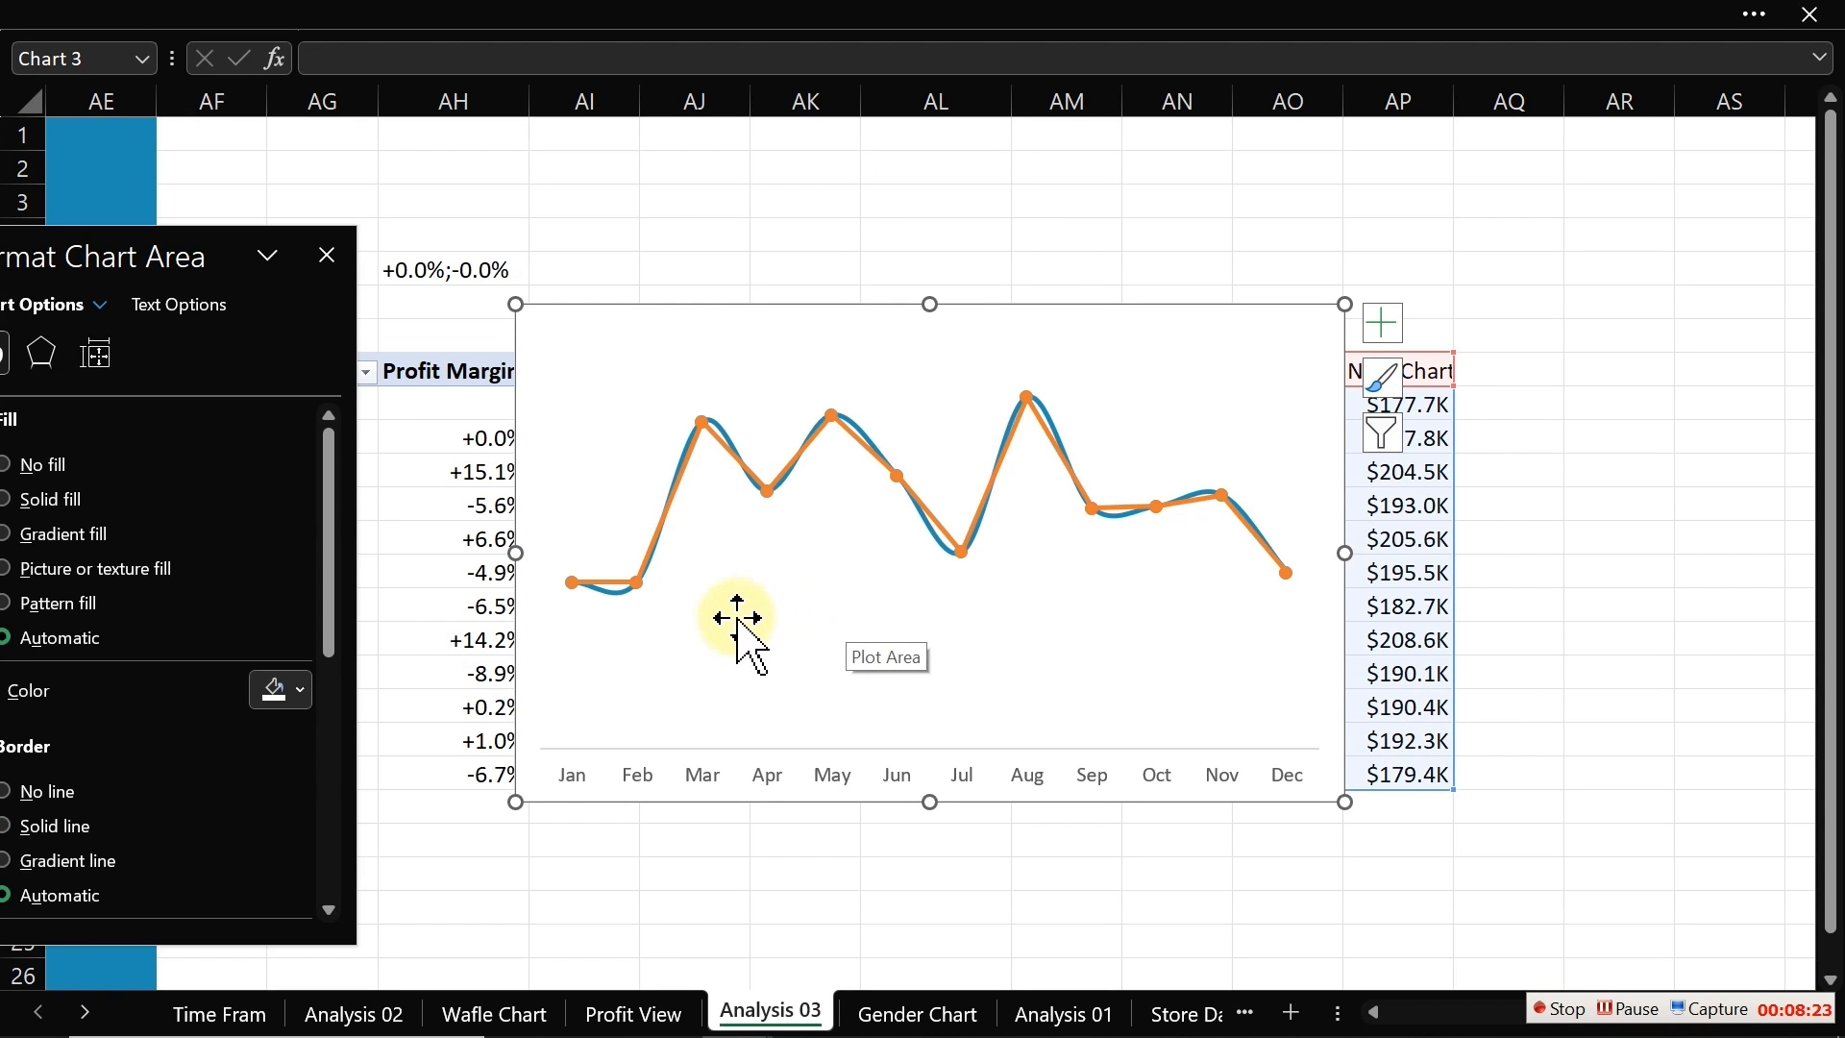
Step: Change the New Chart series' chart type to Stacked Area
{"action": "right_click", "coordinate": [759, 487]}
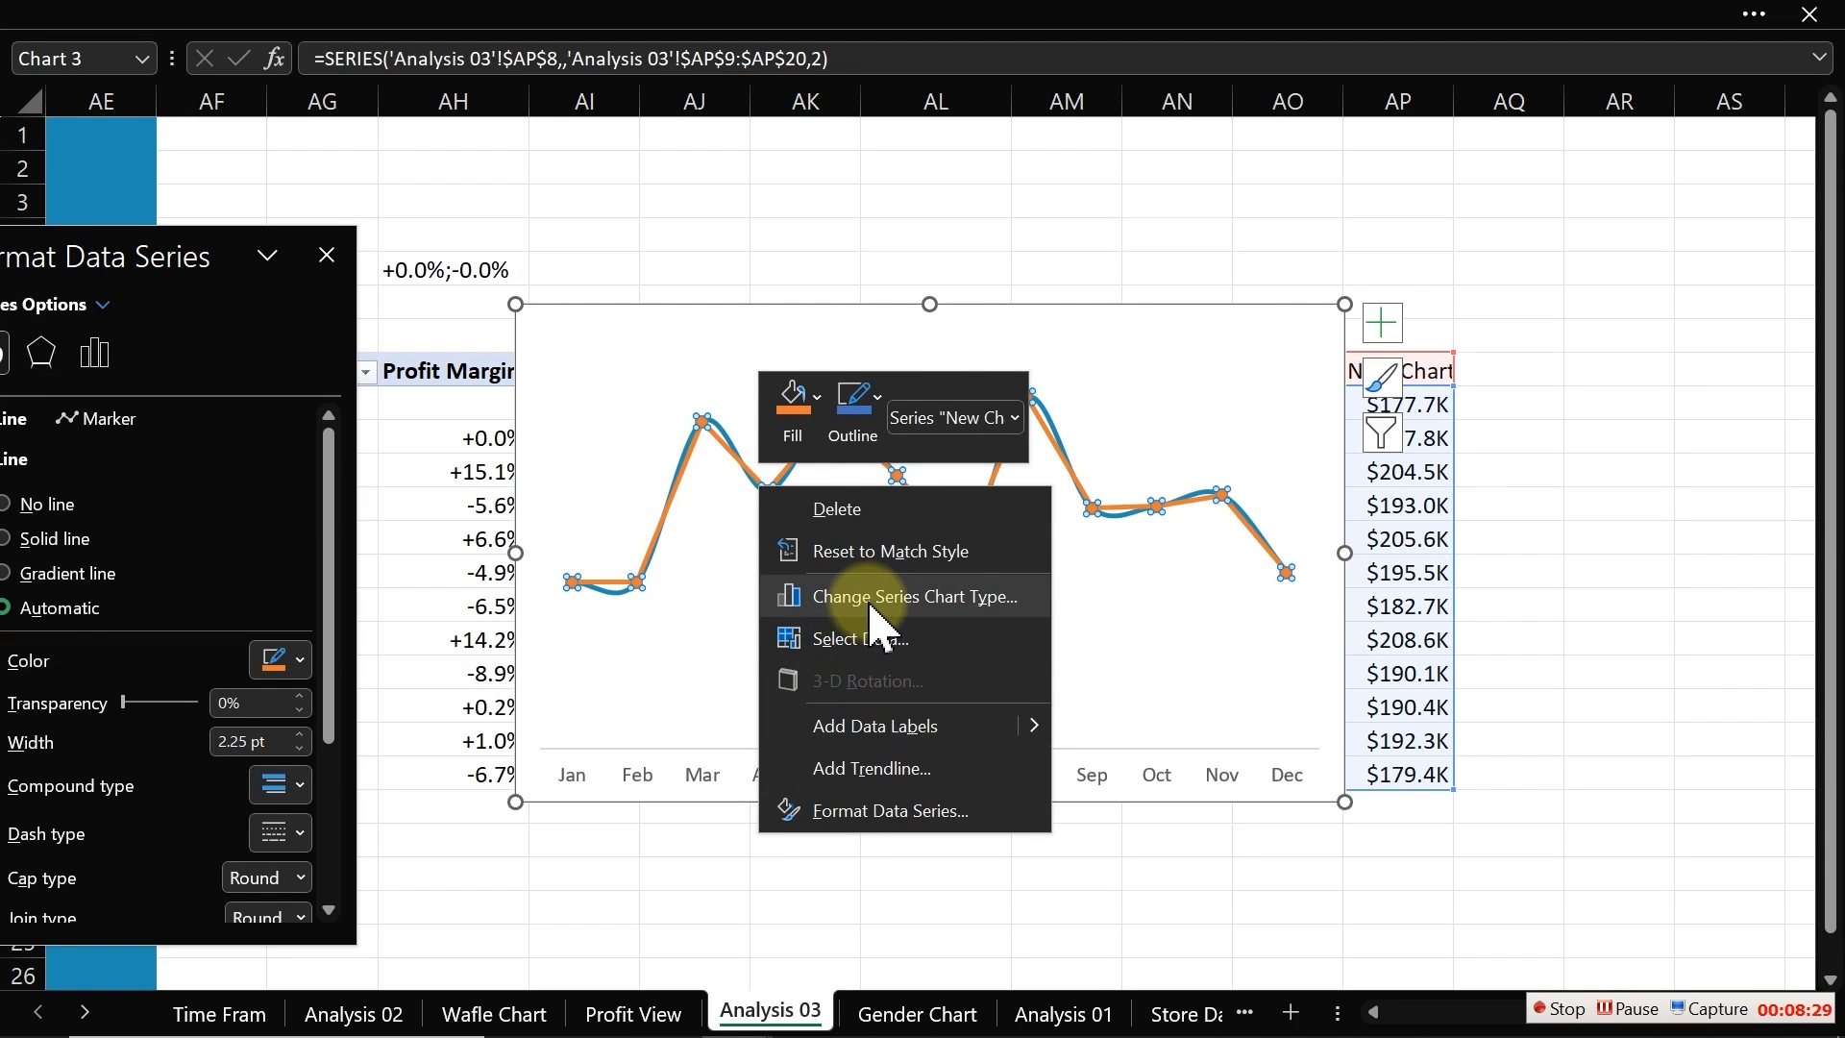
{"action": "left_click", "coordinate": [872, 605]}
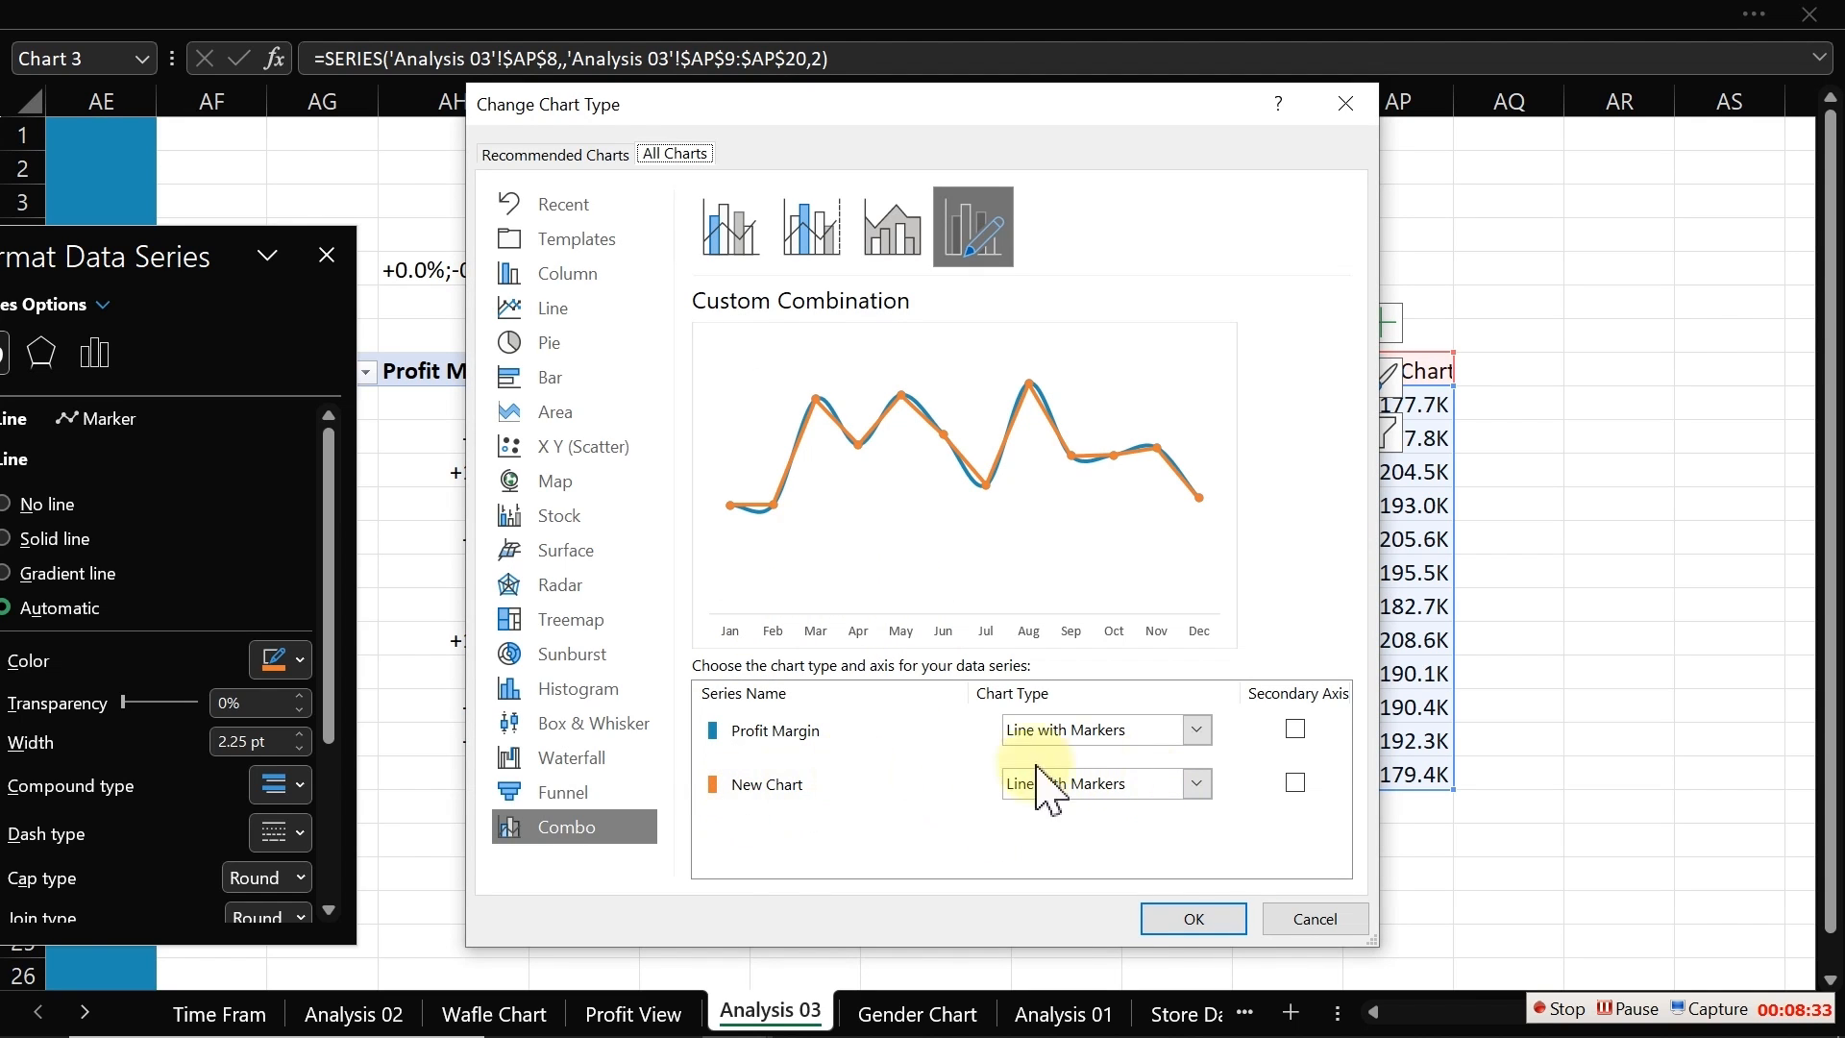
{"action": "left_click", "coordinate": [1222, 805]}
{"action": "left_click", "coordinate": [1199, 783]}
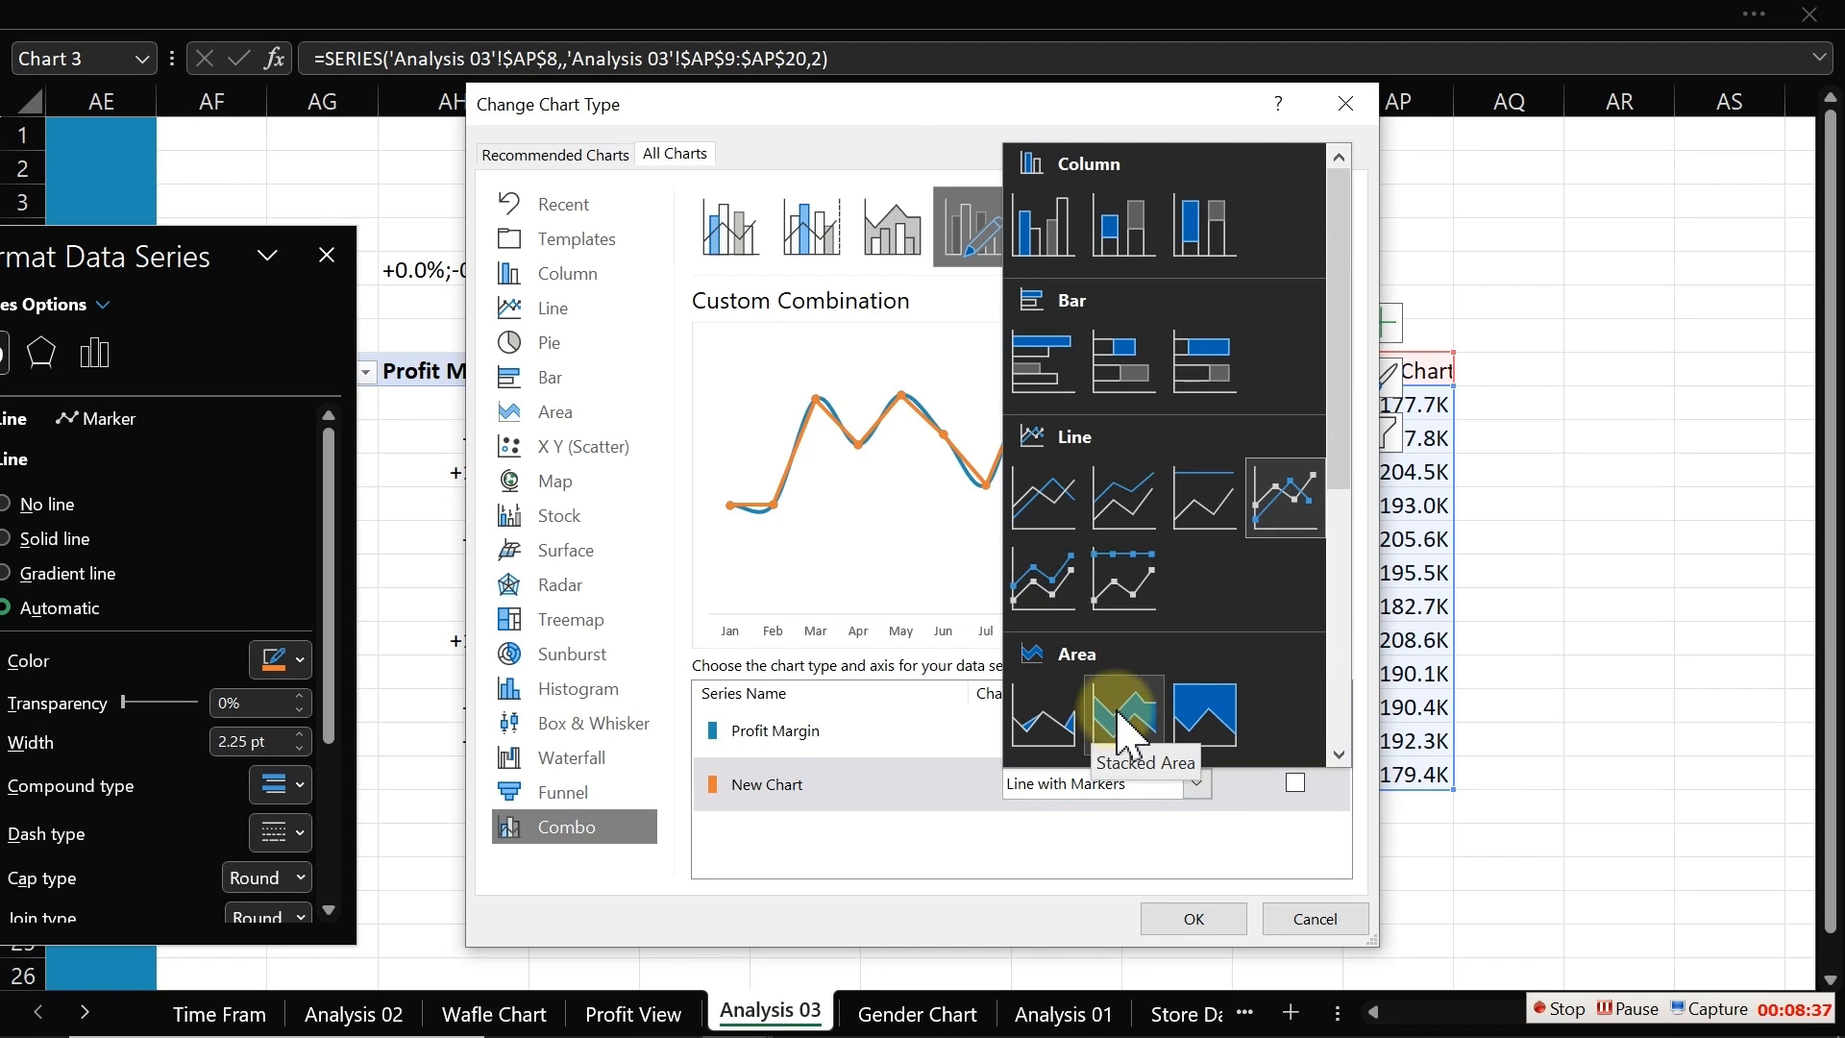
{"action": "left_click", "coordinate": [1100, 738]}
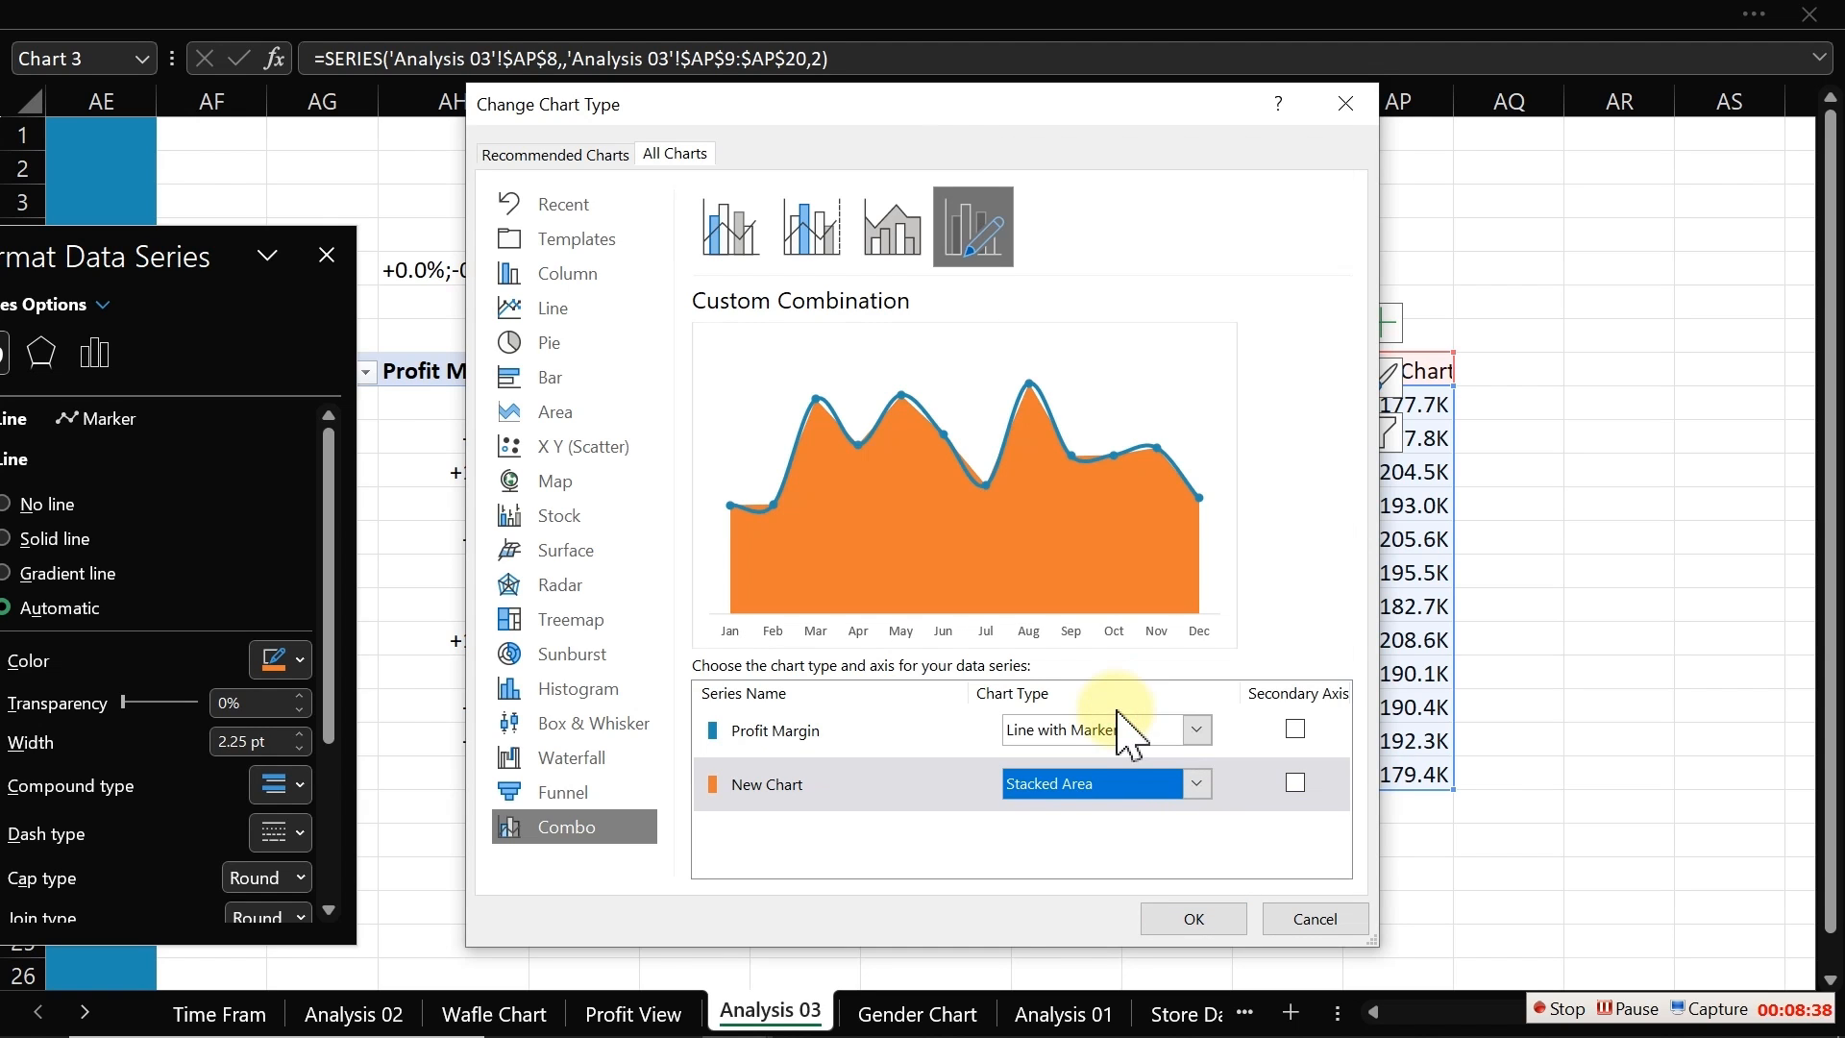
{"action": "left_click", "coordinate": [1167, 921]}
Step: Select the area series and move the chart slightly to the right
{"action": "left_click", "coordinate": [1222, 634]}
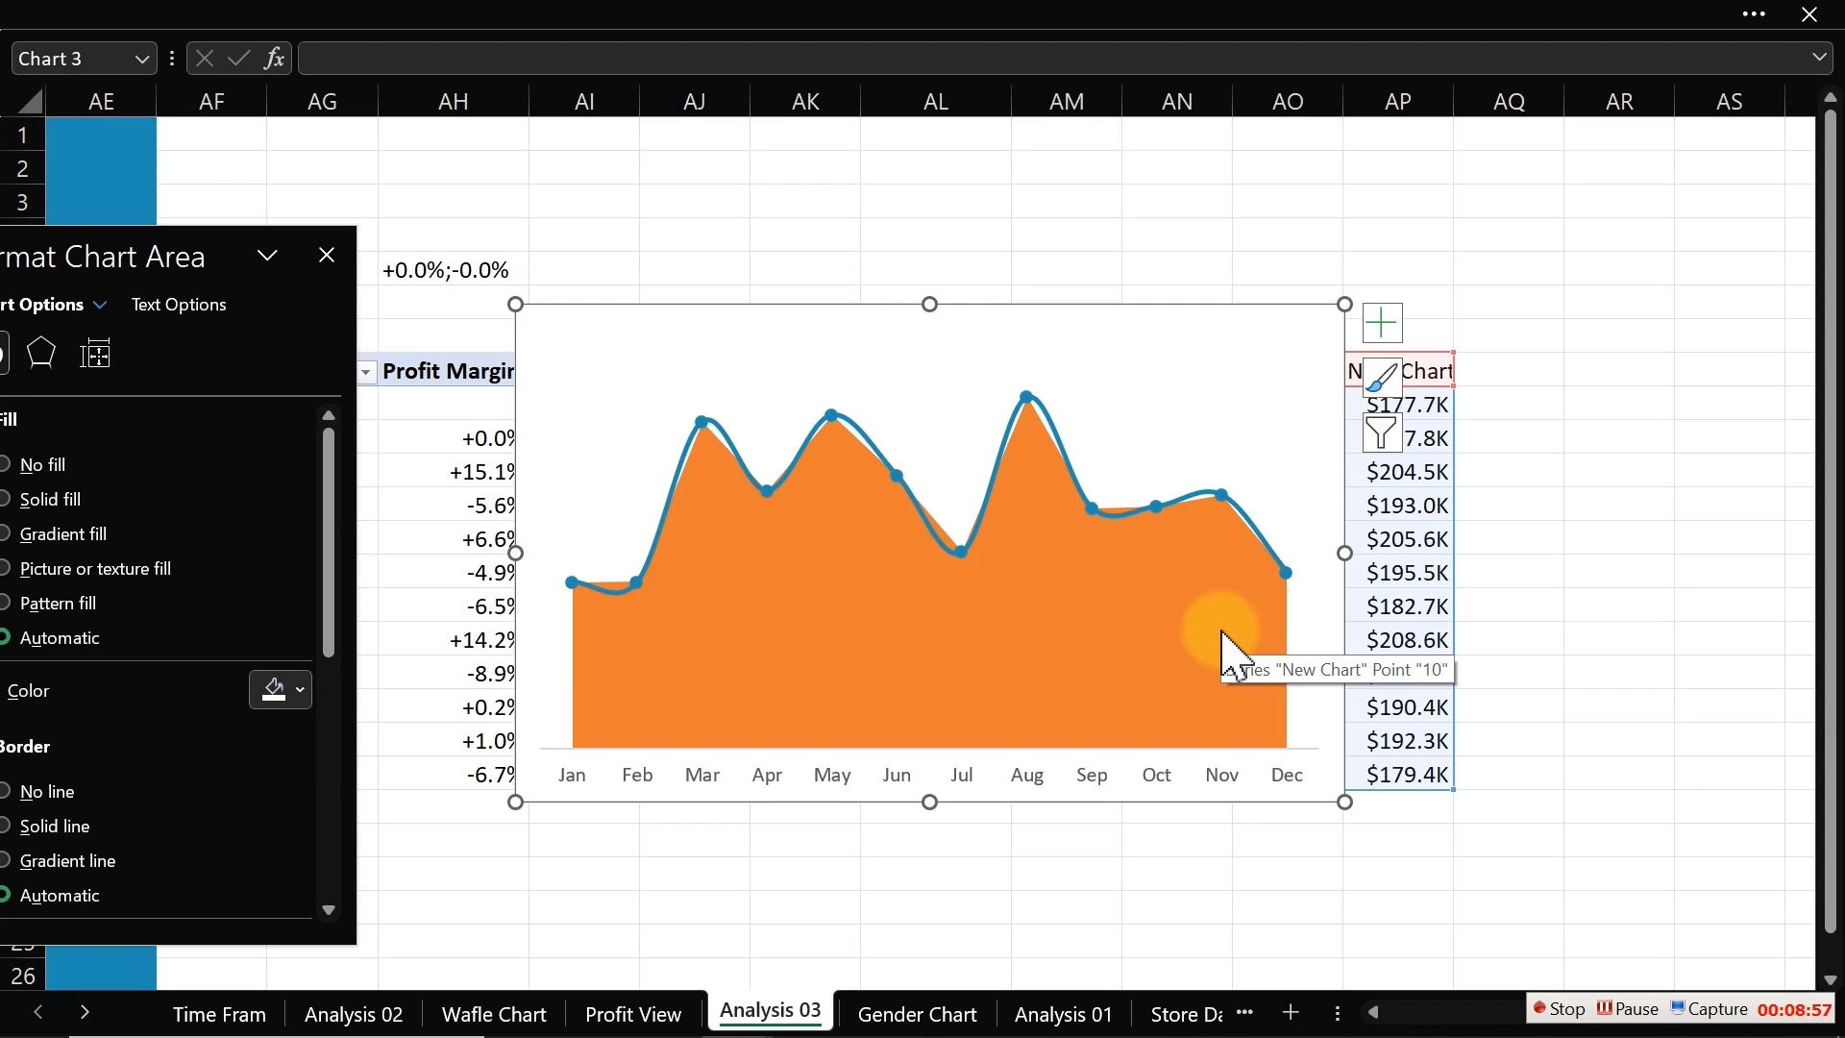
{"action": "left_click", "coordinate": [1025, 634]}
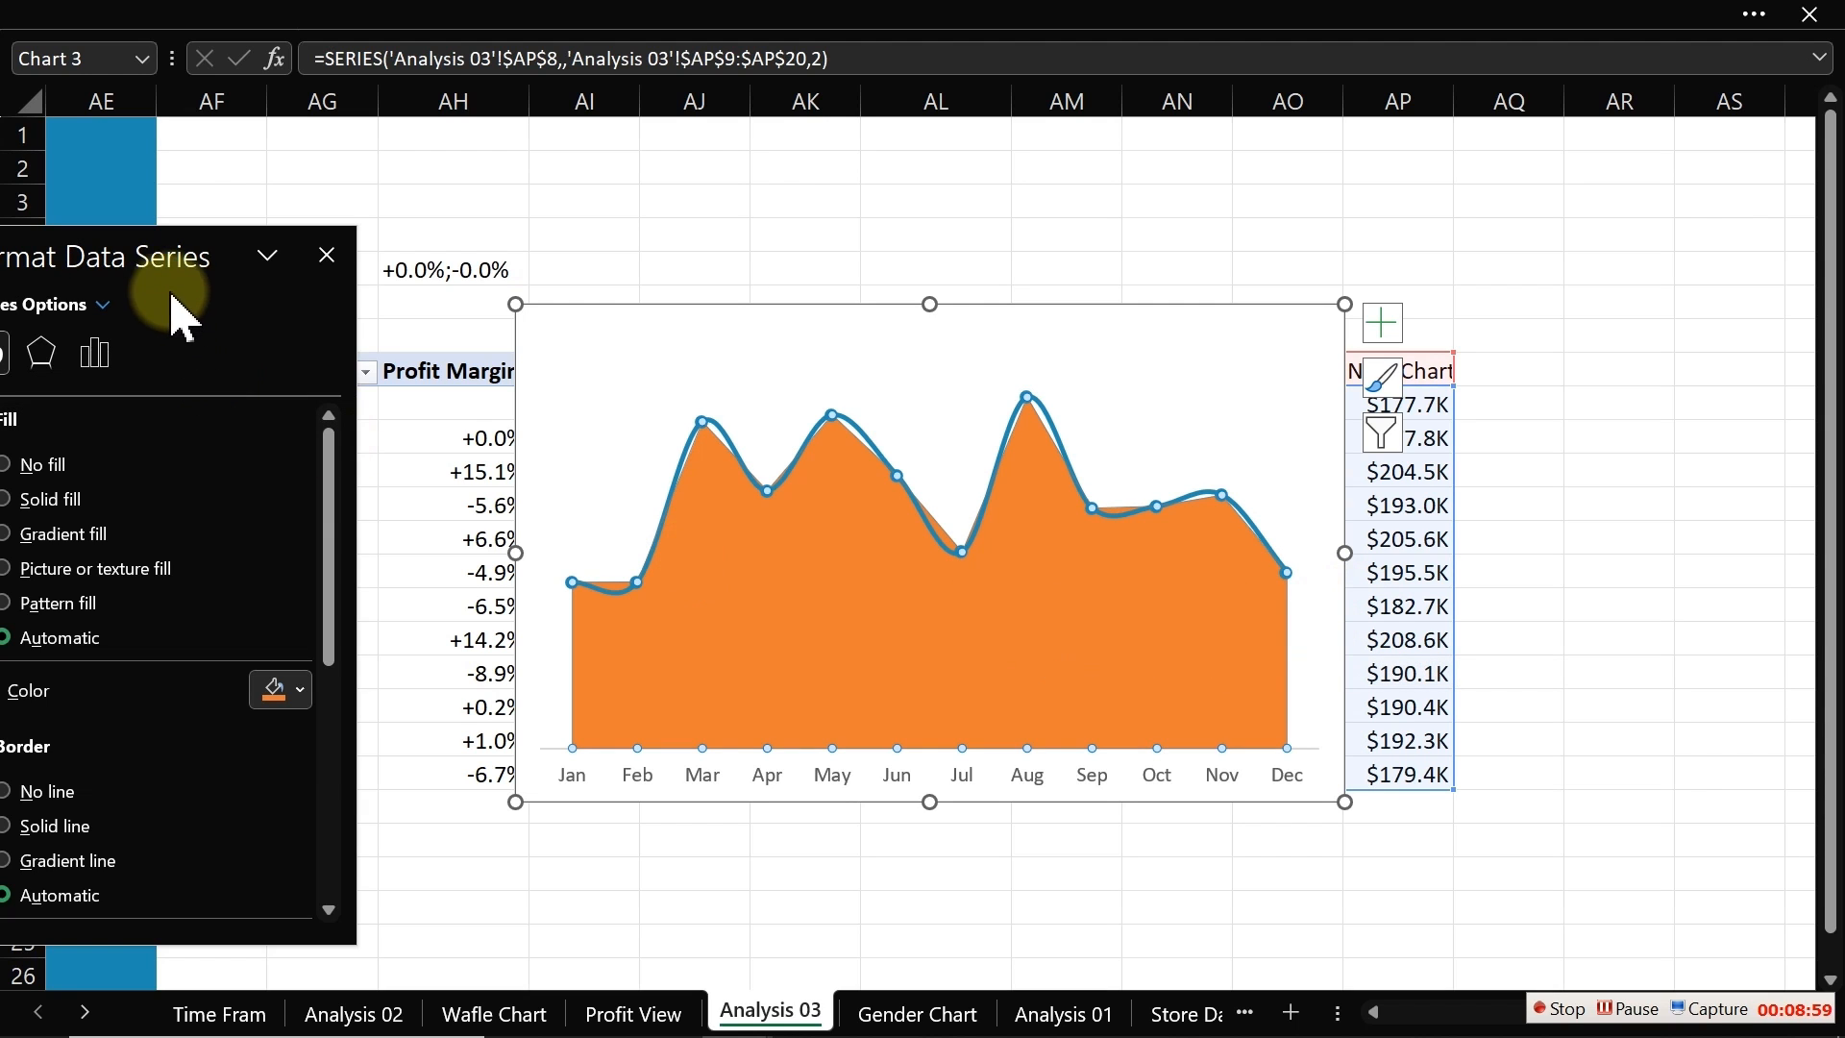
{"action": "left_click_drag", "start_coordinate": [149, 254], "coordinate": [321, 194]}
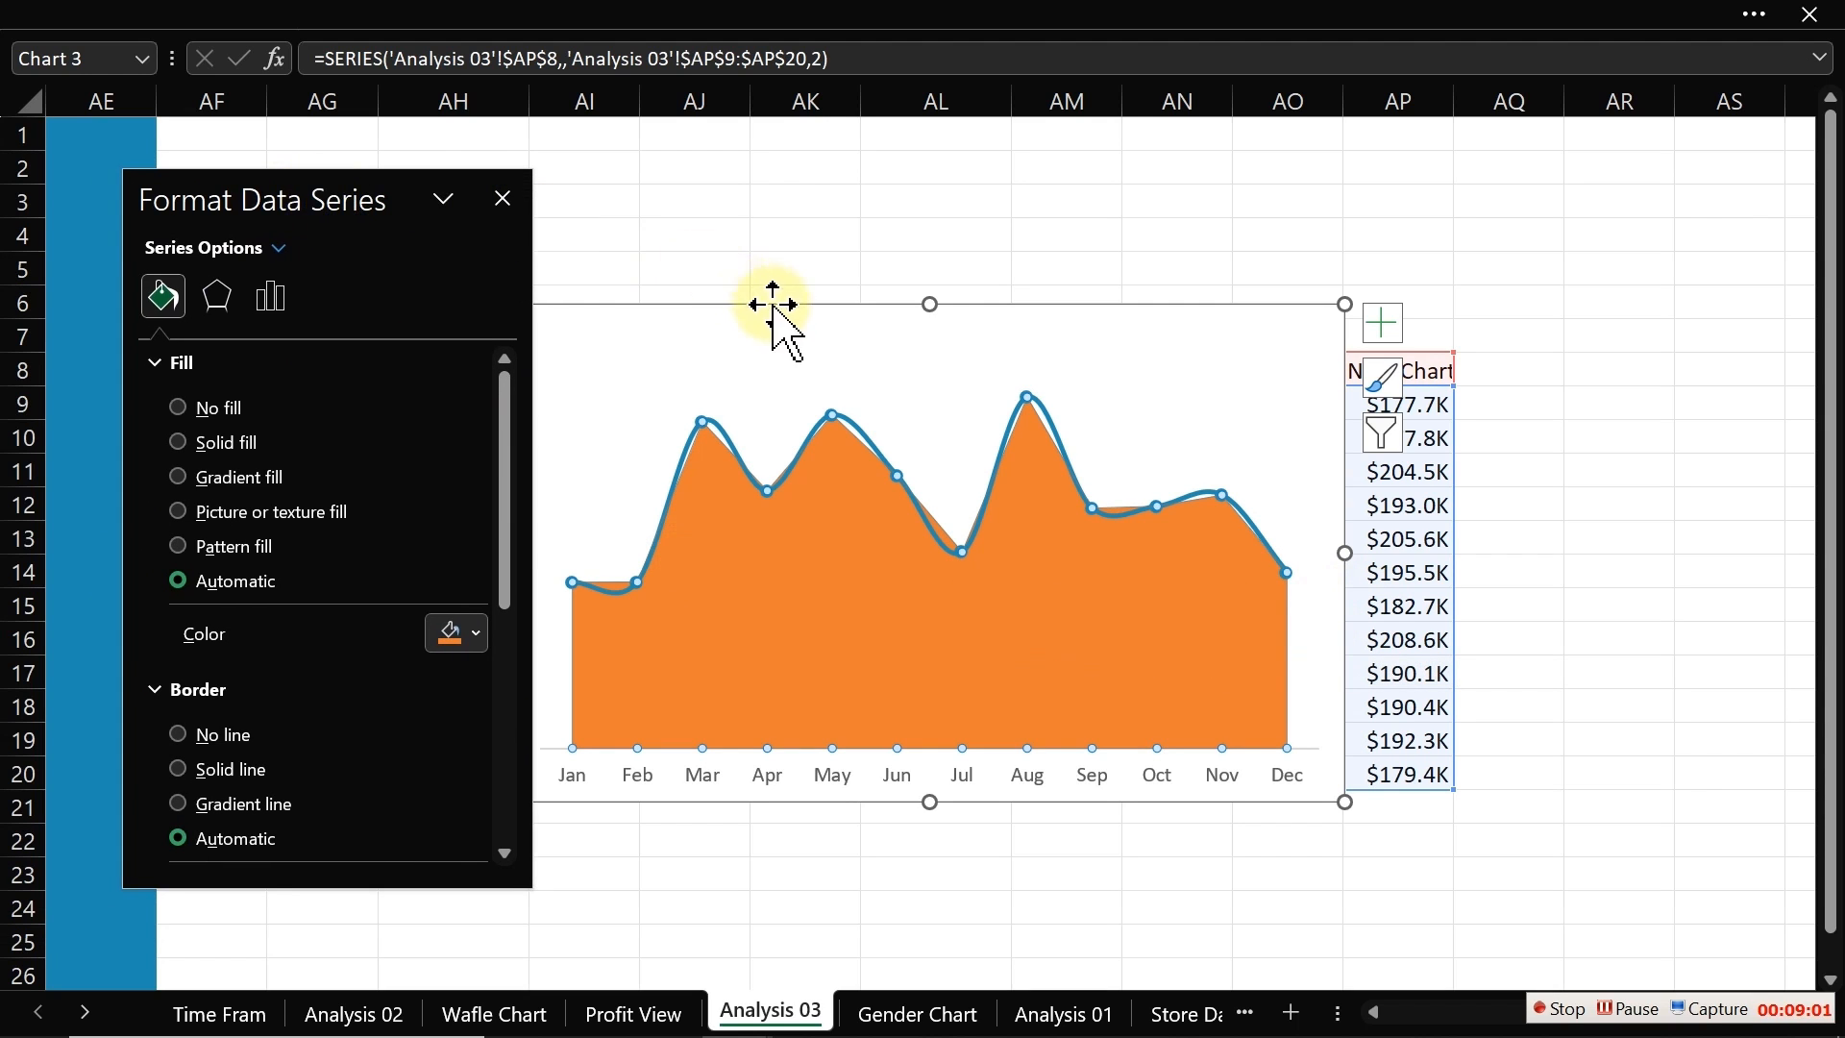
{"action": "left_click_drag", "start_coordinate": [773, 304], "coordinate": [951, 297]}
{"action": "left_click_drag", "start_coordinate": [361, 192], "coordinate": [449, 199]}
Step: Give the area series a radial gradient fill and shift its middle gradient stops to about 54% and 60%
{"action": "left_click", "coordinate": [961, 574]}
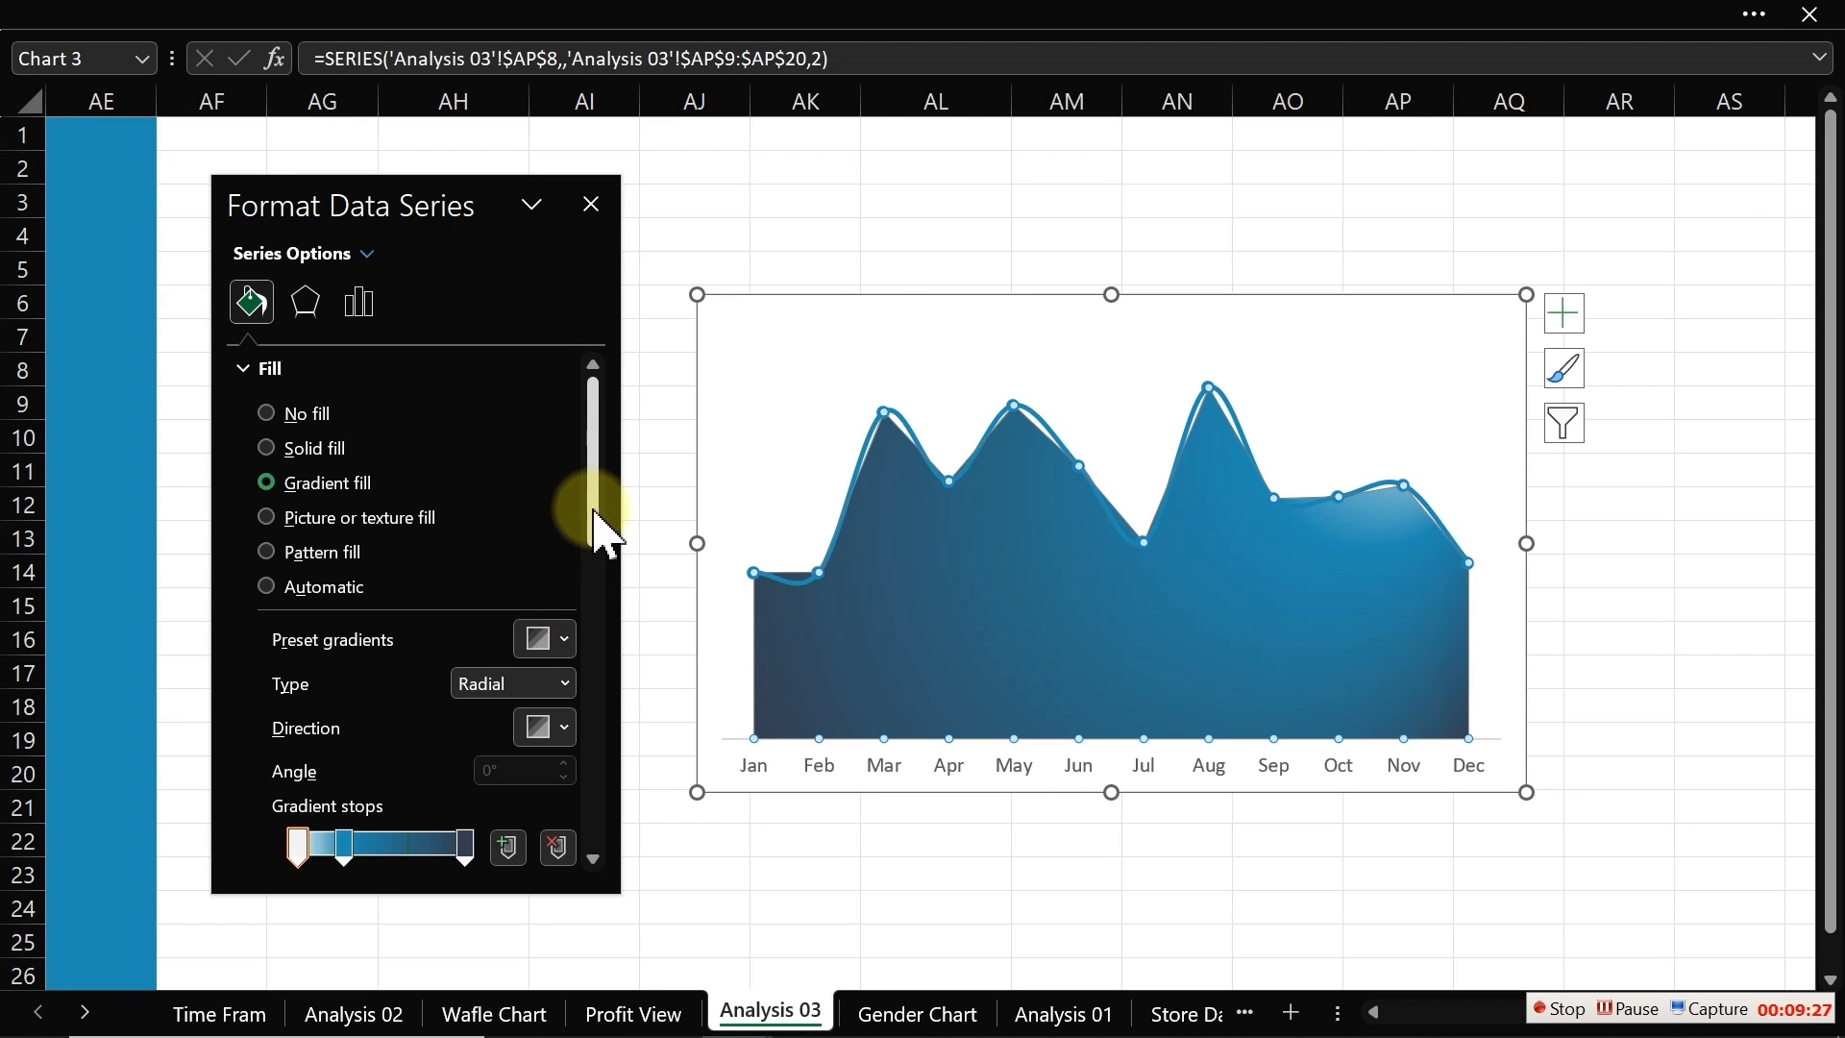
{"action": "left_click_drag", "start_coordinate": [594, 511], "coordinate": [597, 639]}
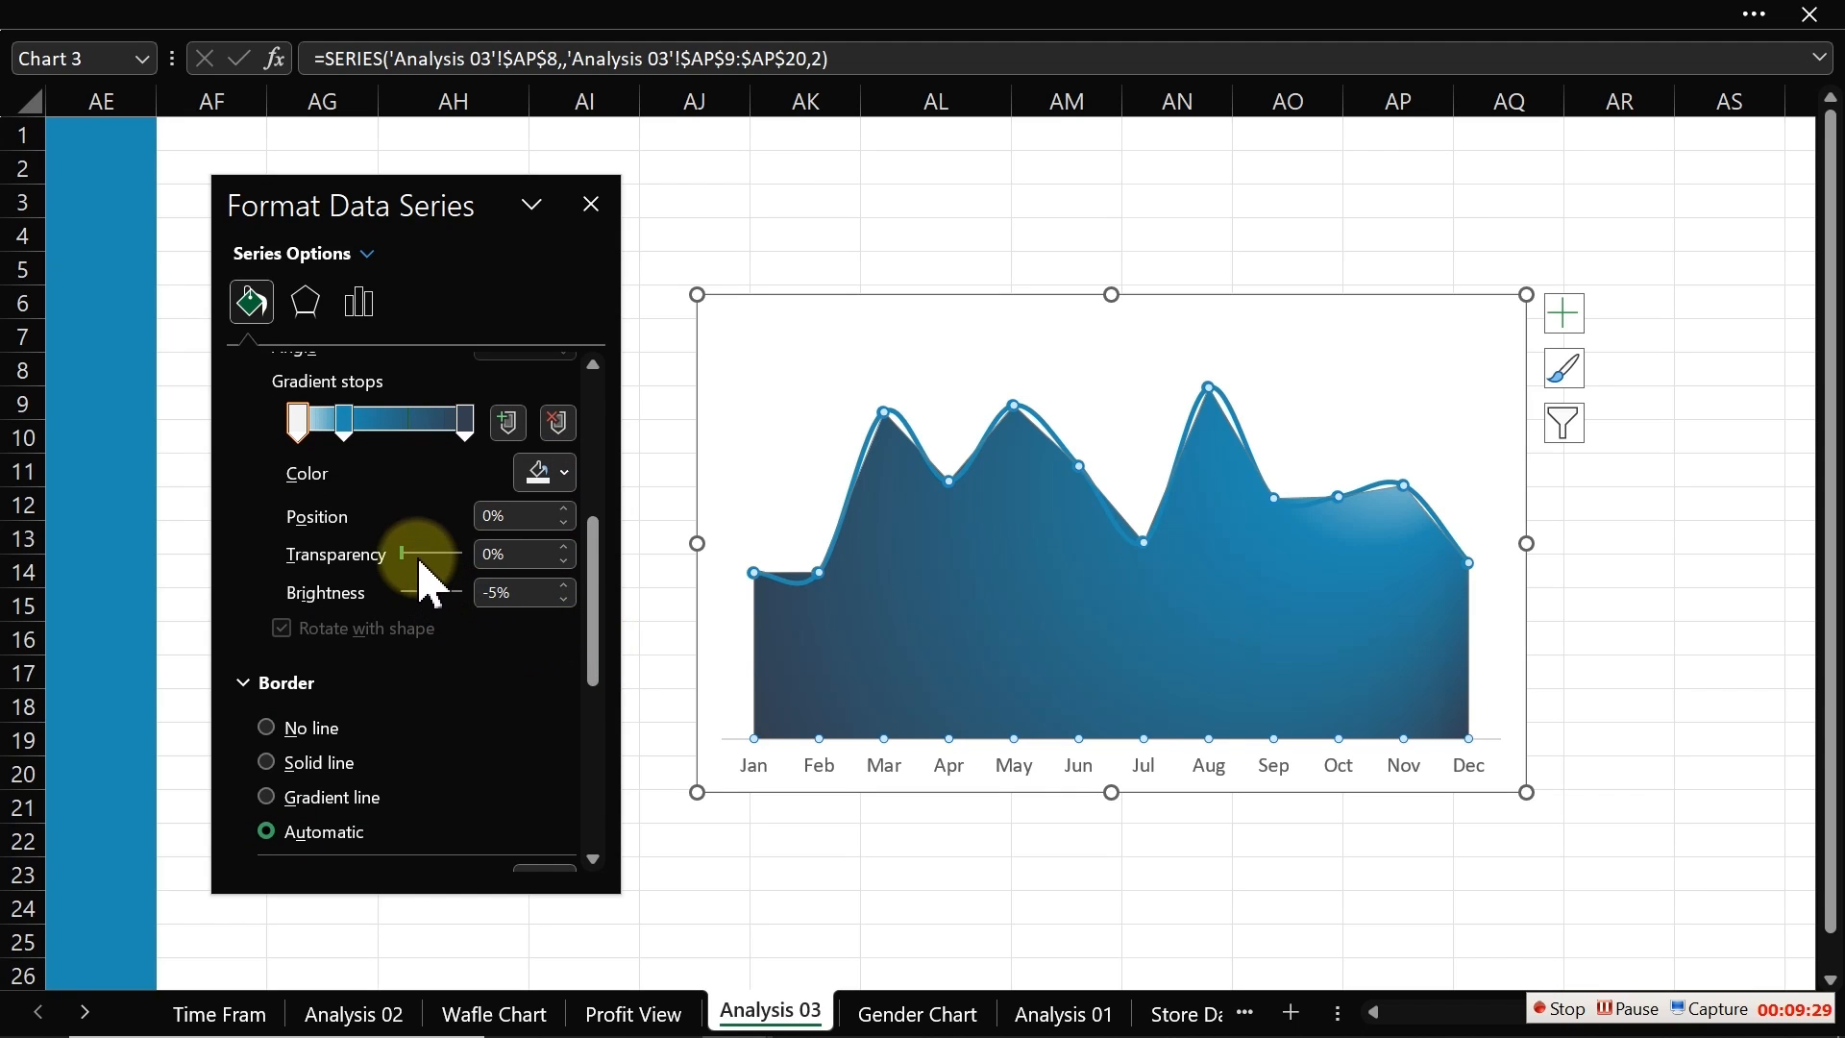
{"action": "left_click", "coordinate": [347, 423]}
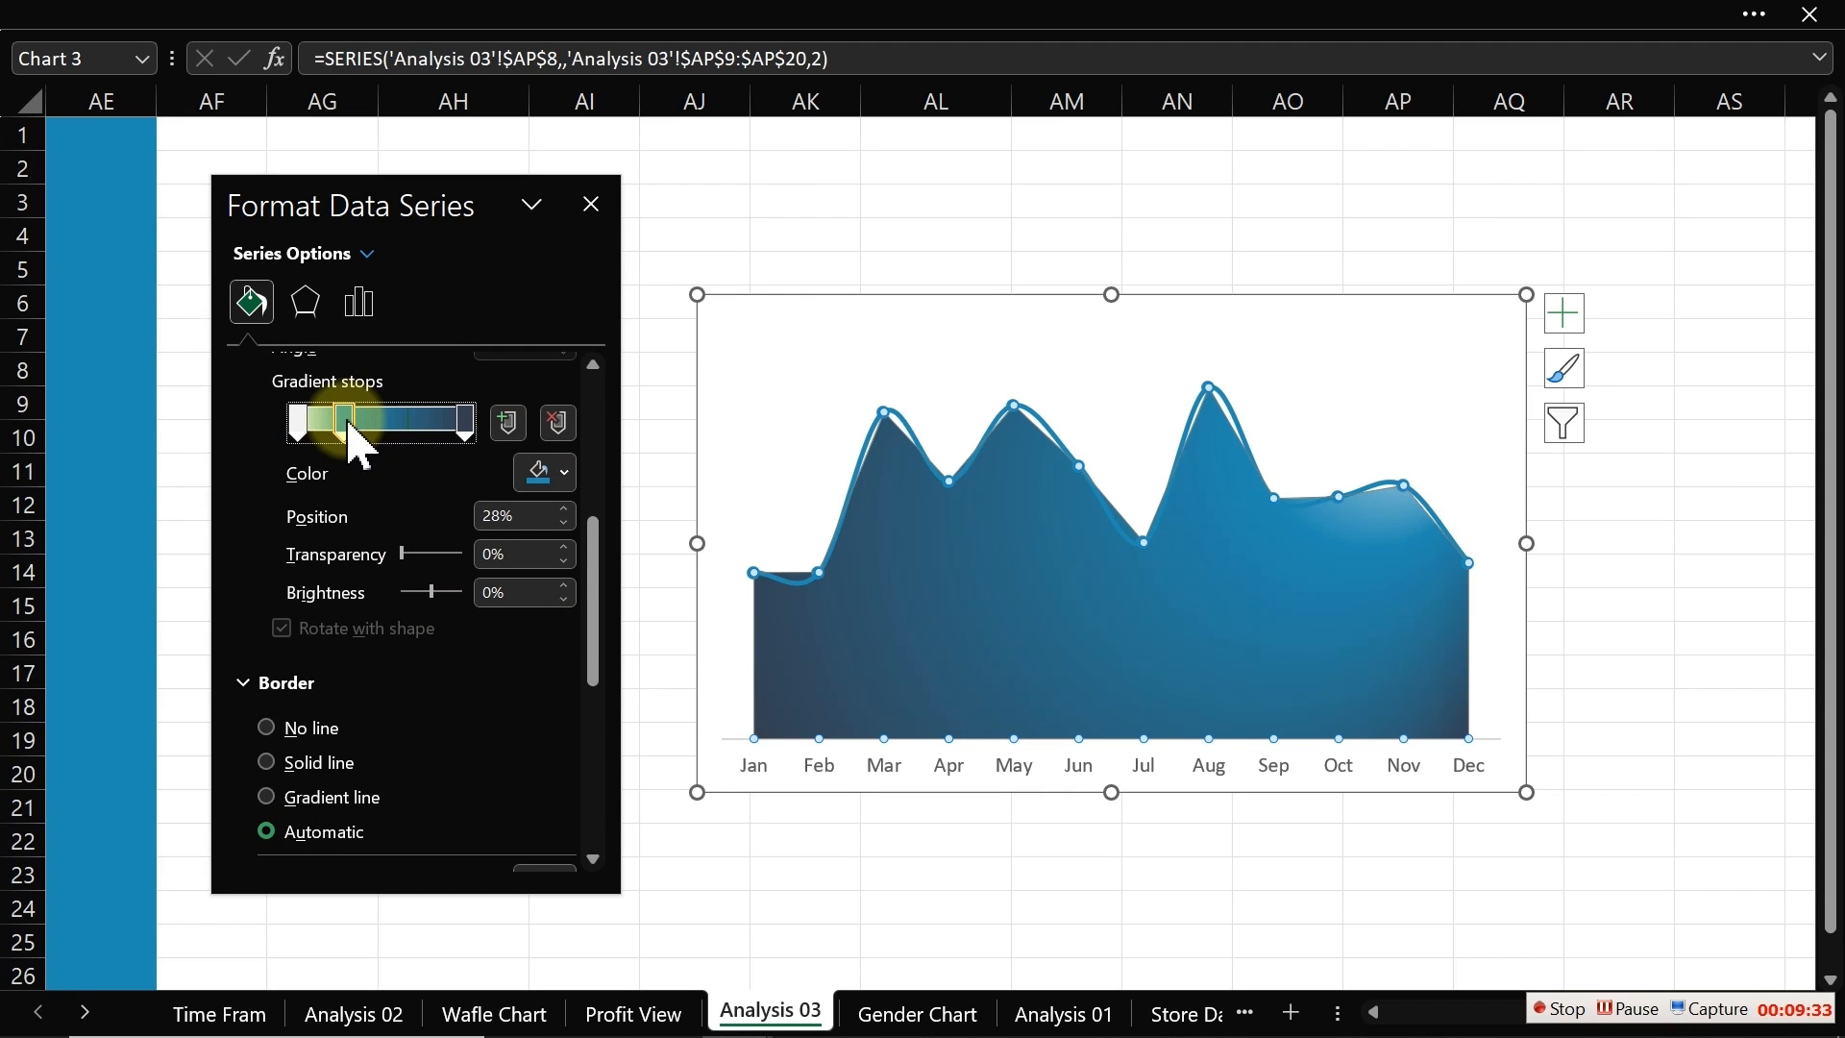
{"action": "left_click_drag", "start_coordinate": [350, 430], "coordinate": [438, 423]}
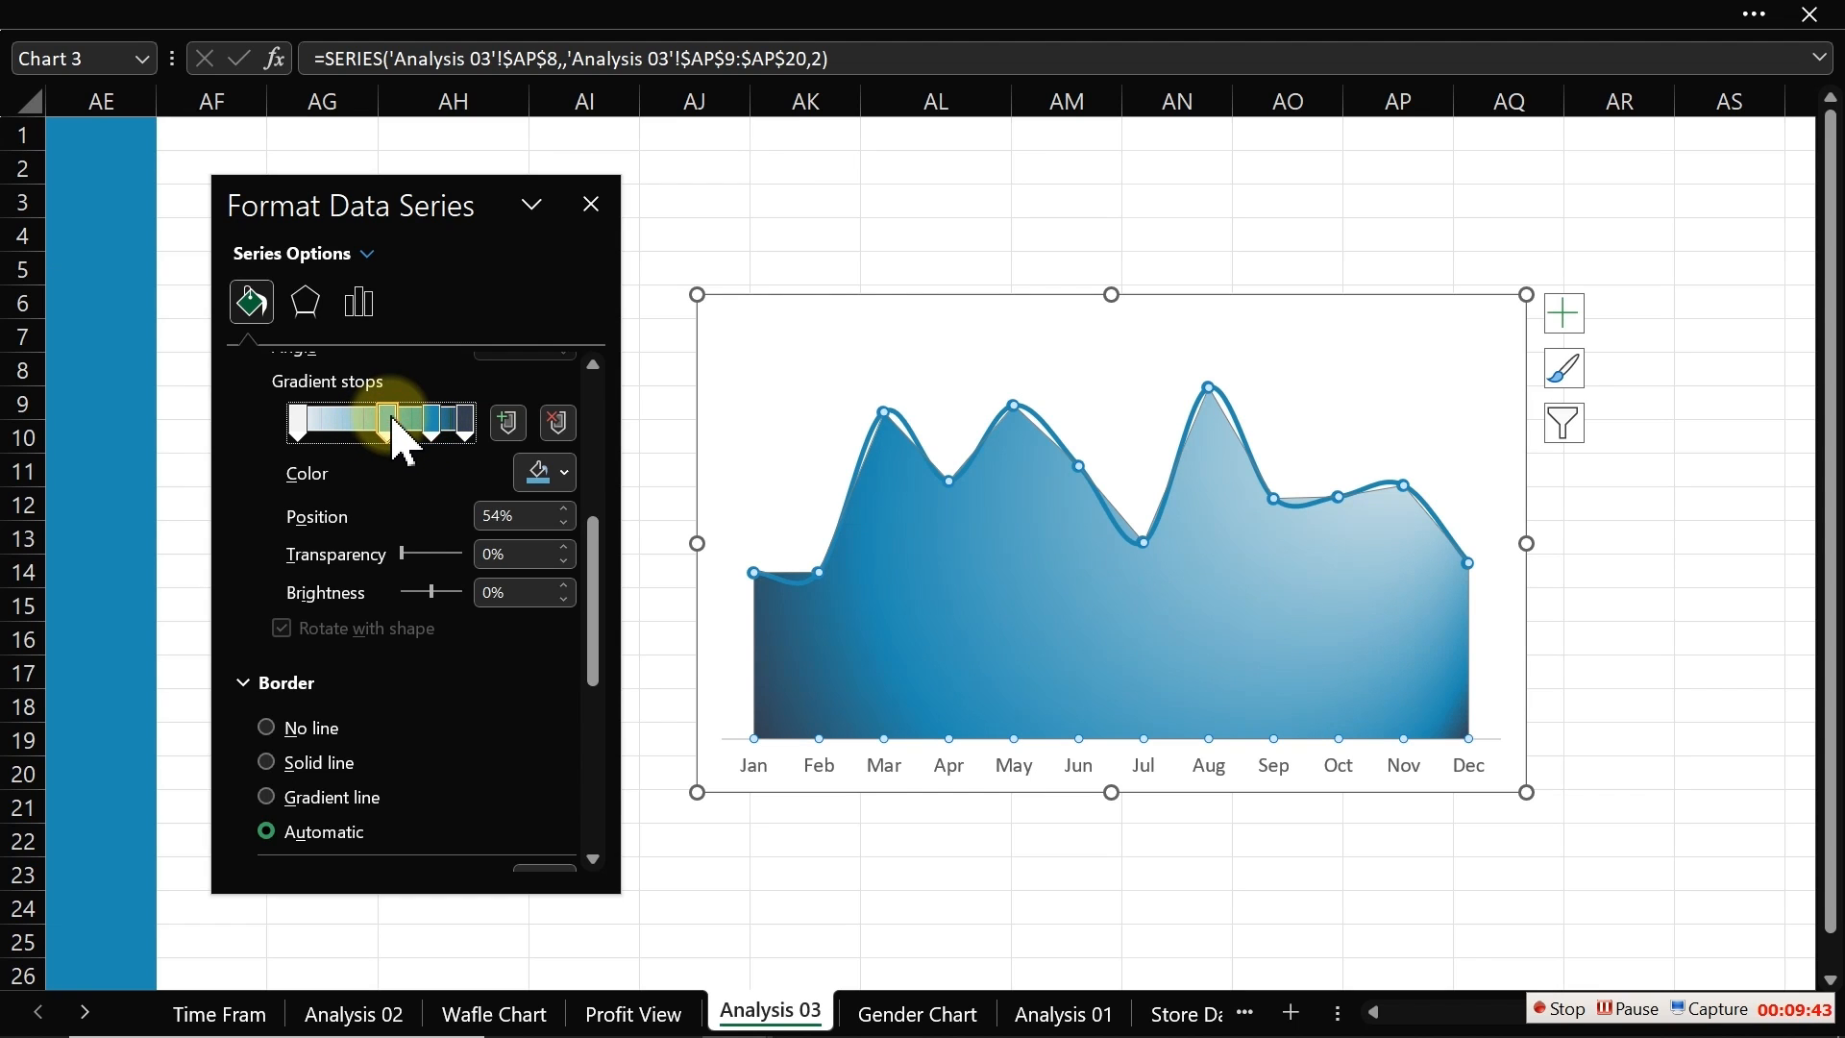
{"action": "left_click_drag", "start_coordinate": [391, 419], "coordinate": [407, 442]}
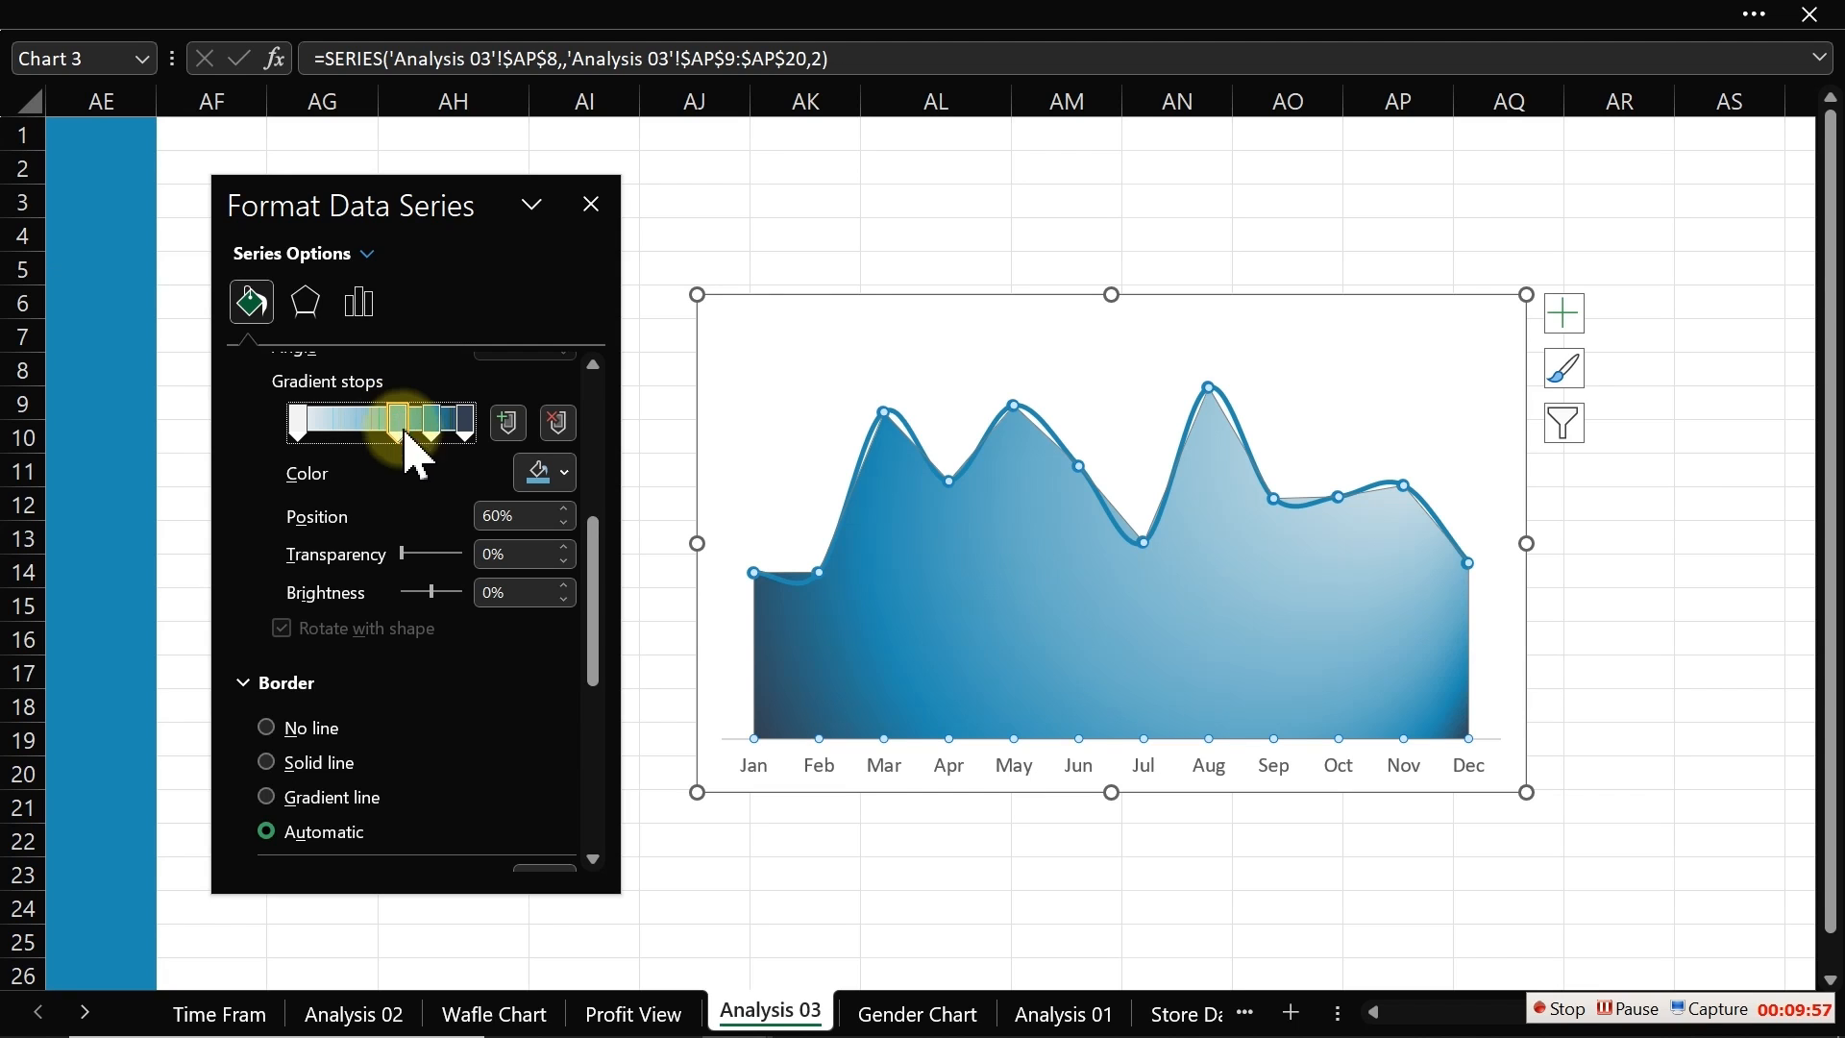
{"action": "mouse_move", "coordinate": [405, 558]}
{"action": "left_mouse_down"}
{"action": "mouse_move", "coordinate": [442, 561]}
{"action": "mouse_move", "coordinate": [370, 556]}
{"action": "left_mouse_up"}
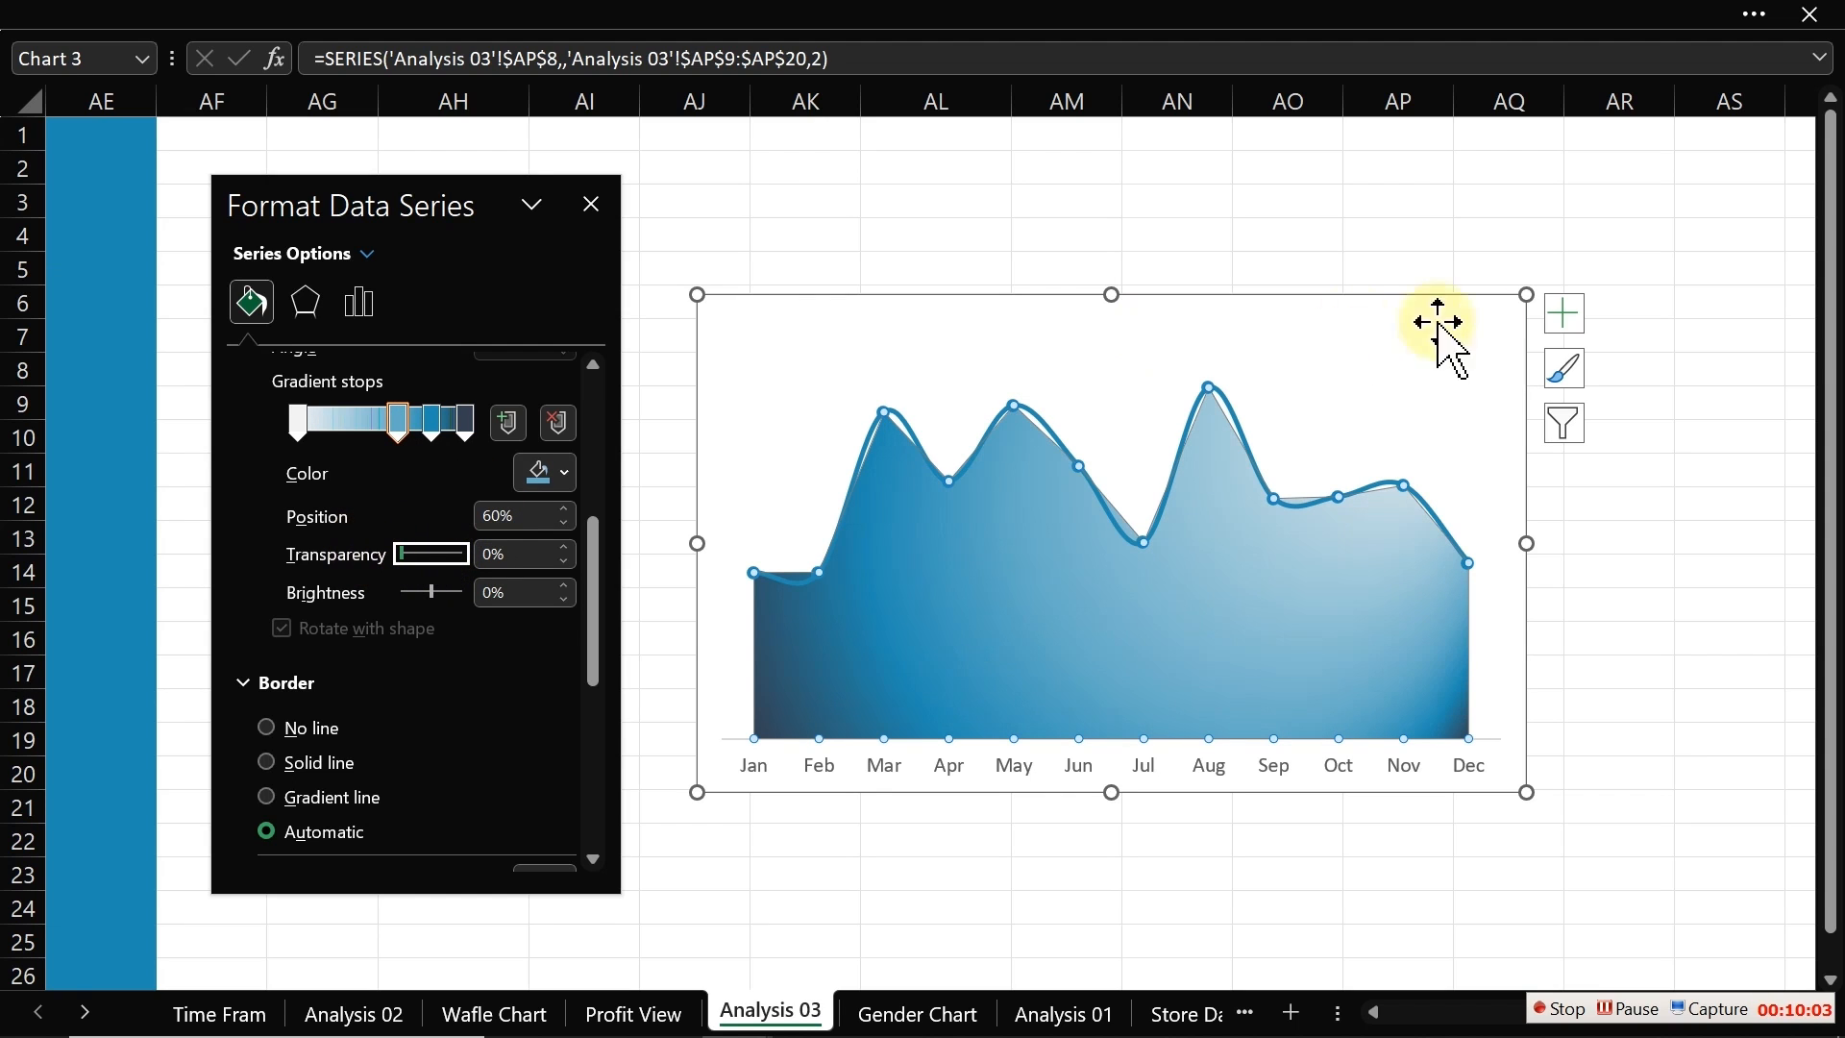
Step: Change the radial gradient's direction
{"action": "left_click", "coordinate": [557, 474]}
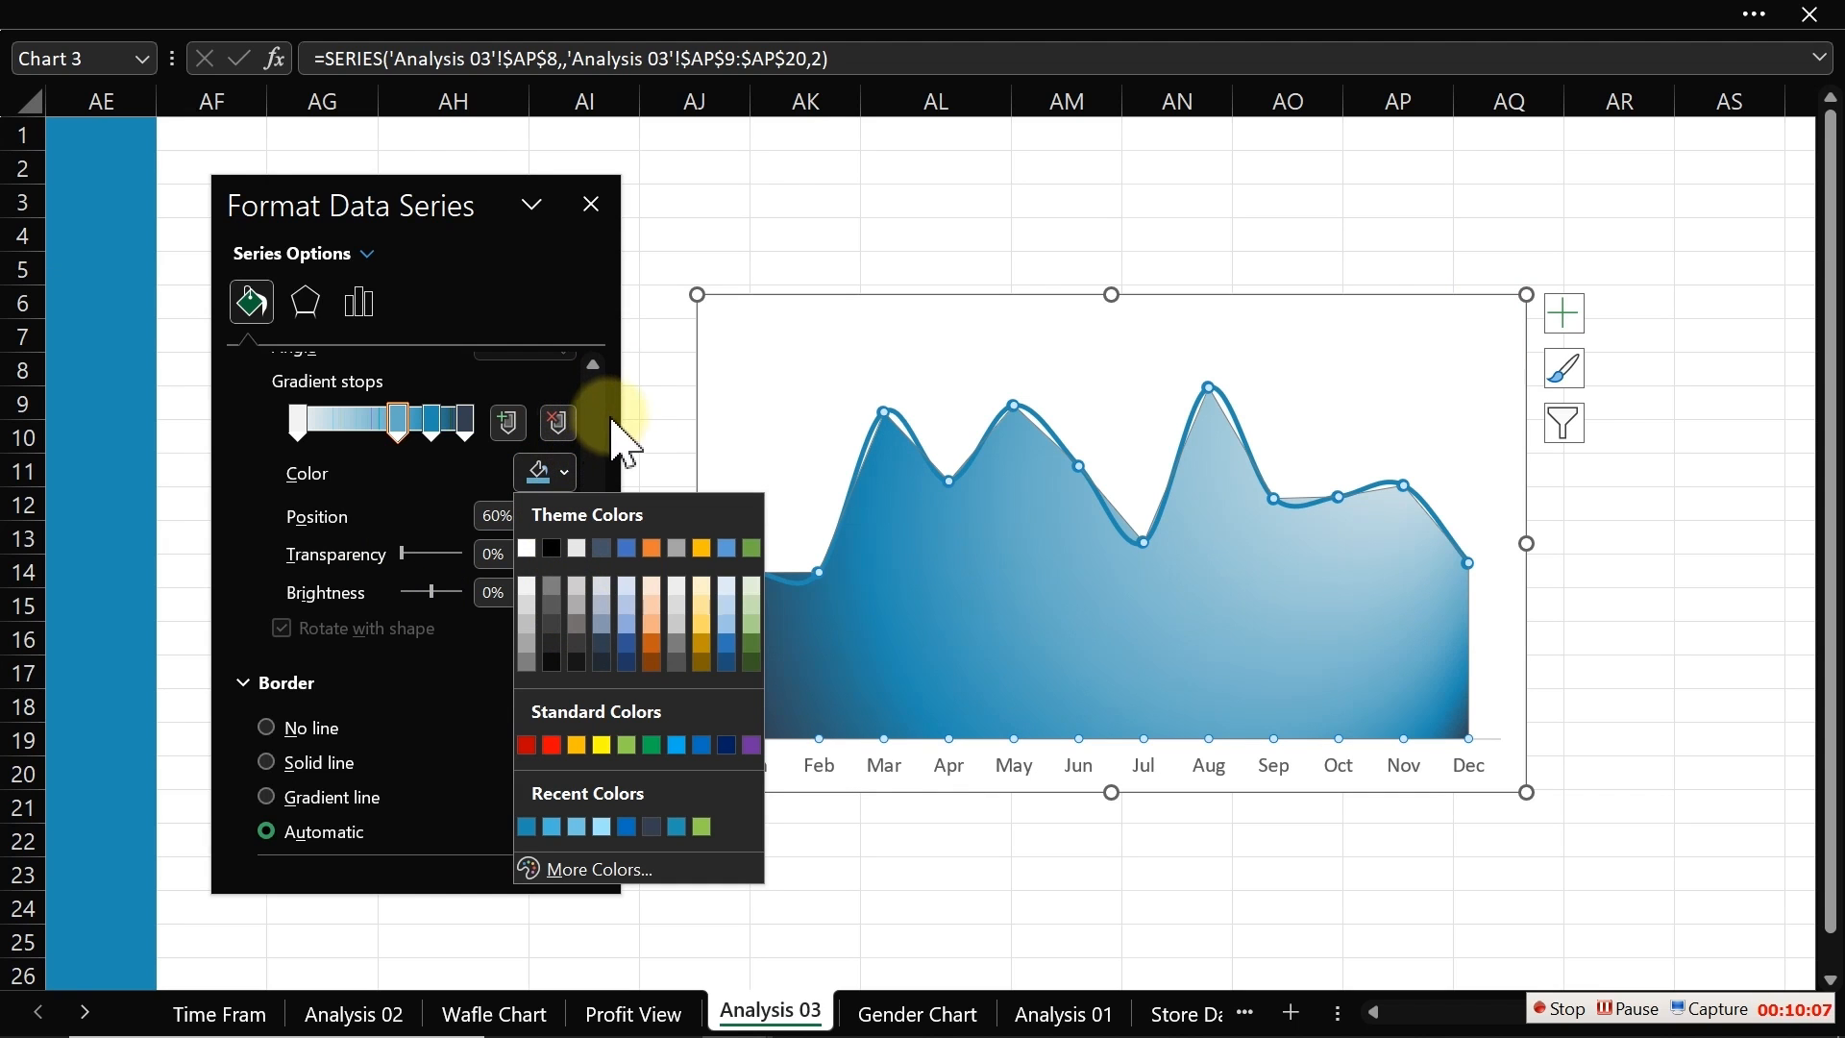
{"action": "left_click", "coordinate": [594, 447]}
{"action": "left_click_drag", "start_coordinate": [594, 470], "coordinate": [594, 553]}
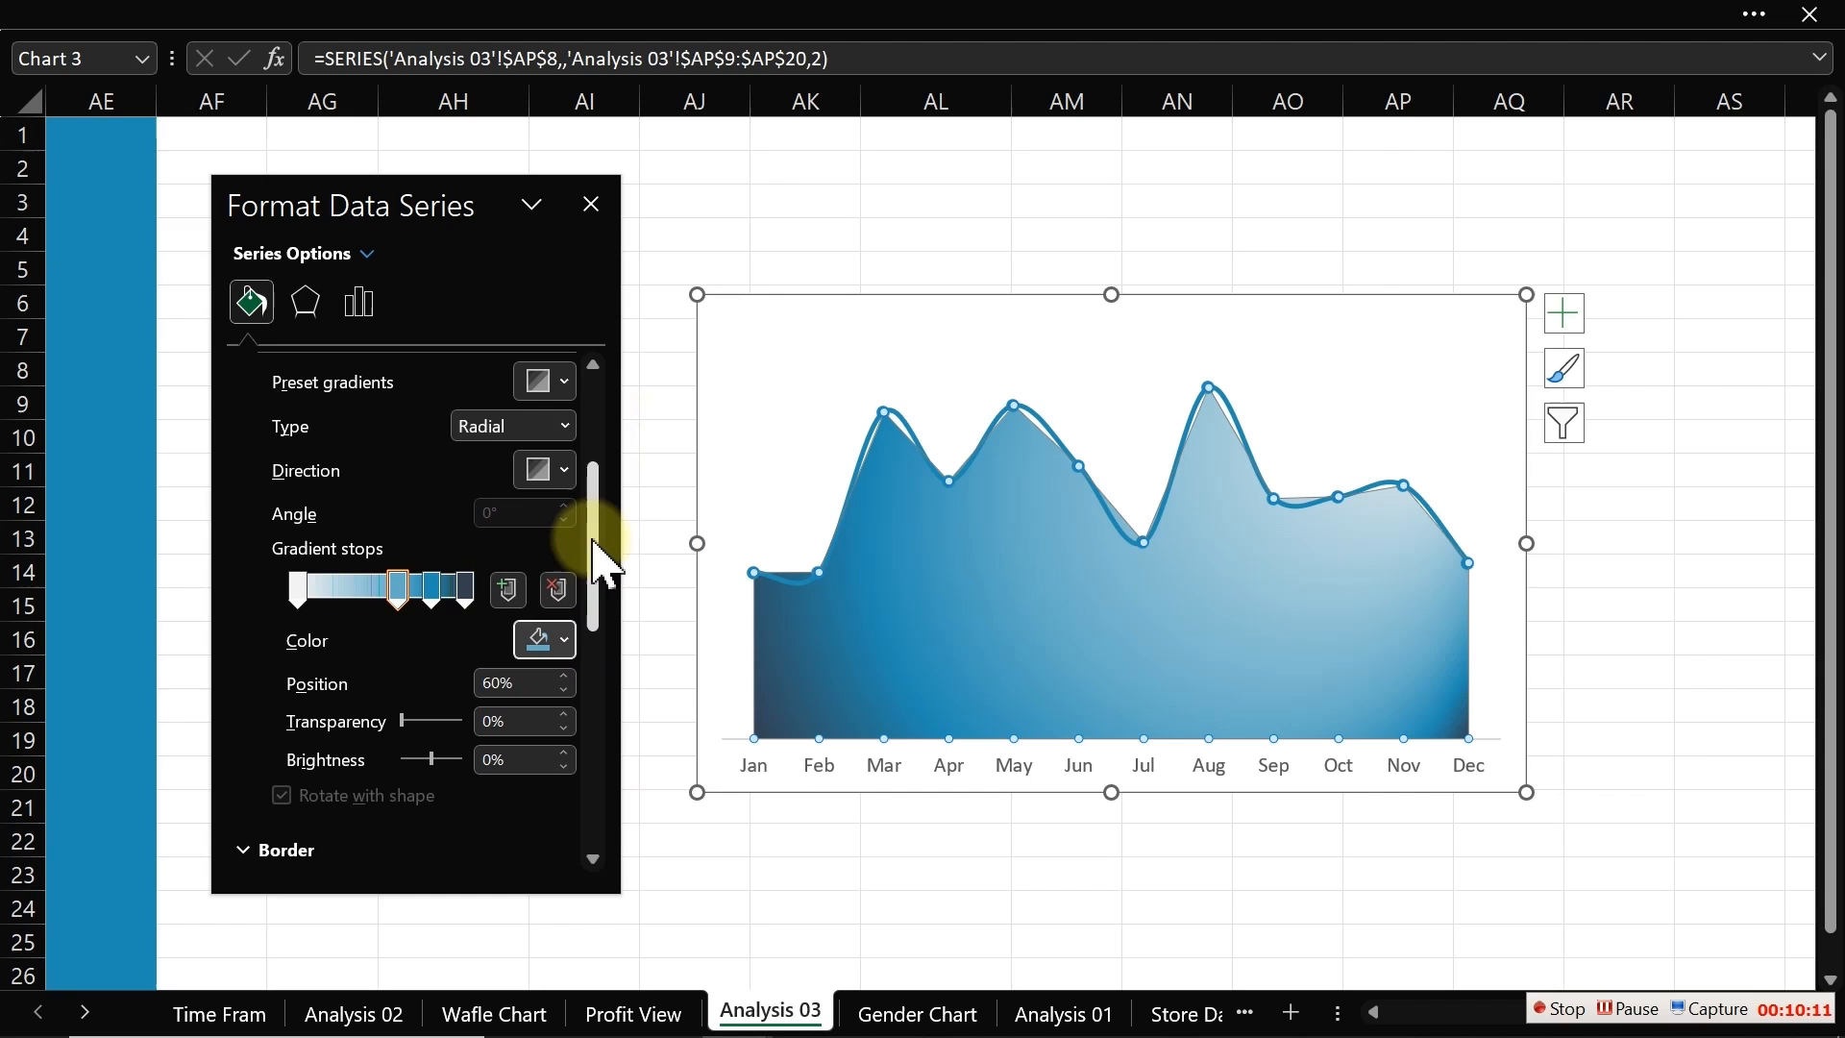
{"action": "left_click", "coordinate": [561, 471]}
{"action": "left_click", "coordinate": [913, 558]}
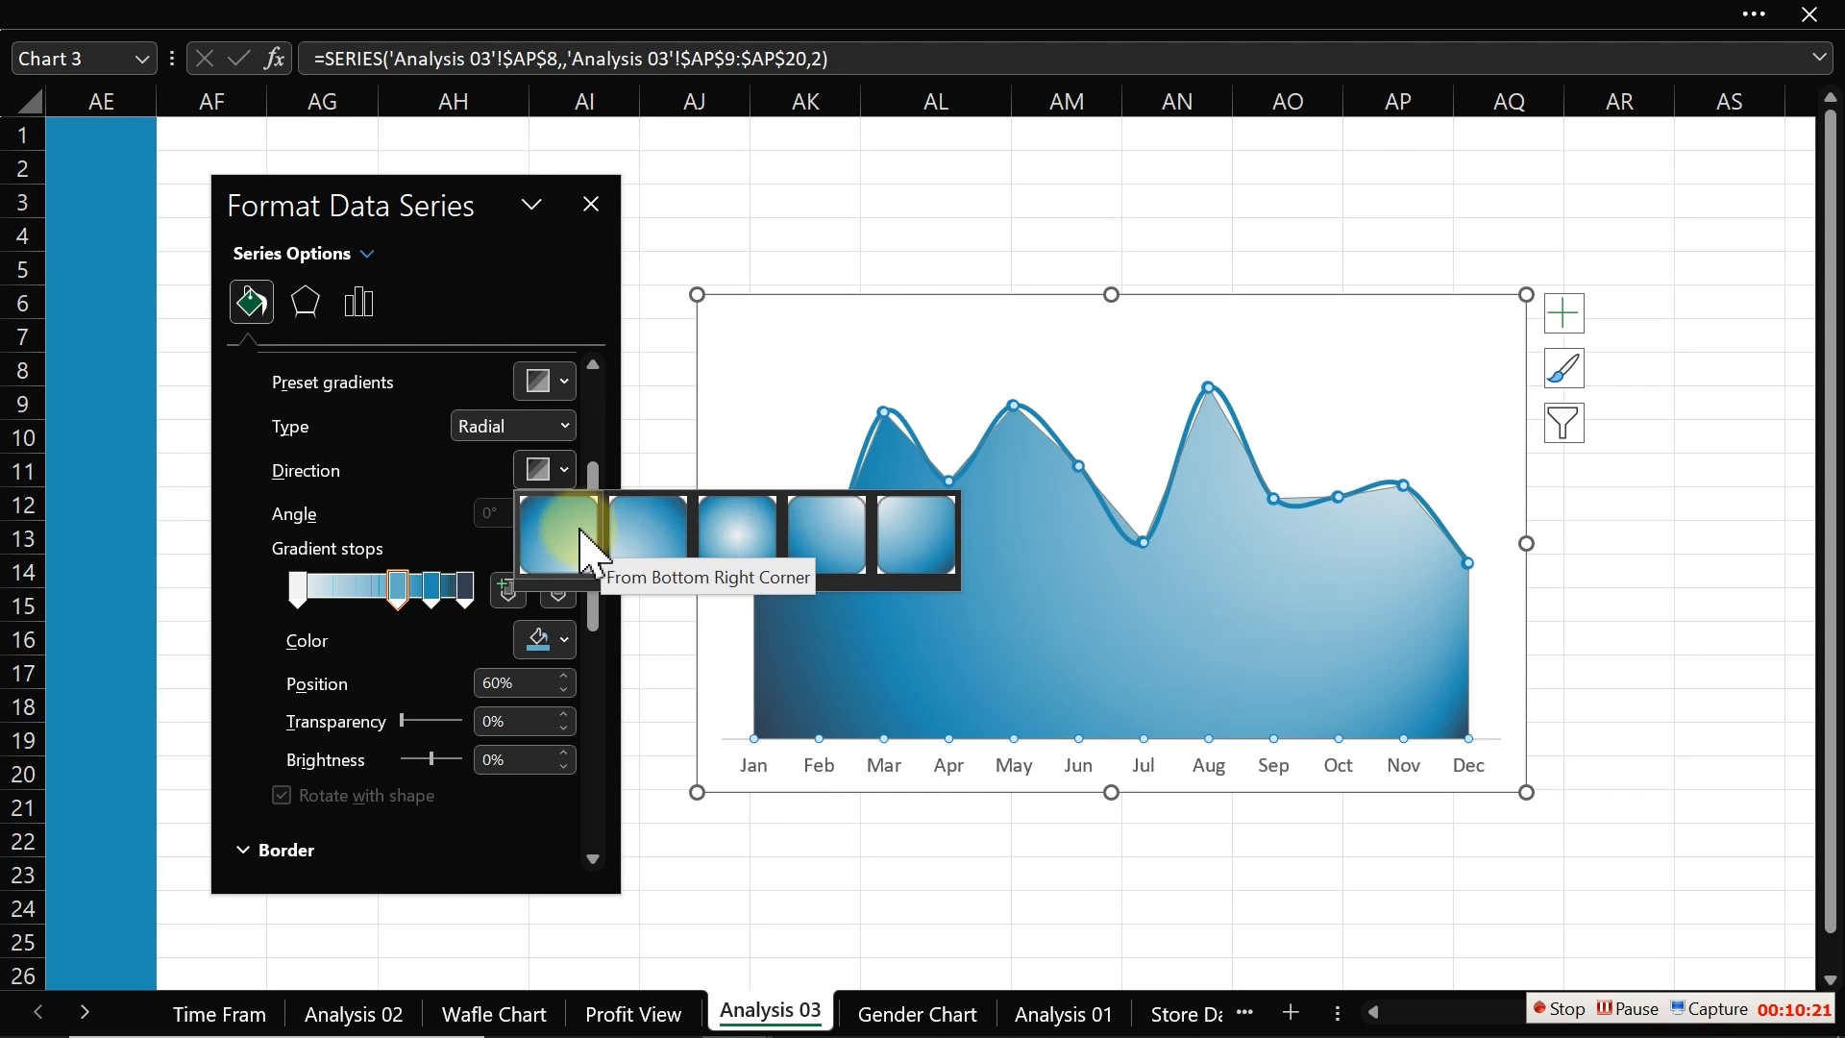
Step: Apply the green Top Spotlight preset gradient to the area fill
{"action": "left_click", "coordinate": [567, 386]}
{"action": "left_click", "coordinate": [567, 384]}
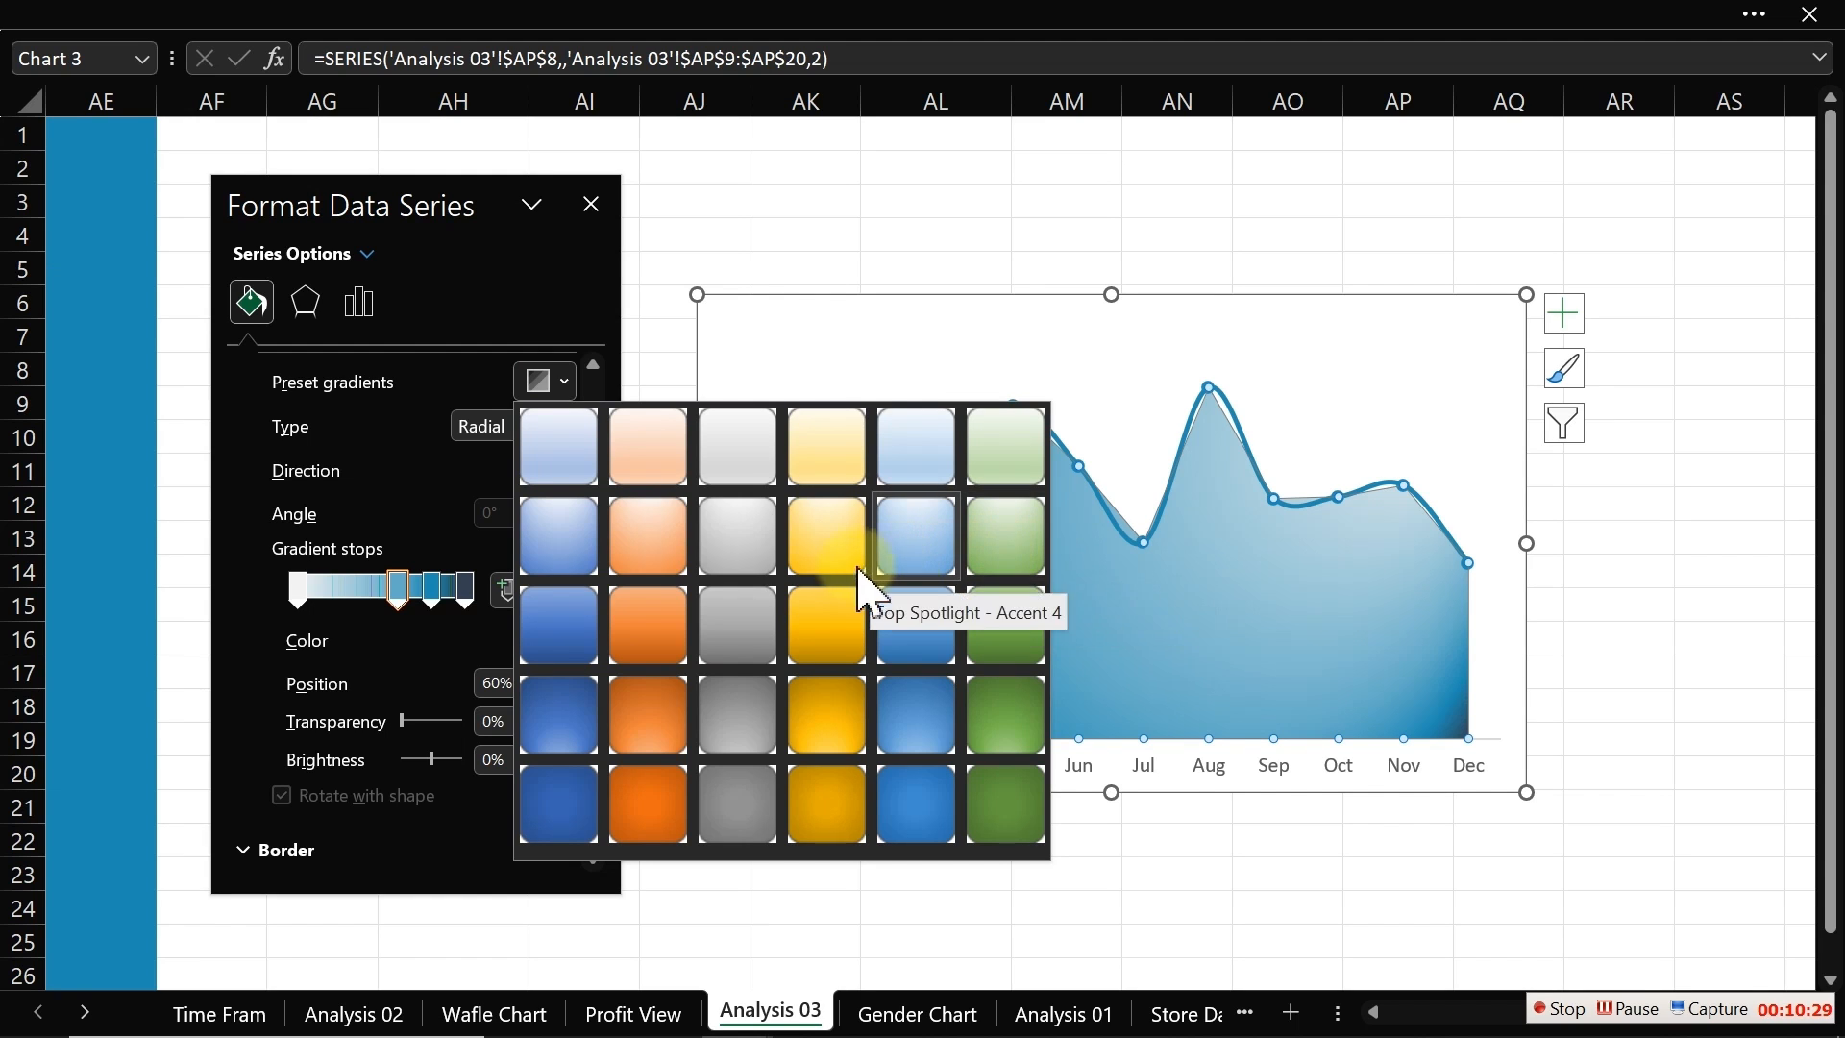
{"action": "left_click", "coordinate": [1000, 531]}
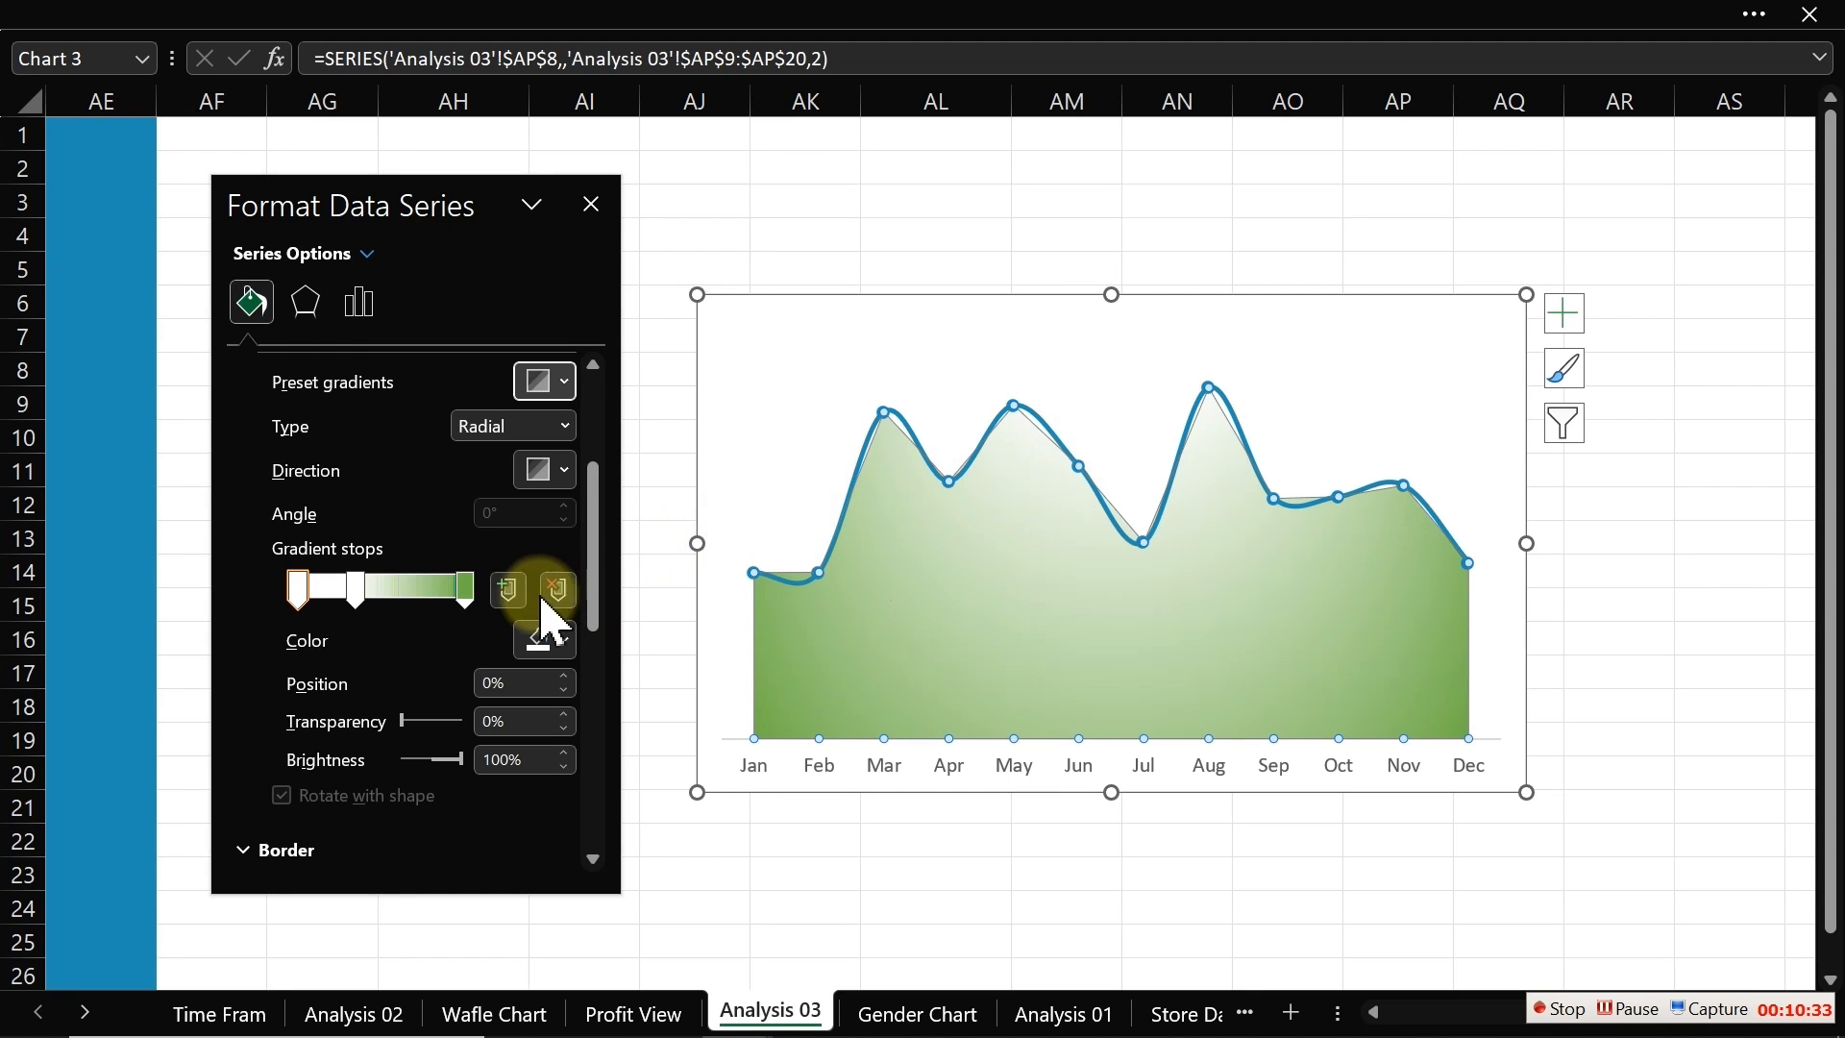
Step: Rearrange the gradient stops, moving the green stop to 0% and a white stop to about 78%
{"action": "left_click", "coordinate": [466, 590]}
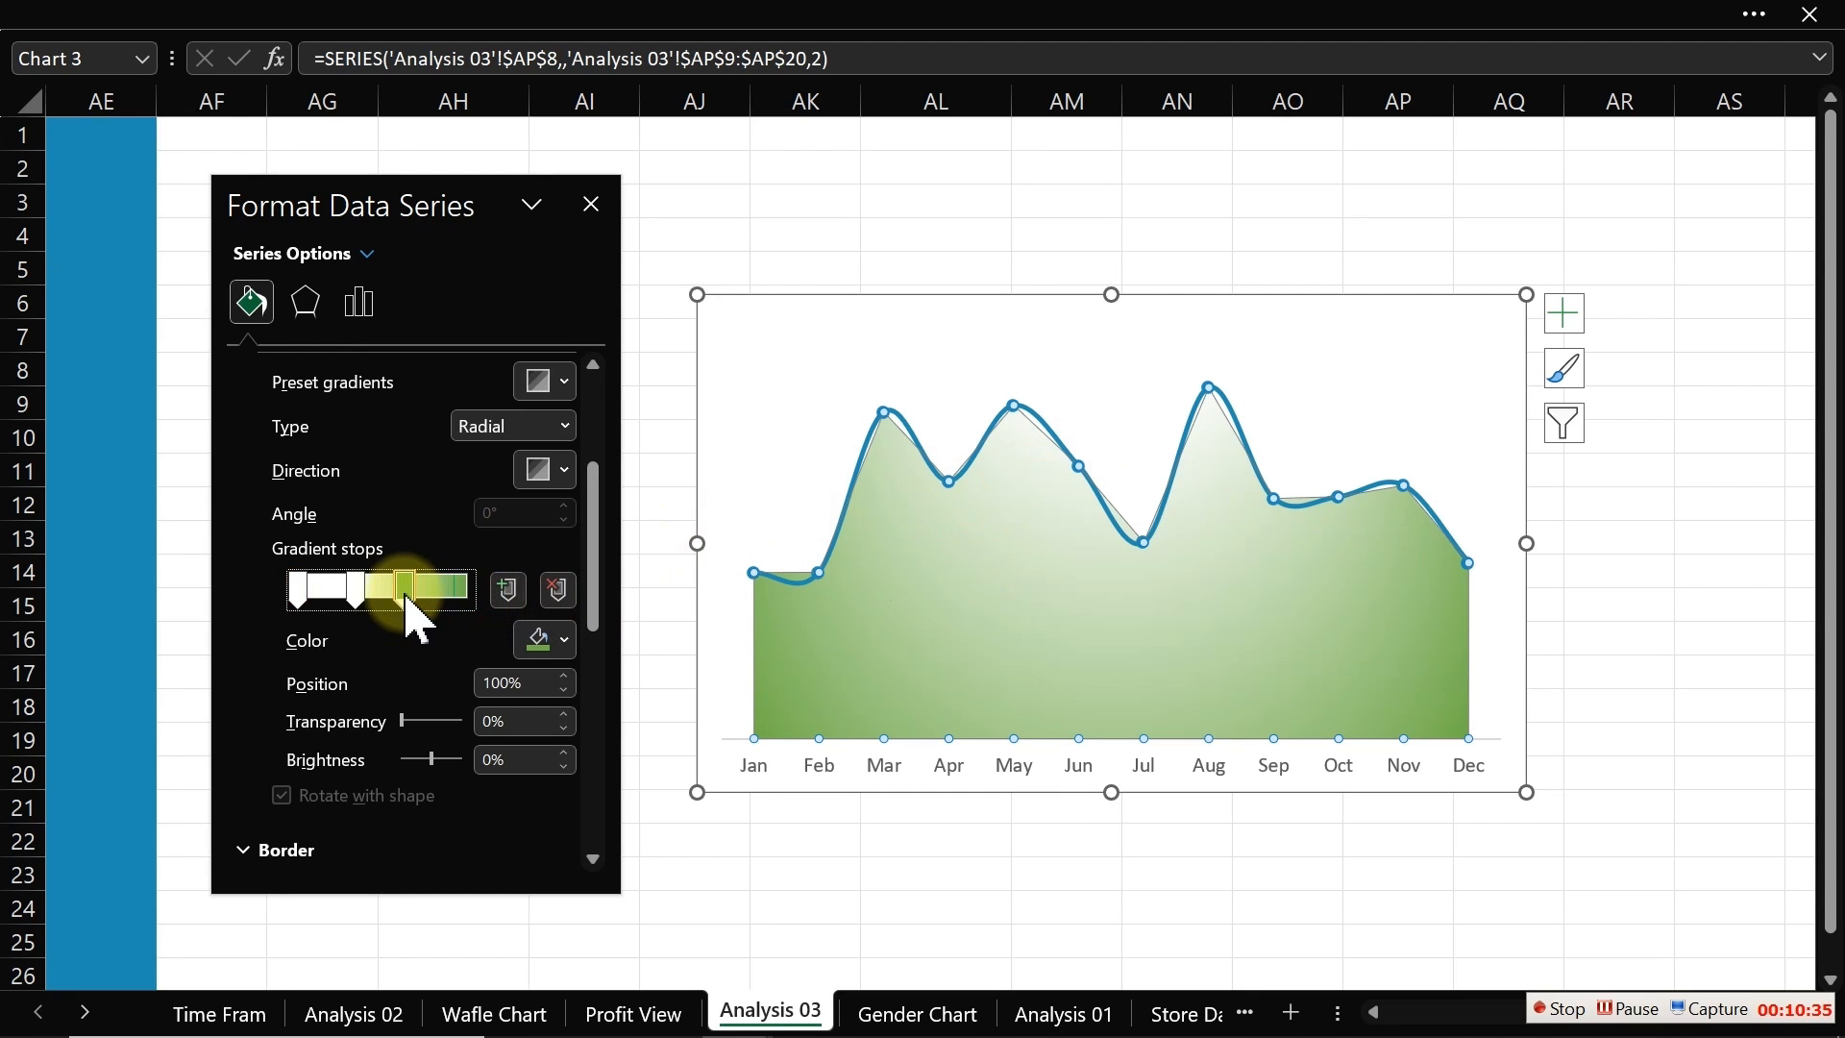
{"action": "left_click_drag", "start_coordinate": [405, 595], "coordinate": [277, 577]}
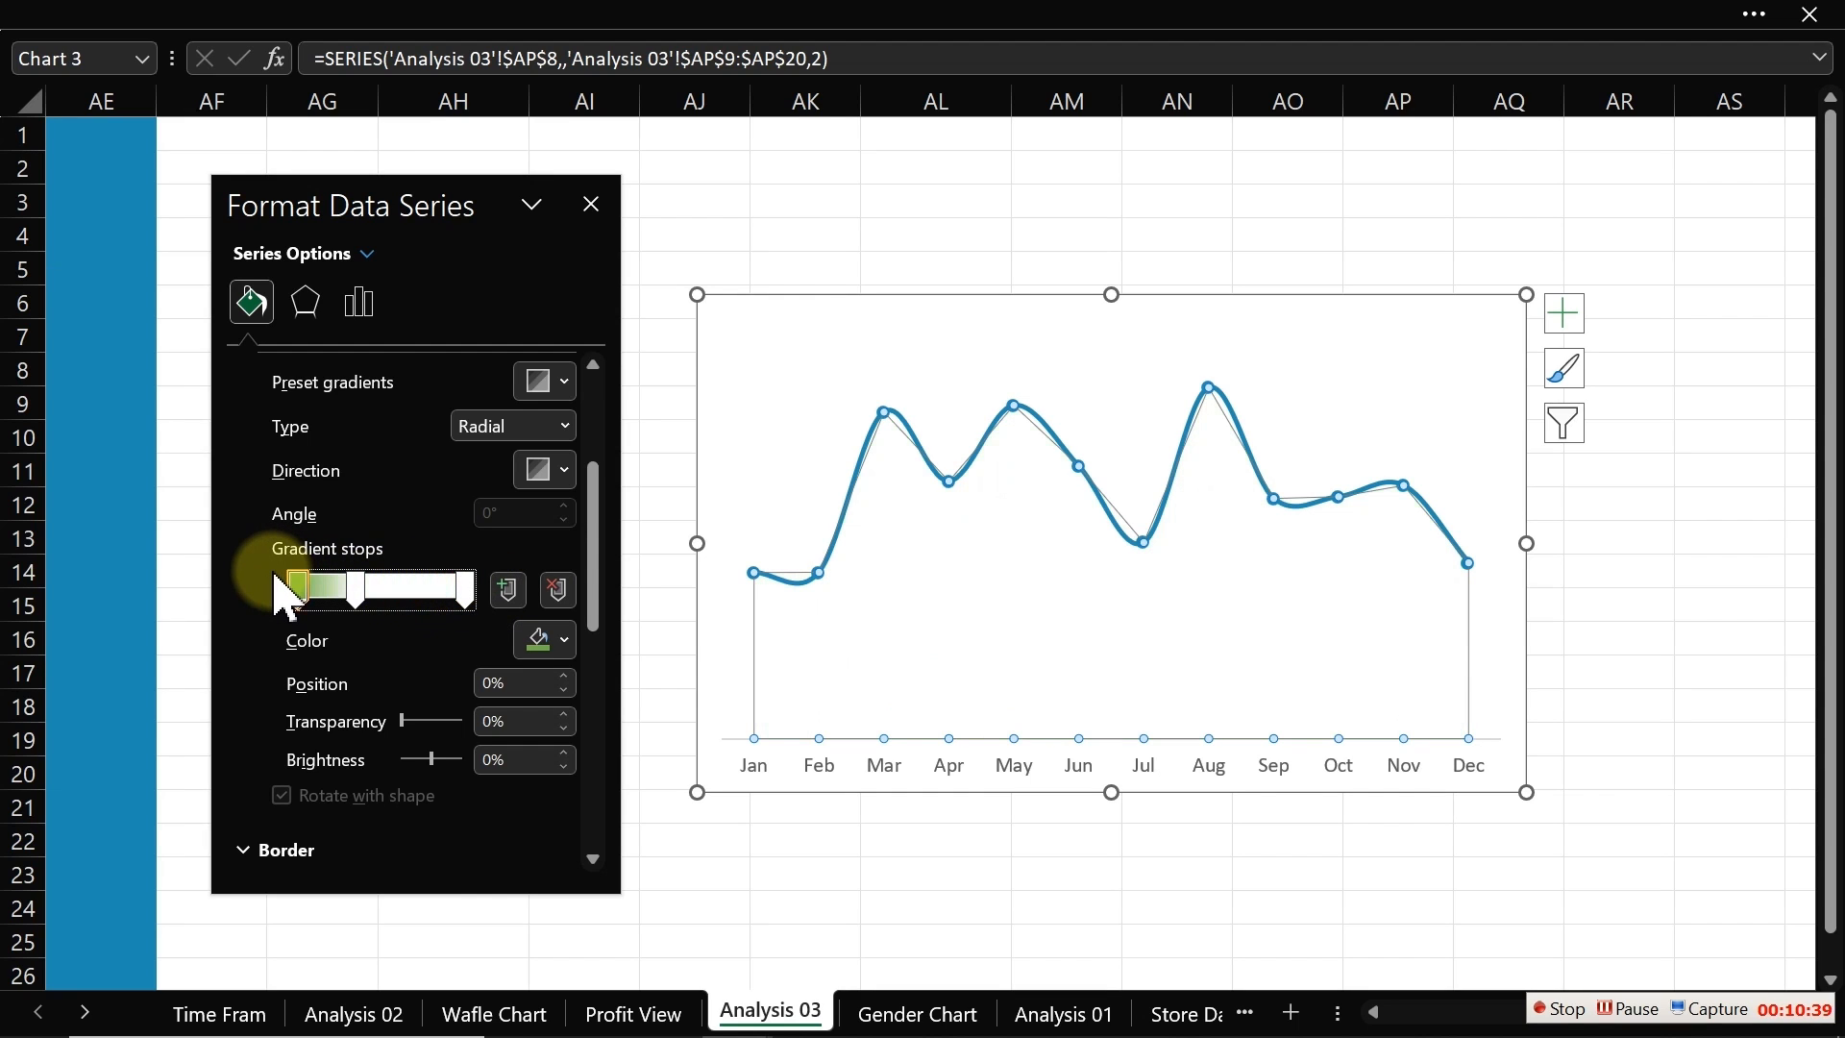
{"action": "left_click", "coordinate": [354, 588]}
{"action": "left_click_drag", "start_coordinate": [354, 590], "coordinate": [419, 593]}
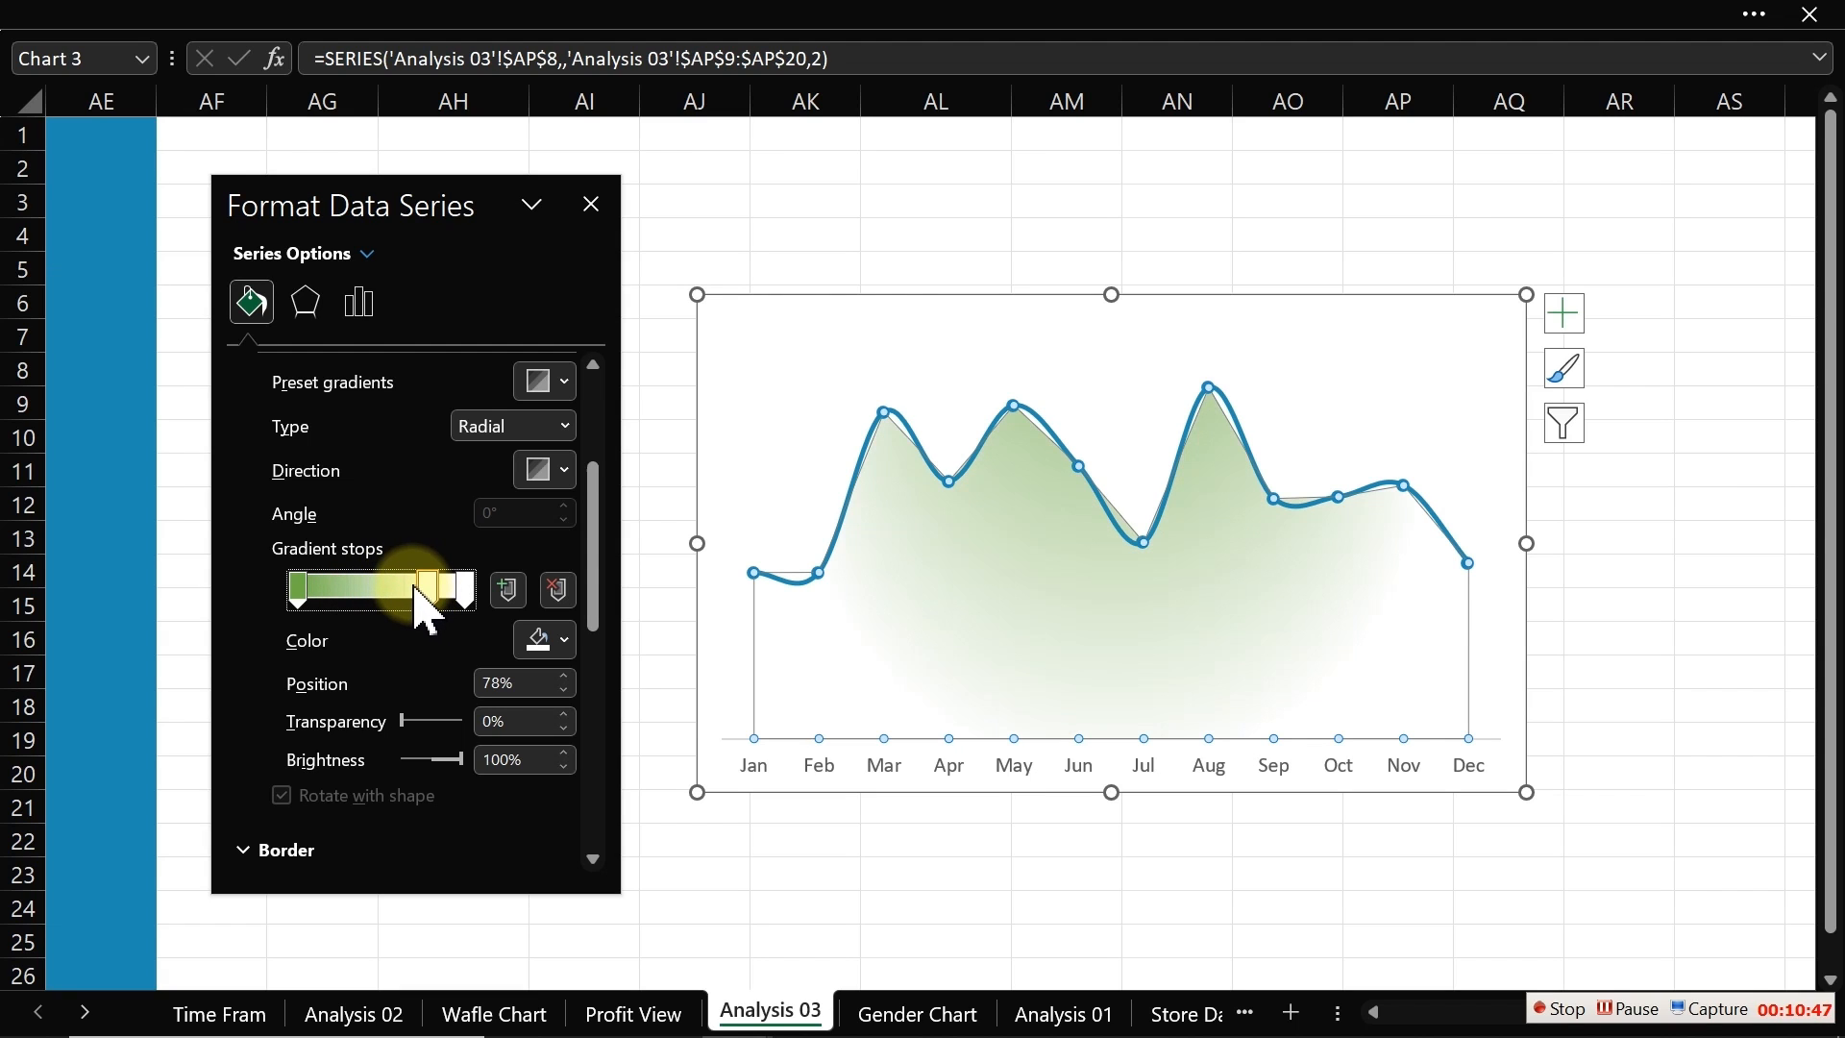
Step: Color the 0% gradient stop with the recently used blue
{"action": "left_click", "coordinate": [413, 590]}
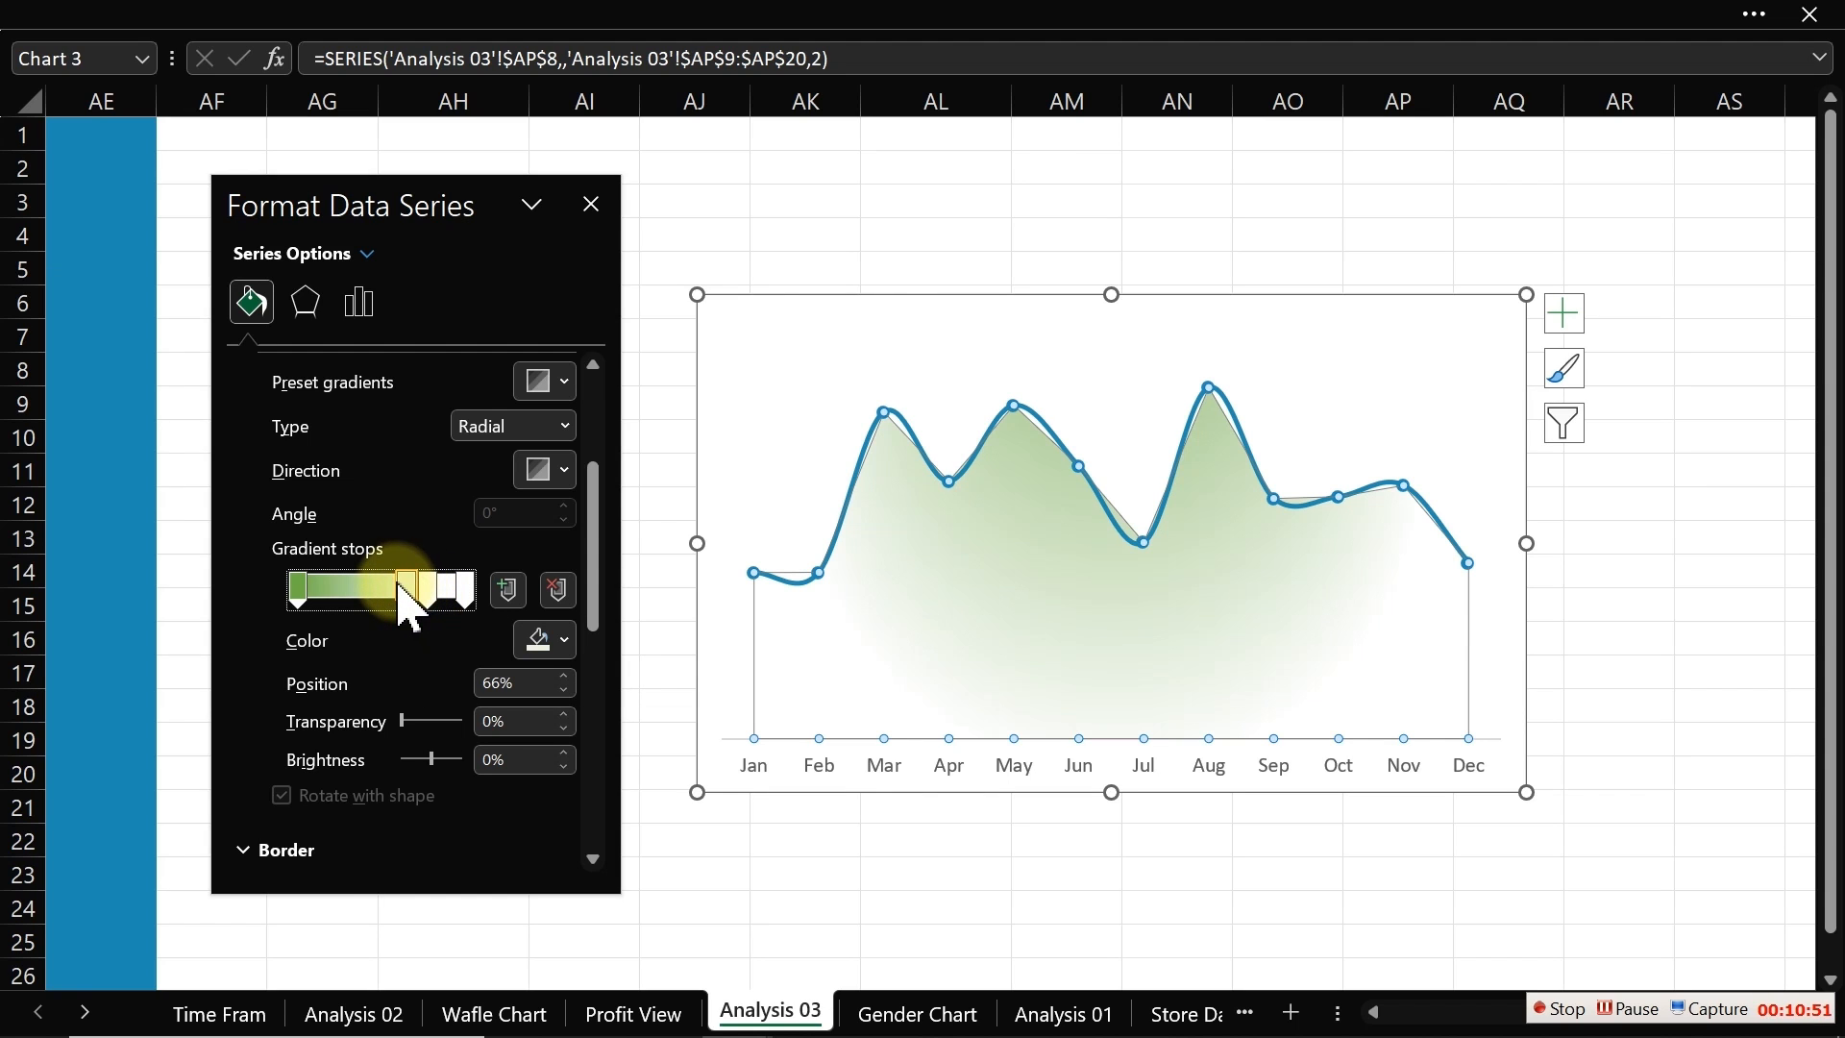
{"action": "left_click", "coordinate": [299, 589]}
{"action": "left_click", "coordinate": [563, 638]}
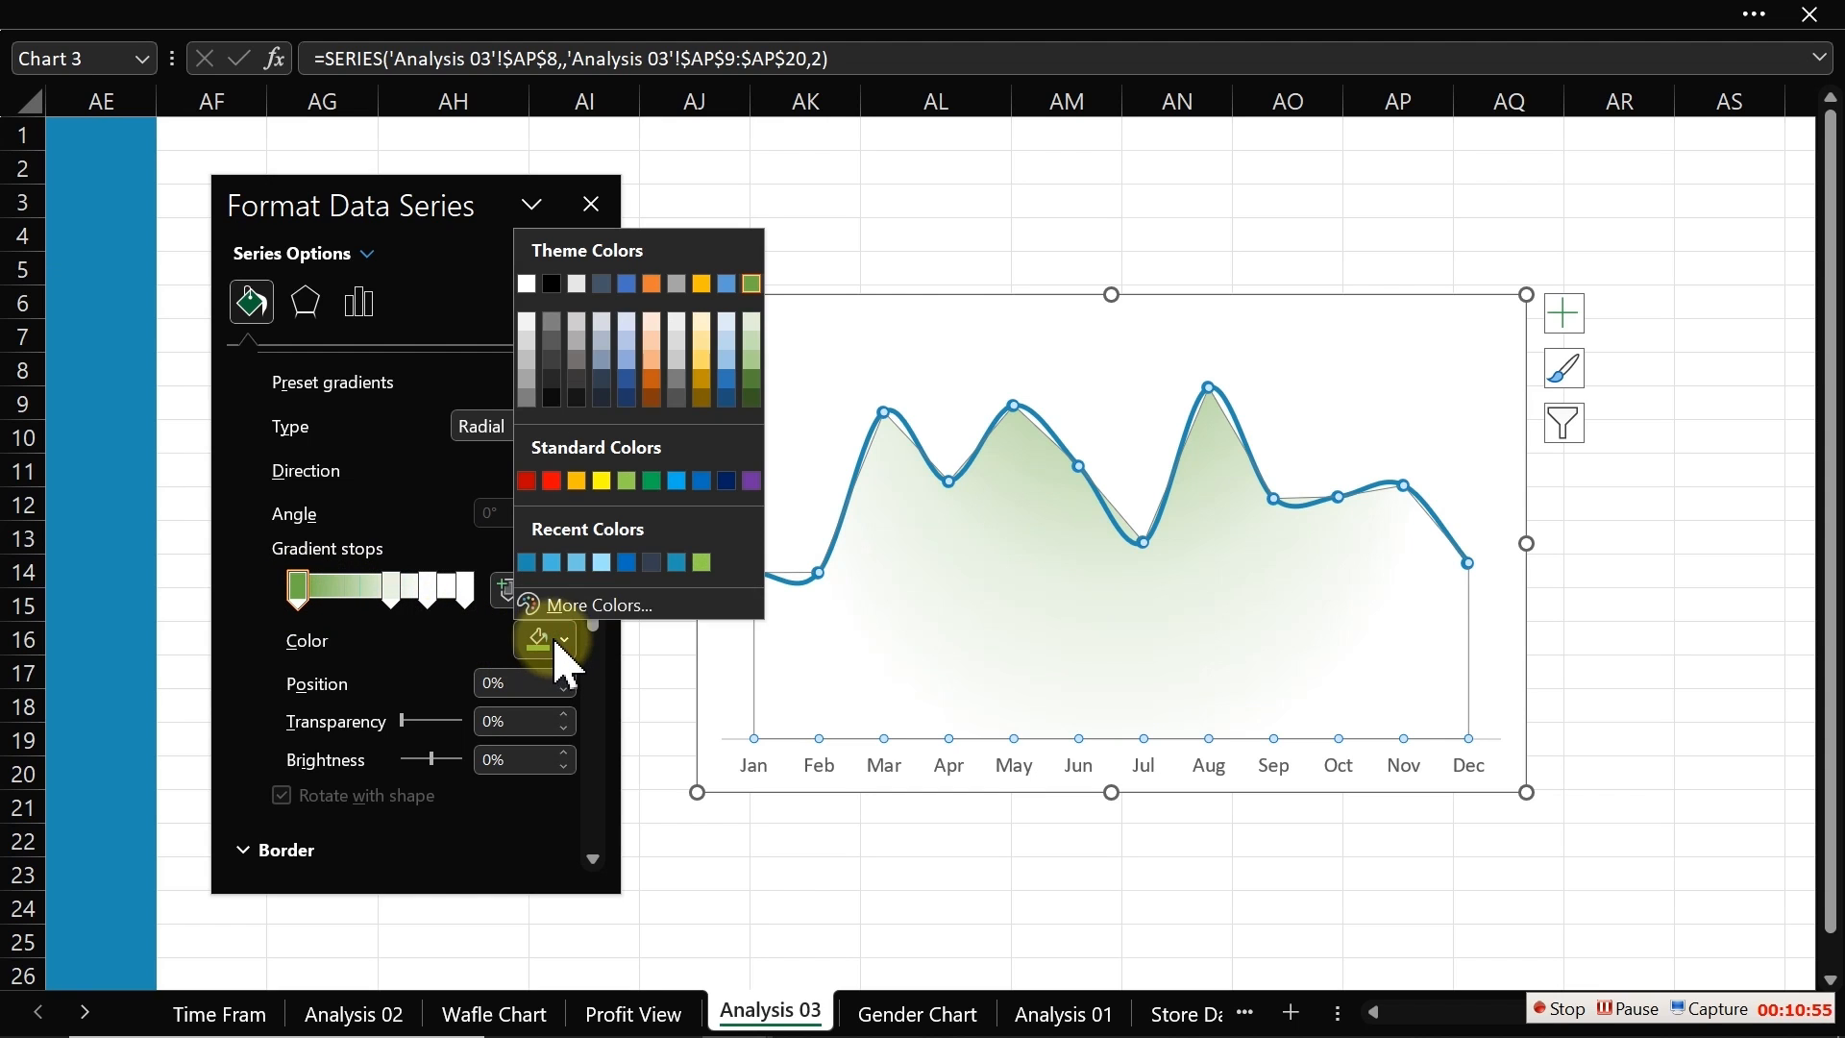
{"action": "left_click", "coordinate": [531, 567]}
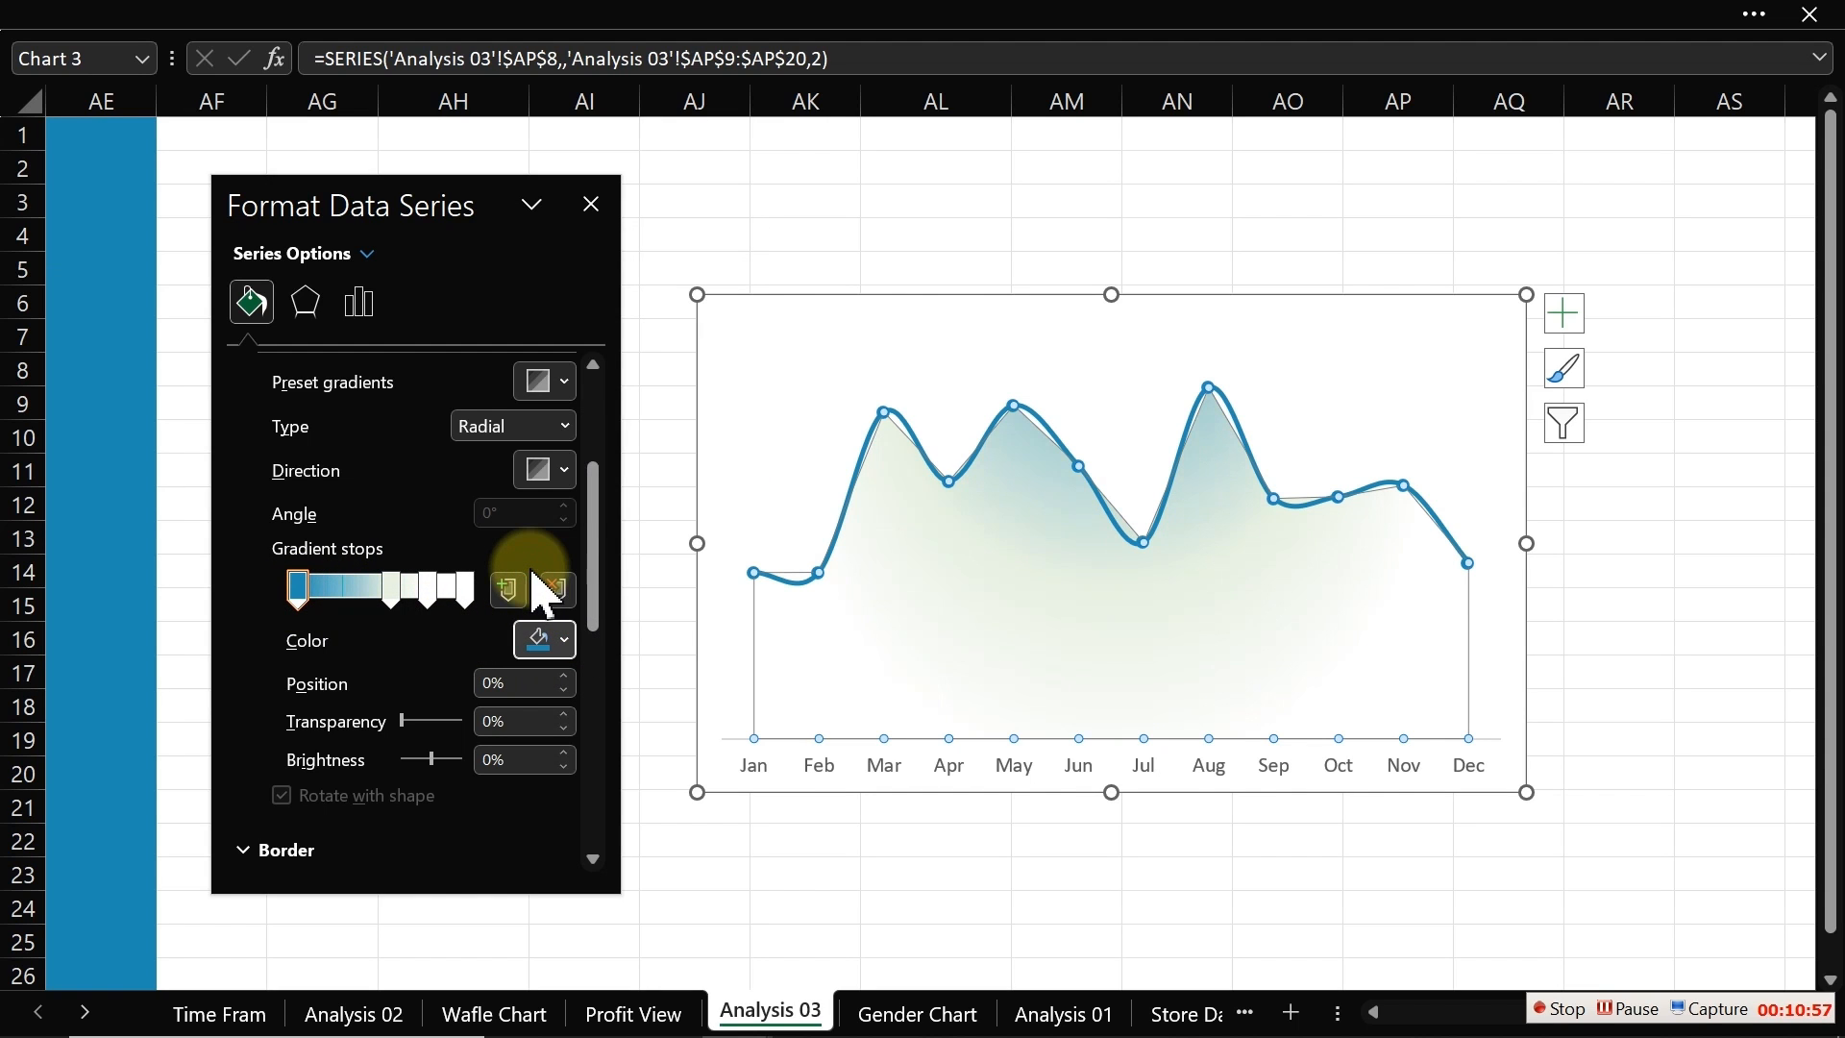
Step: Color the 56% gradient stop with the recently used blue and set its transparency to 76%
{"action": "left_click", "coordinate": [392, 588]}
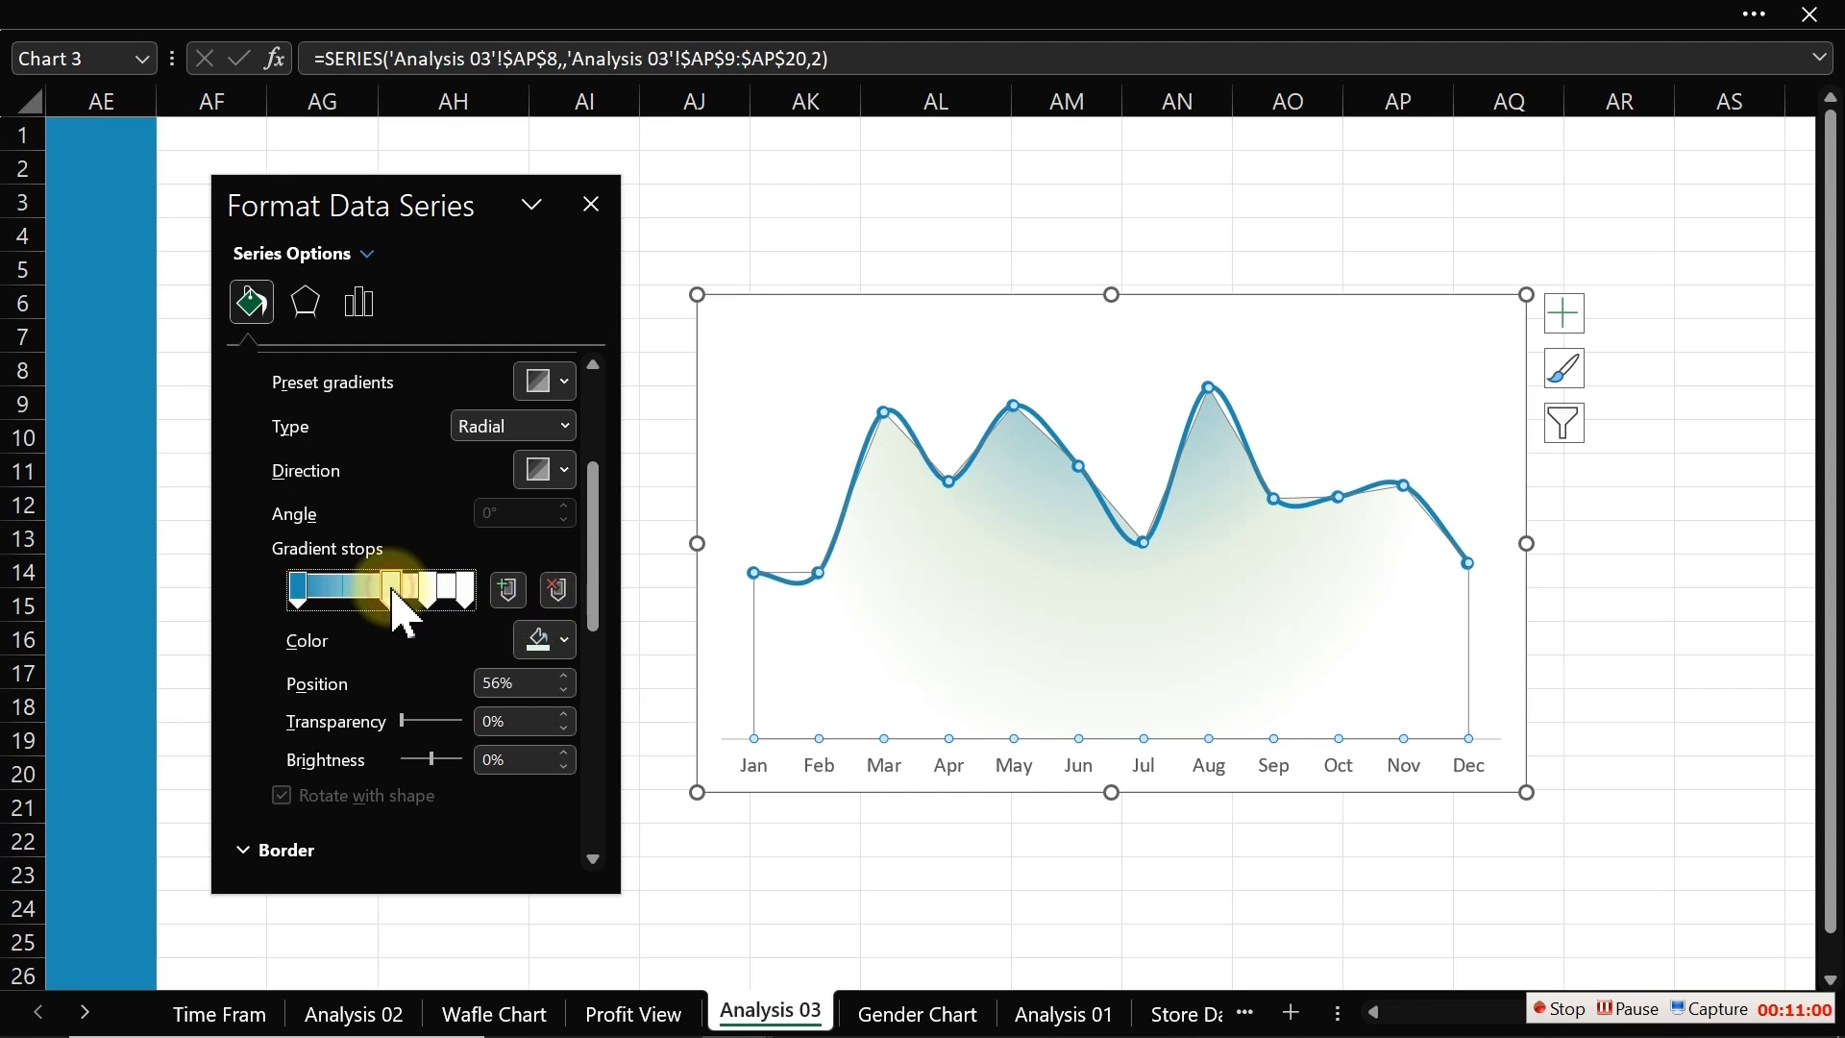
{"action": "left_click", "coordinate": [563, 641]}
{"action": "left_click", "coordinate": [526, 563]}
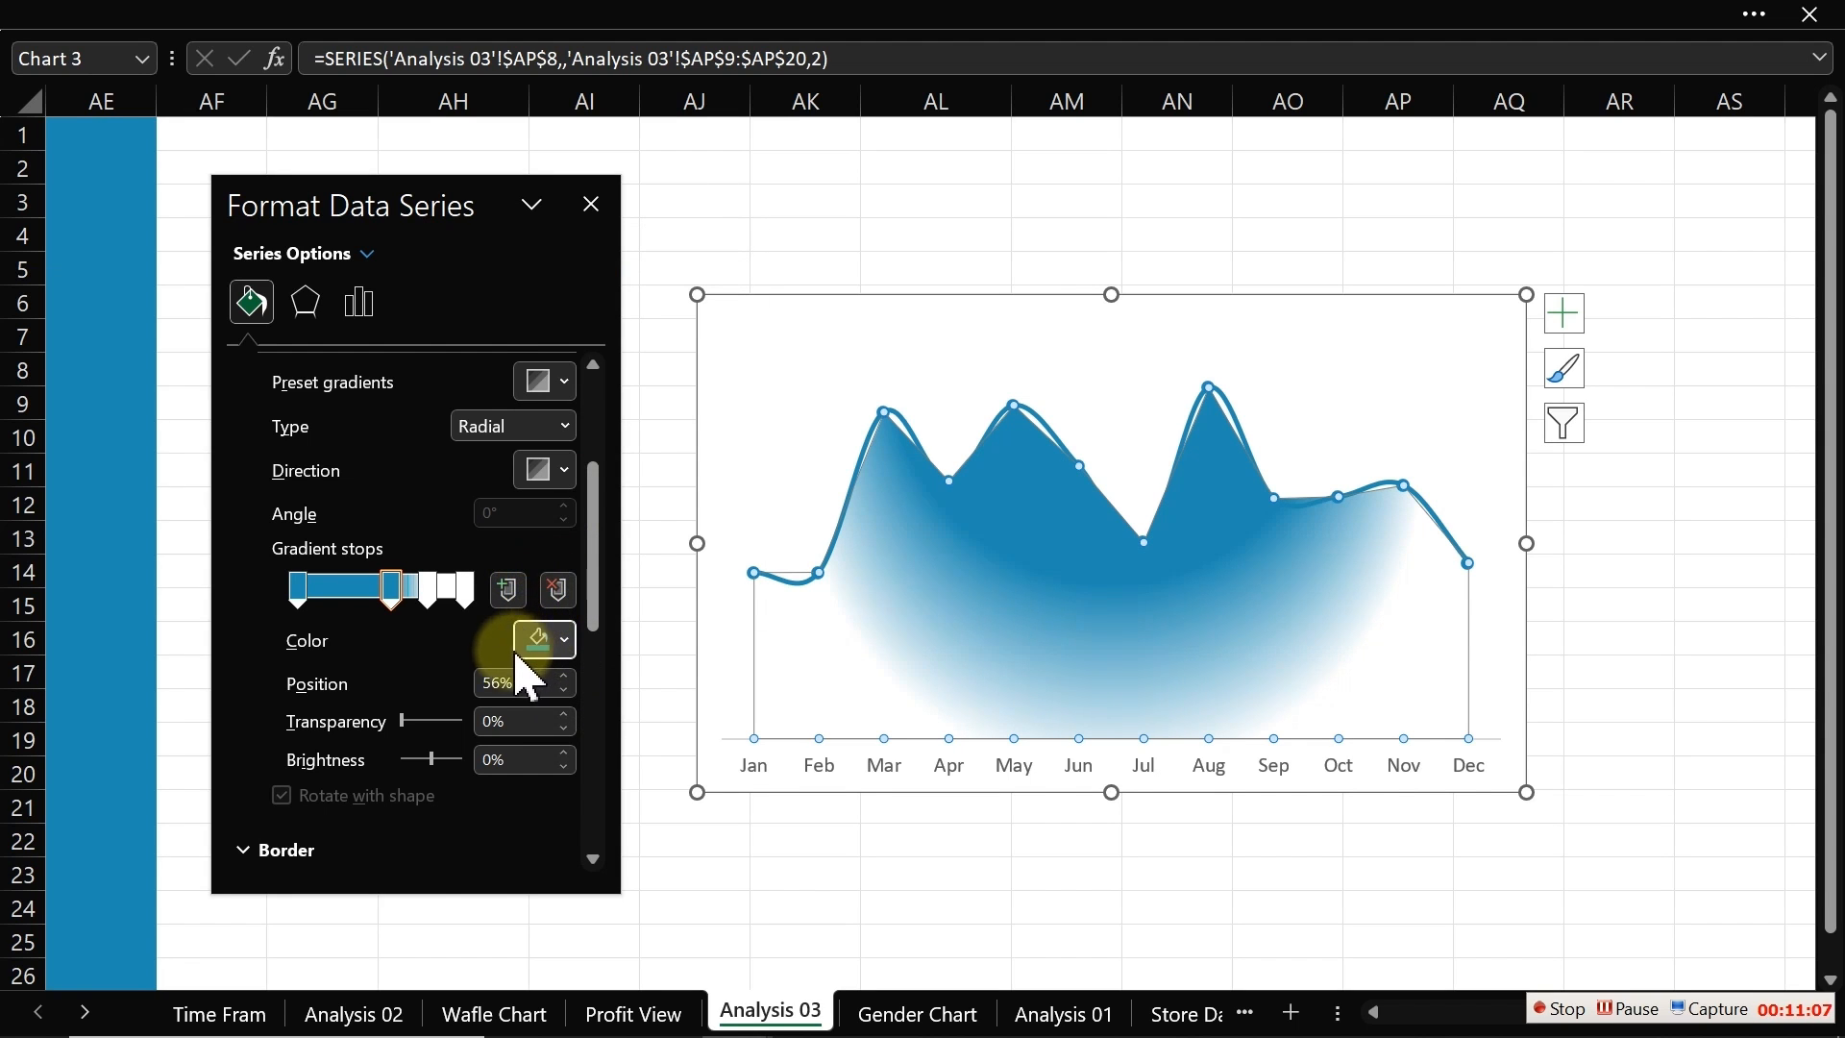
{"action": "left_click_drag", "start_coordinate": [404, 723], "coordinate": [453, 726]}
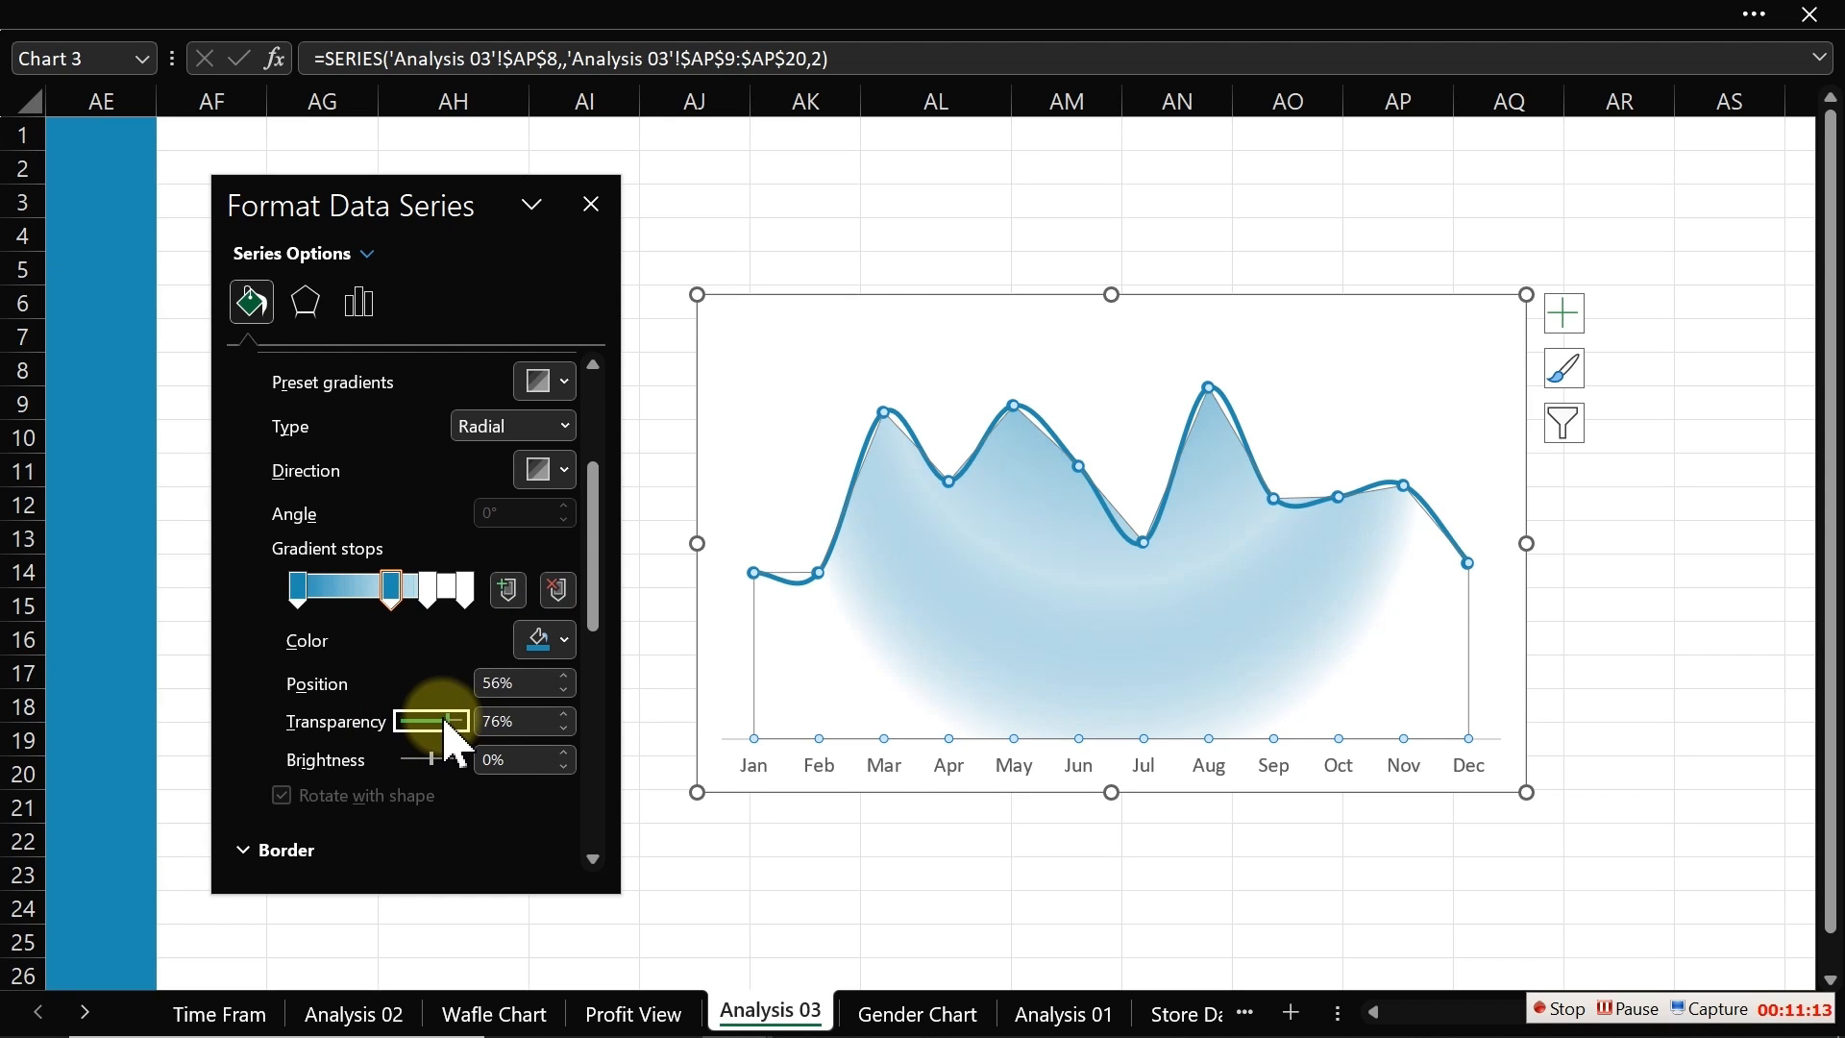
Step: Color the 78% gradient stop with the recently used blue and set its transparency to 90%
{"action": "left_click", "coordinate": [431, 589]}
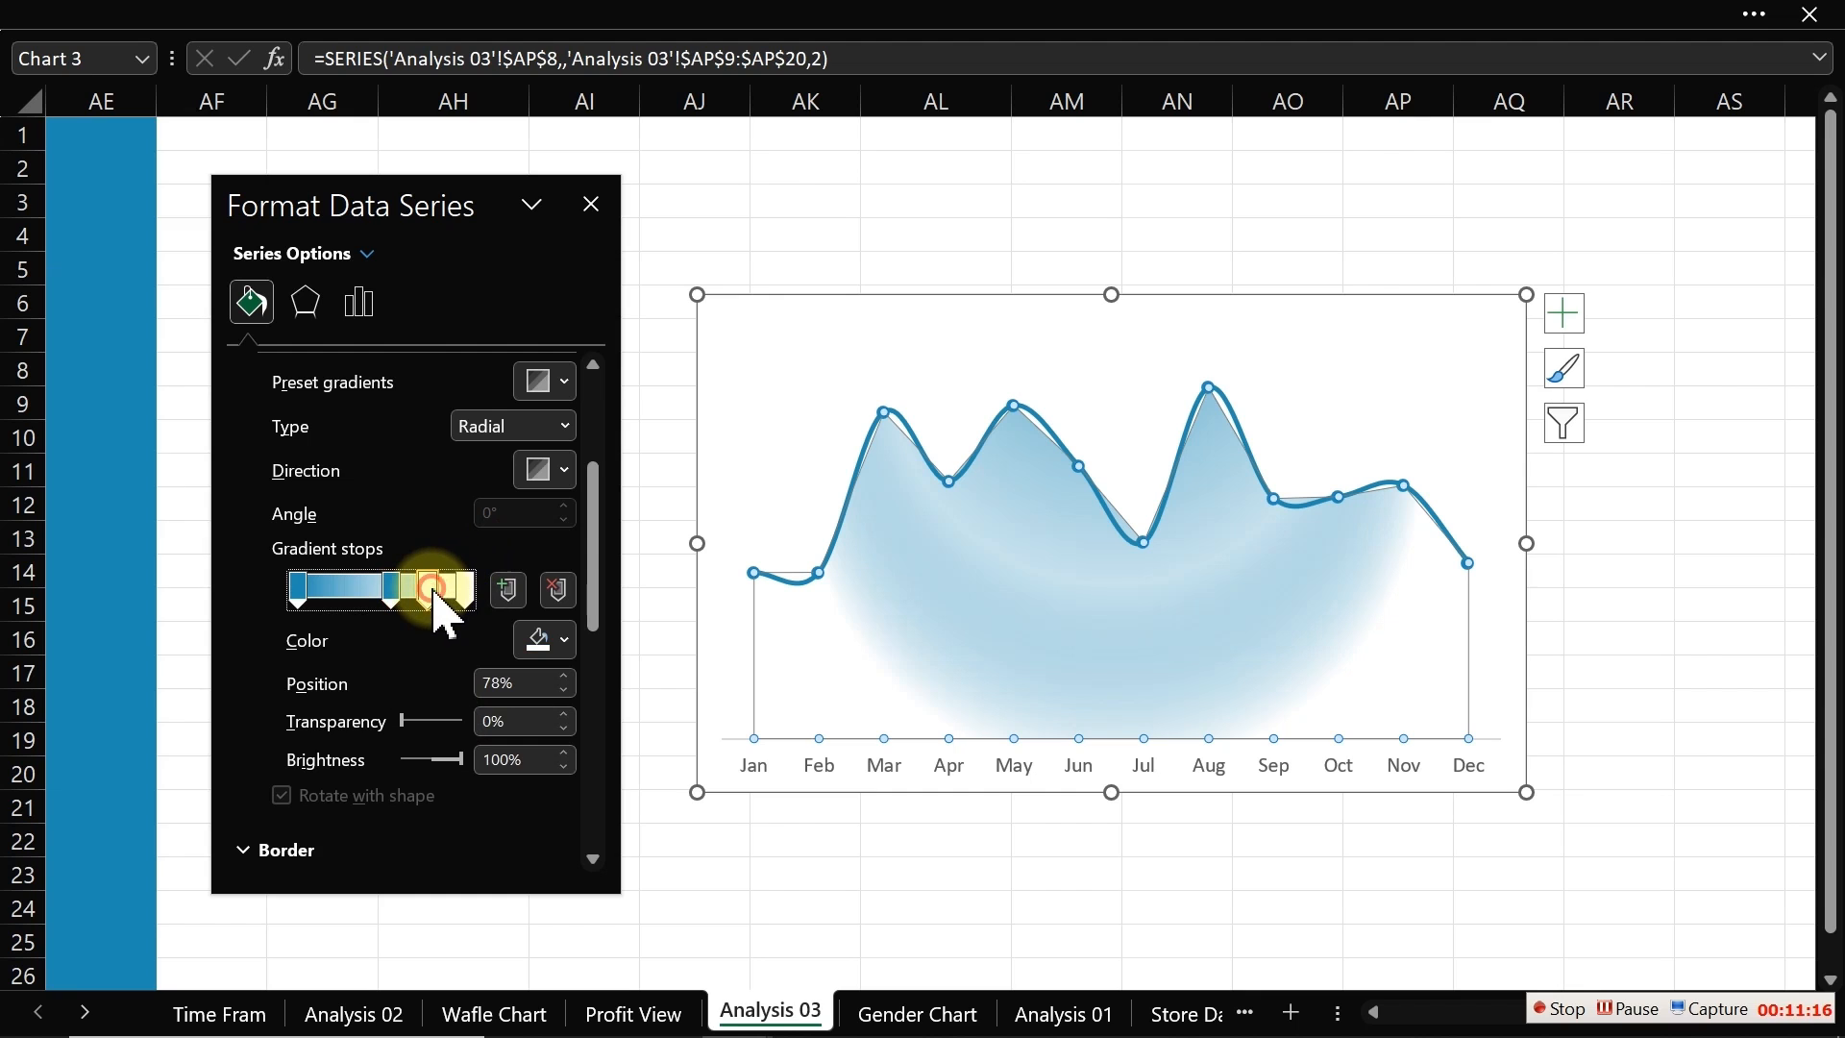
{"action": "left_click", "coordinate": [560, 642]}
{"action": "left_click", "coordinate": [531, 563]}
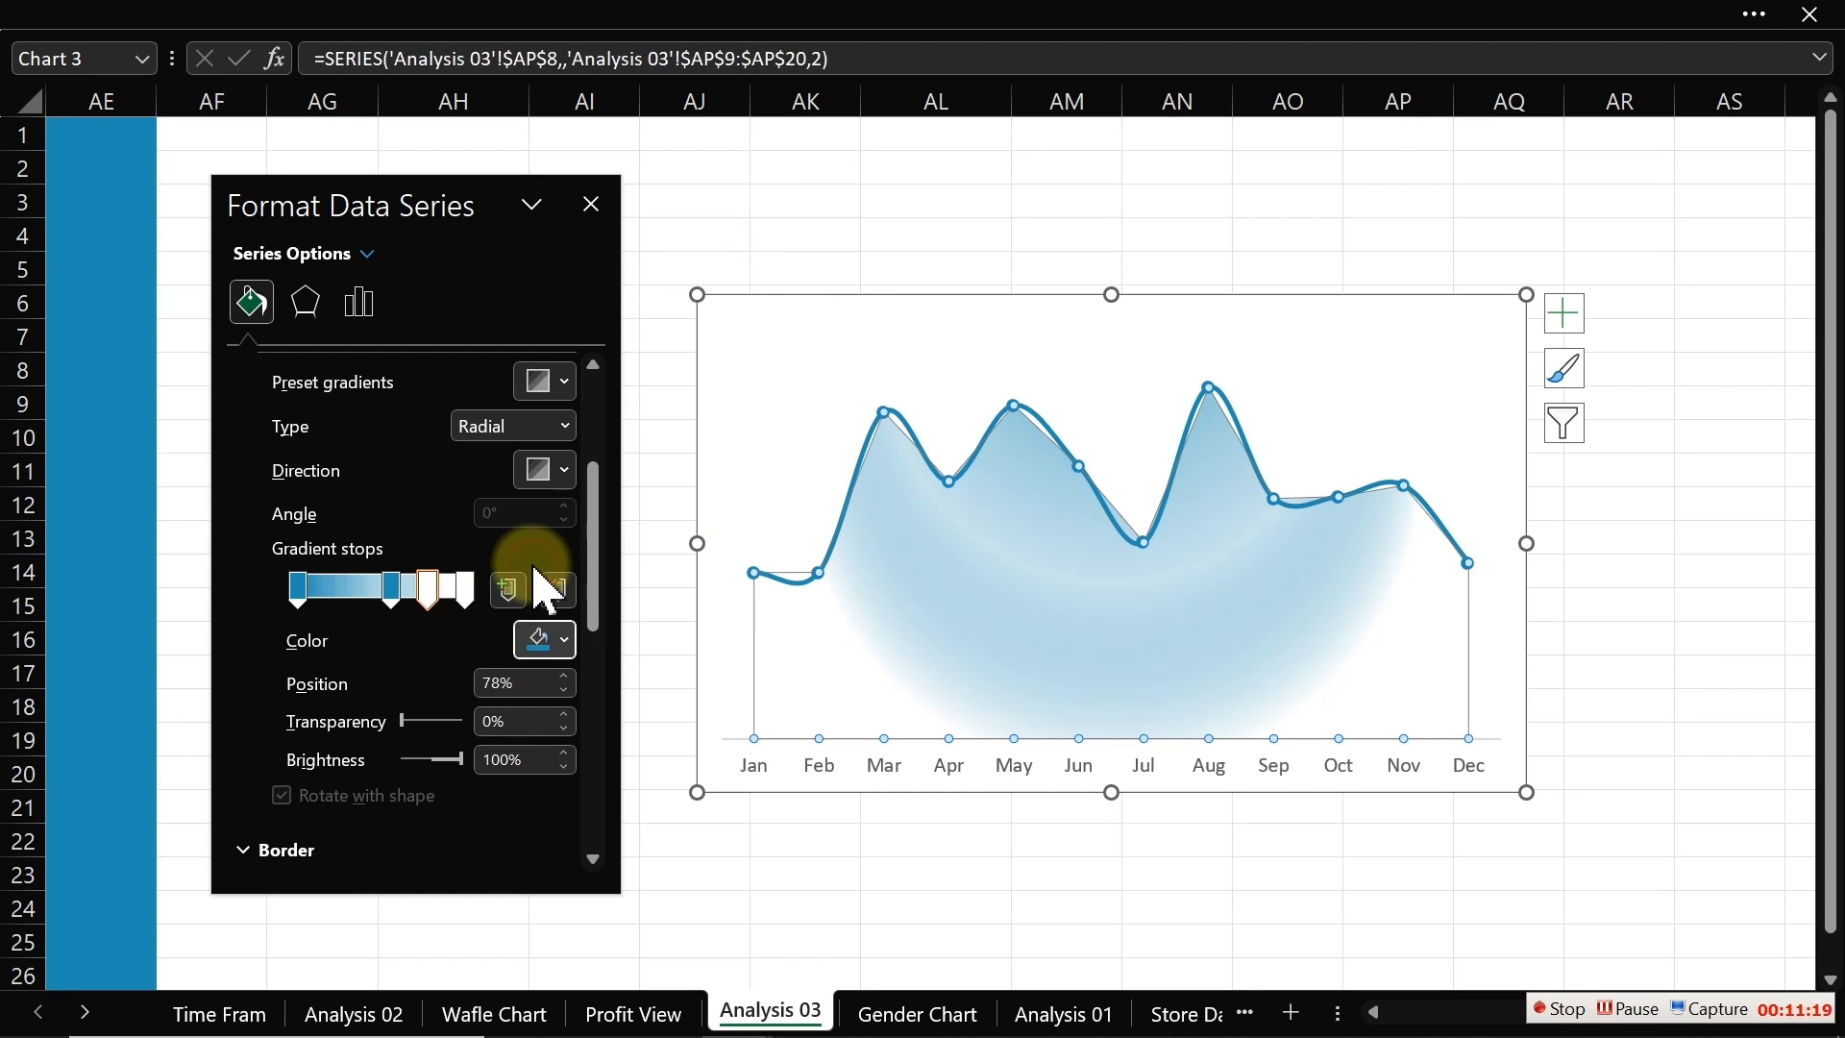
{"action": "left_click_drag", "start_coordinate": [404, 721], "coordinate": [458, 723]}
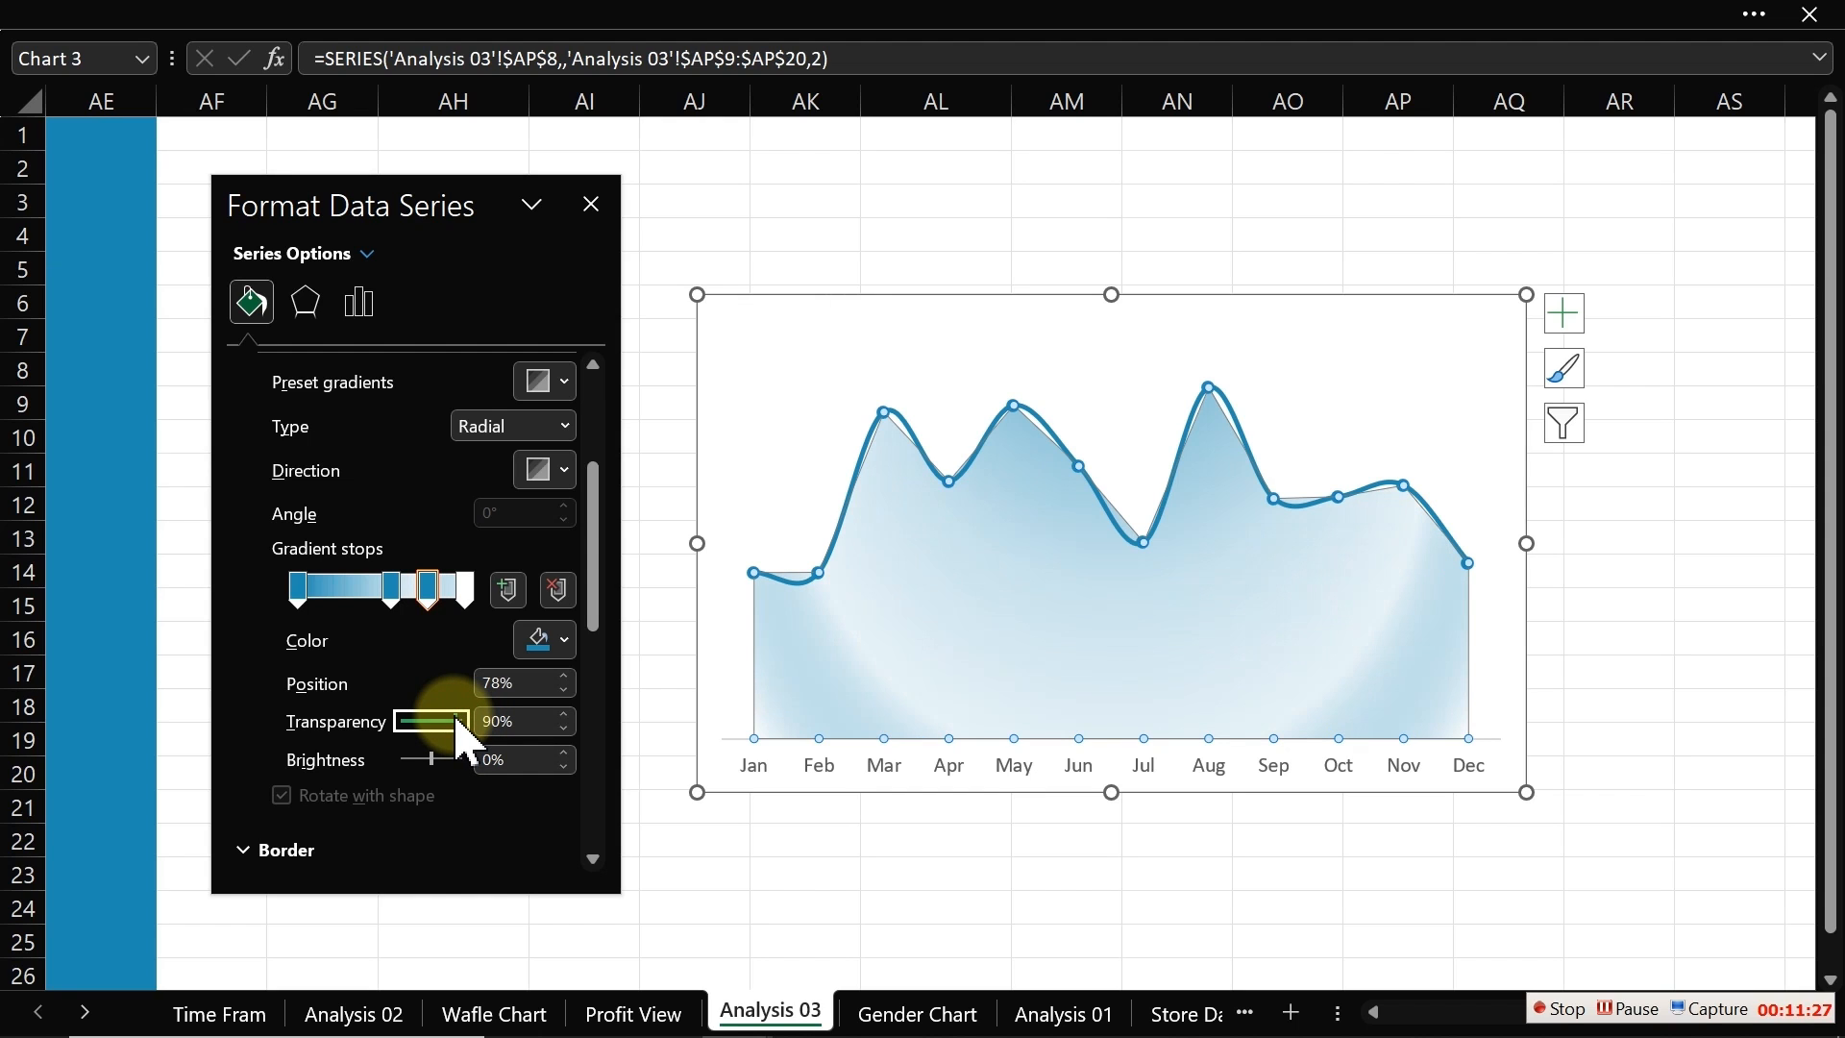
Step: Color the 100% gradient stop with the recently used blue and set its transparency to 95%
{"action": "left_click", "coordinate": [465, 590]}
{"action": "left_click", "coordinate": [546, 642]}
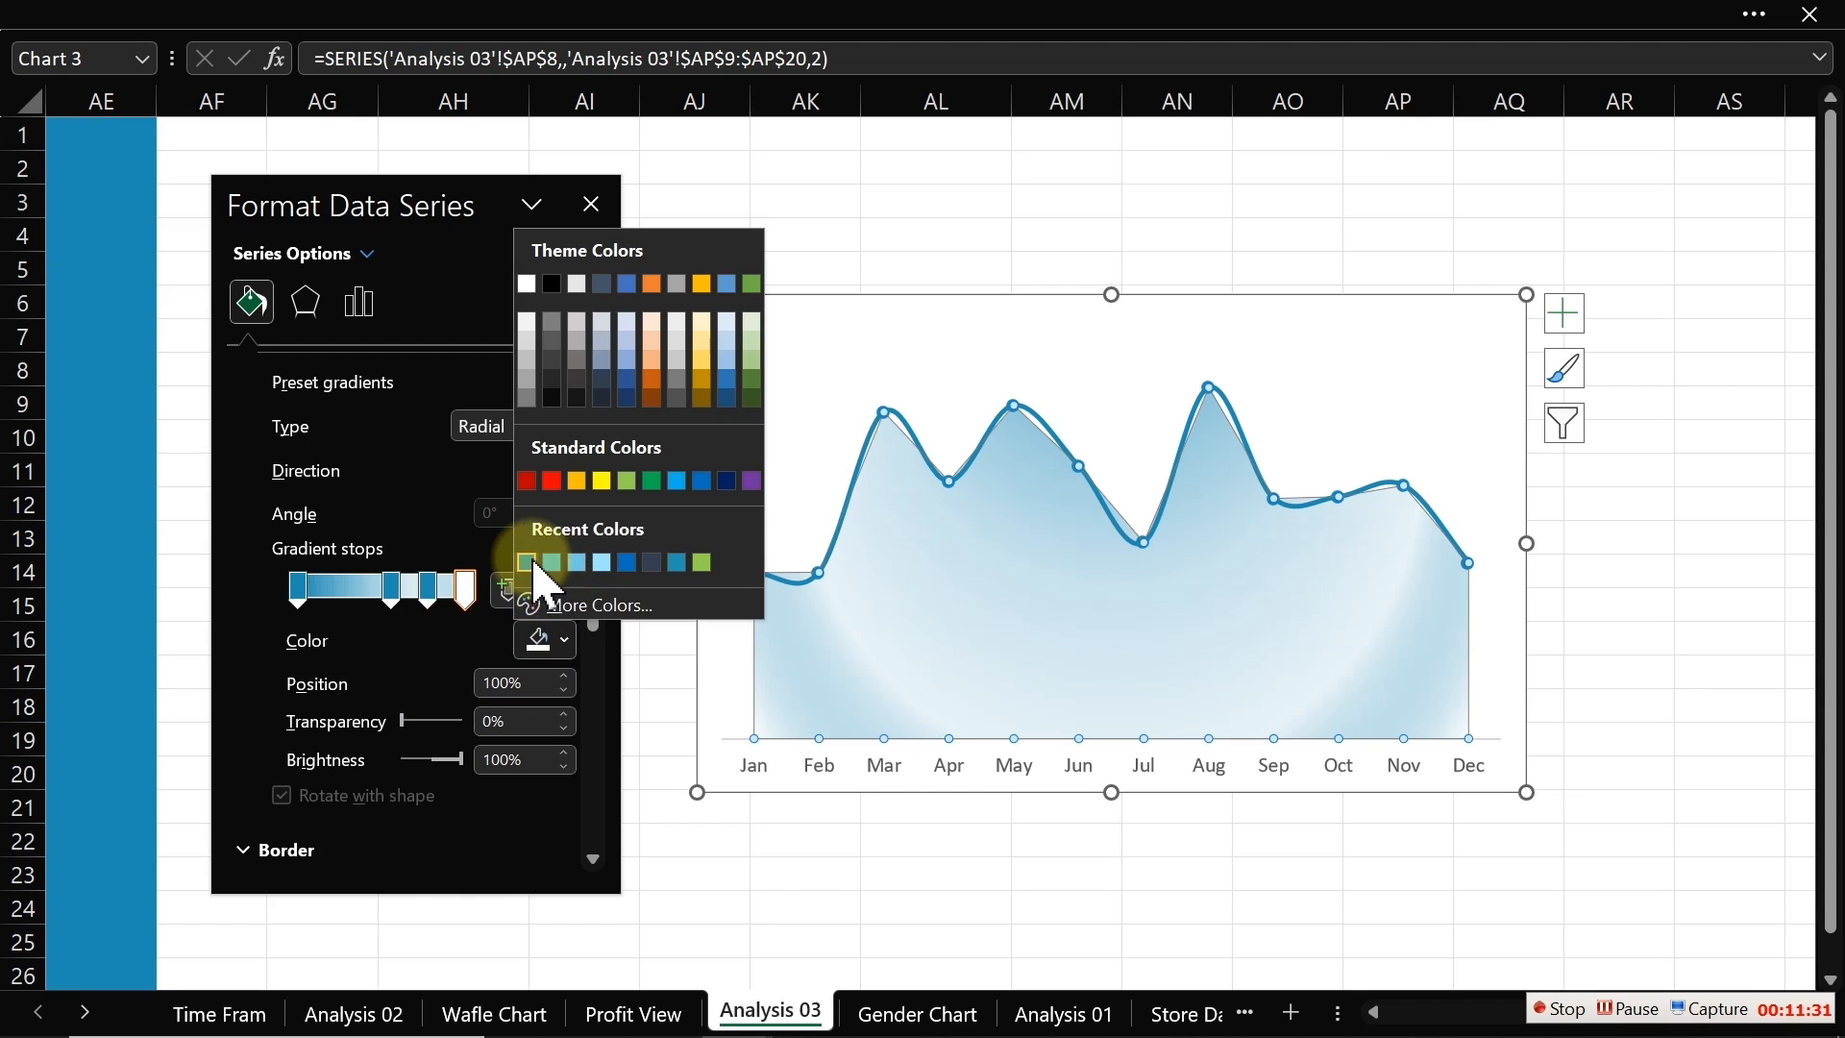
{"action": "left_click", "coordinate": [535, 558]}
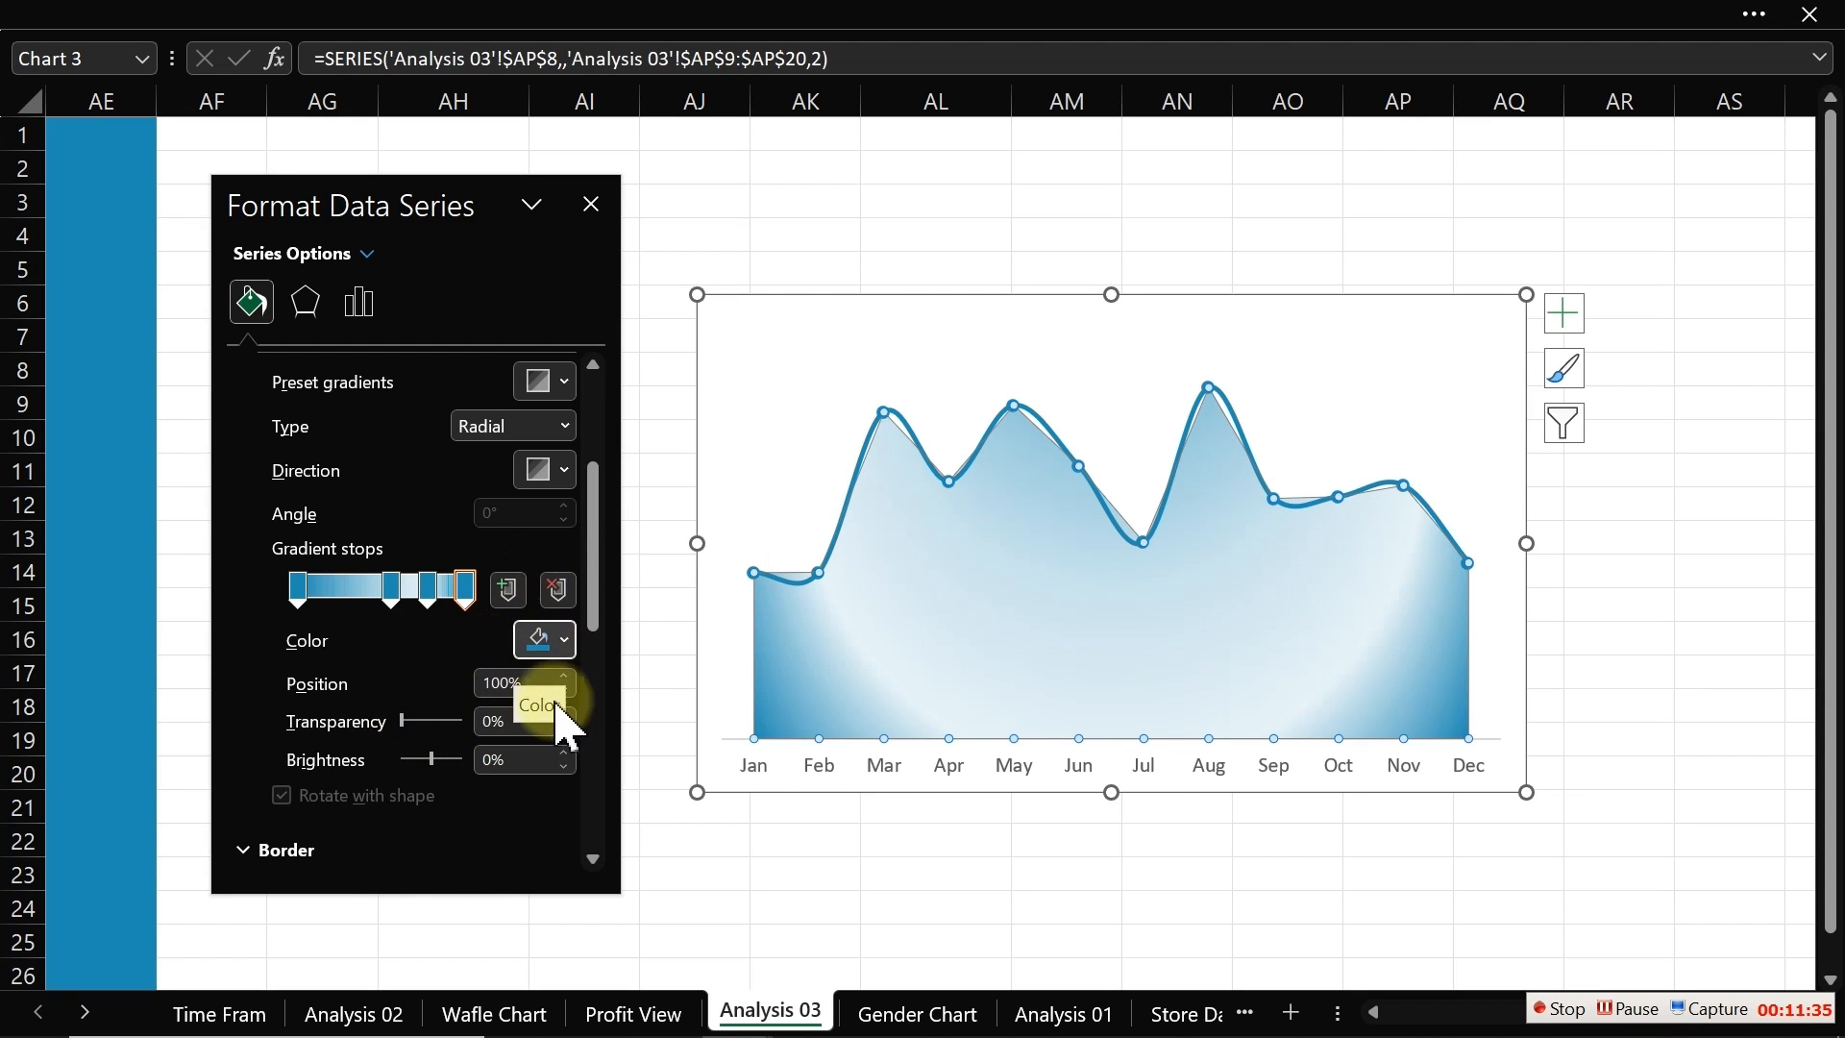
{"action": "left_click", "coordinate": [497, 721]}
{"action": "key", "text": "BackSpace"}
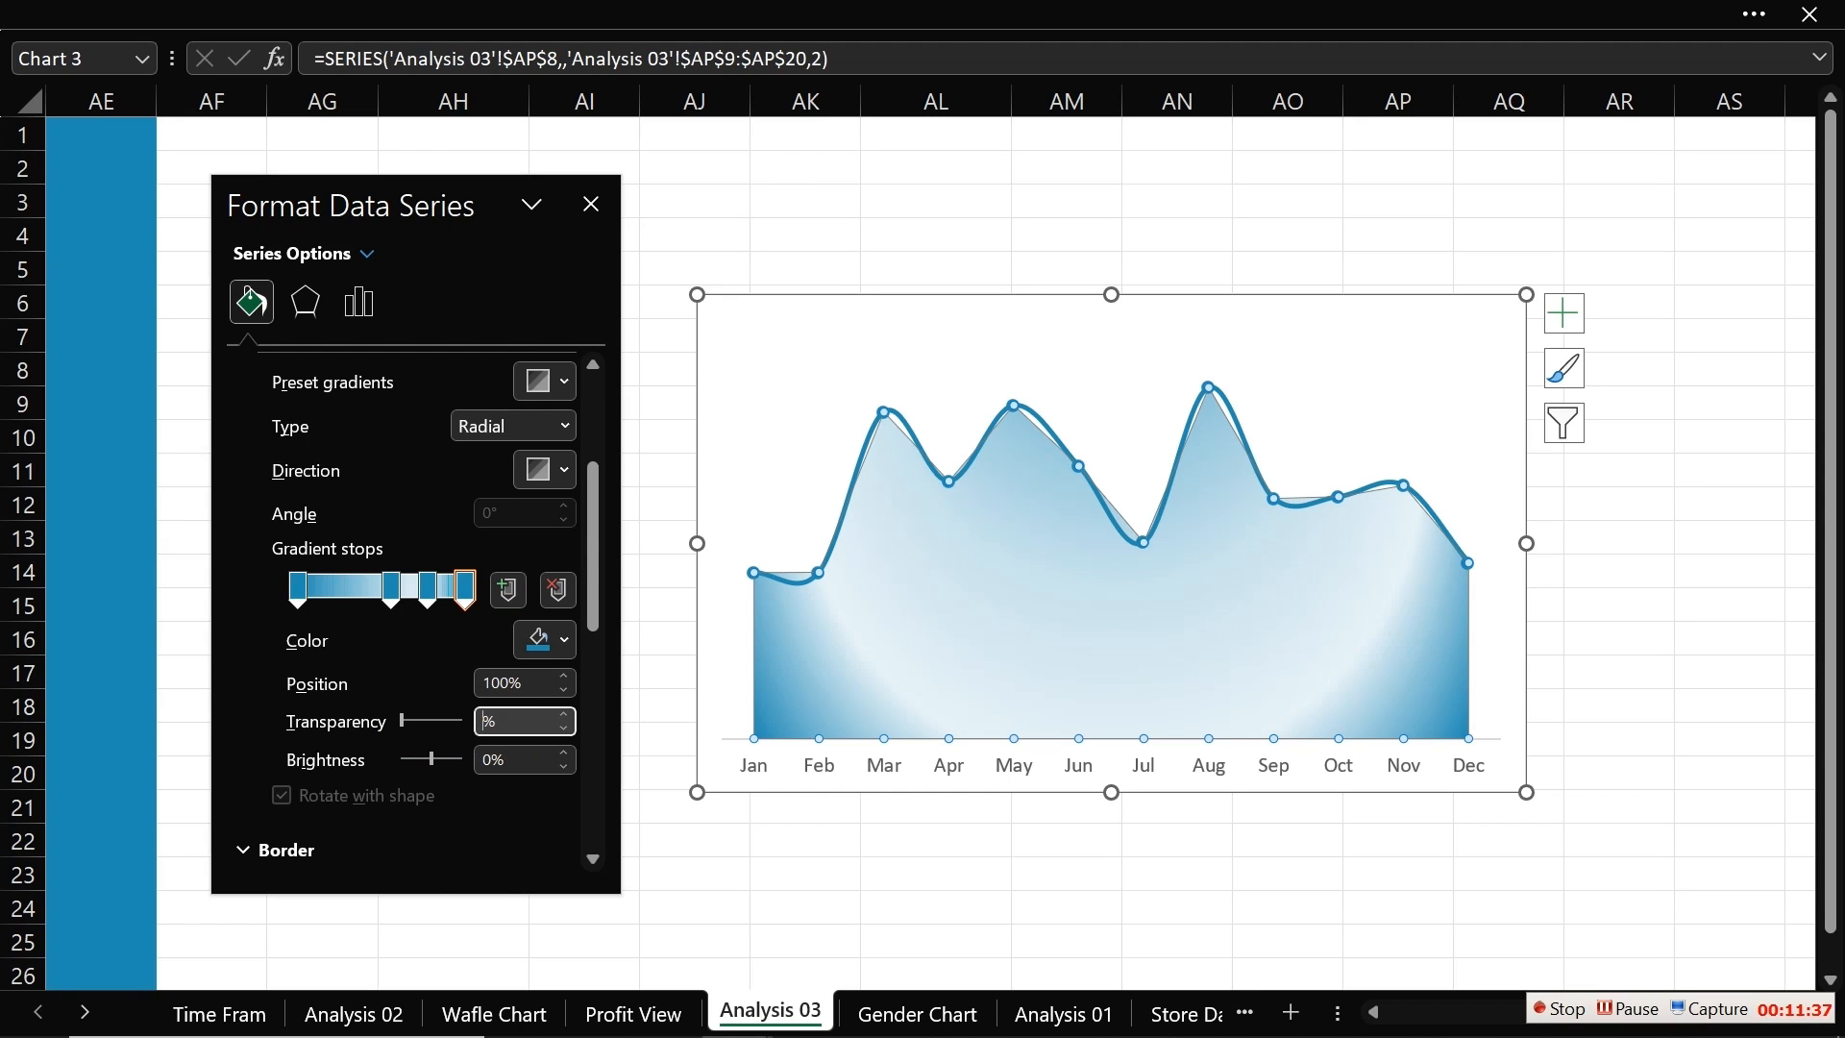
{"action": "key", "text": "Return"}
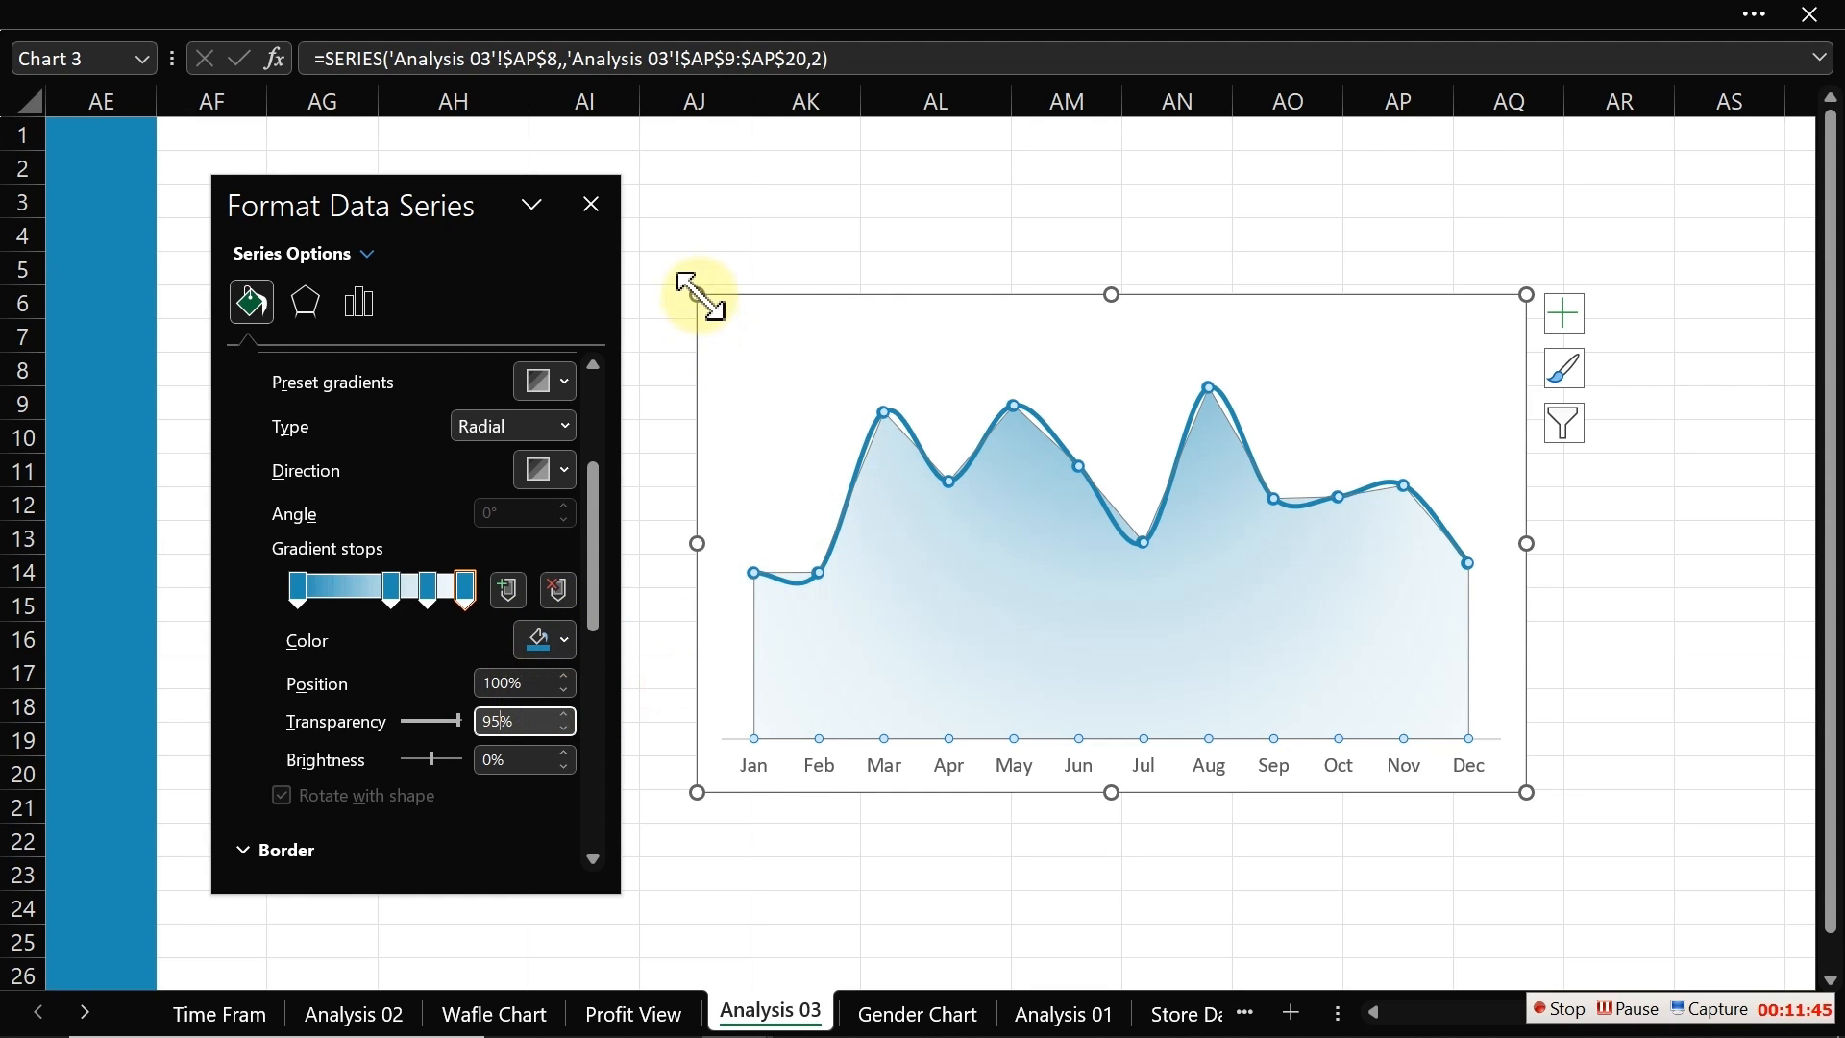
Step: Resize the chart smaller from its corner and move it lower on the sheet
{"action": "left_click_drag", "start_coordinate": [699, 295], "coordinate": [753, 485]}
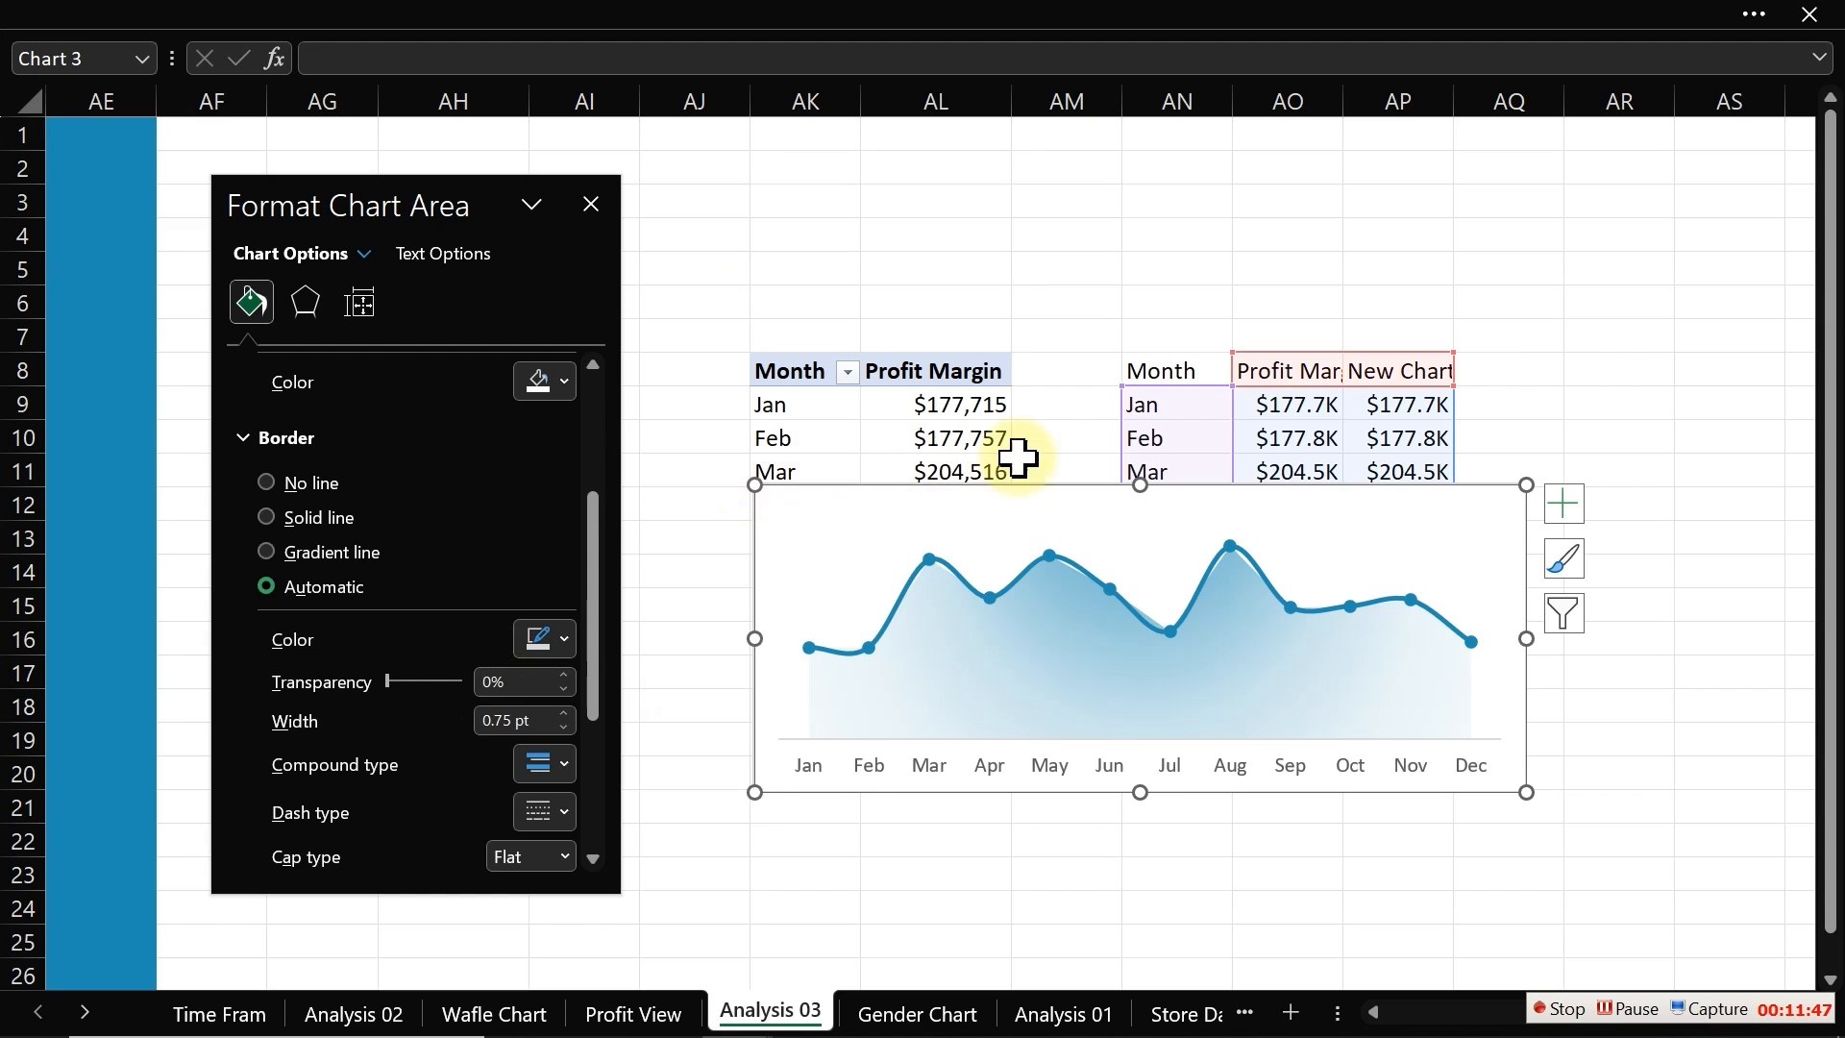
{"action": "left_click_drag", "start_coordinate": [1097, 488], "coordinate": [999, 595]}
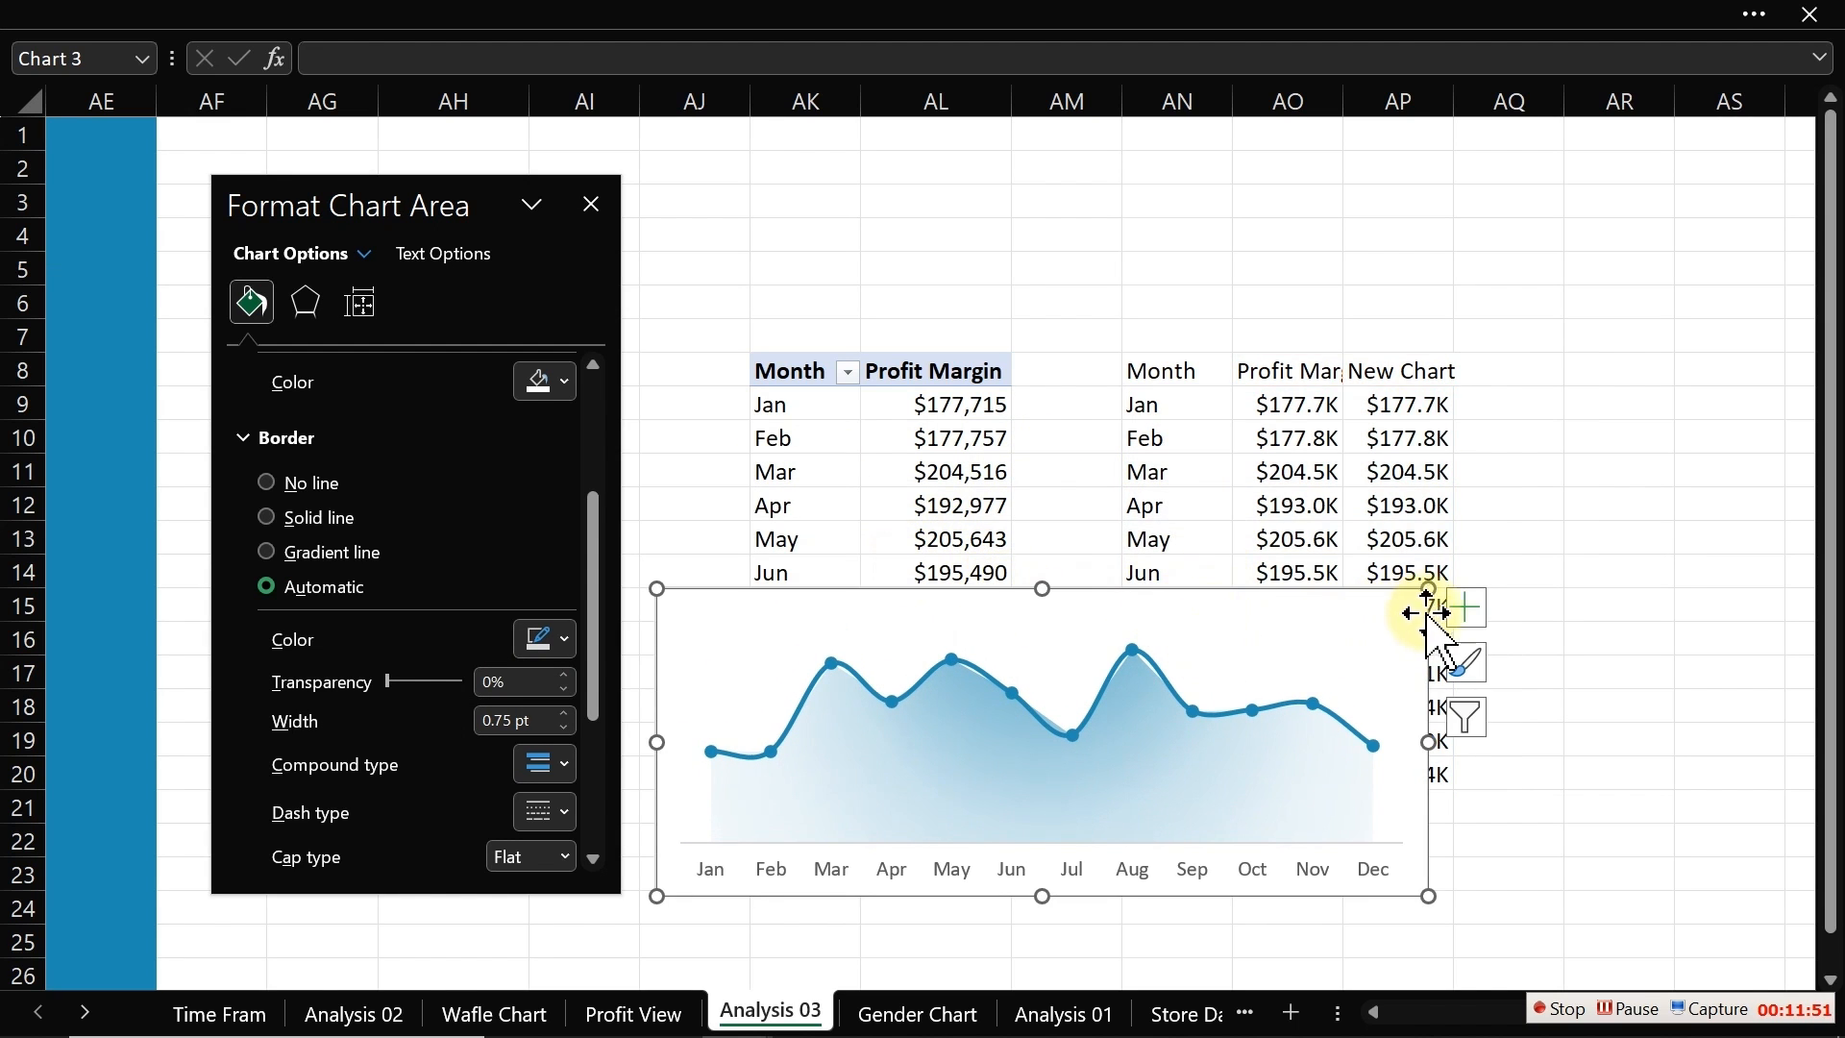
Step: Add data labels to the profit line series and move the format pane aside
{"action": "left_click", "coordinate": [1133, 655]}
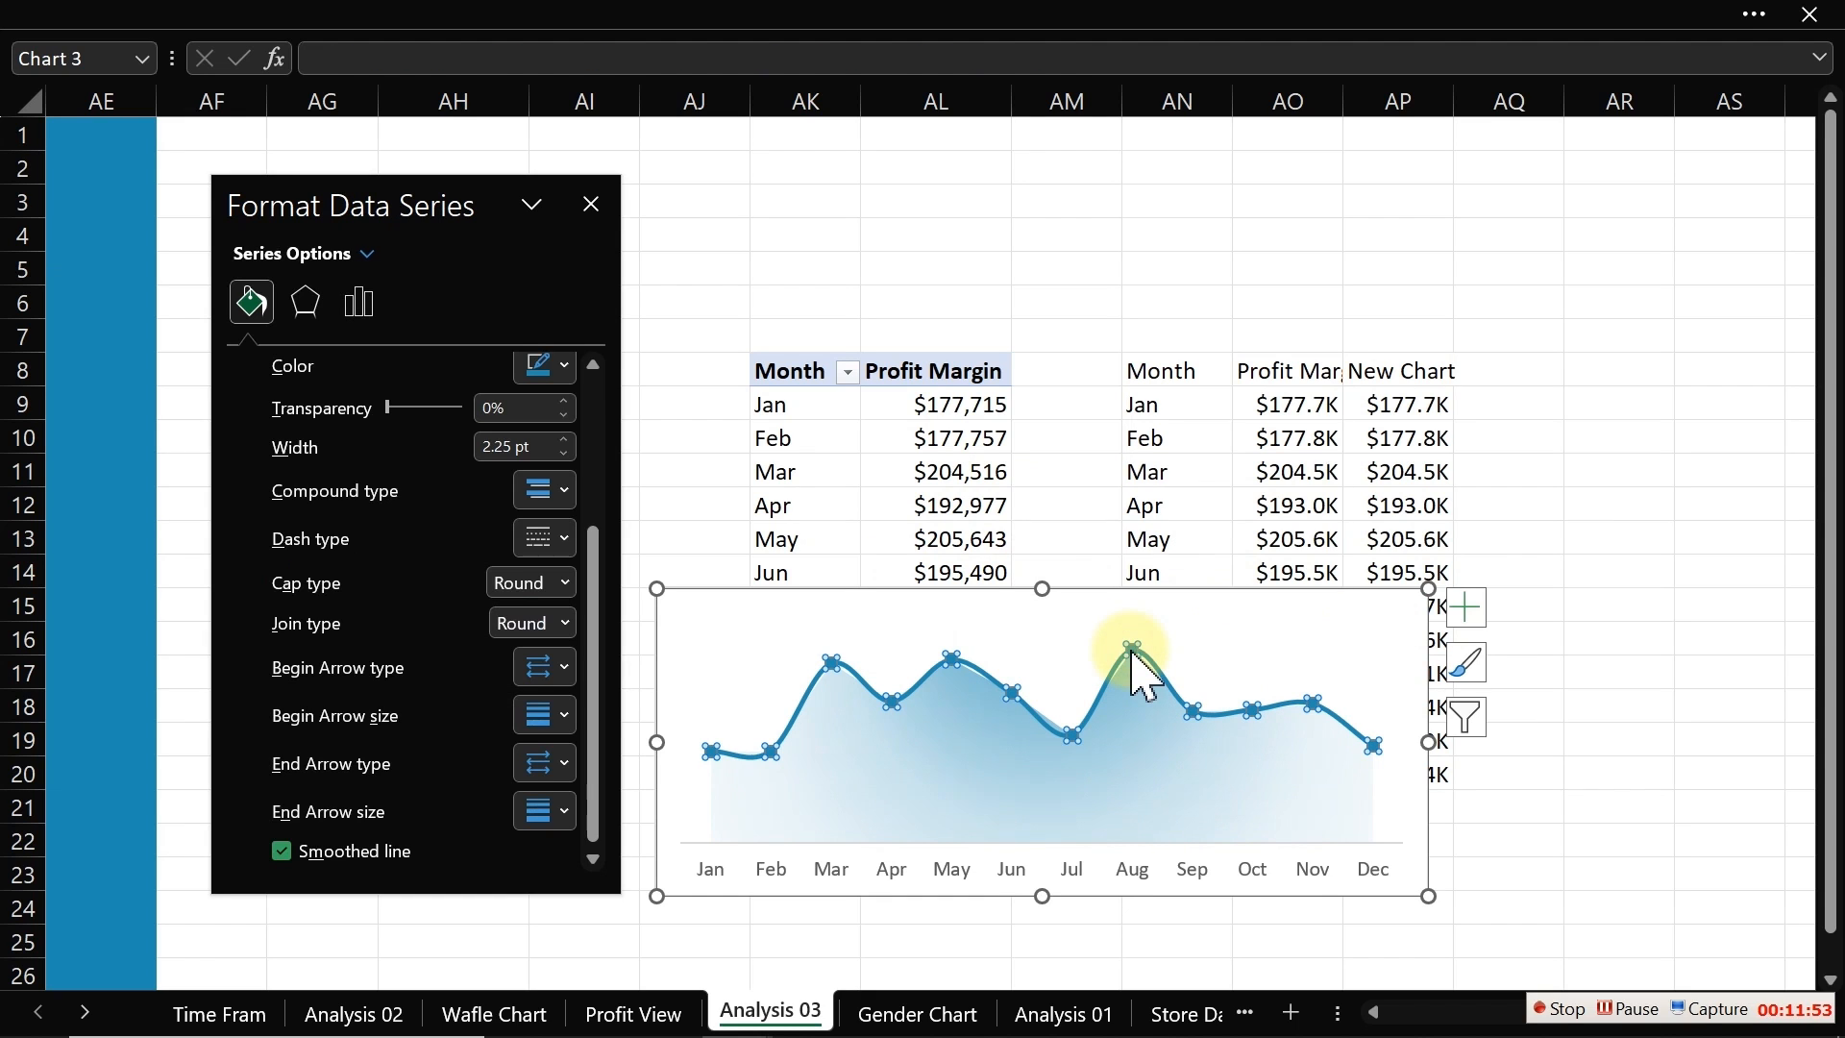
{"action": "left_click", "coordinate": [1466, 609]}
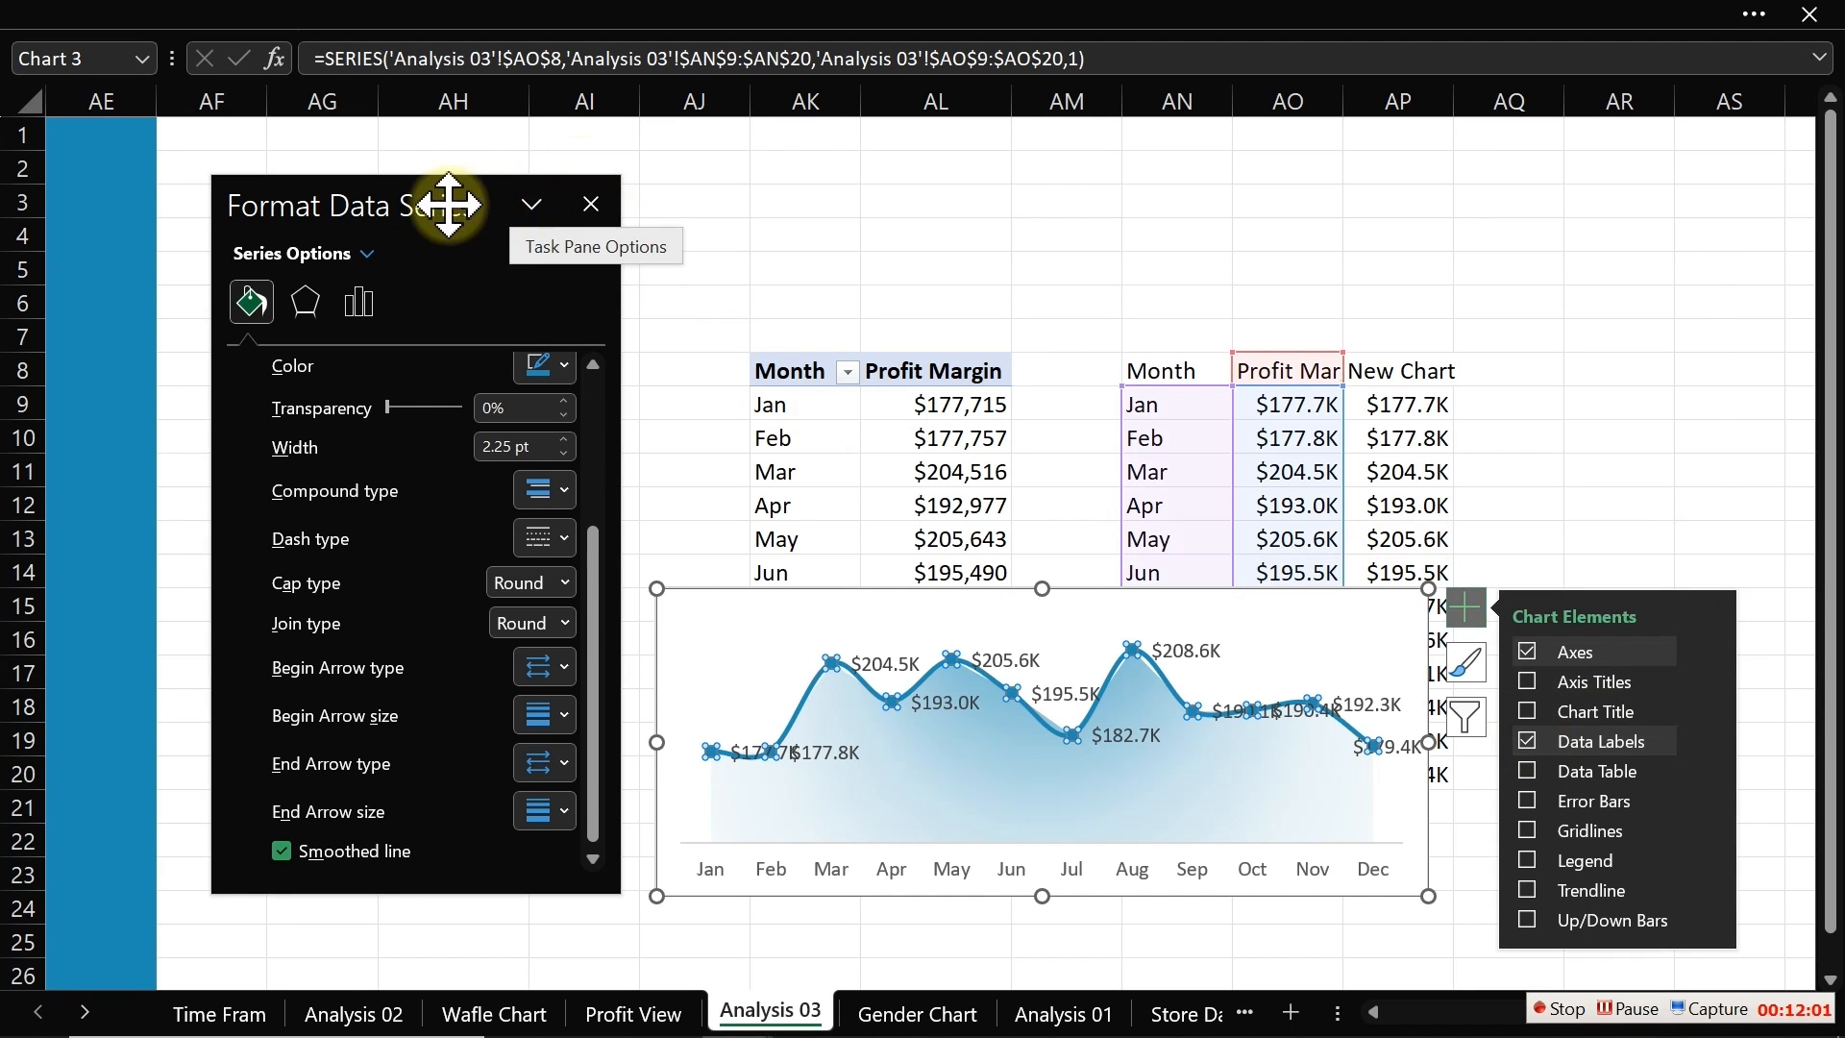
{"action": "left_click_drag", "start_coordinate": [441, 198], "coordinate": [1631, 231]}
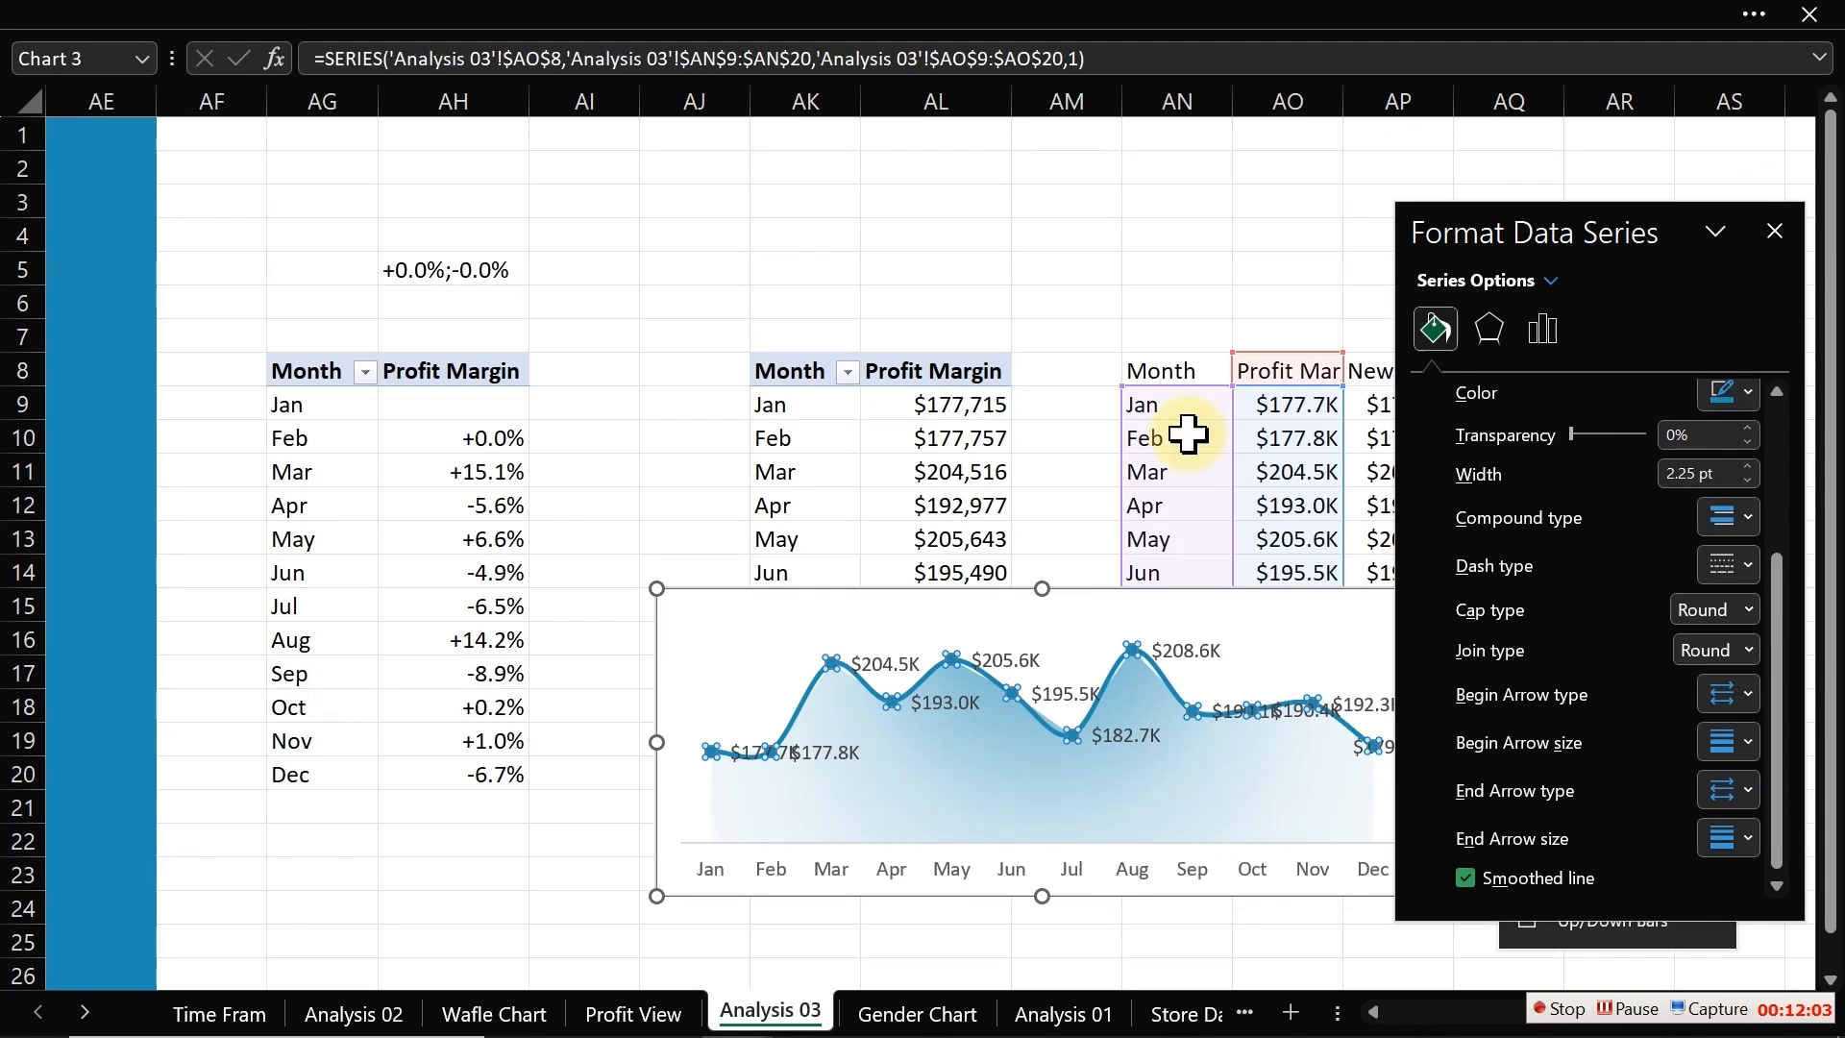
Step: Set the data labels to show values from cells AH9:AH20 of the Profit Margin change column
{"action": "left_click", "coordinate": [888, 661]}
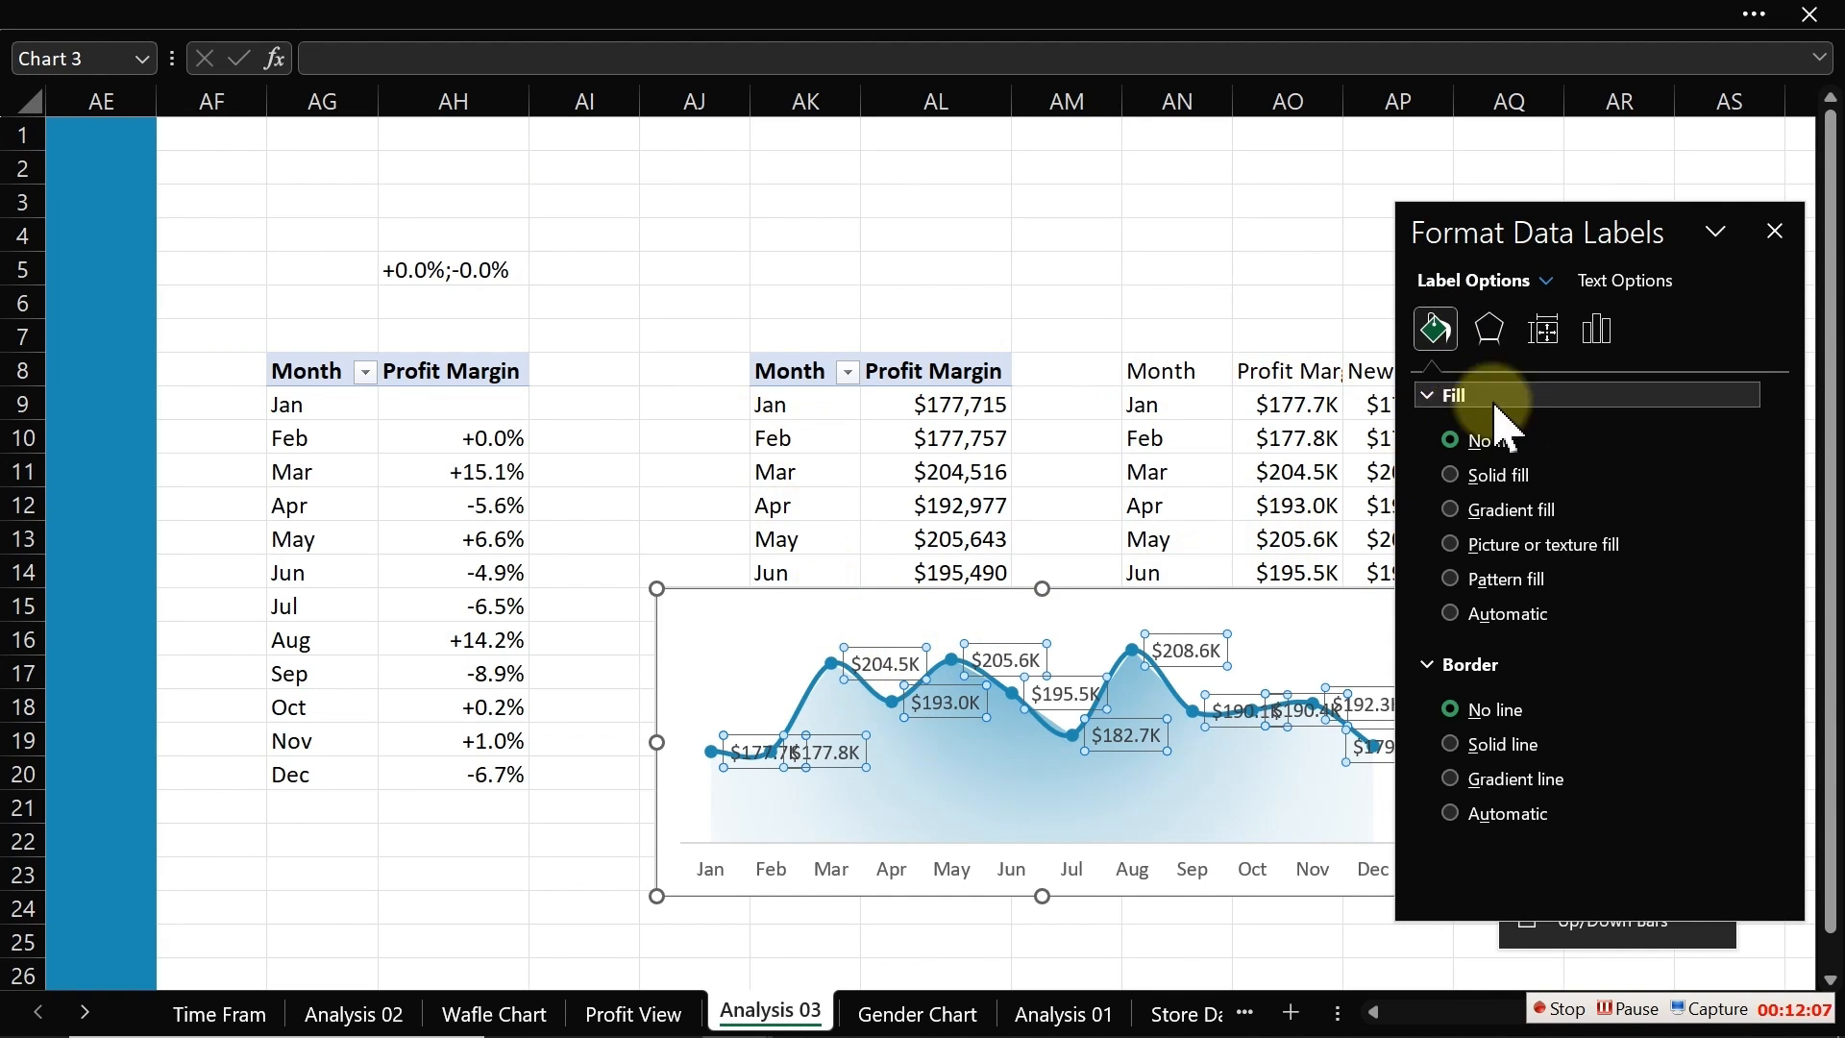
{"action": "left_click", "coordinate": [1603, 345]}
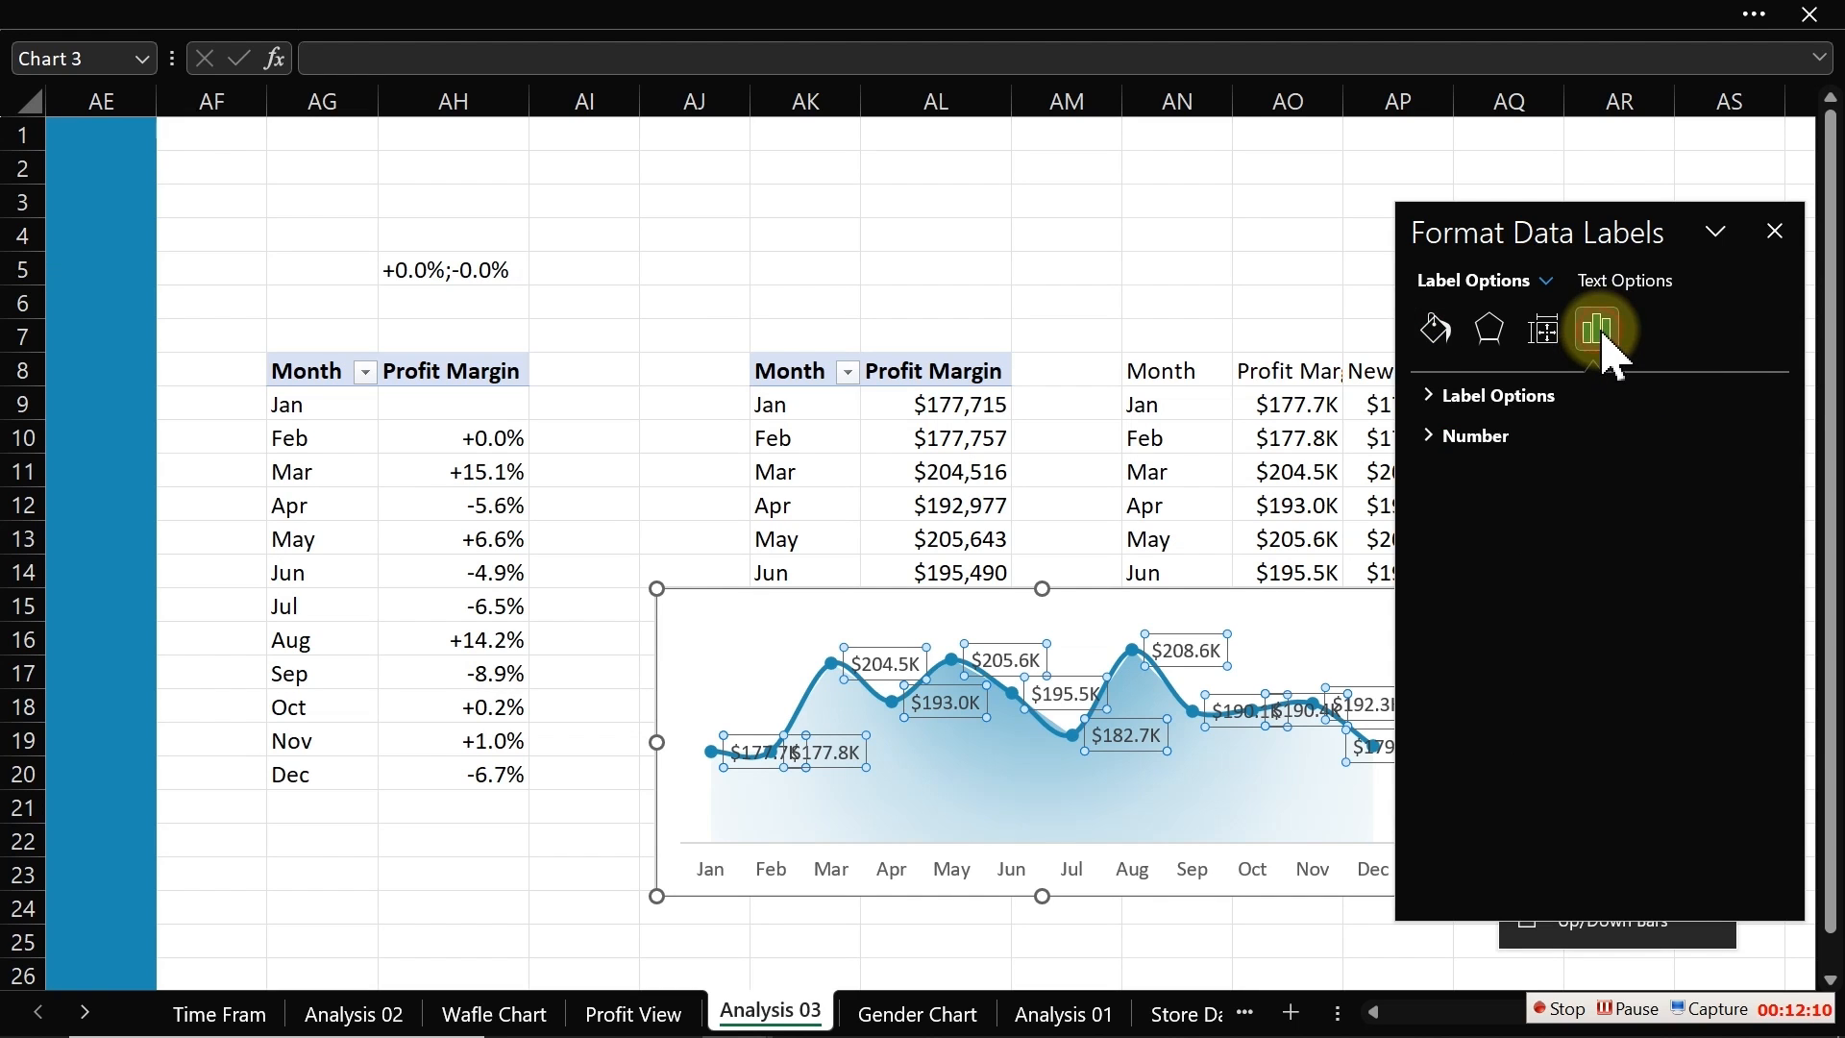
{"action": "left_click", "coordinate": [1431, 396]}
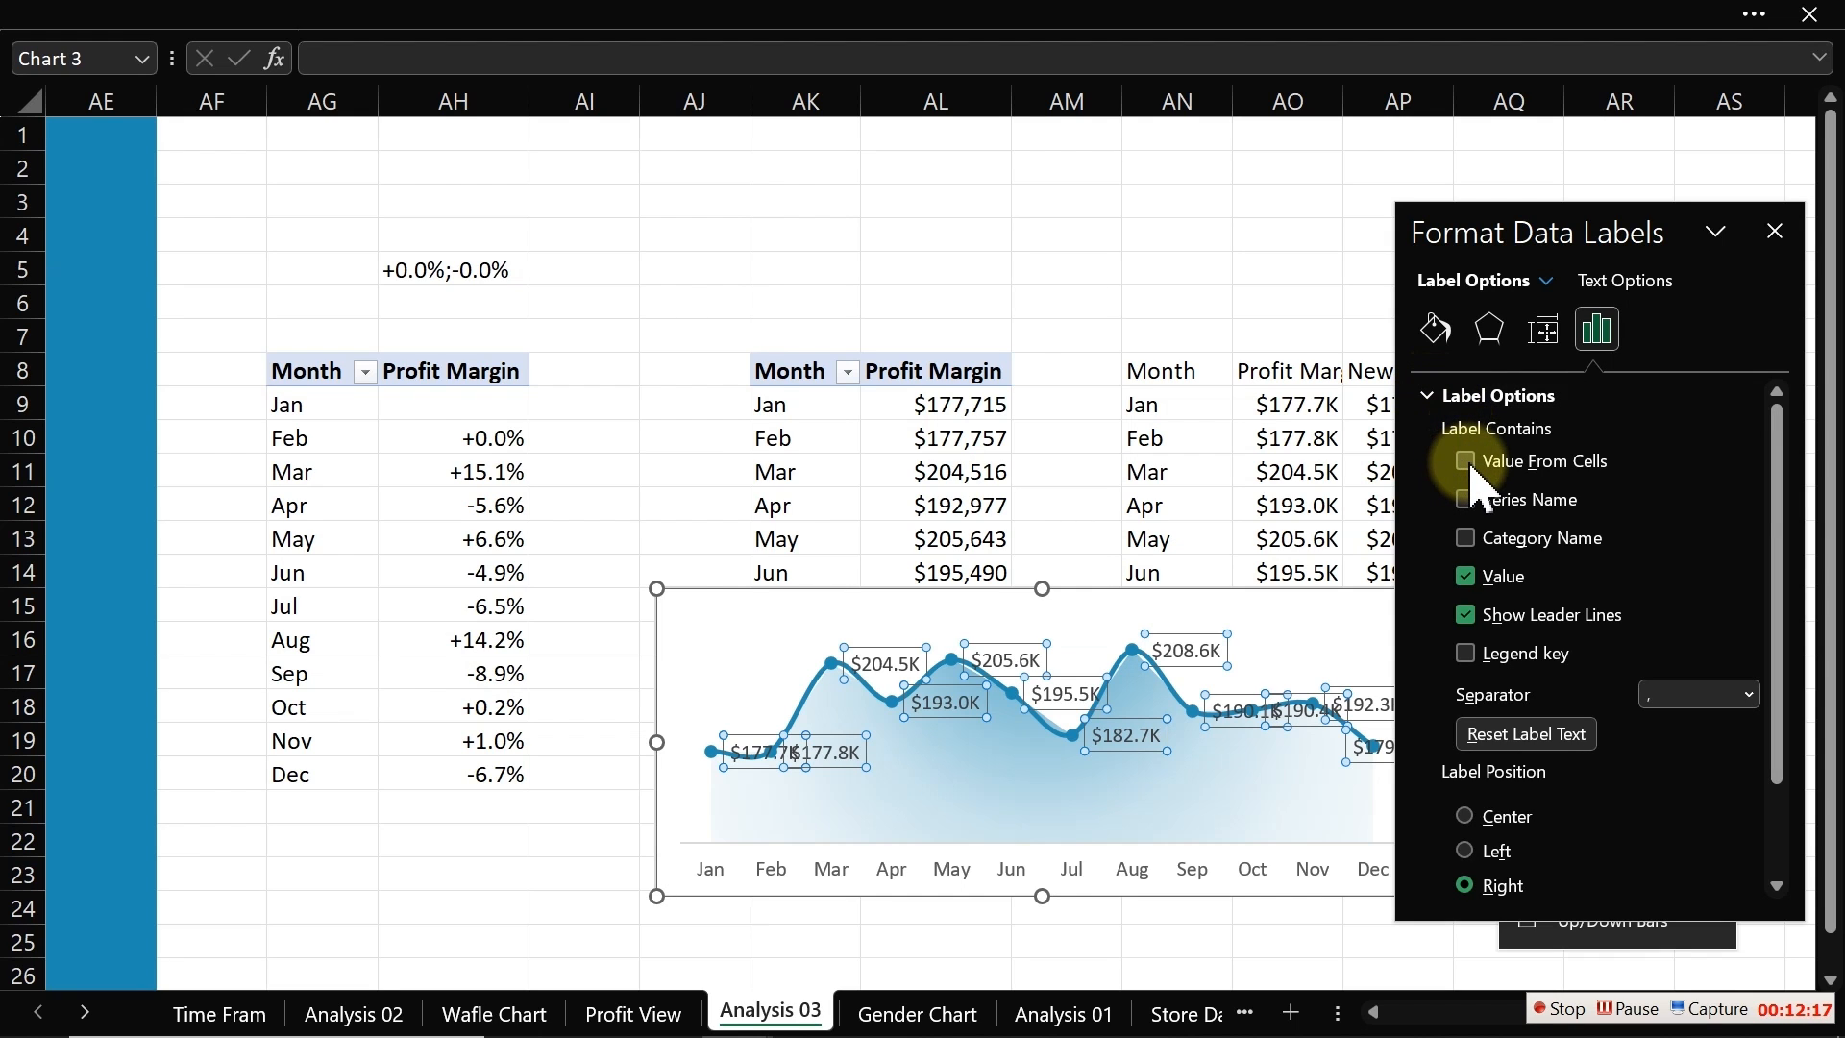
{"action": "left_click", "coordinate": [1466, 462]}
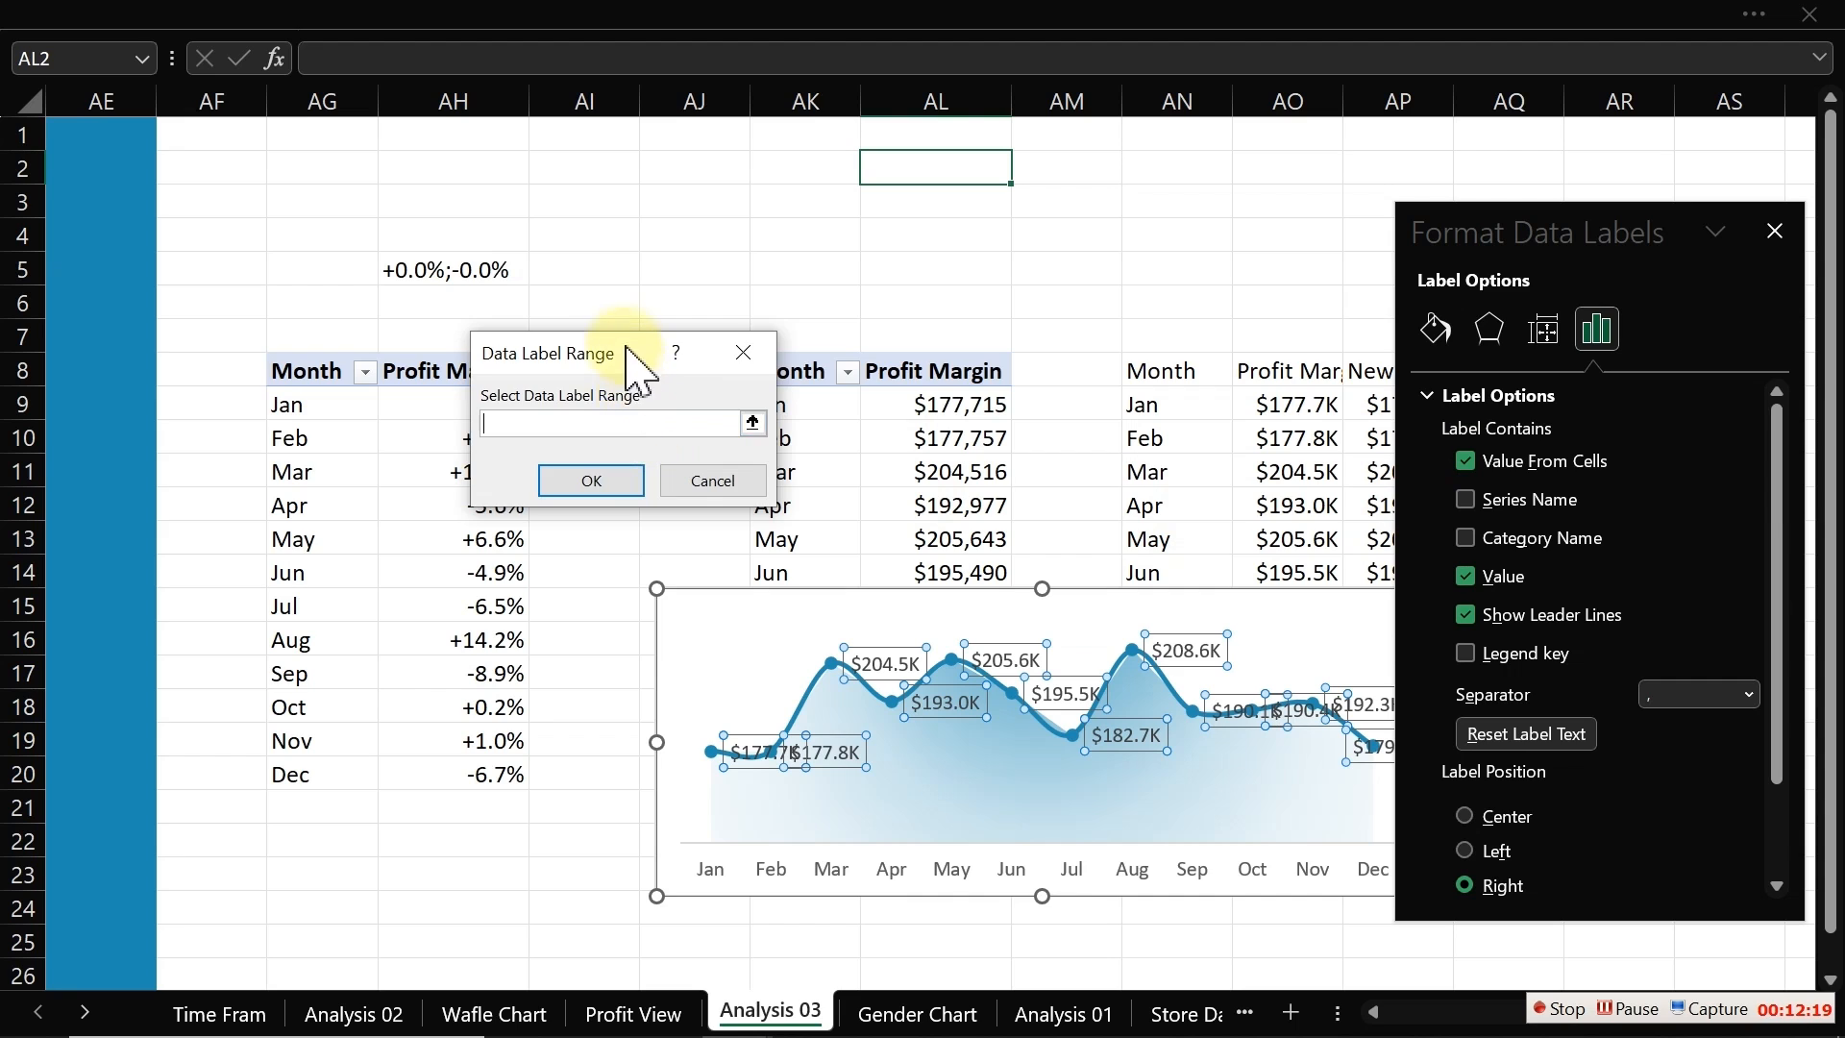
{"action": "left_click_drag", "start_coordinate": [626, 348], "coordinate": [842, 263]}
{"action": "left_click_drag", "start_coordinate": [452, 403], "coordinate": [467, 774]}
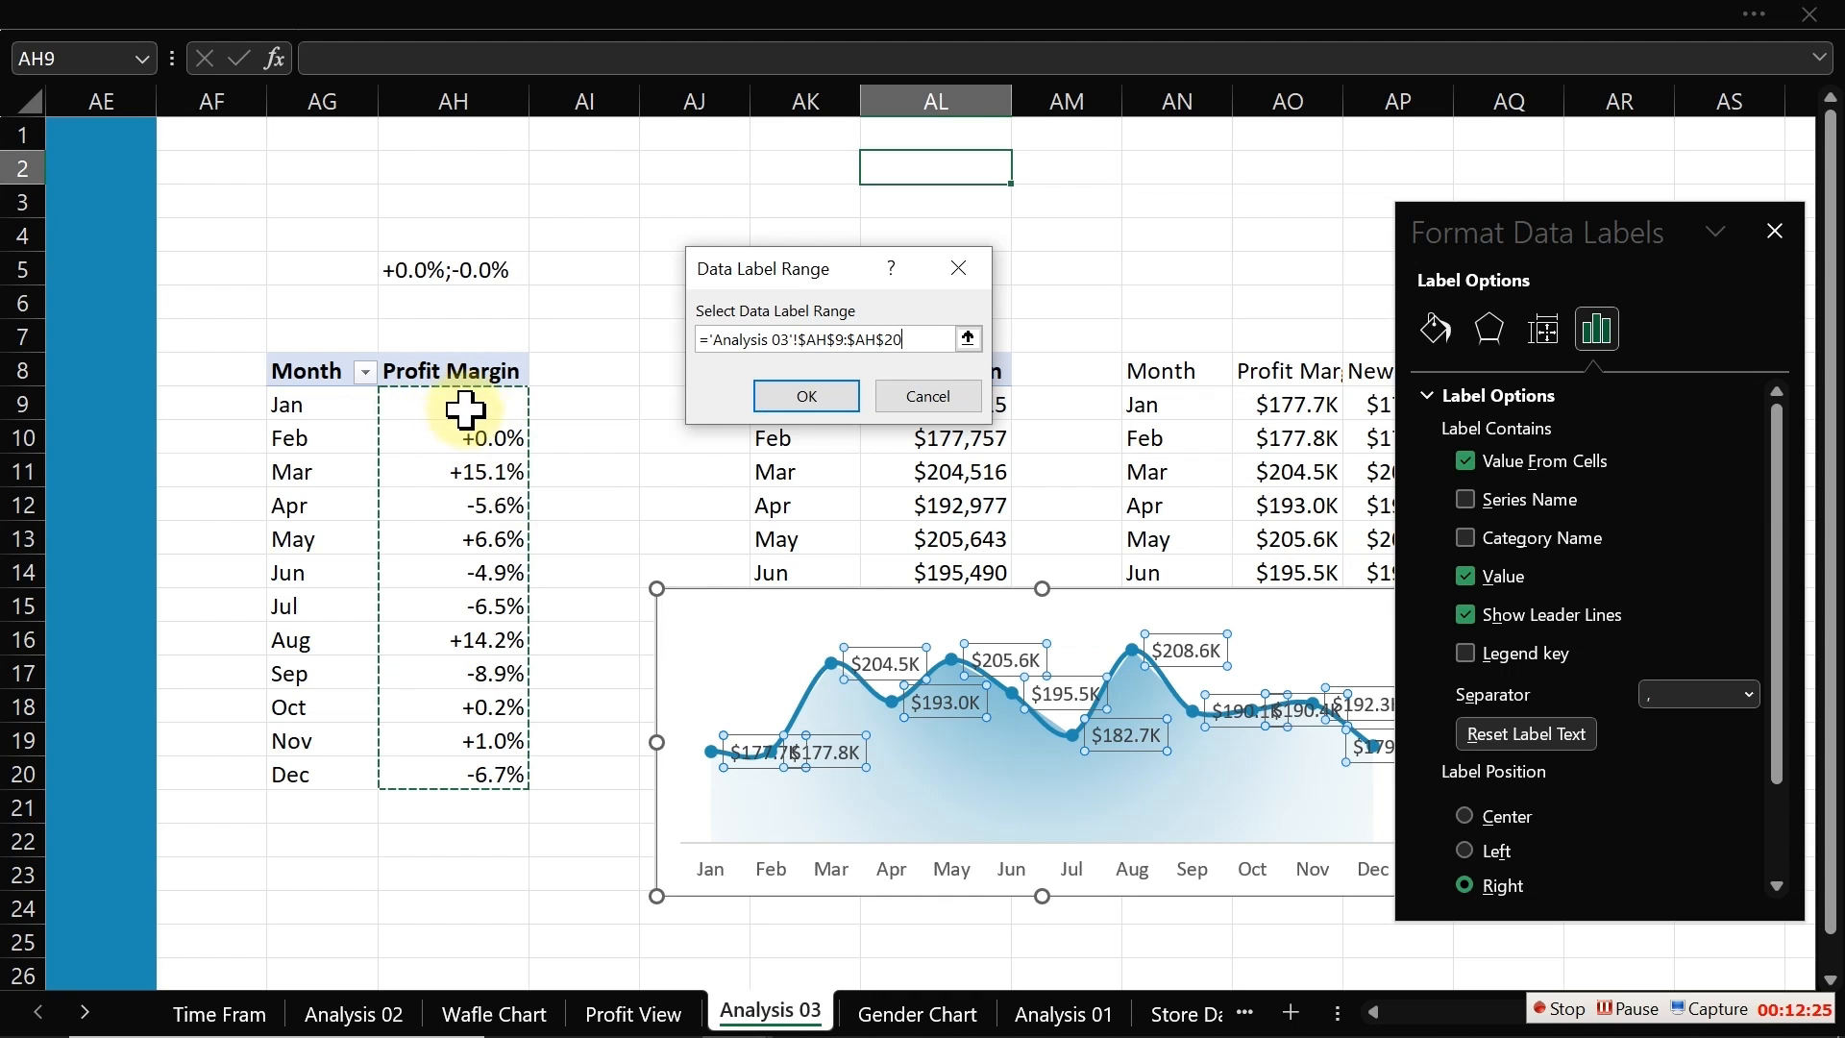
{"action": "left_click", "coordinate": [812, 398]}
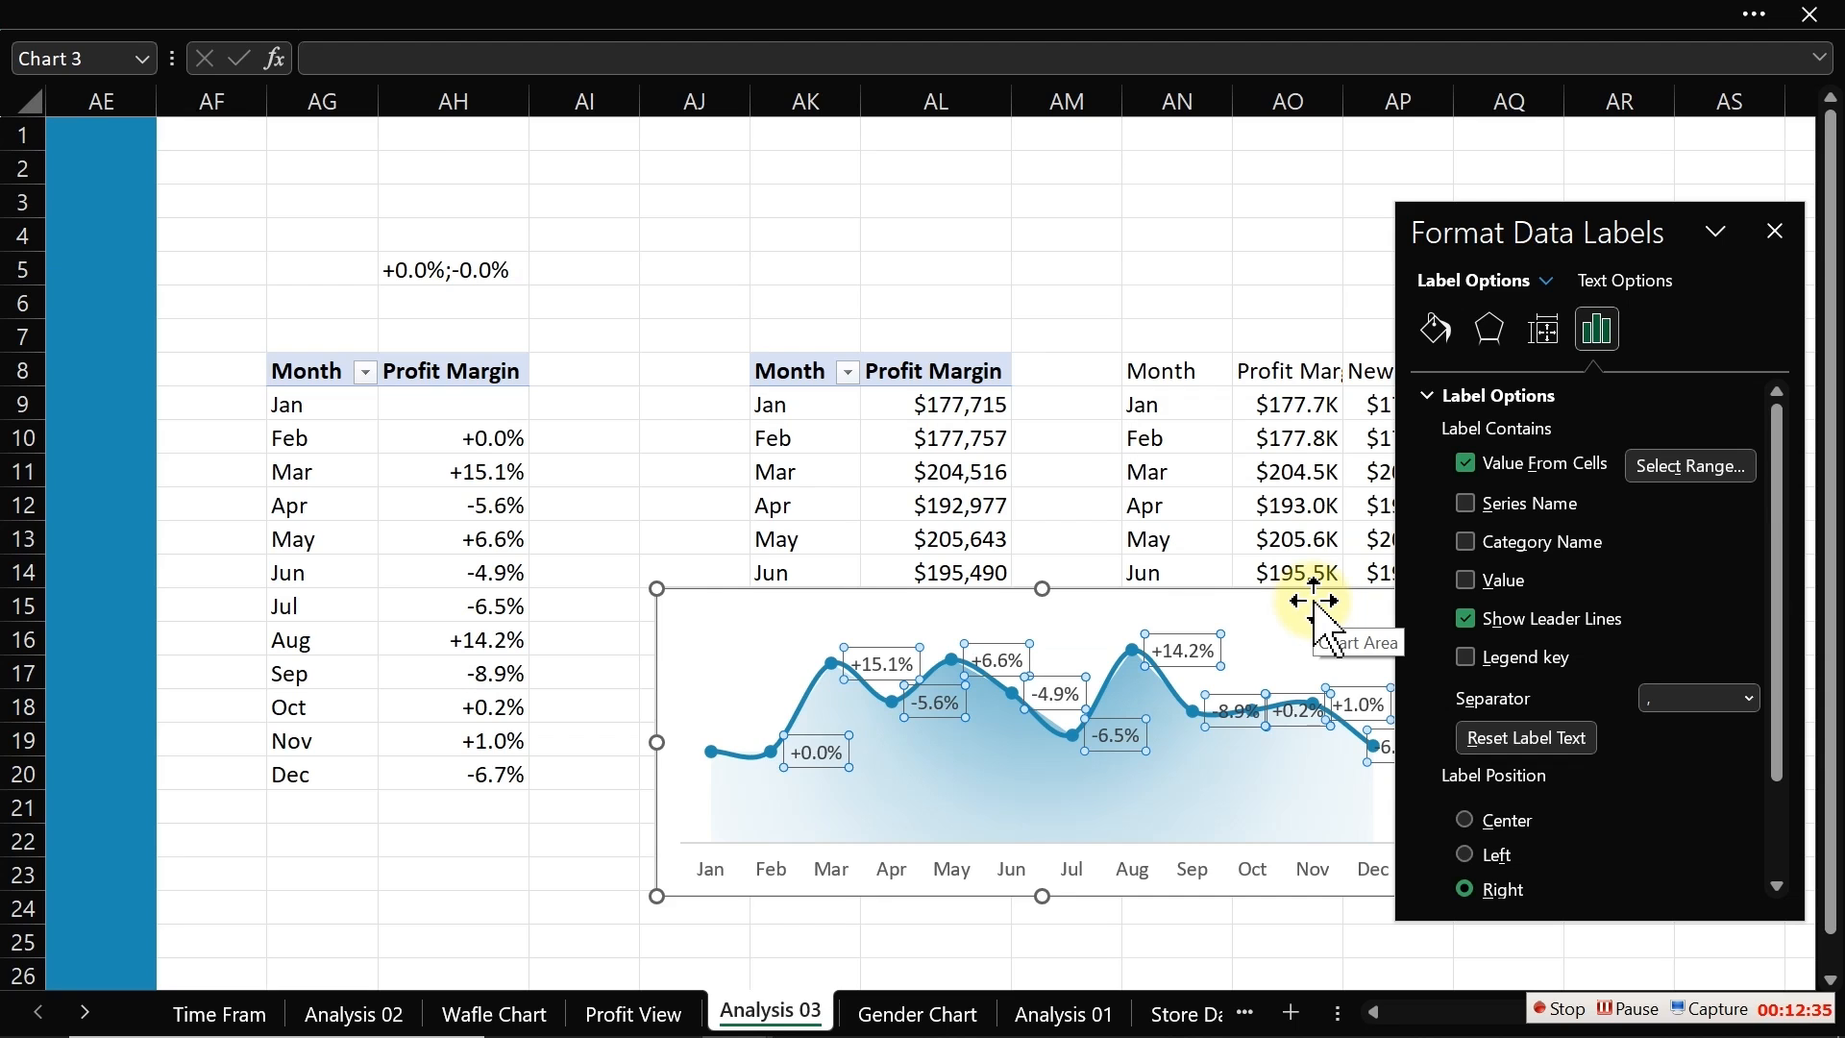
Step: Cut the profit chart out of the Analysis 03 sheet
{"action": "left_click", "coordinate": [1263, 596]}
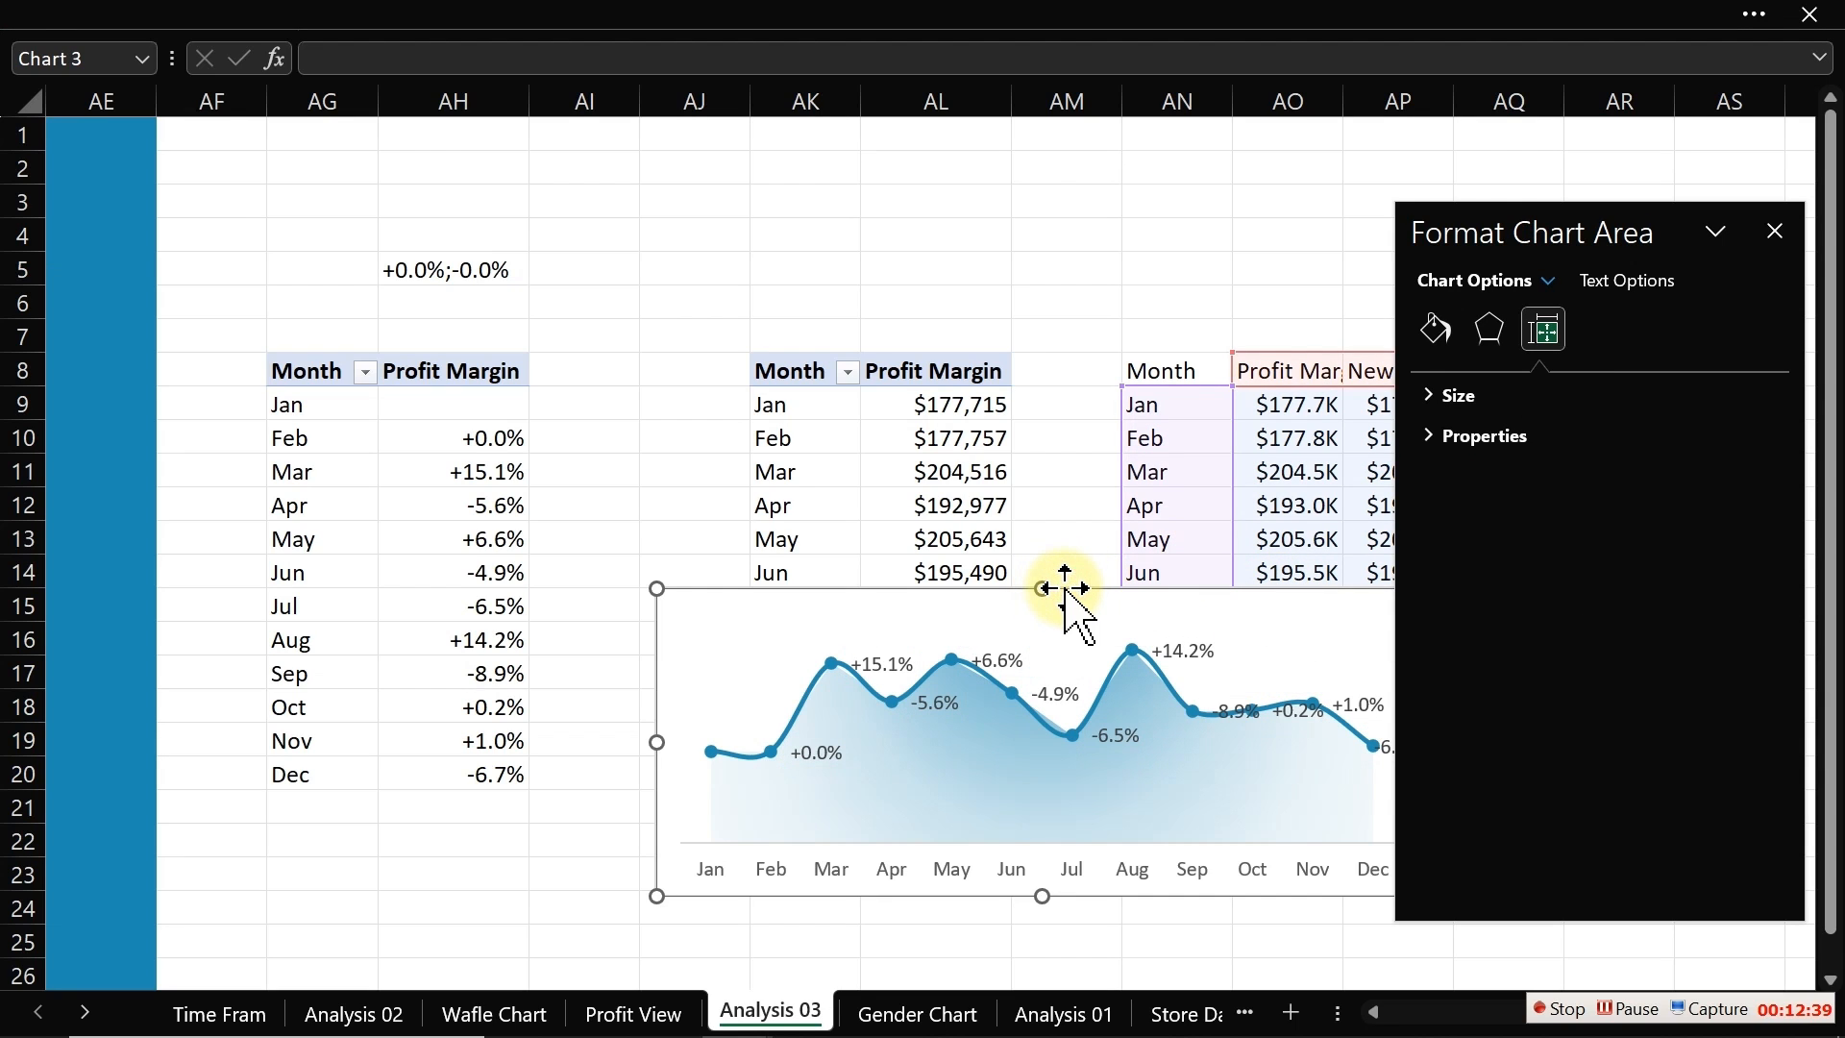
{"action": "key", "text": "Delete"}
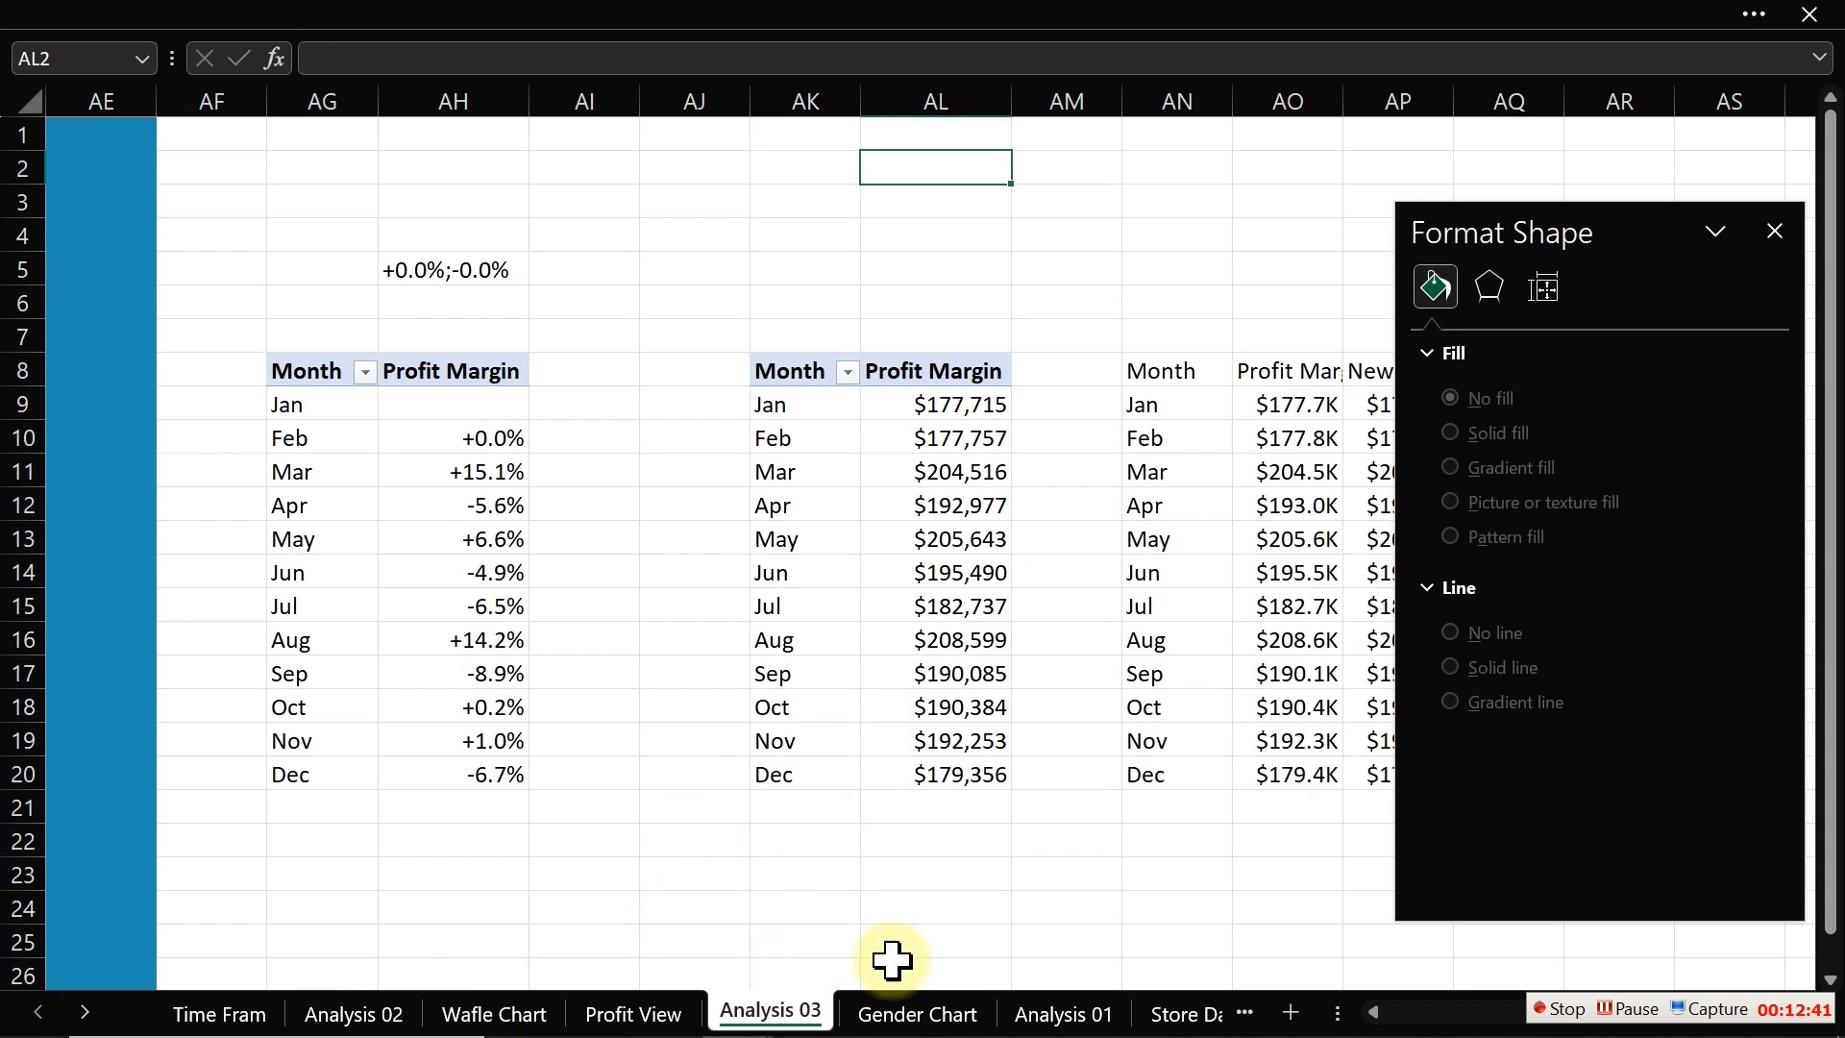
Step: Switch to the Profit View sheet and hide the formula bar
{"action": "left_click", "coordinate": [636, 1014]}
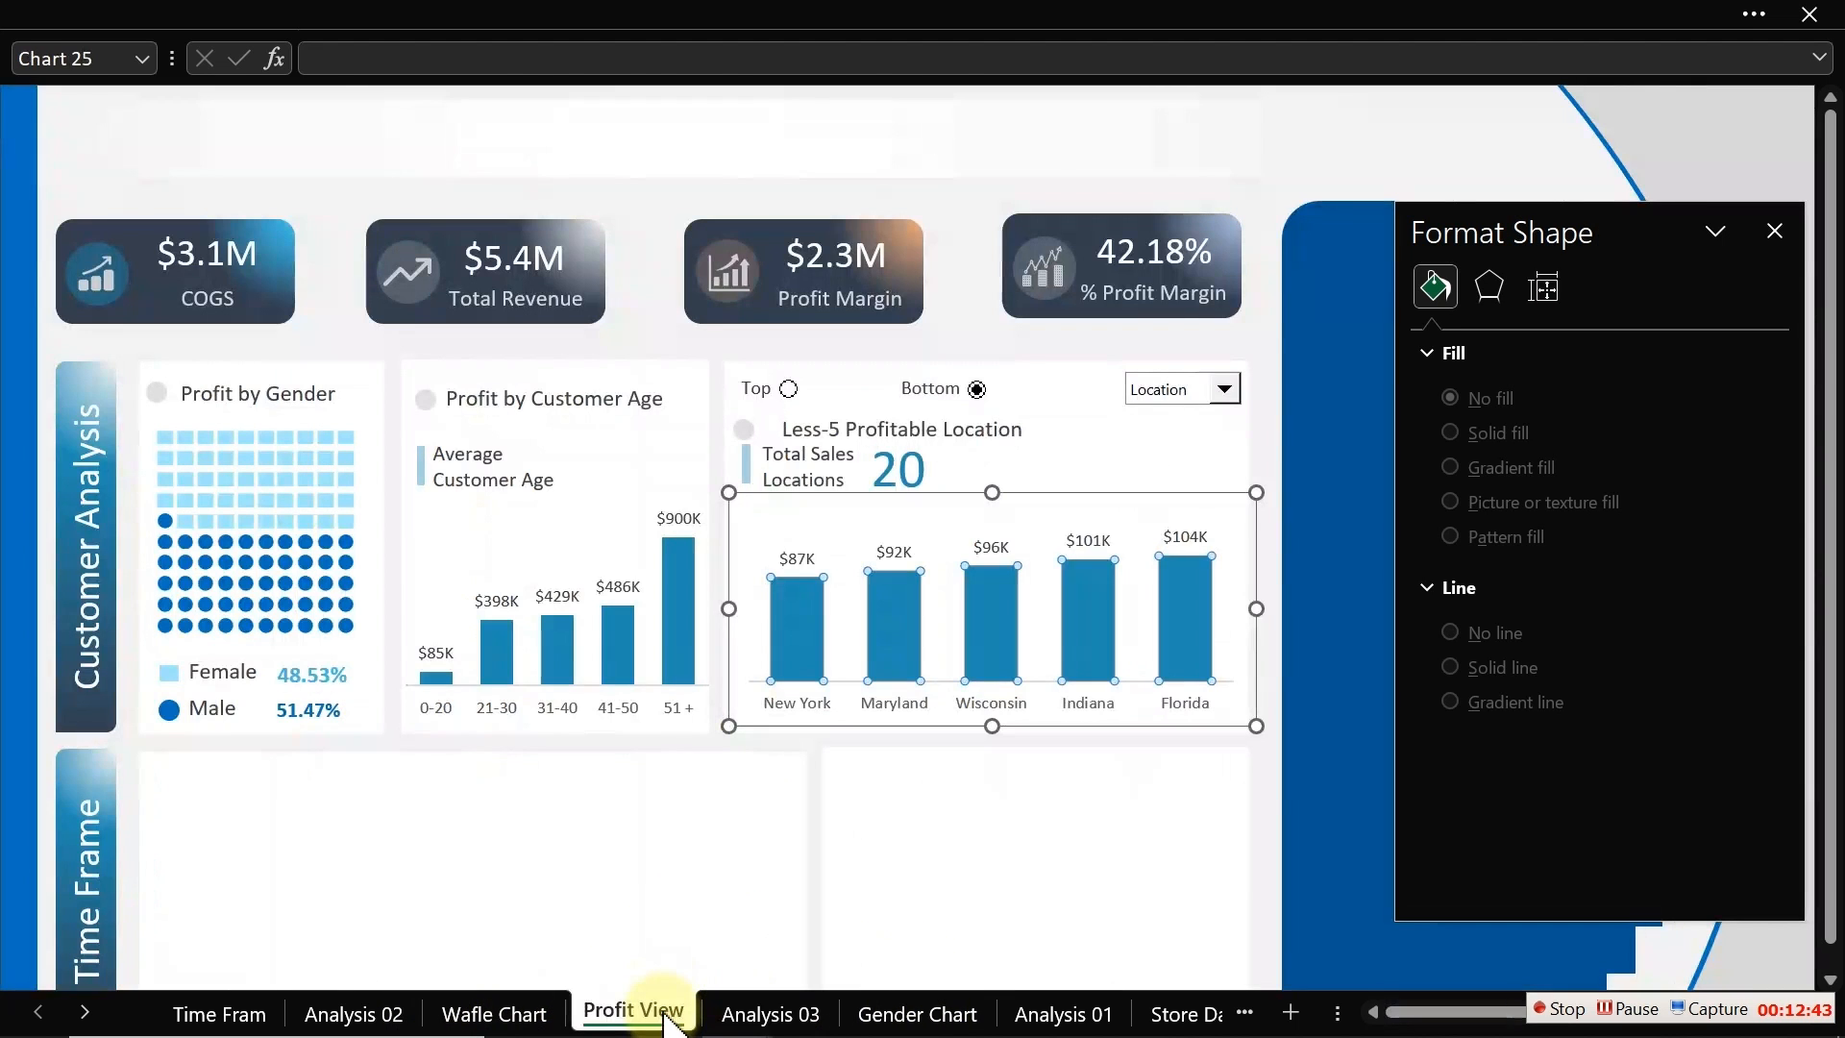
{"action": "left_click", "coordinate": [334, 247]}
{"action": "left_click", "coordinate": [519, 19]}
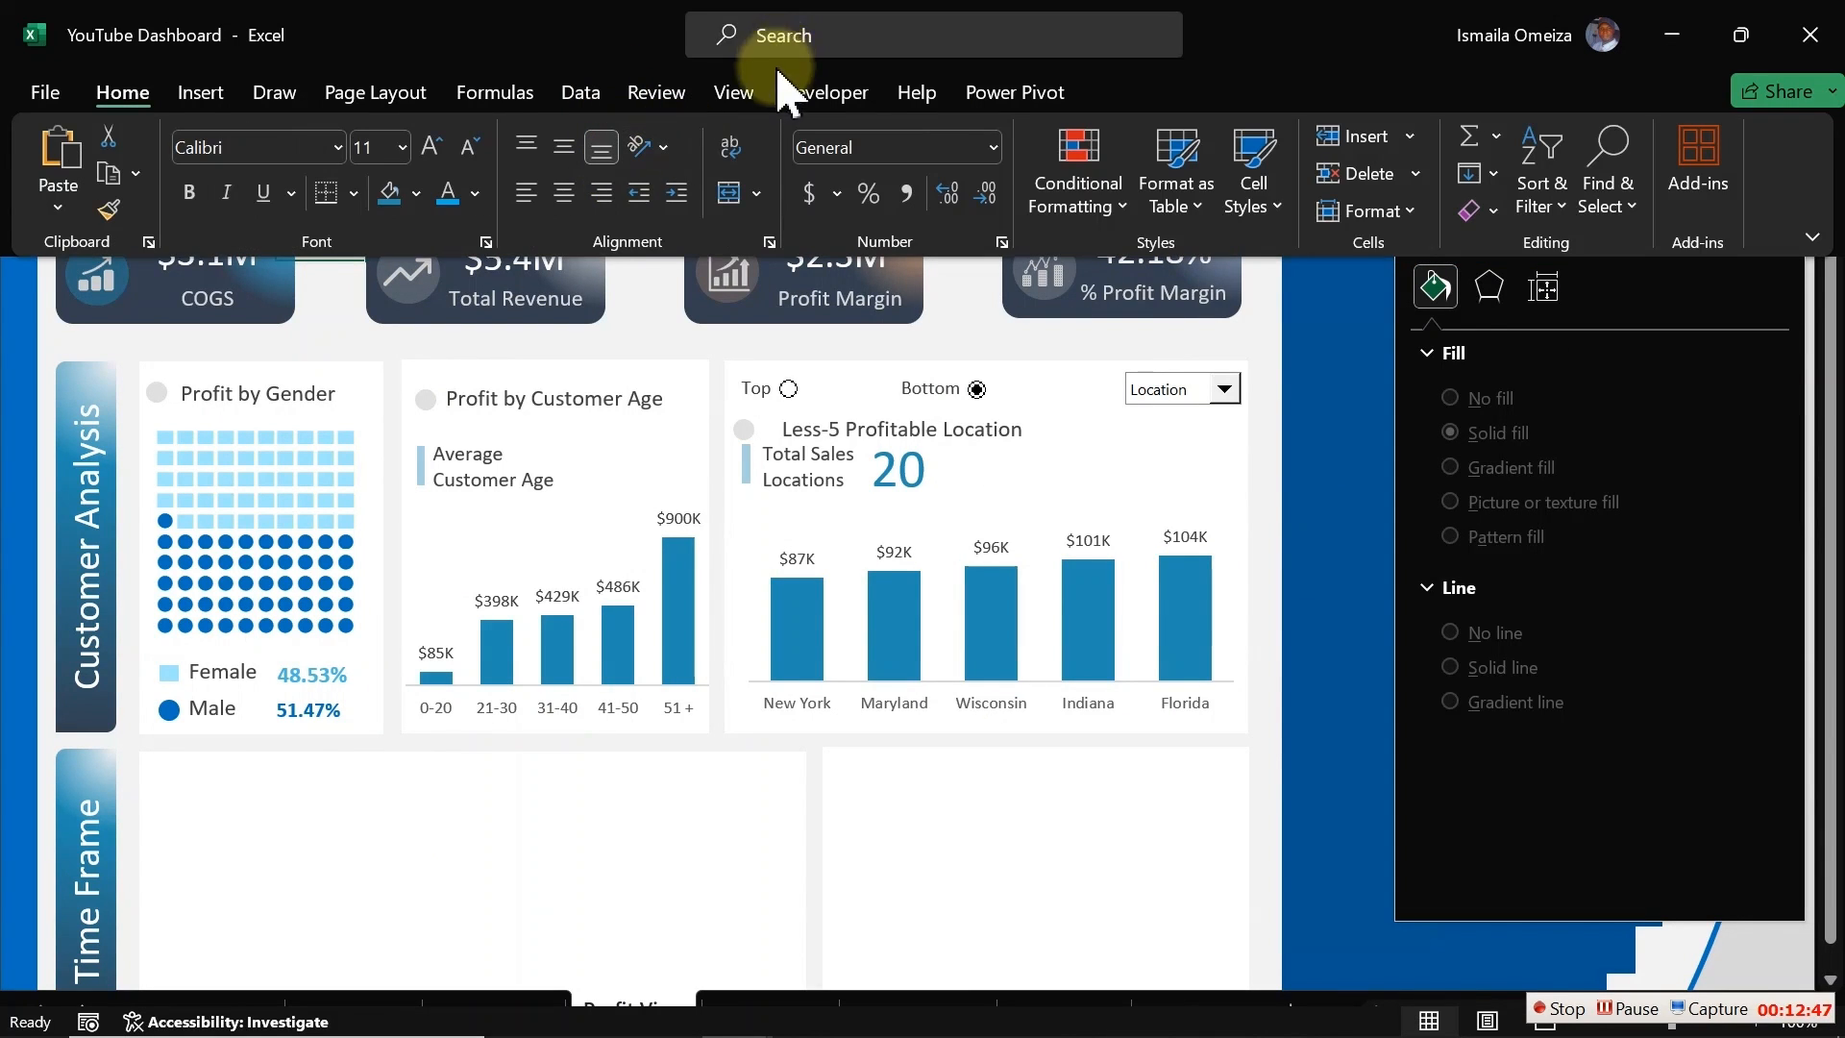
{"action": "left_click", "coordinate": [733, 92]}
{"action": "left_click", "coordinate": [398, 213]}
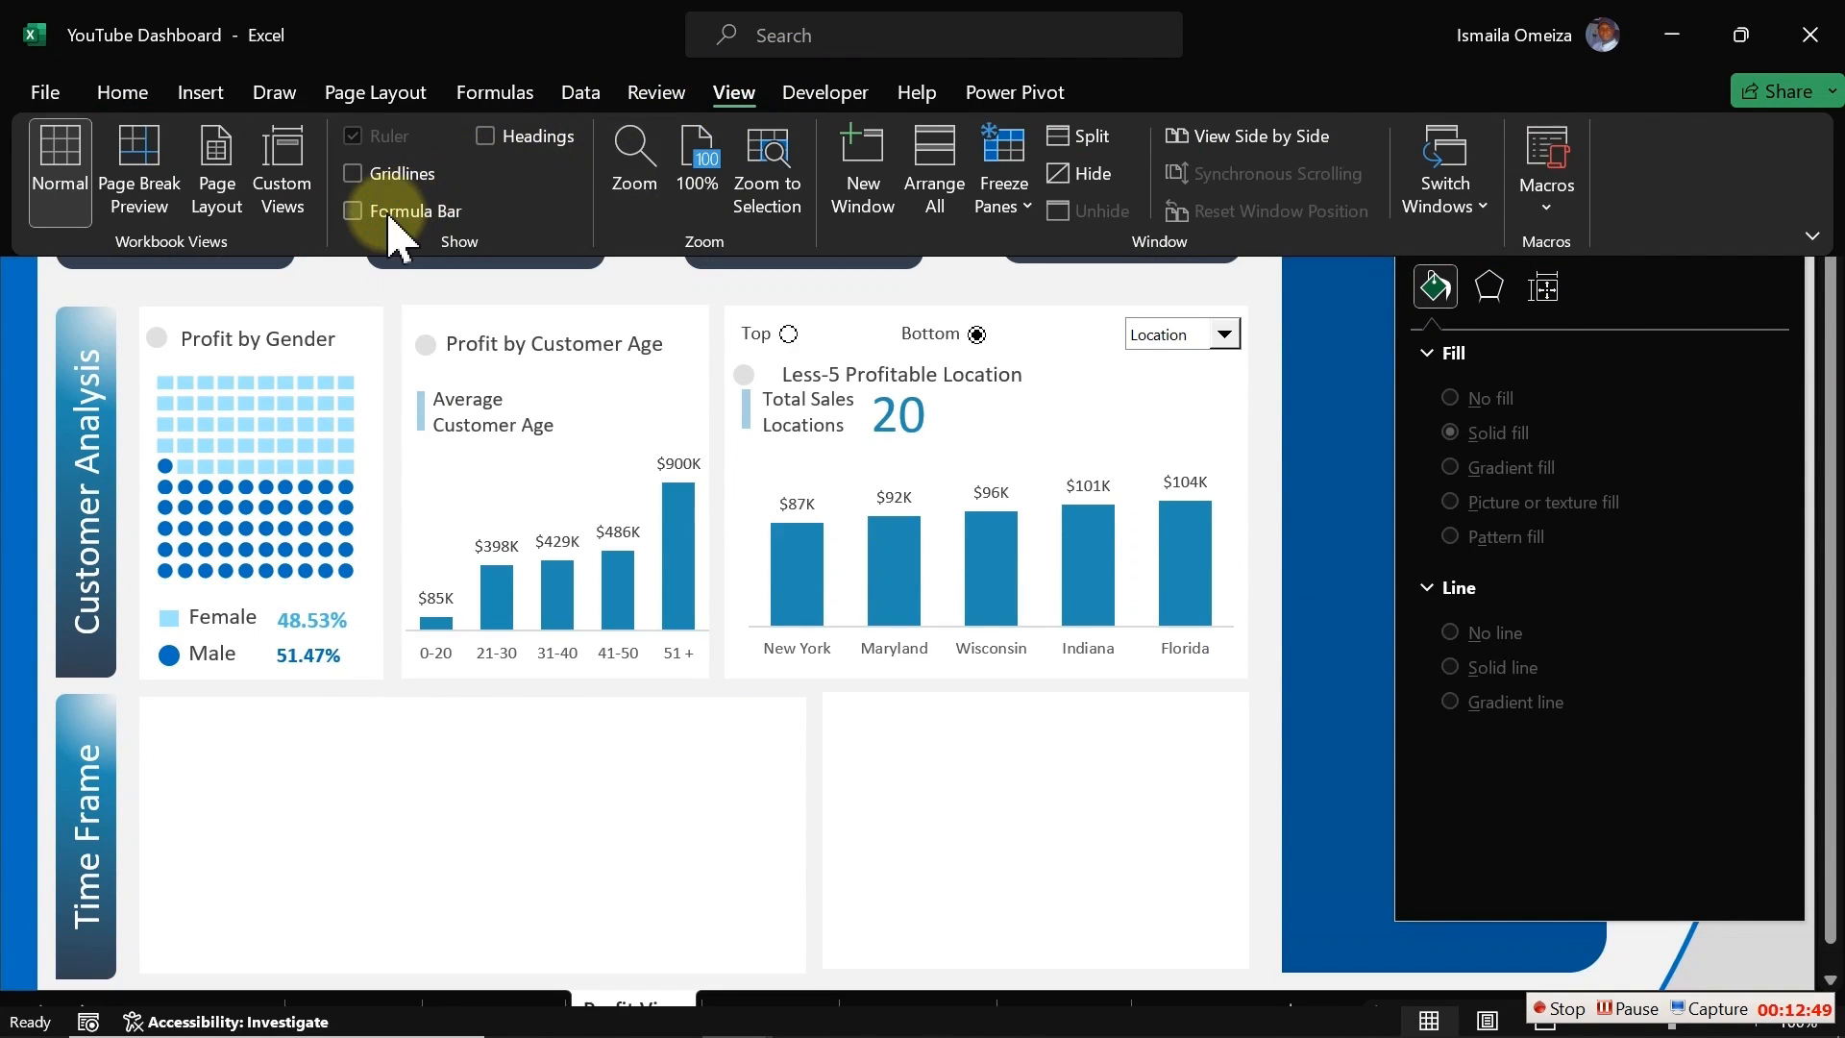
Step: Paste the chart into the Time Frame panel of the dashboard and widen it slightly
{"action": "key", "text": "ctrl+v"}
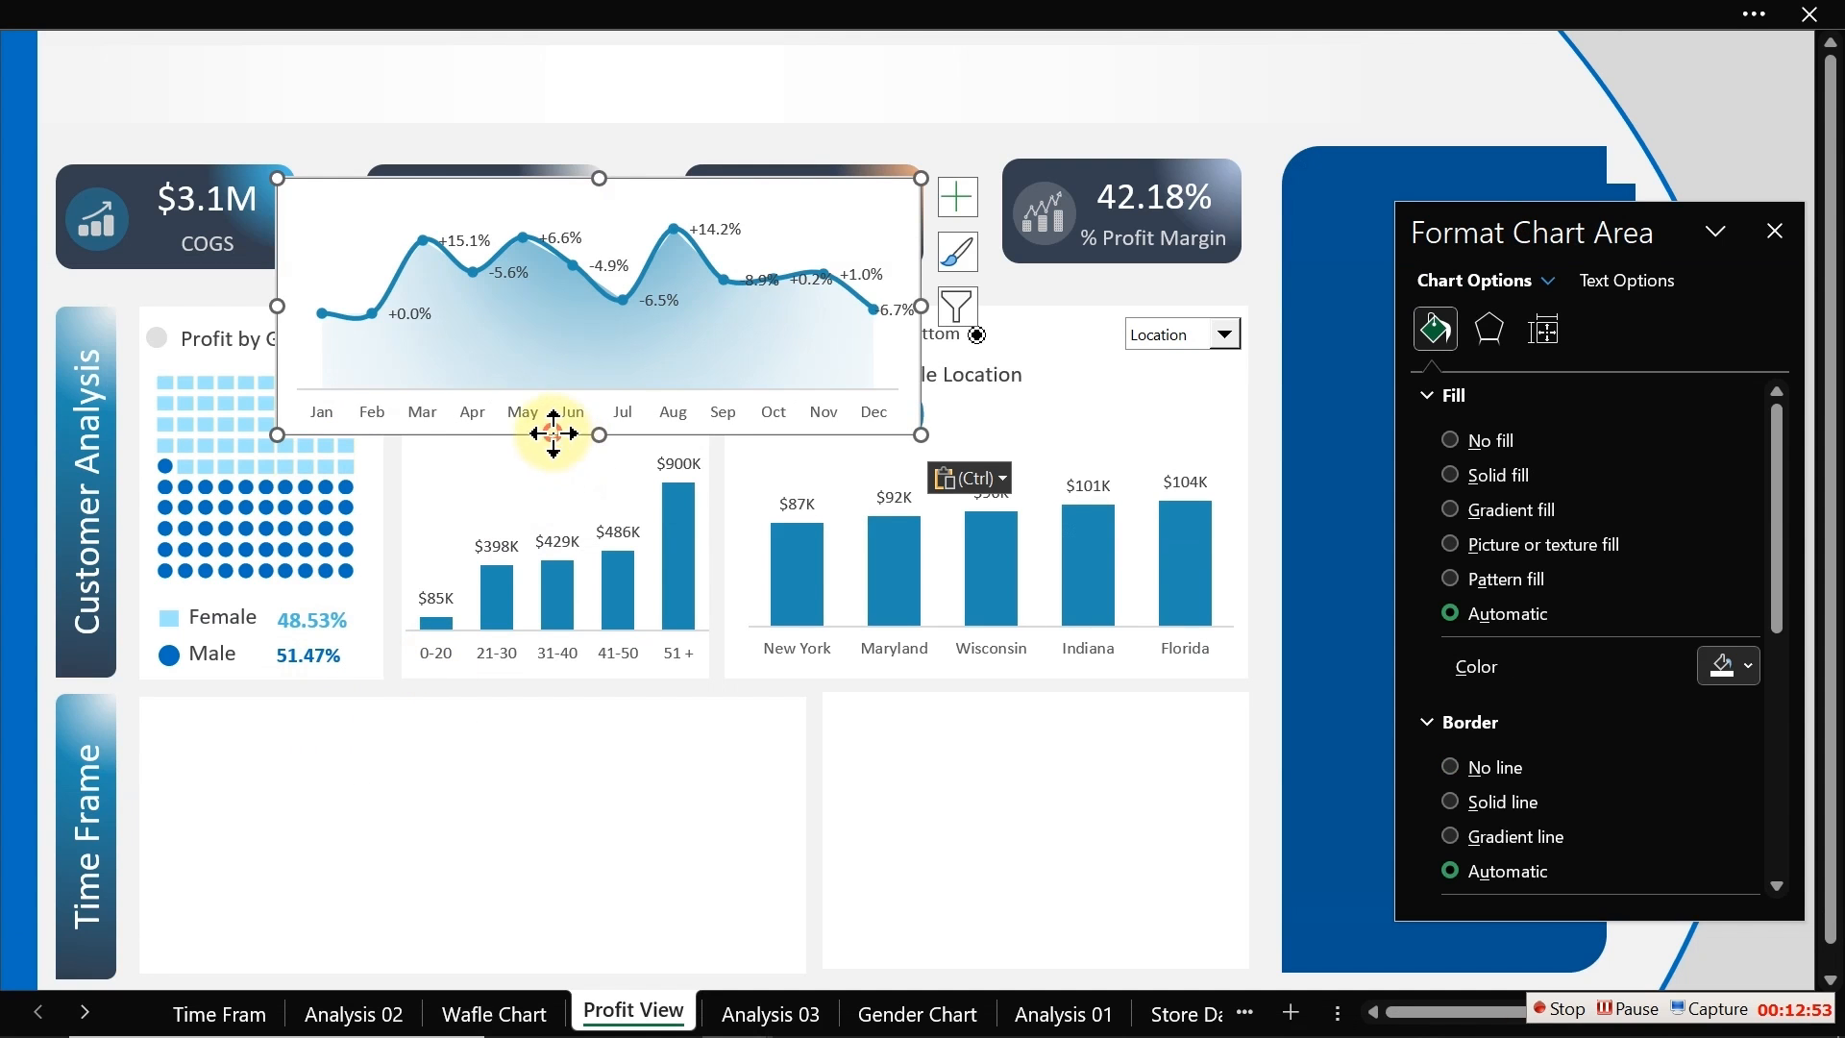
{"action": "left_click_drag", "start_coordinate": [553, 433], "coordinate": [413, 817]}
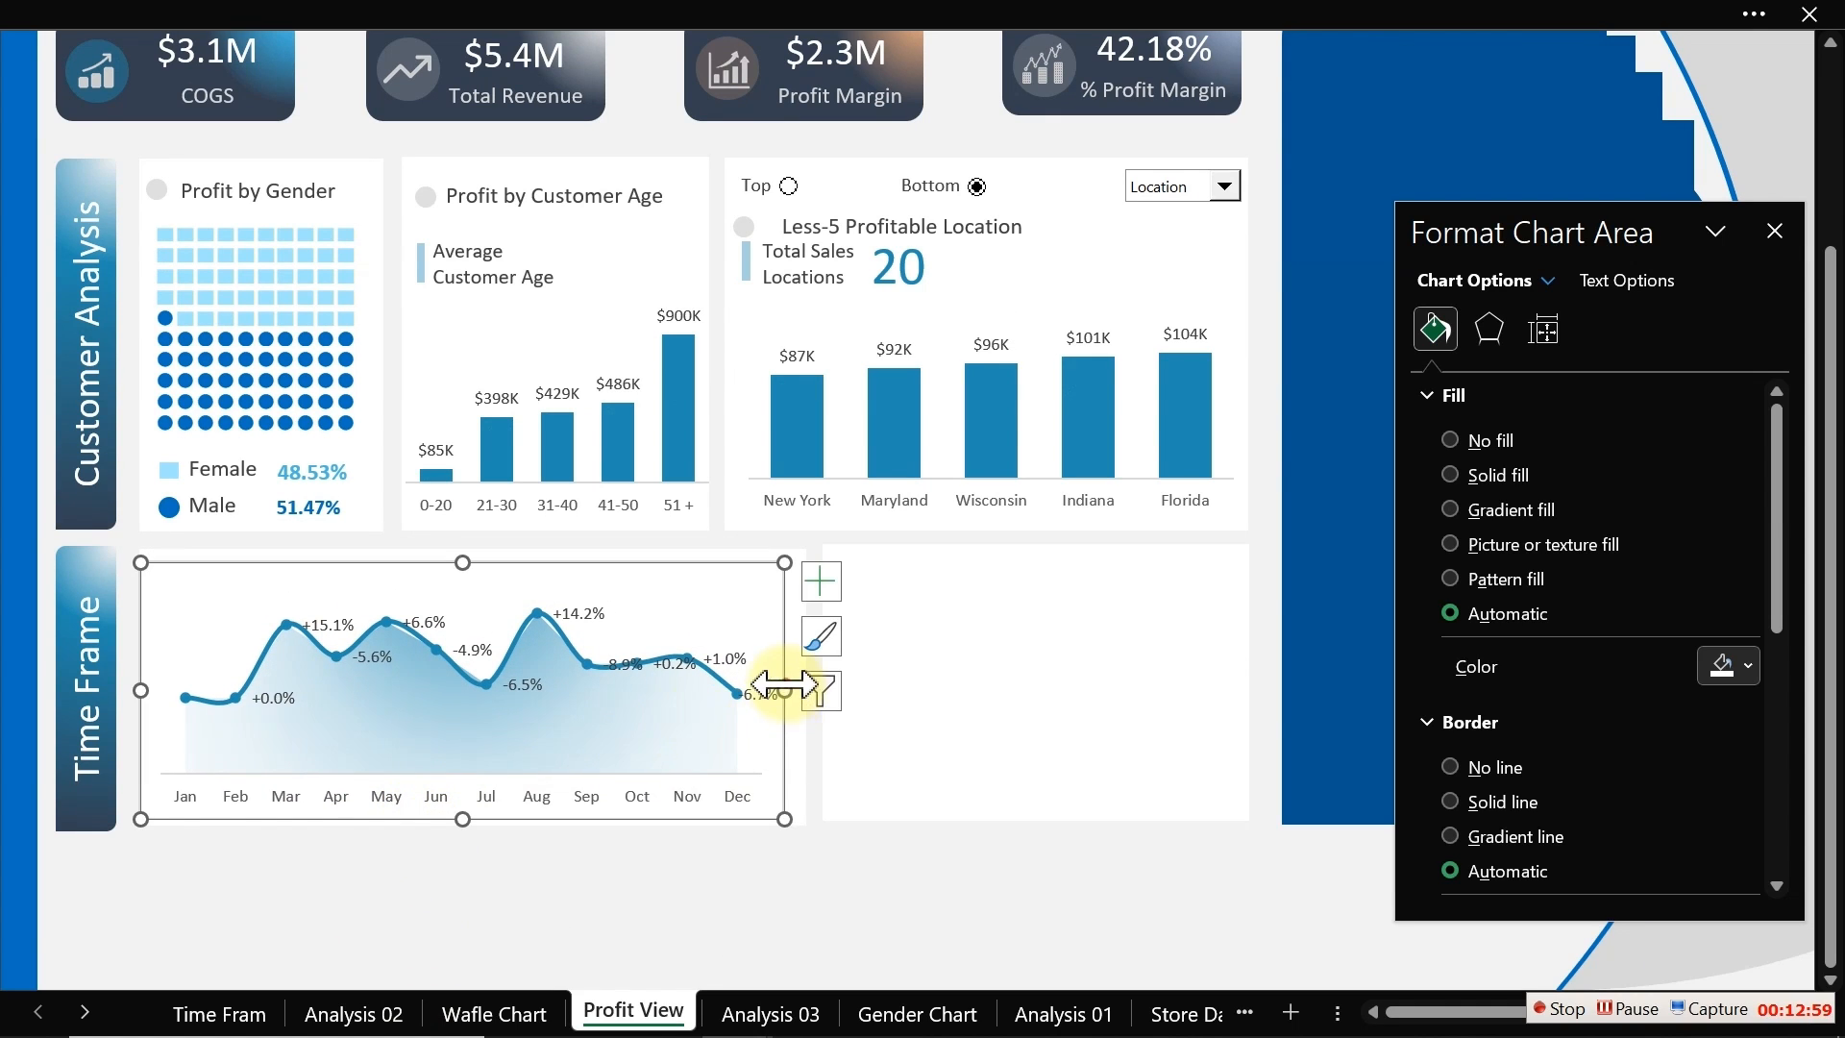
{"action": "left_click_drag", "start_coordinate": [784, 688], "coordinate": [810, 704]}
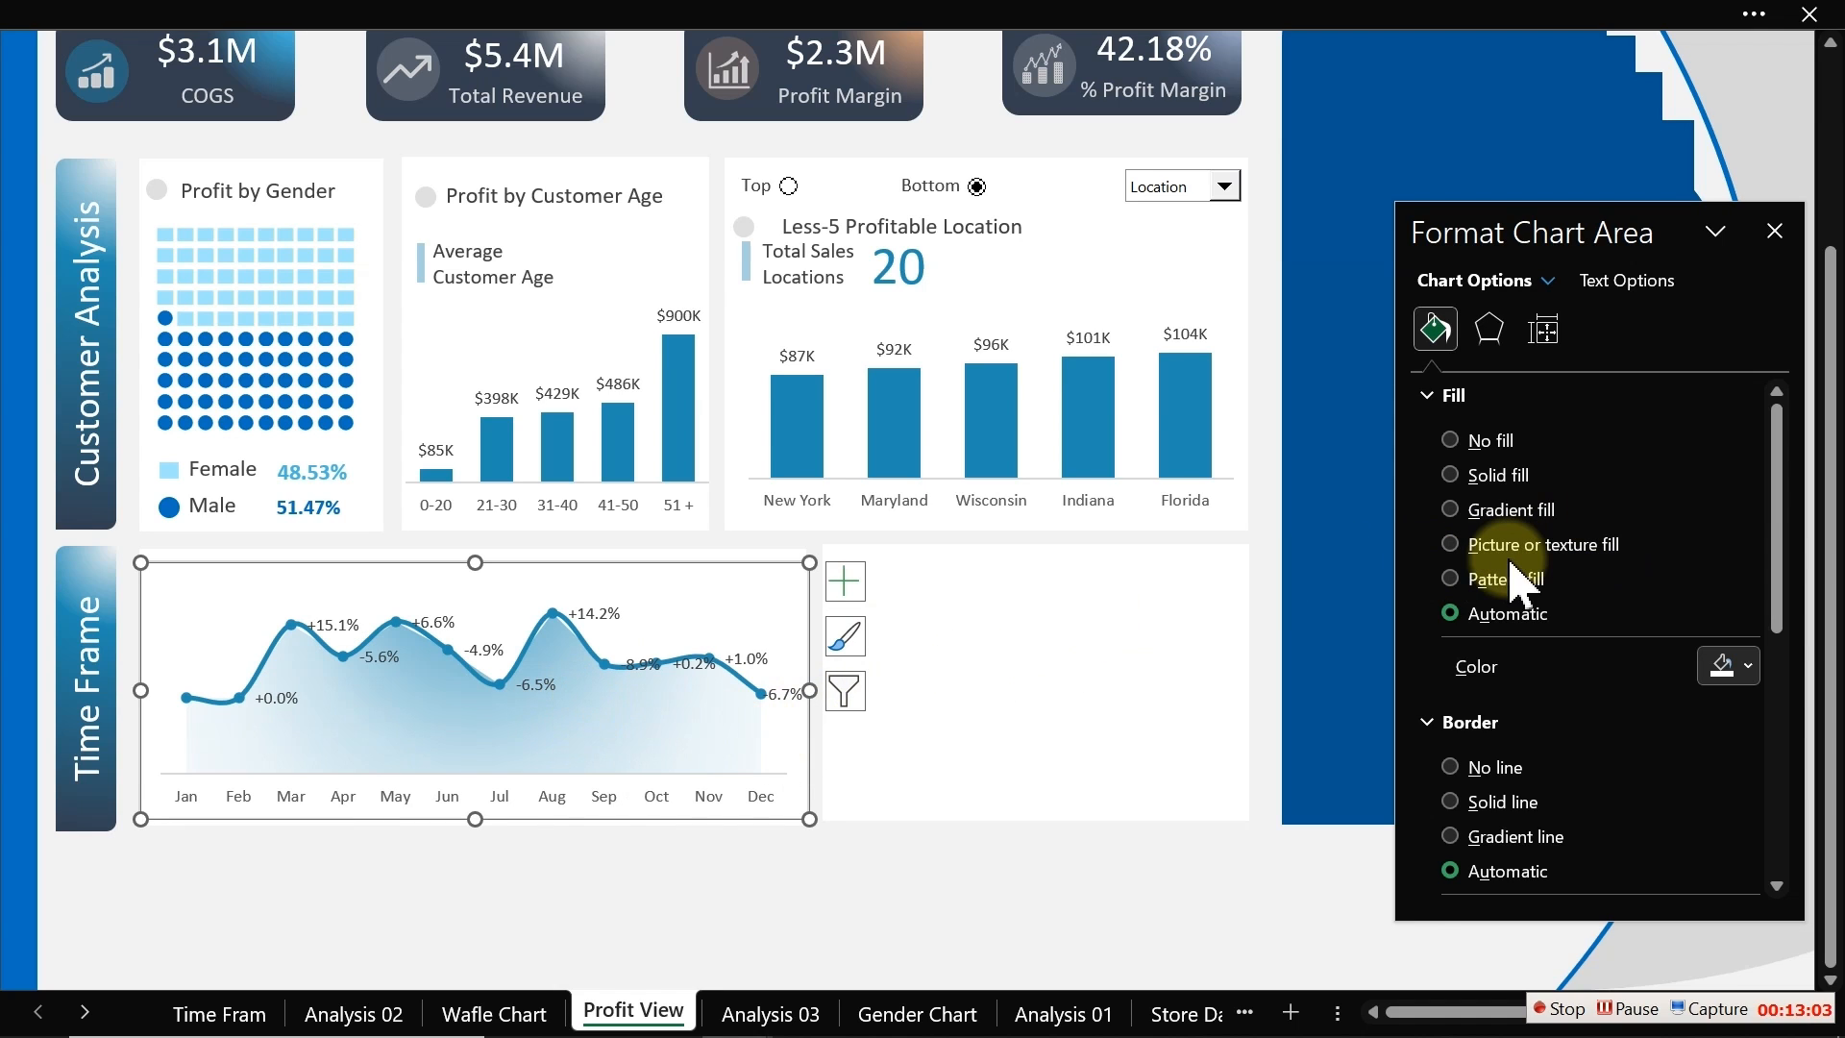
Step: Position the chart's data labels above the data points
{"action": "left_click", "coordinate": [631, 751]}
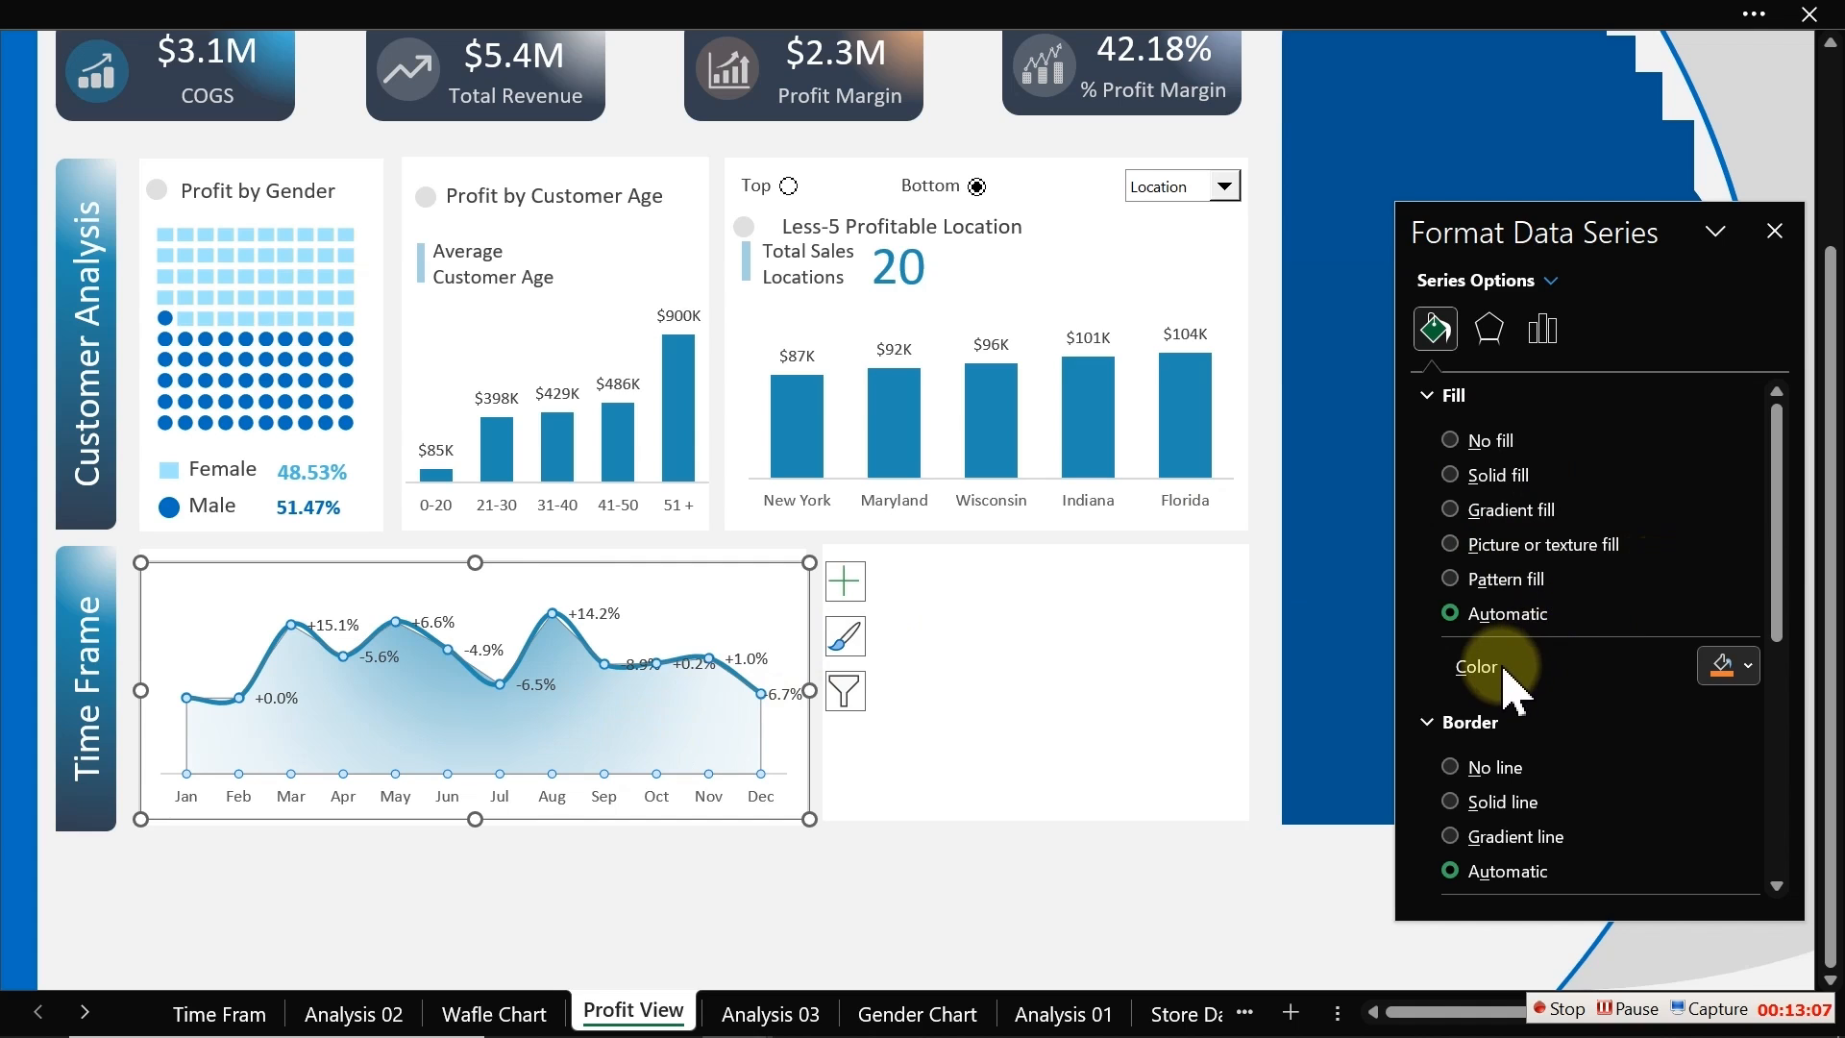
{"action": "left_click", "coordinate": [1542, 330]}
{"action": "left_click", "coordinate": [622, 611]}
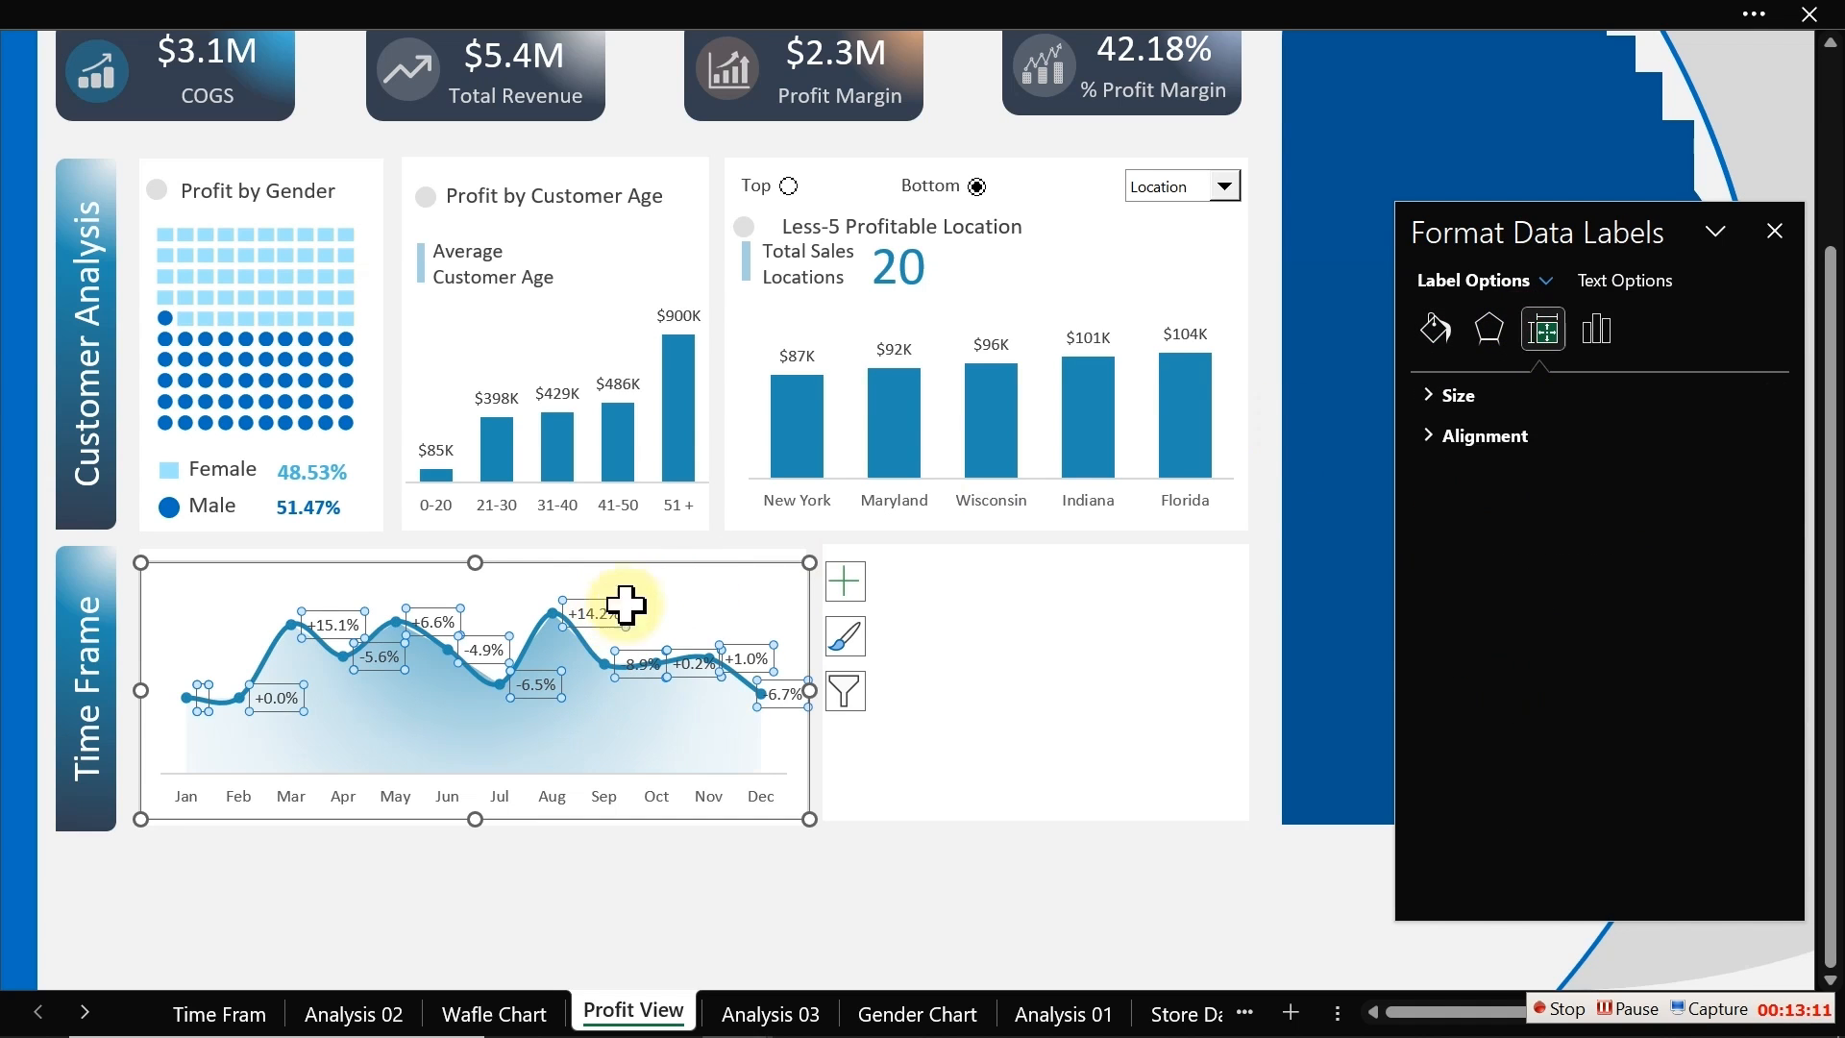
{"action": "left_click", "coordinate": [1595, 330]}
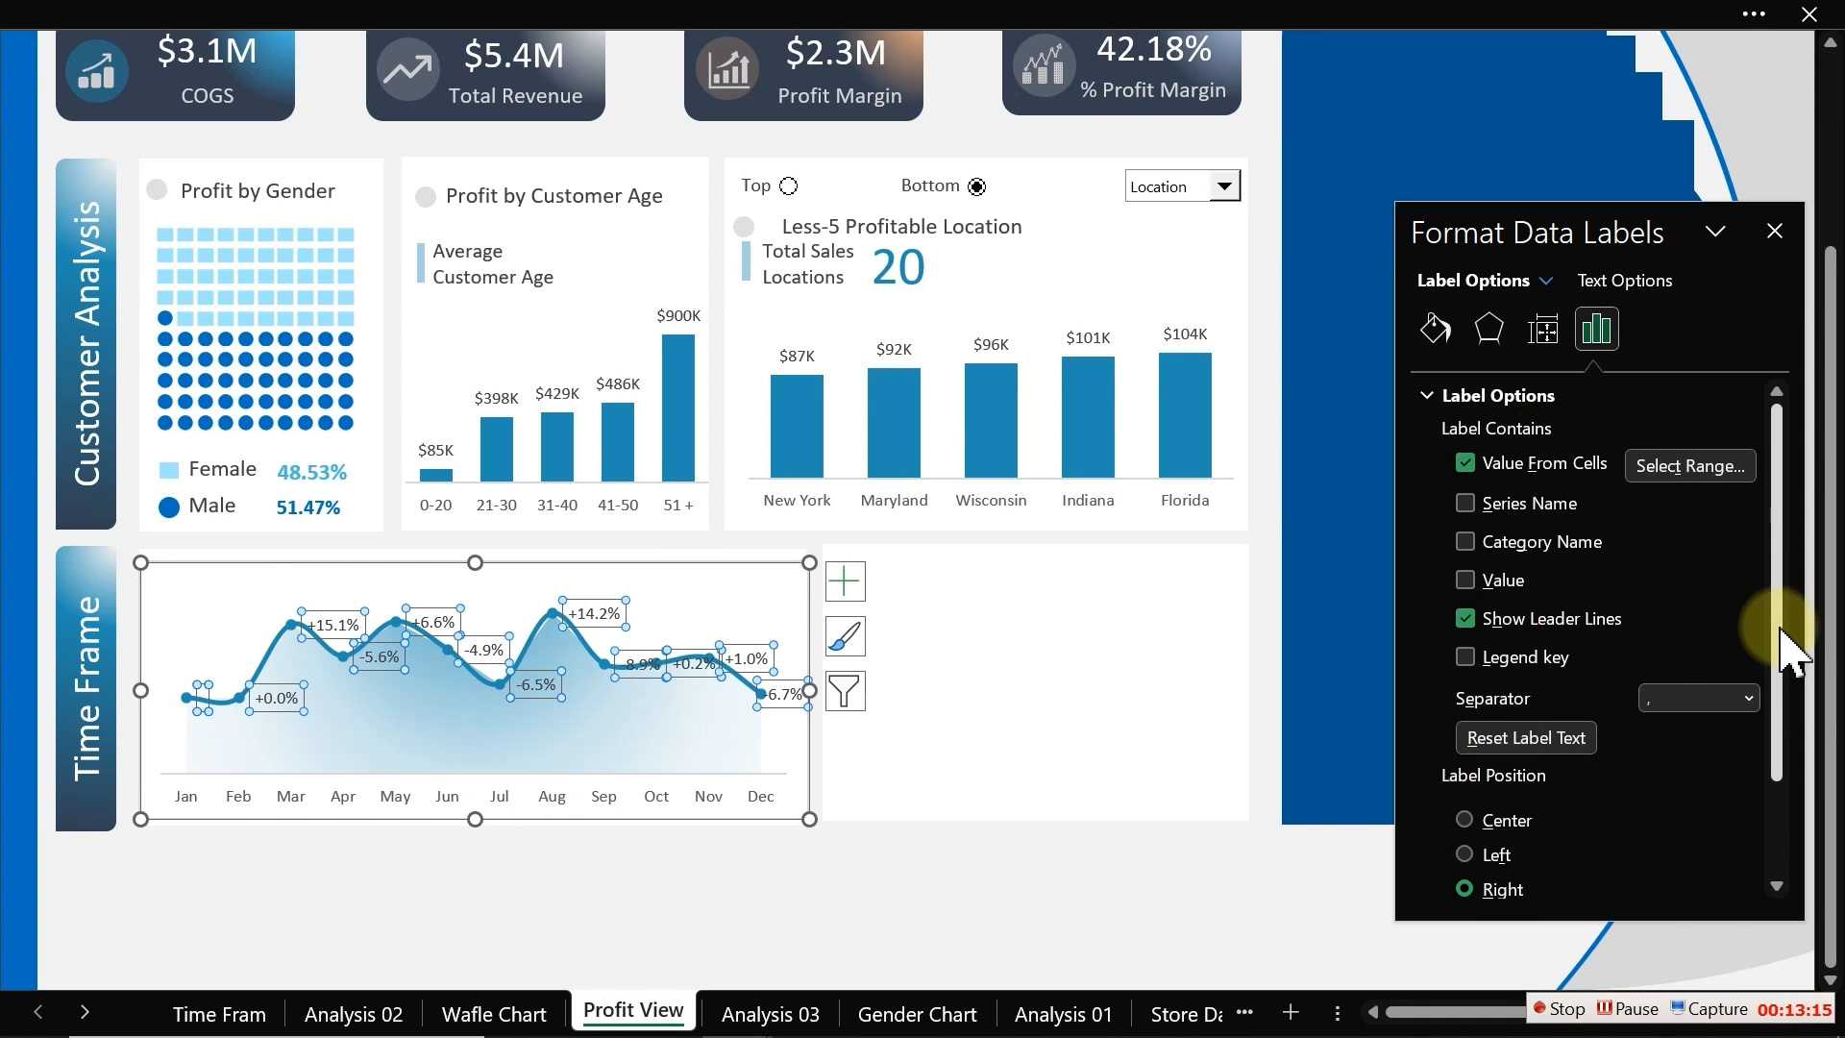
{"action": "left_click_drag", "start_coordinate": [1785, 625], "coordinate": [1809, 768]}
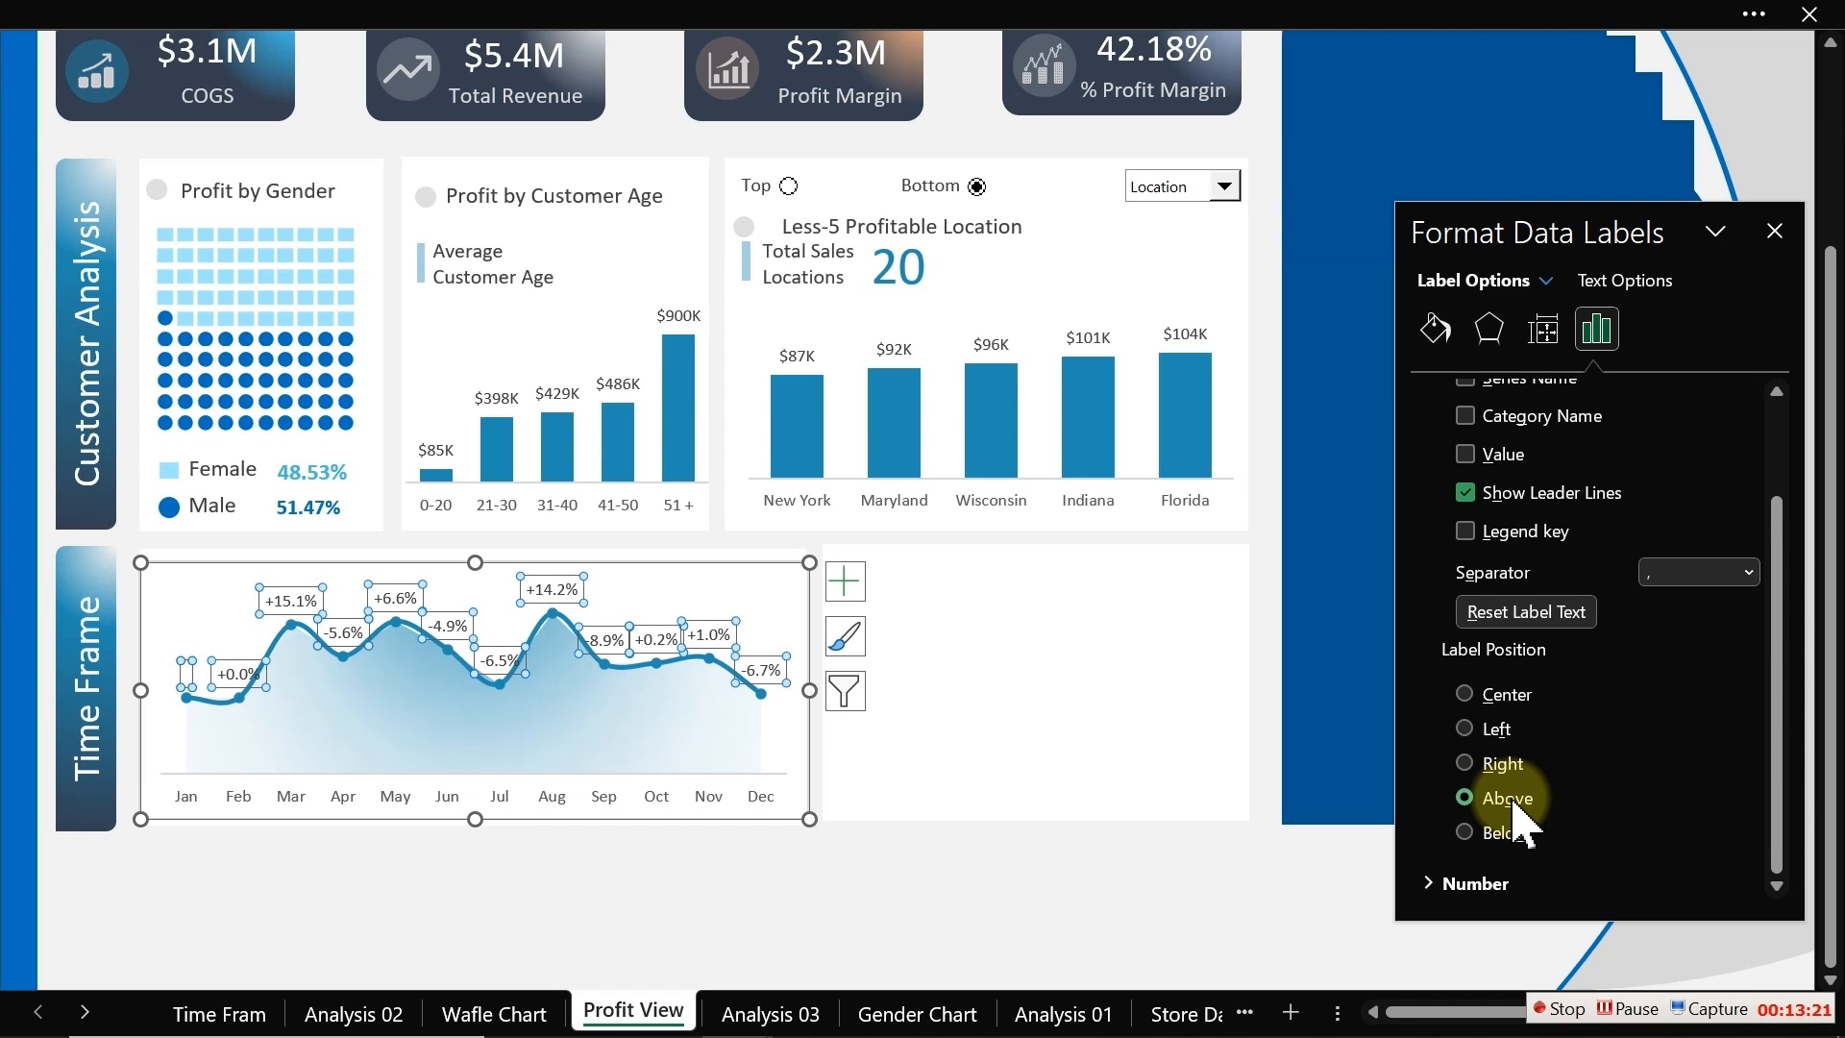
Step: Set the area's 0% gradient stop transparency to about 43%
{"action": "left_click", "coordinate": [506, 740]}
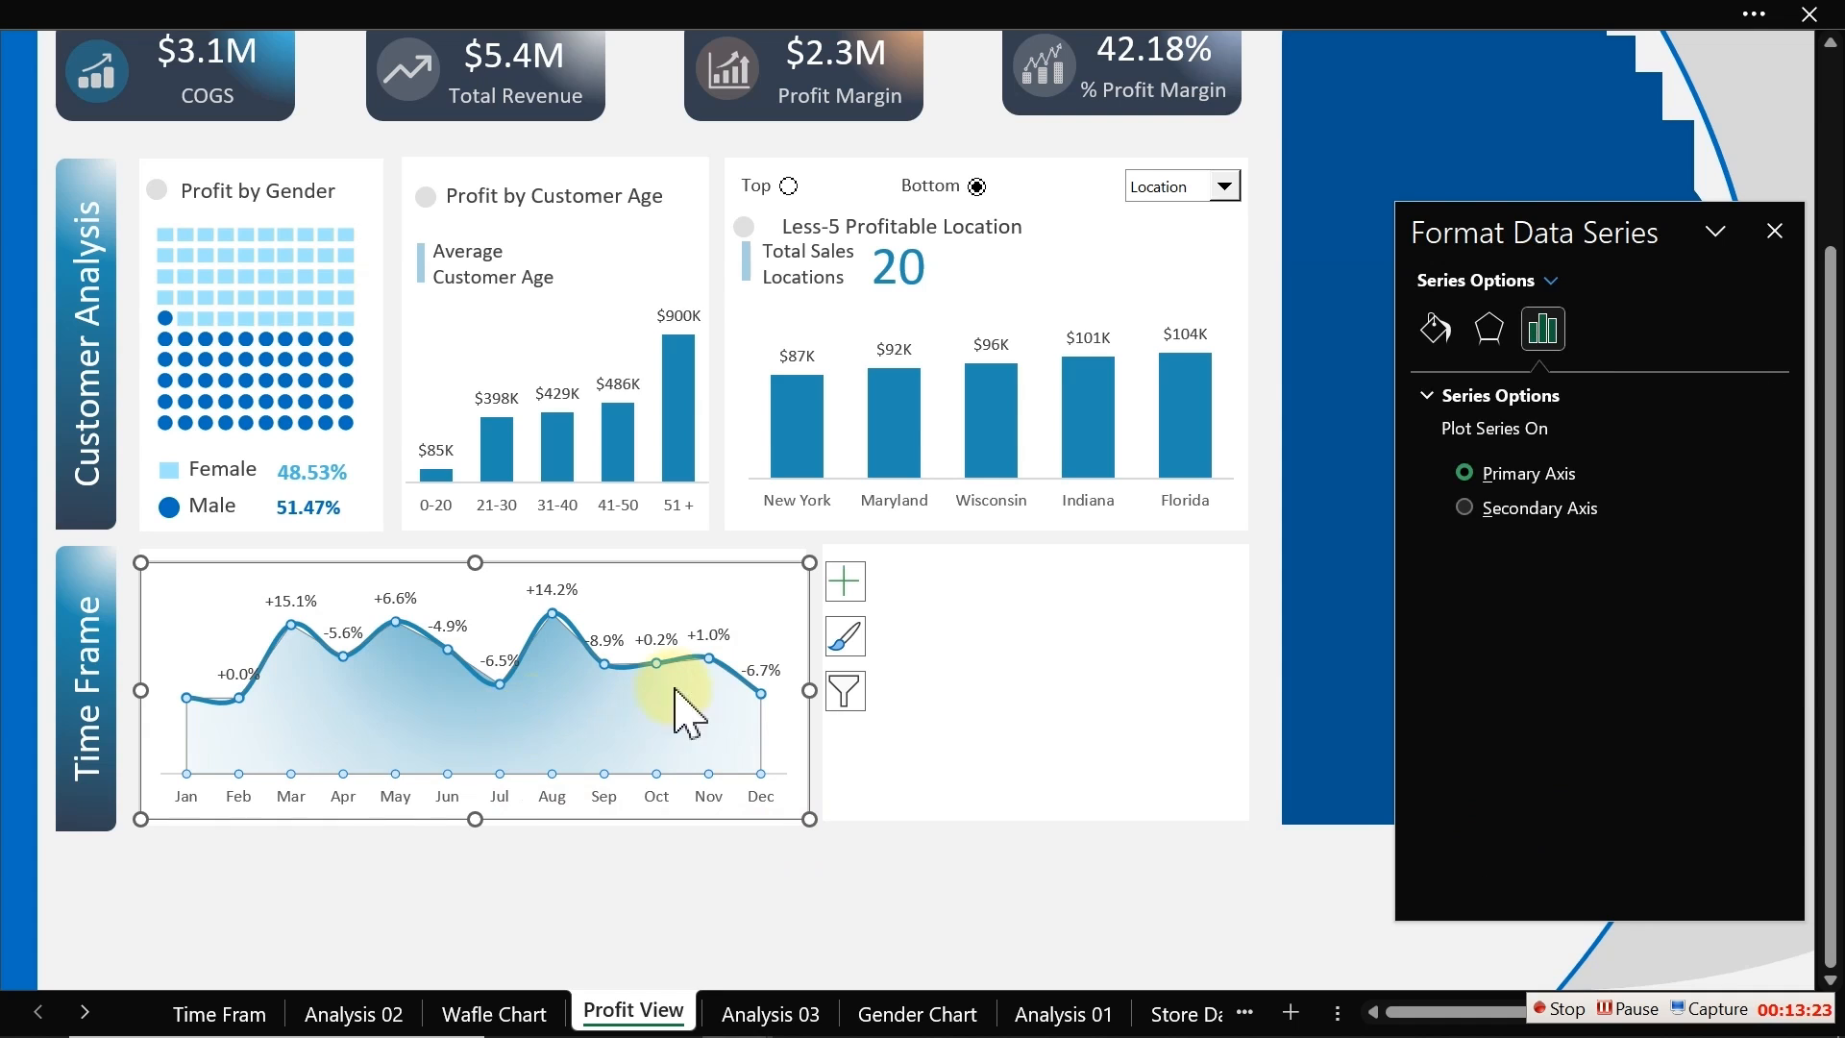
{"action": "left_click", "coordinate": [1435, 330]}
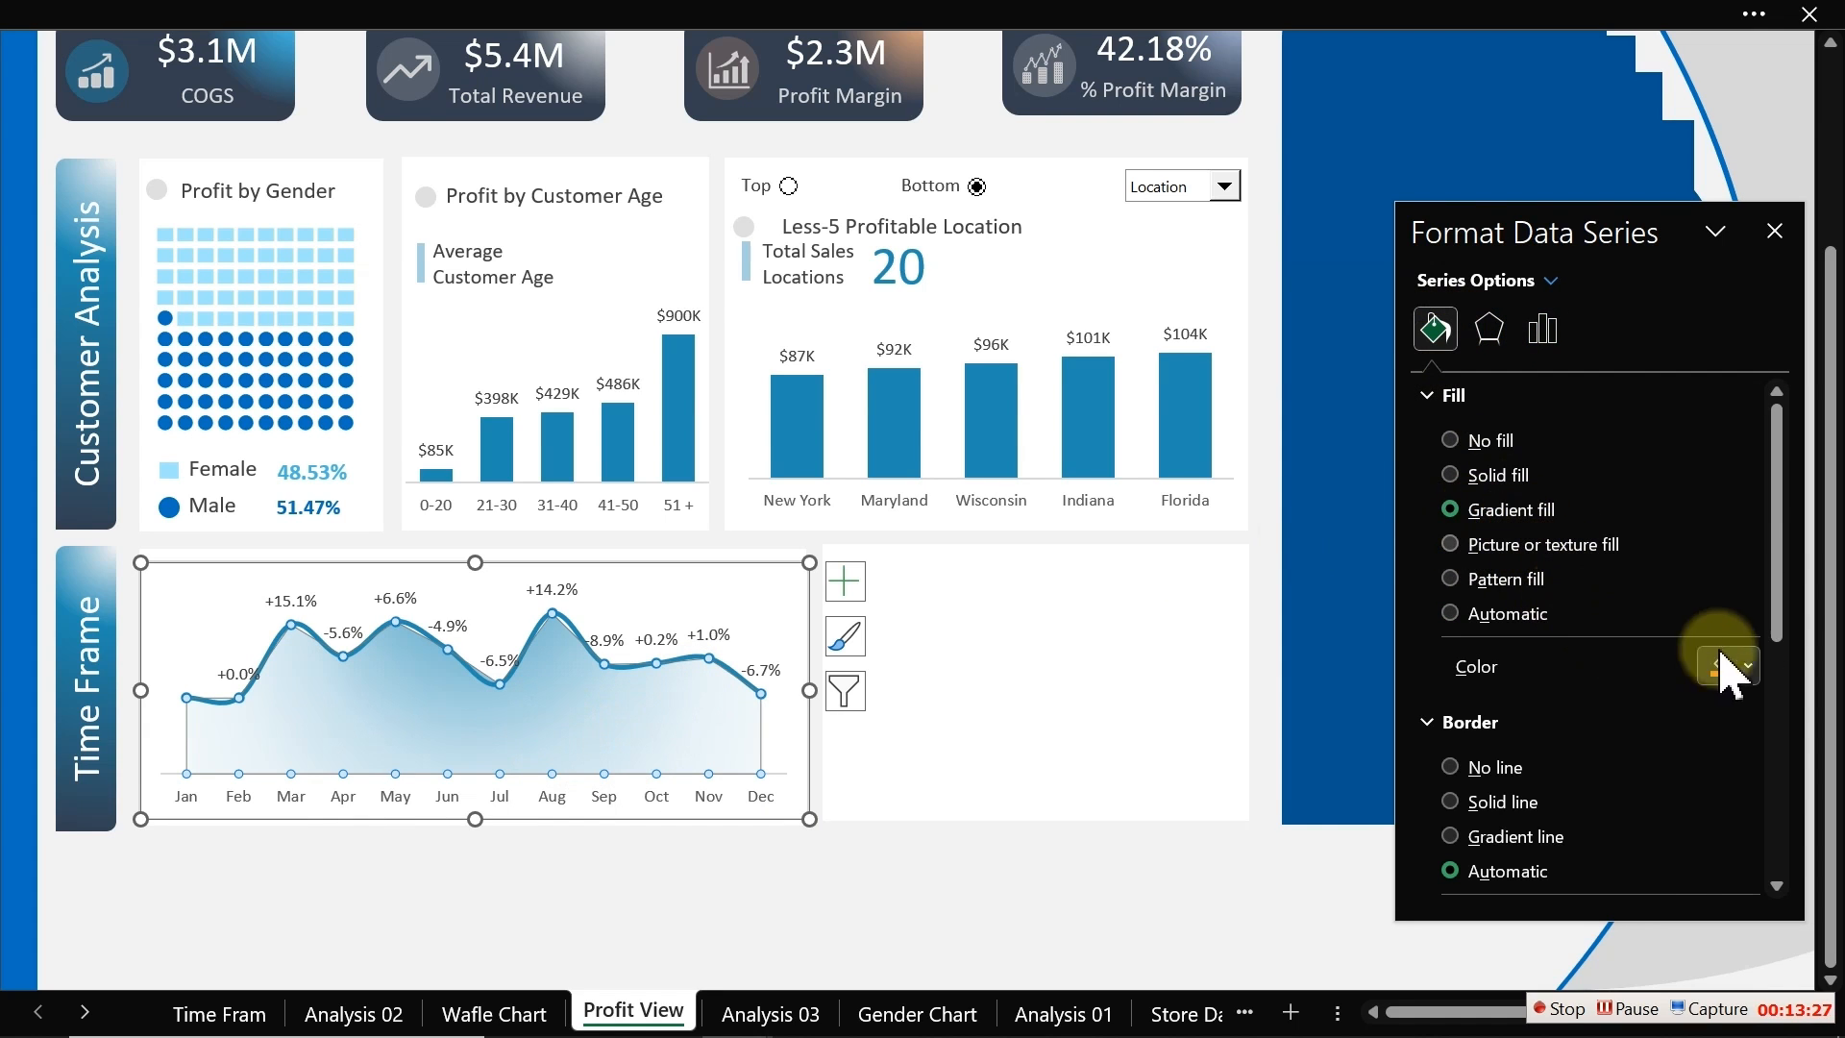
{"action": "left_click_drag", "start_coordinate": [1778, 535], "coordinate": [1789, 654]}
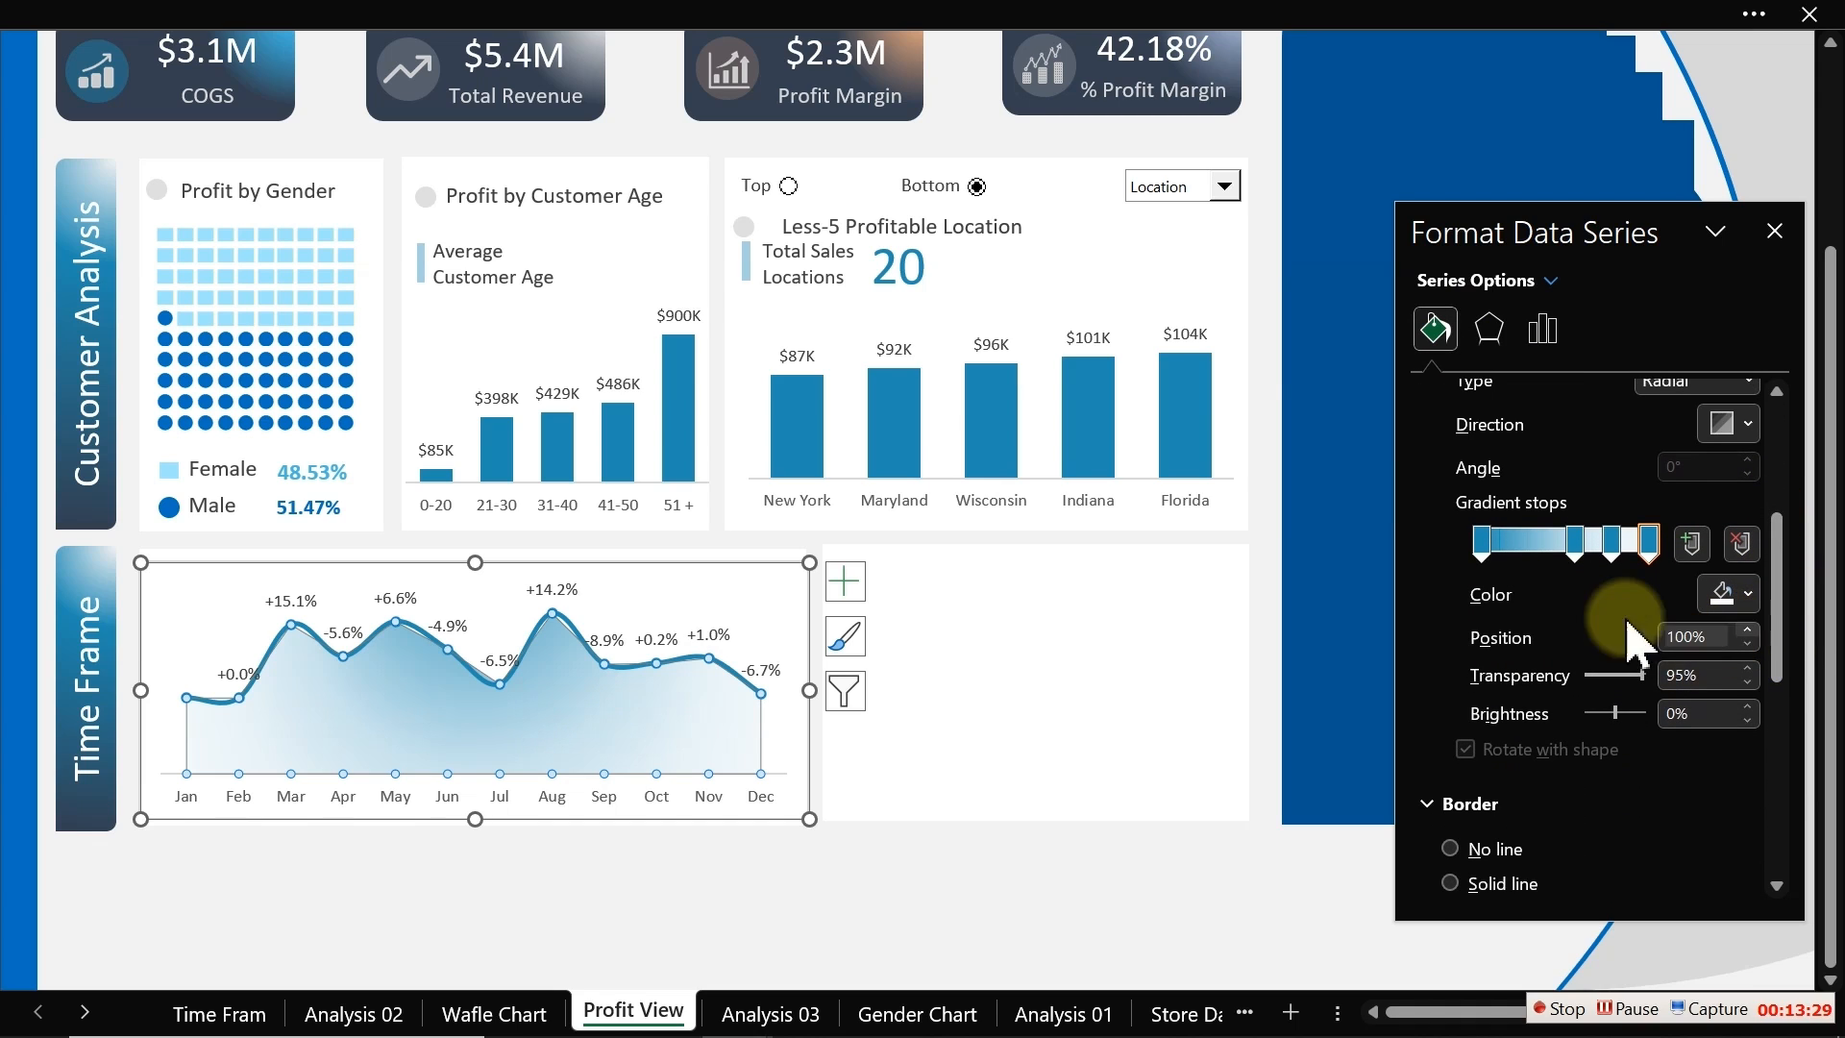
{"action": "left_click", "coordinate": [1480, 541]}
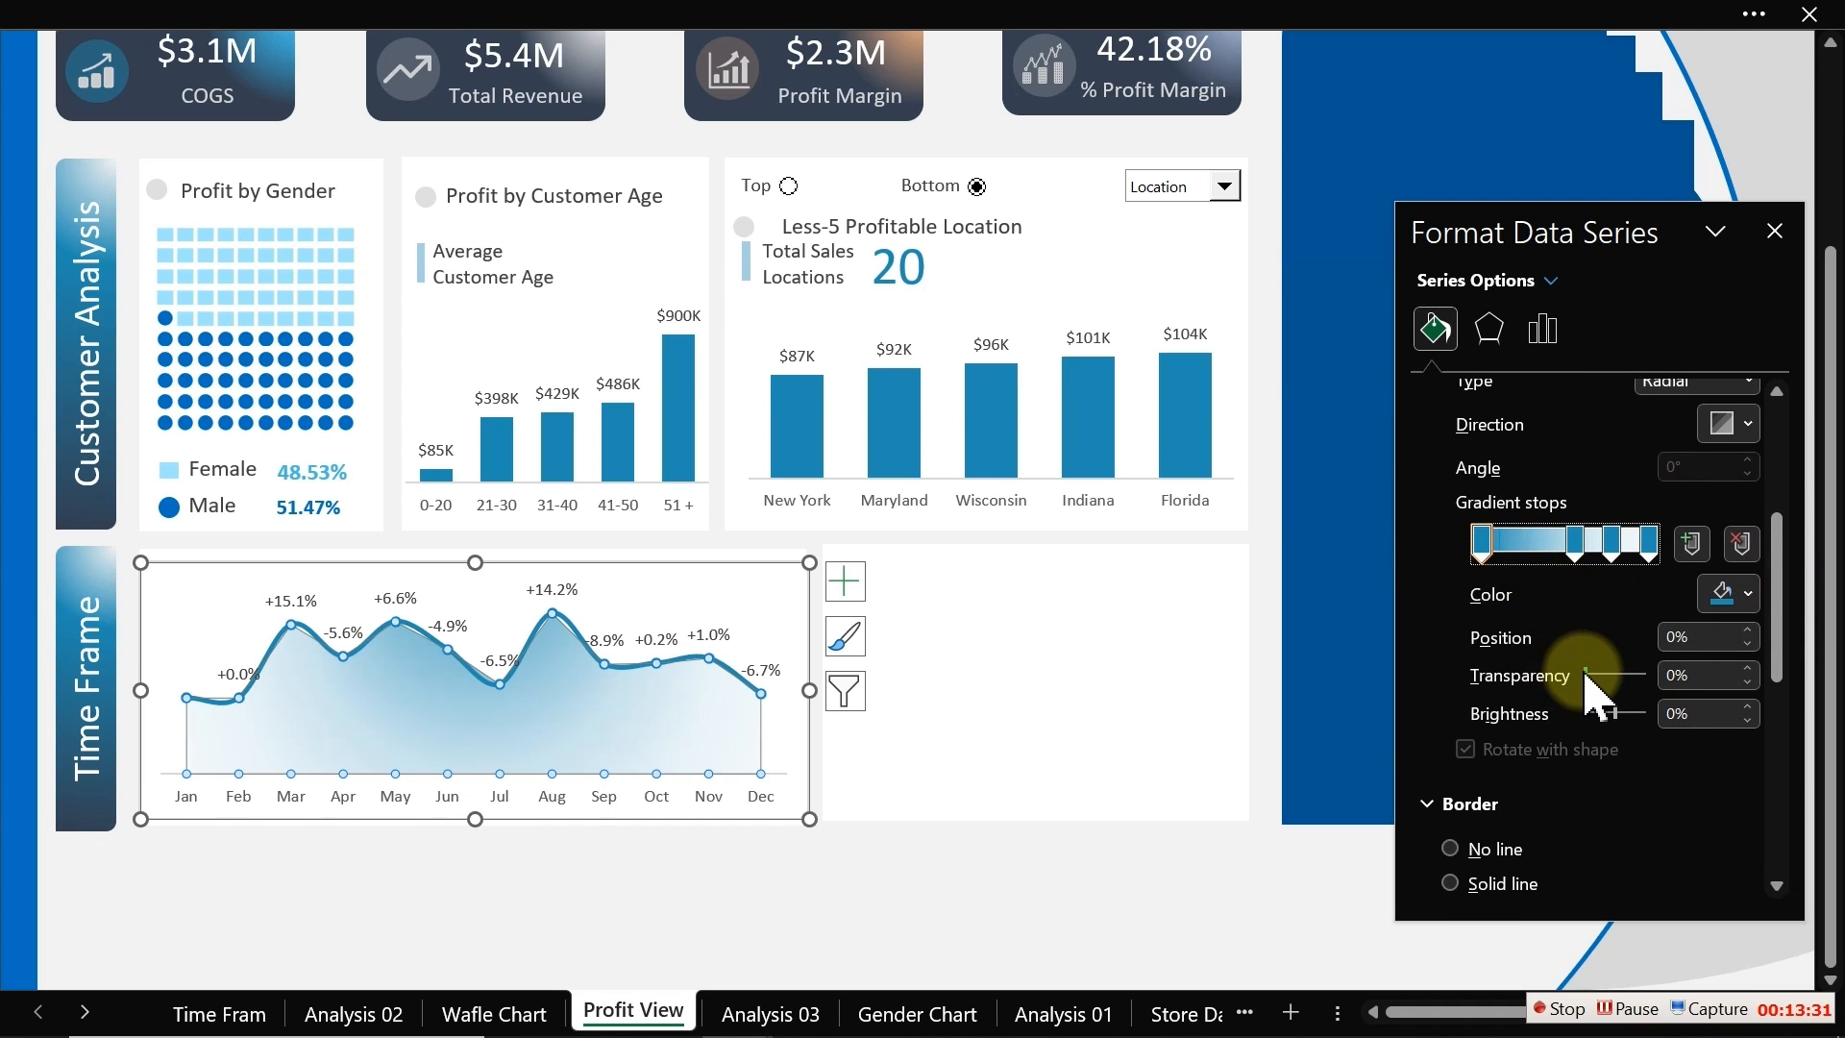
{"action": "left_click_drag", "start_coordinate": [1585, 676], "coordinate": [1606, 675]}
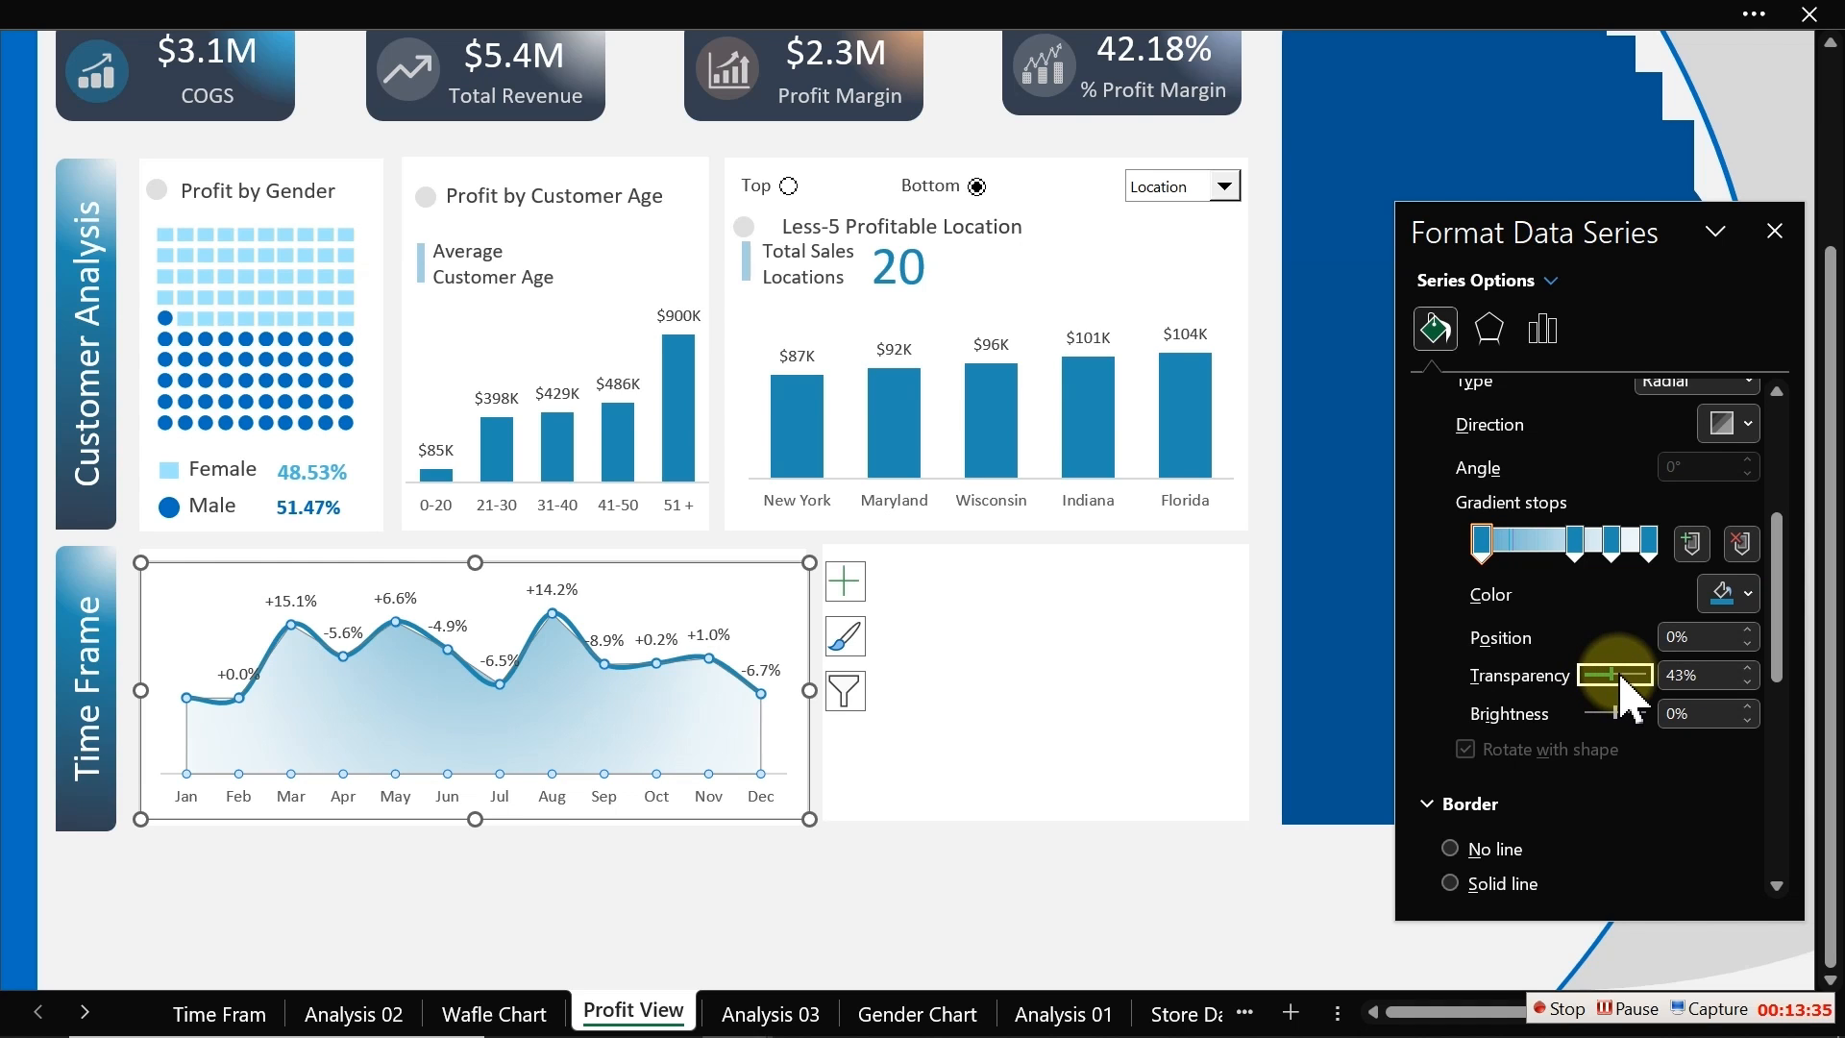
Step: Set the area's 0% gradient stop transparency to 70%
{"action": "left_click", "coordinate": [1073, 903]}
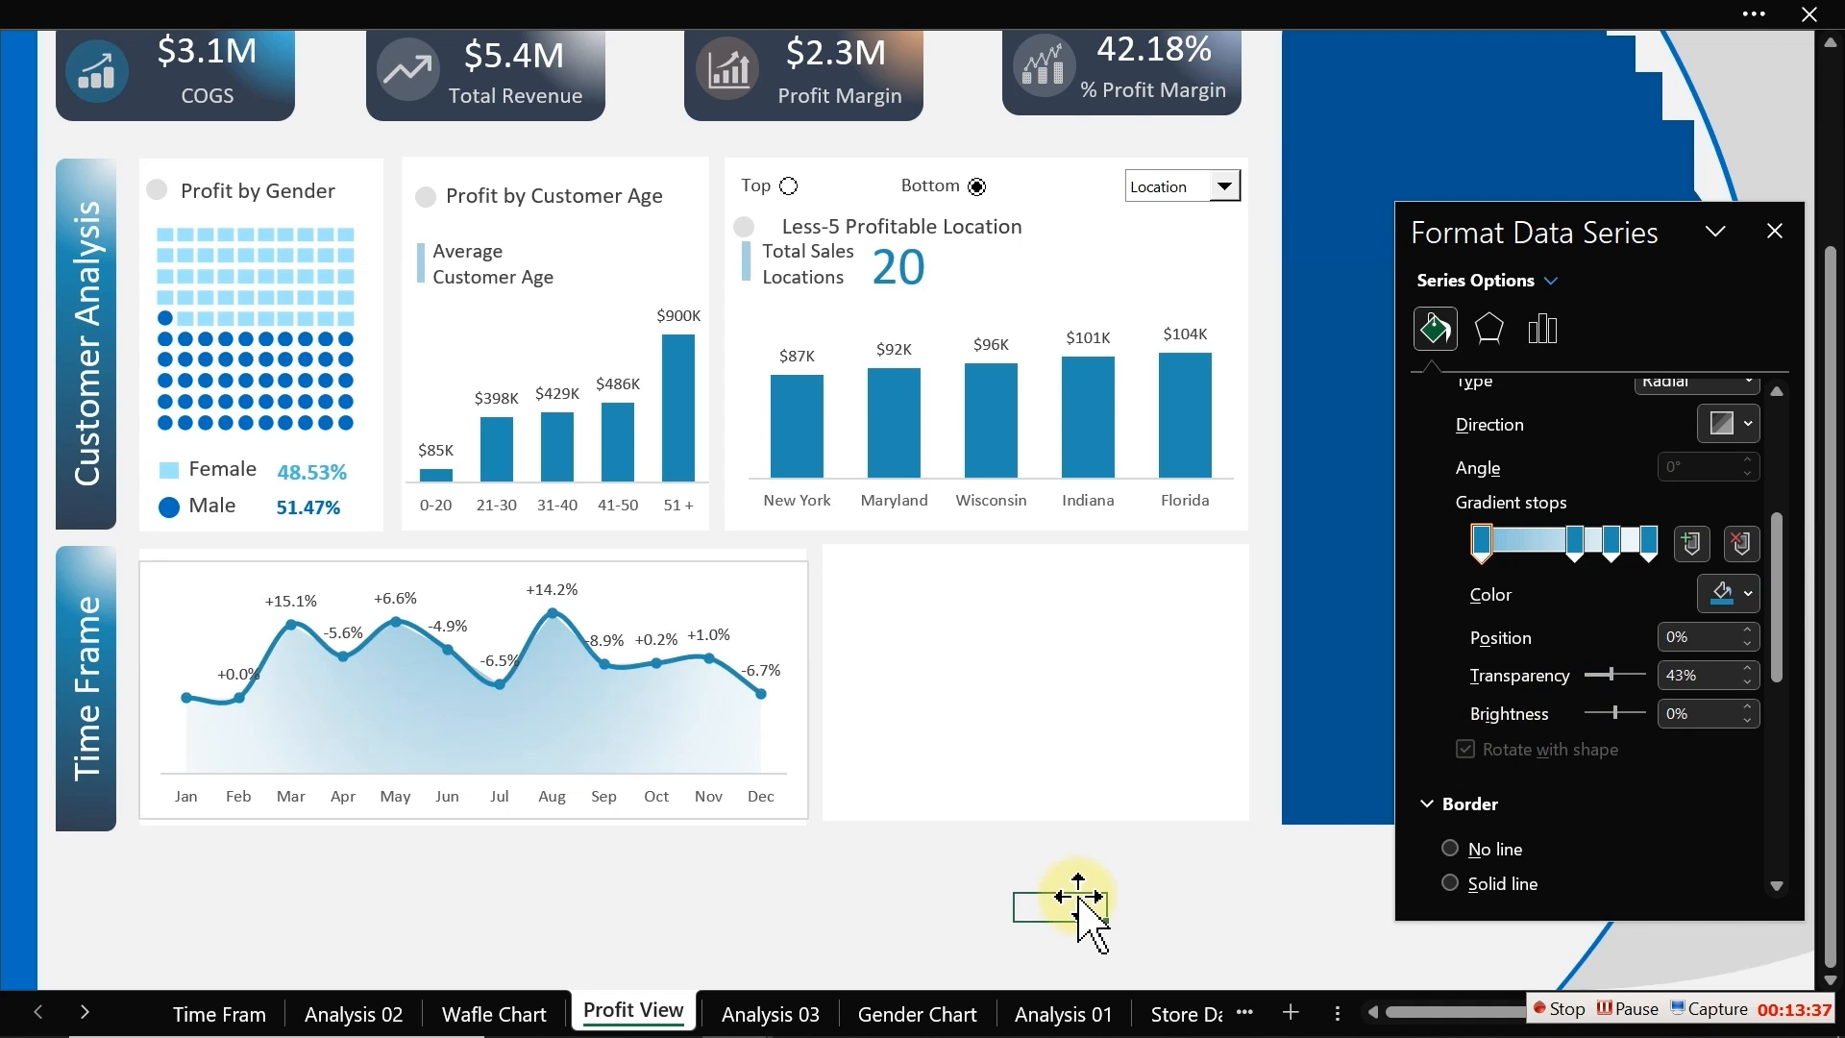
{"action": "left_click", "coordinate": [582, 735]}
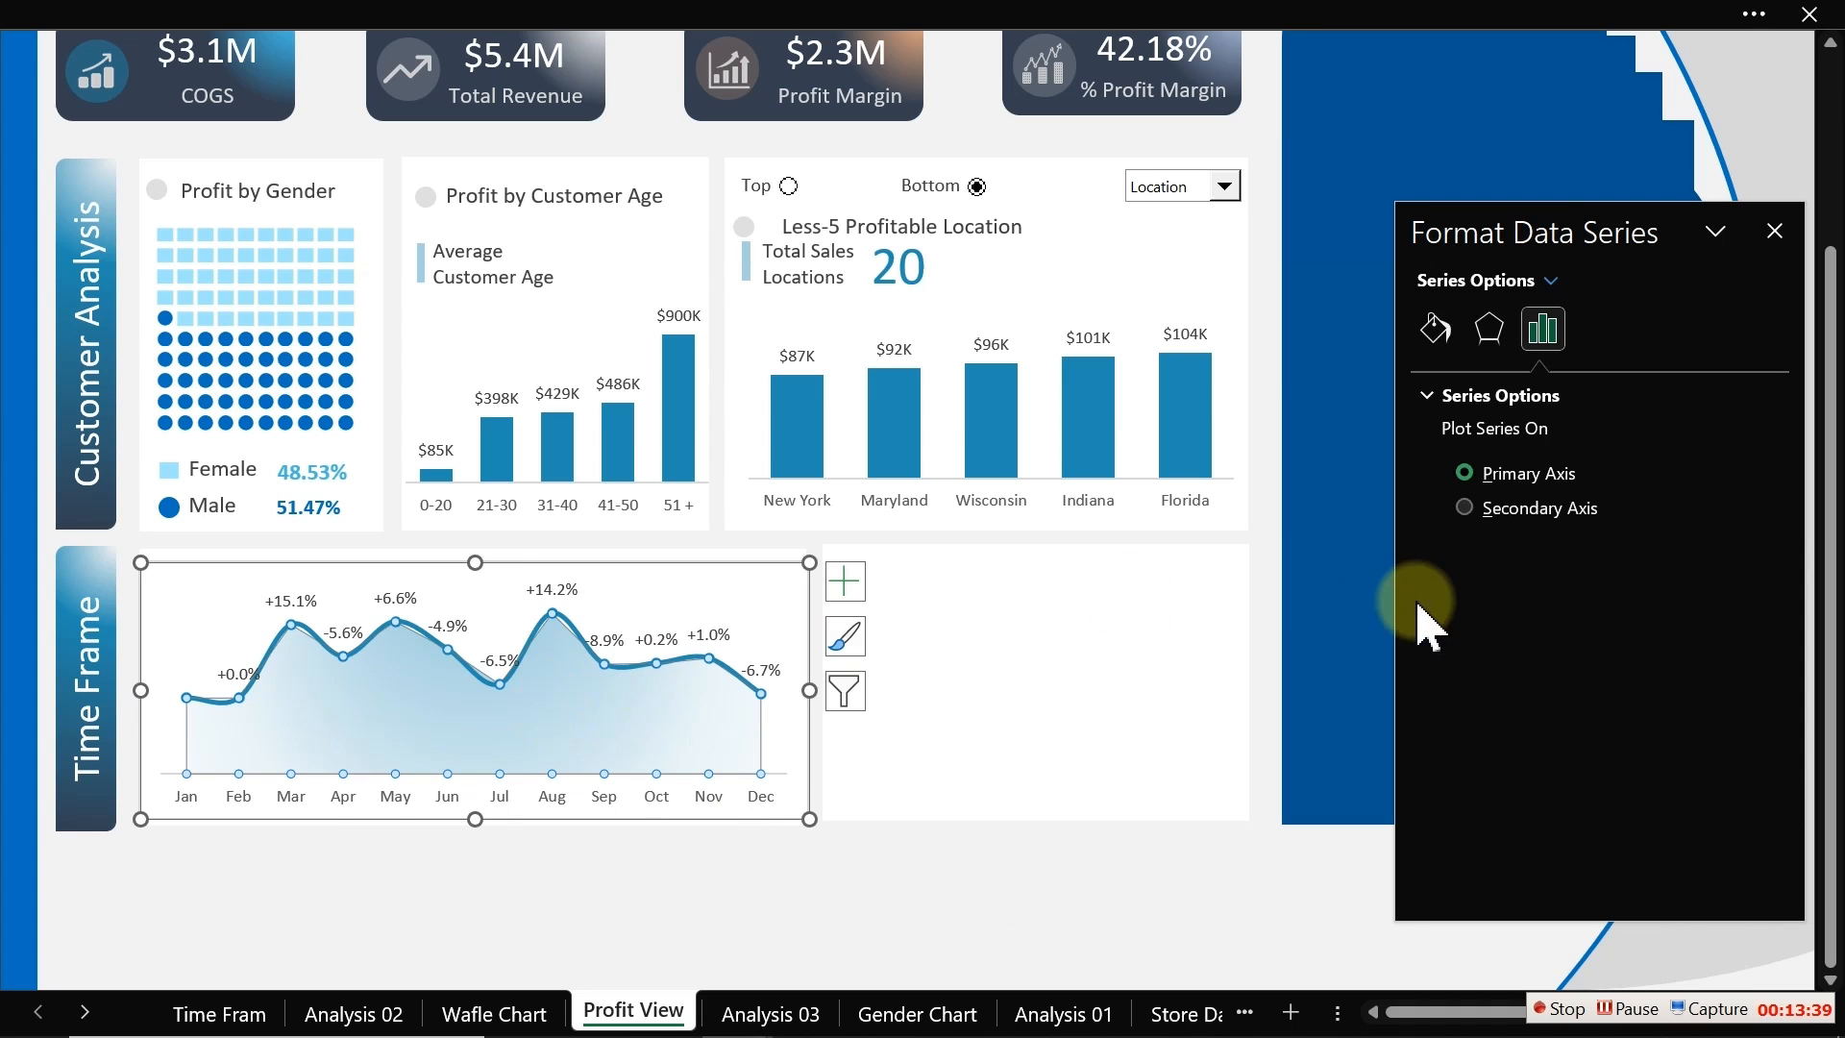
{"action": "left_click", "coordinate": [1435, 329]}
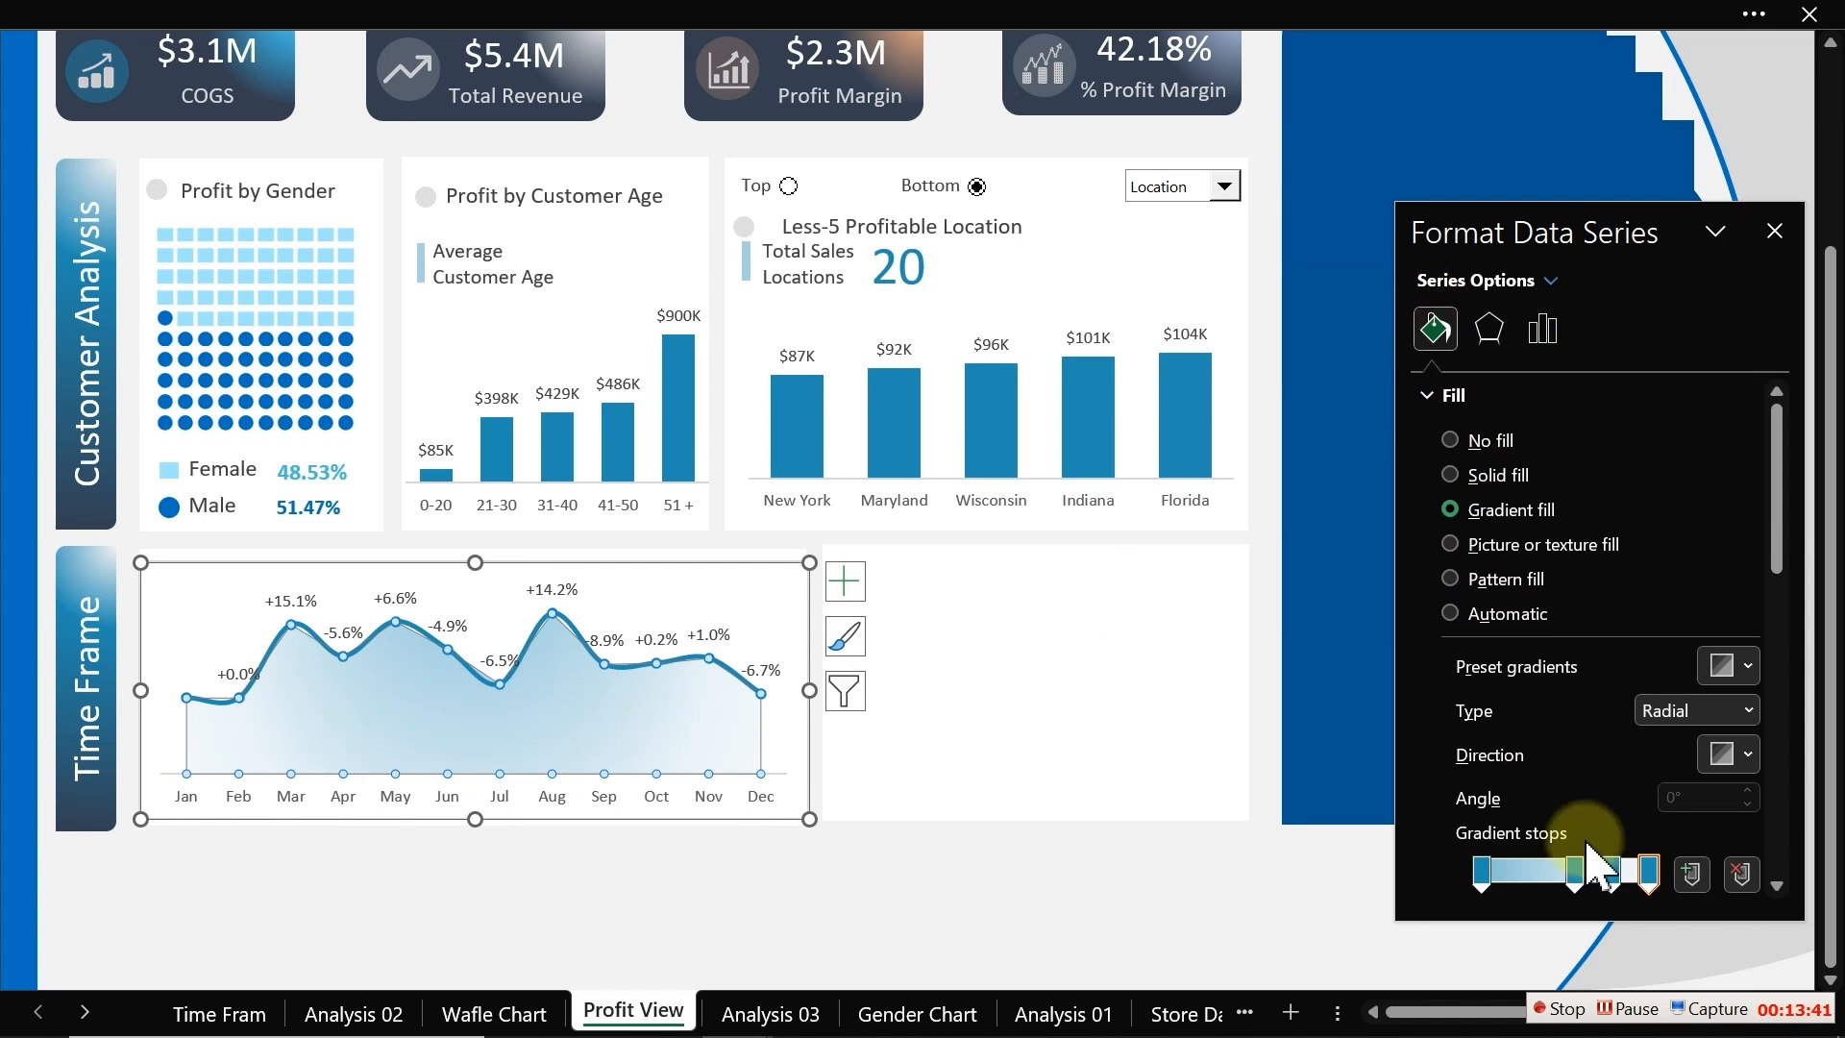
{"action": "left_click", "coordinate": [1482, 869]}
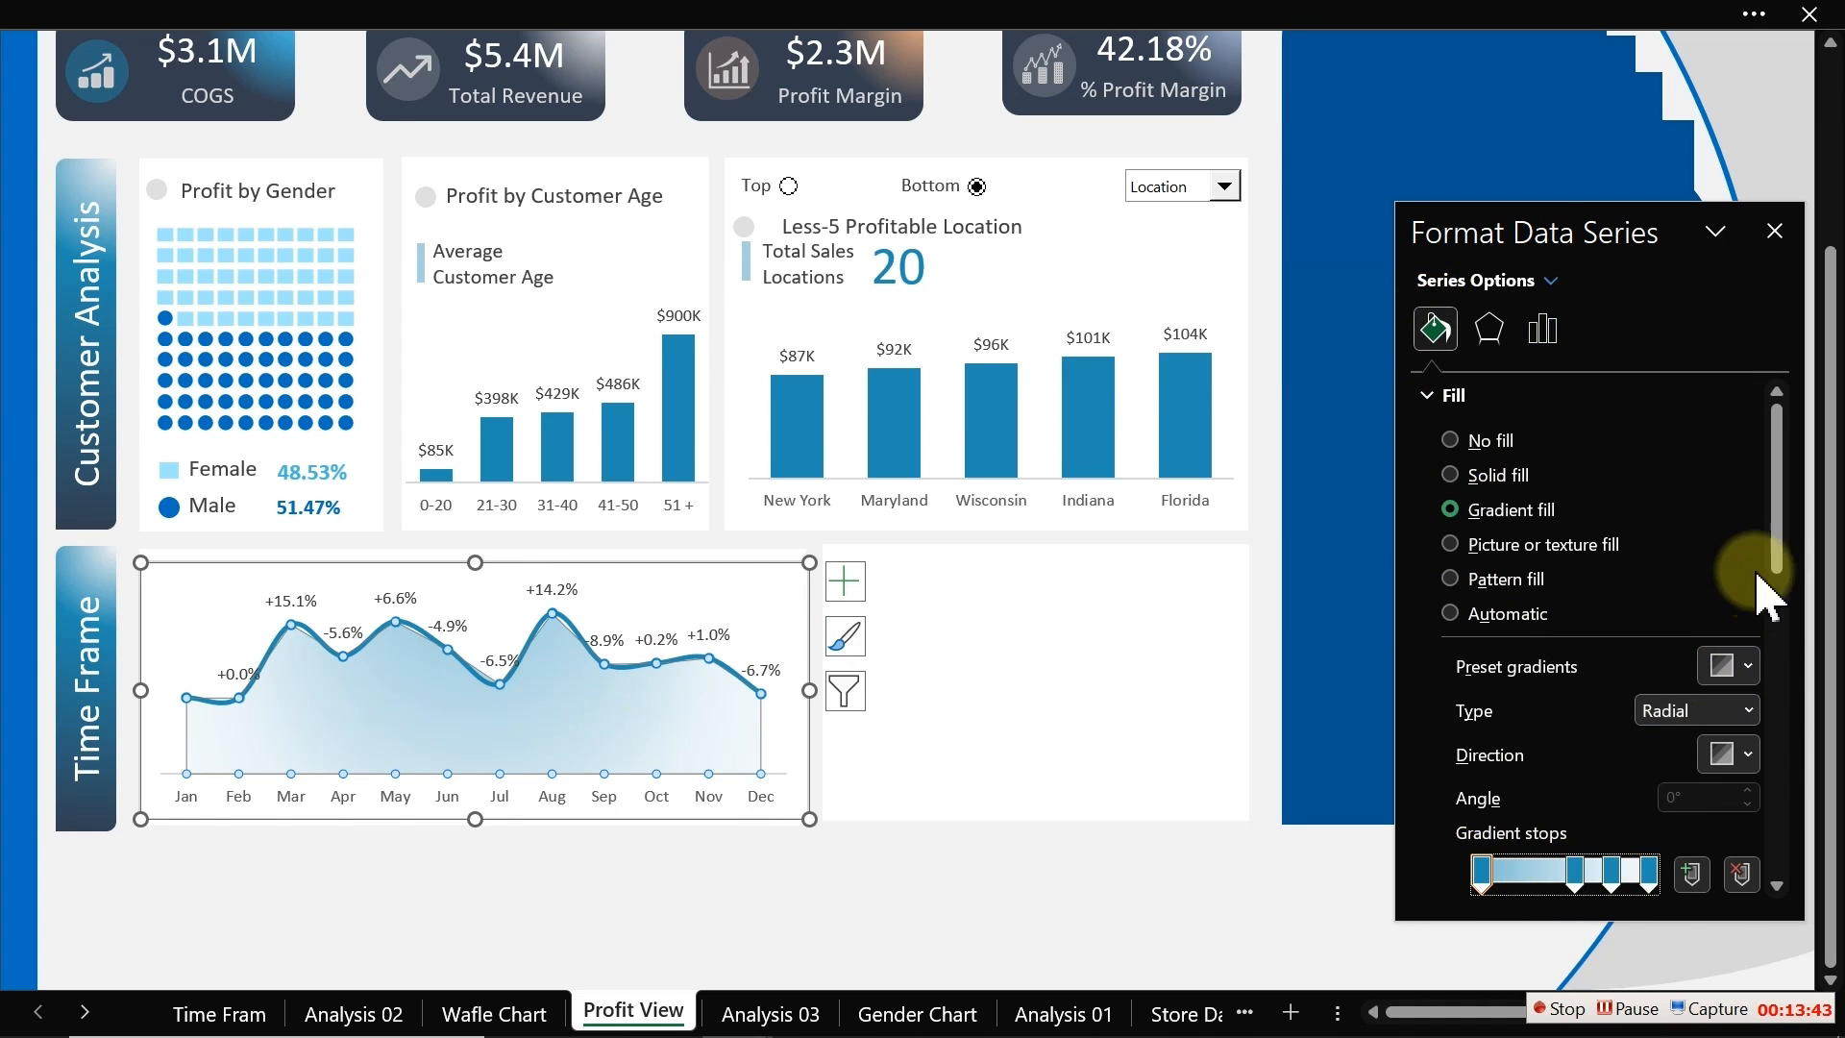
{"action": "scroll", "coordinate": [1778, 576], "scroll_direction": "down", "scroll_amount": 3}
{"action": "left_click", "coordinate": [1620, 699]}
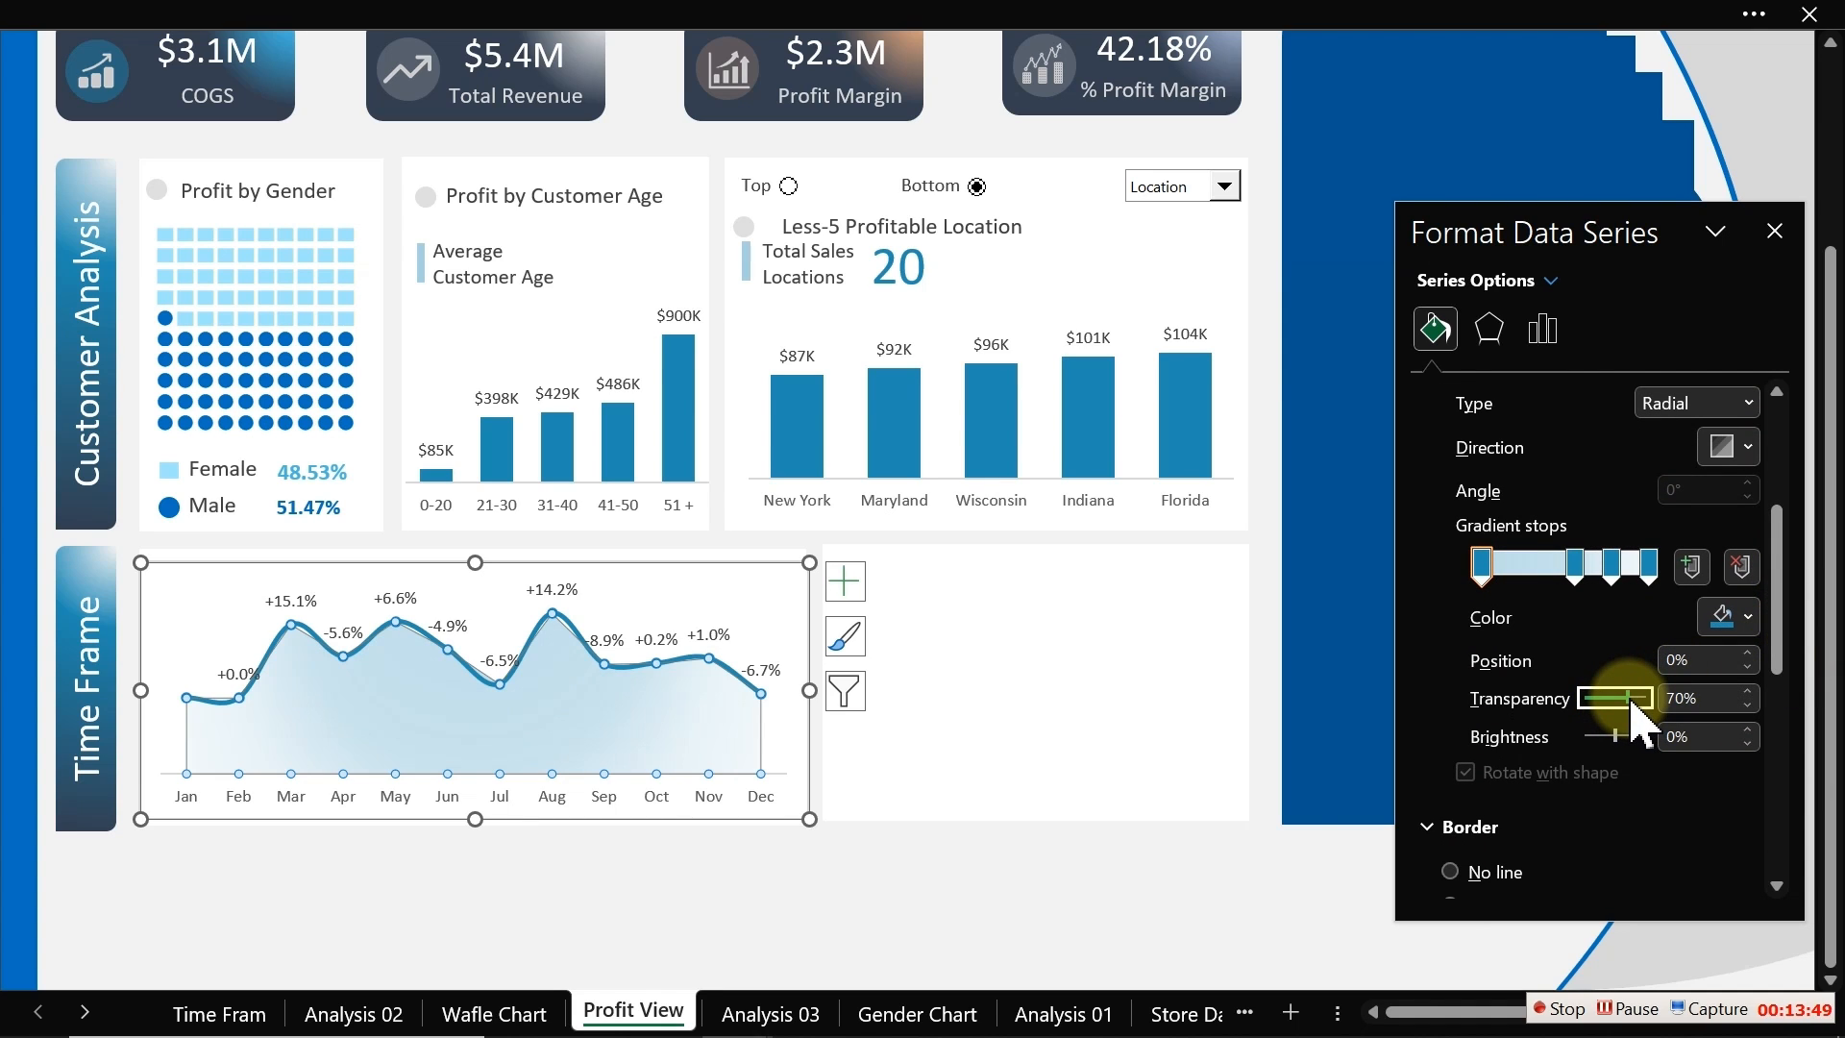
Step: Widen the chart on both sides to fill the Time Frame panel
{"action": "left_click", "coordinate": [903, 884]}
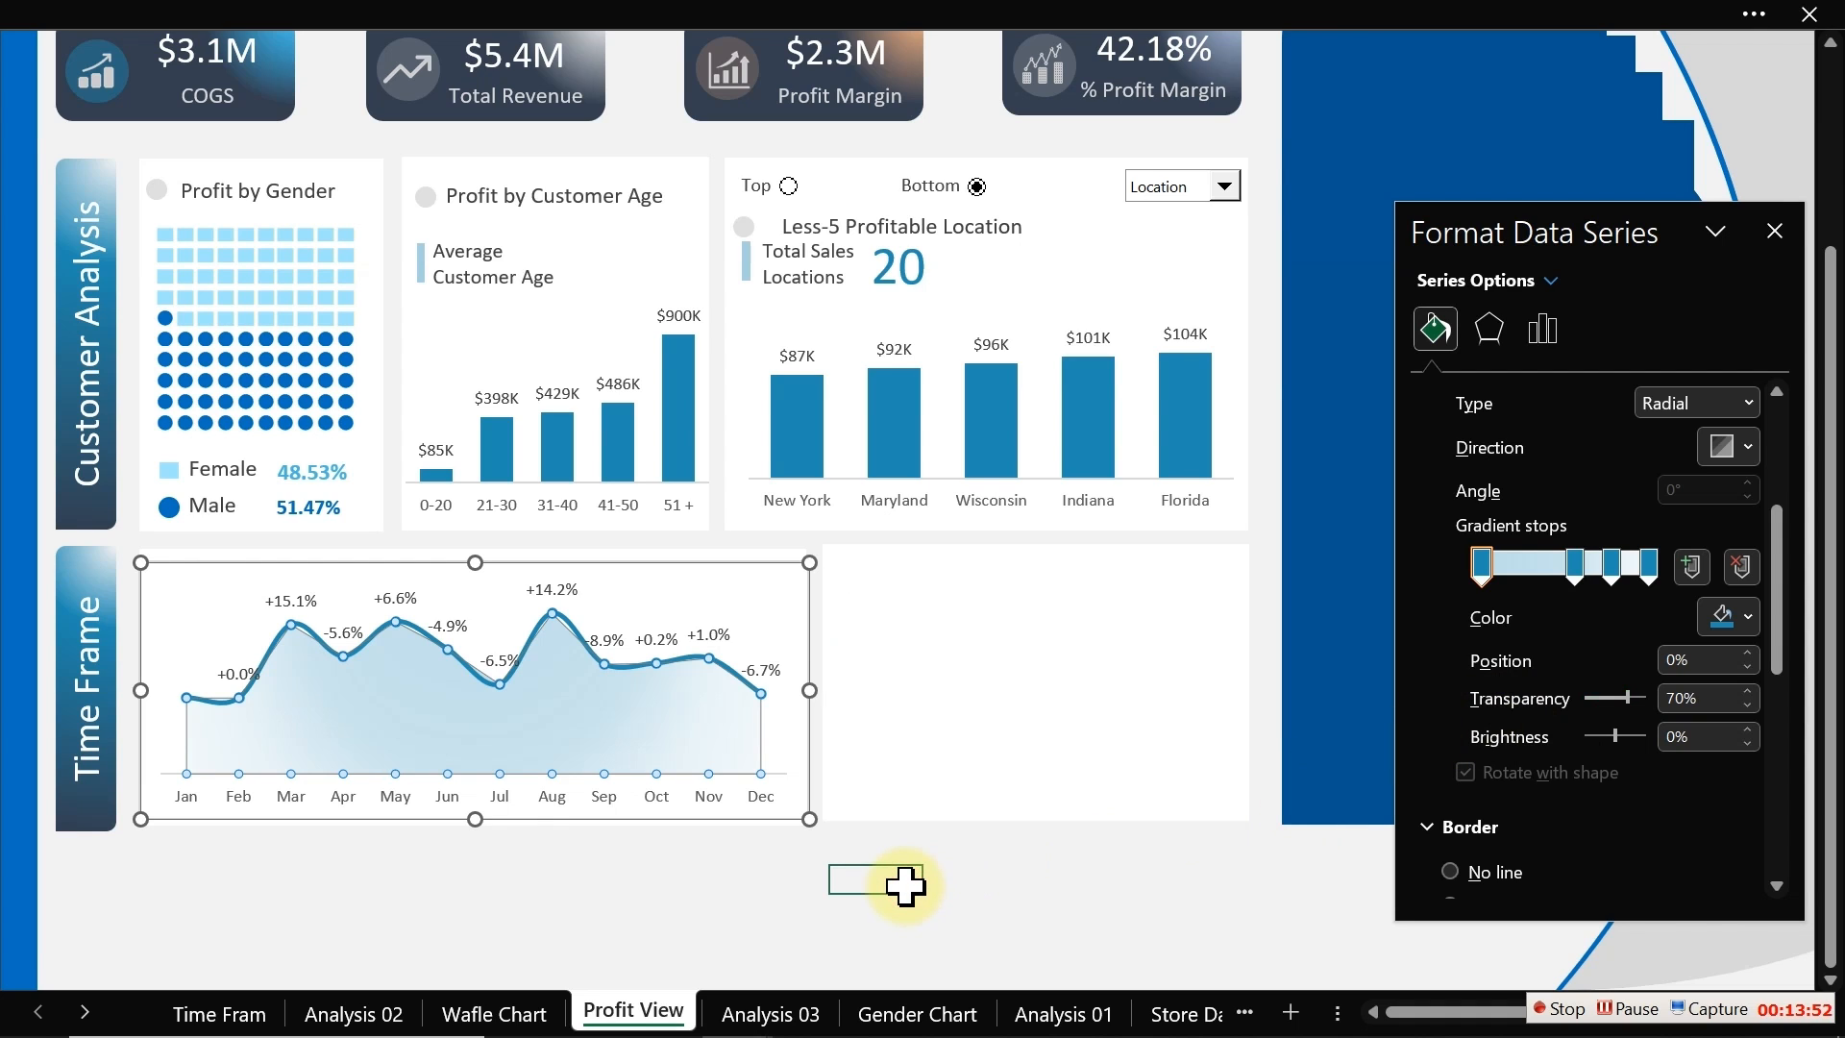
{"action": "left_click", "coordinate": [755, 760]}
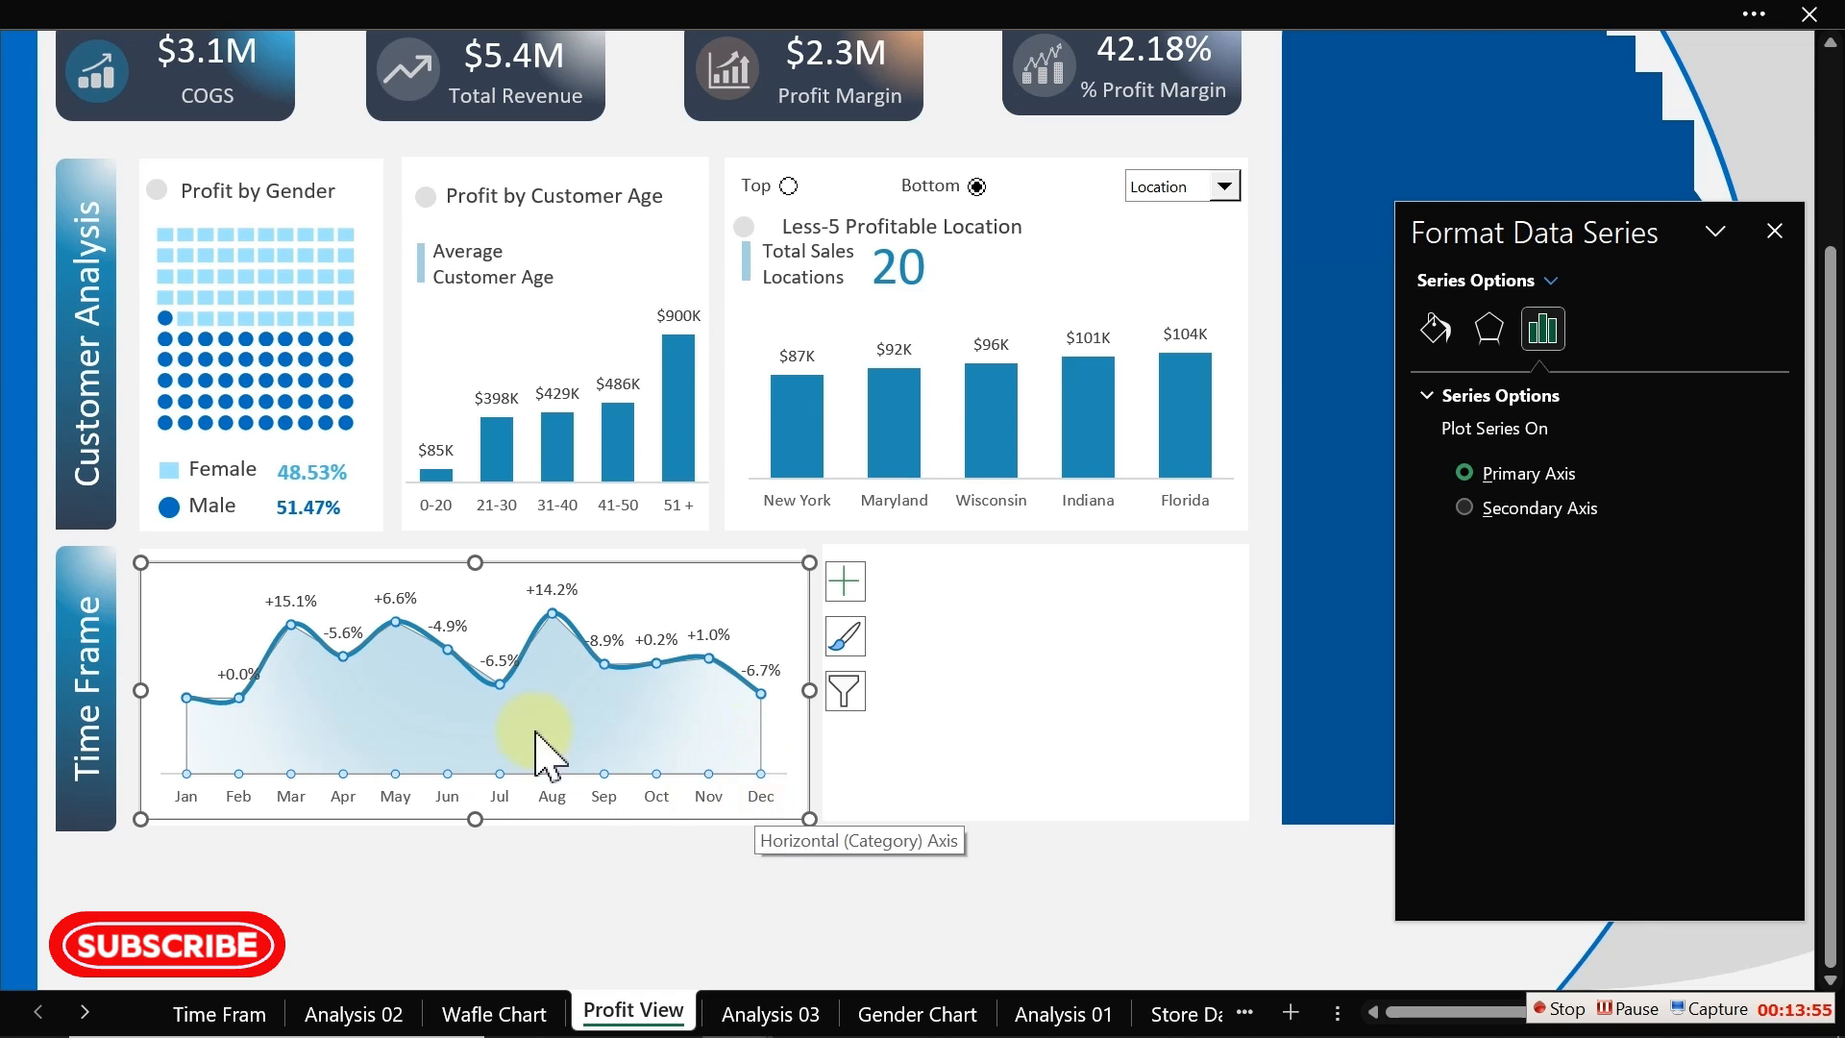
{"action": "left_click_drag", "start_coordinate": [136, 689], "coordinate": [112, 690]}
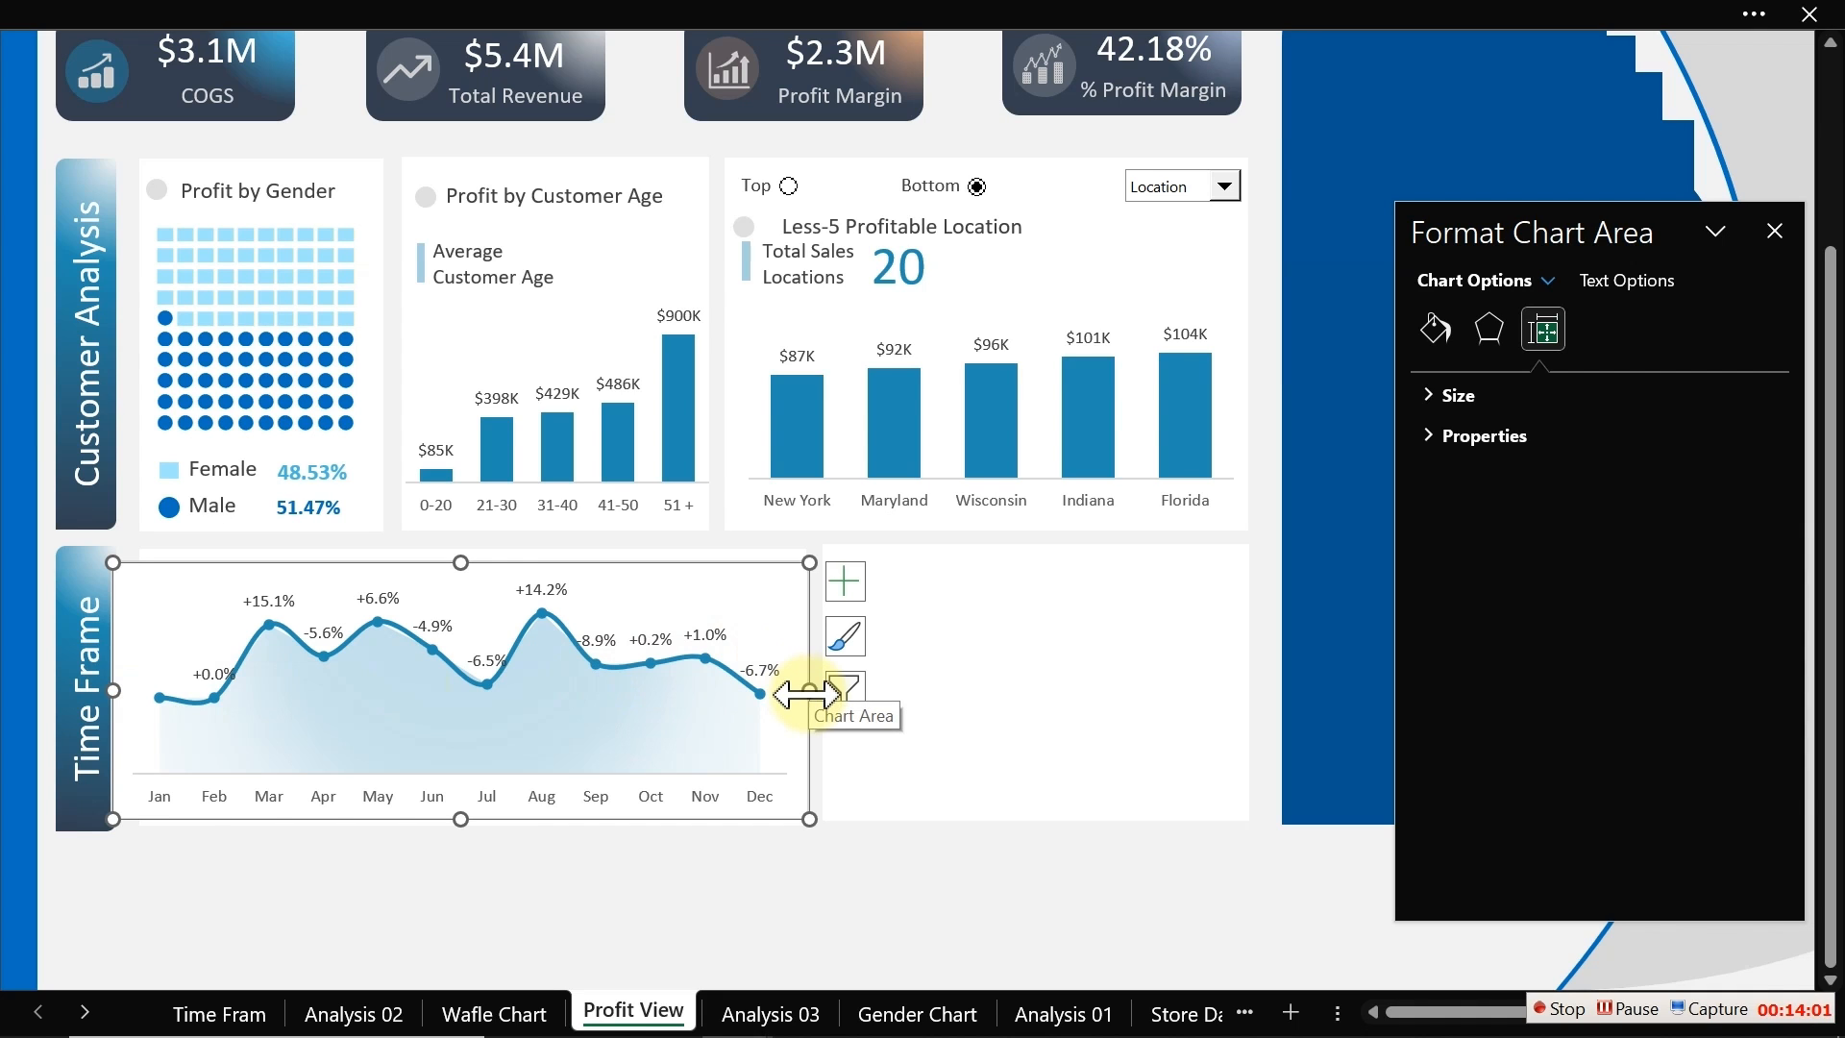
{"action": "left_click_drag", "start_coordinate": [807, 691], "coordinate": [824, 692]}
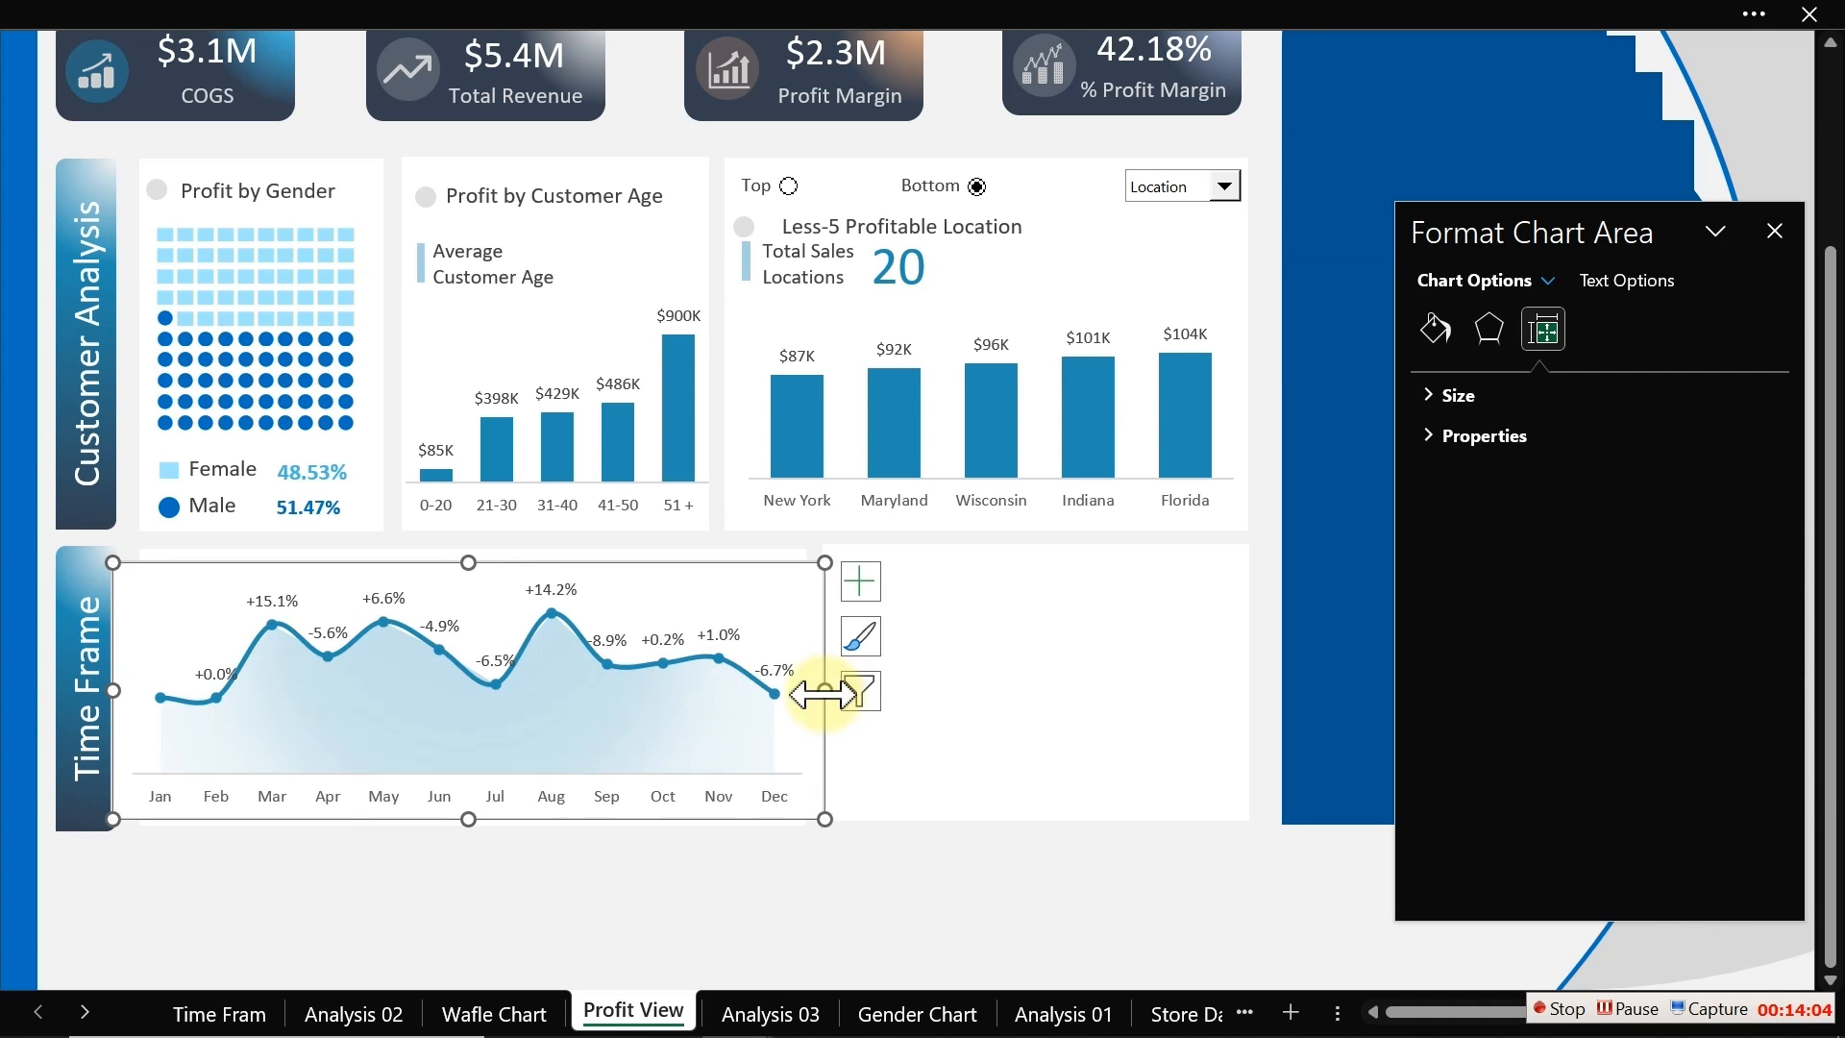
Step: Lower the top edge of the plot area to leave room for a heading above the line
{"action": "left_click", "coordinate": [1436, 329]}
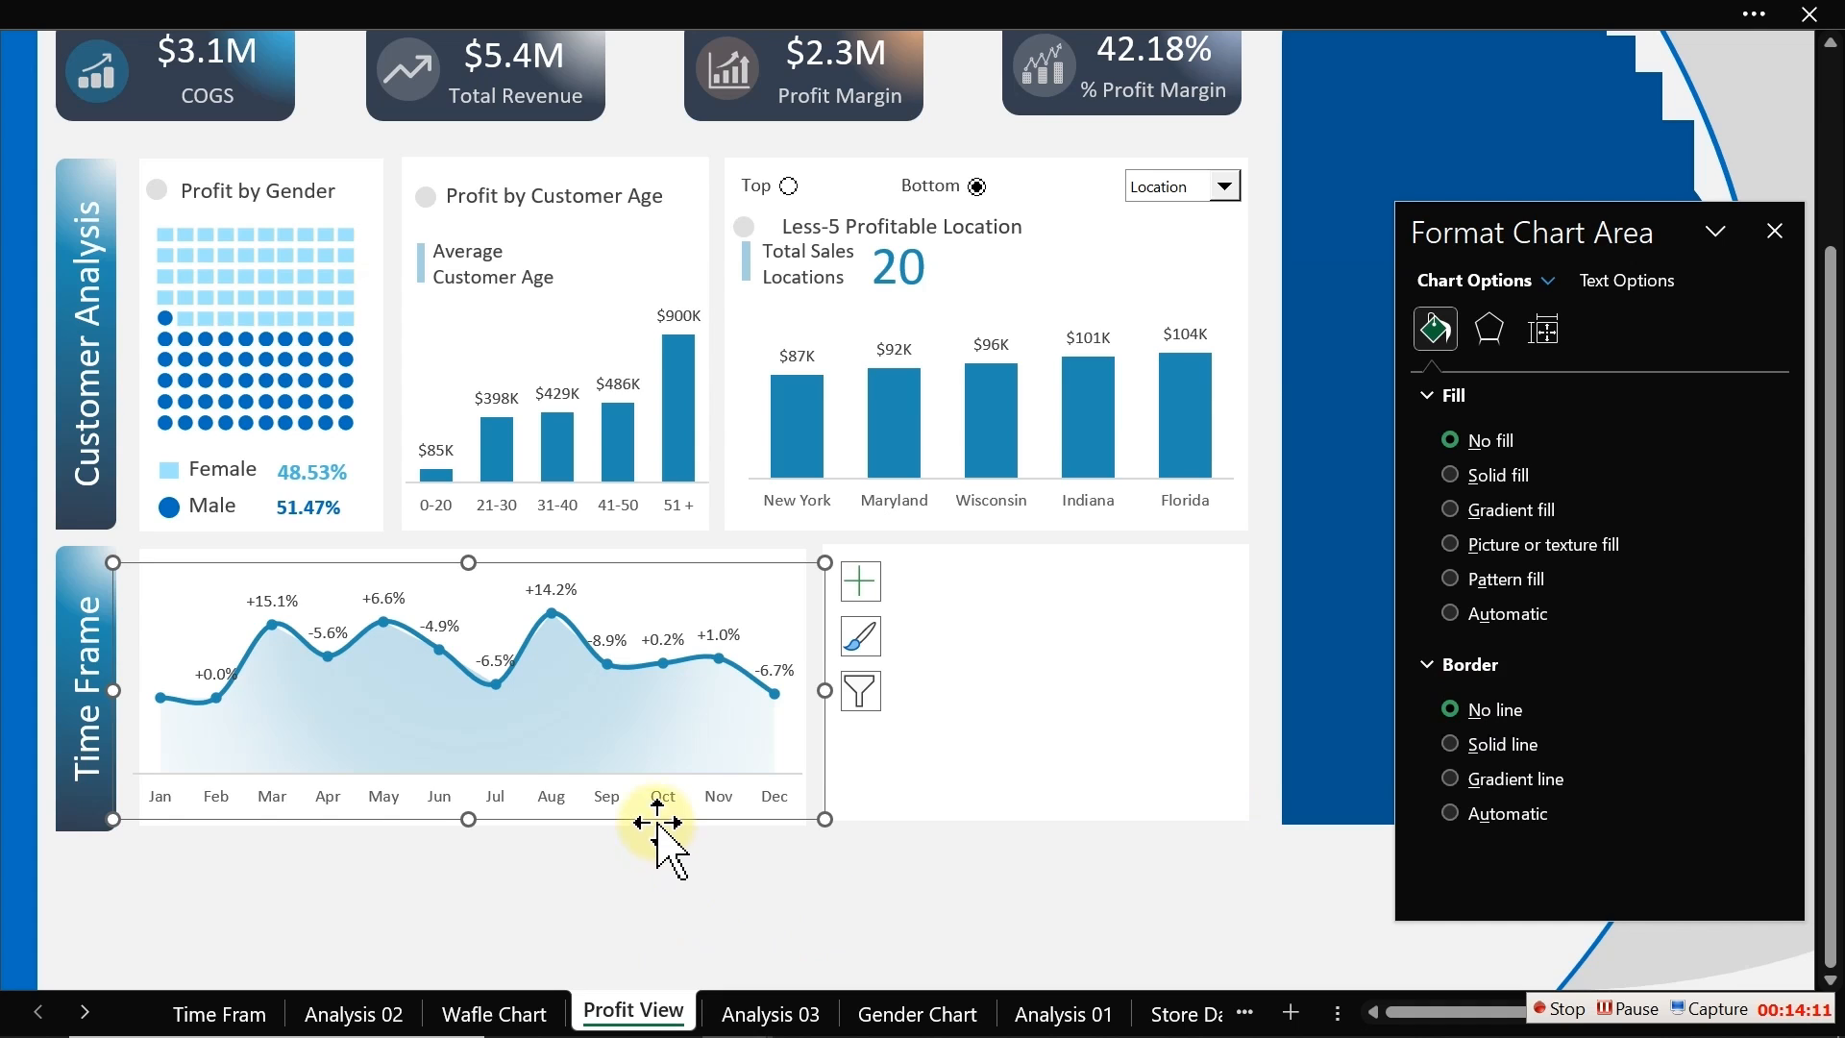
{"action": "left_click", "coordinate": [490, 630]}
{"action": "left_click_drag", "start_coordinate": [469, 584], "coordinate": [469, 617]}
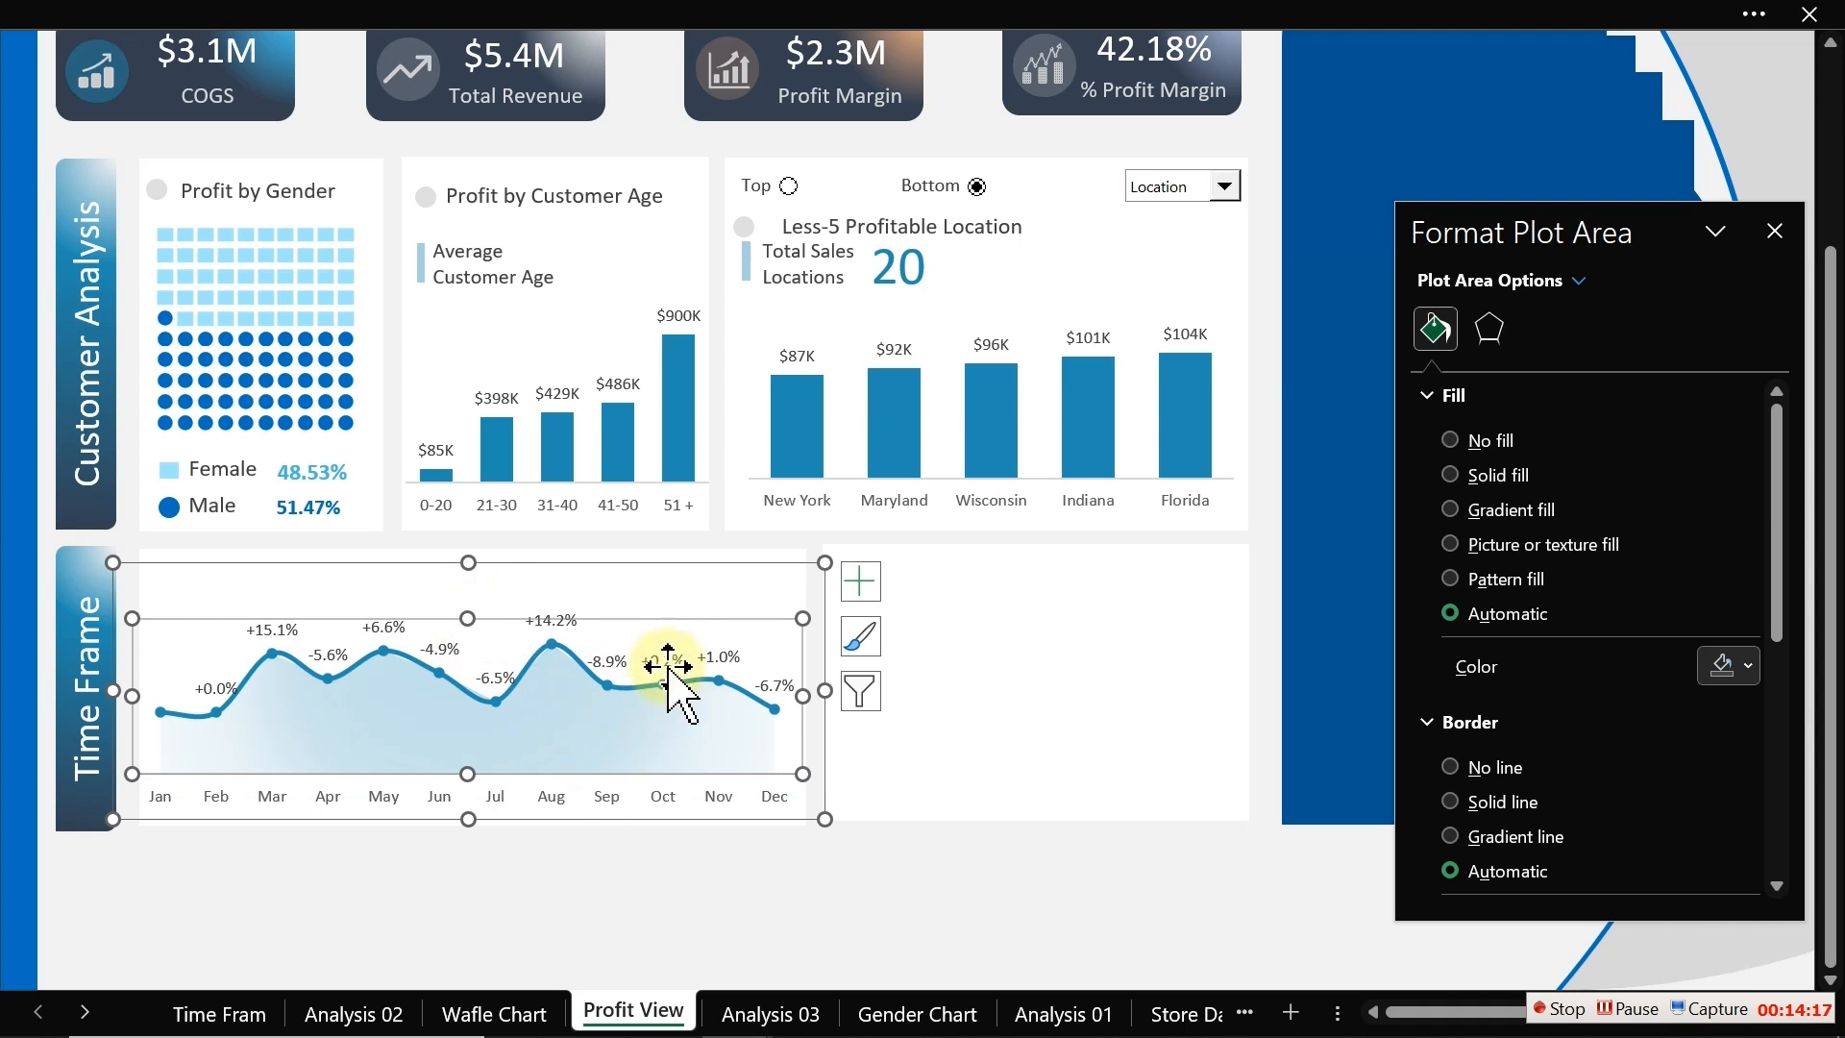
{"action": "left_click_drag", "start_coordinate": [468, 622], "coordinate": [473, 630]}
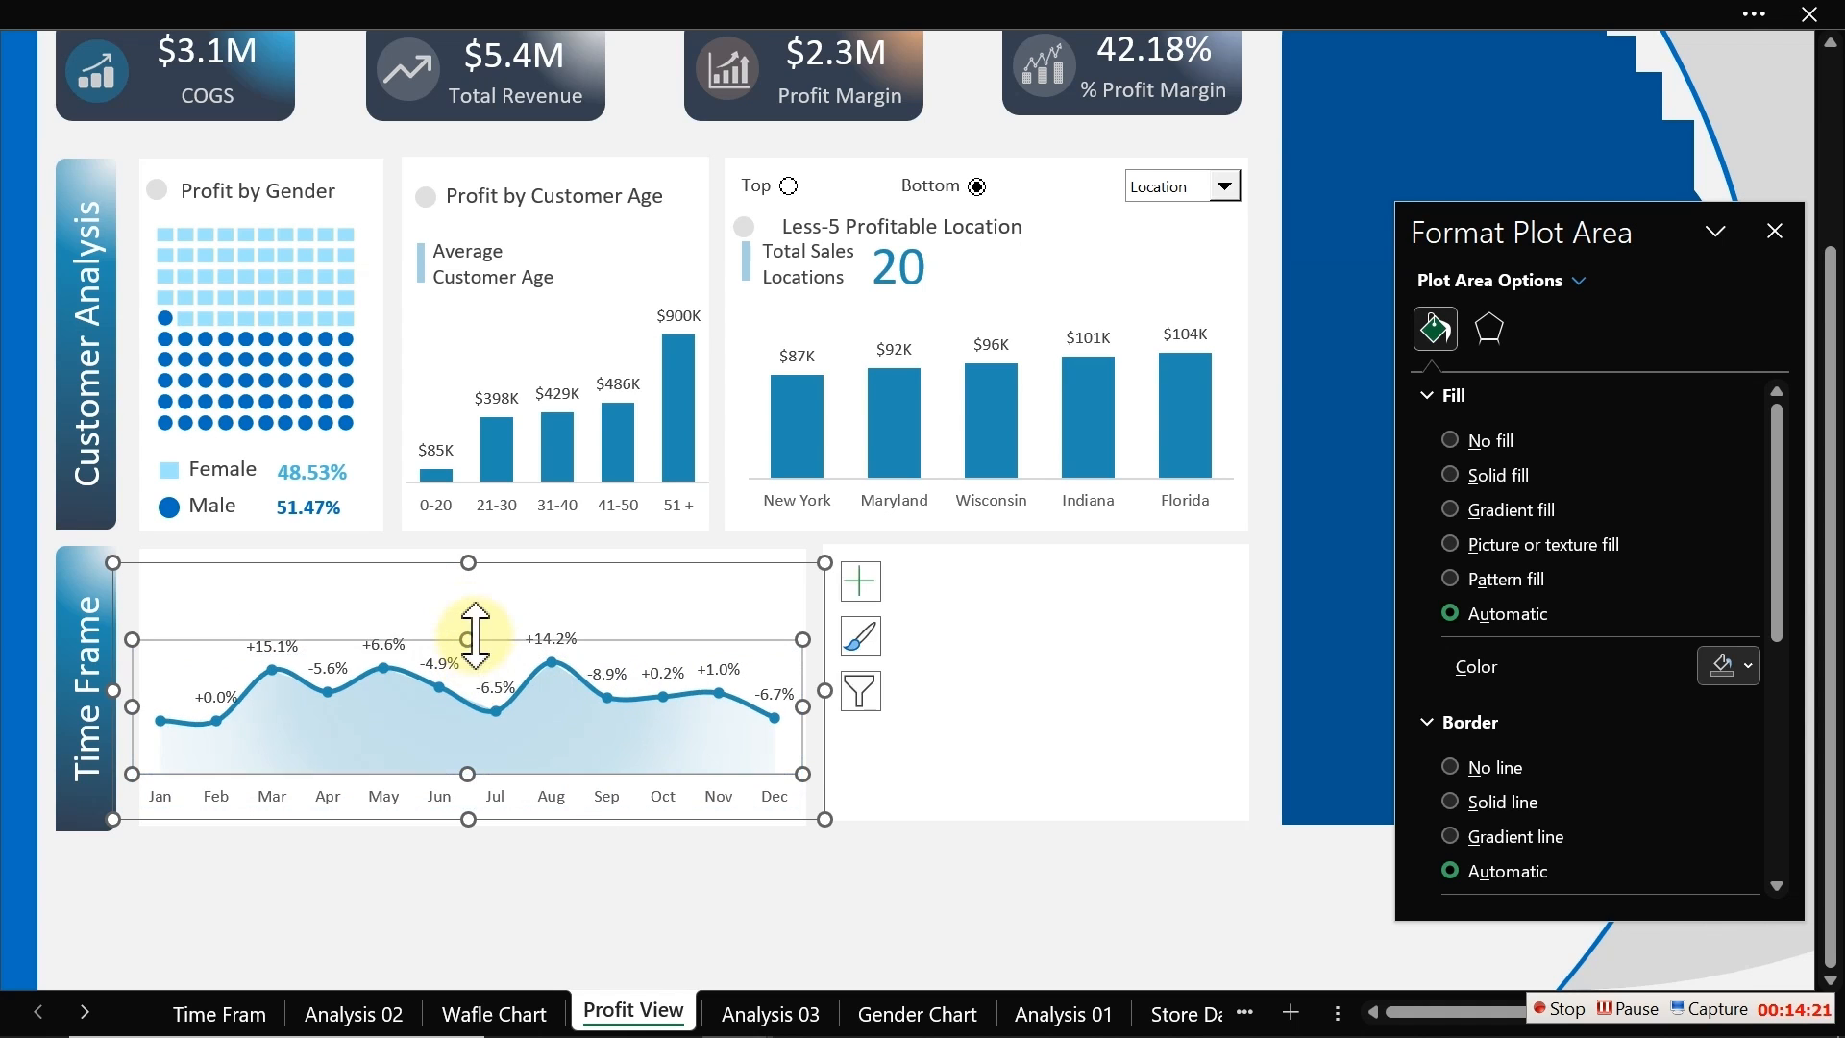
Step: Duplicate the Profit by Customer Age heading with its circle icon and move the copy into the Time Frame panel
{"action": "left_click", "coordinate": [632, 866]}
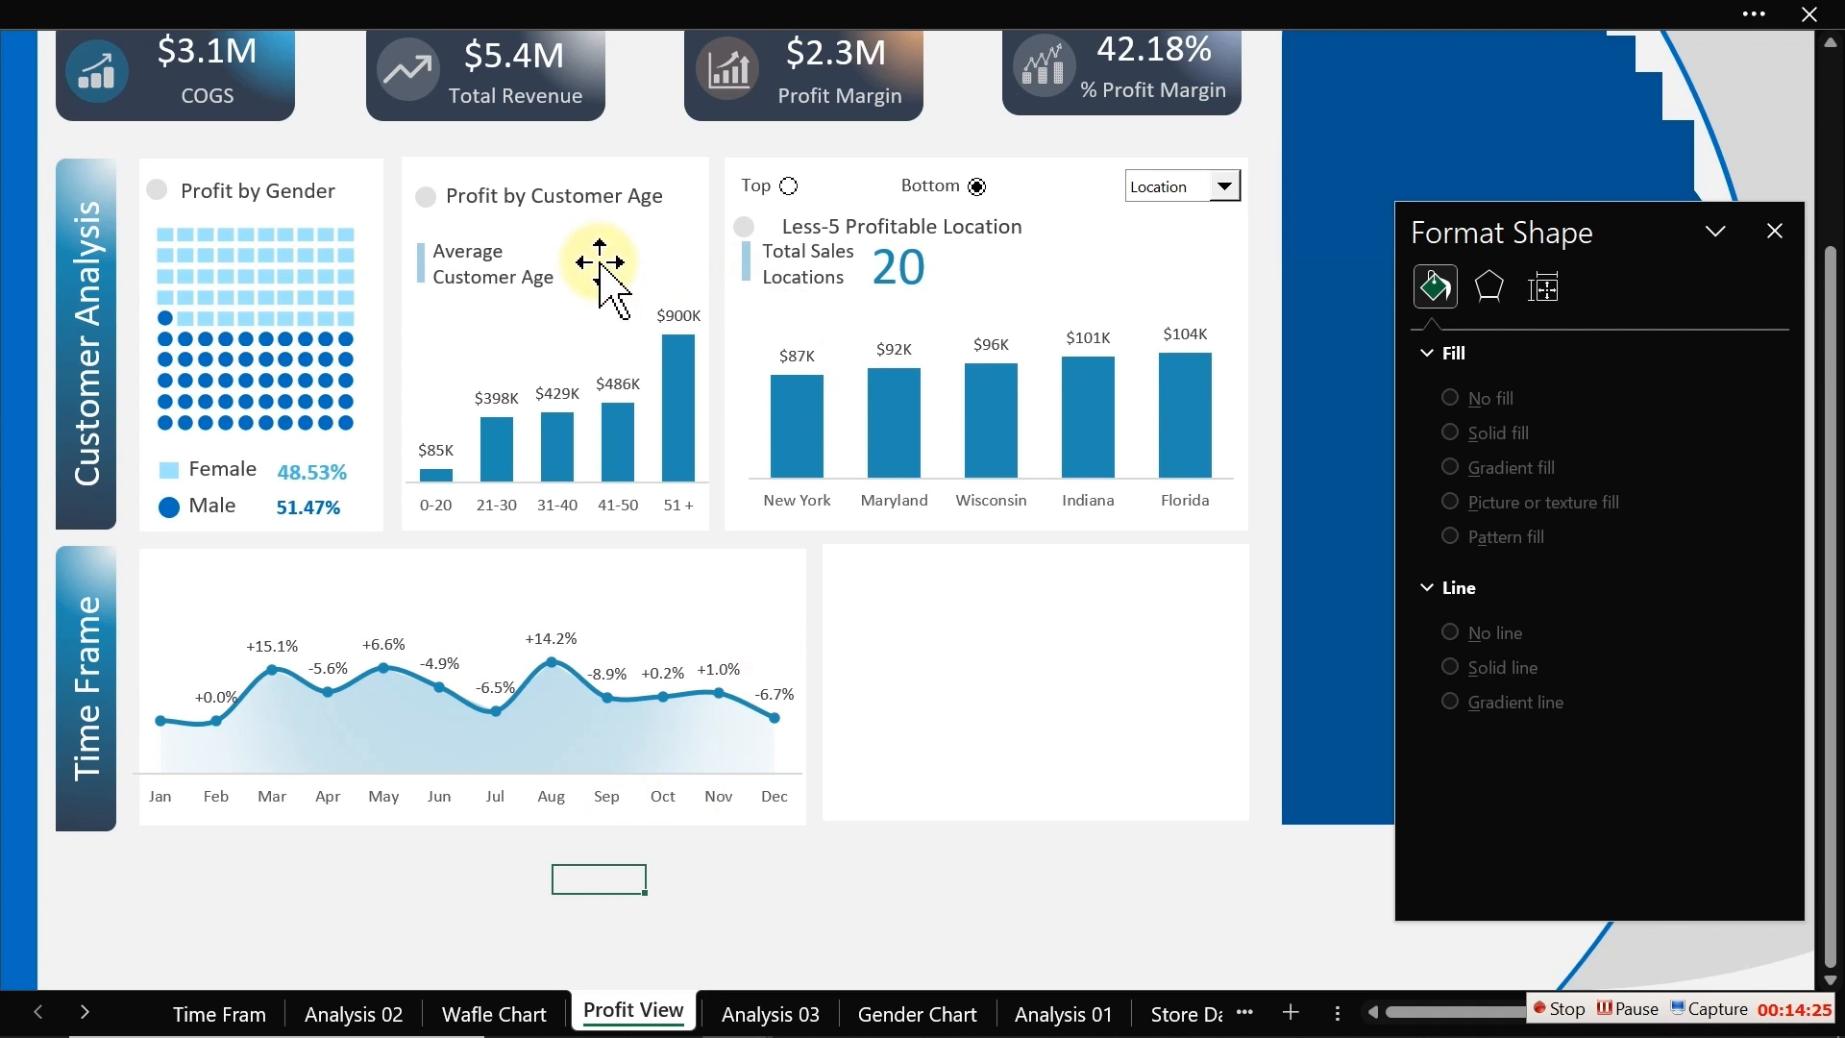
{"action": "left_click", "coordinate": [433, 196]}
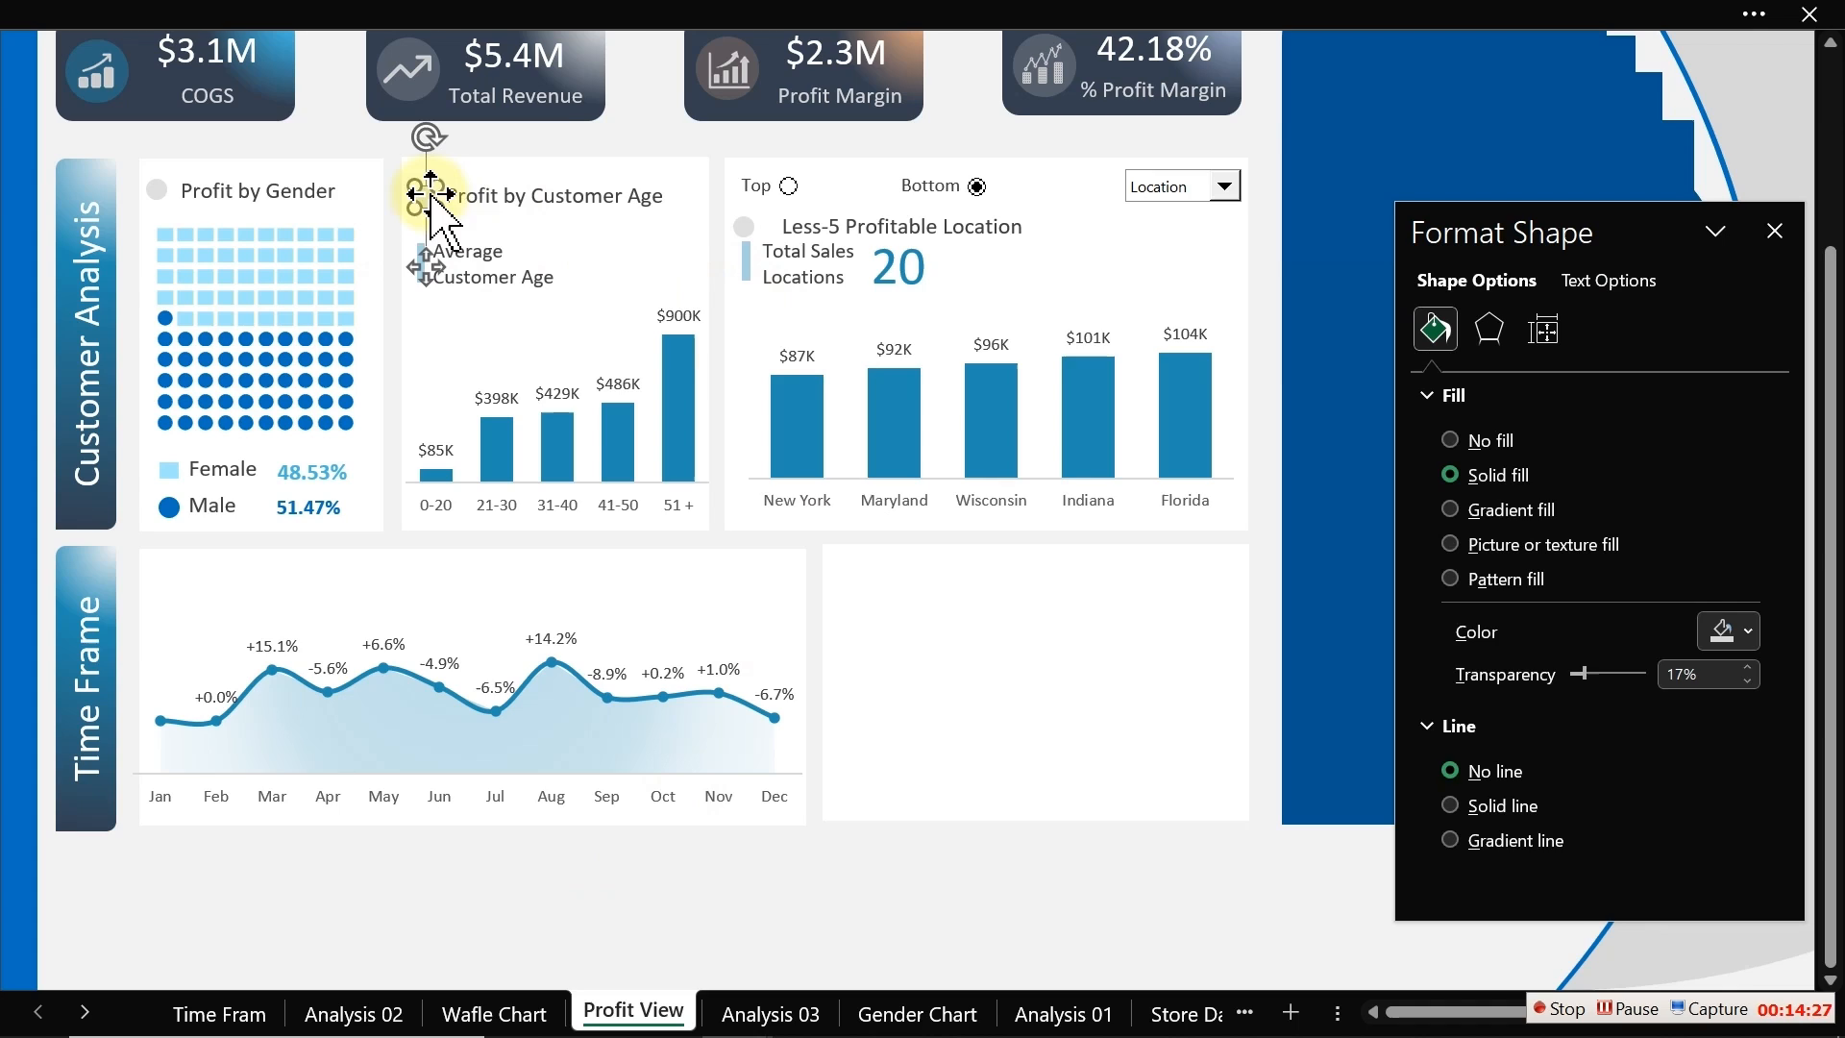
{"action": "left_click", "coordinate": [499, 200], "text": "shift"}
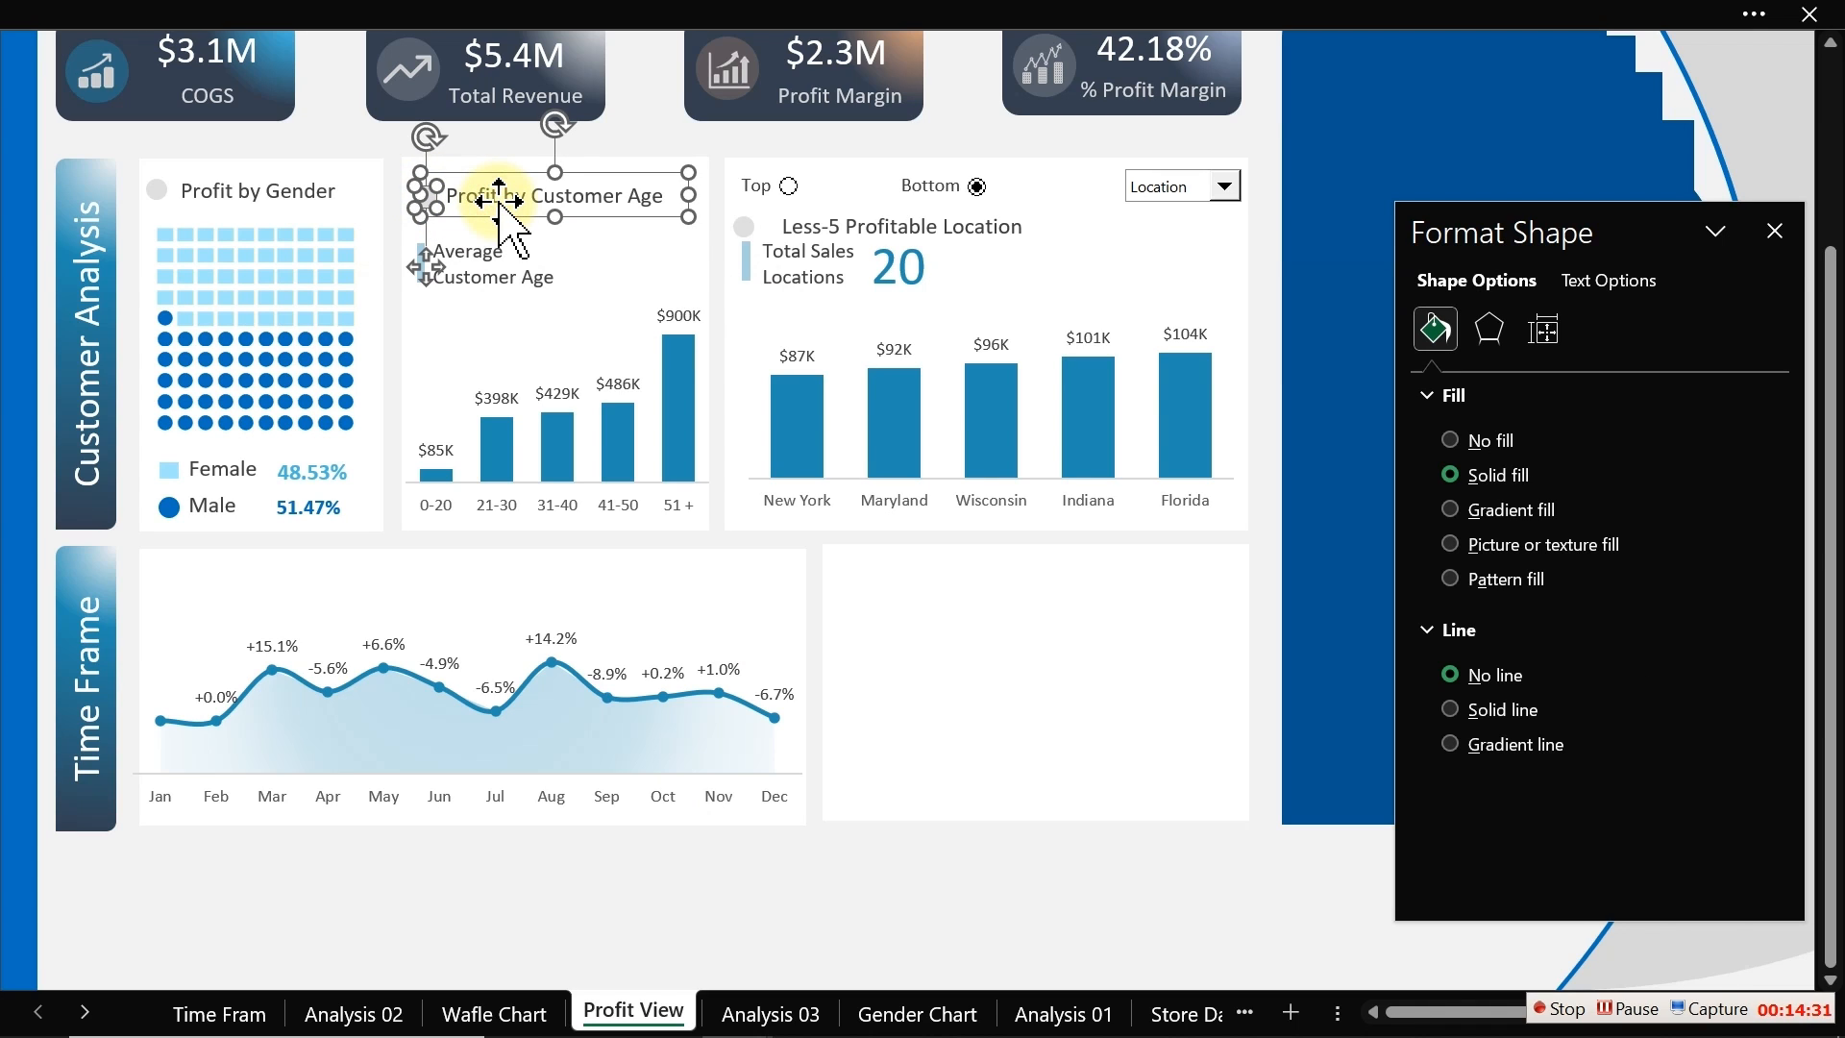
{"action": "key", "text": "ctrl+d"}
{"action": "left_click_drag", "start_coordinate": [605, 240], "coordinate": [325, 595]}
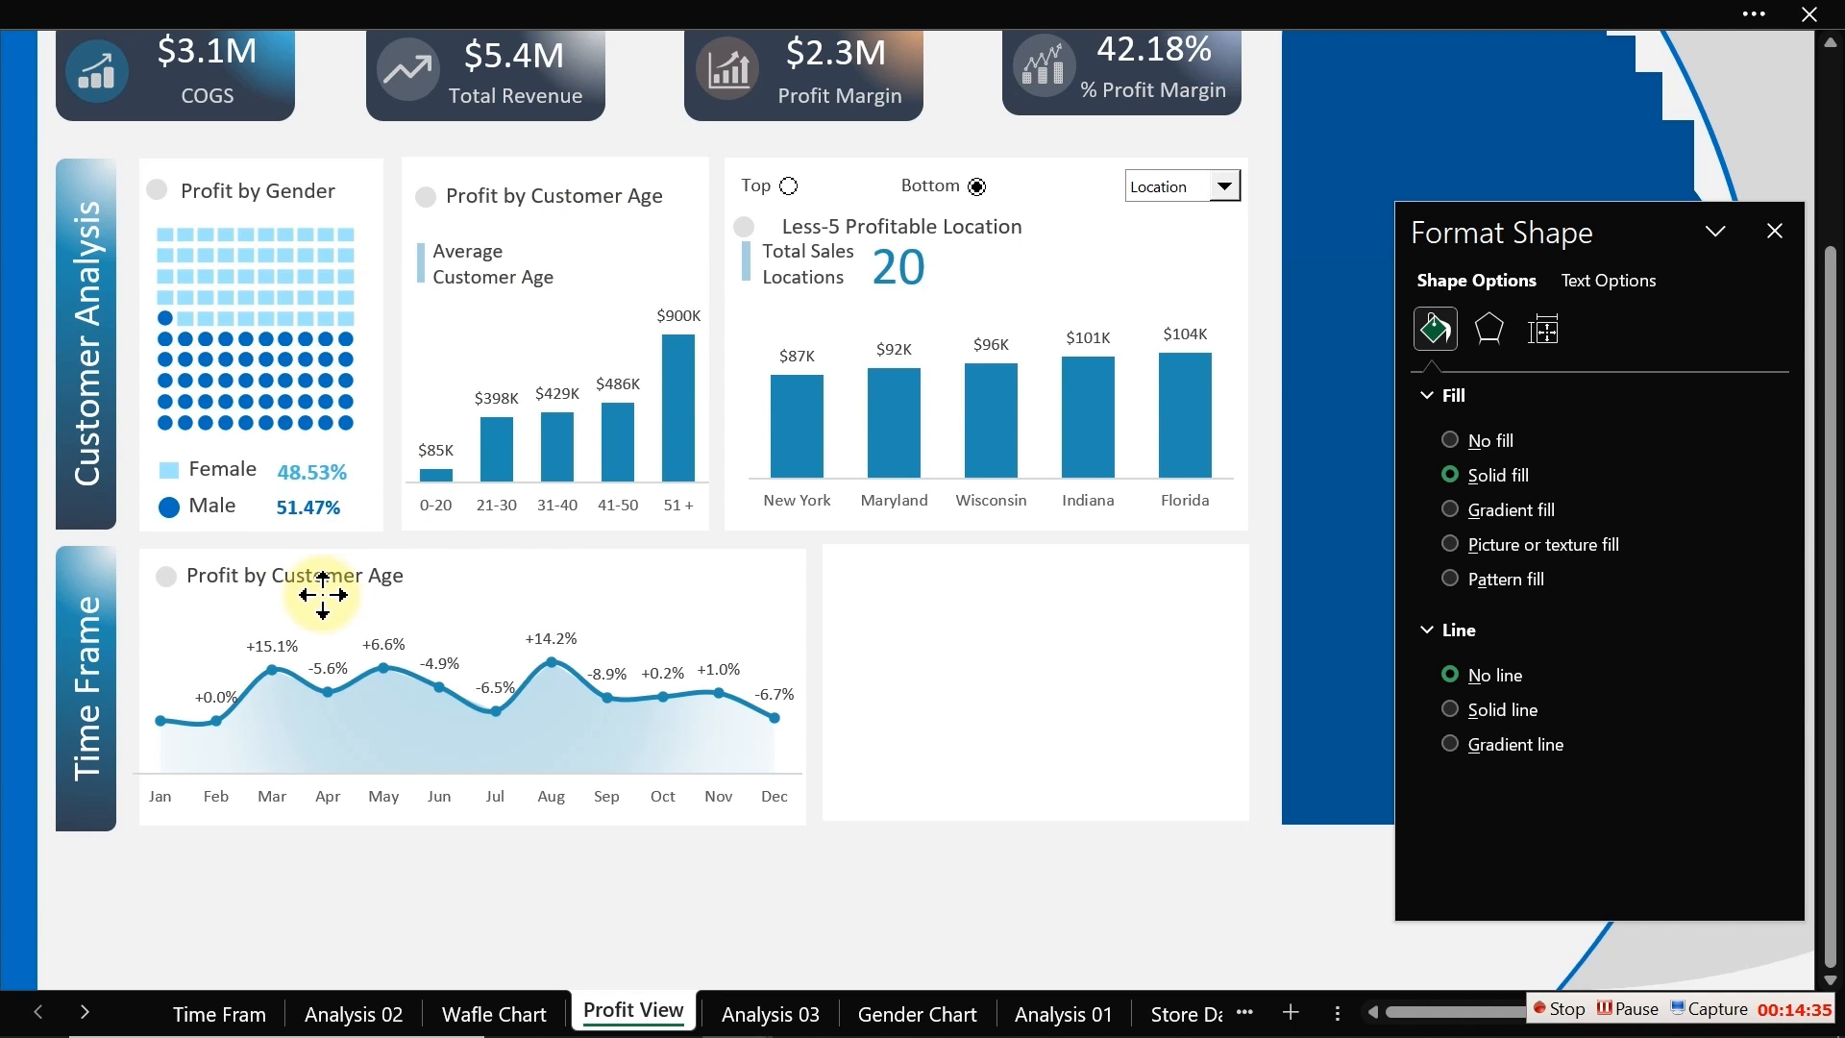
Step: Retitle the copied heading as "Profit Trend and MoM Grouth Rate"
{"action": "left_click", "coordinate": [434, 942]}
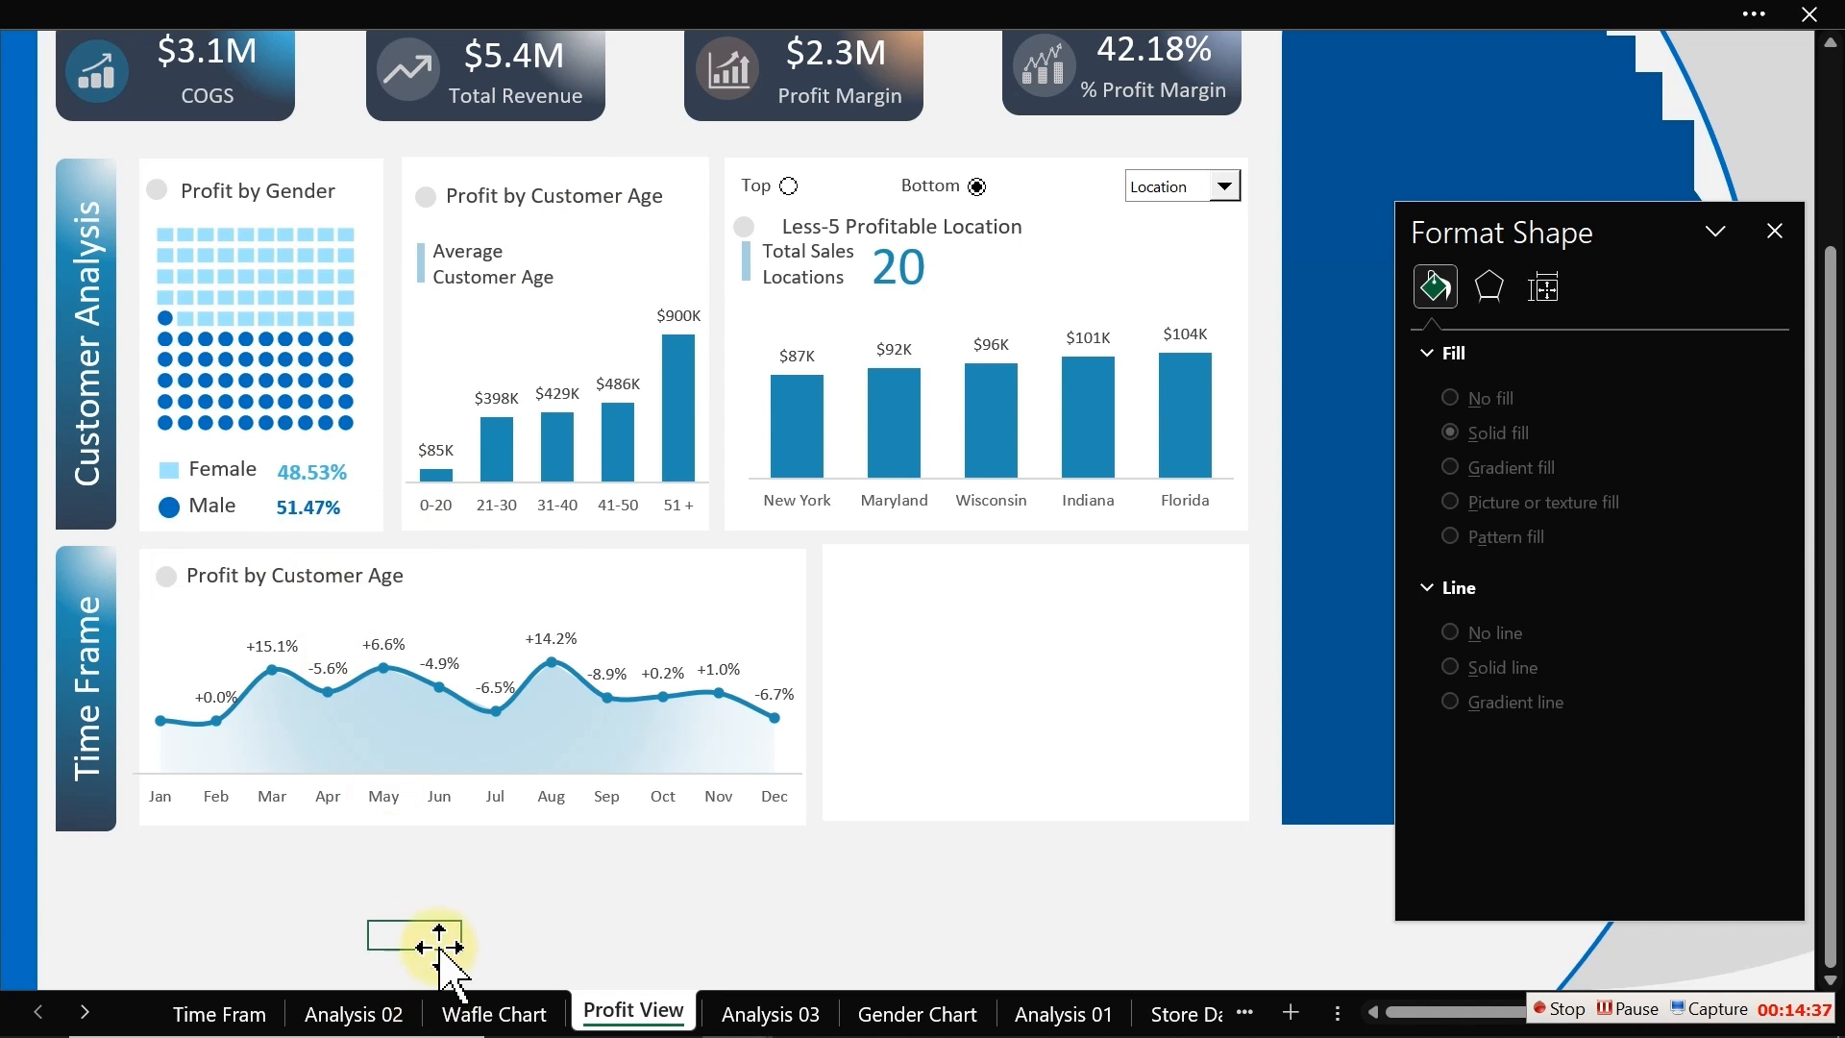
{"action": "left_click", "coordinate": [352, 591]}
{"action": "left_click_drag", "start_coordinate": [428, 579], "coordinate": [625, 573]}
{"action": "left_click", "coordinate": [577, 574]}
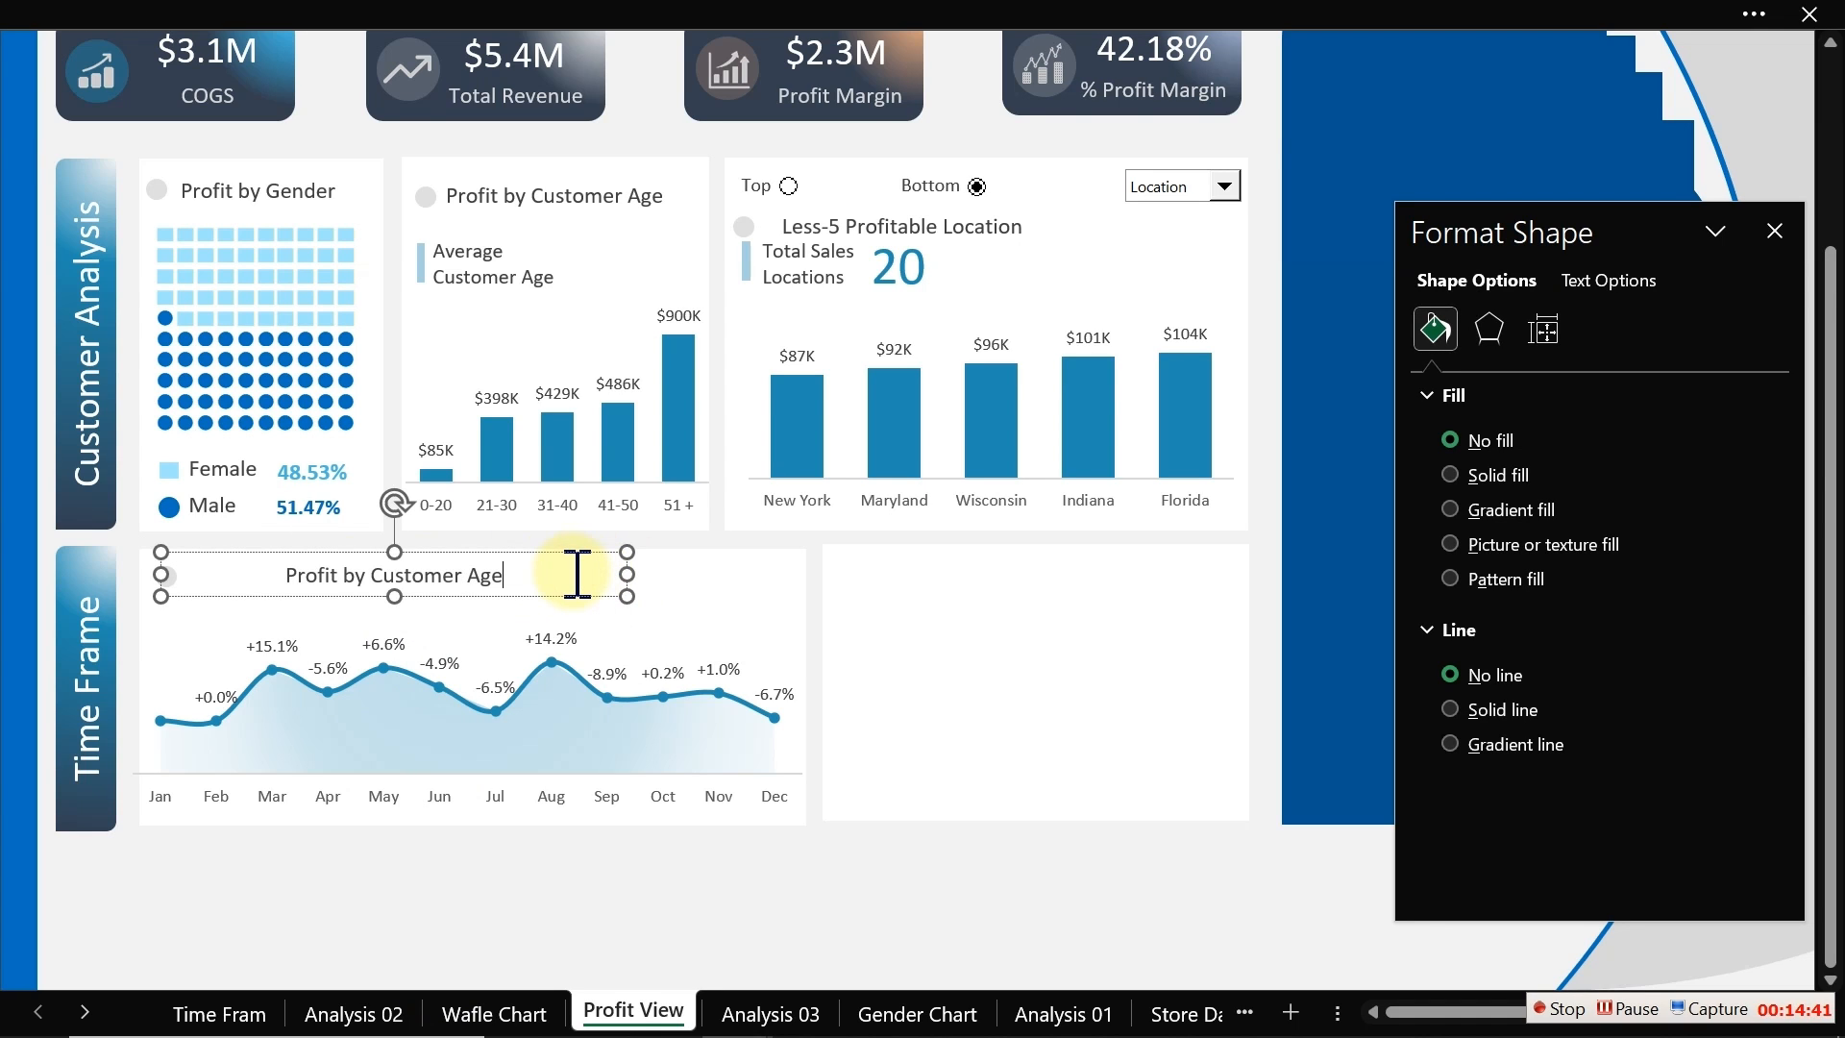
{"action": "key", "text": "ctrl+a"}
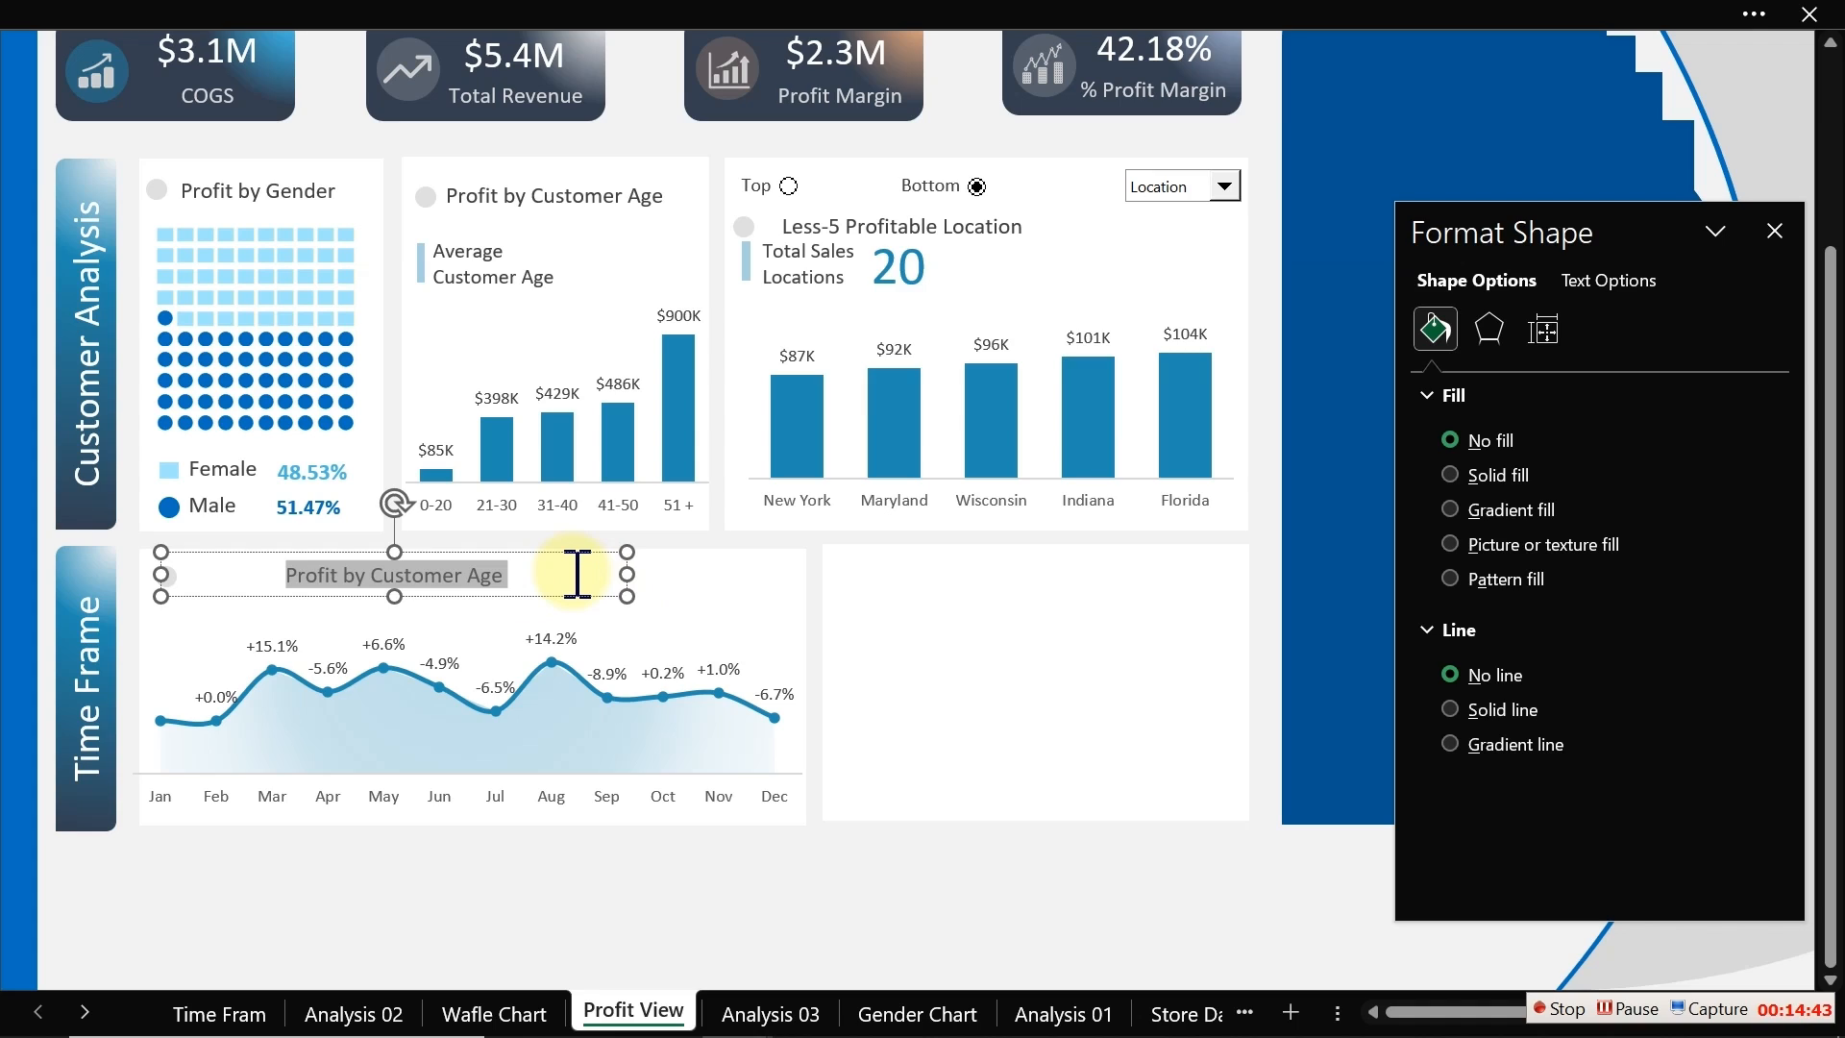
{"action": "type", "text": "Profit Trend and"}
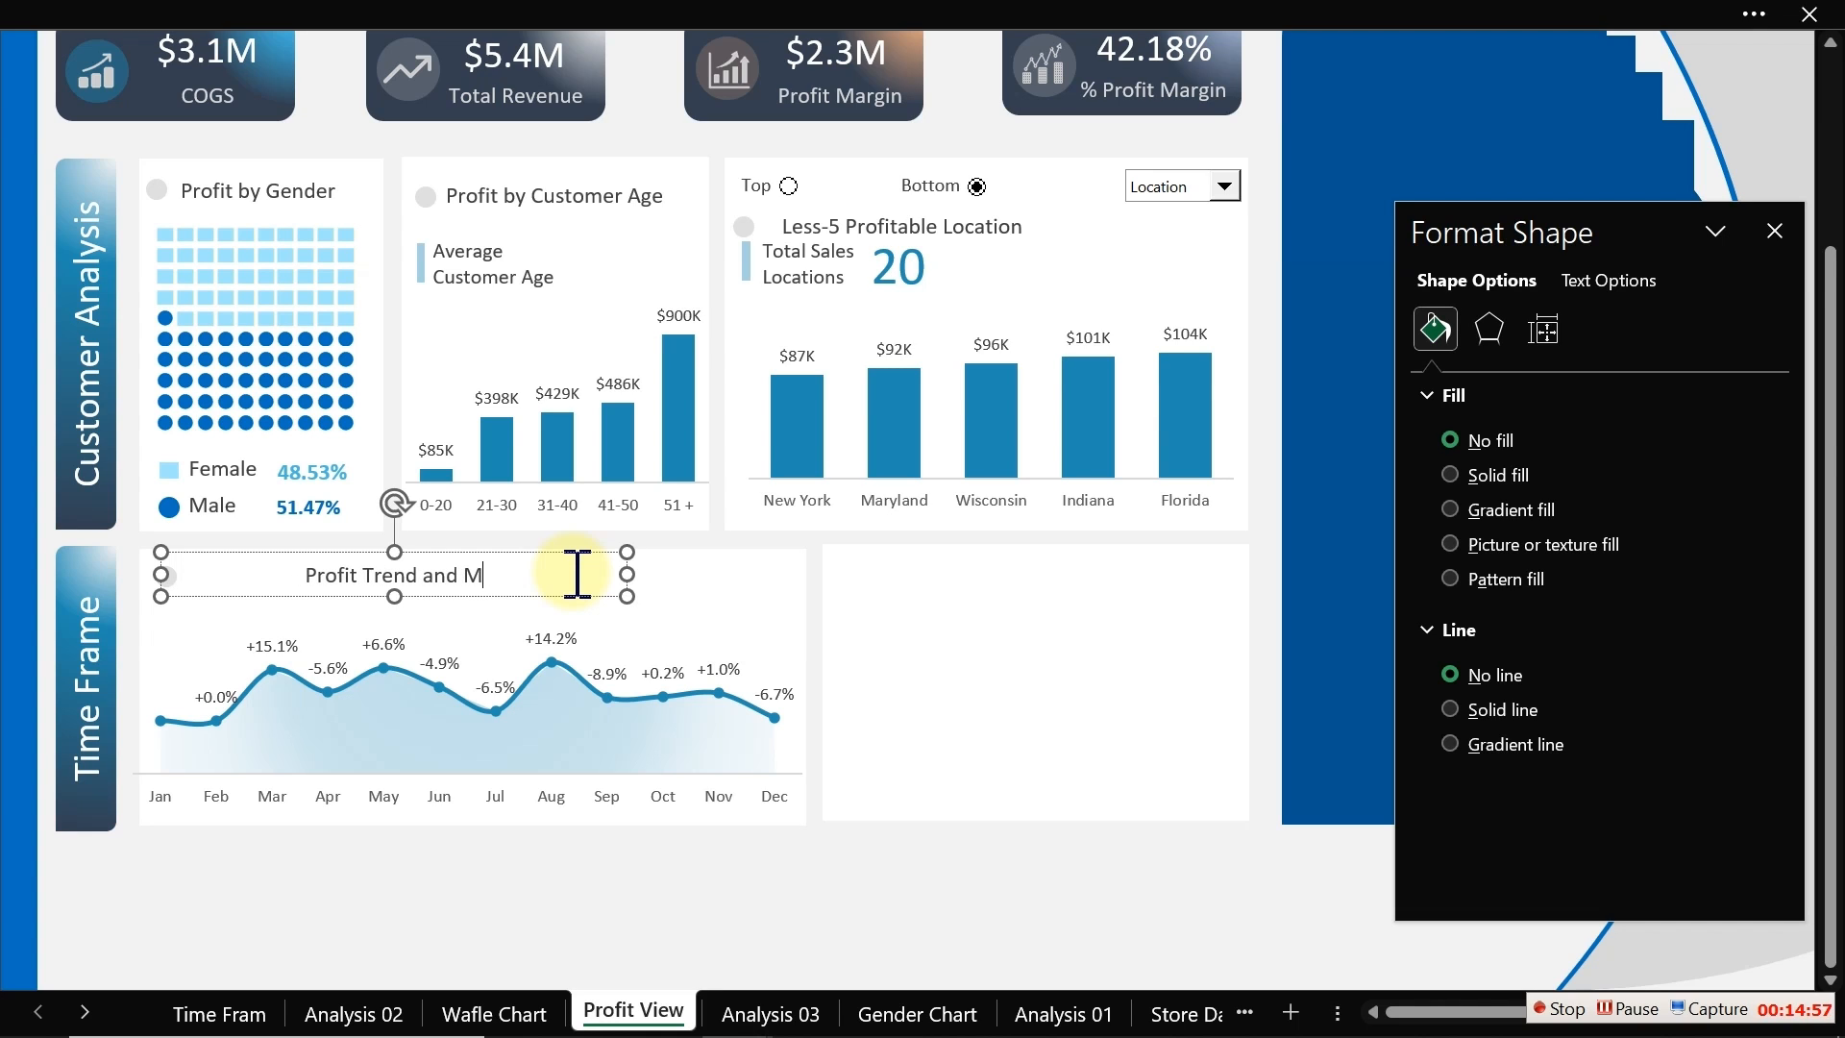
{"action": "type", "text": "M"}
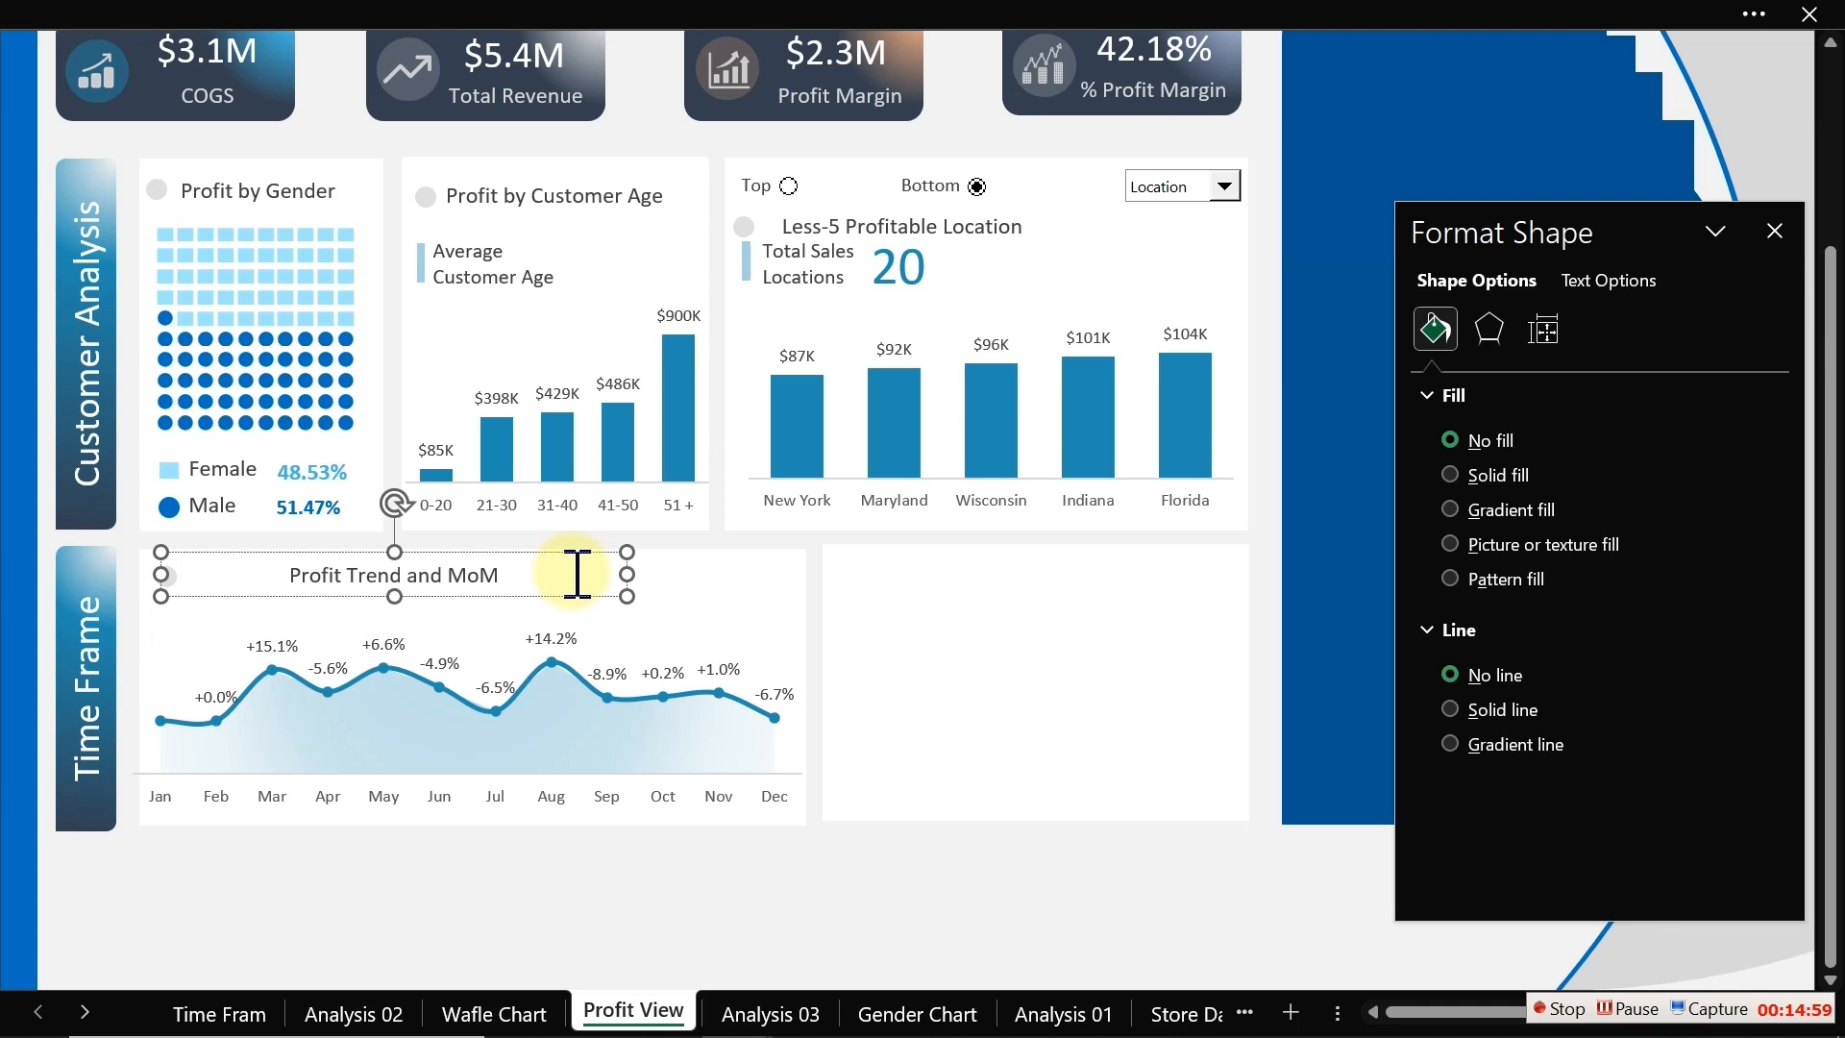
{"action": "type", "text": " Gro"}
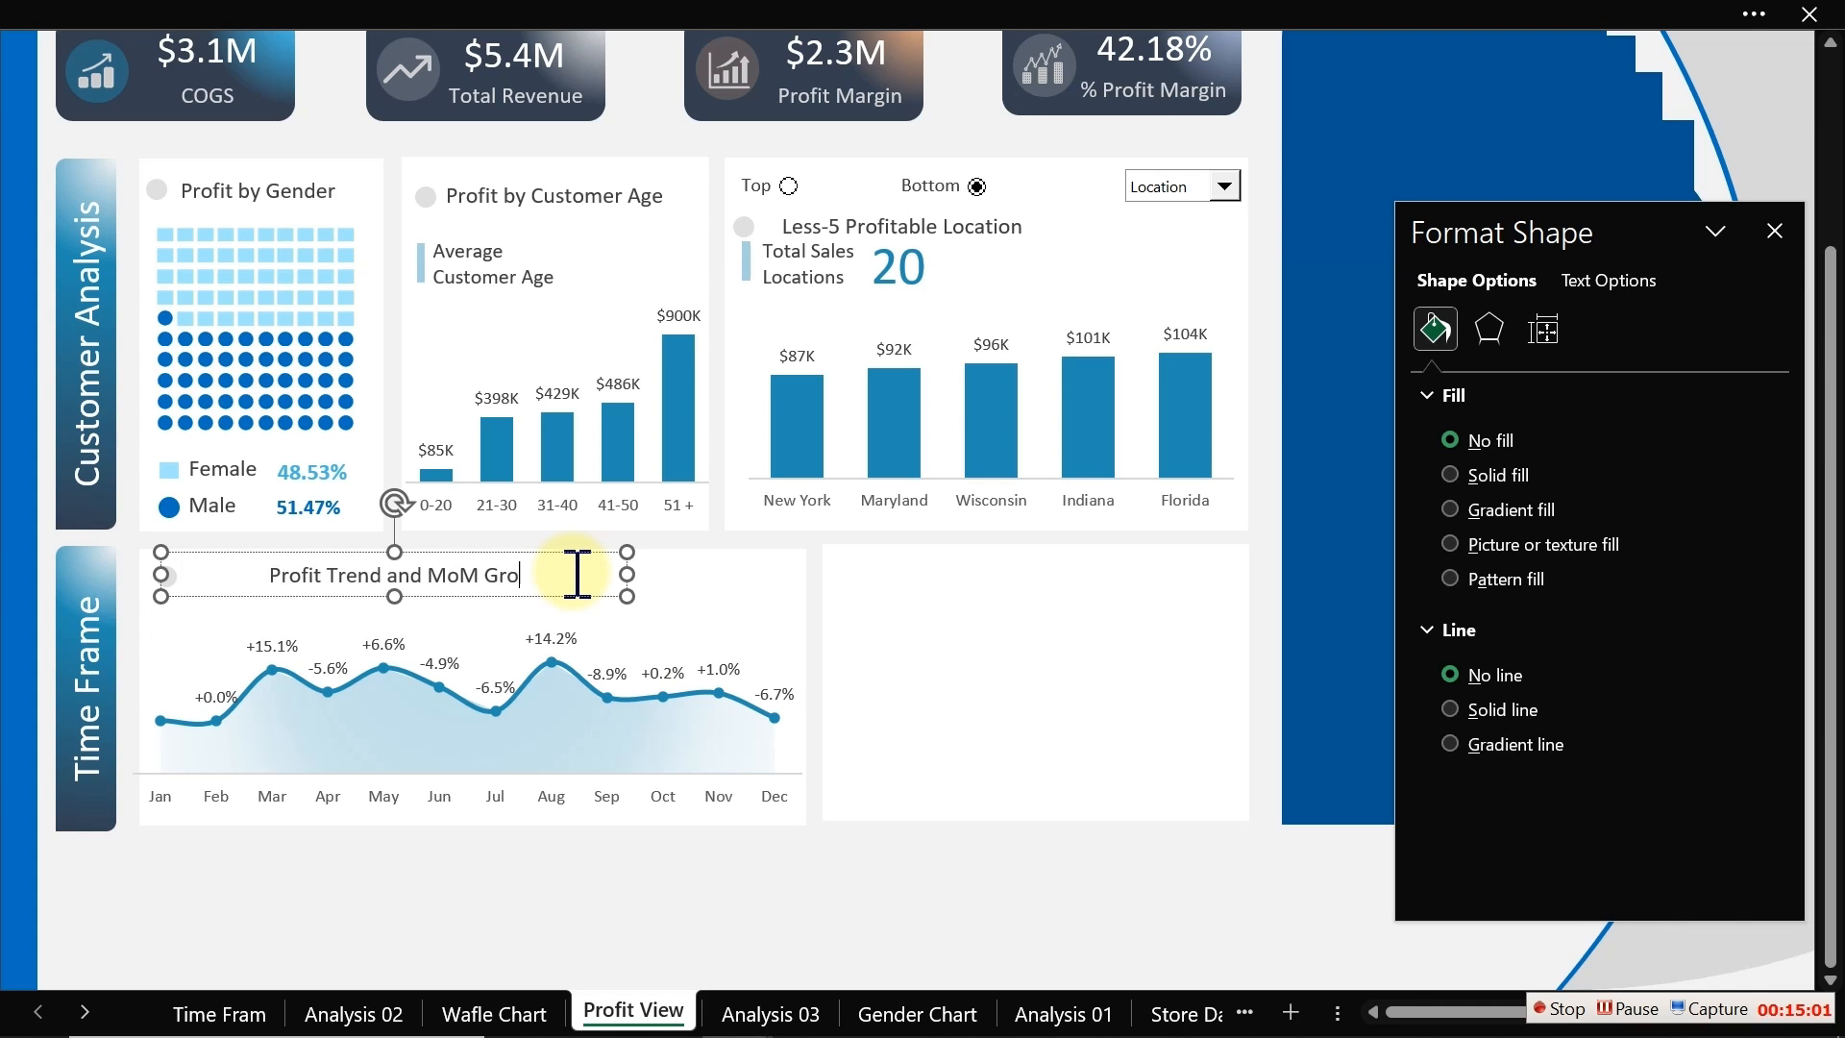
{"action": "type", "text": "uth Rate"}
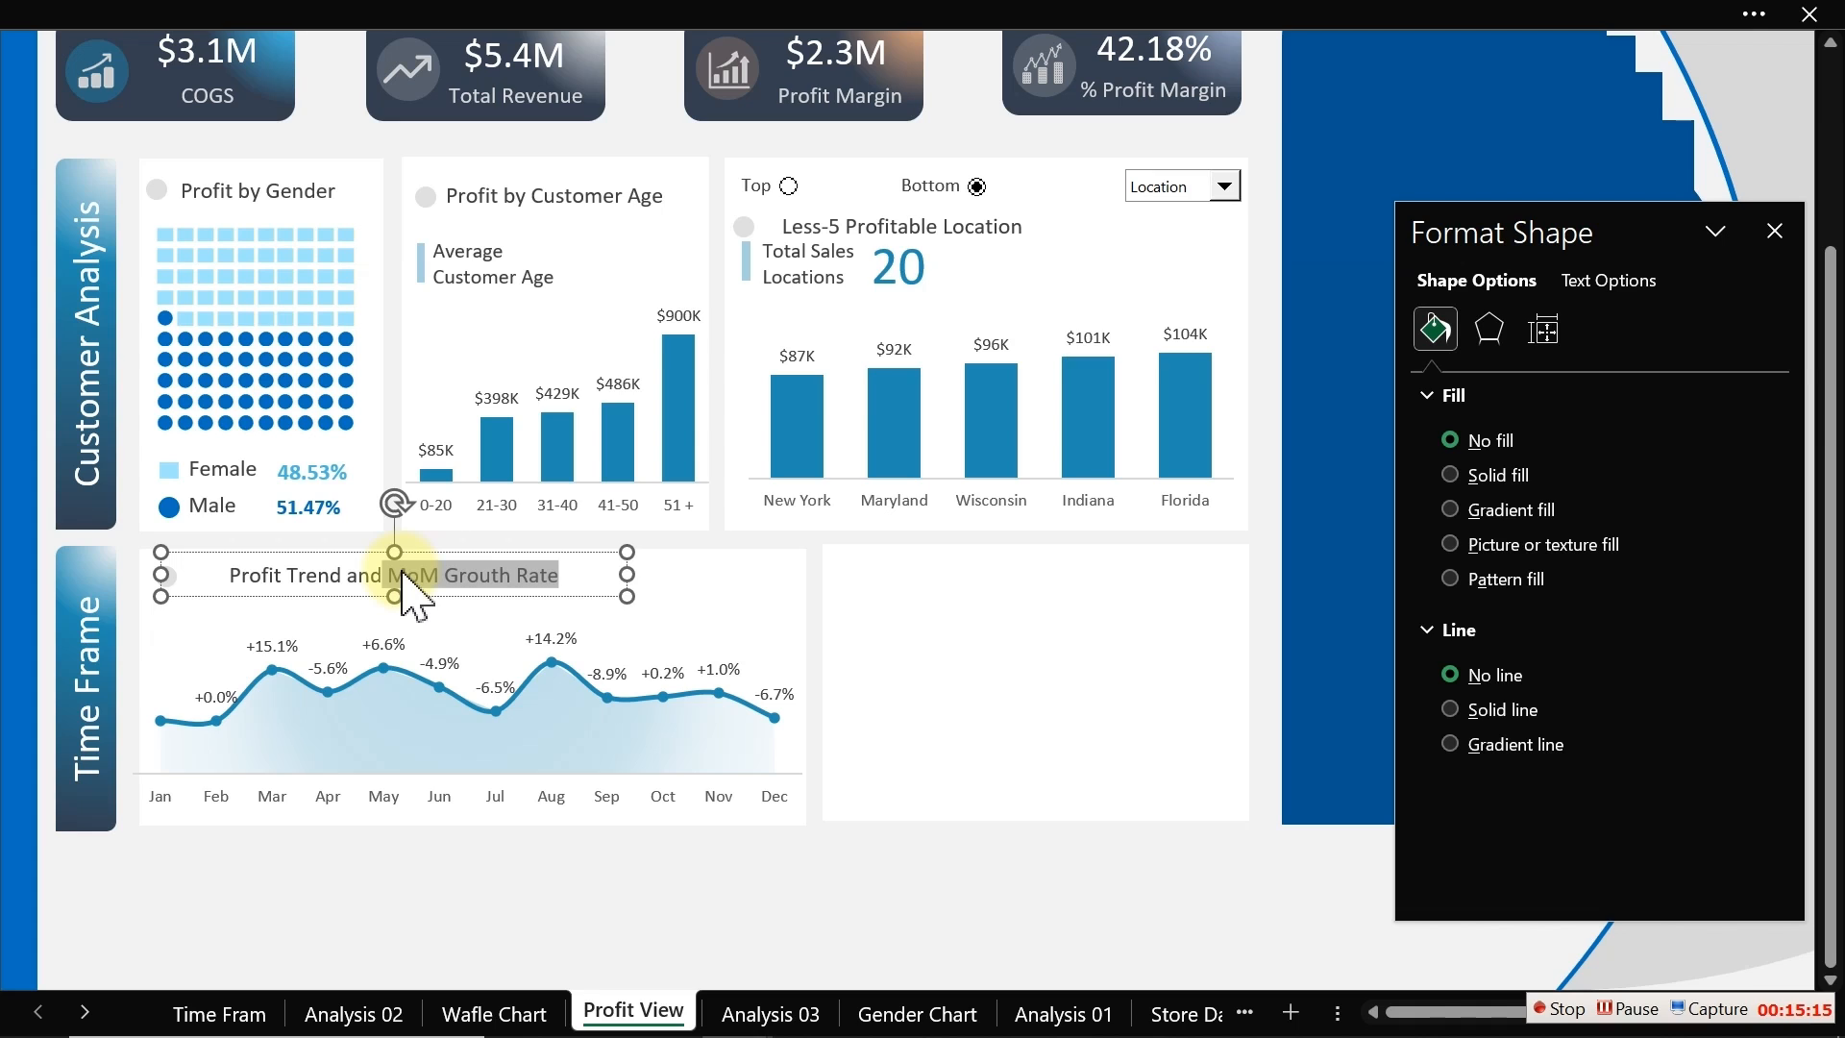
Step: Bold "MoM Grouth Rate" in the heading, narrow the heading box to fit, and close the format pane
{"action": "key", "text": "ctrl+b"}
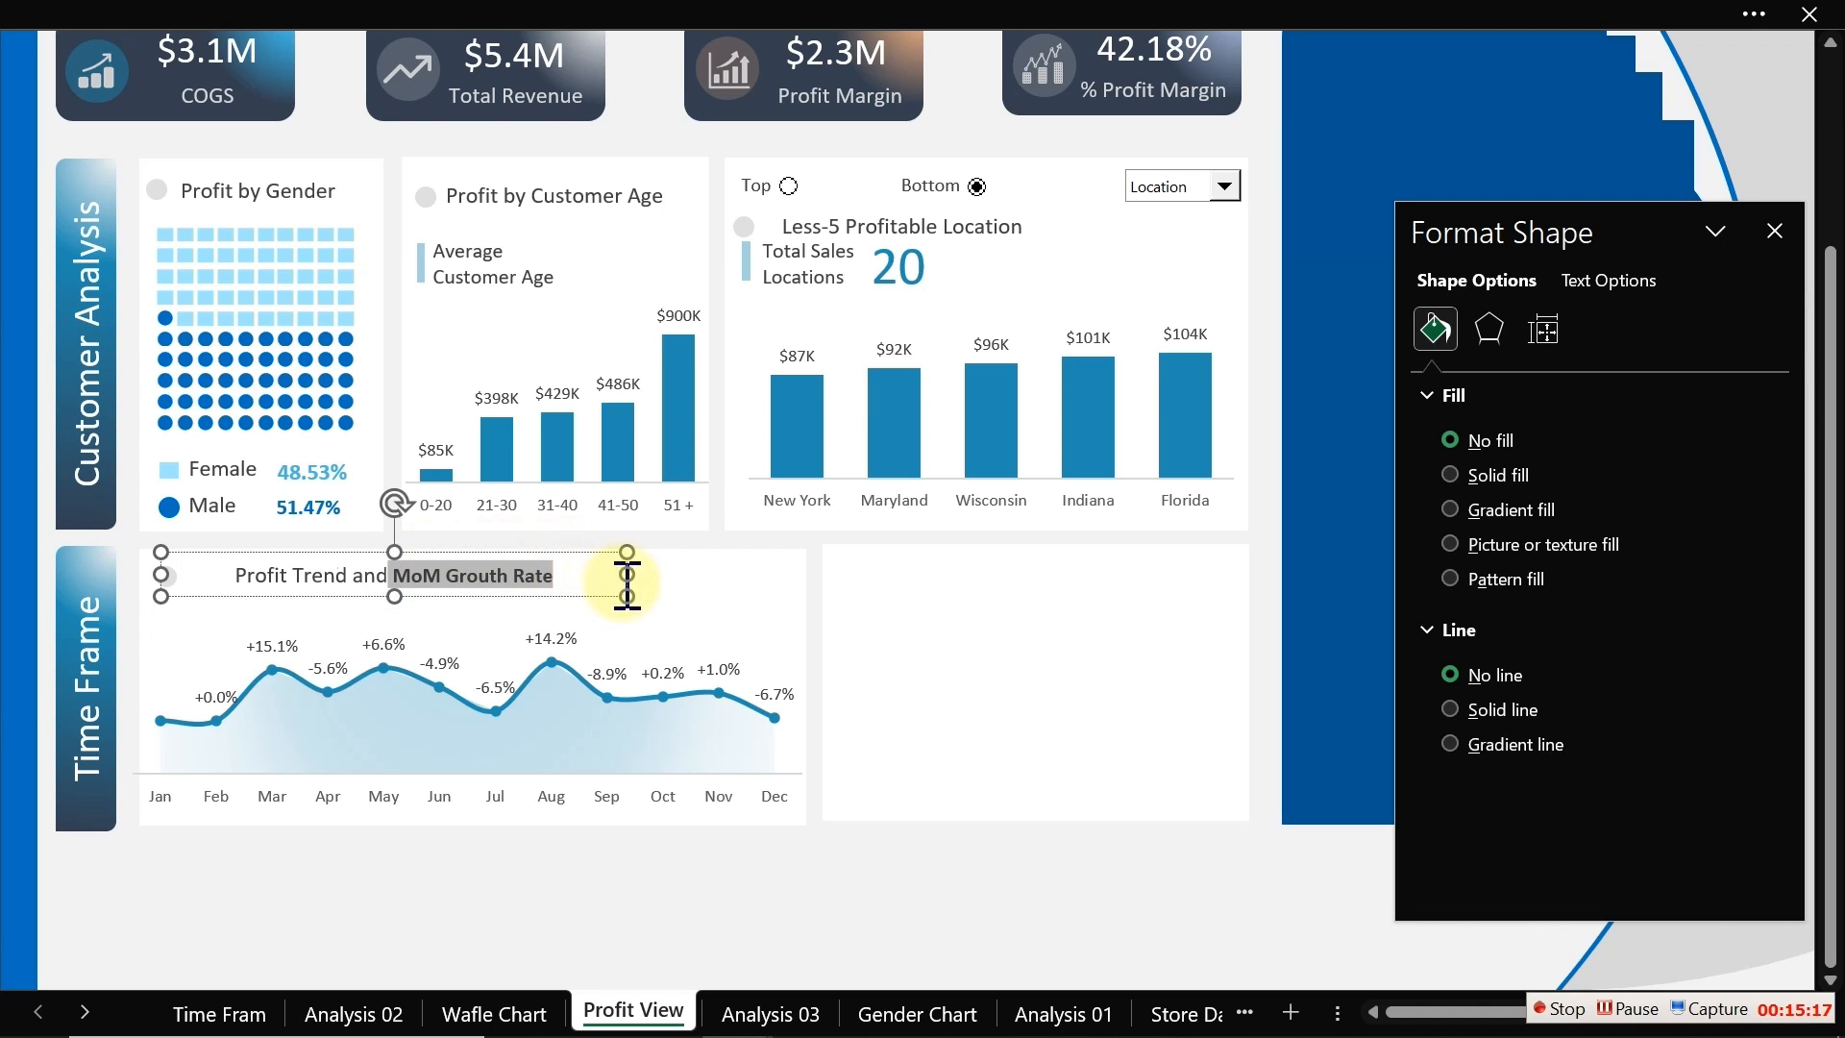
{"action": "left_click_drag", "start_coordinate": [625, 572], "coordinate": [575, 583]}
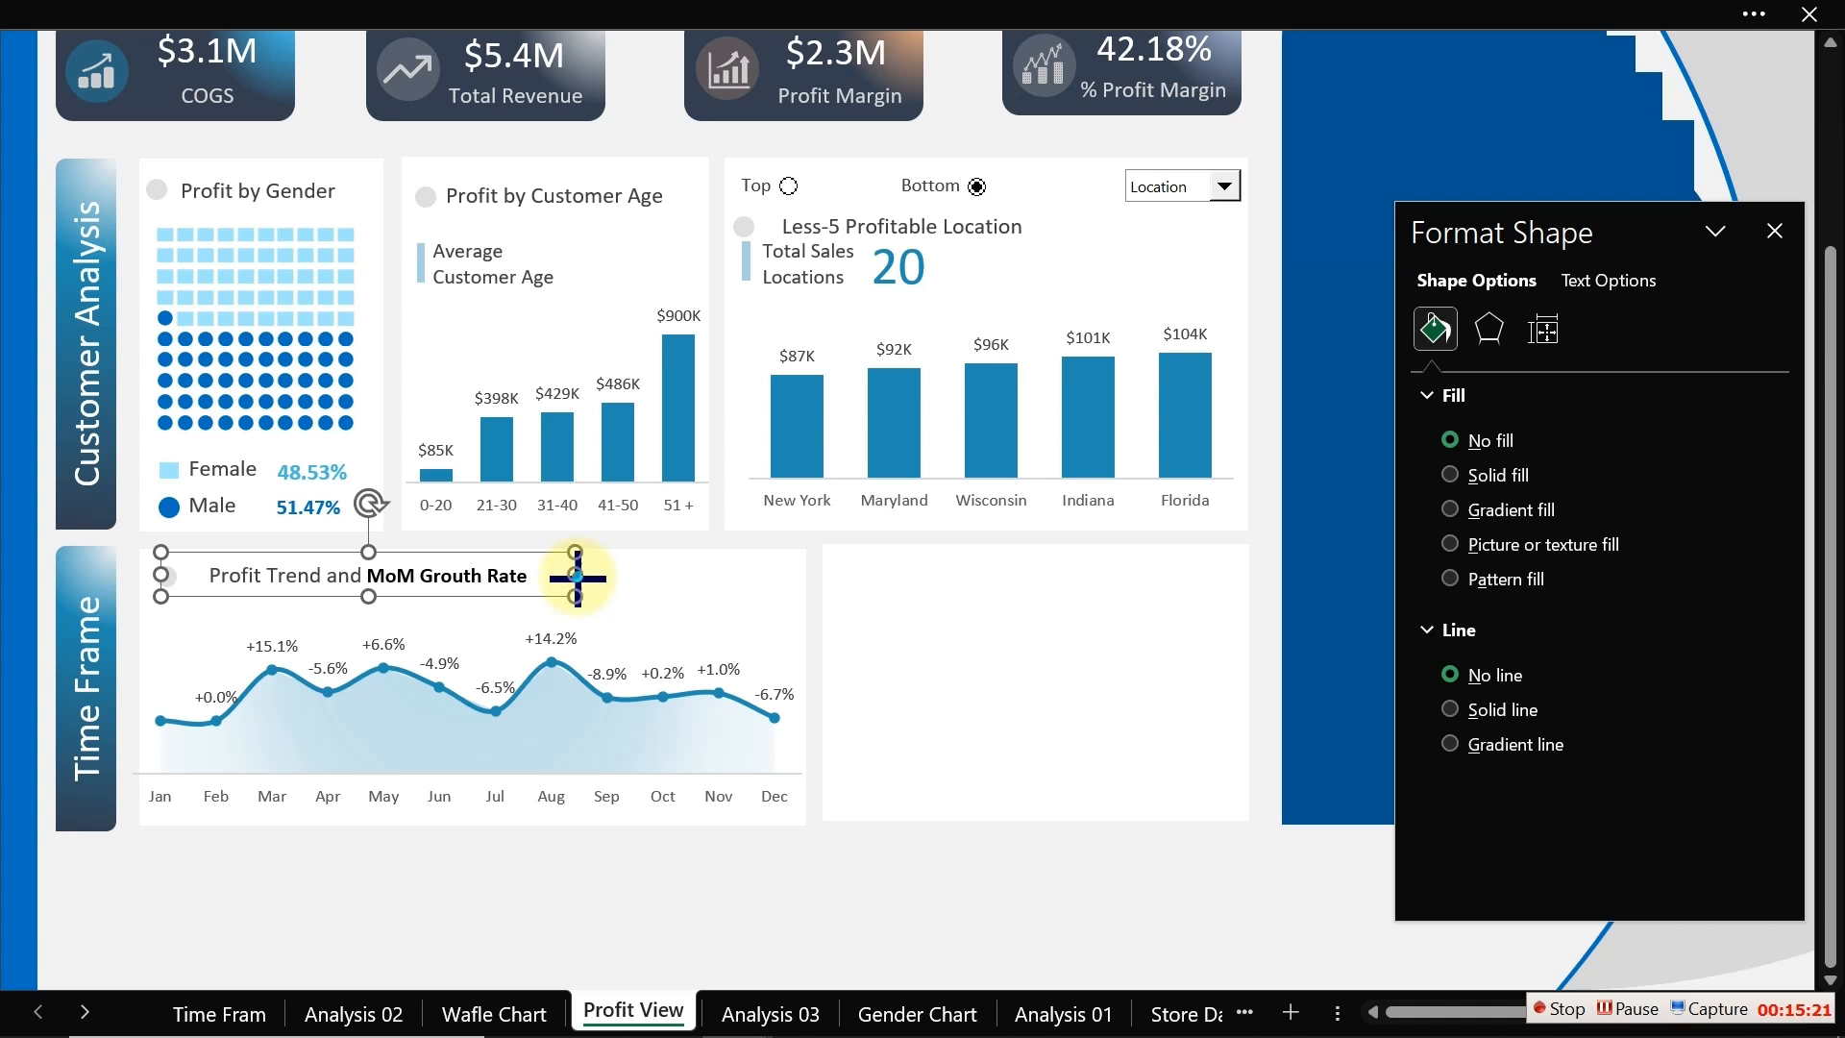
{"action": "left_click_drag", "start_coordinate": [576, 576], "coordinate": [536, 585]}
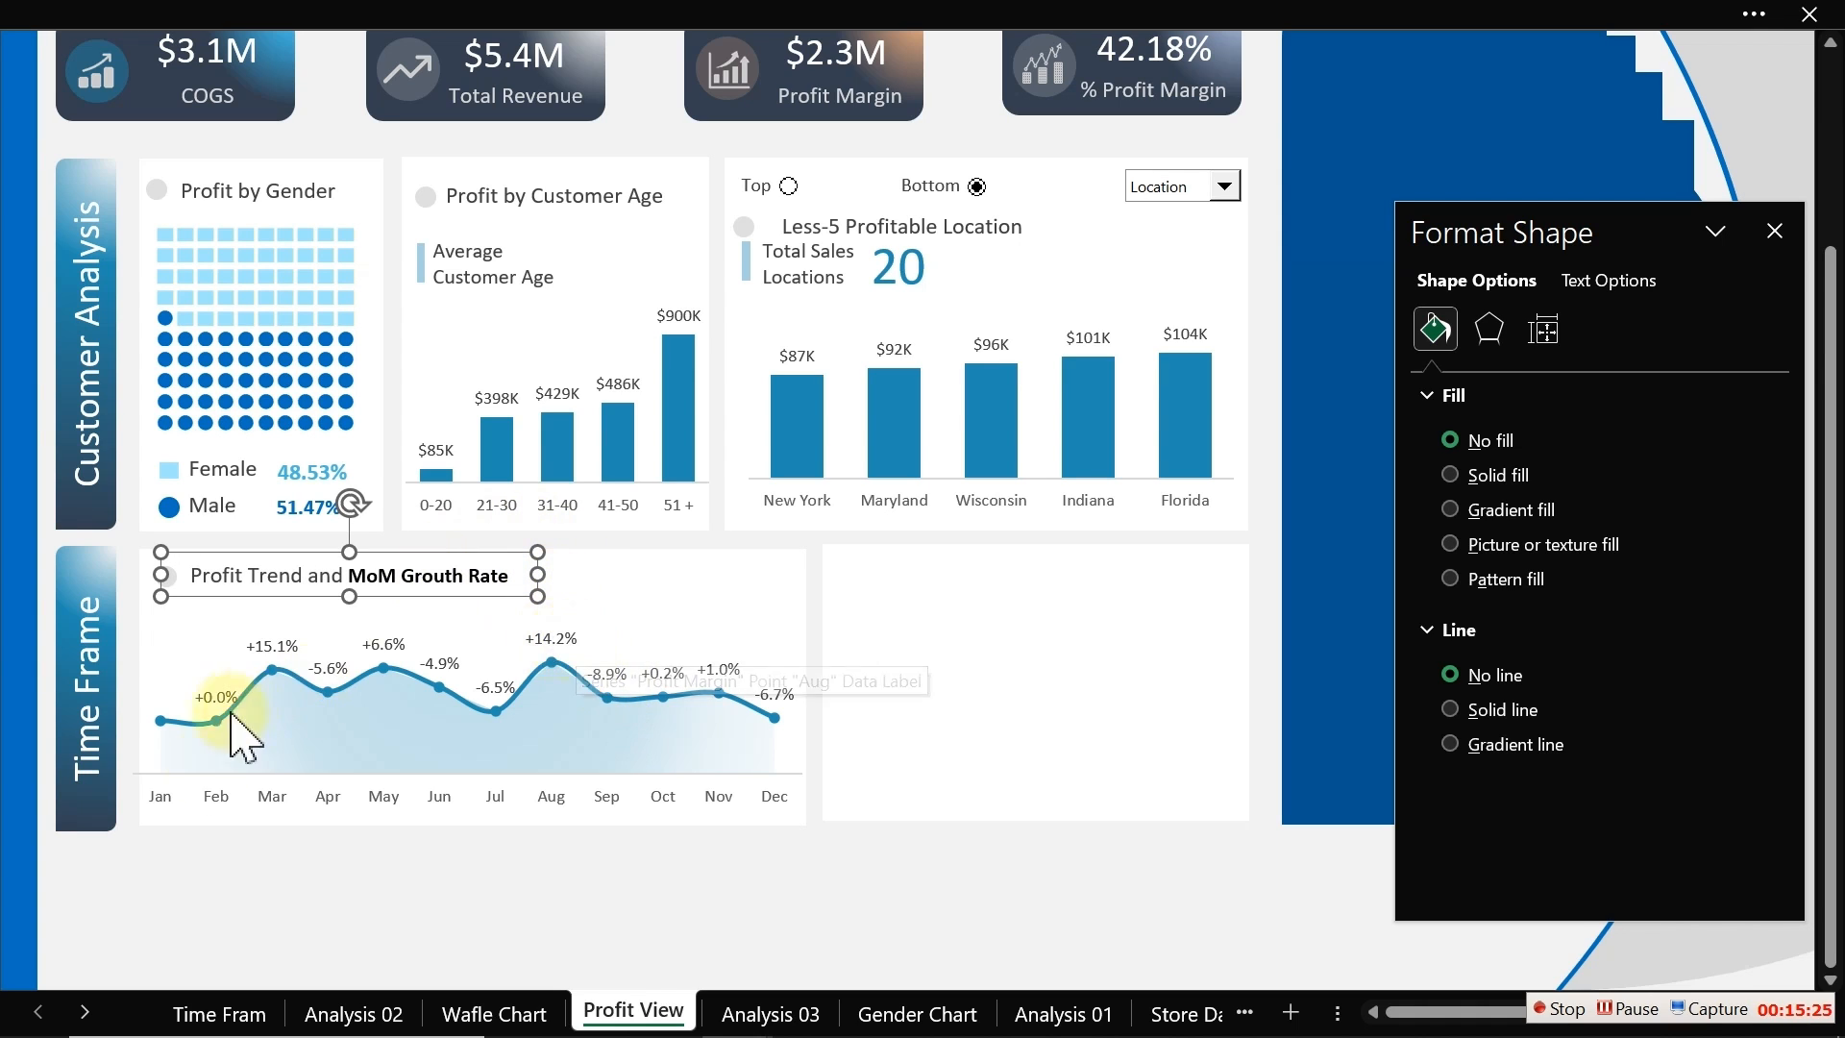
{"action": "left_click", "coordinate": [336, 880]}
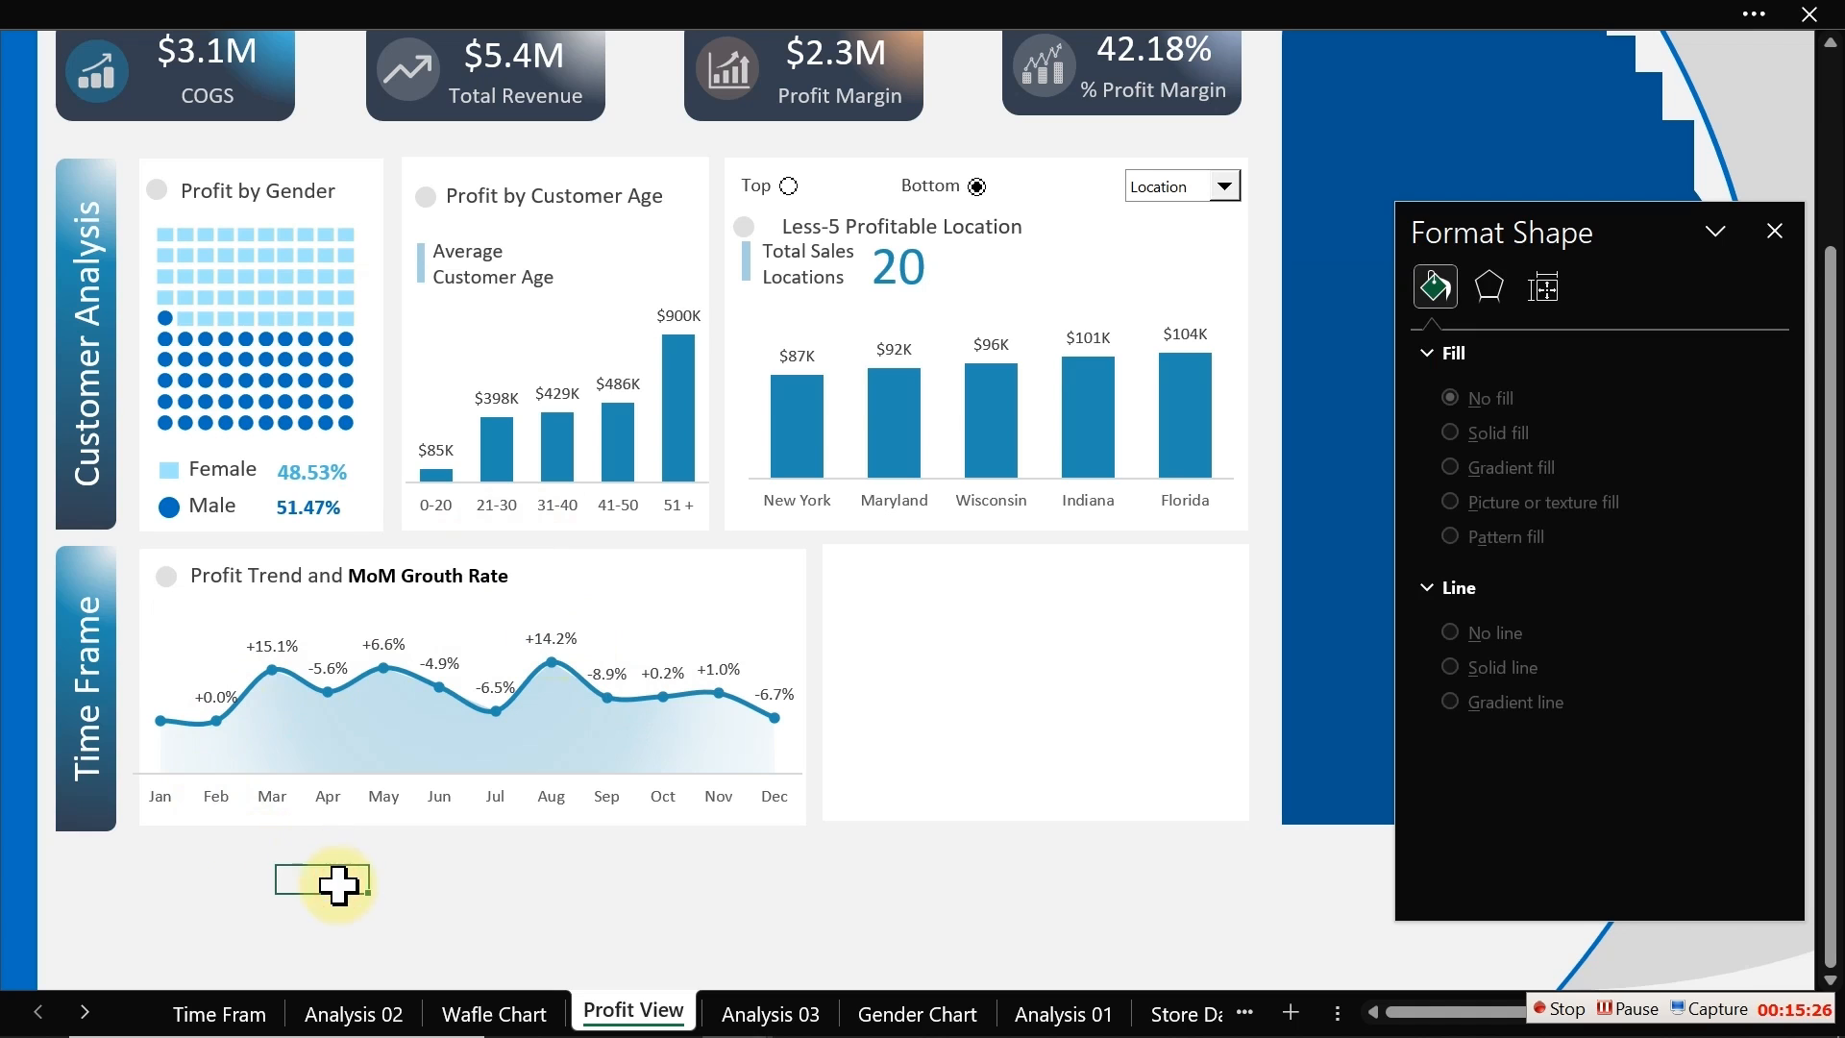
{"action": "left_click", "coordinate": [1780, 236]}
Step: Examine the month-over-month profit margin percentages in the Analysis 03 pivot table
{"action": "left_click_drag", "start_coordinate": [1832, 280], "coordinate": [1823, 113]}
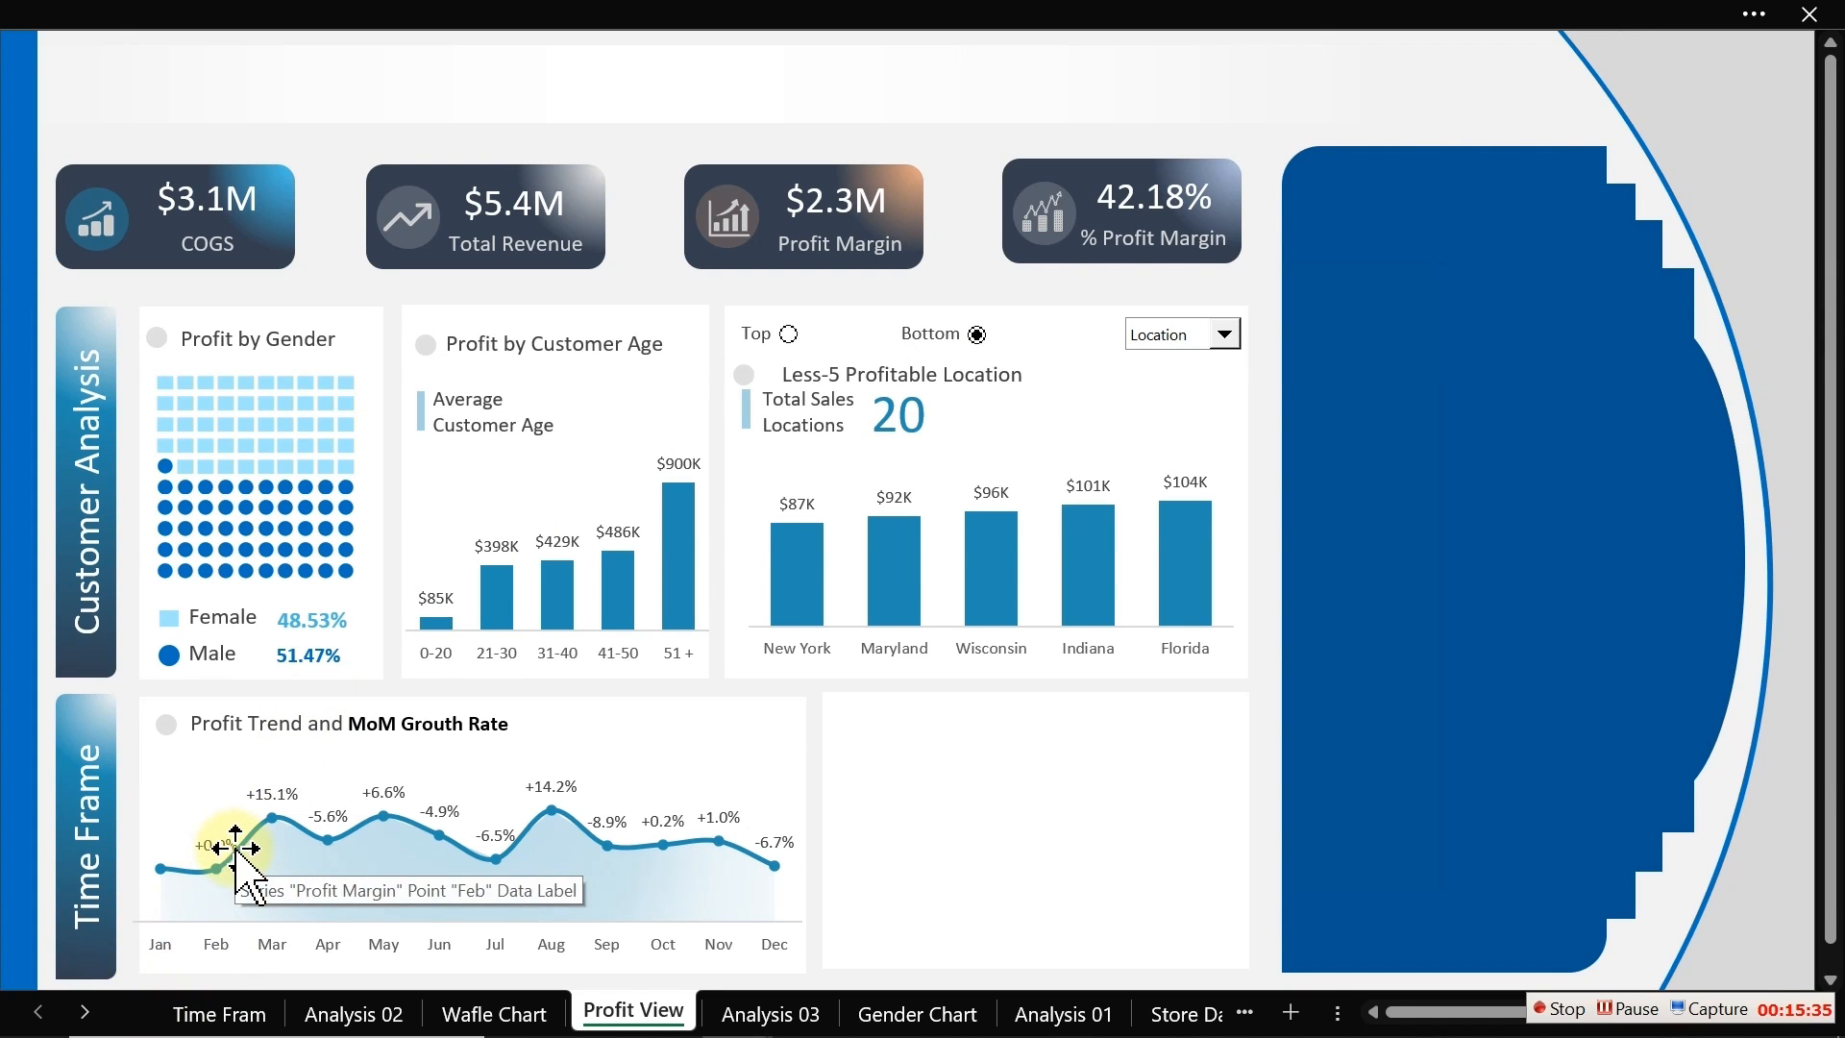
{"action": "left_click", "coordinate": [780, 1017]}
{"action": "left_click", "coordinate": [879, 1013]}
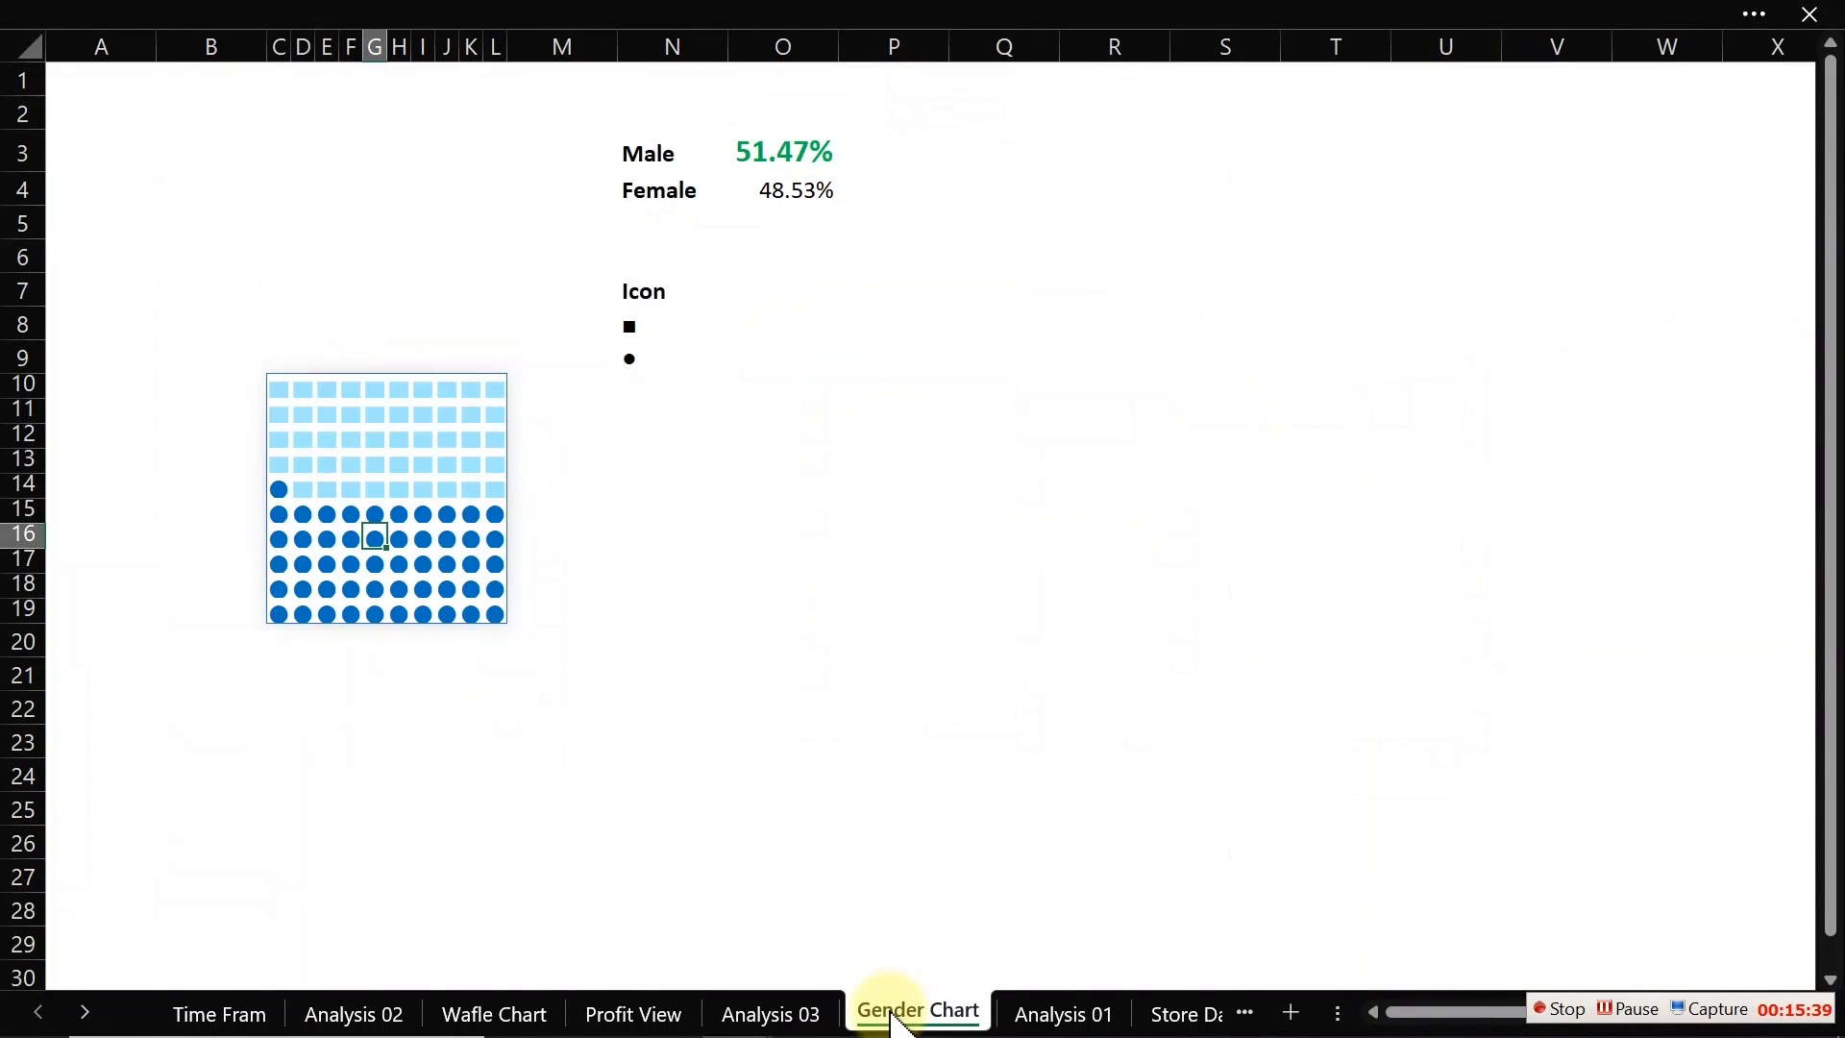
{"action": "left_click", "coordinate": [793, 1020]}
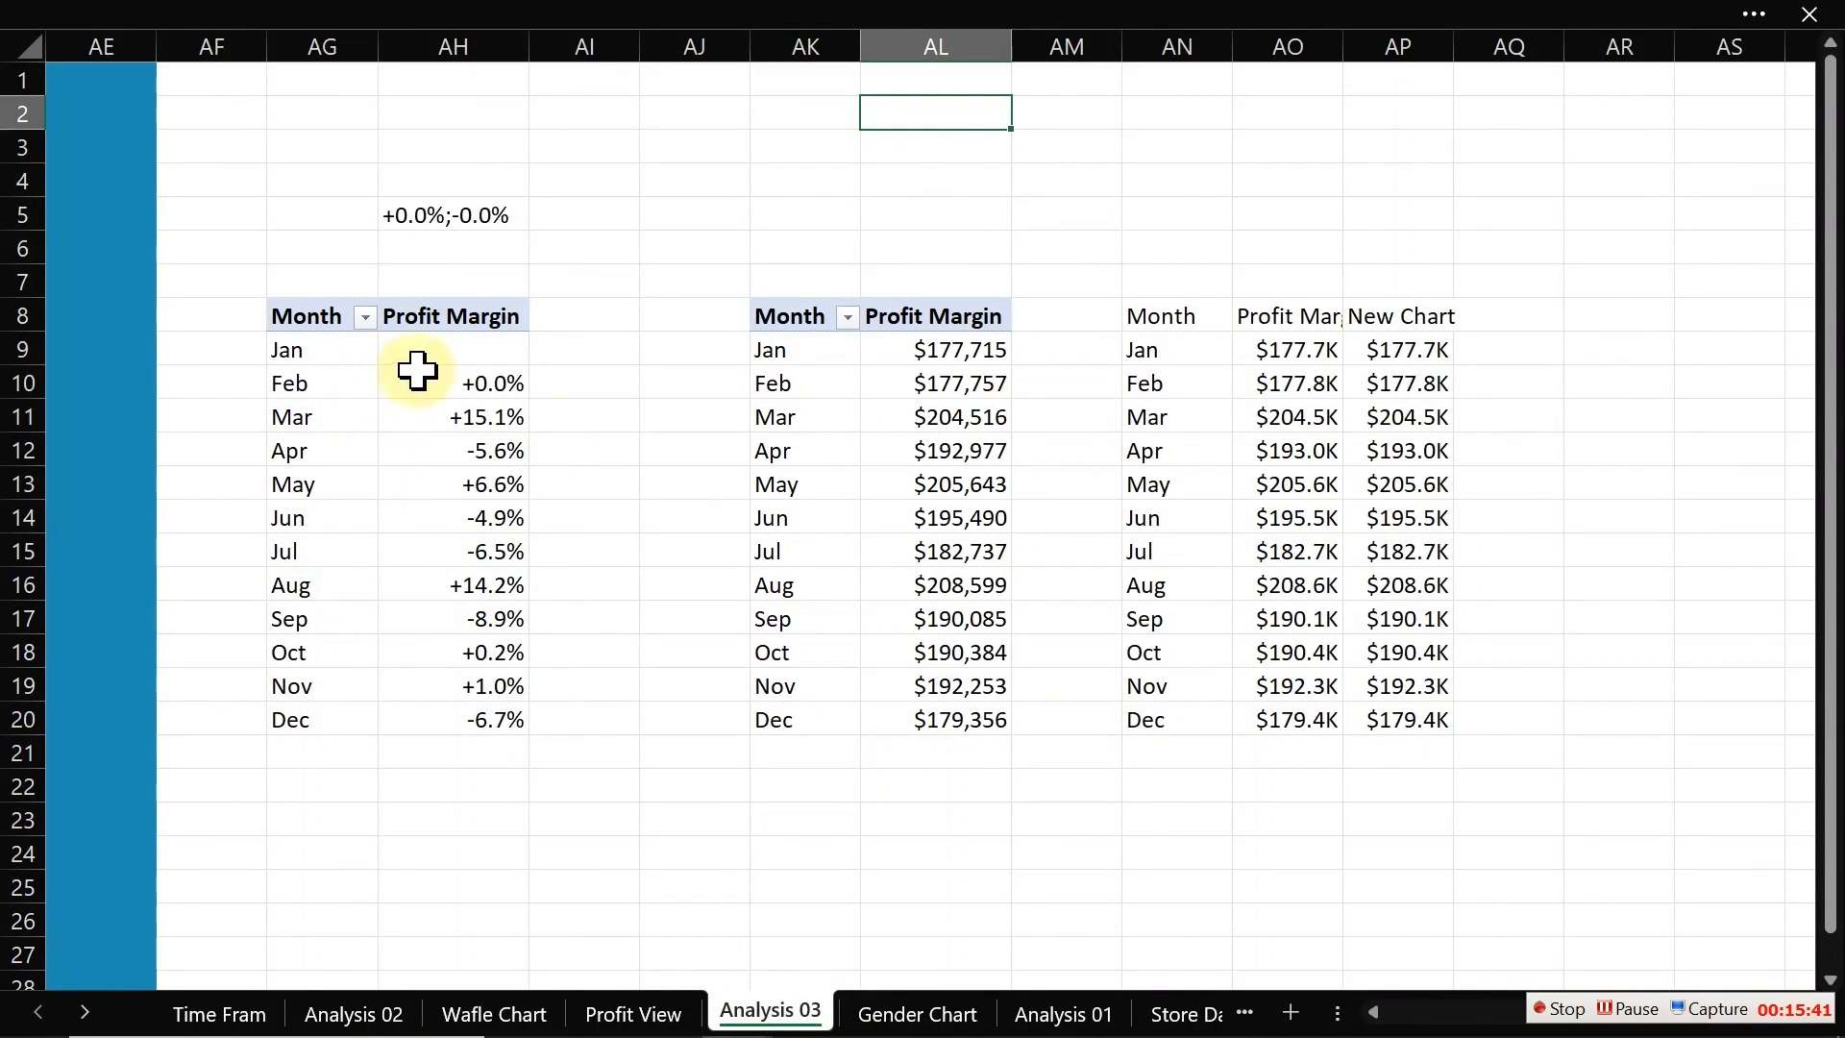
{"action": "left_click", "coordinate": [454, 383]}
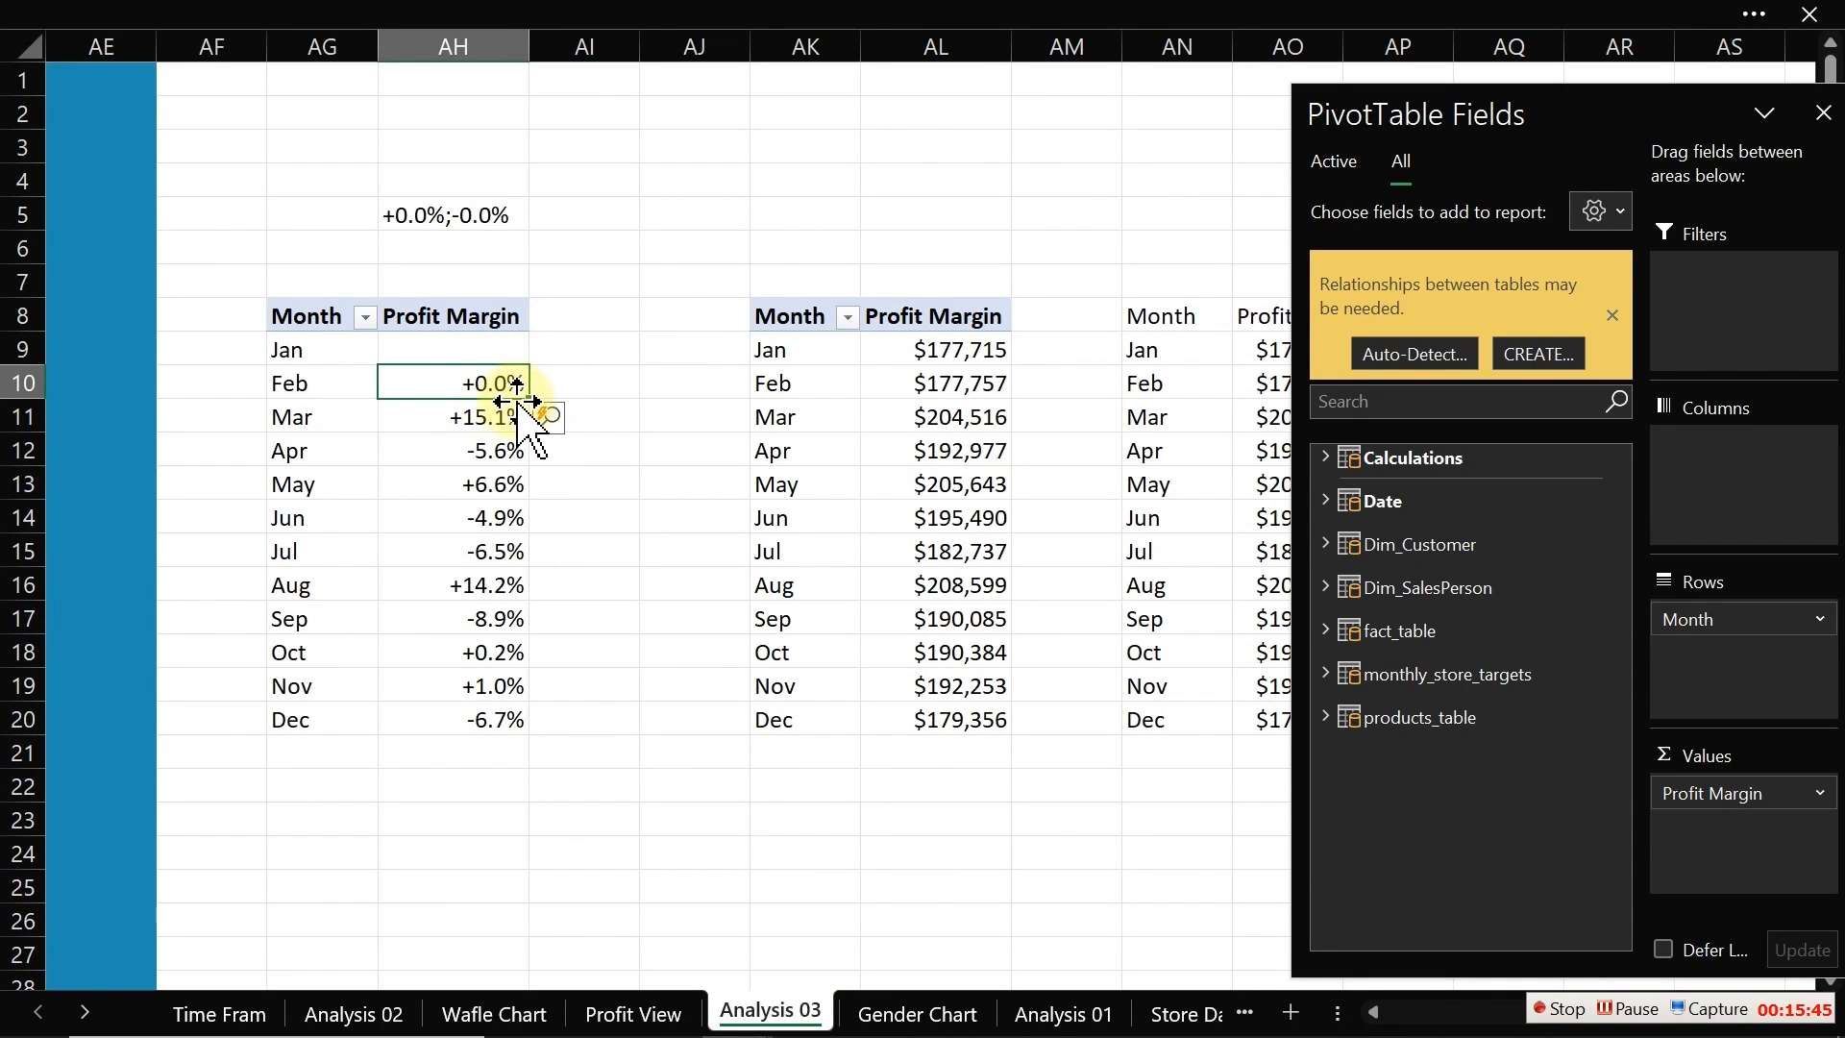
{"action": "left_click", "coordinate": [444, 437]}
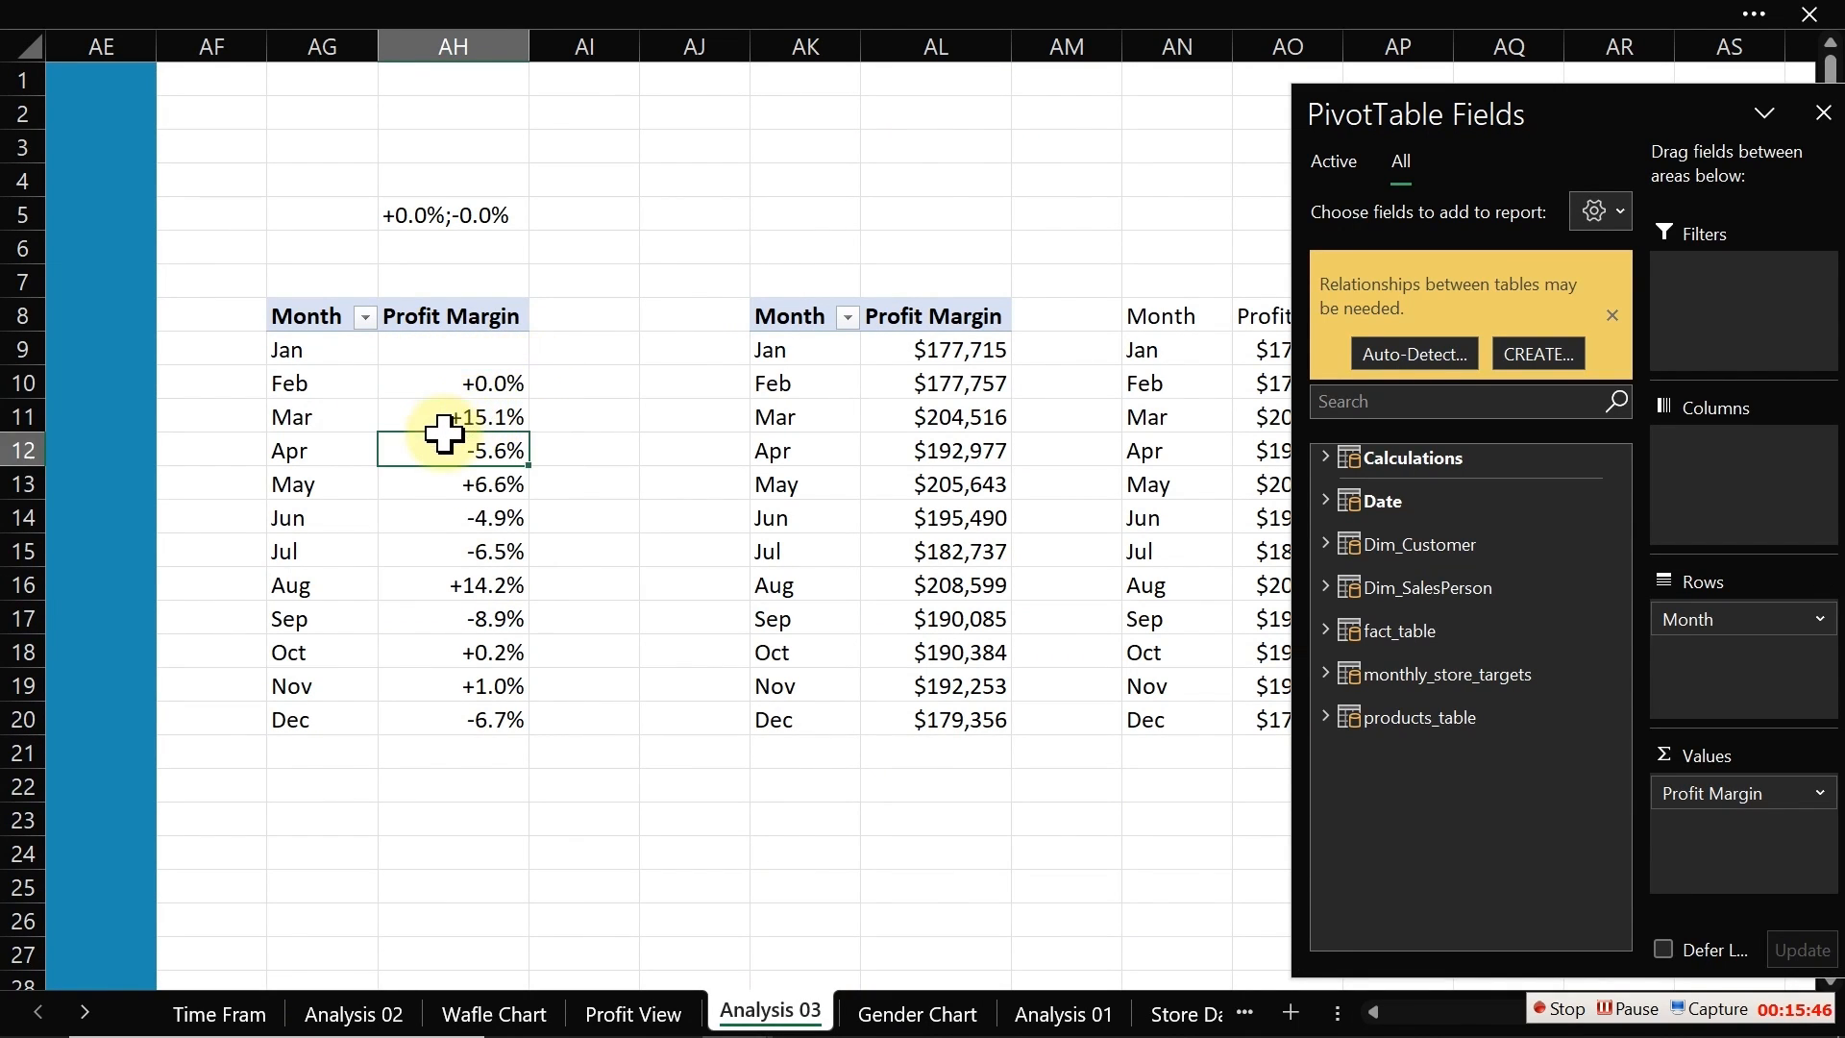
{"action": "left_click", "coordinate": [472, 382]}
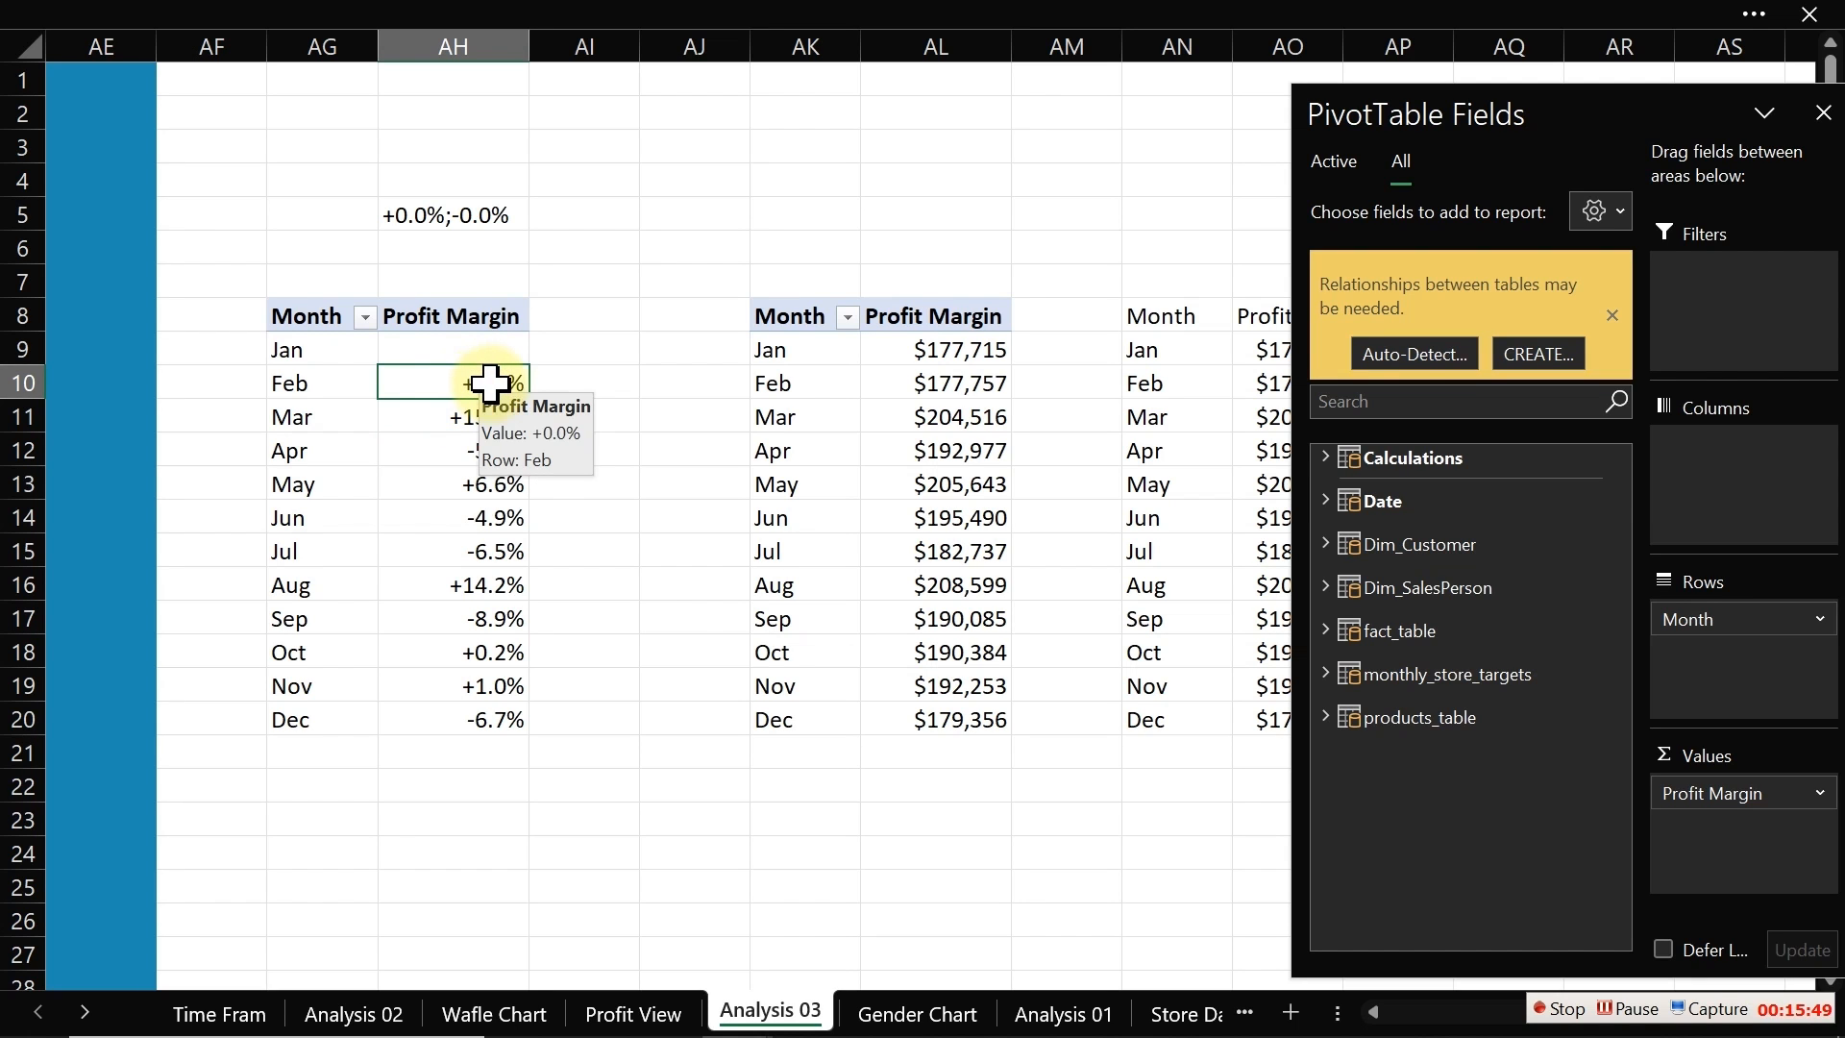
{"action": "left_click", "coordinate": [526, 19]}
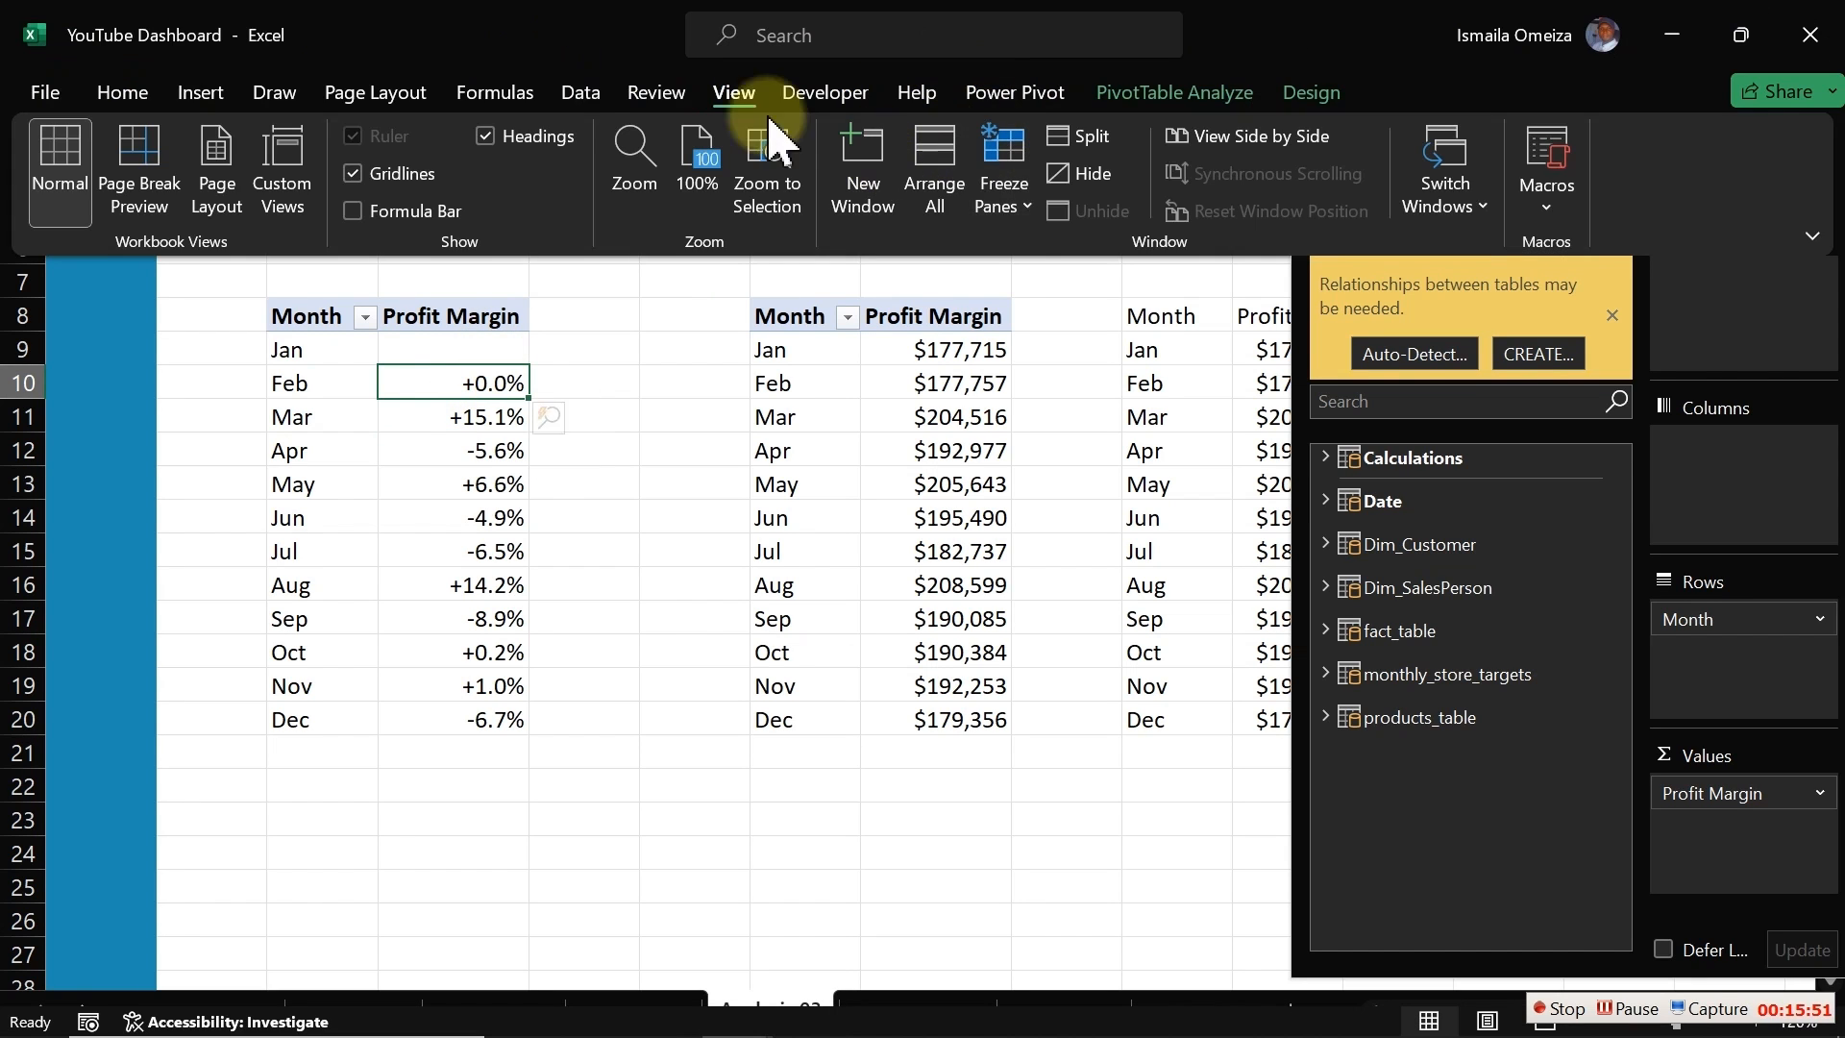
{"action": "left_click", "coordinate": [123, 92]}
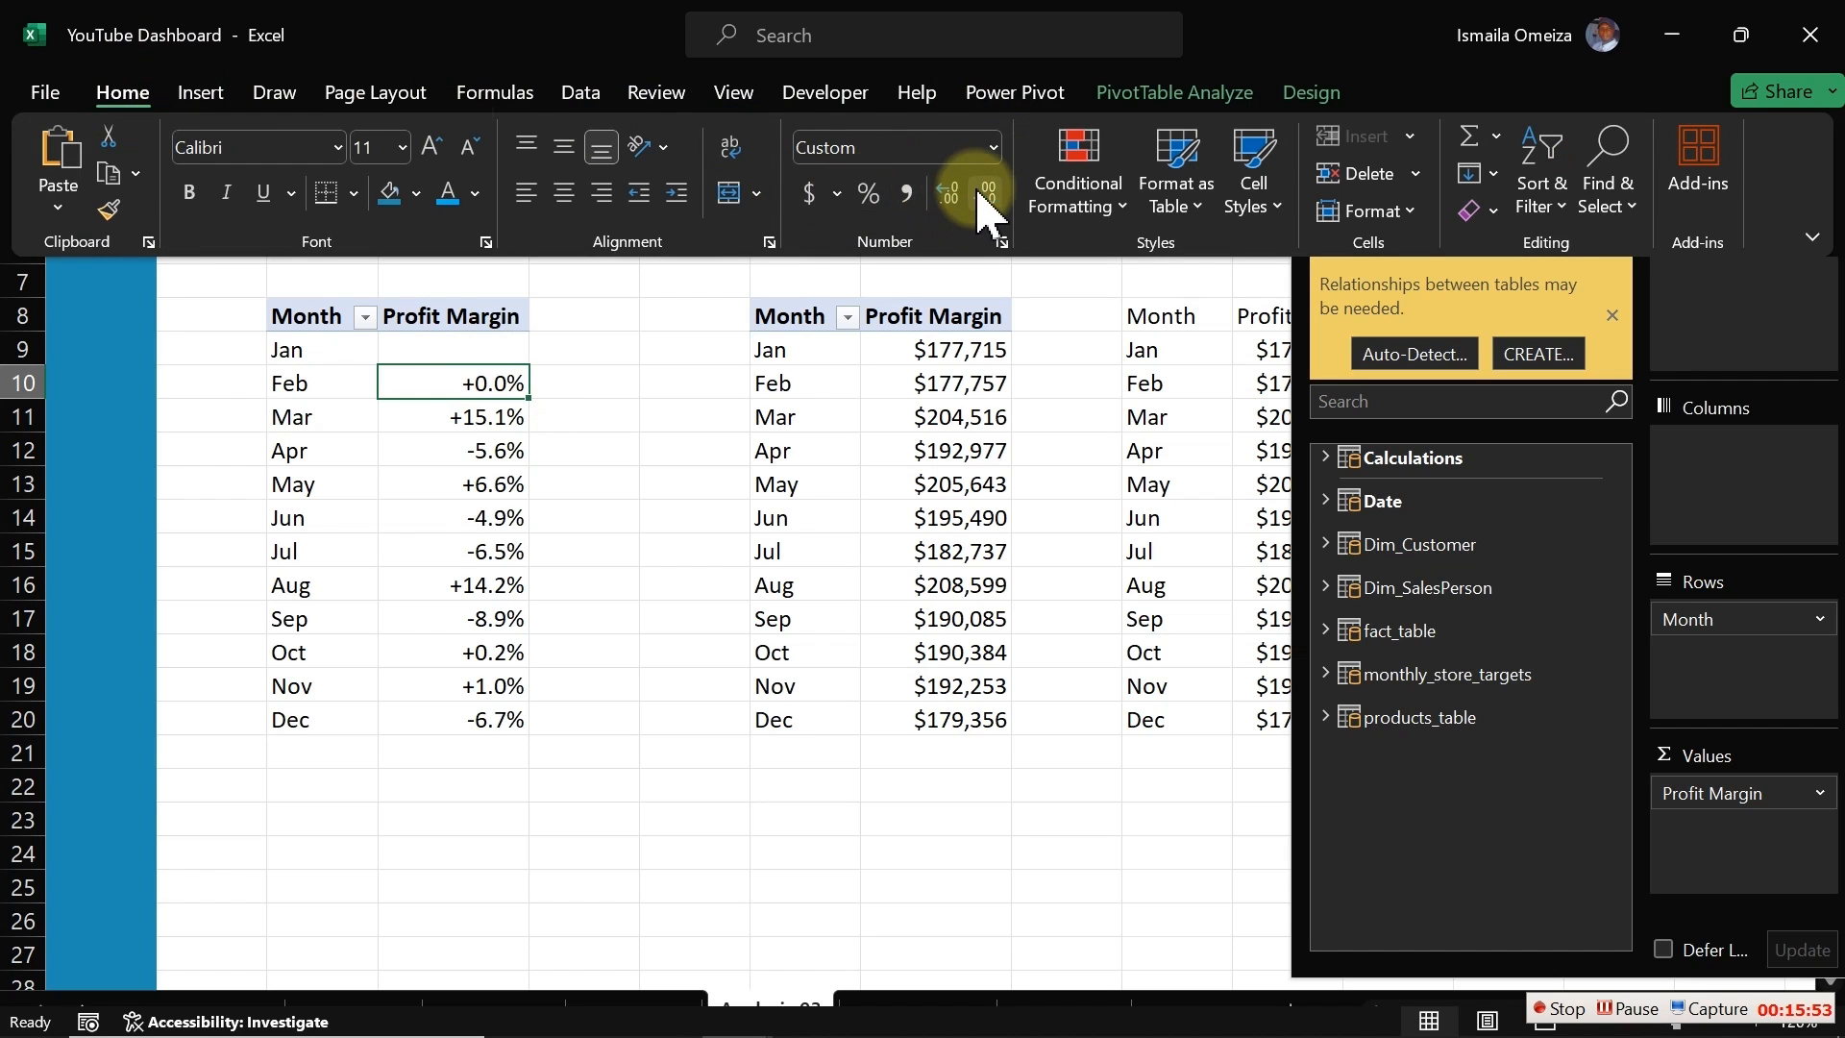
{"action": "left_click", "coordinate": [936, 195]}
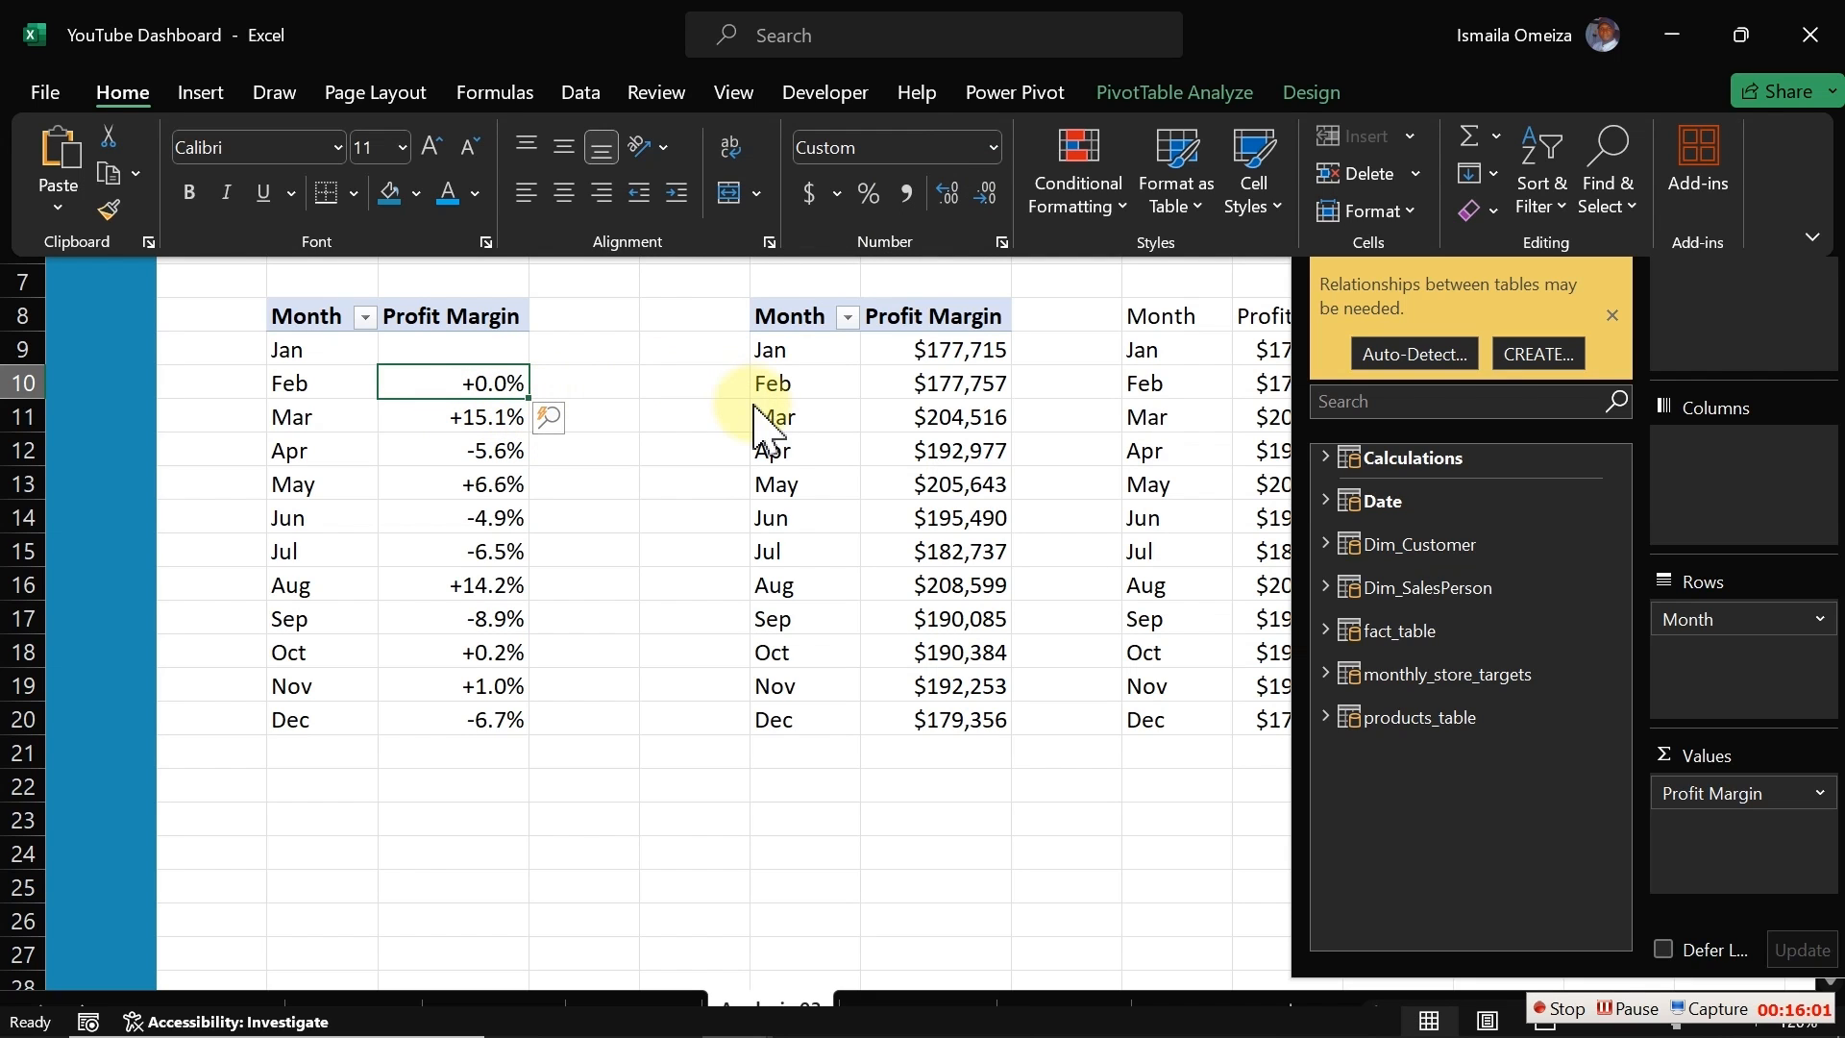
{"action": "left_click", "coordinate": [647, 495]}
{"action": "left_click", "coordinate": [601, 742]}
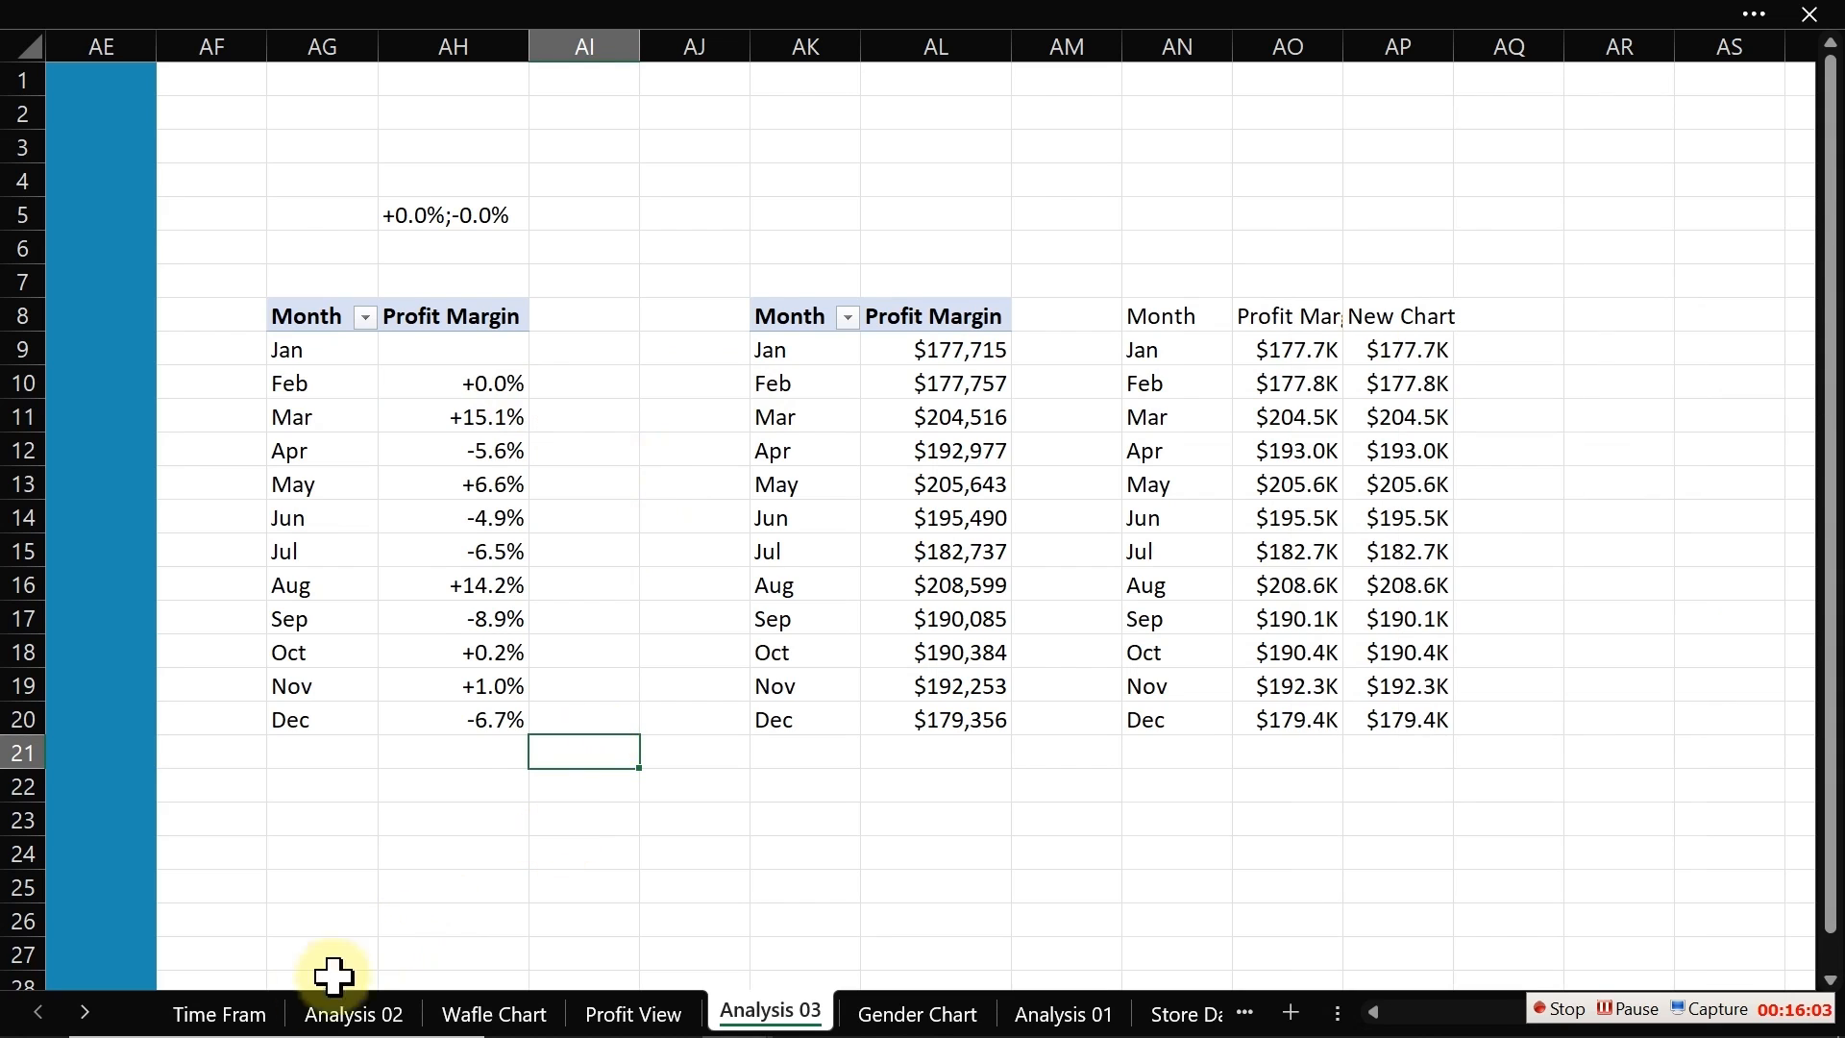
Step: Switch back to the Profit View dashboard sheet
{"action": "left_click", "coordinate": [349, 1011]}
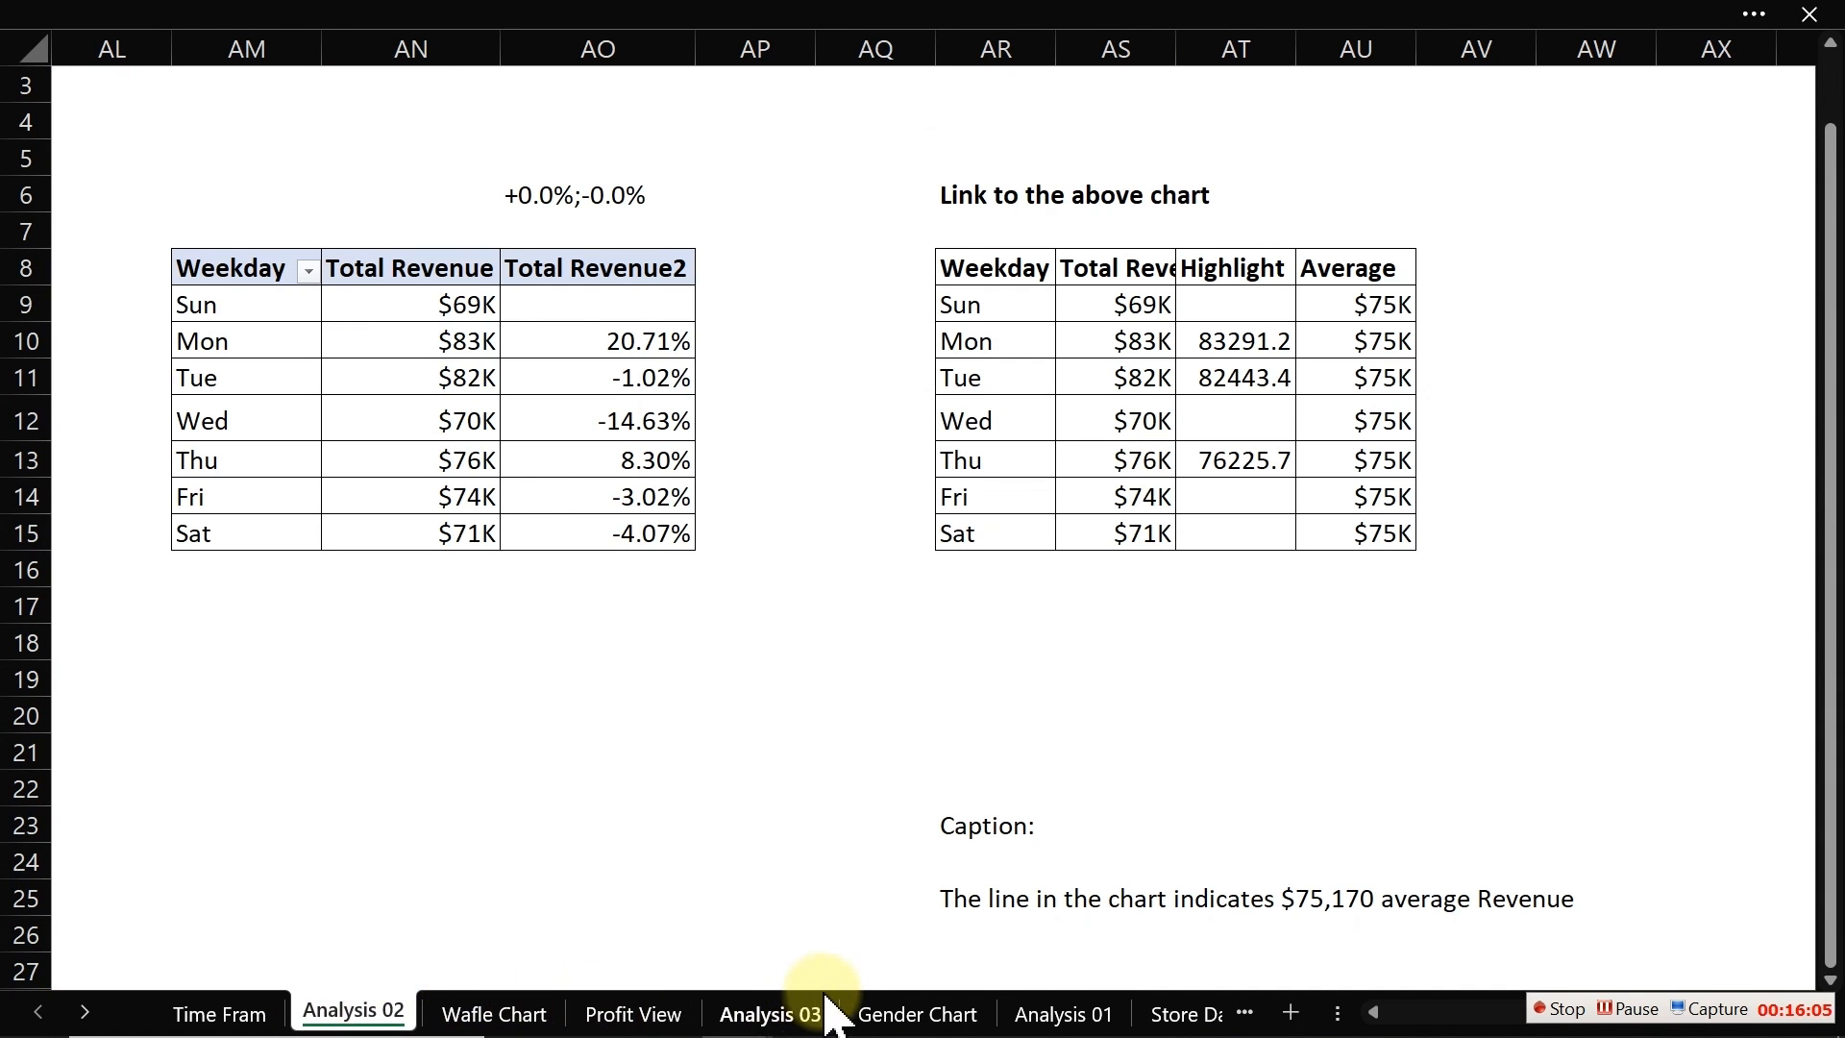
{"action": "left_click", "coordinate": [860, 1013]}
{"action": "left_click", "coordinate": [783, 1014]}
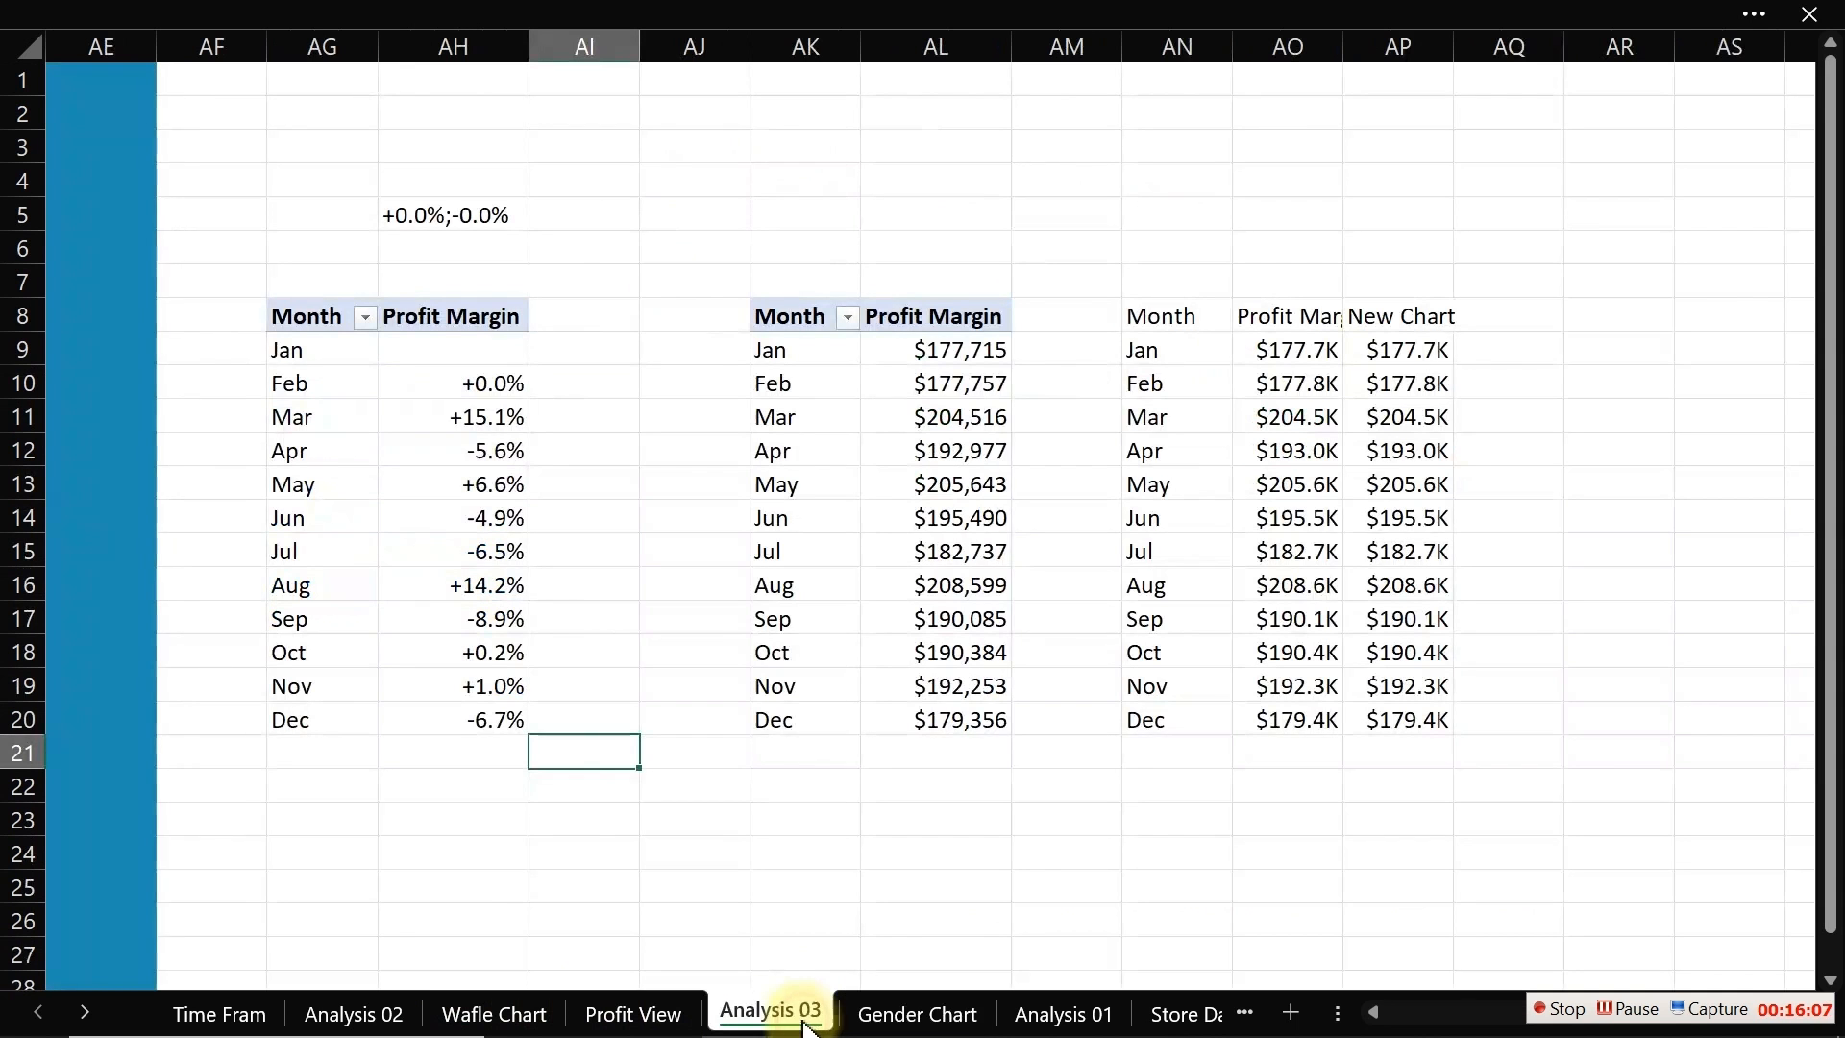
{"action": "left_click", "coordinate": [654, 1006]}
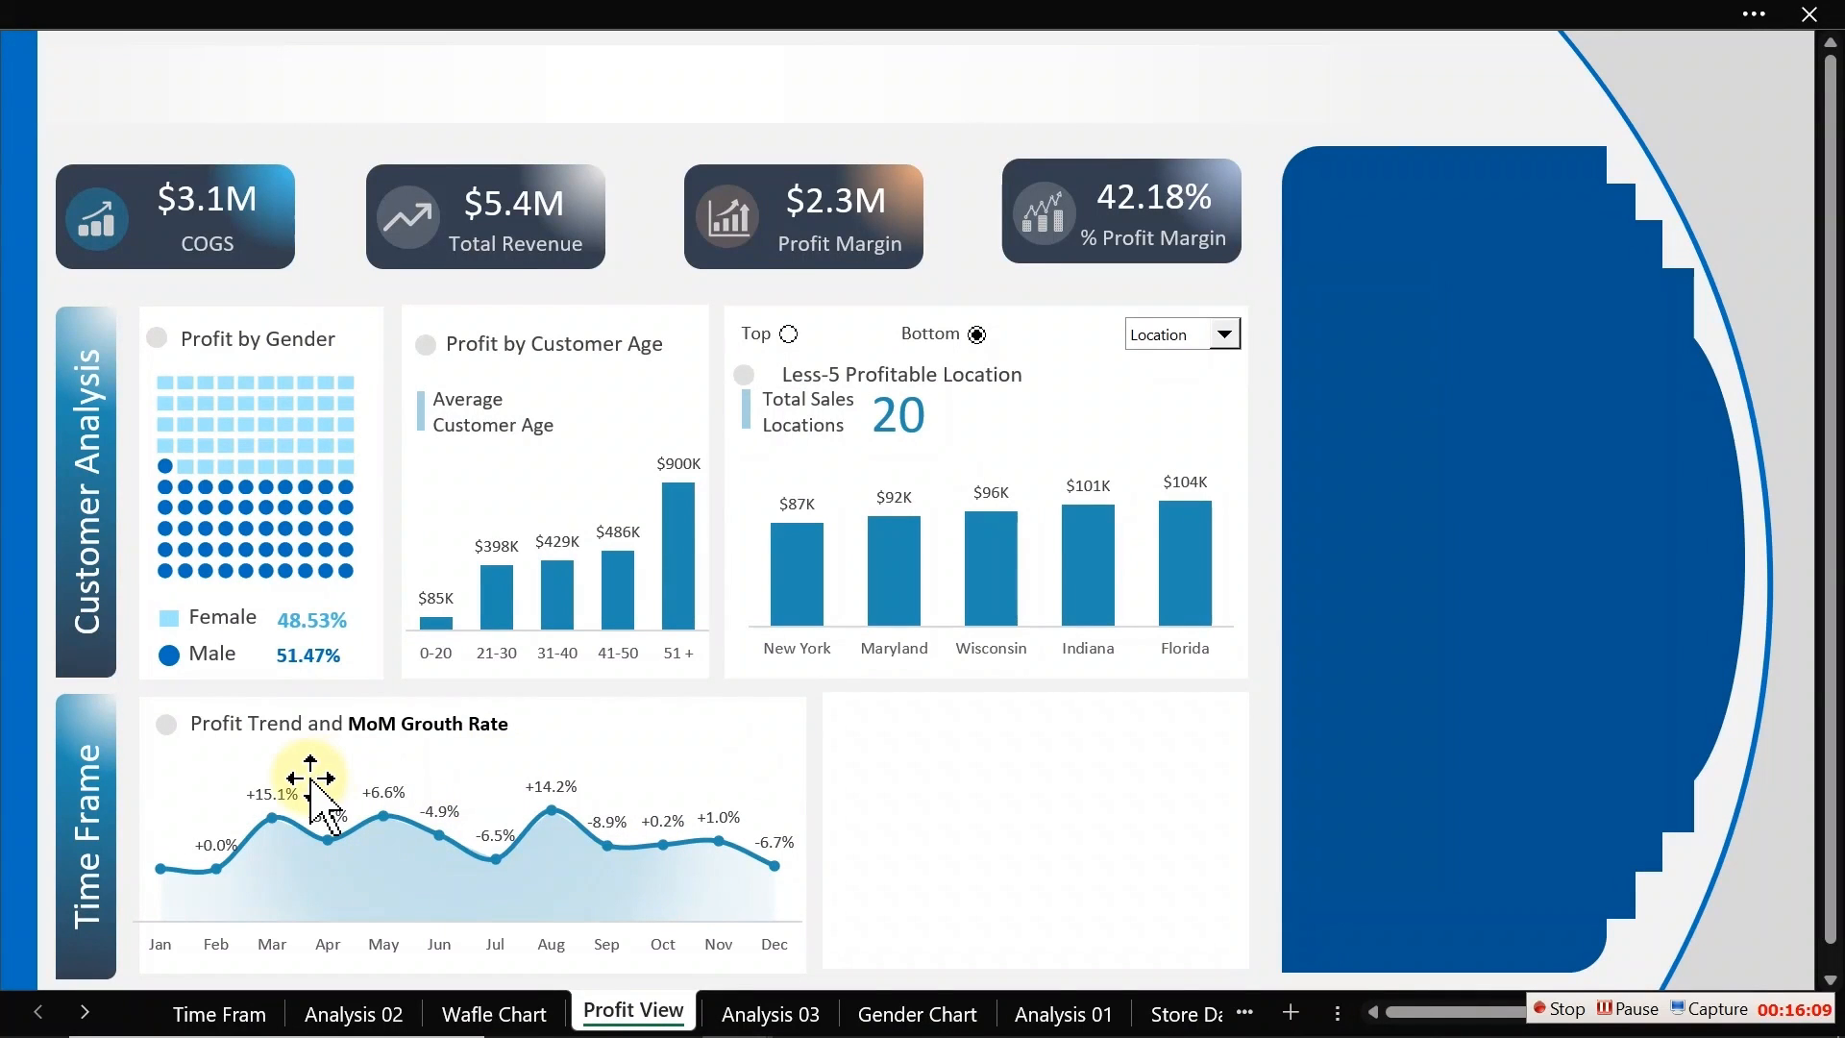
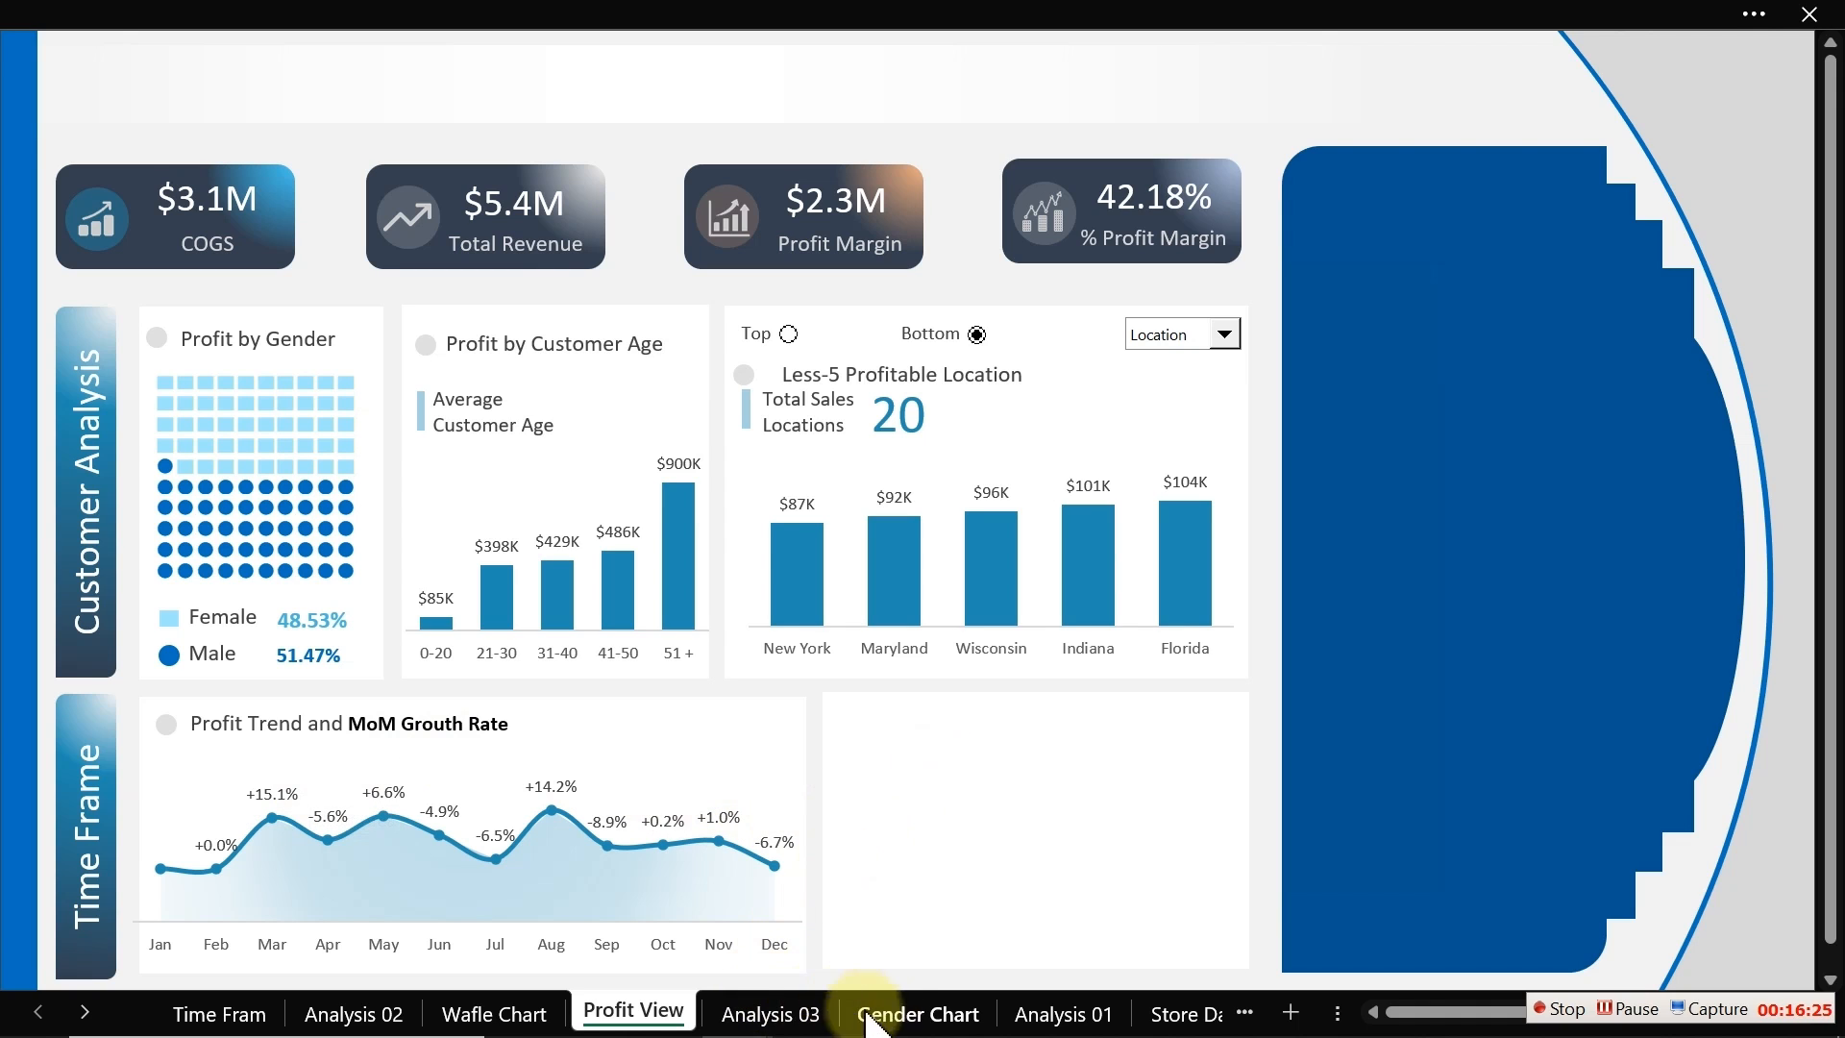
Step: Copy the monthly Profit Margin pivot table on Analysis 03 and paste it at cell AU8
{"action": "left_click", "coordinate": [778, 1020]}
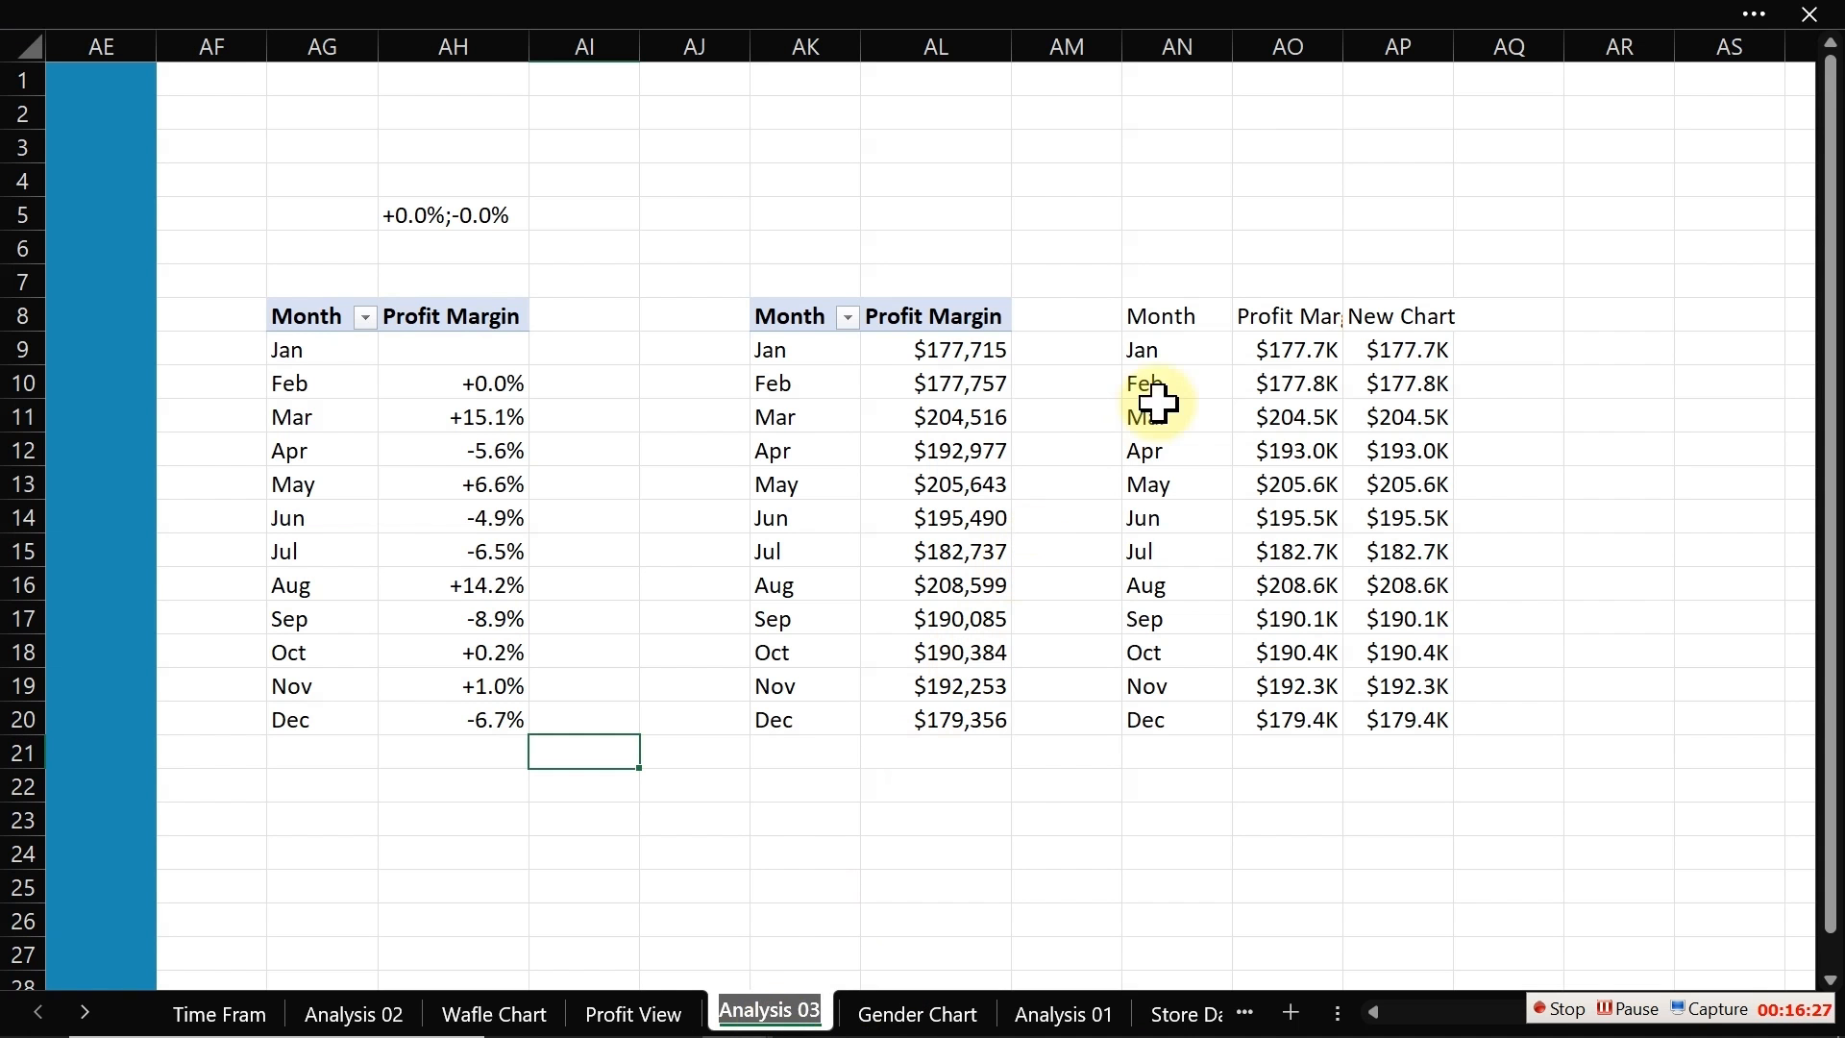
{"action": "left_click_drag", "start_coordinate": [795, 317], "coordinate": [964, 721]}
{"action": "key", "text": "ctrl+c"}
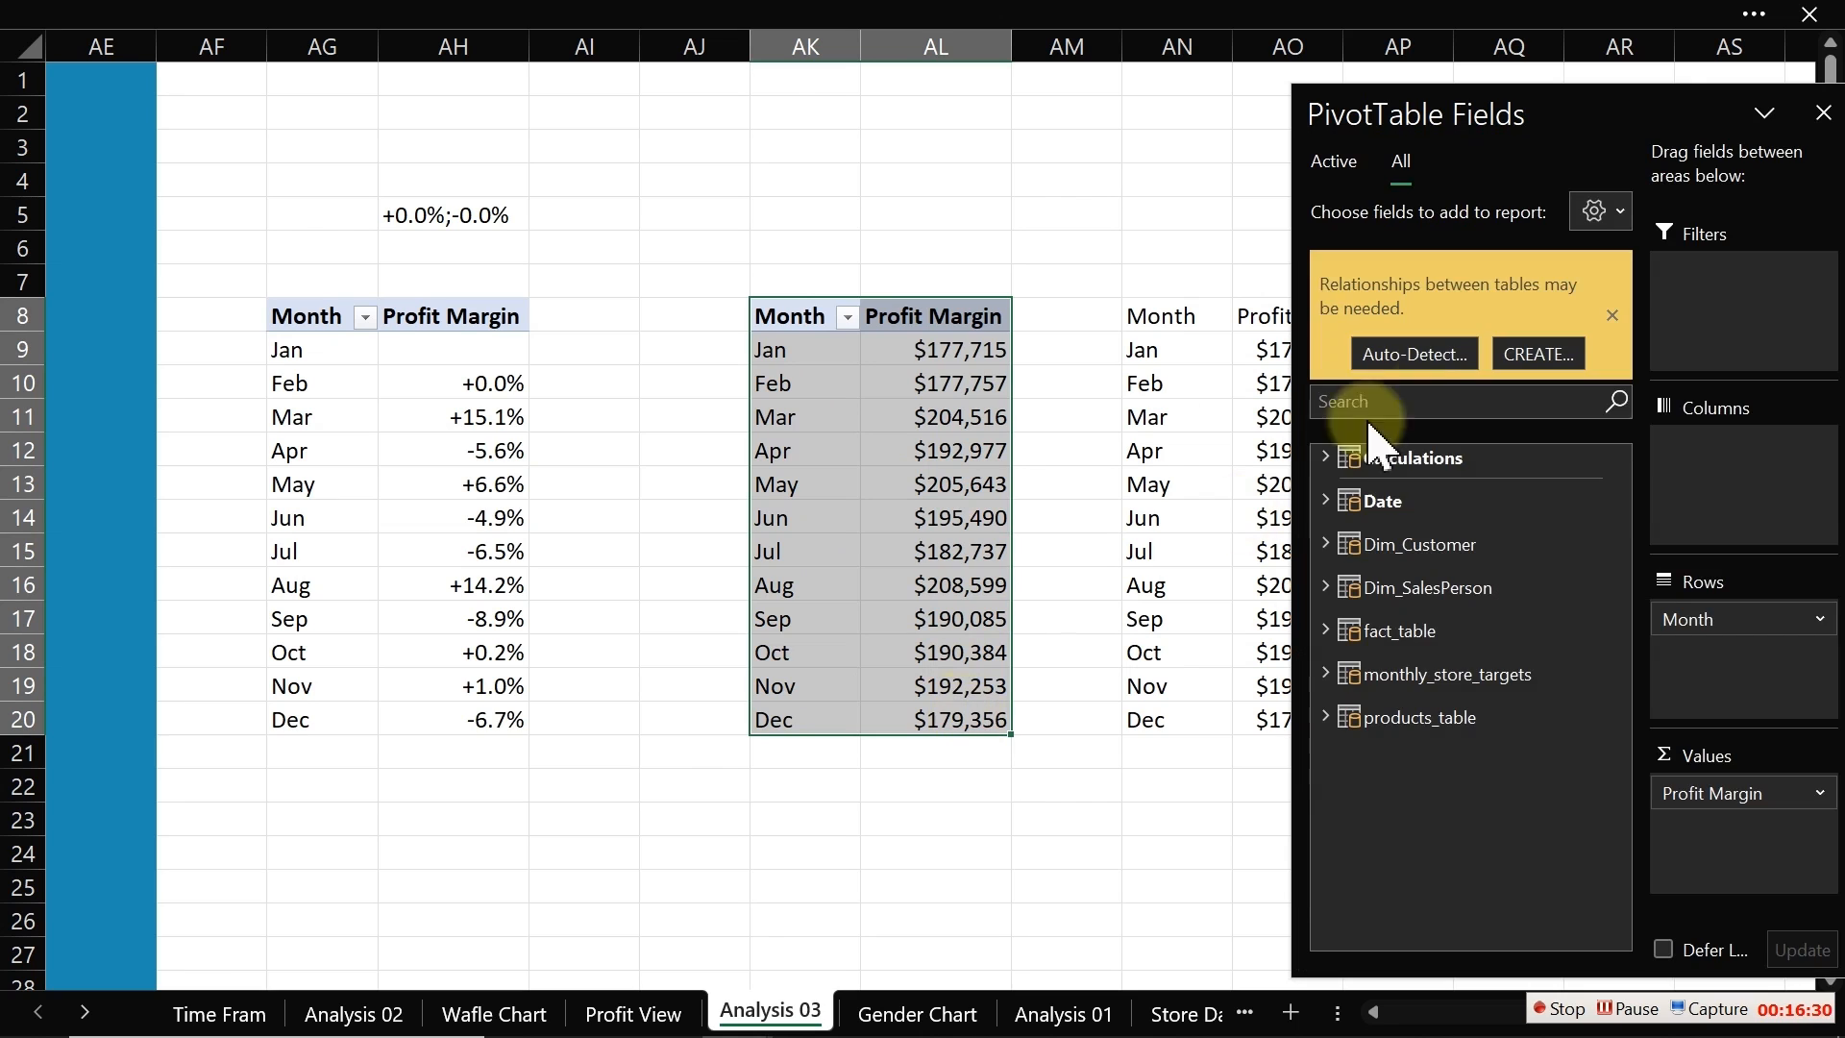
{"action": "left_click", "coordinate": [1100, 873]}
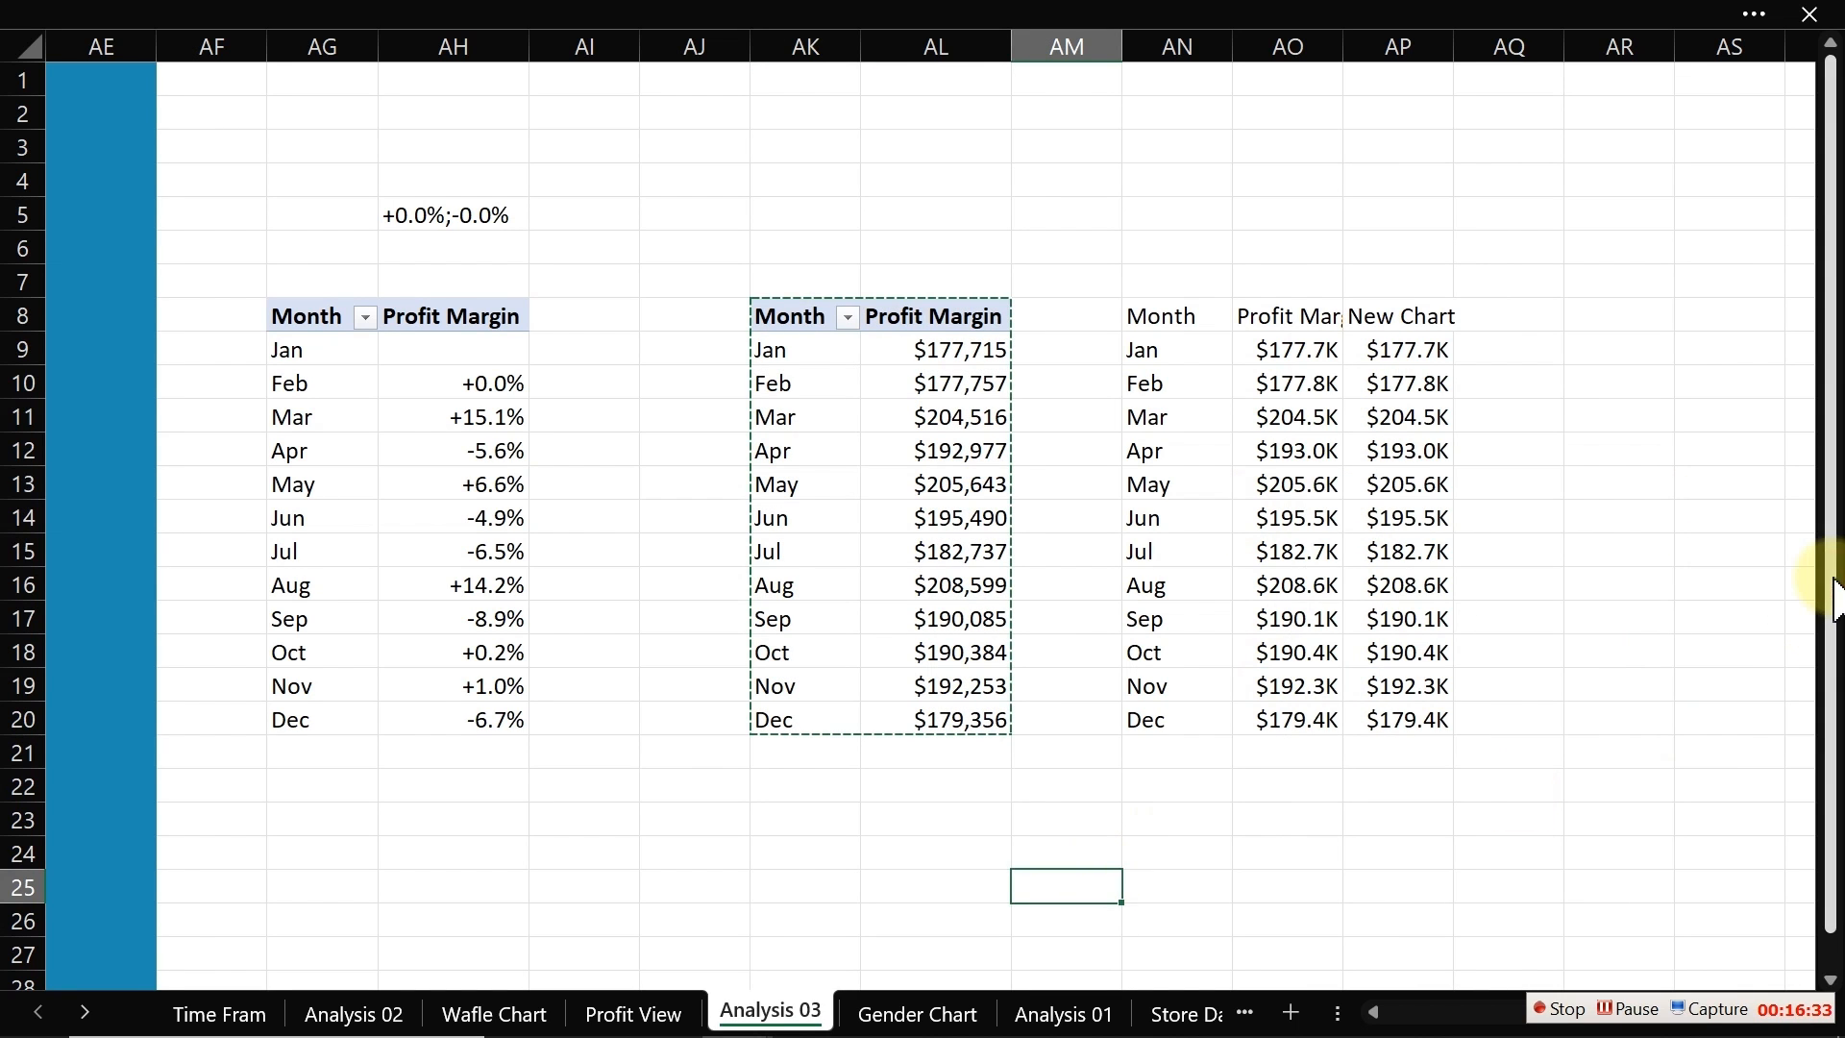
{"action": "left_click", "coordinate": [1754, 546]}
{"action": "key", "text": "Right"}
{"action": "key", "text": "Right"}
{"action": "key", "text": "Right"}
{"action": "key", "text": "Right"}
{"action": "key", "text": "Right"}
{"action": "key", "text": "Right"}
{"action": "key", "text": "Right"}
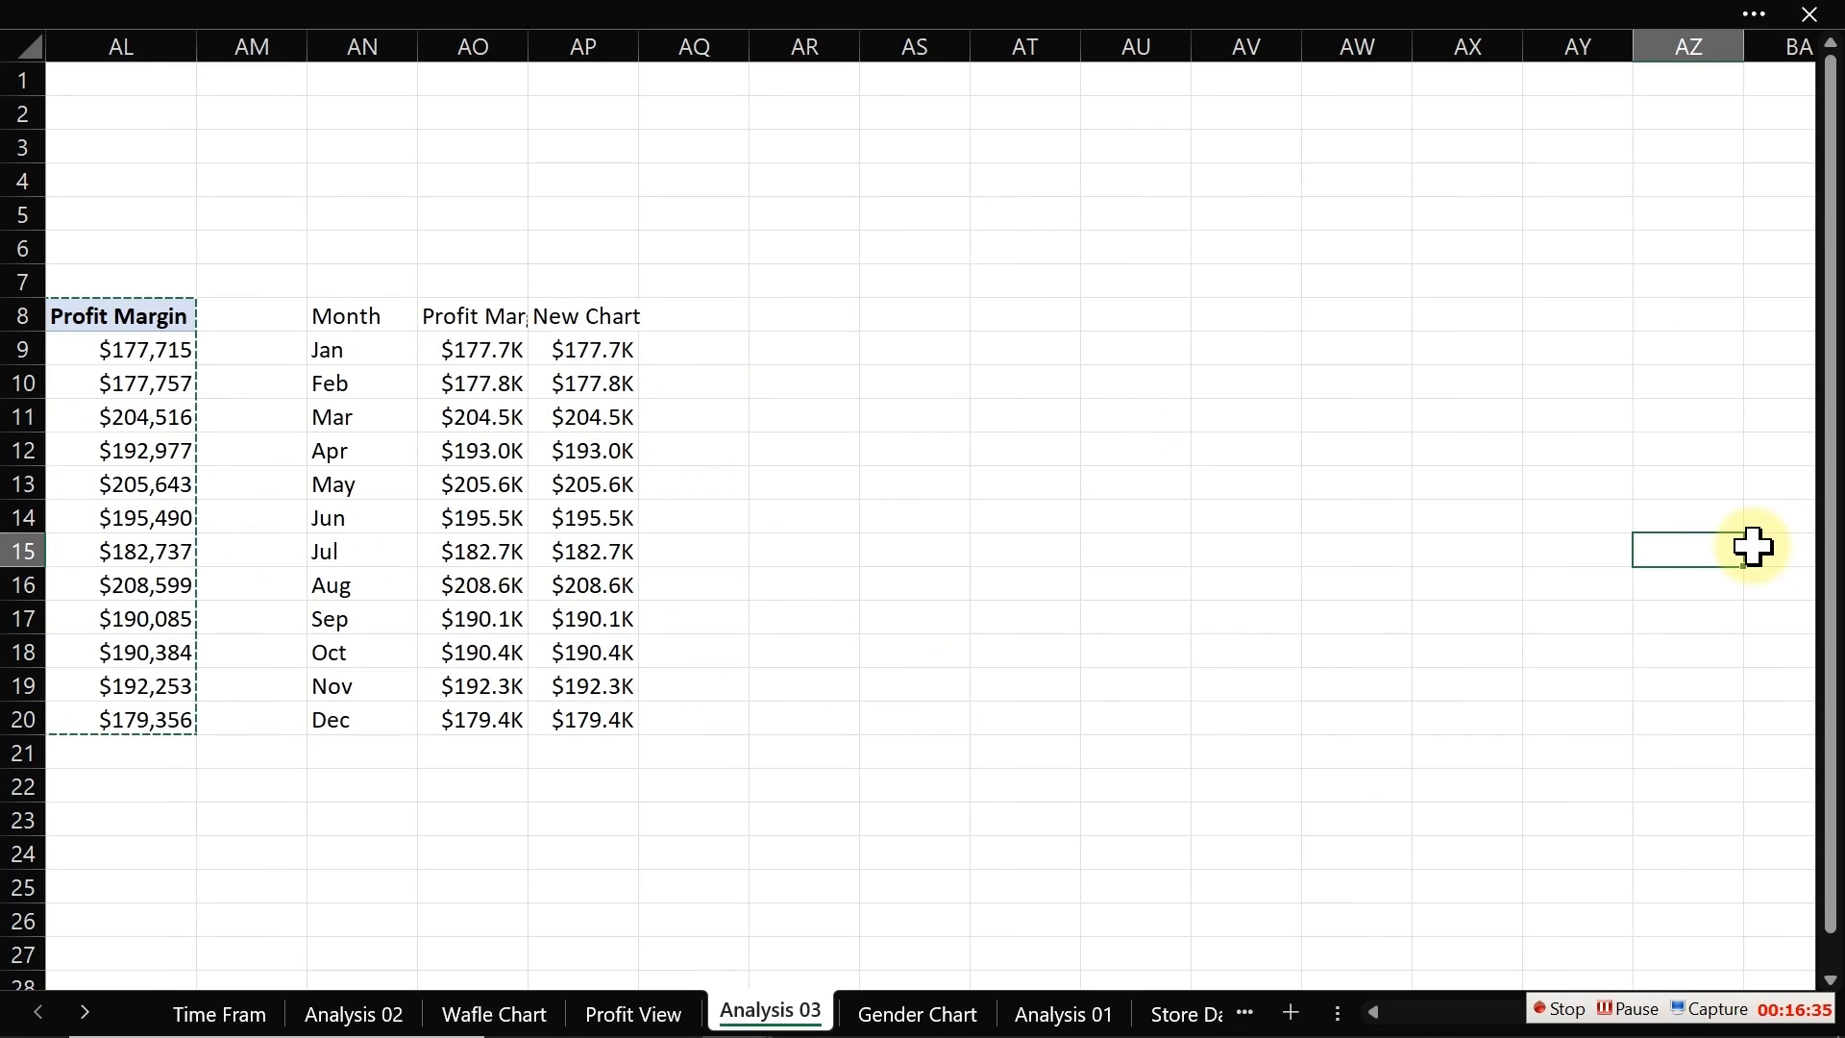
{"action": "left_click", "coordinate": [1168, 318]}
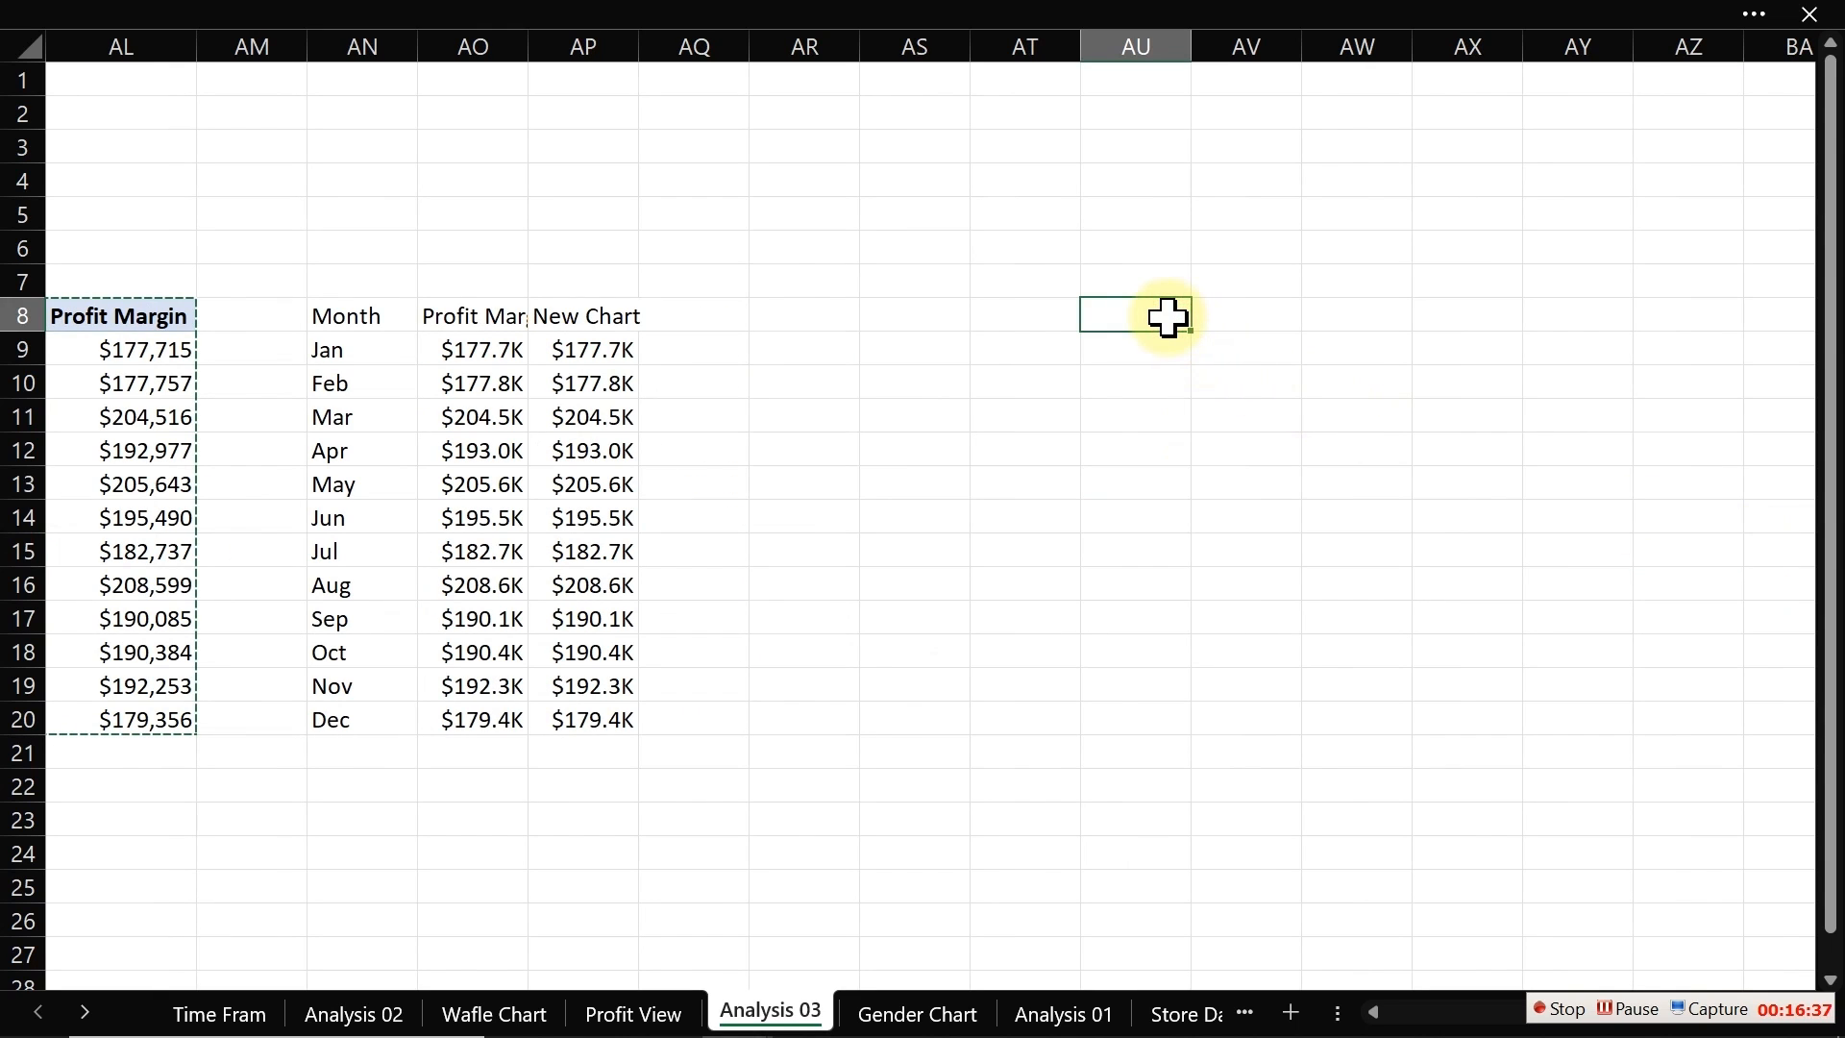
{"action": "key", "text": "ctrl+v"}
Step: Fill column AR with the blue colour as a separator between the tables
{"action": "left_click", "coordinate": [816, 41]}
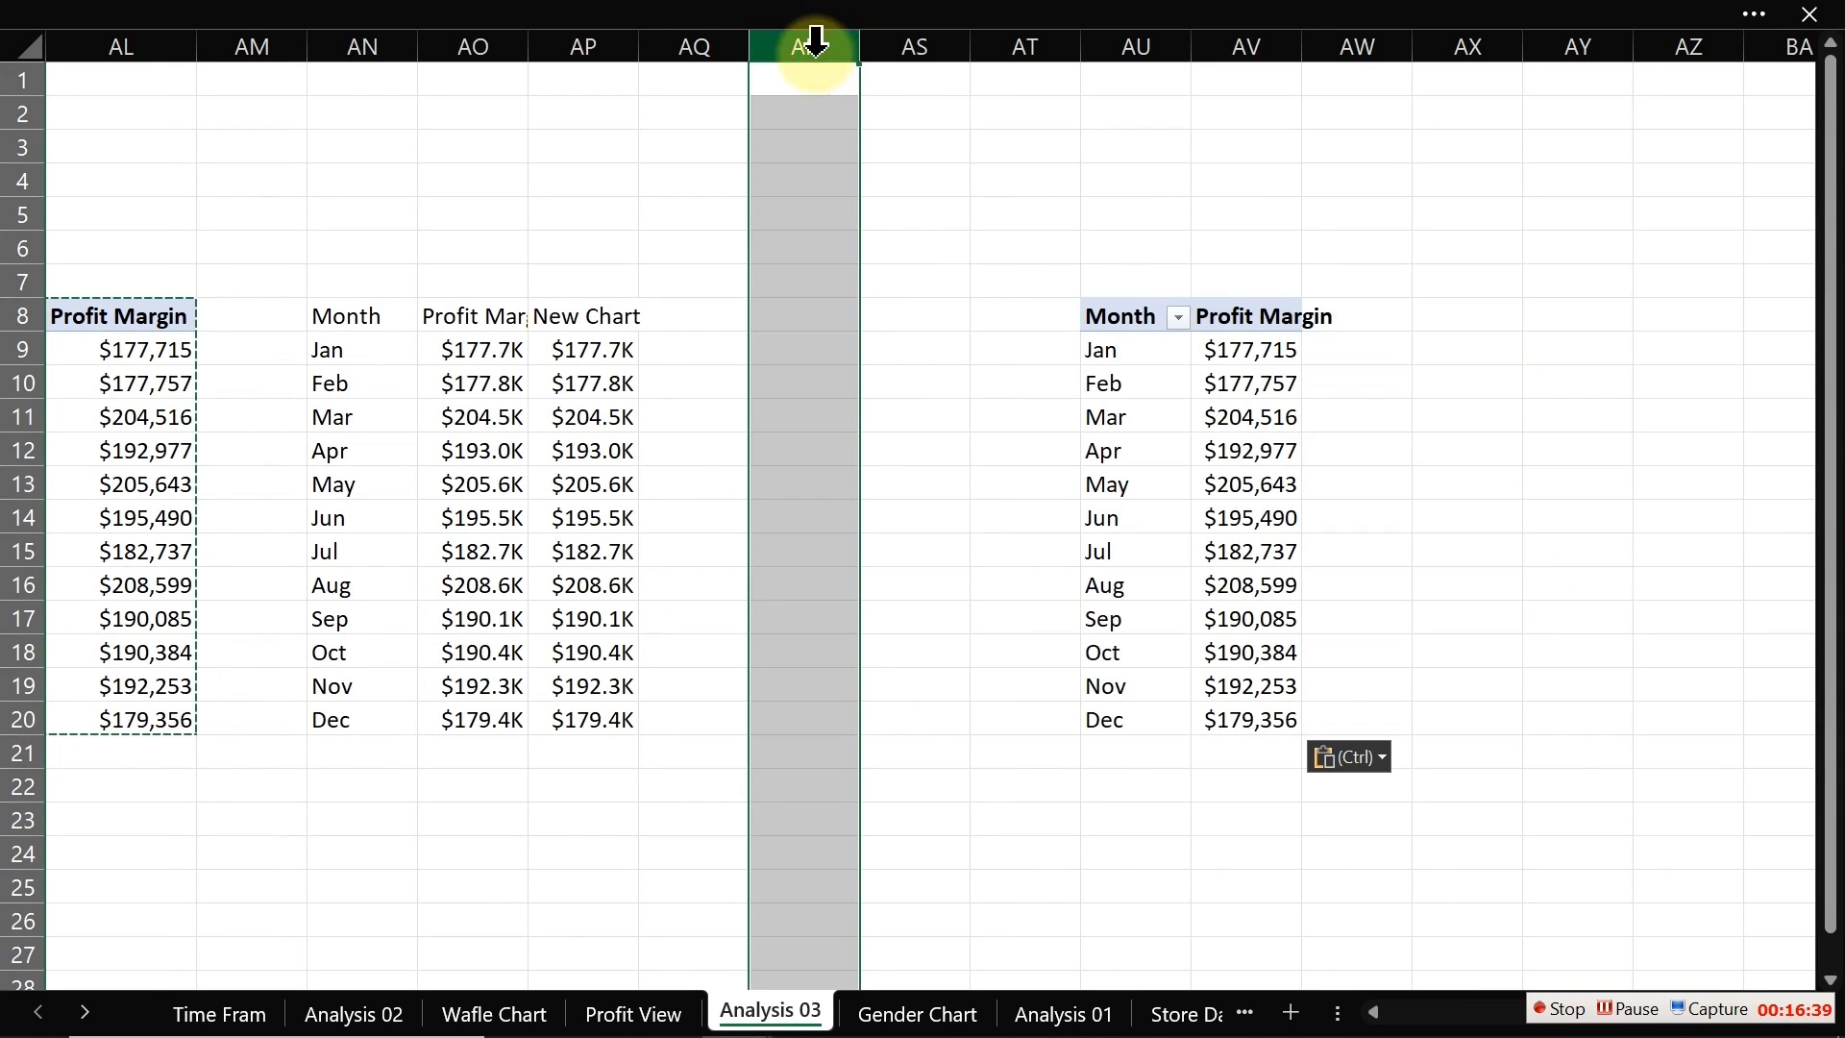
{"action": "left_click", "coordinate": [382, 20]}
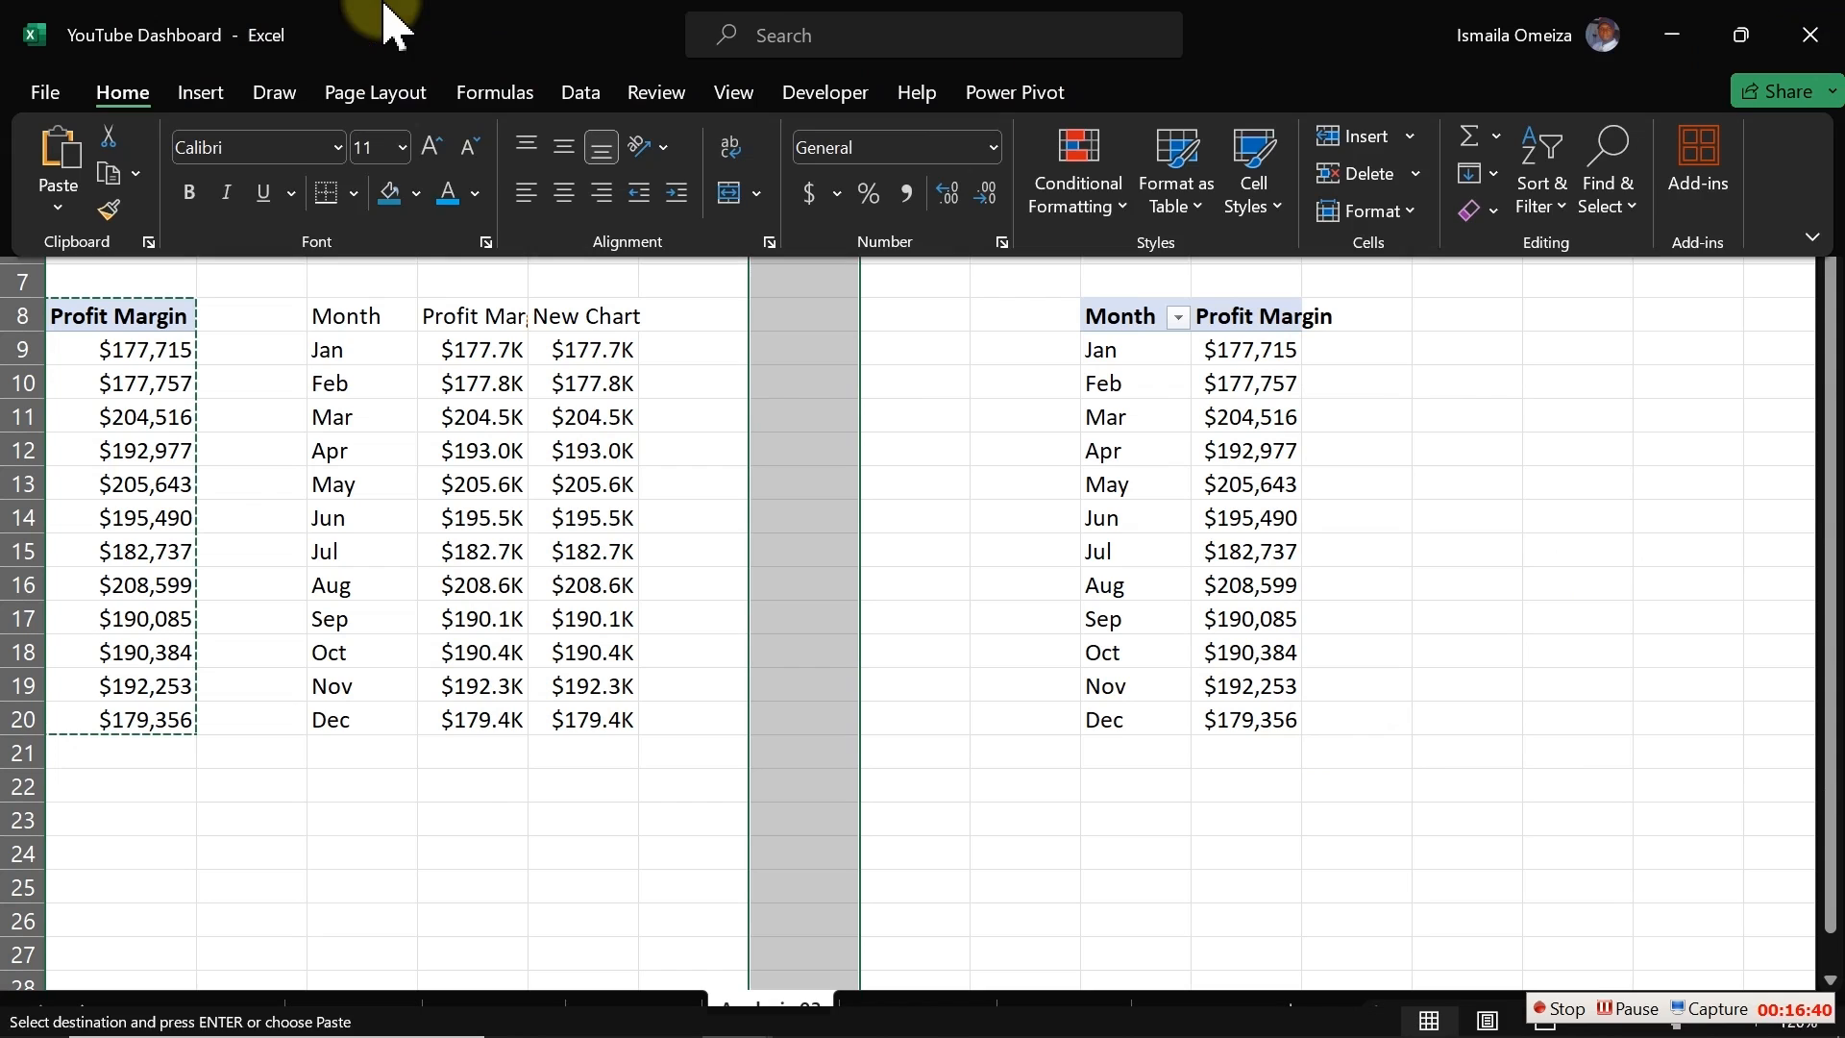
{"action": "left_click", "coordinate": [389, 197]}
{"action": "left_click_drag", "start_coordinate": [951, 450], "coordinate": [982, 447]}
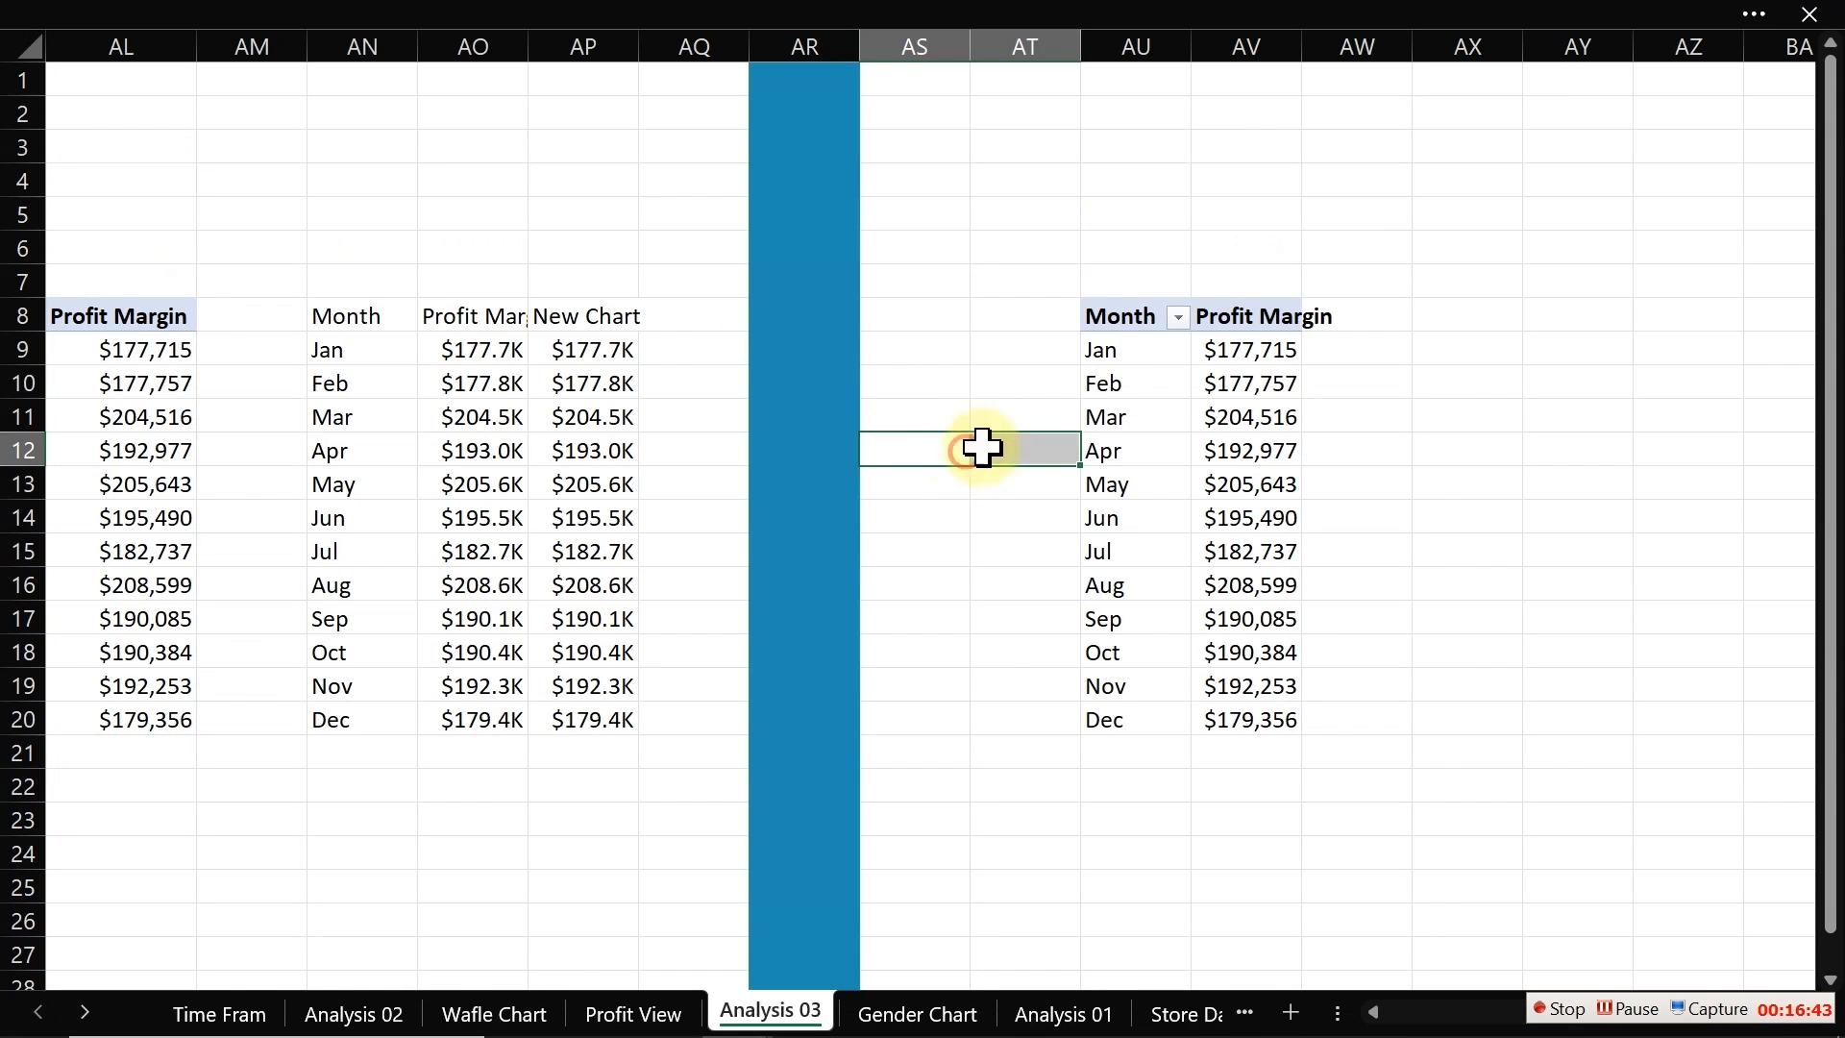
Step: In the pasted pivot table, replace the Month row field with Weekday from the Date table
{"action": "left_click", "coordinate": [1166, 404]}
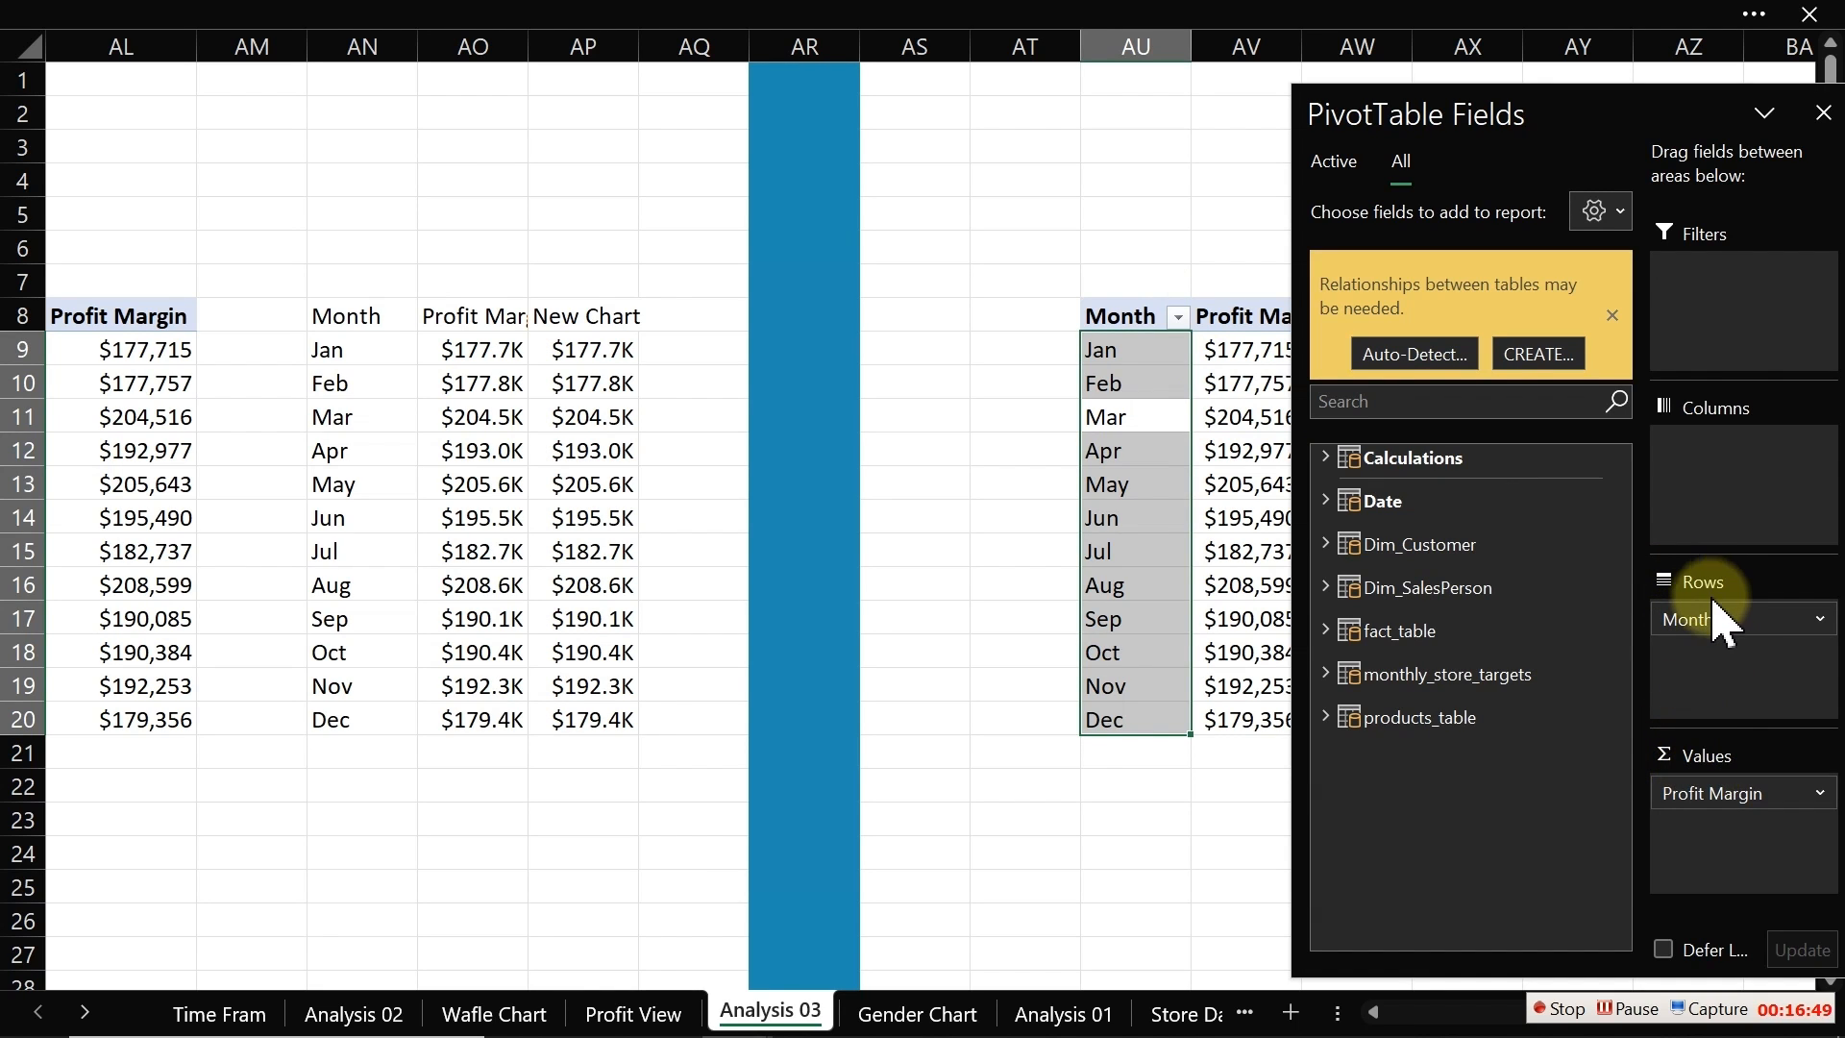
{"action": "left_click_drag", "start_coordinate": [1768, 619], "coordinate": [1153, 728]}
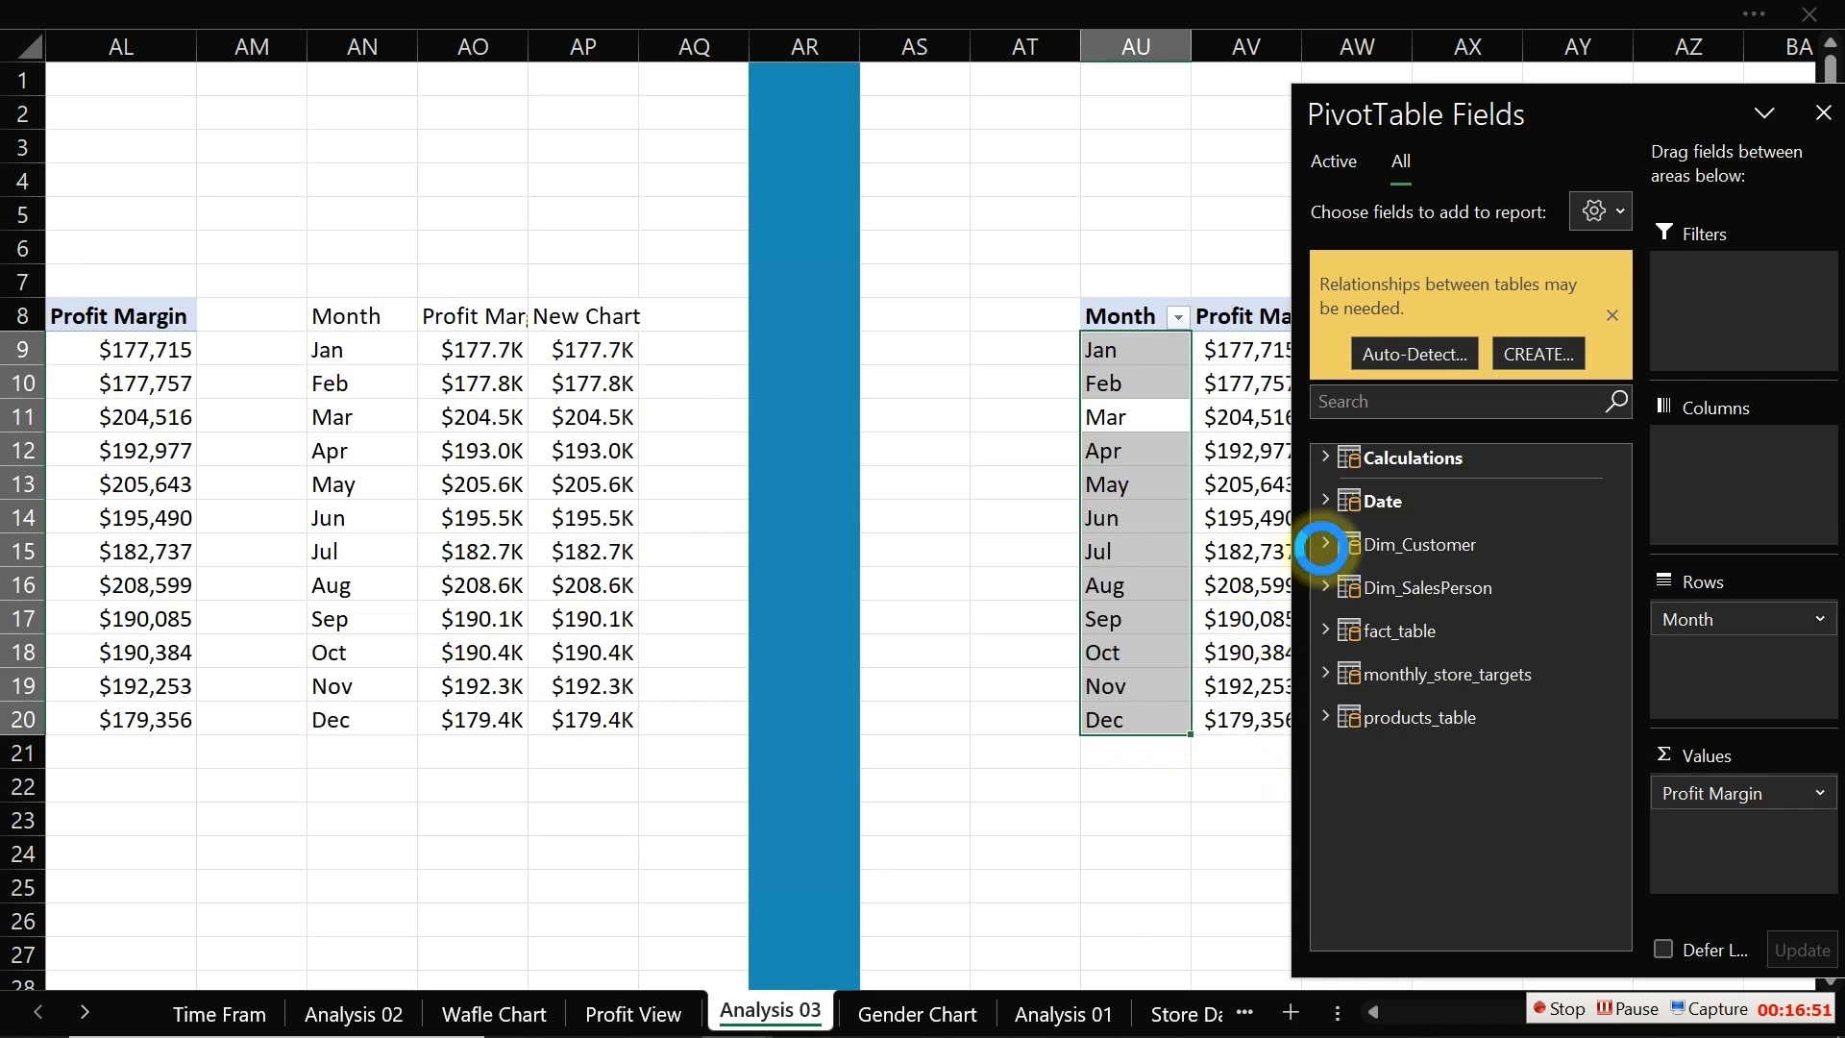
{"action": "left_click", "coordinate": [1326, 498]}
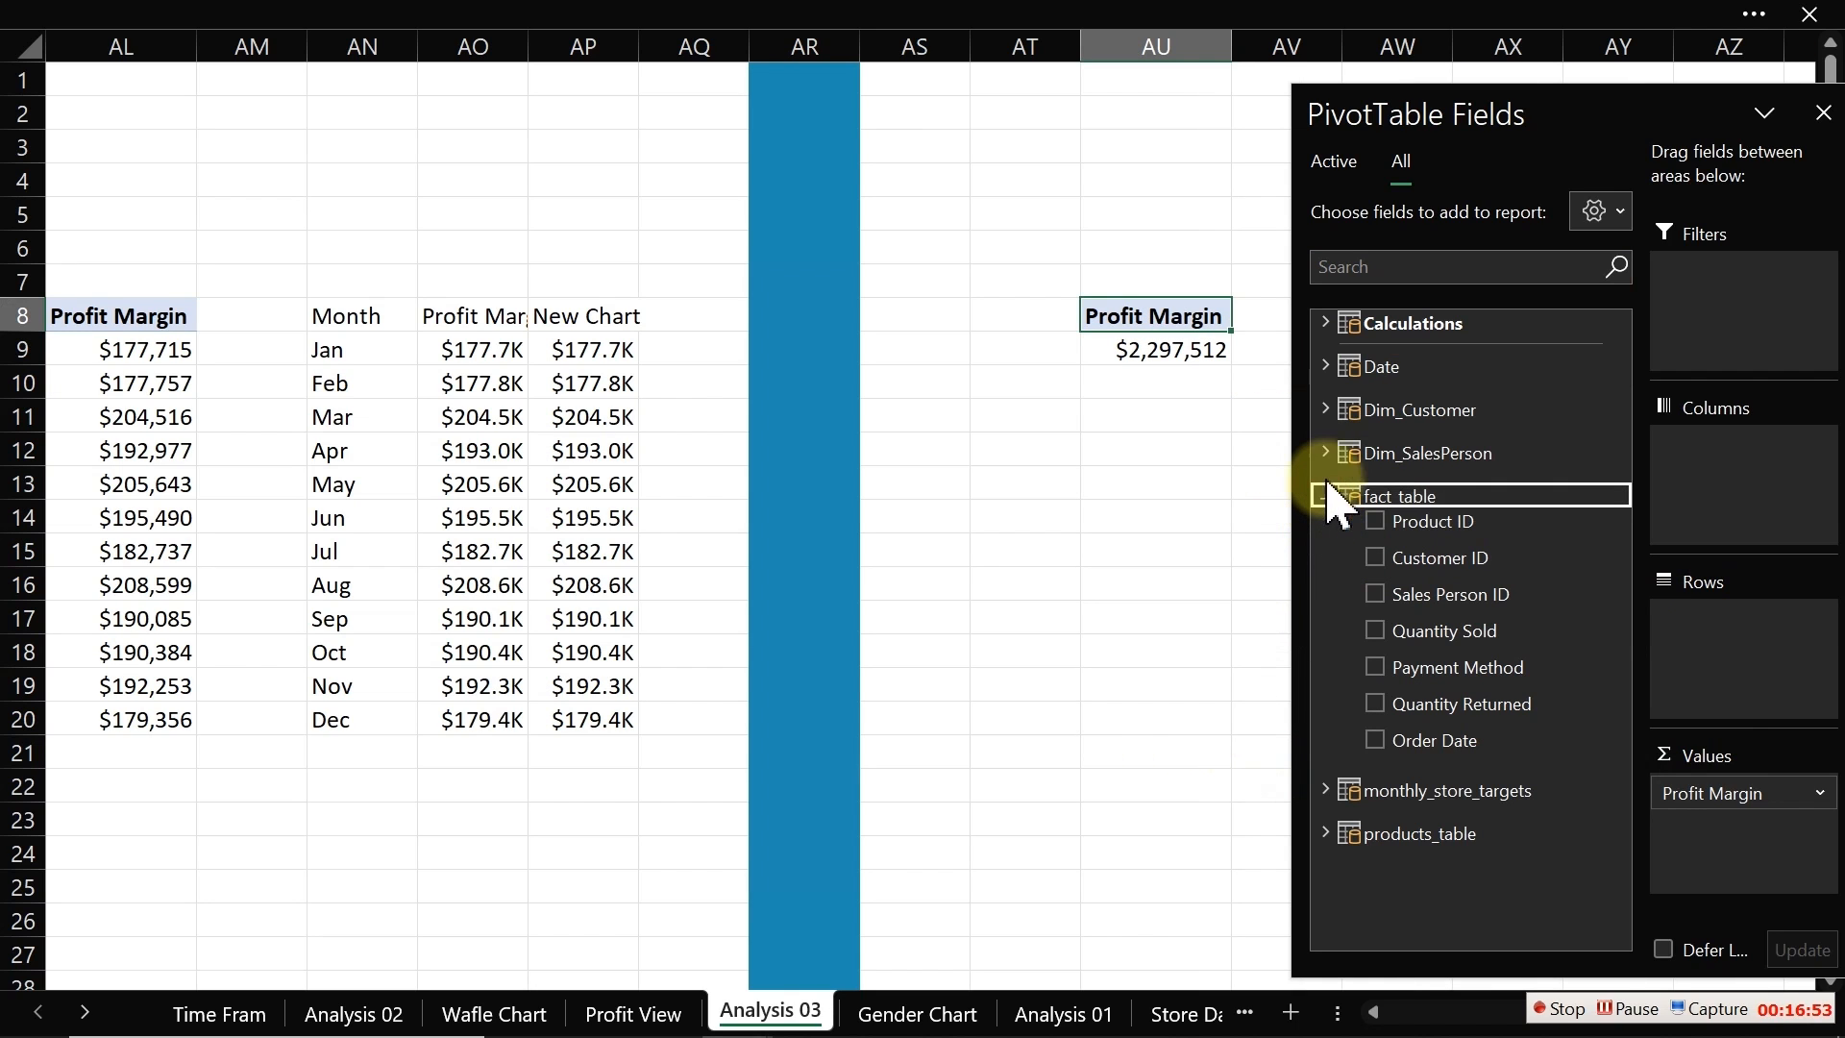
{"action": "left_click", "coordinate": [1326, 366]}
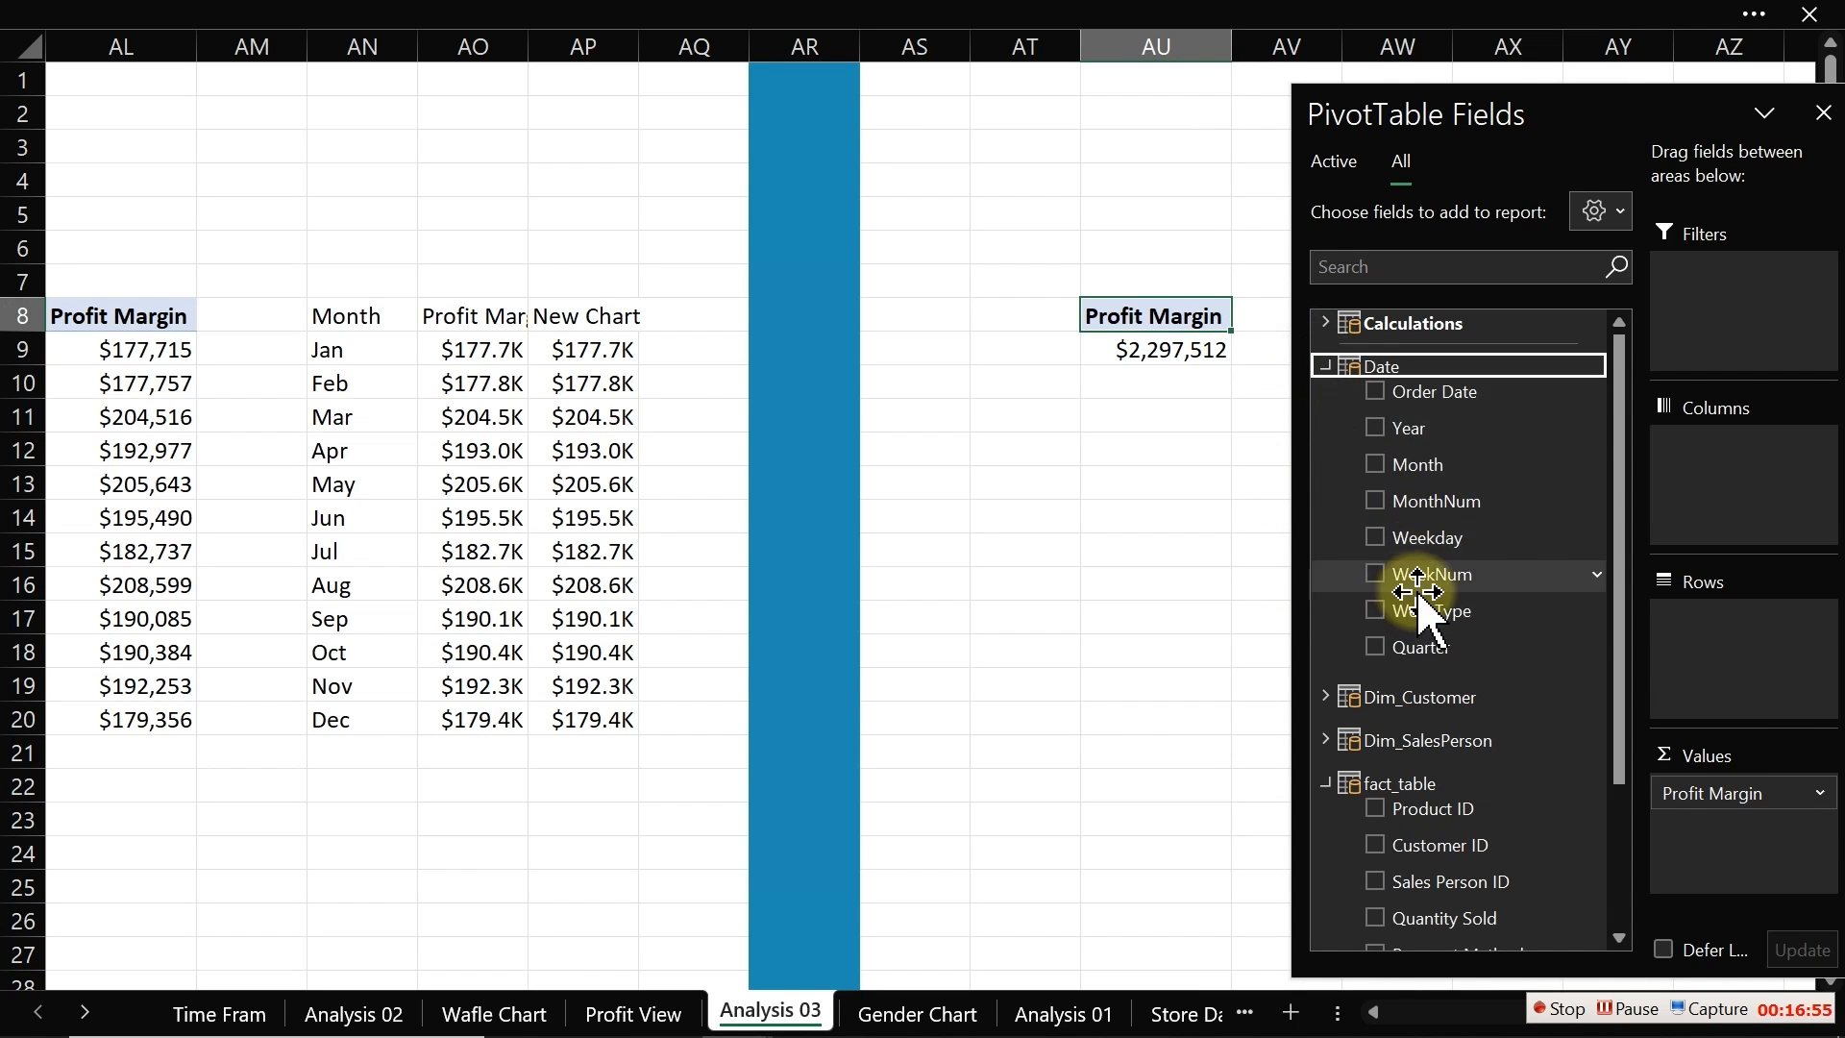
{"action": "left_click", "coordinate": [1375, 535]}
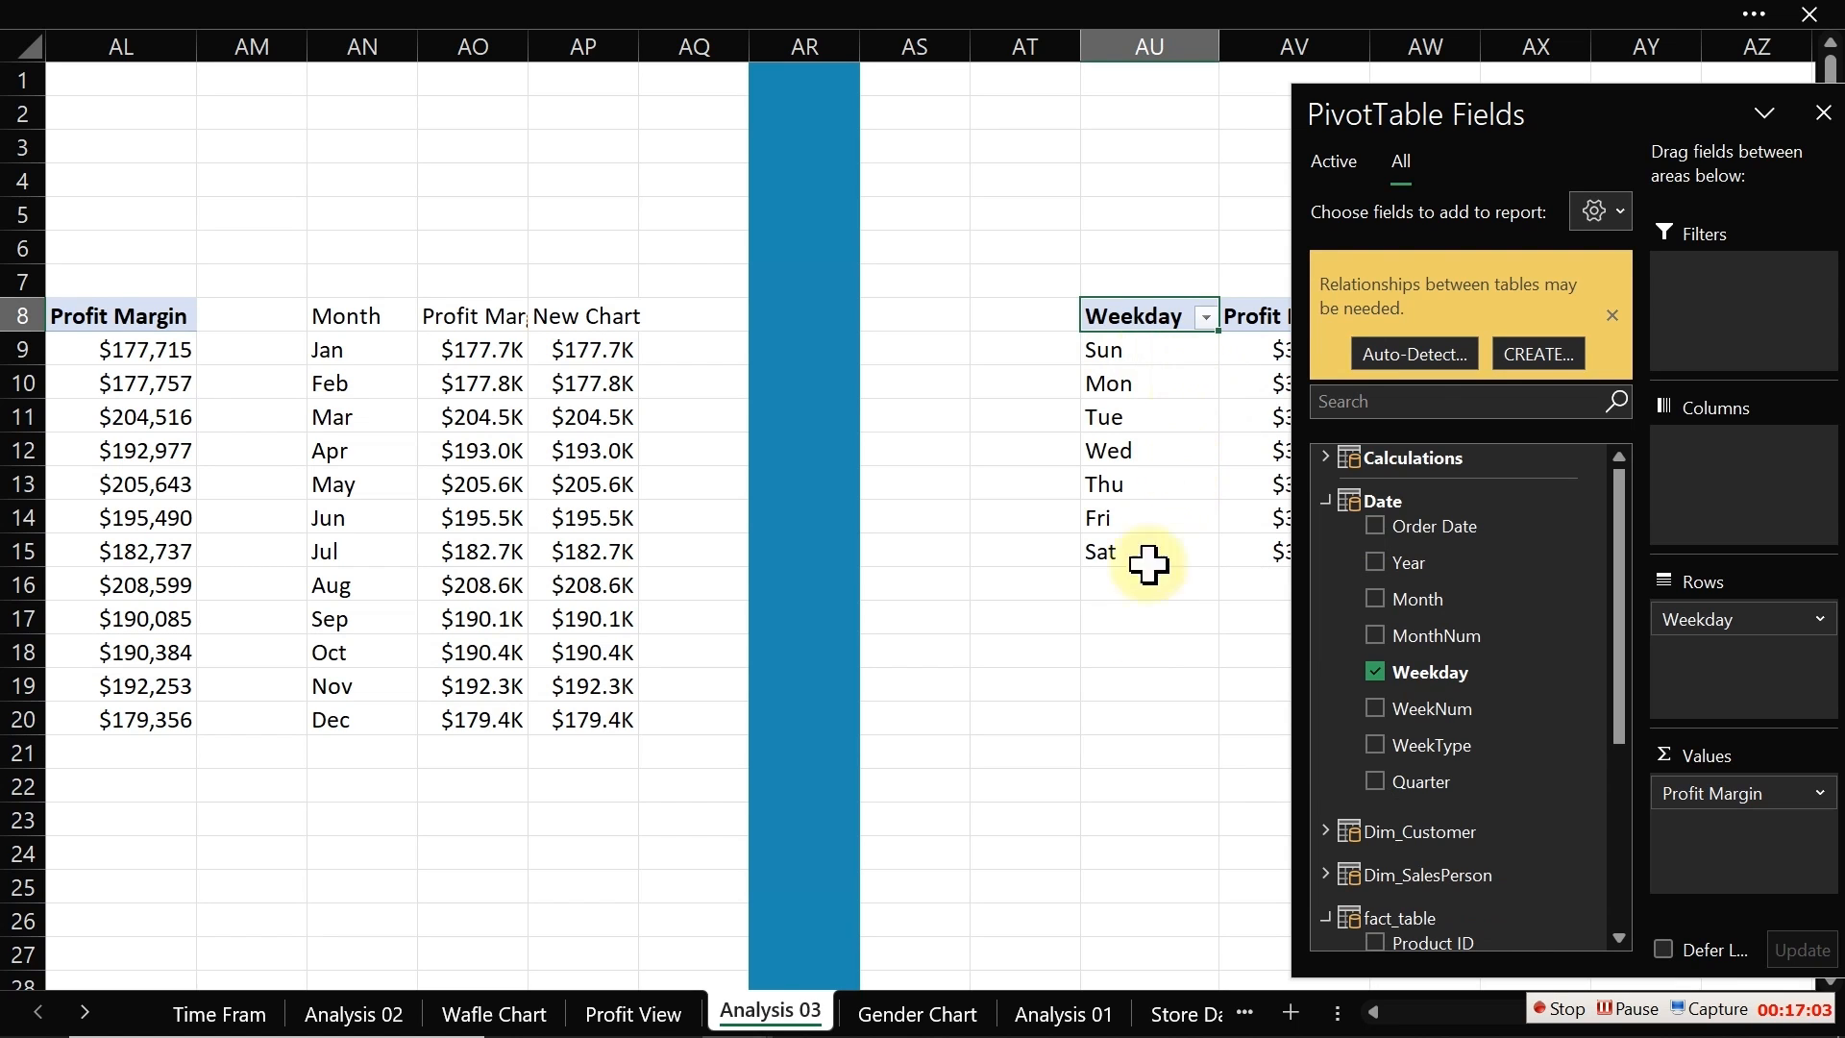
{"action": "left_click", "coordinate": [1190, 487]}
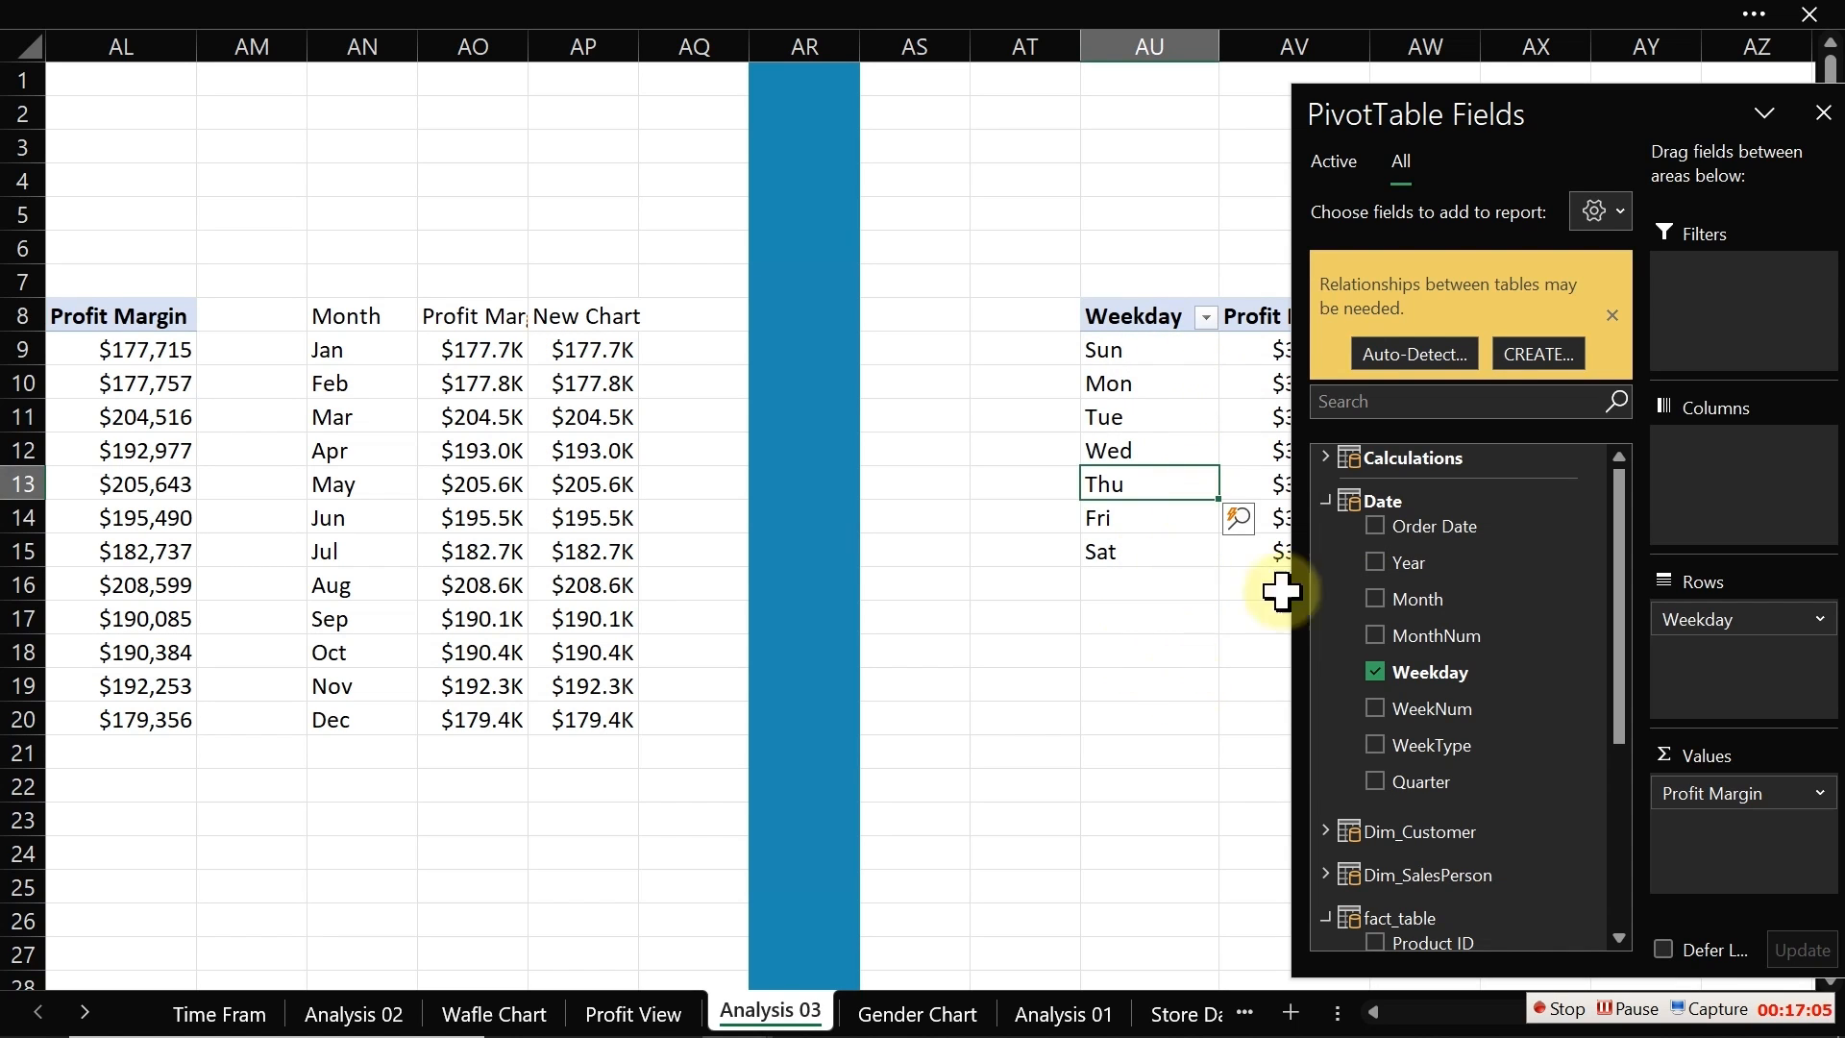
{"action": "left_click", "coordinate": [1822, 112]}
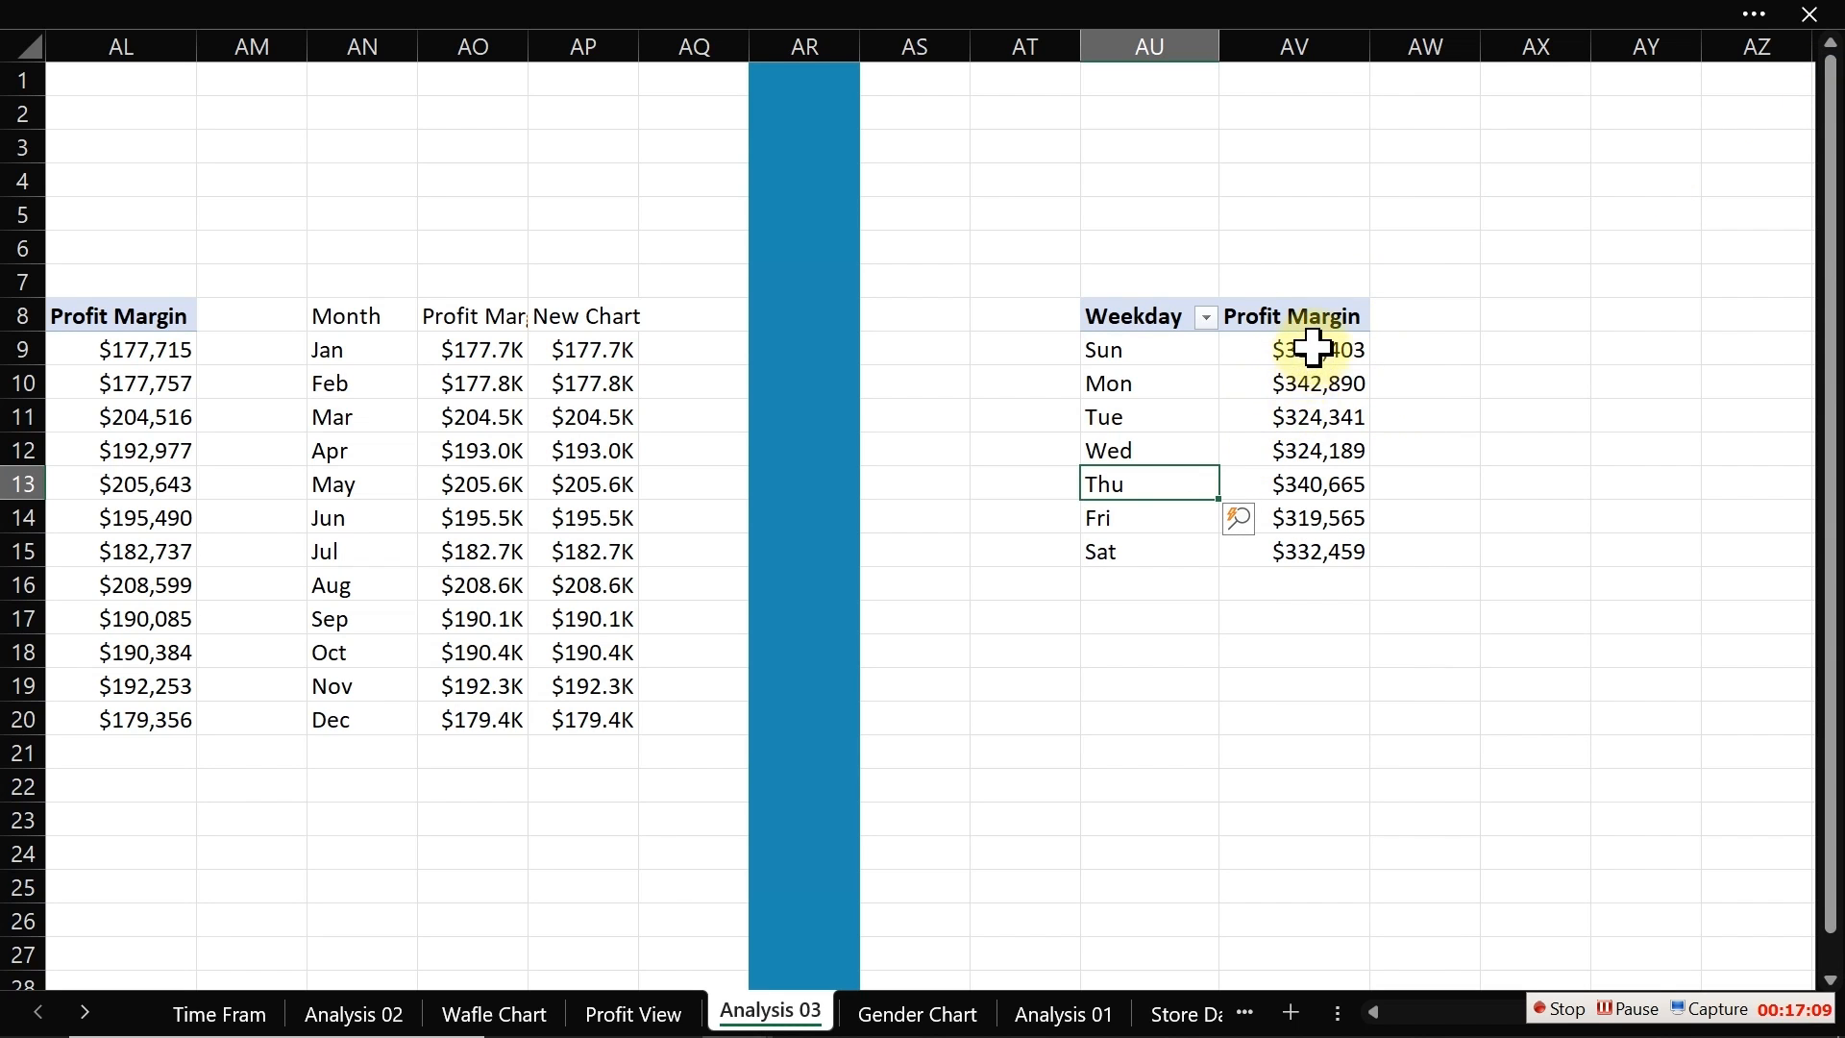
Step: Apply the custom [>=1000000]$0,,"M";[>=1000]$0,"K";0 number format to the weekday profit values
{"action": "left_click_drag", "start_coordinate": [1312, 347], "coordinate": [1303, 560]}
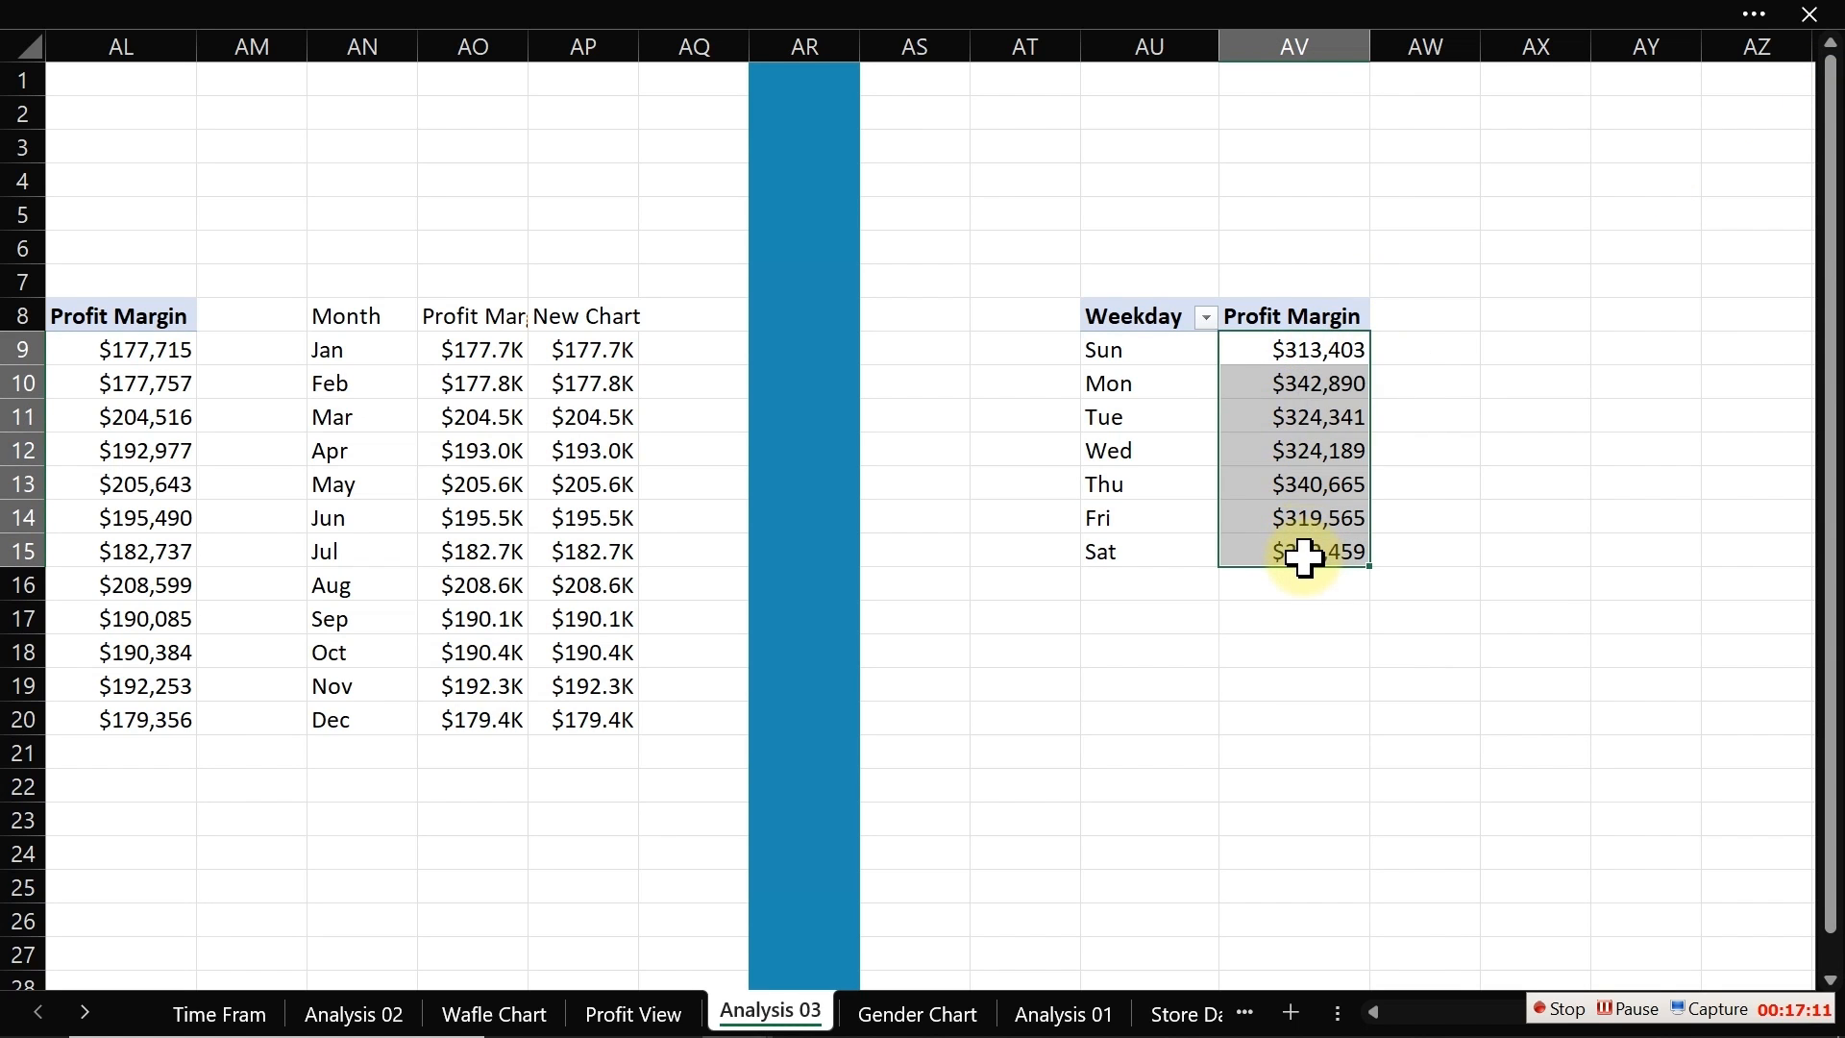
{"action": "key", "text": "ctrl+1"}
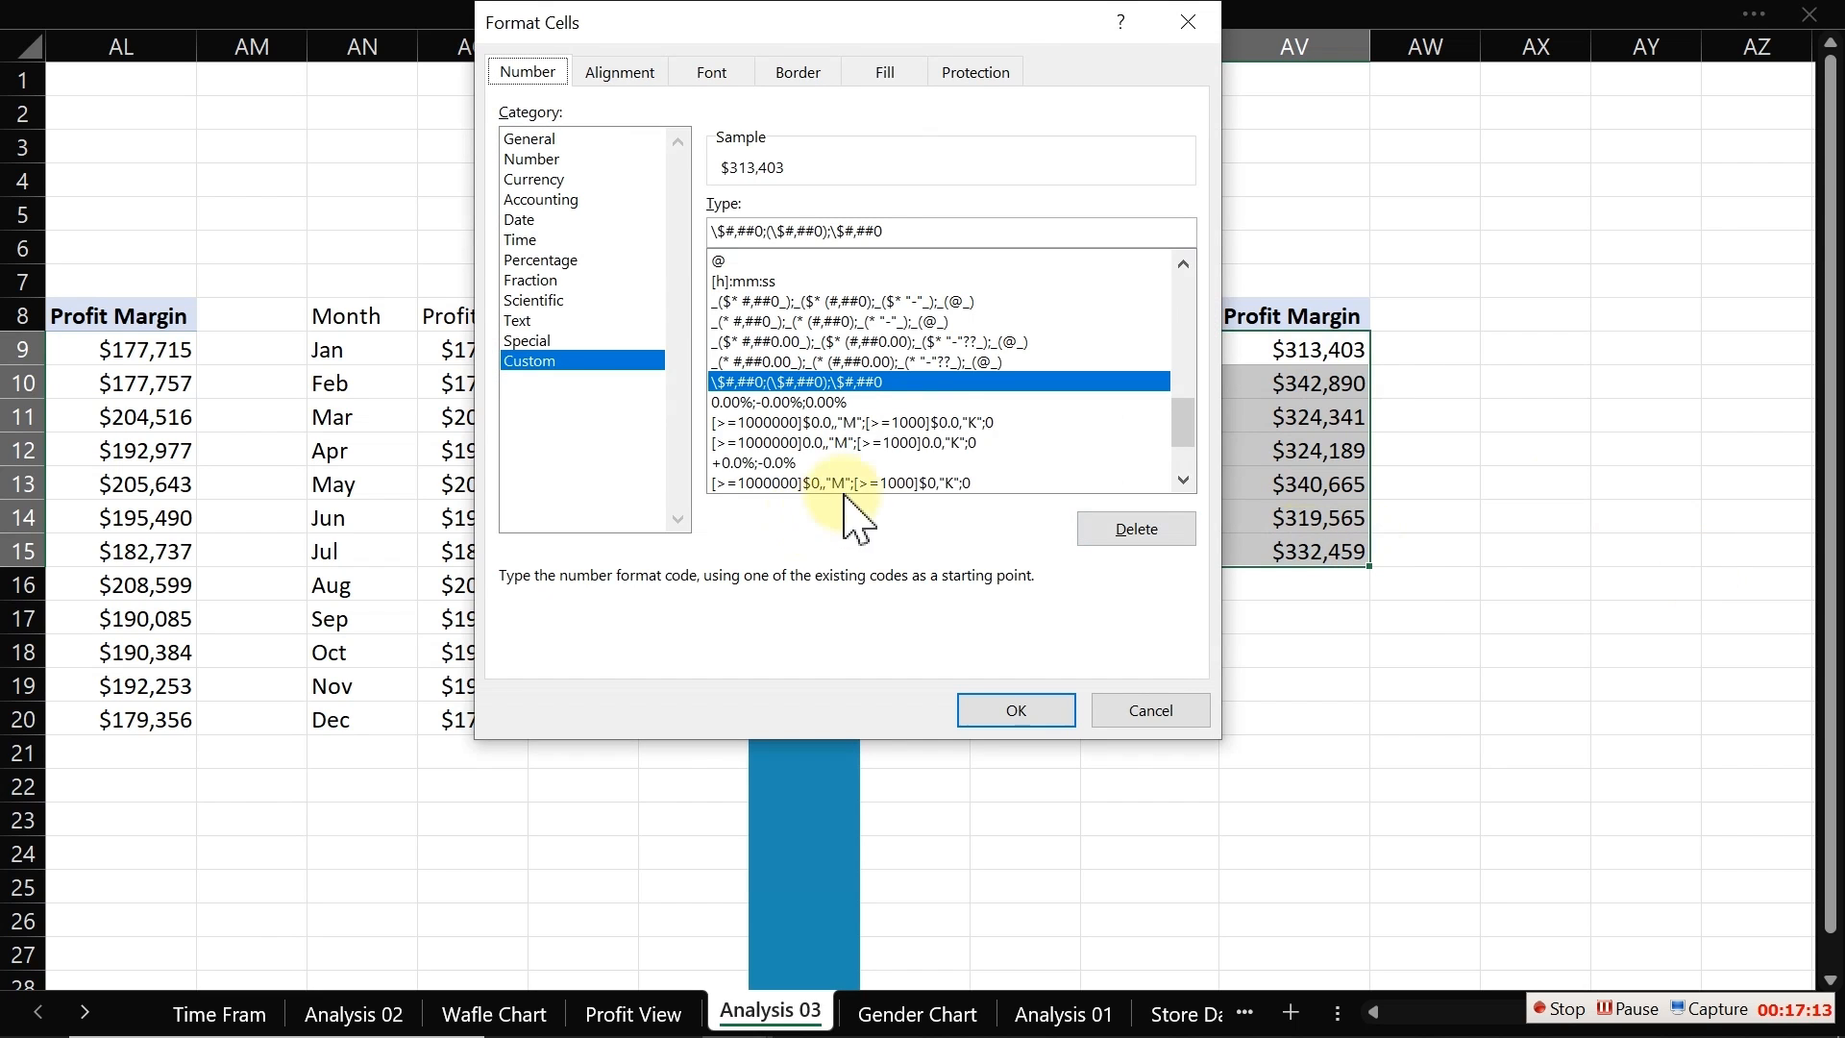
{"action": "left_click", "coordinate": [793, 482]}
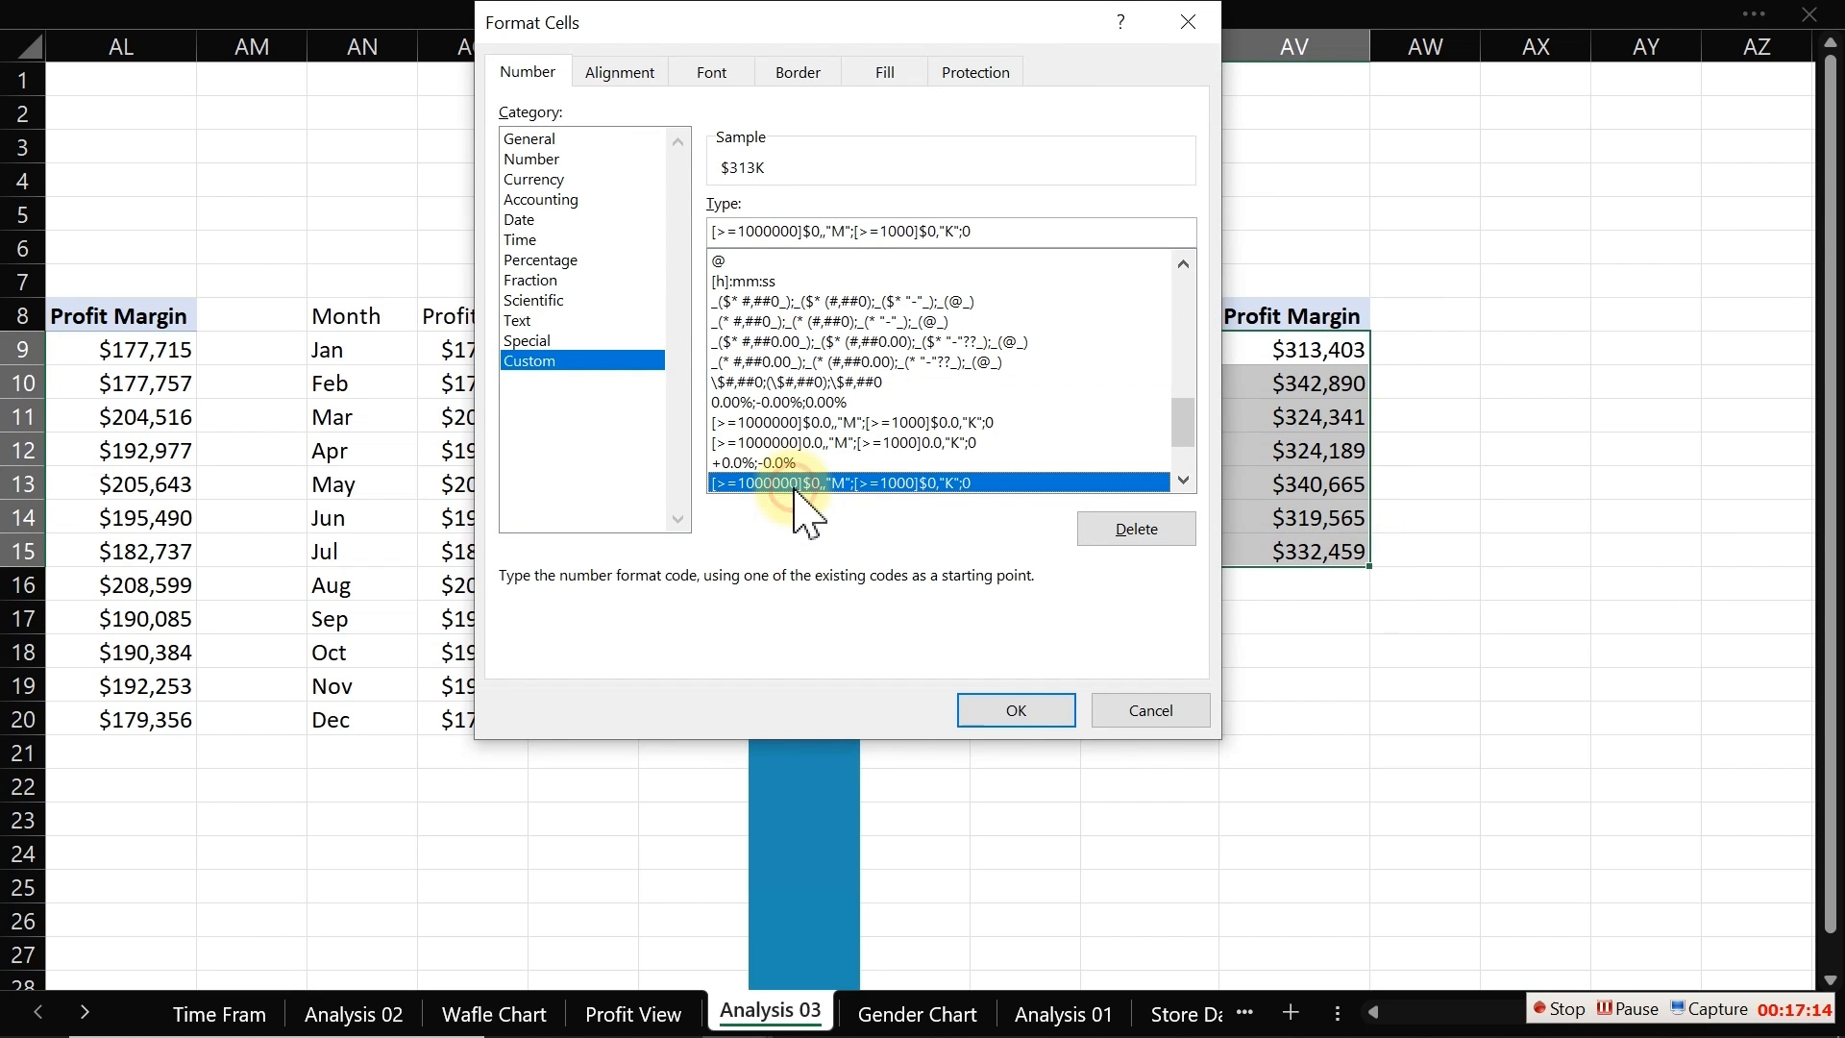
{"action": "left_click", "coordinate": [1016, 709]}
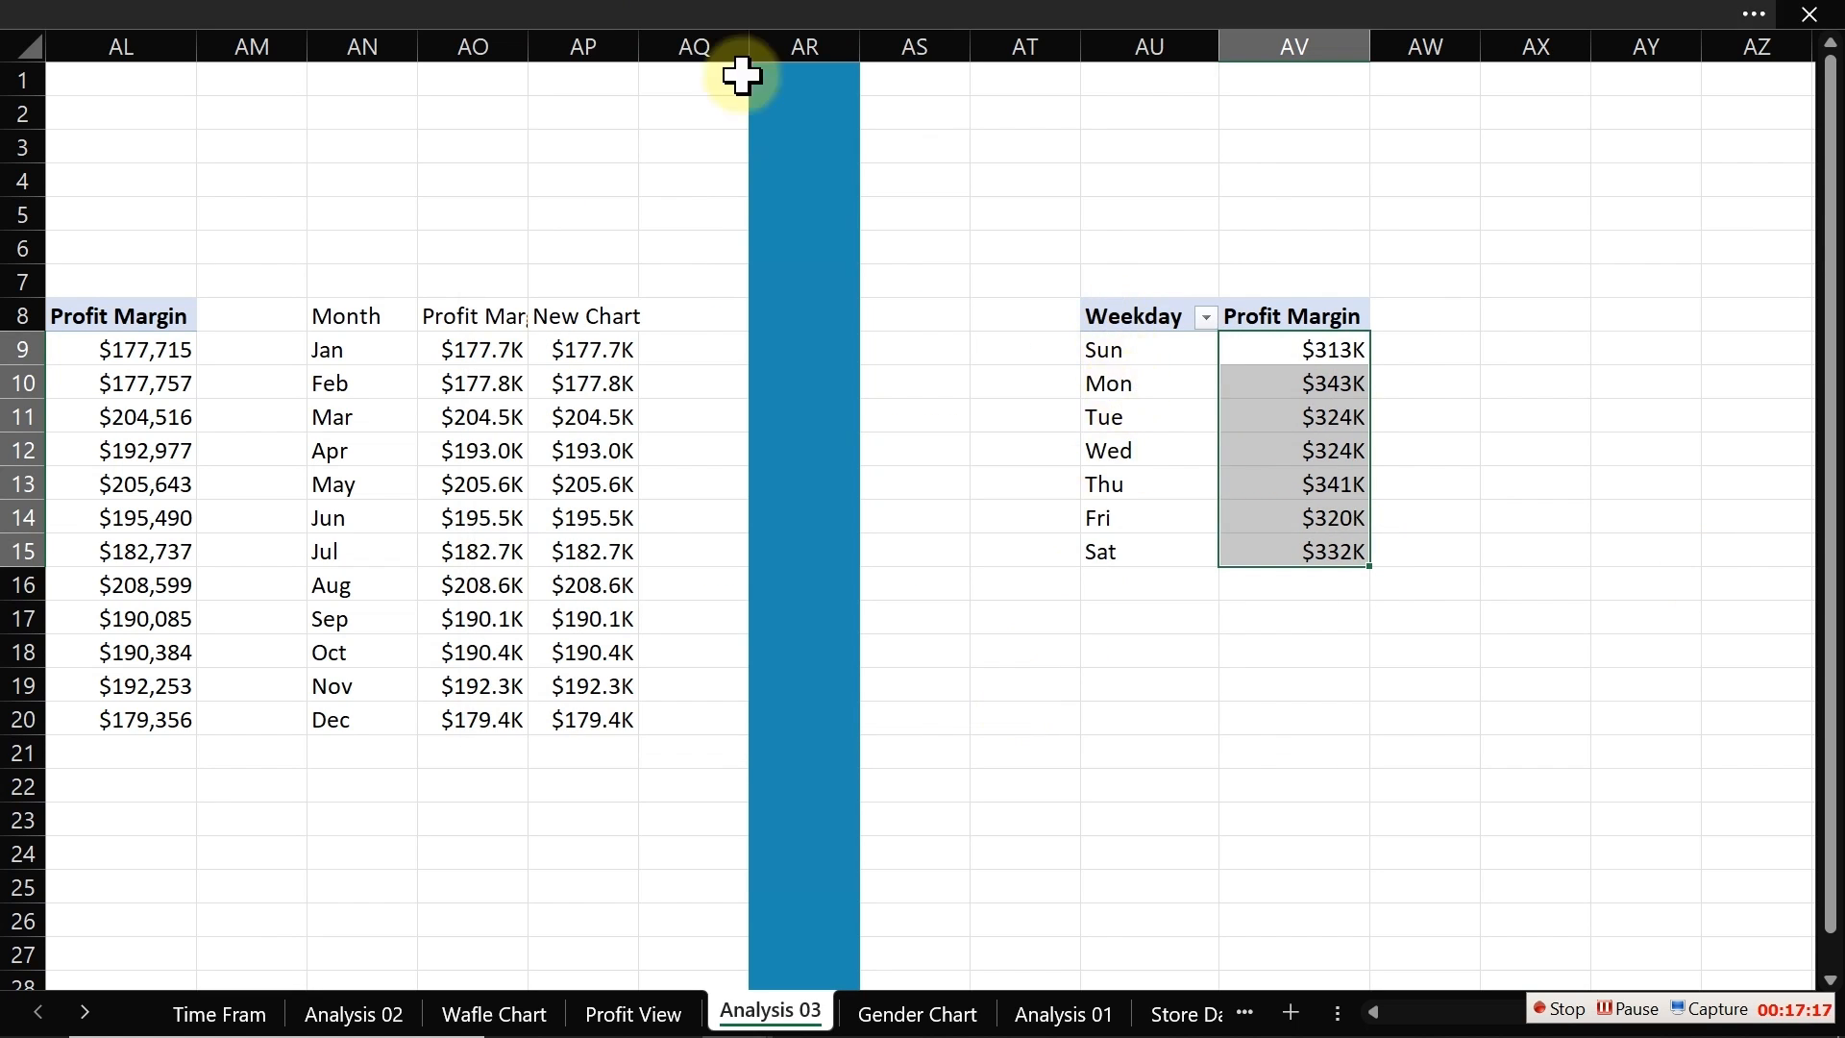
Step: Insert a clustered column pivot chart from the weekday profit pivot table
{"action": "left_click", "coordinate": [548, 12]}
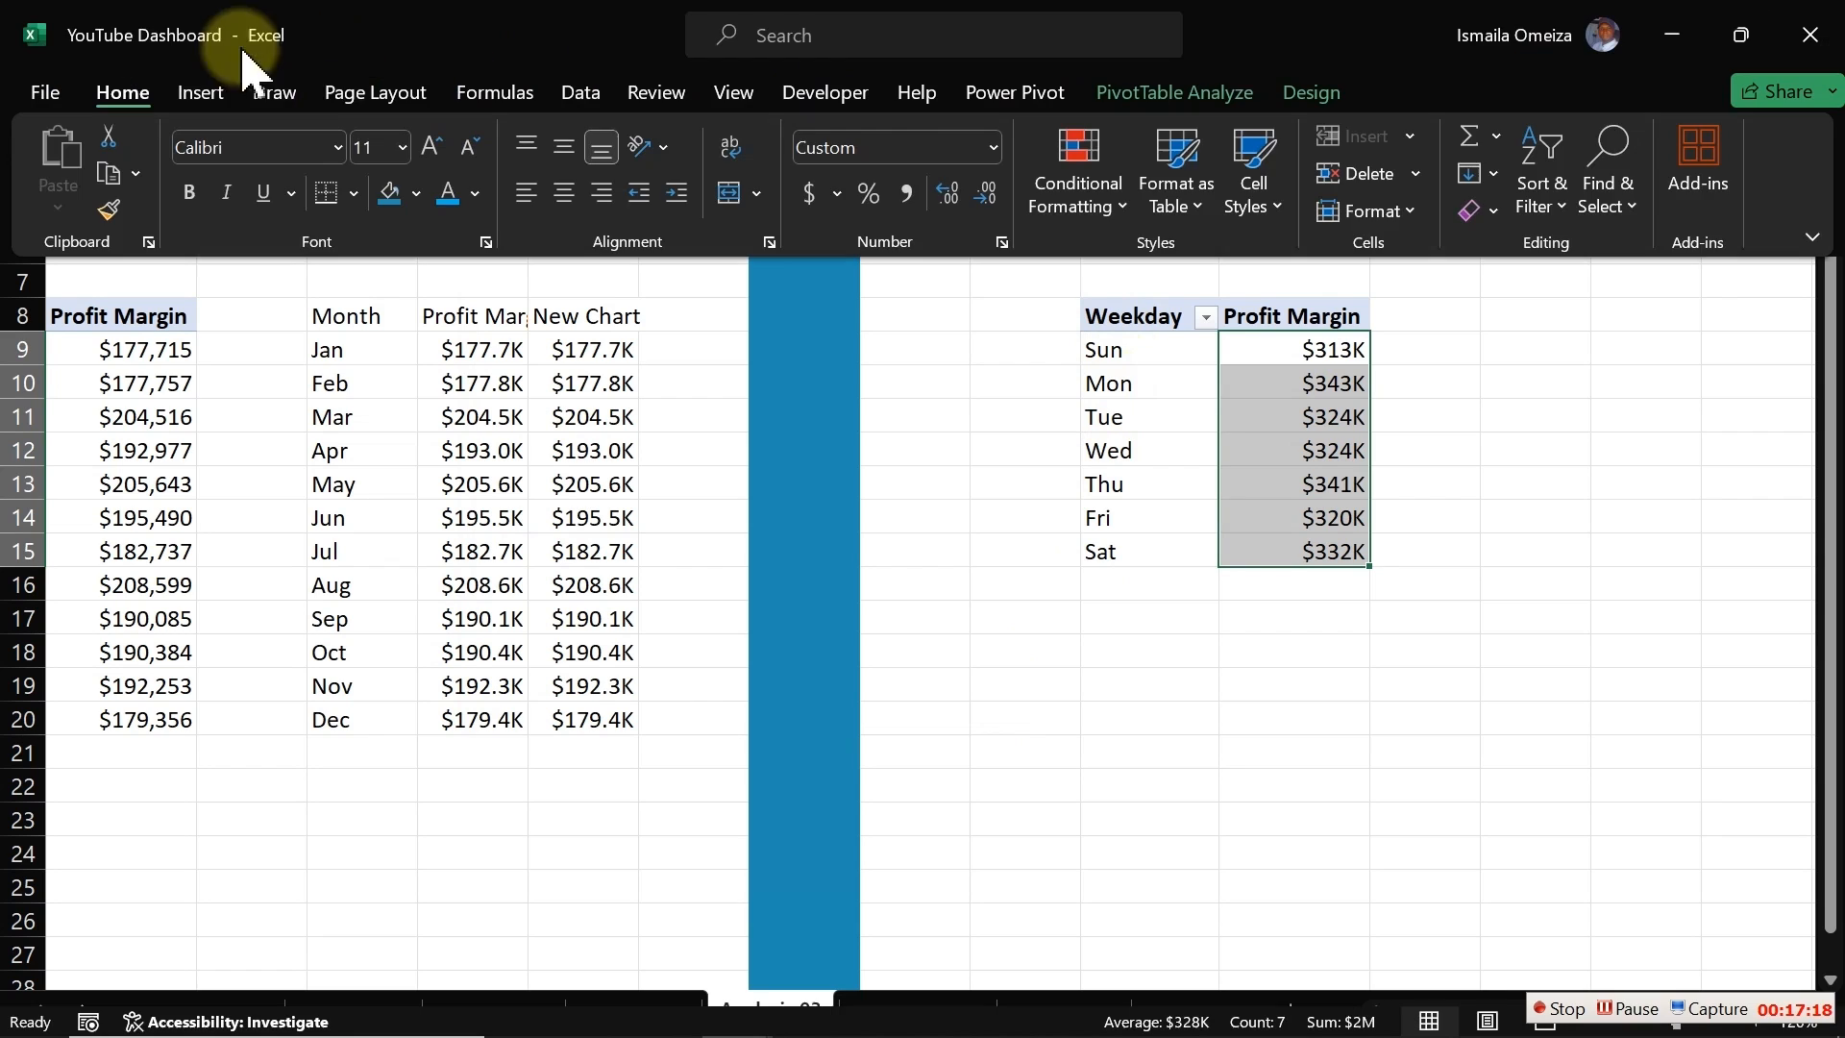
{"action": "left_click", "coordinate": [202, 92]}
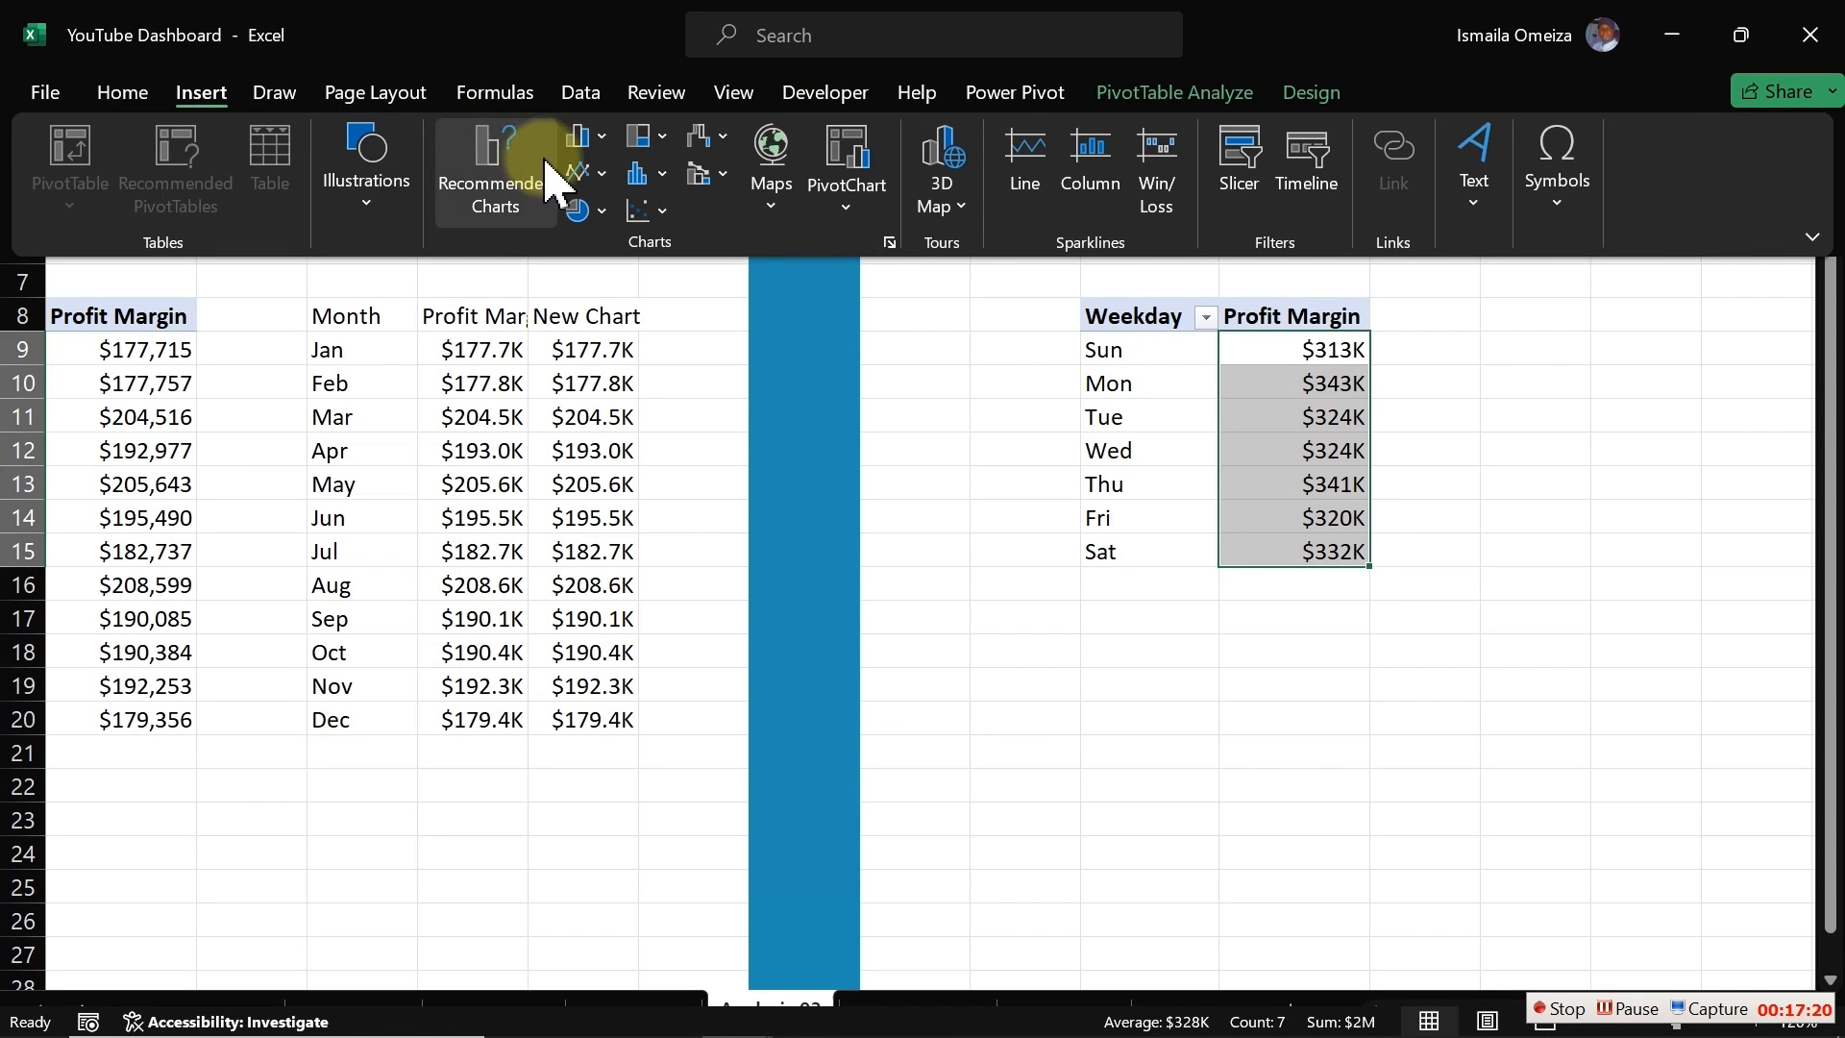
{"action": "left_click", "coordinate": [601, 138]}
{"action": "left_click", "coordinate": [606, 243]}
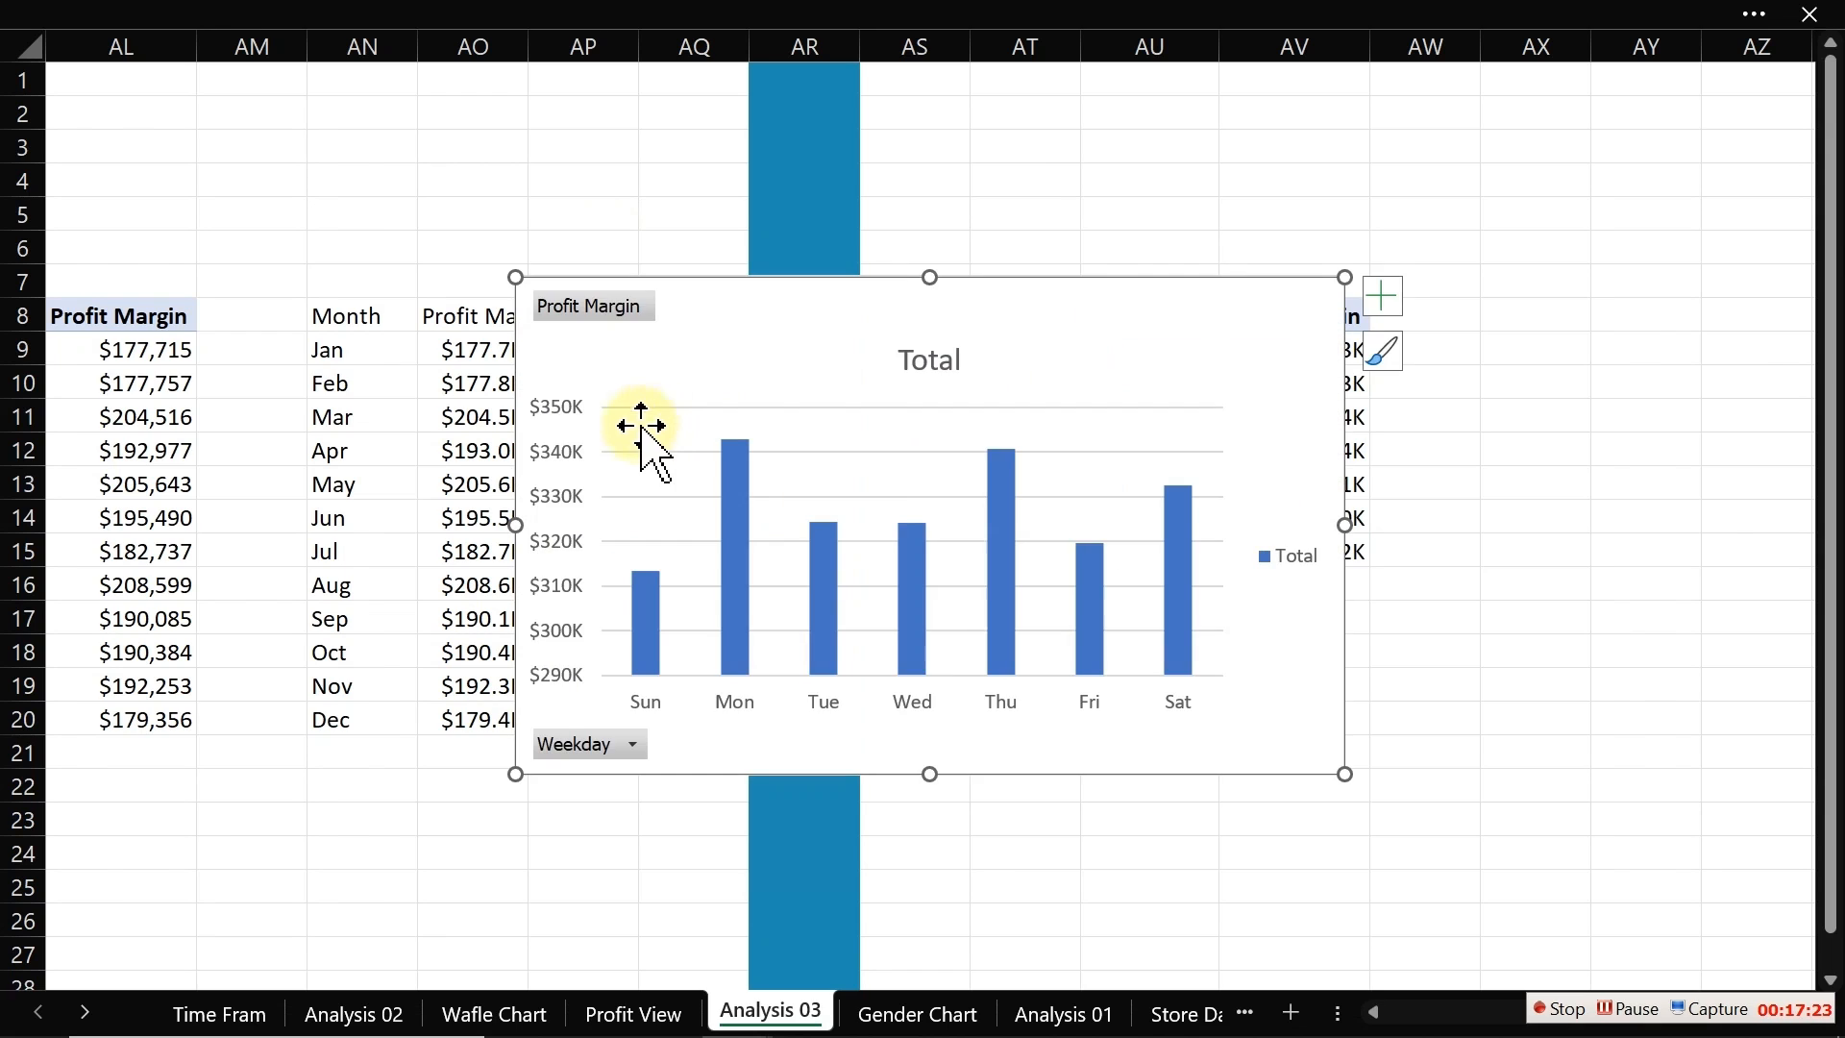
Step: Remove the chart's value axis, field buttons, title, legend and gridlines
{"action": "key", "text": "Delete"}
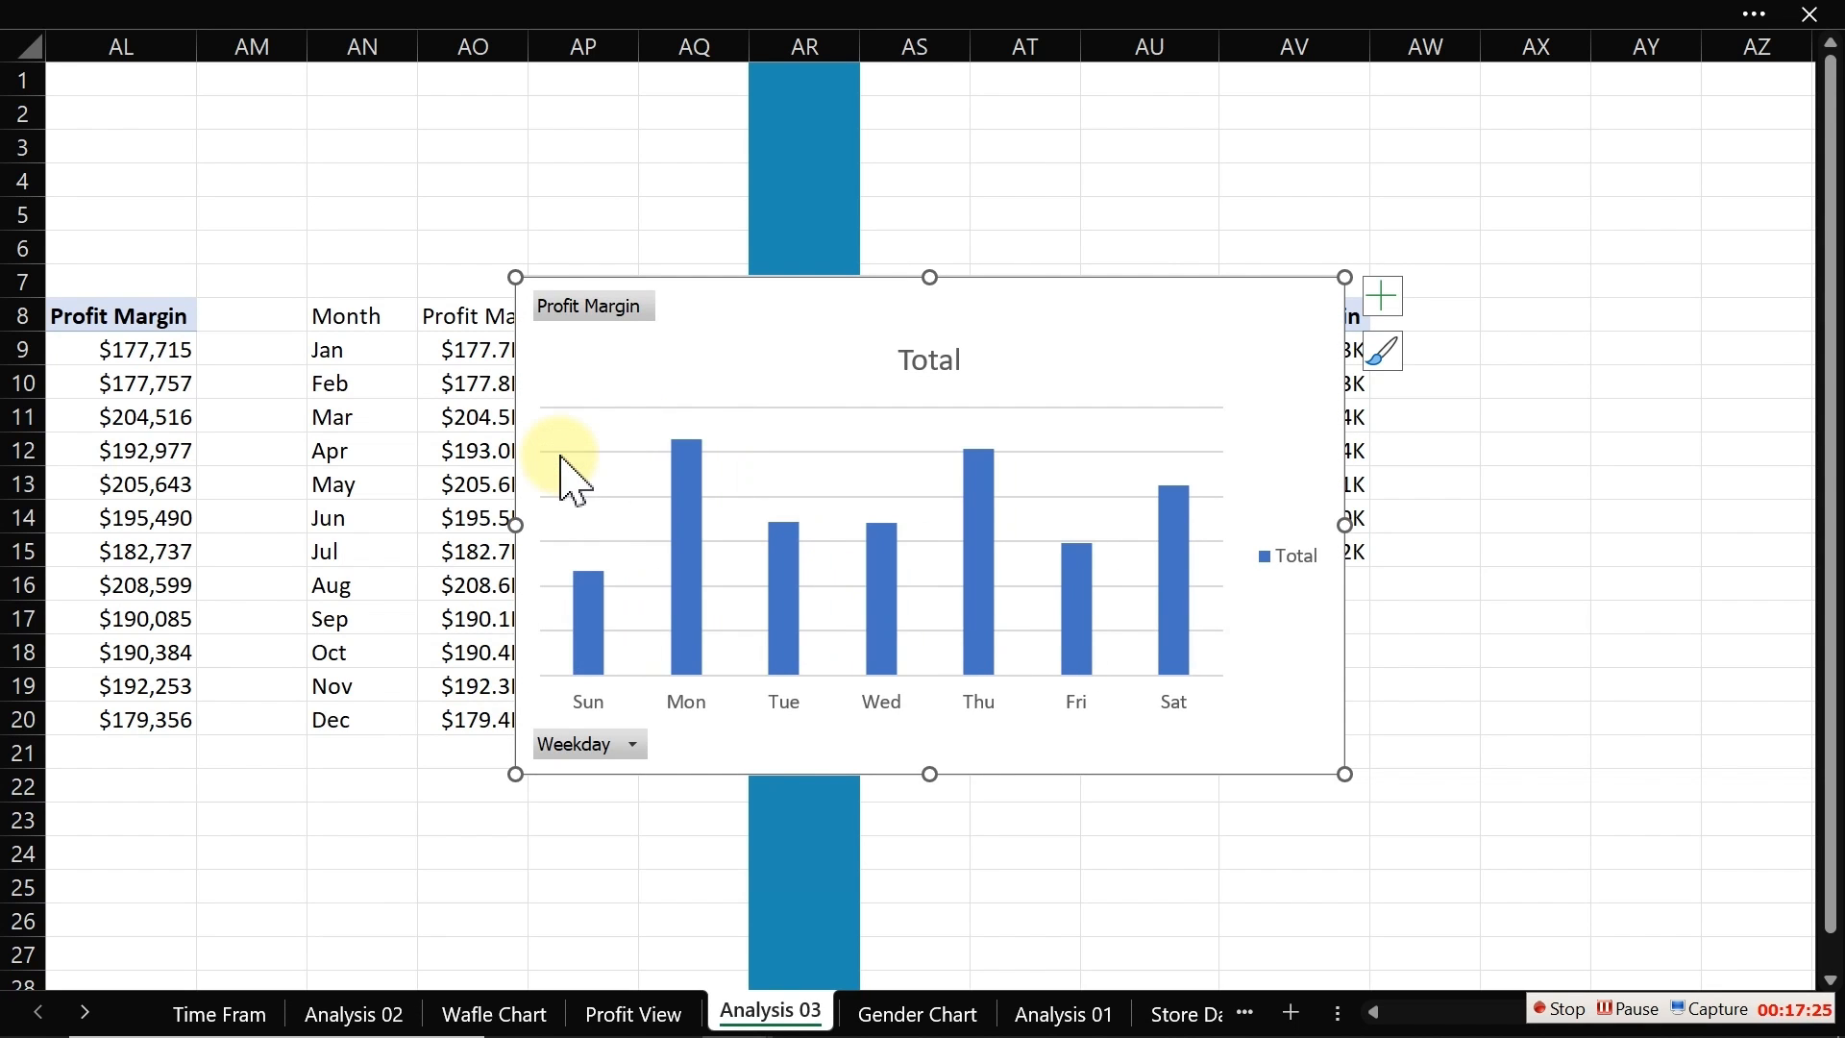
{"action": "right_click", "coordinate": [590, 306]}
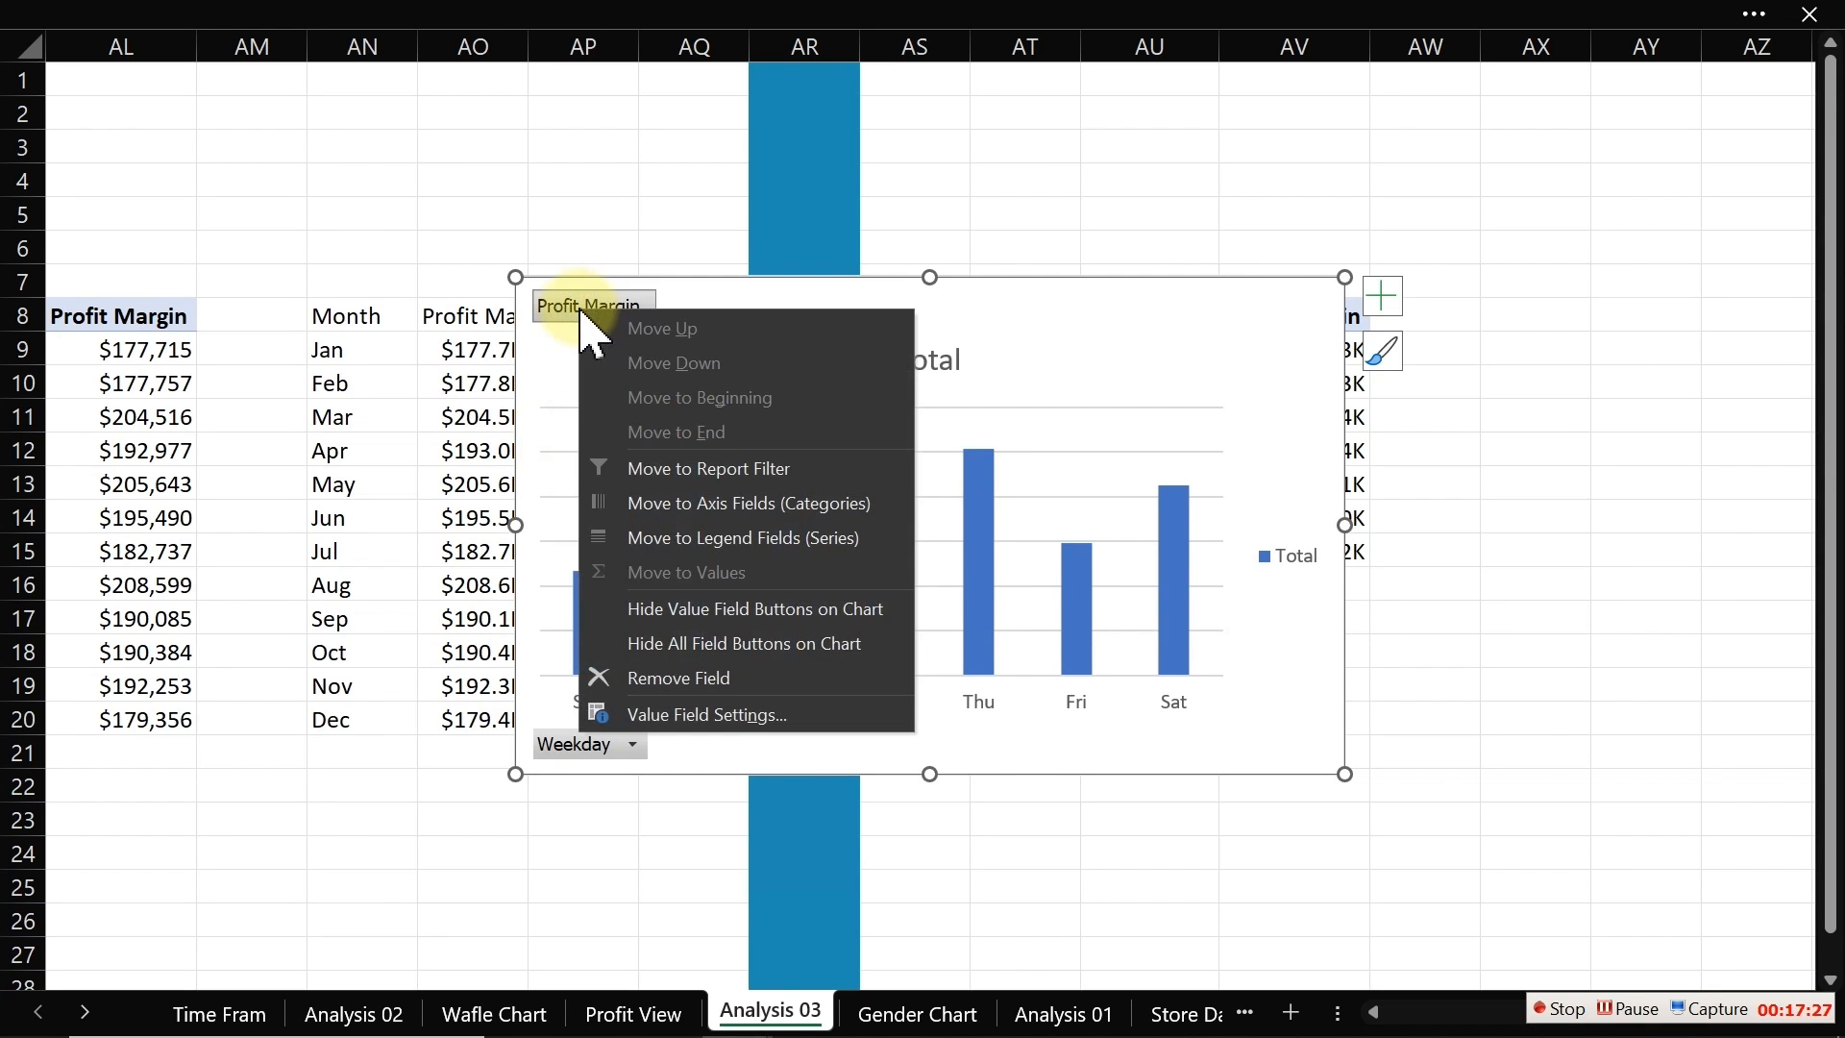
{"action": "left_click", "coordinate": [701, 653]}
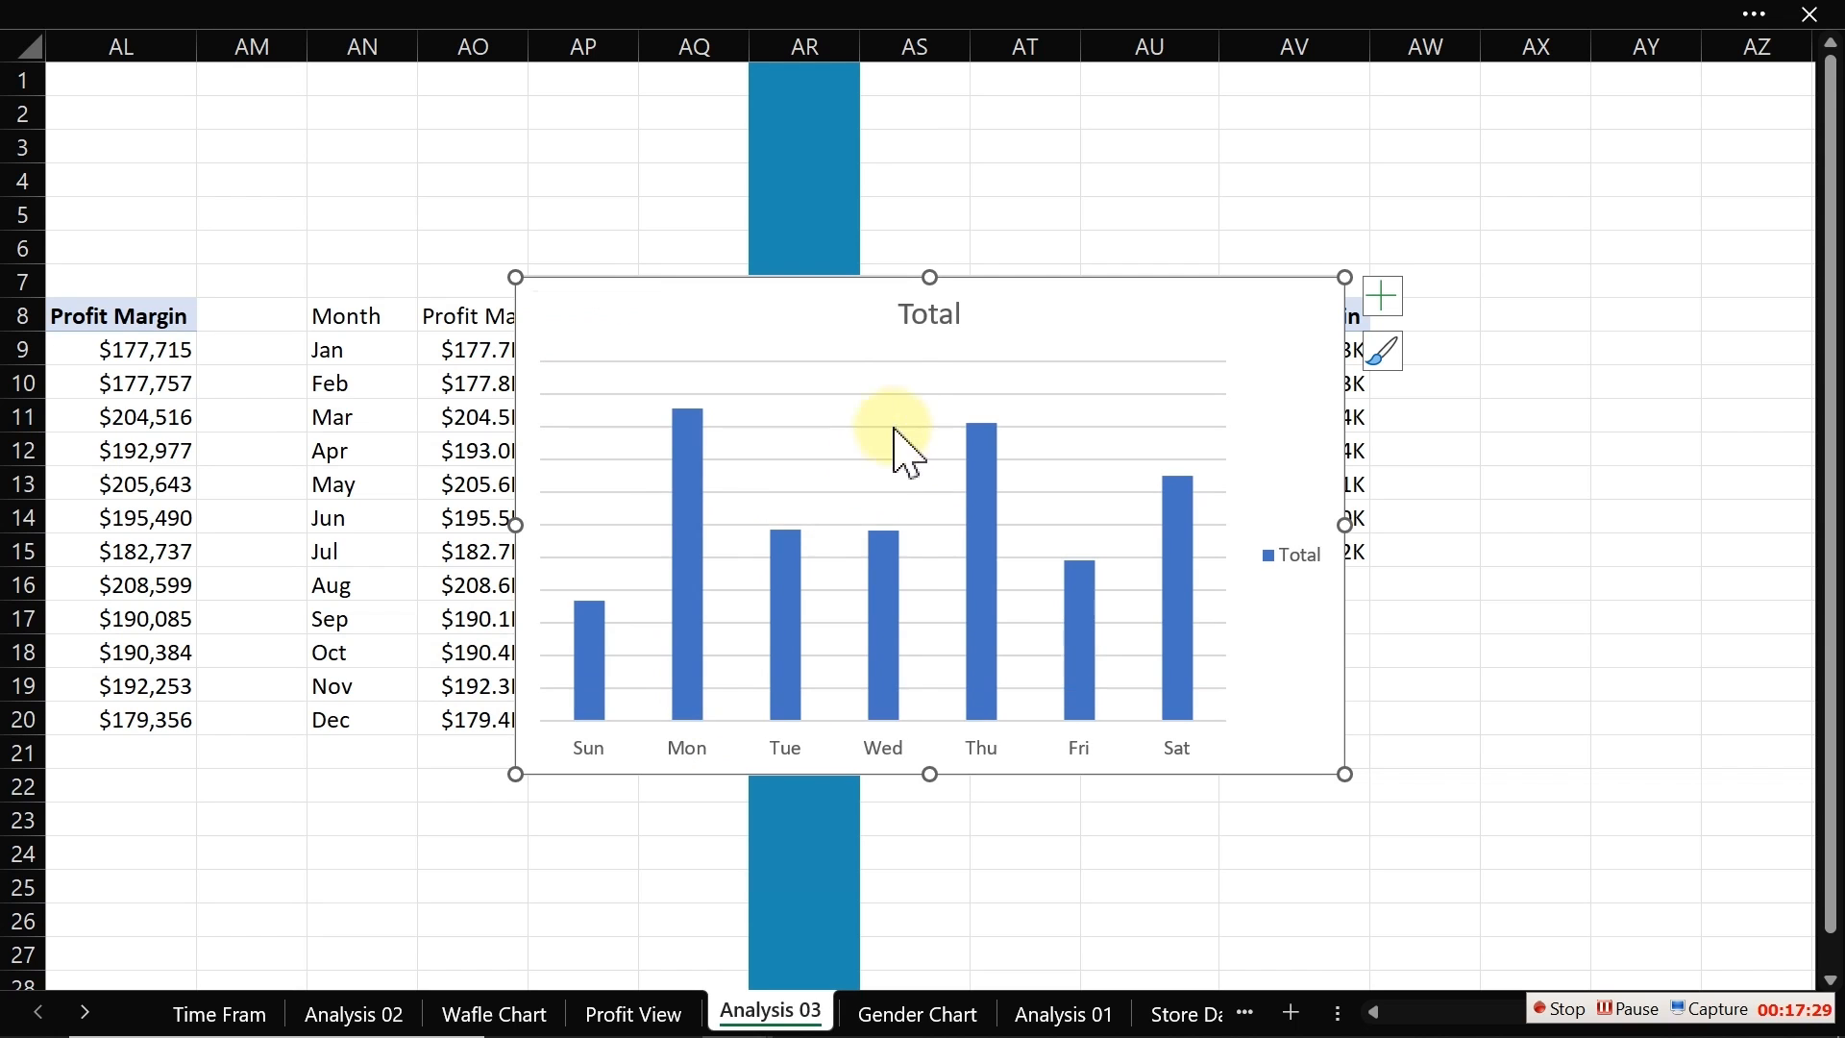
{"action": "key", "text": "Delete"}
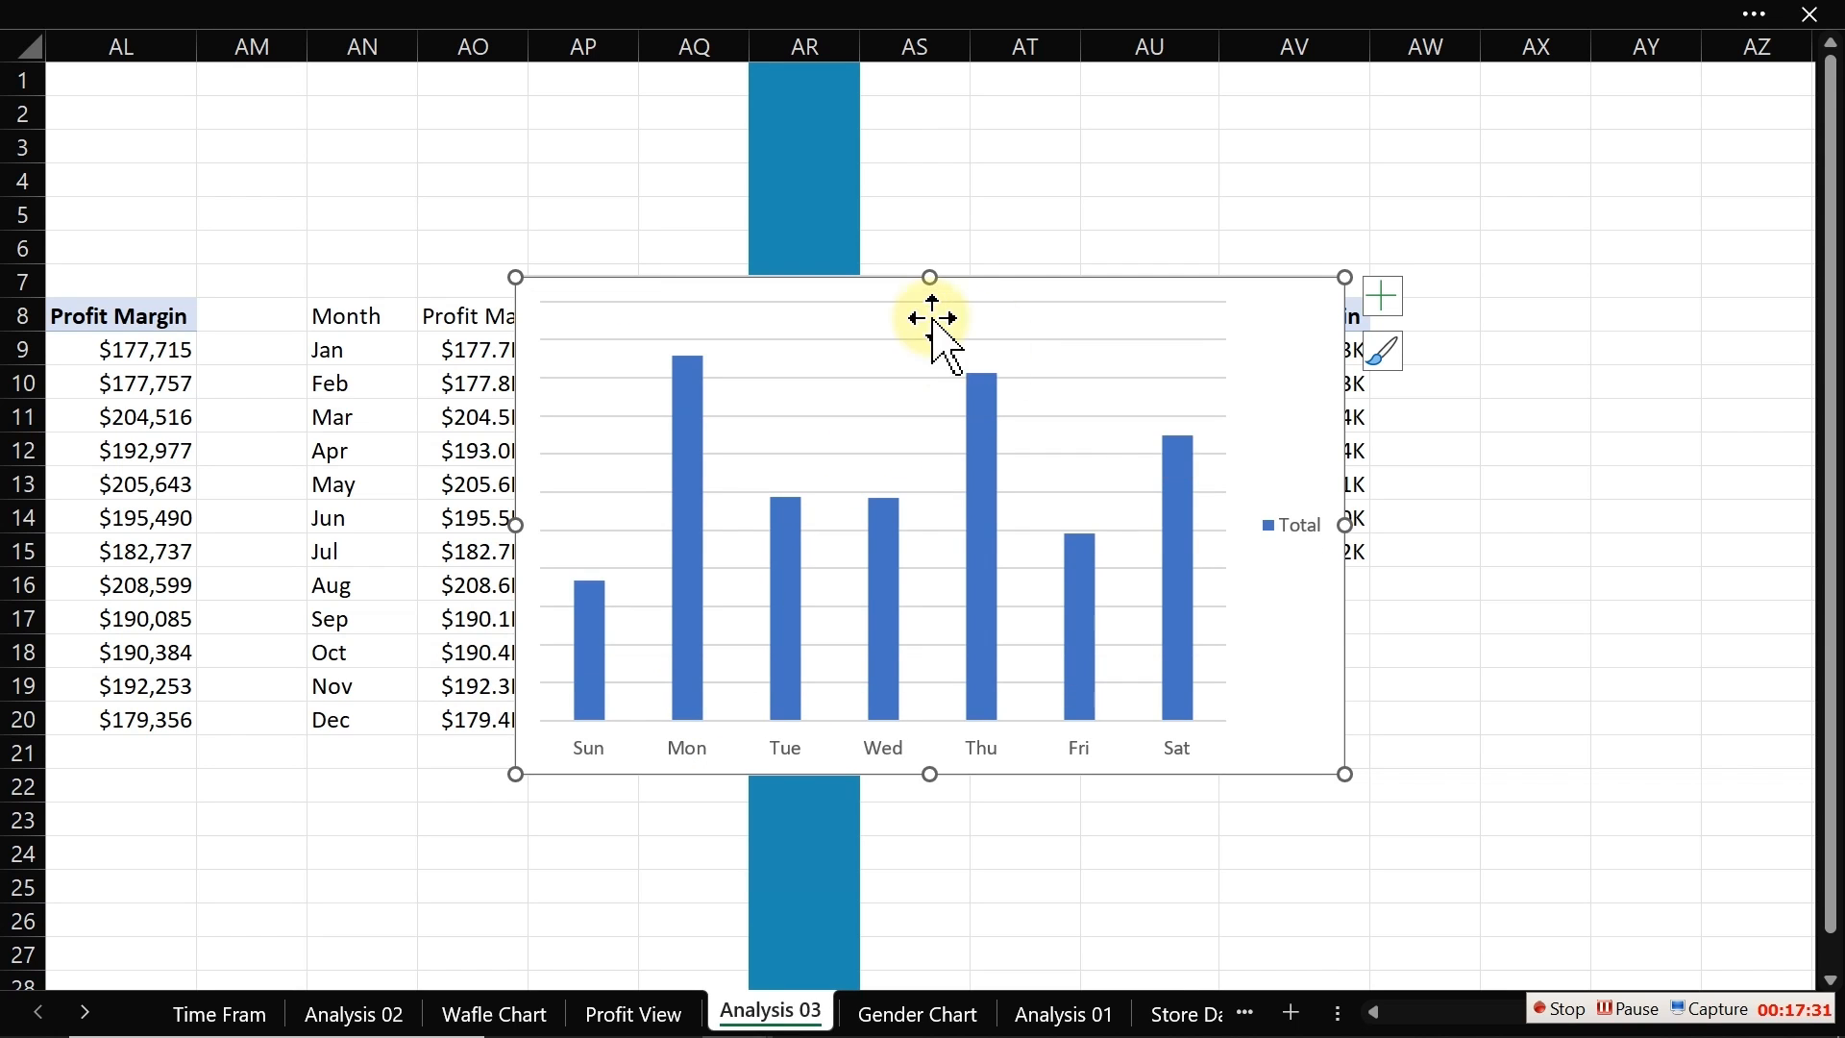
{"action": "left_click", "coordinate": [1288, 528]}
{"action": "key", "text": "Delete"}
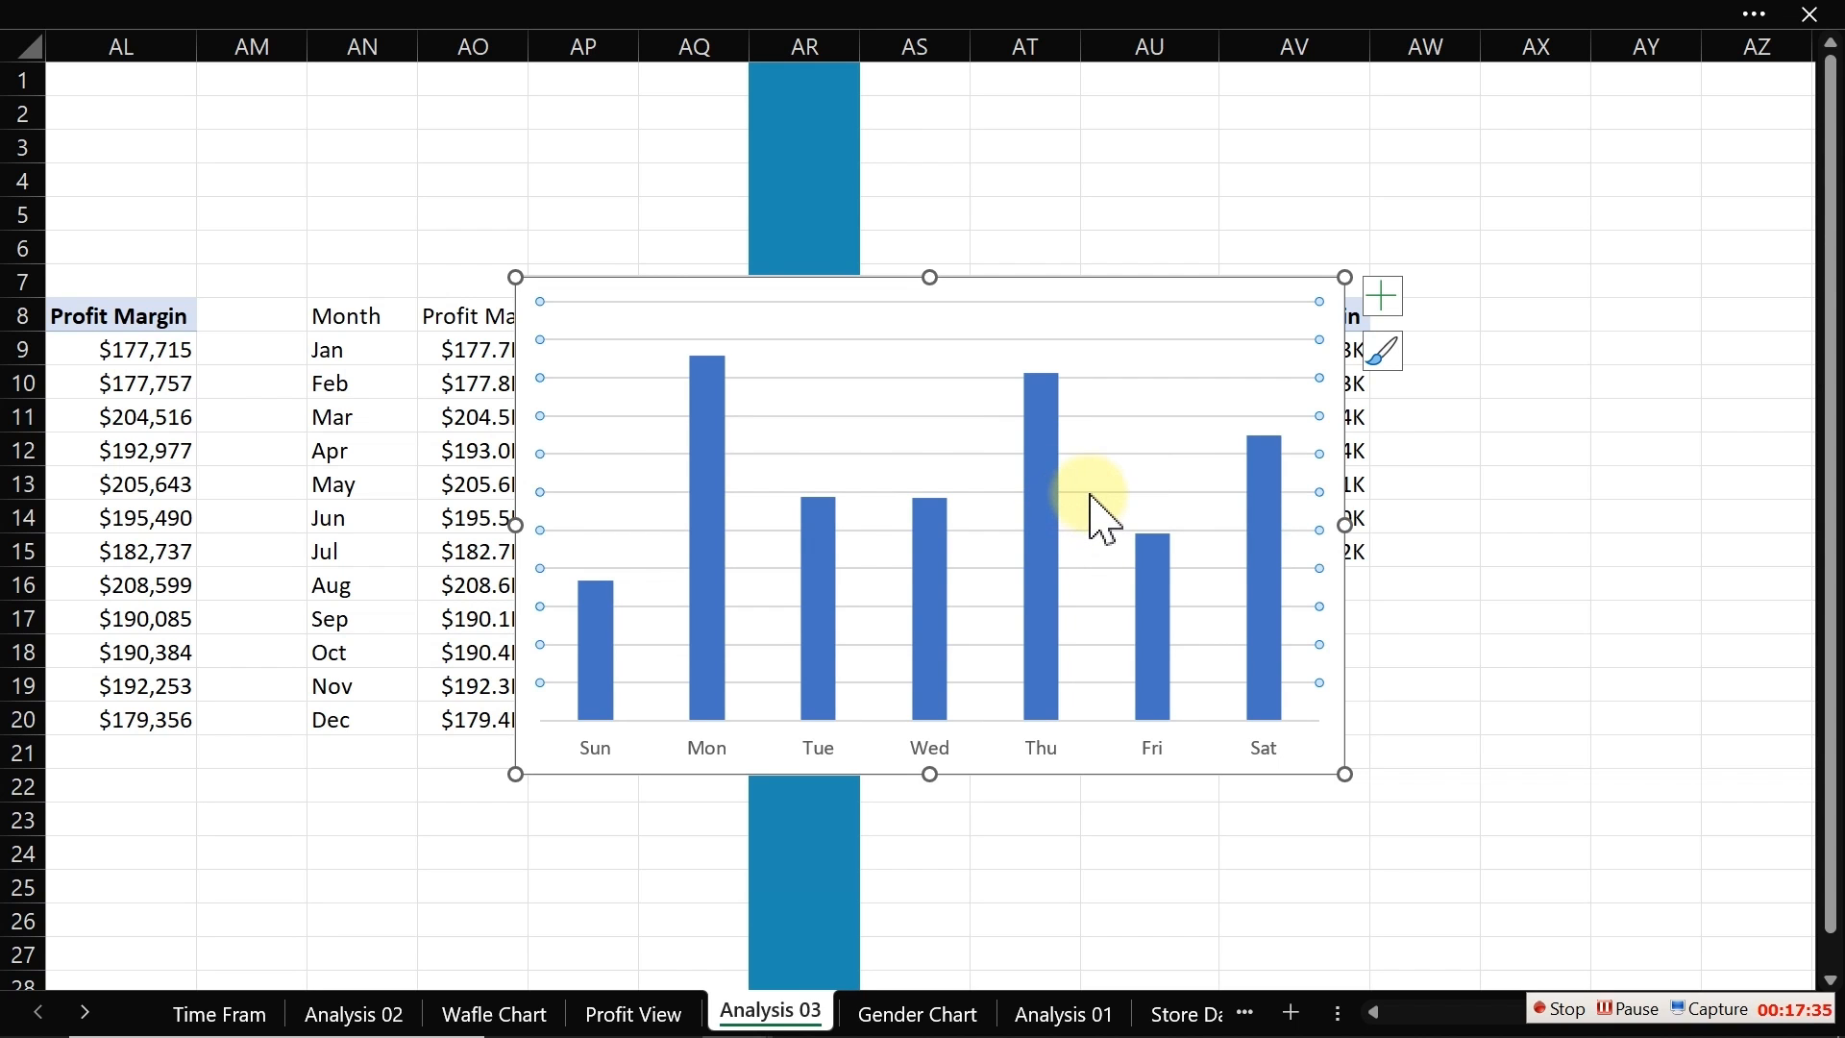
{"action": "key", "text": "Delete"}
Step: Shrink the chart to a smaller size and add data labels to the columns
{"action": "left_click_drag", "start_coordinate": [1344, 277], "coordinate": [1164, 531]}
{"action": "left_click", "coordinate": [1185, 547]}
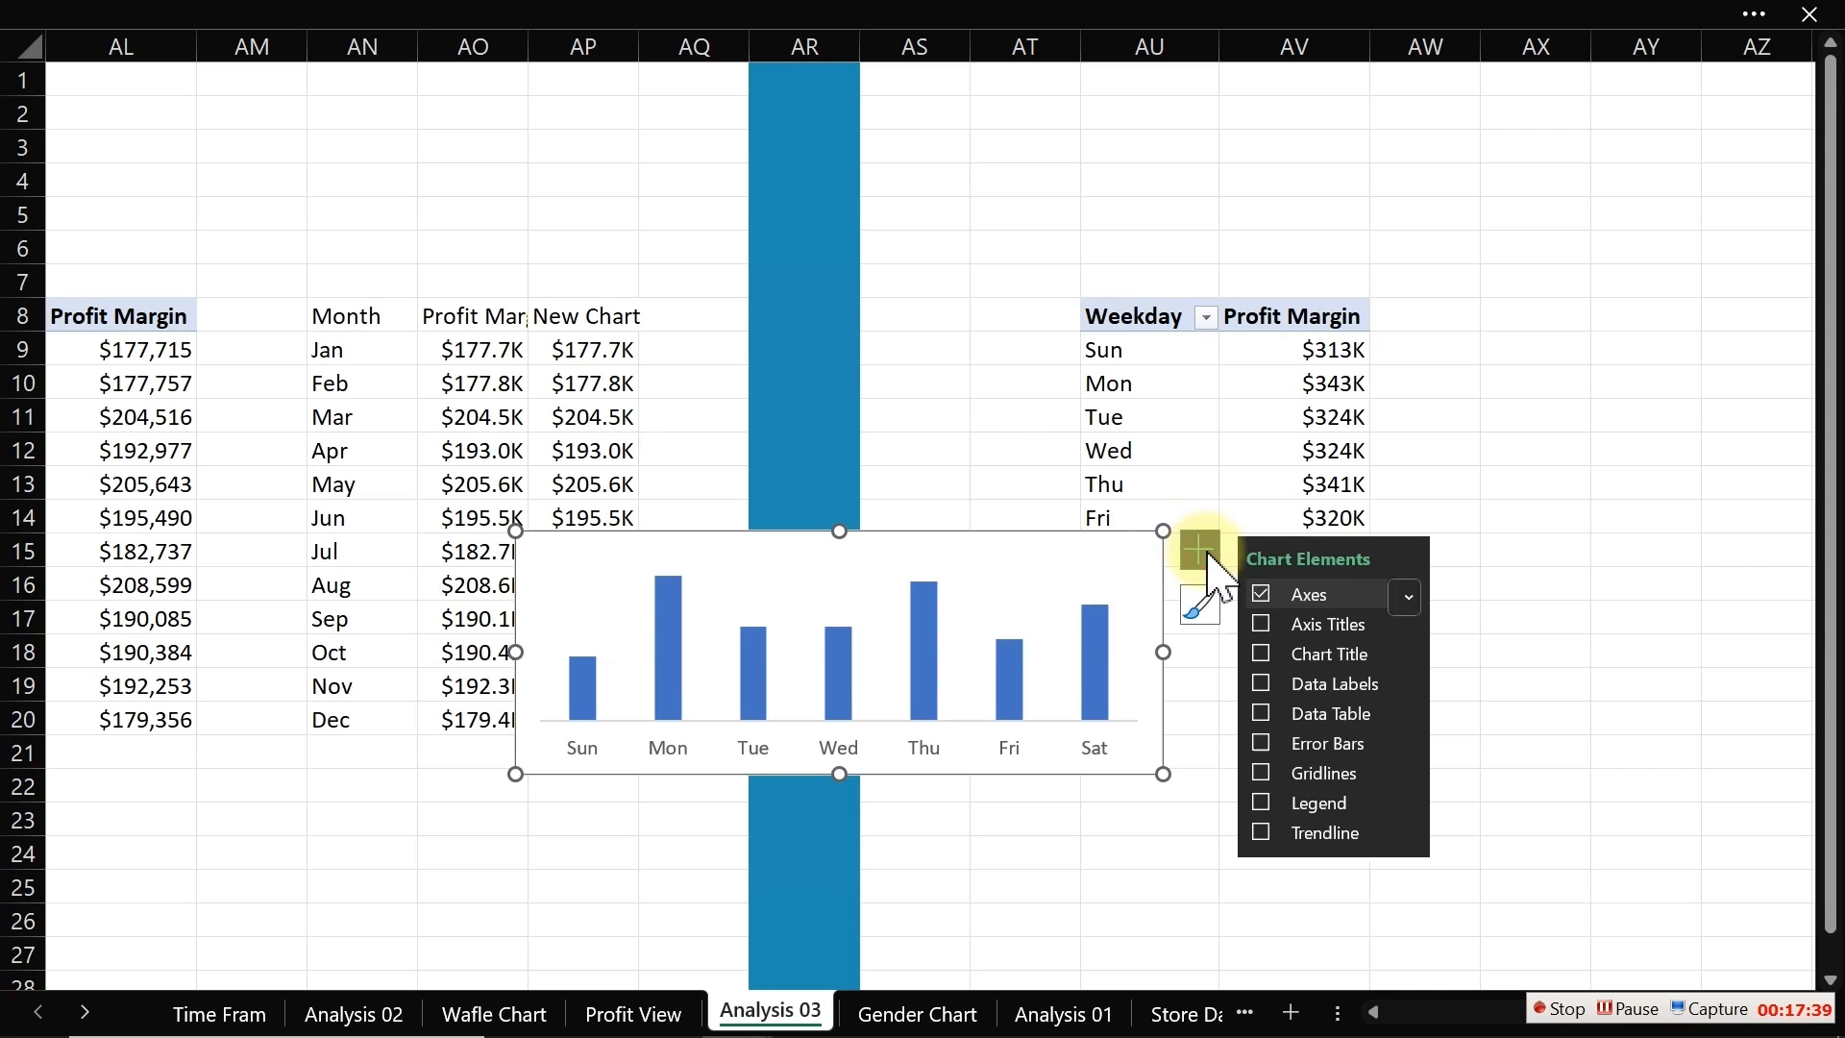
{"action": "left_click", "coordinate": [1262, 683]}
{"action": "left_click", "coordinate": [1117, 659]}
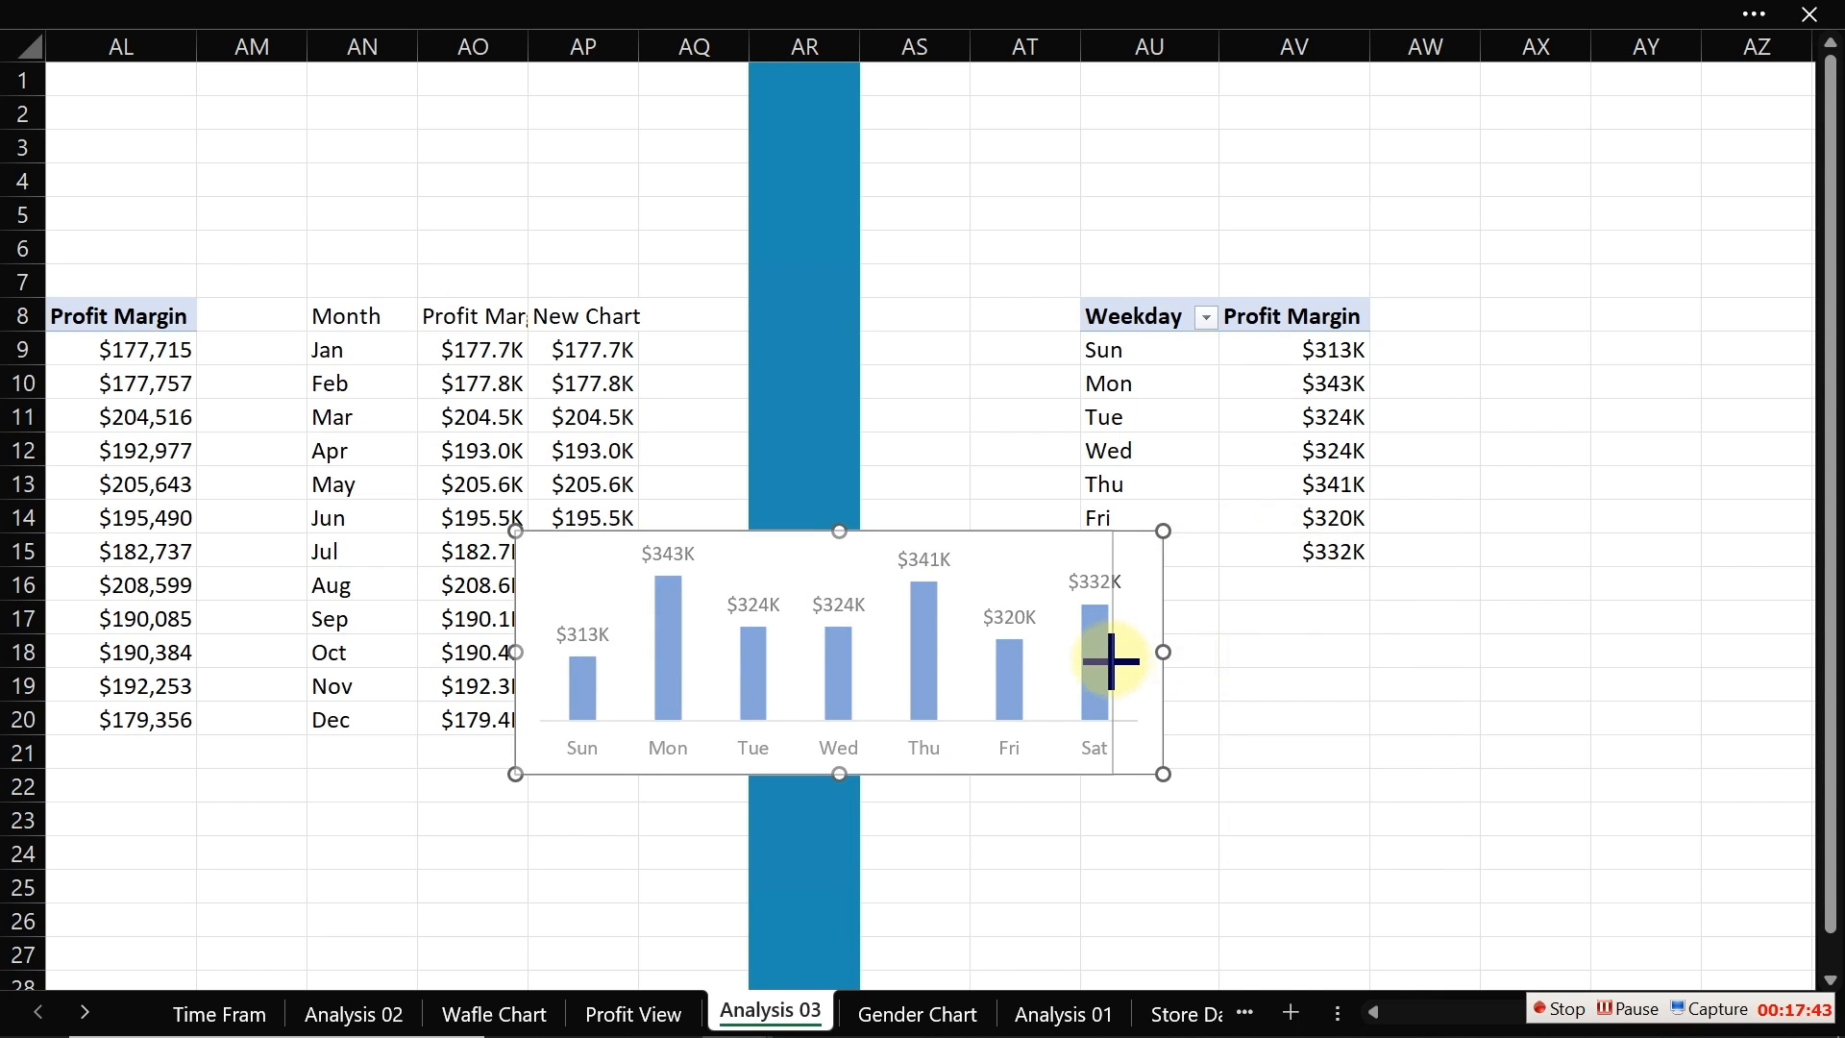
Step: Move the weekday chart to the Profit View sheet and fit it into the empty Time Frame panel
{"action": "key", "text": "ctrl+x"}
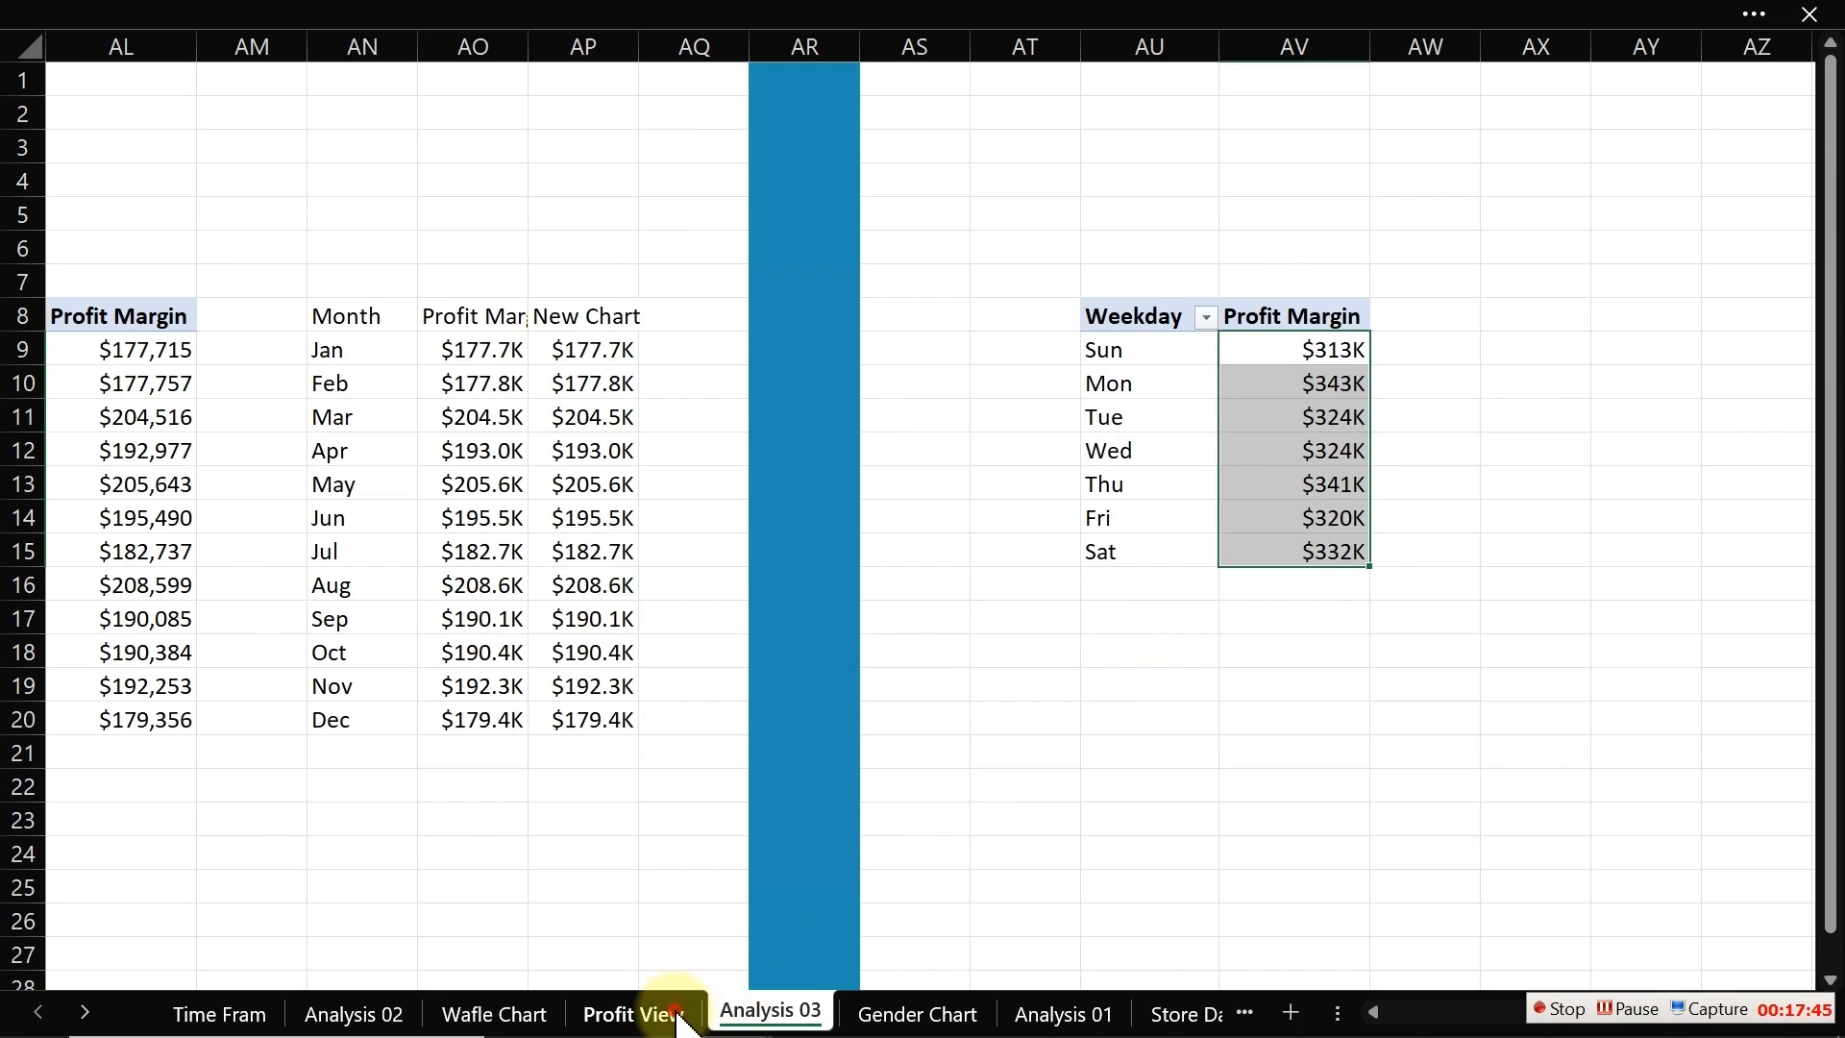
{"action": "left_click", "coordinate": [634, 1014]}
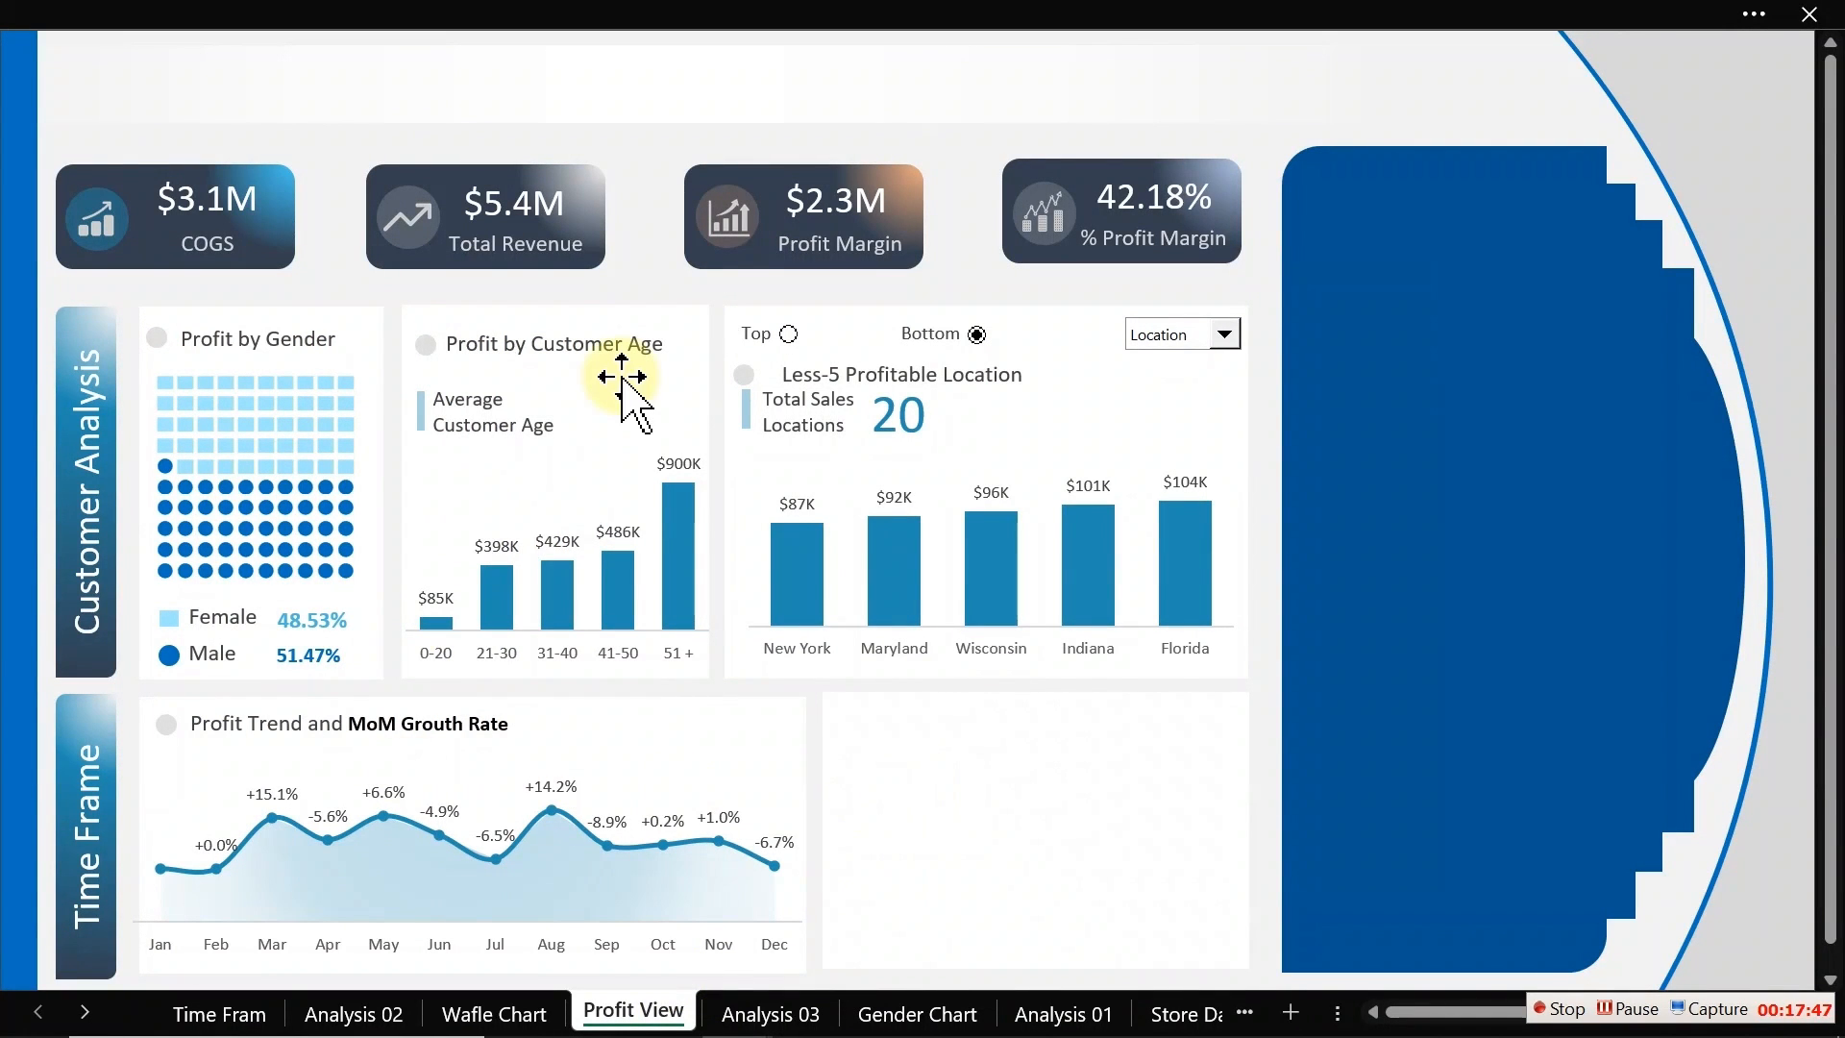
{"action": "left_click", "coordinate": [636, 219]}
{"action": "key", "text": "ctrl+v"}
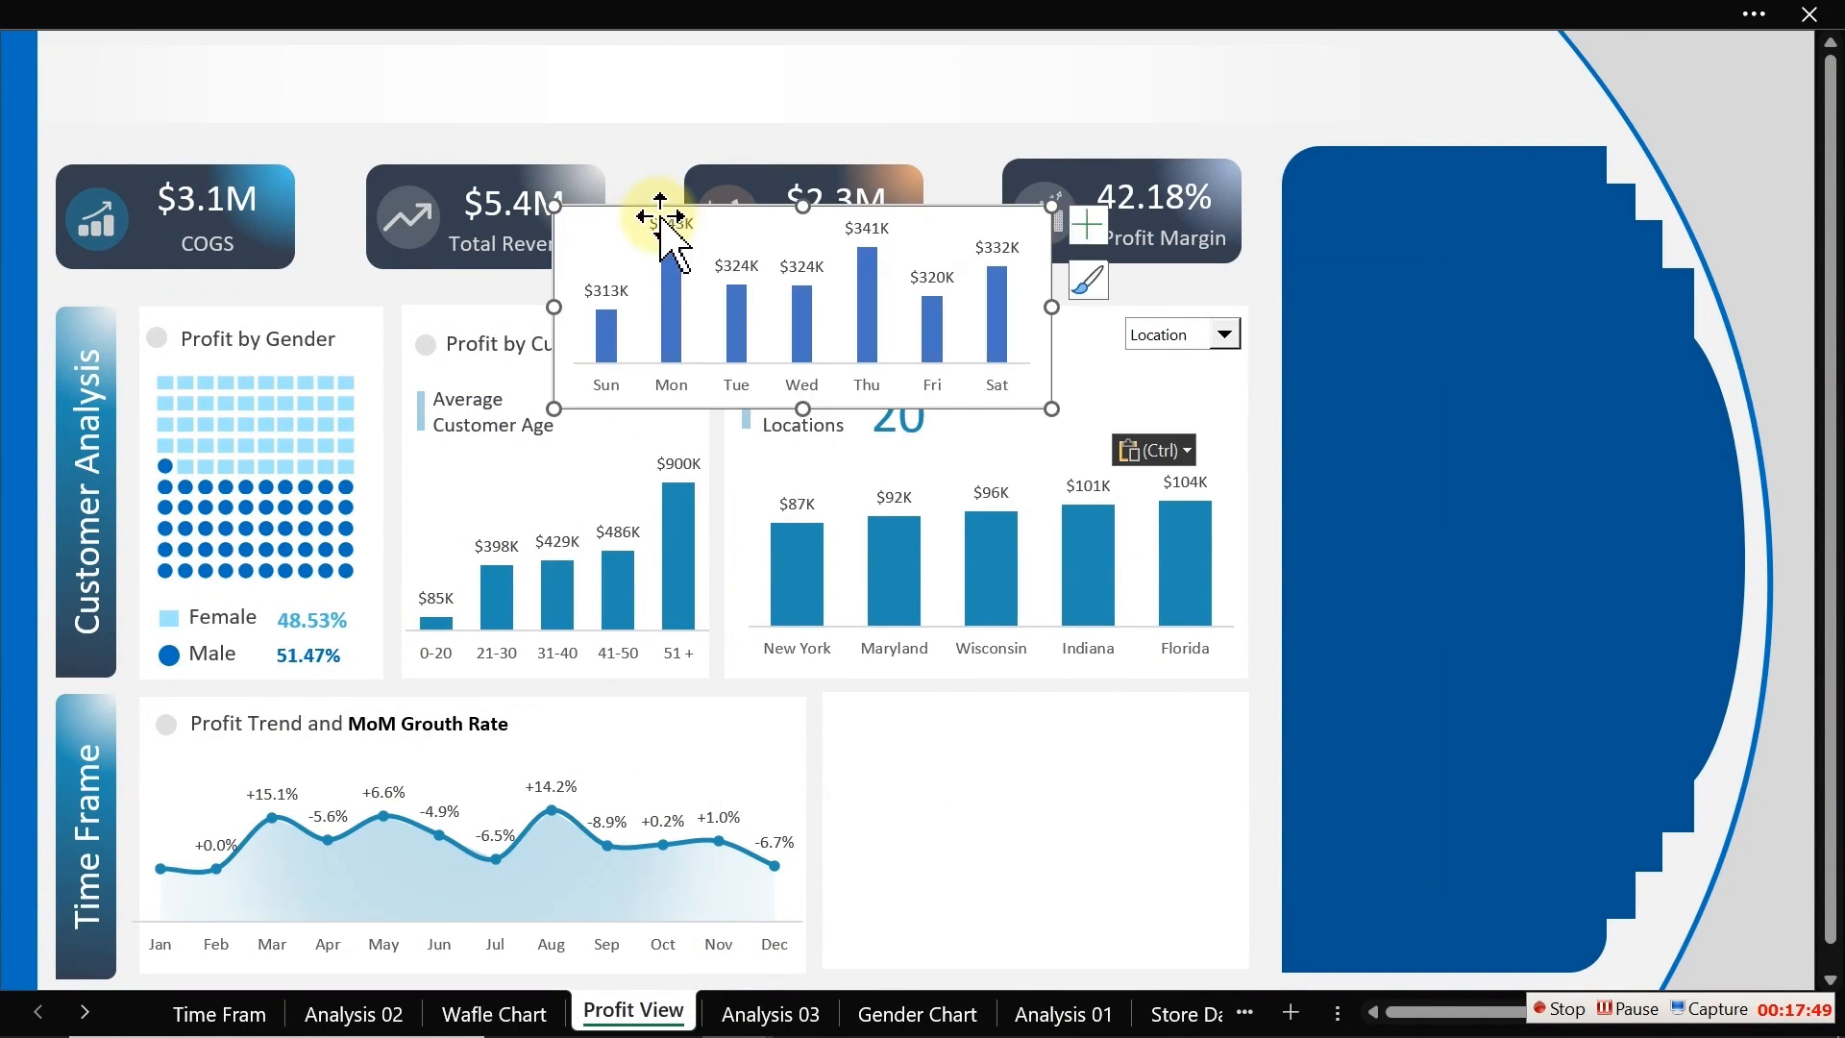
{"action": "left_click_drag", "start_coordinate": [658, 206], "coordinate": [864, 761]}
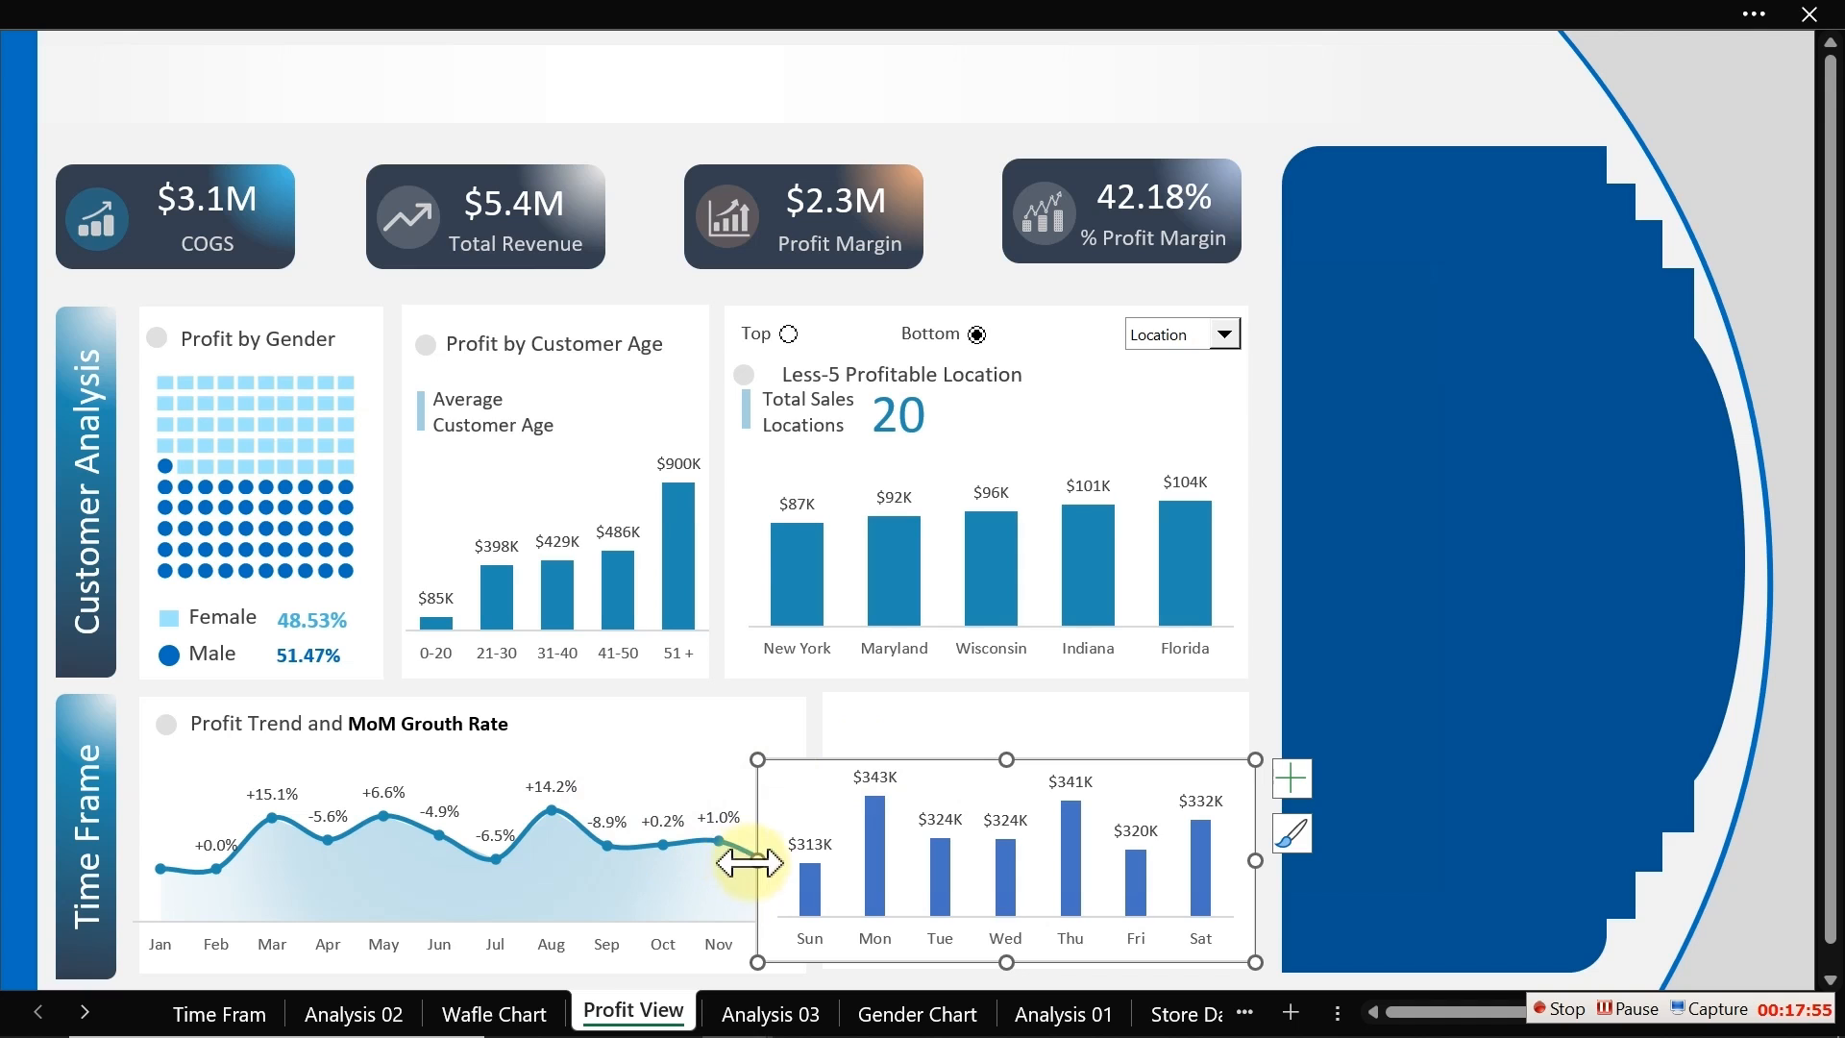
{"action": "left_click_drag", "start_coordinate": [749, 863], "coordinate": [817, 863]}
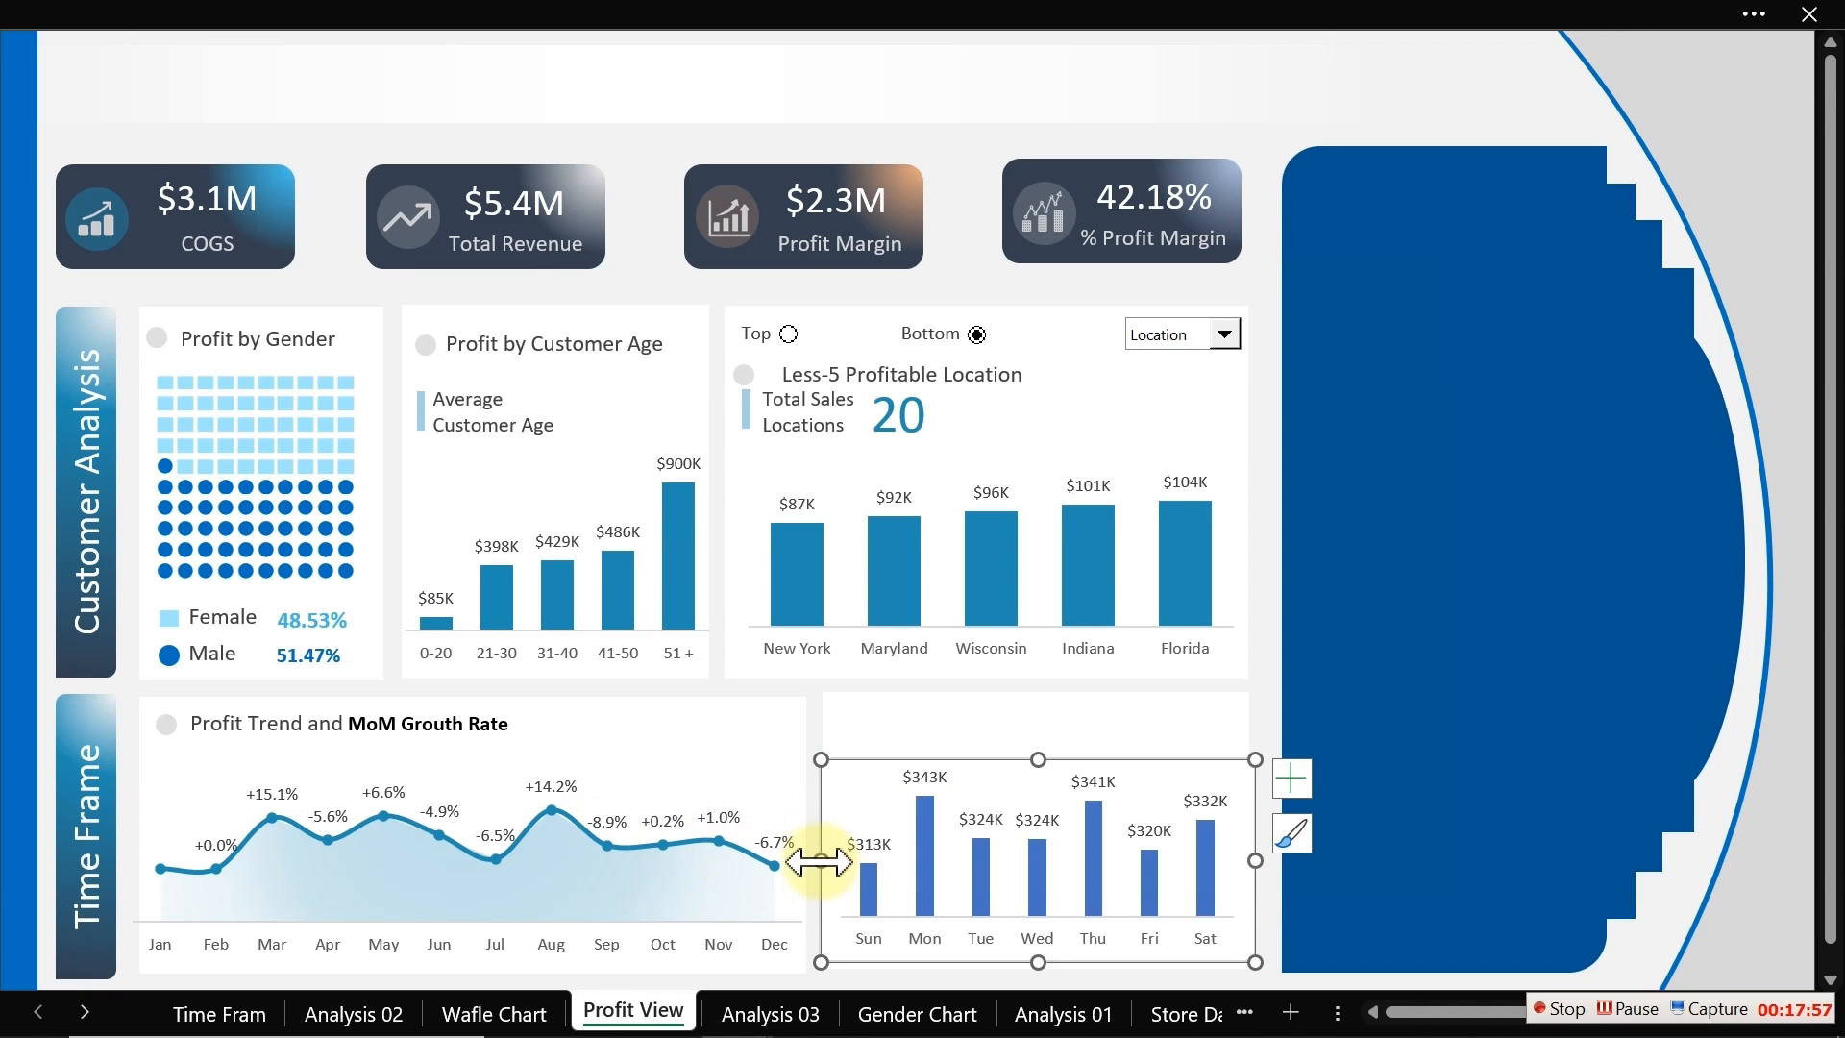
Step: Remove the fill and the border from the weekday chart's area
{"action": "double_click", "coordinate": [817, 861]}
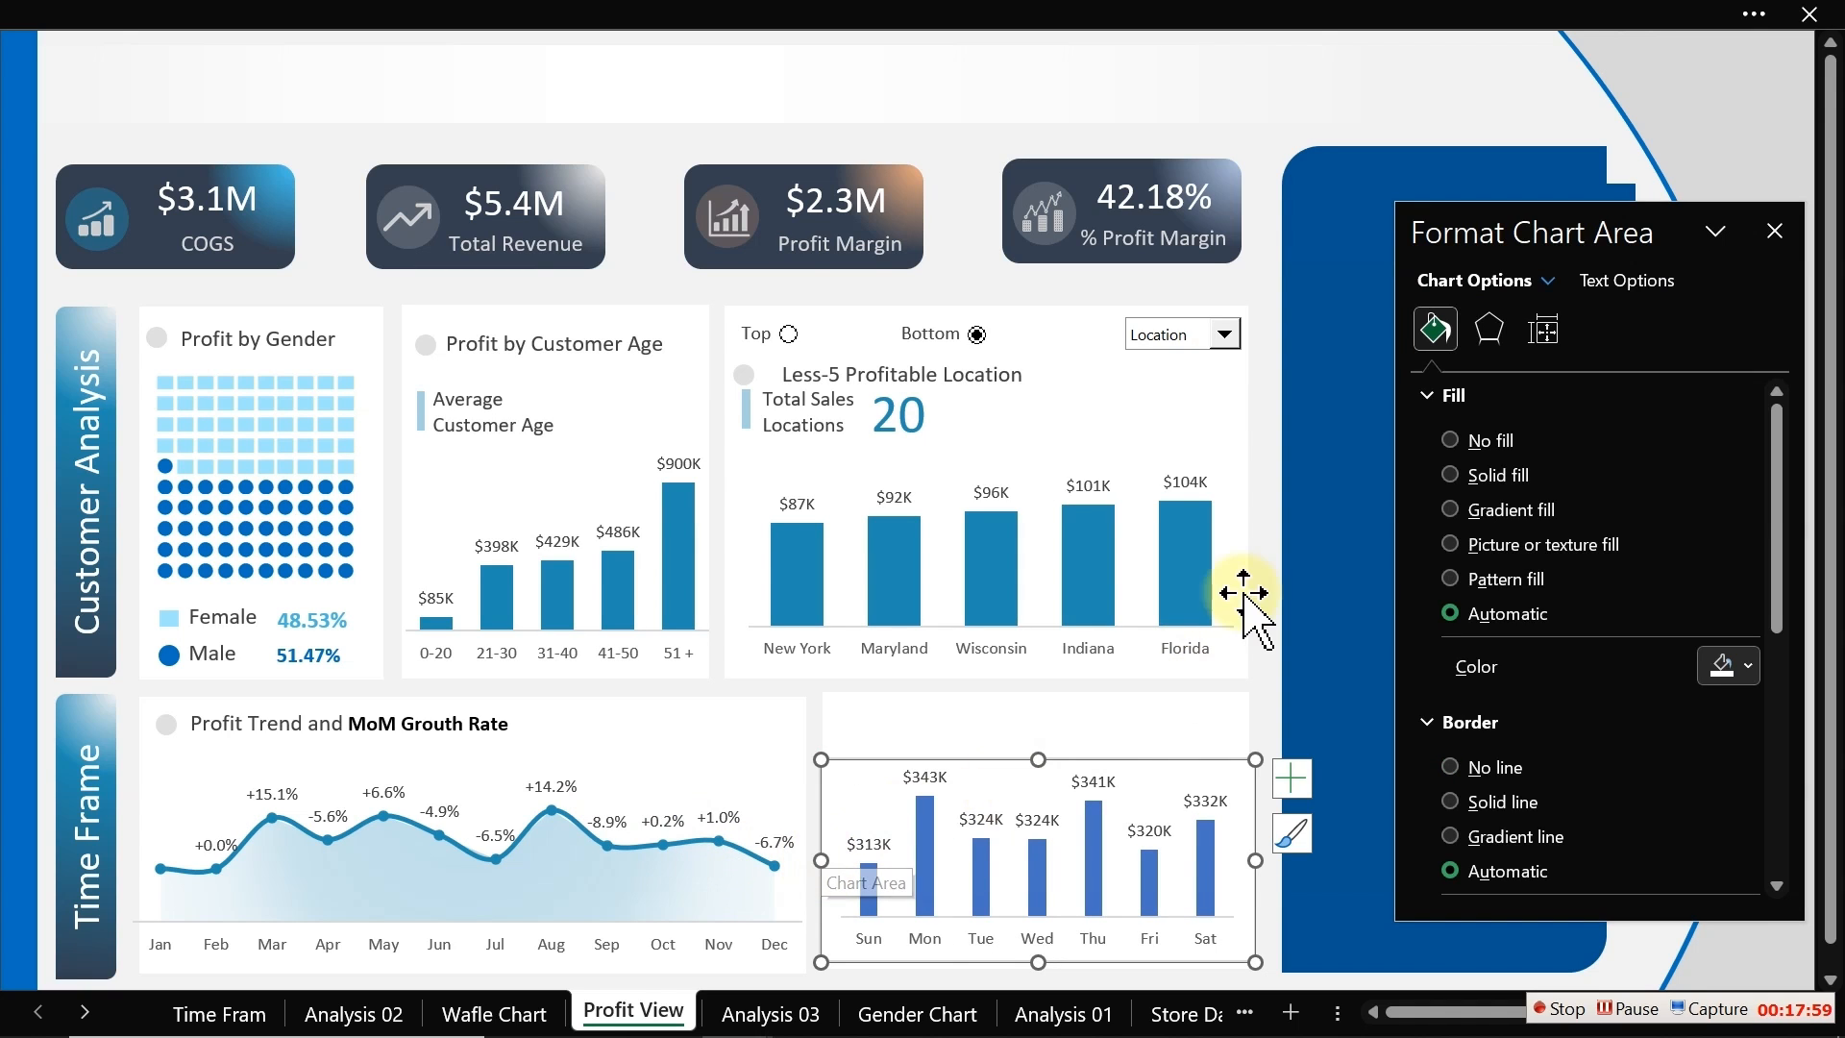
{"action": "left_click", "coordinate": [1486, 442]}
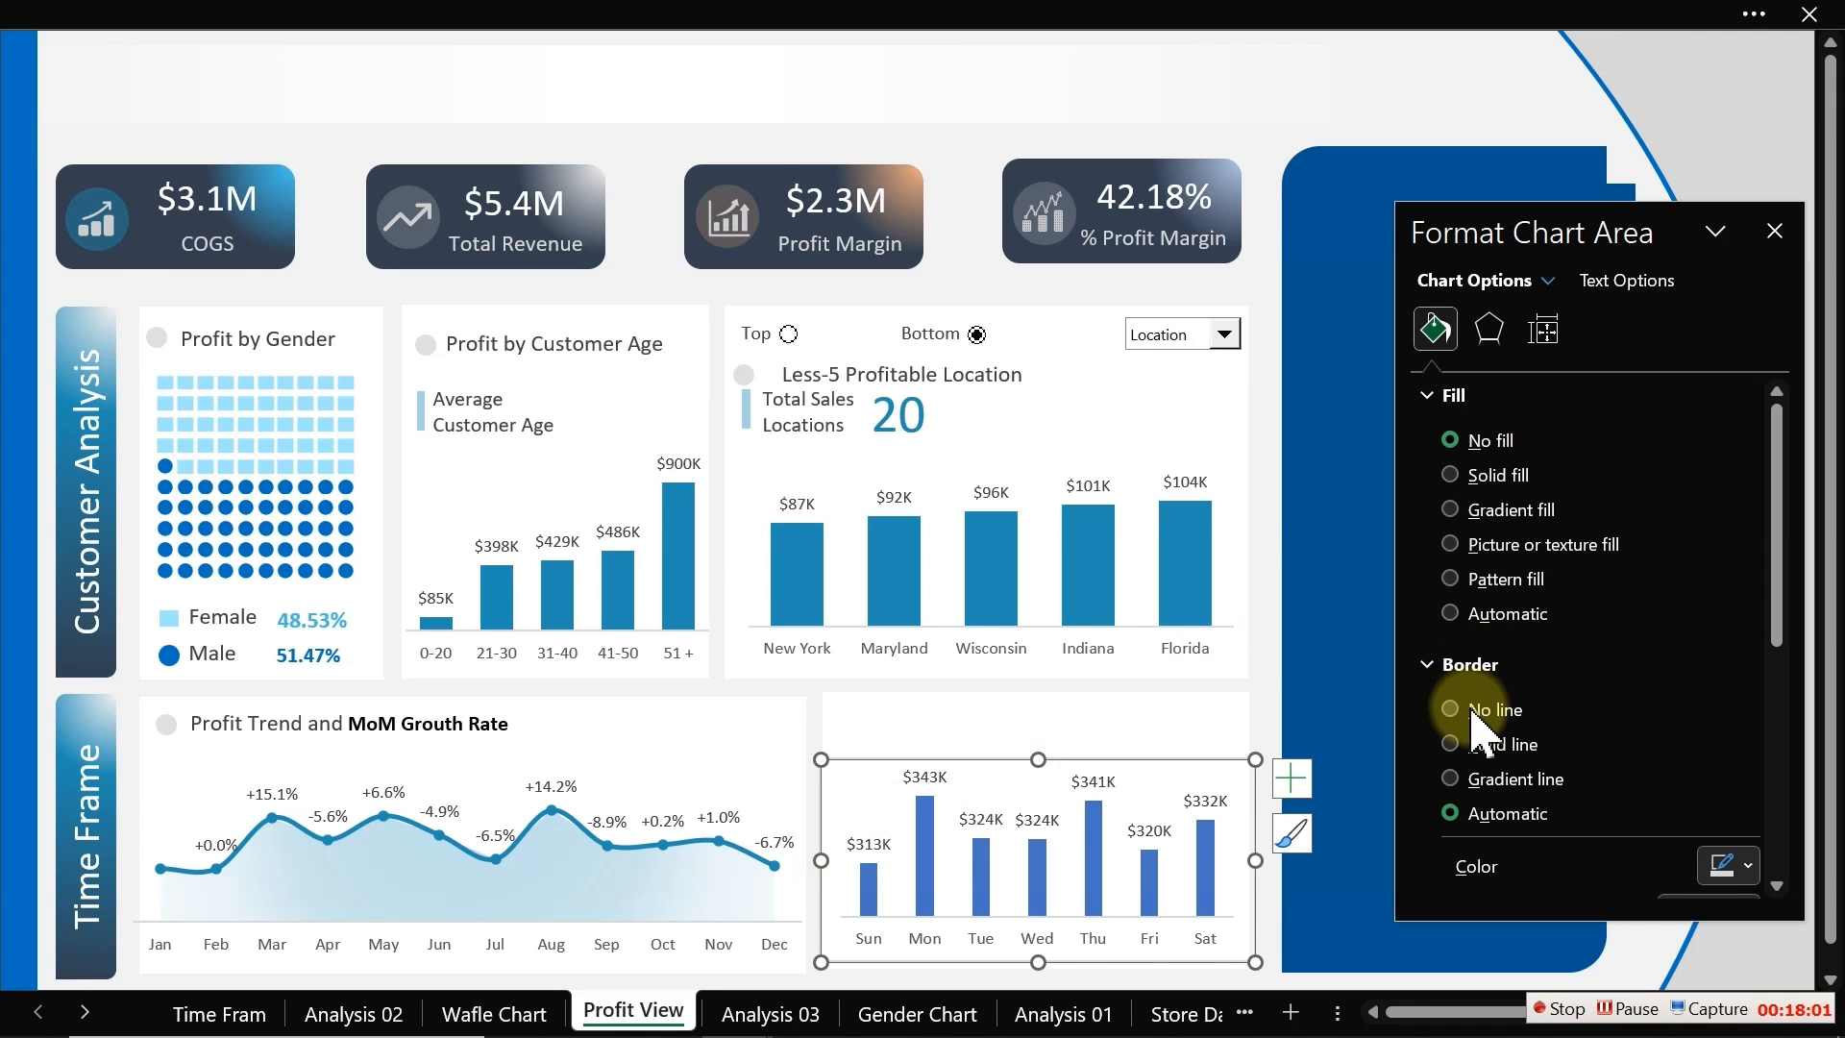
{"action": "left_click", "coordinate": [1475, 716]}
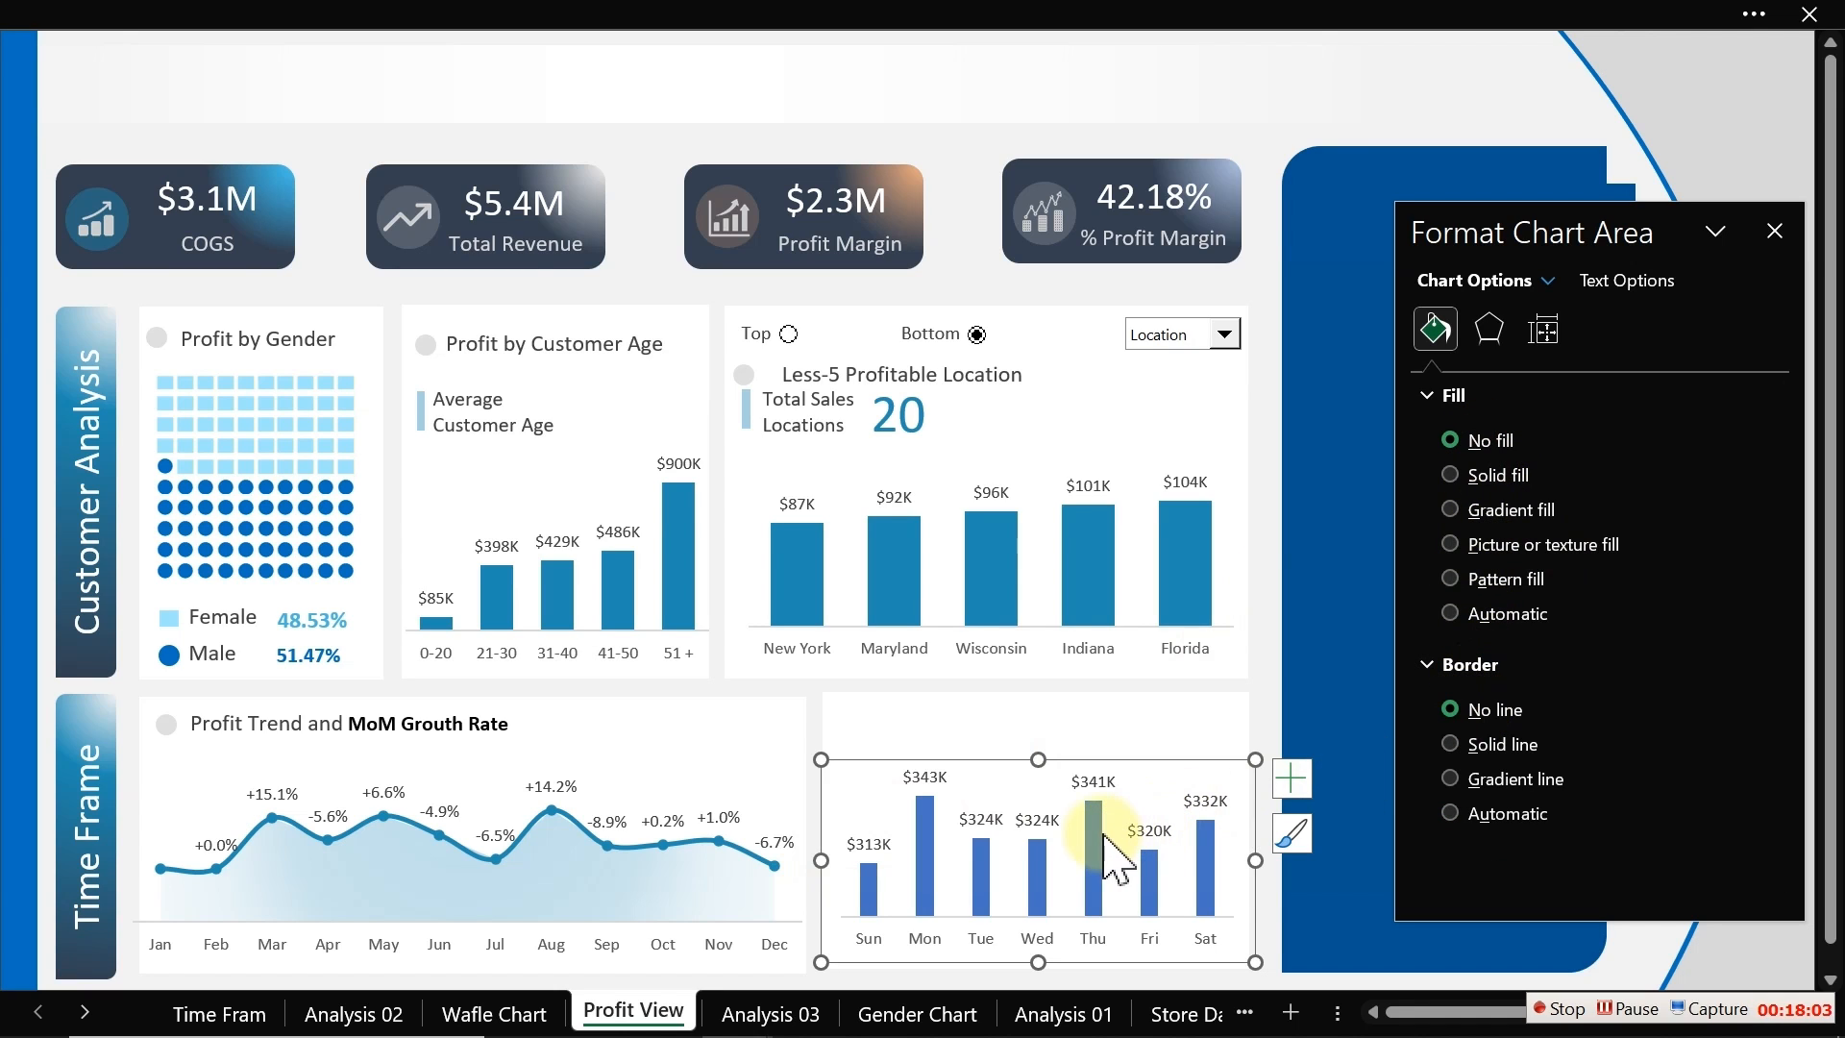
Step: Set the weekday columns' gap width to 84% to match the location chart
{"action": "left_click", "coordinate": [1105, 588]}
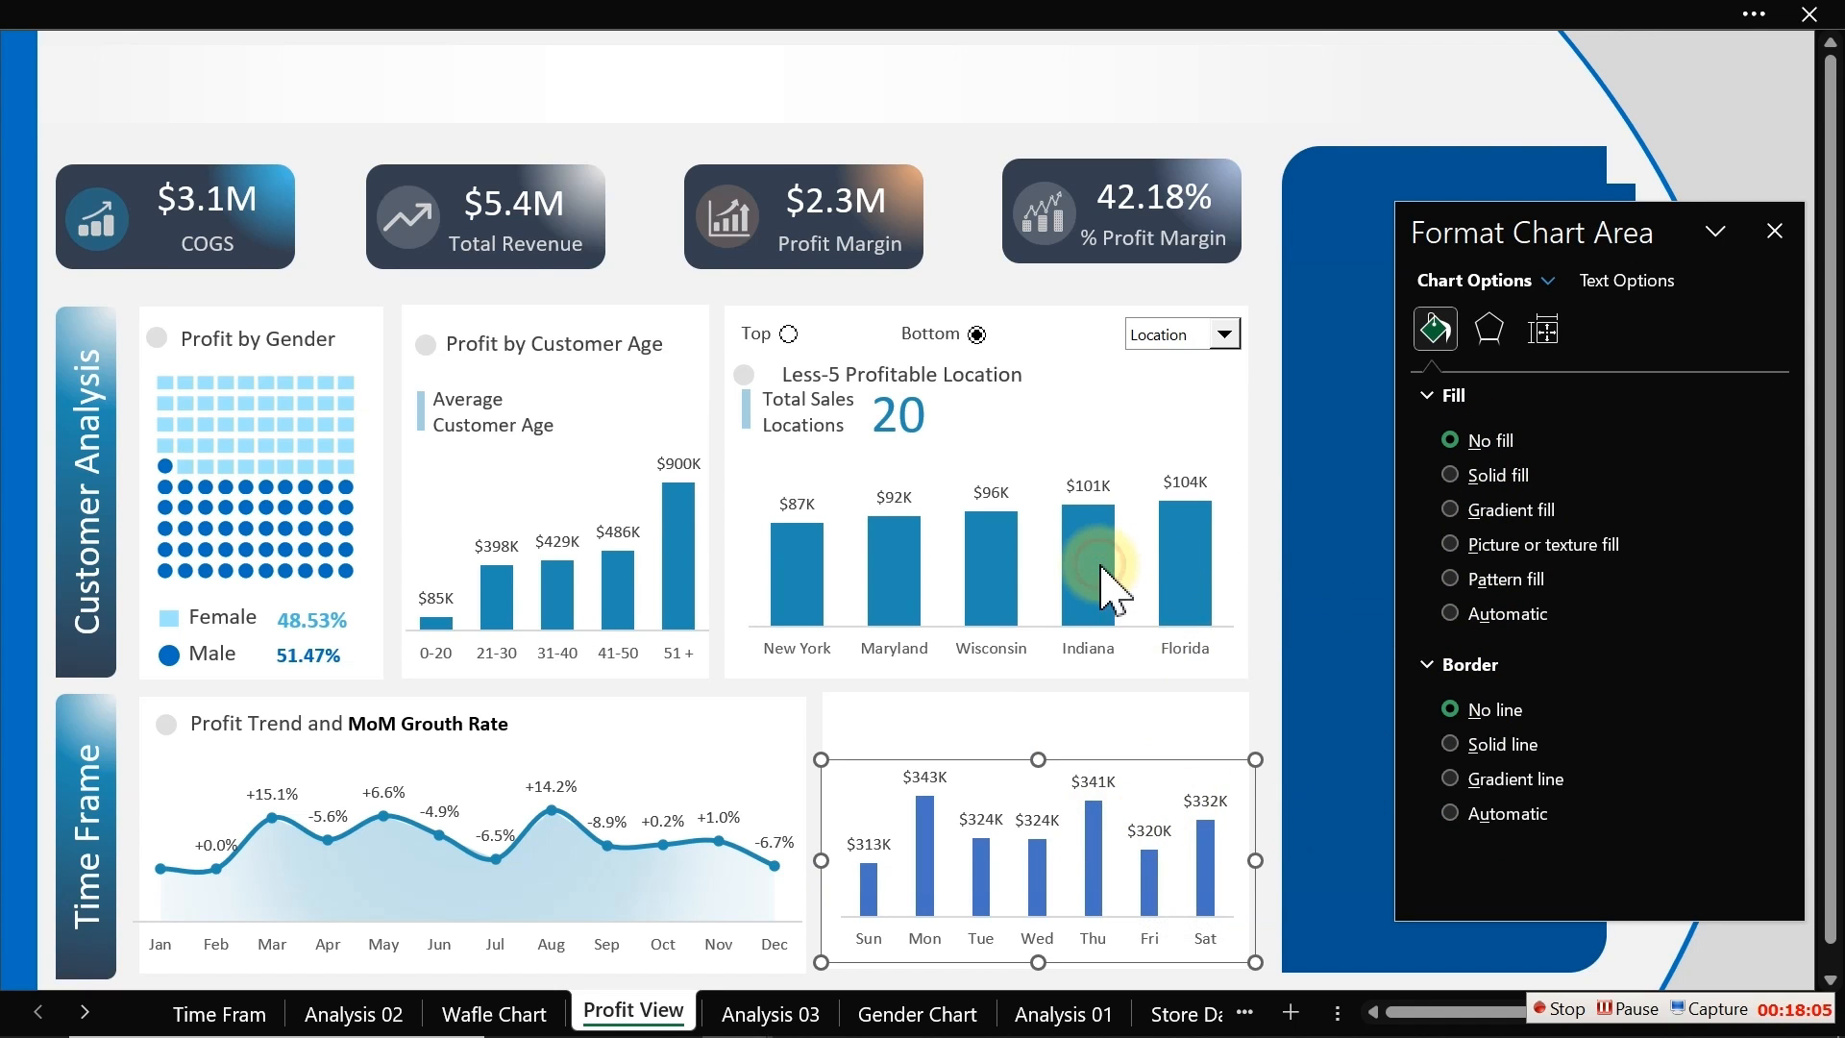
{"action": "left_click", "coordinate": [1103, 860]}
{"action": "left_click", "coordinate": [1707, 583]}
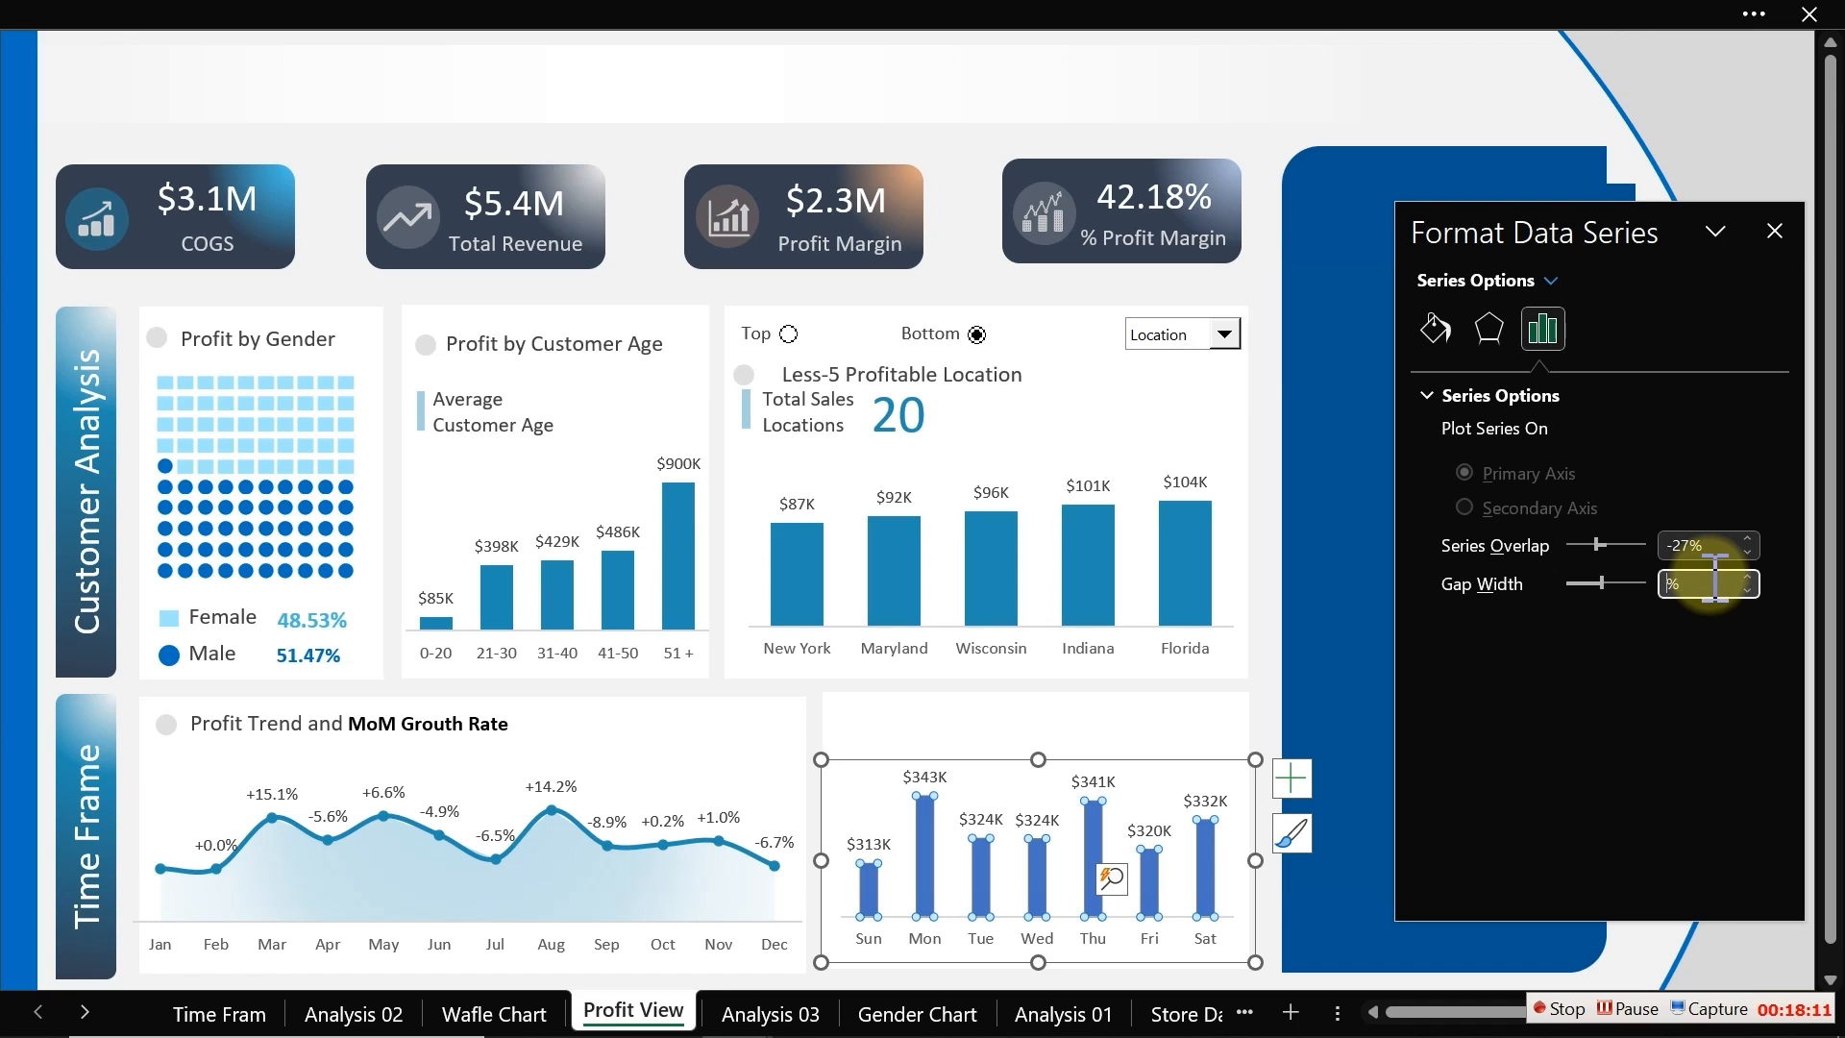
{"action": "type", "text": "84"}
{"action": "key", "text": "Return"}
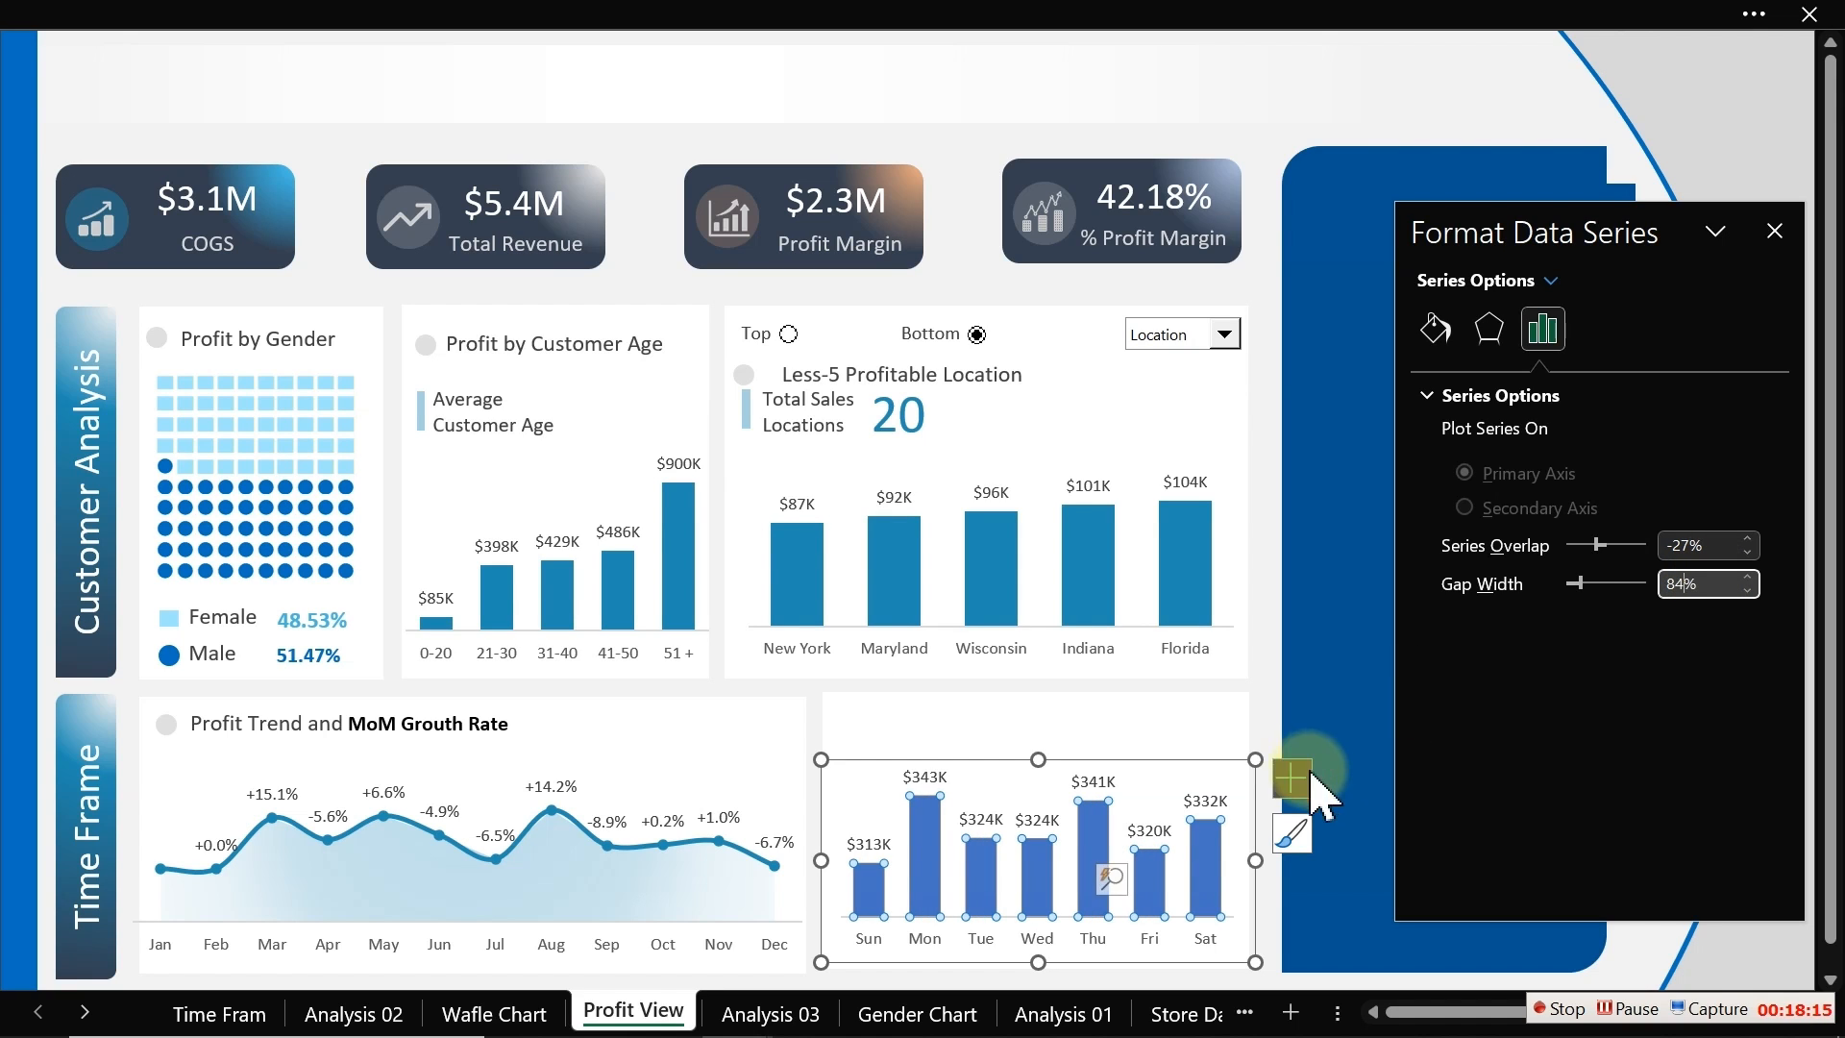
Step: Fill the weekday columns with the recent blue colour used in the other charts
{"action": "left_click", "coordinate": [1434, 332]}
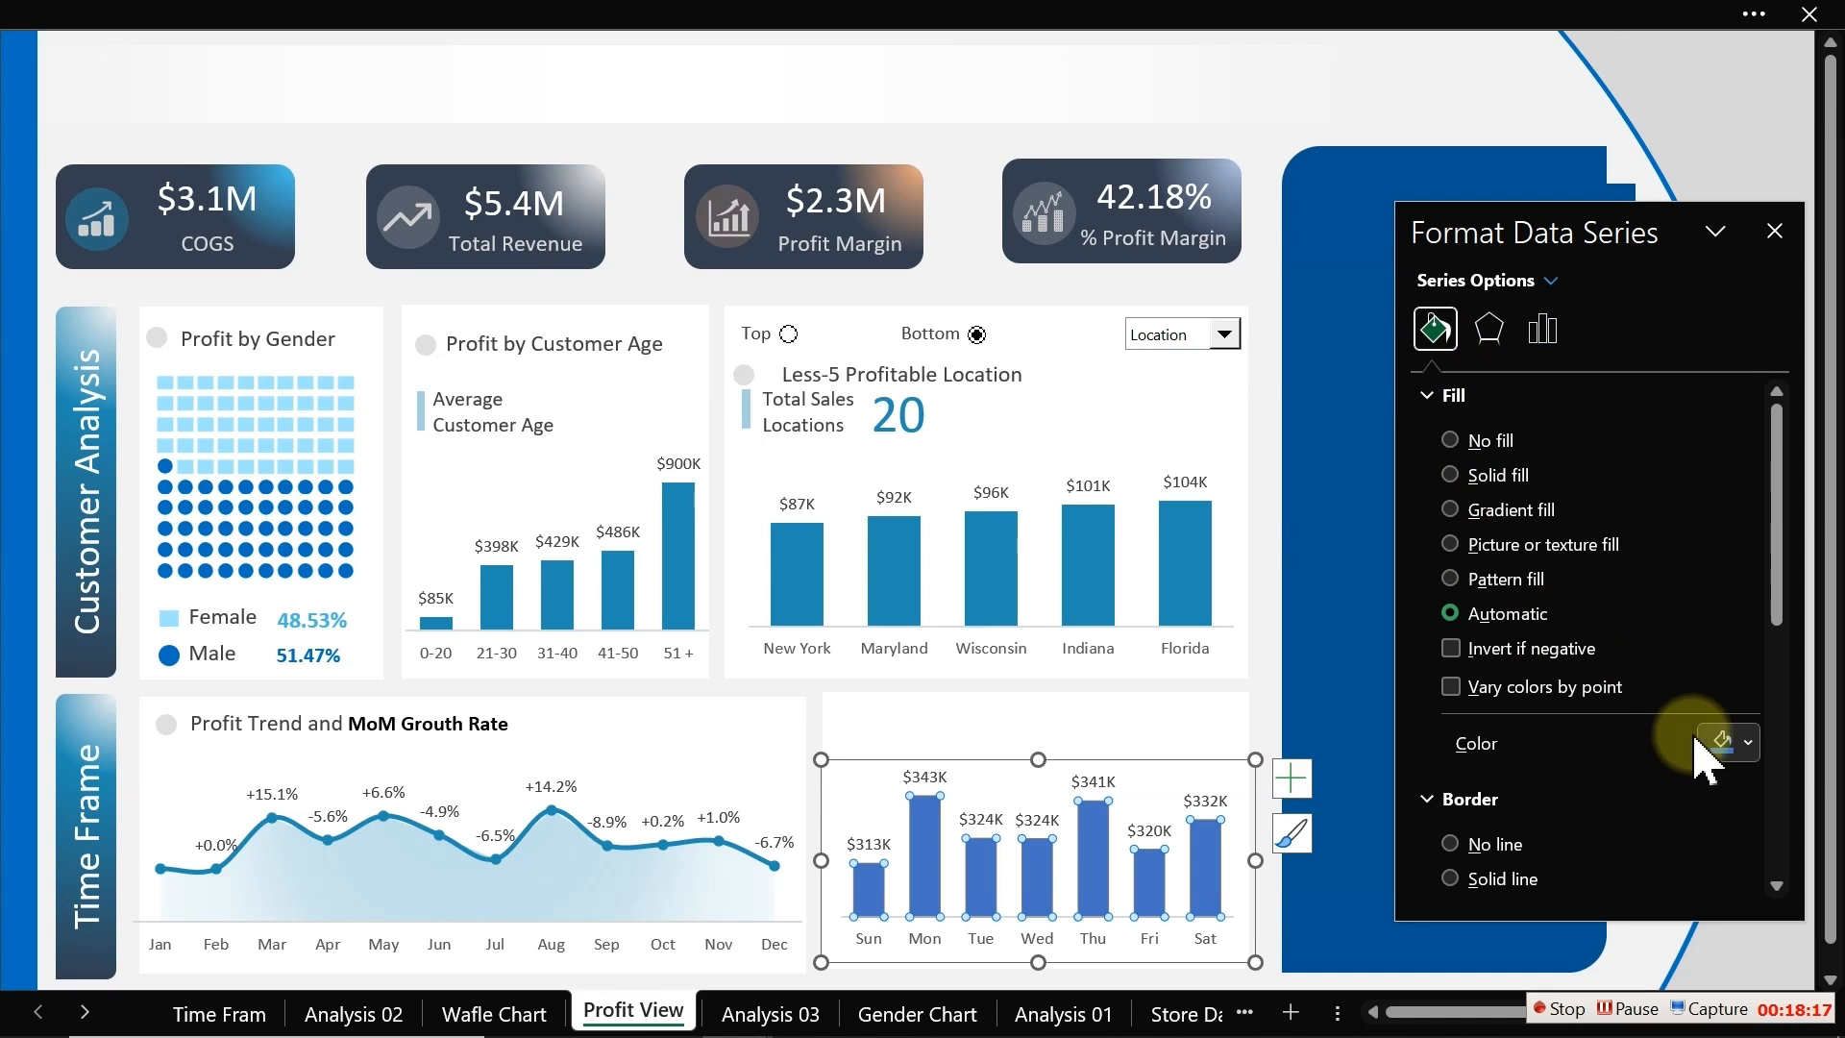
{"action": "left_click", "coordinate": [1746, 744]}
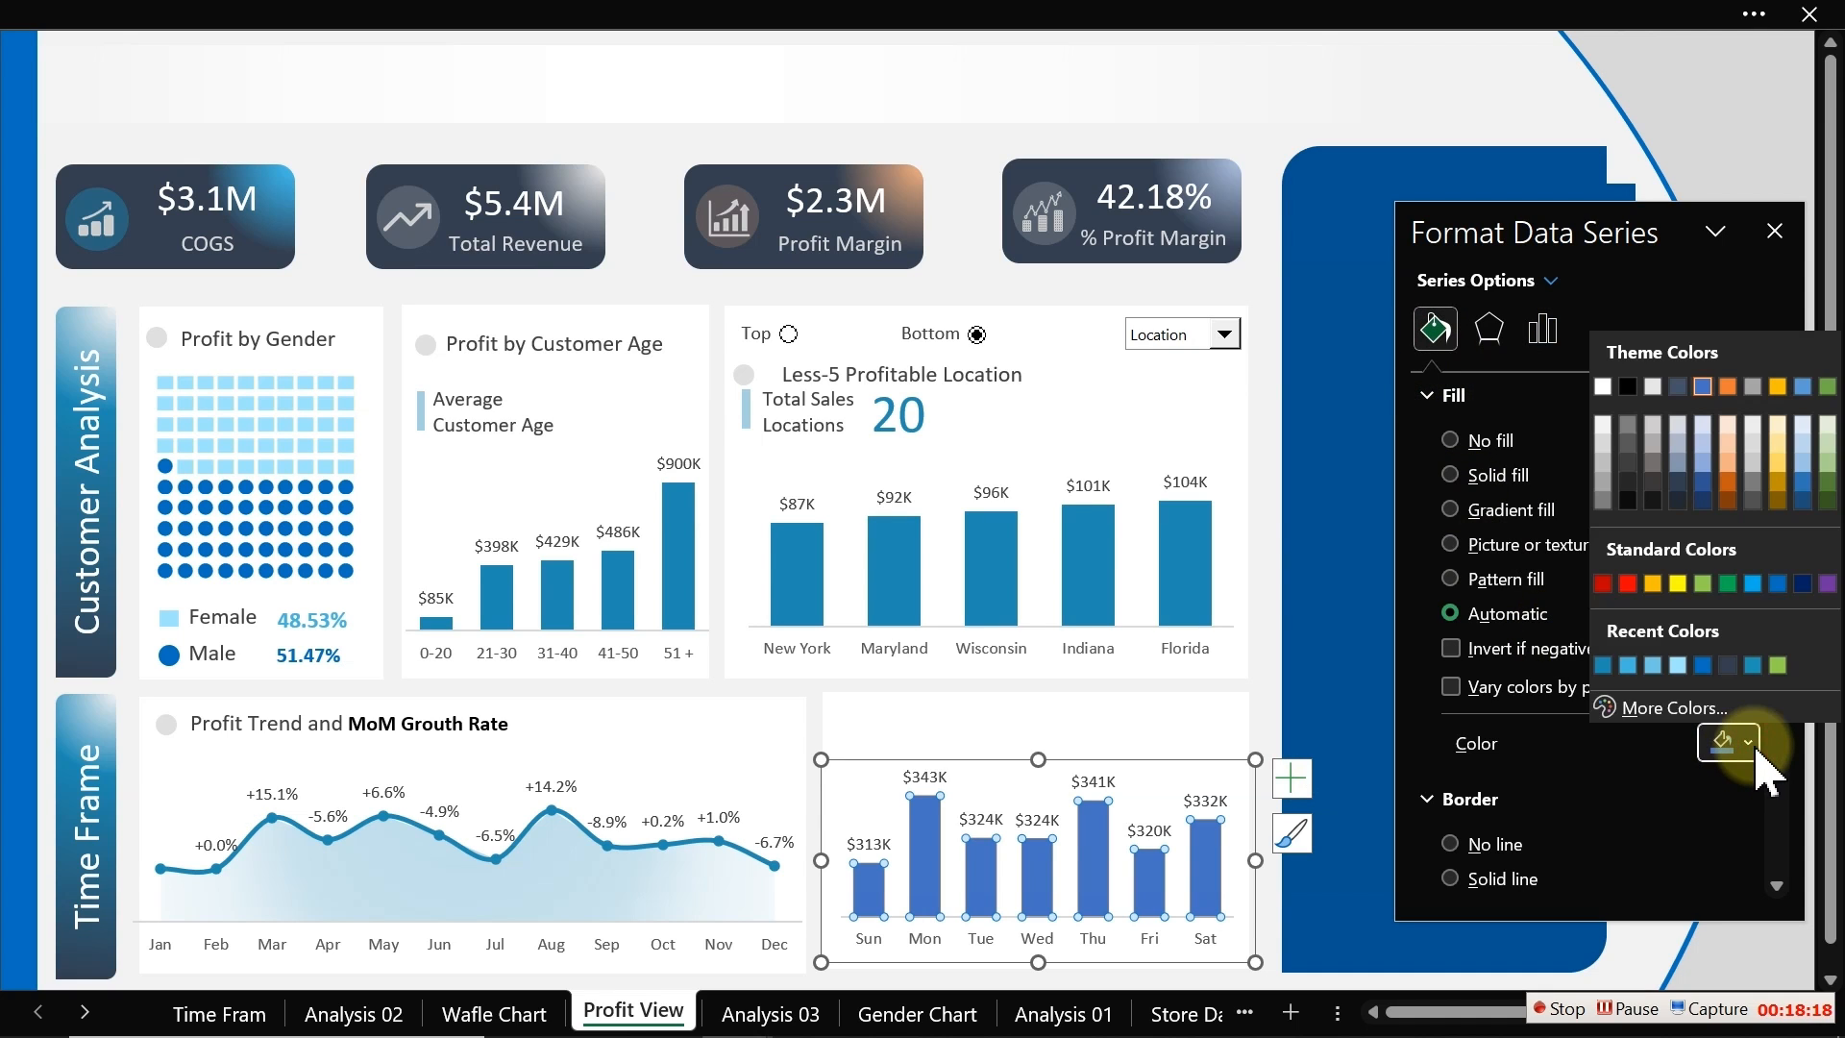
{"action": "left_click", "coordinate": [1602, 664]}
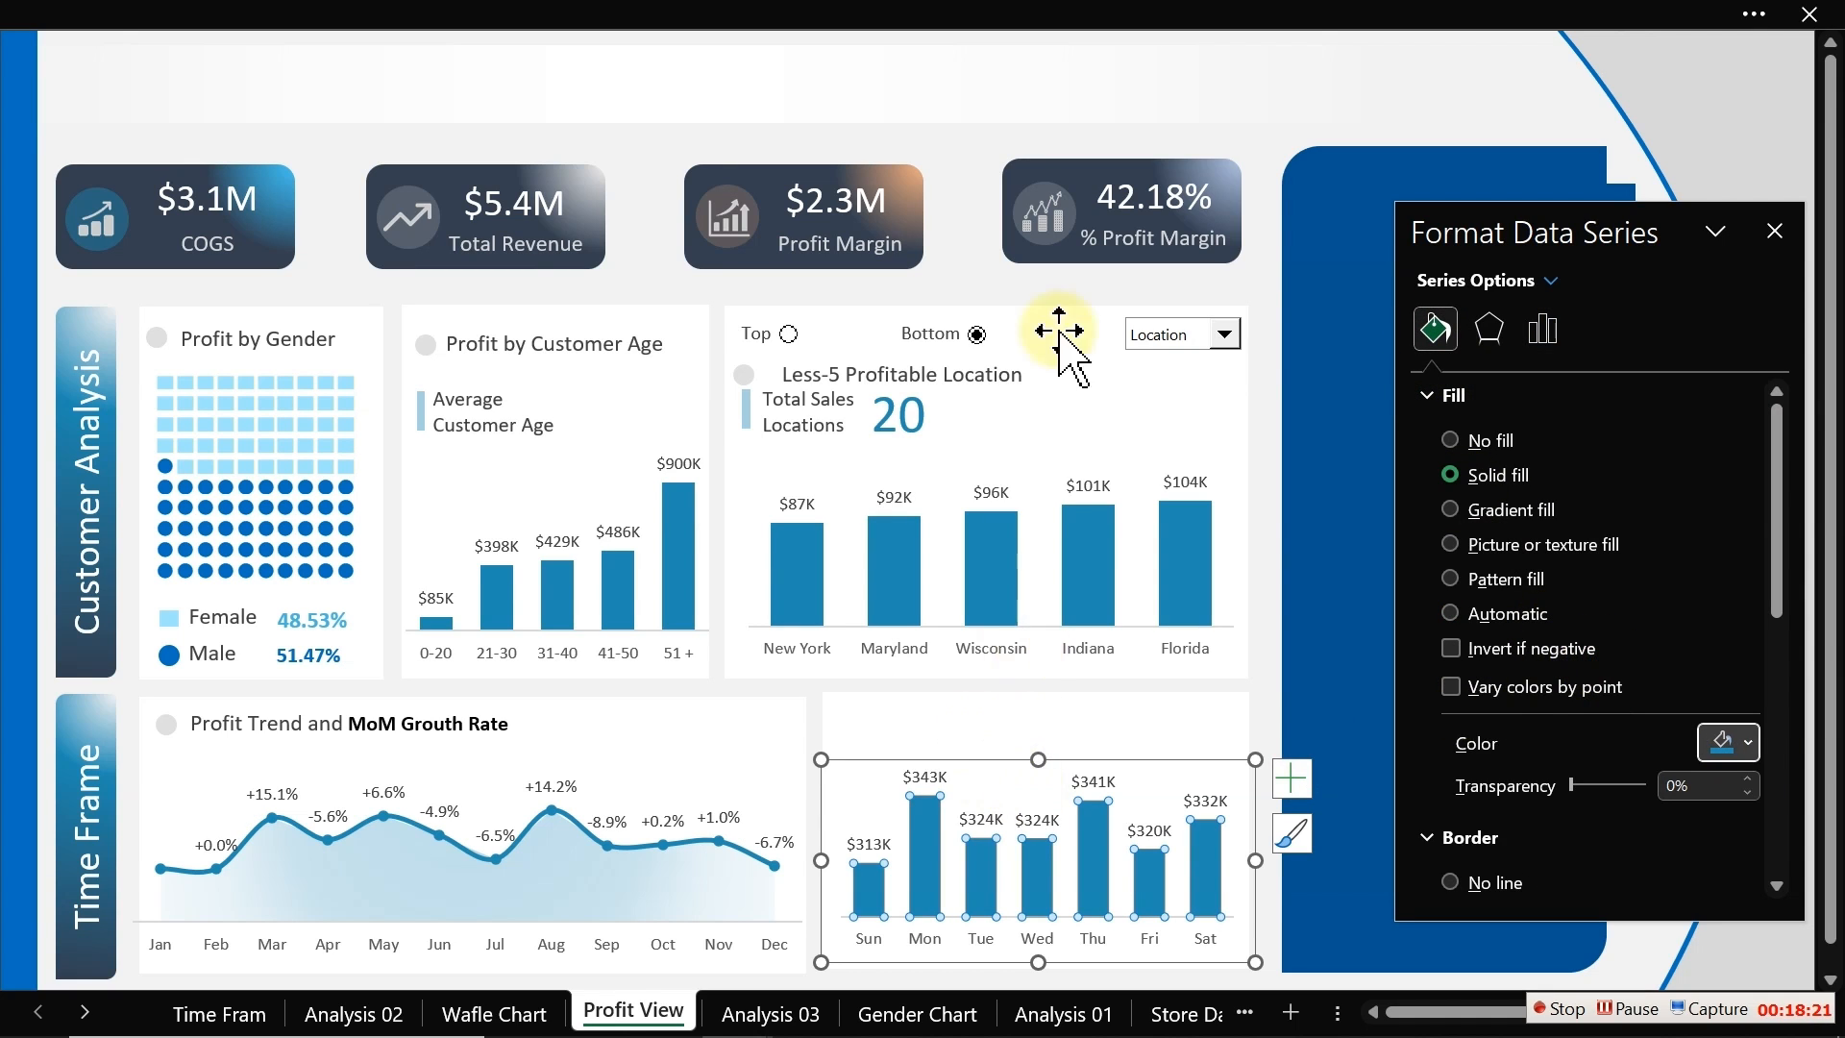
Step: Copy the Profit Trend title with its circle marker into the top of the weekday chart panel
{"action": "left_click", "coordinate": [966, 255]}
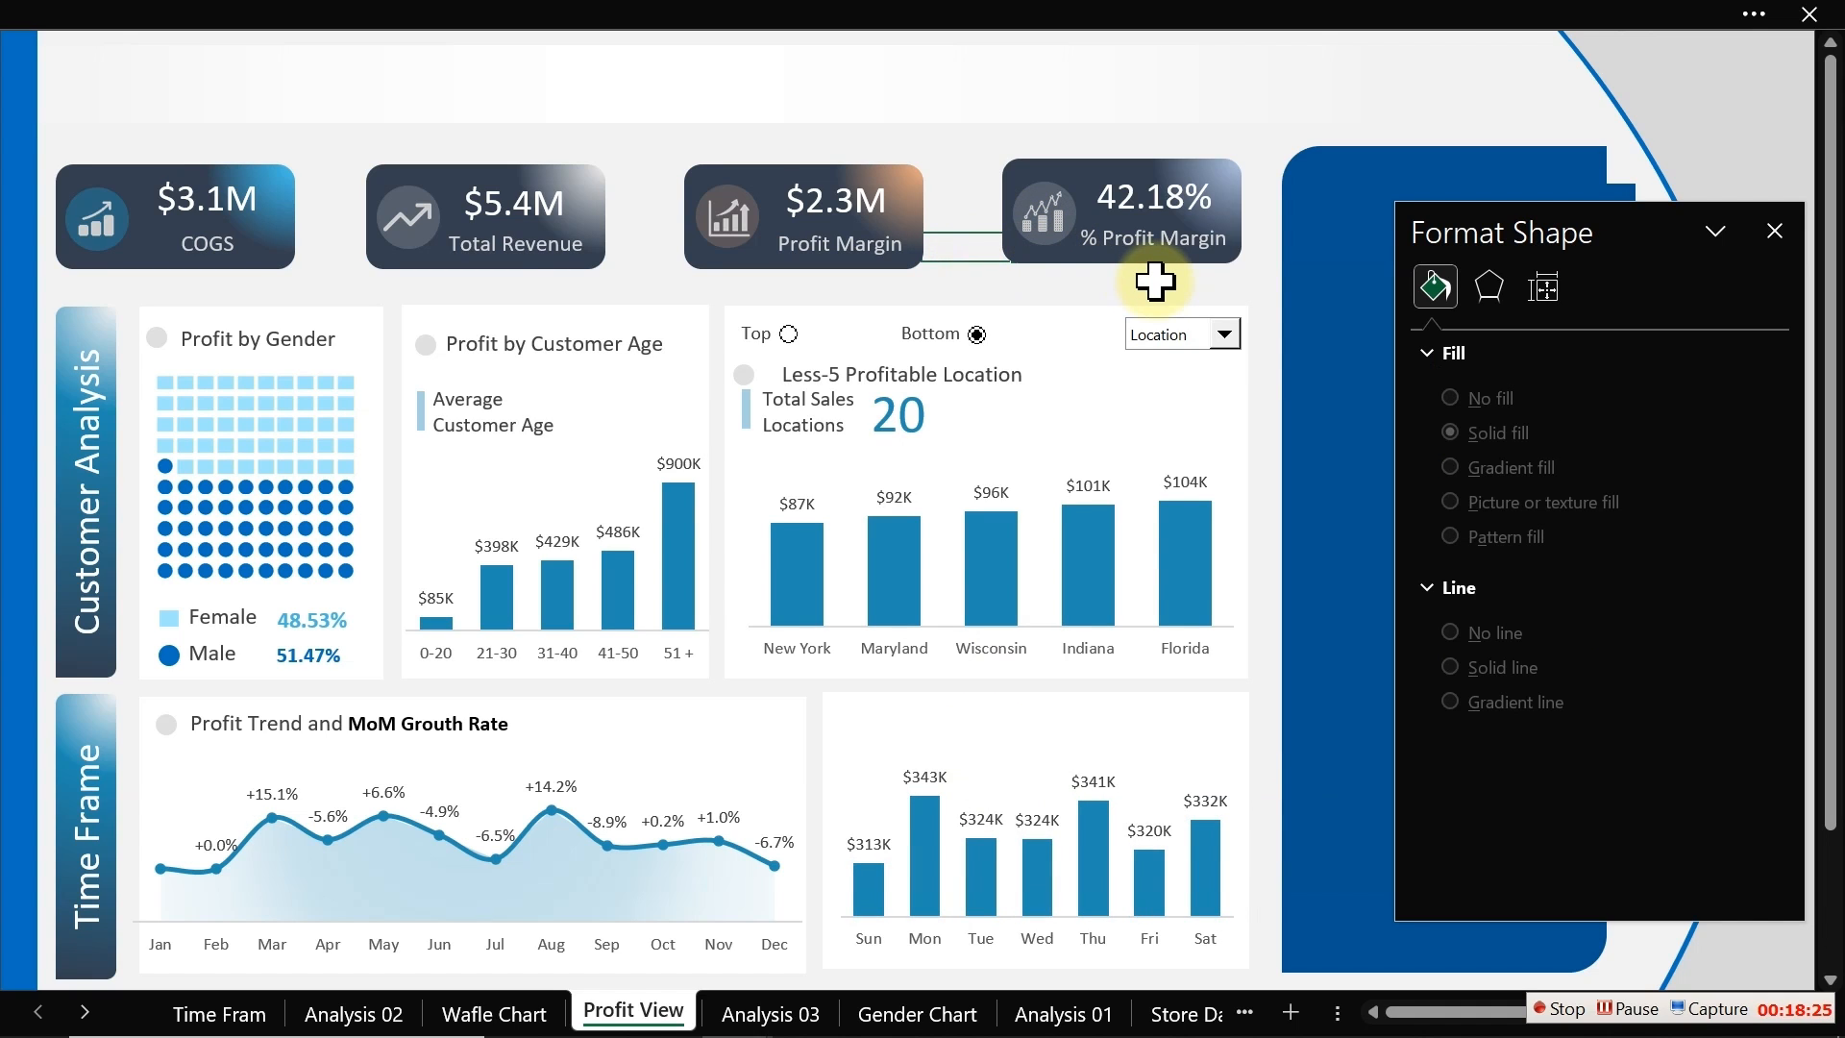
{"action": "mouse_move", "coordinate": [1190, 567]}
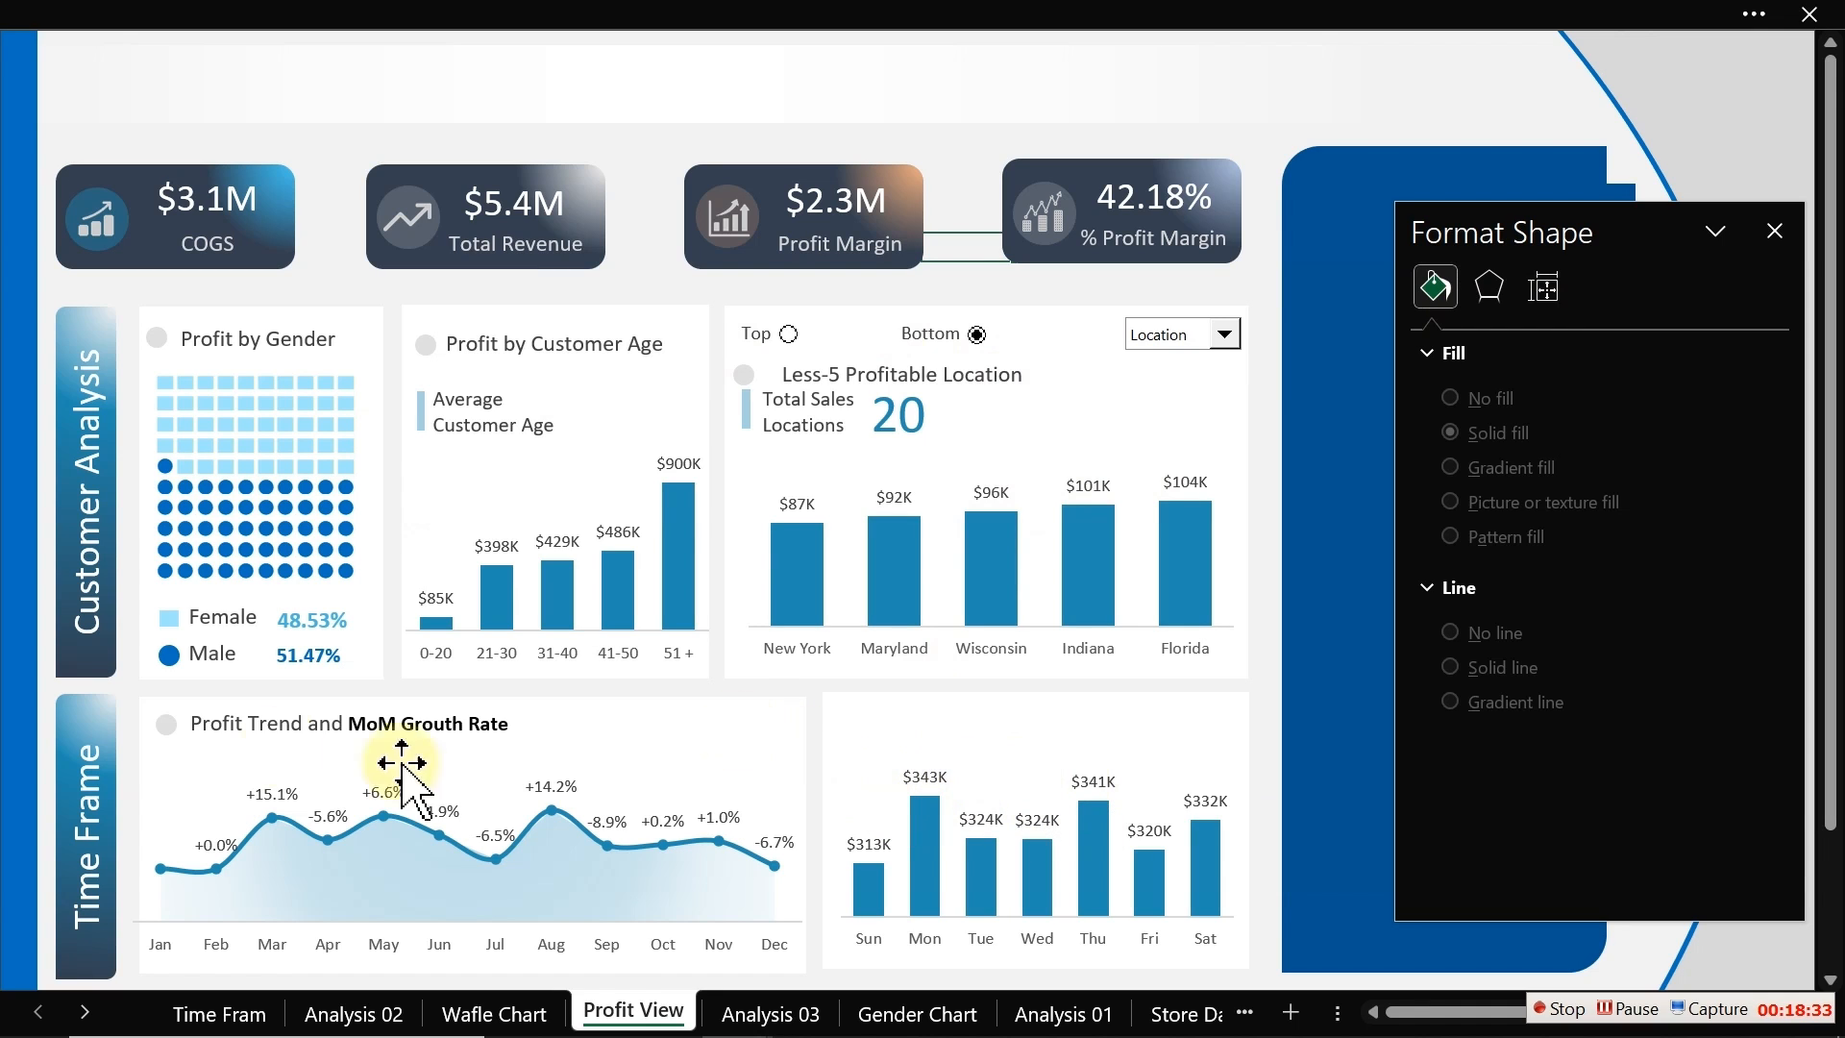
{"action": "left_click", "coordinate": [164, 724]}
{"action": "left_click", "coordinate": [255, 727], "text": "shift"}
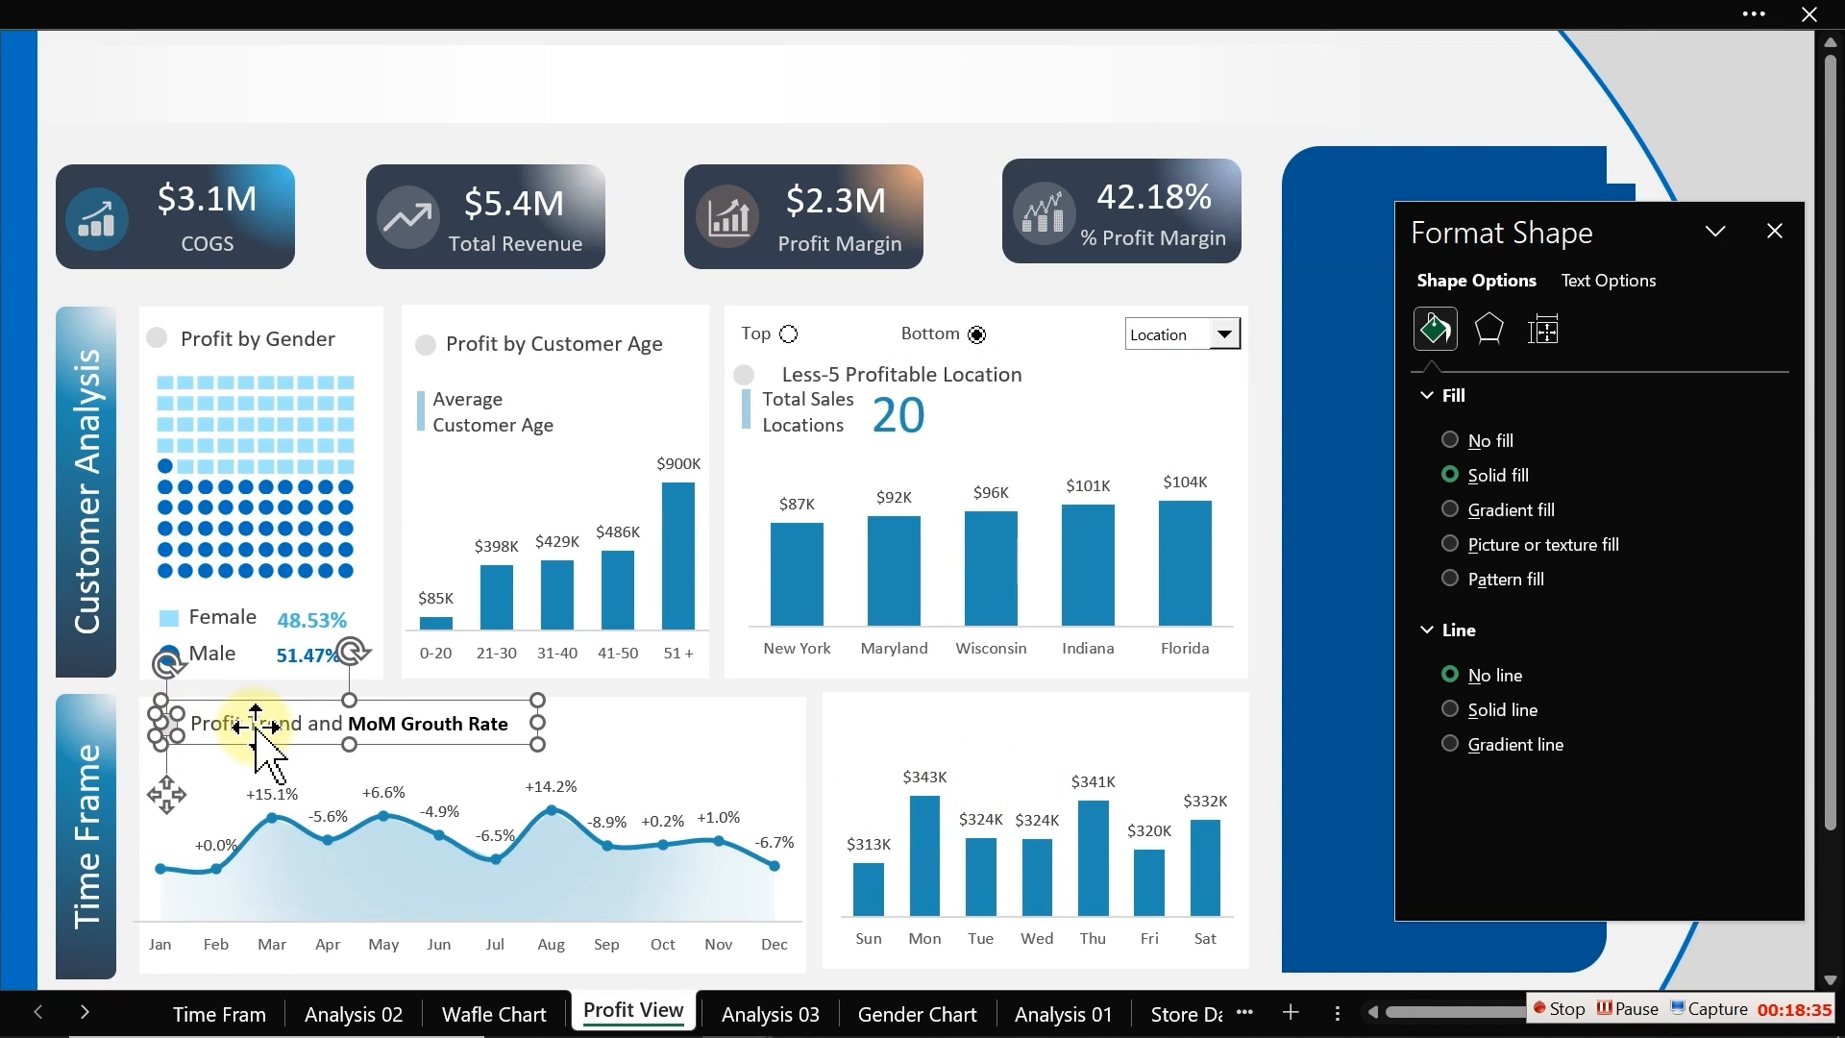
{"action": "left_click_drag", "start_coordinate": [255, 730], "coordinate": [947, 733]}
{"action": "left_click", "coordinate": [958, 230]}
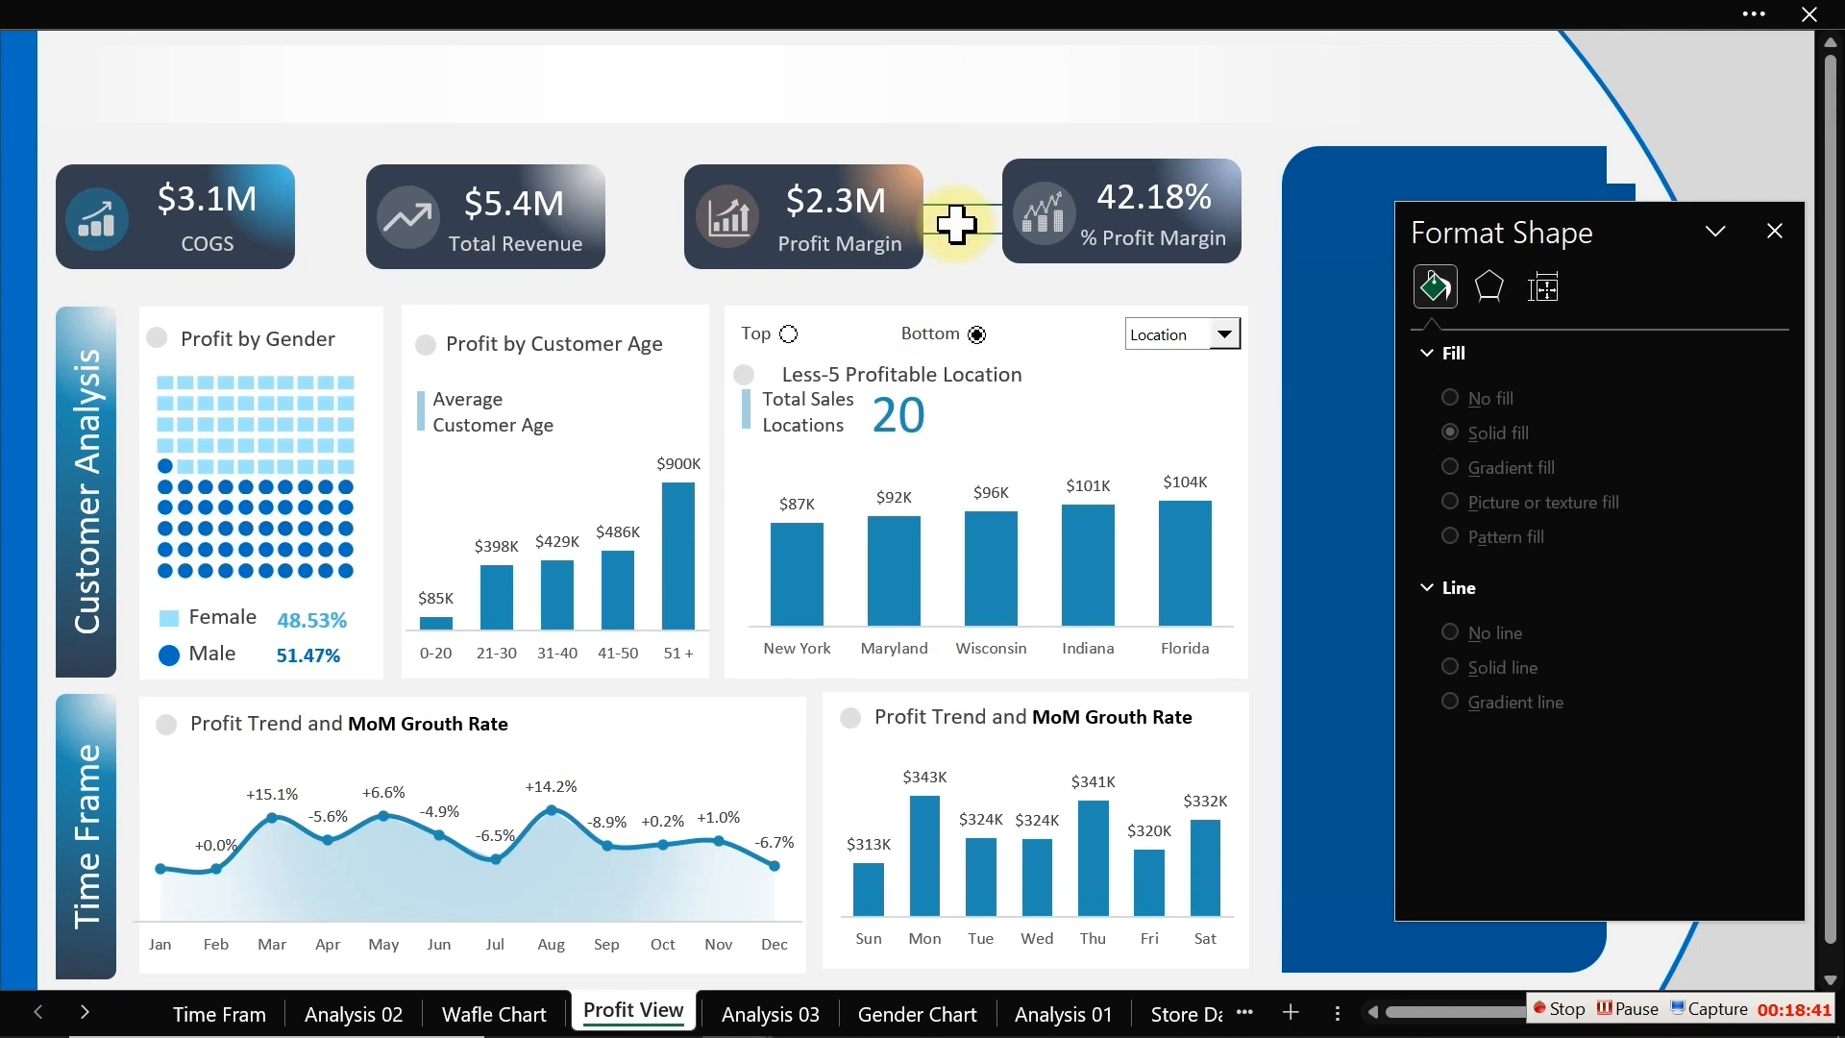
Step: Rename the copied title to "Profit by Weekday" and shrink its text box to fit the text
{"action": "left_click", "coordinate": [1085, 721]}
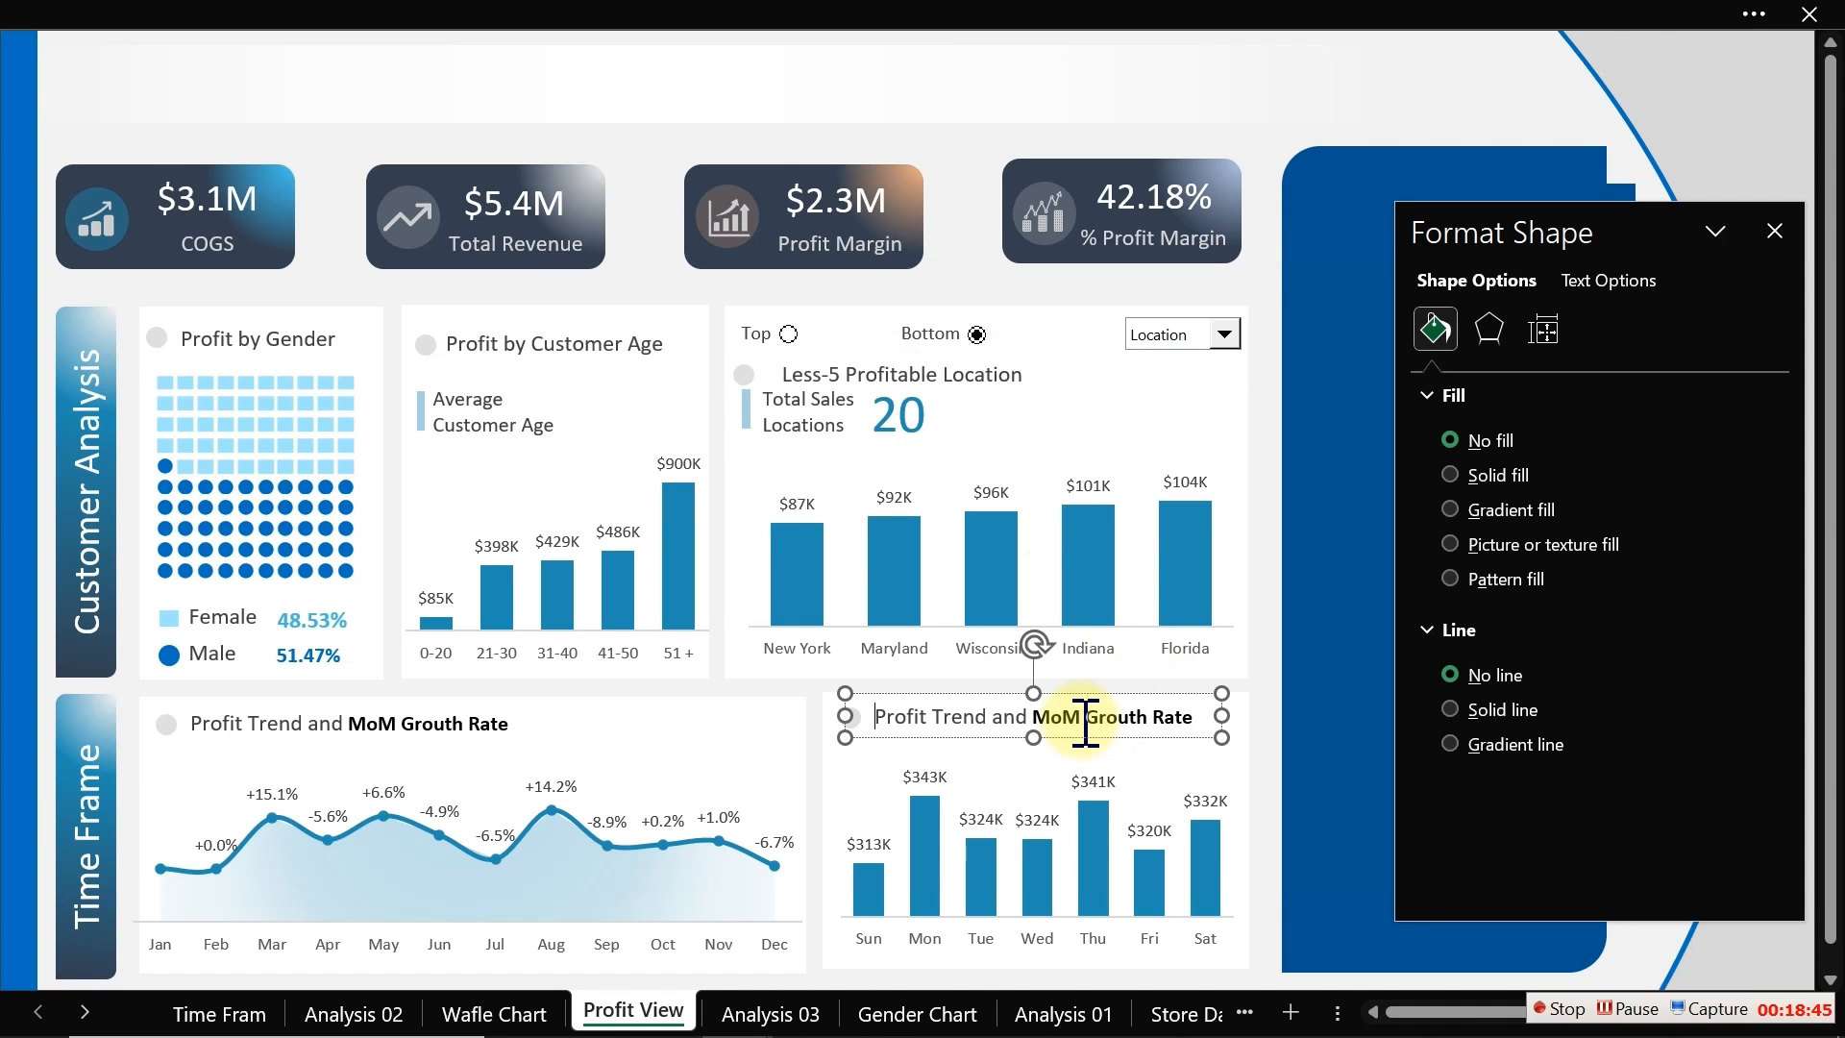
{"action": "key", "text": "Delete"}
{"action": "key", "text": "Delete"}
{"action": "key", "text": "Delete"}
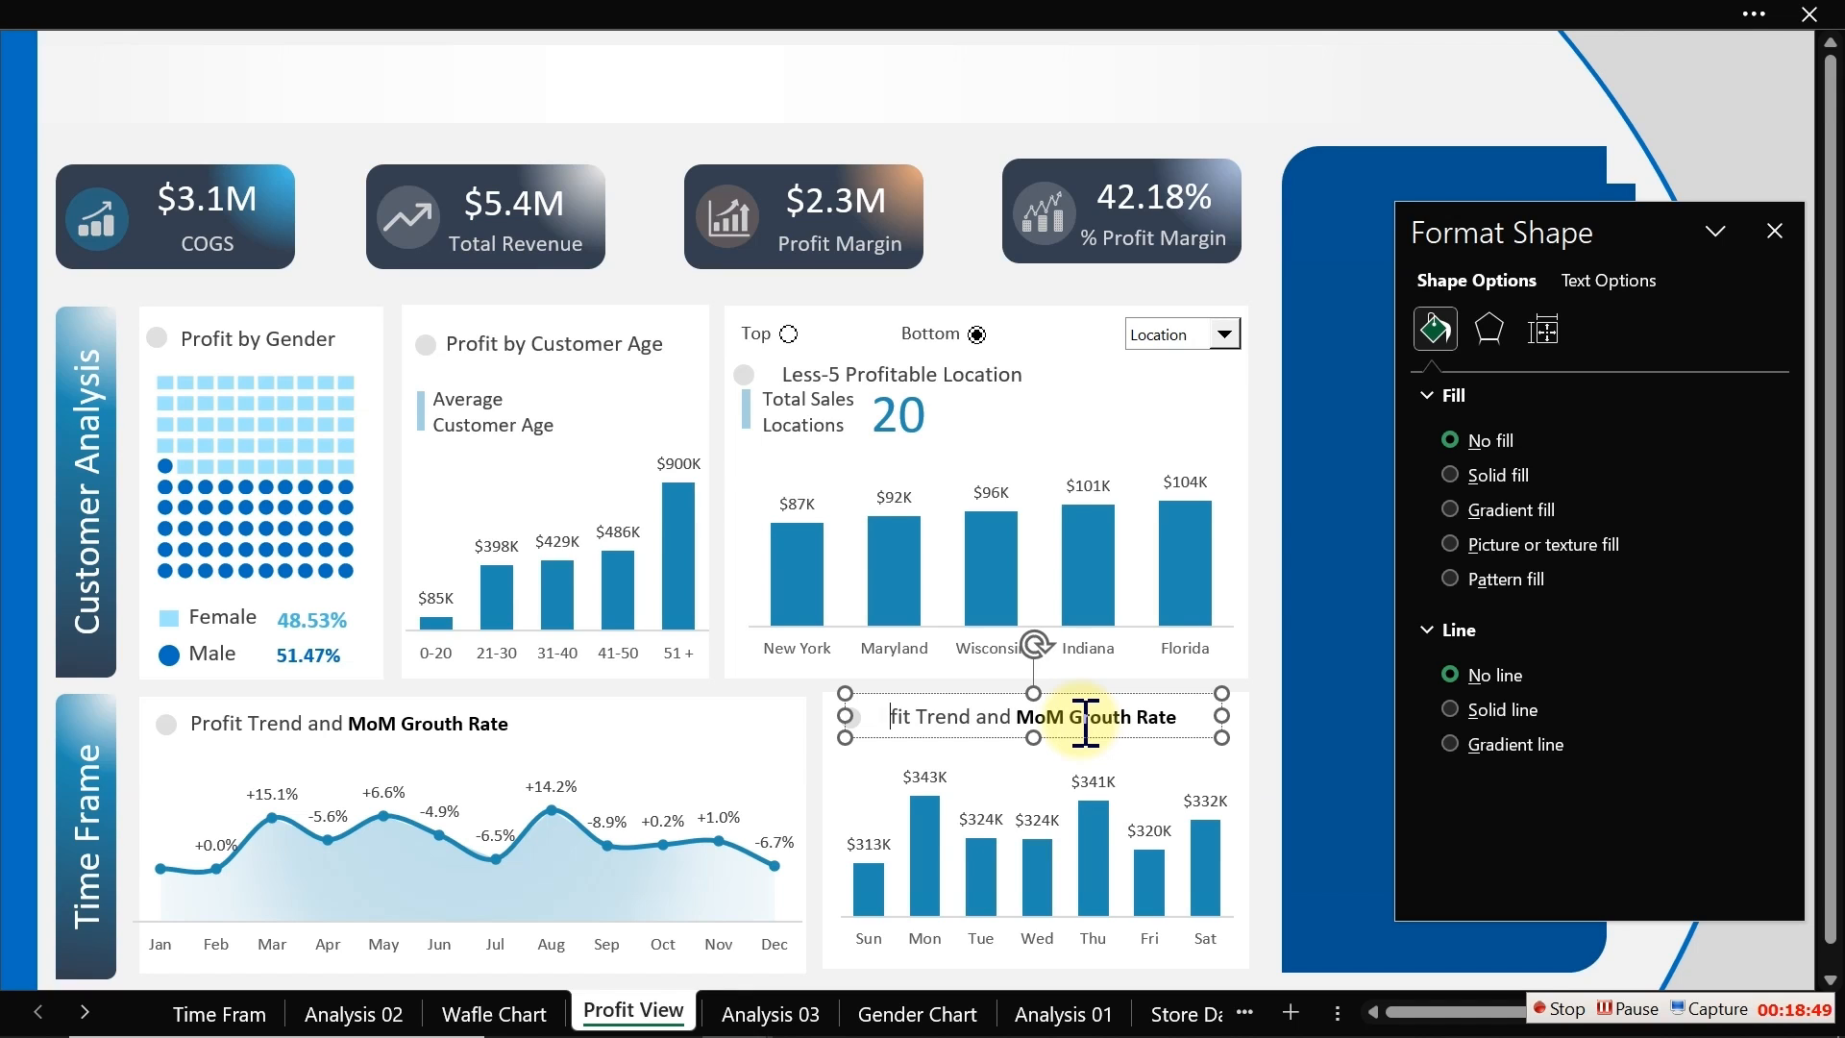
{"action": "key", "text": "ctrl+a"}
{"action": "type", "text": "Profi"}
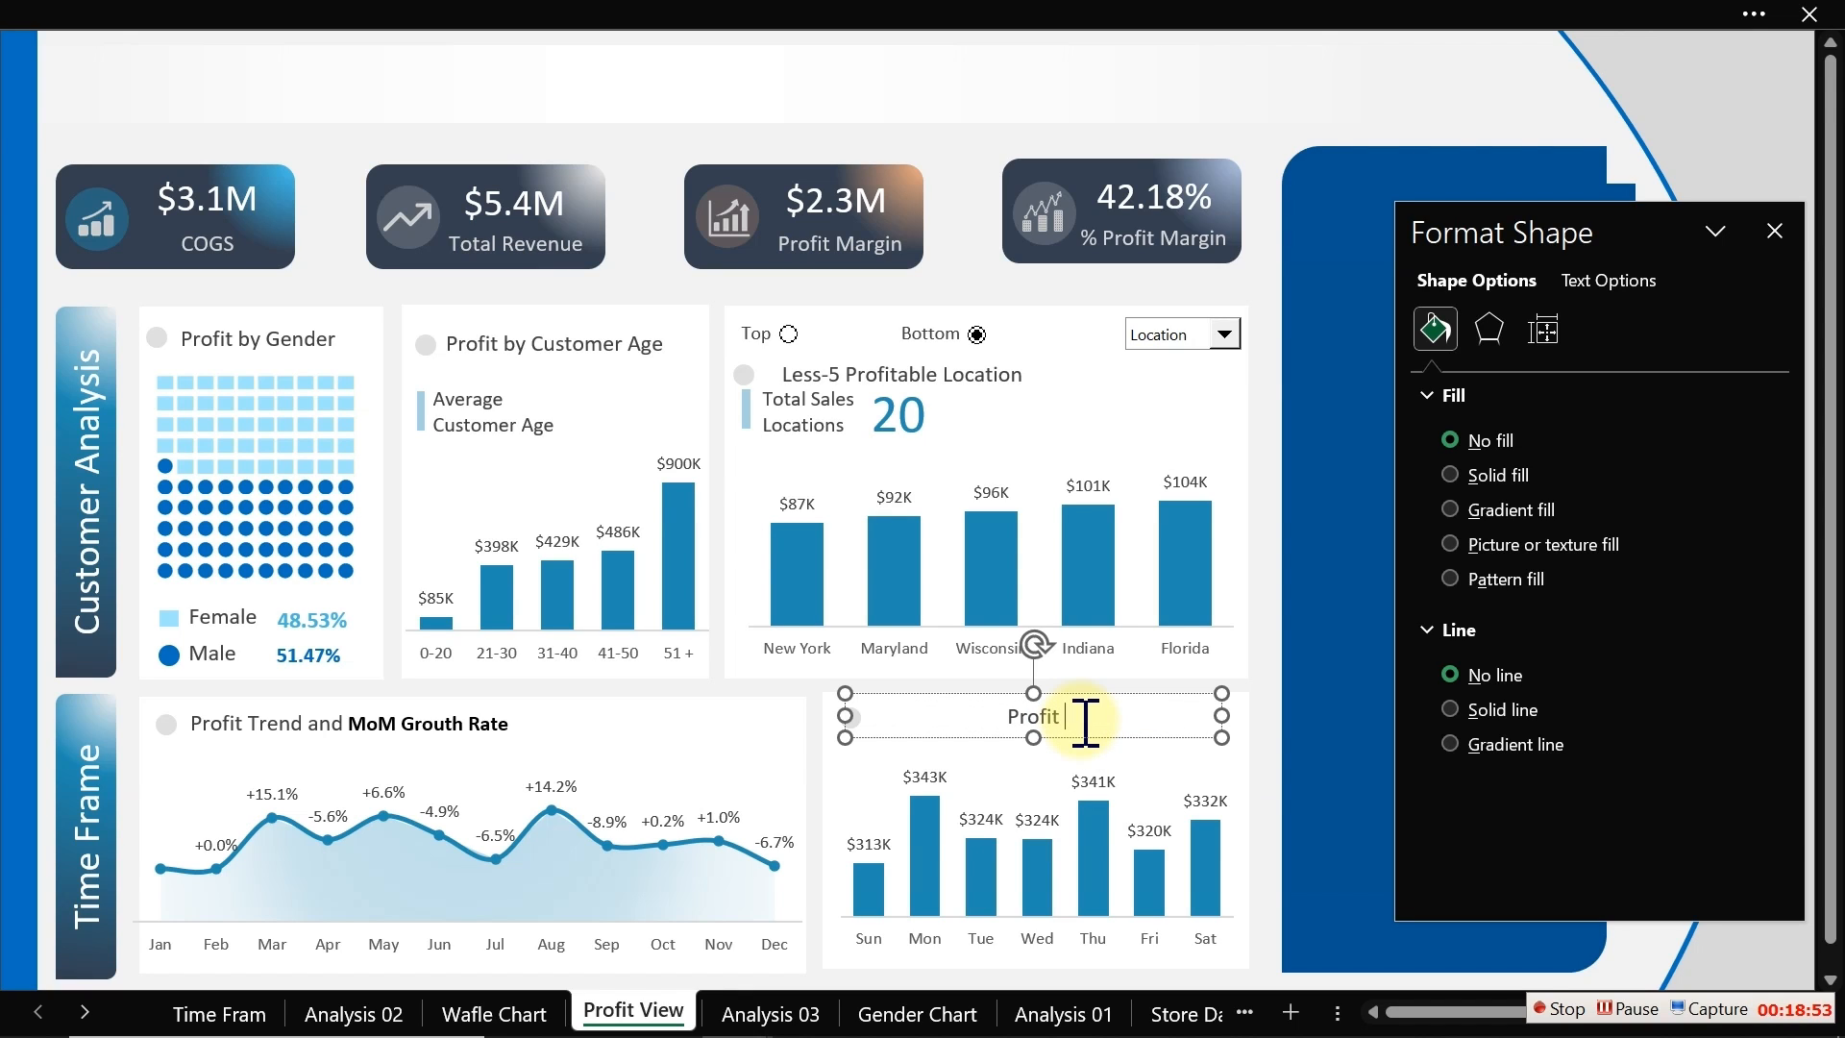
{"action": "type", "text": "t by Weekday"}
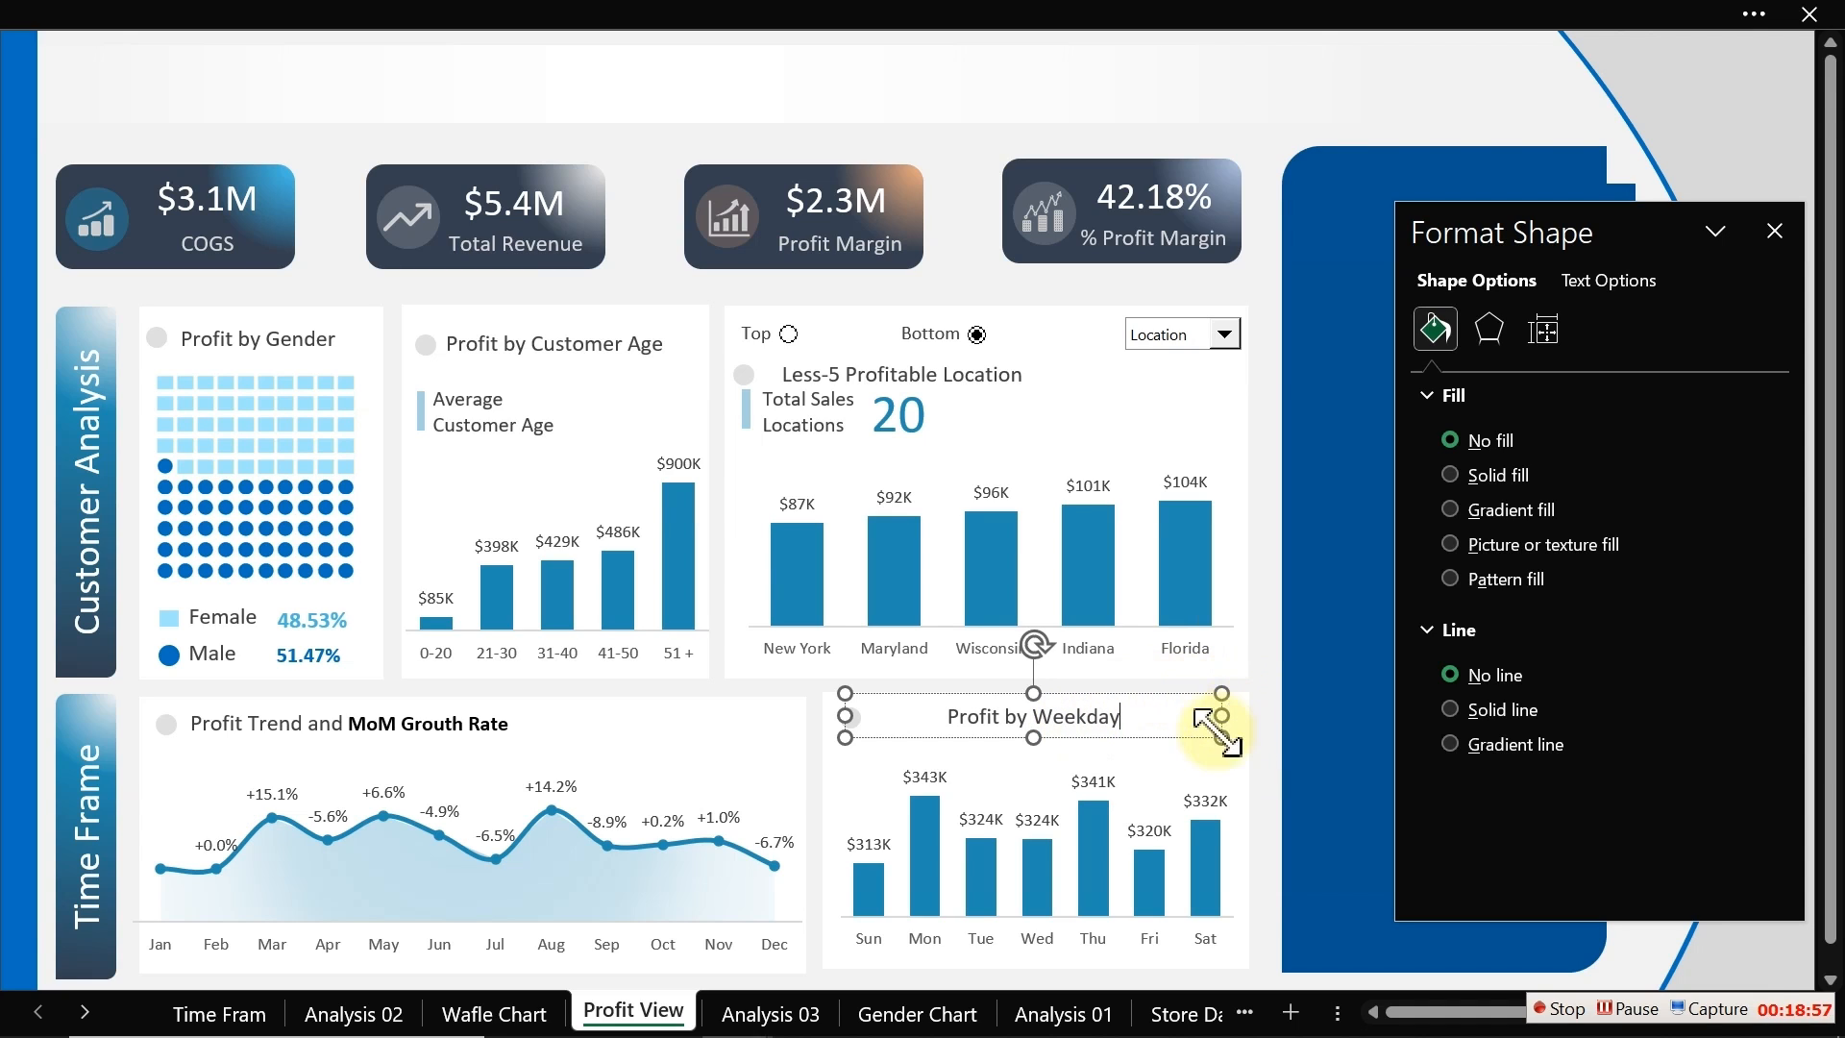
{"action": "left_click_drag", "start_coordinate": [1221, 715], "coordinate": [1100, 719]}
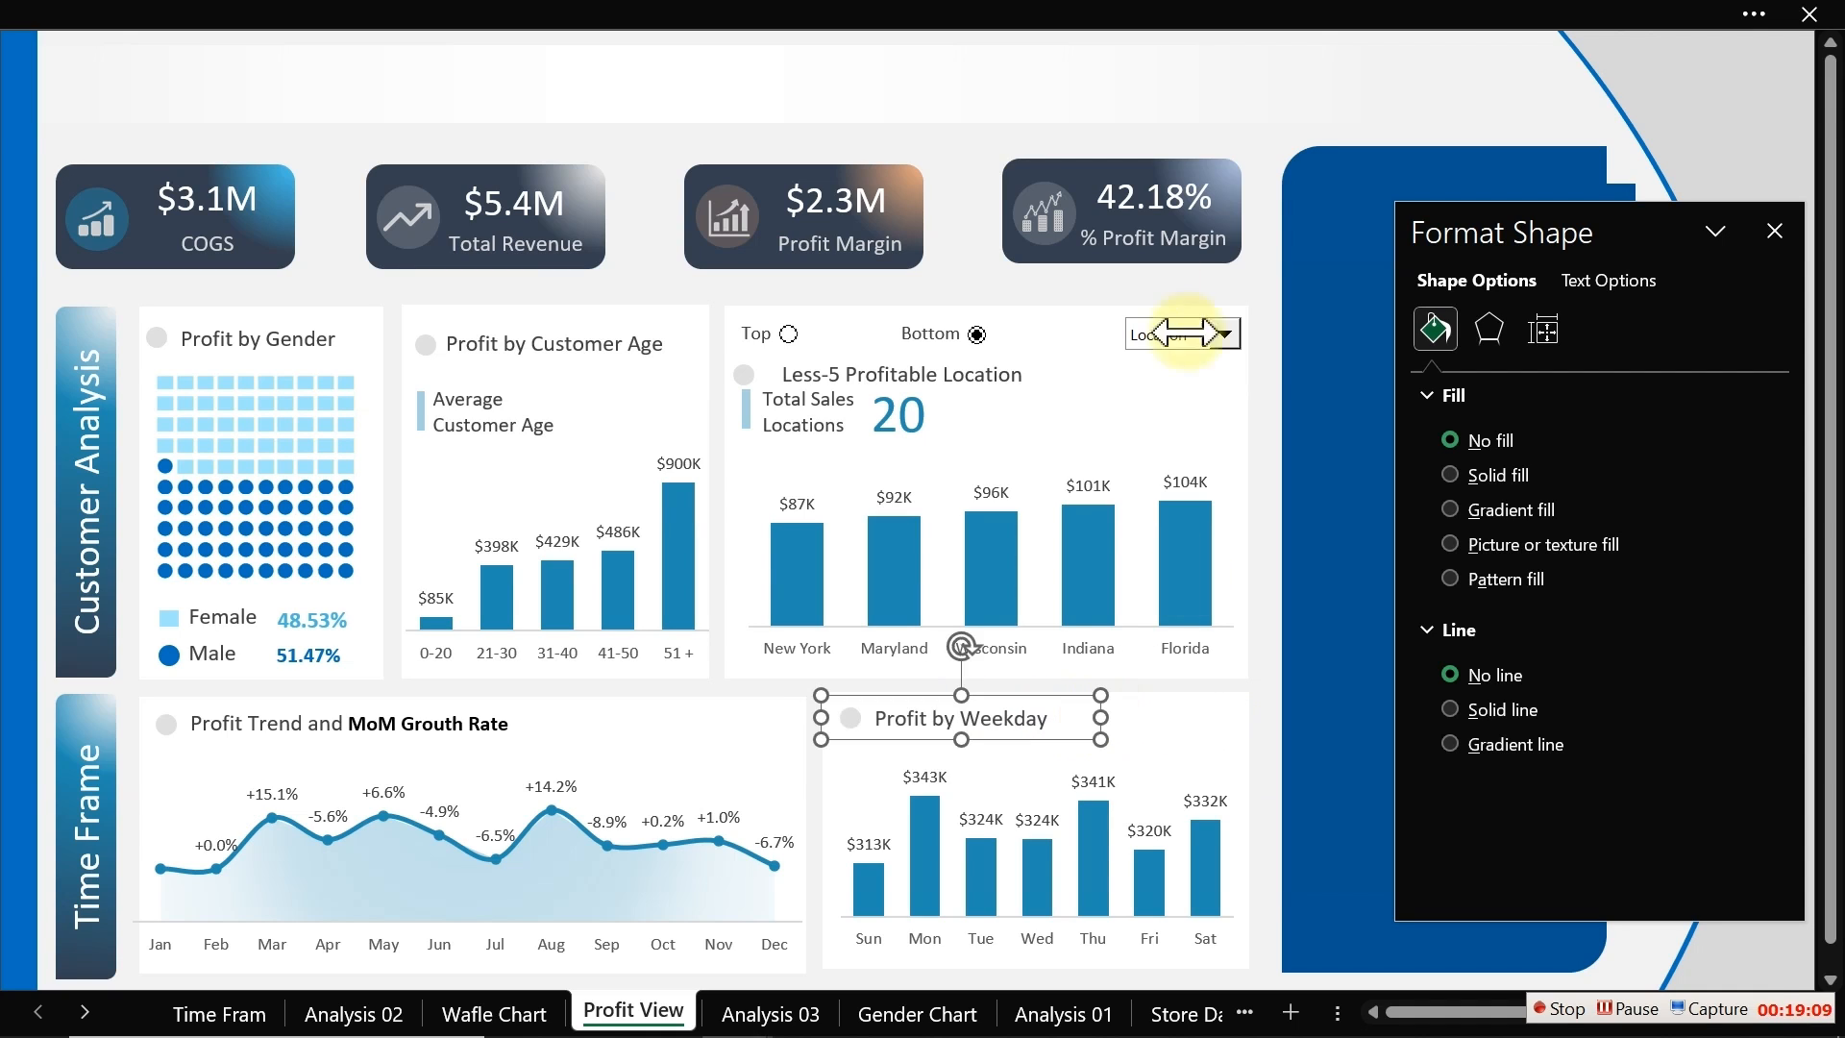
Step: Close the formatting pane
{"action": "left_click_drag", "start_coordinate": [1002, 205], "coordinate": [923, 234]}
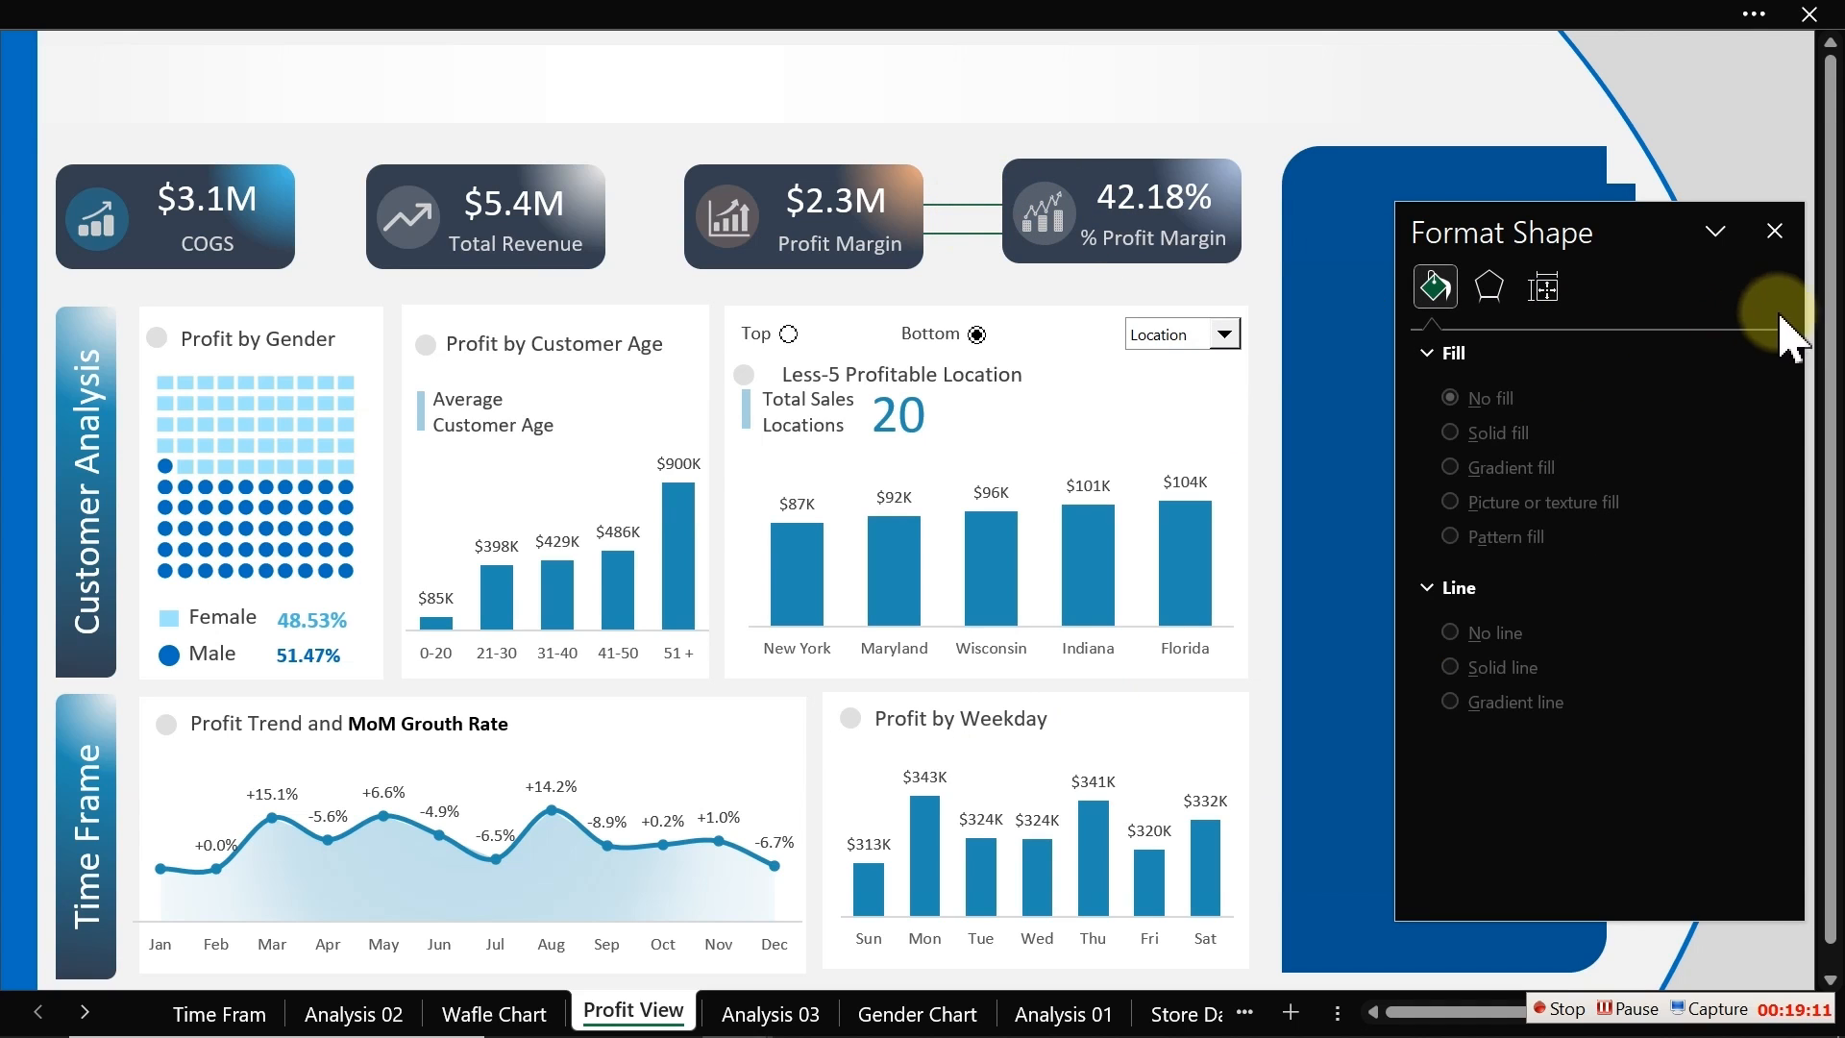
{"action": "left_click", "coordinate": [1774, 231]}
{"action": "left_click_drag", "start_coordinate": [1101, 278], "coordinate": [1061, 279]}
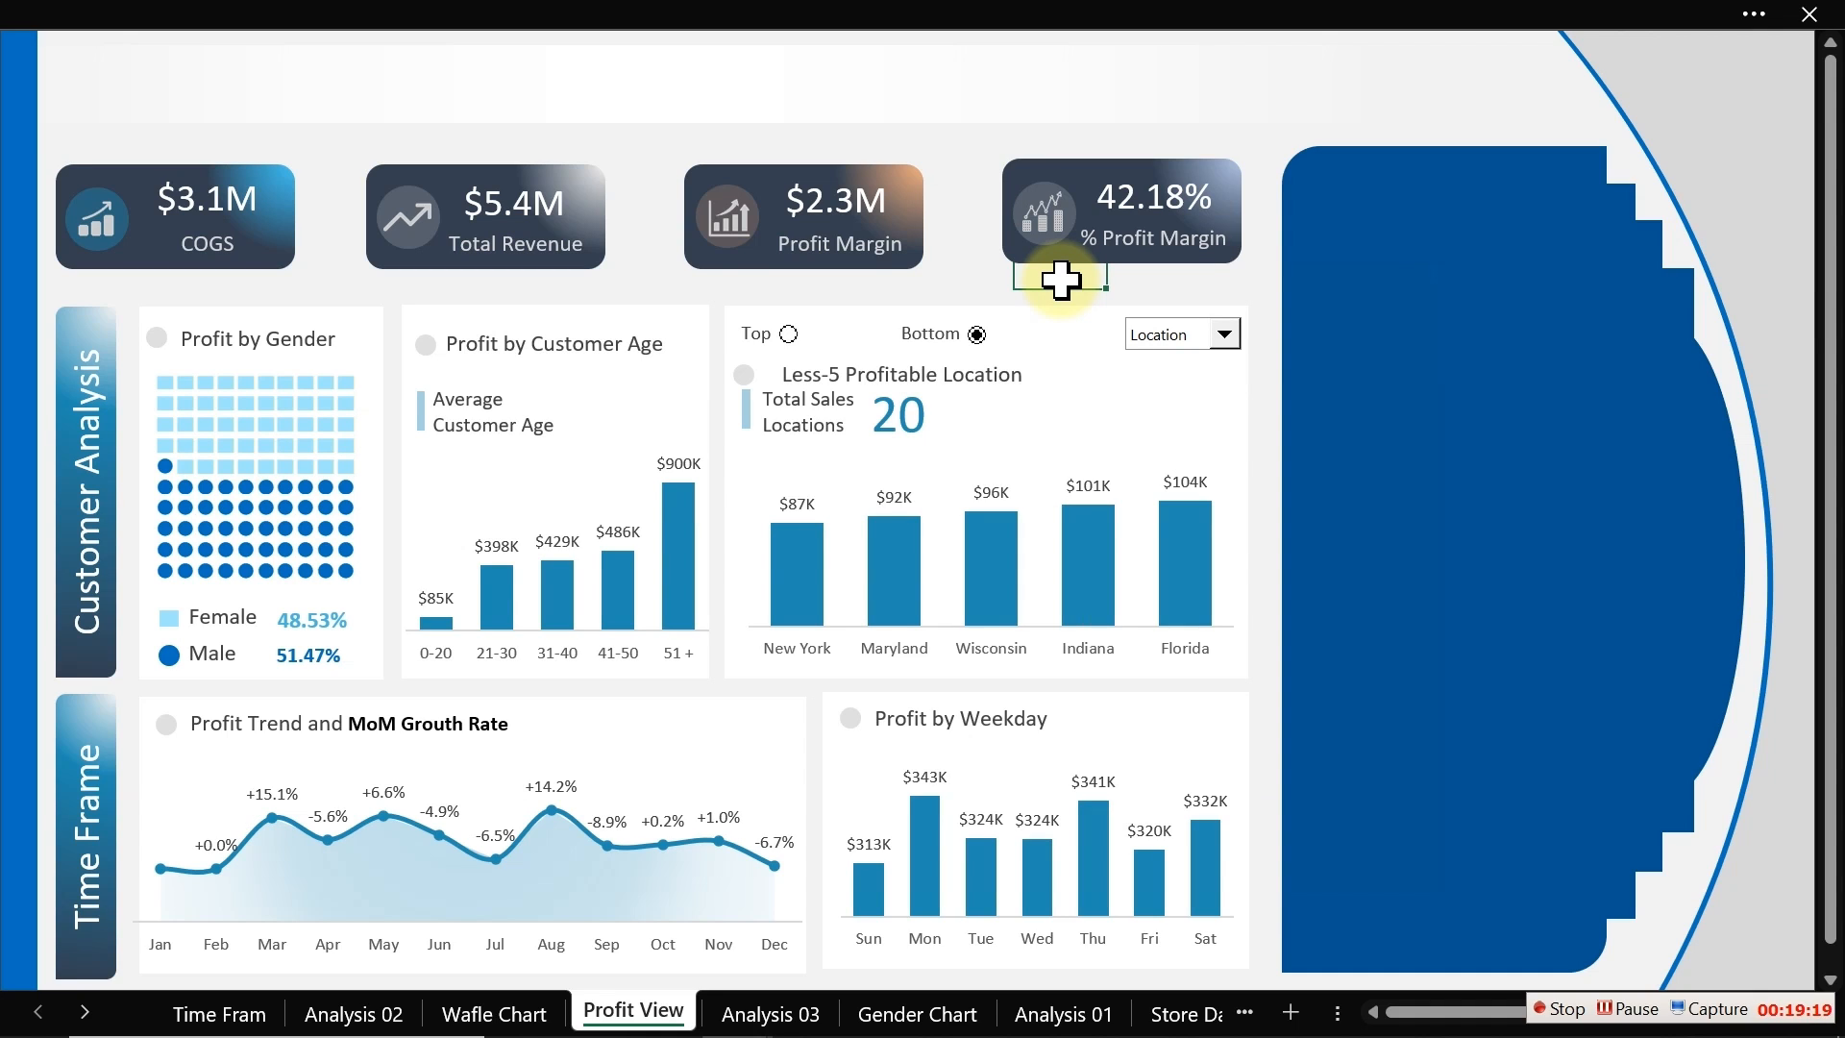
Step: Switch to the Dashboard Tasks PDF in Edge and review the Dashboard 1 task headings
{"action": "key", "text": "super"}
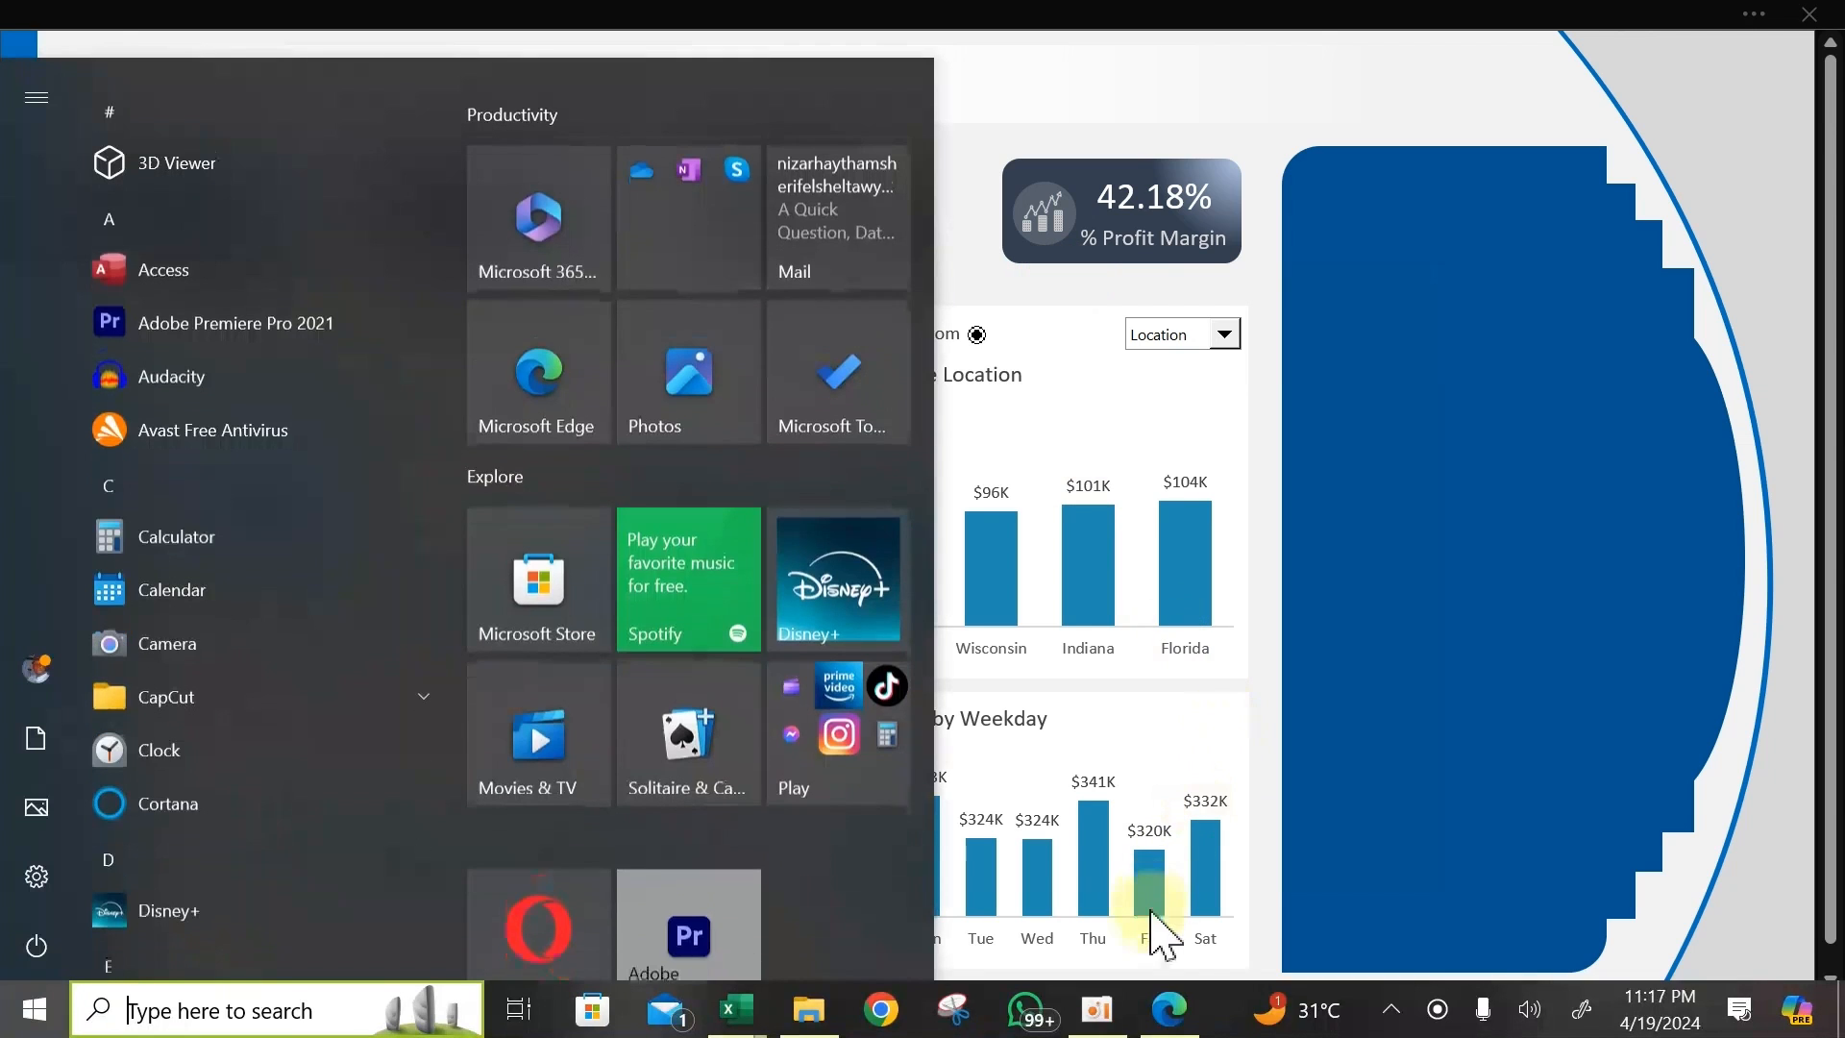
{"action": "left_click", "coordinate": [1166, 1009]}
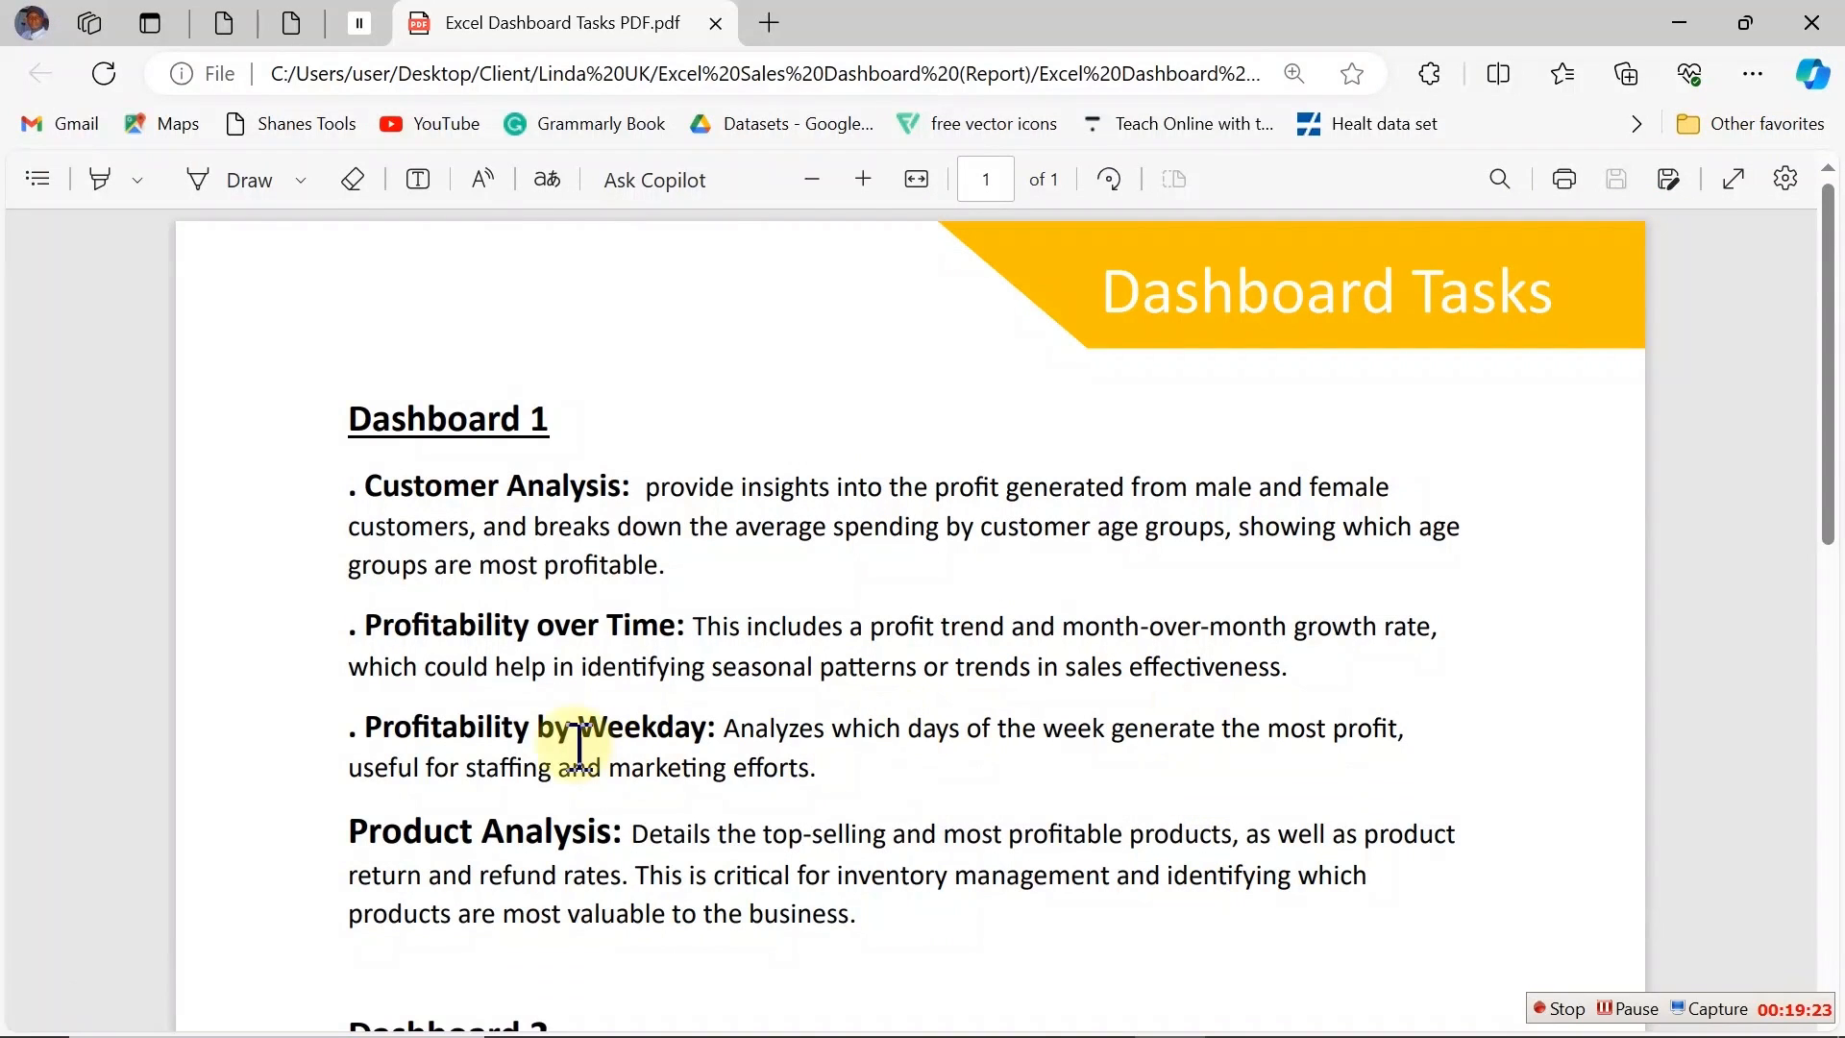
{"action": "left_click_drag", "start_coordinate": [365, 630], "coordinate": [655, 623]}
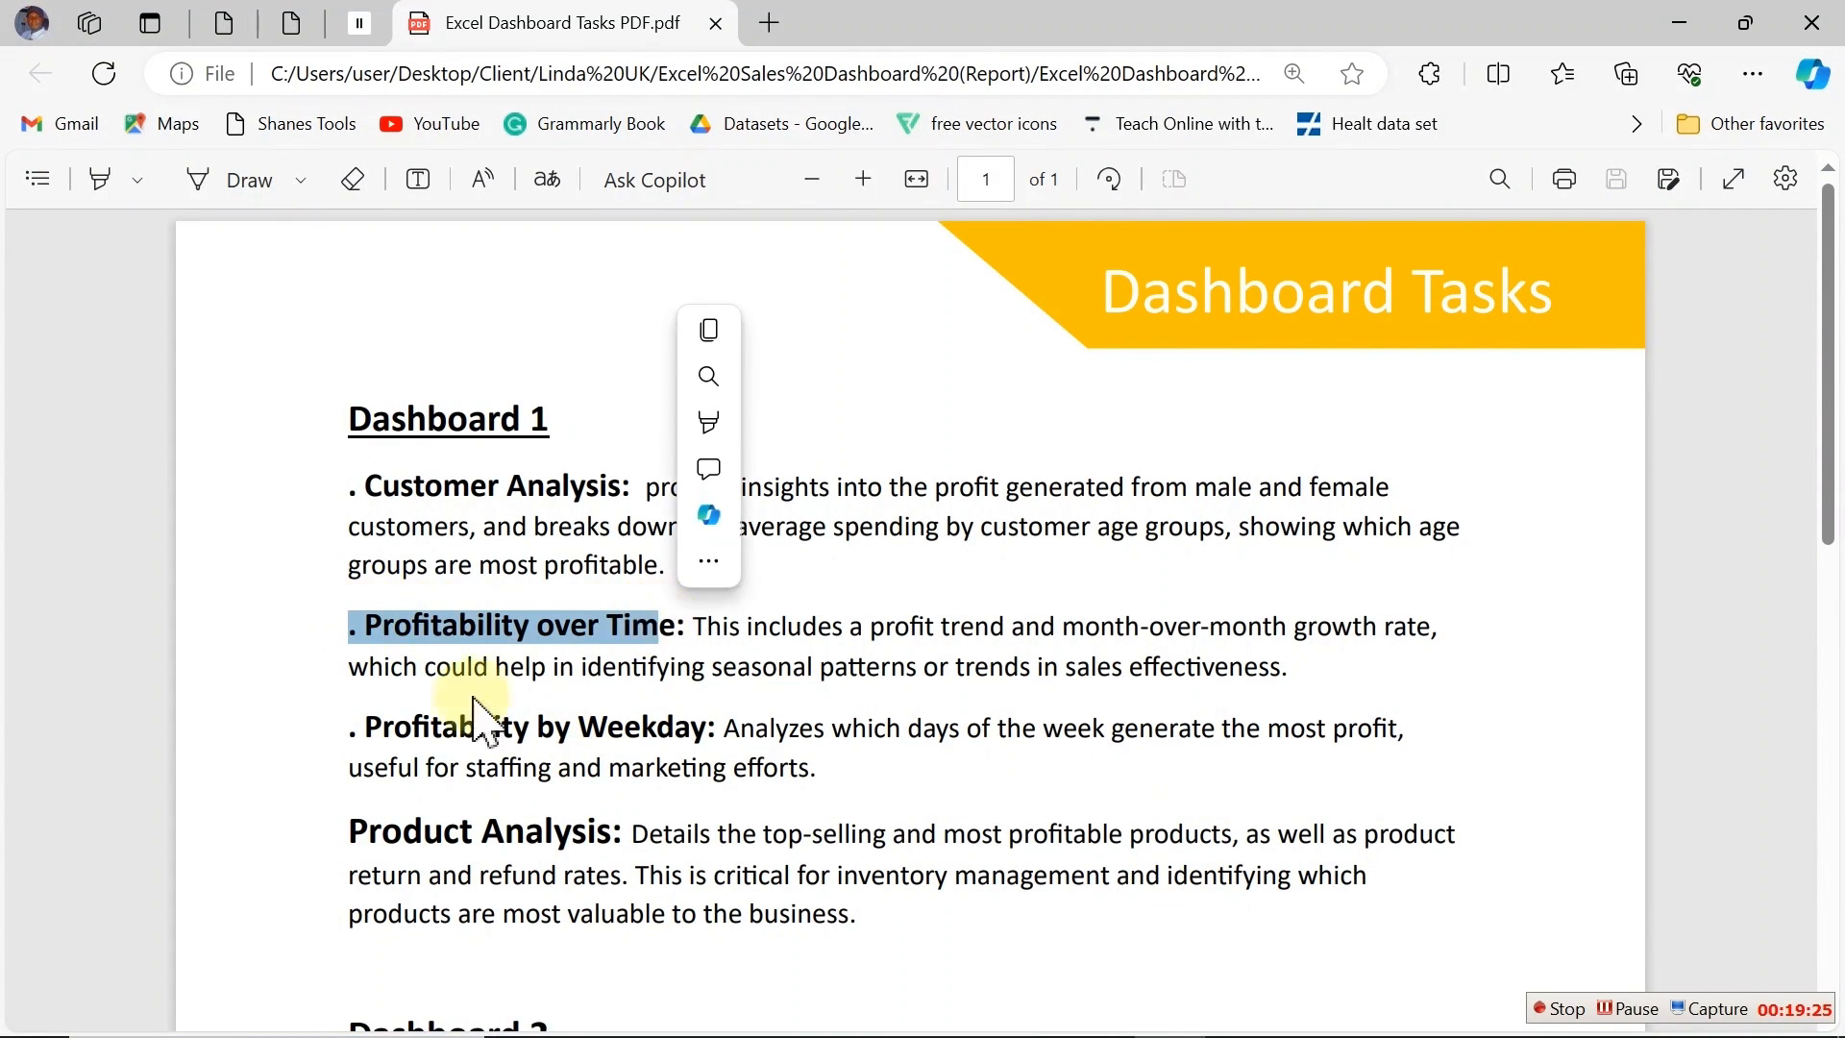
{"action": "left_click_drag", "start_coordinate": [373, 728], "coordinate": [699, 729]}
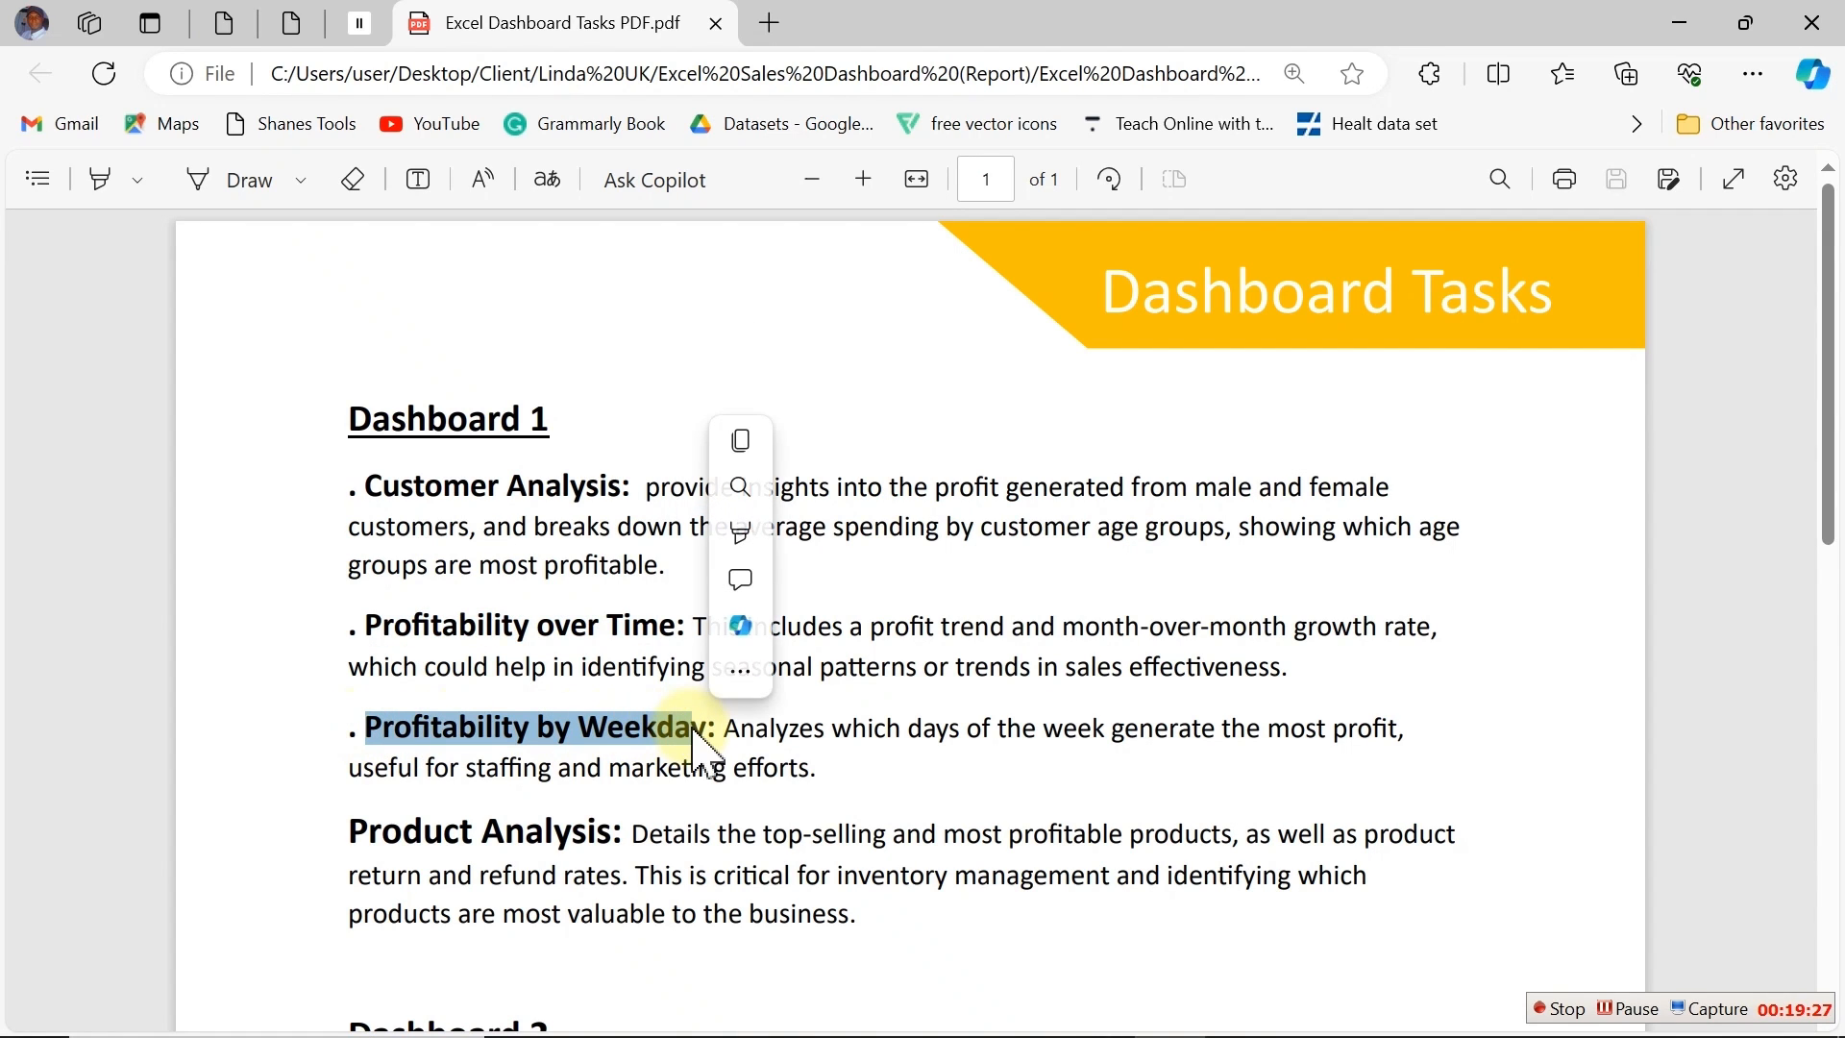
{"action": "left_click_drag", "start_coordinate": [348, 830], "coordinate": [615, 832]}
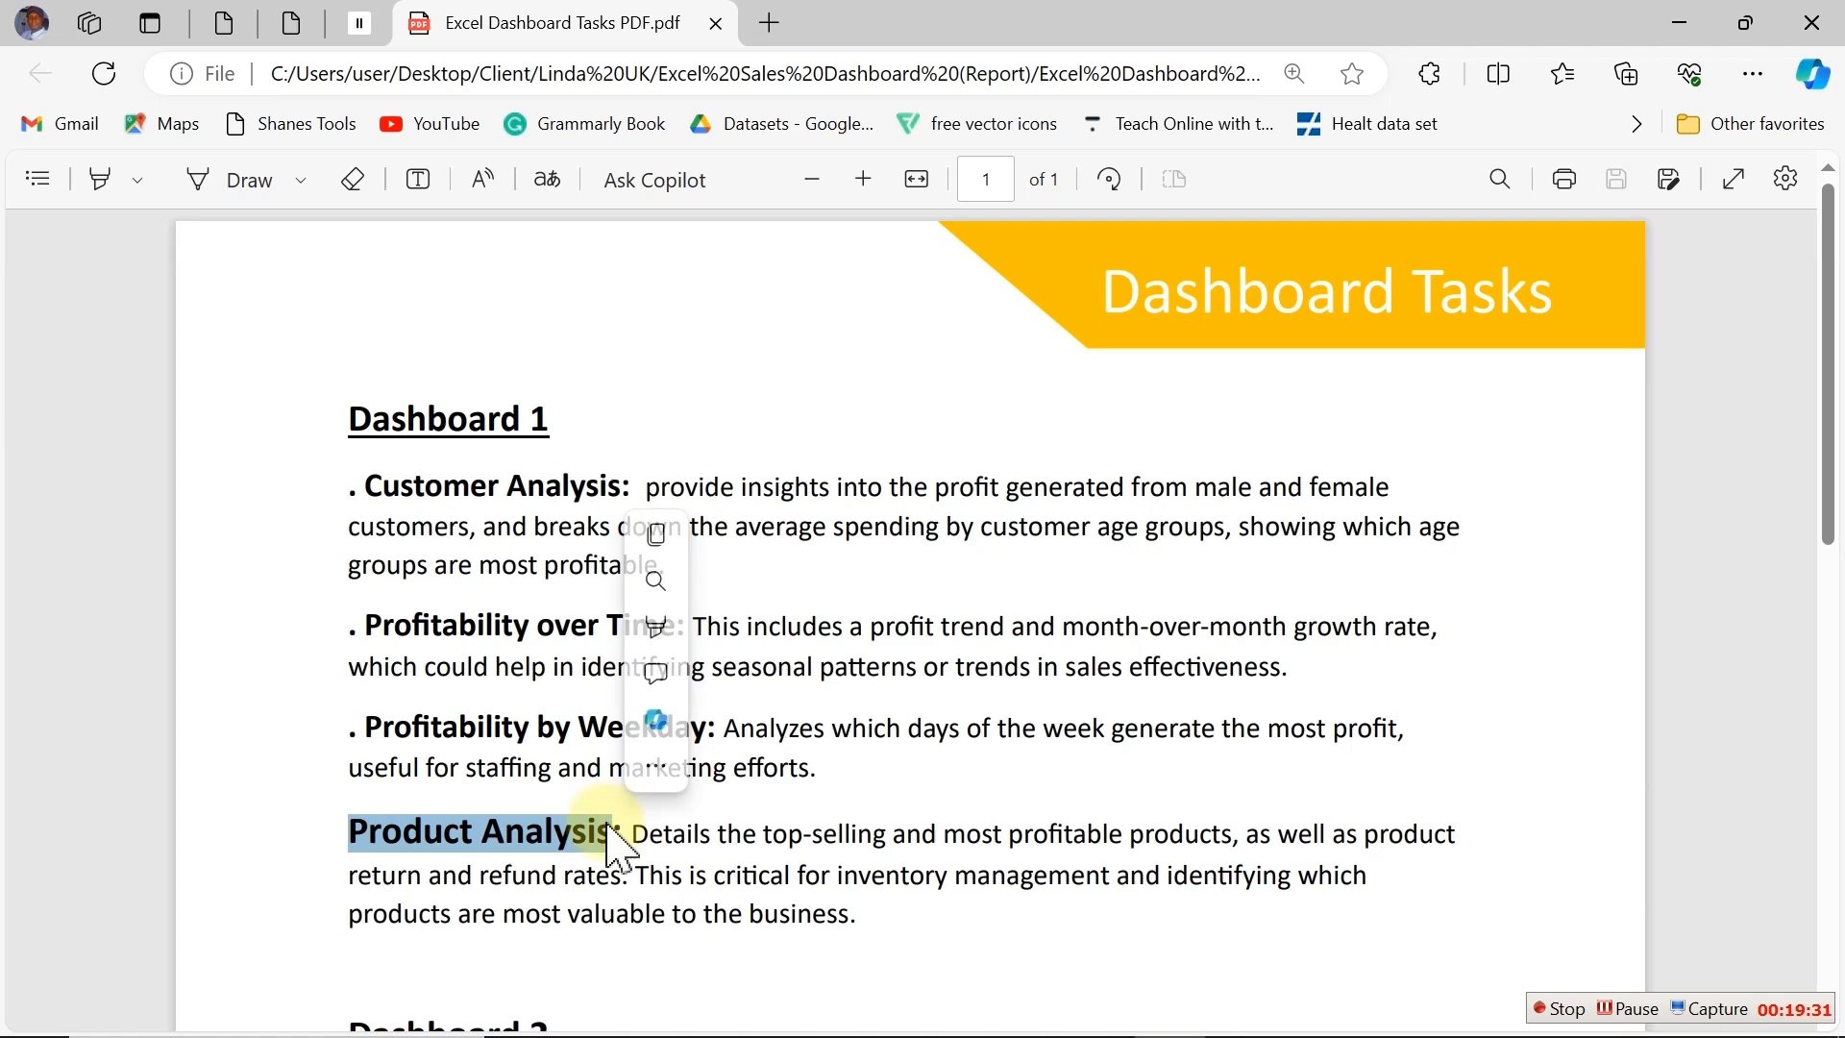
{"action": "left_click", "coordinate": [826, 727]}
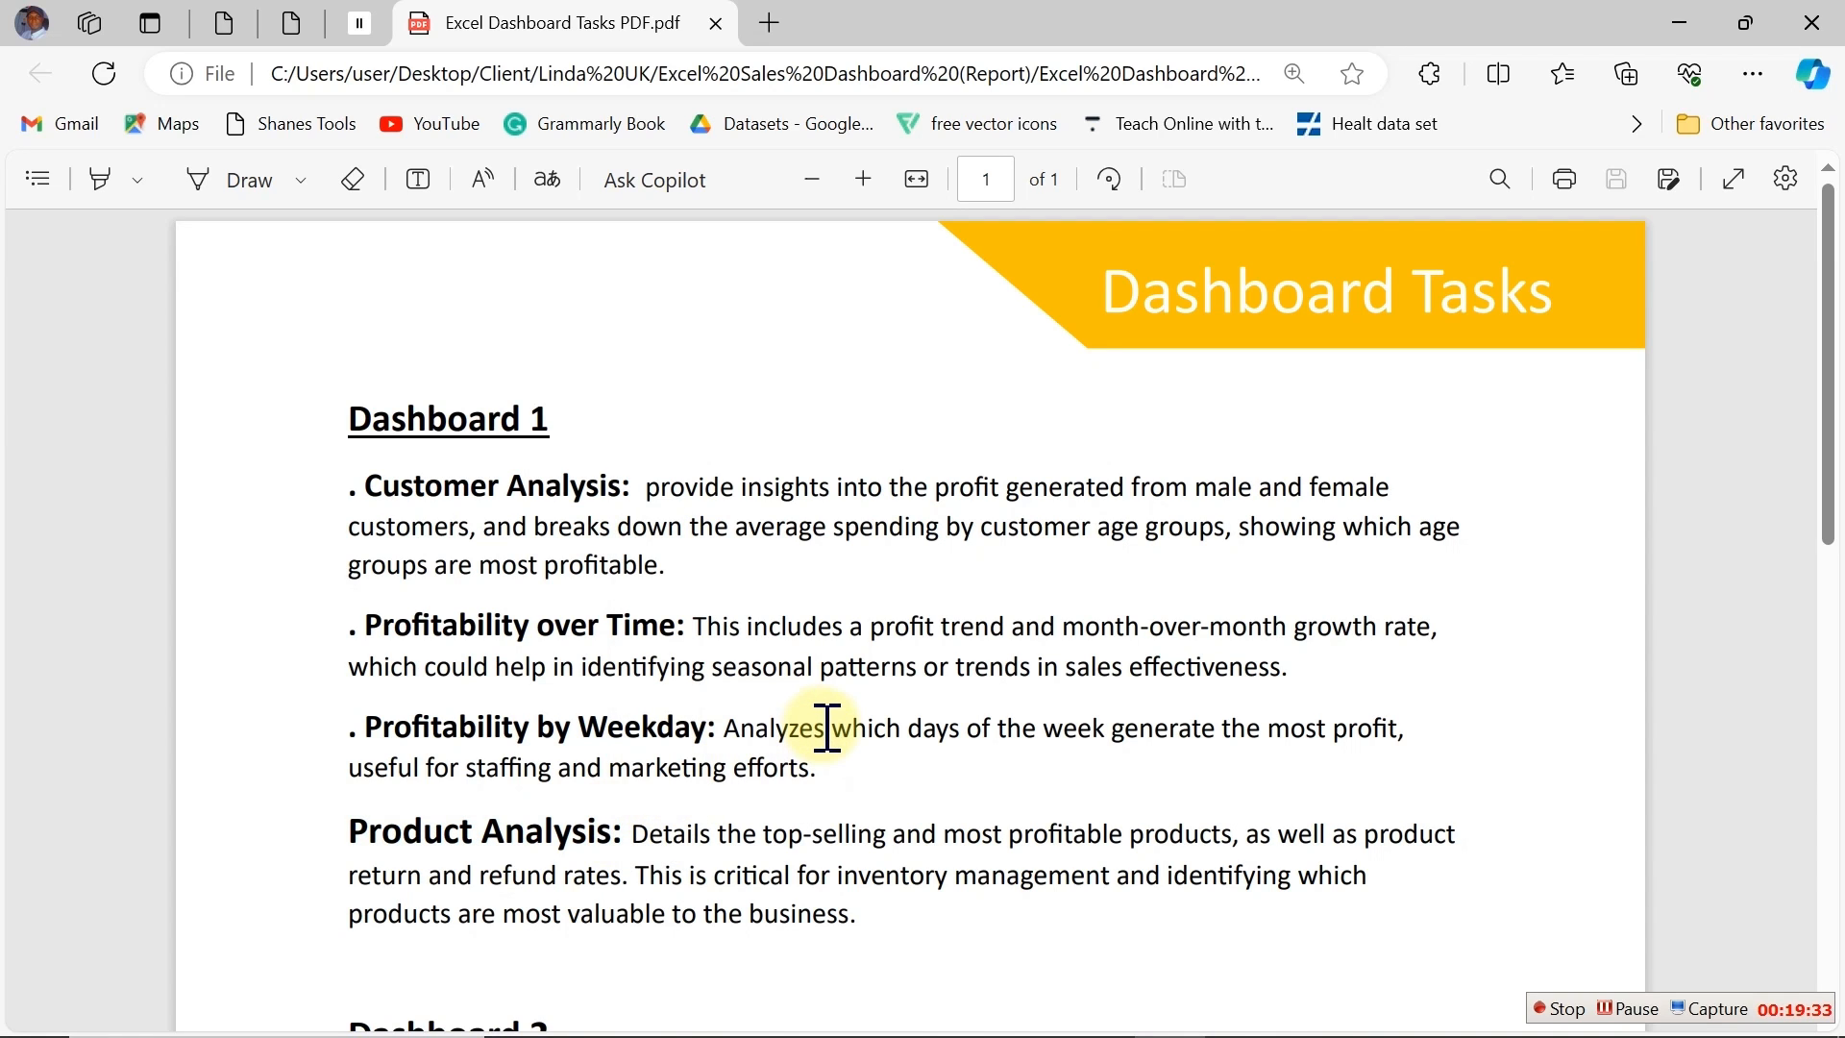
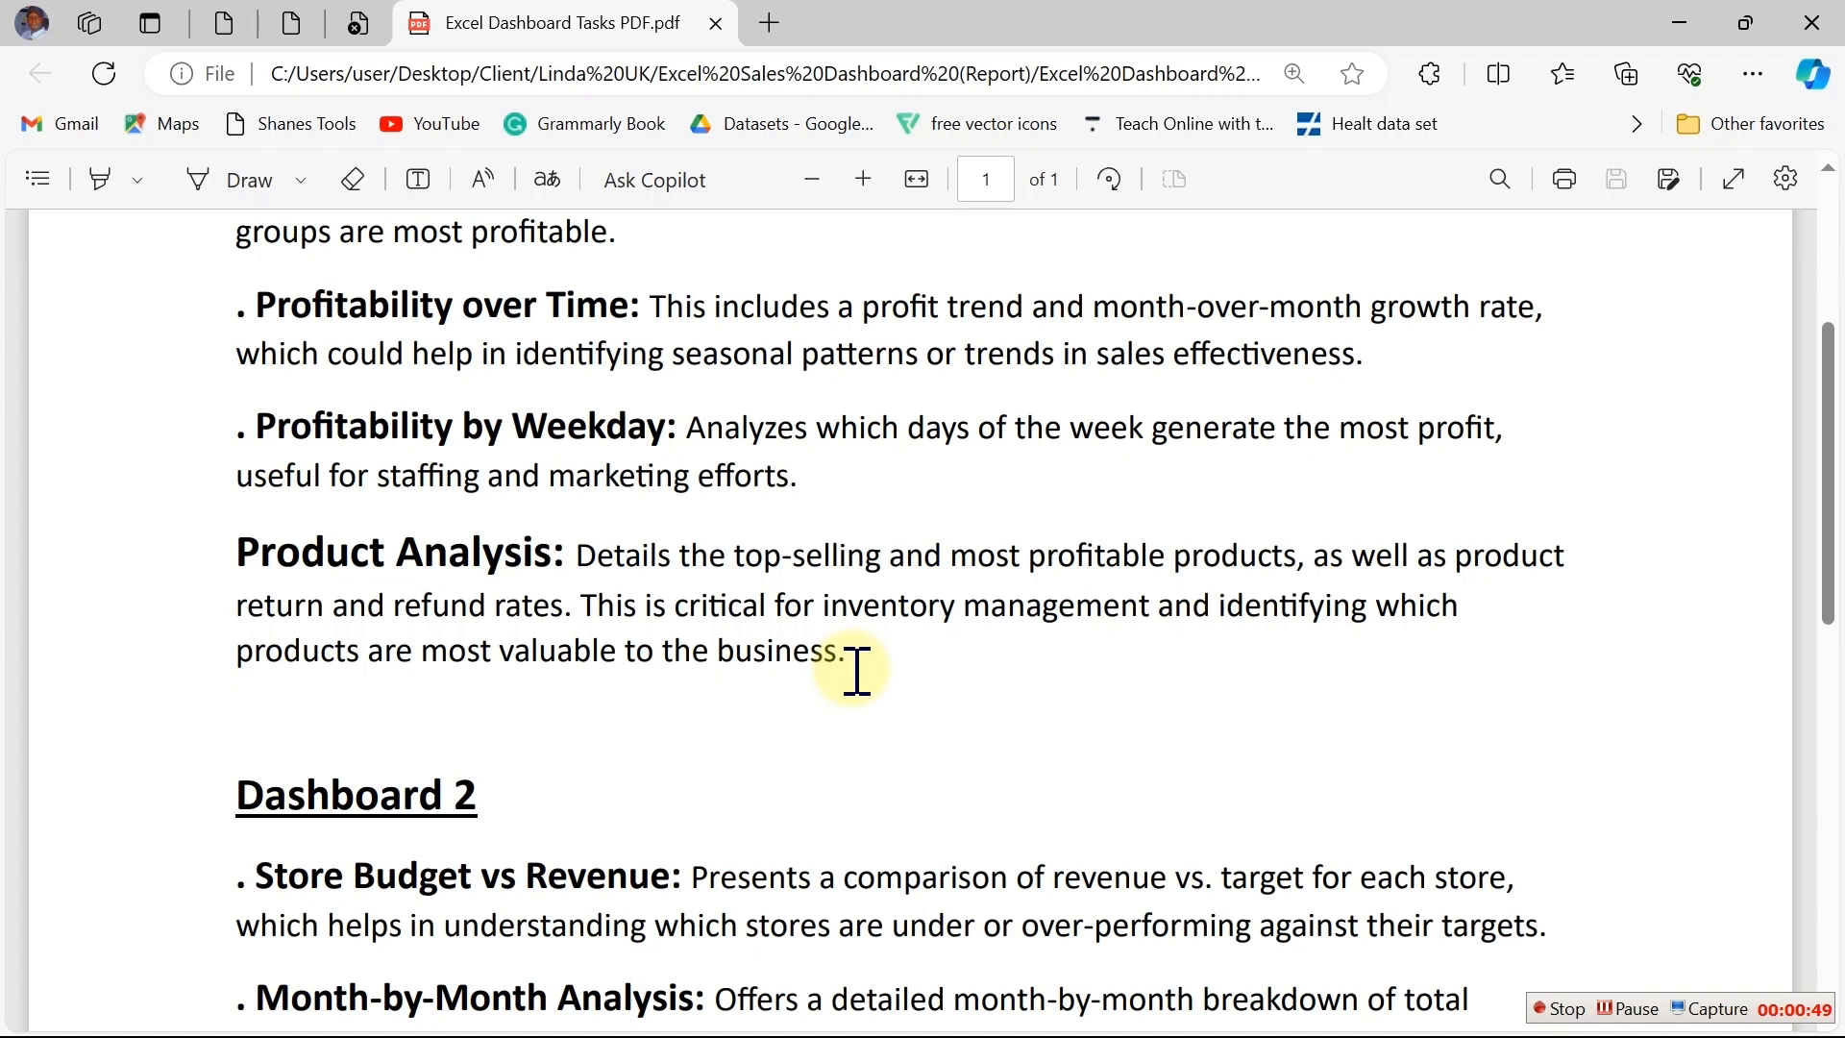
Step: Switch back to Excel and show the PivotTable Field List for the empty pivot table on the Analysis 03 sheet
{"action": "left_click", "coordinate": [1681, 23]}
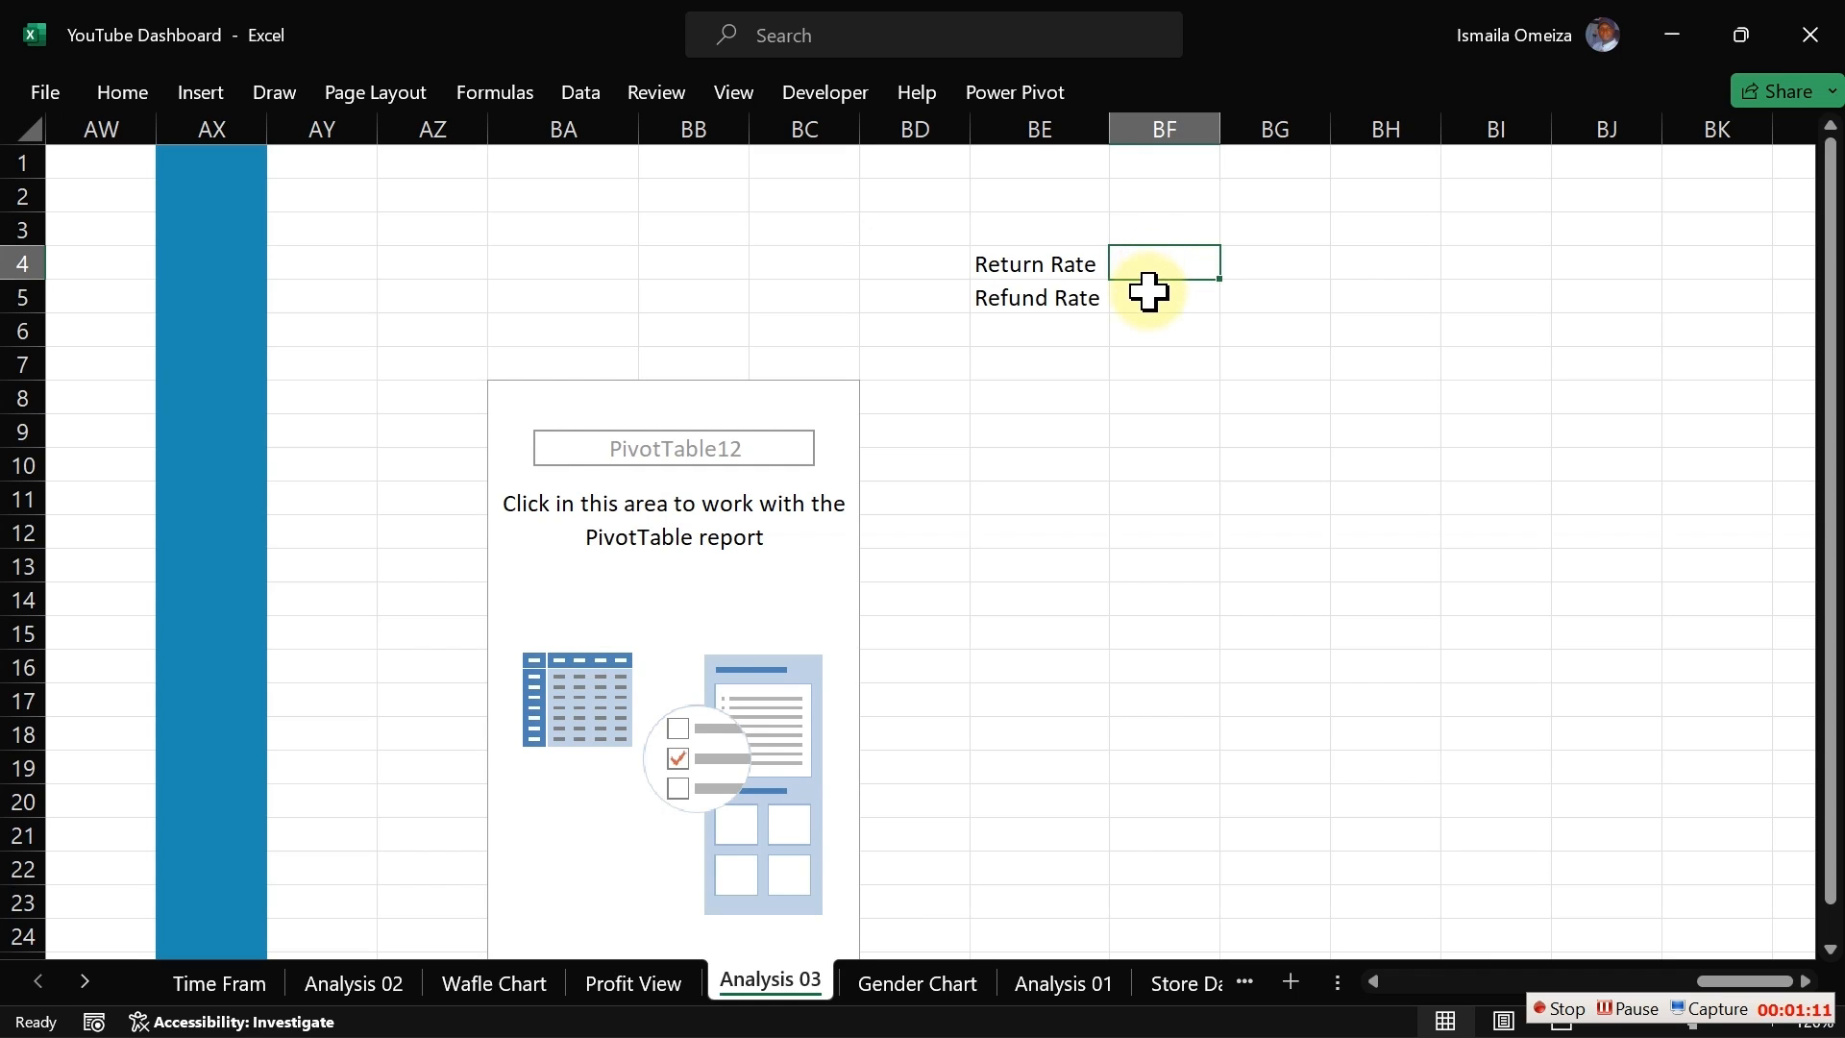
{"action": "left_click", "coordinate": [1149, 291]}
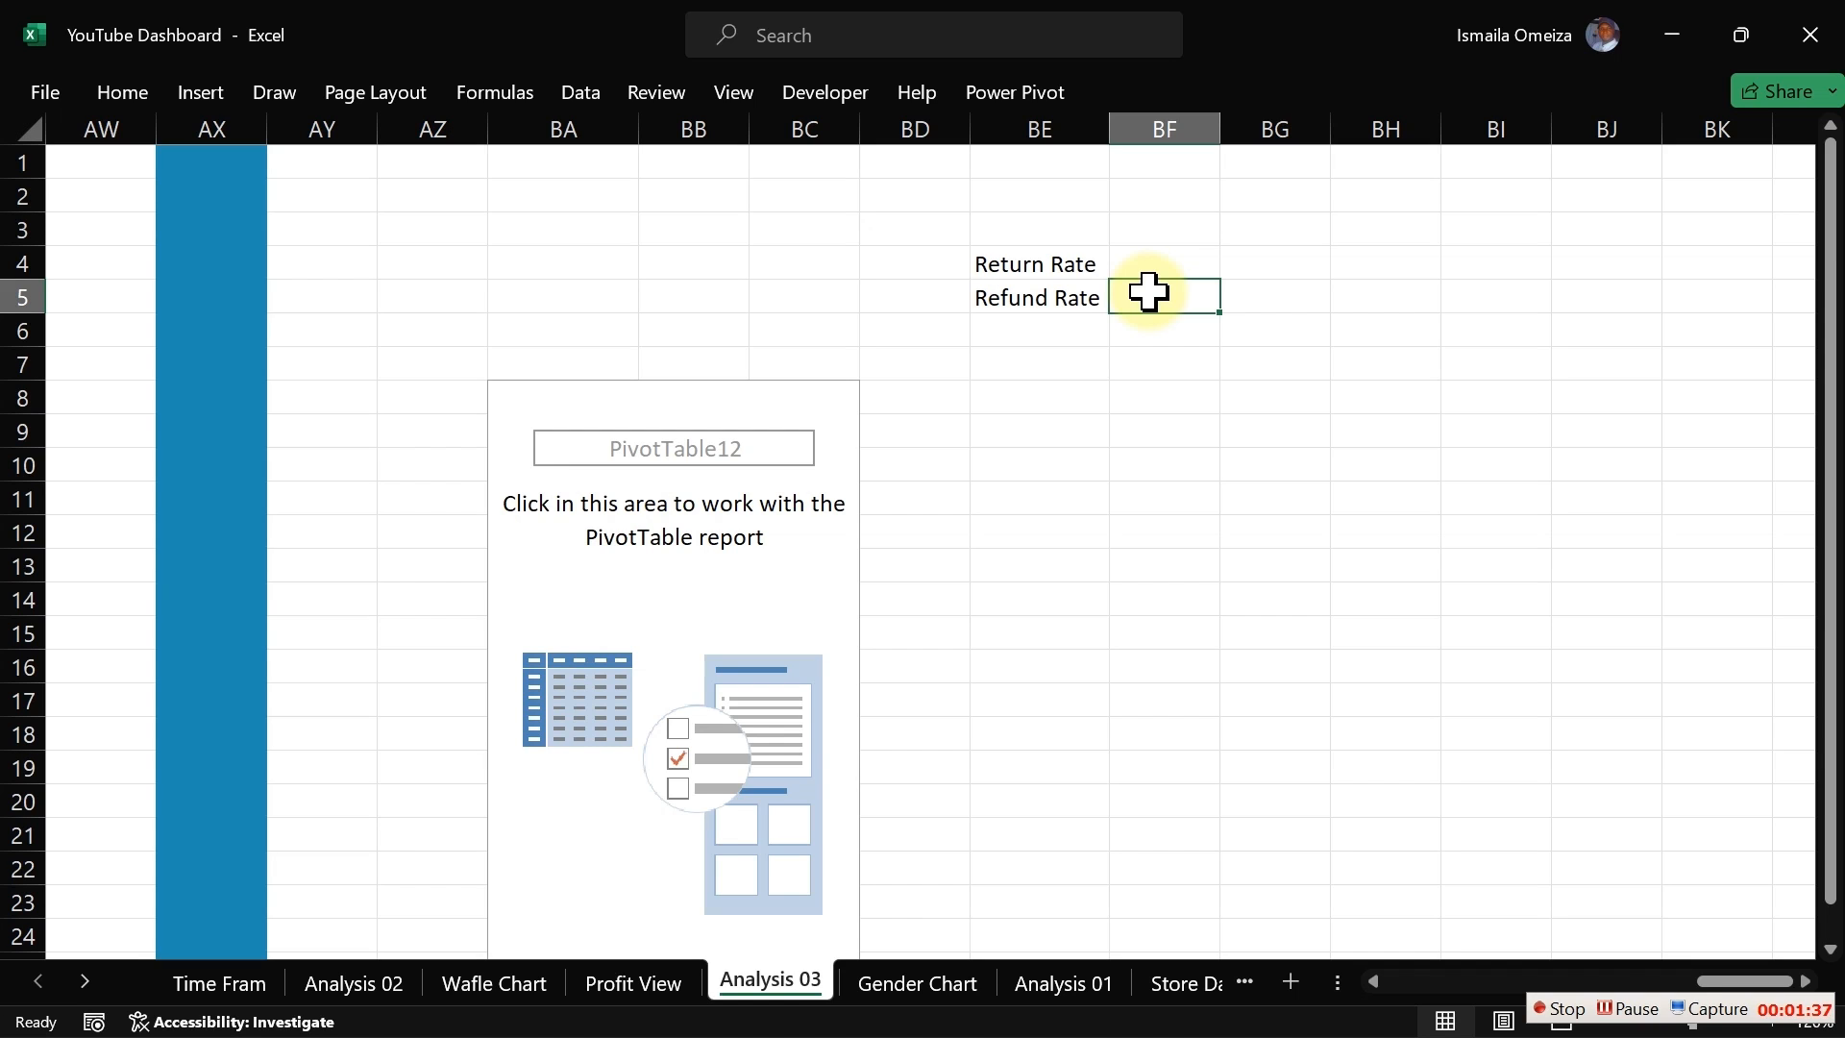
{"action": "left_click", "coordinate": [654, 454]}
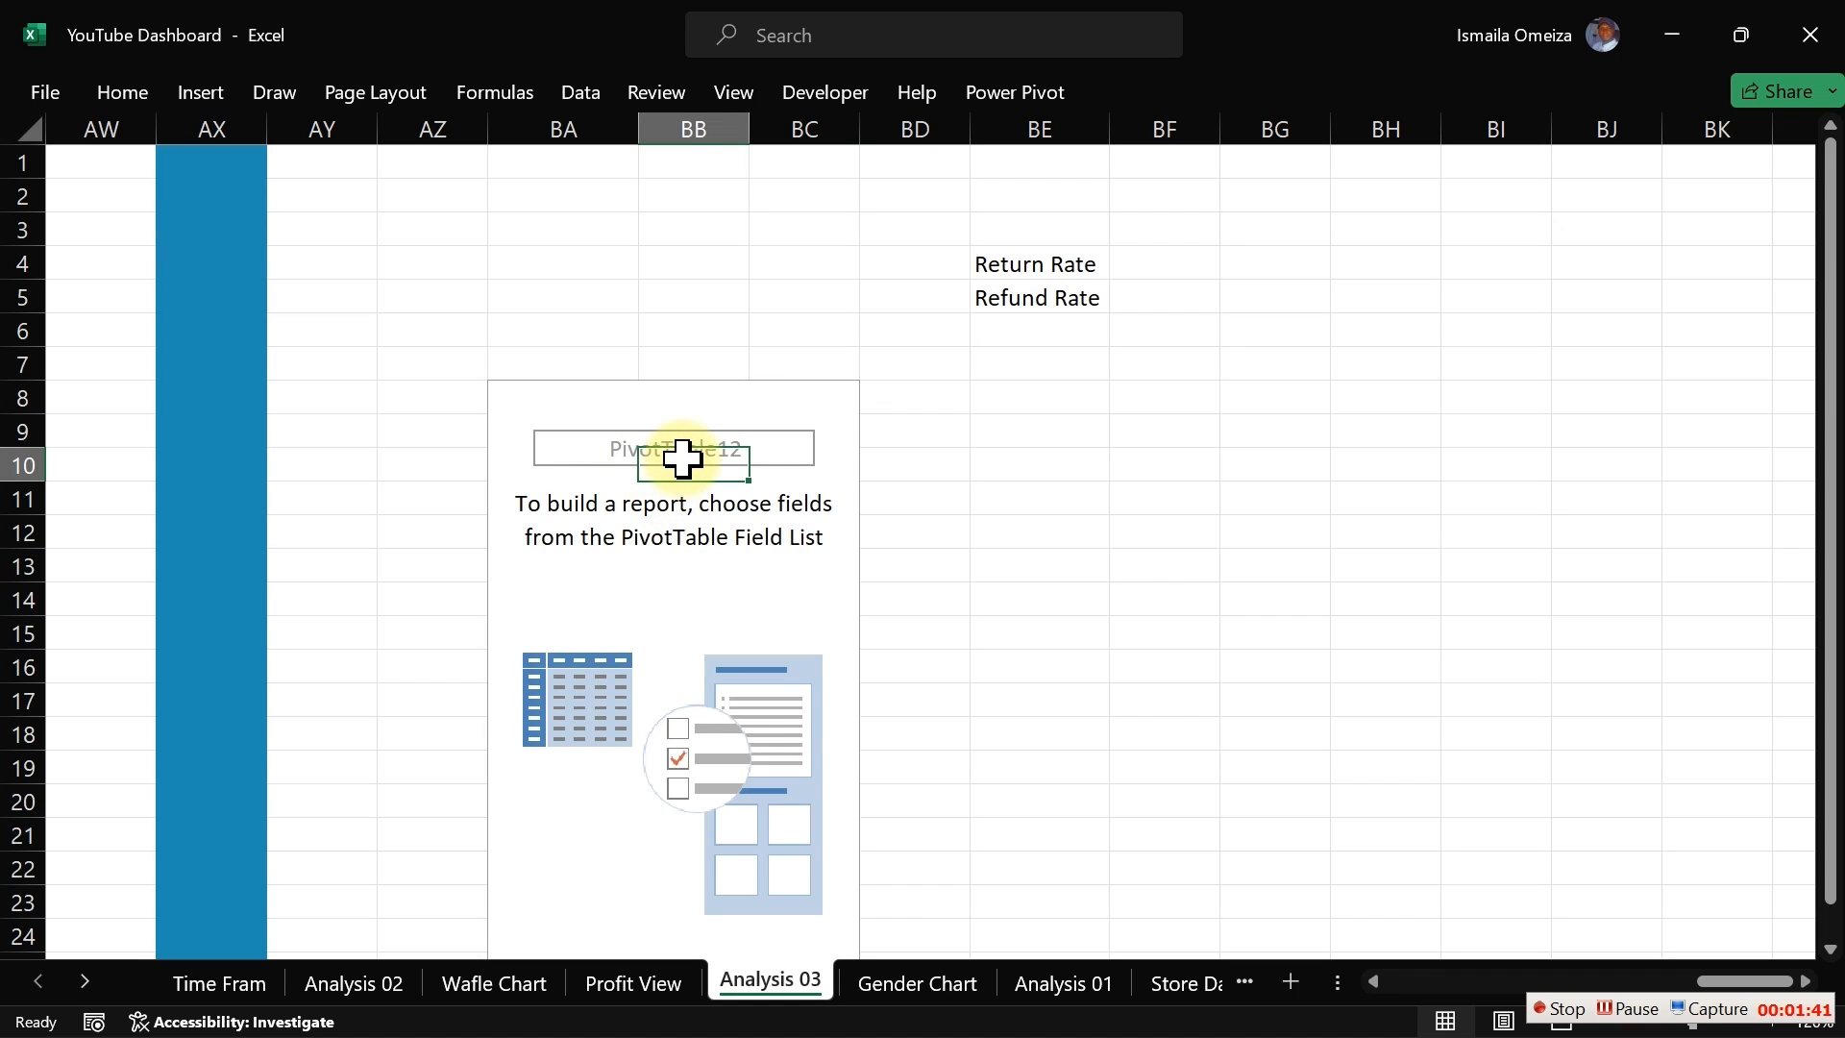
{"action": "right_click", "coordinate": [682, 459]}
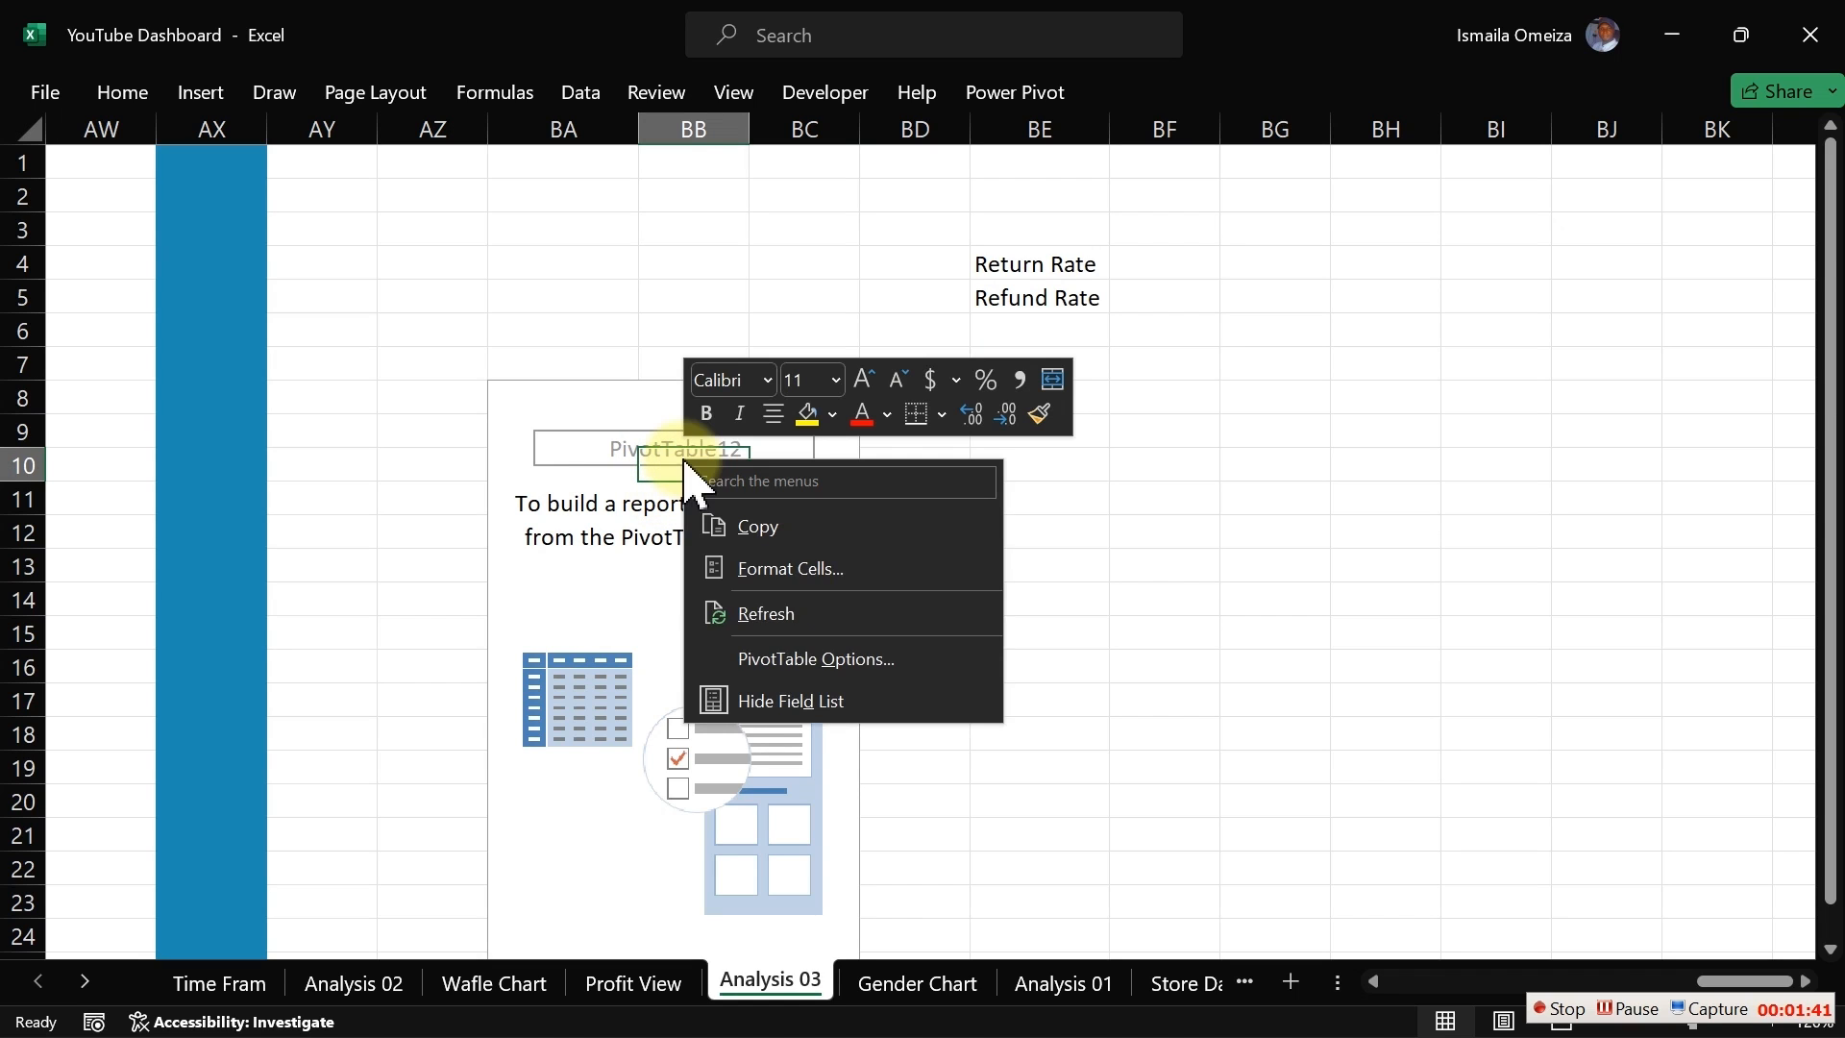
{"action": "left_click", "coordinate": [807, 699]}
{"action": "left_click", "coordinate": [752, 548]}
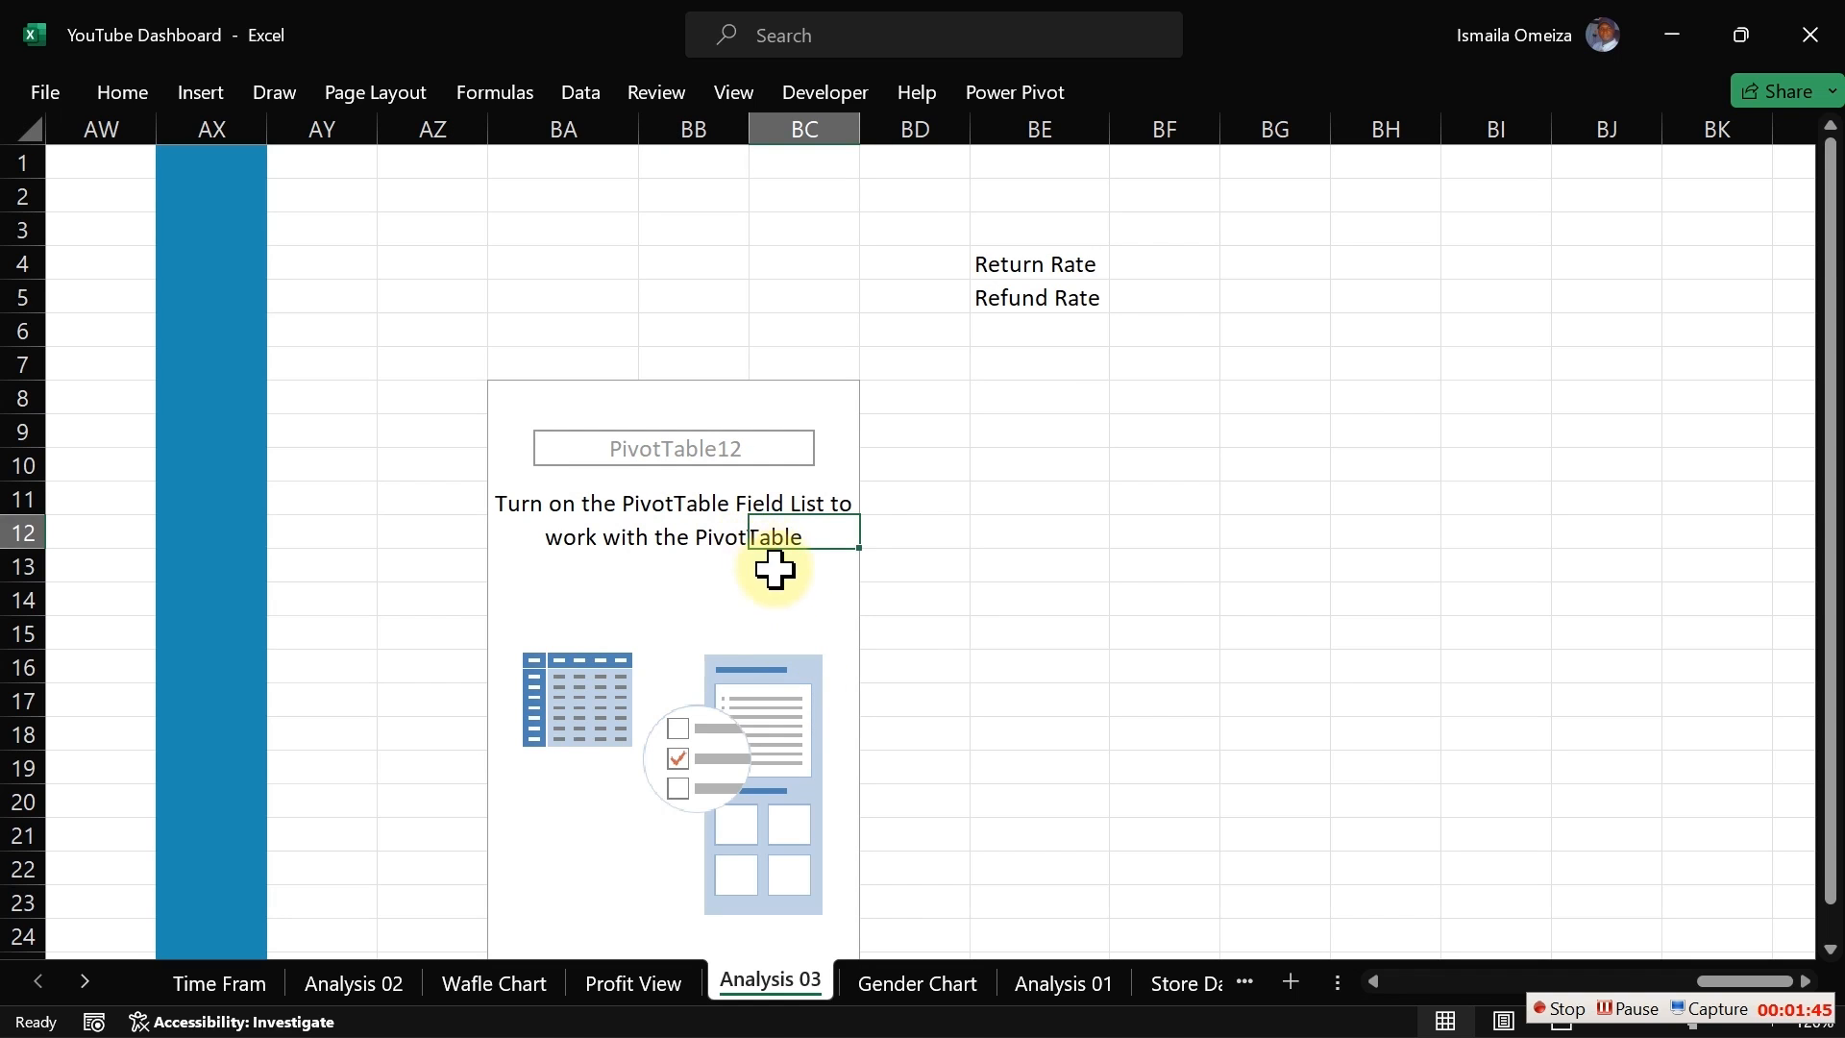
{"action": "left_click", "coordinate": [1058, 527]}
{"action": "left_click", "coordinate": [723, 528]}
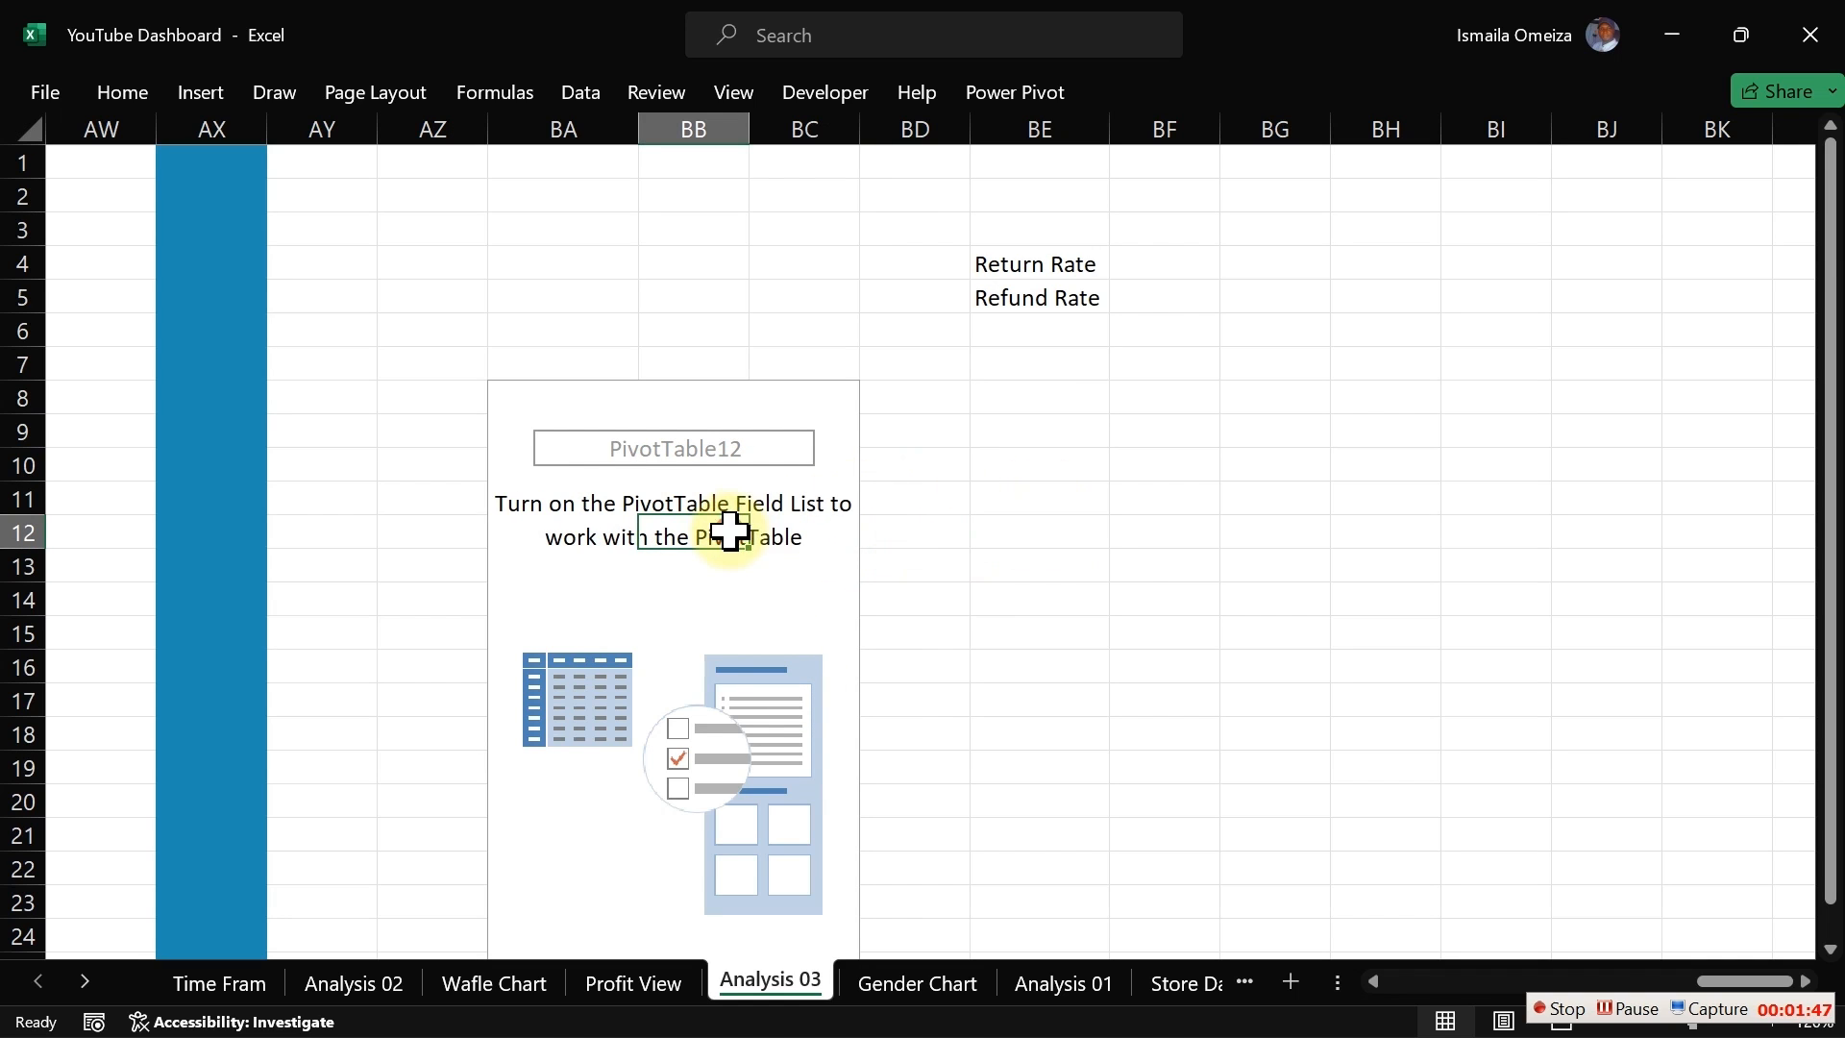
{"action": "right_click", "coordinate": [725, 528]}
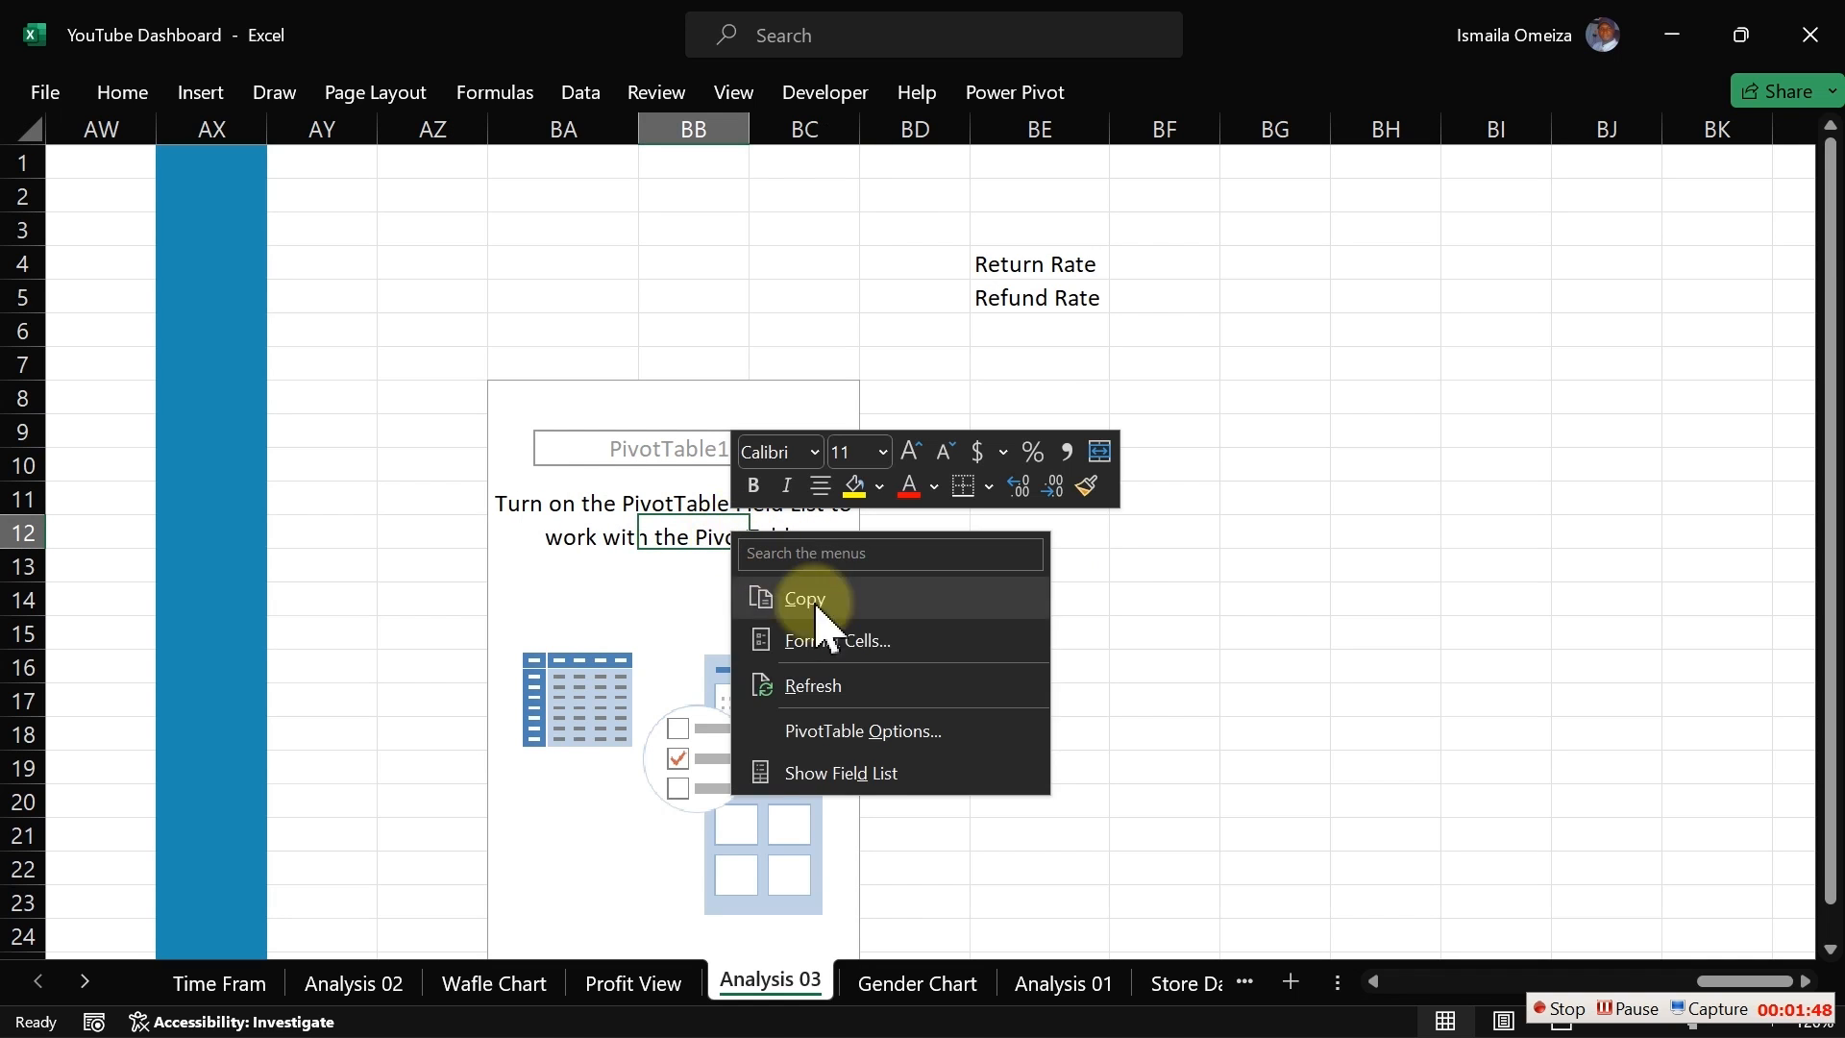
{"action": "left_click", "coordinate": [845, 774]}
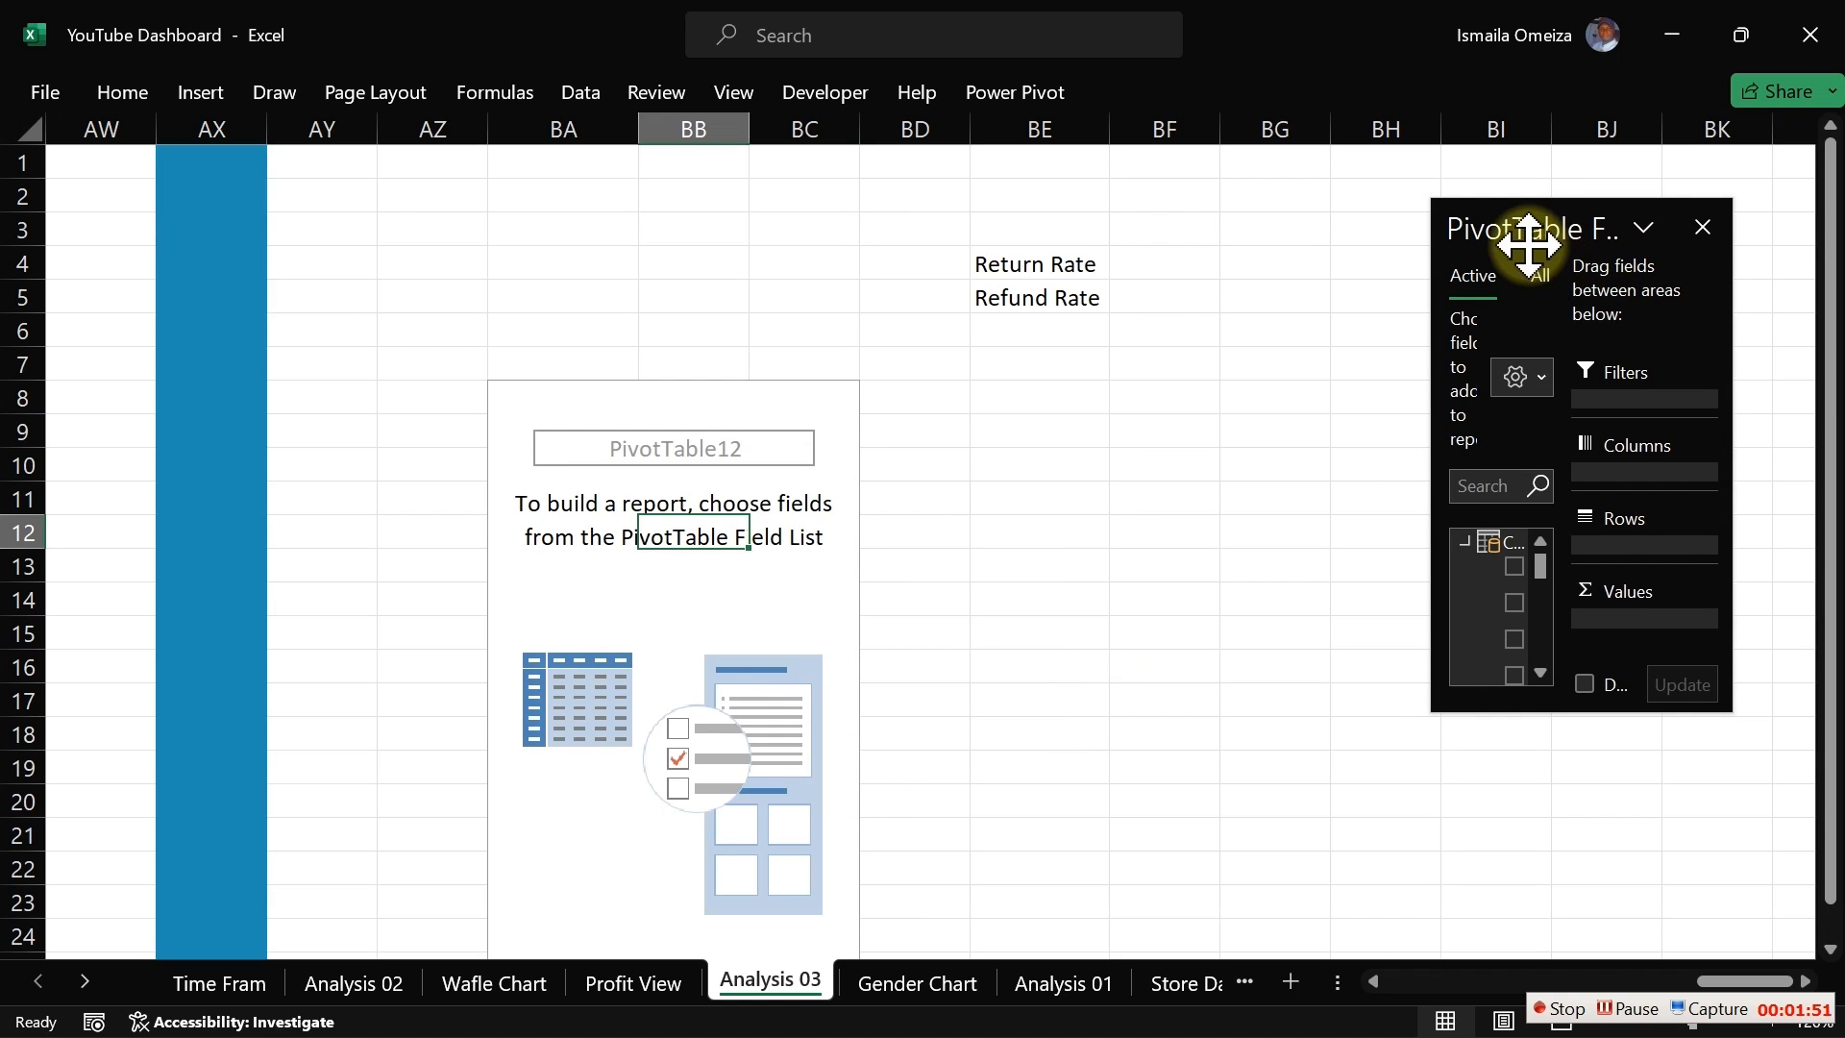
Step: Reposition and enlarge the PivotTable Fields pane so the field names are readable
{"action": "left_click_drag", "start_coordinate": [1524, 239], "coordinate": [1484, 224]}
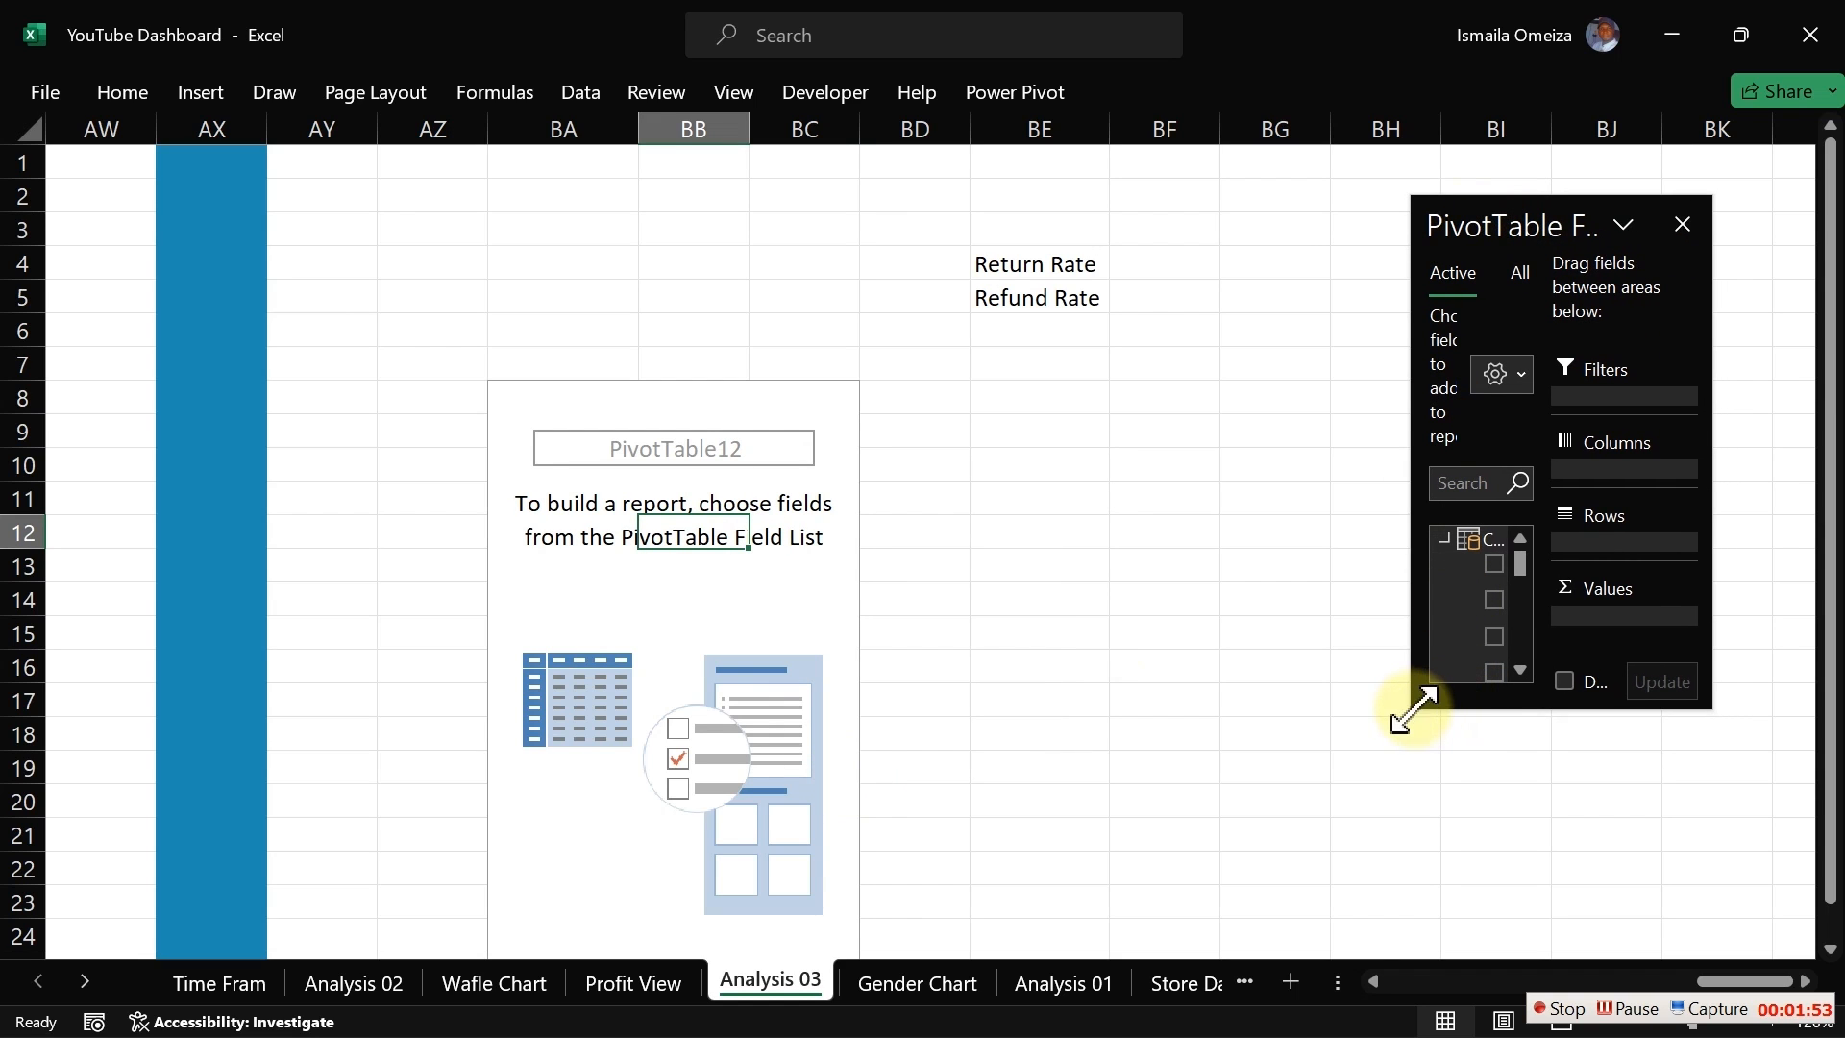
{"action": "left_click_drag", "start_coordinate": [1419, 700], "coordinate": [1192, 944]}
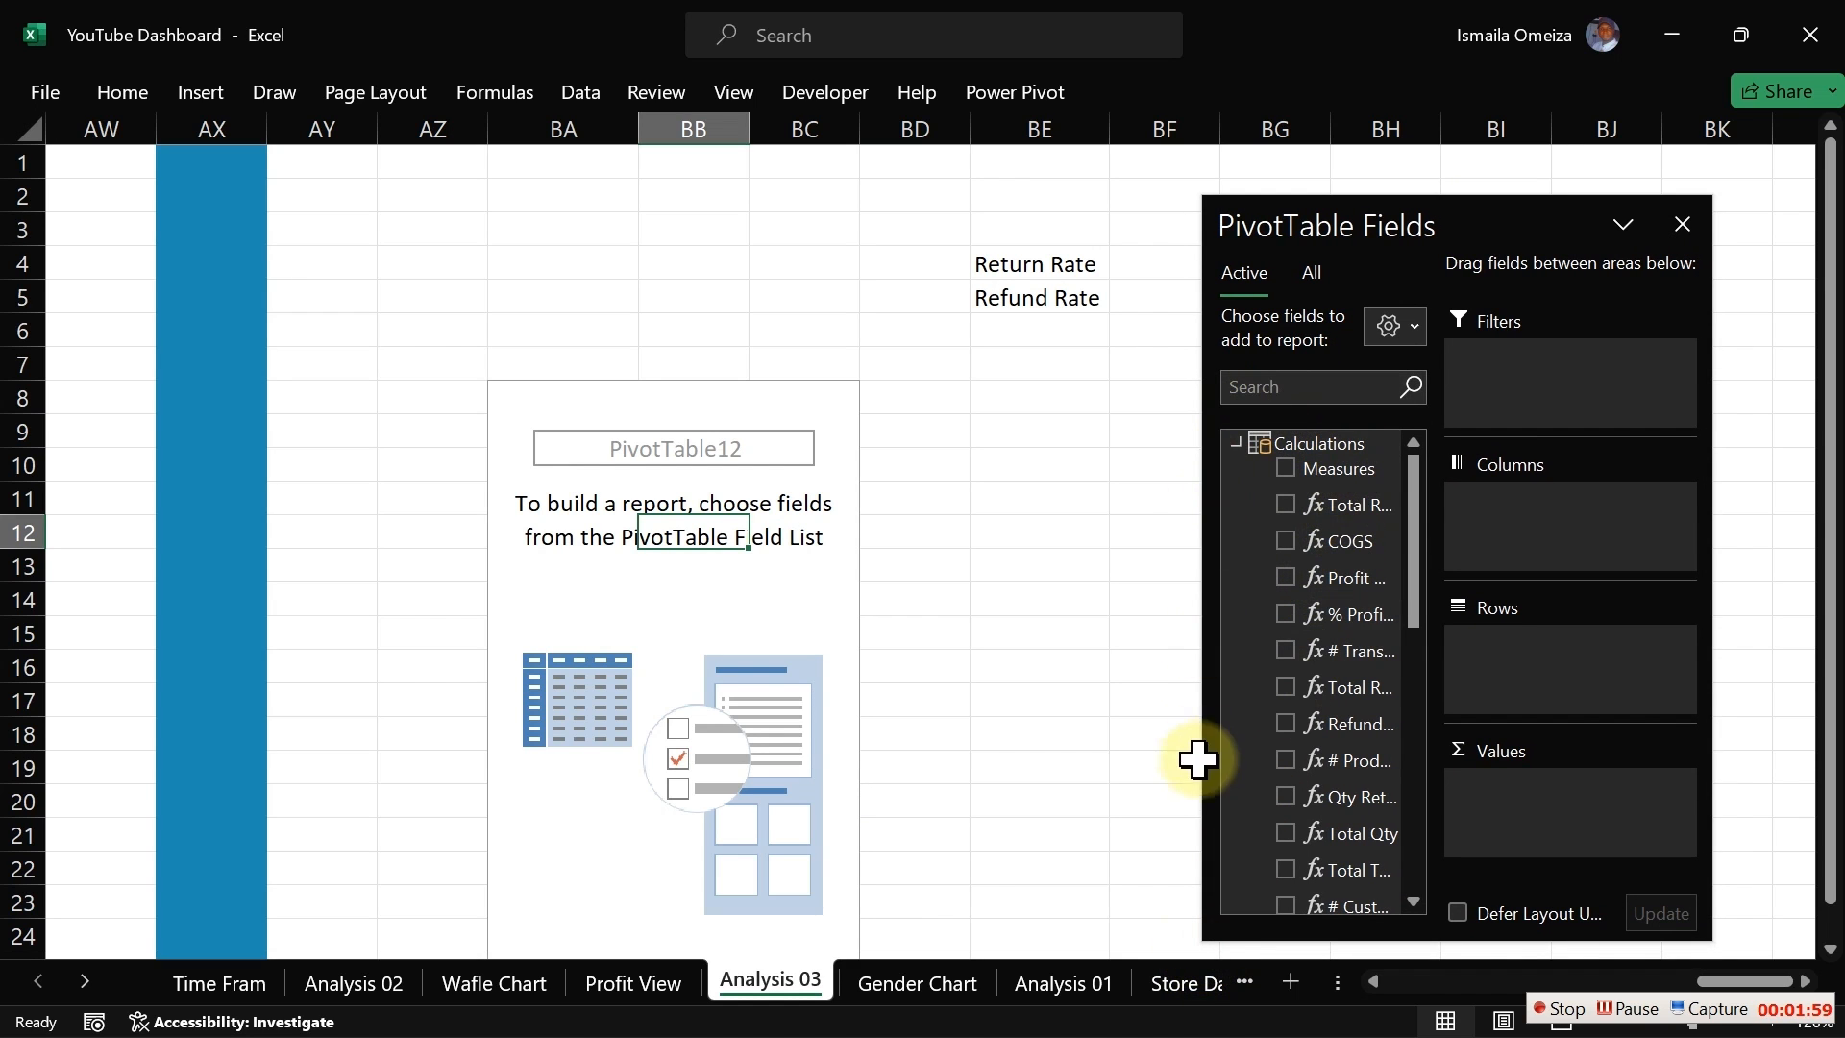
{"action": "left_click_drag", "start_coordinate": [1190, 189], "coordinate": [1284, 197]}
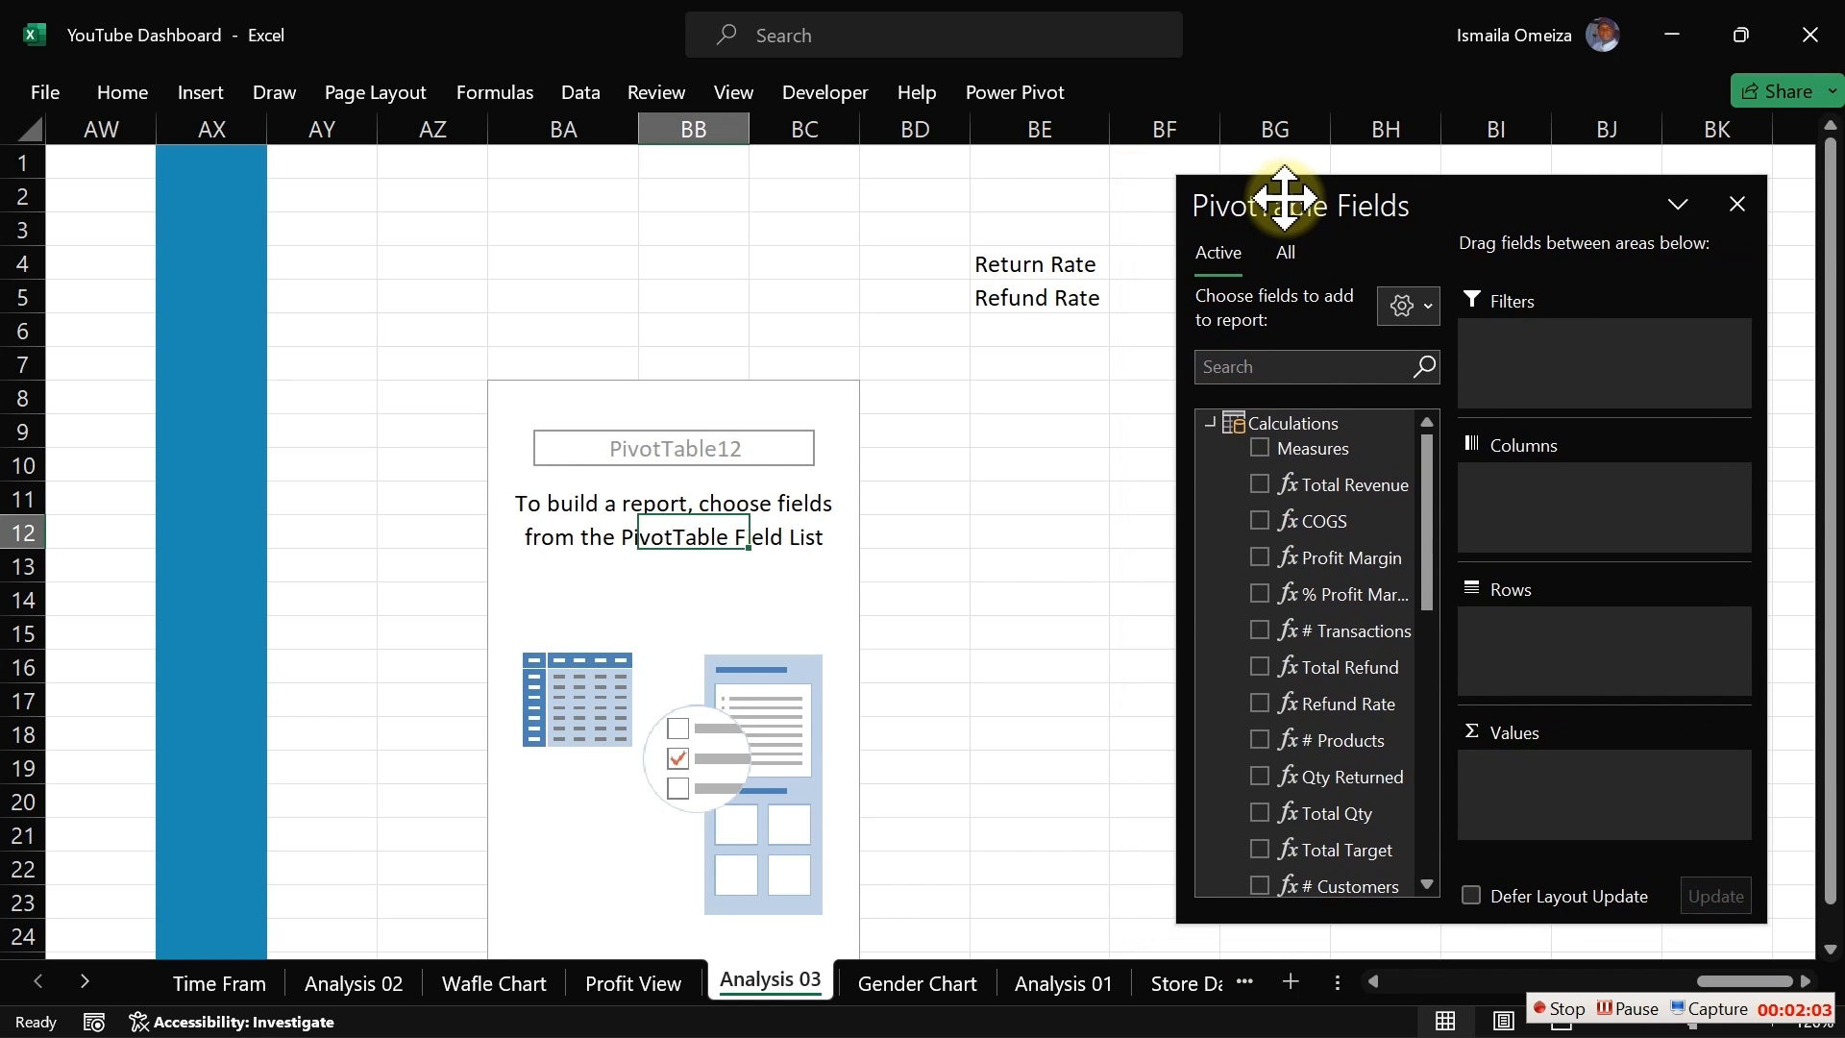
Step: Add the # Products measure to the pivot values and inspect its DISTINCTCOUNT formula without changing it
{"action": "left_click", "coordinate": [1260, 740]}
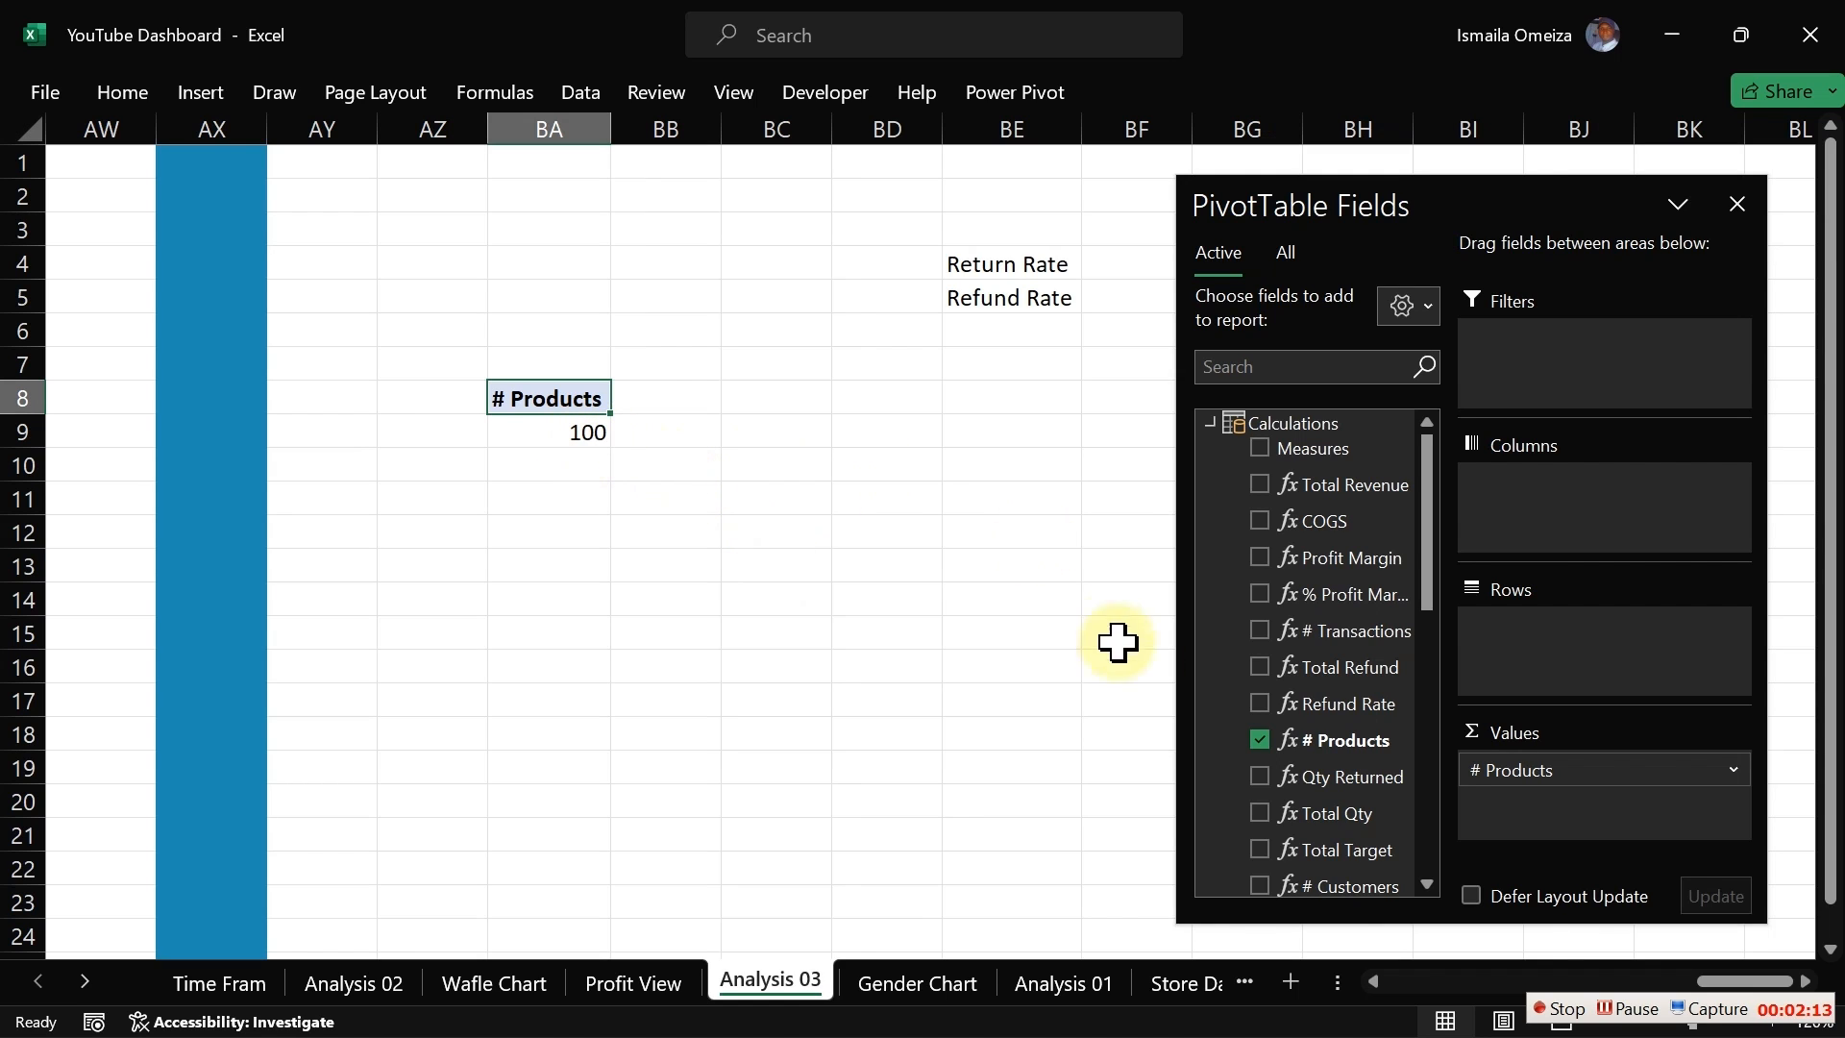
{"action": "right_click", "coordinate": [1315, 745]}
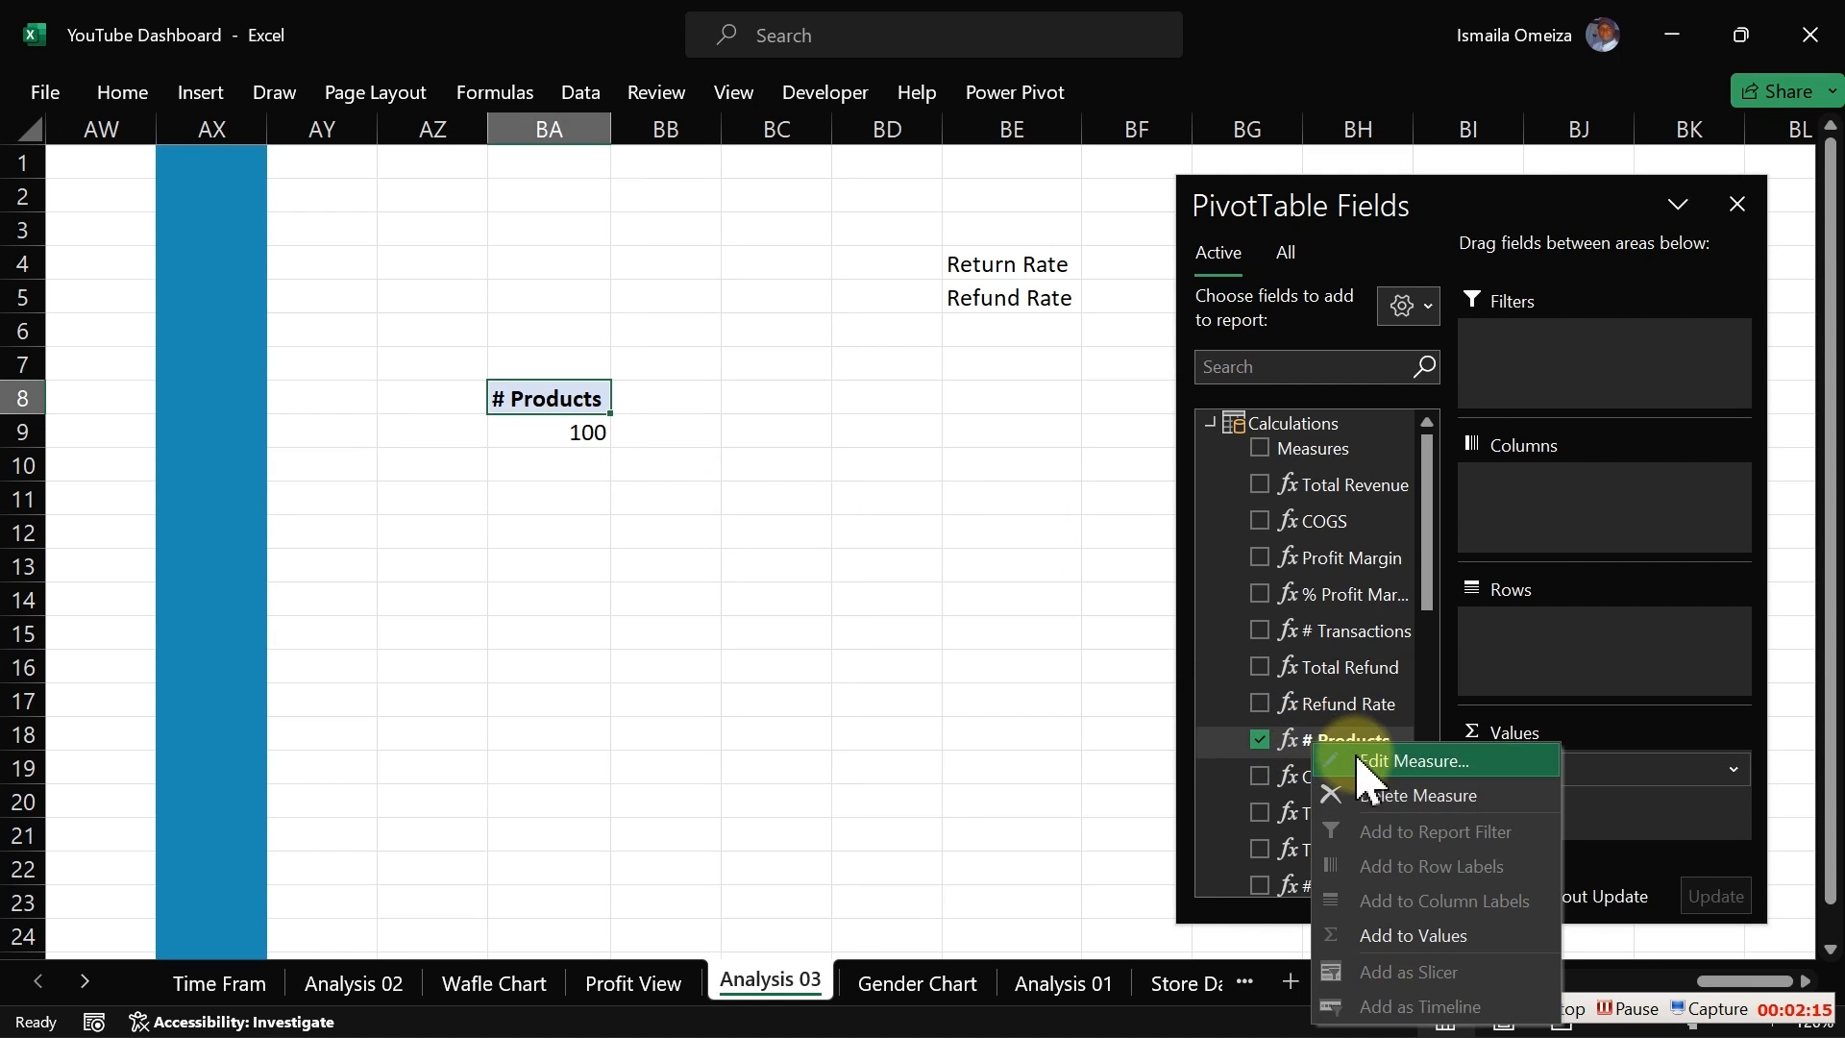
{"action": "left_click", "coordinate": [1355, 759]}
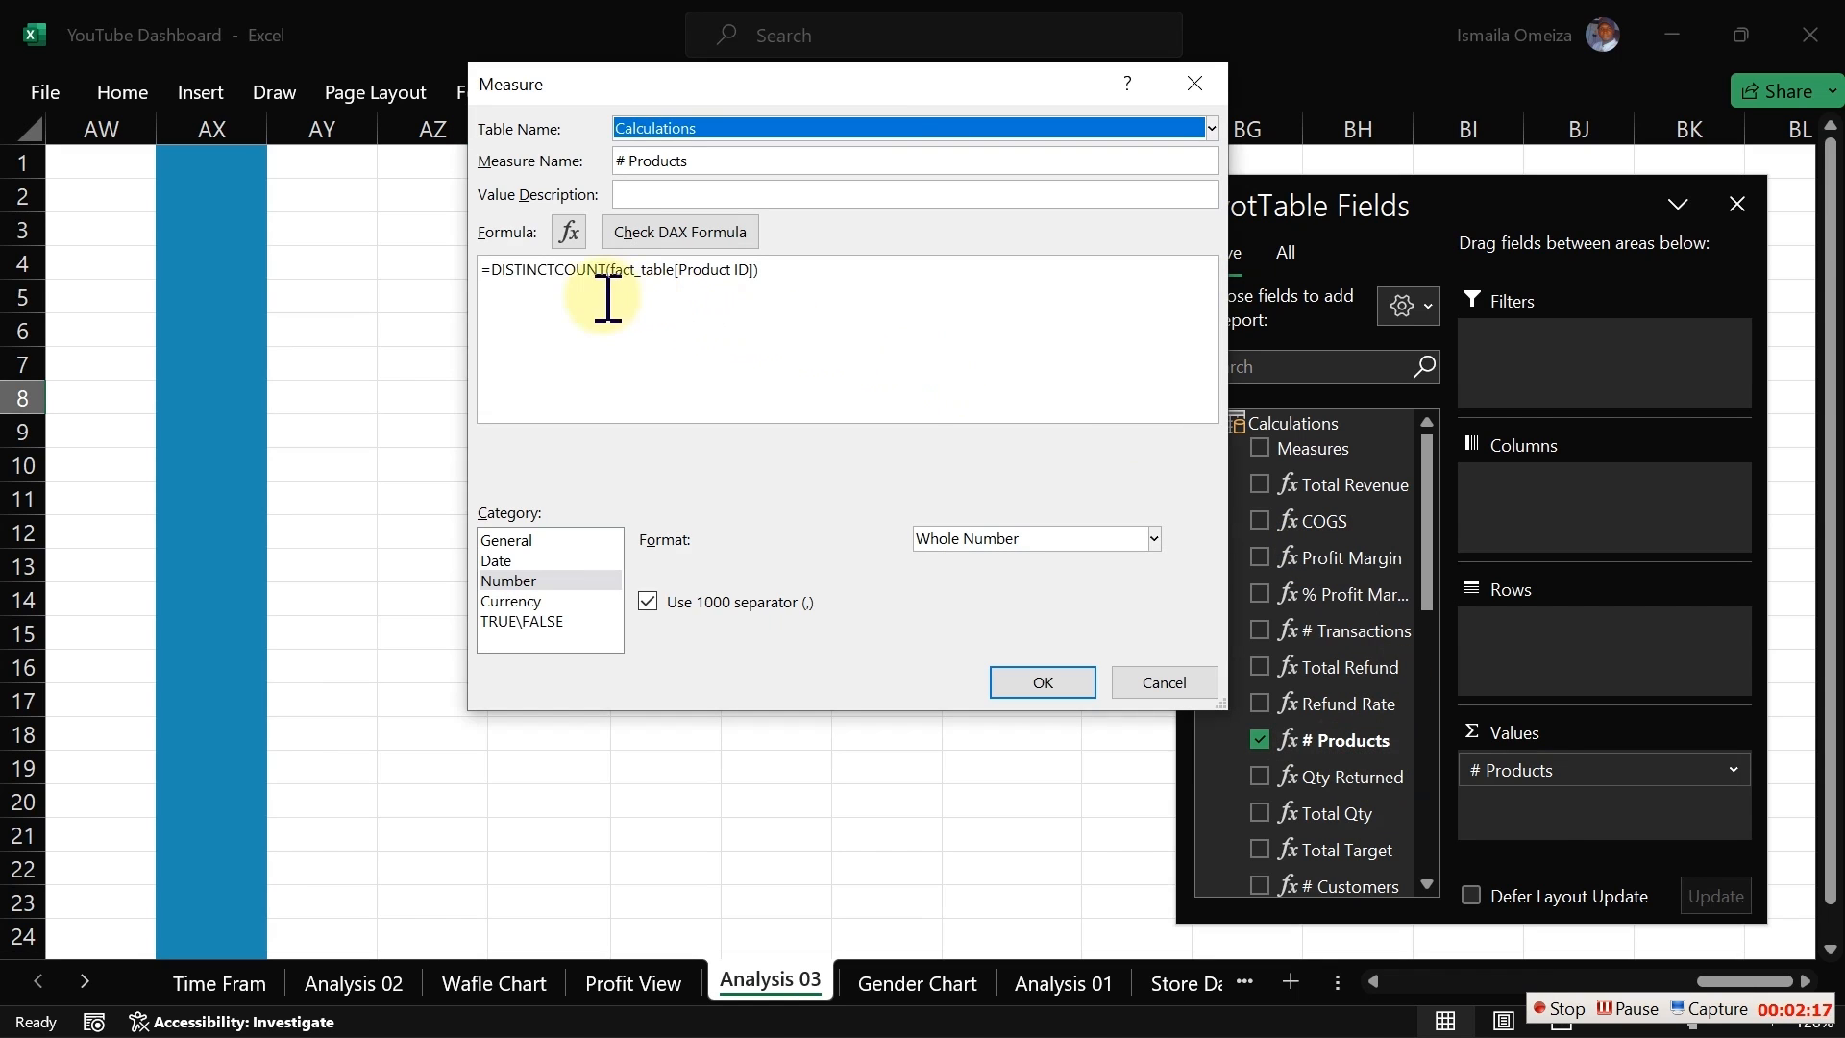
{"action": "left_click_drag", "start_coordinate": [769, 272], "coordinate": [684, 272]}
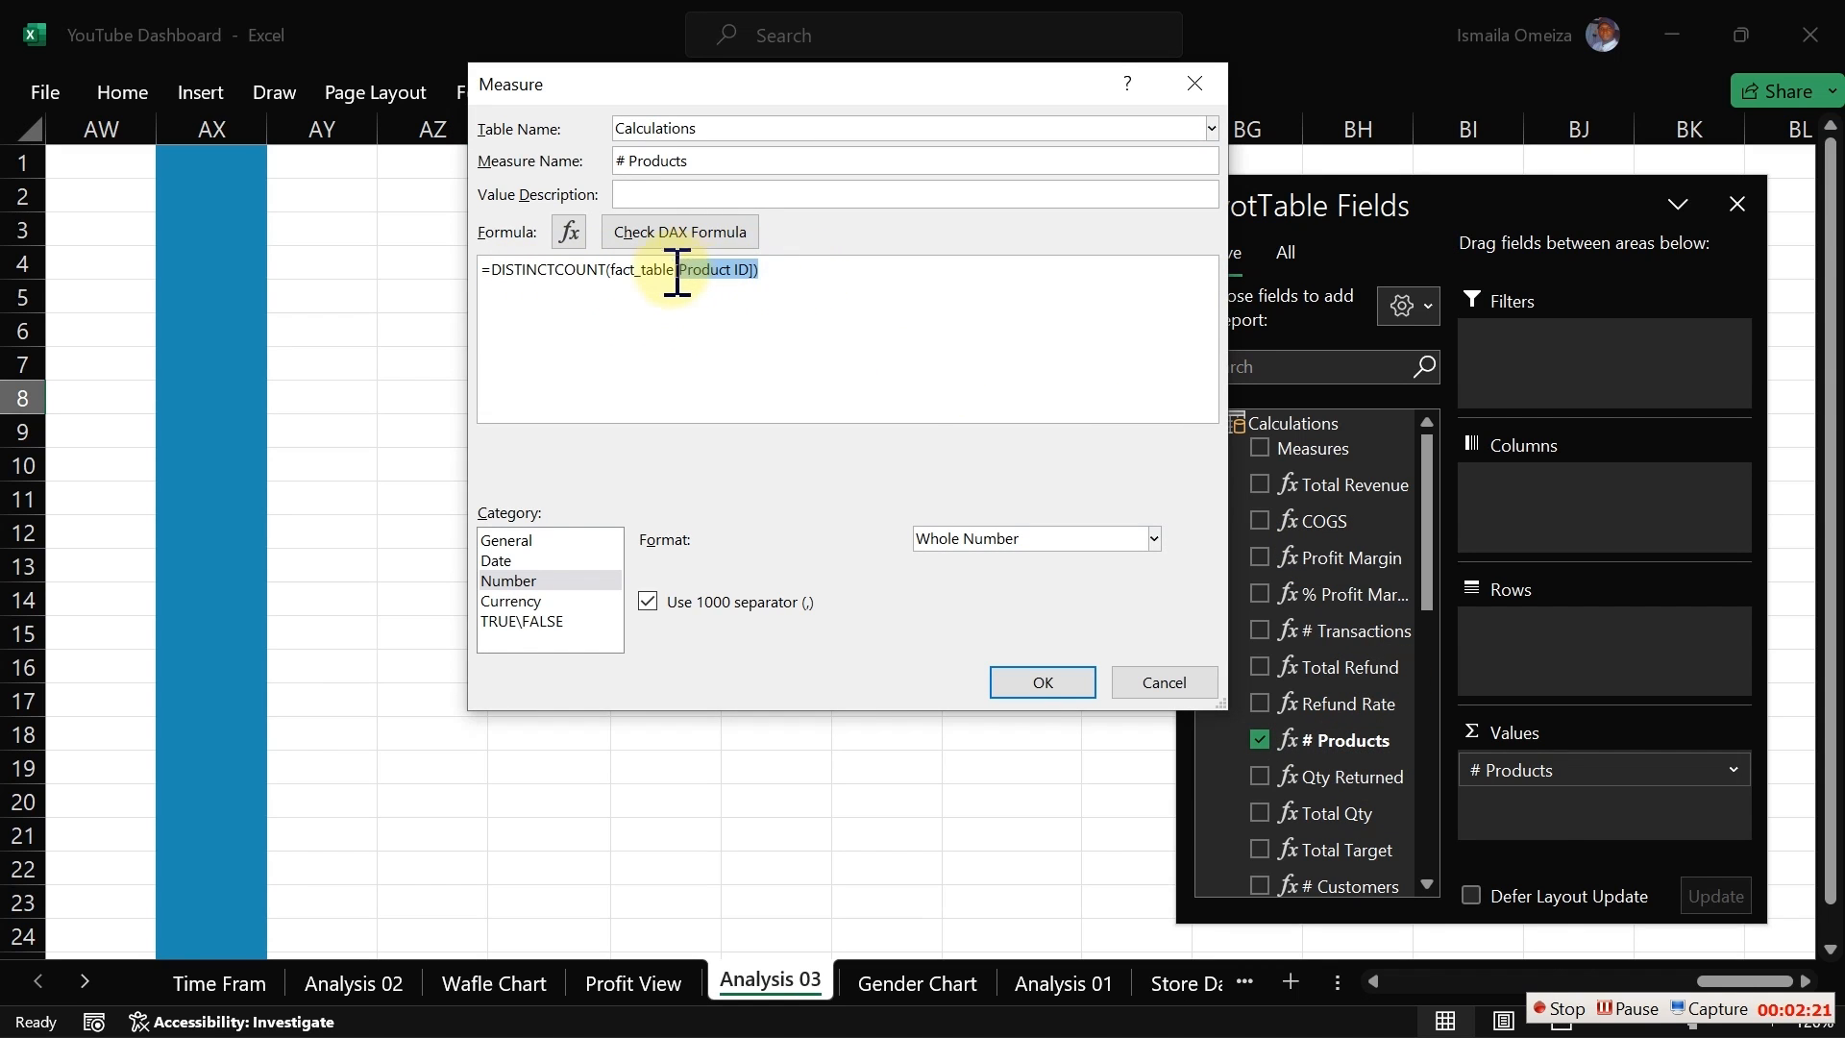
{"action": "left_click_drag", "start_coordinate": [676, 273], "coordinate": [779, 282]}
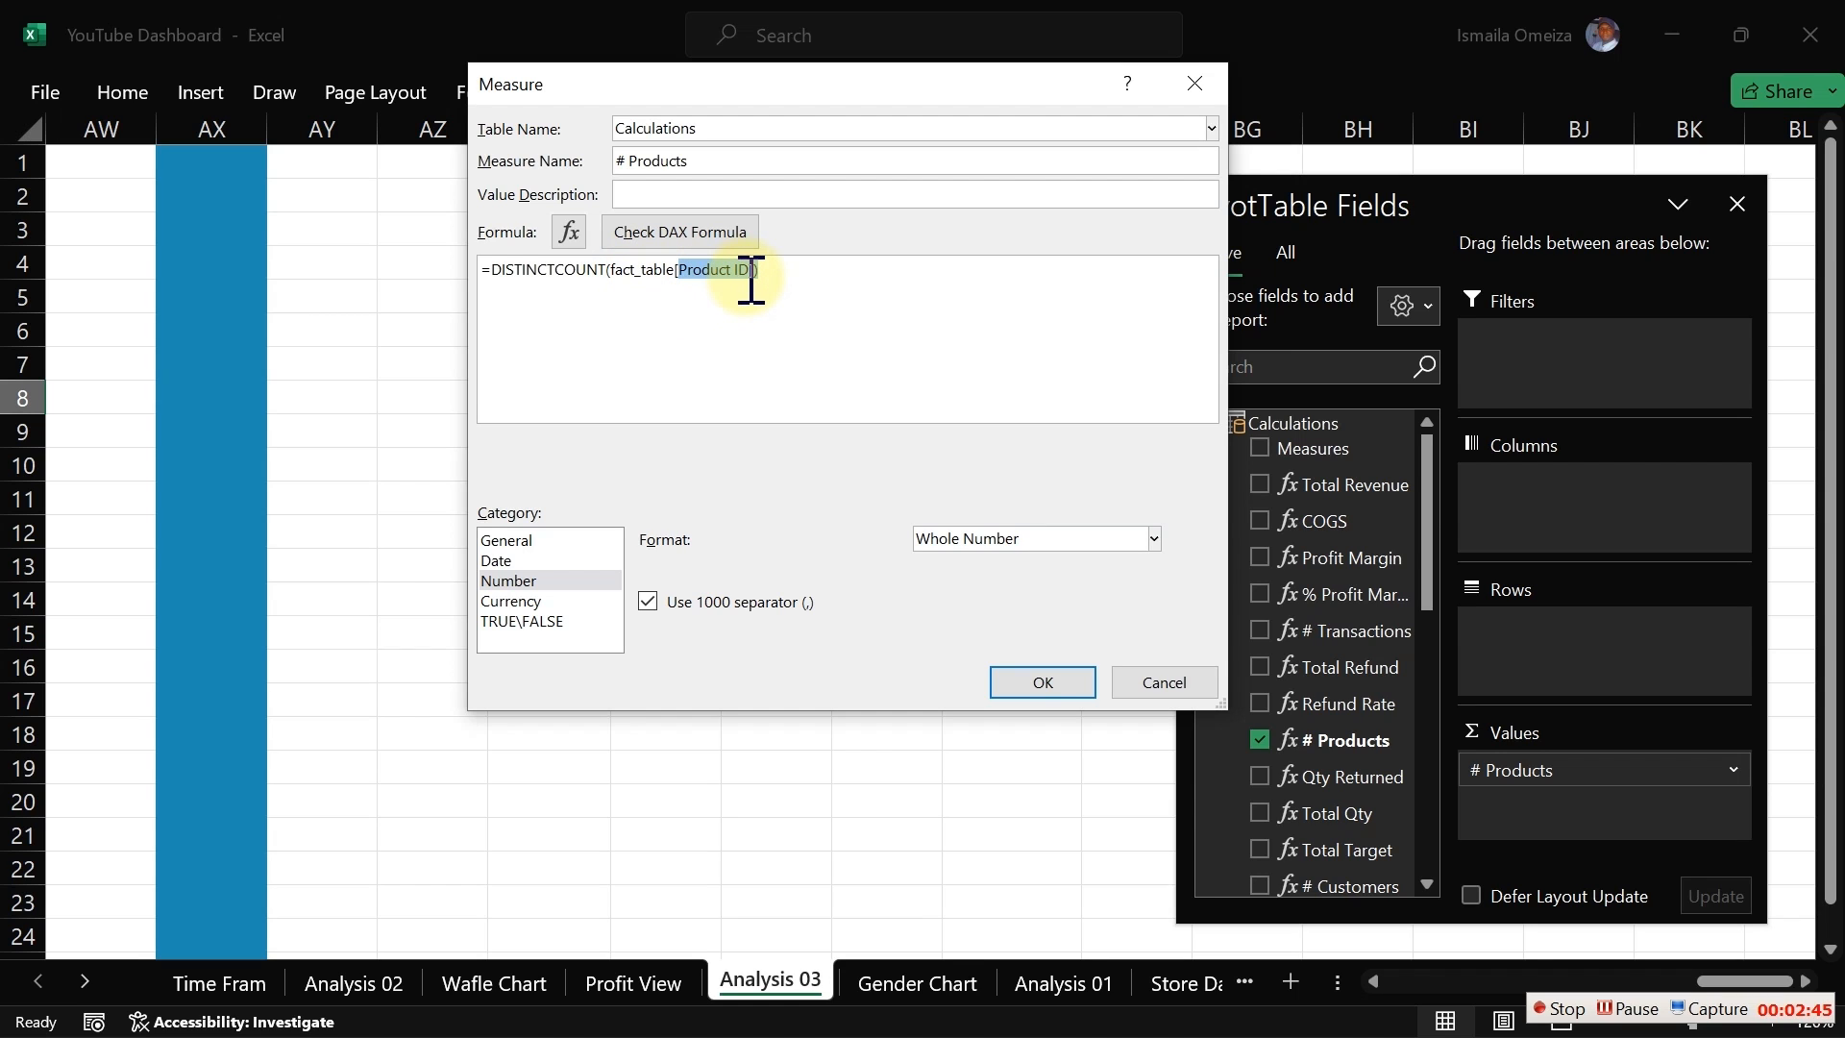
{"action": "left_click", "coordinate": [1191, 685]}
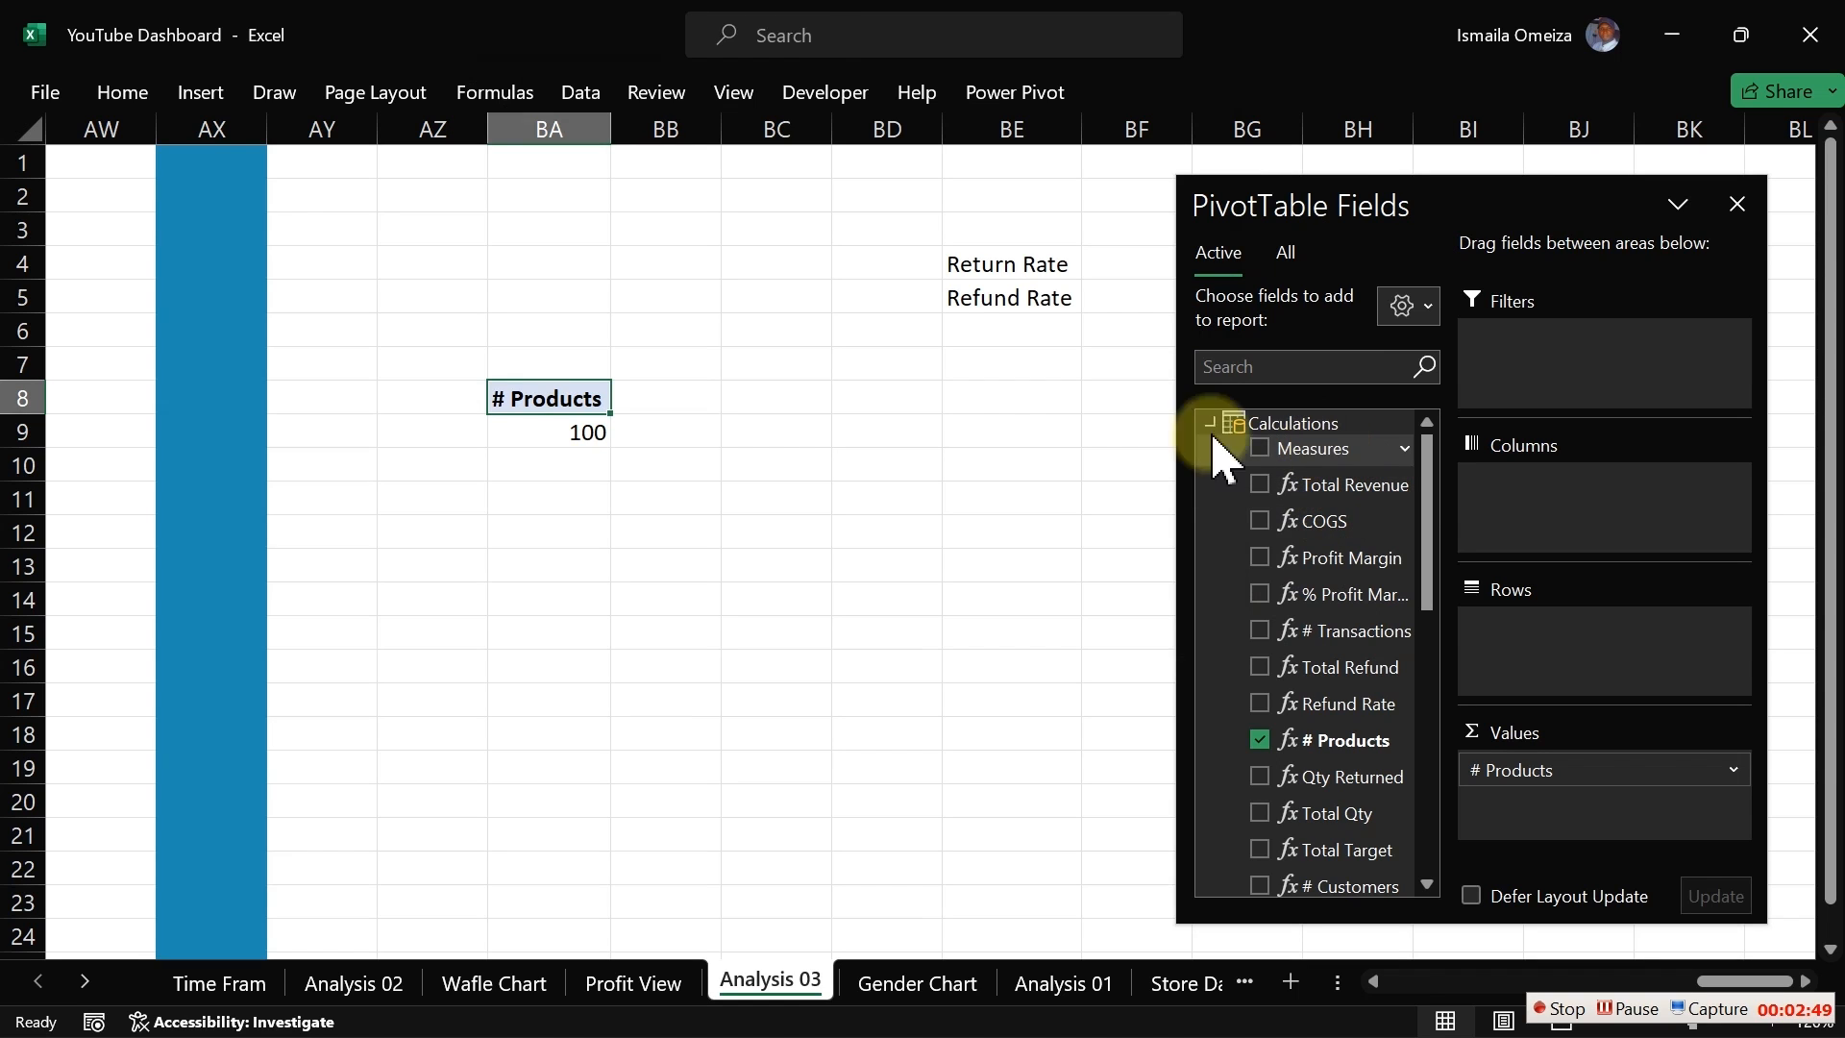
Step: Start a new Power Pivot measure and store it in the Calculations table
{"action": "left_click", "coordinate": [838, 94]}
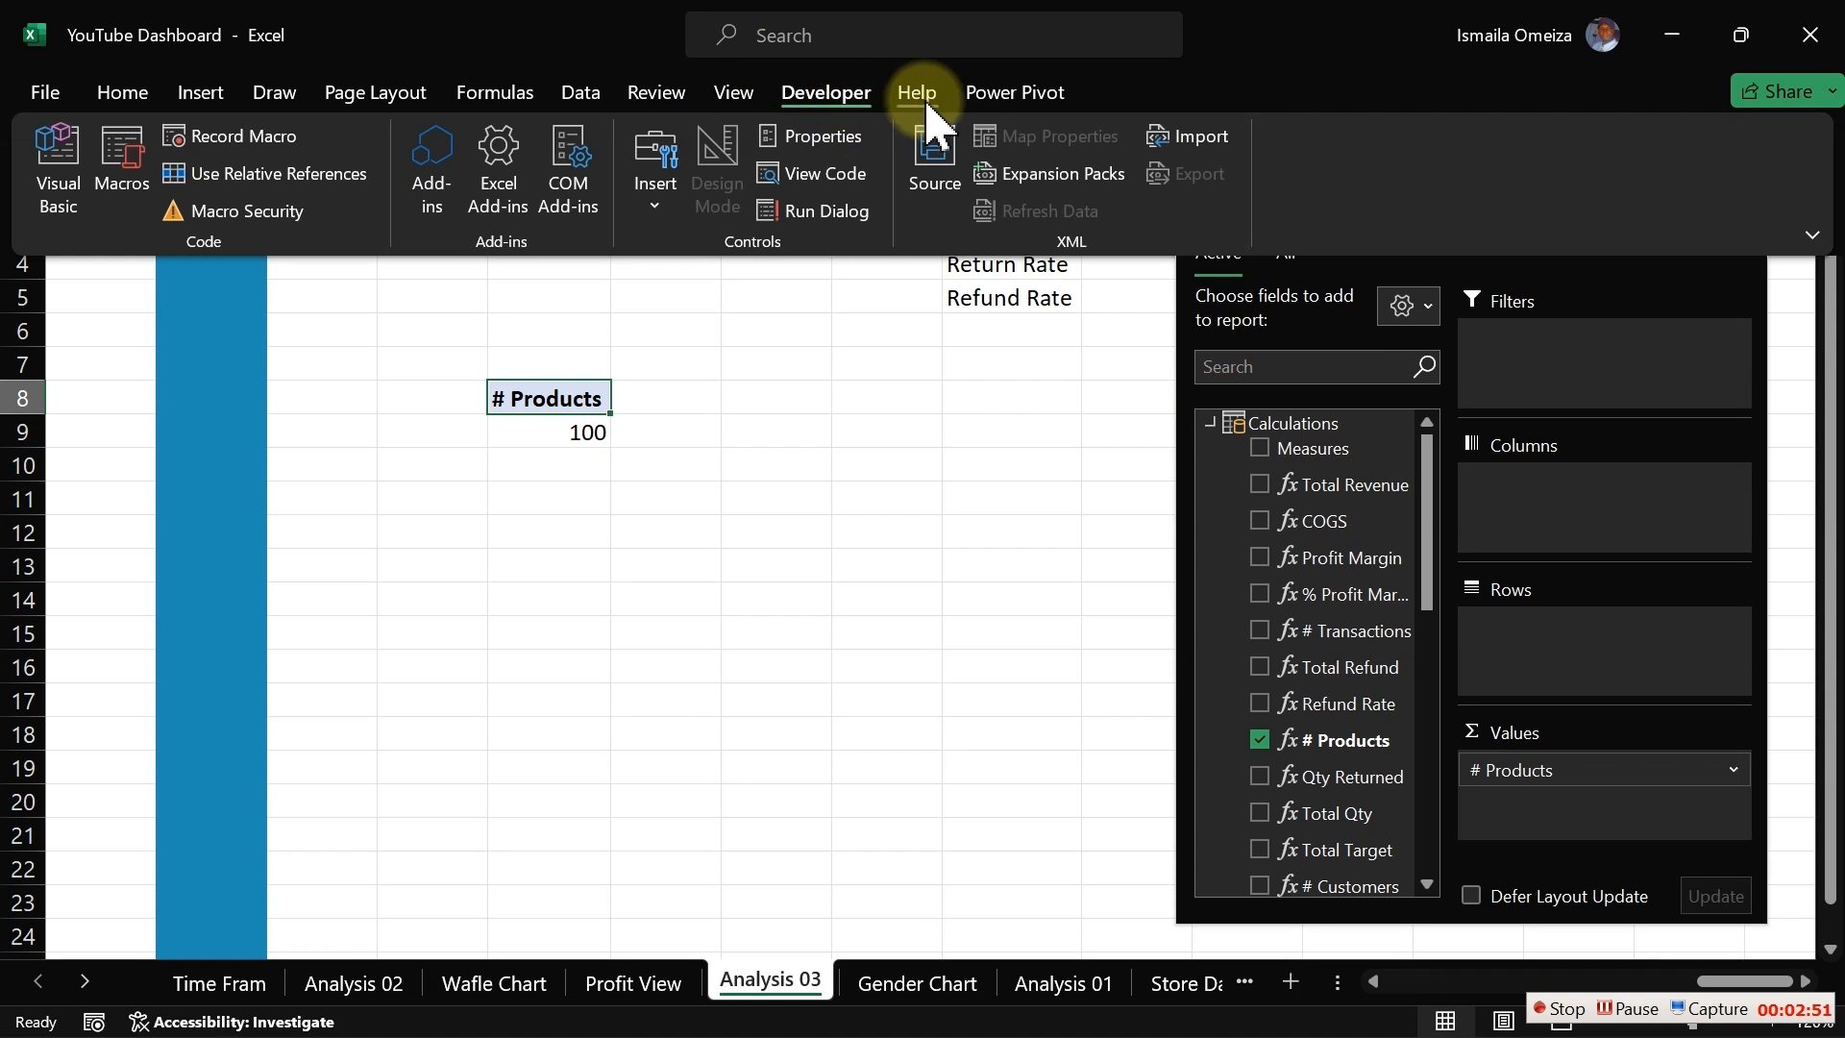
{"action": "left_click", "coordinate": [999, 92]}
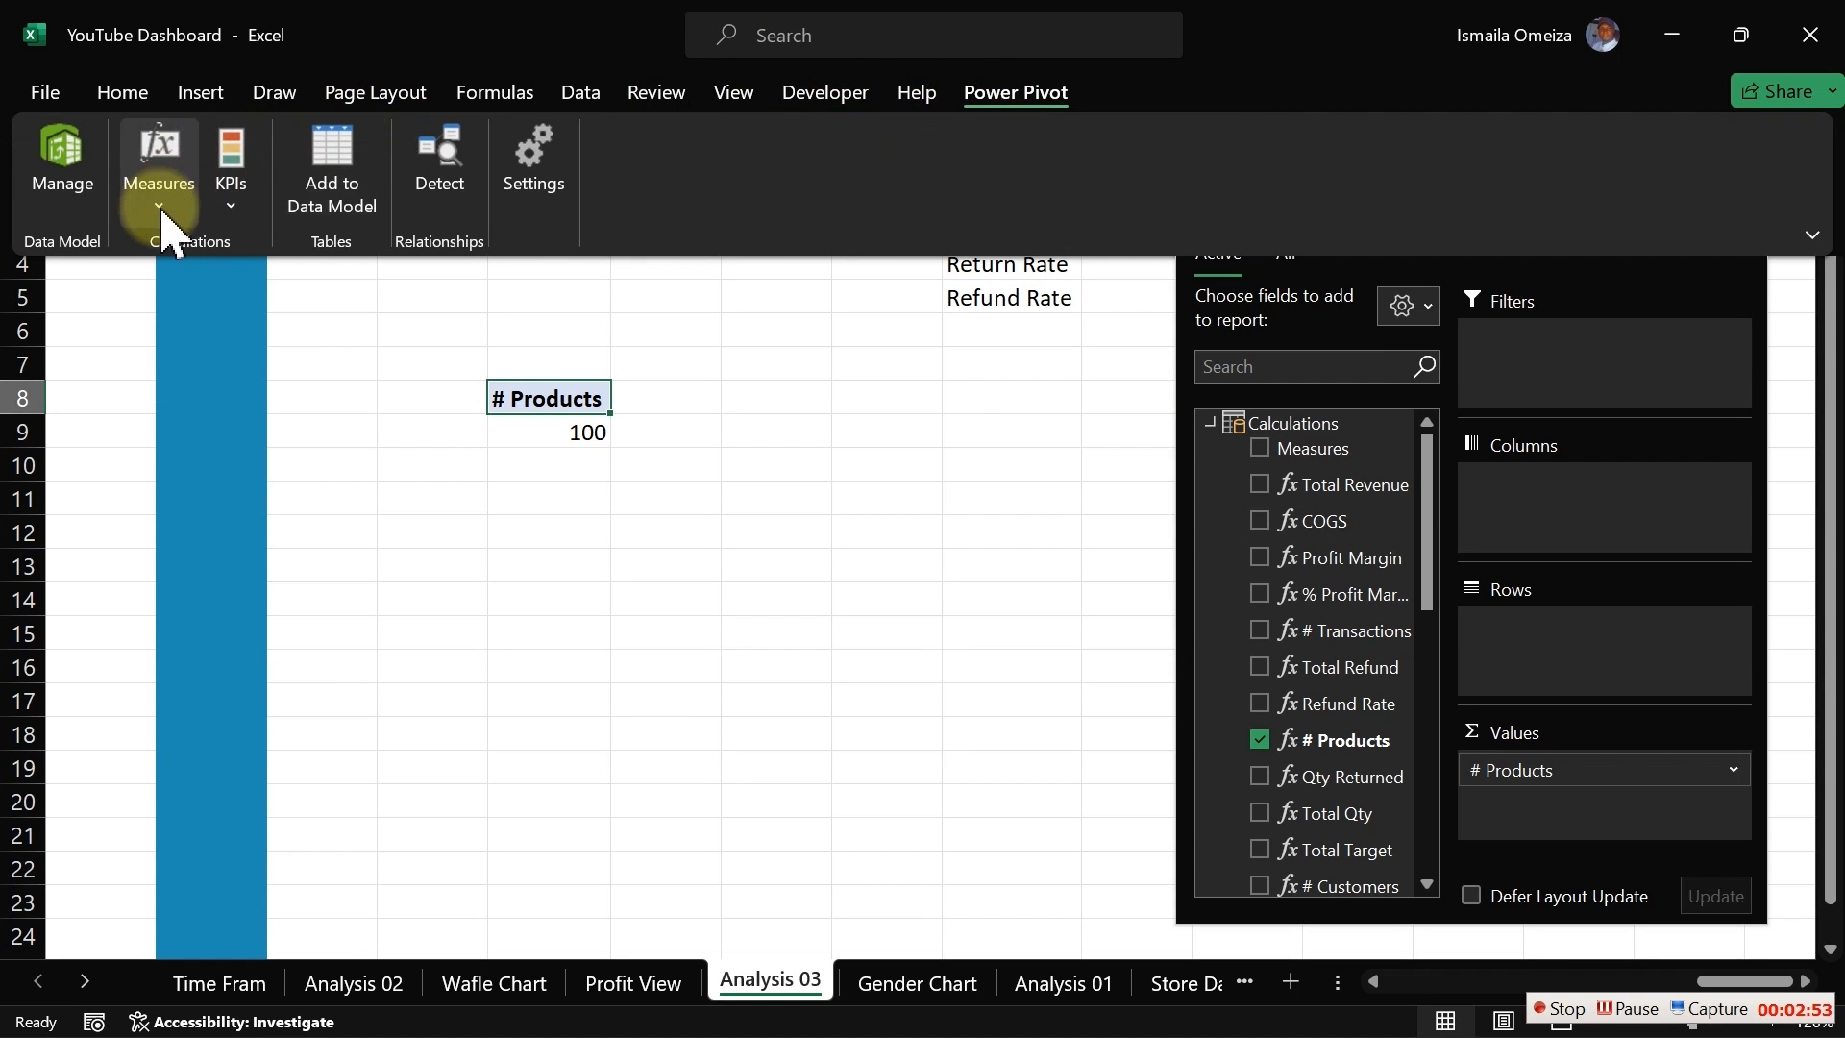
{"action": "left_click", "coordinate": [159, 187]}
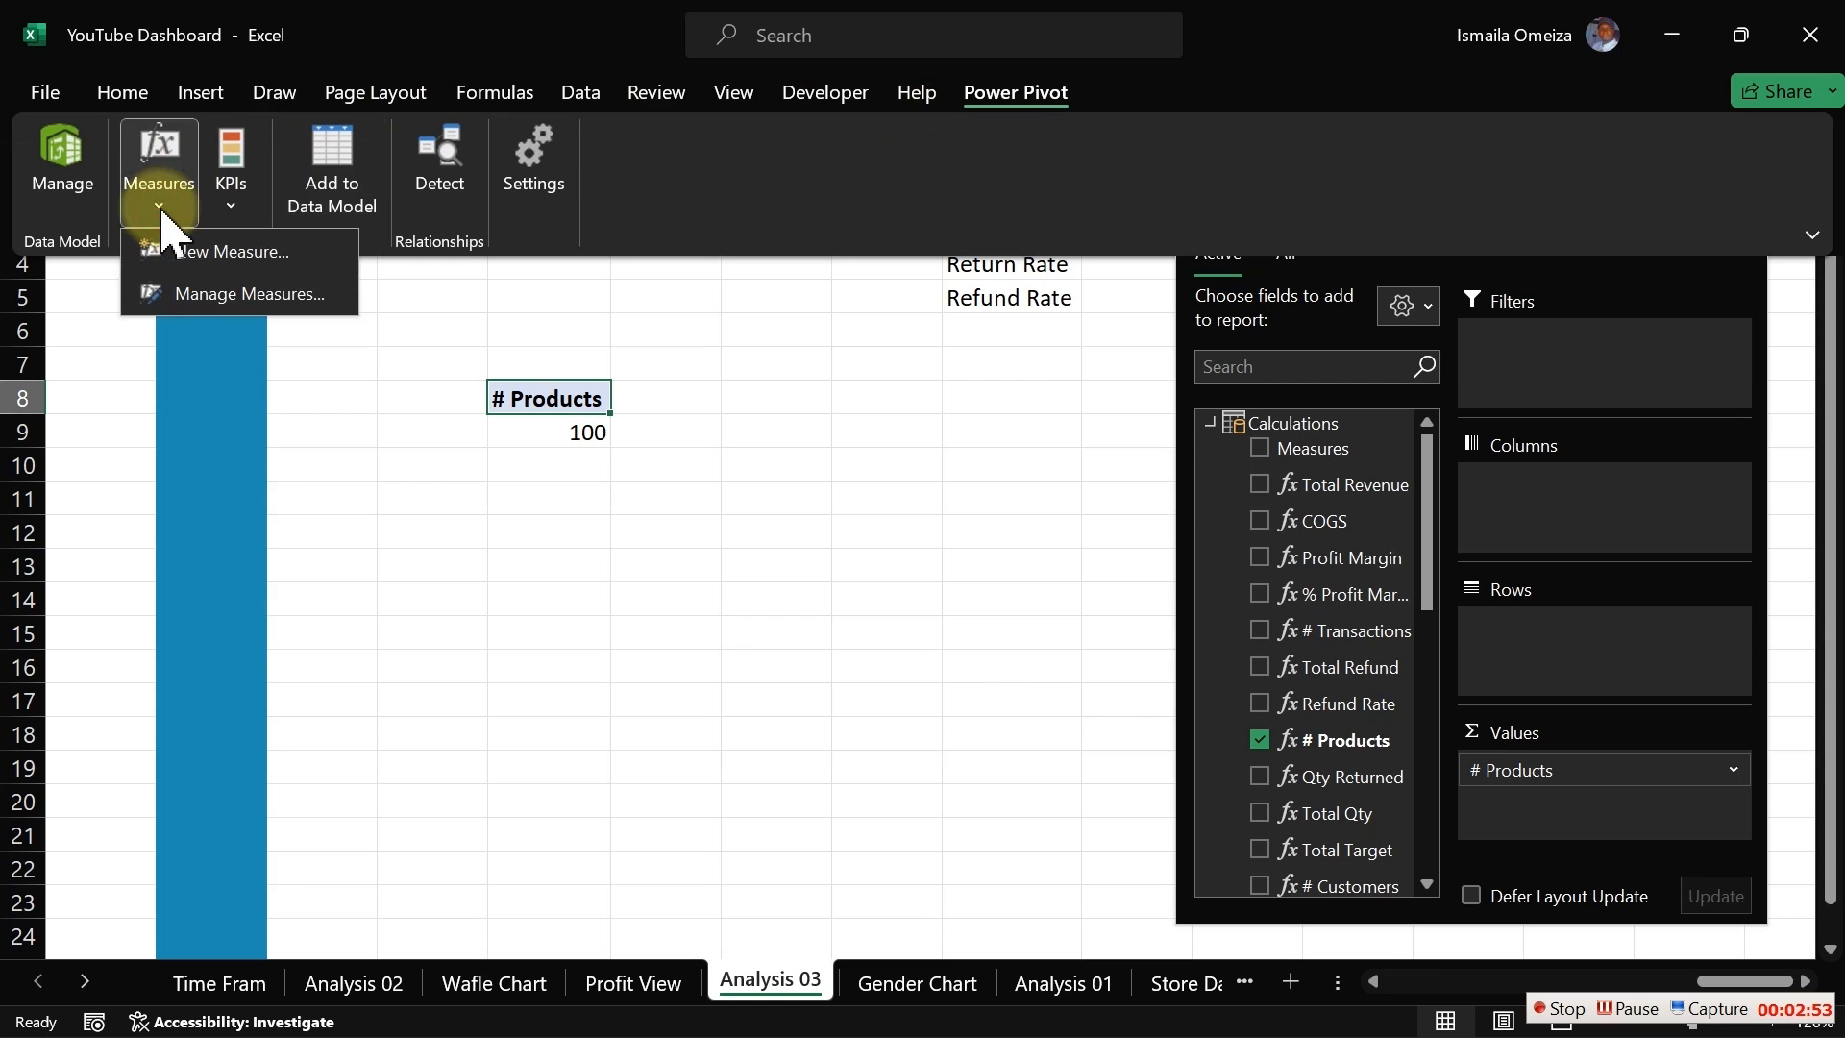
{"action": "left_click", "coordinate": [215, 260]}
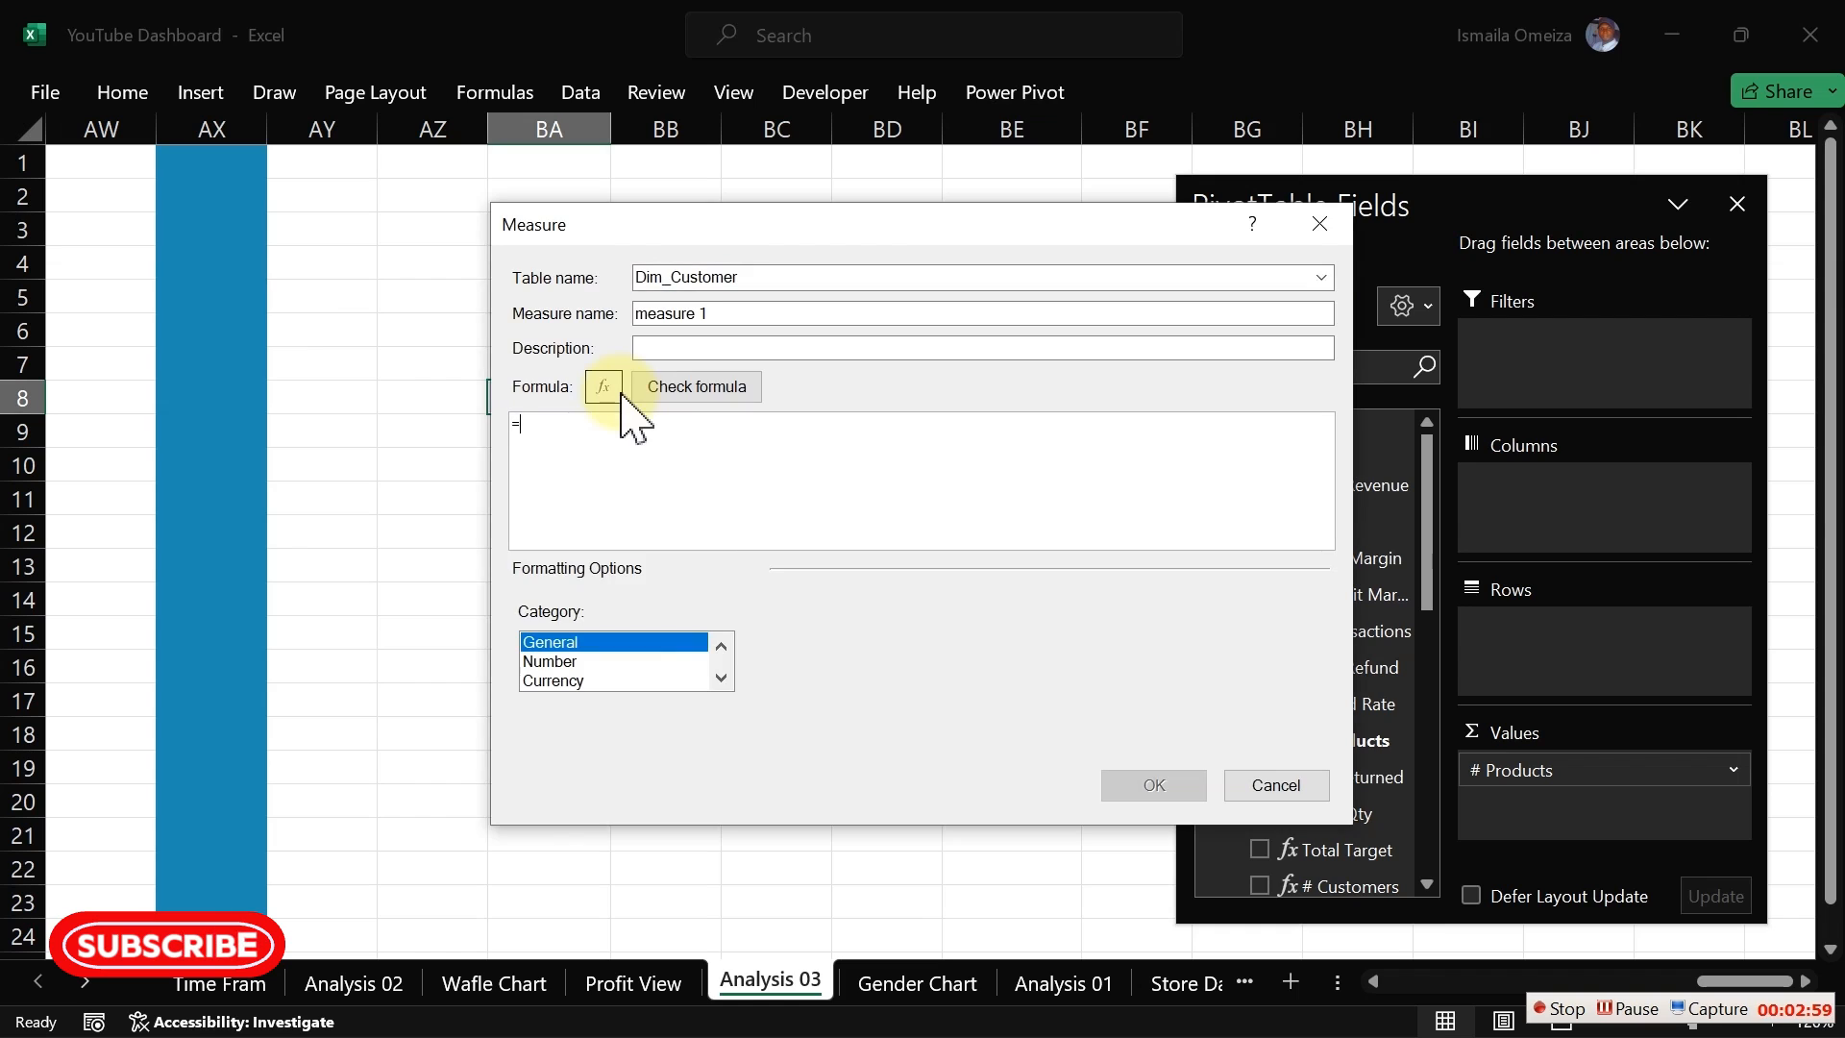
{"action": "left_click", "coordinate": [1321, 278]}
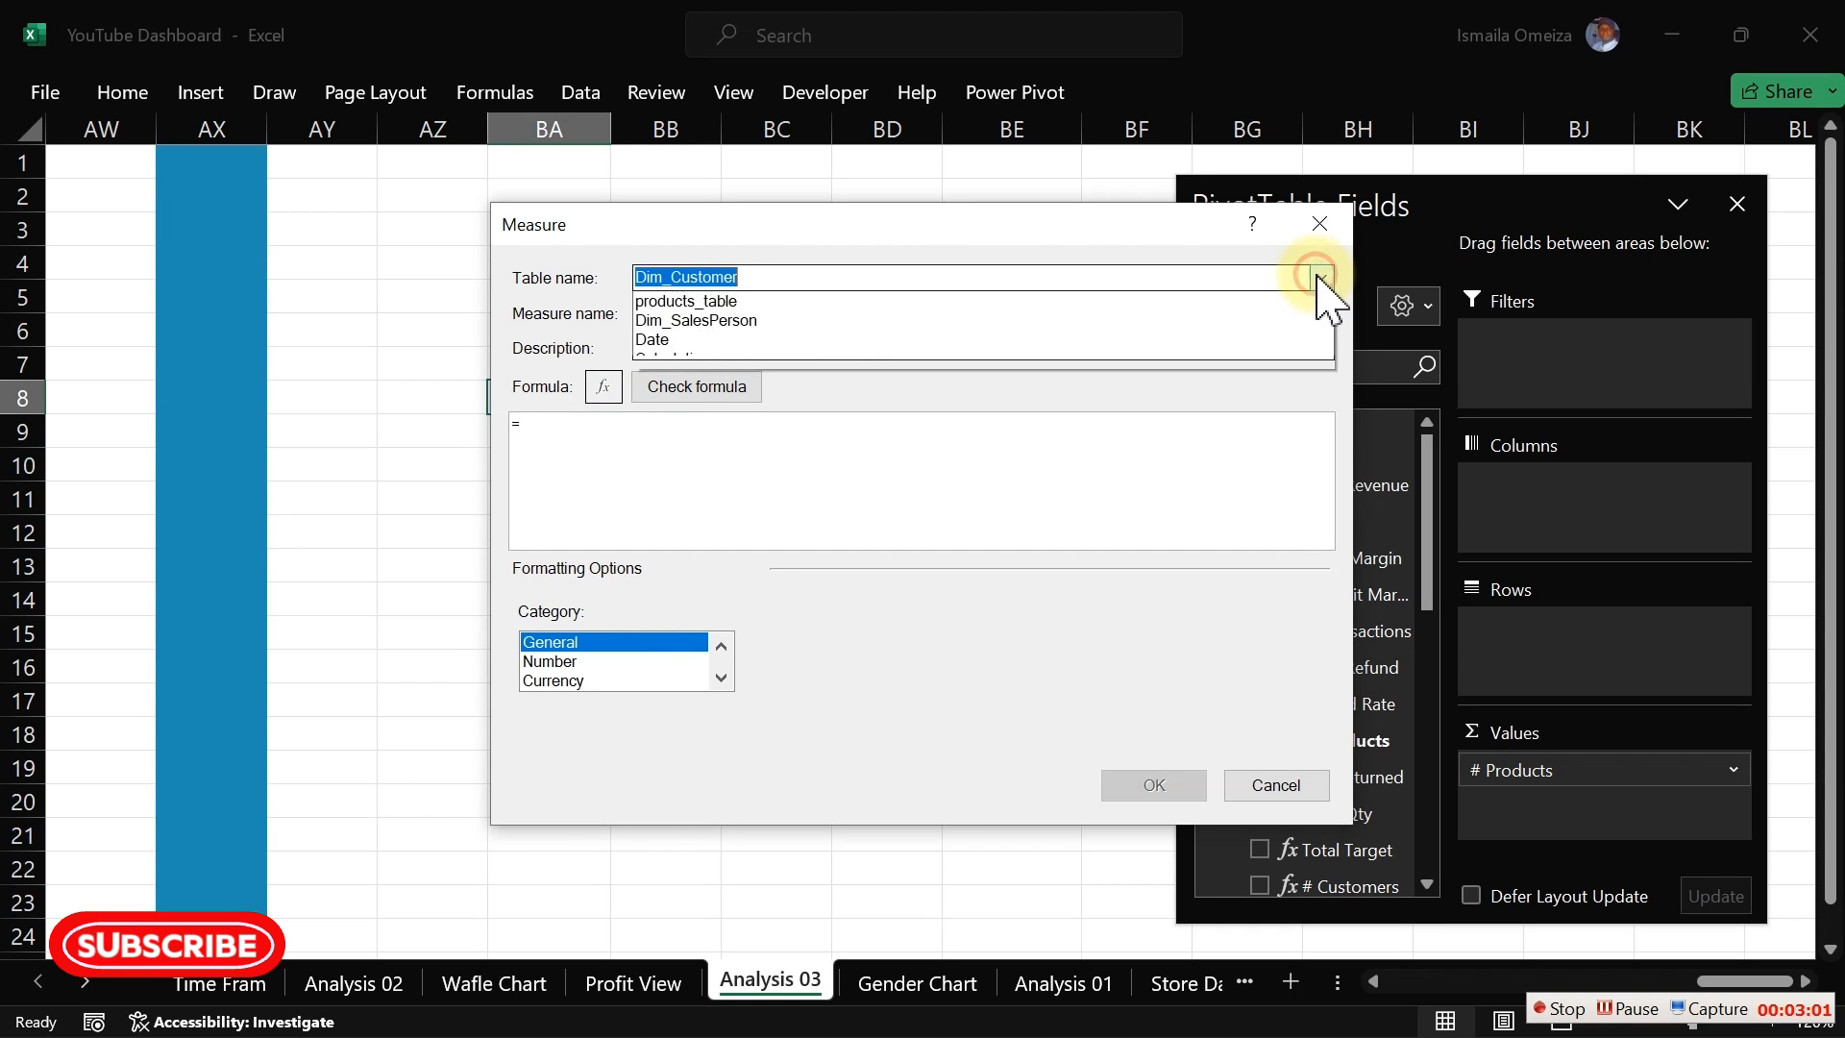
{"action": "left_click", "coordinate": [932, 415]}
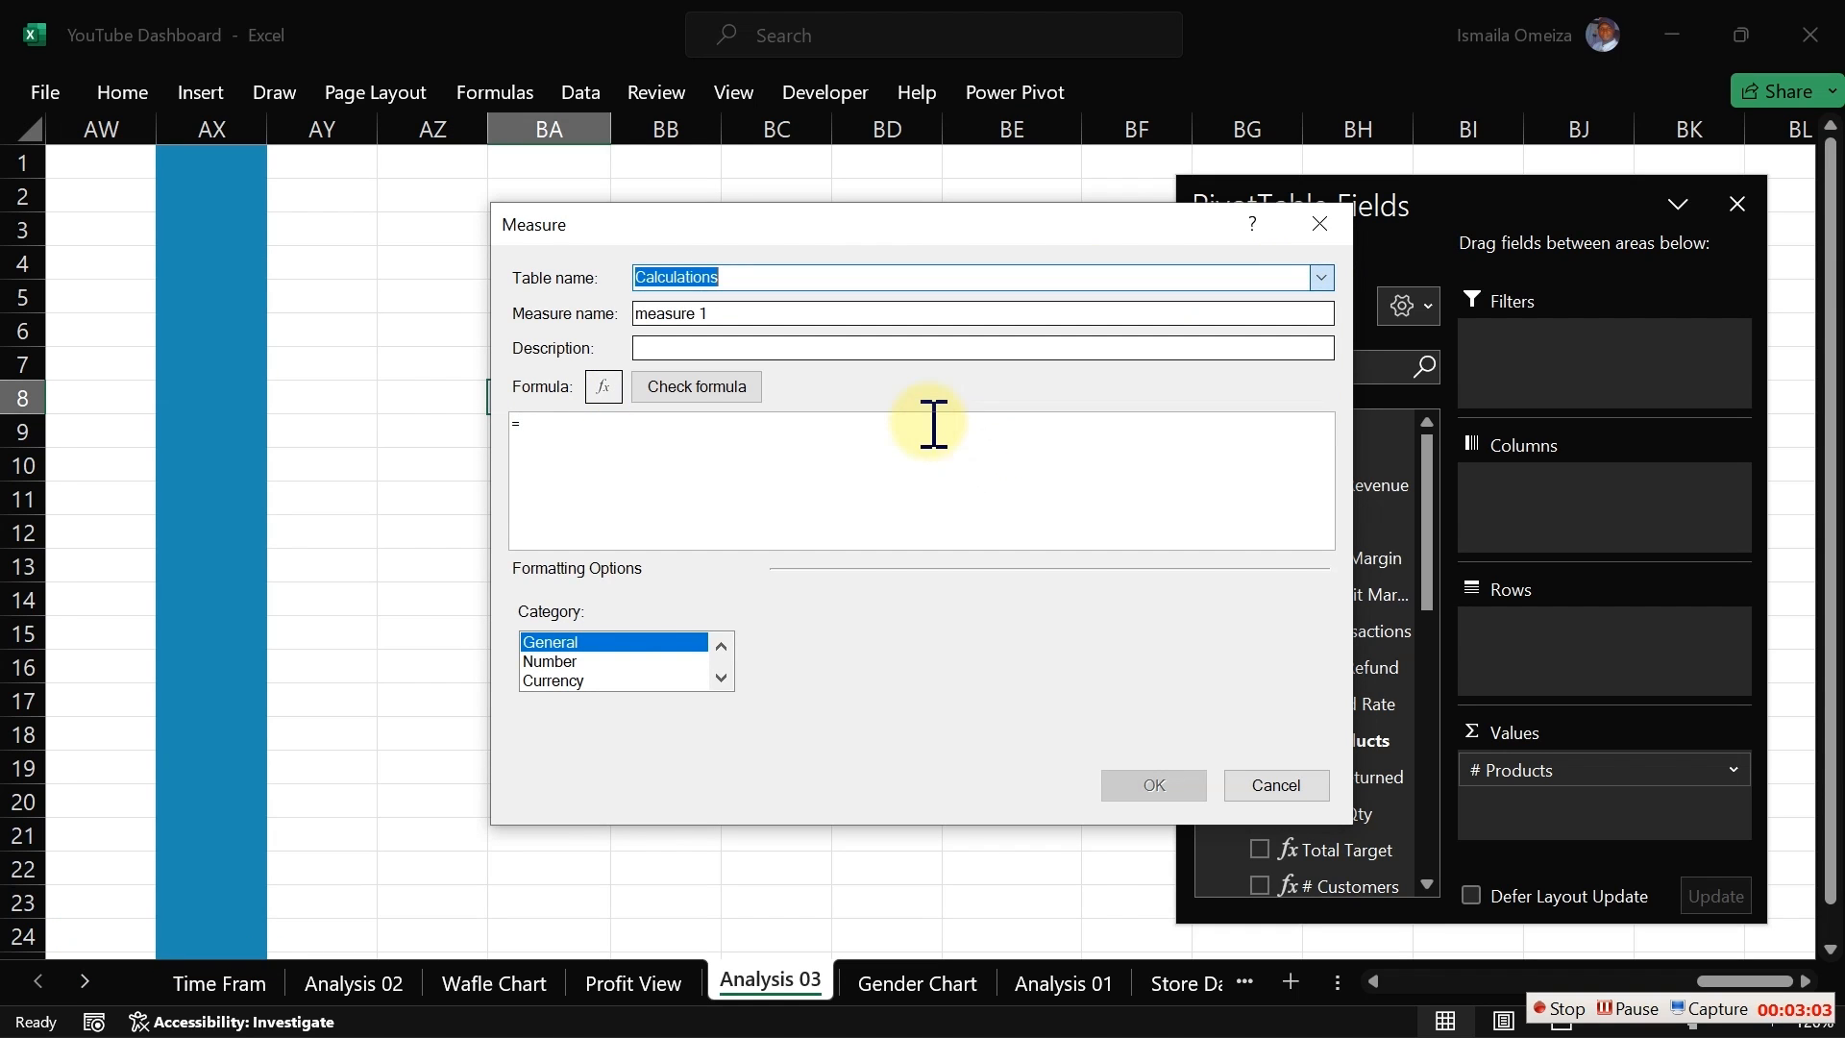
Step: Name the new measure Return Rate
{"action": "left_click", "coordinate": [753, 313]}
{"action": "left_click_drag", "start_coordinate": [778, 311], "coordinate": [583, 314]}
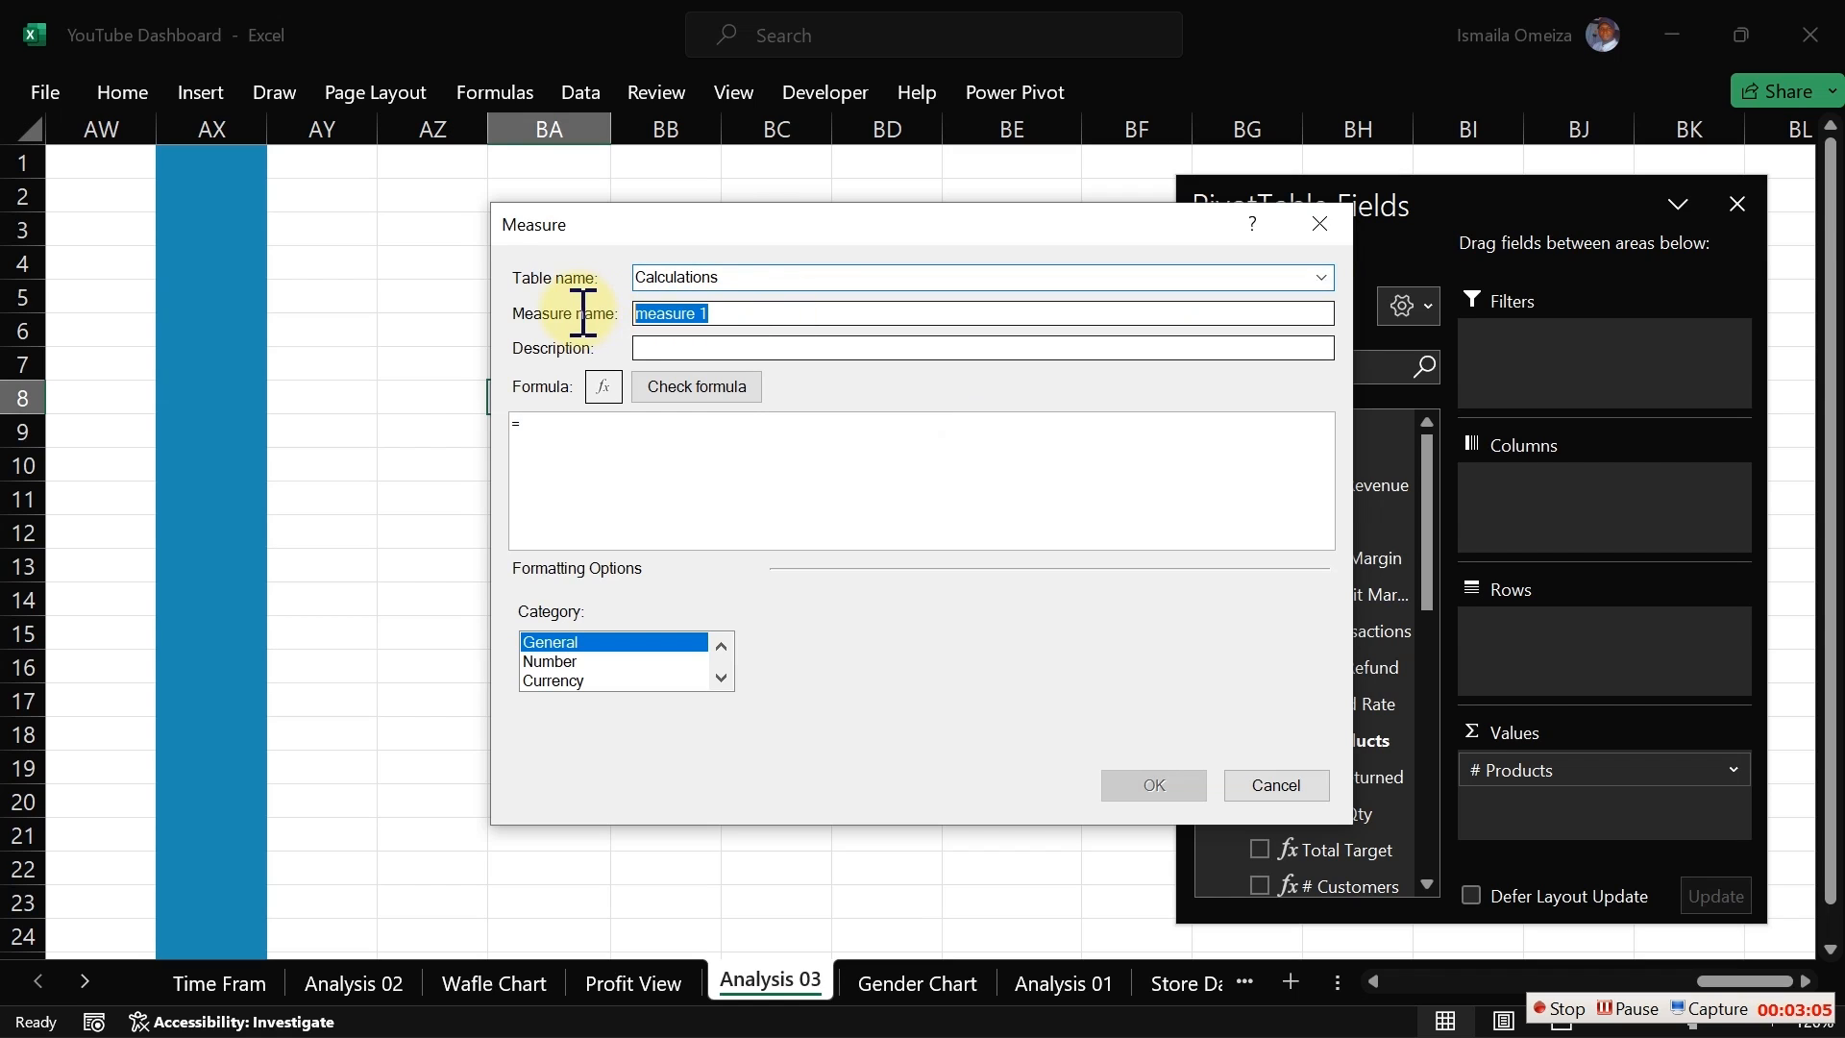
{"action": "type", "text": "Return"}
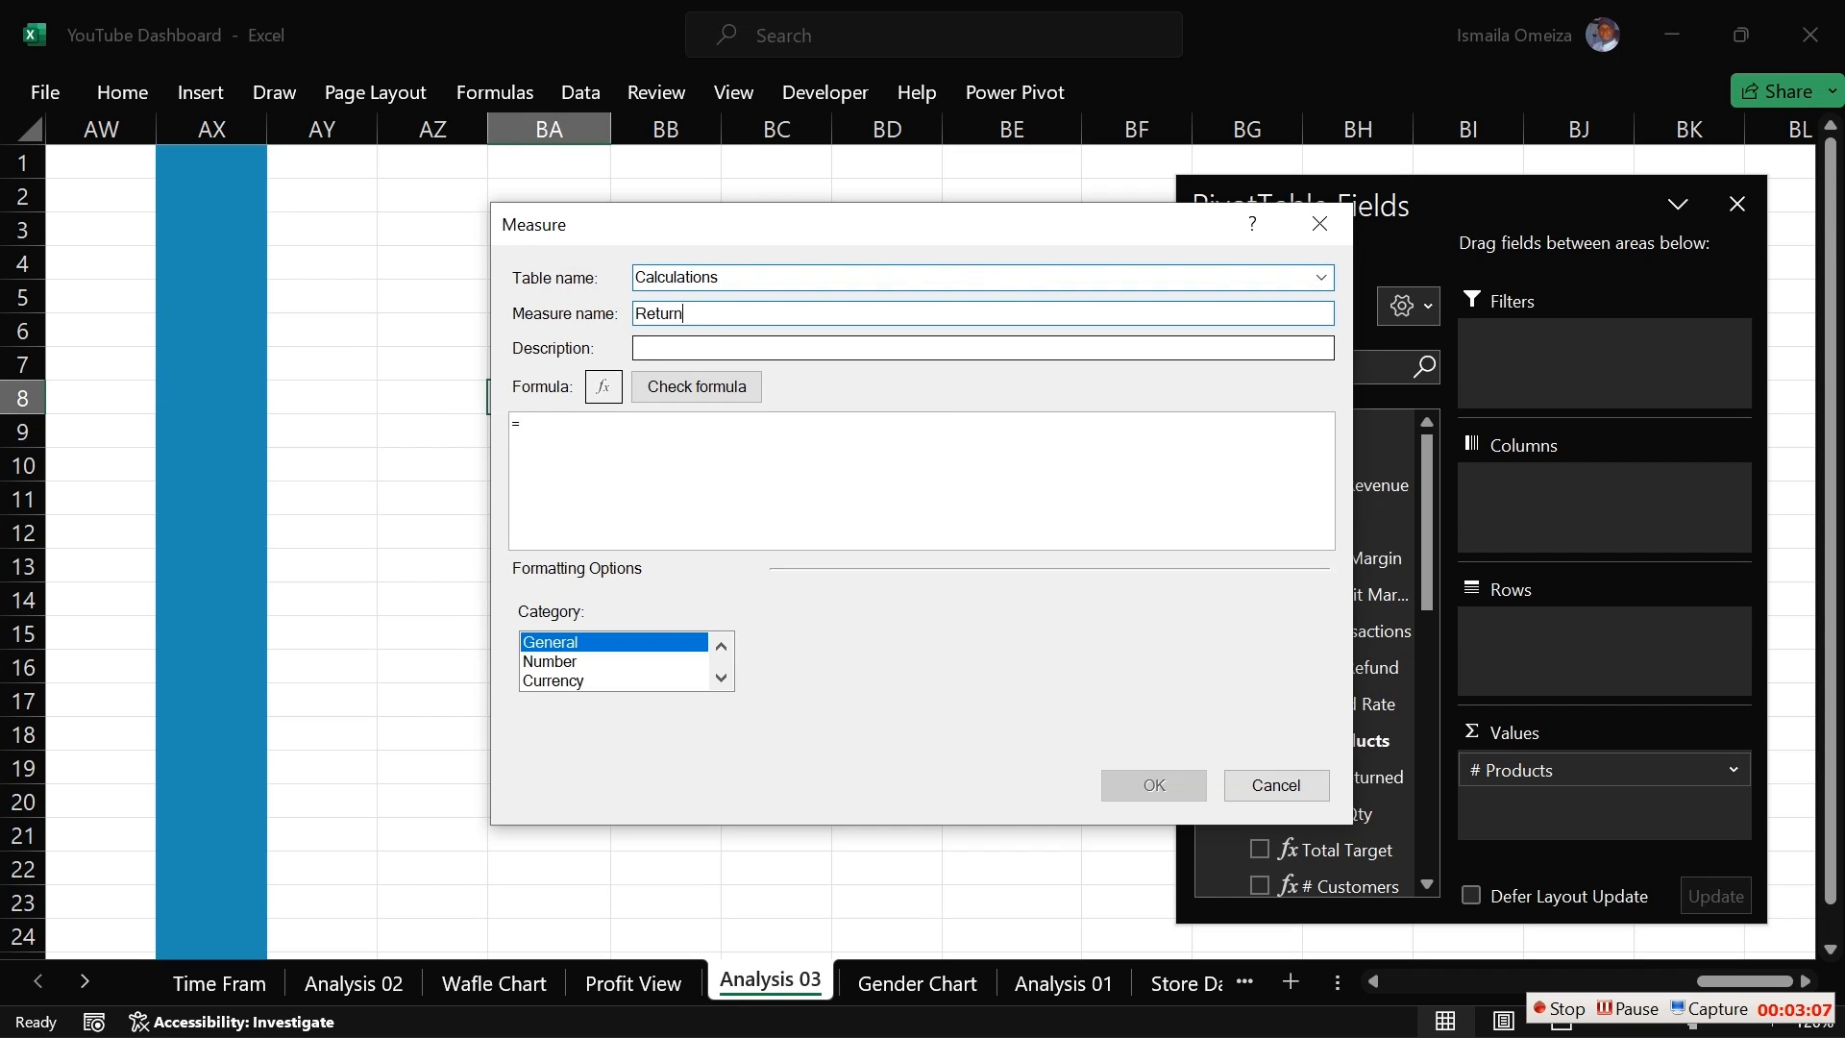
{"action": "type", "text": " Rte"}
{"action": "key", "text": "BackSpace"}
{"action": "key", "text": "BackSpace"}
{"action": "type", "text": "ate"}
{"action": "left_click", "coordinate": [599, 435]}
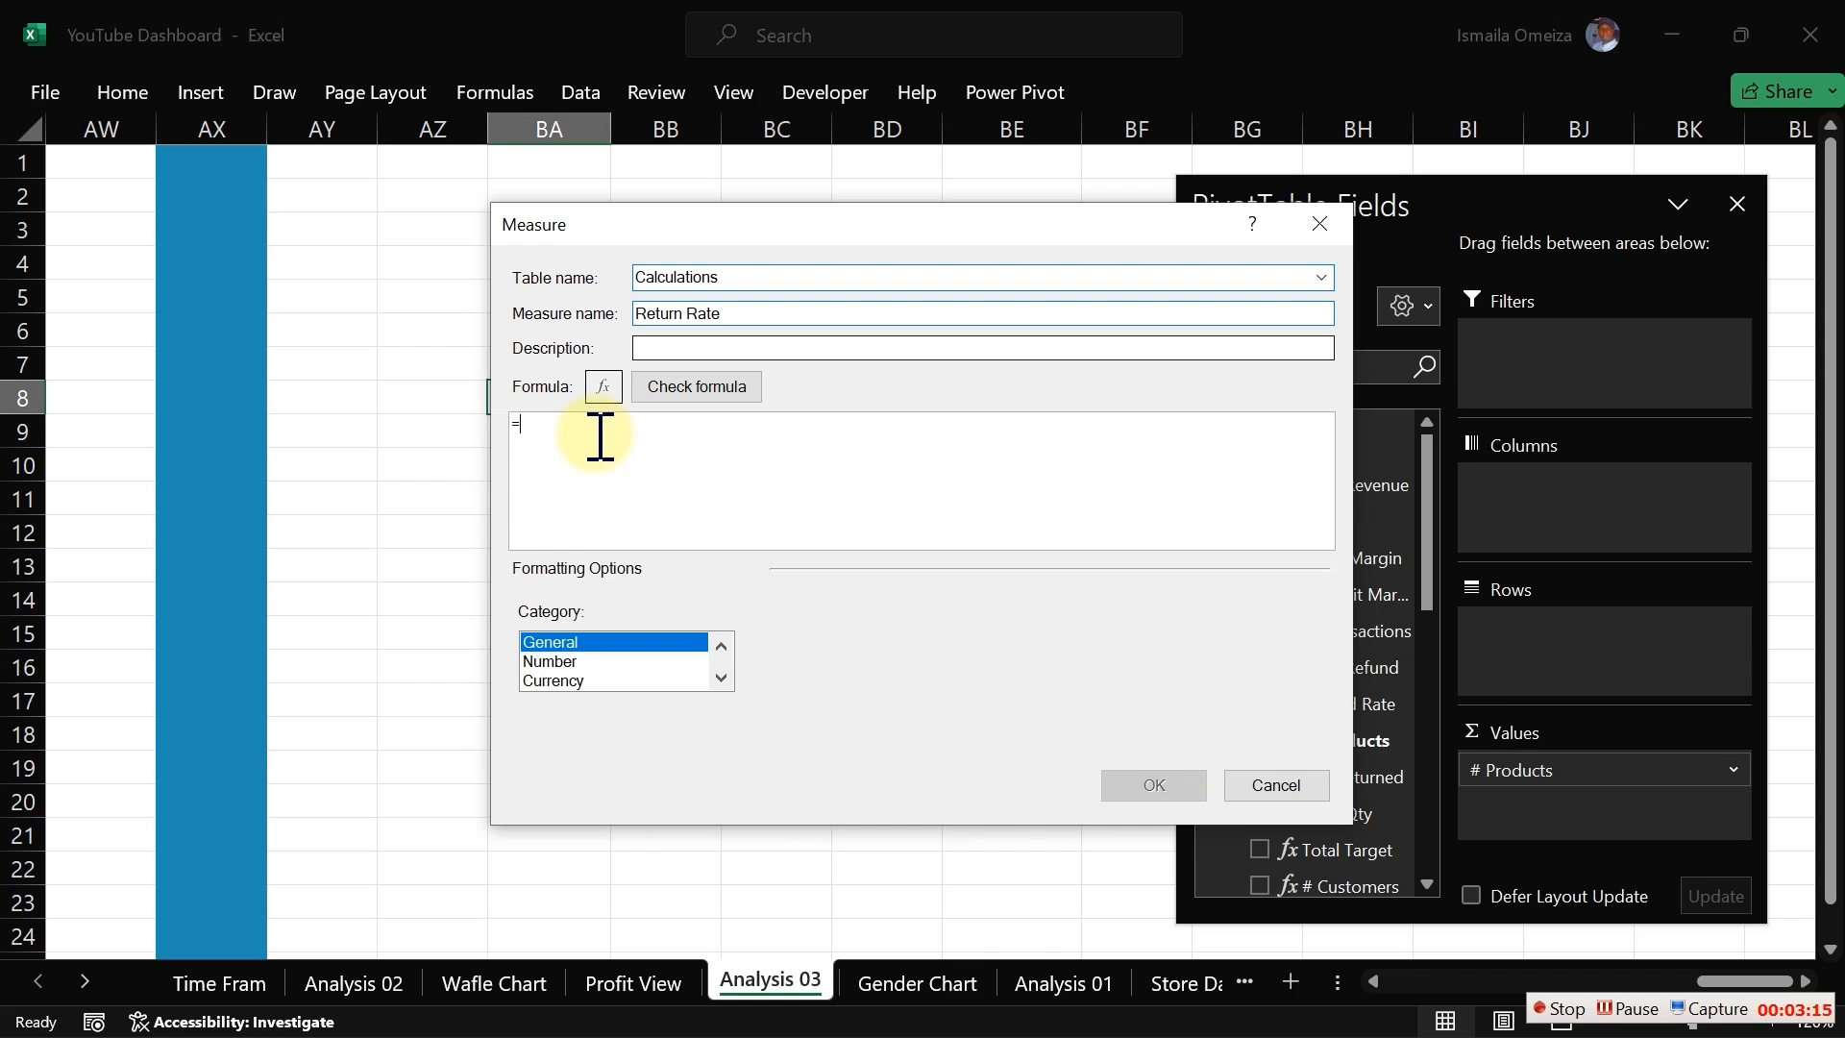
Step: Start the Return Rate formula with DIVIDE and set [Qty Returned] as the numerator
{"action": "type", "text": "div"}
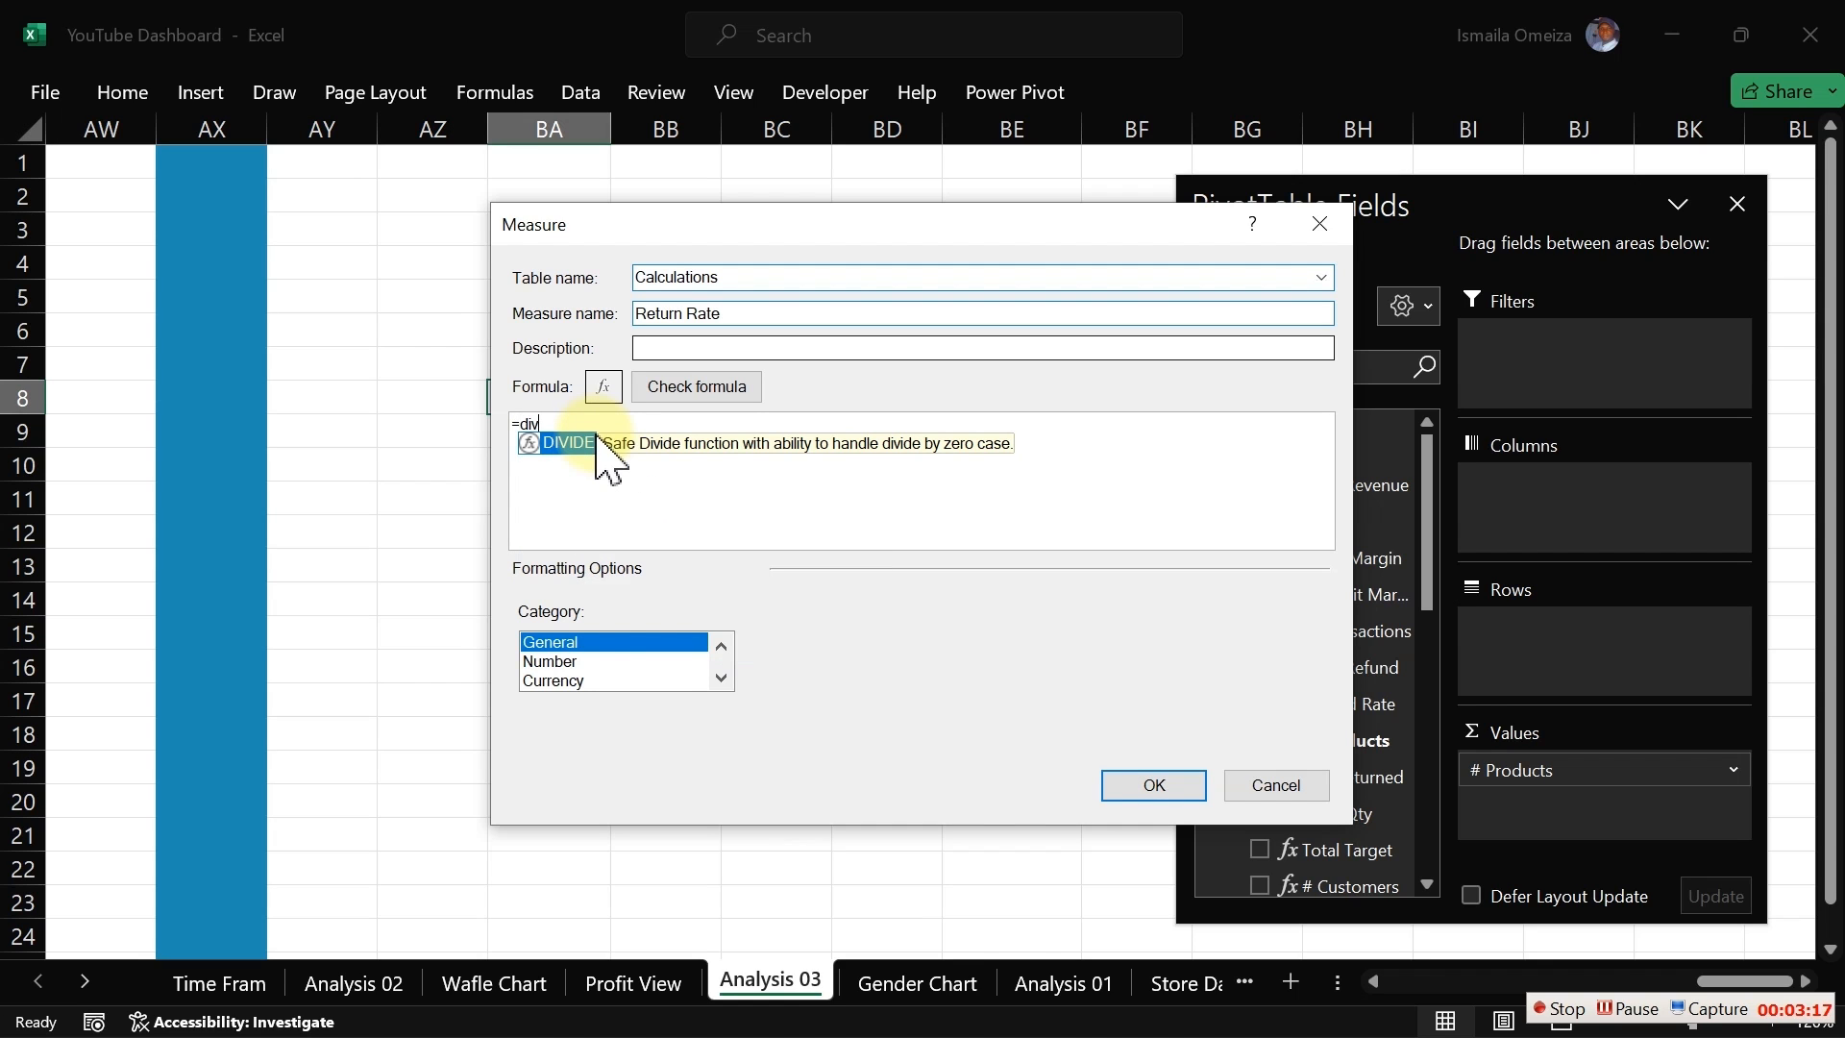
{"action": "key", "text": "Tab"}
{"action": "key", "text": "Return"}
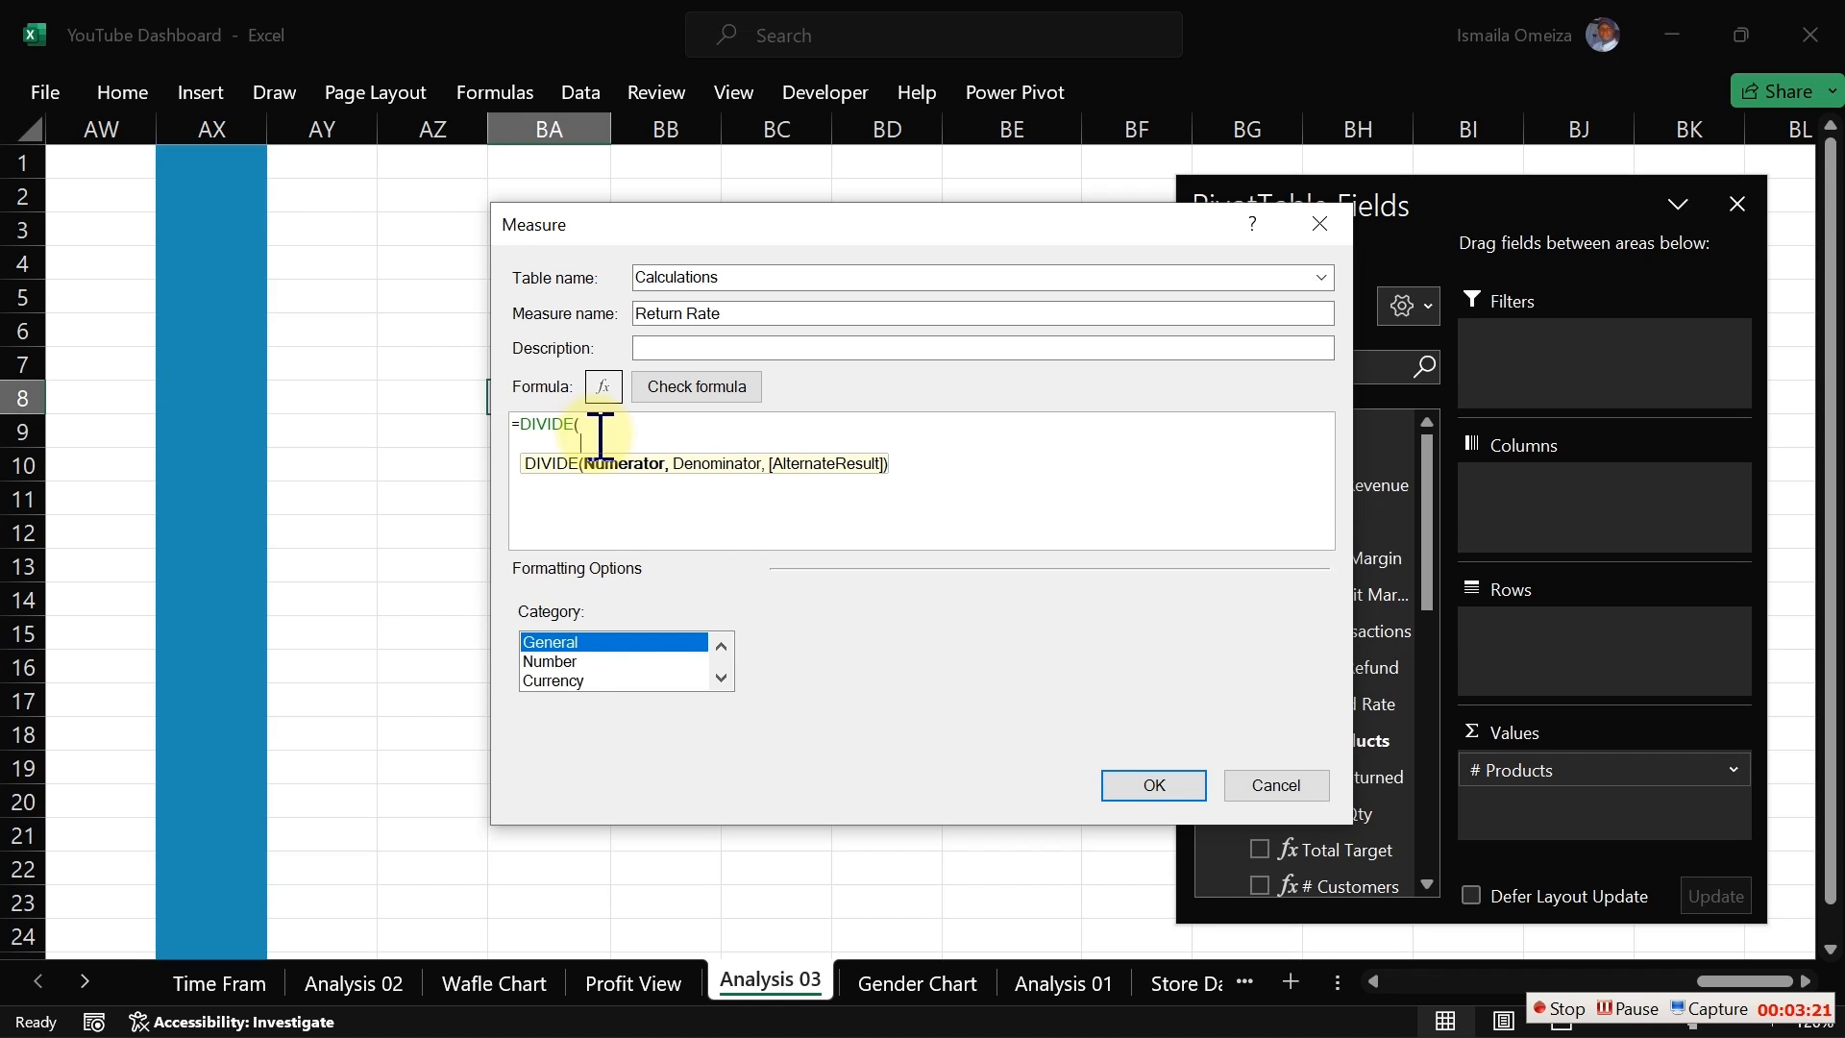
{"action": "type", "text": "retur"}
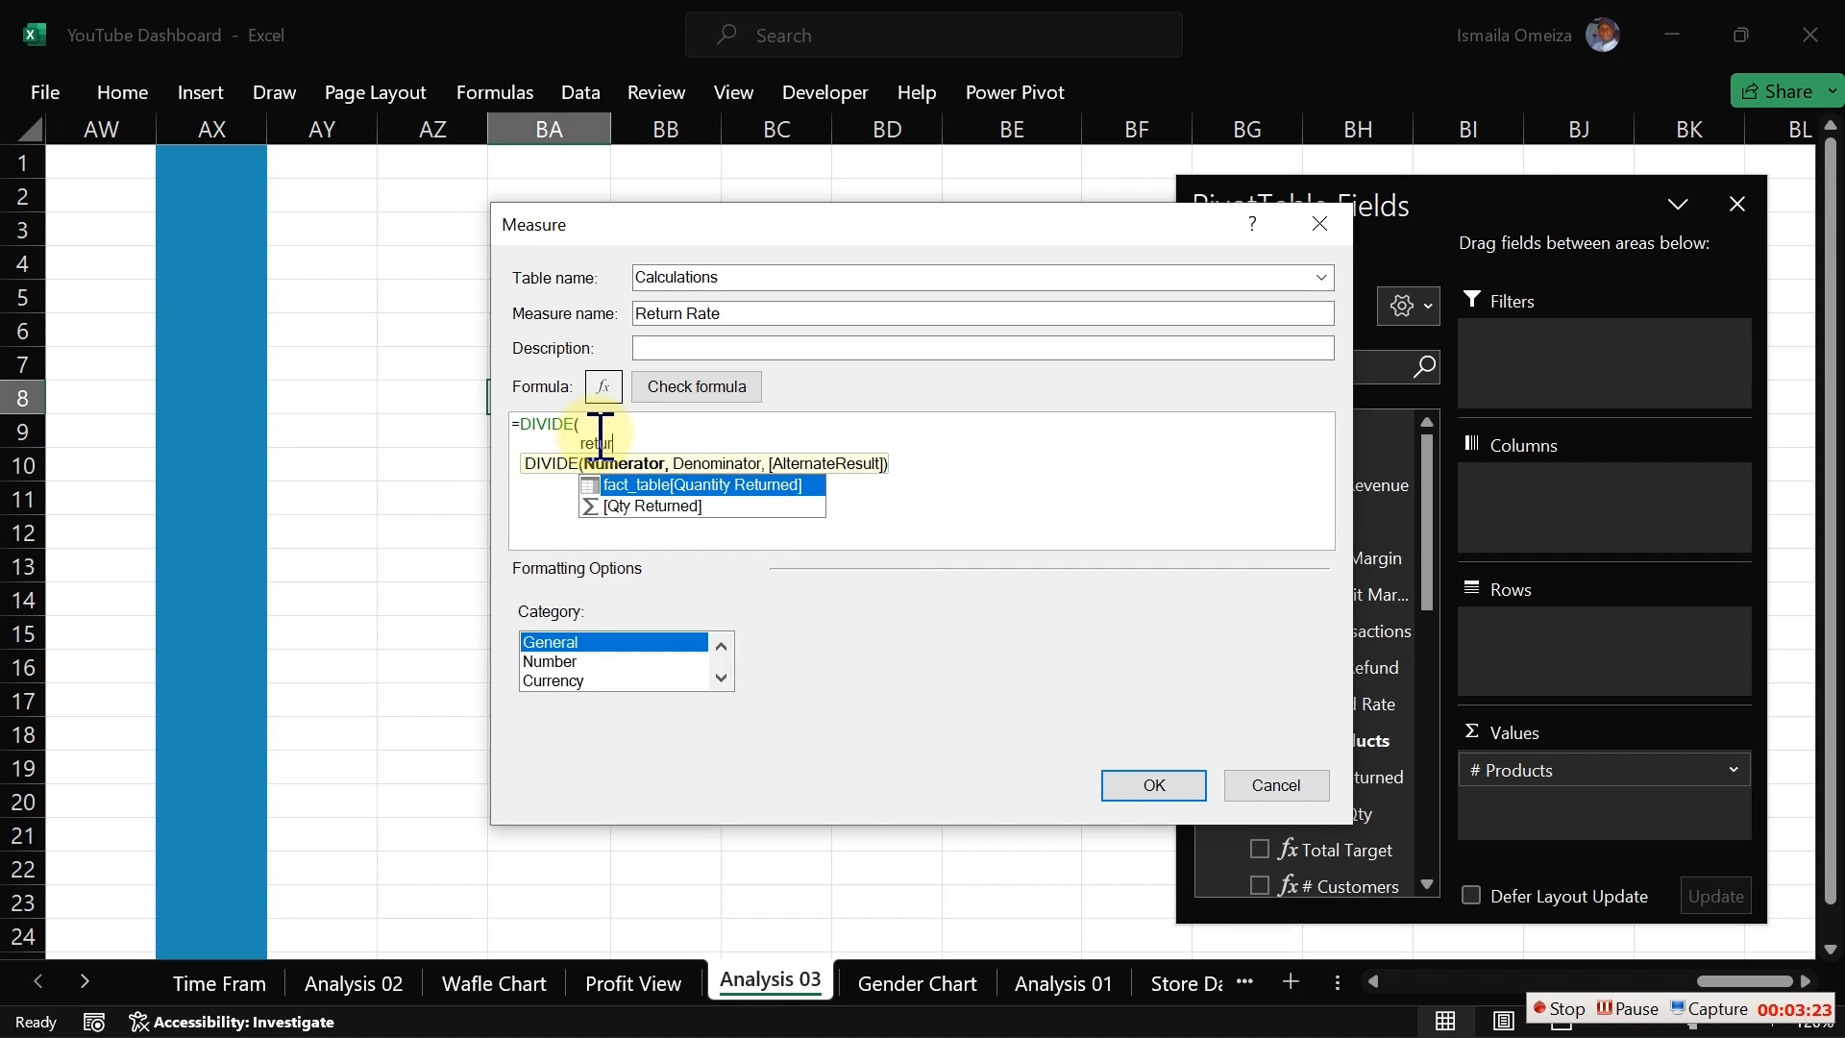
{"action": "key", "text": "Down"}
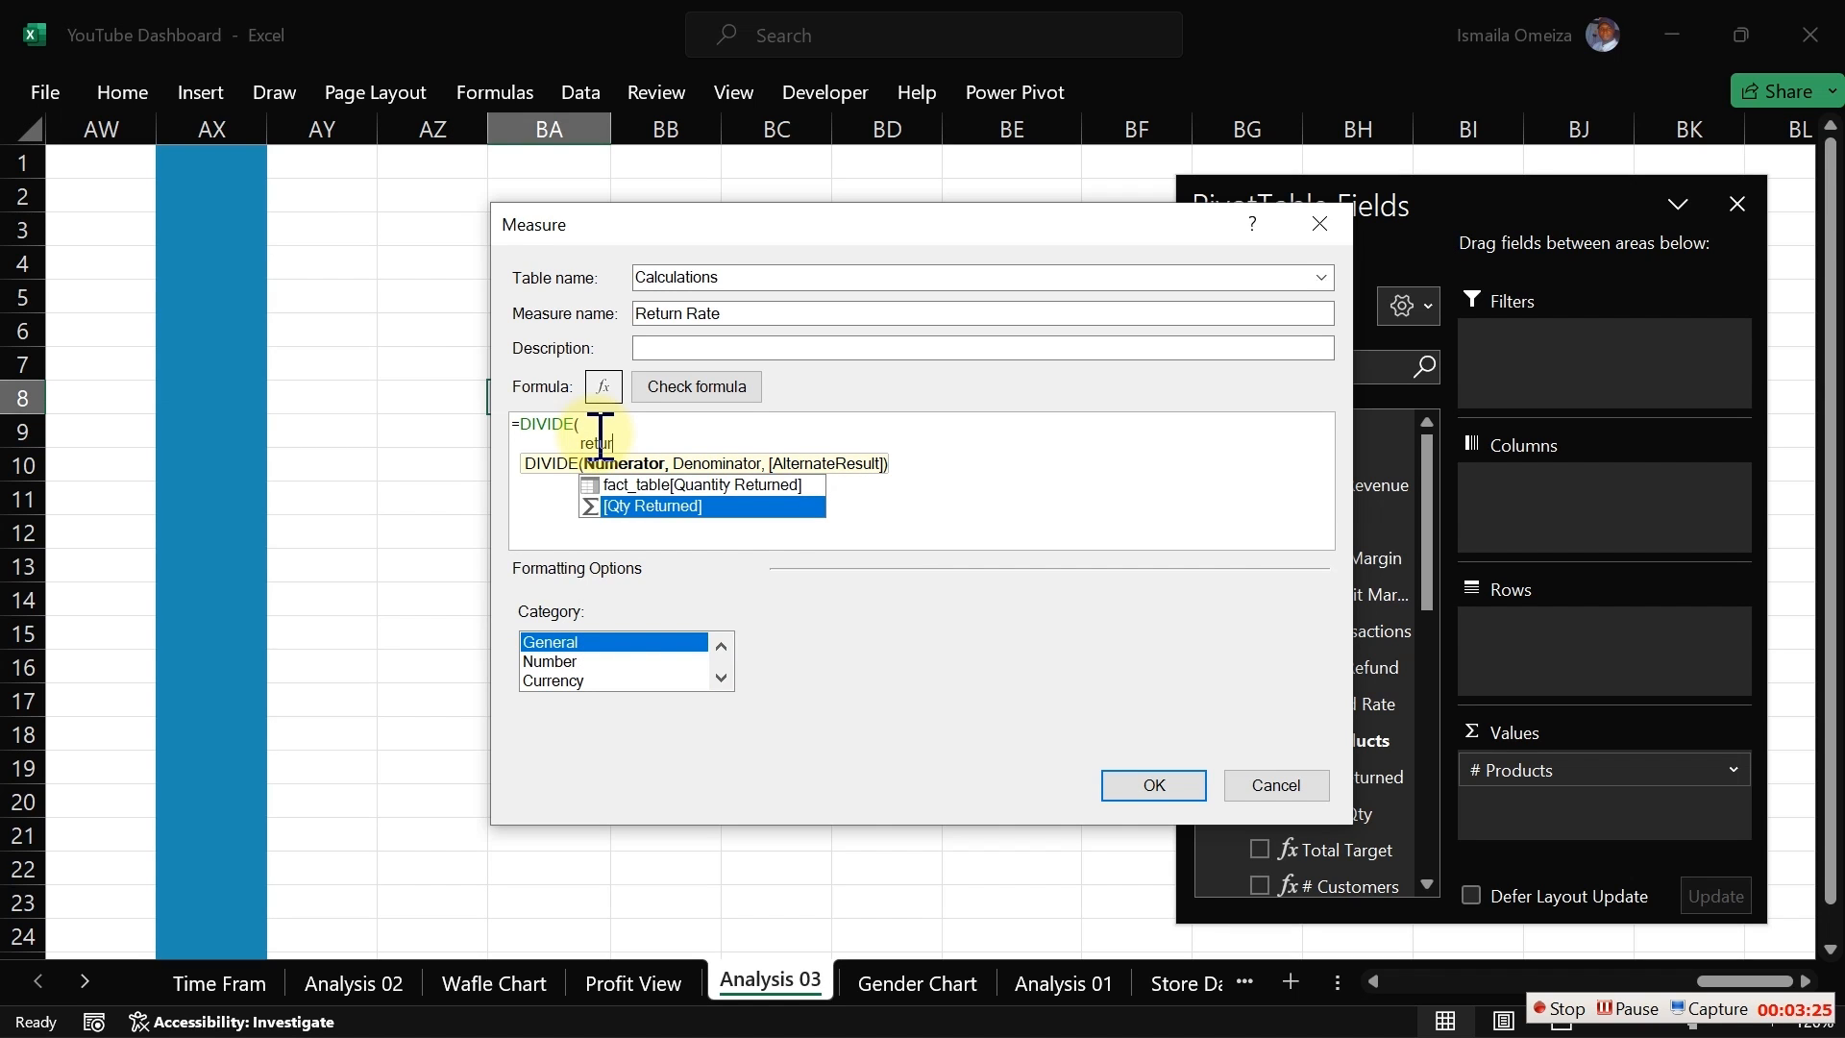
{"action": "key", "text": "Tab"}
{"action": "type", "text": ","}
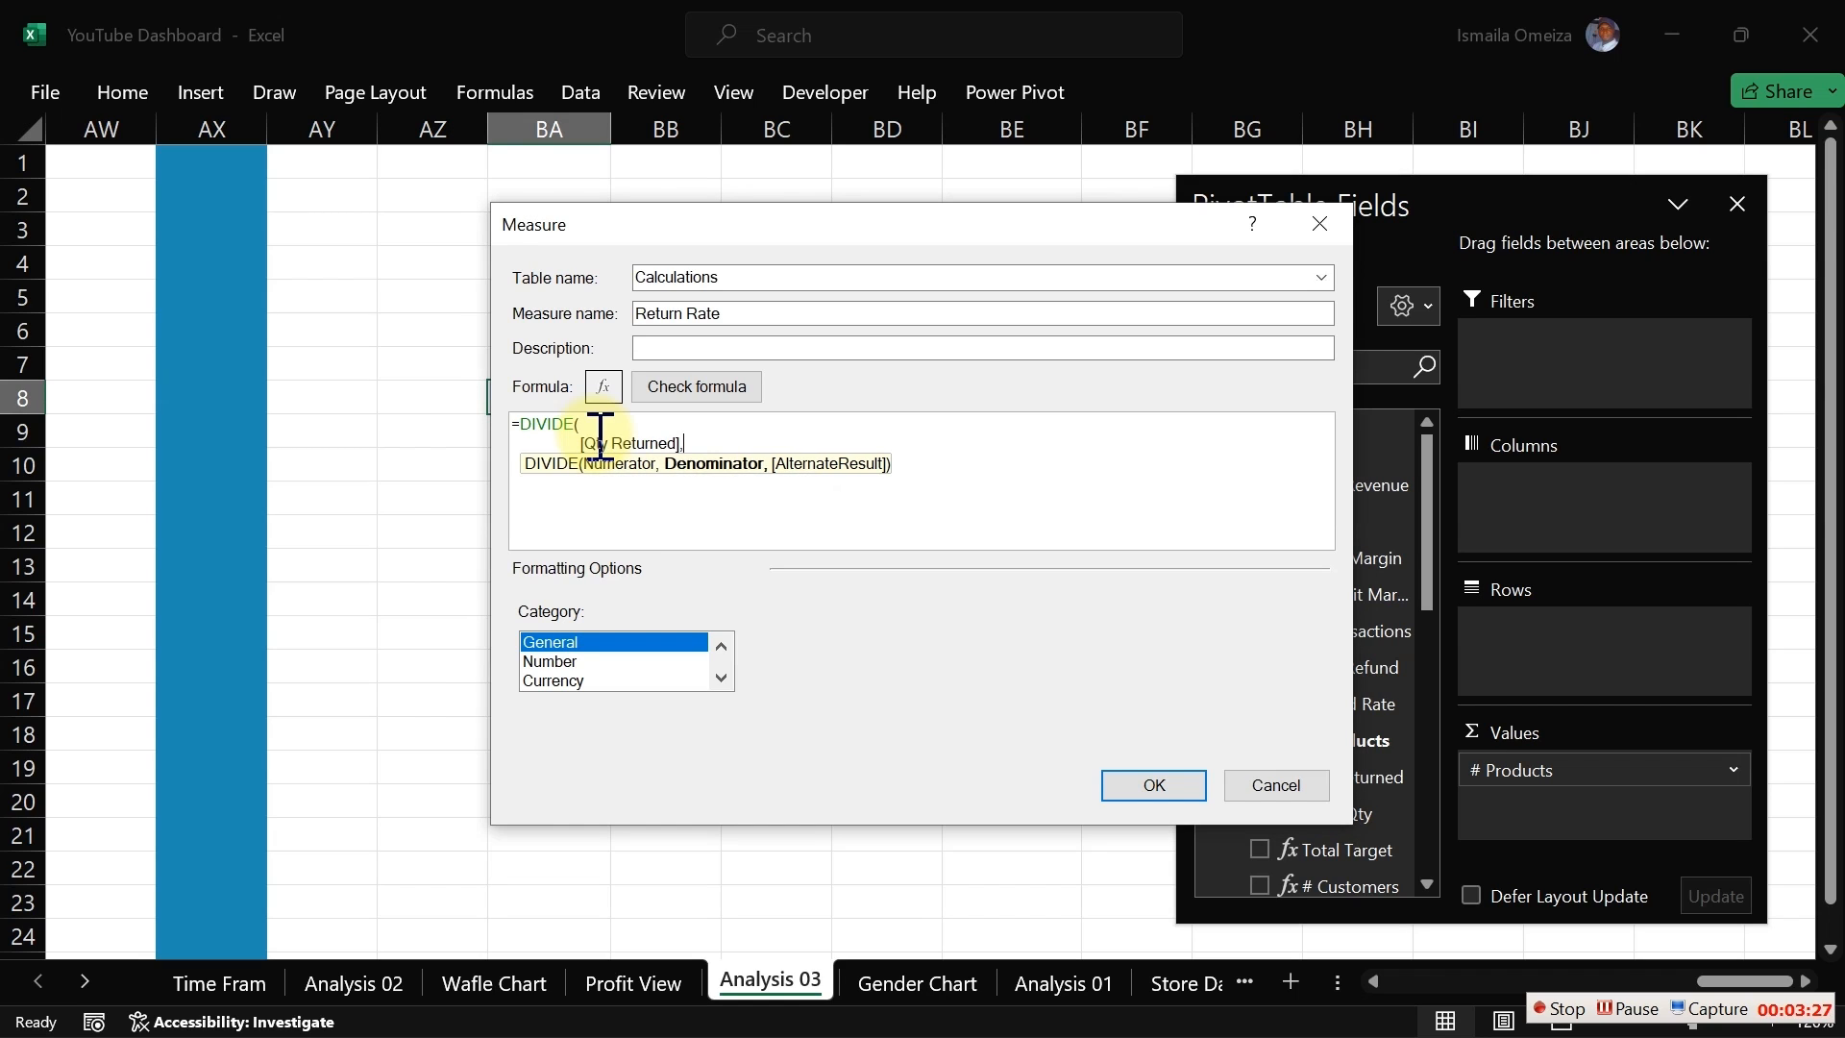
{"action": "key", "text": "Return"}
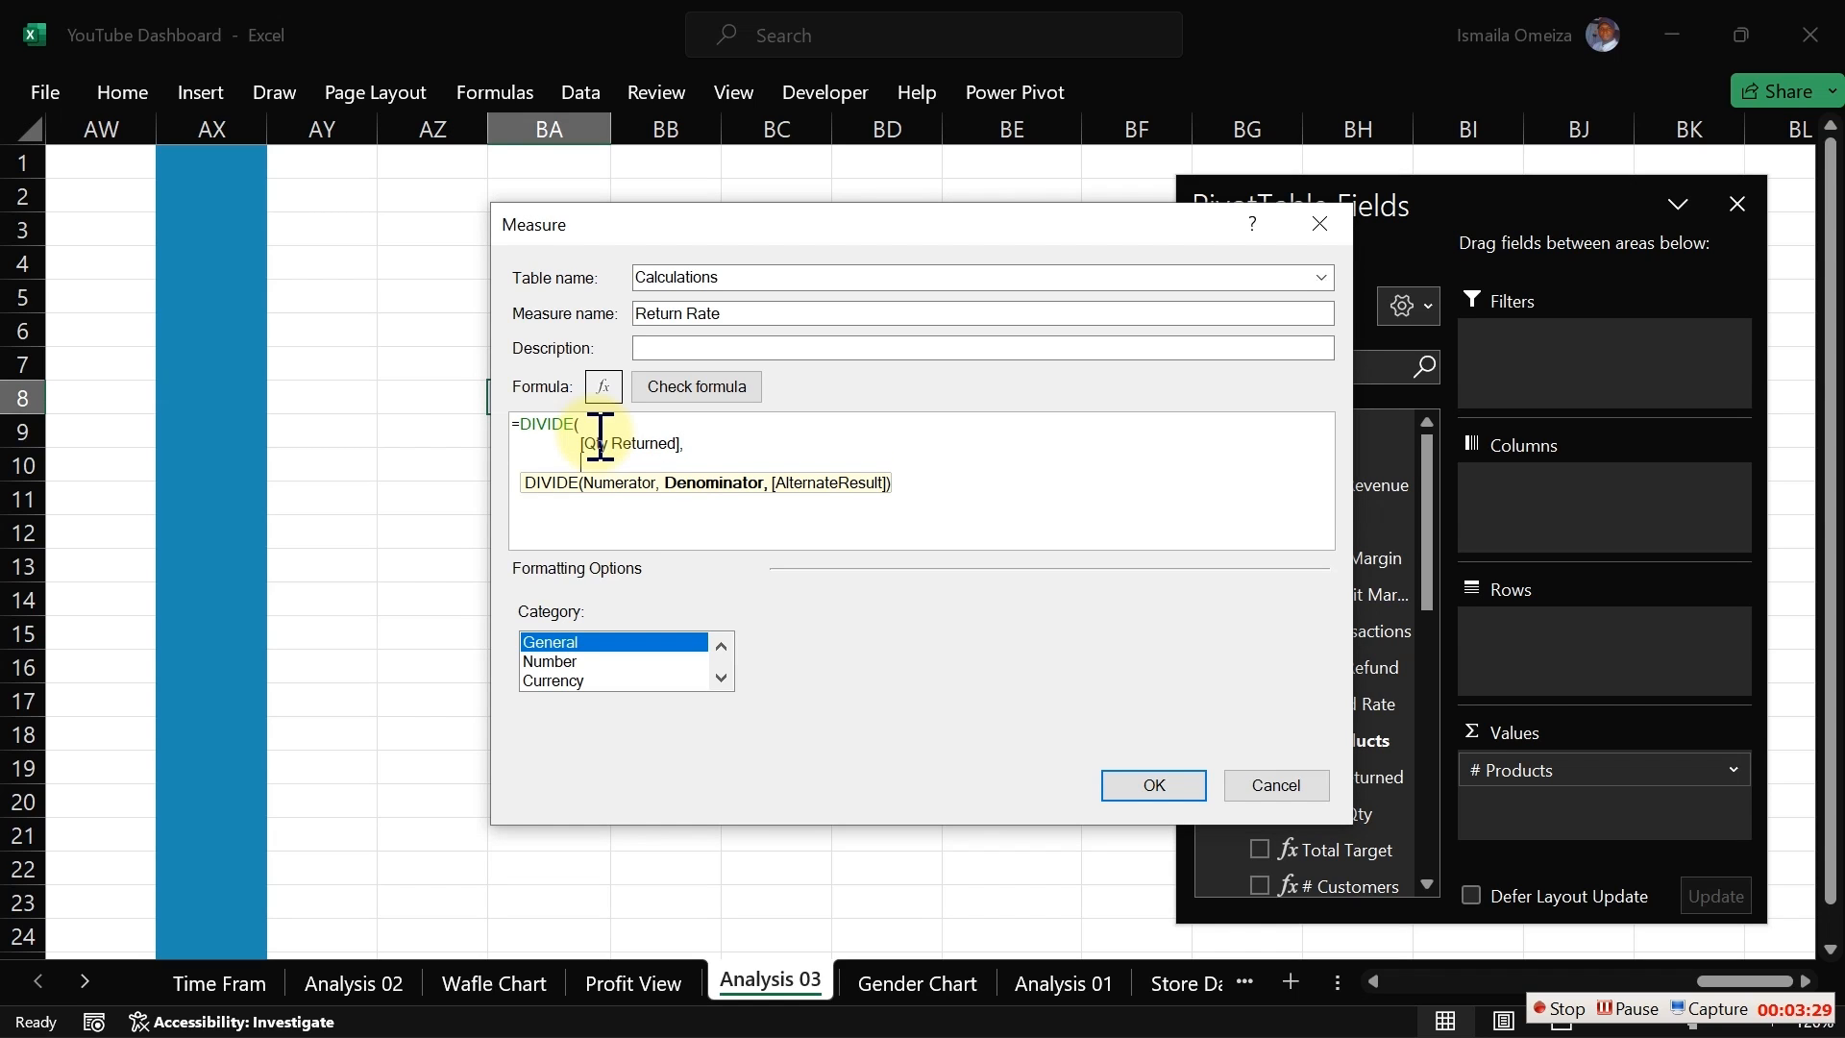
Step: Enter fact_table[Quantity Sold] as the denominator, close the DIVIDE function and check the formula
{"action": "type", "text": "q"}
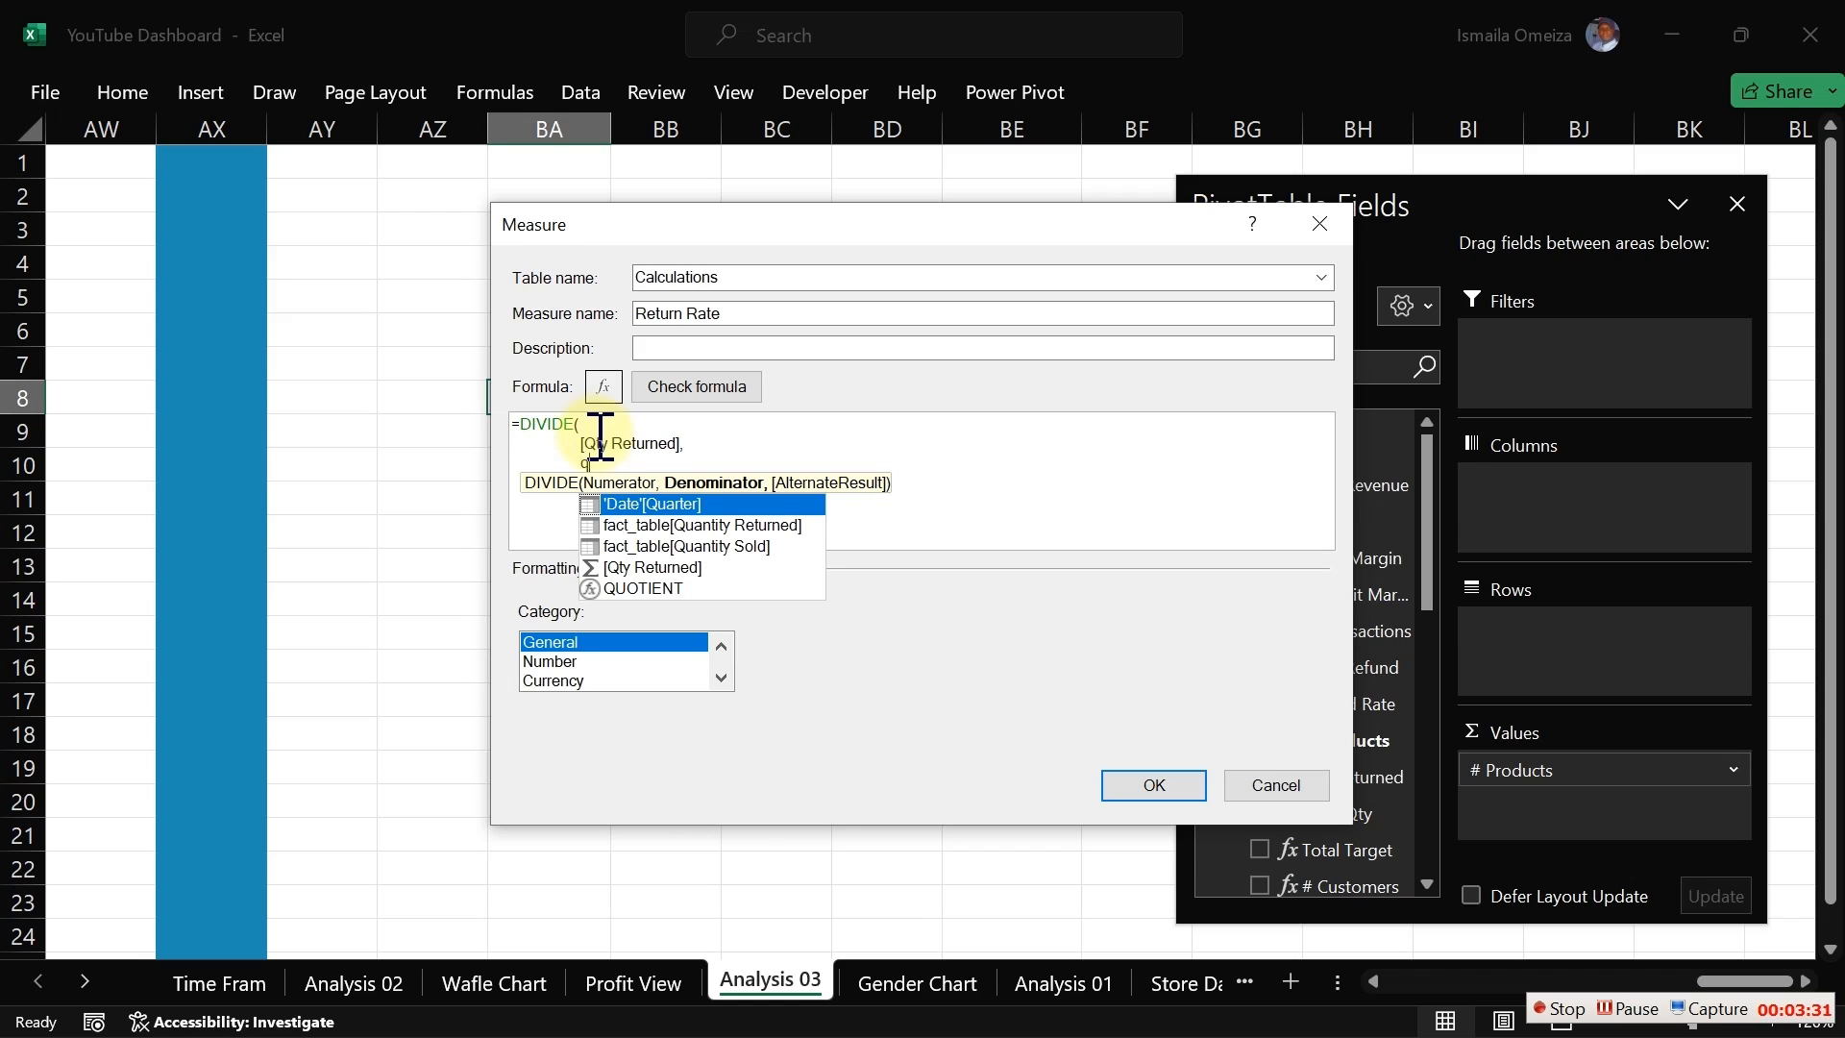
{"action": "key", "text": "Down"}
{"action": "key", "text": "Down"}
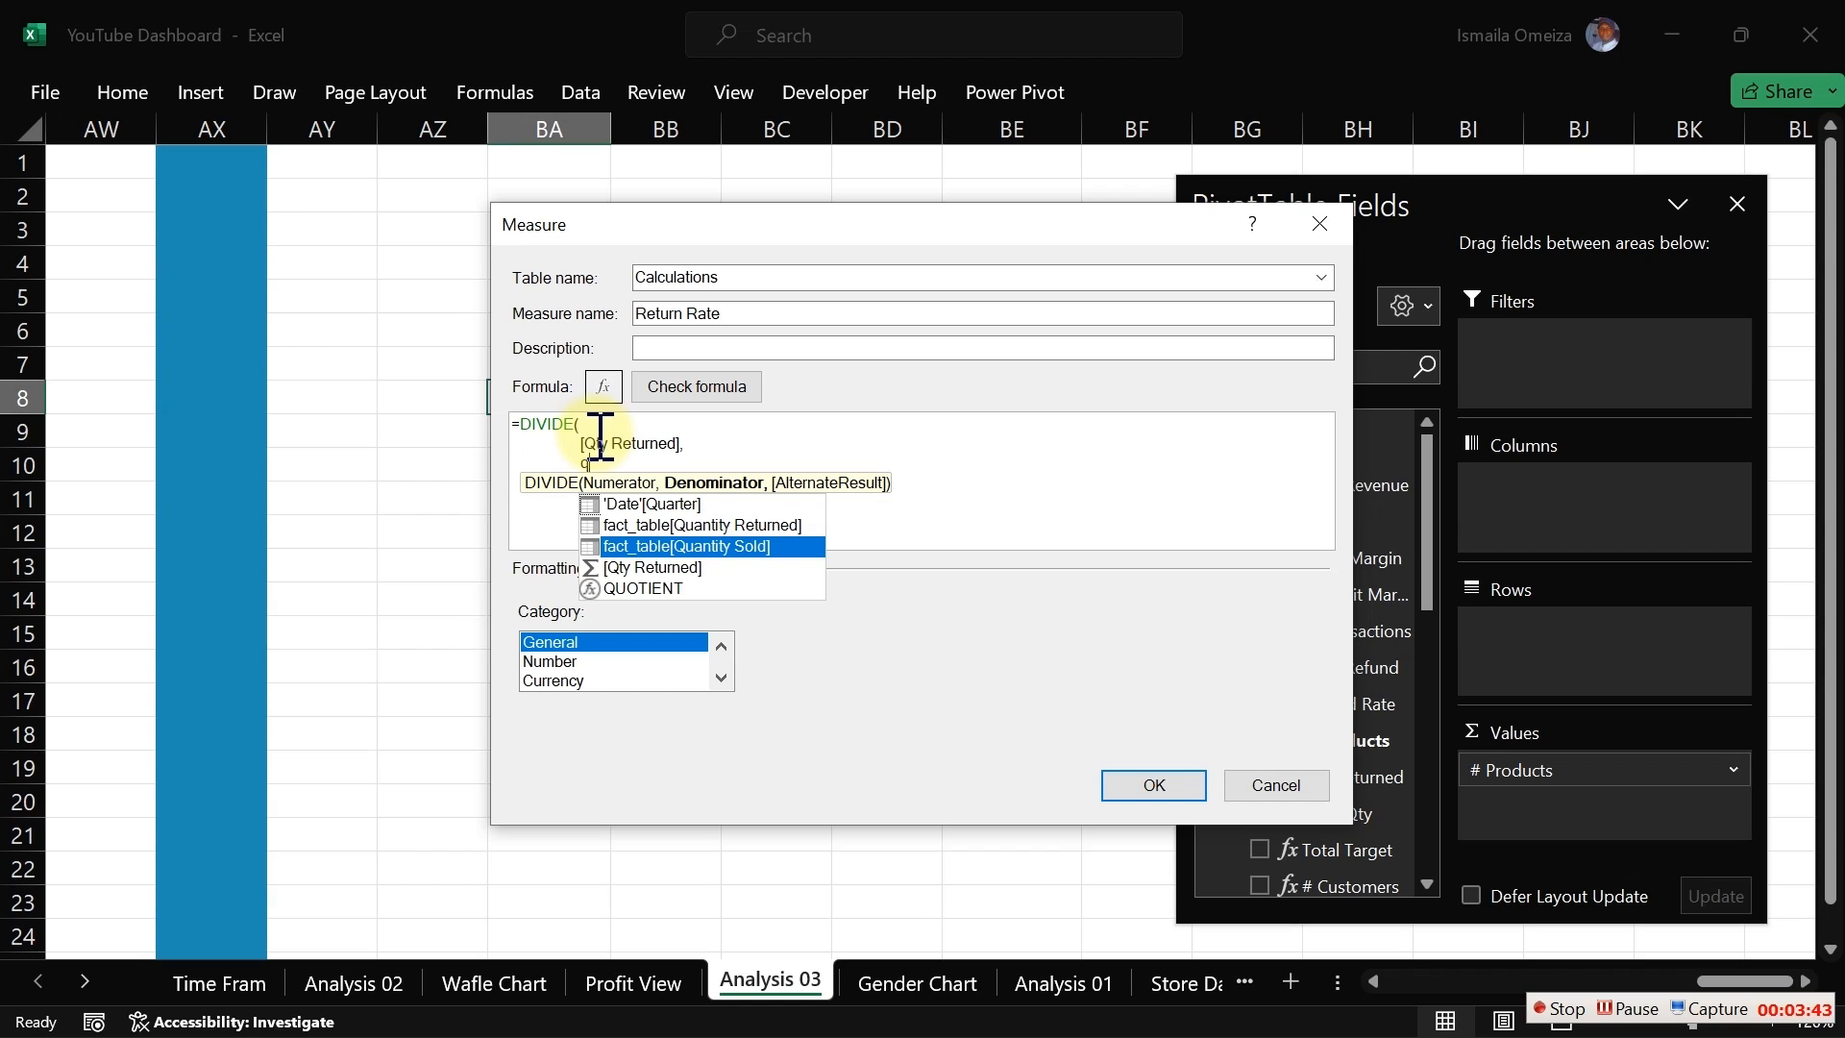
{"action": "key", "text": "Tab"}
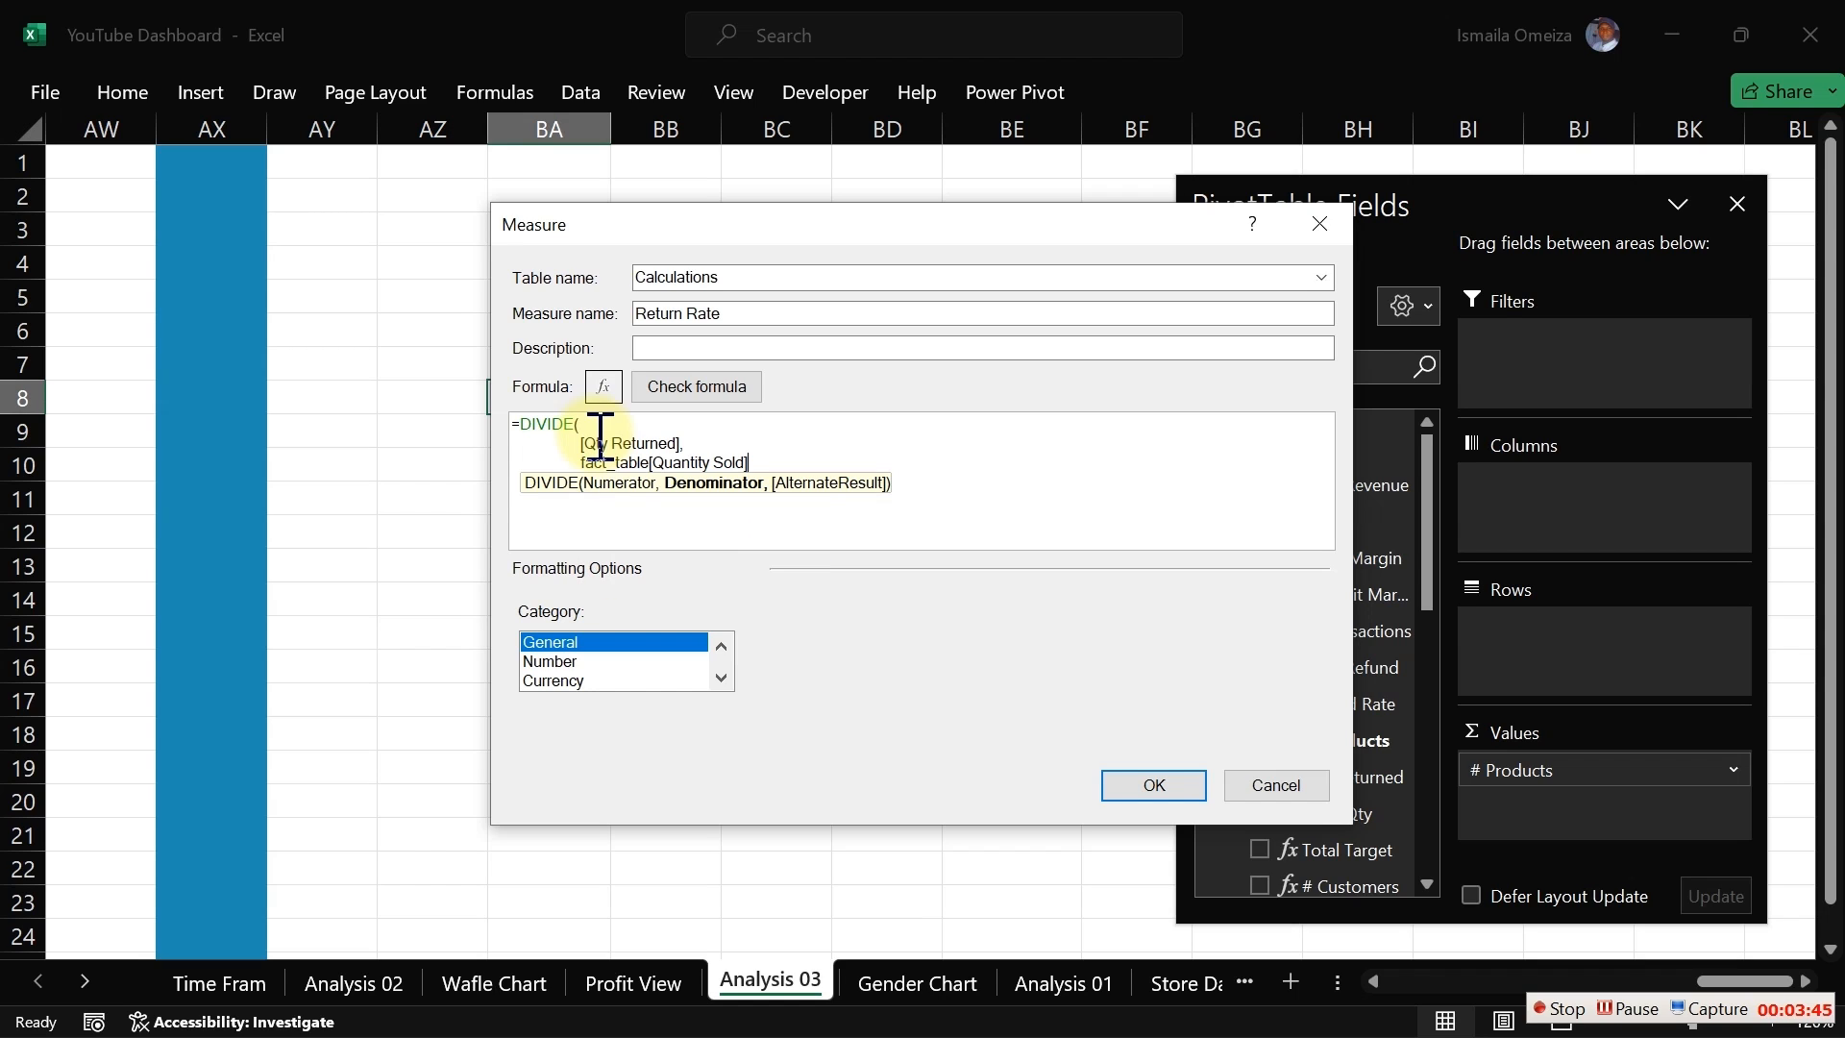
{"action": "key", "text": "shift+Return"}
{"action": "type", "text": ")"}
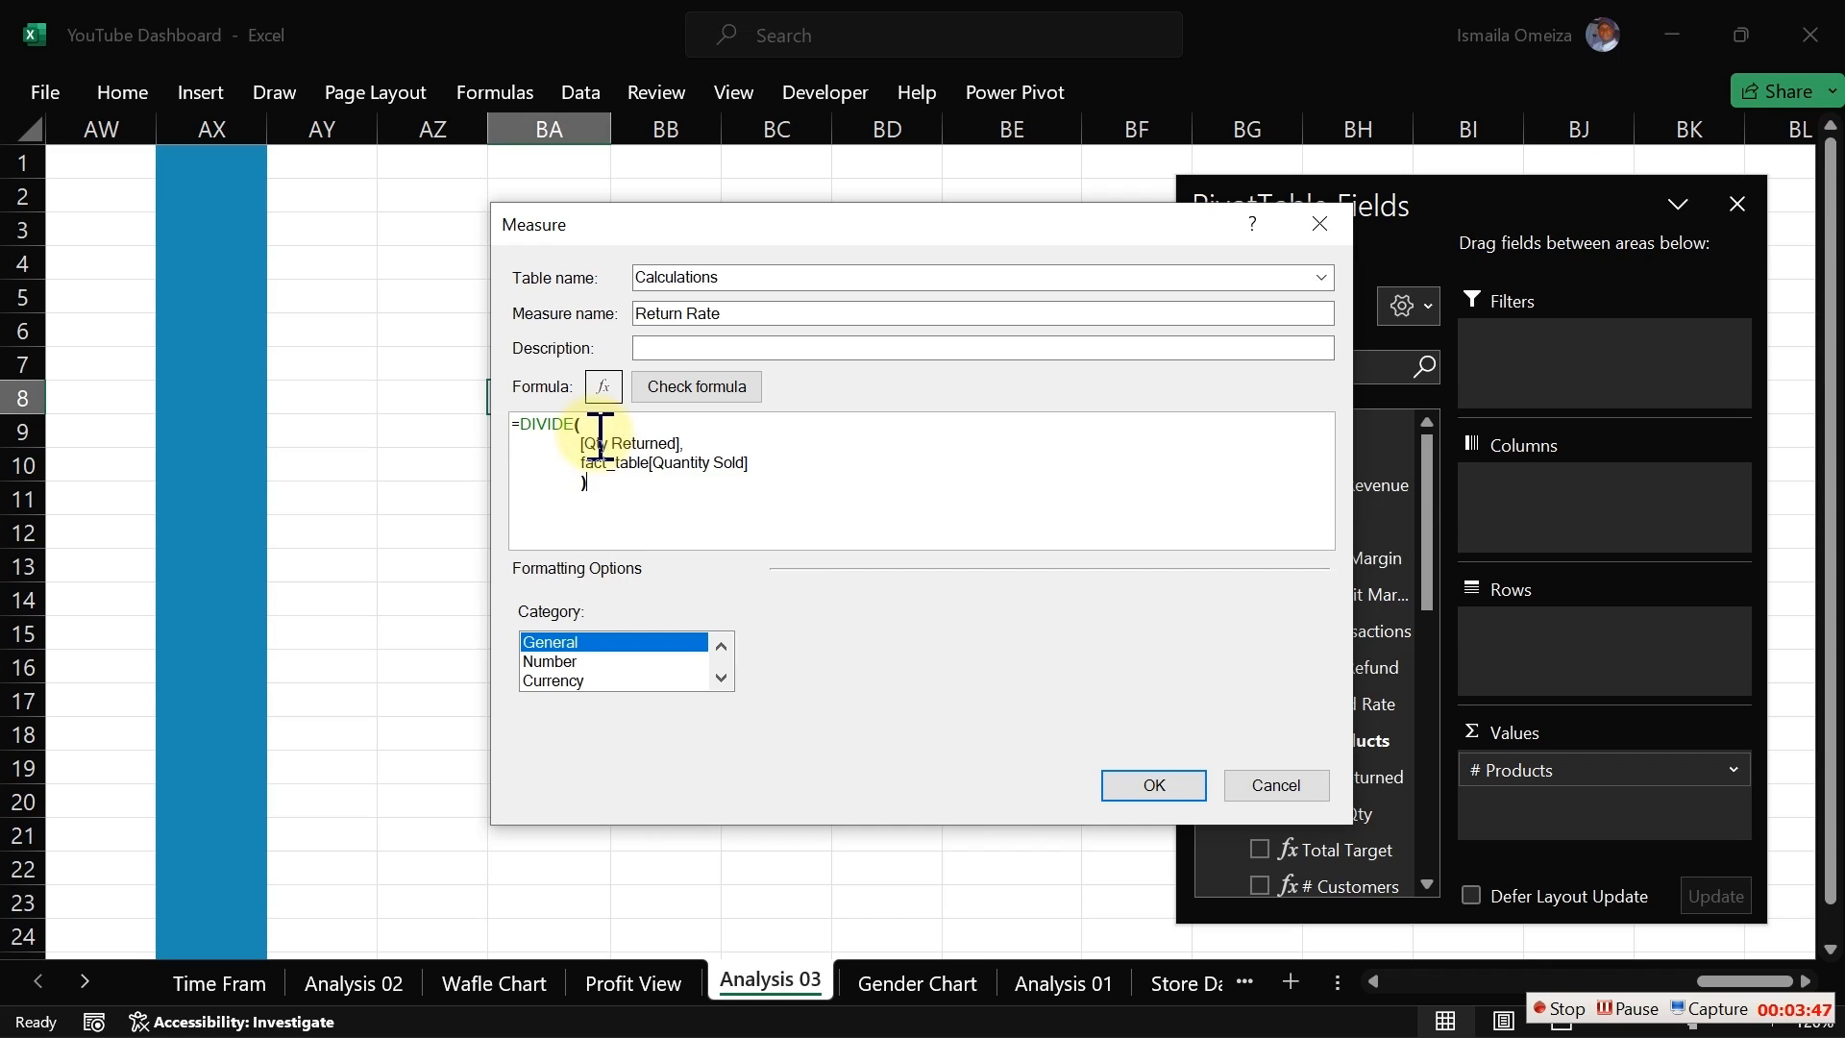
{"action": "left_click", "coordinate": [682, 387]}
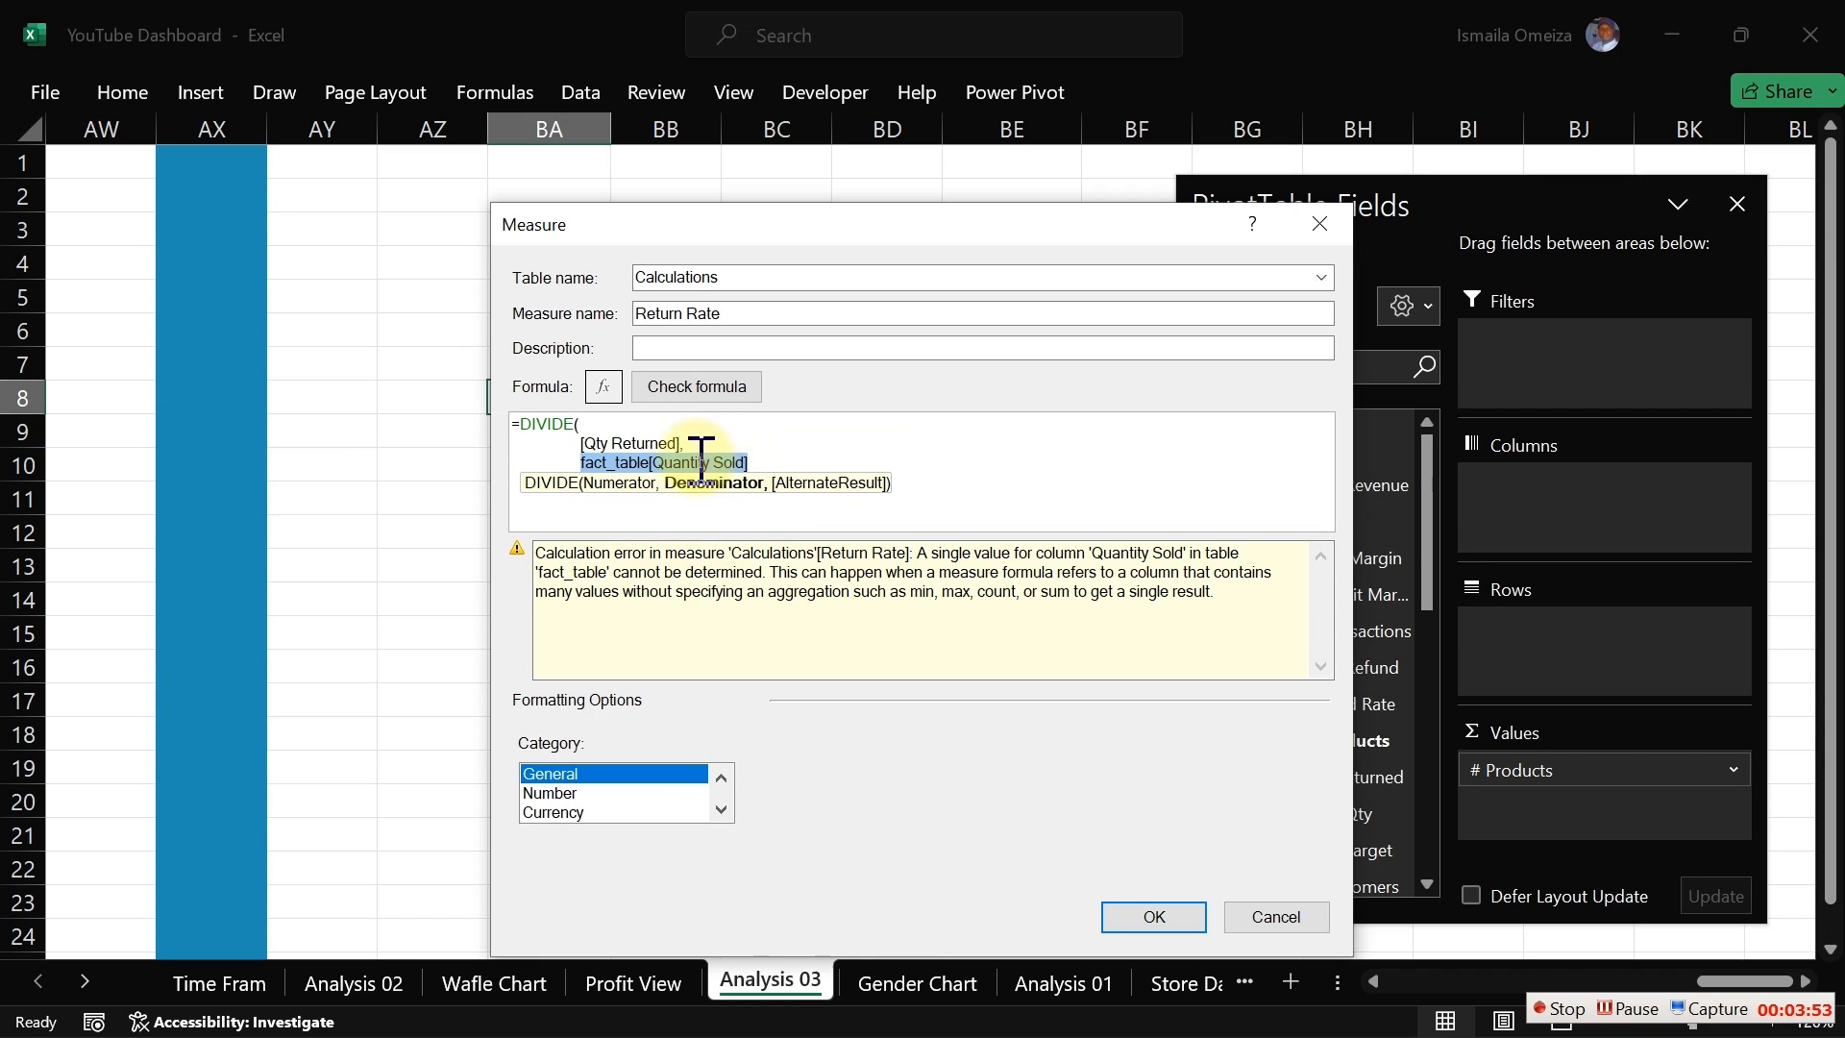
Step: Add 0 as the alternate result argument after the denominator
{"action": "left_click", "coordinate": [763, 459]}
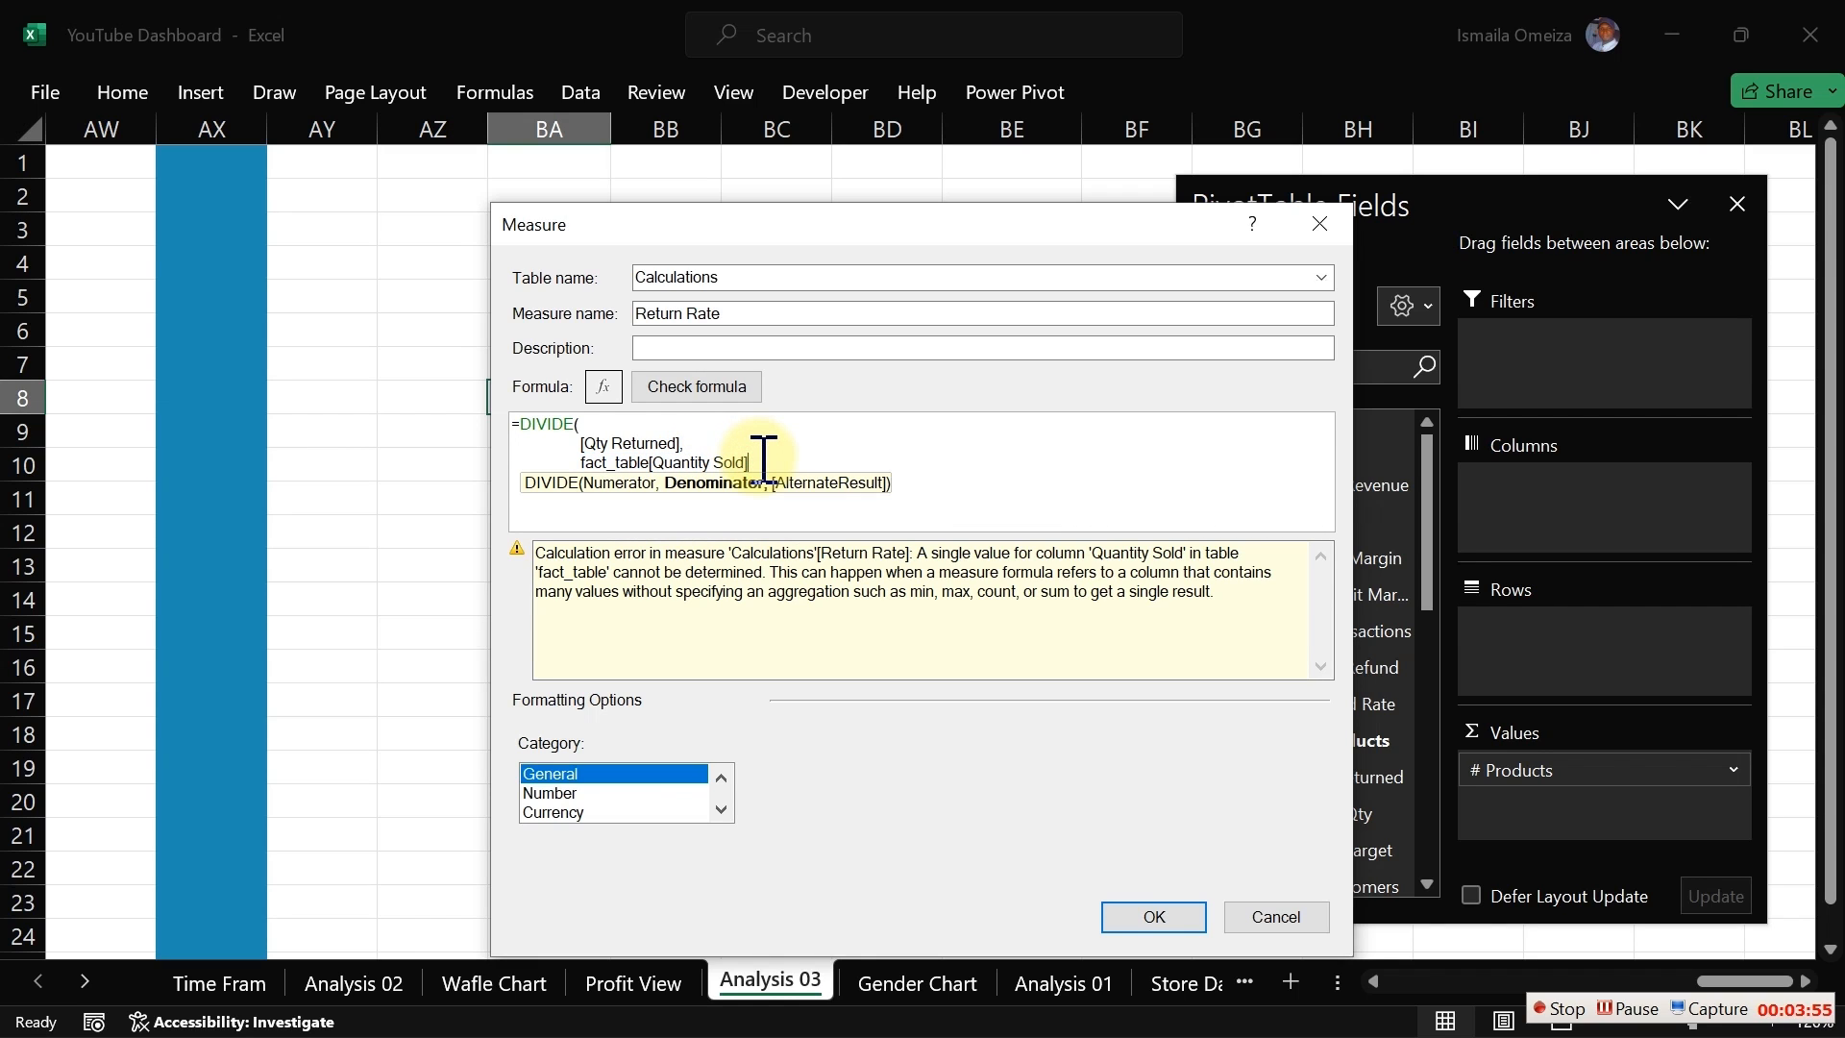
{"action": "key", "text": "Return"}
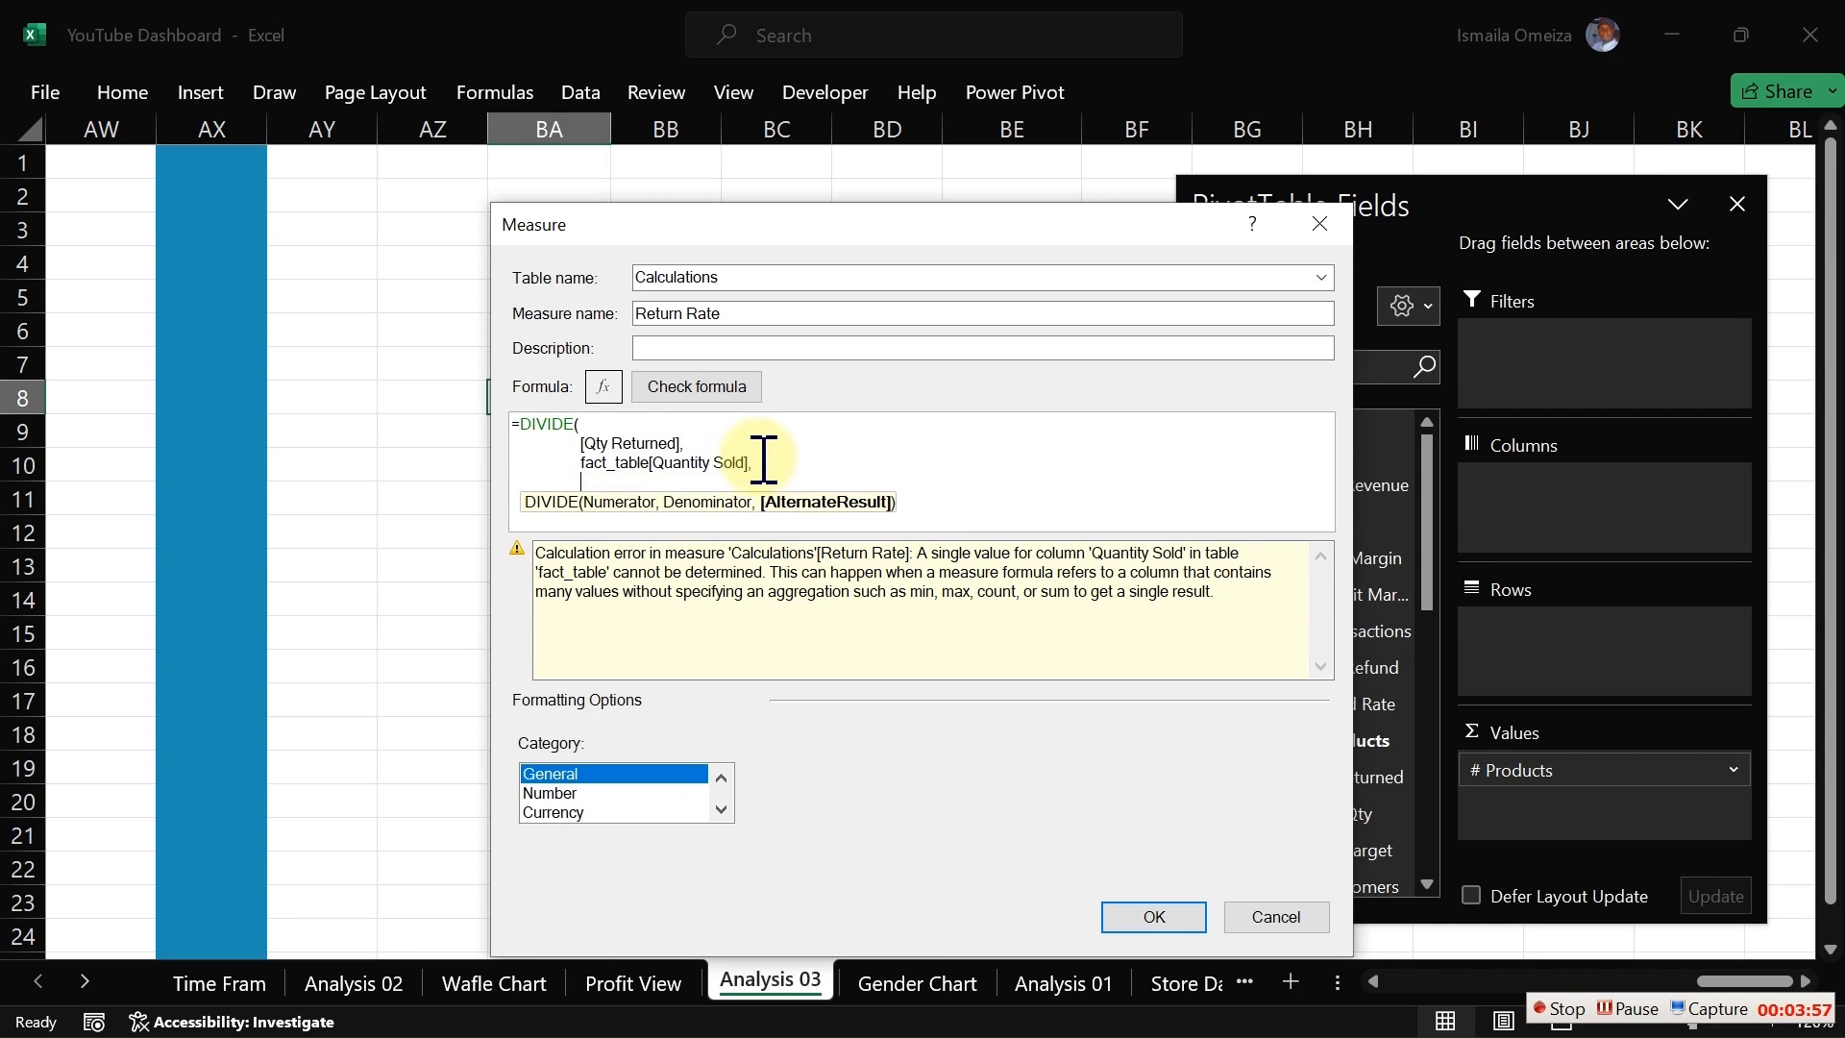
{"action": "left_click", "coordinate": [737, 392]}
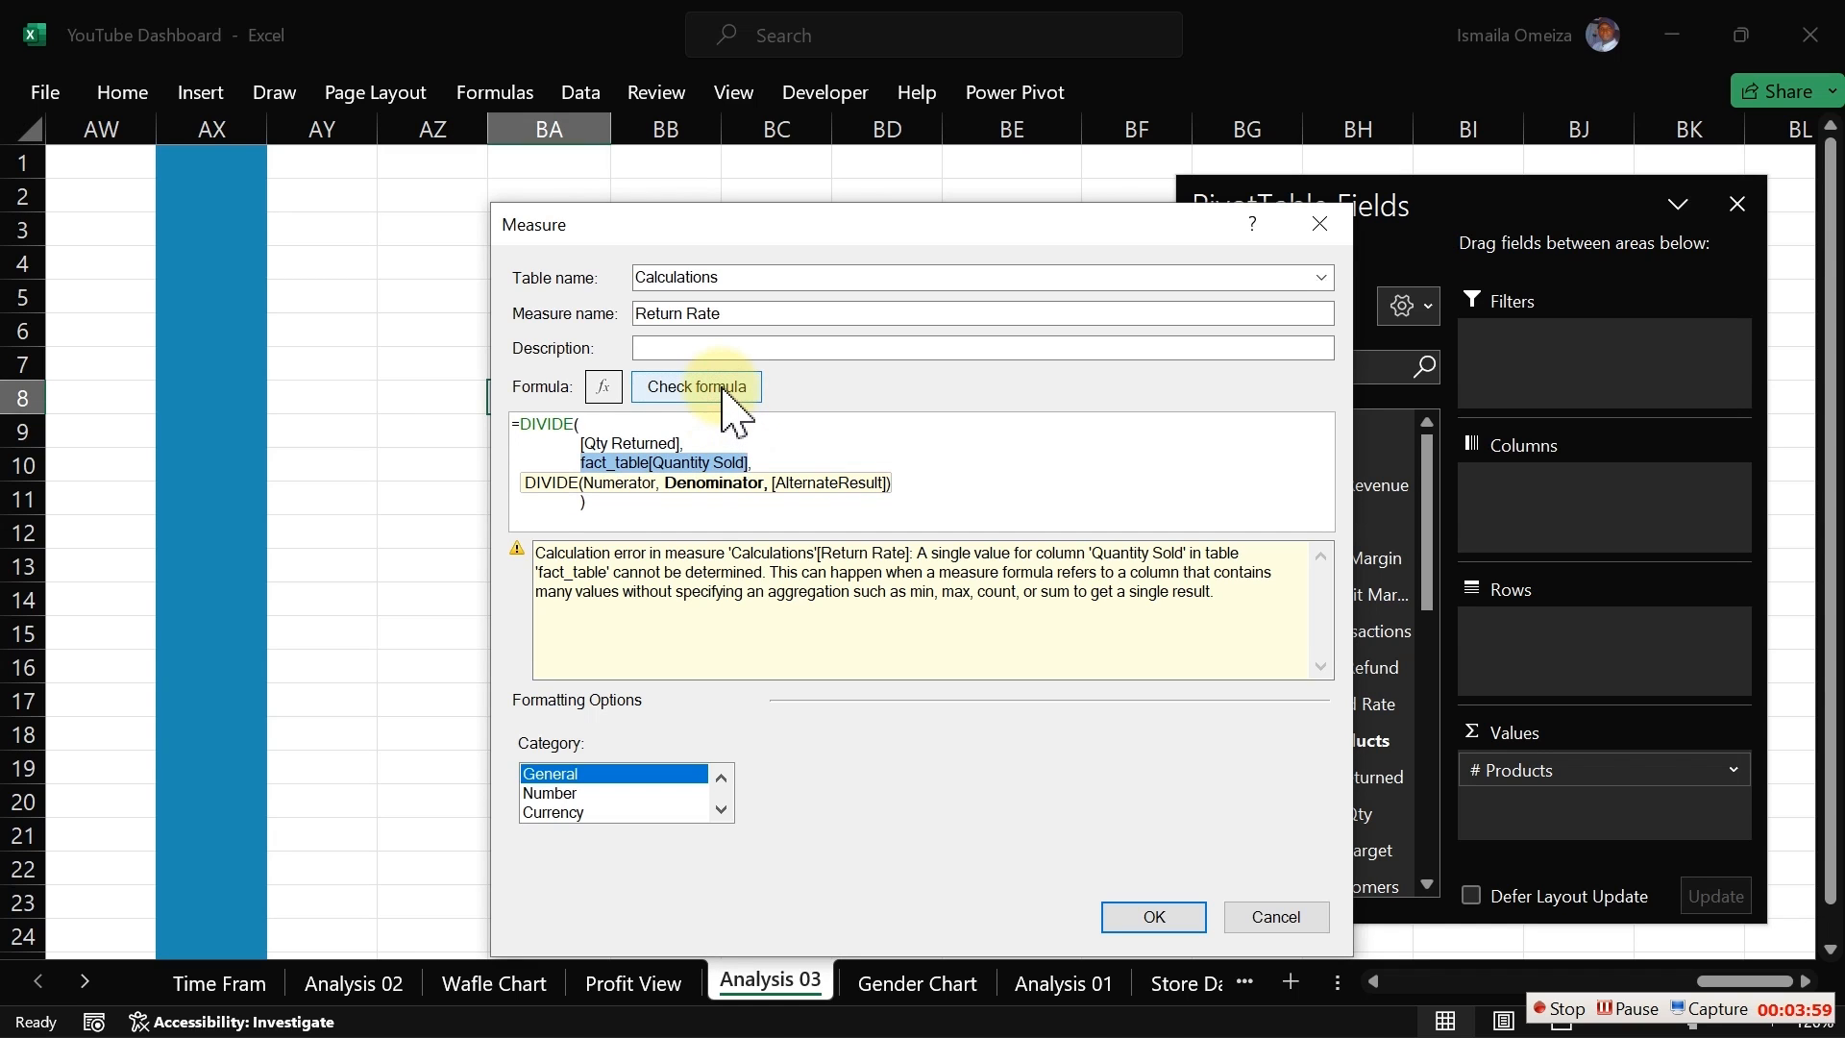
{"action": "key", "text": "BackSpace"}
{"action": "key", "text": "BackSpace"}
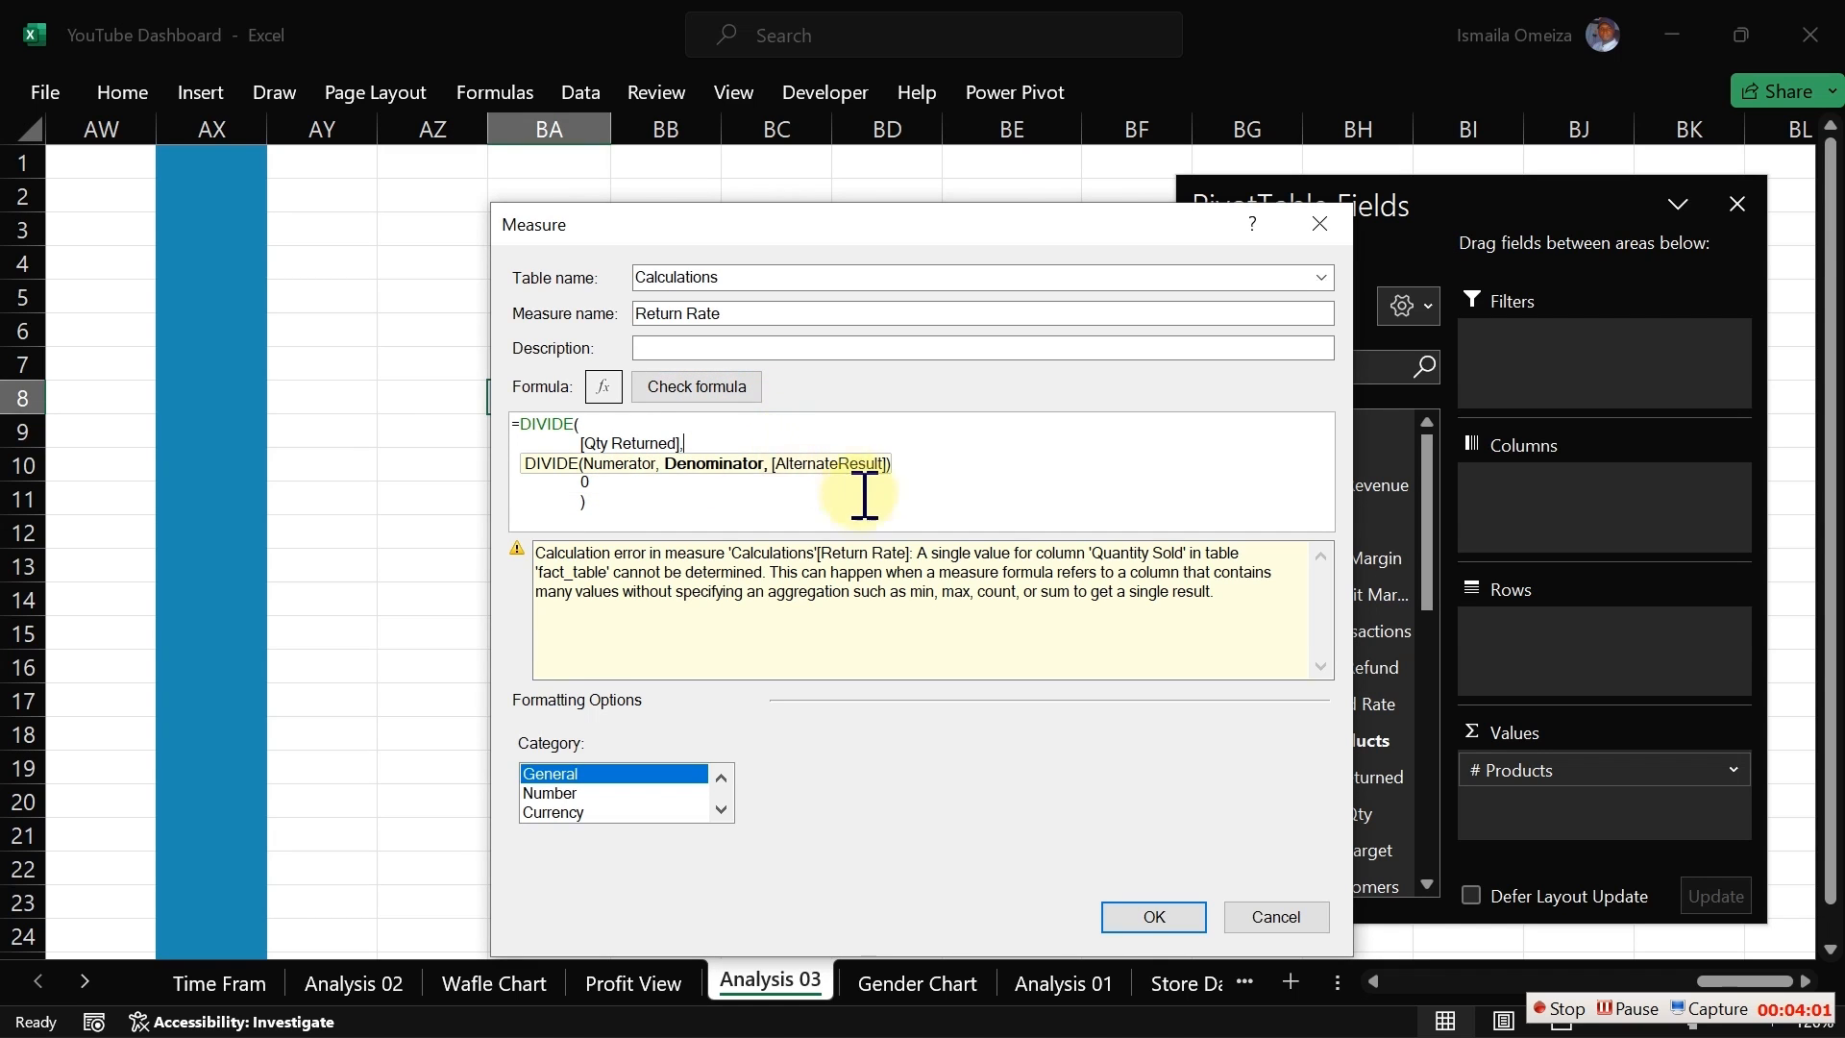
{"action": "key", "text": "ctrl+z"}
Step: Wrap the Quantity Sold denominator in SUM and check the formula again
{"action": "left_click_drag", "start_coordinate": [781, 465], "coordinate": [574, 465]}
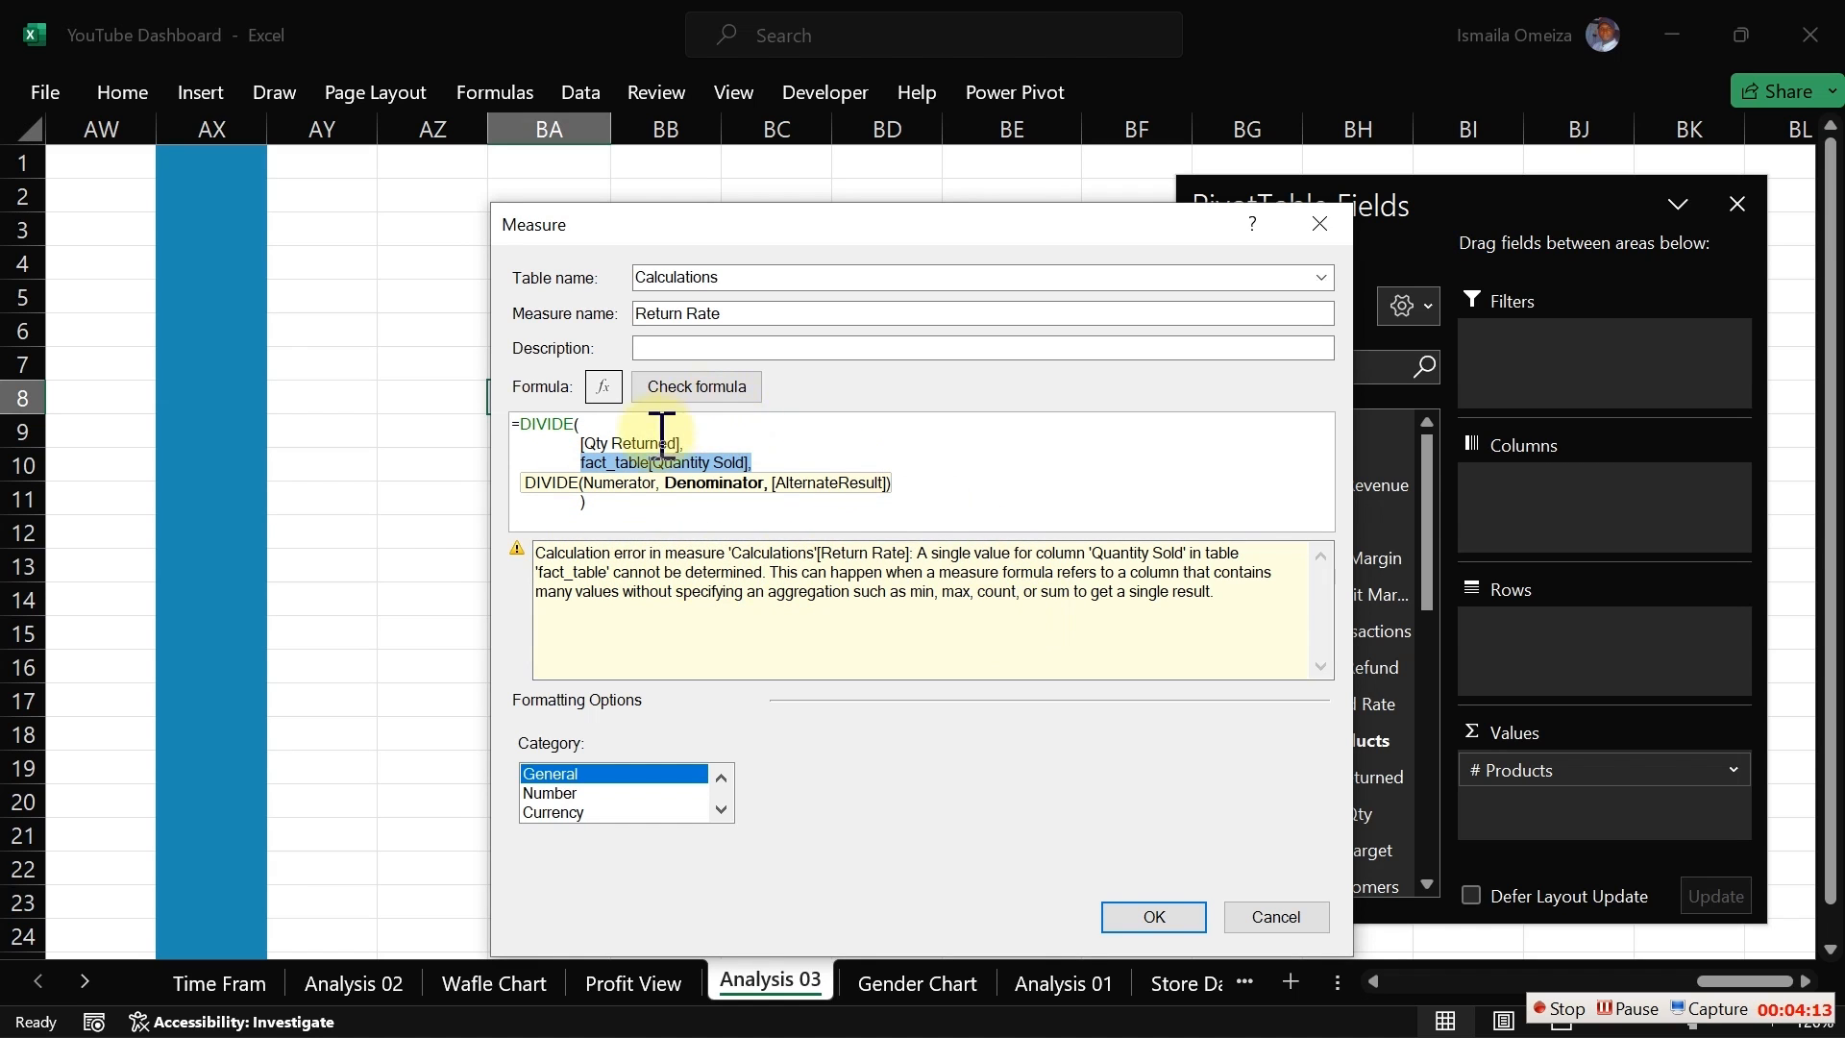
{"action": "left_click", "coordinate": [580, 465]}
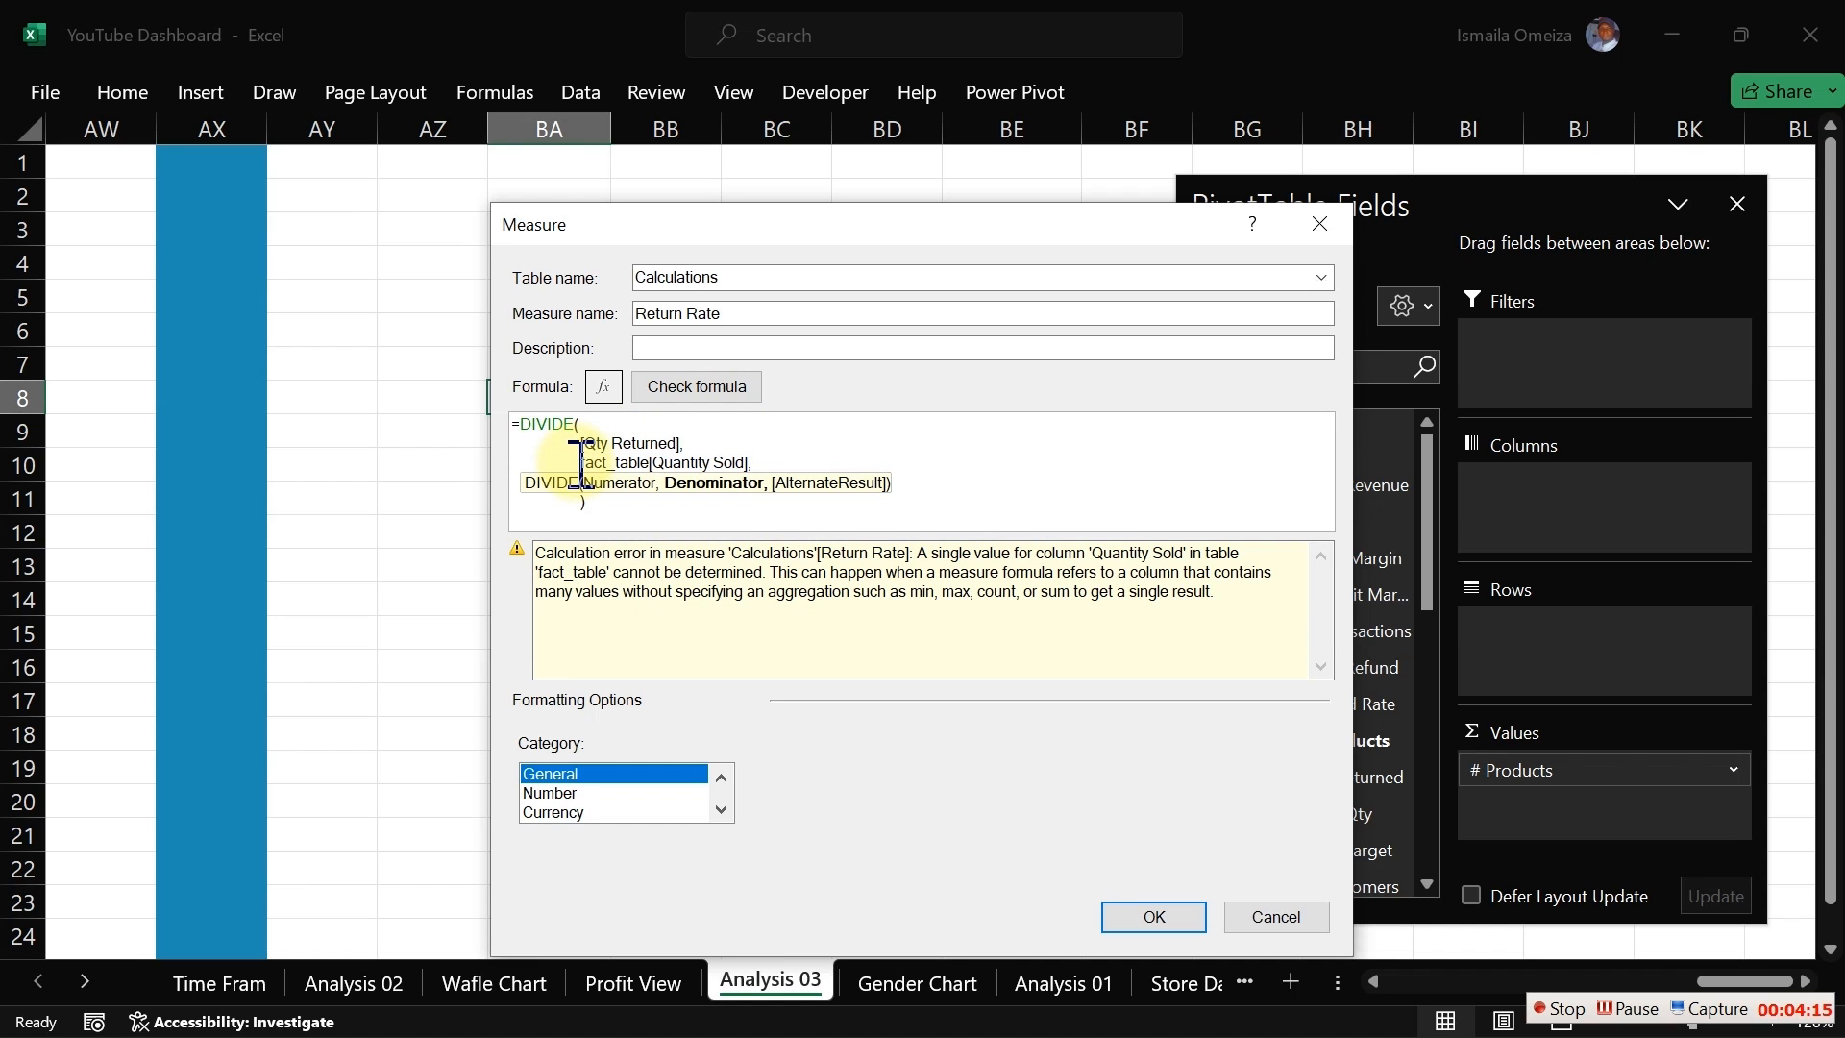
{"action": "type", "text": "sum"}
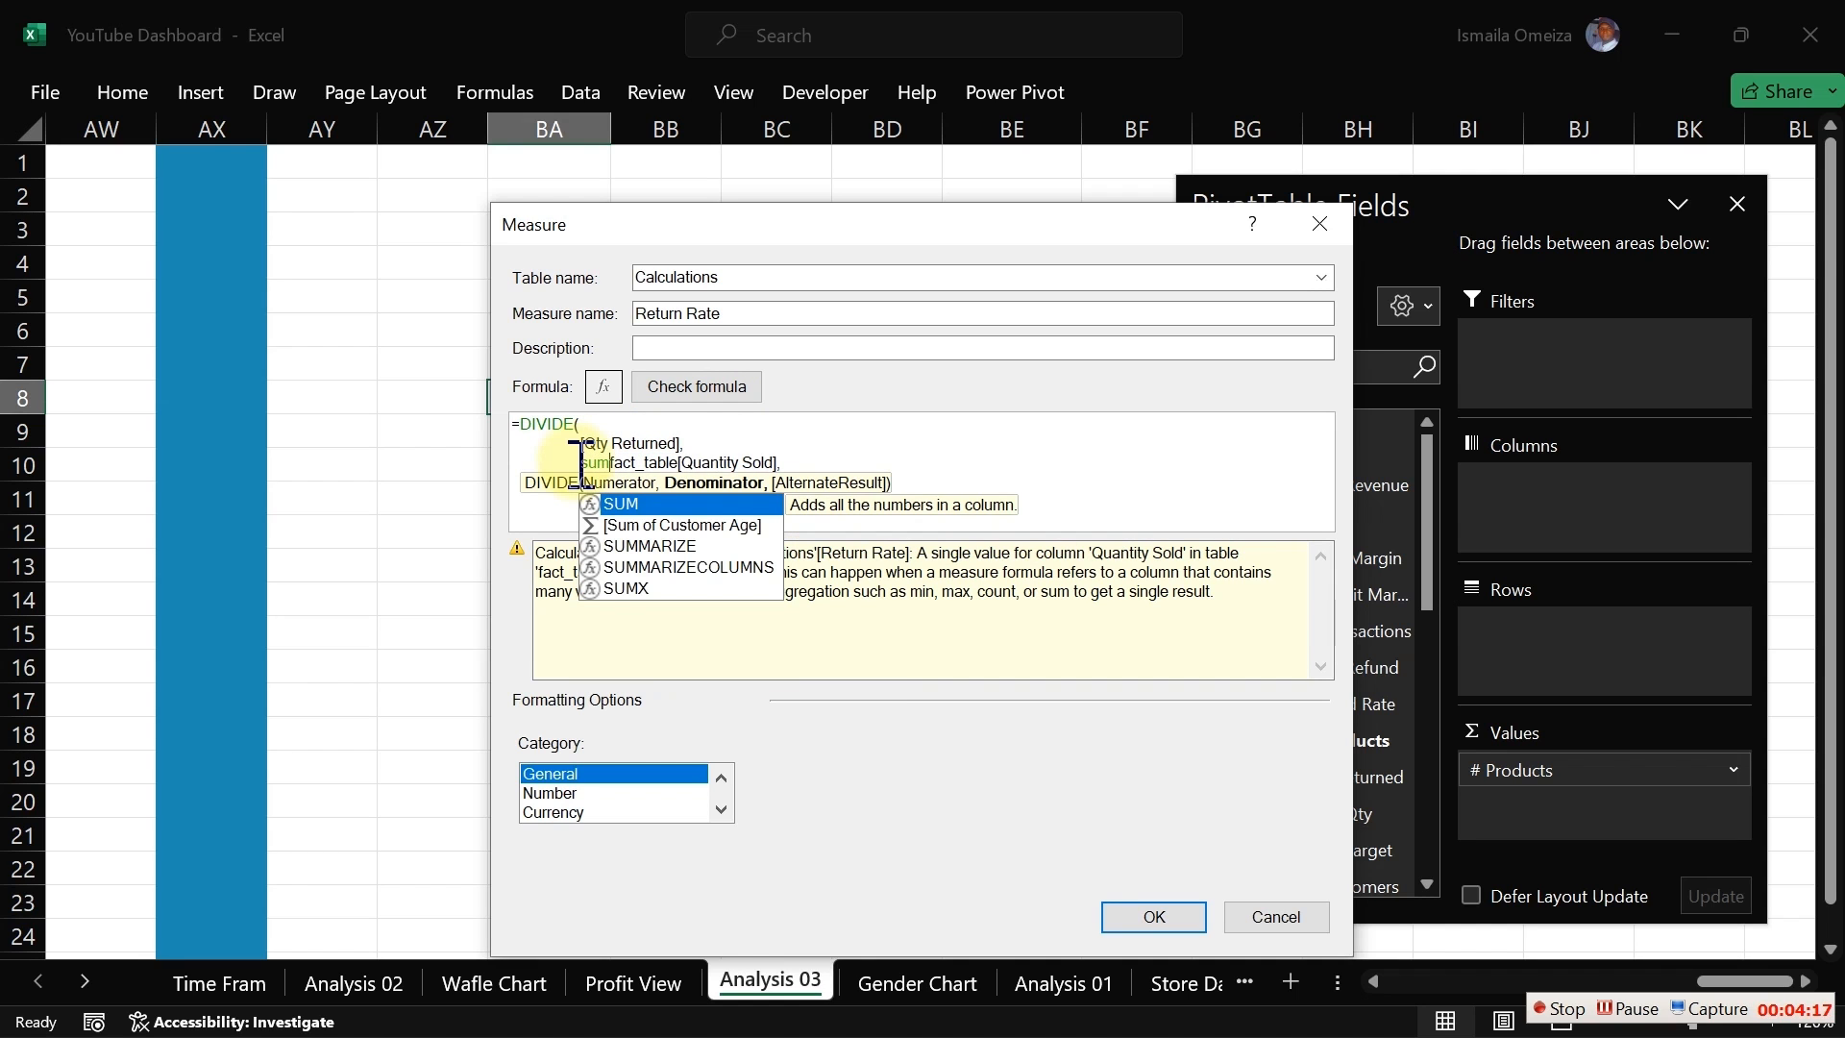
{"action": "key", "text": "Tab"}
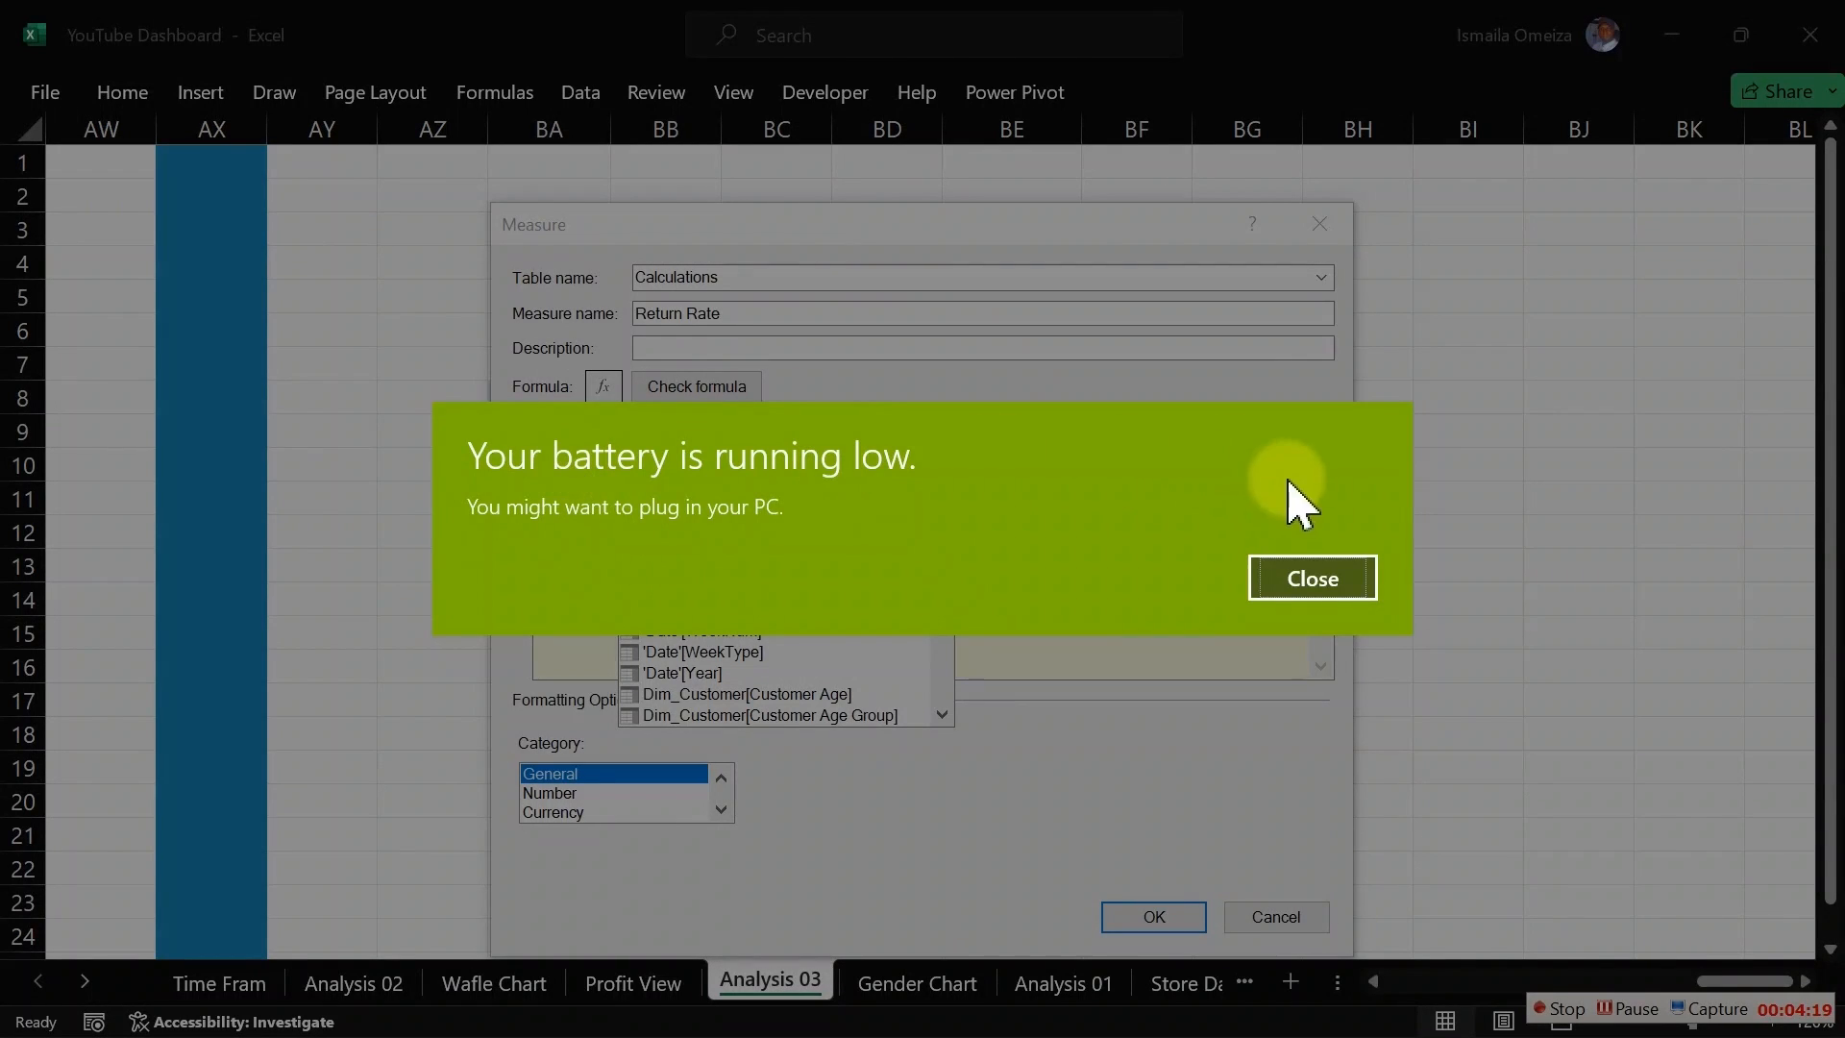
{"action": "left_click", "coordinate": [1324, 587]}
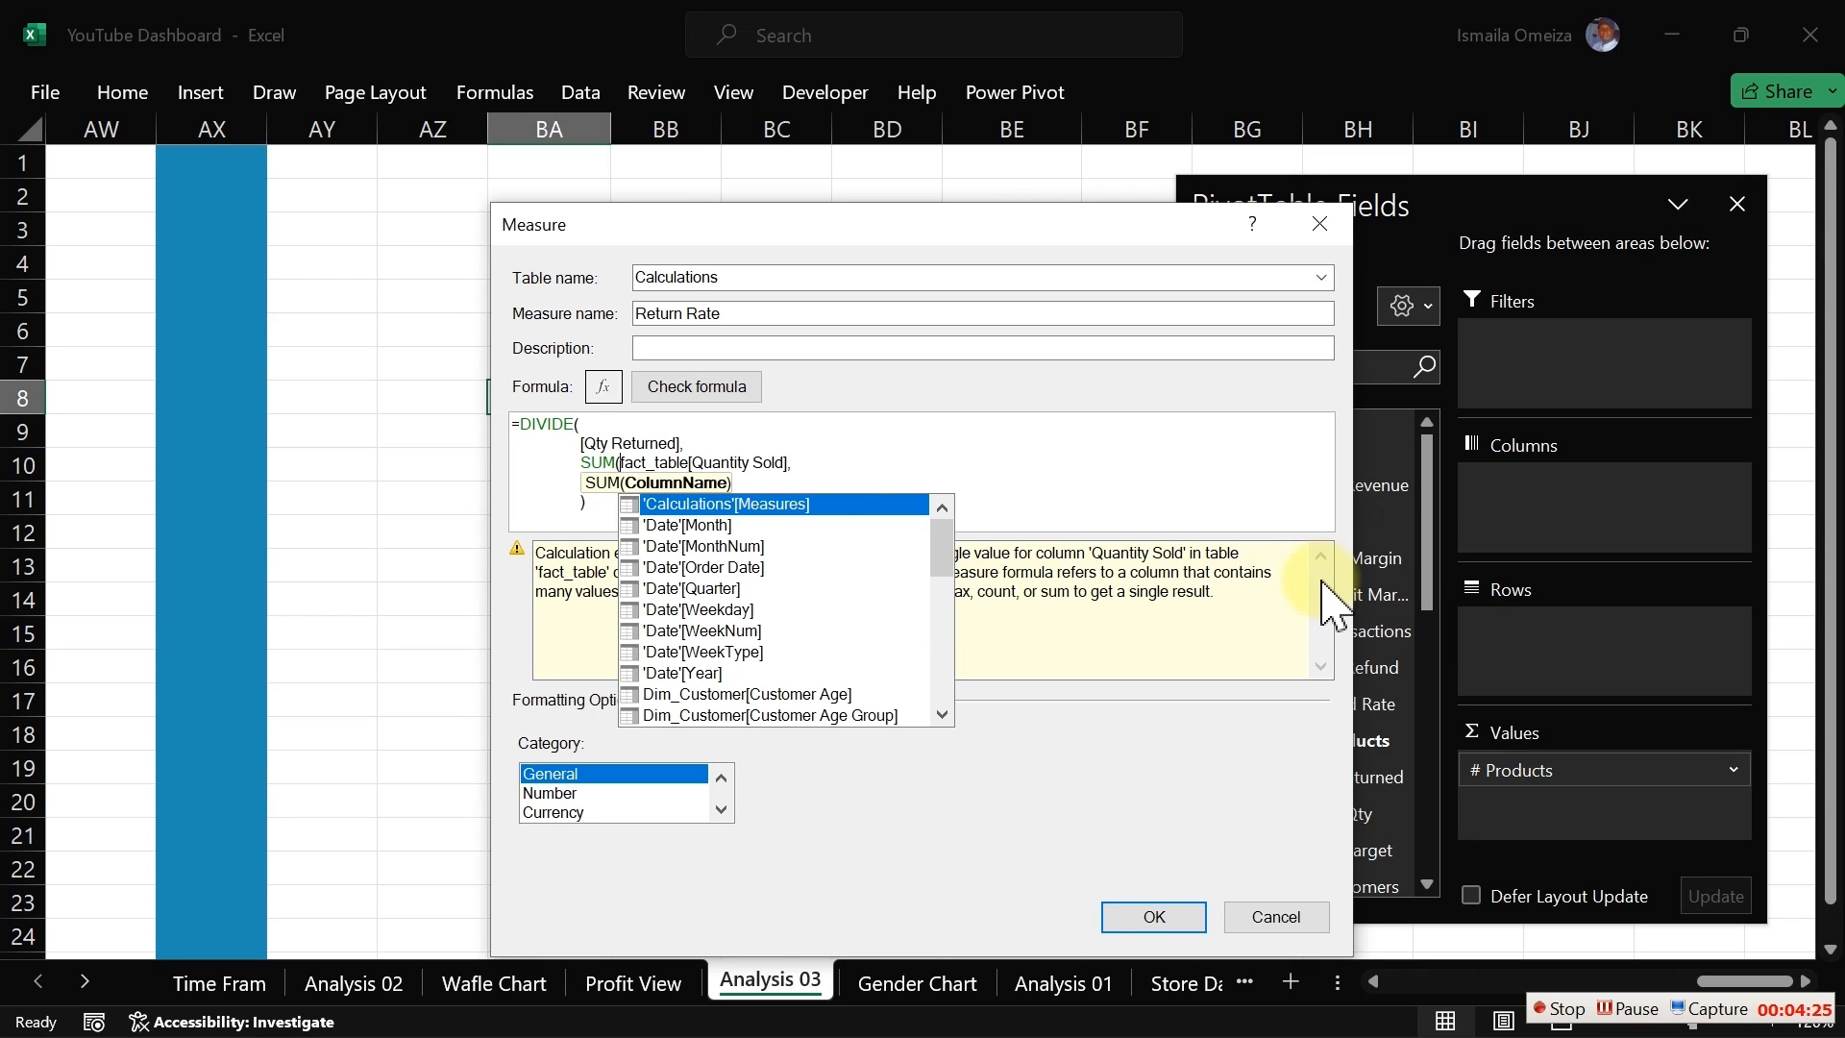
{"action": "left_click", "coordinate": [790, 465]}
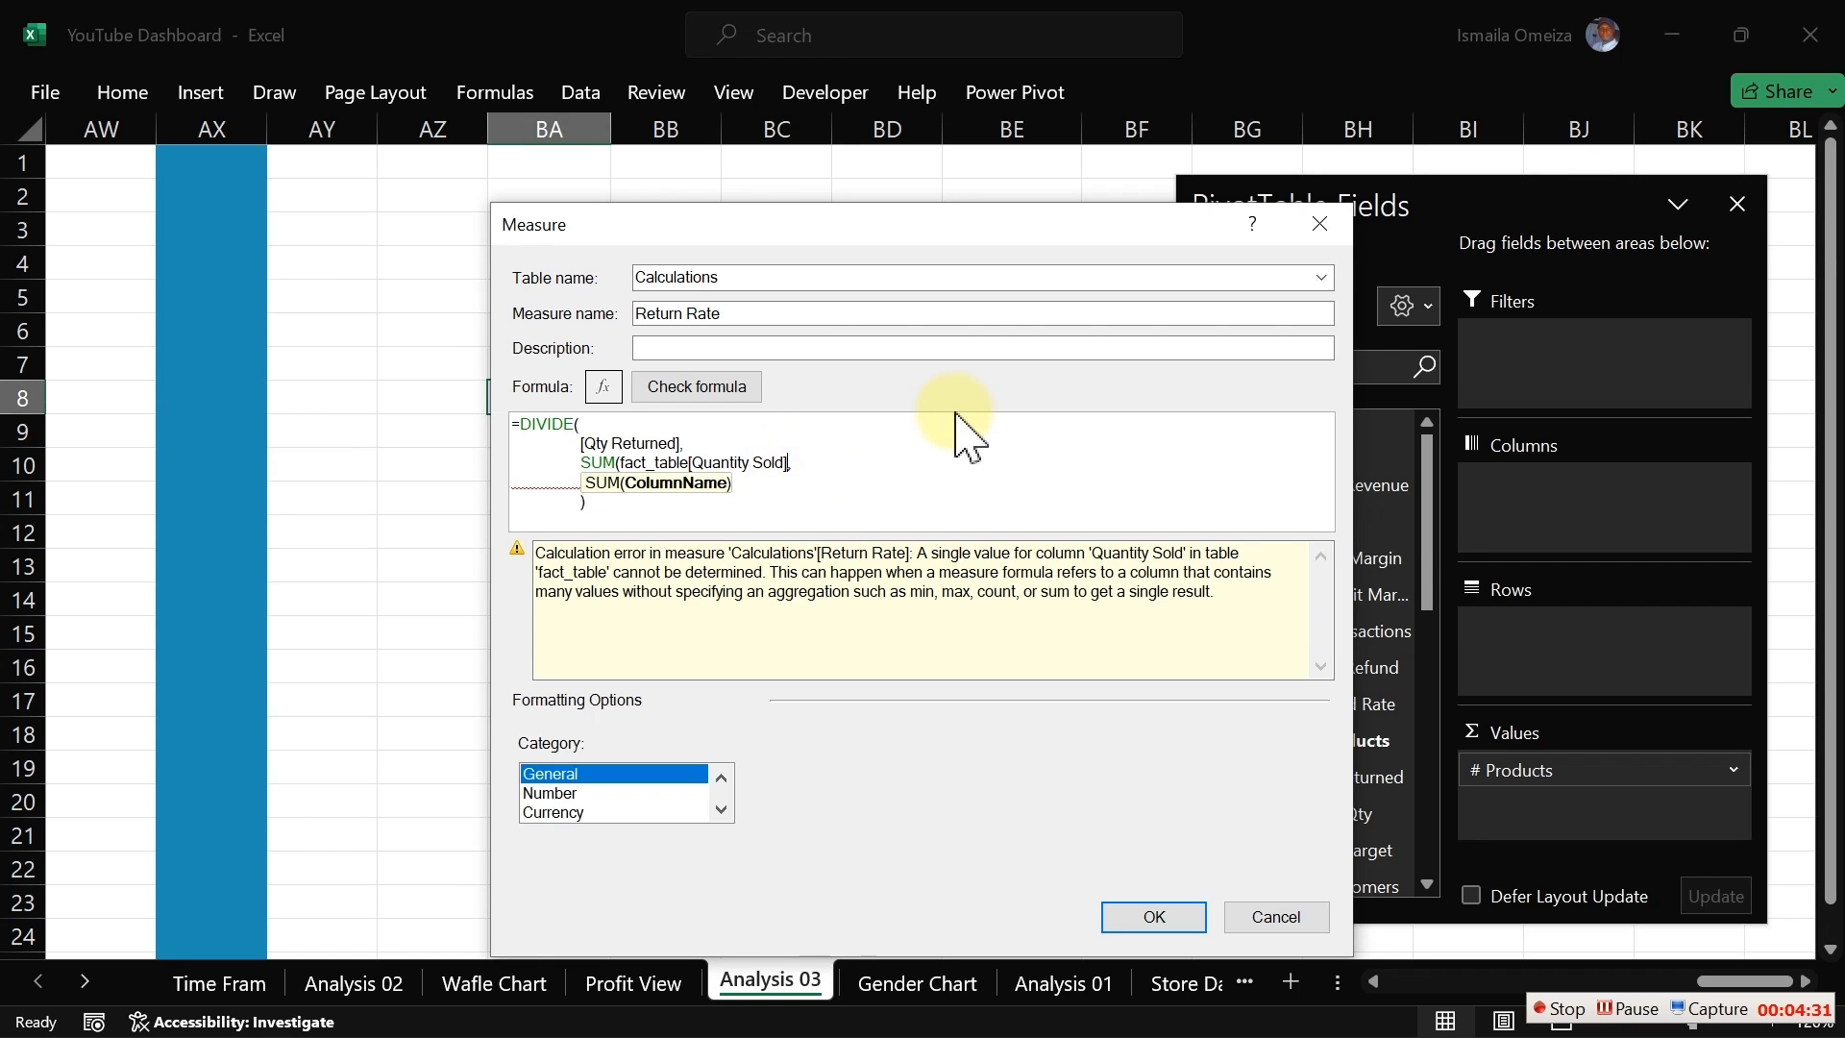
{"action": "type", "text": ")"}
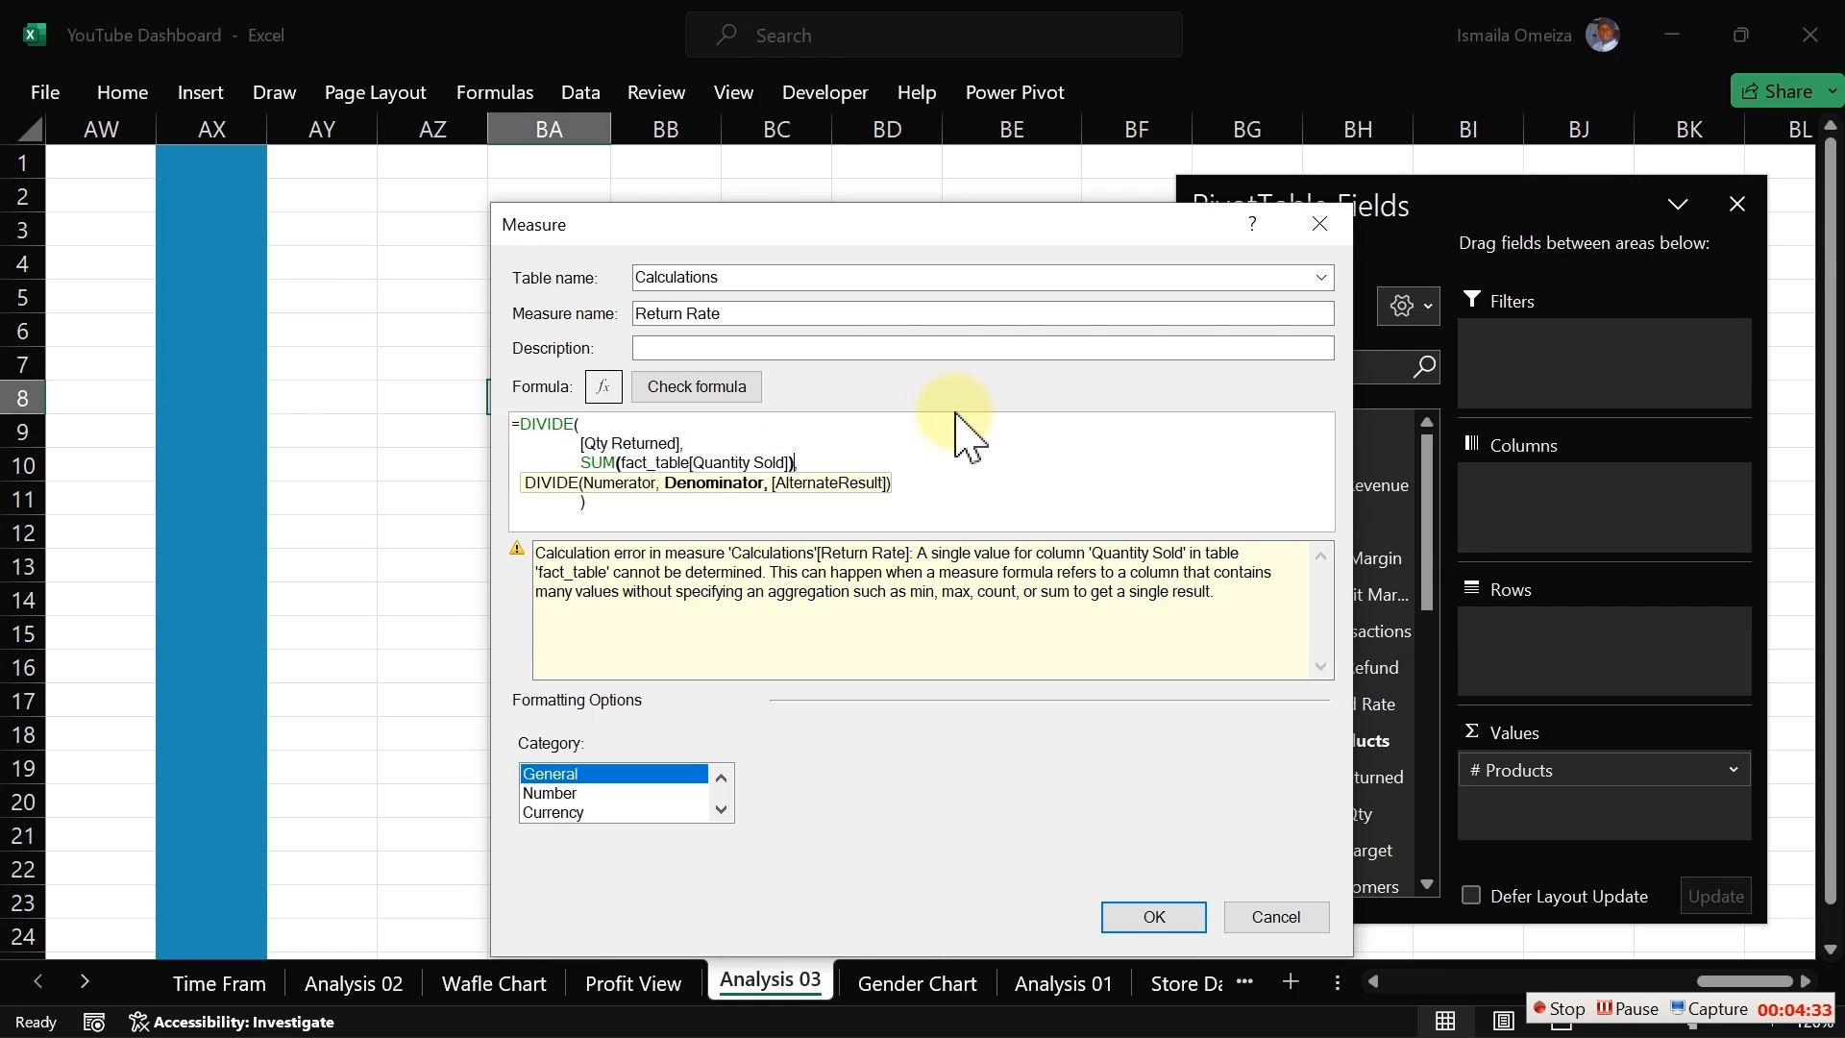
{"action": "left_click", "coordinate": [717, 390]}
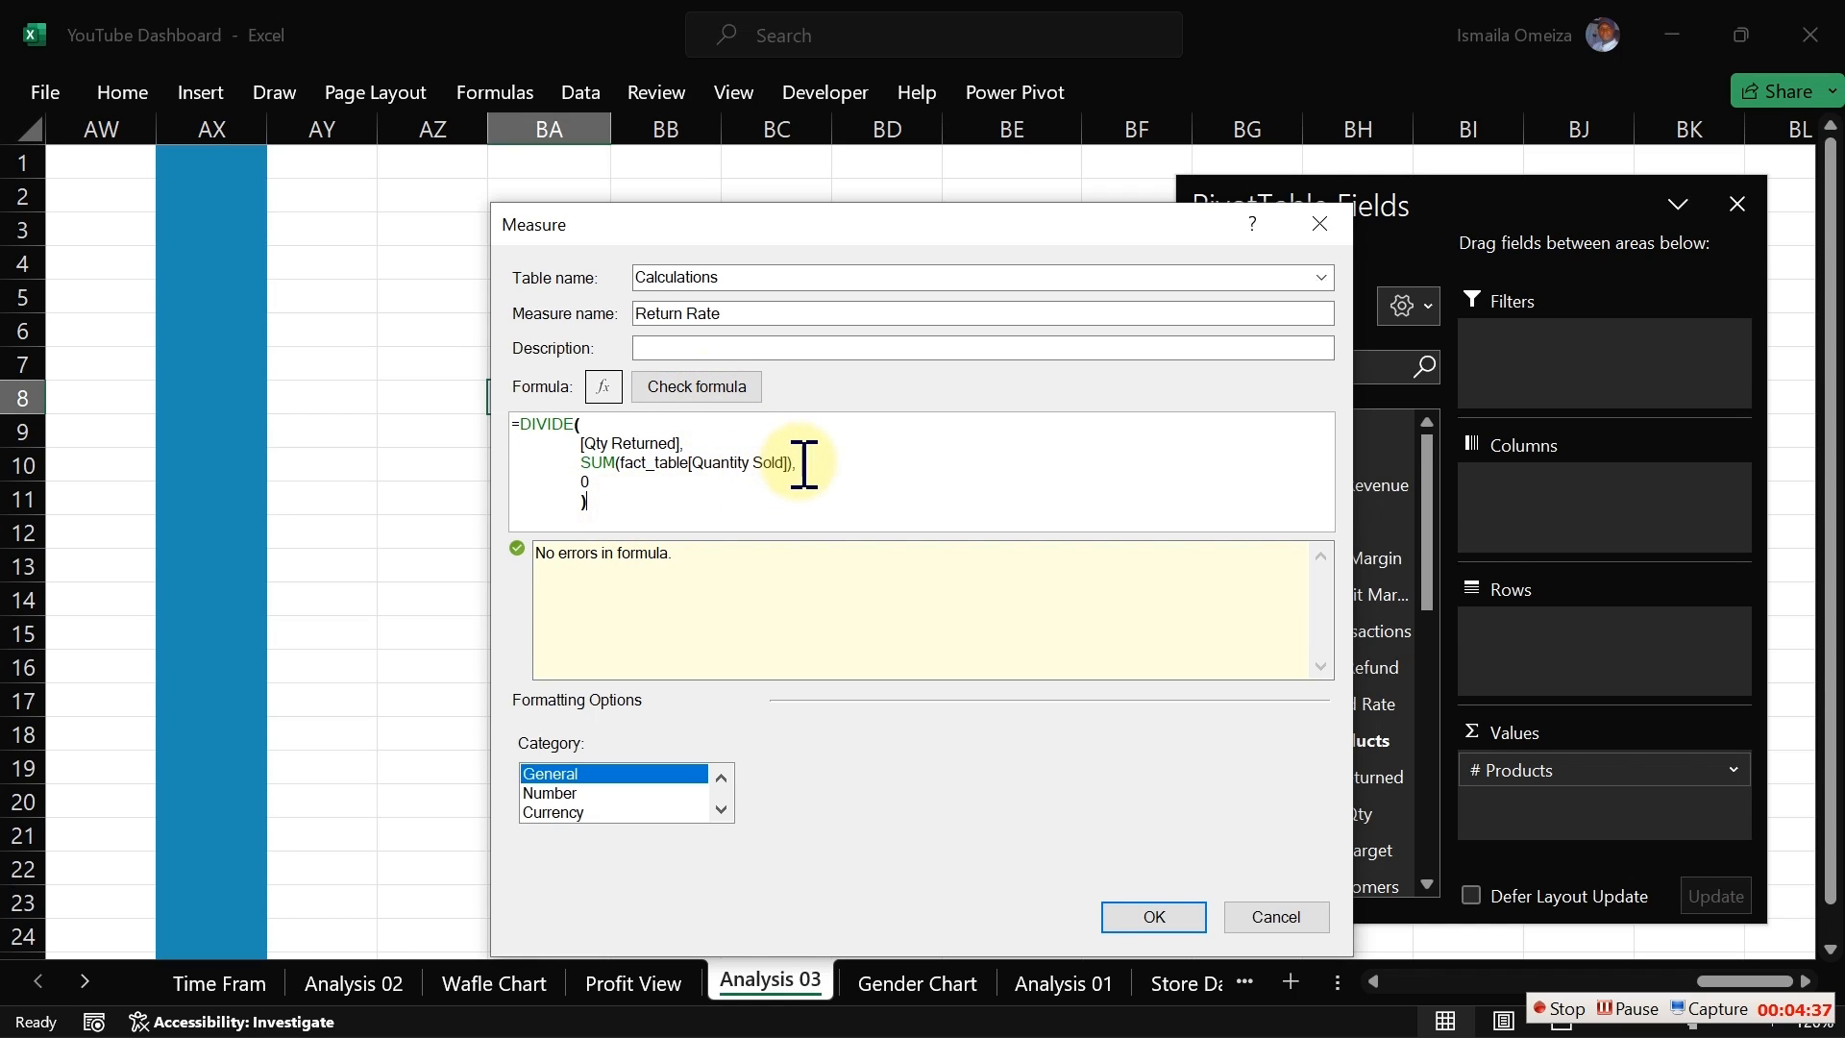
Step: Set the measure's format to Number, Percentage and save the Return Rate measure
{"action": "left_click_drag", "start_coordinate": [804, 464], "coordinate": [583, 466]}
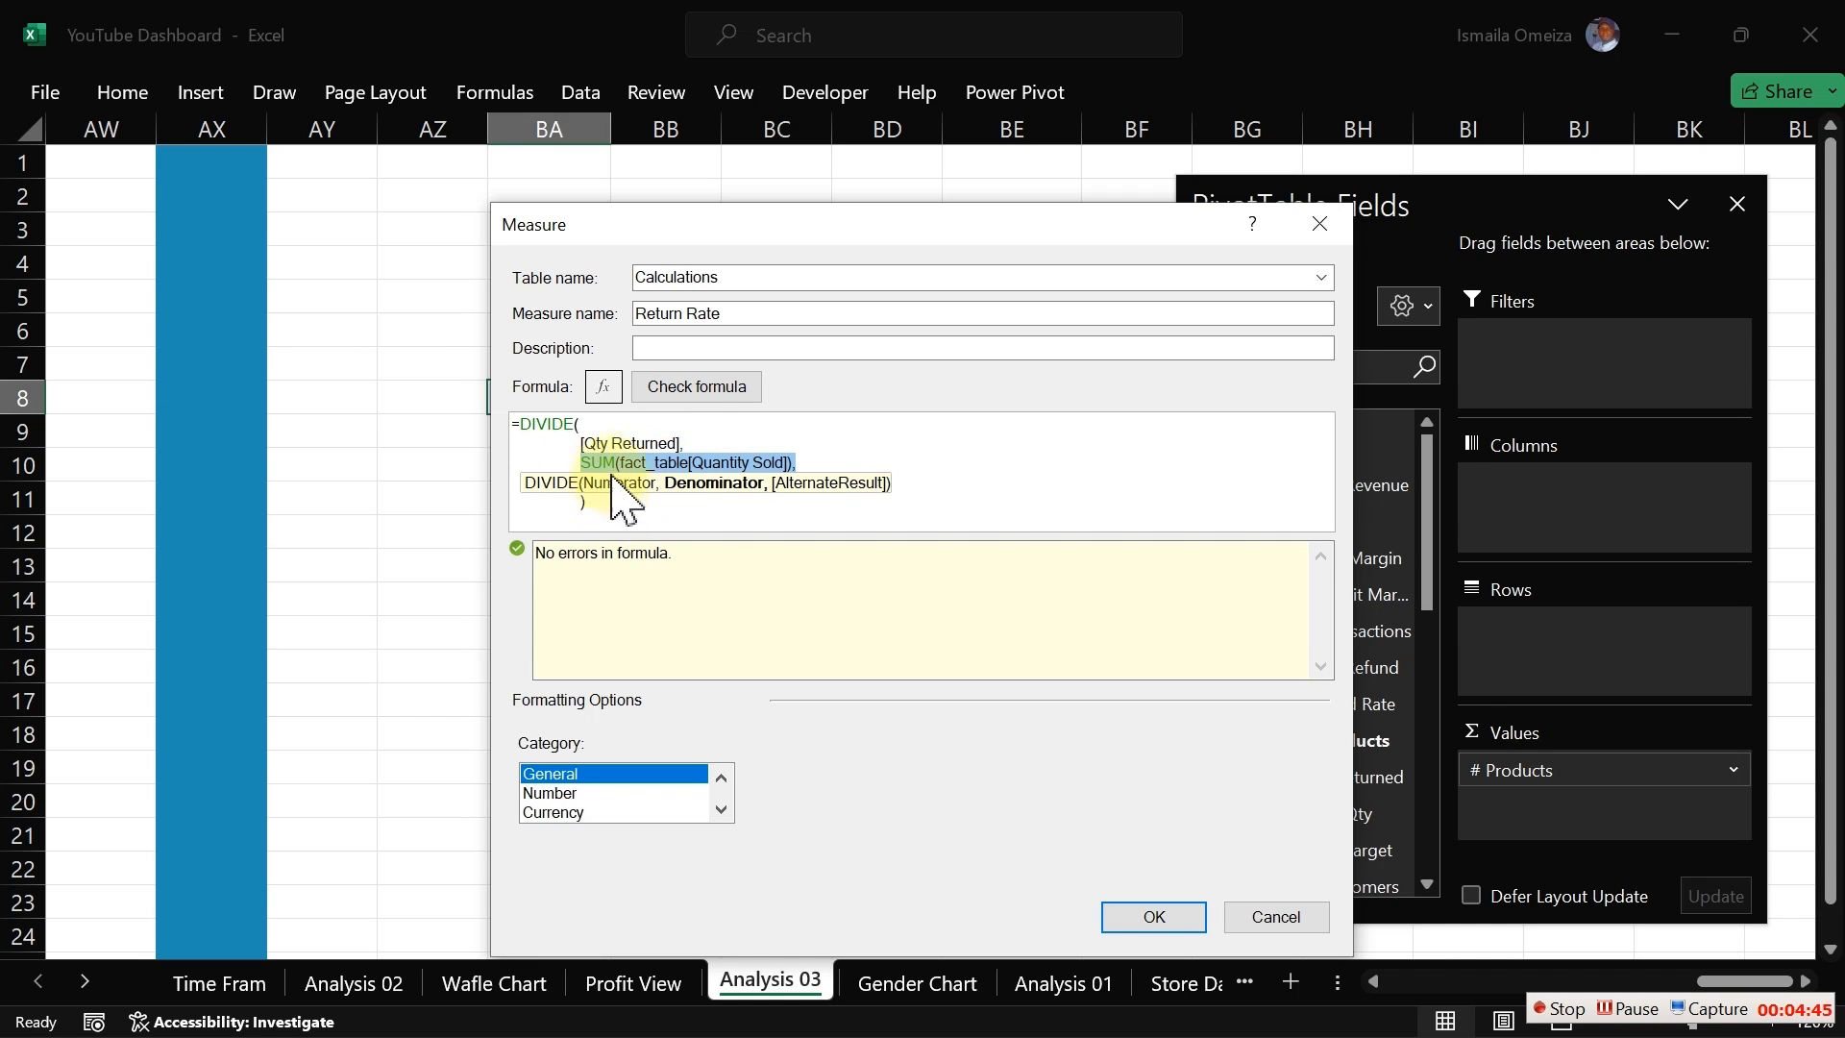
{"action": "left_click", "coordinate": [589, 793]}
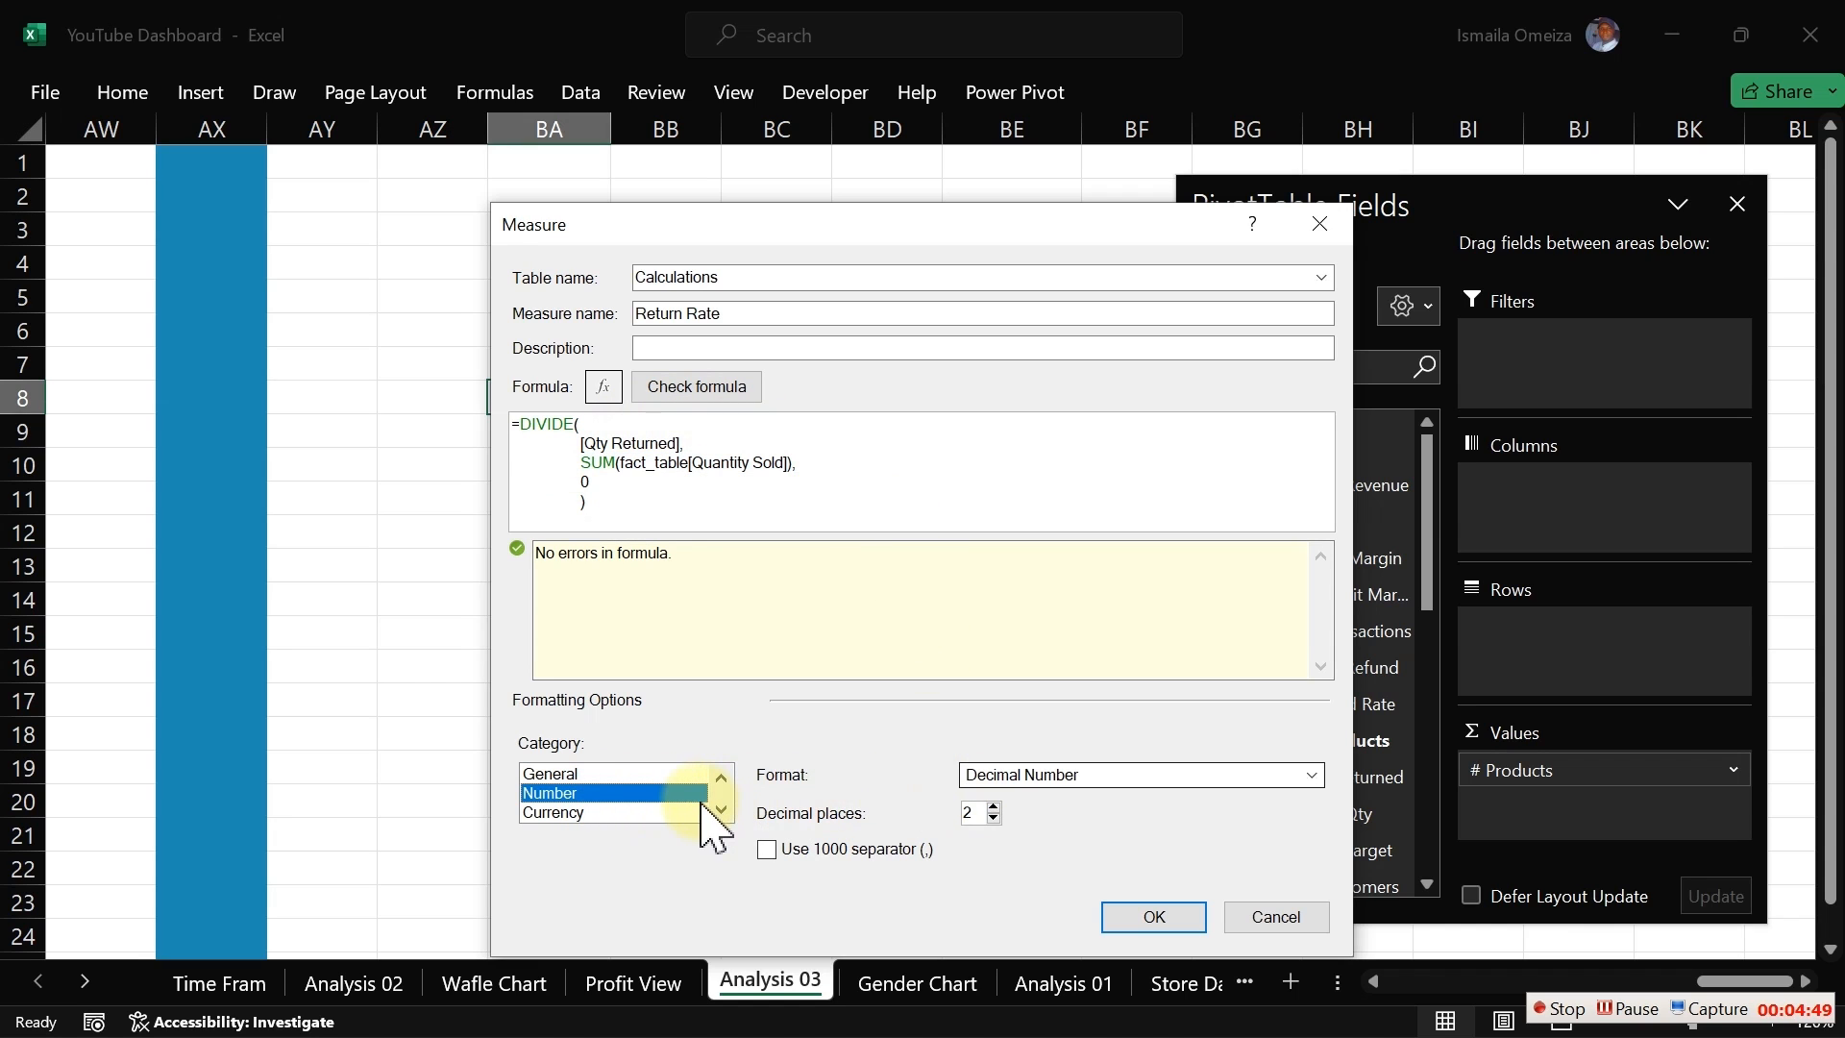
{"action": "left_click", "coordinate": [1108, 774]}
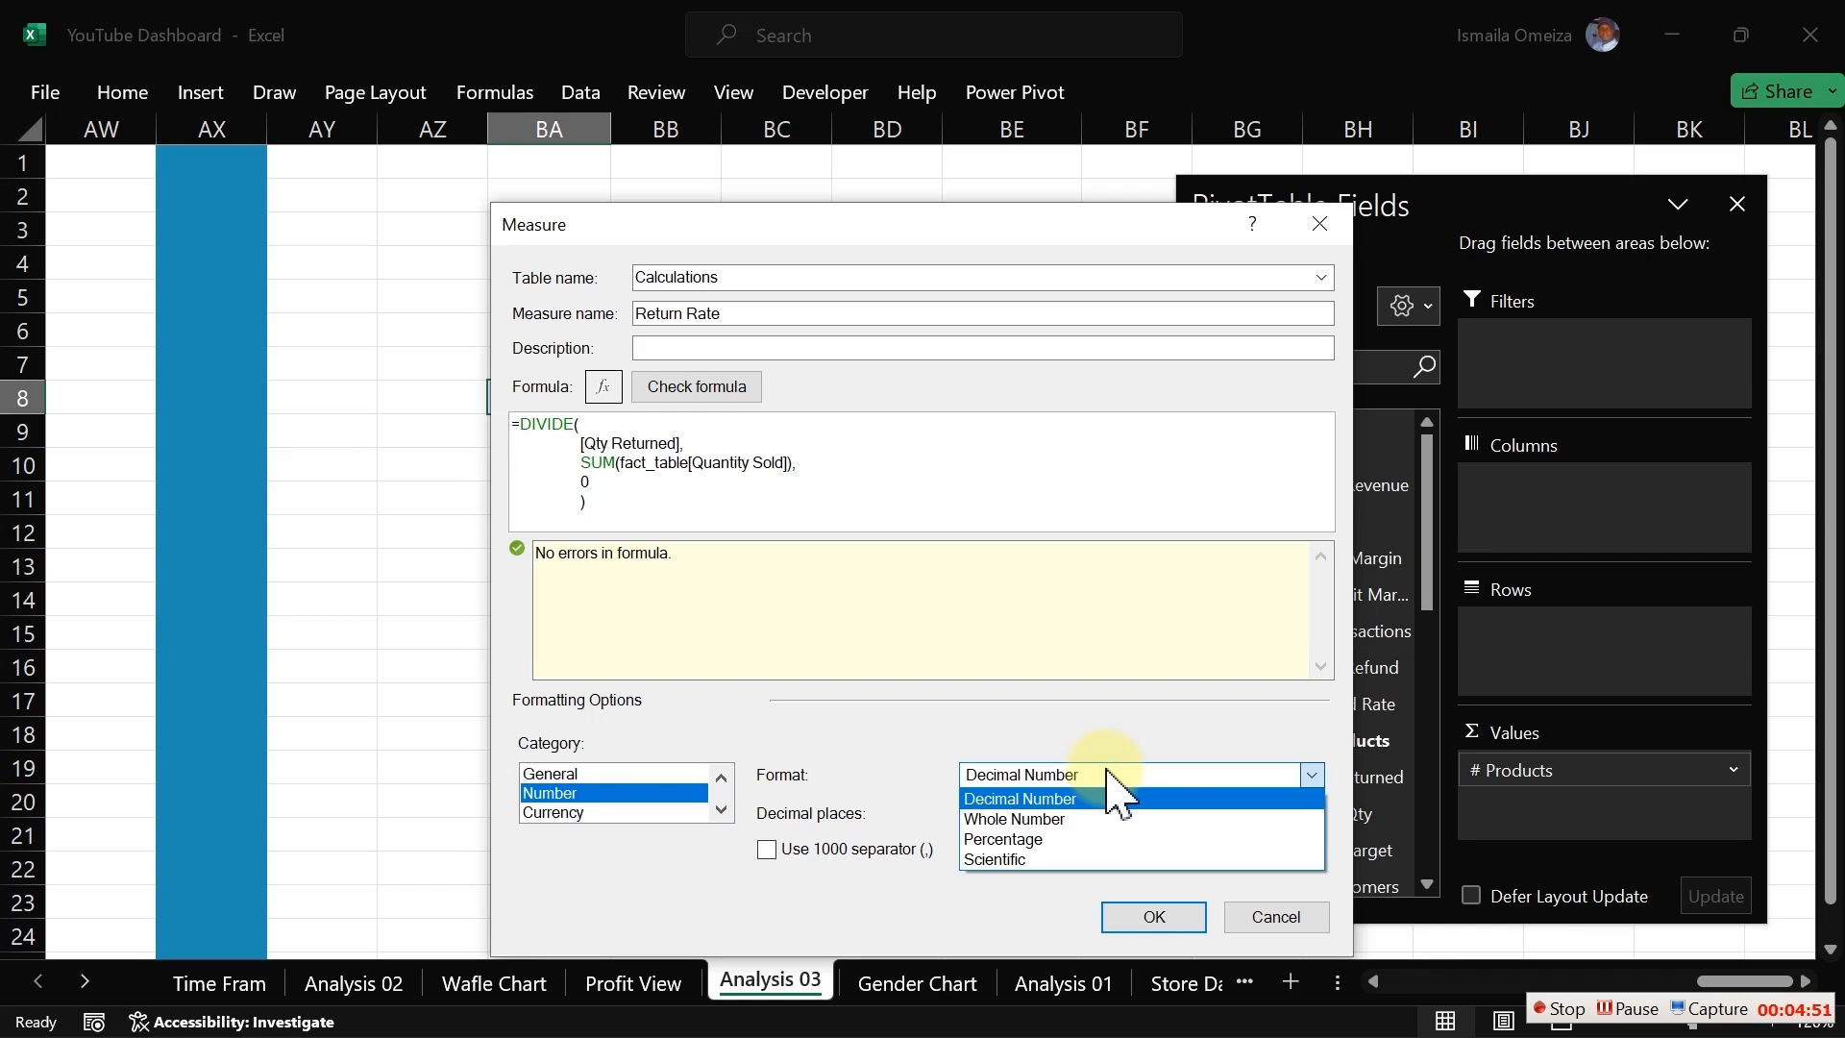
{"action": "left_click", "coordinate": [1018, 839]}
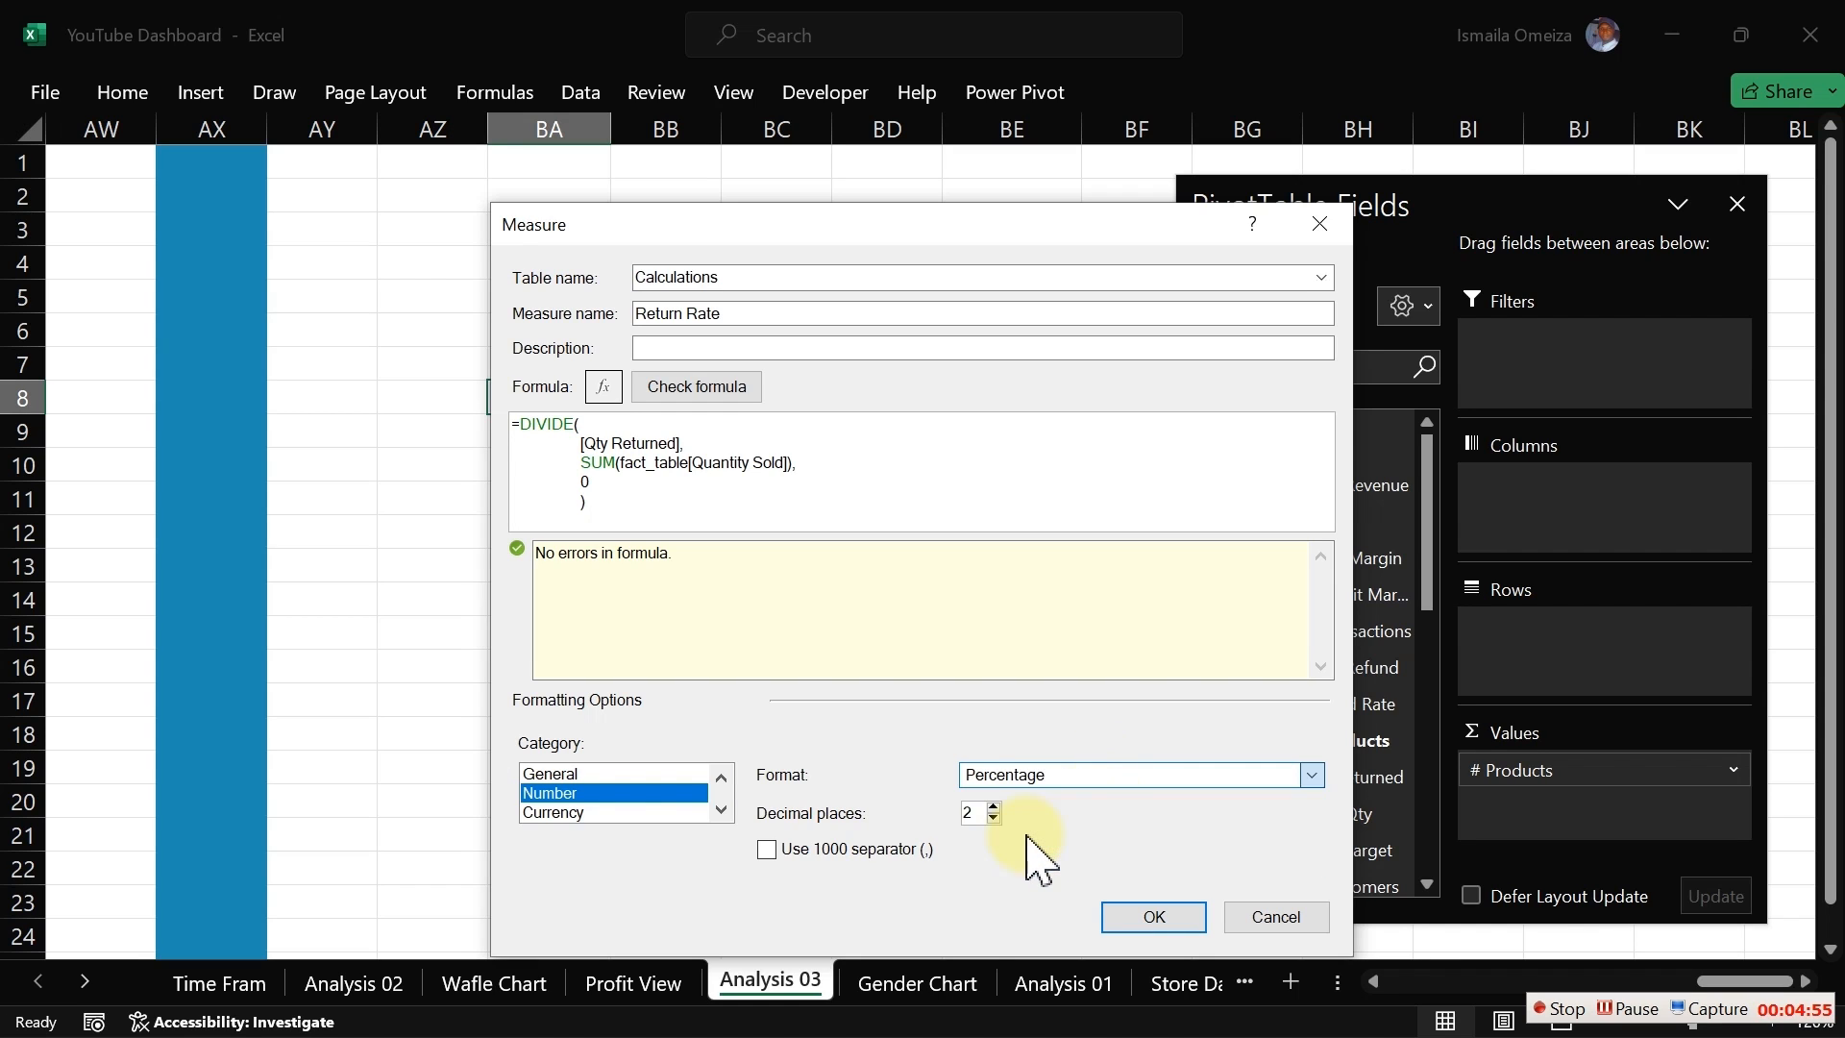
{"action": "left_click", "coordinate": [1169, 918]}
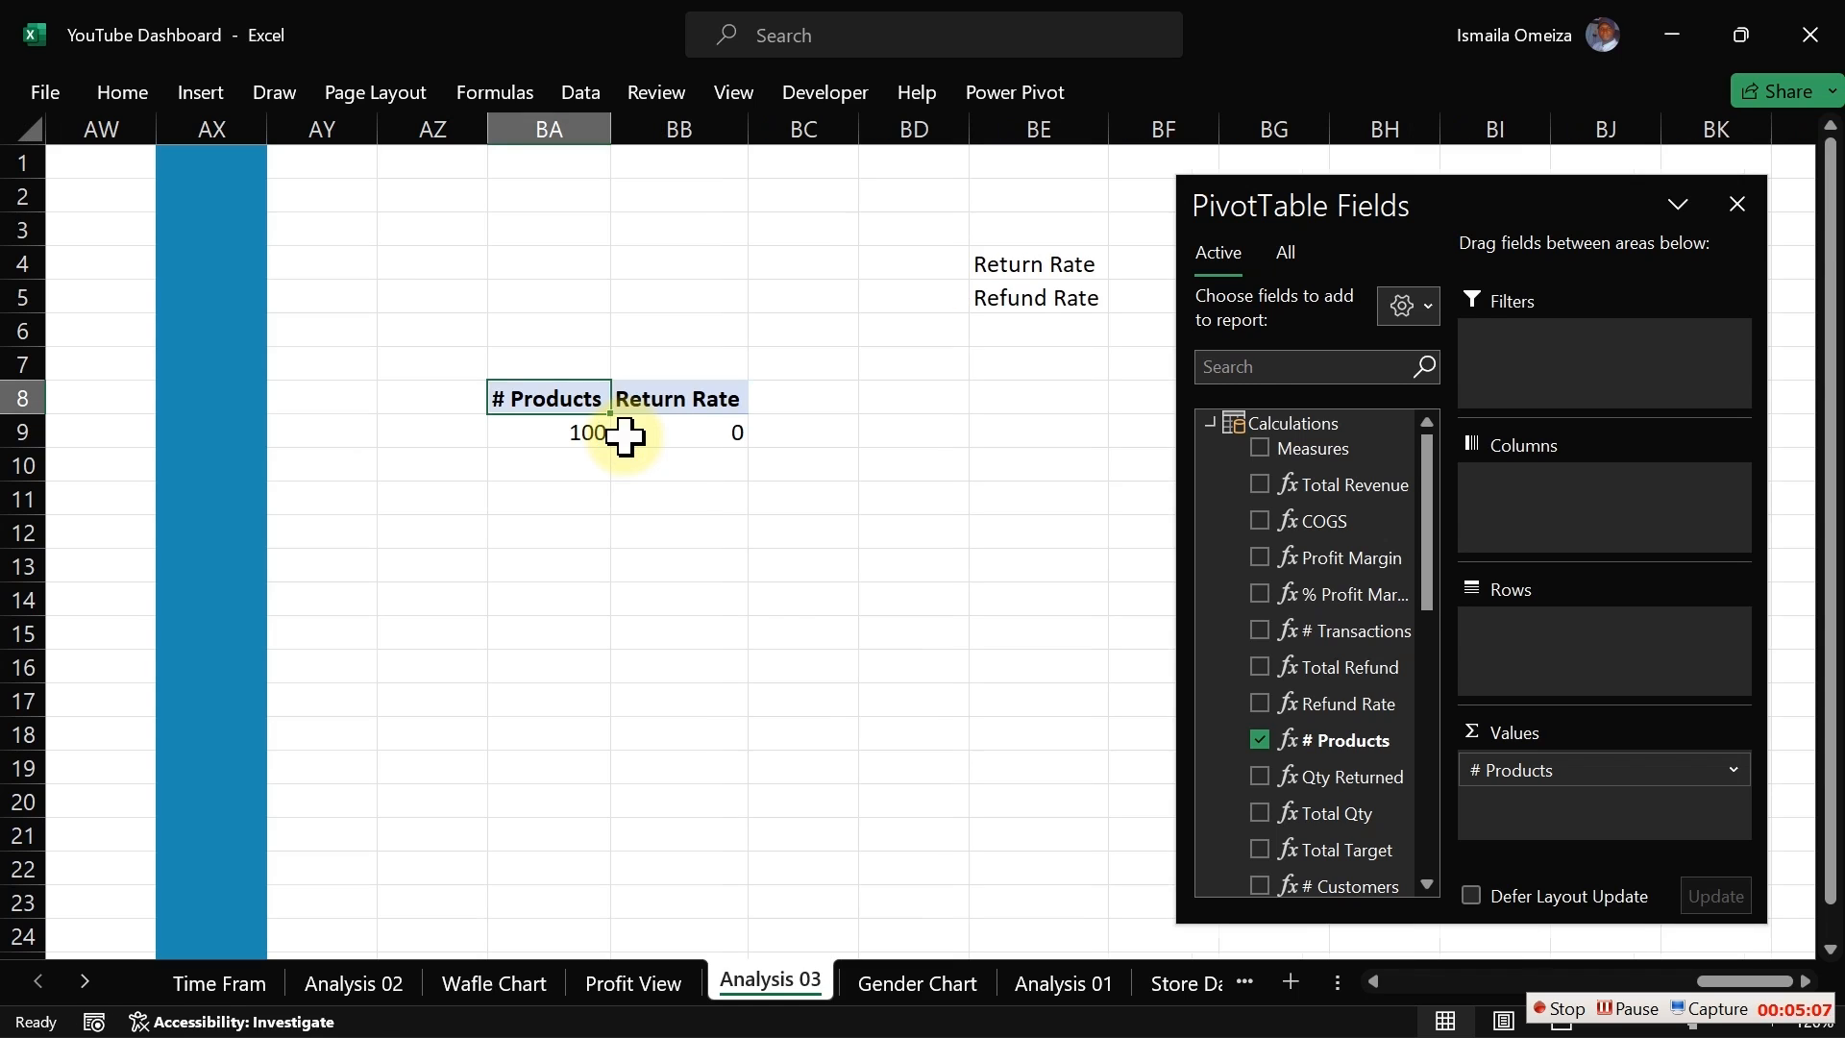
Step: Format the Return Rate value cell in the pivot as Percentage with 2 decimal places
{"action": "left_click", "coordinate": [661, 434]}
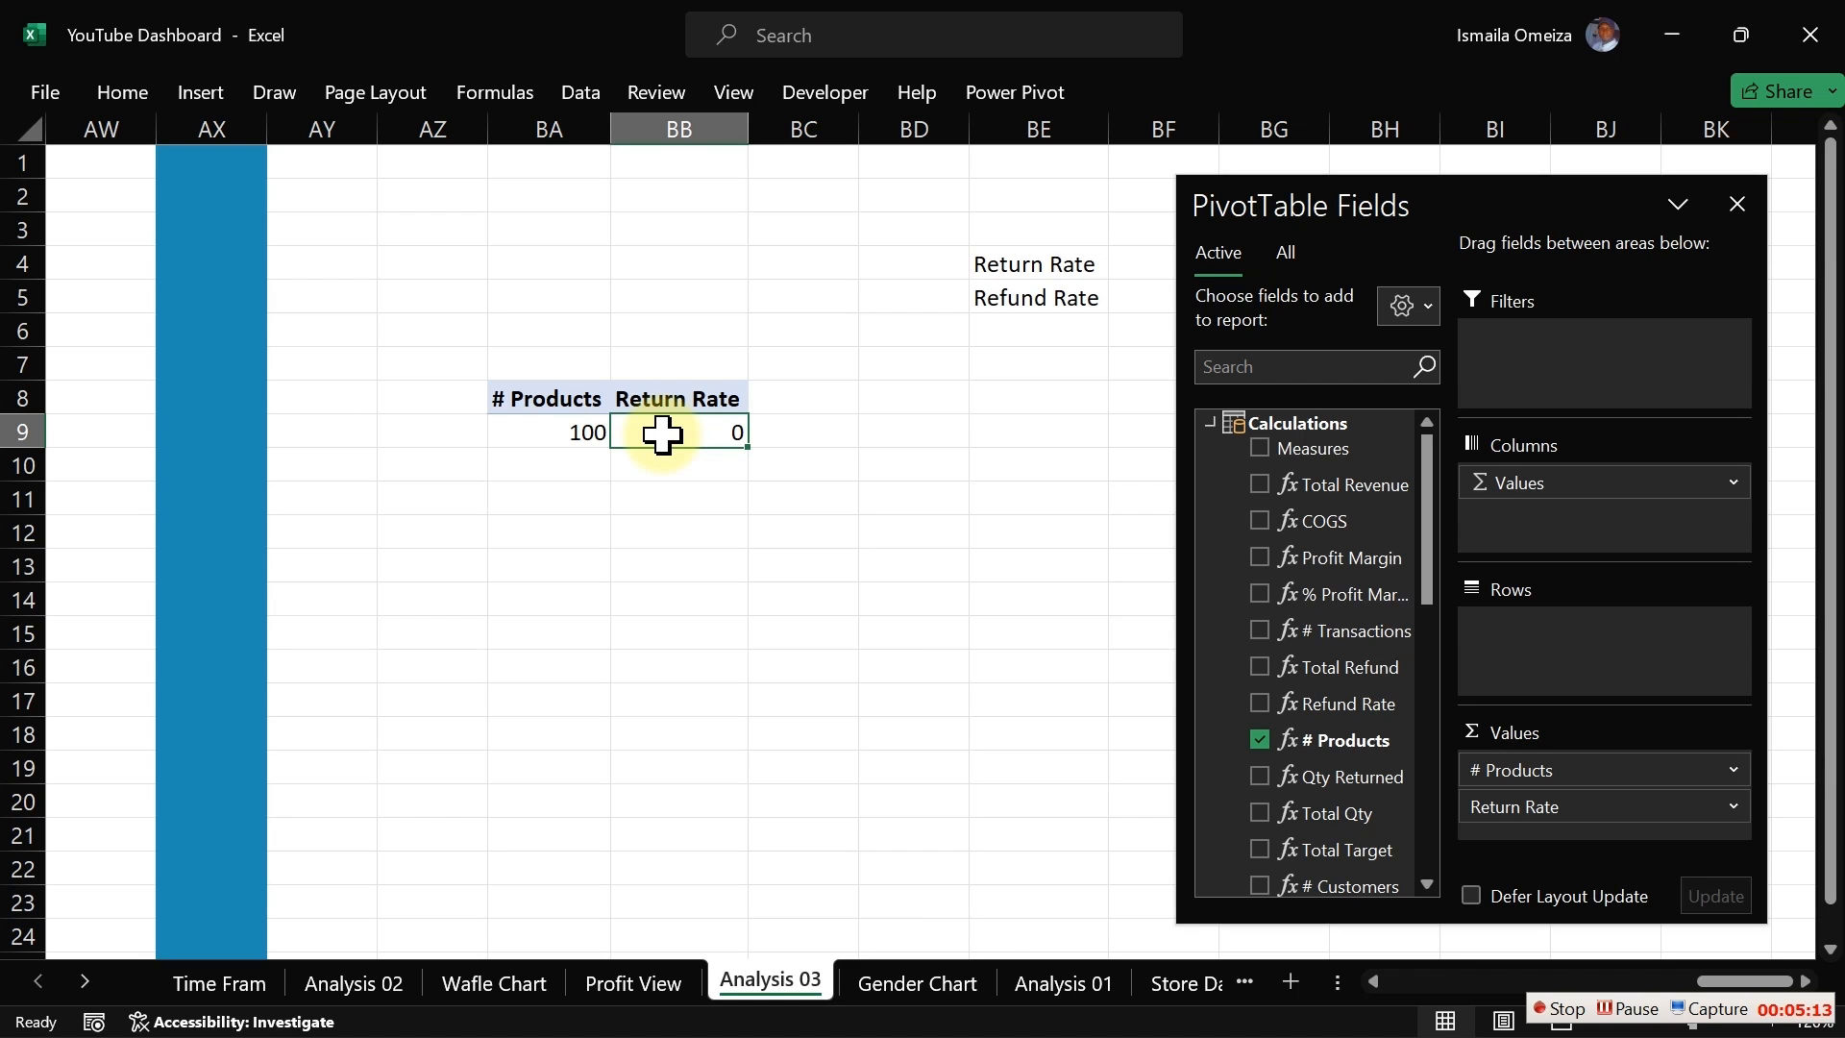
{"action": "key", "text": "ctrl+1"}
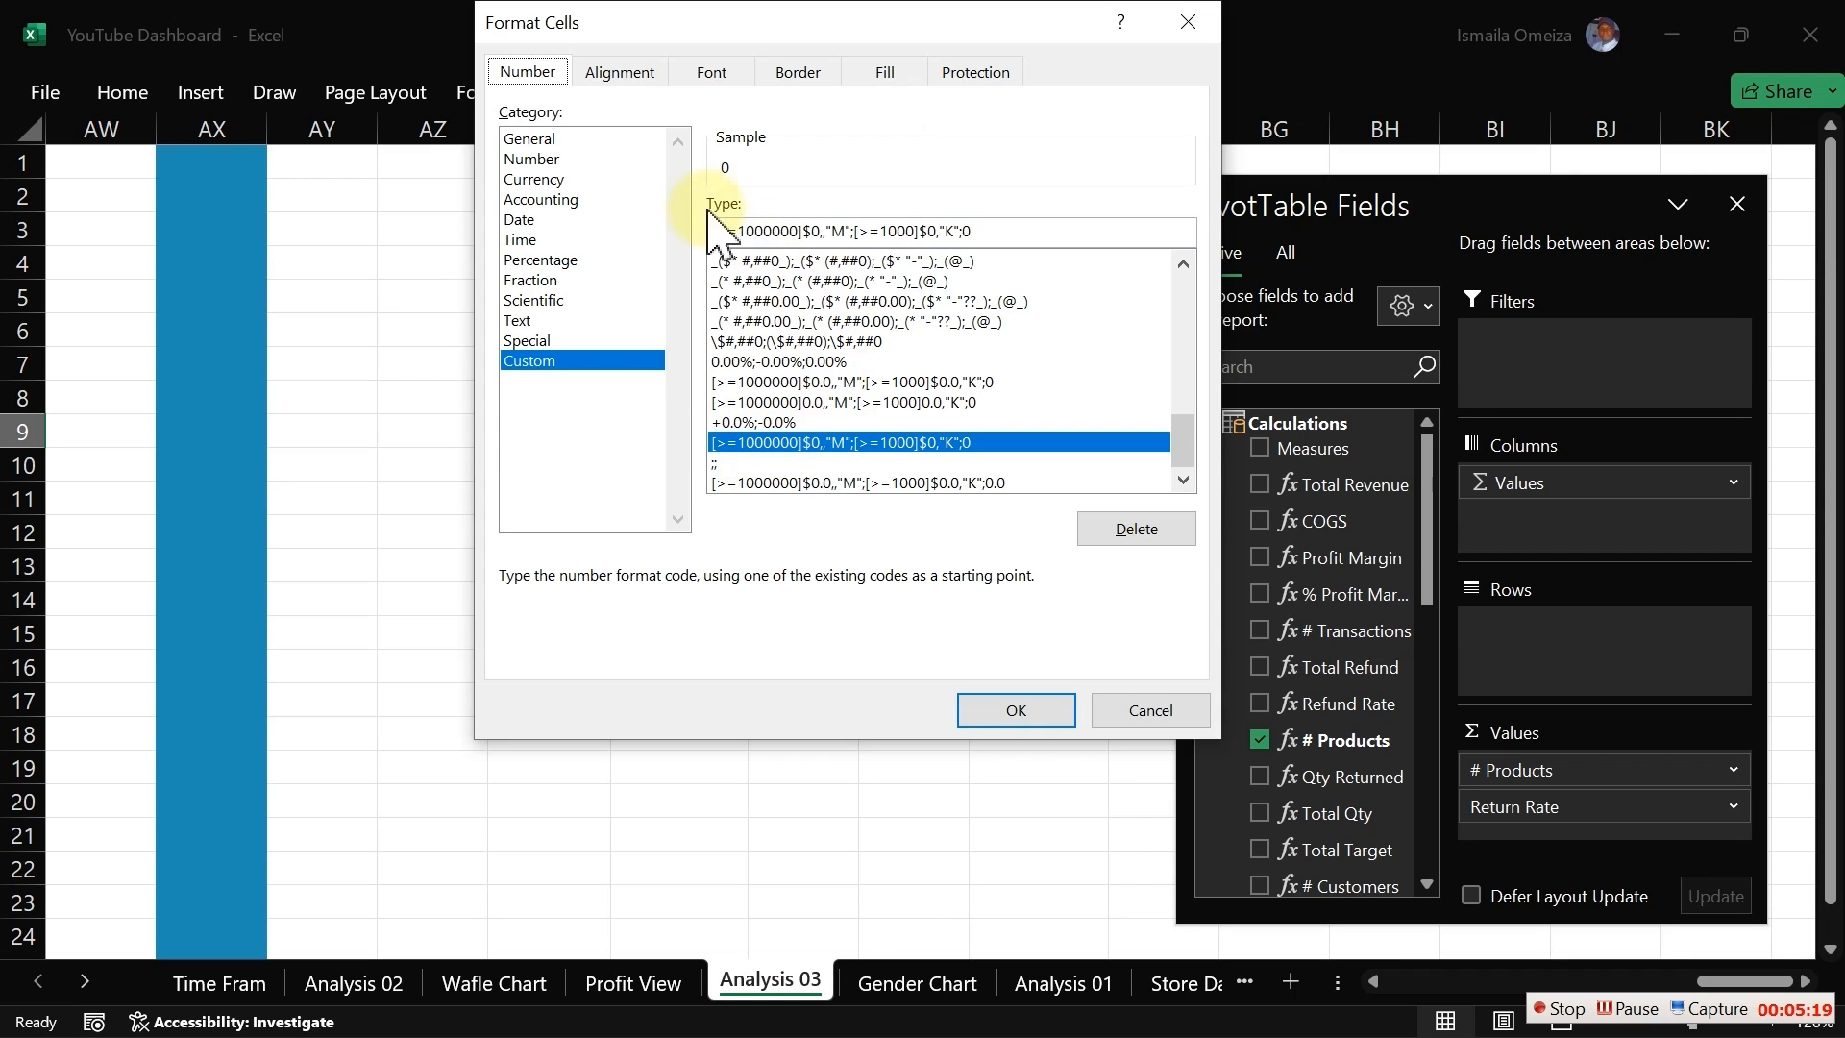
{"action": "left_click", "coordinate": [534, 261]}
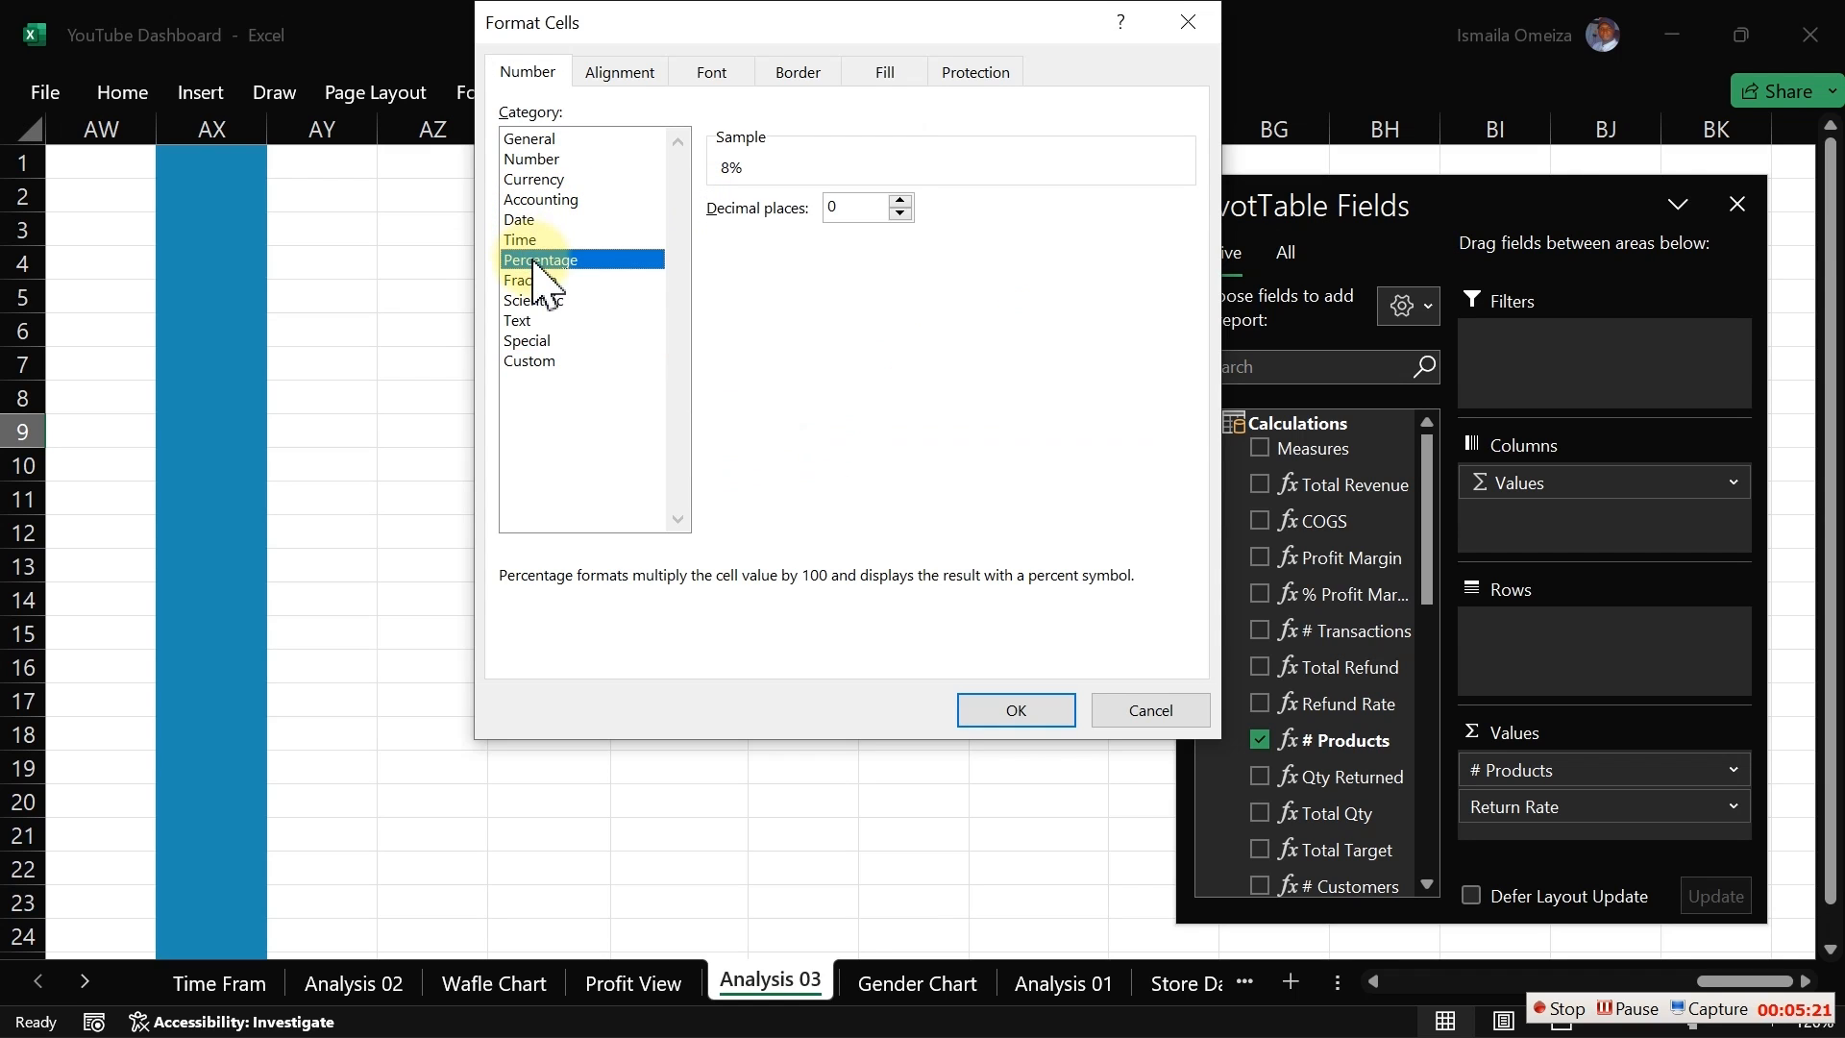
{"action": "left_click", "coordinate": [901, 204]}
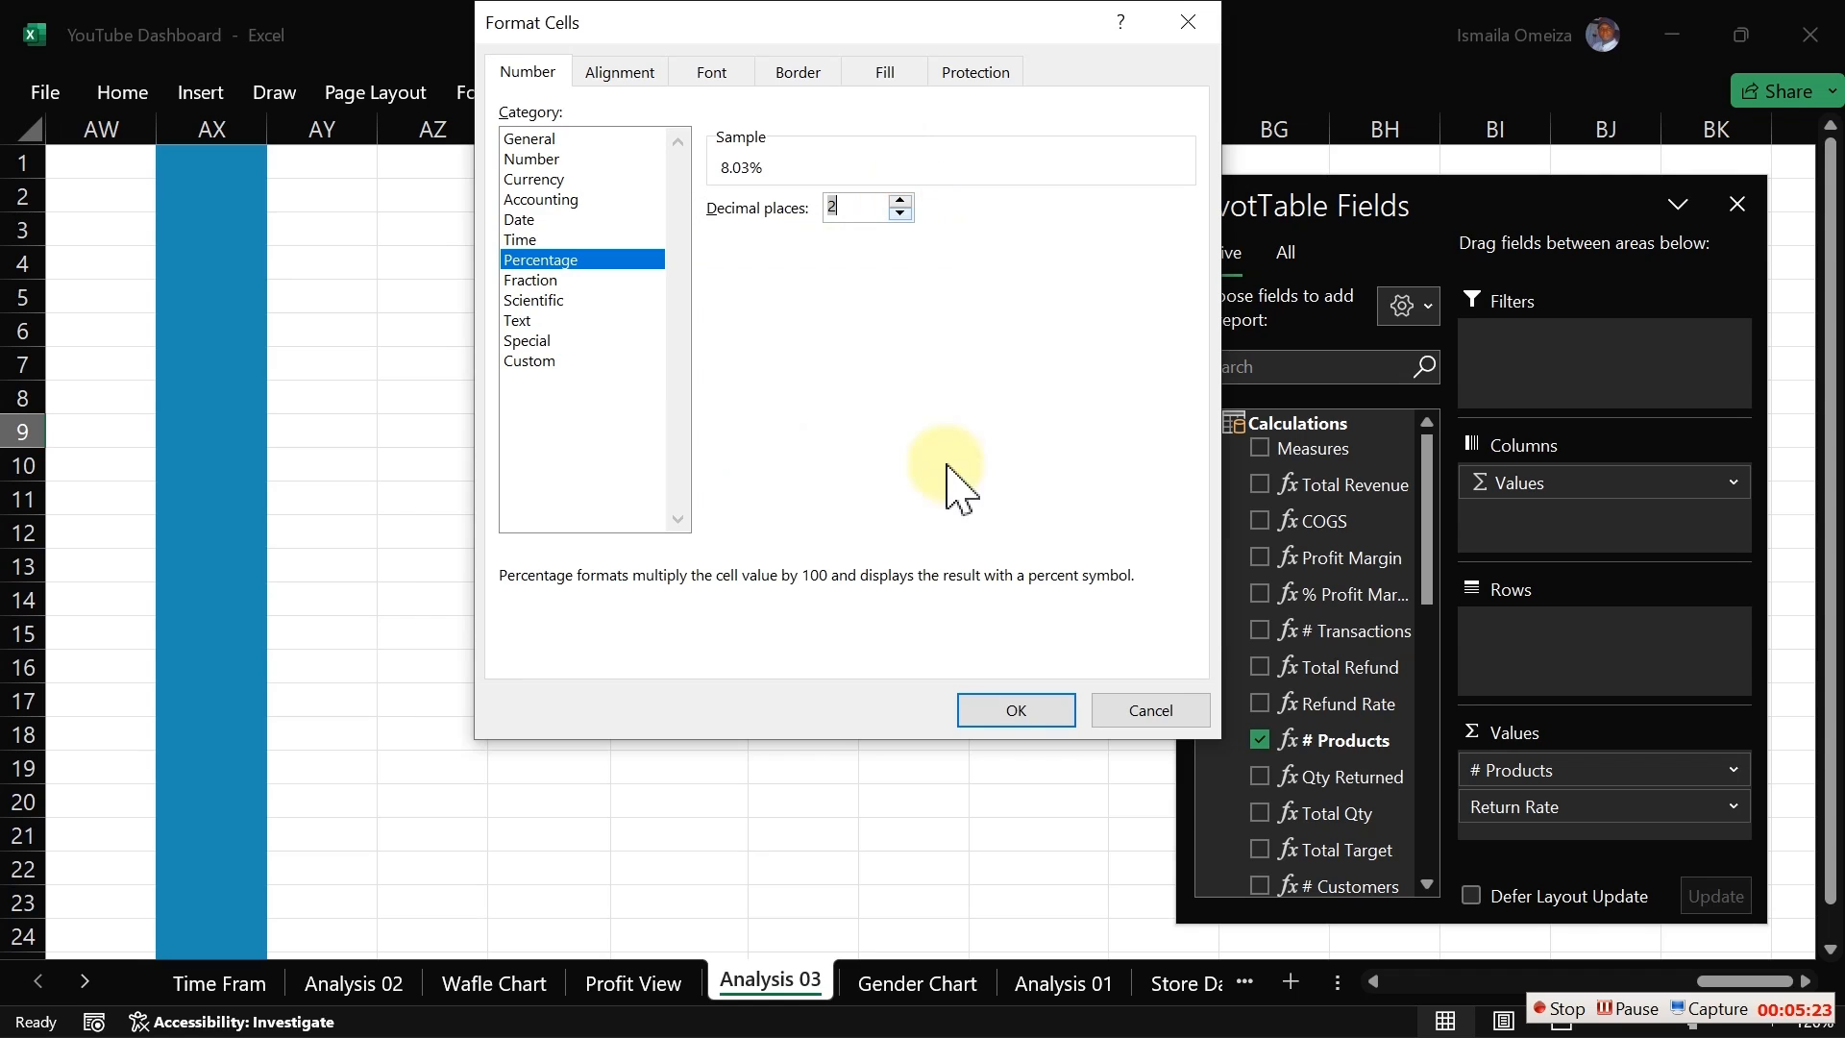
{"action": "left_click", "coordinate": [1016, 710]}
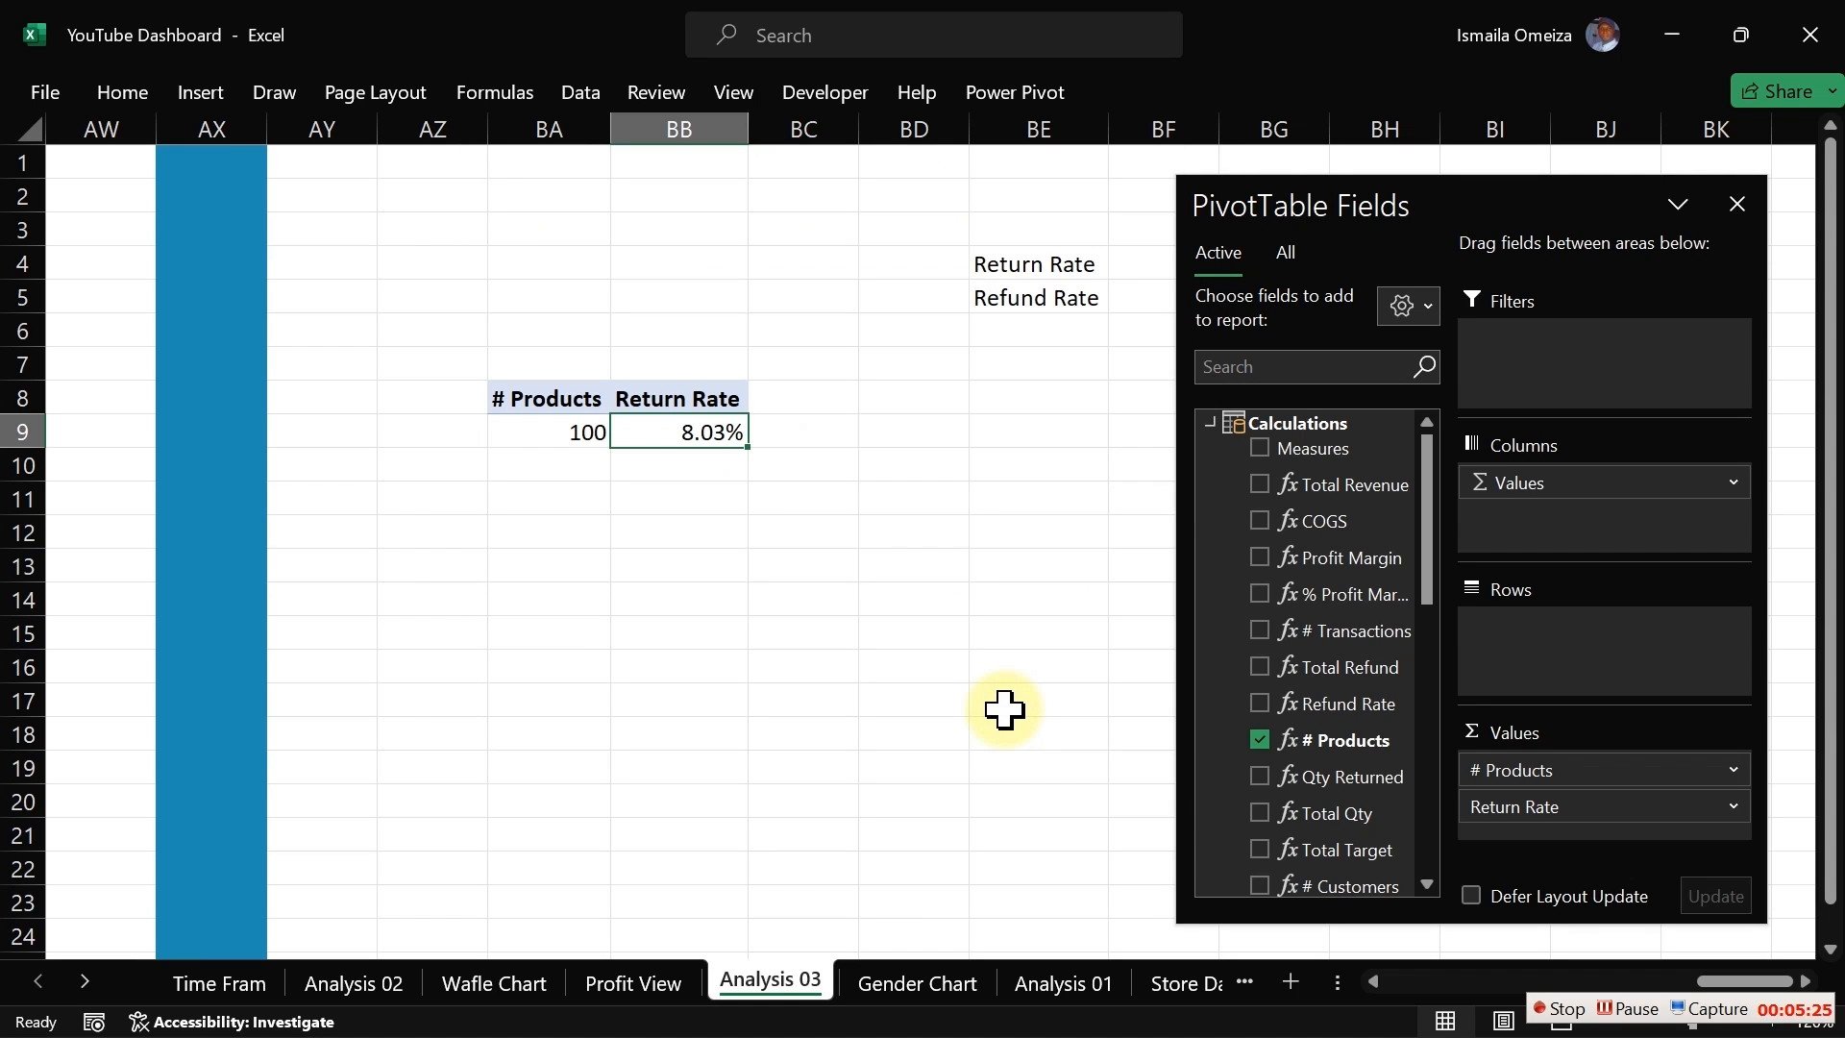
Step: Add the Refund Rate measure to the pivot values and open the Home ribbon
{"action": "left_click", "coordinate": [1260, 708]}
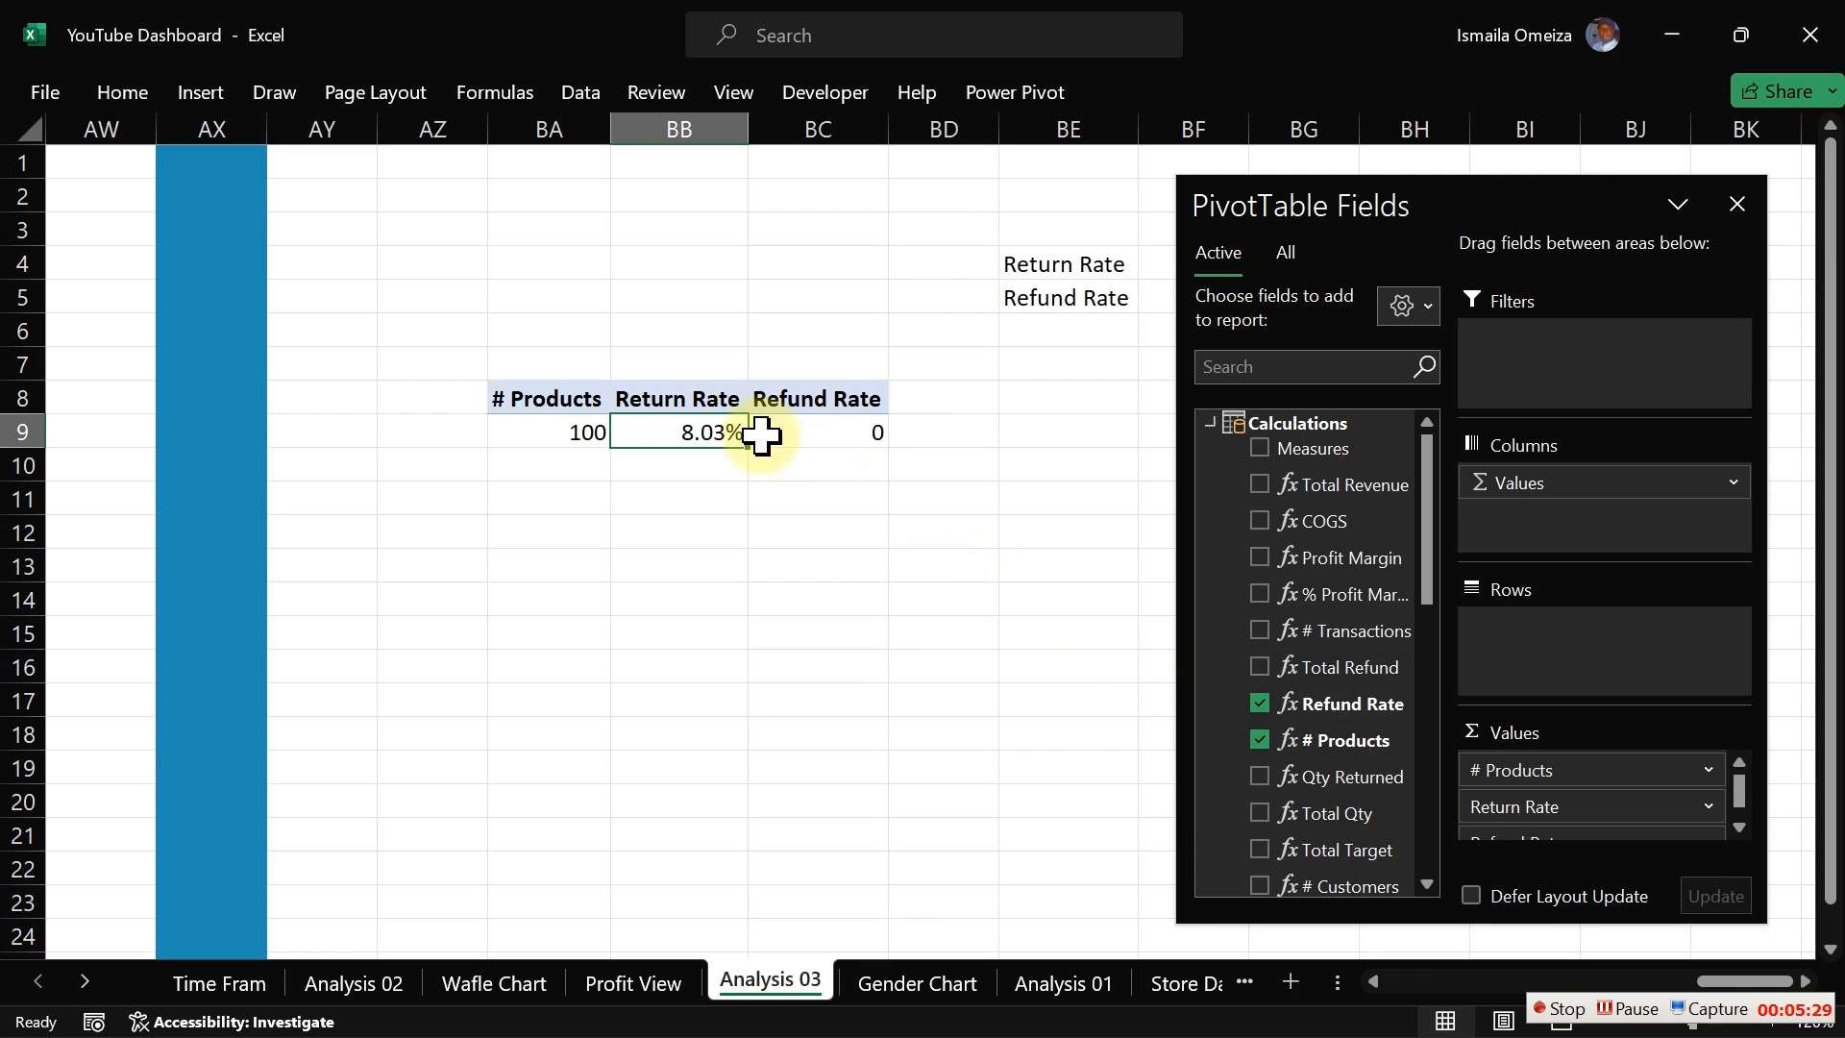
{"action": "left_click", "coordinate": [123, 92]}
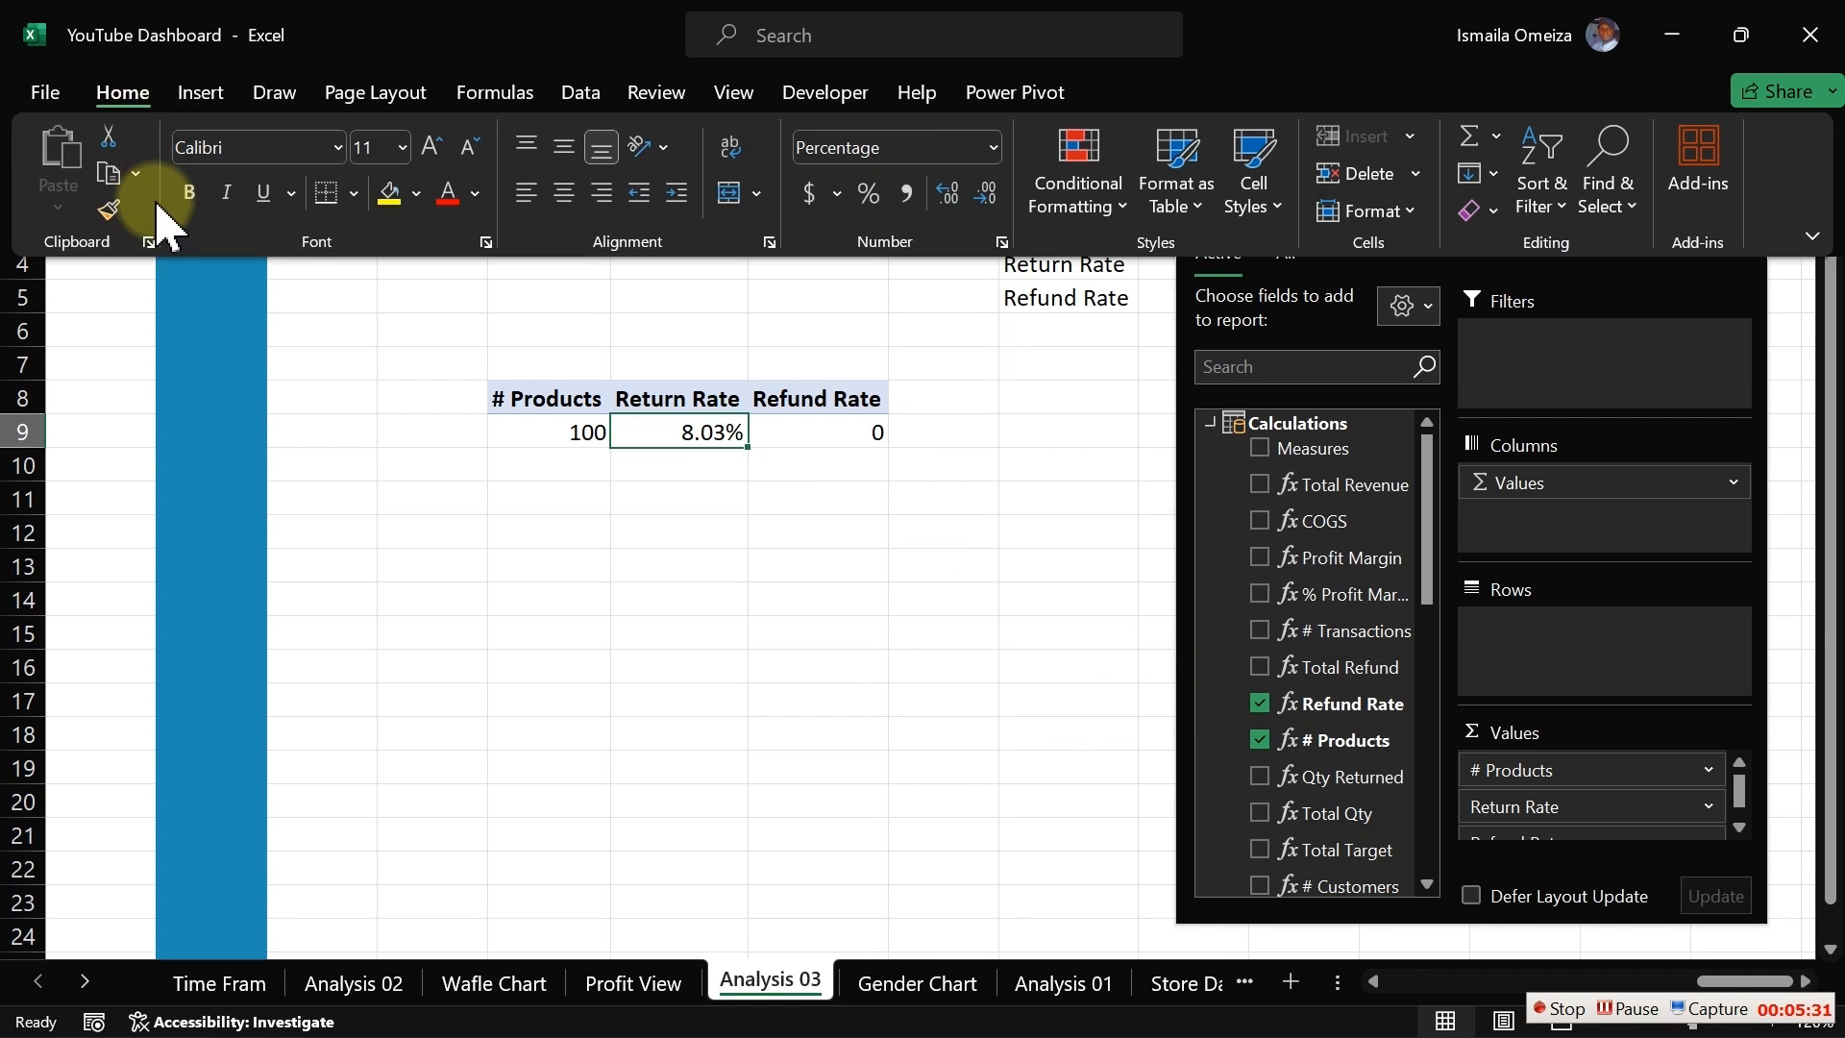
Step: Copy the Return Rate value cell's formatting onto the Refund Rate value cell with Format Painter
{"action": "left_click", "coordinate": [107, 213]}
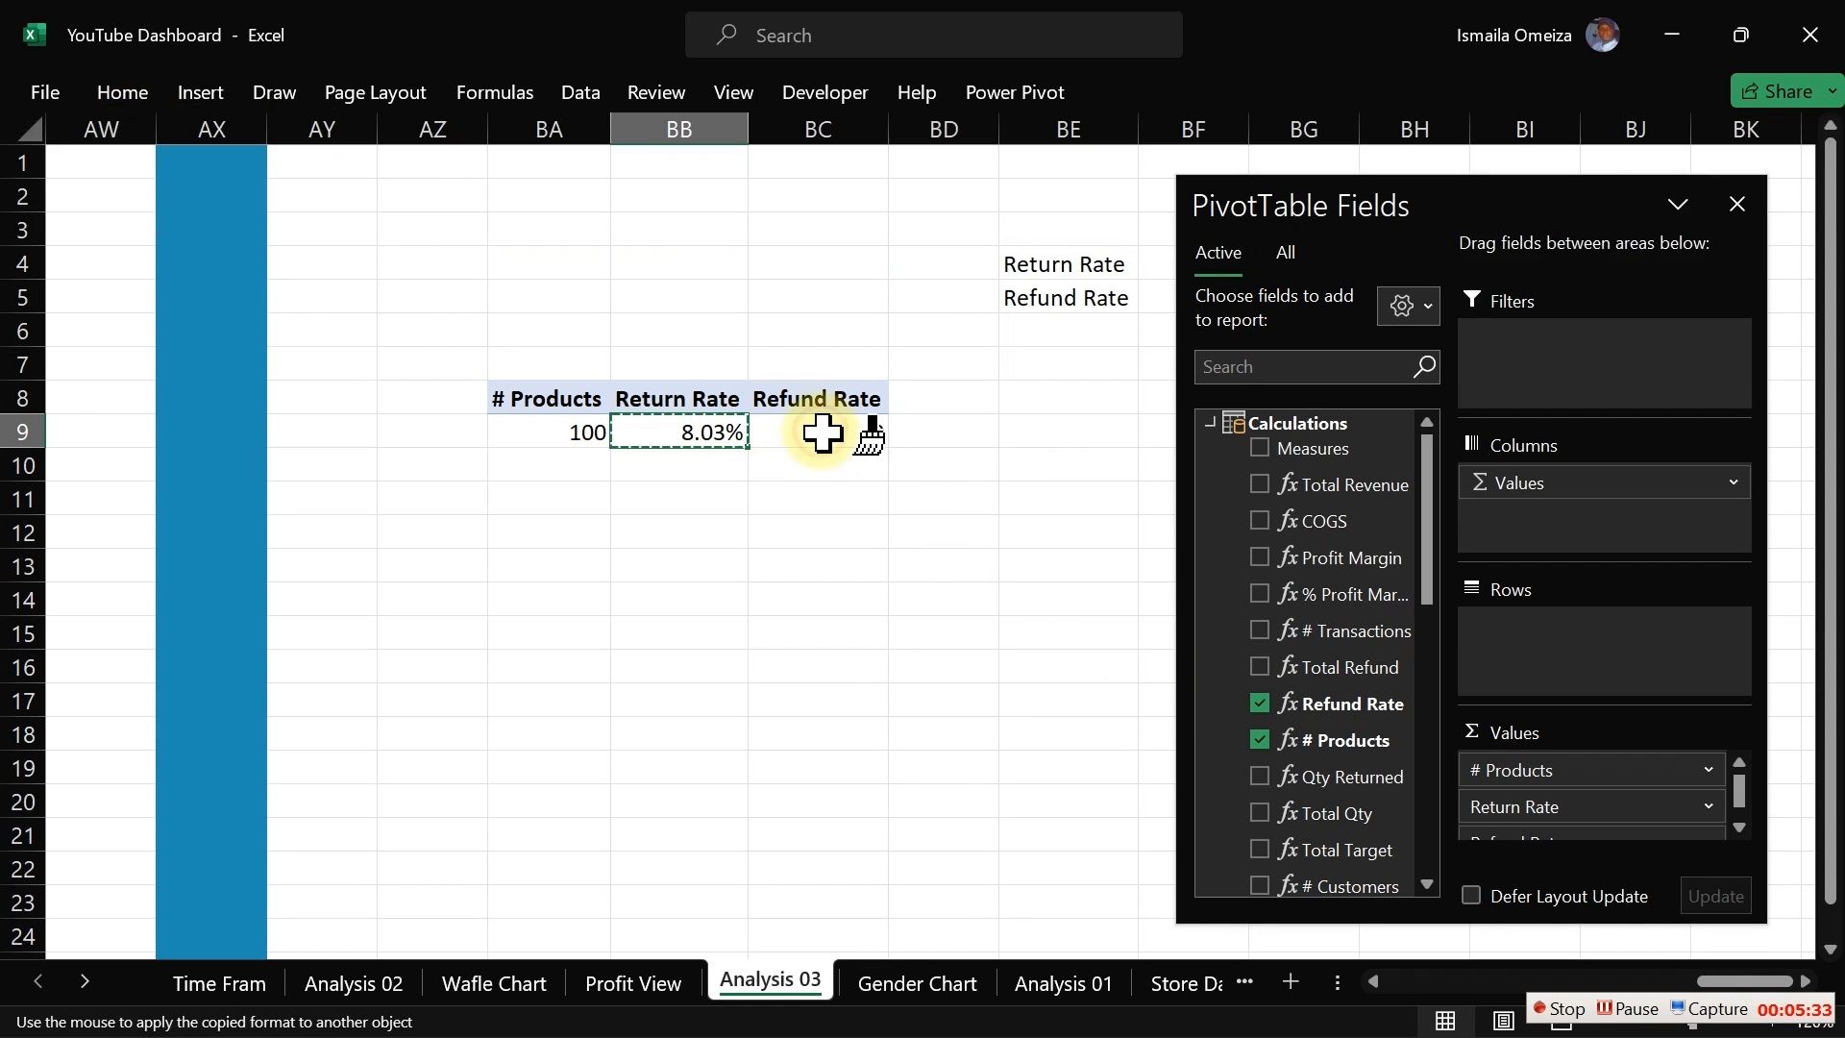
{"action": "left_click", "coordinate": [818, 431]}
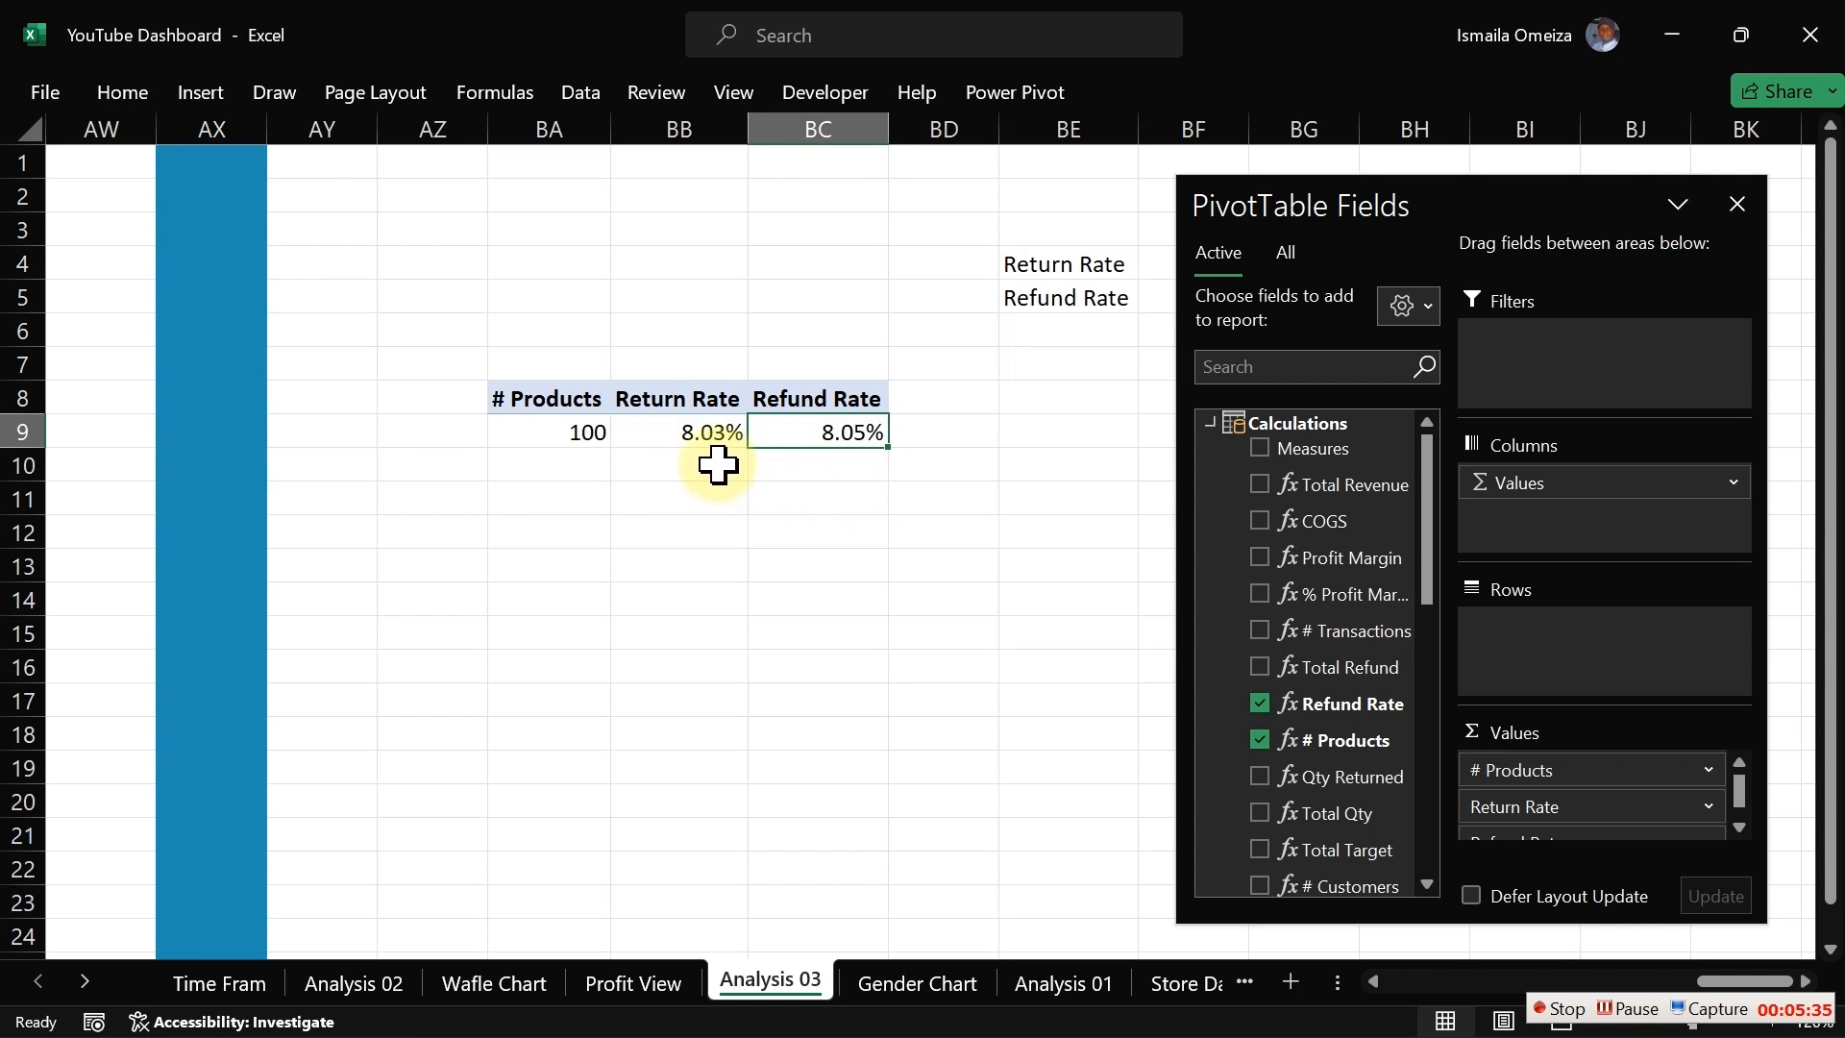
Step: Open the Refund Rate measure to review its DIVIDE formula's Total Refund and Total Revenue arguments, then cancel
{"action": "right_click", "coordinate": [1347, 707]}
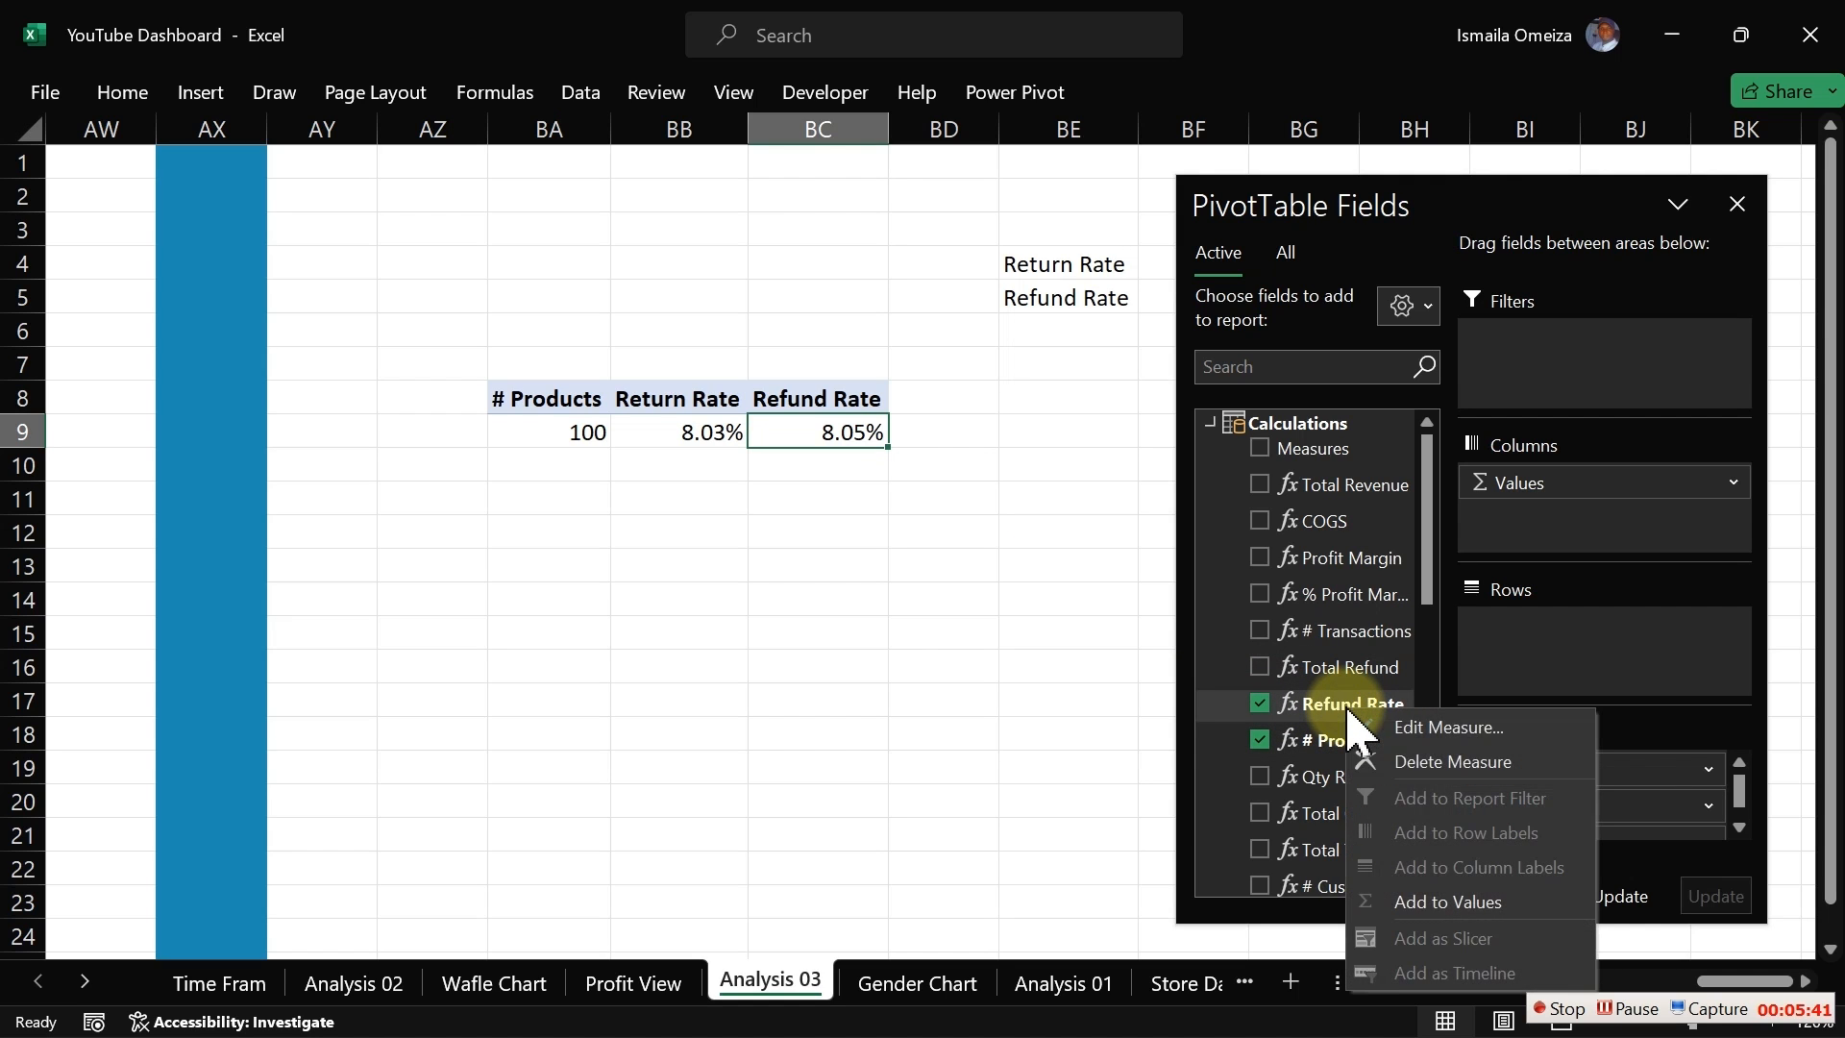
{"action": "left_click", "coordinate": [1407, 726]}
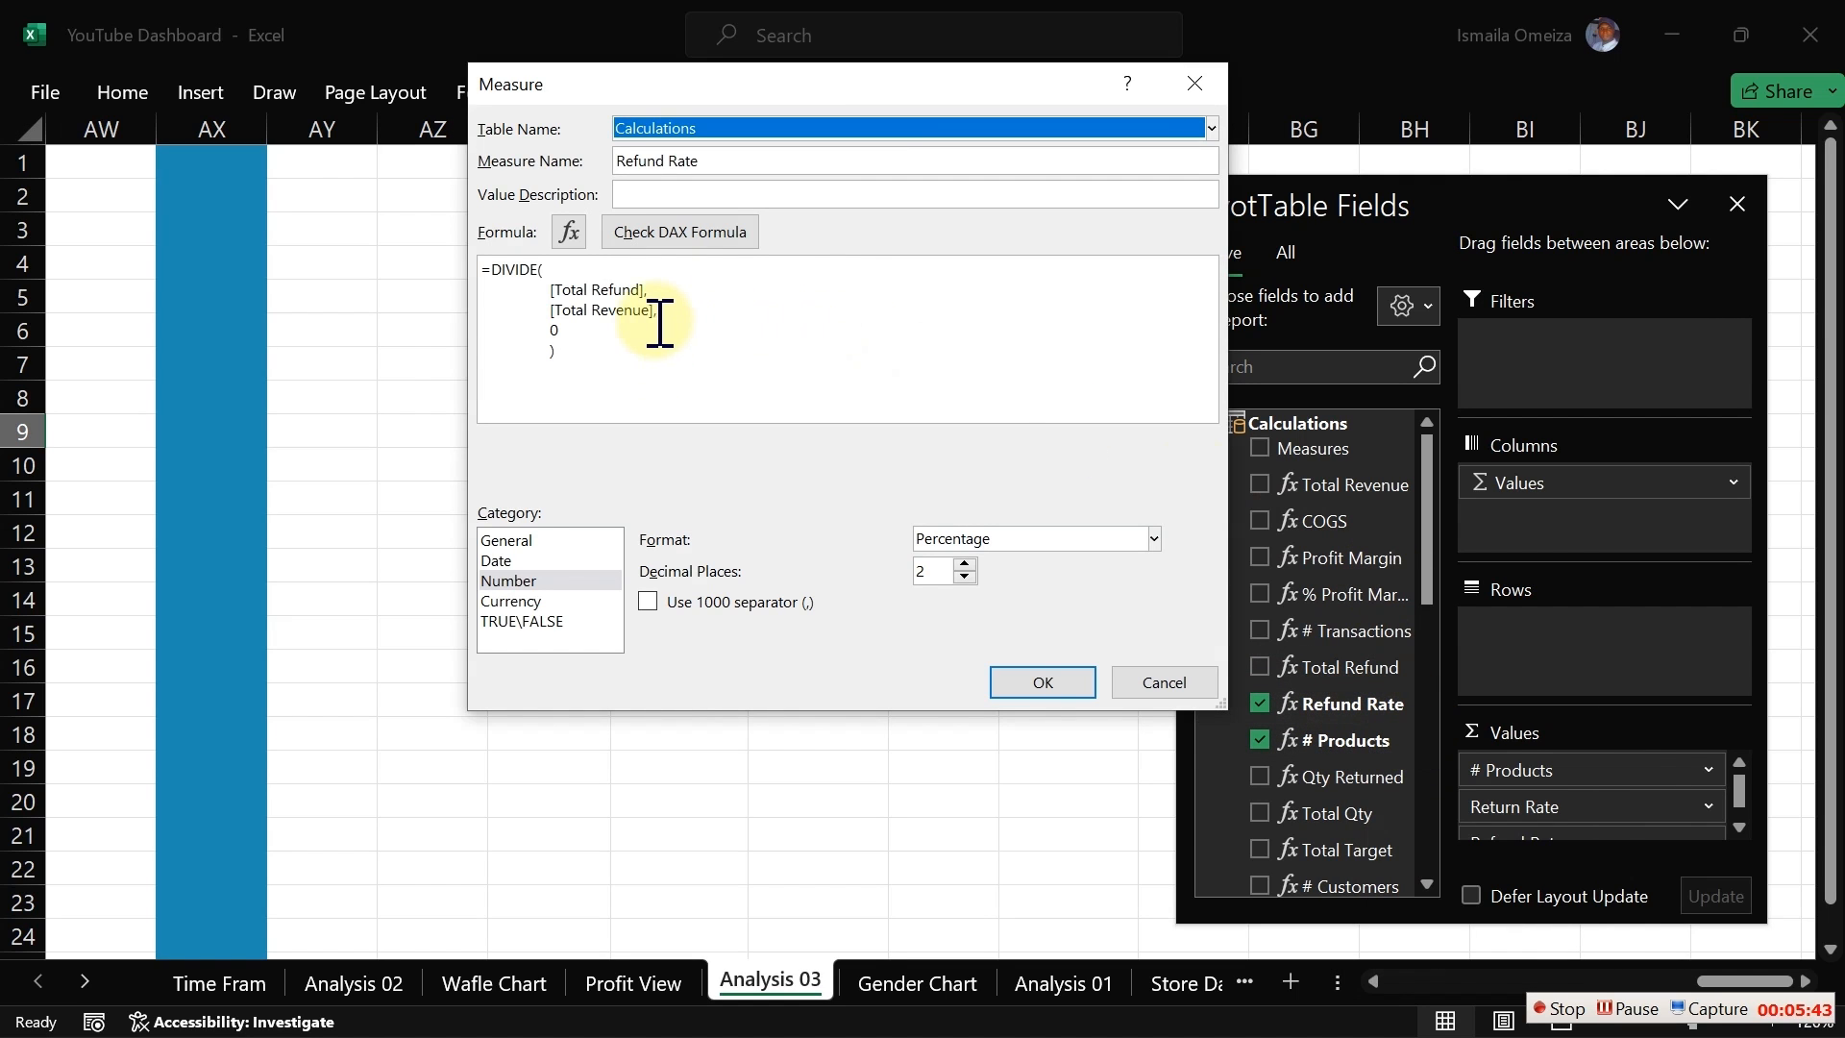
{"action": "left_click_drag", "start_coordinate": [538, 289], "coordinate": [671, 286]}
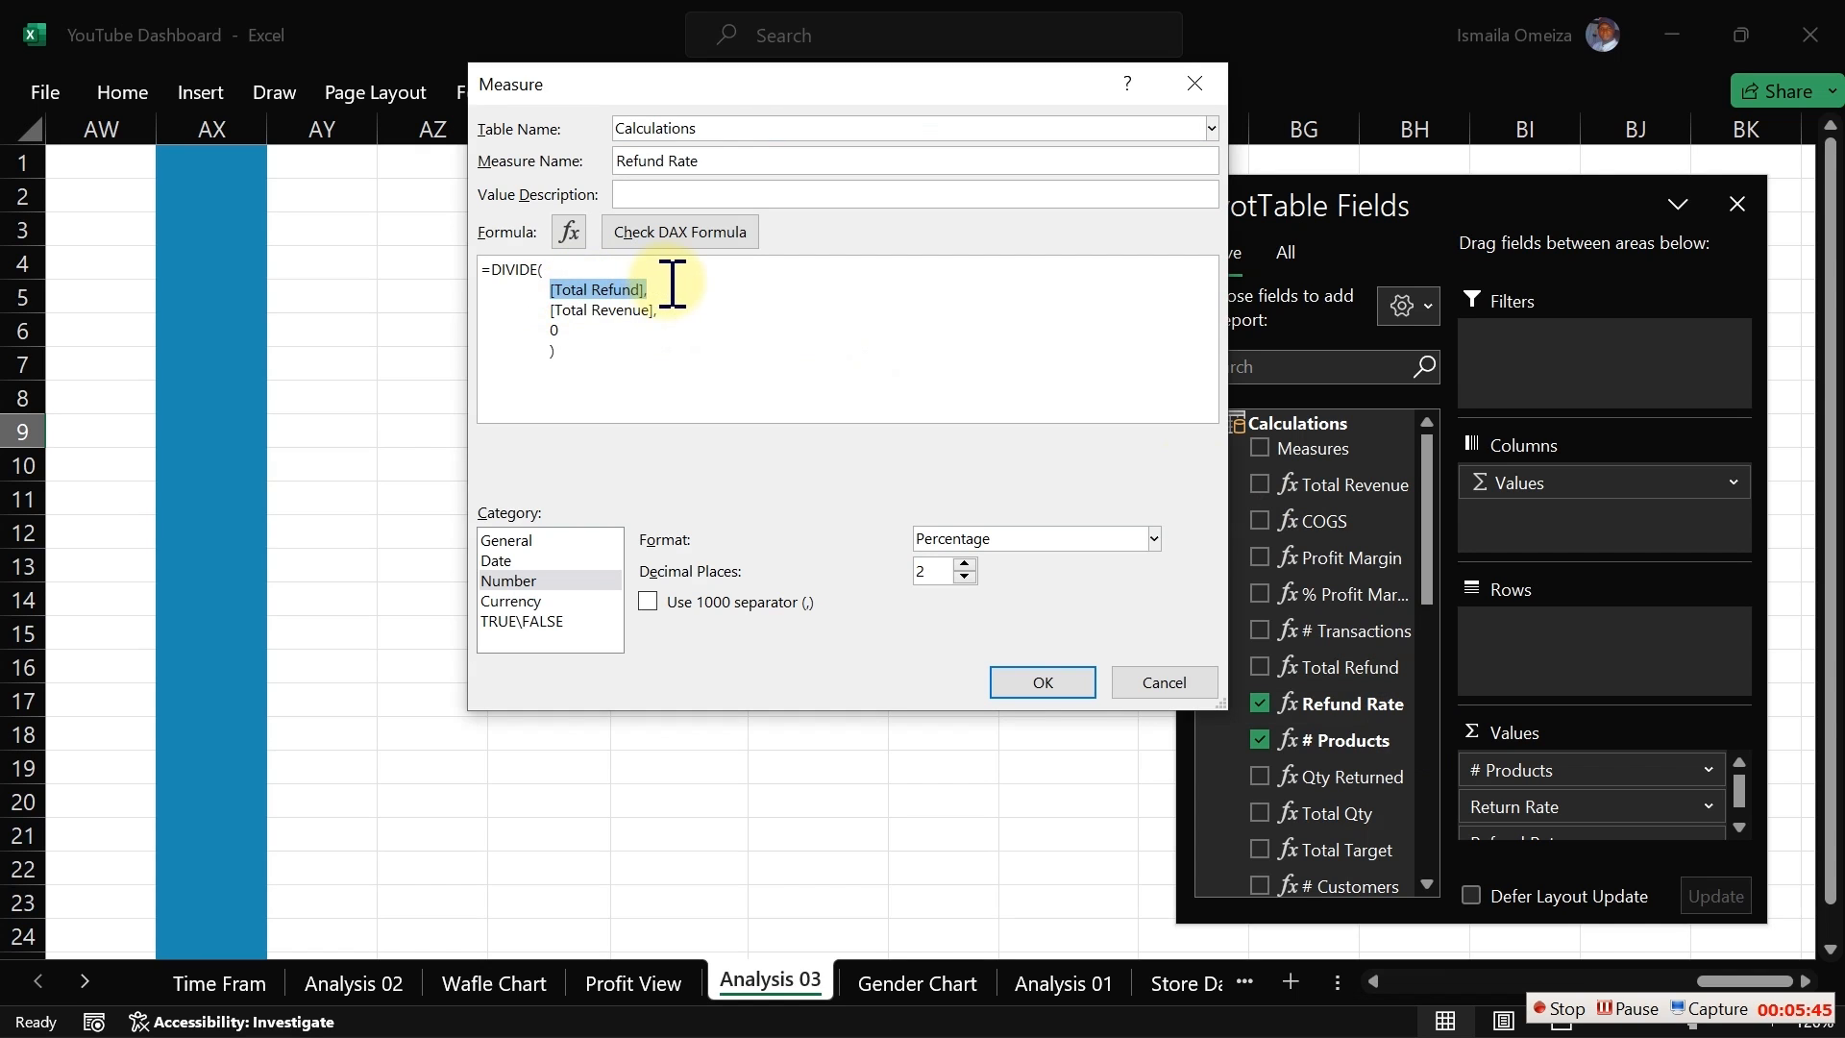
{"action": "left_click_drag", "start_coordinate": [528, 309], "coordinate": [663, 309]}
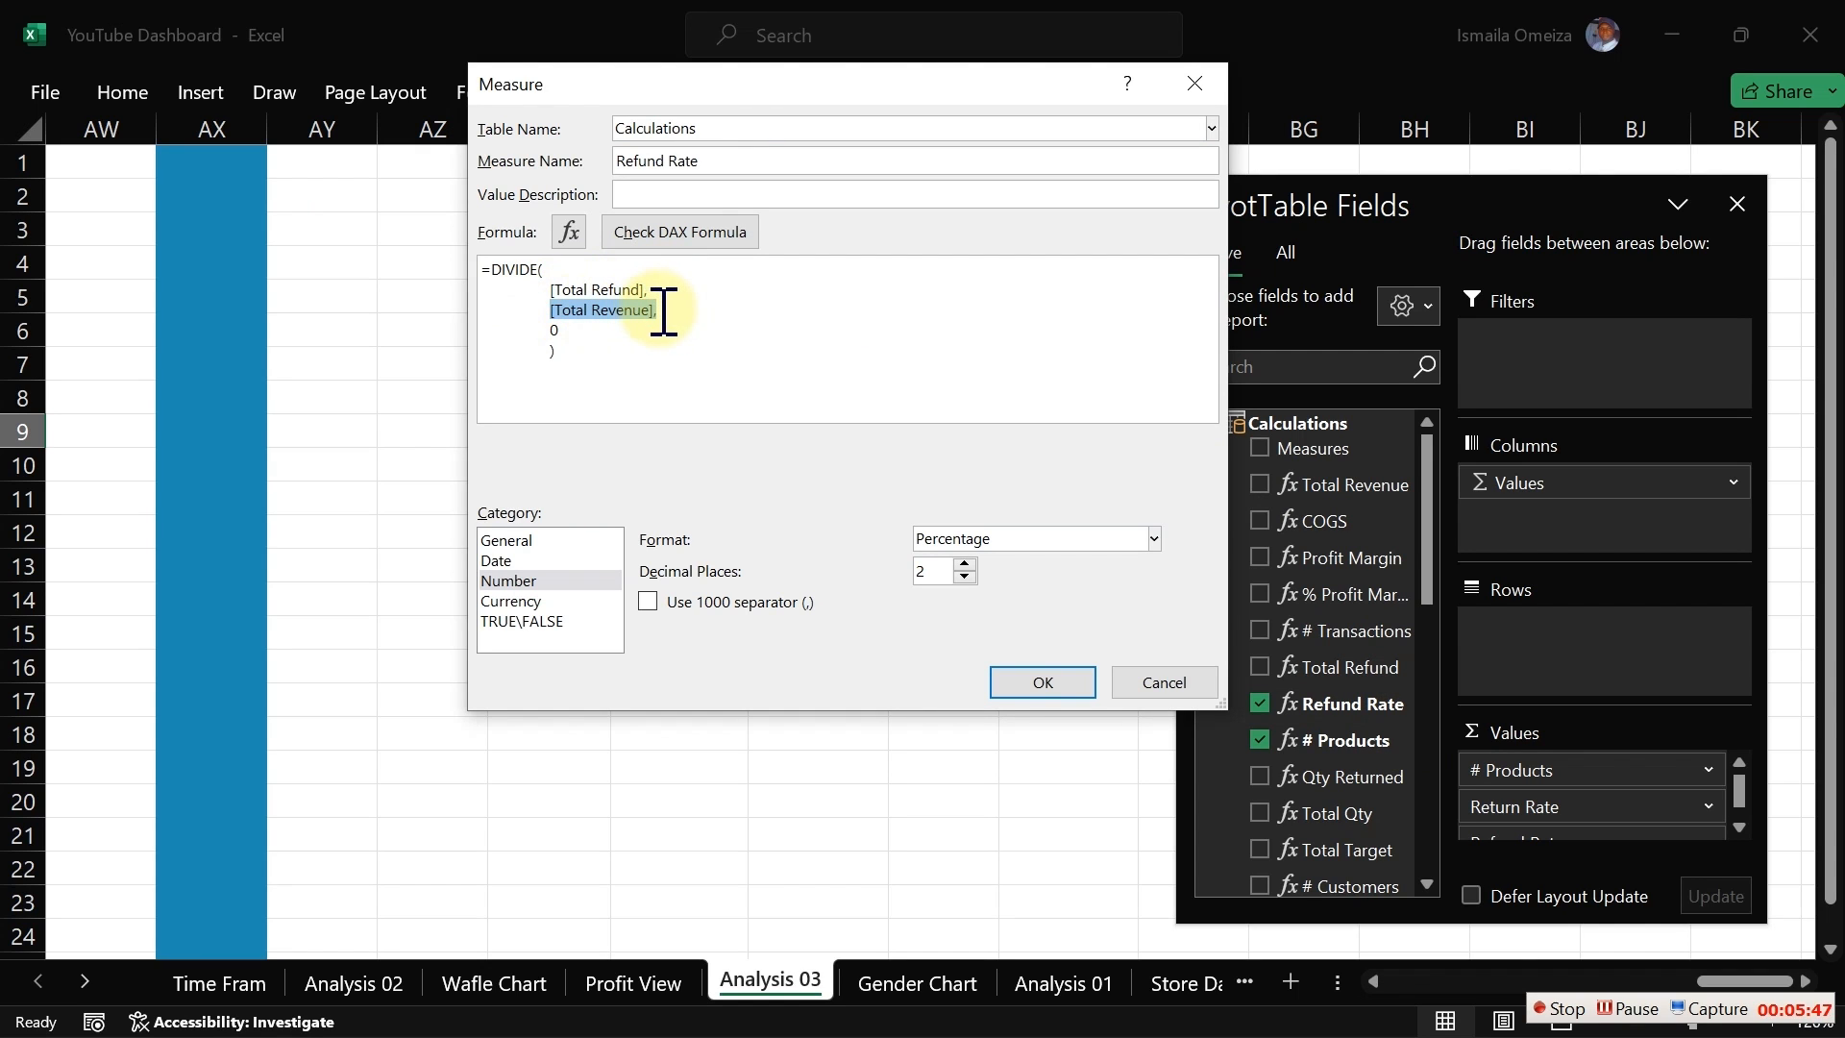
{"action": "left_click", "coordinate": [1153, 706]}
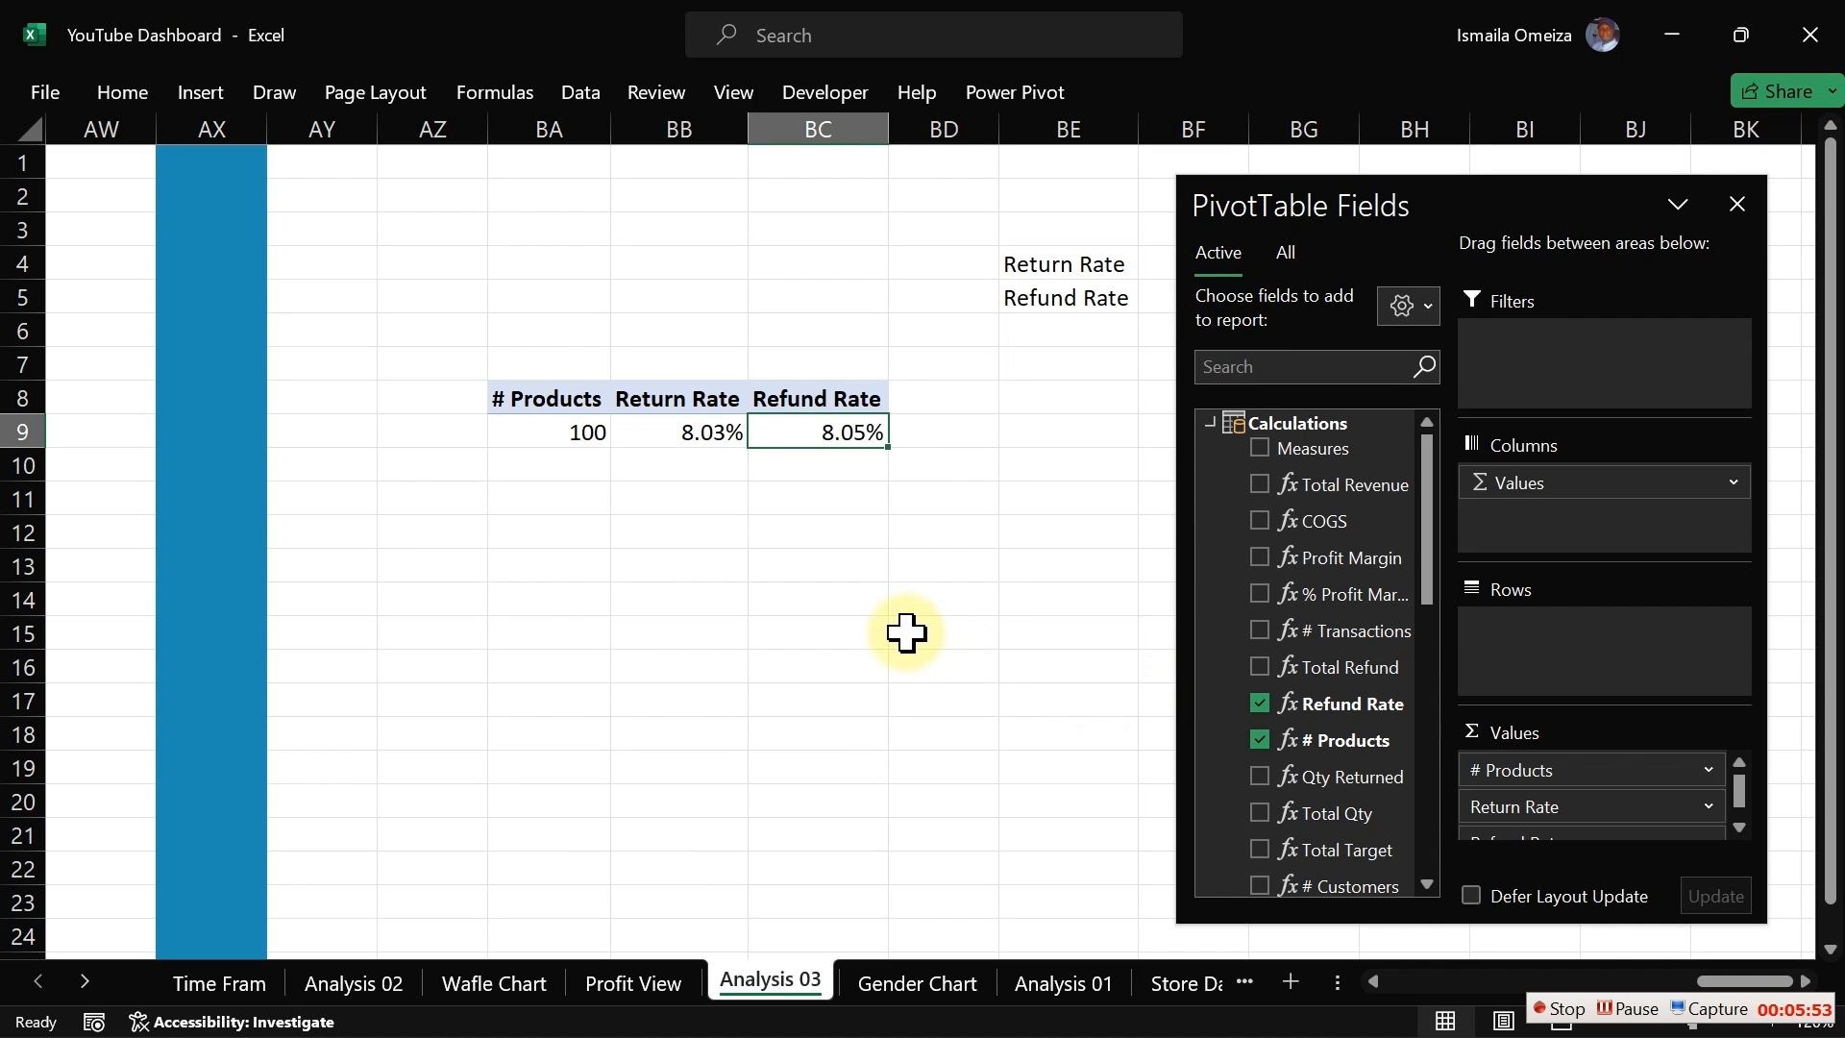
Step: Switch to the Profit View dashboard sheet and close the PivotTable Fields pane
{"action": "left_click", "coordinate": [689, 543]}
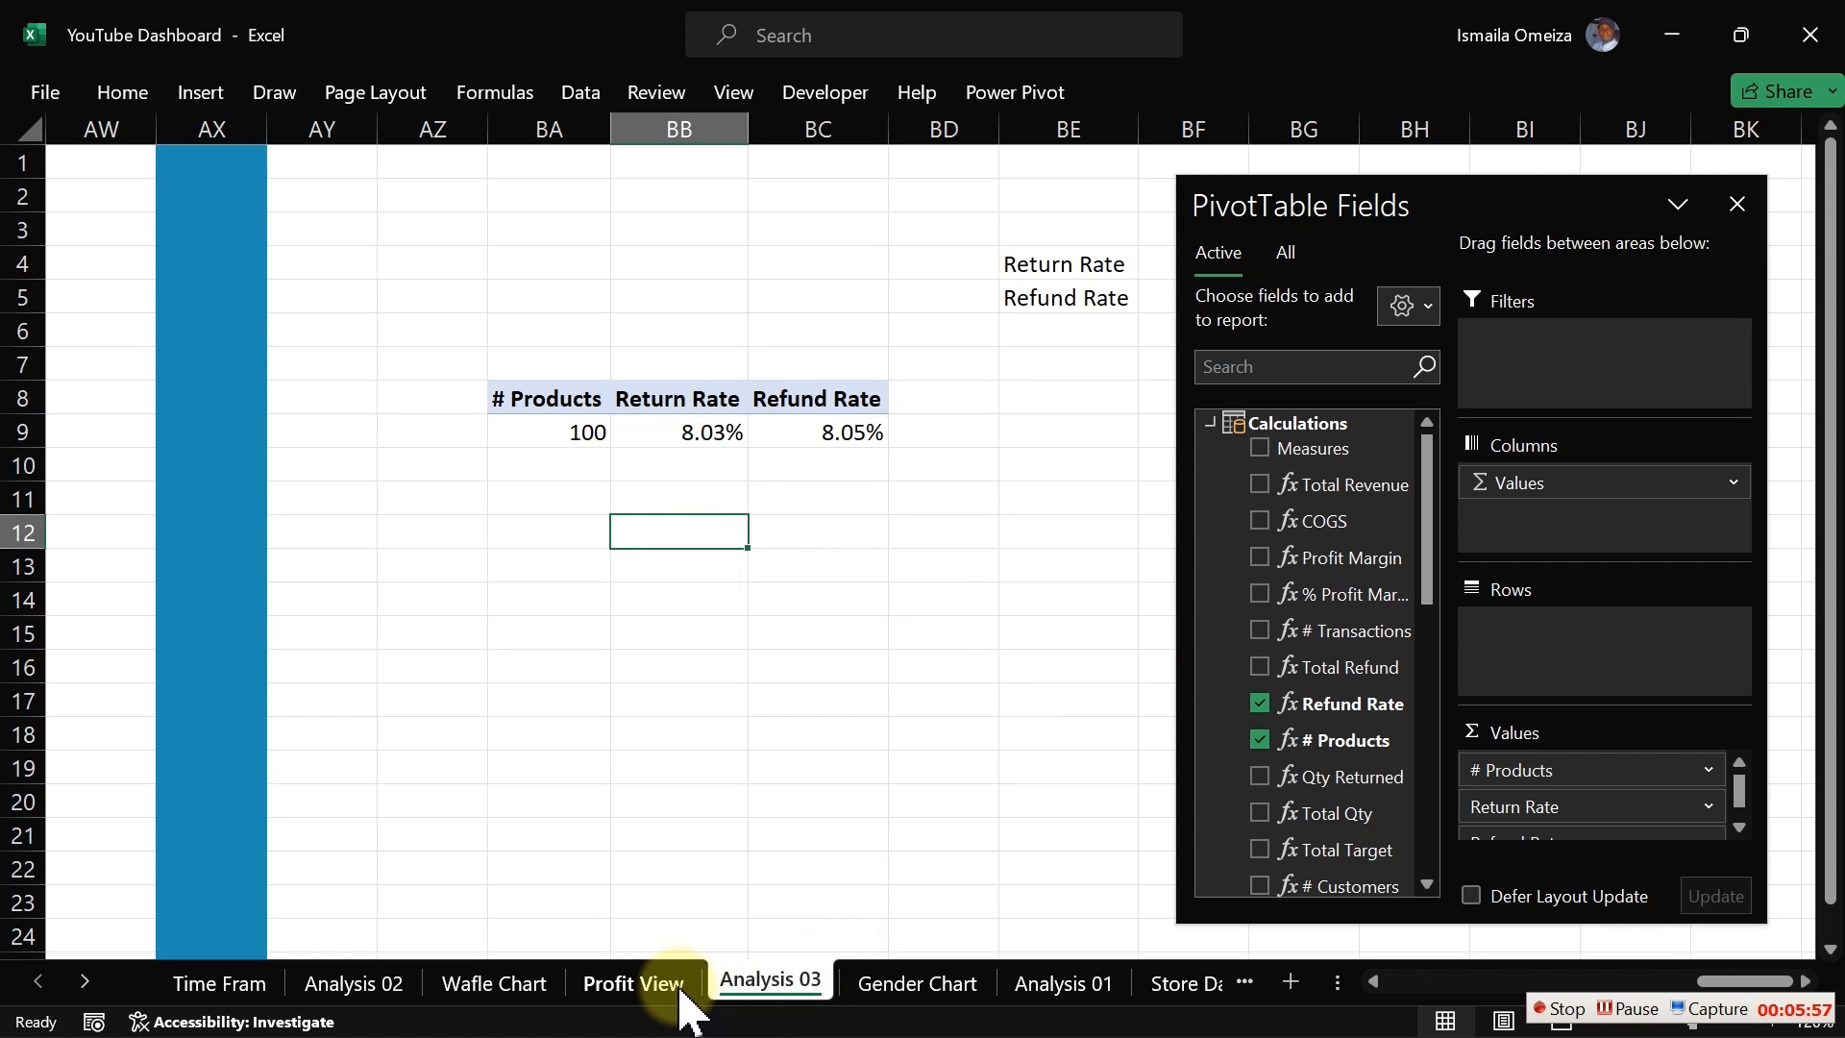
{"action": "left_click", "coordinate": [634, 983]}
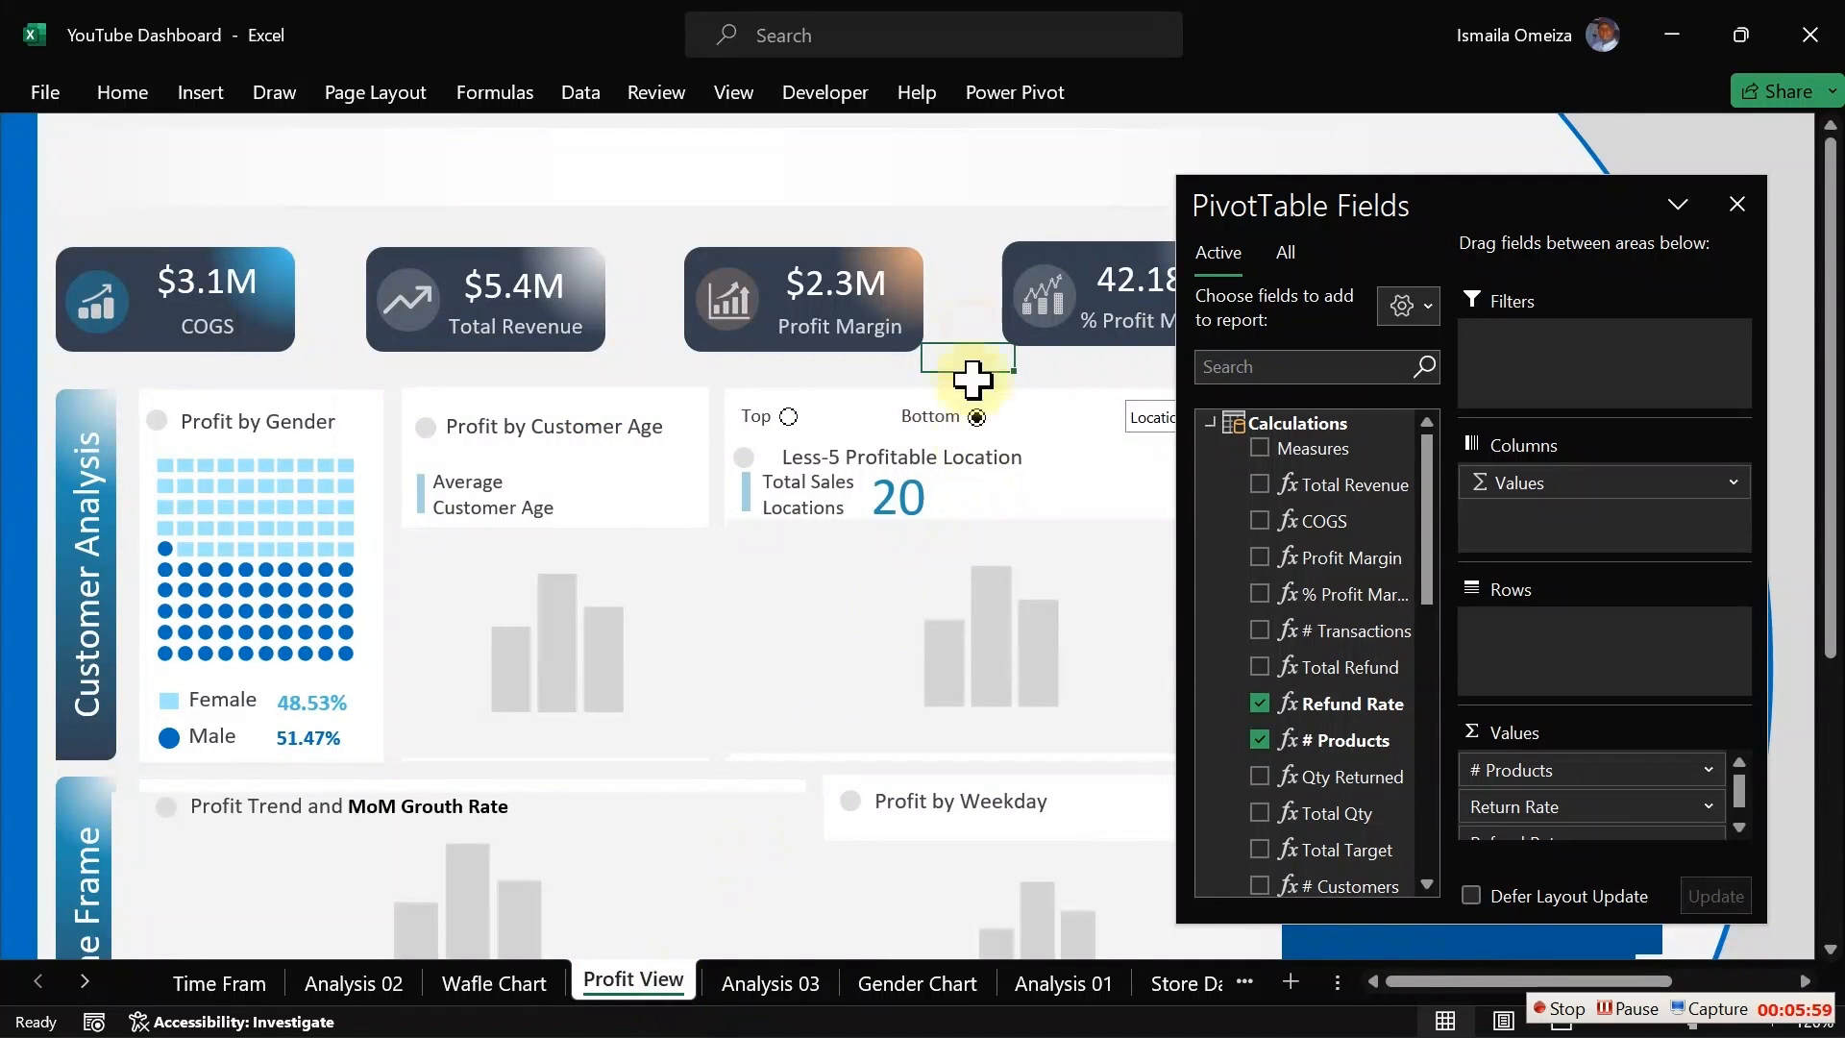
{"action": "left_click", "coordinate": [959, 277]}
{"action": "left_click", "coordinate": [1737, 204]}
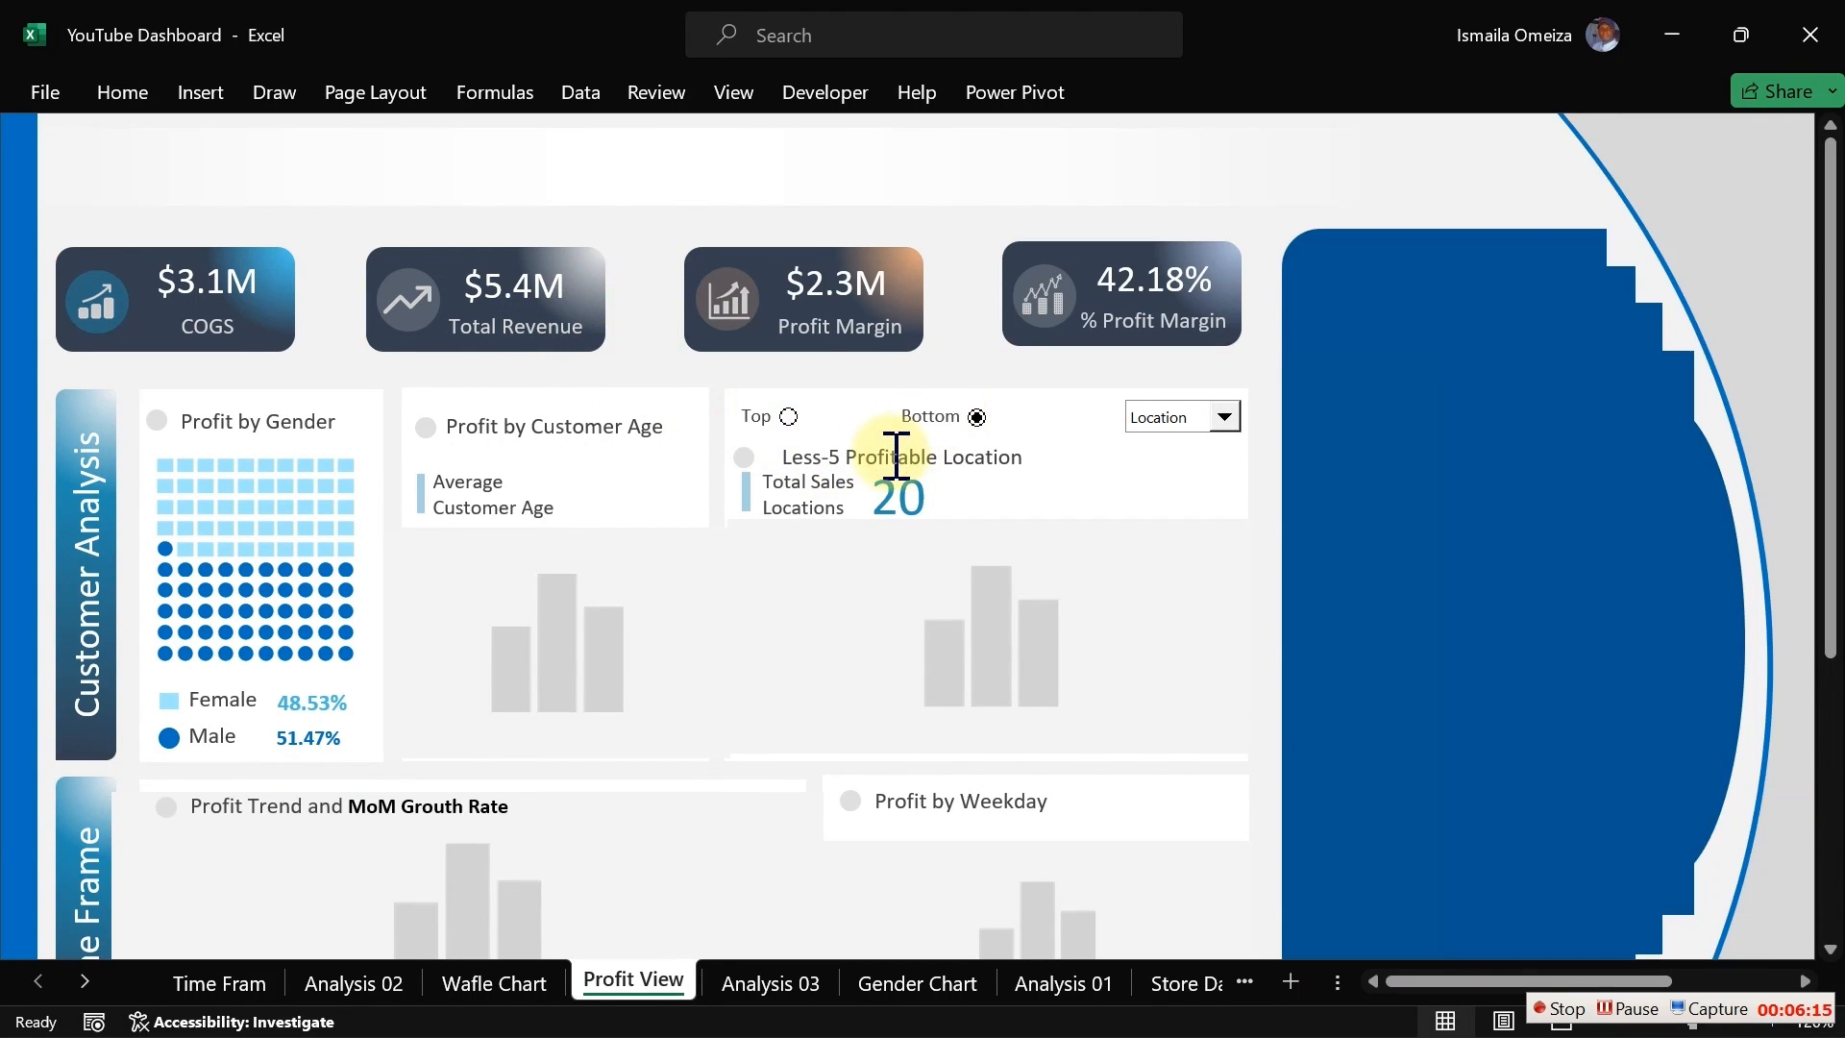
Step: Duplicate the Less-5 Profitable Location title text box and move the copy onto the blue side panel
{"action": "left_click", "coordinate": [968, 356]}
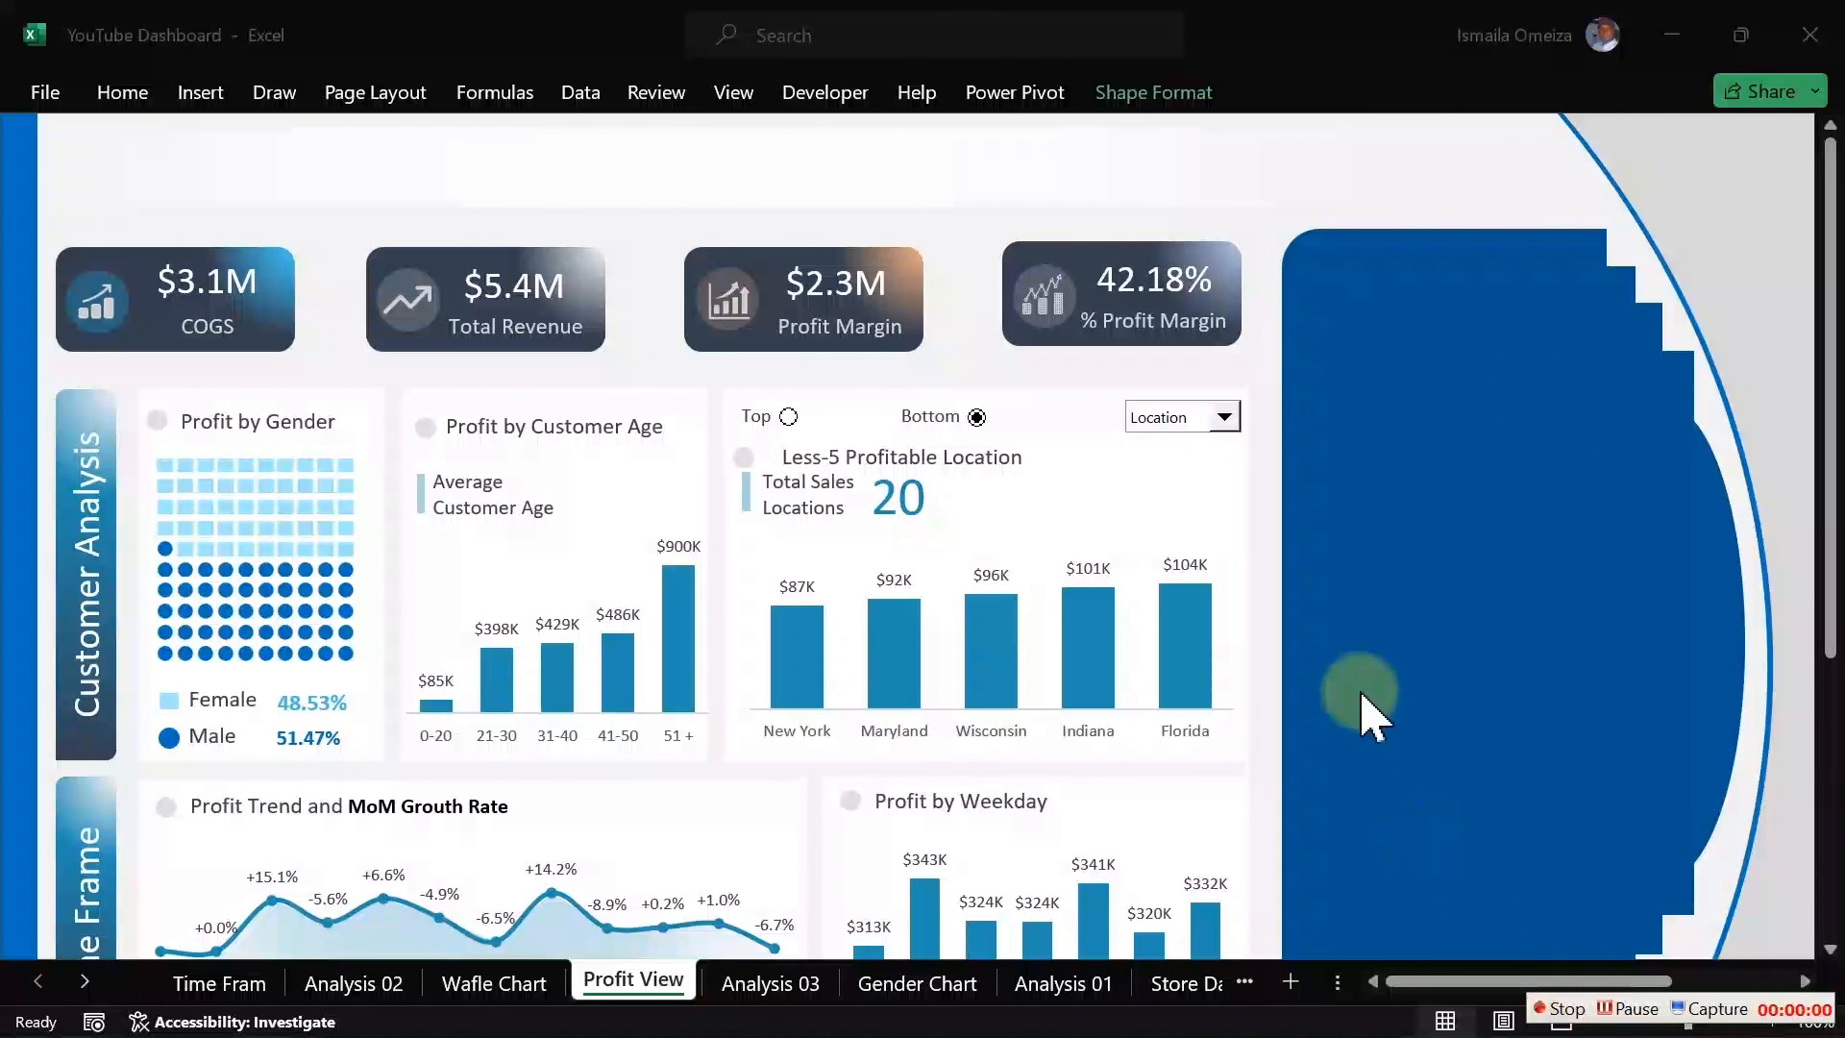
{"action": "left_click", "coordinate": [980, 471]}
{"action": "key", "text": "ctrl+d"}
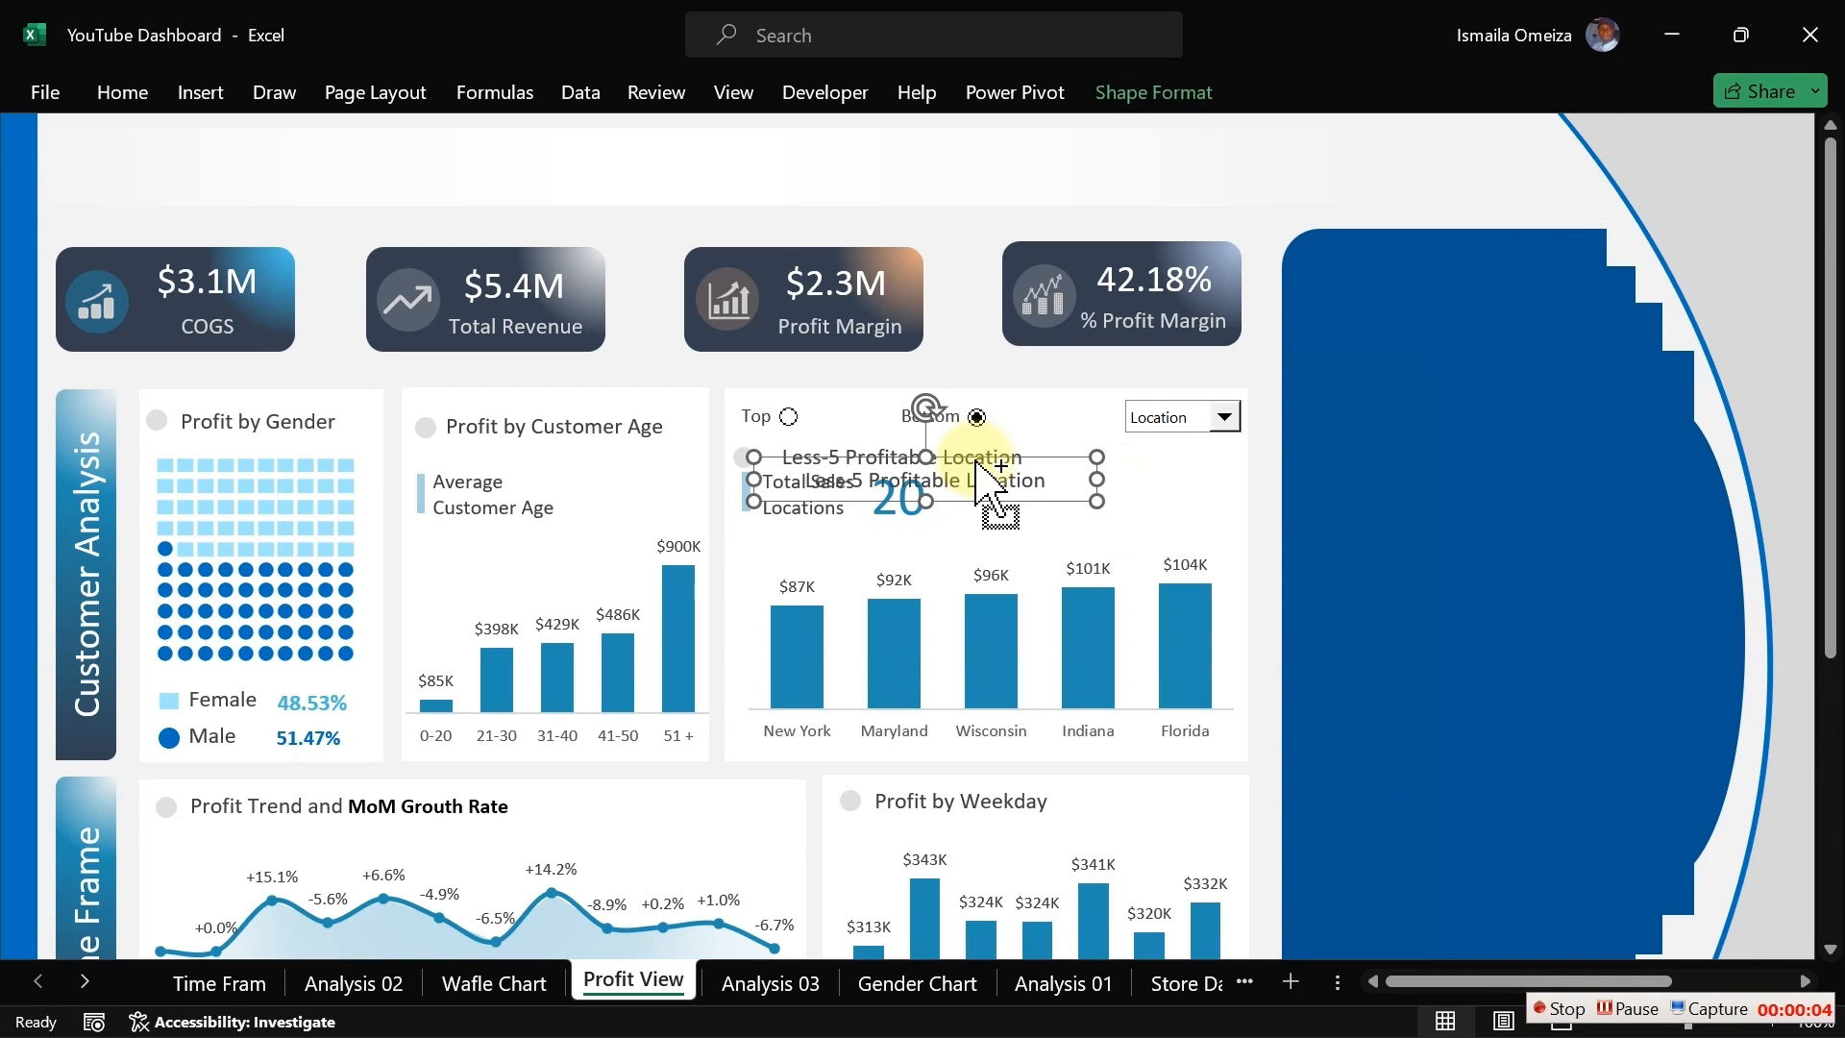
{"action": "left_click_drag", "start_coordinate": [978, 480], "coordinate": [1500, 308]}
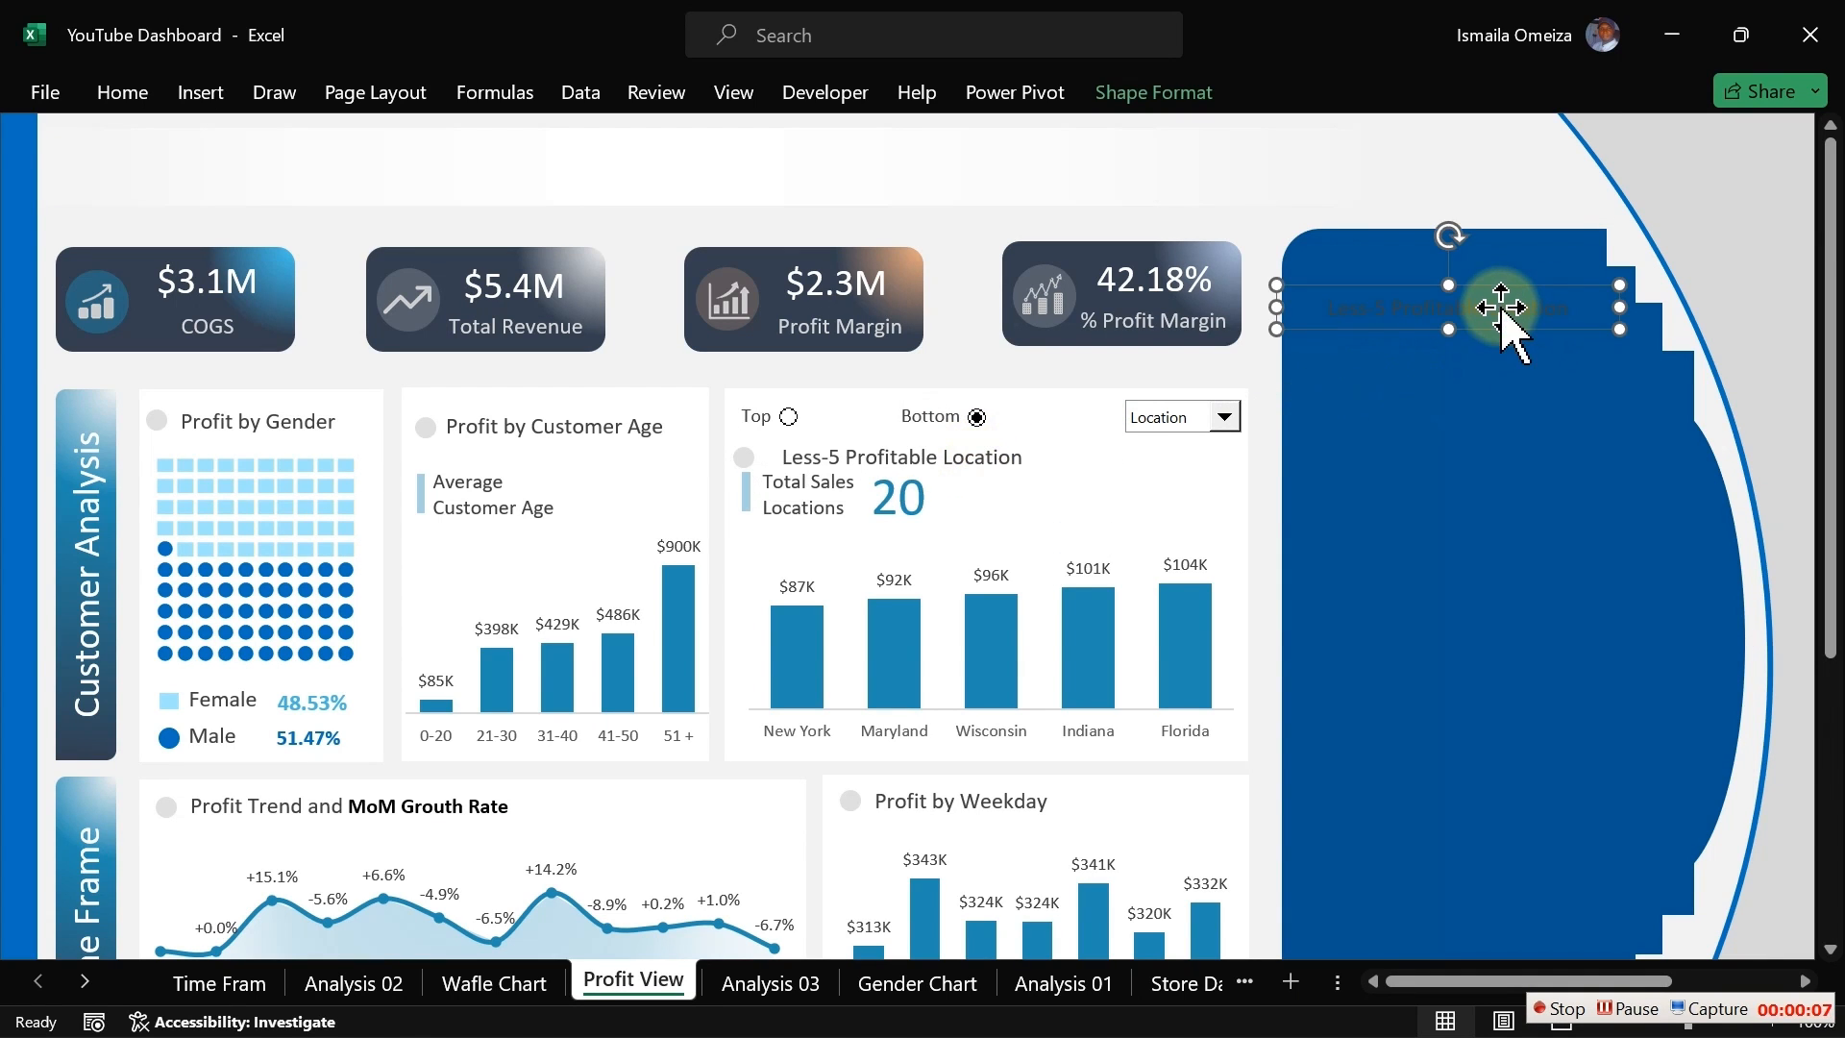
Step: Set the copied text box's font colour to a light grey-white theme shade
{"action": "left_click", "coordinate": [144, 100]}
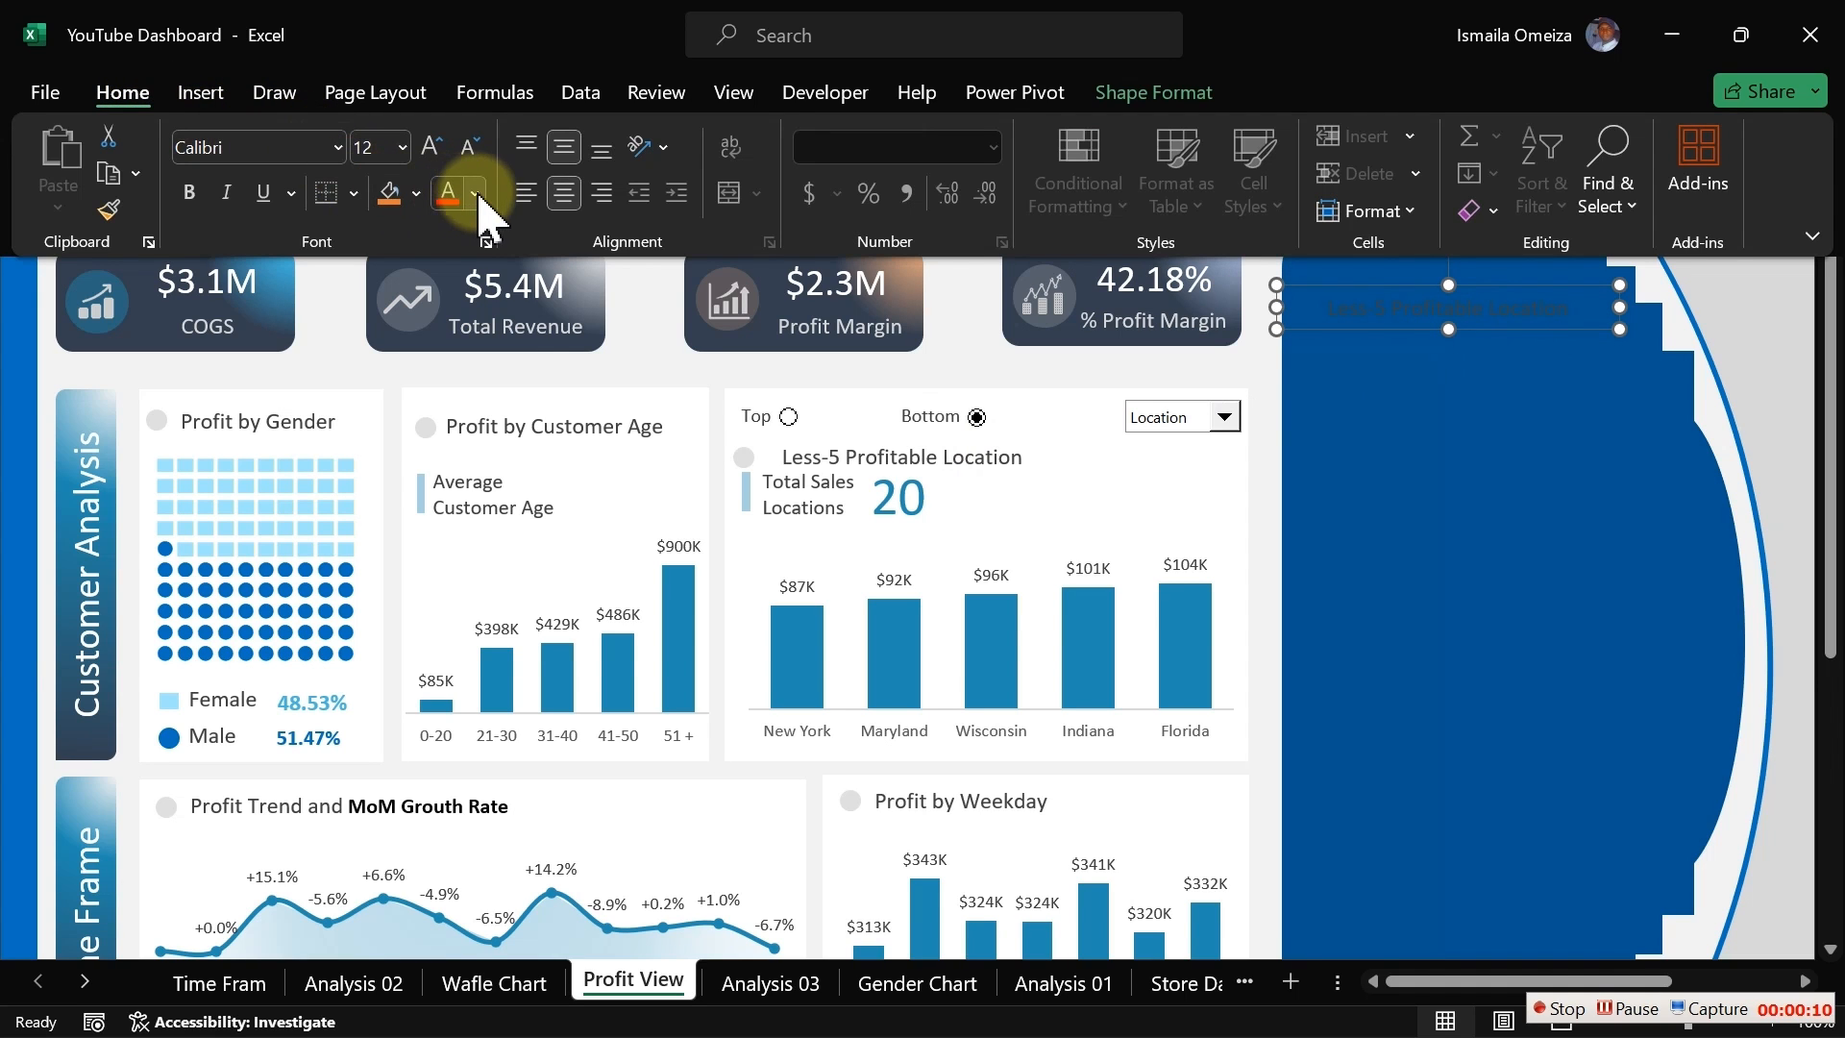
{"action": "left_click", "coordinate": [477, 195]}
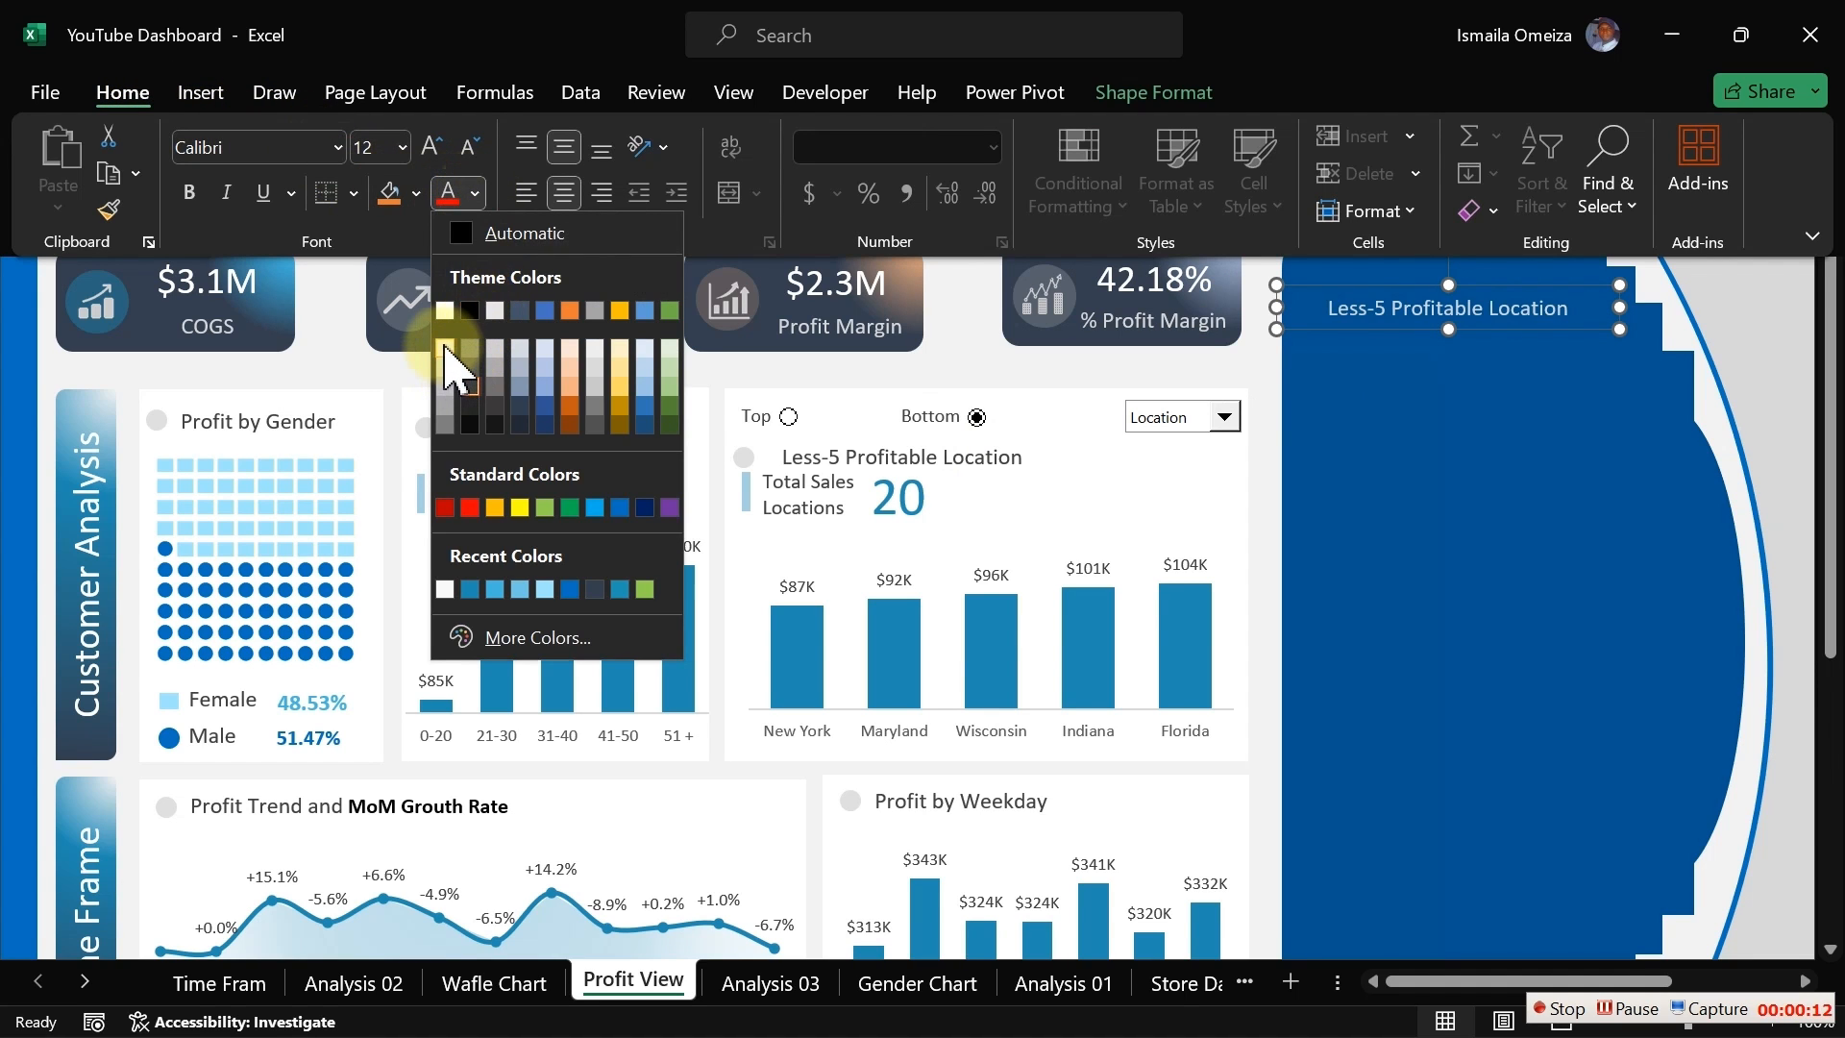
{"action": "left_click", "coordinate": [445, 348]}
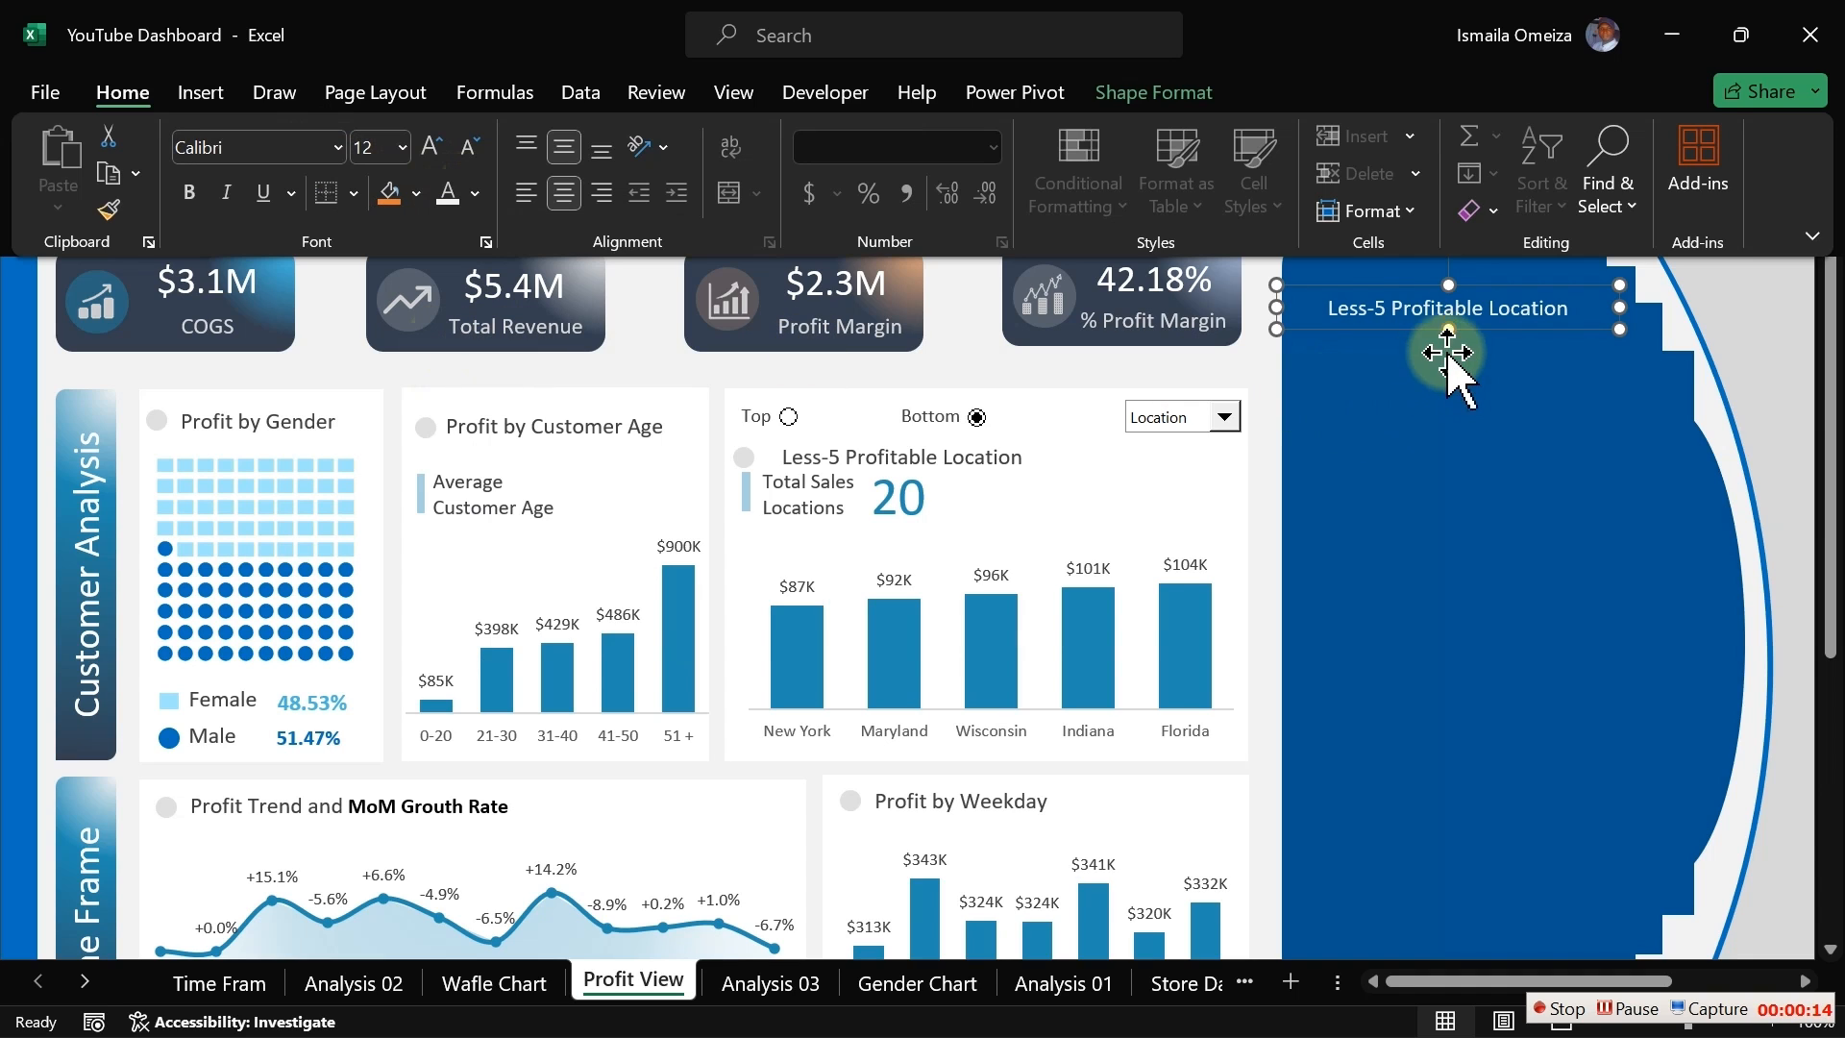
{"action": "left_click", "coordinate": [1436, 312]}
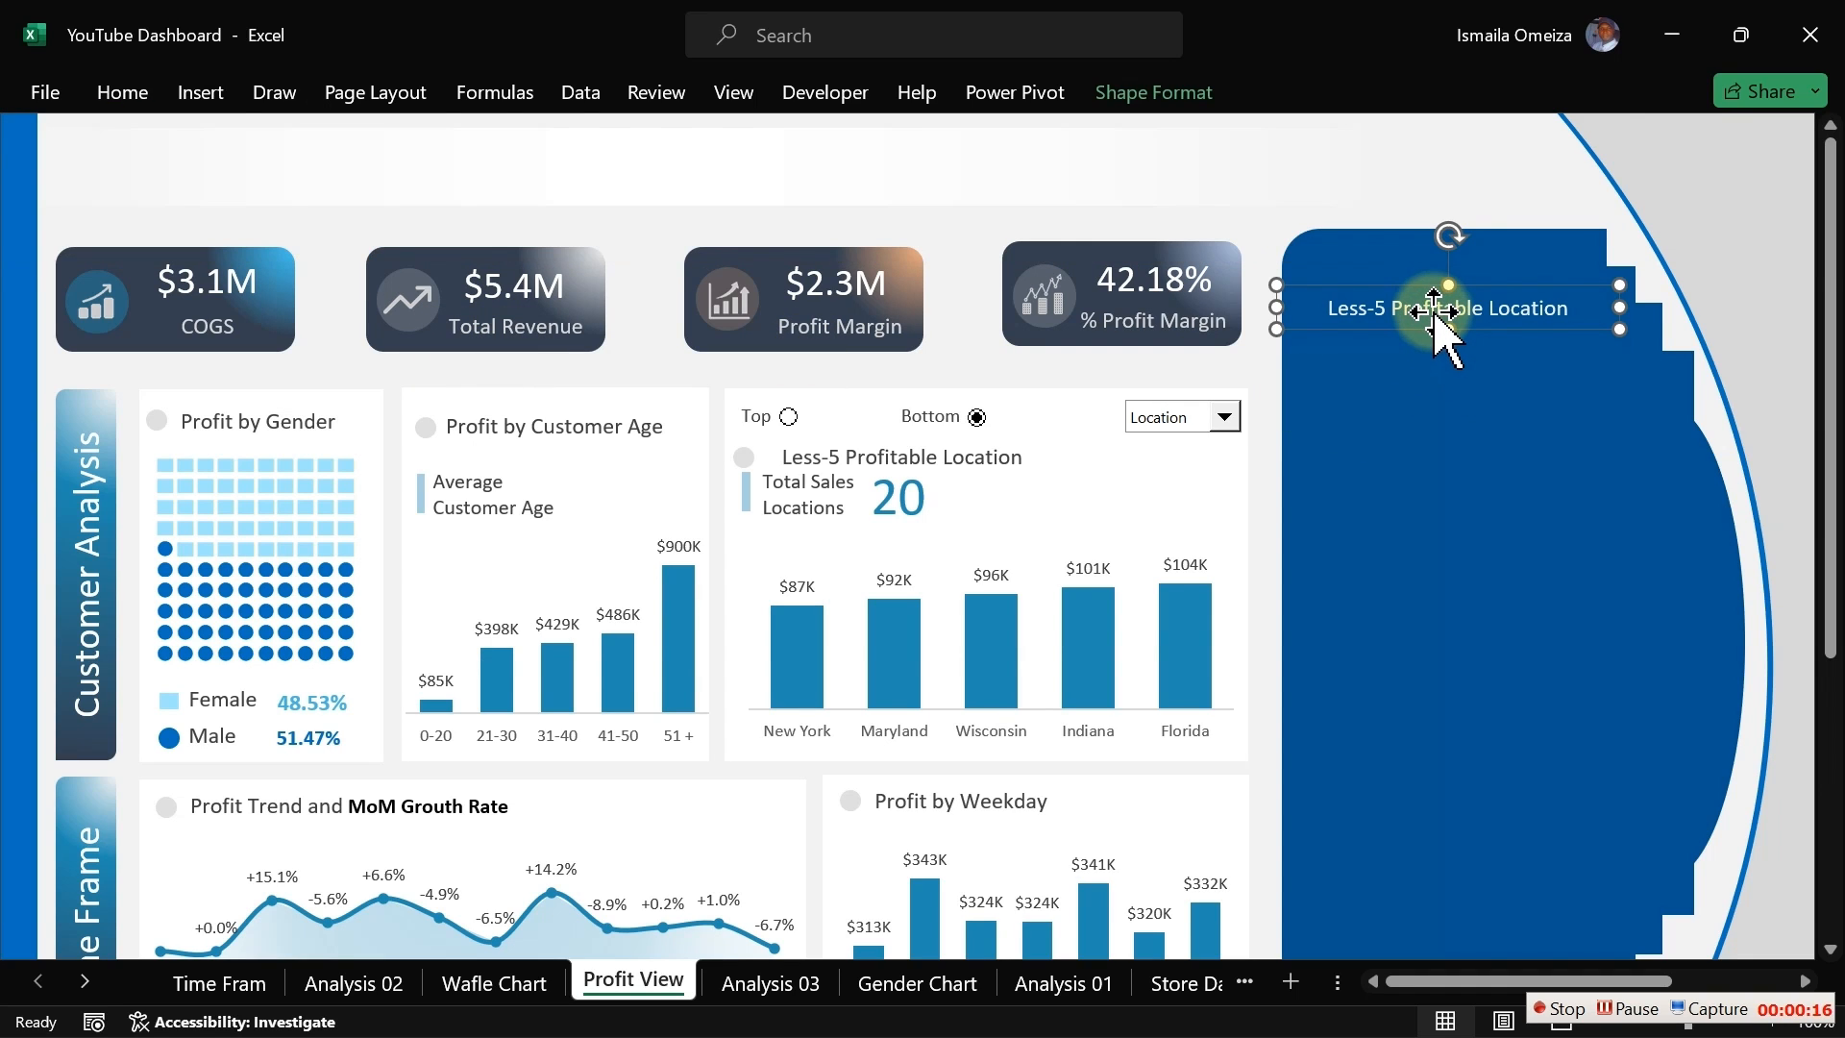
{"action": "left_click", "coordinate": [130, 93]}
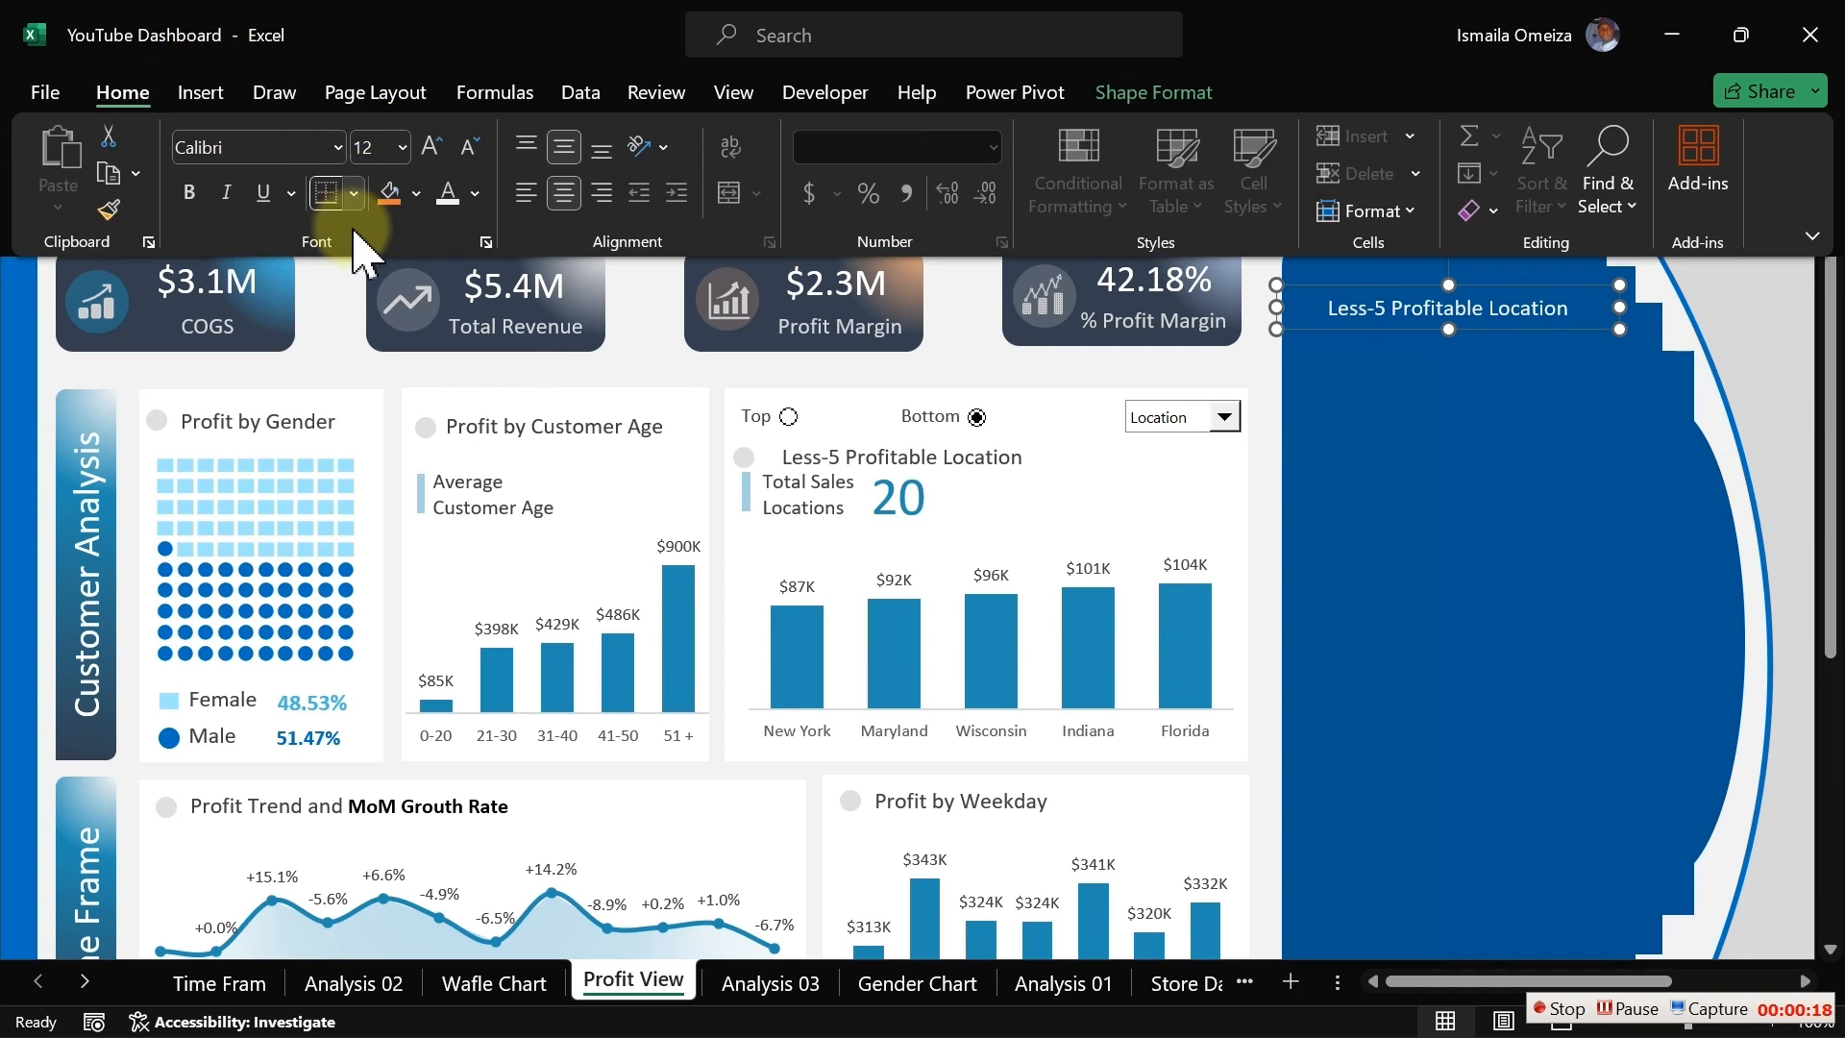
{"action": "left_click", "coordinate": [475, 193]}
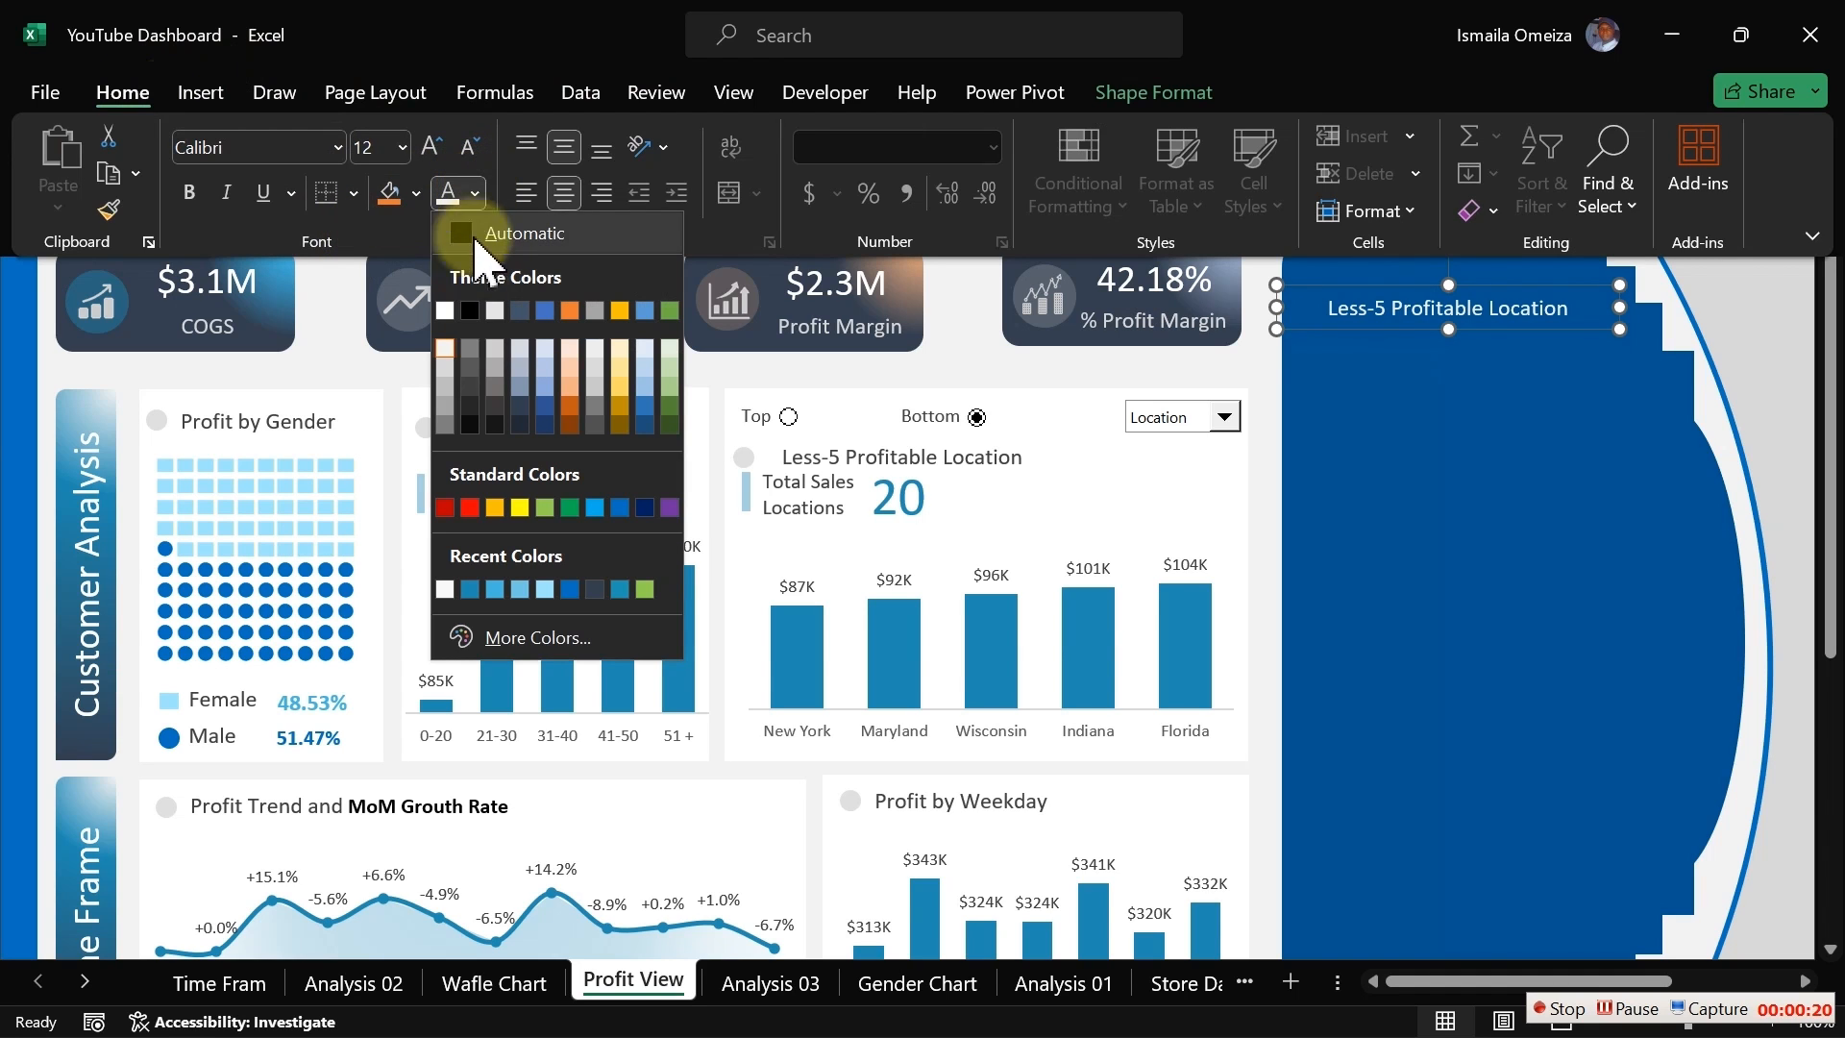
{"action": "left_click", "coordinate": [445, 368]}
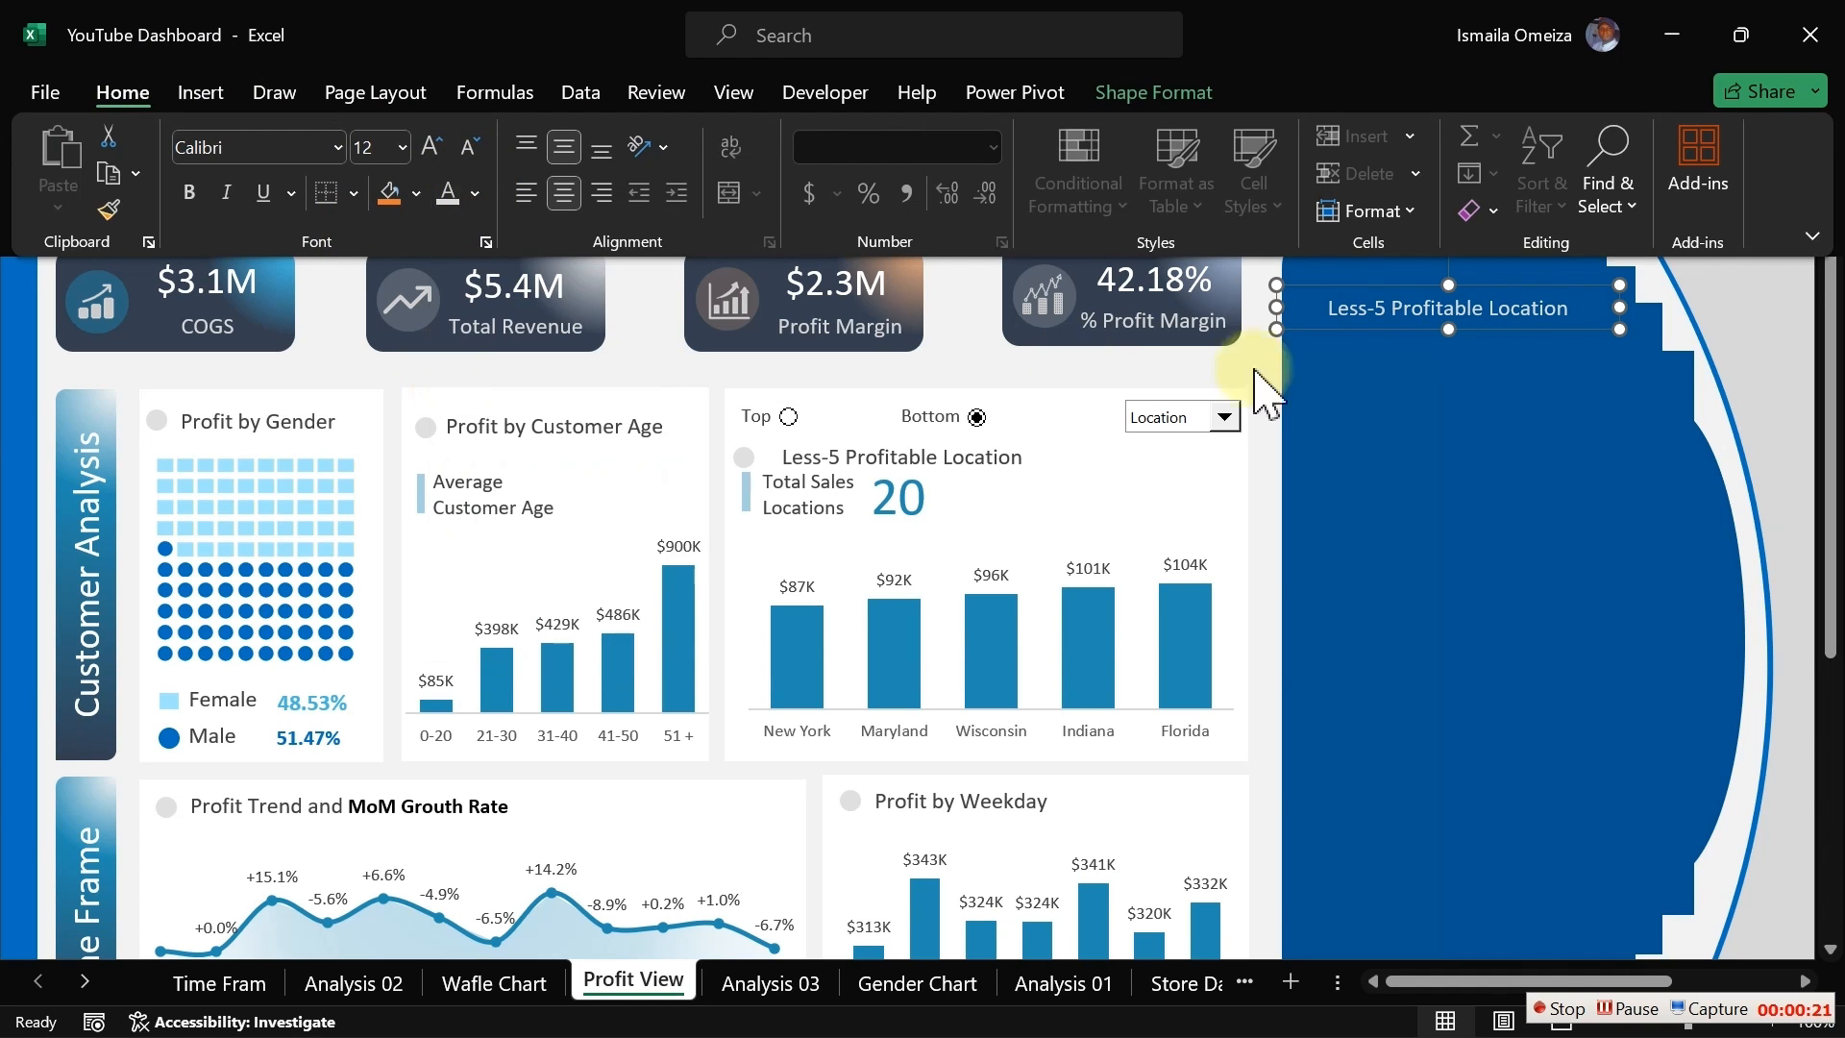
Step: Replace the copied box's text with Product Sold and shrink the box into the panel's top-left corner
{"action": "left_click", "coordinate": [1413, 306]}
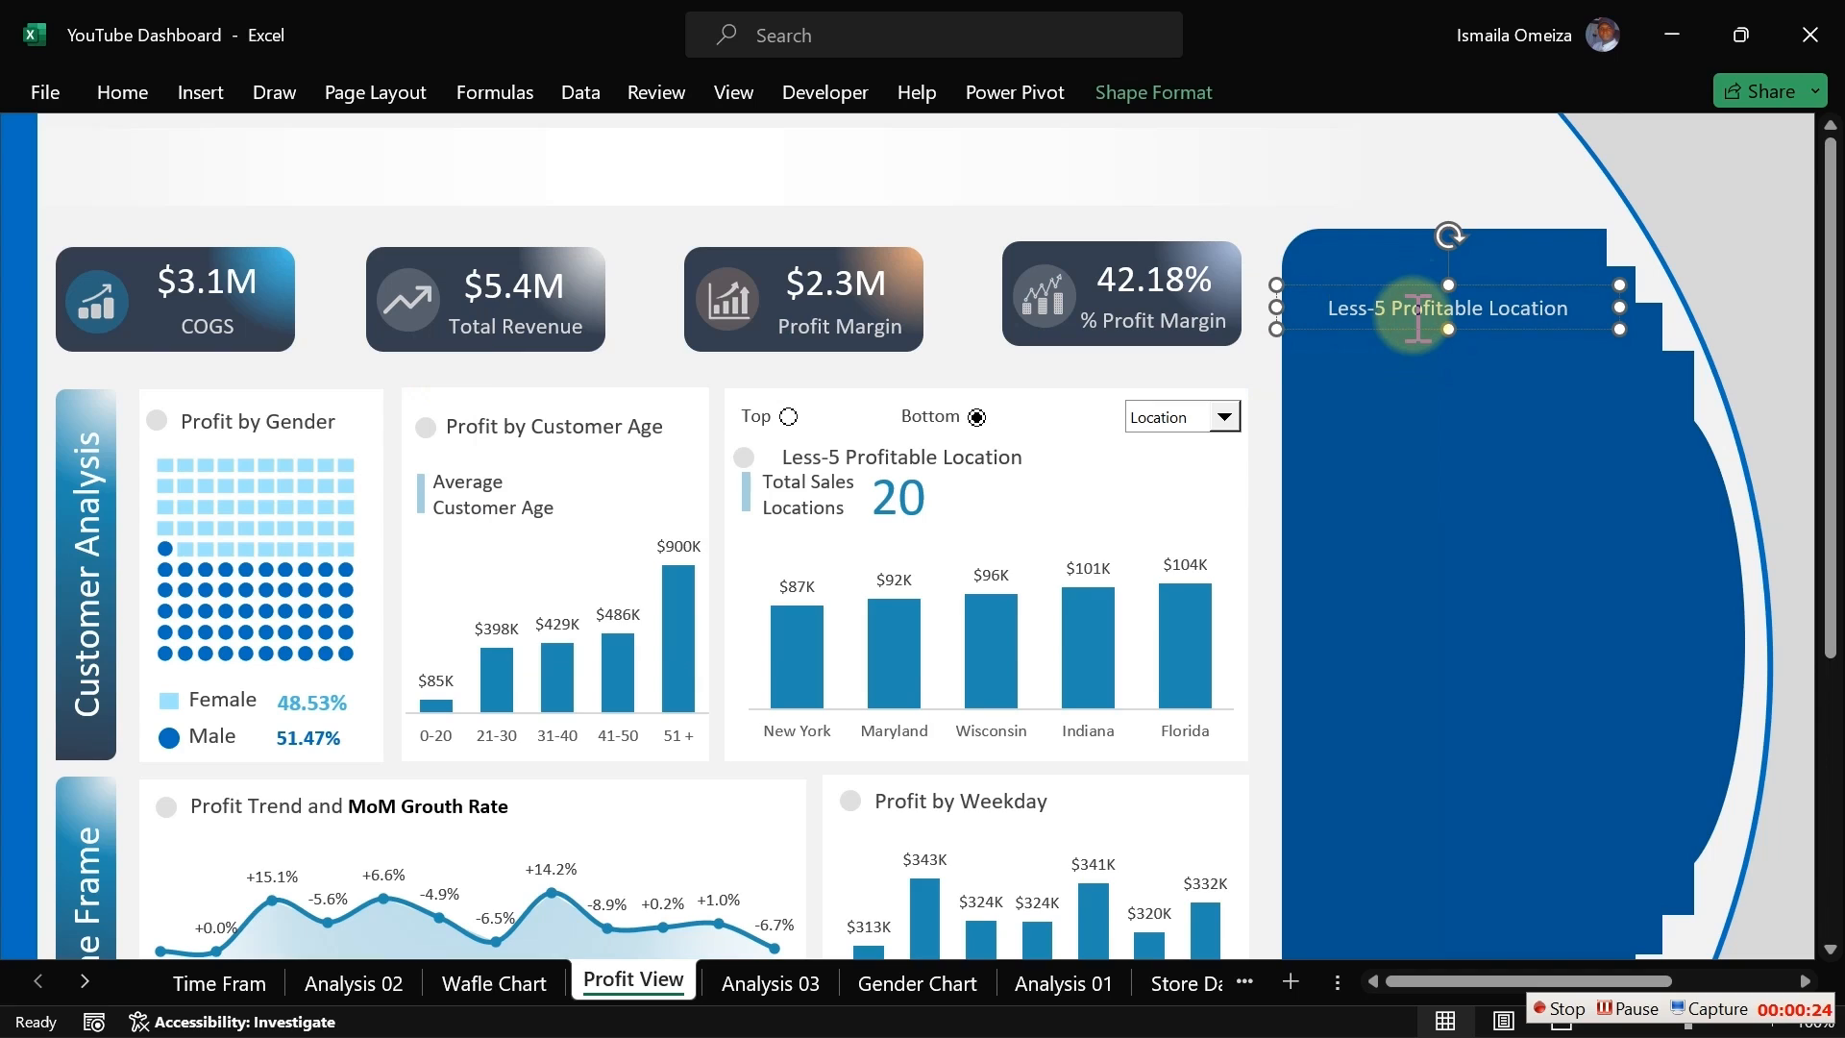
{"action": "key", "text": "ctrl+a"}
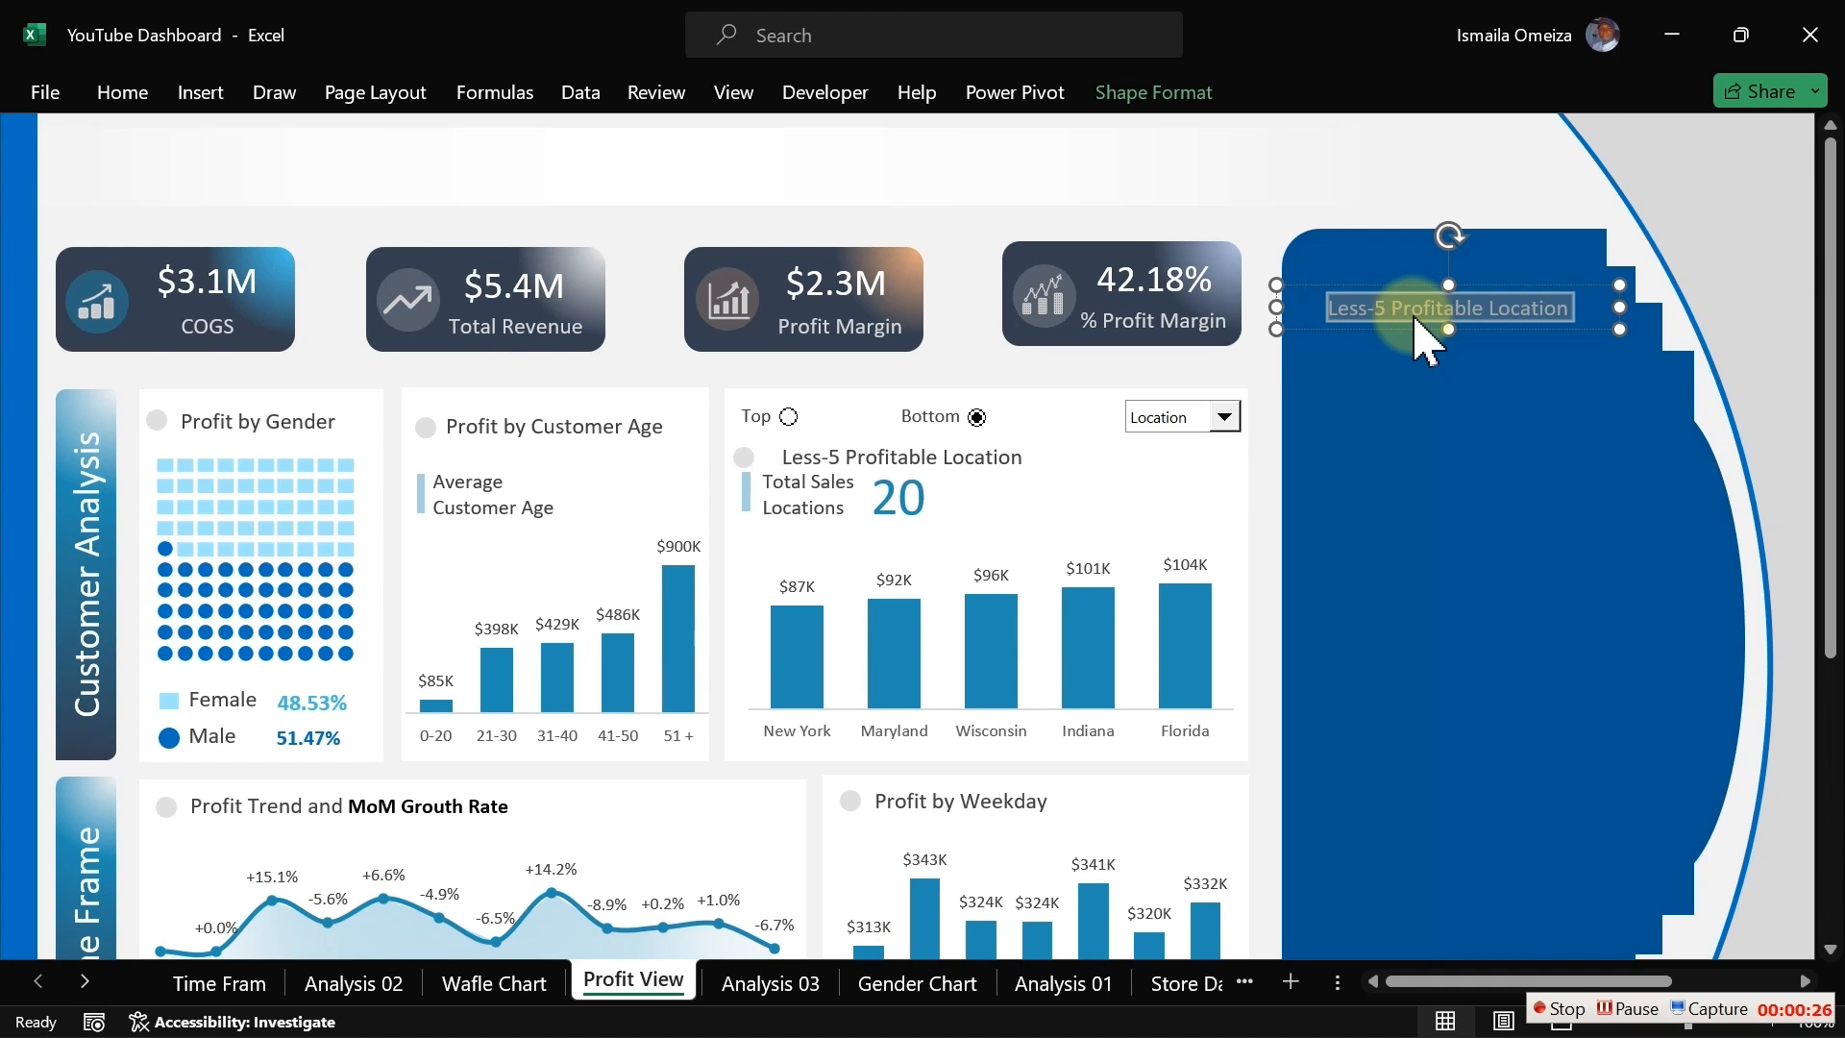
{"action": "type", "text": "Product Sold"}
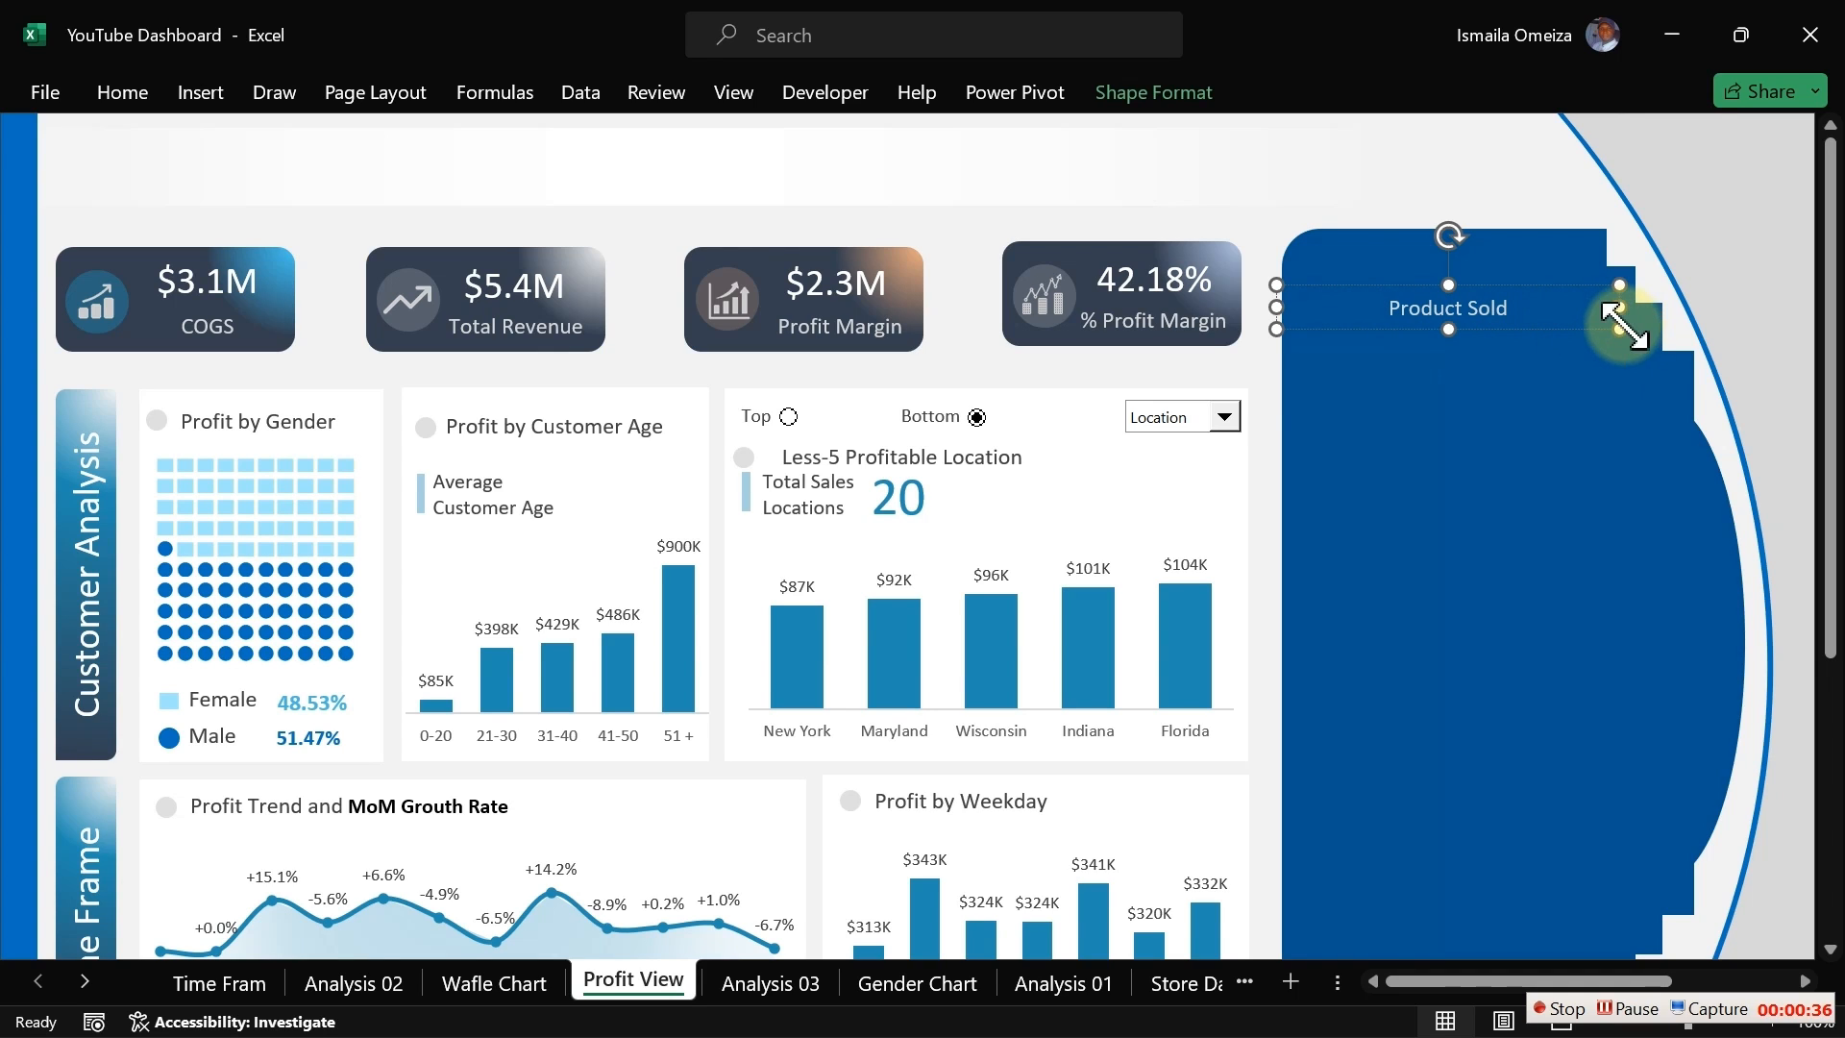
{"action": "left_click_drag", "start_coordinate": [1619, 329], "coordinate": [1420, 271]}
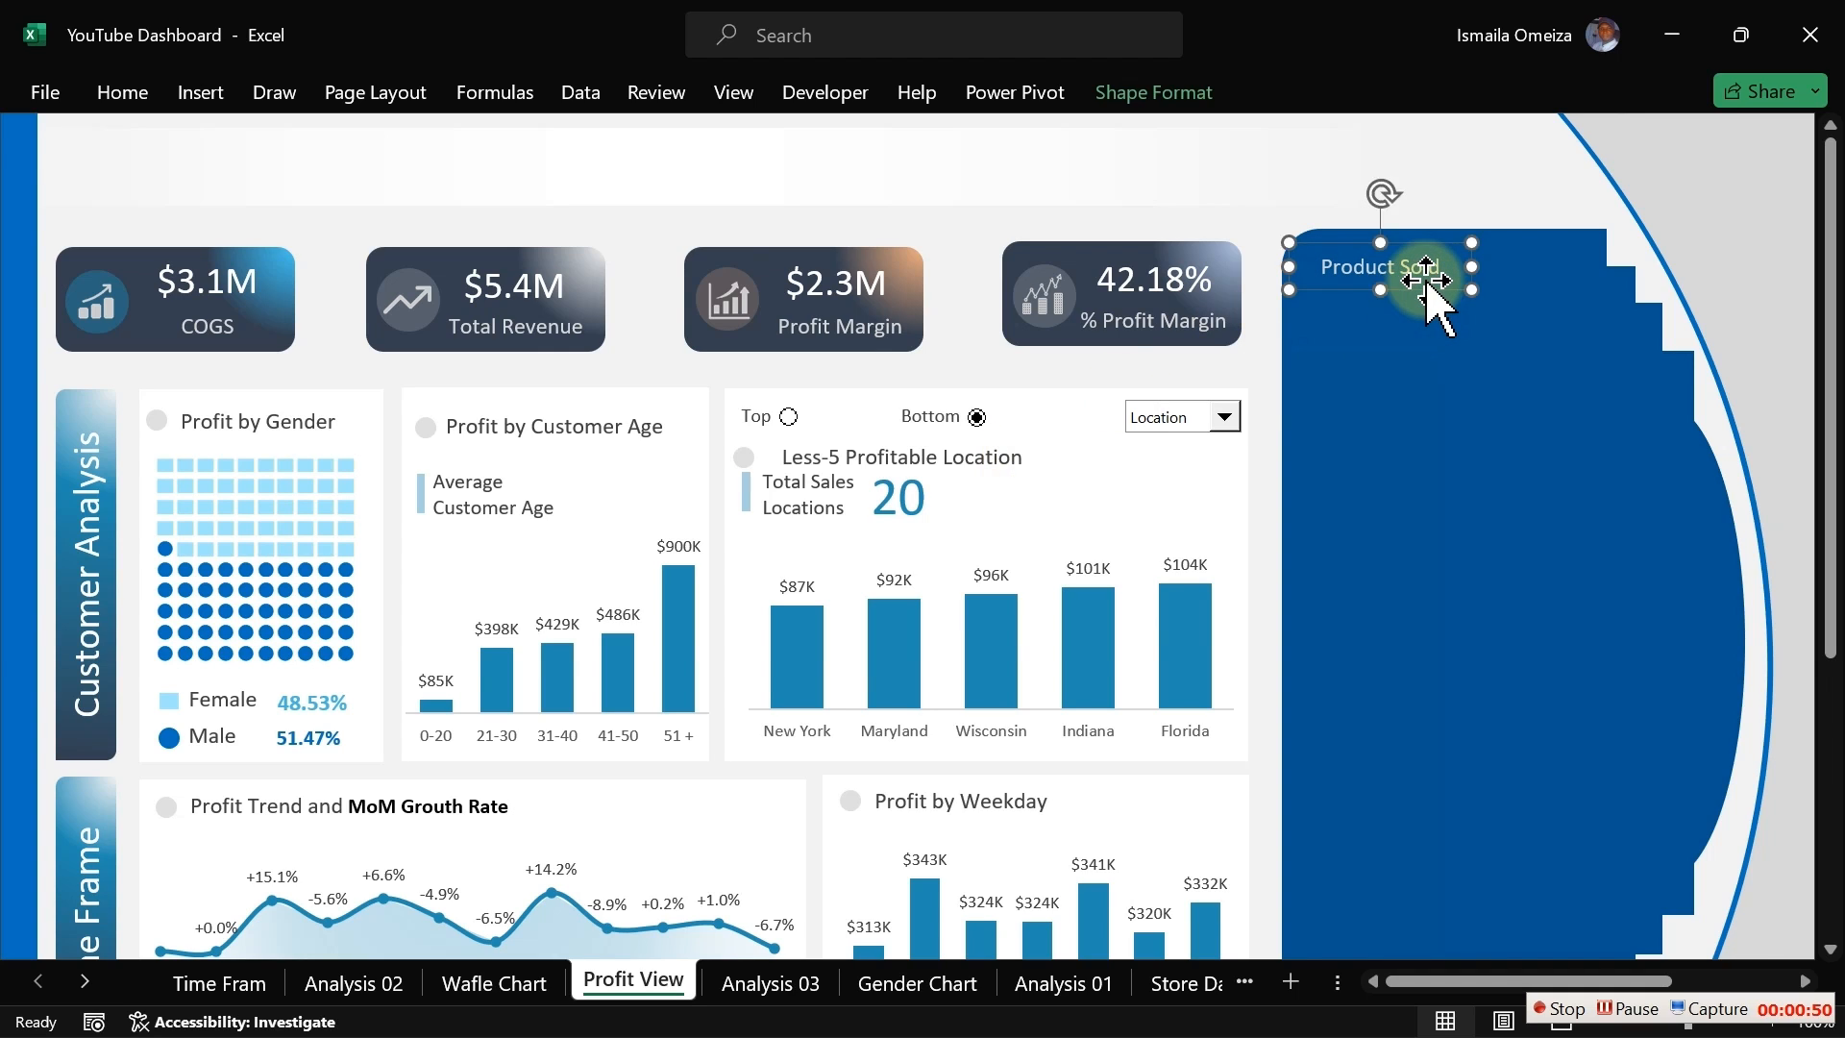
Step: Duplicate the Product Sold box below it, enlarge it, and change its text to Product Return Rate
{"action": "key", "text": "ctrl+d"}
{"action": "mouse_move", "coordinate": [1424, 297]}
{"action": "left_mouse_down"}
{"action": "mouse_move", "coordinate": [1412, 325]}
{"action": "mouse_move", "coordinate": [1413, 305]}
{"action": "left_mouse_up"}
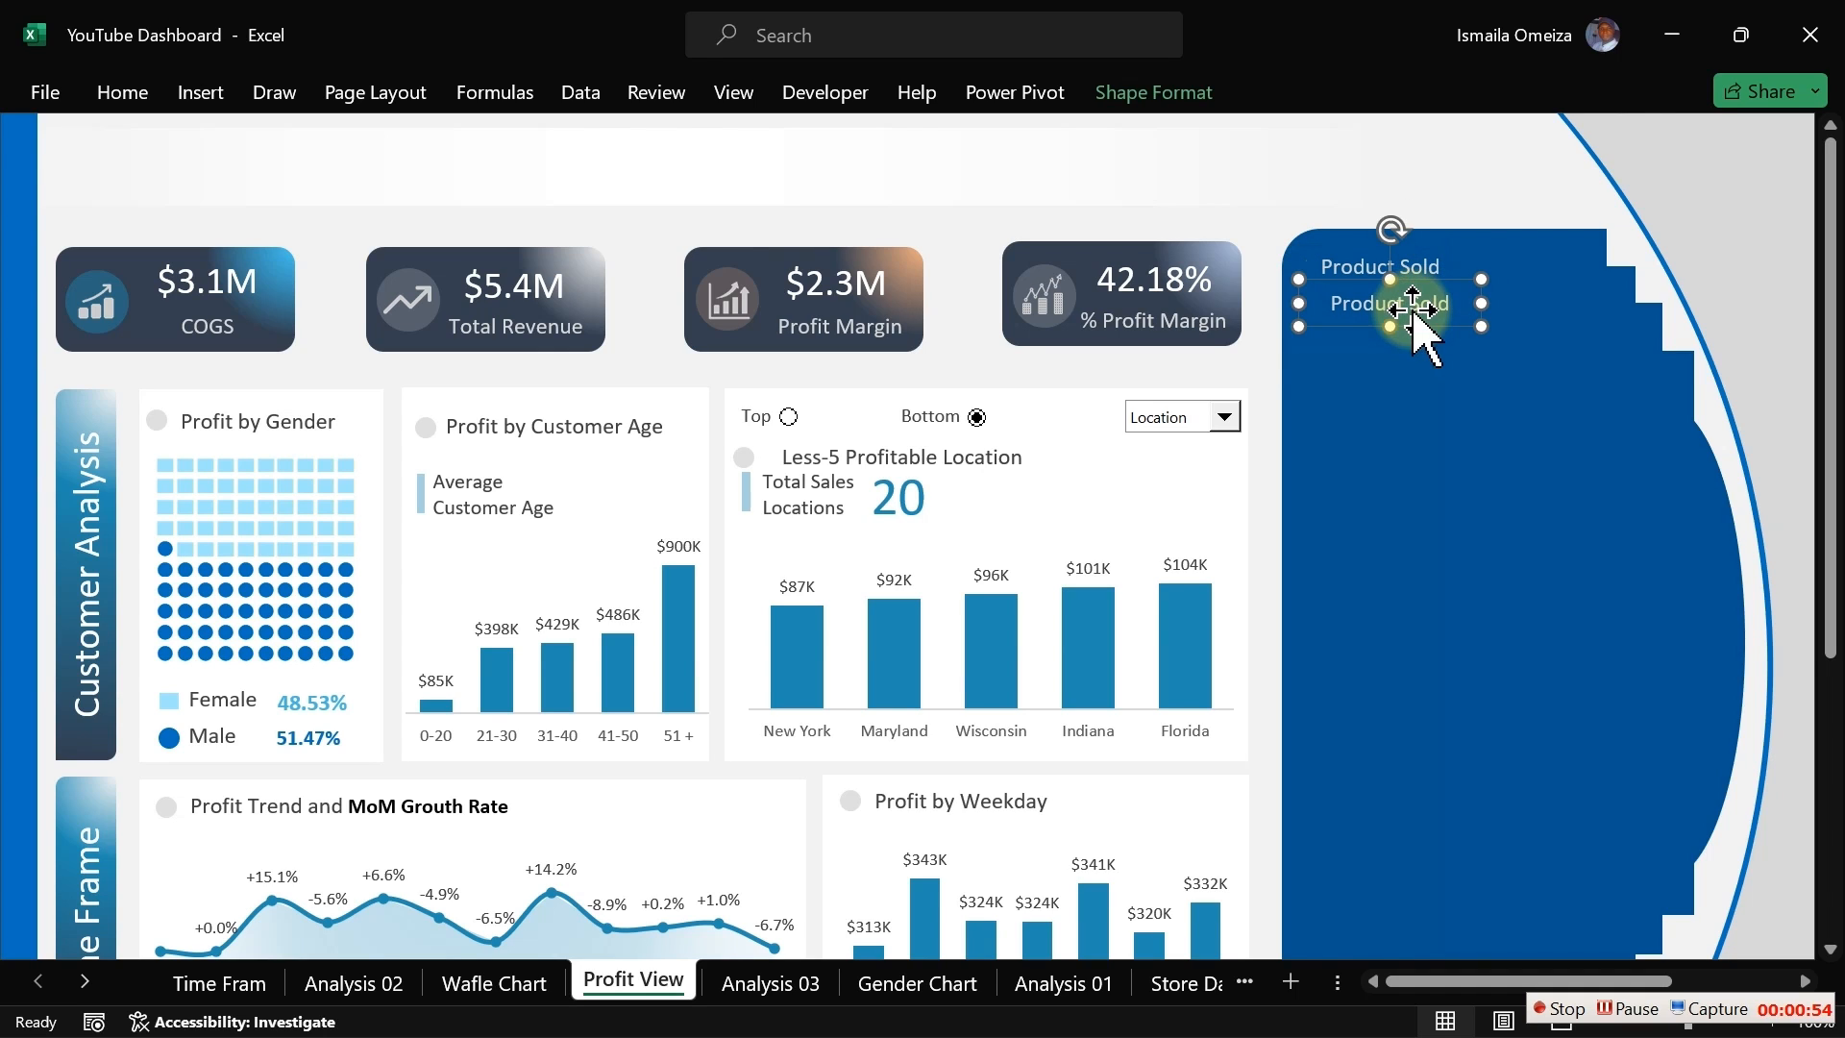
{"action": "left_click_drag", "start_coordinate": [1393, 394], "coordinate": [1392, 392]}
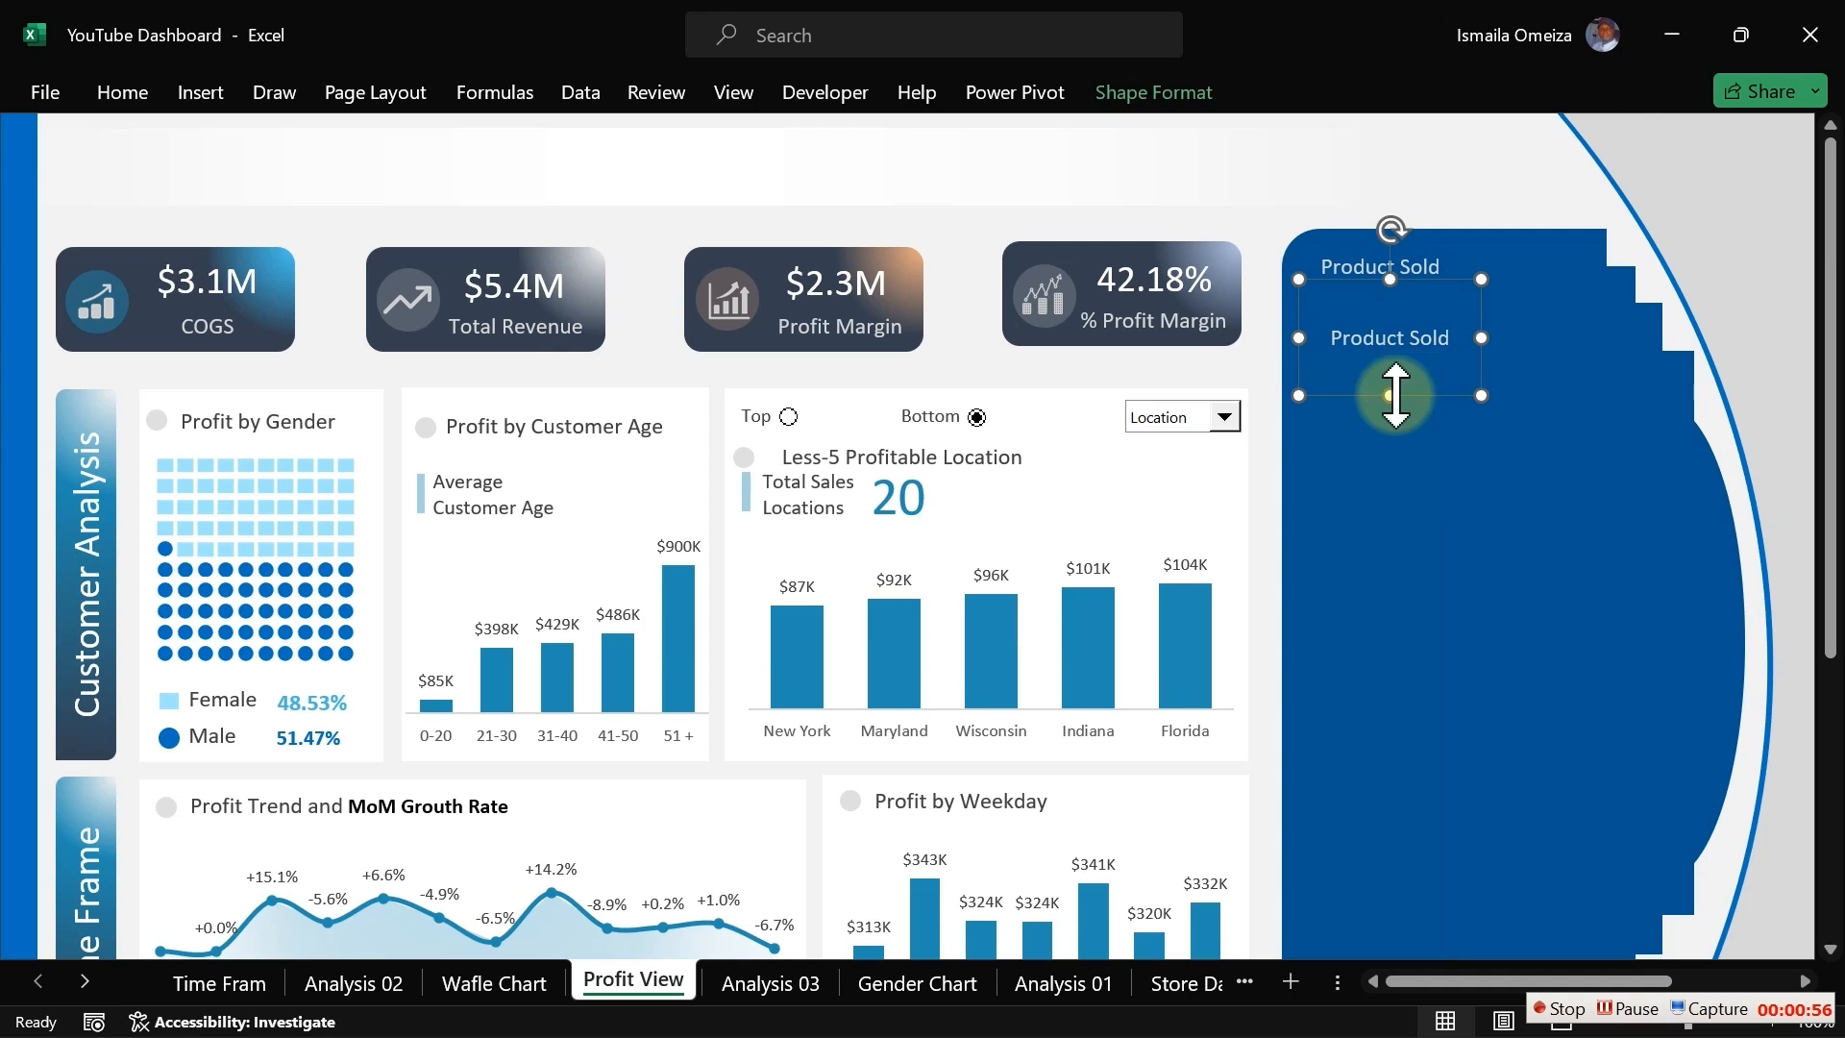
{"action": "triple_click", "coordinate": [1436, 341]}
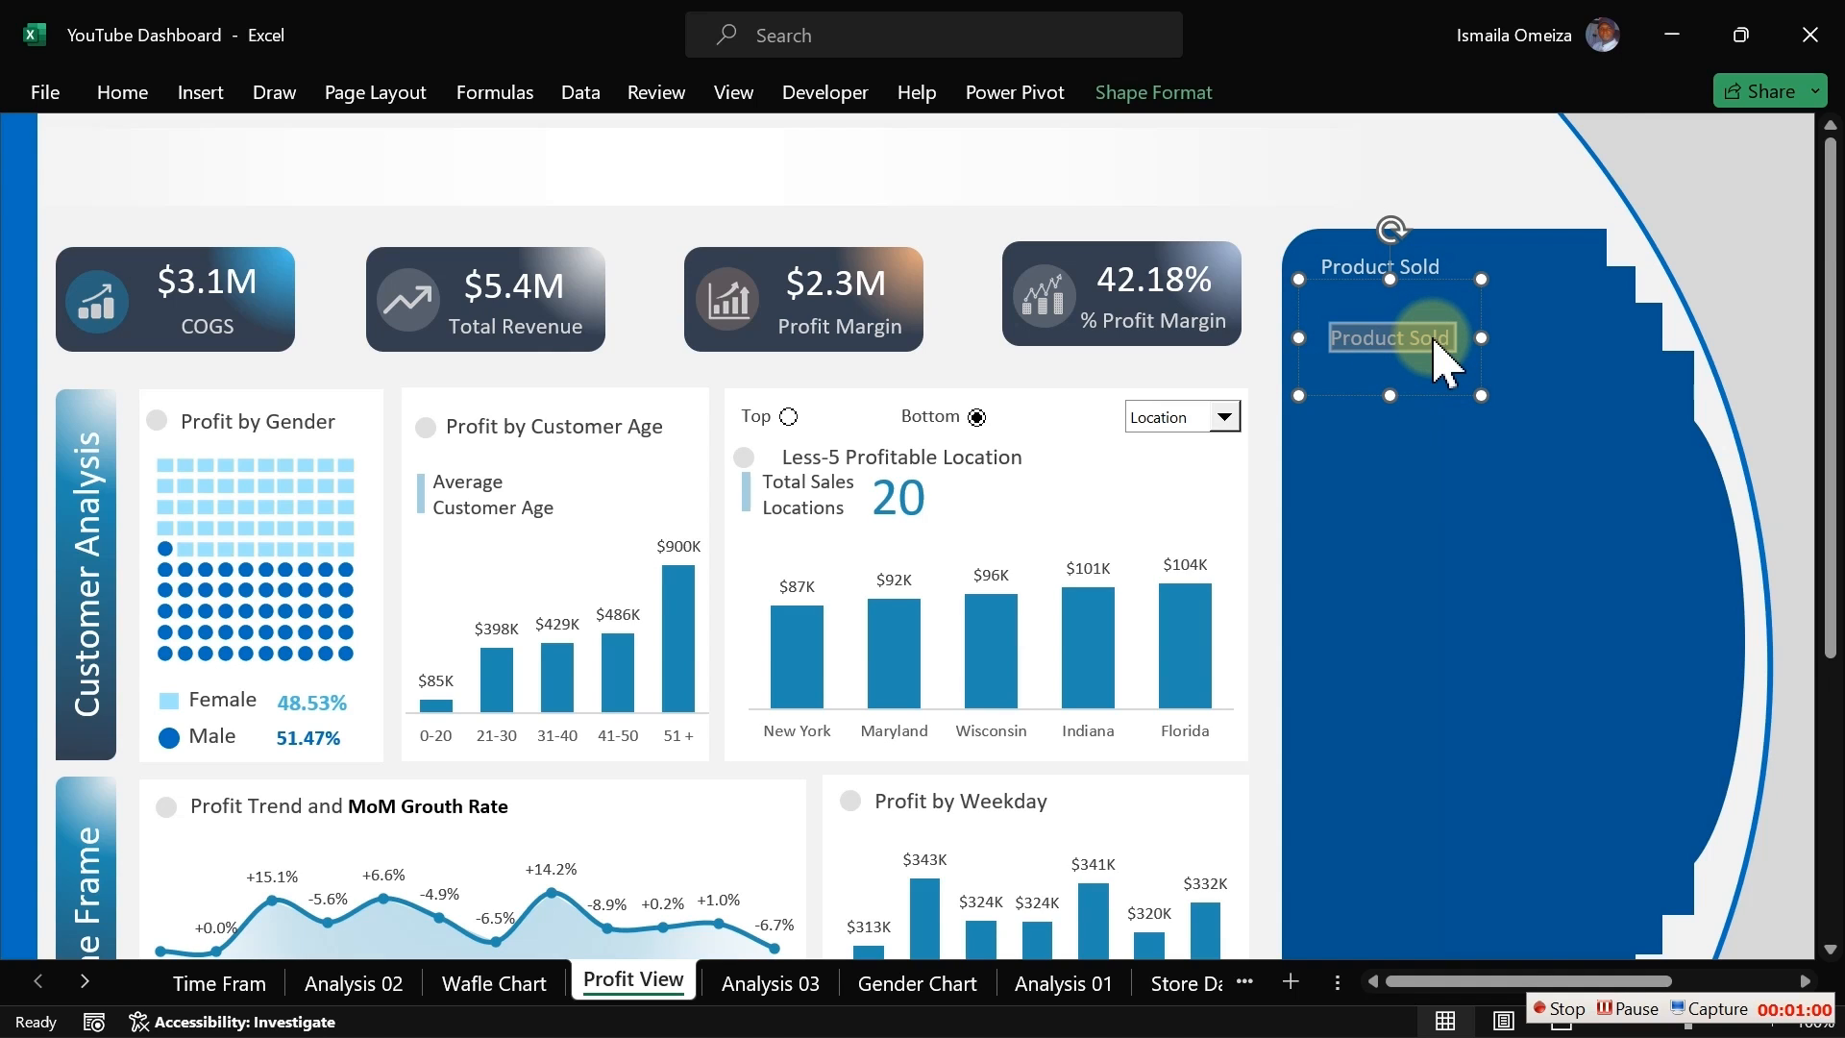
{"action": "type", "text": "Pr"}
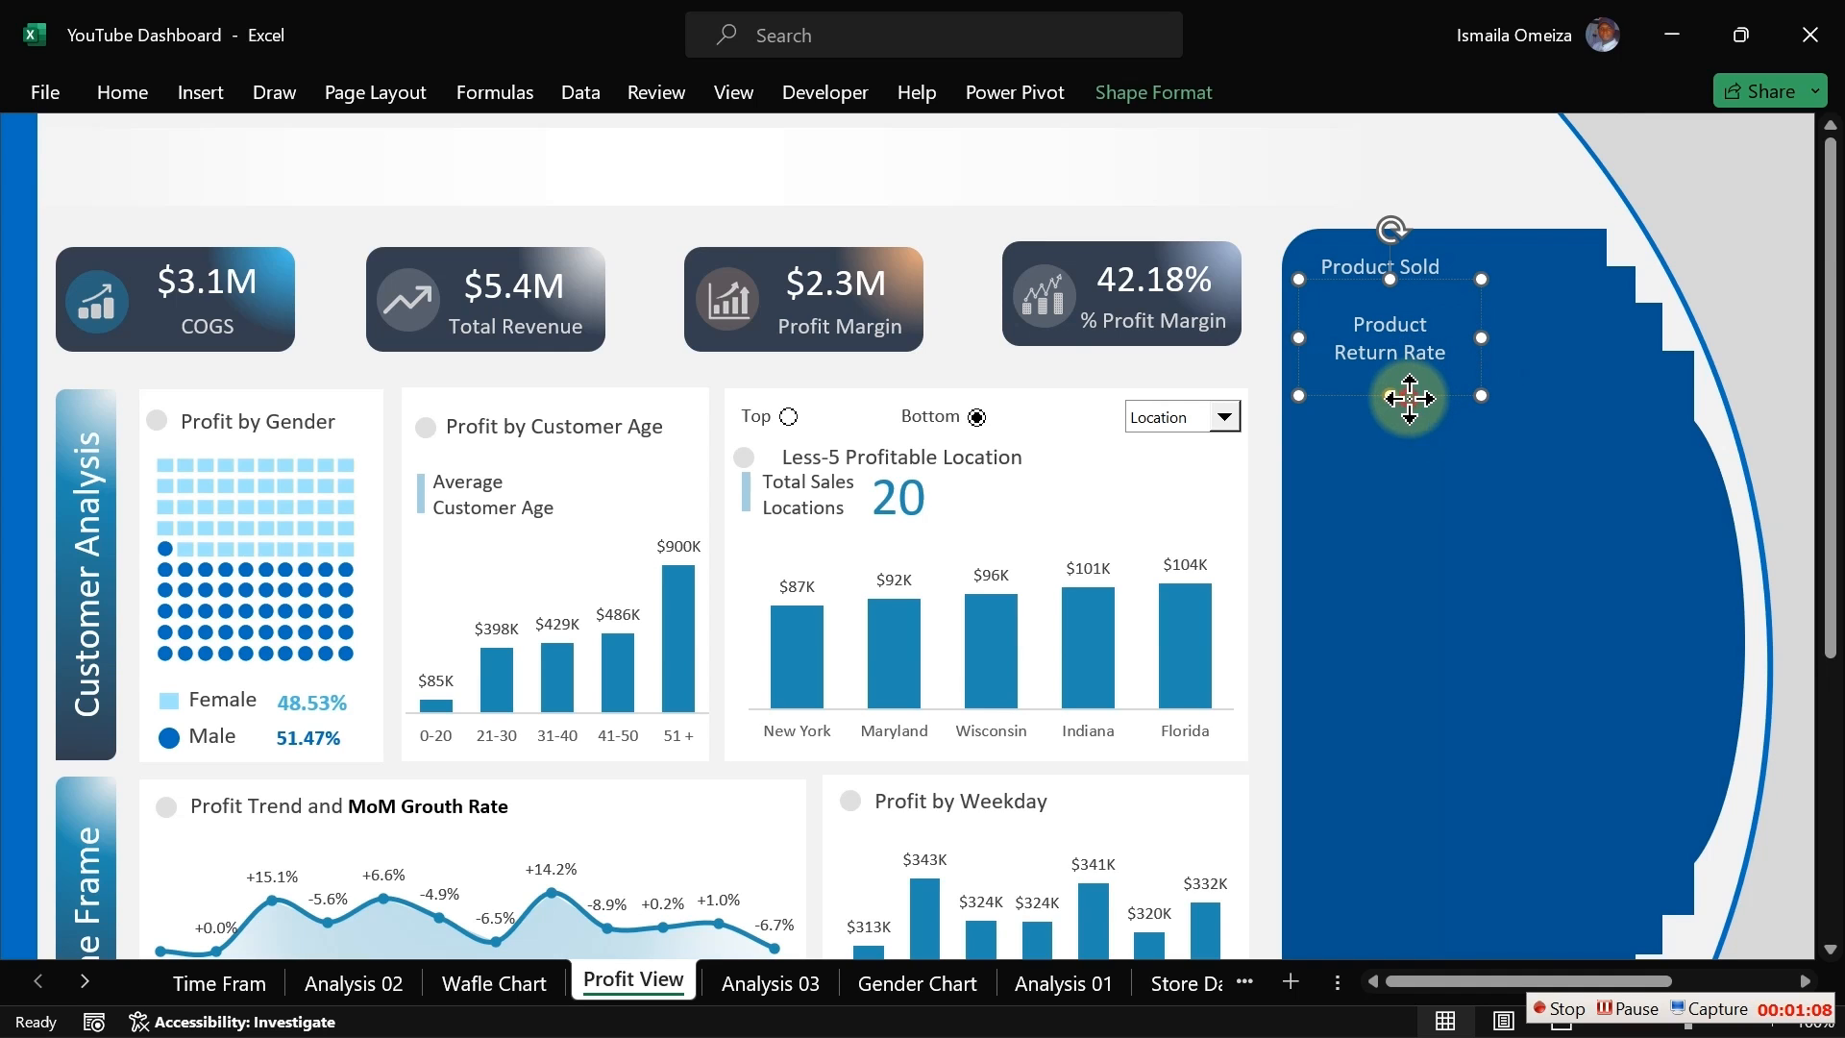
Step: Left-align the text in the Product Return Rate box
{"action": "left_click", "coordinate": [125, 93]}
{"action": "left_click", "coordinate": [526, 192]}
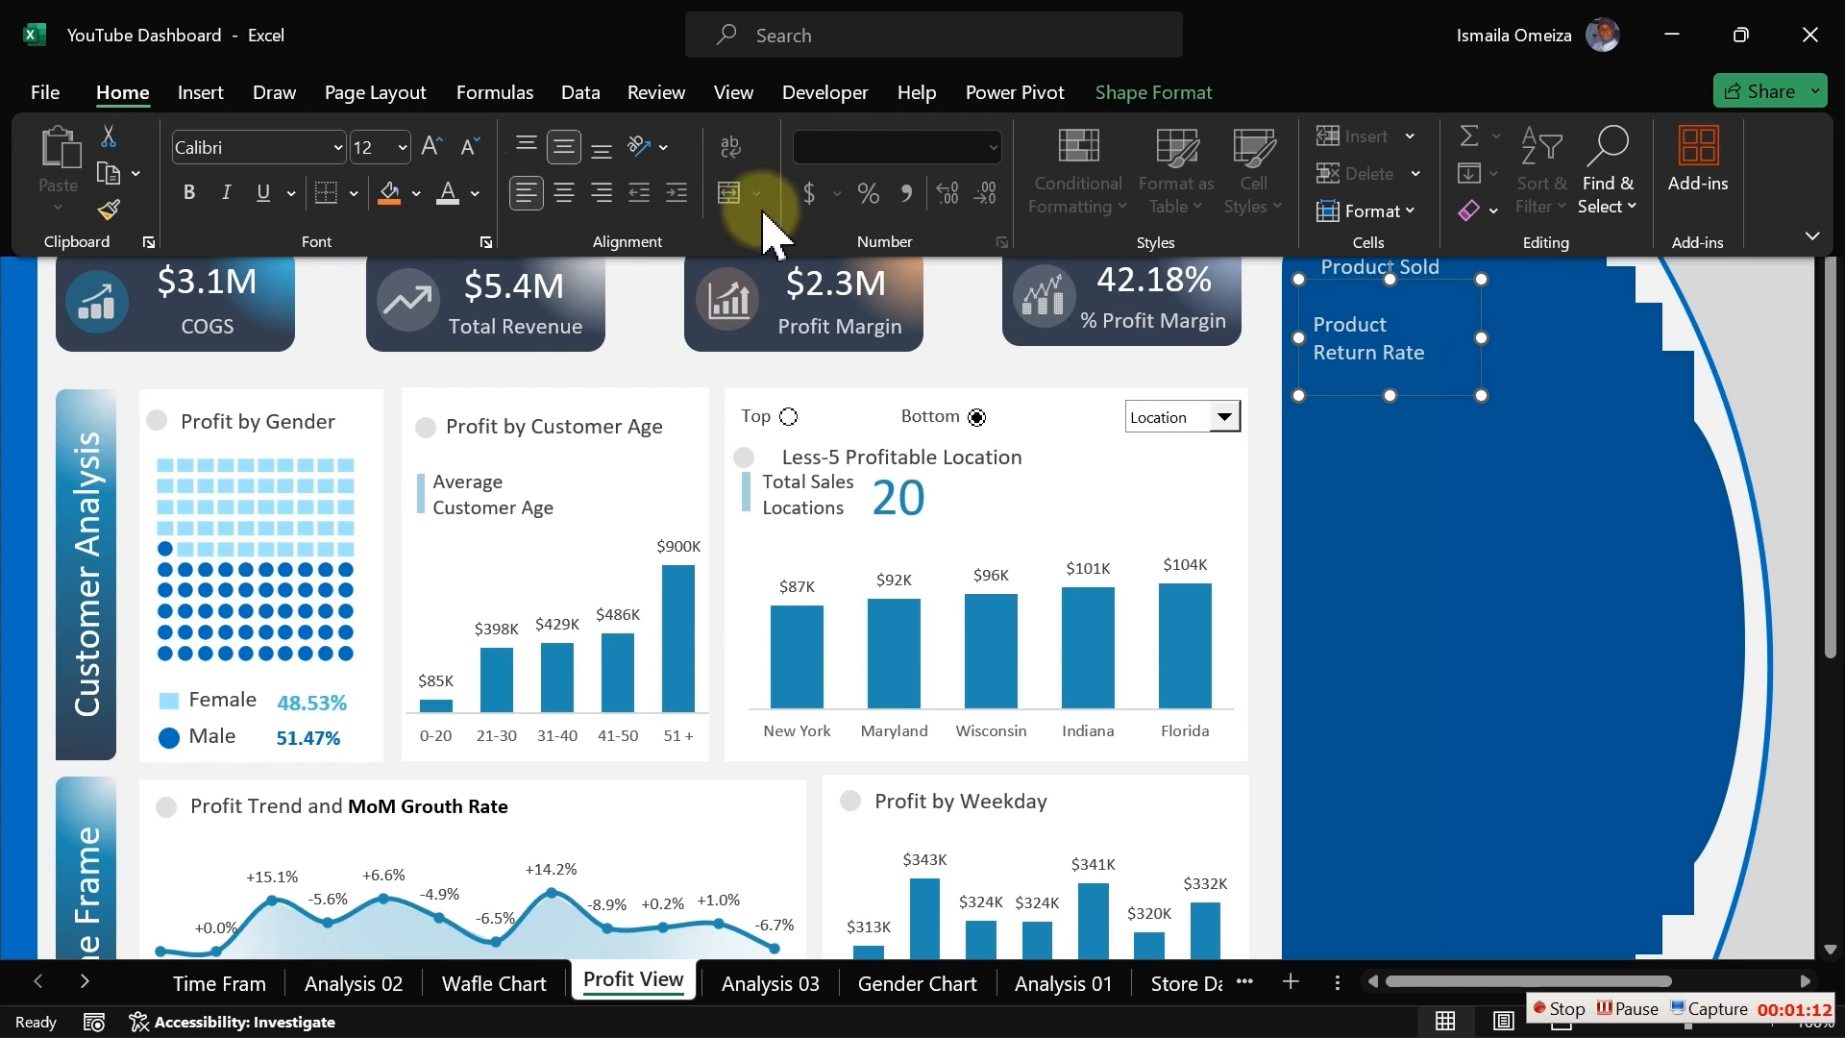
{"action": "left_click", "coordinate": [1342, 350]}
Step: Place a Product Refund Rate text box below the Product Return Rate box
{"action": "left_click_drag", "start_coordinate": [1300, 396], "coordinate": [1400, 416]}
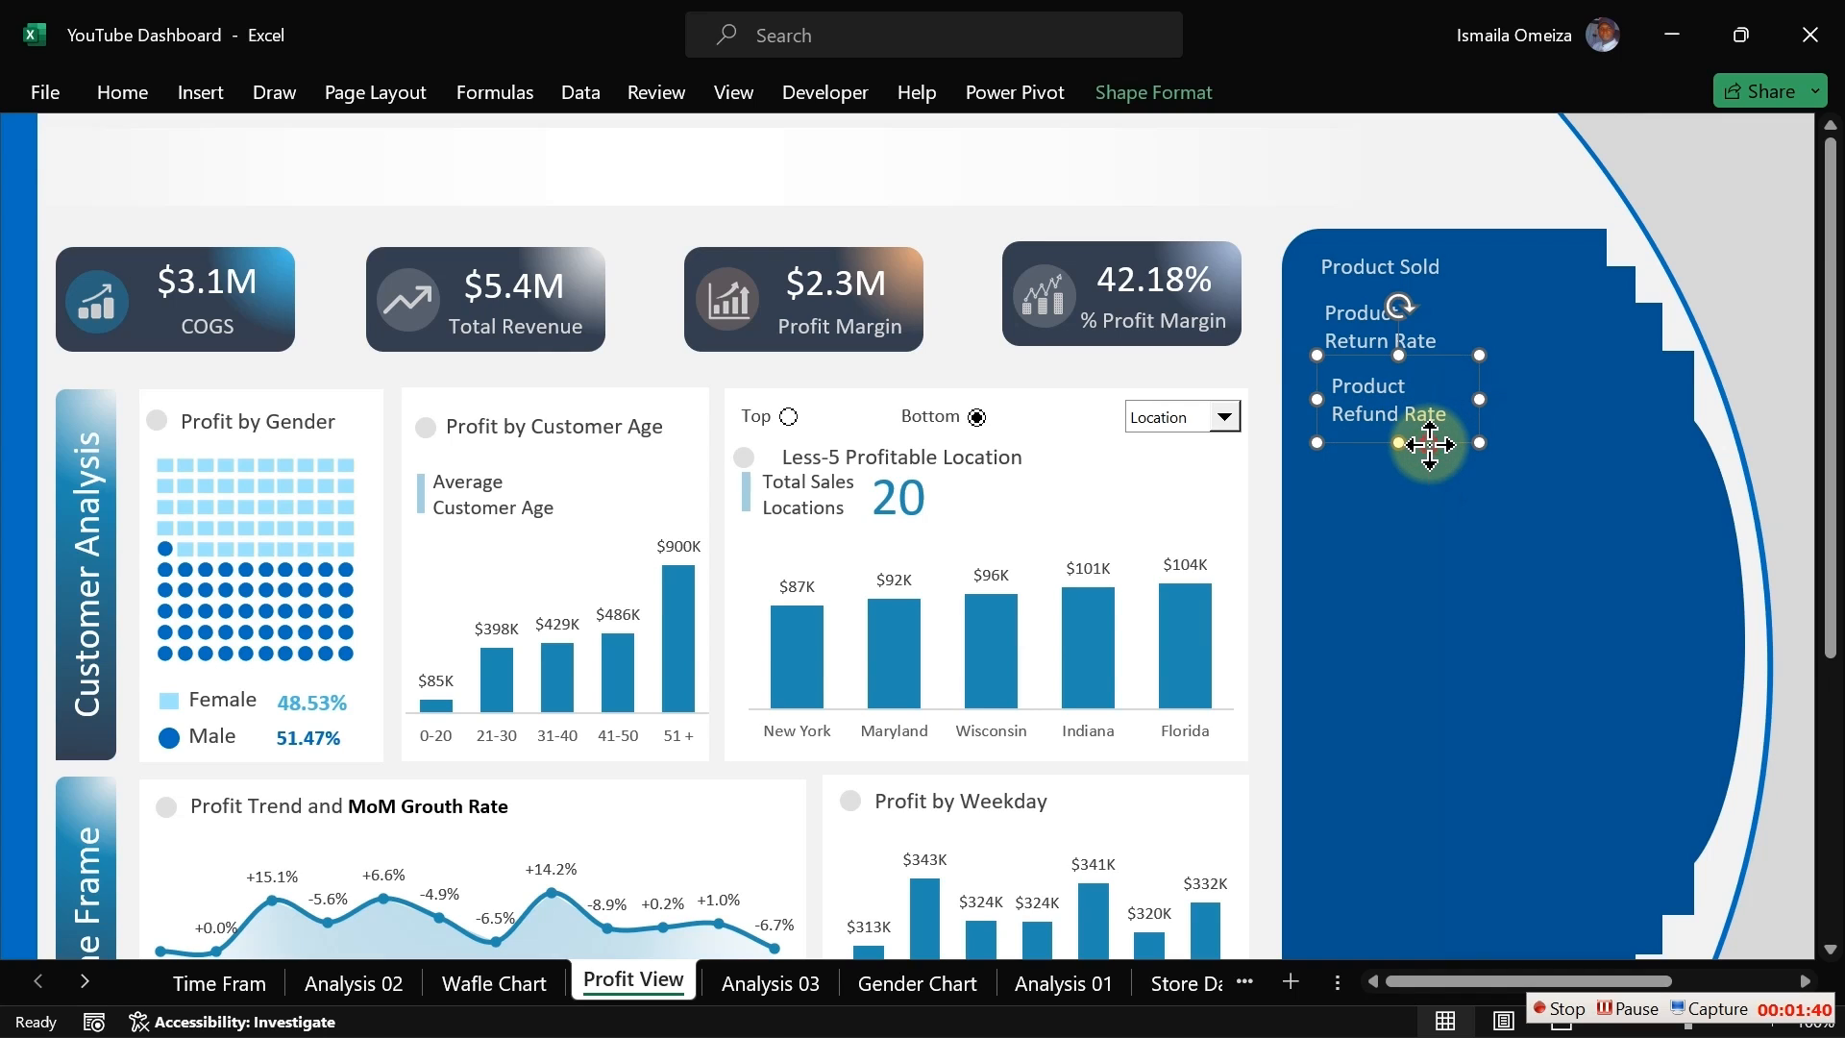
{"action": "left_click_drag", "start_coordinate": [1430, 445], "coordinate": [1430, 452]}
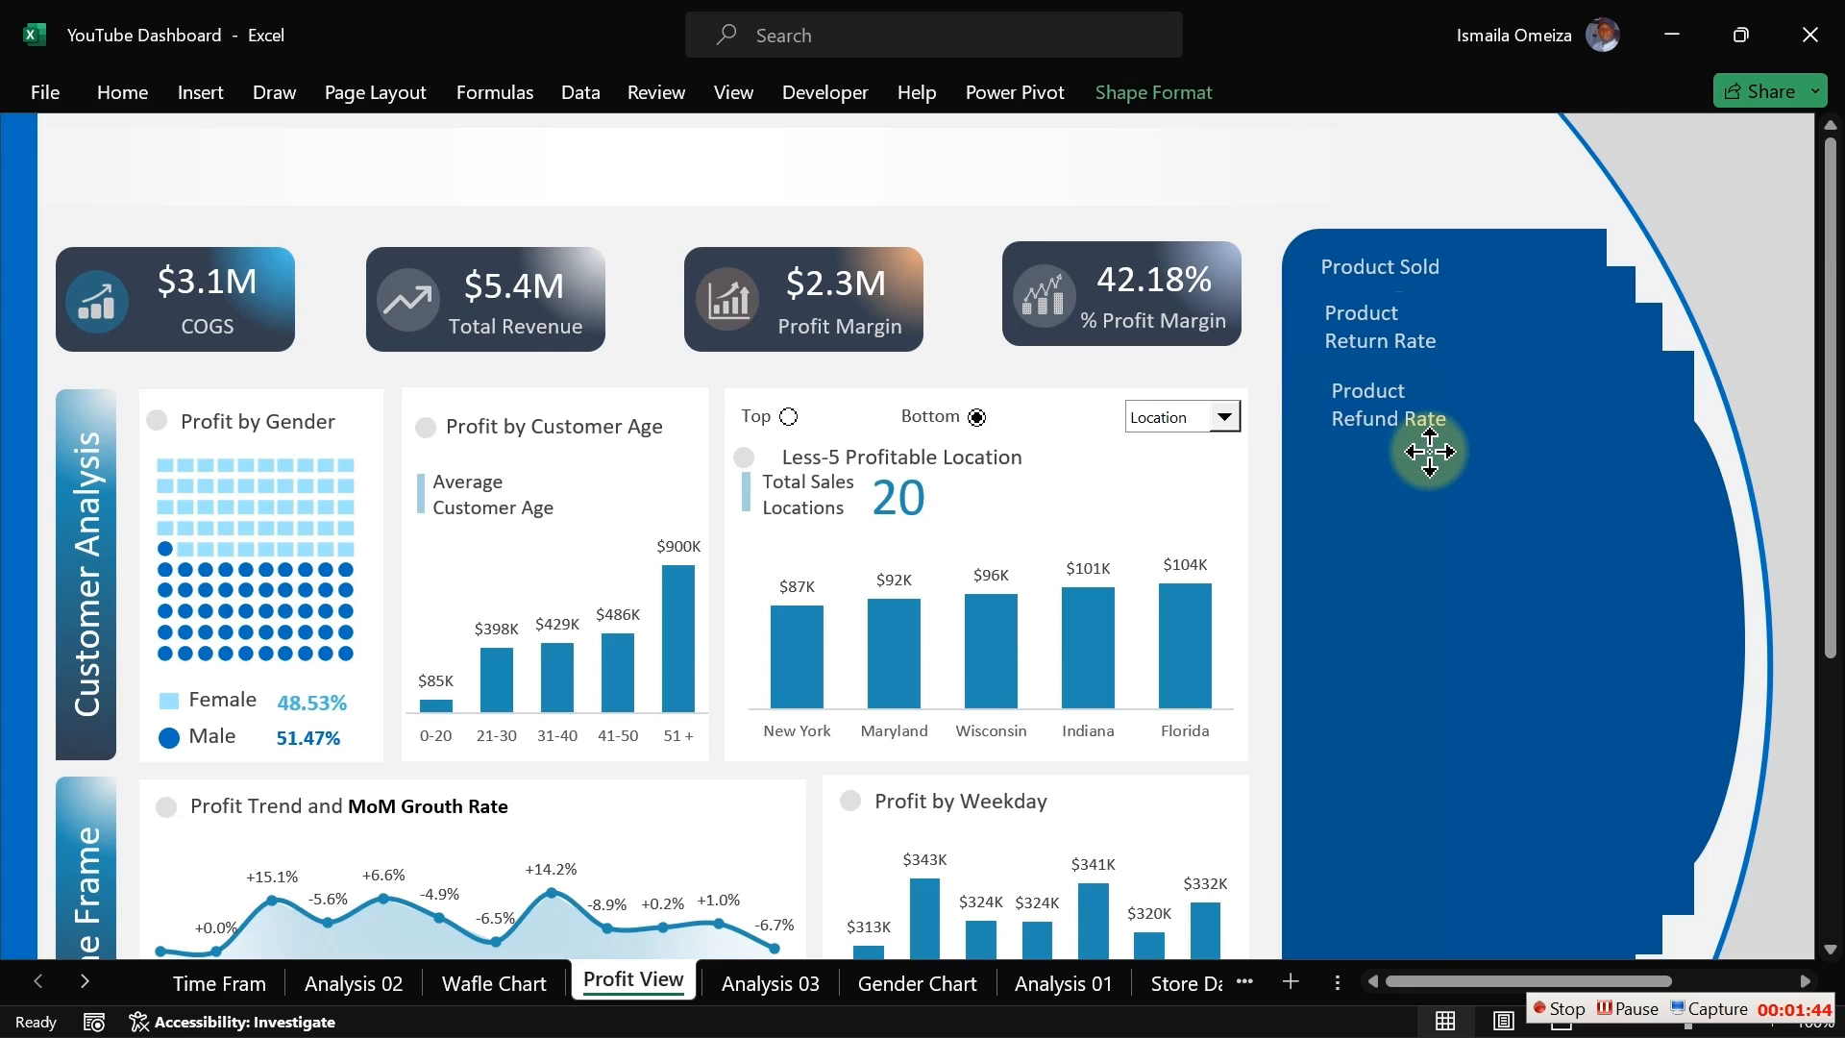
{"action": "left_click_drag", "start_coordinate": [1430, 451], "coordinate": [1427, 449]}
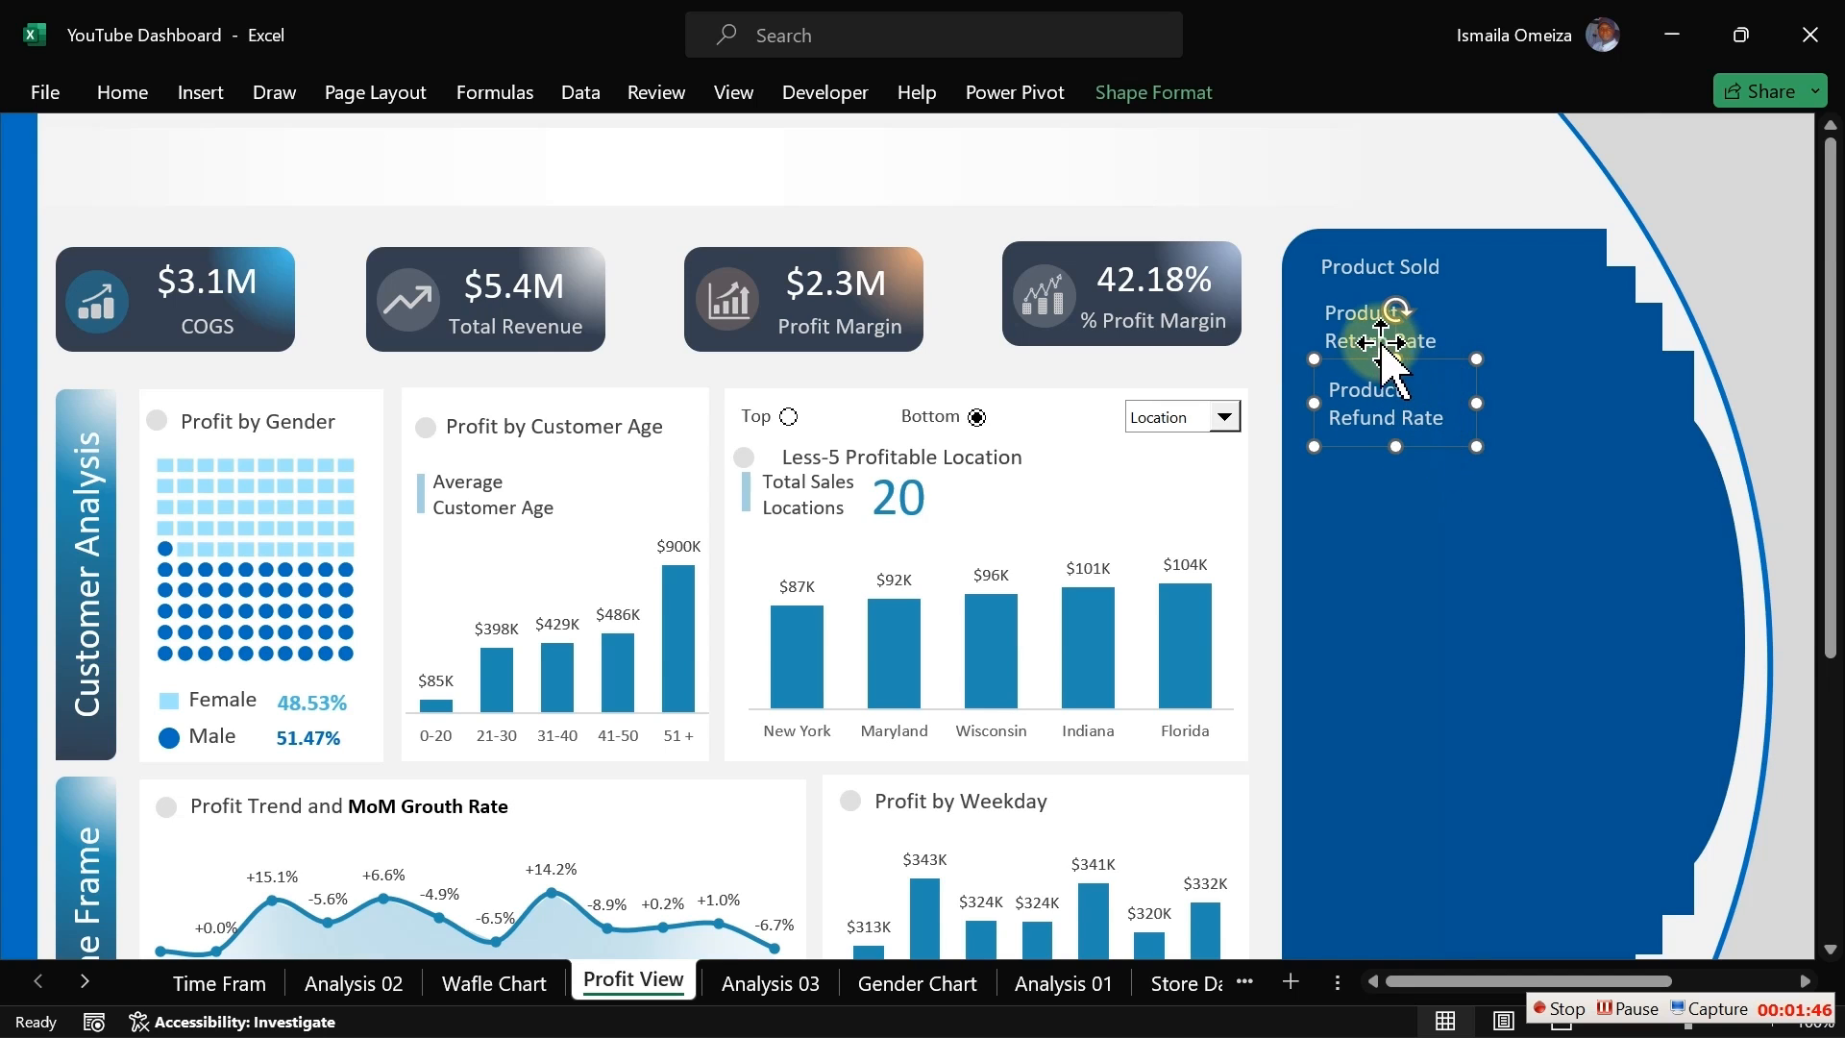
Step: Select the three label boxes in the panel and distribute them horizontally and vertically
{"action": "left_click", "coordinate": [1364, 335], "text": "shift"}
{"action": "left_click", "coordinate": [1366, 259], "text": "shift"}
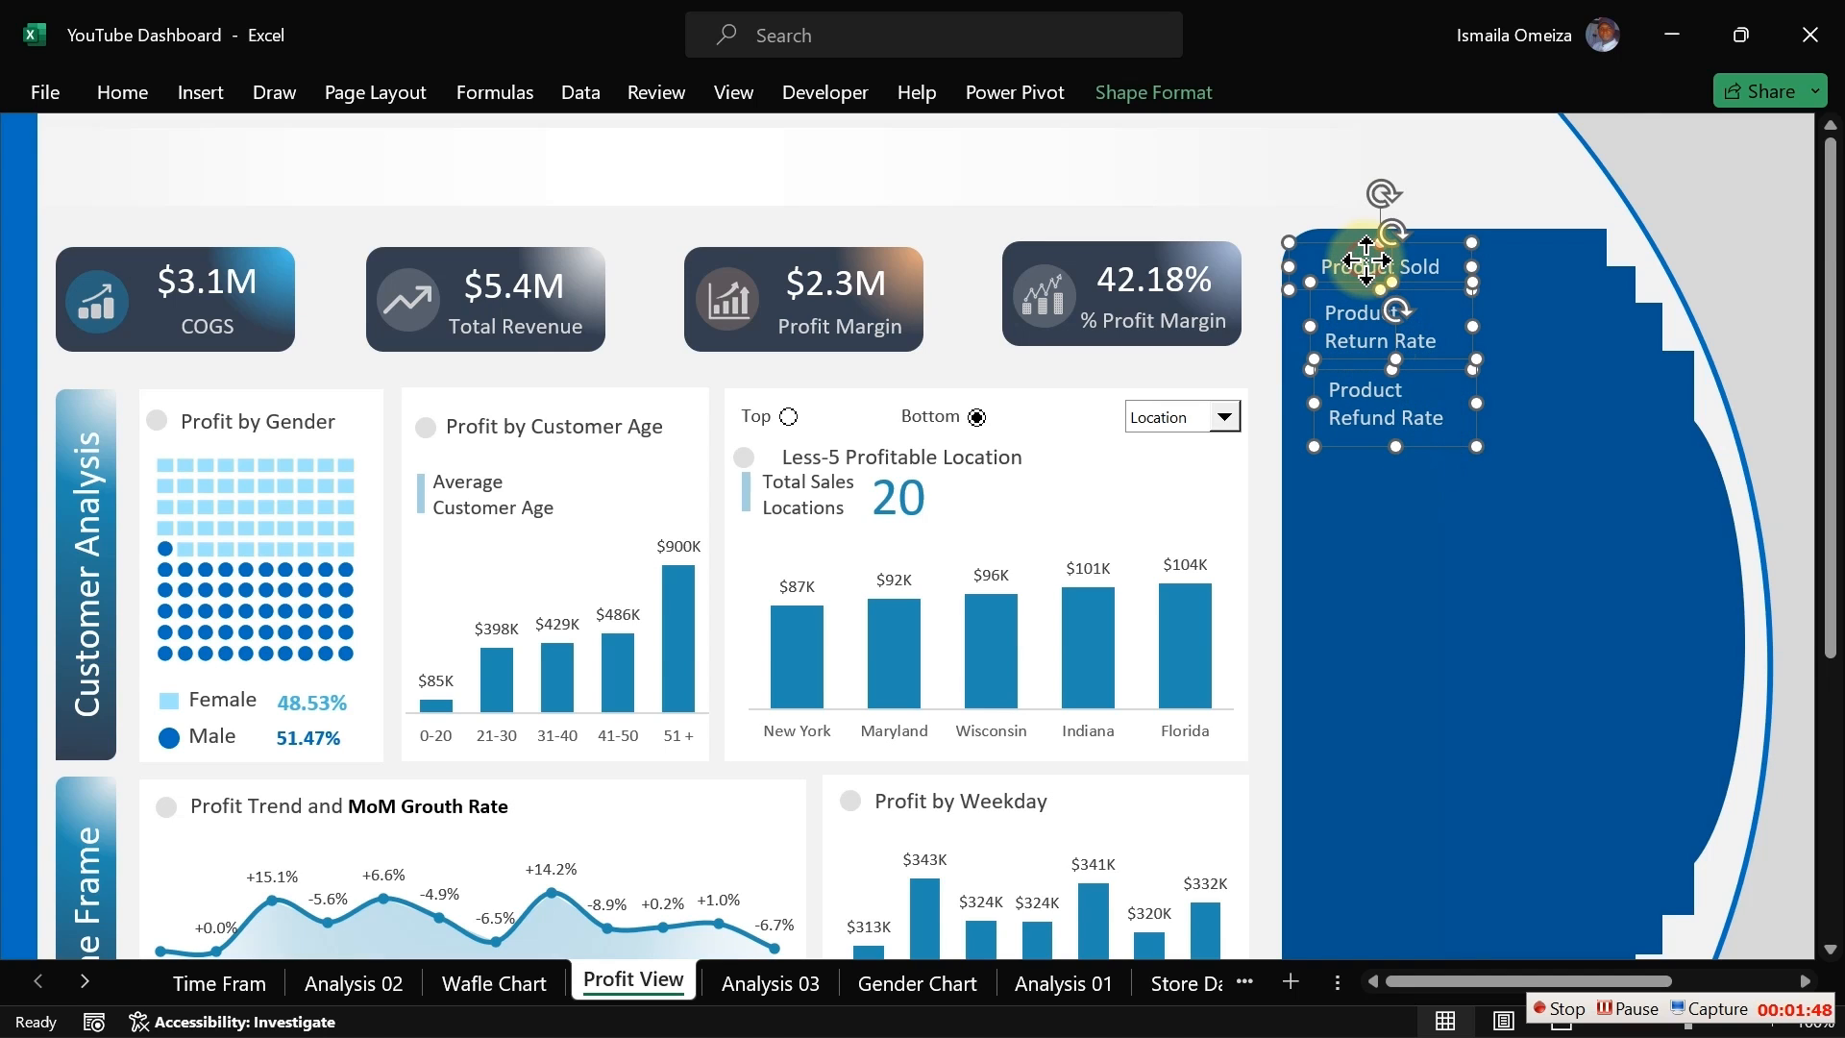
{"action": "left_click", "coordinate": [1121, 100]}
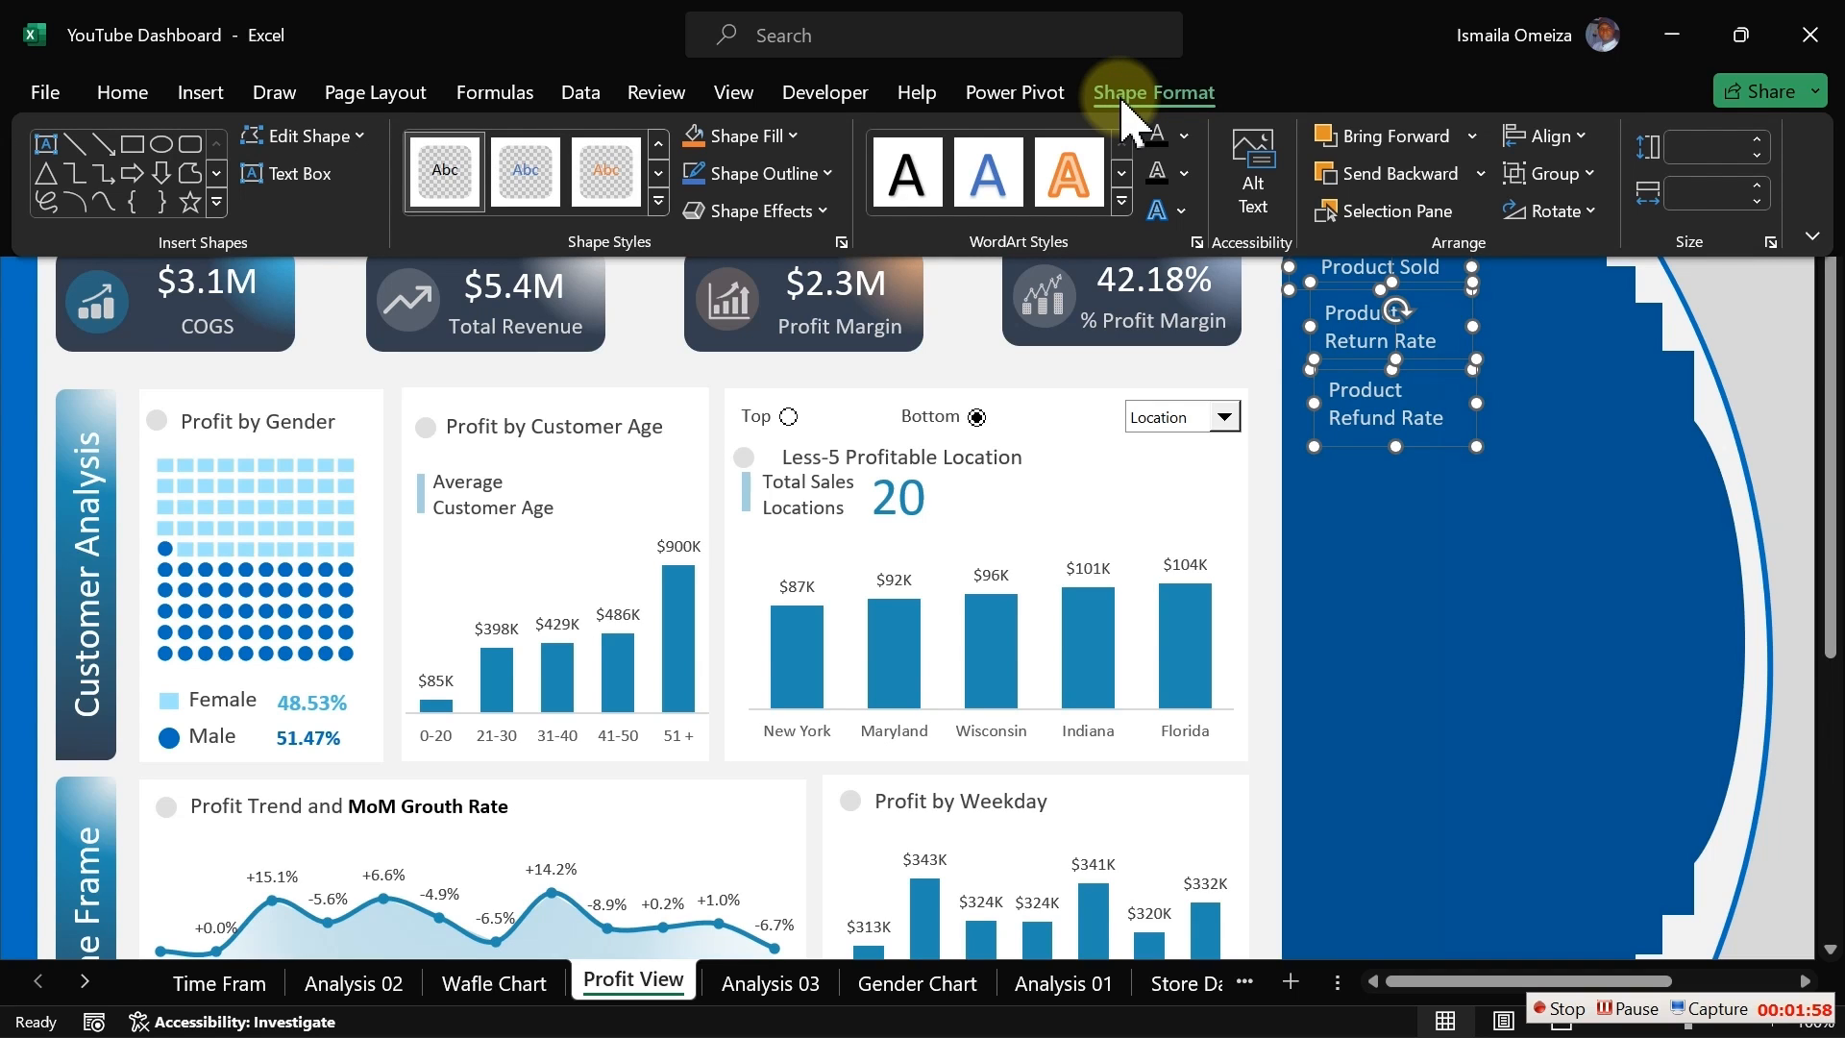
{"action": "left_click", "coordinate": [1576, 139]}
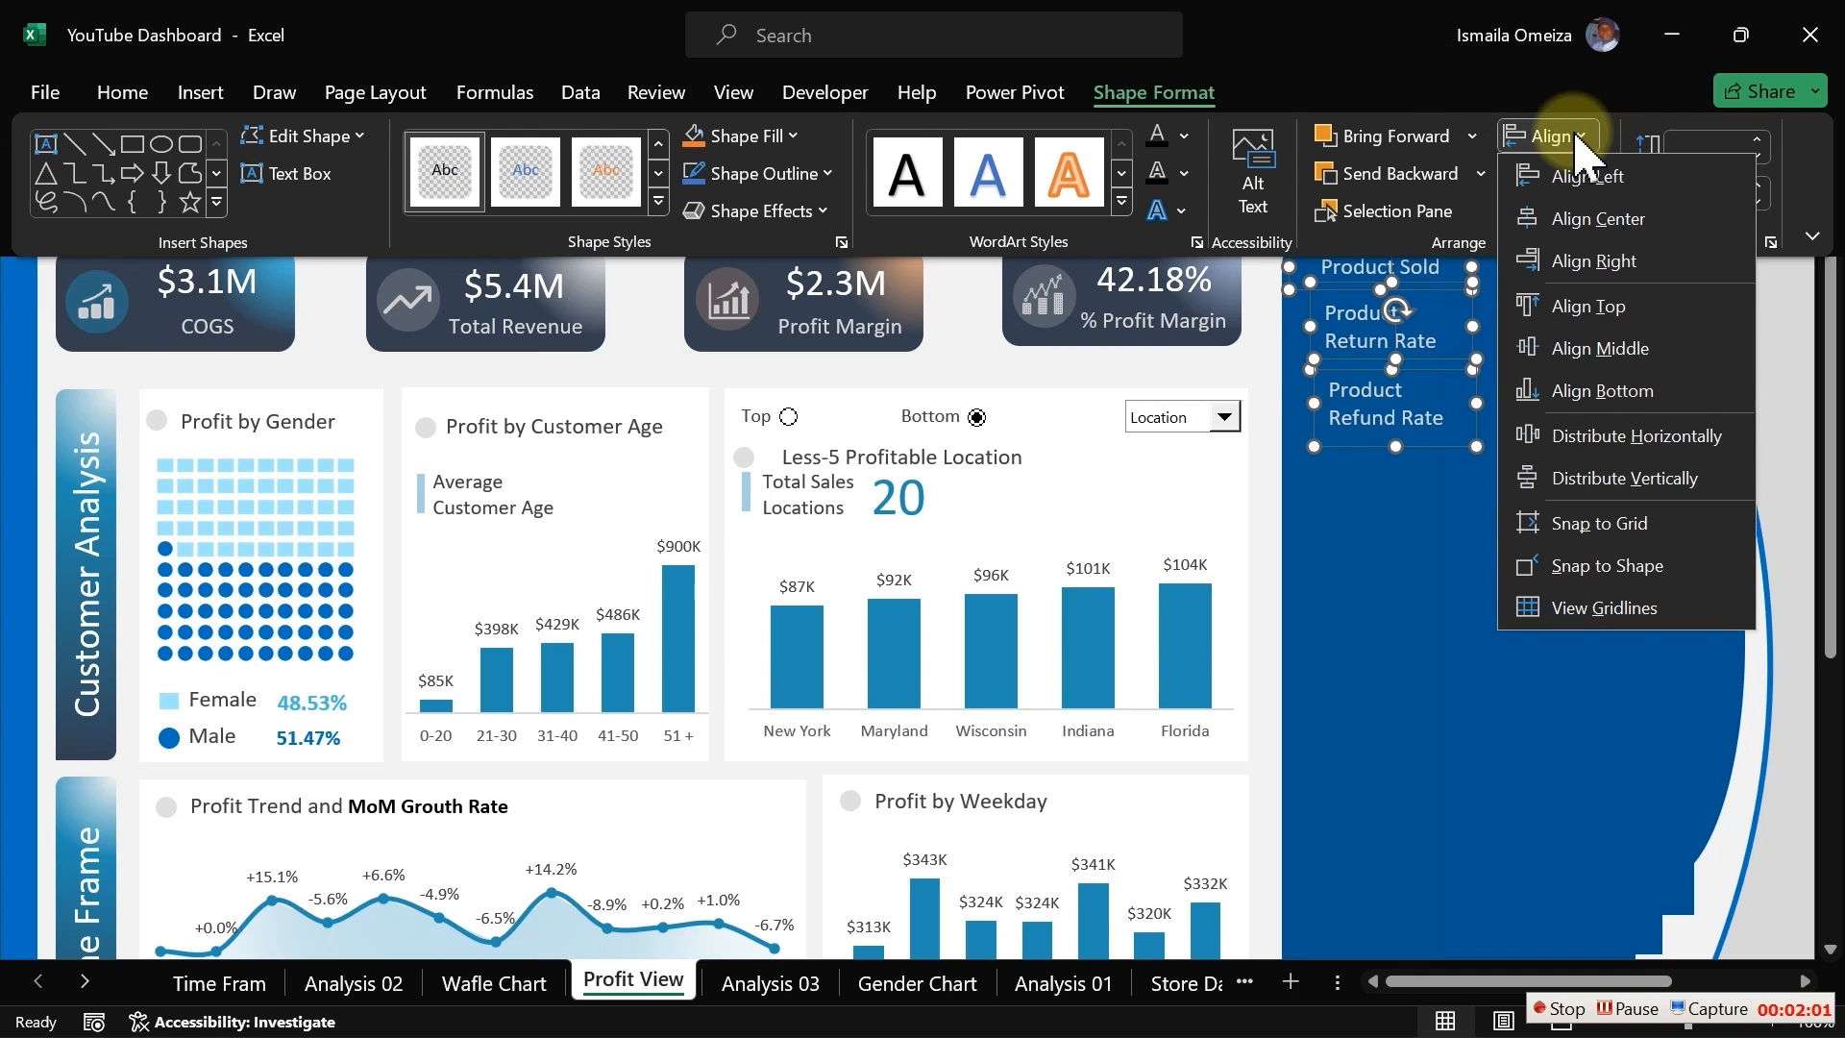
{"action": "left_click", "coordinate": [1635, 435]}
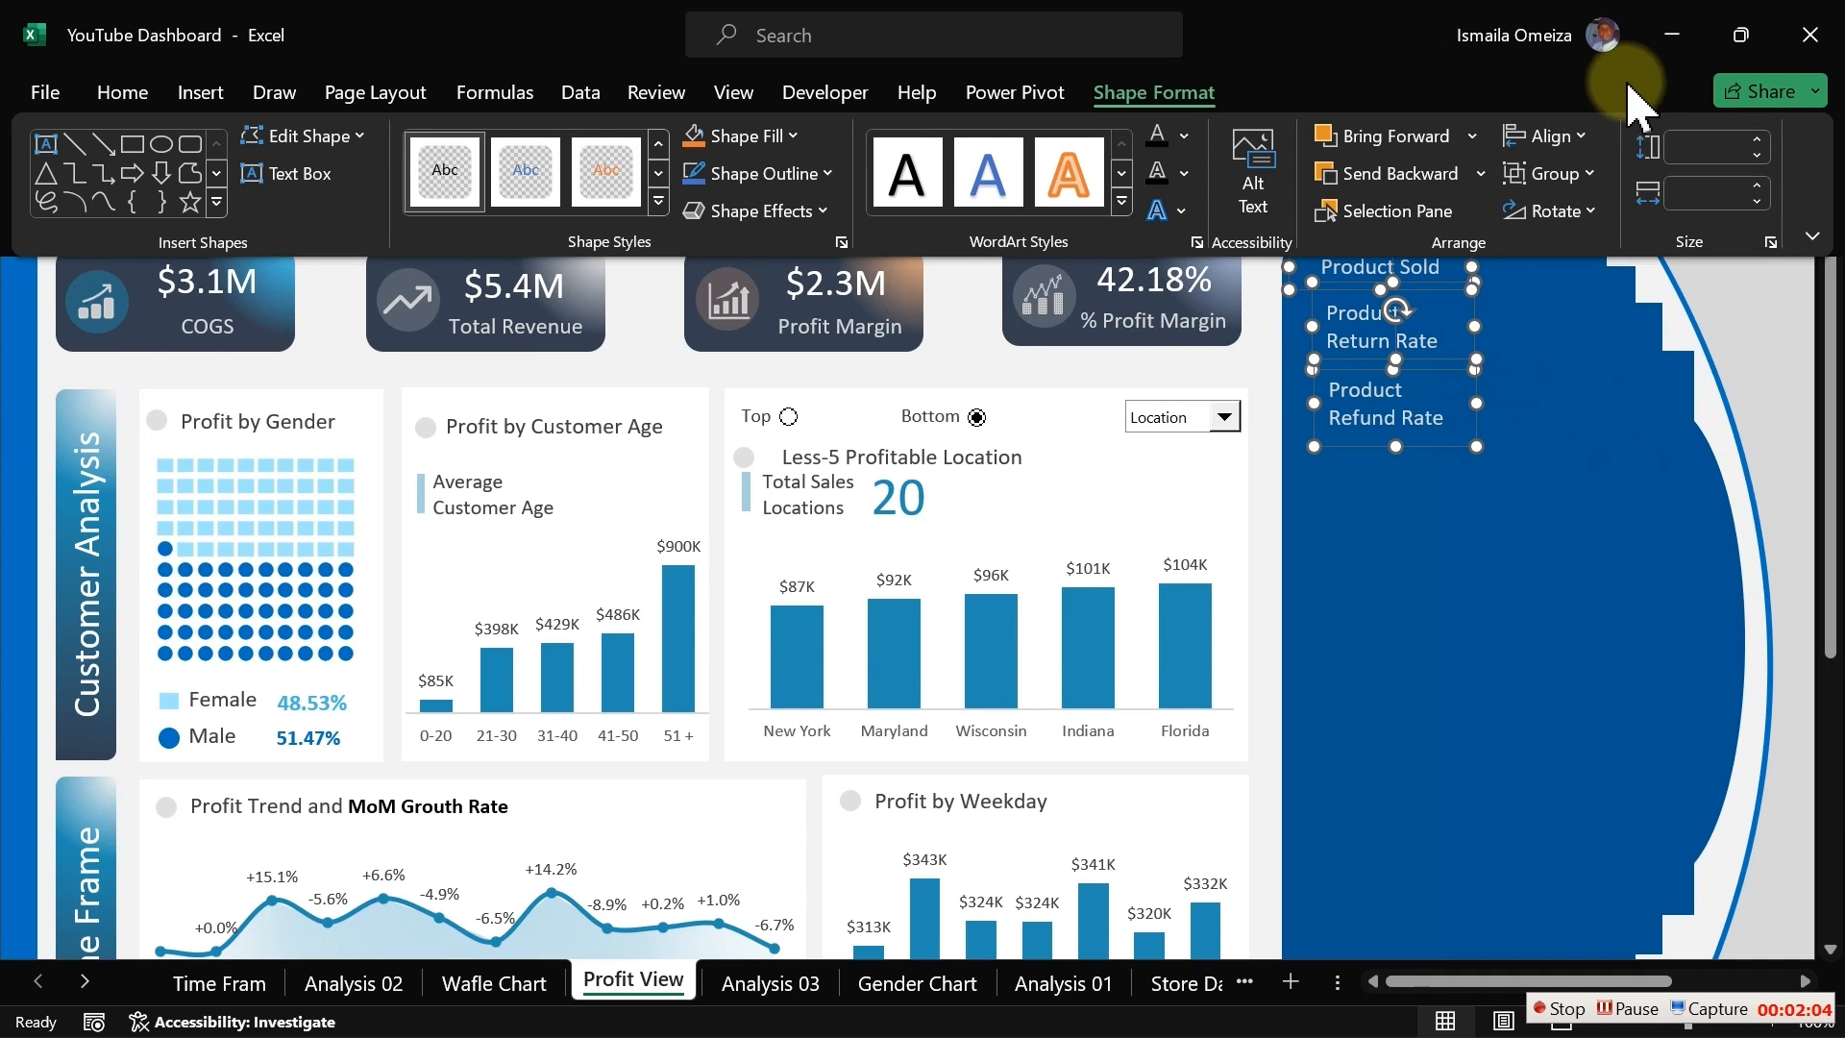
{"action": "left_click", "coordinate": [1583, 139]}
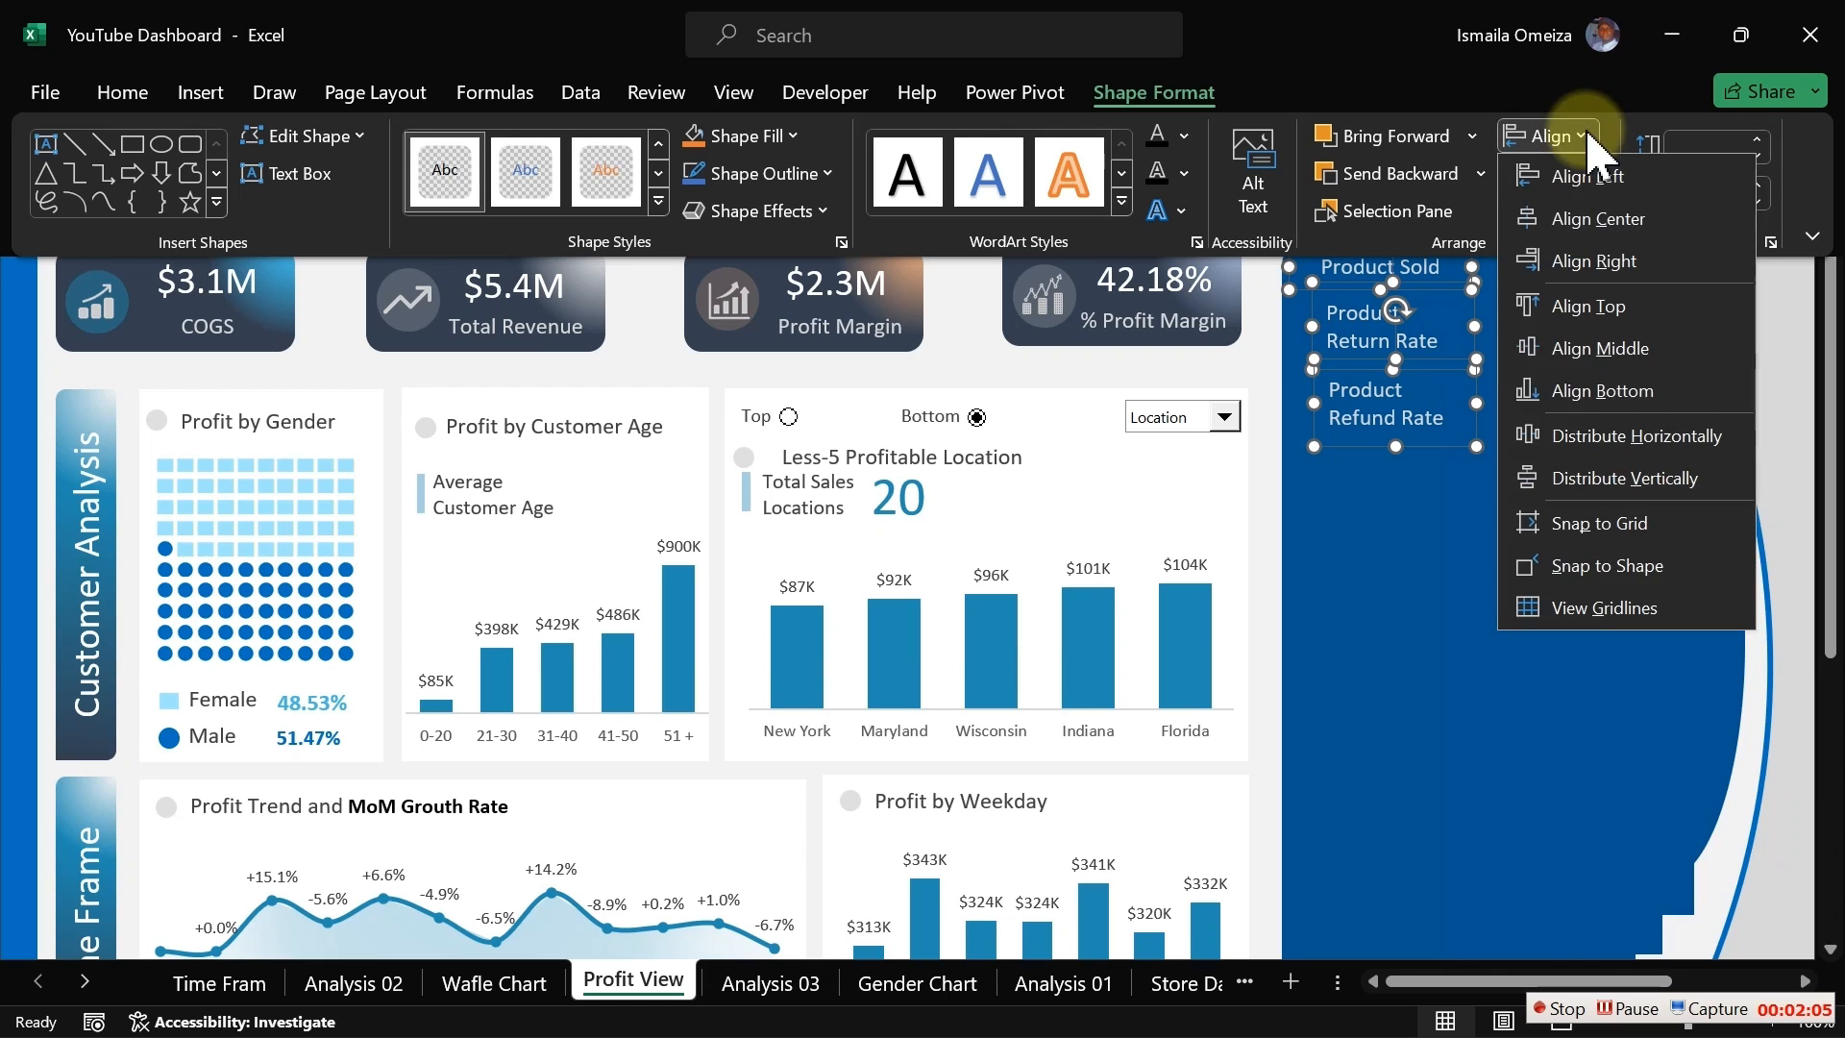
{"action": "left_click", "coordinate": [1595, 478]}
{"action": "left_click", "coordinate": [1512, 535]}
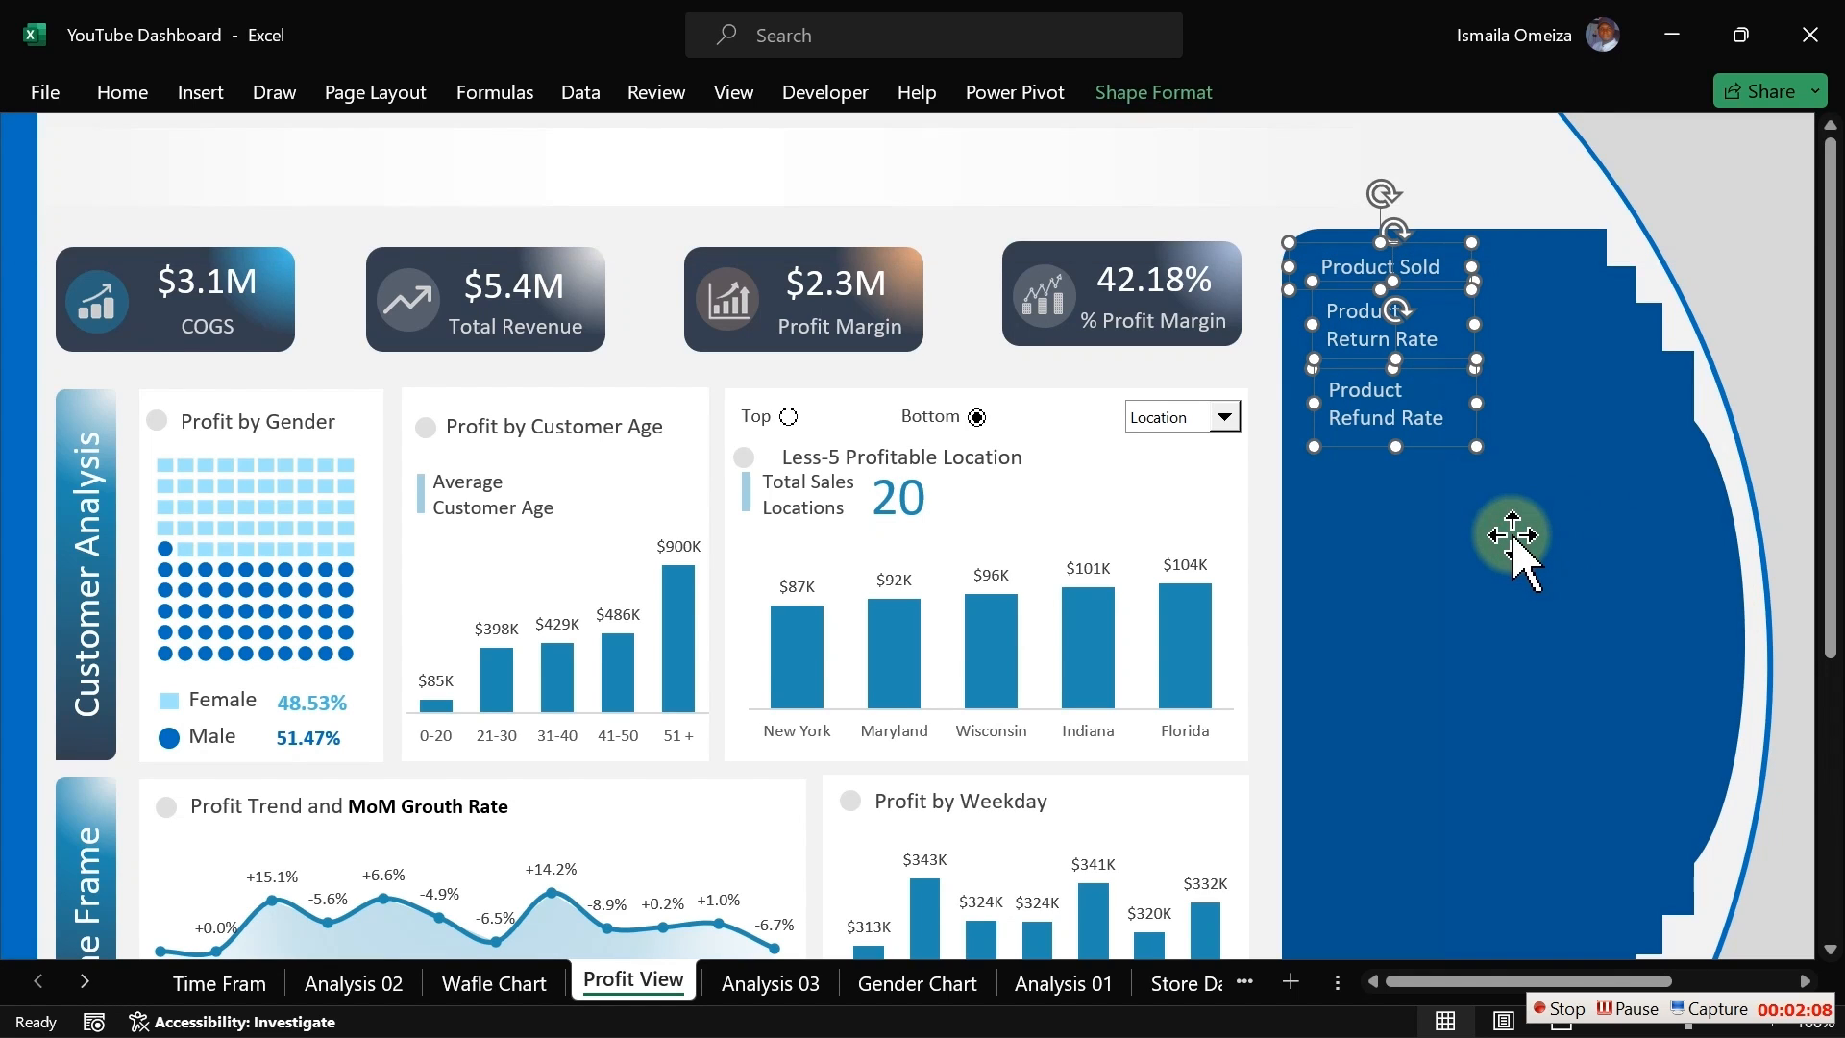
{"action": "left_click", "coordinate": [1264, 502]}
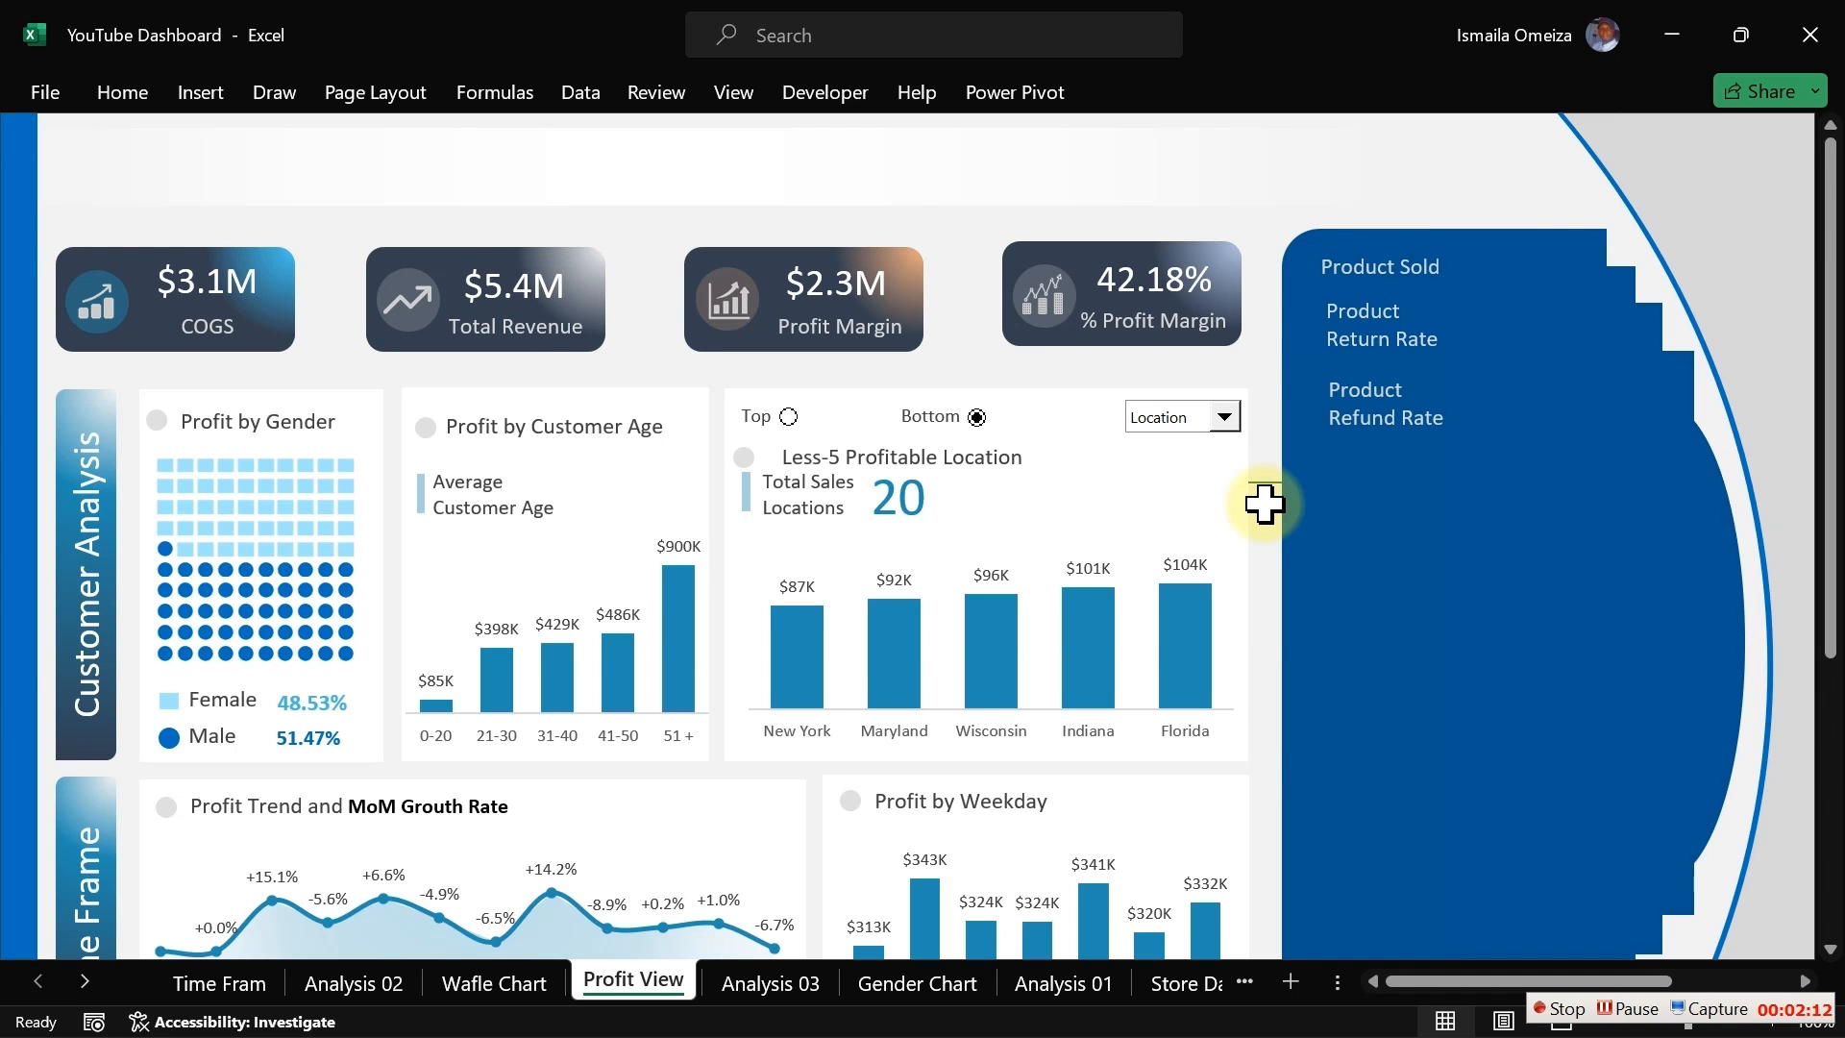
Step: Duplicate the gray circle bullet from the Less-5 Profitable Location card and place it beside Product Sold
{"action": "left_click", "coordinate": [744, 458]}
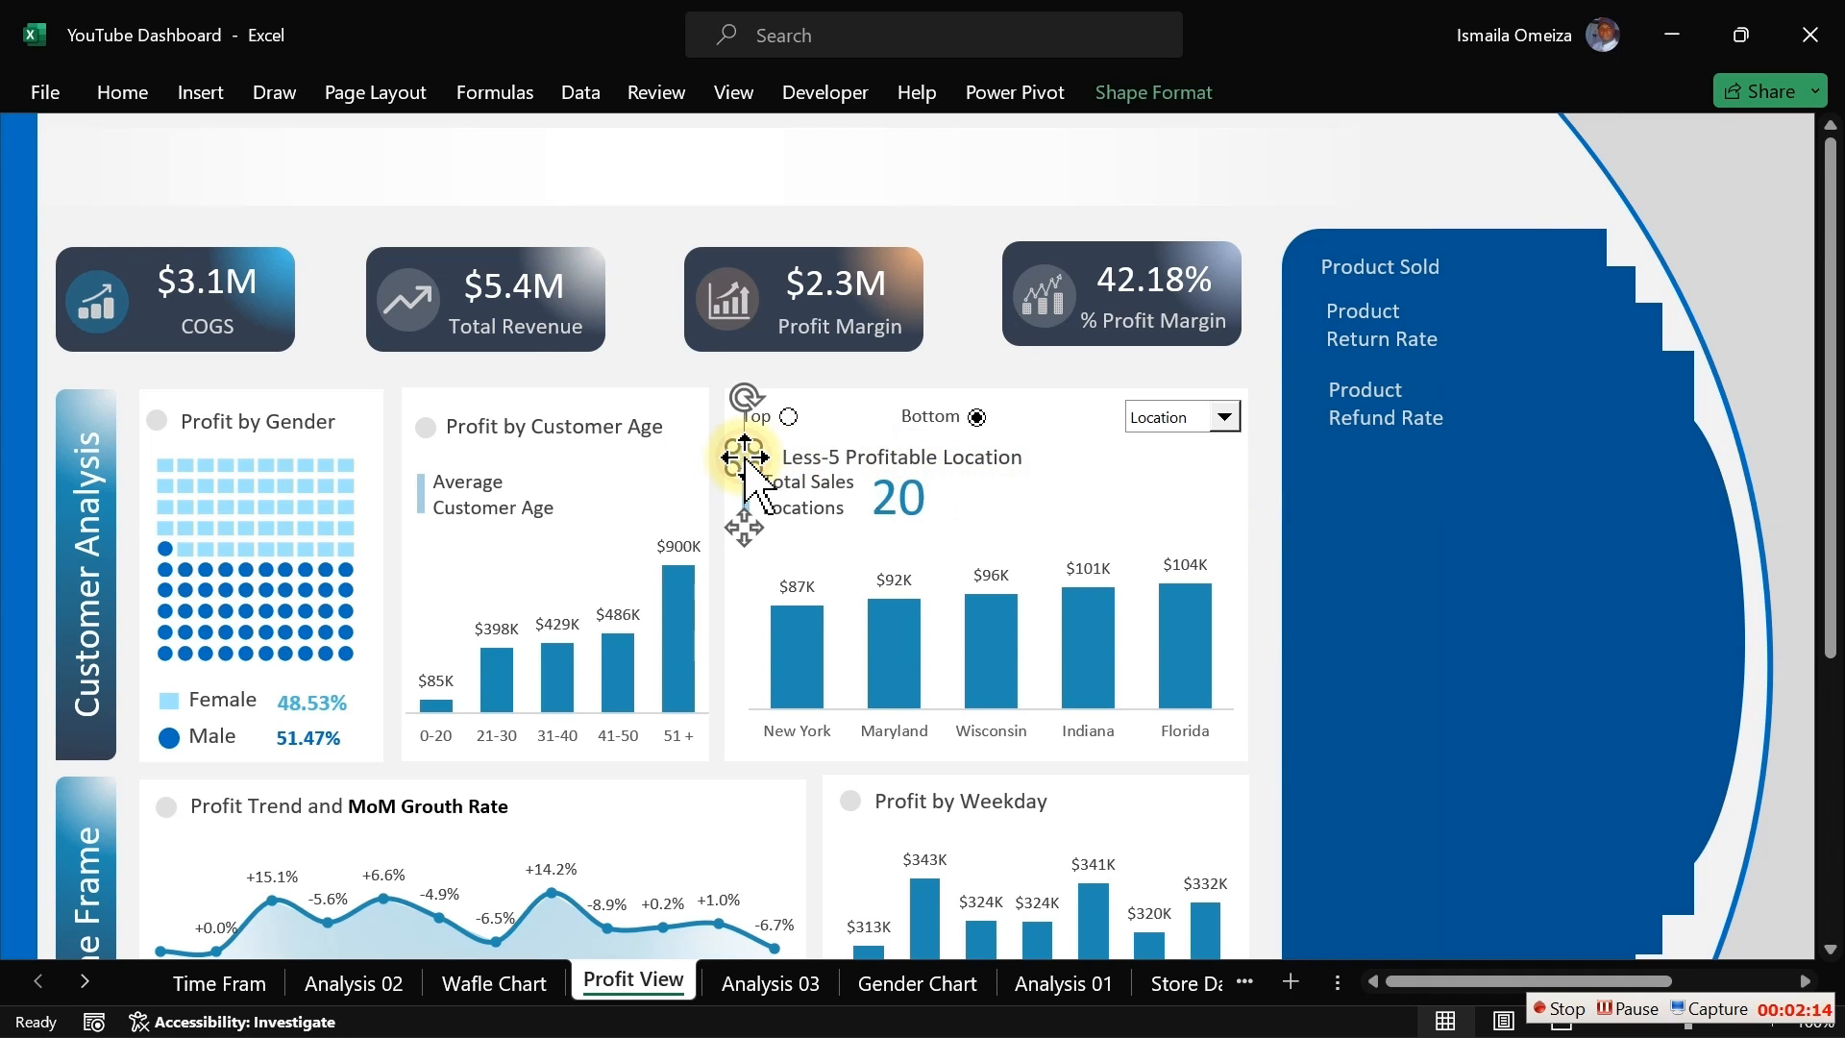
{"action": "key", "text": "ctrl+d"}
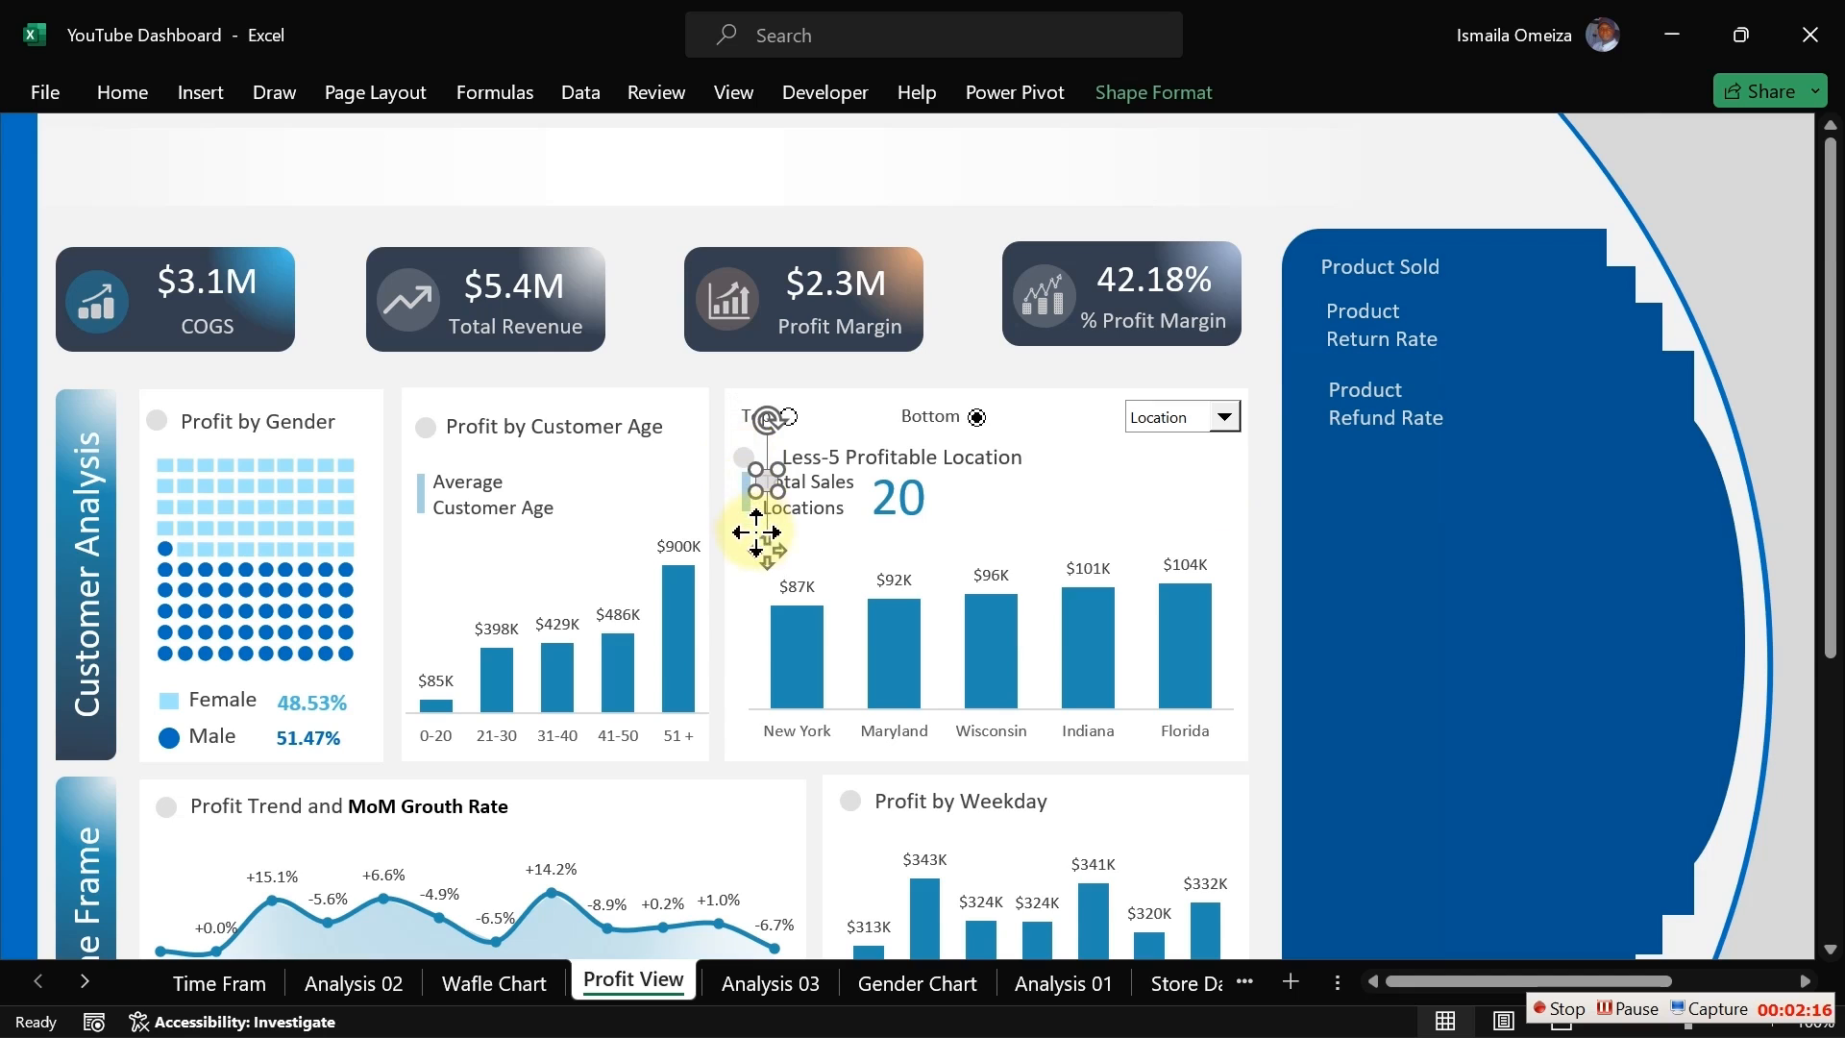
{"action": "left_click_drag", "start_coordinate": [760, 546], "coordinate": [1300, 335]}
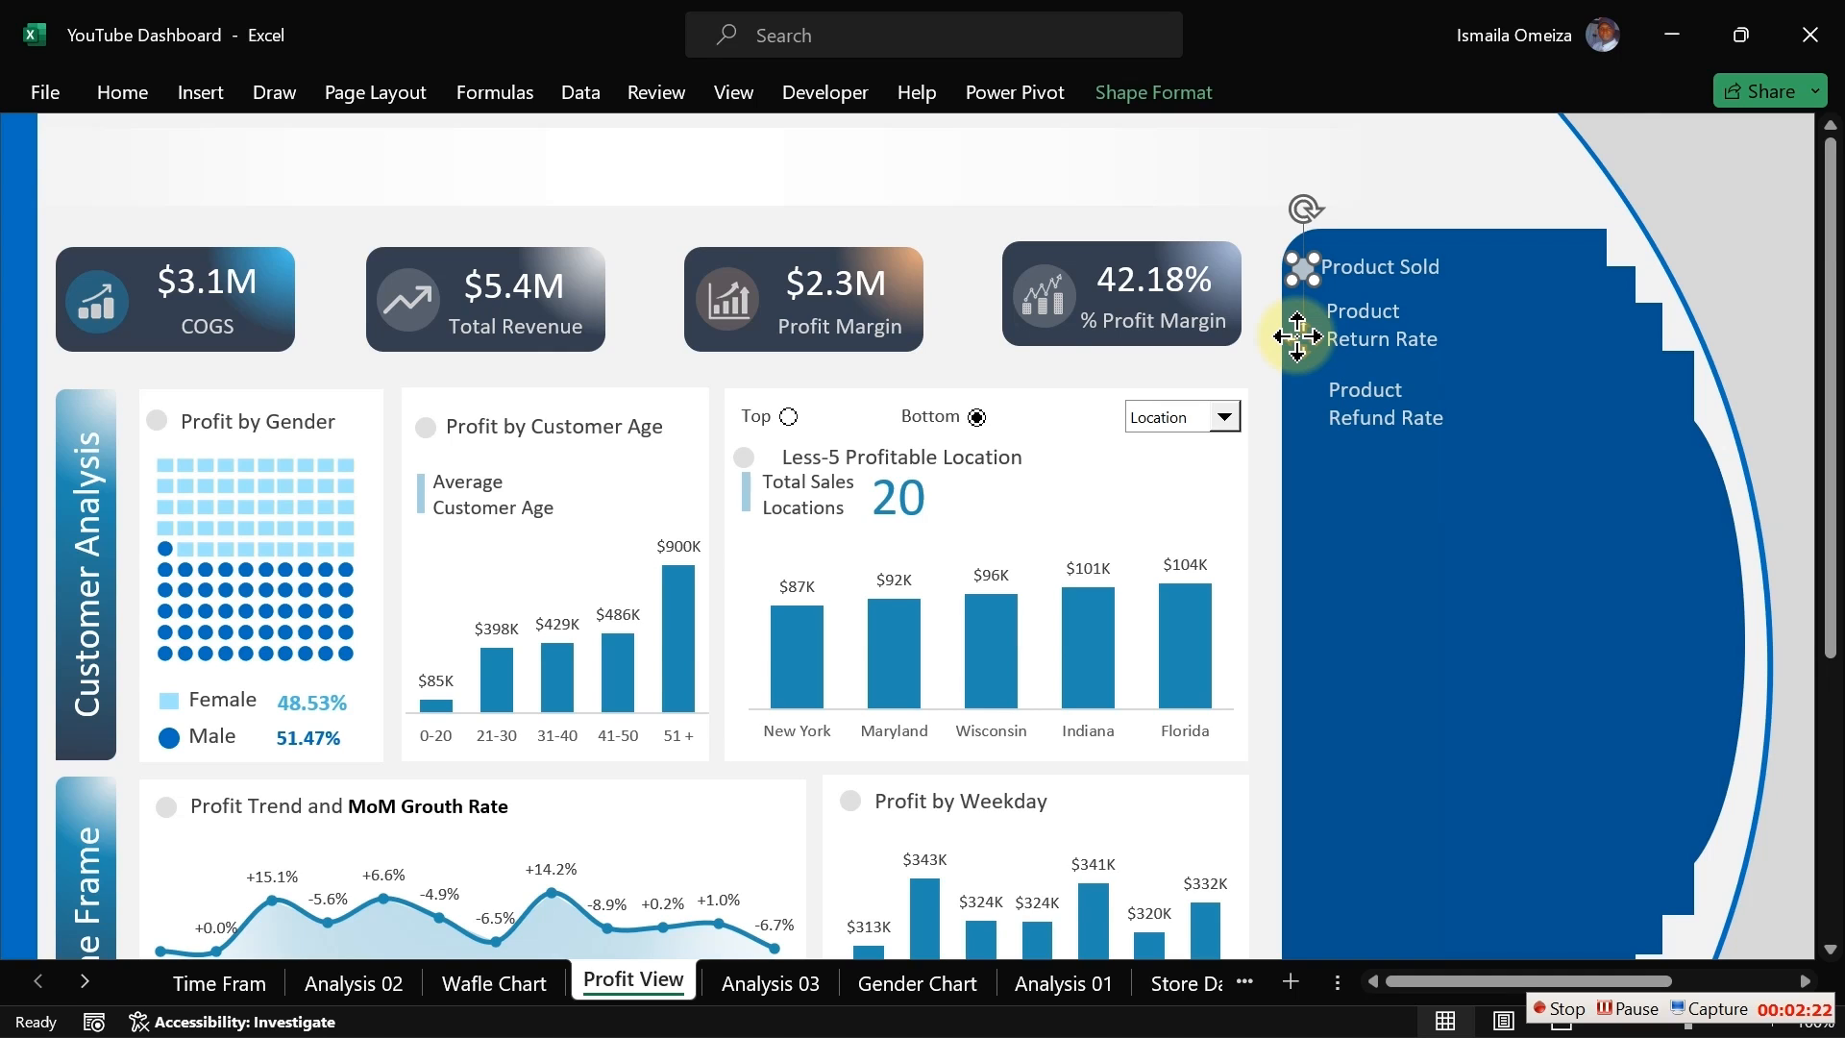
Step: Duplicate the blue bar marker, place it beside Product Return Rate, and set its fill transparency to 0%
{"action": "left_click", "coordinate": [747, 499]}
{"action": "key", "text": "ctrl+d"}
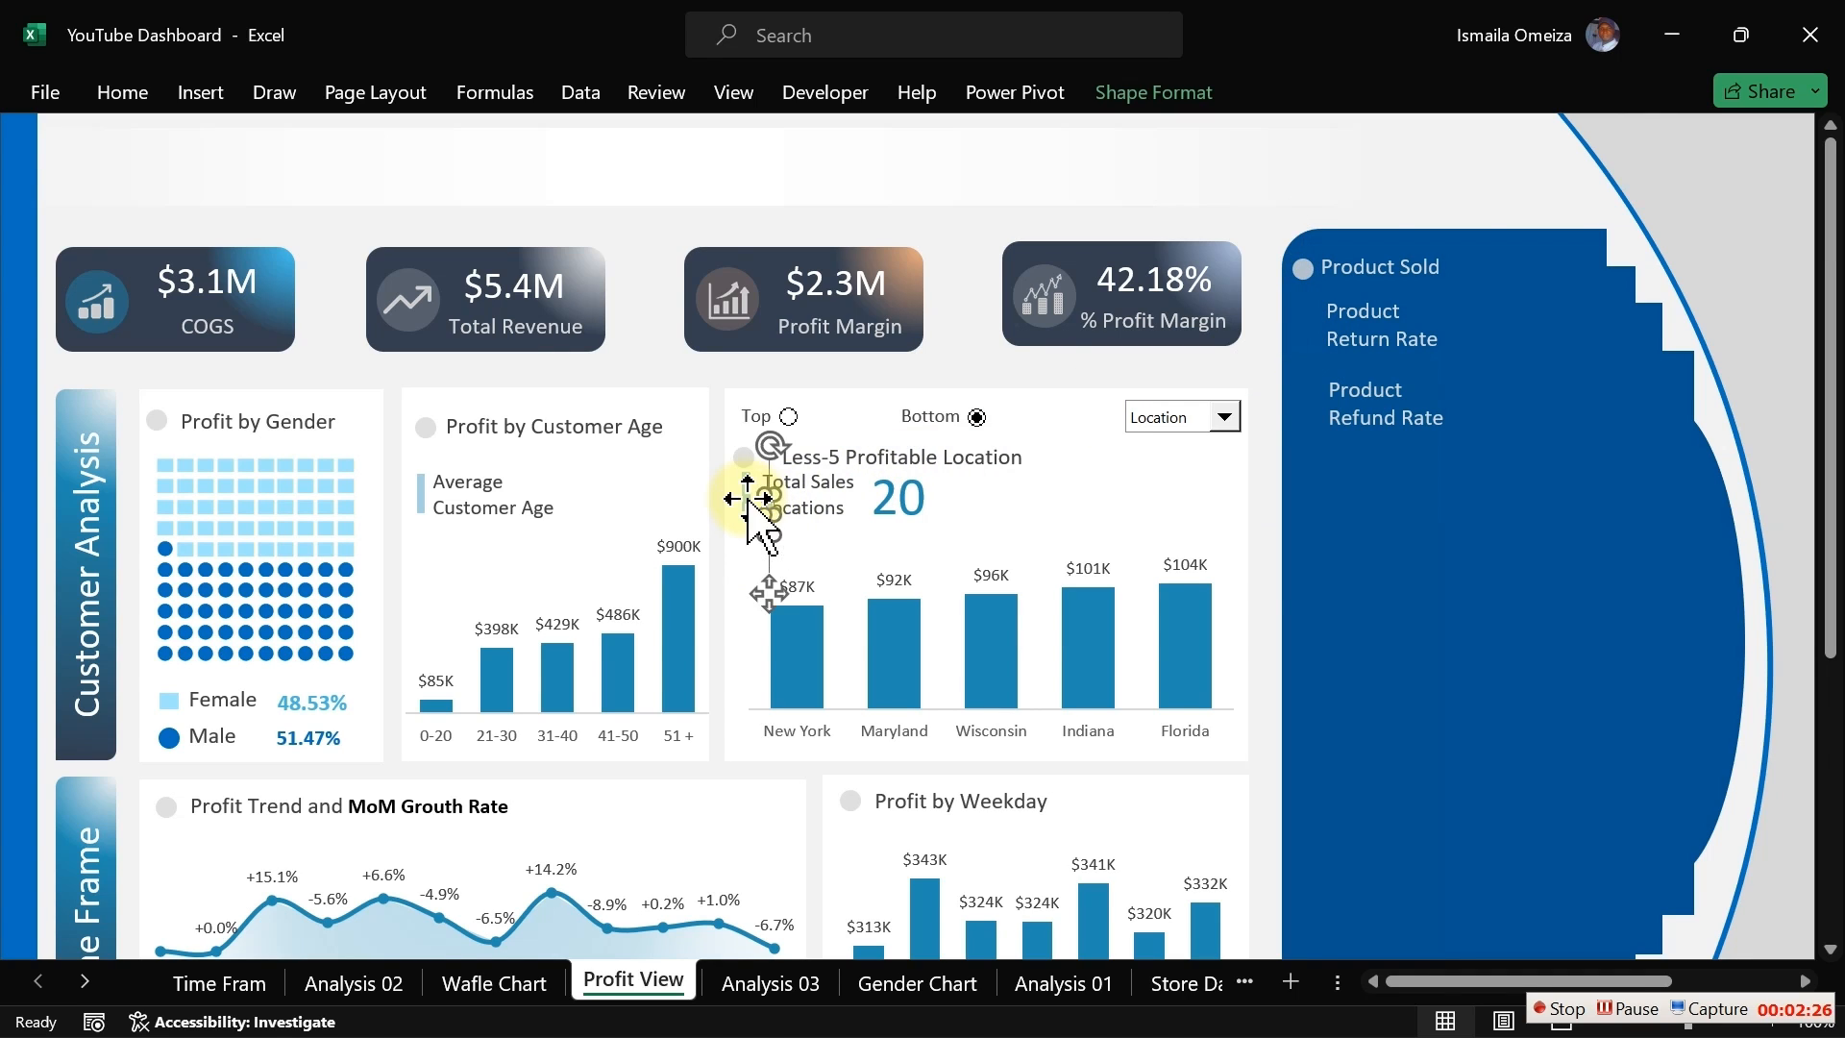
{"action": "left_click_drag", "start_coordinate": [762, 586], "coordinate": [1300, 392]}
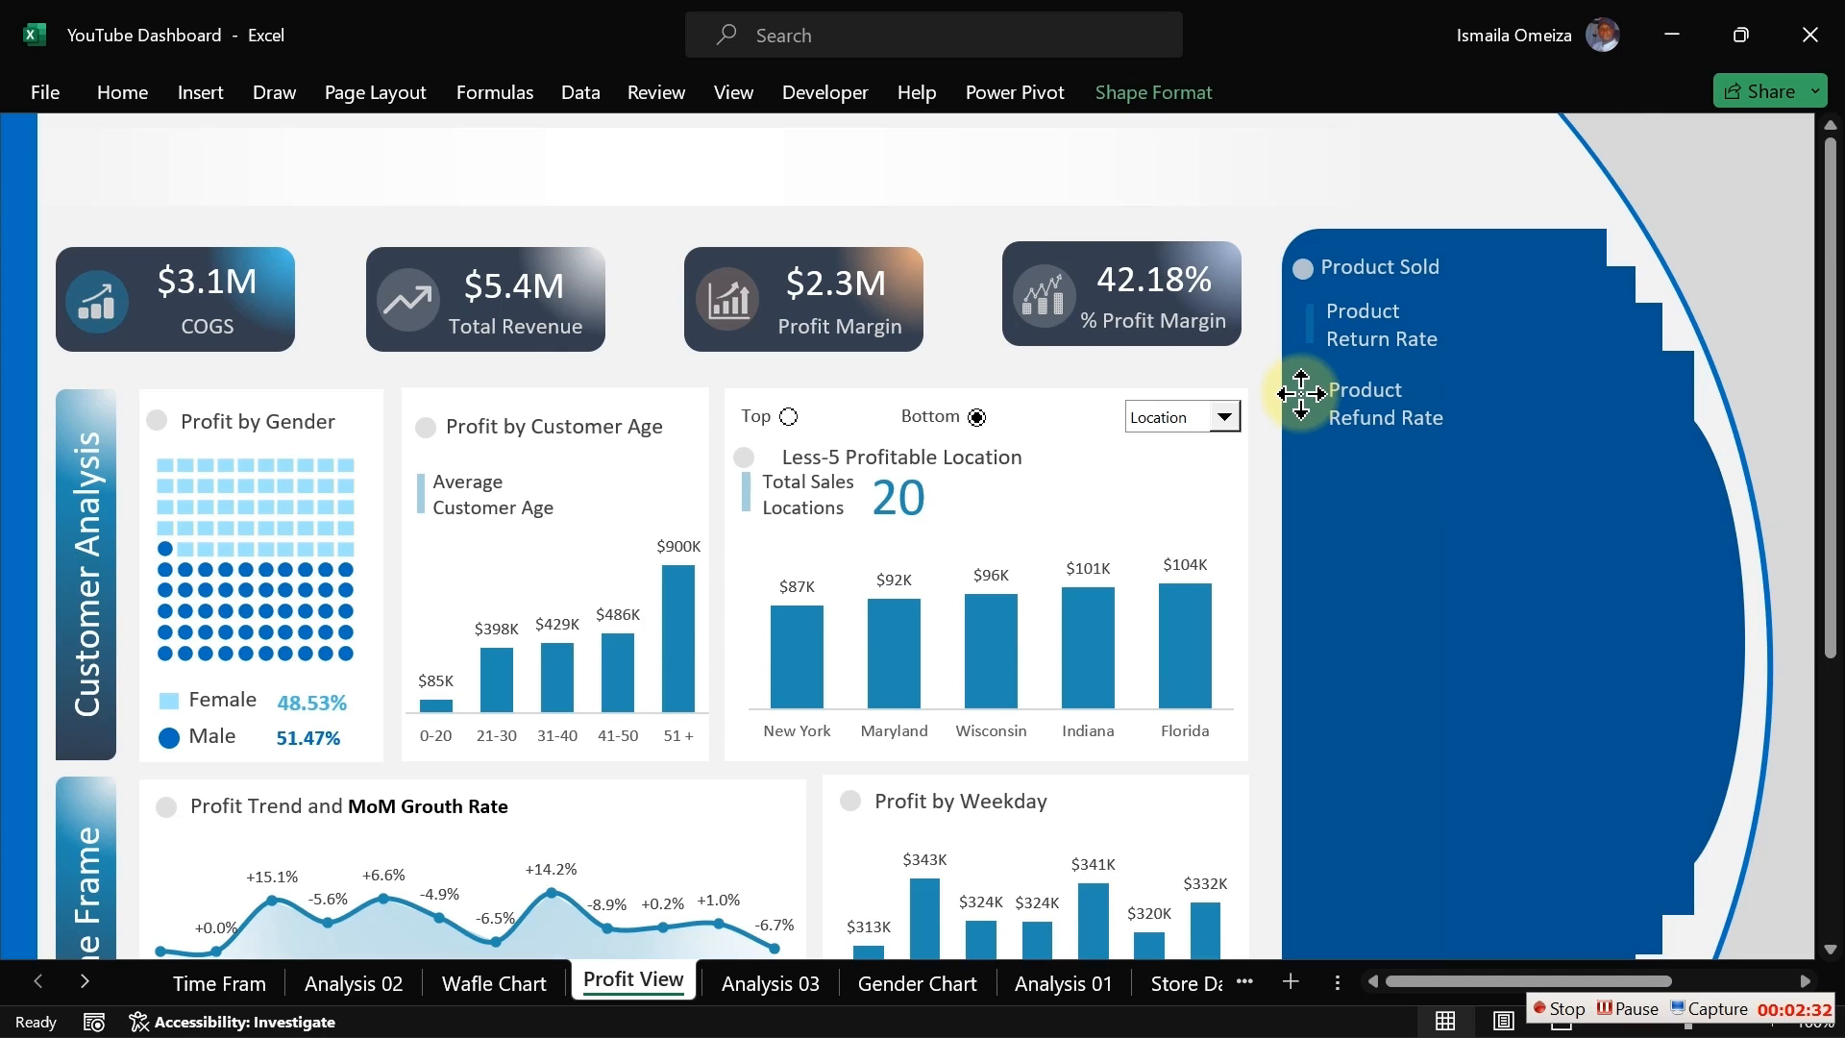
{"action": "left_click_drag", "start_coordinate": [1299, 394], "coordinate": [1300, 394]}
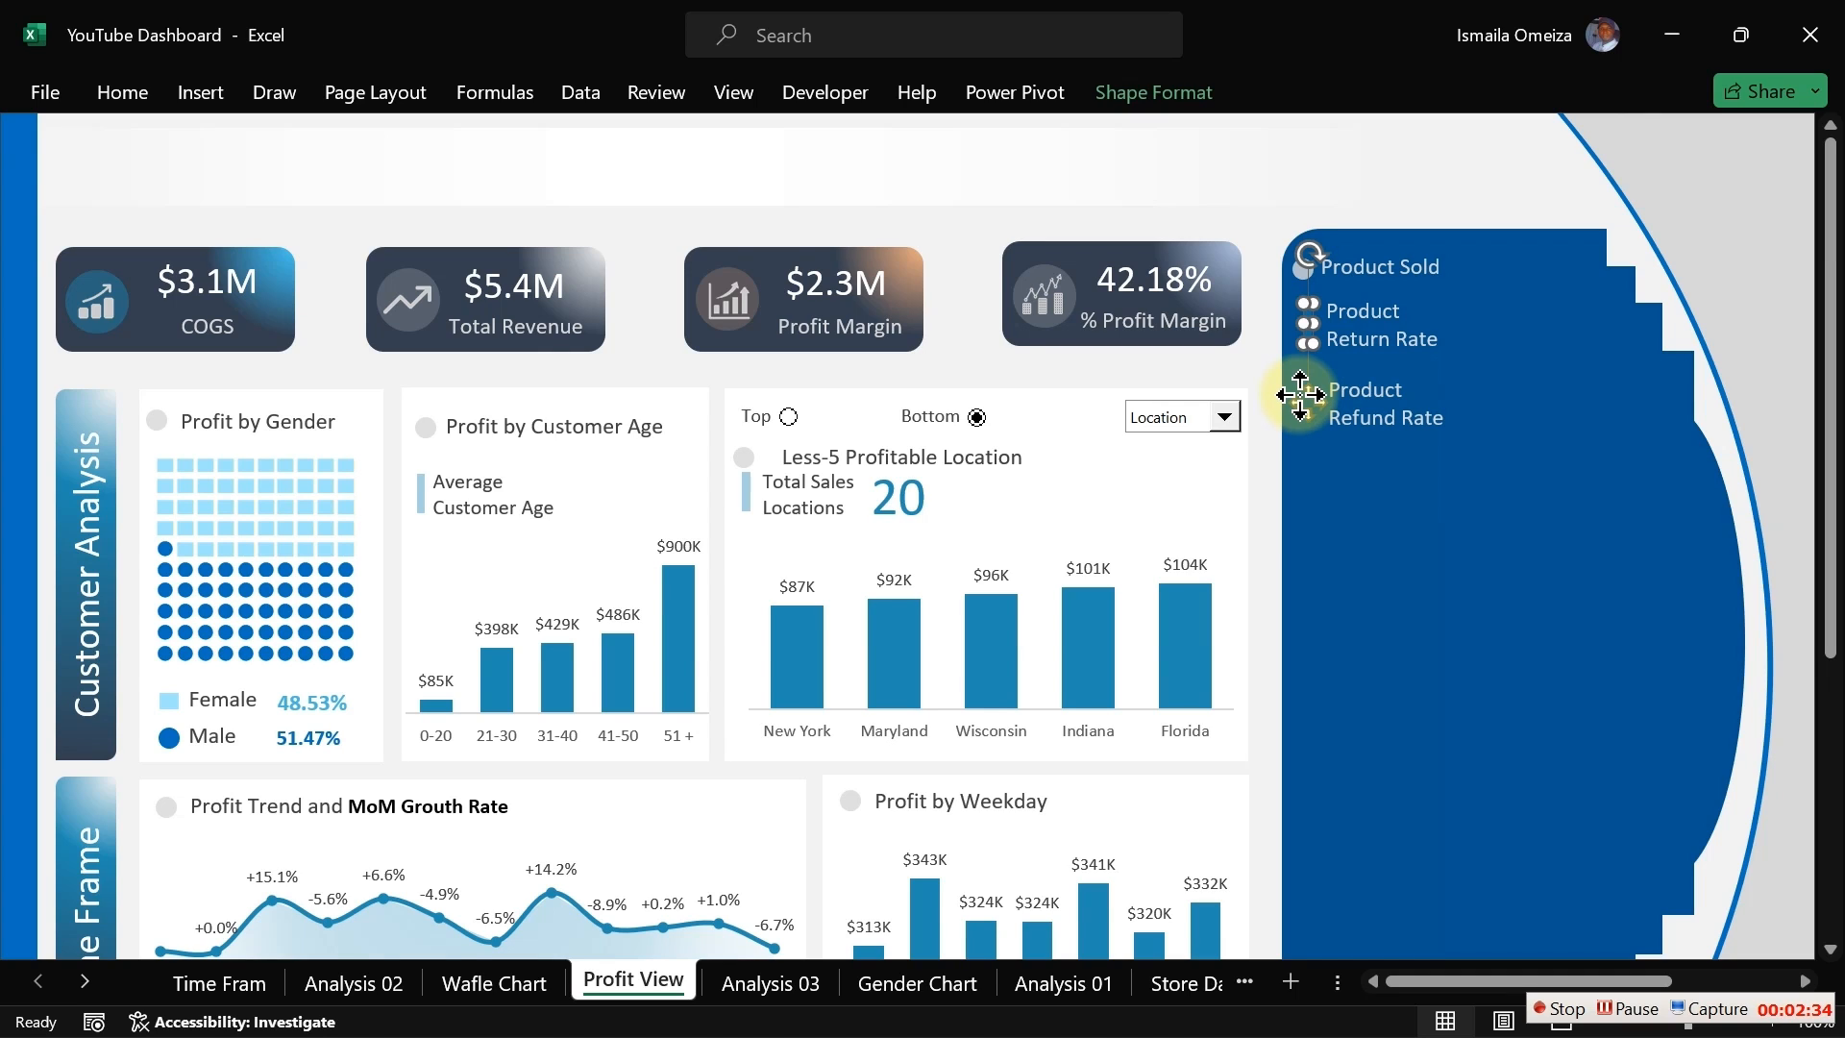
{"action": "key", "text": "ctrl+1"}
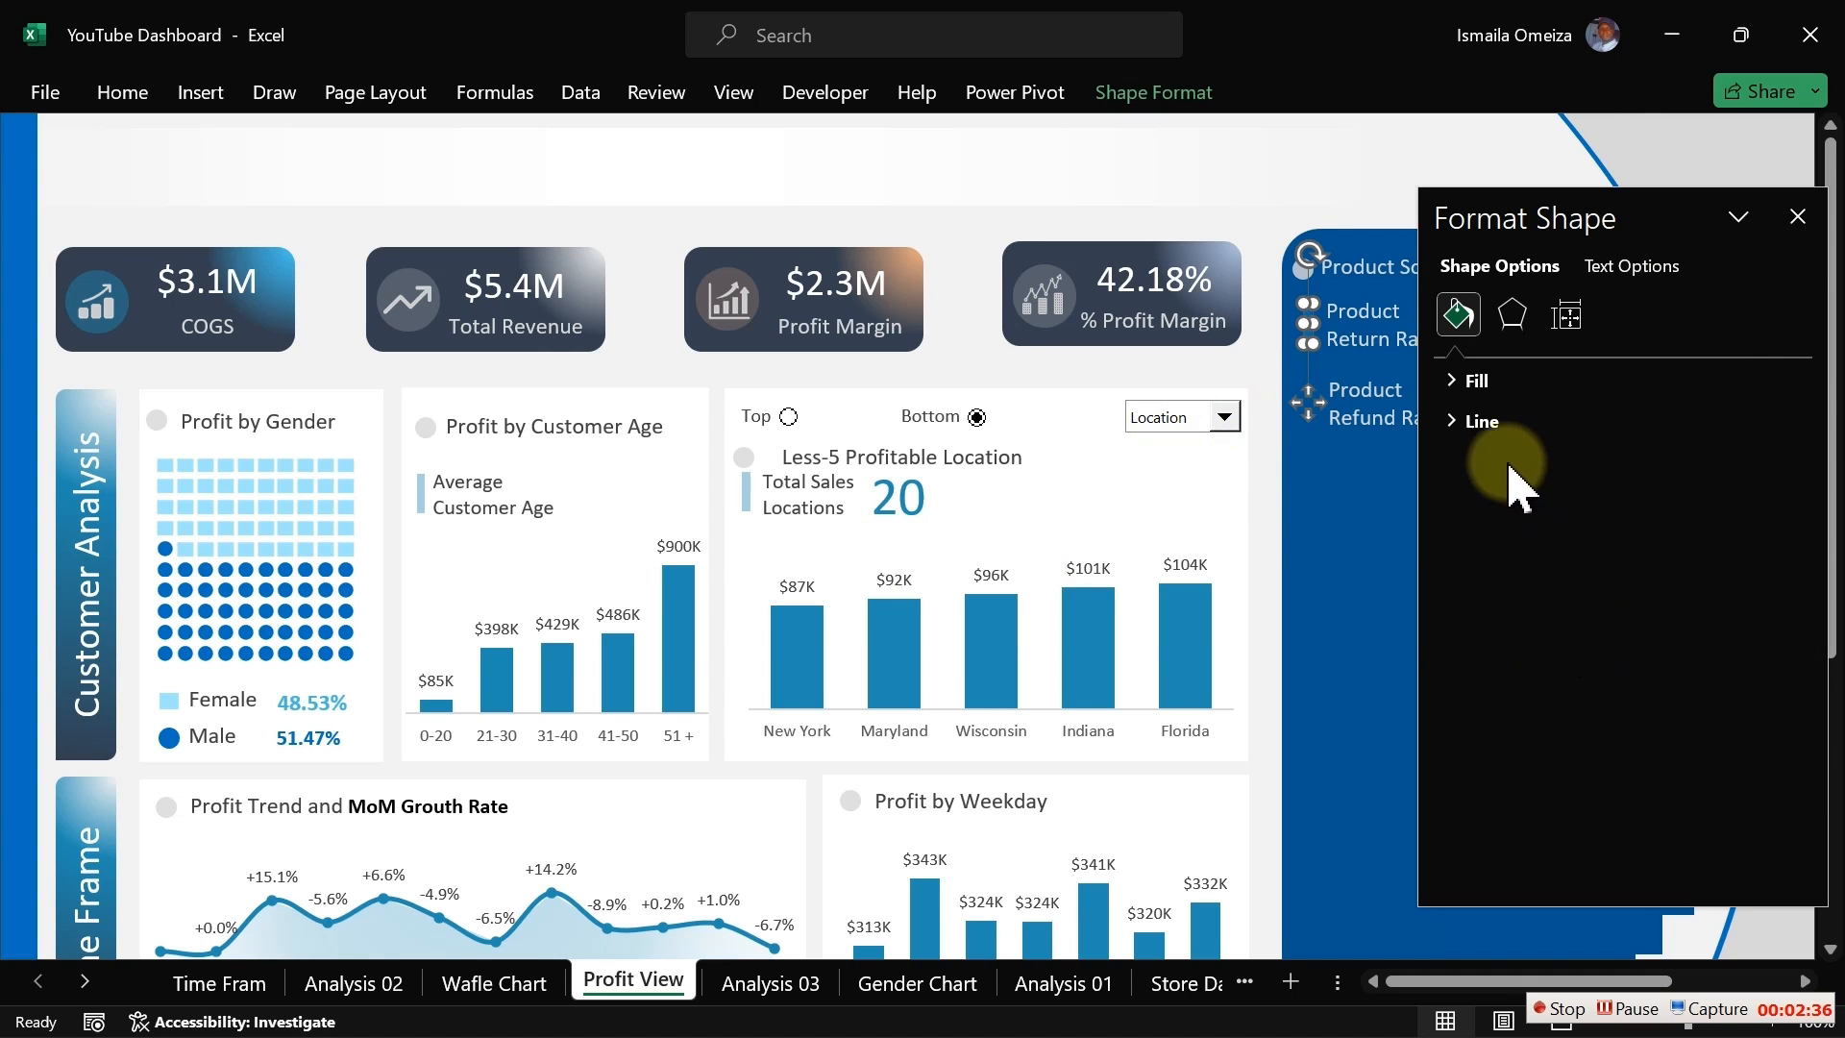
{"action": "left_click", "coordinate": [1468, 381]}
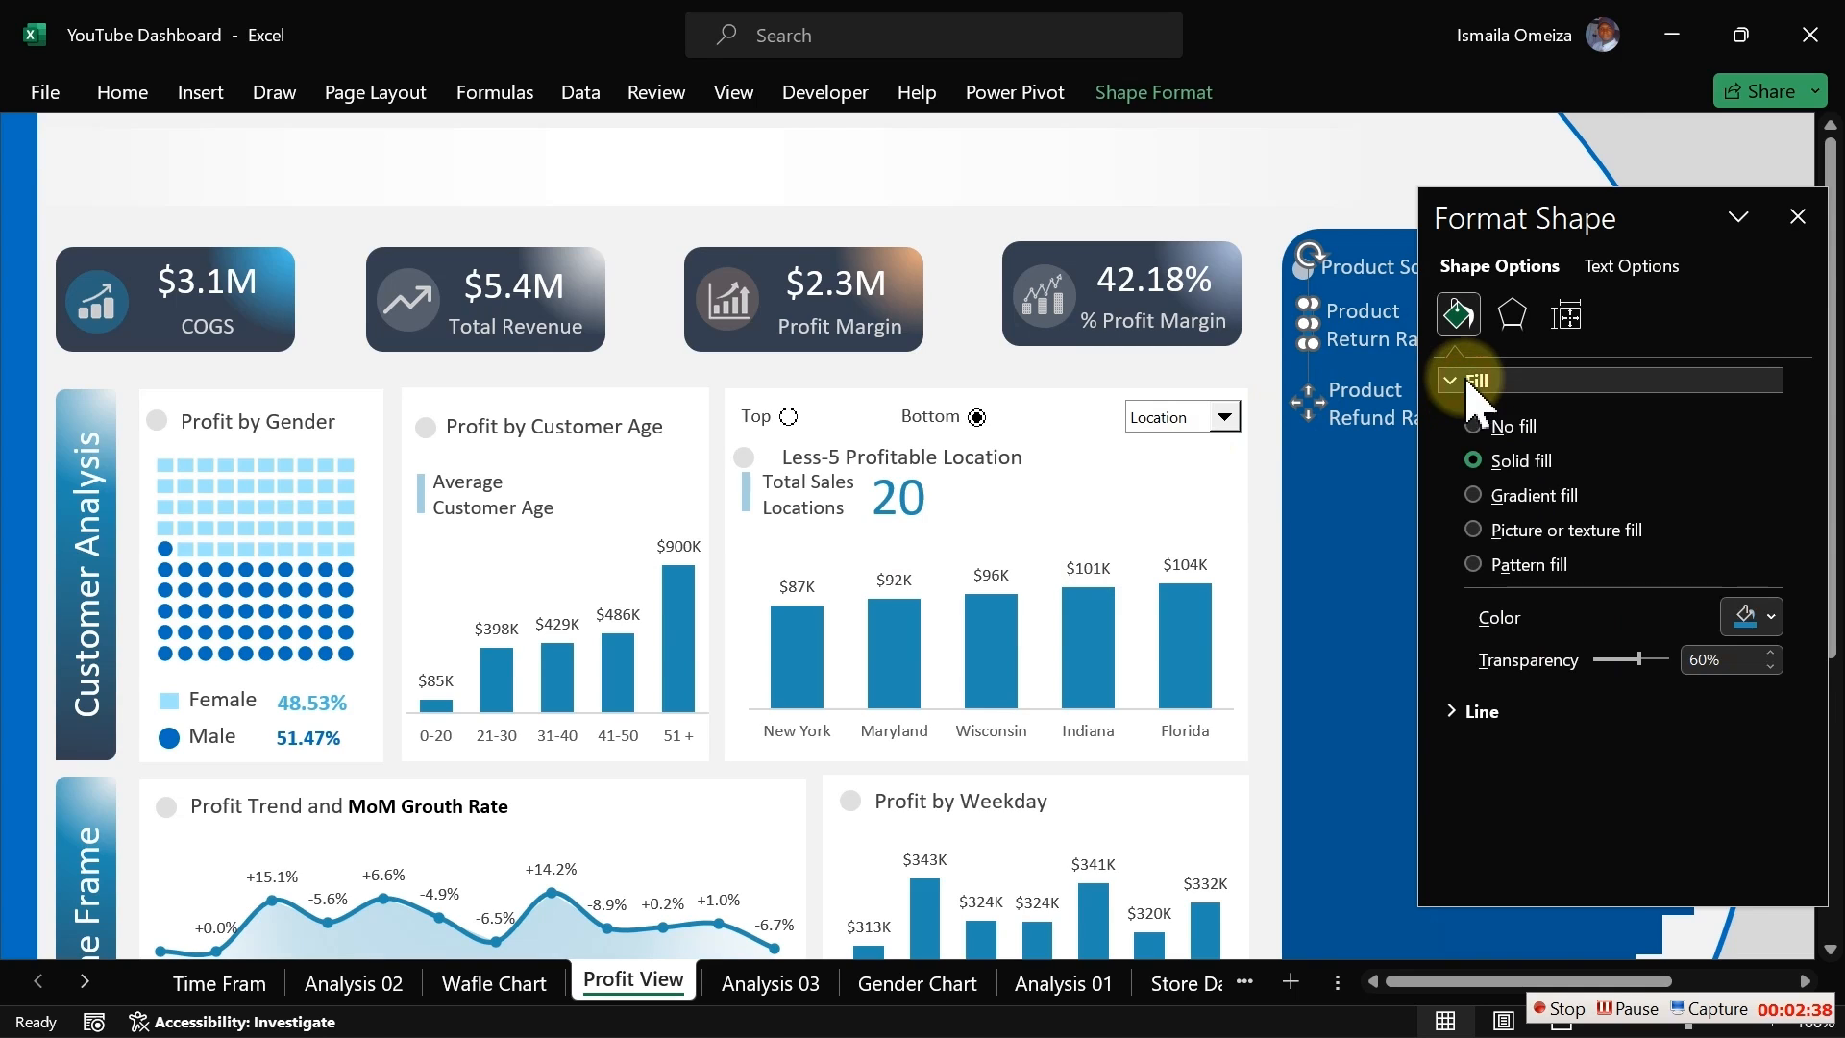
{"action": "left_click_drag", "start_coordinate": [1657, 658], "coordinate": [1557, 670]}
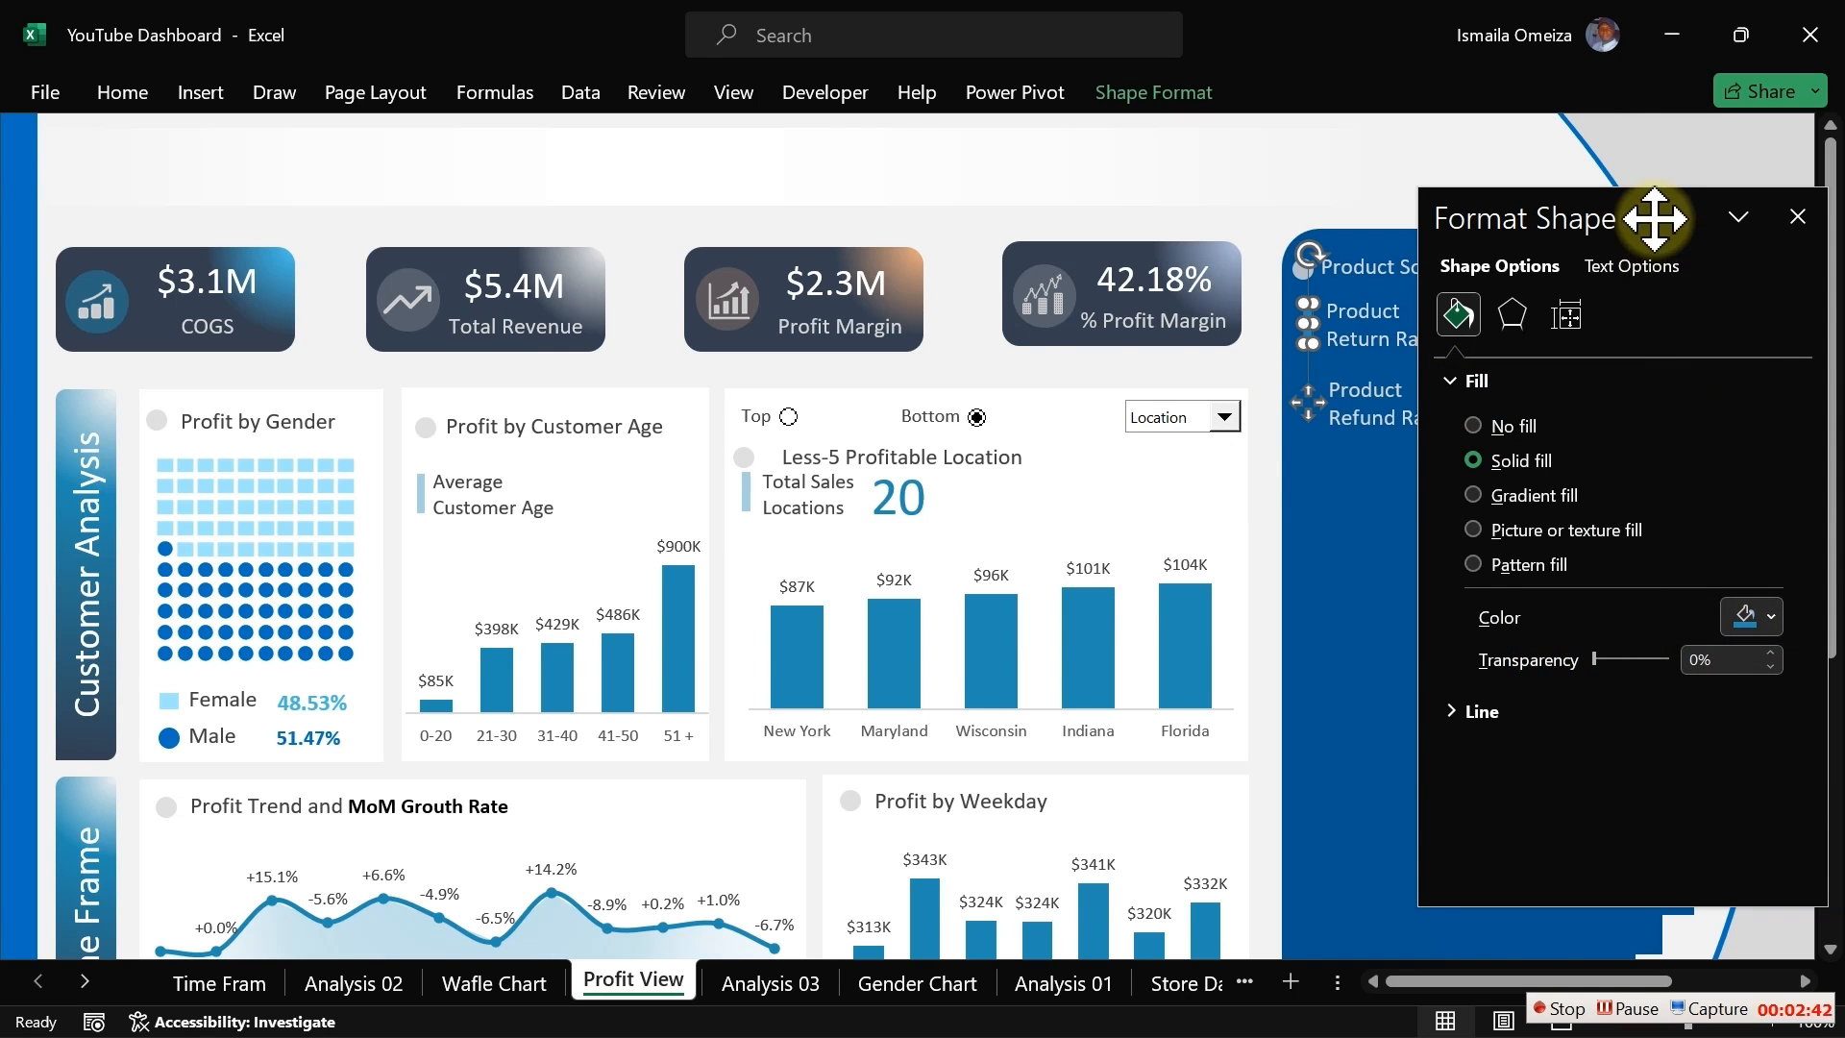
{"action": "left_click_drag", "start_coordinate": [1652, 218], "coordinate": [371, 301]}
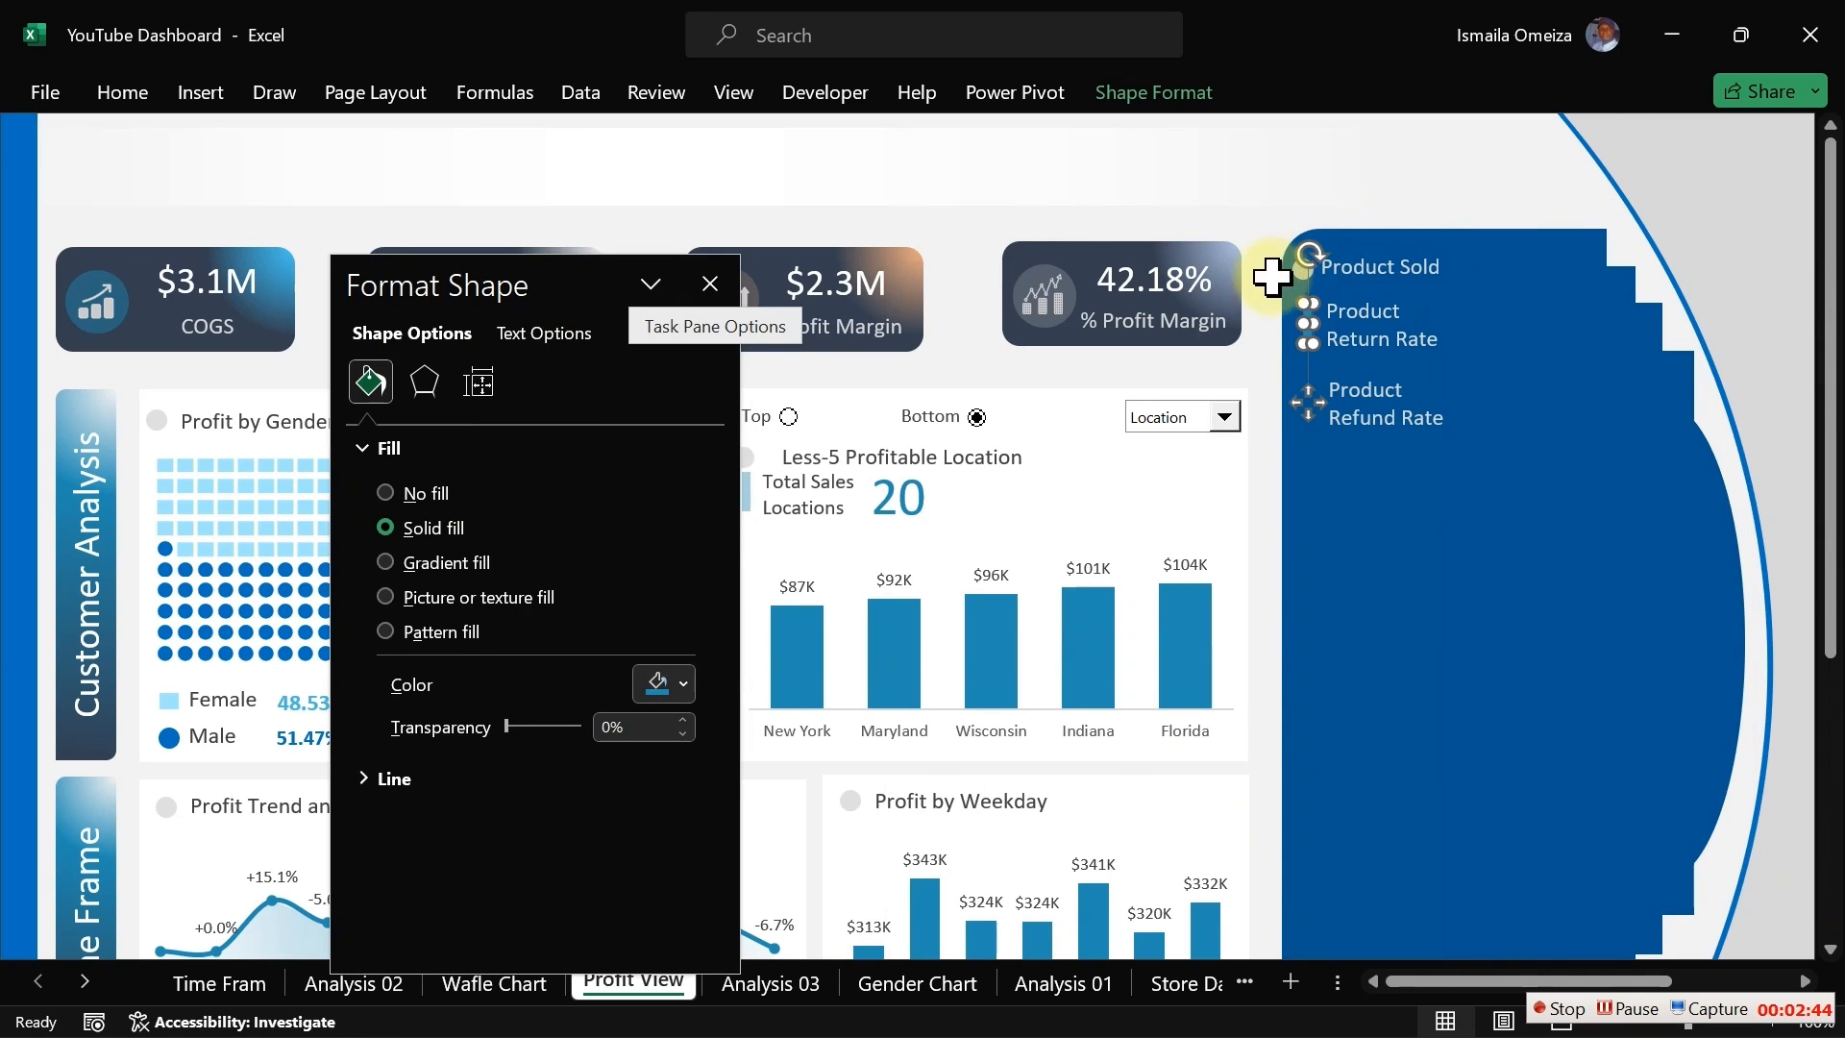
Step: Copy the blue bar marker beside Product Refund Rate and line it up with the labels
{"action": "left_click", "coordinate": [1230, 375]}
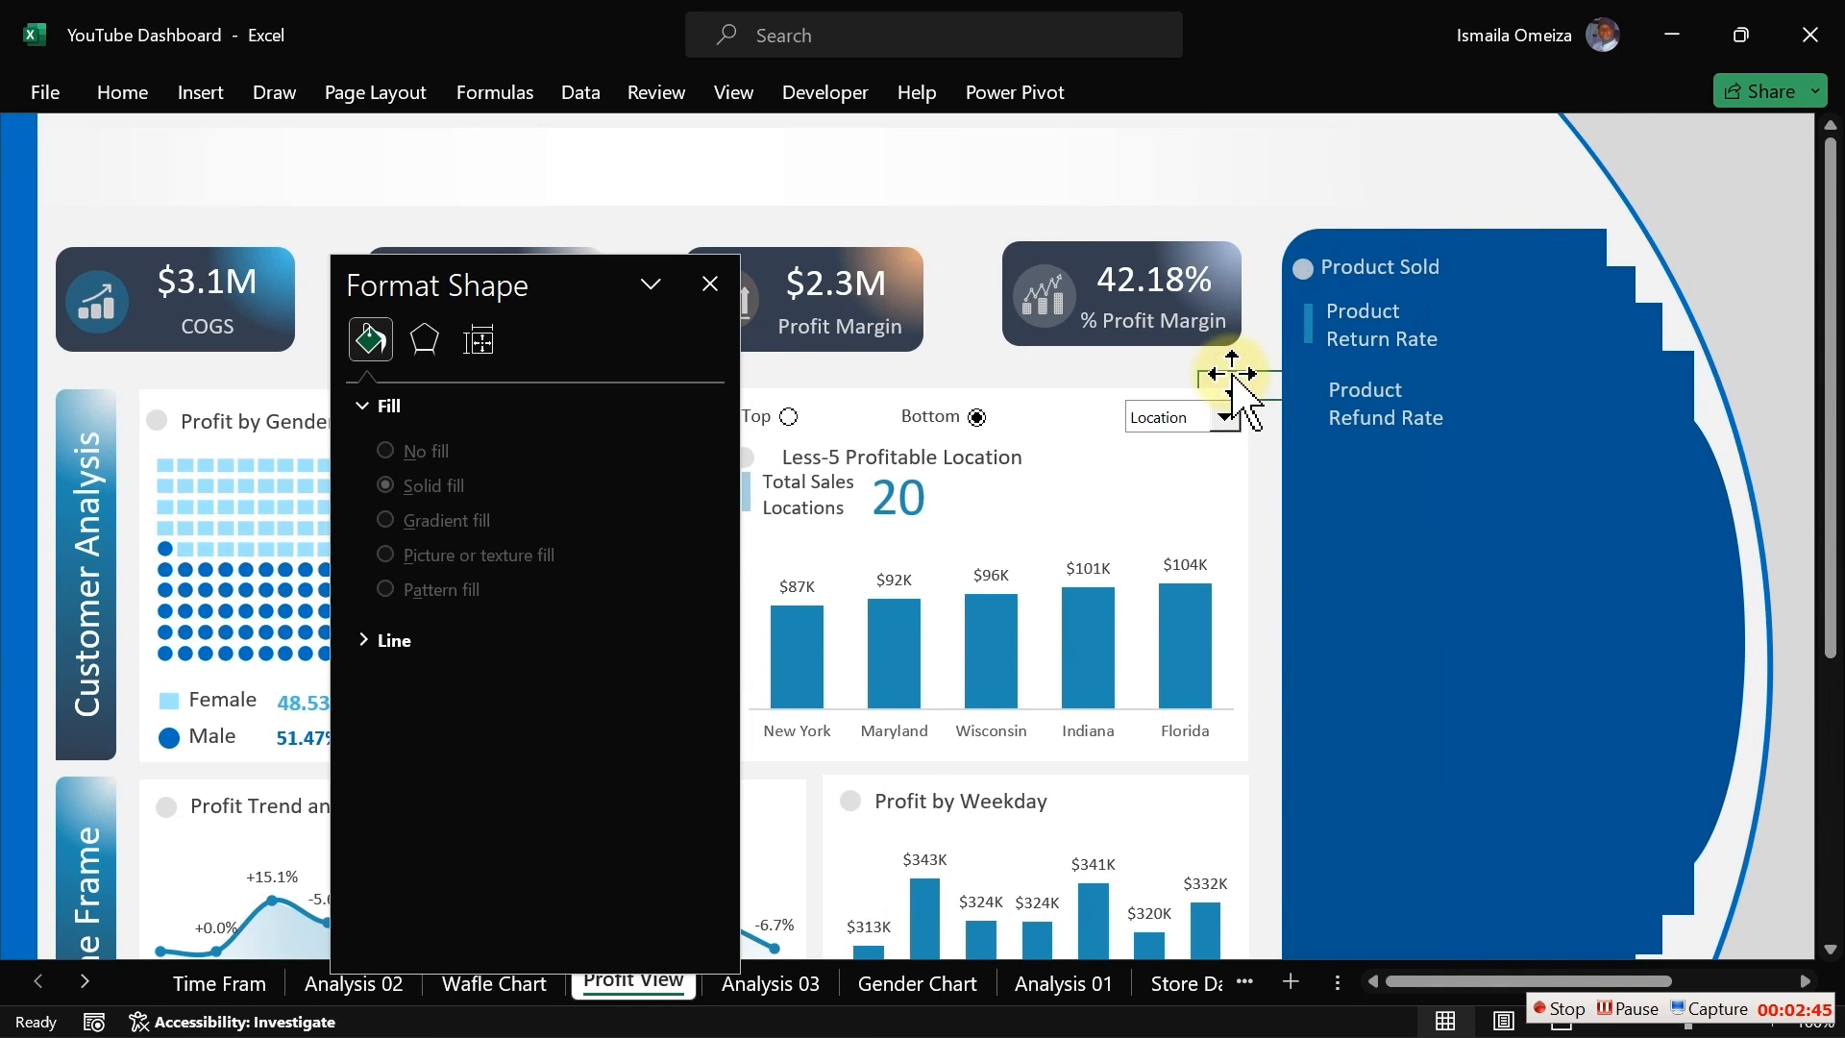
{"action": "left_click", "coordinate": [1307, 326]}
{"action": "left_click_drag", "start_coordinate": [1307, 331], "coordinate": [1320, 402]}
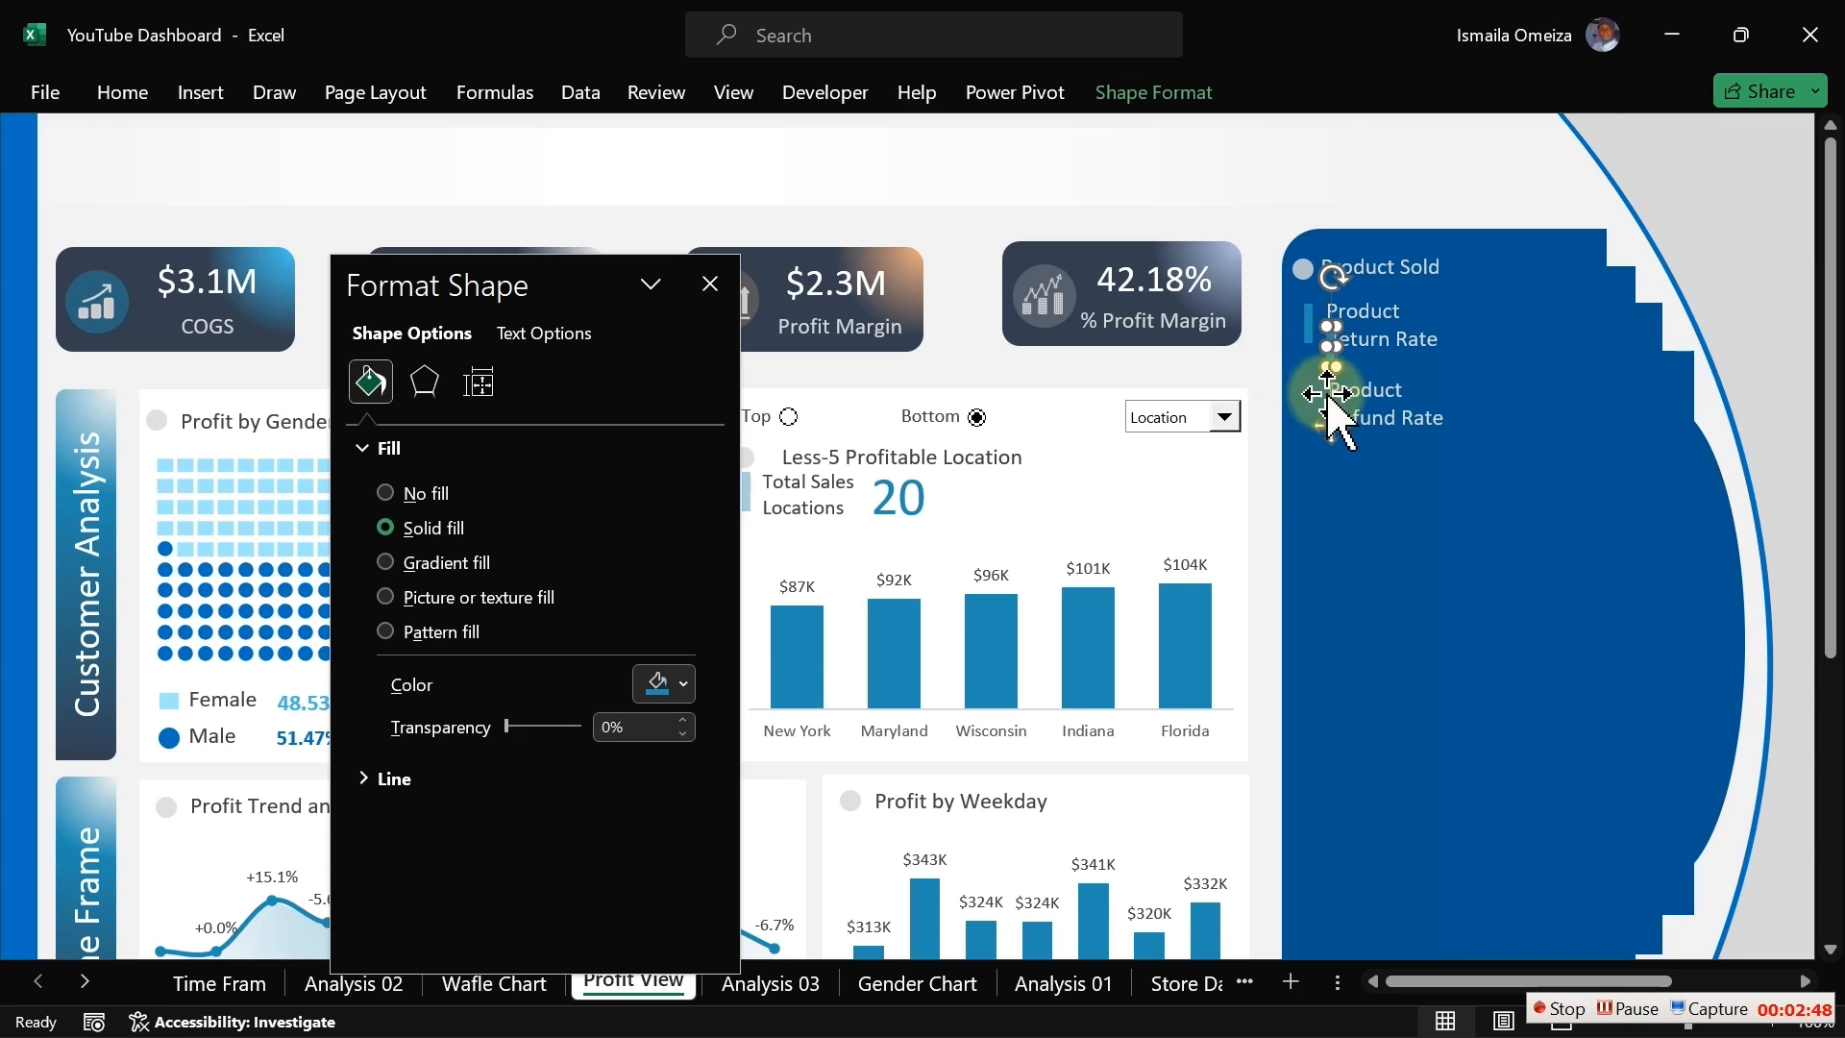
{"action": "left_click_drag", "start_coordinate": [1320, 467], "coordinate": [1311, 472]}
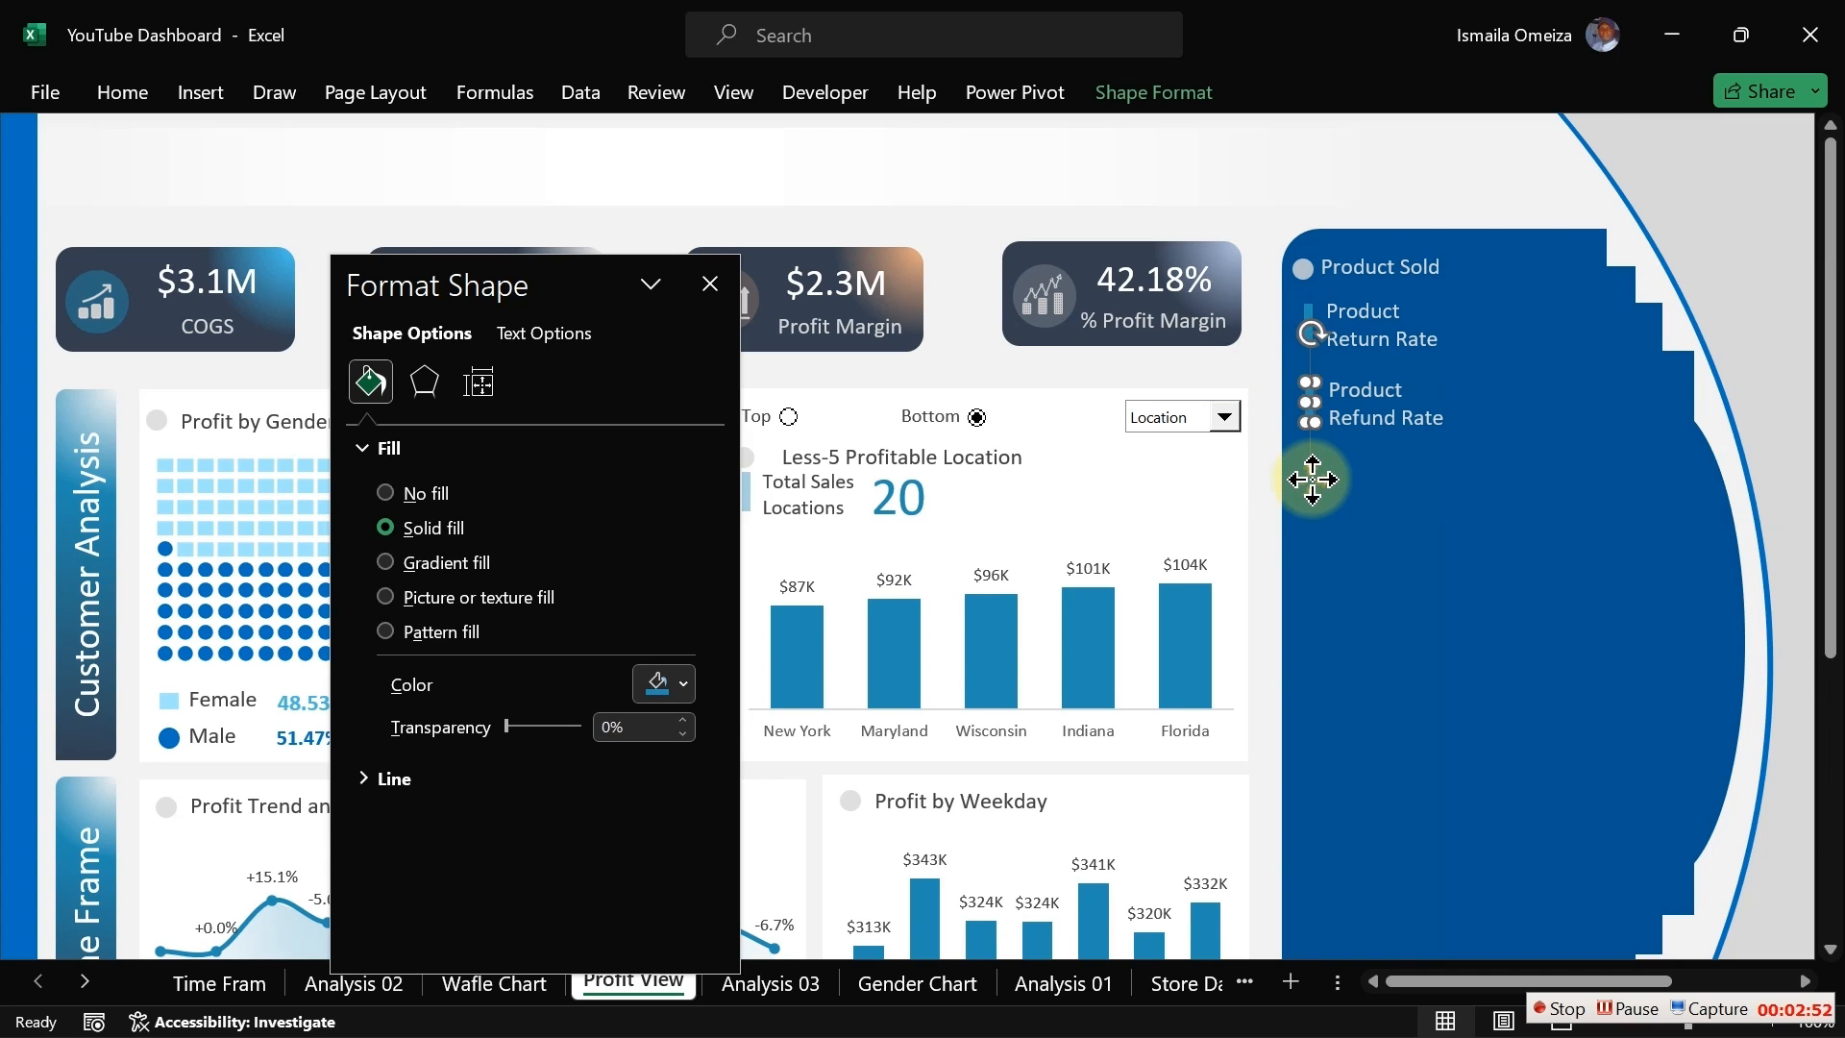
{"action": "left_click", "coordinate": [1226, 377]}
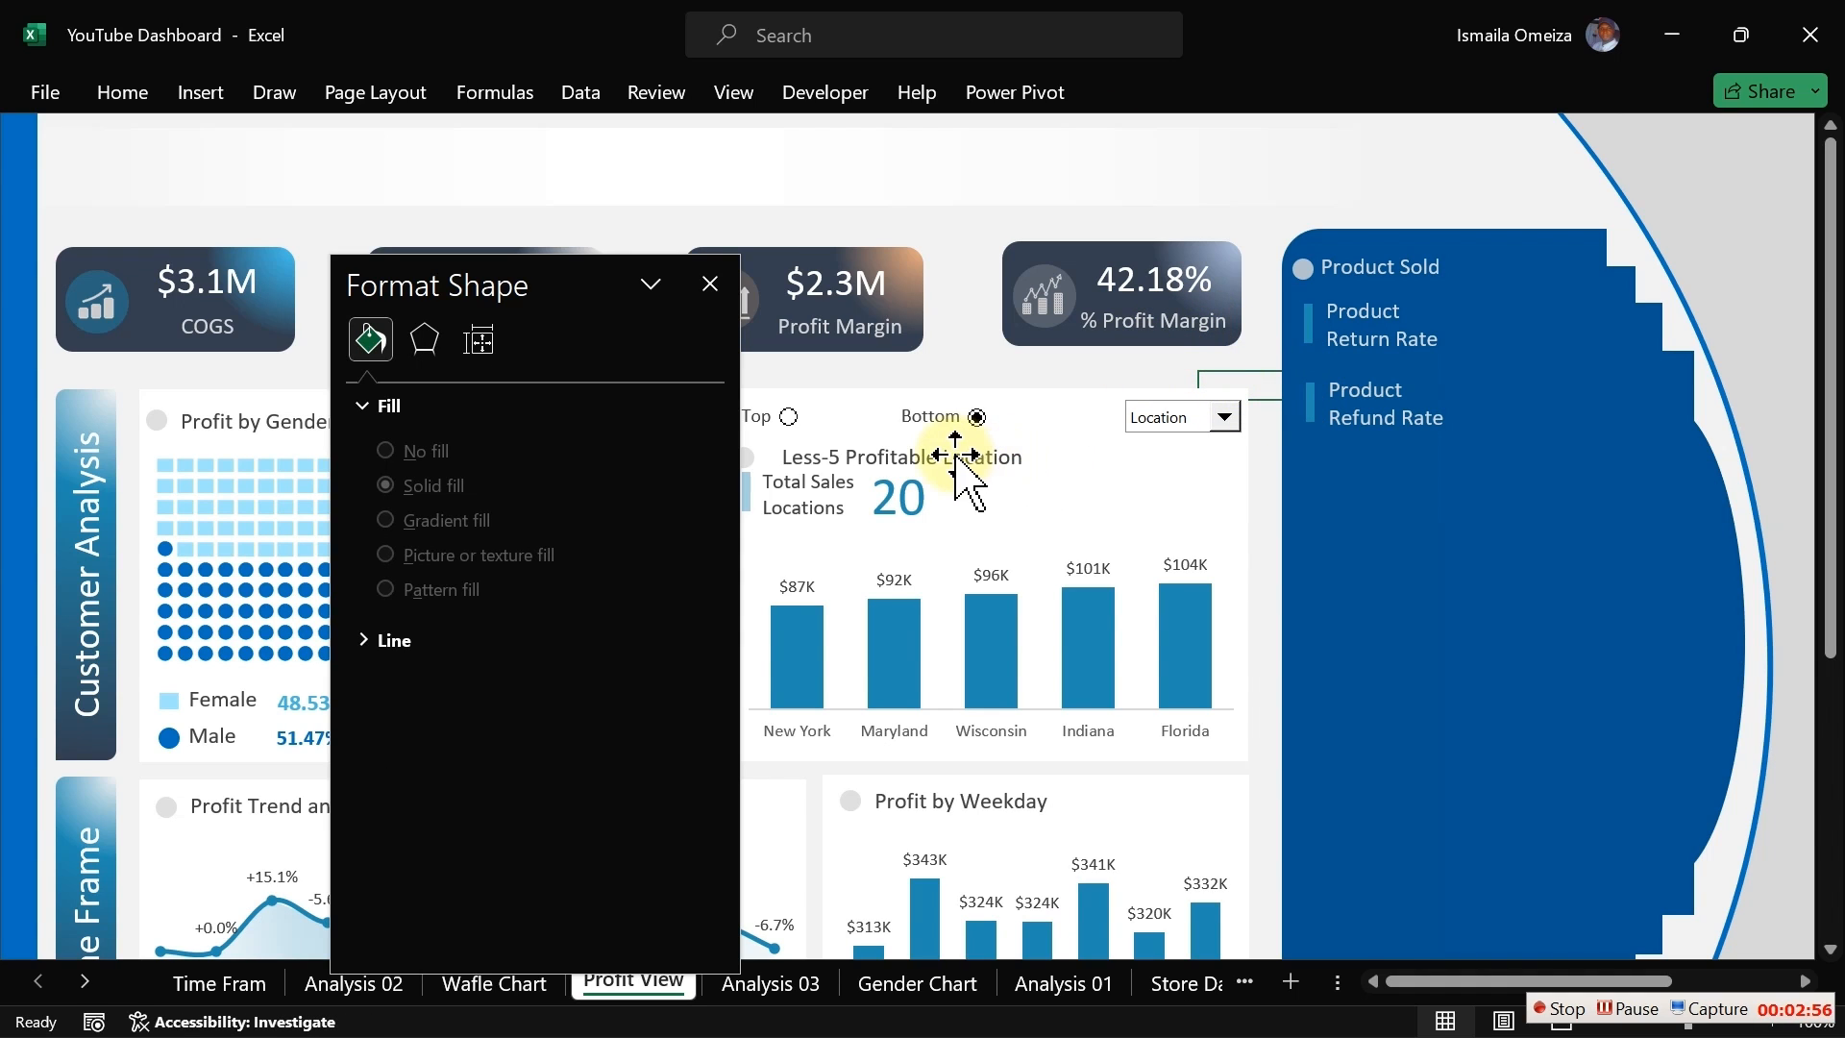
Step: Copy the 20 value box into the panel below the labels and turn on the formula bar
{"action": "left_click", "coordinate": [887, 502]}
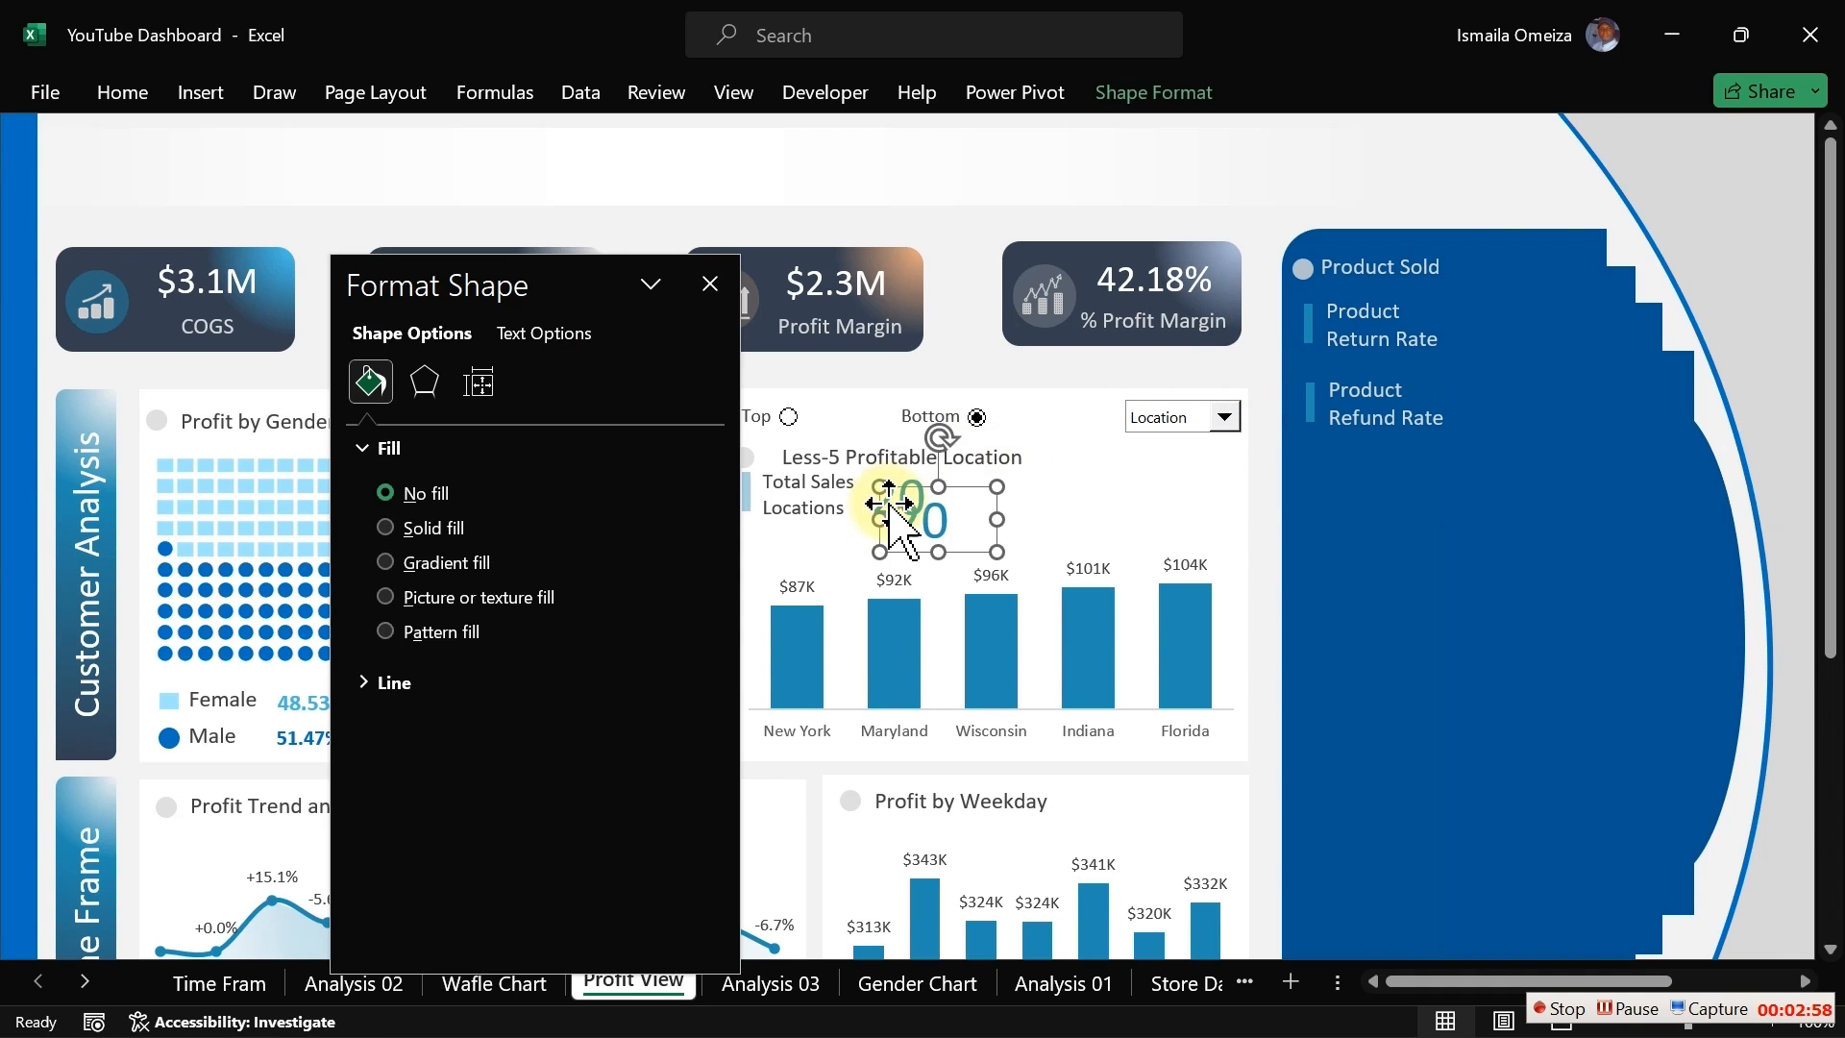
{"action": "left_click_drag", "start_coordinate": [889, 502], "coordinate": [1497, 541]}
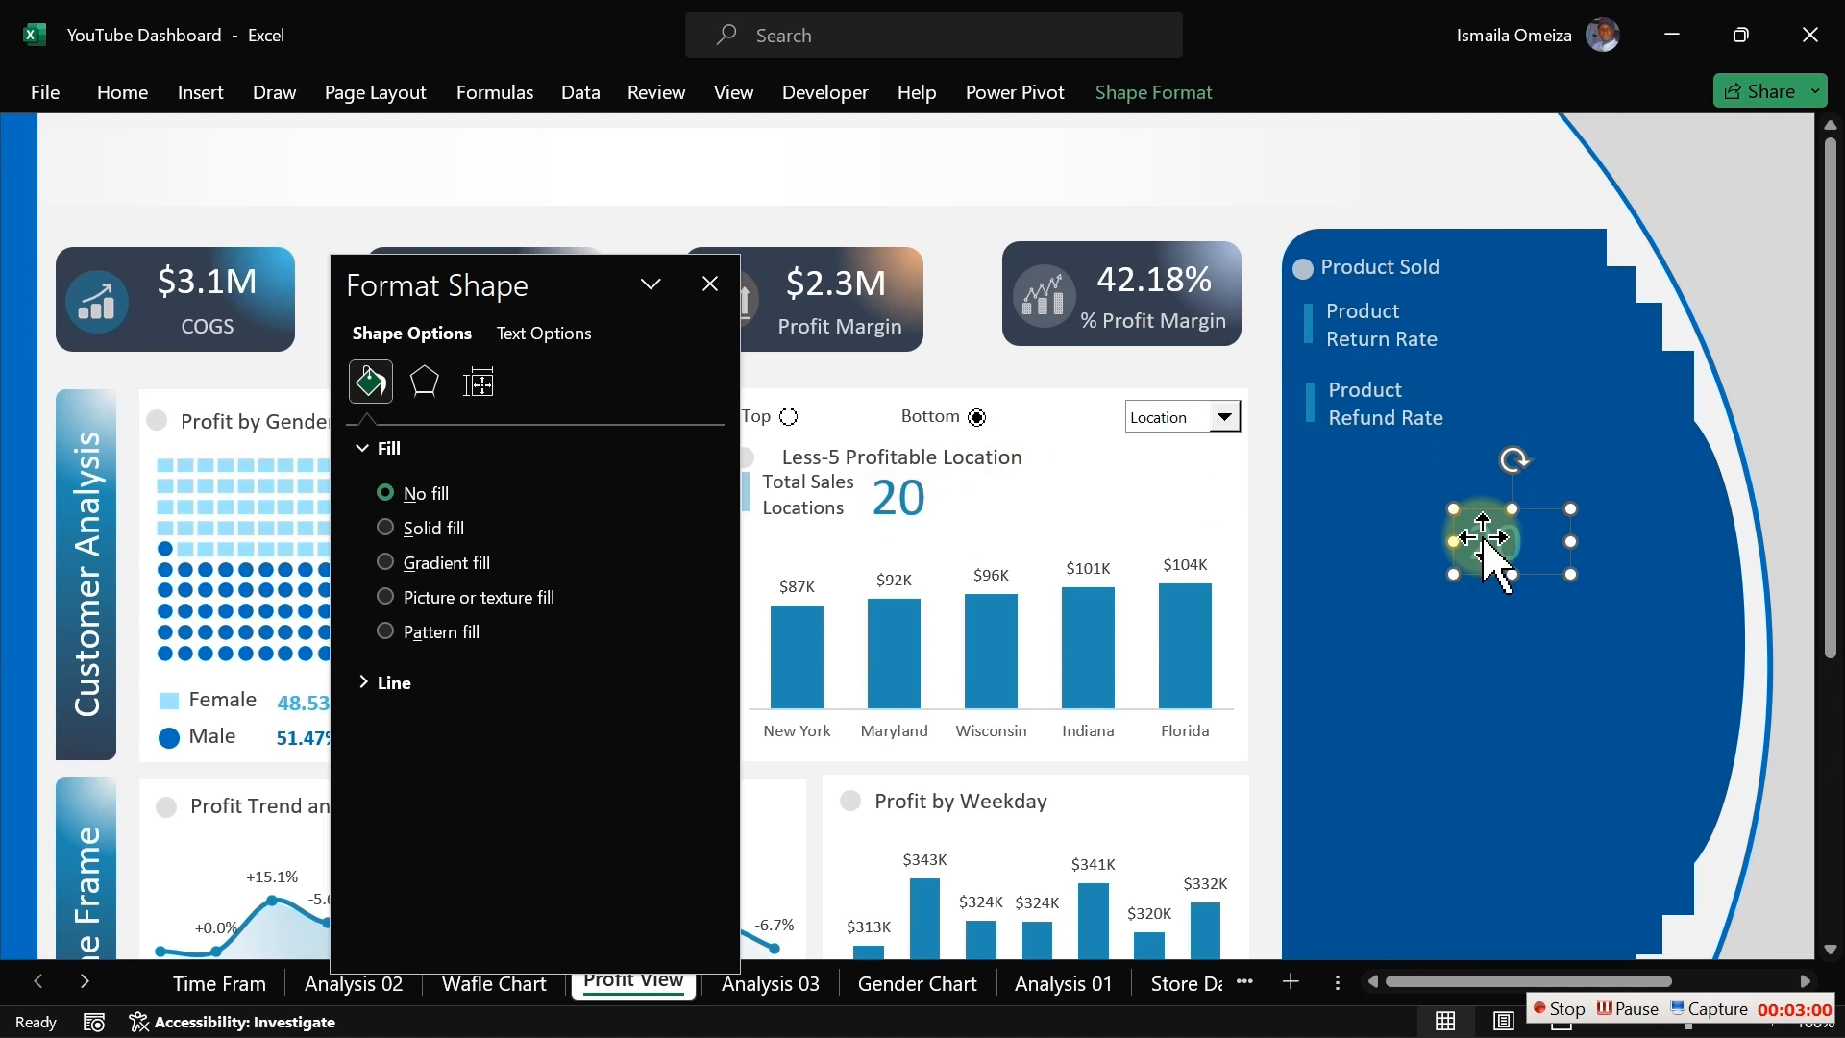
{"action": "left_click", "coordinate": [738, 96]}
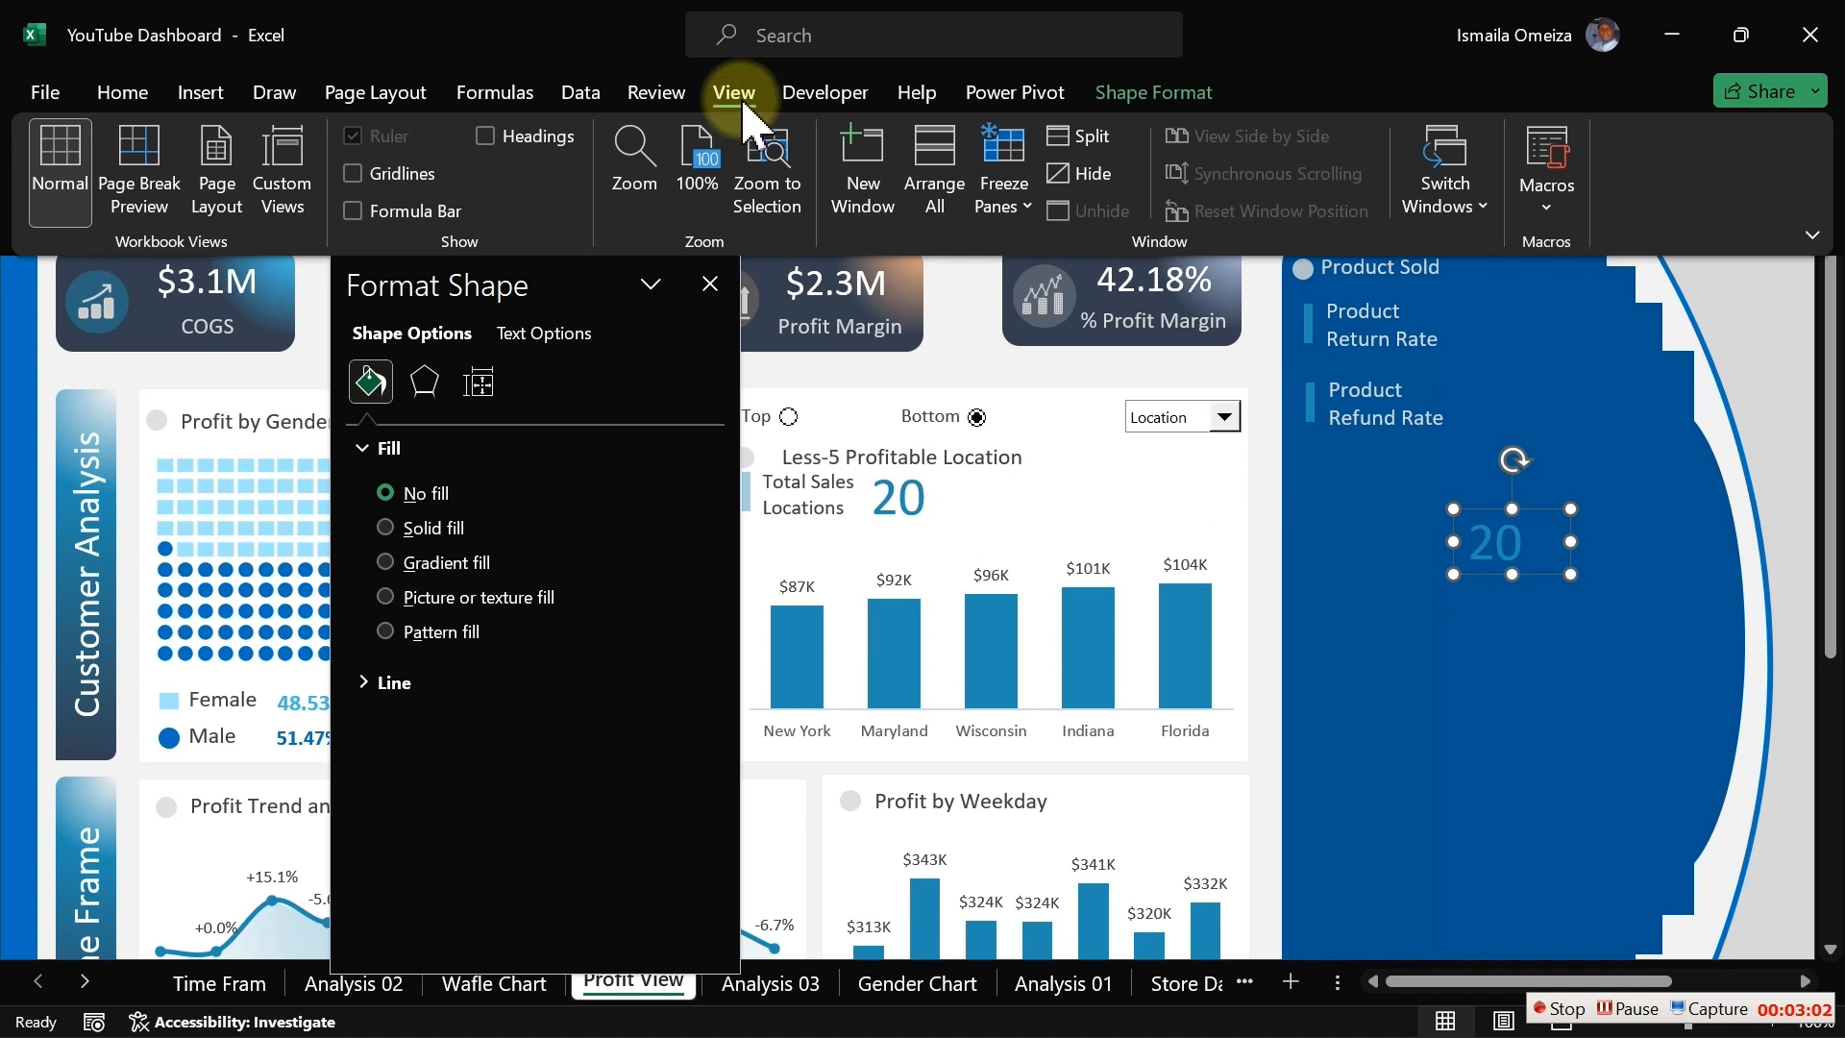
{"action": "left_click", "coordinate": [403, 210]}
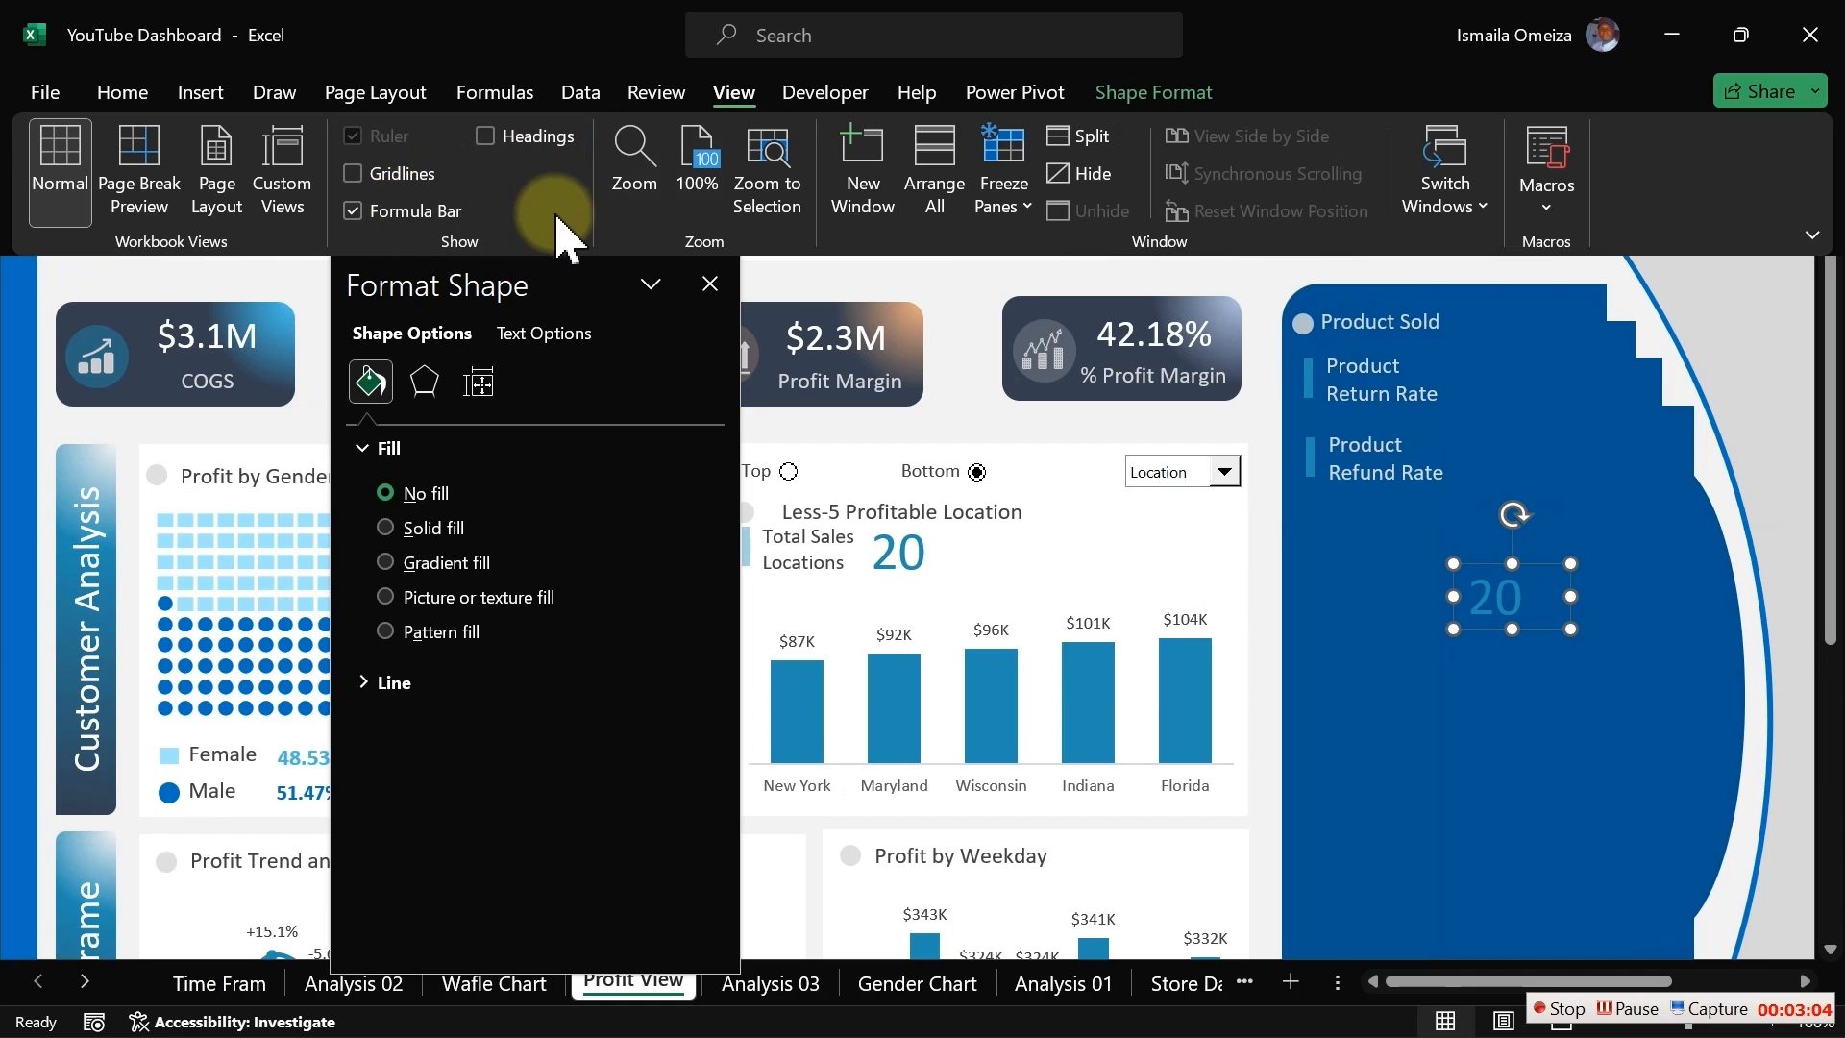
Step: Link the copied value box to cell BA9 on the Analysis 03 sheet
{"action": "left_click", "coordinate": [823, 327]}
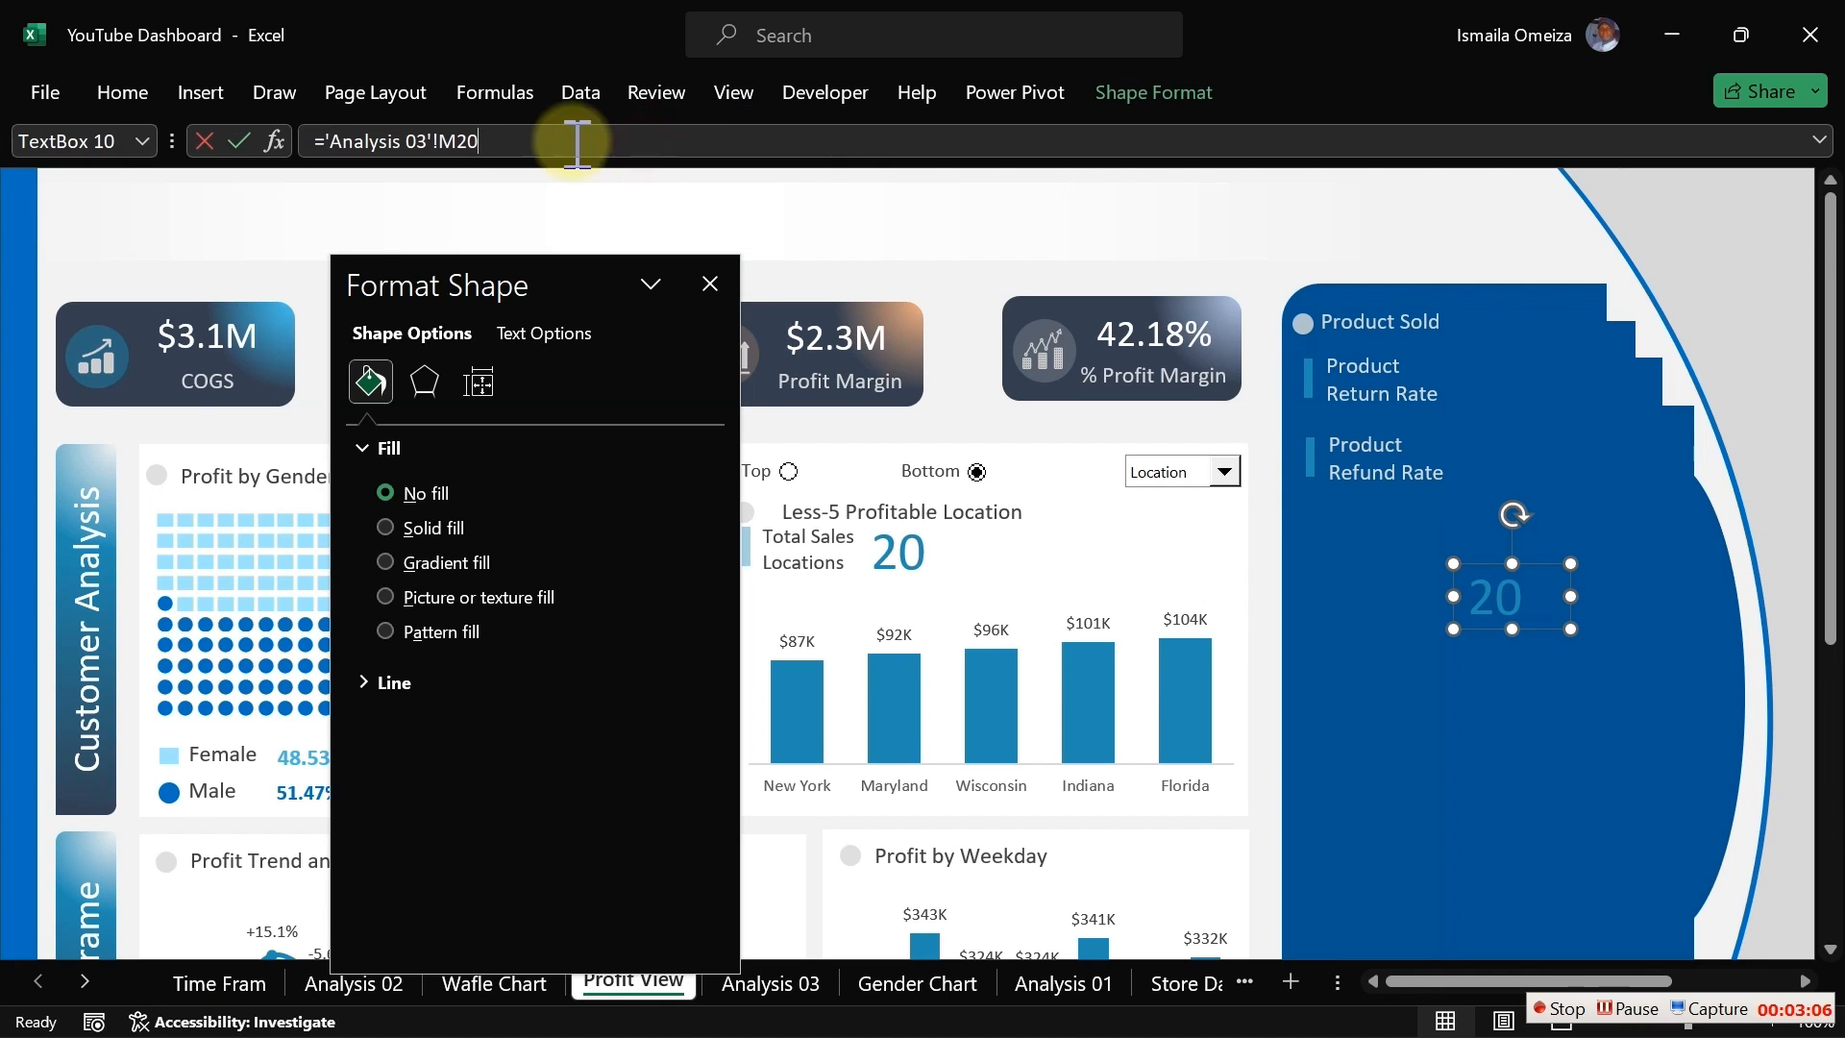
{"action": "left_click_drag", "start_coordinate": [478, 143], "coordinate": [321, 142]}
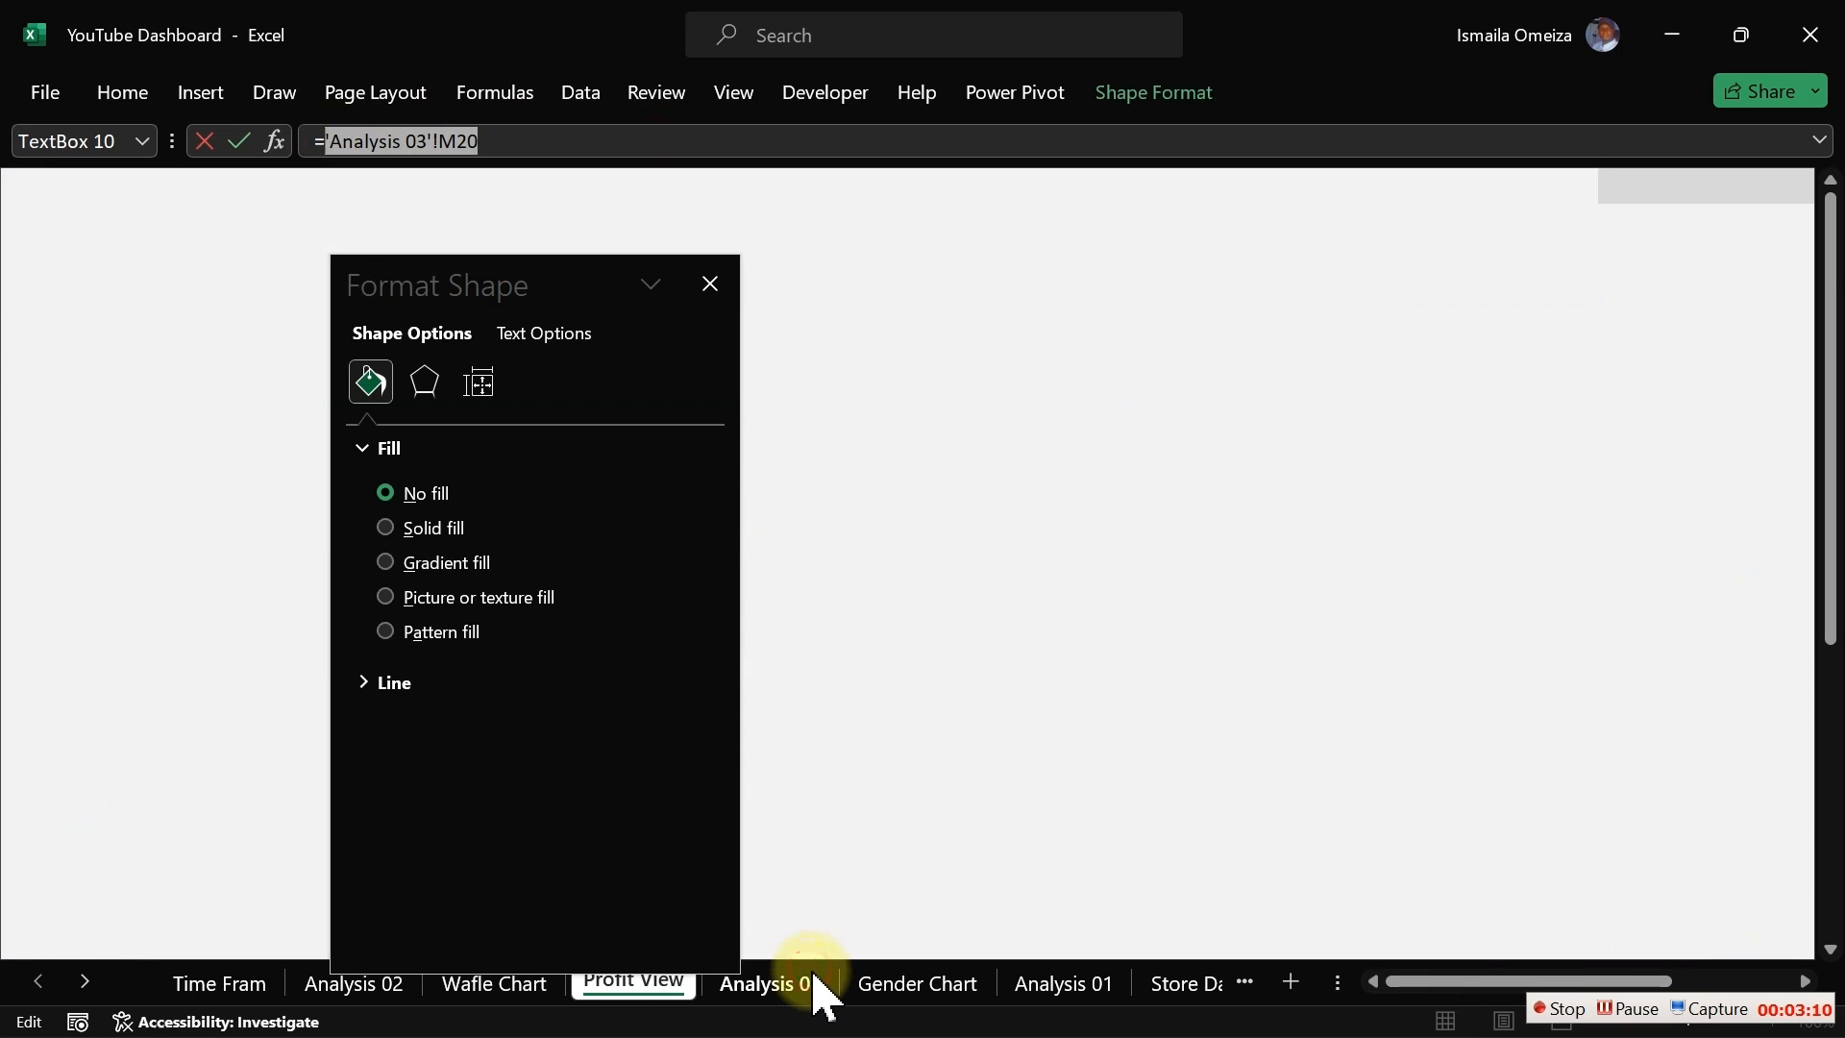
{"action": "left_click", "coordinate": [815, 981]}
{"action": "left_click", "coordinate": [713, 286]}
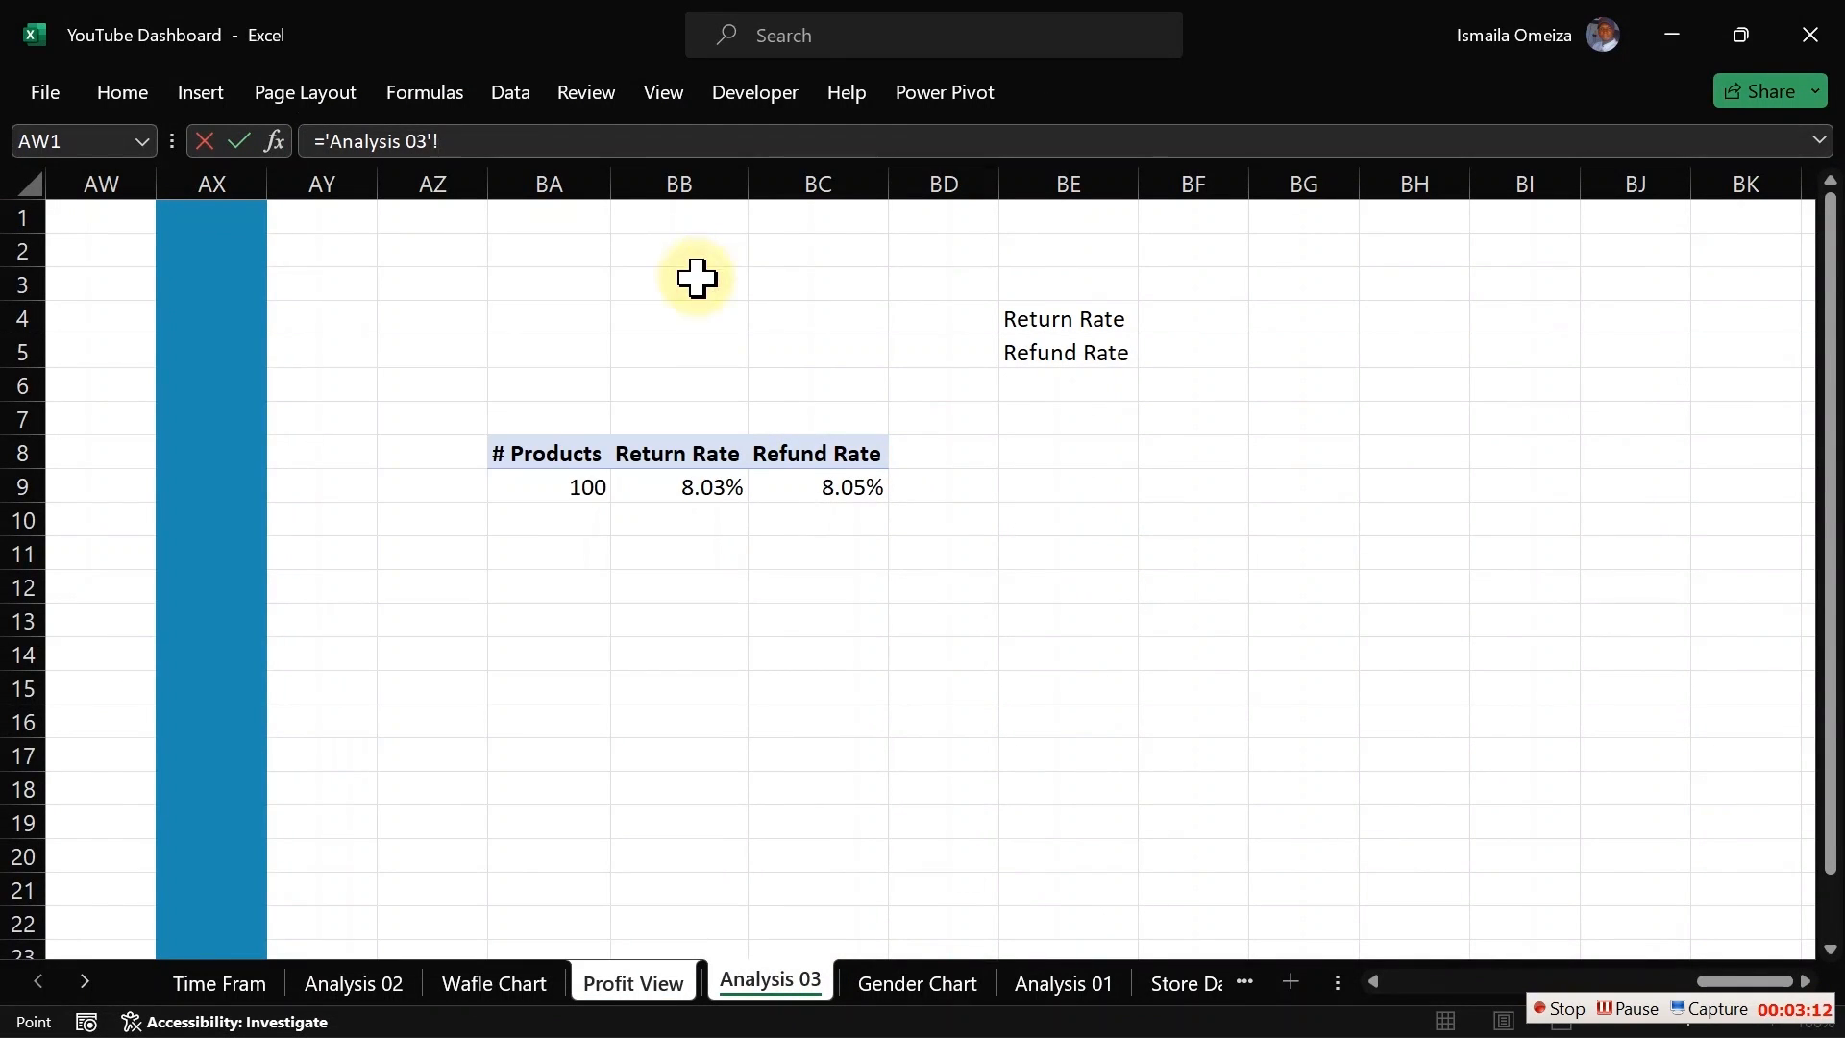
{"action": "key", "text": "Return"}
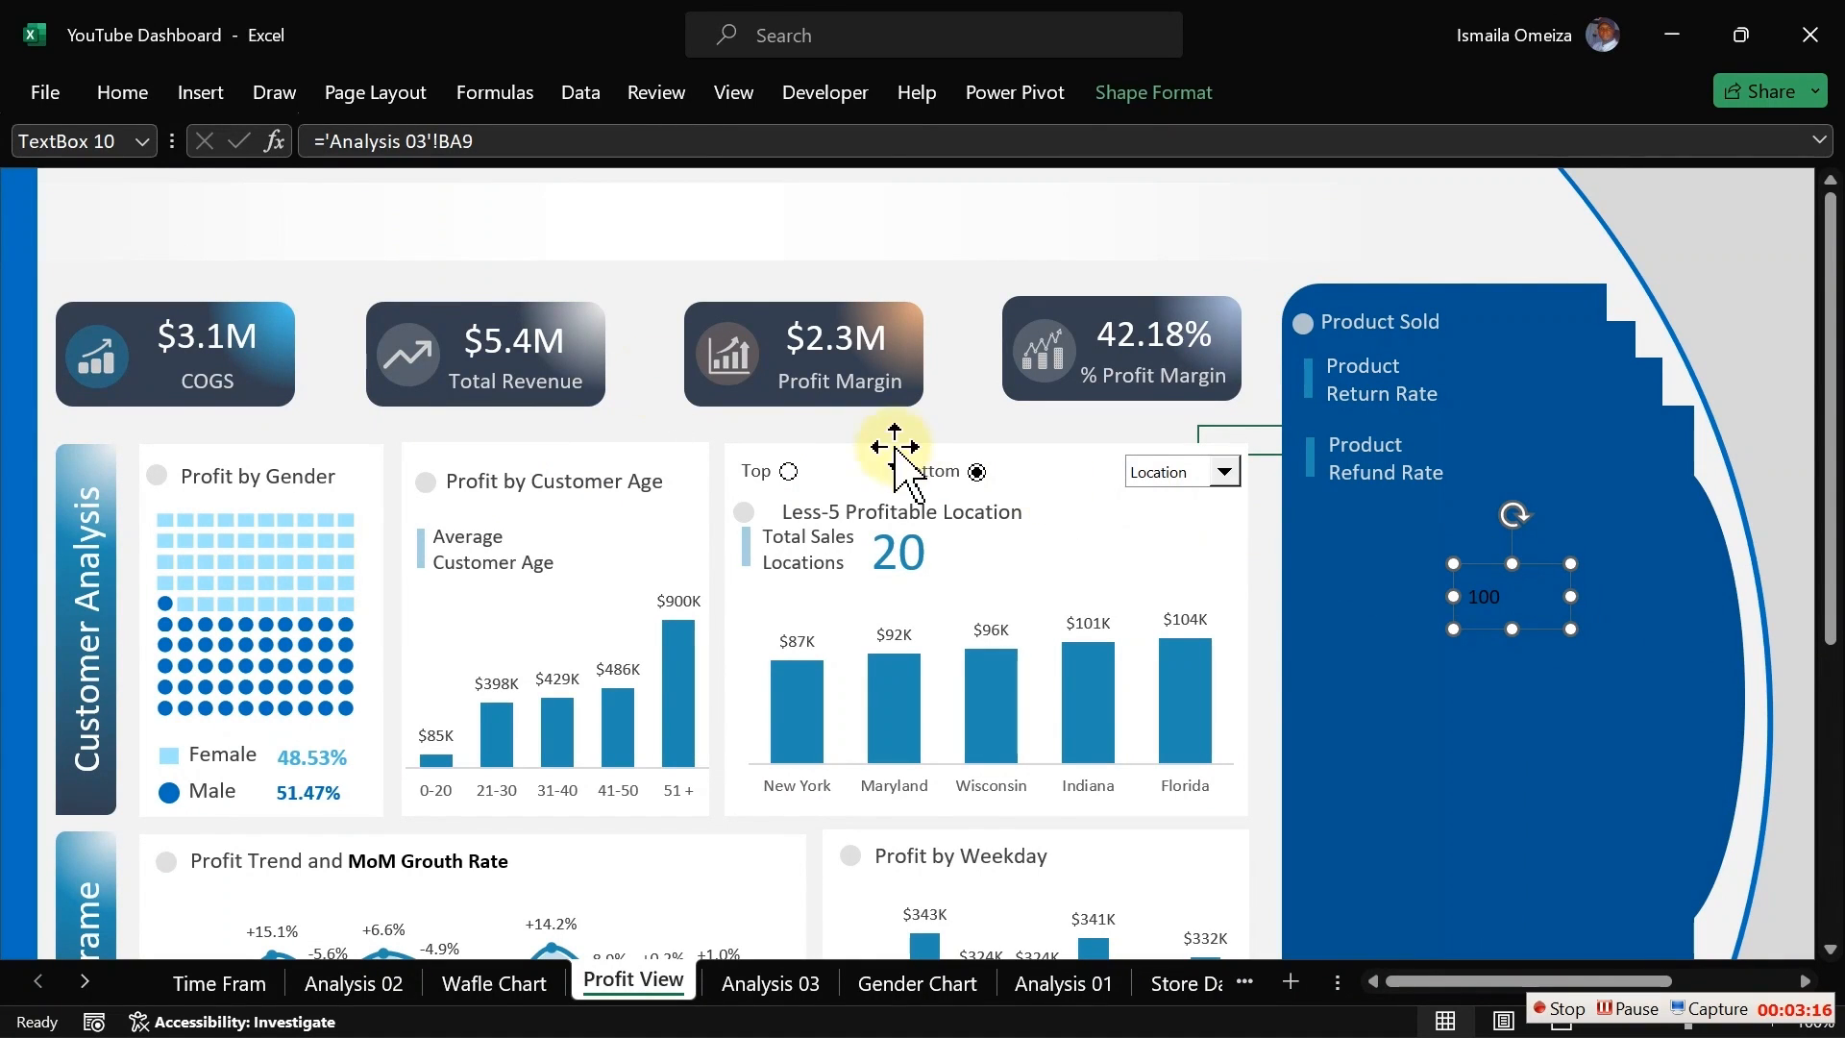
Step: Set the linked value box's font size to 24 and its font color to white
{"action": "left_click", "coordinate": [140, 96]}
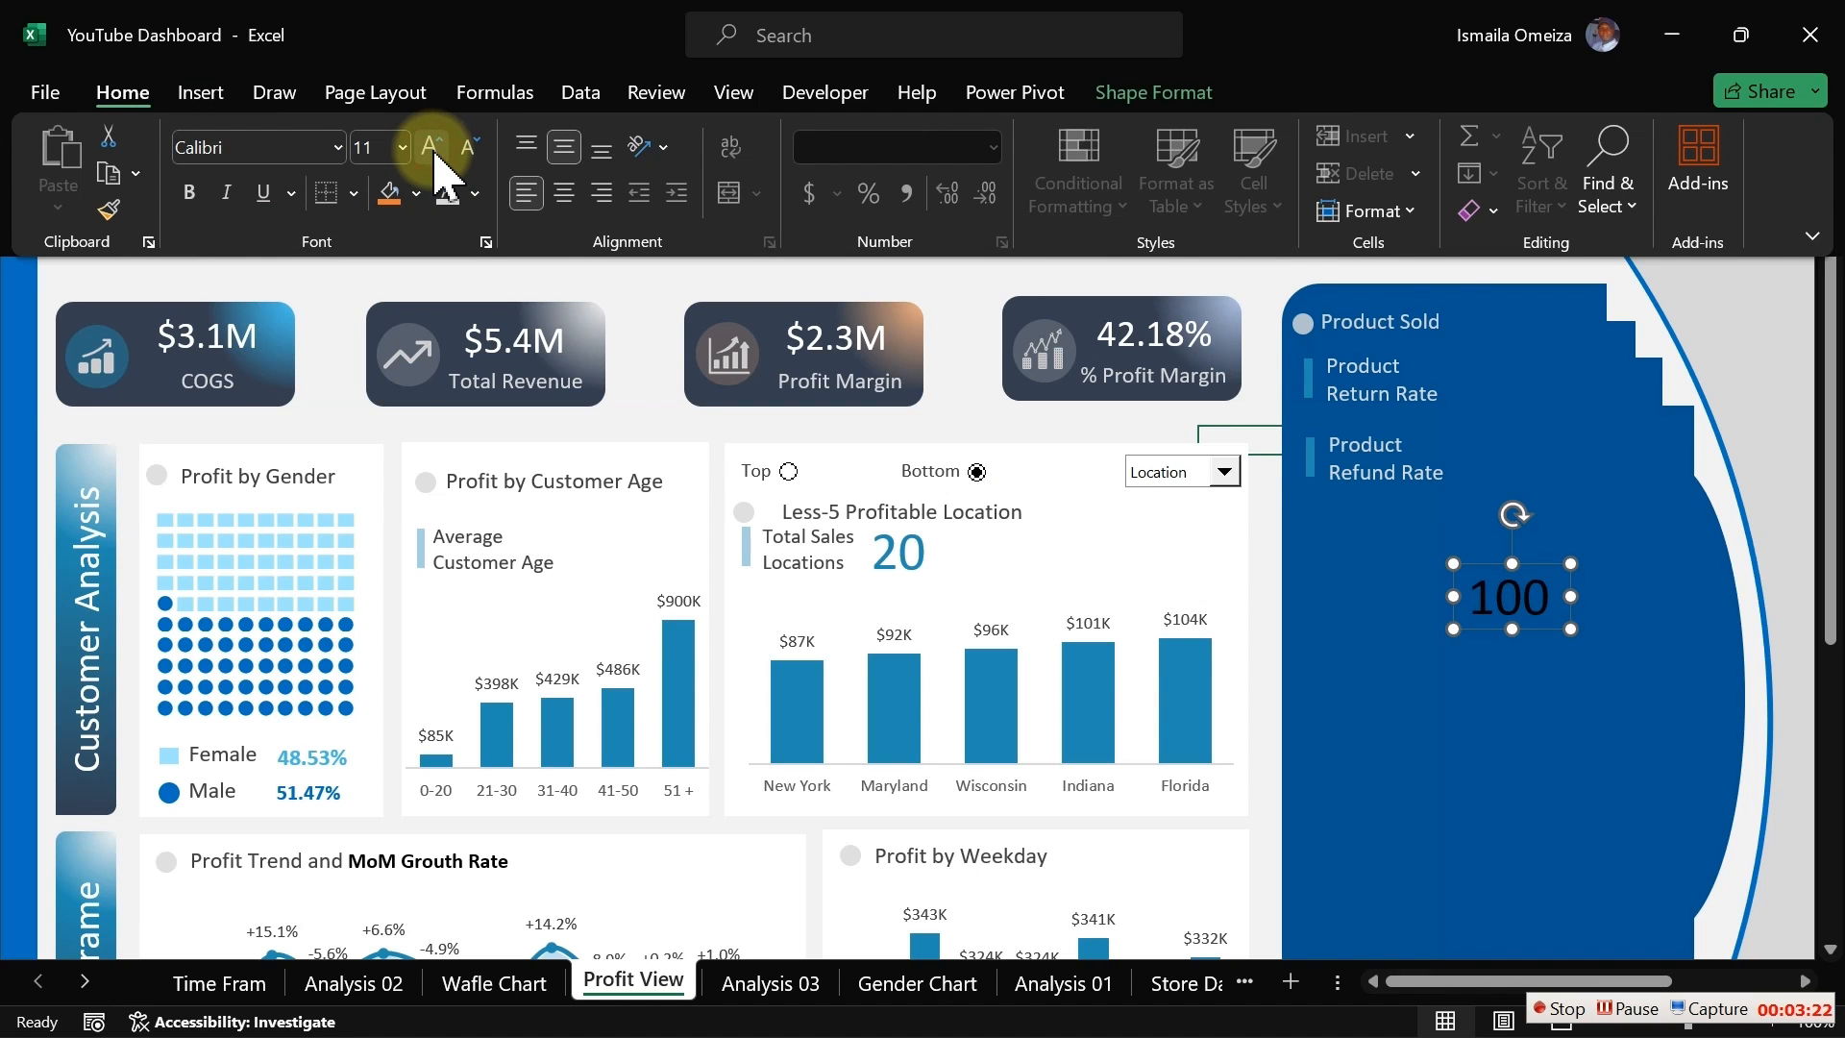
{"action": "left_click", "coordinate": [431, 149]}
{"action": "left_click", "coordinate": [467, 151]}
{"action": "left_click", "coordinate": [468, 151]}
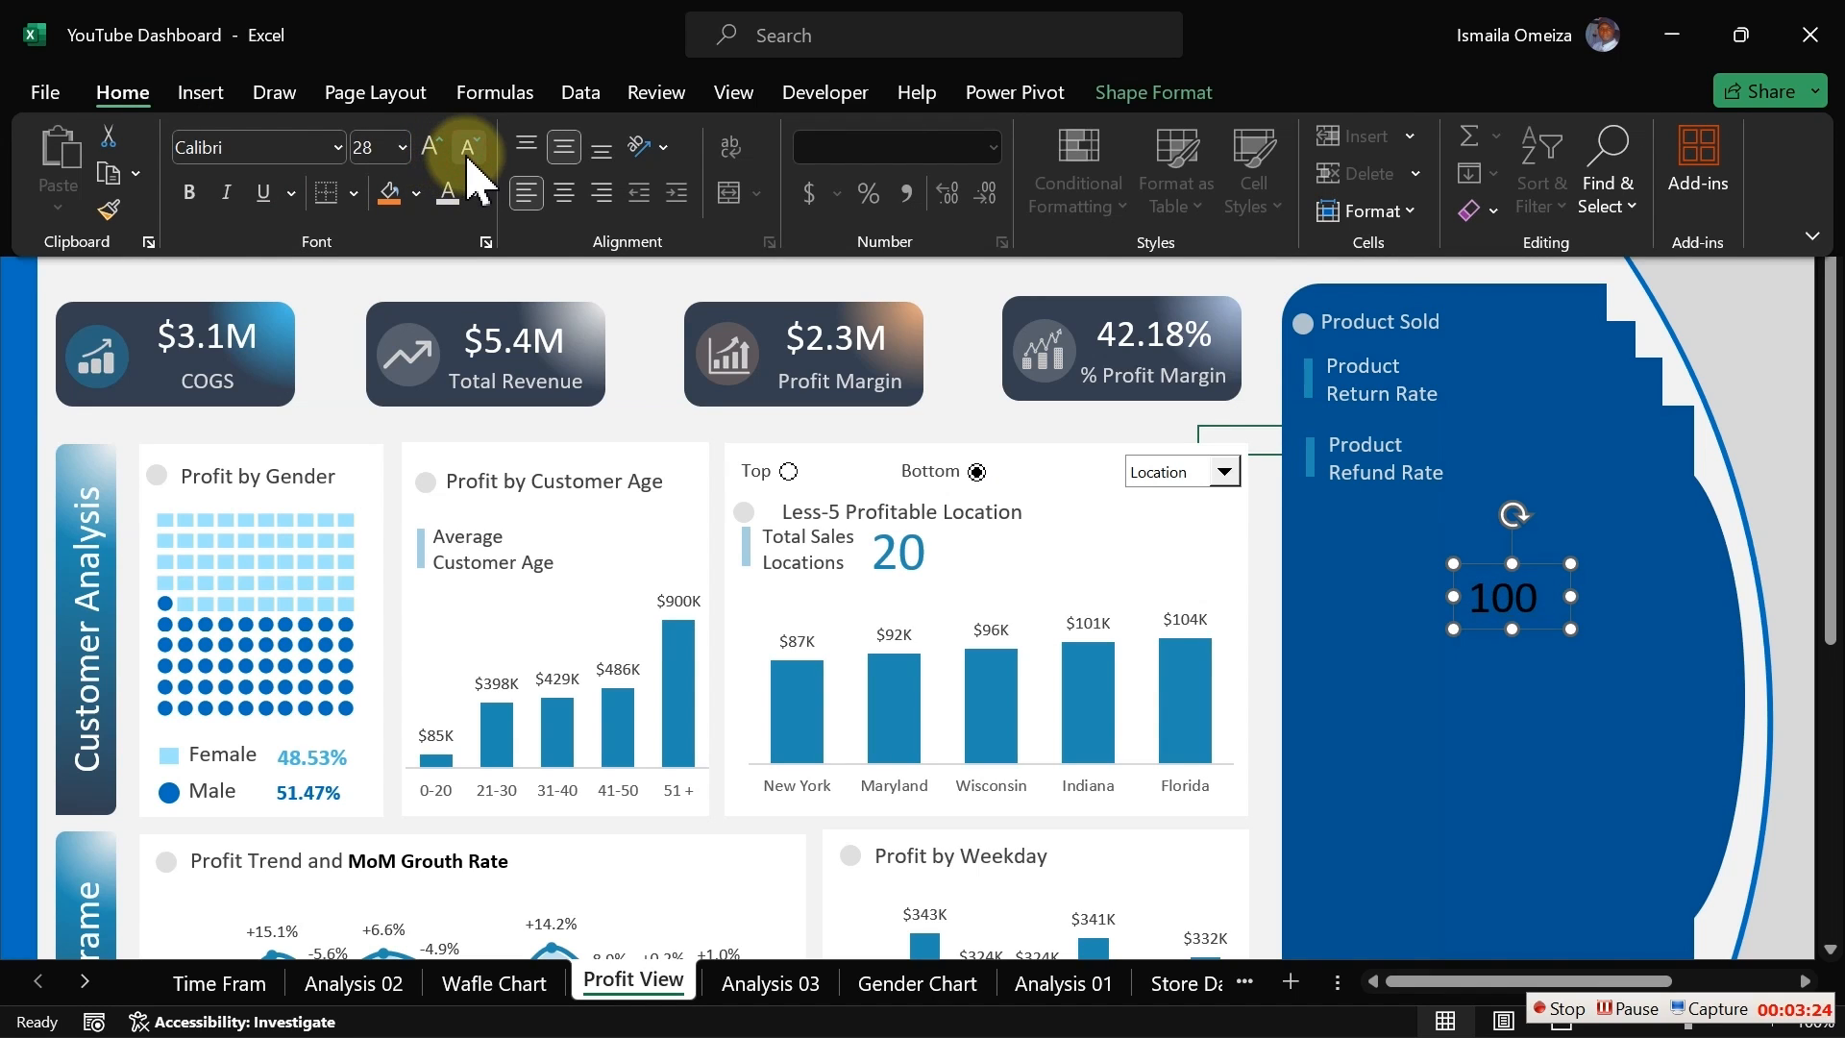
{"action": "left_click", "coordinate": [474, 192]}
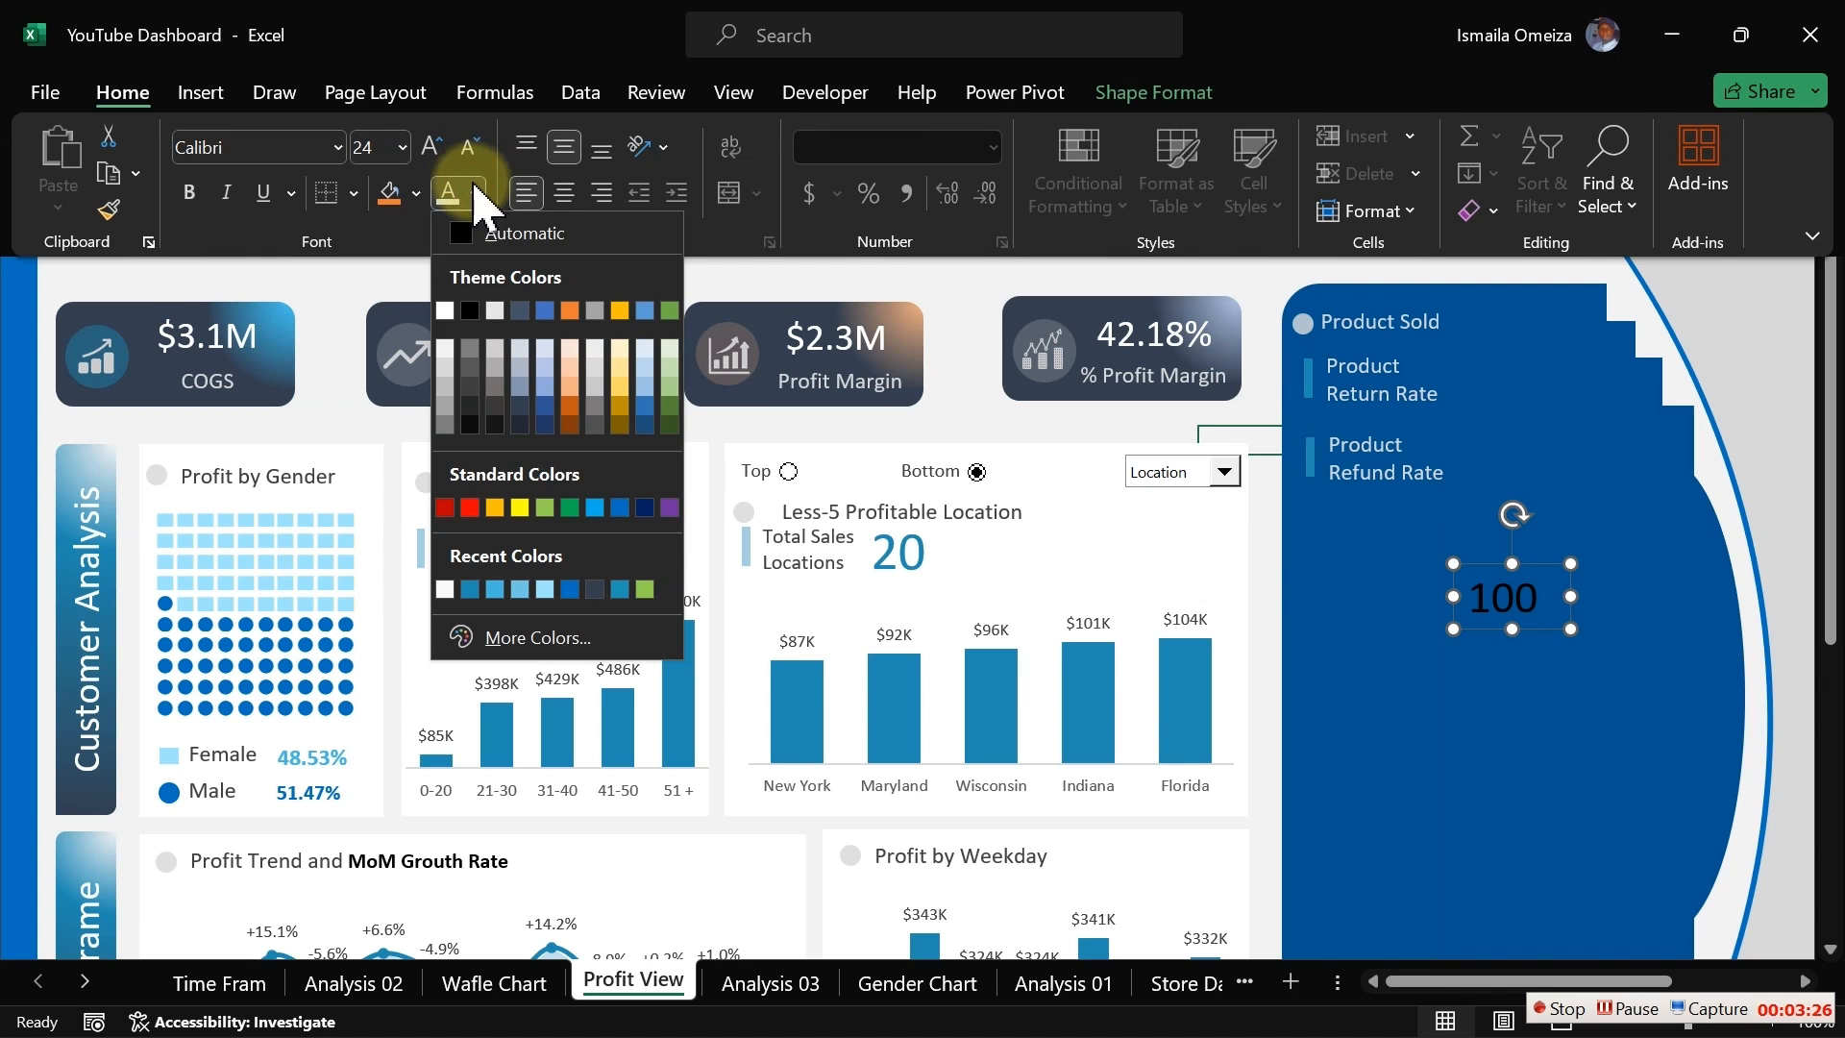
{"action": "left_click", "coordinate": [443, 348]}
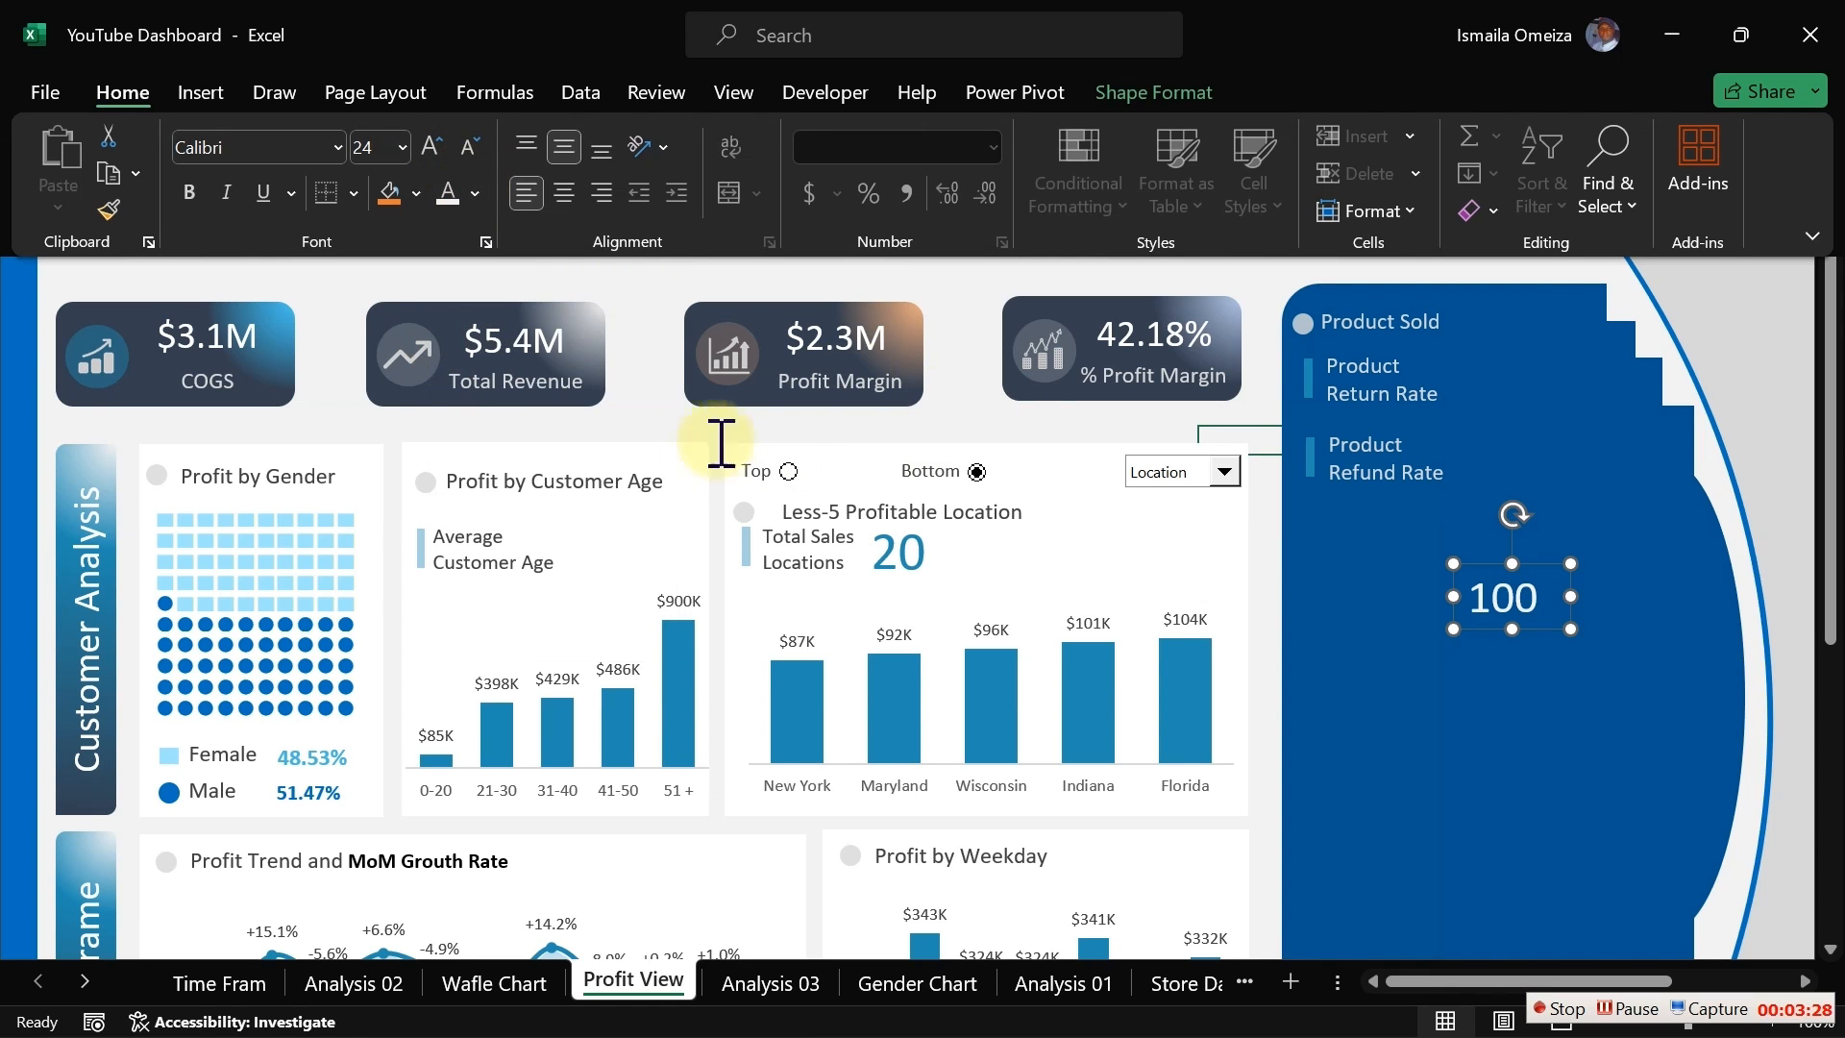
Step: Check the Total Revenue card's value font size and reduce the linked panel value box's font size to 20
{"action": "left_click", "coordinate": [539, 346]}
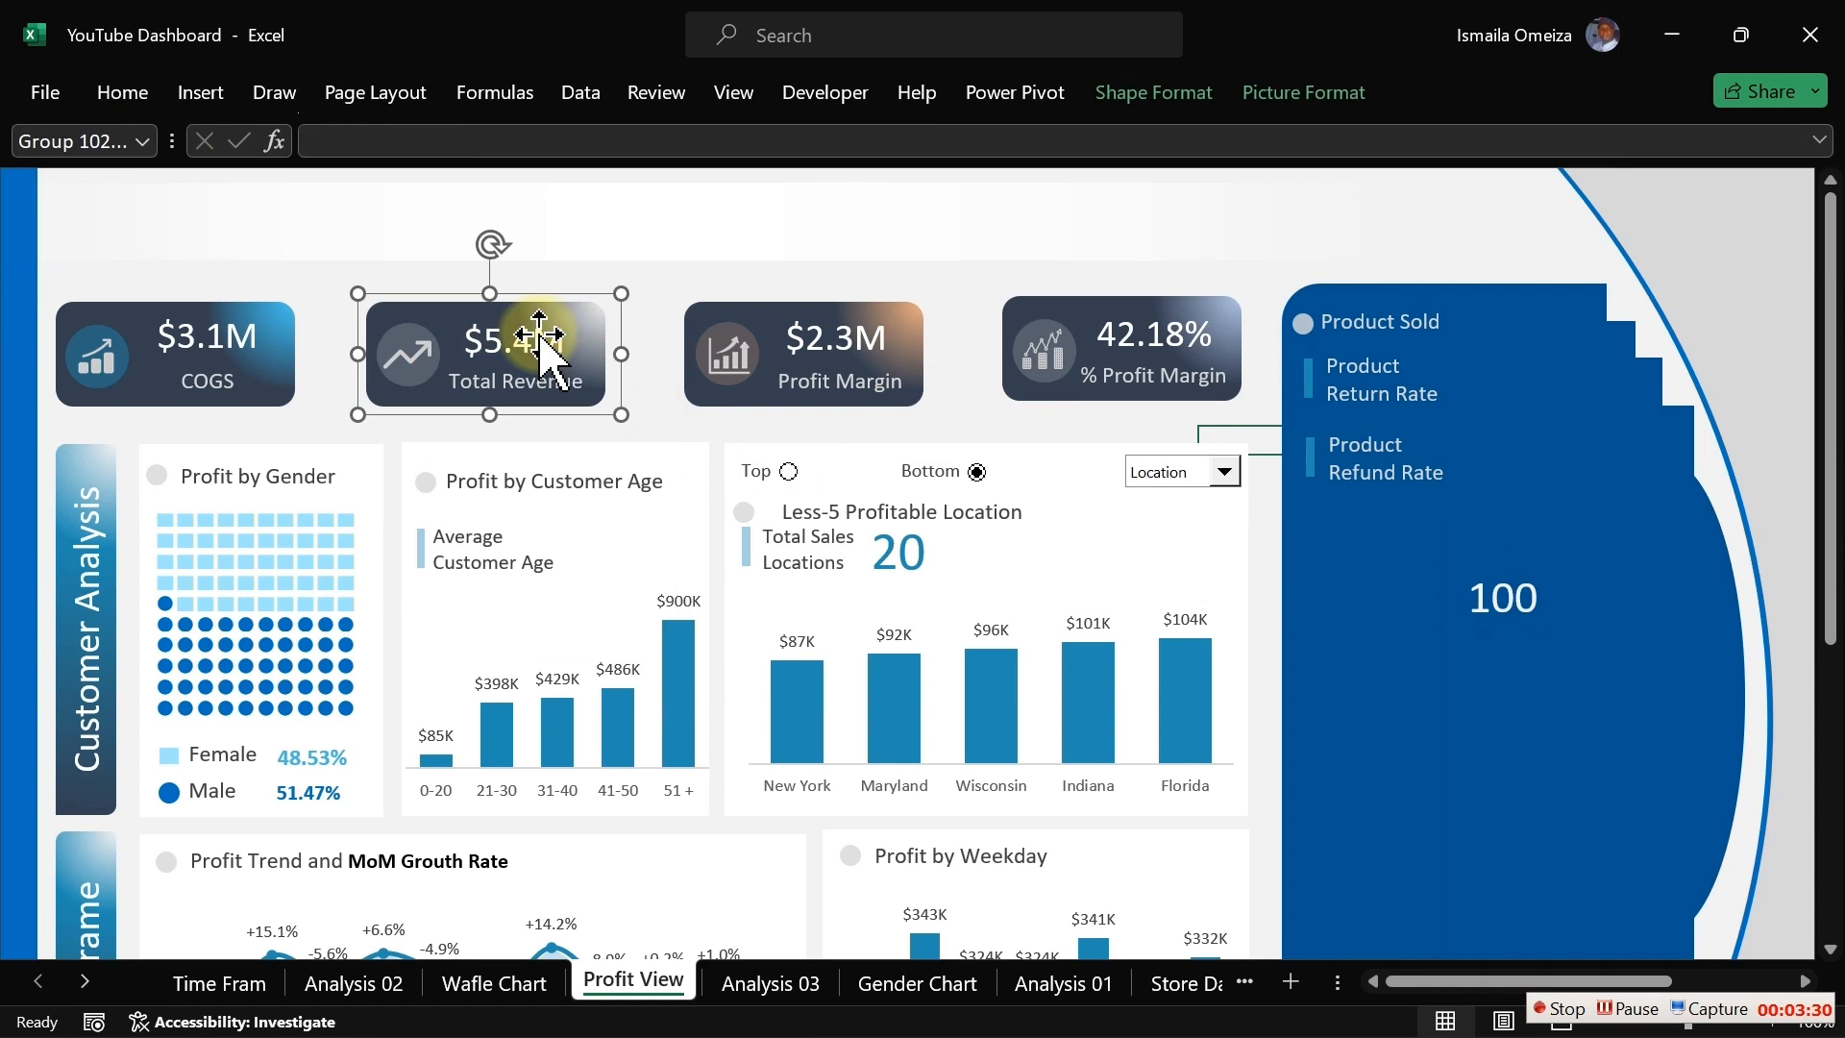
{"action": "left_click", "coordinate": [539, 346]}
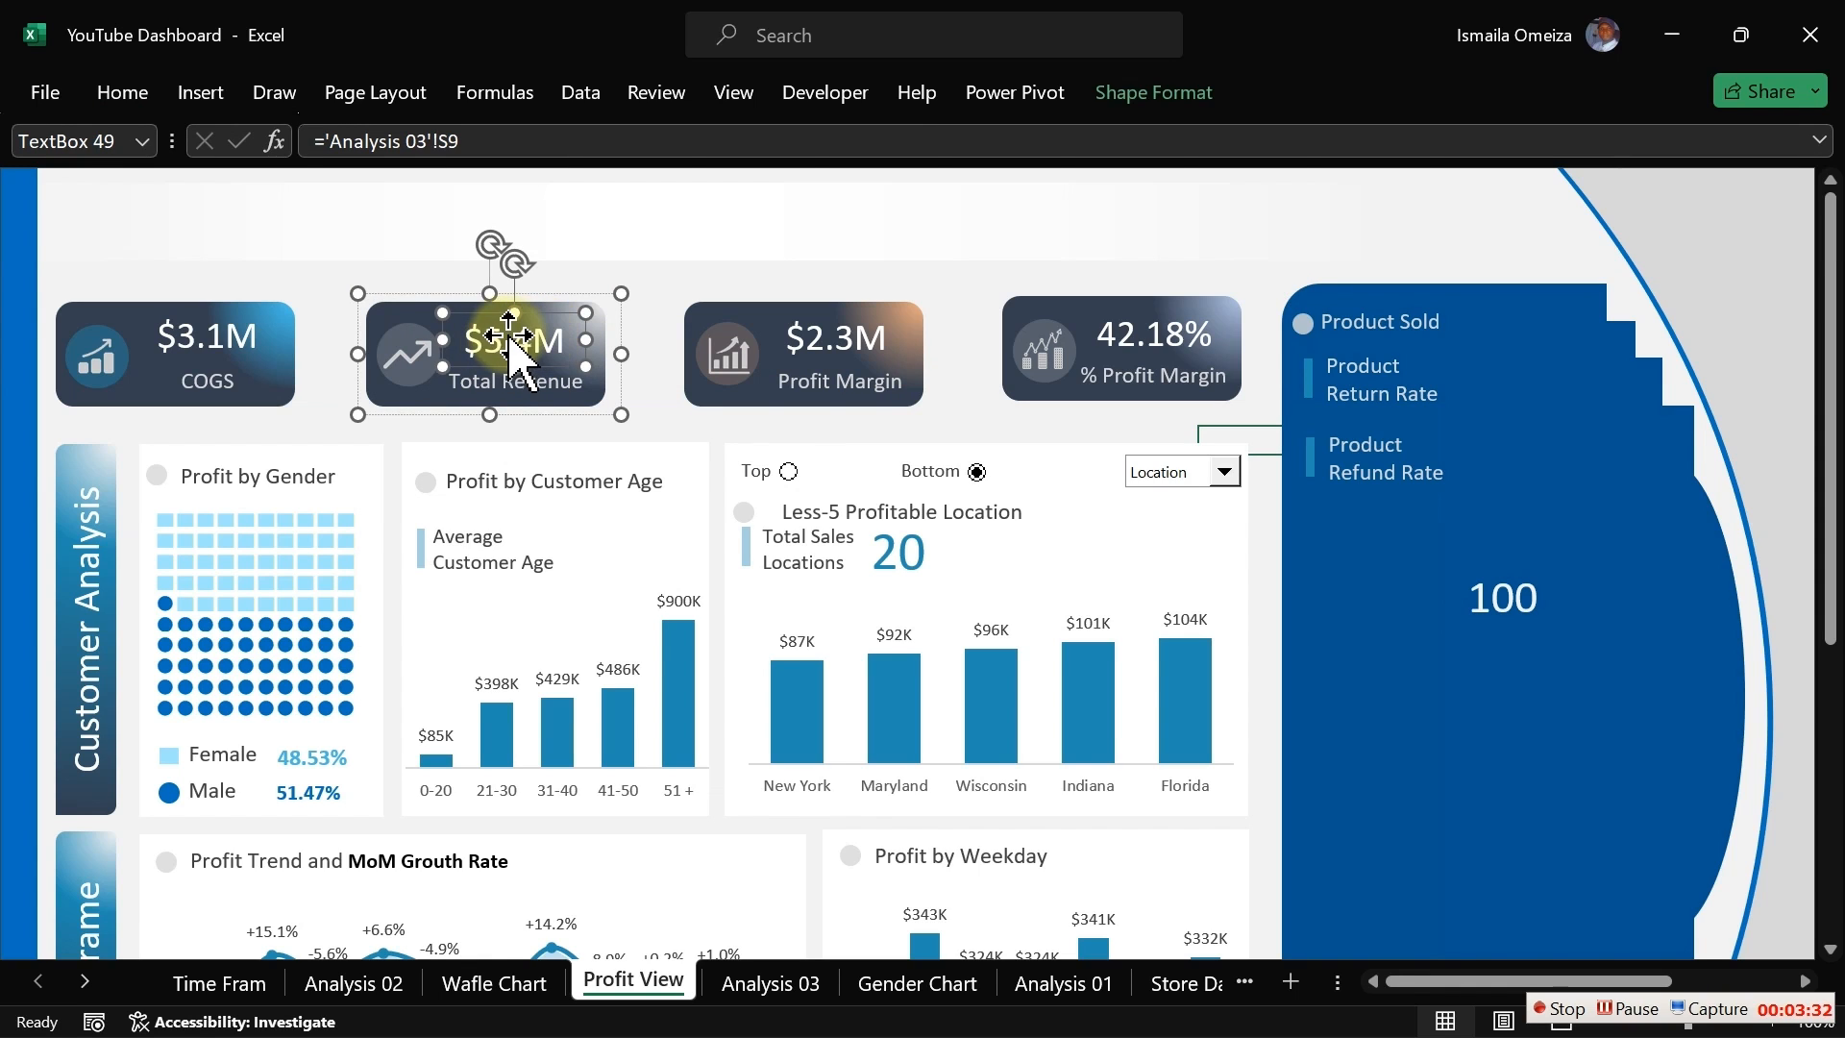
{"action": "left_click", "coordinate": [125, 96]}
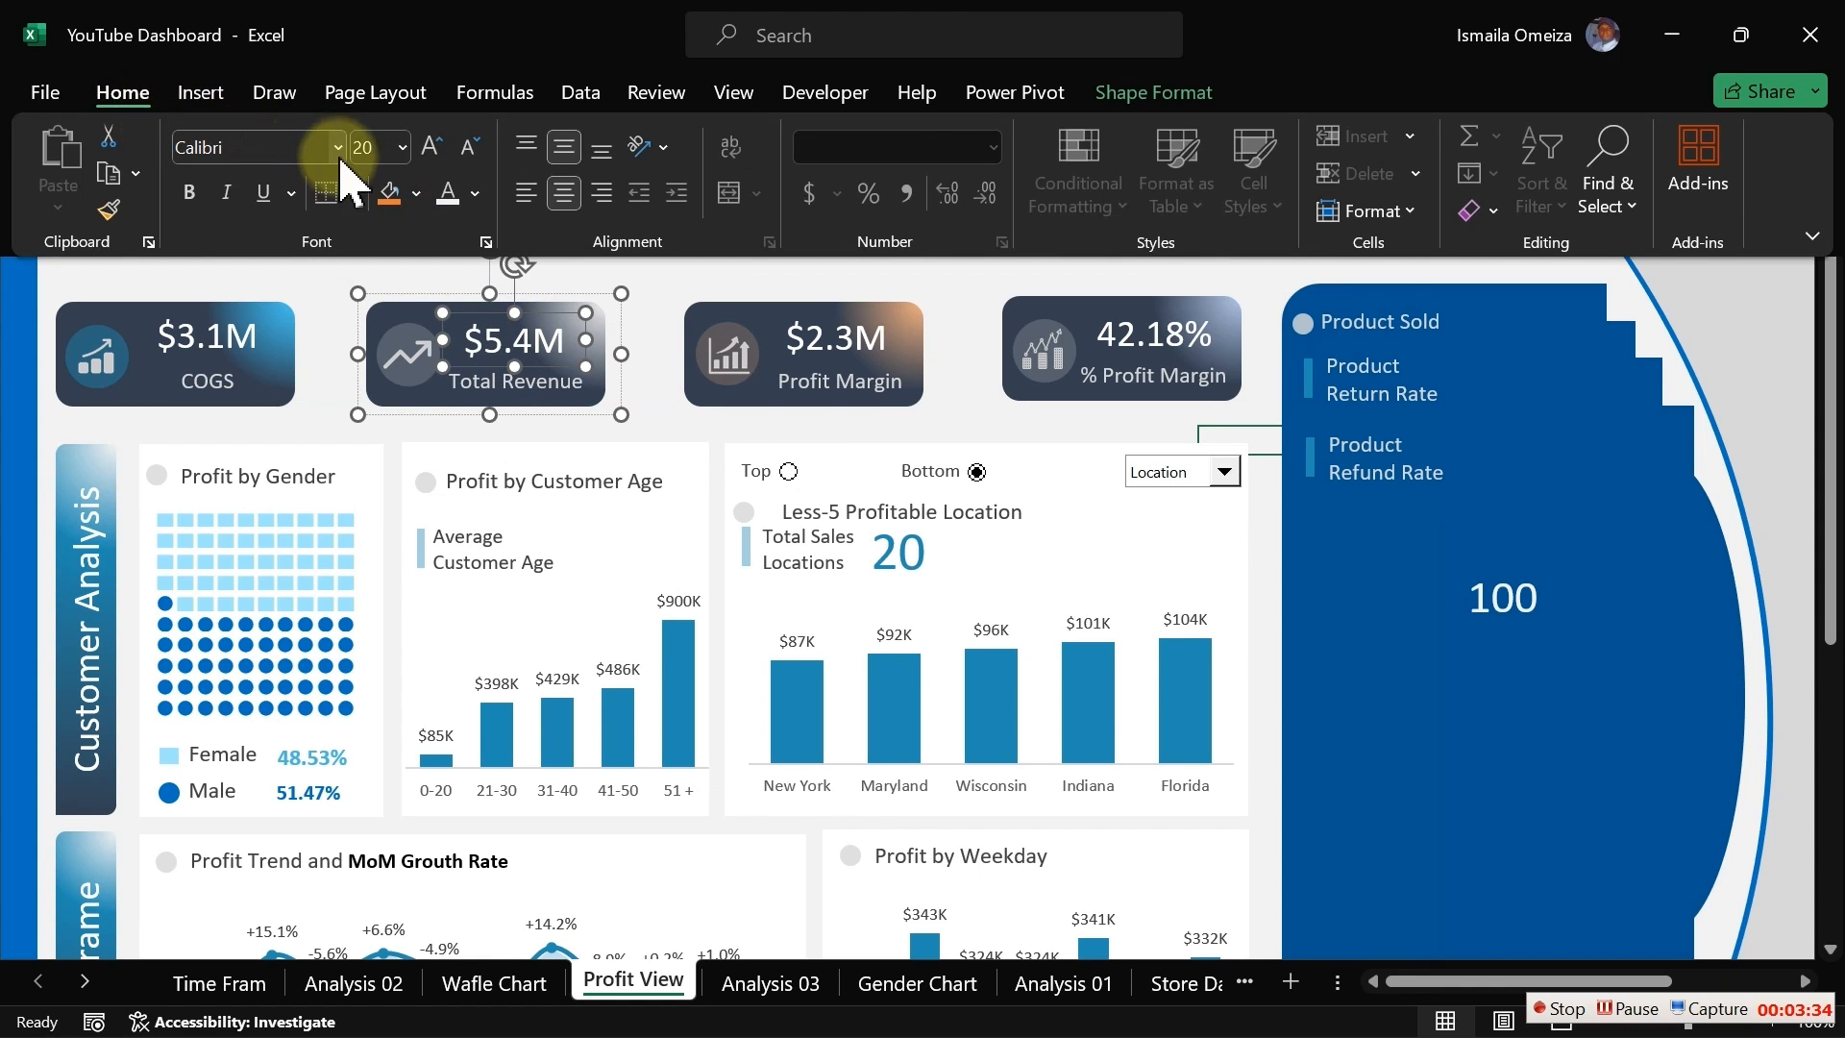
{"action": "left_click", "coordinate": [1562, 626]}
{"action": "left_click", "coordinate": [1504, 601]}
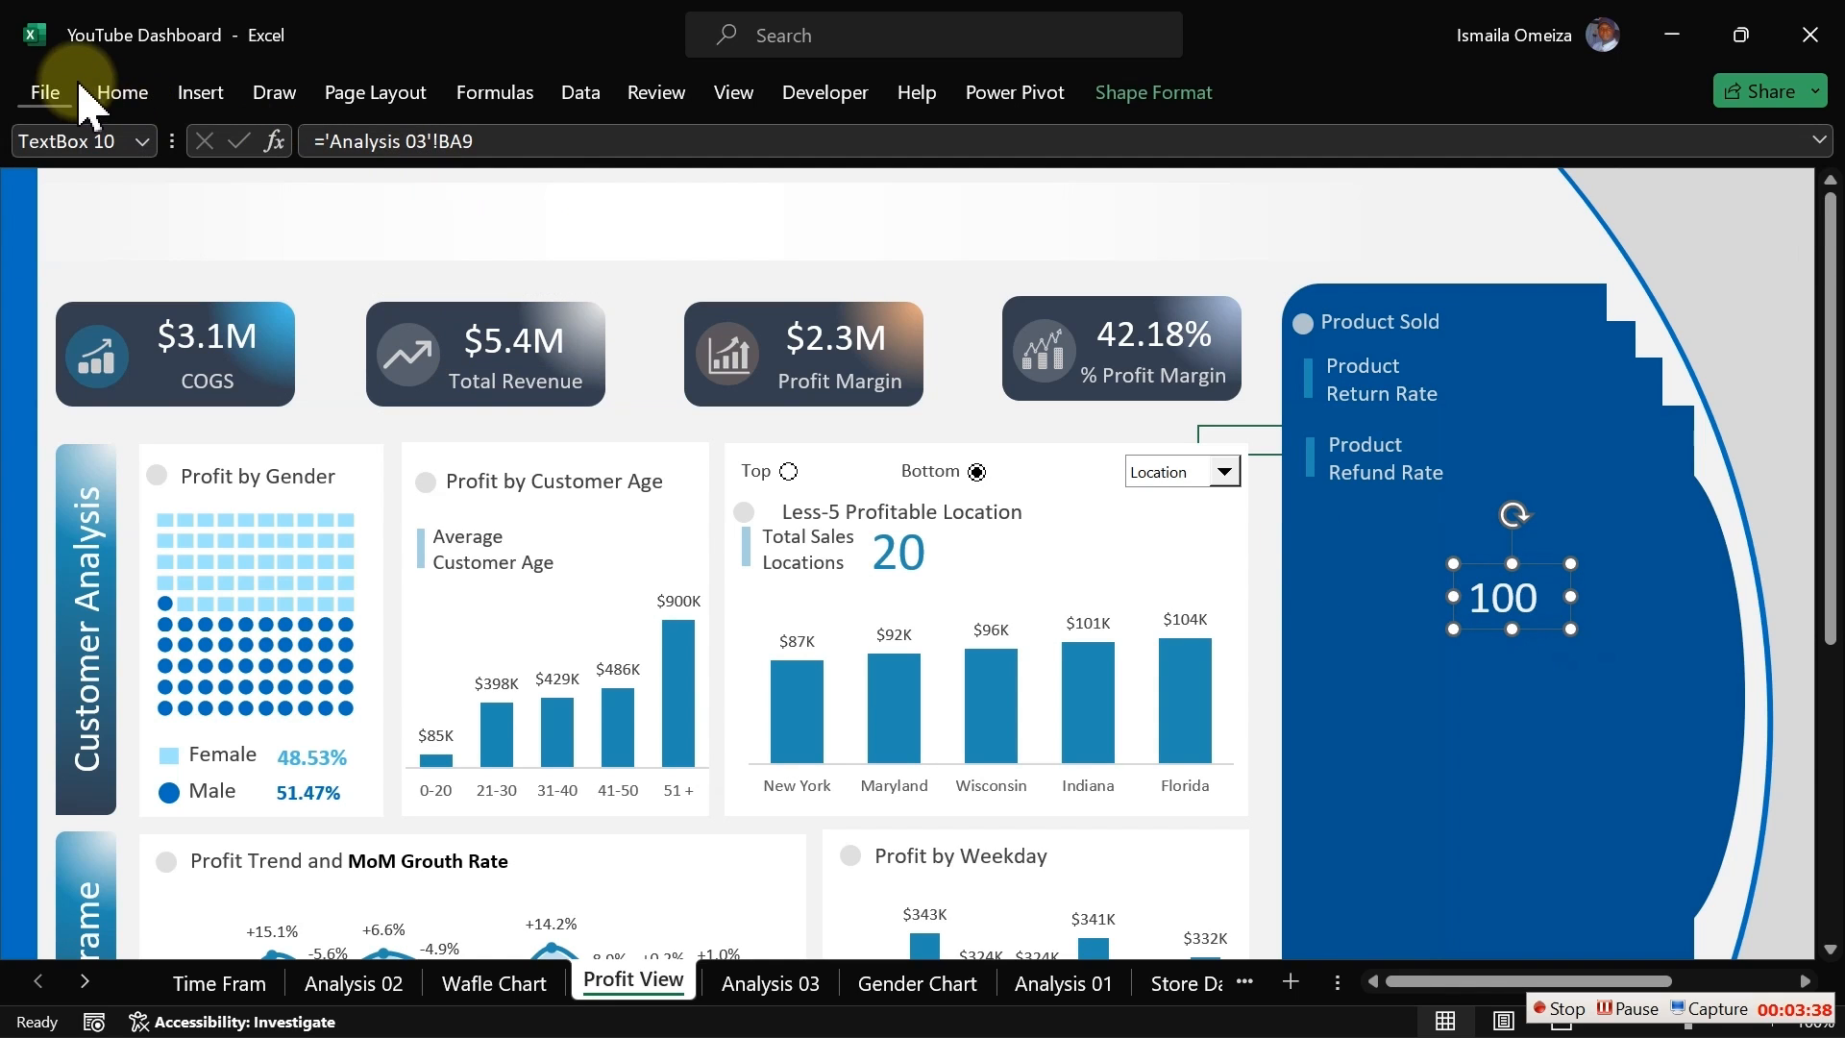
{"action": "left_click", "coordinate": [123, 92]}
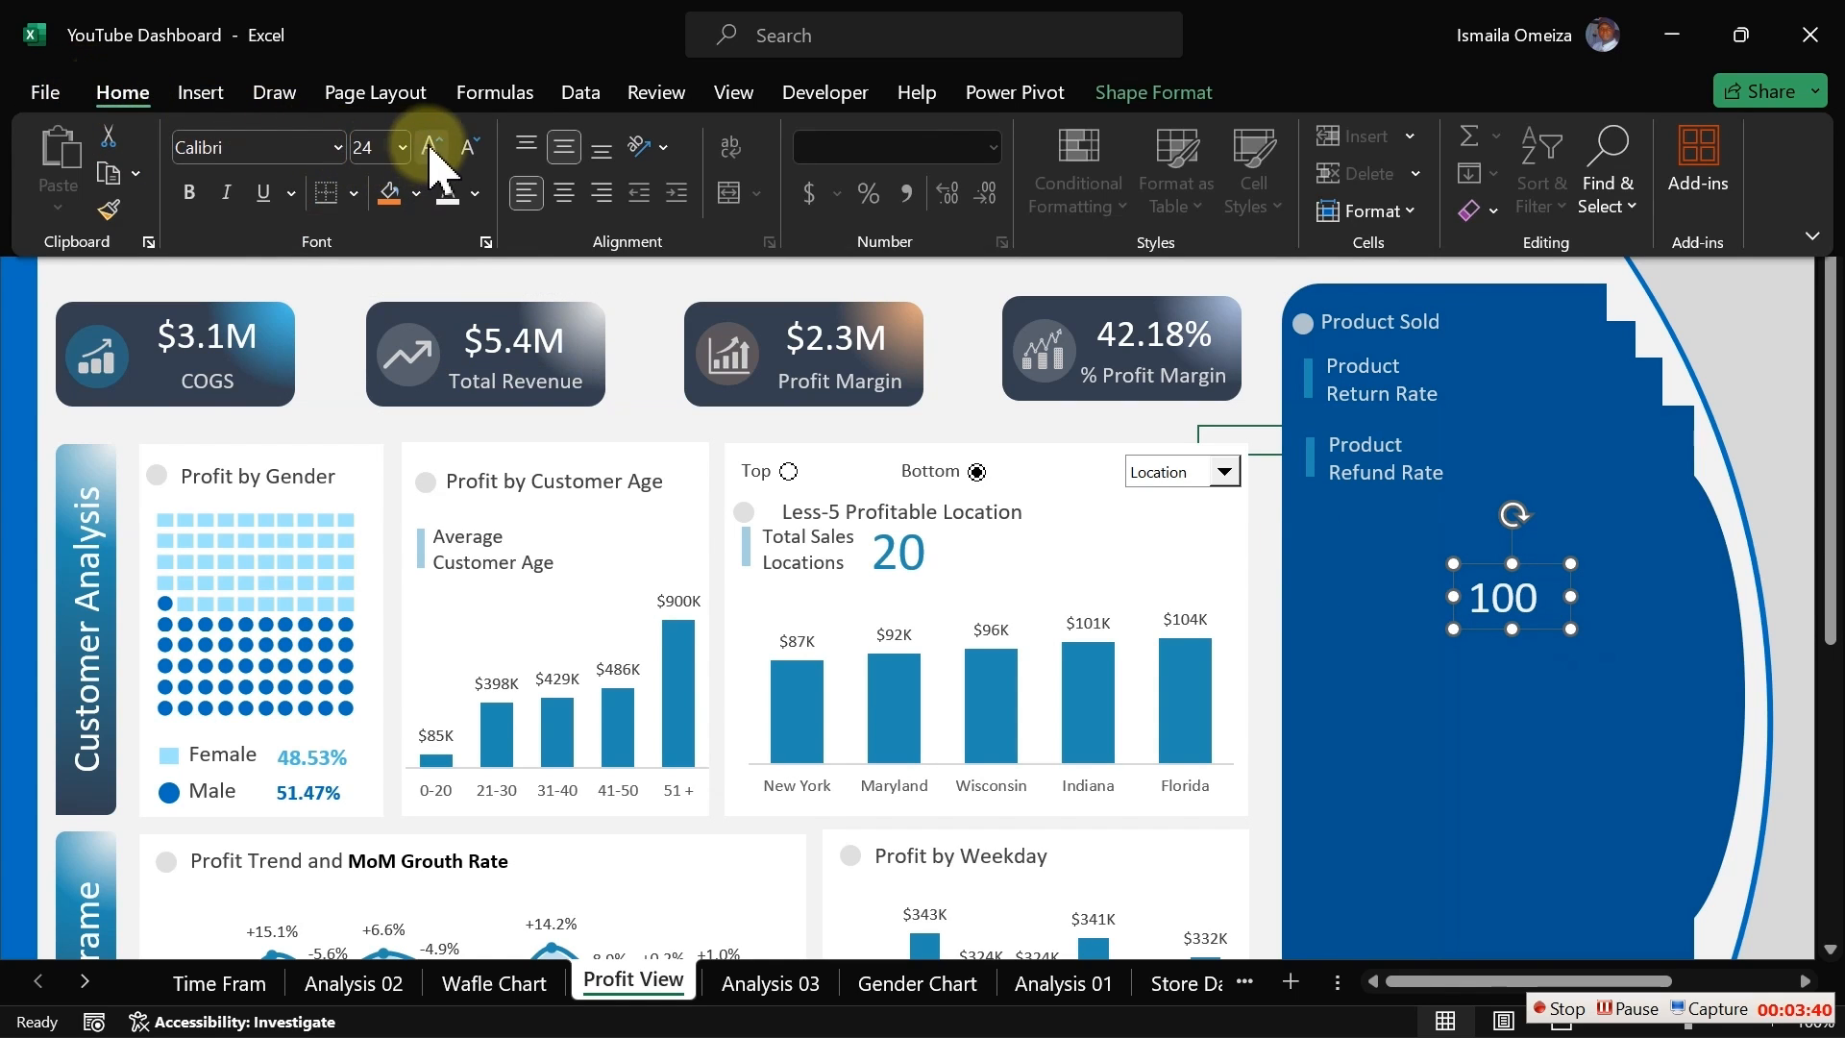
{"action": "left_click", "coordinate": [471, 150]}
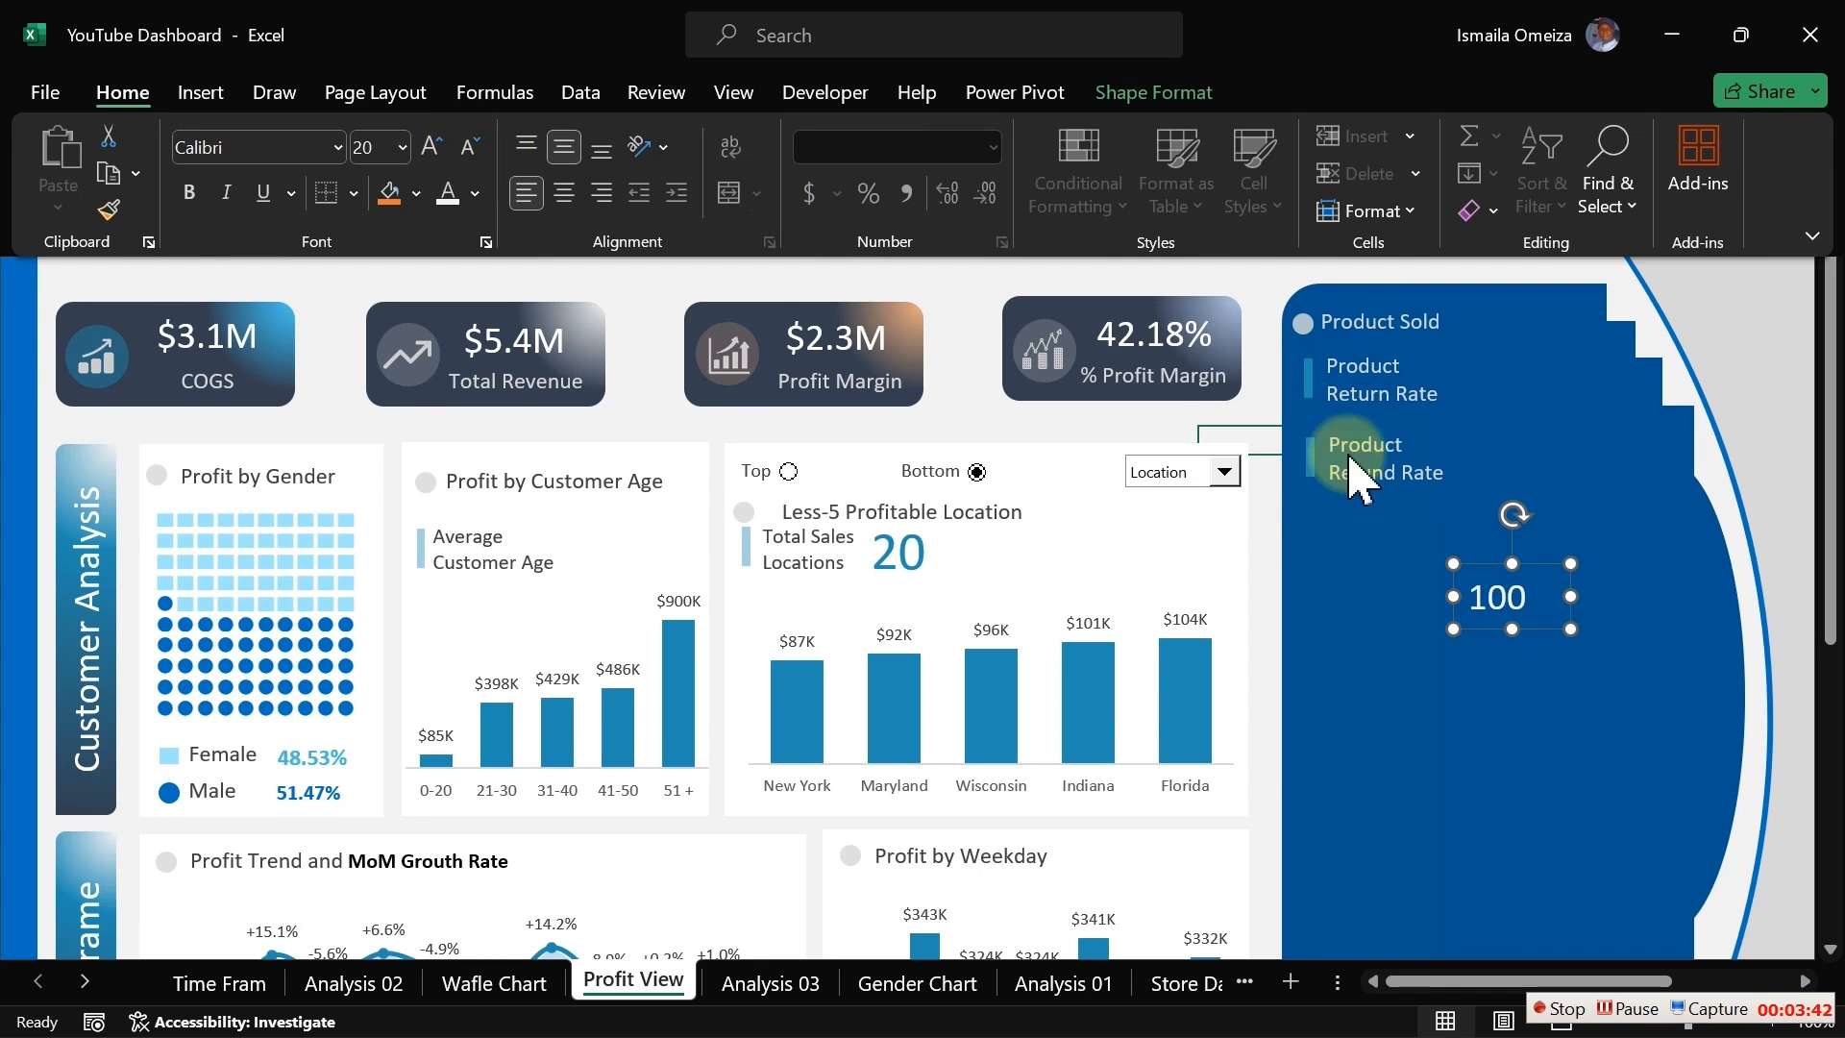
Step: Move the value box beside Product Sold and copy it beside the Product Return Rate and Product Refund Rate labels
{"action": "left_click", "coordinate": [1485, 594]}
{"action": "left_click_drag", "start_coordinate": [1483, 587], "coordinate": [1538, 466]}
{"action": "left_click", "coordinate": [1513, 396]}
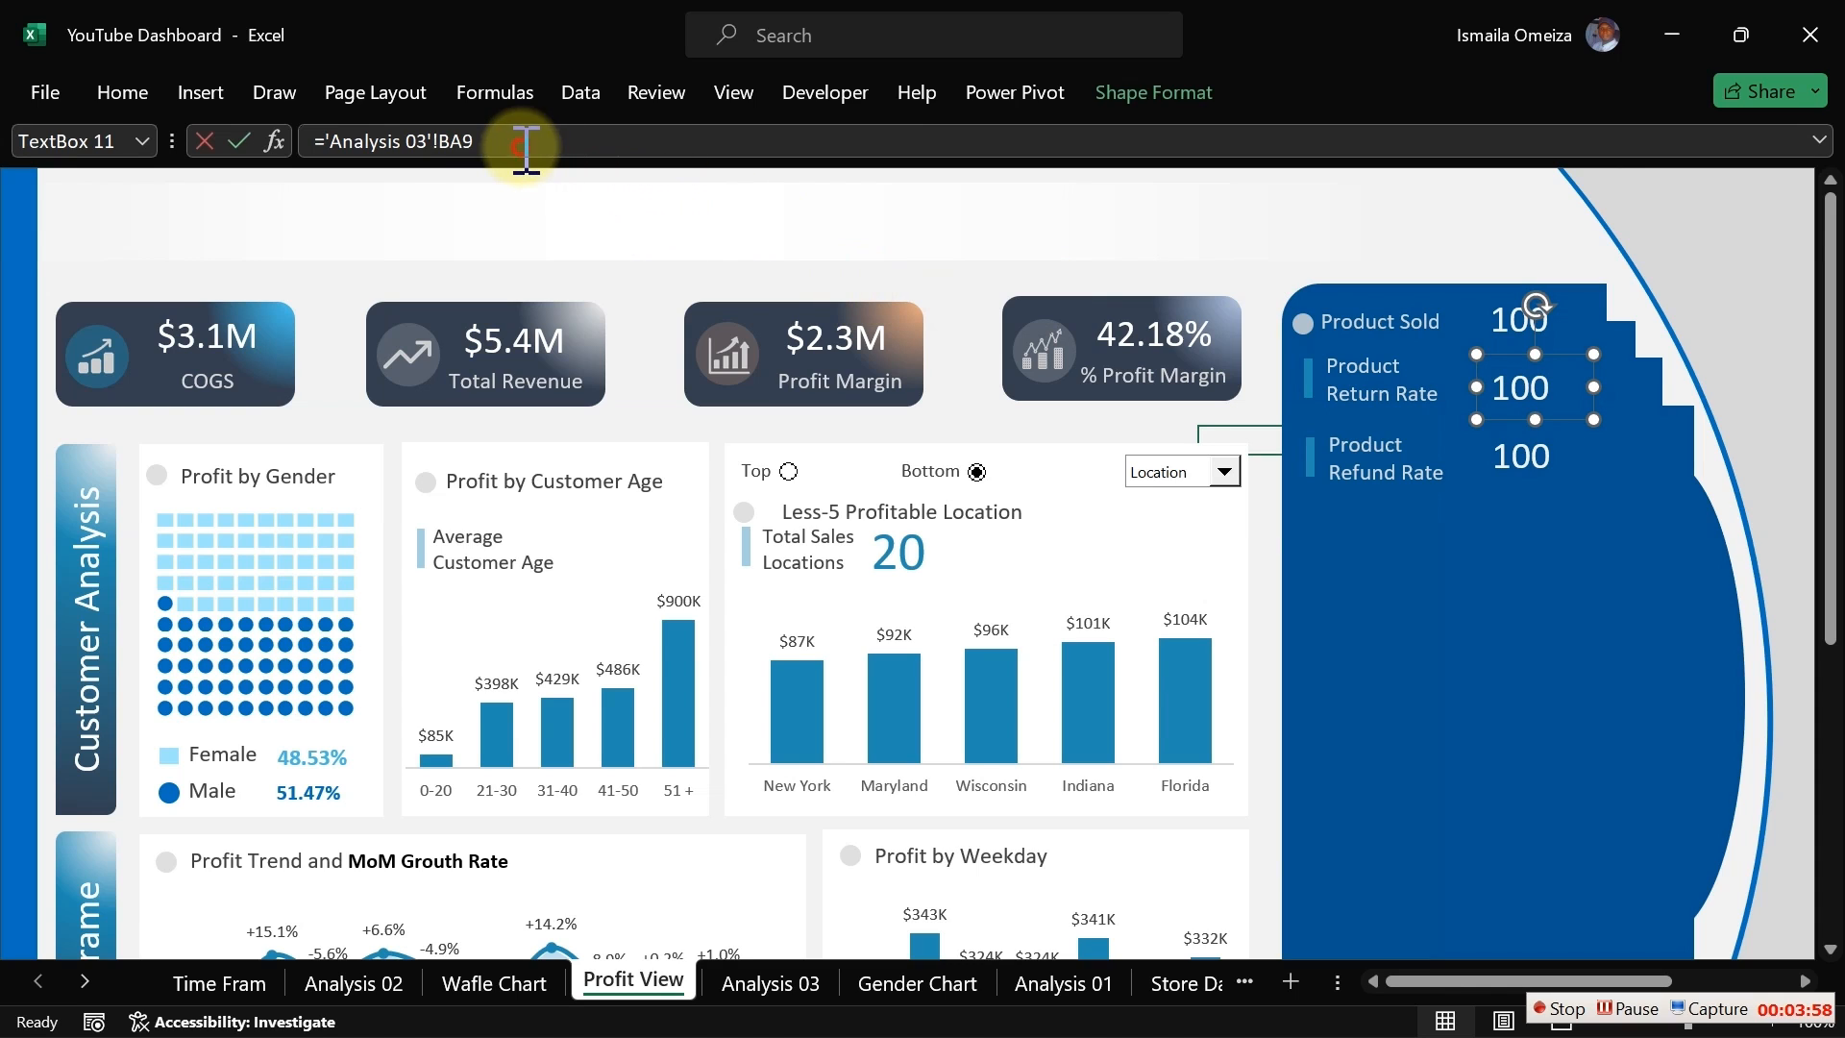
Step: Relink the value box beside Product Return Rate to cell BB9 on the Analysis 03 sheet
{"action": "left_click_drag", "start_coordinate": [528, 144], "coordinate": [326, 145]}
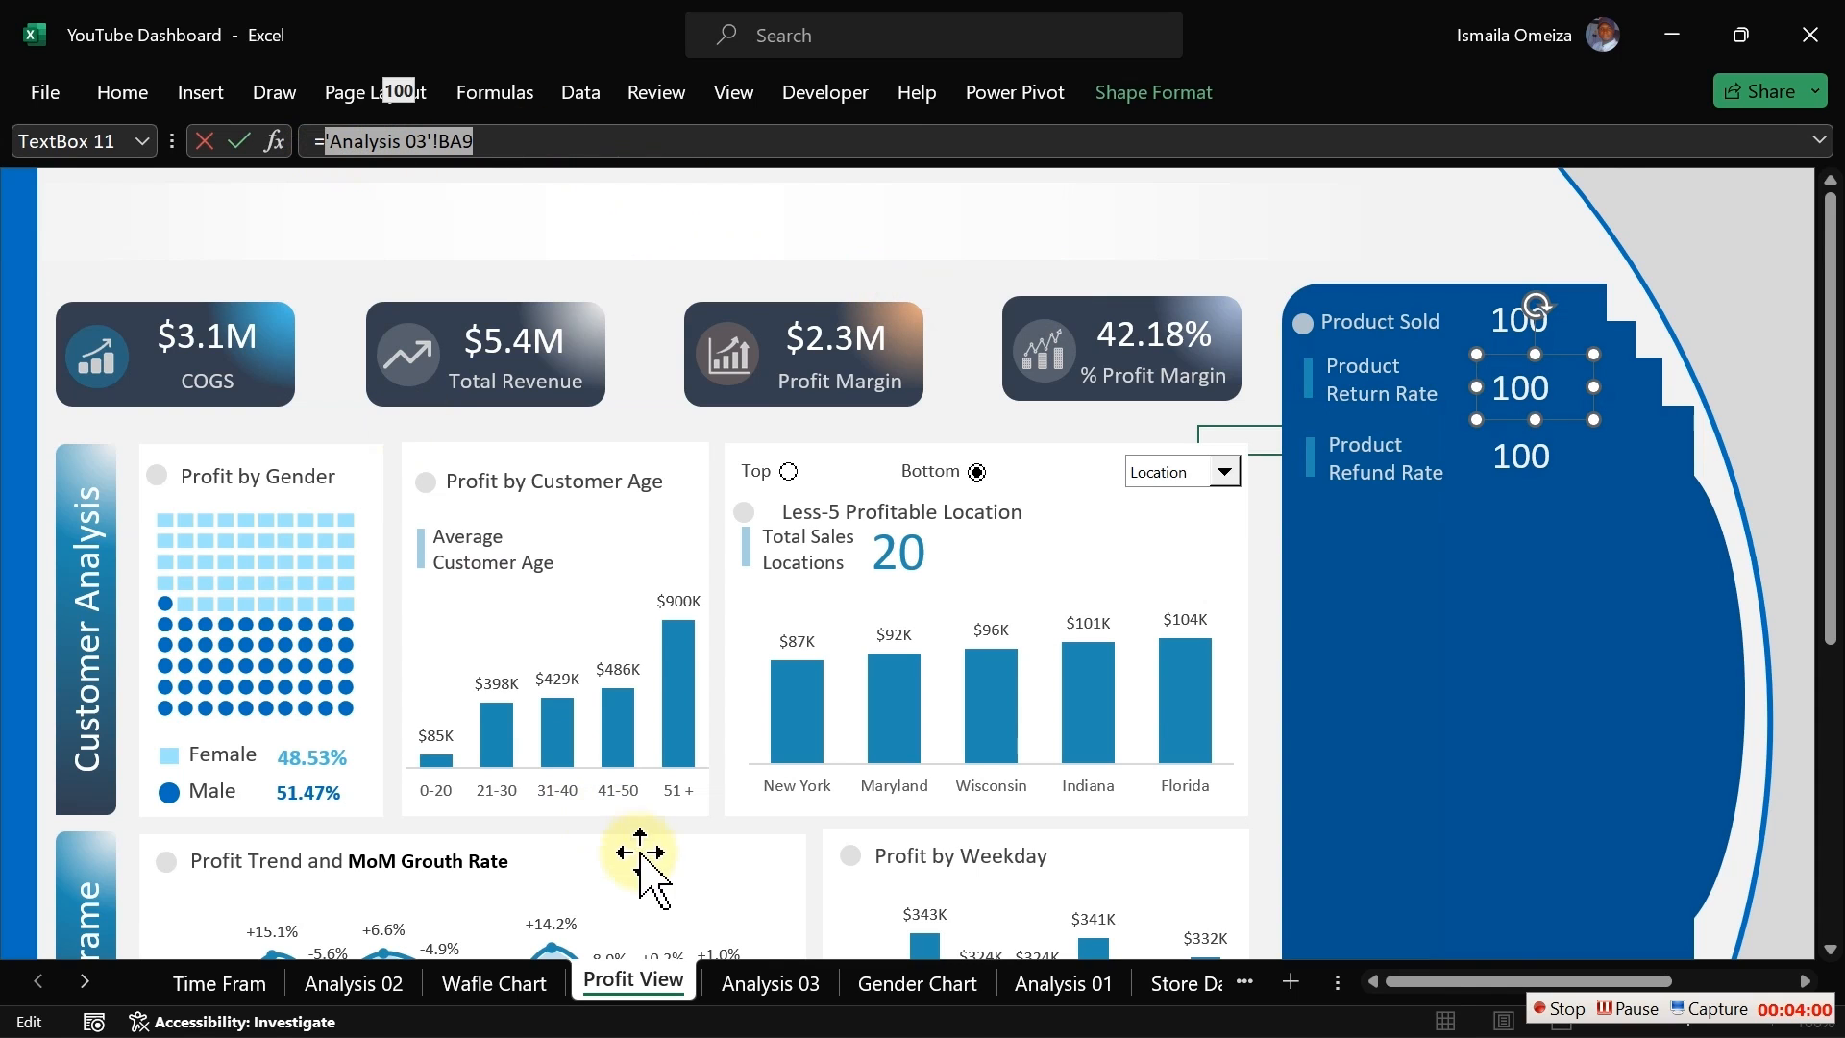
{"action": "left_click", "coordinate": [769, 985]}
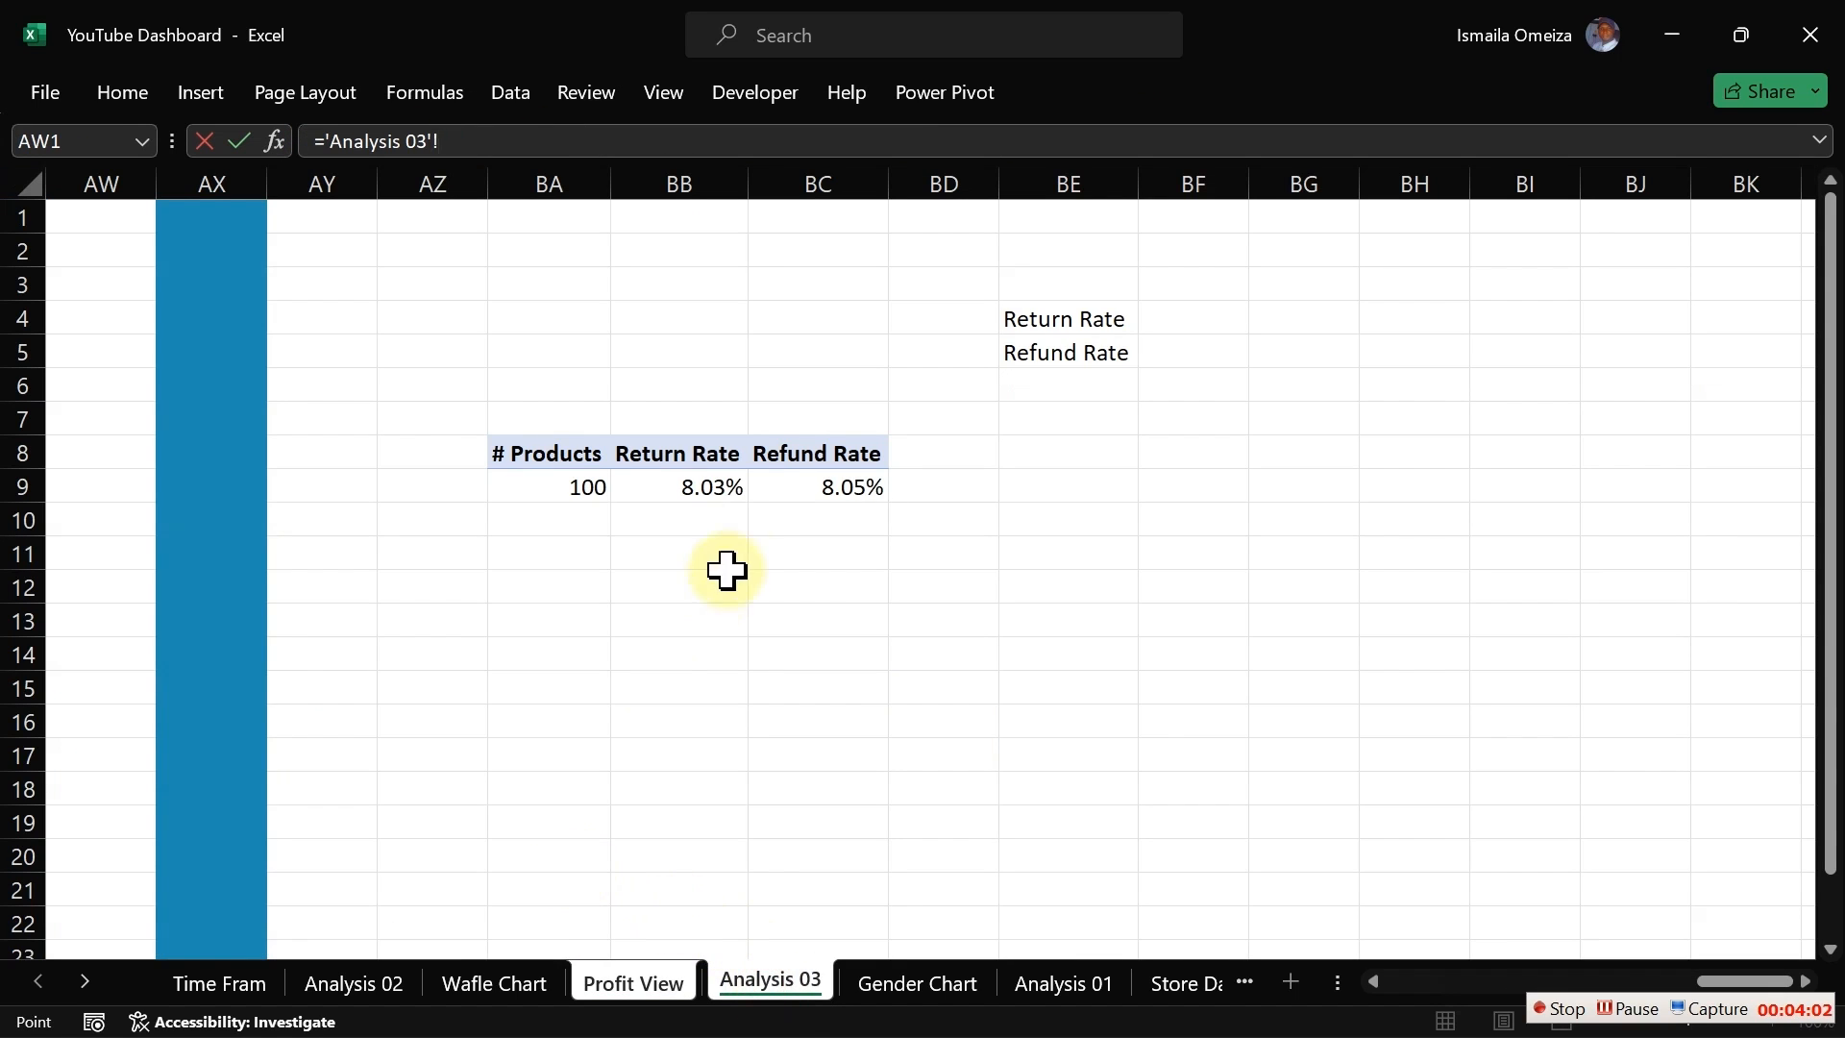
{"action": "key", "text": "Return"}
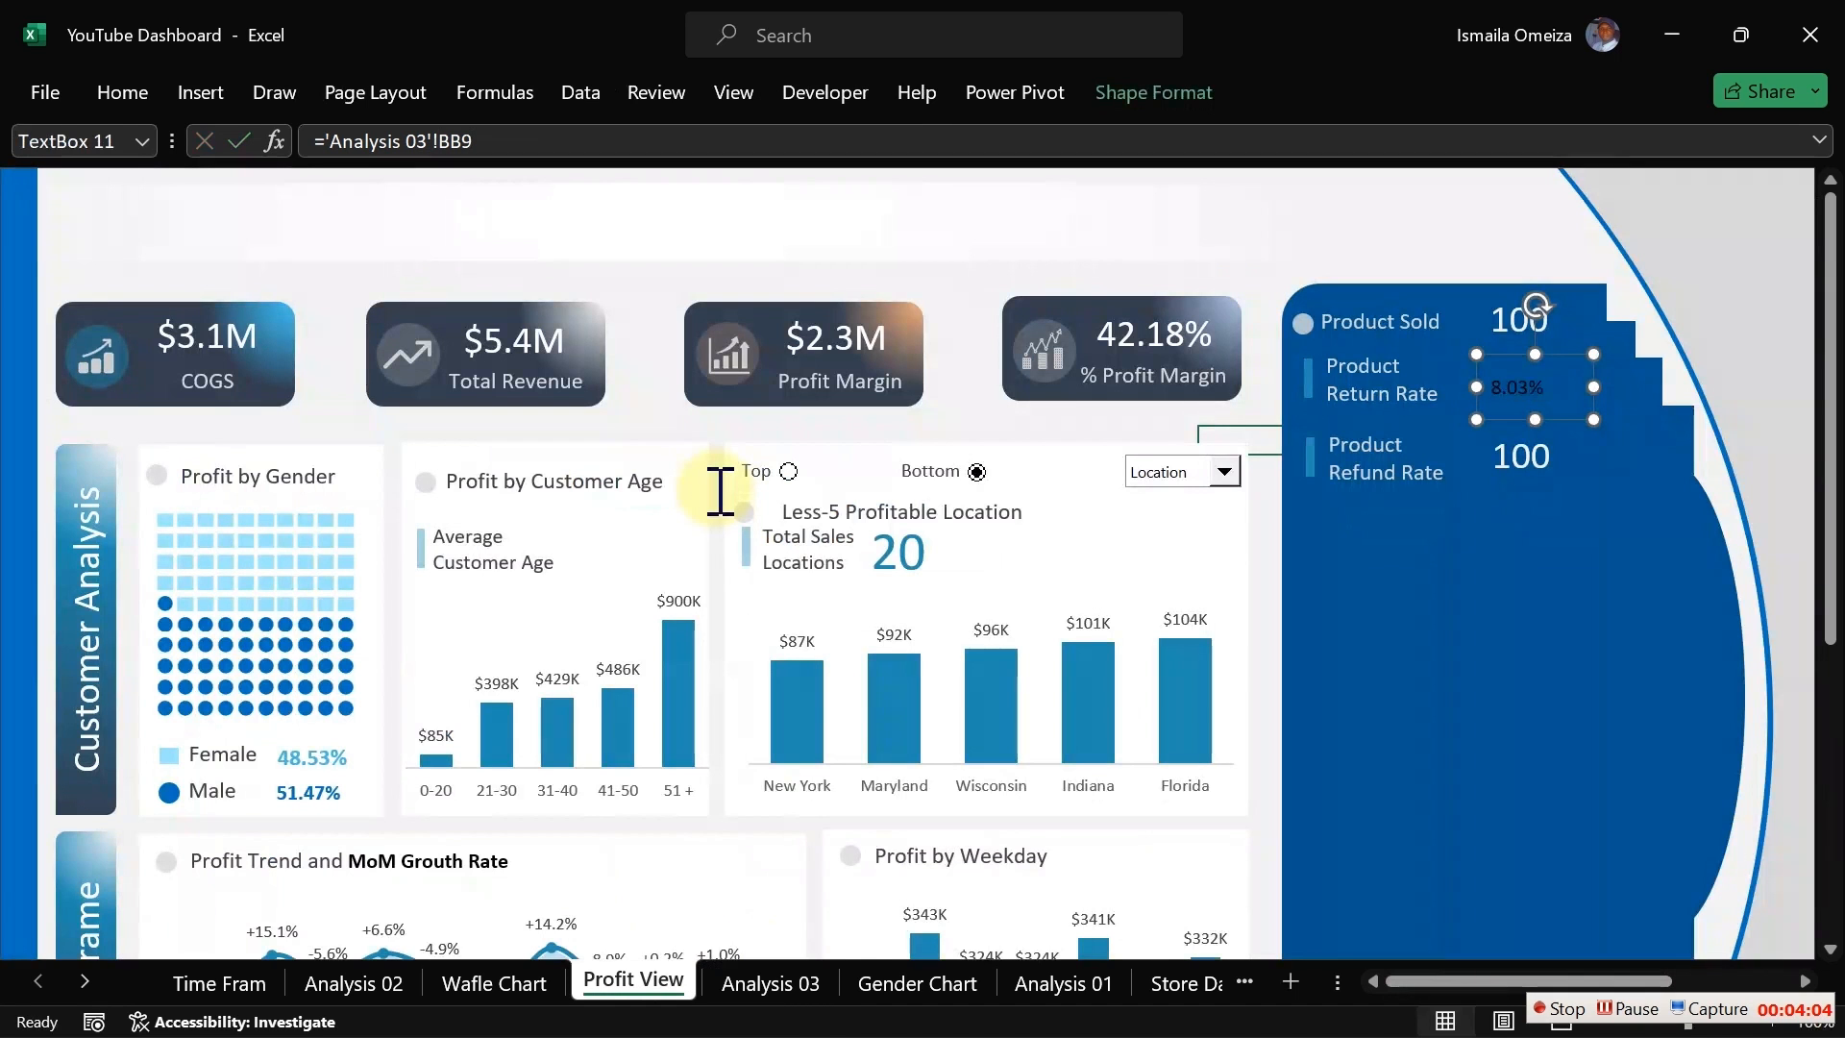
Step: Relink the value box beside Product Refund Rate to cell BC9 on the Analysis 03 sheet
{"action": "left_click", "coordinate": [1533, 459]}
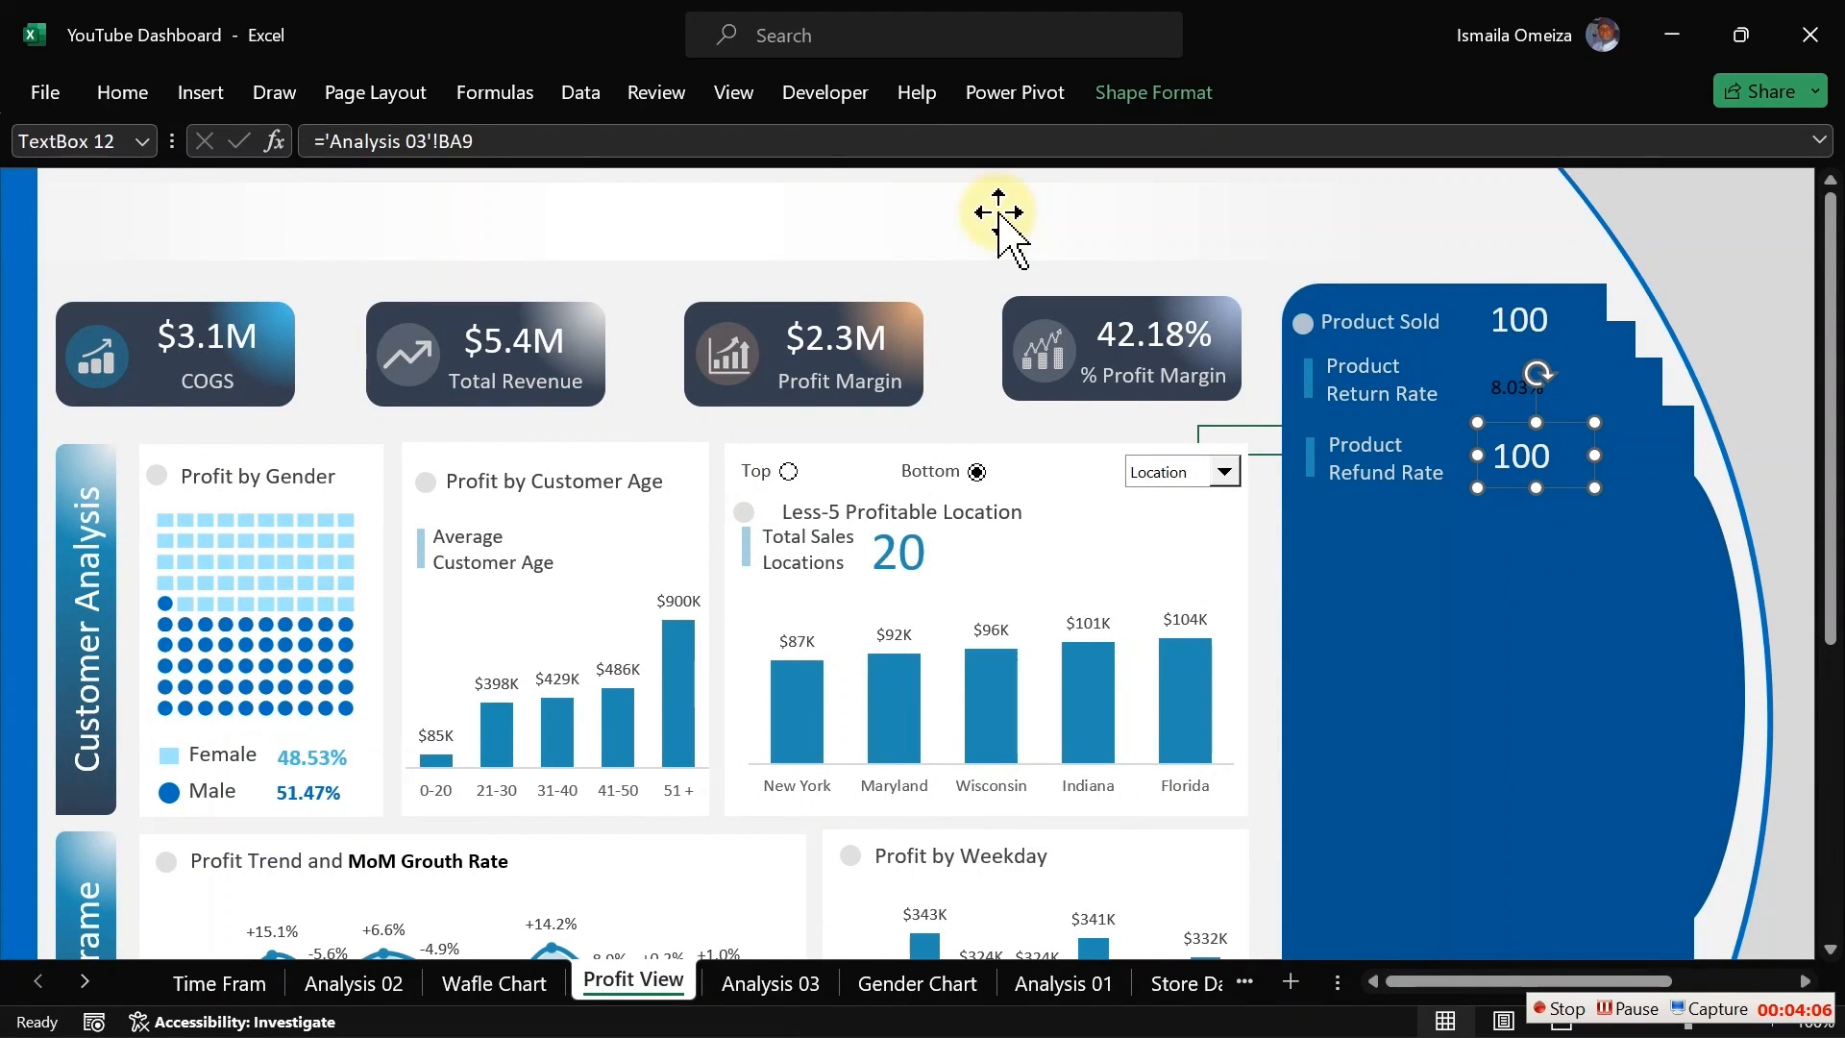
{"action": "left_click_drag", "start_coordinate": [480, 143], "coordinate": [325, 142]}
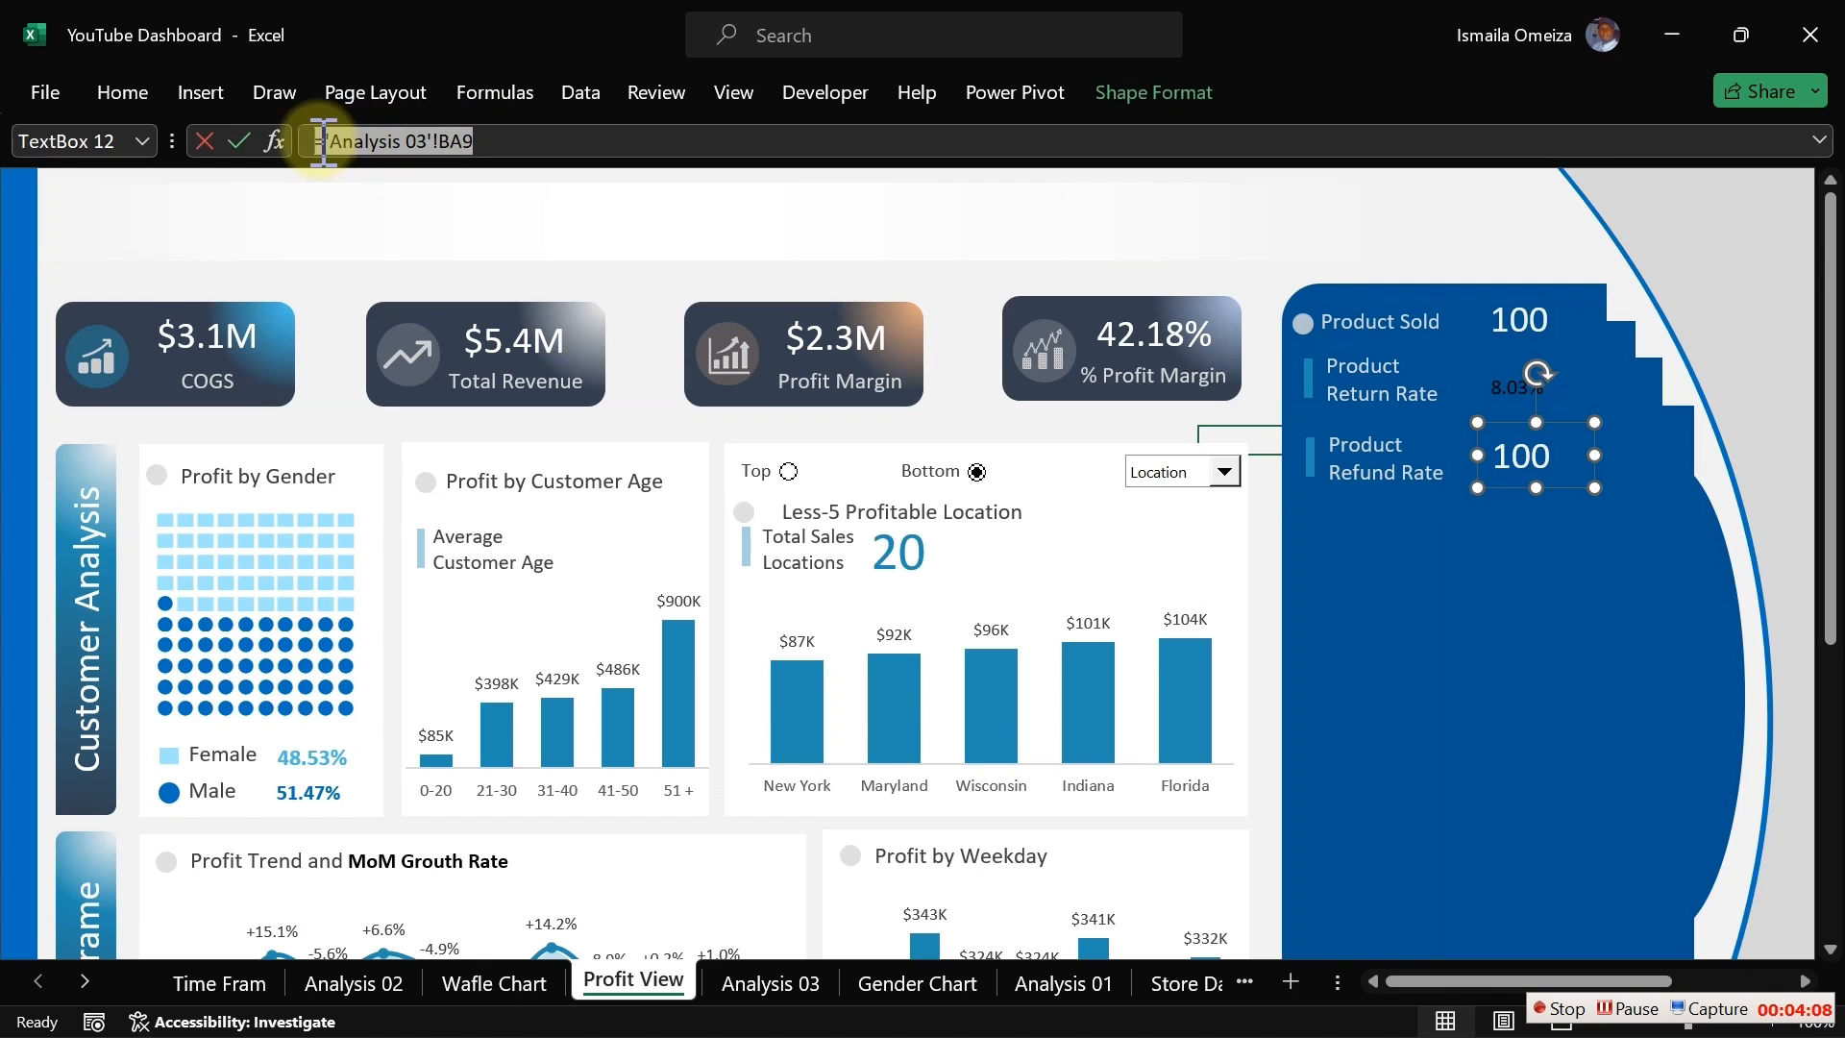
{"action": "key", "text": "BackSpace"}
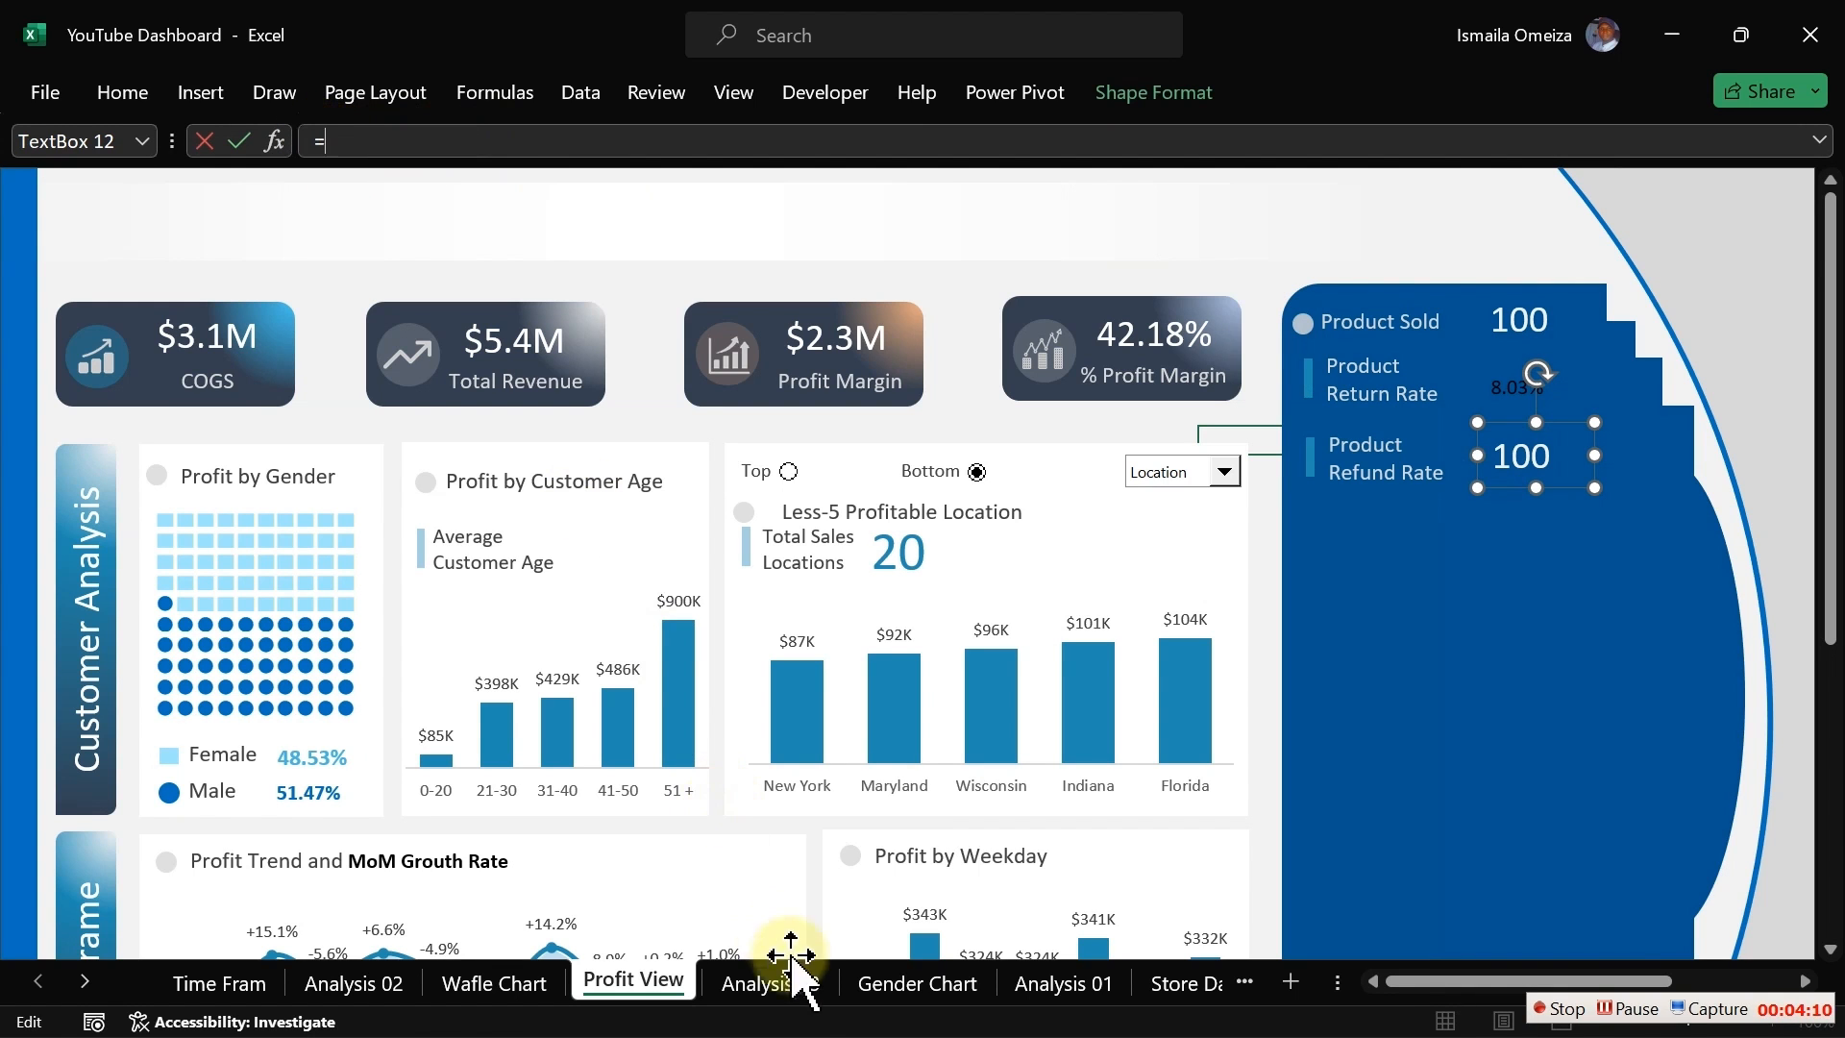
{"action": "left_click", "coordinate": [773, 982]}
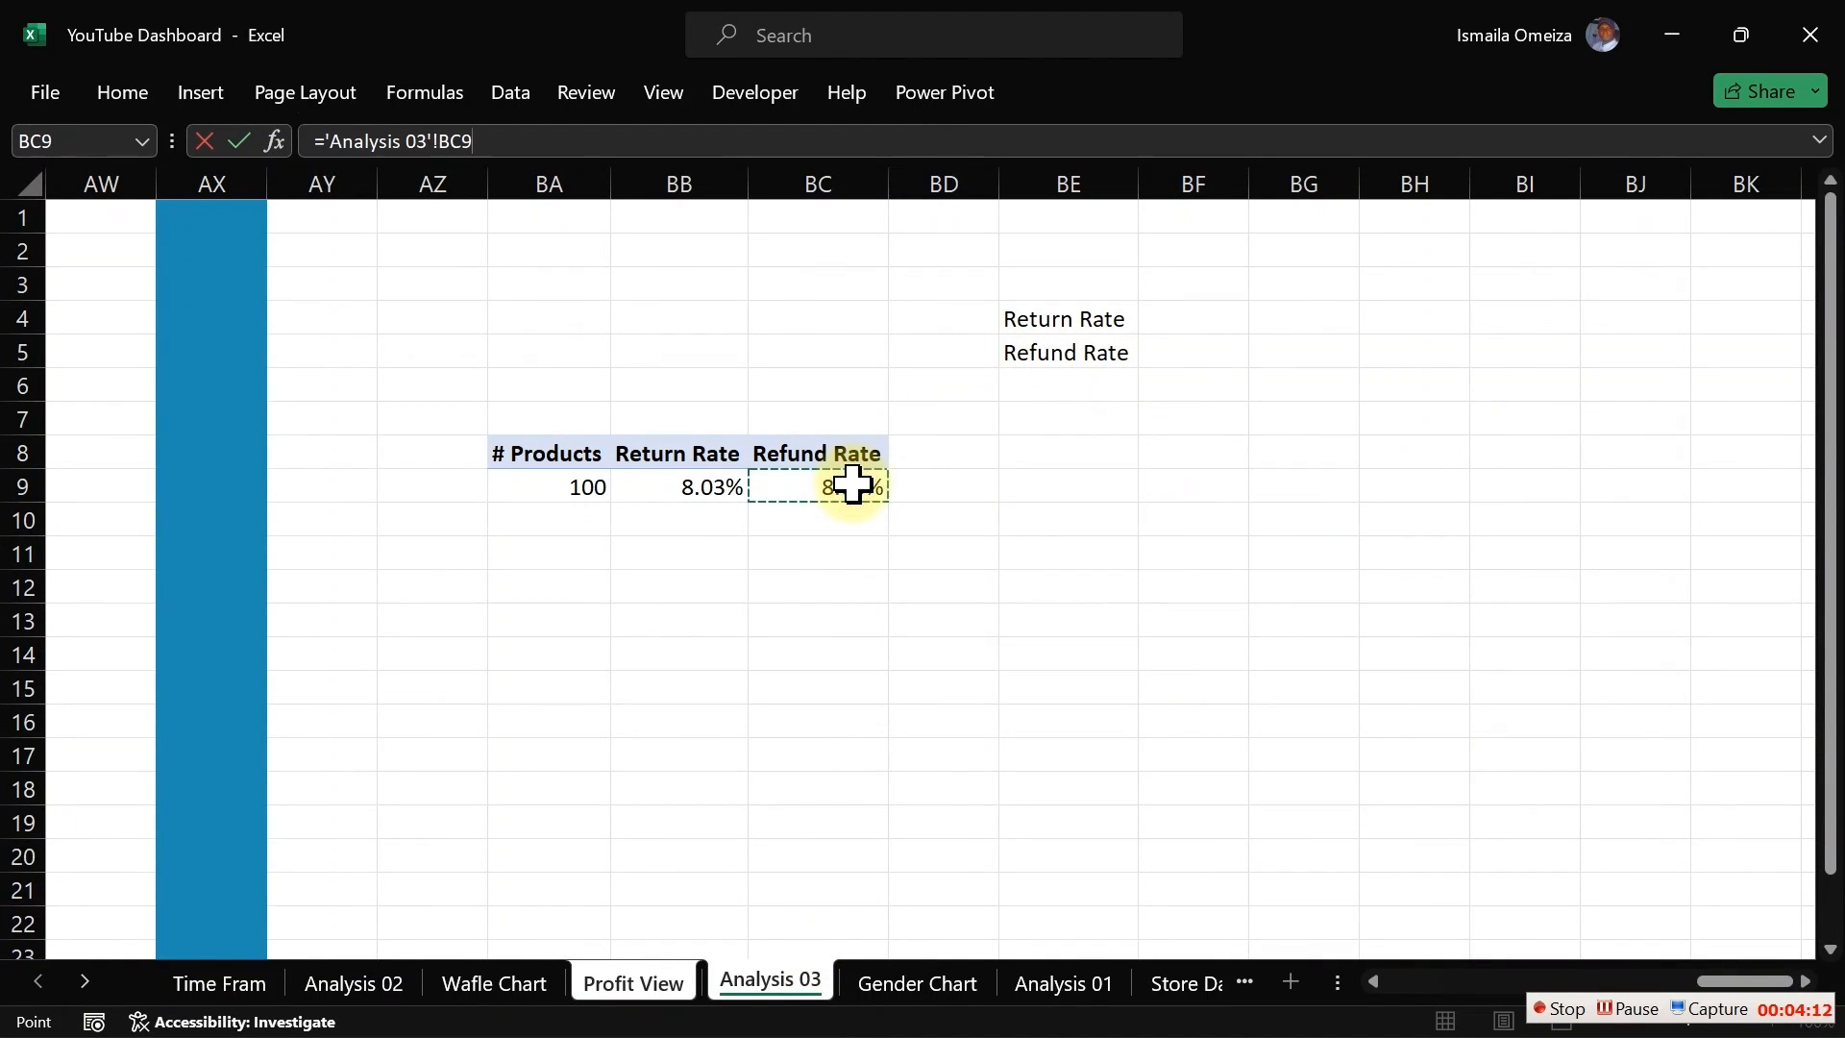
{"action": "key", "text": "Return"}
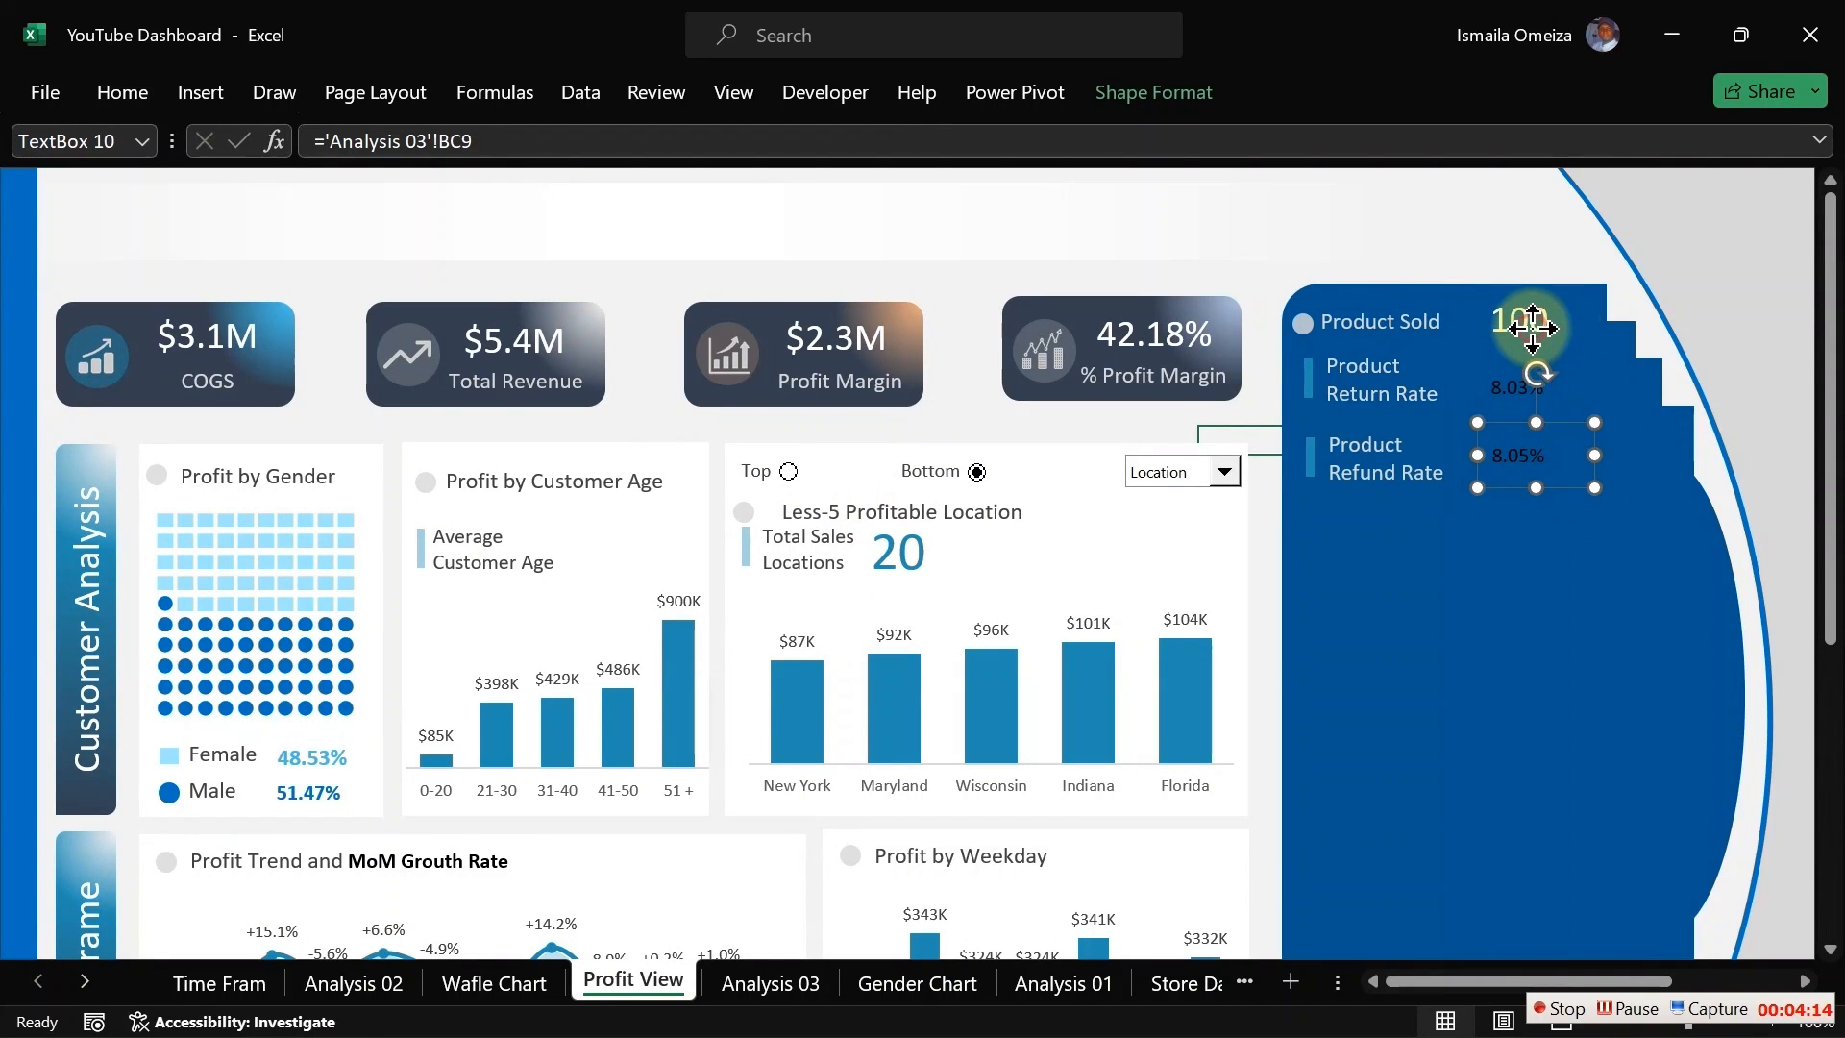
Step: Copy the Product Sold value box's formatting onto the Return Rate and Refund Rate value boxes with Format Painter
{"action": "left_click", "coordinate": [1532, 327]}
{"action": "left_click", "coordinate": [135, 94]}
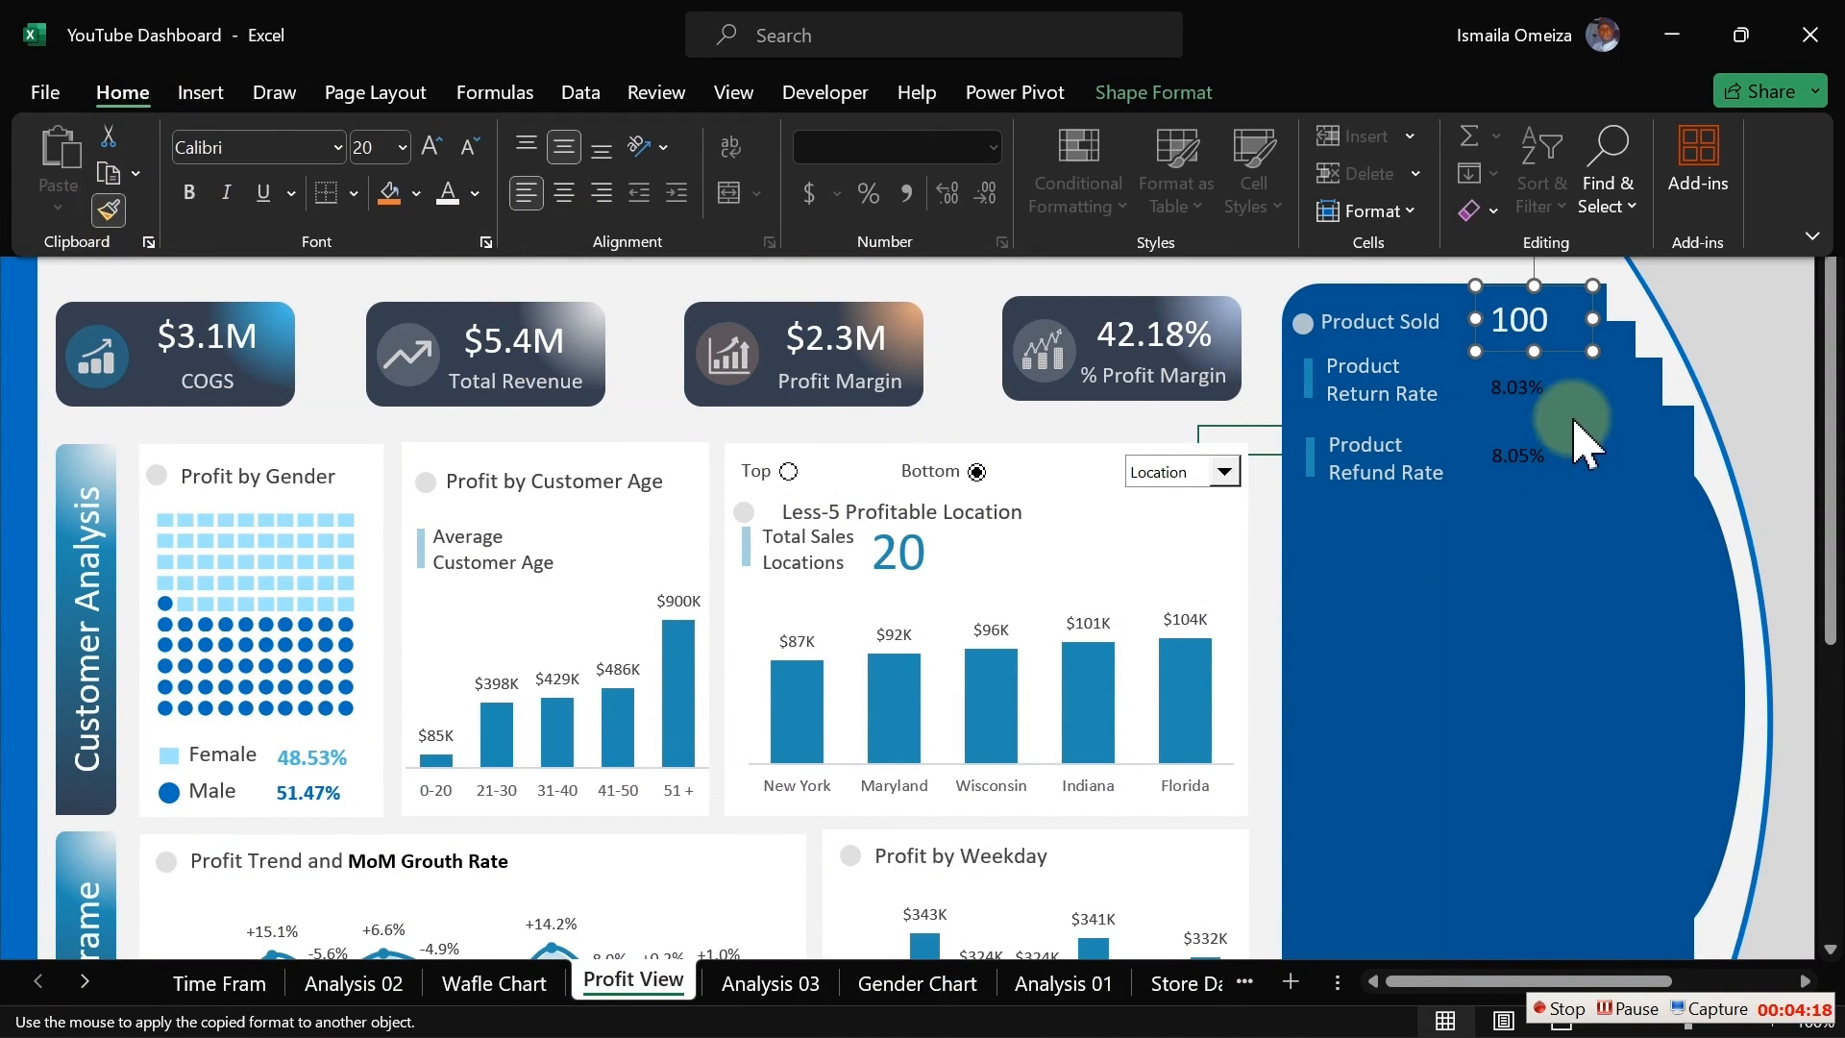
{"action": "left_click", "coordinate": [1518, 392]}
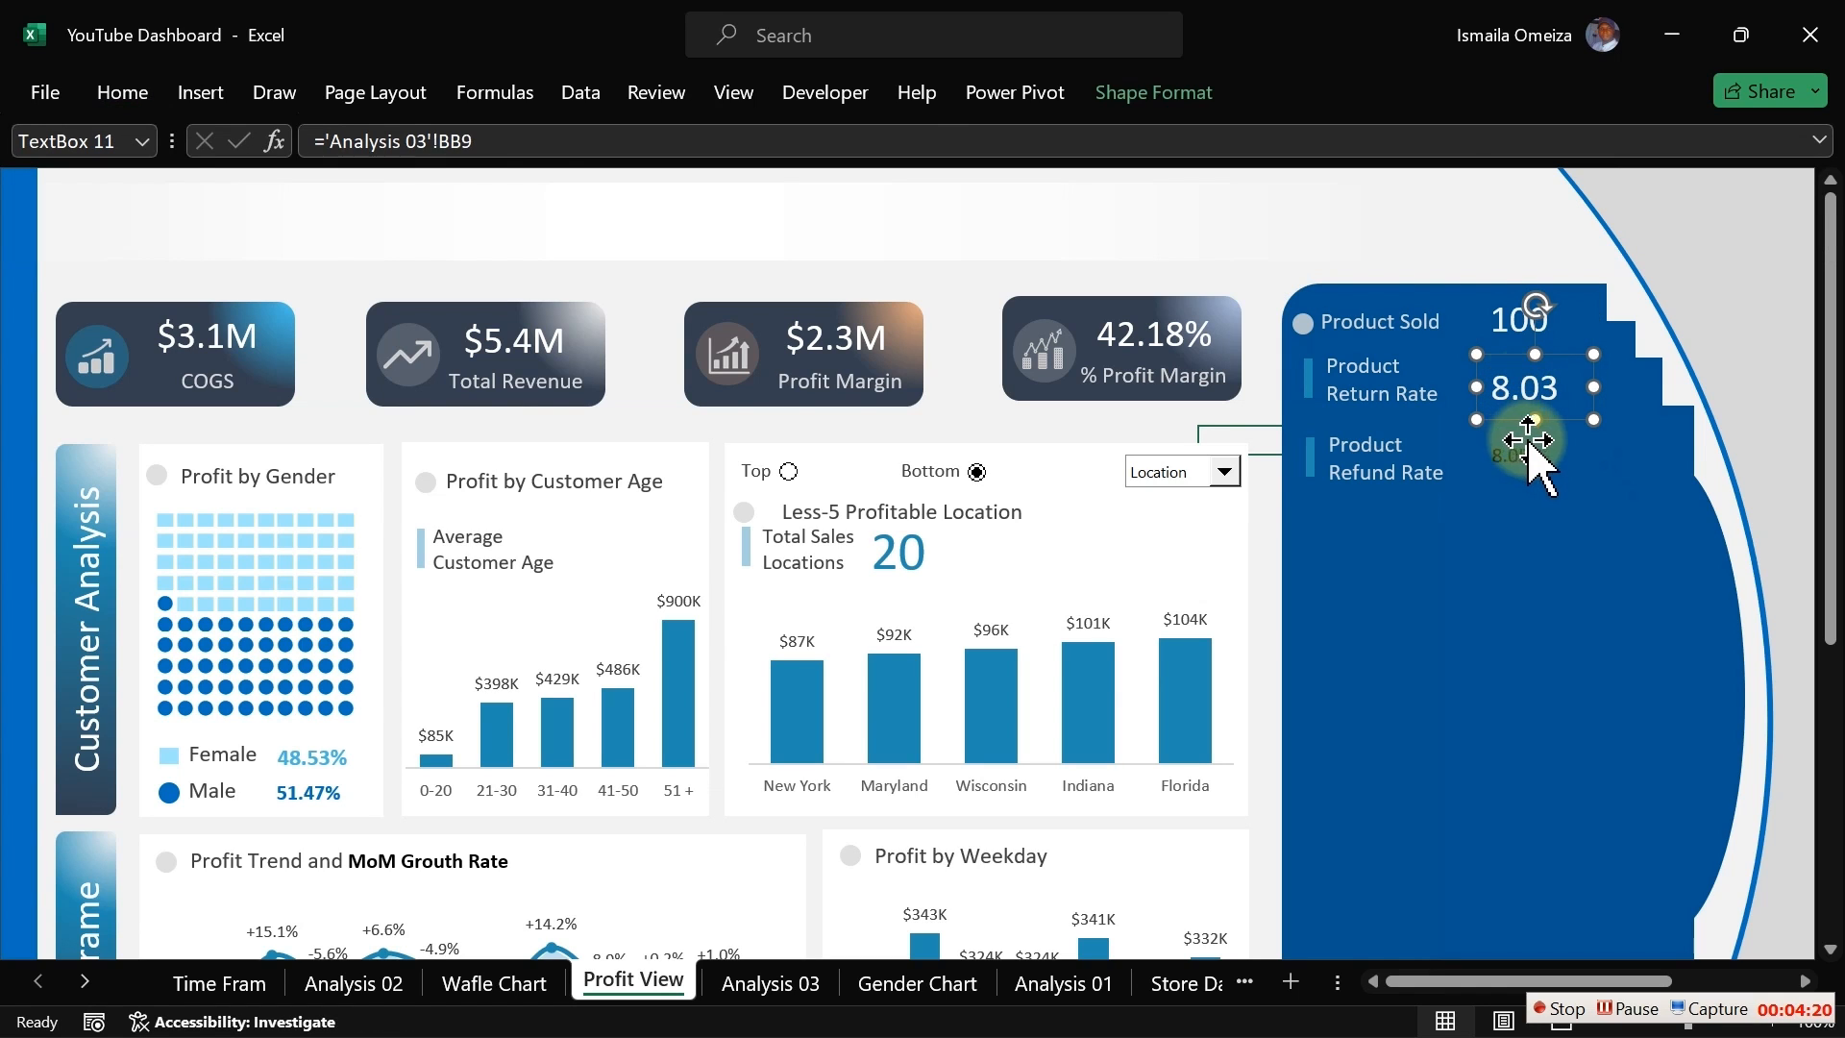
{"action": "left_click", "coordinate": [125, 93]}
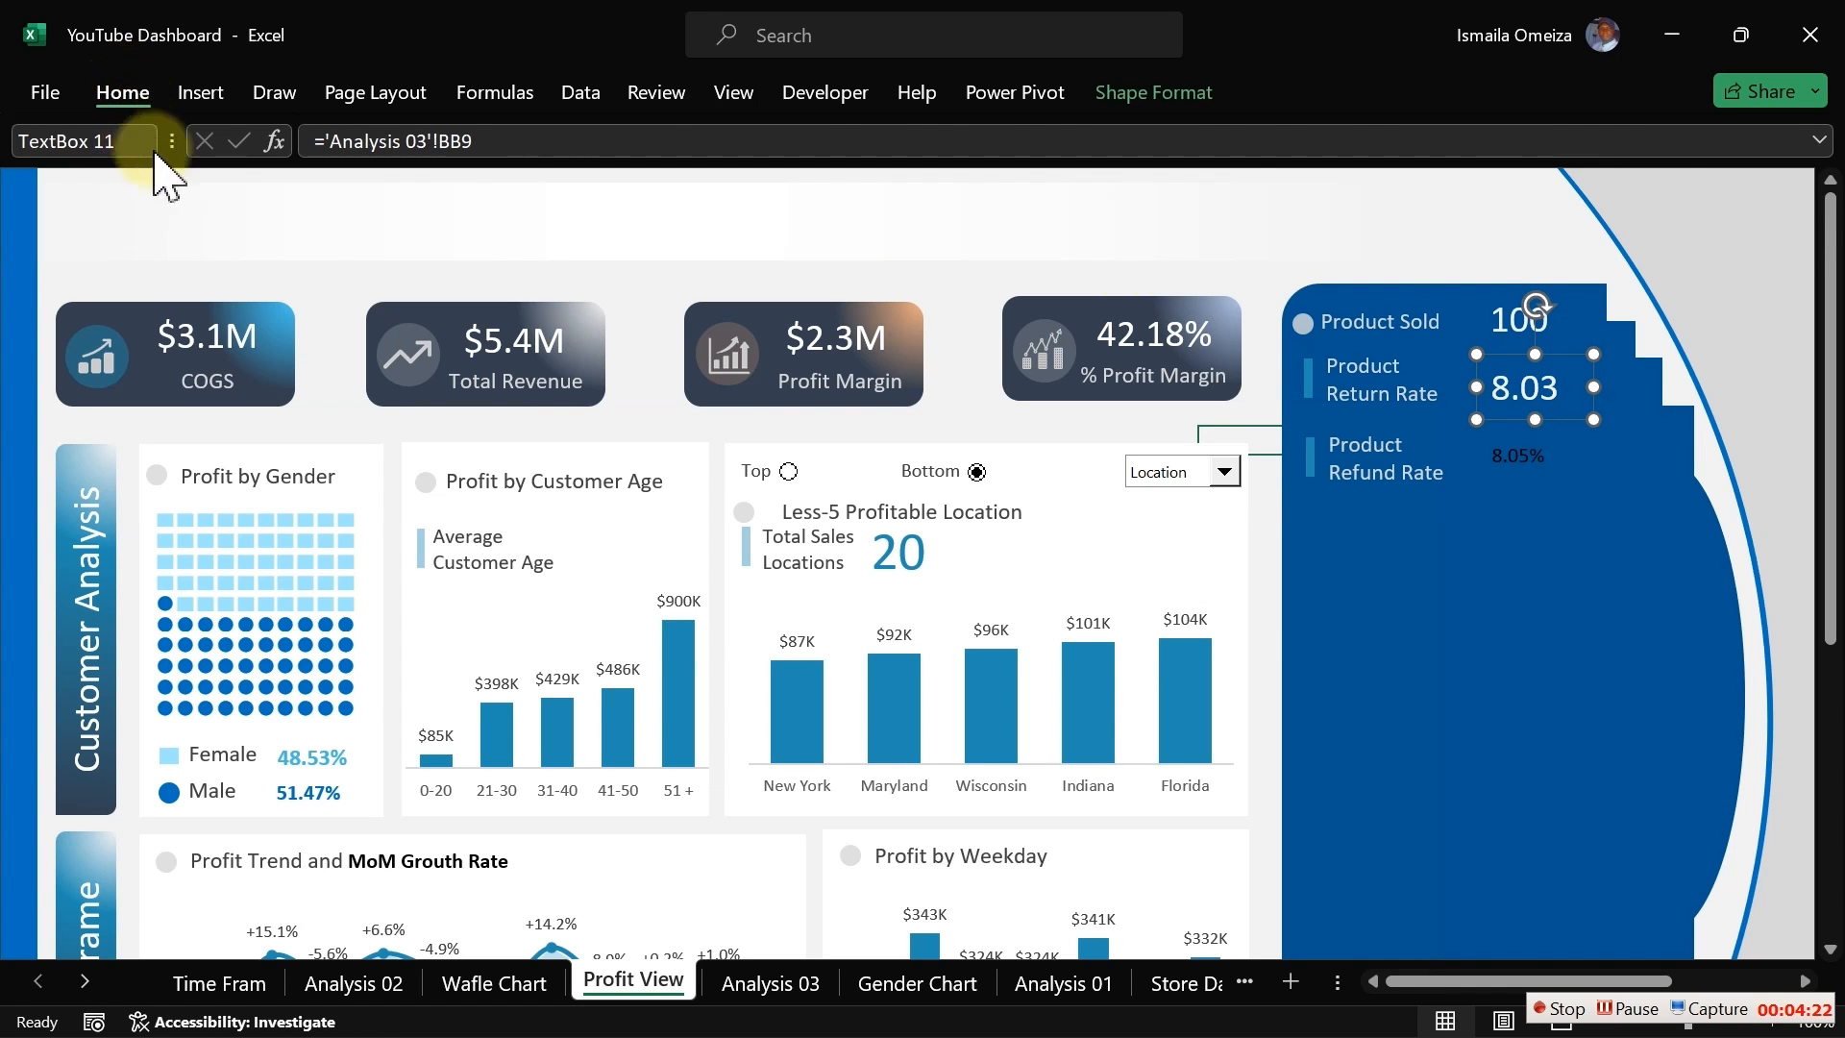
{"action": "left_click", "coordinate": [109, 210]}
{"action": "left_click", "coordinate": [1527, 459]}
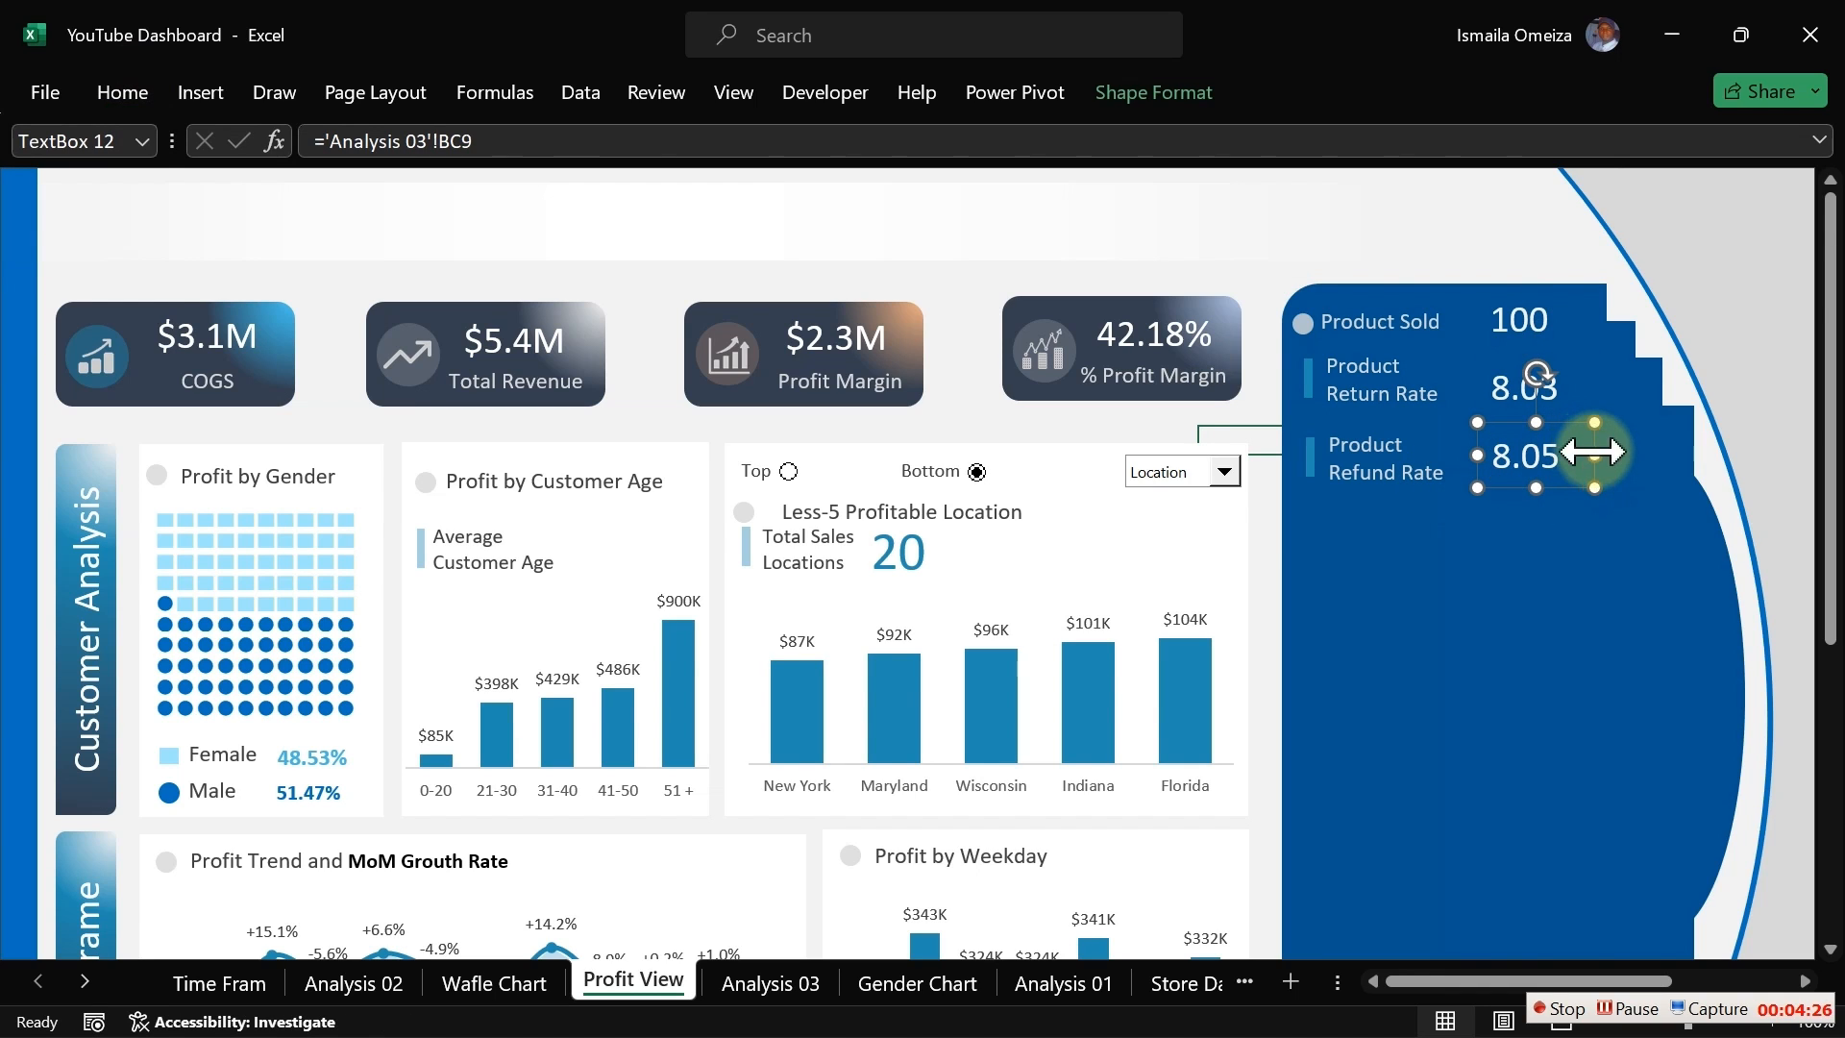
Step: Widen the Refund Rate and Return Rate value boxes so their full percentages fit
{"action": "left_click_drag", "start_coordinate": [1595, 455], "coordinate": [1627, 449]}
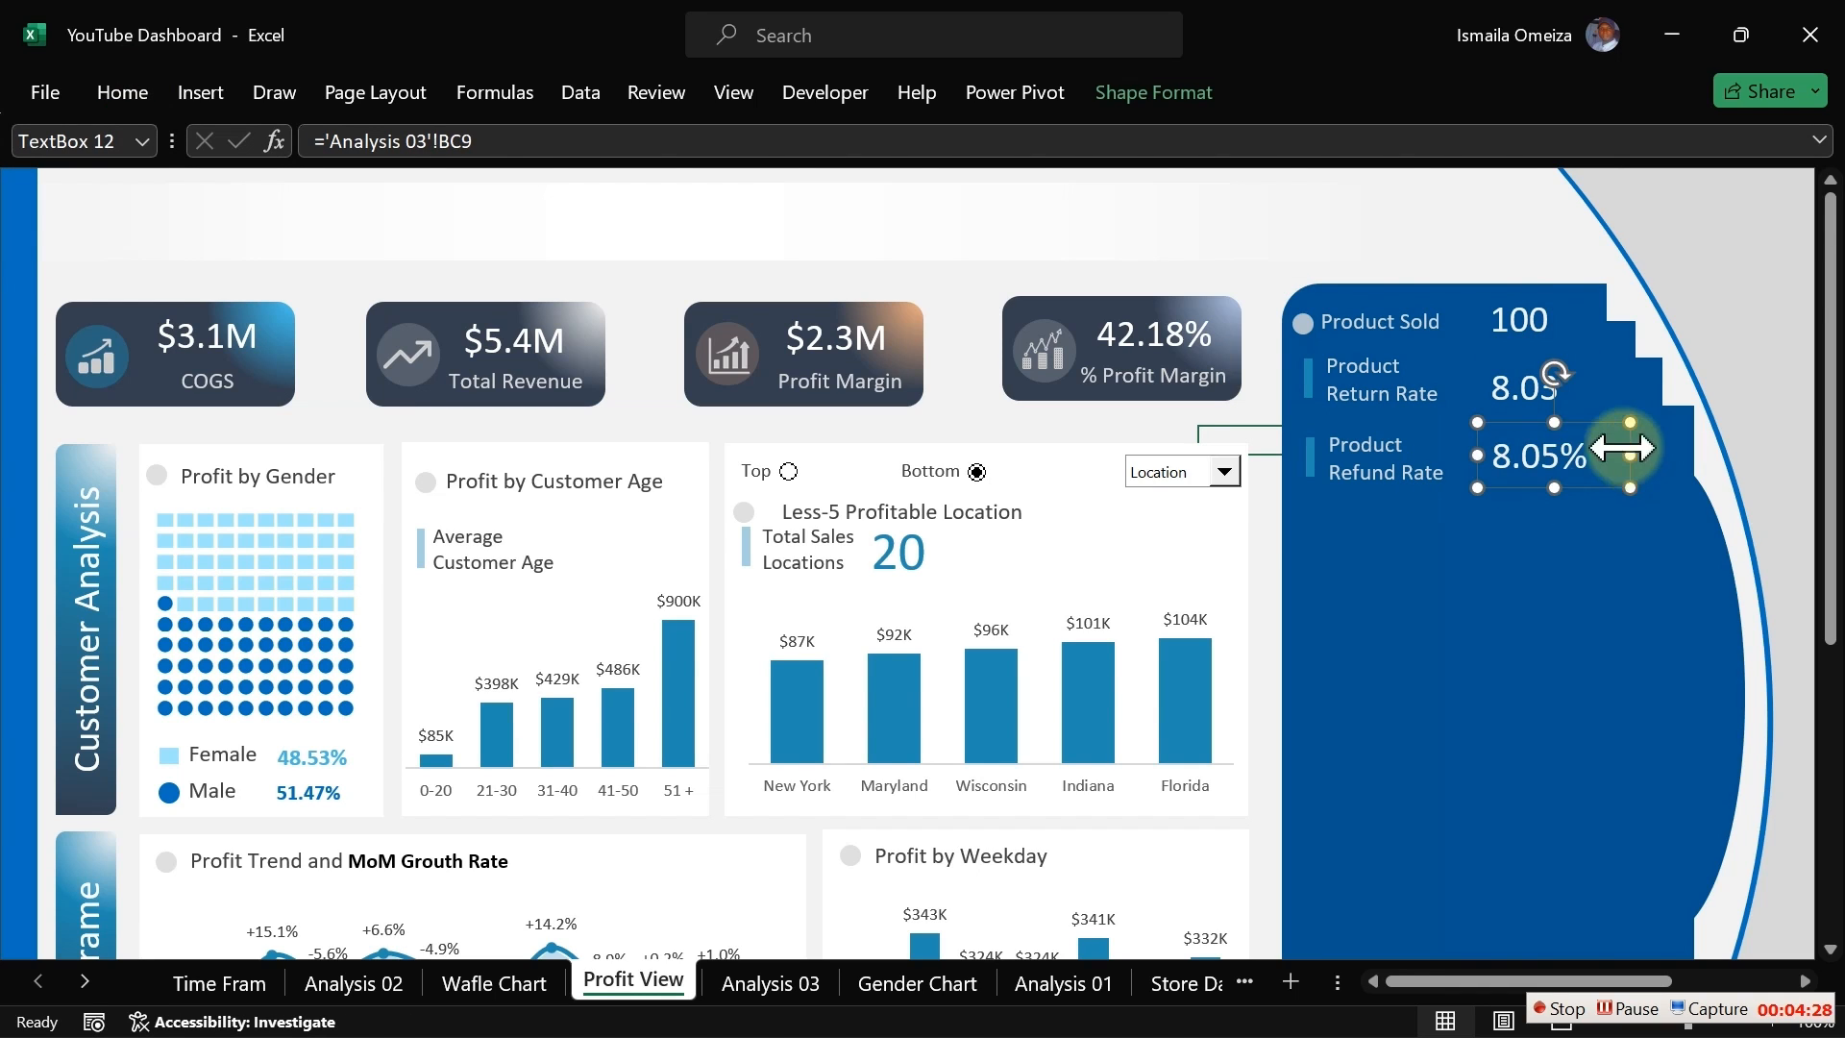
{"action": "left_click", "coordinate": [1516, 394]}
{"action": "left_click_drag", "start_coordinate": [1594, 387], "coordinate": [1619, 388]}
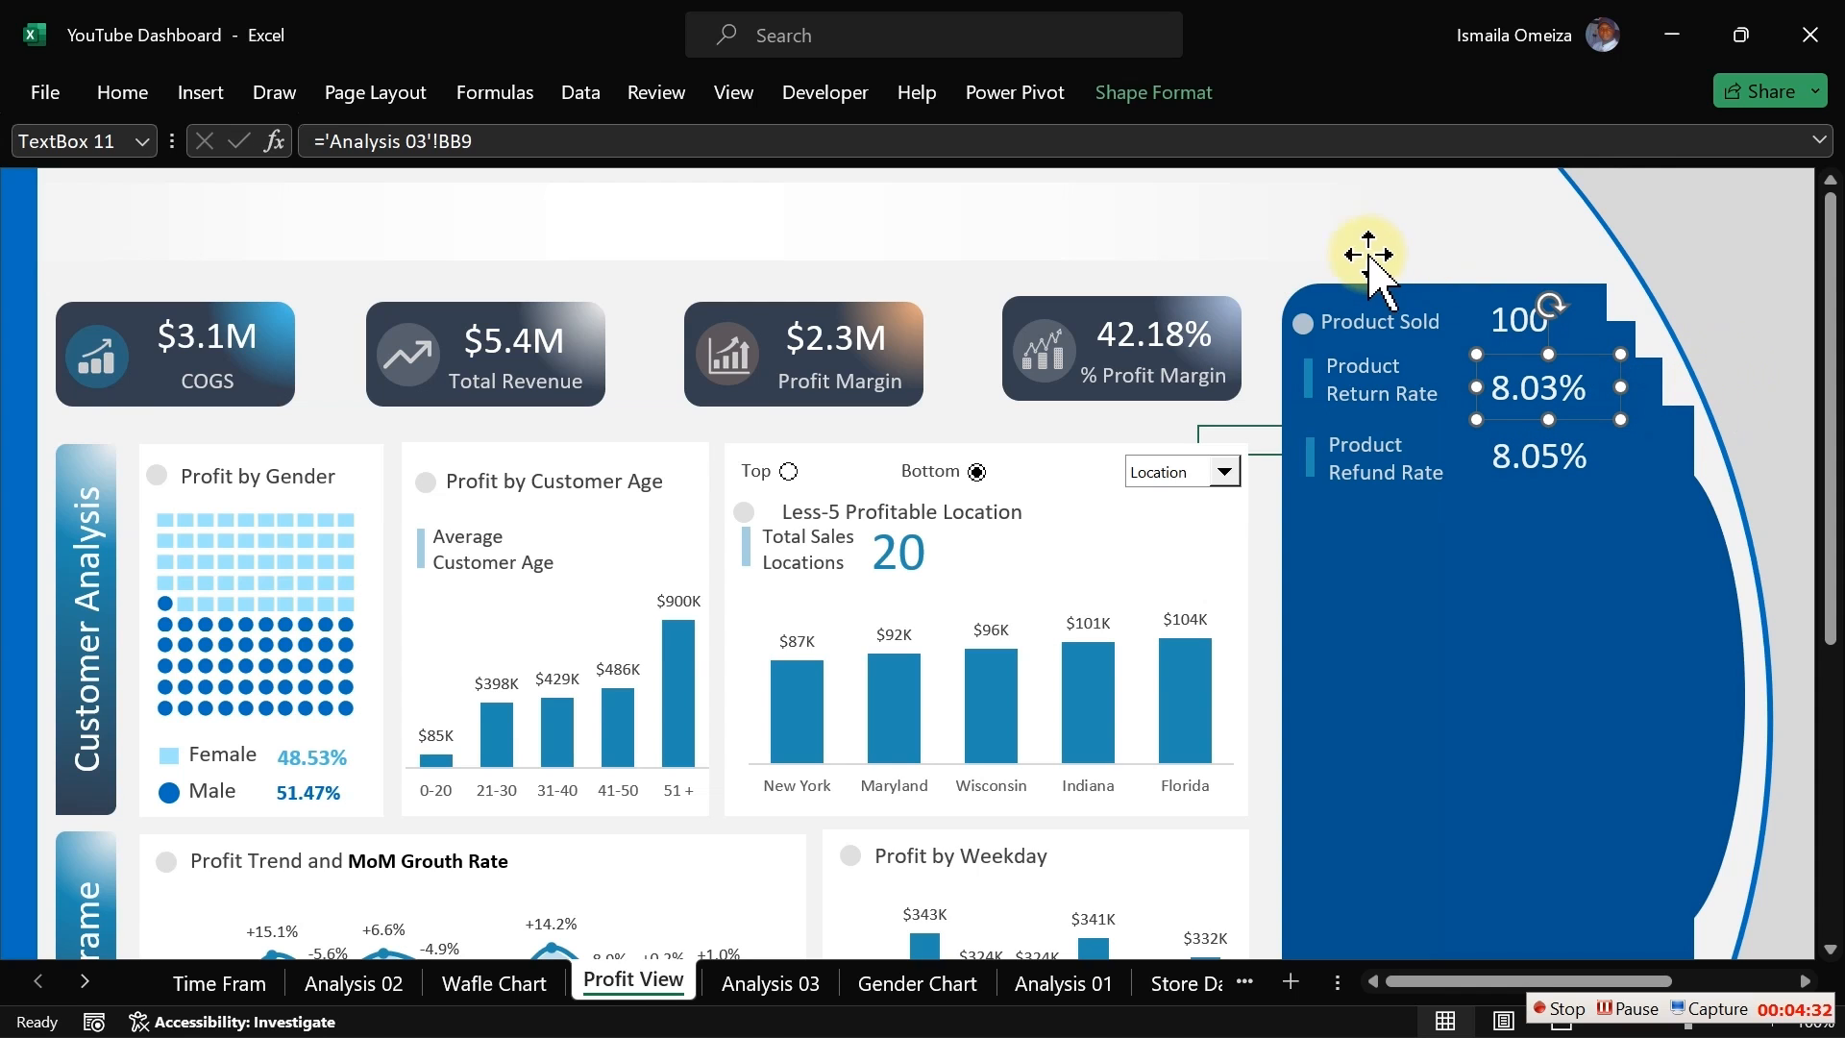
{"action": "left_click", "coordinate": [1268, 276]}
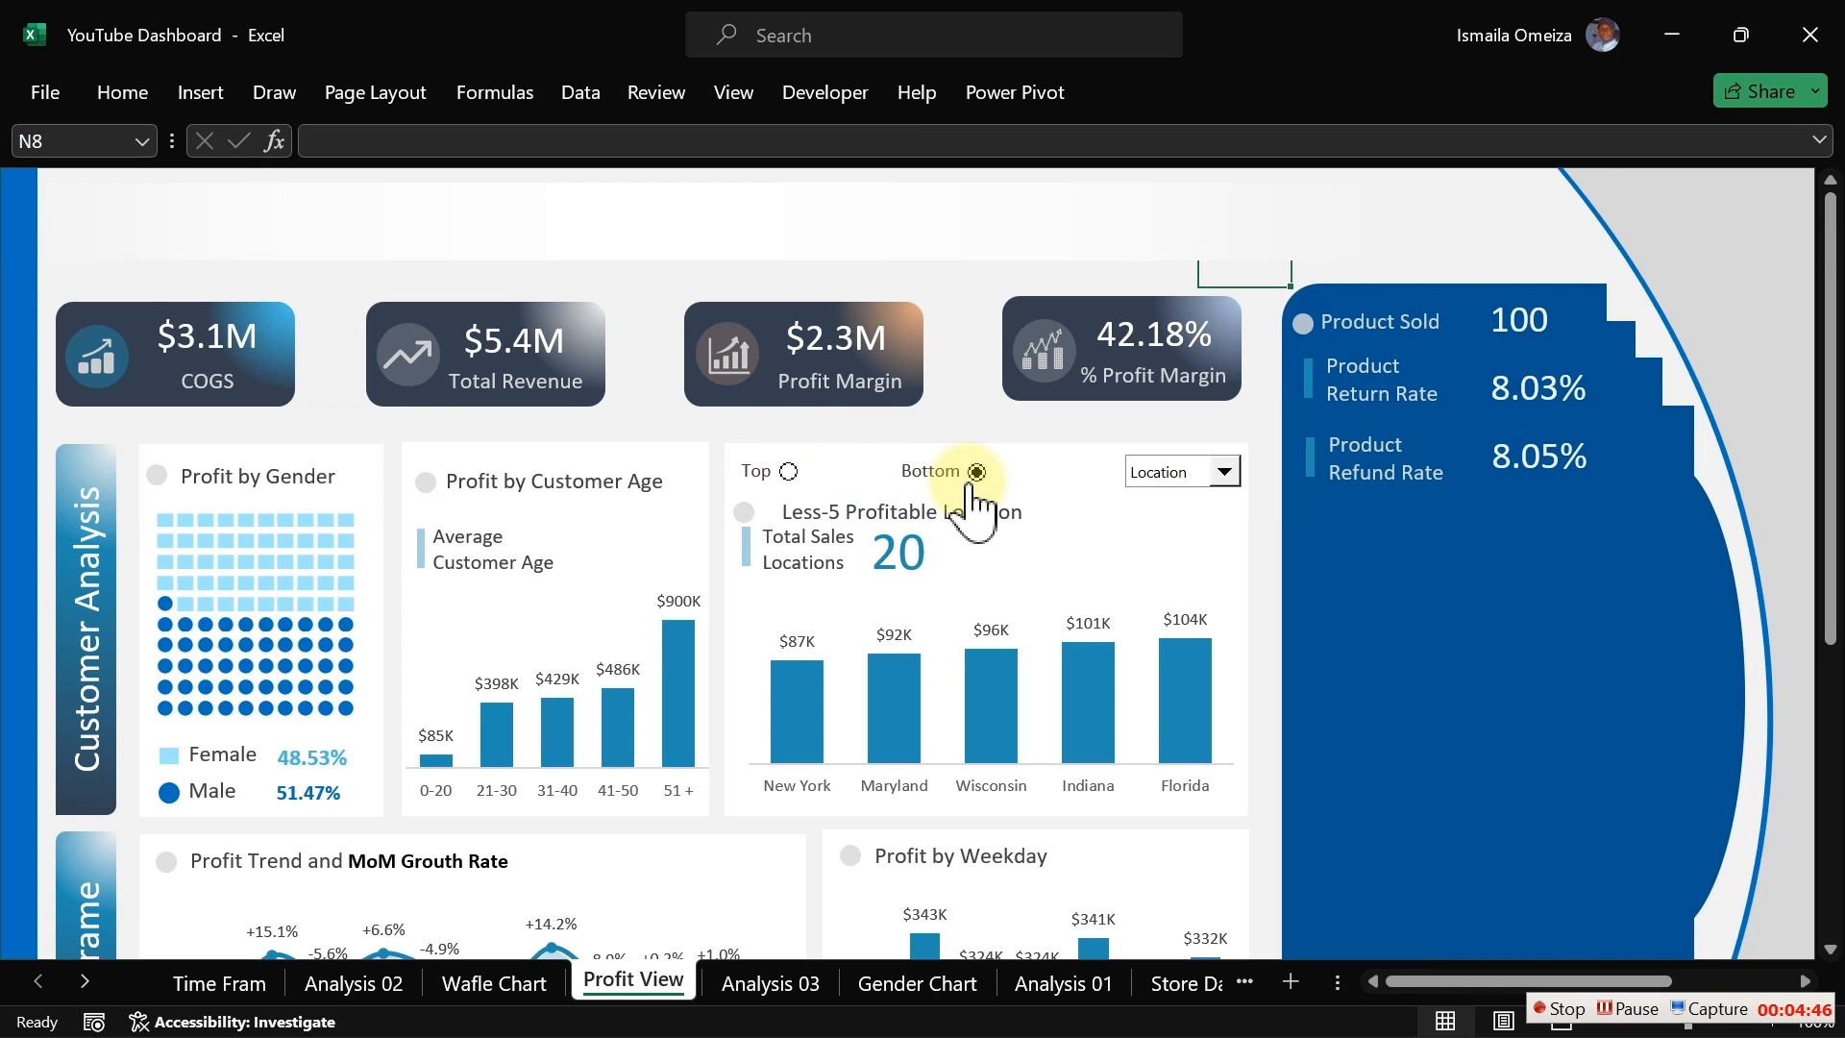
Step: Toggle the Top and Bottom option buttons on the profitable location chart to test them
{"action": "left_click", "coordinate": [971, 430]}
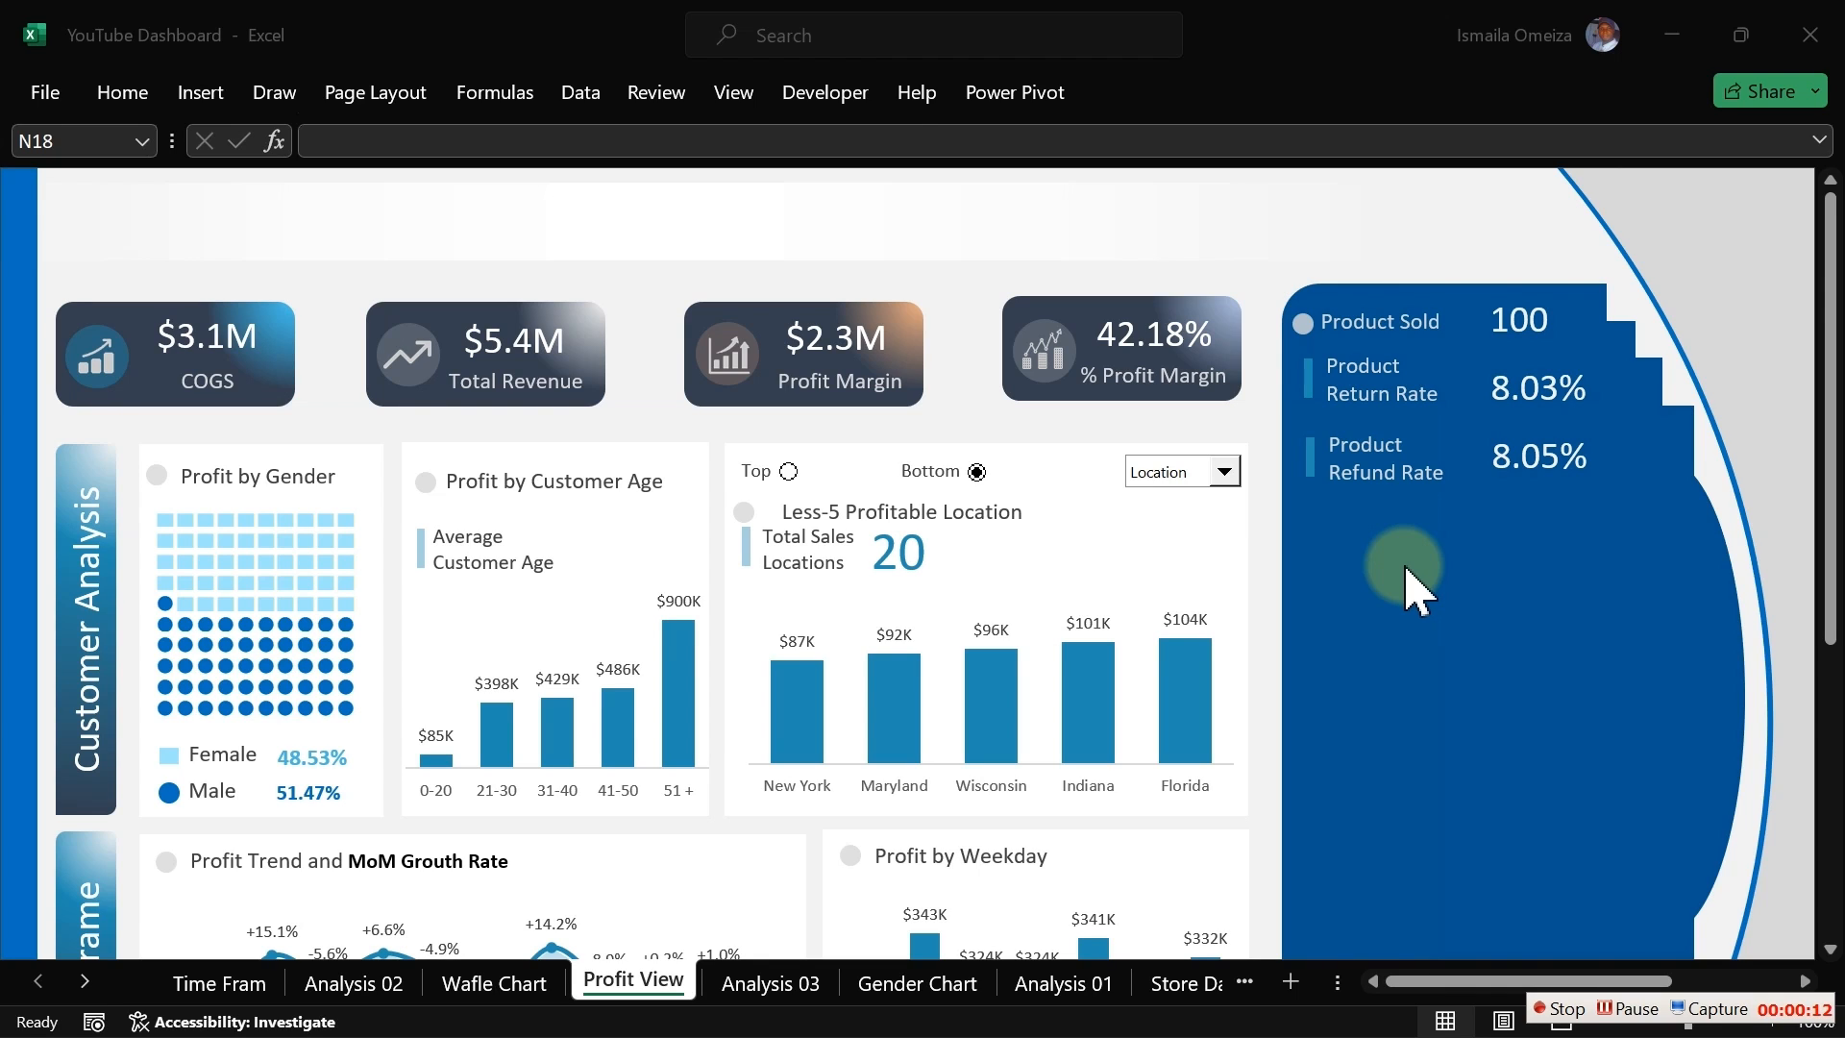
{"action": "left_click", "coordinate": [789, 471]}
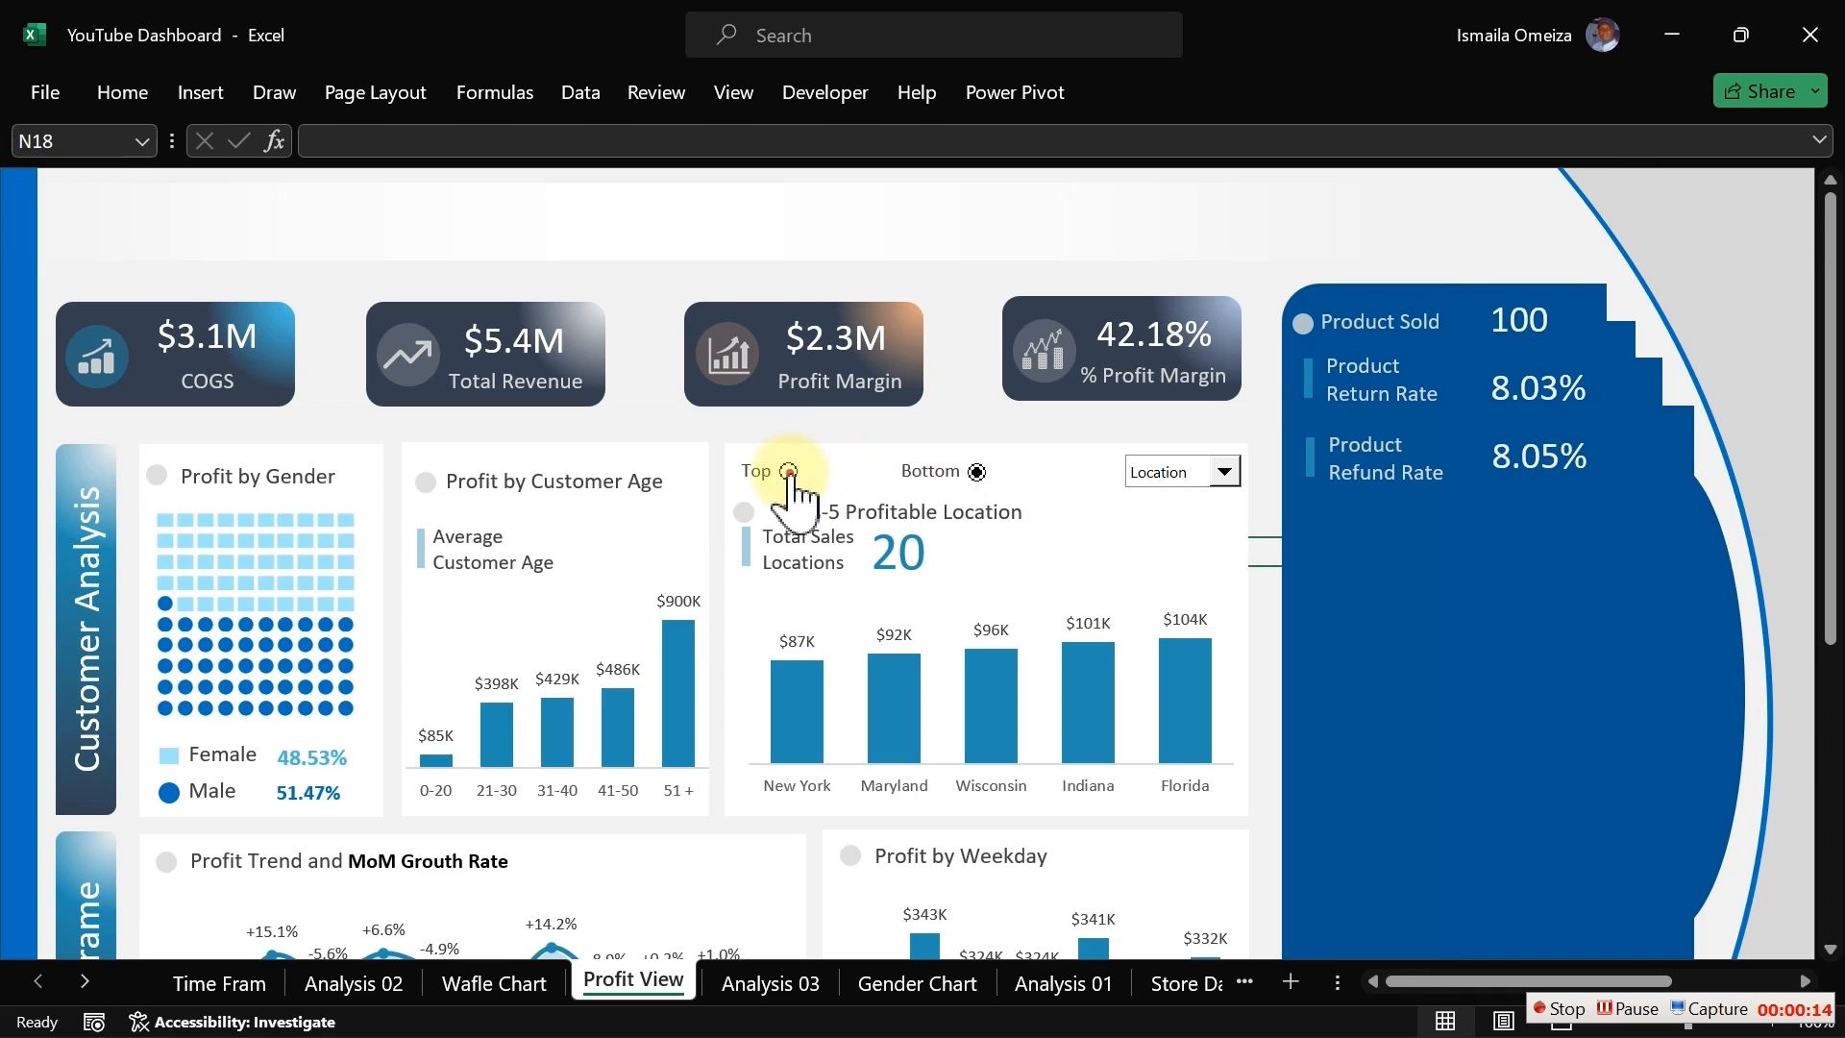
{"action": "left_click", "coordinate": [977, 471]}
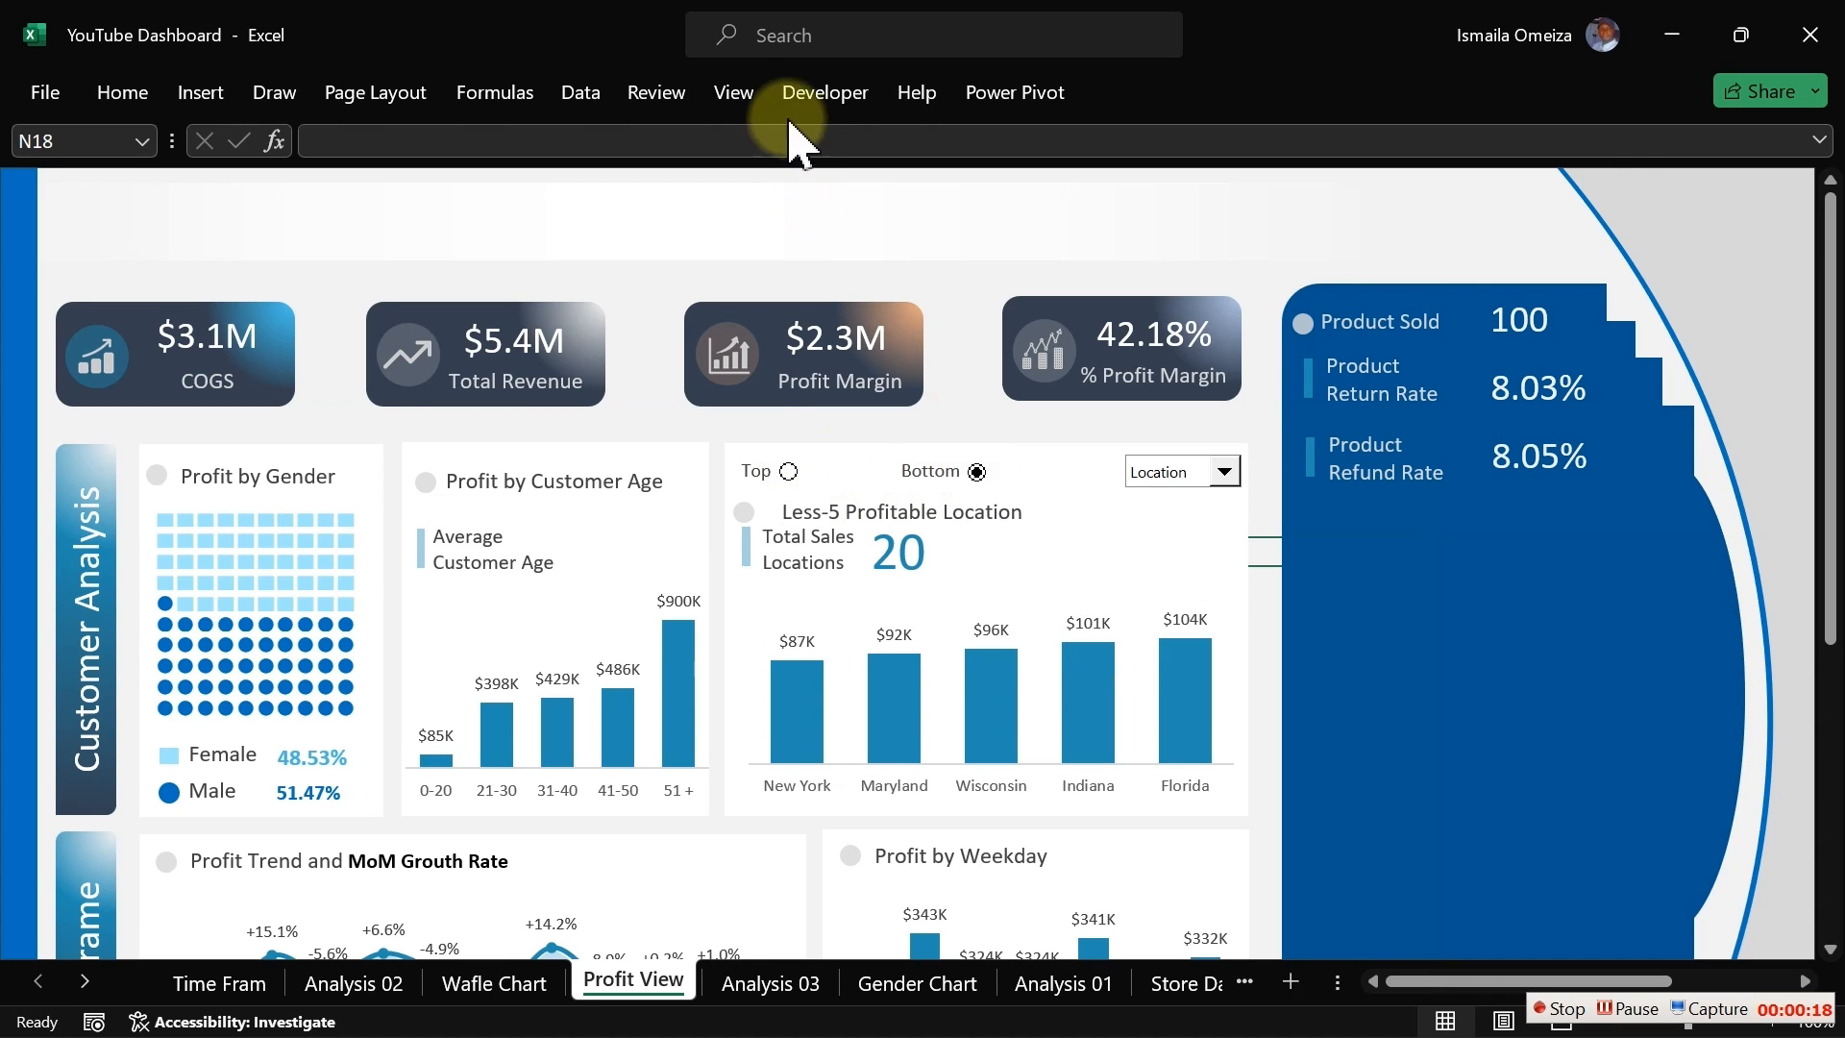
Step: Insert an option button form control in the panel below the Product Refund Rate row
{"action": "left_click", "coordinate": [822, 95]}
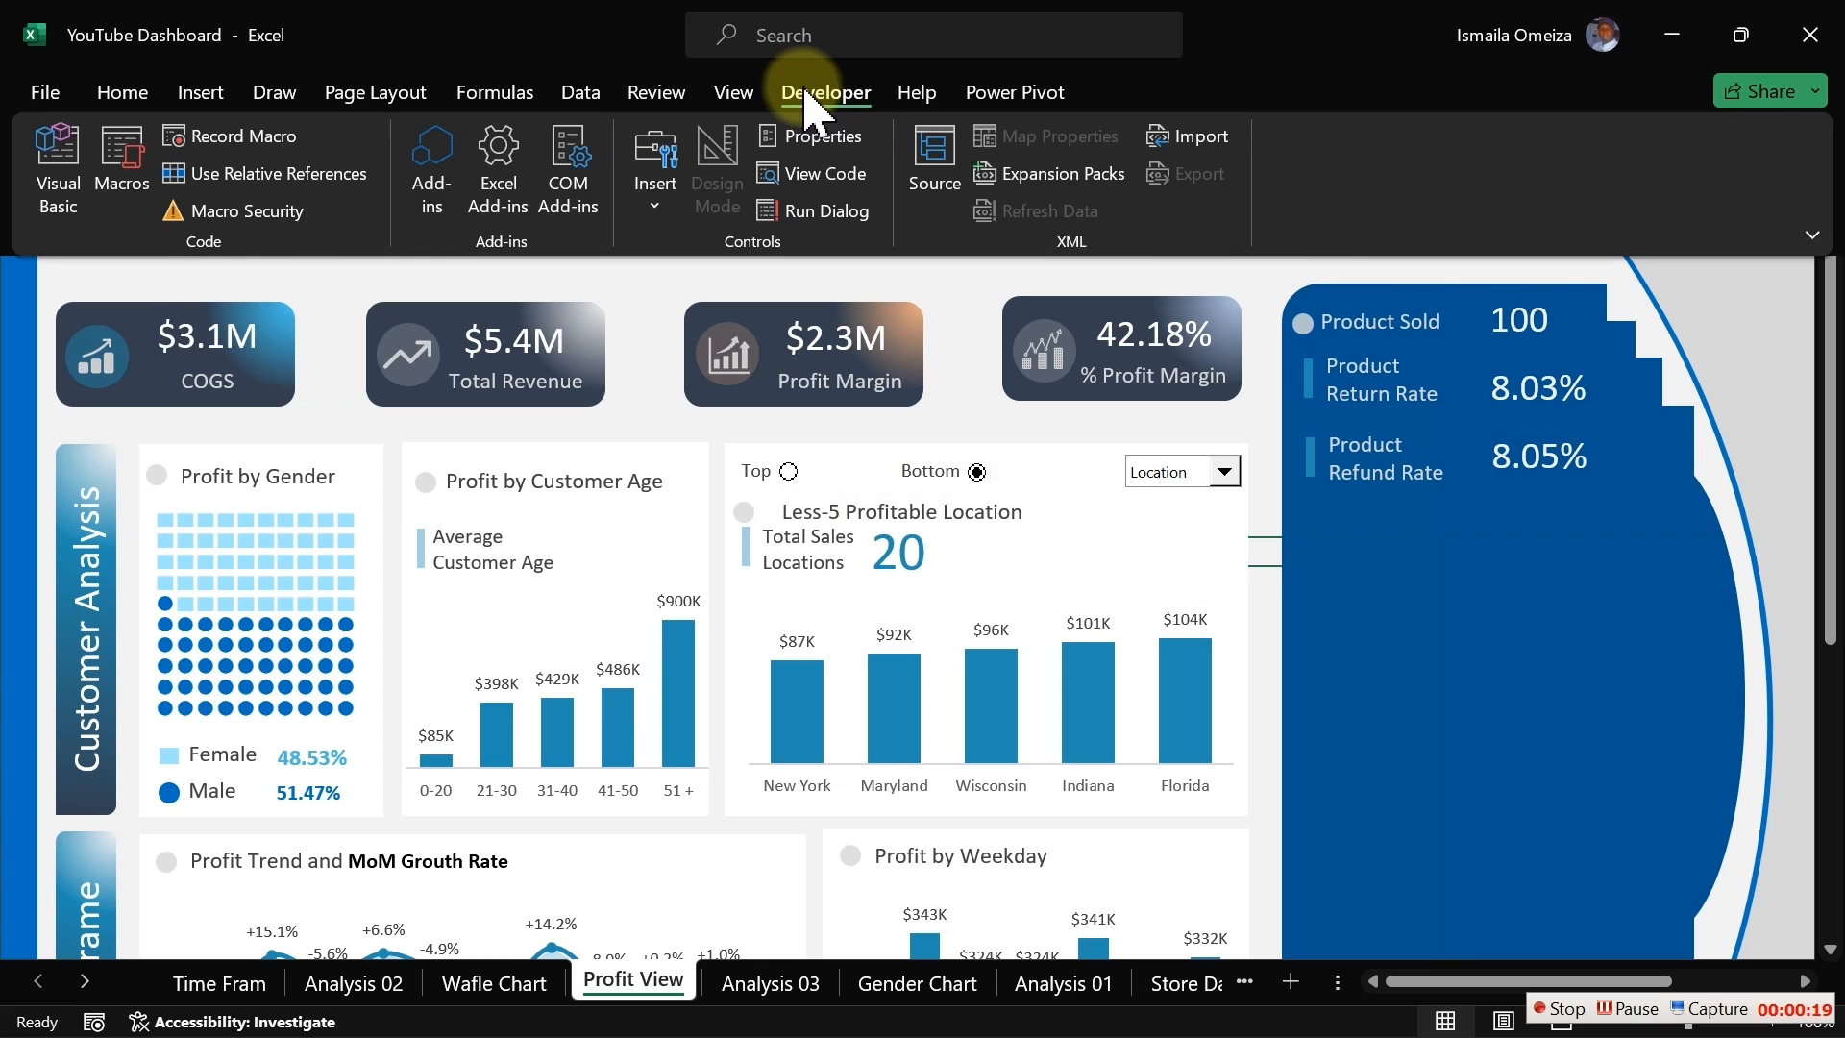
{"action": "left_click", "coordinate": [657, 177]}
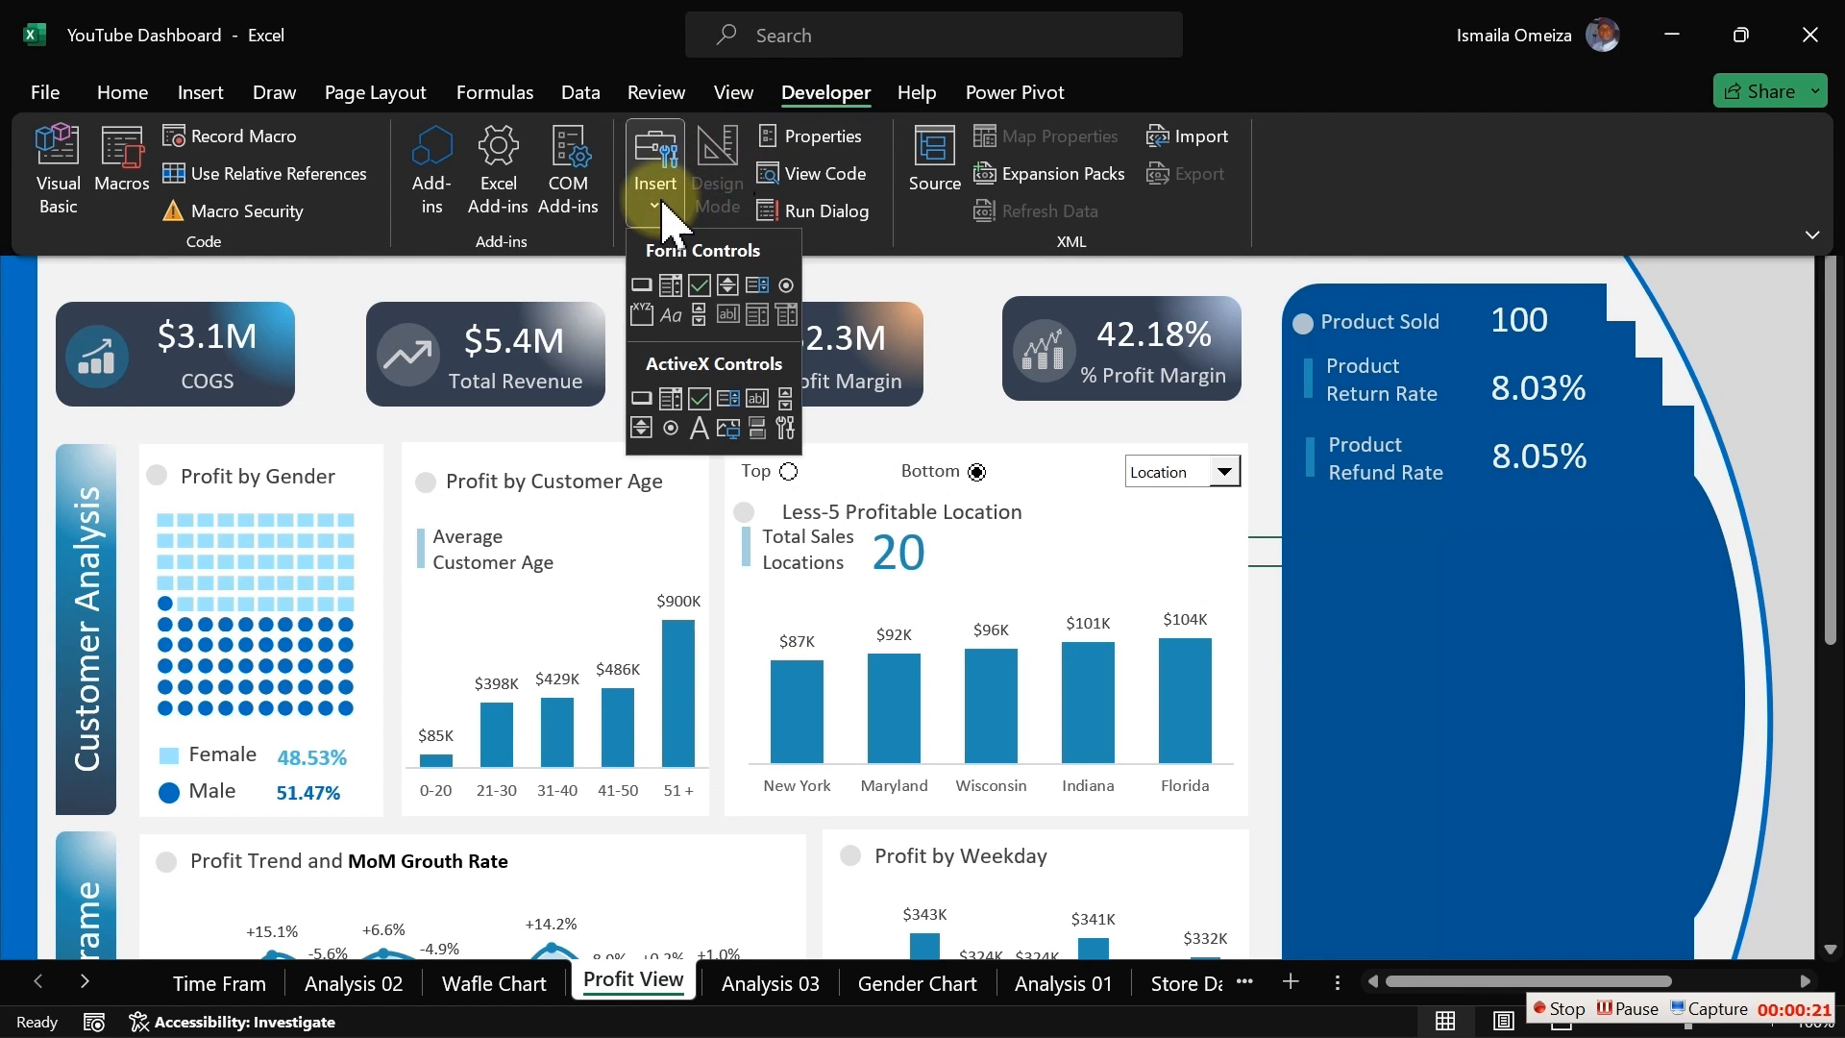
{"action": "left_click", "coordinate": [786, 287]}
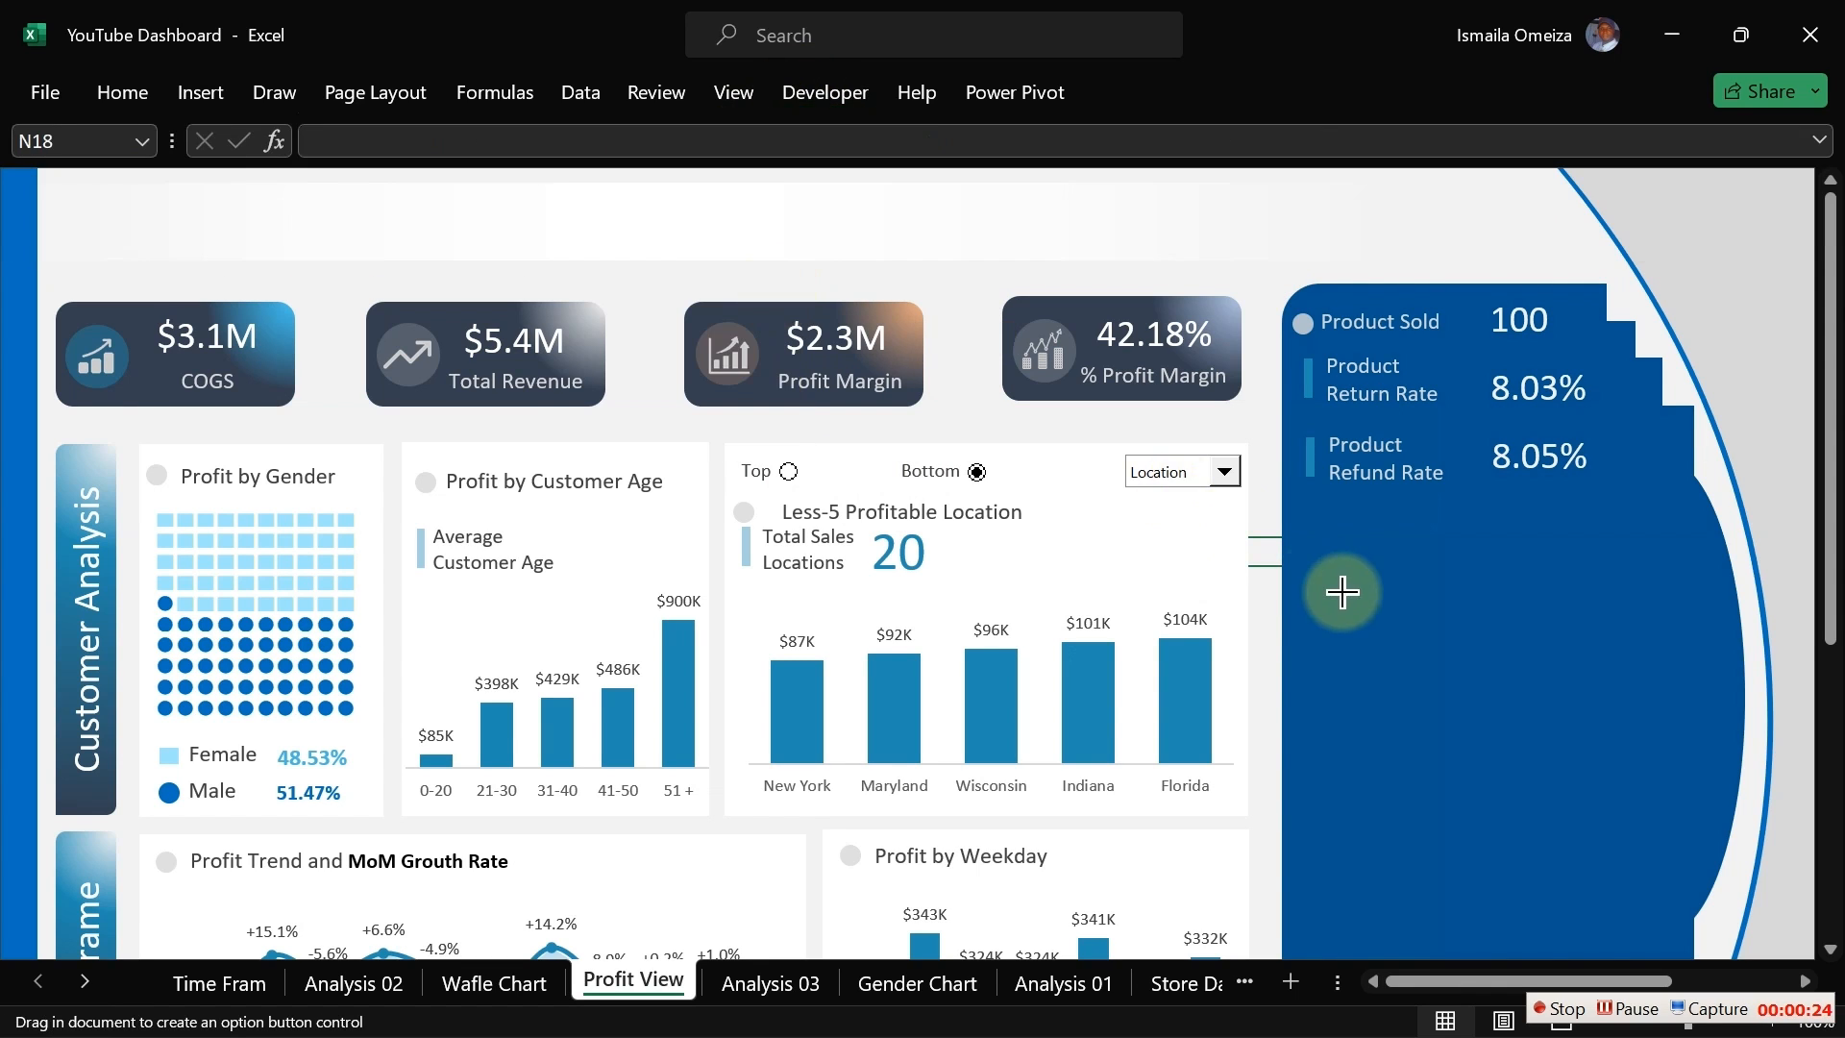
{"action": "left_click", "coordinate": [1381, 555]}
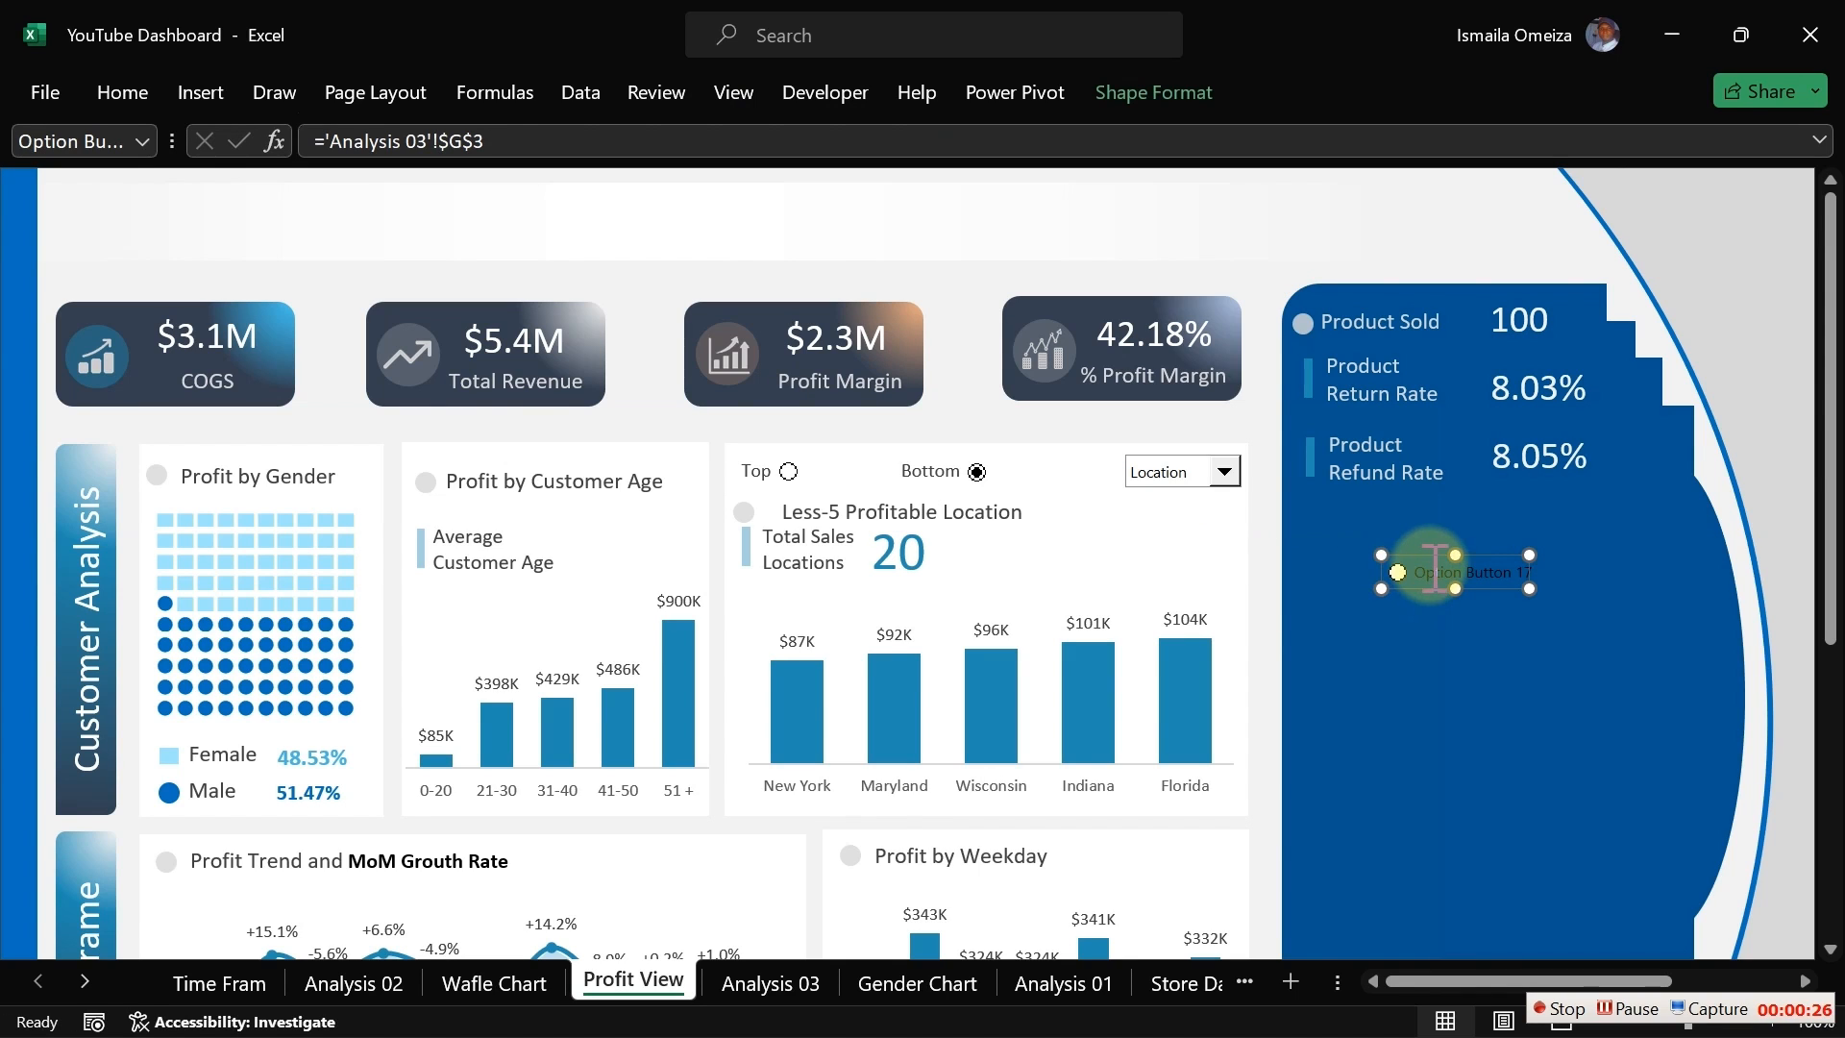
Step: Delete the option button's label text and shrink the control to just the button
{"action": "left_click", "coordinate": [1435, 571]}
{"action": "key", "text": "Delete"}
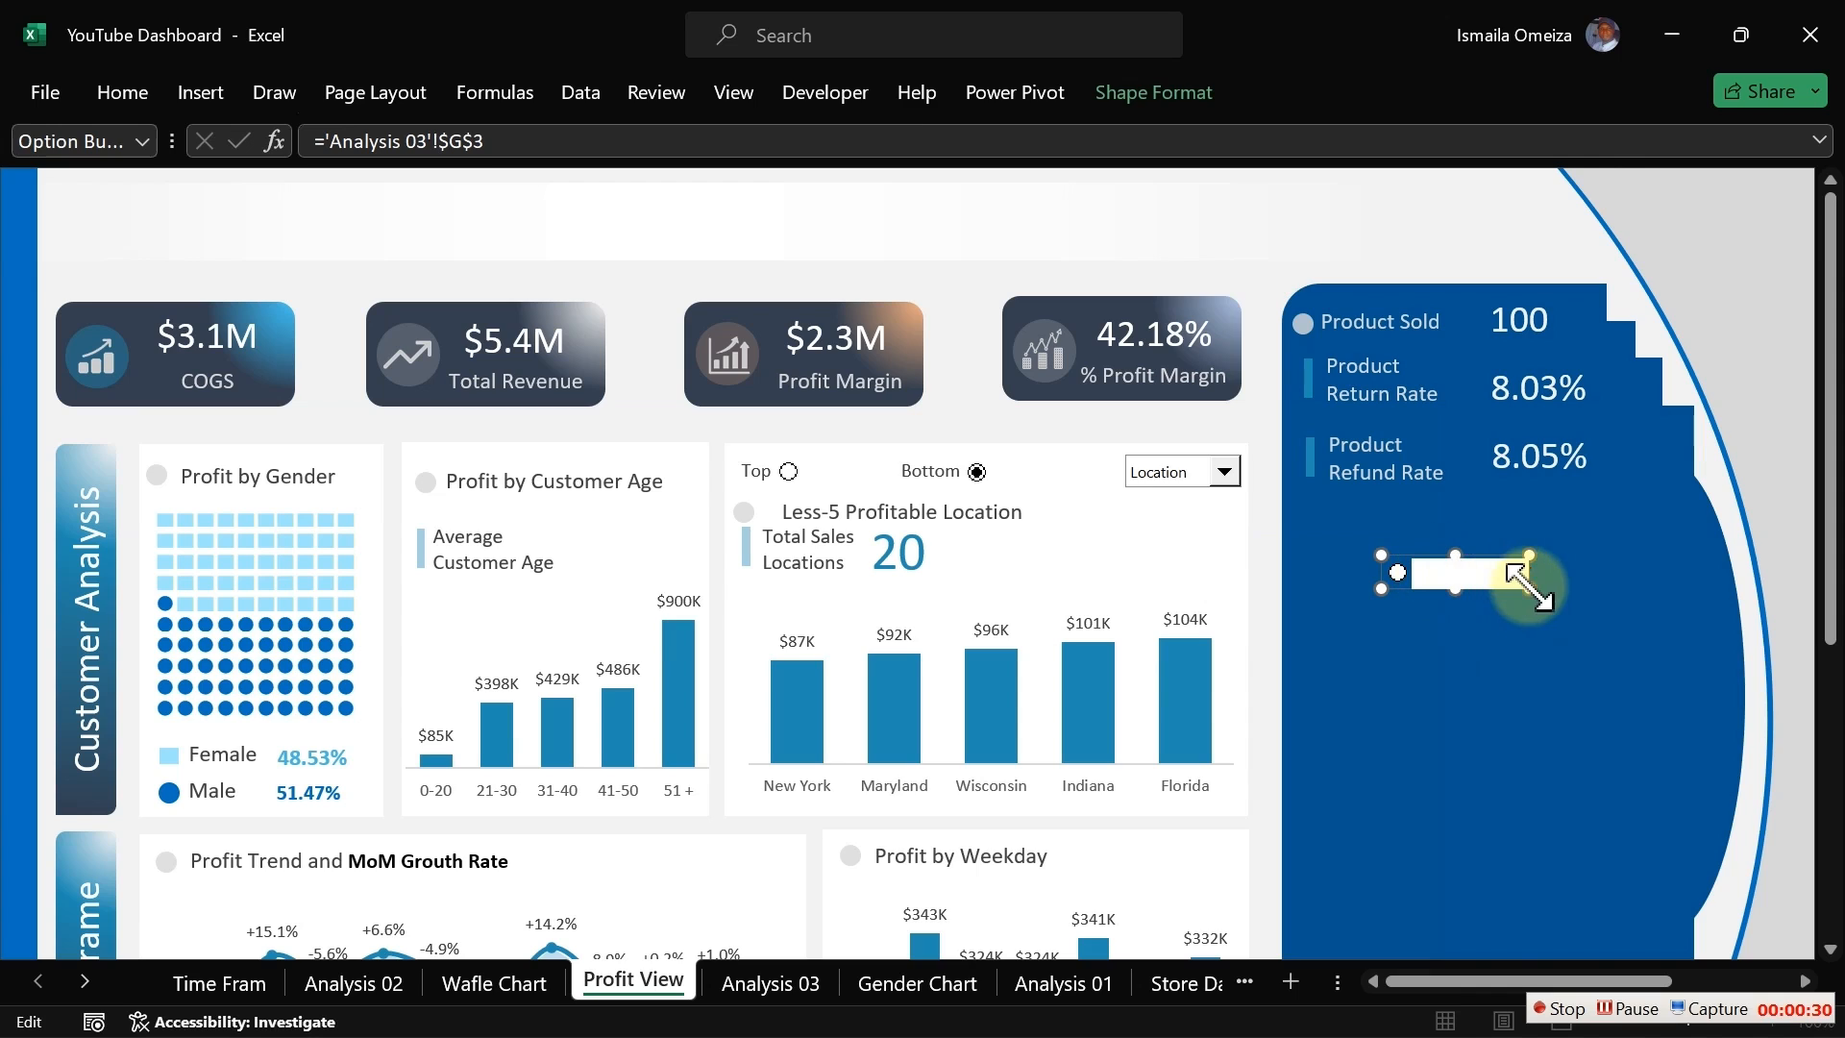
{"action": "left_click_drag", "start_coordinate": [1529, 589], "coordinate": [1320, 546]}
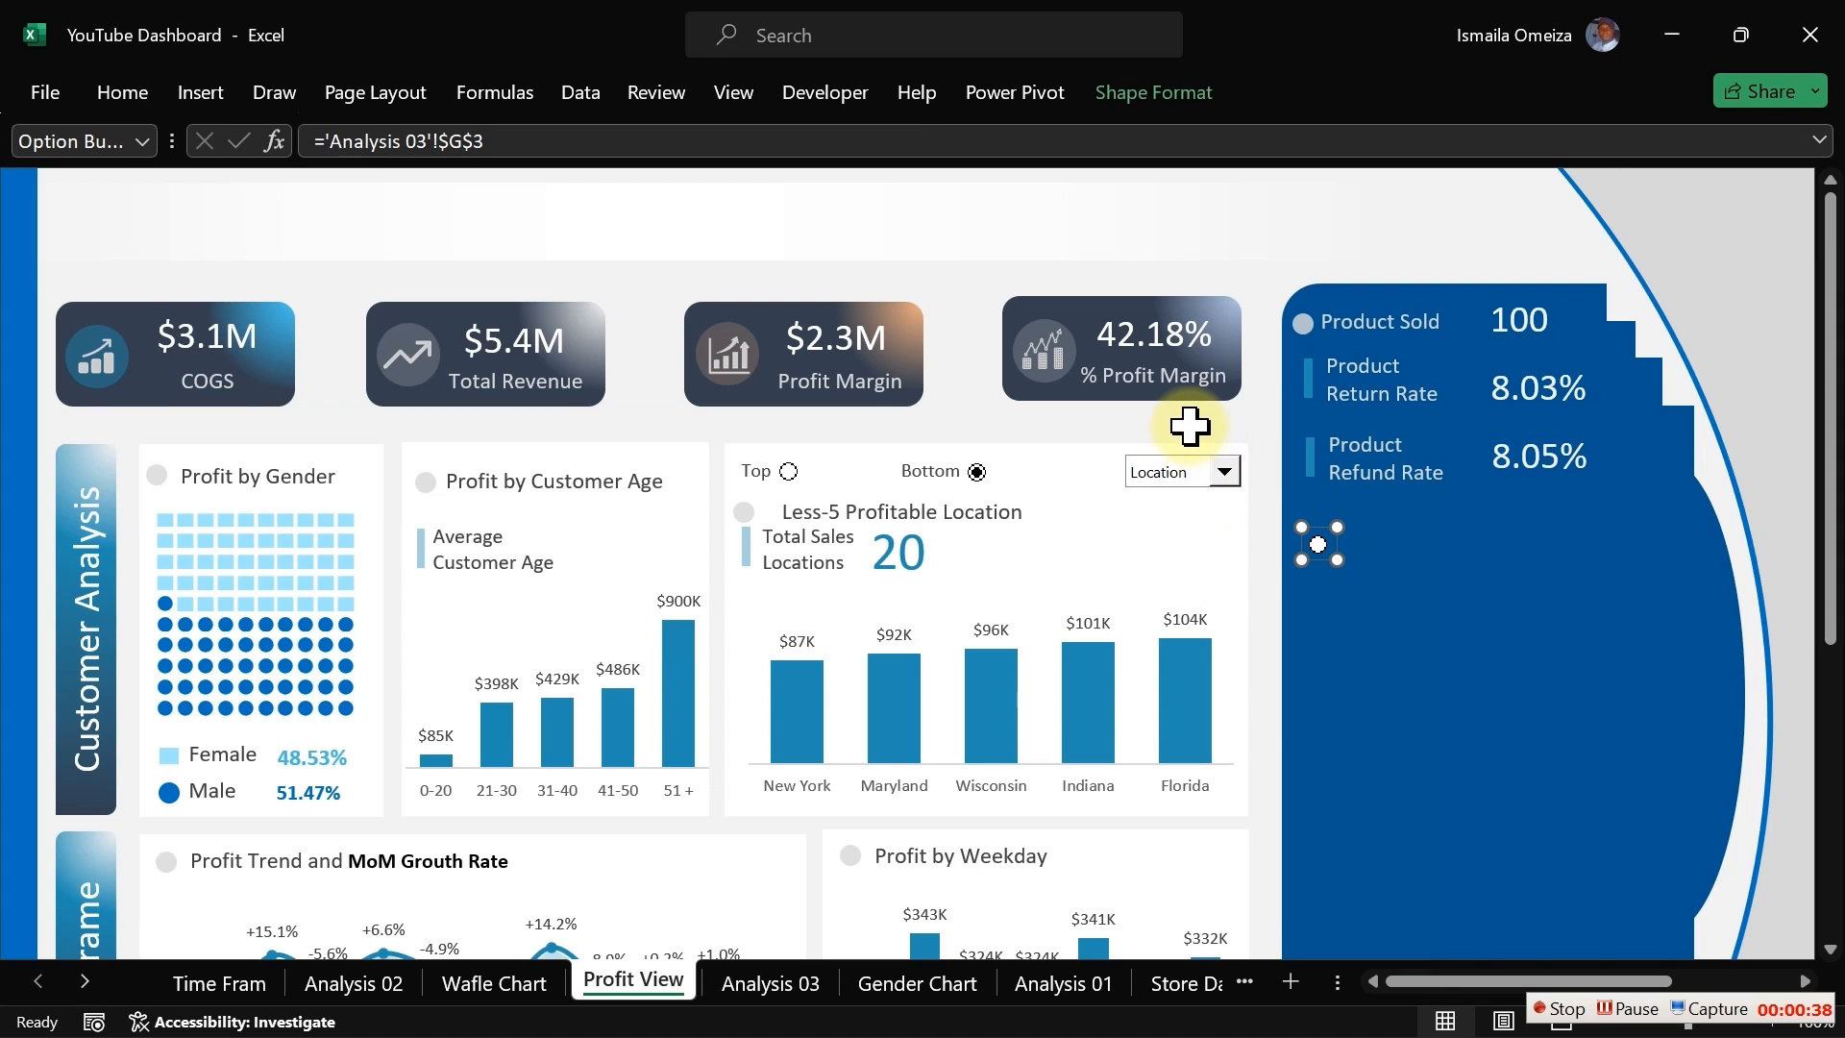
Step: Duplicate the option button, place the copy to the right of the first, and select the first button
{"action": "key", "text": "ctrl+d"}
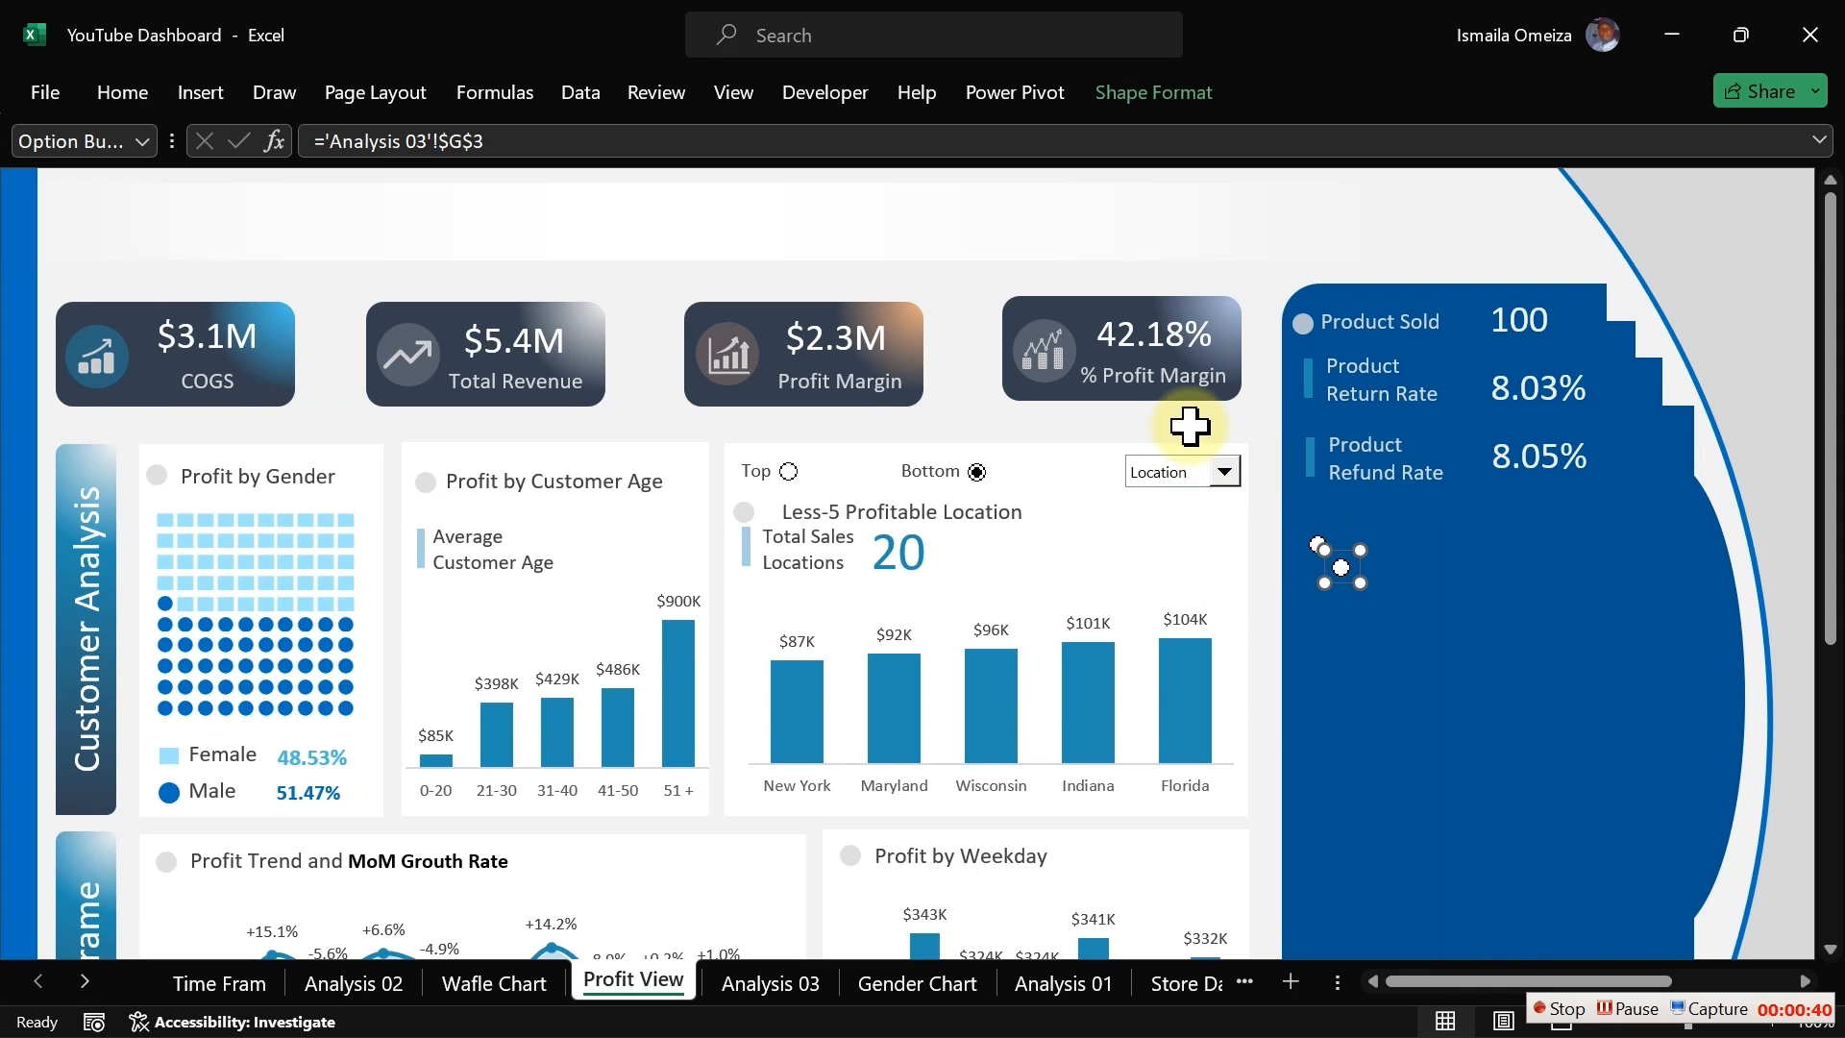
{"action": "left_click_drag", "start_coordinate": [1335, 570], "coordinate": [1452, 550]}
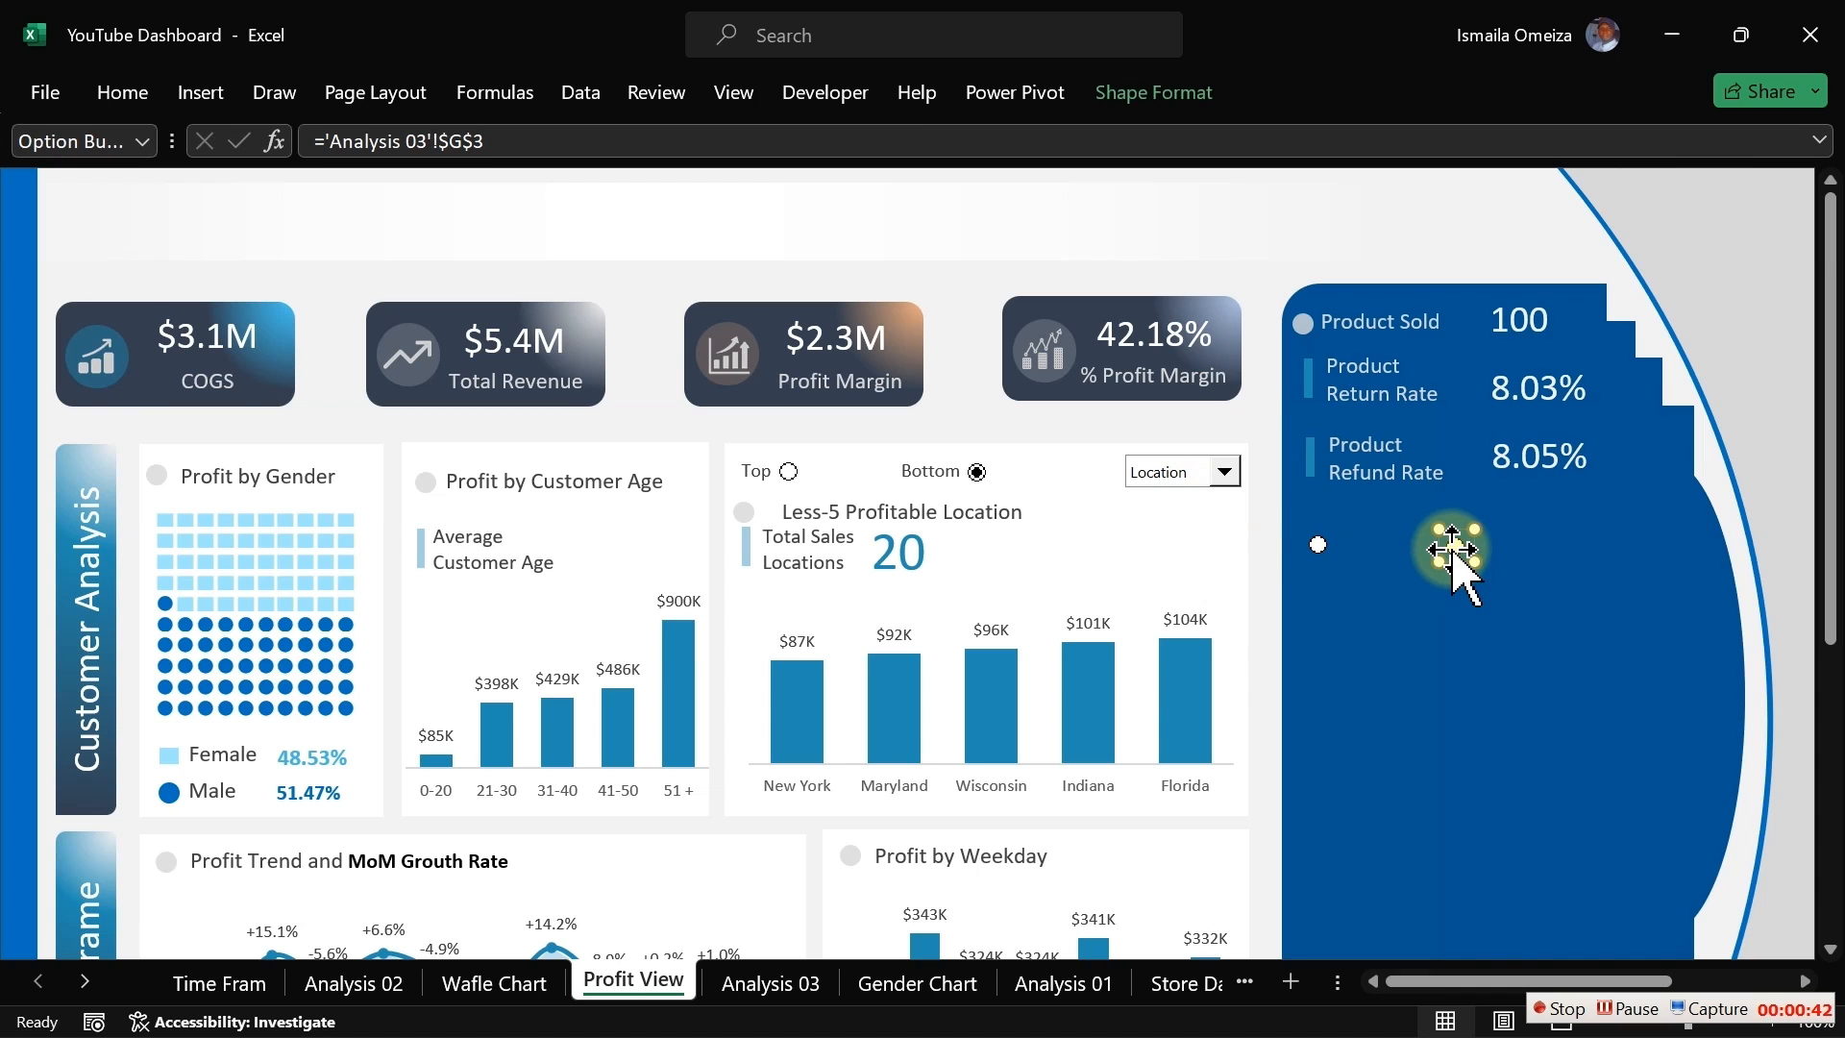
{"action": "left_click", "coordinate": [1173, 413]}
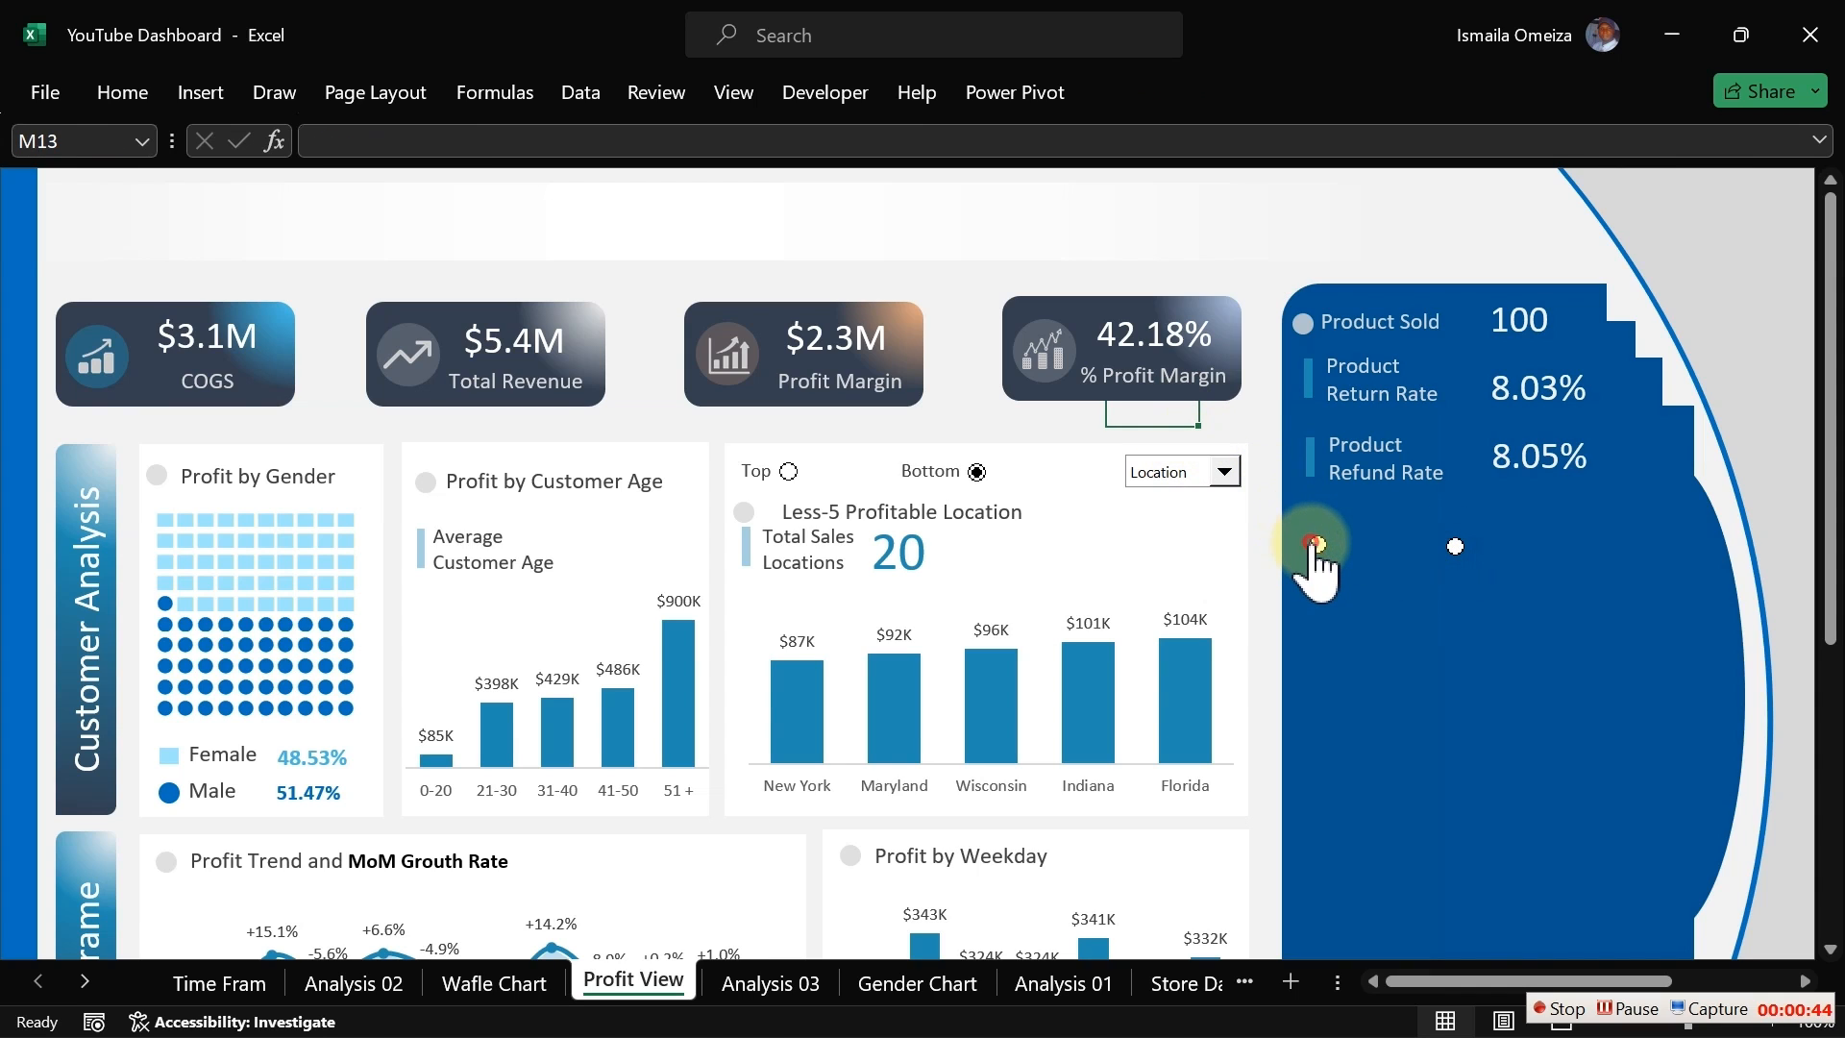
{"action": "left_click", "coordinate": [1317, 546]}
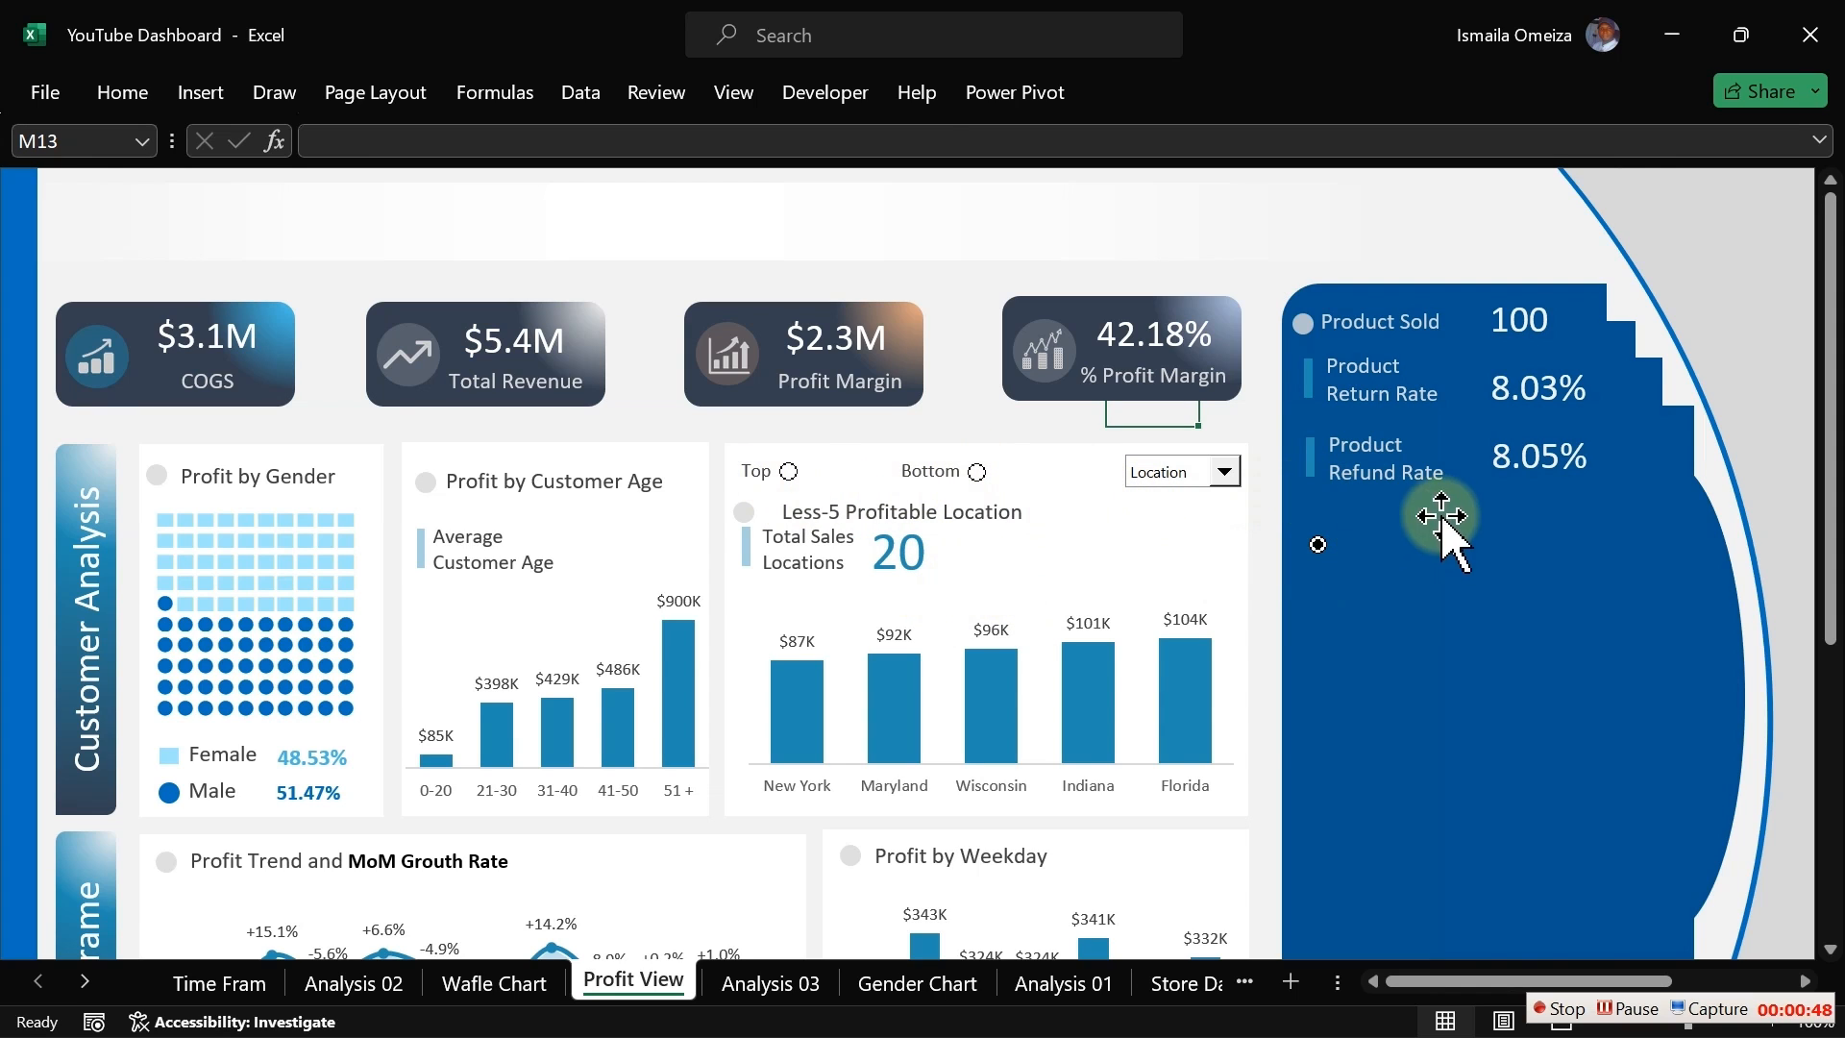
Step: Test the option buttons by toggling the Top and Bottom options and the new panel buttons
{"action": "left_click", "coordinate": [1455, 548]}
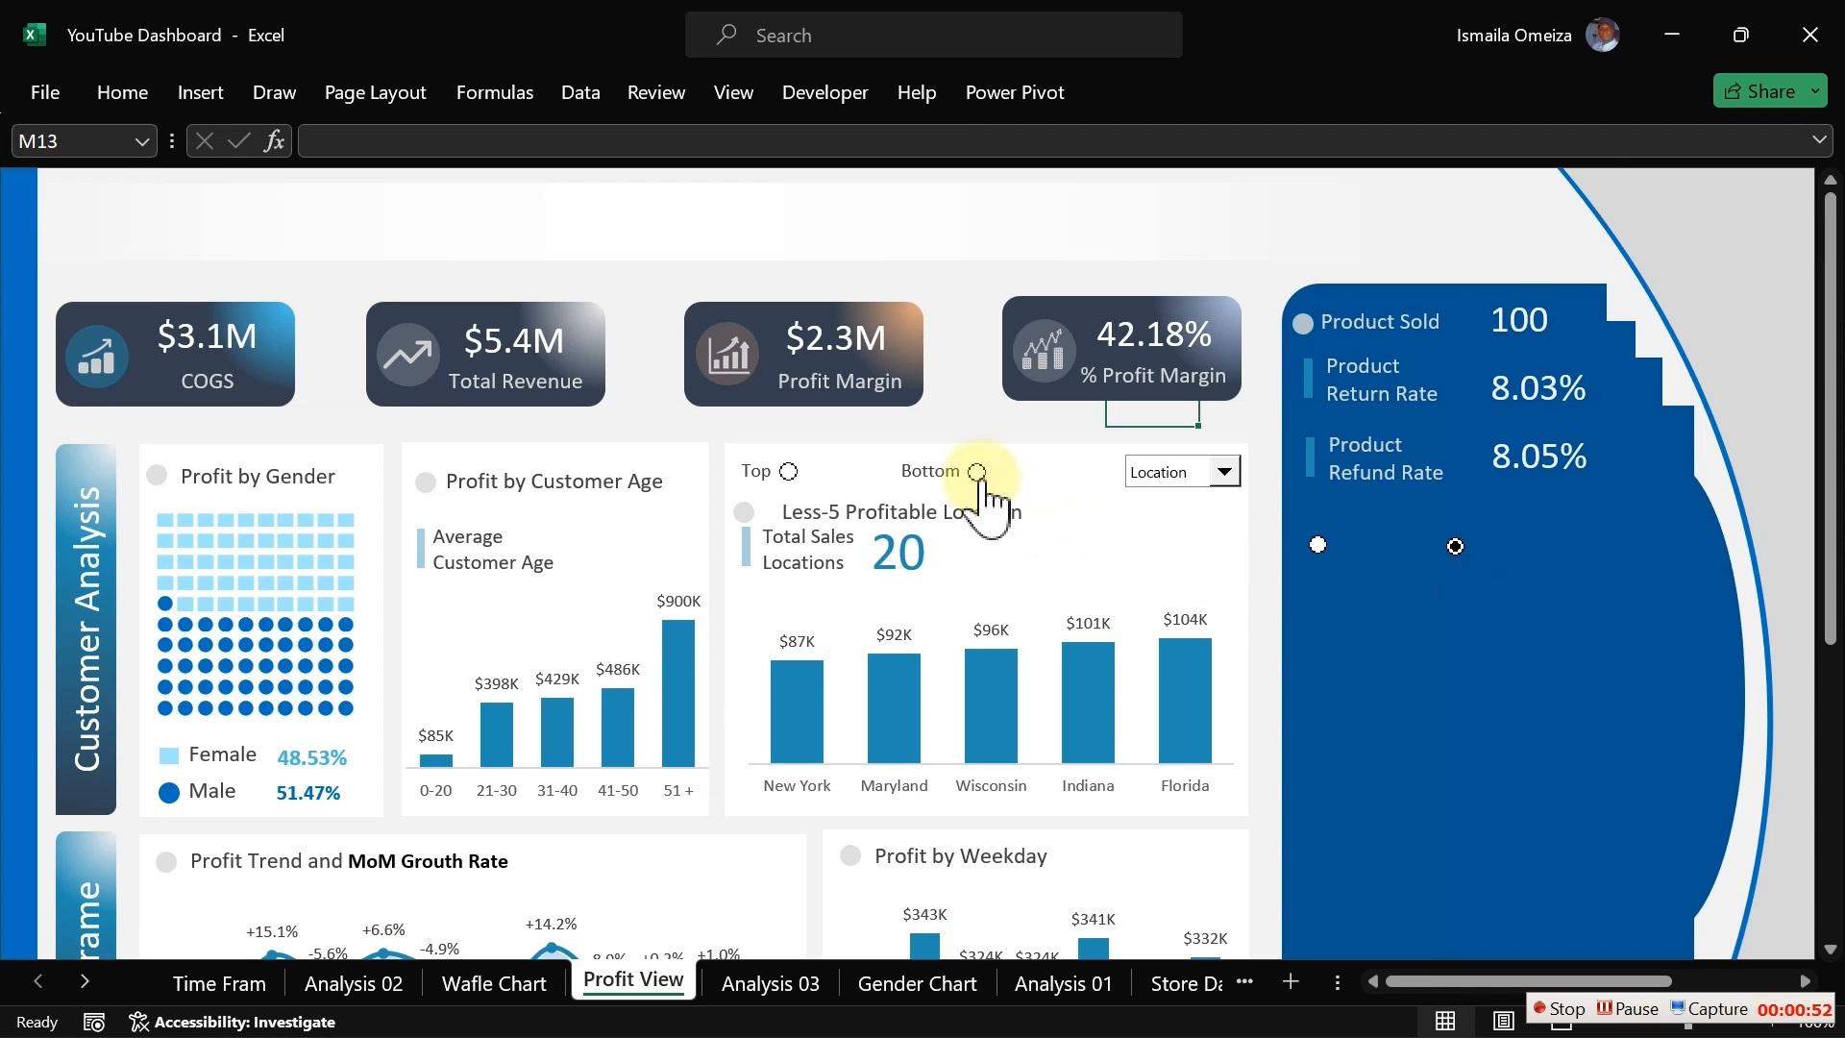
{"action": "left_click", "coordinate": [788, 471]}
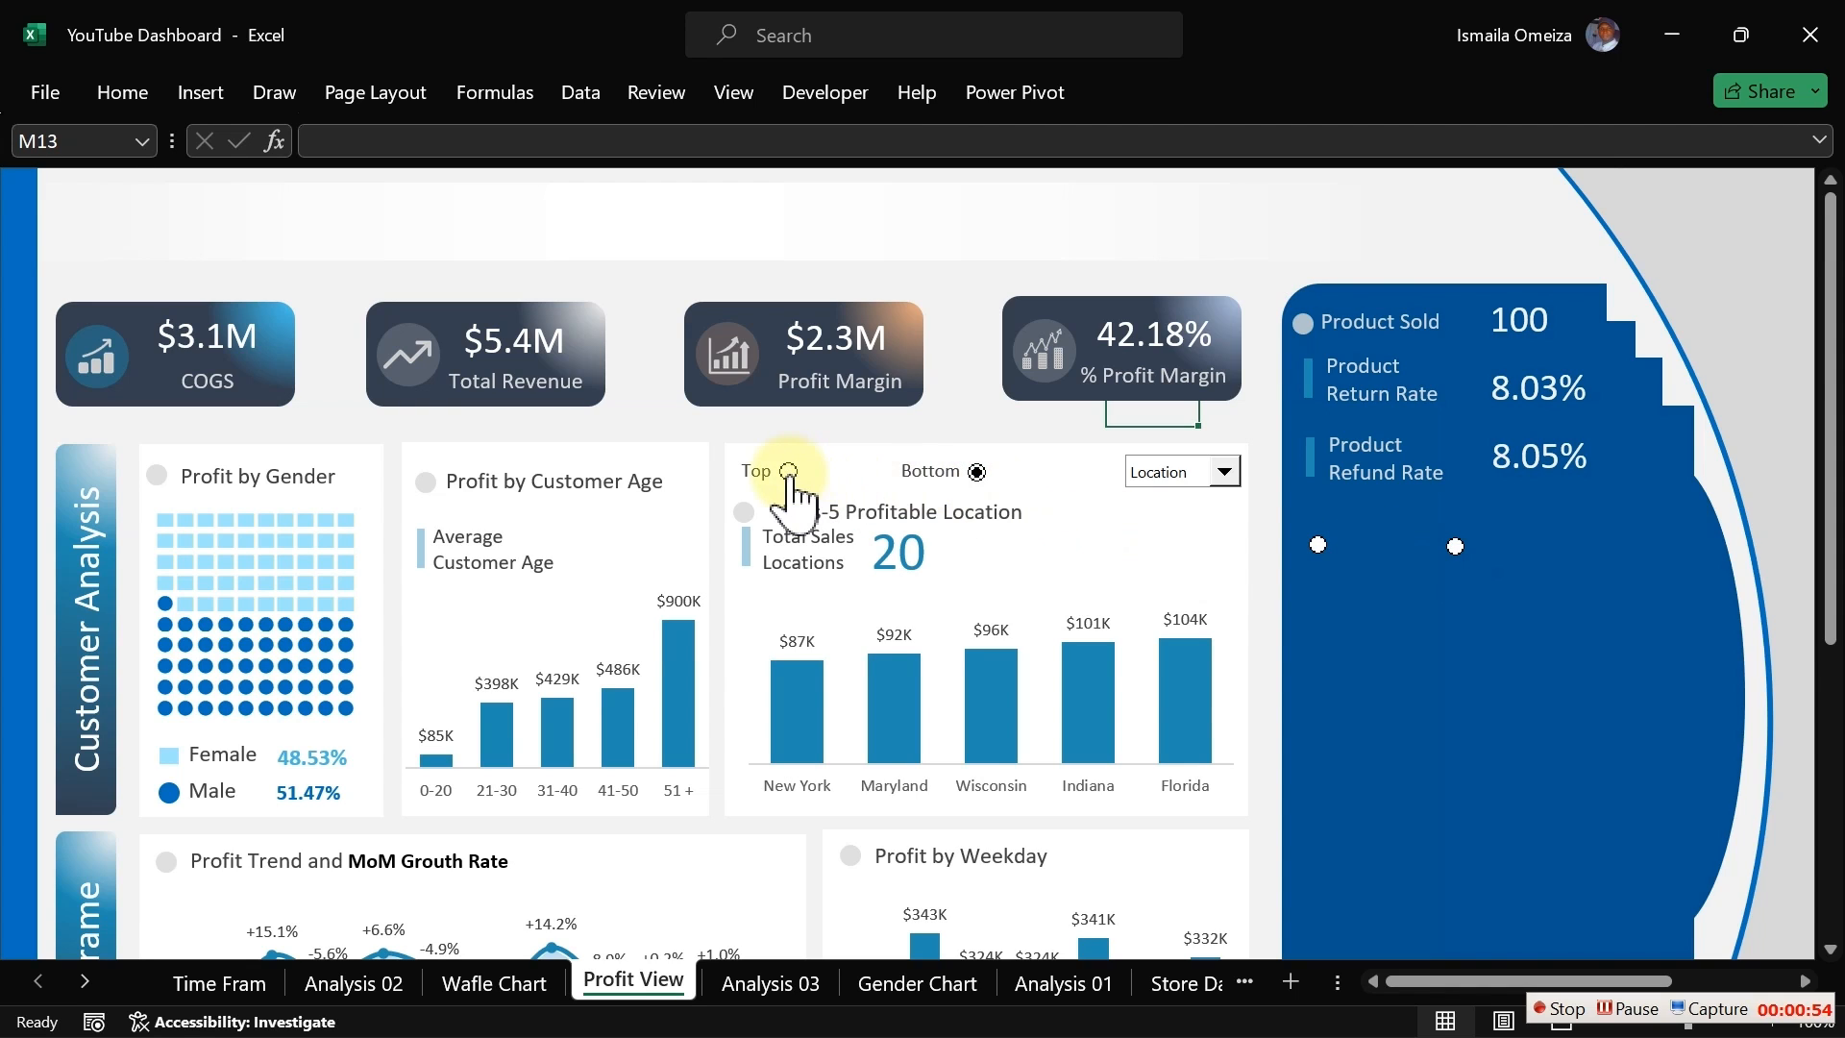
{"action": "left_click", "coordinate": [976, 472]}
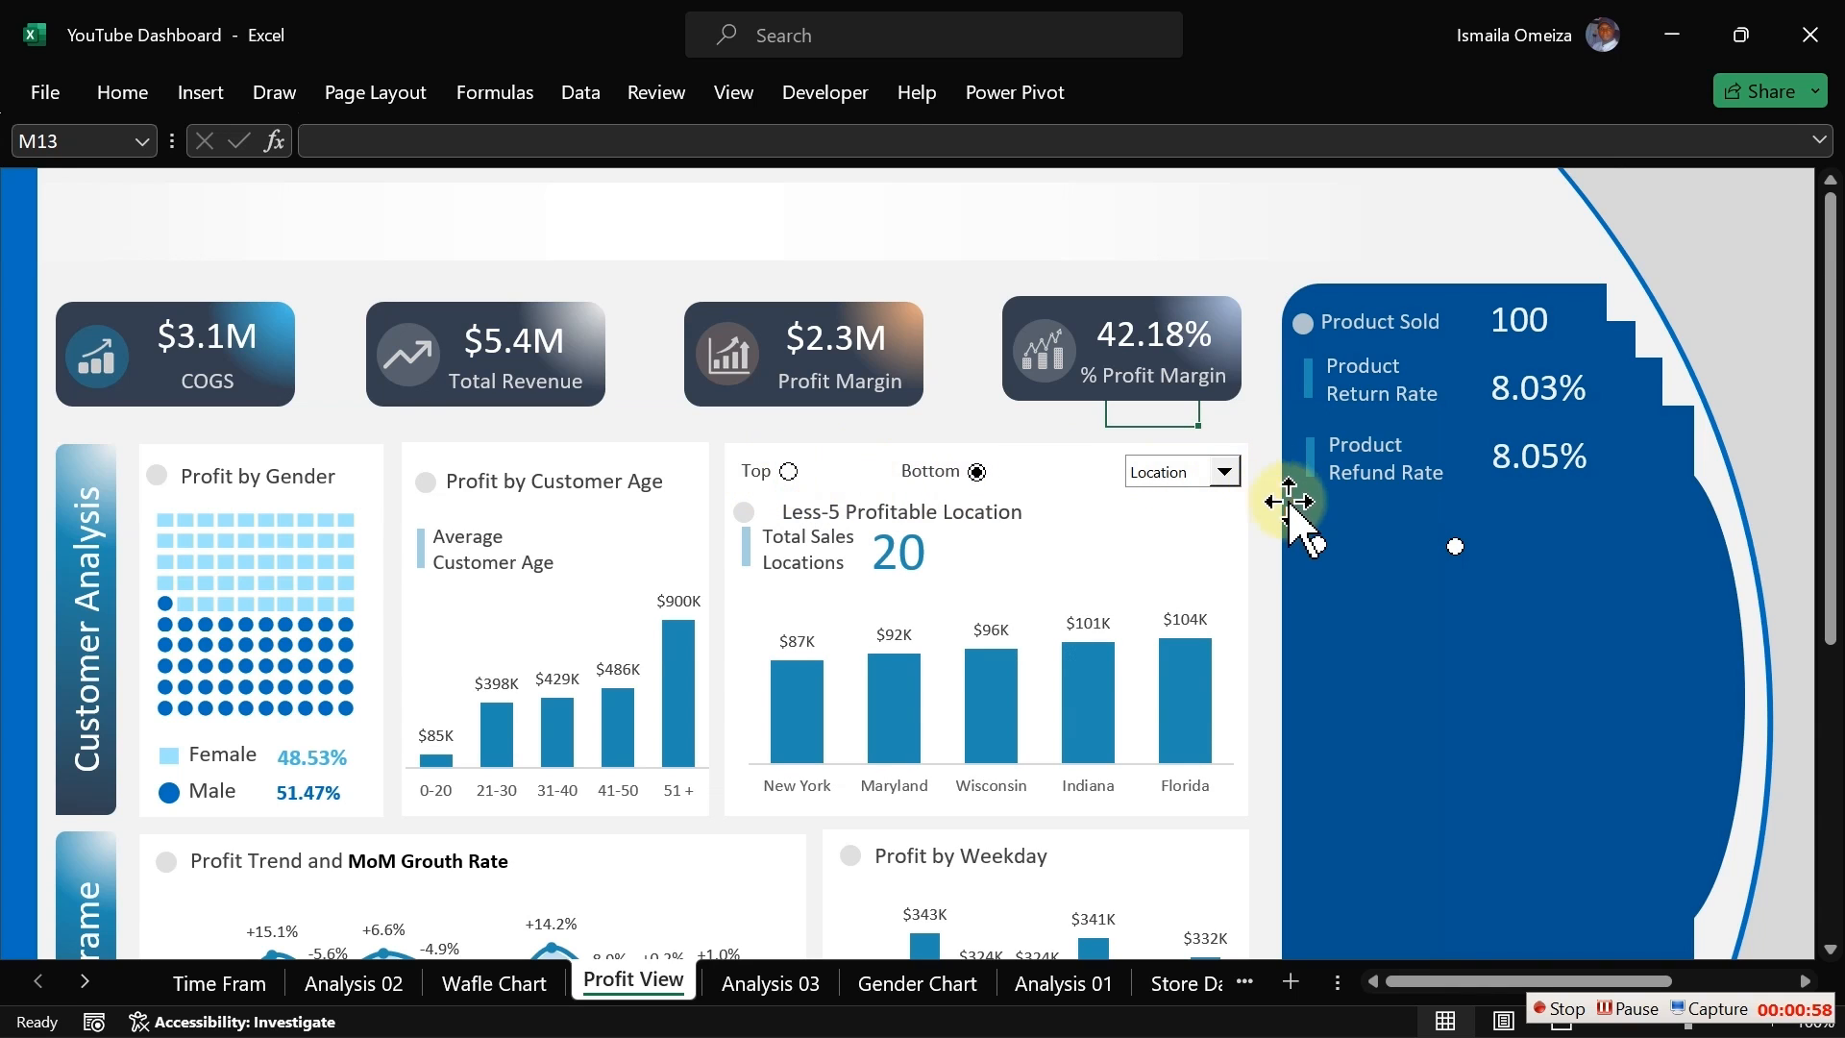
{"action": "left_click", "coordinate": [1317, 544]}
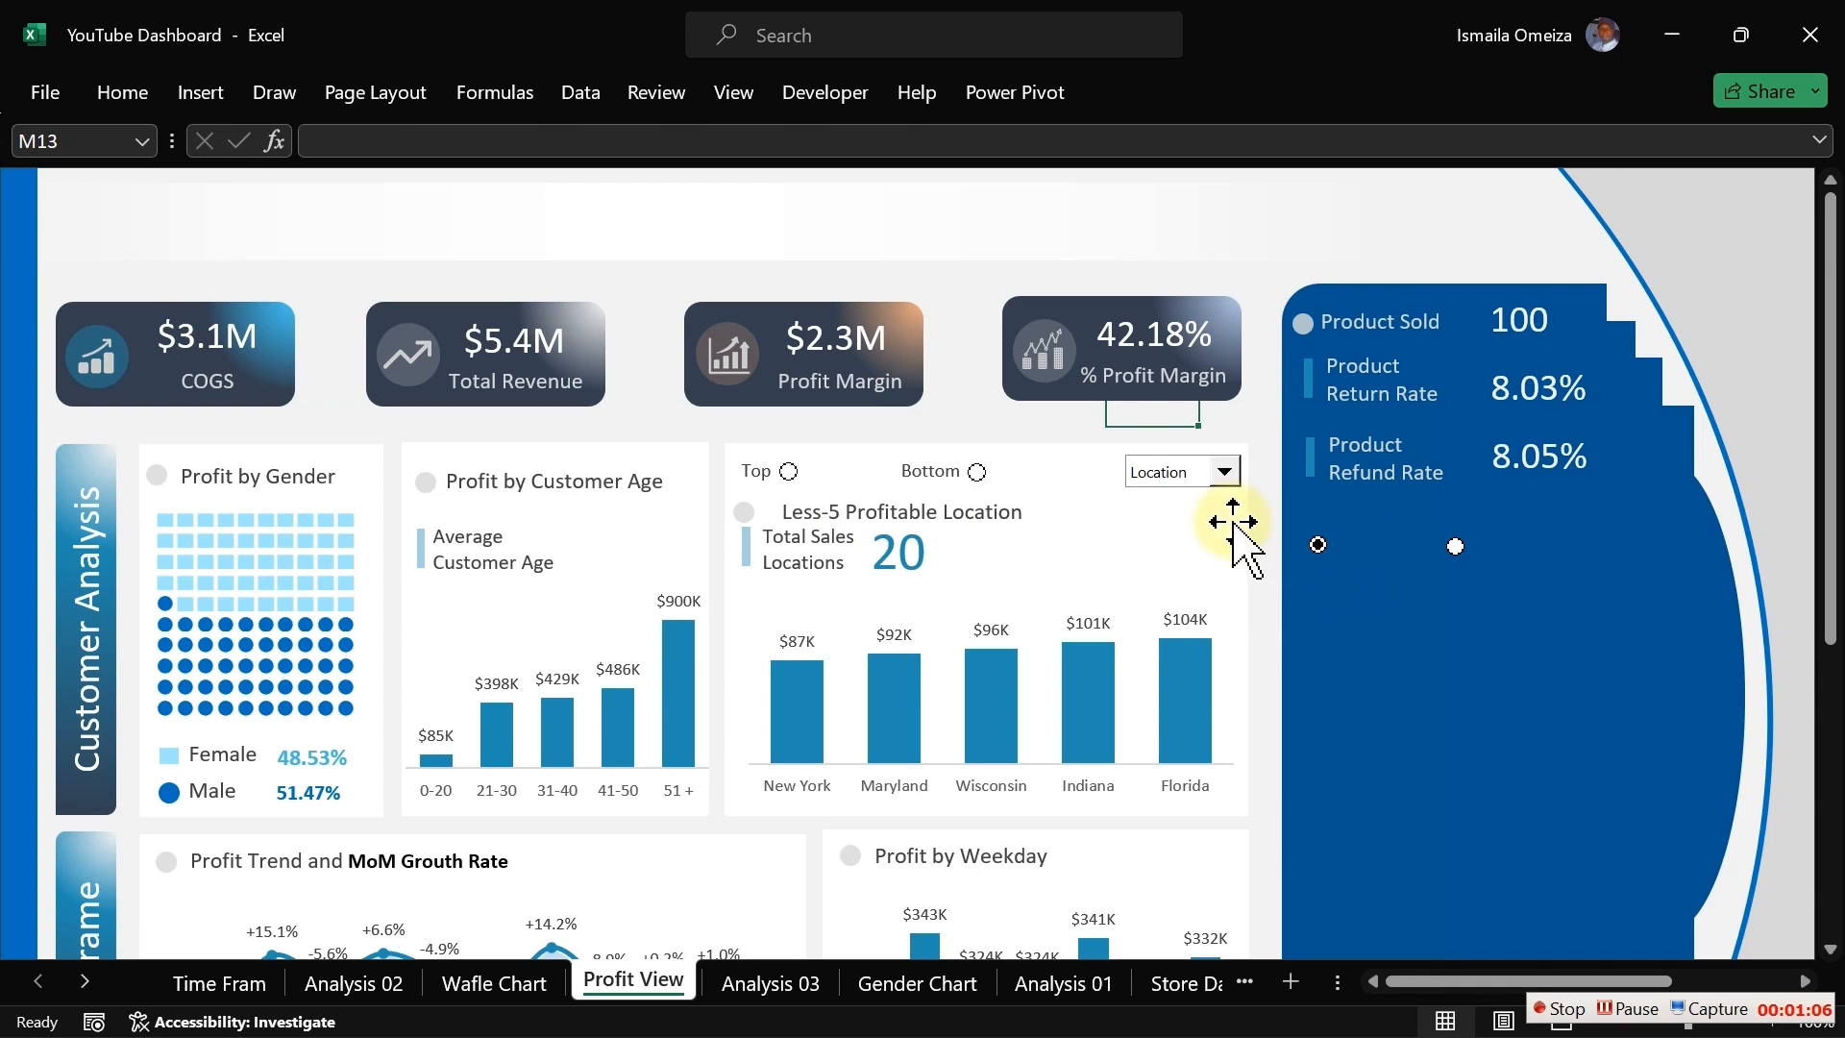
{"action": "left_click", "coordinate": [1050, 424]}
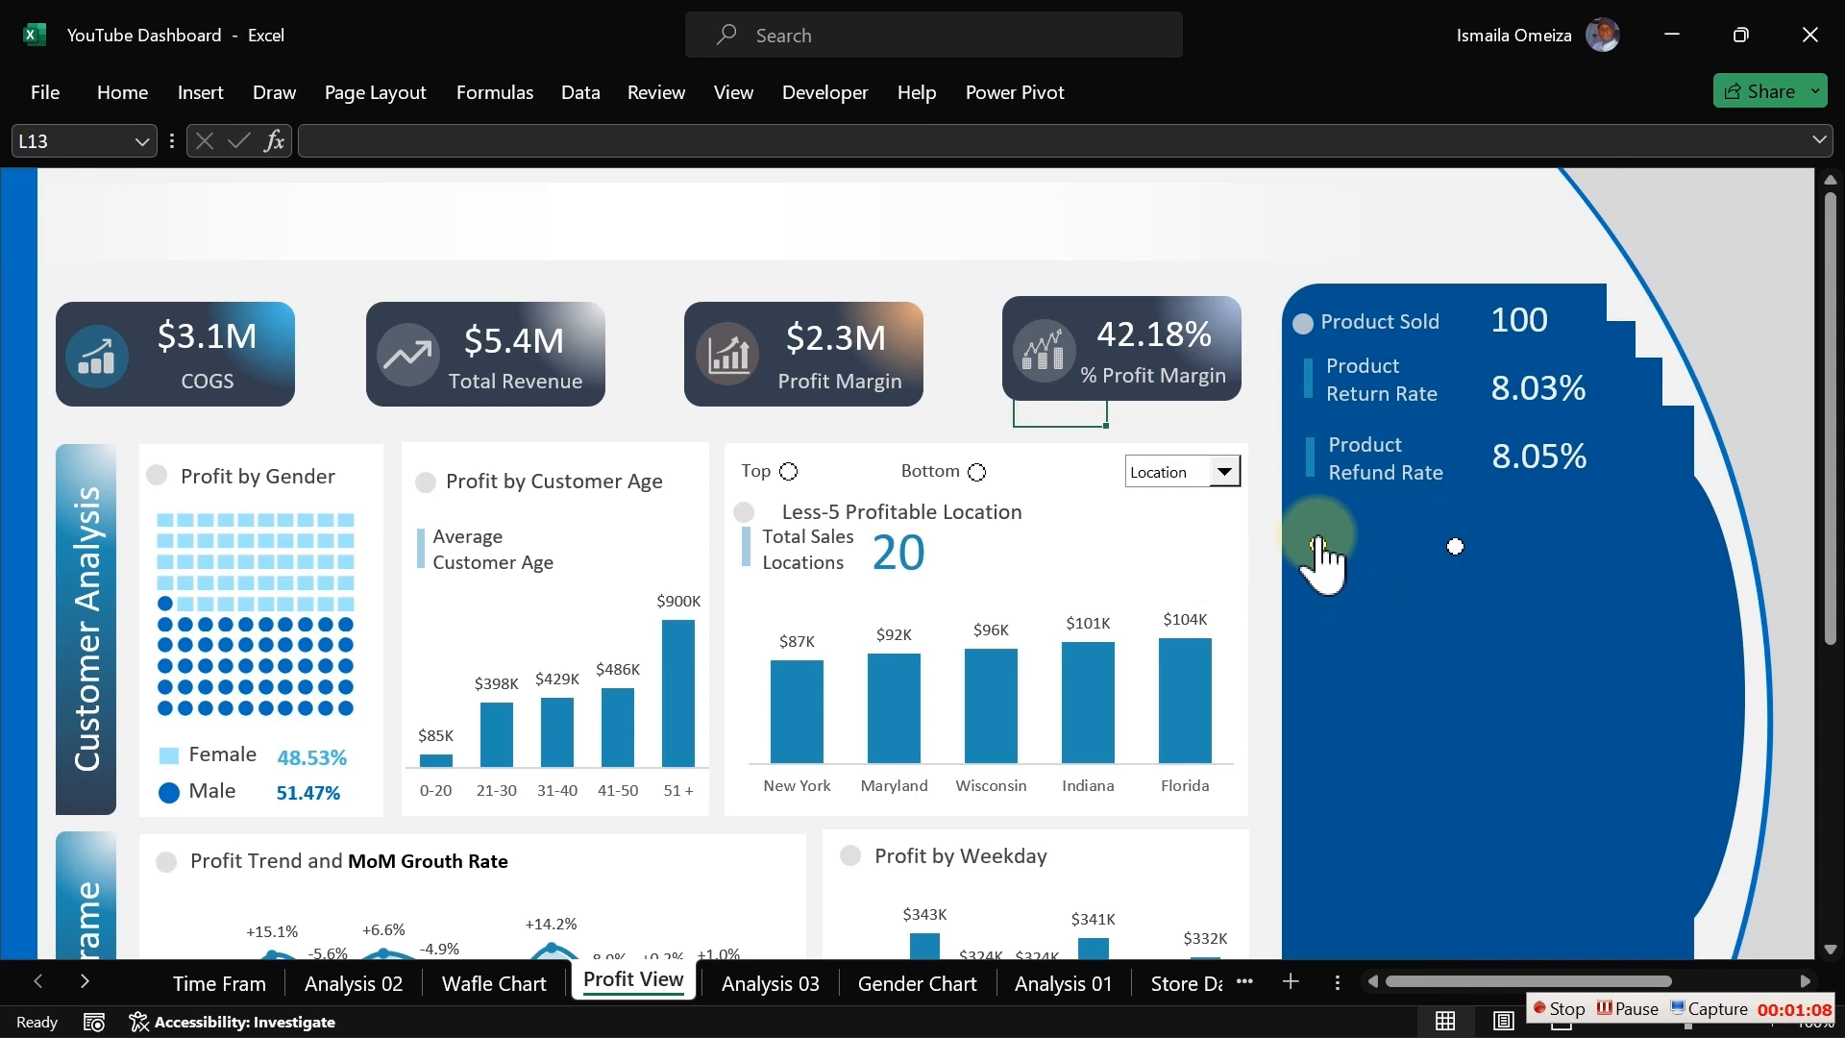
Step: Move both new option buttons lower in the panel below the Product Refund Rate row
{"action": "right_click", "coordinate": [1318, 545]}
{"action": "left_click", "coordinate": [1321, 548]}
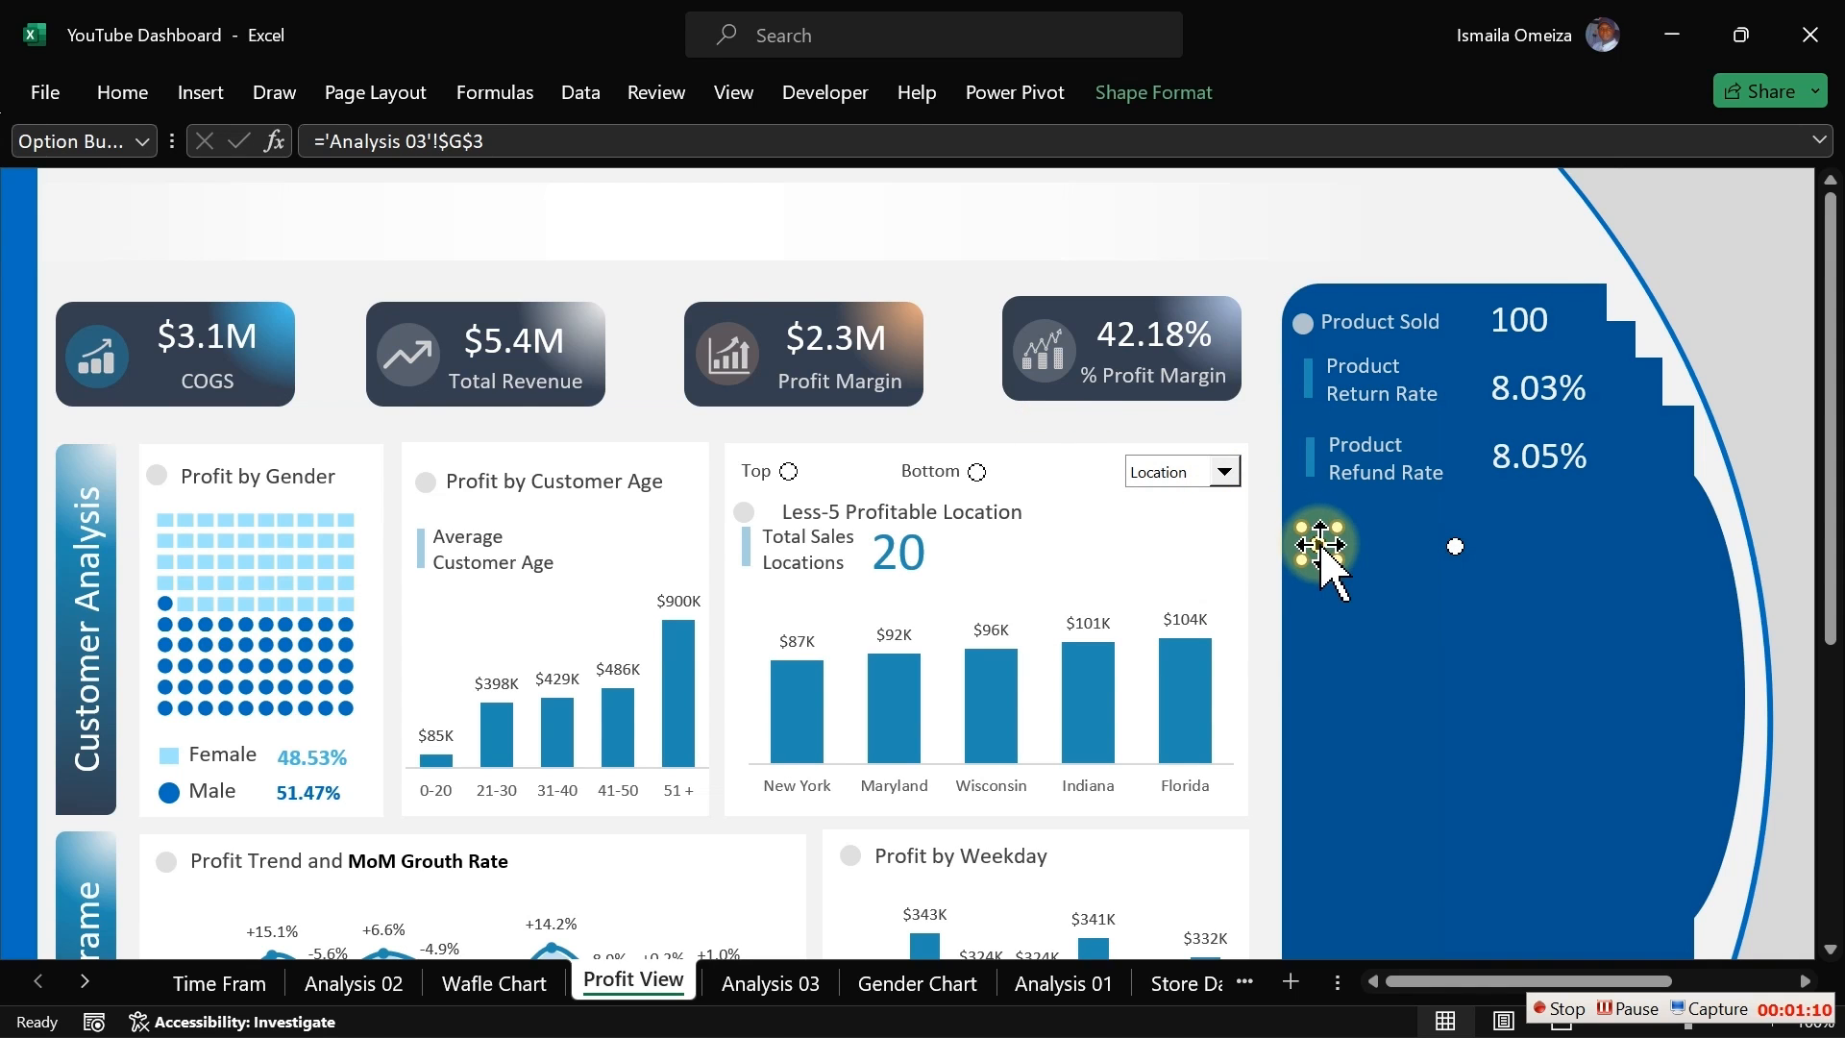
{"action": "left_click_drag", "start_coordinate": [1320, 546], "coordinate": [1380, 655]}
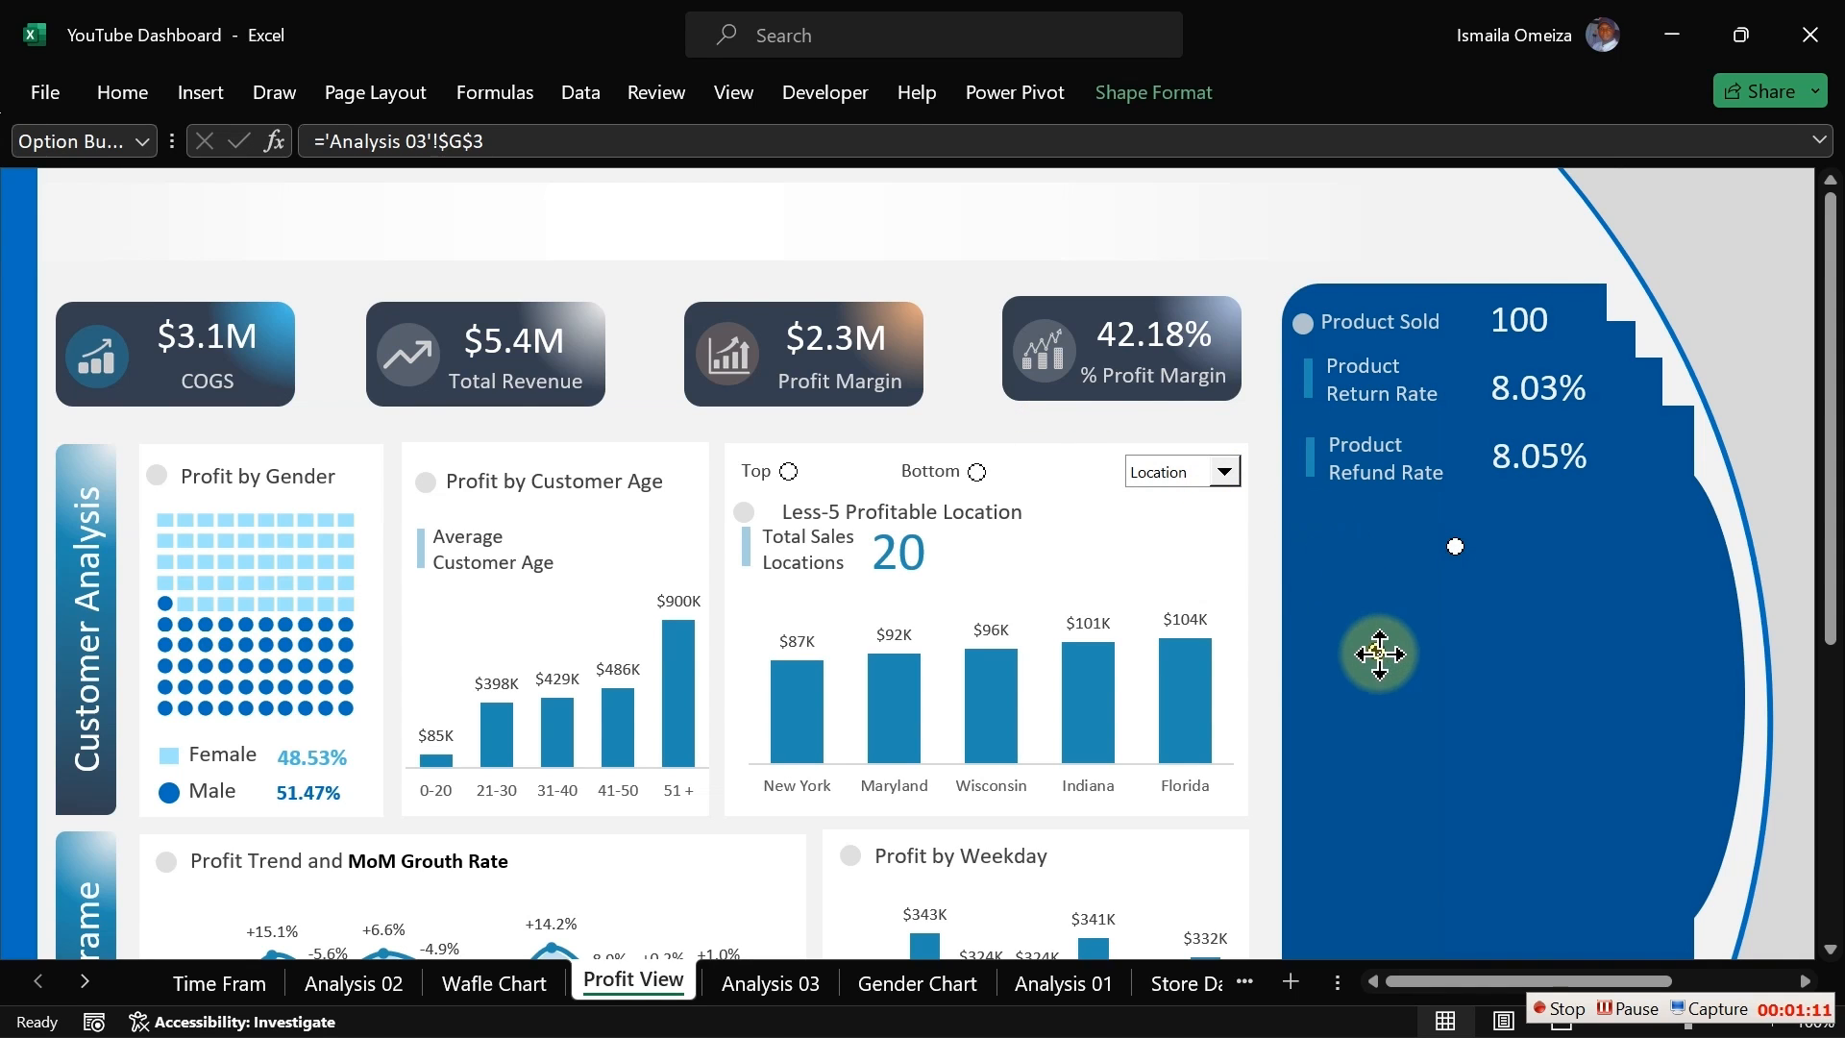
{"action": "right_click", "coordinate": [1456, 547]}
{"action": "left_click", "coordinate": [1453, 548]}
{"action": "left_click_drag", "start_coordinate": [1452, 547], "coordinate": [1490, 670]}
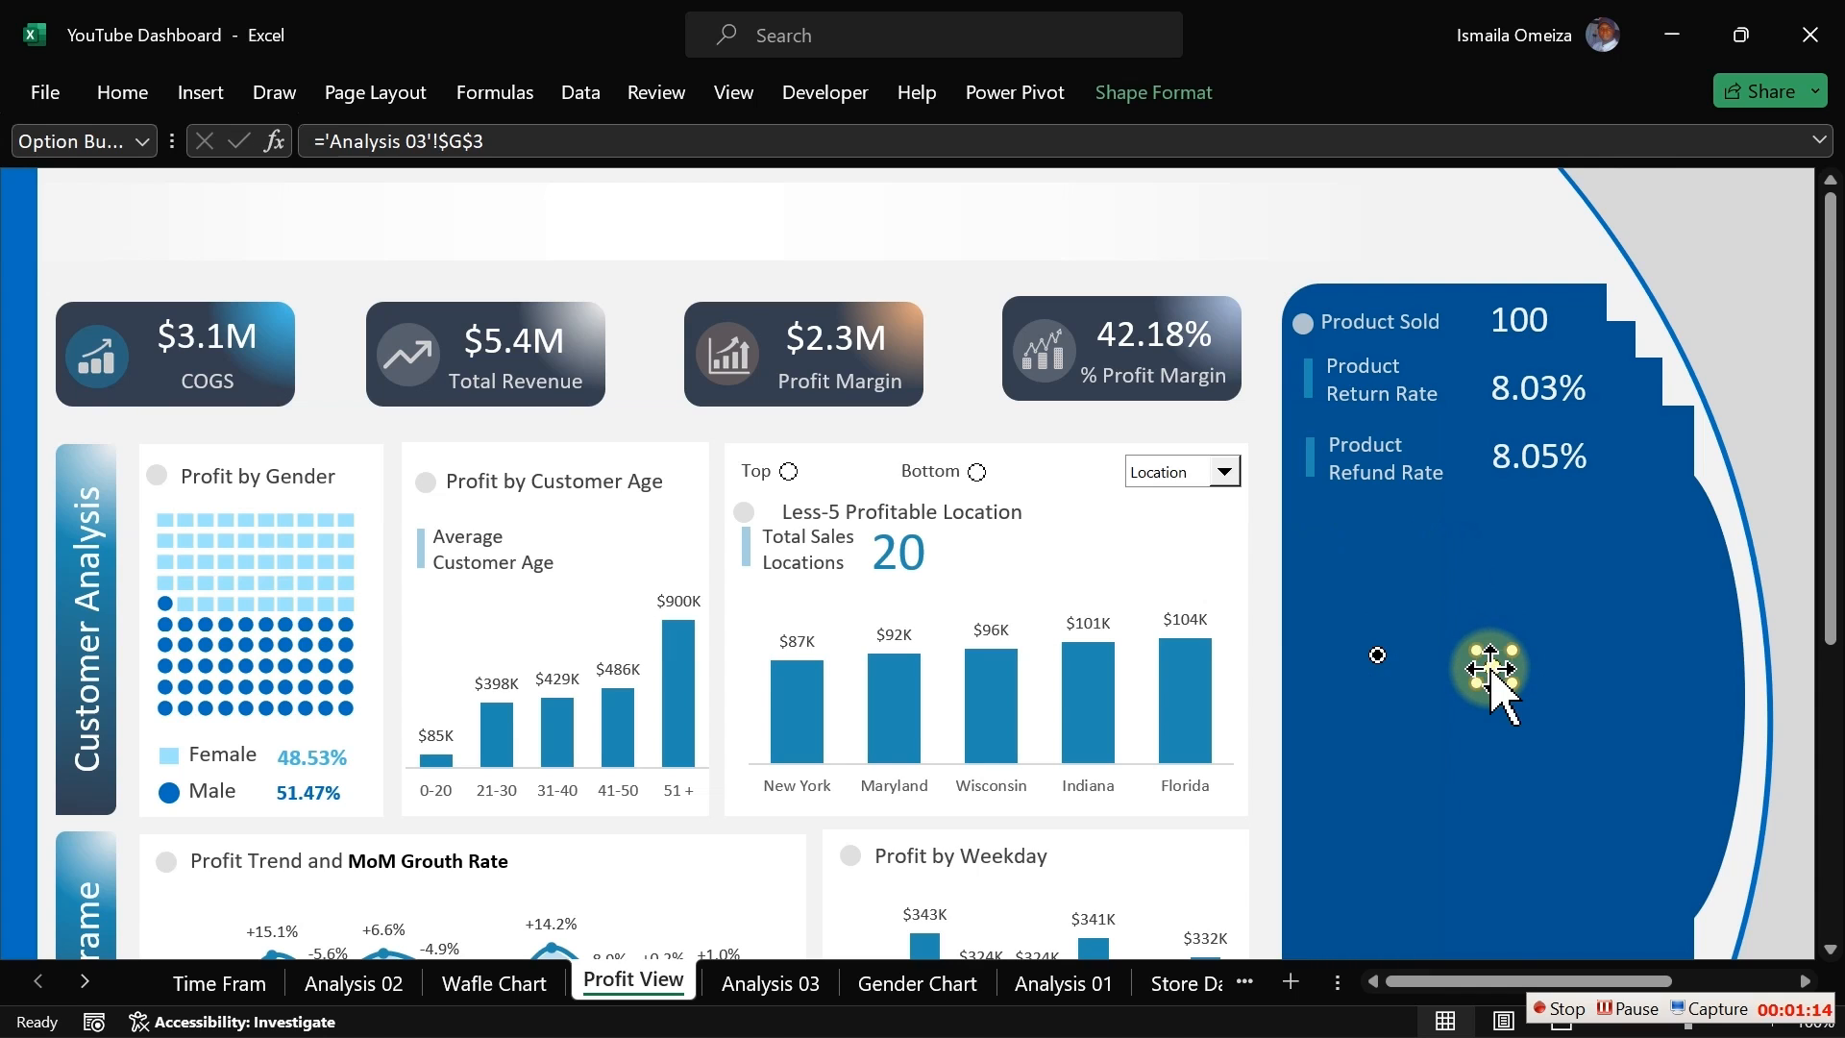
{"action": "left_click", "coordinate": [975, 435]}
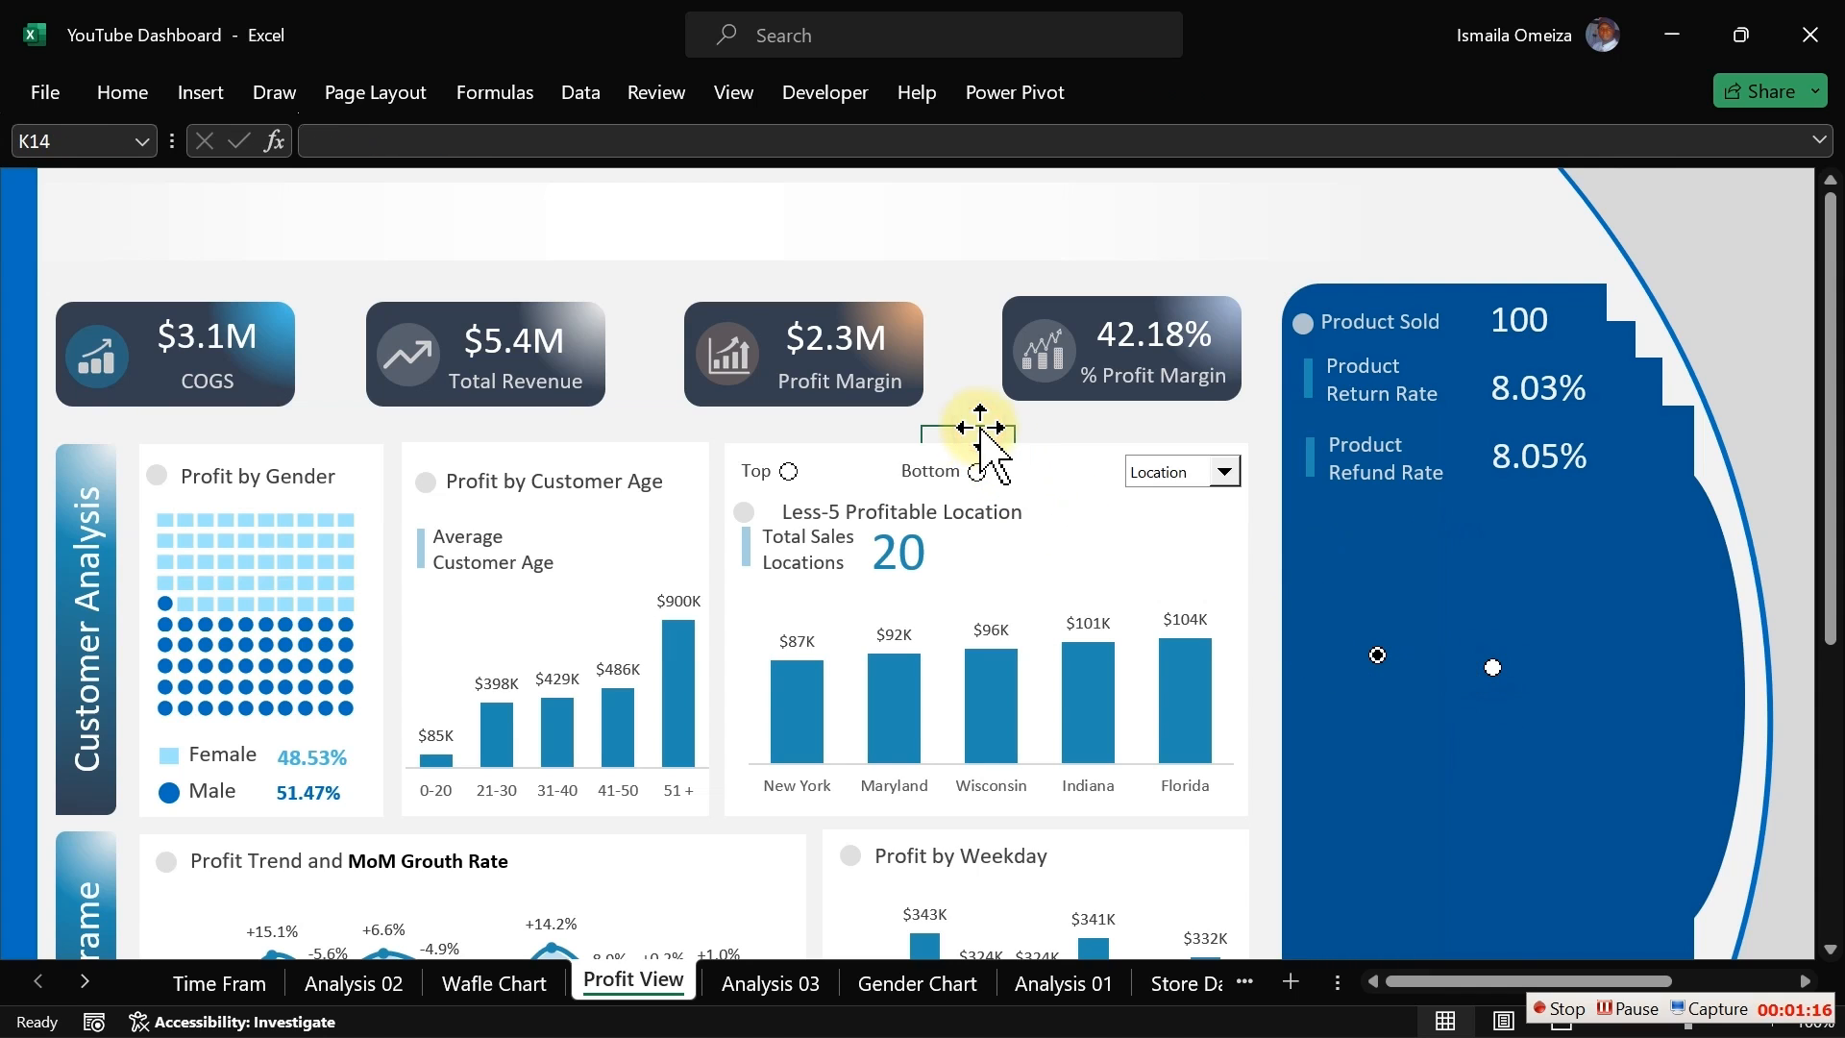
Step: Copy the Top label from the location chart into the panel below Product Refund Rate
{"action": "left_click", "coordinate": [757, 471]}
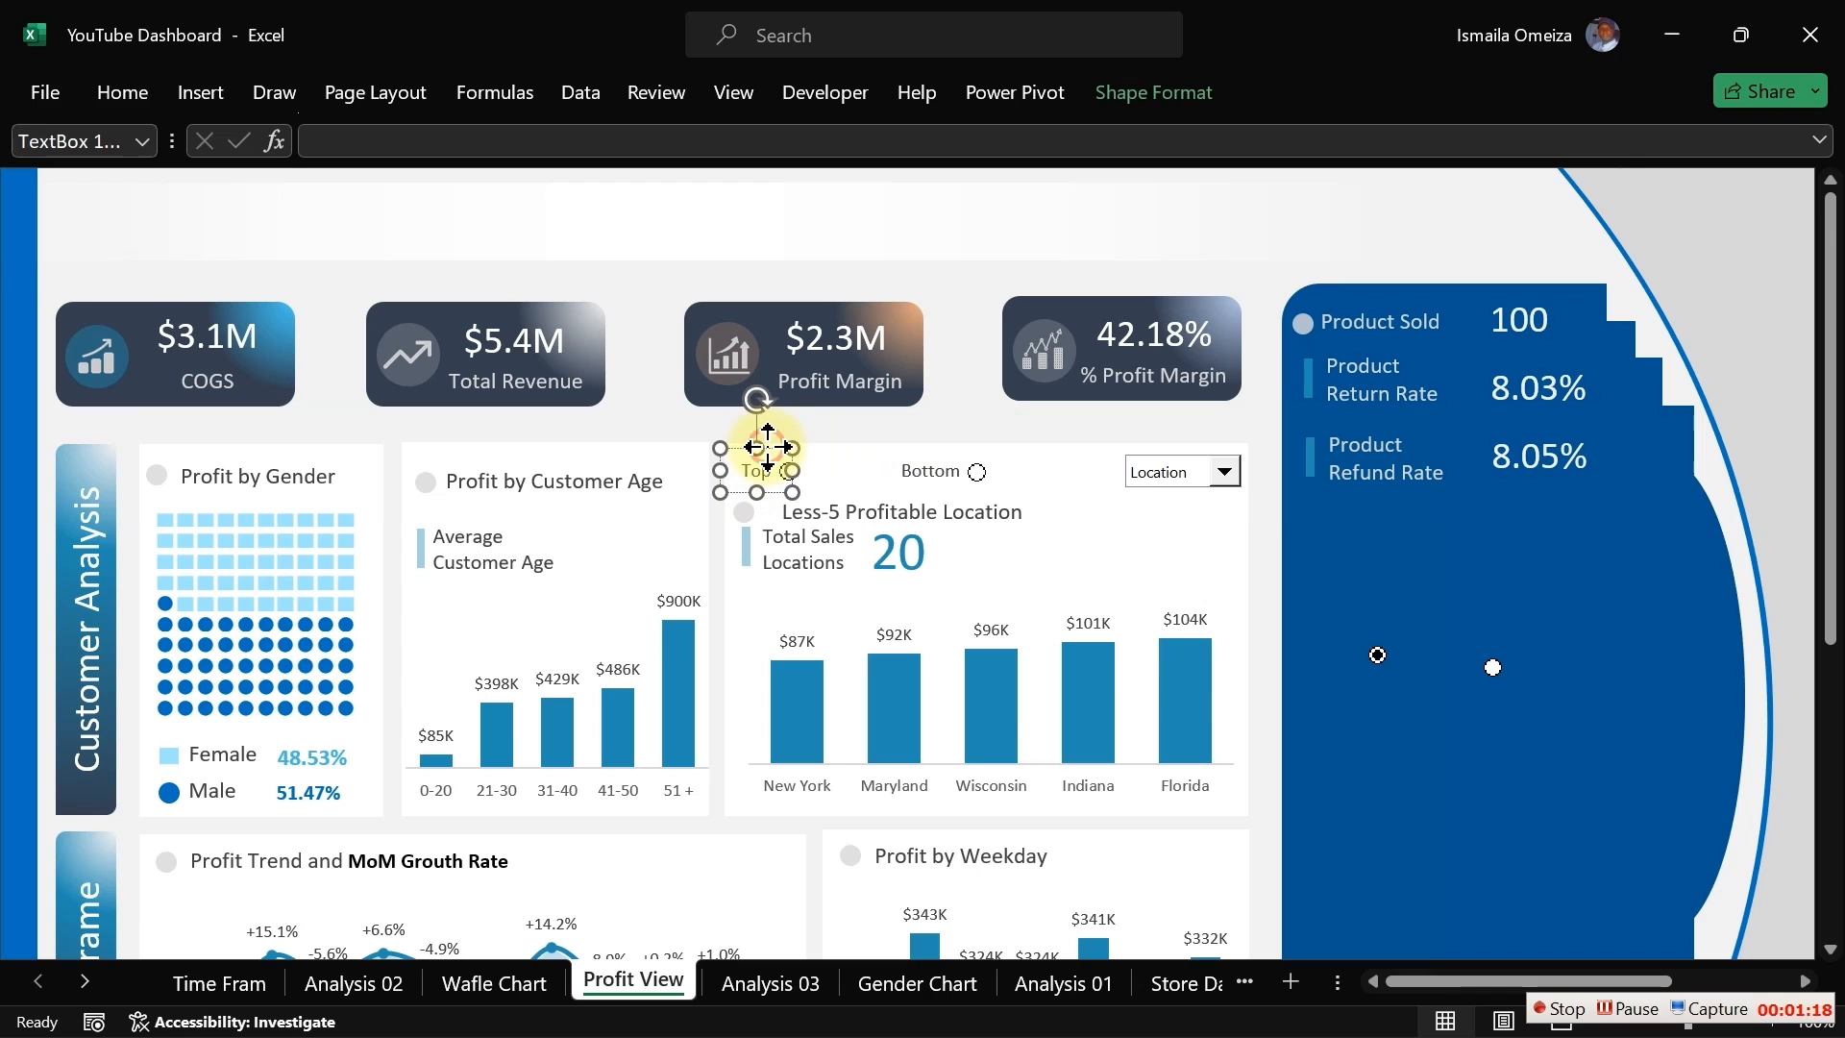
{"action": "left_click_drag", "start_coordinate": [770, 459], "coordinate": [771, 495]}
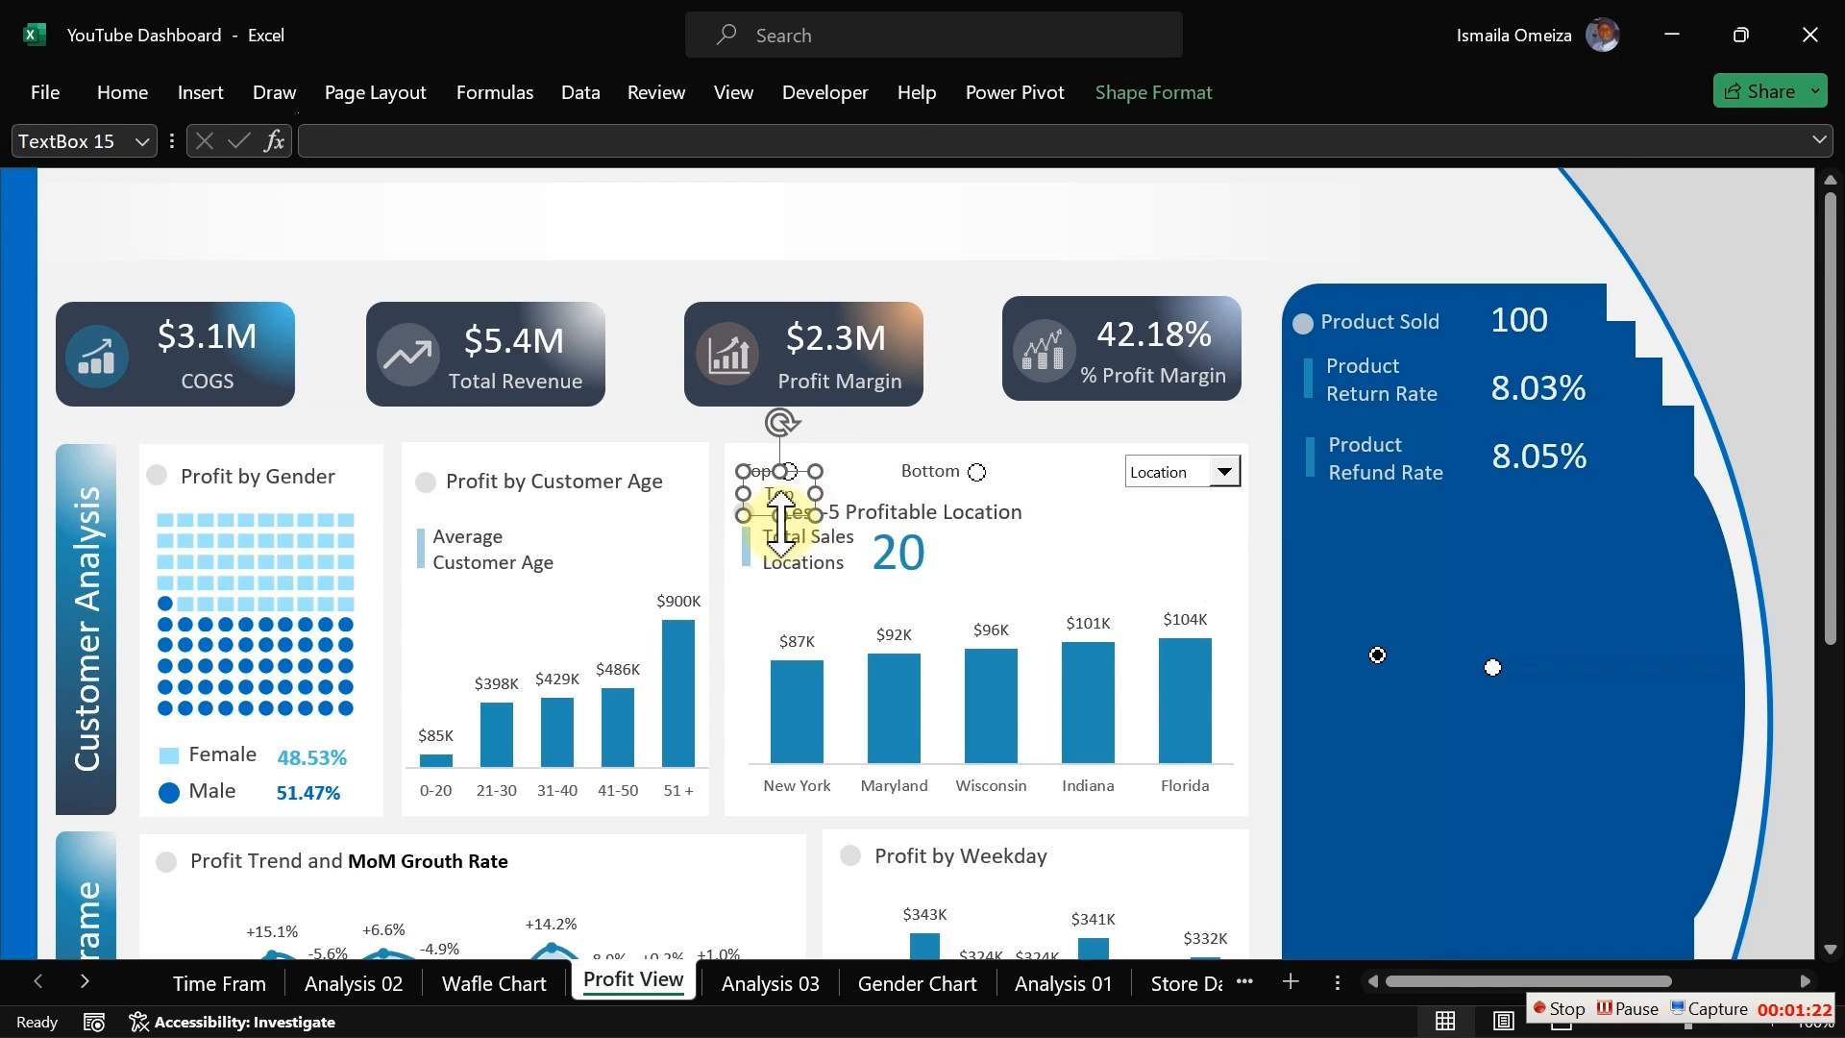
{"action": "left_click_drag", "start_coordinate": [794, 514], "coordinate": [1352, 556]}
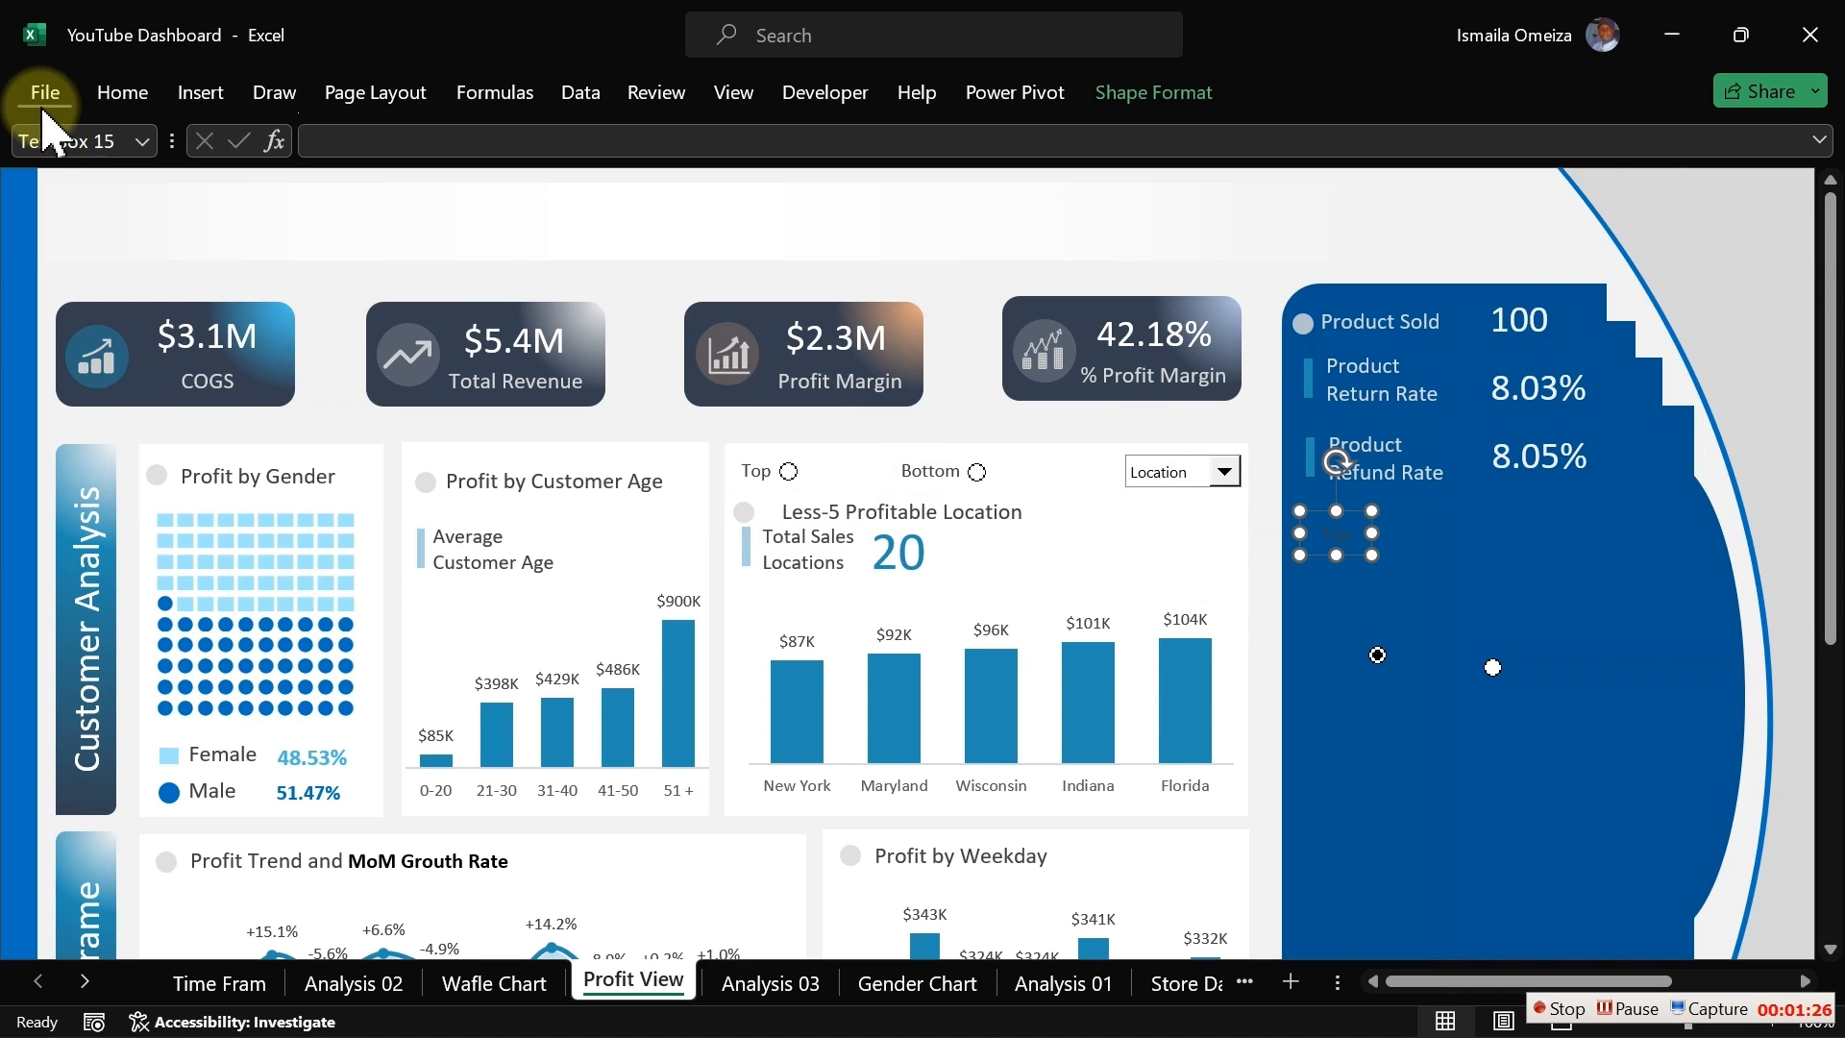
Step: Set the copied label's font colour to white
{"action": "left_click", "coordinate": [106, 96]}
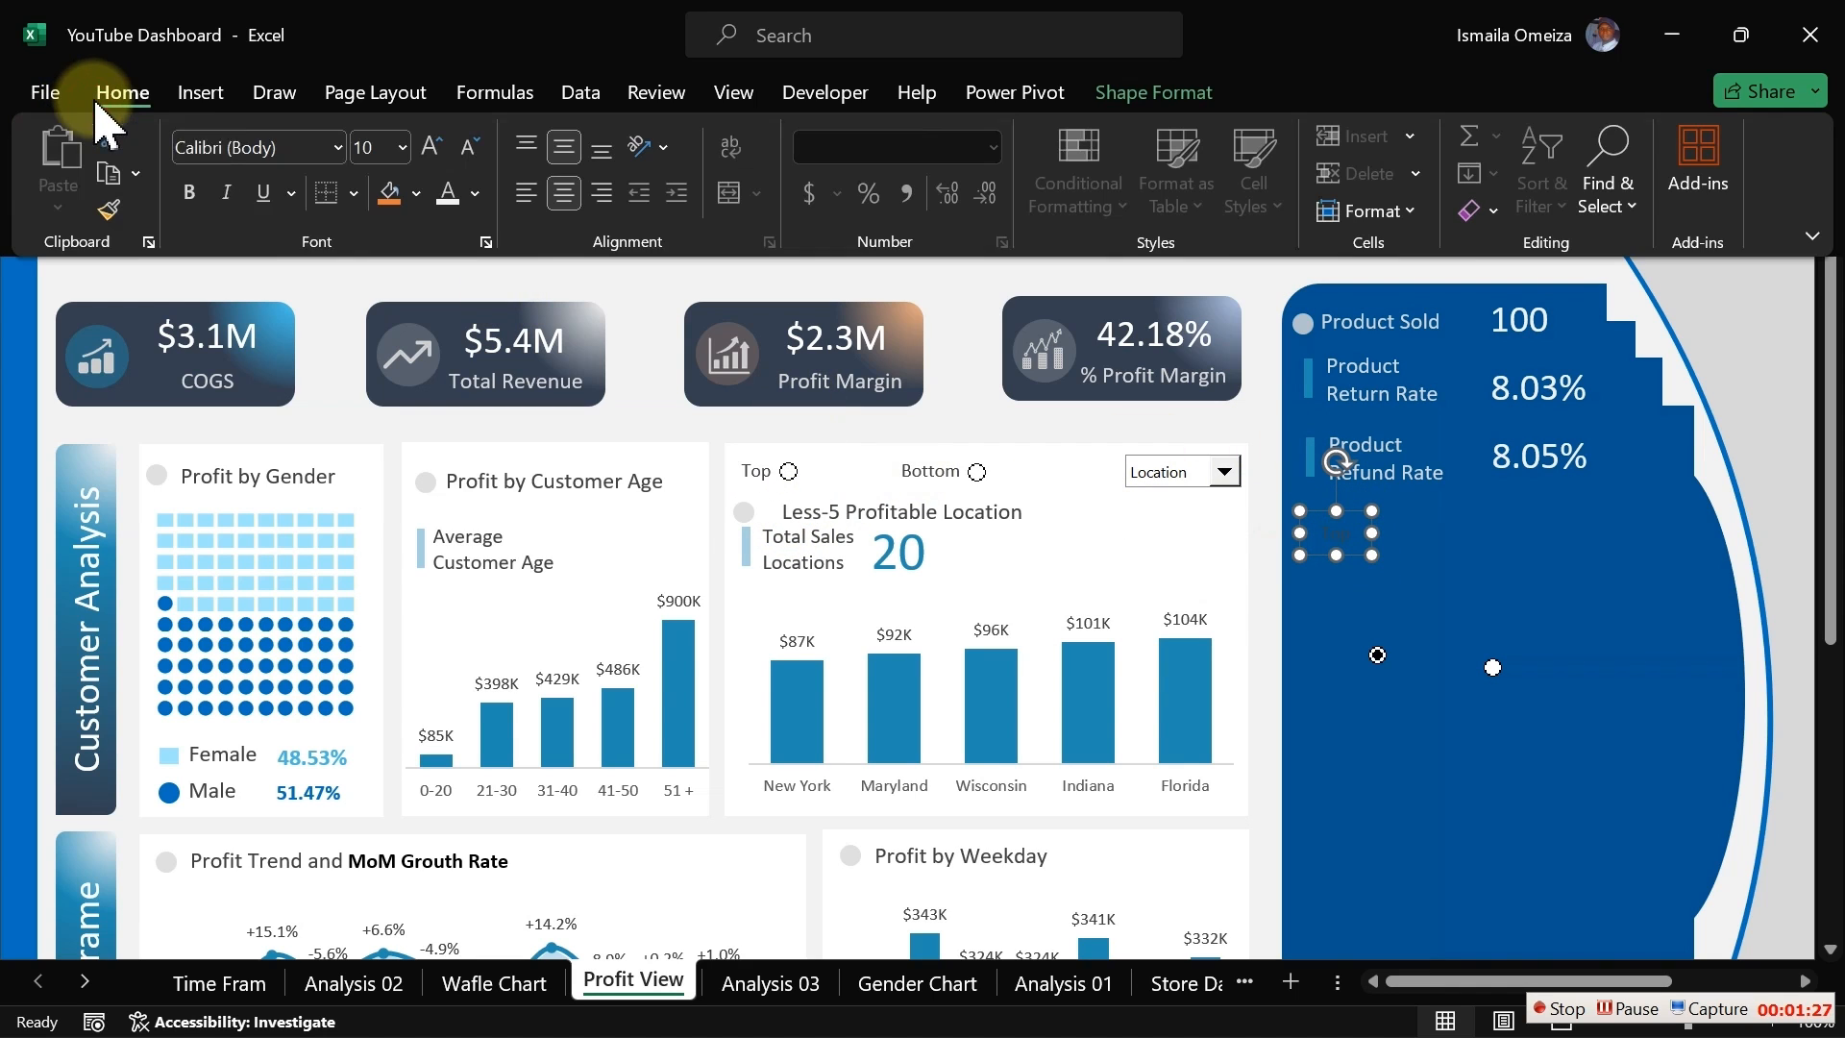
{"action": "left_click", "coordinate": [475, 194]}
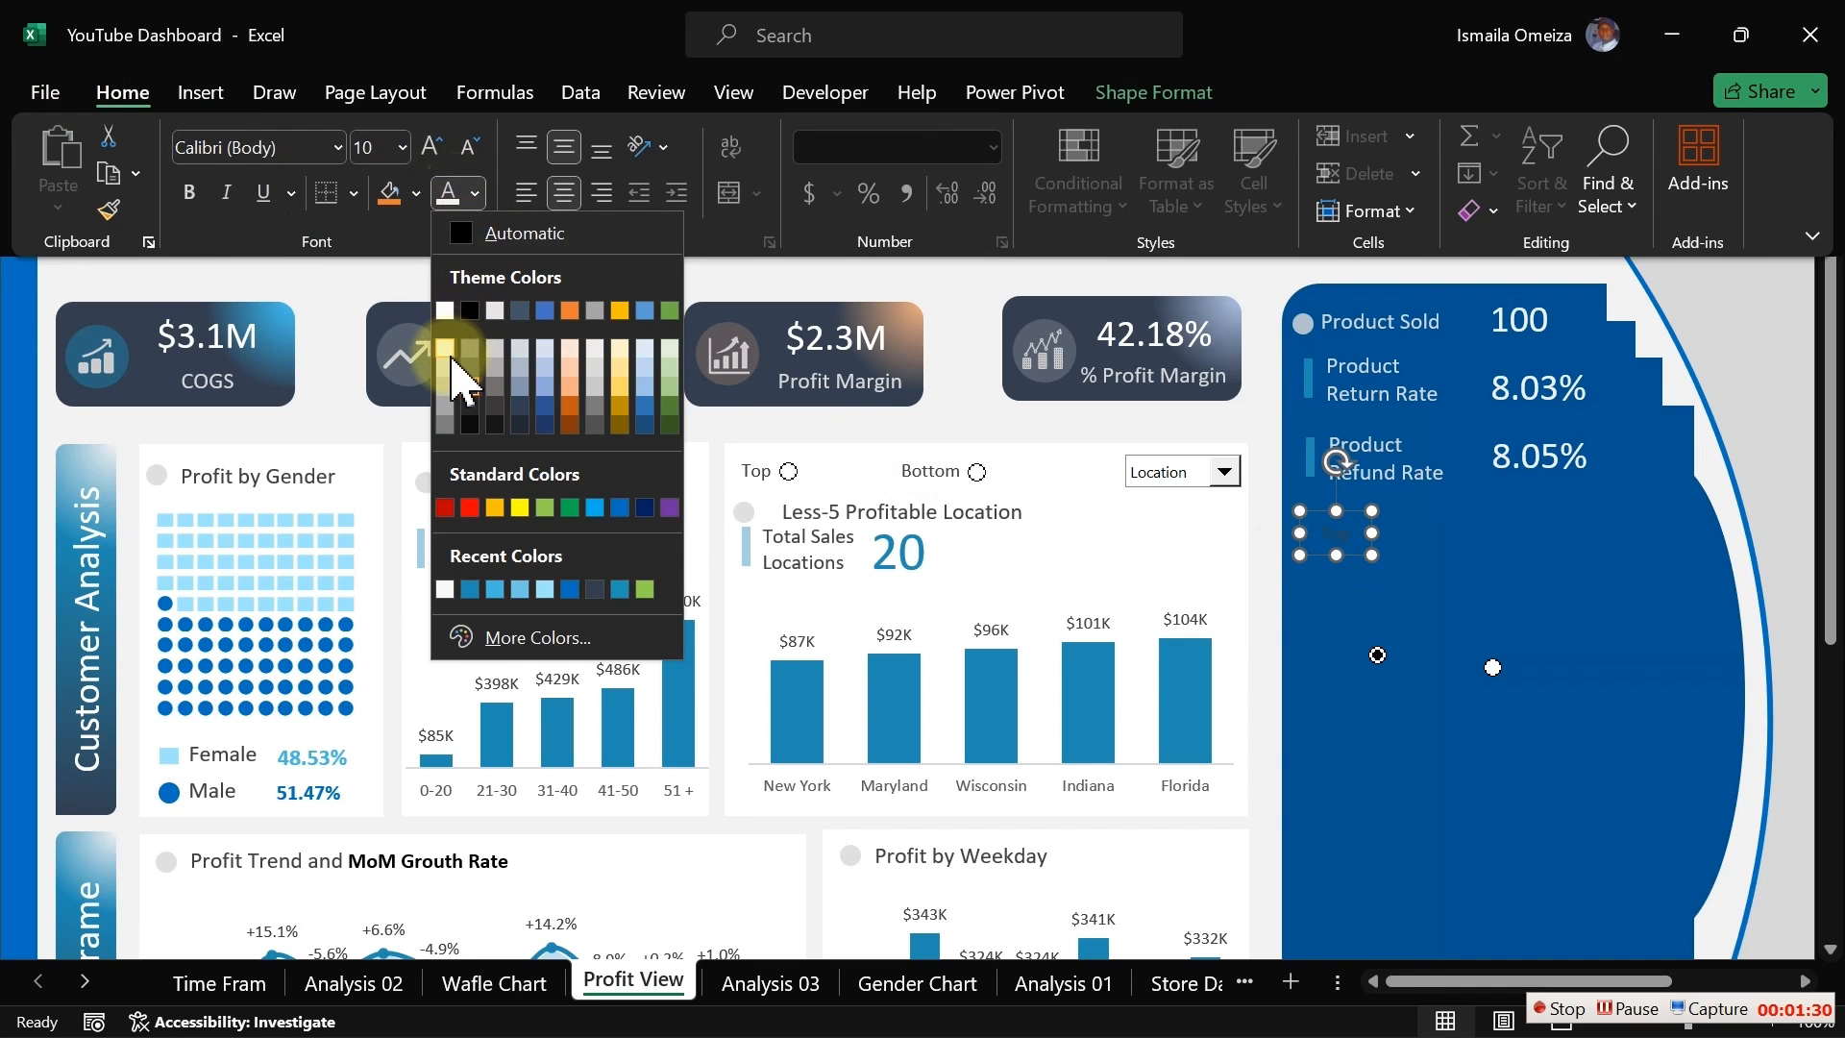
{"action": "left_click", "coordinate": [452, 367]}
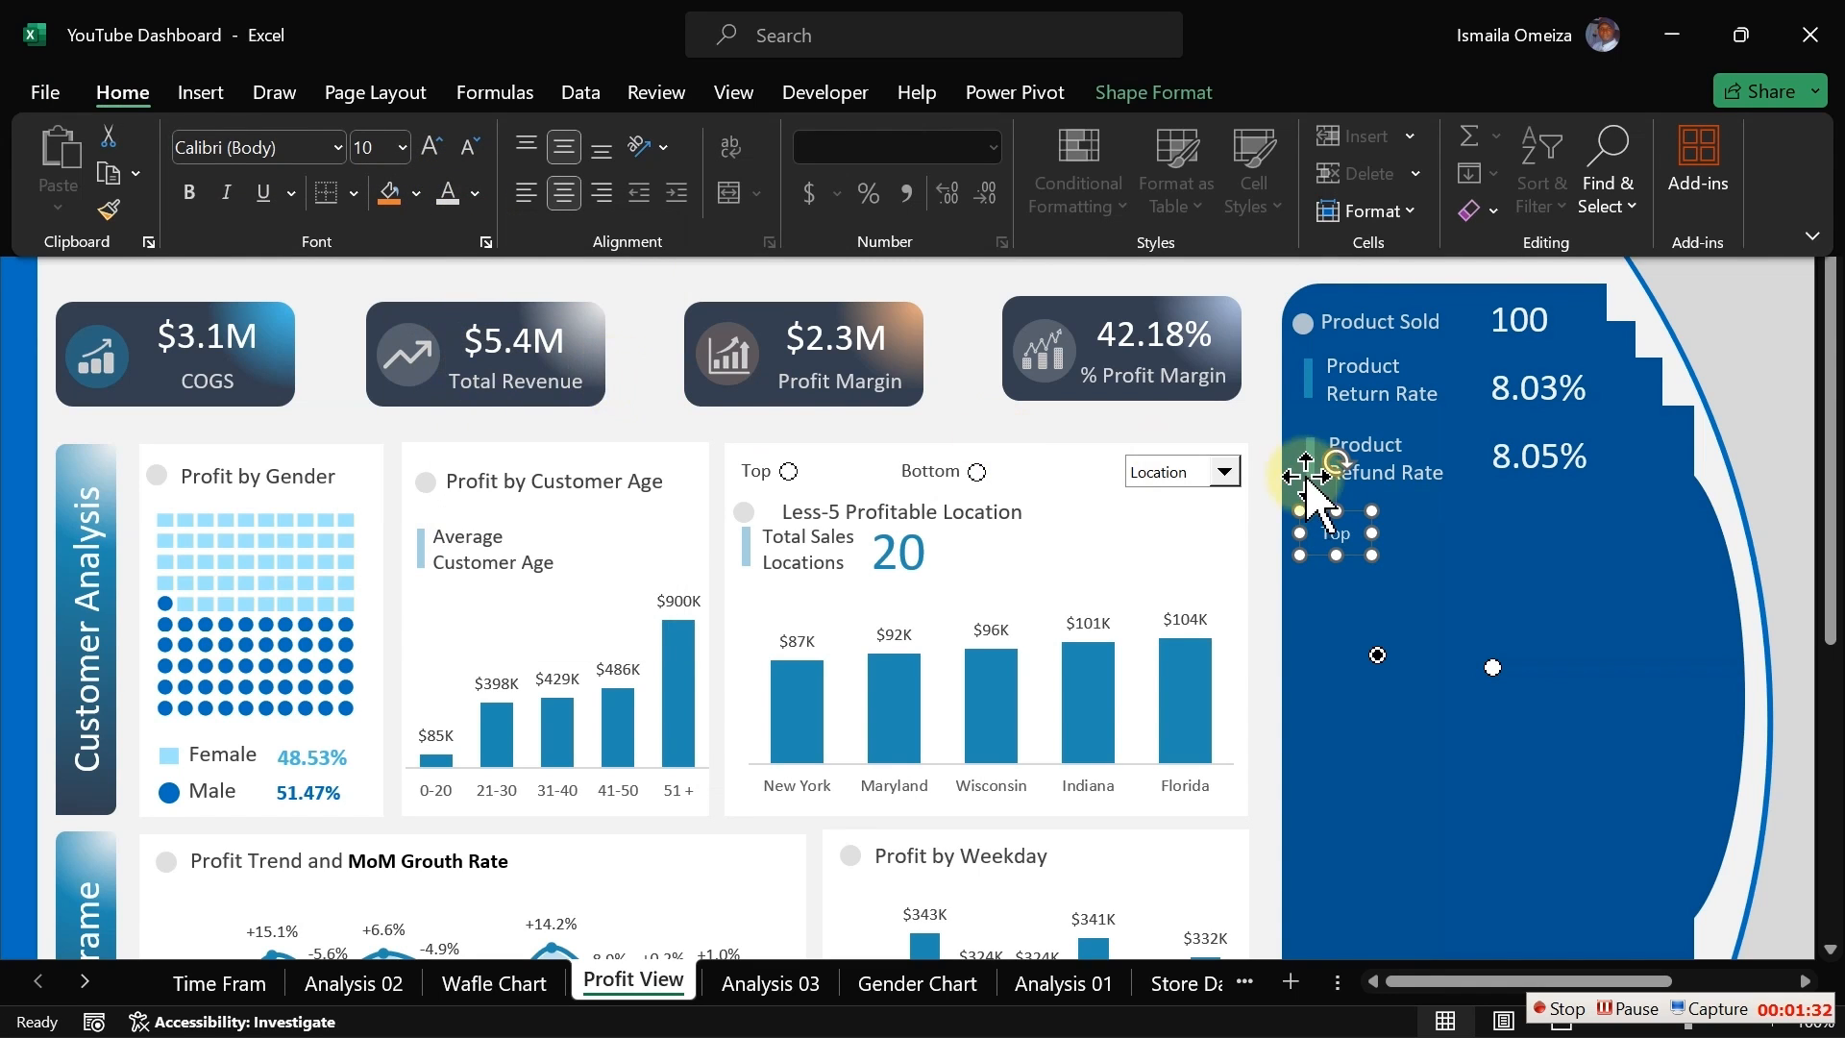
Step: Change the copied label's text to Profit
{"action": "left_click", "coordinate": [1350, 533]}
{"action": "key", "text": "ctrl+F1"}
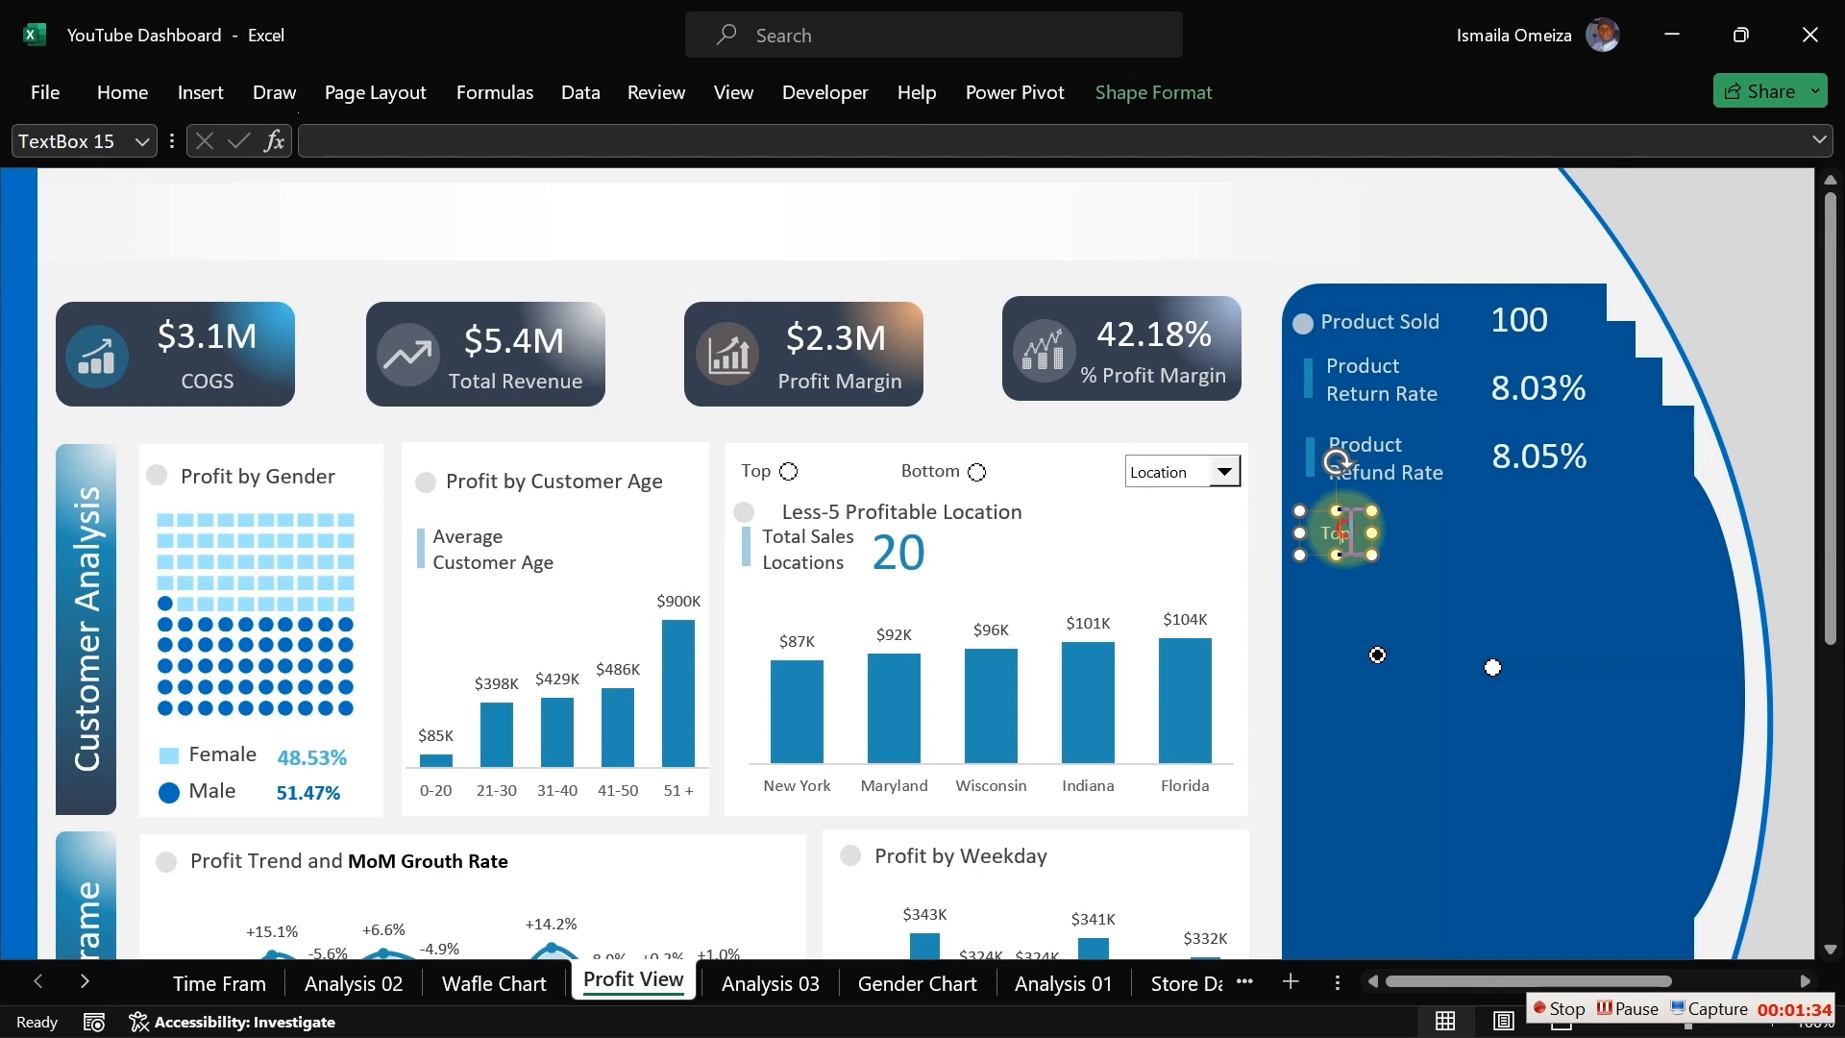
{"action": "double_click", "coordinate": [1350, 533]}
{"action": "type", "text": "P"}
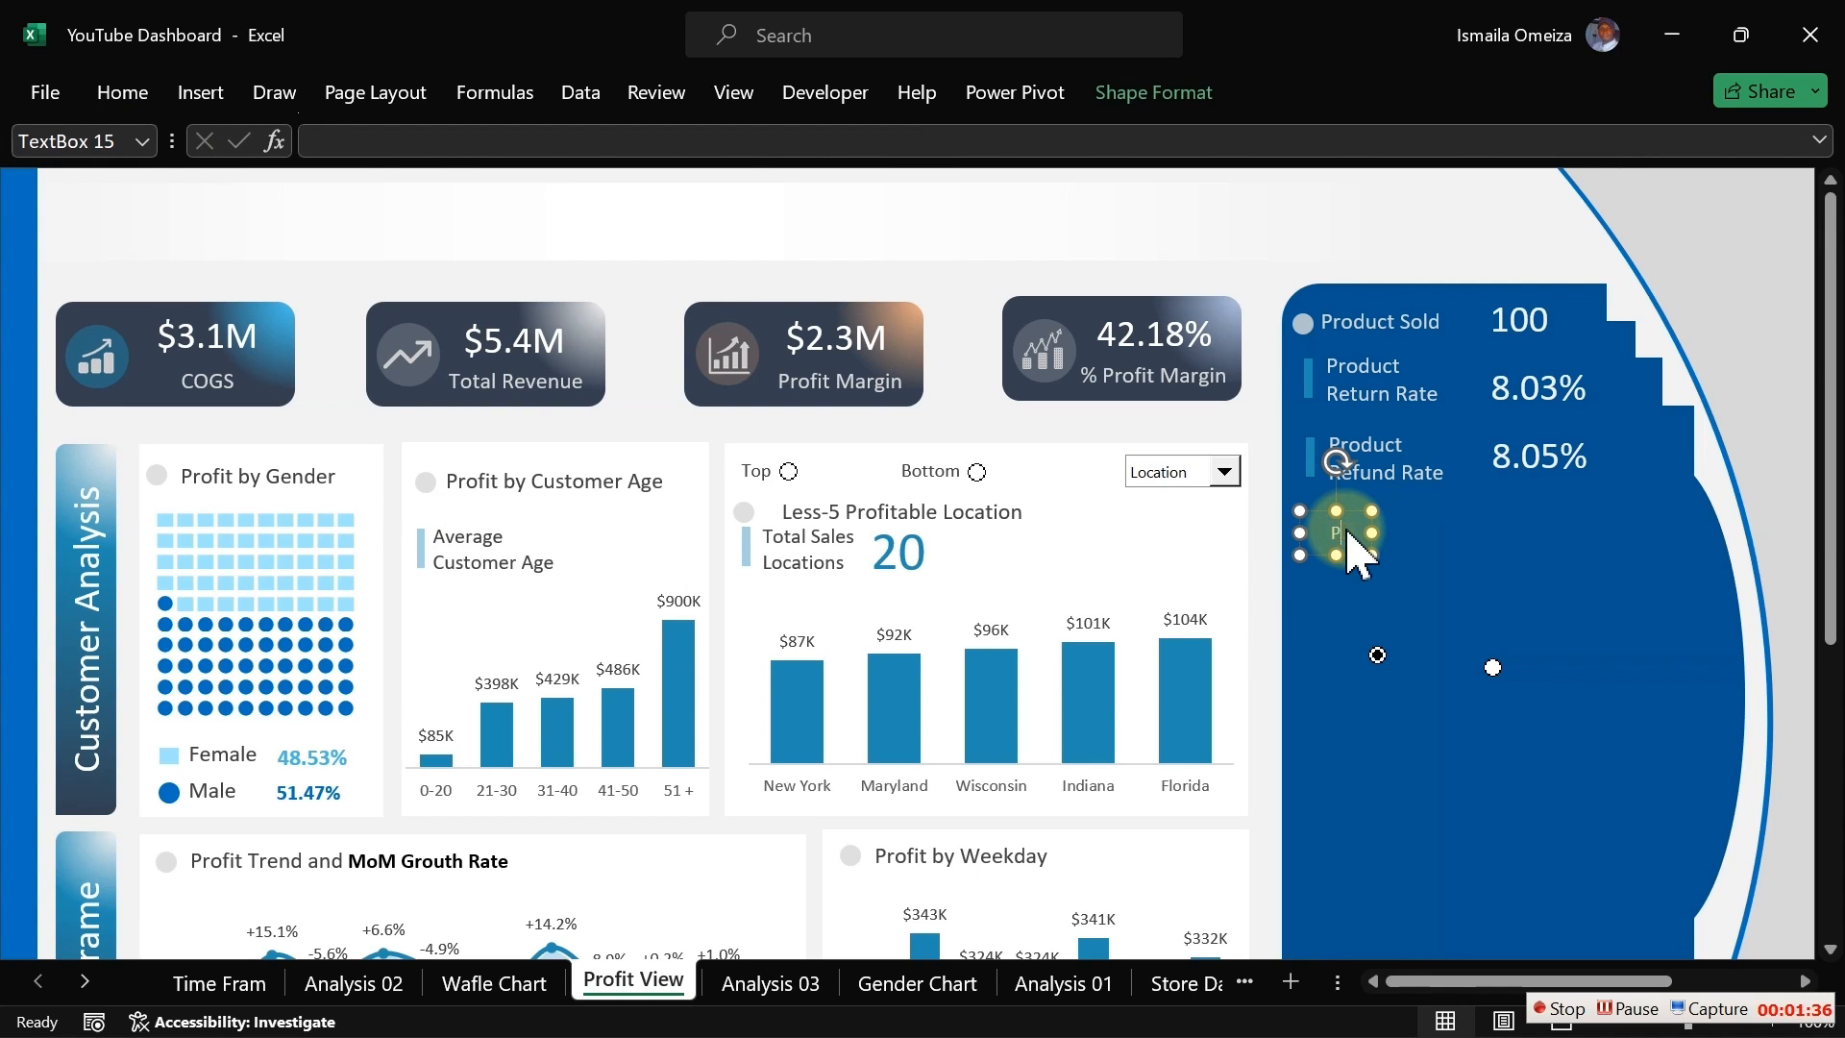
{"action": "type", "text": "rofit"}
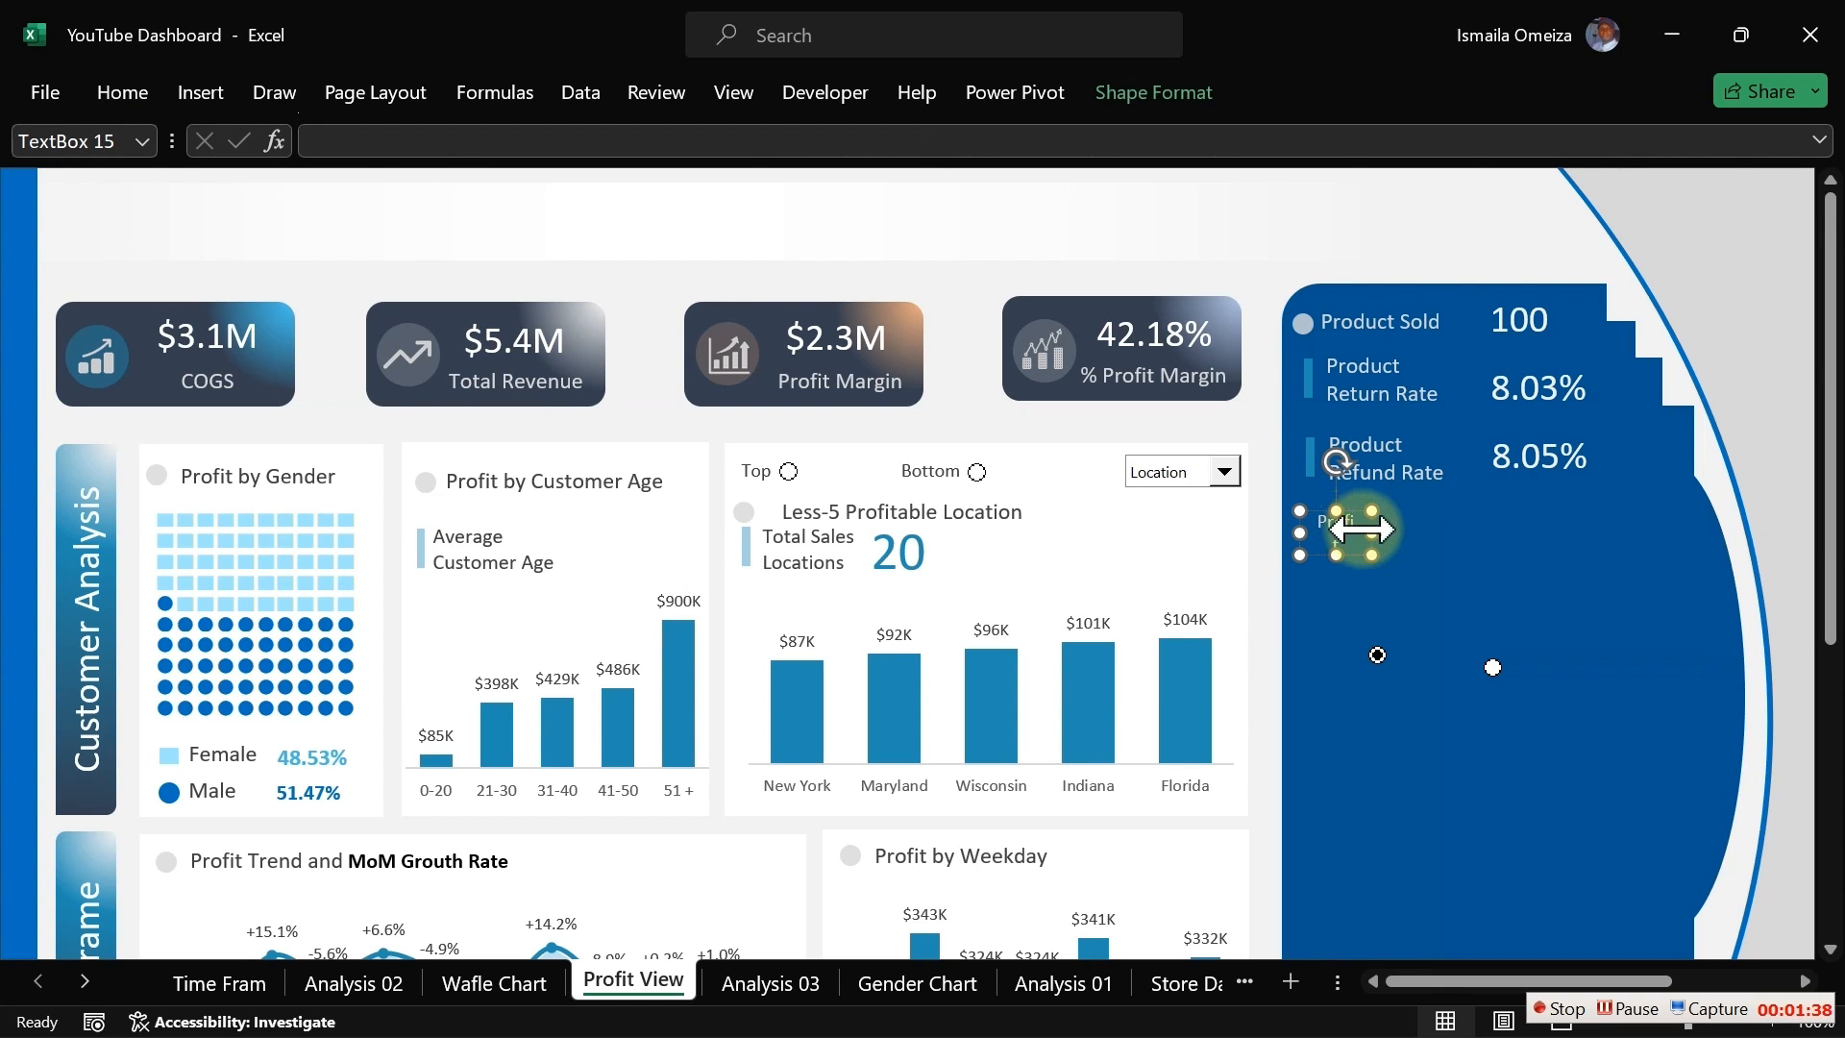
Step: Duplicate the Profit label, place the copy to its right, and change its text to Quantity
{"action": "left_click_drag", "start_coordinate": [1371, 533], "coordinate": [1350, 568]}
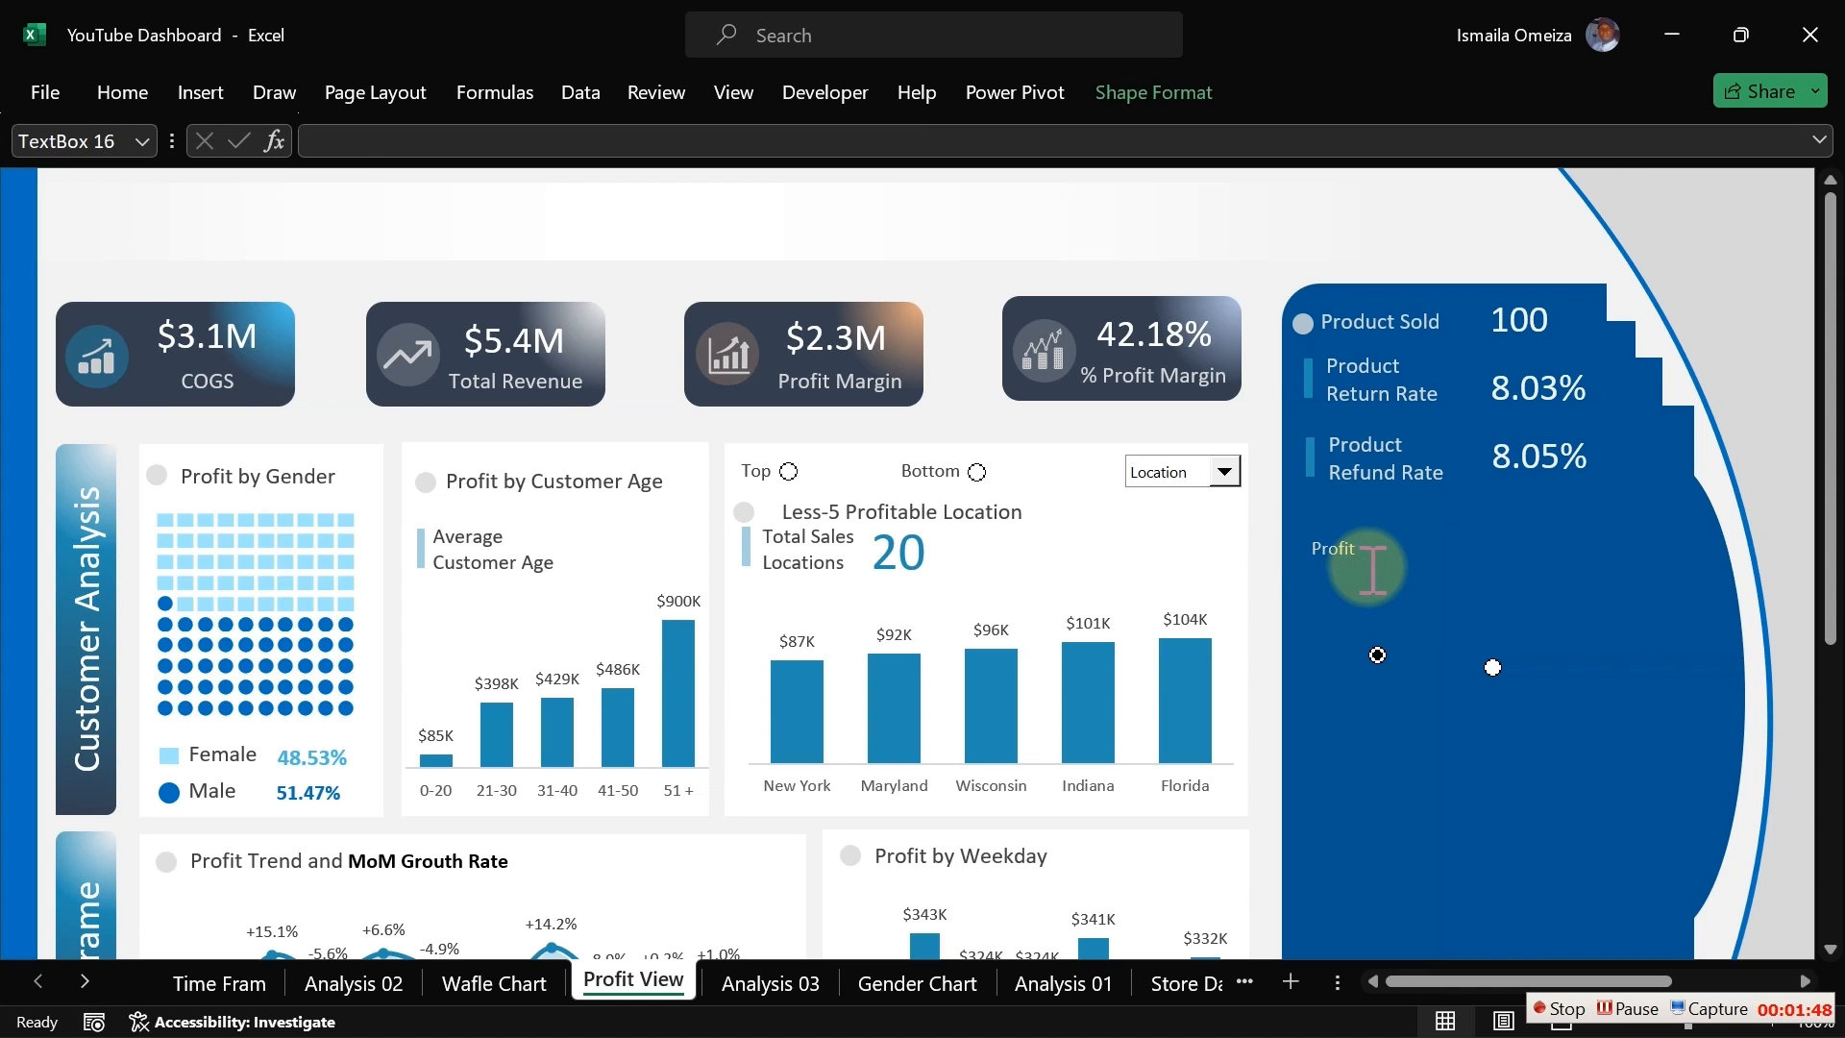
{"action": "key", "text": "ctrl+d"}
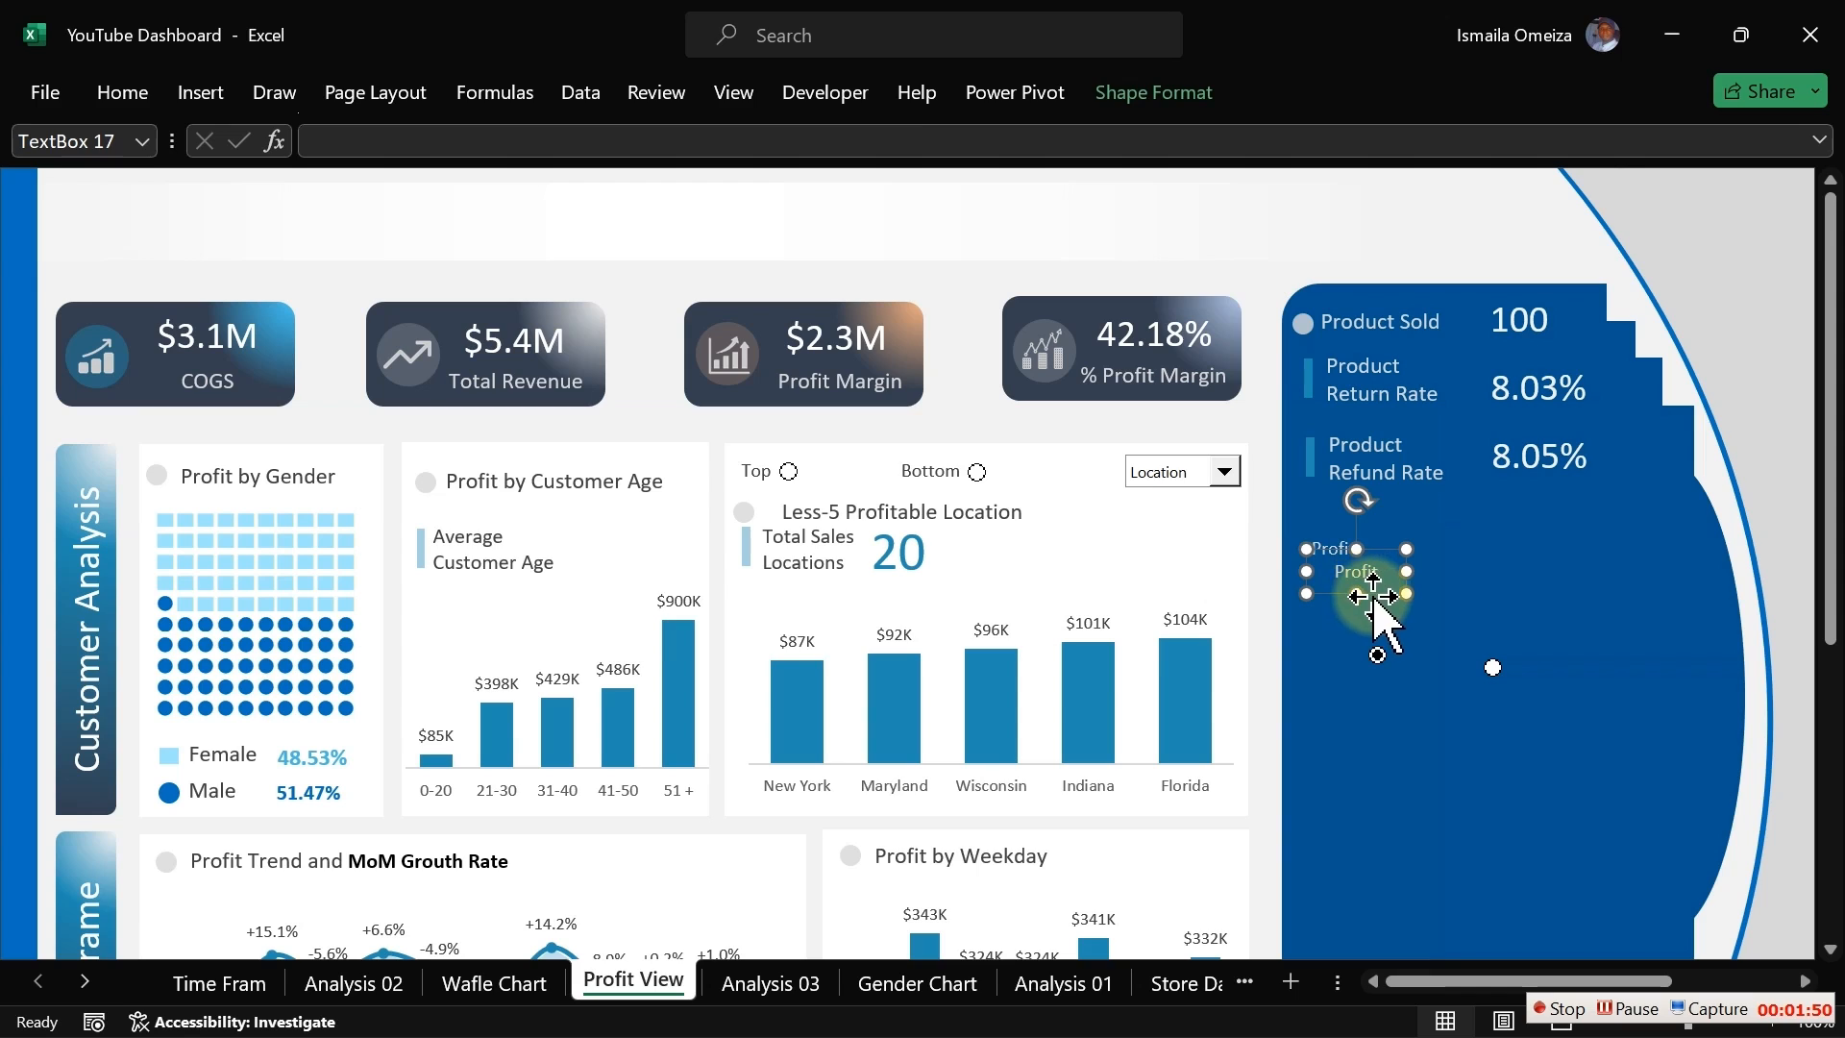
{"action": "left_click_drag", "start_coordinate": [1374, 595], "coordinate": [1566, 574]}
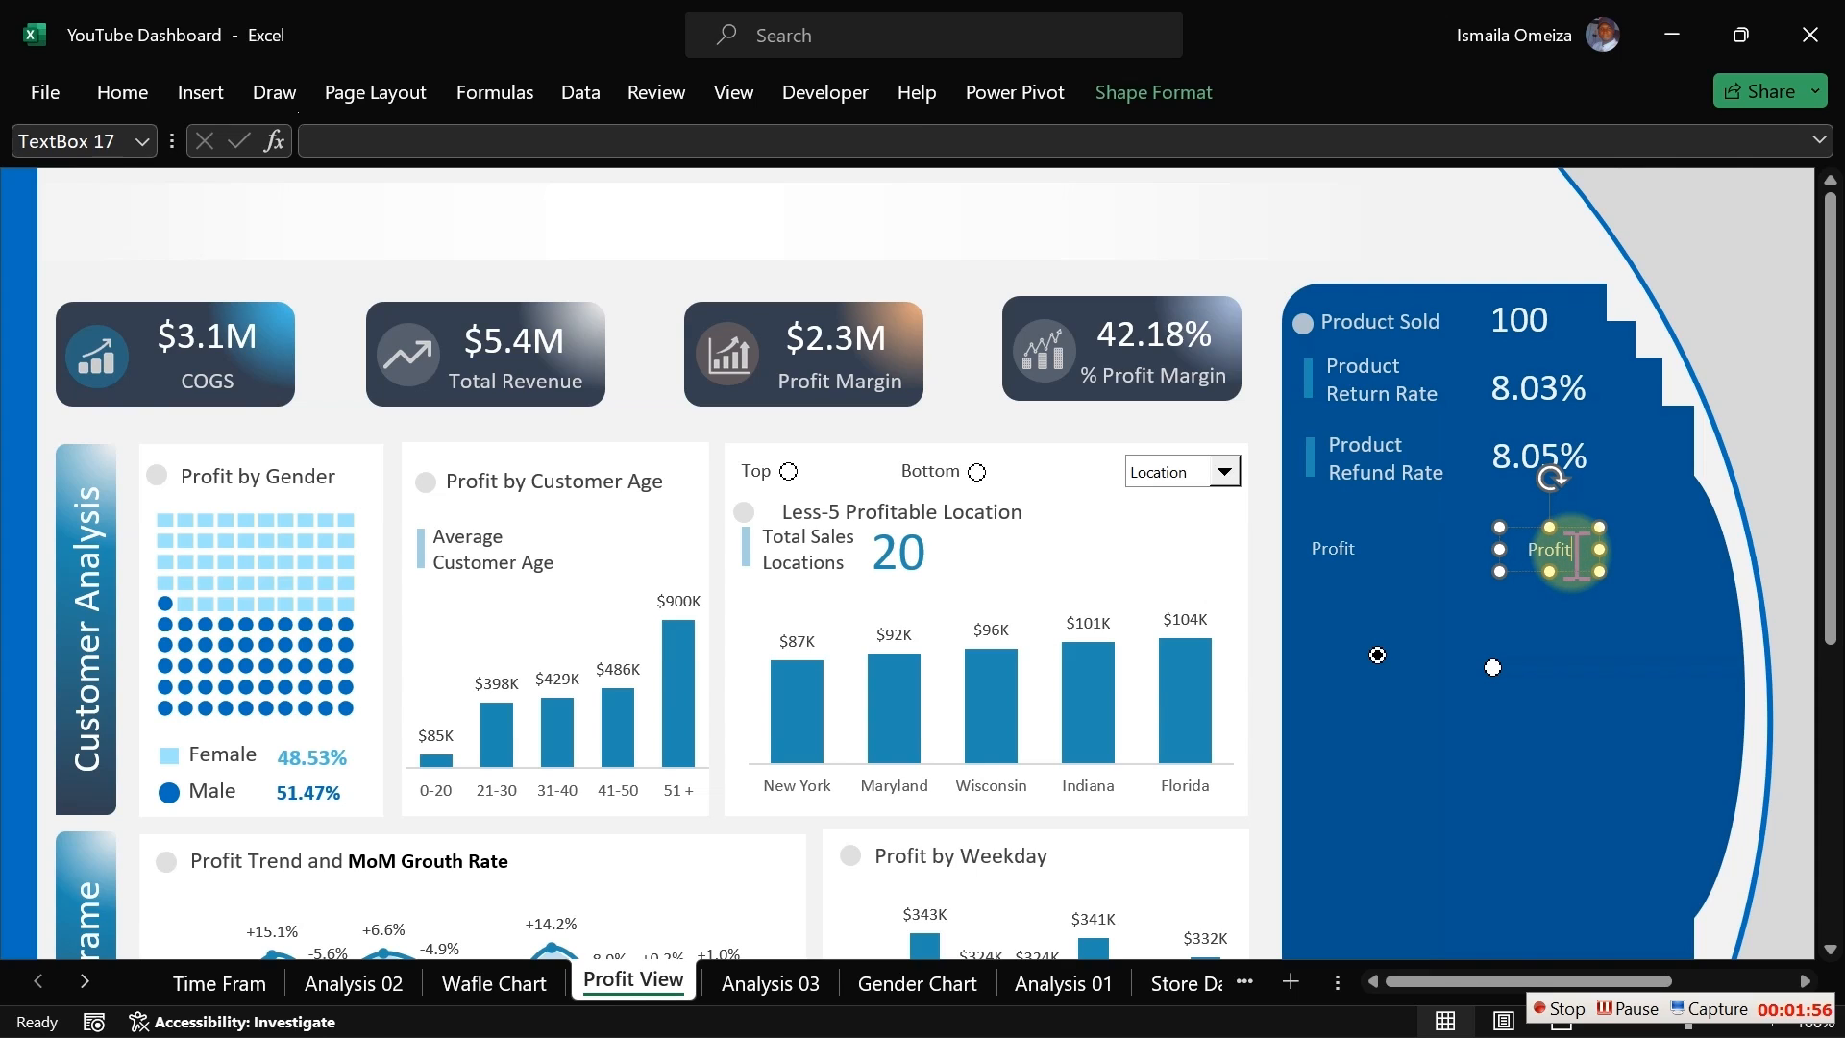
{"action": "double_click", "coordinate": [1576, 549]}
{"action": "type", "text": "Quantity"}
{"action": "left_click", "coordinate": [1241, 424]}
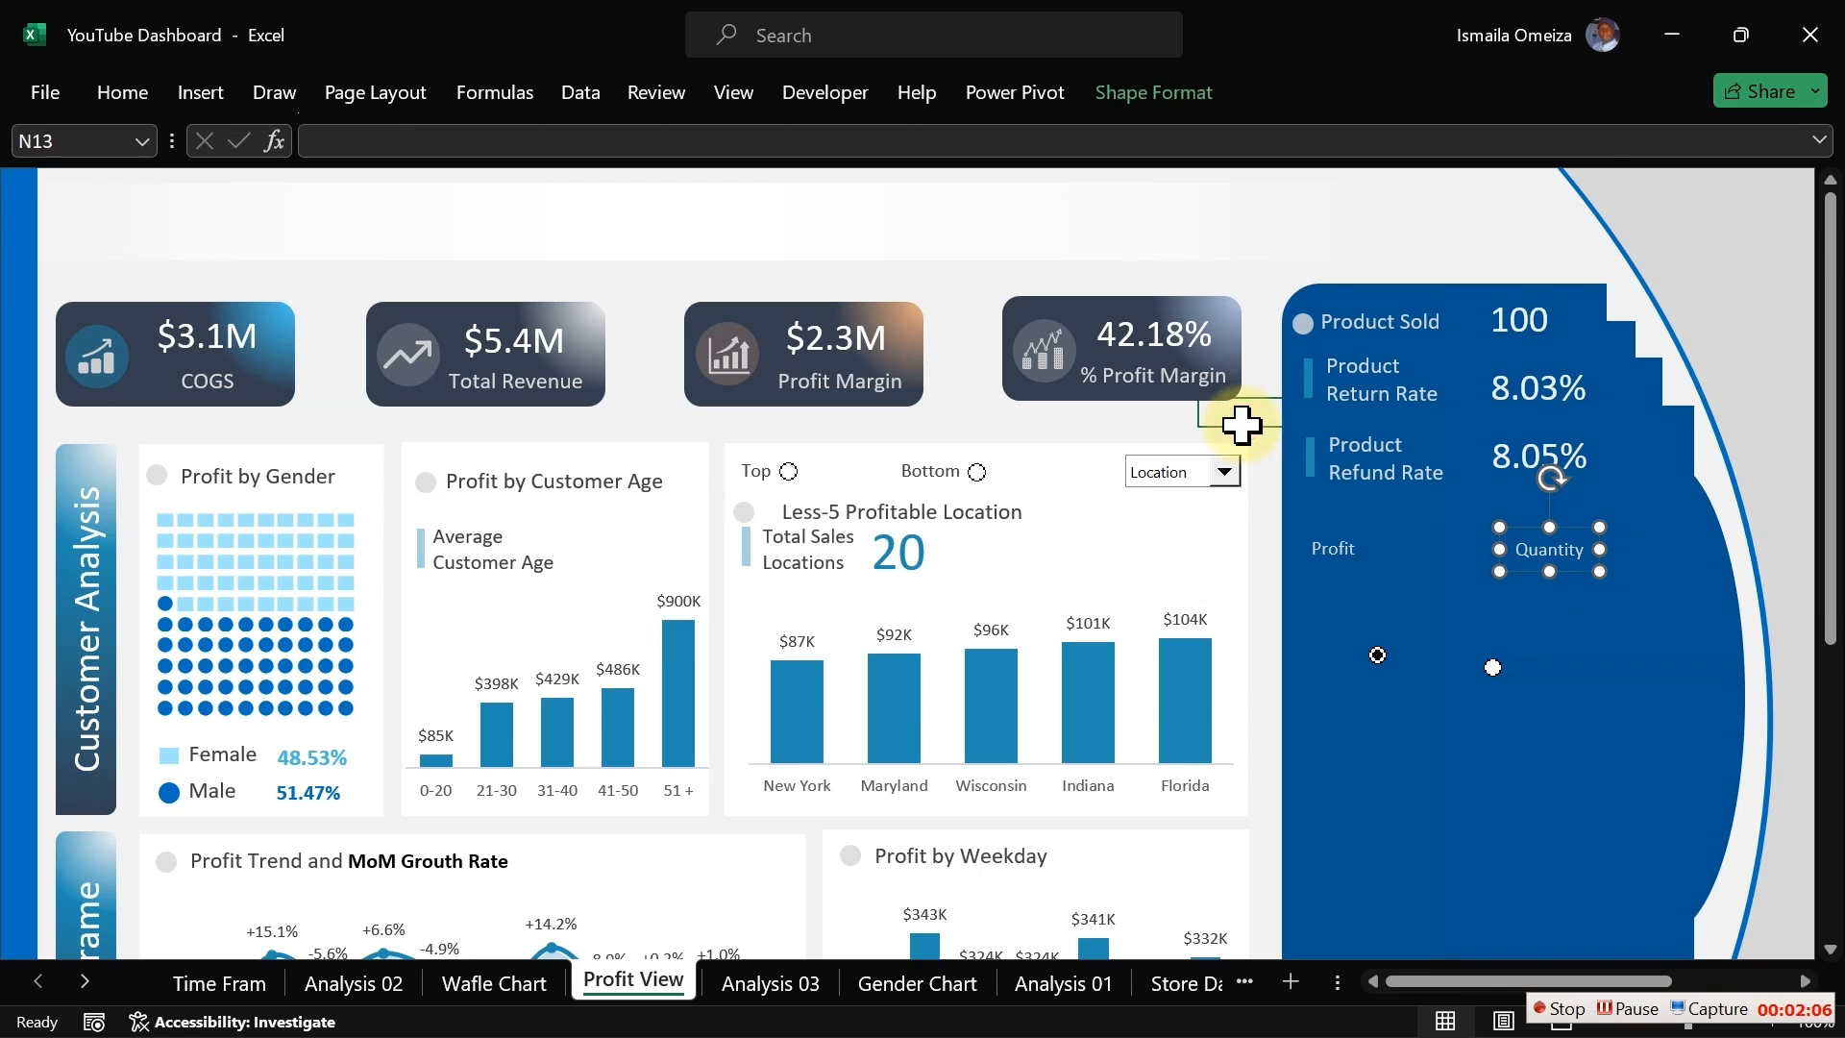
Step: Position the two option buttons beside the Profit and Quantity labels
{"action": "right_click", "coordinate": [1376, 654]}
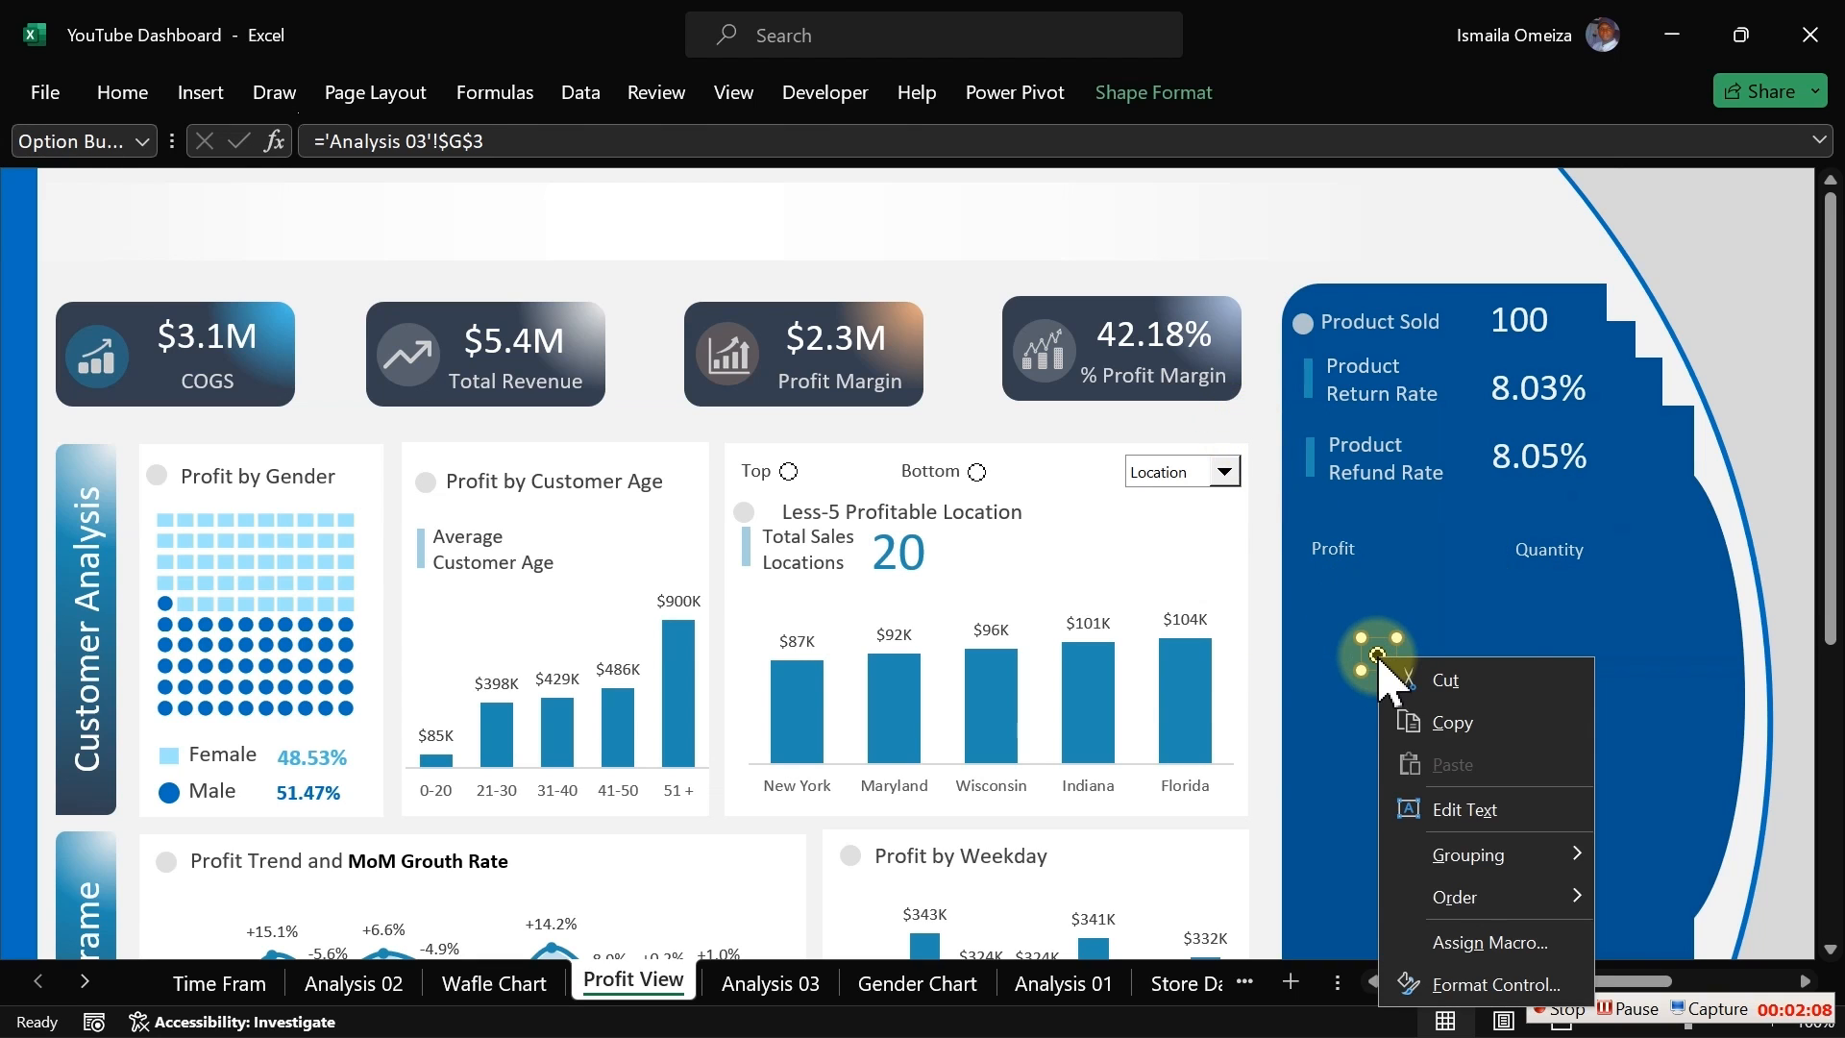
{"action": "key", "text": "Escape"}
{"action": "left_click_drag", "start_coordinate": [1377, 656], "coordinate": [1371, 550]}
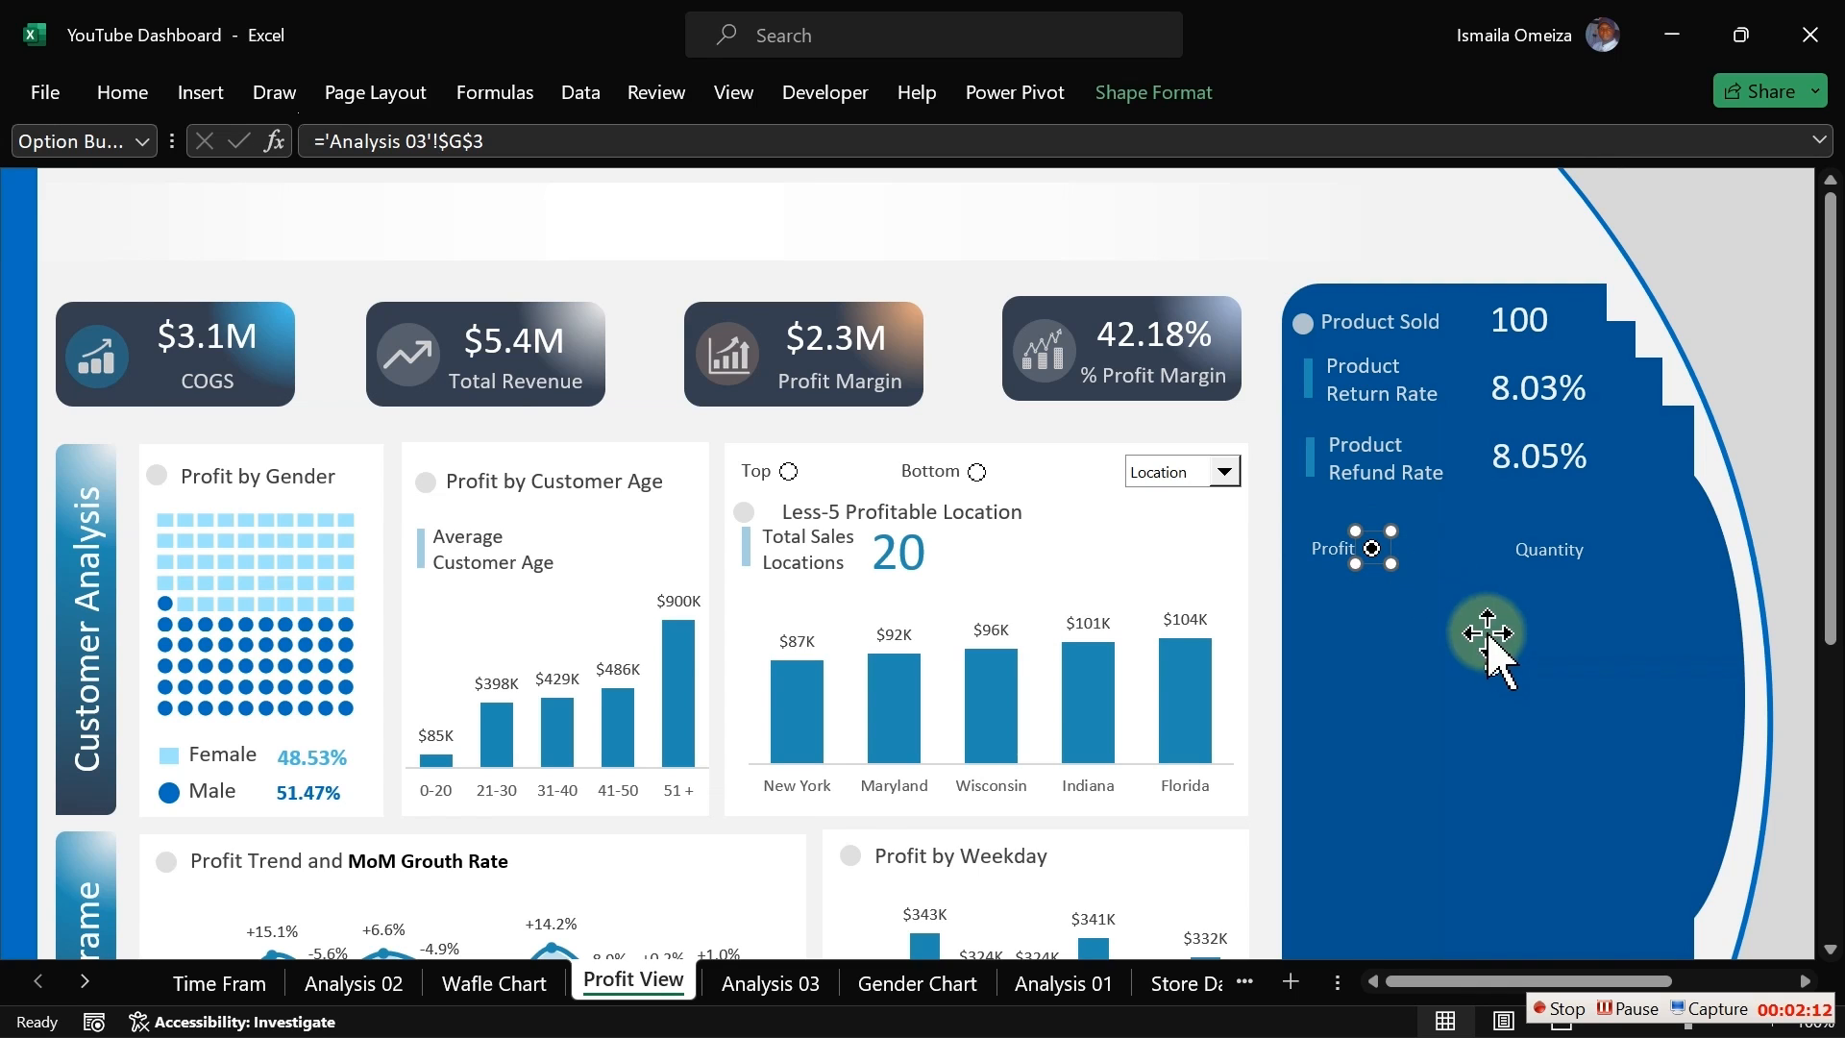
{"action": "right_click", "coordinate": [1492, 666]}
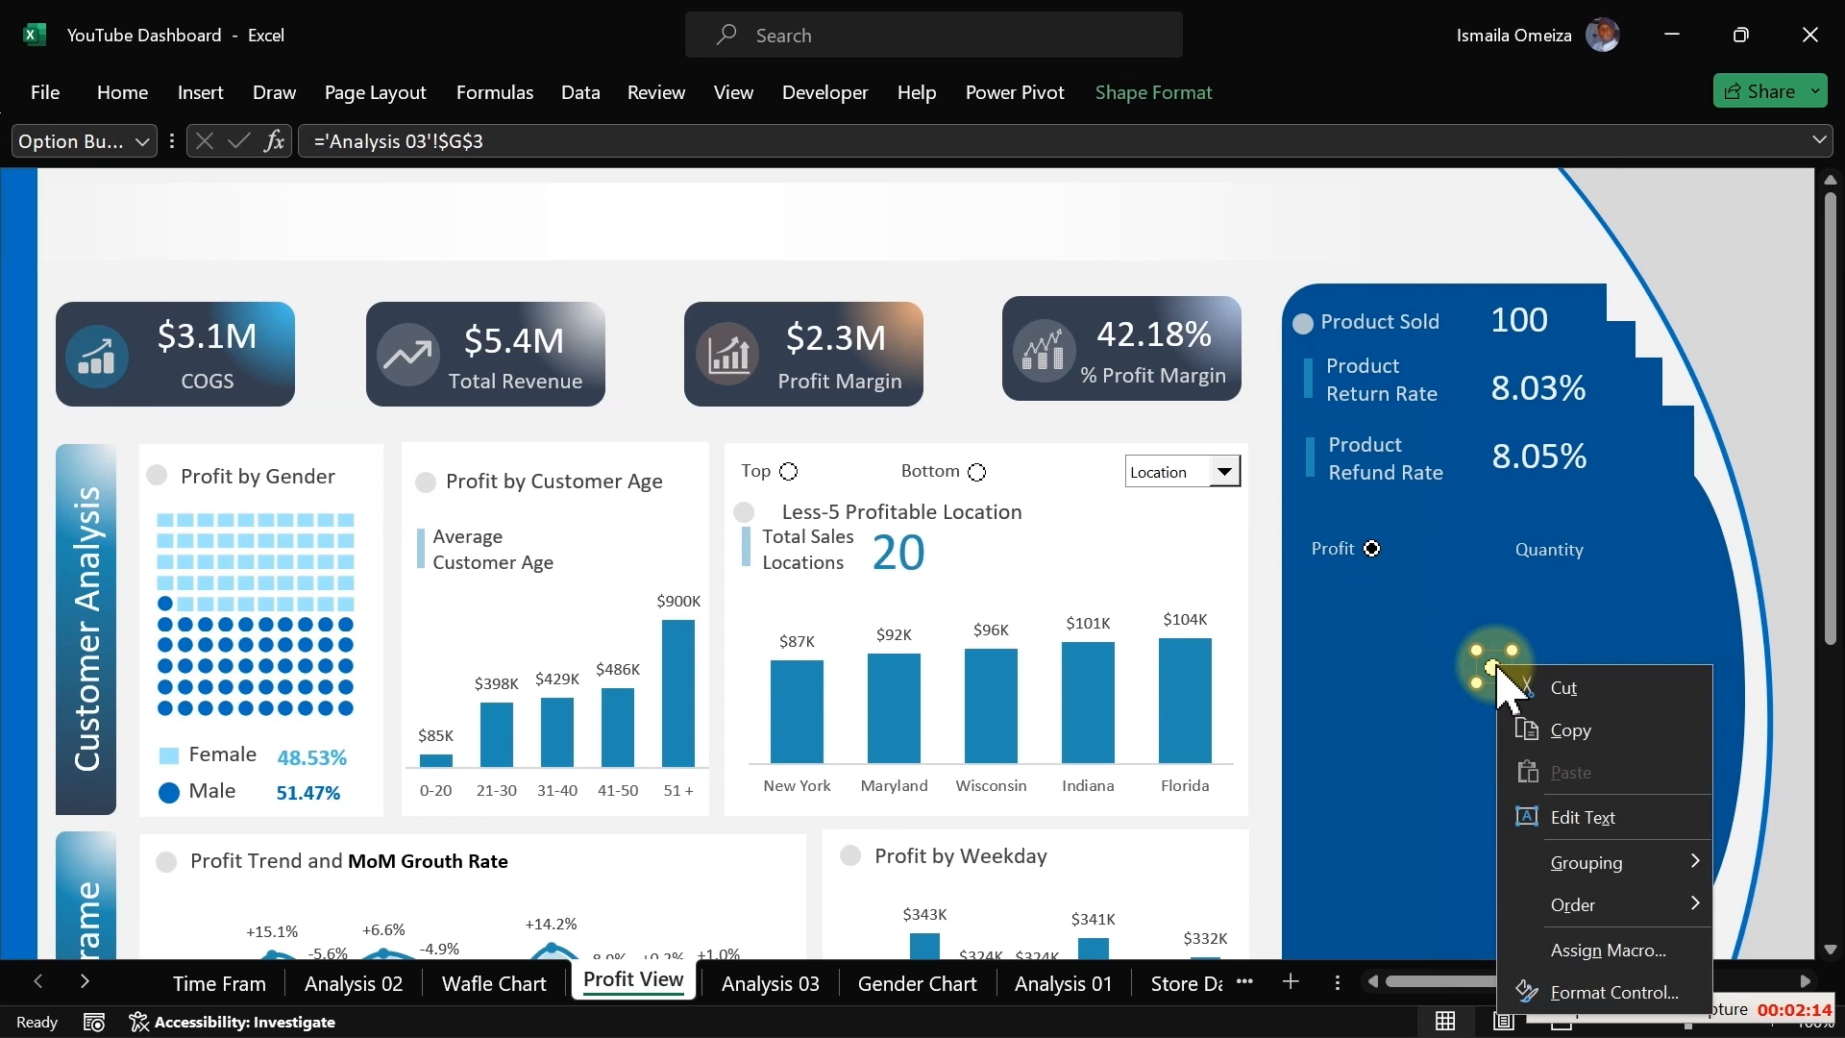
{"action": "key", "text": "Escape"}
{"action": "left_click_drag", "start_coordinate": [1496, 663], "coordinate": [1605, 549]}
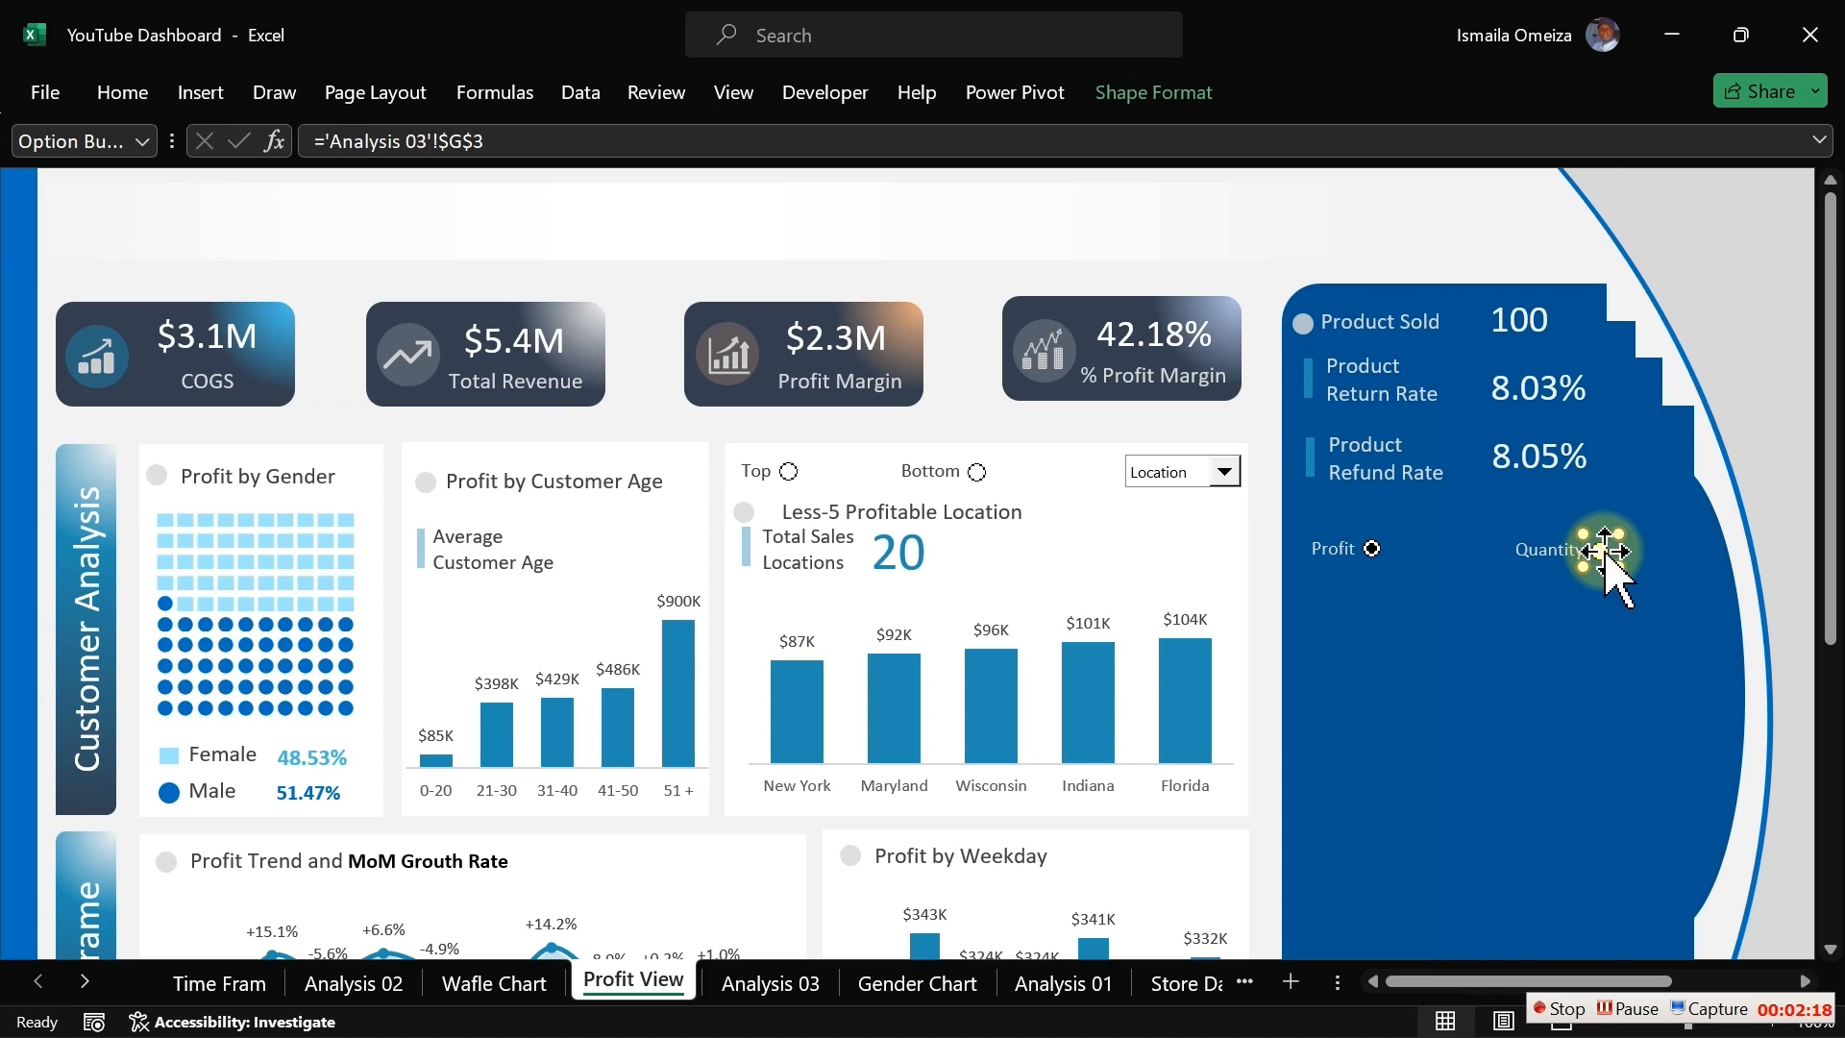
{"action": "left_click", "coordinate": [1239, 431]}
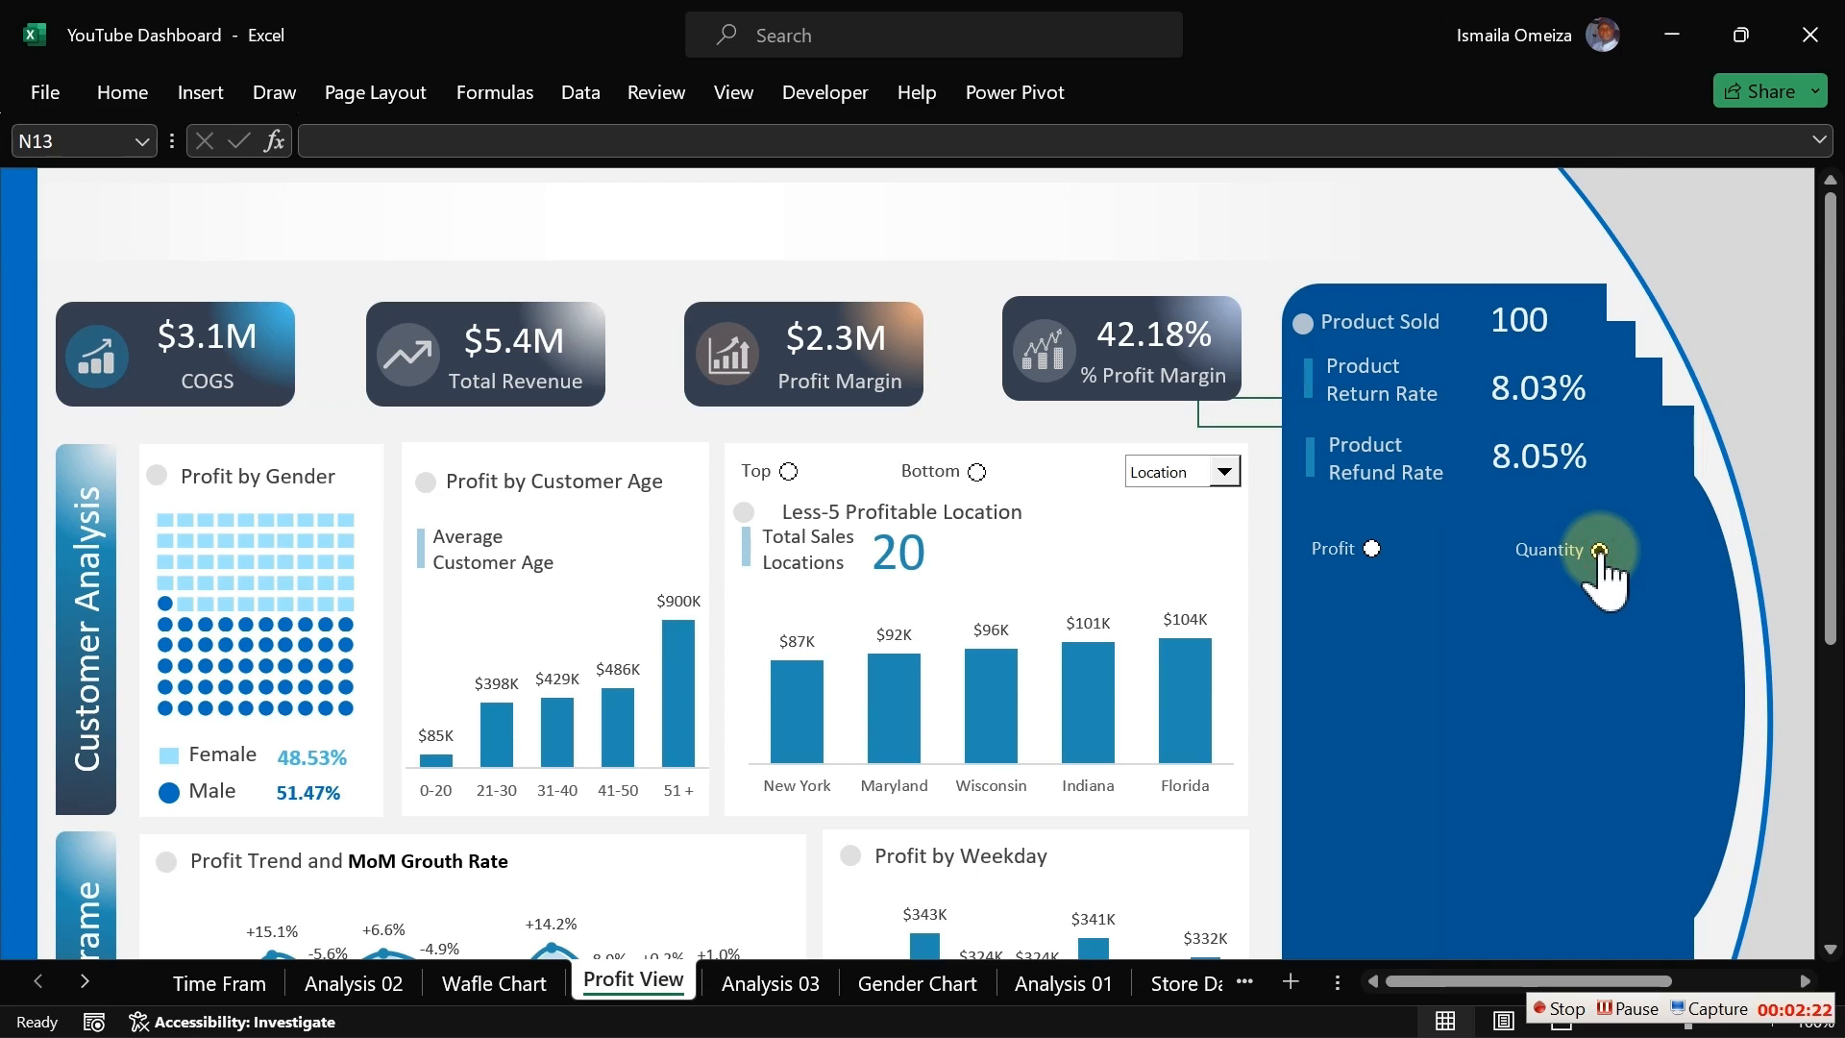
Step: Nudge the Profit label slightly left, away from its option button
{"action": "left_click", "coordinate": [1374, 548]}
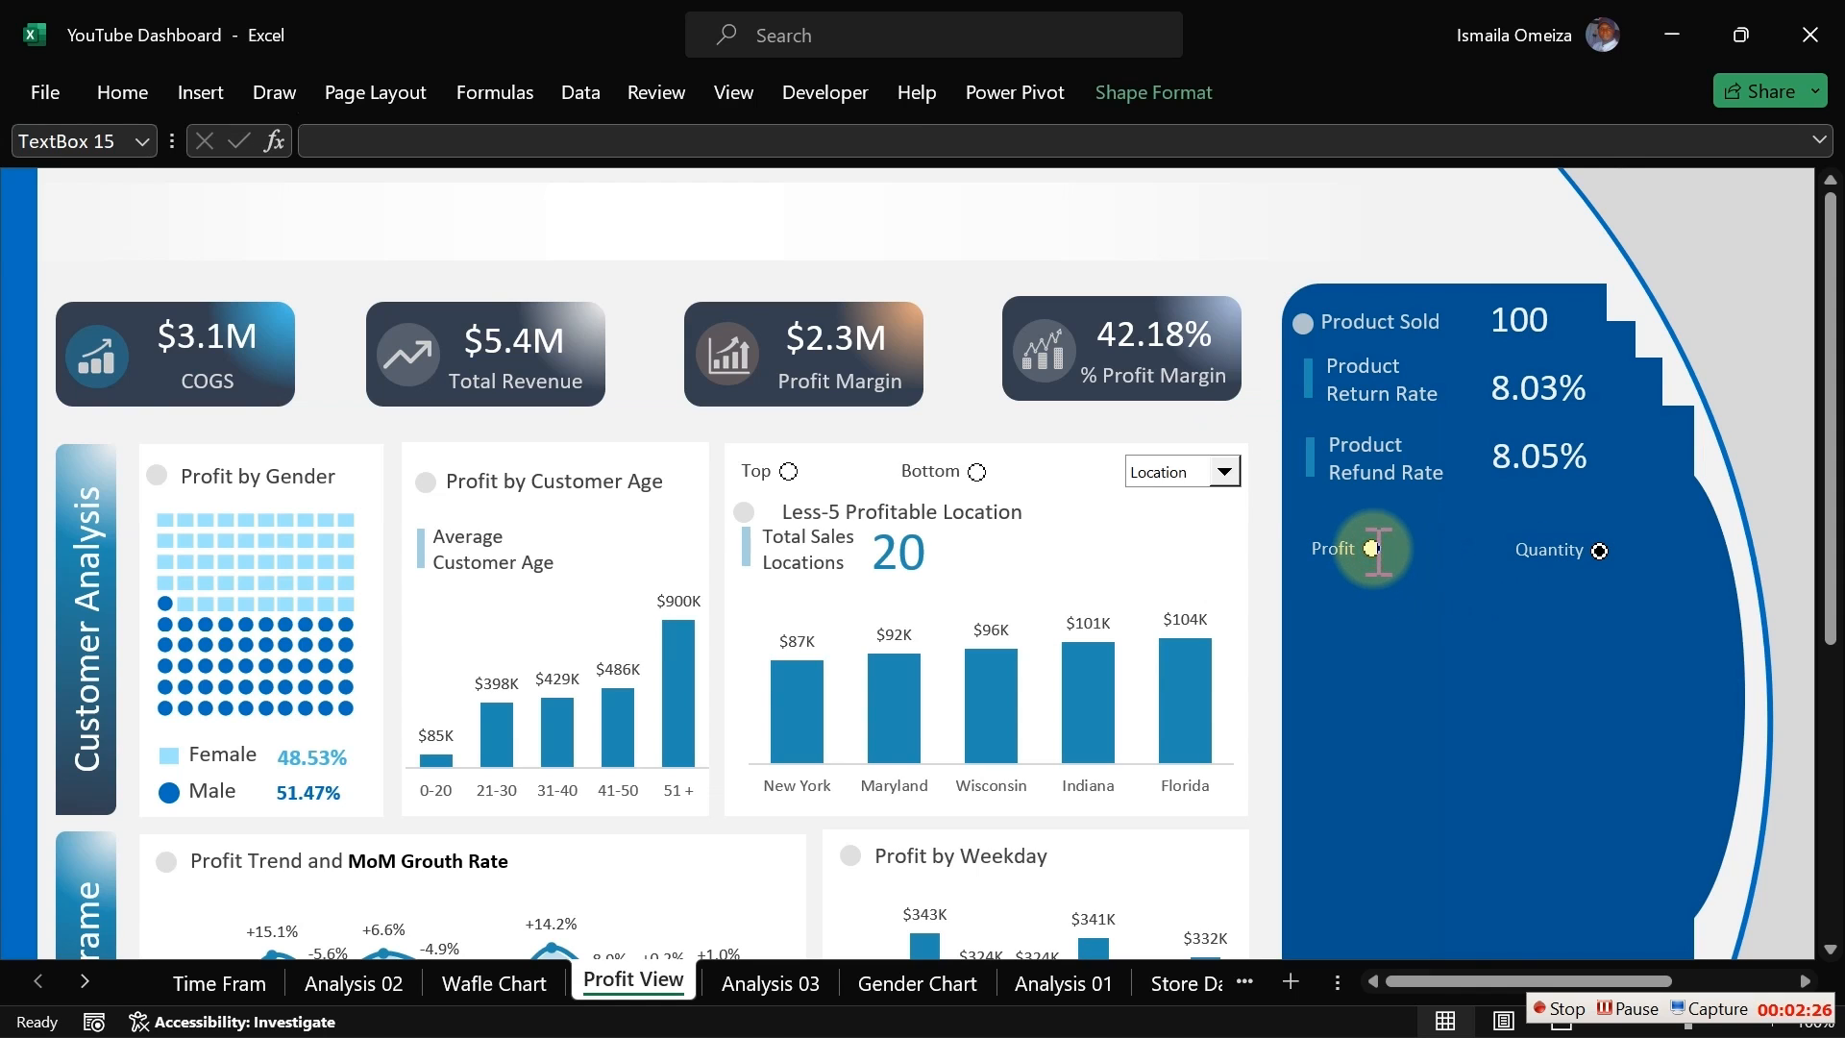
{"action": "left_click", "coordinate": [1340, 550]}
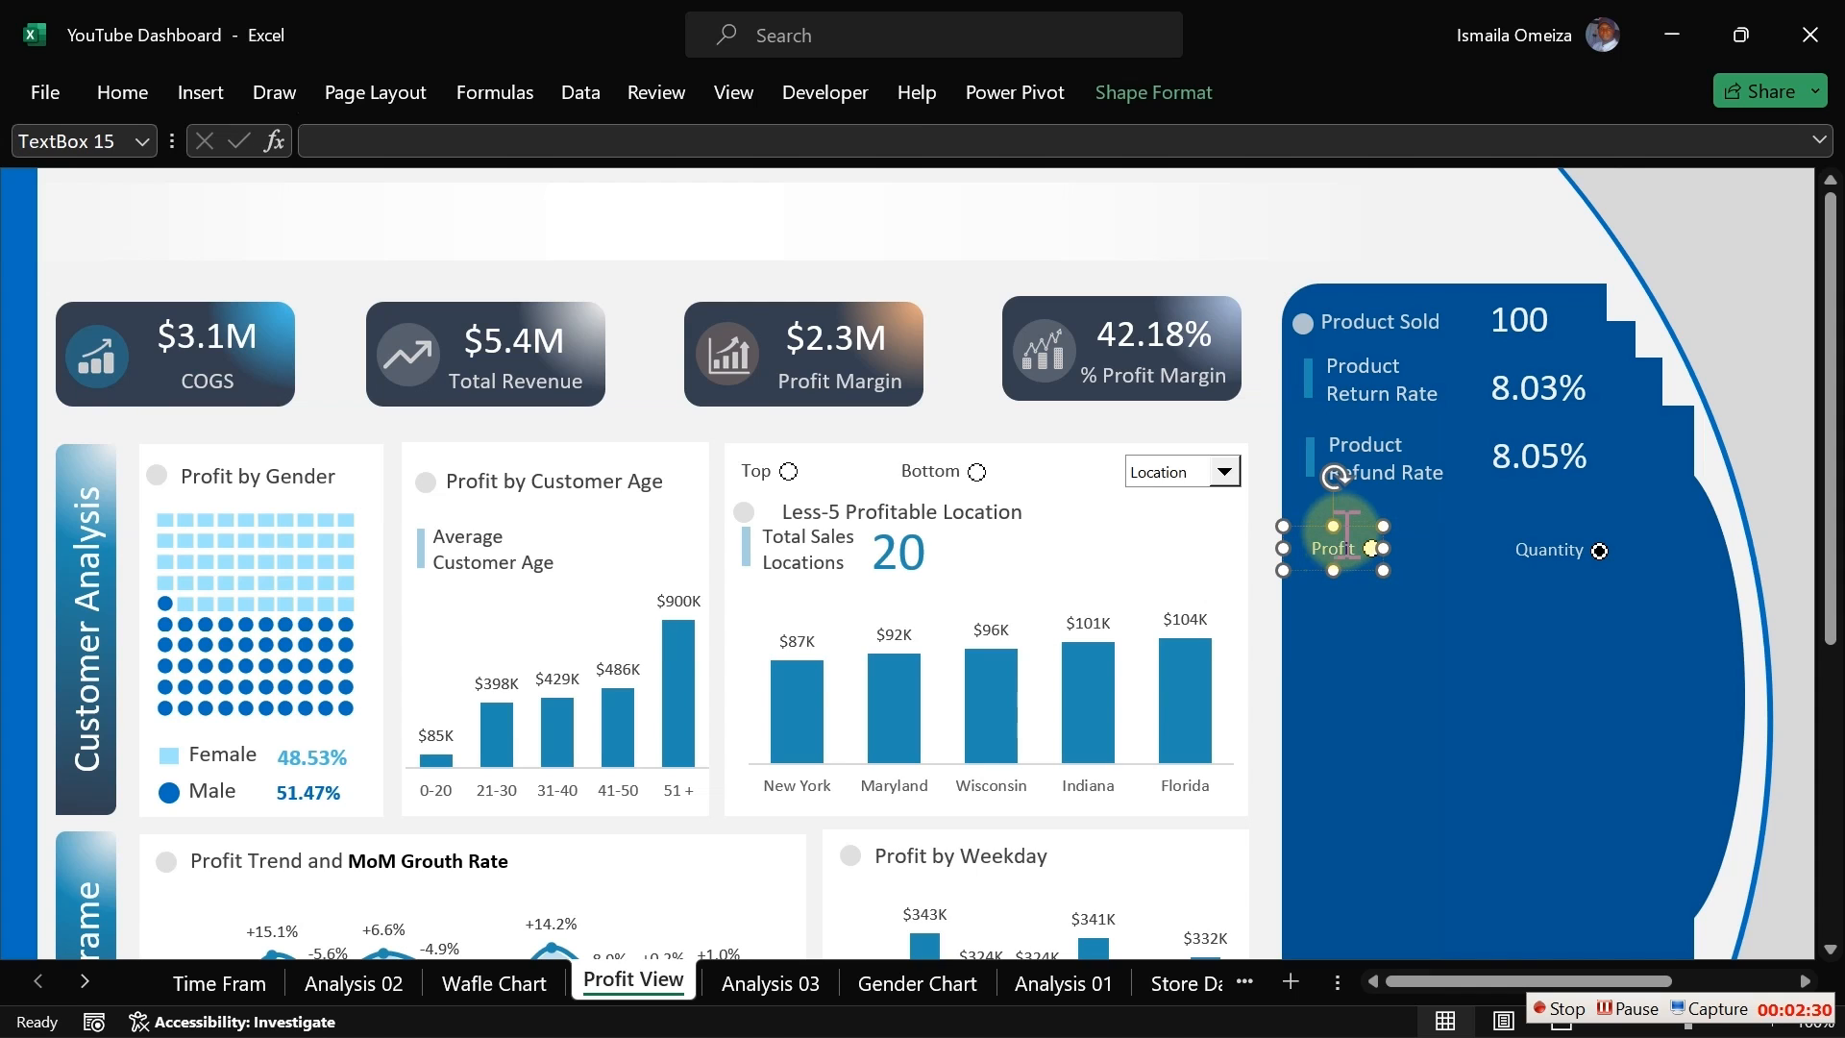
{"action": "left_click", "coordinate": [1354, 576]}
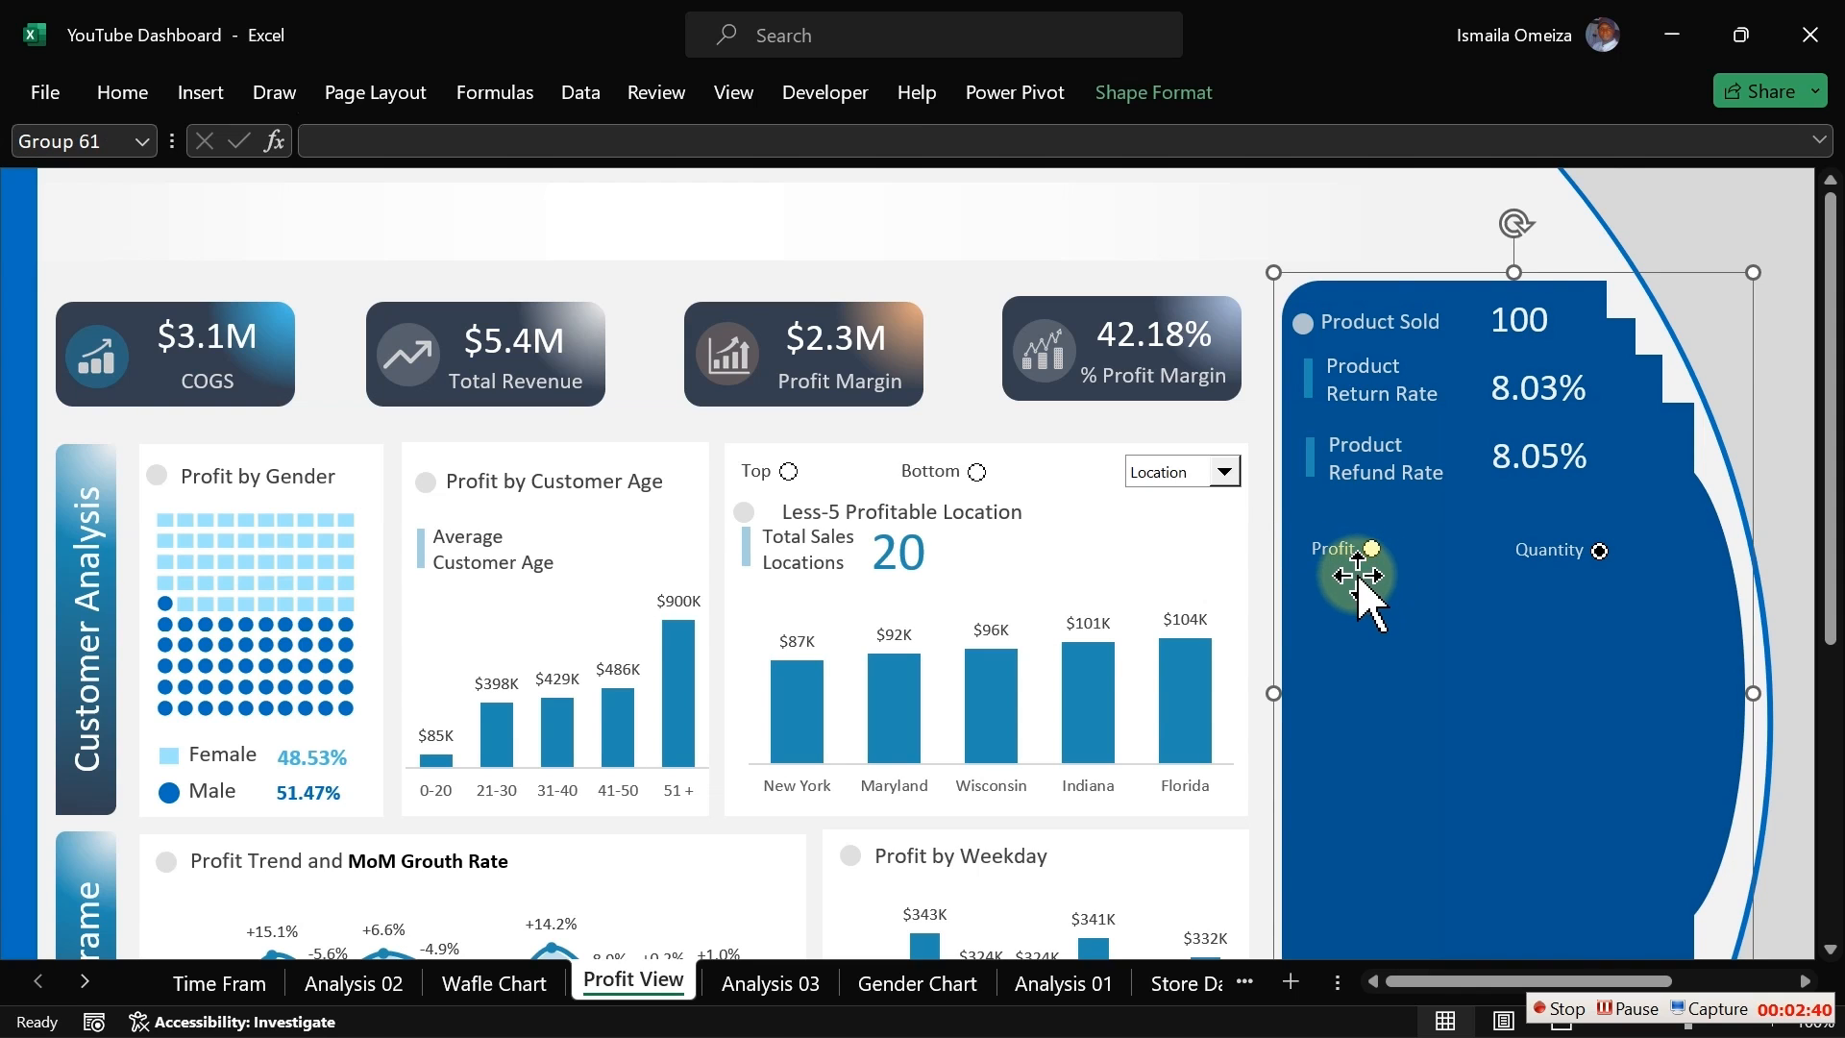
{"action": "left_click", "coordinate": [1253, 438]}
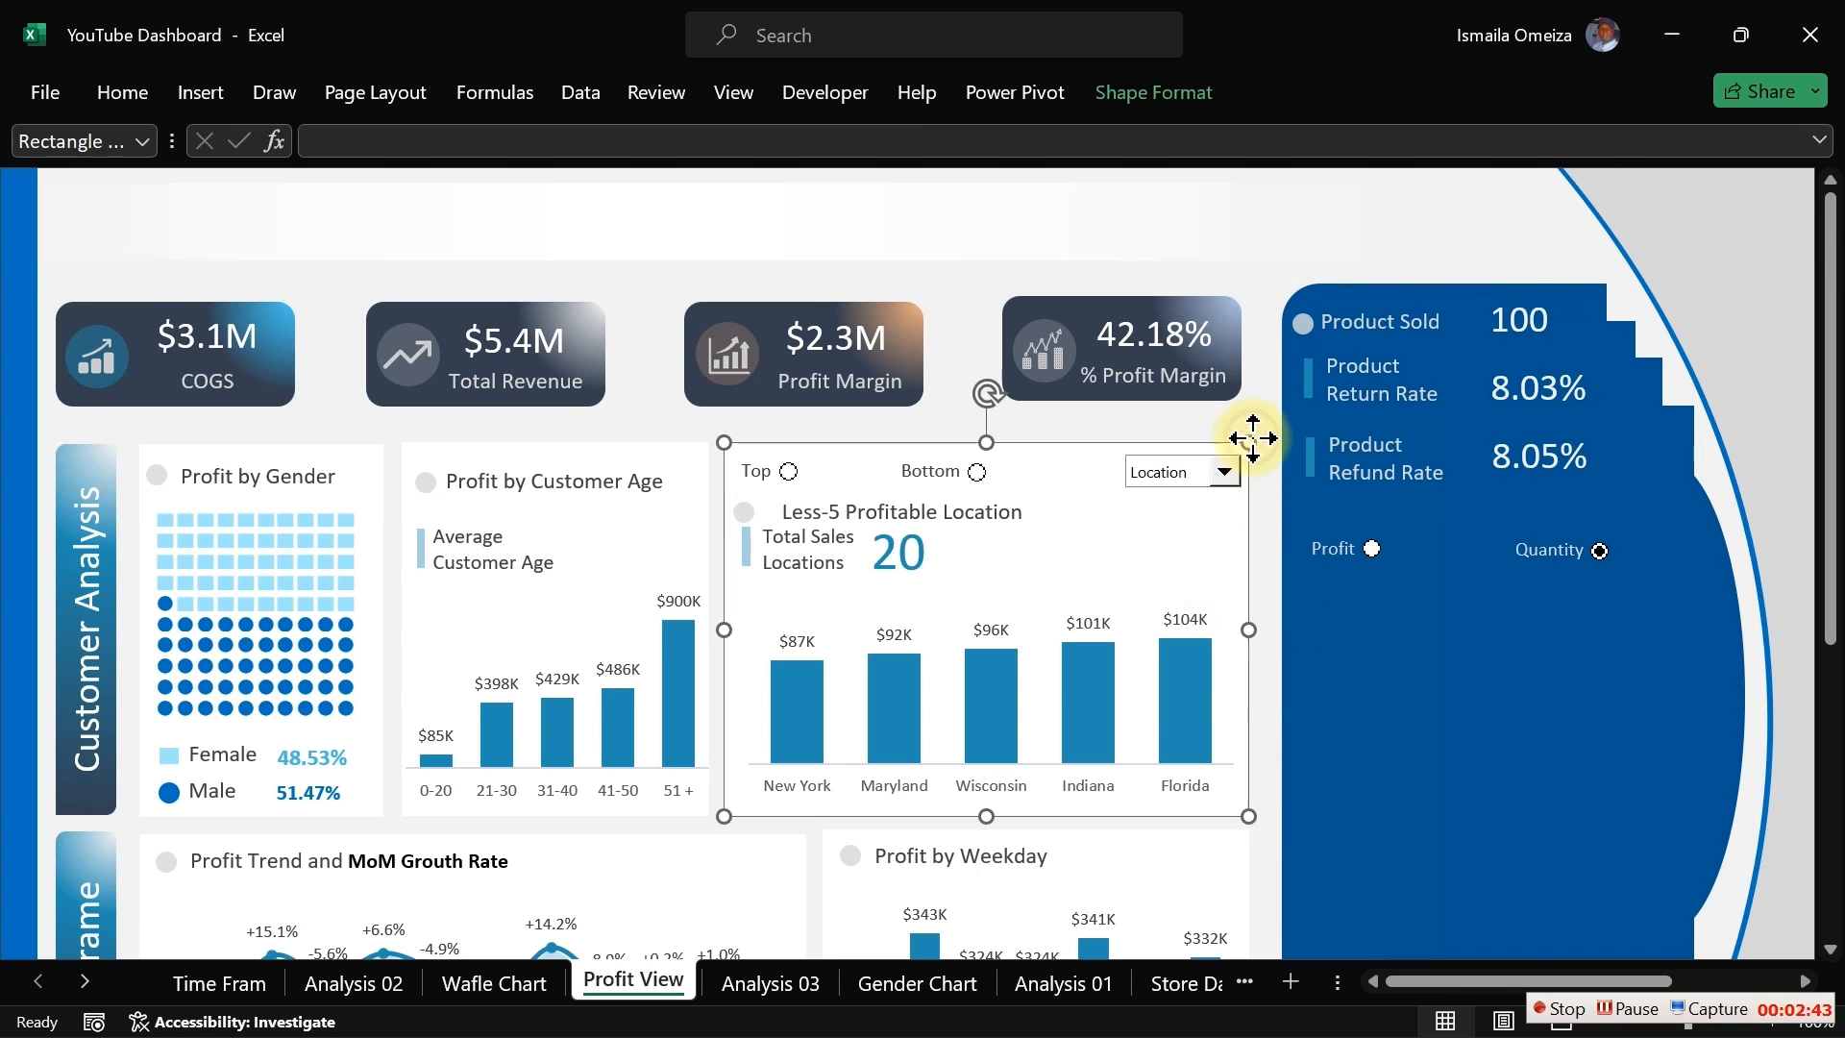
{"action": "left_click", "coordinate": [1387, 550]}
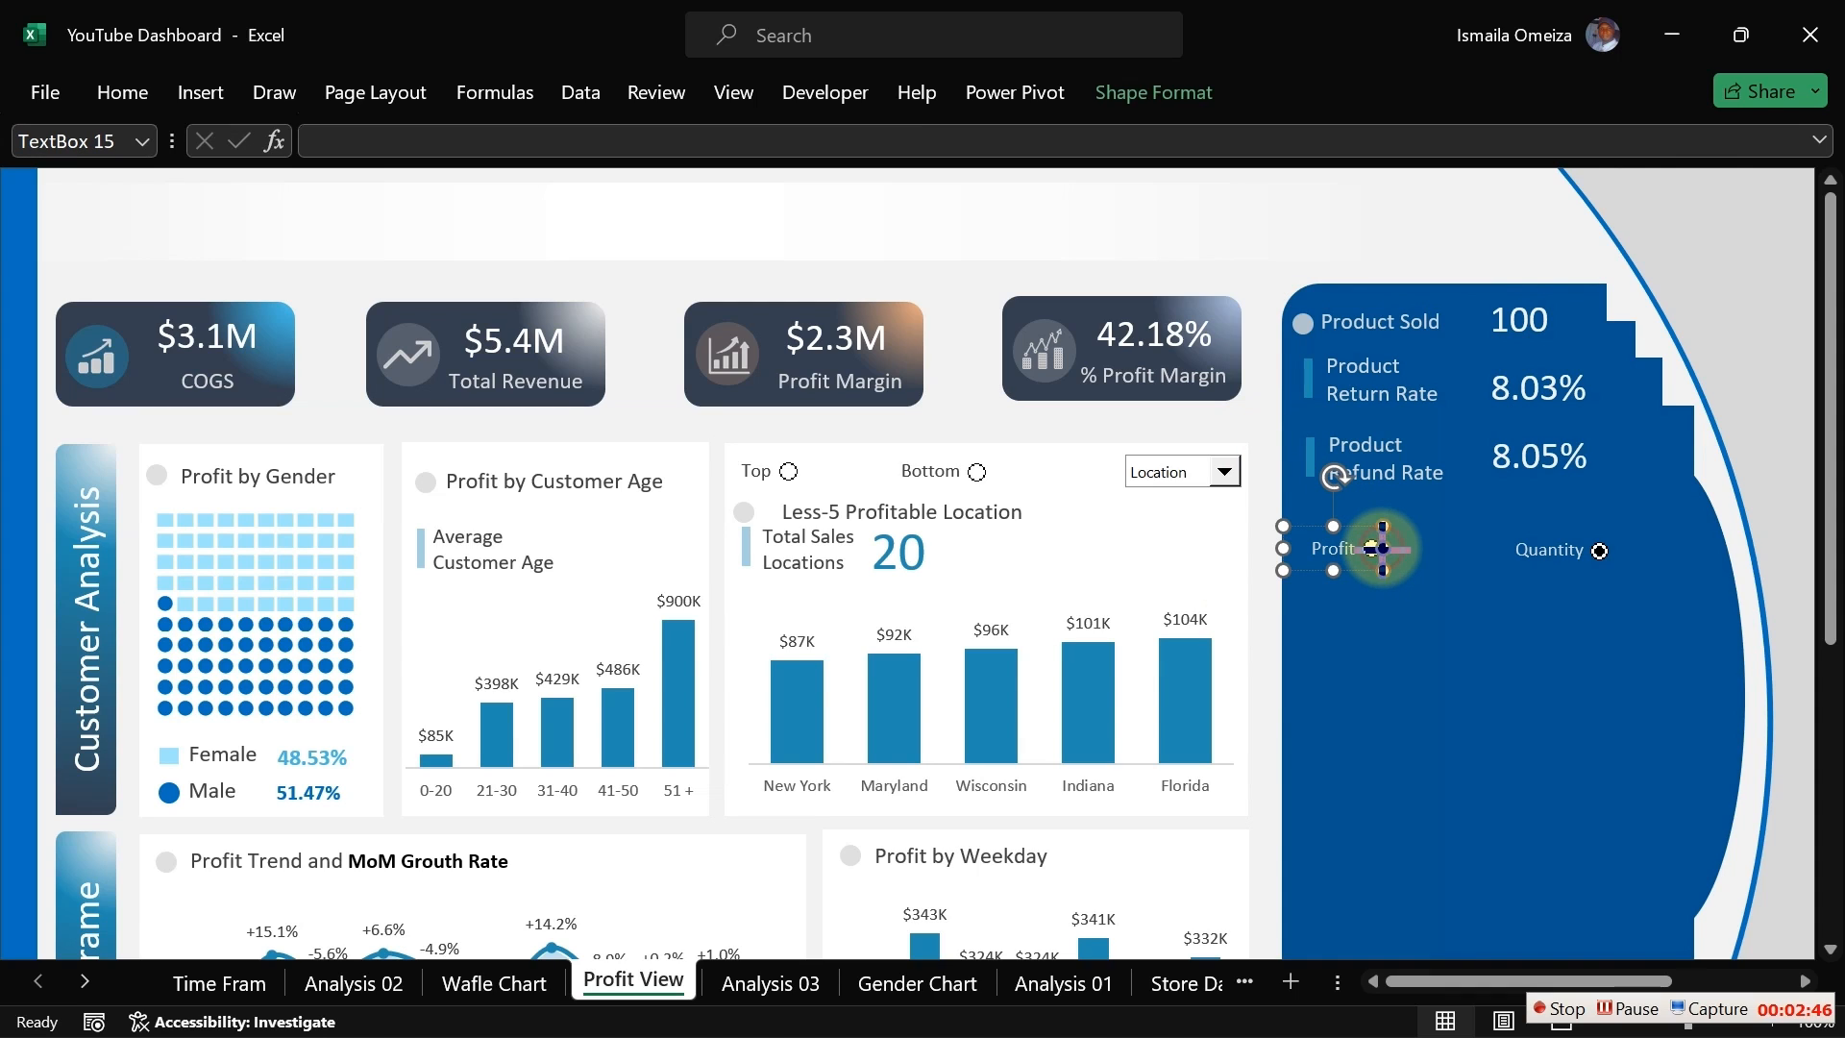
{"action": "left_click_drag", "start_coordinate": [1383, 548], "coordinate": [1363, 549]}
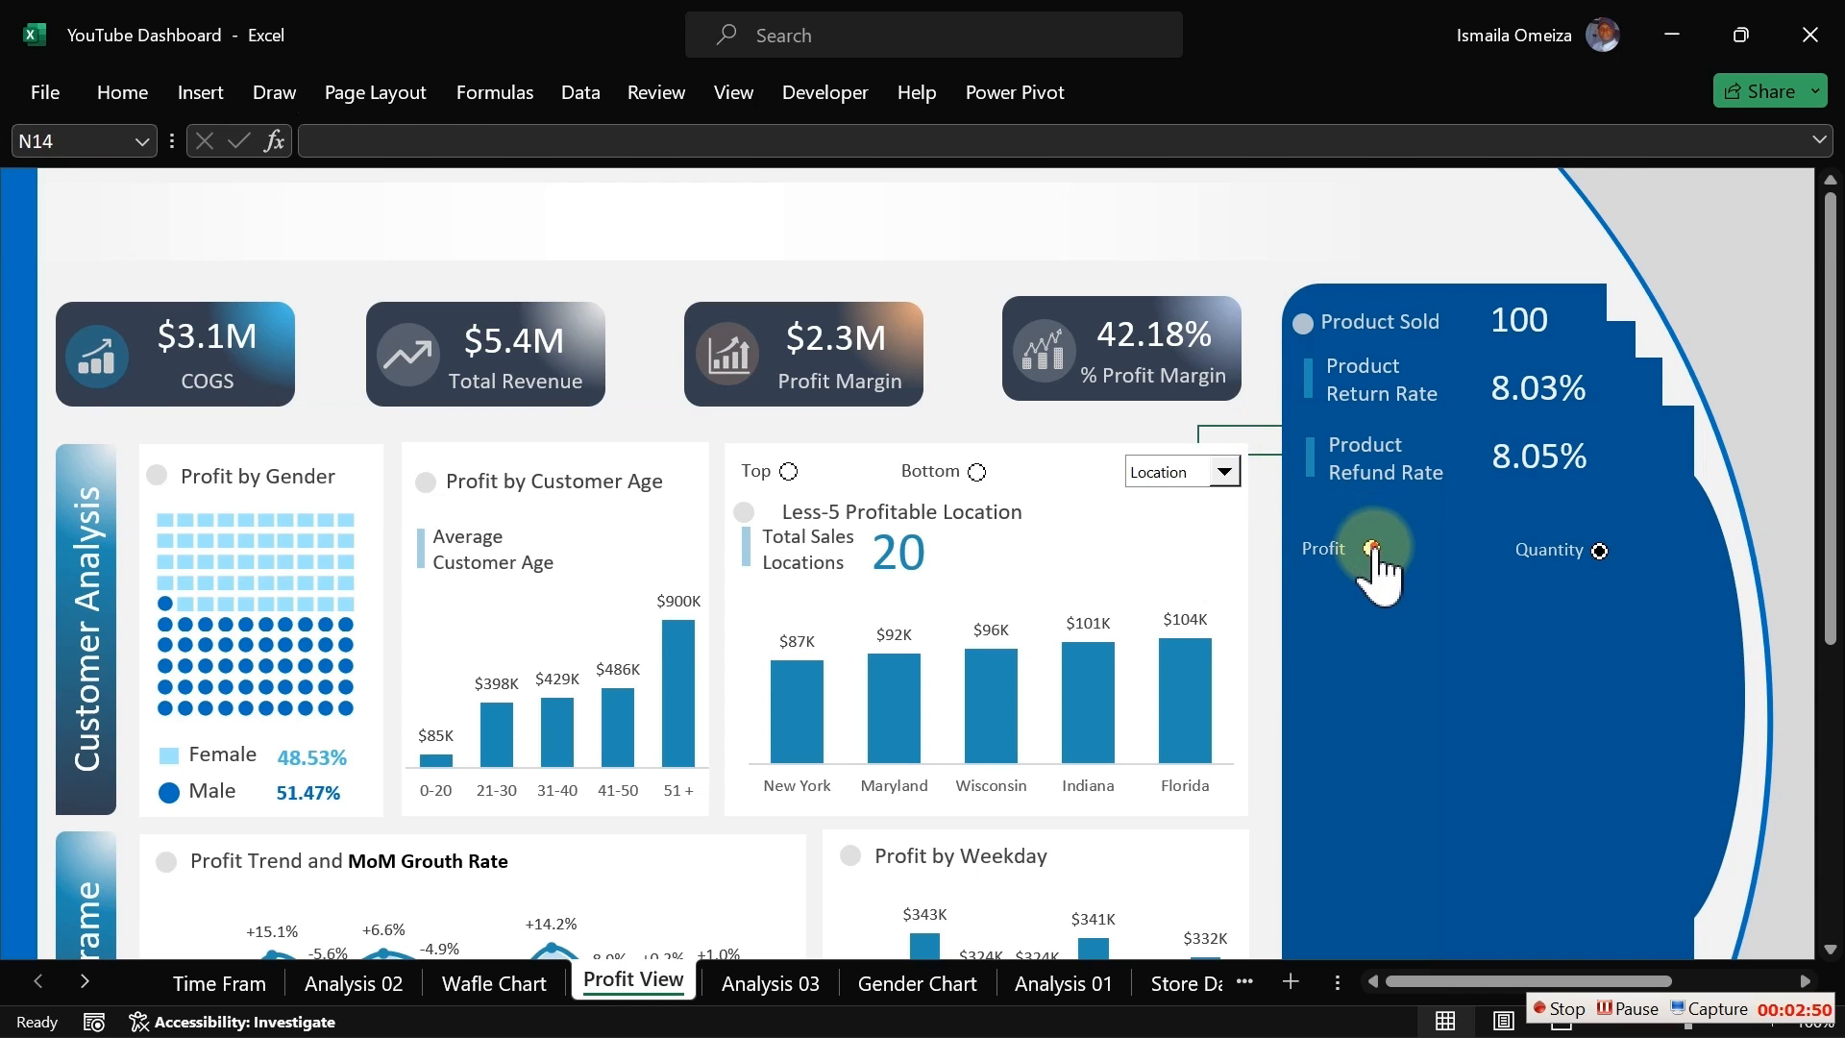
Step: Bring the Profit and Quantity option buttons to the front
{"action": "left_click", "coordinate": [1372, 551], "text": "ctrl"}
{"action": "left_click", "coordinate": [1599, 551], "text": "ctrl"}
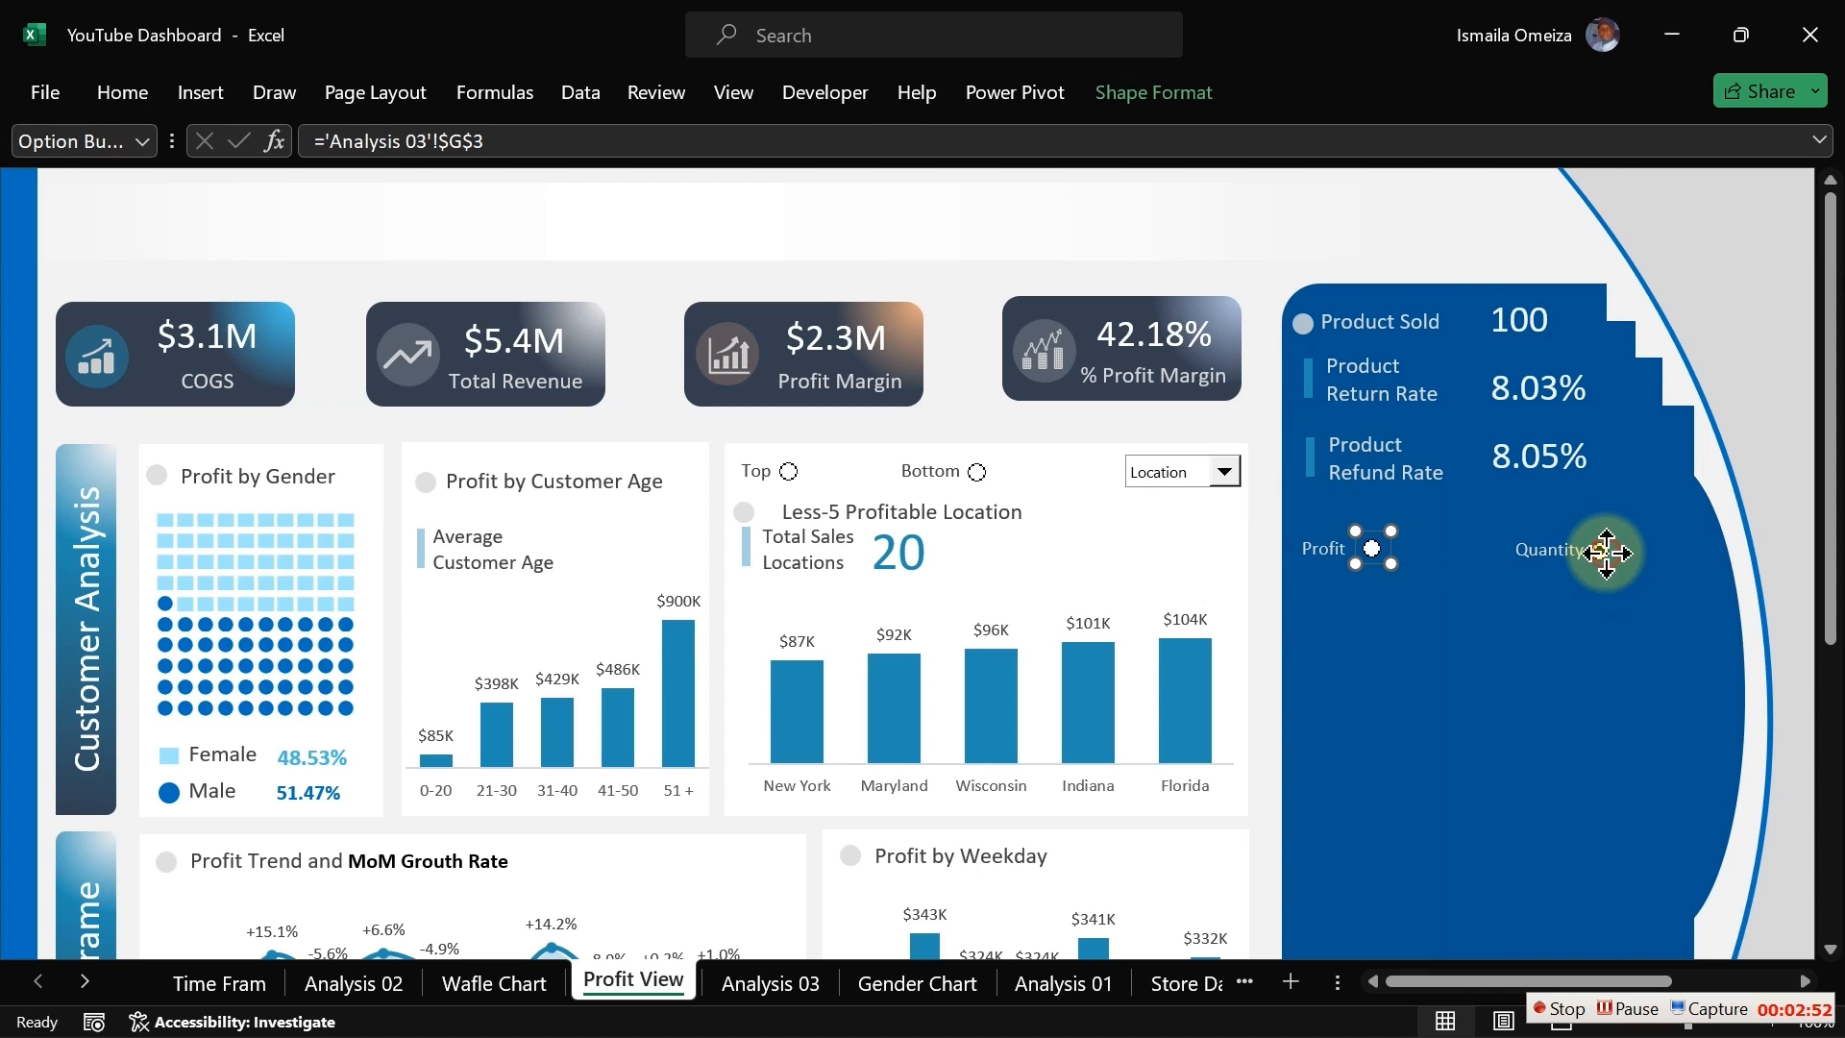
{"action": "left_click", "coordinate": [1120, 96]}
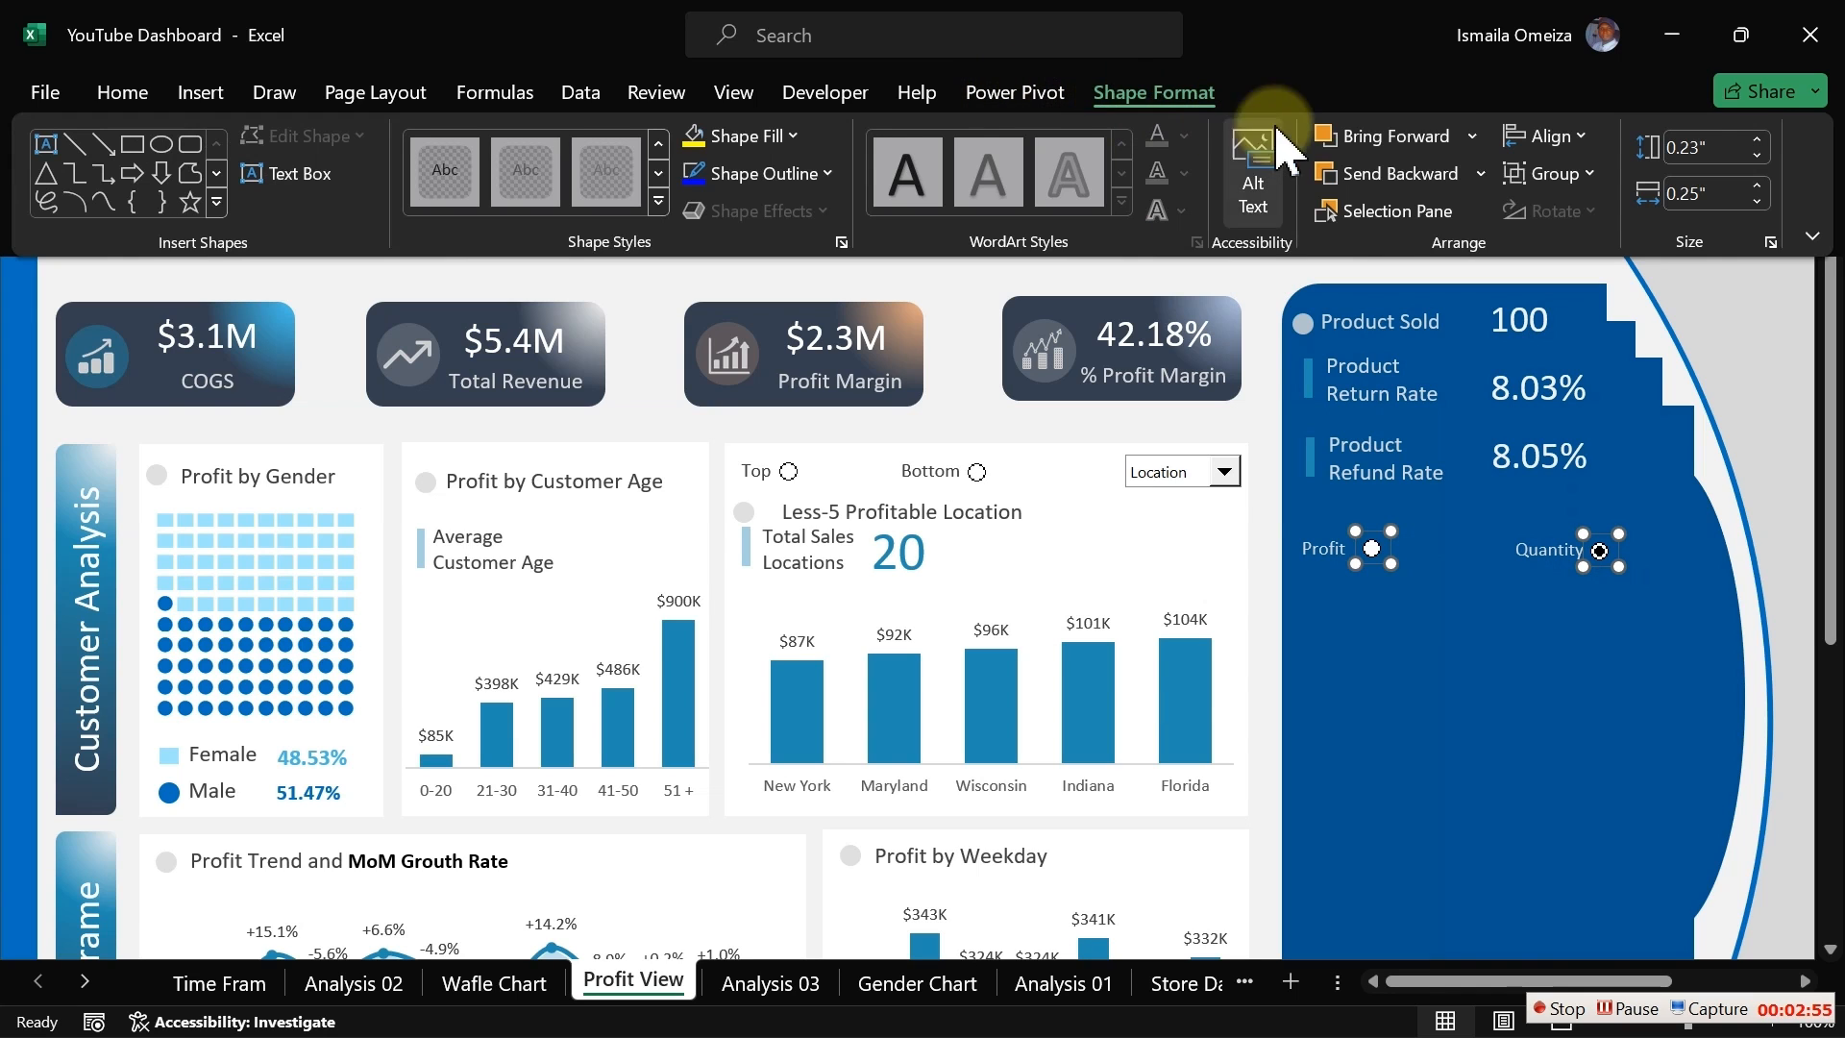
{"action": "left_click", "coordinate": [1471, 135]}
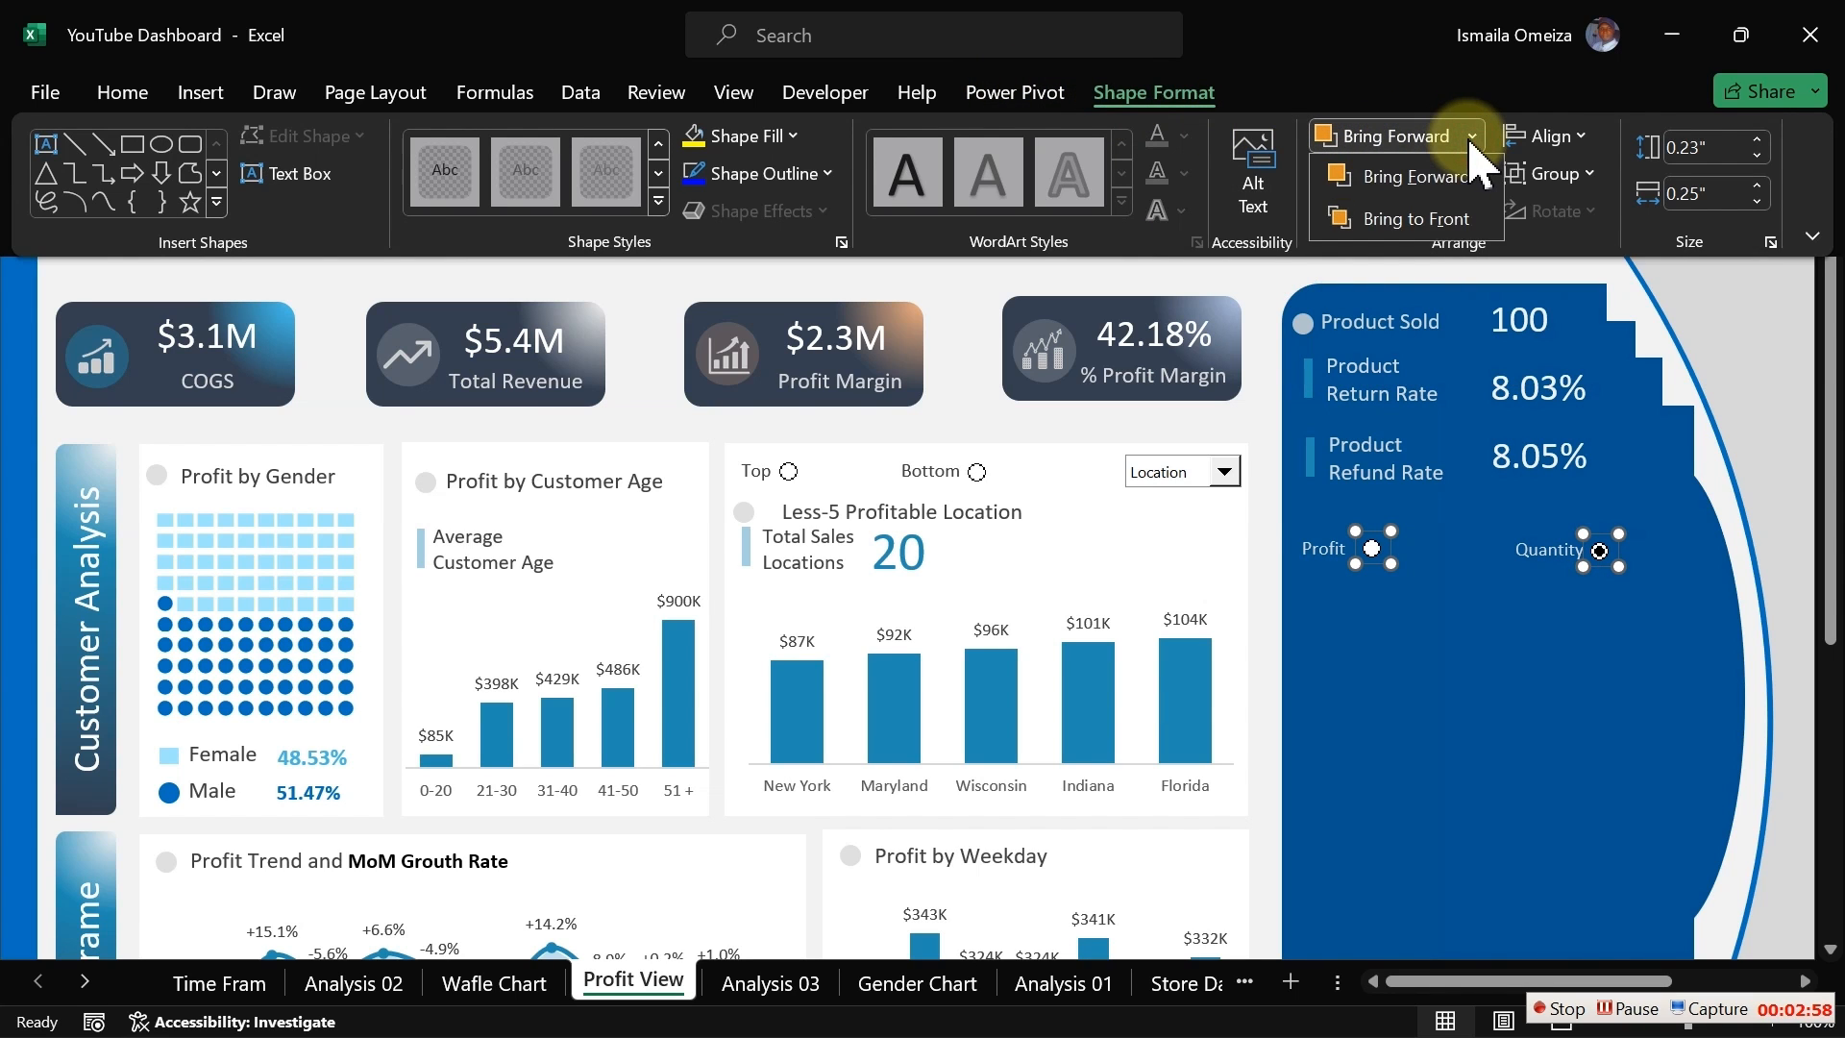
{"action": "left_click", "coordinate": [1451, 217]}
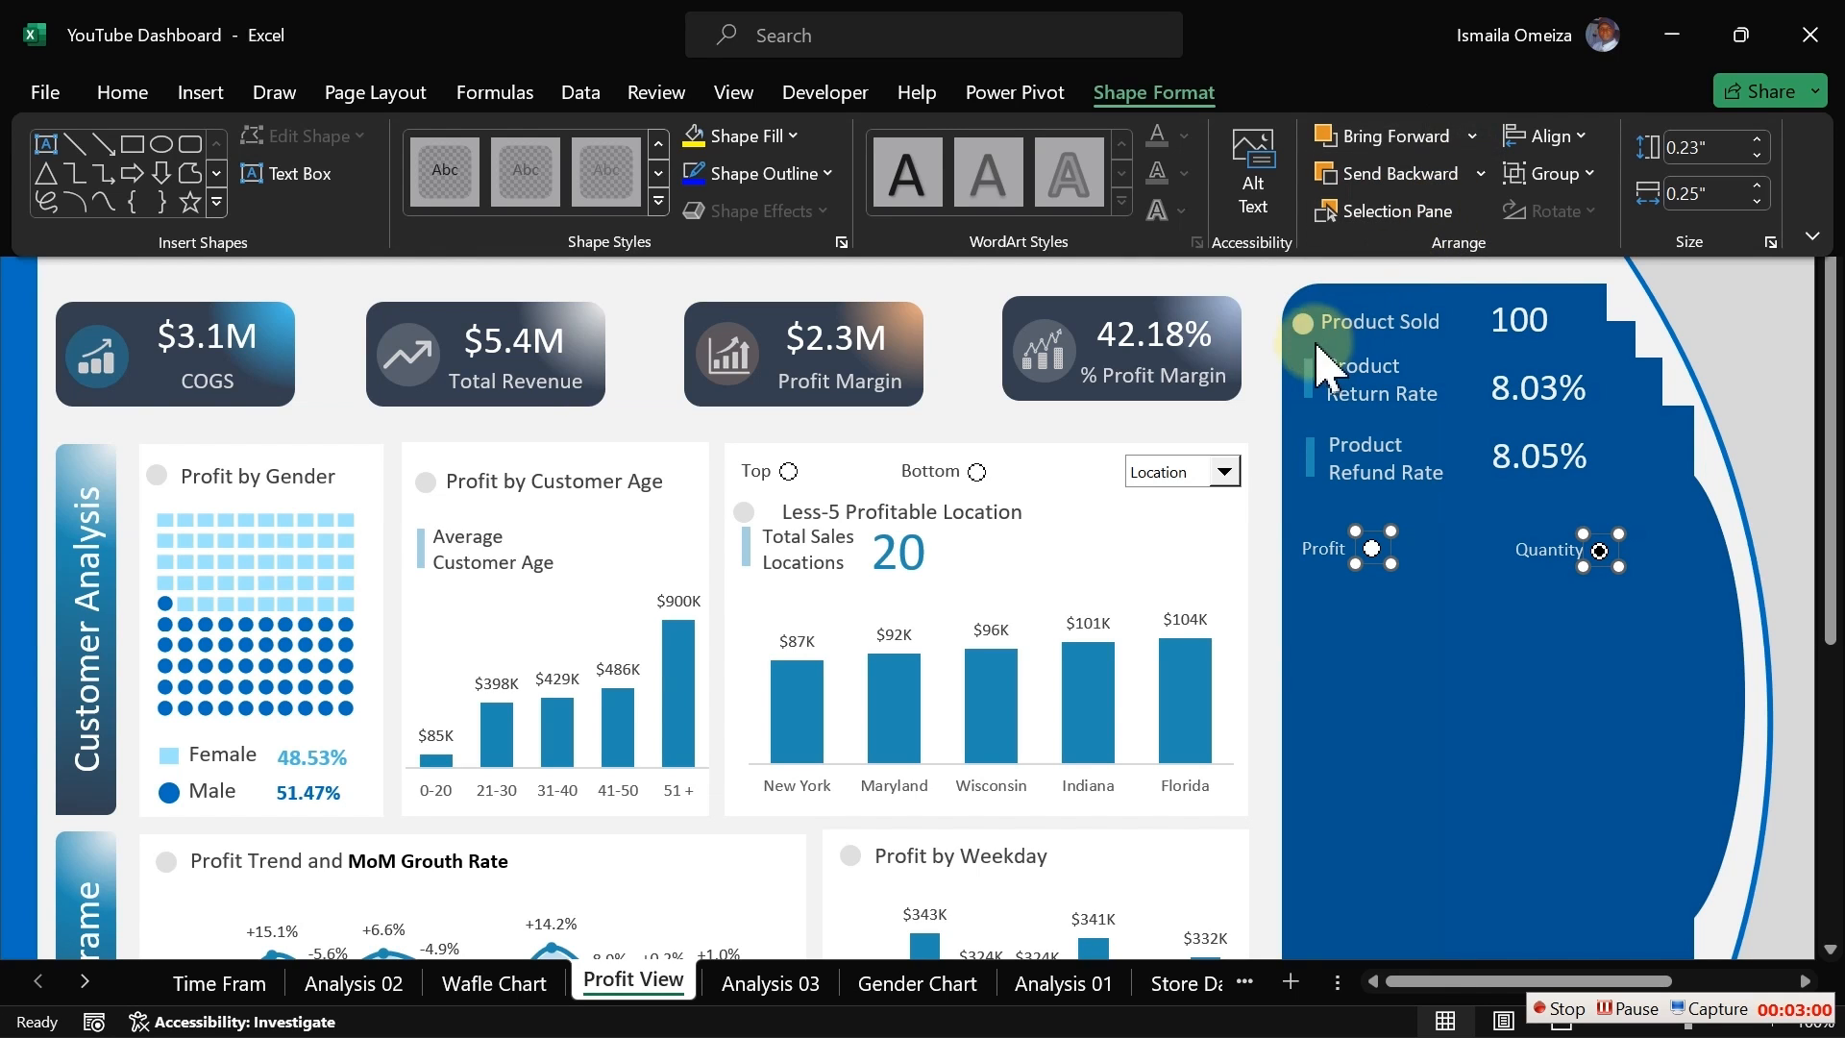
Step: Select the Top option for the profitable location chart
{"action": "left_click", "coordinate": [1261, 287]}
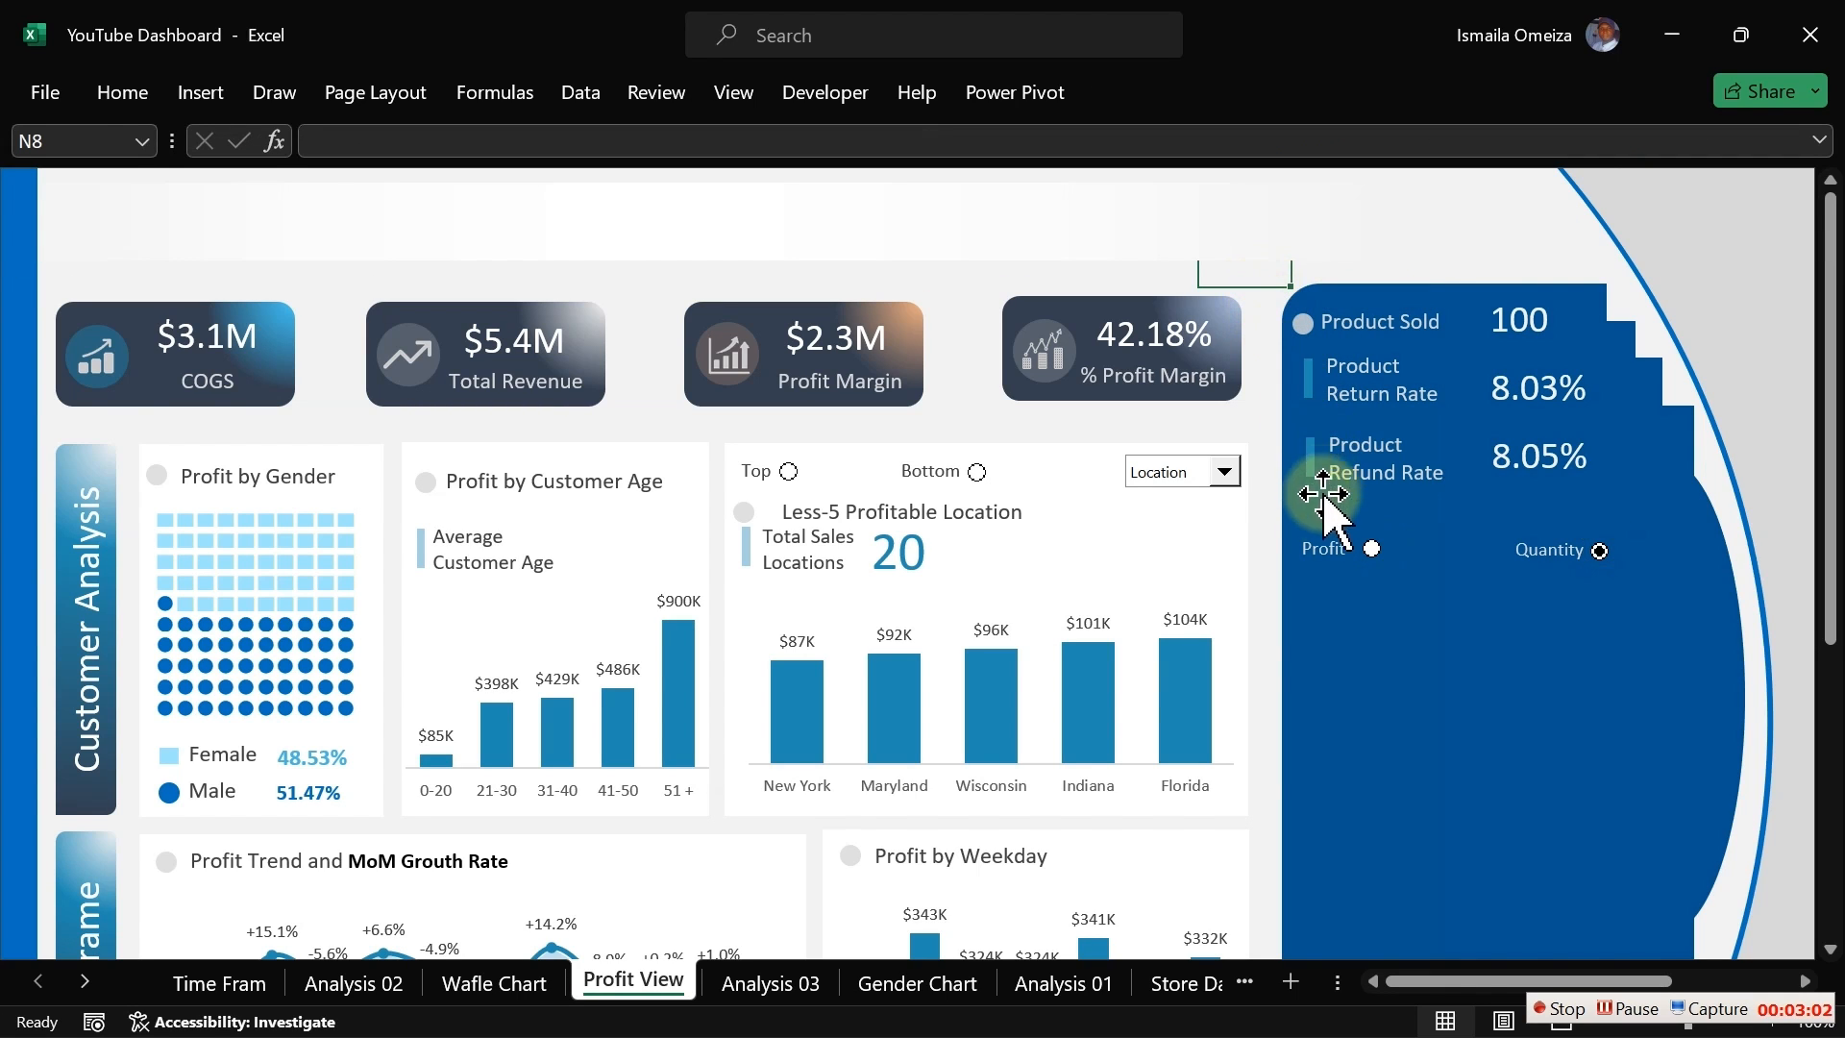
{"action": "left_click", "coordinate": [1324, 548]}
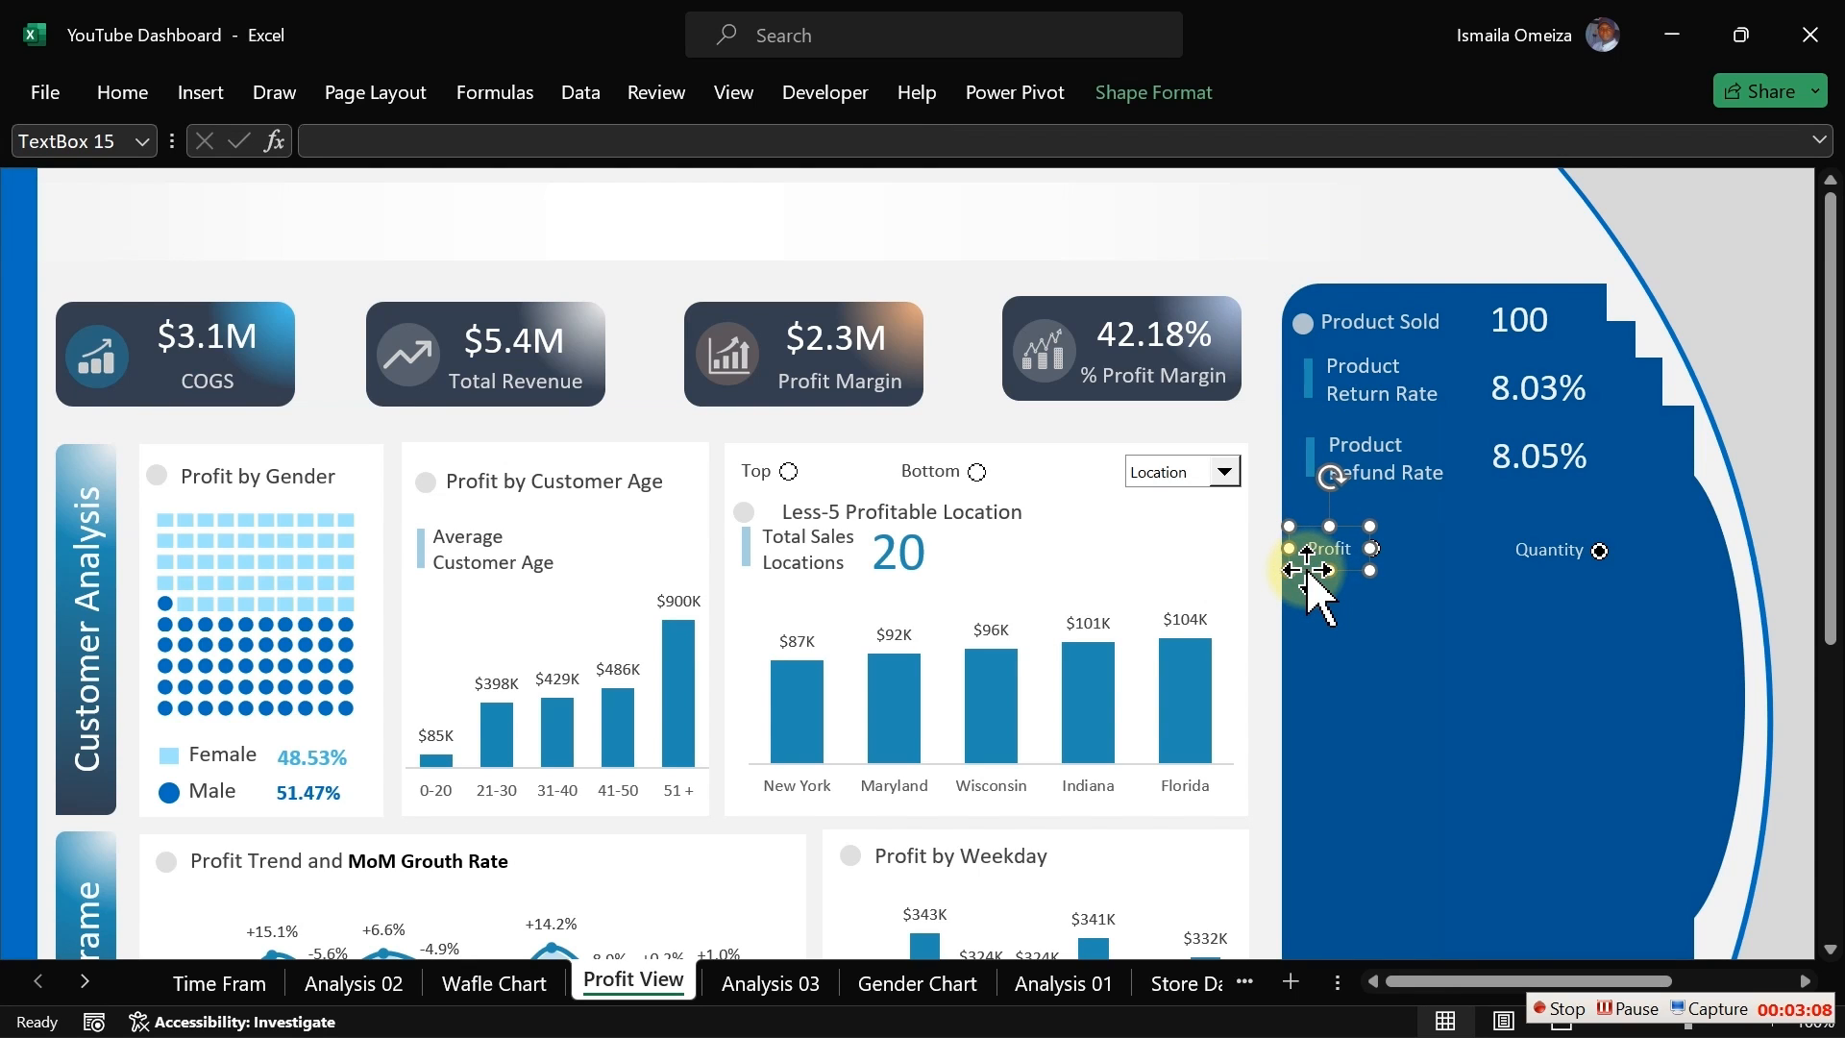
{"action": "left_click", "coordinate": [1248, 413]}
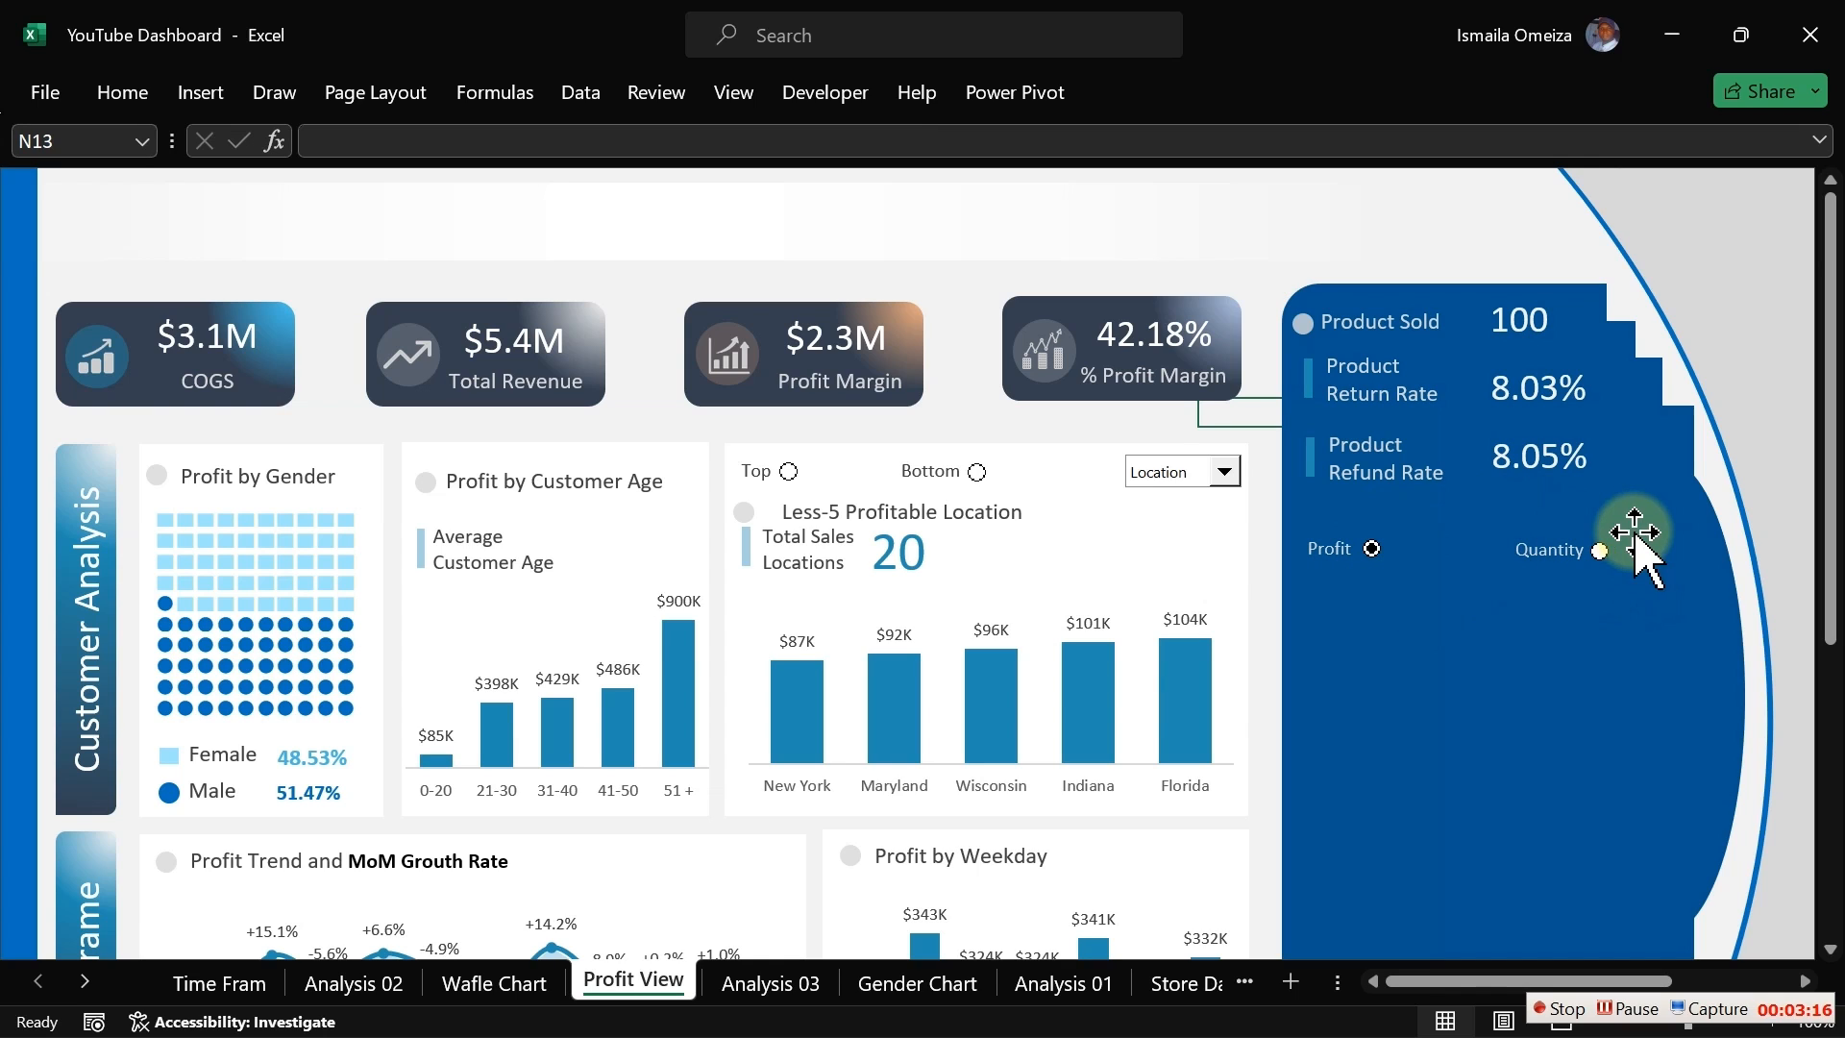
{"action": "left_click", "coordinate": [788, 471]}
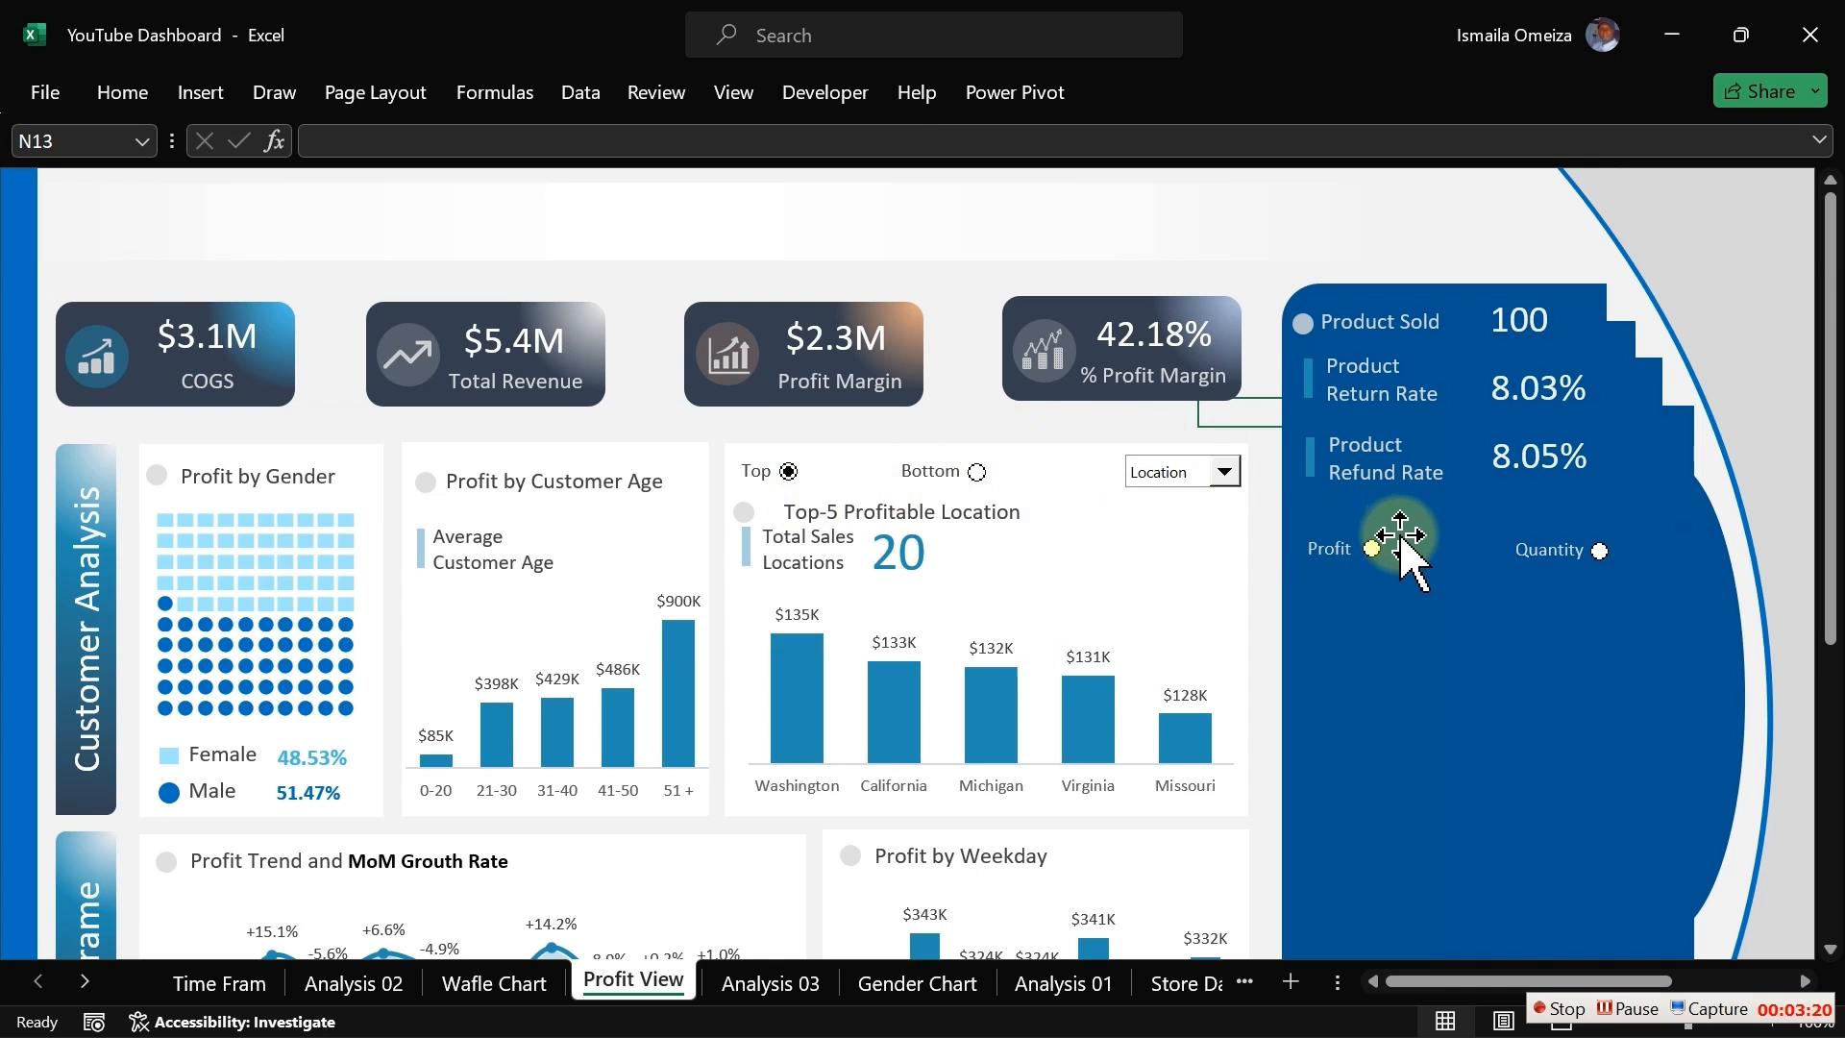
Step: Draw a Group Box form control around the Profit and Quantity option buttons
{"action": "left_click", "coordinate": [829, 93]}
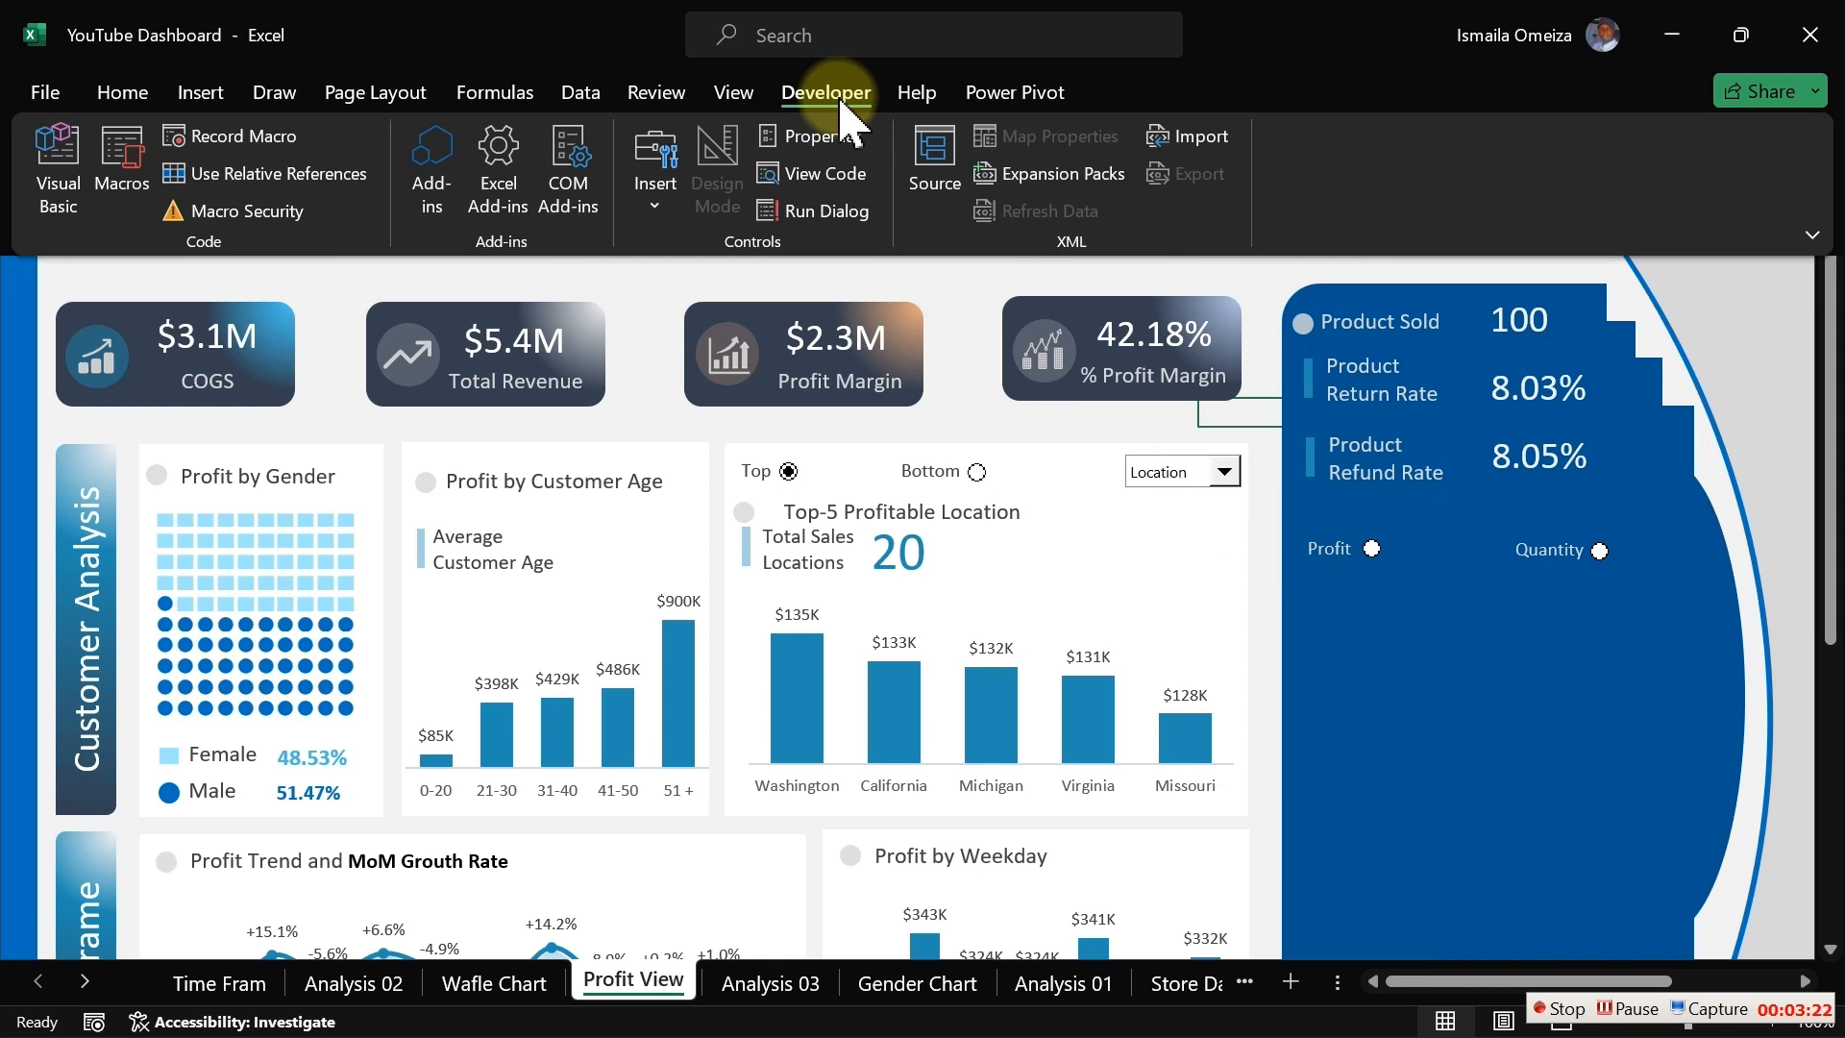
{"action": "left_click", "coordinate": [658, 213]}
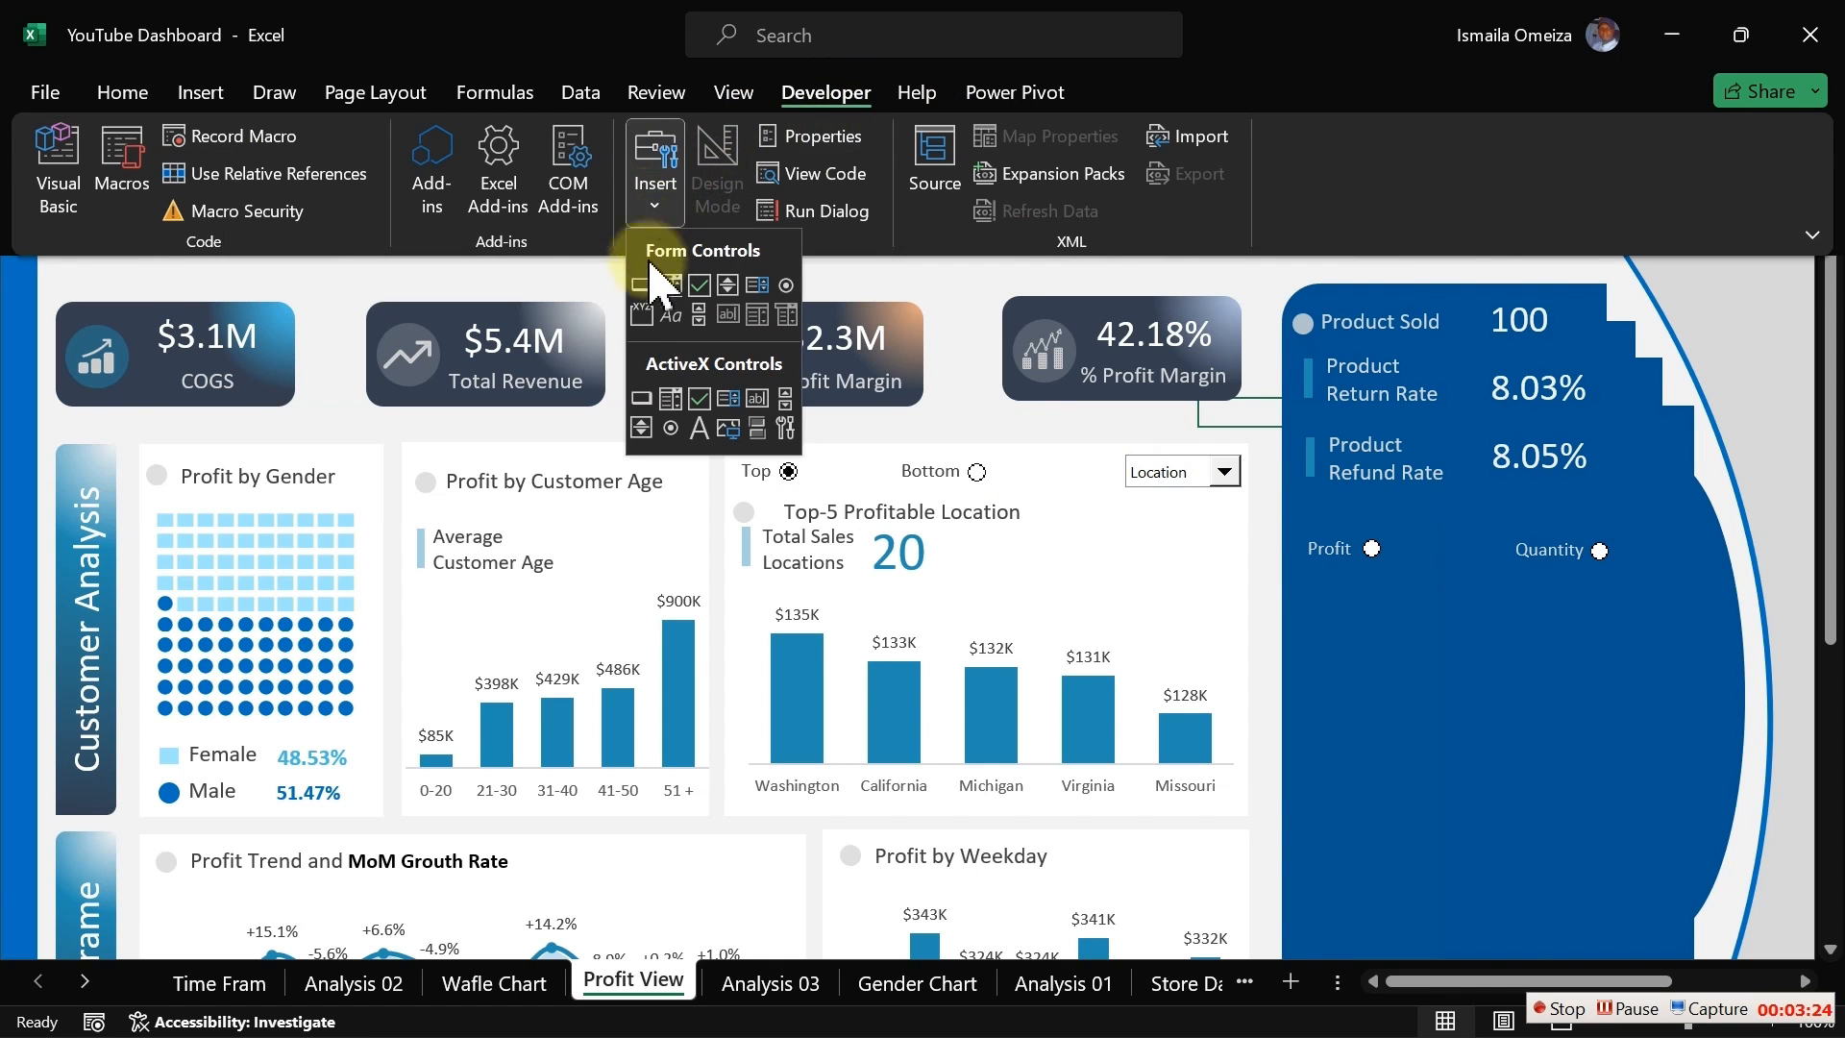
{"action": "left_click", "coordinate": [642, 314]}
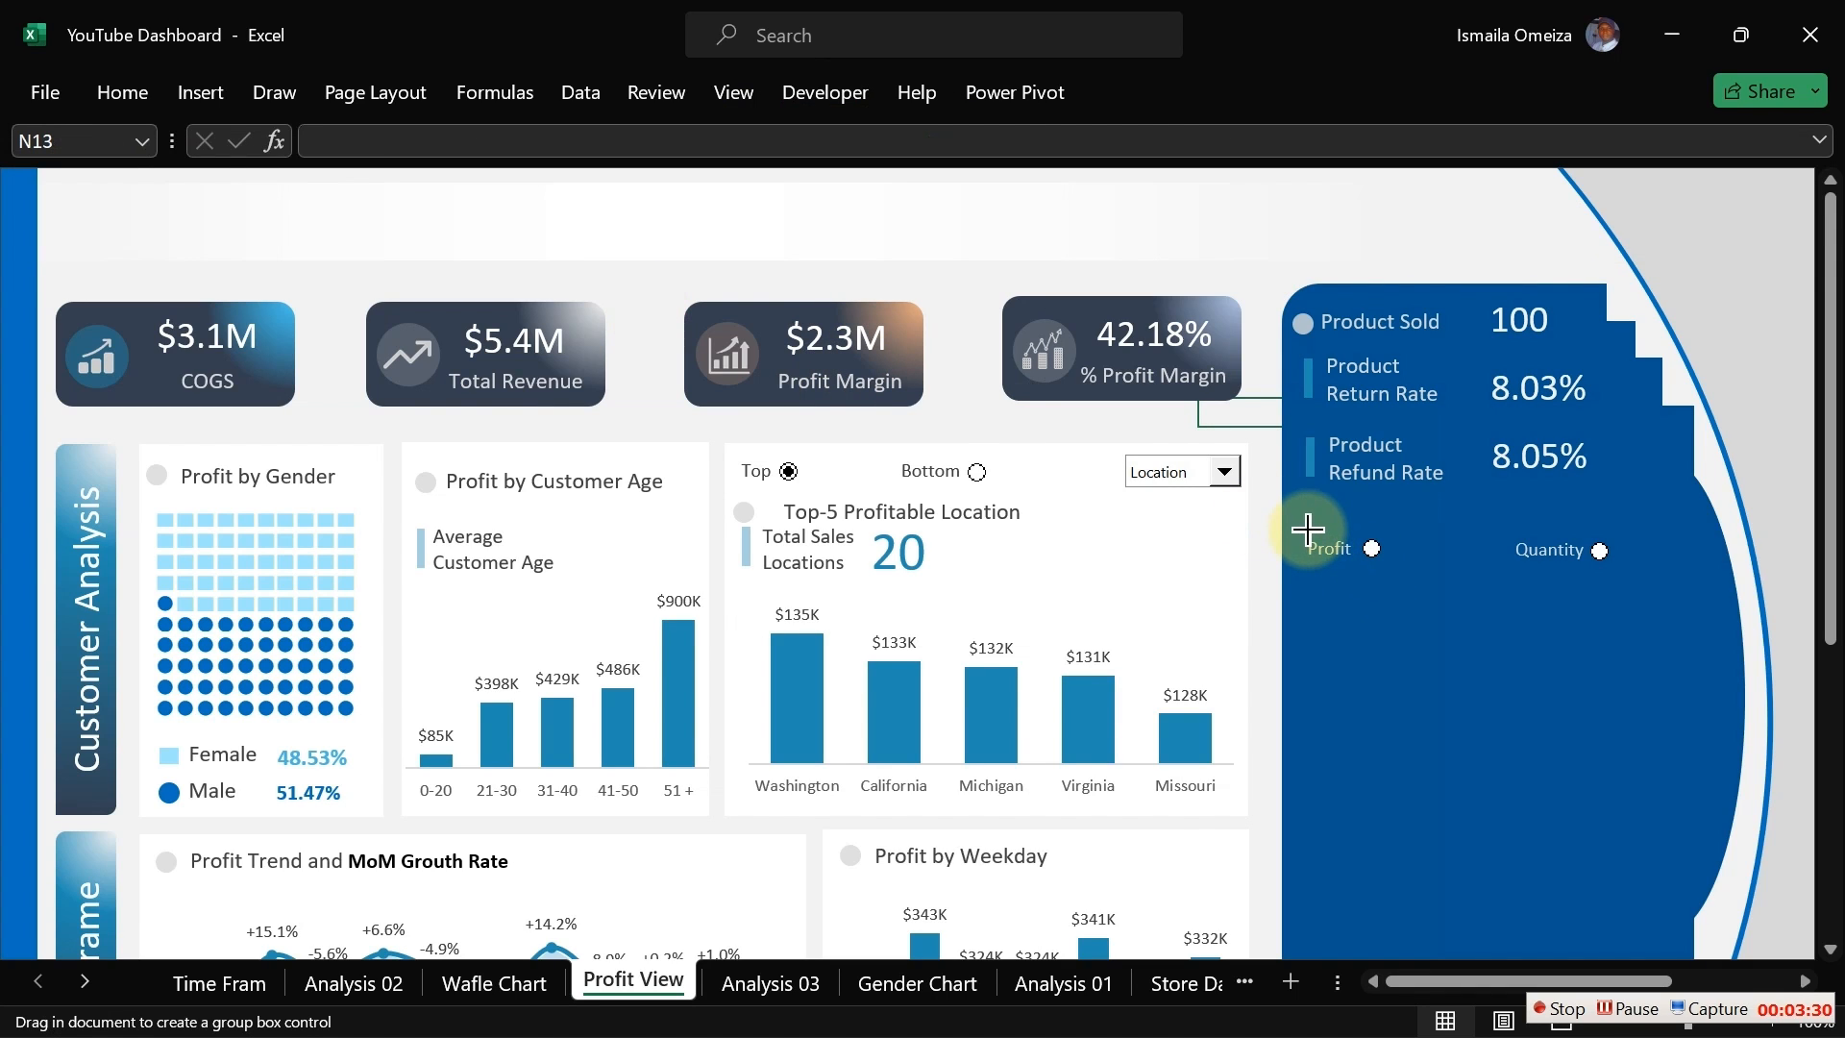
{"action": "left_click_drag", "start_coordinate": [1308, 523], "coordinate": [1636, 578]}
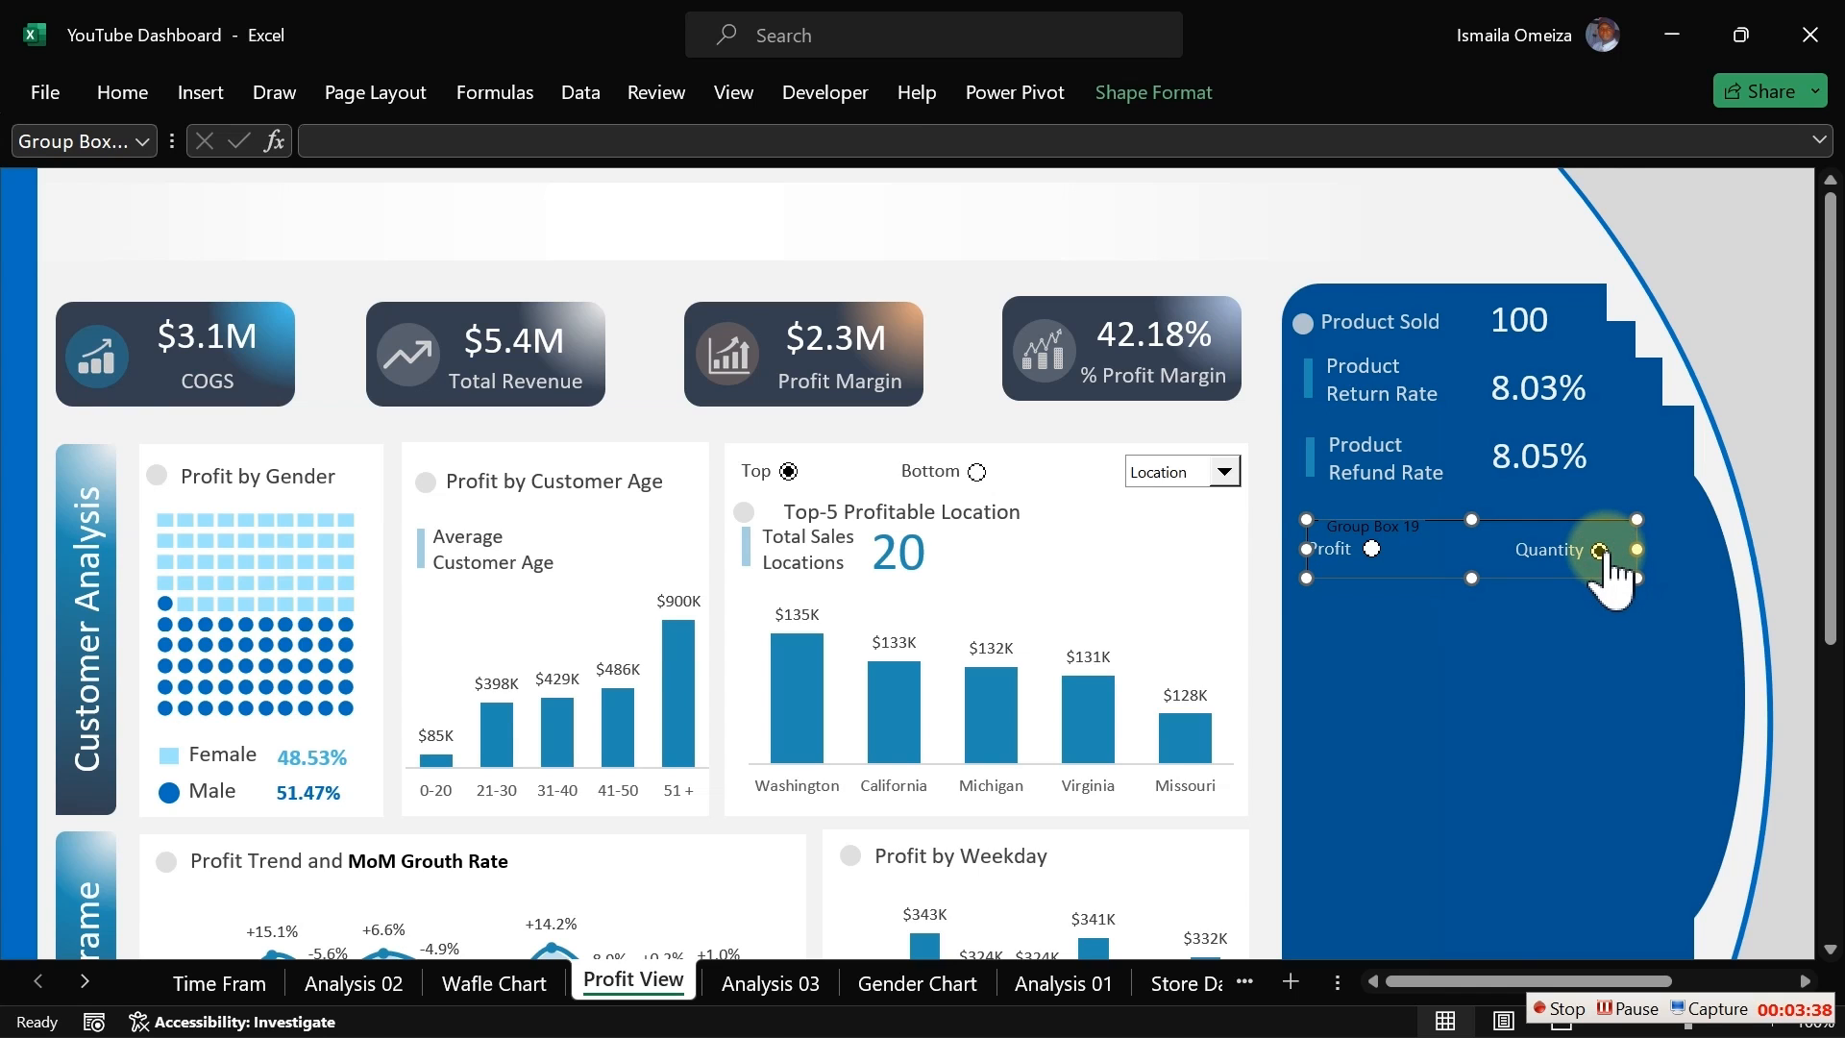
Step: Toggle the Profit, Quantity, Bottom and Top option buttons to test that the two groups switch independently
{"action": "left_click", "coordinate": [1372, 548]}
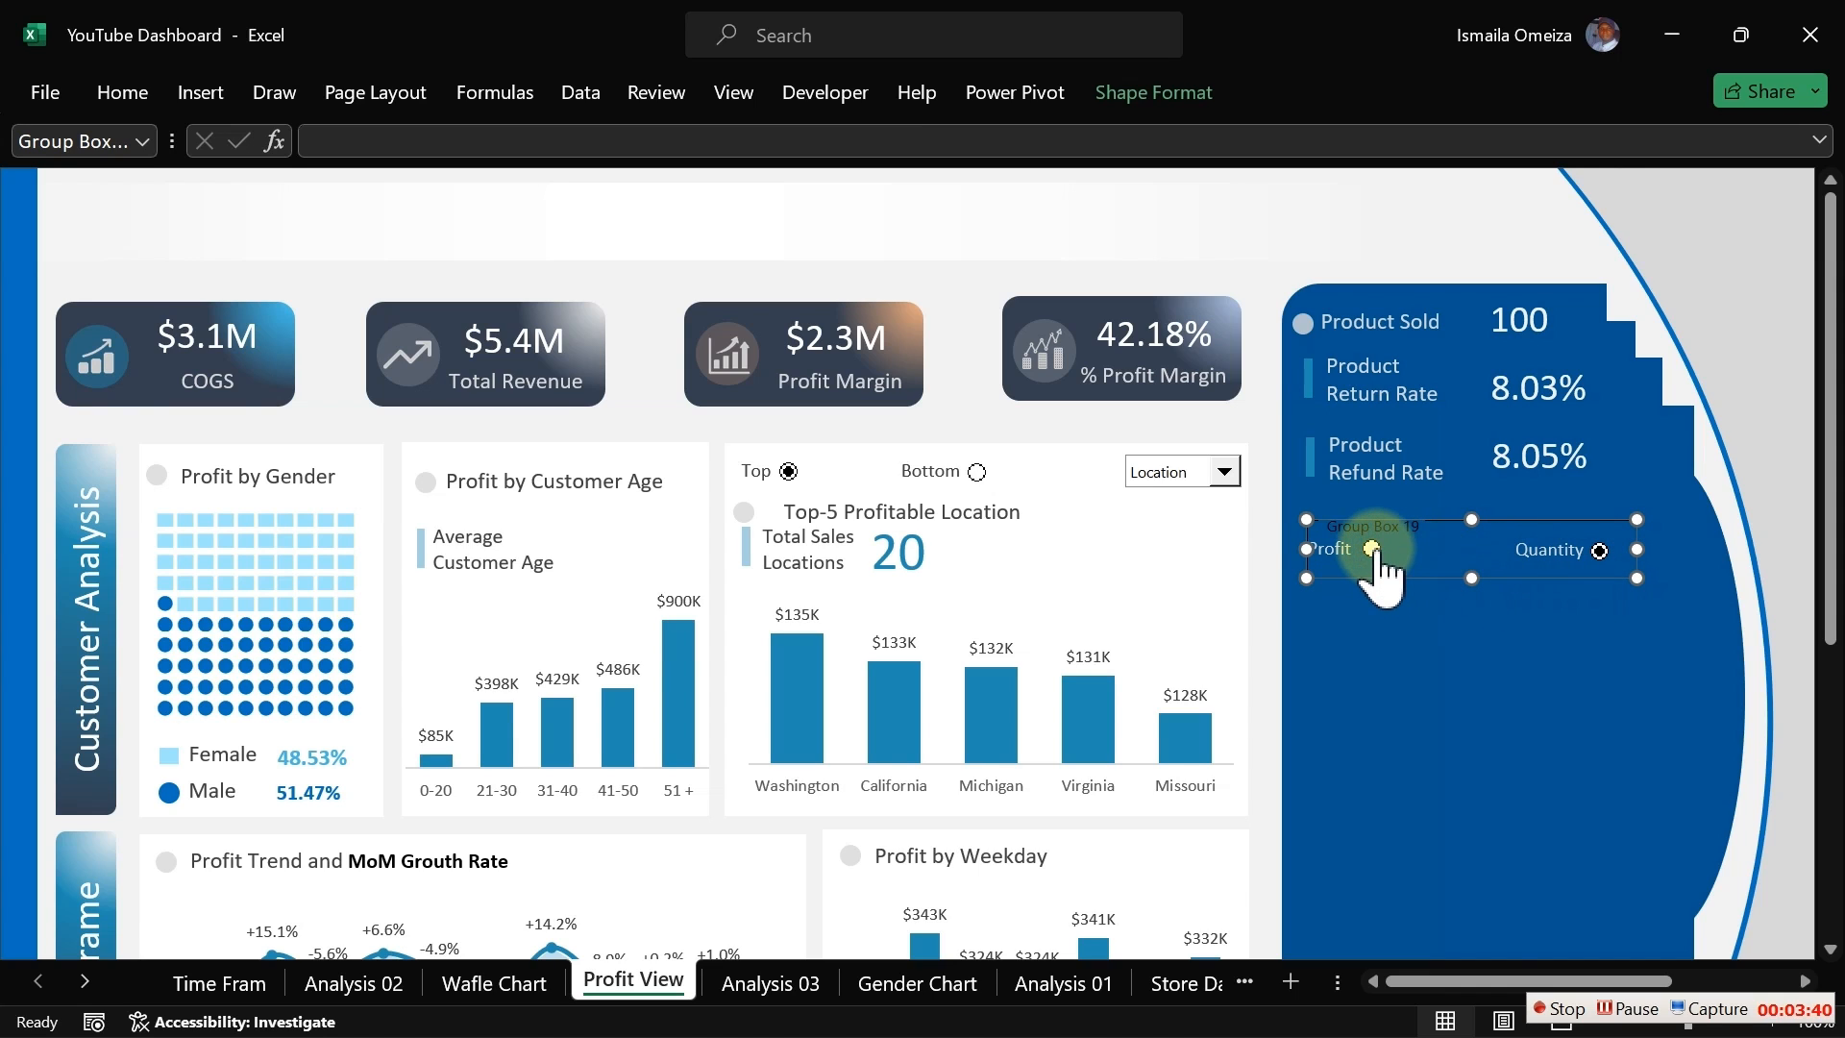
{"action": "left_click", "coordinate": [976, 471]}
{"action": "left_click", "coordinate": [788, 471]}
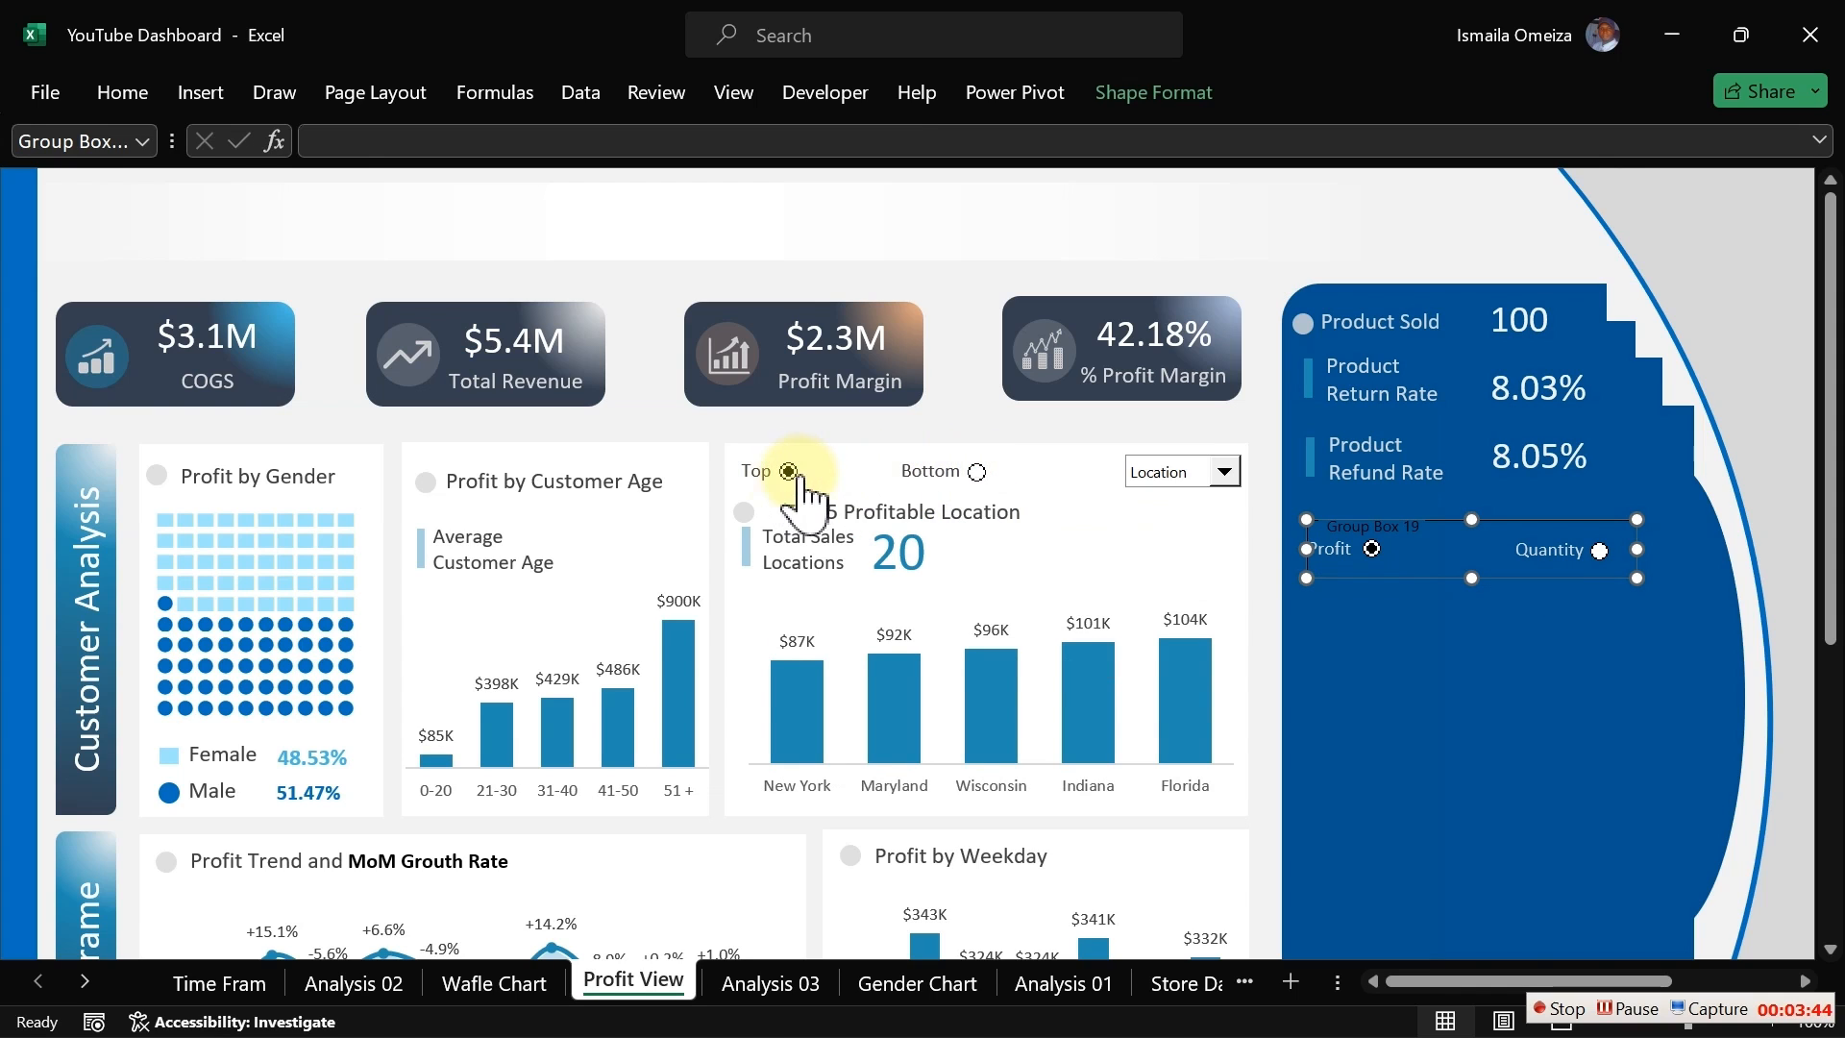
{"action": "left_click", "coordinate": [1598, 550]}
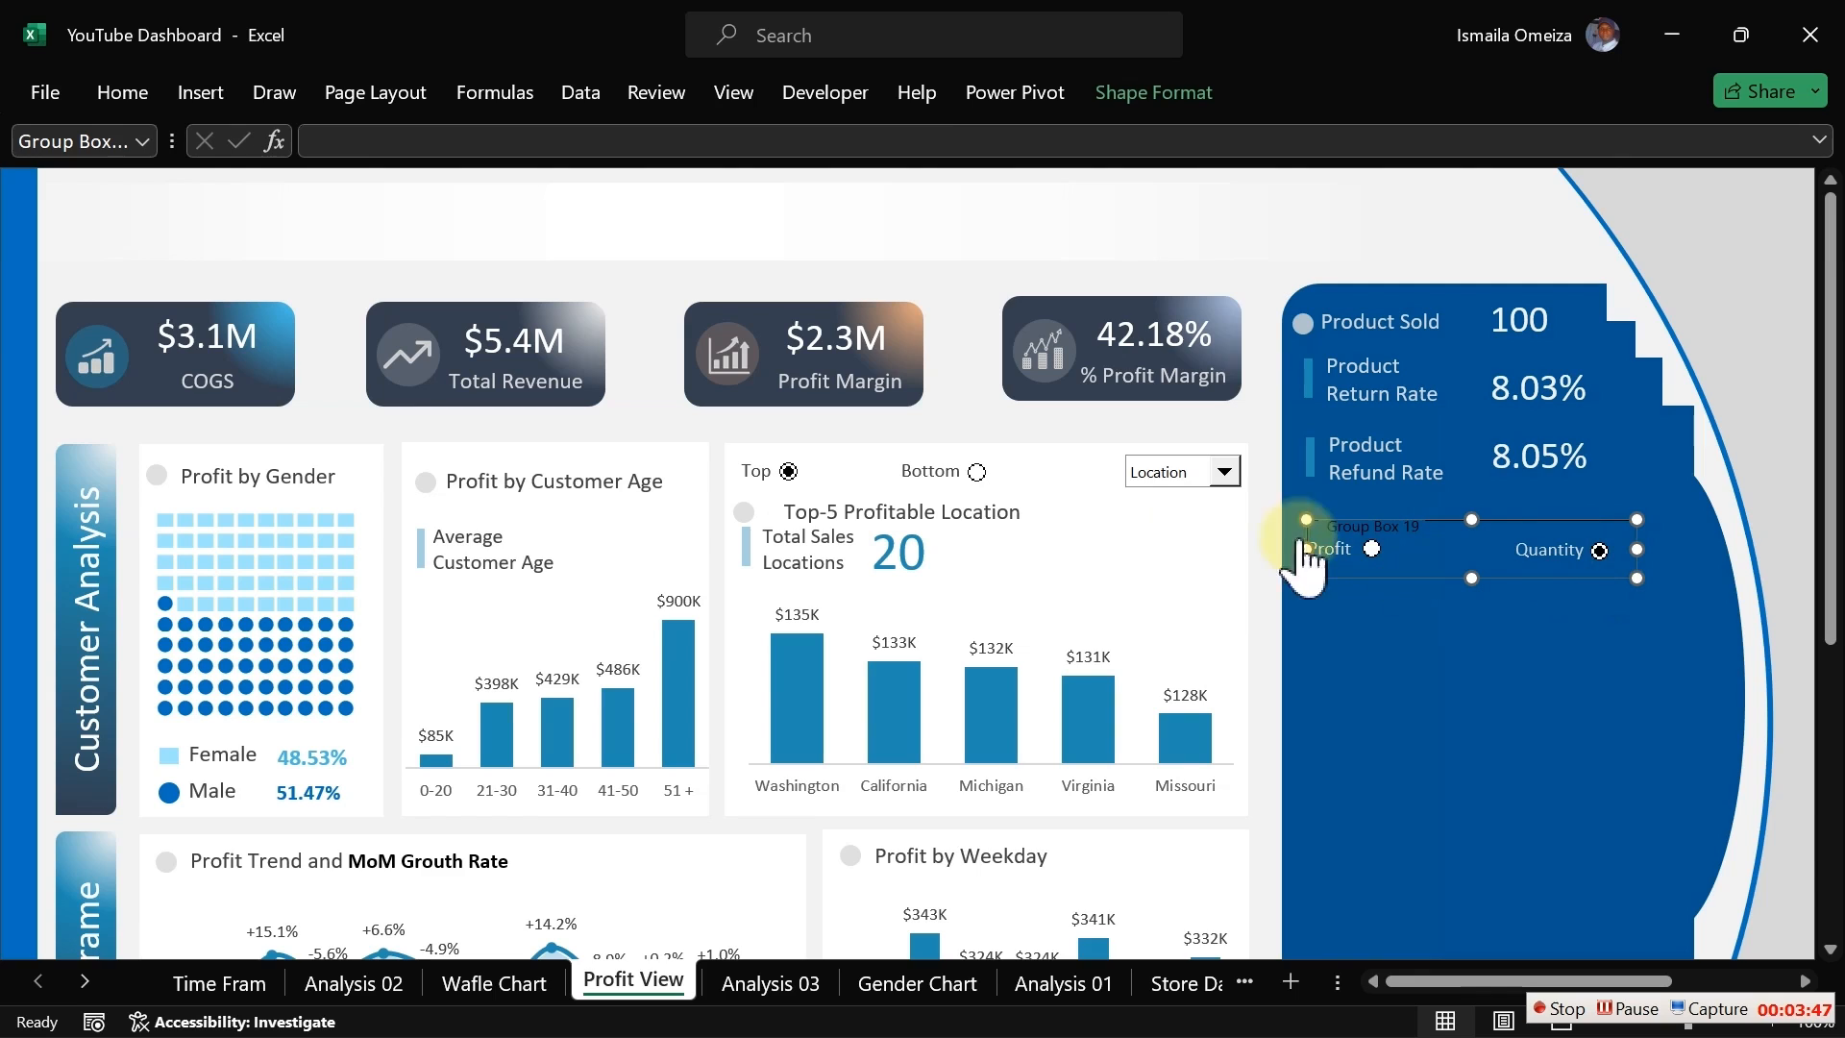
Step: Open the group box's caption for text editing
{"action": "left_click", "coordinate": [1401, 527]}
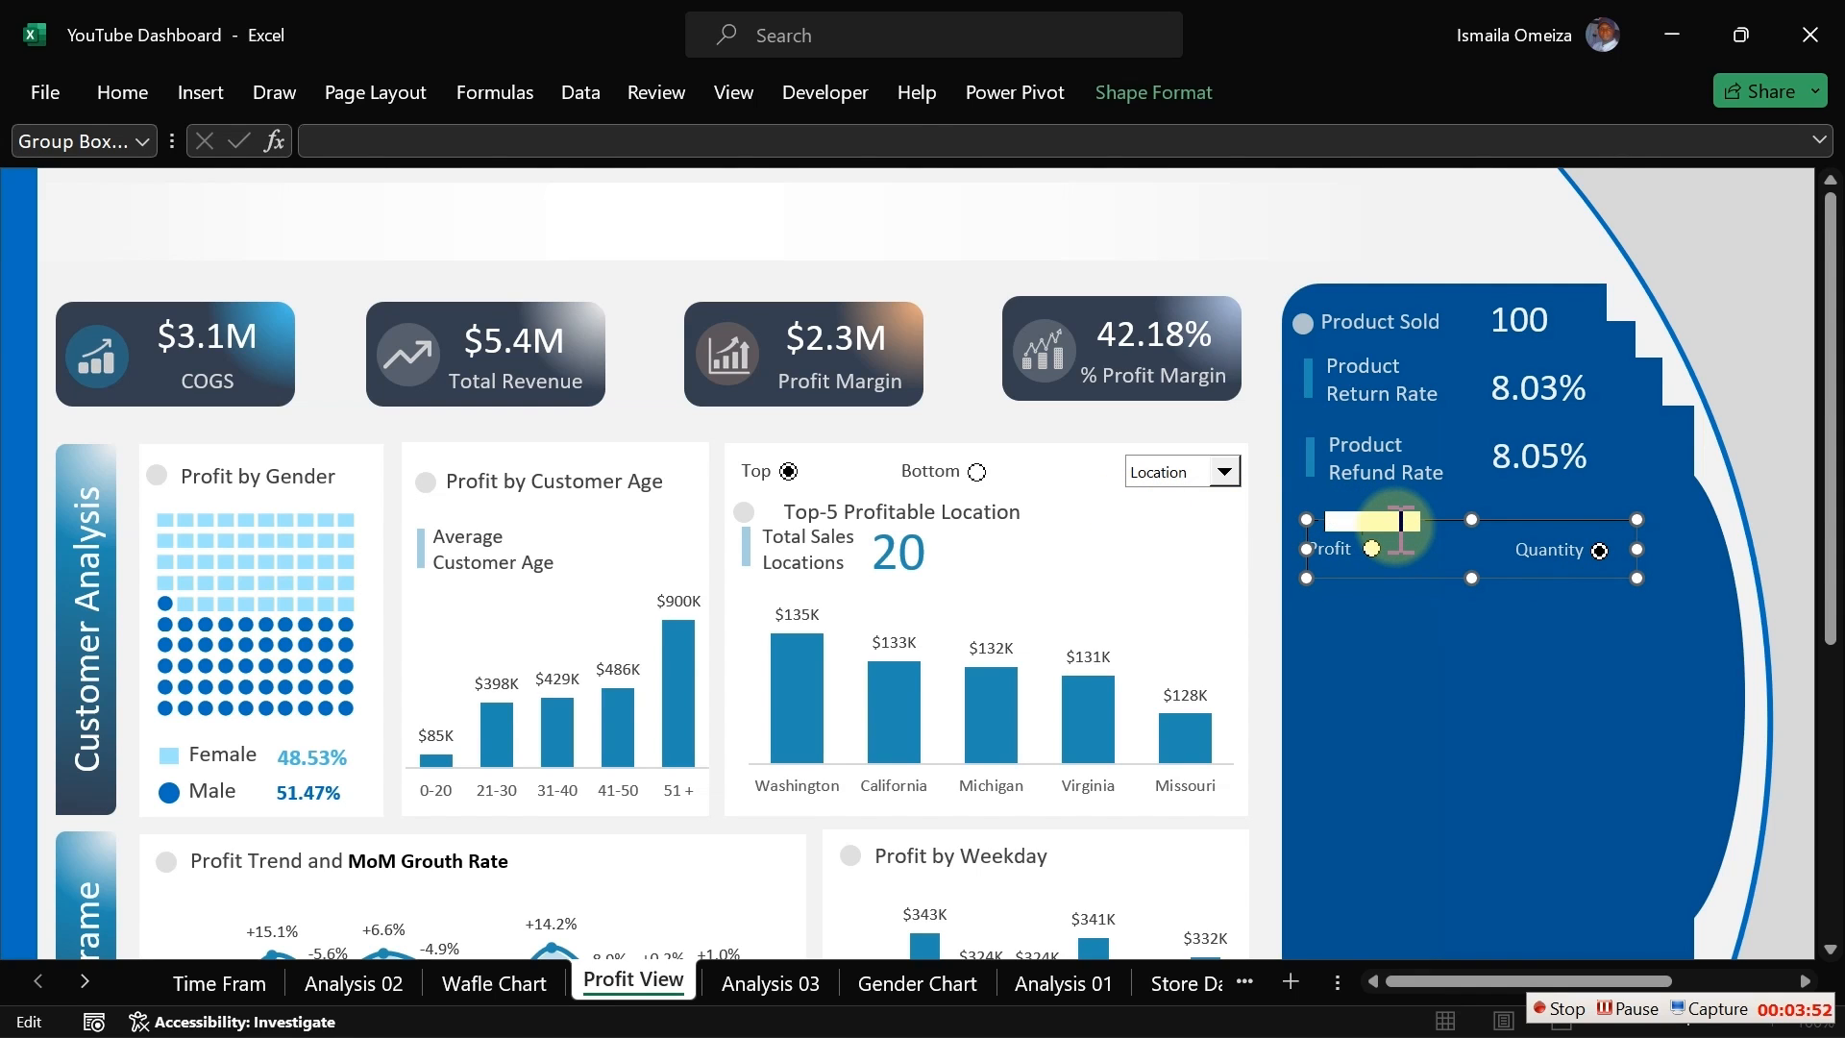
{"action": "left_click", "coordinate": [1235, 428]}
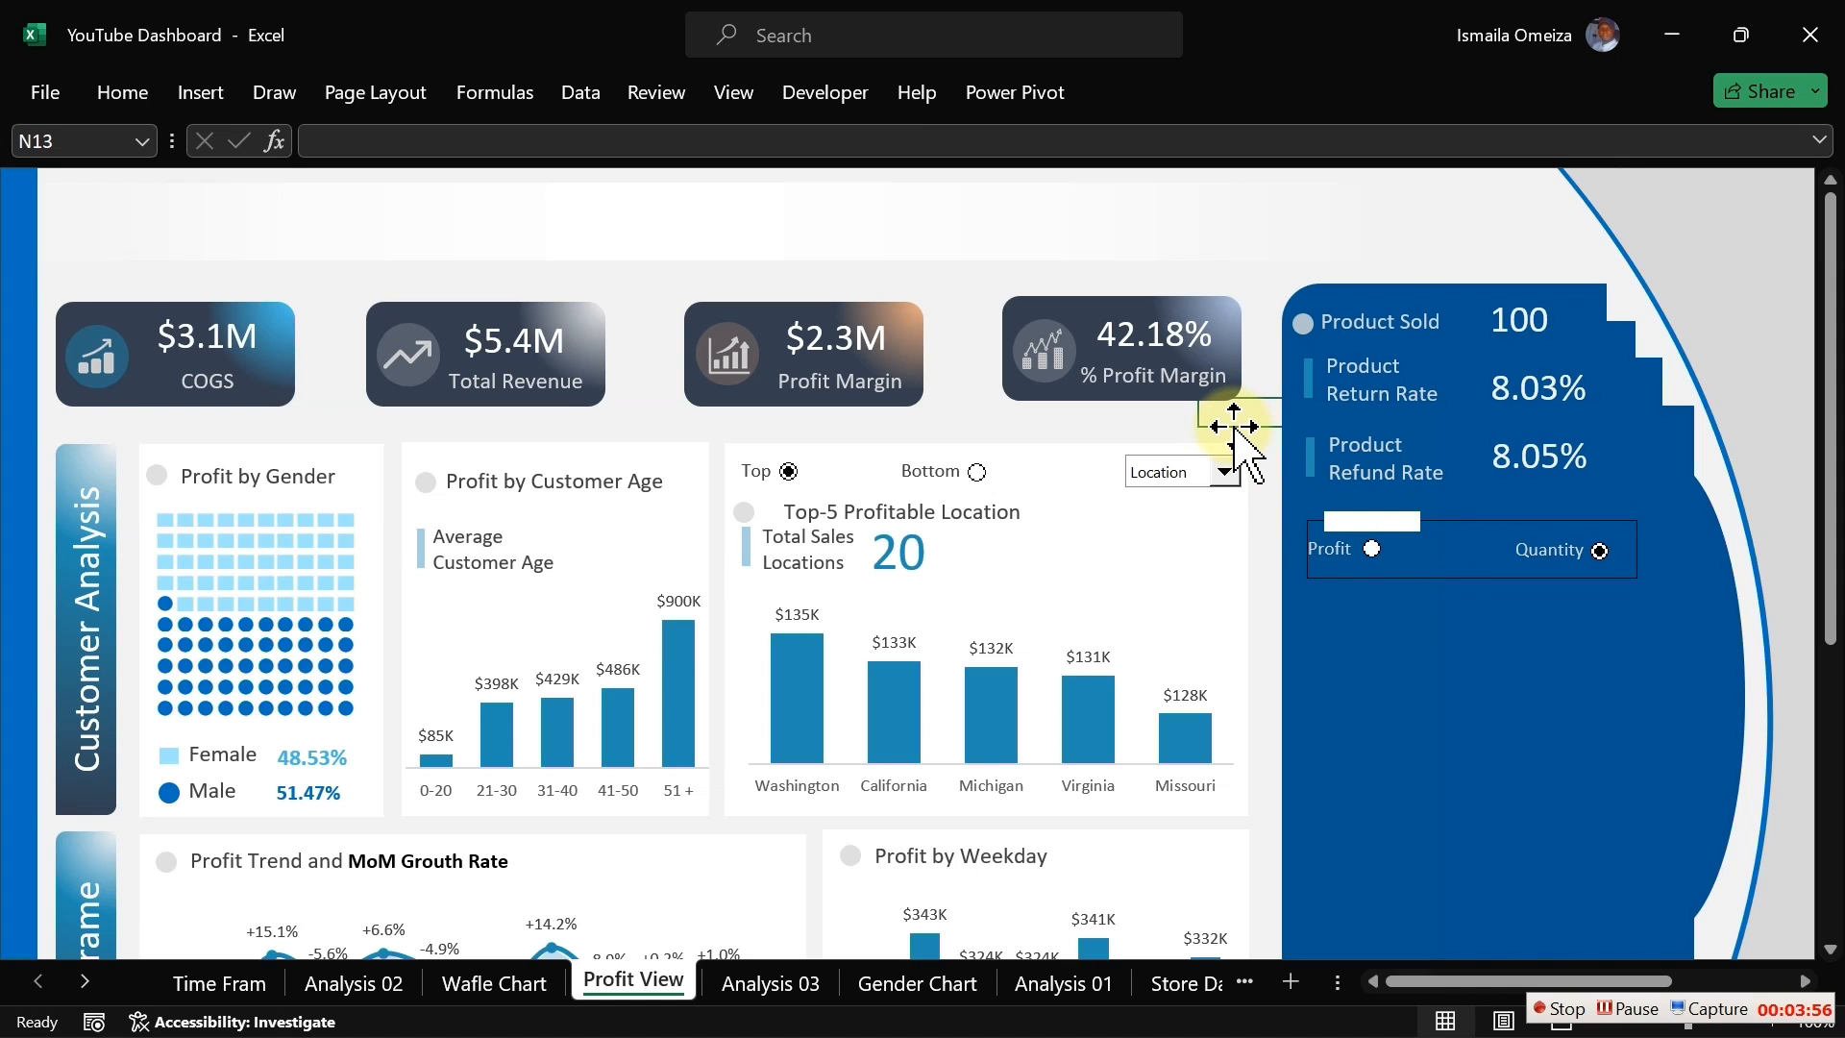
{"action": "left_click", "coordinate": [1150, 419]}
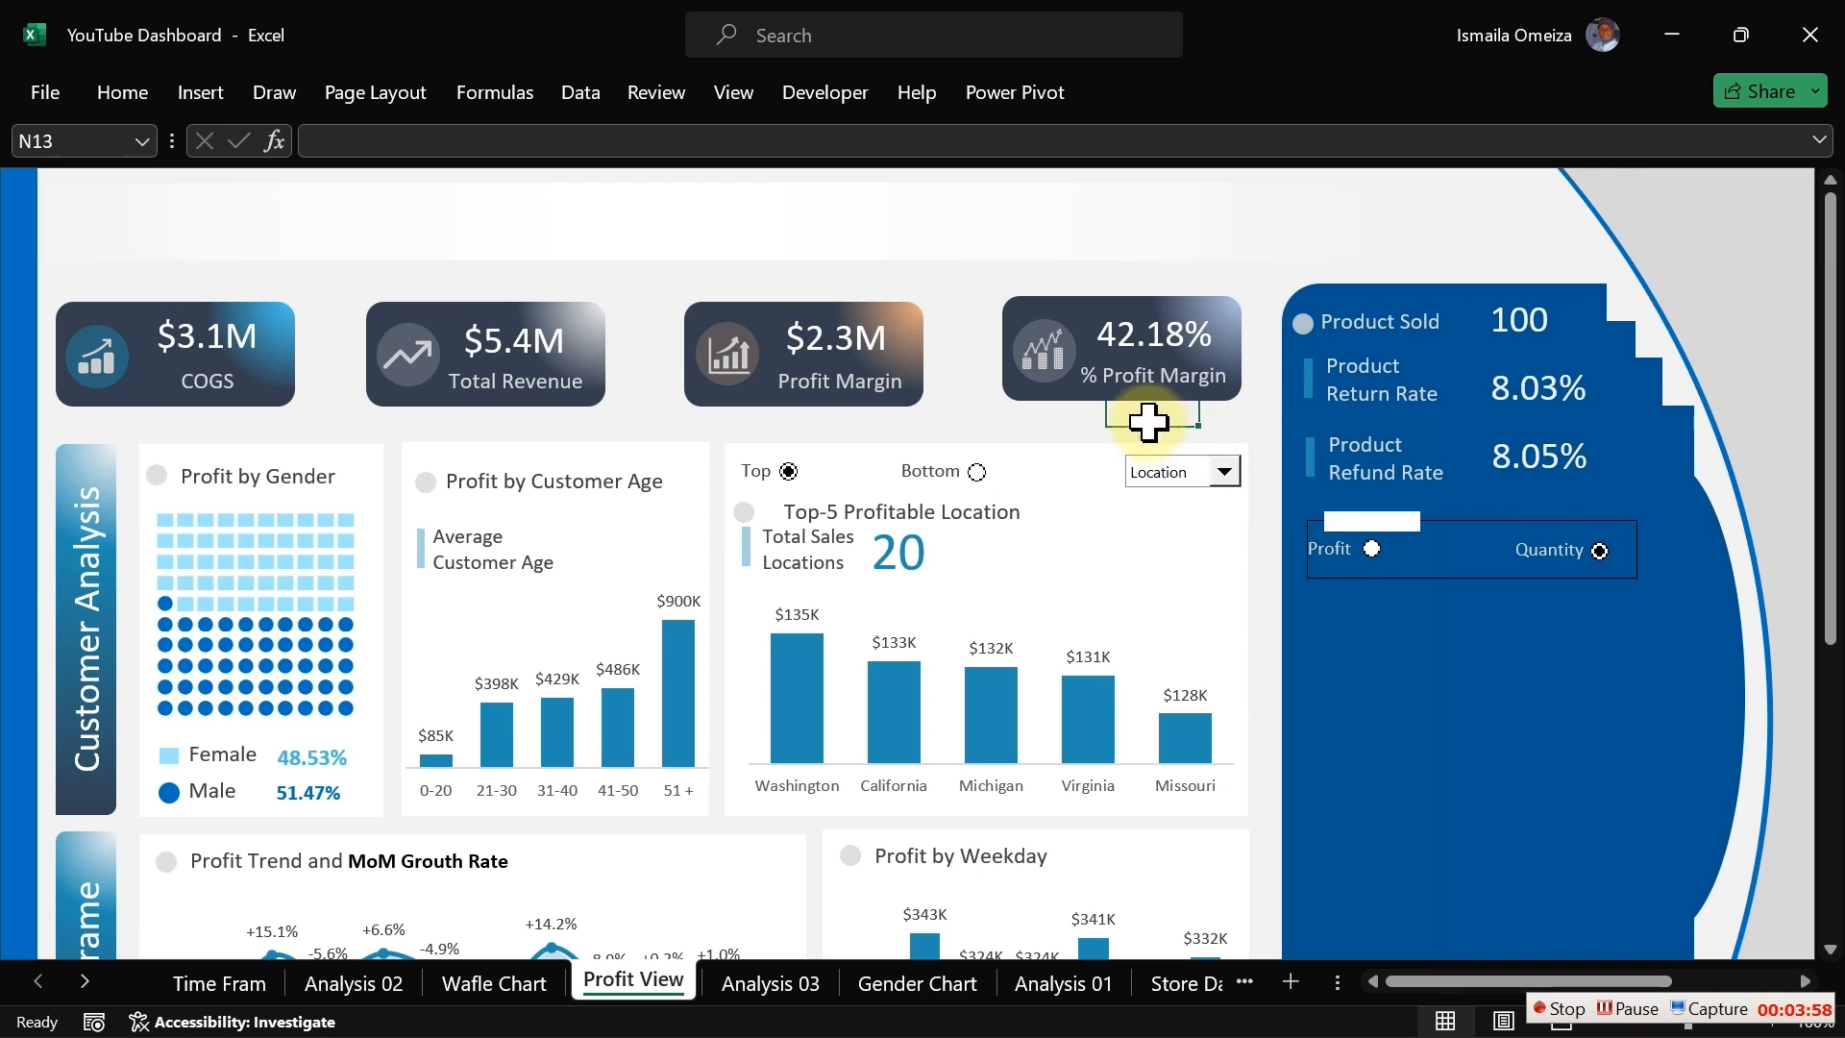
Step: Widen the group box slightly to the left so it fully encloses the Profit label
{"action": "left_click", "coordinate": [1433, 522]}
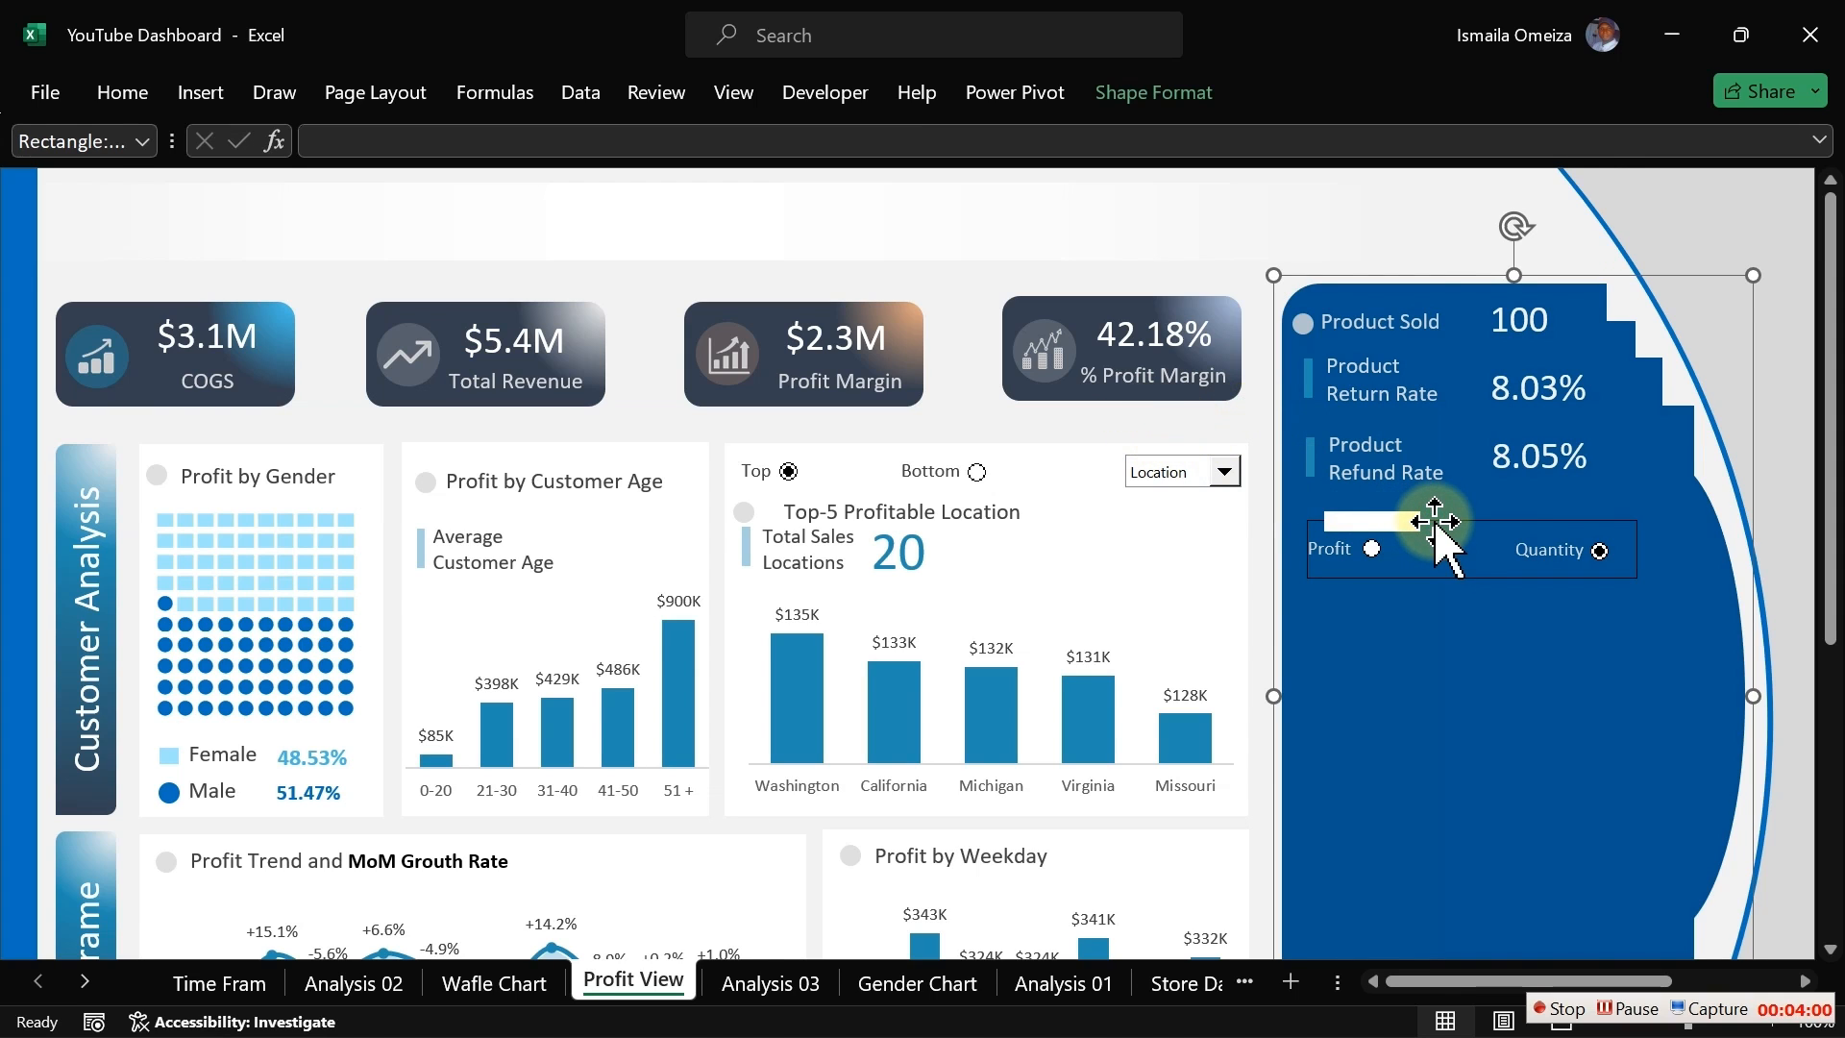
{"action": "left_click", "coordinate": [1433, 576]}
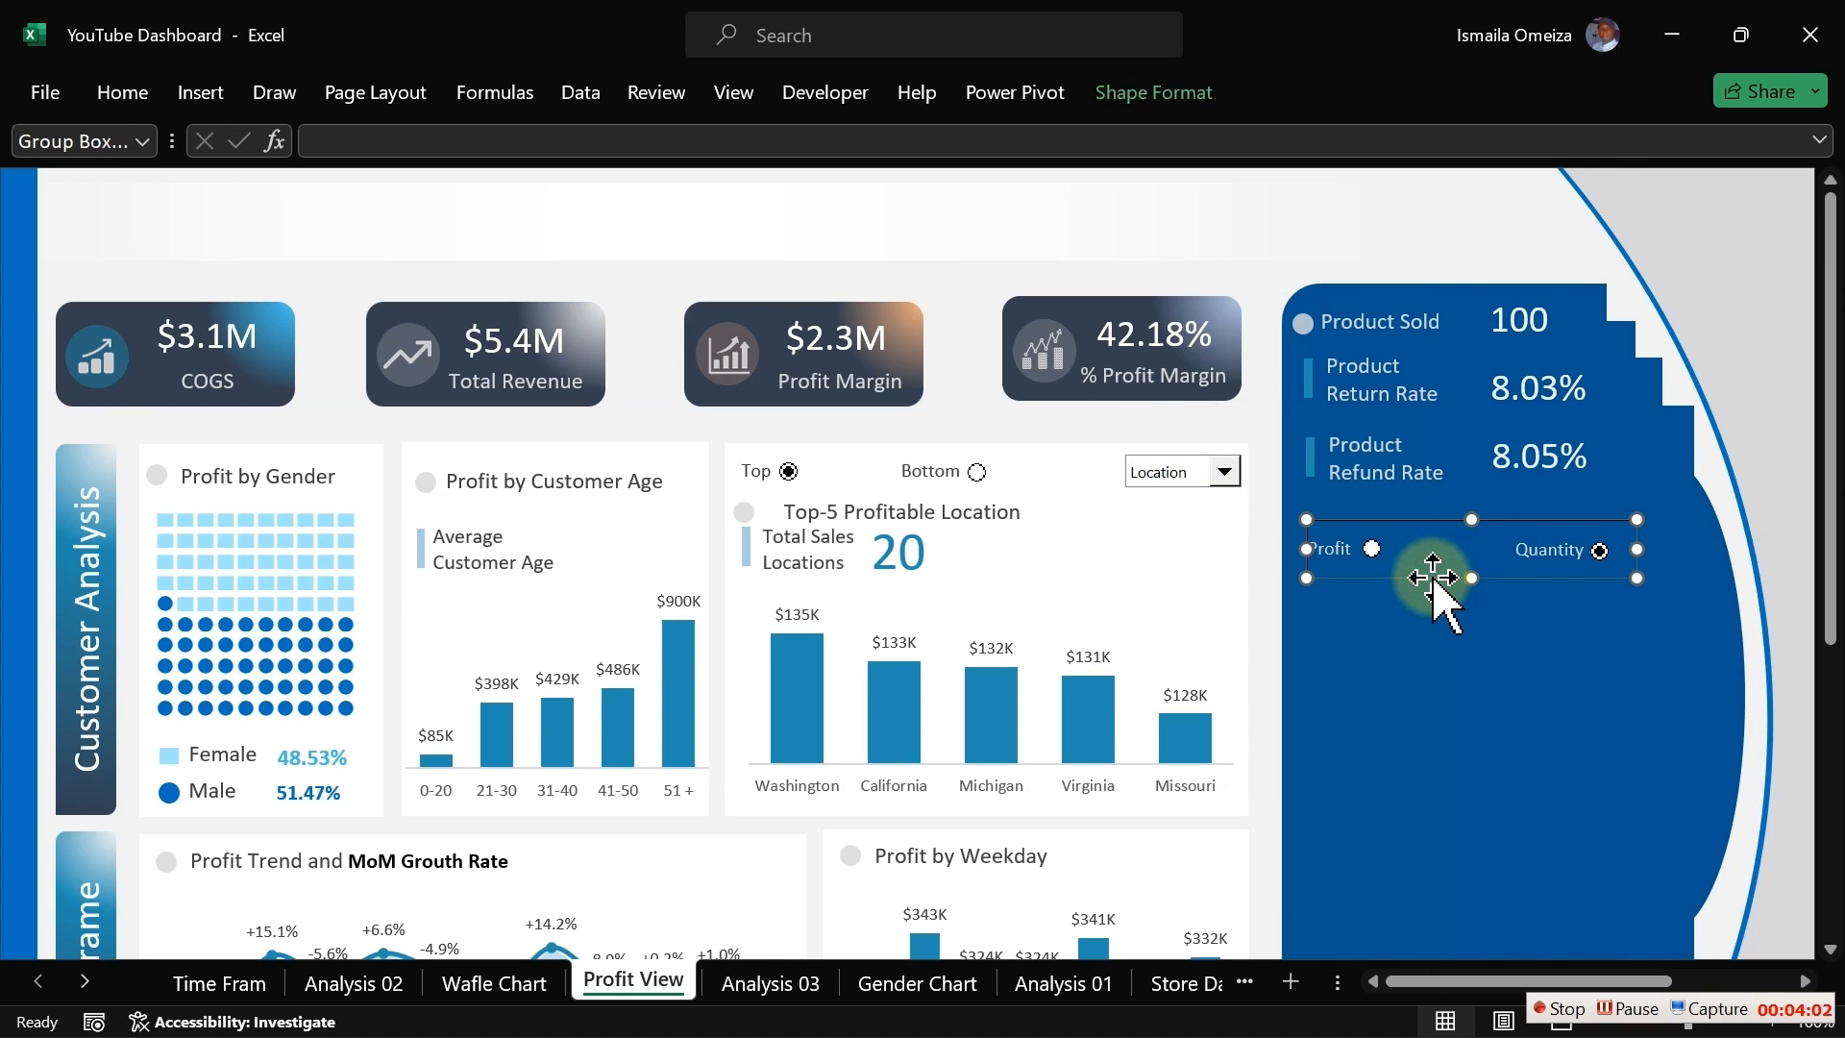
{"action": "left_click", "coordinate": [1199, 425]}
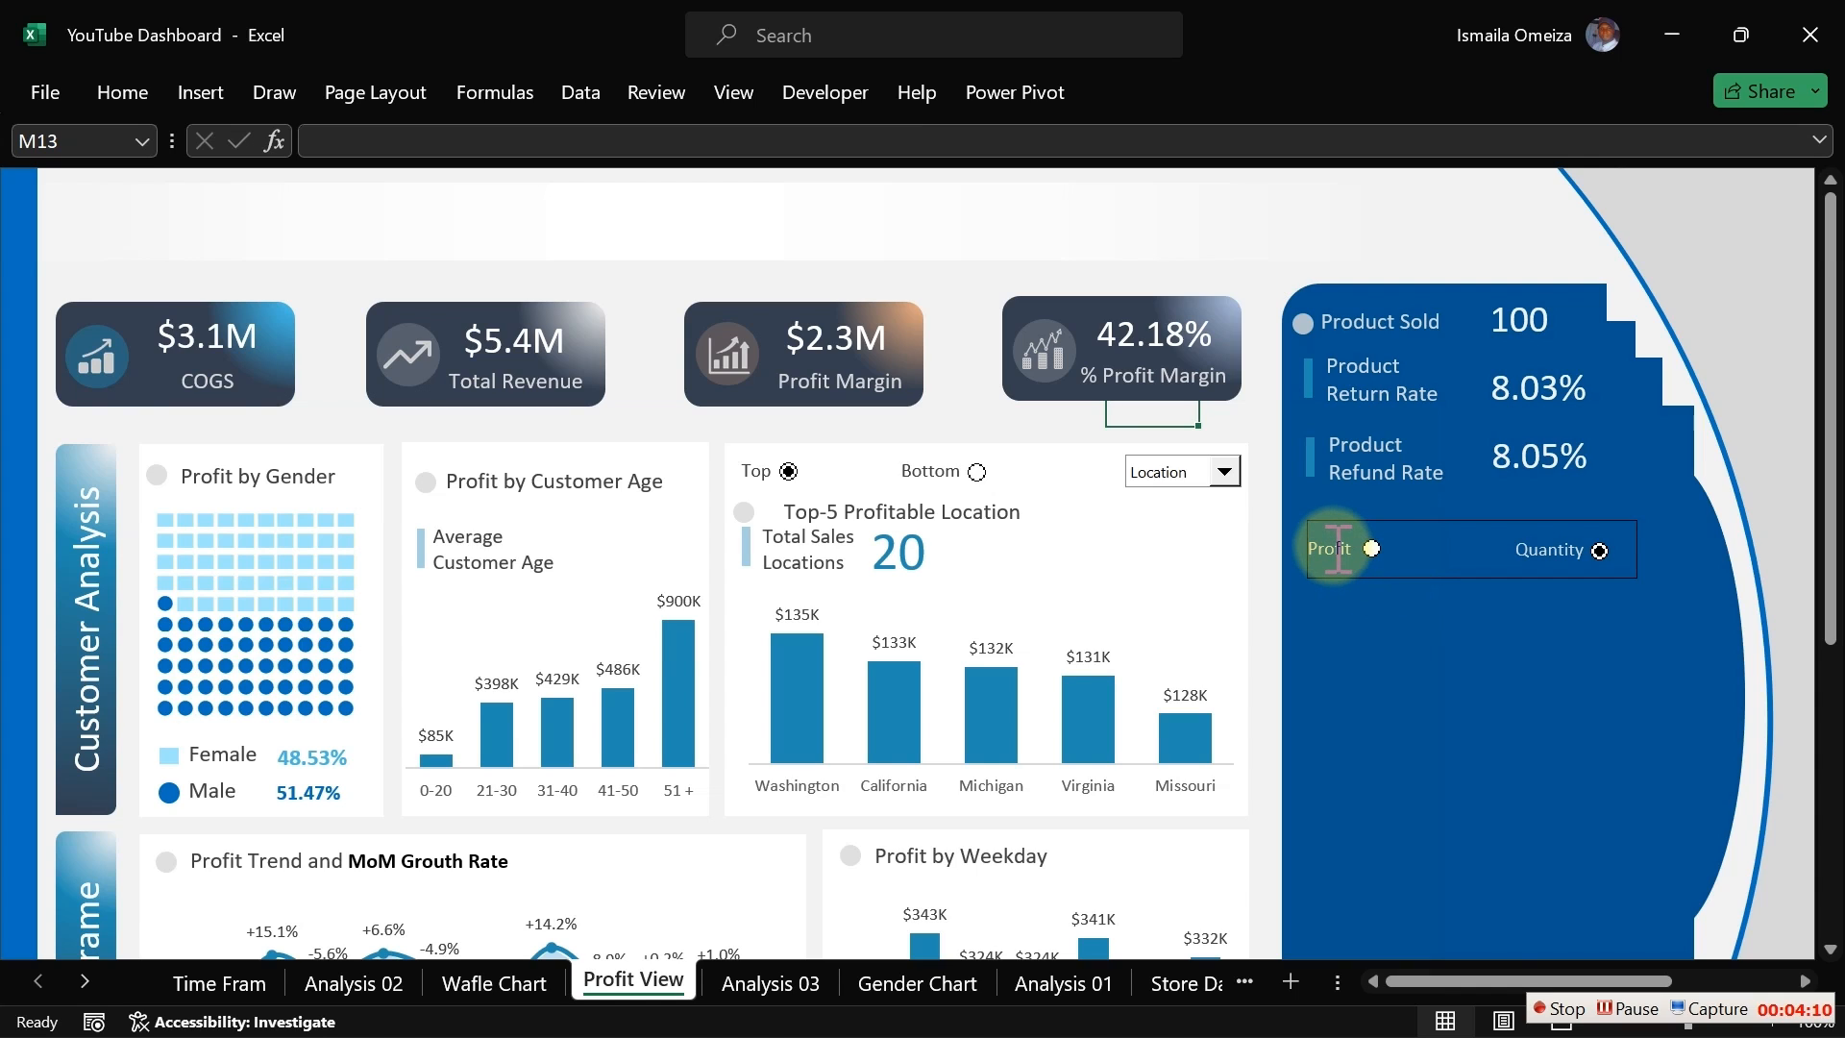
{"action": "left_click", "coordinate": [1490, 579]}
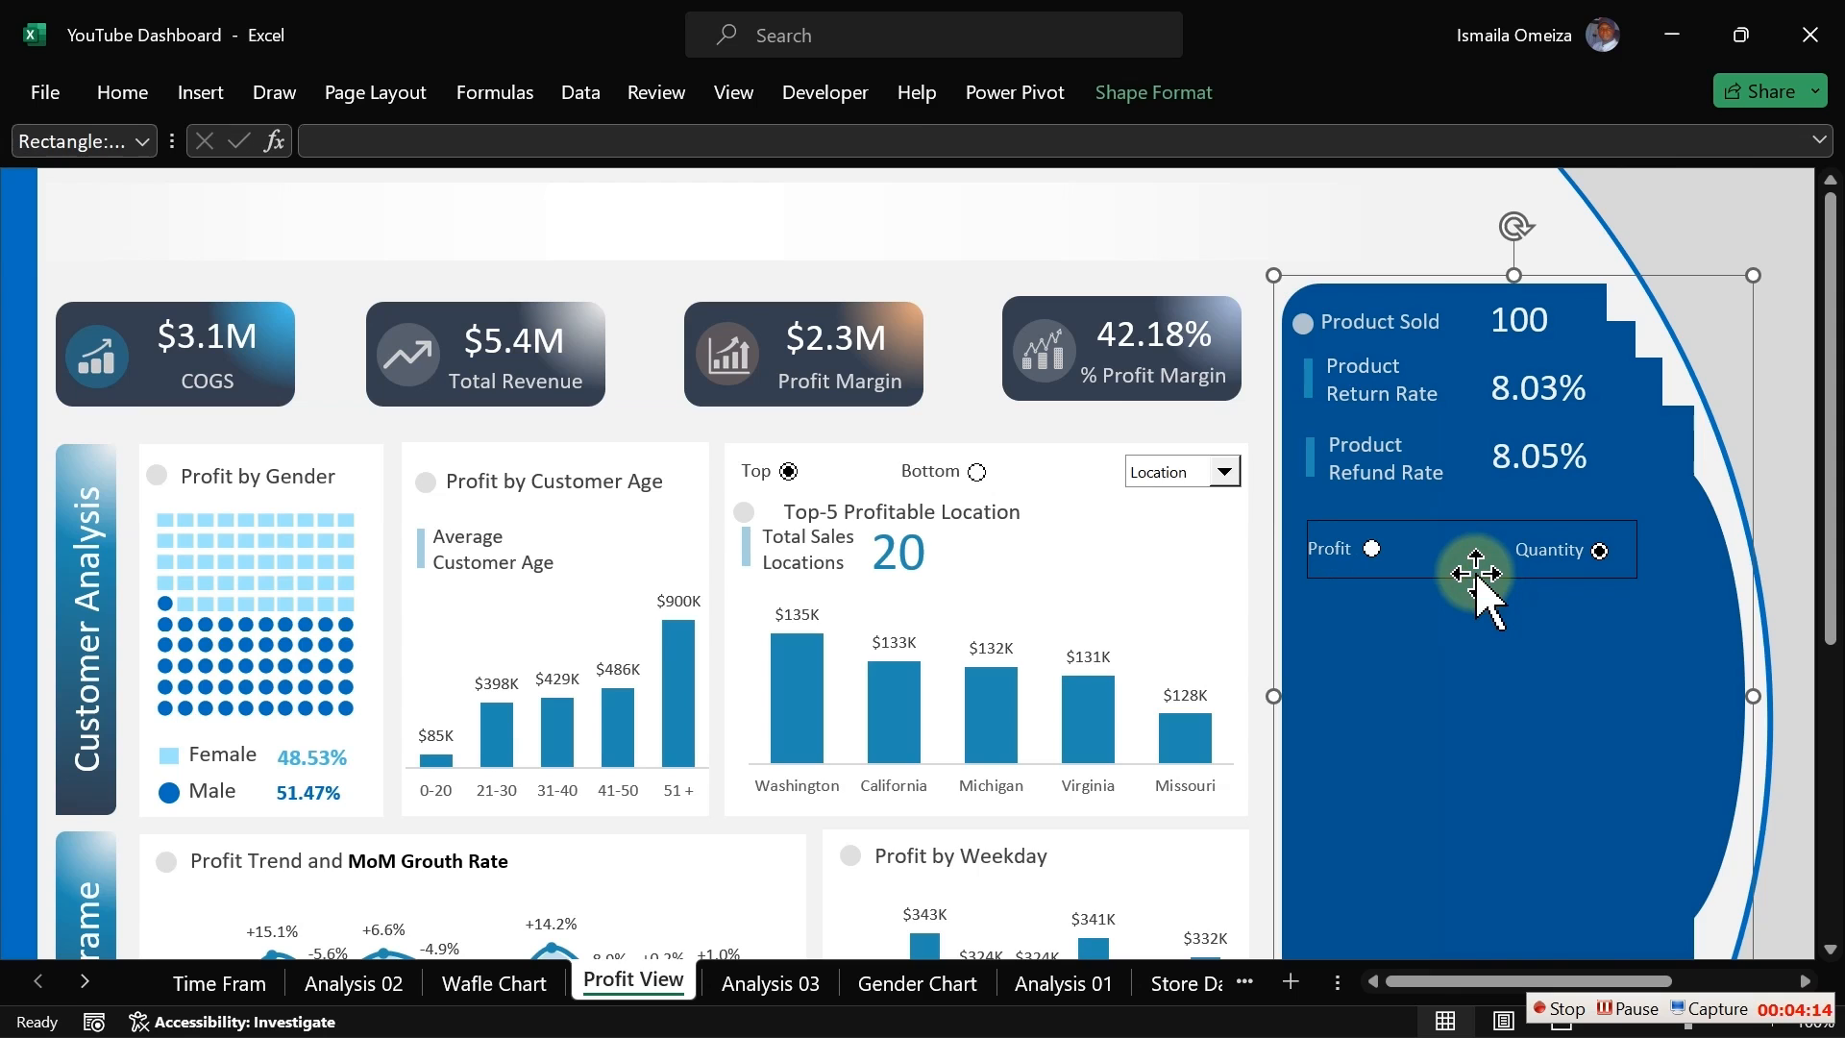
{"action": "left_click", "coordinate": [1478, 575]}
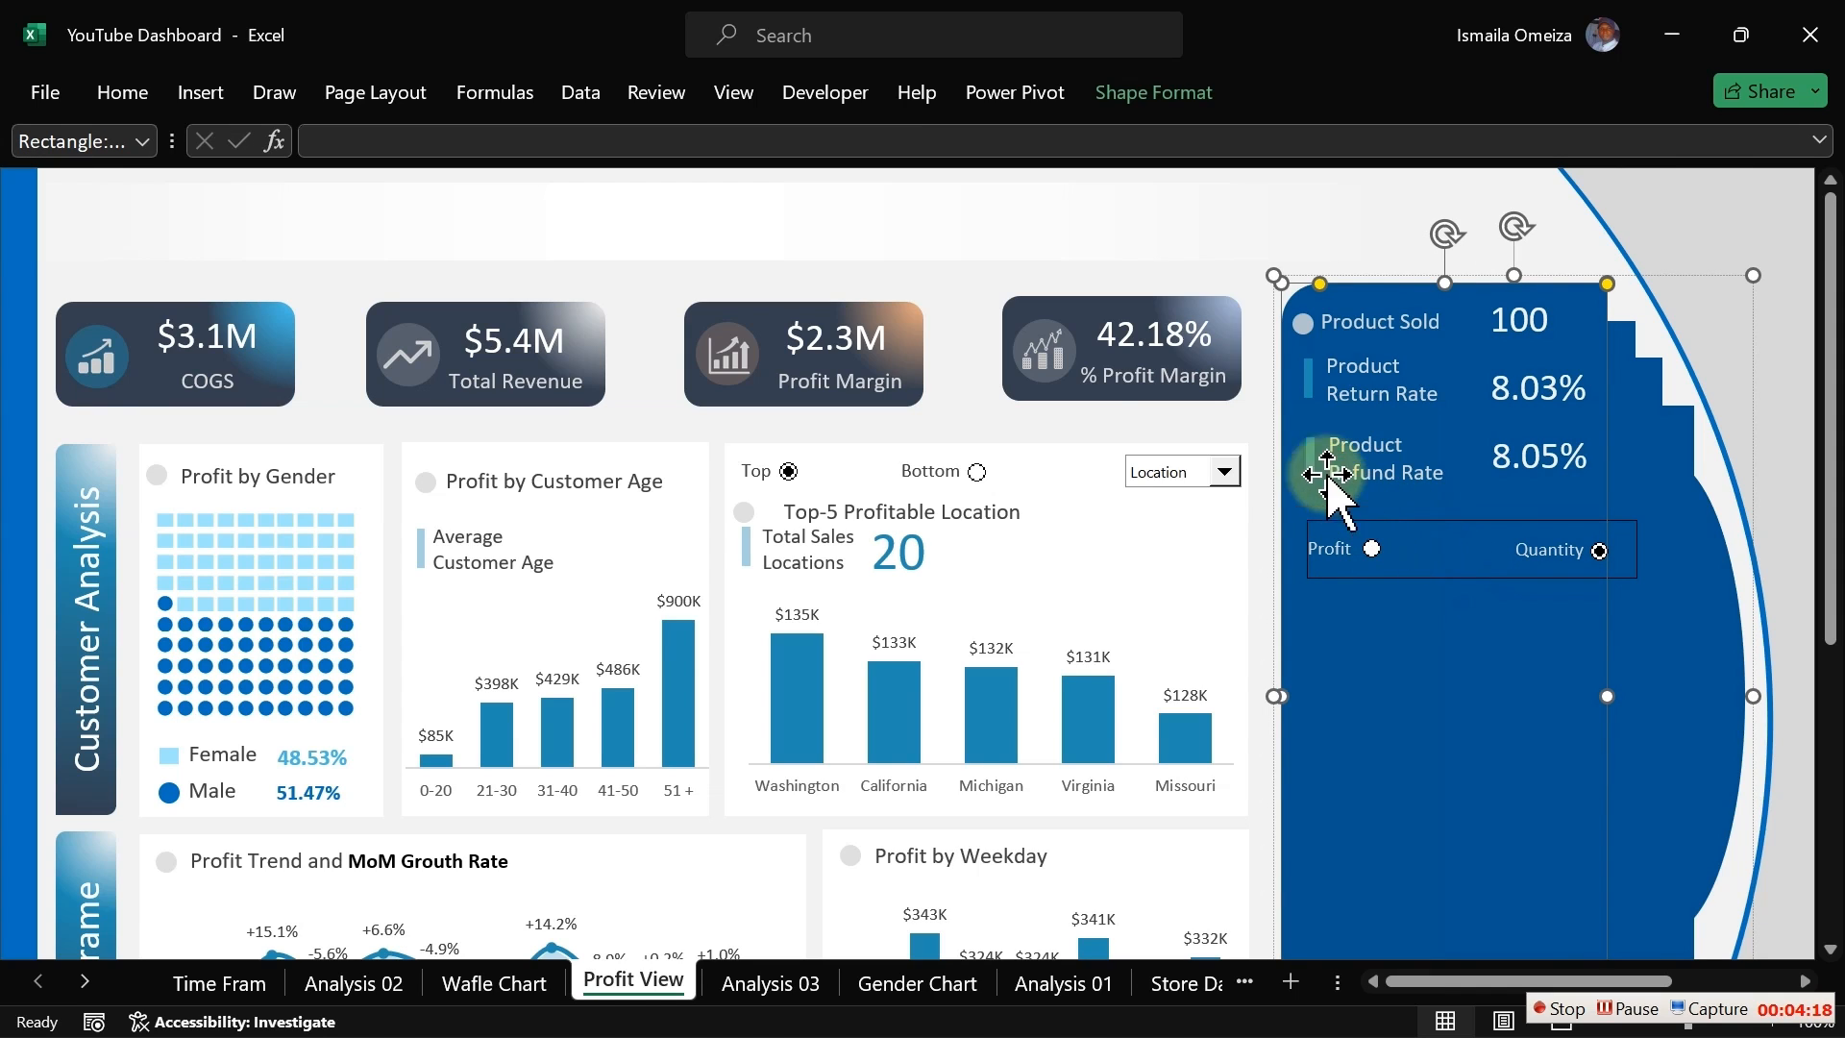
{"action": "left_click", "coordinate": [1237, 415]}
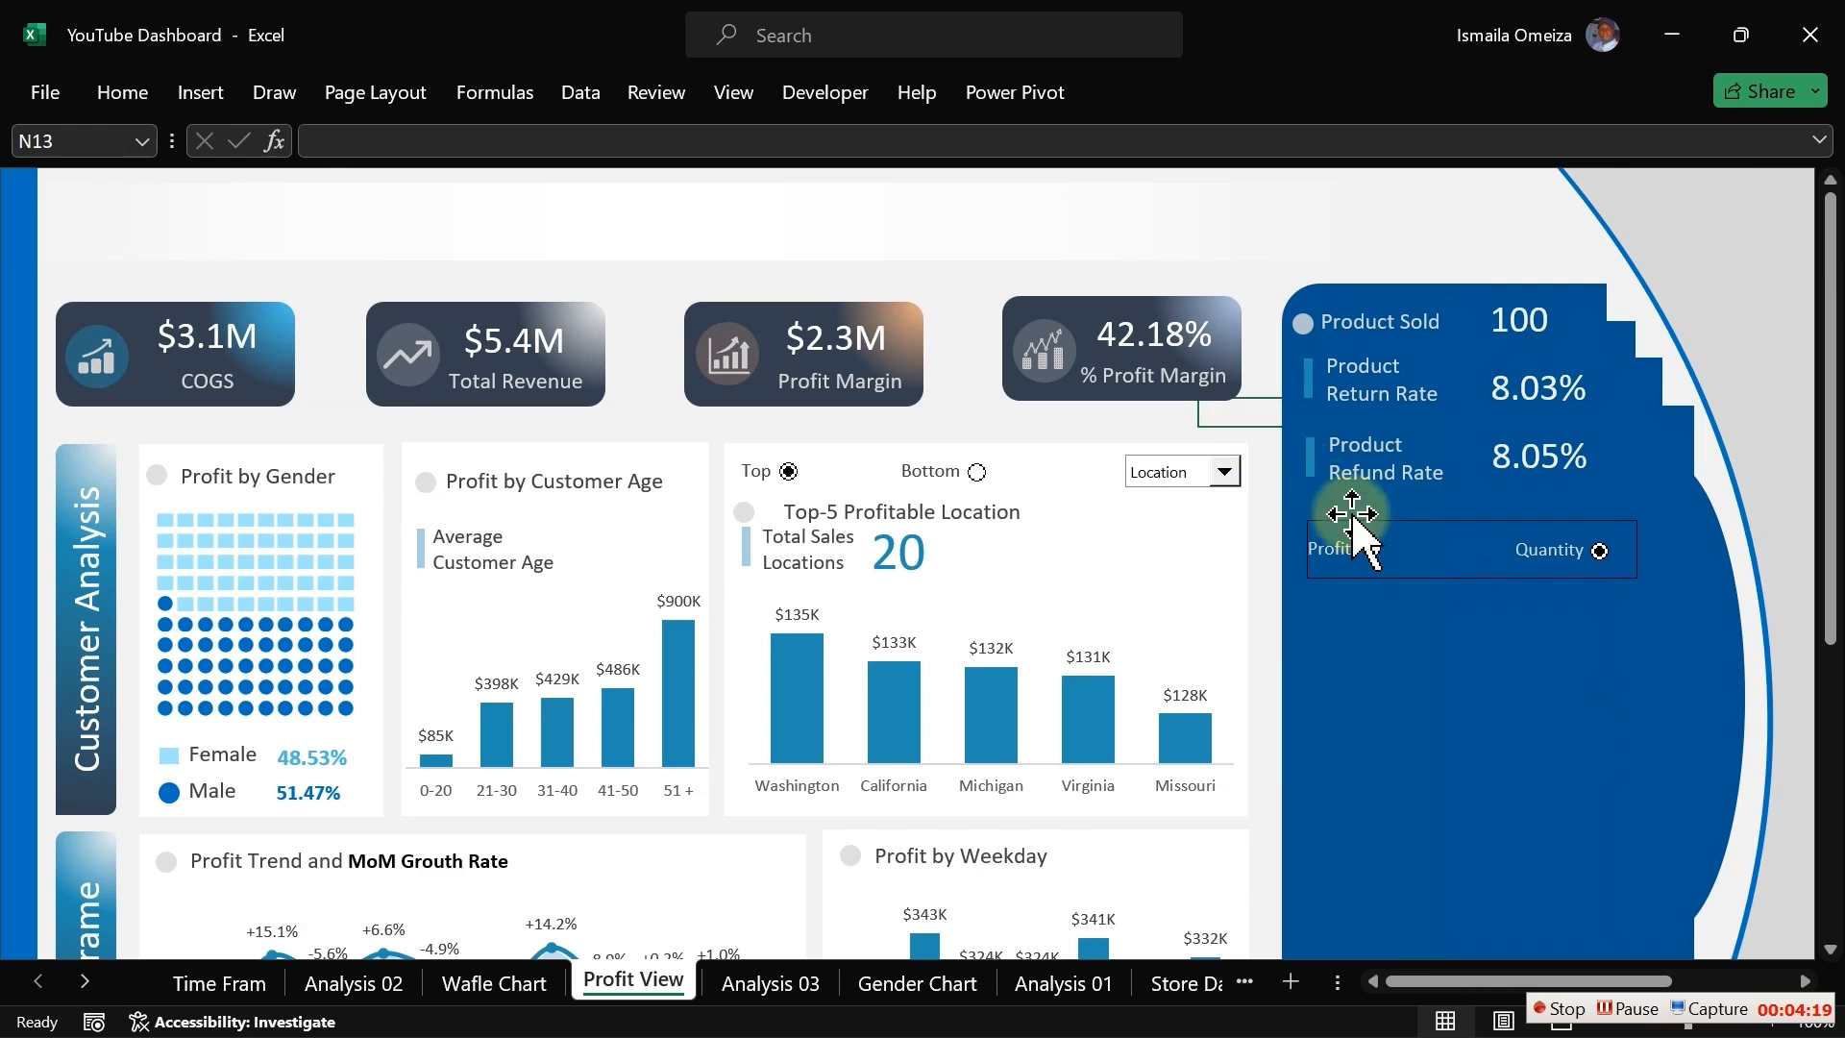
{"action": "left_click", "coordinate": [1404, 519]}
{"action": "left_click", "coordinate": [1405, 521]}
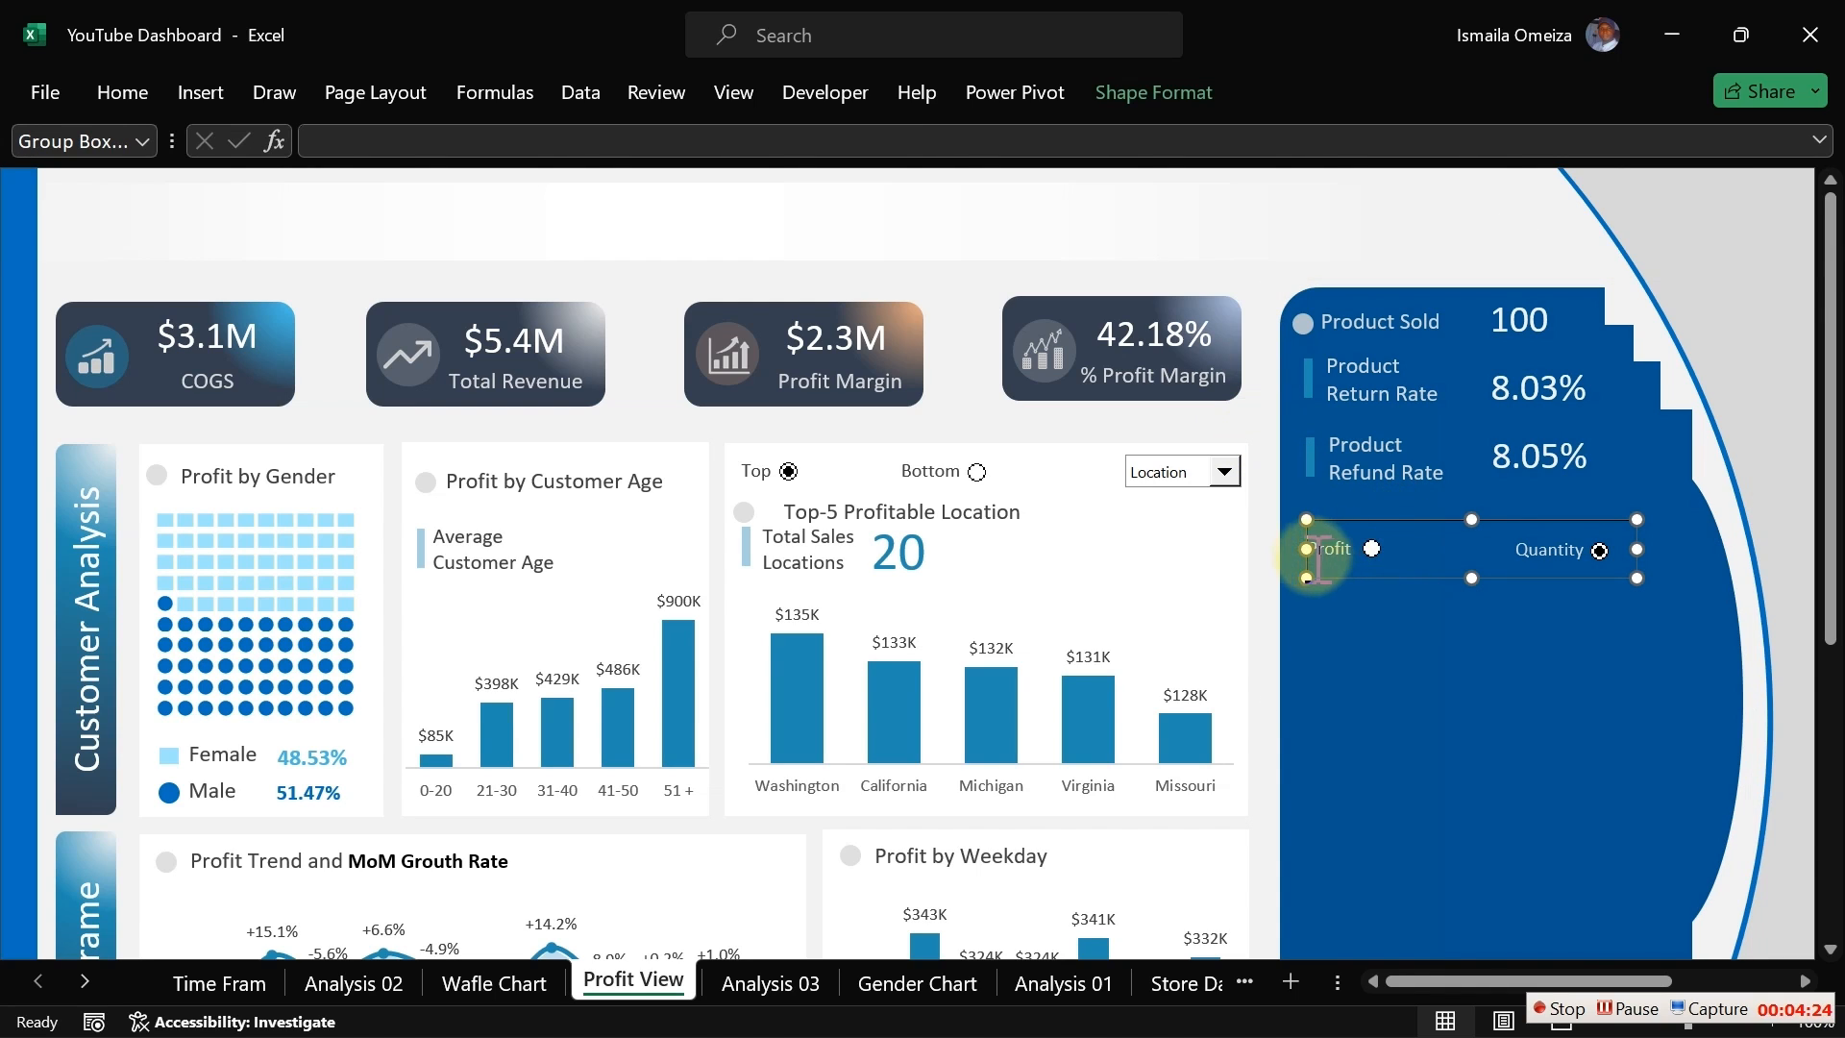
{"action": "left_click_drag", "start_coordinate": [1306, 549], "coordinate": [1299, 551]}
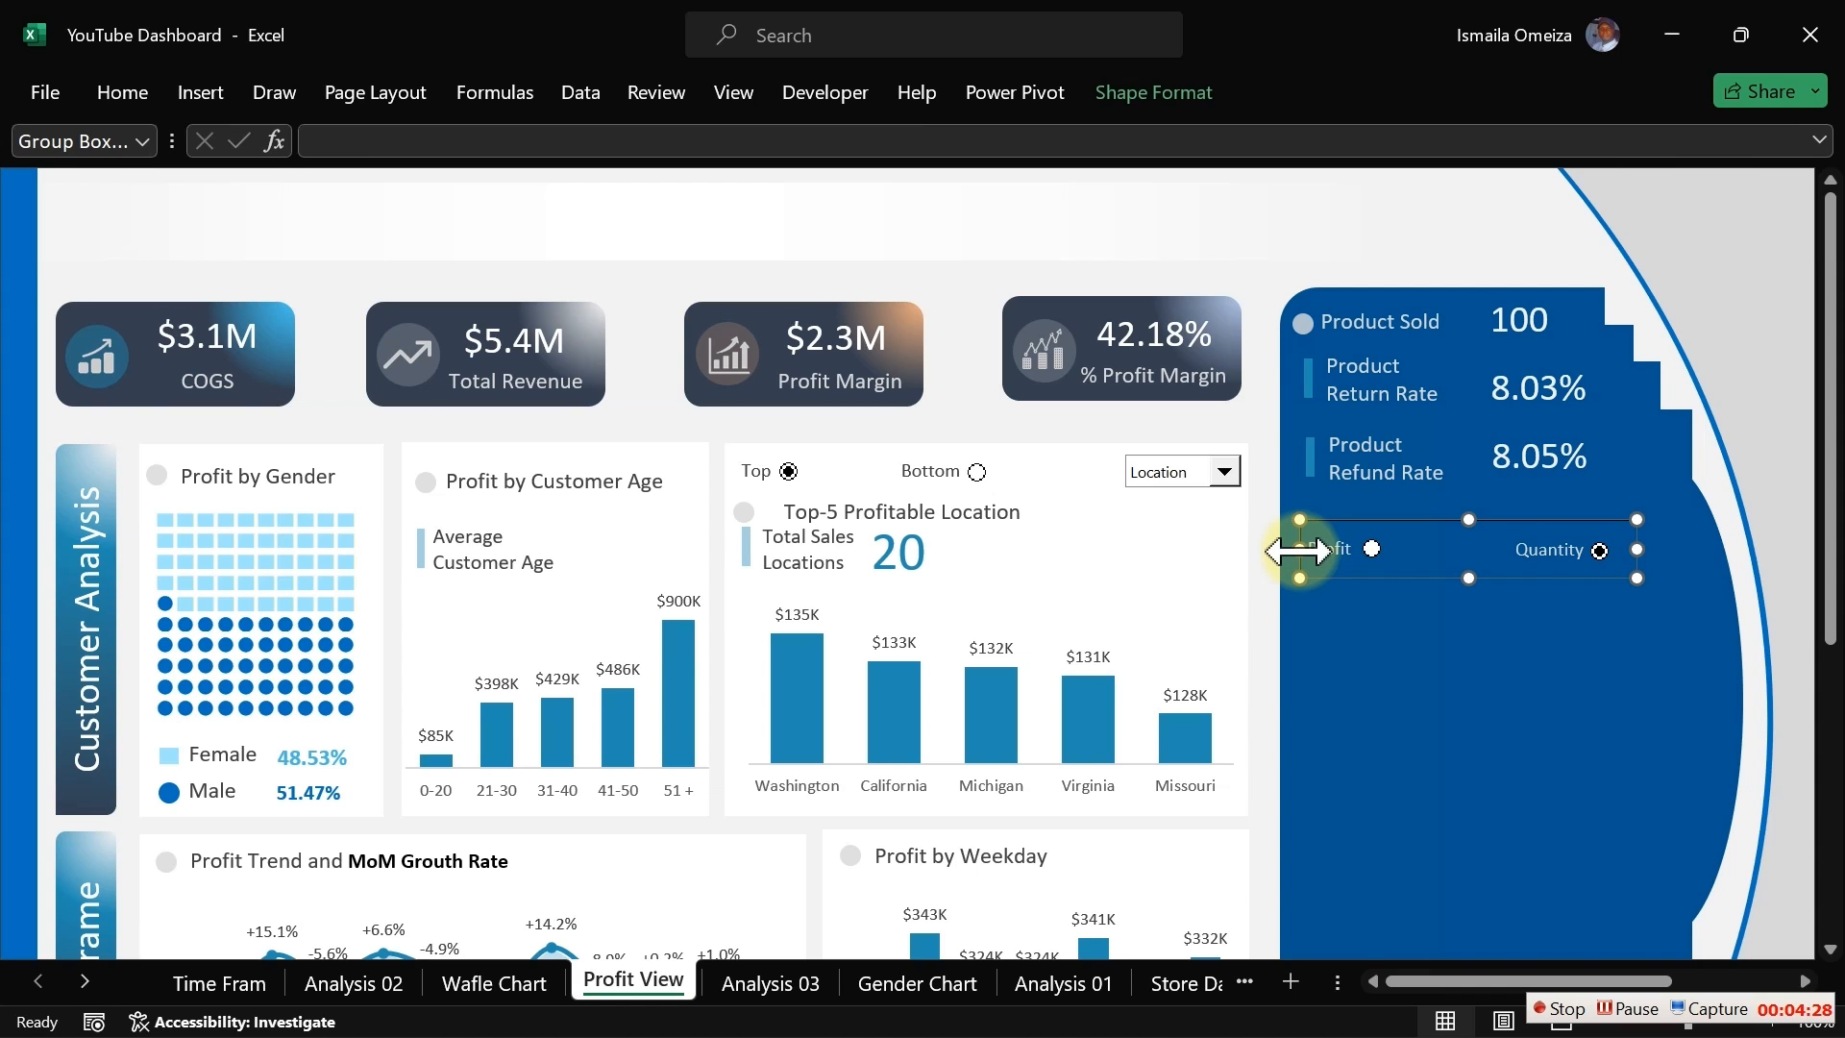
{"action": "left_click_drag", "start_coordinate": [1299, 550], "coordinate": [1296, 551]}
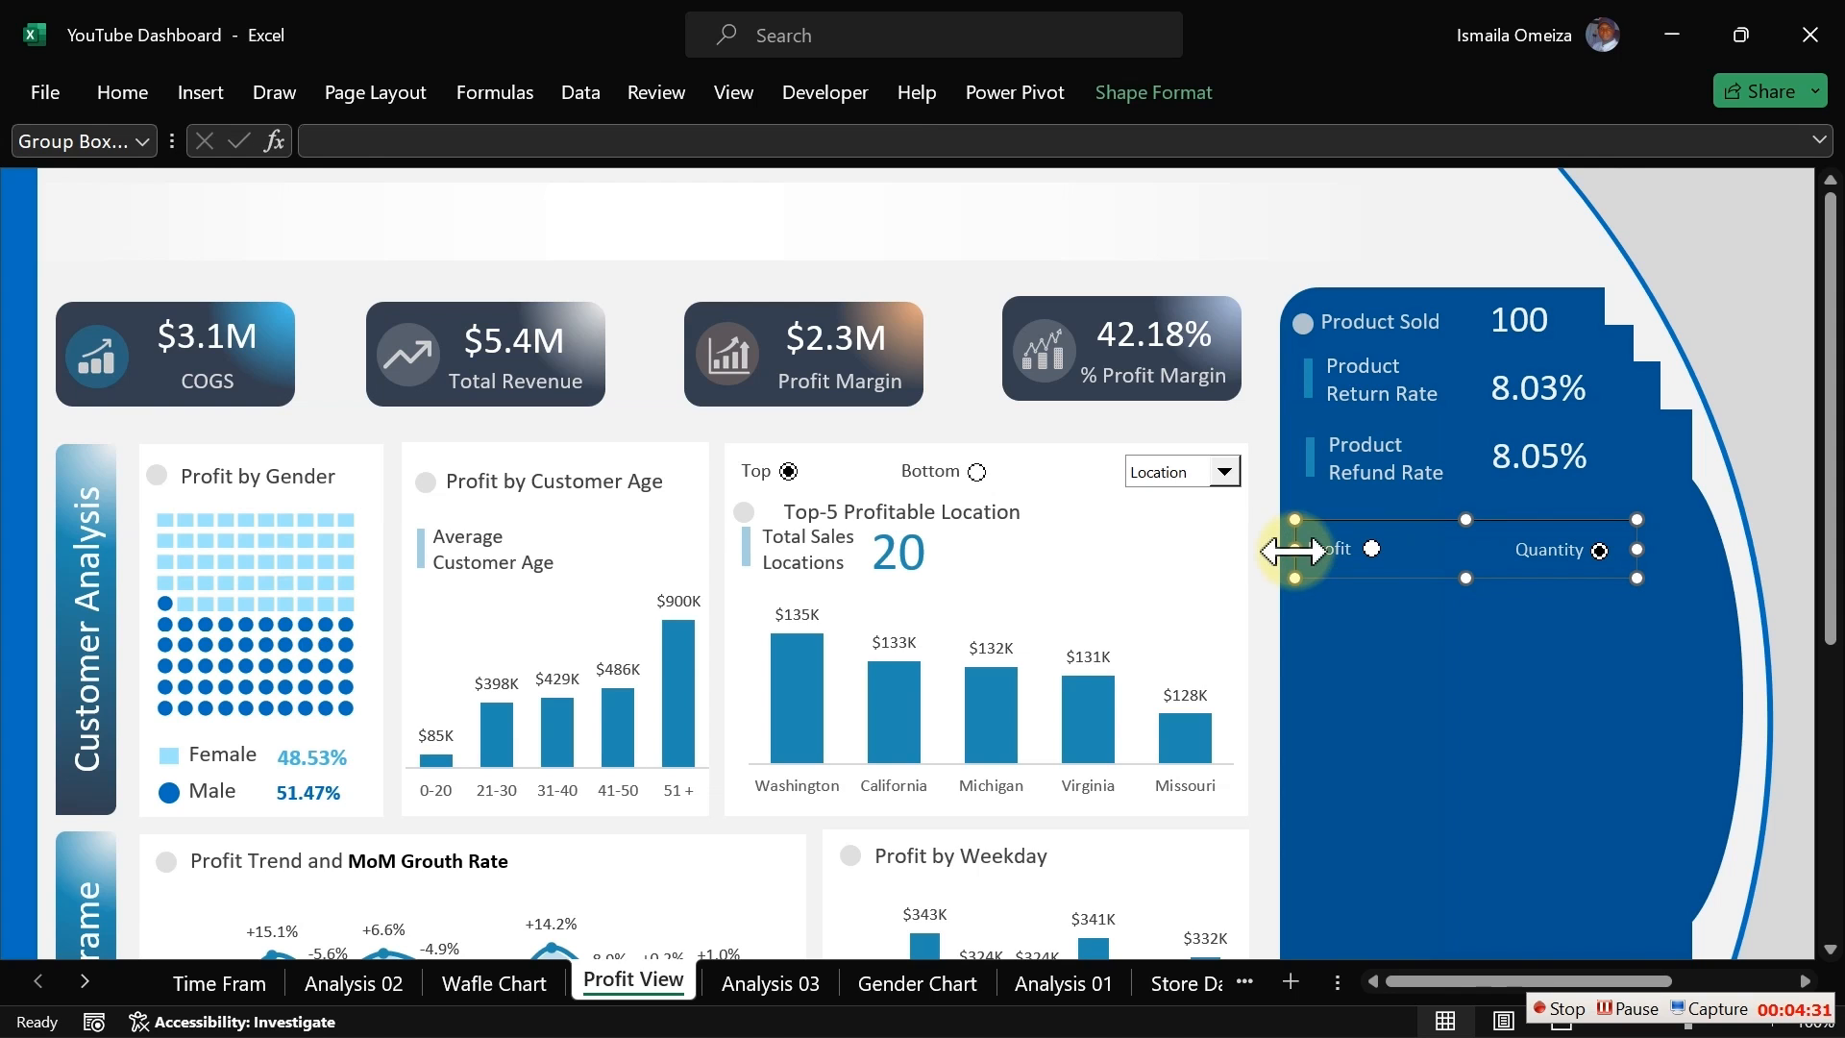
Step: Draw a rectangle shape over the group box around the Profit and Quantity buttons
{"action": "left_click", "coordinate": [946, 298]}
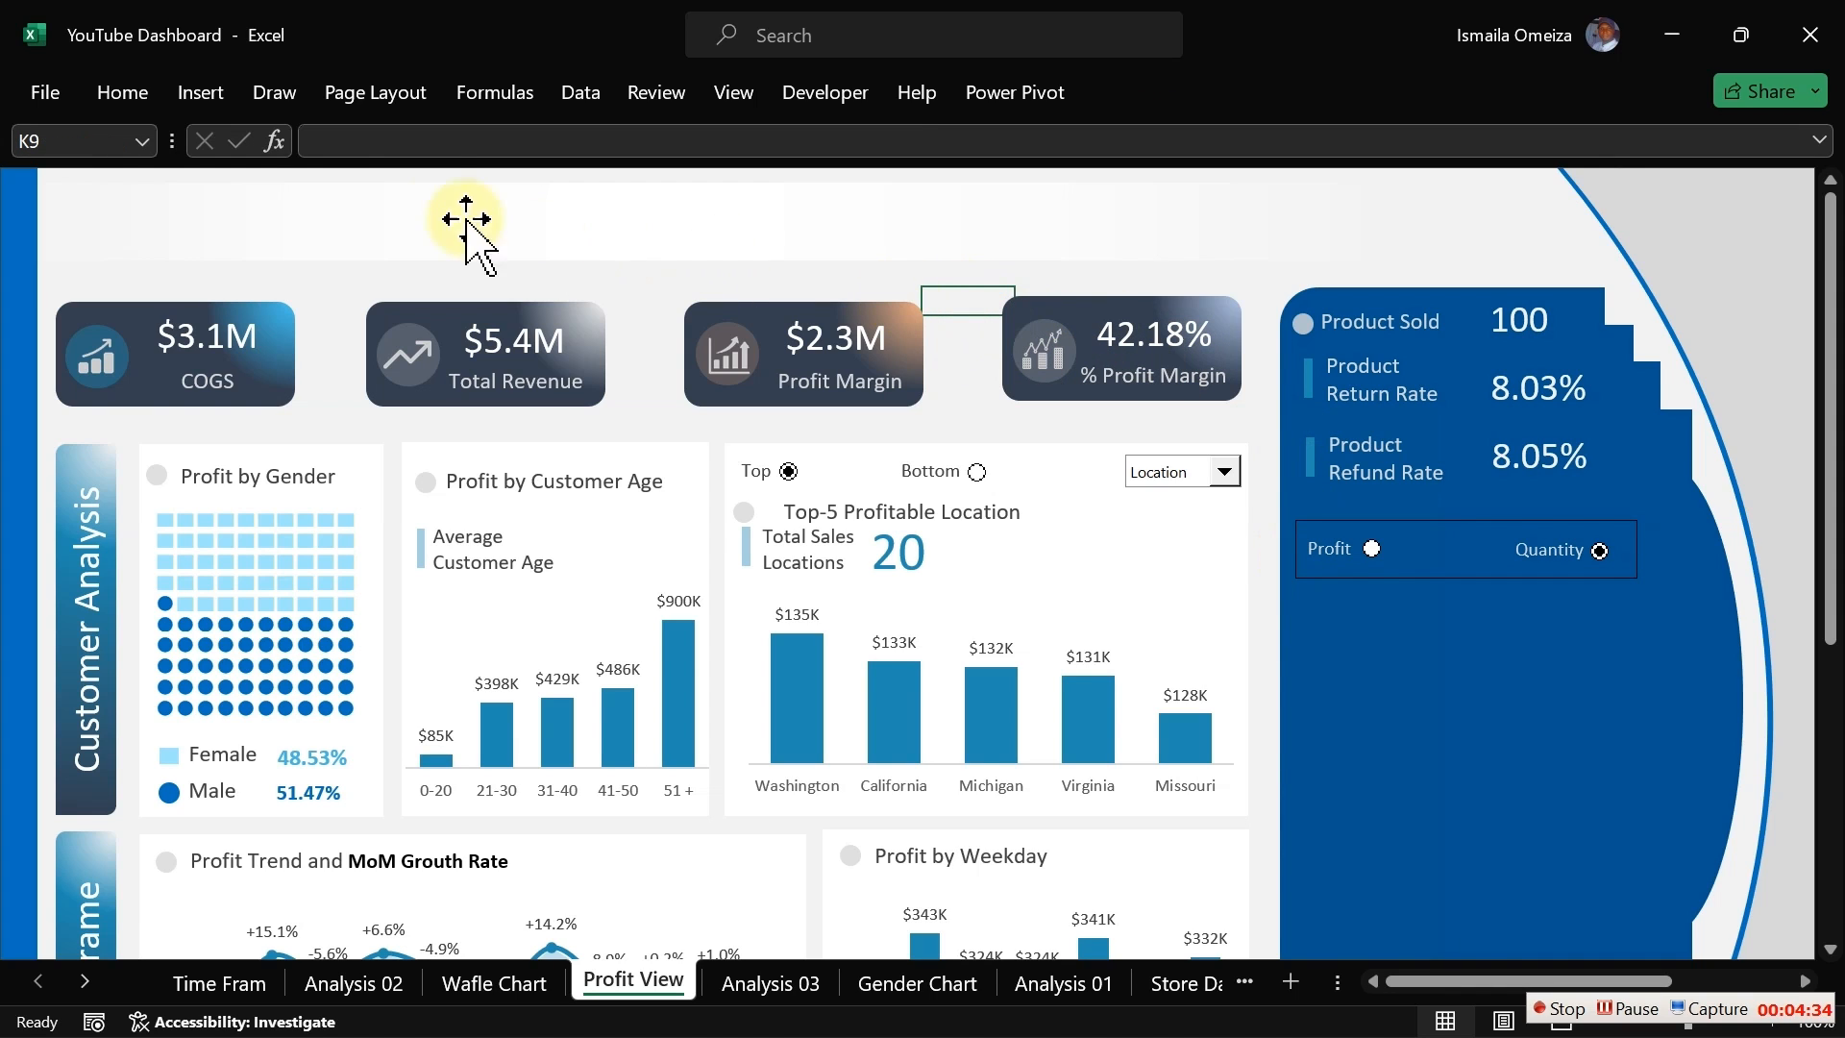
{"action": "left_click", "coordinate": [206, 92]}
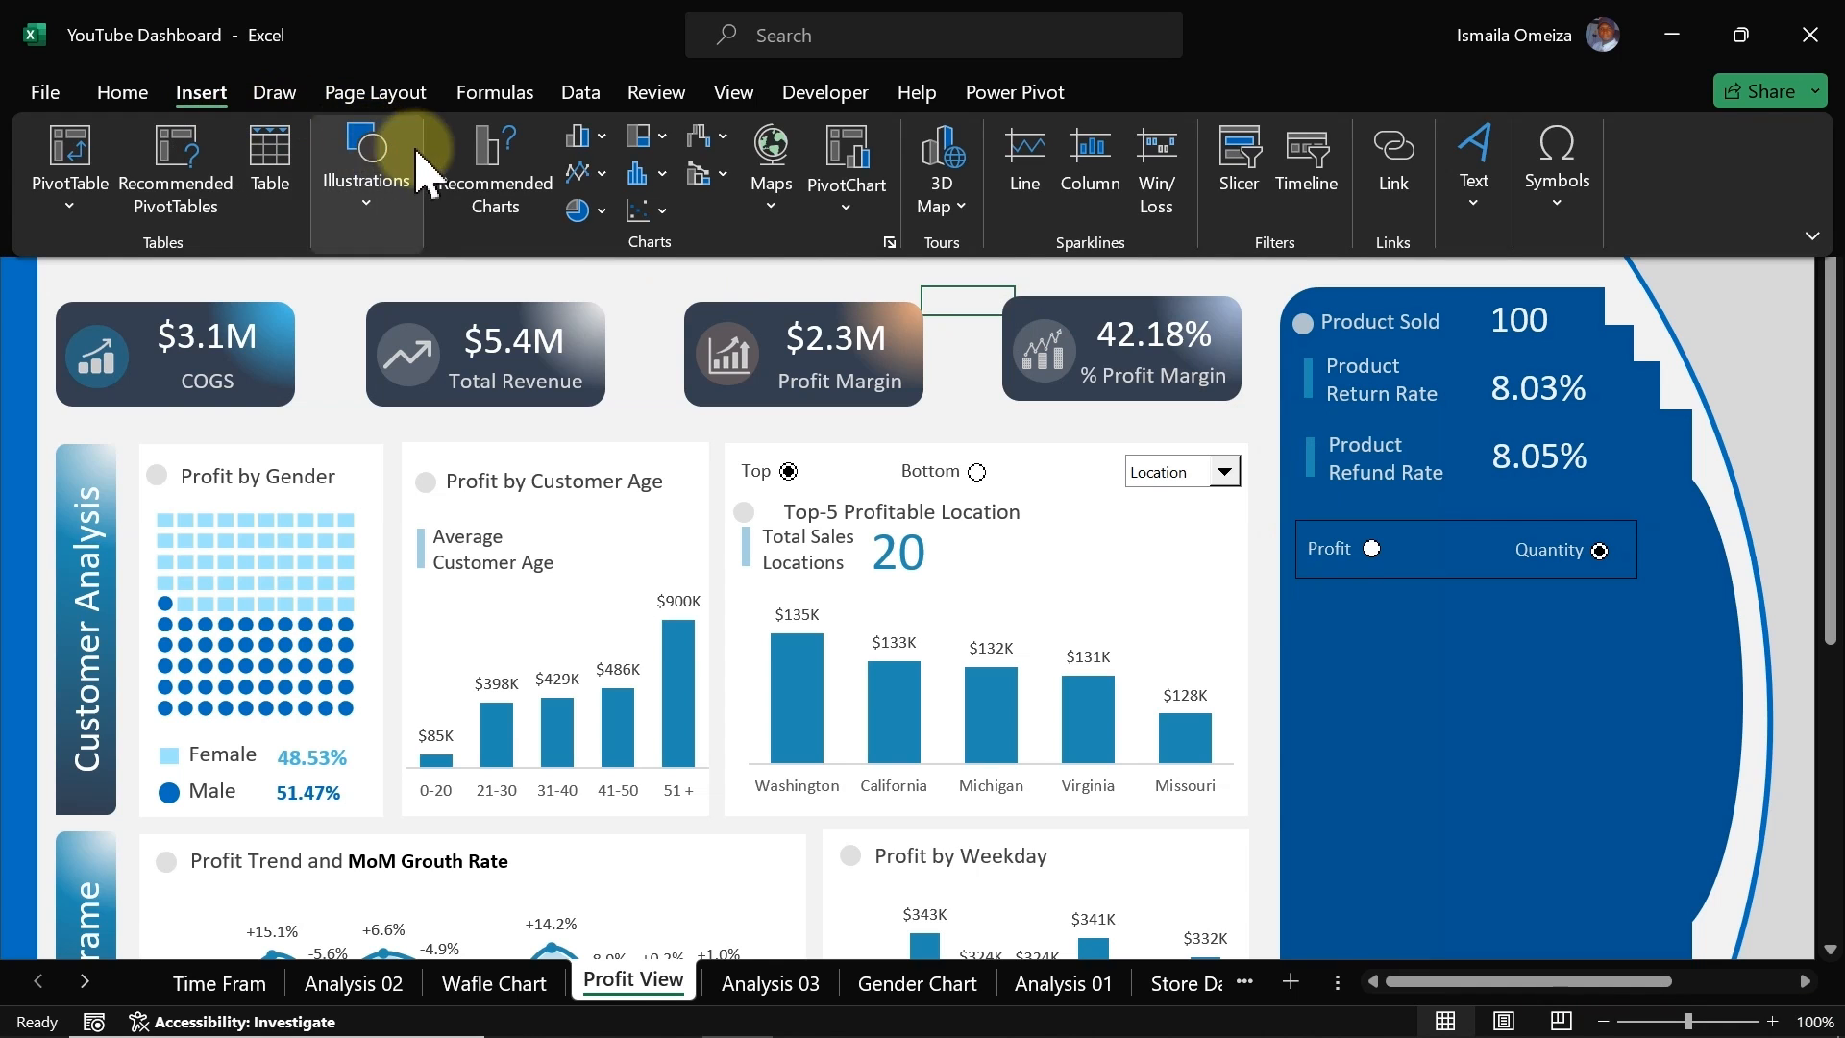
{"action": "left_click", "coordinate": [374, 206]}
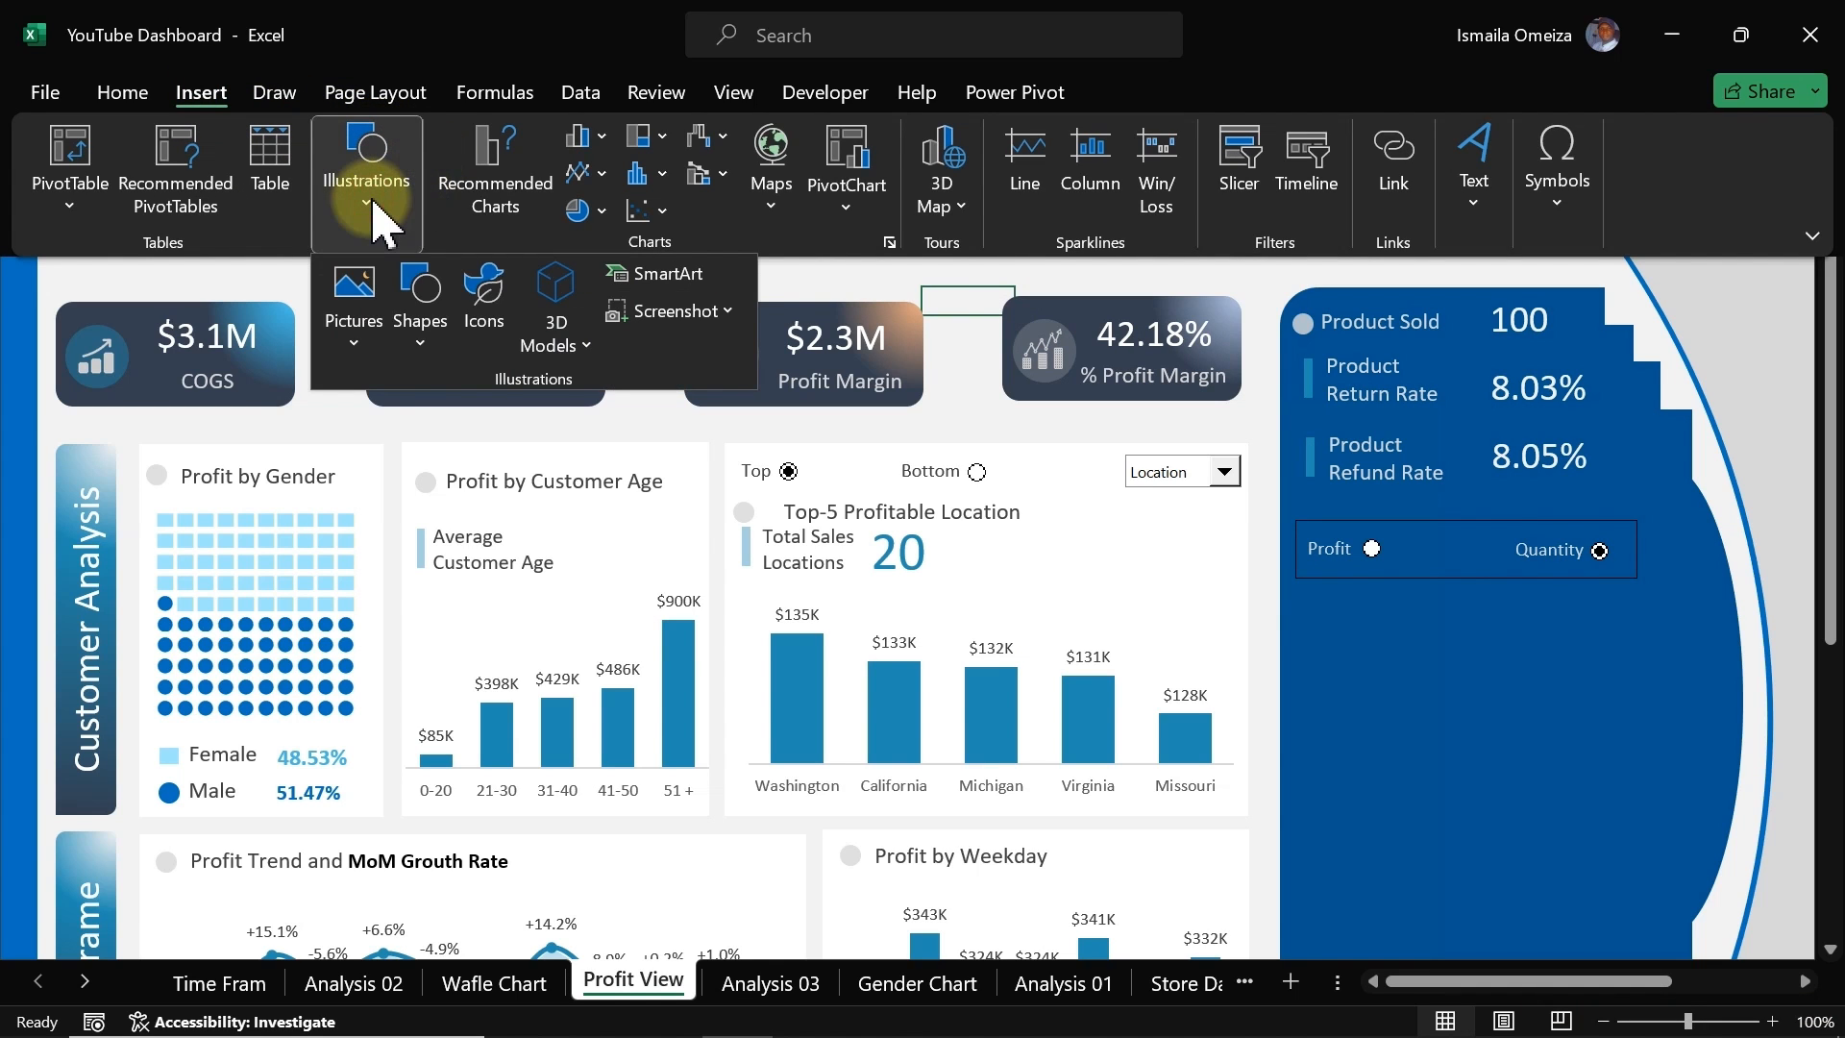
{"action": "left_click", "coordinate": [423, 327]}
{"action": "left_click", "coordinate": [493, 424]}
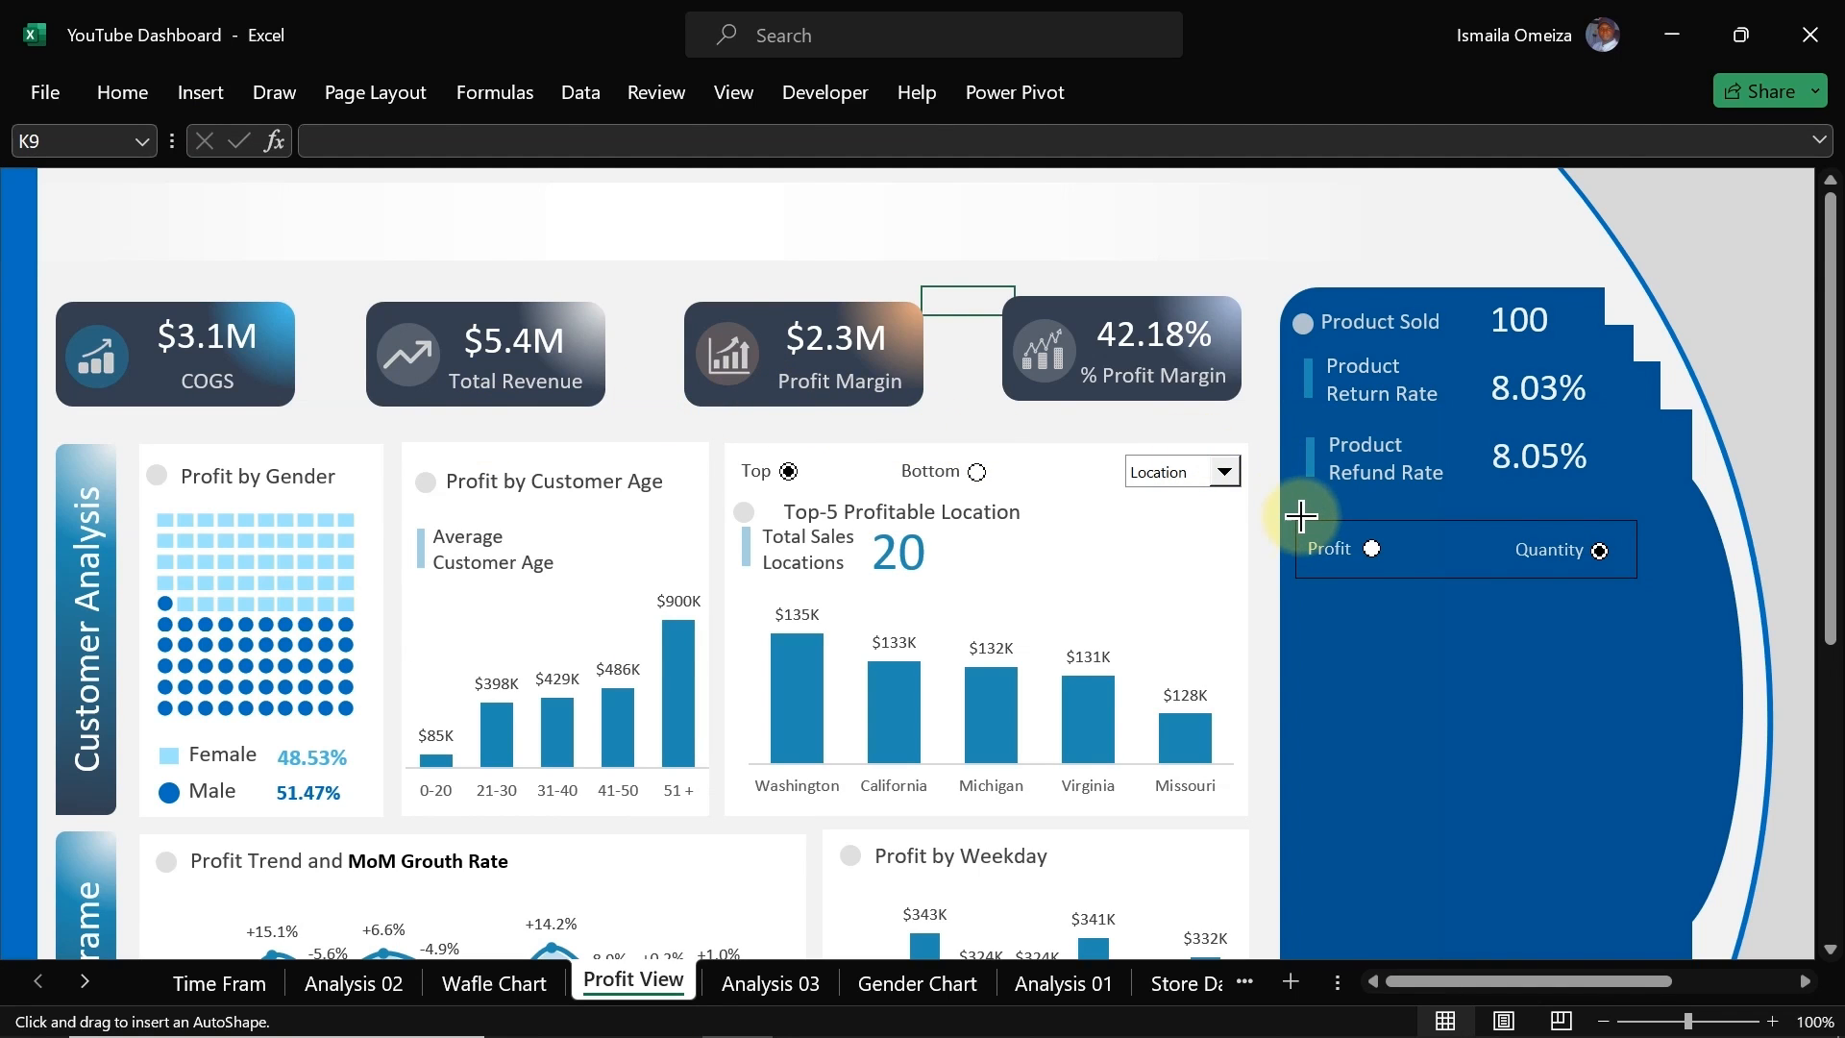
{"action": "left_click_drag", "start_coordinate": [1296, 516], "coordinate": [1636, 577]}
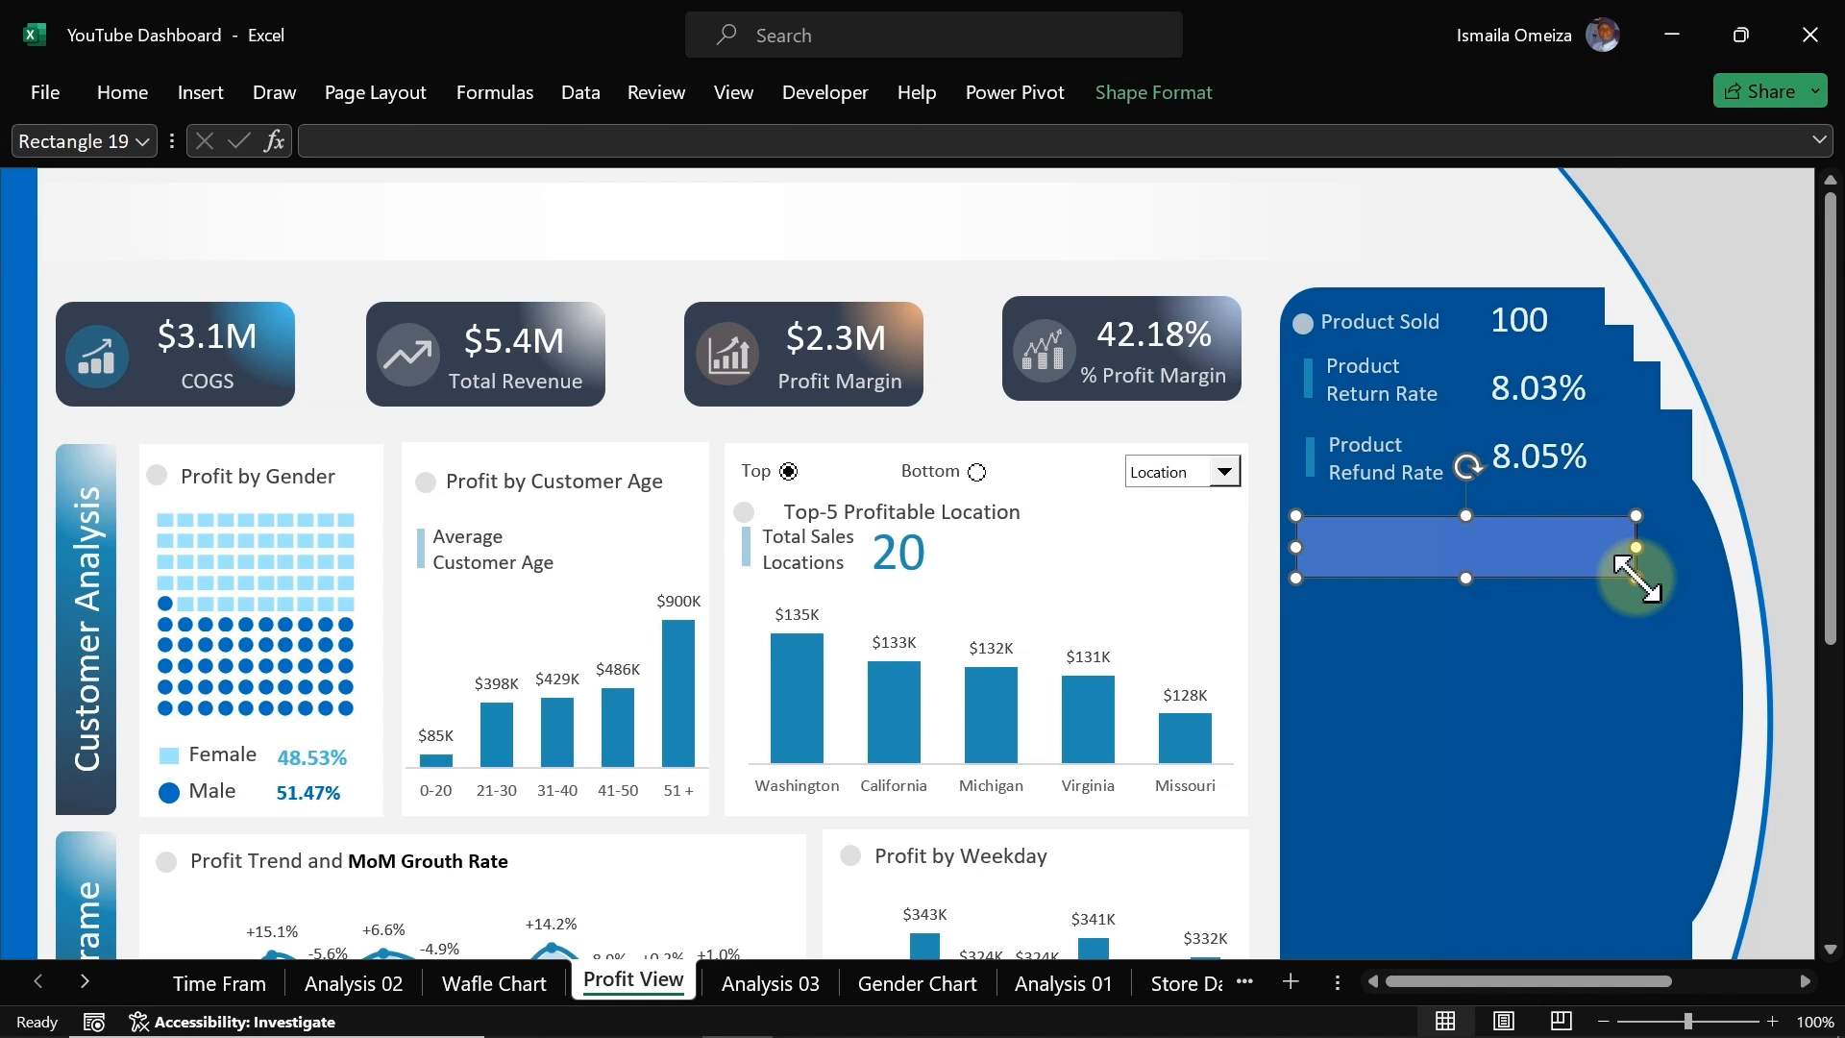
Step: Give the rectangle no fill and a 2.25 pt solid outline
{"action": "key", "text": "ctrl+1"}
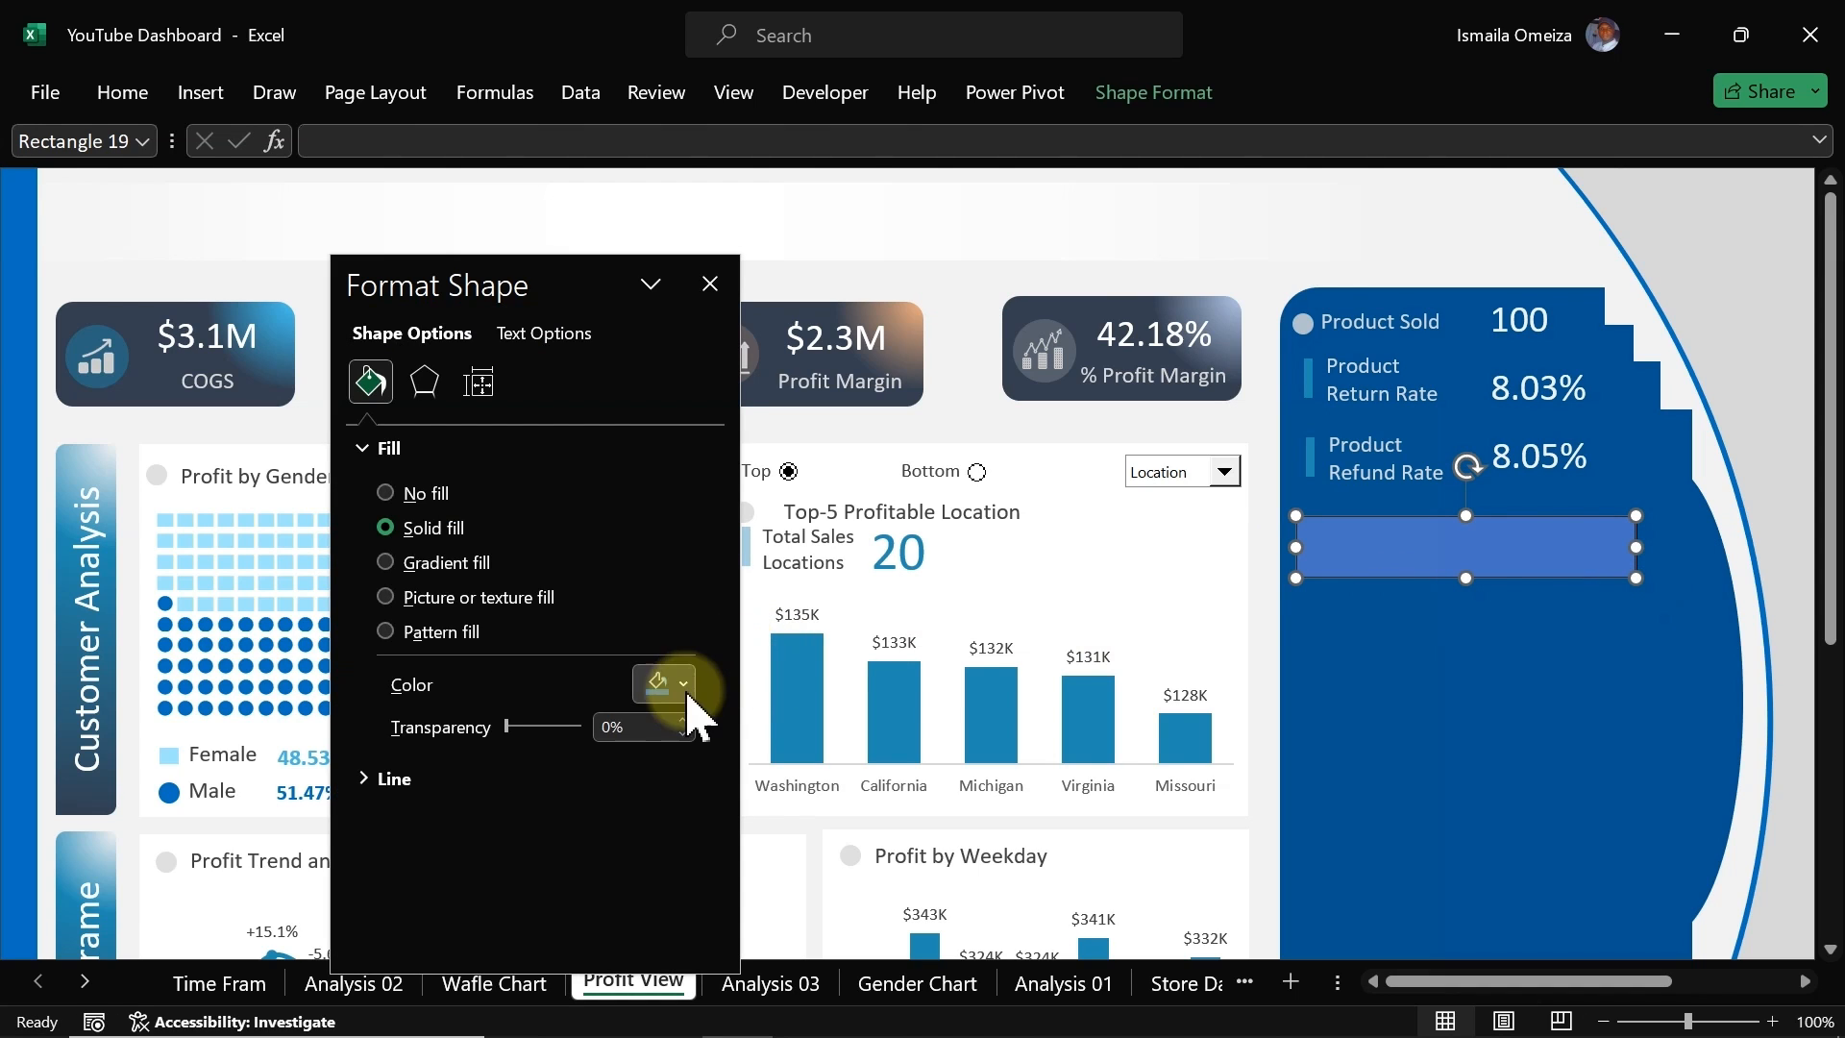
{"action": "left_click", "coordinate": [391, 495]}
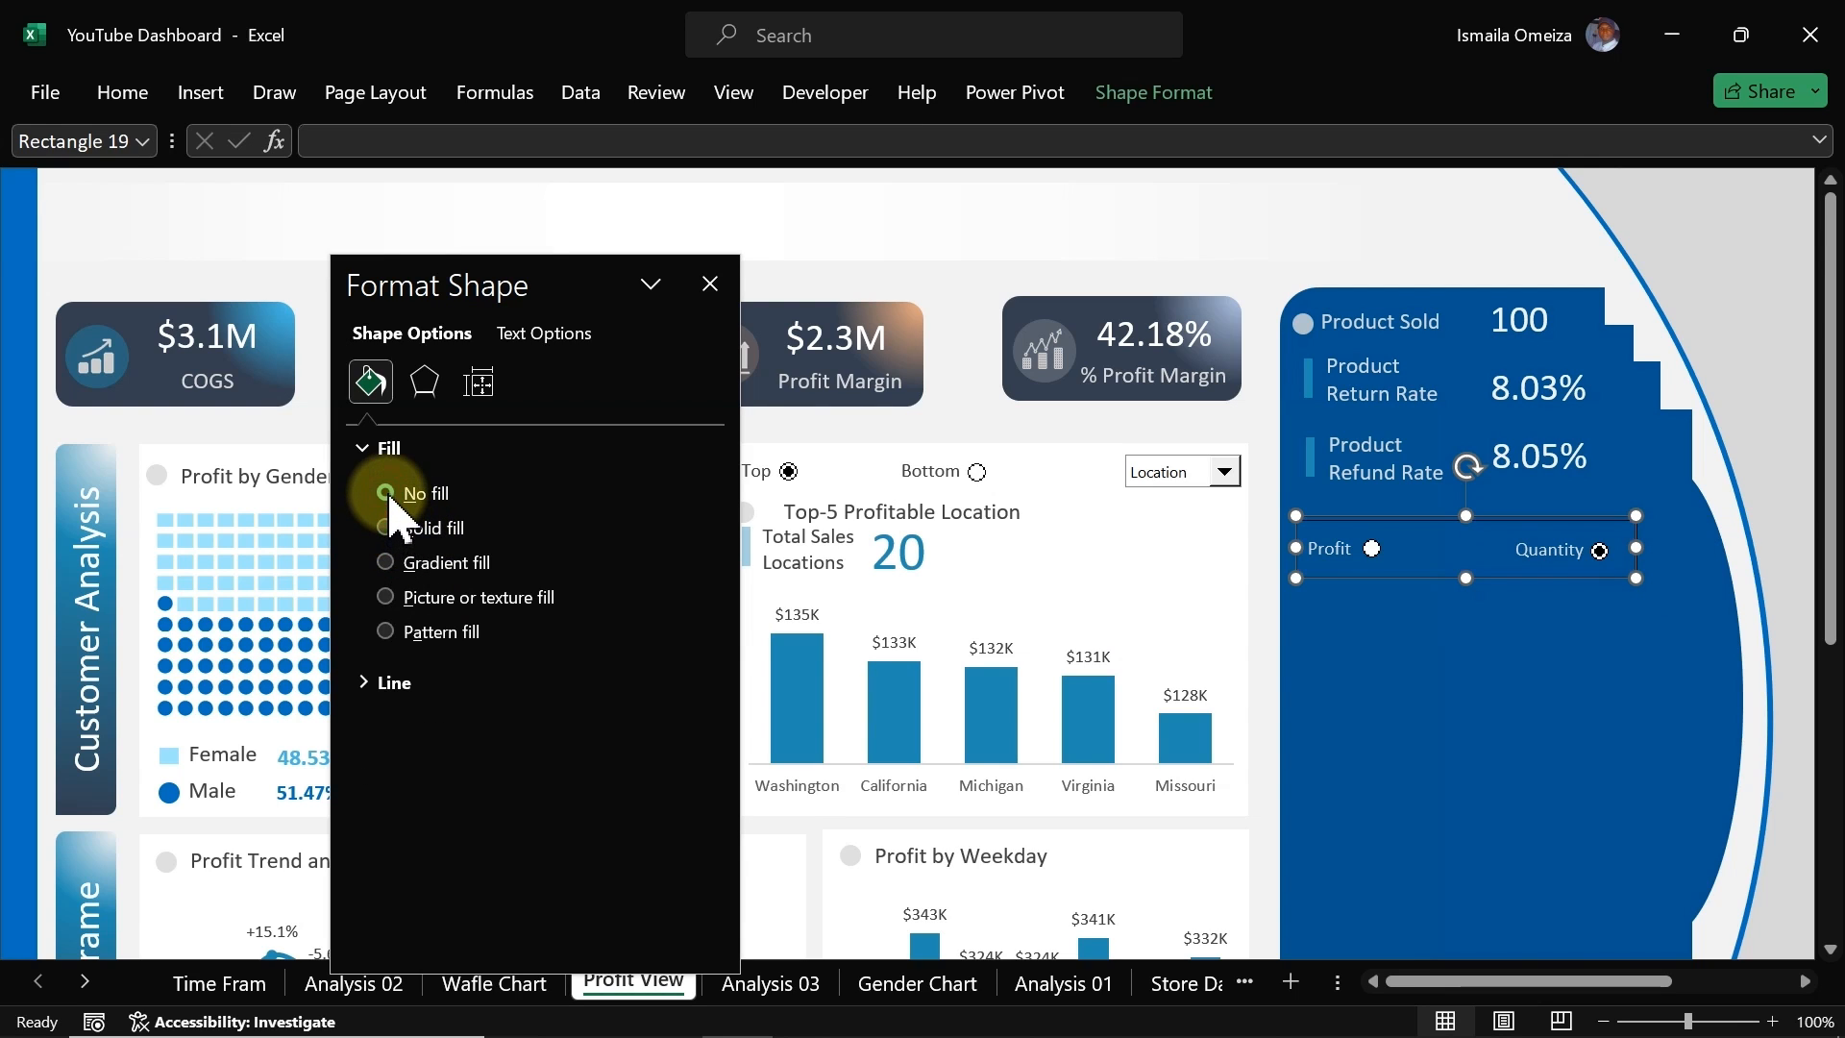
{"action": "left_click", "coordinate": [389, 682]}
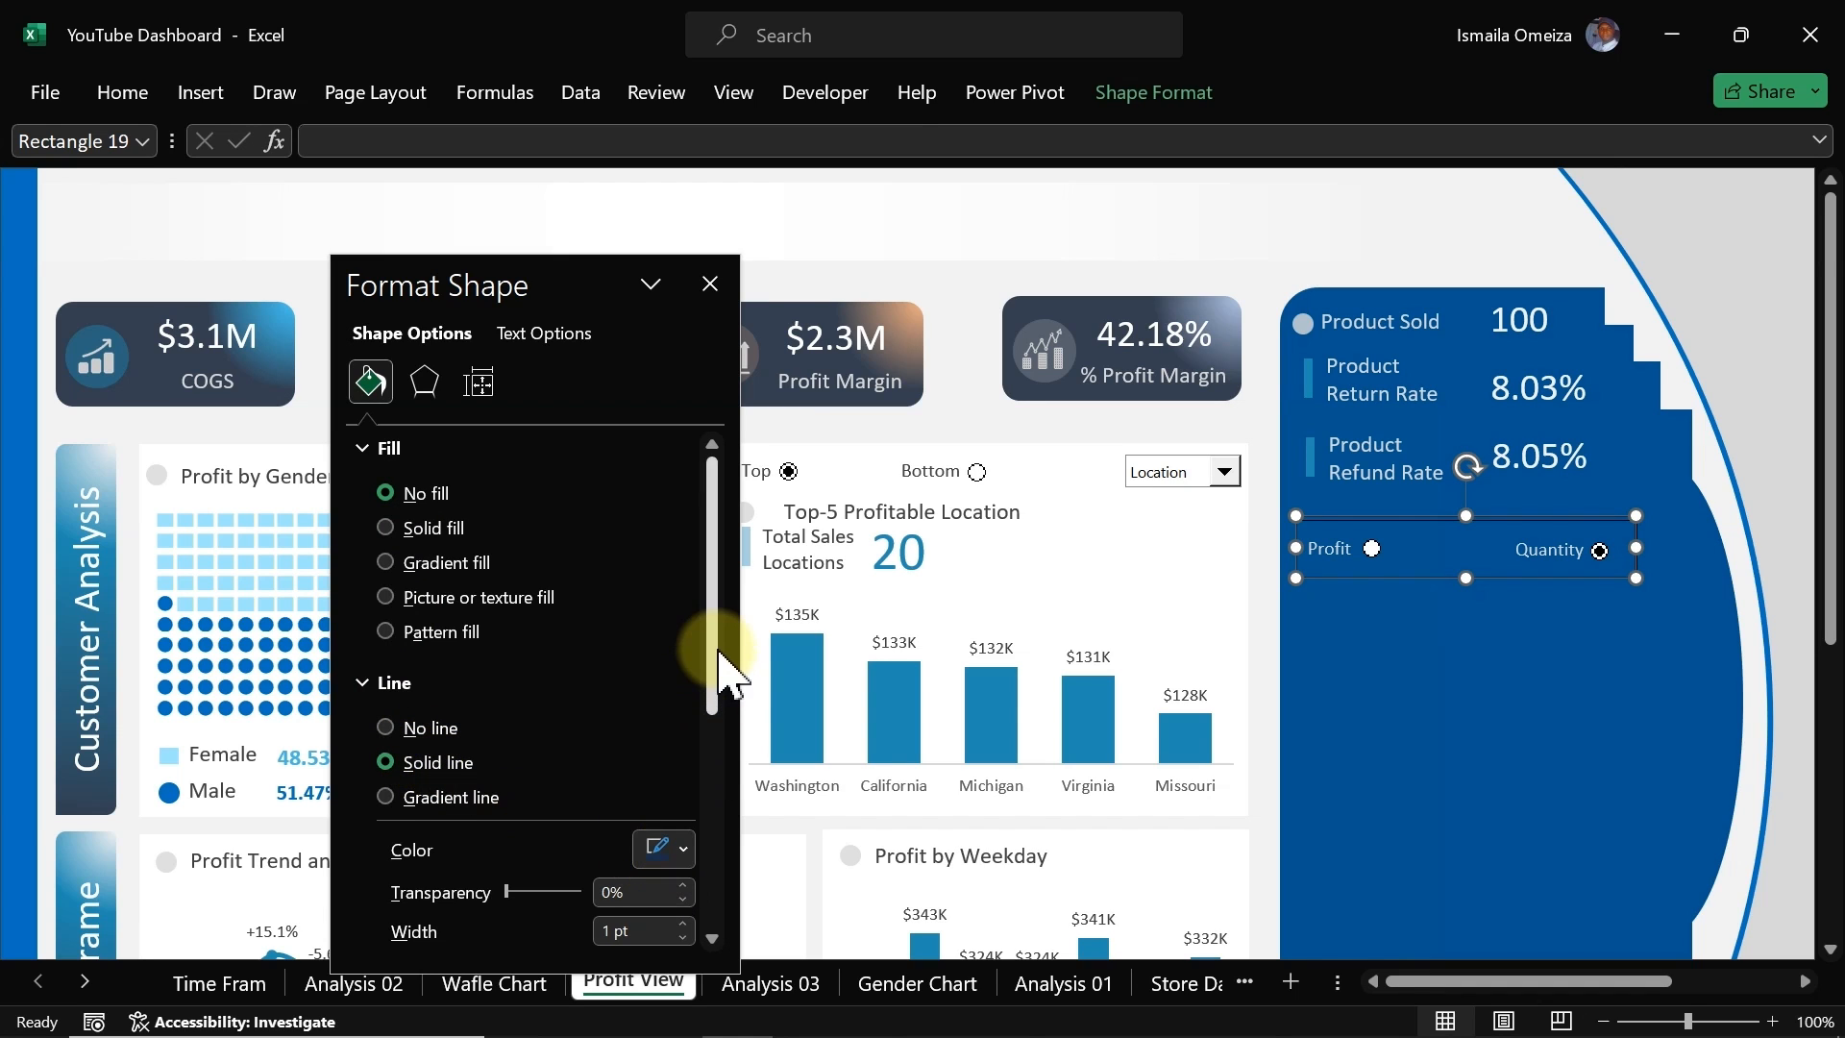
{"action": "left_click_drag", "start_coordinate": [723, 663], "coordinate": [720, 782]}
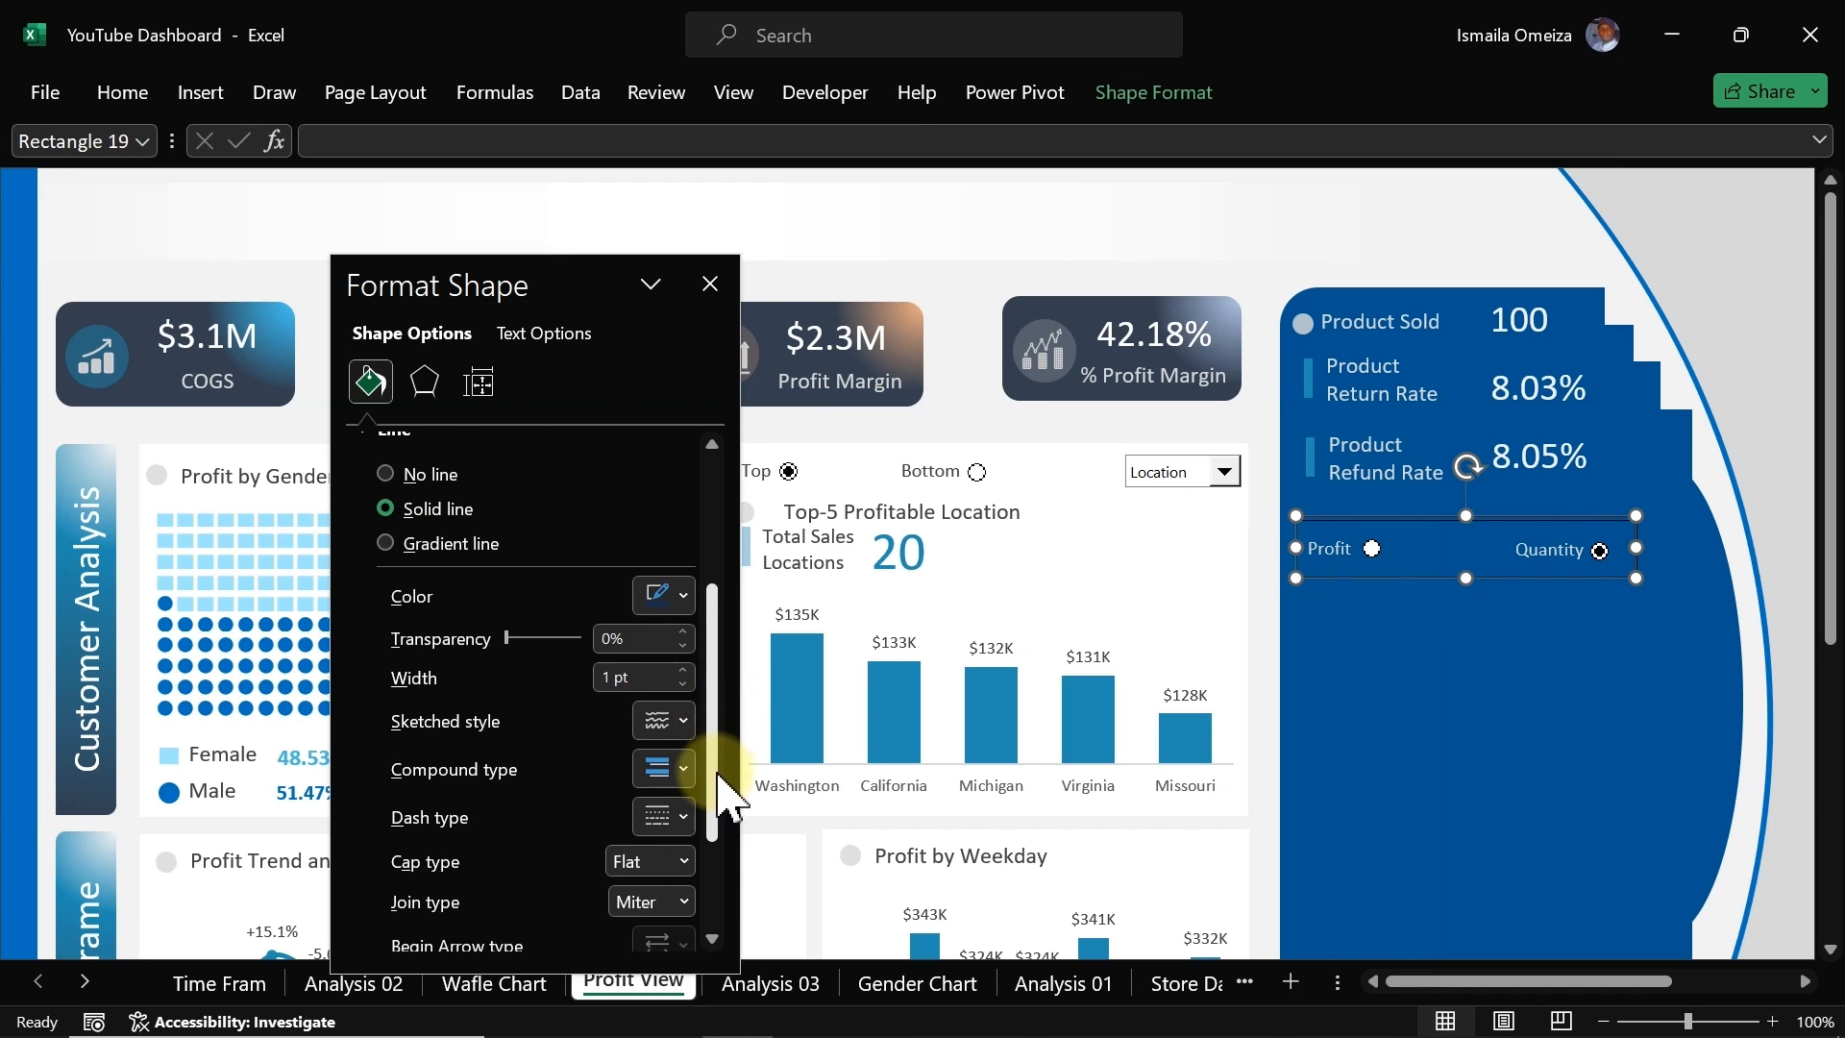
{"action": "left_click", "coordinate": [683, 666]}
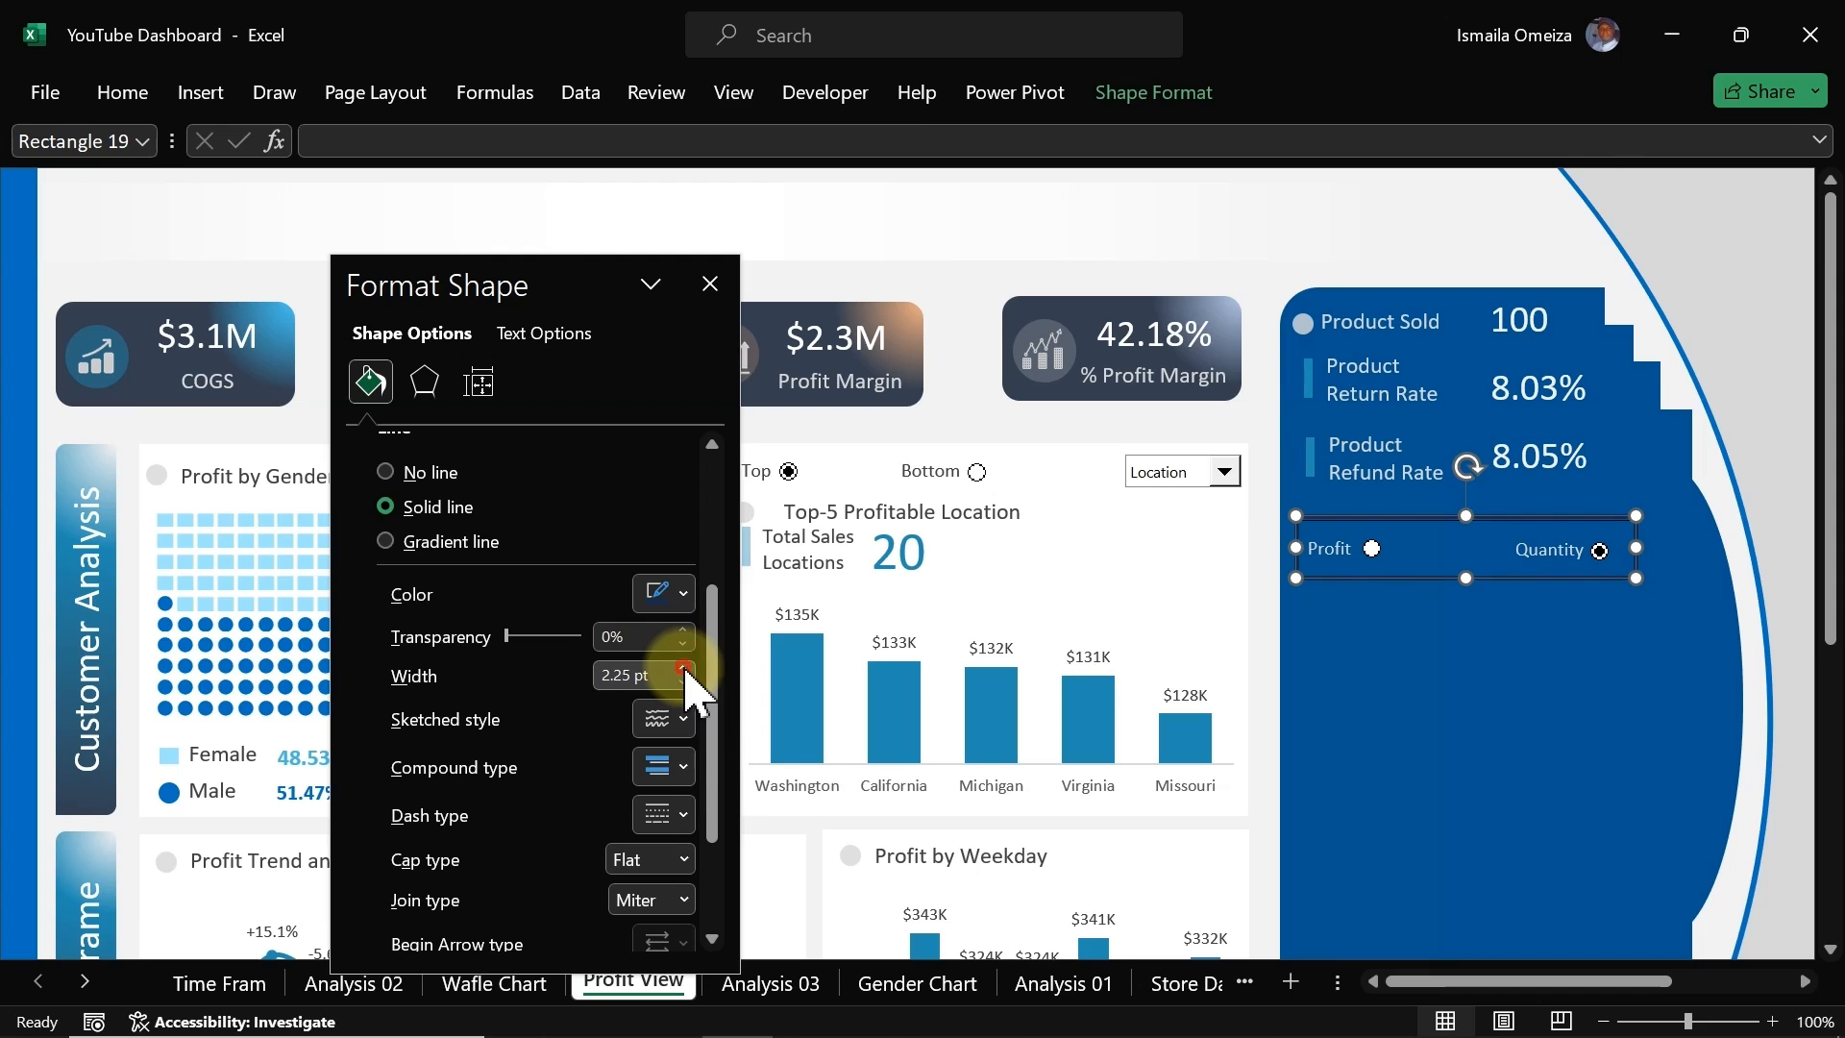
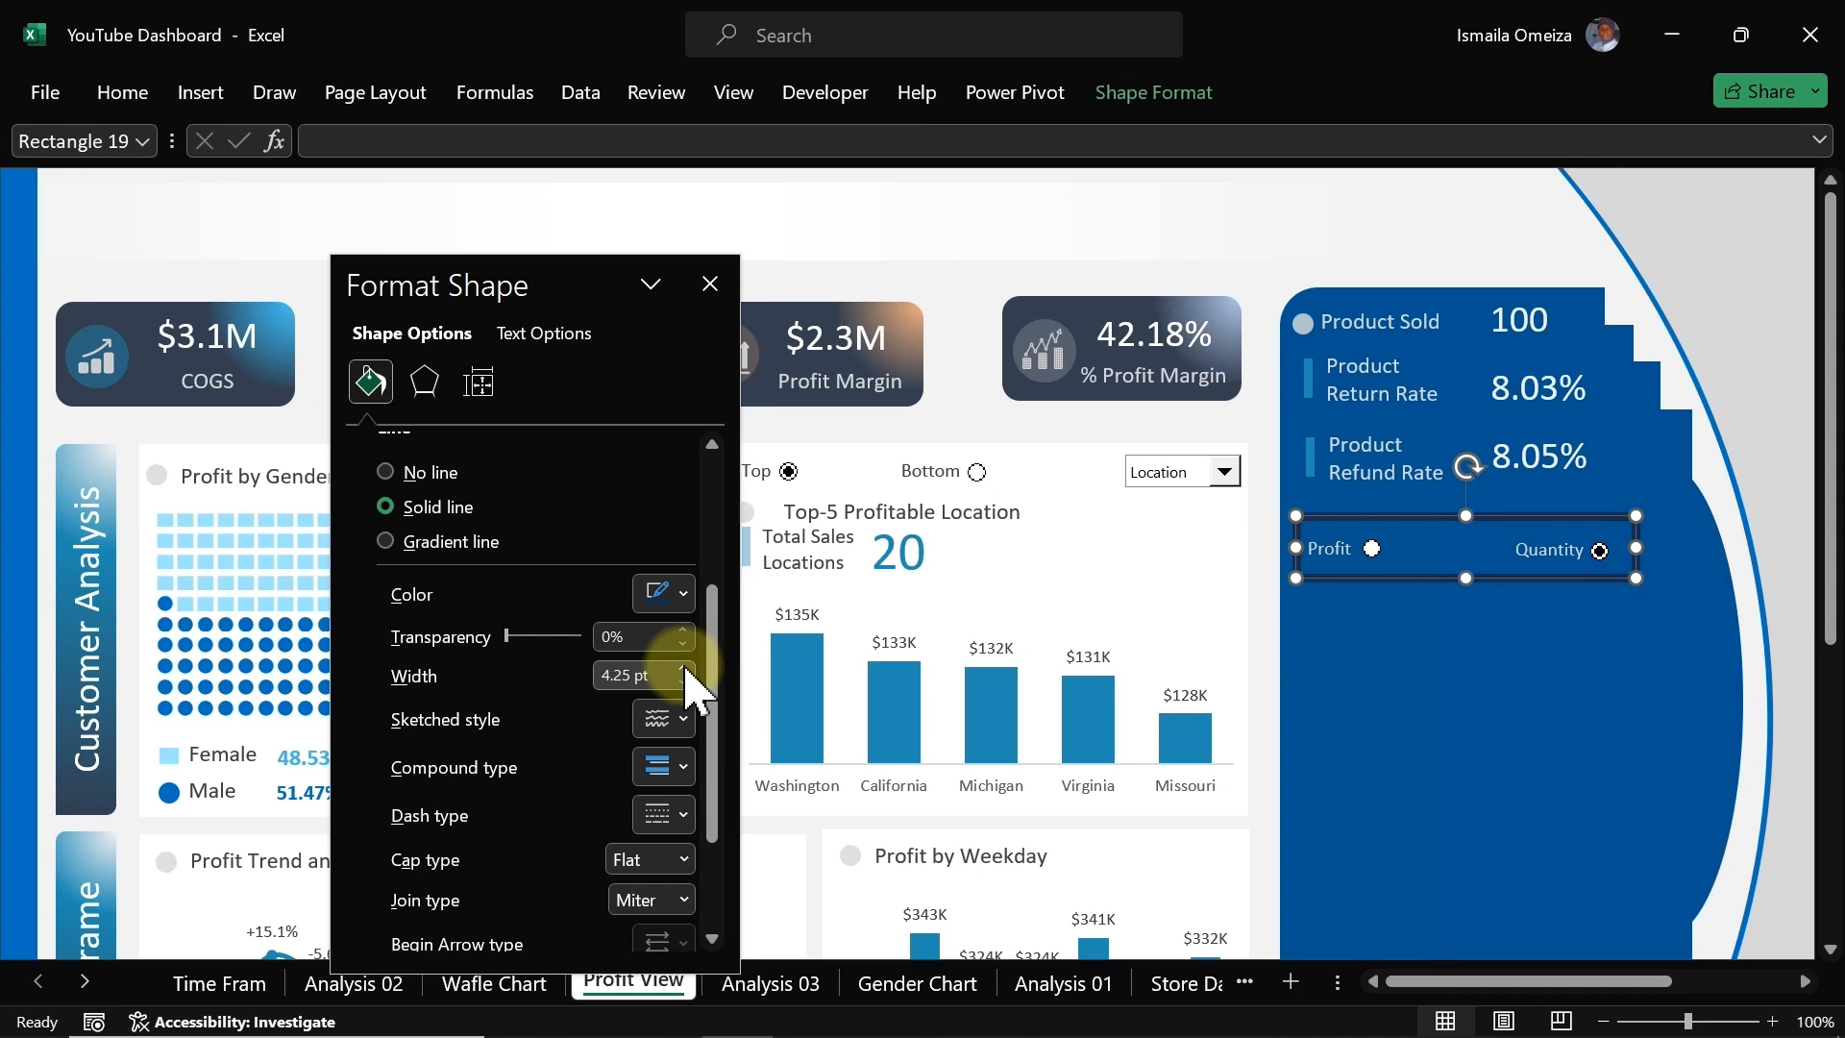
Step: Change the rectangle's outline colour to one of the recent colours
{"action": "left_click", "coordinate": [680, 594]}
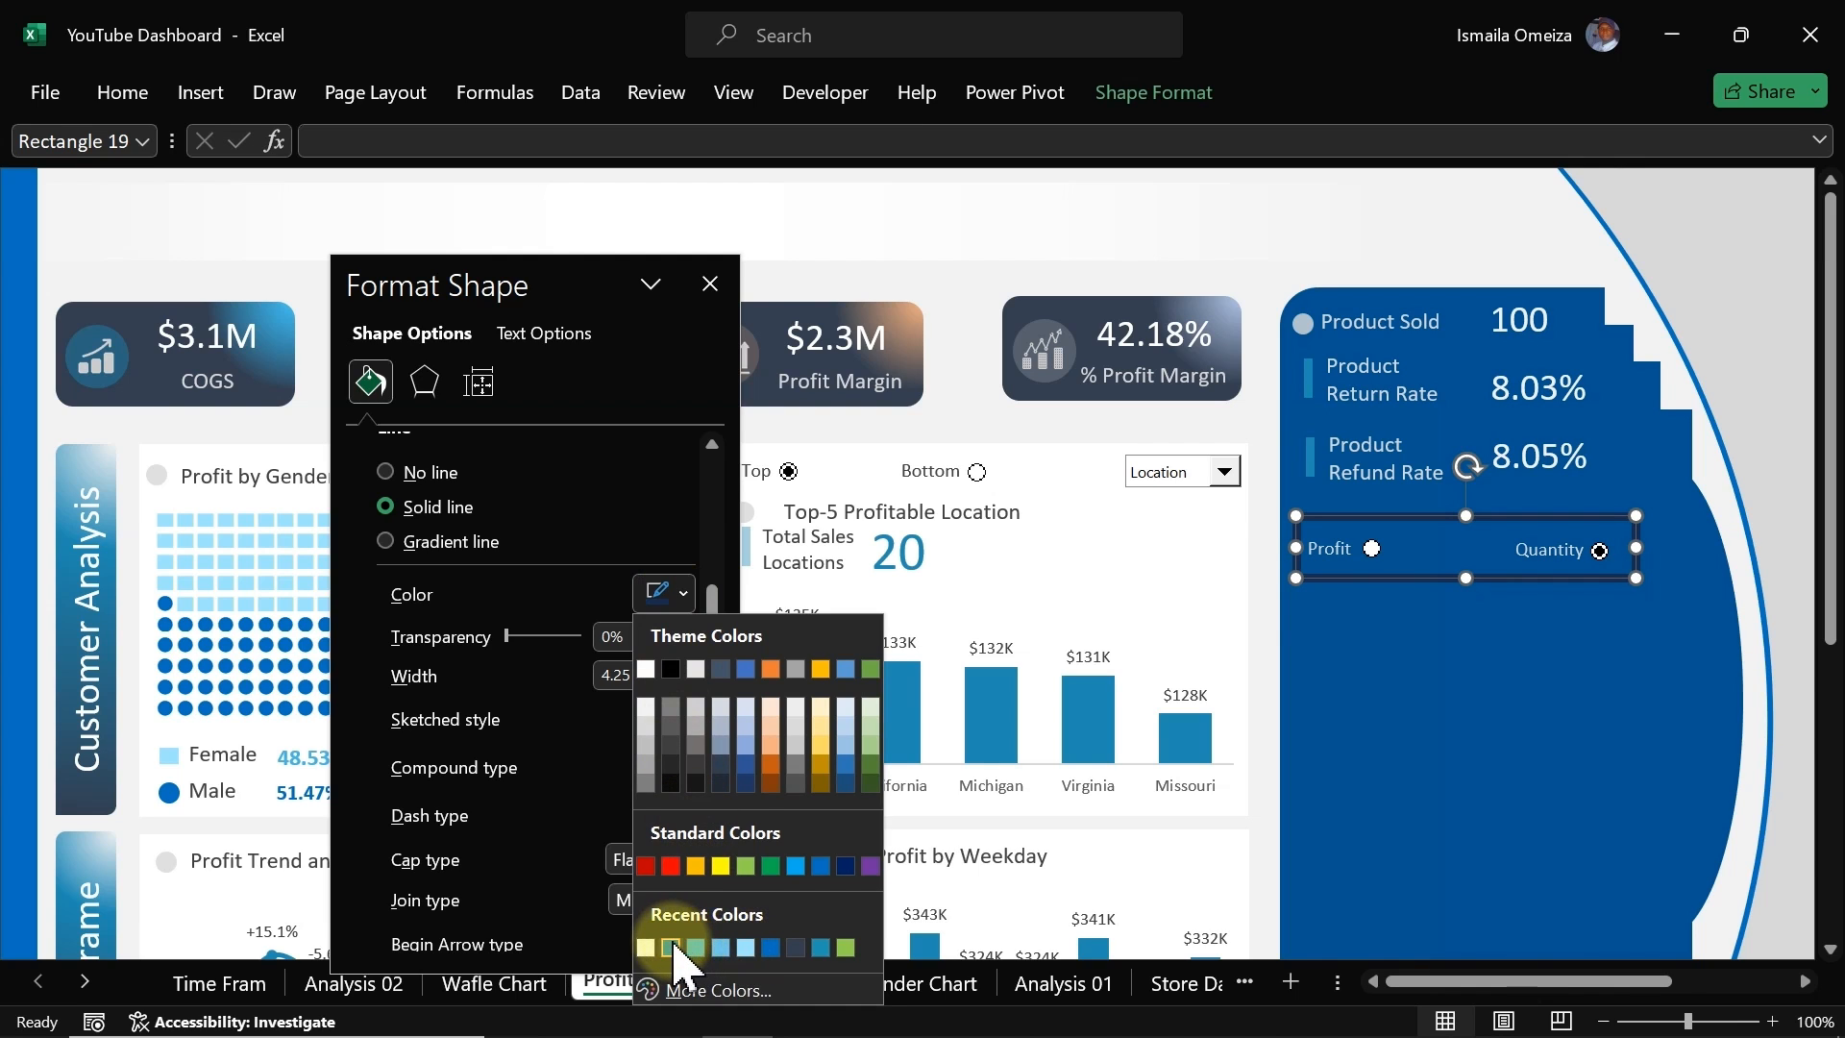
{"action": "left_click", "coordinate": [671, 947]}
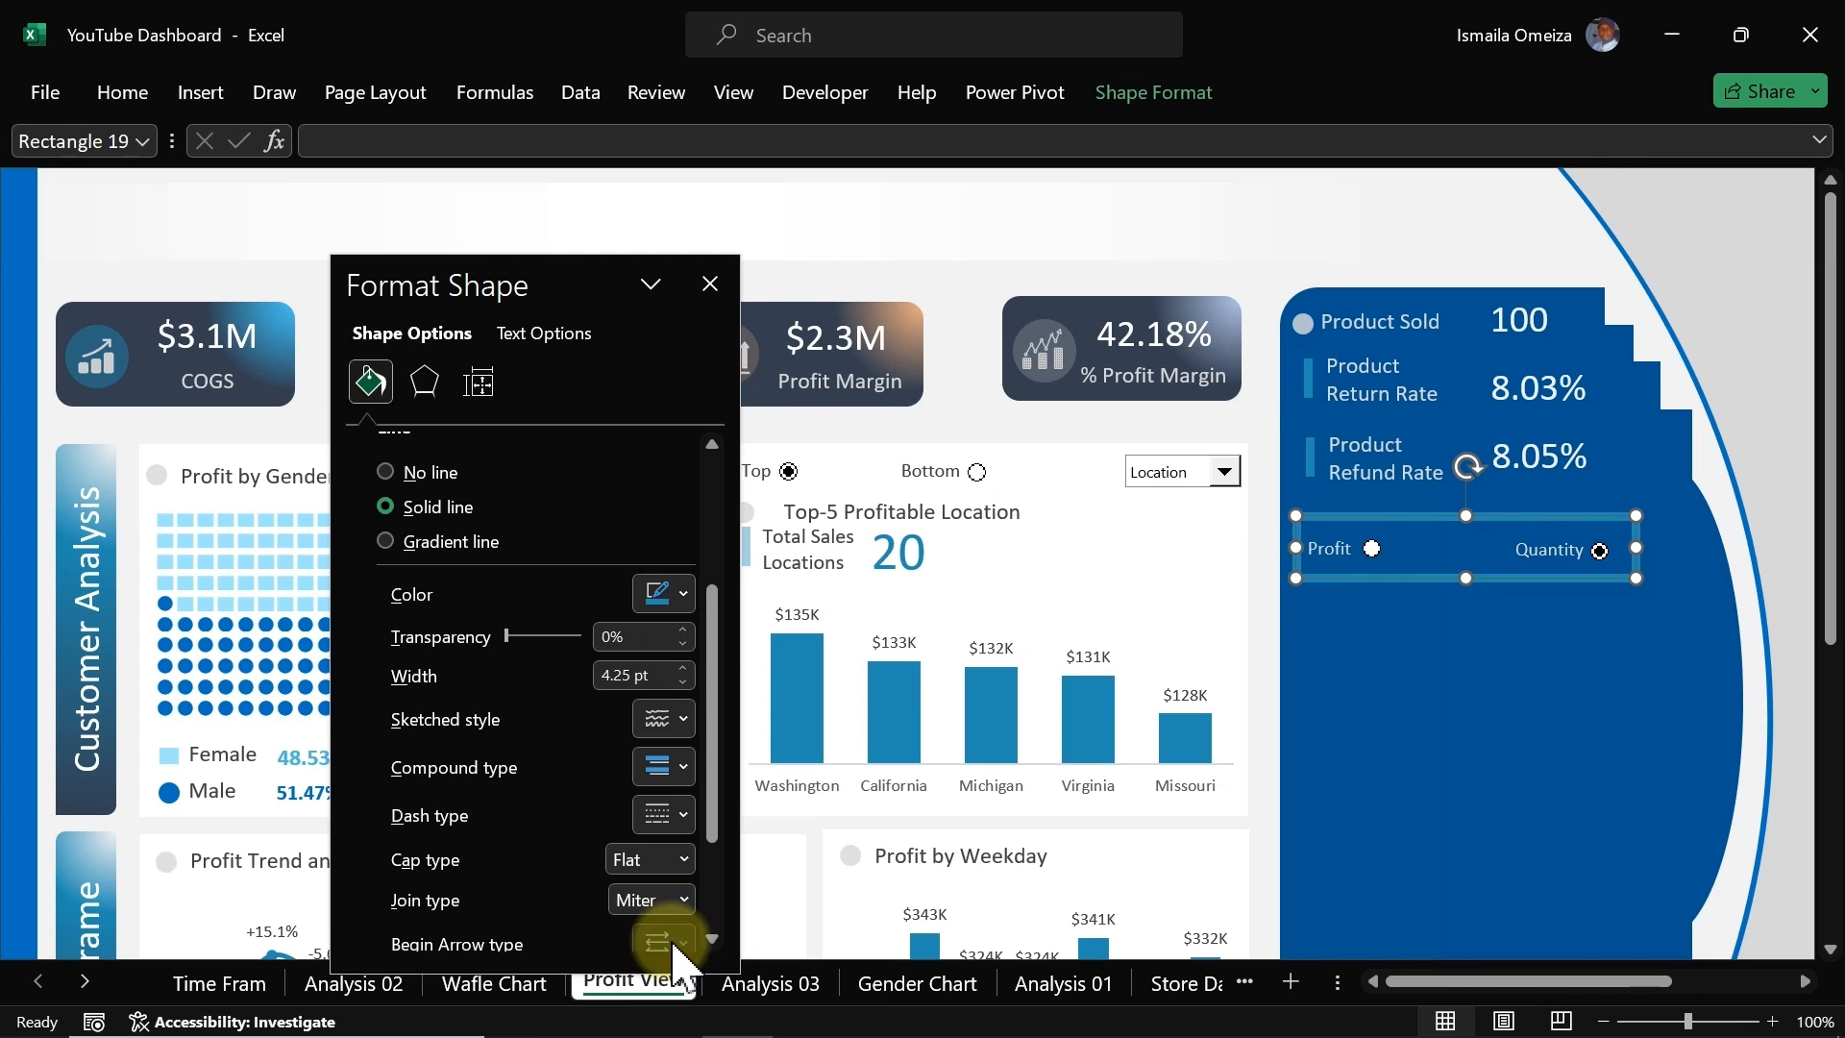
{"action": "left_click", "coordinate": [681, 596]}
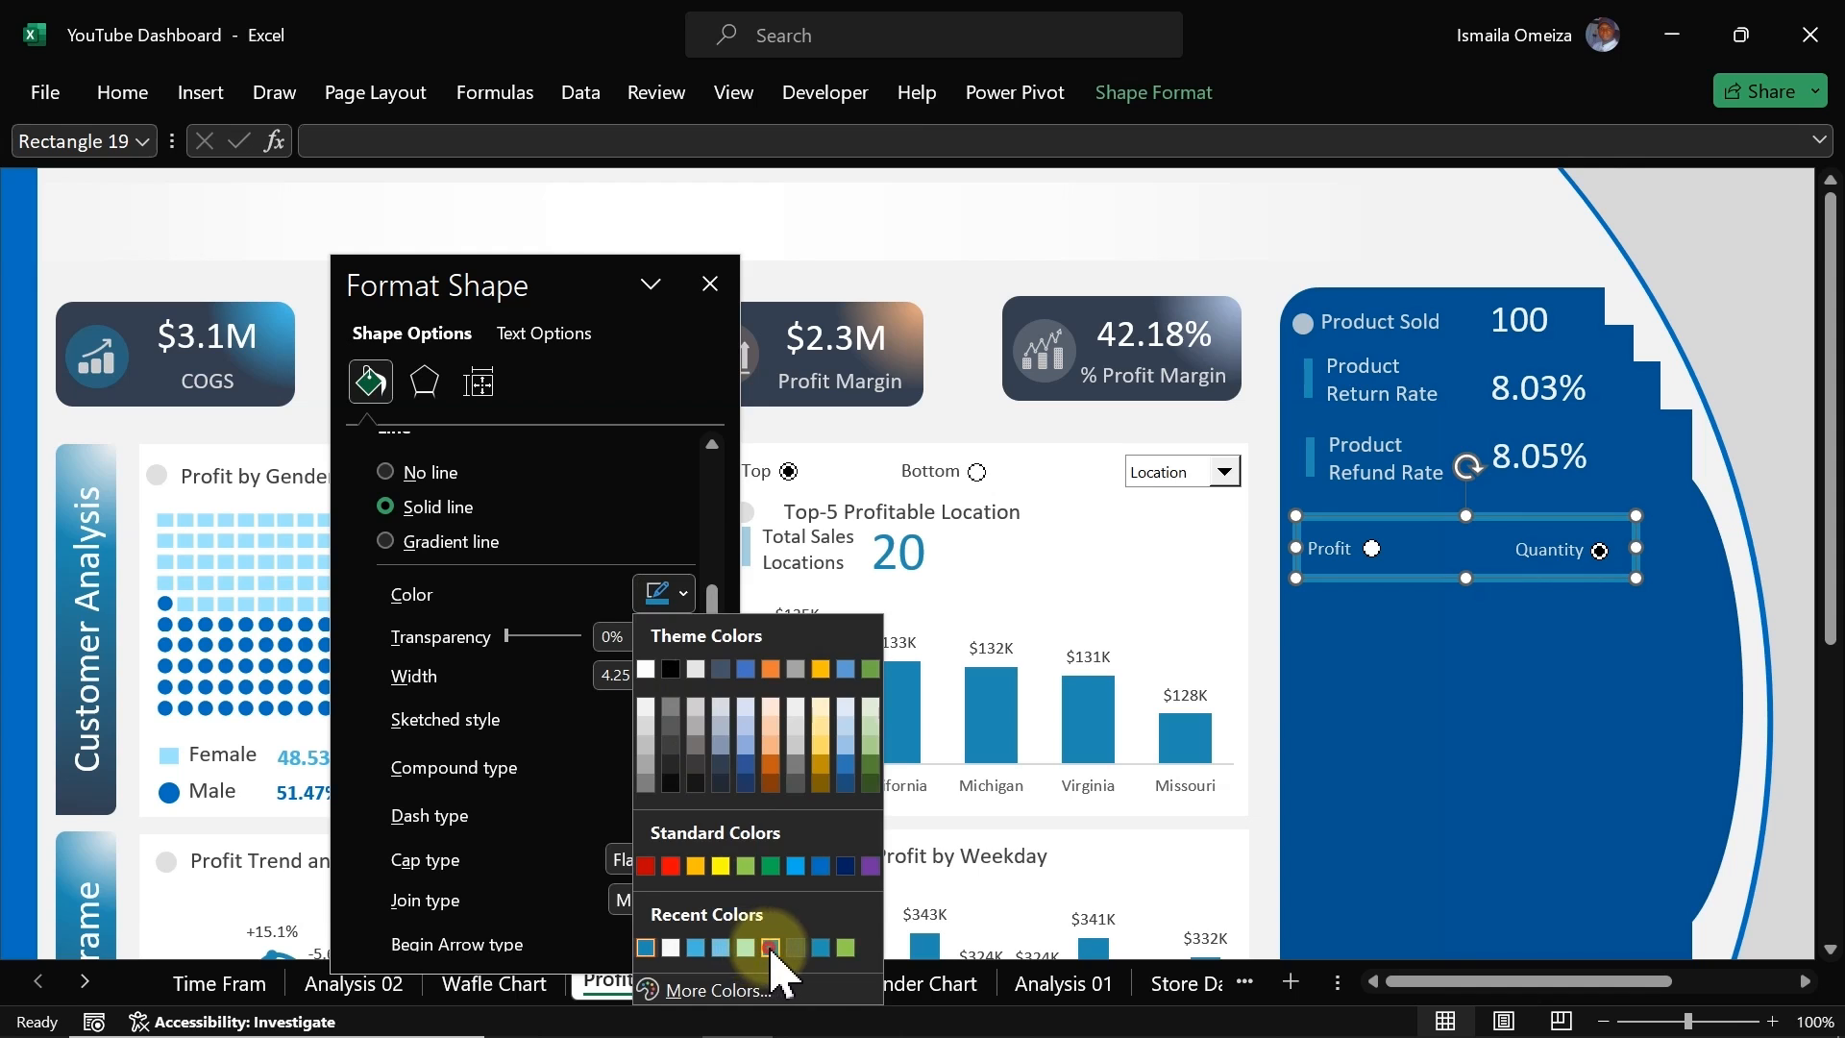
{"action": "left_click", "coordinate": [771, 949]}
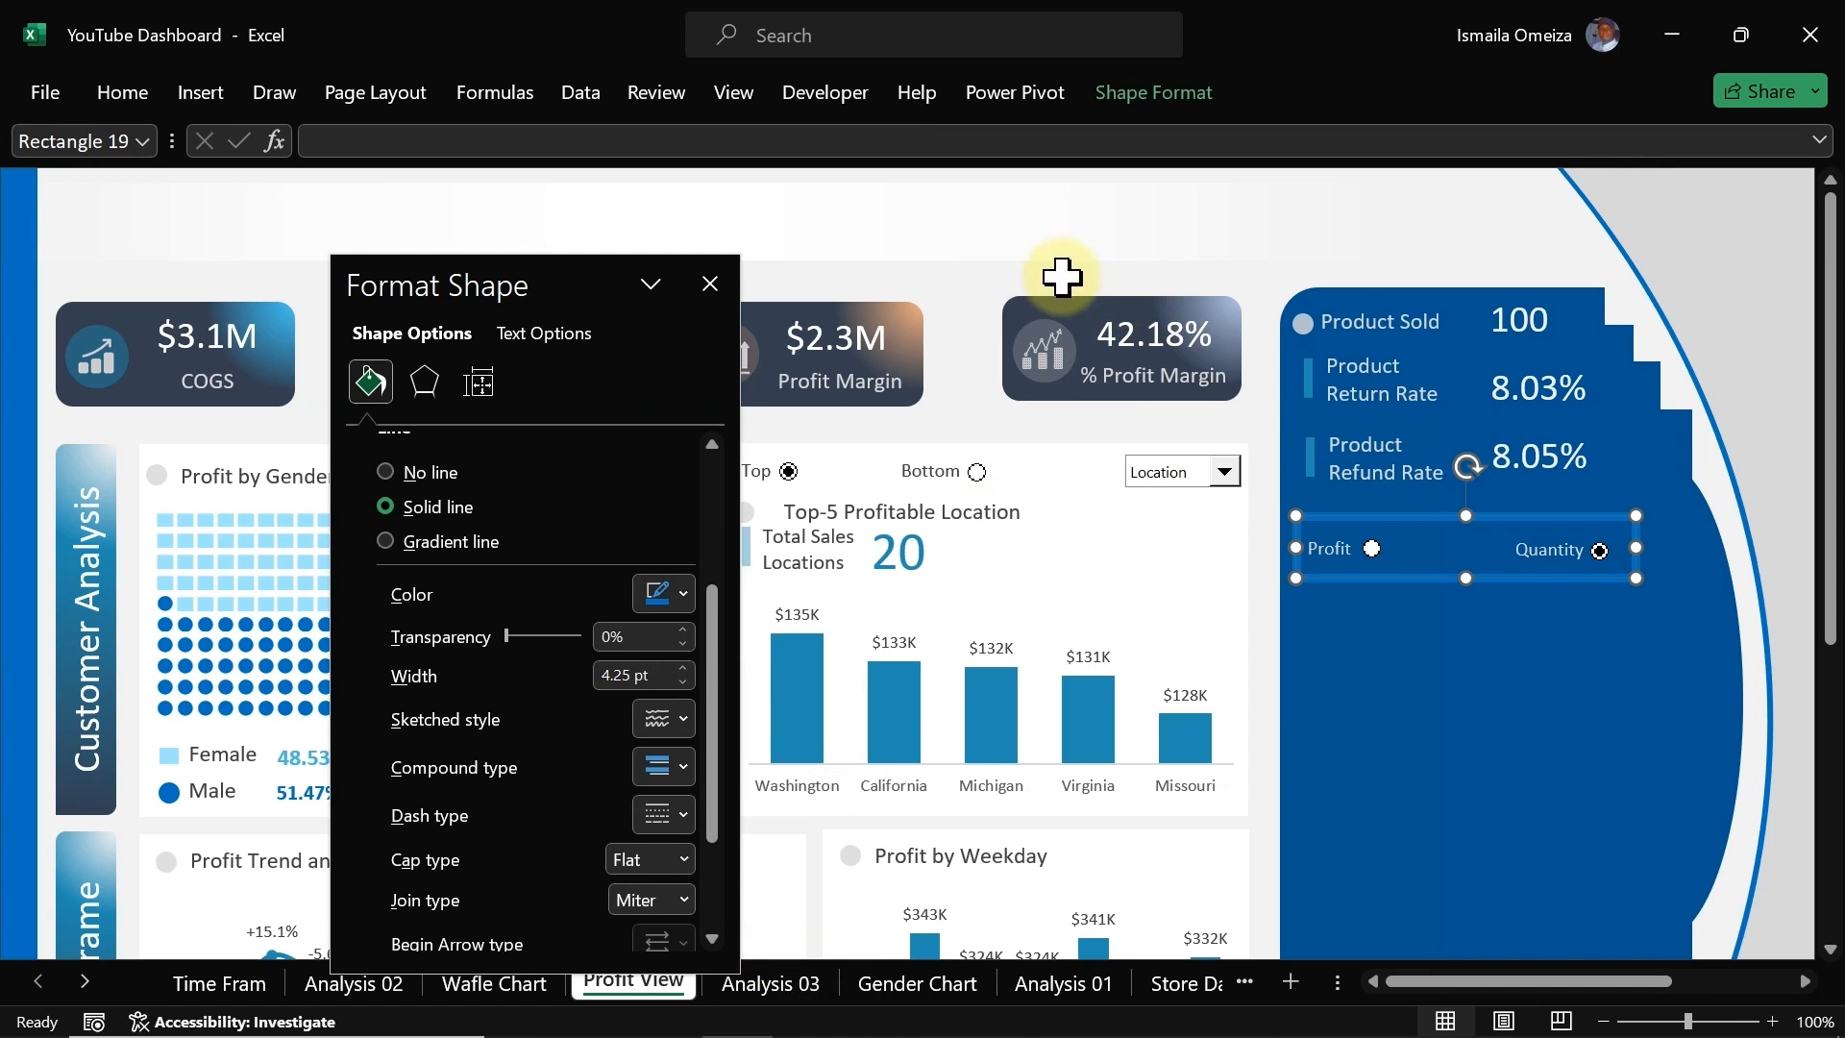
Step: Look up the panel background's custom fill colour code using a temporary copy of the panel shape, then delete the copy
{"action": "left_click", "coordinate": [981, 296]}
{"action": "left_click", "coordinate": [1398, 682]}
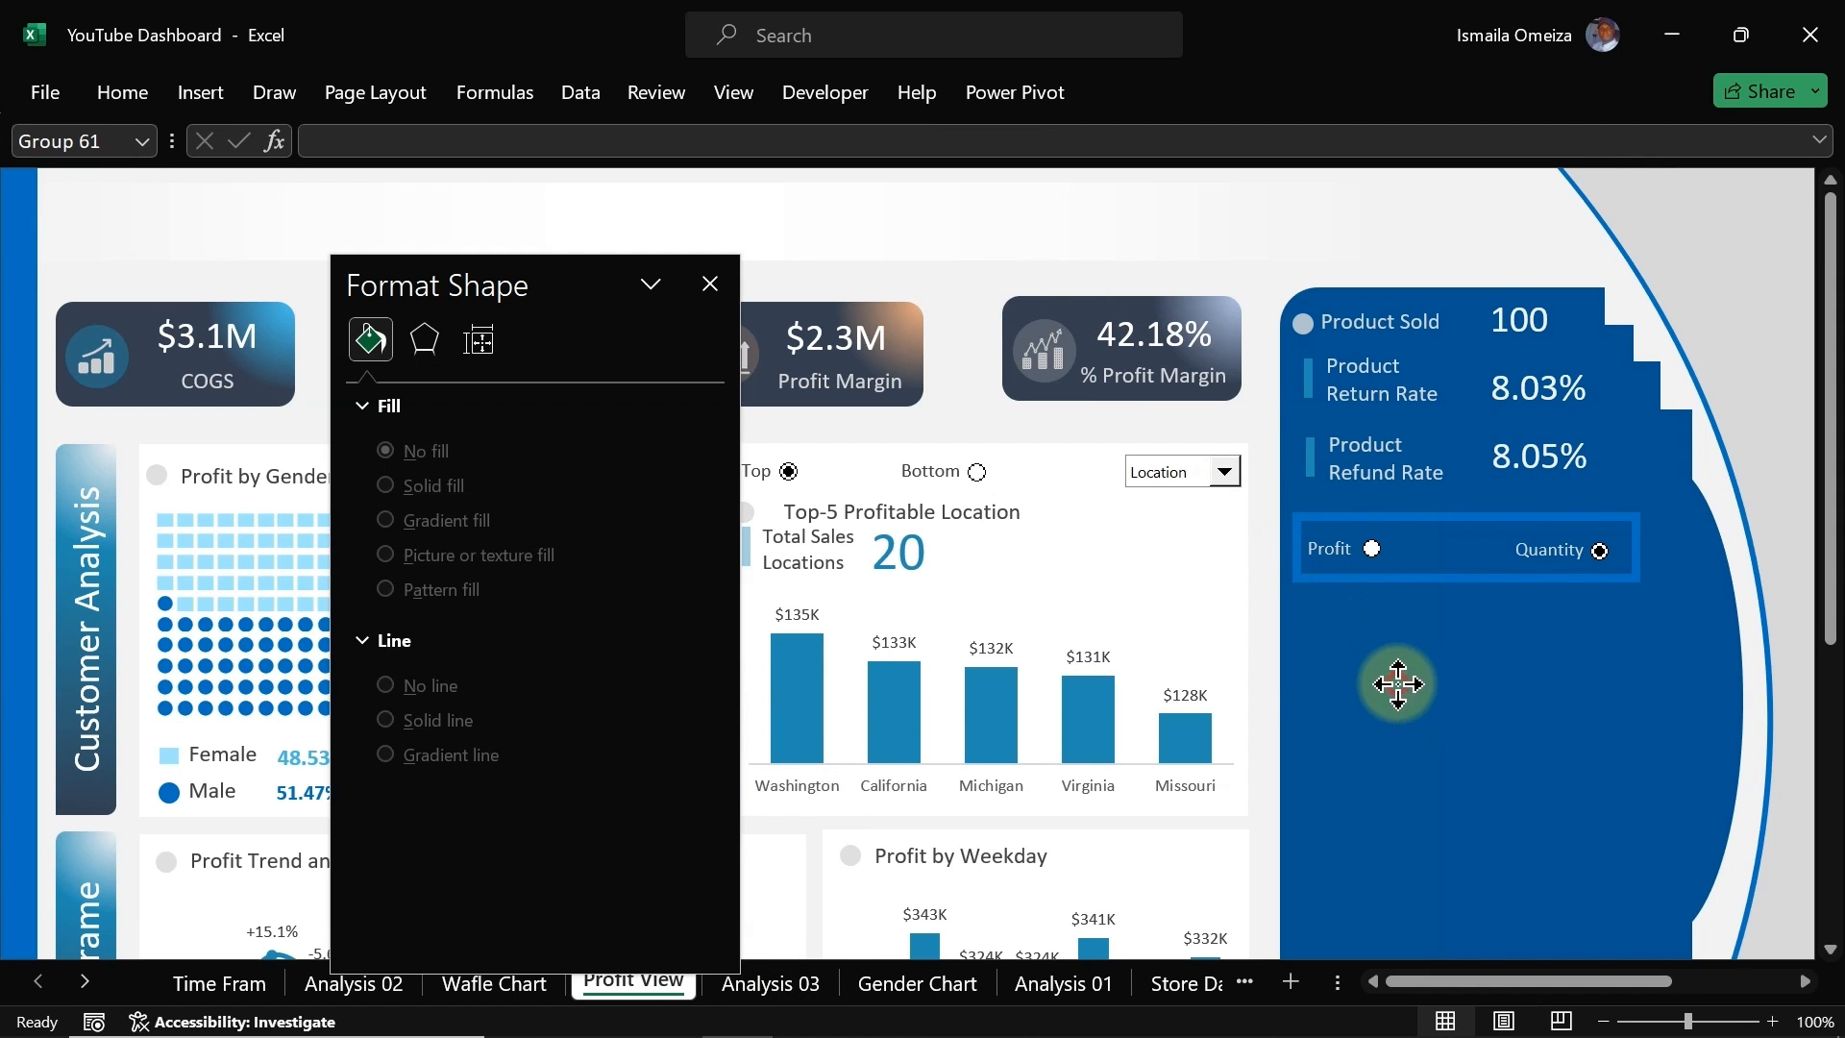
{"action": "left_click", "coordinate": [1398, 682]}
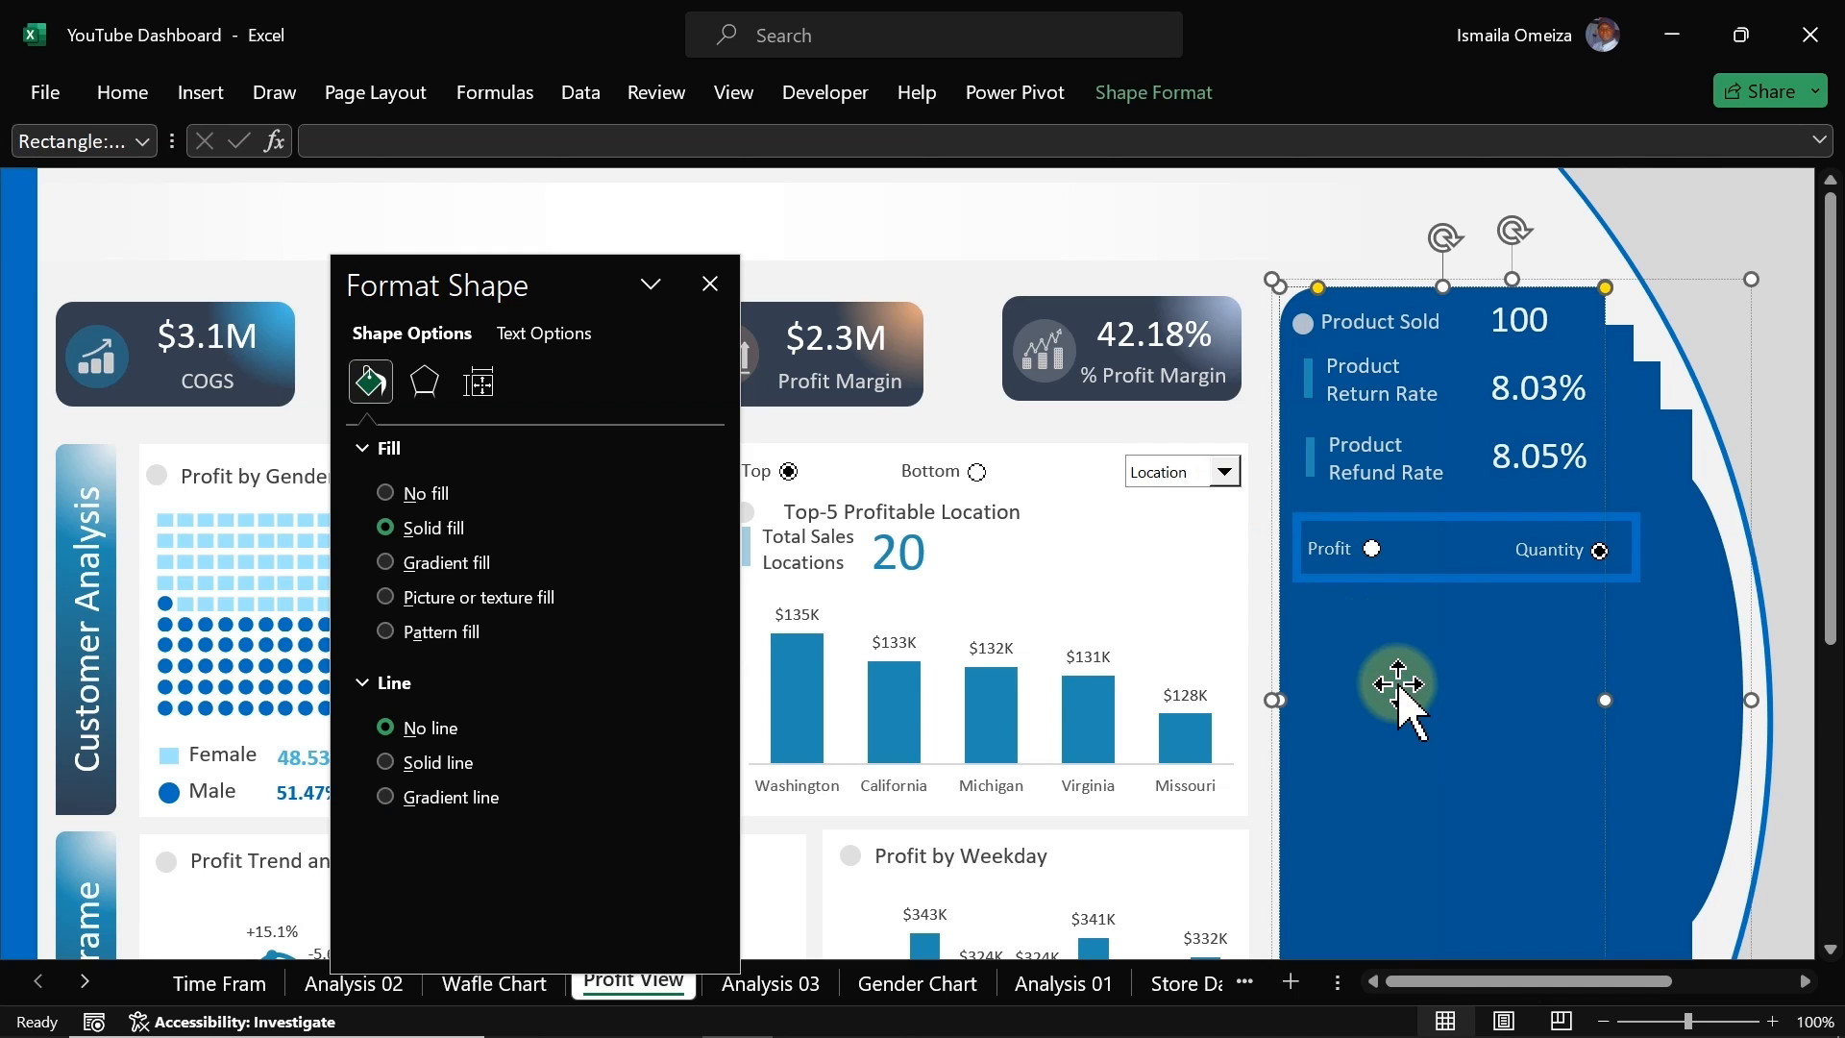
{"action": "left_click", "coordinate": [1426, 688]}
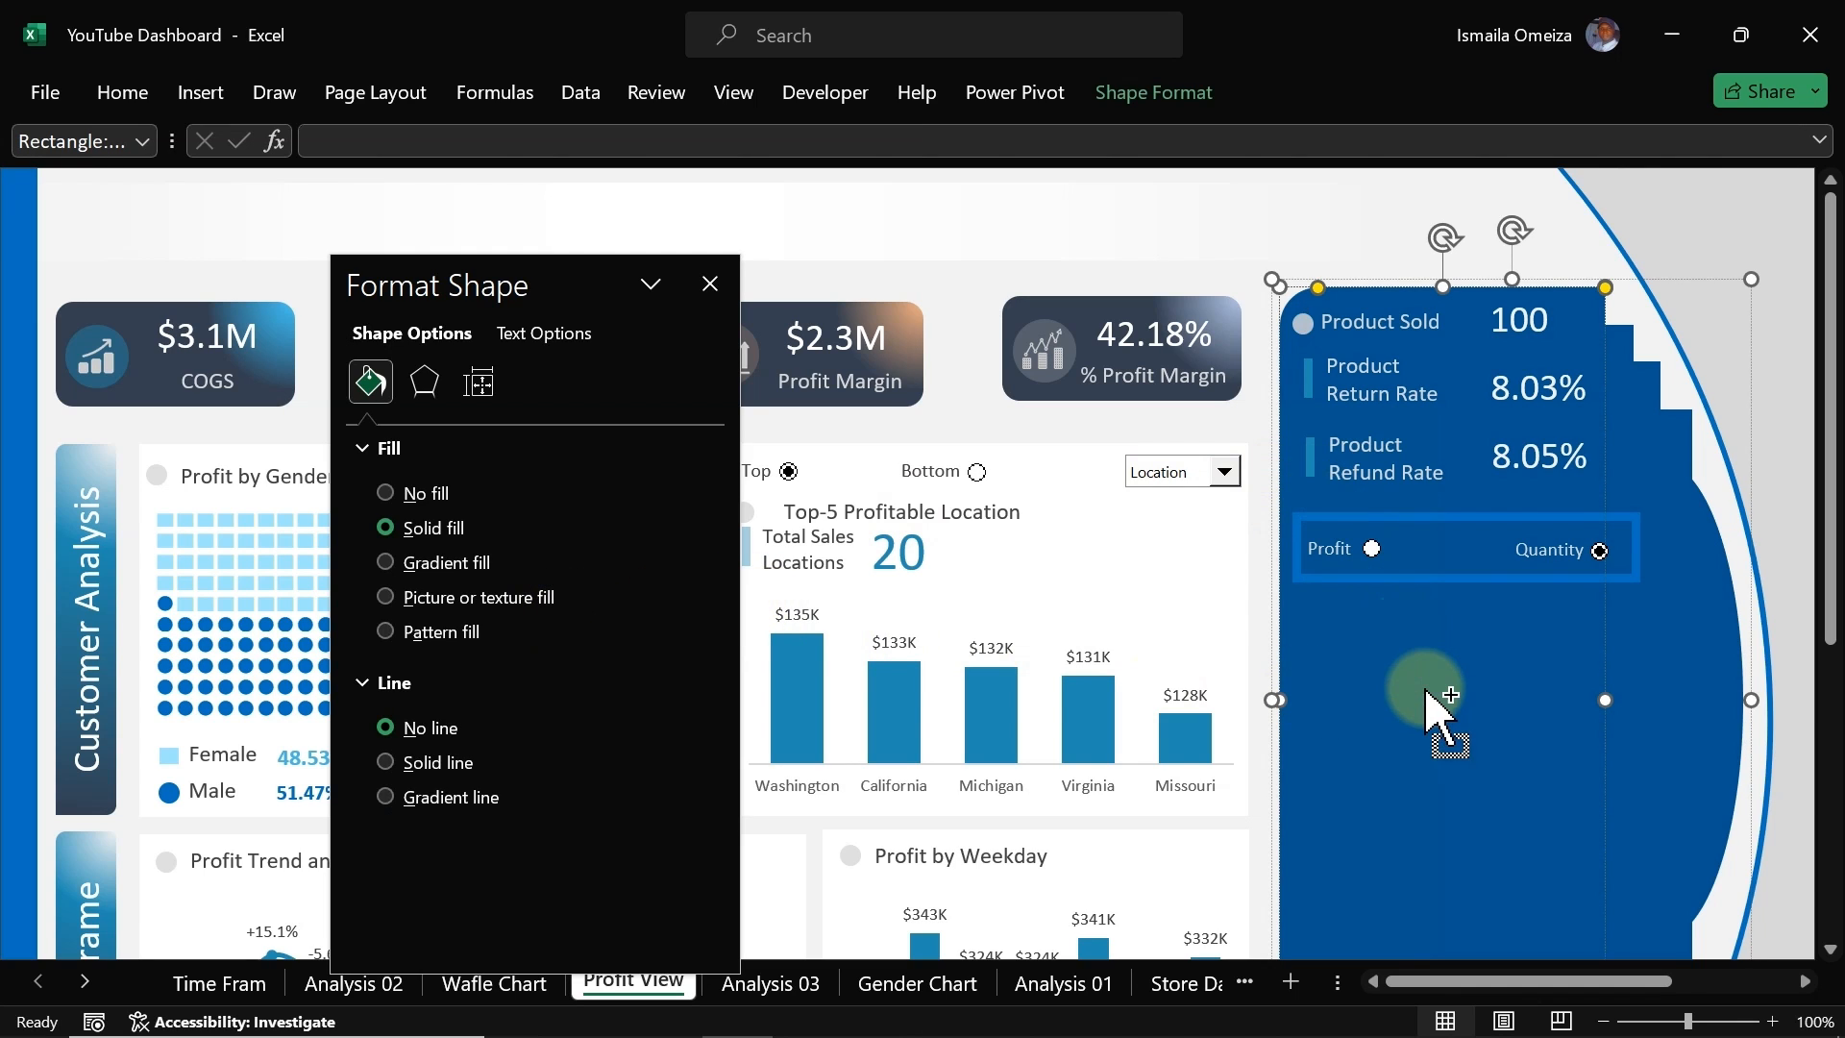
{"action": "left_click", "coordinate": [1468, 692]}
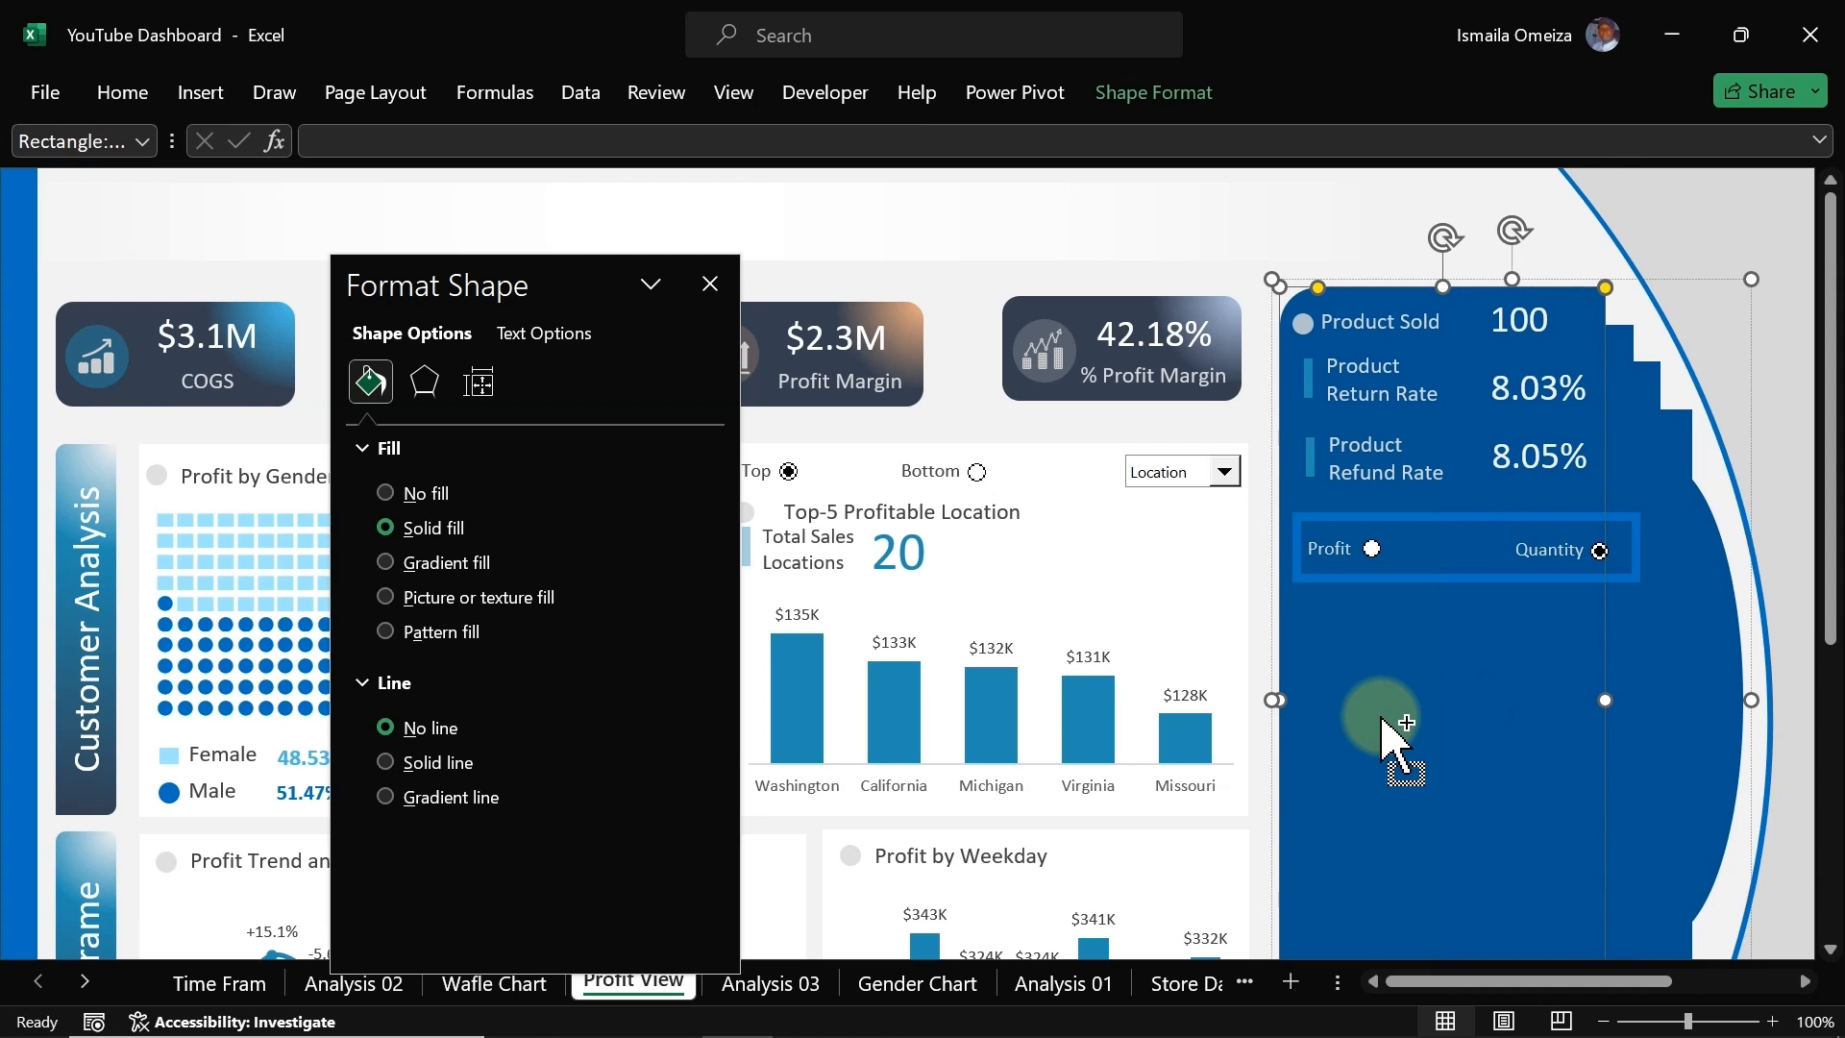
{"action": "left_click_drag", "start_coordinate": [1382, 718], "coordinate": [957, 715]}
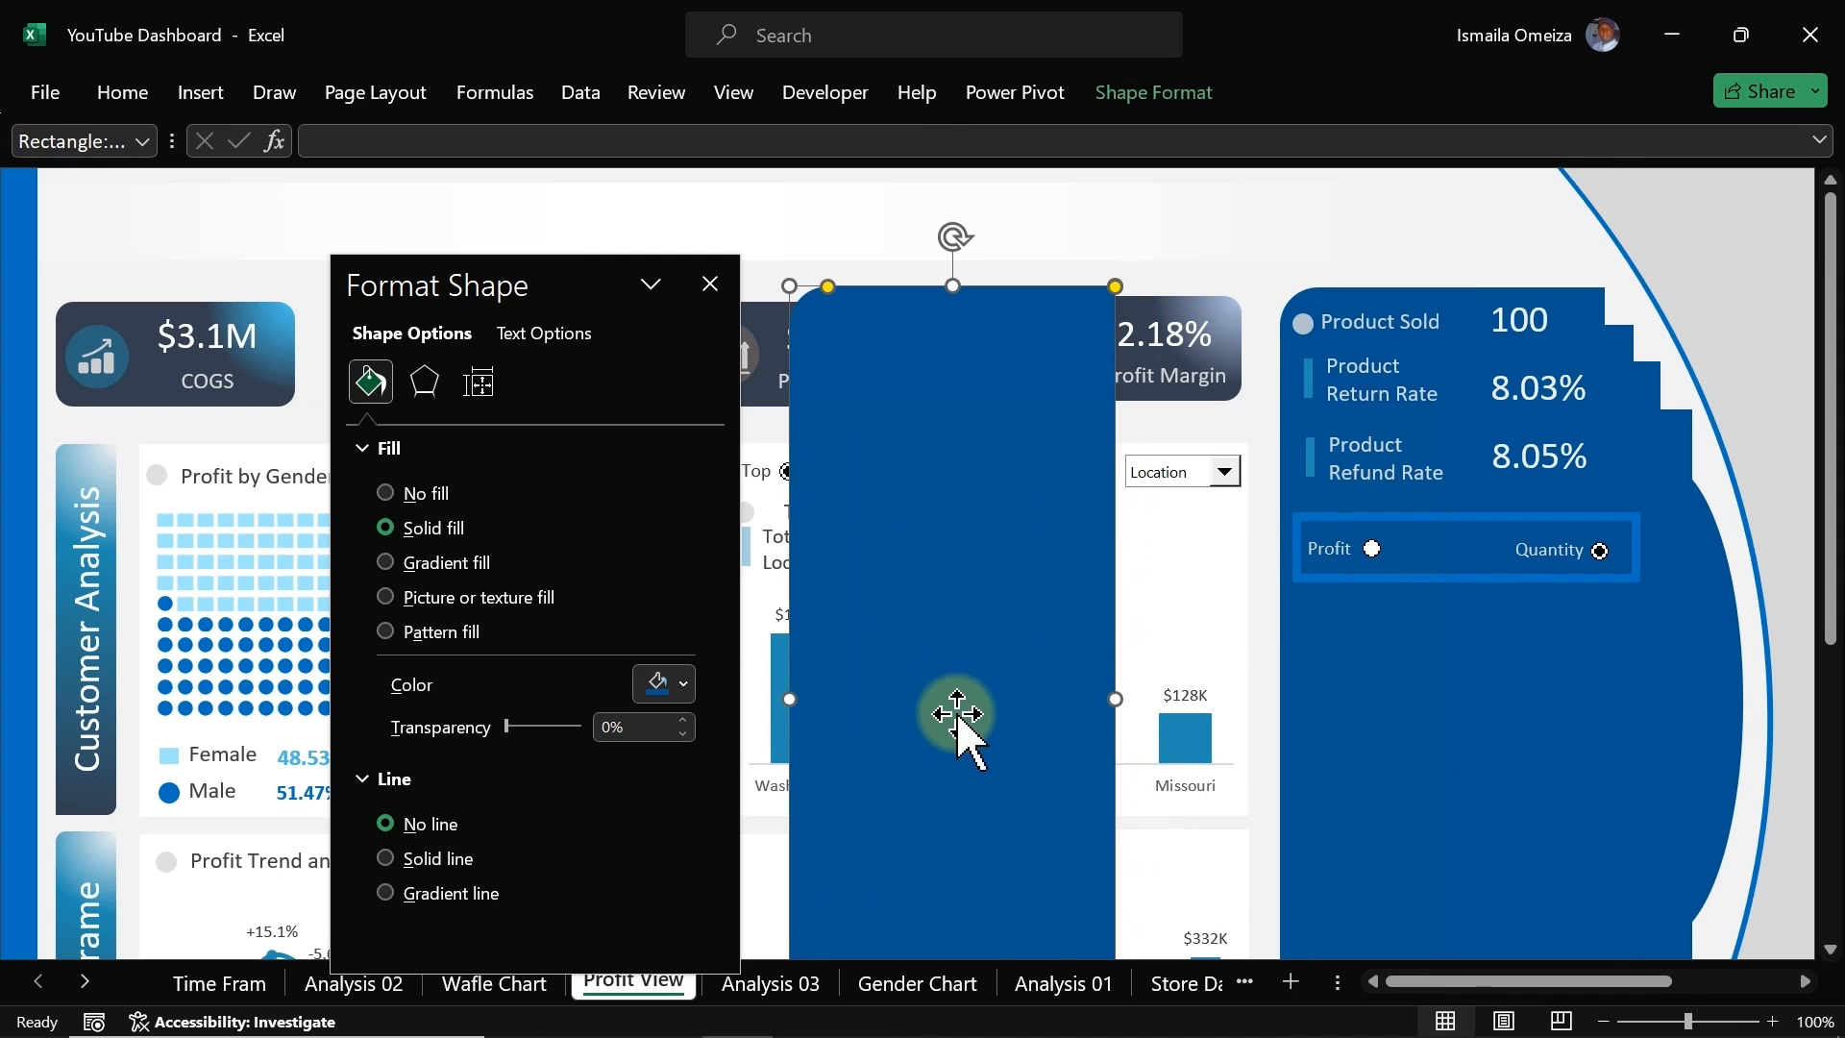
{"action": "left_click", "coordinate": [660, 680]}
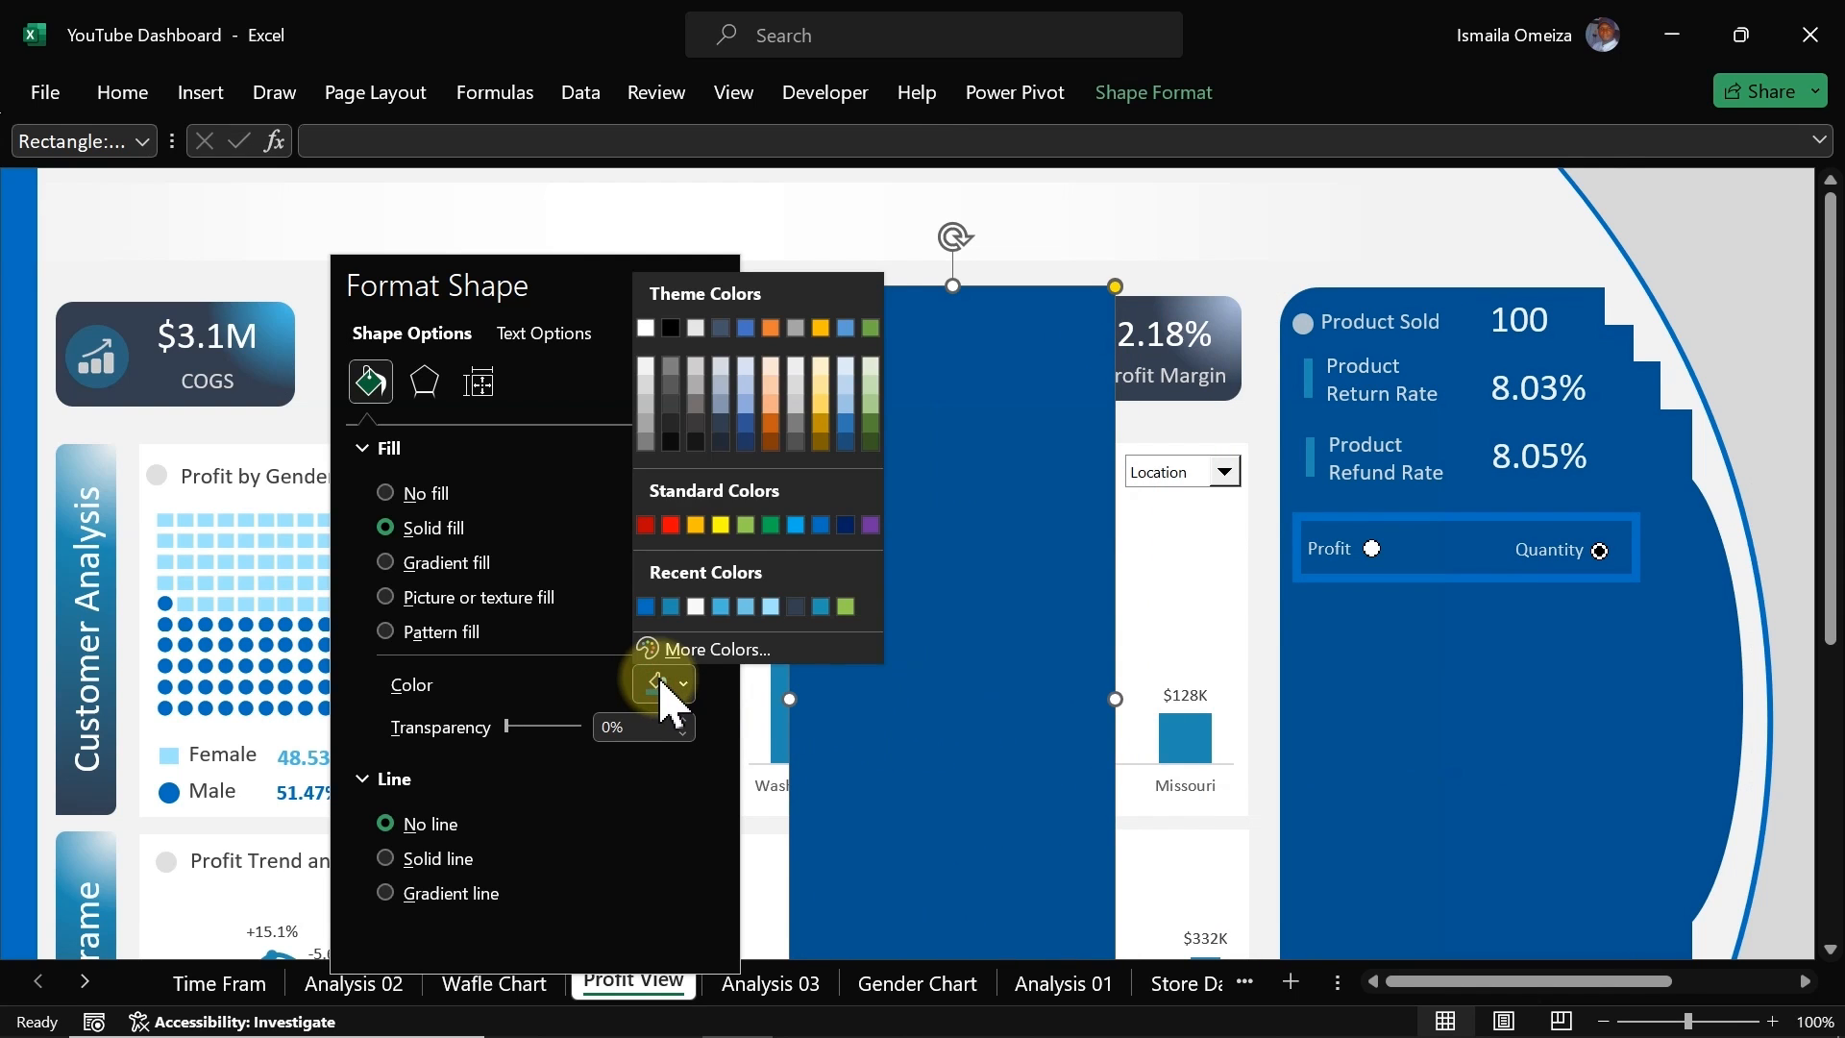
{"action": "left_click", "coordinate": [644, 606]}
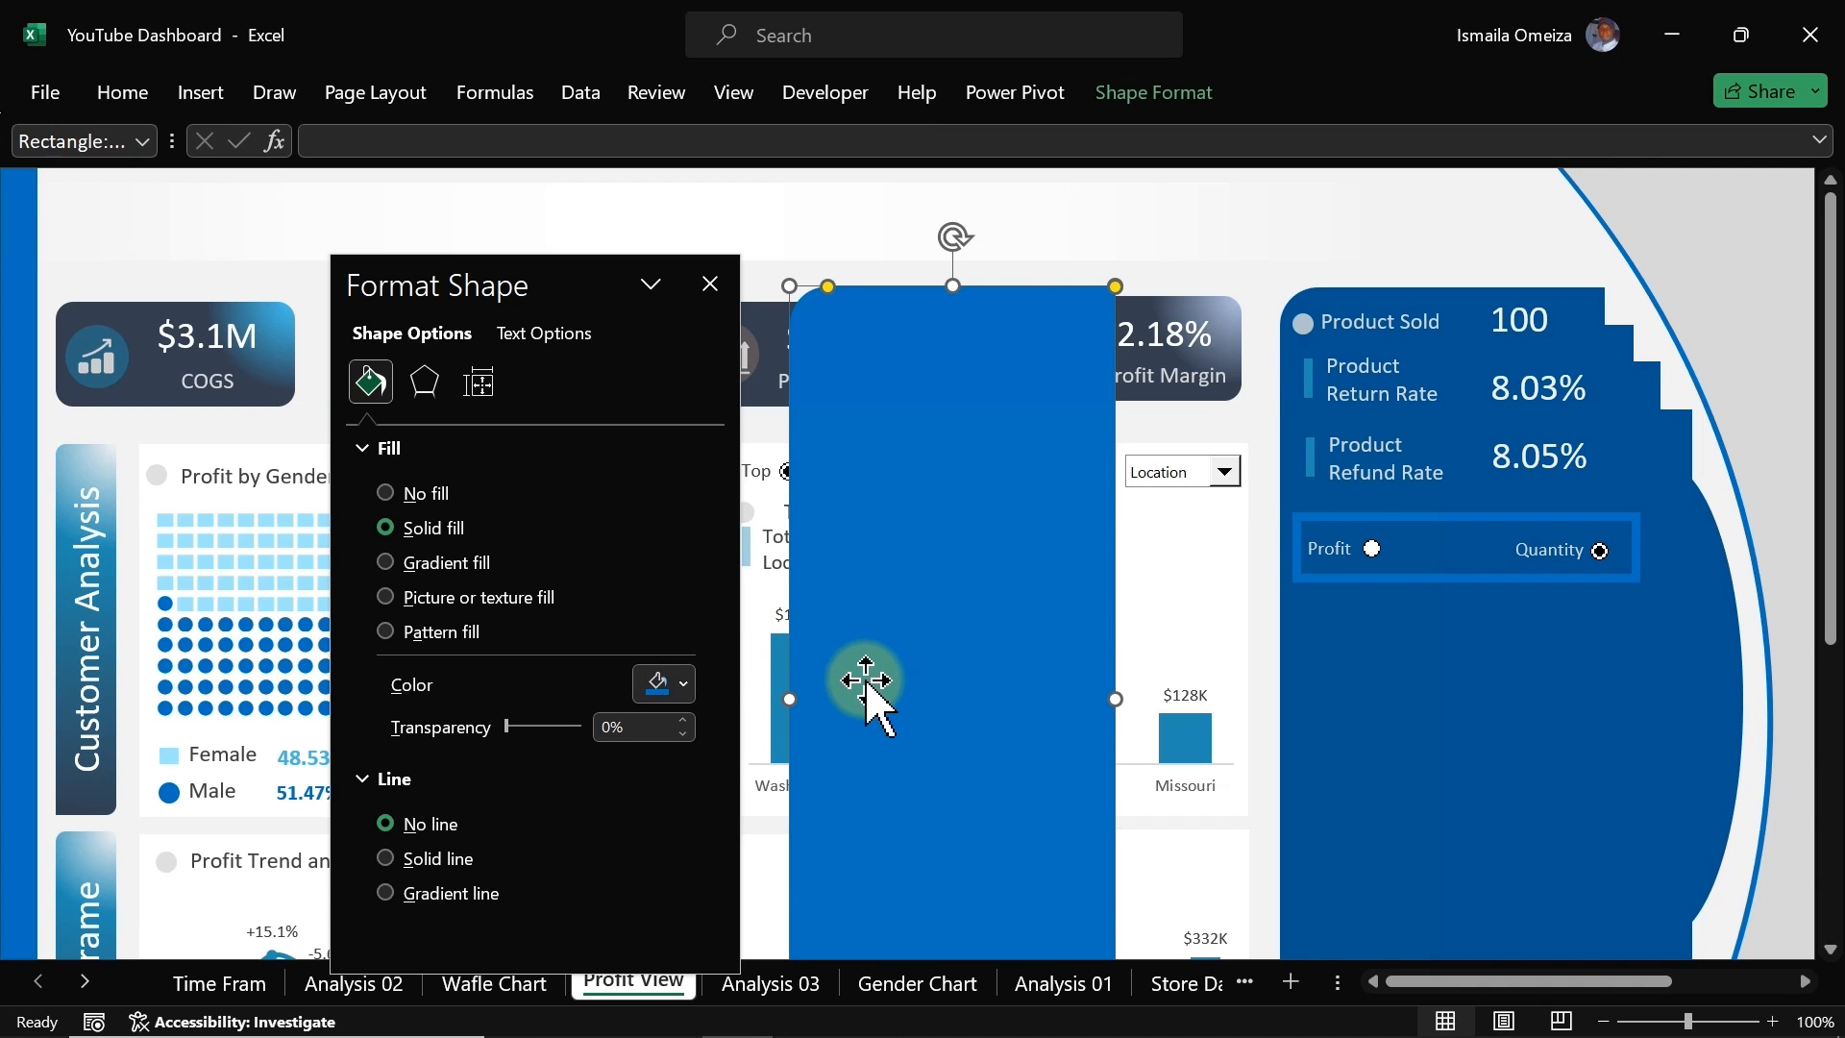
{"action": "key", "text": "ctrl+z"}
{"action": "left_click", "coordinate": [683, 683]}
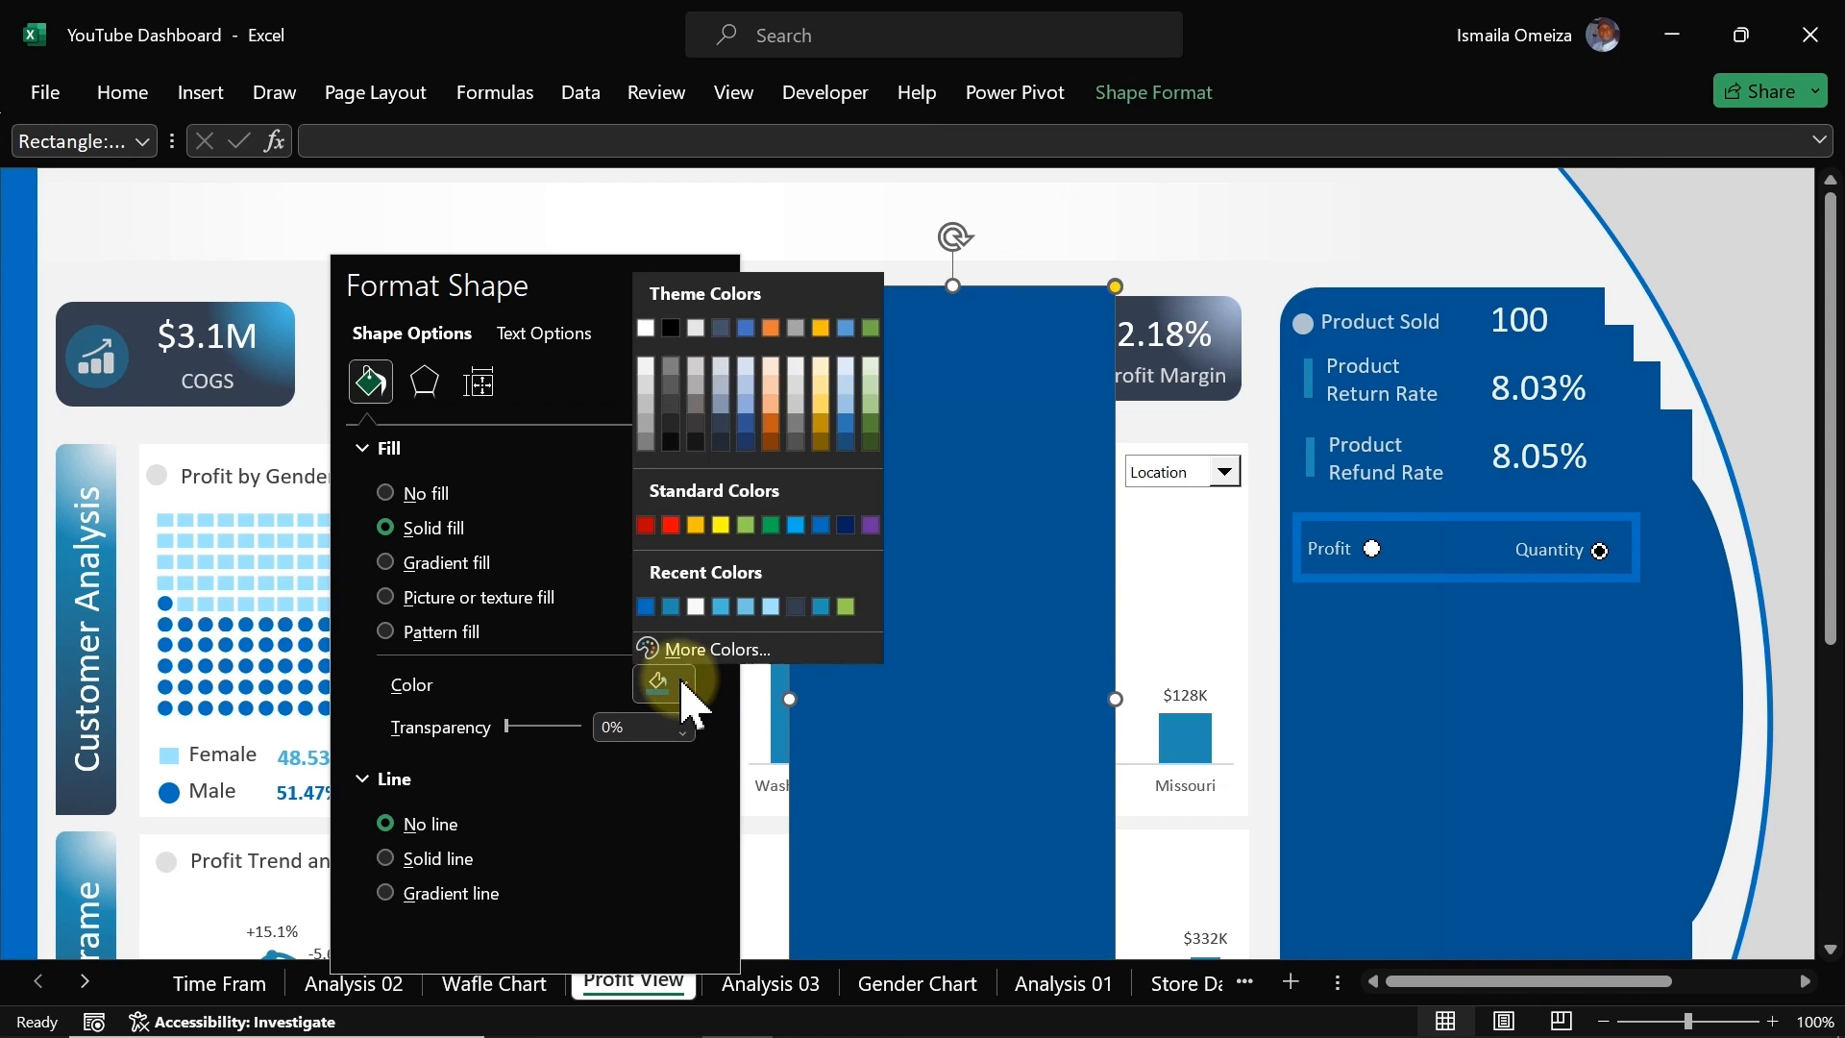
{"action": "left_click", "coordinate": [721, 650]}
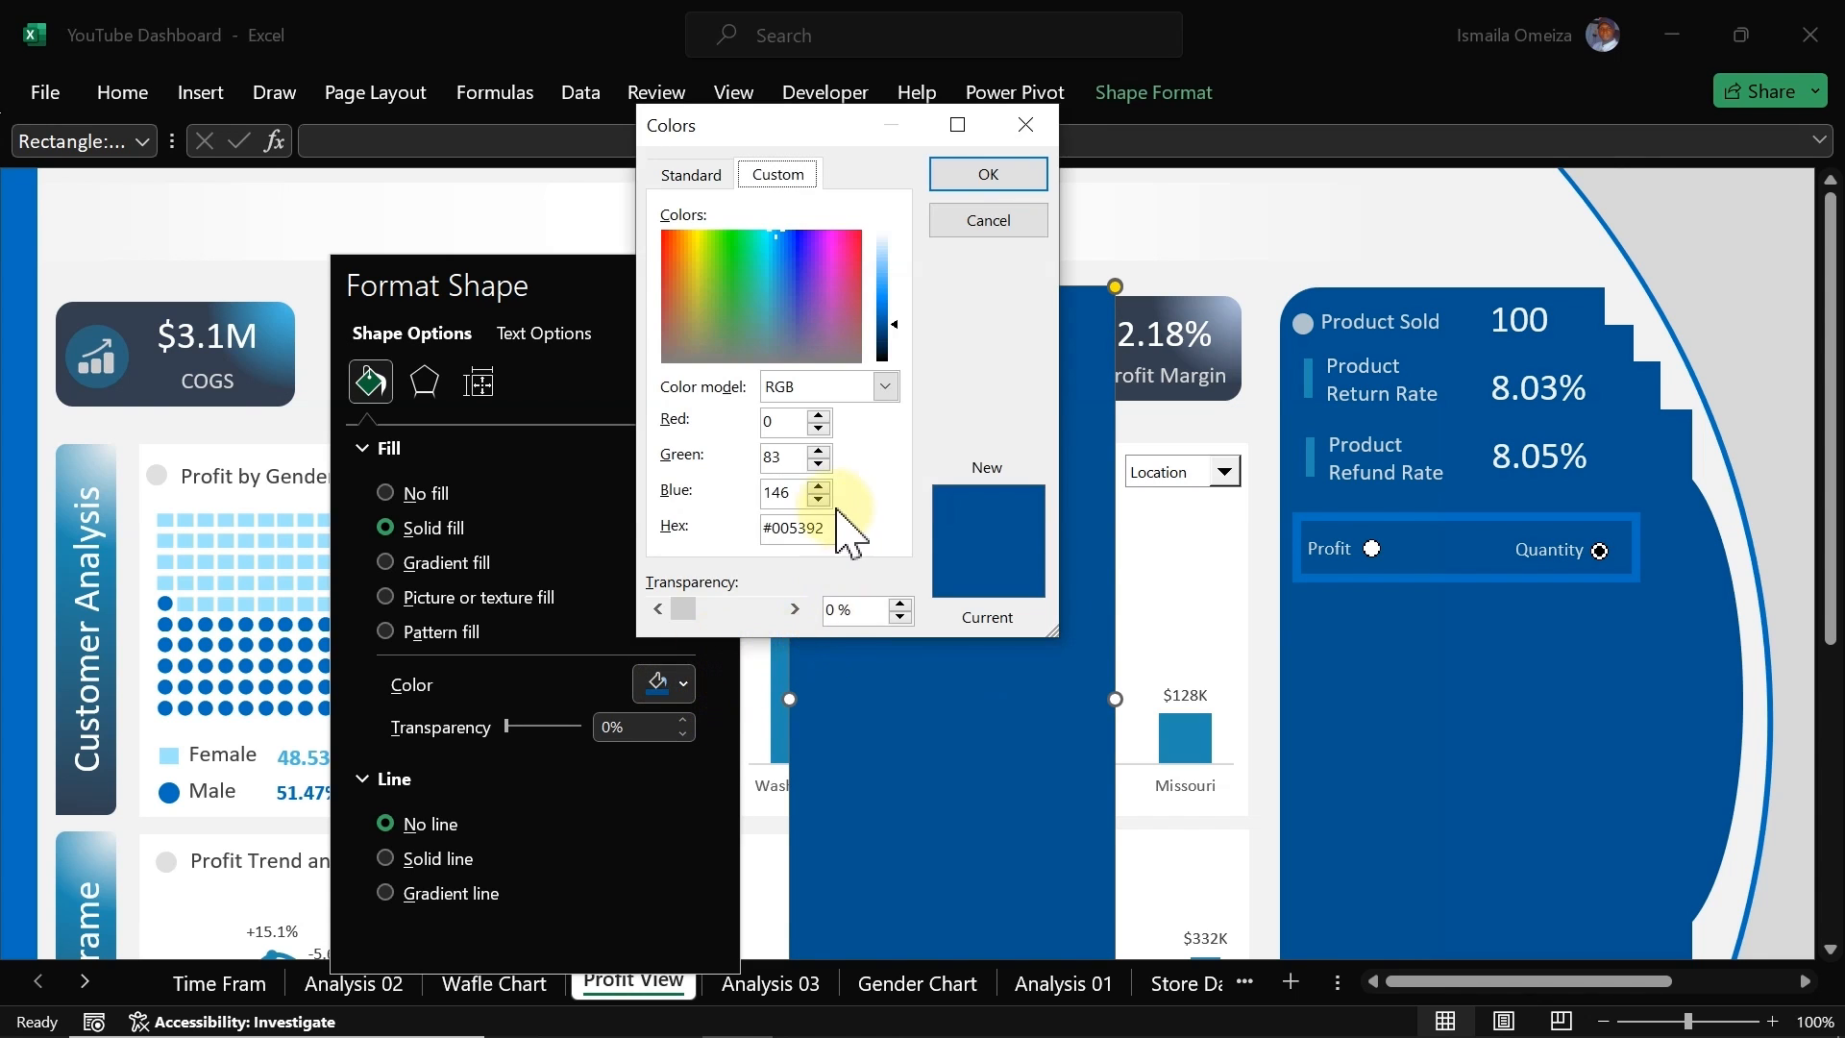
{"action": "left_click_drag", "start_coordinate": [833, 528], "coordinate": [751, 540]}
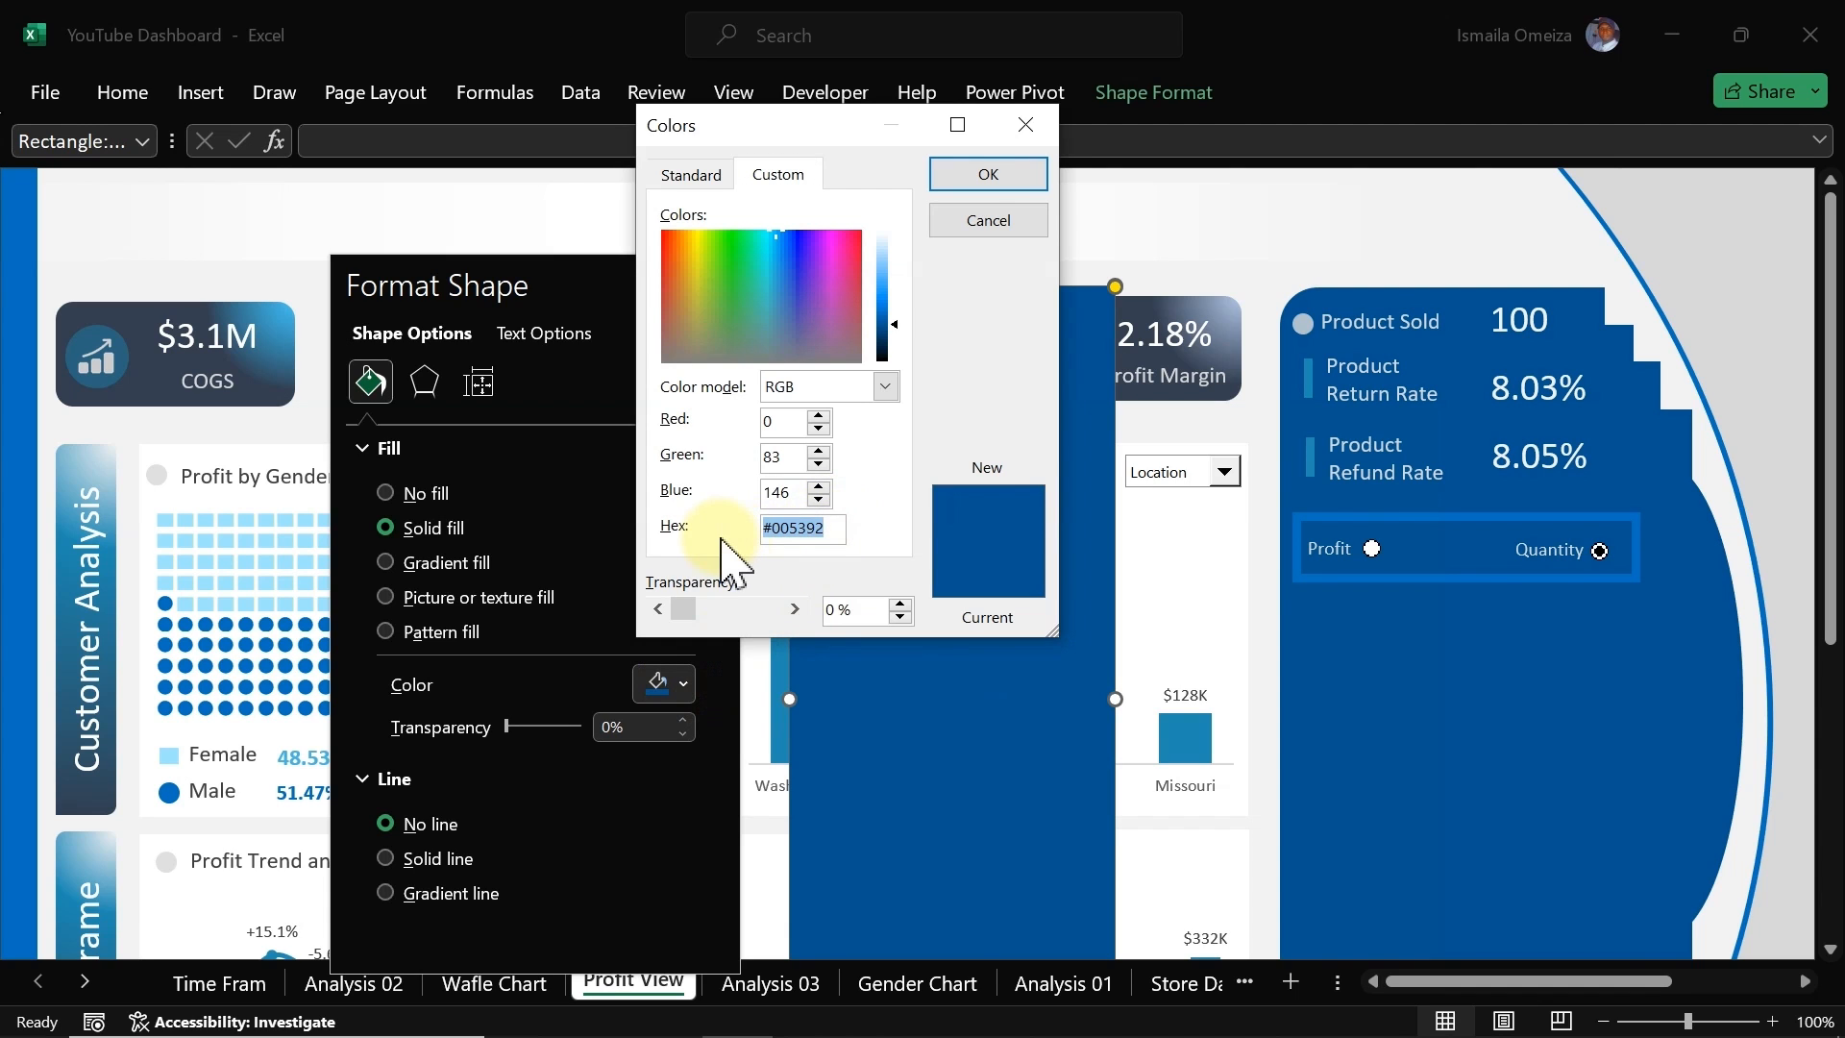
{"action": "left_click", "coordinate": [946, 223]}
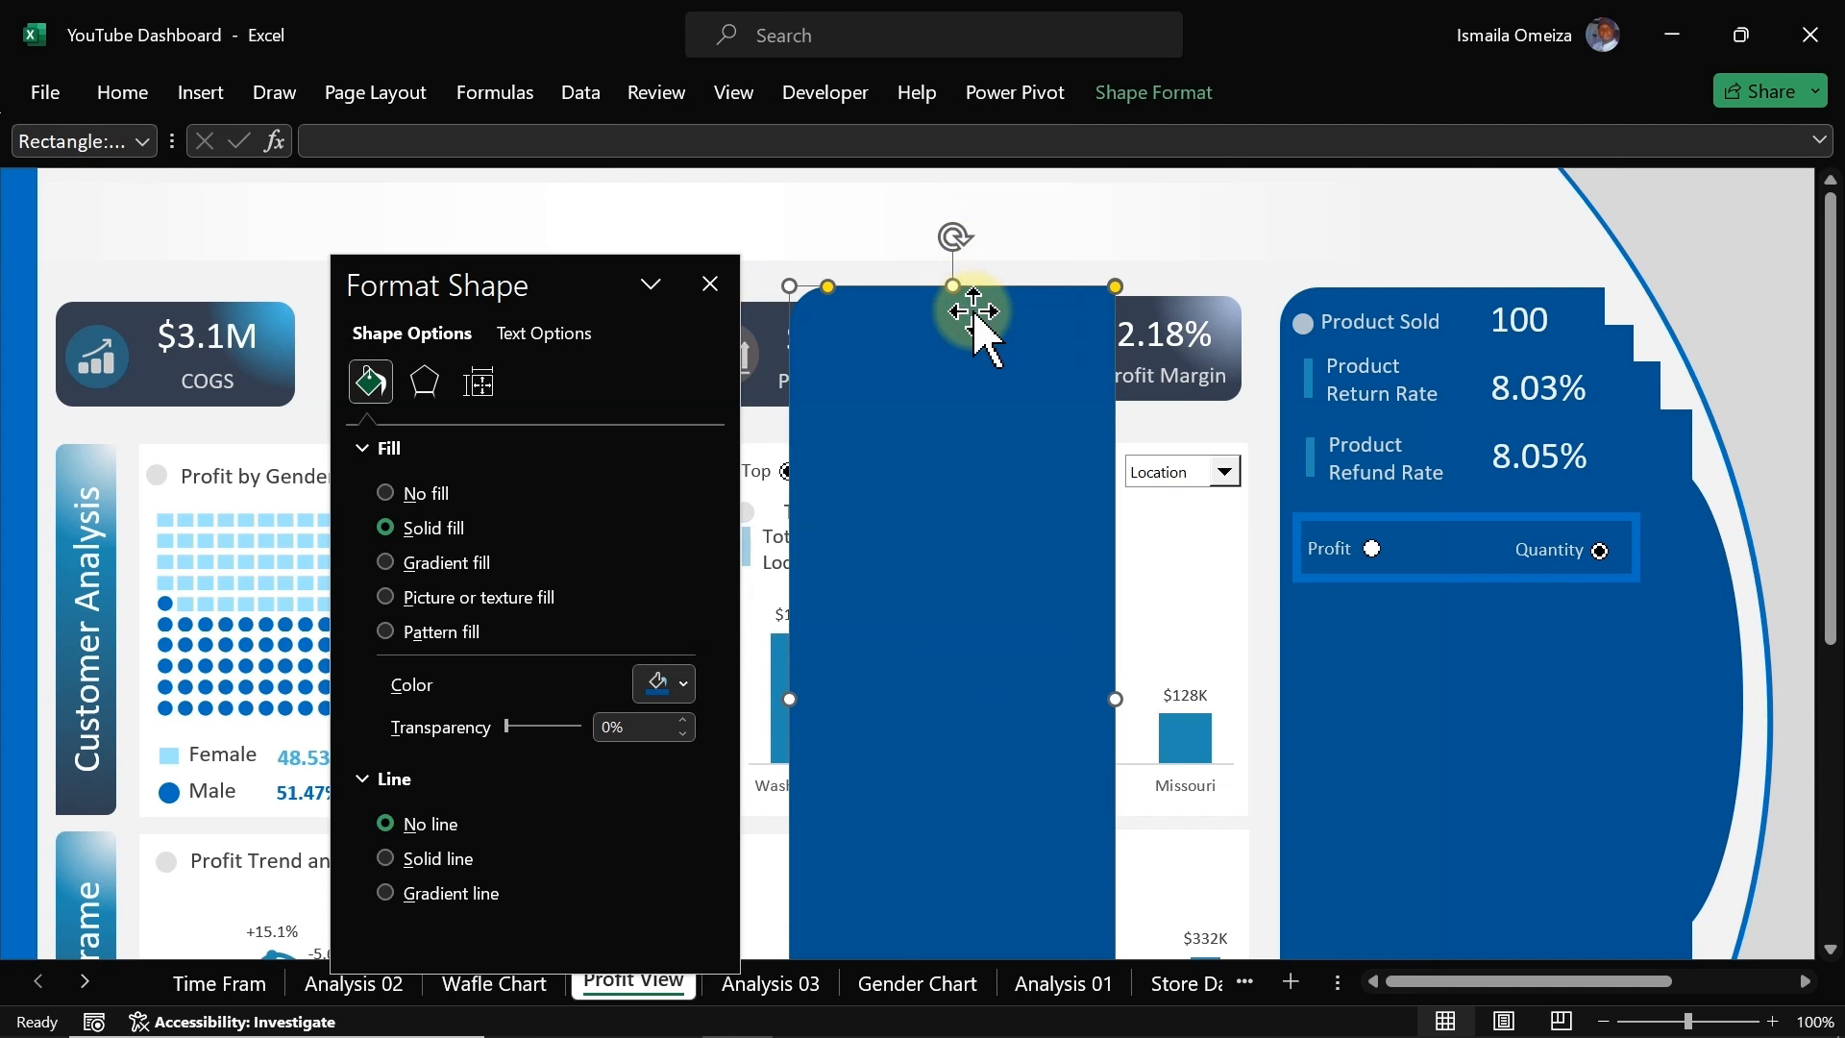
{"action": "key", "text": "Delete"}
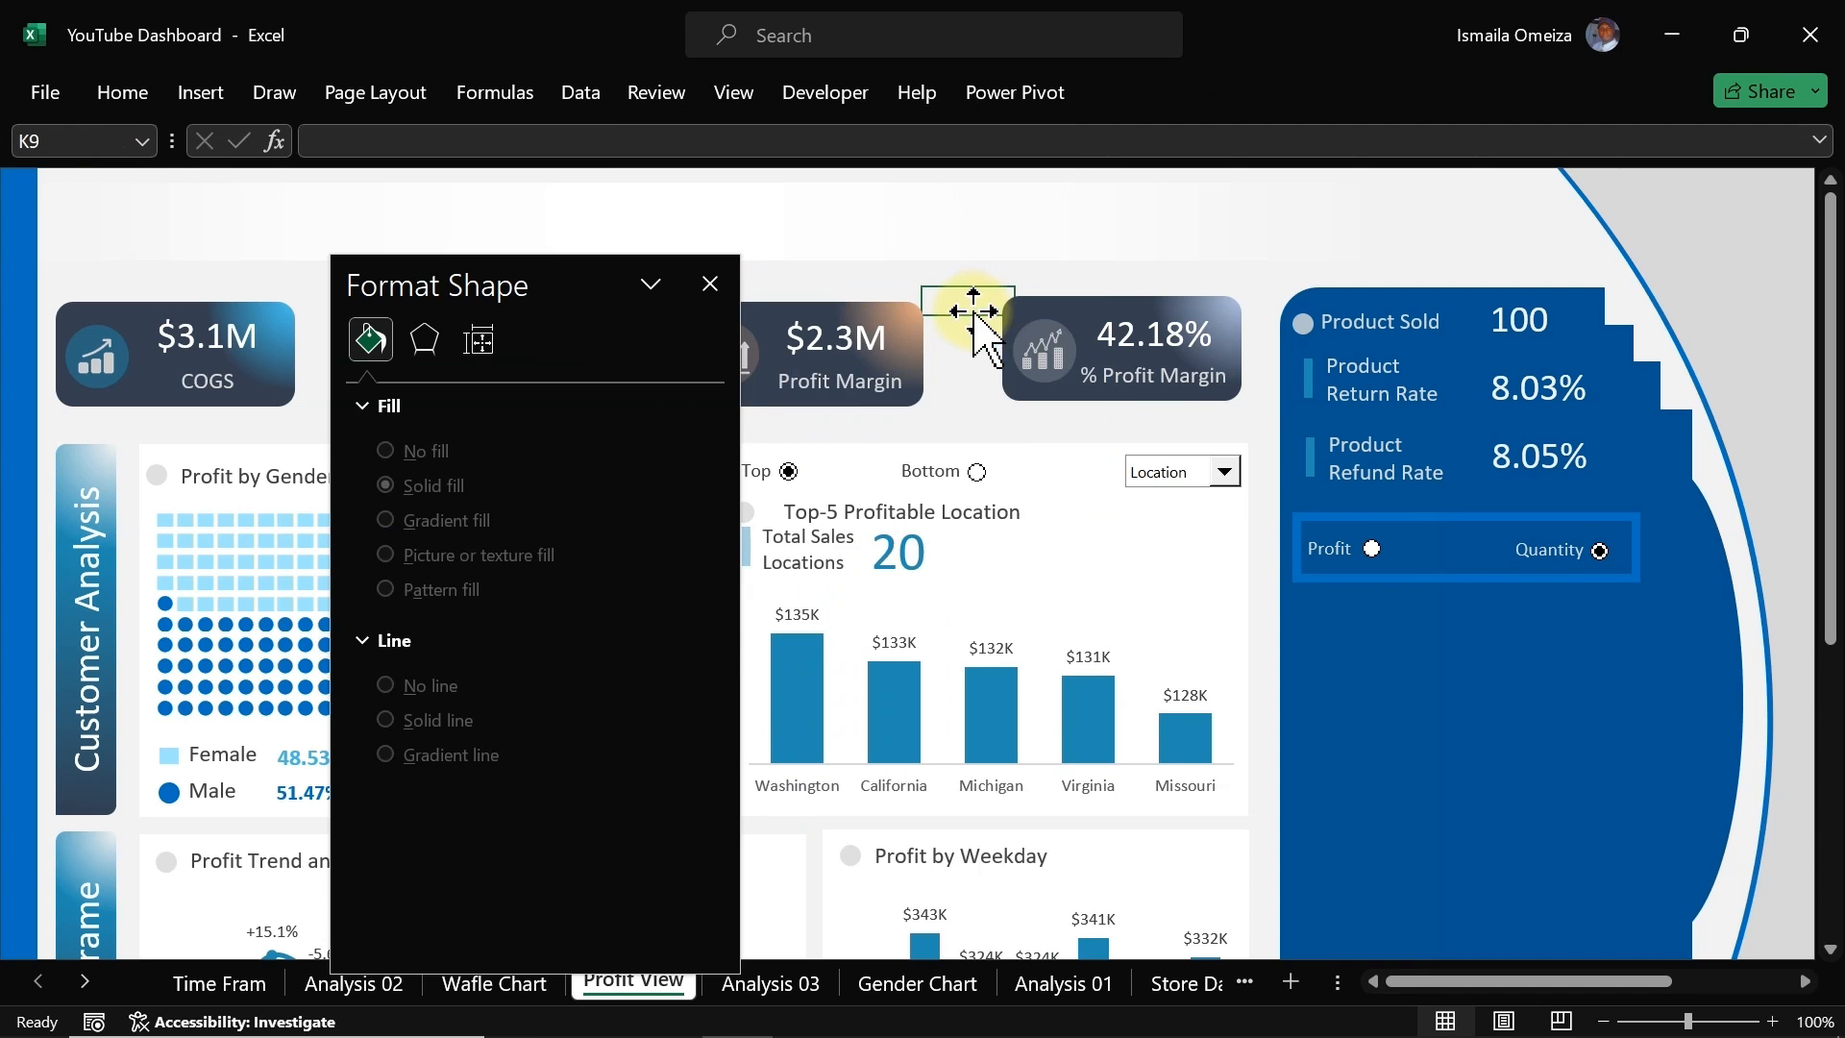
Step: Set the rectangle's outline colour to the custom hex colour #005392
{"action": "left_click", "coordinate": [1429, 576]}
{"action": "left_click", "coordinate": [672, 850]}
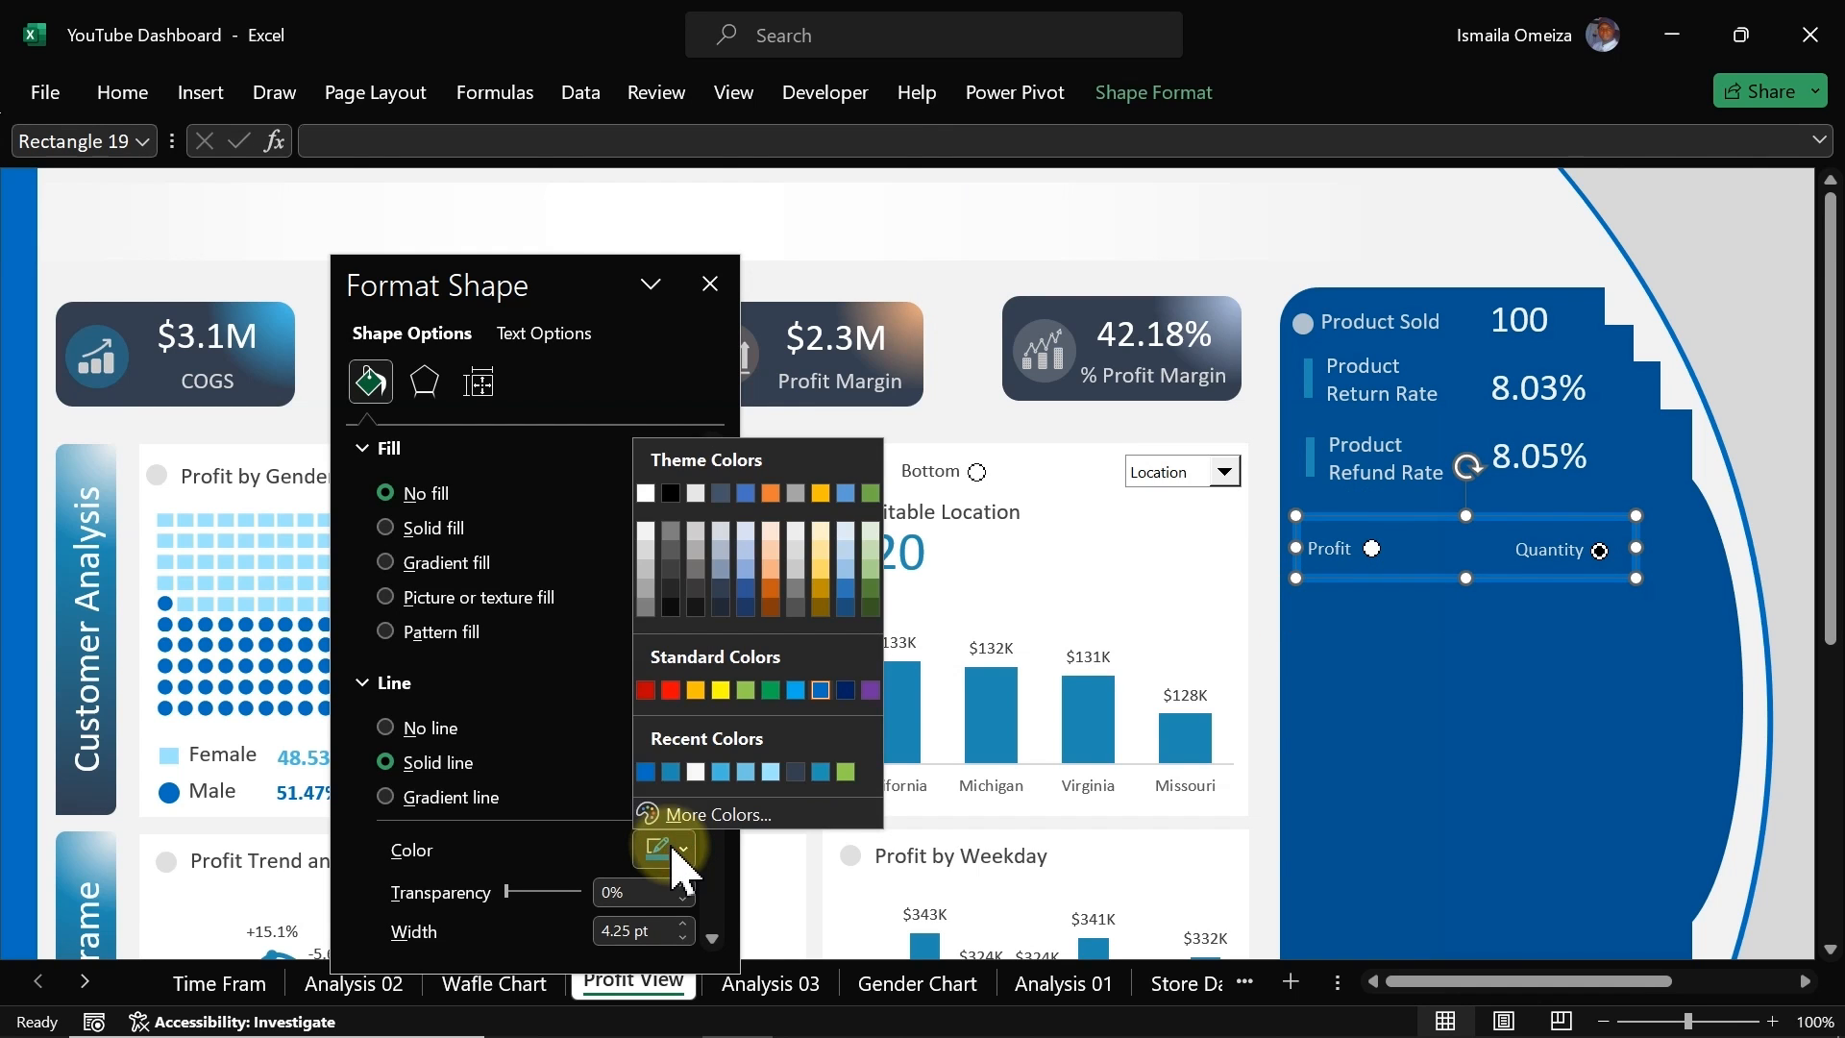
{"action": "left_click", "coordinate": [651, 774]}
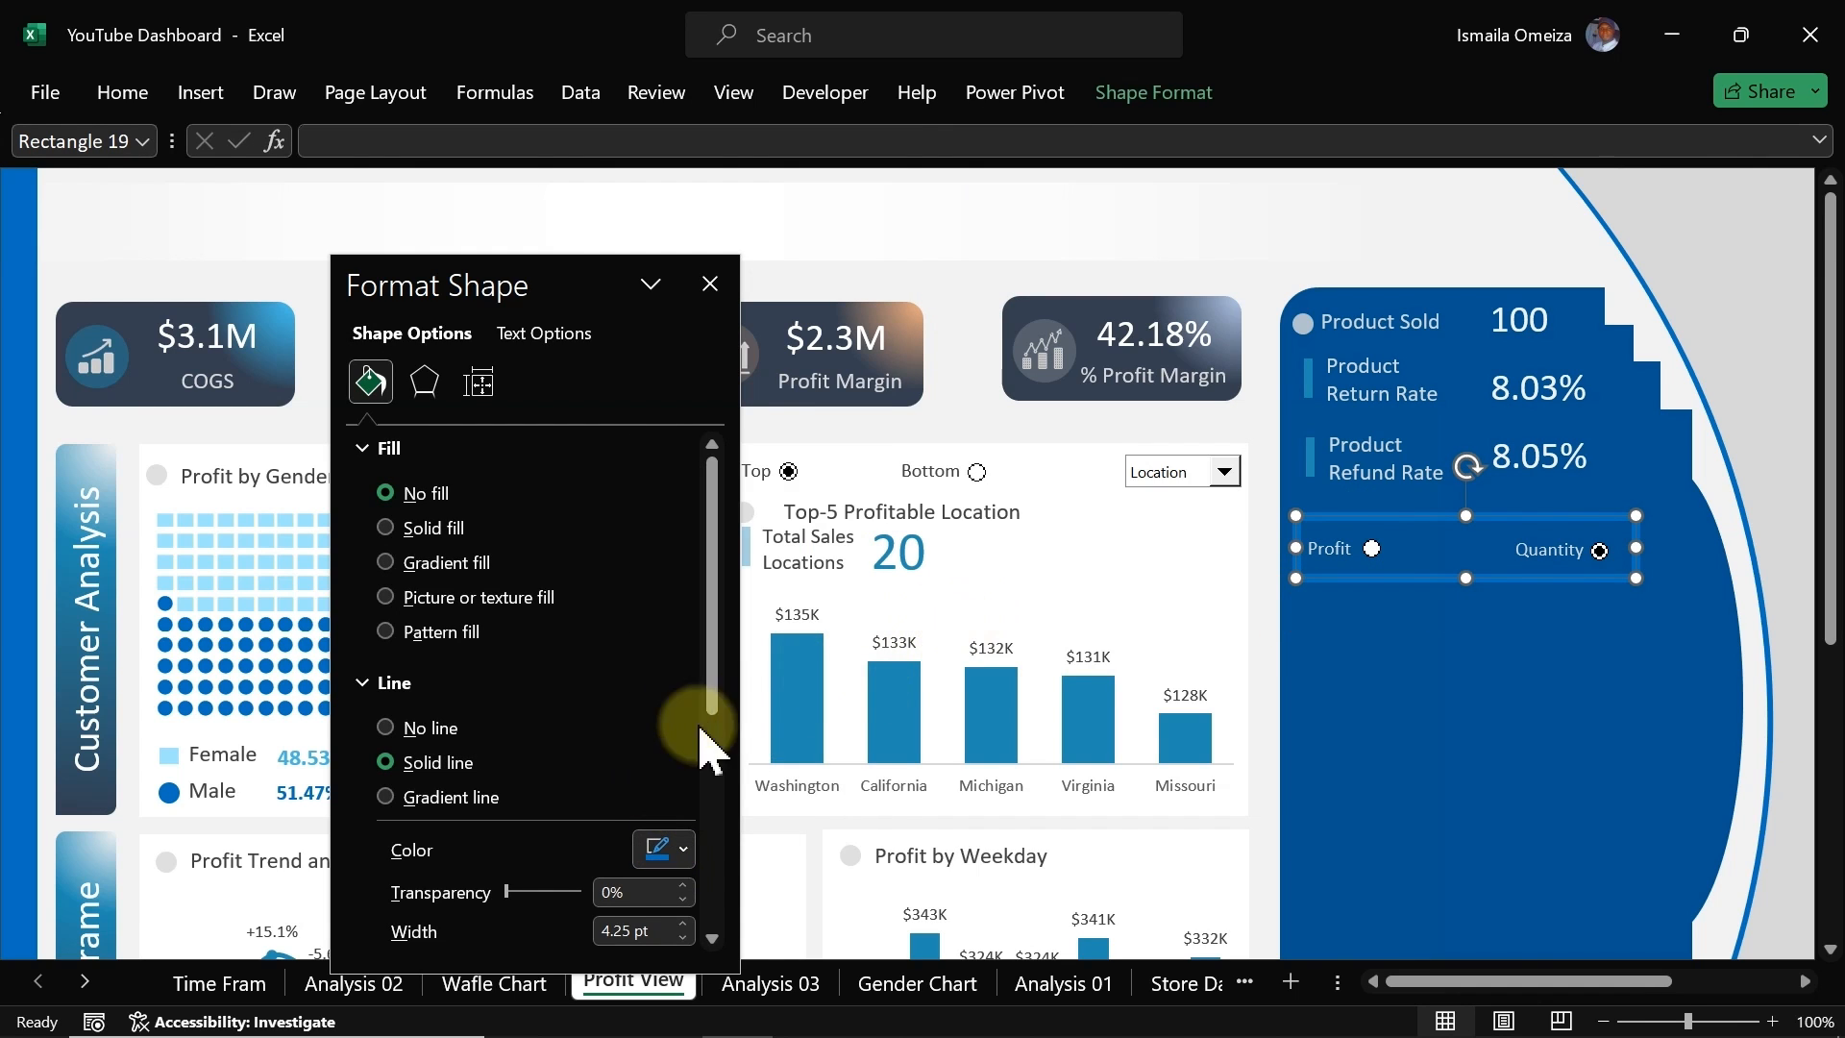
{"action": "left_click", "coordinate": [669, 849]}
{"action": "left_click", "coordinate": [685, 815]}
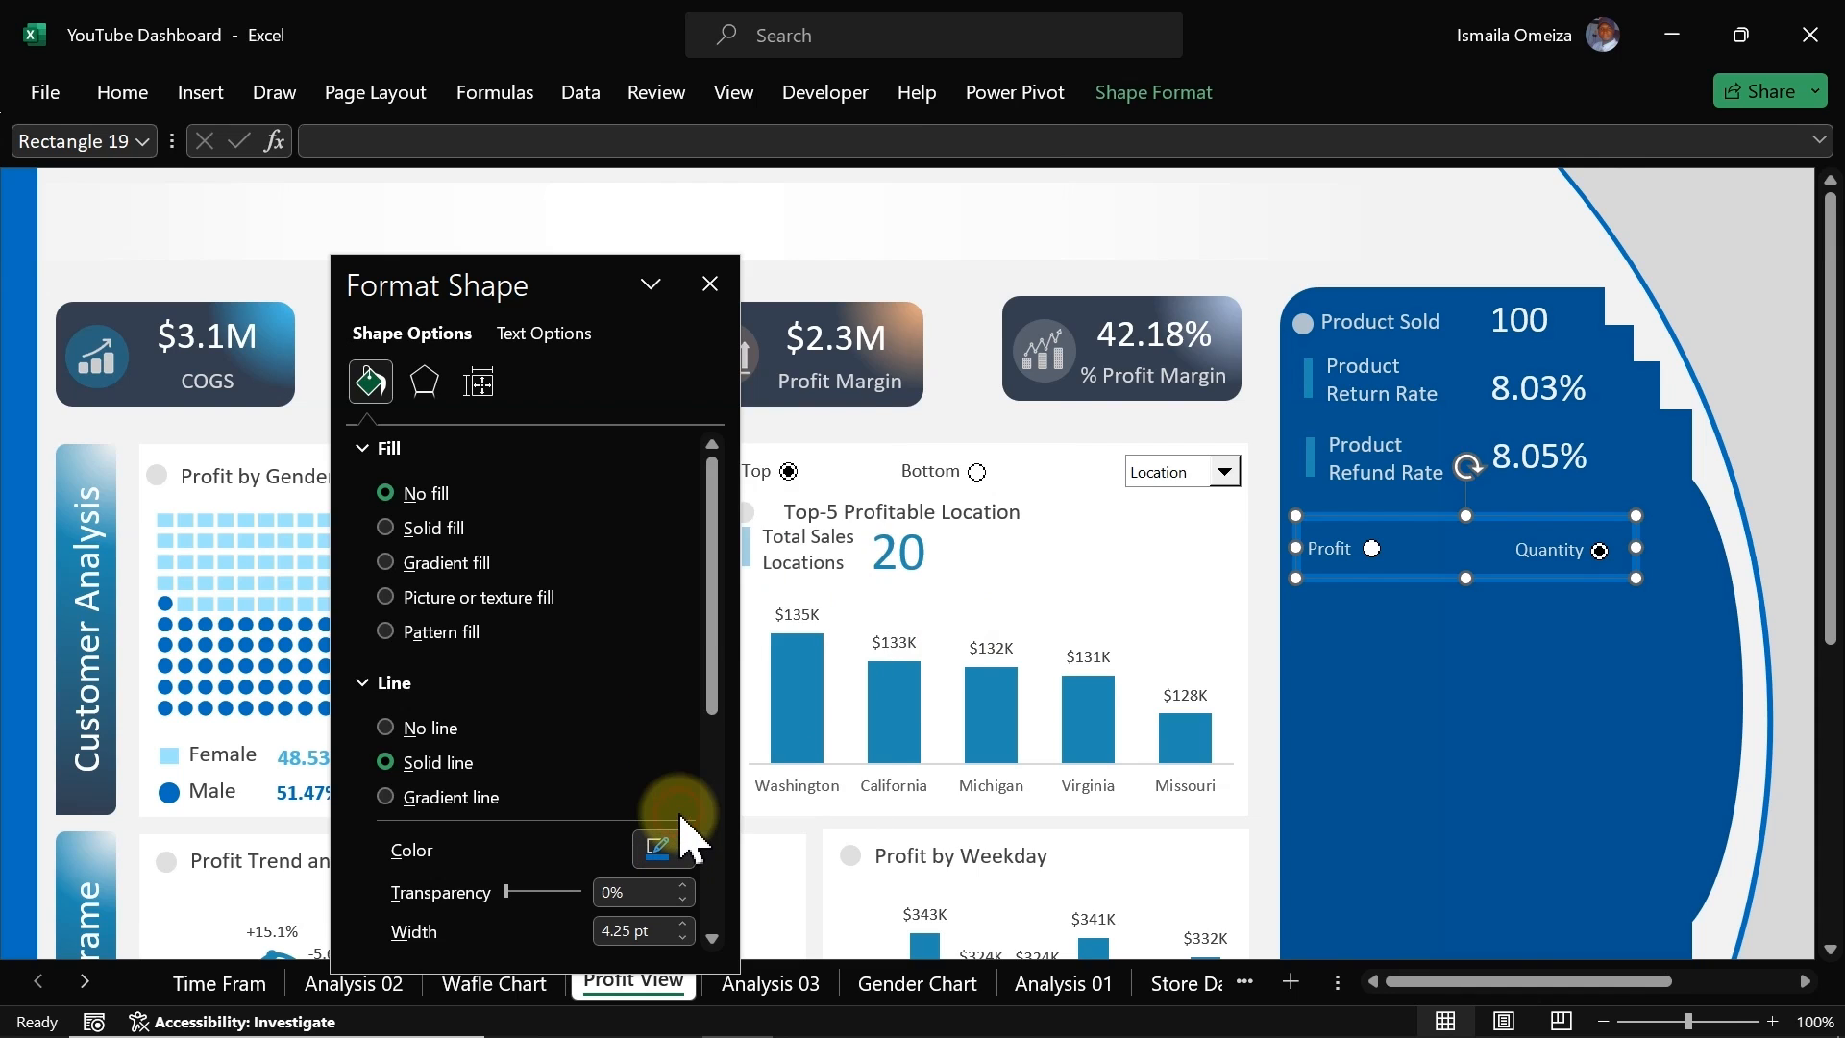
{"action": "left_click_drag", "start_coordinate": [836, 527], "coordinate": [740, 543]}
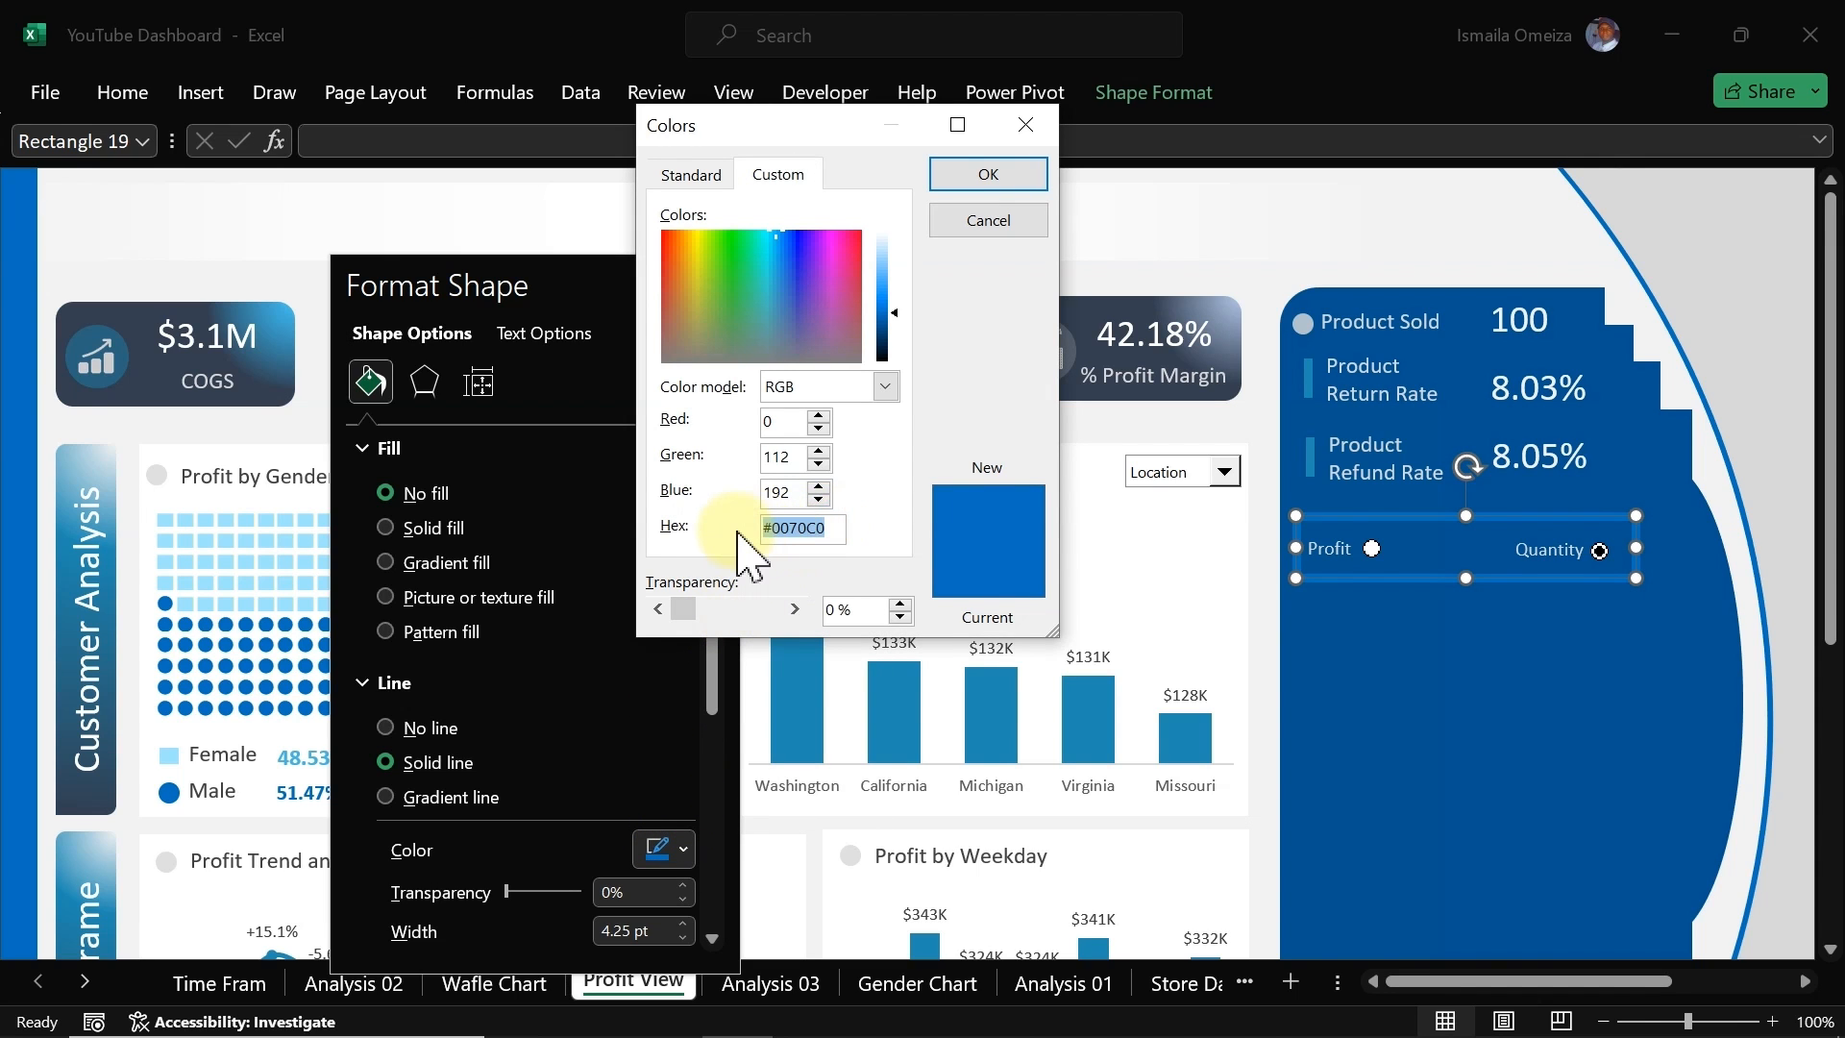
{"action": "type", "text": "#005392"}
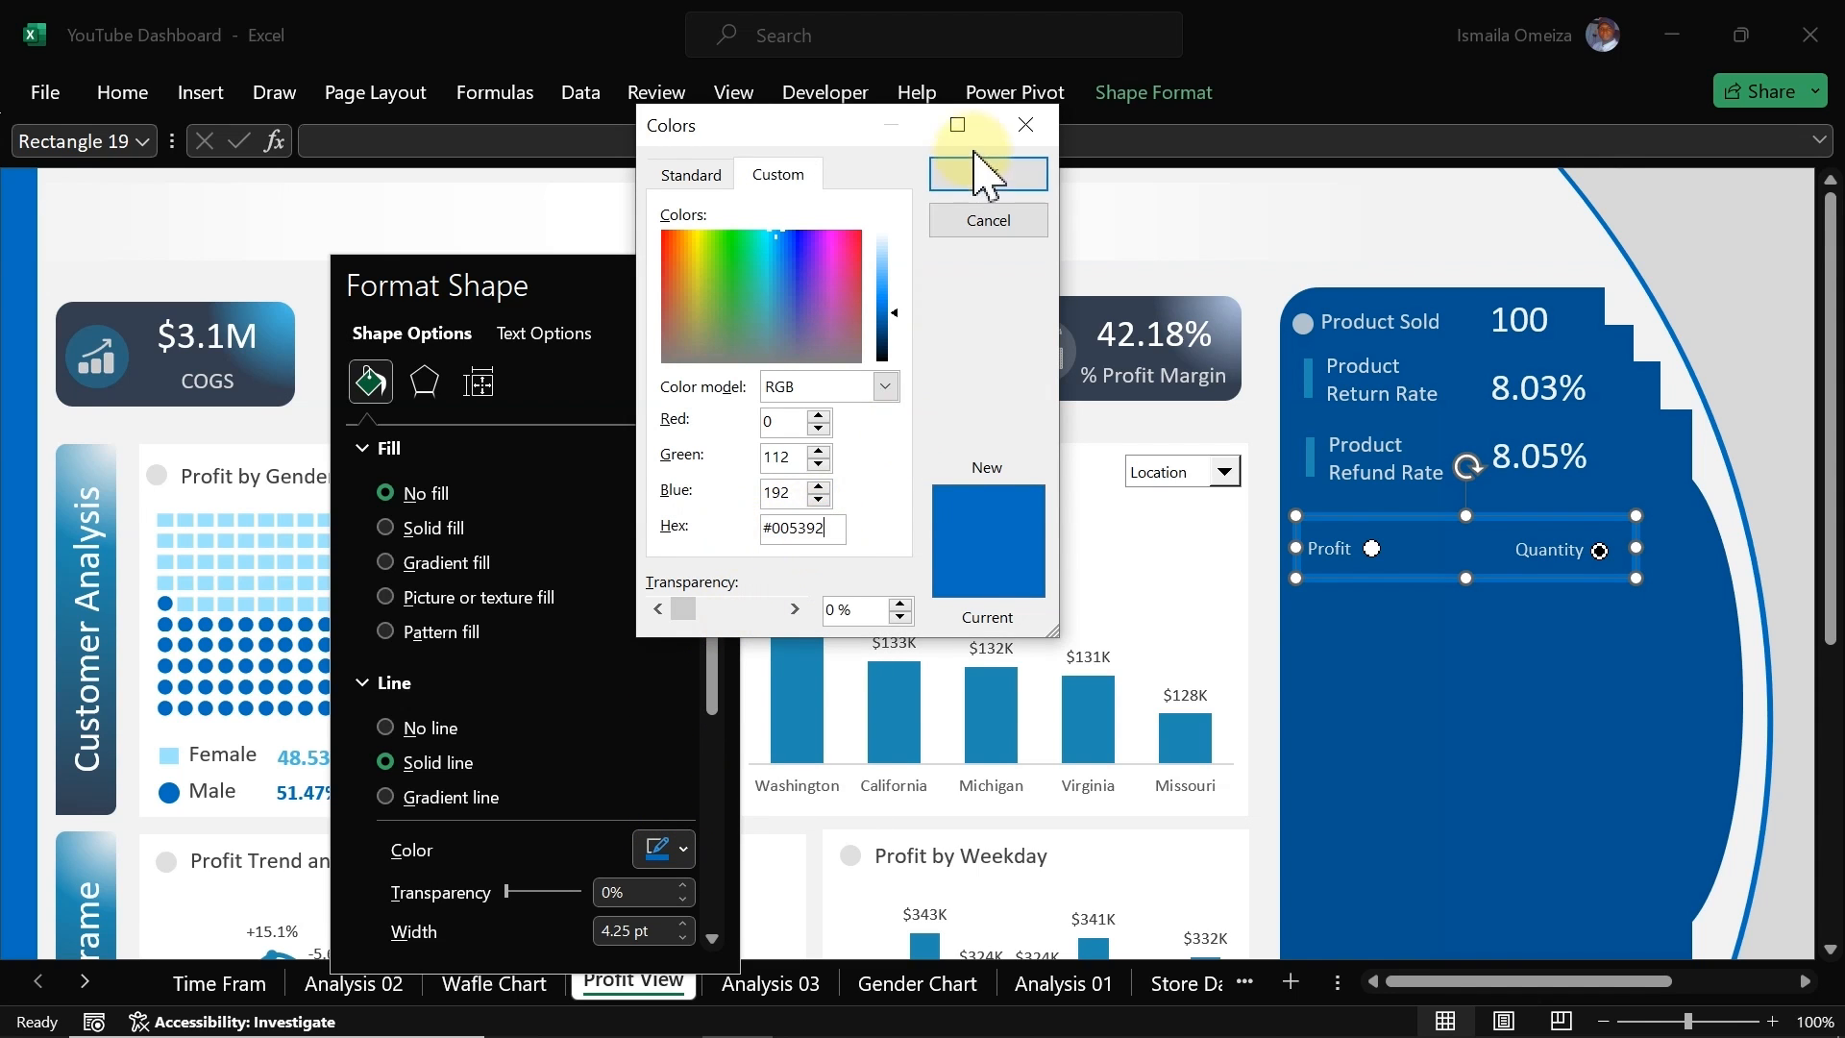
{"action": "left_click", "coordinate": [980, 177]}
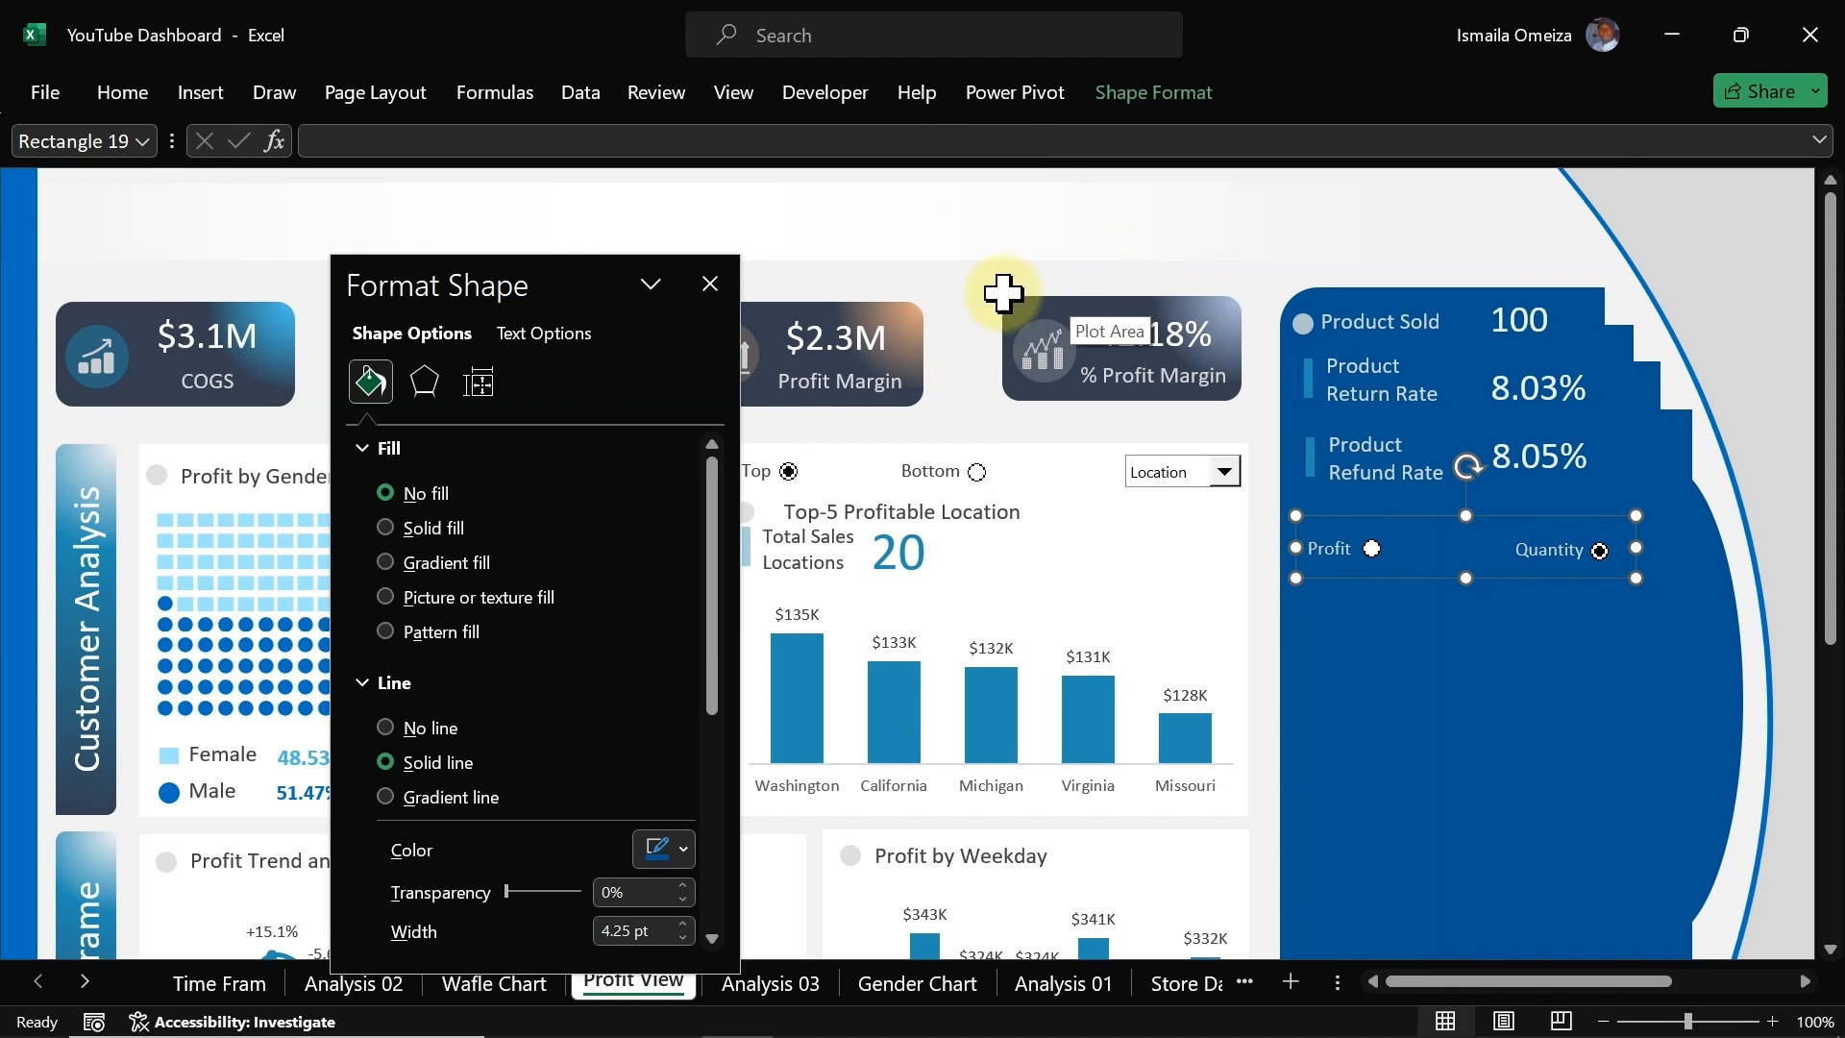
Step: Draw a horizontal straight line across the panel just above the Profit and Quantity buttons
{"action": "left_click", "coordinate": [961, 307]}
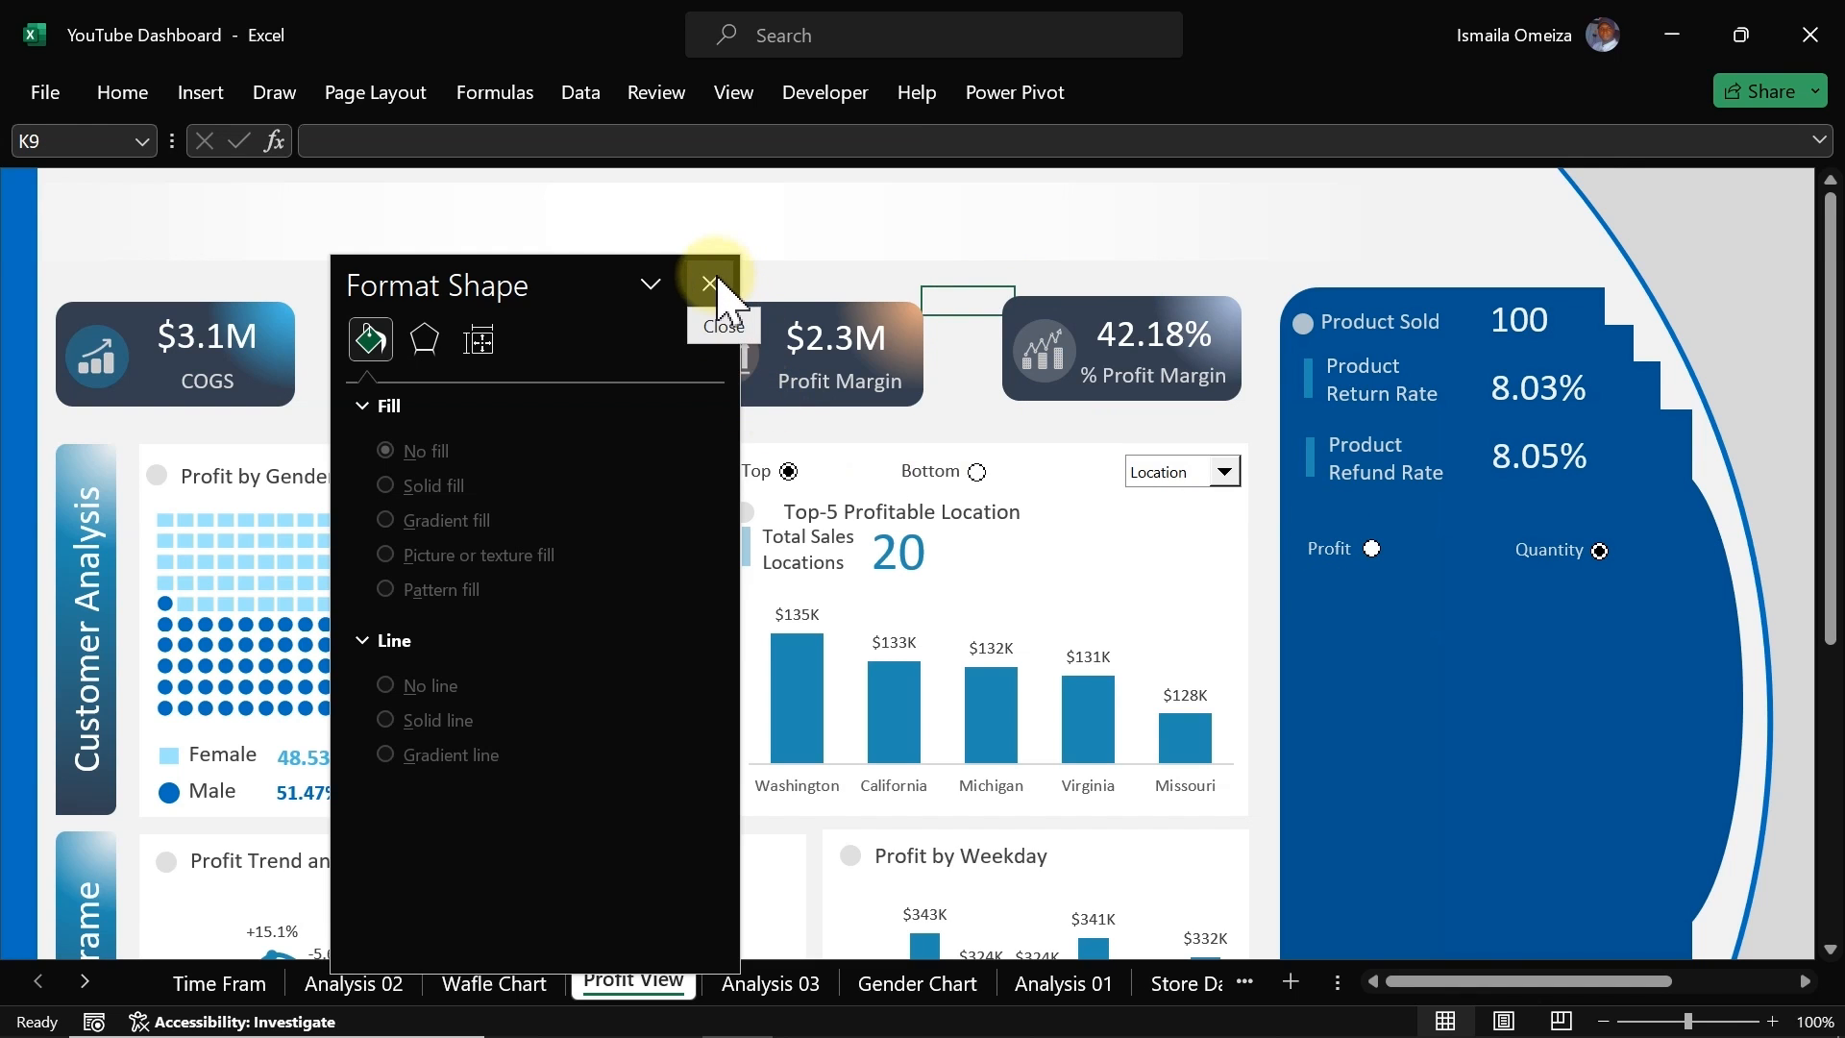
{"action": "left_click", "coordinate": [197, 96]}
{"action": "left_click", "coordinate": [366, 192]}
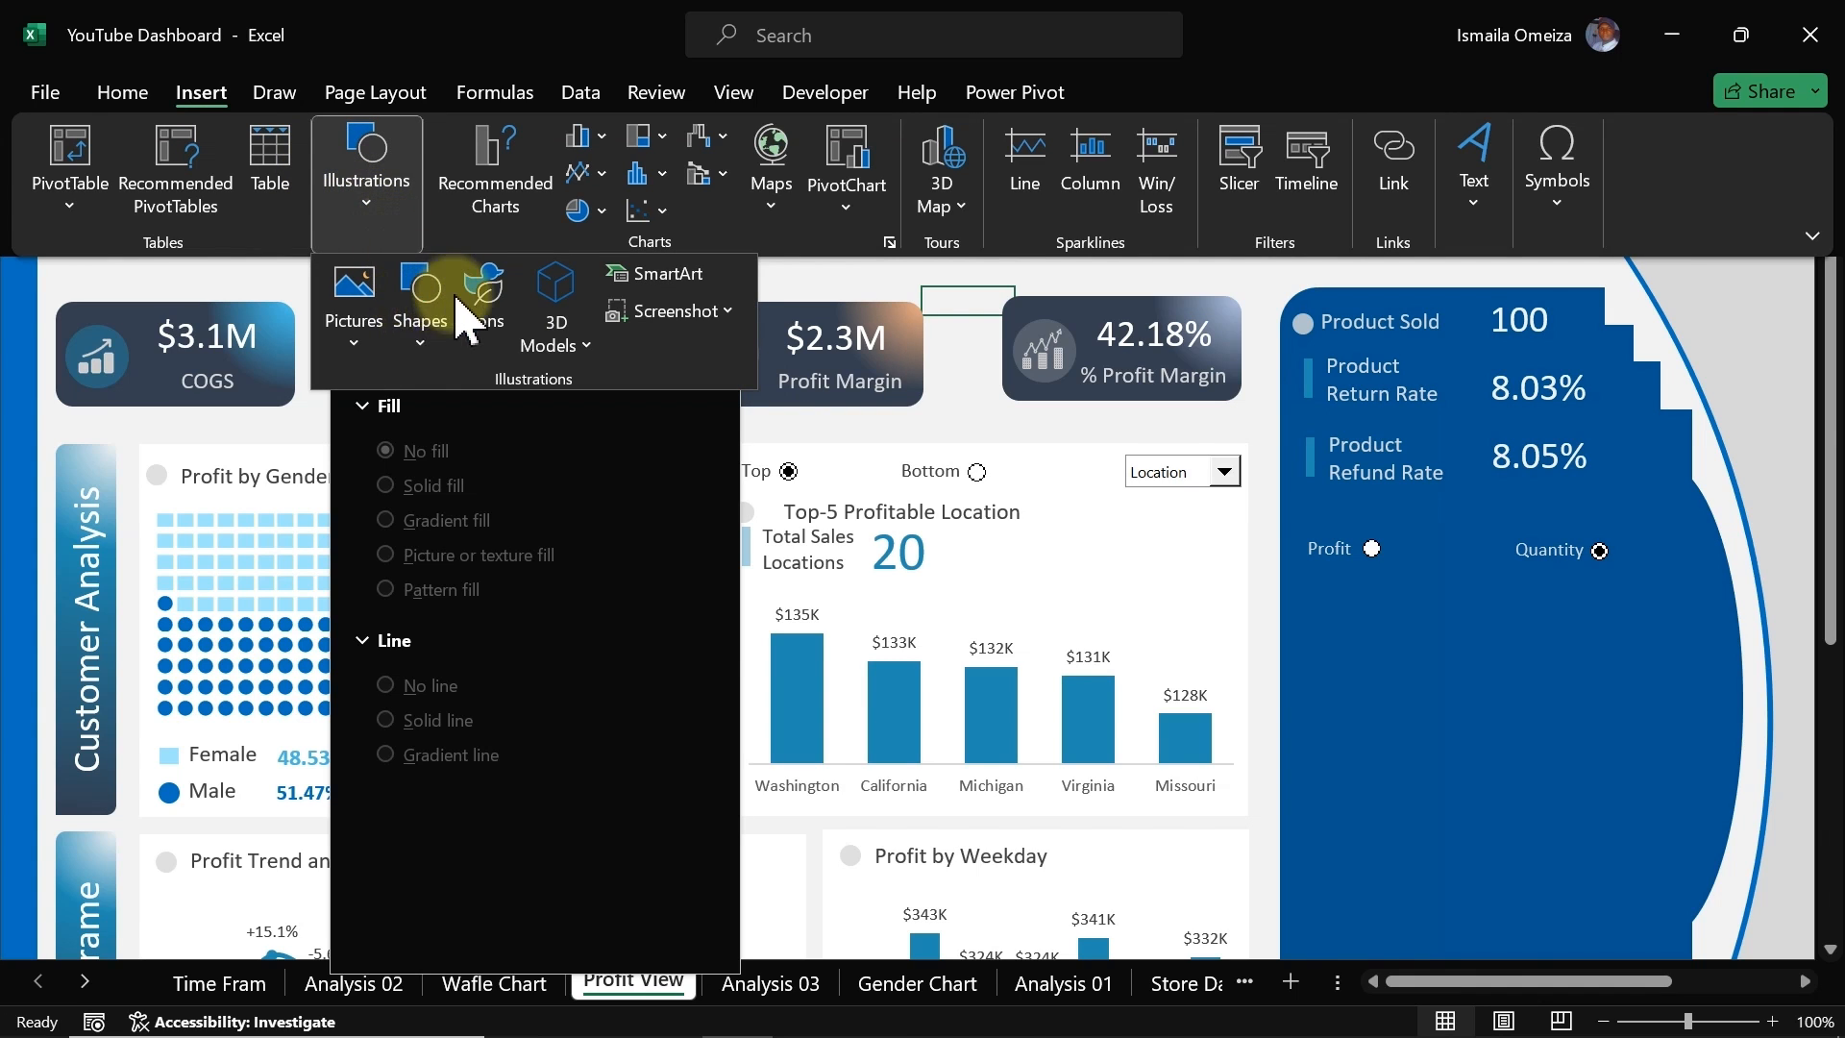
{"action": "left_click", "coordinate": [425, 339]}
{"action": "left_click", "coordinate": [440, 424]}
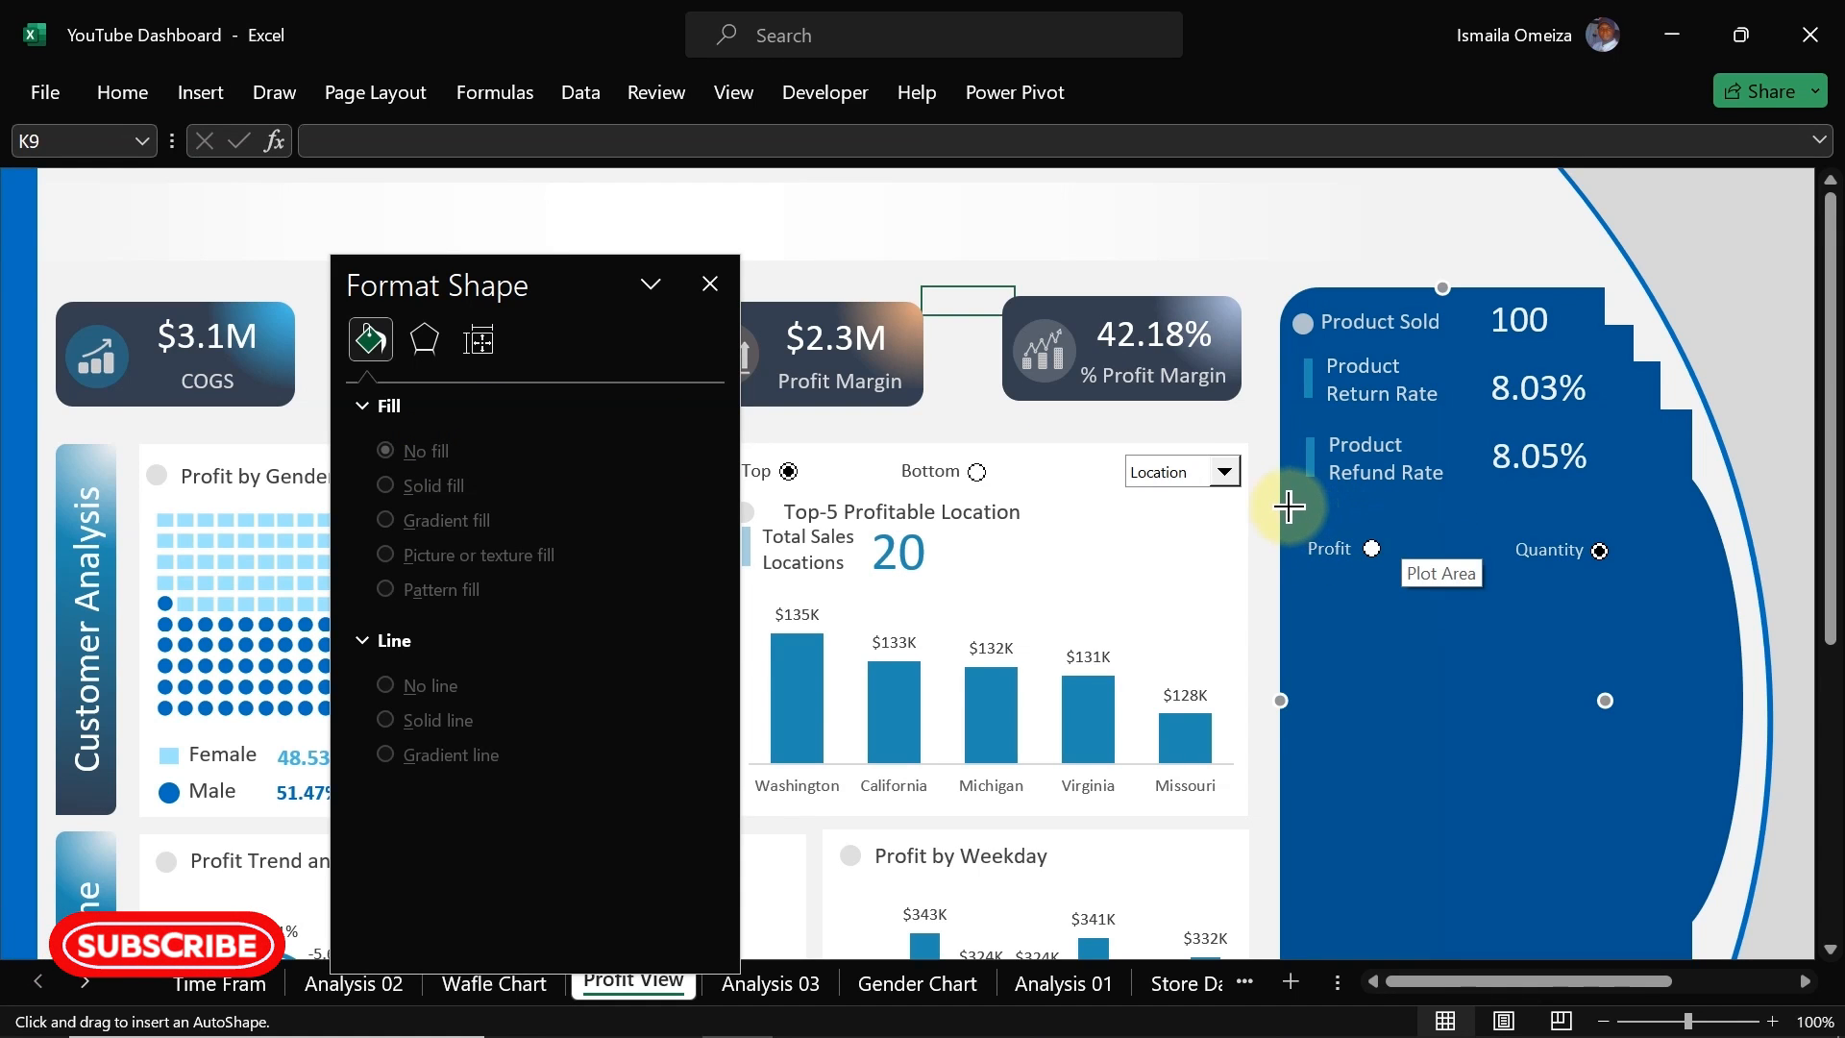
{"action": "left_click_drag", "start_coordinate": [1288, 511], "coordinate": [1694, 493]}
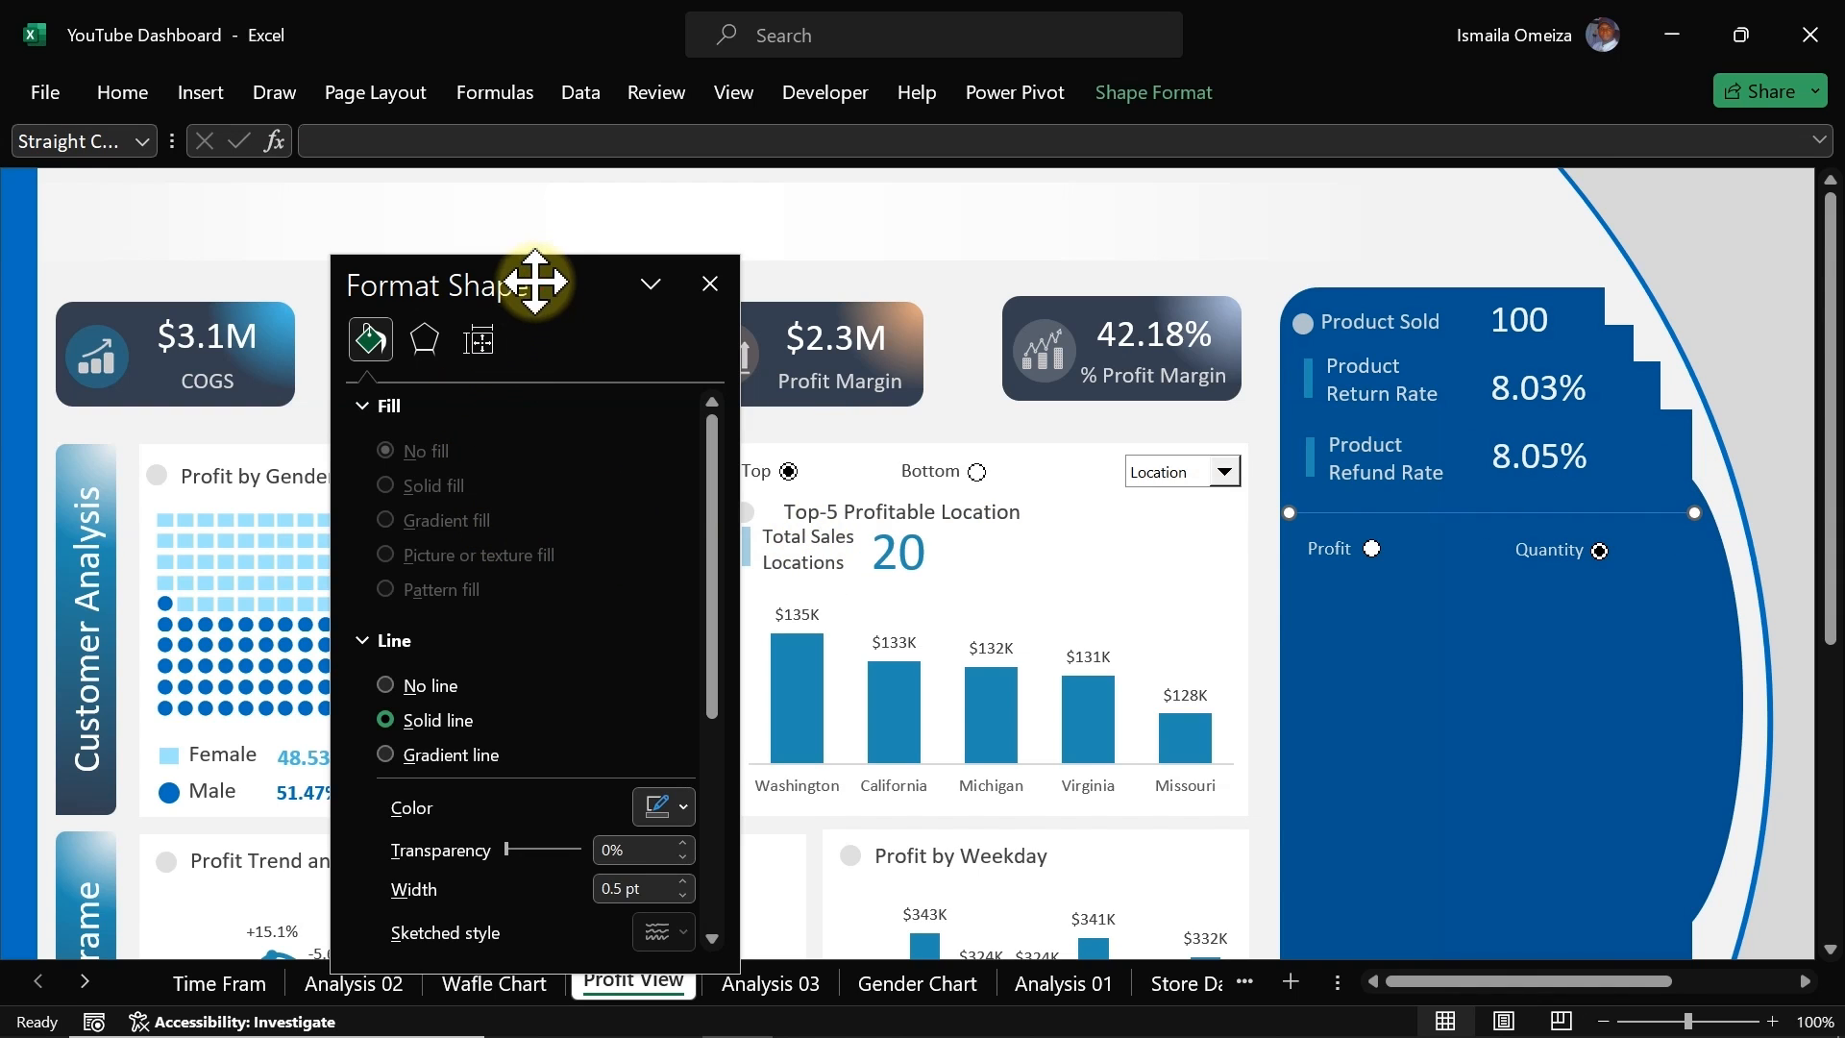
Step: Switch the line to a gradient line, remove one gradient stop and move the middle stop to 52%
{"action": "left_click_drag", "start_coordinate": [534, 281], "coordinate": [568, 198]}
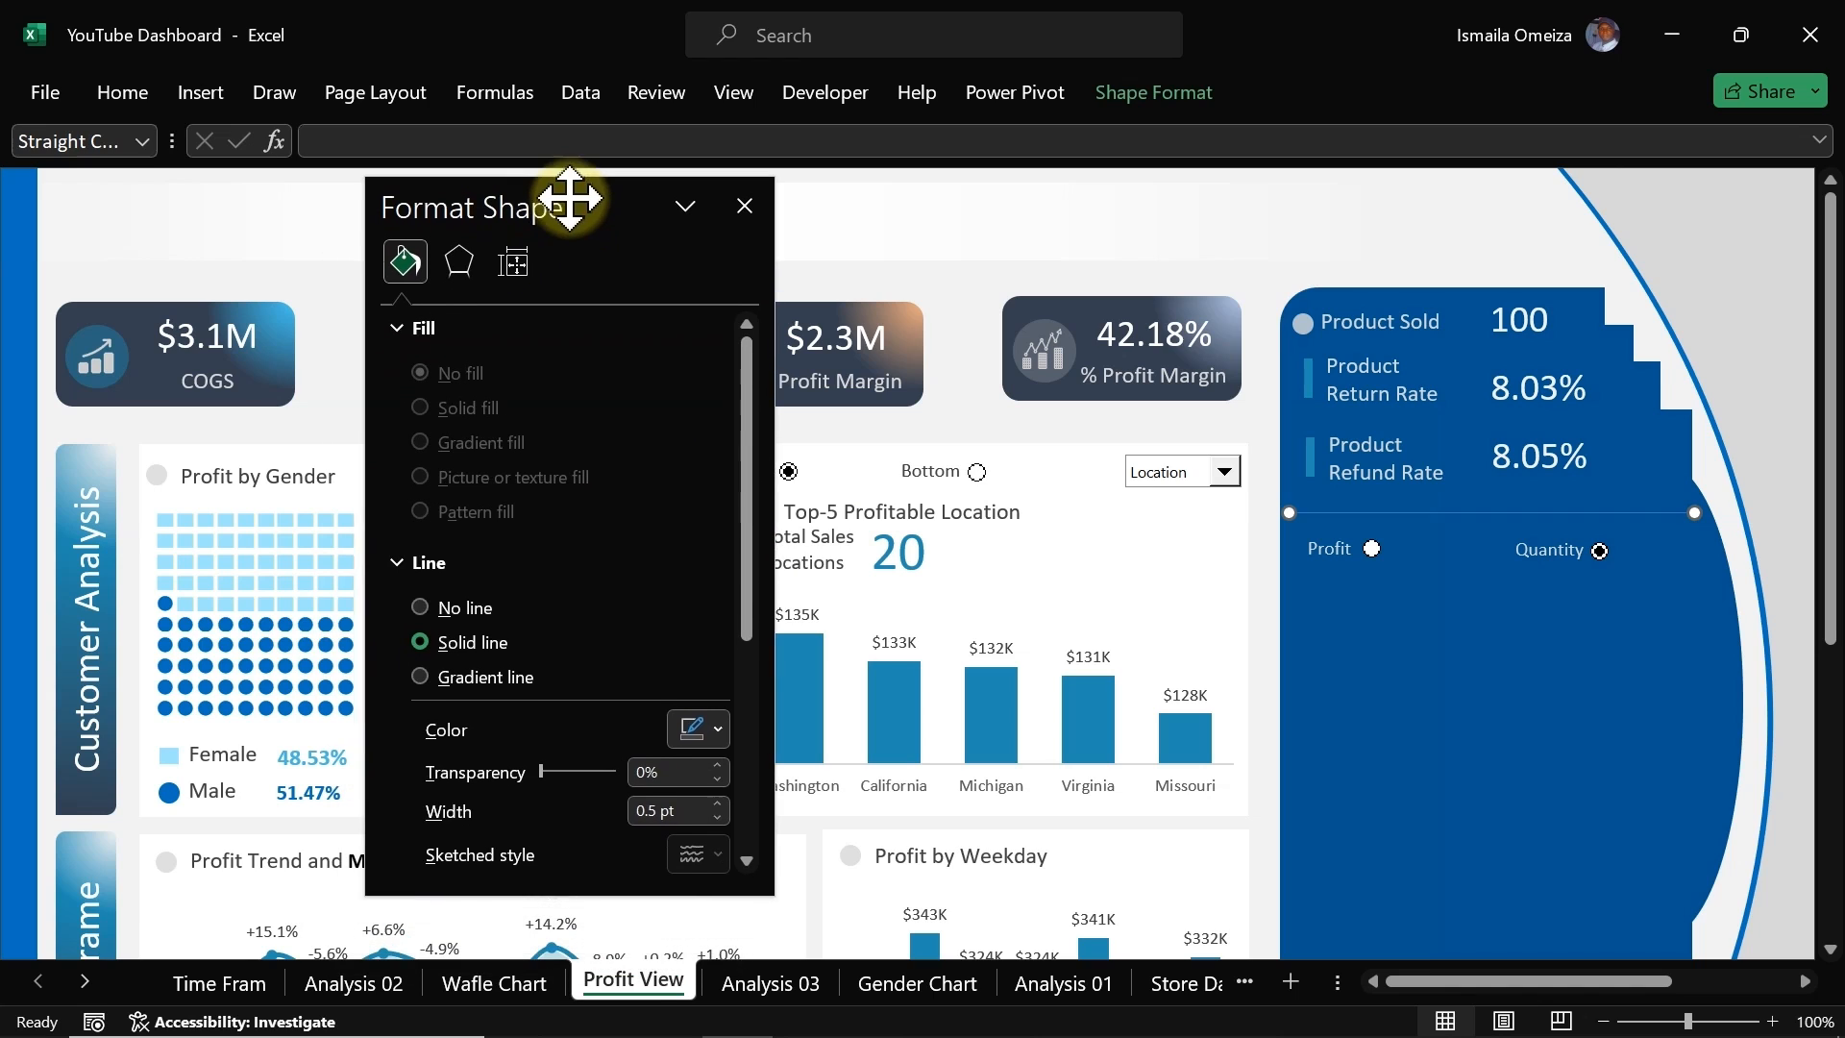
{"action": "left_click", "coordinate": [432, 666]}
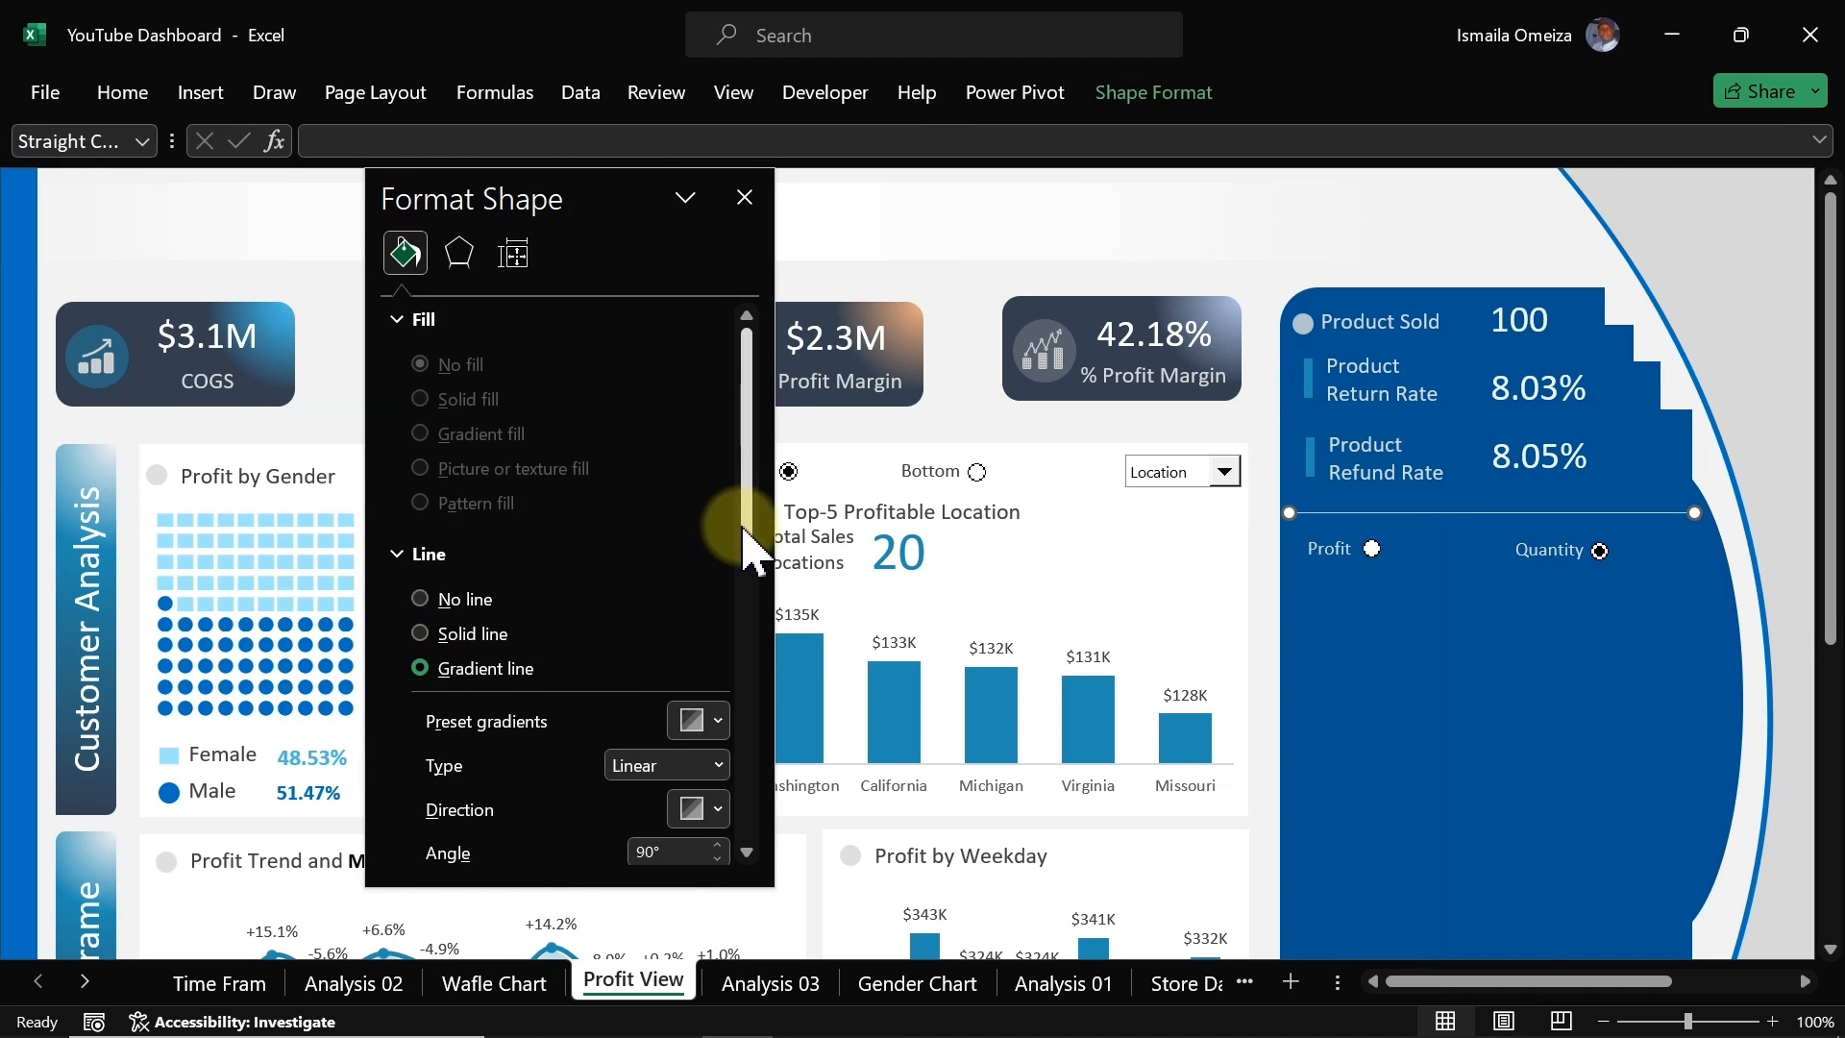
{"action": "scroll", "coordinate": [742, 538], "scroll_direction": "down", "scroll_amount": 3}
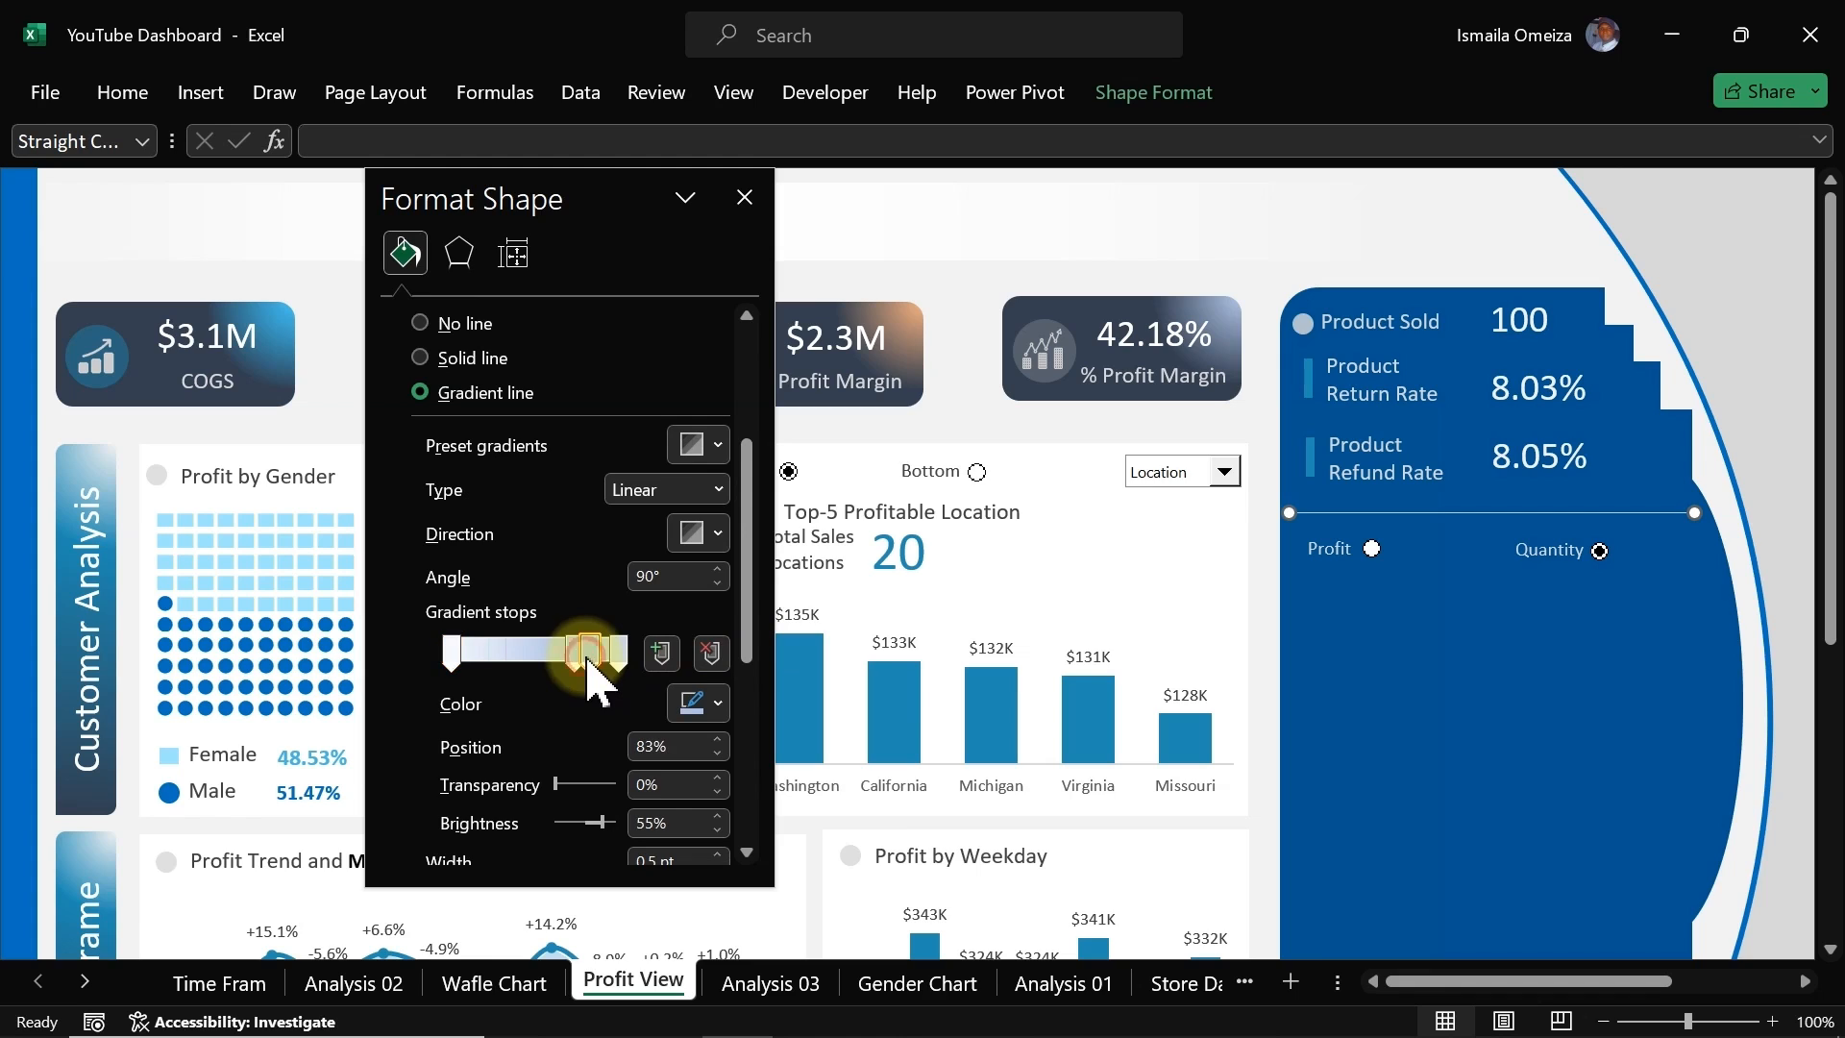
{"action": "left_click", "coordinate": [711, 654]}
{"action": "left_click", "coordinate": [575, 653]}
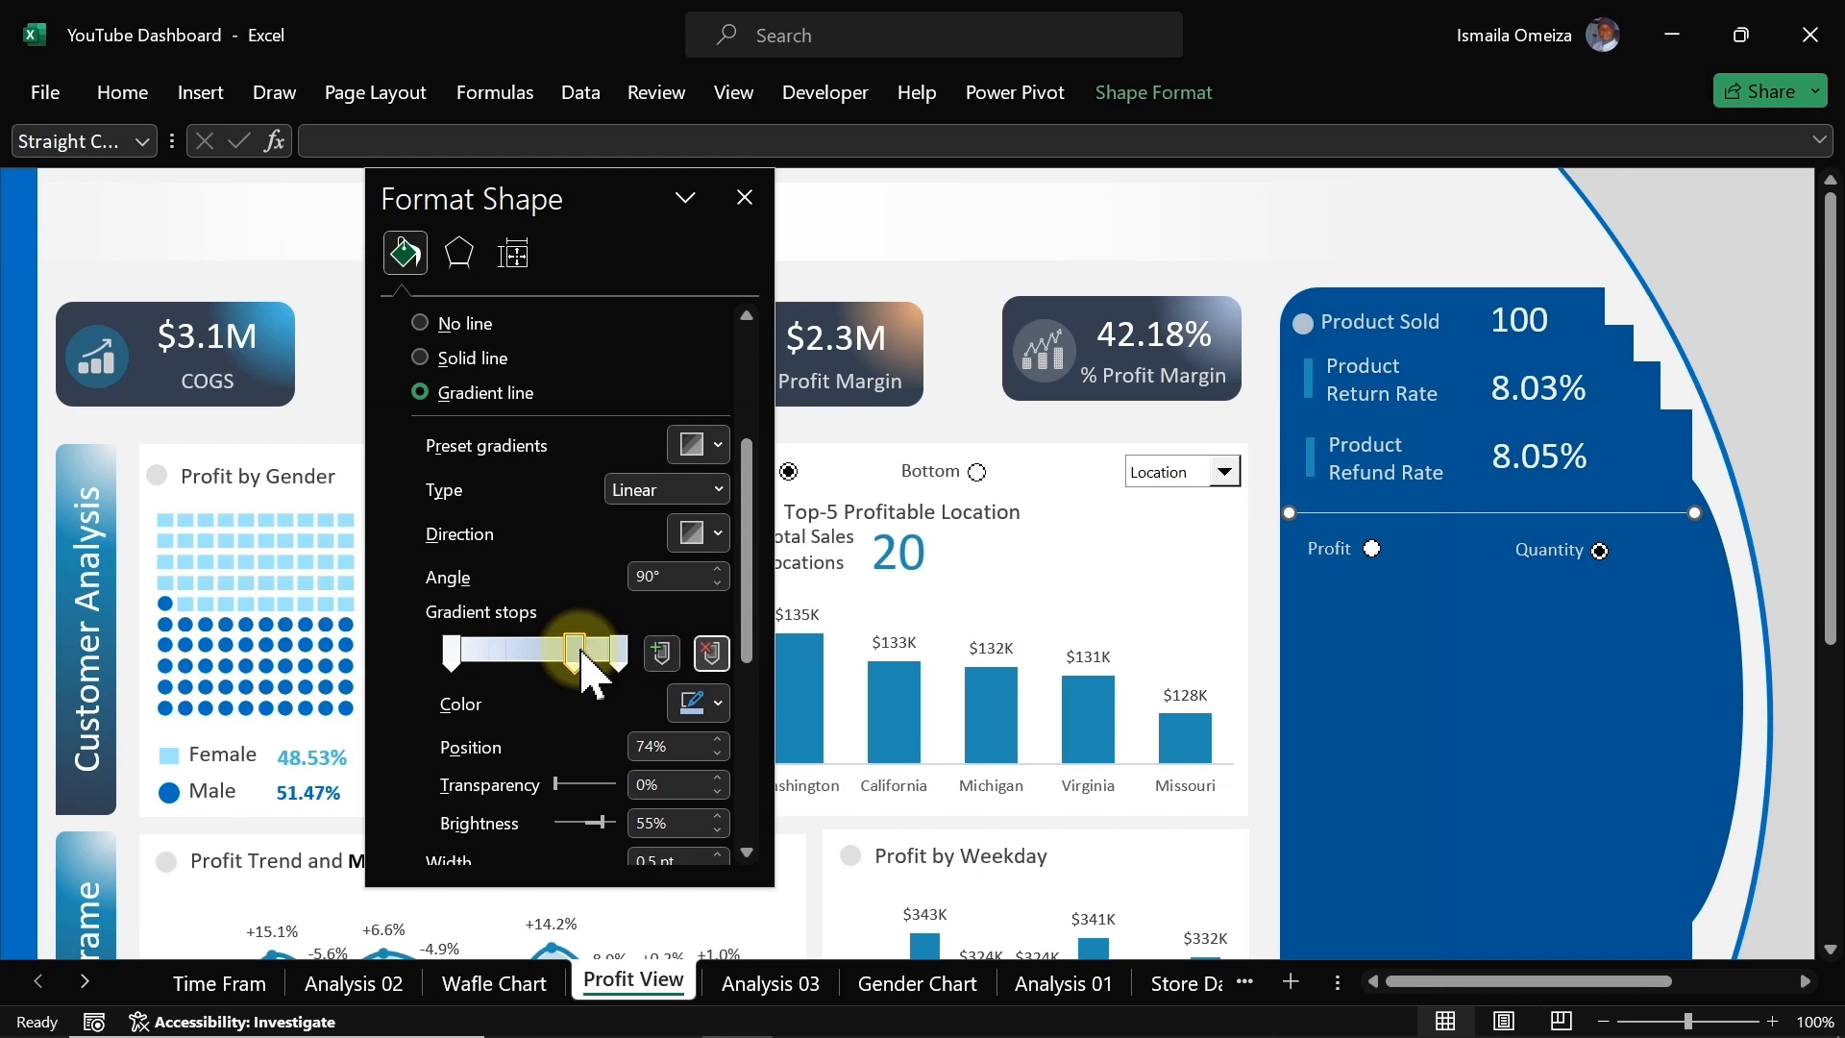
{"action": "left_click_drag", "start_coordinate": [581, 651], "coordinate": [515, 650]}
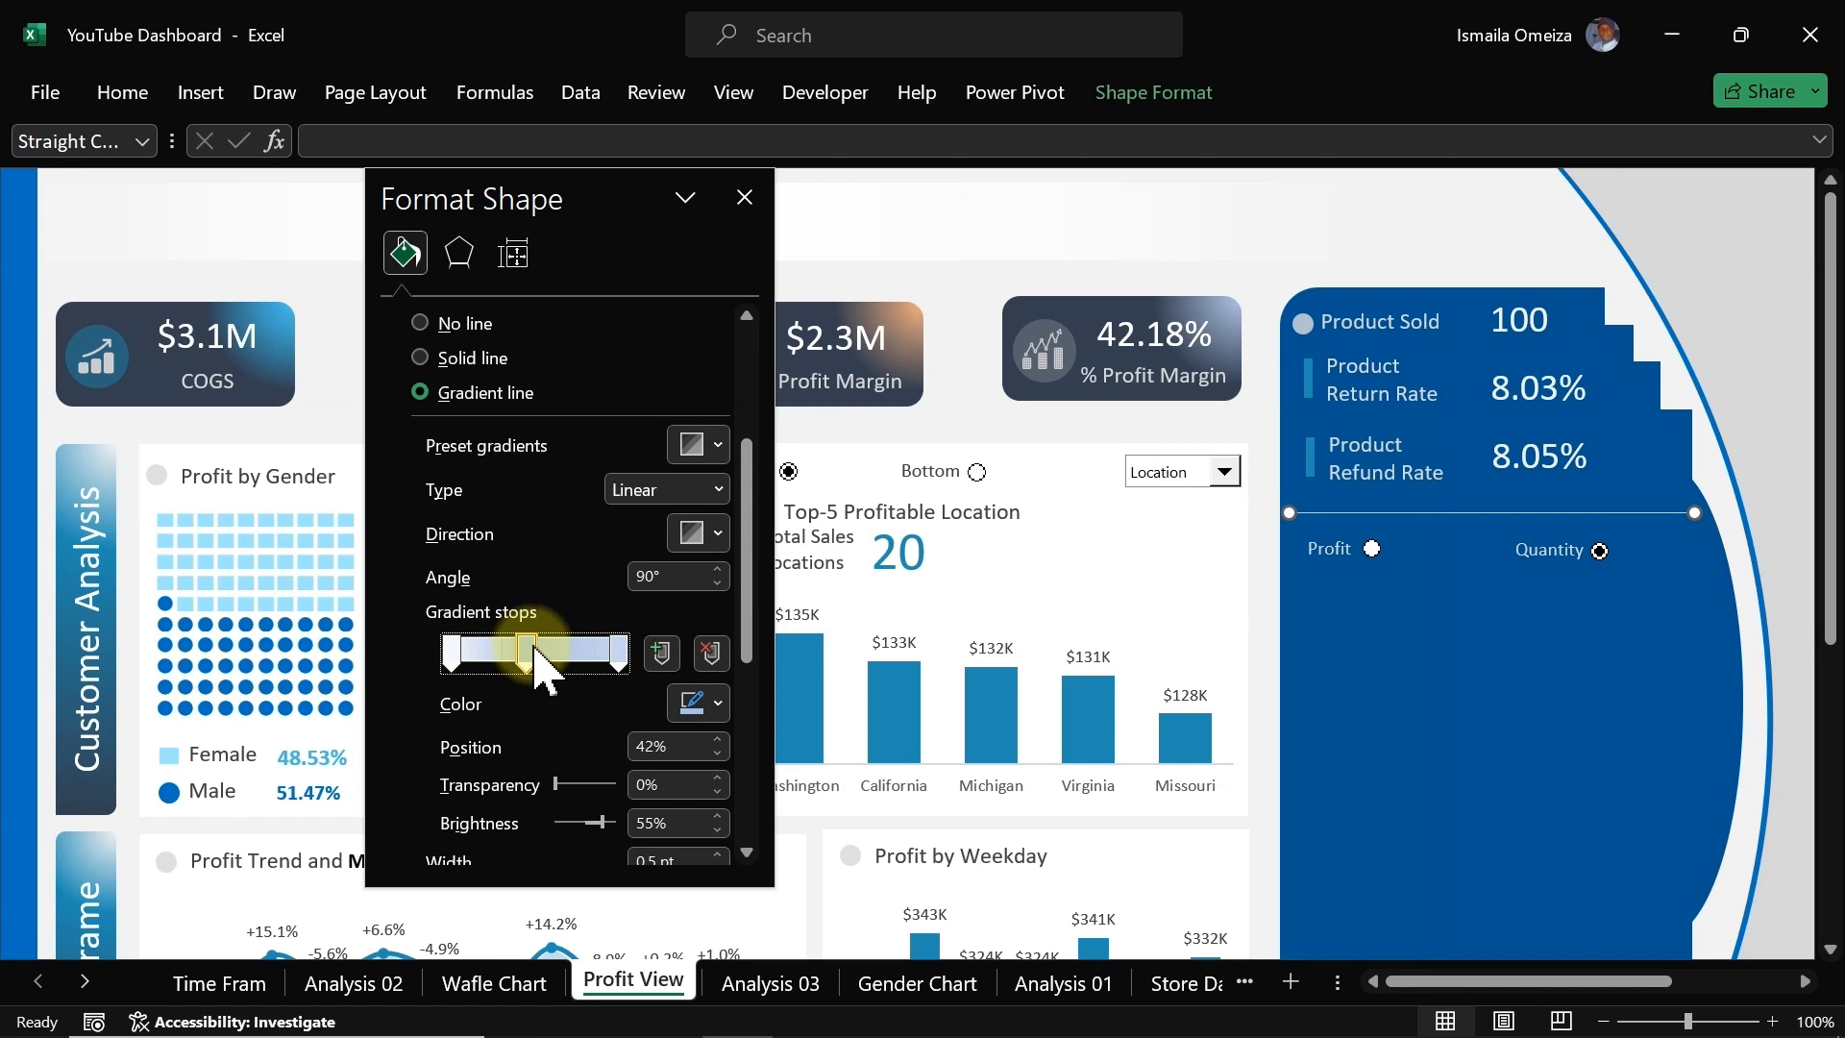
Step: Colour the middle gradient stop white and both end stops the recently used dark blue
{"action": "left_click", "coordinate": [717, 704]}
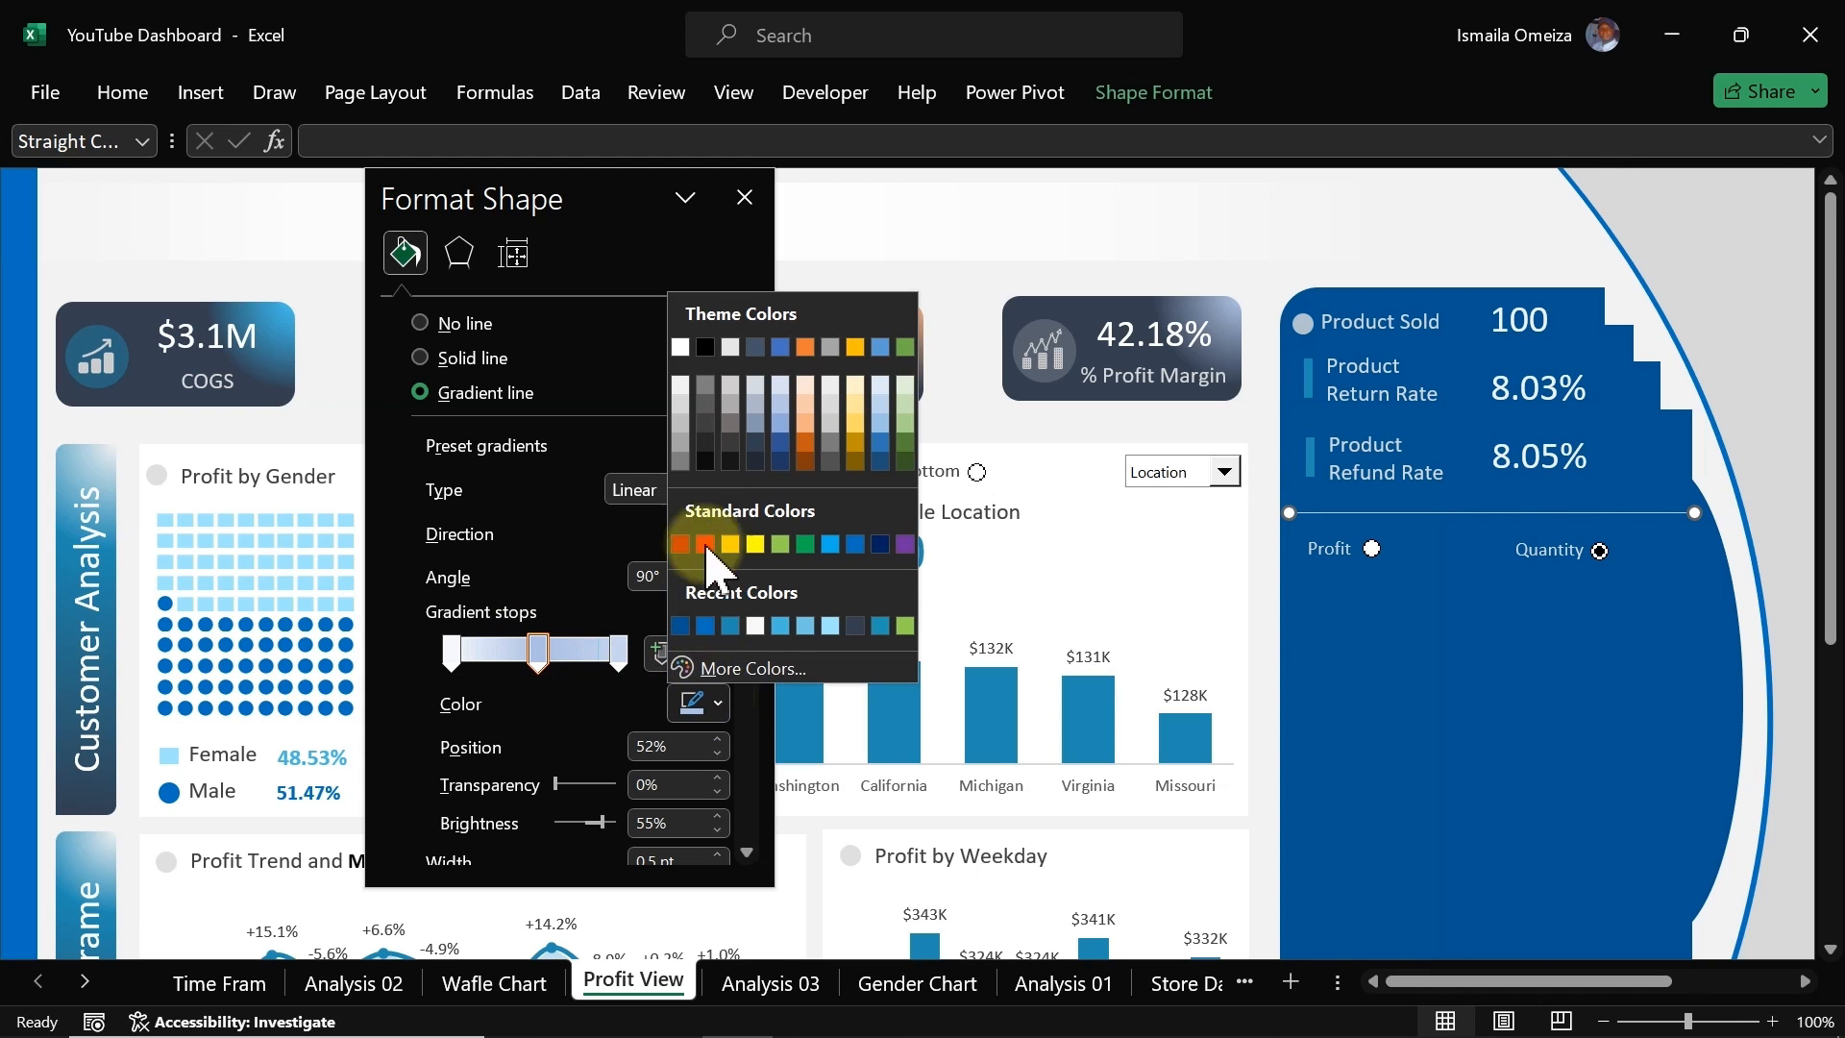
{"action": "left_click", "coordinate": [679, 346]}
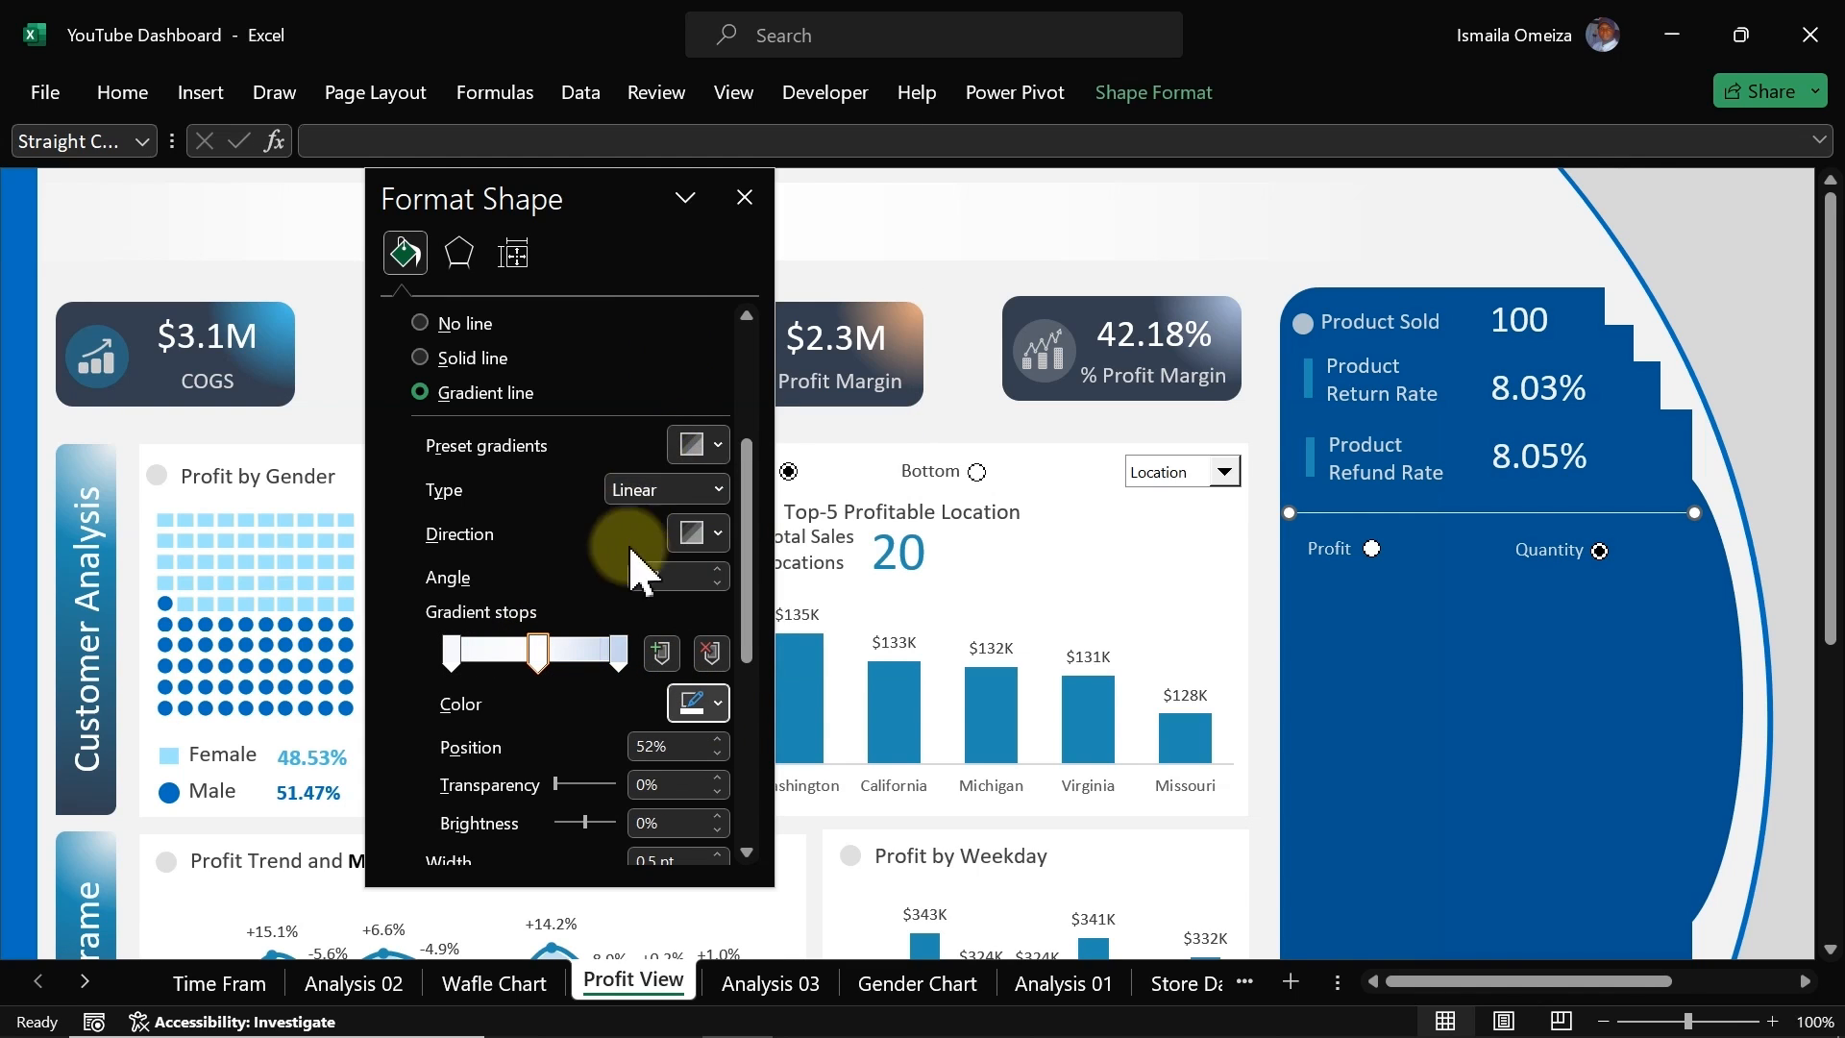
{"action": "left_click", "coordinate": [621, 653]}
{"action": "left_click", "coordinate": [694, 705]}
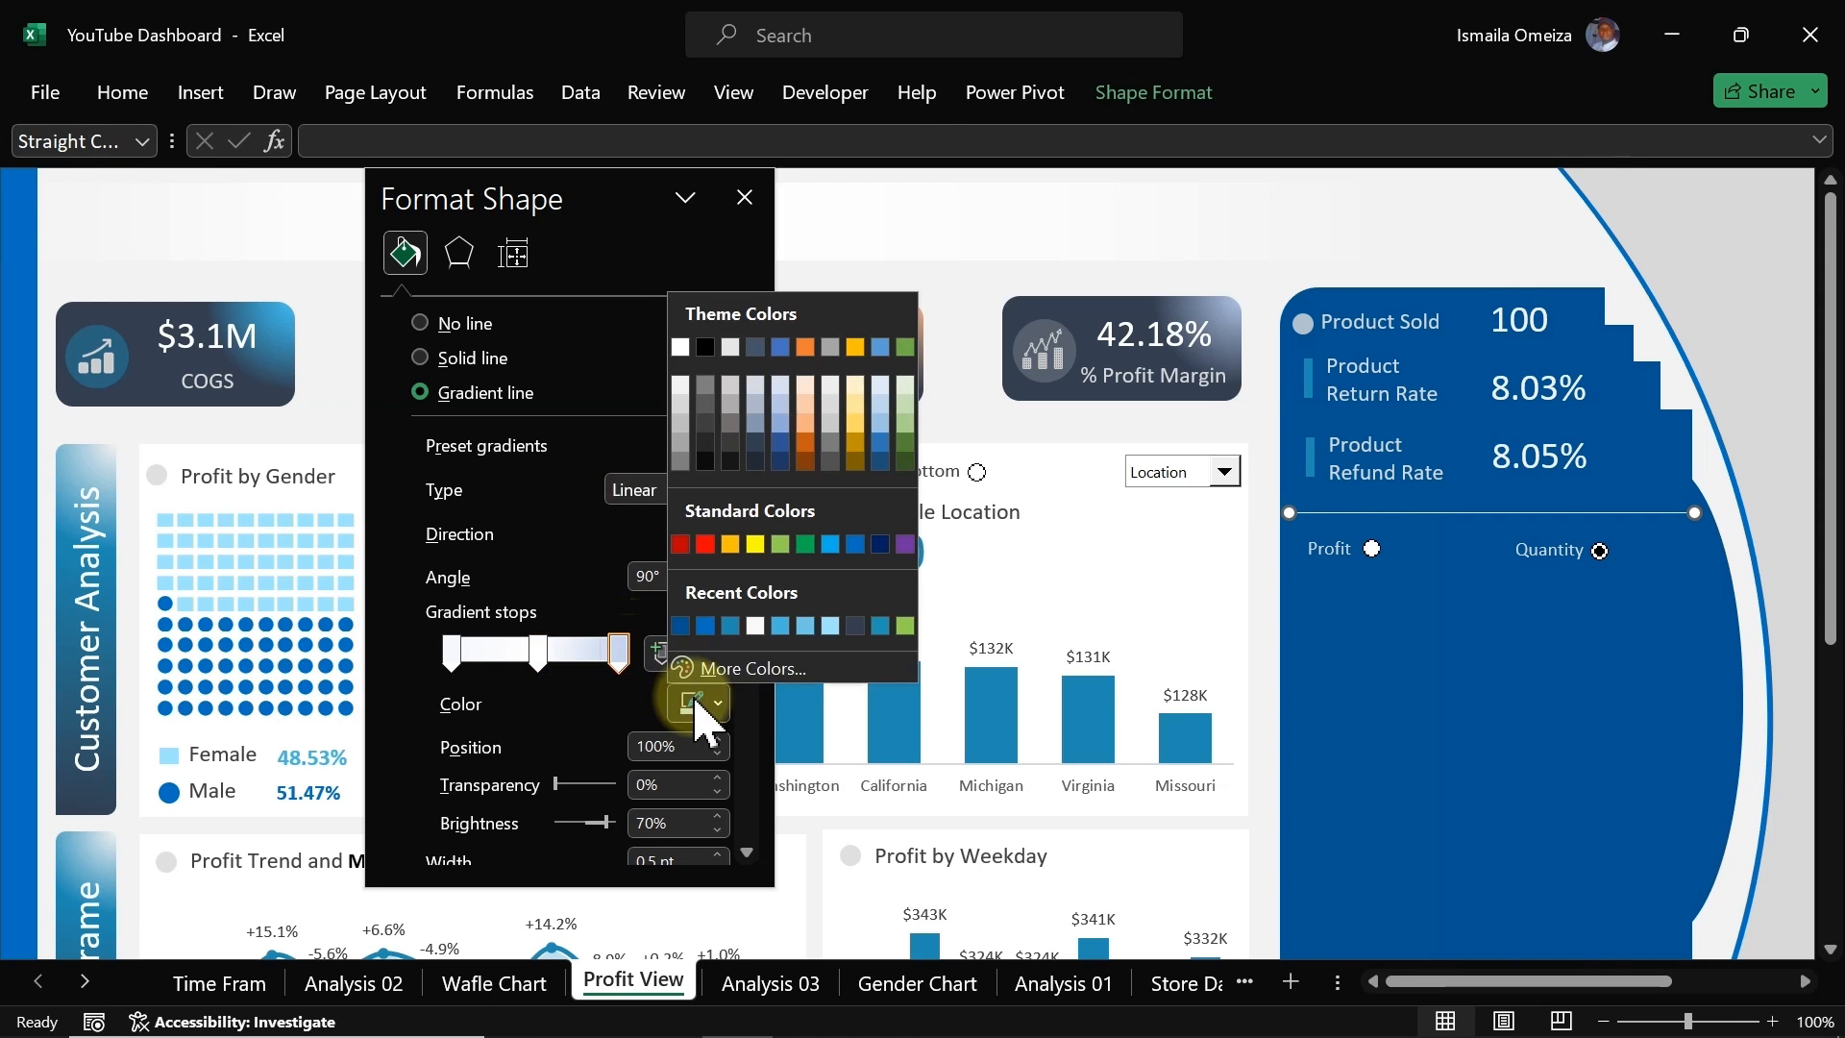
{"action": "left_click", "coordinate": [686, 626]}
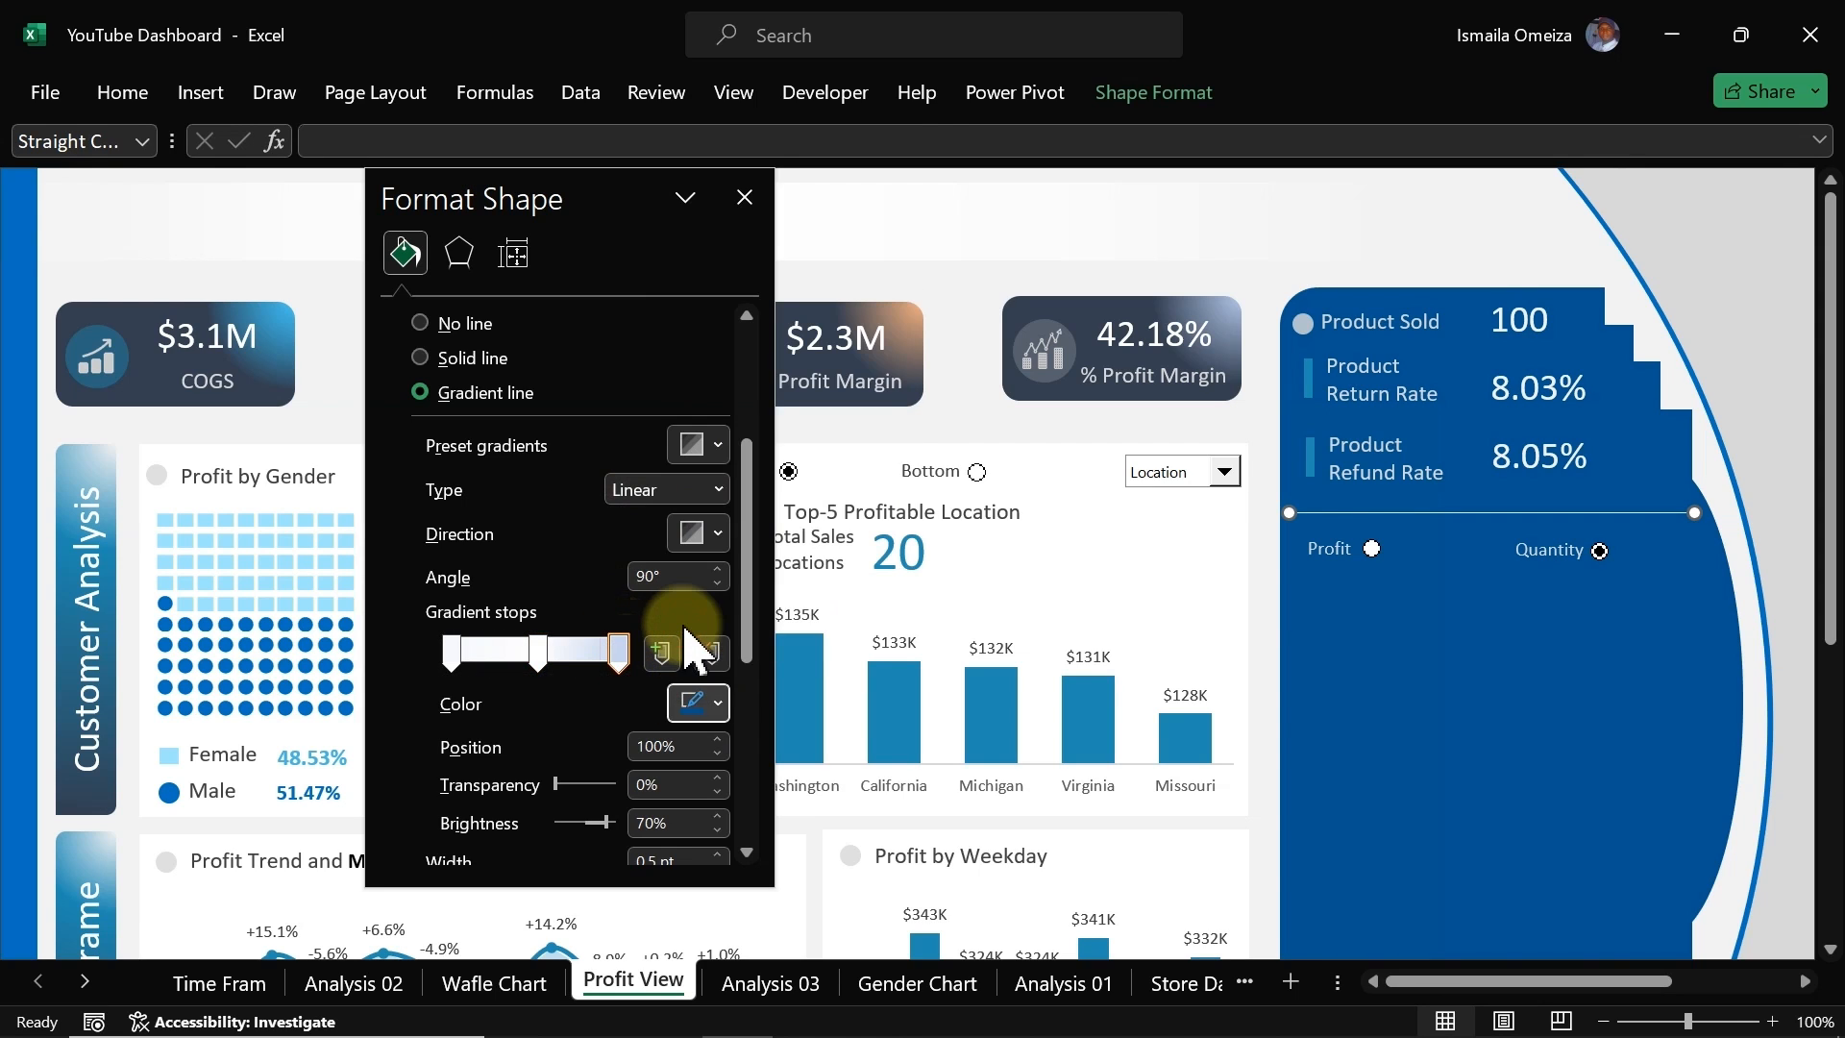
{"action": "left_click", "coordinate": [452, 654]}
{"action": "left_click", "coordinate": [711, 716]}
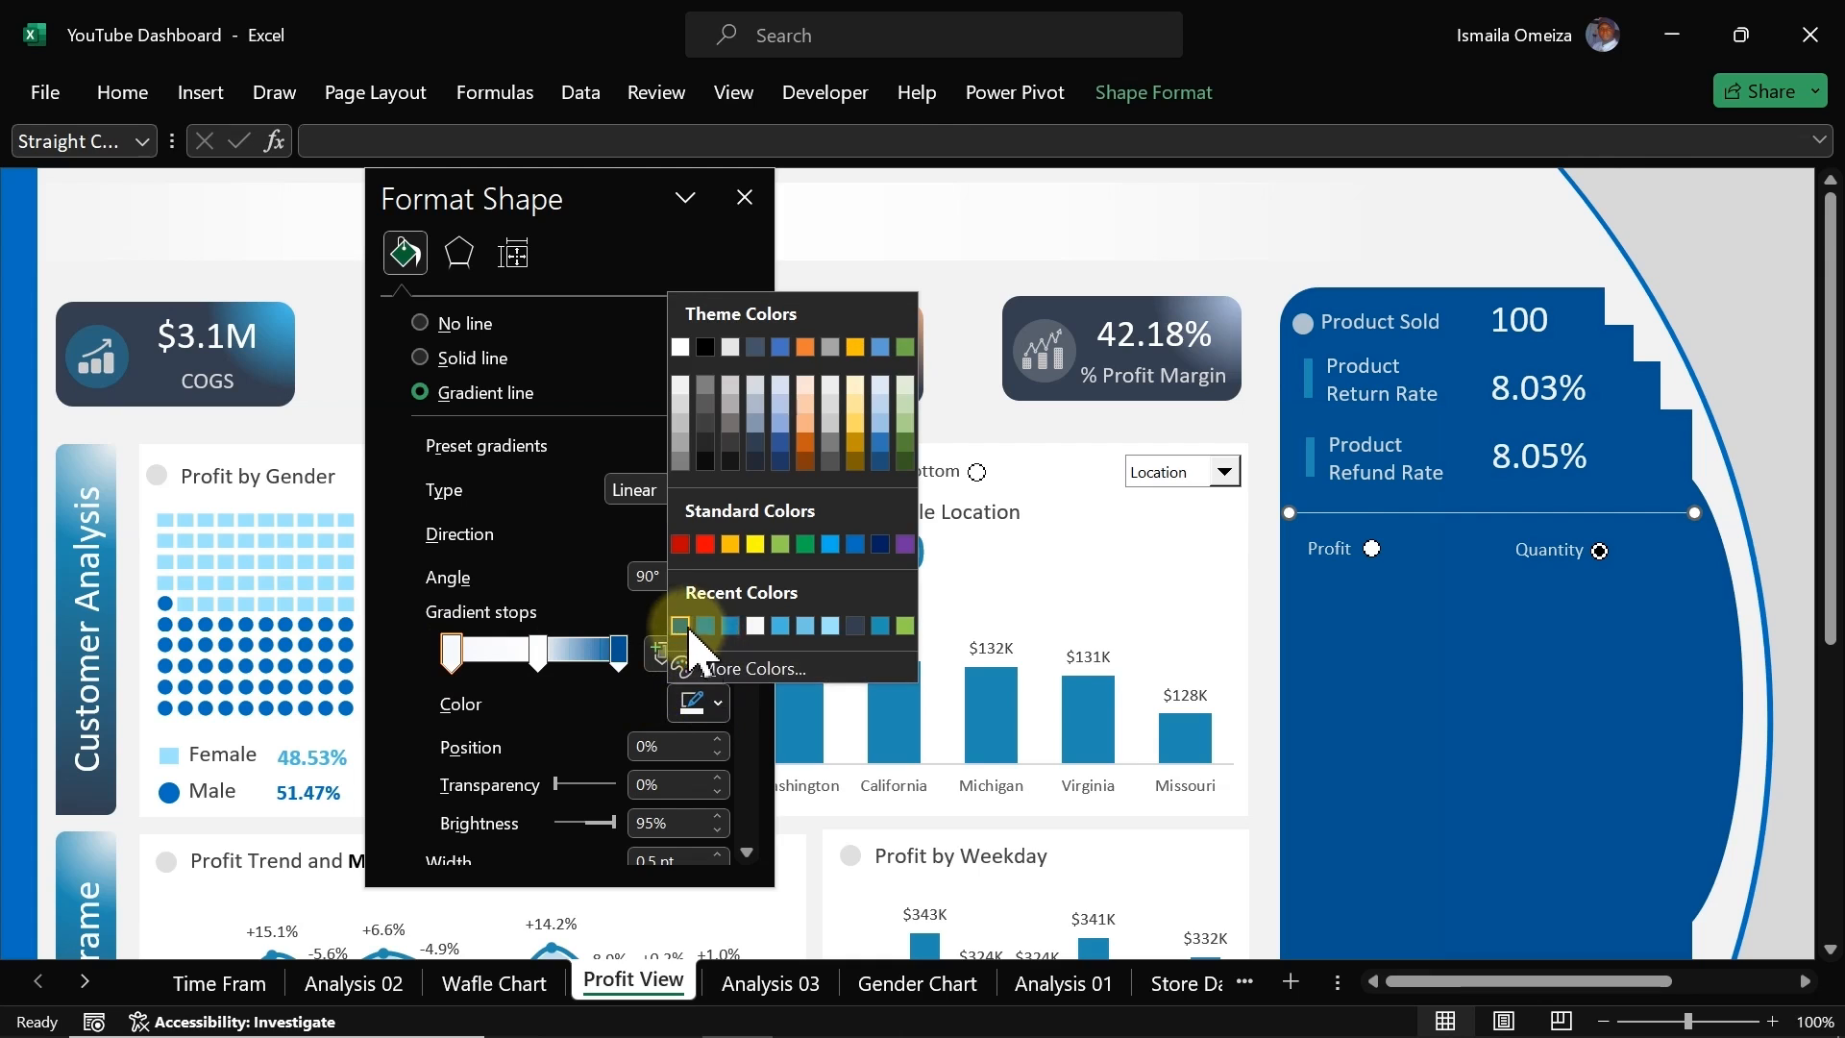
{"action": "left_click", "coordinate": [683, 628]}
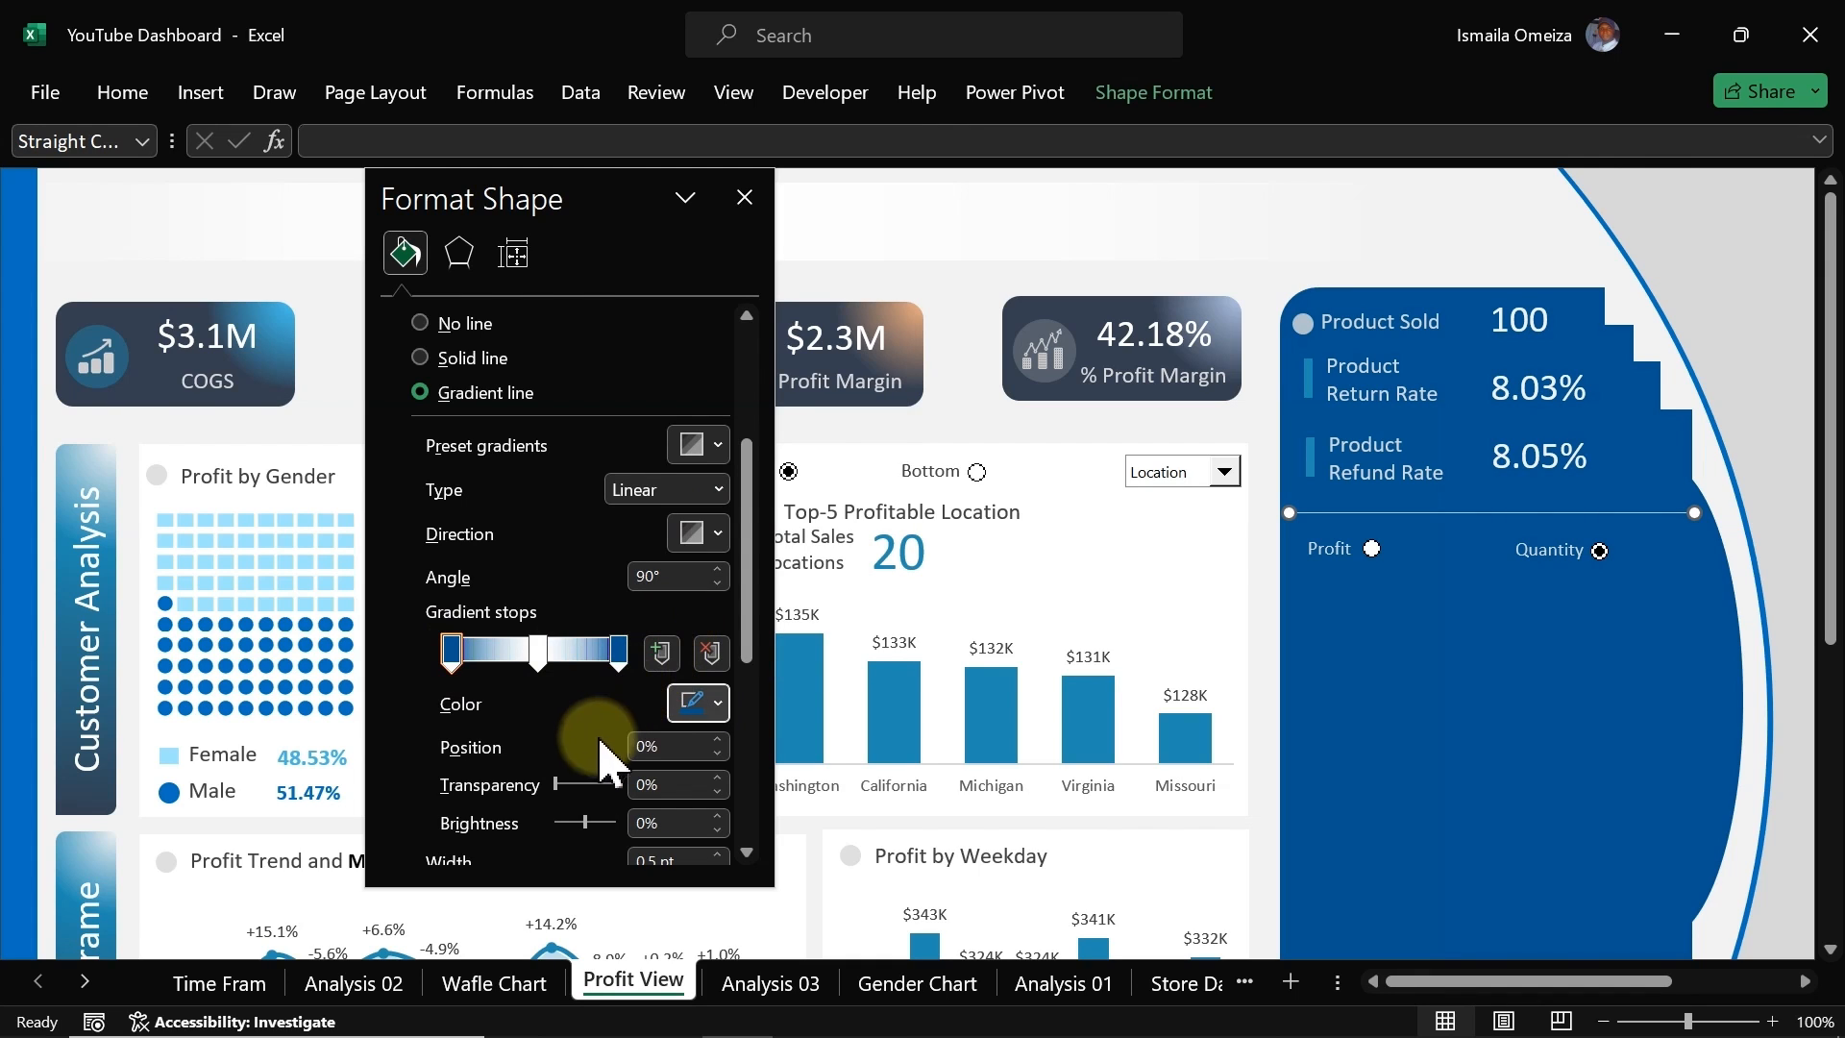
Step: Change the line's gradient direction to a horizontal linear gradient at 0°
{"action": "mouse_move", "coordinate": [556, 788]}
{"action": "left_mouse_down"}
{"action": "mouse_move", "coordinate": [592, 790]}
{"action": "mouse_move", "coordinate": [523, 795]}
{"action": "left_mouse_up"}
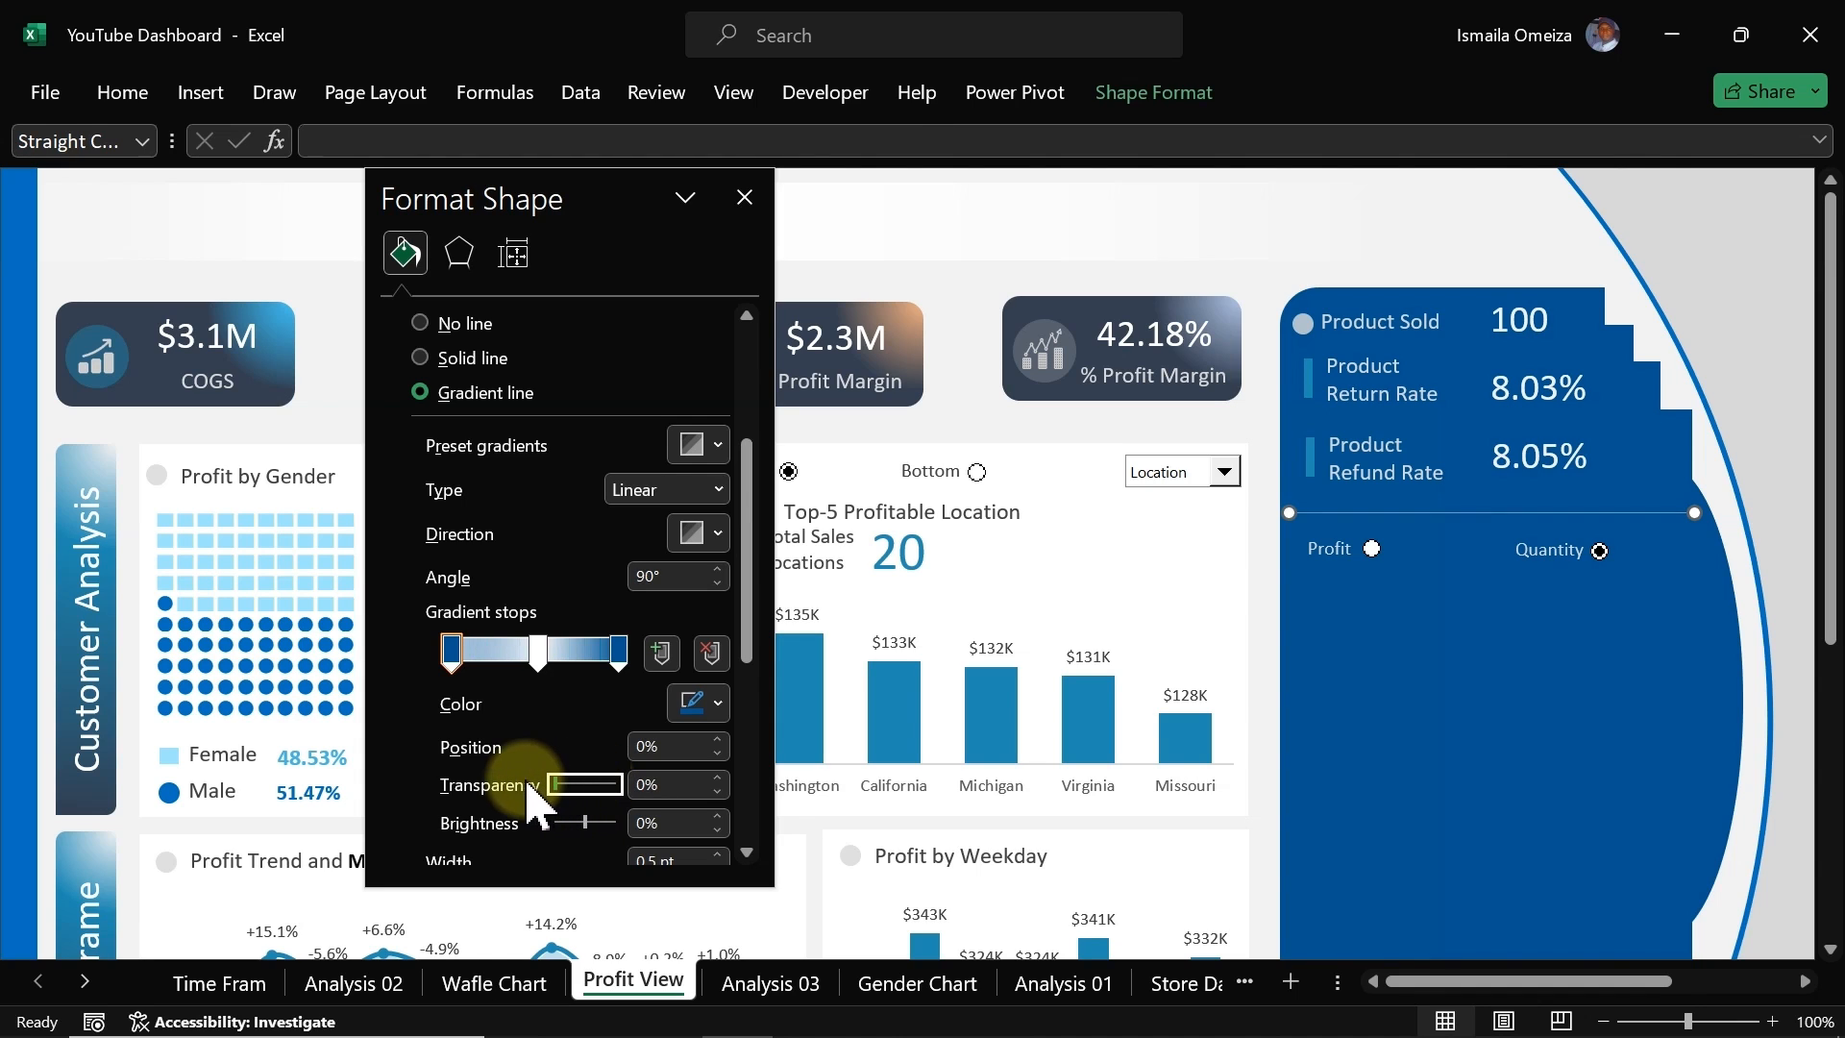
{"action": "left_click", "coordinate": [719, 538]}
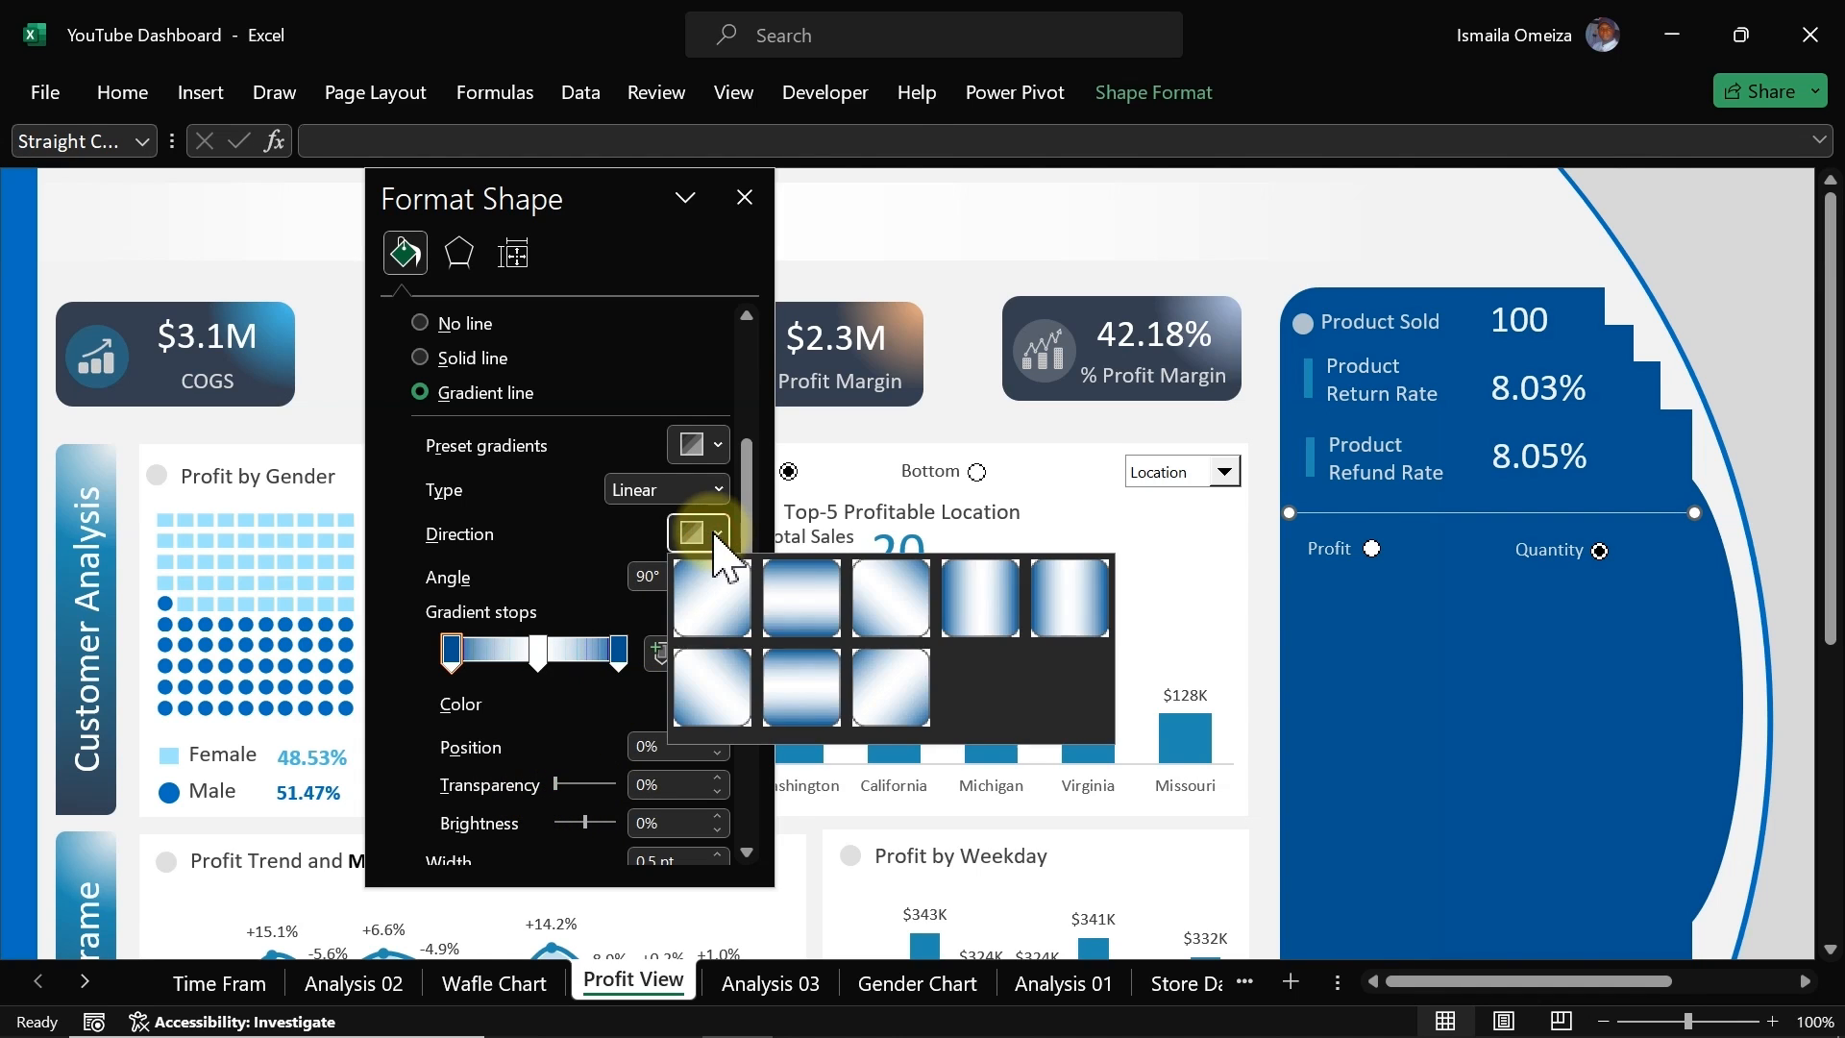
{"action": "left_click", "coordinate": [973, 599]}
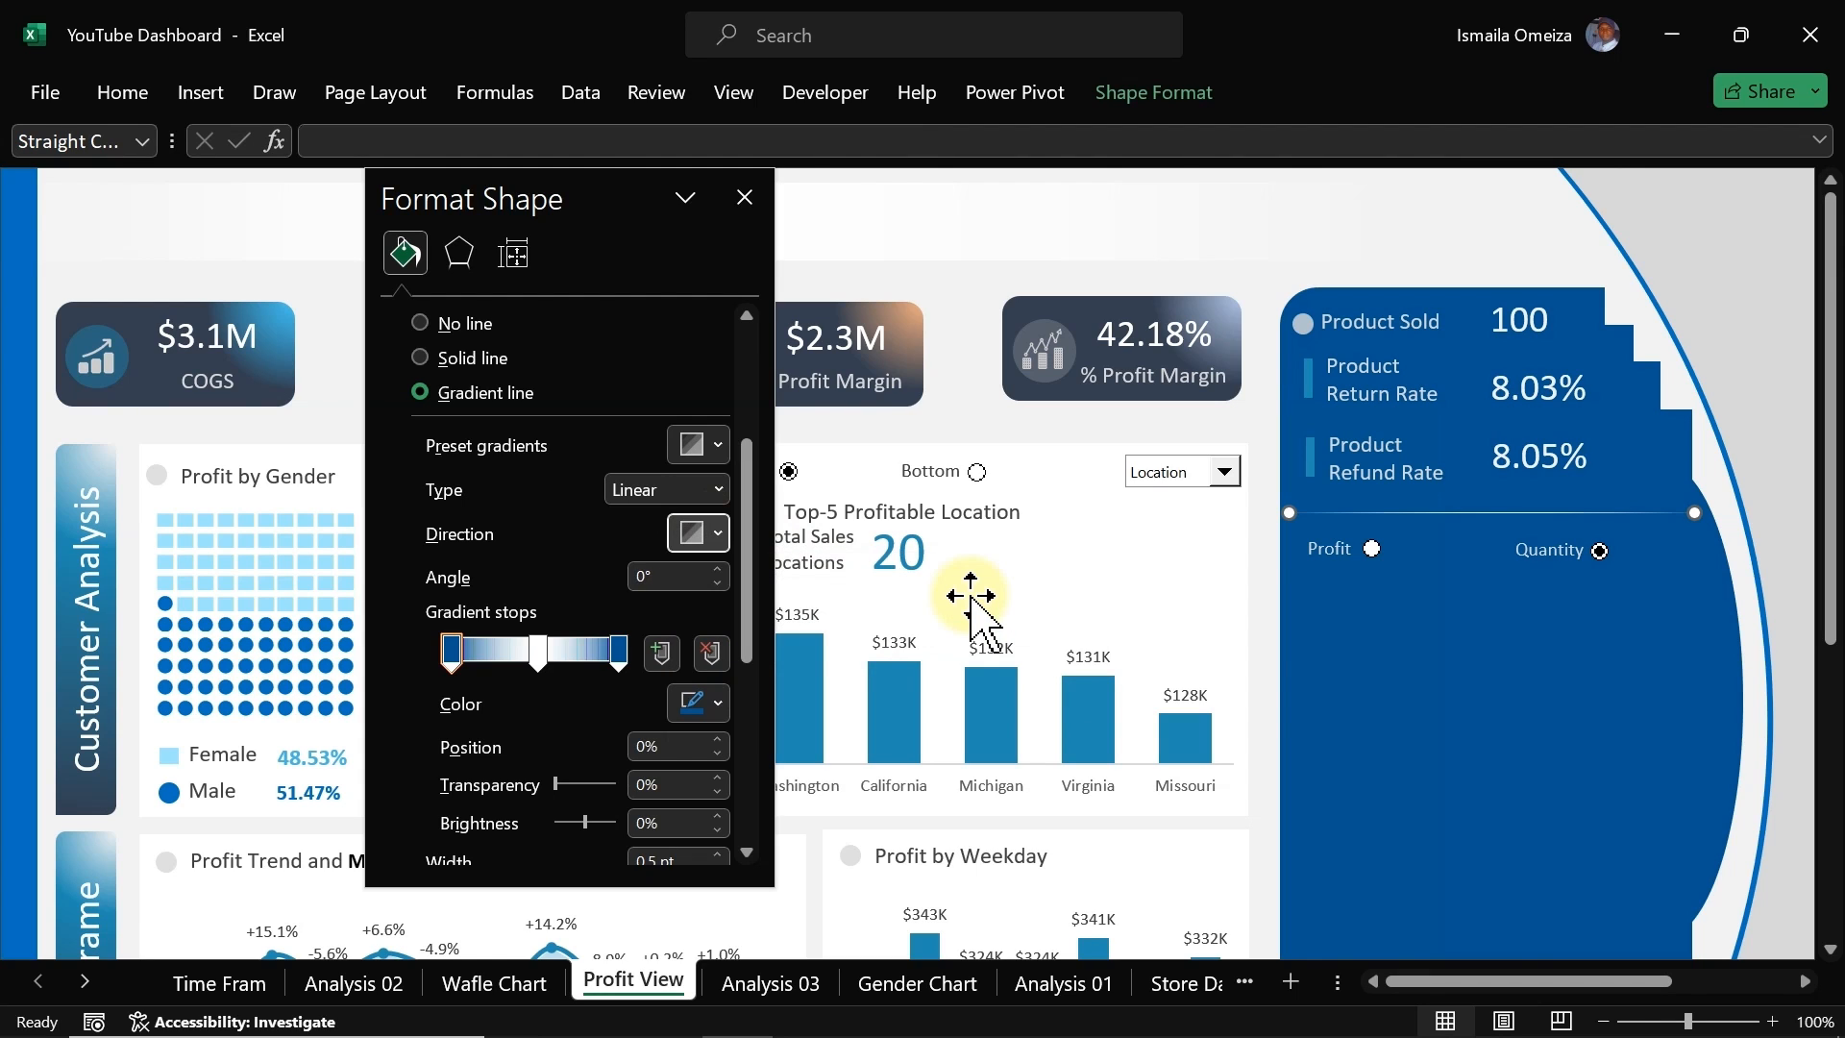
Step: Add a gradient stop near the right end and move the left end stop to 6%
{"action": "left_click", "coordinate": [615, 651]}
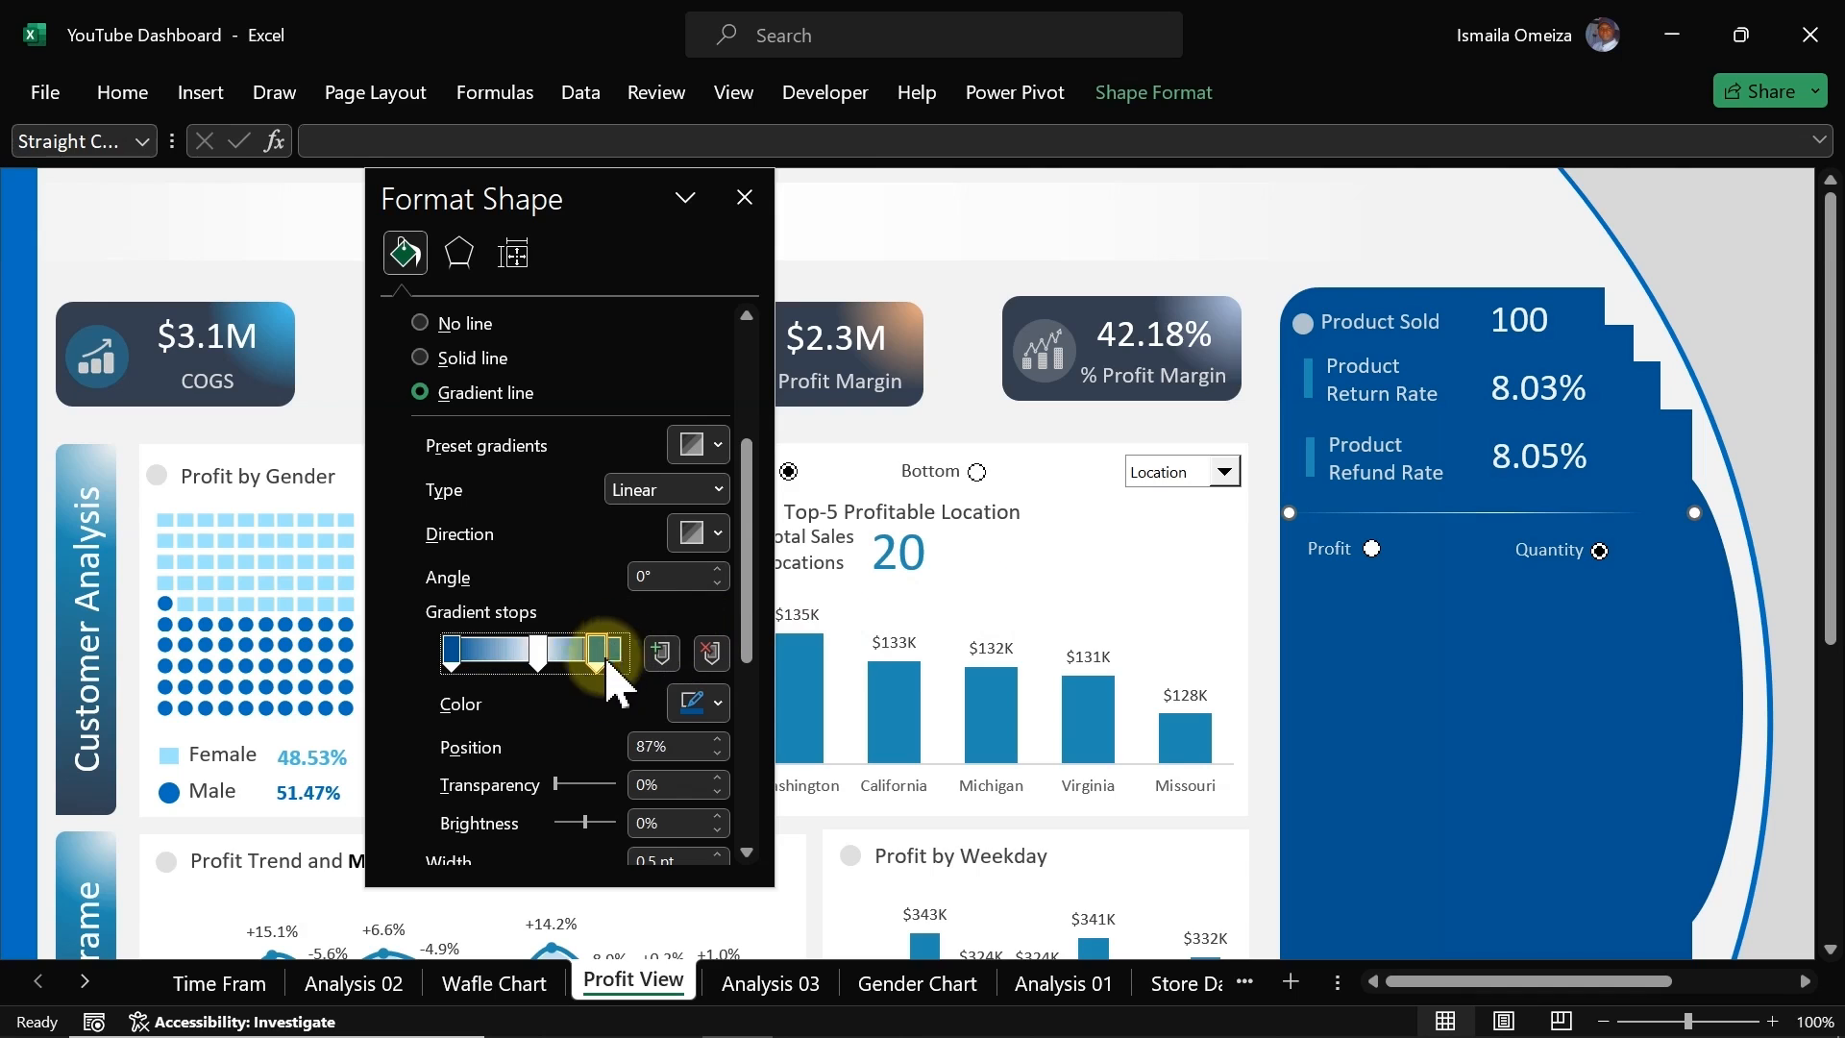
{"action": "left_click", "coordinate": [451, 652]}
{"action": "mouse_move", "coordinate": [451, 649]}
{"action": "left_mouse_down"}
{"action": "mouse_move", "coordinate": [493, 651]}
{"action": "mouse_move", "coordinate": [476, 651]}
{"action": "left_mouse_up"}
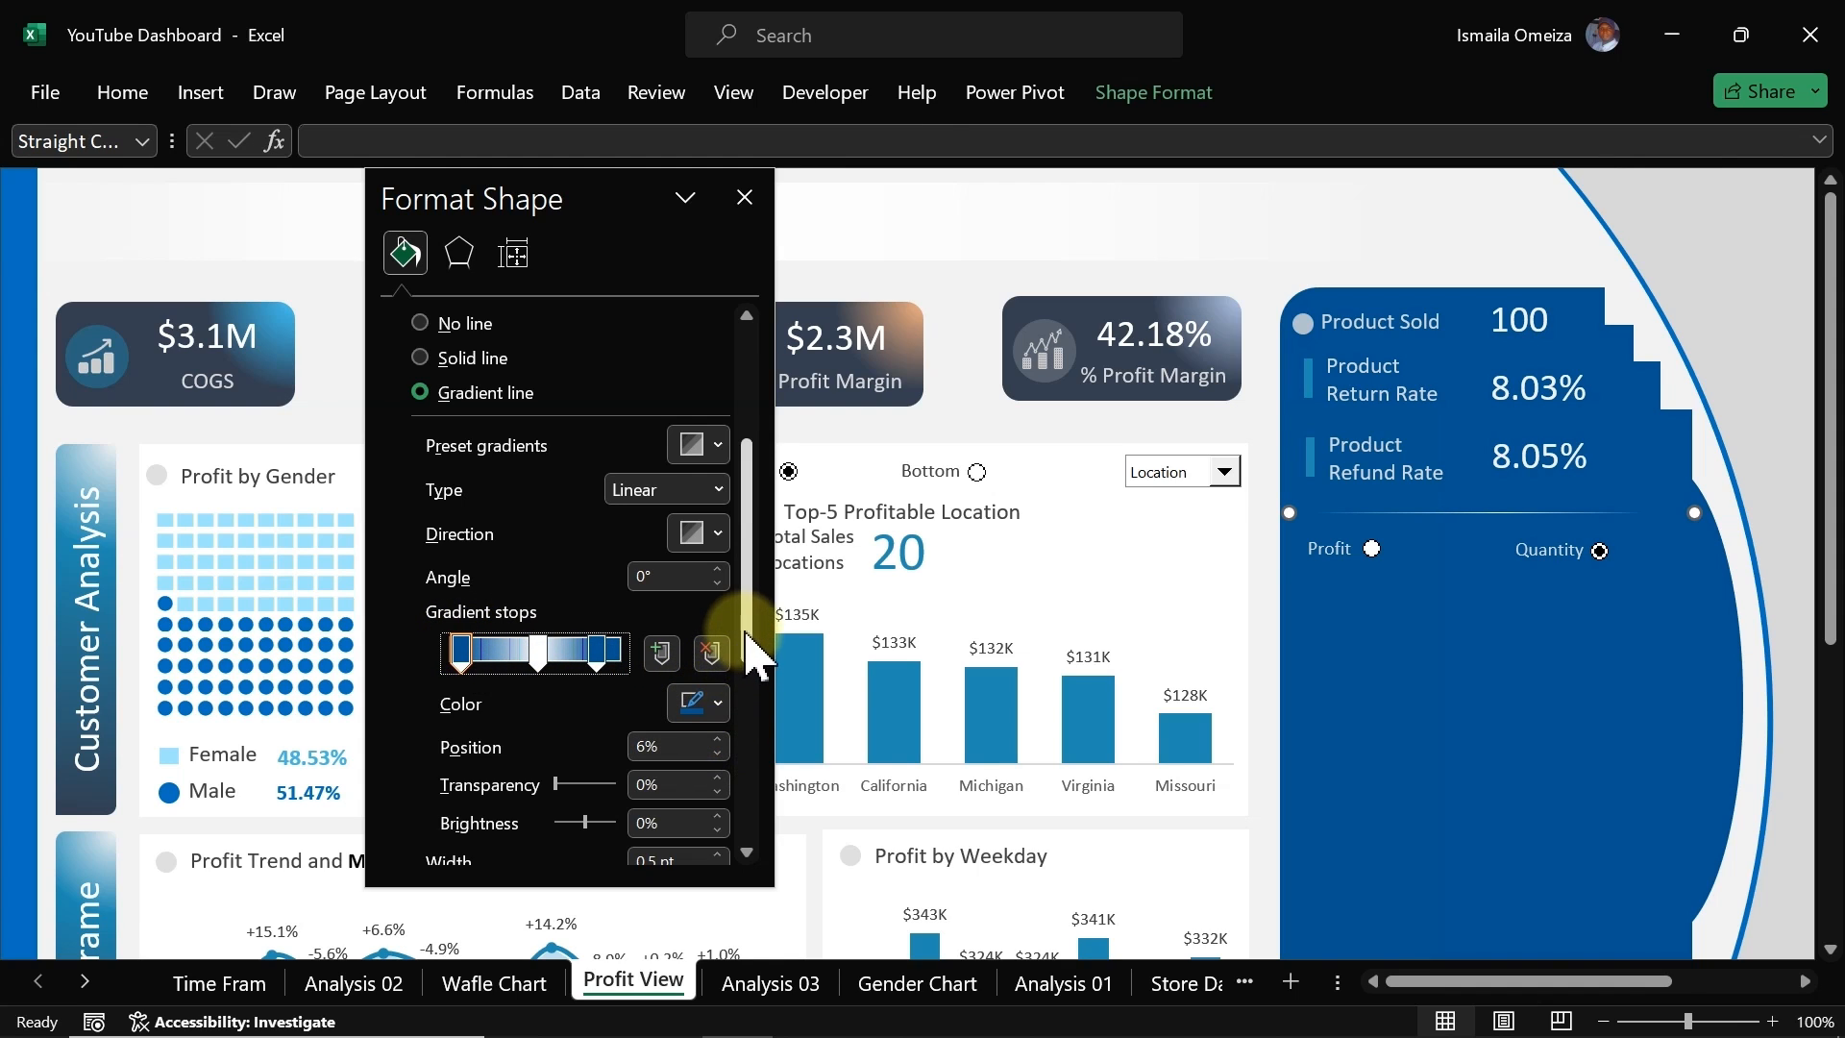
Step: Set the line width to 1.75 pt and move the added gradient stop to 92%
{"action": "scroll", "coordinate": [744, 692], "scroll_direction": "down", "scroll_amount": 3}
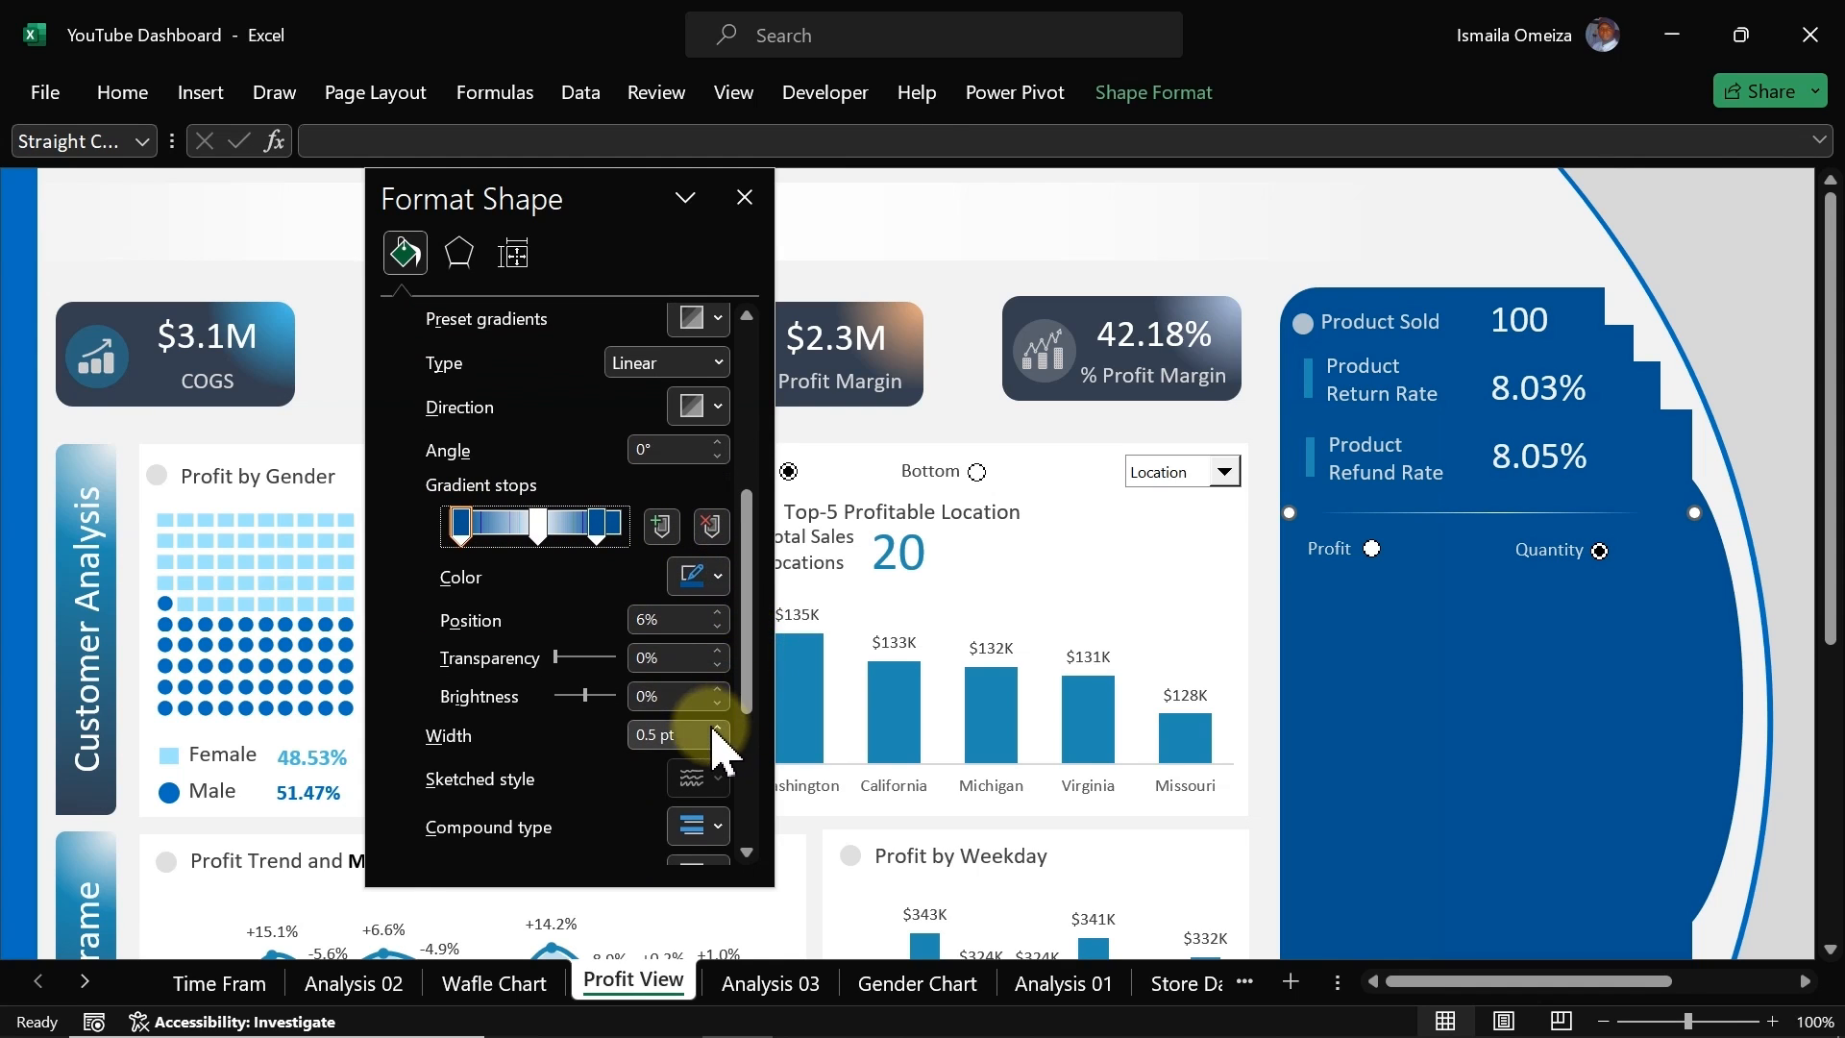
{"action": "left_click", "coordinate": [717, 730]}
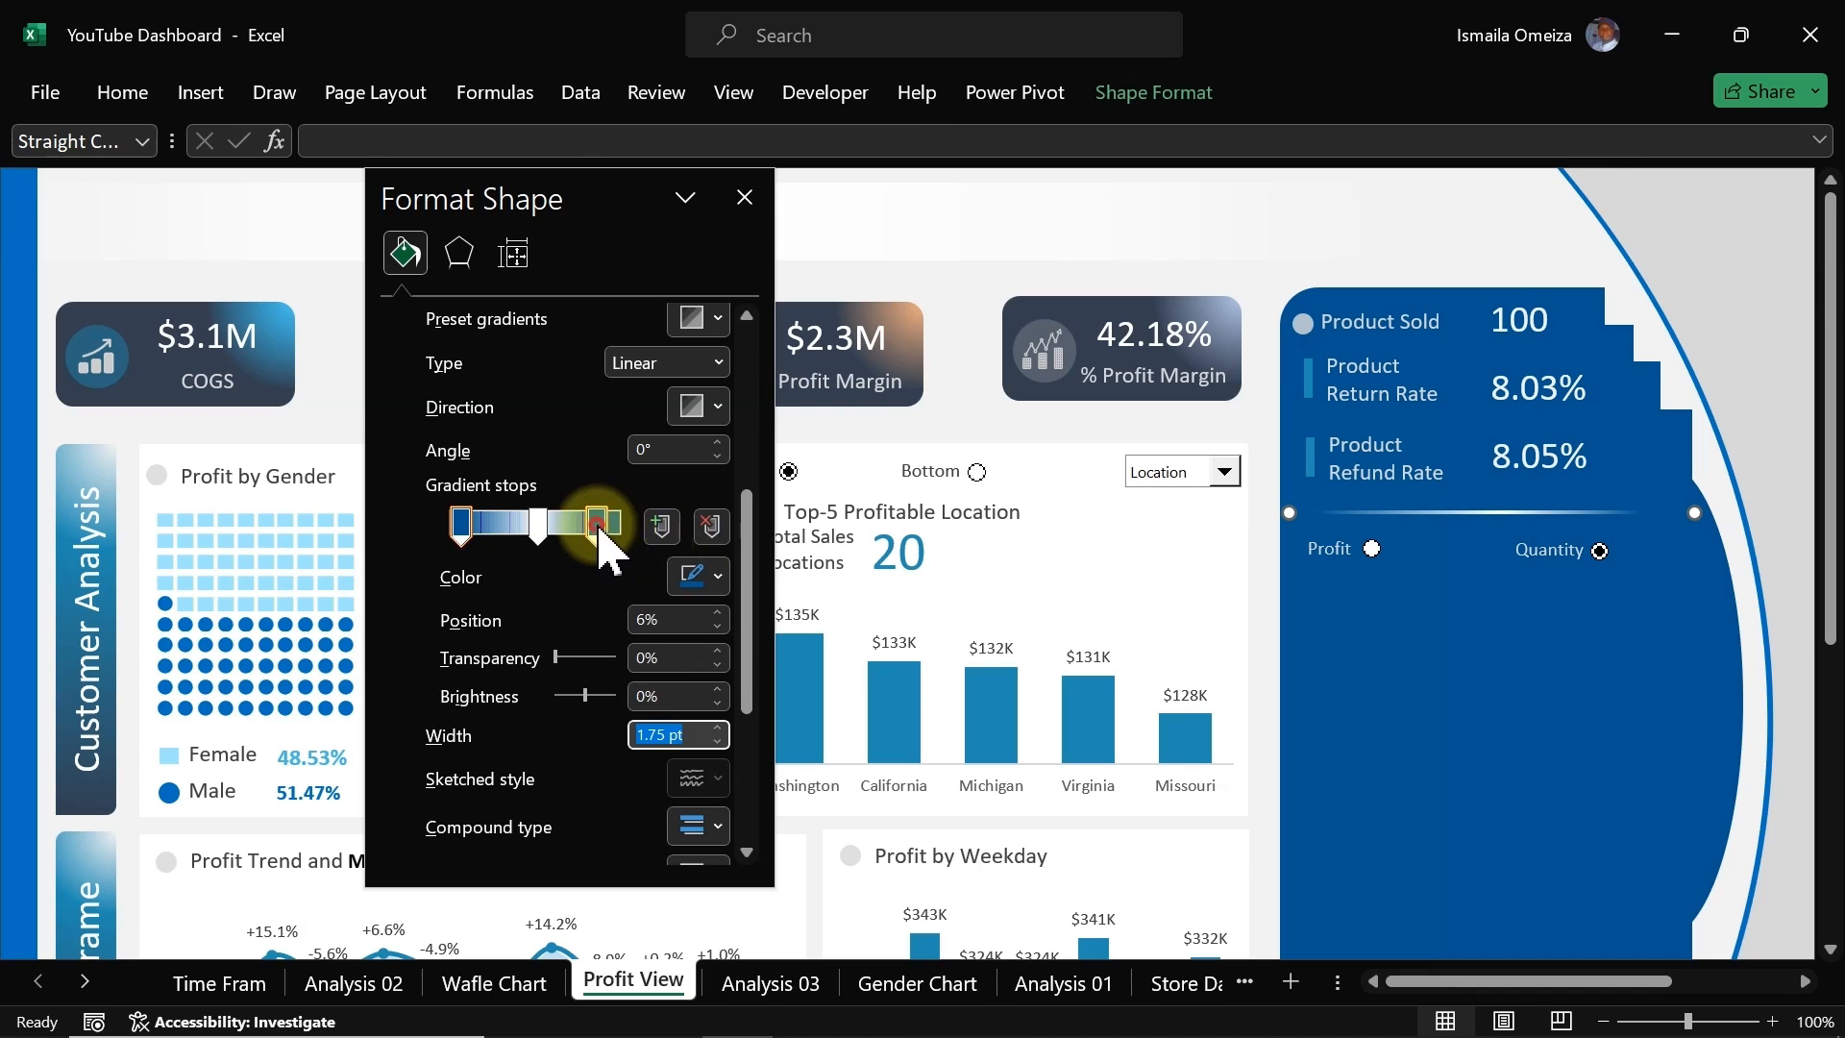
{"action": "left_click_drag", "start_coordinate": [596, 525], "coordinate": [642, 540]}
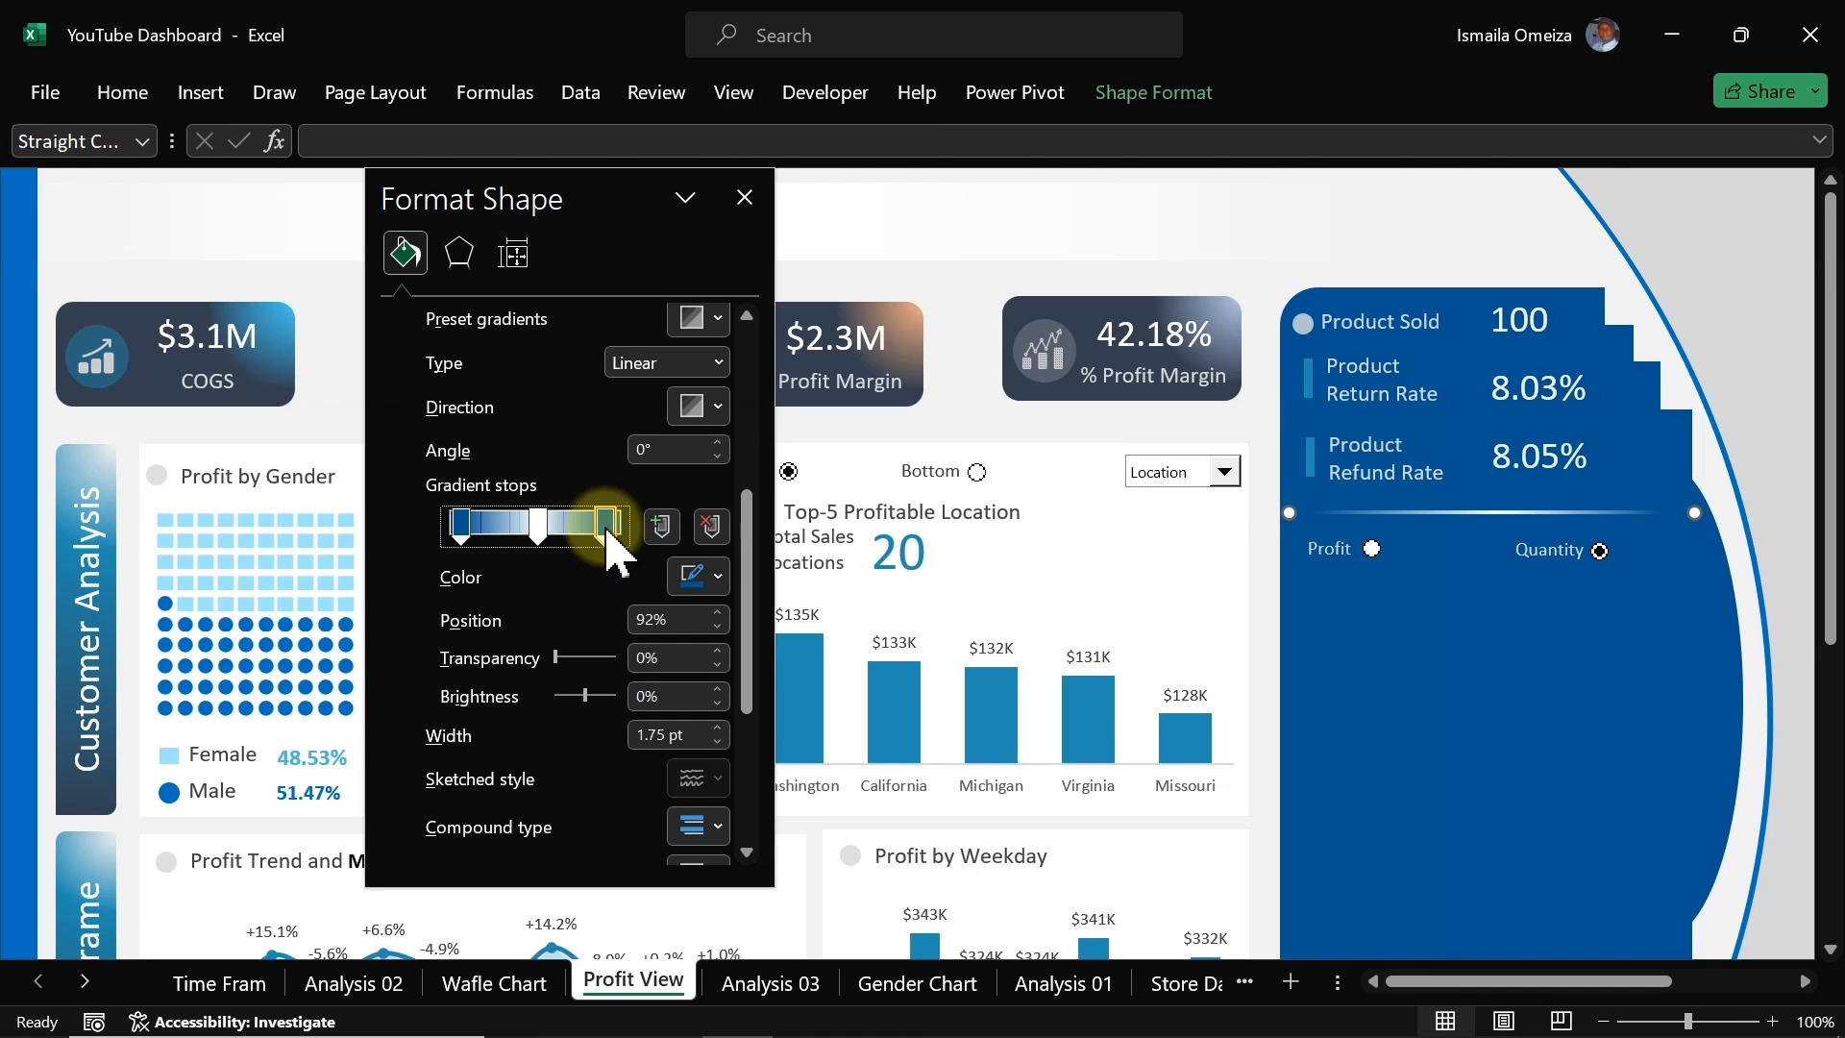
{"action": "left_click", "coordinate": [950, 288]}
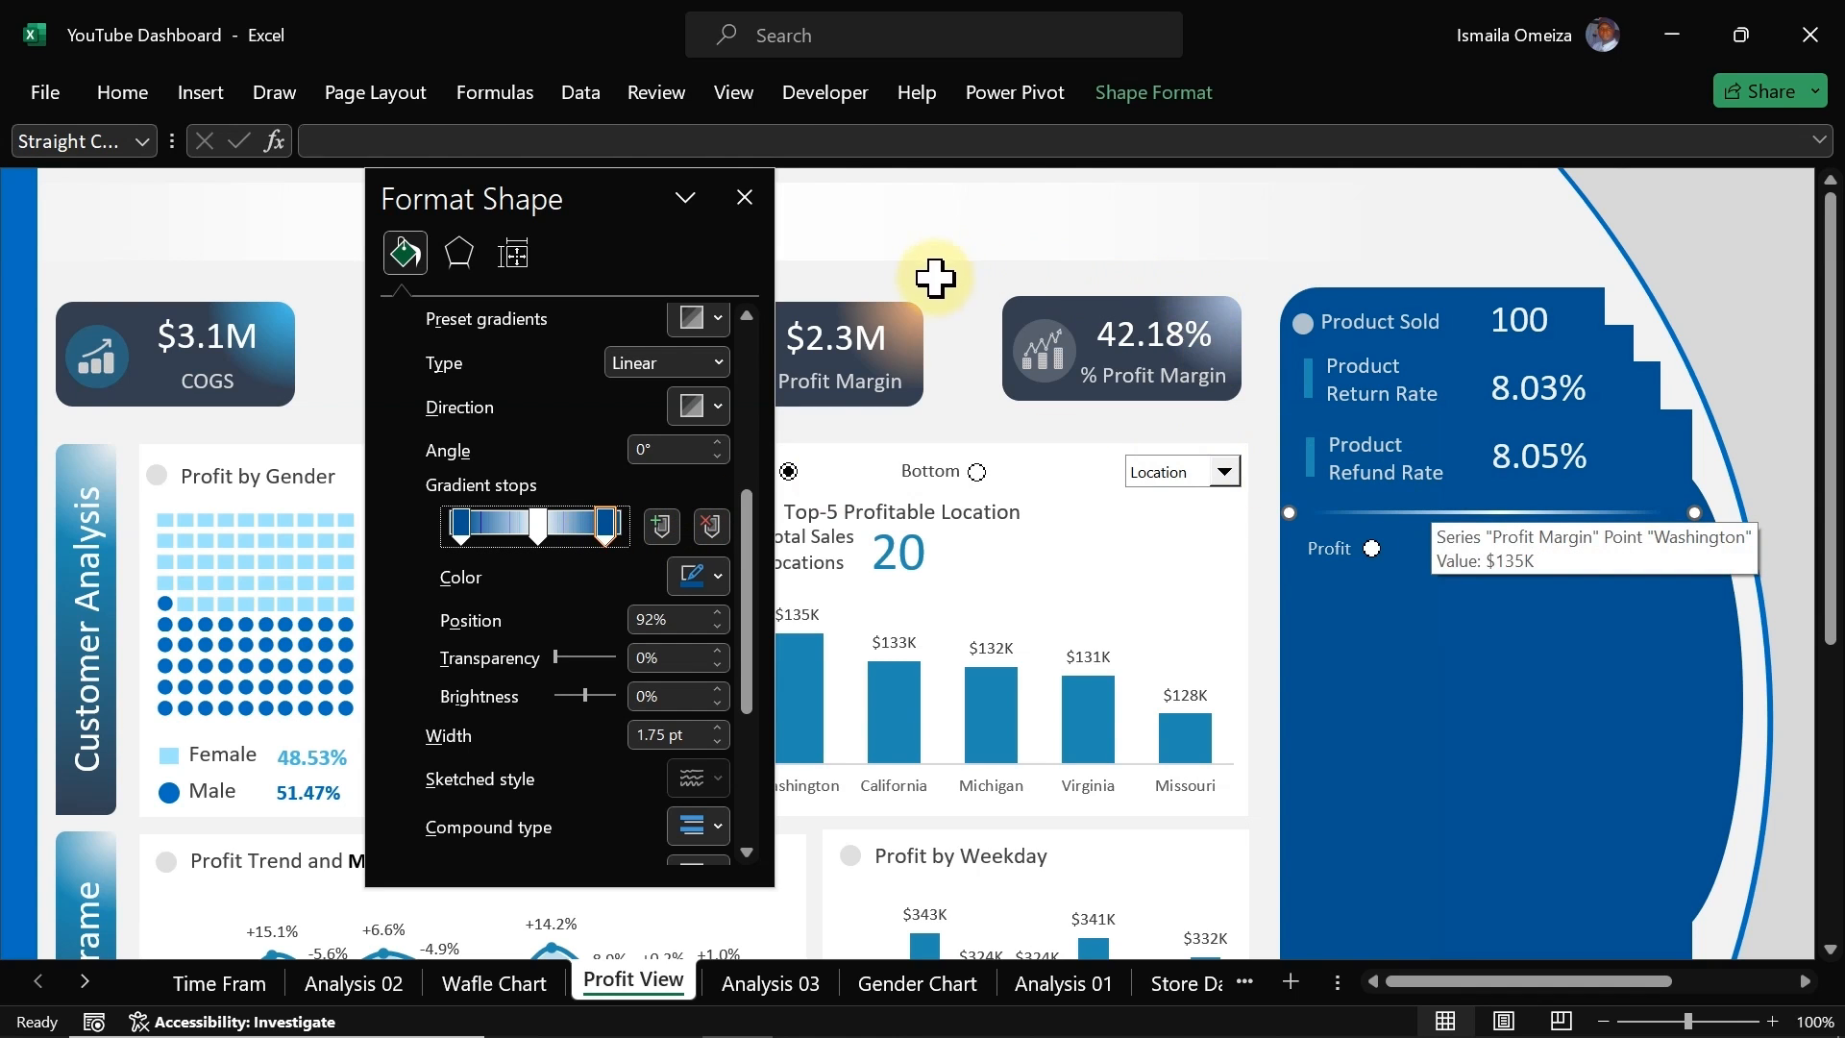
{"action": "left_click", "coordinate": [745, 197]}
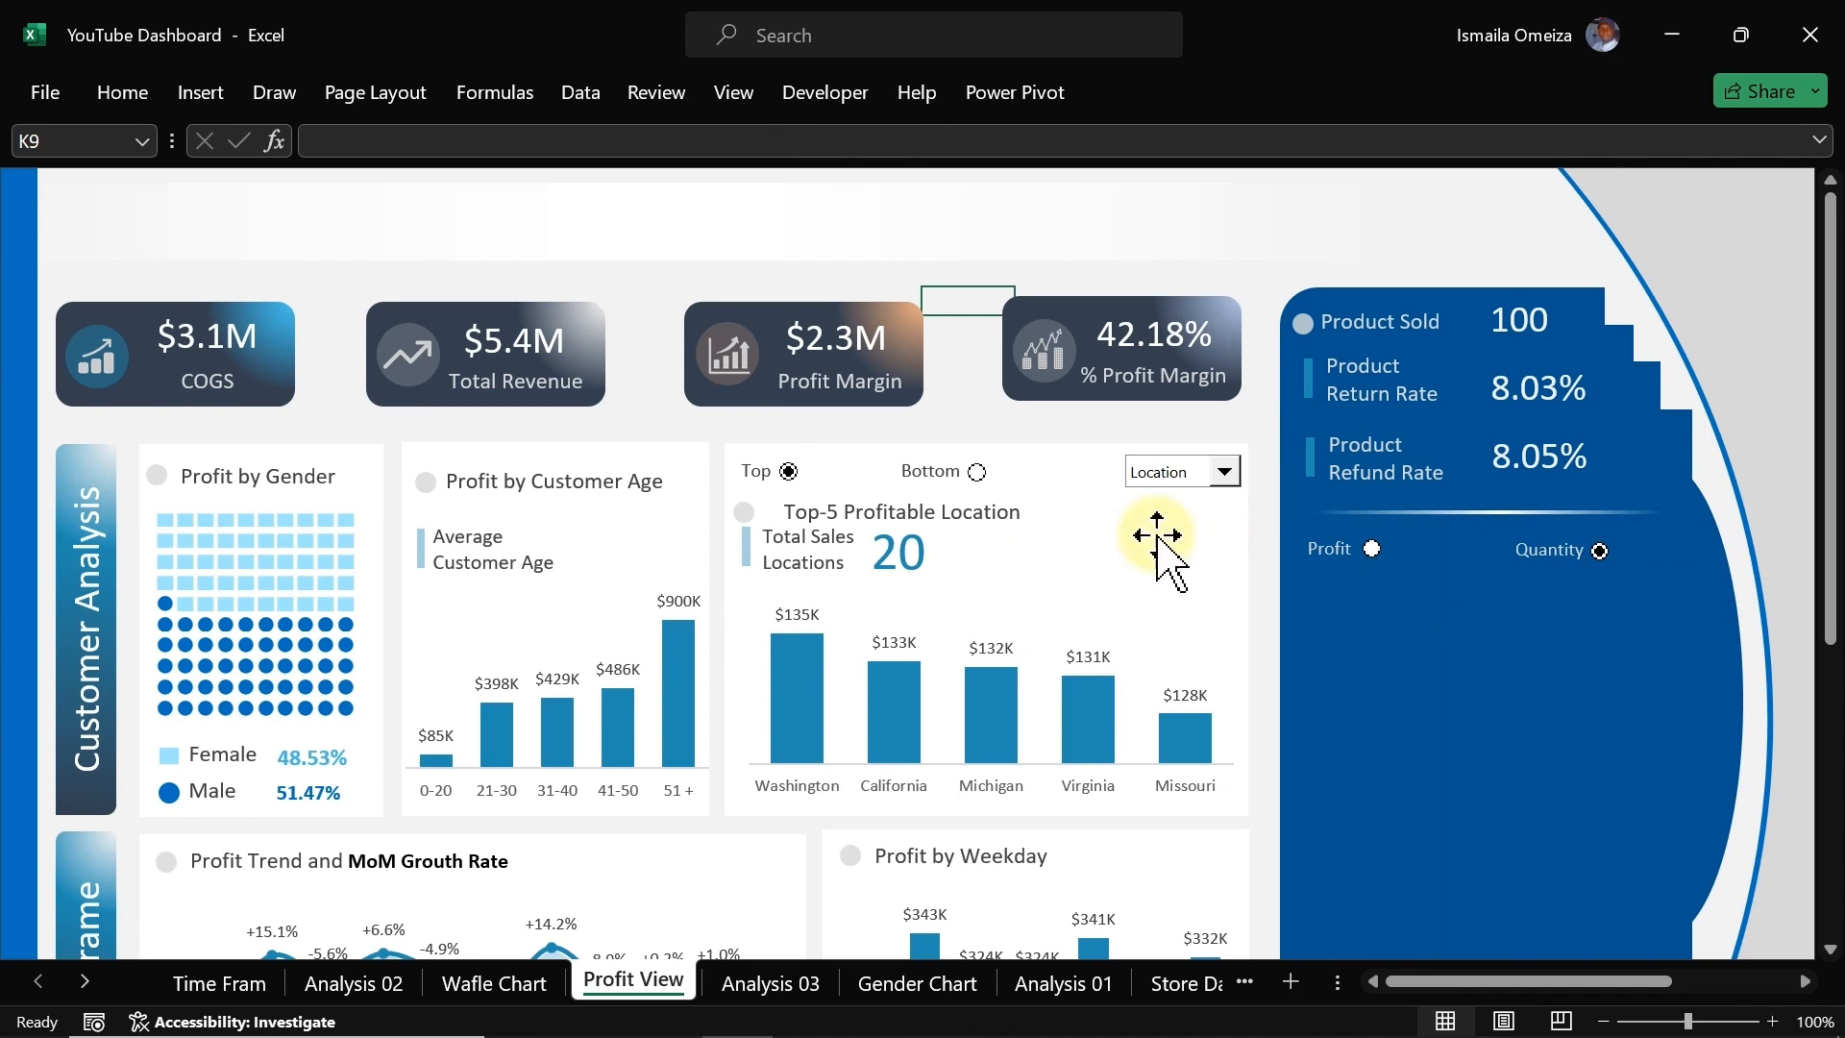
Step: Select the Bottom ranking option for the location chart
{"action": "left_click", "coordinate": [976, 471]}
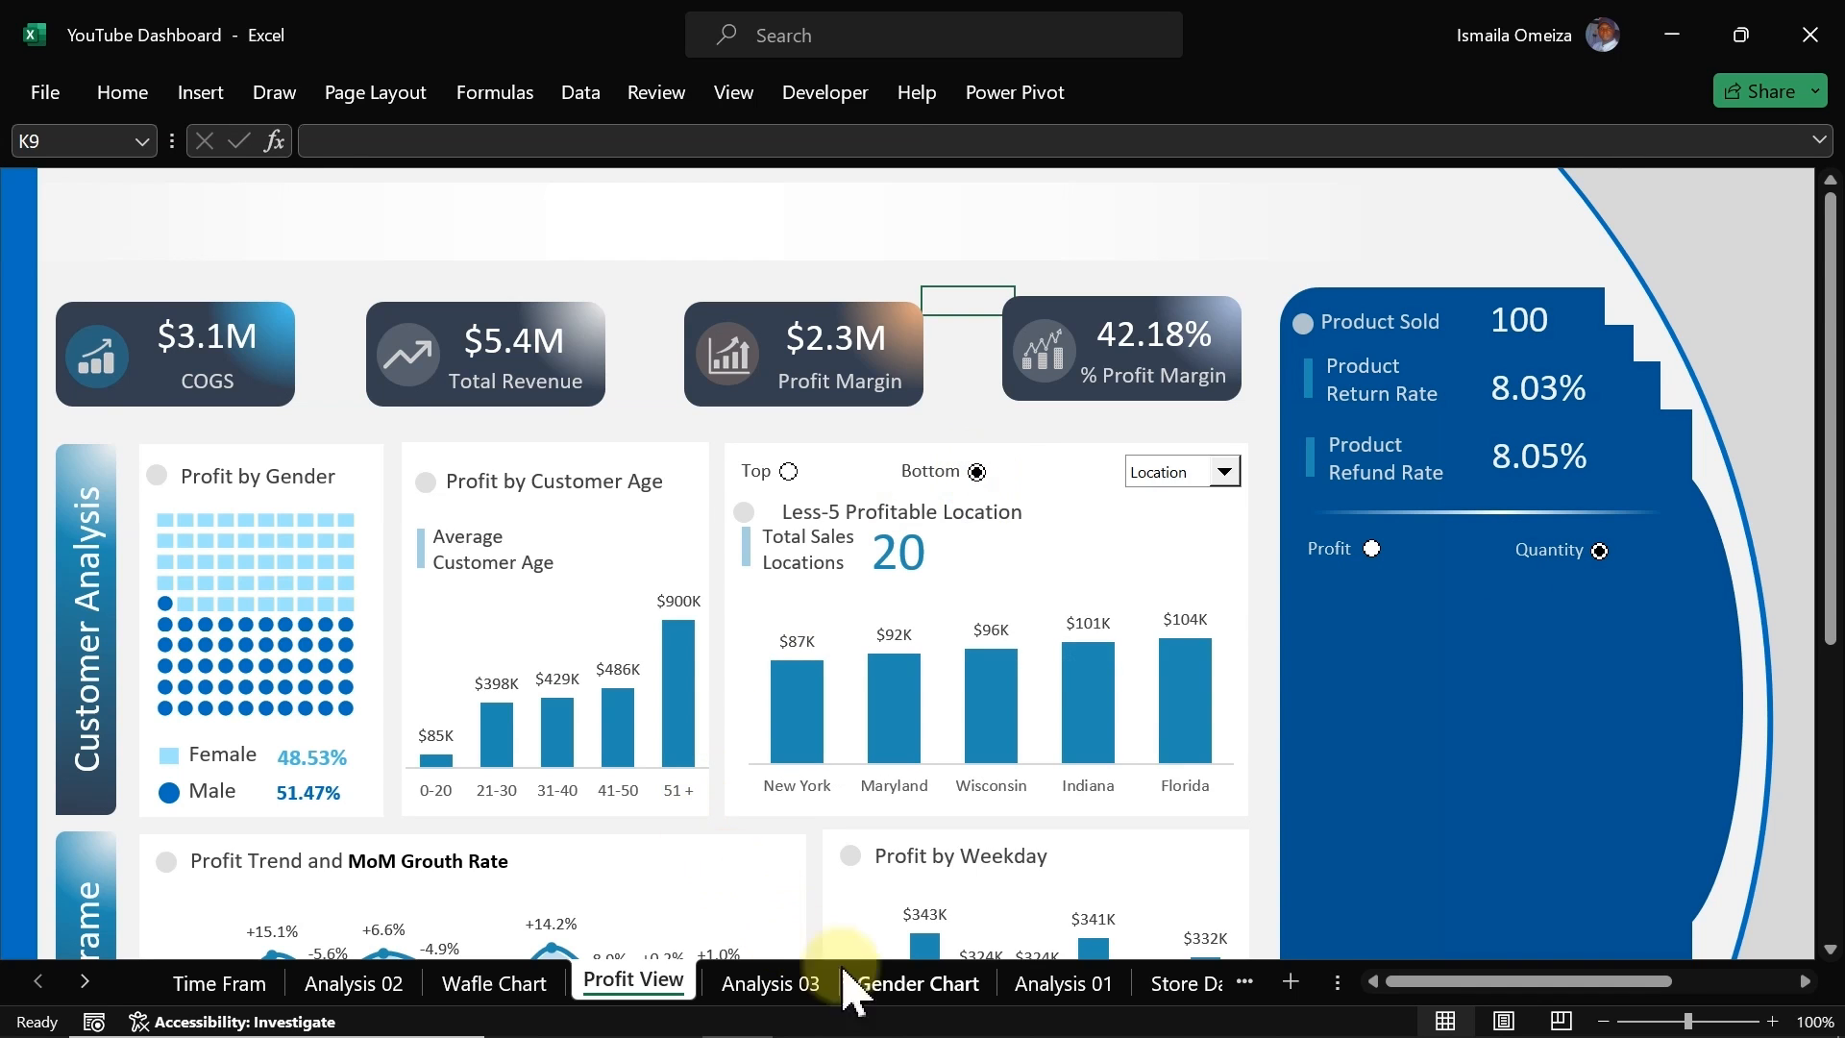
Step: Copy the # Products, Return Rate and Refund Rate pivot table on Analysis 03 to cell BH8
{"action": "left_click", "coordinate": [797, 990]}
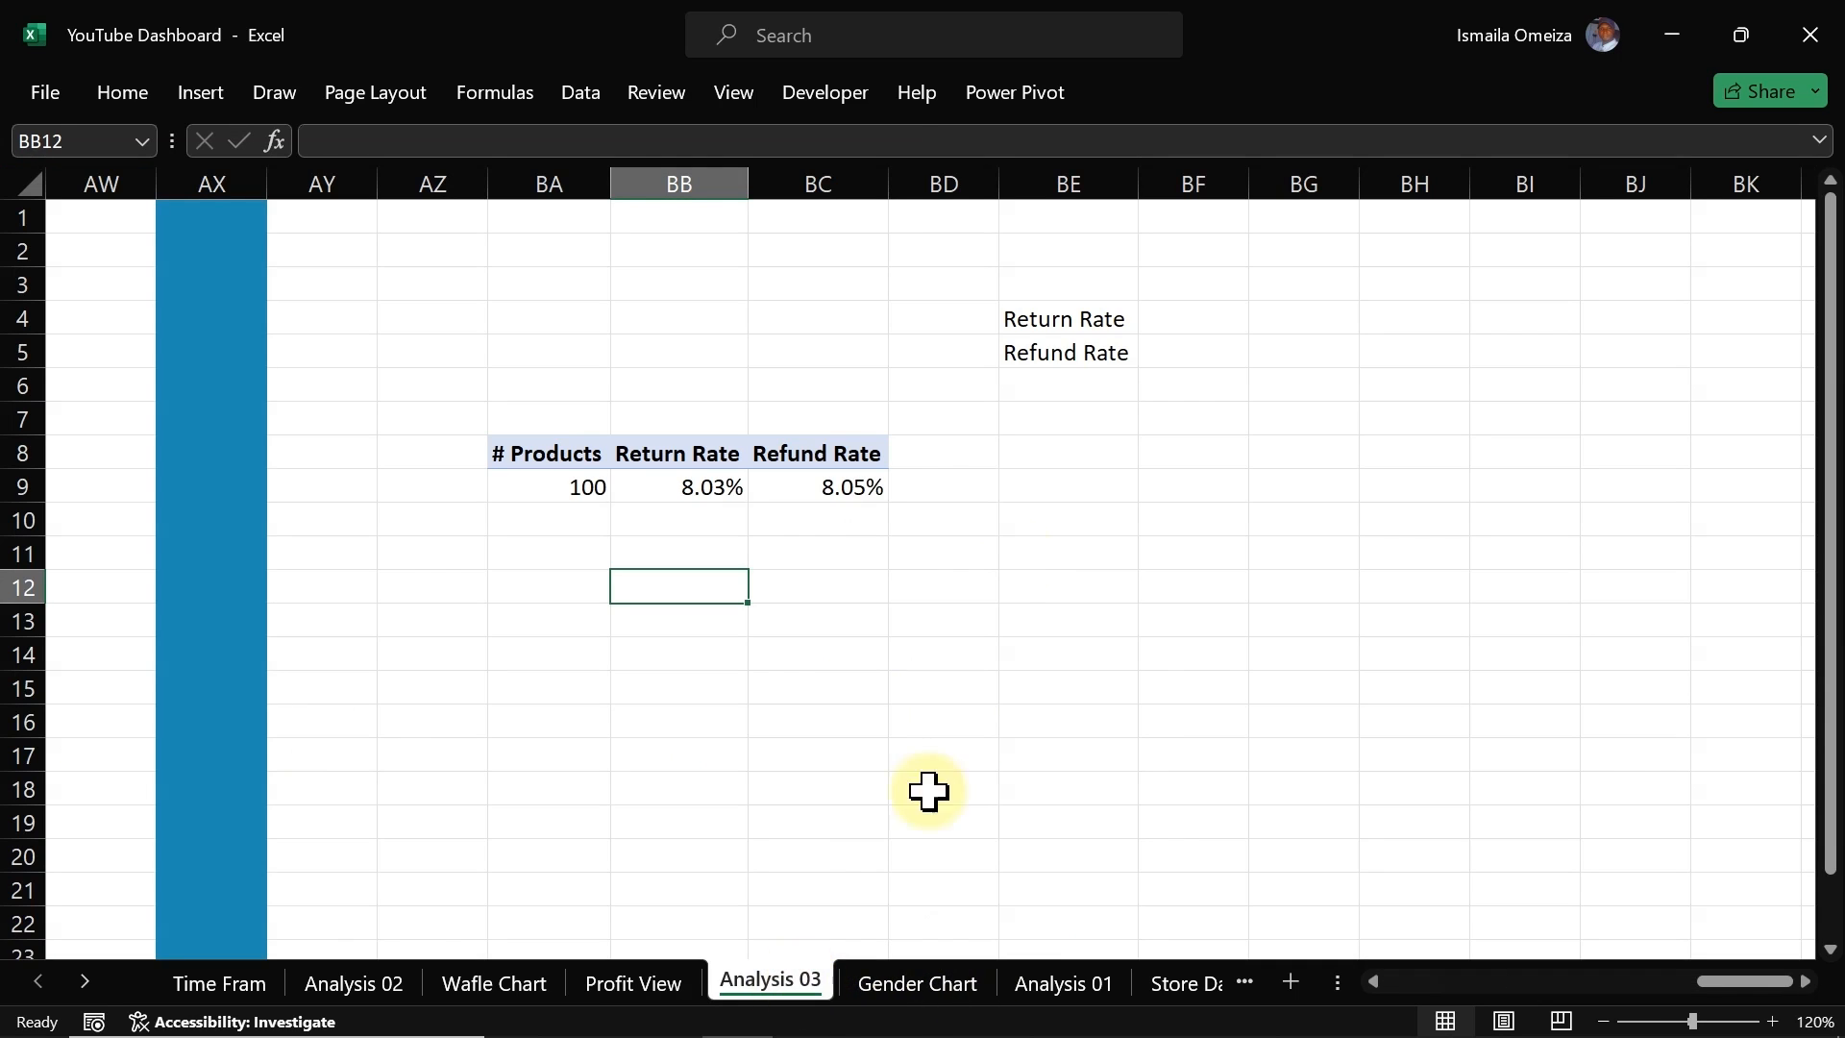
{"action": "left_click_drag", "start_coordinate": [540, 461], "coordinate": [832, 486]}
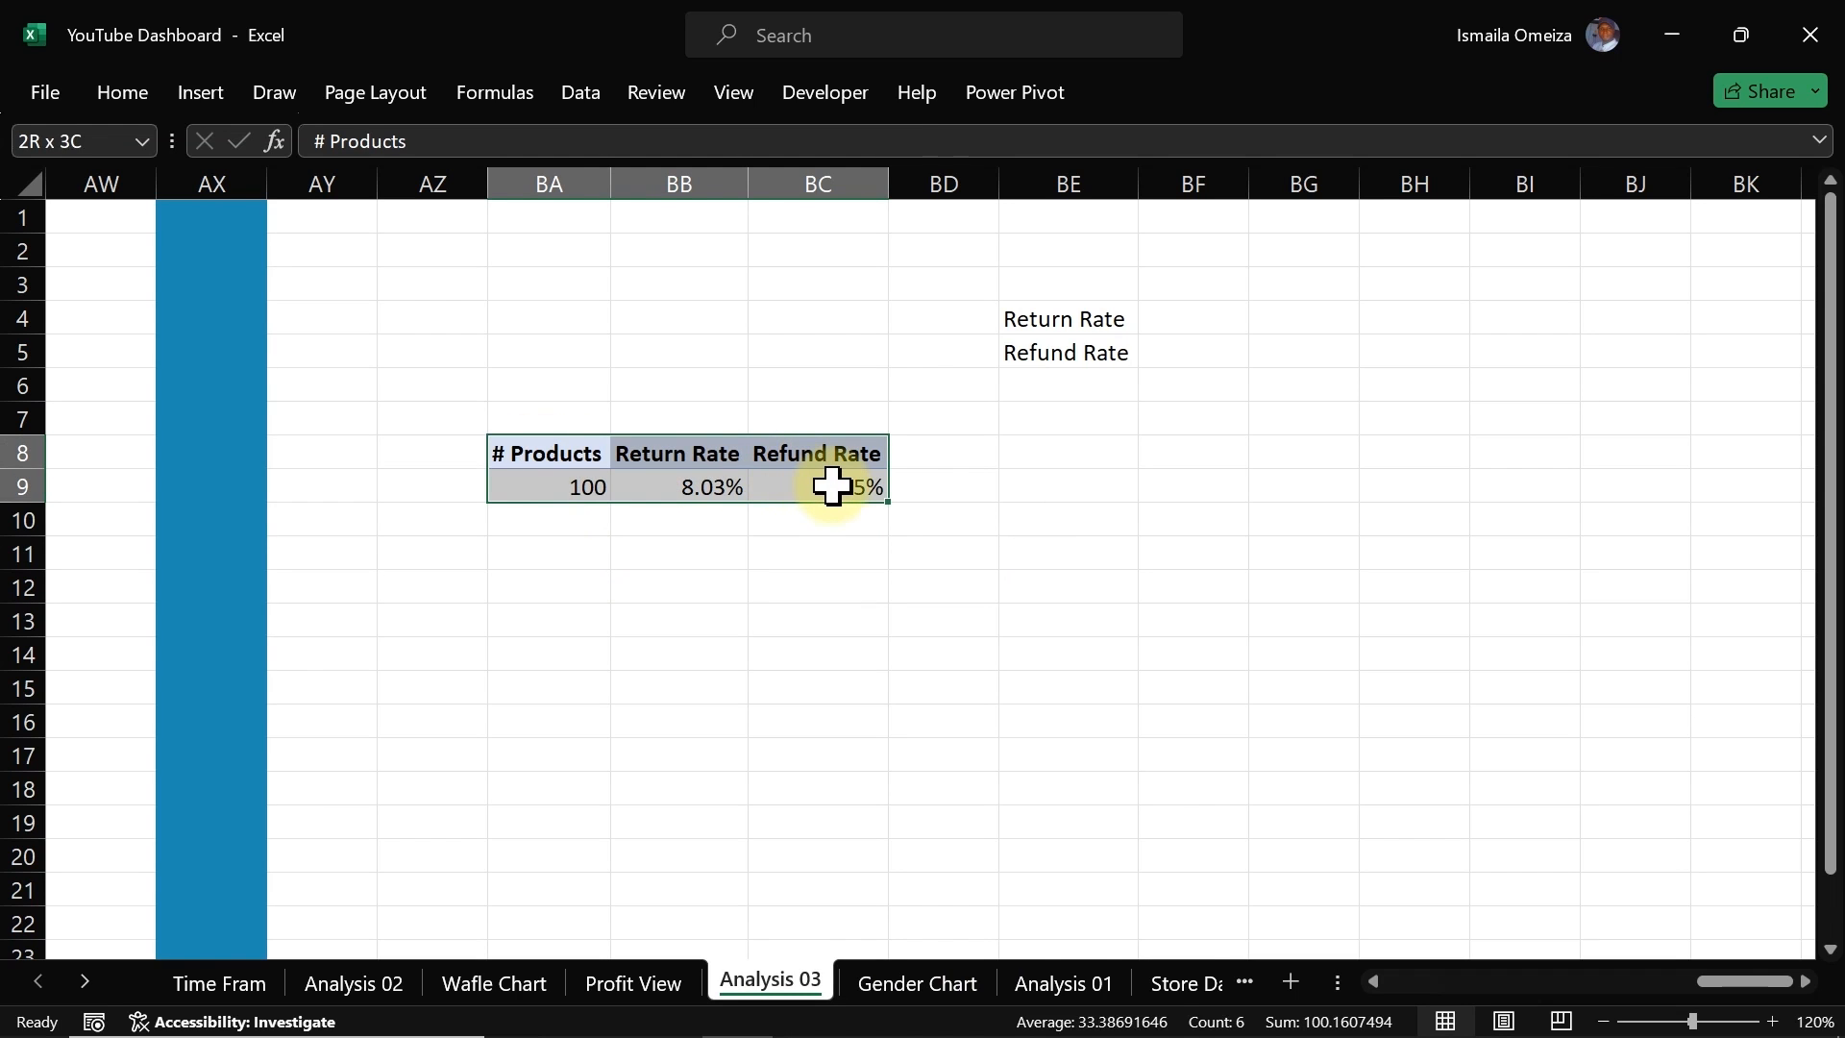
{"action": "key", "text": "ctrl+c"}
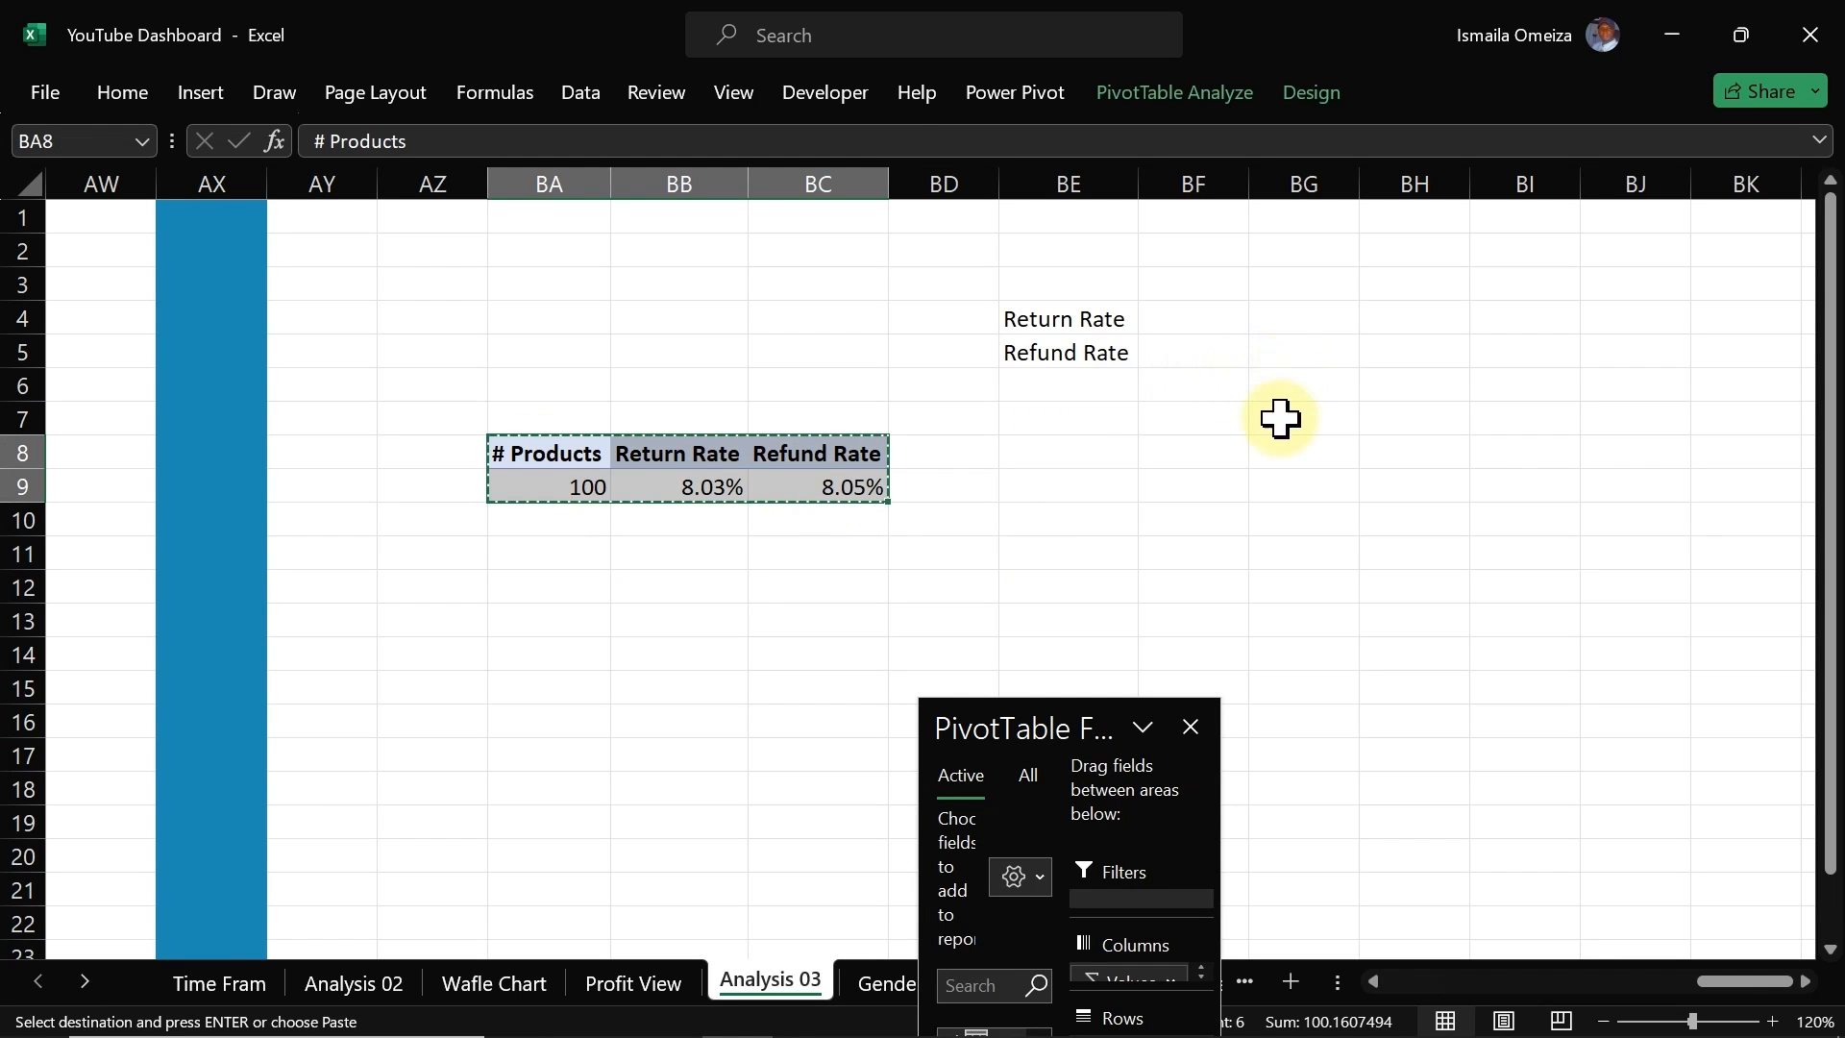
{"action": "left_click", "coordinate": [1363, 443]}
{"action": "key", "text": "ctrl+v"}
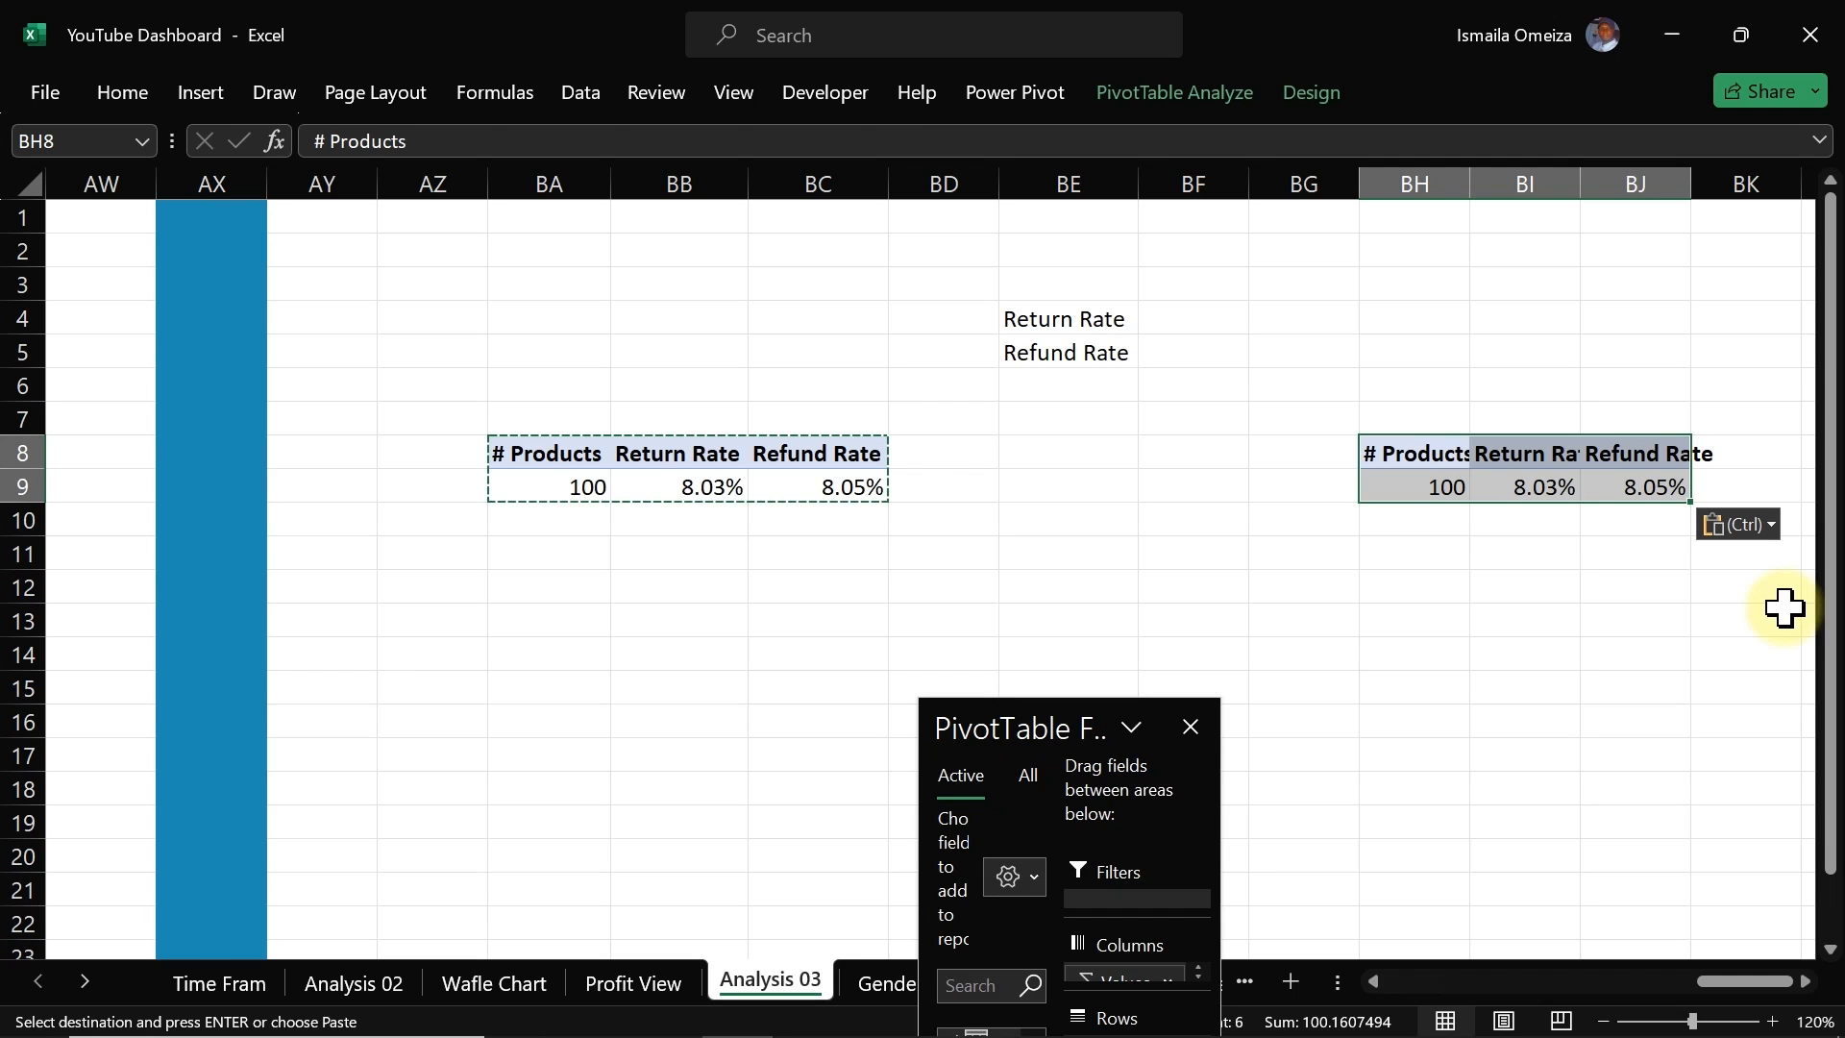
Step: Remove the existing value fields from the copied pivot table
{"action": "left_click_drag", "start_coordinate": [1042, 722], "coordinate": [754, 312]}
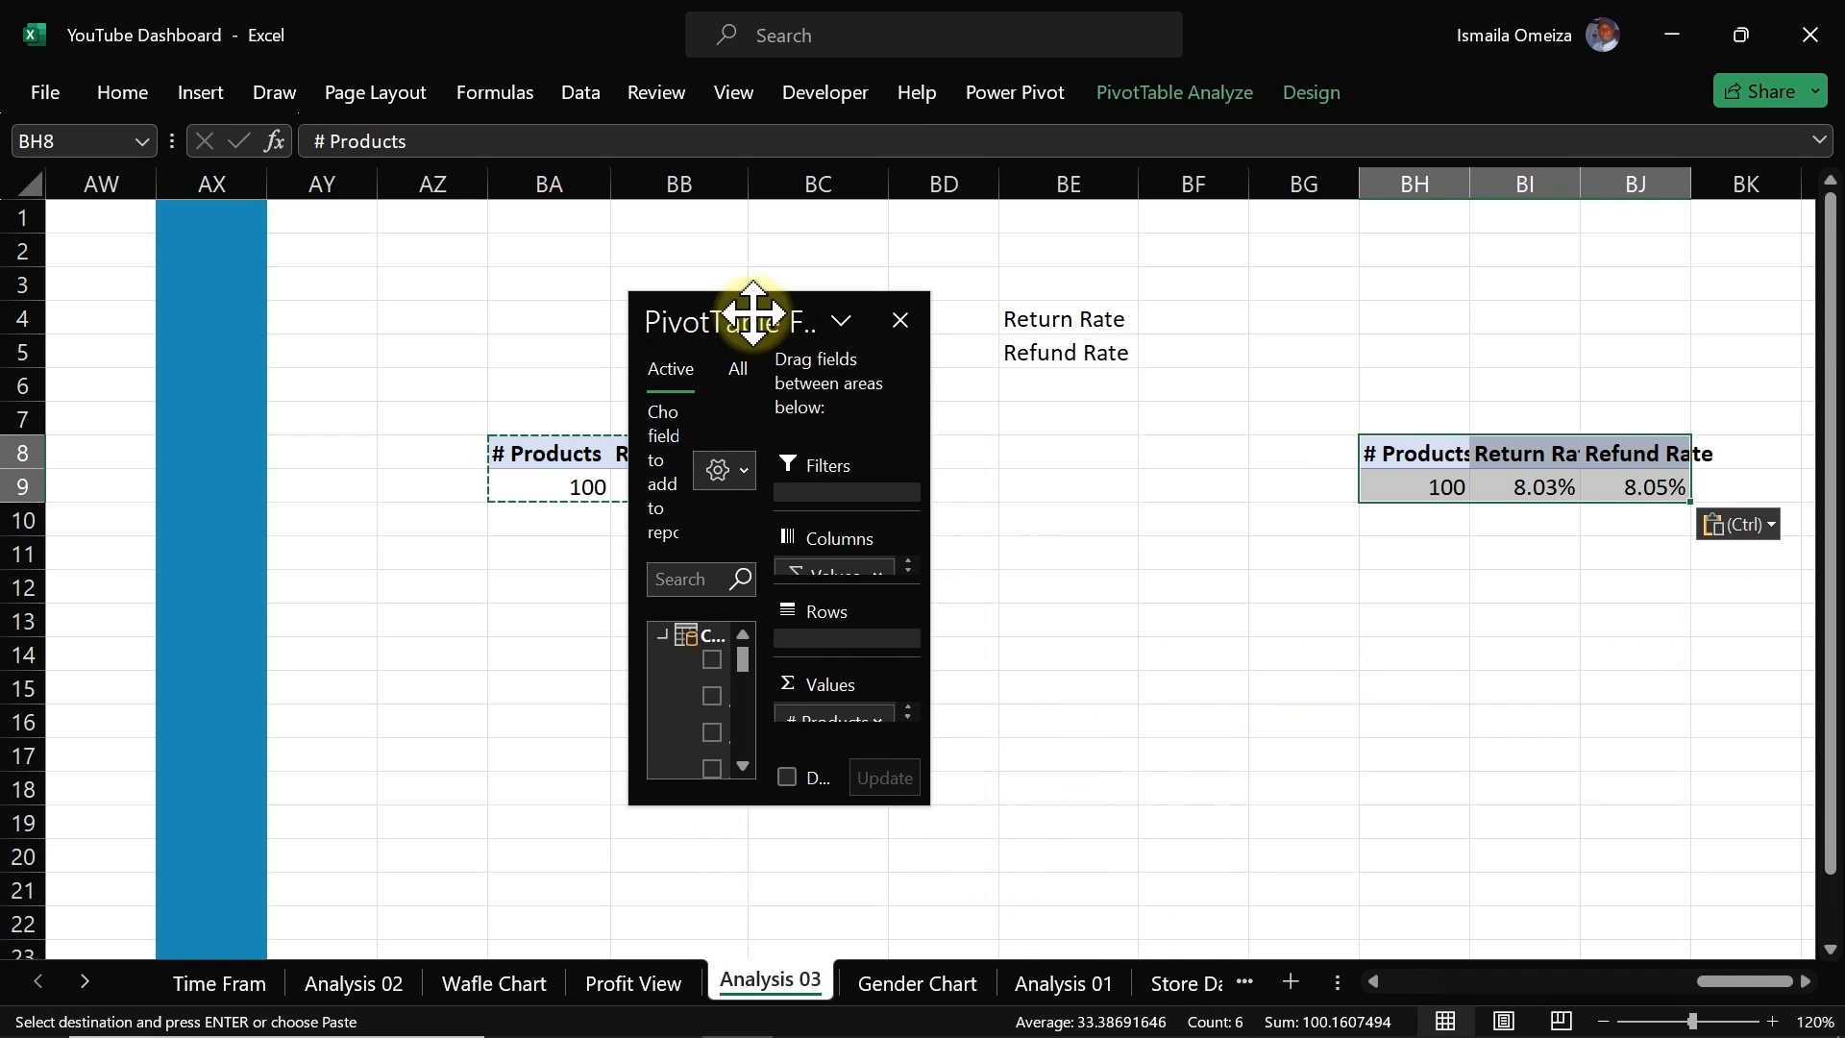
{"action": "left_click_drag", "start_coordinate": [927, 798], "coordinate": [1264, 885]}
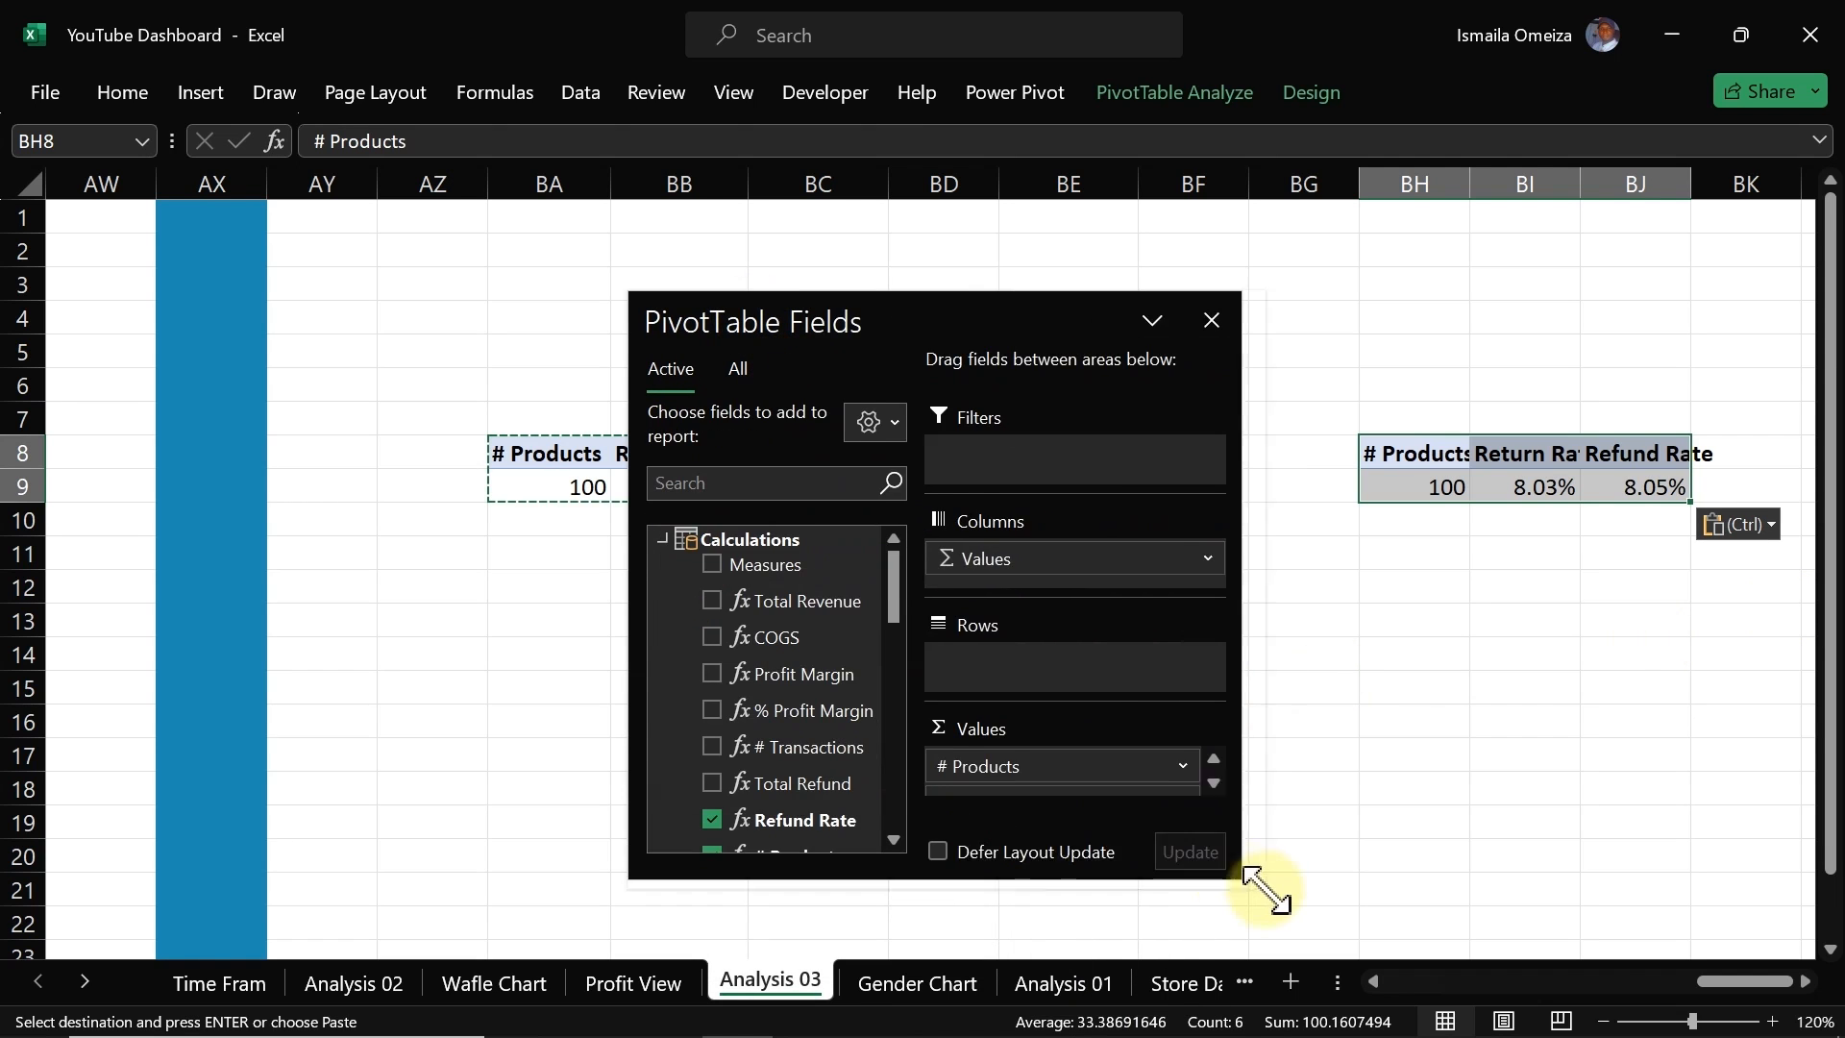
{"action": "left_click_drag", "start_coordinate": [998, 315], "coordinate": [837, 256]}
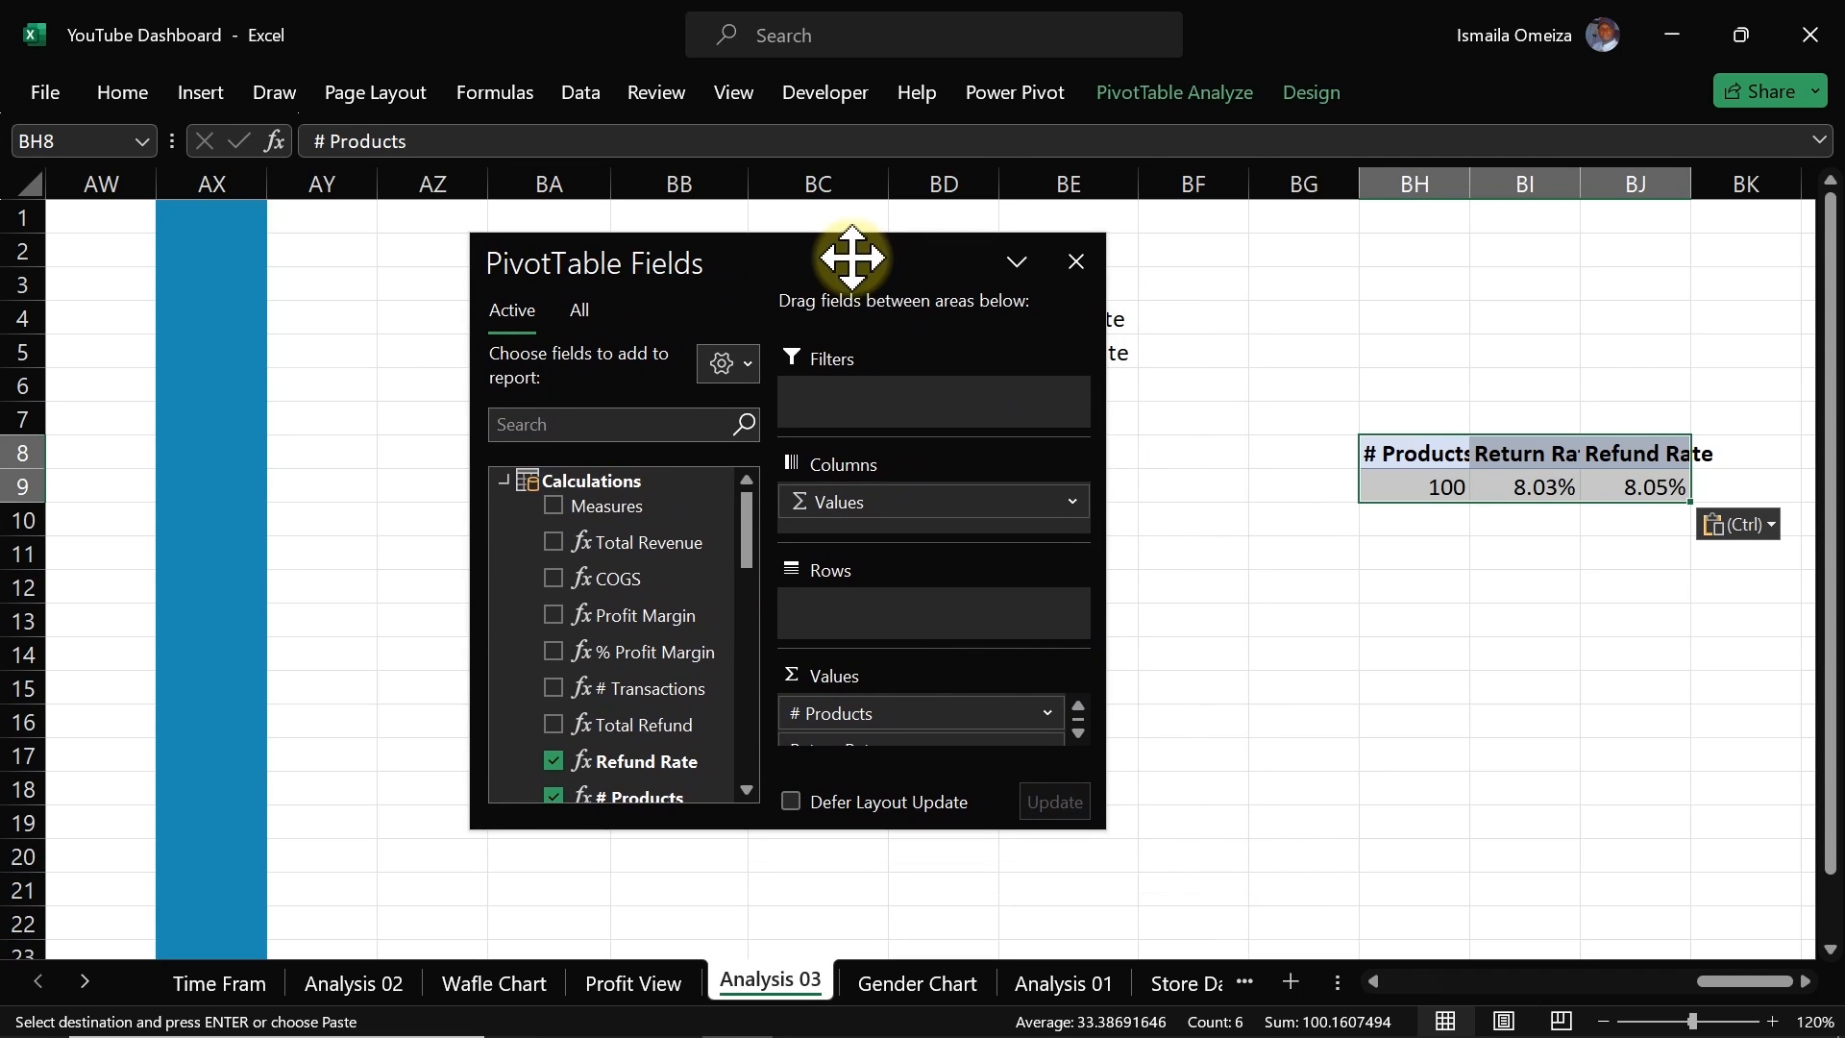
{"action": "left_click_drag", "start_coordinate": [909, 711], "coordinate": [1194, 692]}
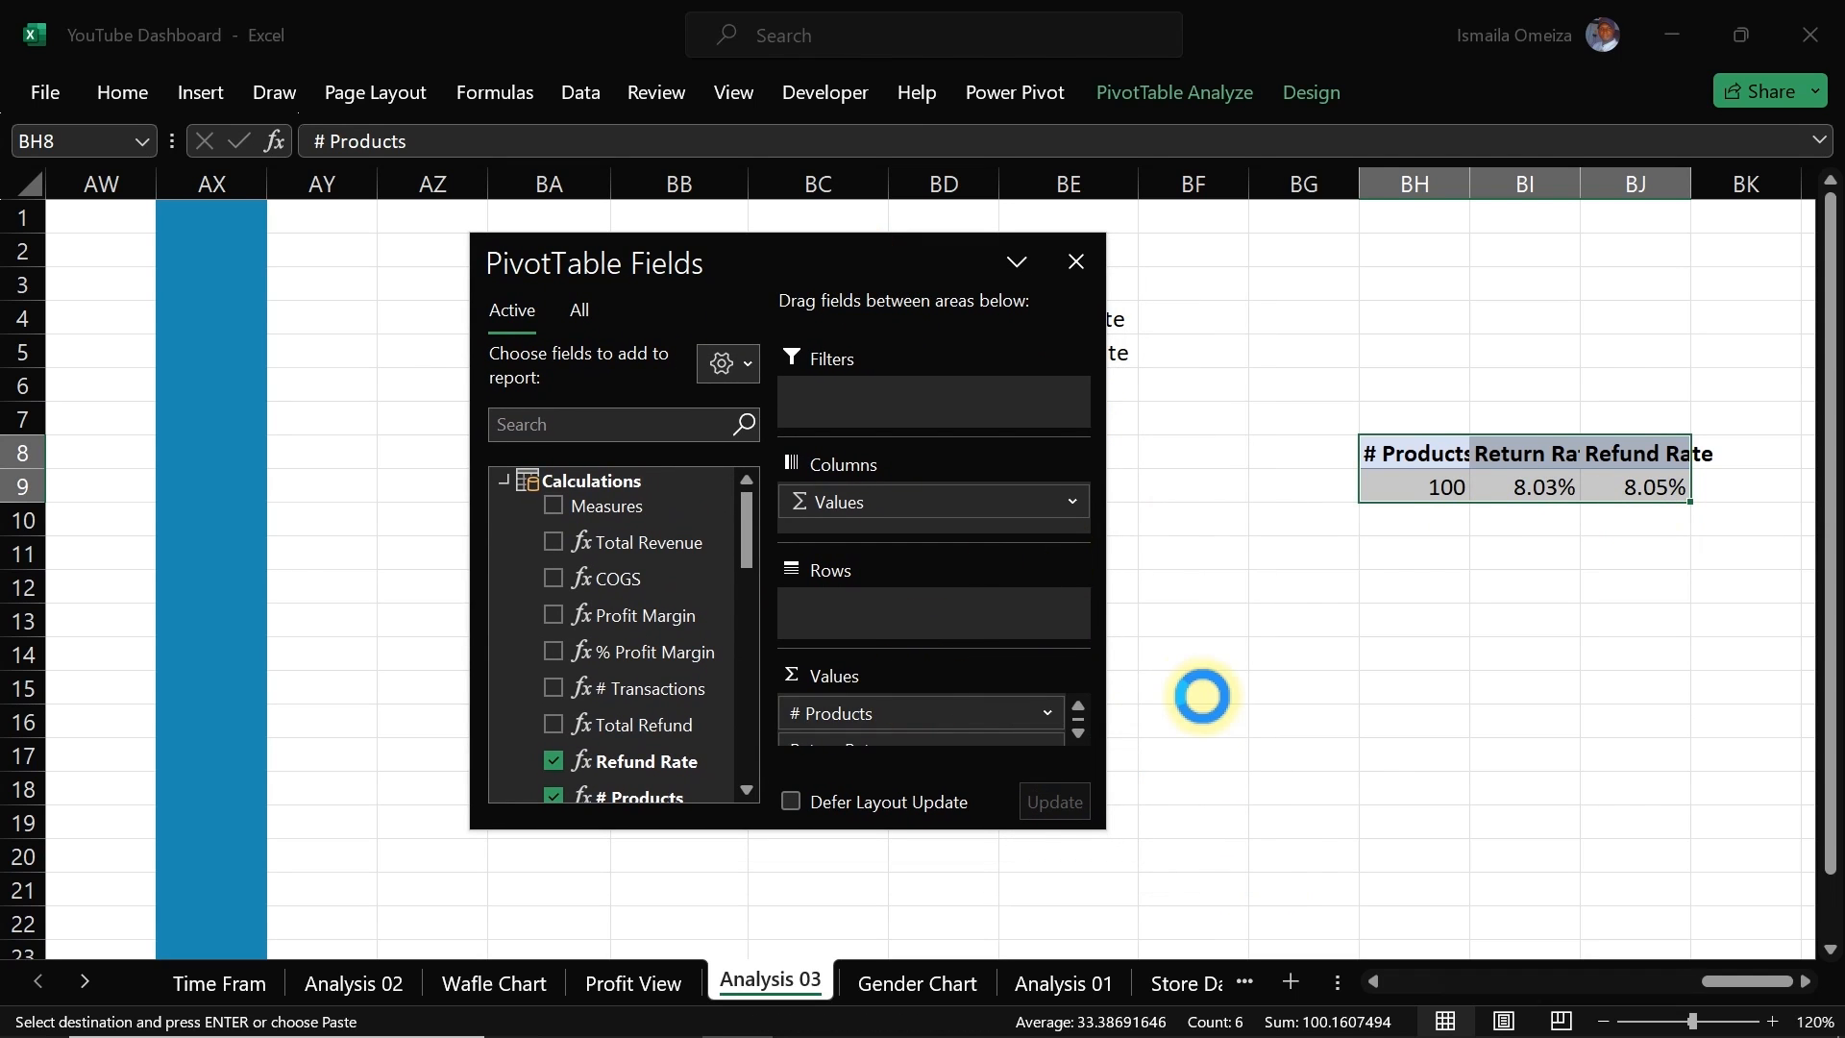
{"action": "left_click_drag", "start_coordinate": [985, 715], "coordinate": [1268, 708]}
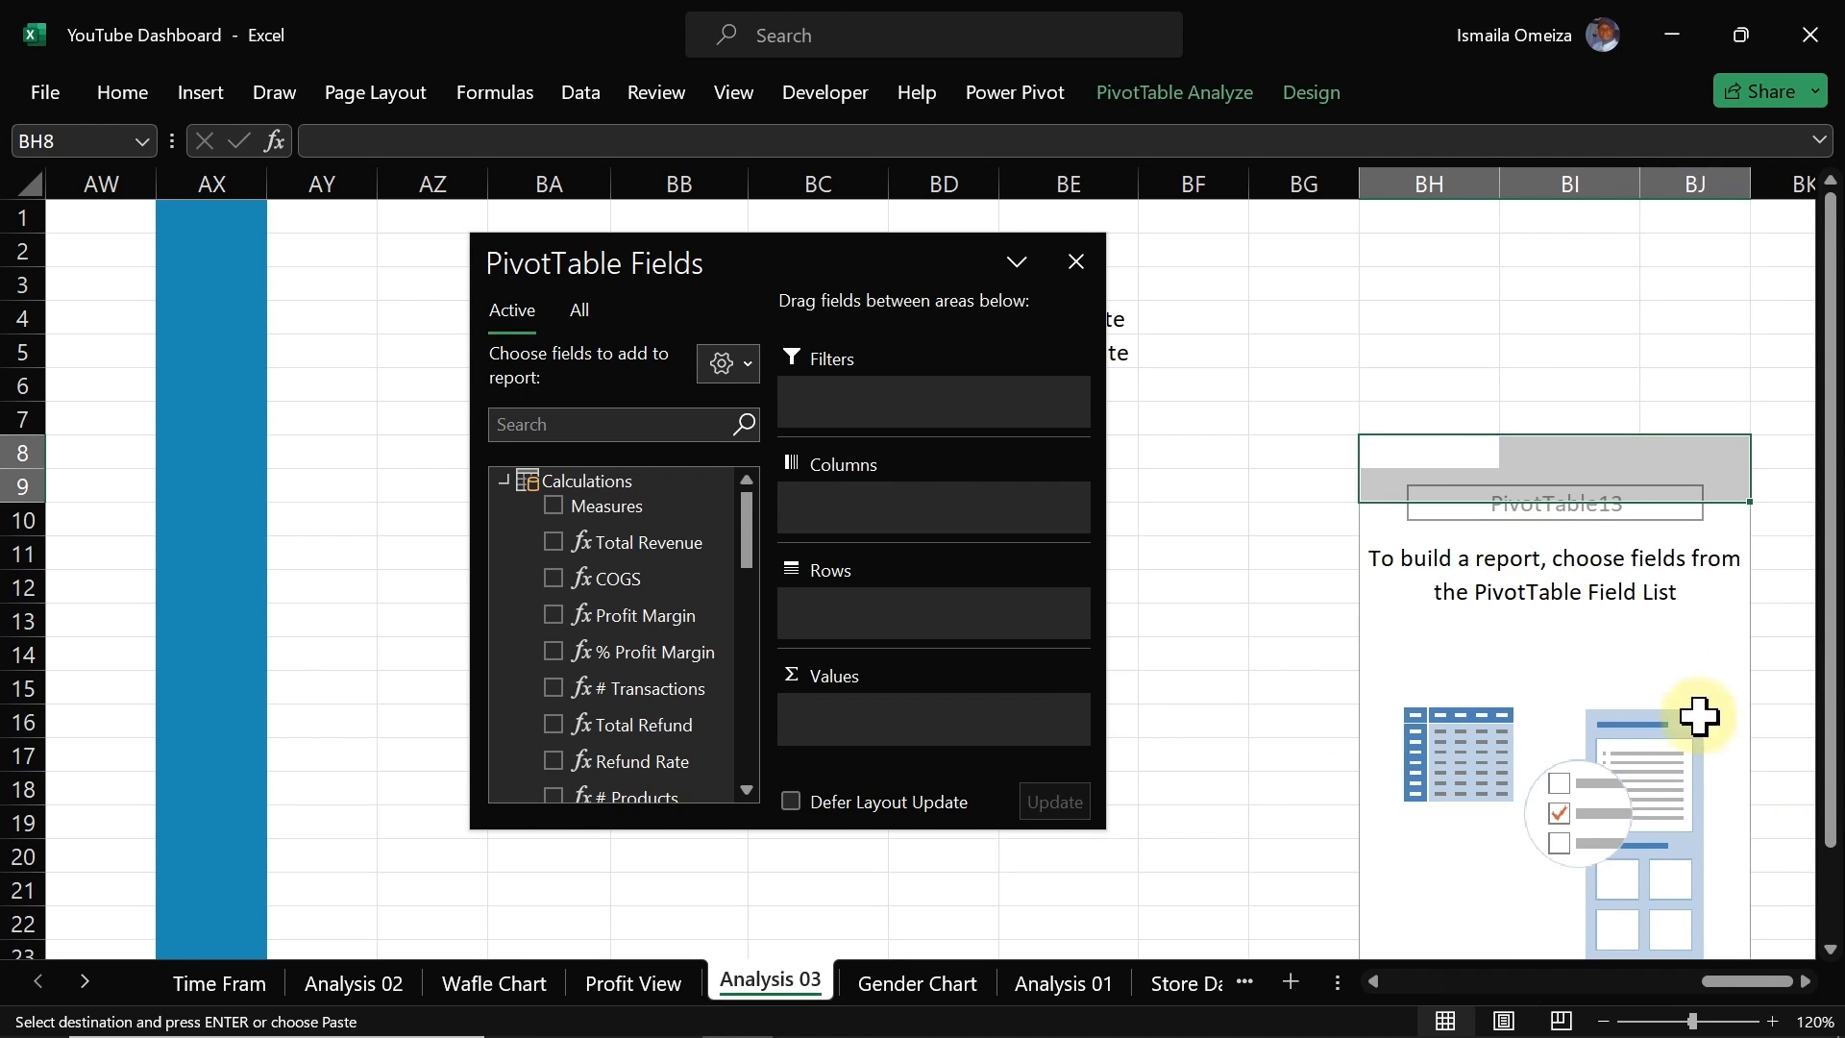
Step: Add Profit Margin to the copied pivot table's values
{"action": "left_click", "coordinate": [1829, 949]}
{"action": "left_click", "coordinate": [1829, 949]}
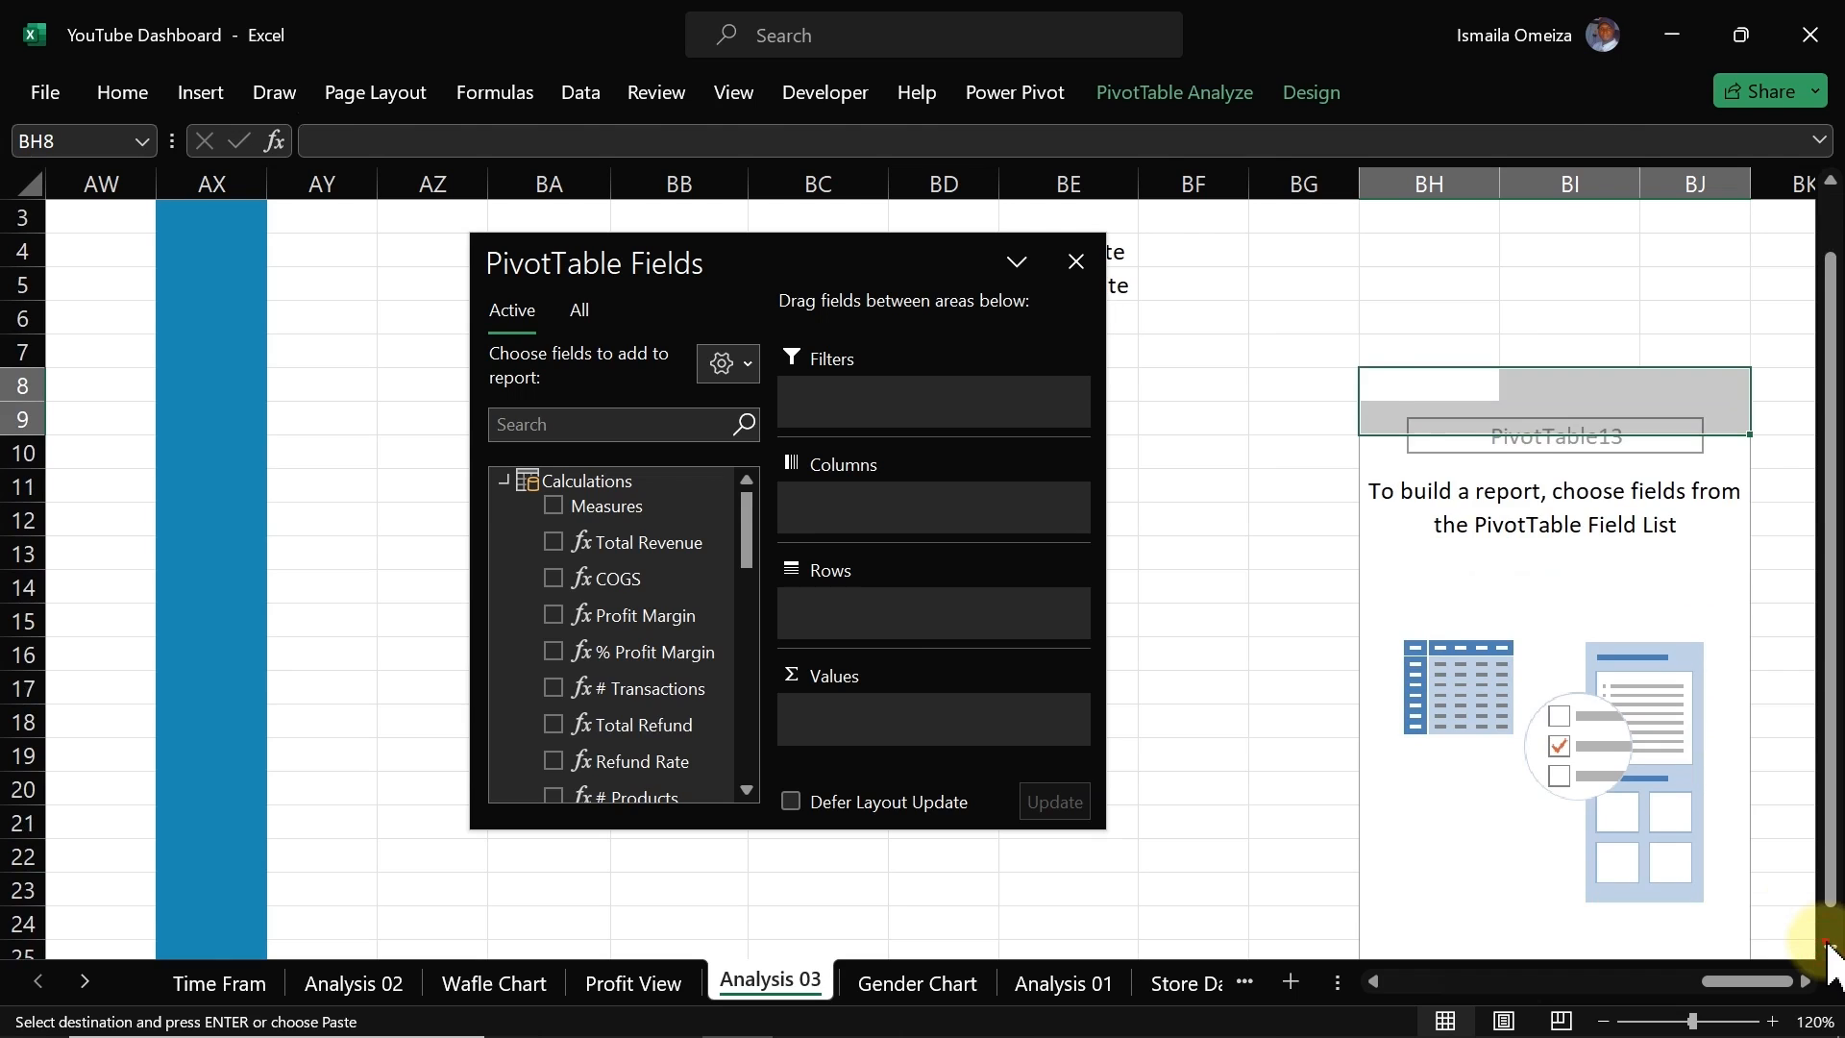
{"action": "left_click", "coordinate": [1830, 950]}
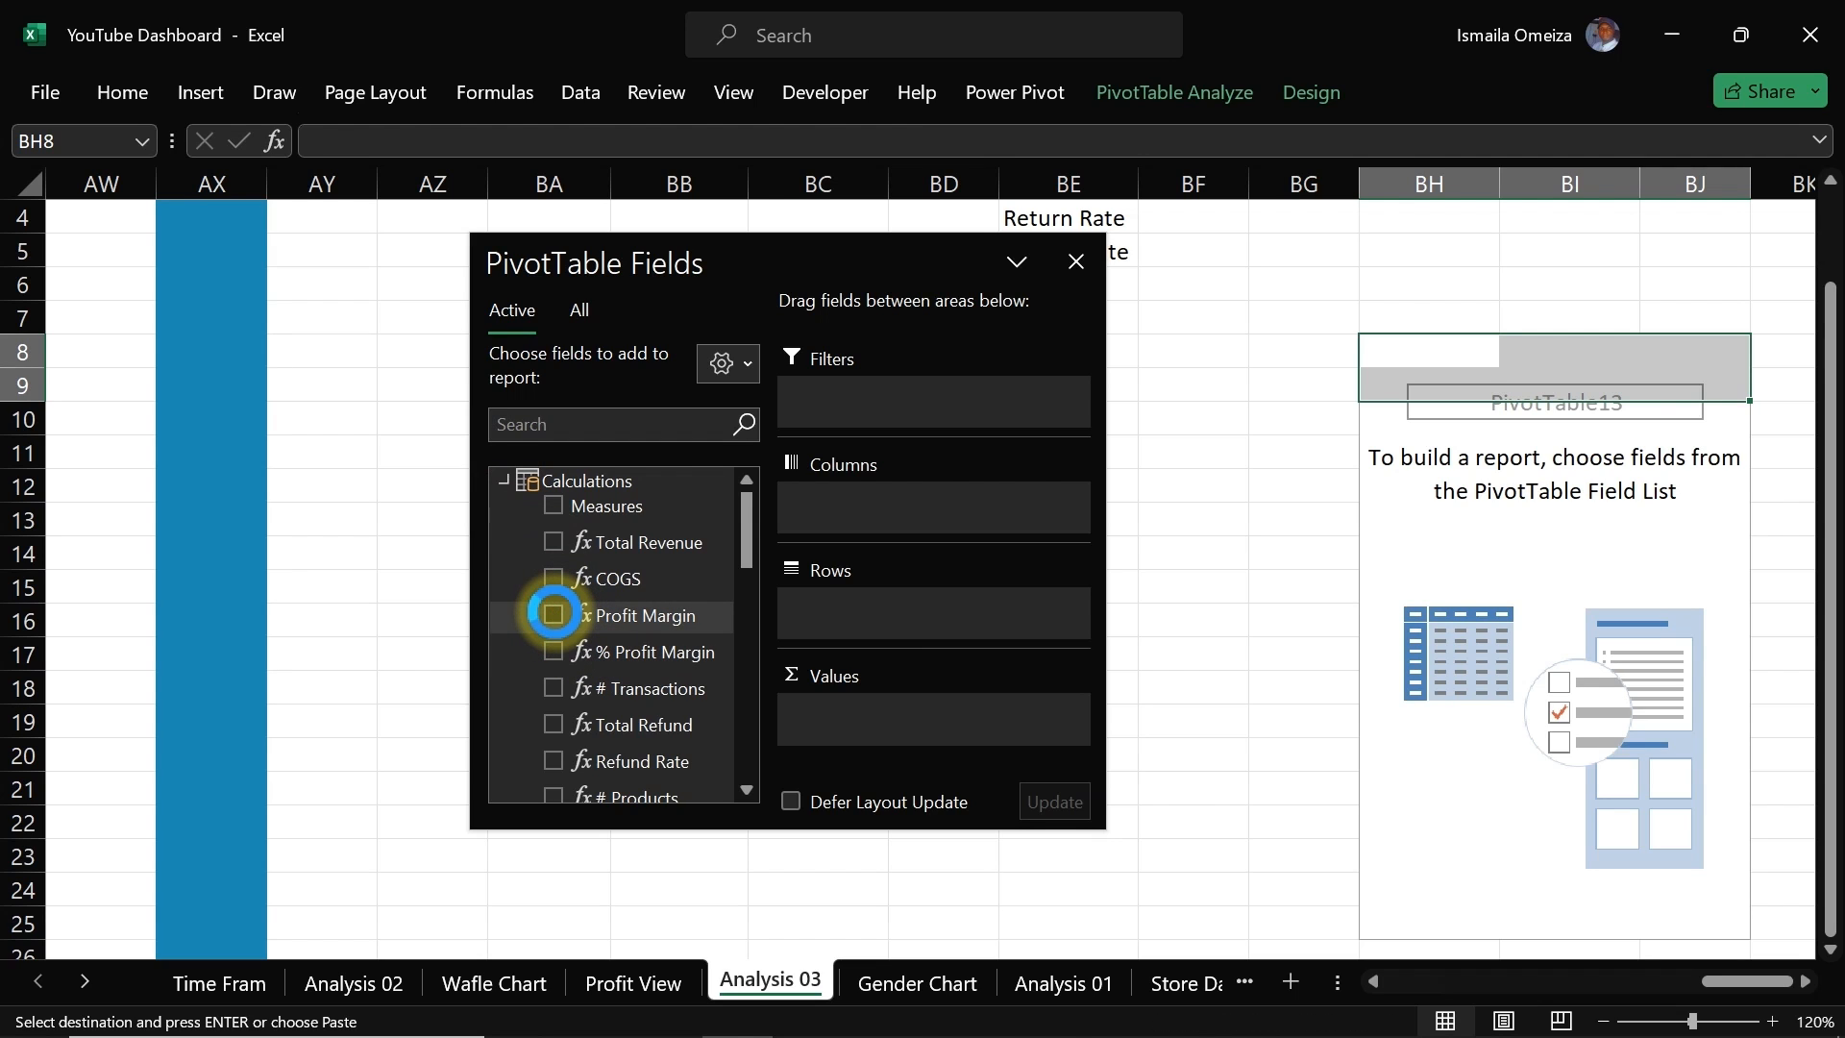
{"action": "left_click", "coordinate": [553, 613]}
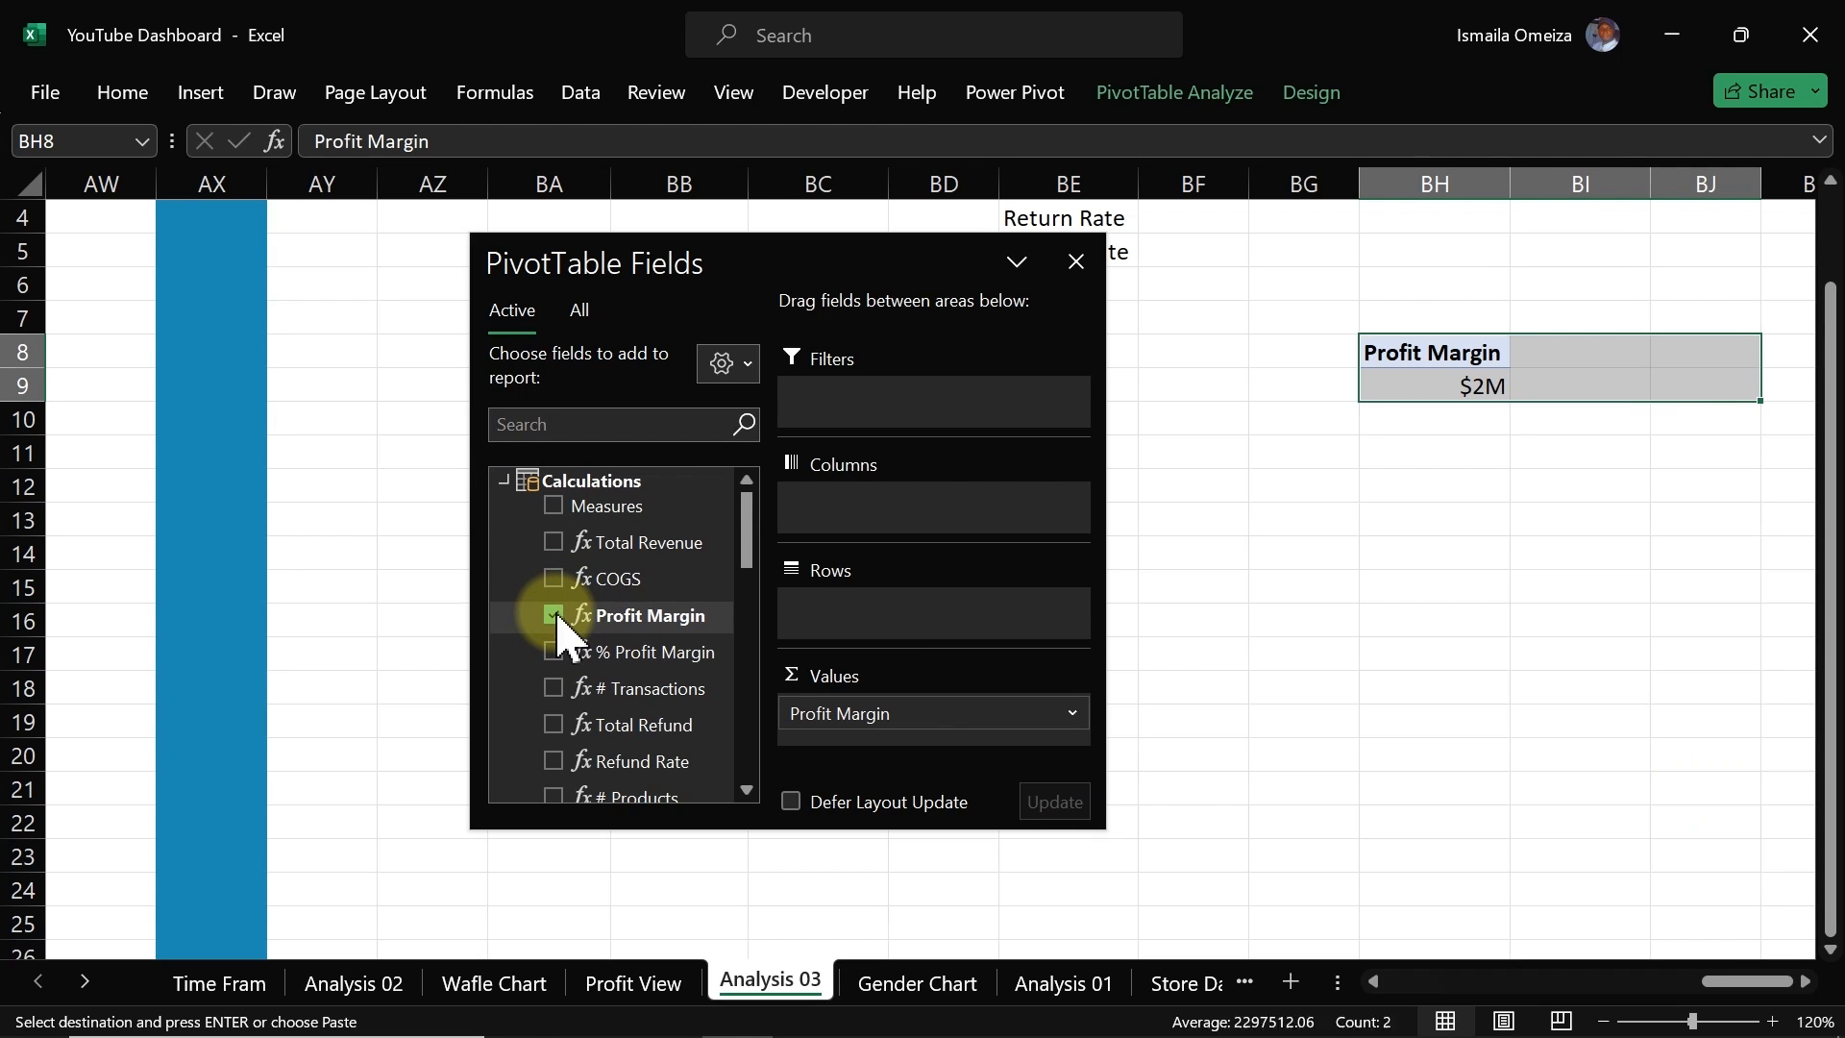
Step: Add Product Name from products_table to the pivot table's rows
{"action": "left_click", "coordinate": [506, 480]}
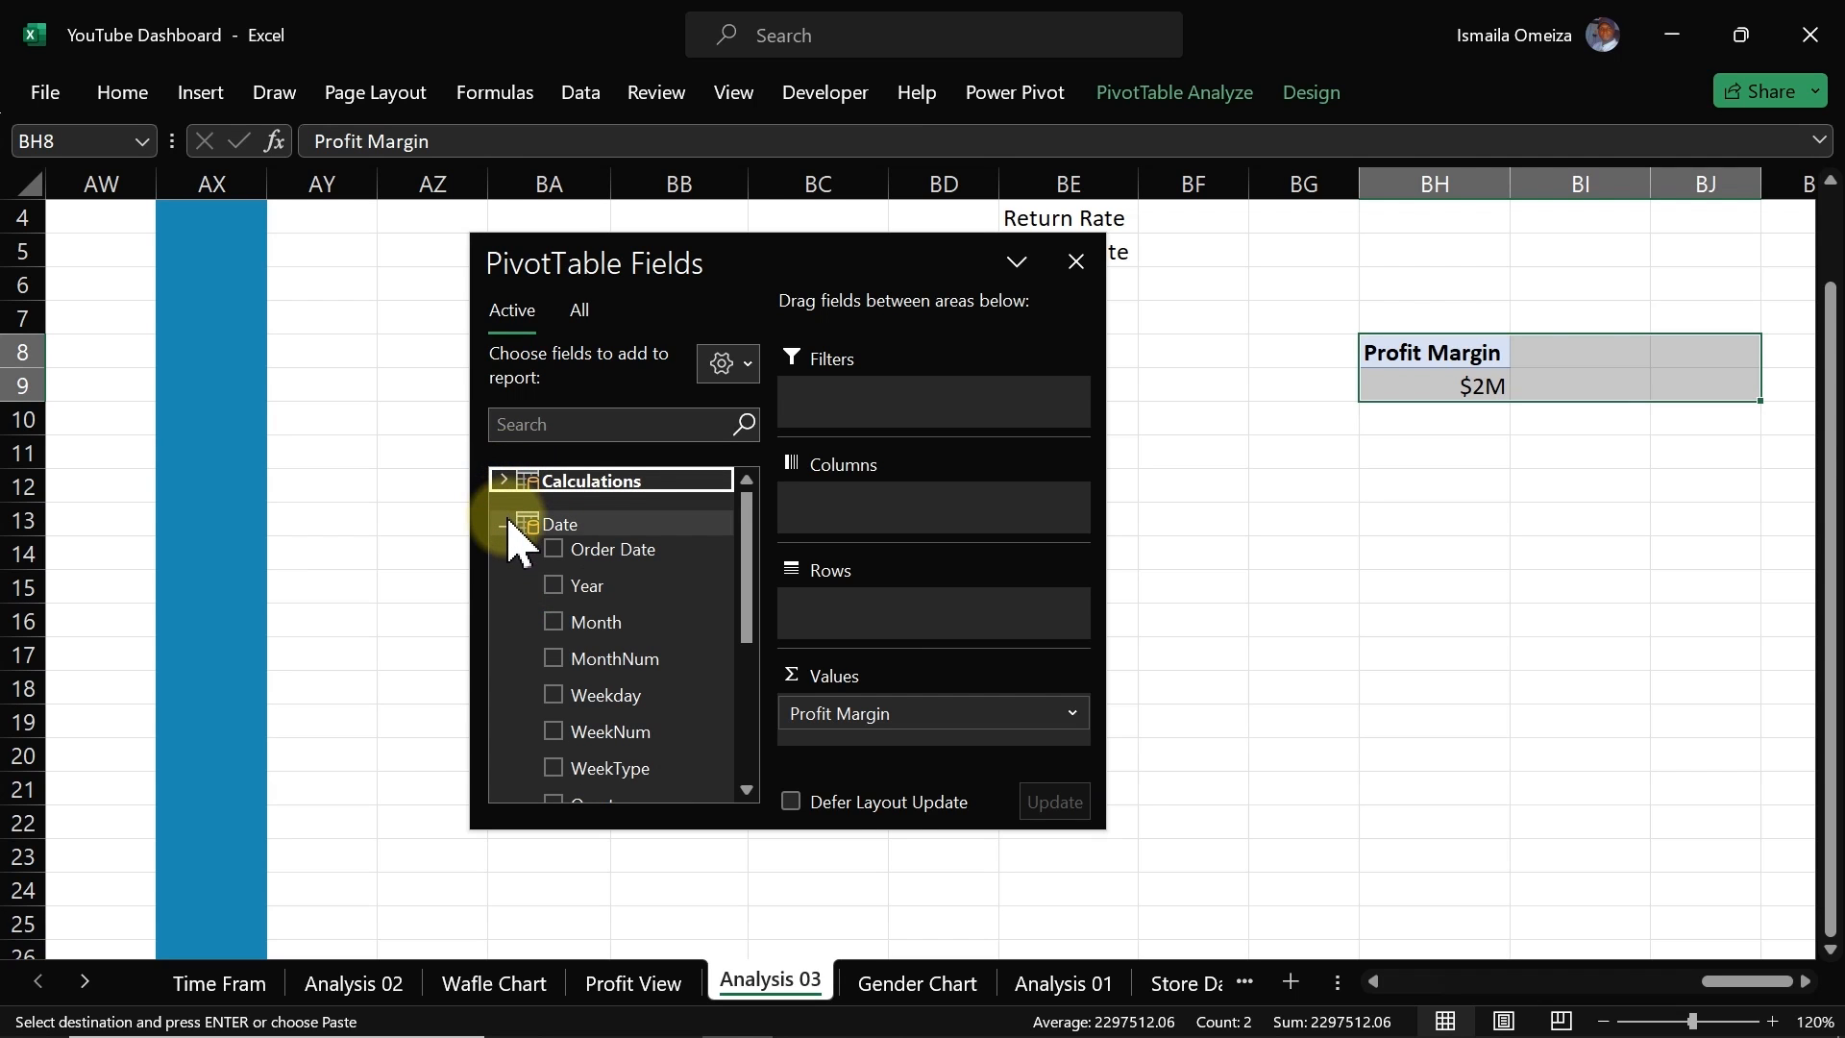
{"action": "left_click", "coordinate": [579, 310]}
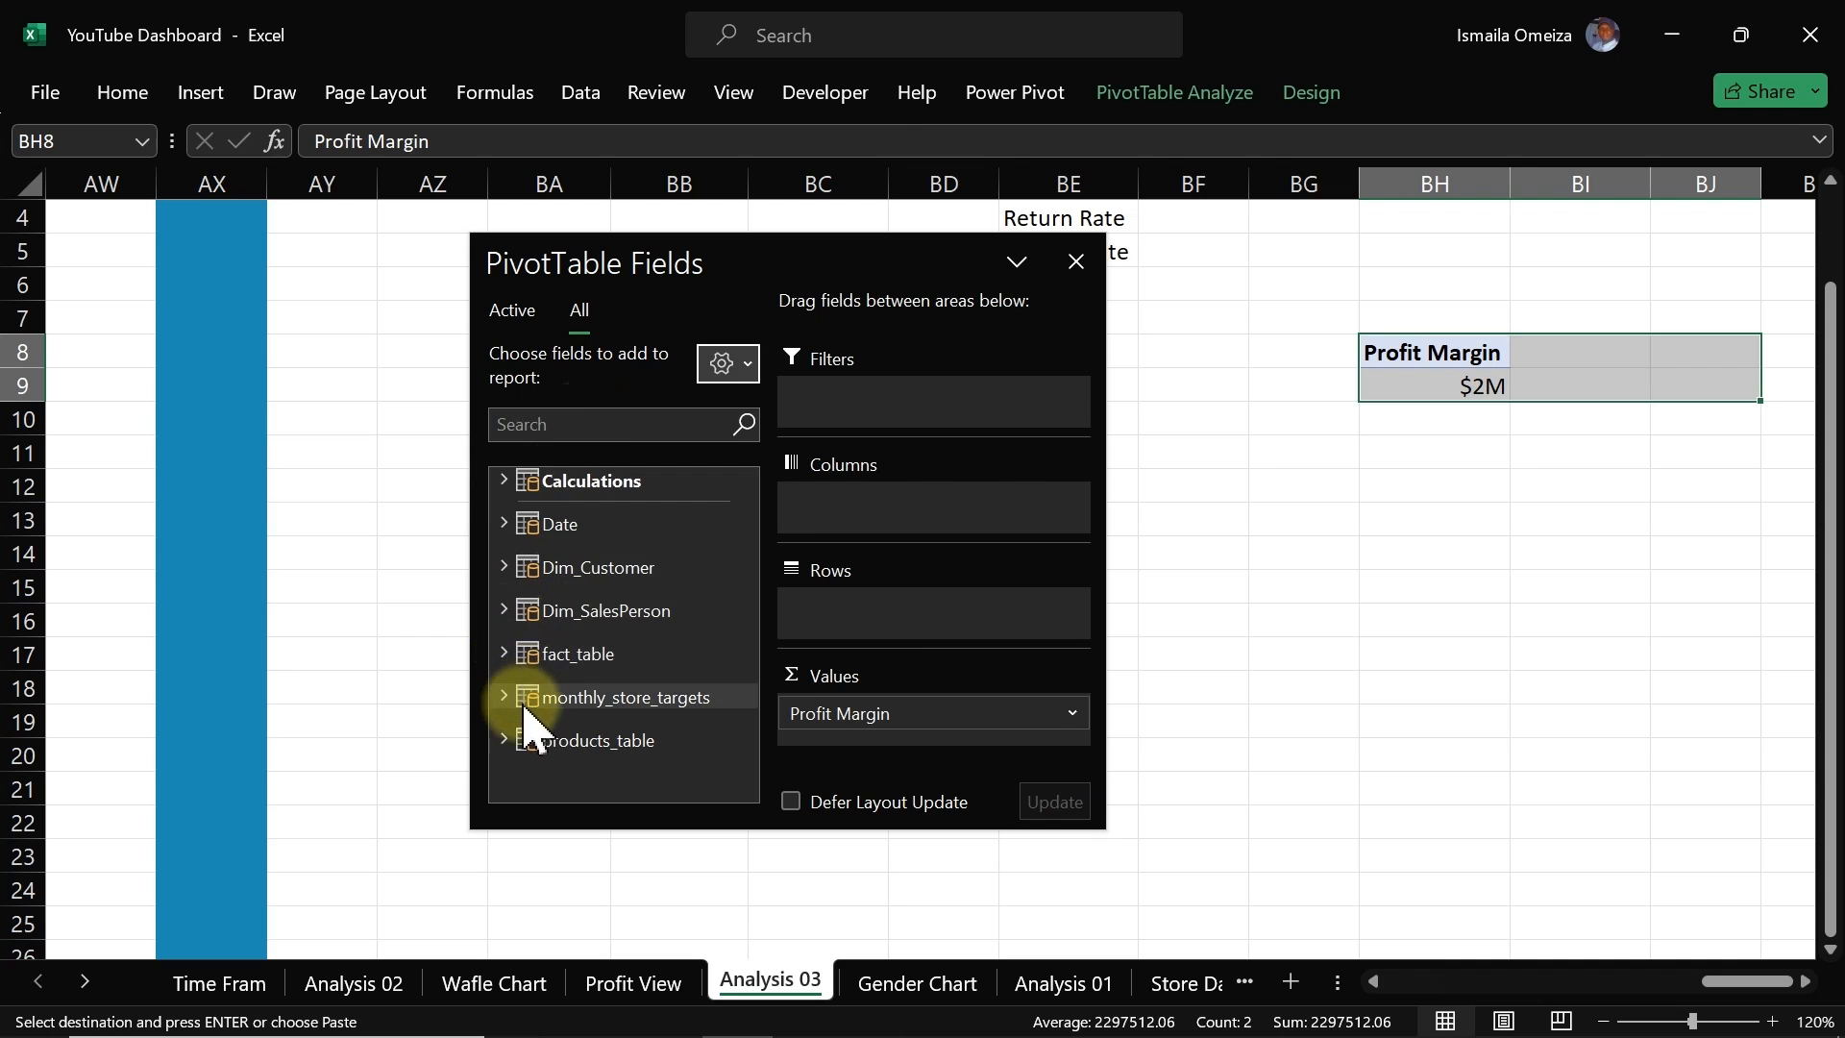
{"action": "left_click", "coordinate": [506, 740]}
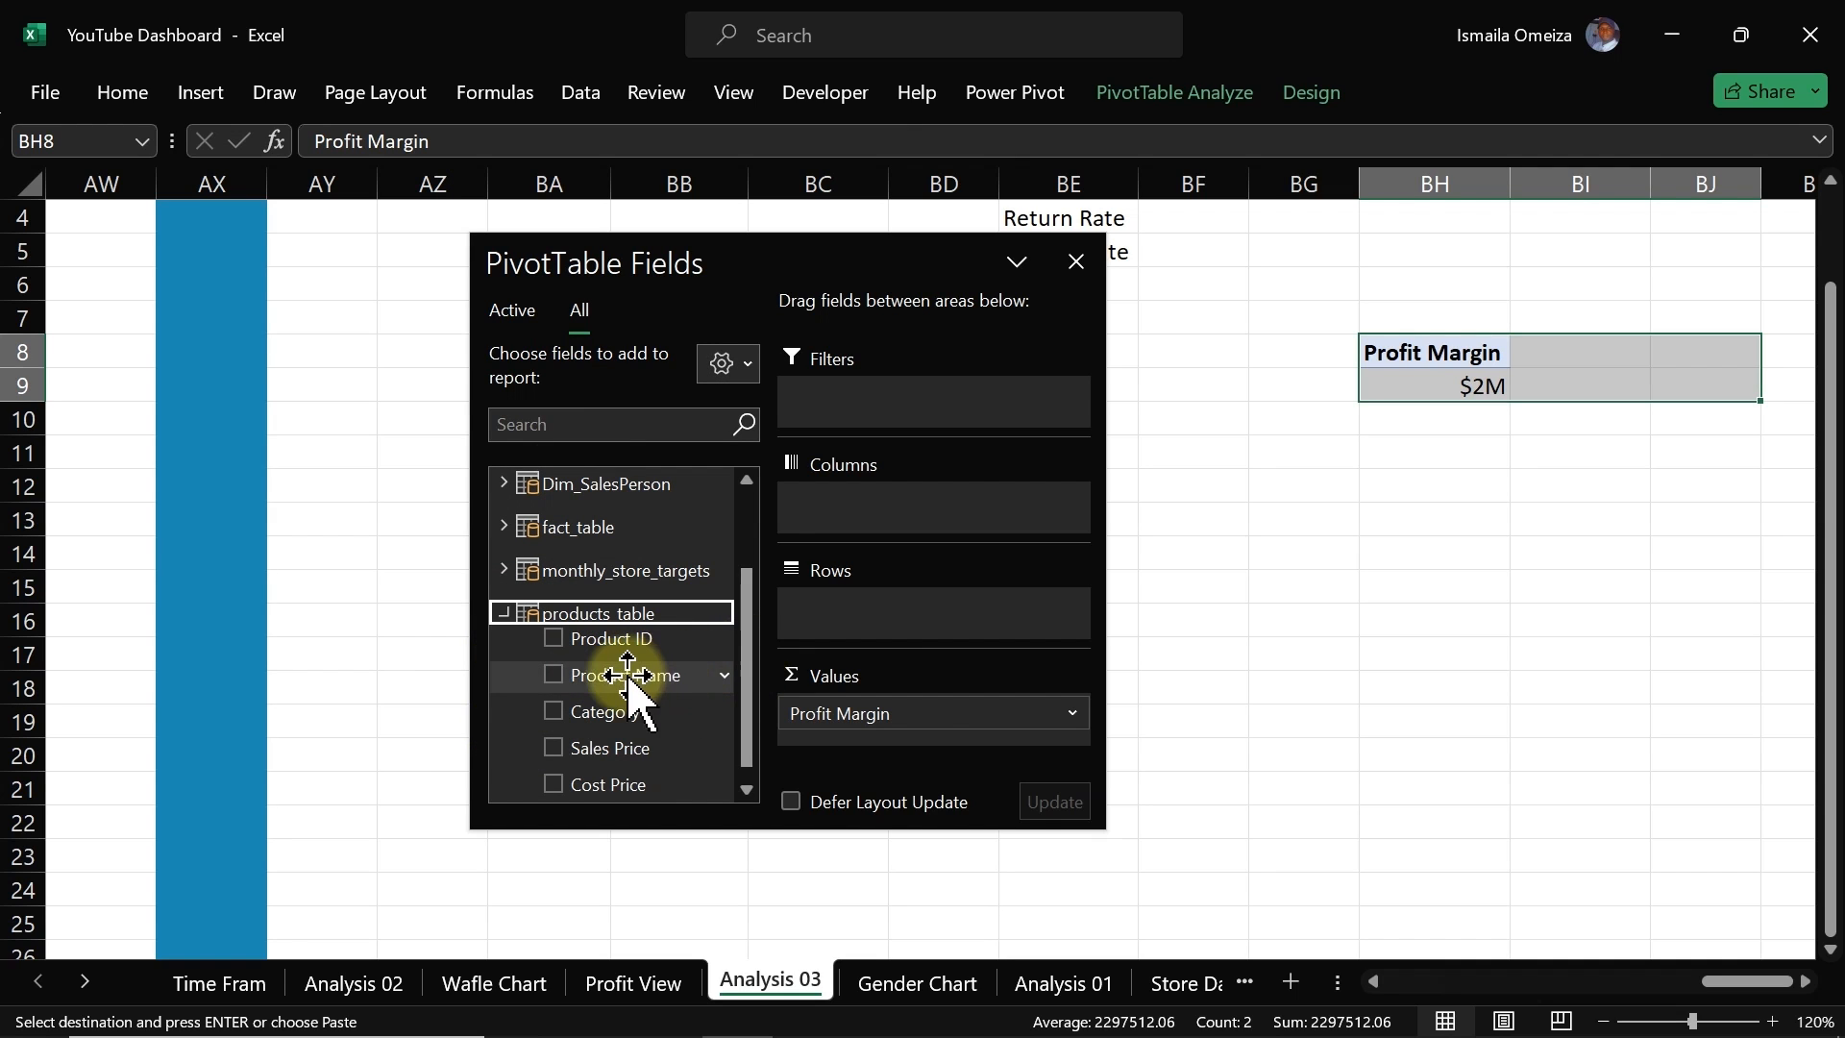
{"action": "left_click", "coordinate": [555, 675]}
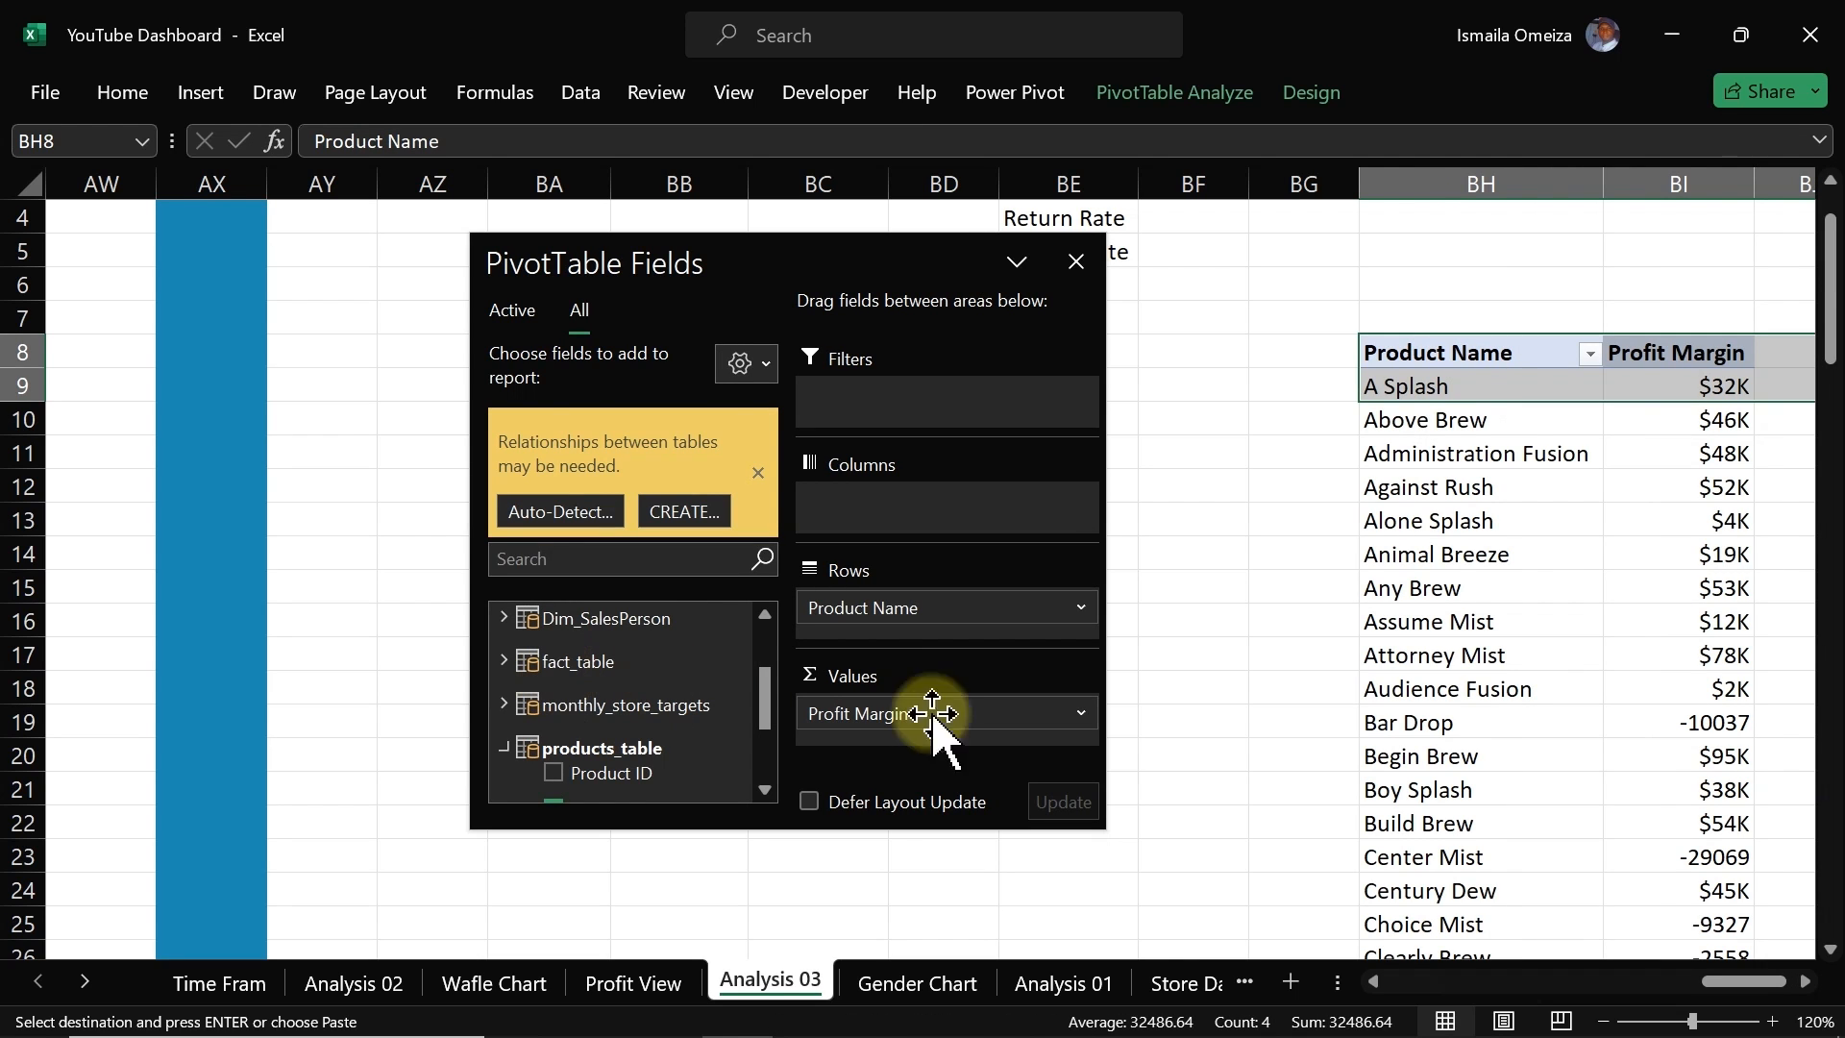
{"action": "left_click", "coordinate": [1804, 981]}
{"action": "left_click", "coordinate": [1805, 981]}
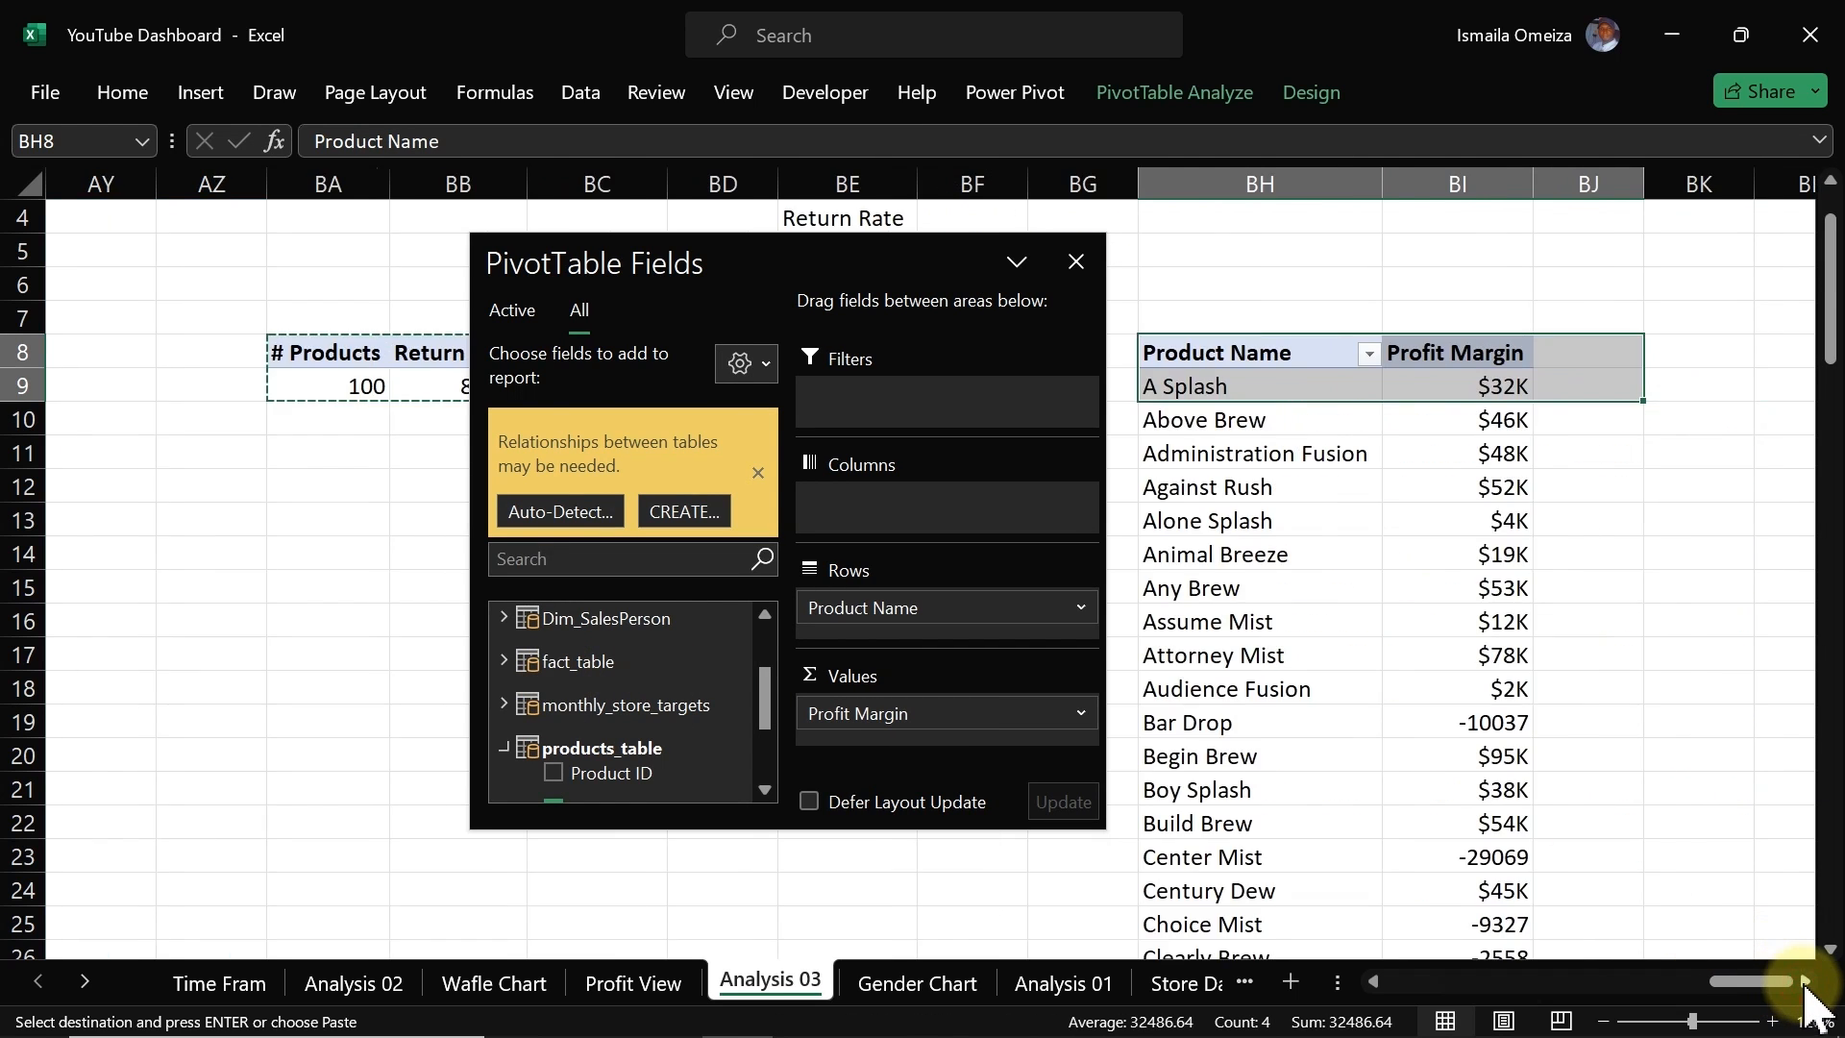
{"action": "left_click_drag", "start_coordinate": [933, 254], "coordinate": [693, 274]}
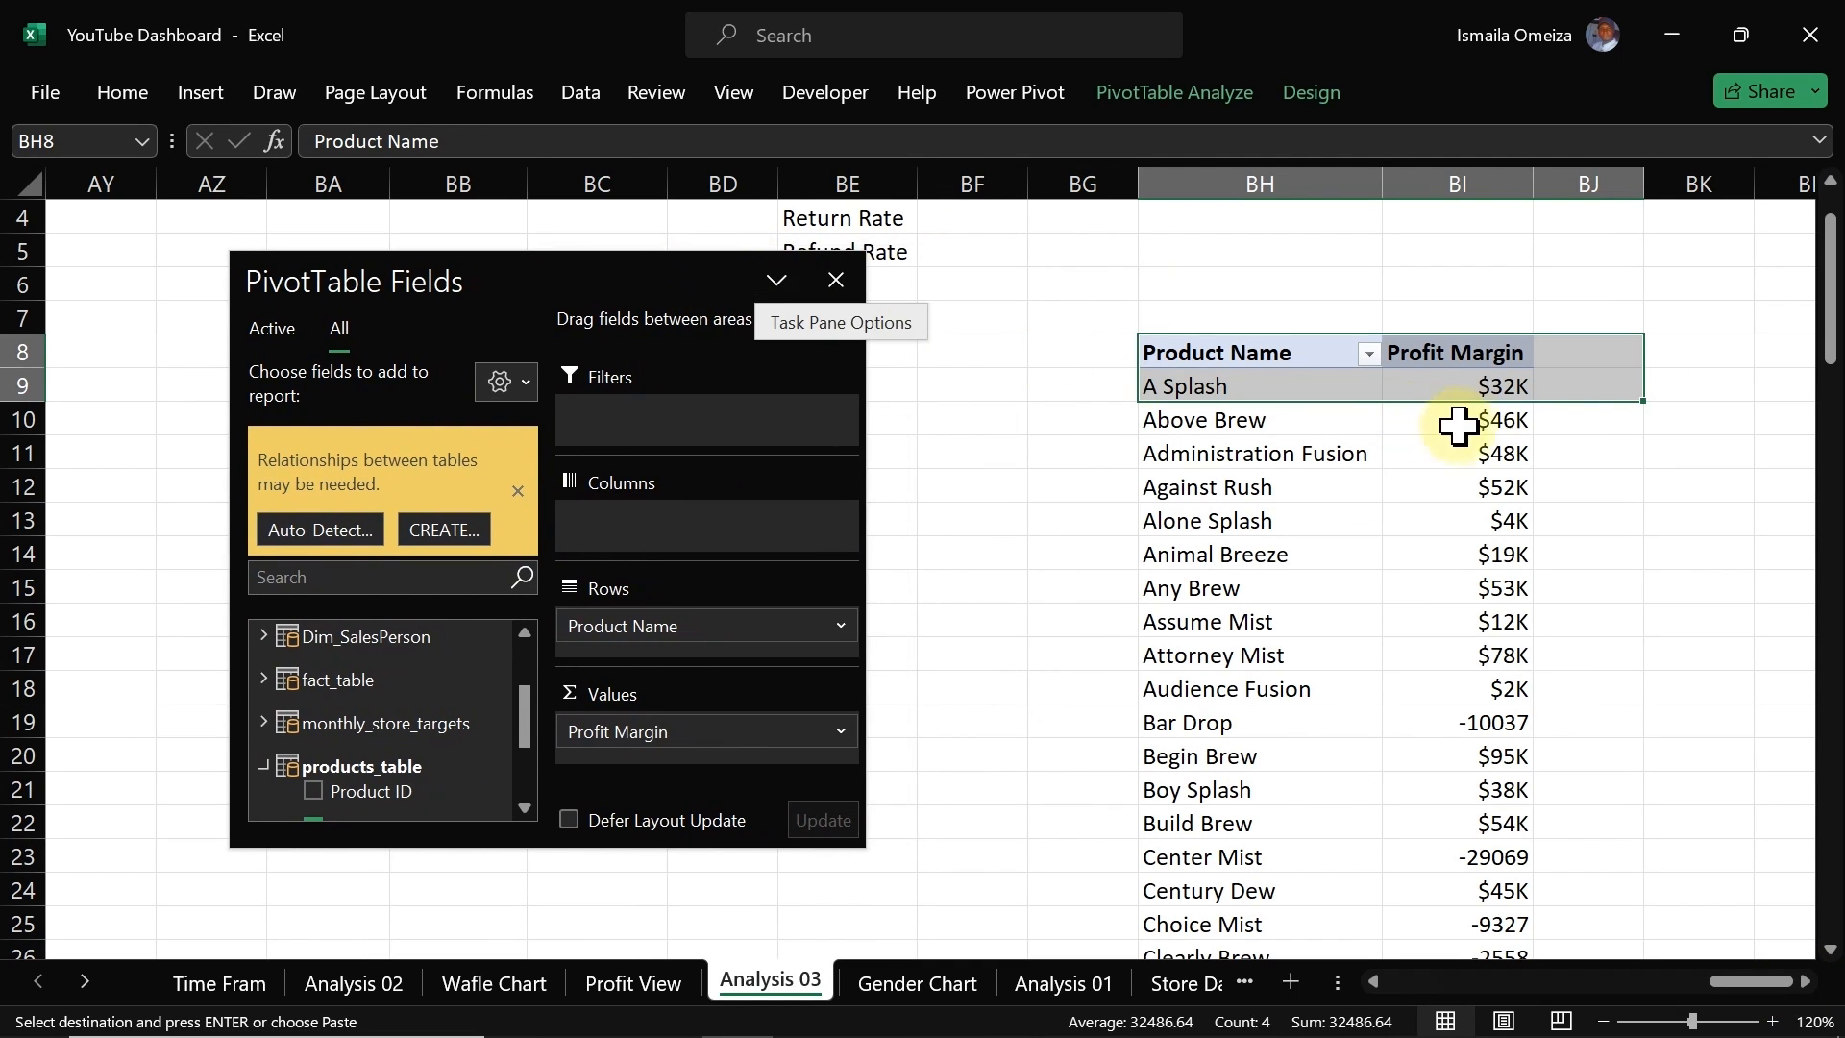
Step: Filter the copied pivot table's products to show the top 5 items by Profit Margin
{"action": "left_click", "coordinate": [1482, 385]}
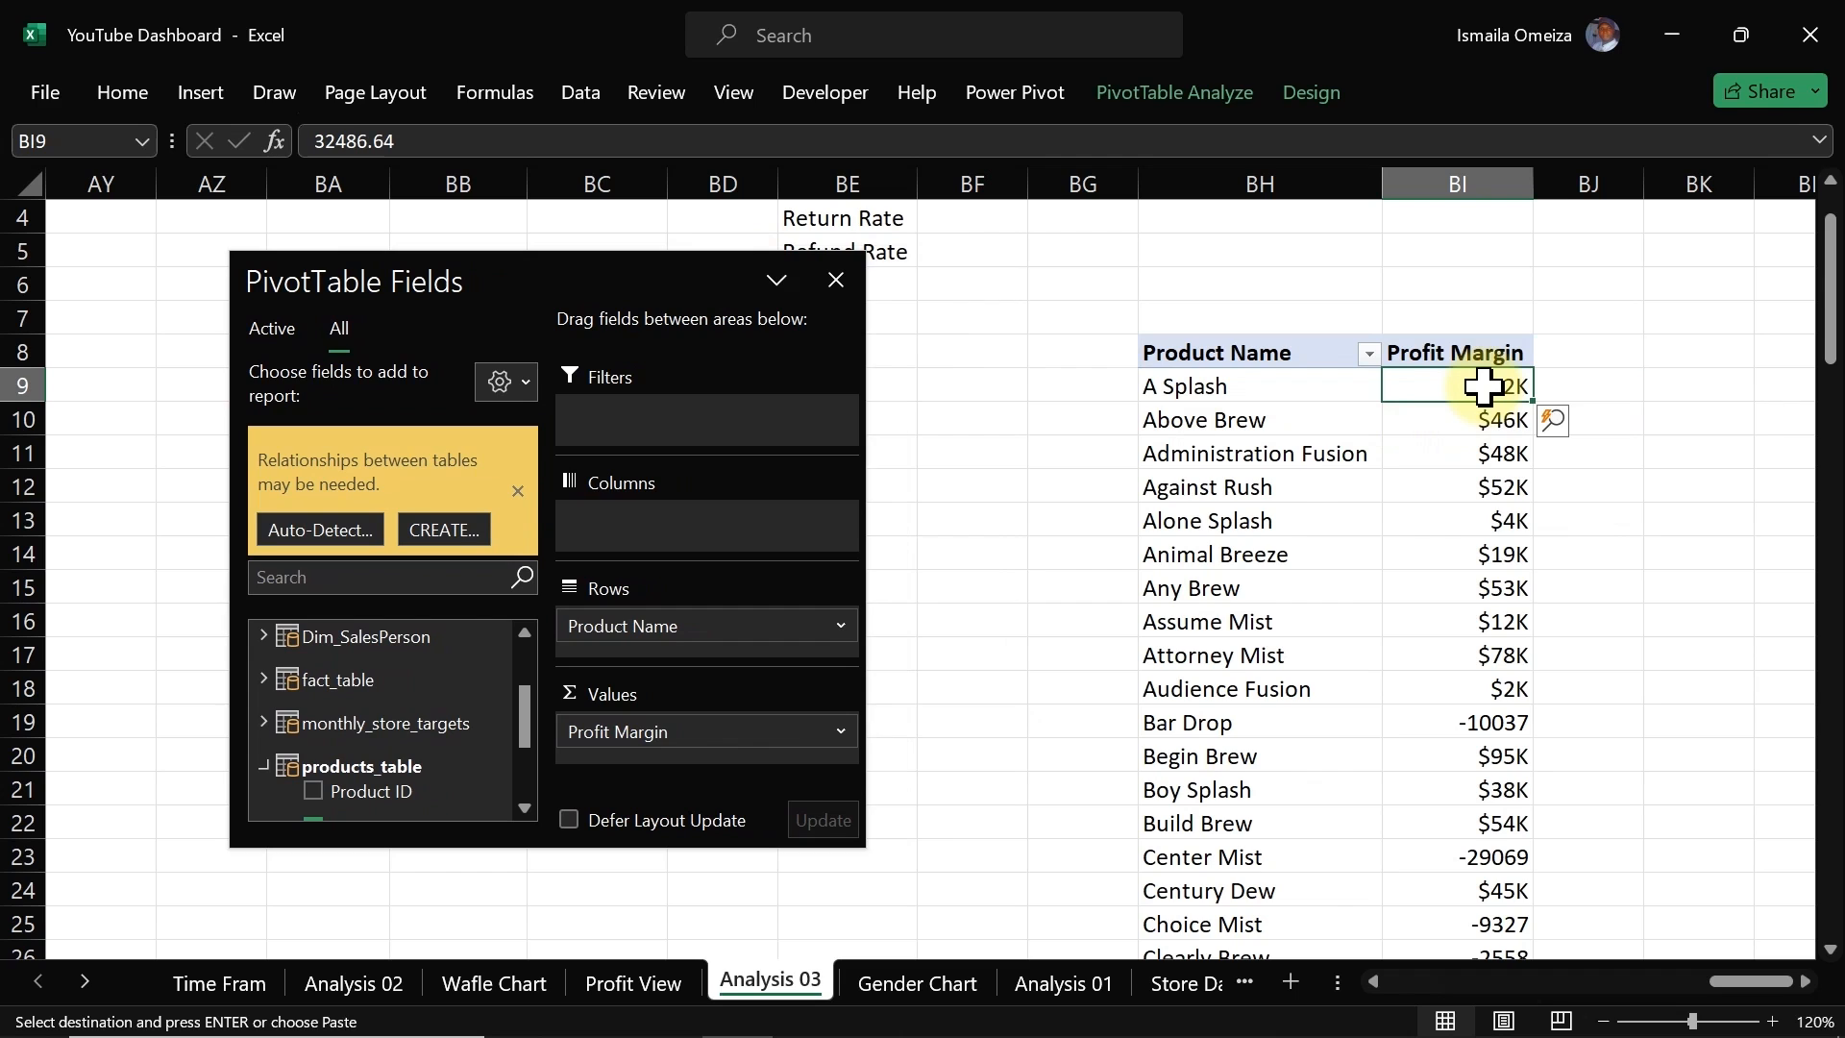
{"action": "right_click", "coordinate": [1483, 386]}
{"action": "mouse_move", "coordinate": [1593, 628]}
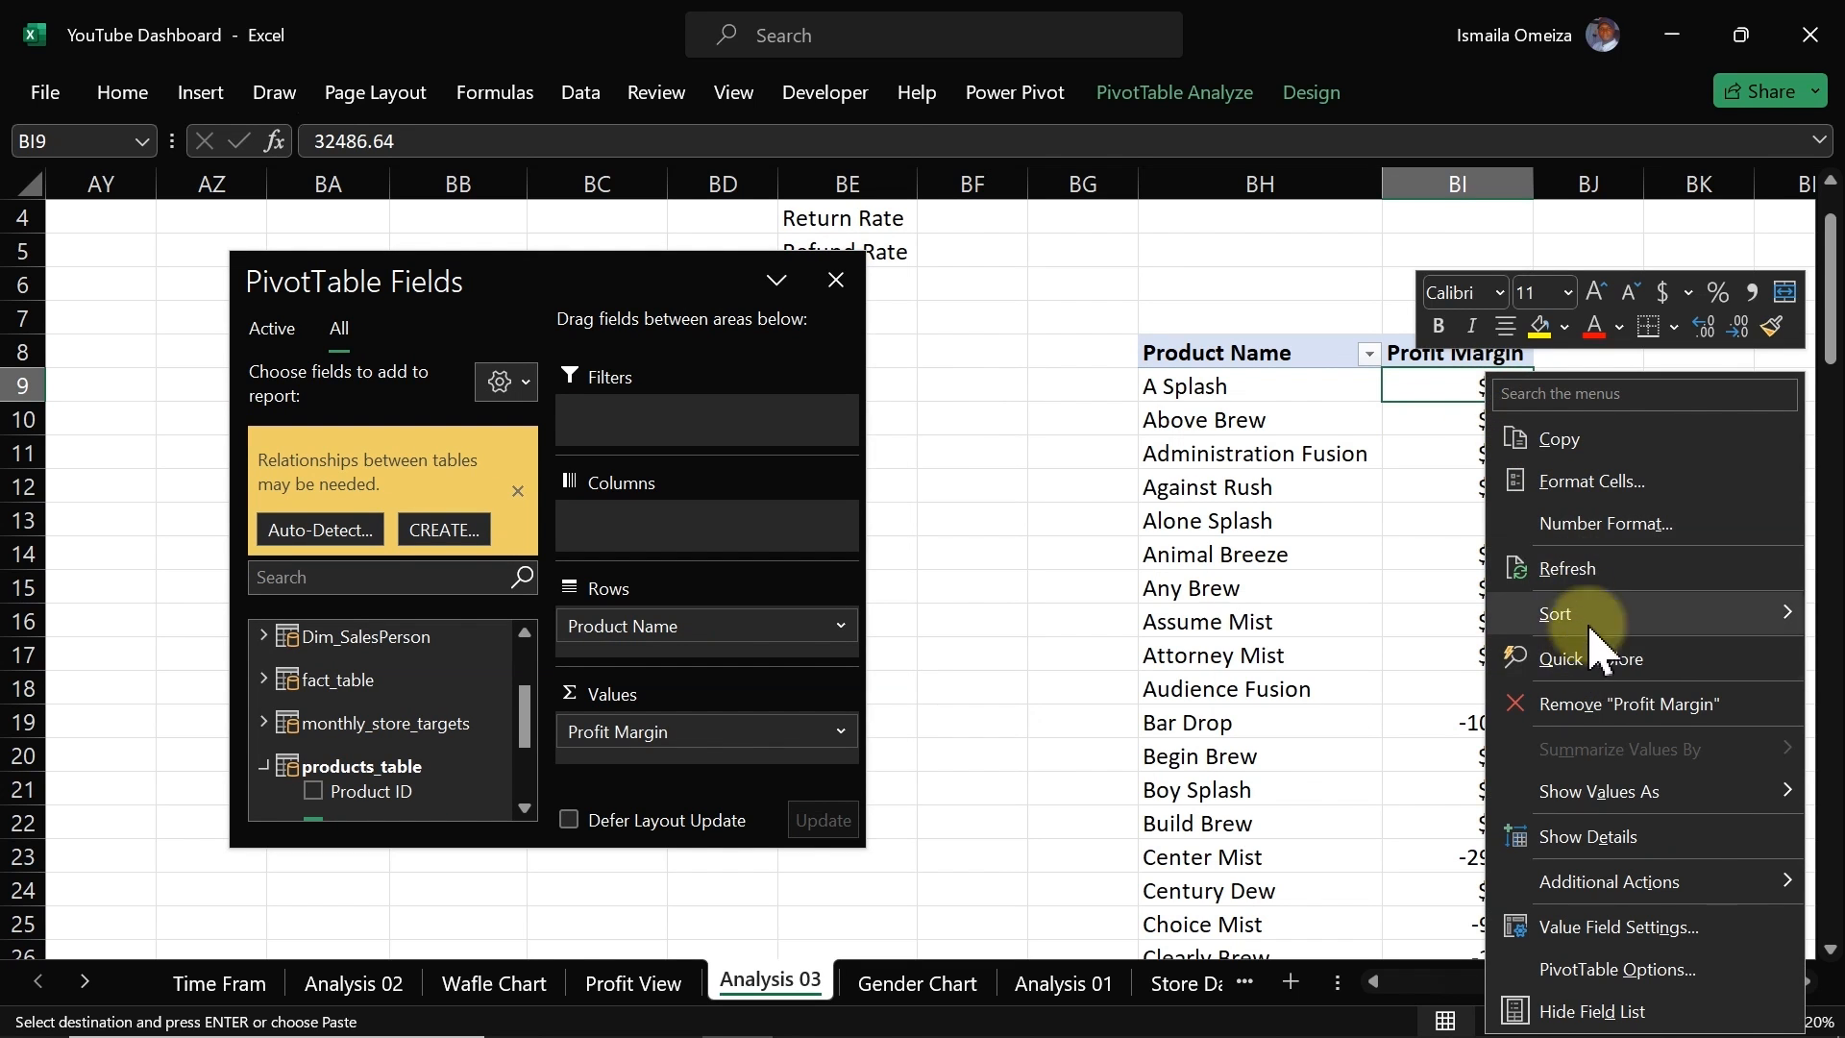
{"action": "left_click", "coordinate": [1258, 394]}
{"action": "left_click", "coordinate": [1255, 392]}
{"action": "right_click", "coordinate": [1252, 388]}
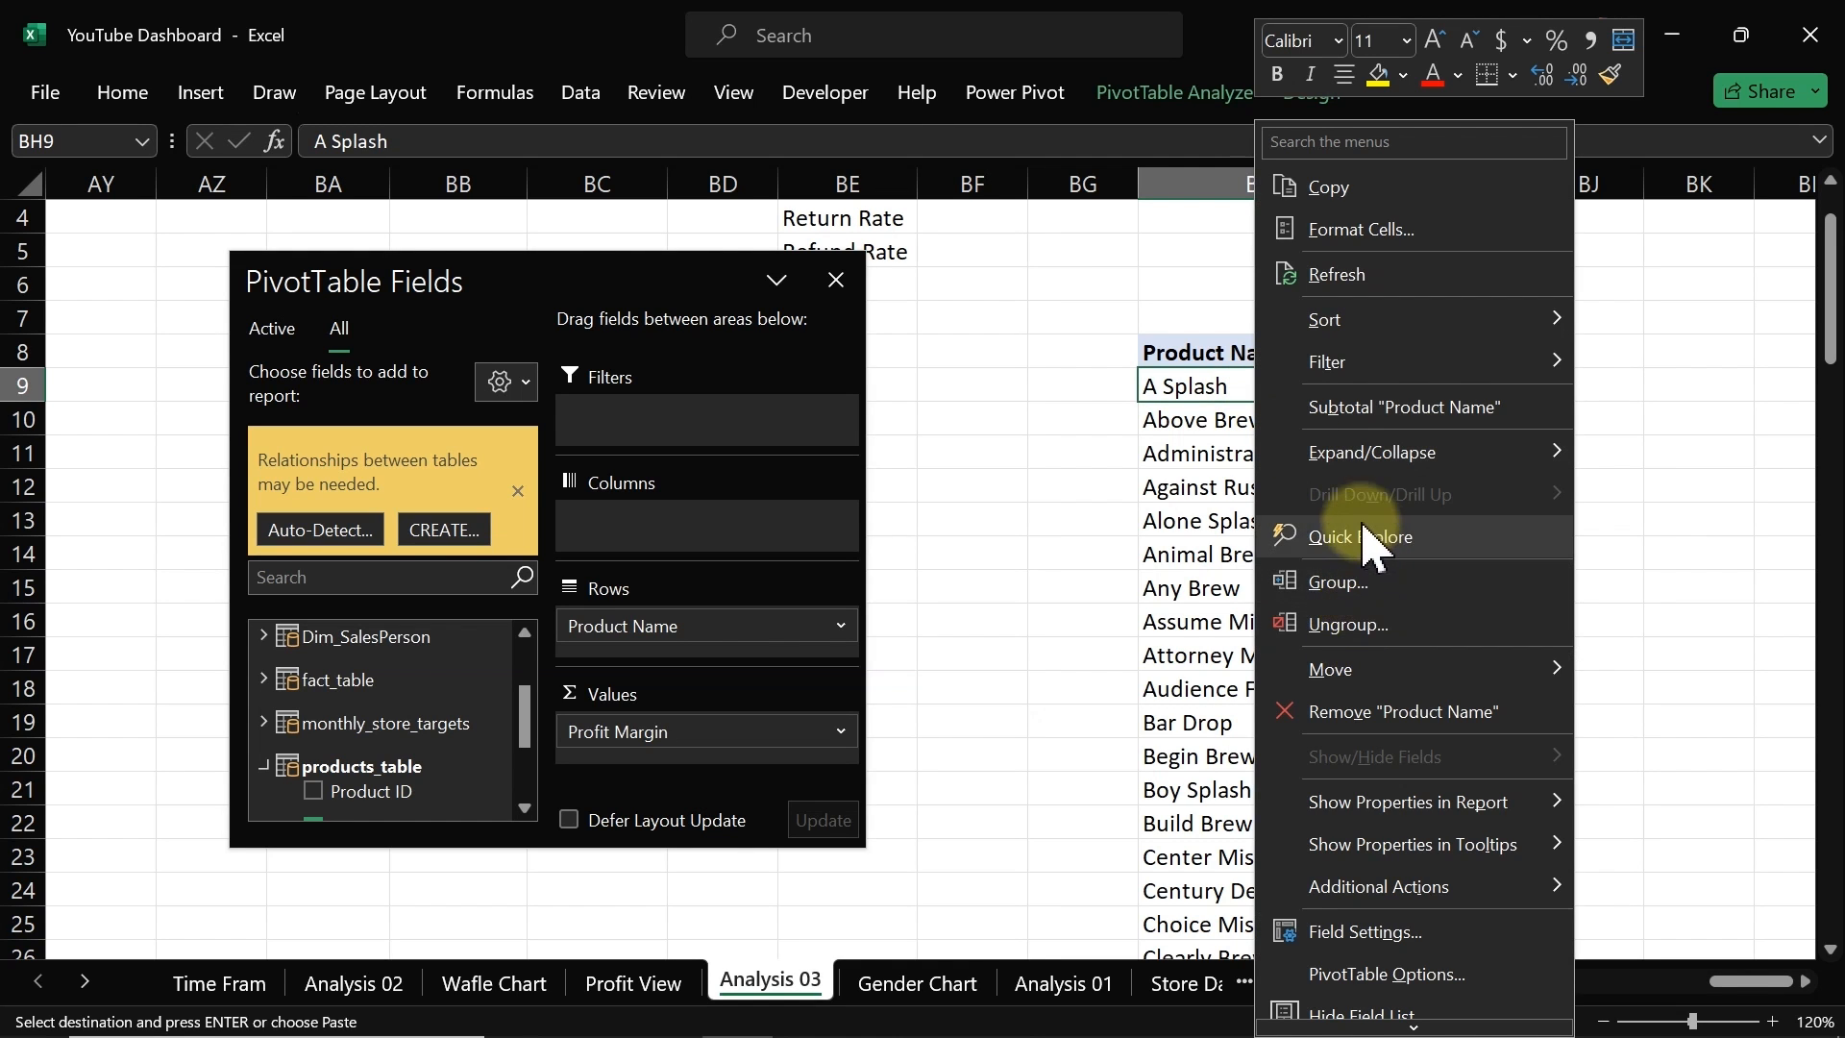
{"action": "mouse_move", "coordinate": [1362, 374]}
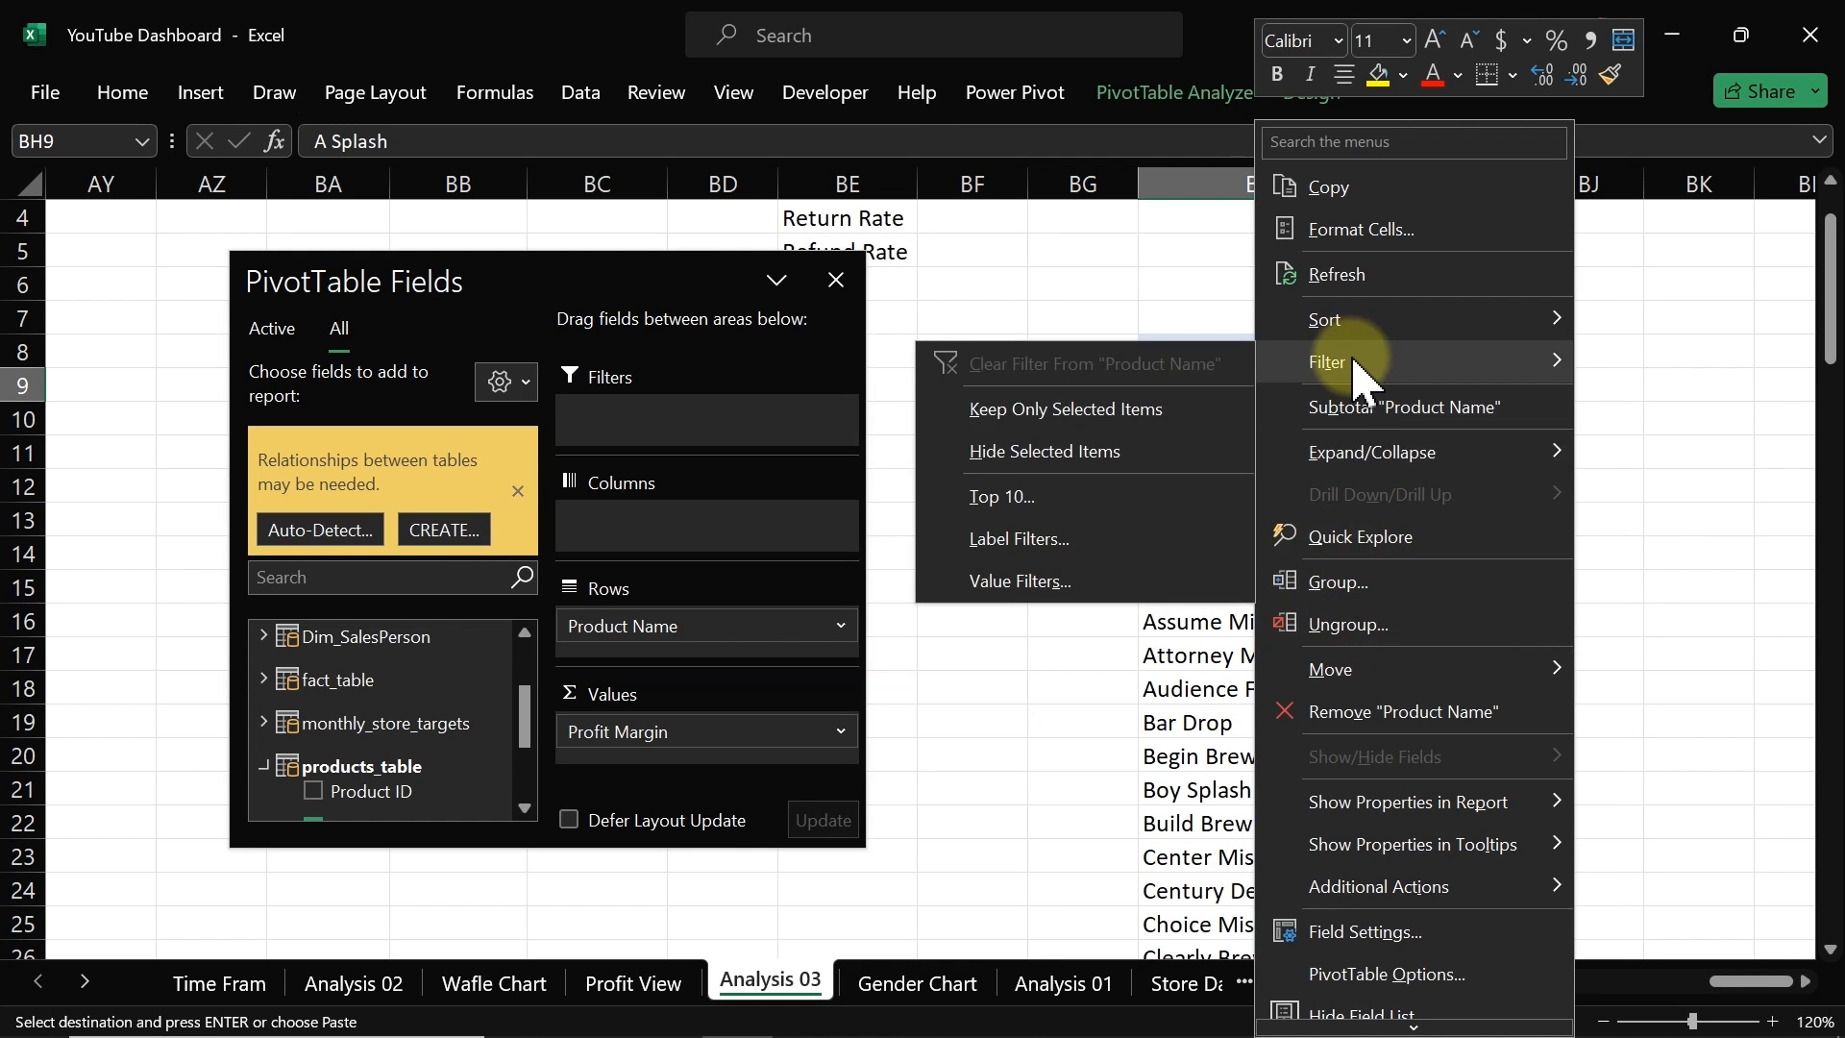
{"action": "left_click", "coordinate": [1053, 497]}
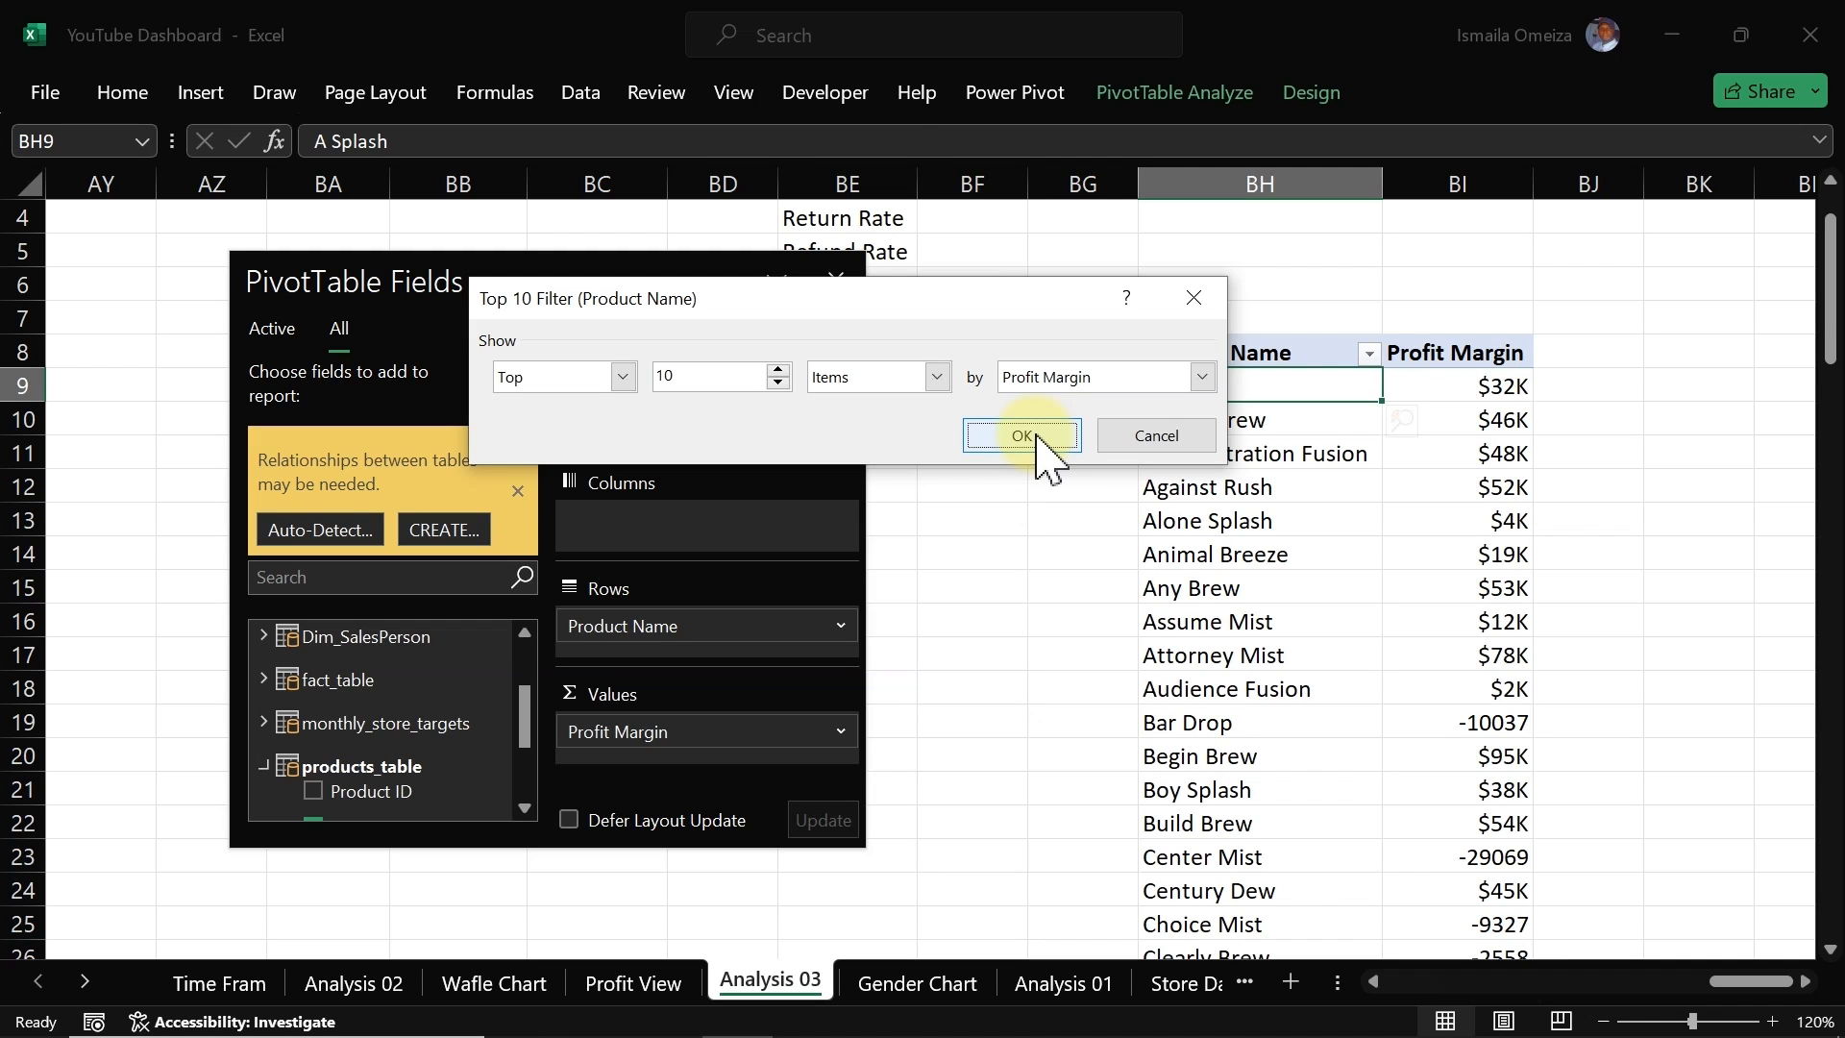
{"action": "left_click_drag", "start_coordinate": [735, 381], "coordinate": [606, 374]}
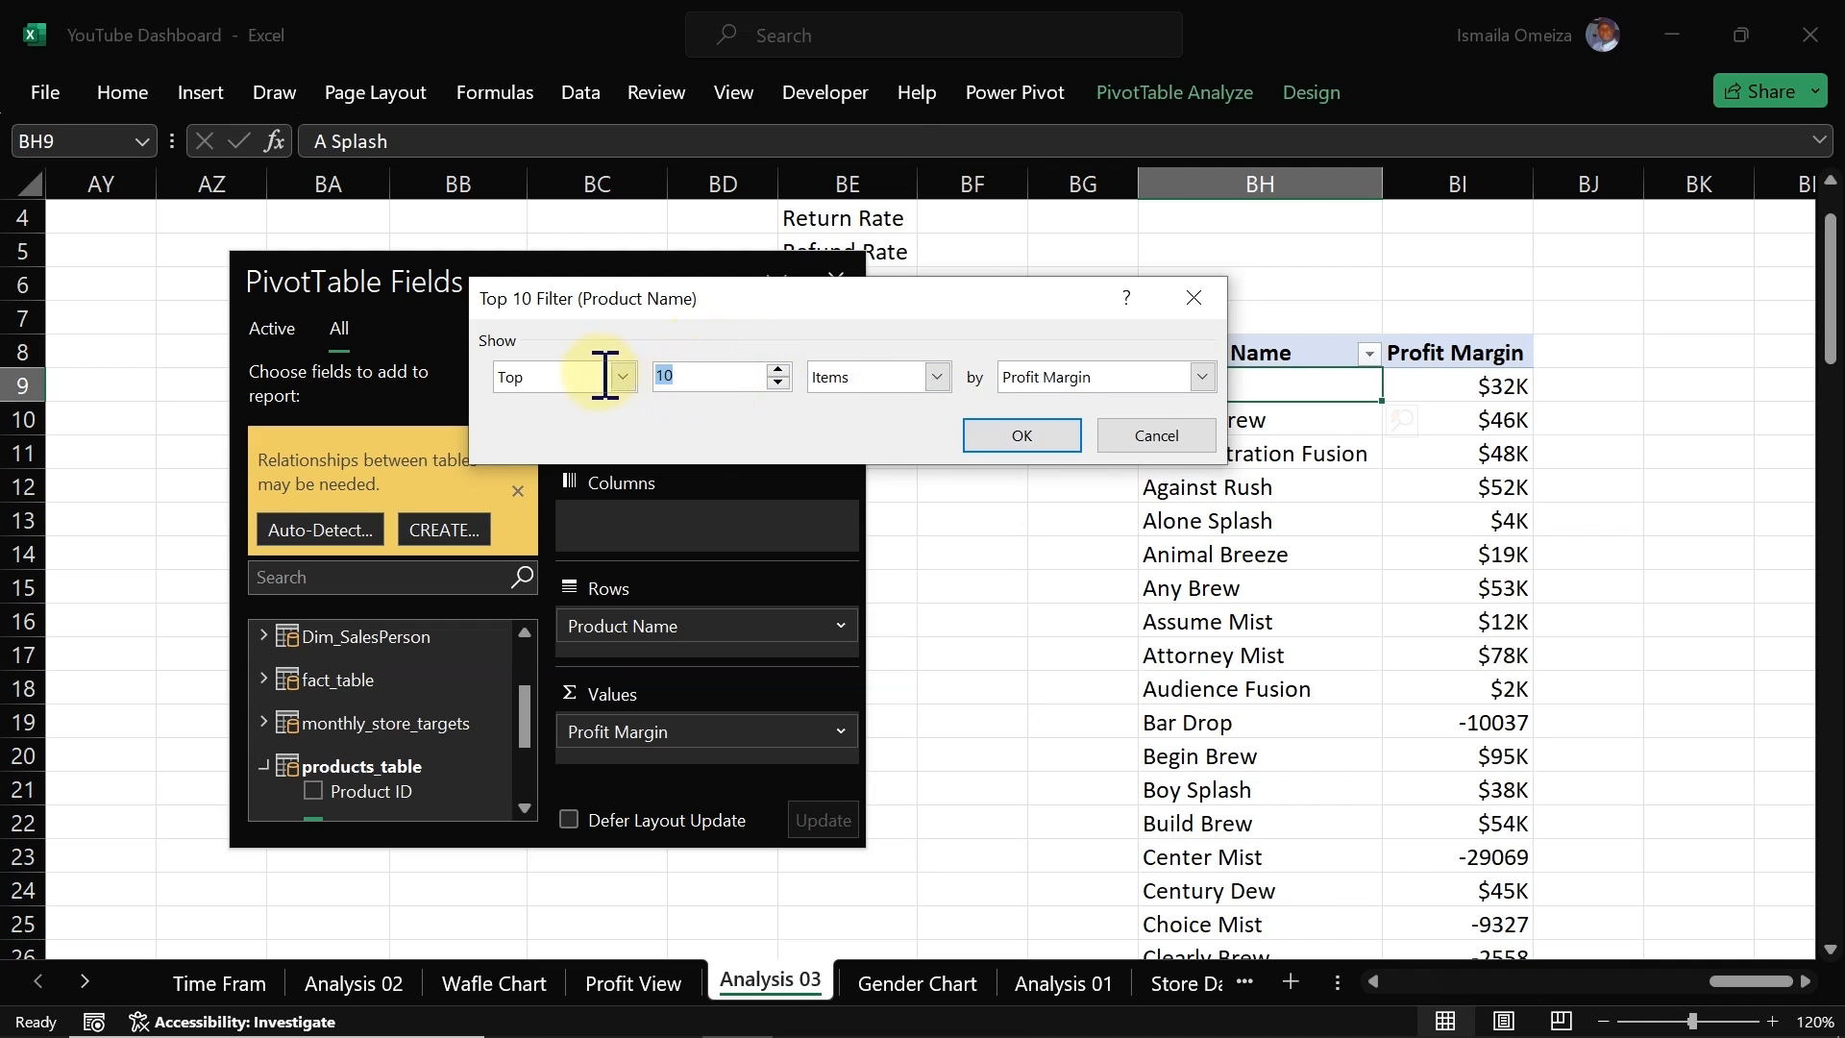
{"action": "left_click", "coordinate": [1010, 434]}
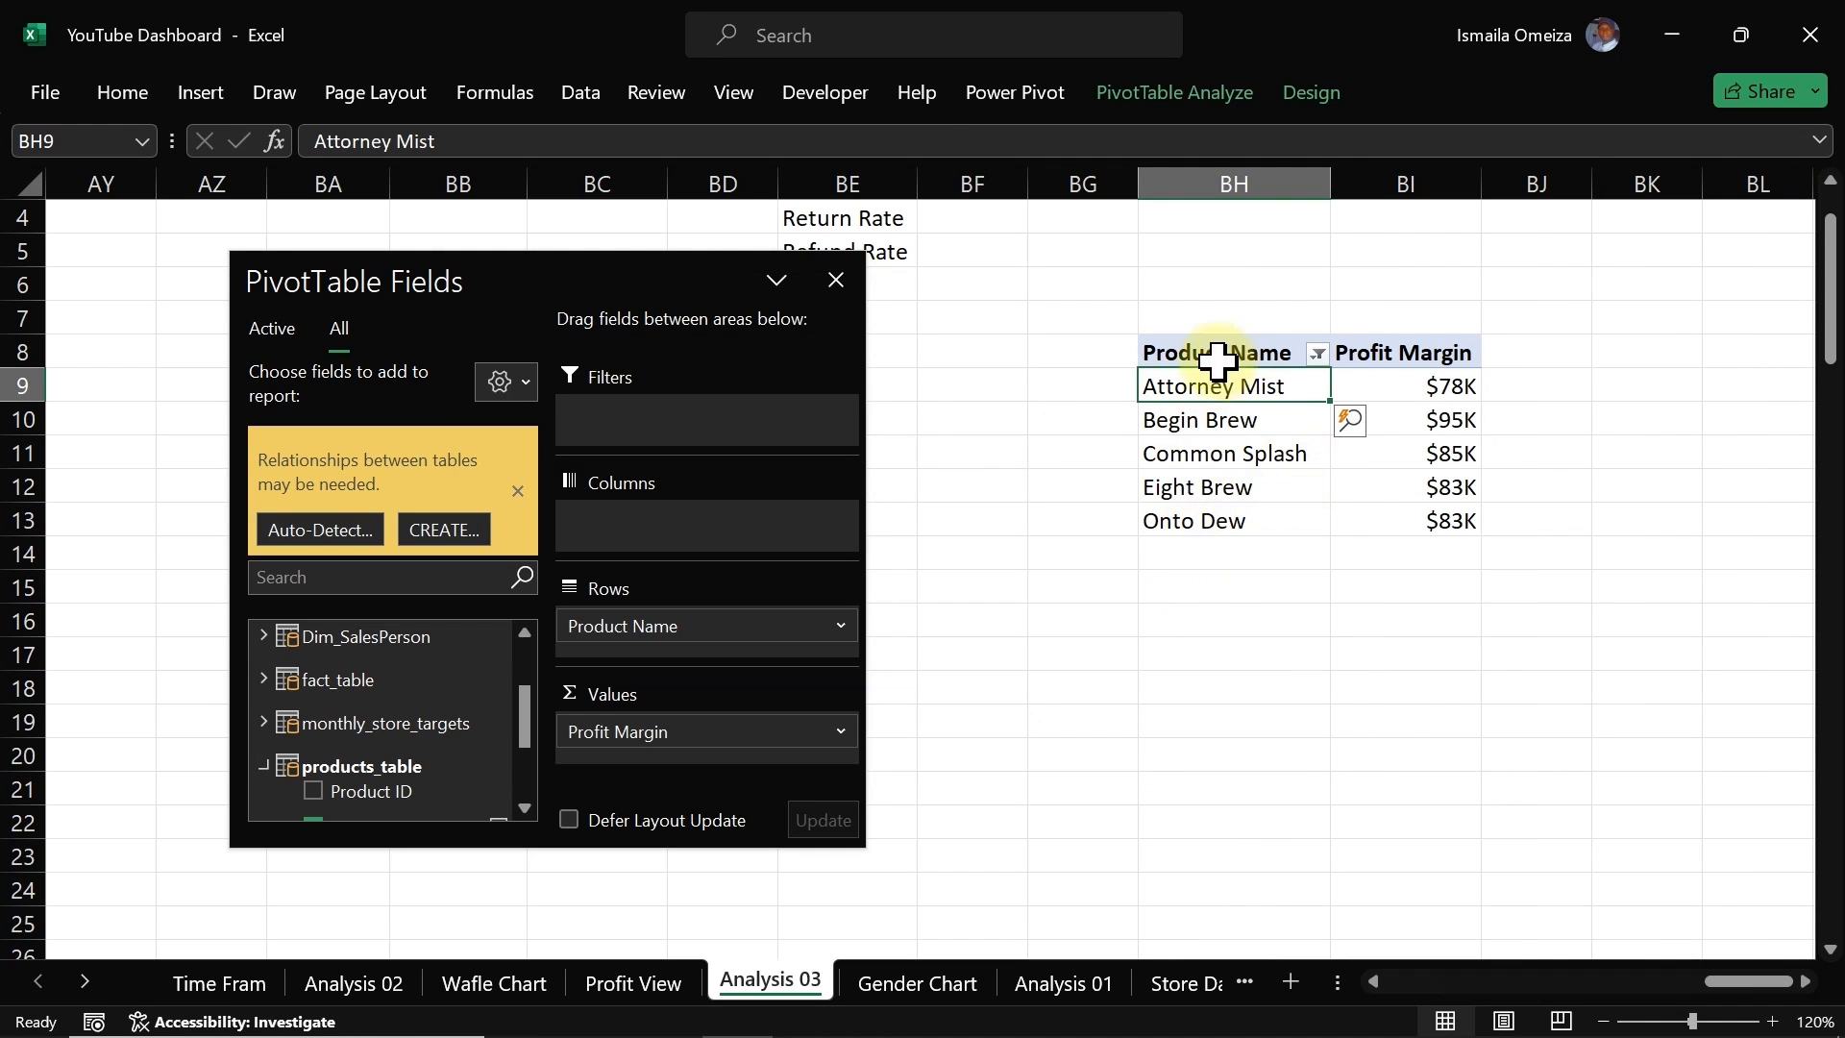
Step: Copy the filtered pivot table and paste it at cell BL8
{"action": "left_click_drag", "start_coordinate": [1207, 342], "coordinate": [1465, 516]}
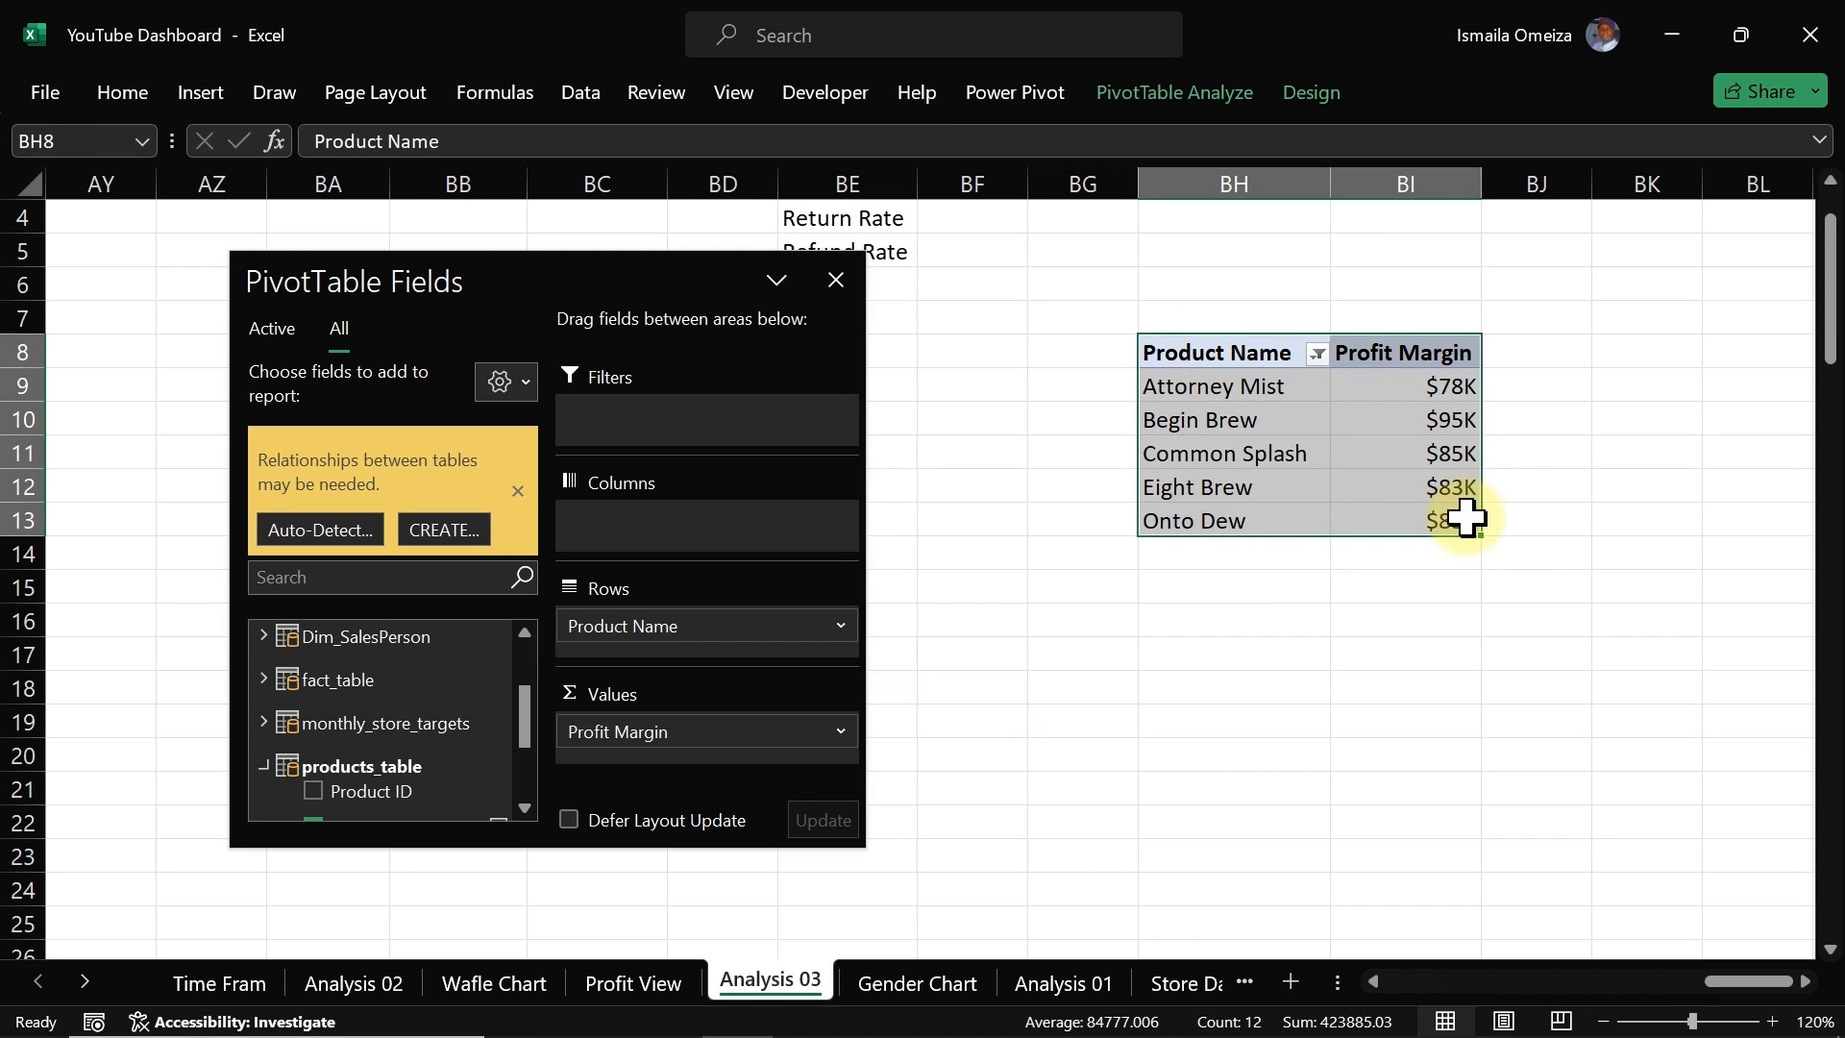
{"action": "key", "text": "ctrl+c"}
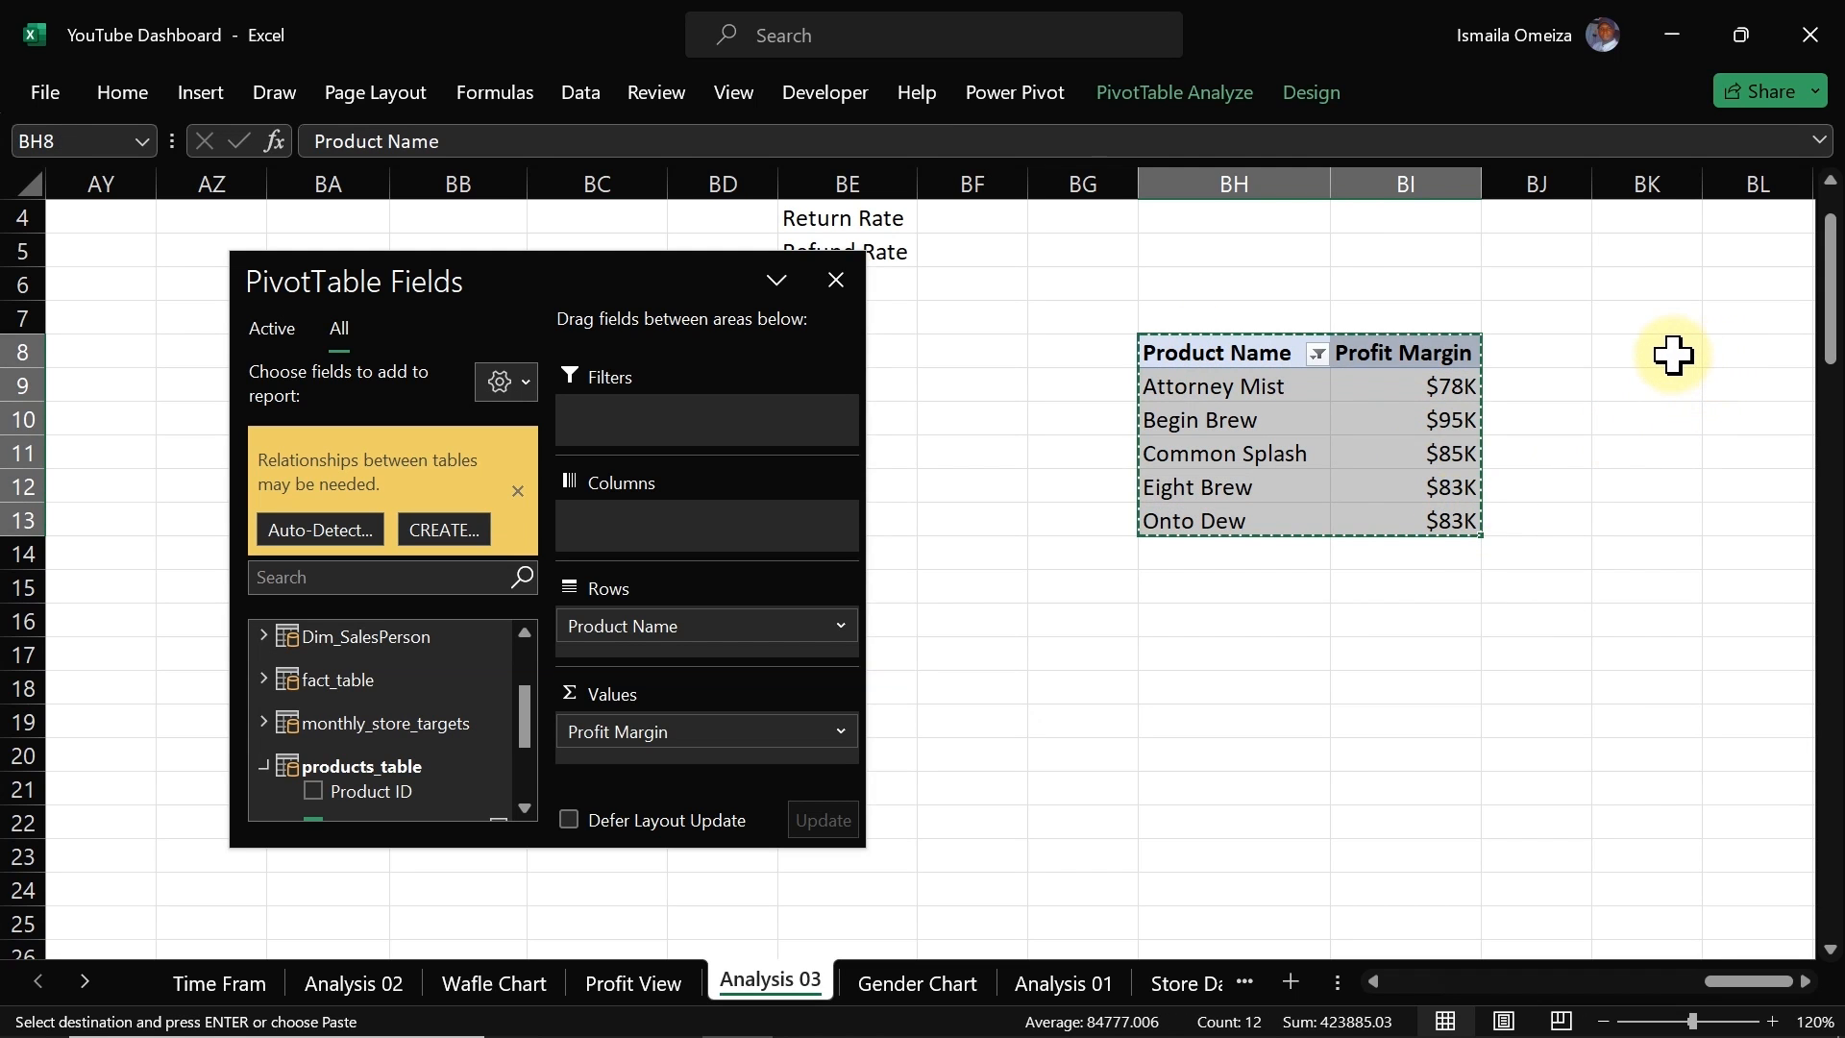
{"action": "left_click", "coordinate": [1718, 352]}
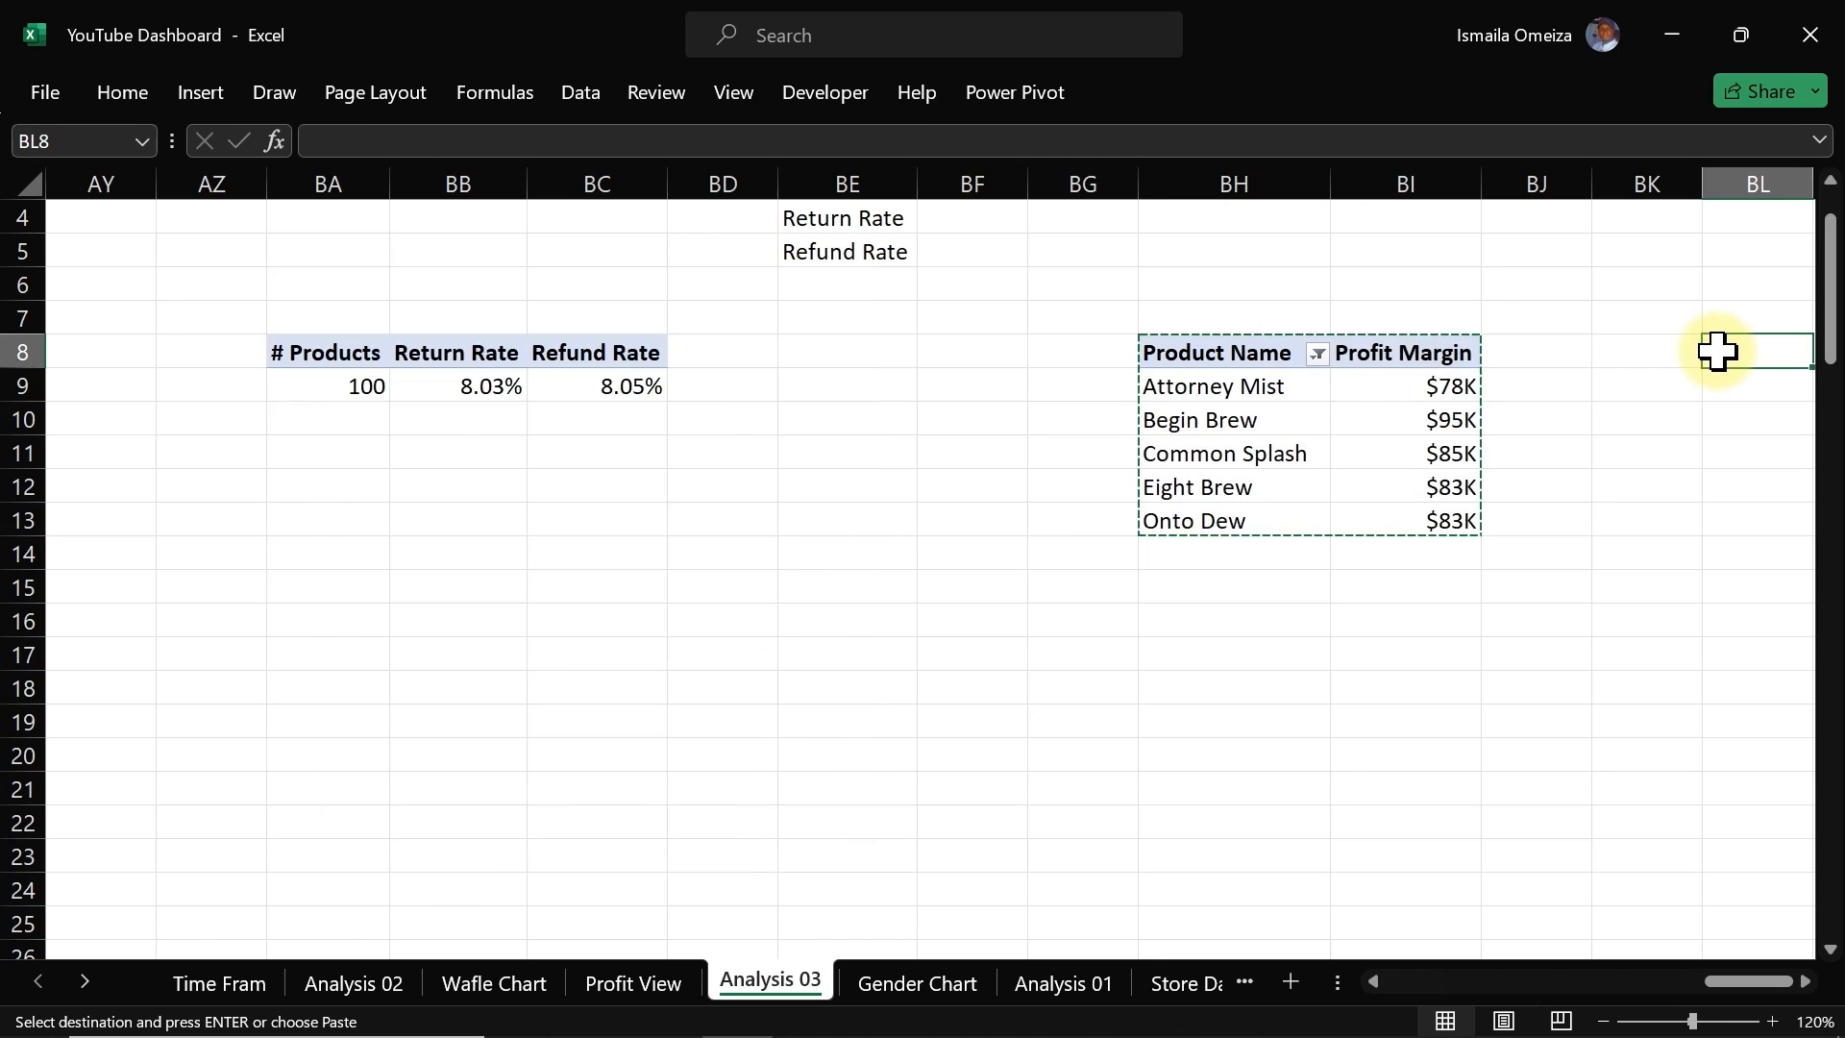
{"action": "key", "text": "Right"}
{"action": "key", "text": "Right"}
{"action": "key", "text": "Right"}
{"action": "key", "text": "Right"}
{"action": "key", "text": "Right"}
{"action": "key", "text": "Right"}
{"action": "key", "text": "Left"}
{"action": "key", "text": "Left"}
{"action": "key", "text": "Left"}
{"action": "key", "text": "Left"}
{"action": "key", "text": "Left"}
{"action": "key", "text": "Left"}
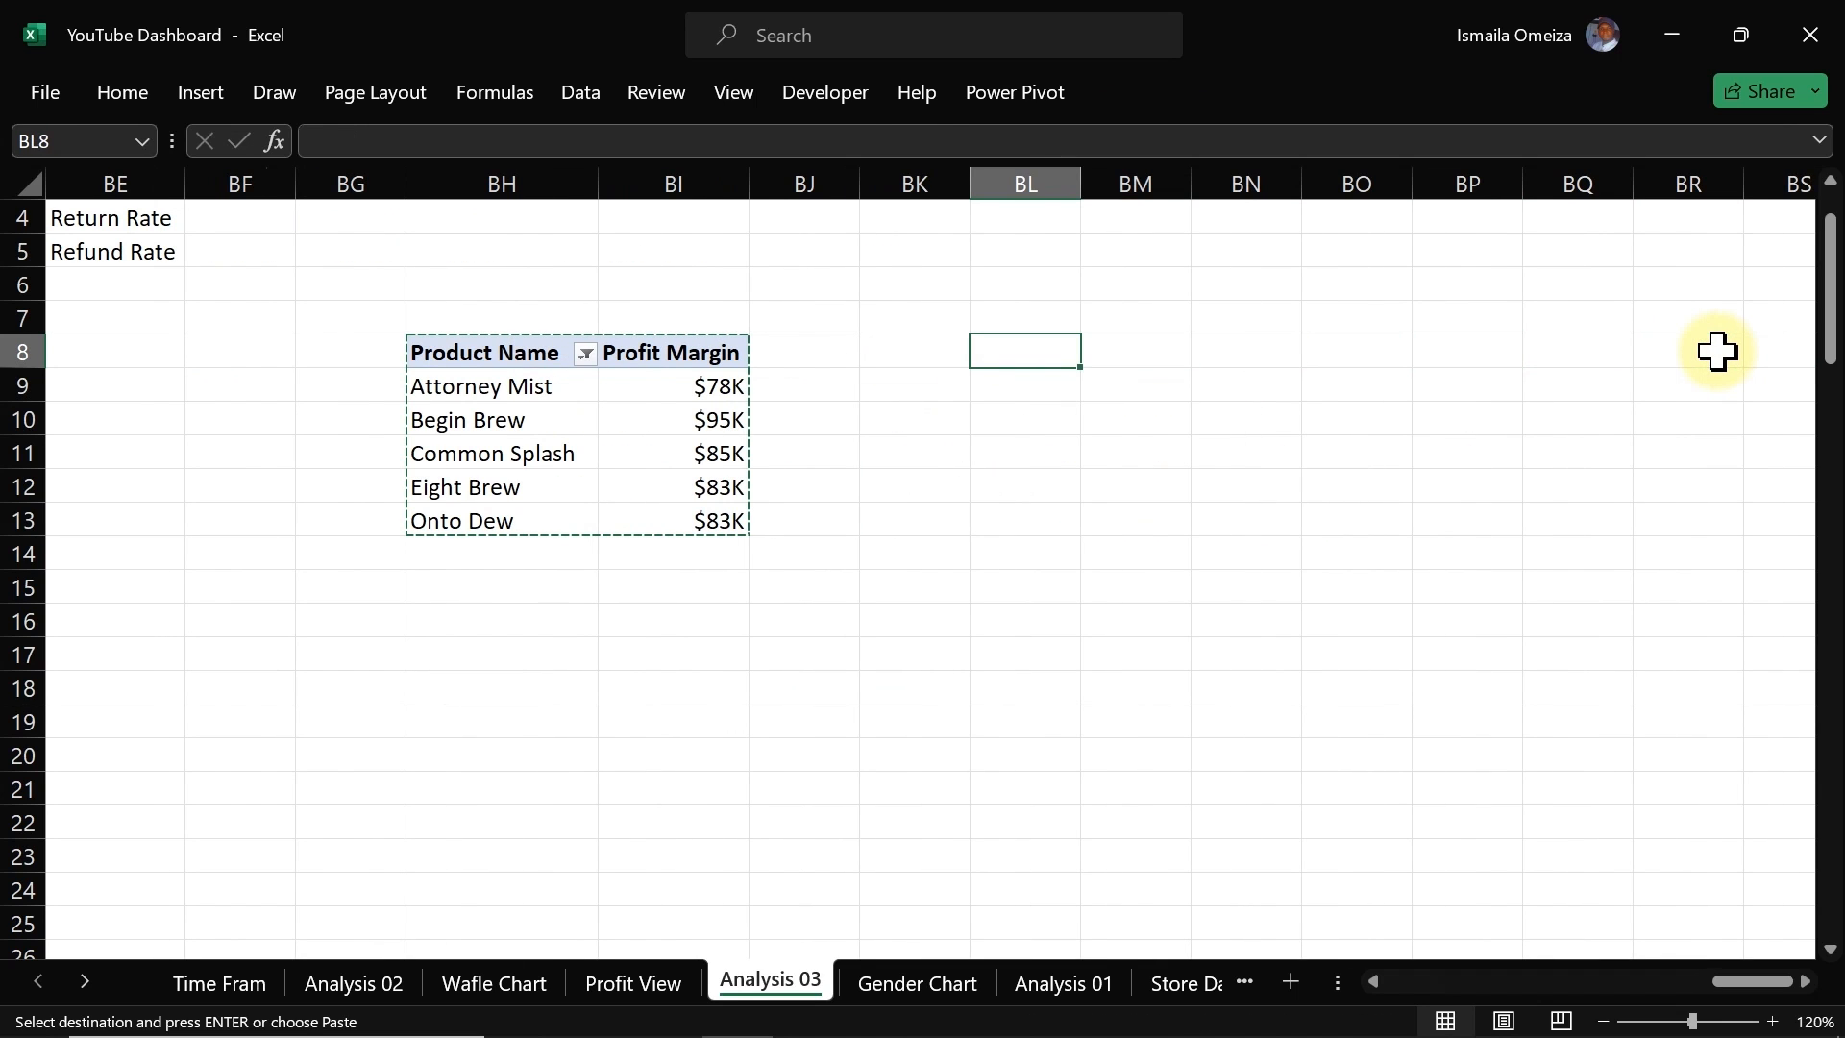
{"action": "key", "text": "ctrl+v"}
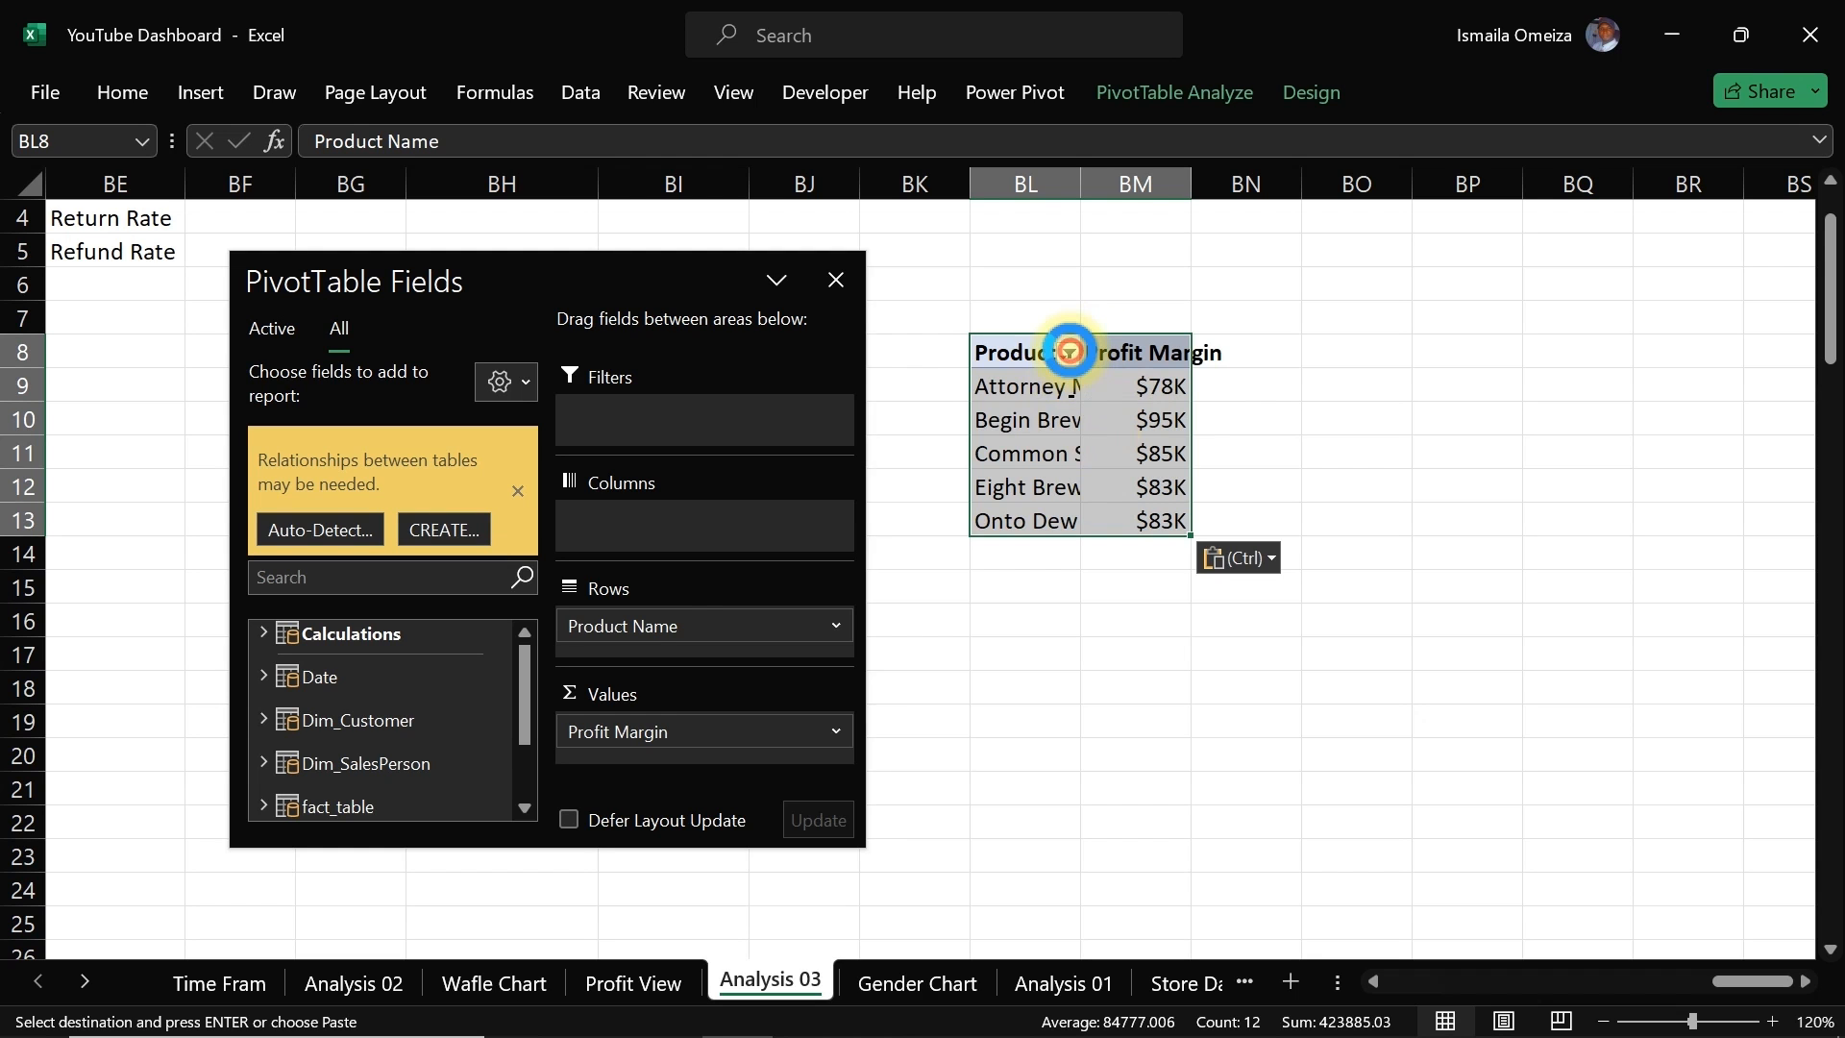
Step: Clear the product filter on the pasted pivot table so all products are listed
{"action": "left_click", "coordinate": [1068, 353]}
{"action": "left_click", "coordinate": [846, 517]}
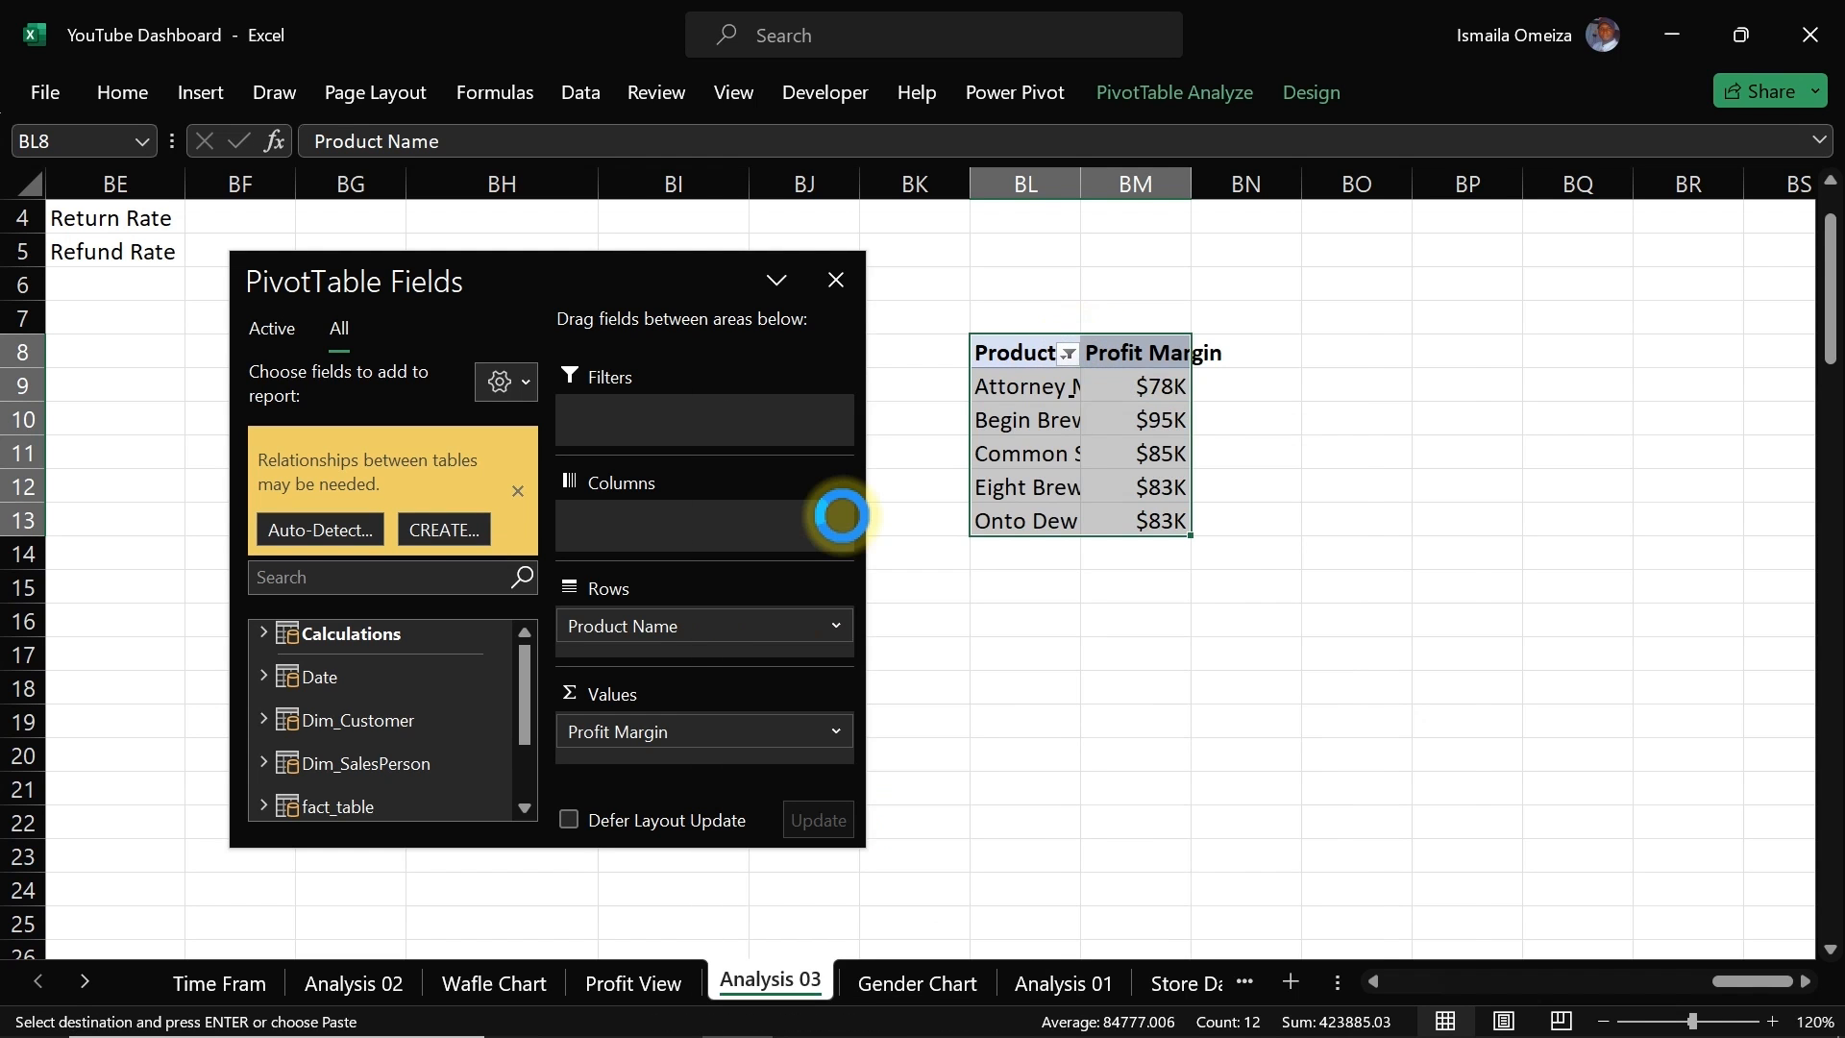
{"action": "left_click", "coordinate": [1223, 486]}
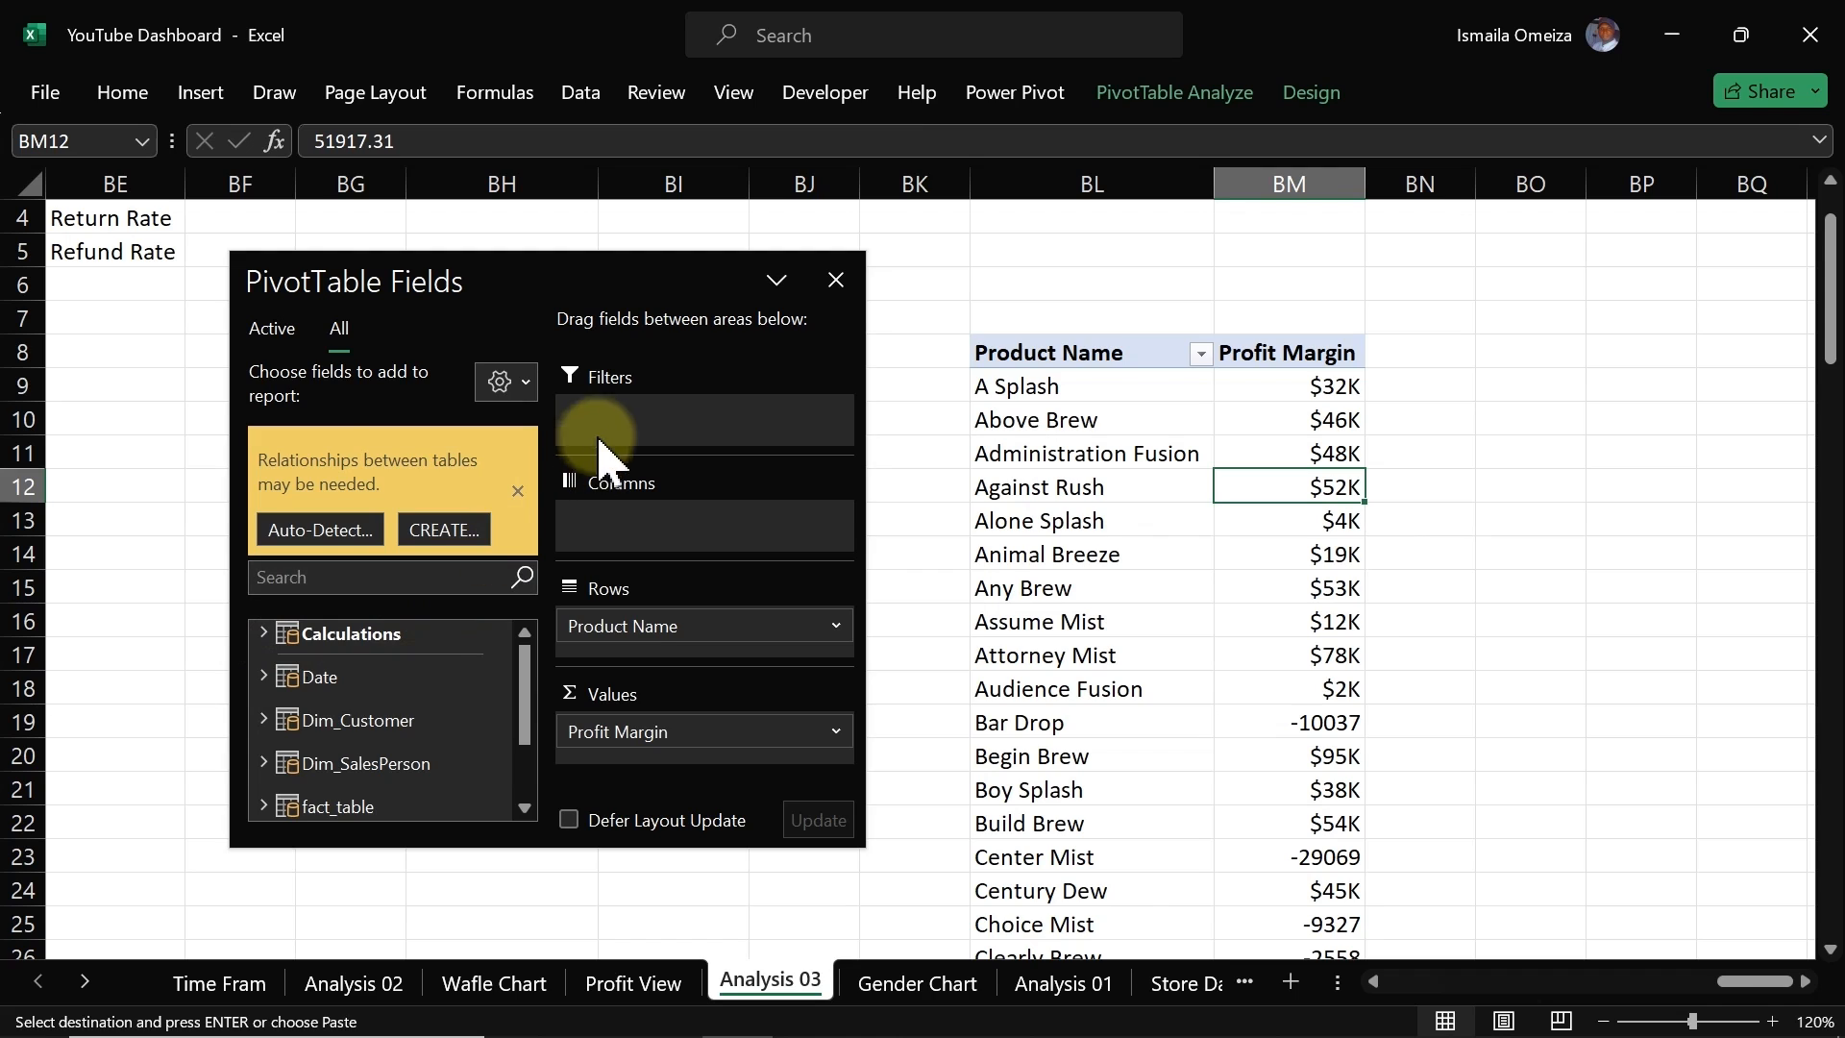
Step: Search the field list for quantity fields and add Total Qty to the pasted pivot table's values
{"action": "left_click", "coordinate": [518, 491]}
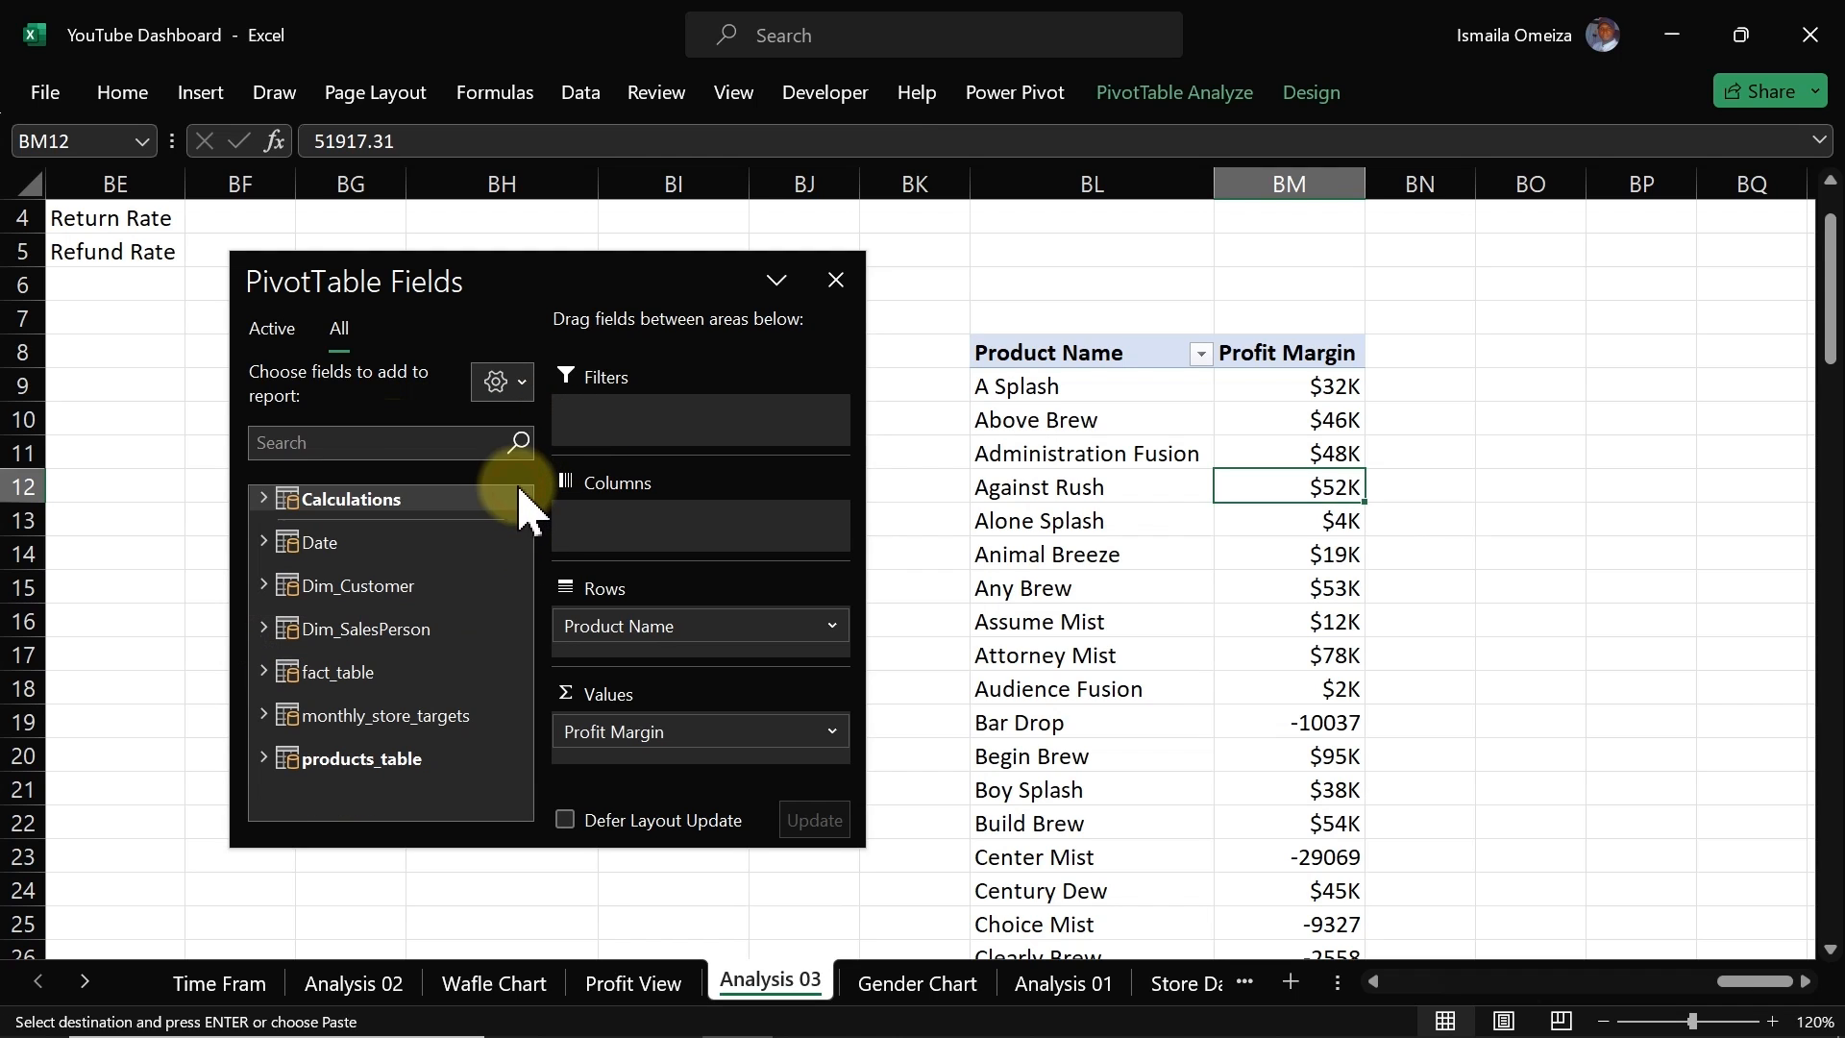
{"action": "left_click", "coordinate": [381, 443]}
{"action": "type", "text": "q"}
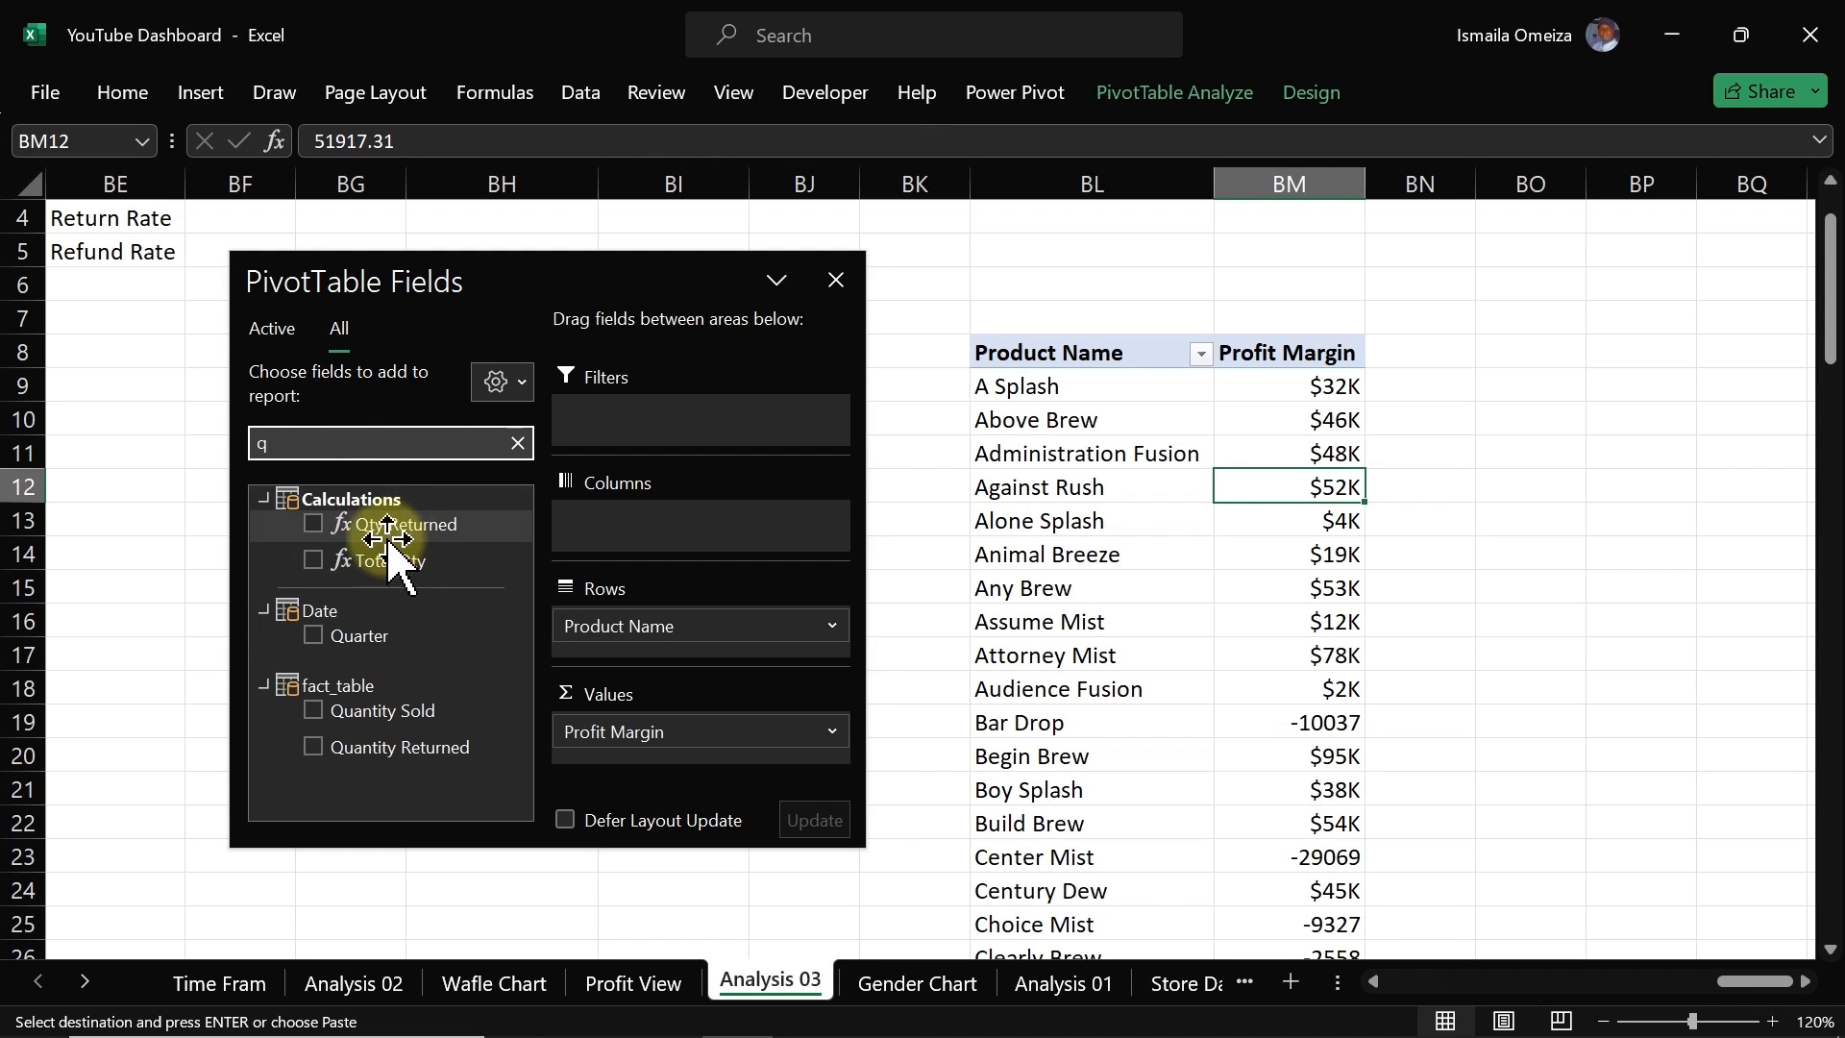
{"action": "left_click", "coordinate": [311, 558]}
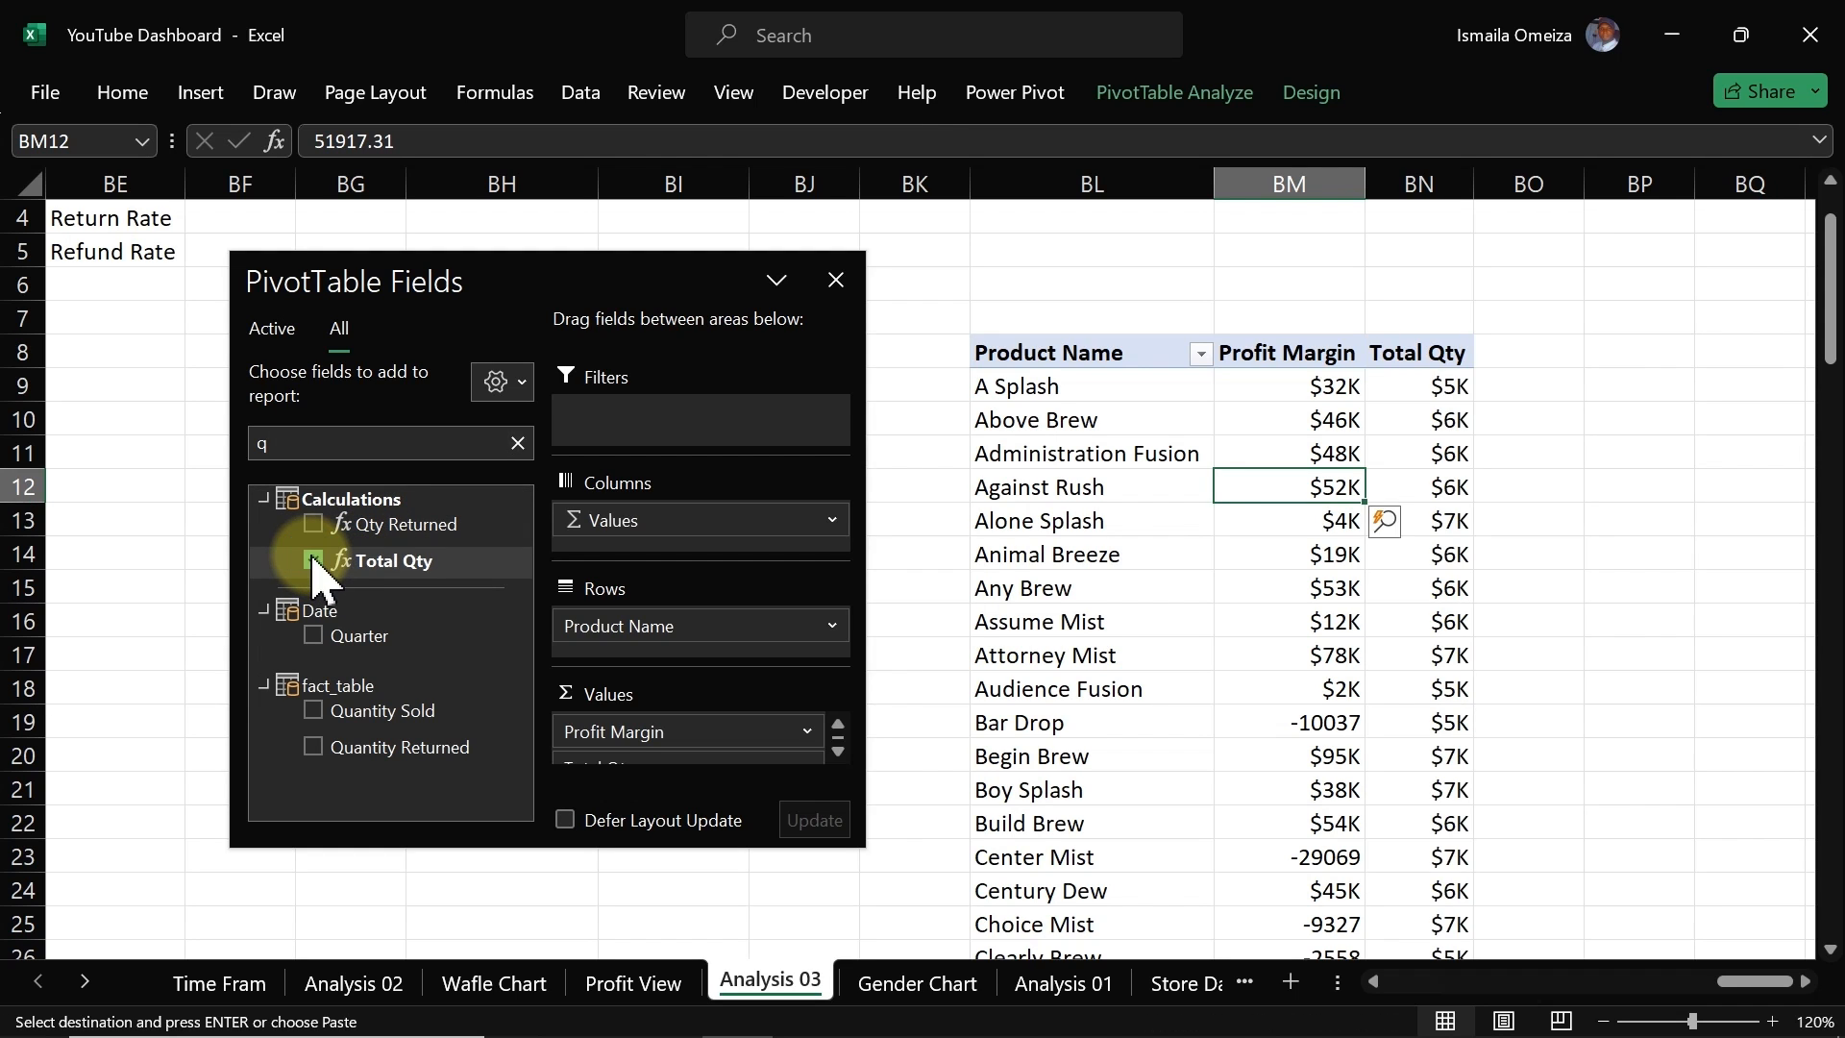
{"action": "left_click", "coordinate": [834, 279]}
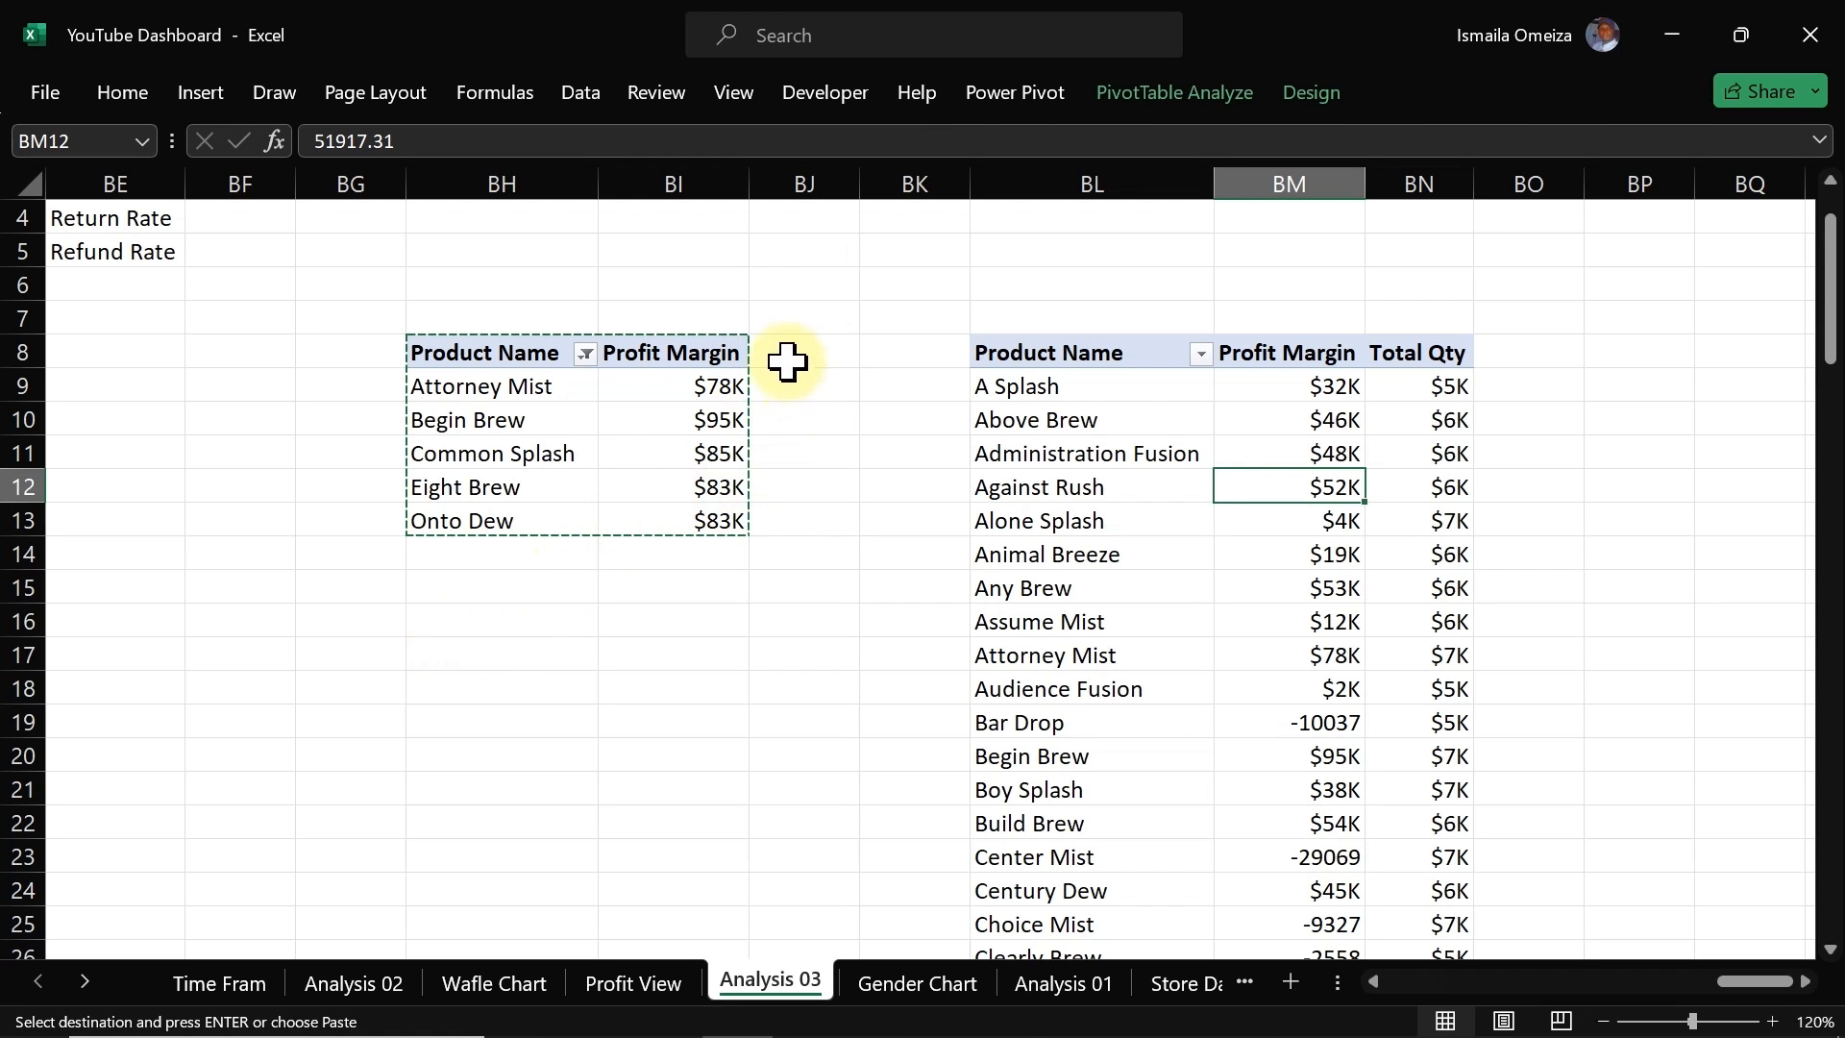
Step: Sort the top-5 pivot table by Profit Margin from largest to smallest
{"action": "left_click", "coordinate": [482, 391]}
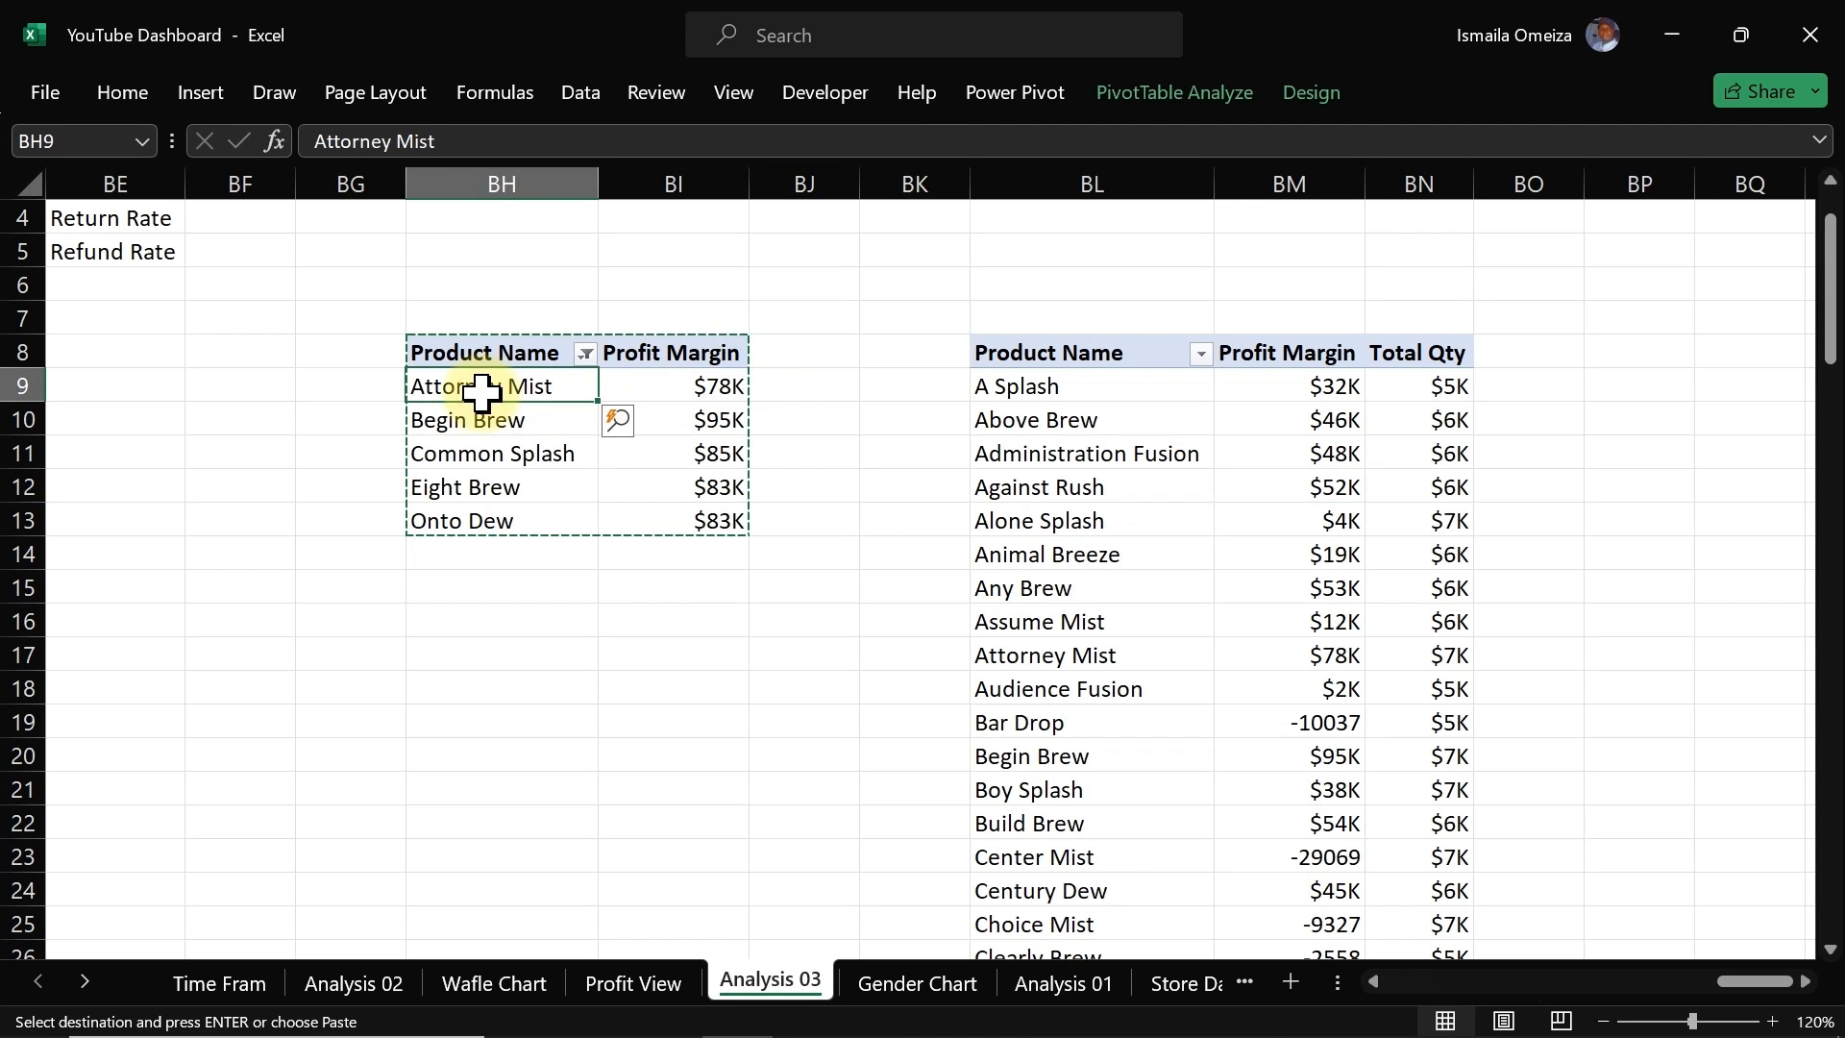
{"action": "left_click", "coordinate": [504, 421]}
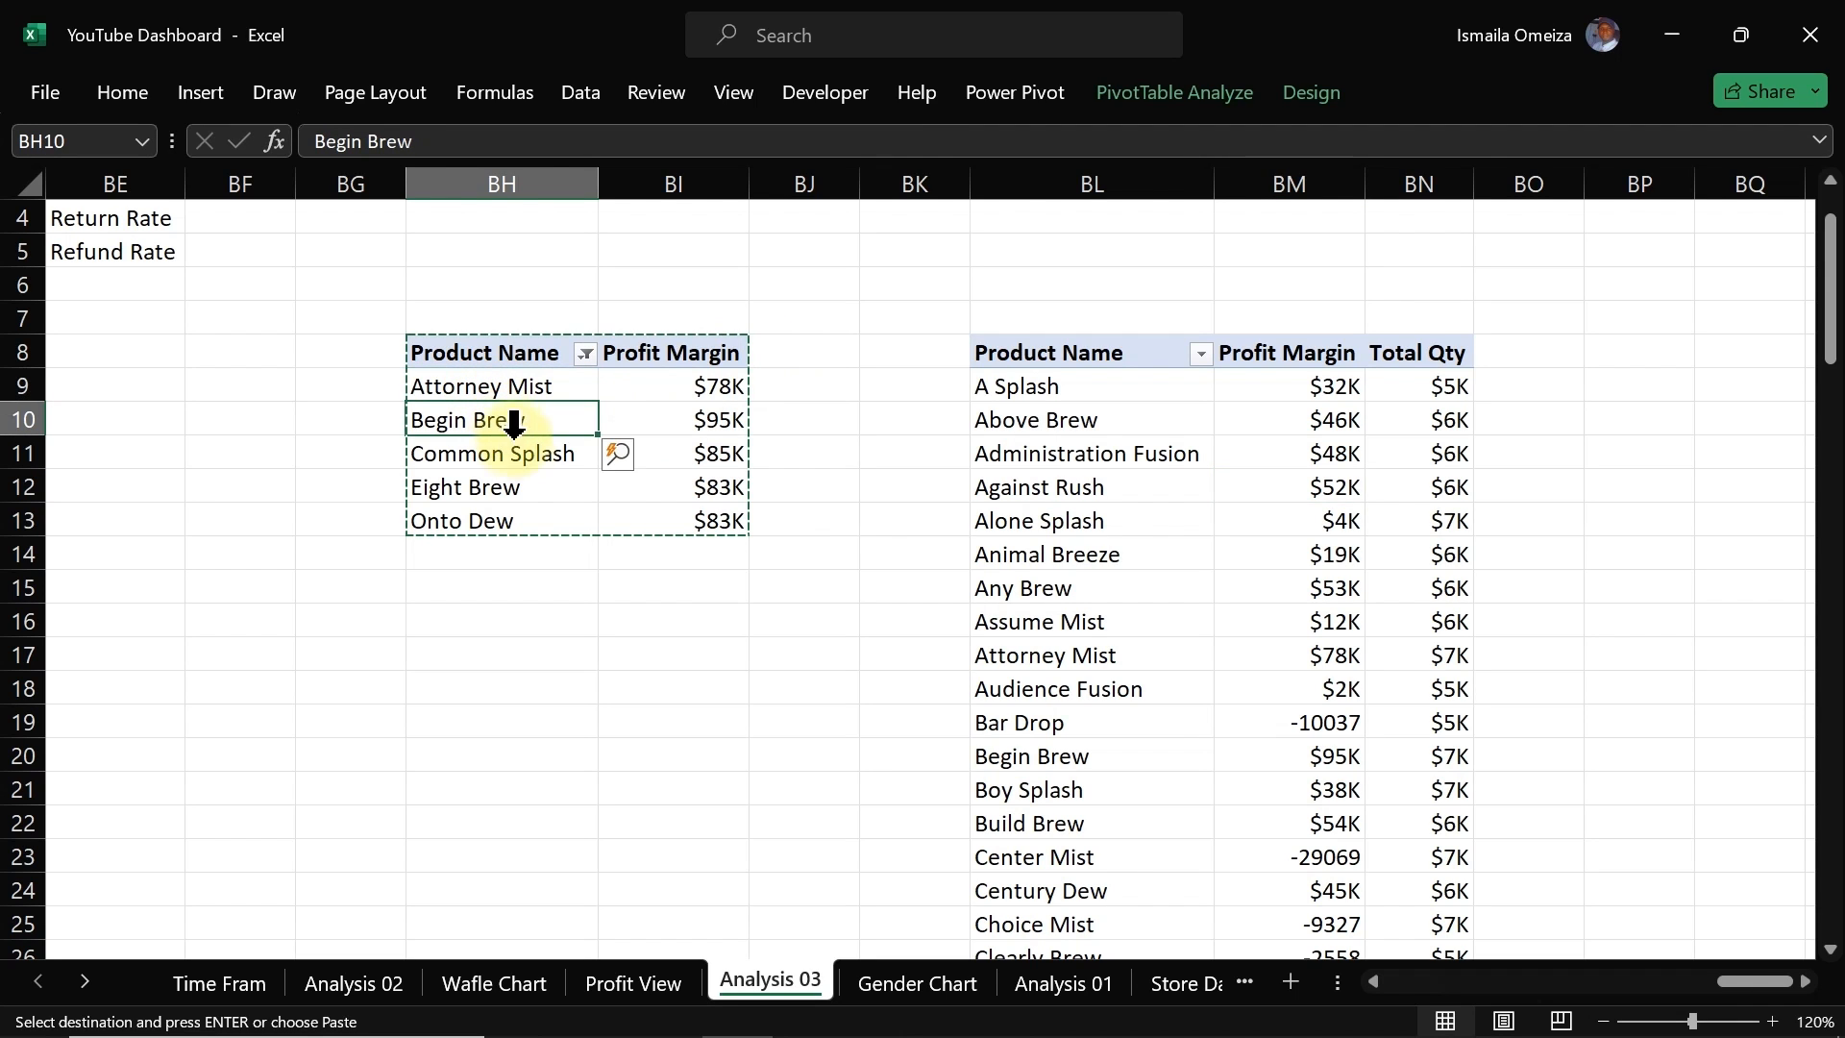
{"action": "left_click", "coordinate": [526, 455]}
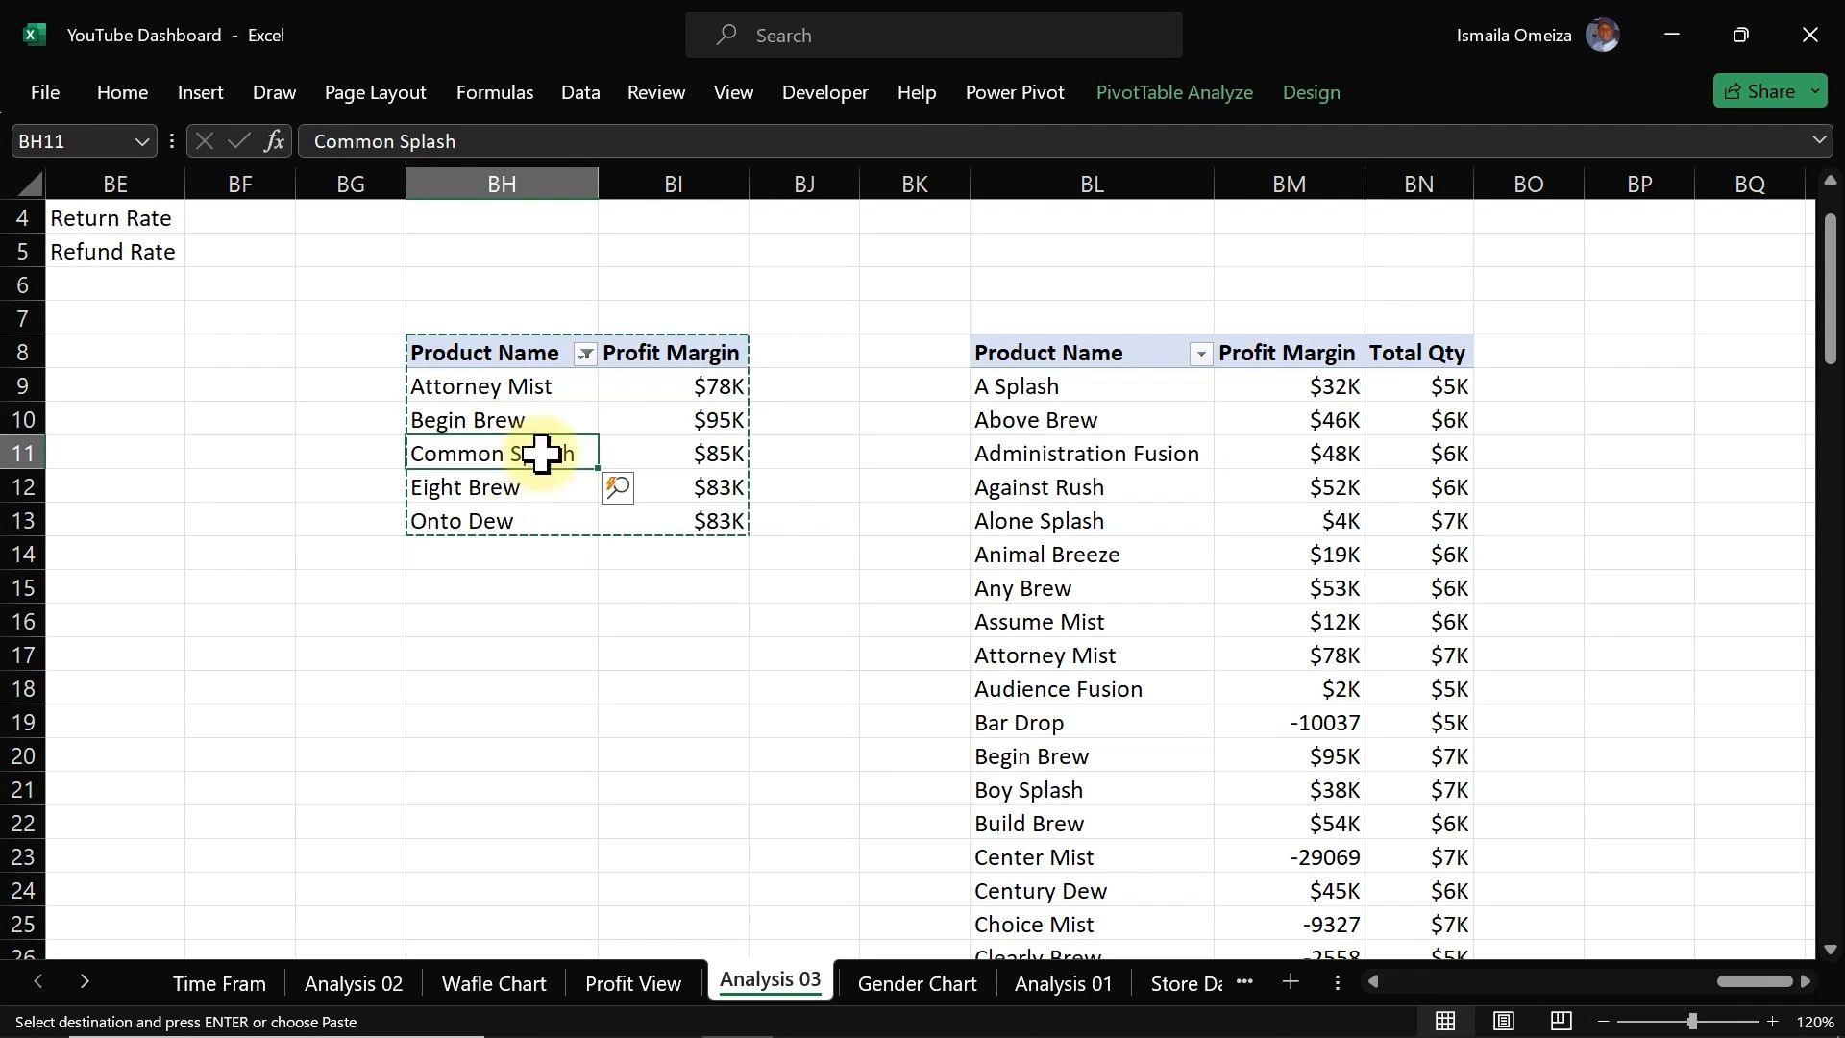
{"action": "left_click", "coordinate": [639, 389]}
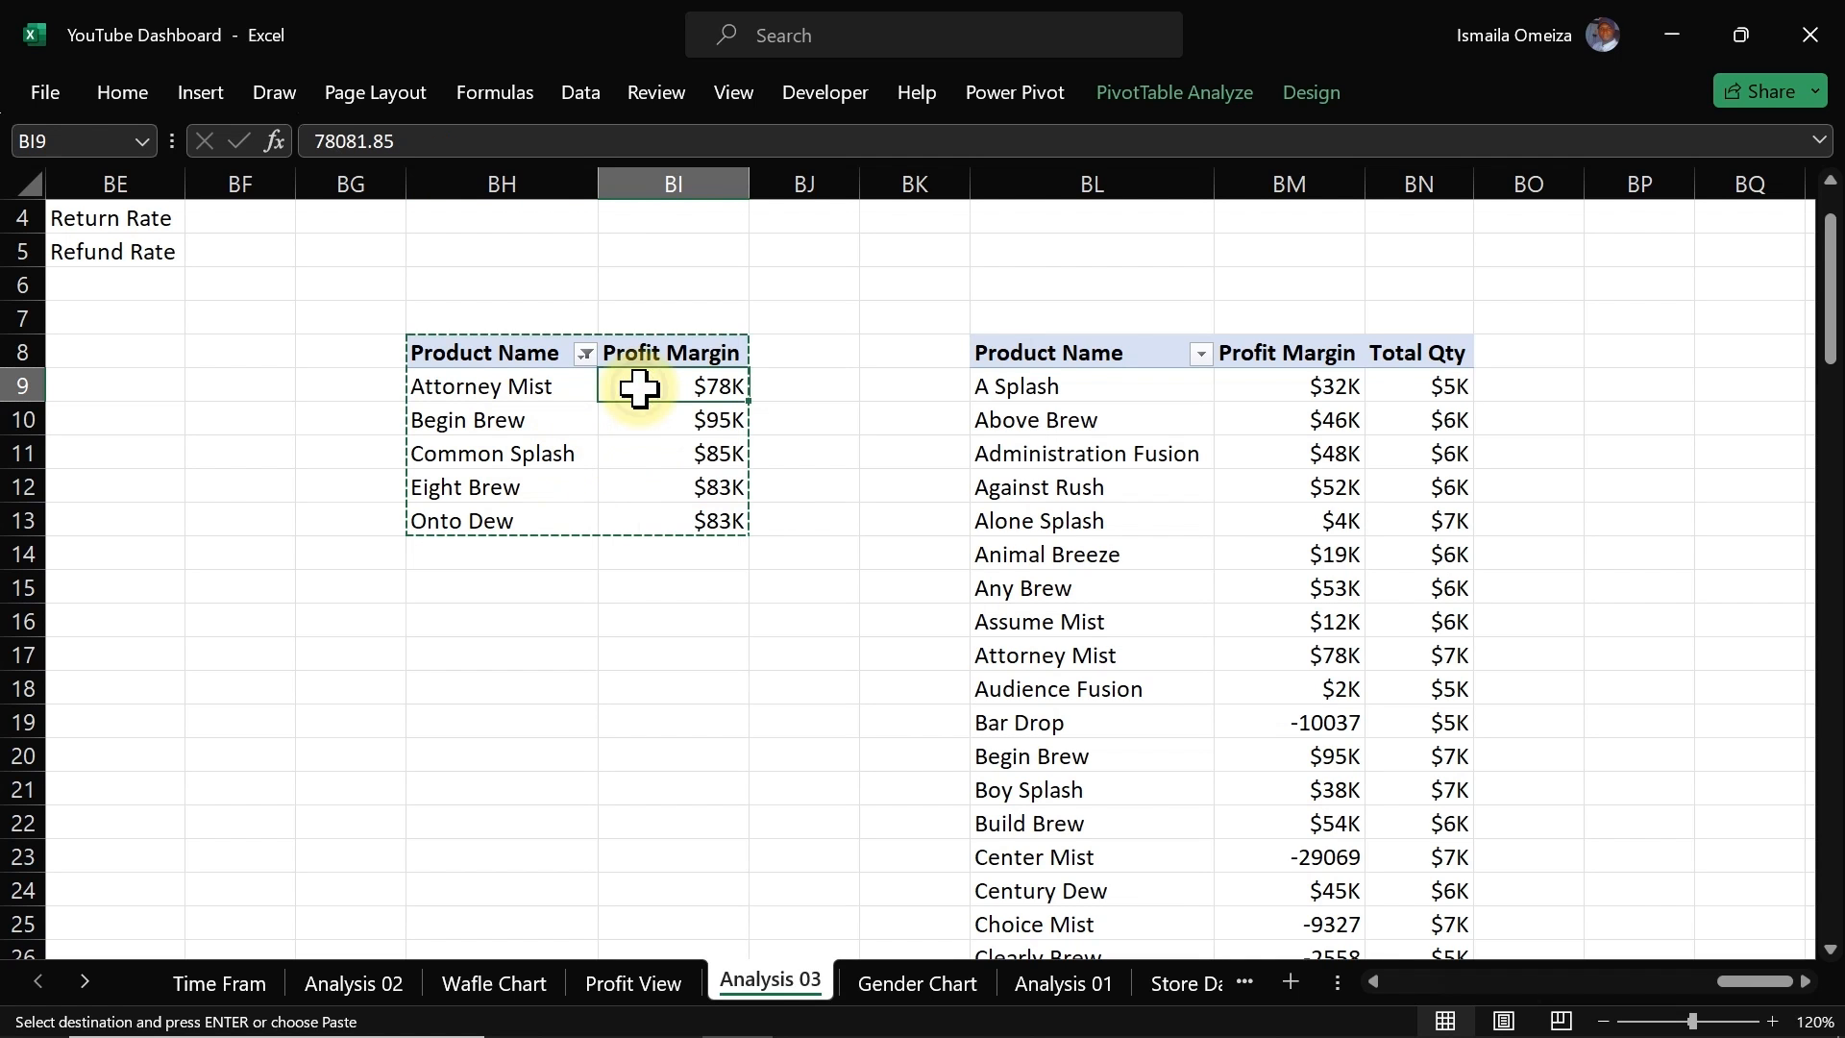
{"action": "right_click", "coordinate": [639, 388]}
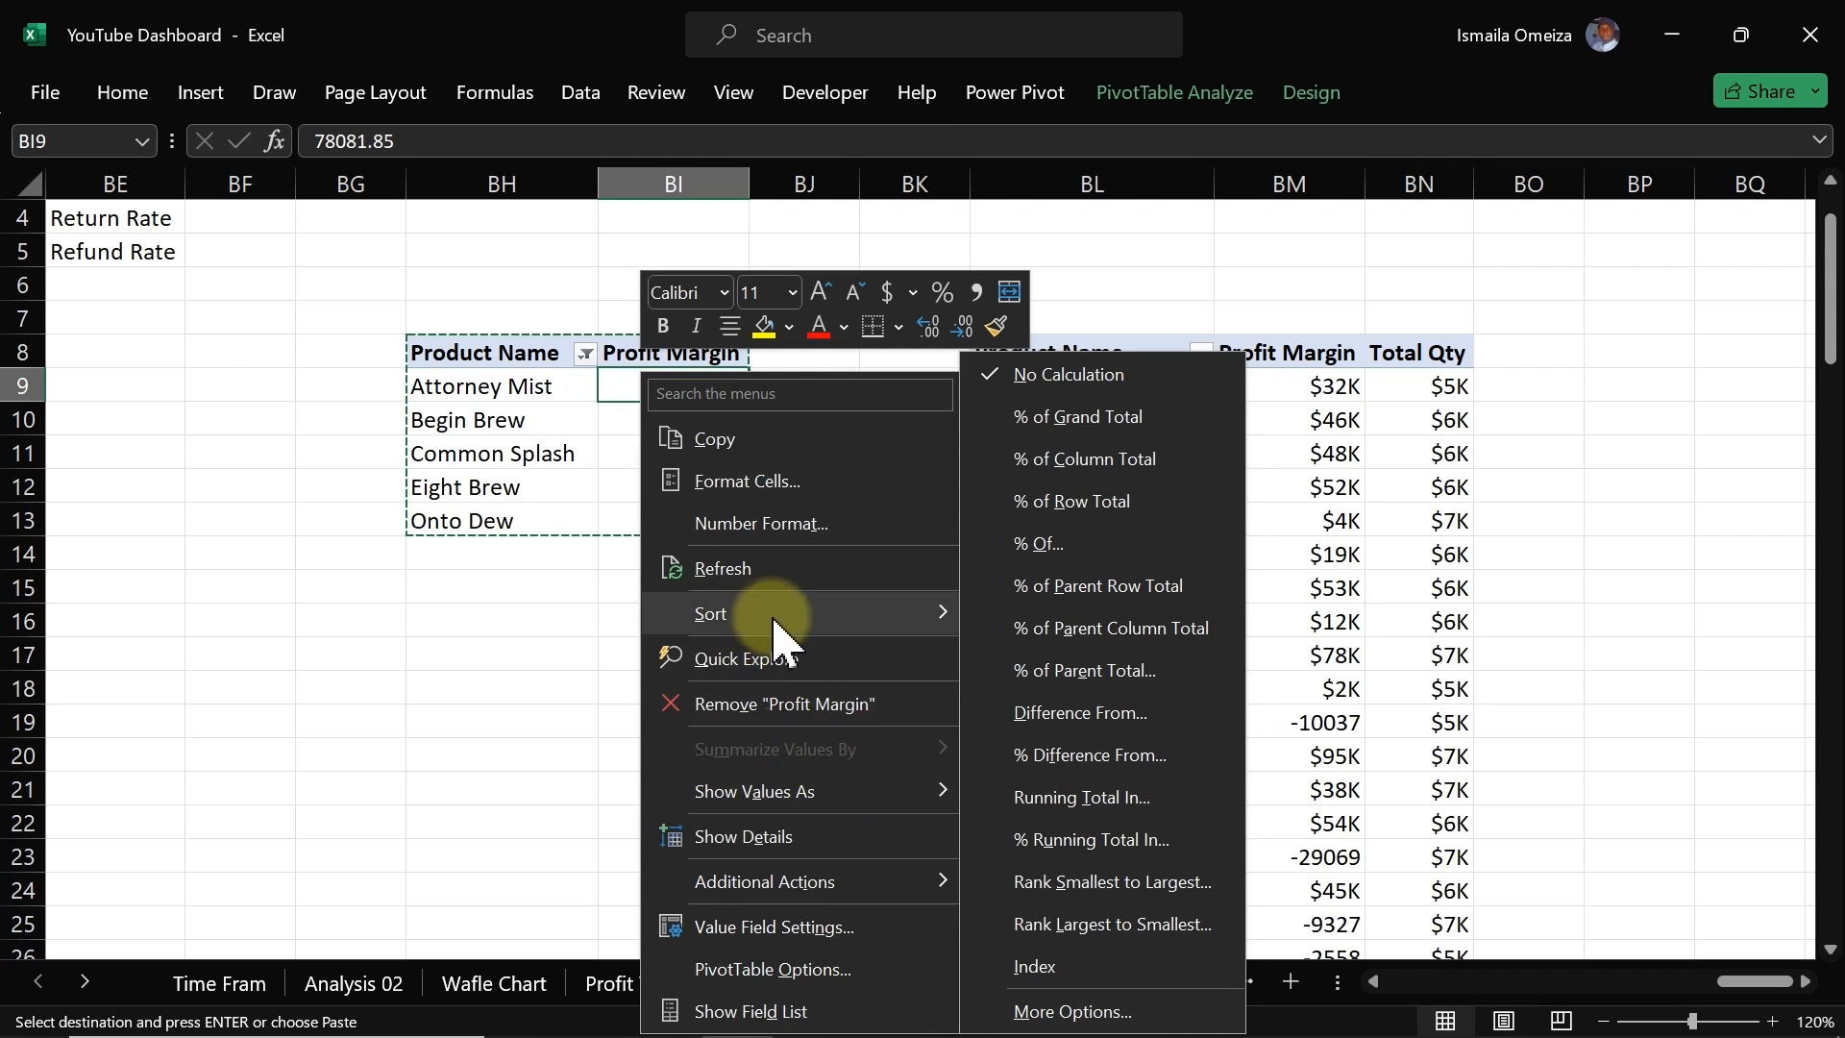
{"action": "mouse_move", "coordinate": [794, 618]}
{"action": "left_click", "coordinate": [1041, 654]}
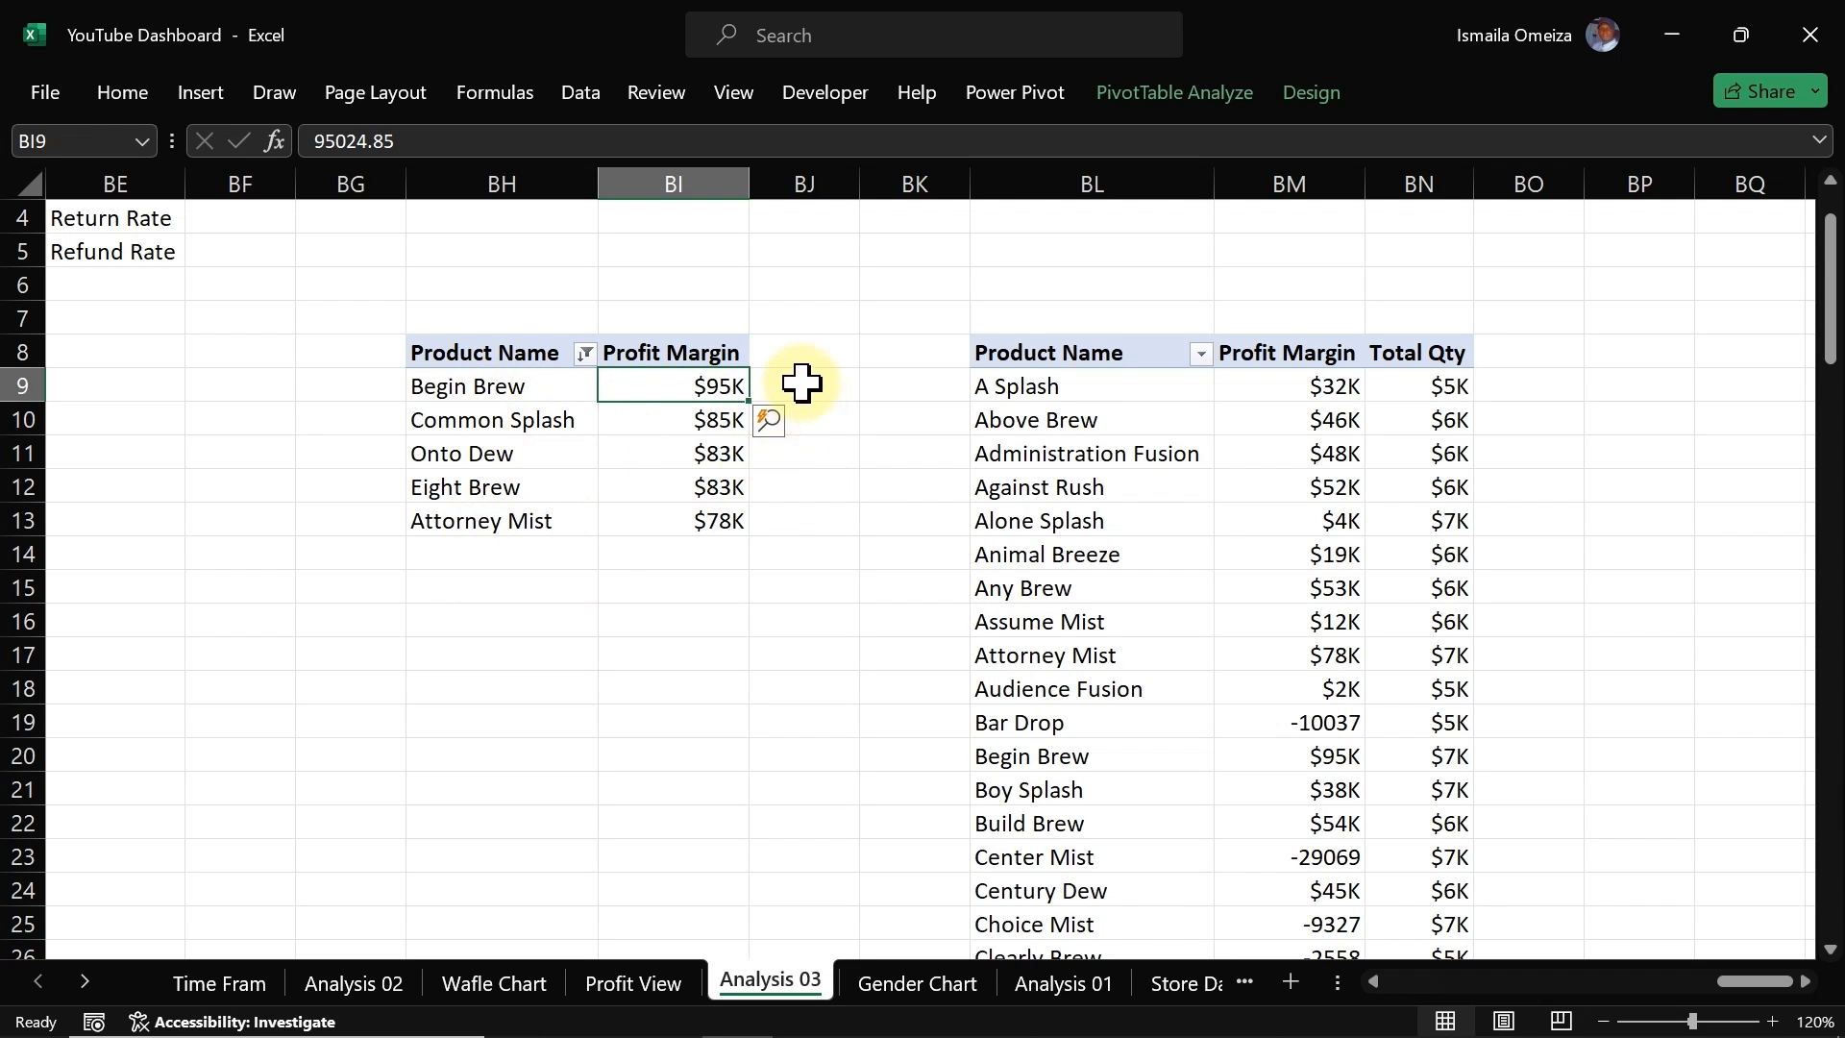
Step: Enter the header Quantity in cell BJ8 beside the top-5 pivot table
{"action": "left_click", "coordinate": [784, 352]}
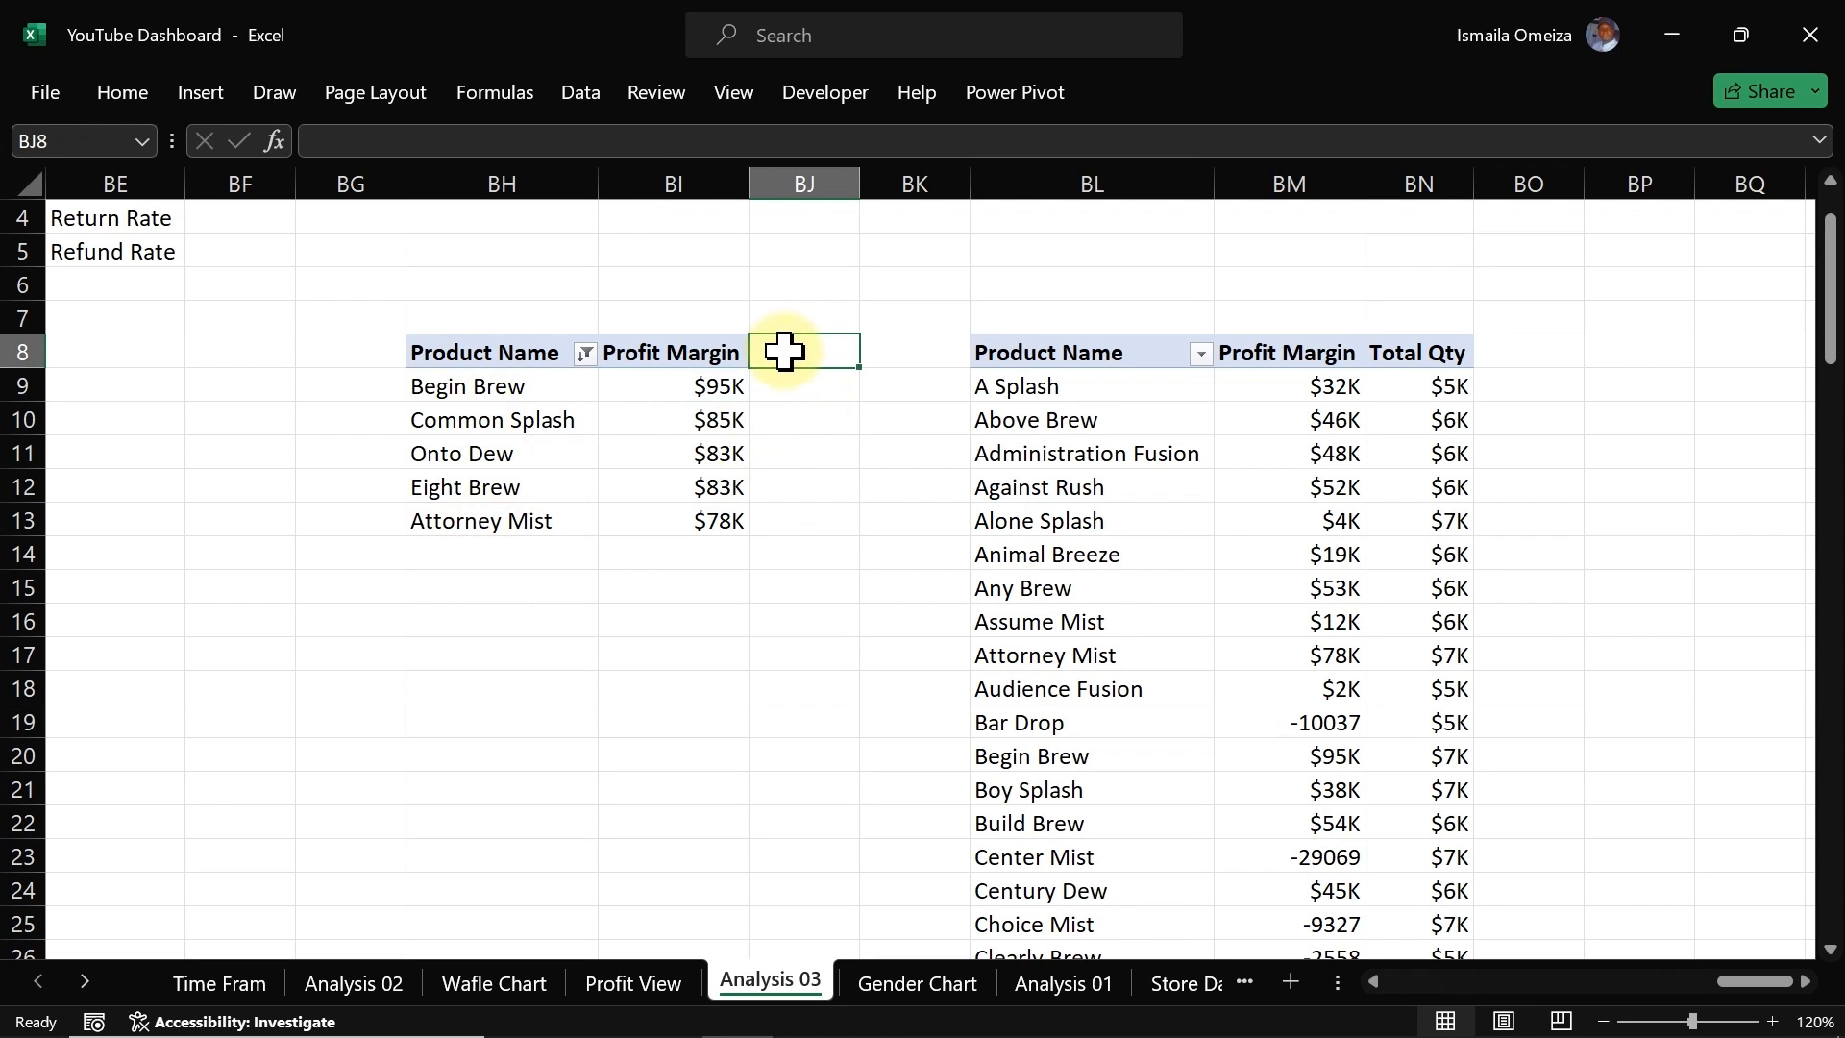
{"action": "type", "text": "Q"}
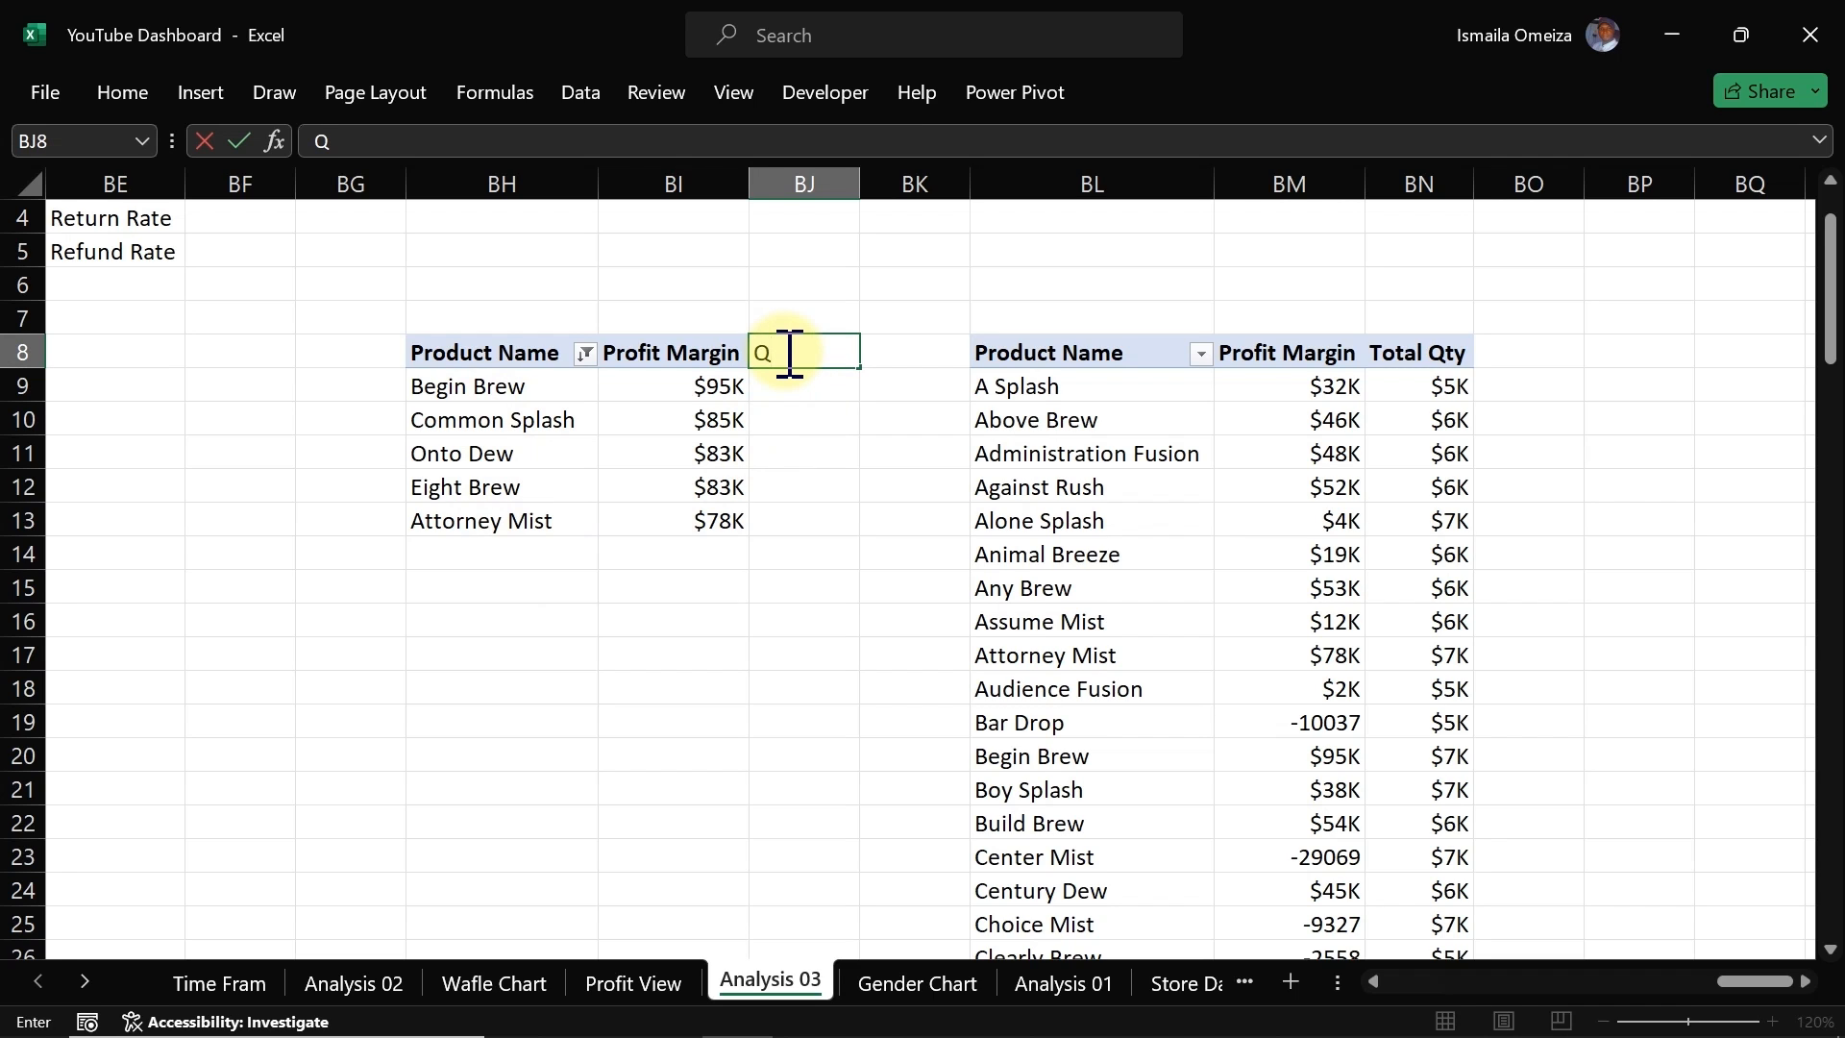
{"action": "type", "text": "uantity"}
{"action": "key", "text": "Return"}
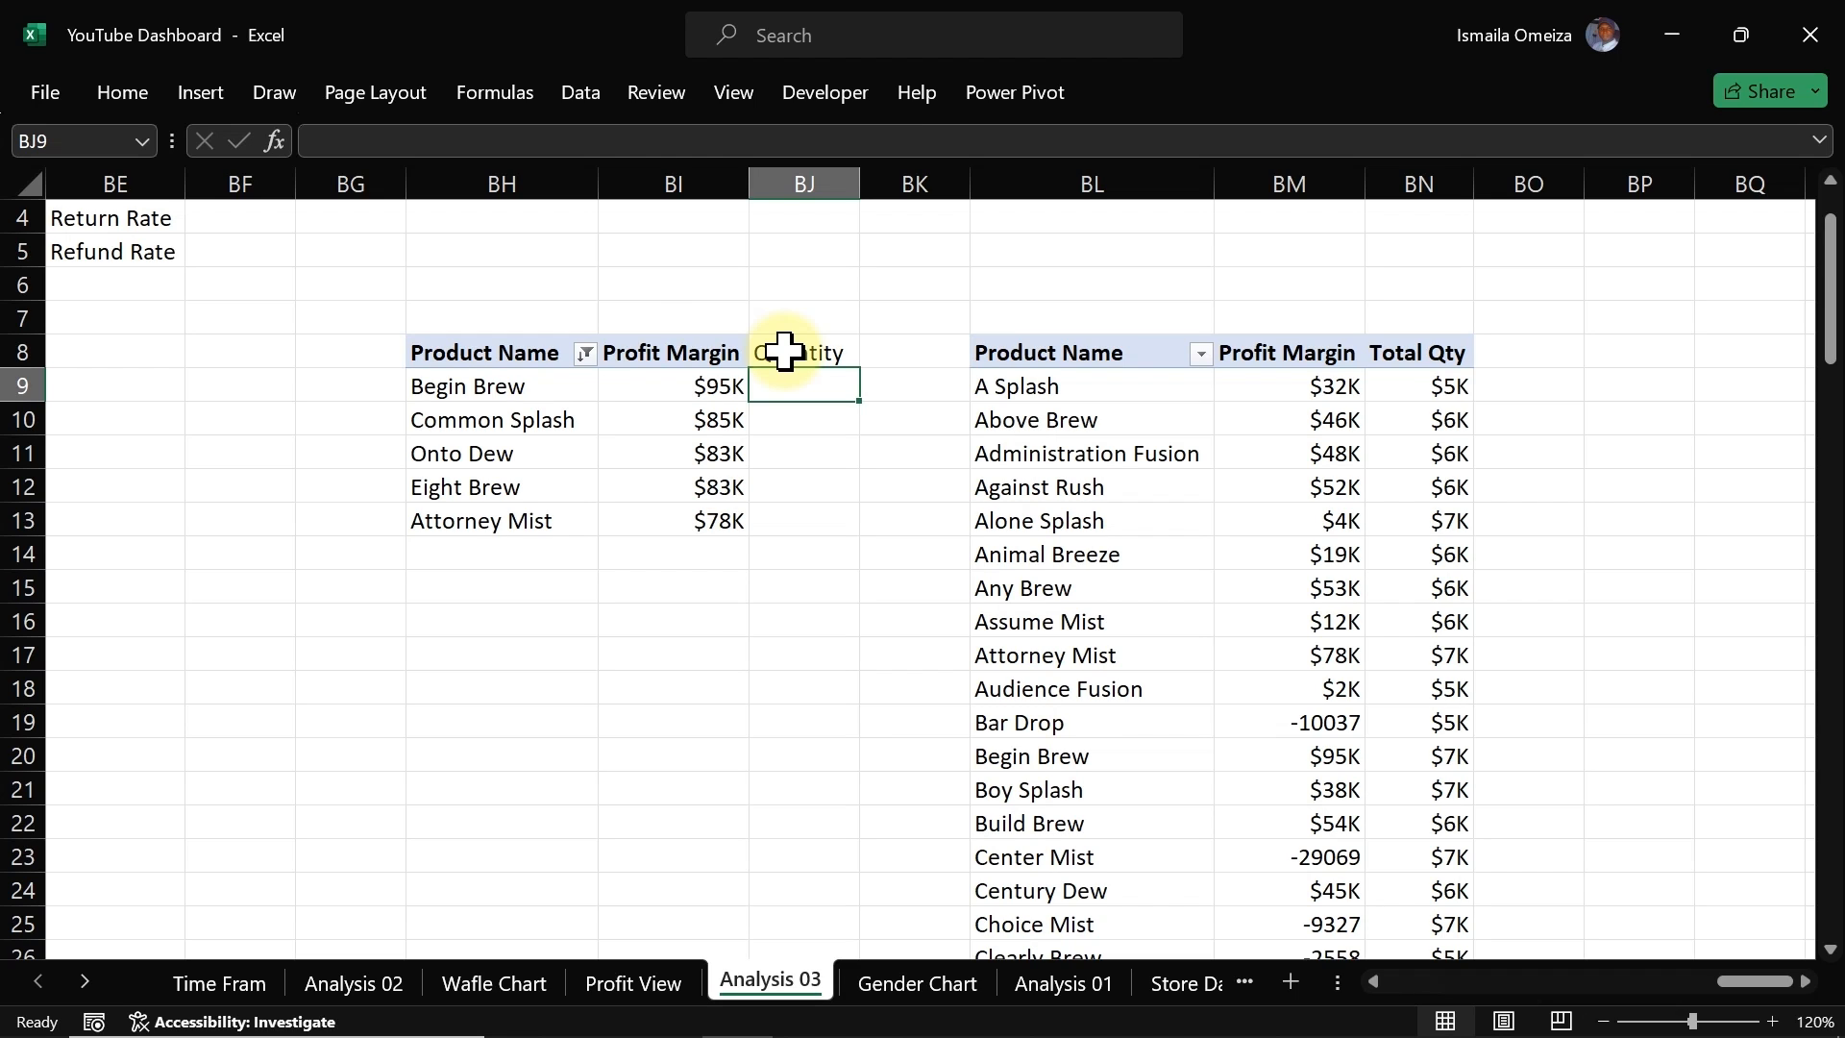
Step: Start an XLOOKUP formula in cell BJ9 beside the first top-5 product
{"action": "type", "text": "=x"}
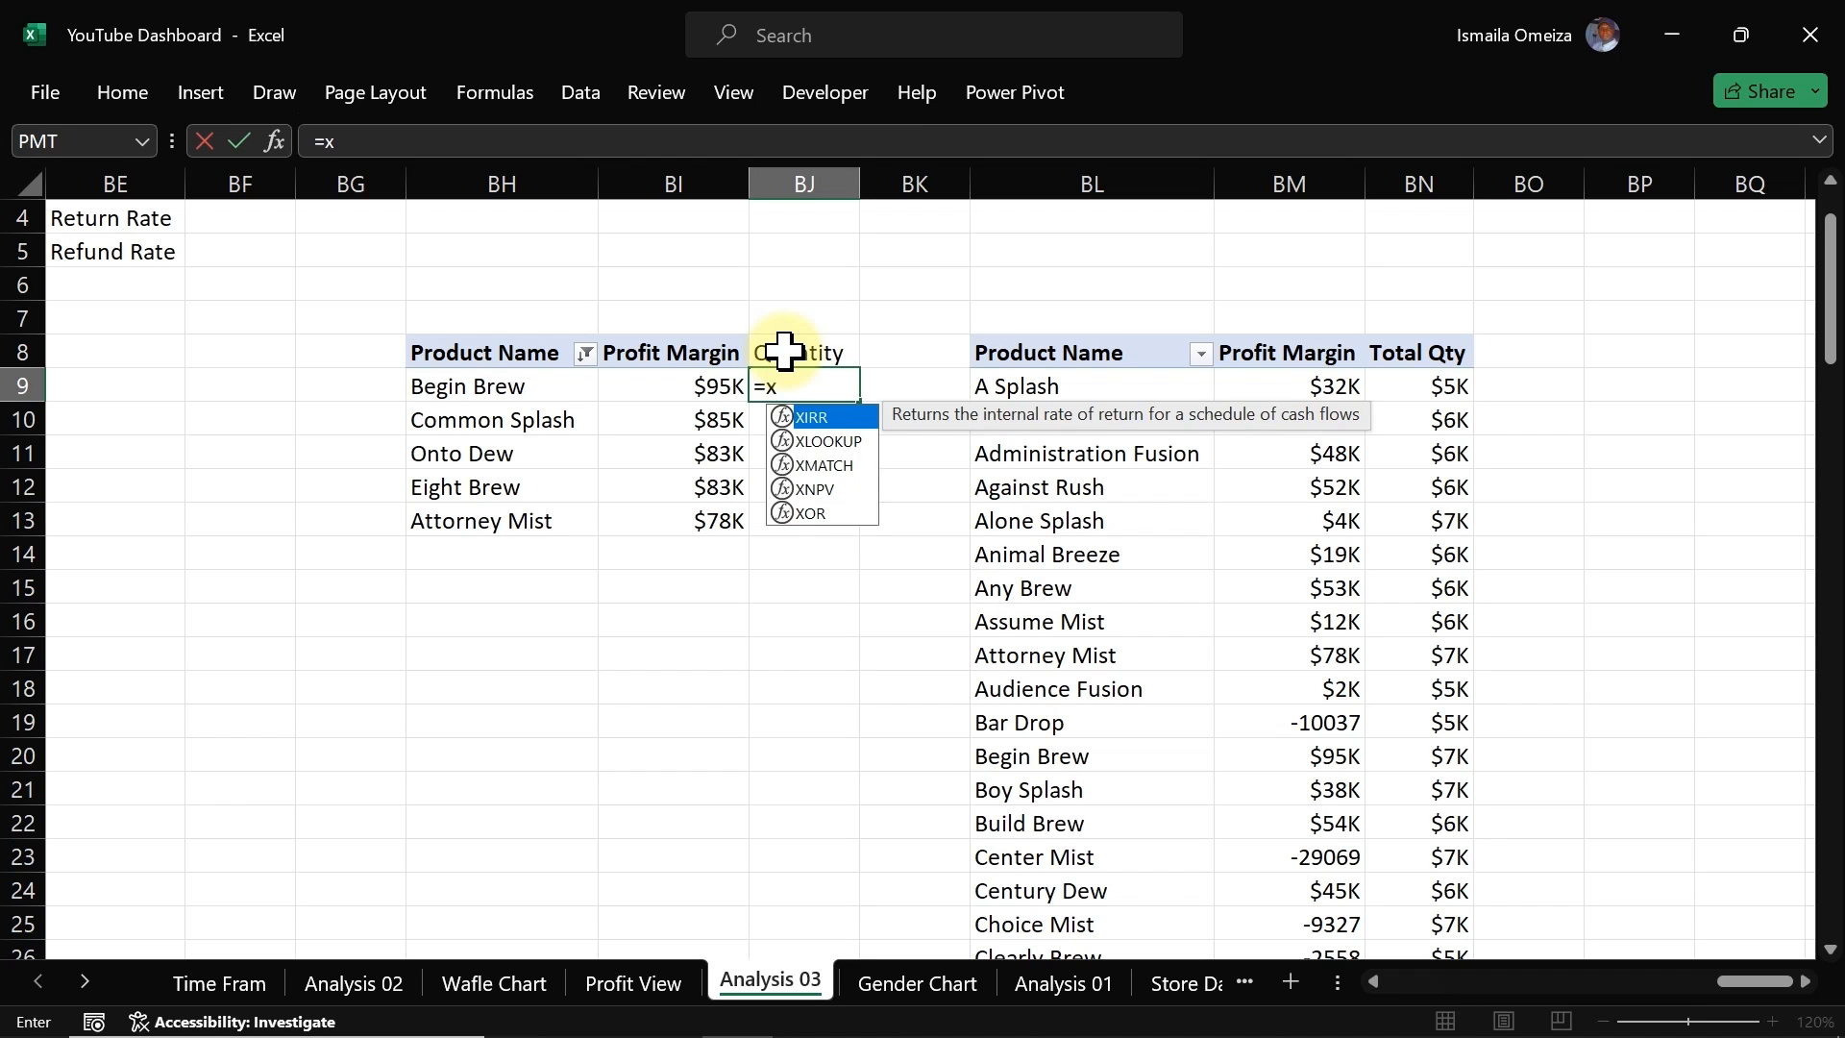
{"action": "type", "text": "l"}
{"action": "key", "text": "Tab"}
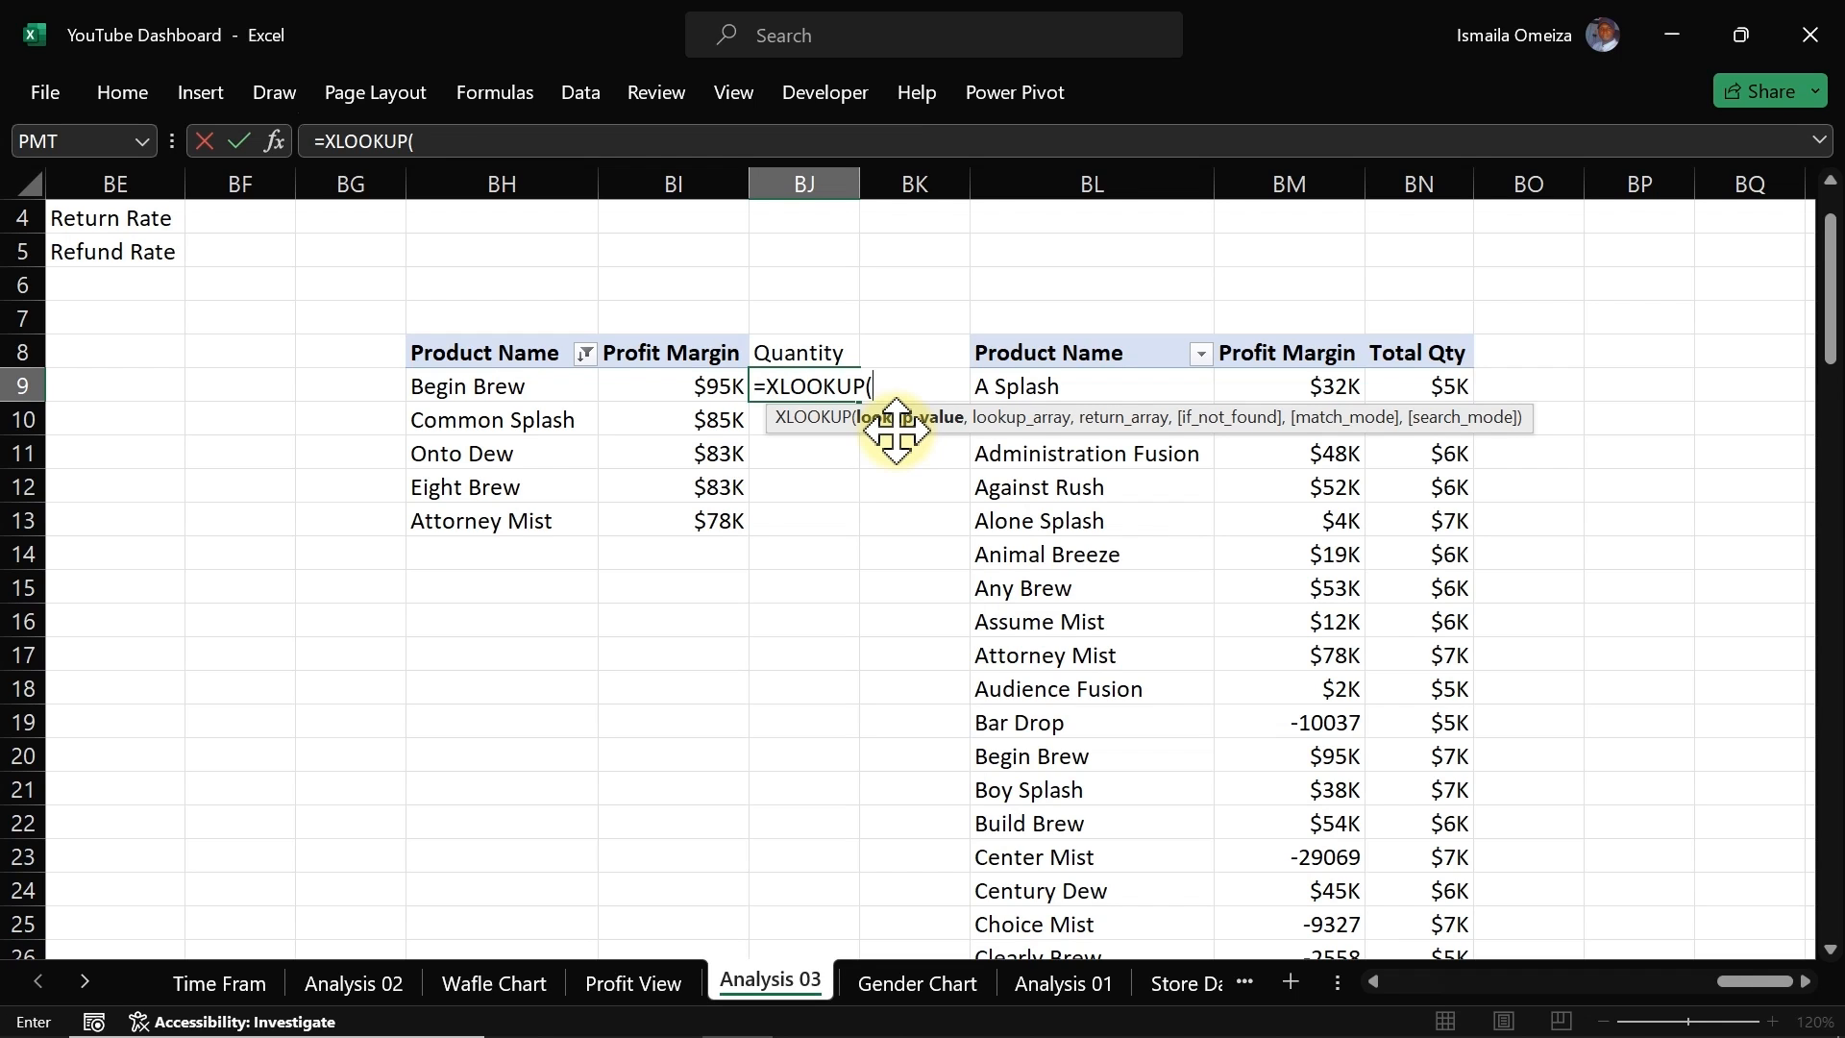
{"action": "left_click", "coordinate": [1417, 382]}
{"action": "key", "text": "ctrl+shift+Down"}
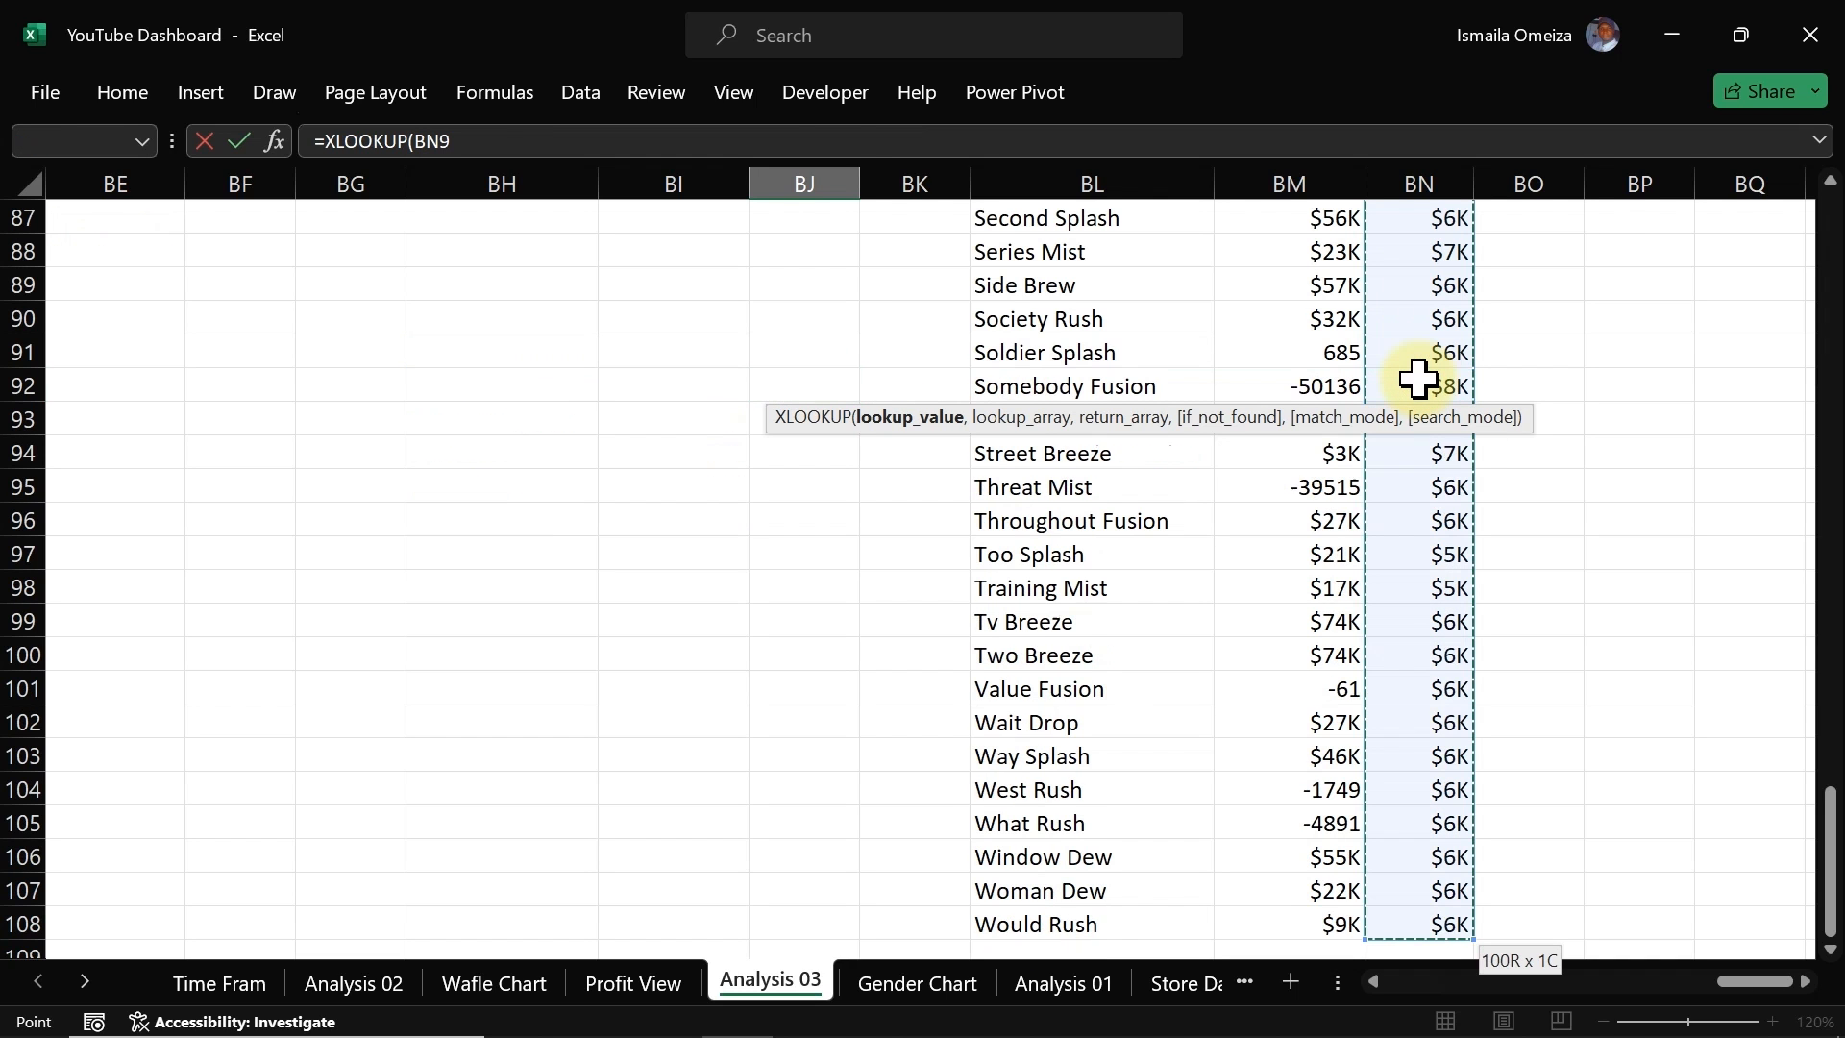
{"action": "type", "text": ","}
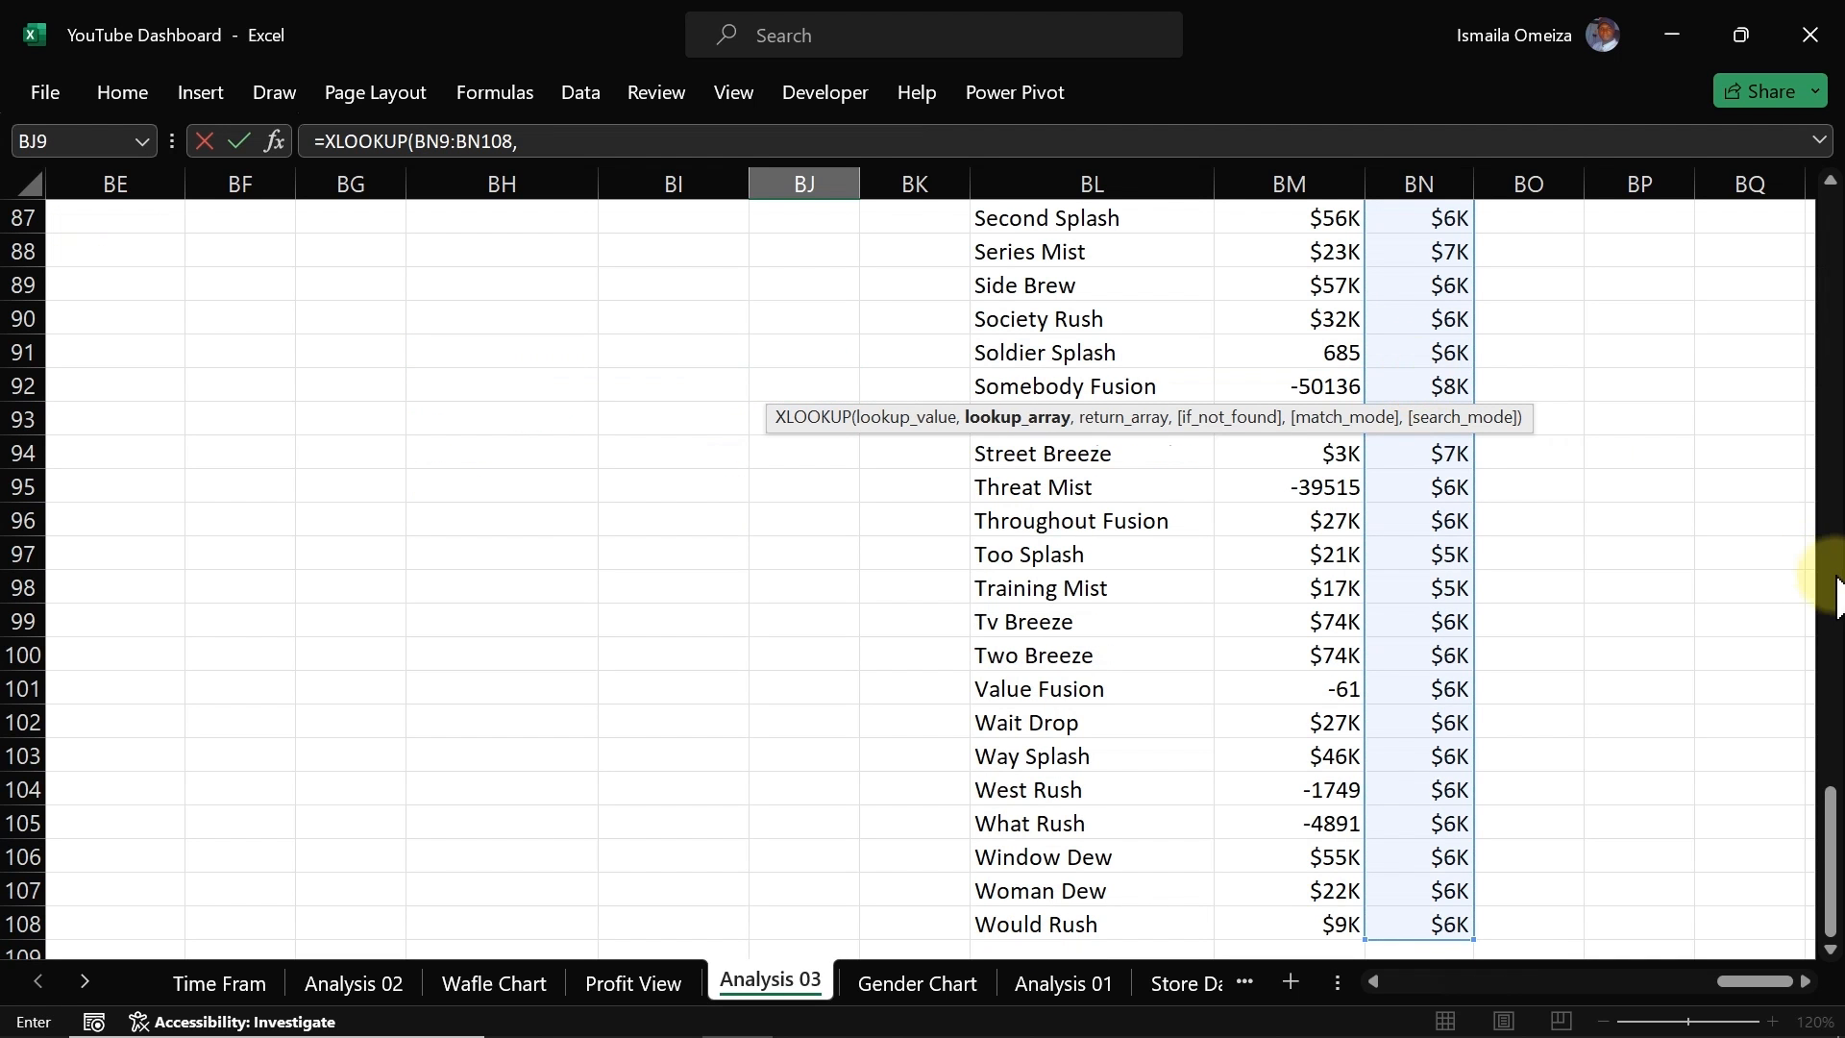
{"action": "left_click_drag", "start_coordinate": [1830, 828], "coordinate": [1814, 193]}
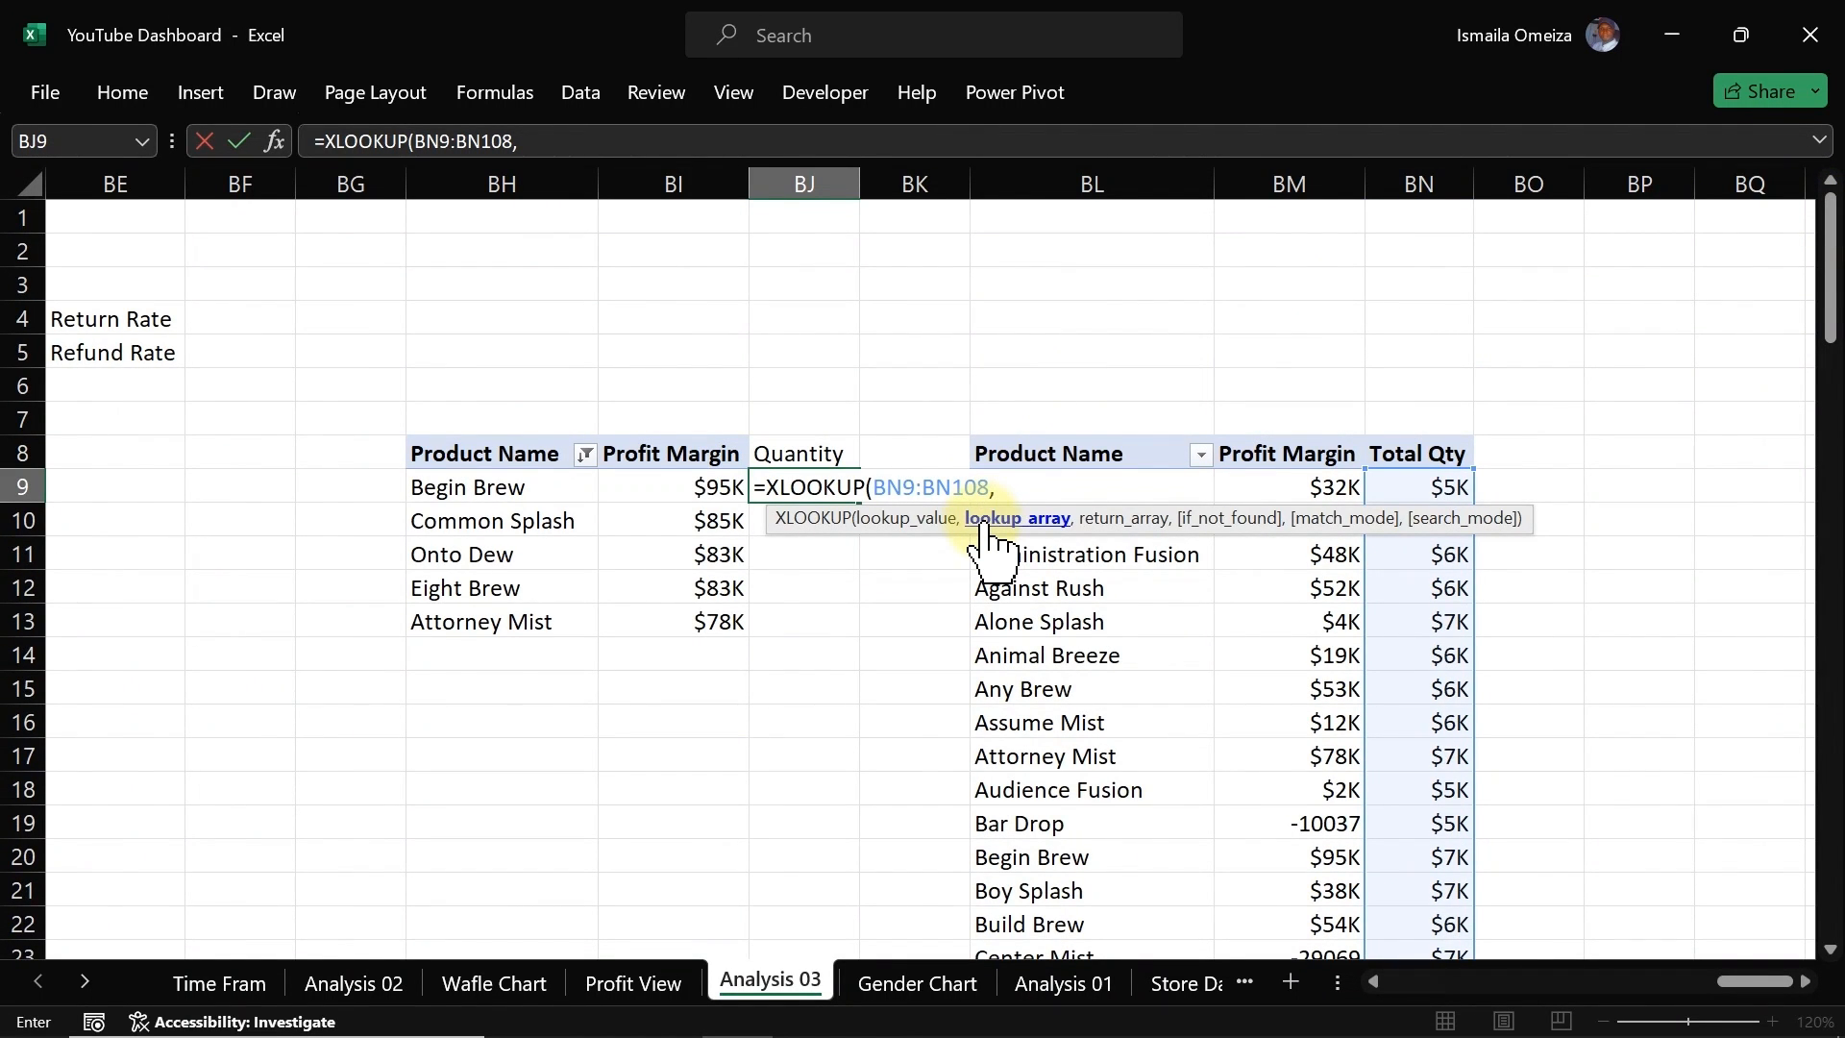
{"action": "left_click", "coordinate": [1010, 485]}
{"action": "left_click_drag", "start_coordinate": [987, 486], "coordinate": [876, 487]}
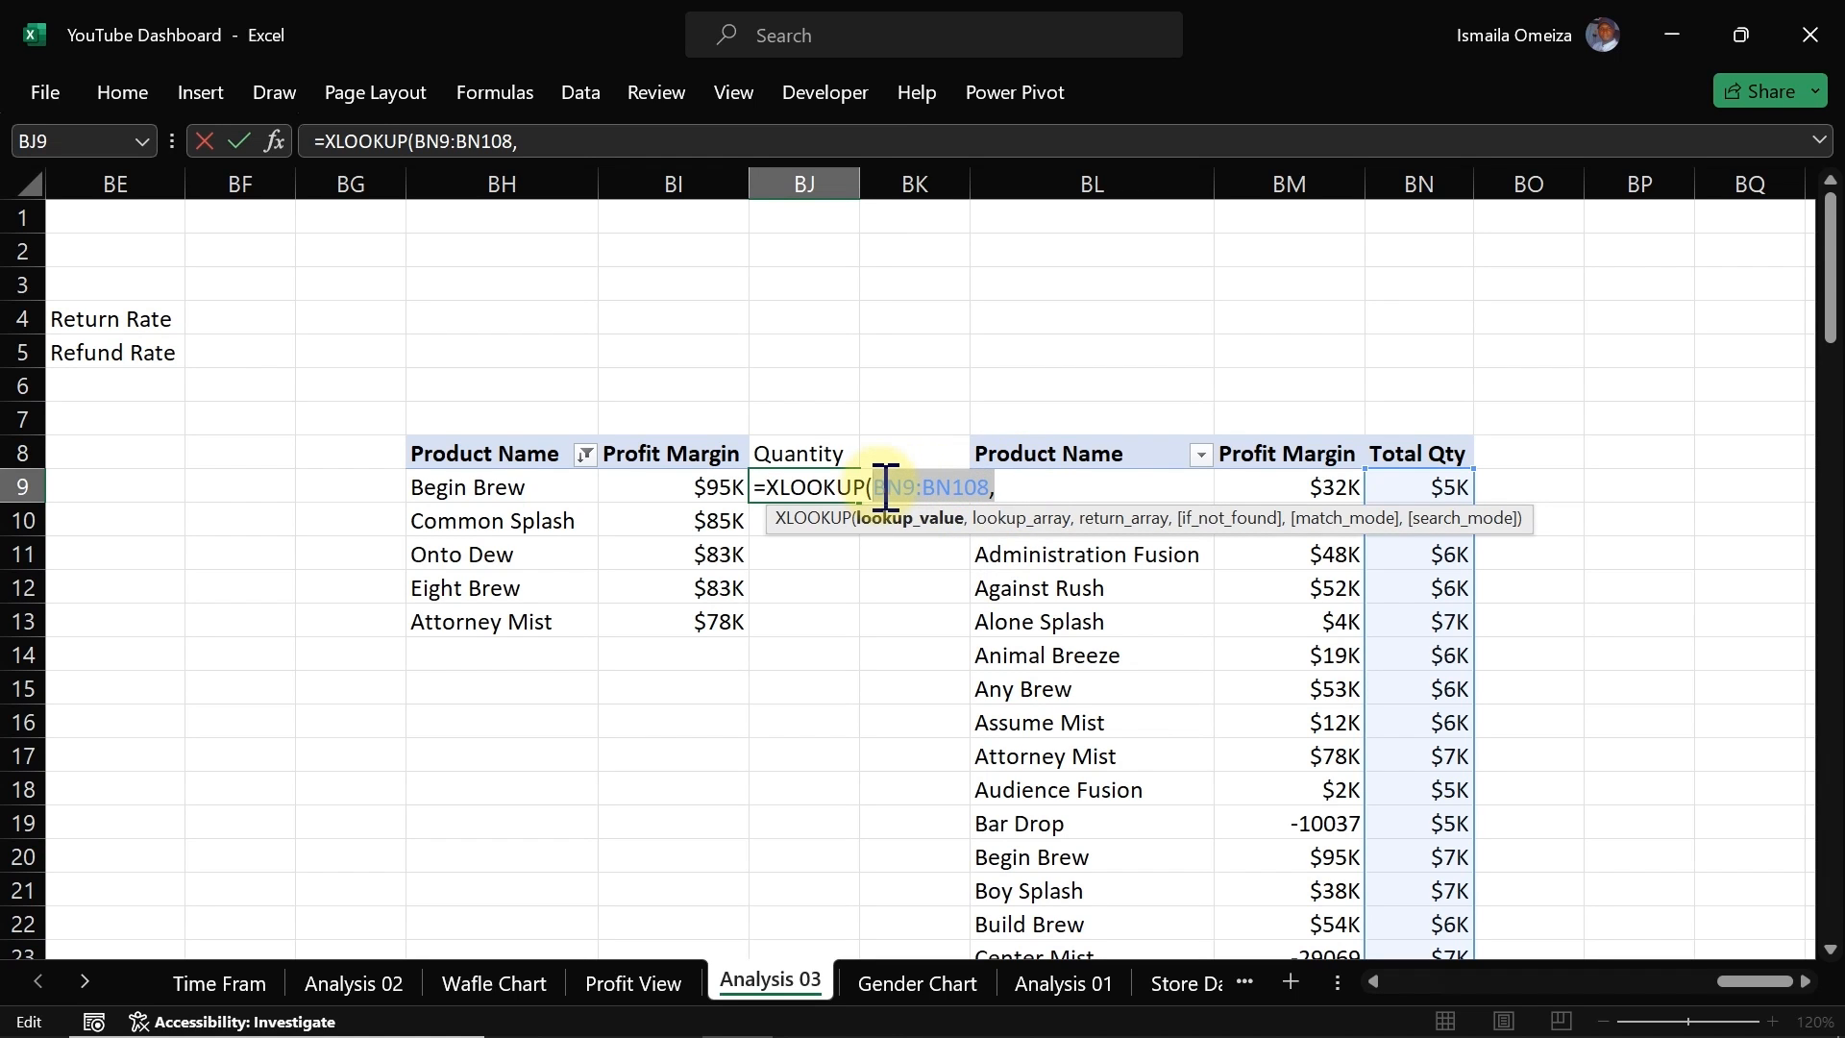
{"action": "left_click_drag", "start_coordinate": [497, 486], "coordinate": [497, 598]}
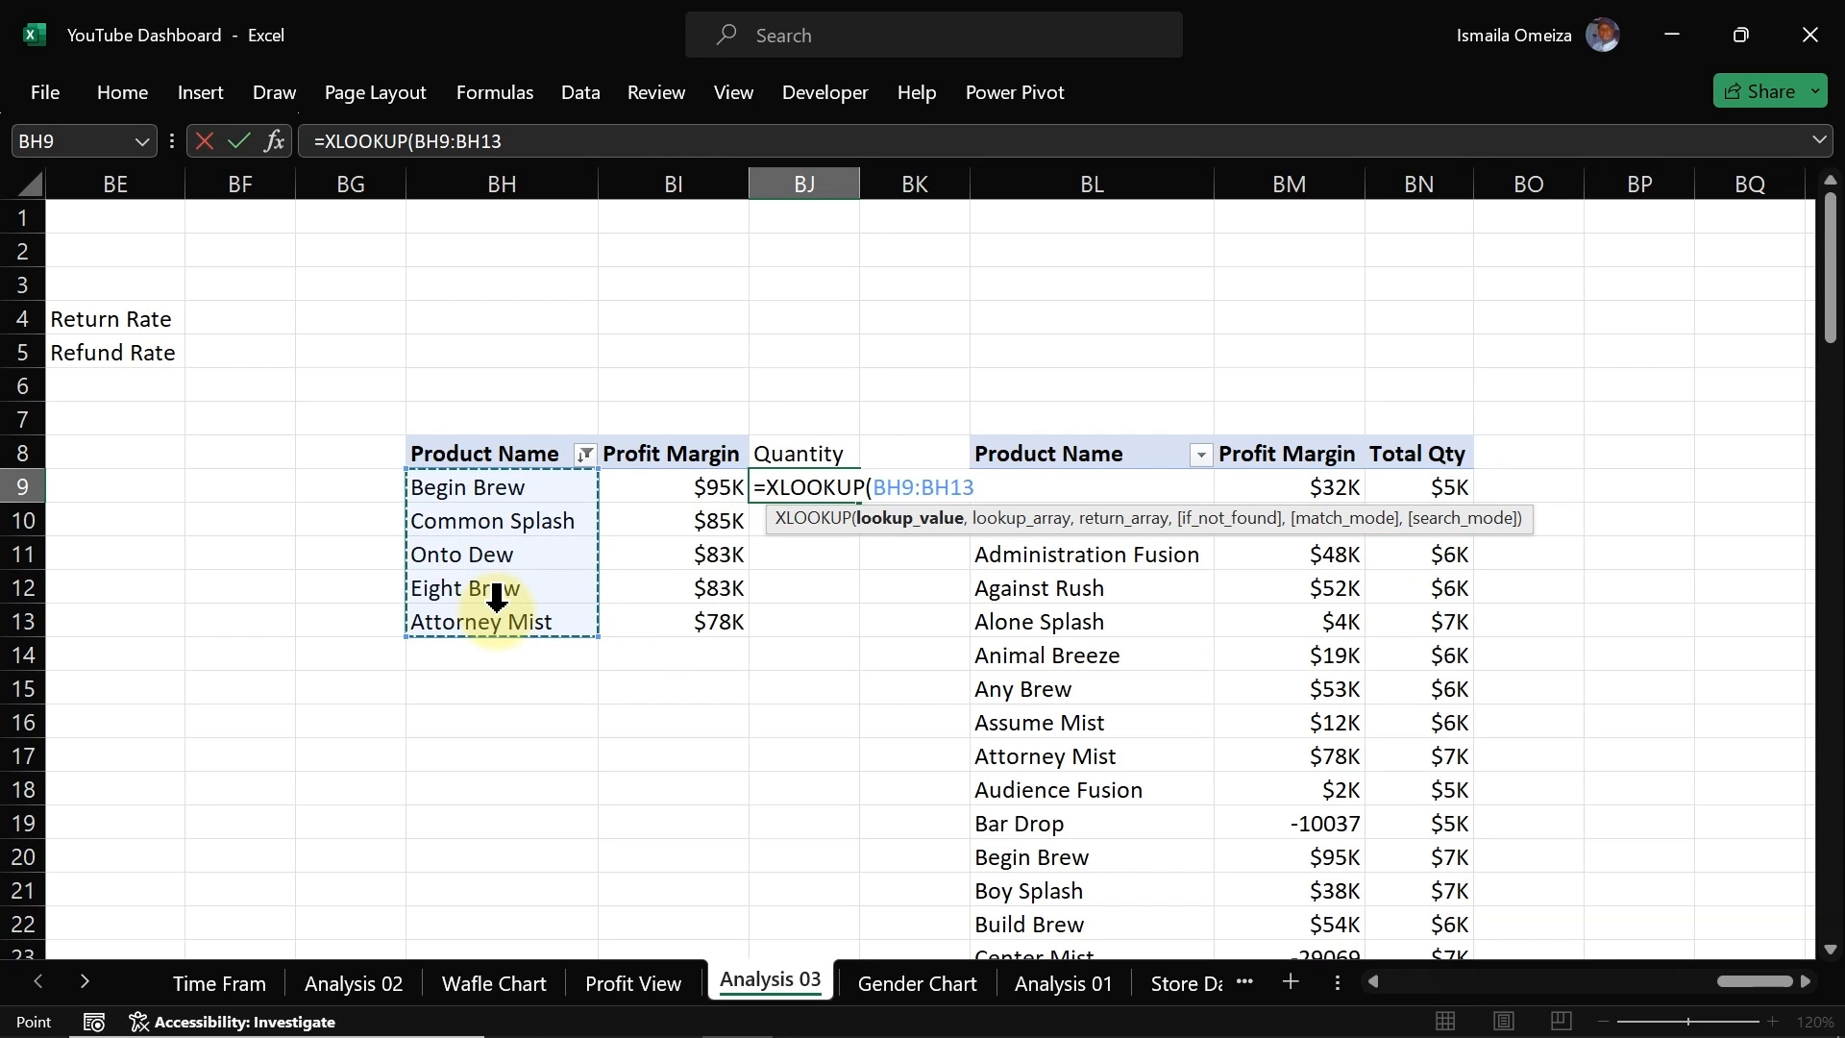
{"action": "type", "text": ","}
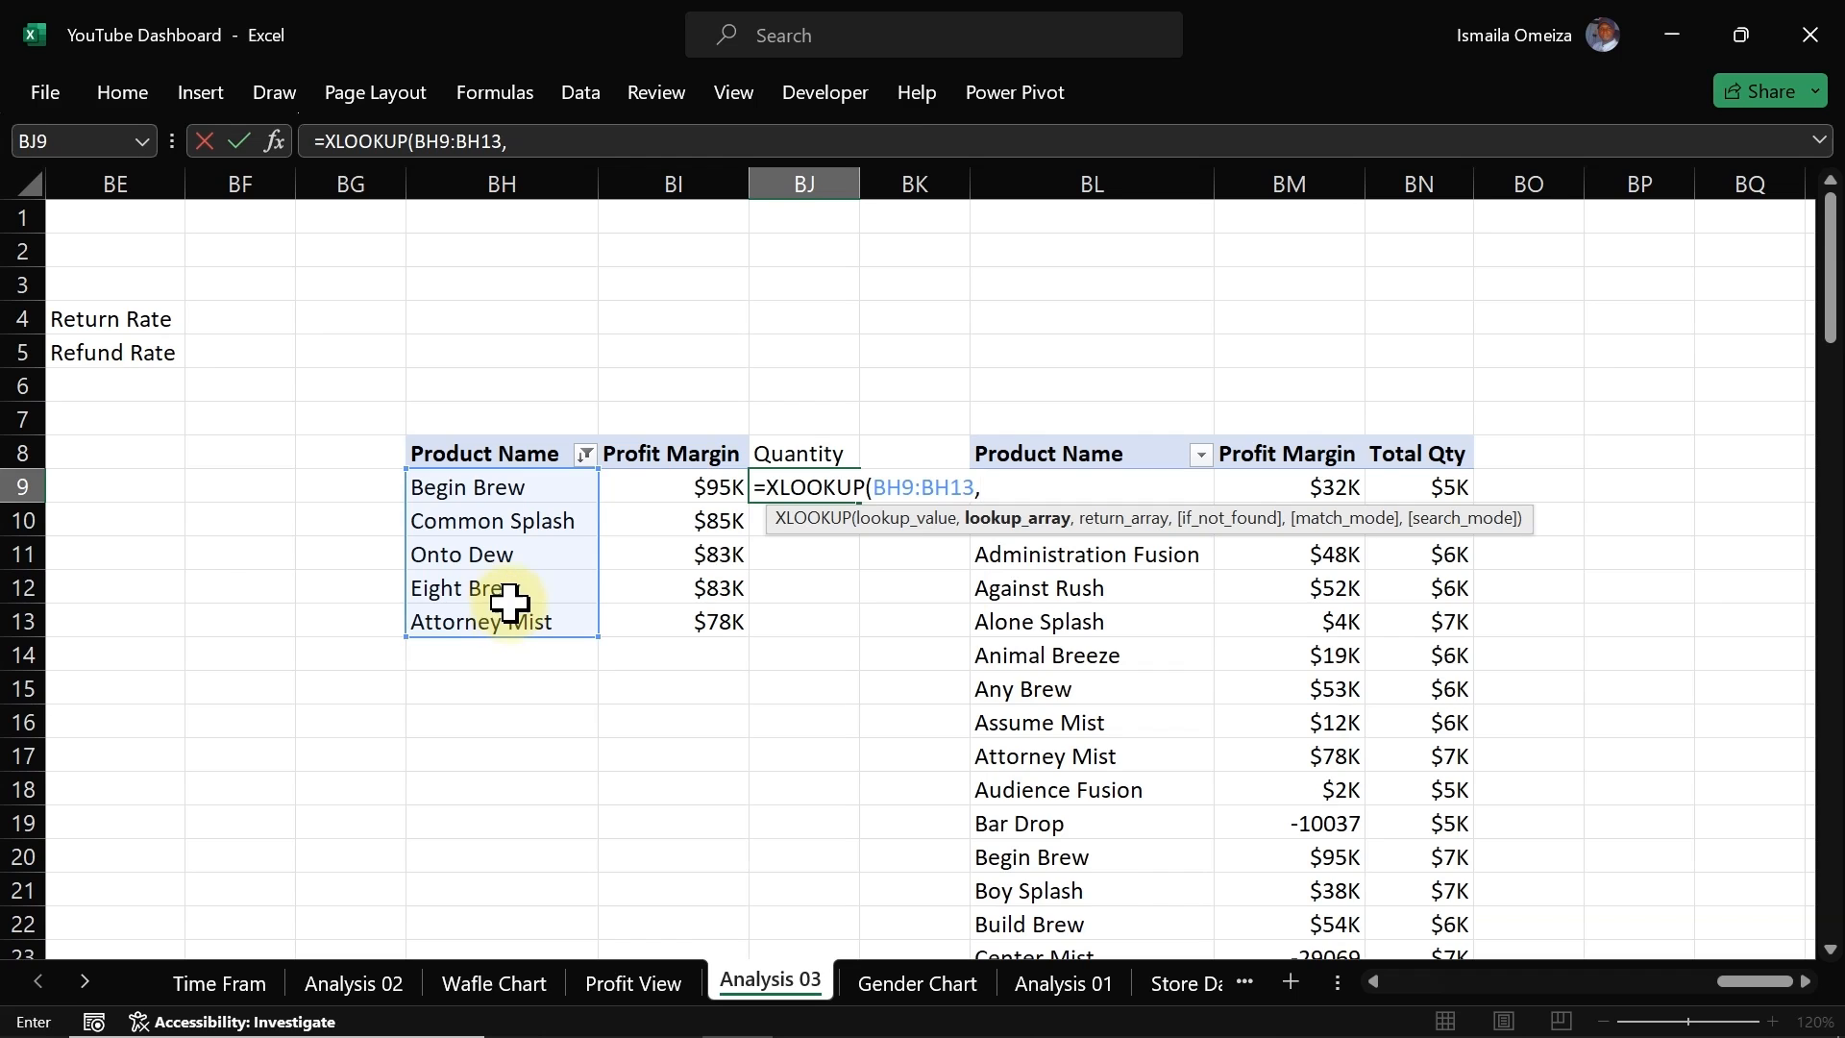
{"action": "left_click", "coordinate": [502, 490]}
{"action": "key", "text": "BackSpace"}
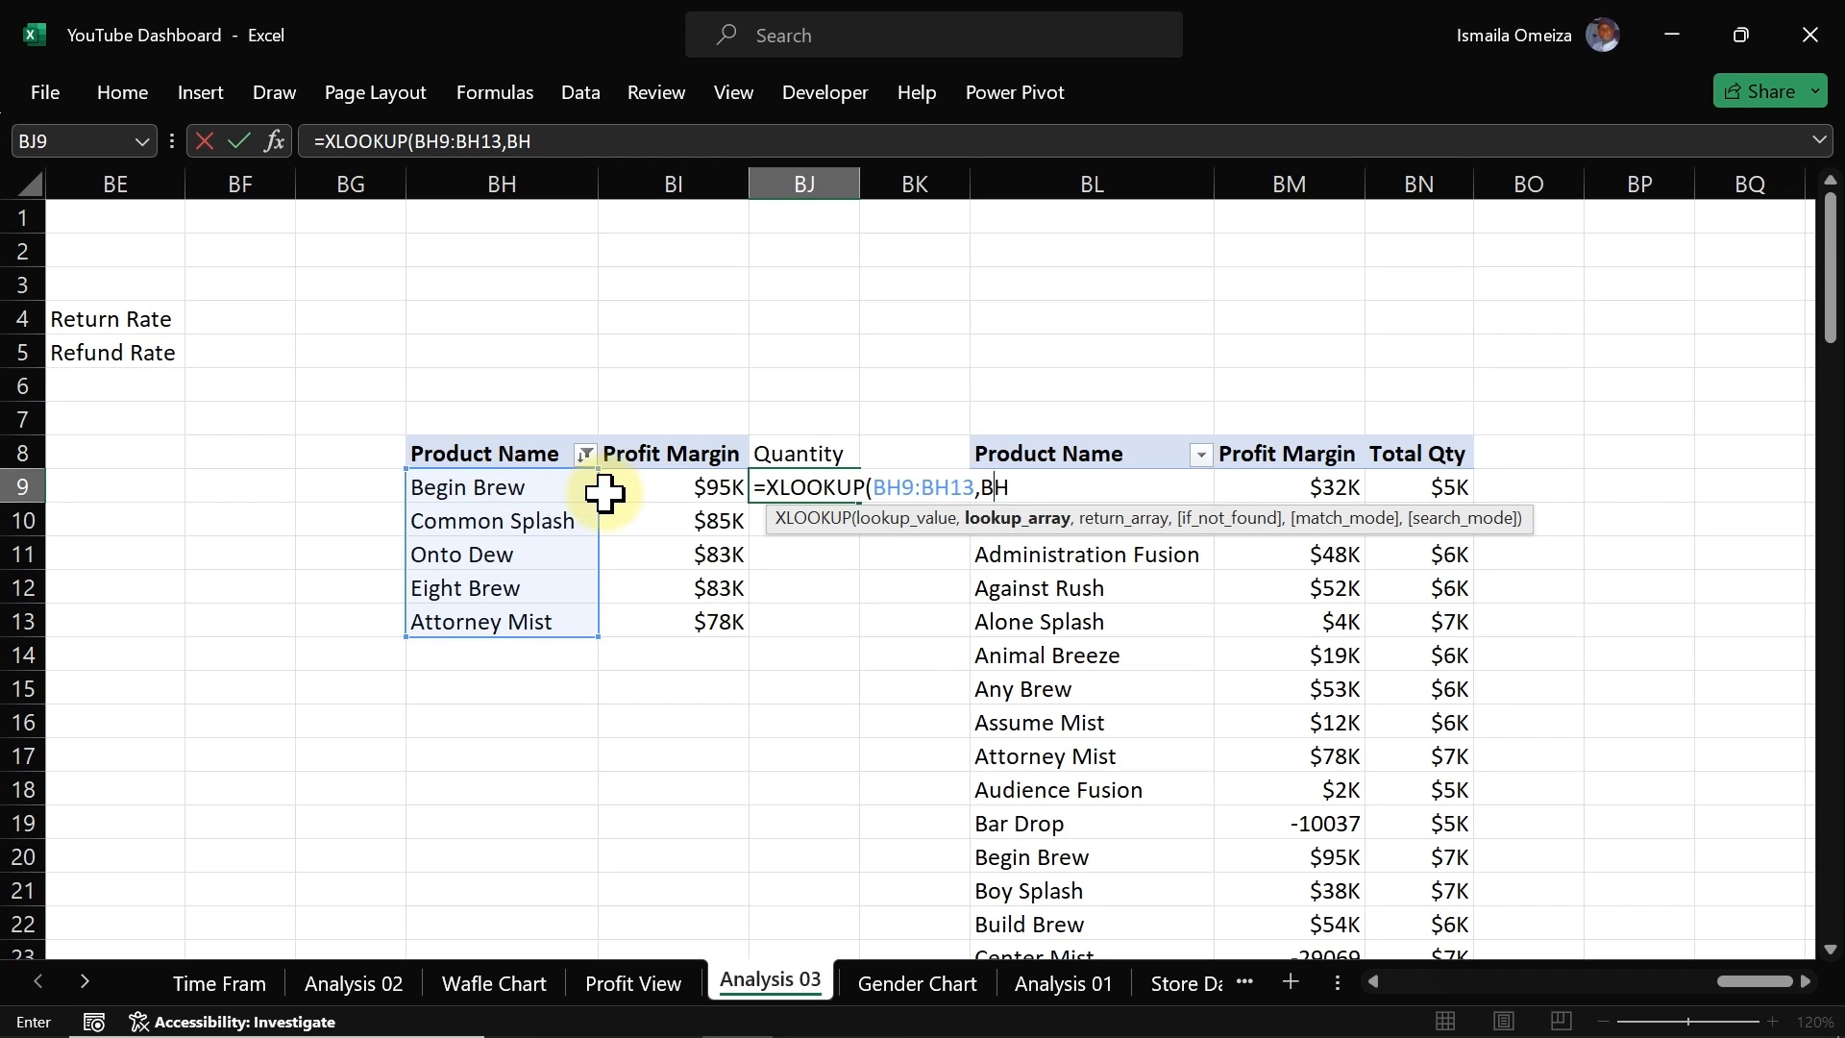
{"action": "key", "text": "BackSpace"}
{"action": "key", "text": "BackSpace"}
{"action": "key", "text": "BackSpace"}
{"action": "key", "text": "BackSpace"}
{"action": "key", "text": "BackSpace"}
{"action": "key", "text": "BackSpace"}
{"action": "key", "text": "BackSpace"}
{"action": "key", "text": "BackSpace"}
{"action": "key", "text": "BackSpace"}
{"action": "key", "text": "BackSpace"}
{"action": "key", "text": "BackSpace"}
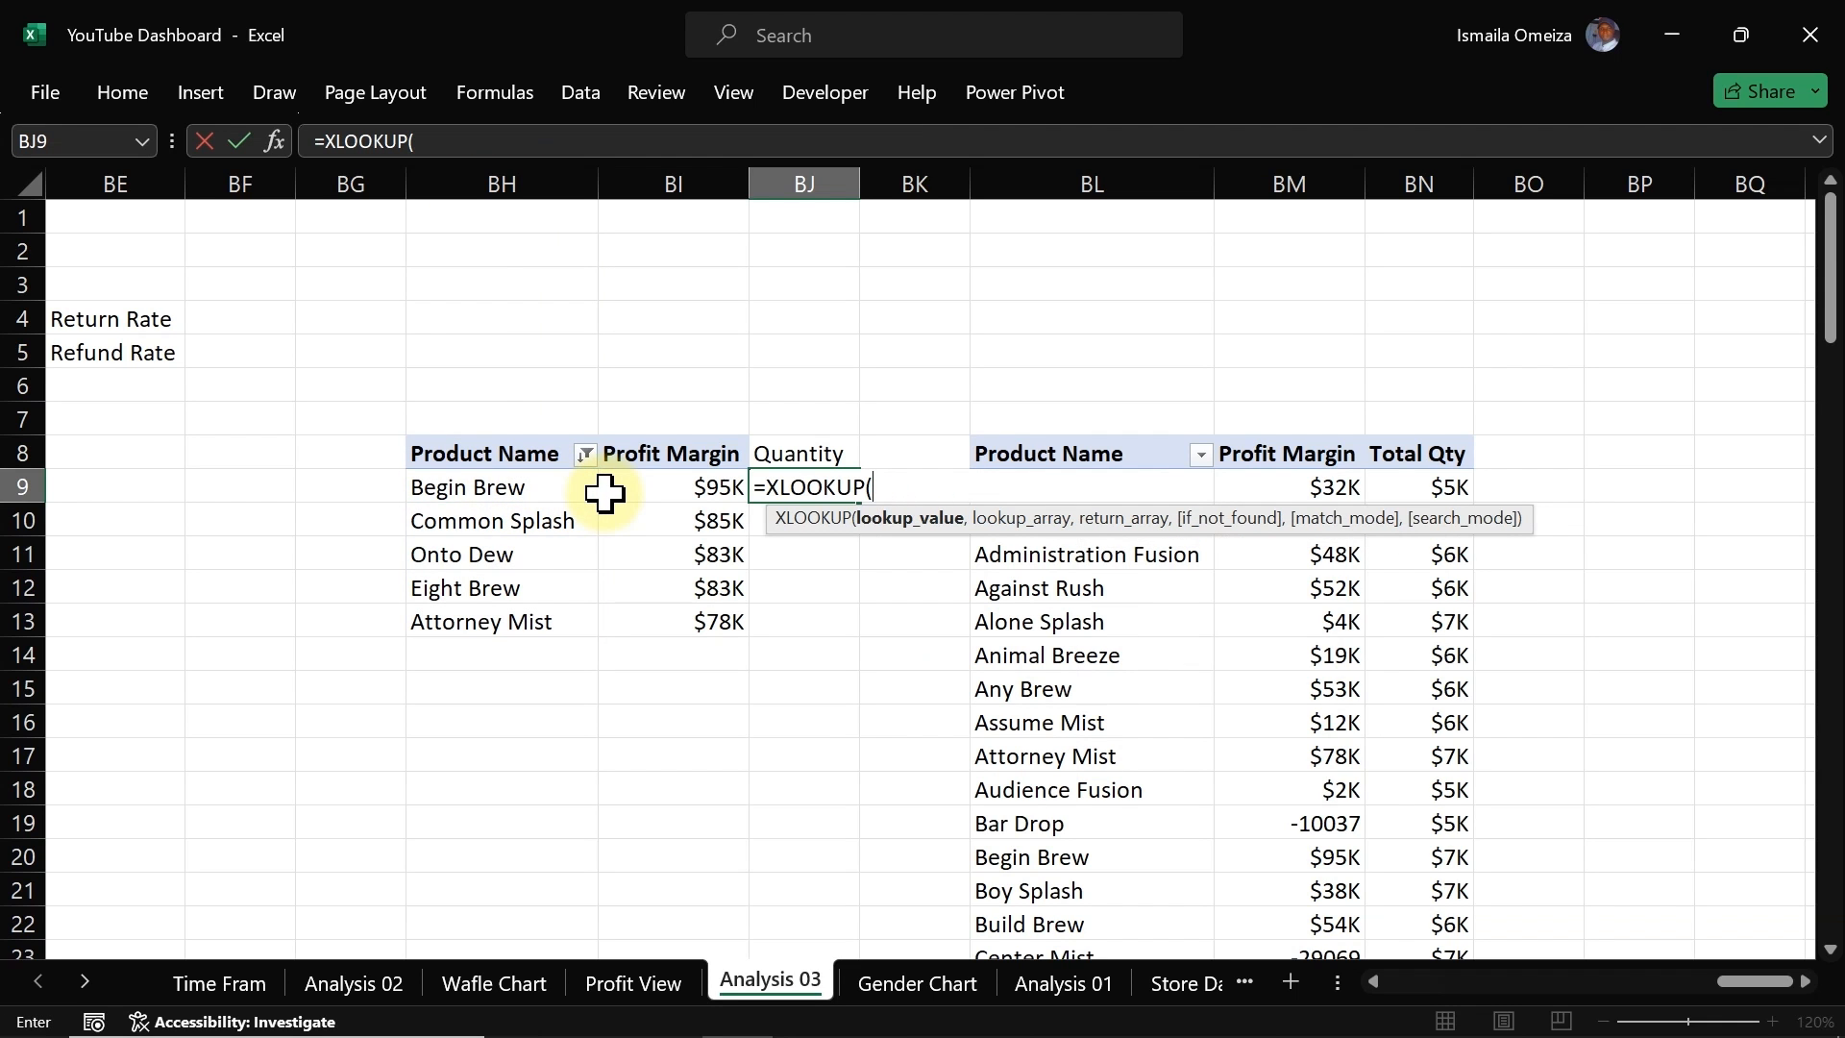
Step: Set the lookup value to BH9 and the lookup array to the product names BL9:BL108 in the full pivot table
{"action": "left_click", "coordinate": [553, 490]}
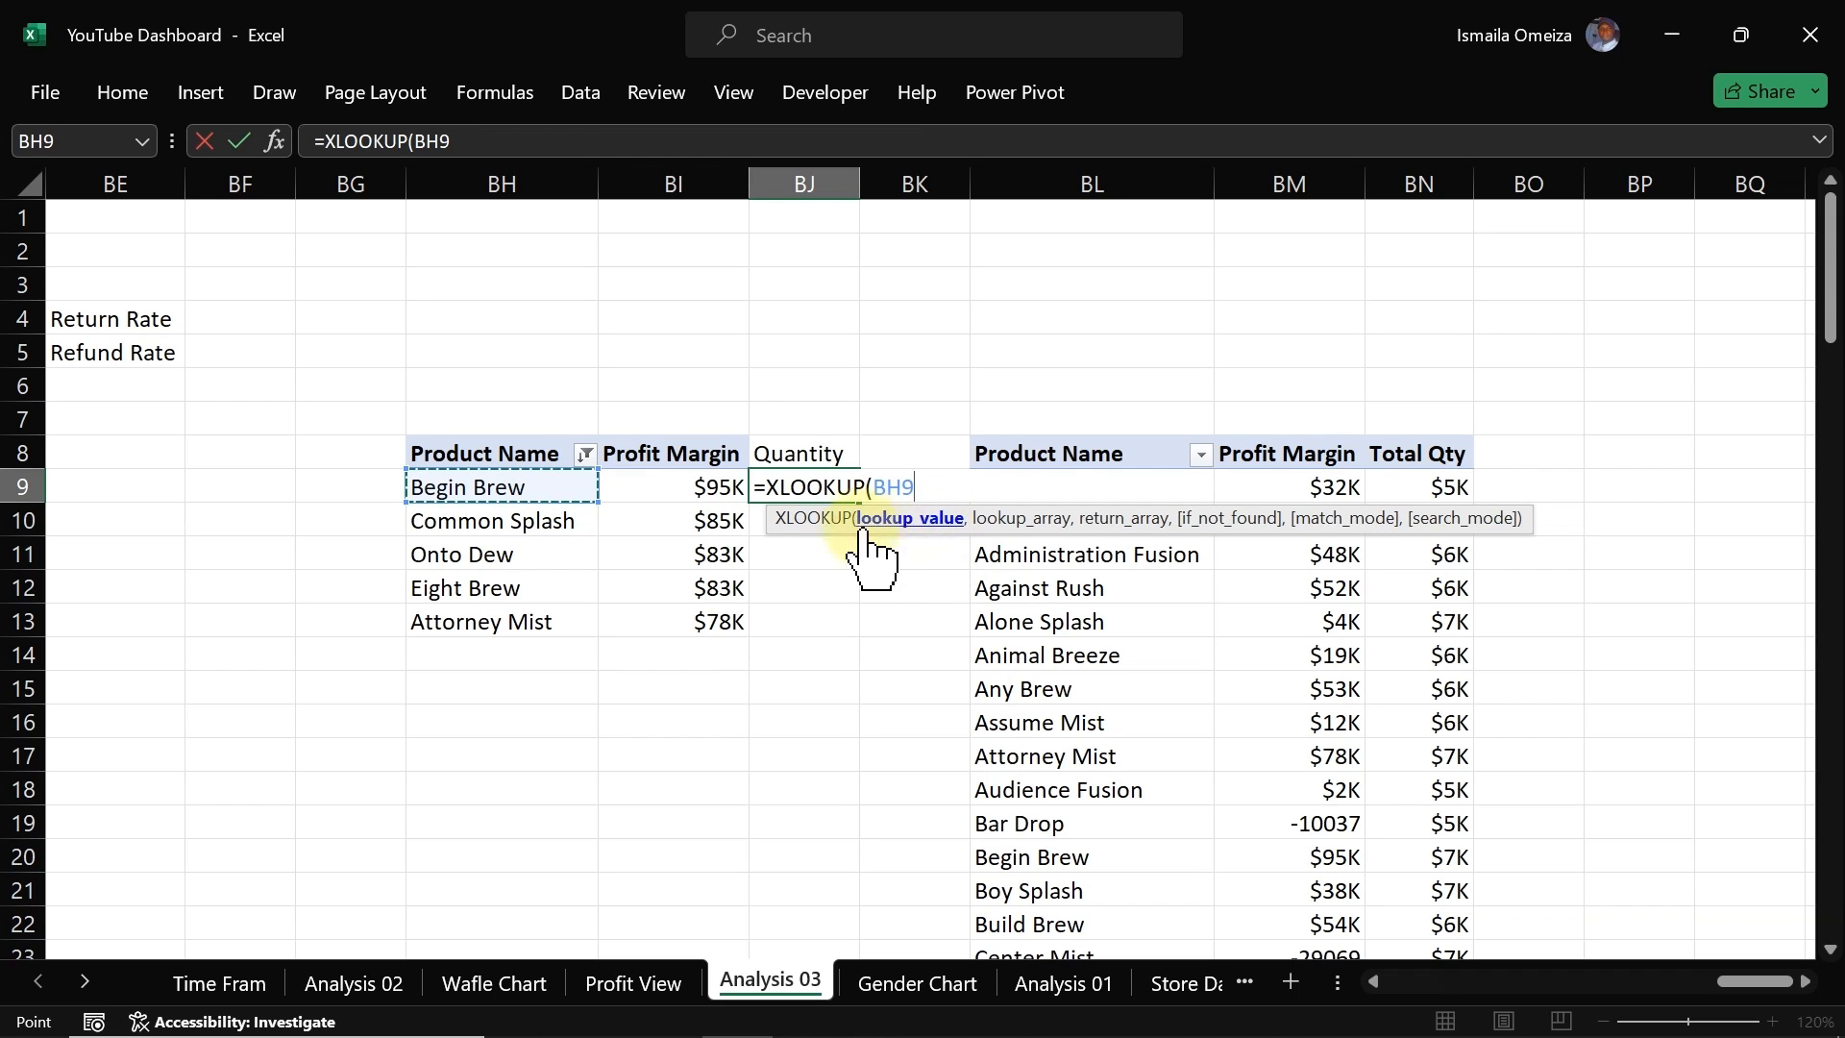
{"action": "type", "text": ","}
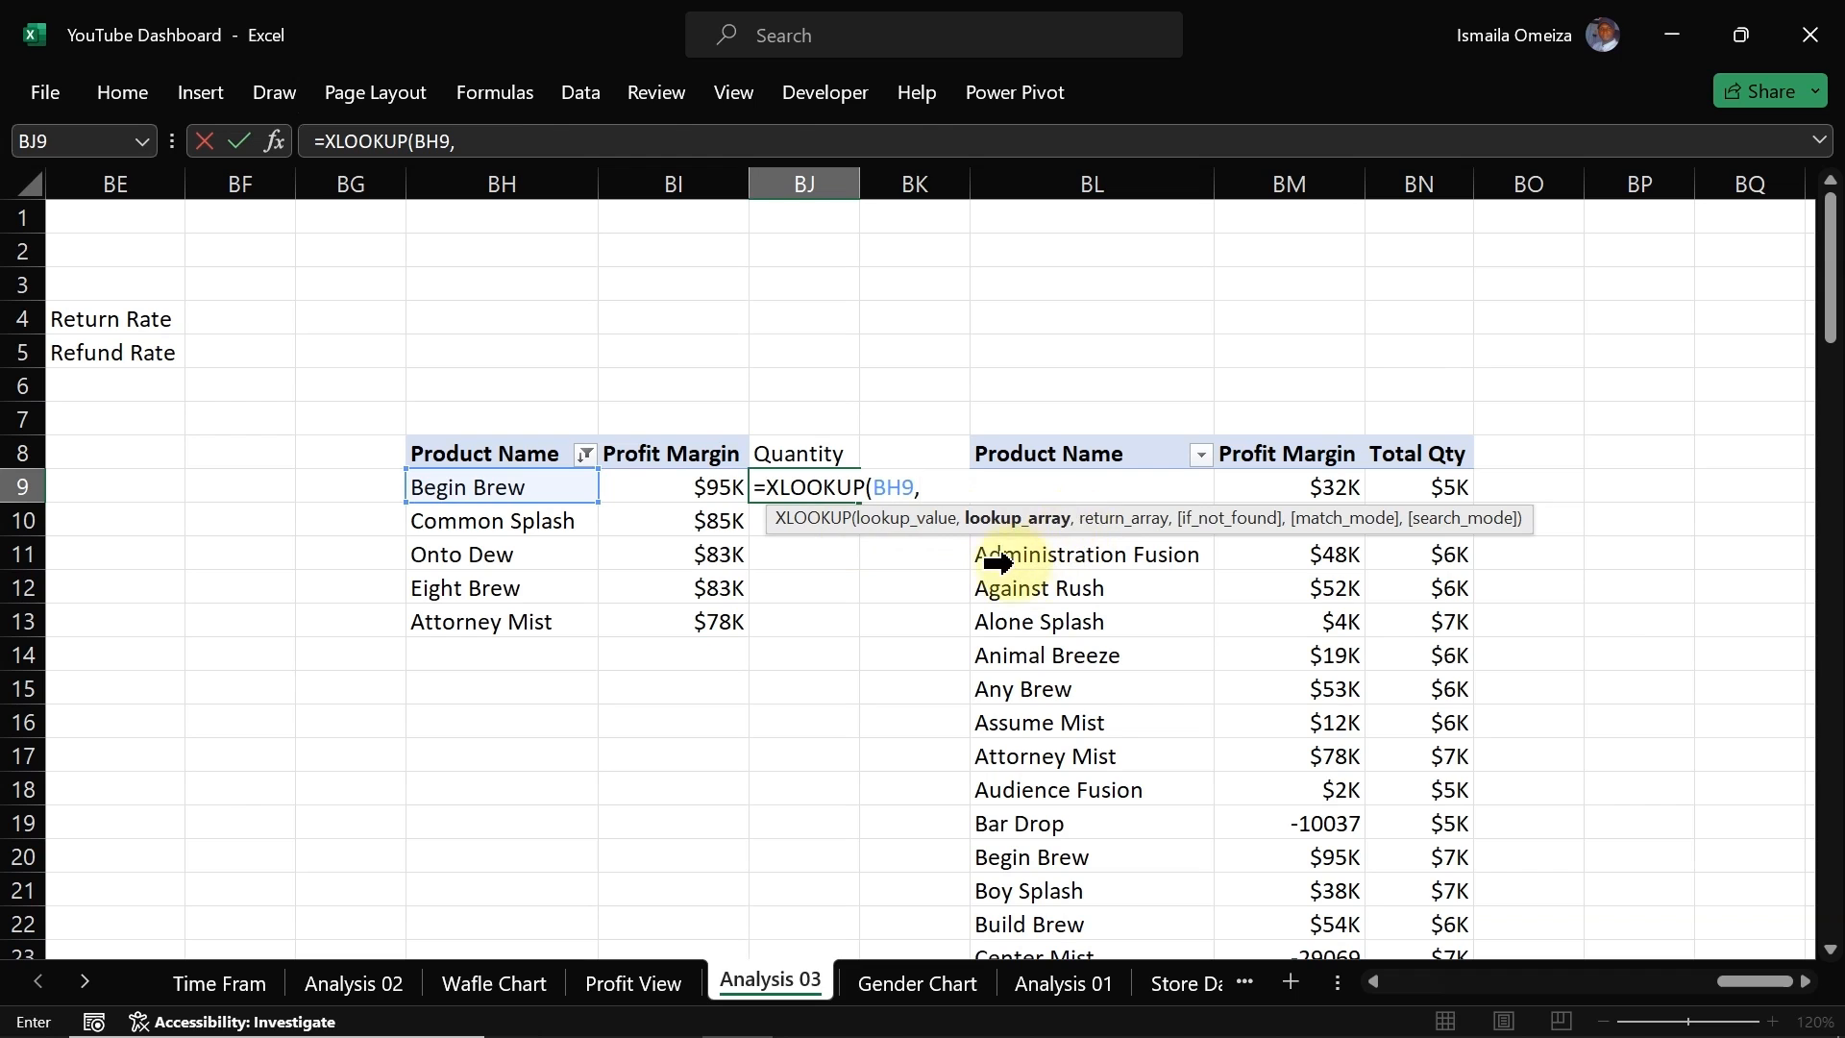
{"action": "left_click_drag", "start_coordinate": [1180, 514], "coordinate": [483, 756]}
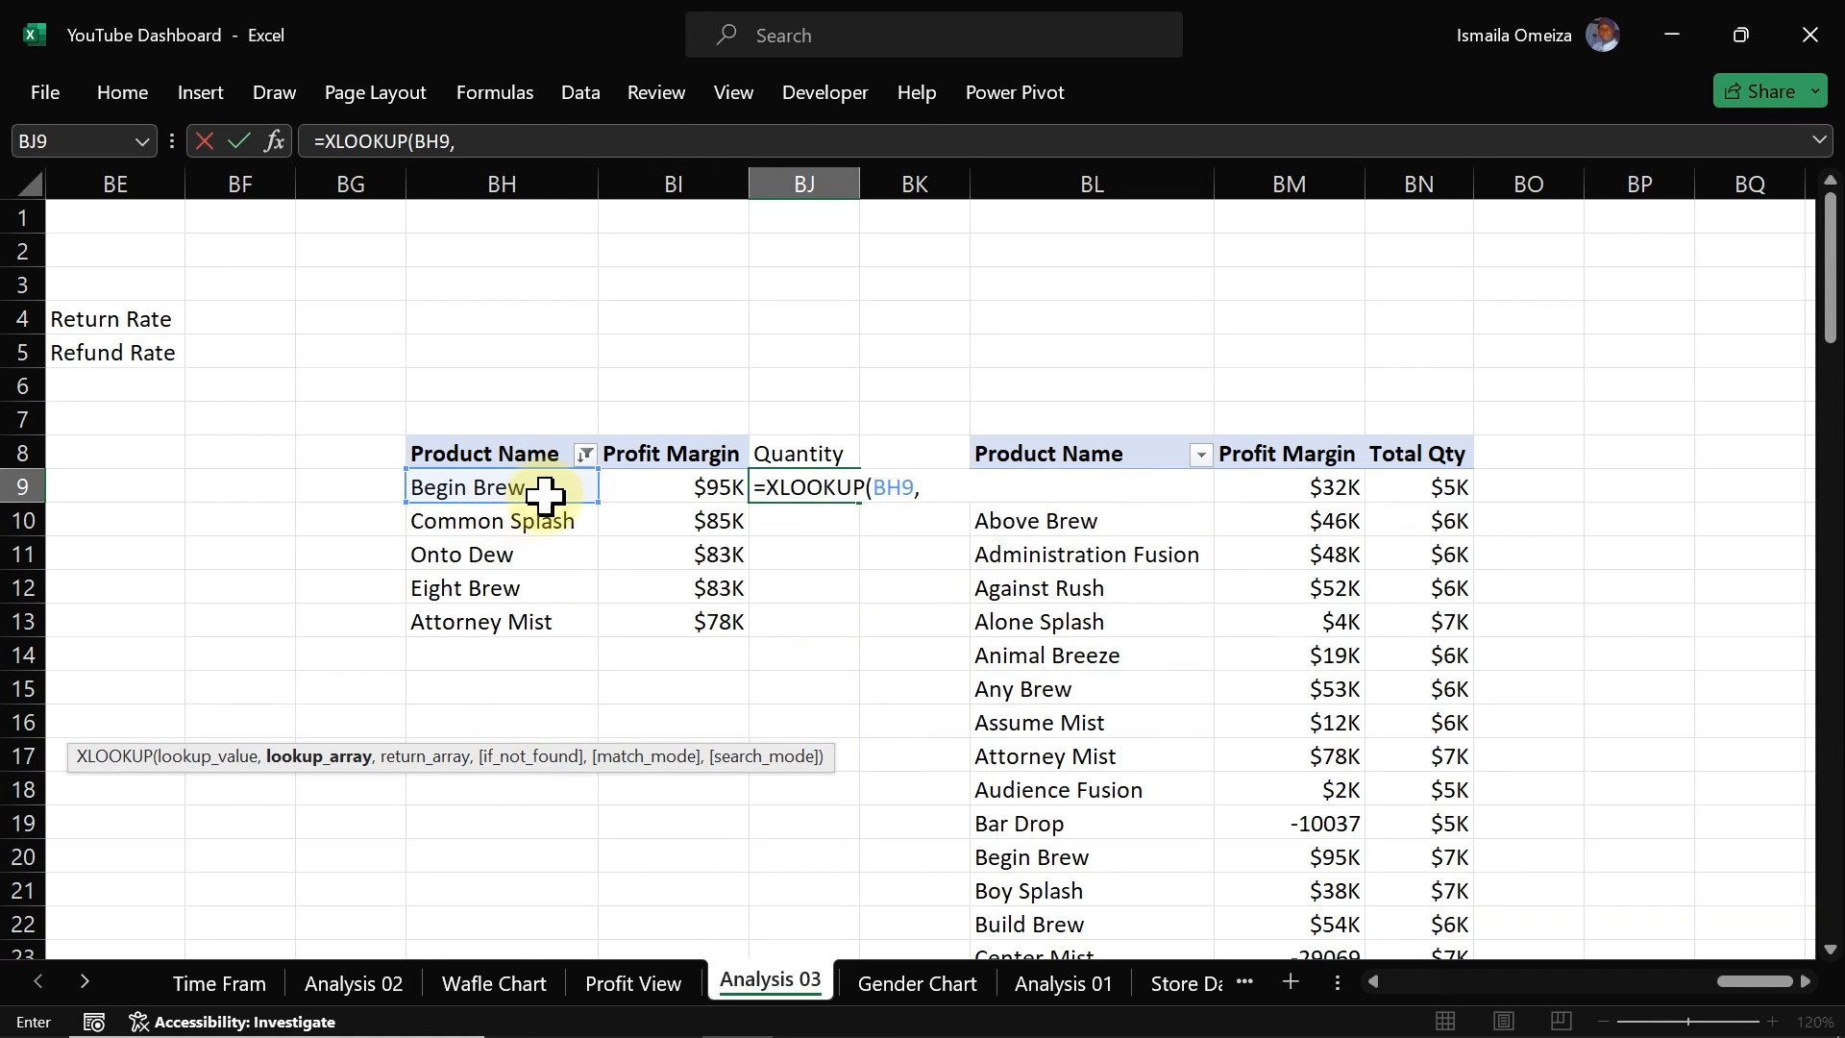
{"action": "left_click", "coordinate": [1117, 521]}
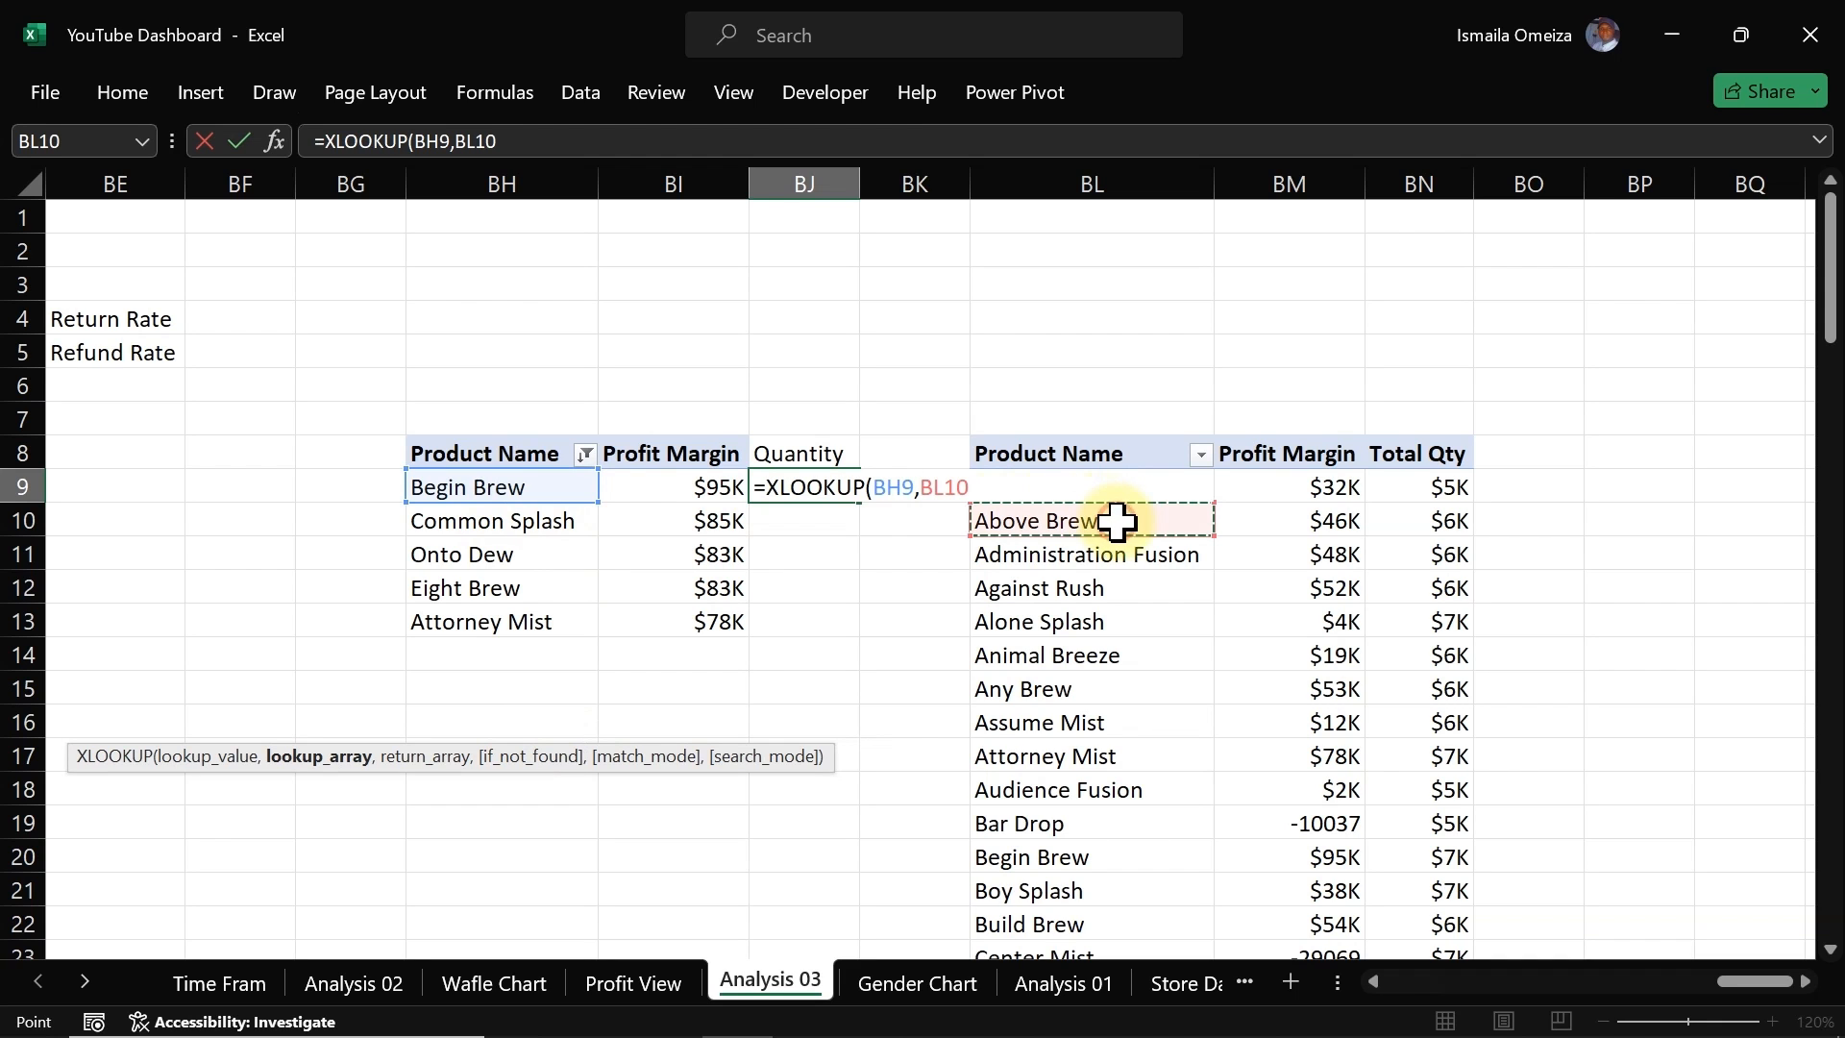
{"action": "key", "text": "Up"}
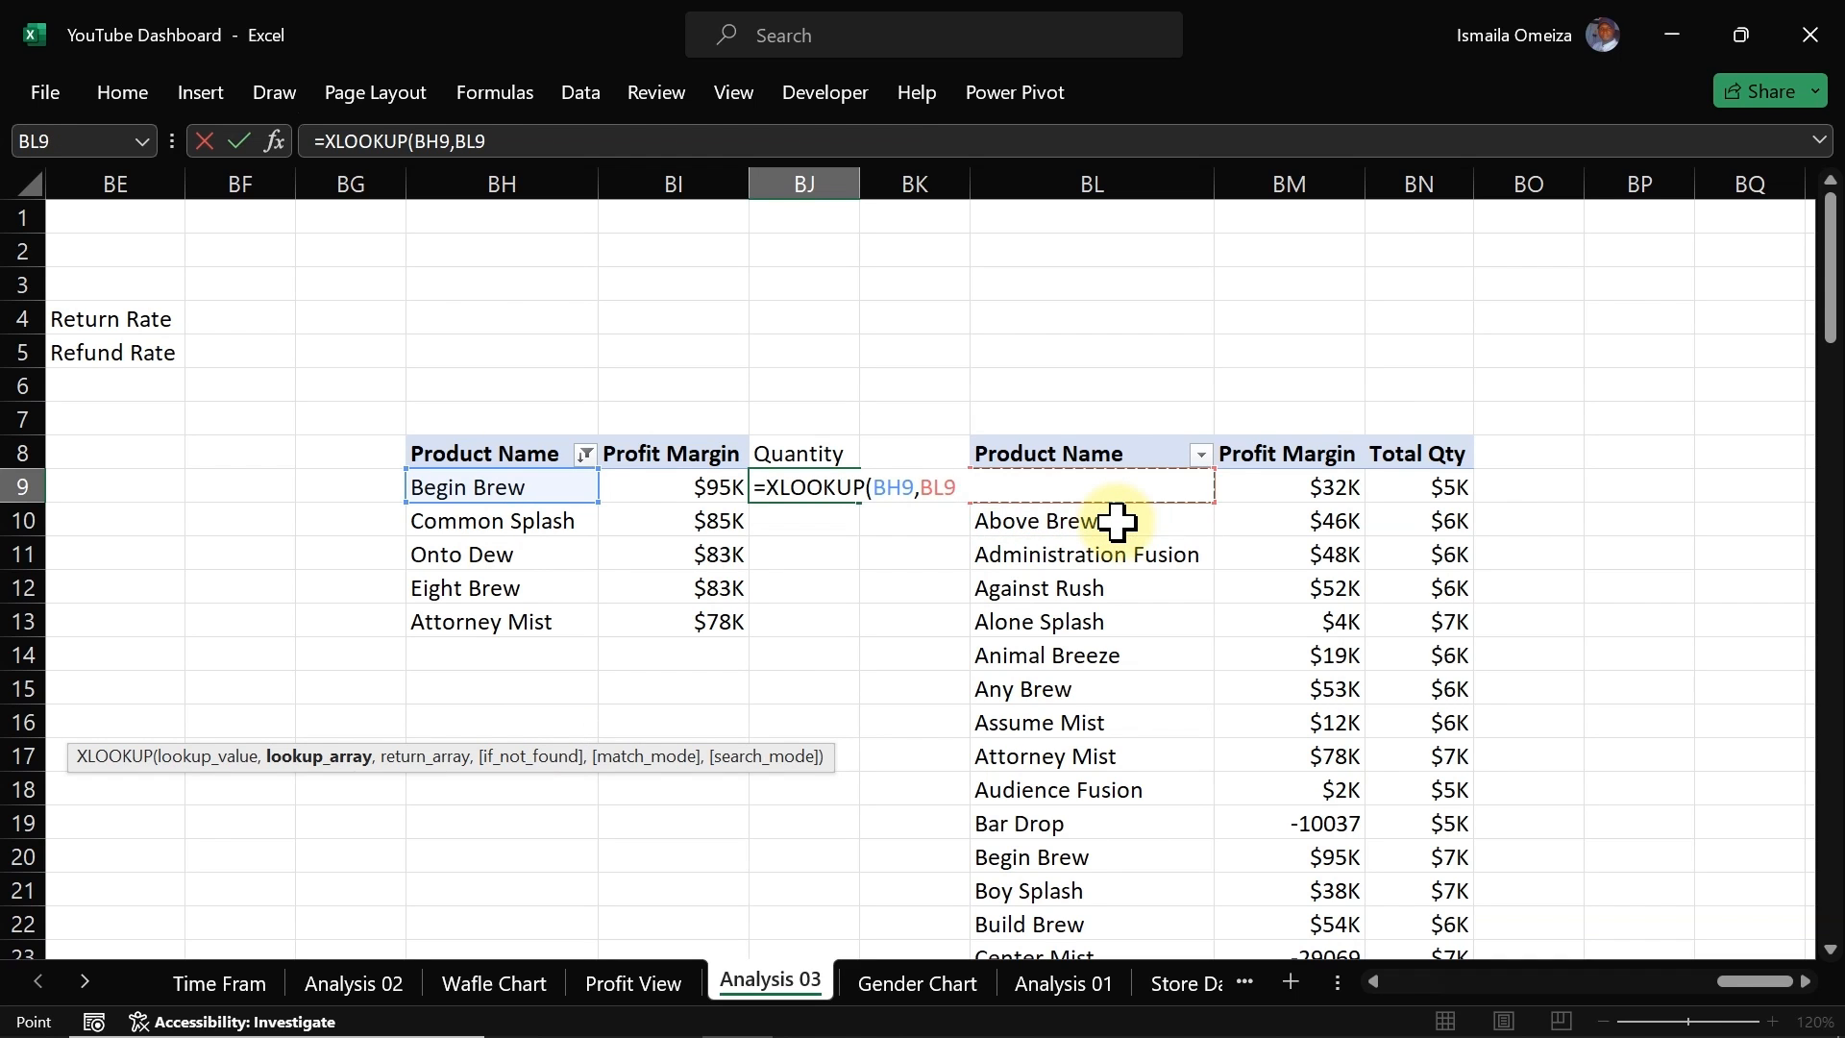
{"action": "key", "text": "ctrl+shift+Down"}
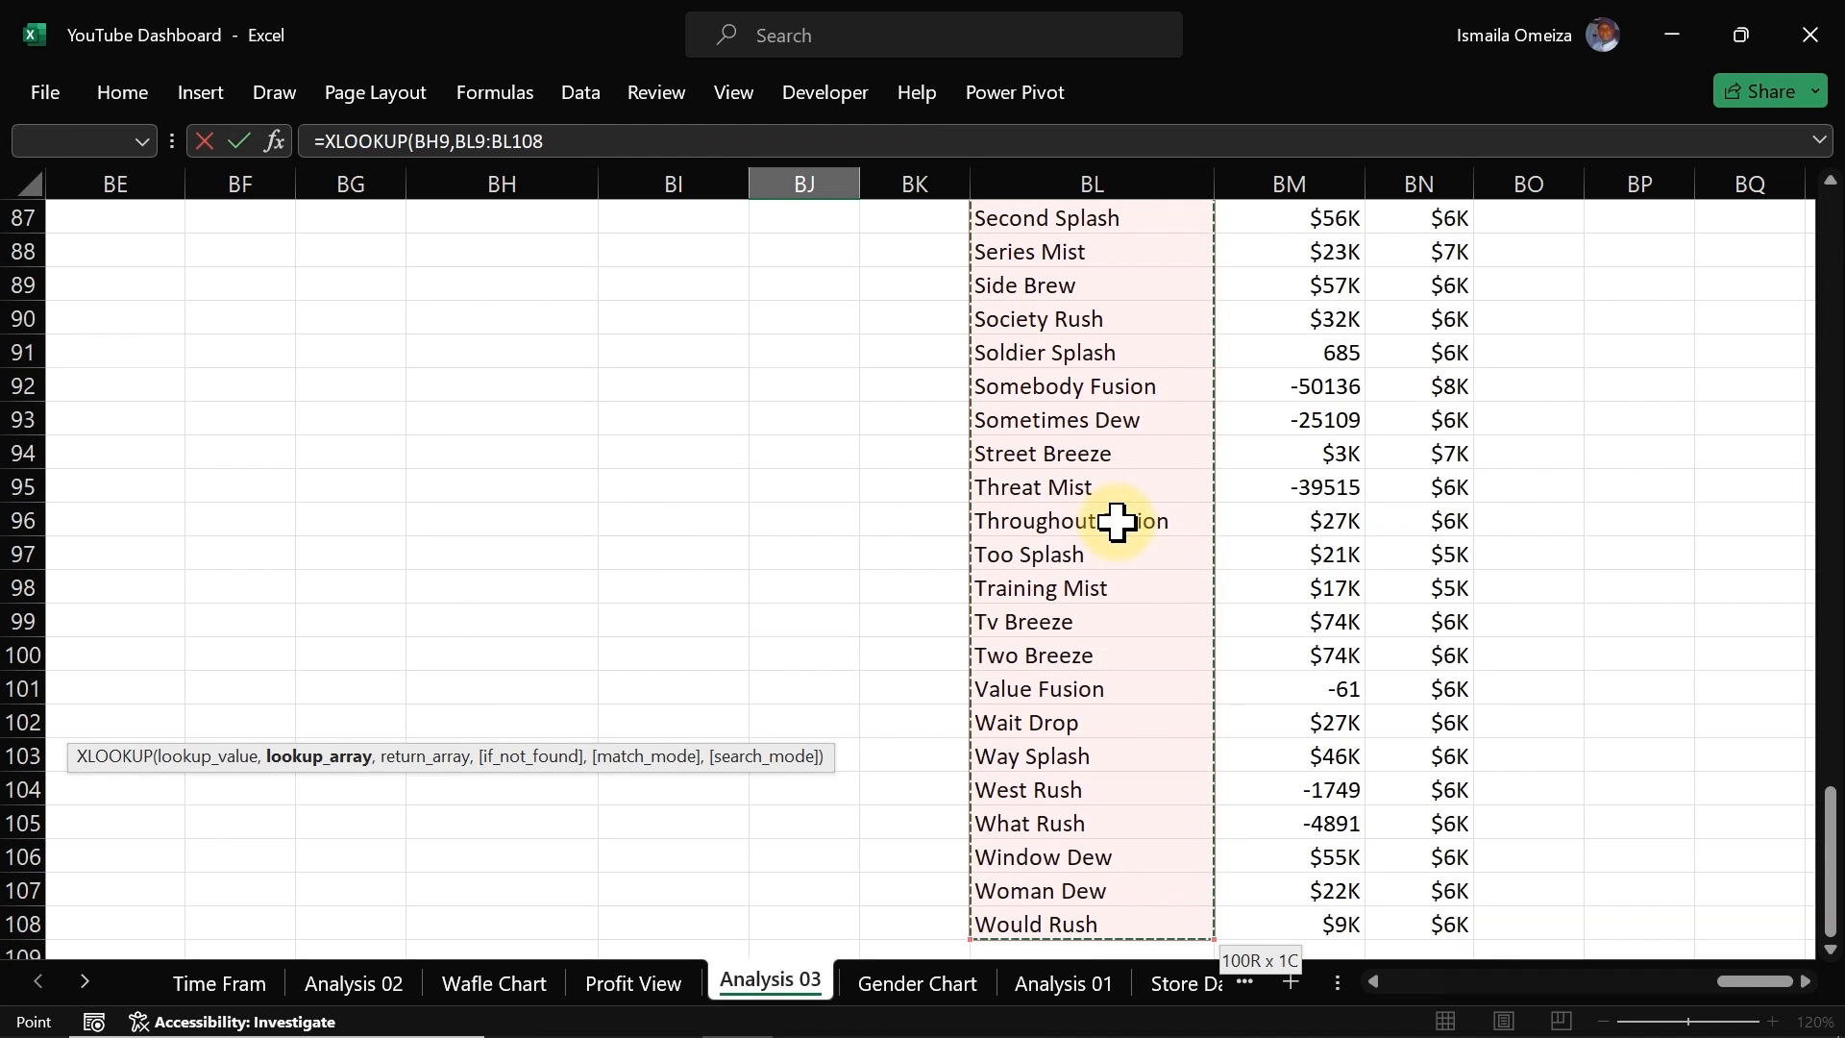
{"action": "type", "text": ","}
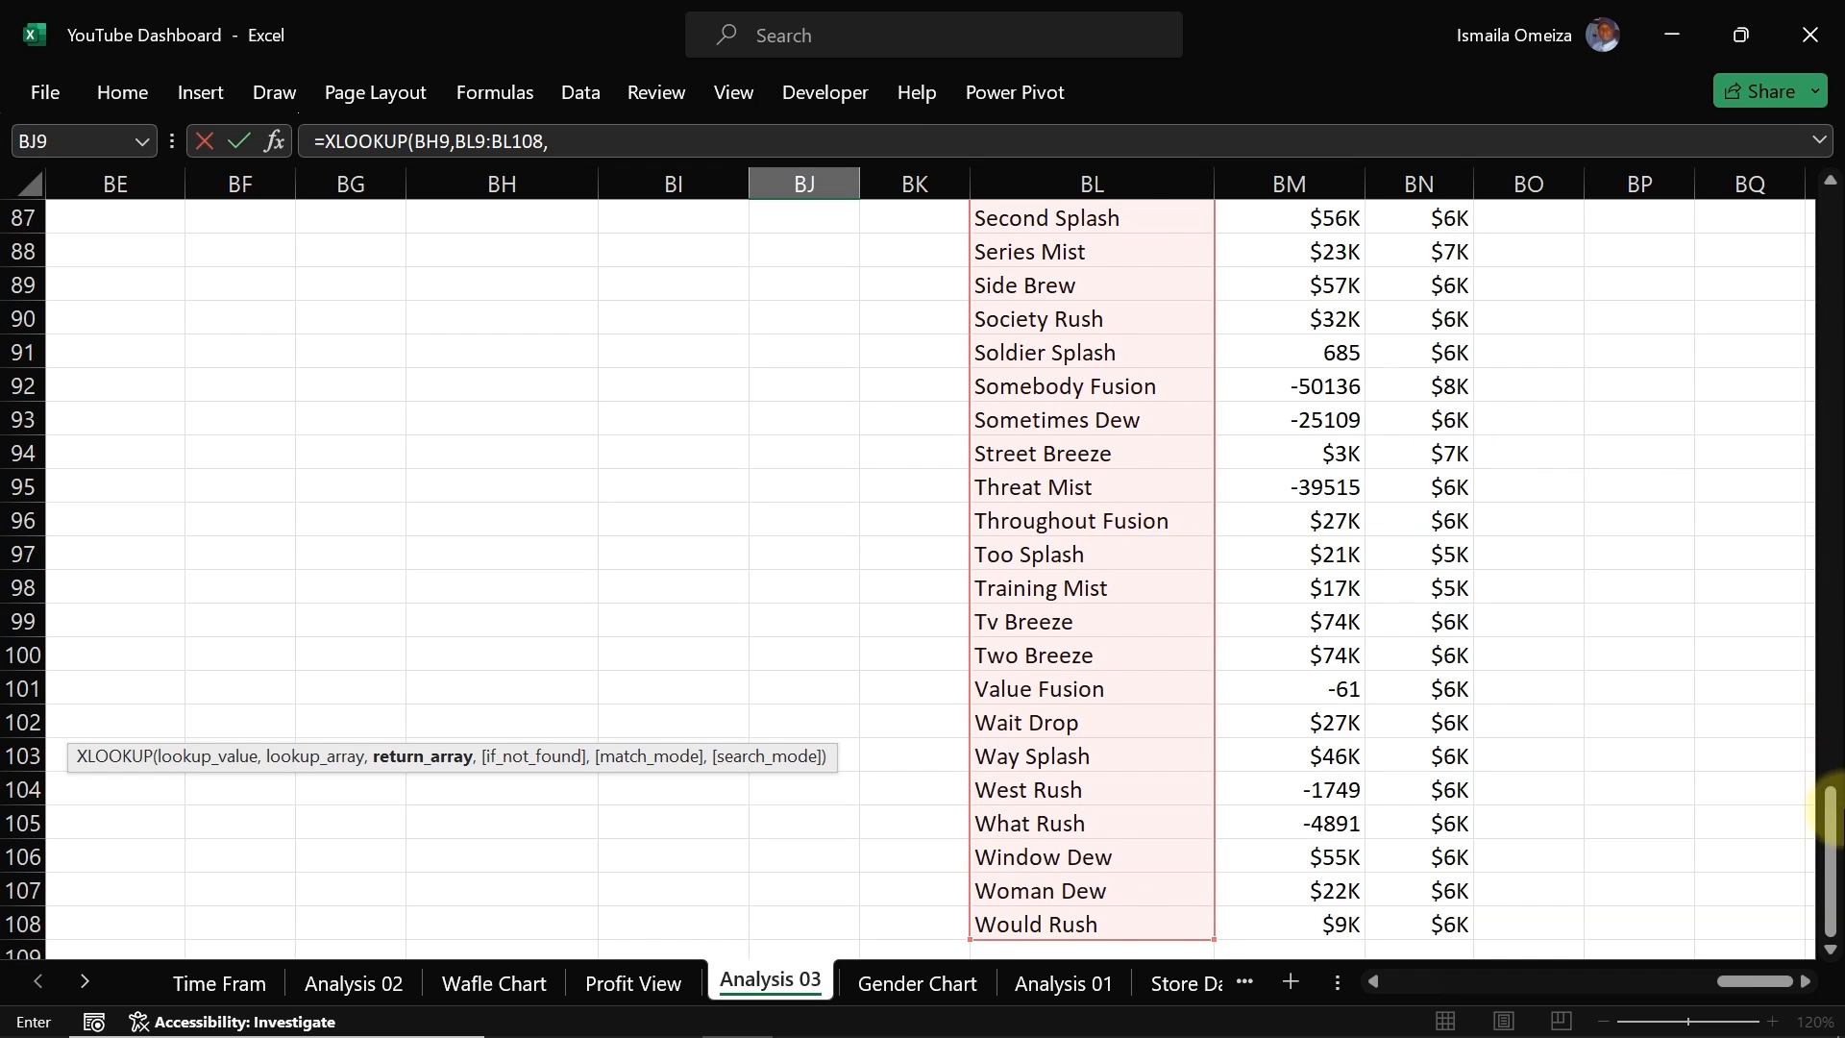
Step: Make the lookup array an absolute reference, $BL$9:$BL$108
{"action": "left_click_drag", "start_coordinate": [1832, 923], "coordinate": [1832, 317]}
{"action": "left_click", "coordinate": [460, 141]}
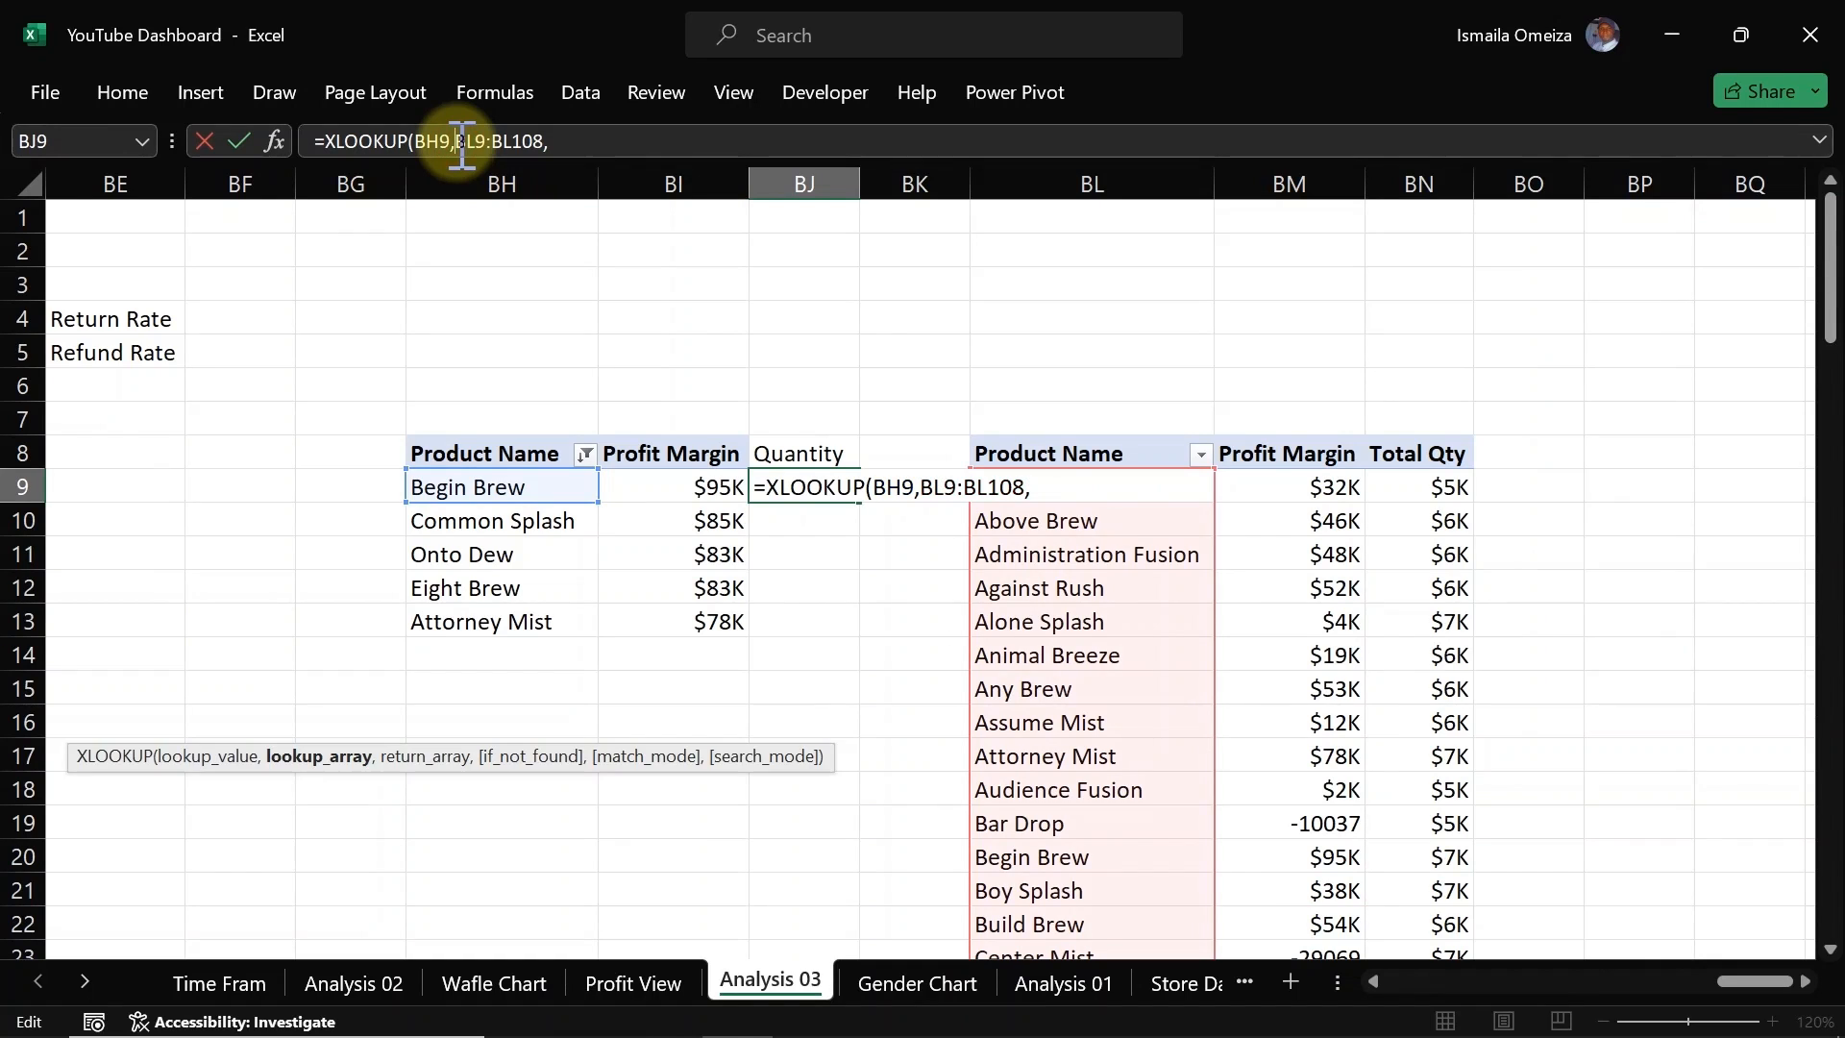
{"action": "type", "text": "$"}
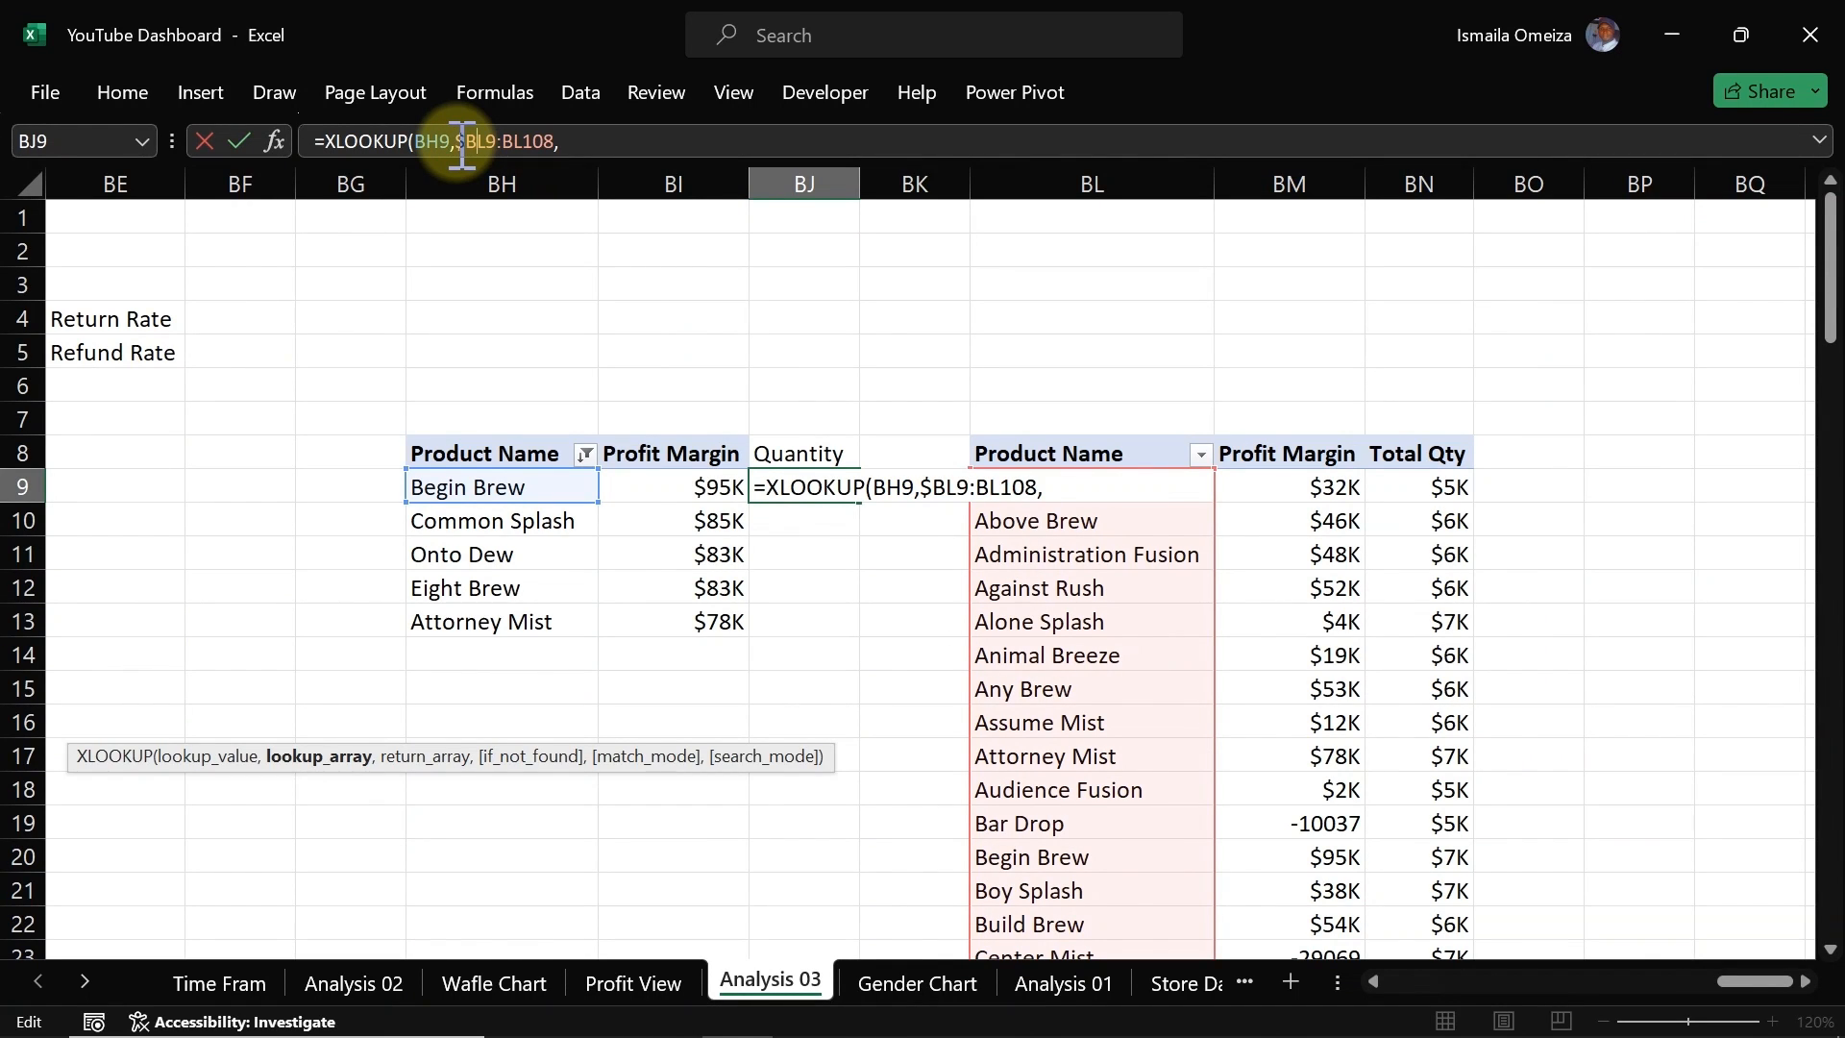
{"action": "key", "text": "Right"}
{"action": "key", "text": "Right"}
{"action": "type", "text": "$BL"}
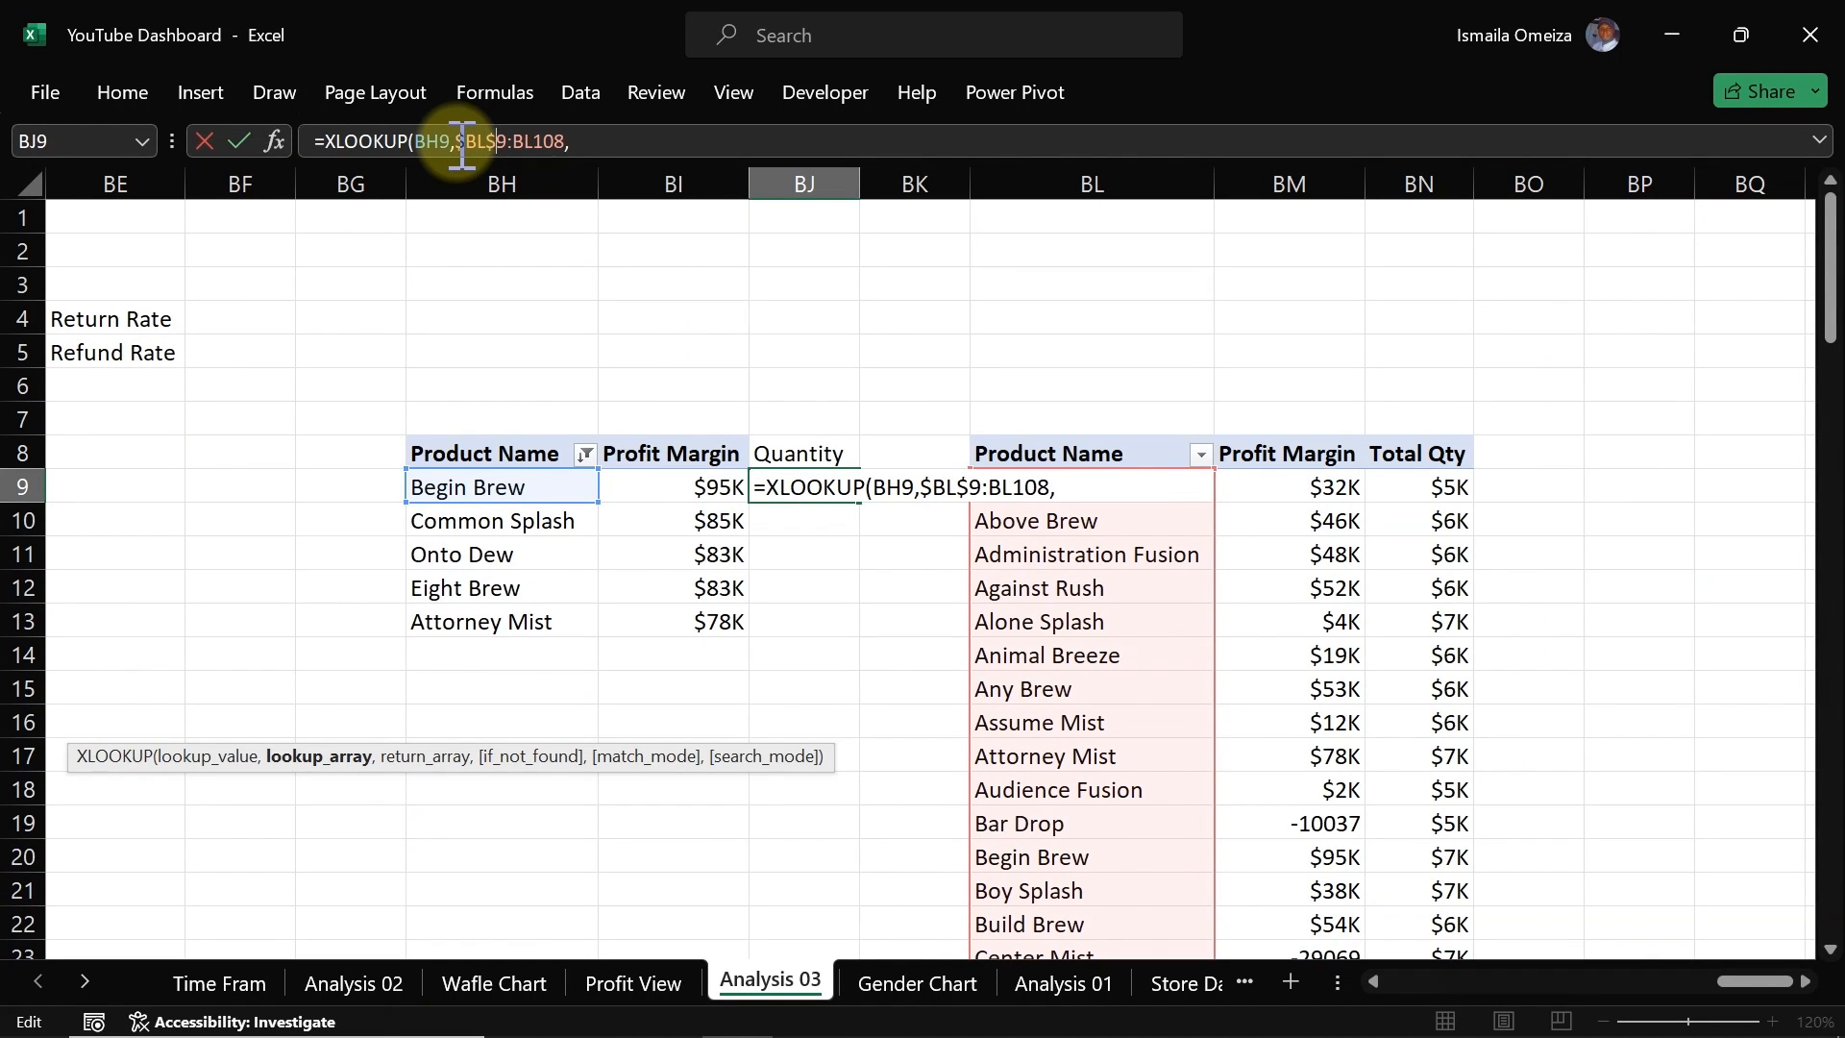
{"action": "type", "text": "$9:$BL$"}
{"action": "key", "text": "End"}
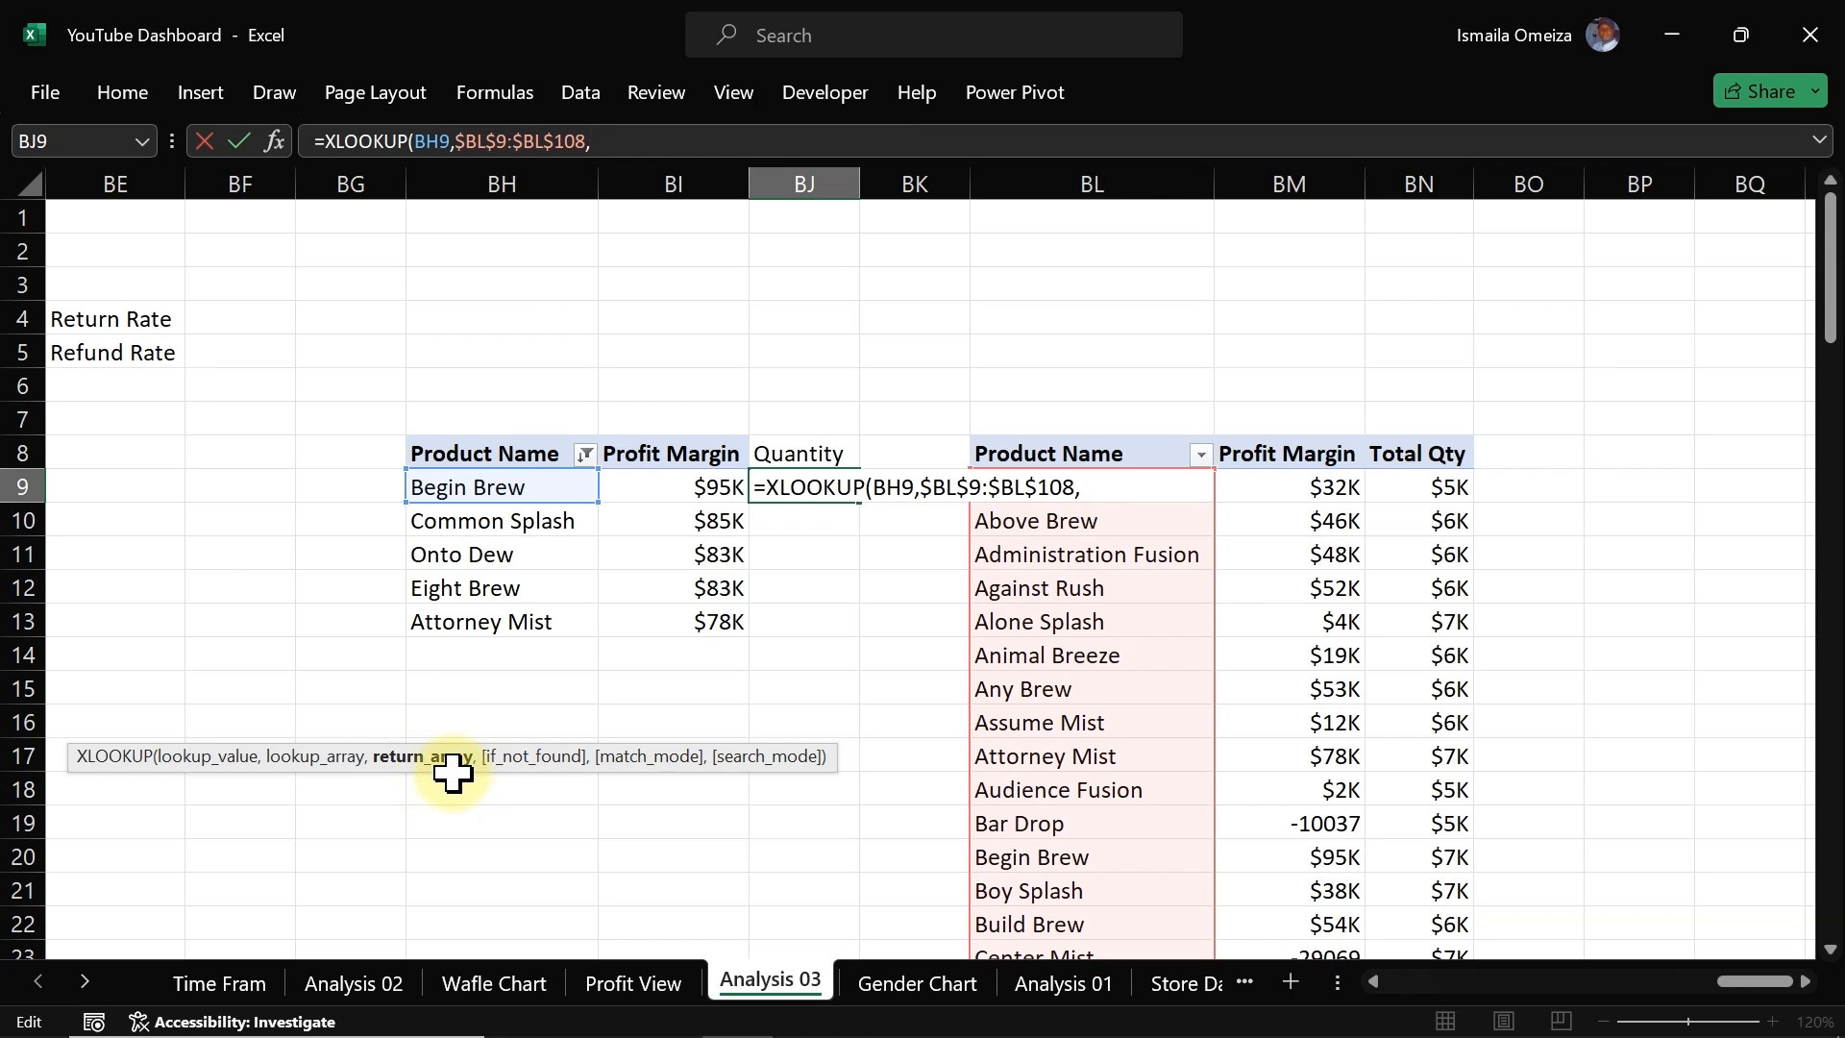
Step: Set the return array to the Total Qty column BN9:BN108
{"action": "left_click", "coordinate": [1435, 485]}
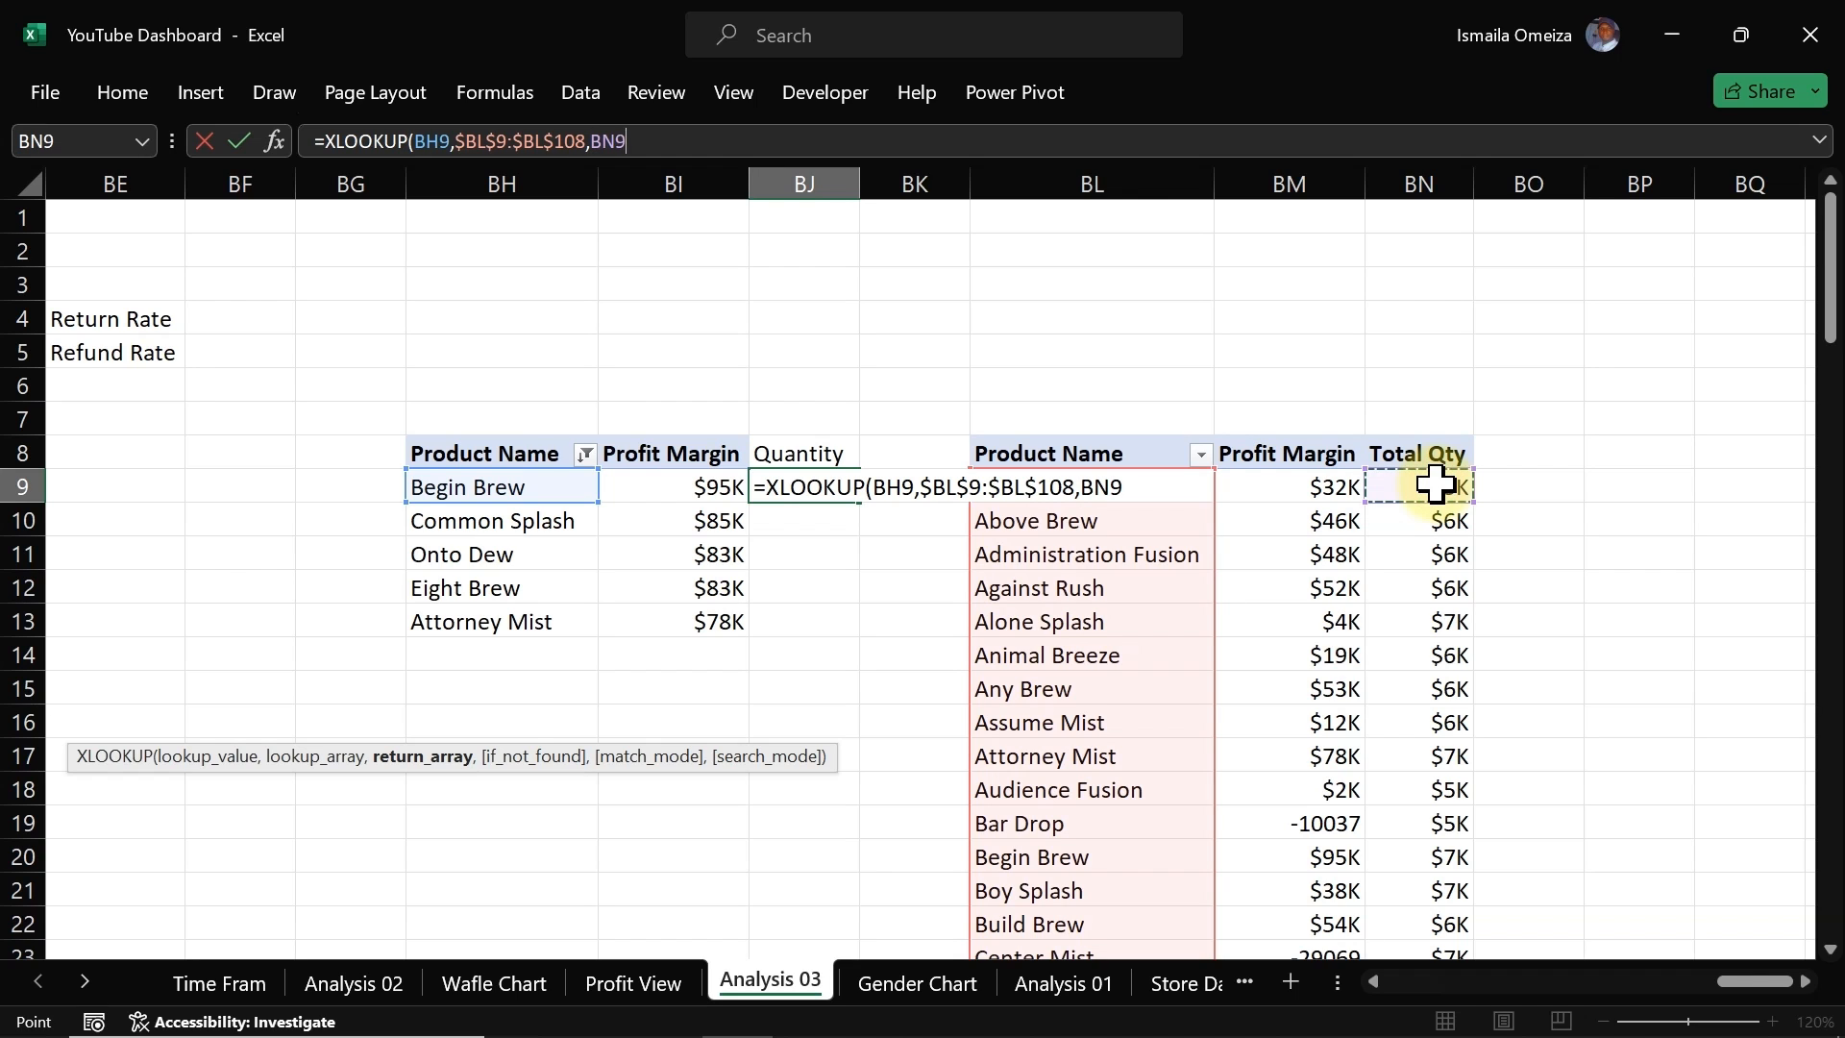
{"action": "key", "text": "ctrl+shift+Down"}
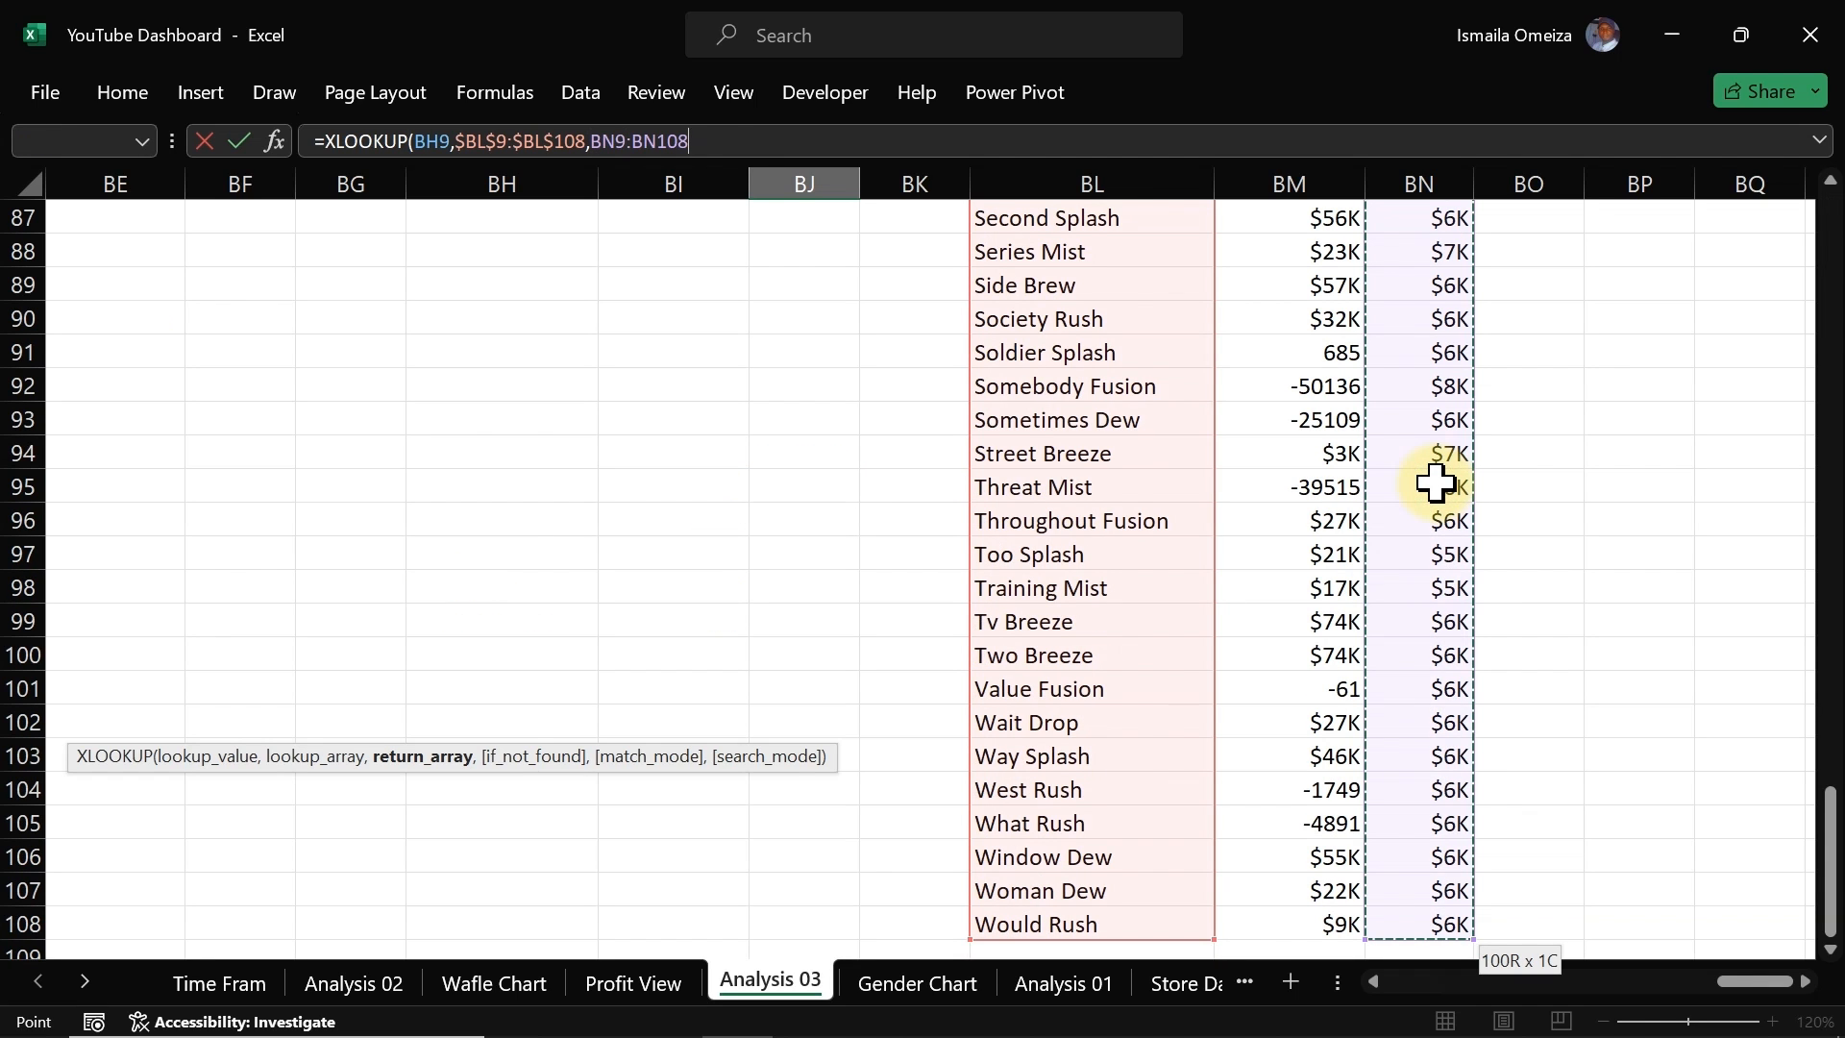
{"action": "type", "text": ","}
{"action": "left_click_drag", "start_coordinate": [1828, 854], "coordinate": [1812, 215]}
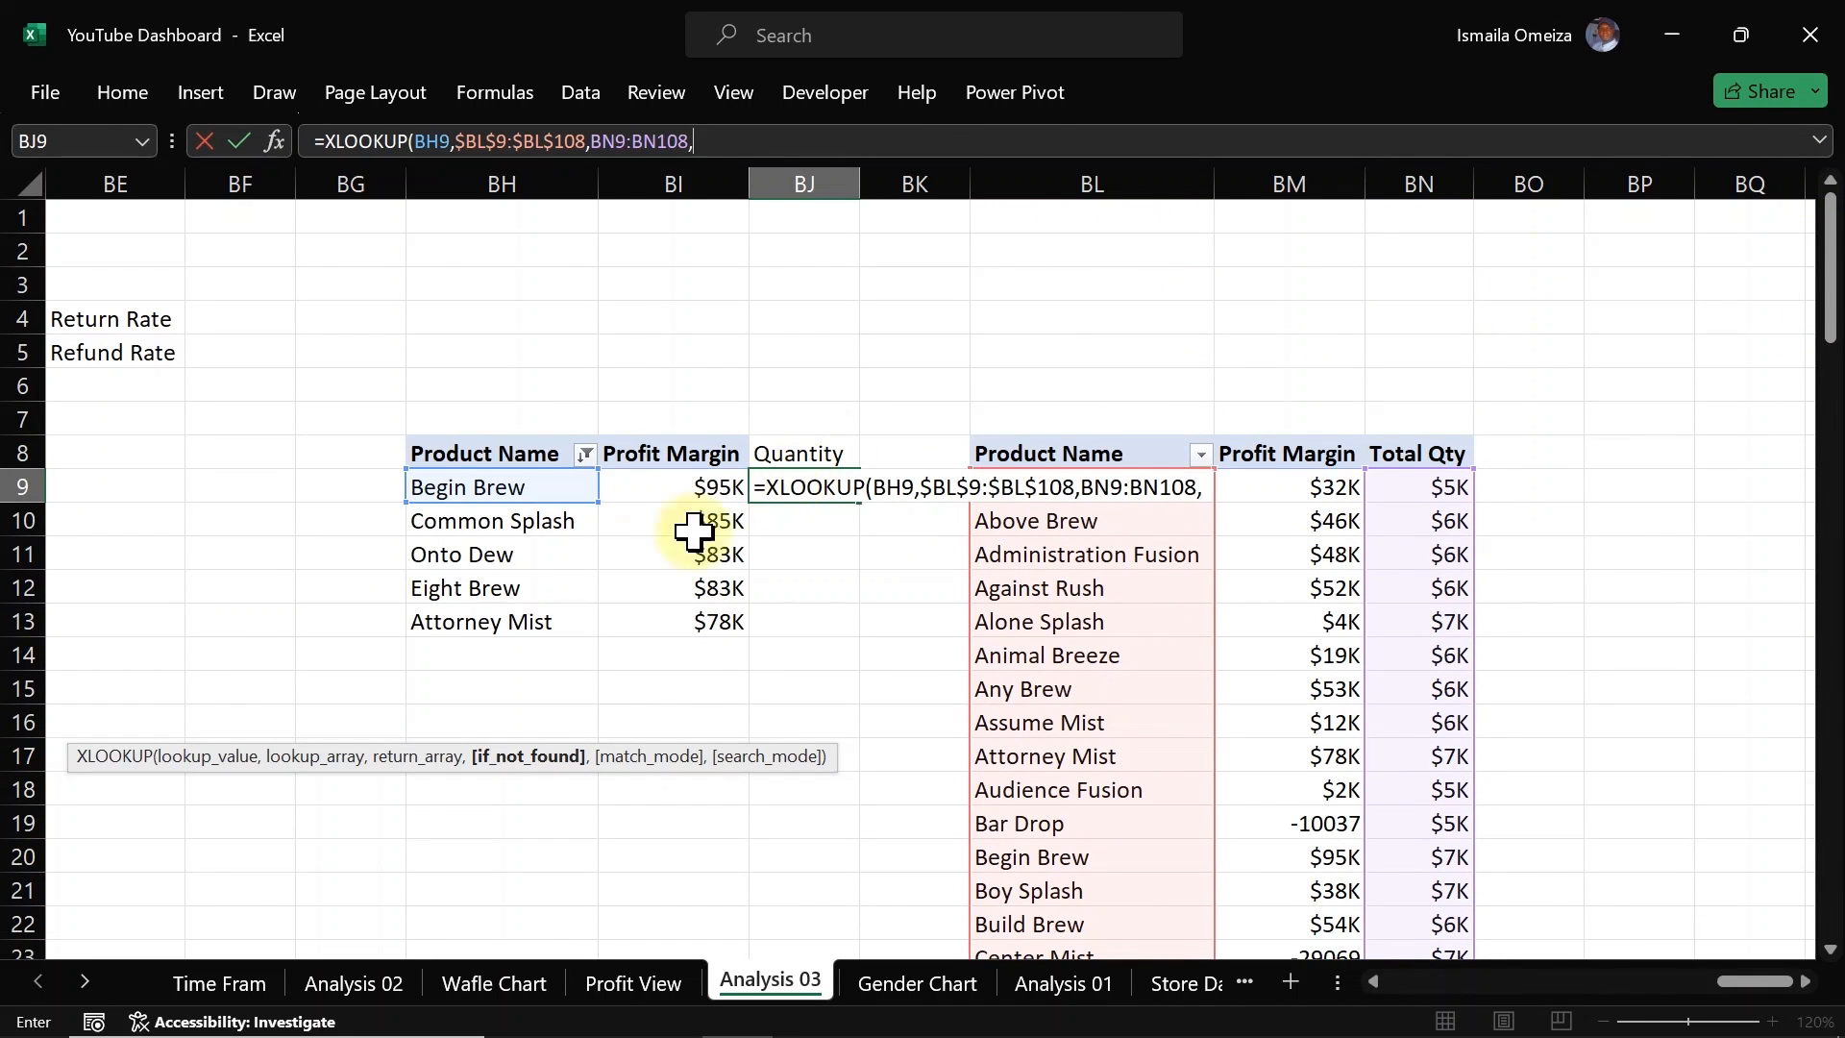
Step: Make the return array an absolute reference, $BN$9:$BN$108
{"action": "left_click", "coordinate": [598, 142]}
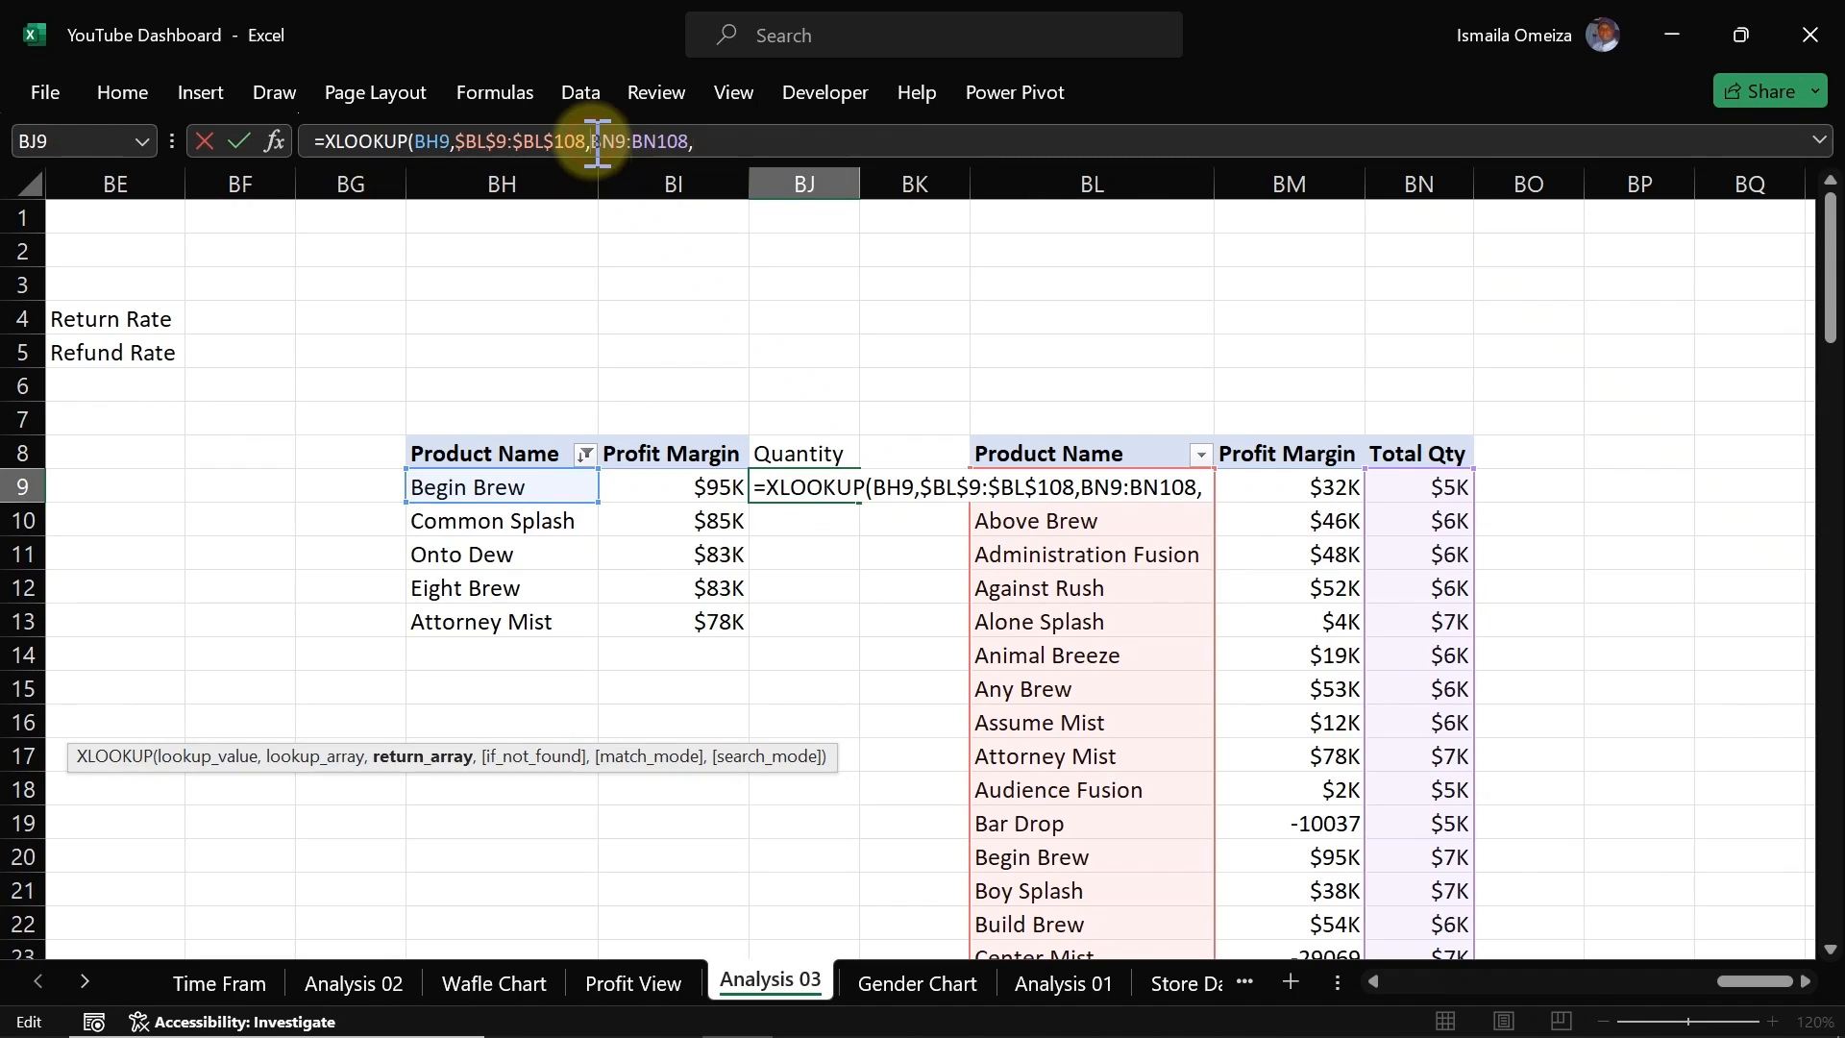
{"action": "type", "text": "$"}
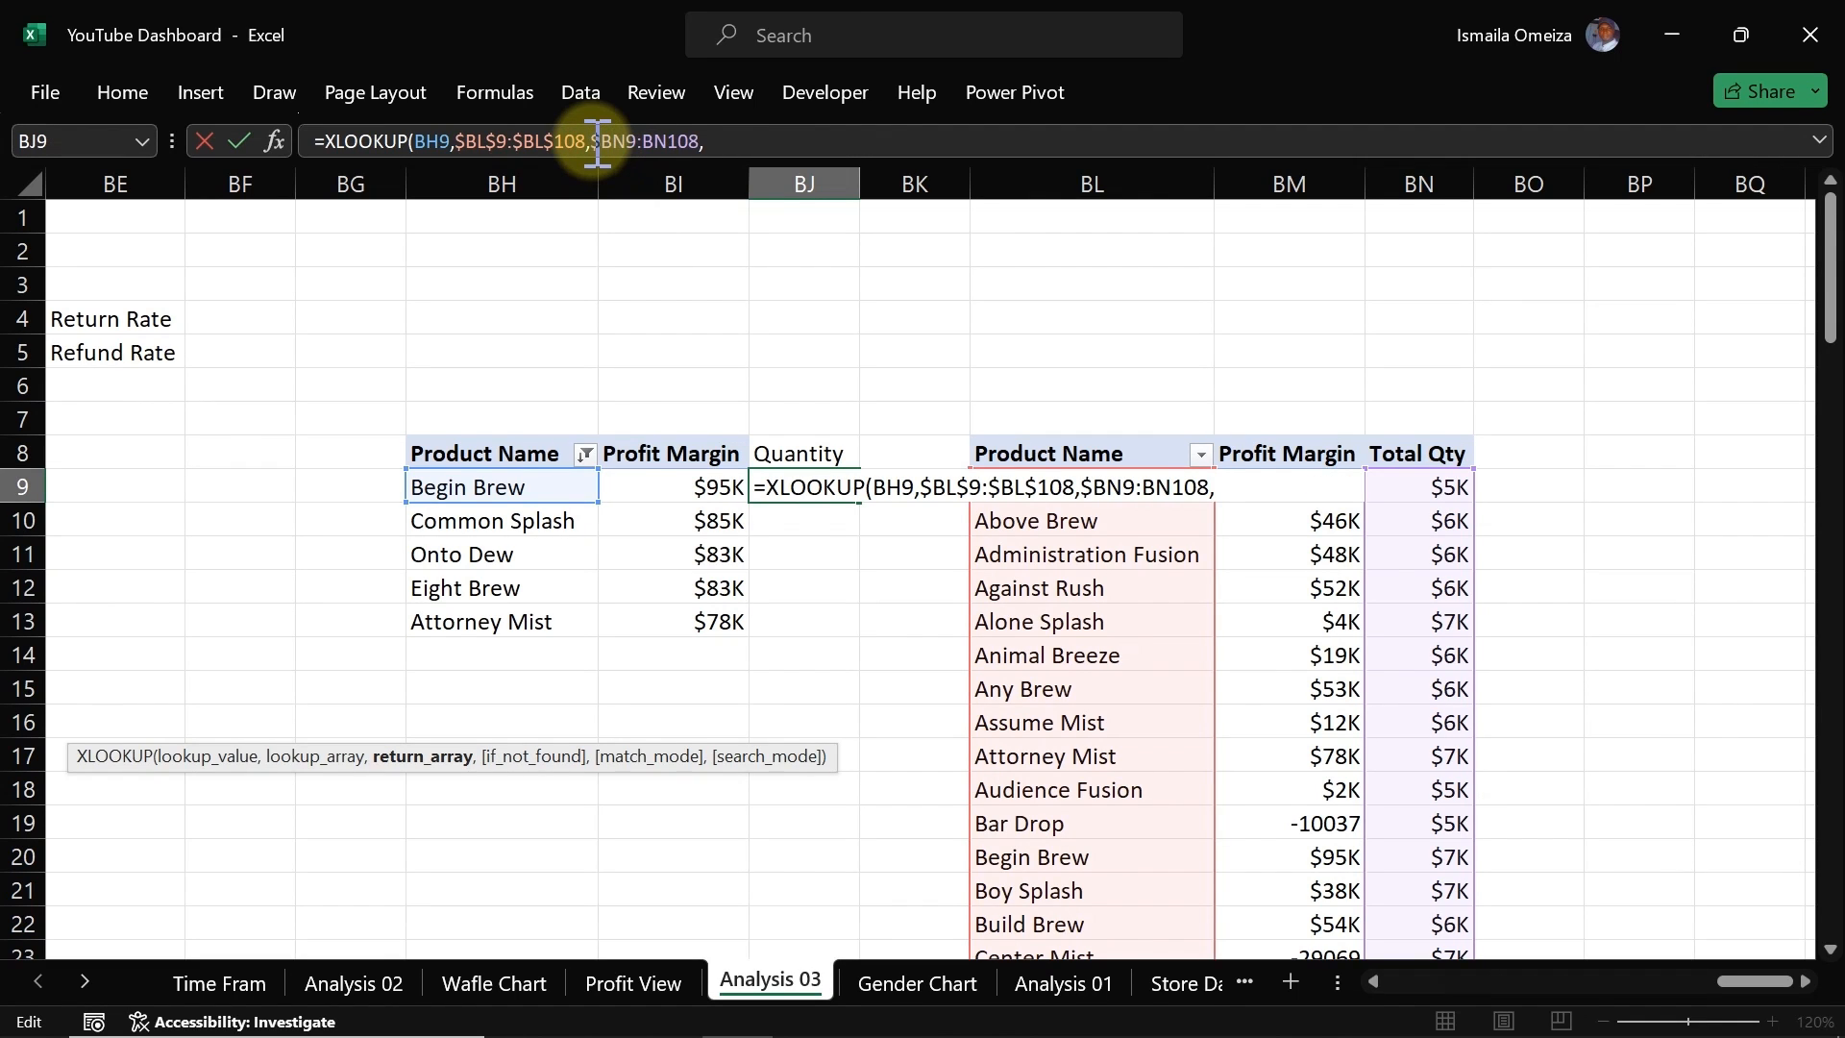
{"action": "key", "text": "Right"}
{"action": "key", "text": "Right"}
{"action": "type", "text": "$BL"}
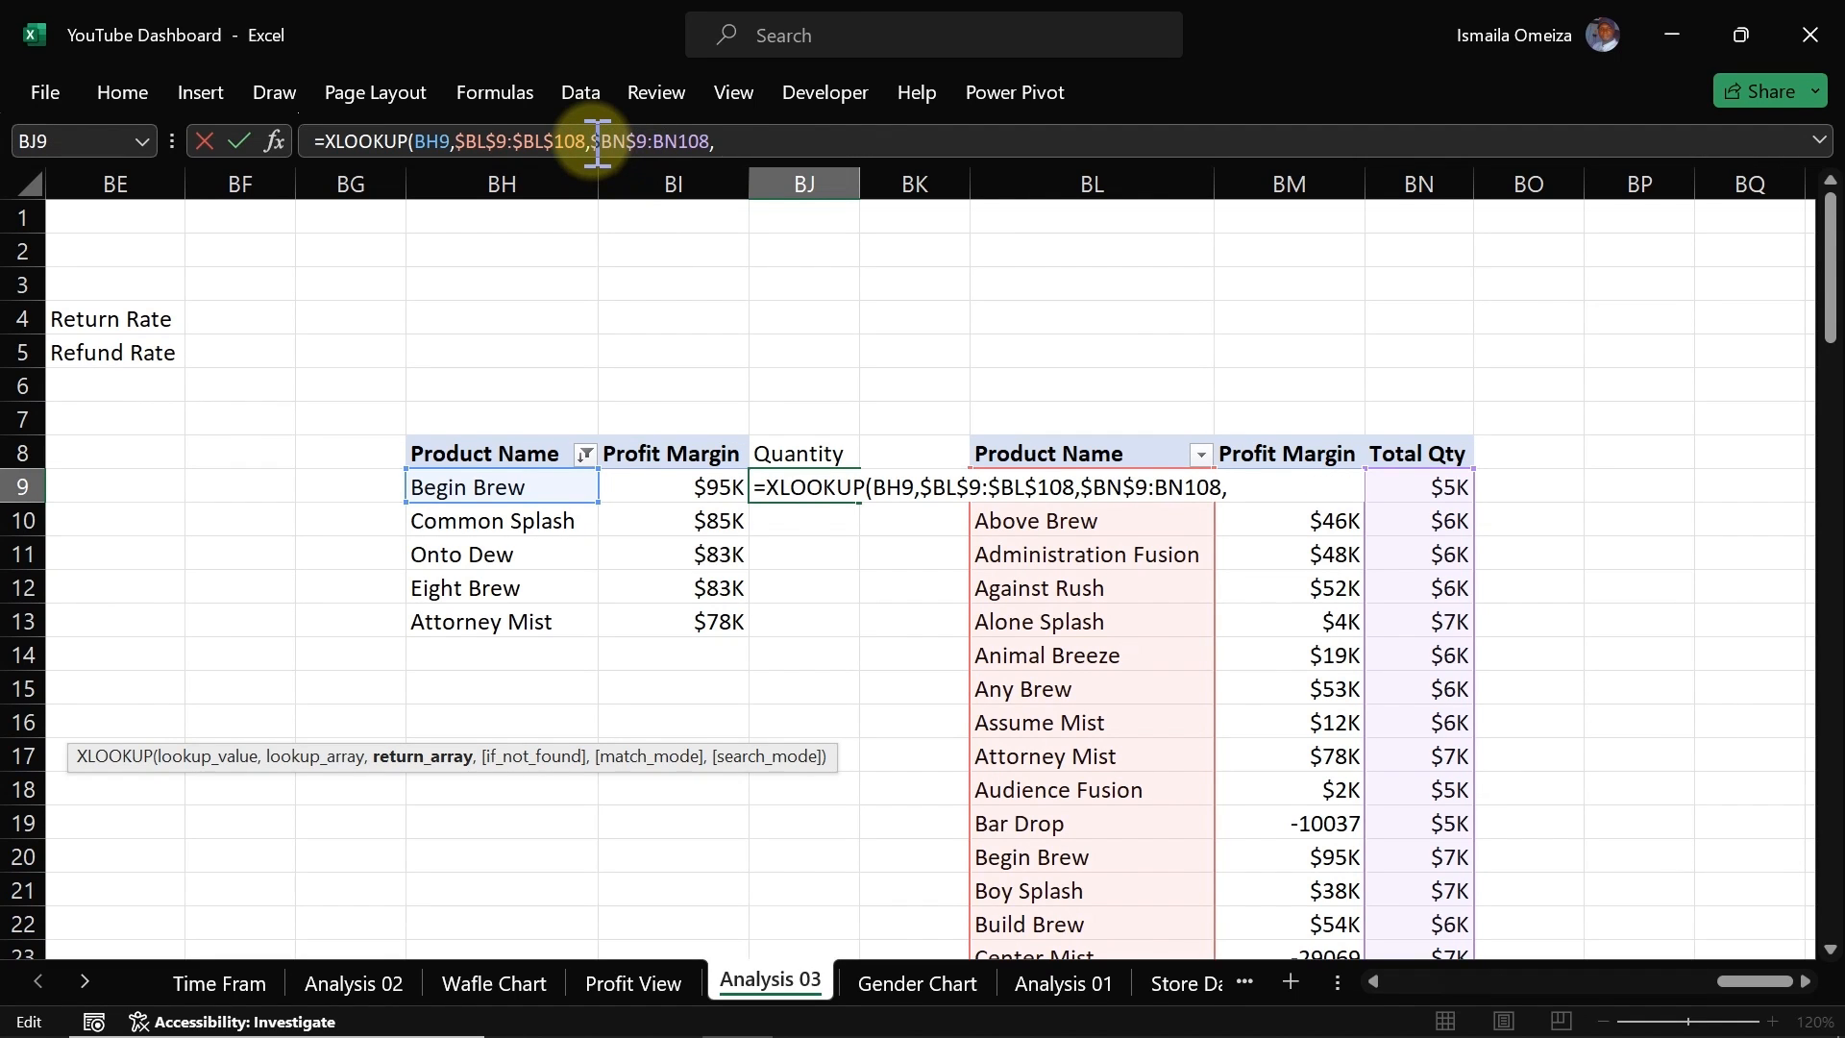
{"action": "type", "text": "$9:$BN$"}
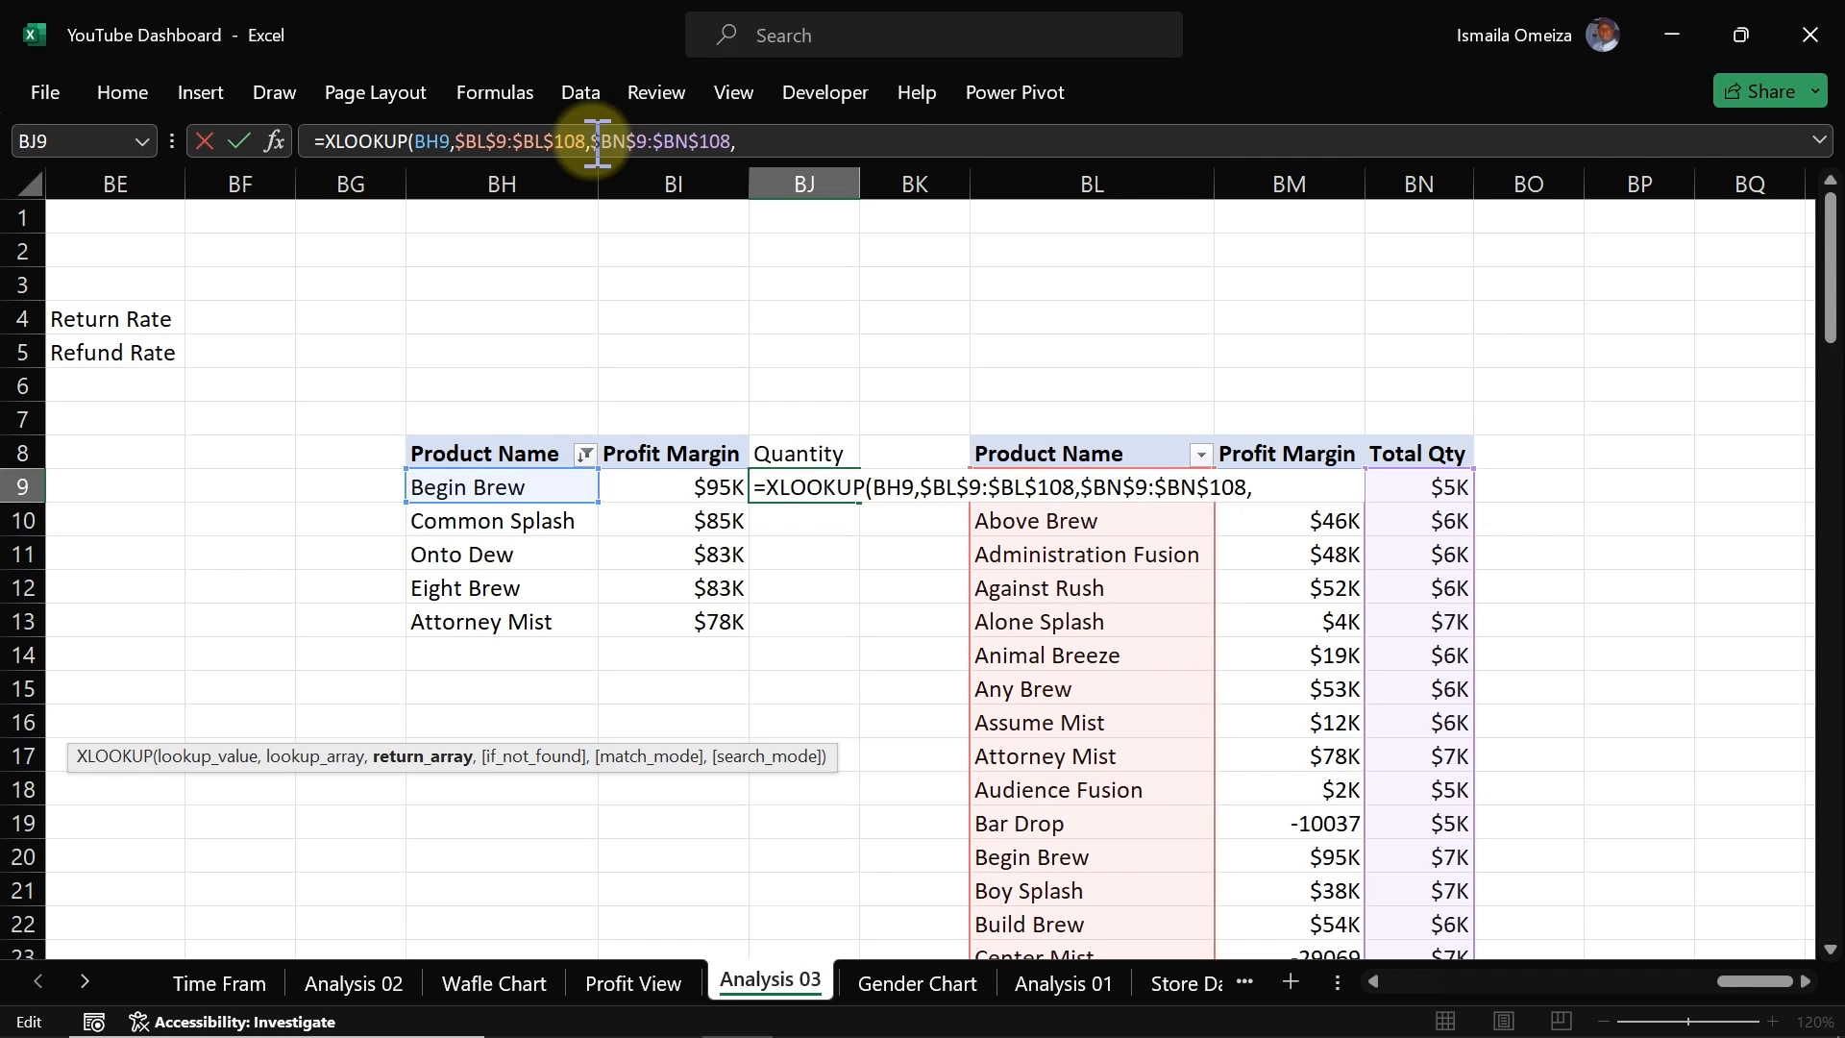
{"action": "key", "text": "End"}
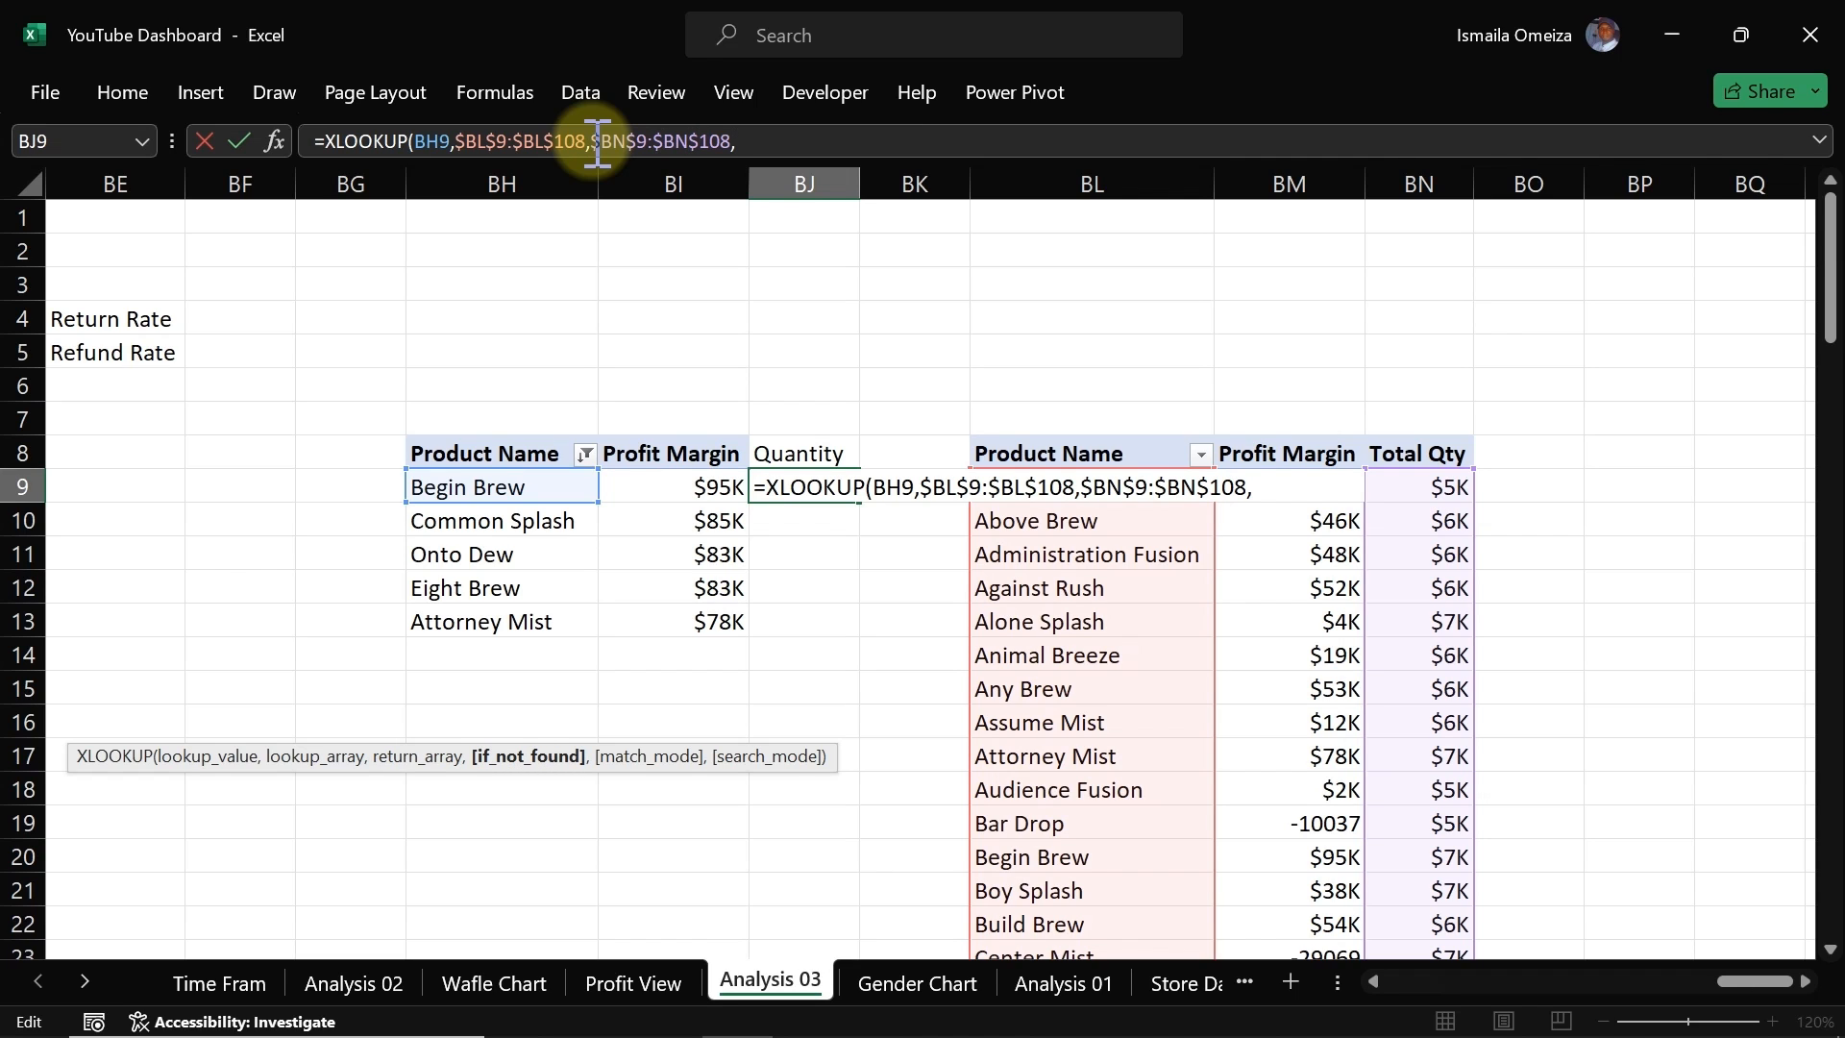
Step: Complete the XLOOKUP with 0 as the not-found value and 0 for exact match, and enter it
{"action": "type", "text": "0,"}
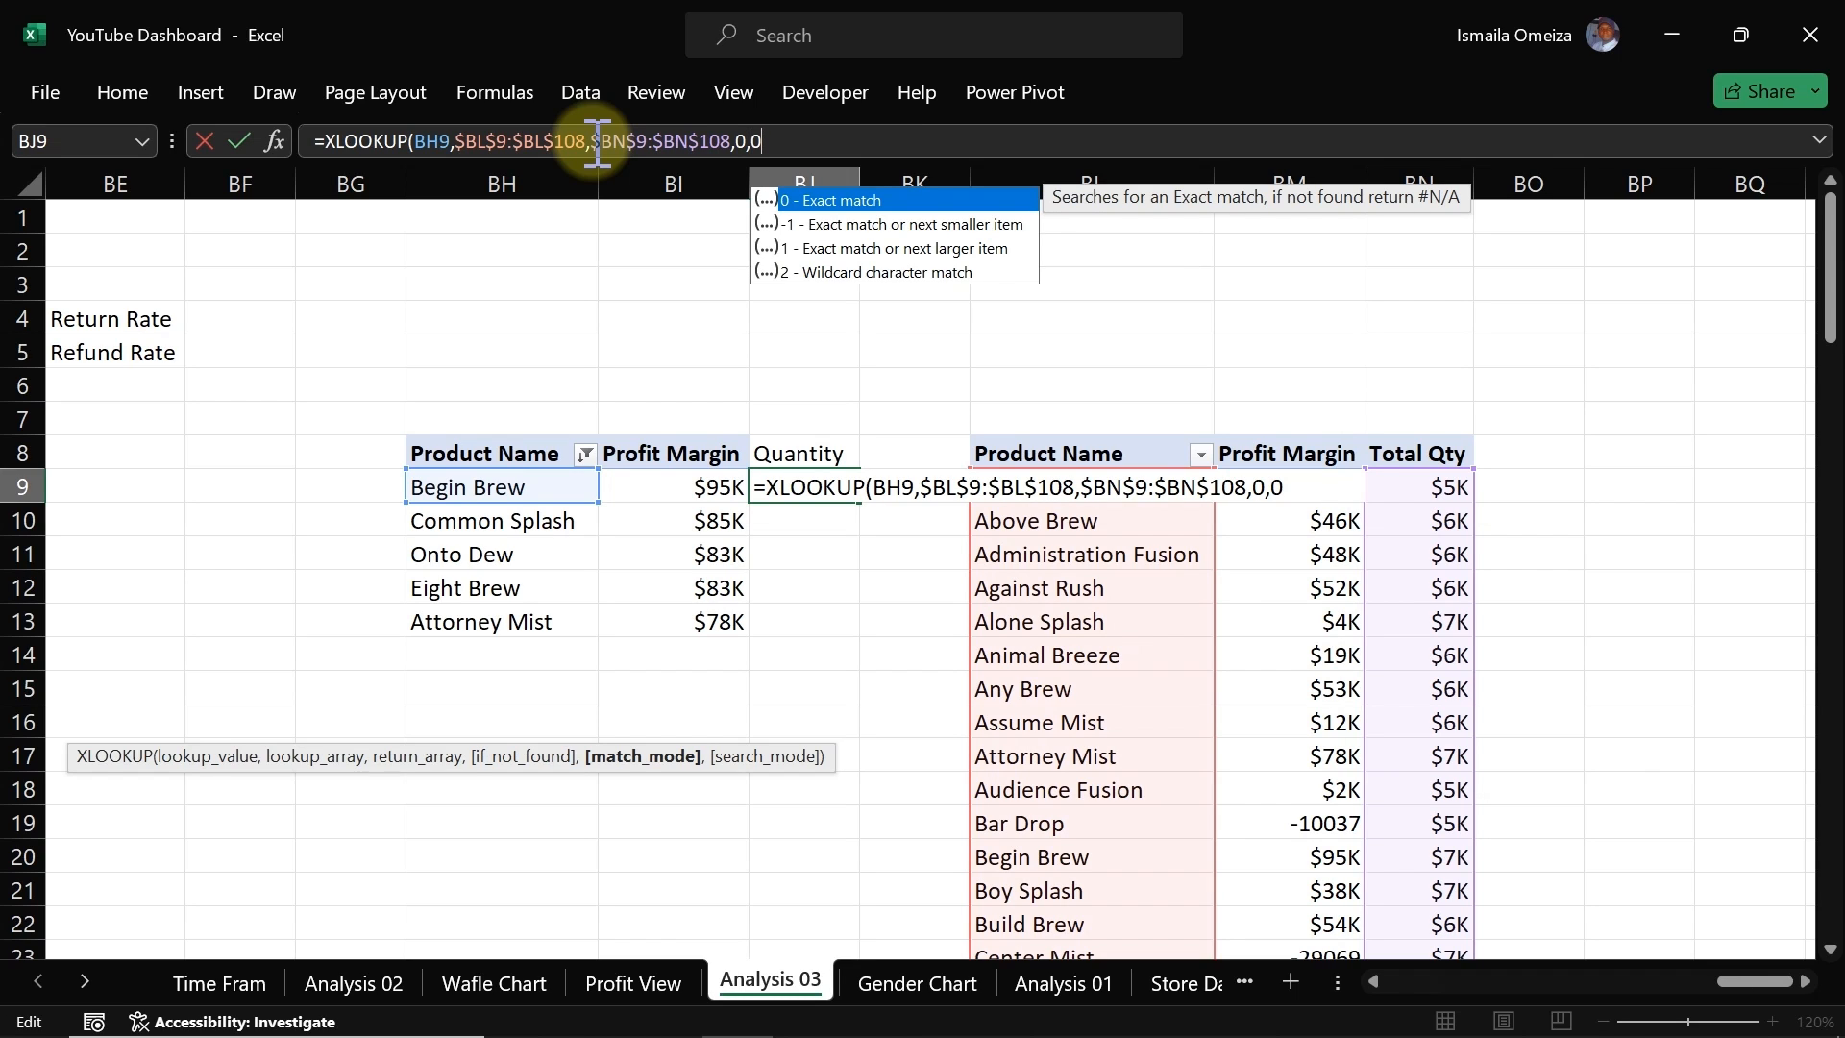
{"action": "type", "text": "0)"}
{"action": "key", "text": "Return"}
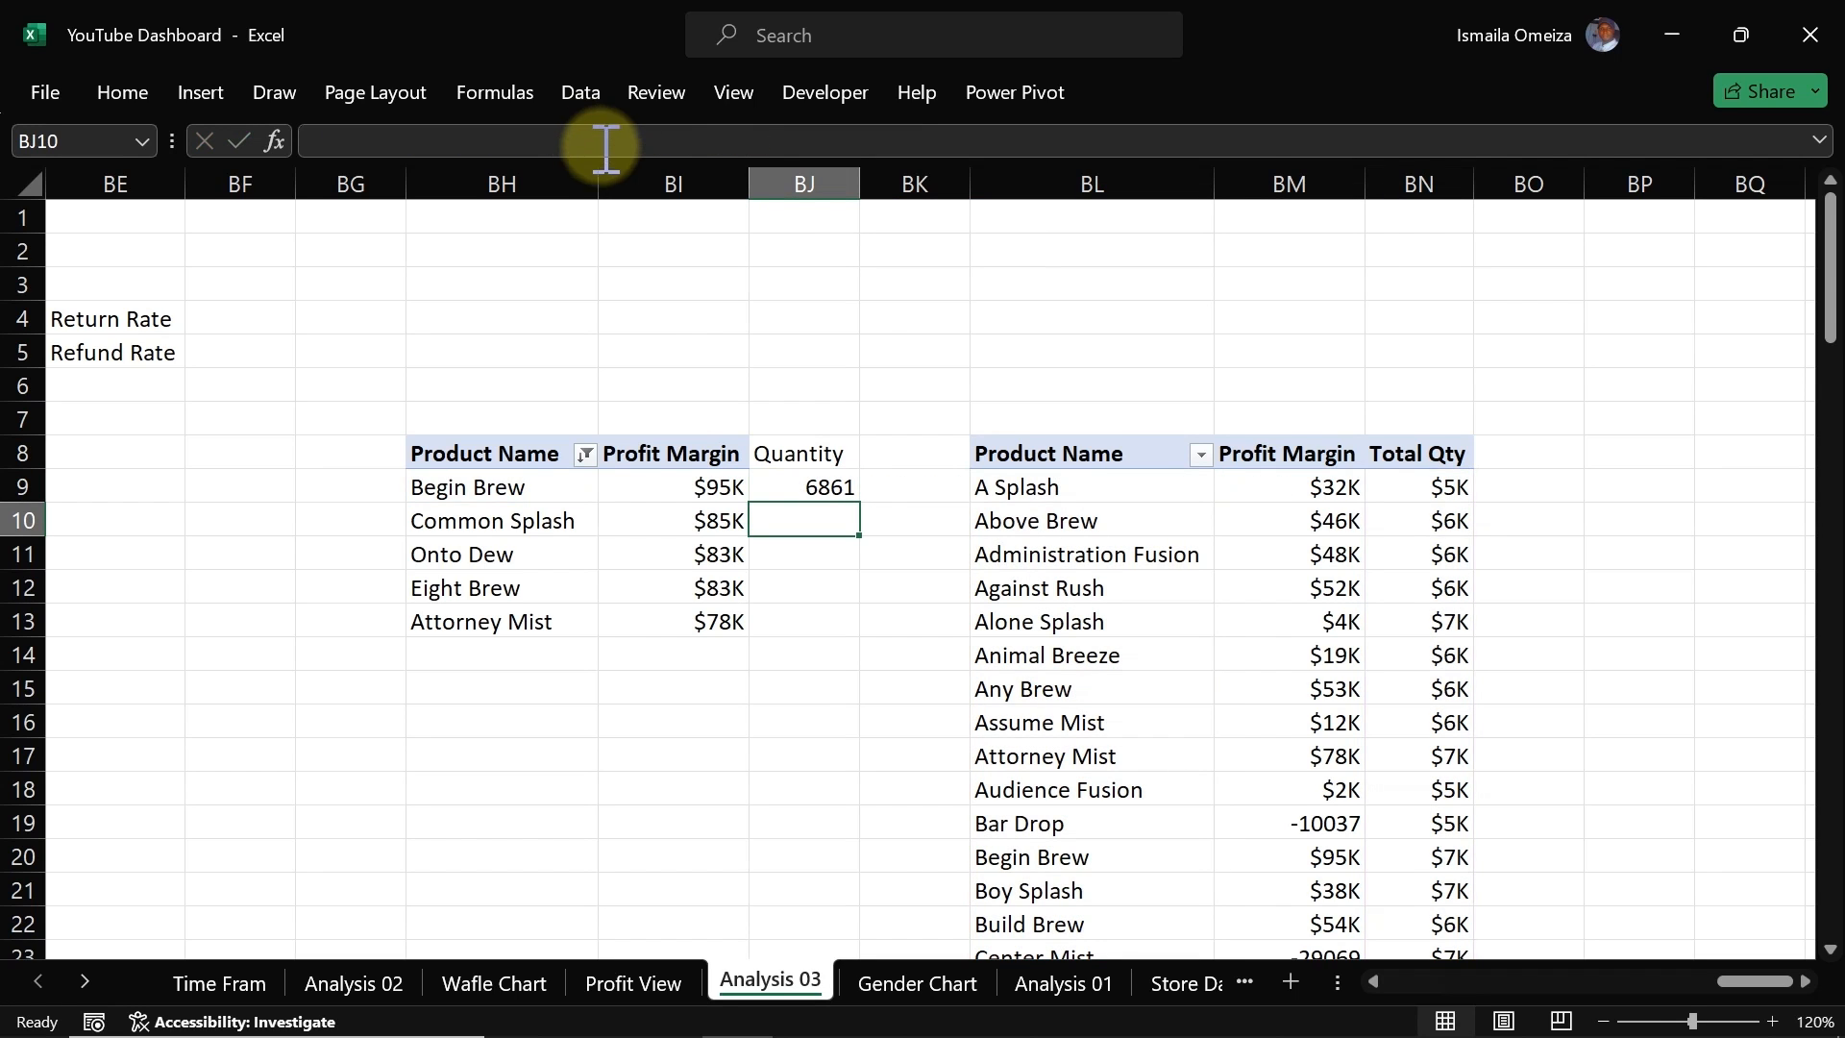
Step: Fill the Quantity formula down from BJ9 to BJ13 for the remaining top-5 products and check the copies
{"action": "left_click", "coordinate": [799, 485]}
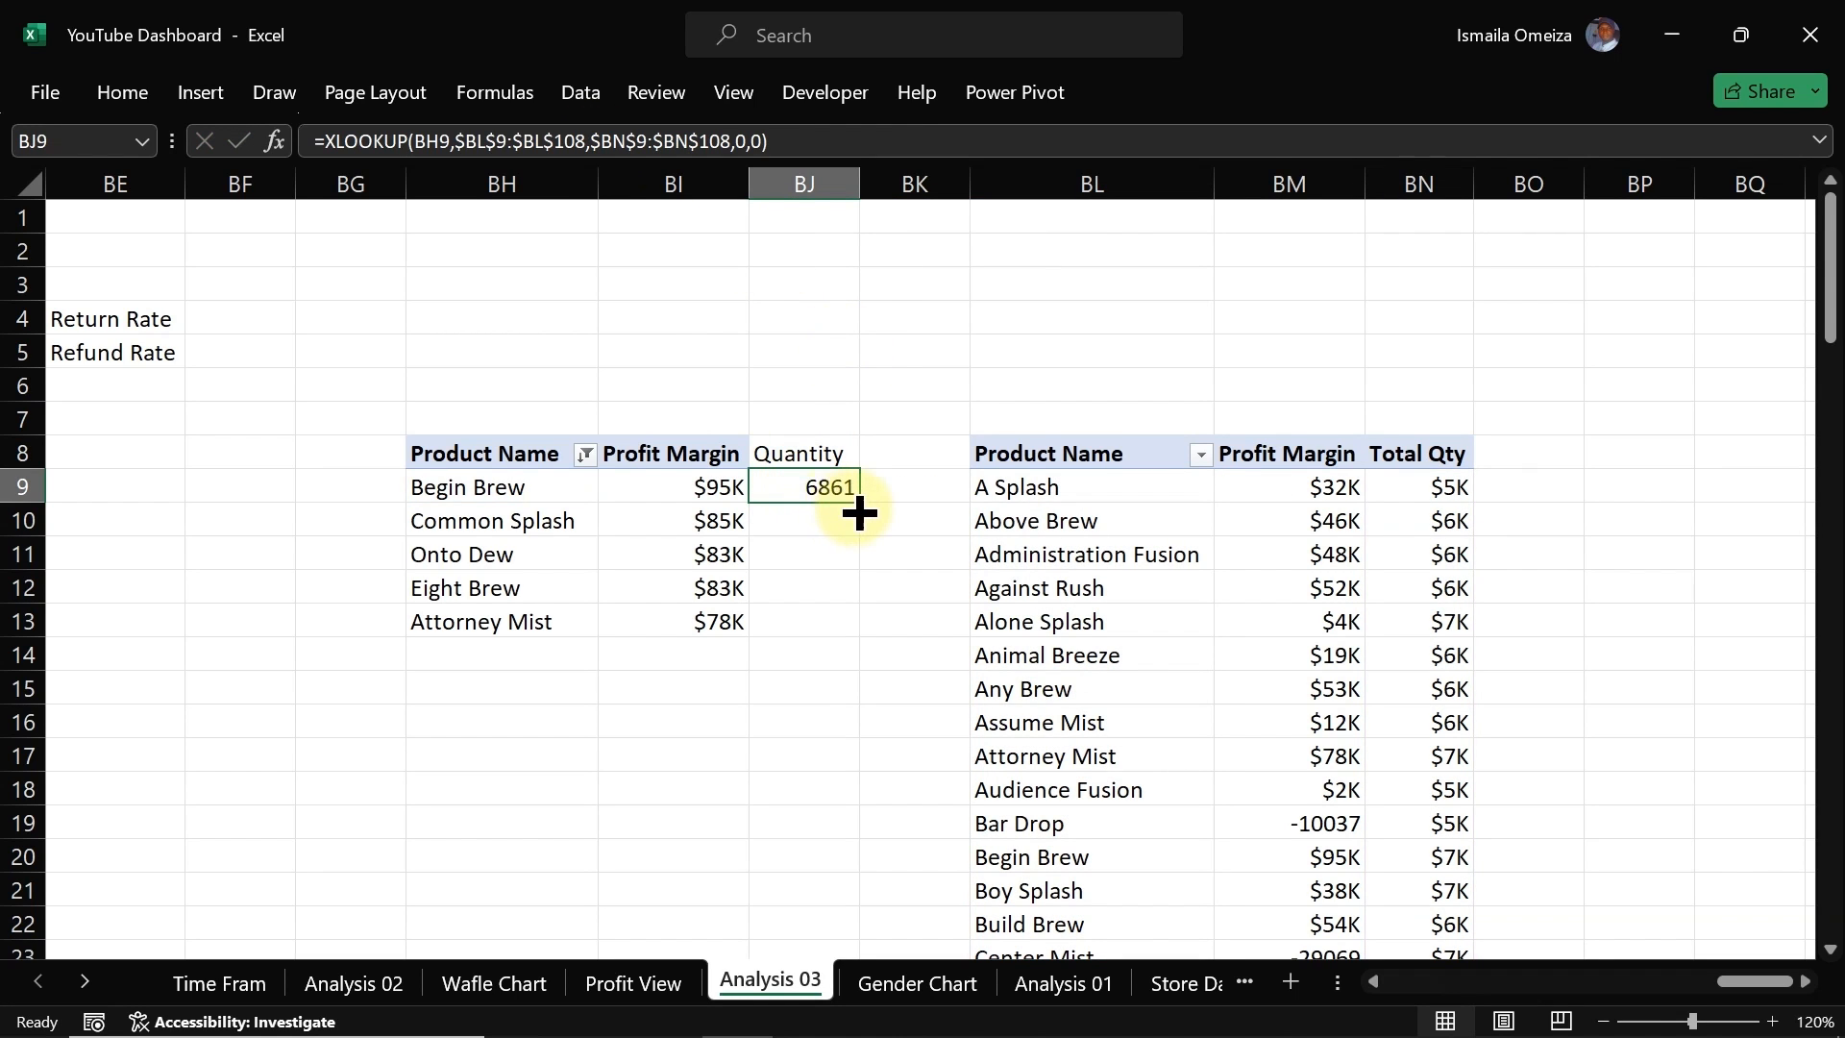
{"action": "left_click_drag", "start_coordinate": [860, 504], "coordinate": [847, 629]}
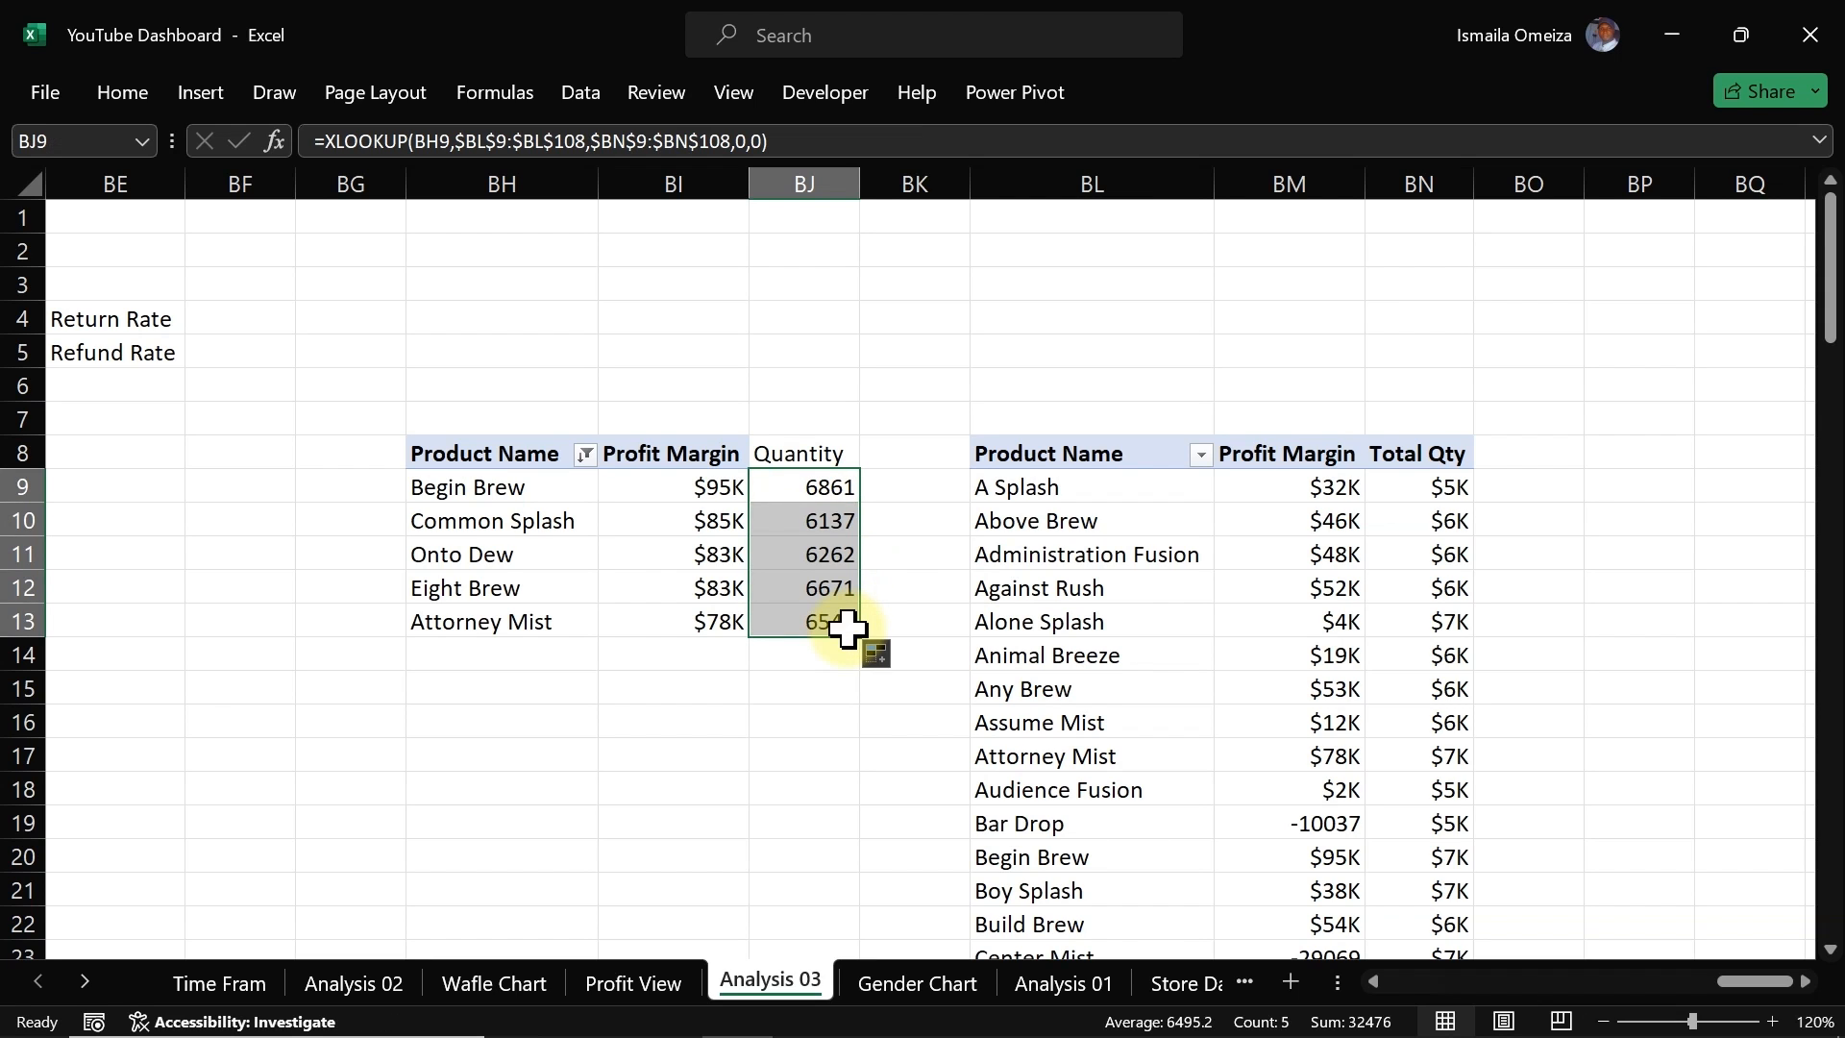
{"action": "left_click", "coordinate": [823, 524]}
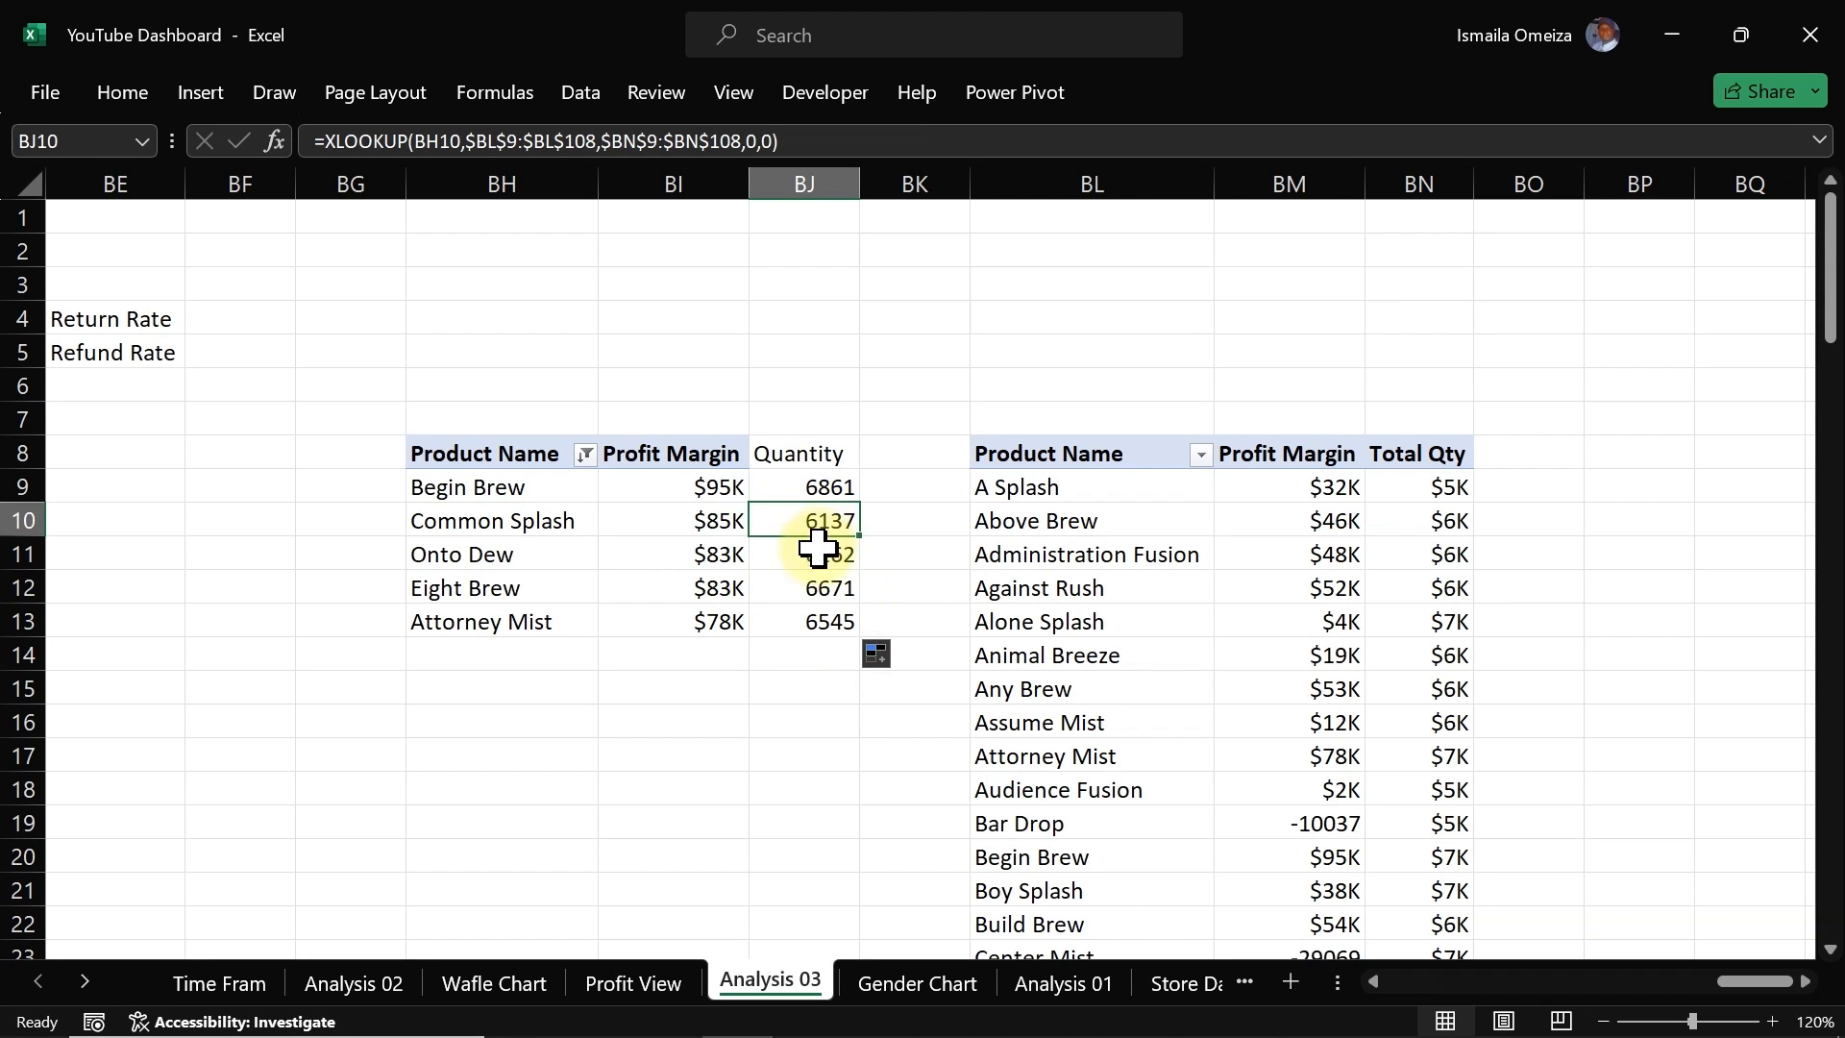
{"action": "left_click", "coordinate": [823, 588]}
{"action": "left_click", "coordinate": [823, 615]}
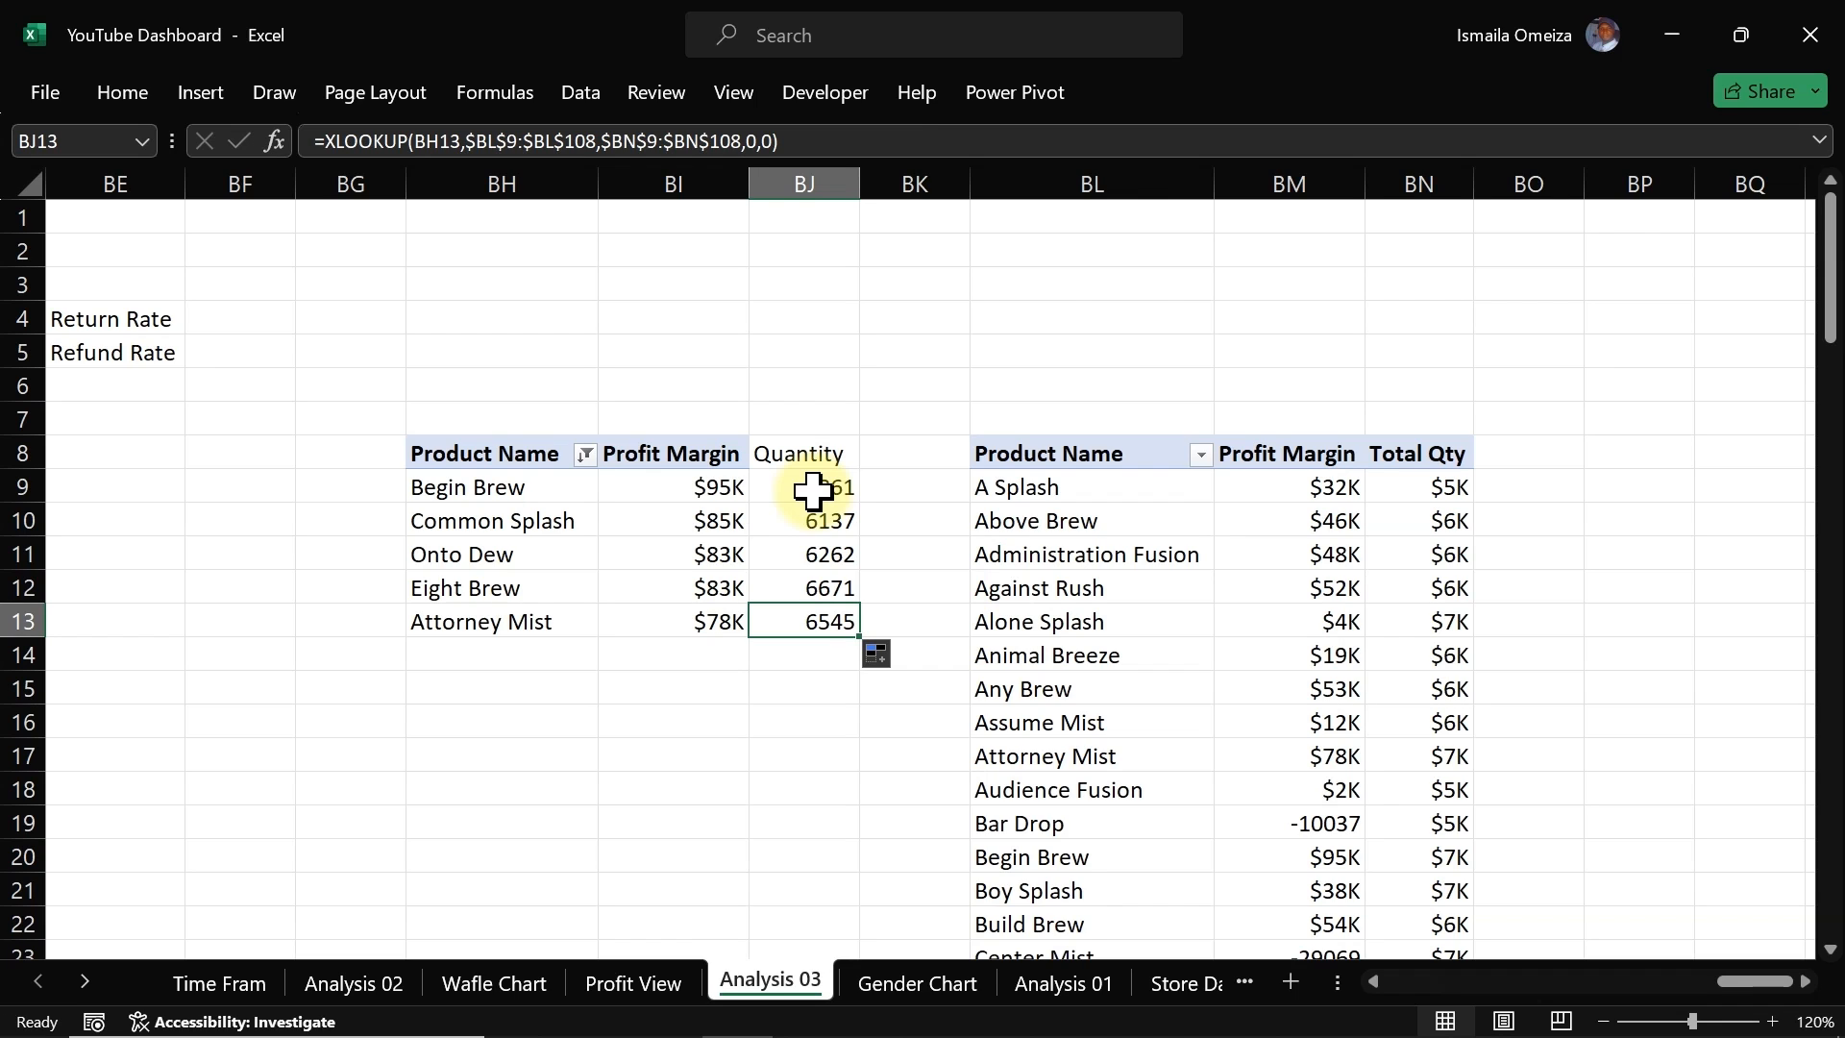
Step: Link the Profit/Quantity option buttons on Profit View to cell BI5 on the Analysis 03 sheet
{"action": "left_click", "coordinate": [708, 488]}
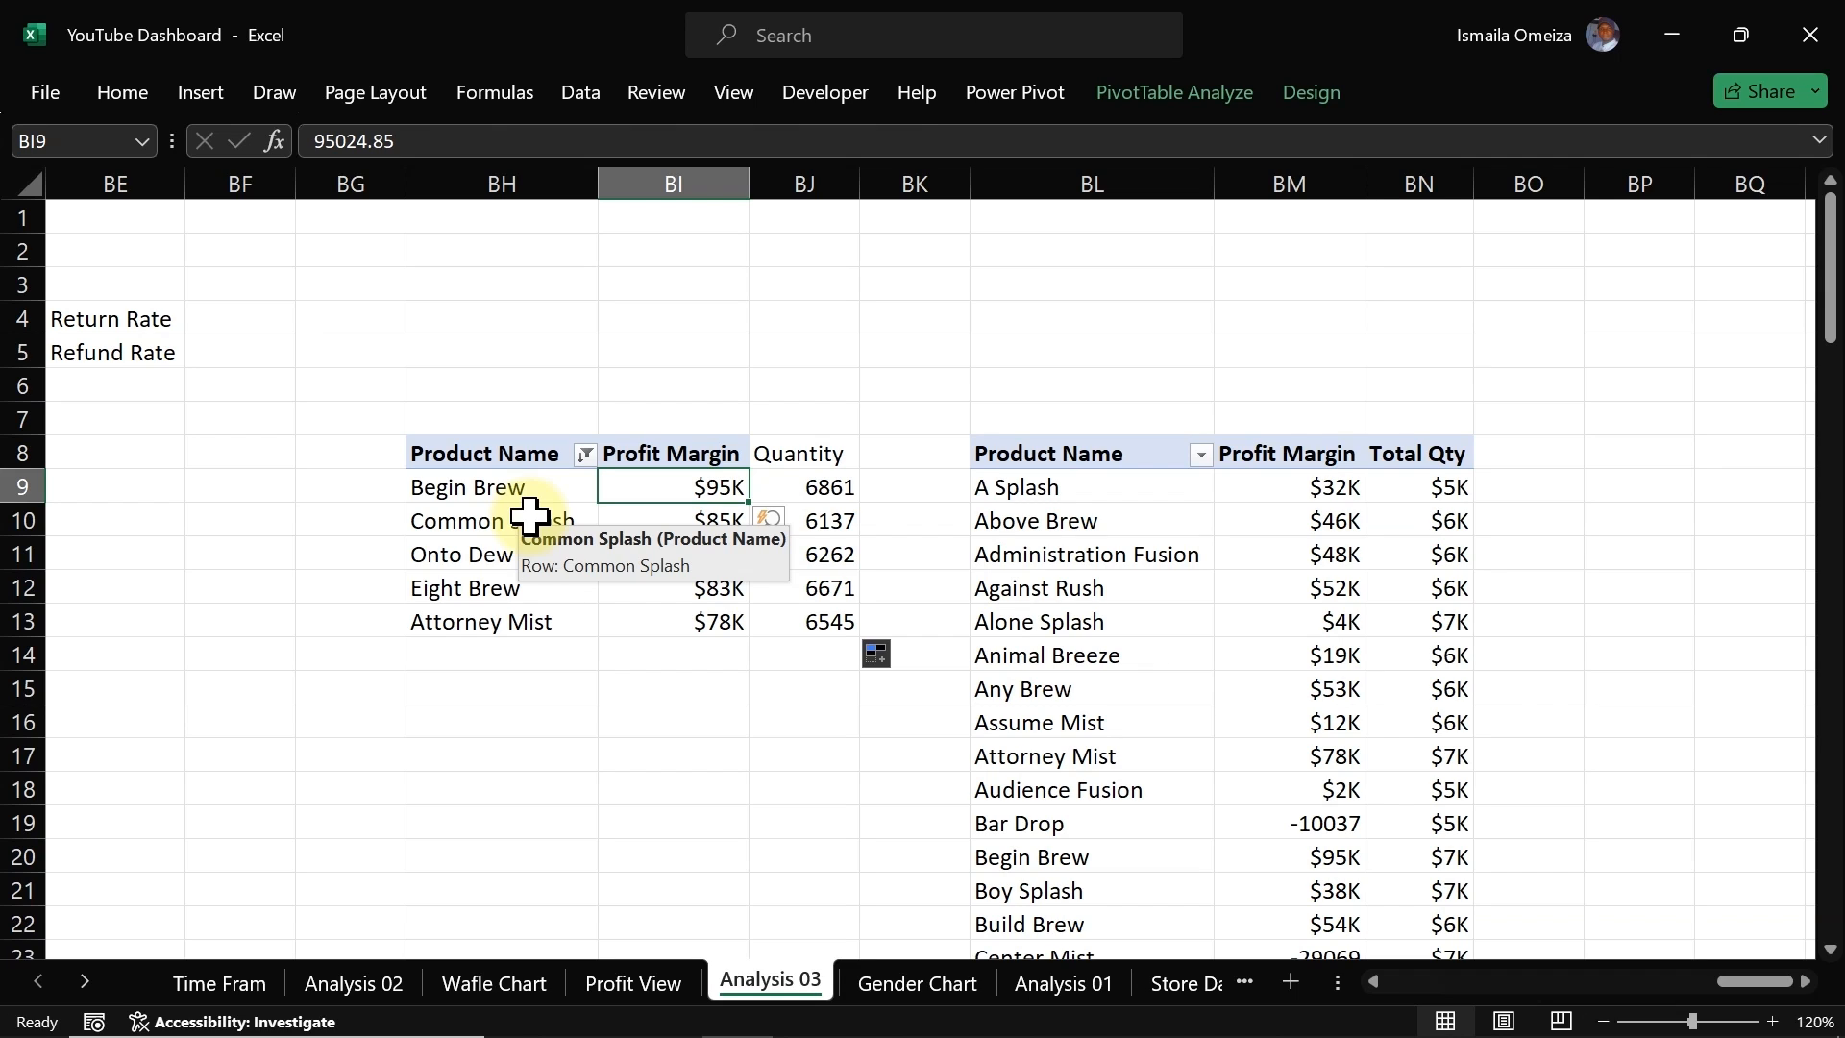
{"action": "left_click", "coordinate": [642, 995]}
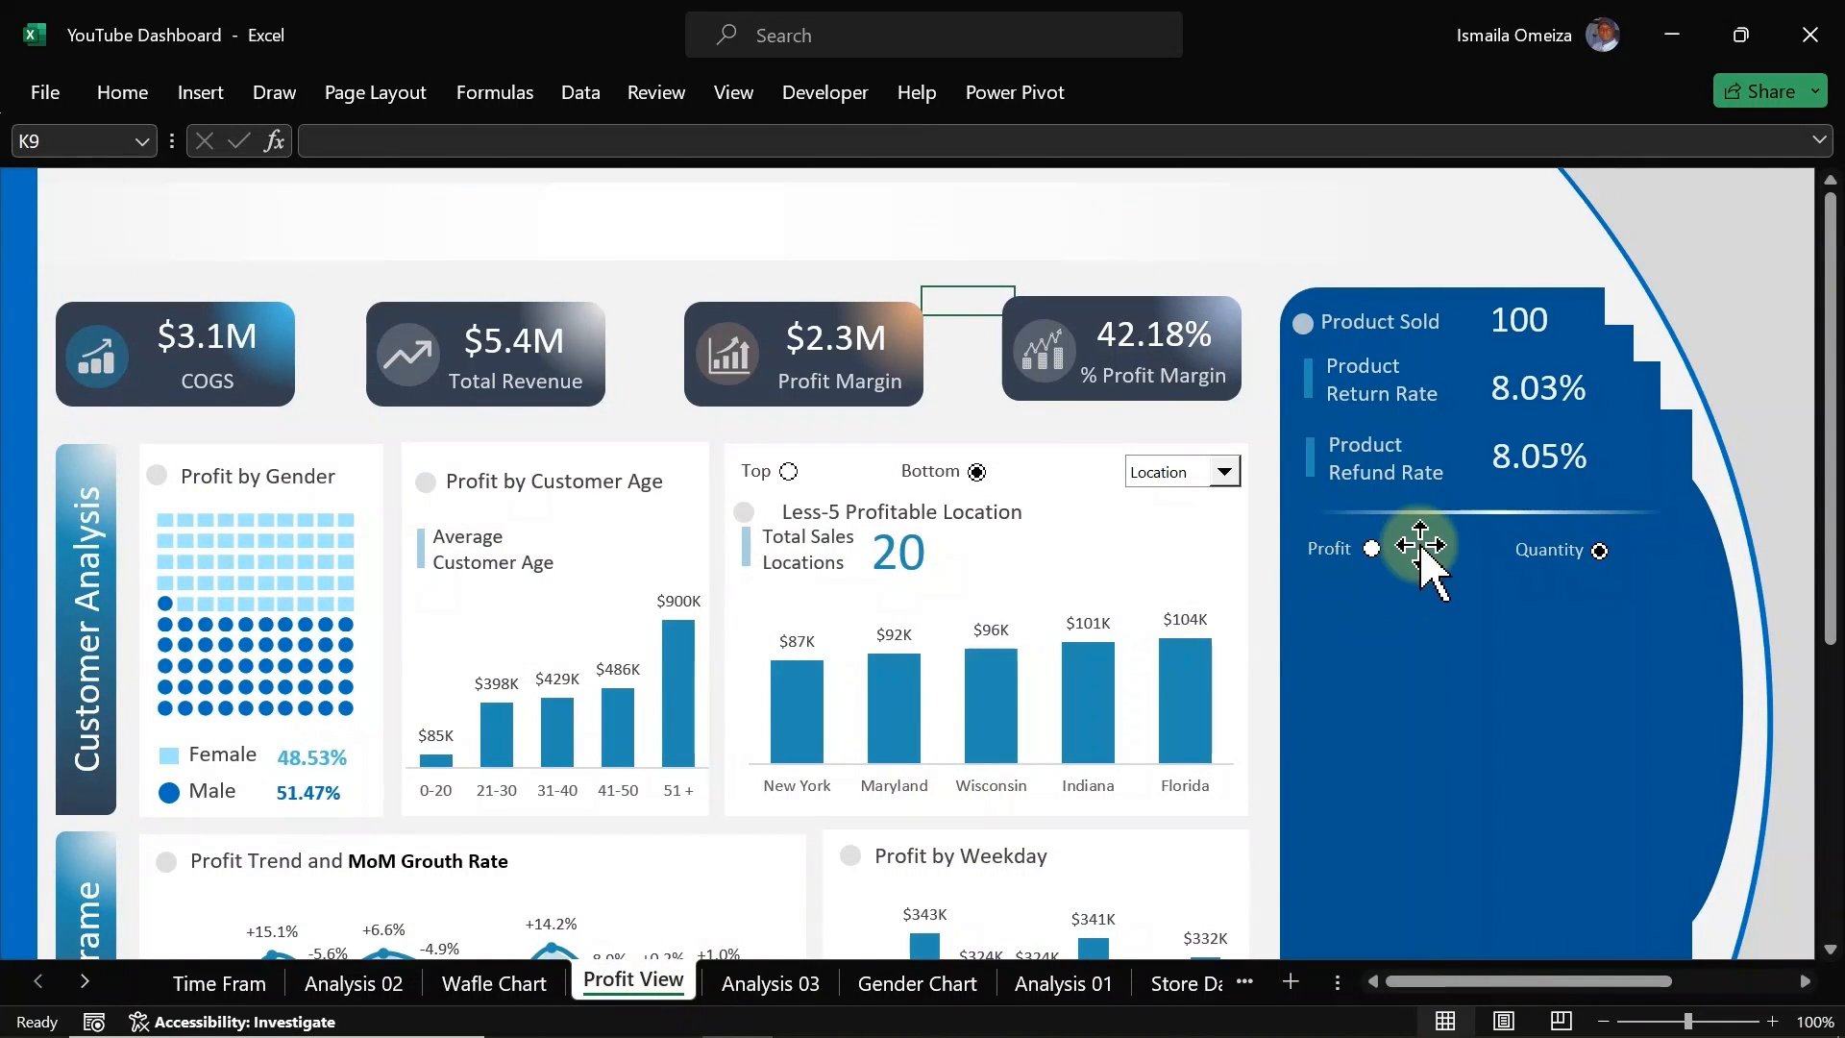
{"action": "right_click", "coordinate": [1374, 553]}
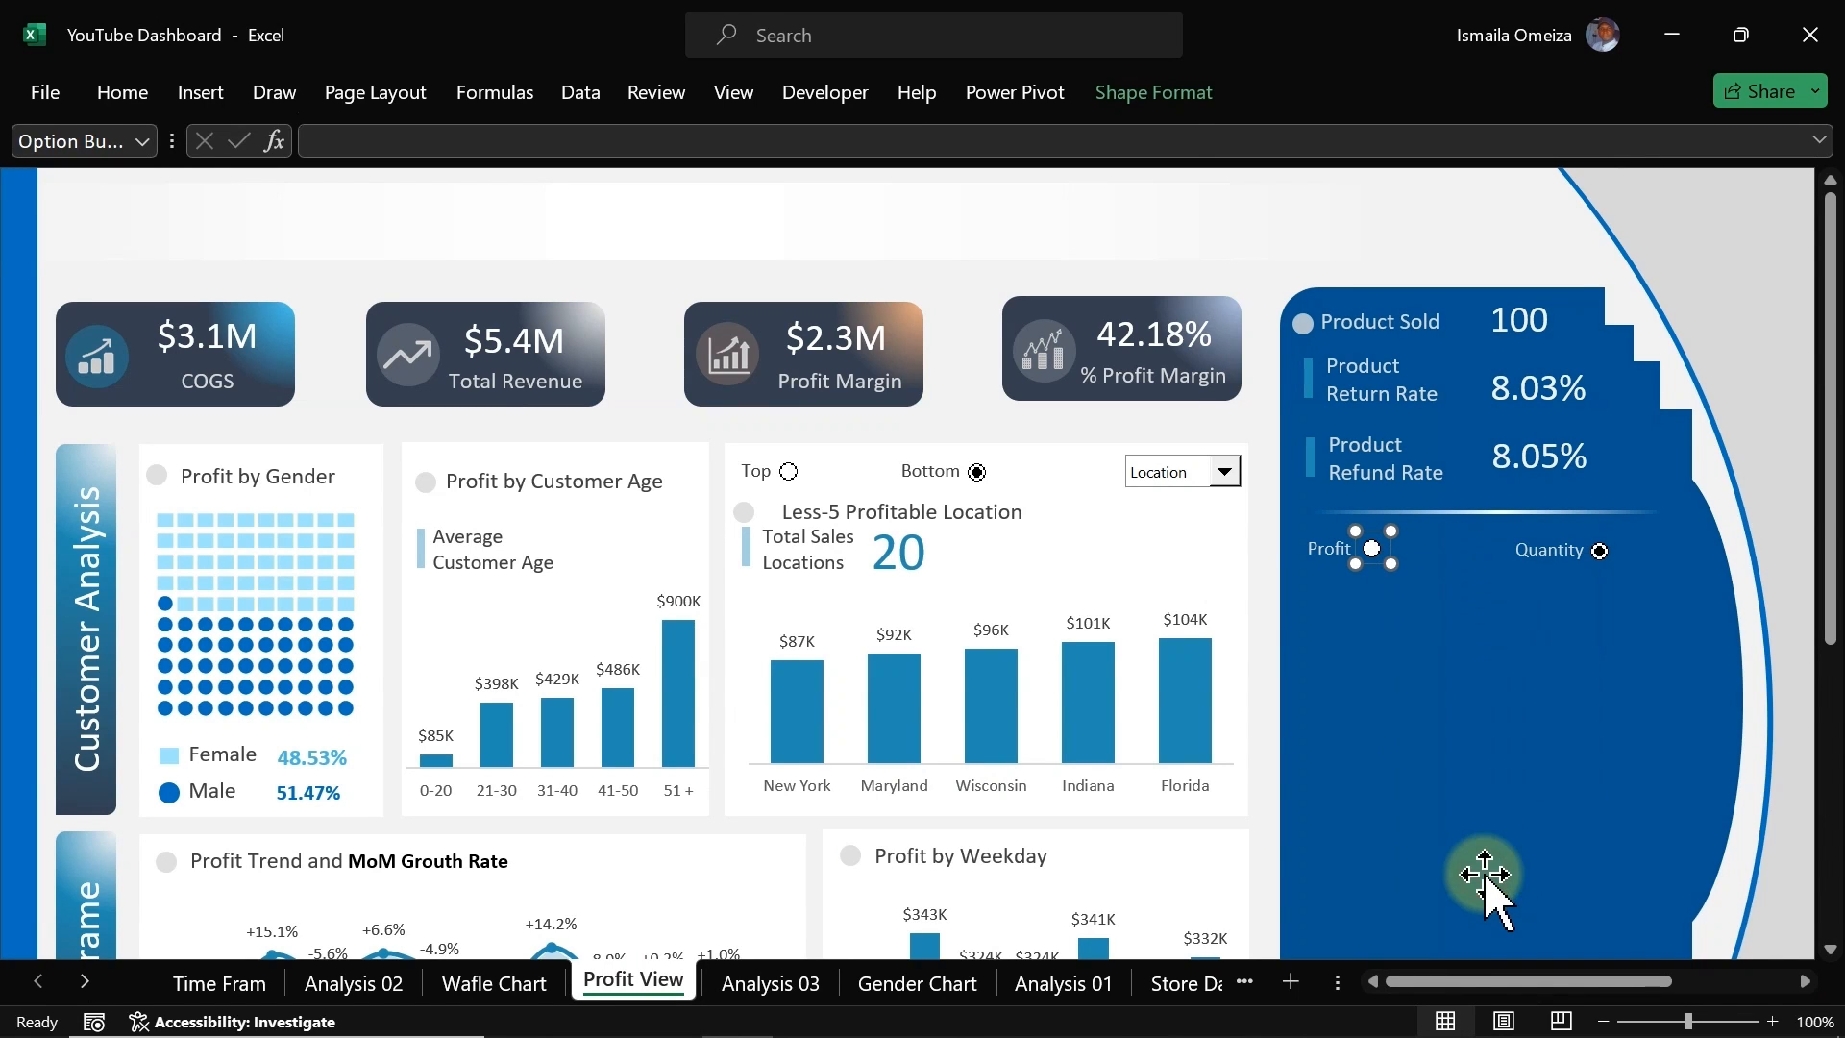
{"action": "left_click", "coordinate": [1487, 875]}
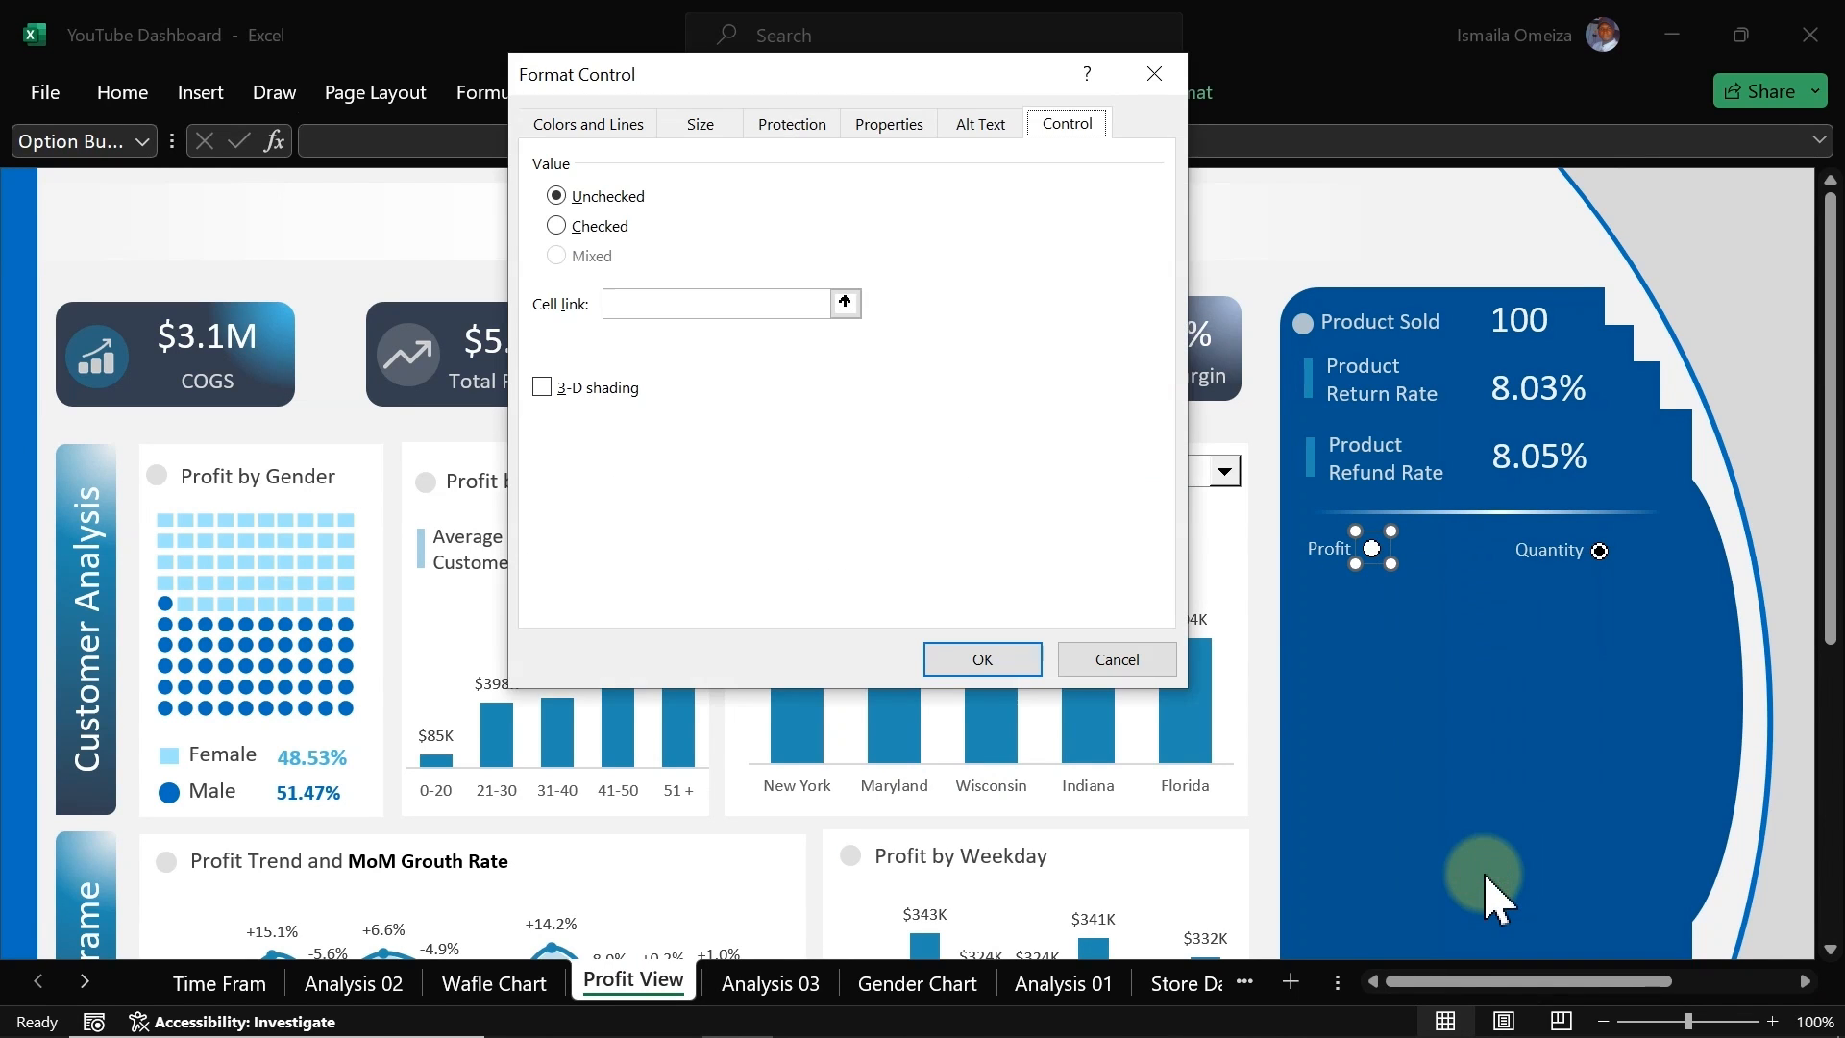
{"action": "left_click", "coordinate": [708, 296]}
{"action": "left_click", "coordinate": [776, 983]}
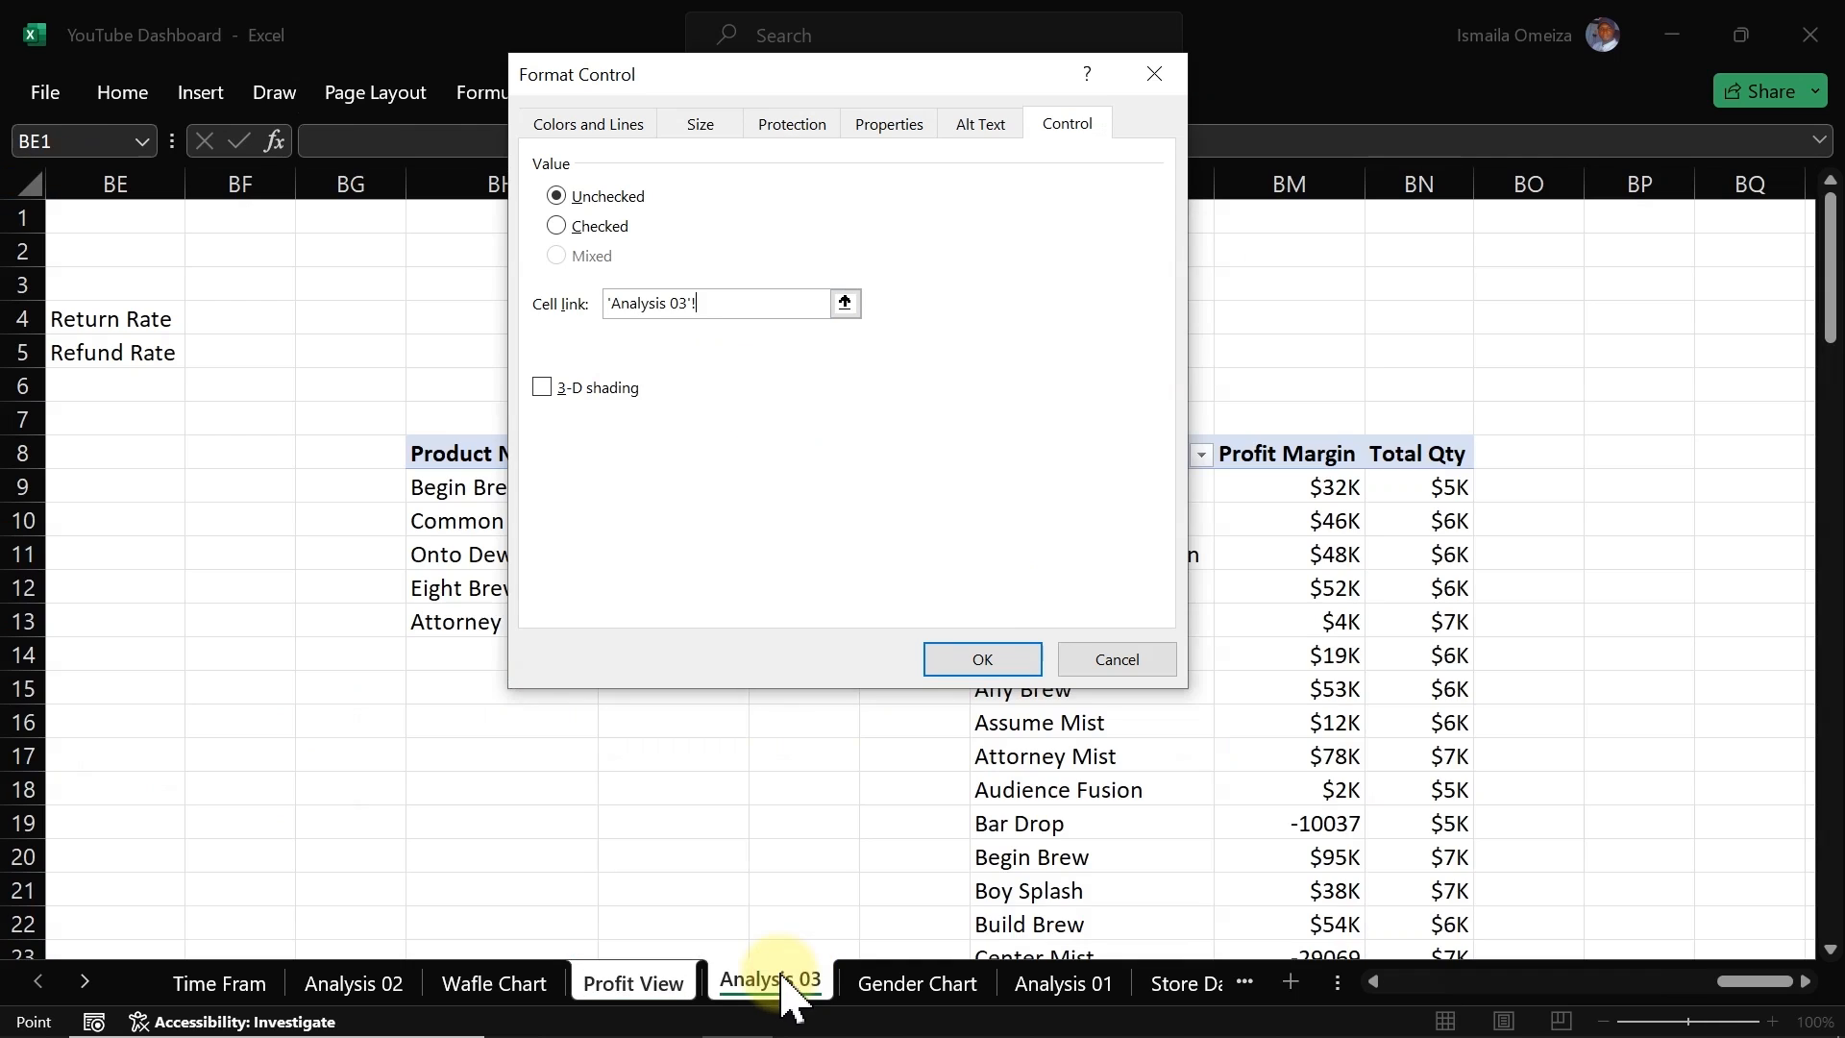
{"action": "left_click_drag", "start_coordinate": [710, 82], "coordinate": [1275, 87]}
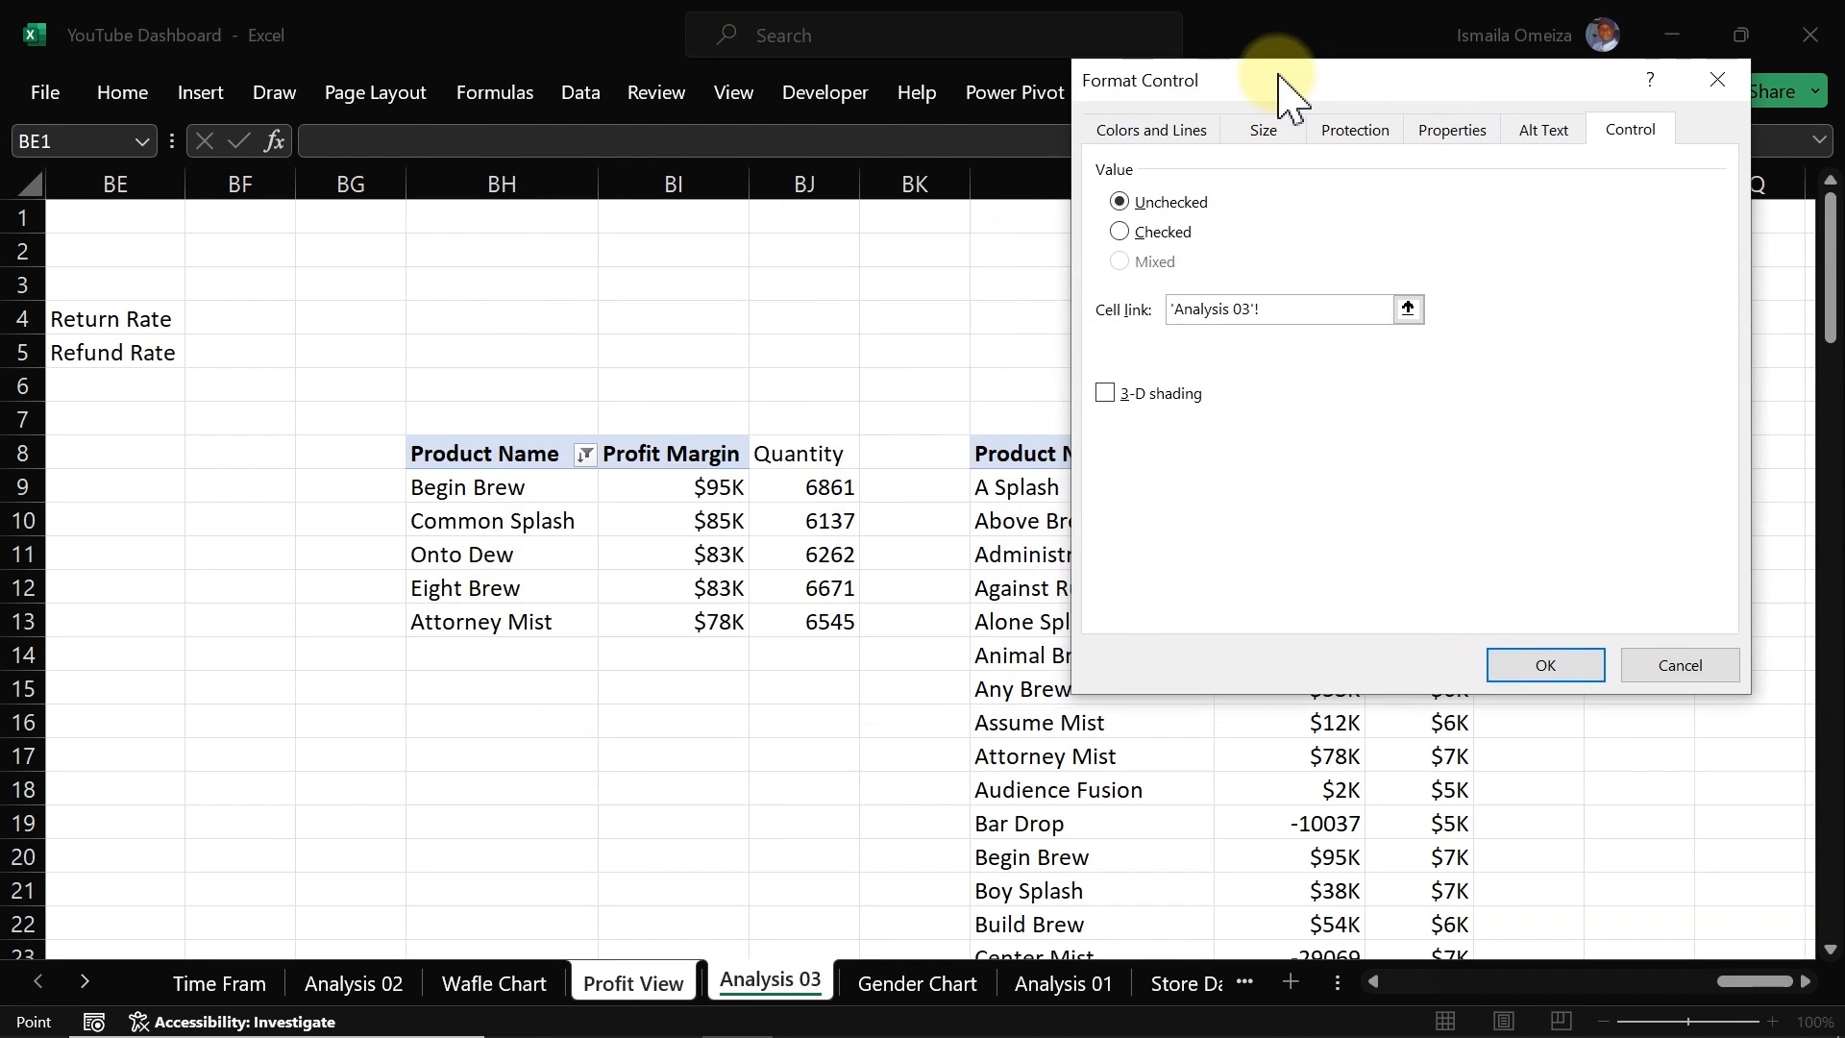
{"action": "left_click", "coordinate": [599, 355]}
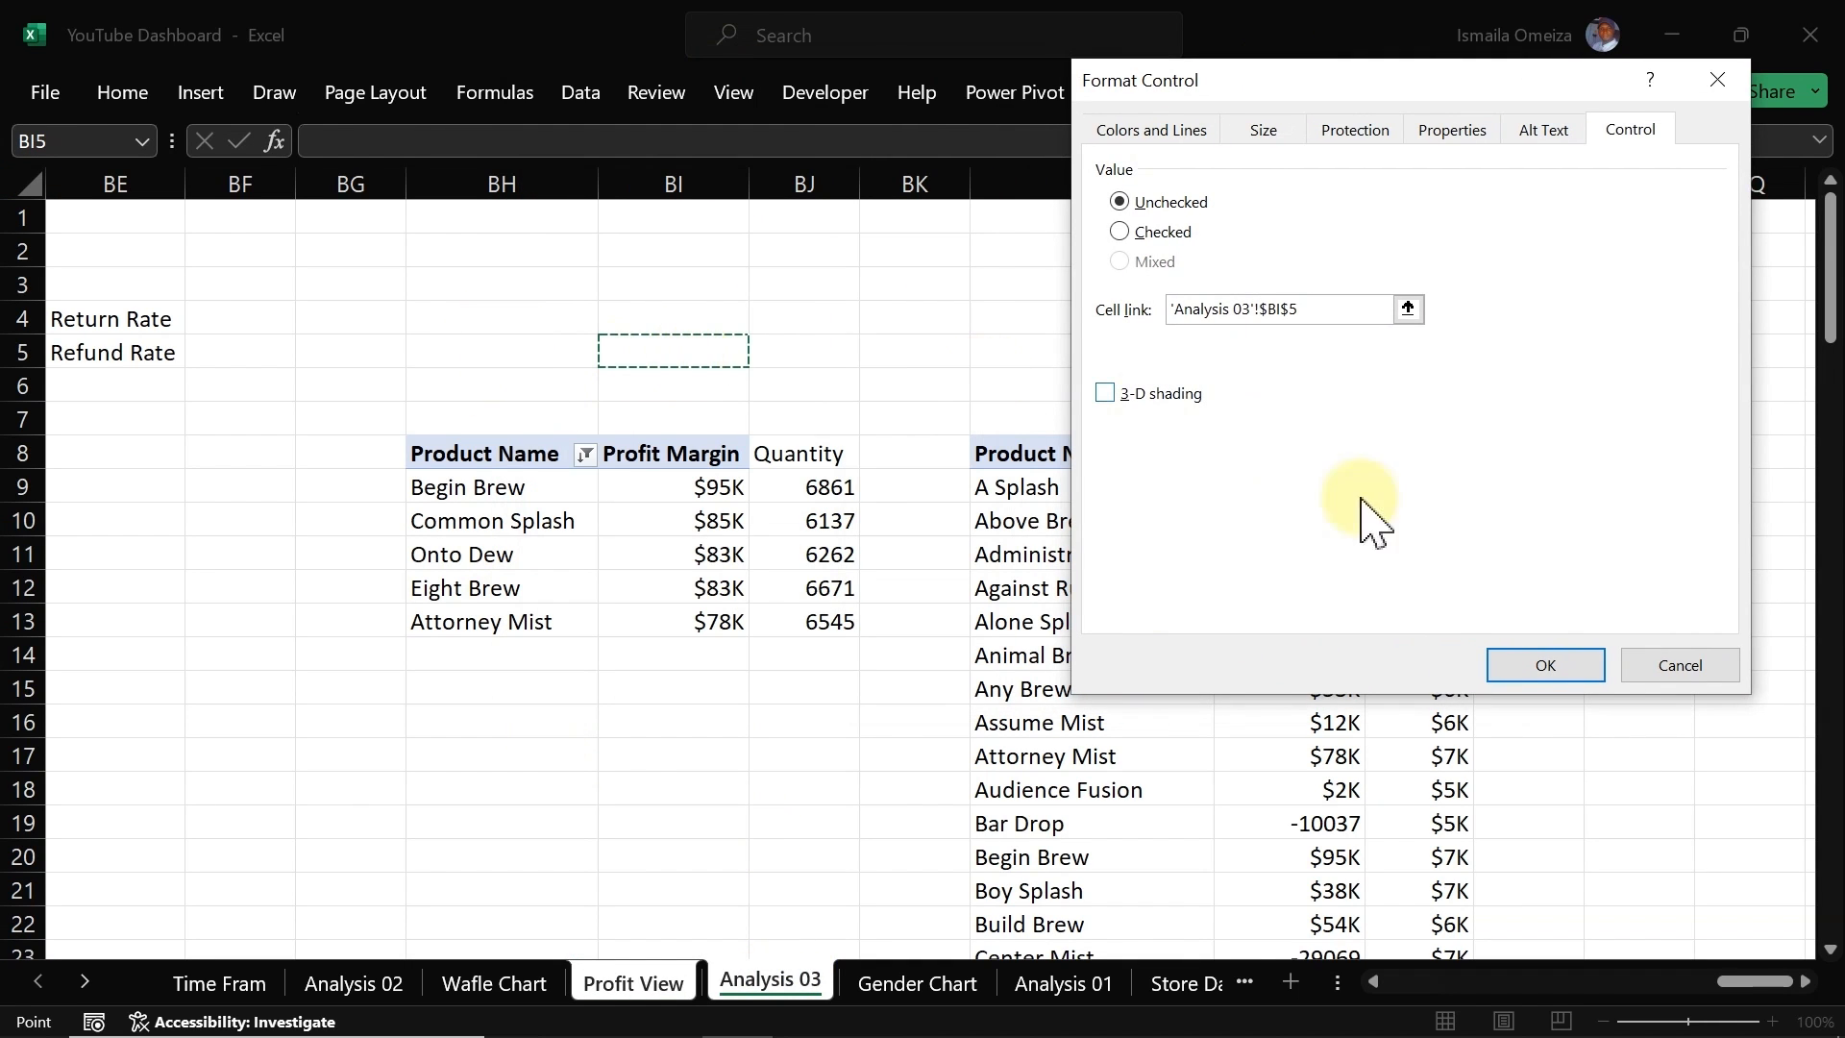
{"action": "left_click", "coordinate": [1542, 665]}
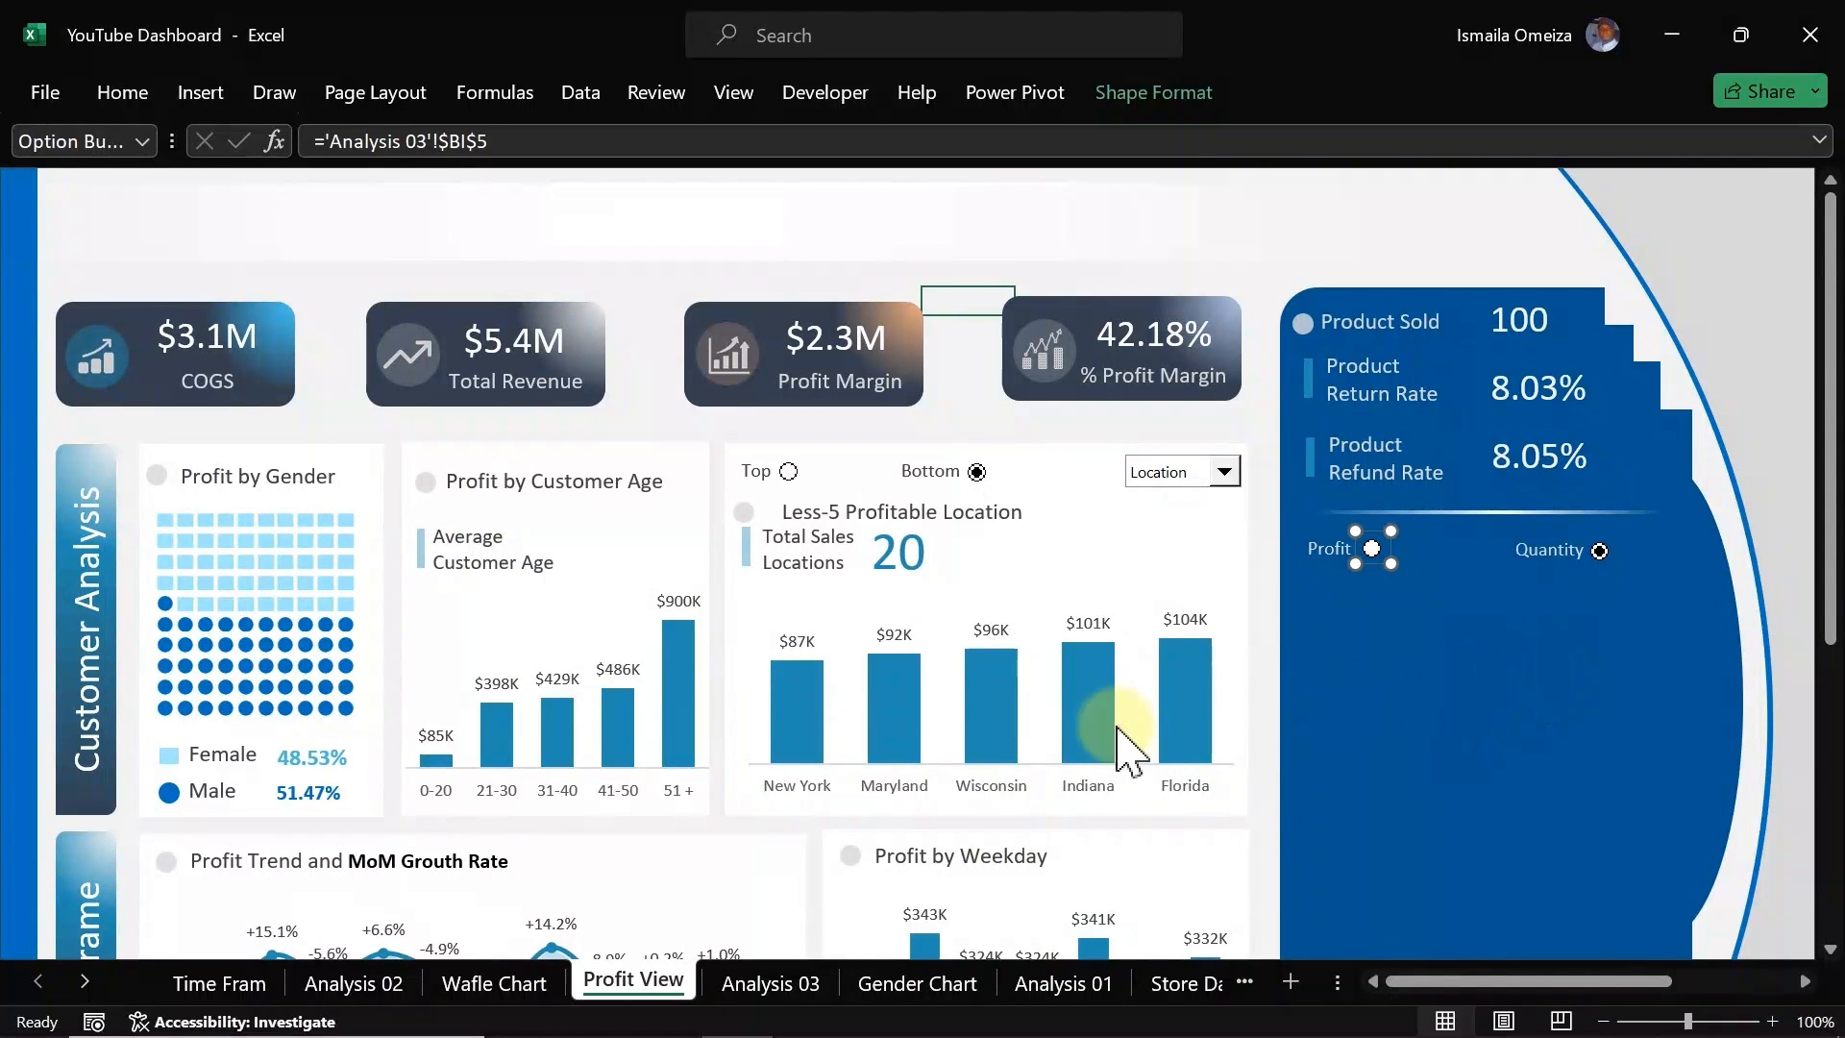
Step: Label cell BH5 as Option in bold with a light gray fill
{"action": "left_click", "coordinate": [769, 981]}
{"action": "left_click", "coordinate": [551, 346]}
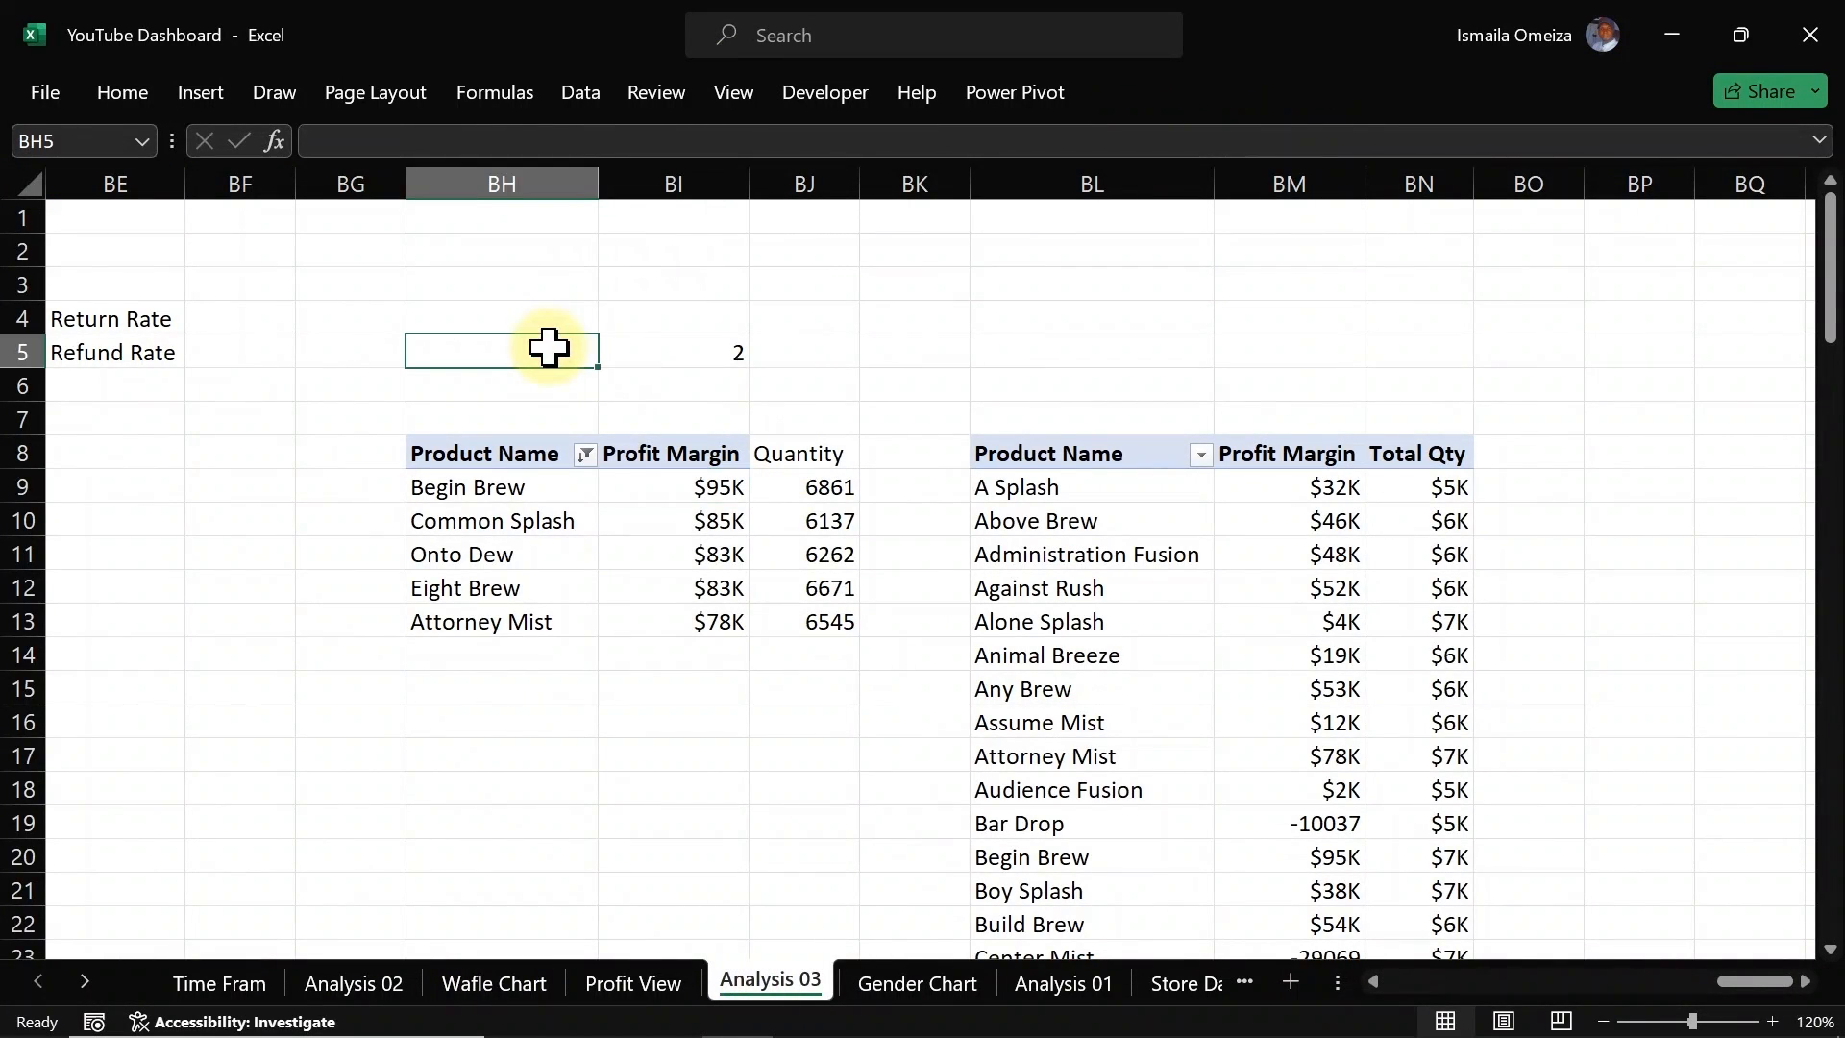
{"action": "type", "text": "Option"}
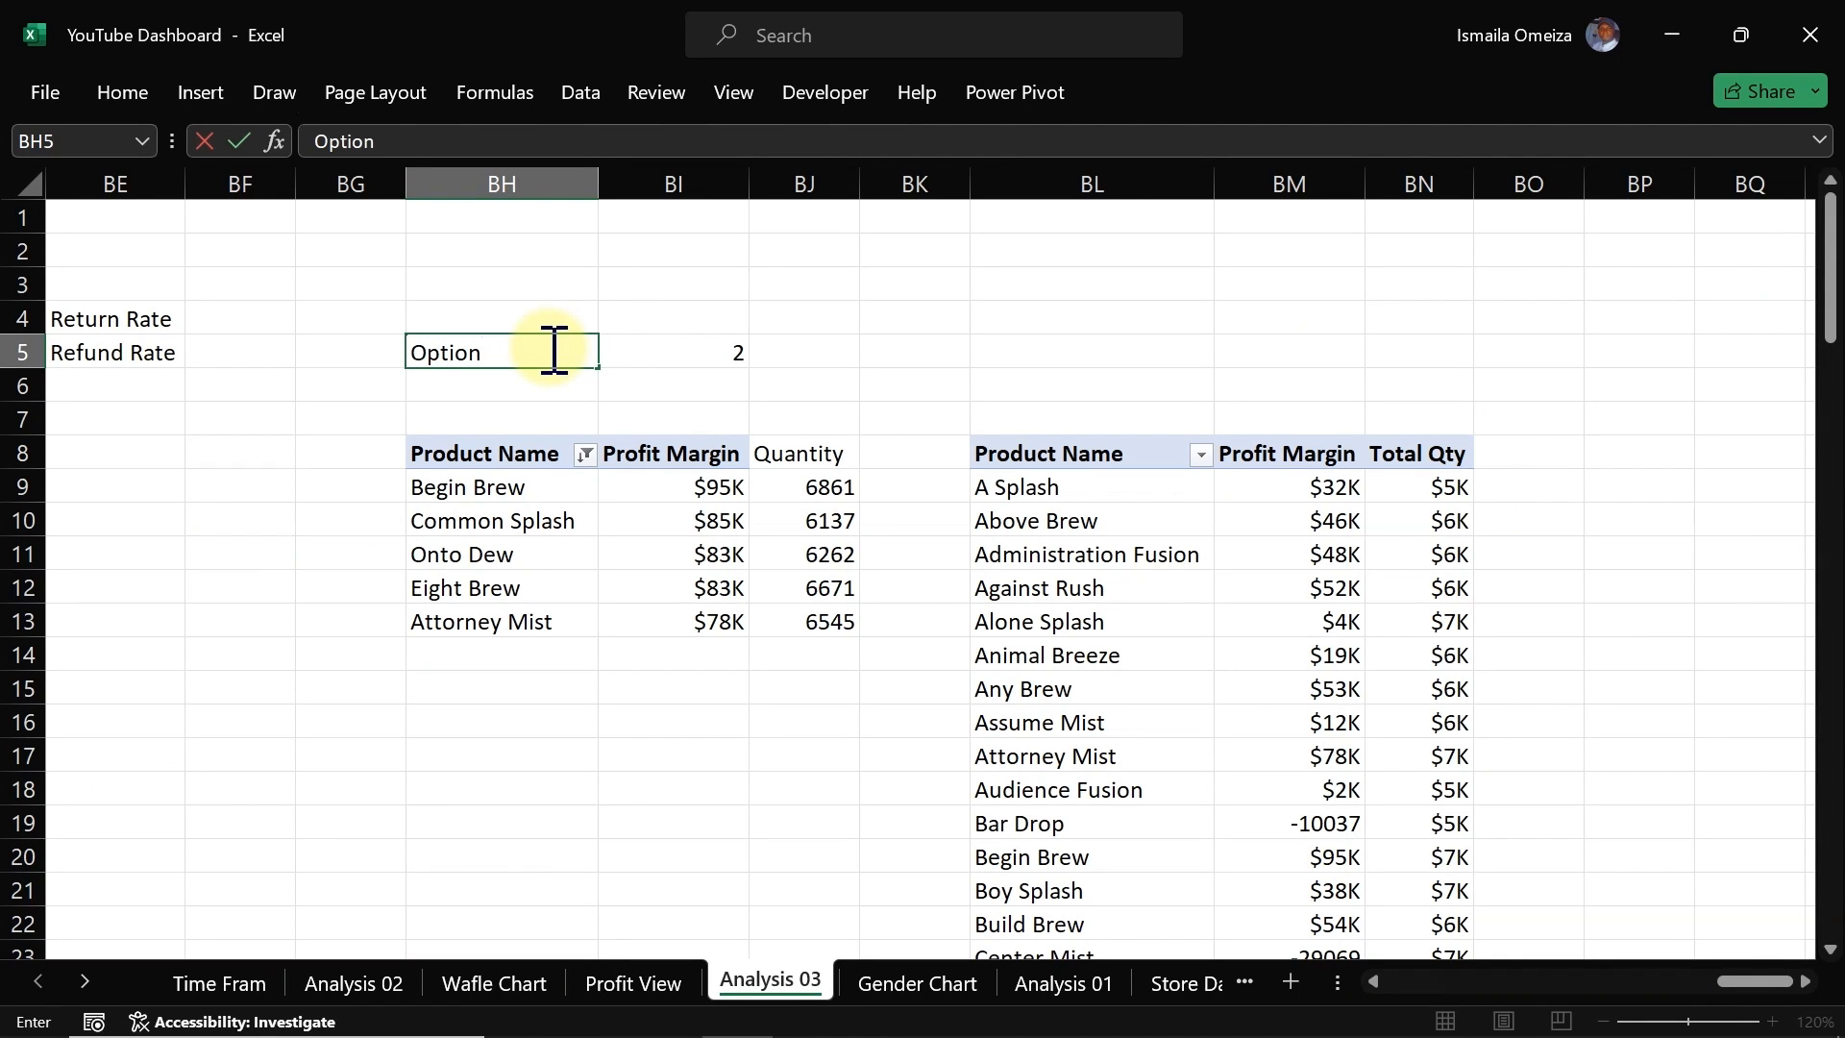
{"action": "key", "text": "ctrl+Return"}
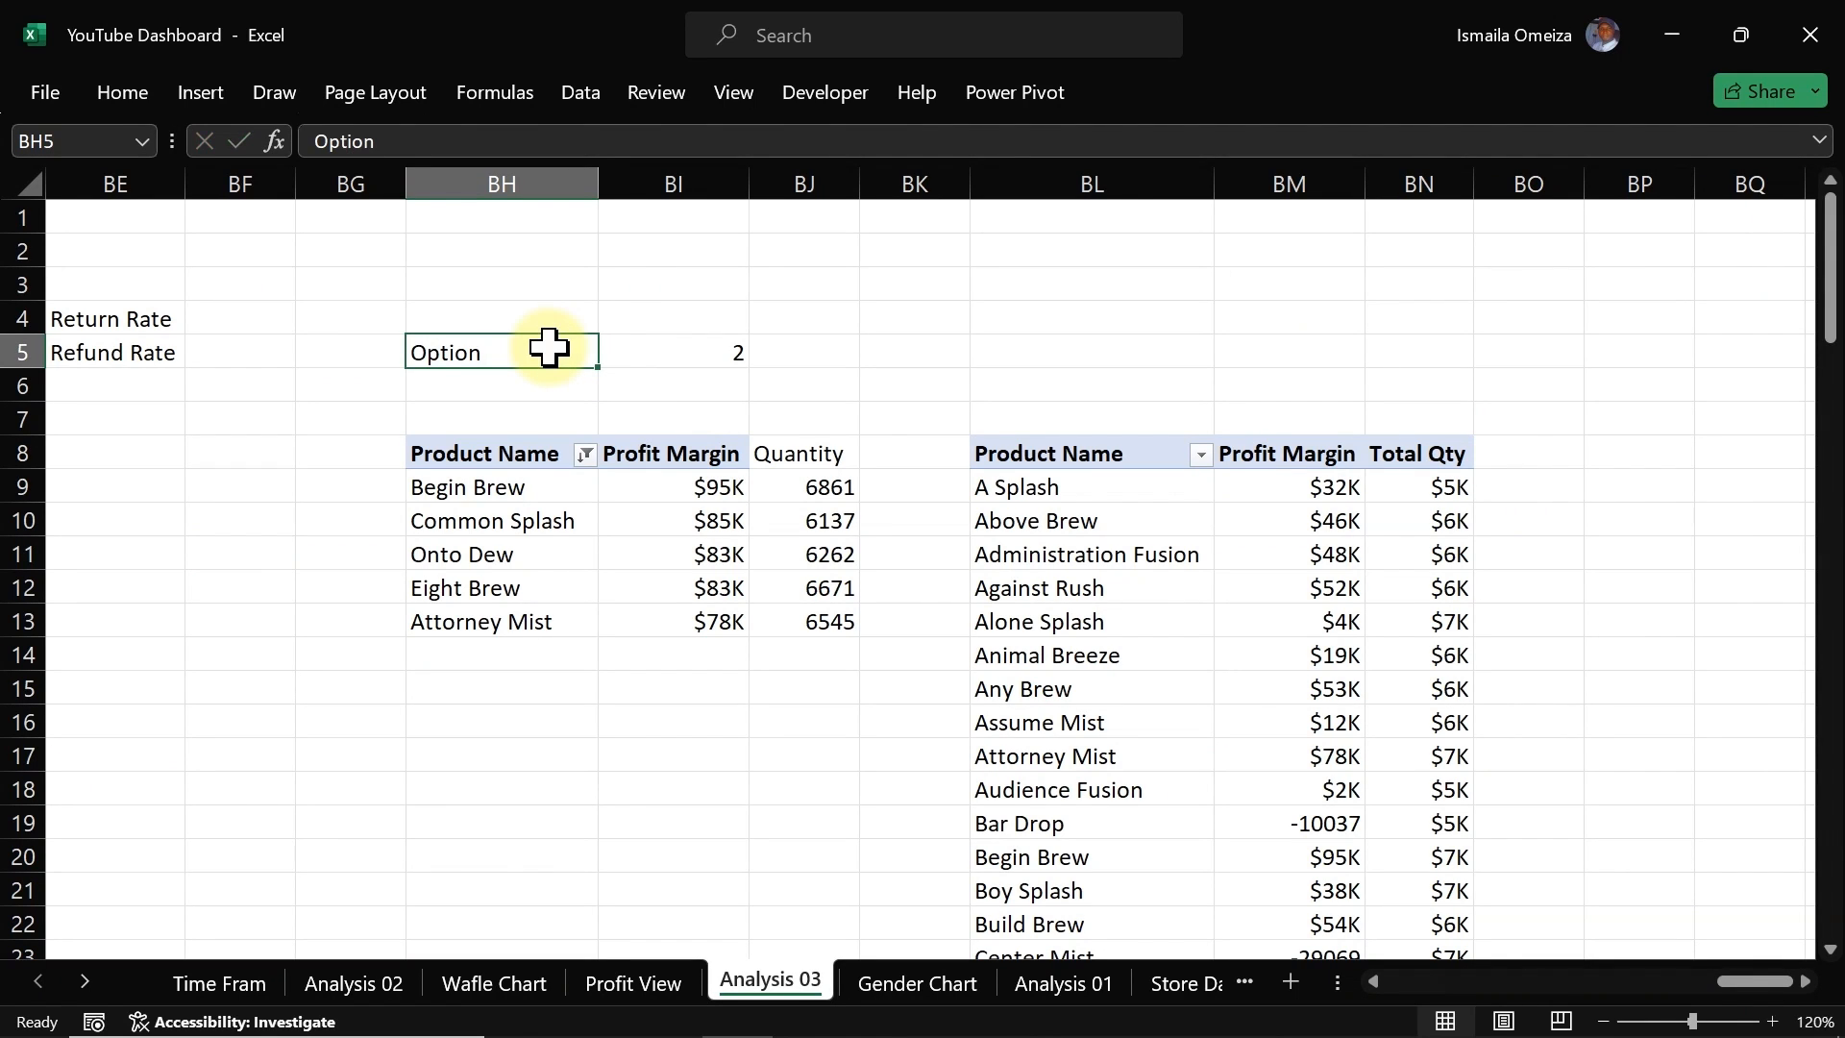
{"action": "key", "text": "ctrl+b"}
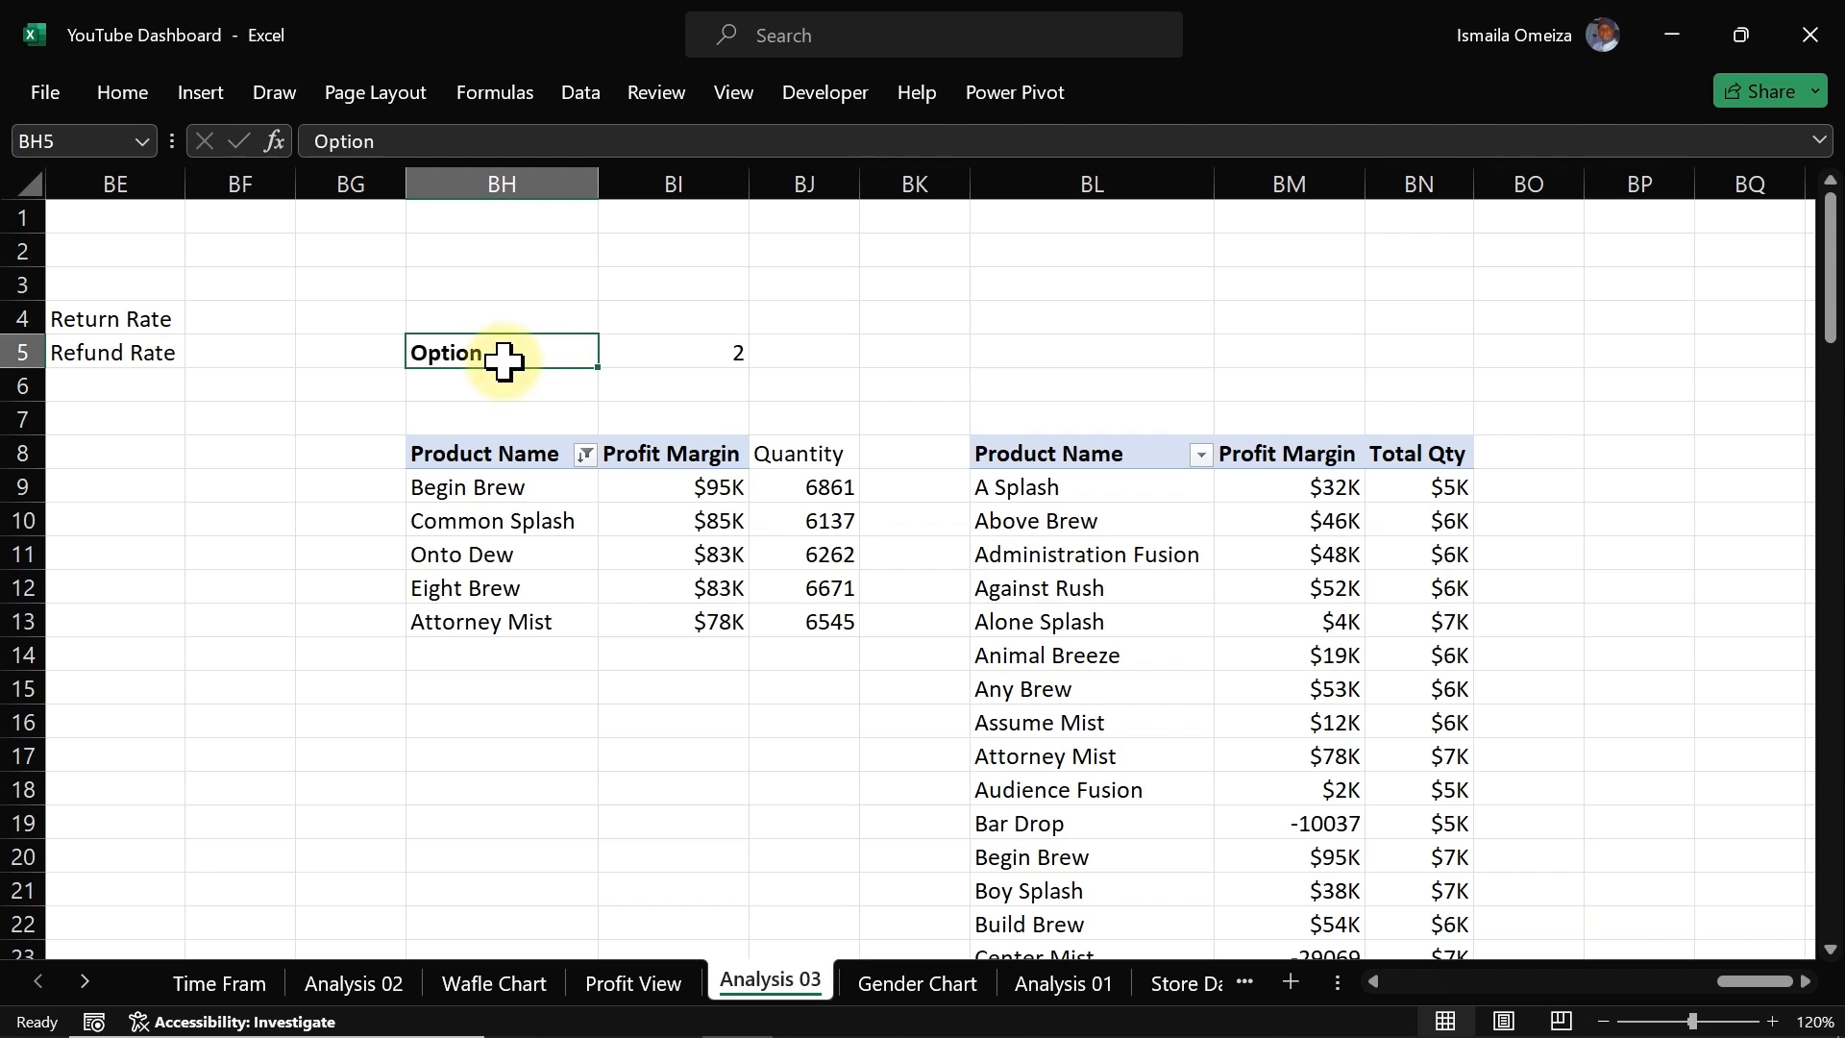
{"action": "left_click", "coordinate": [125, 94]}
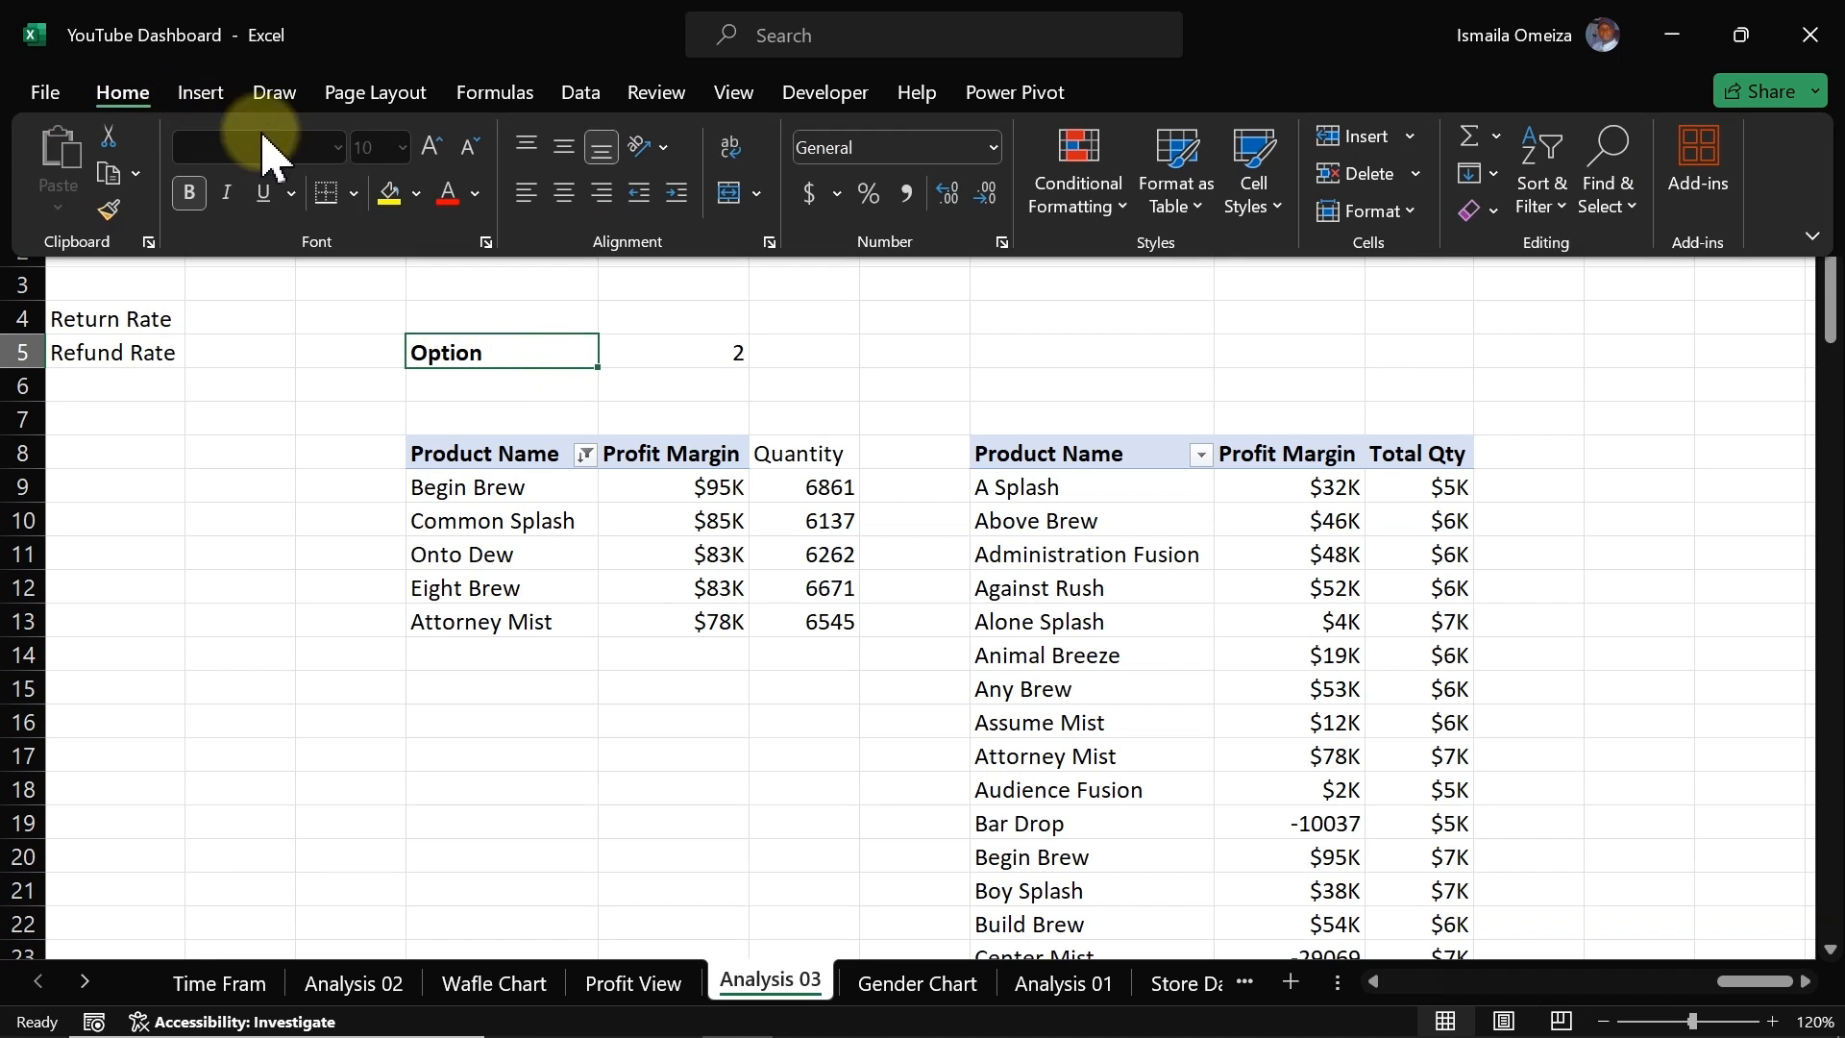
{"action": "left_click", "coordinate": [415, 193]}
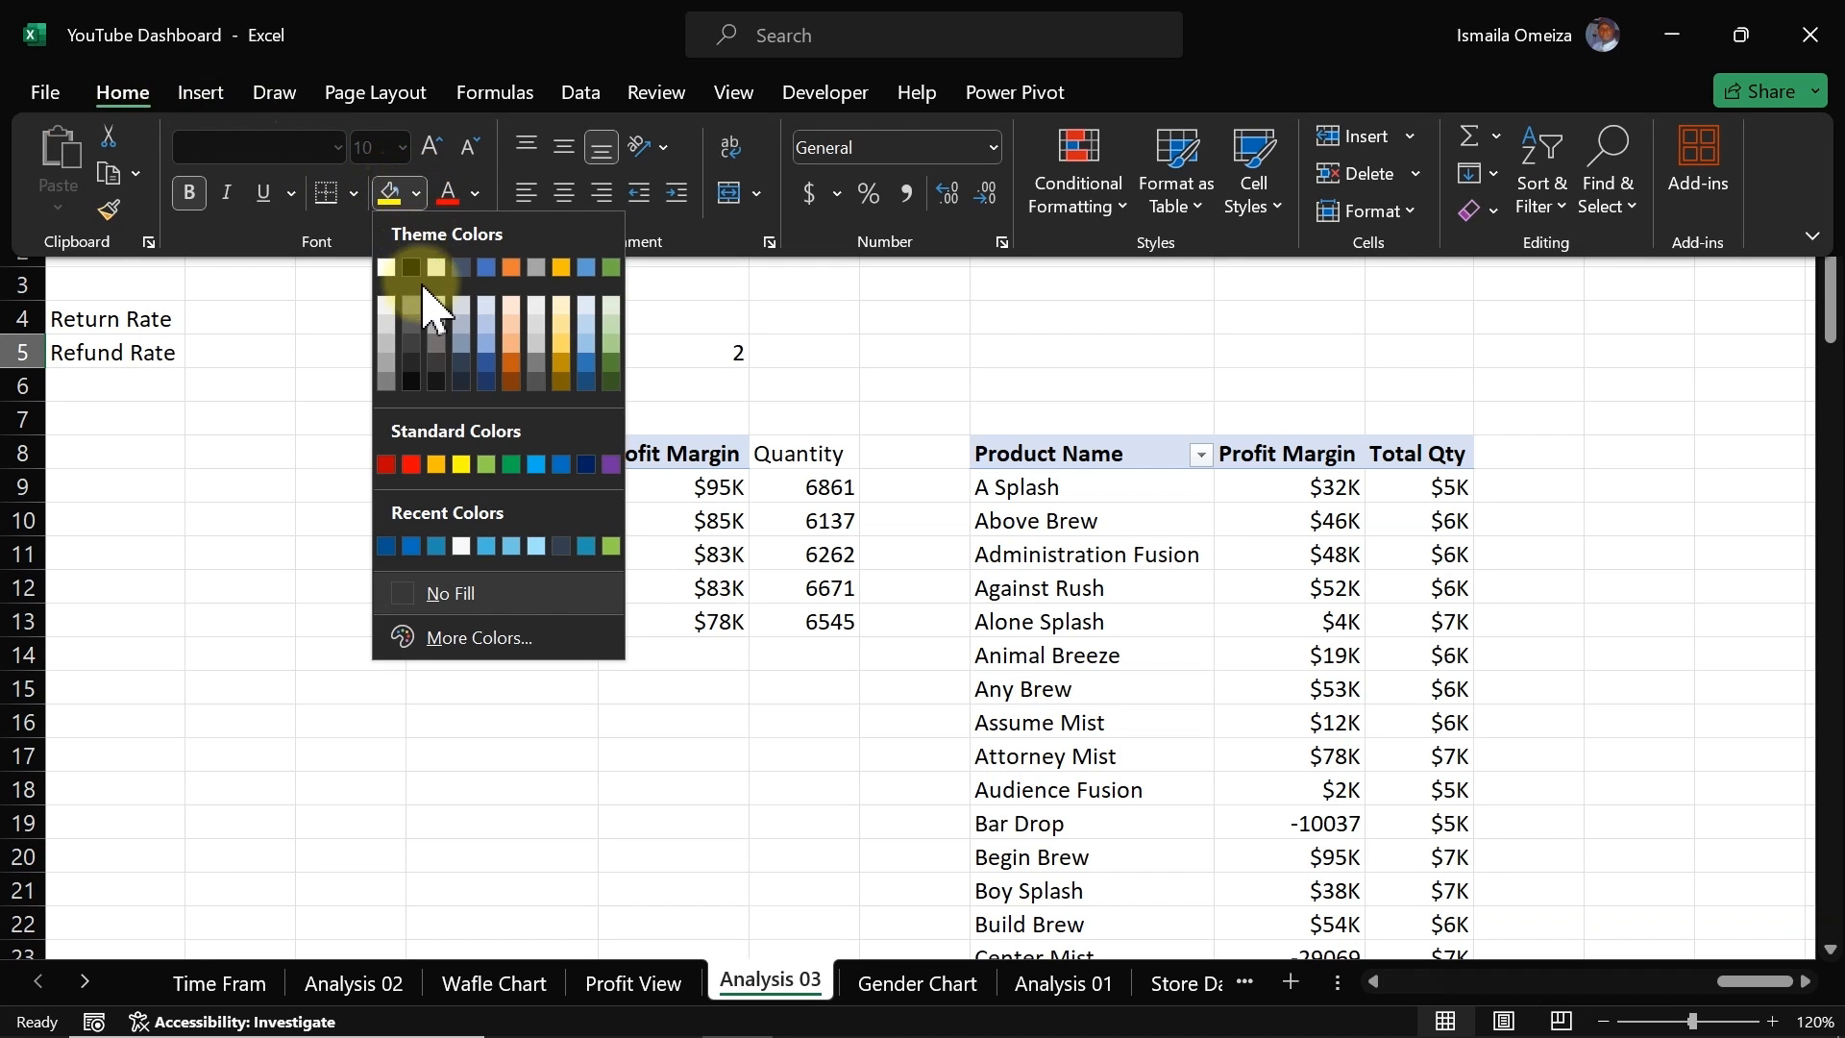
{"action": "left_click", "coordinate": [385, 327]}
Step: Give the linked cell BI5 a red fill and change its font color
{"action": "left_click", "coordinate": [650, 354]}
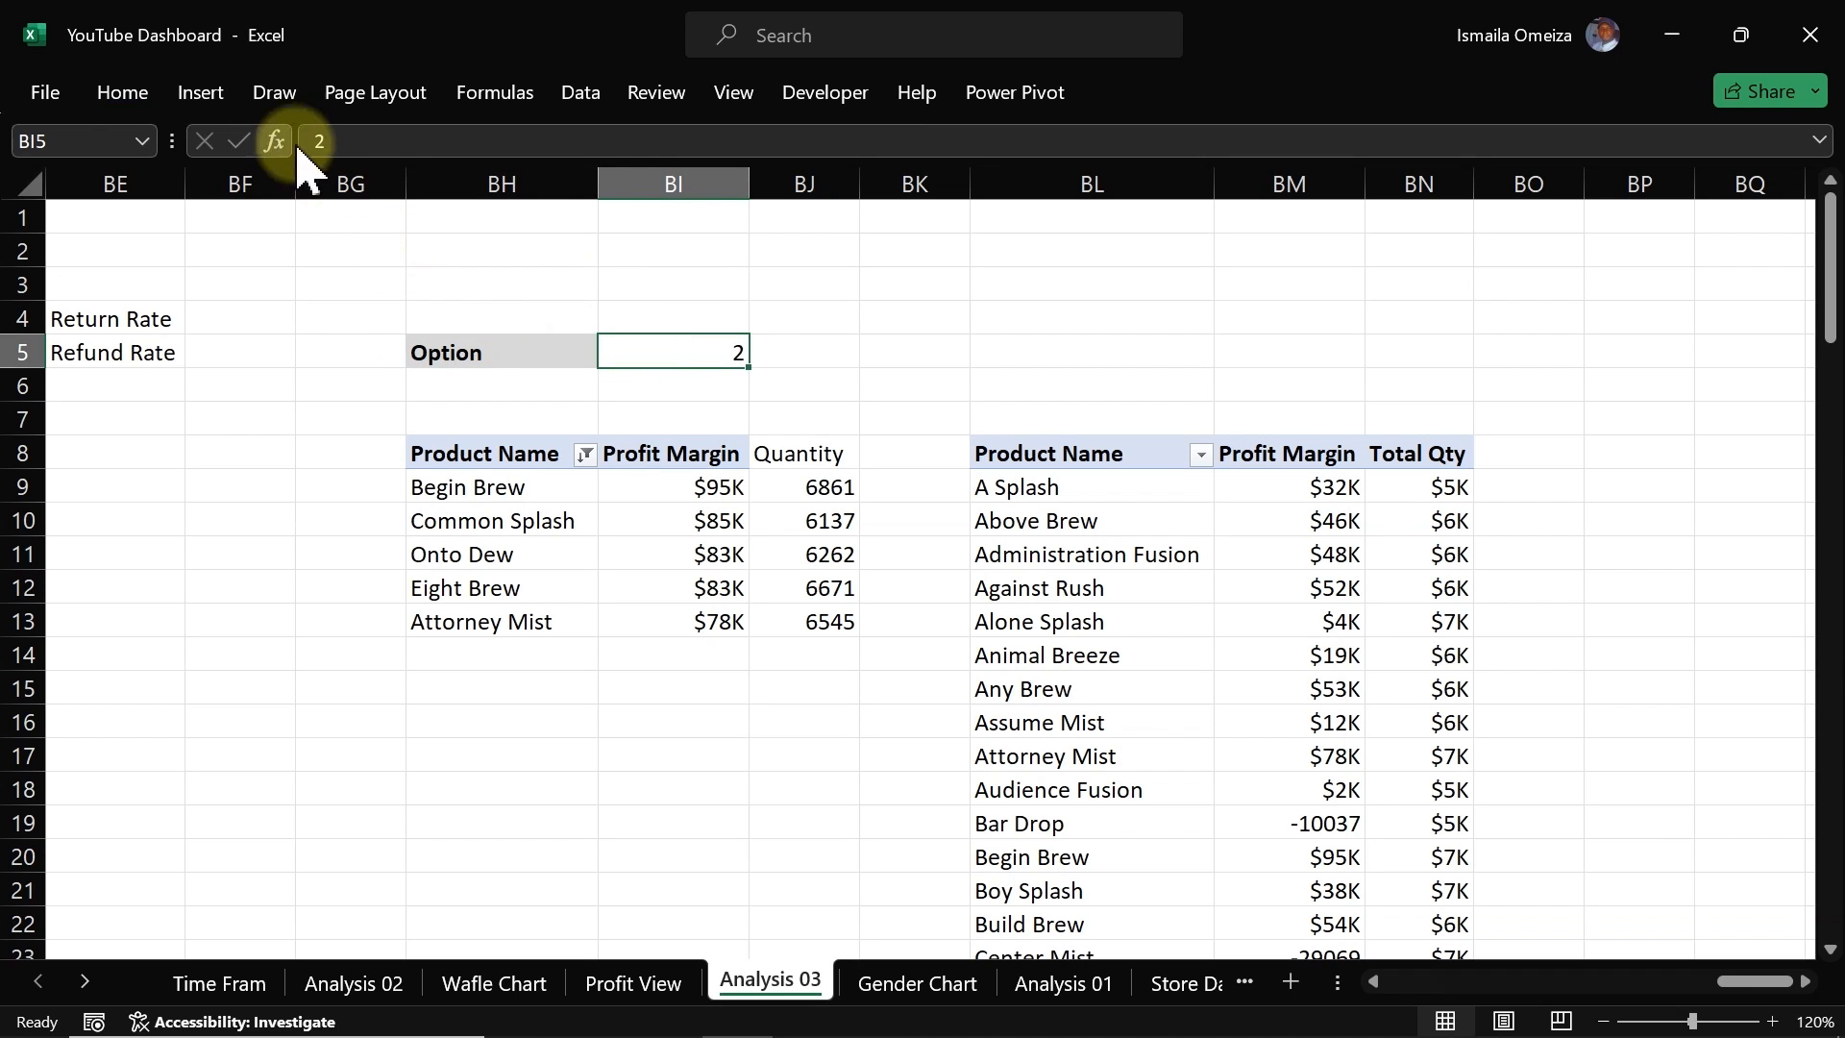
{"action": "left_click", "coordinate": [122, 93]}
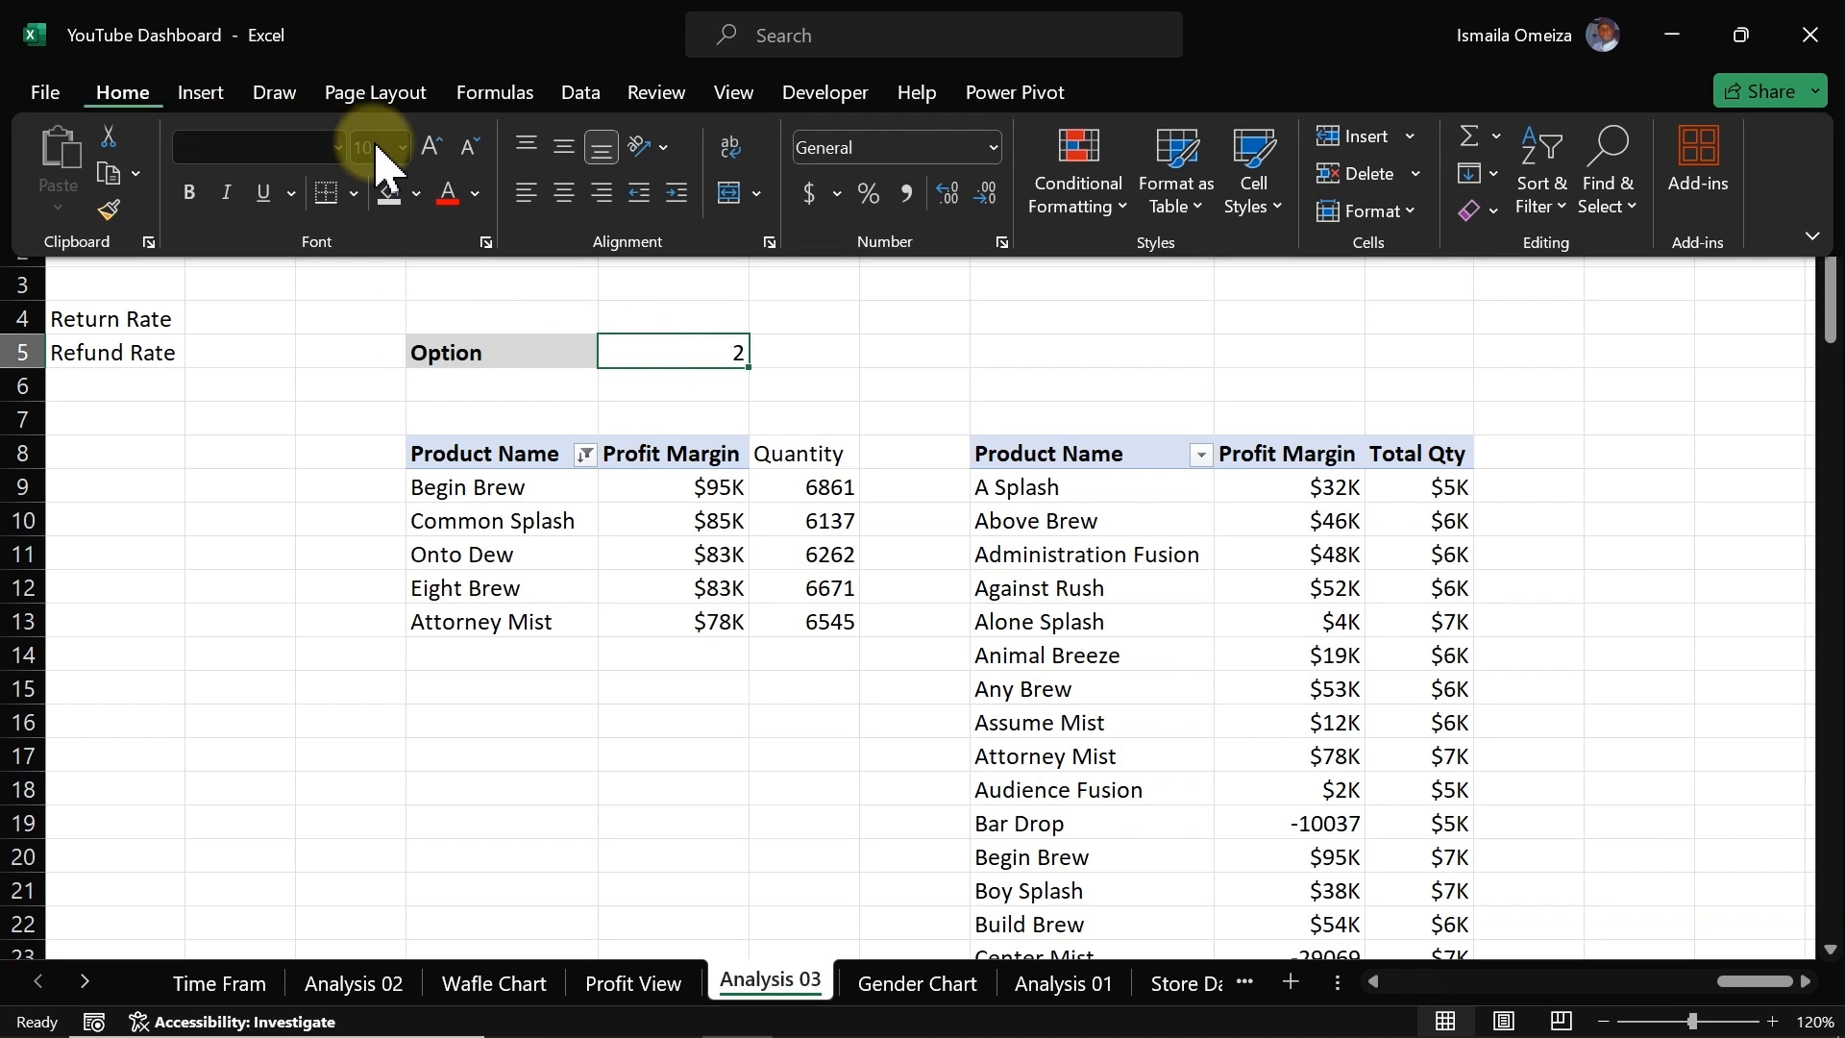
{"action": "left_click", "coordinate": [415, 193]}
{"action": "left_click", "coordinate": [412, 465]}
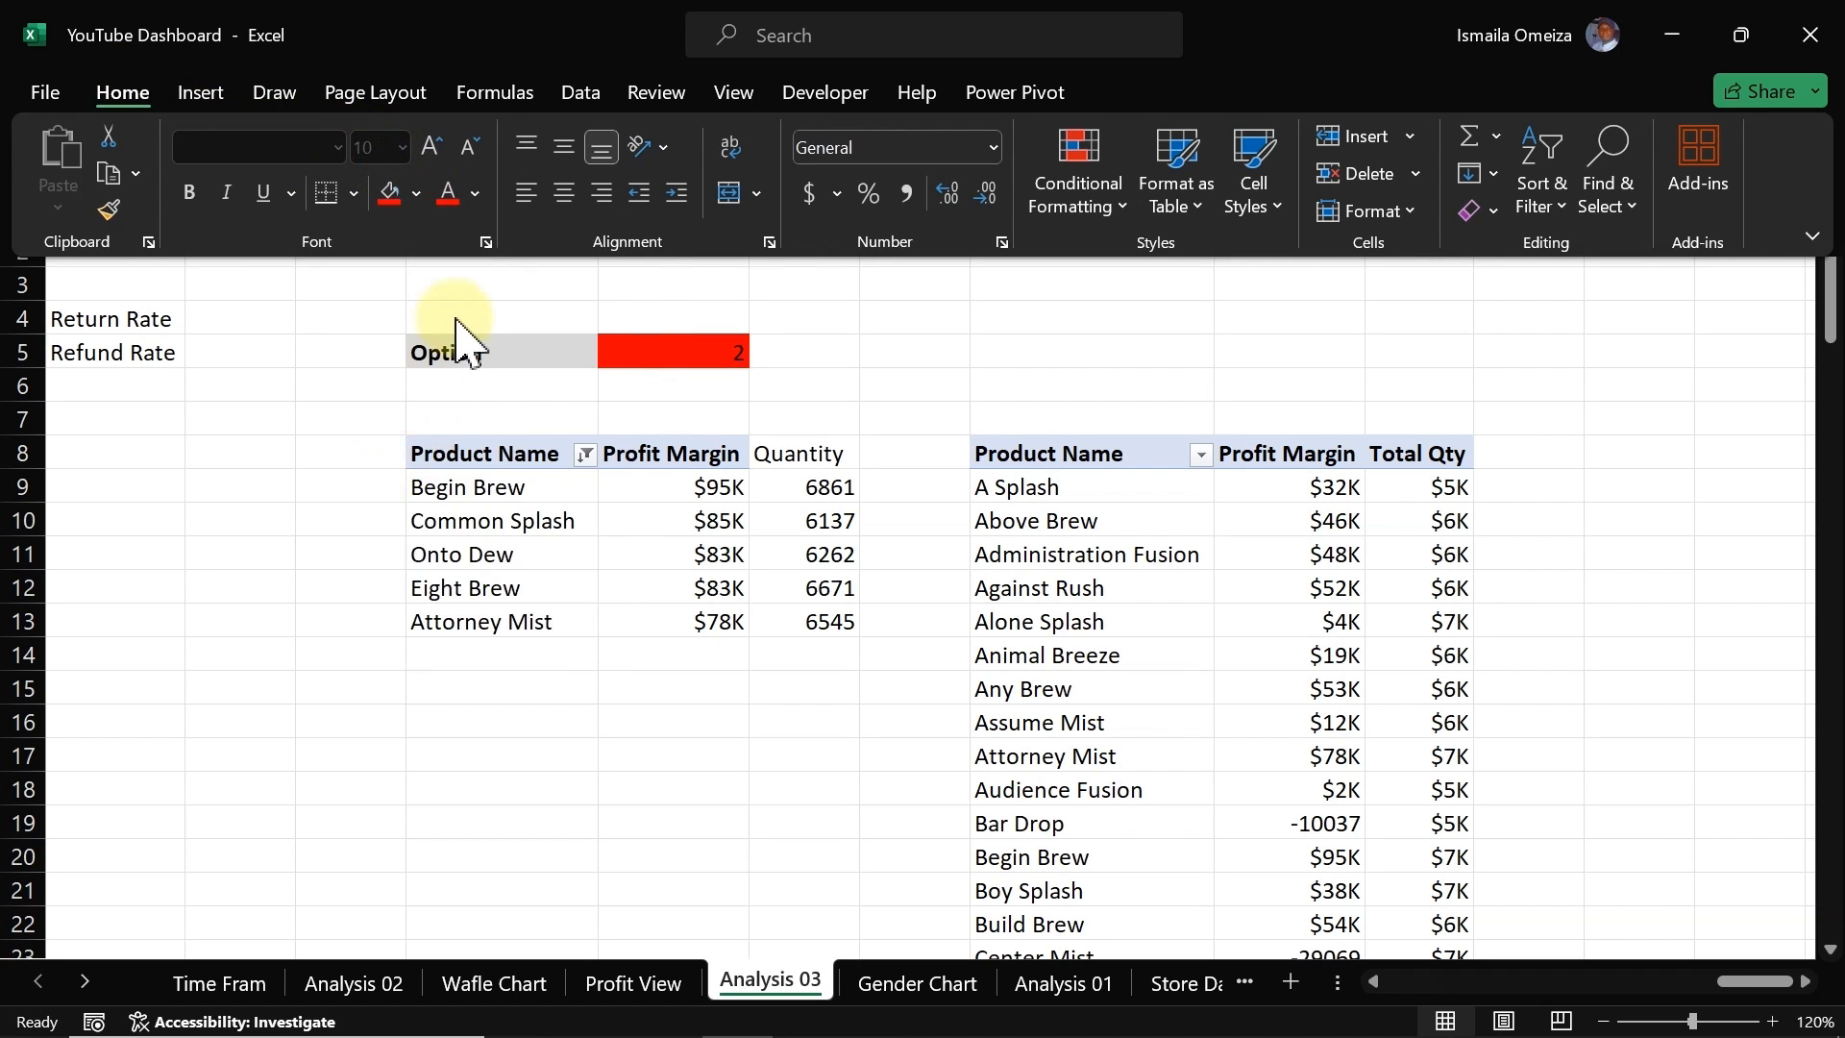
{"action": "left_click", "coordinate": [475, 193]}
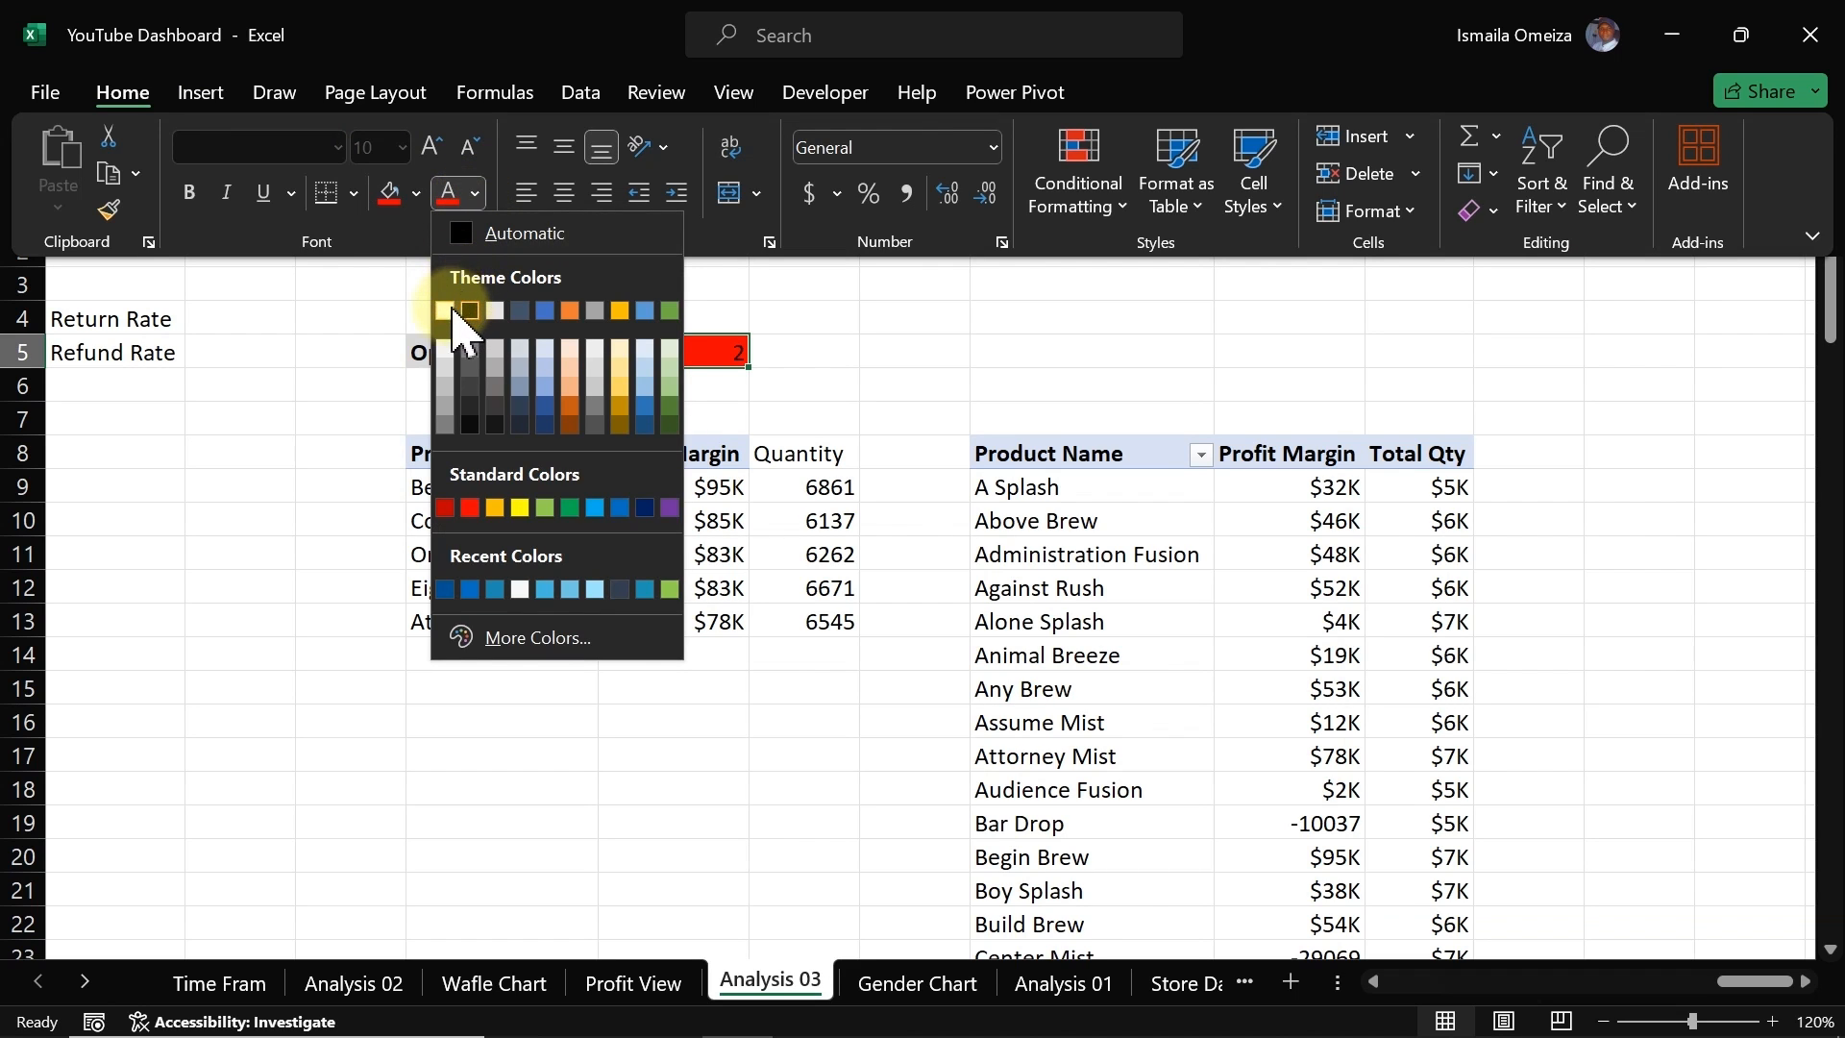
{"action": "left_click", "coordinate": [454, 311]}
{"action": "left_click", "coordinate": [465, 354]}
{"action": "left_click", "coordinate": [573, 353]}
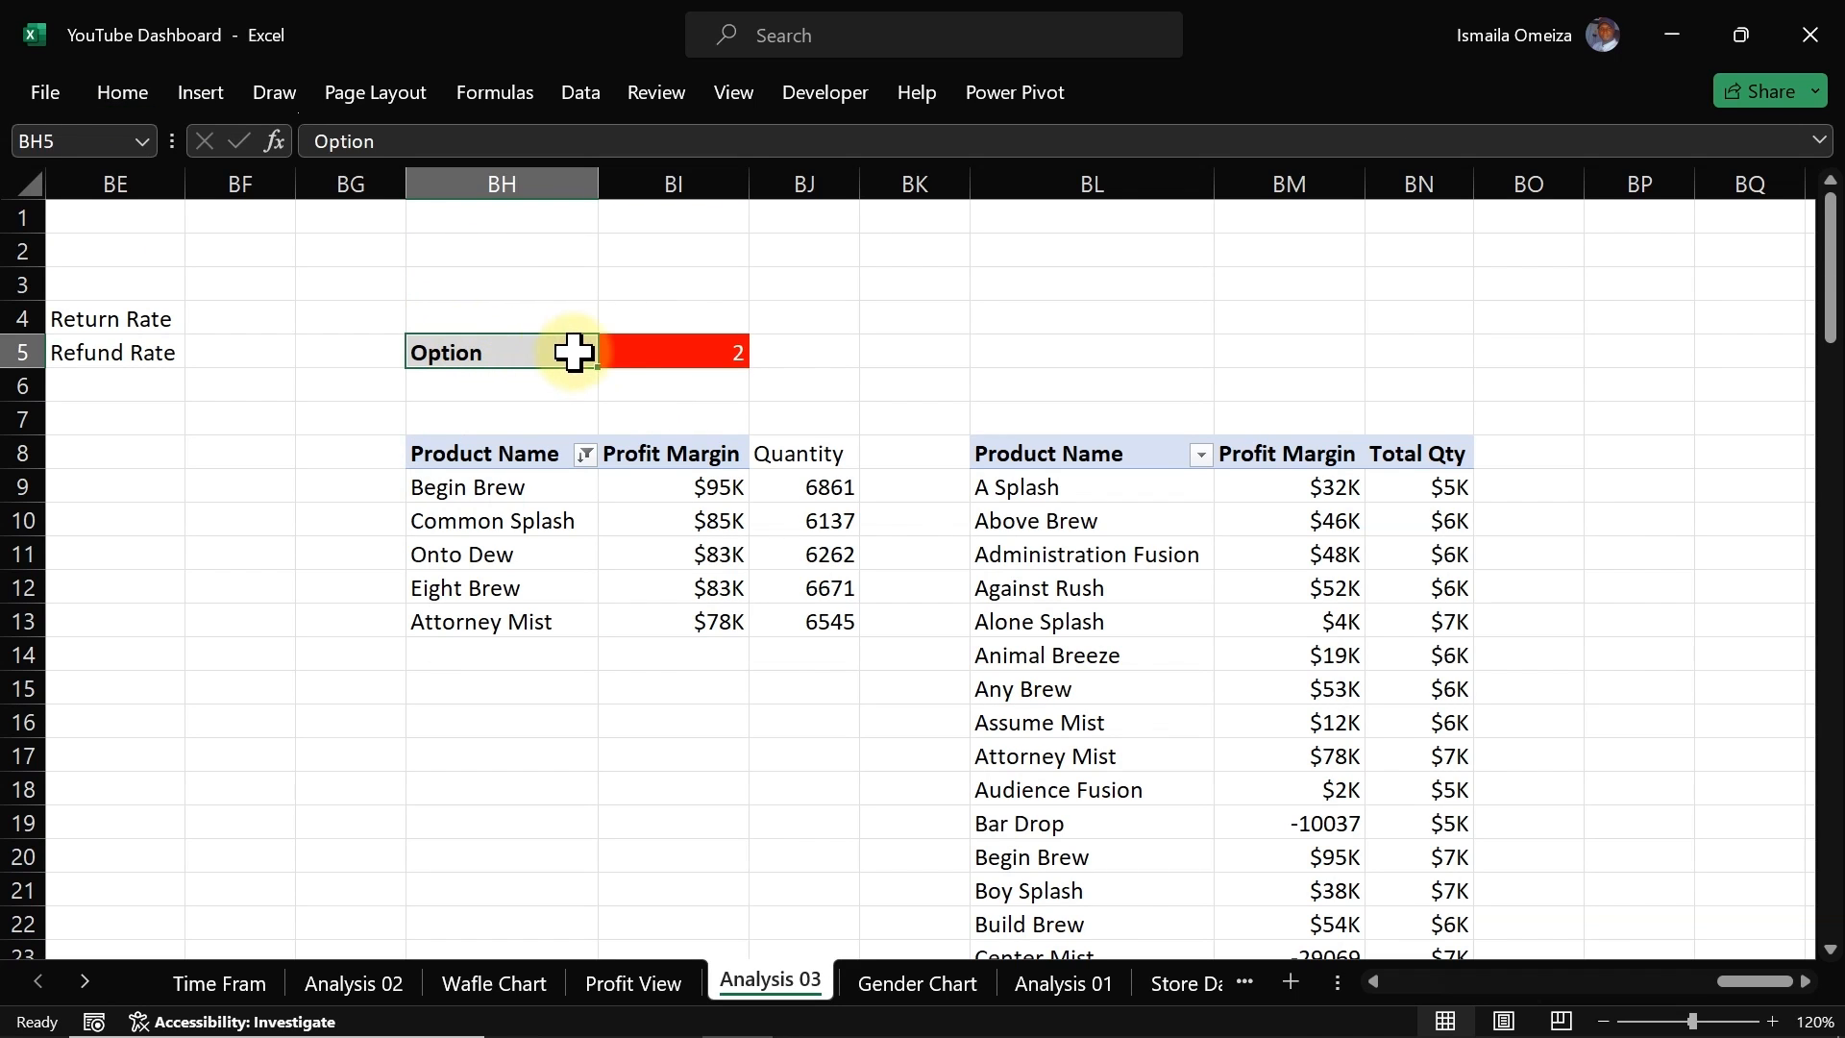
{"action": "left_click_drag", "start_coordinate": [574, 353], "coordinate": [643, 352]}
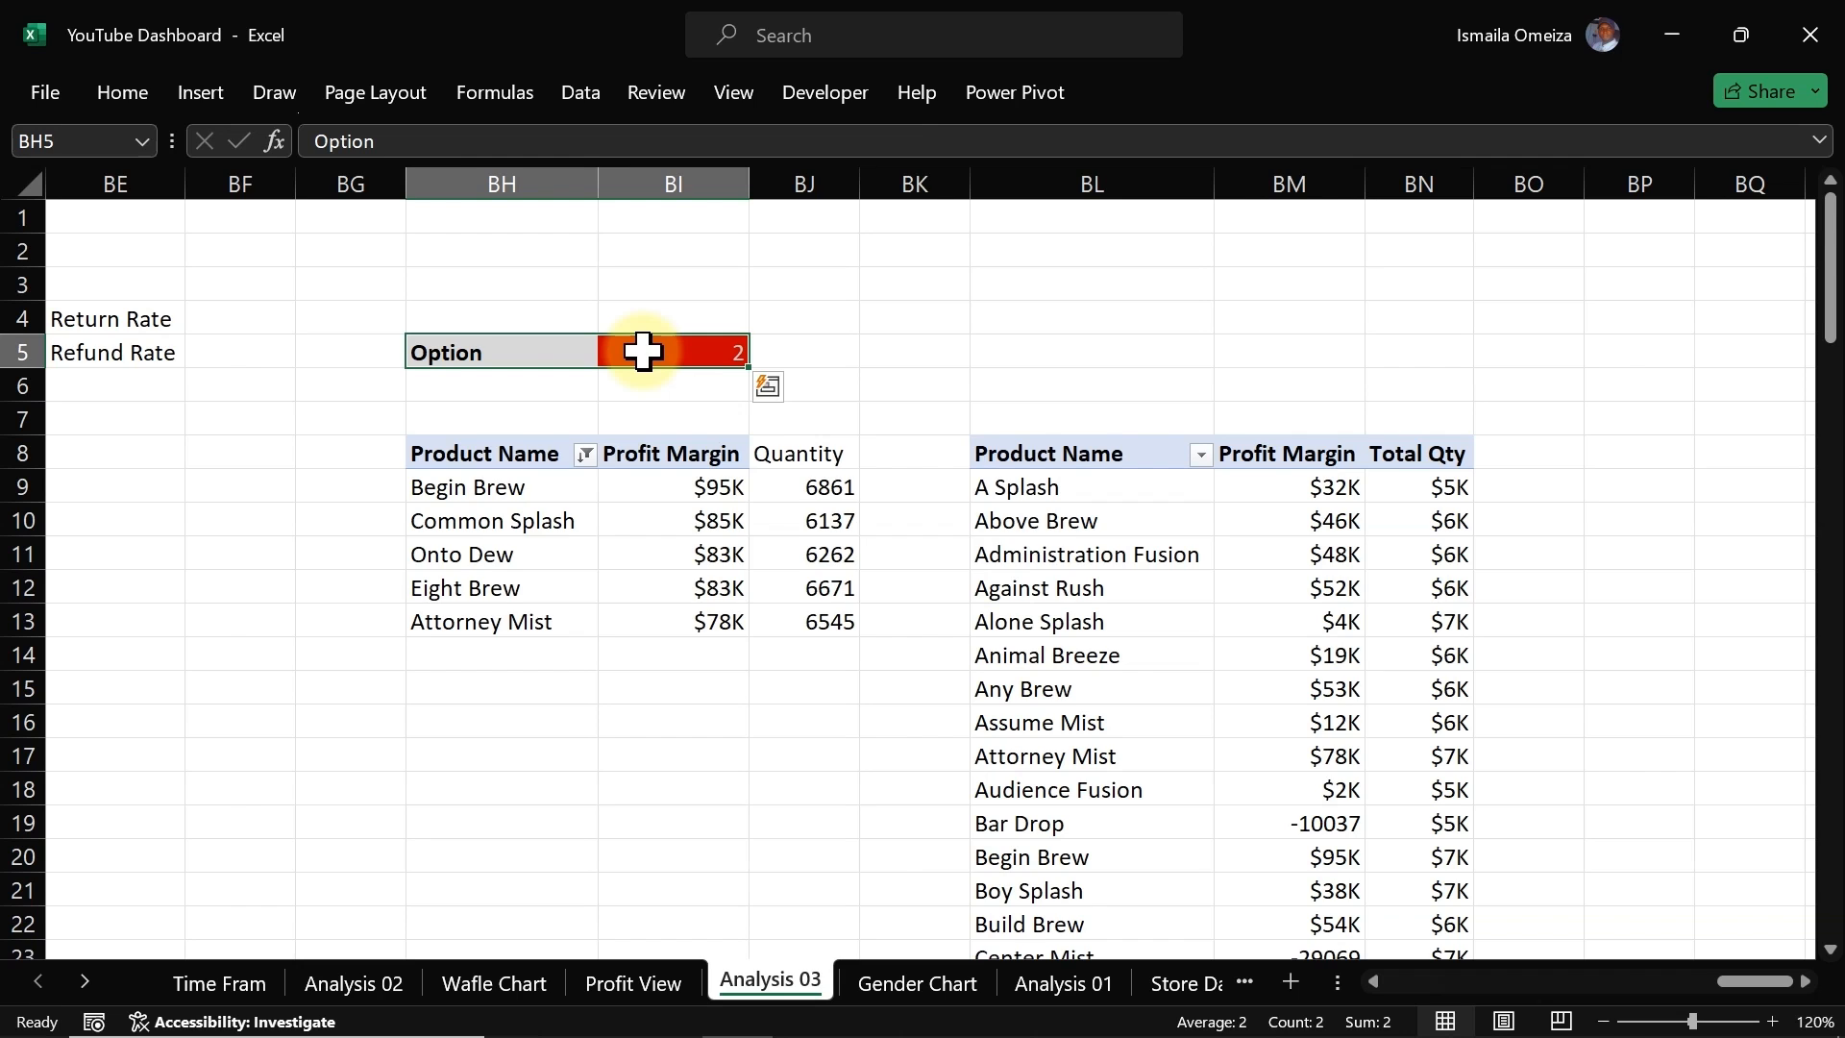
{"action": "key", "text": "ctrl+q"}
{"action": "left_click", "coordinate": [122, 92]}
{"action": "left_click", "coordinate": [122, 92]}
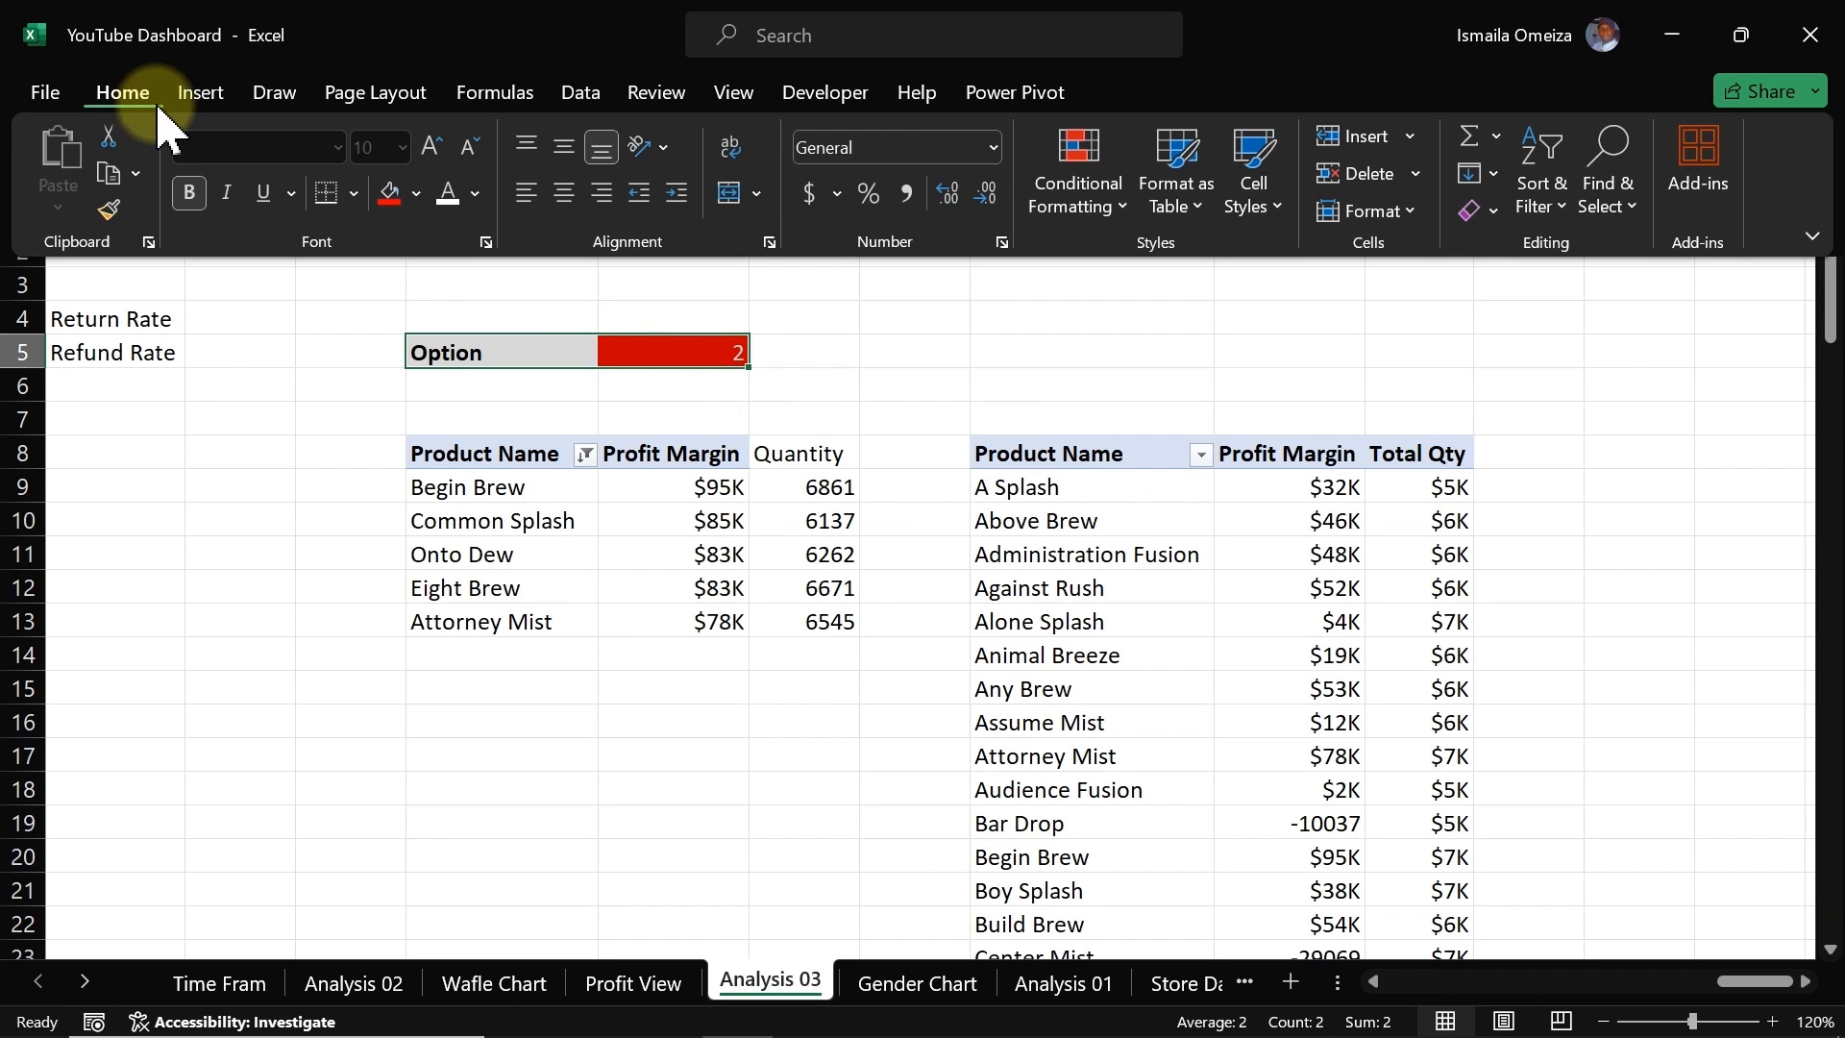
{"action": "left_click", "coordinate": [766, 387]}
{"action": "left_click", "coordinate": [663, 387]}
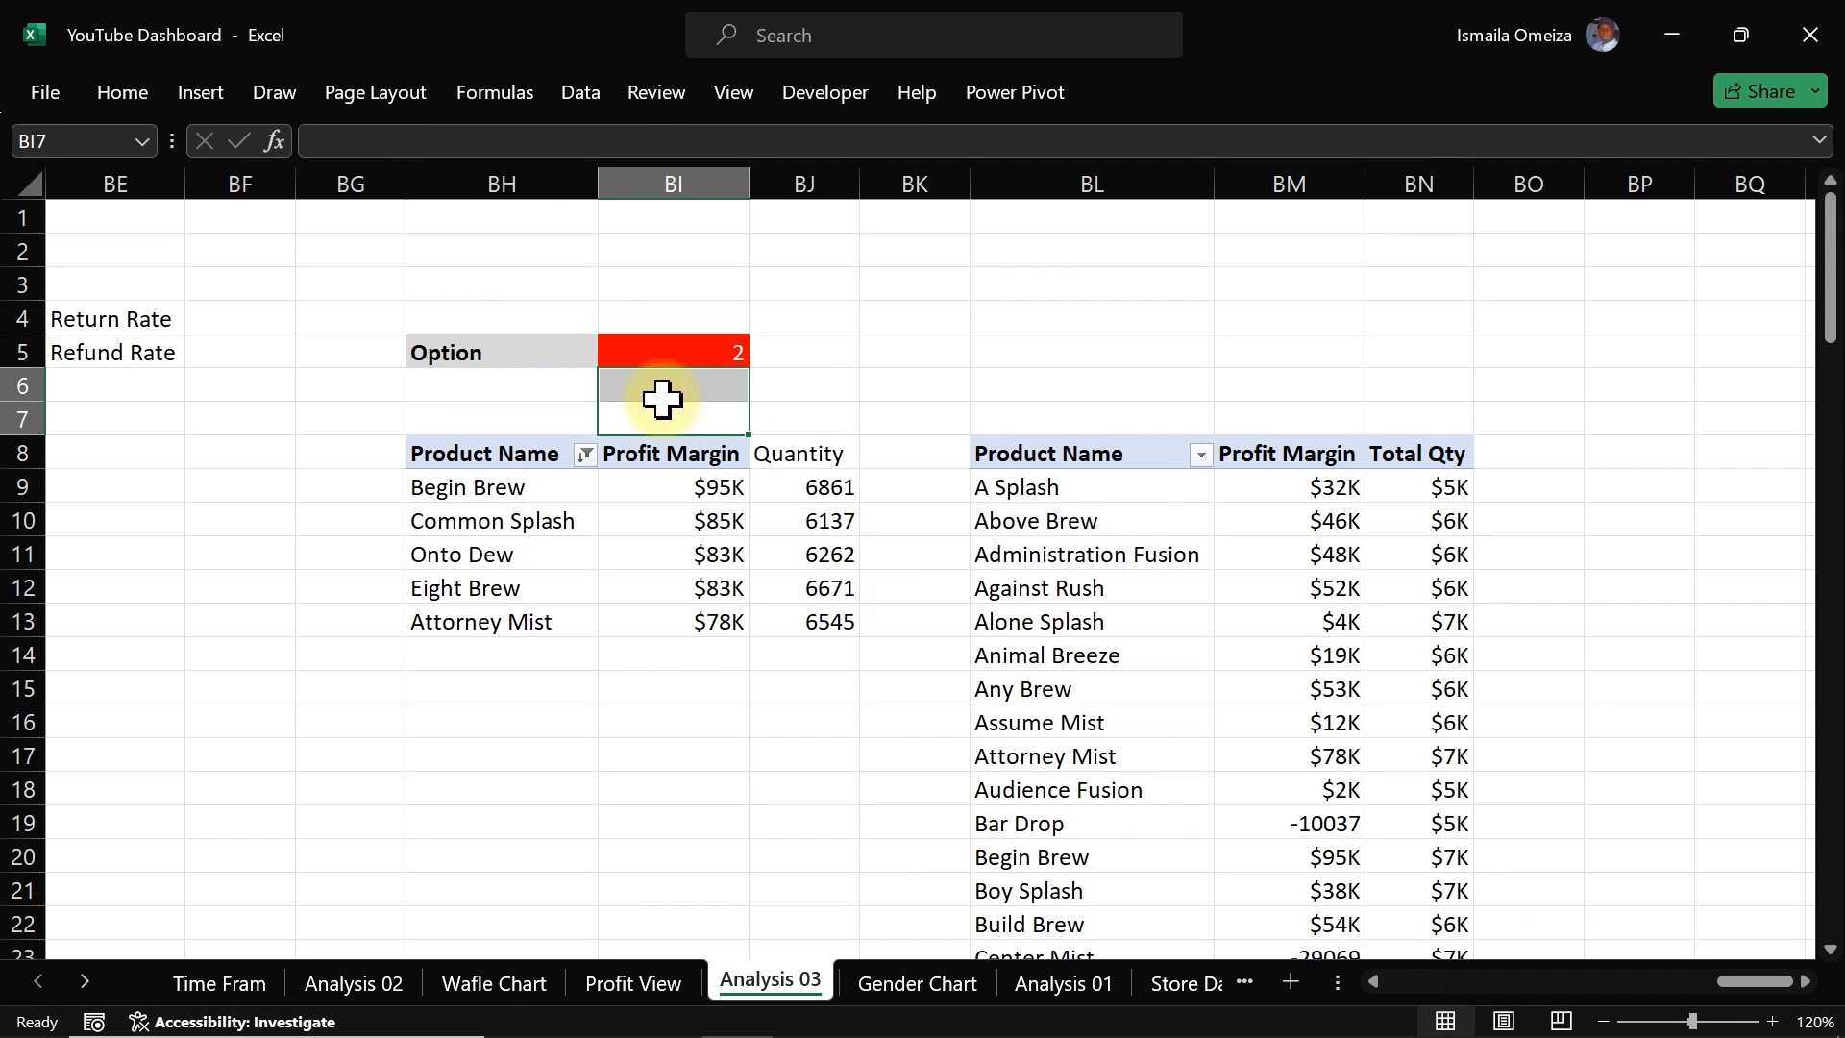
{"action": "left_click", "coordinate": [669, 679]}
{"action": "left_click", "coordinate": [470, 716]}
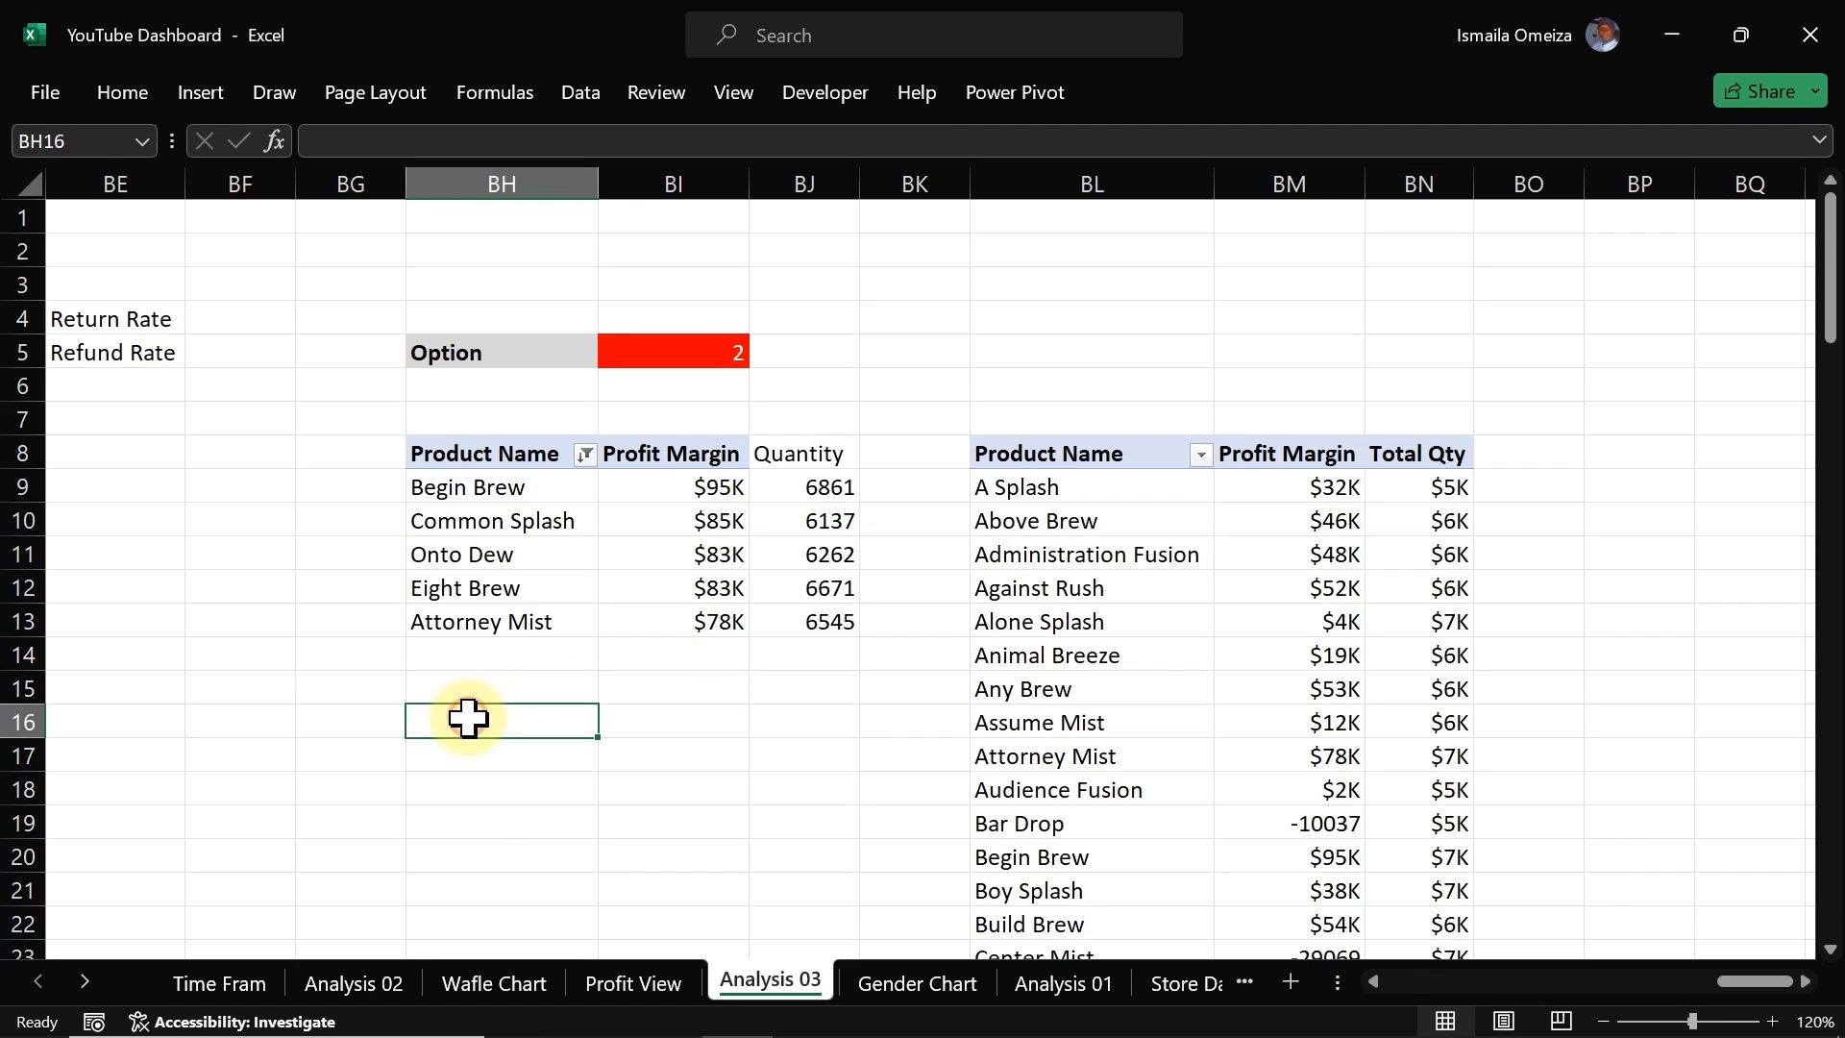
{"action": "type", "text": "=if"}
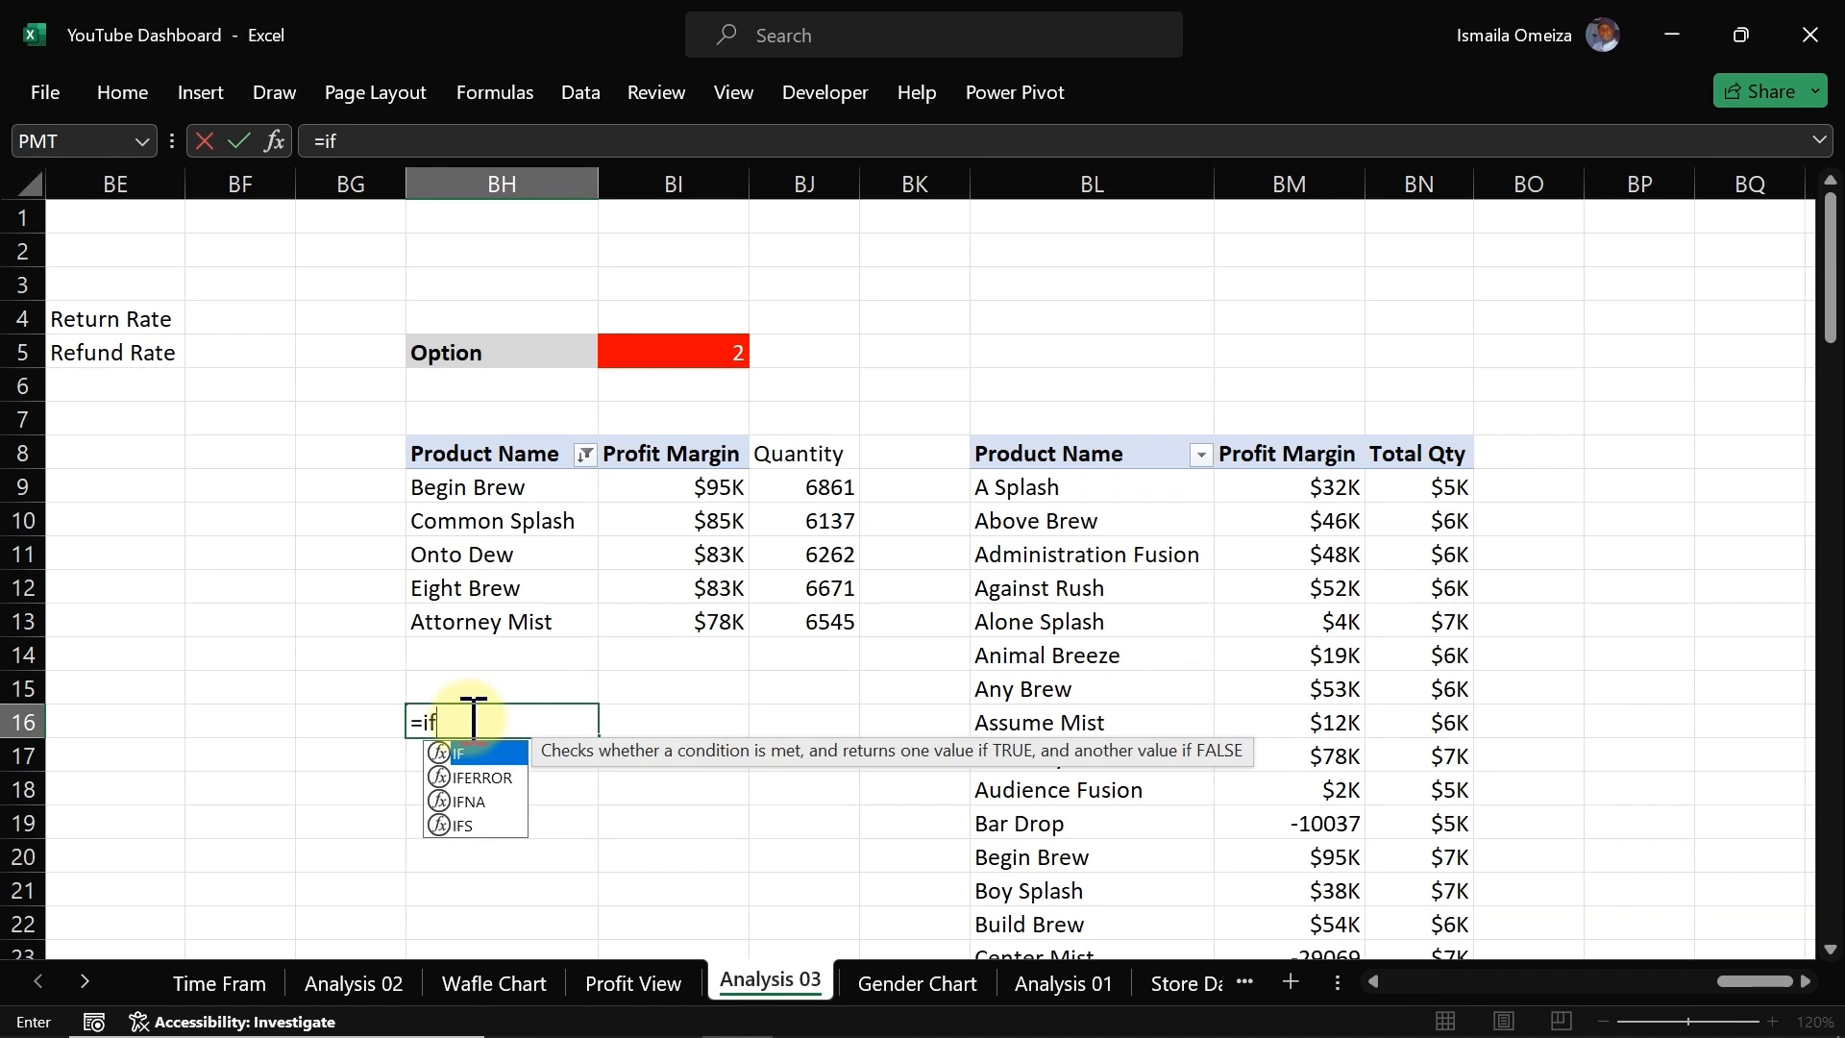
{"action": "key", "text": "Tab"}
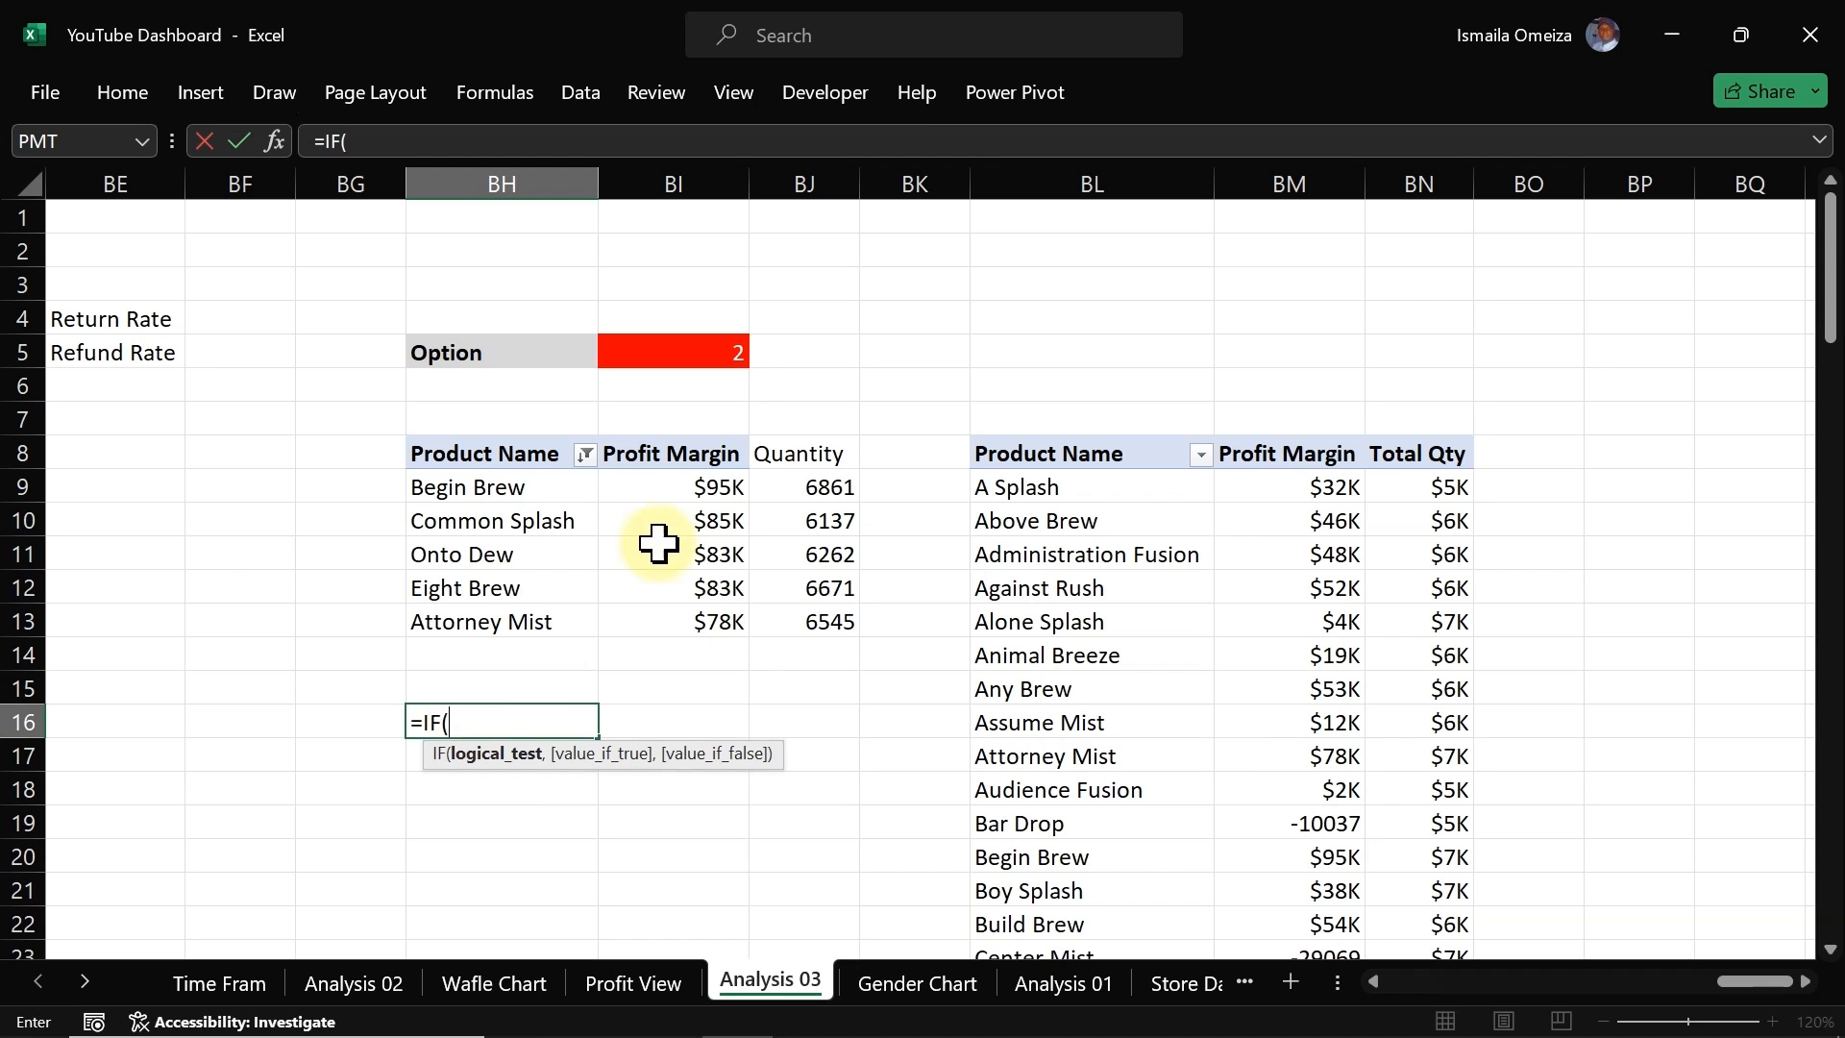
{"action": "left_click", "coordinate": [711, 355]}
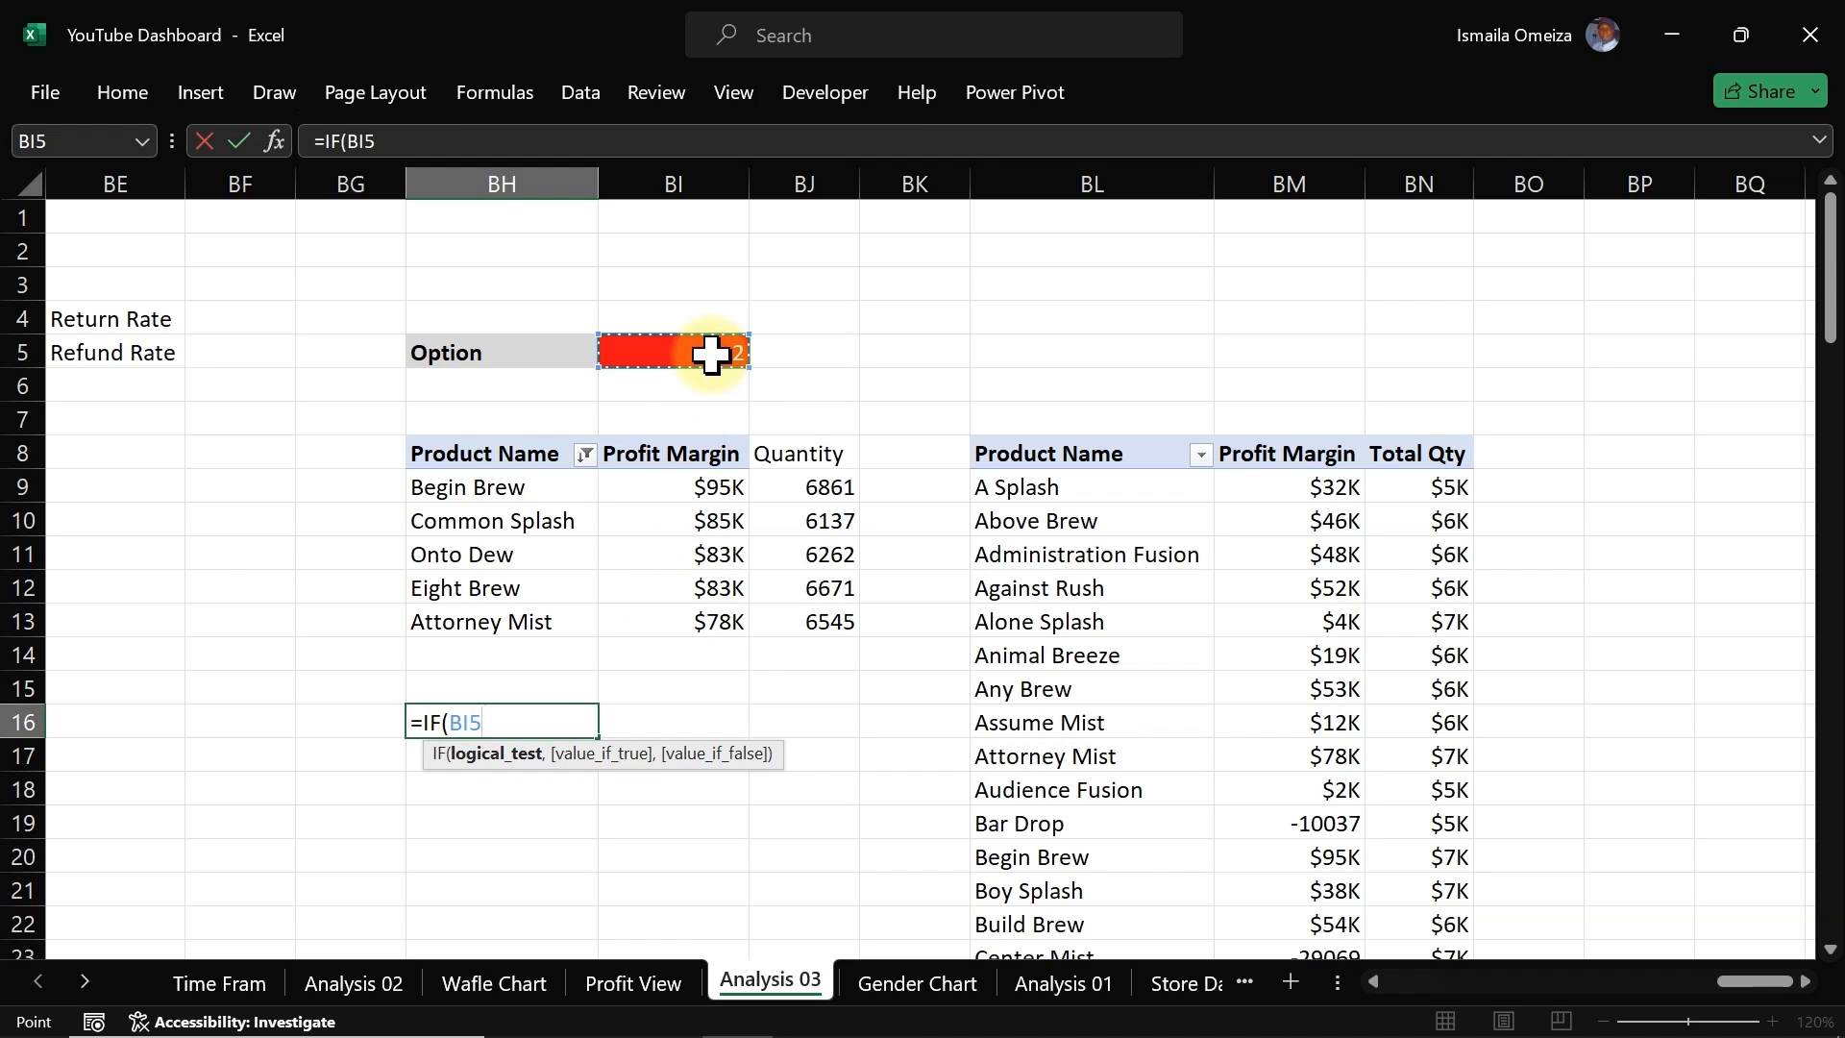
{"action": "left_click", "coordinate": [455, 722]}
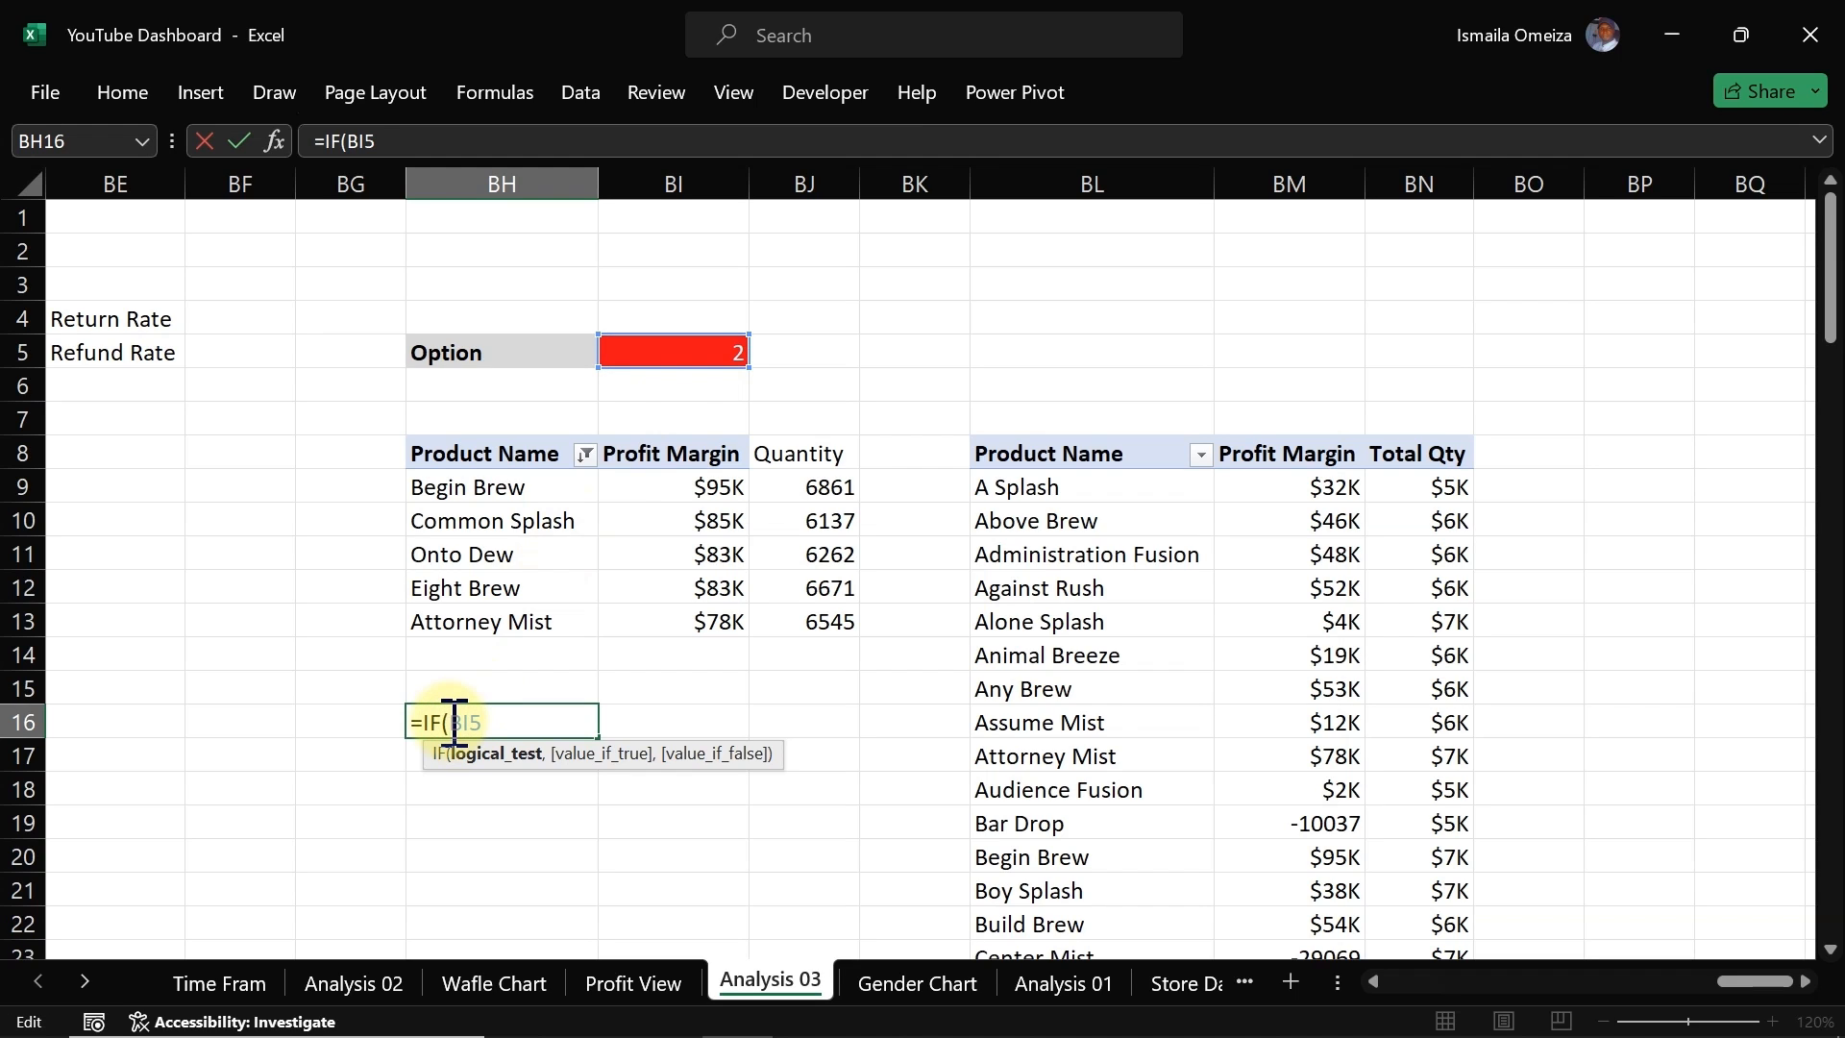
{"action": "type", "text": "$BI"}
{"action": "type", "text": "$"}
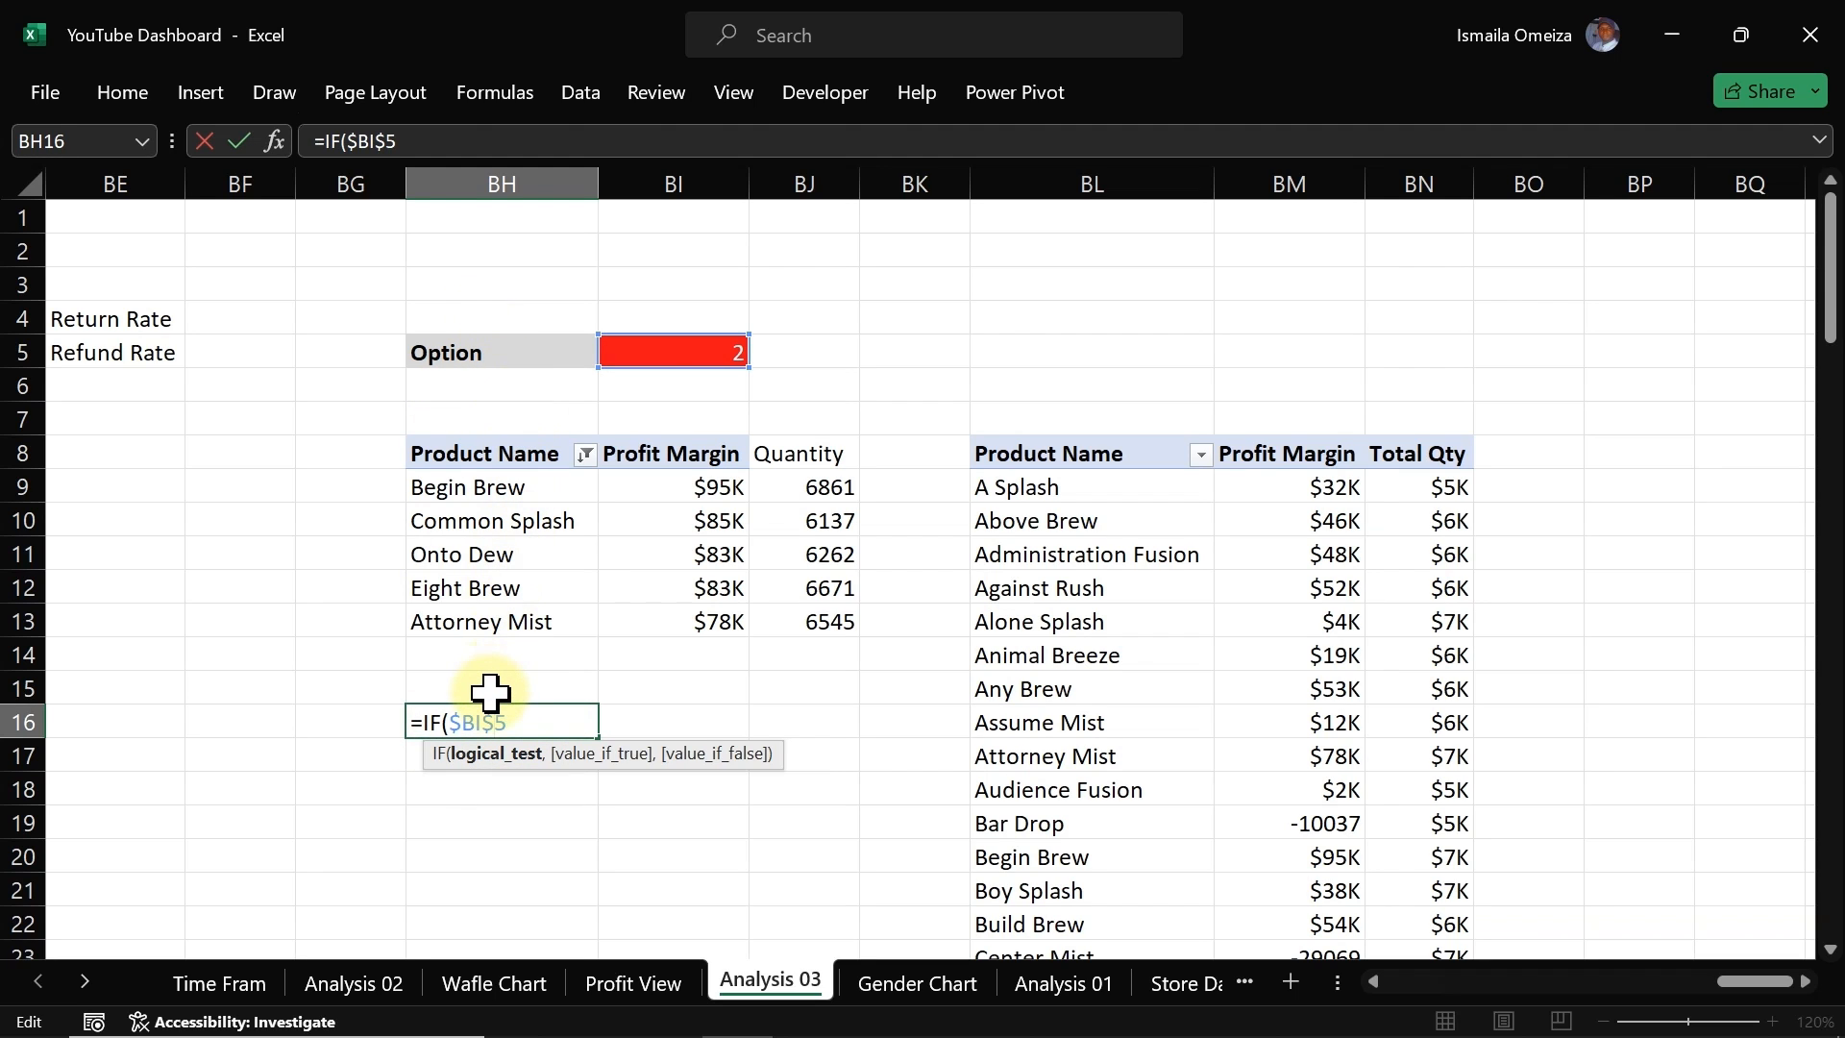
{"action": "left_click", "coordinate": [492, 723]}
{"action": "key", "text": "BackSpace"}
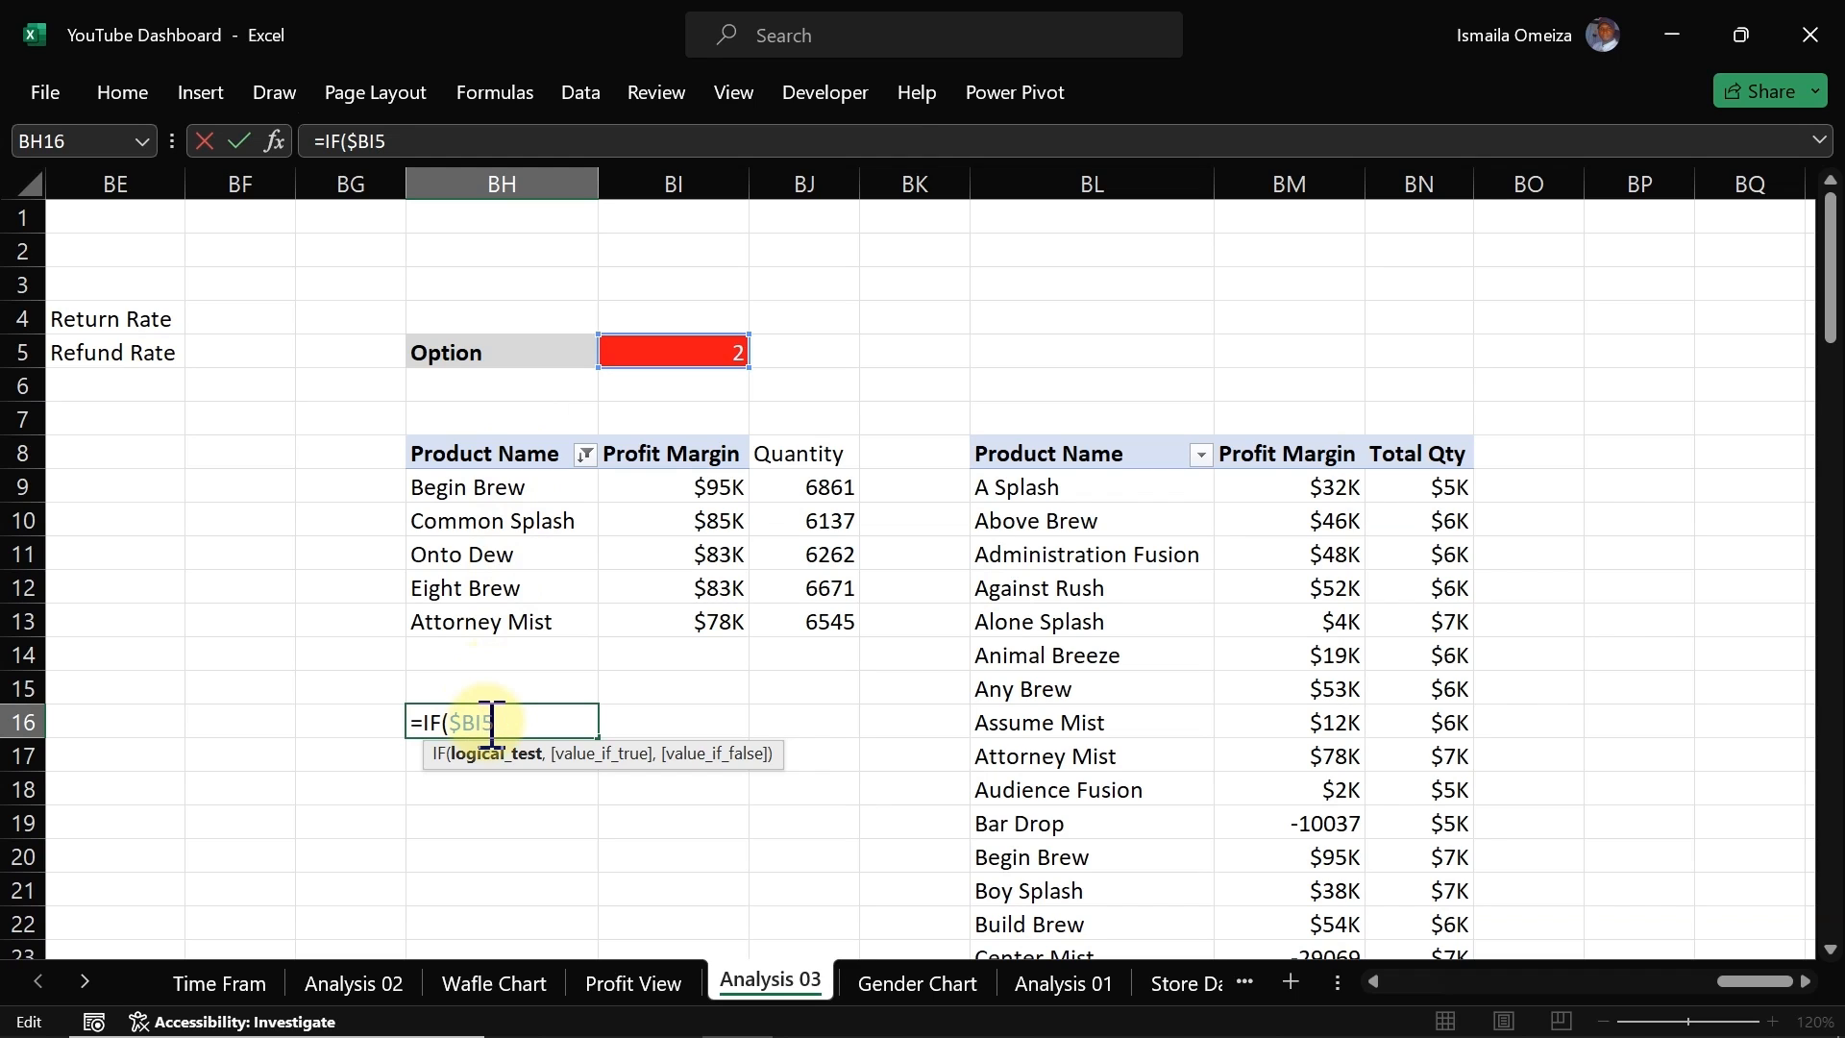
{"action": "key", "text": "Escape"}
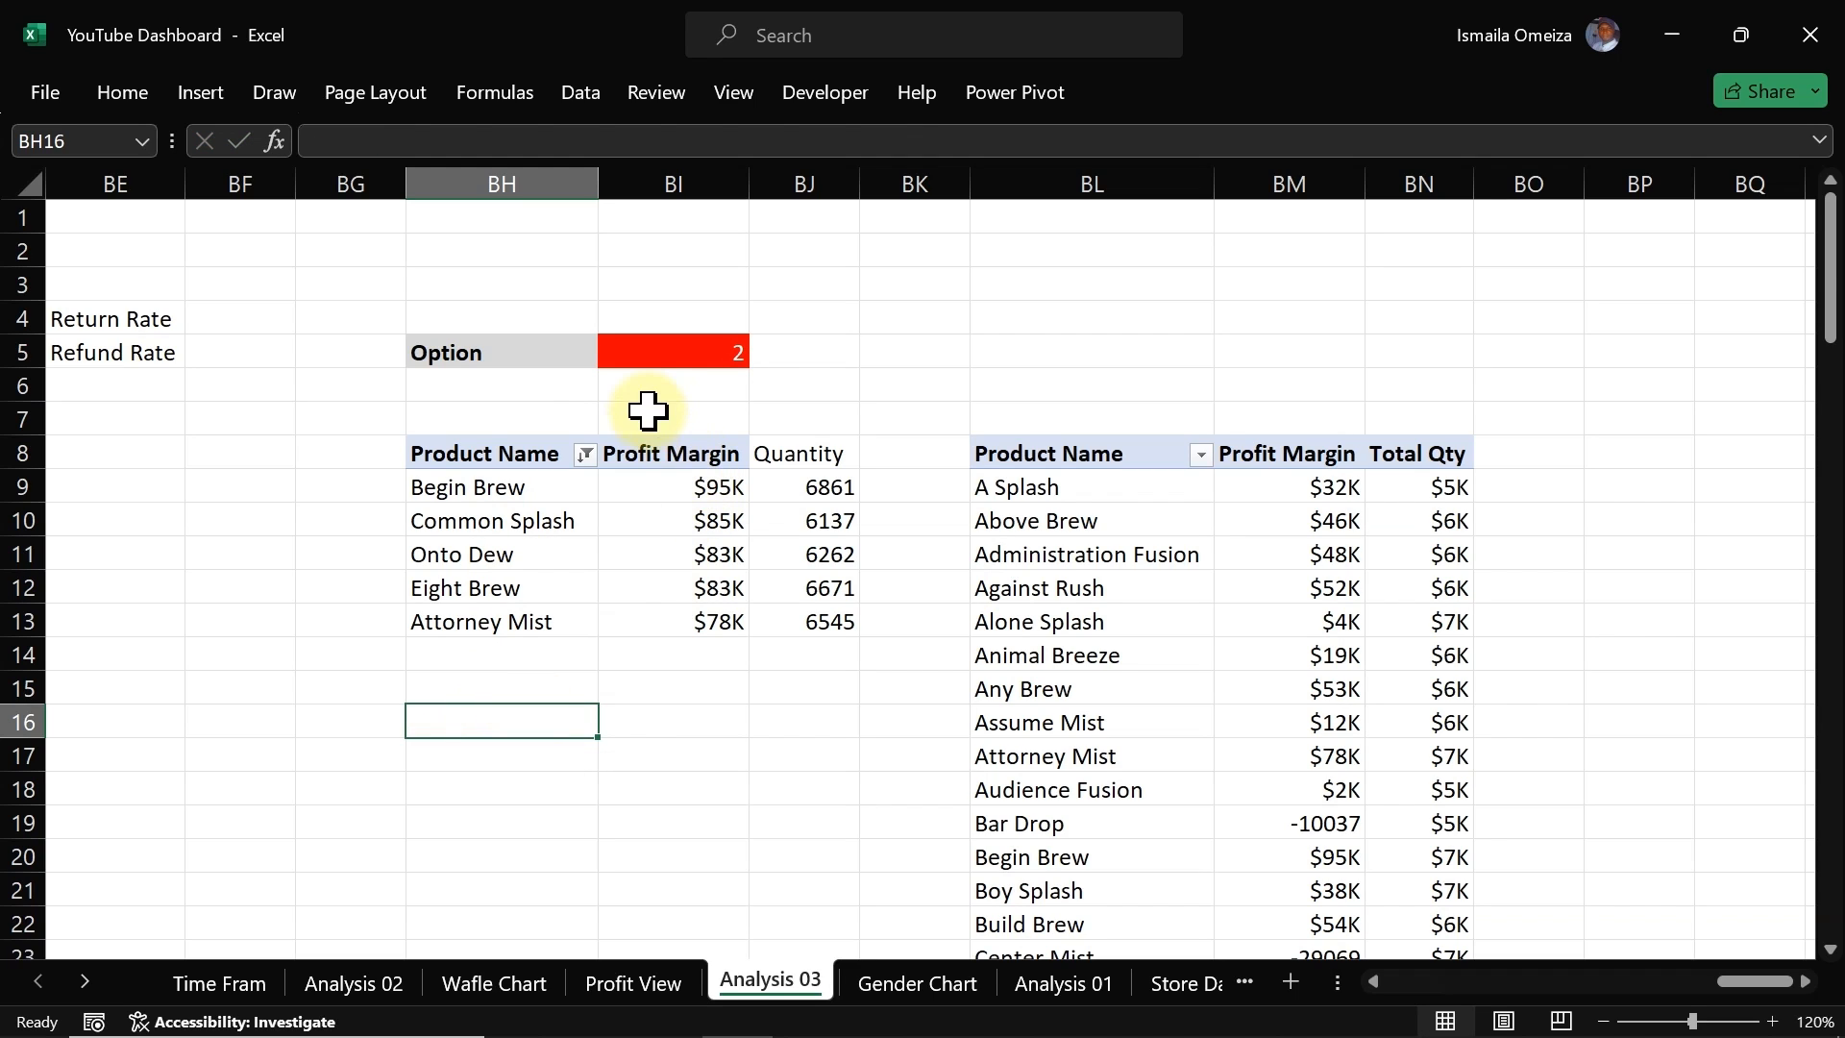
{"action": "left_click", "coordinate": [668, 358]}
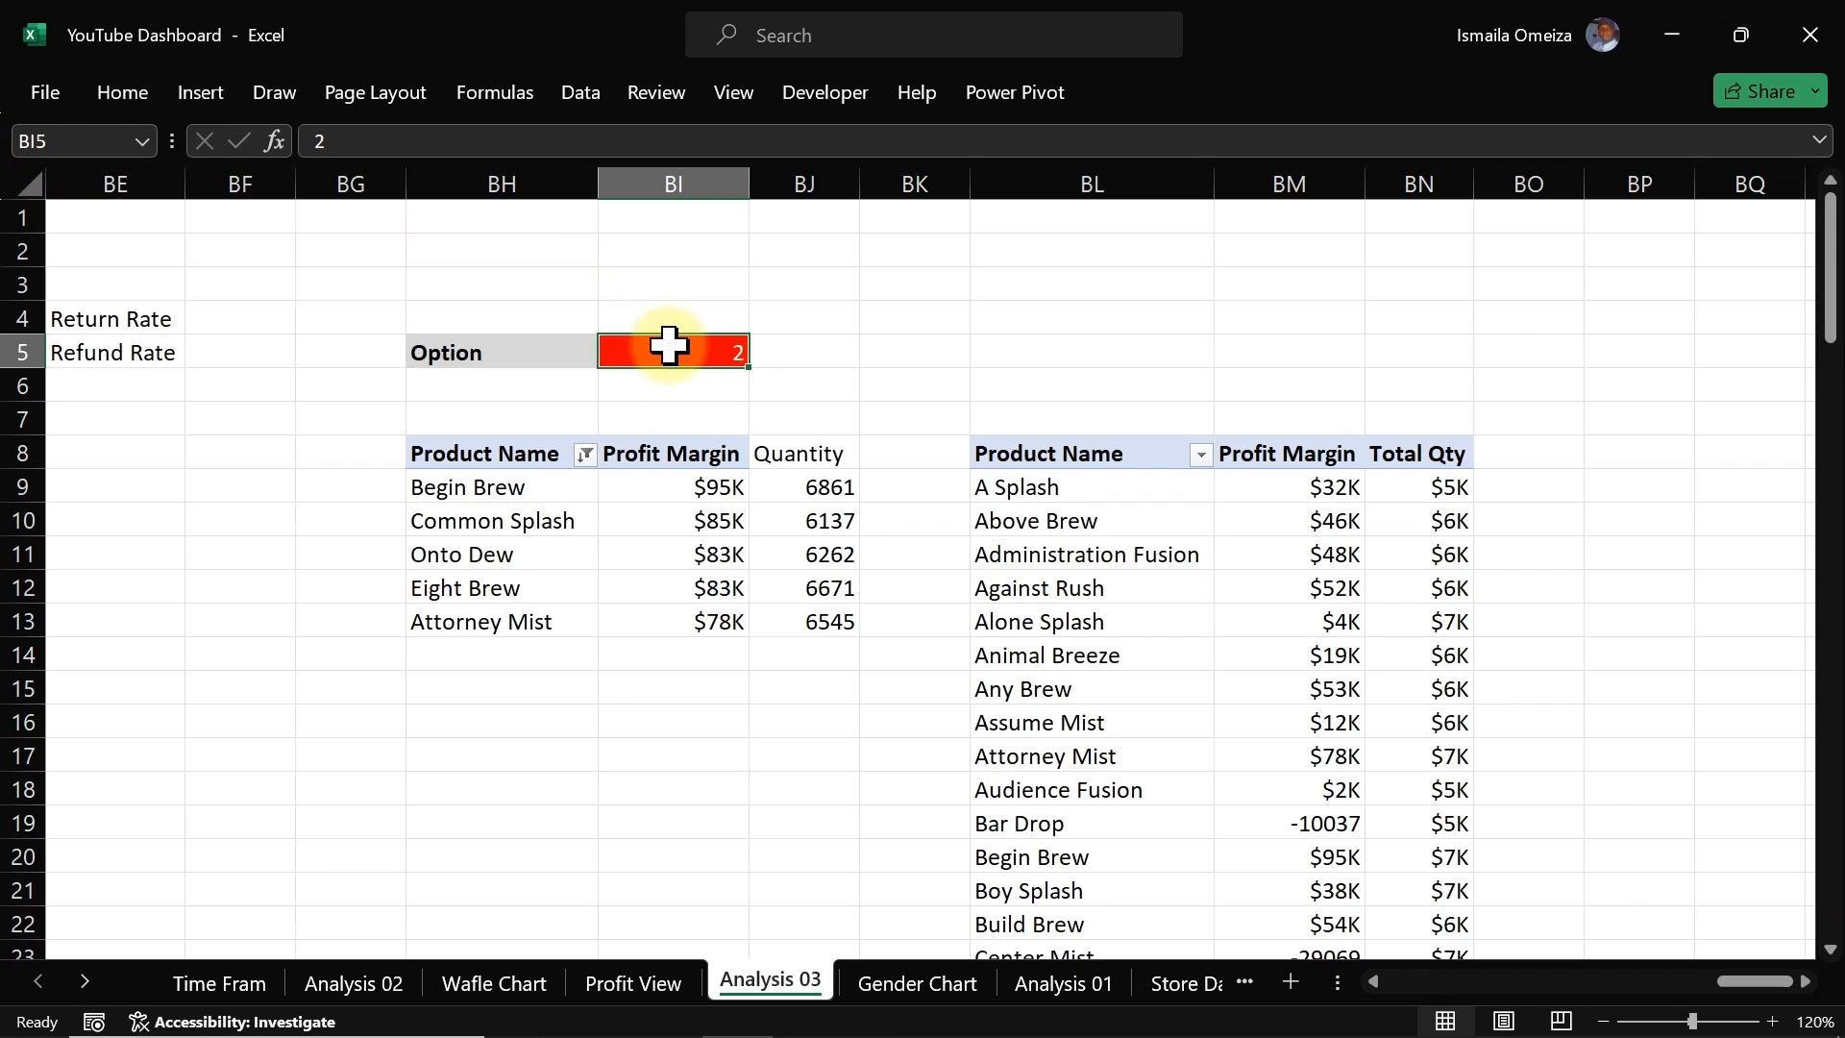
{"action": "left_click", "coordinate": [484, 715]}
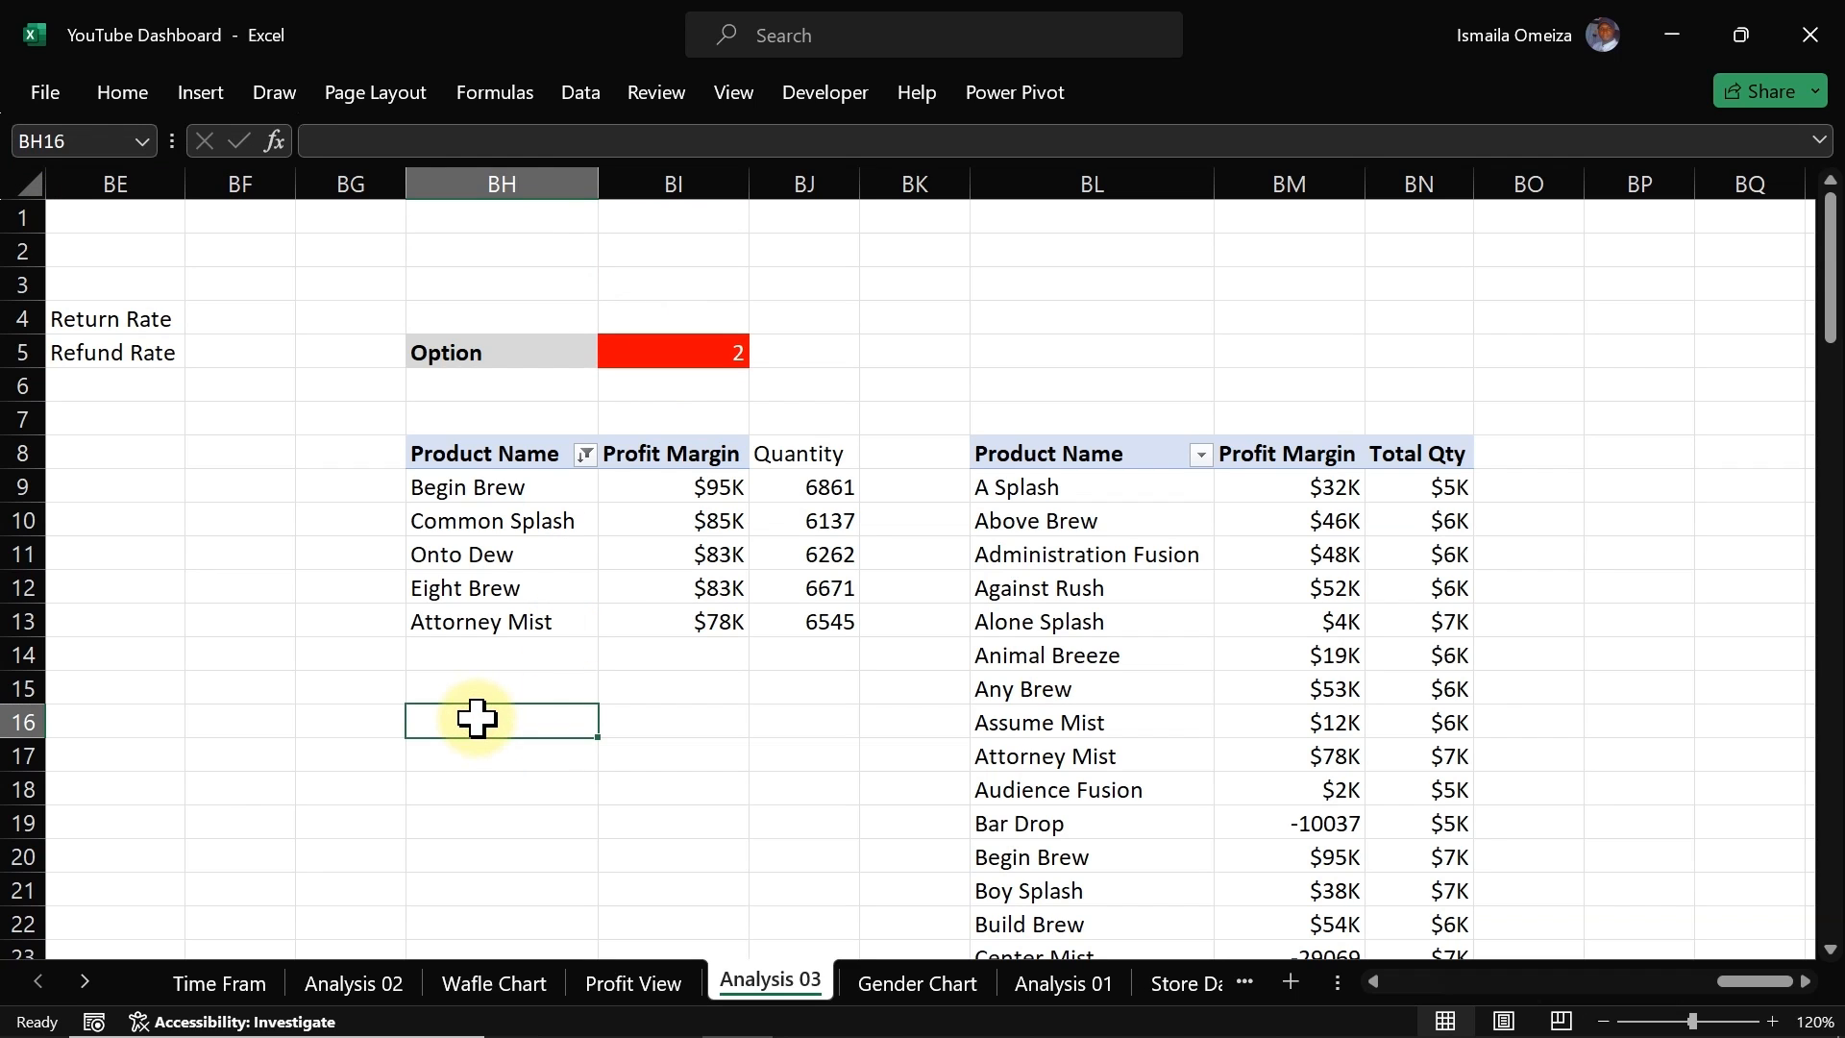
{"action": "type", "text": "=if"}
{"action": "key", "text": "Tab"}
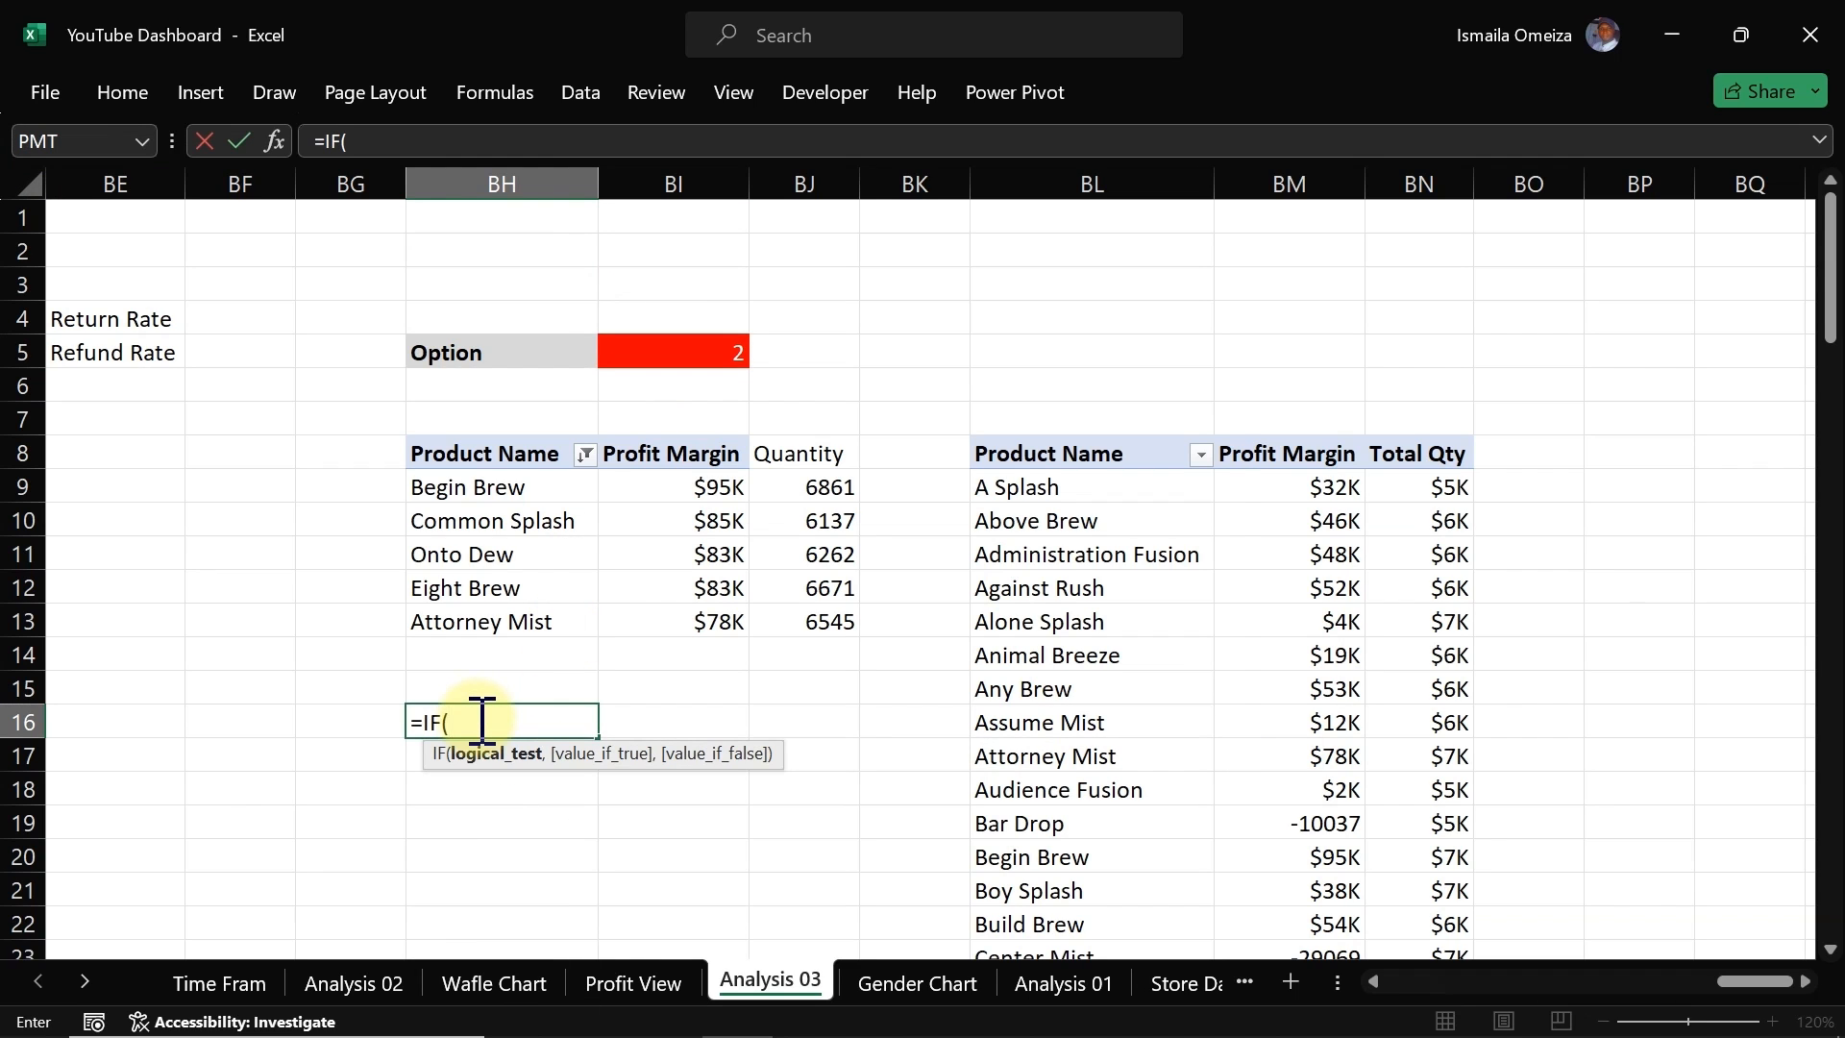
{"action": "left_click", "coordinate": [645, 356]}
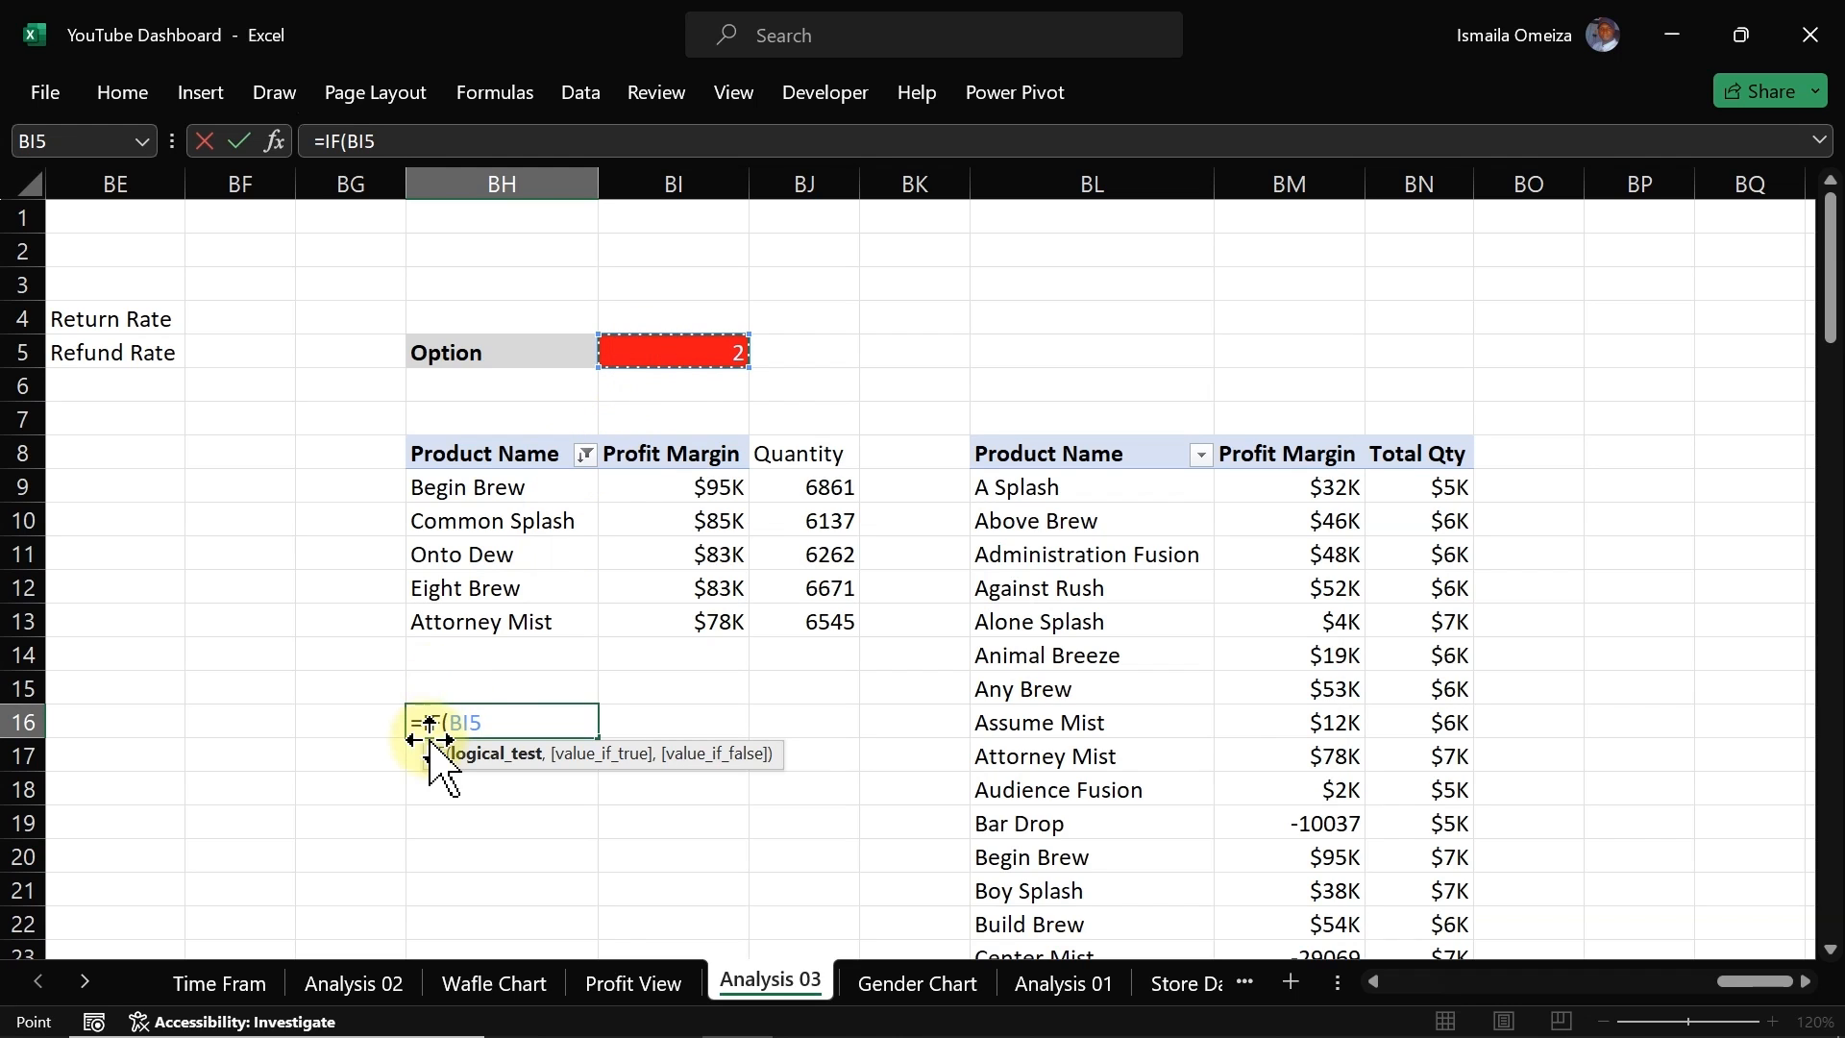
{"action": "left_click", "coordinate": [452, 723]}
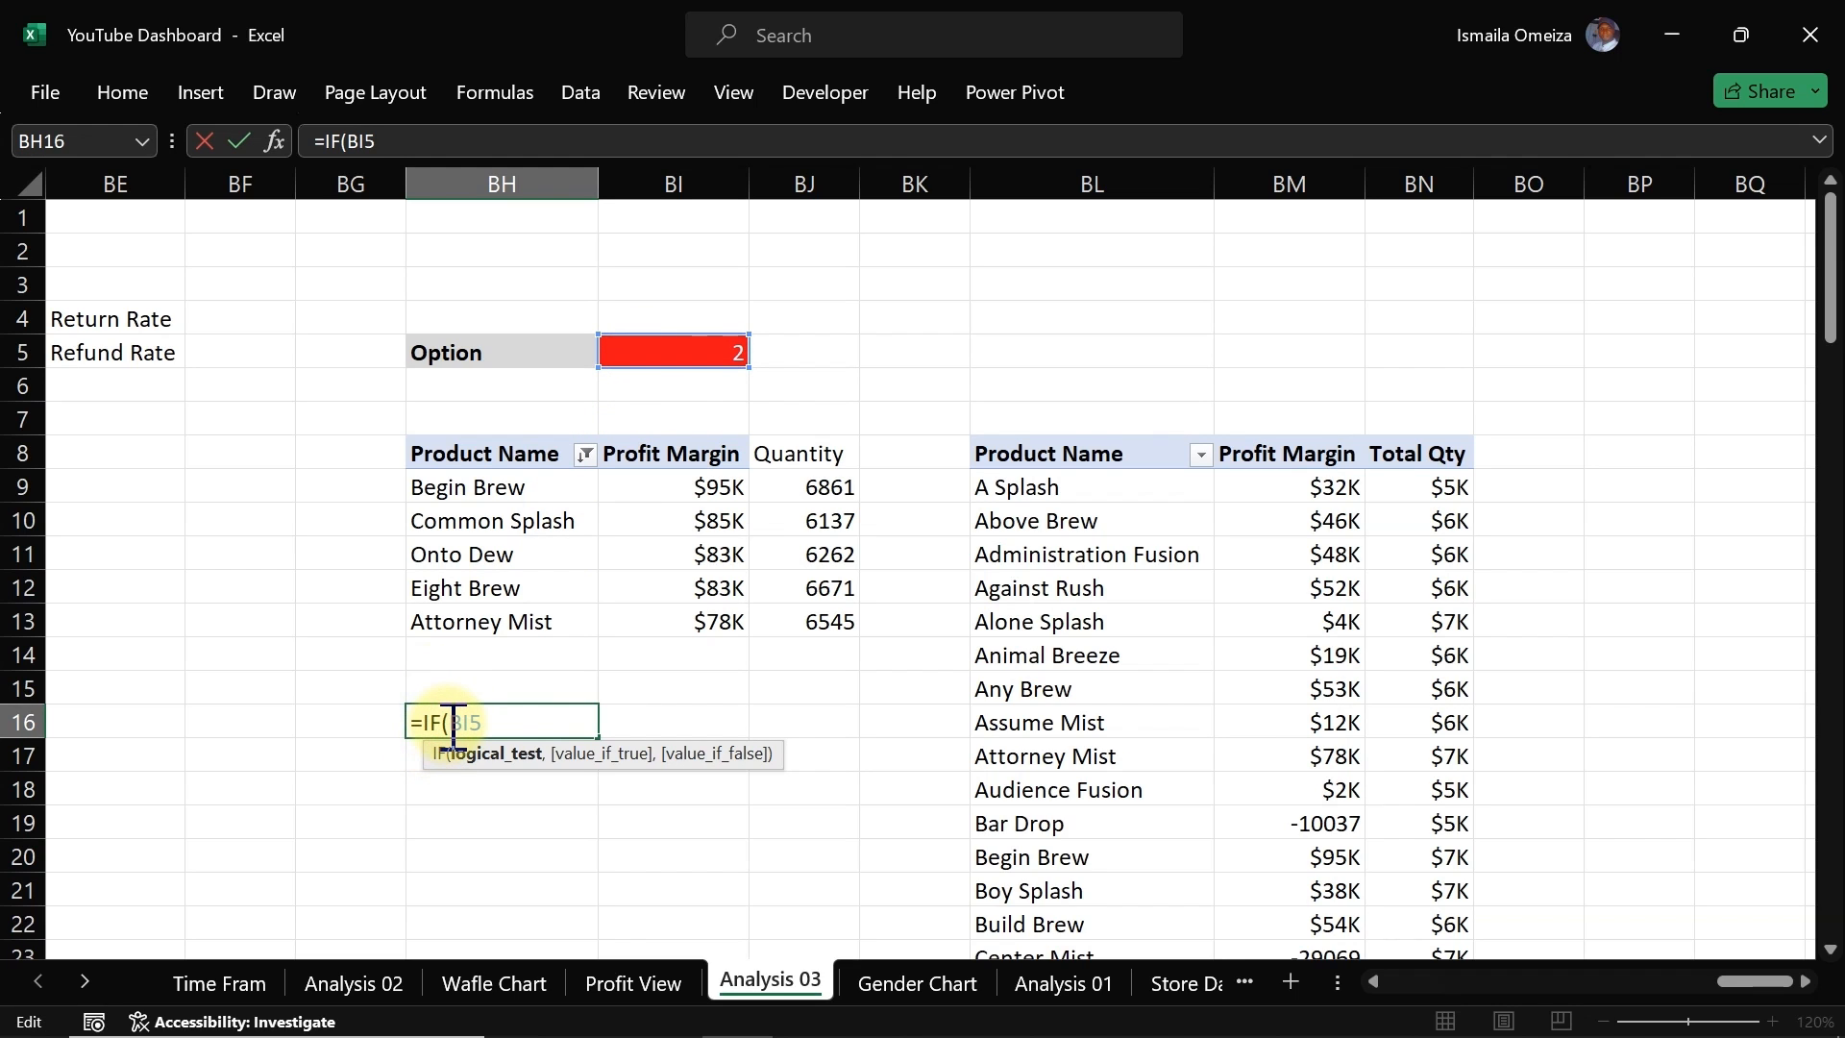
{"action": "type", "text": "$BI$5,"}
{"action": "key", "text": "BackSpace"}
{"action": "type", "text": "=1,"}
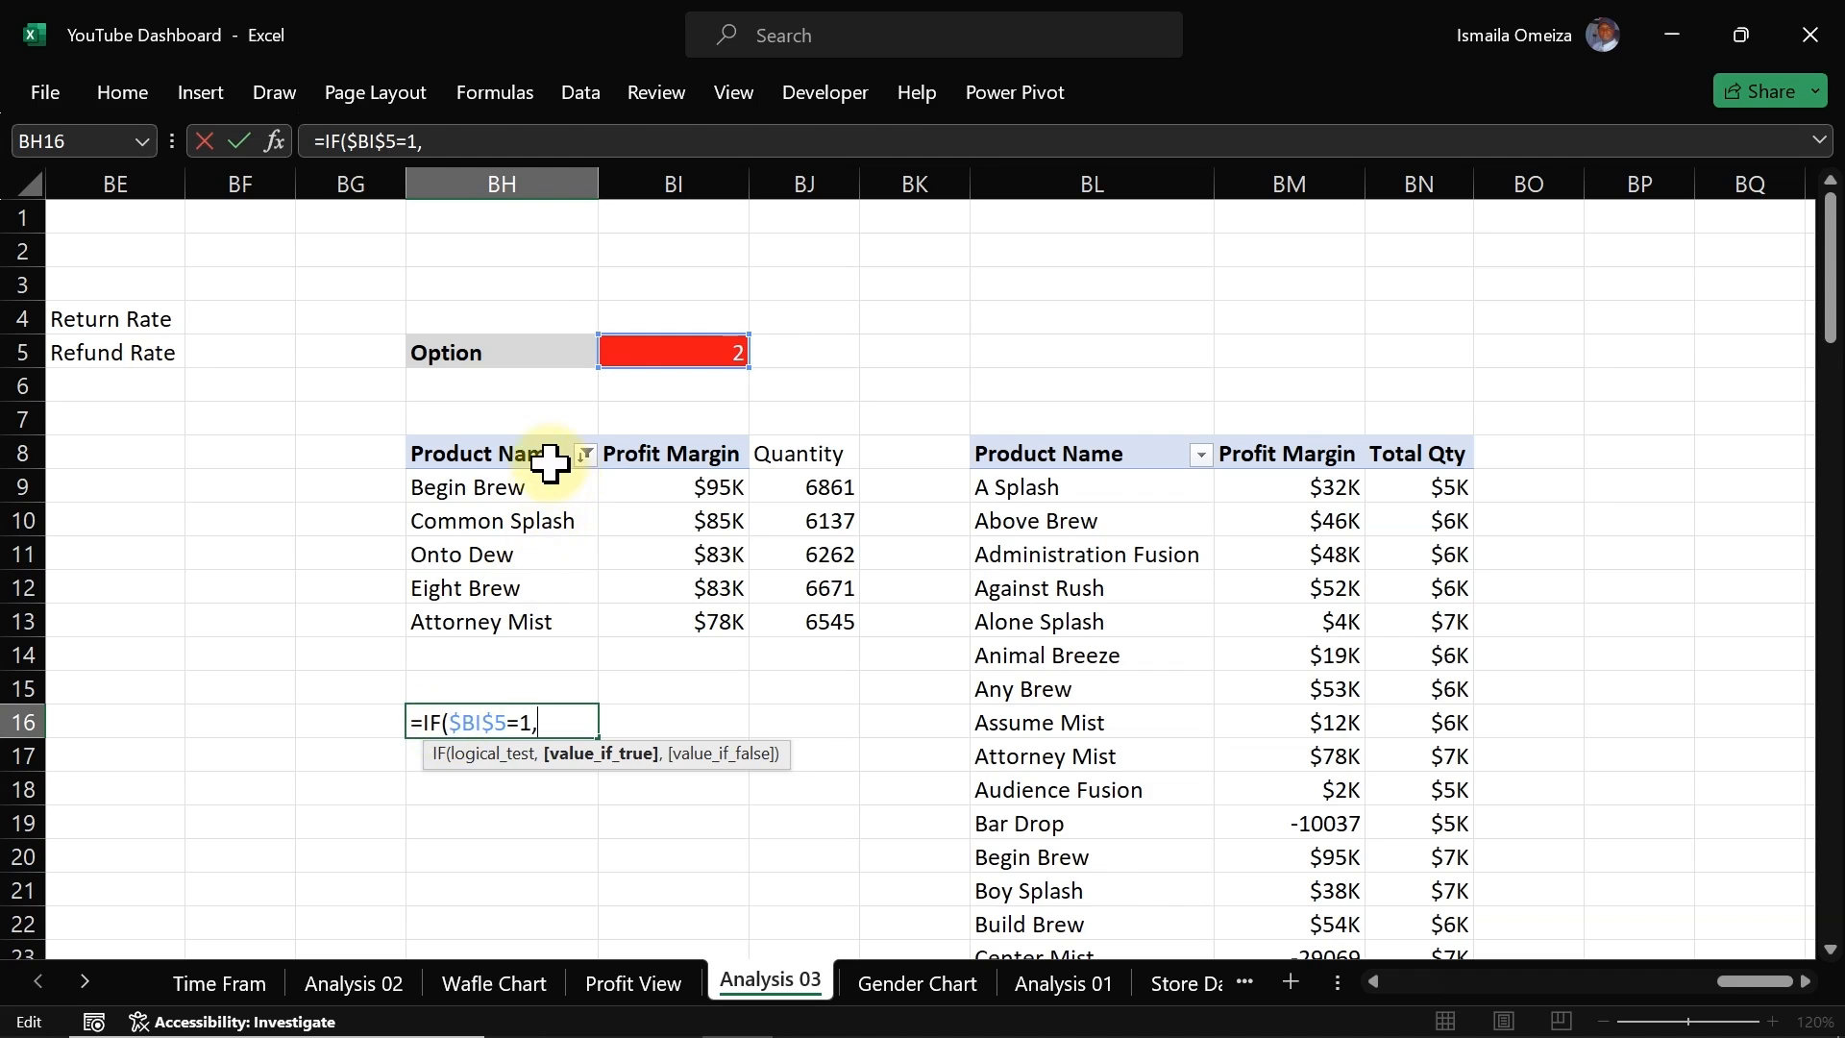
{"action": "left_click", "coordinate": [482, 459]}
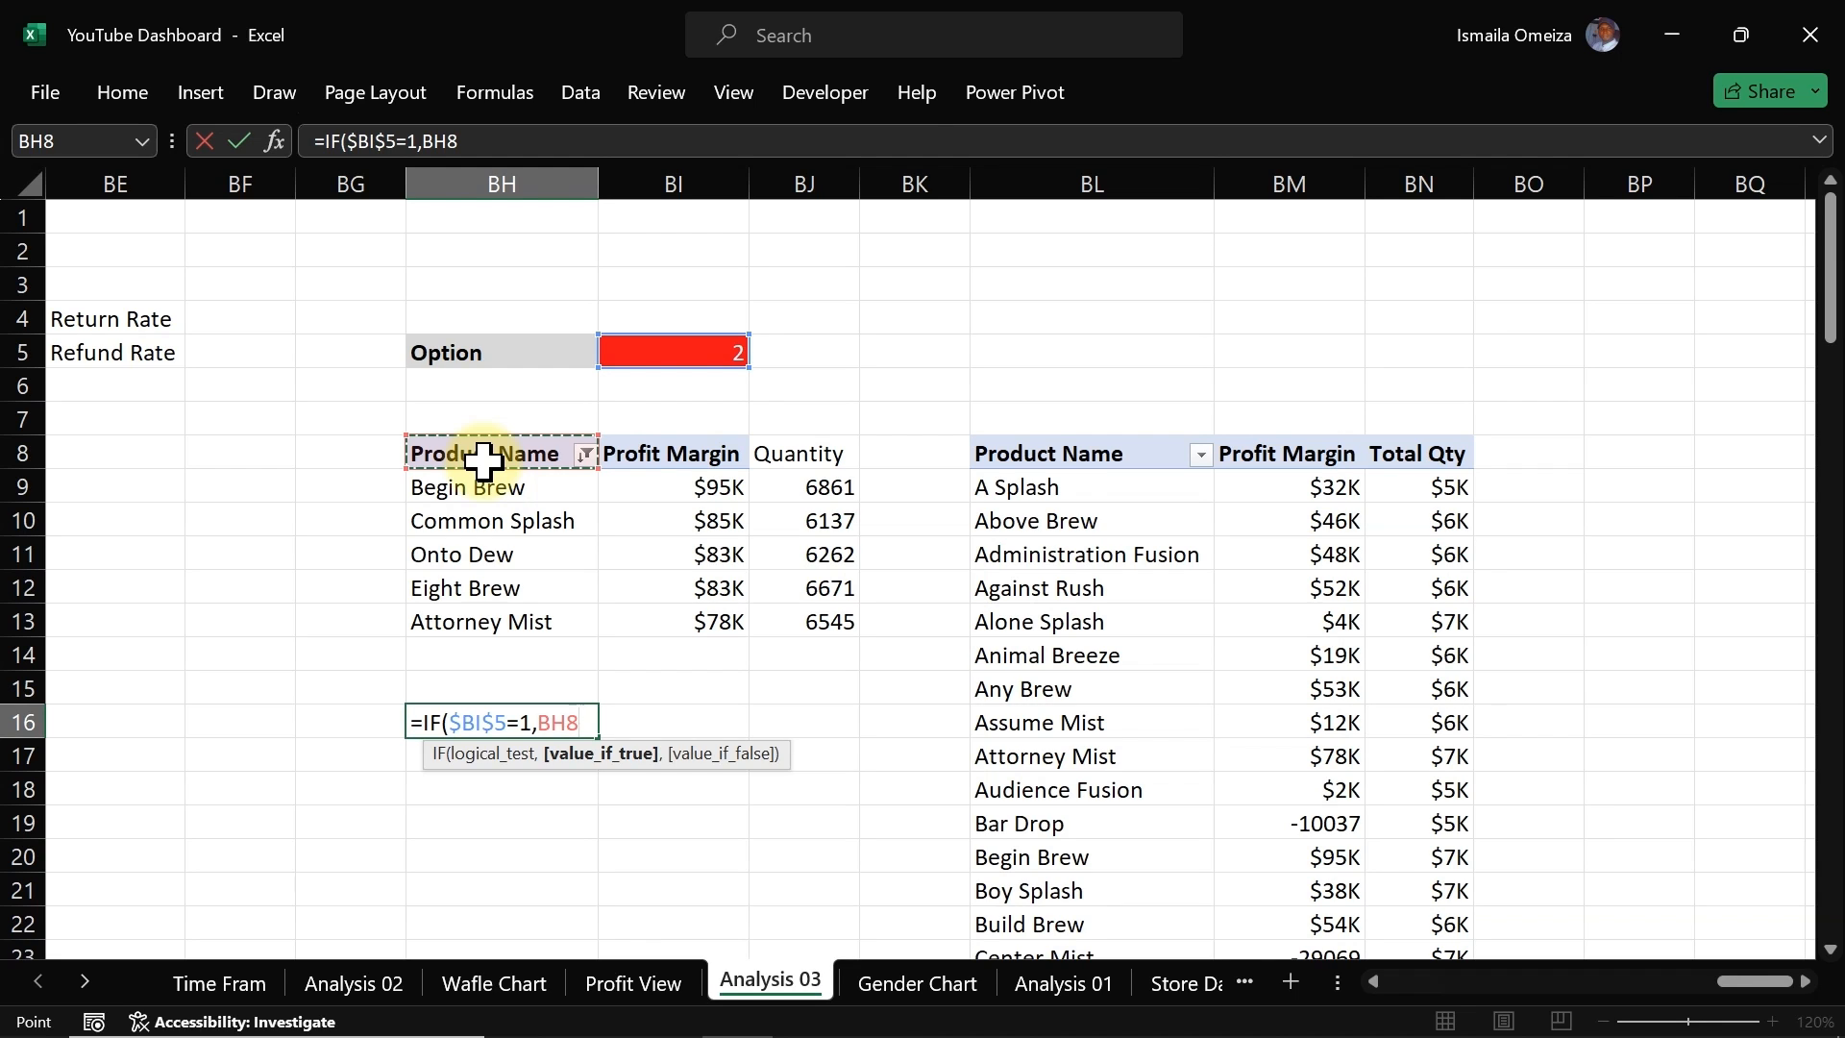
{"action": "type", "text": ","}
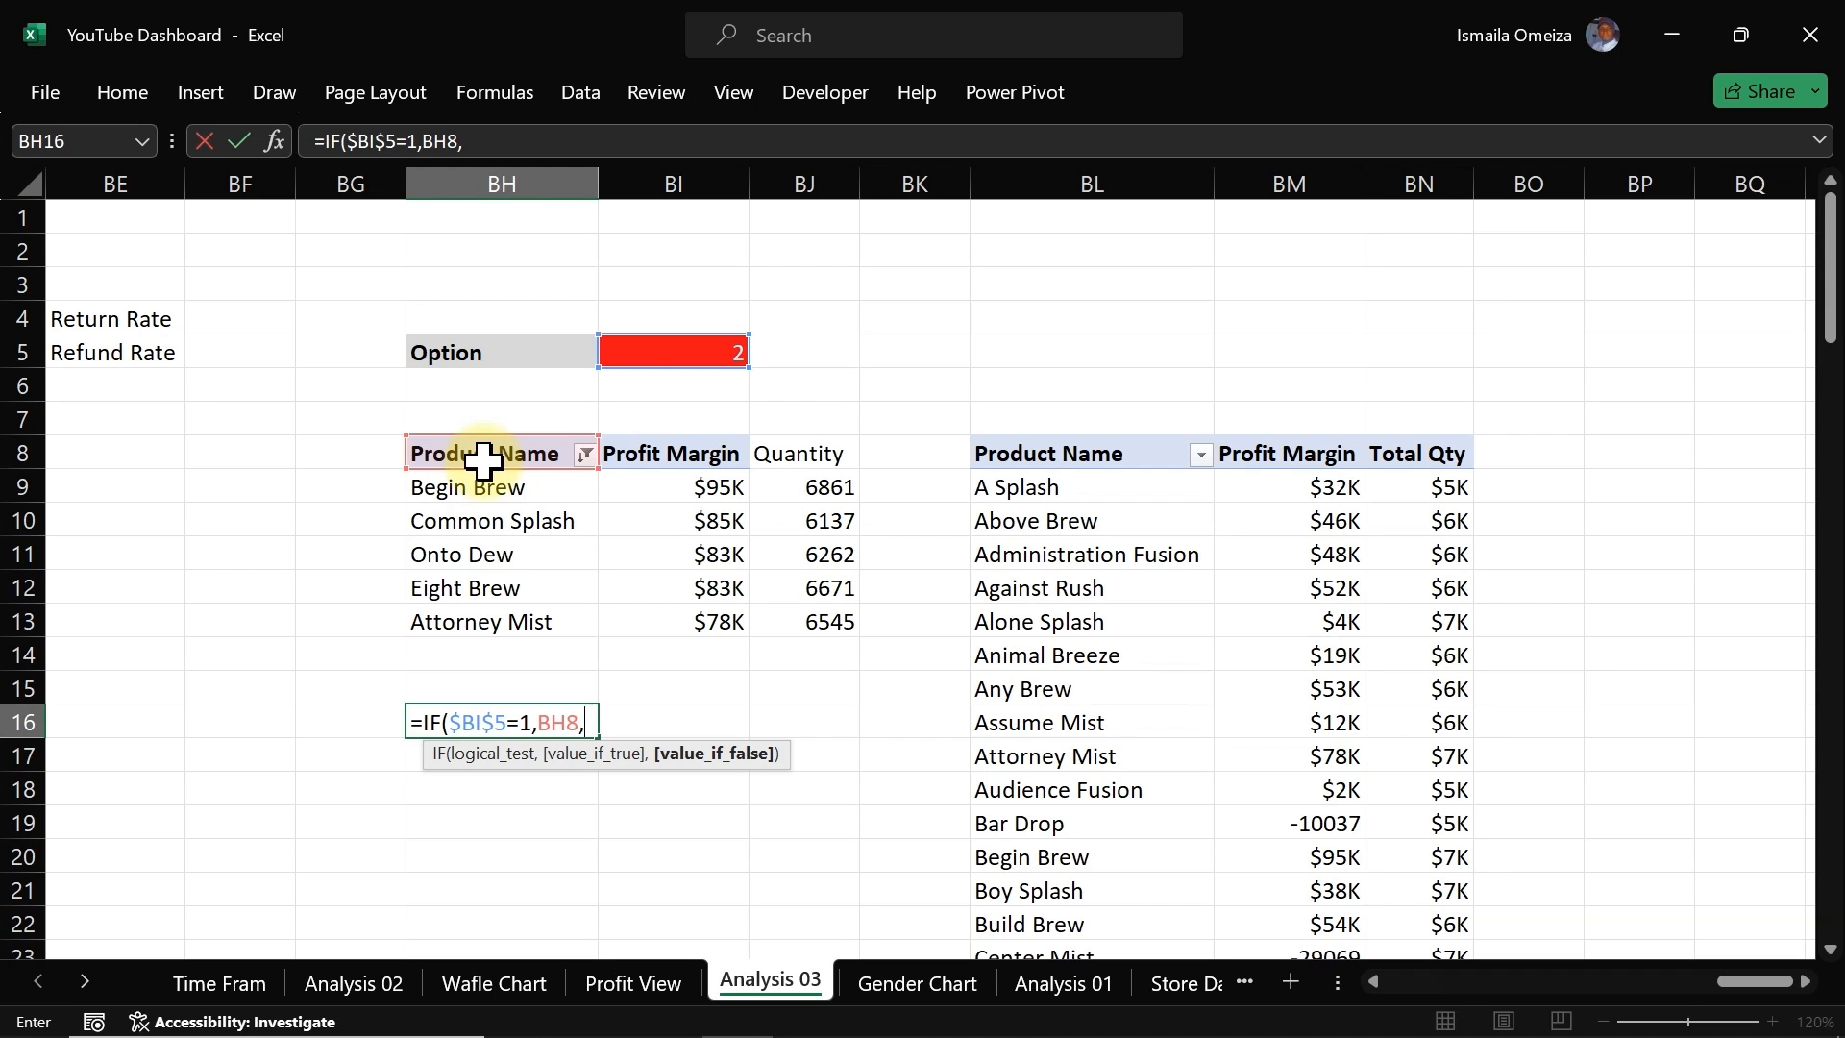
{"action": "key", "text": "Escape"}
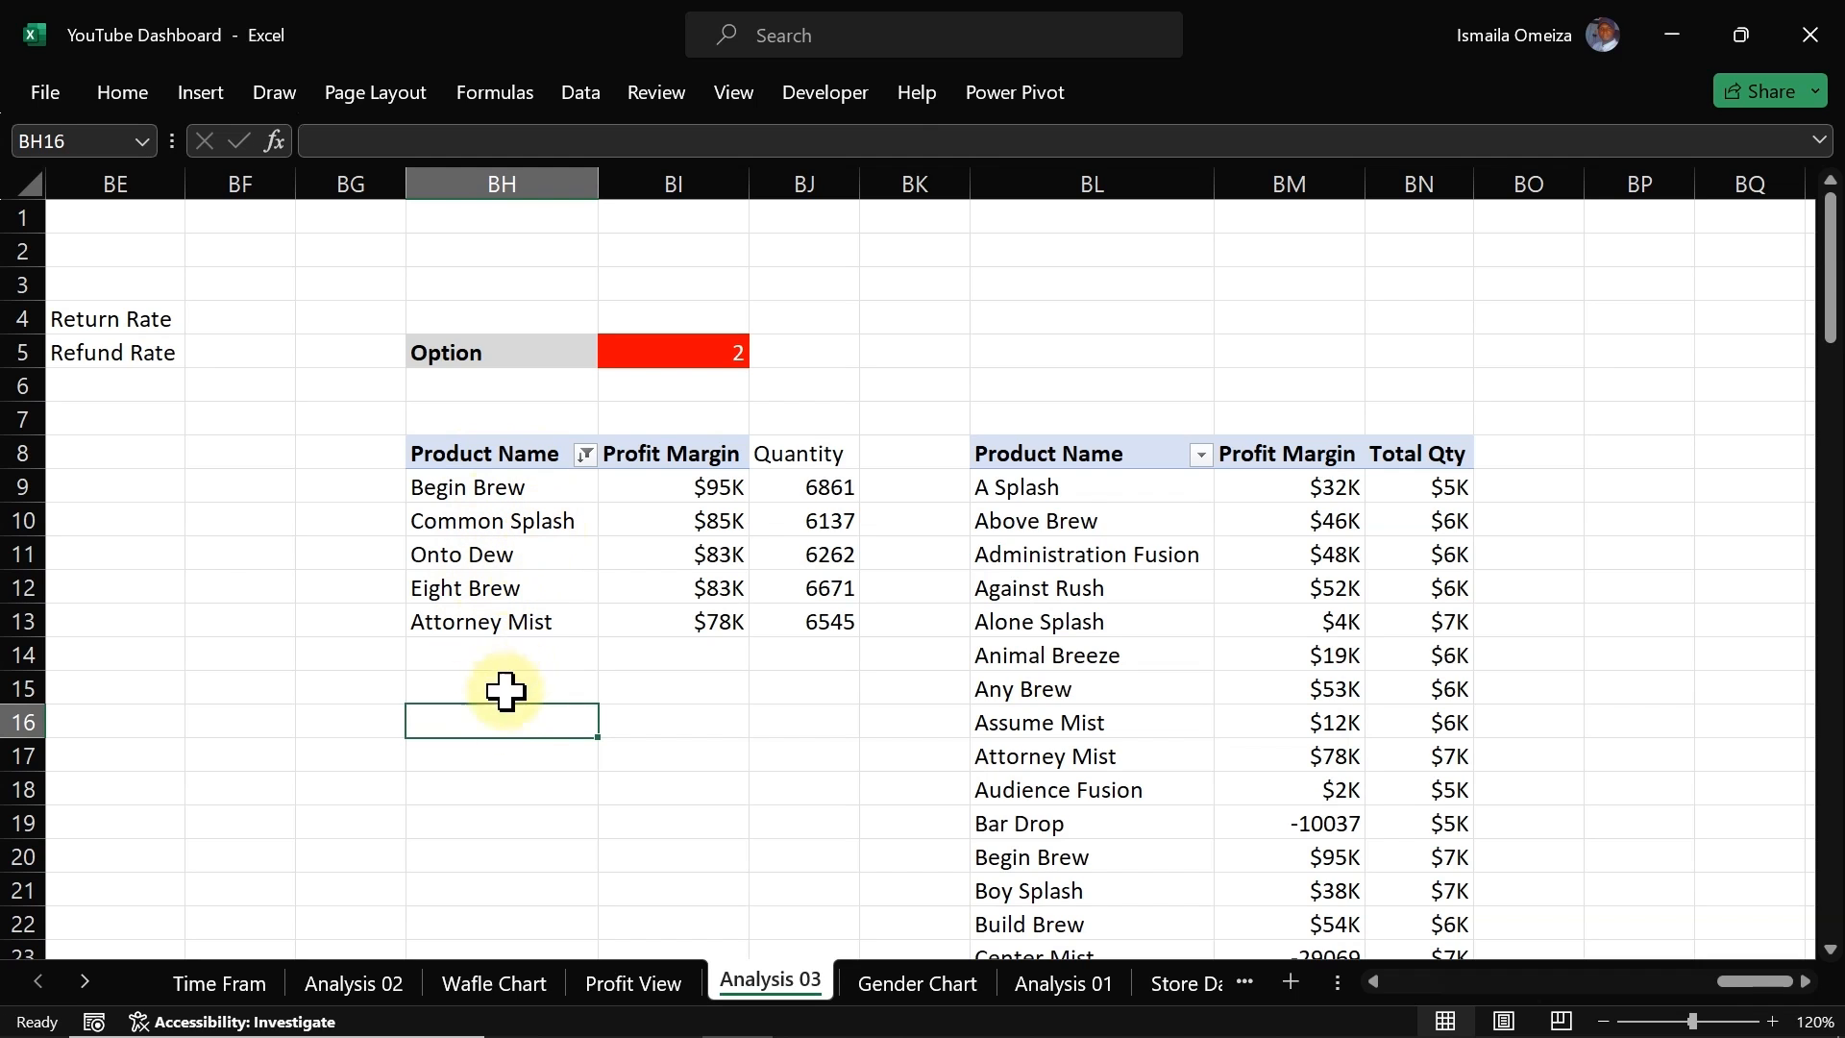
Step: Reference the Product Name header in BH16 and fill it down to BH21 to list the top-5 product names
{"action": "type", "text": "="}
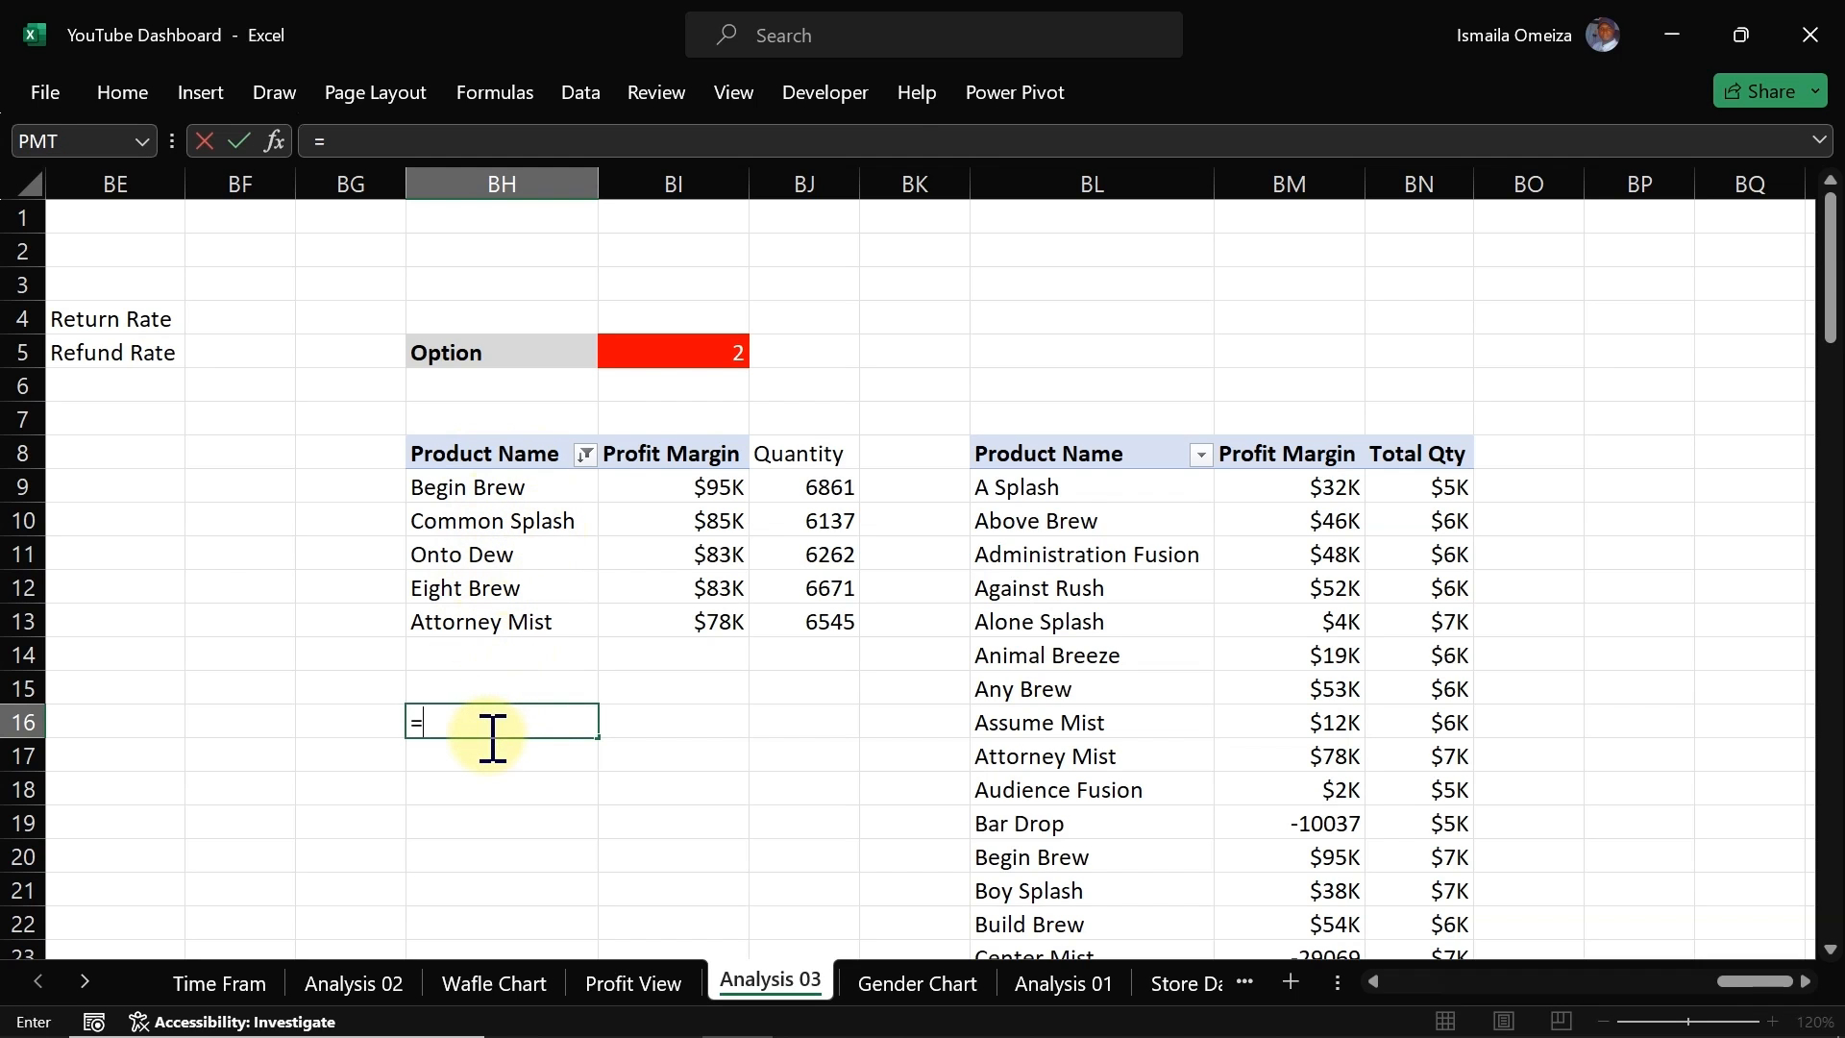
{"action": "left_click", "coordinate": [496, 459]}
{"action": "key", "text": "Return"}
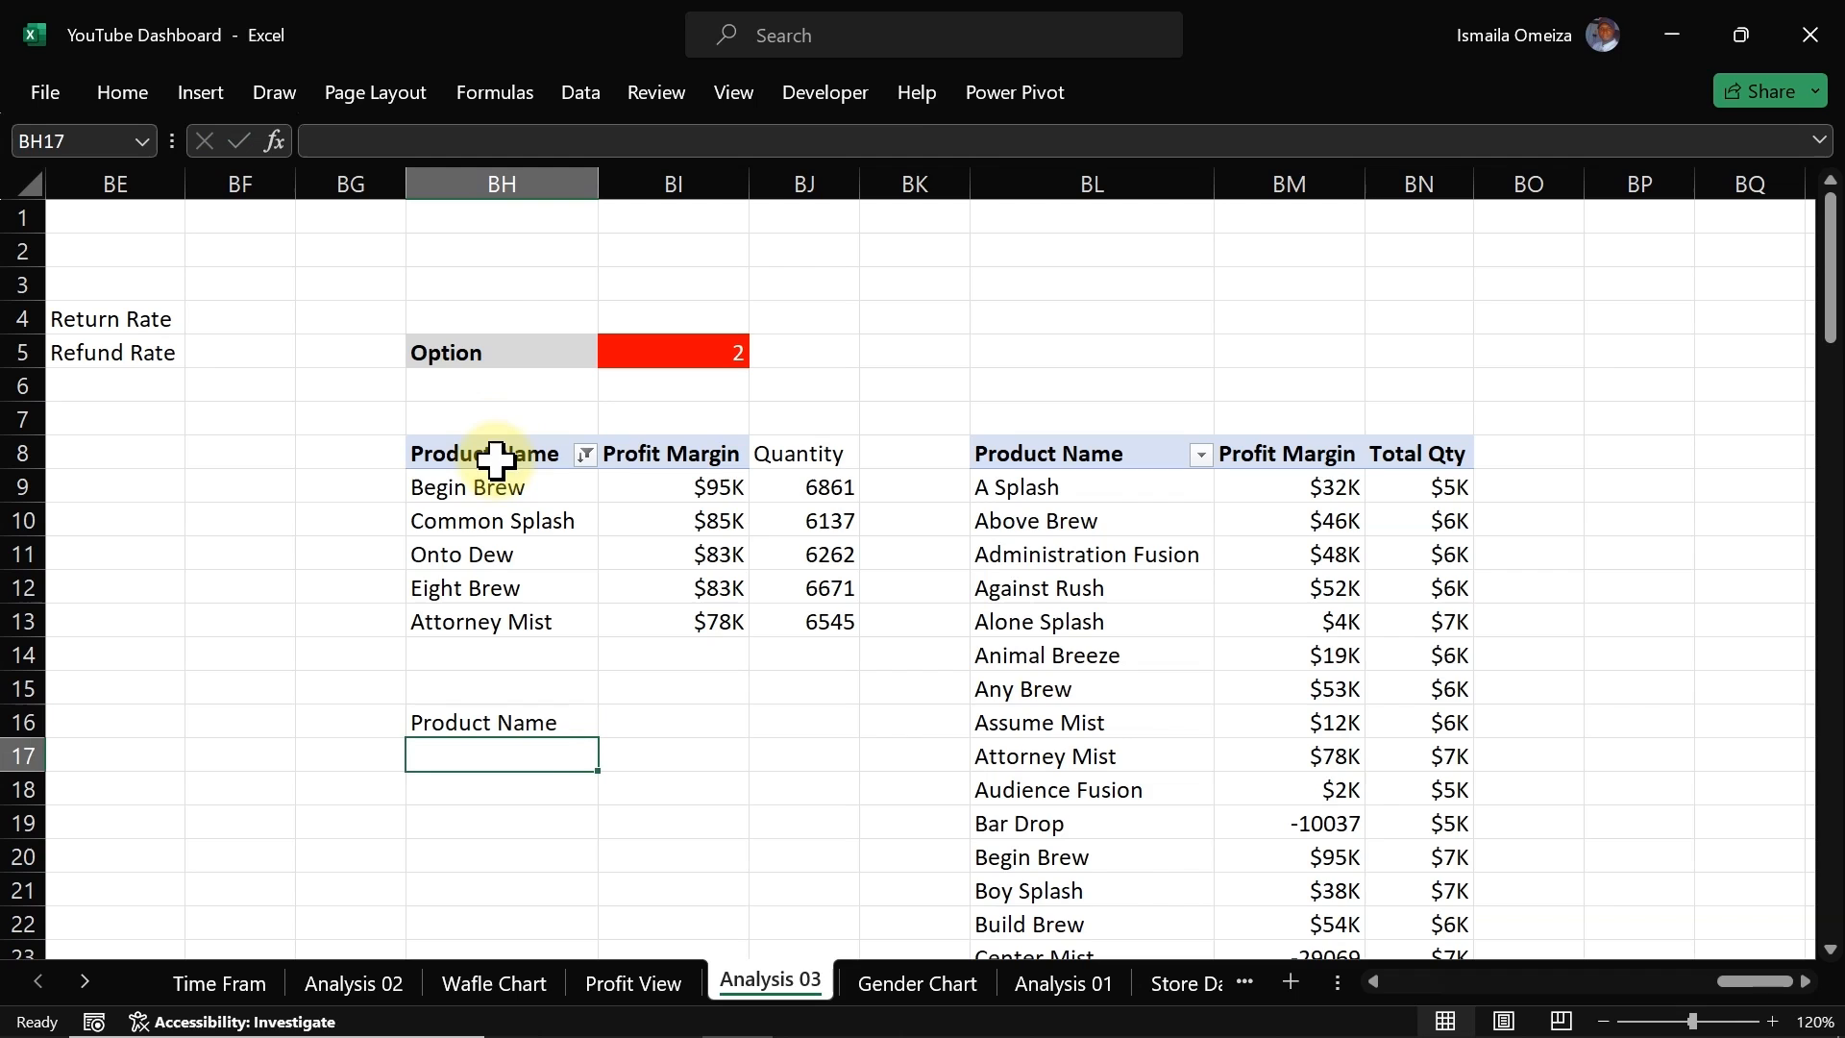
{"action": "left_click", "coordinate": [535, 722]}
{"action": "left_click_drag", "start_coordinate": [600, 737], "coordinate": [572, 926]}
{"action": "left_click", "coordinate": [509, 923]}
{"action": "key", "text": "Delete"}
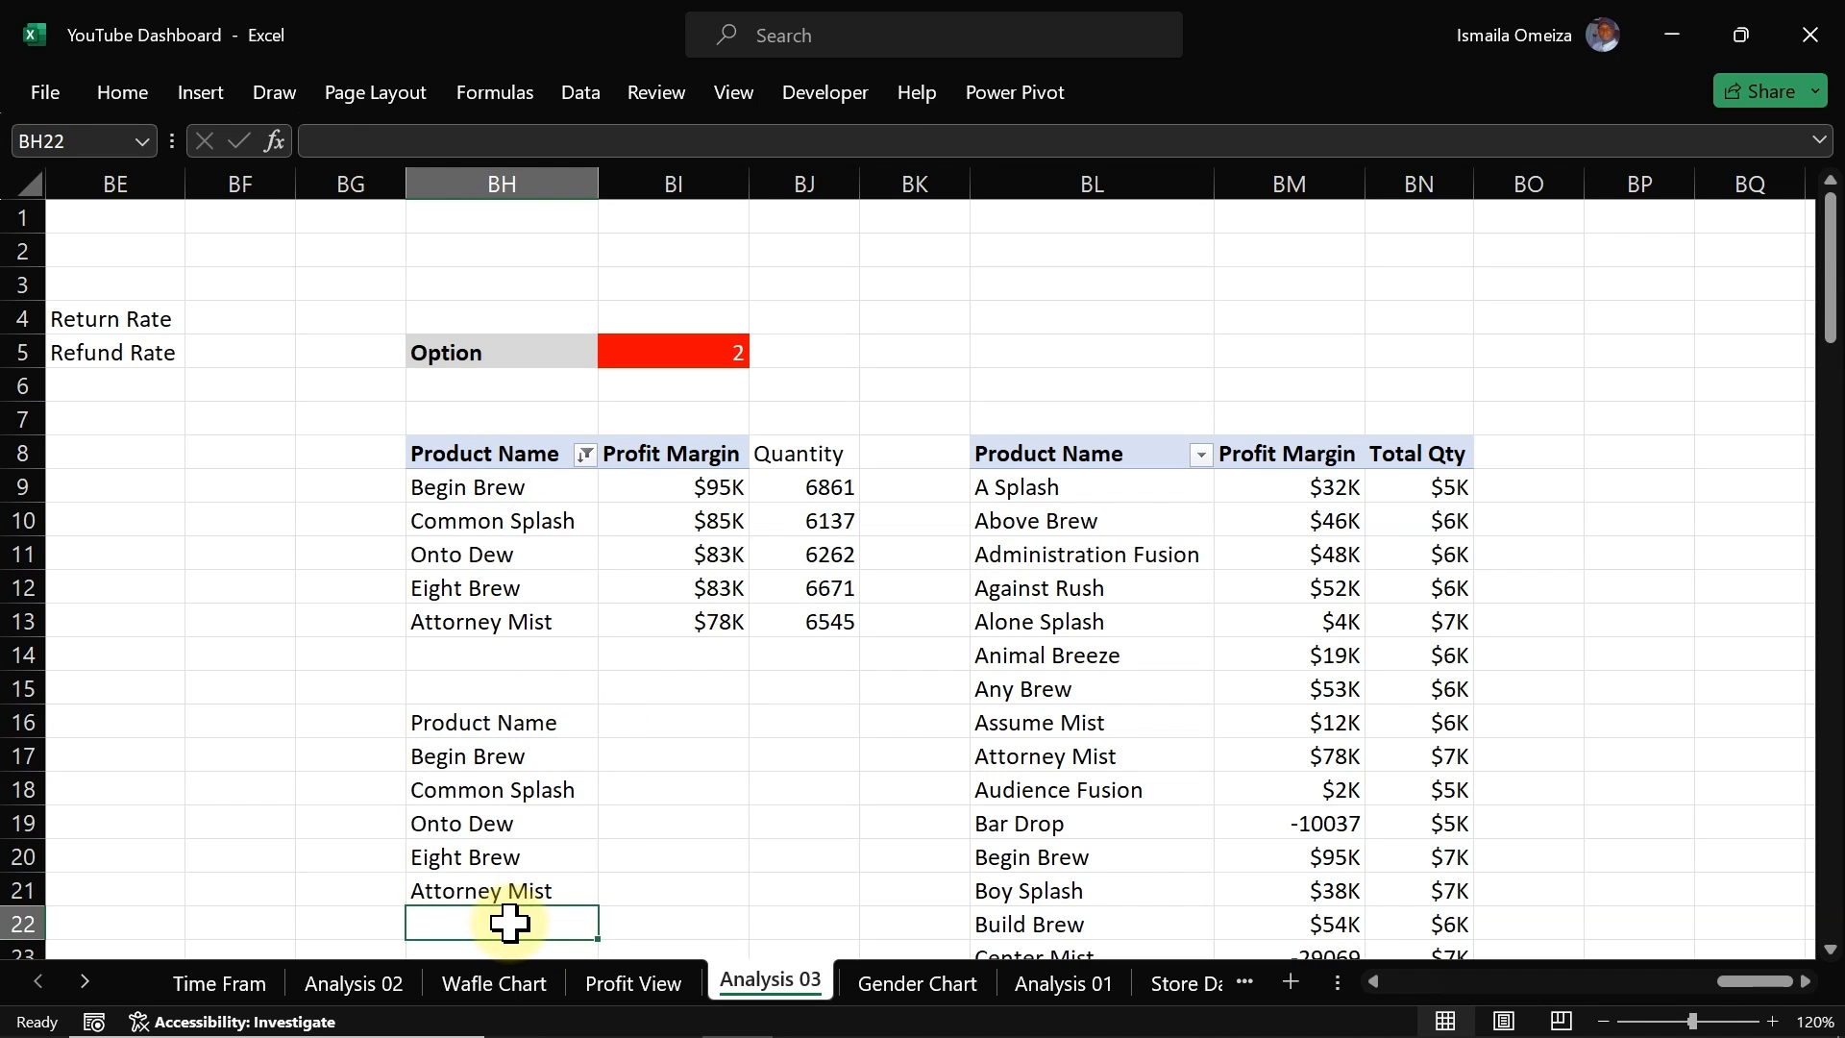
Step: Bold the new table's header cells BH16:BI16
{"action": "left_click", "coordinate": [501, 716]}
{"action": "left_click_drag", "start_coordinate": [501, 716], "coordinate": [663, 722]}
{"action": "key", "text": "ctrl+b"}
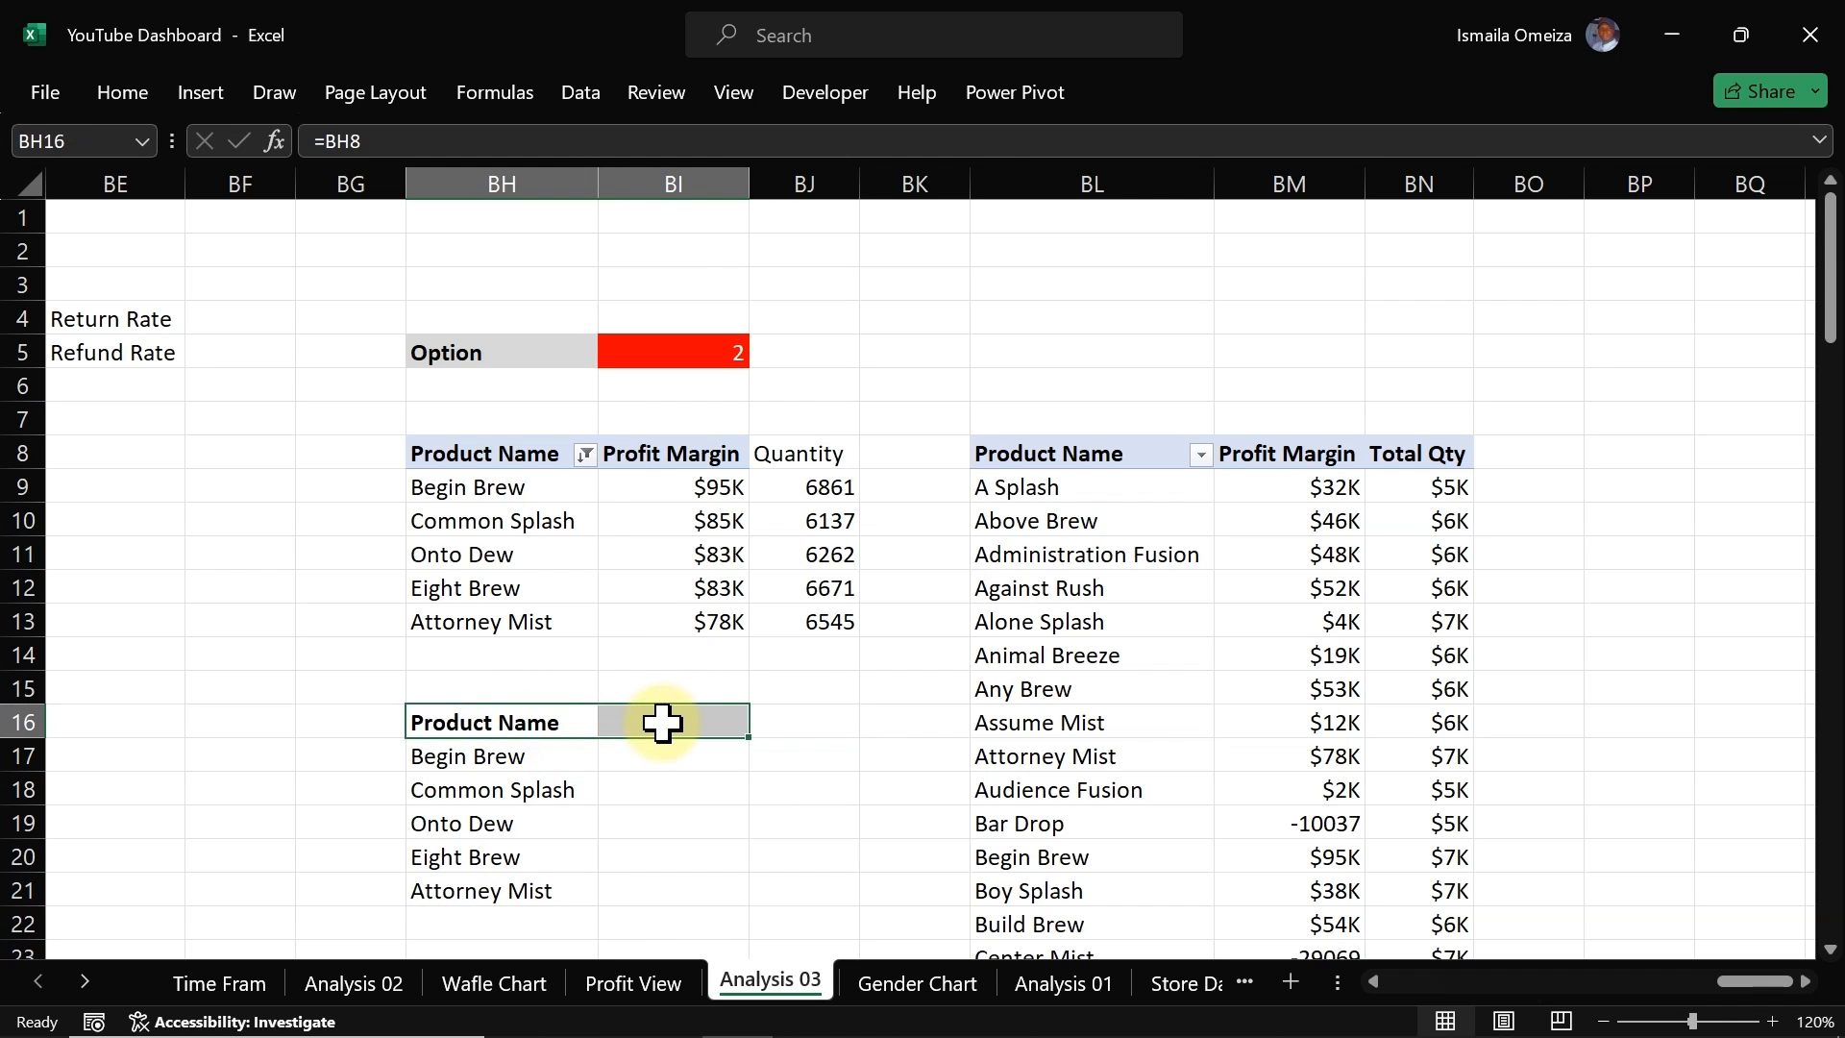
Step: Enter =IF($BI$5=1,BI8,BJ8) in BI16 so it shows Profit Margin or Quantity depending on the option
{"action": "left_click", "coordinate": [663, 722]}
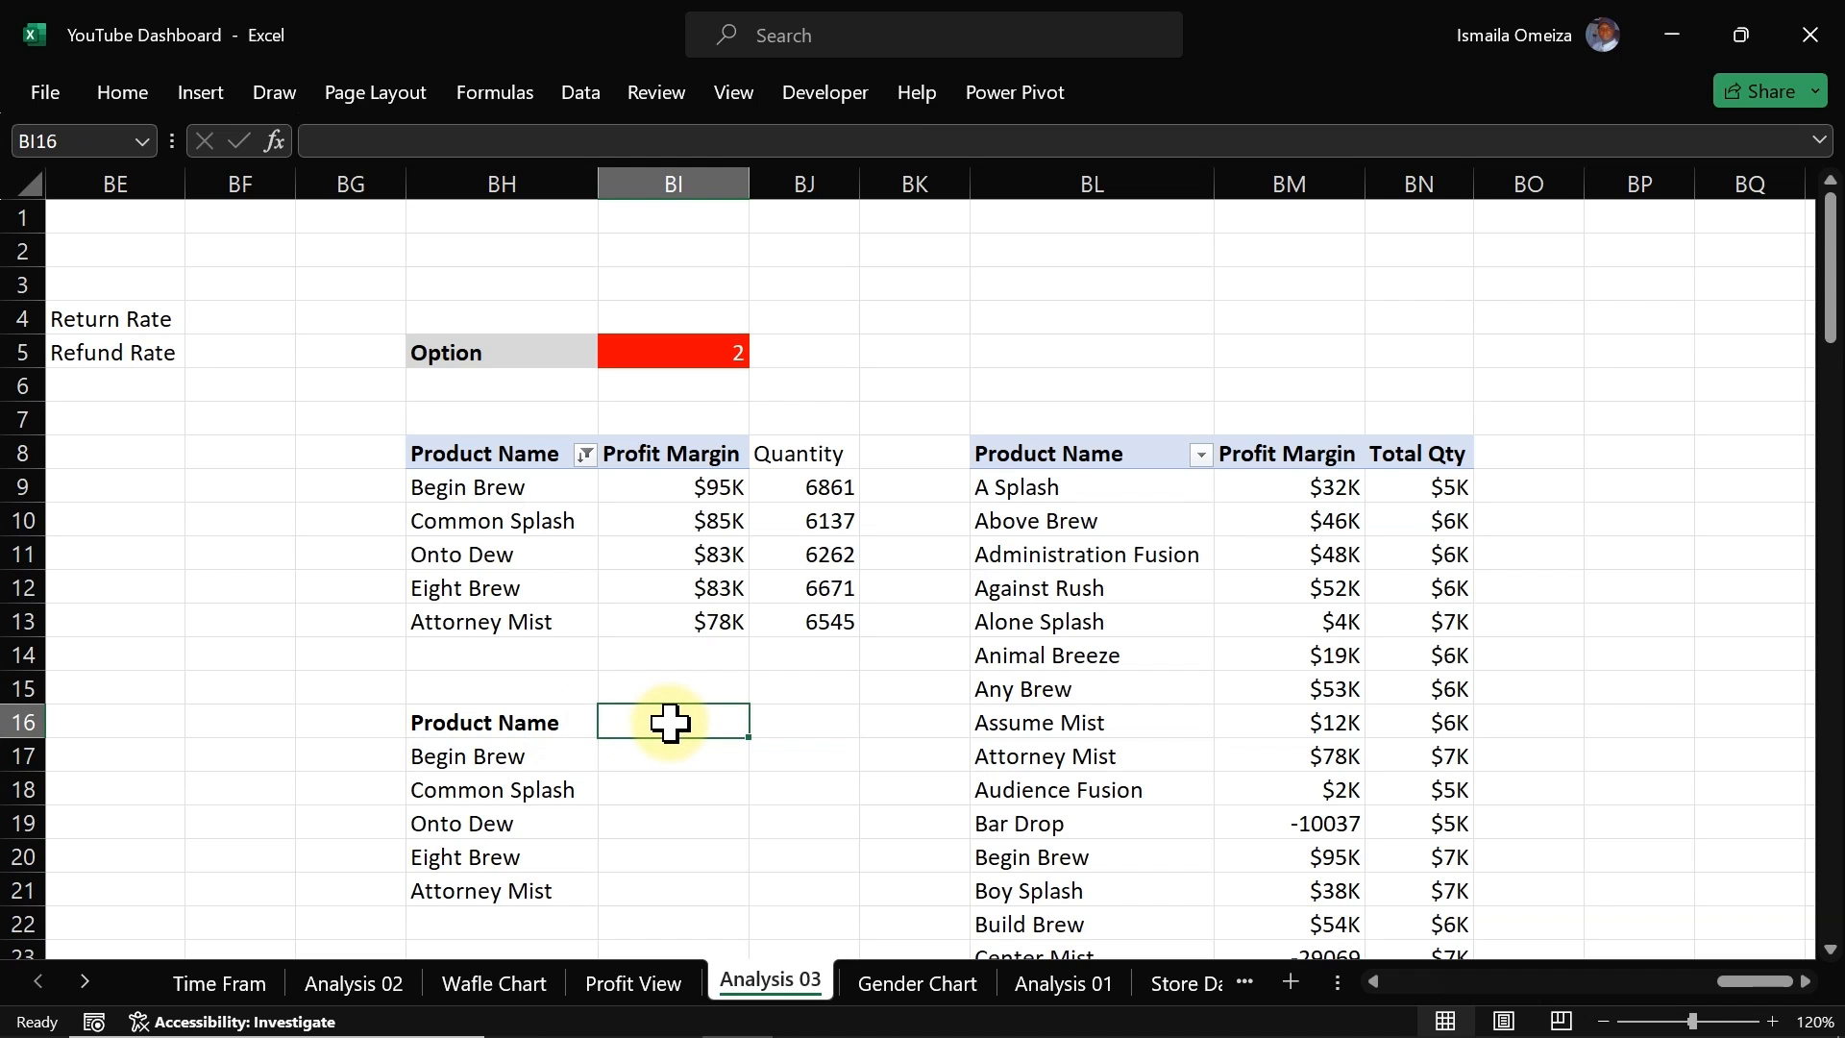
{"action": "type", "text": "=if"}
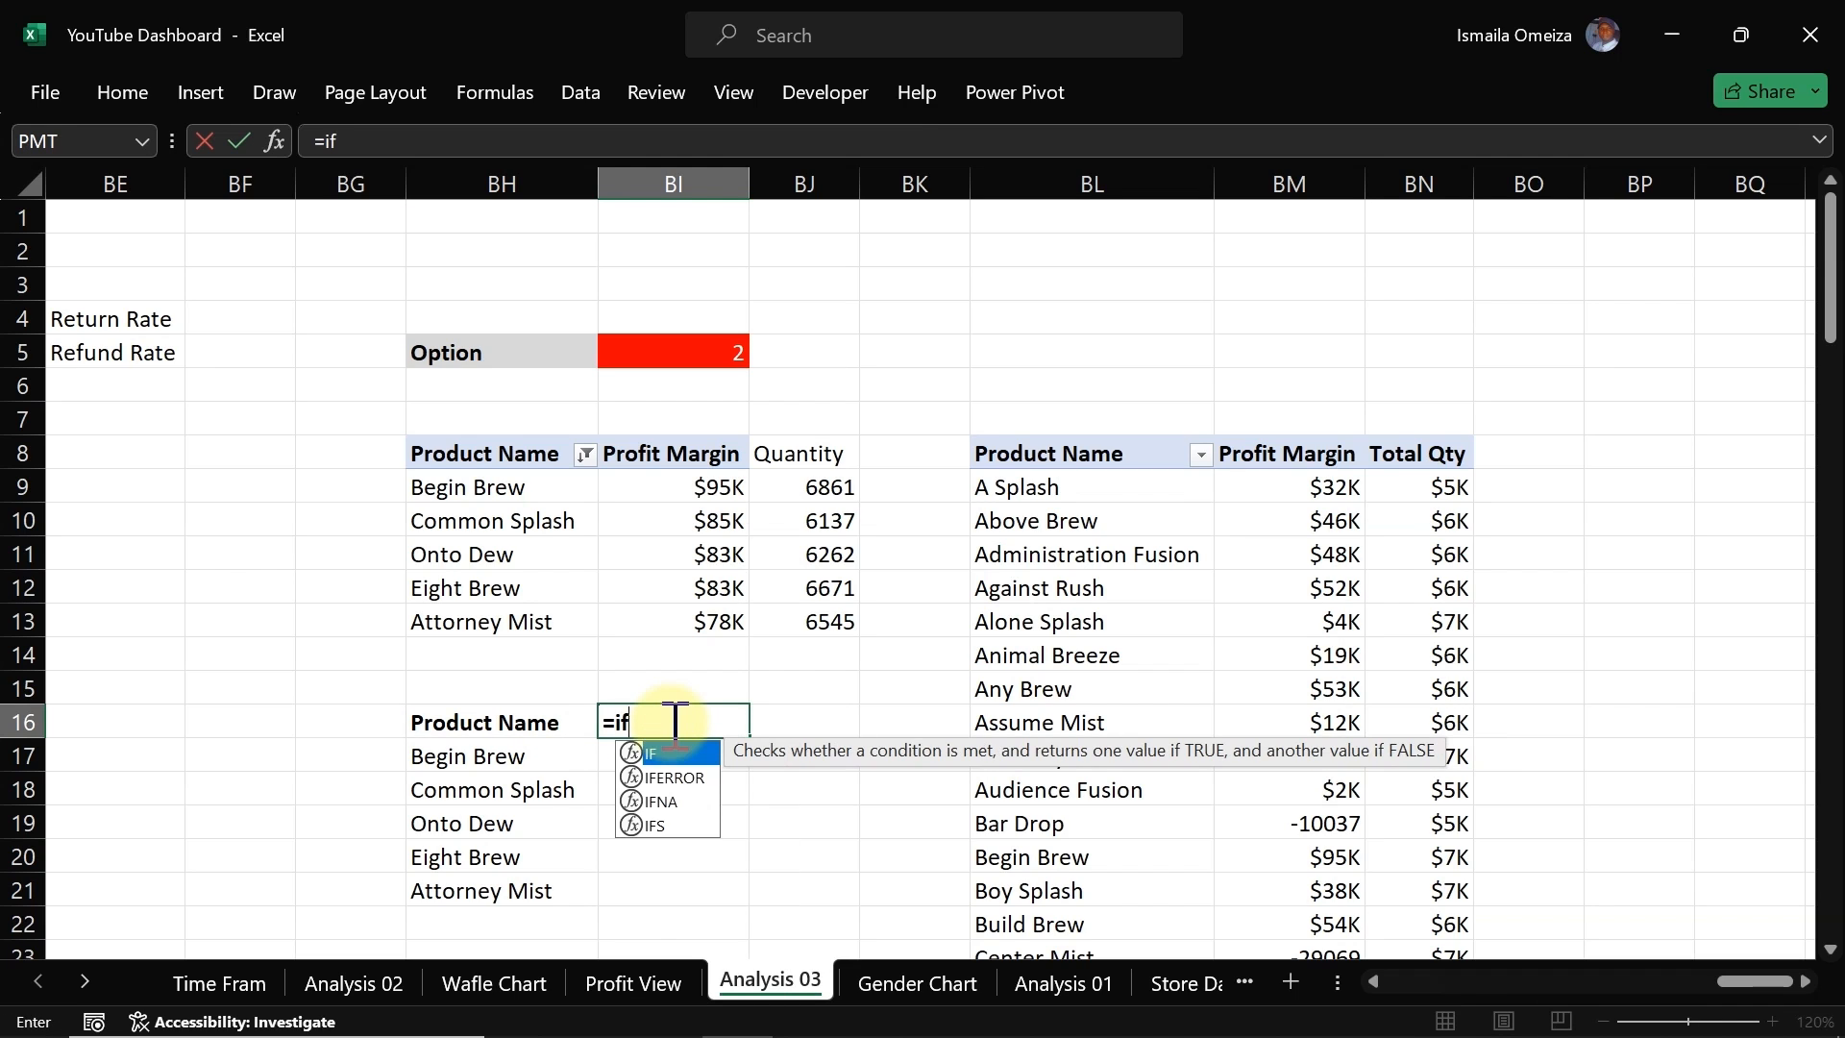
{"action": "key", "text": "Tab"}
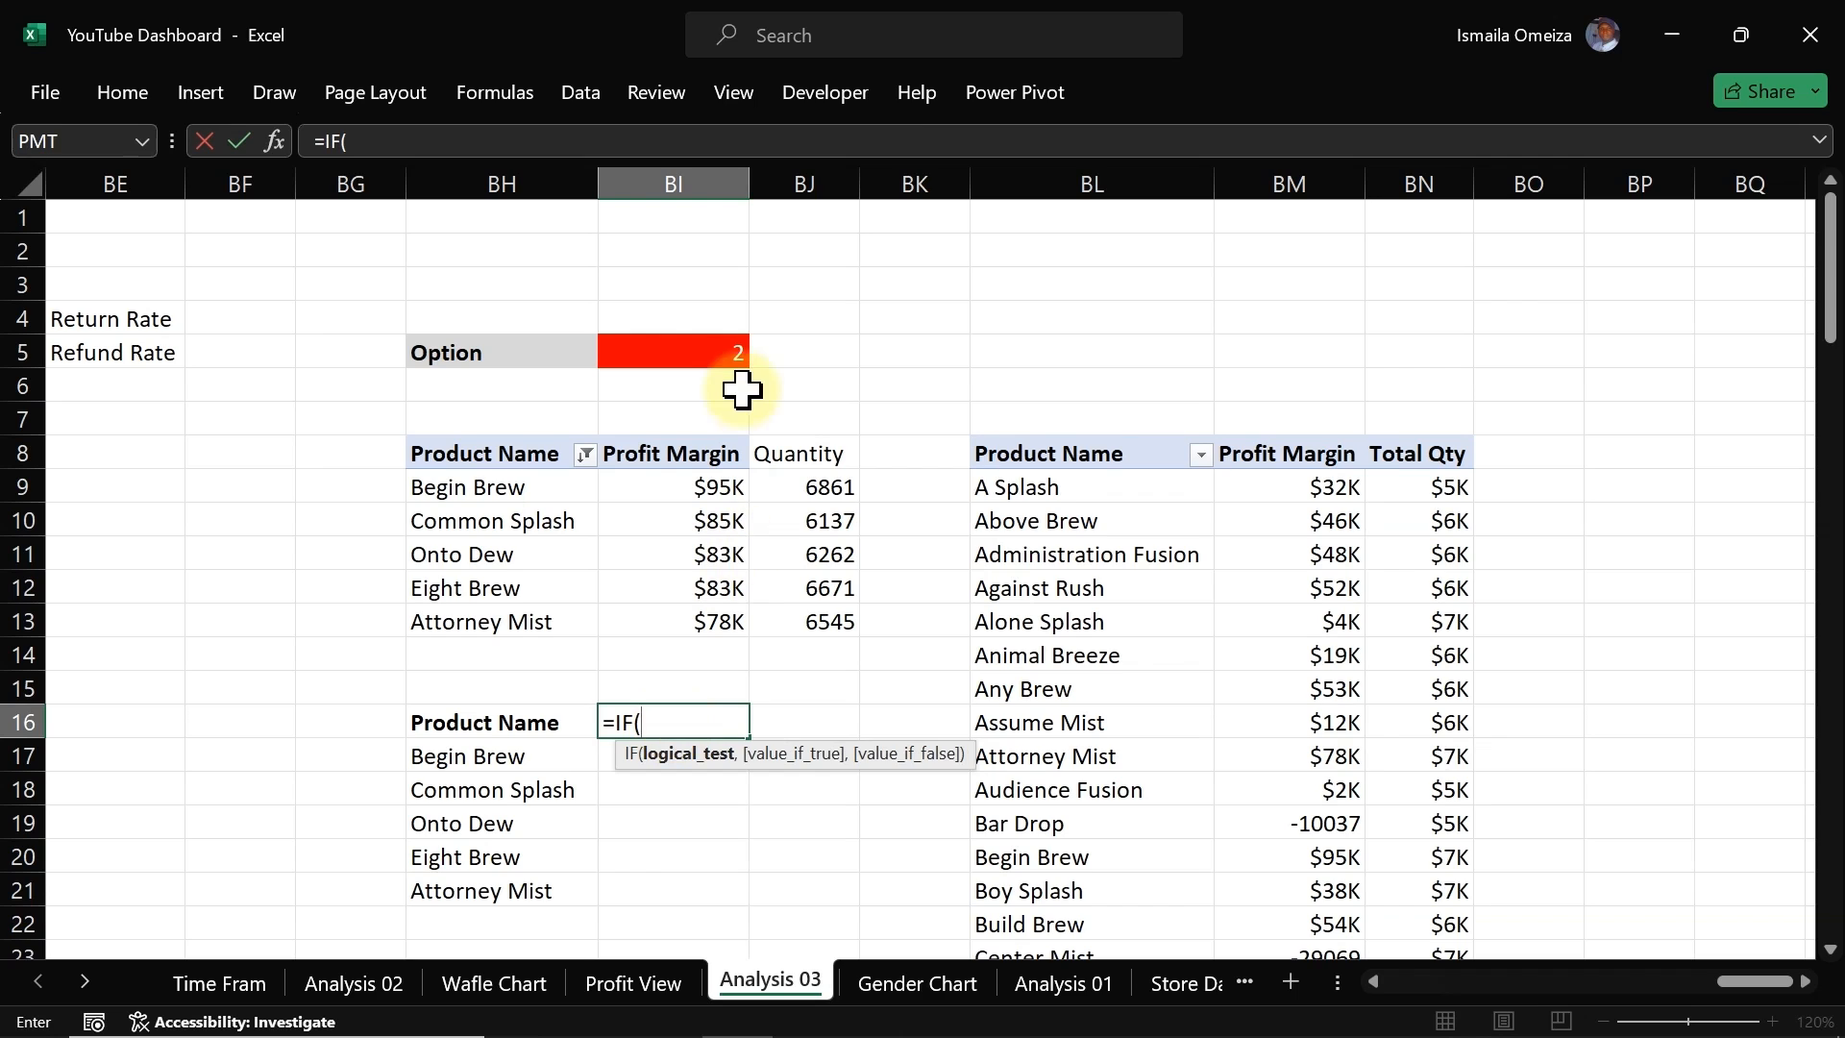
{"action": "left_click", "coordinate": [704, 360]}
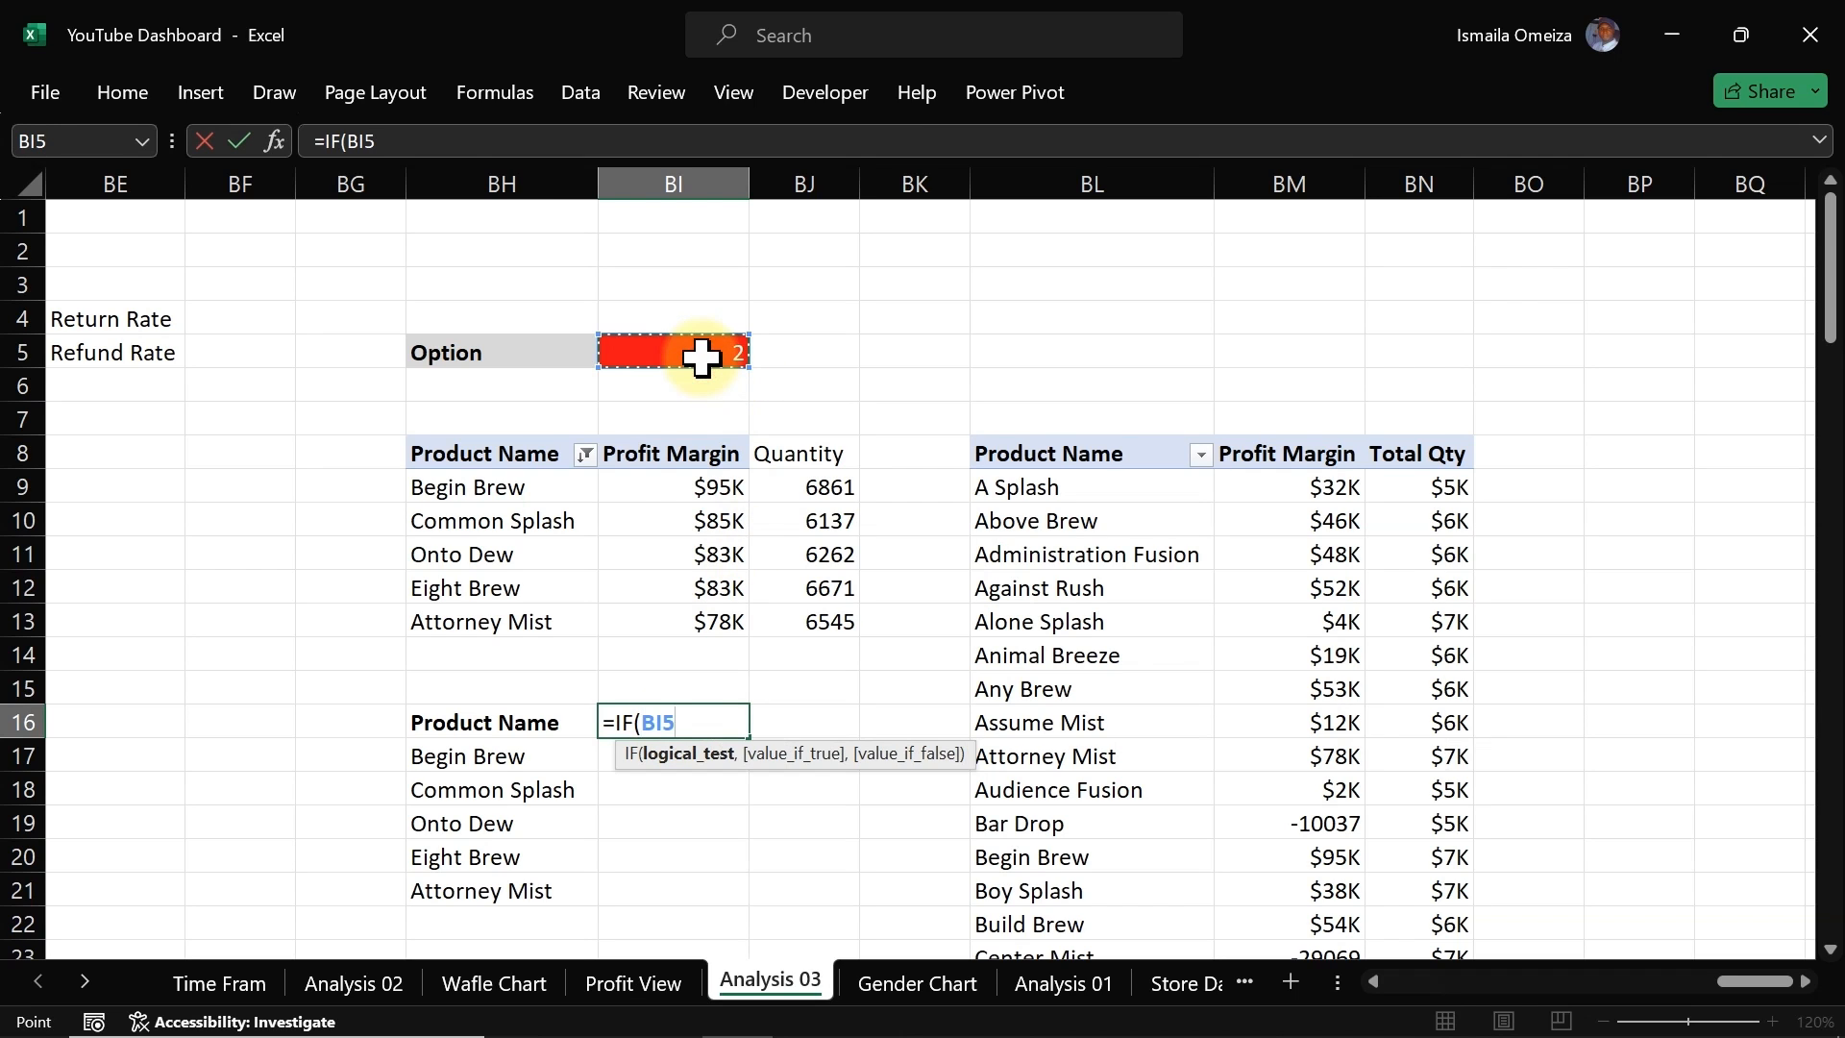
{"action": "left_click", "coordinate": [650, 726]}
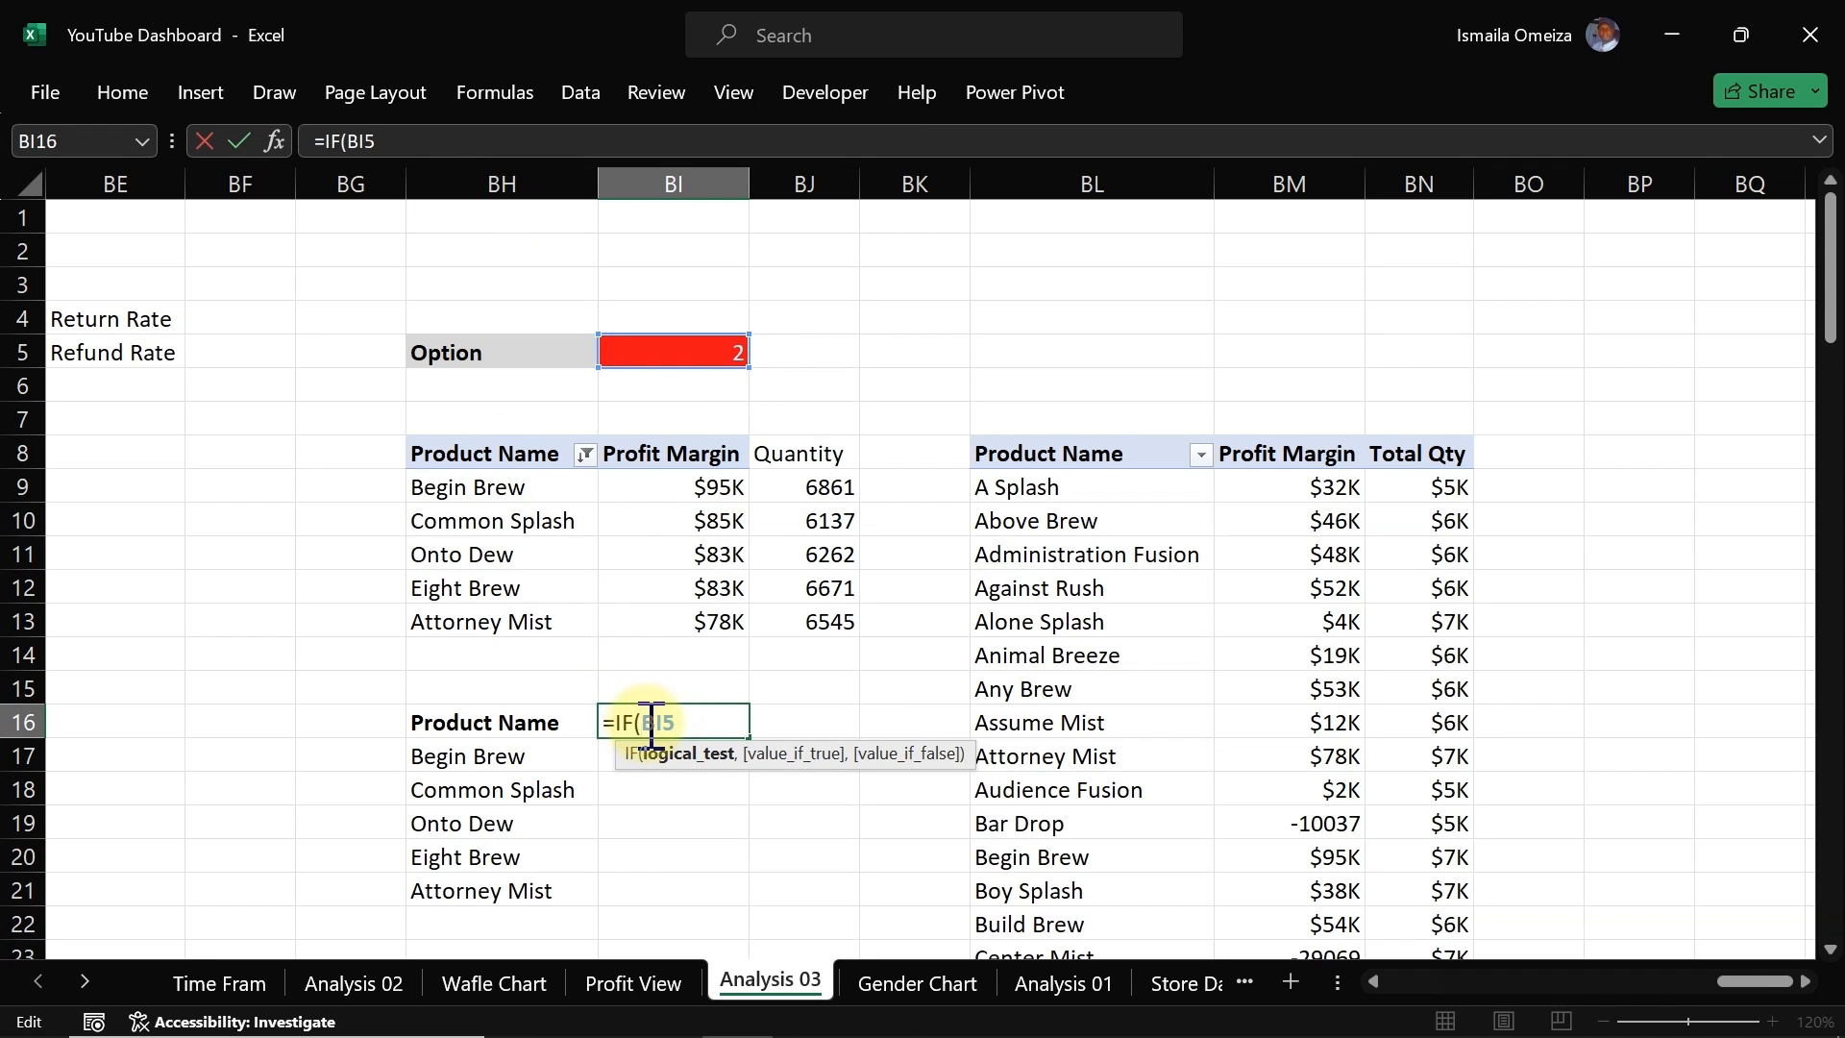
{"action": "type", "text": "$BI$5=1,"}
{"action": "left_click", "coordinate": [689, 454]}
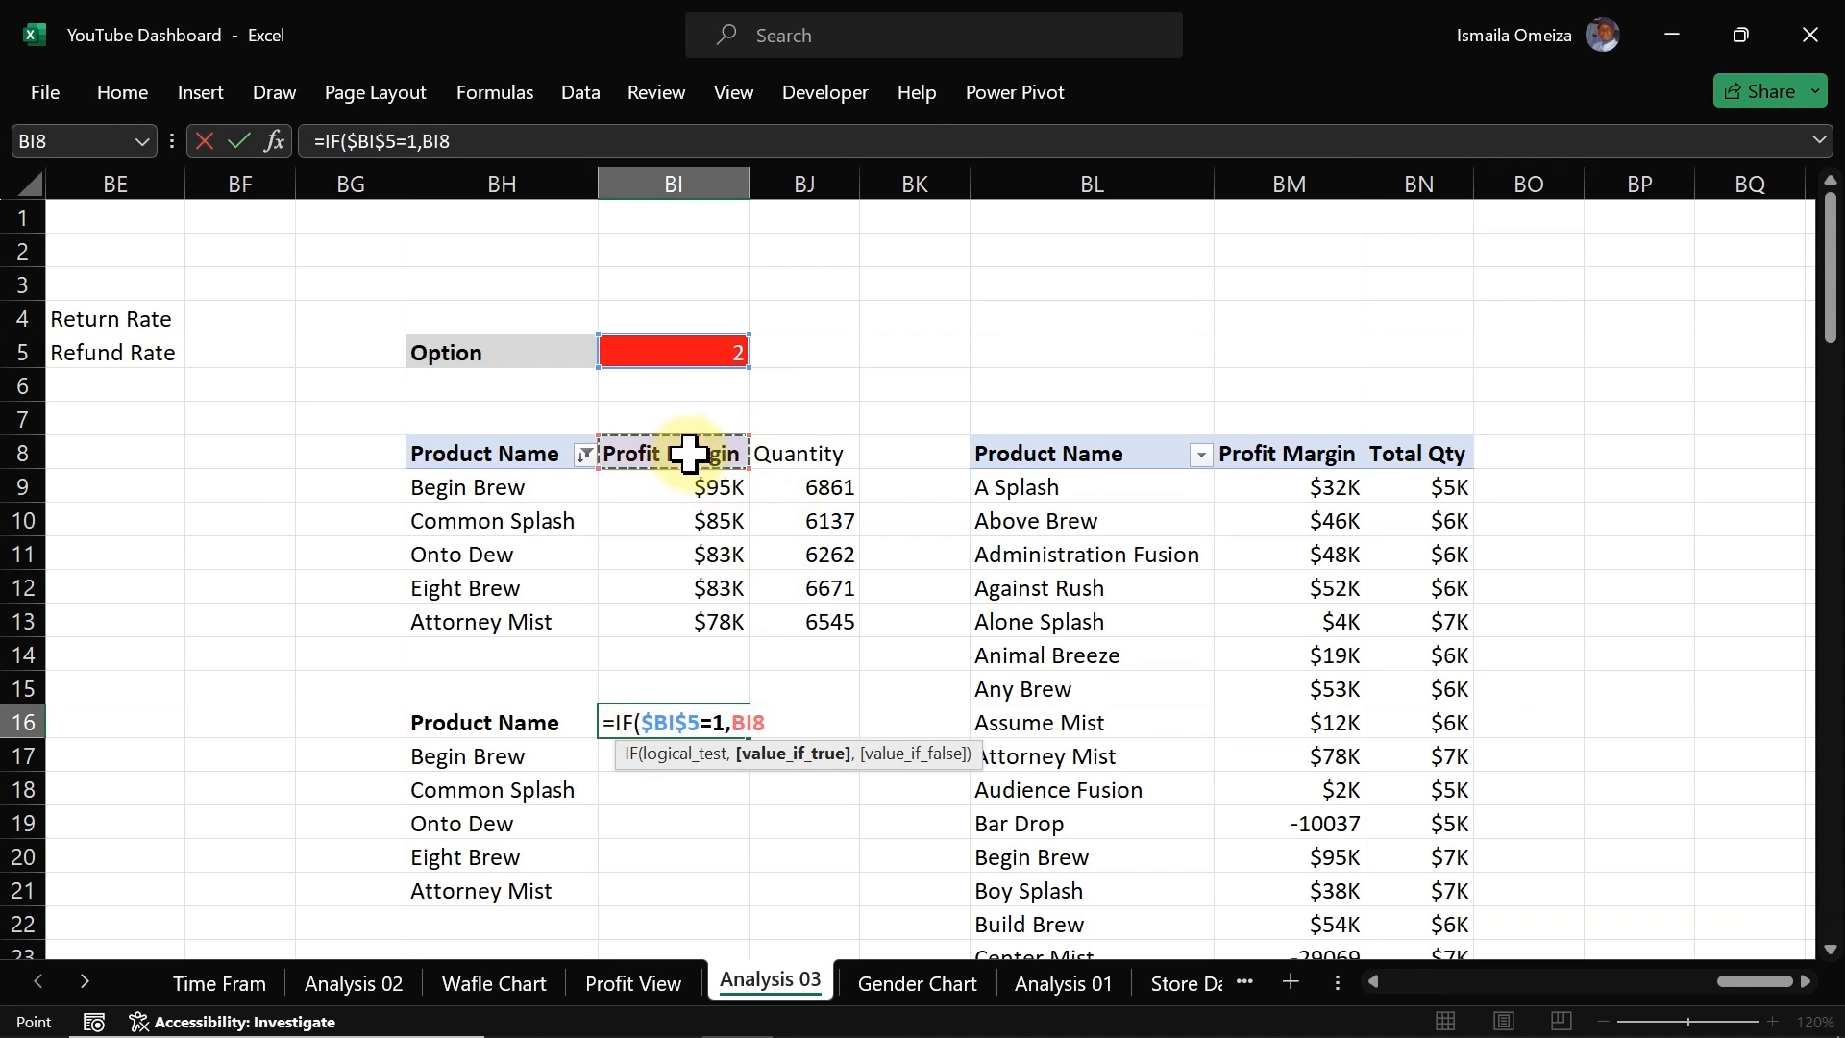
{"action": "type", "text": ","}
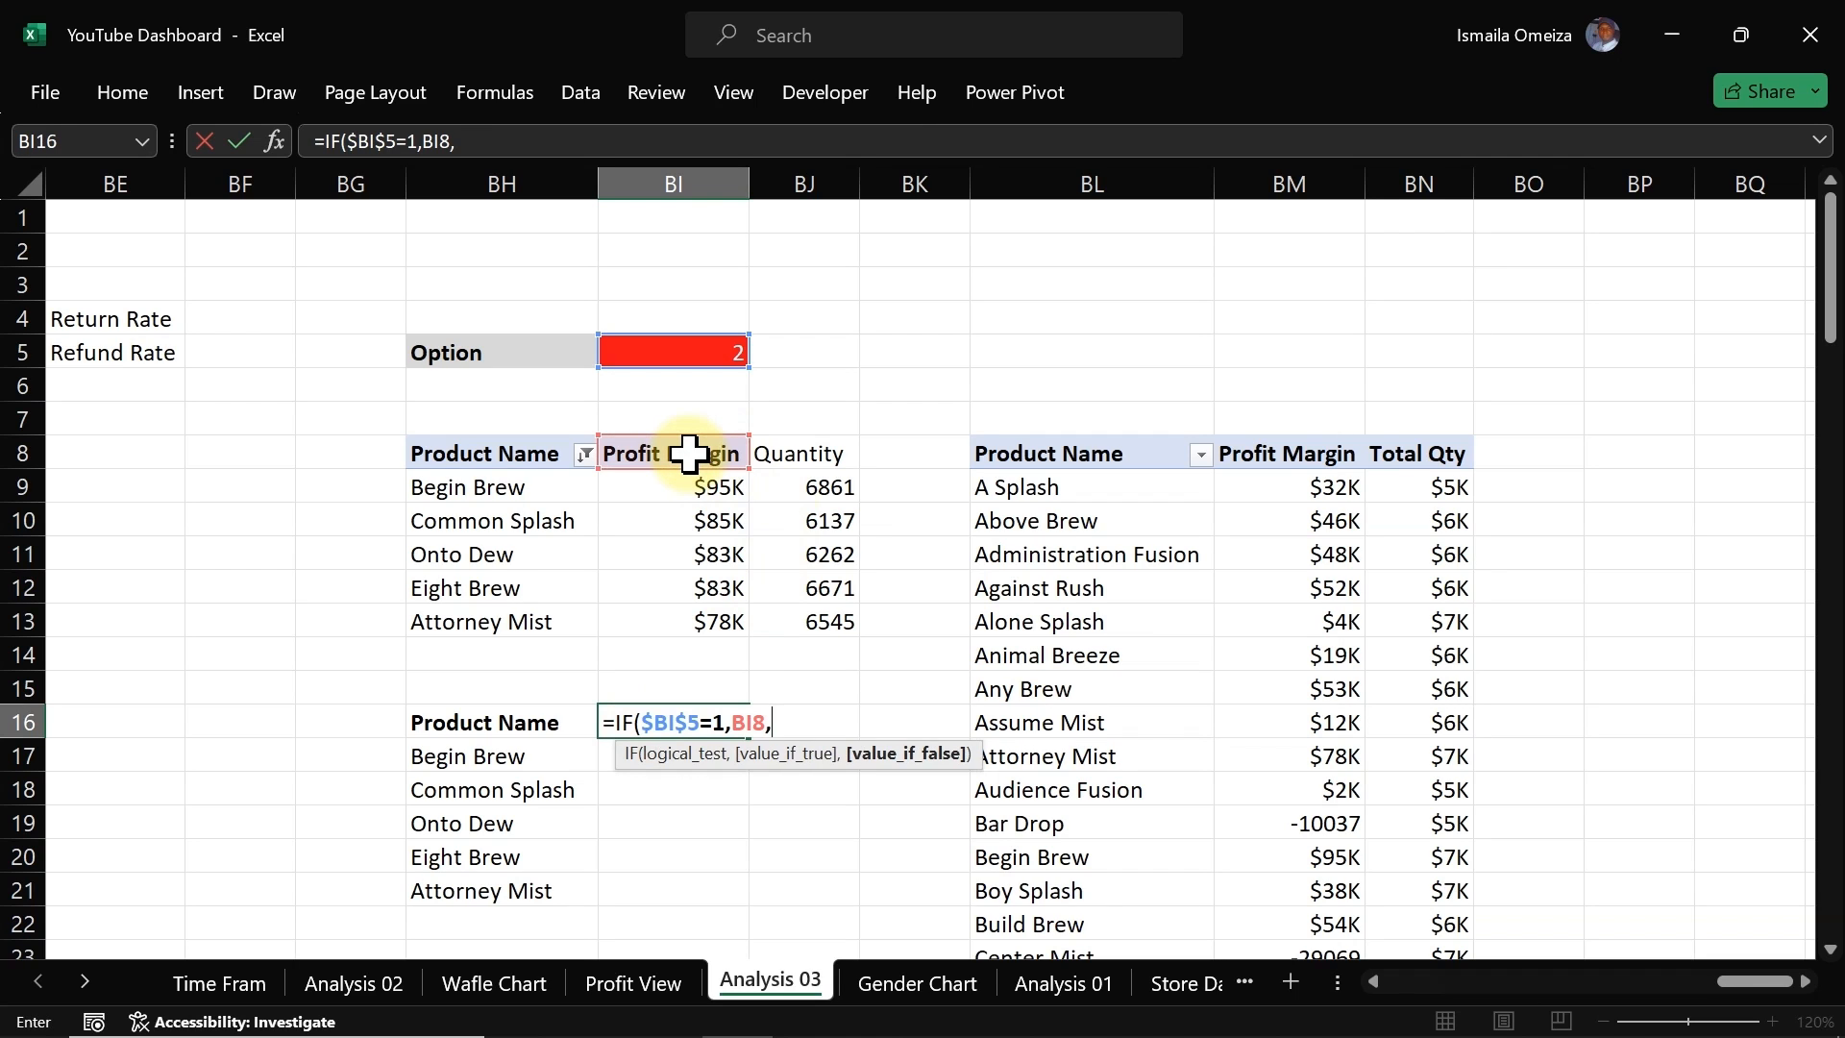
{"action": "left_click", "coordinate": [779, 453]}
{"action": "type", "text": ")"}
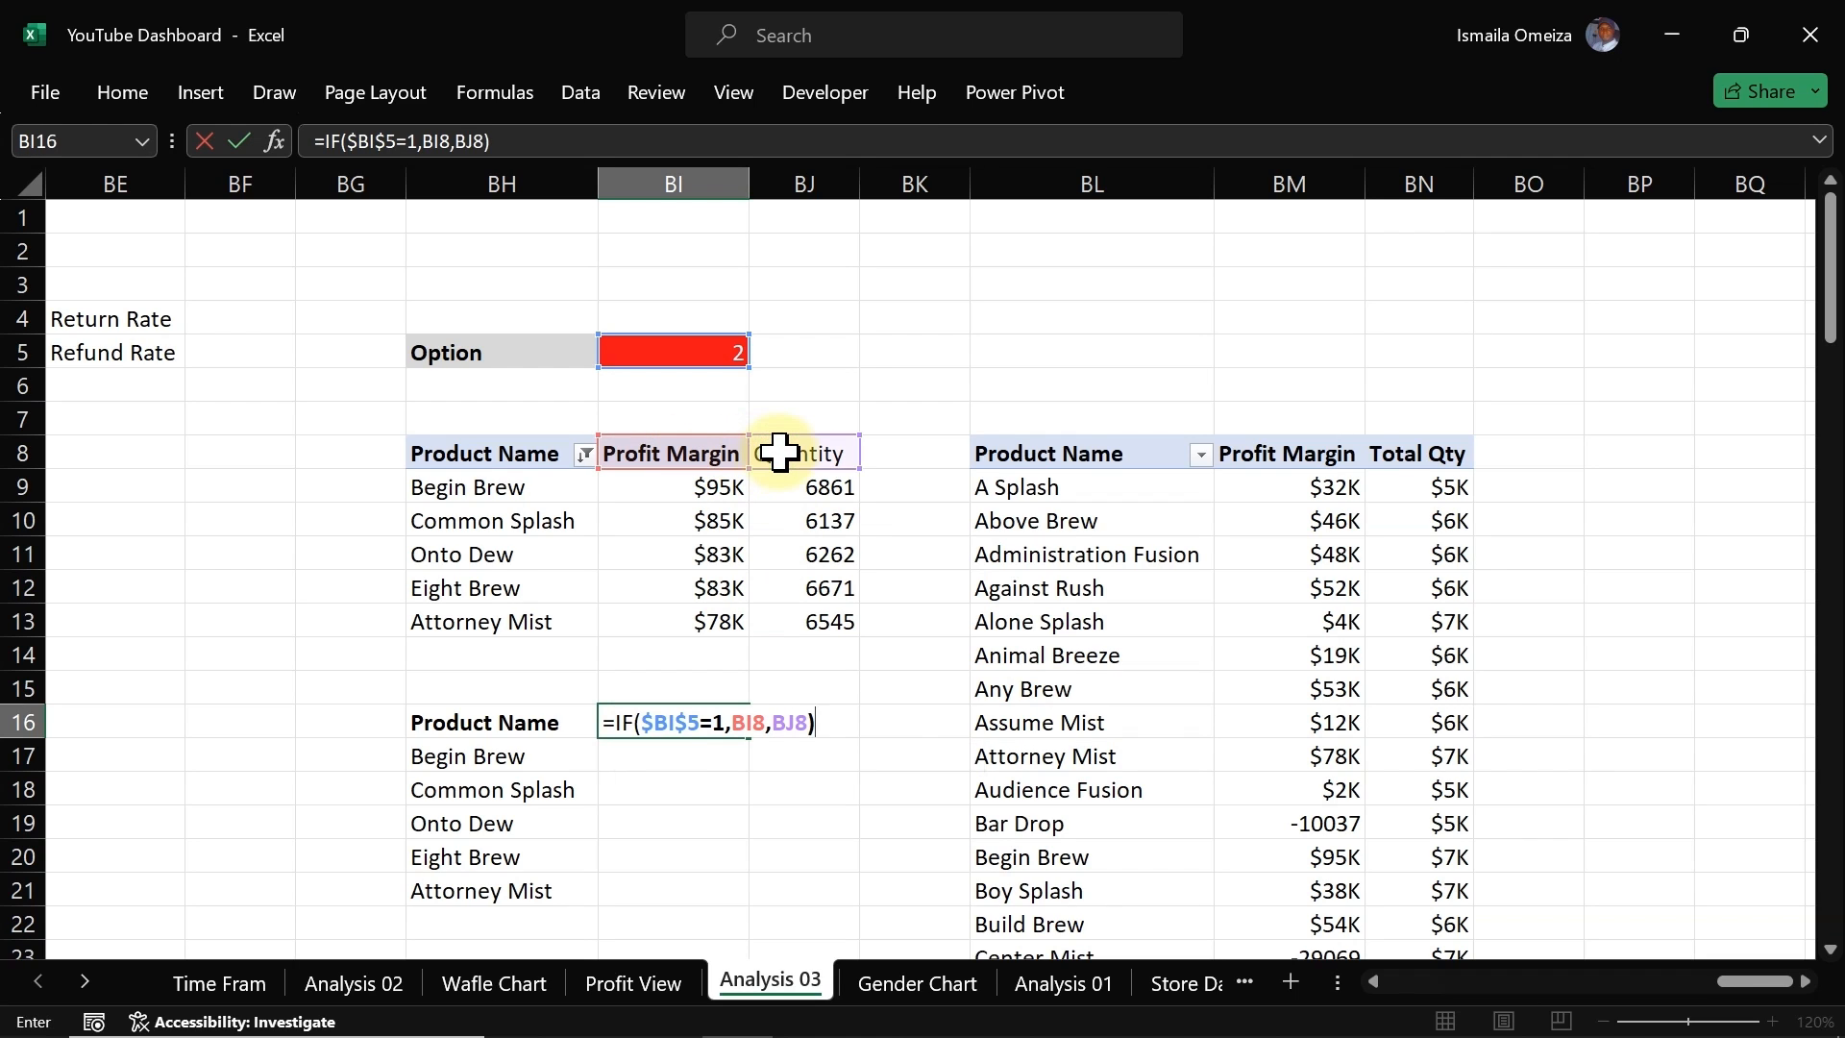
{"action": "key", "text": "Return"}
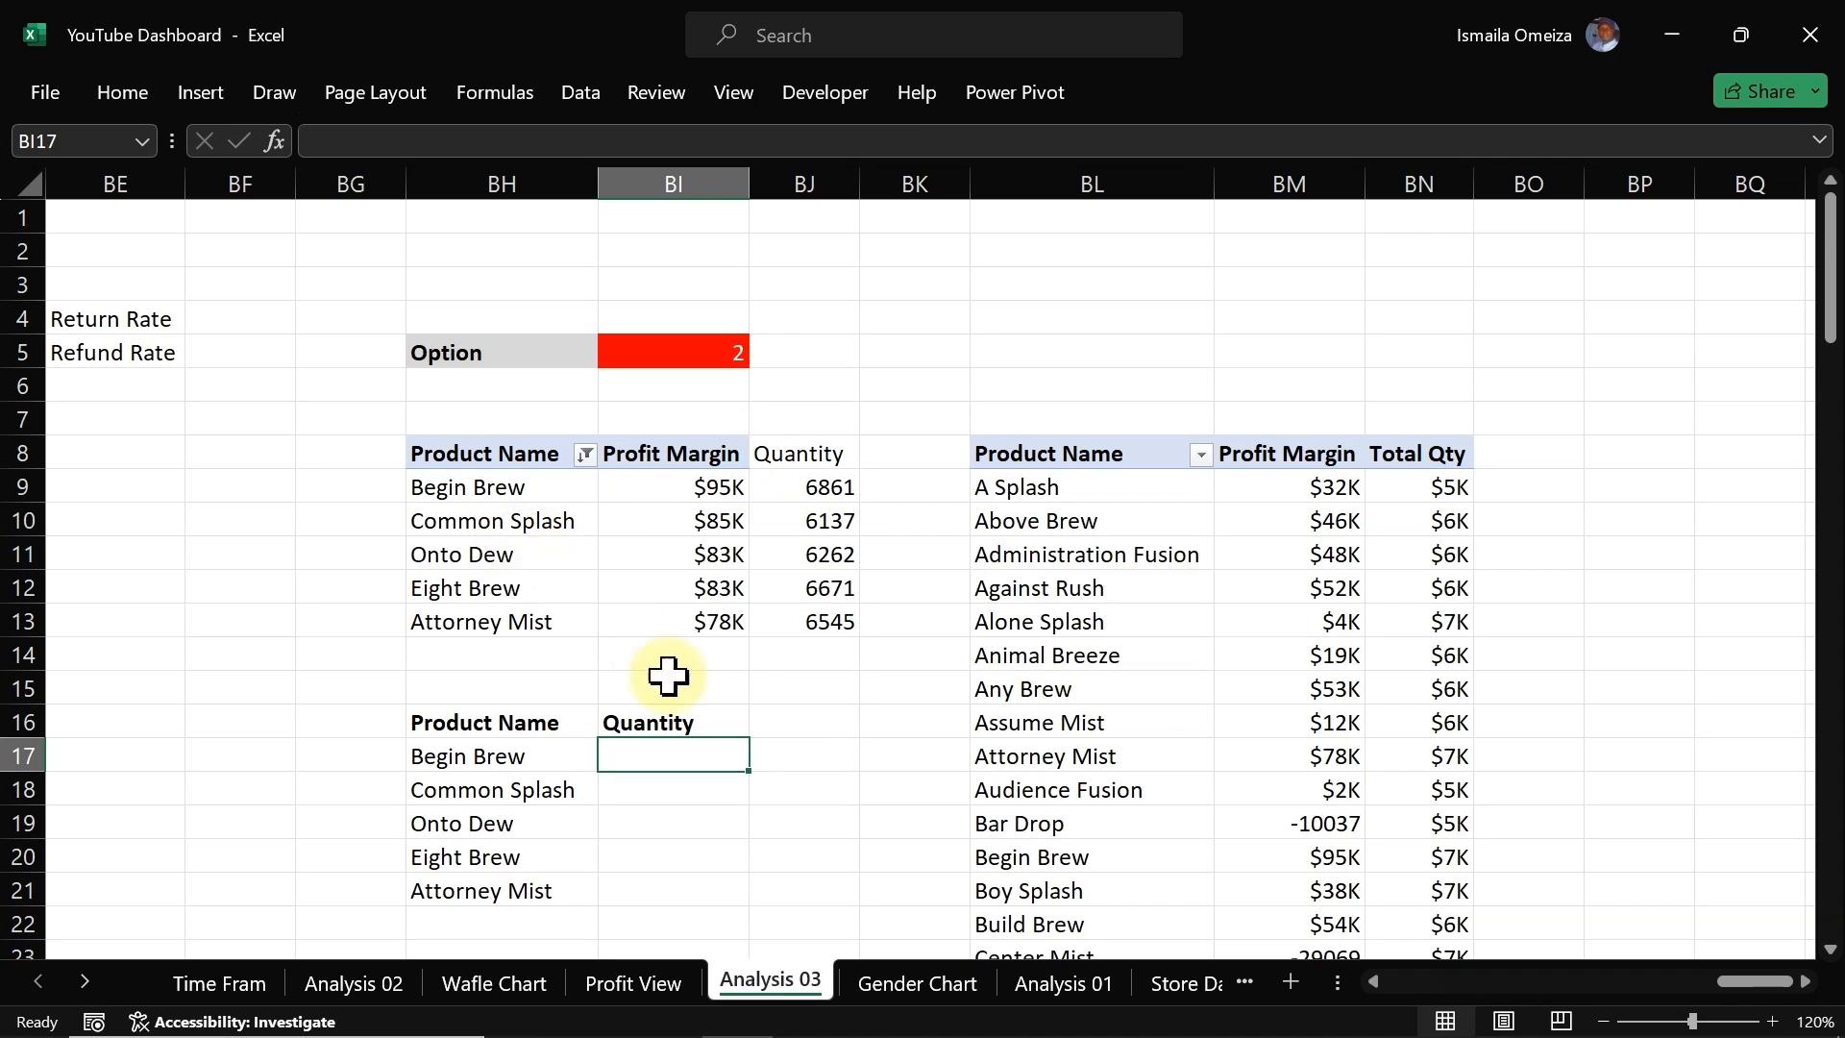
Step: Fill the BI16 formula down to BI21 without formatting and check the copied formulas
{"action": "left_click", "coordinate": [679, 723]}
{"action": "left_click_drag", "start_coordinate": [749, 738], "coordinate": [724, 889]}
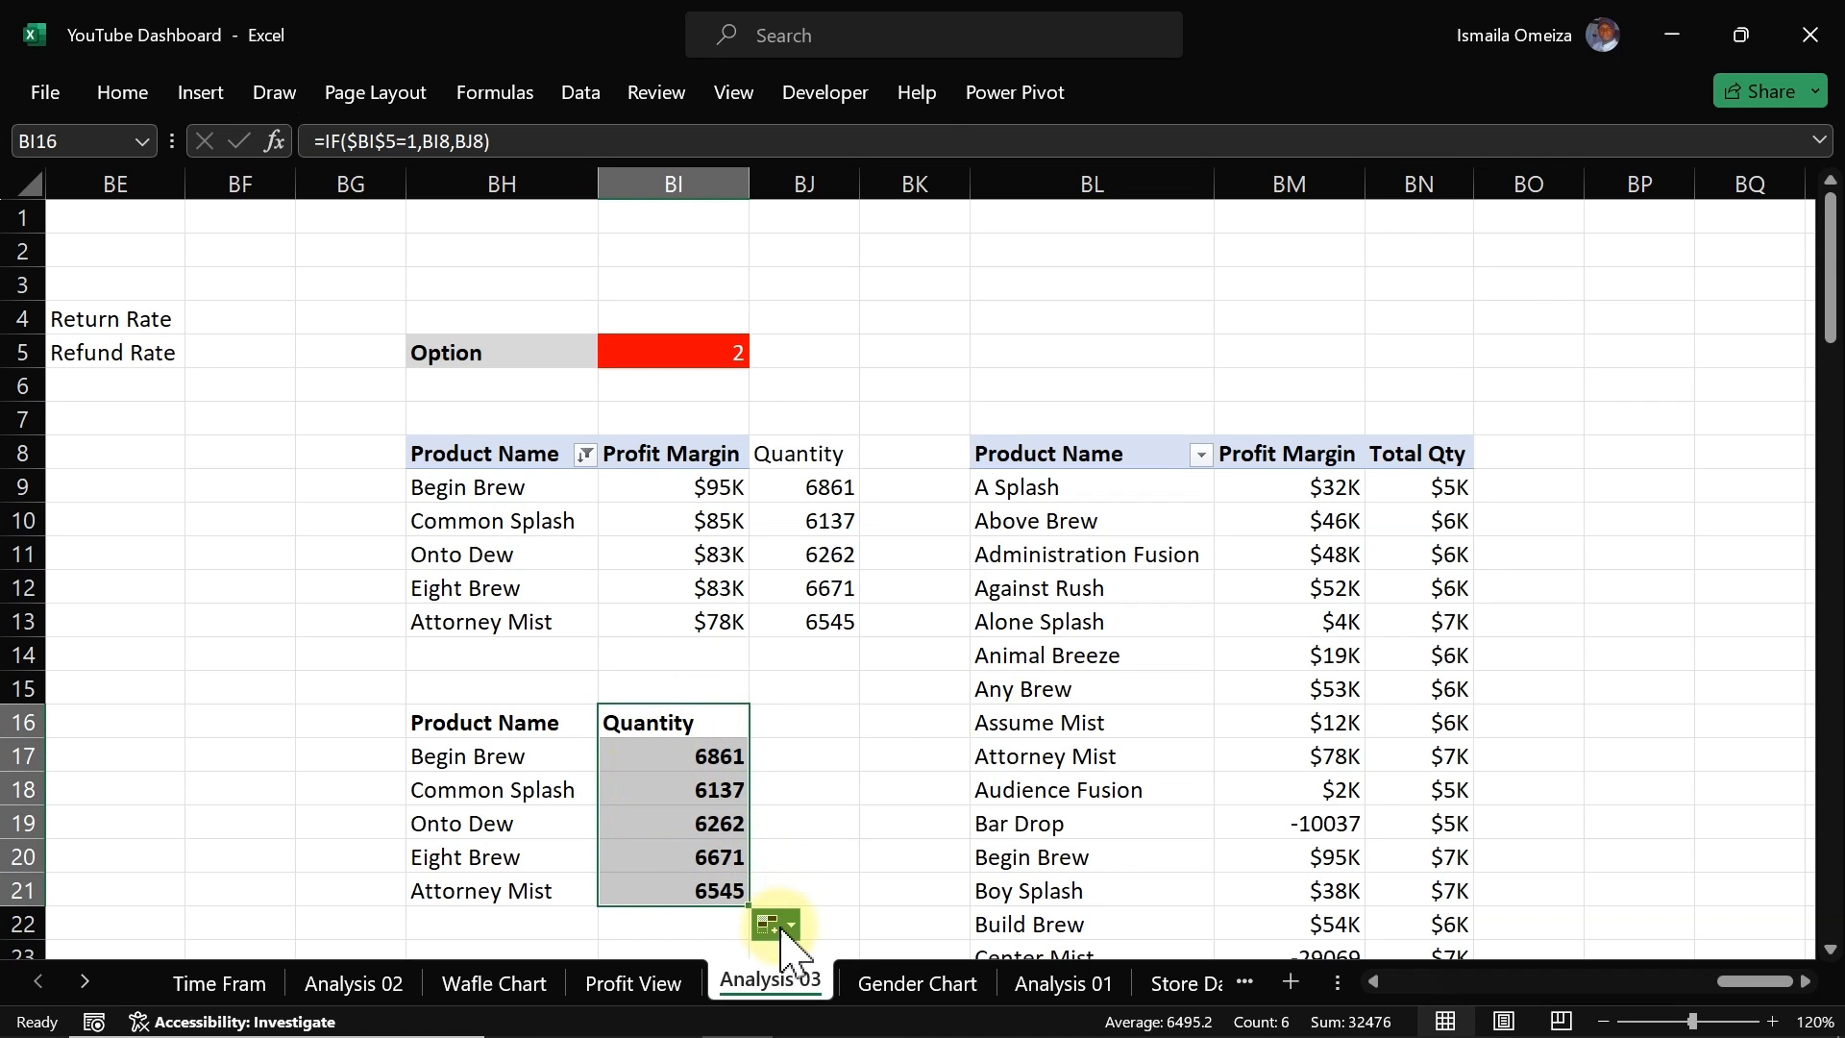
{"action": "left_click", "coordinate": [774, 925]}
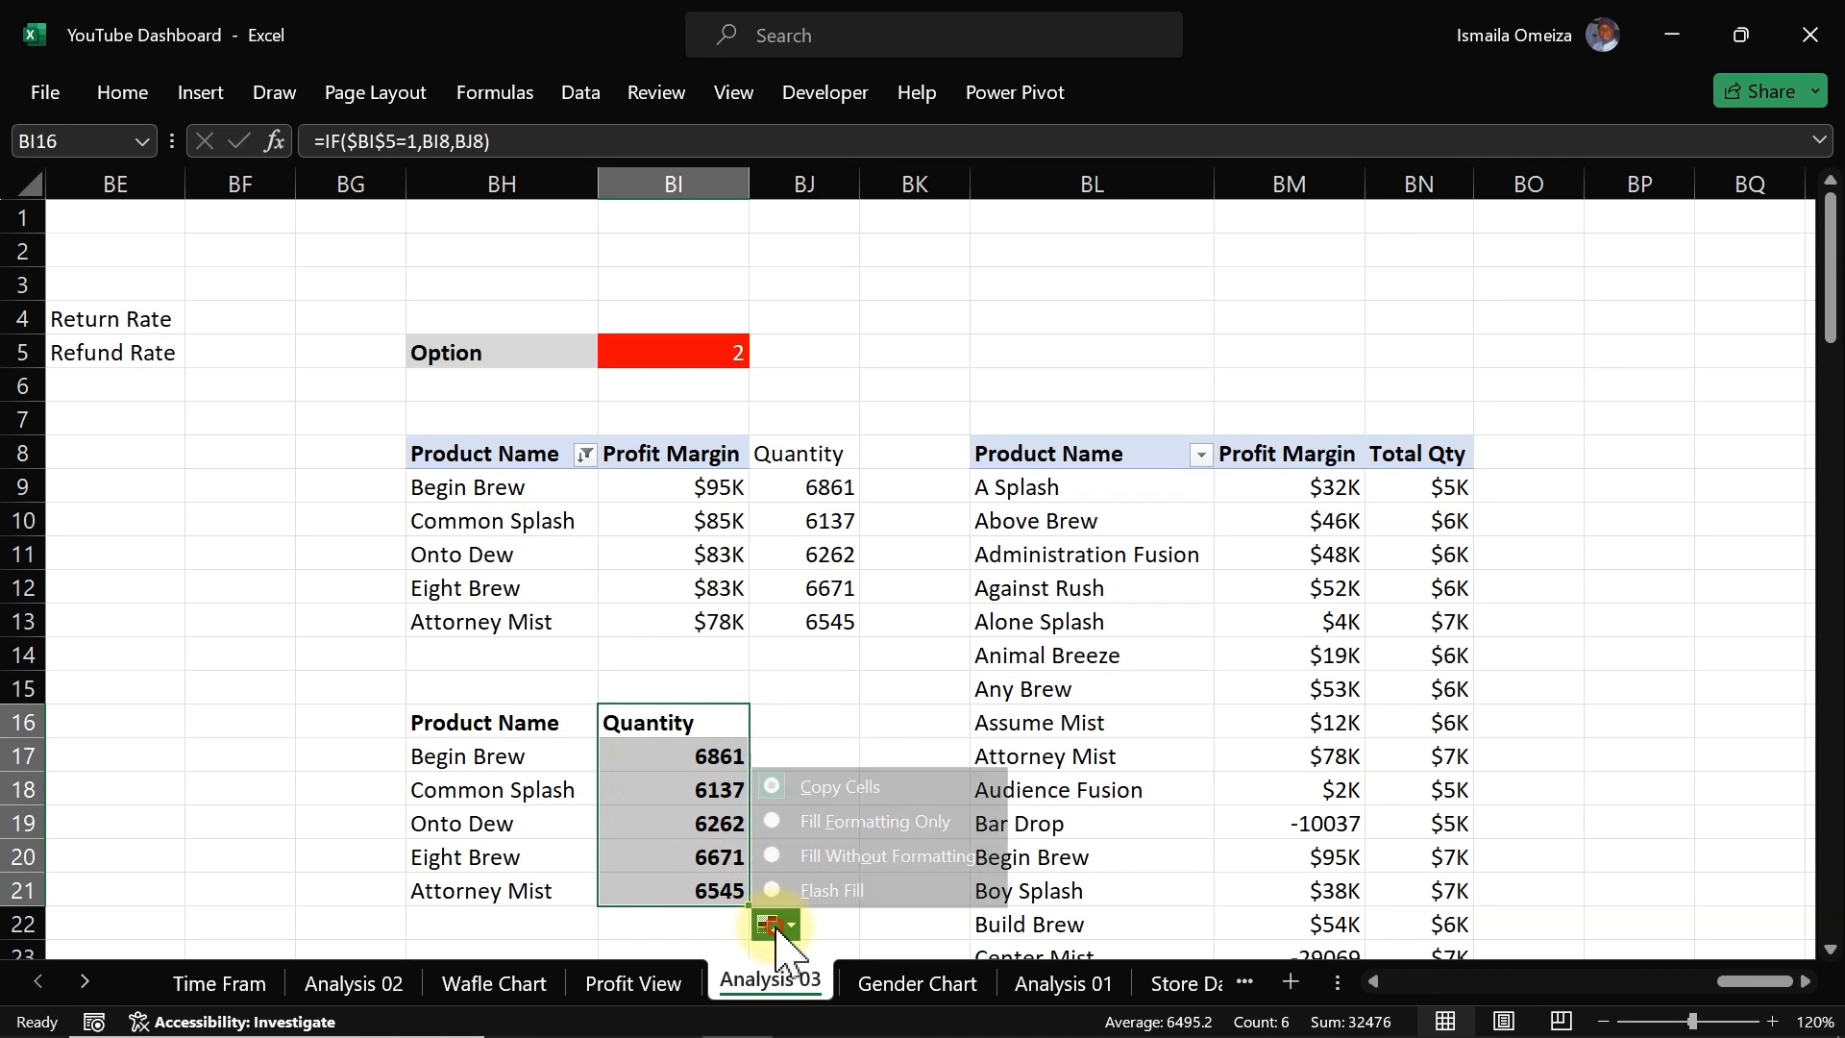
{"action": "left_click", "coordinate": [817, 858]}
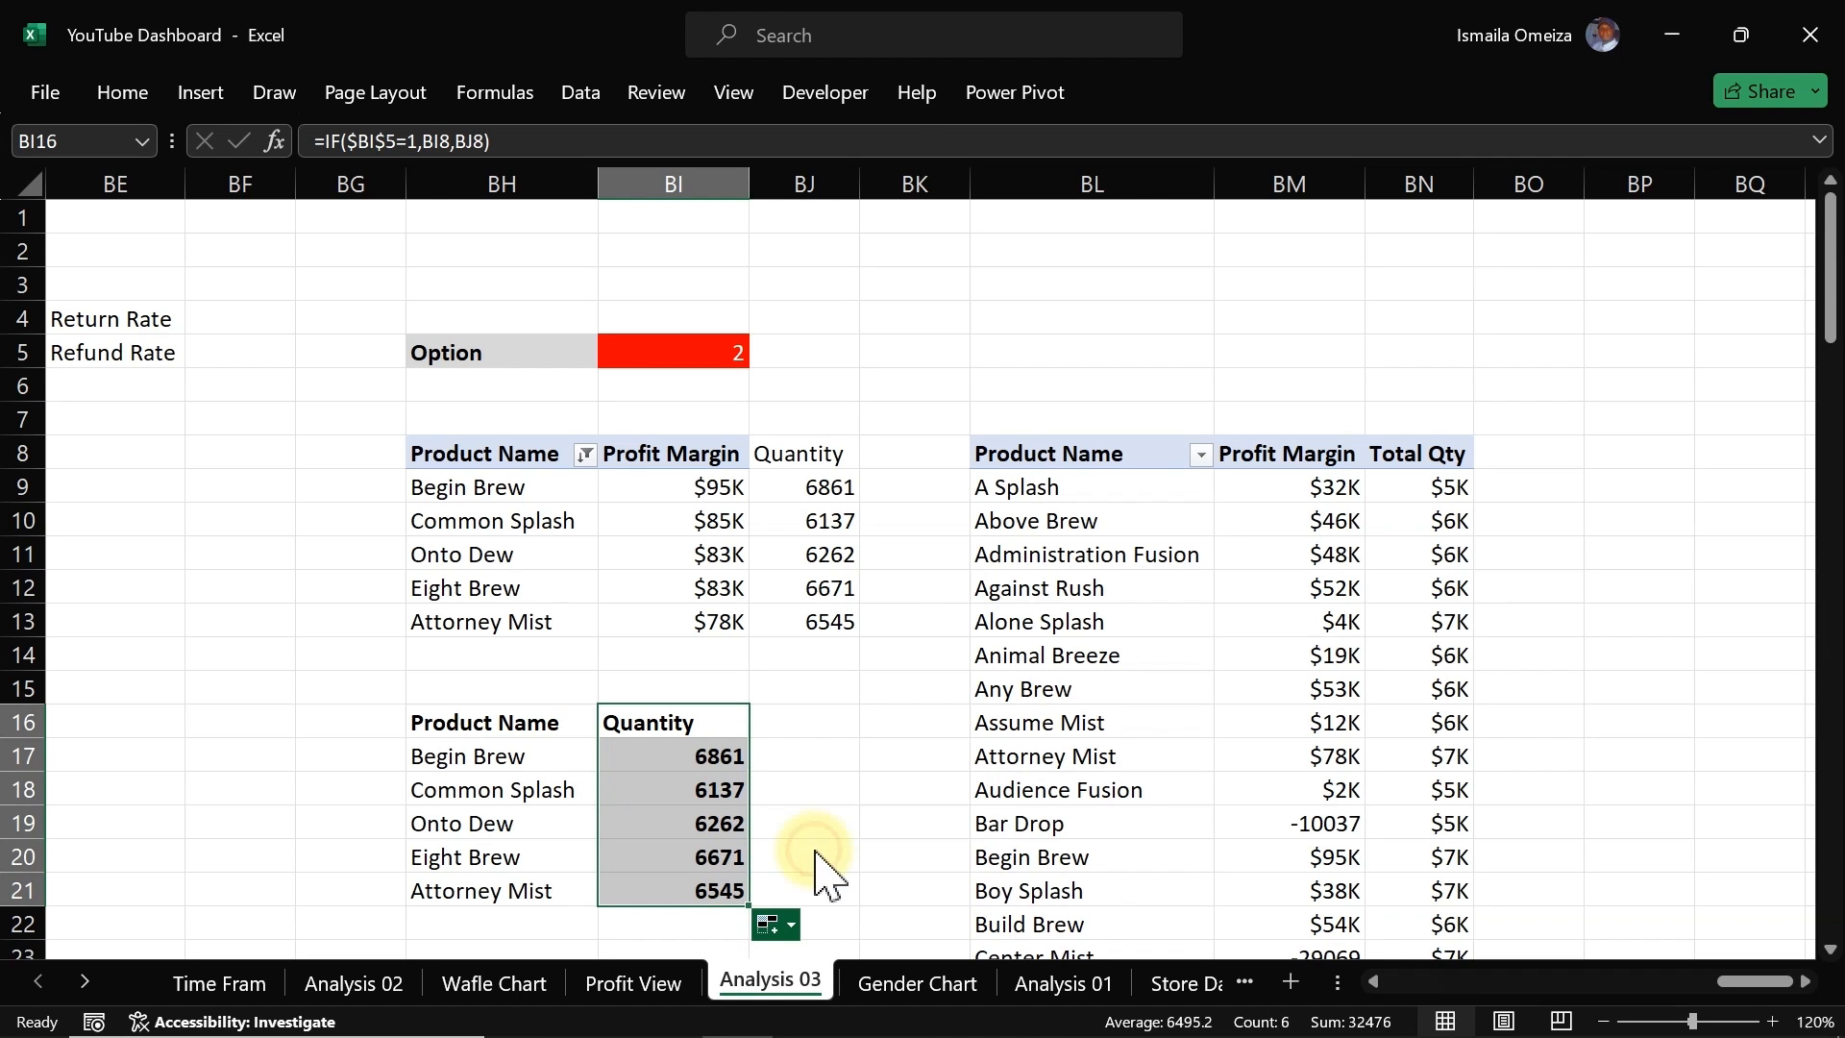
{"action": "left_click", "coordinate": [656, 725]}
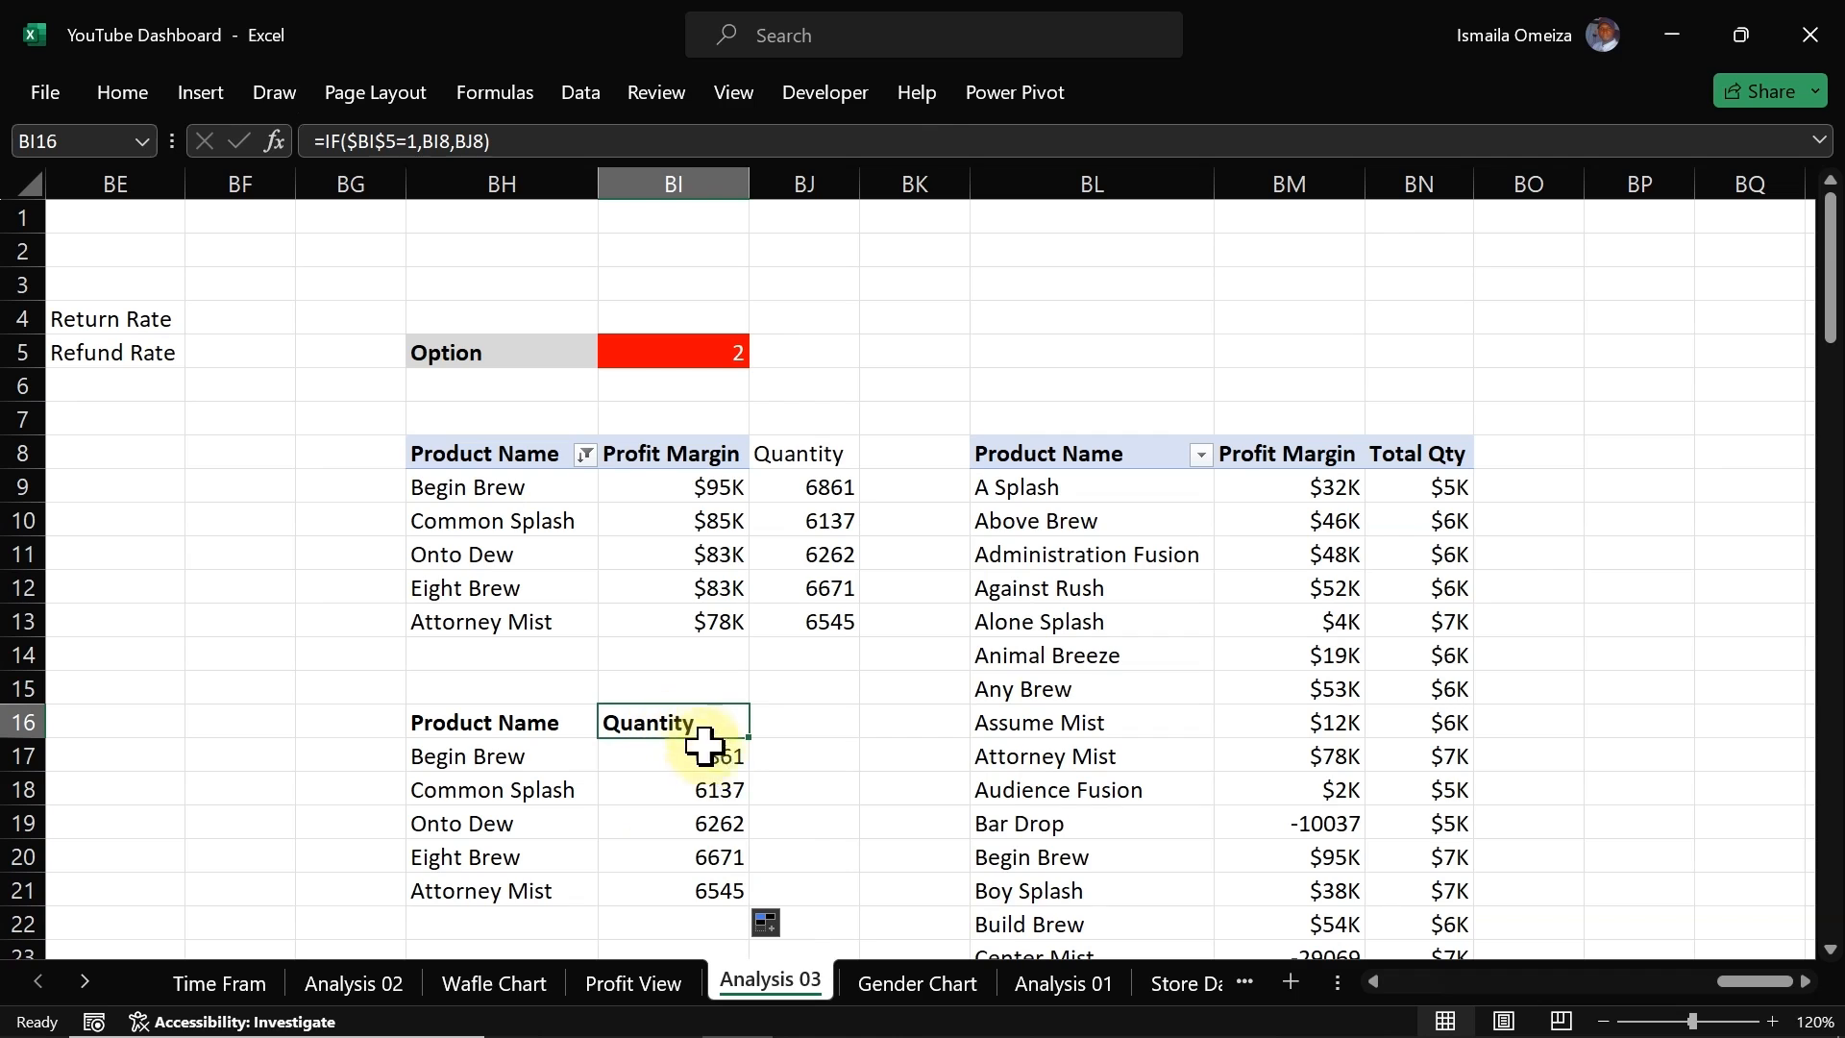
{"action": "left_click_drag", "start_coordinate": [709, 783], "coordinate": [708, 845]}
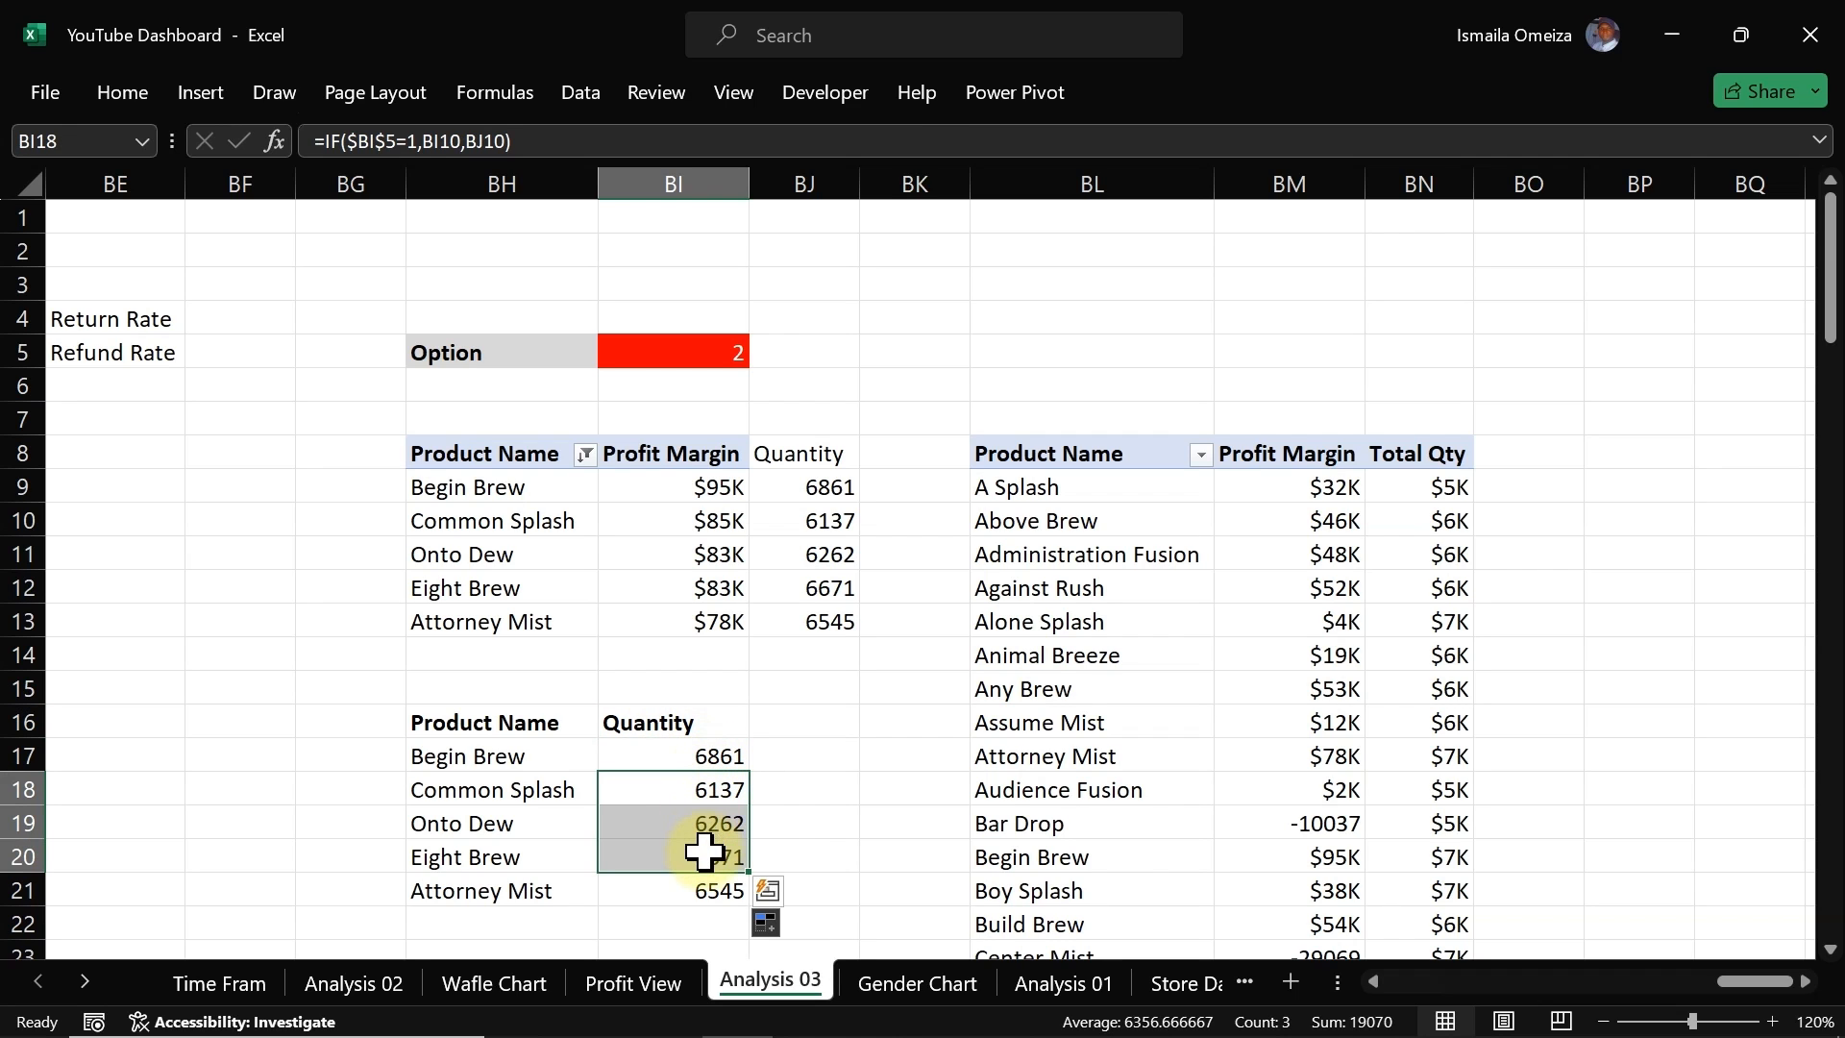
Step: Insert a clustered column chart from BH16:BI21, remove its title and vertical axis, resize it, then delete it
{"action": "left_click_drag", "start_coordinate": [453, 720], "coordinate": [728, 889]}
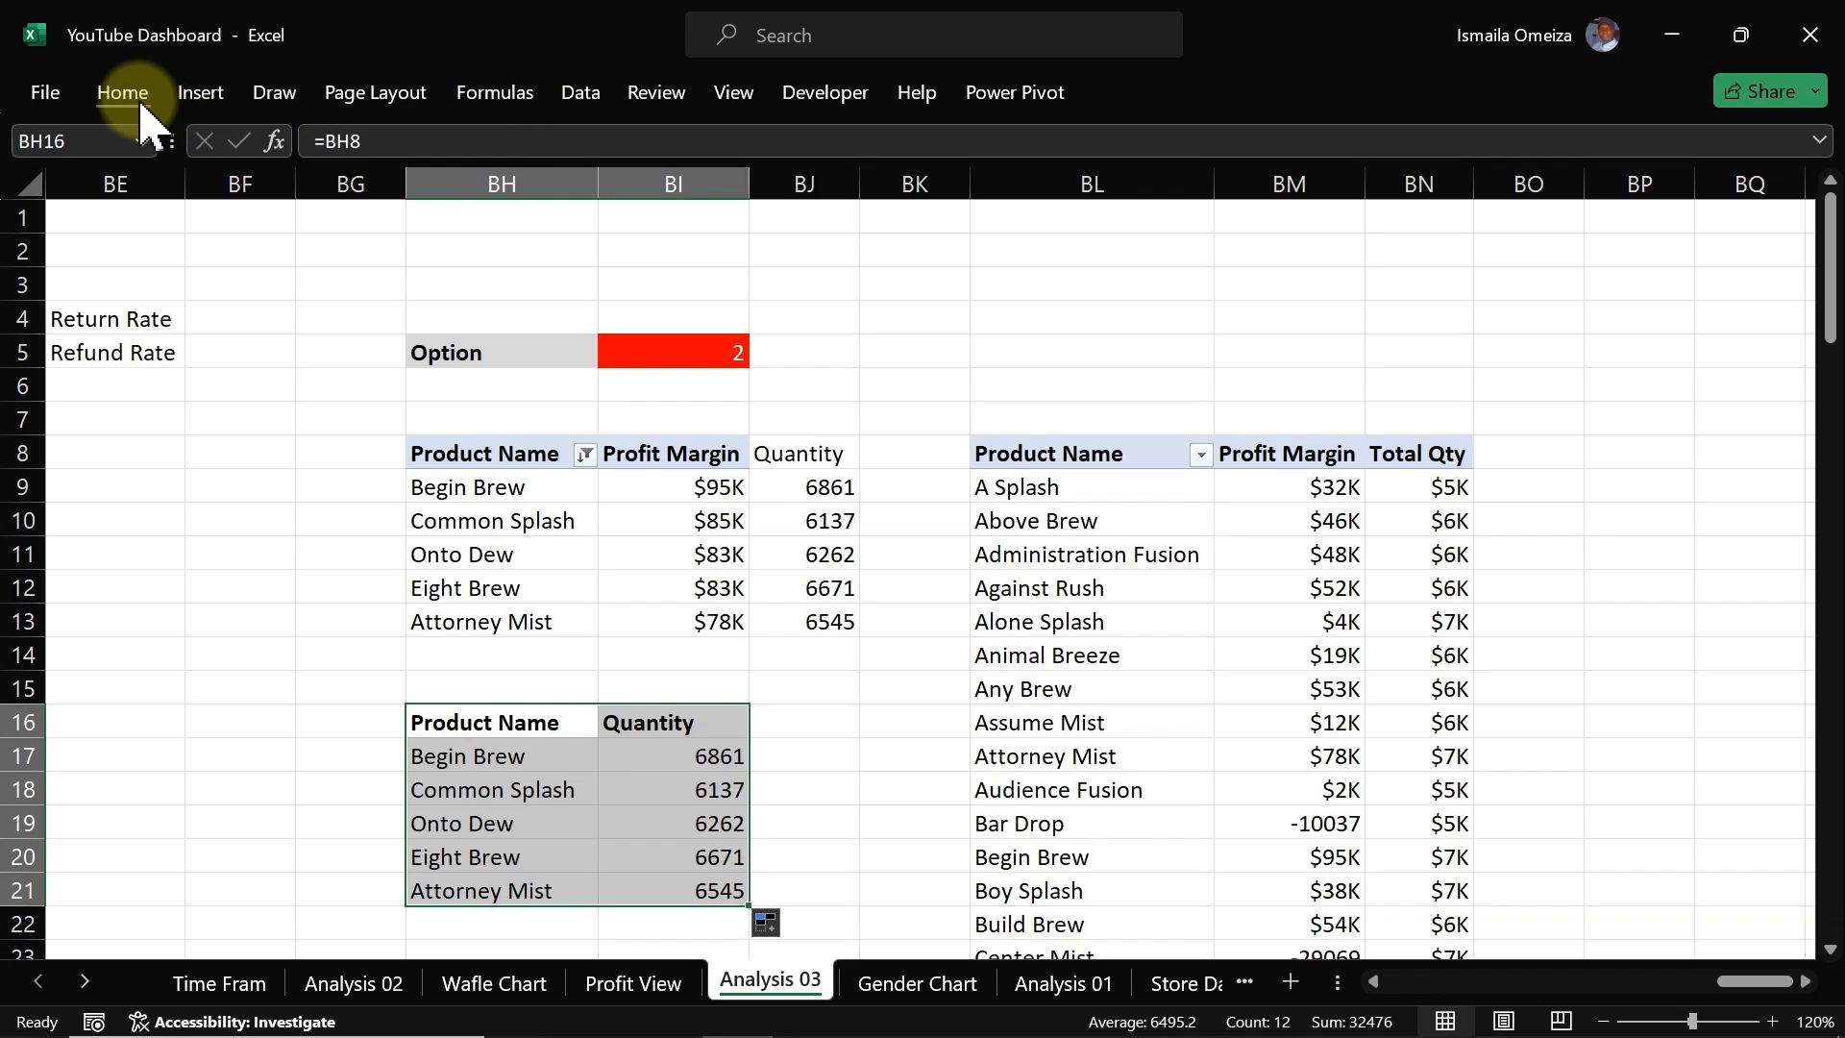
{"action": "left_click", "coordinate": [198, 99]}
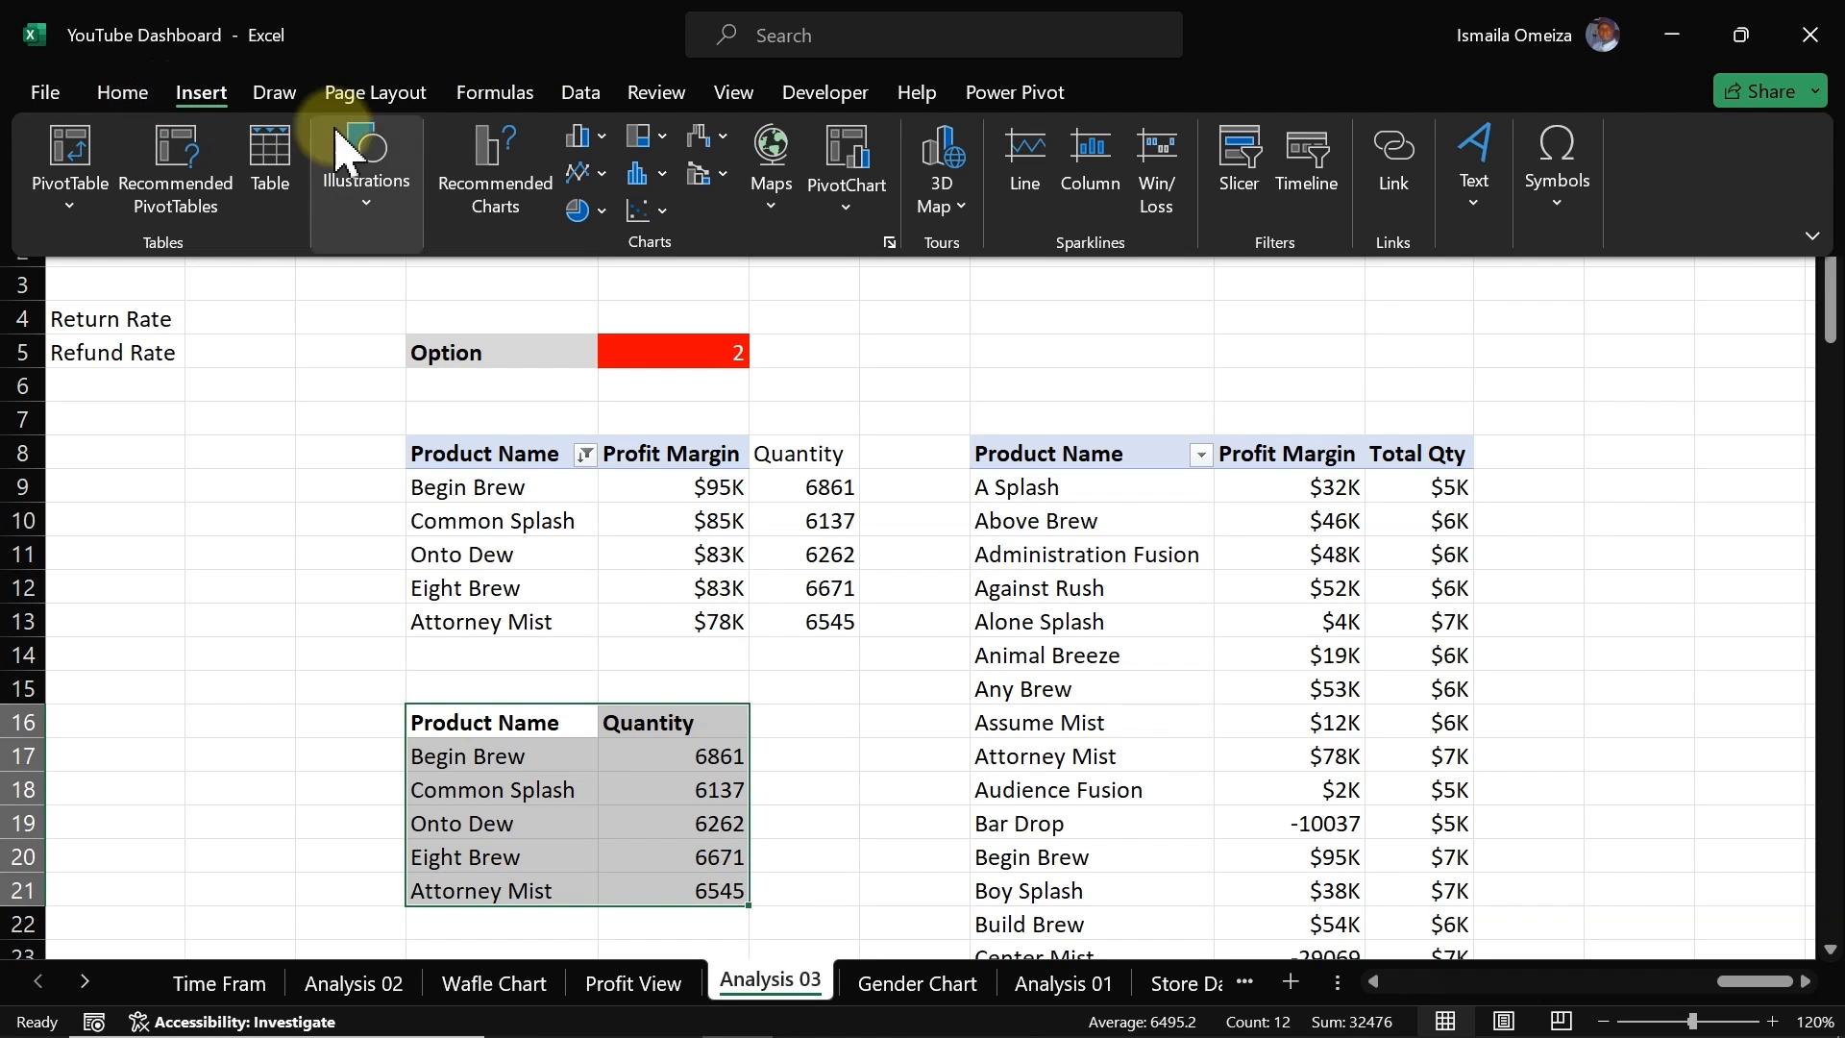
{"action": "left_click", "coordinate": [379, 202]}
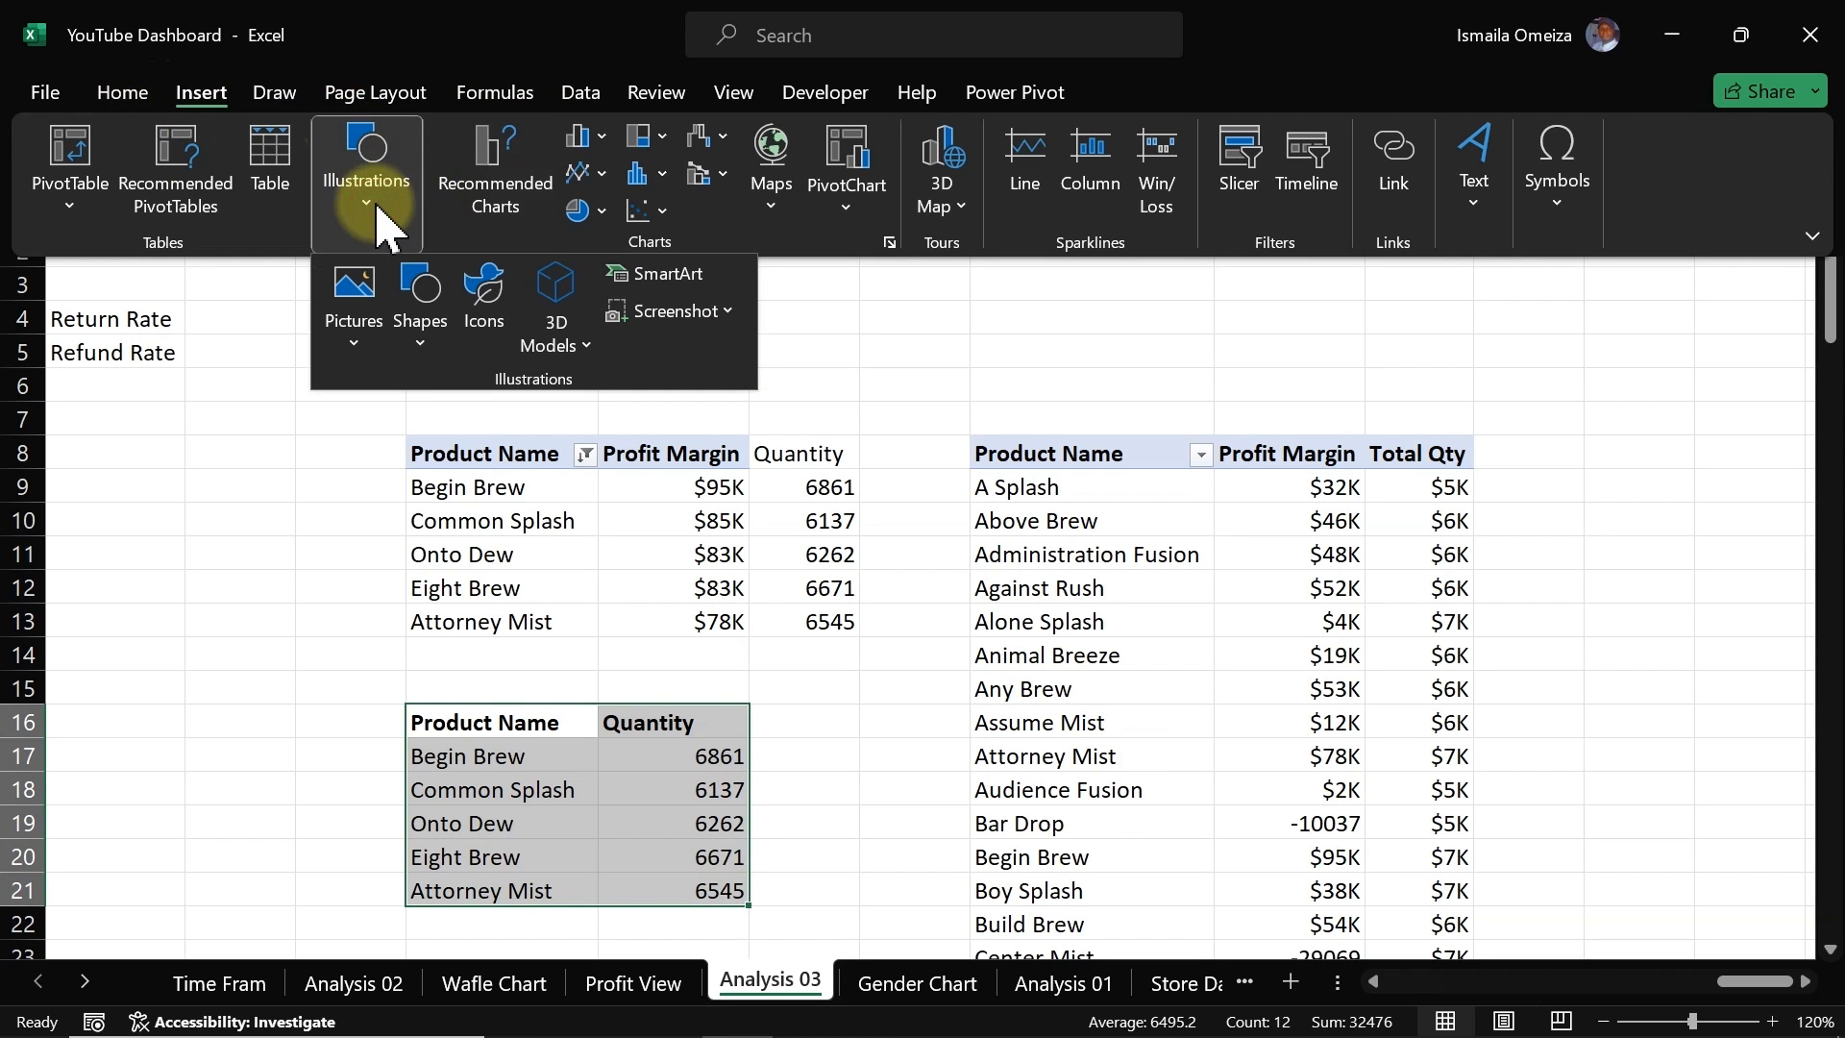
{"action": "left_click", "coordinate": [605, 141]}
{"action": "left_click", "coordinate": [601, 246]}
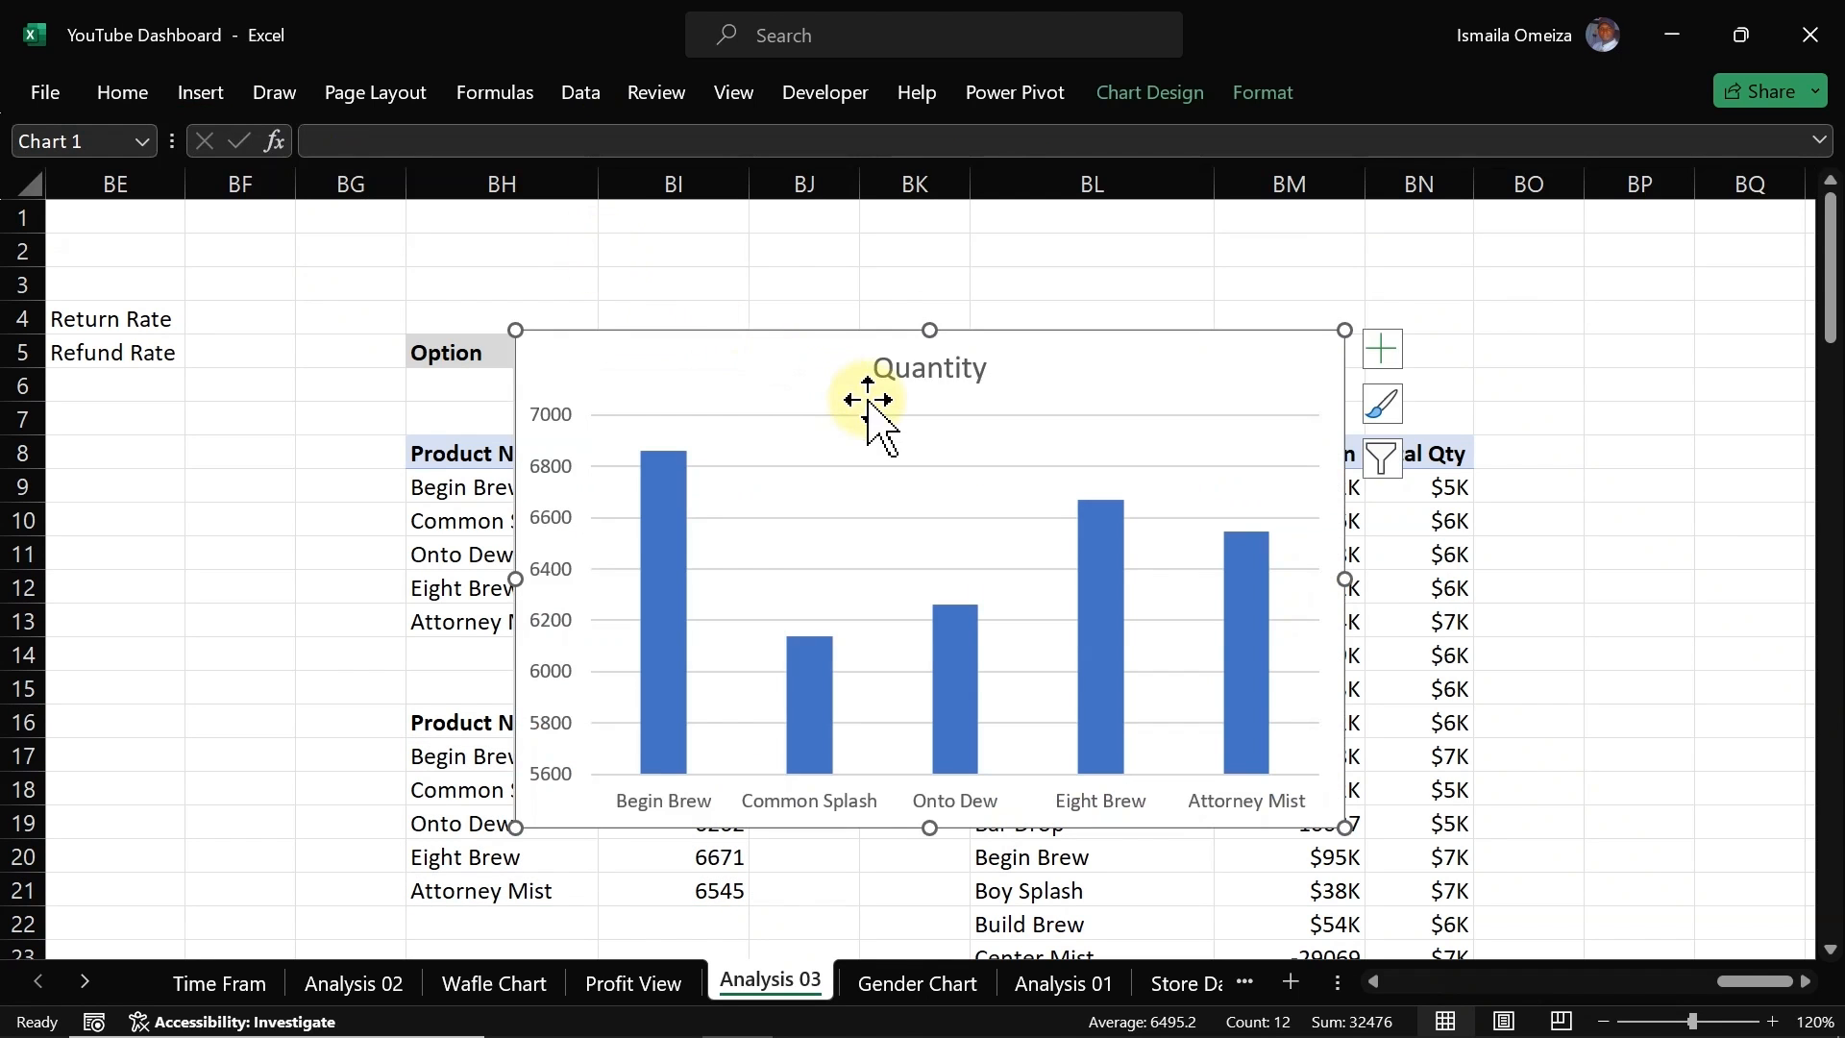
{"action": "key", "text": "Delete"}
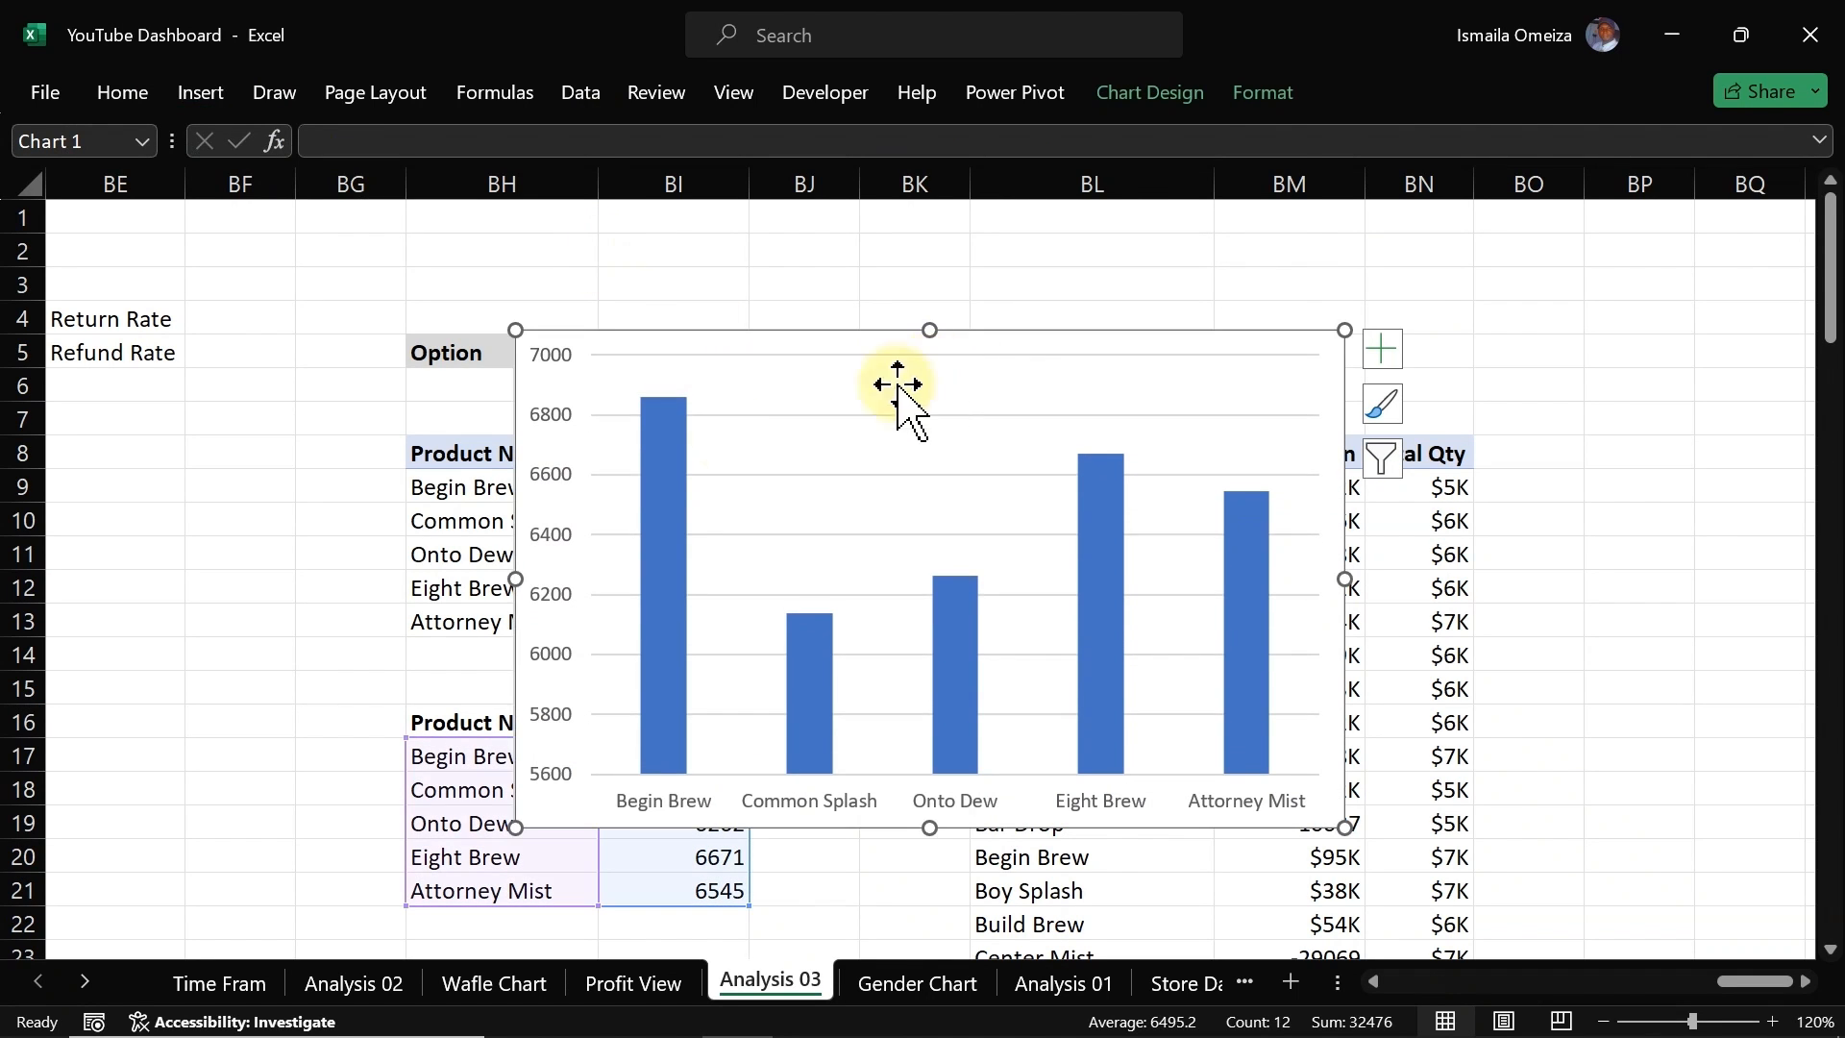
{"action": "left_click", "coordinate": [561, 472]}
{"action": "key", "text": "Delete"}
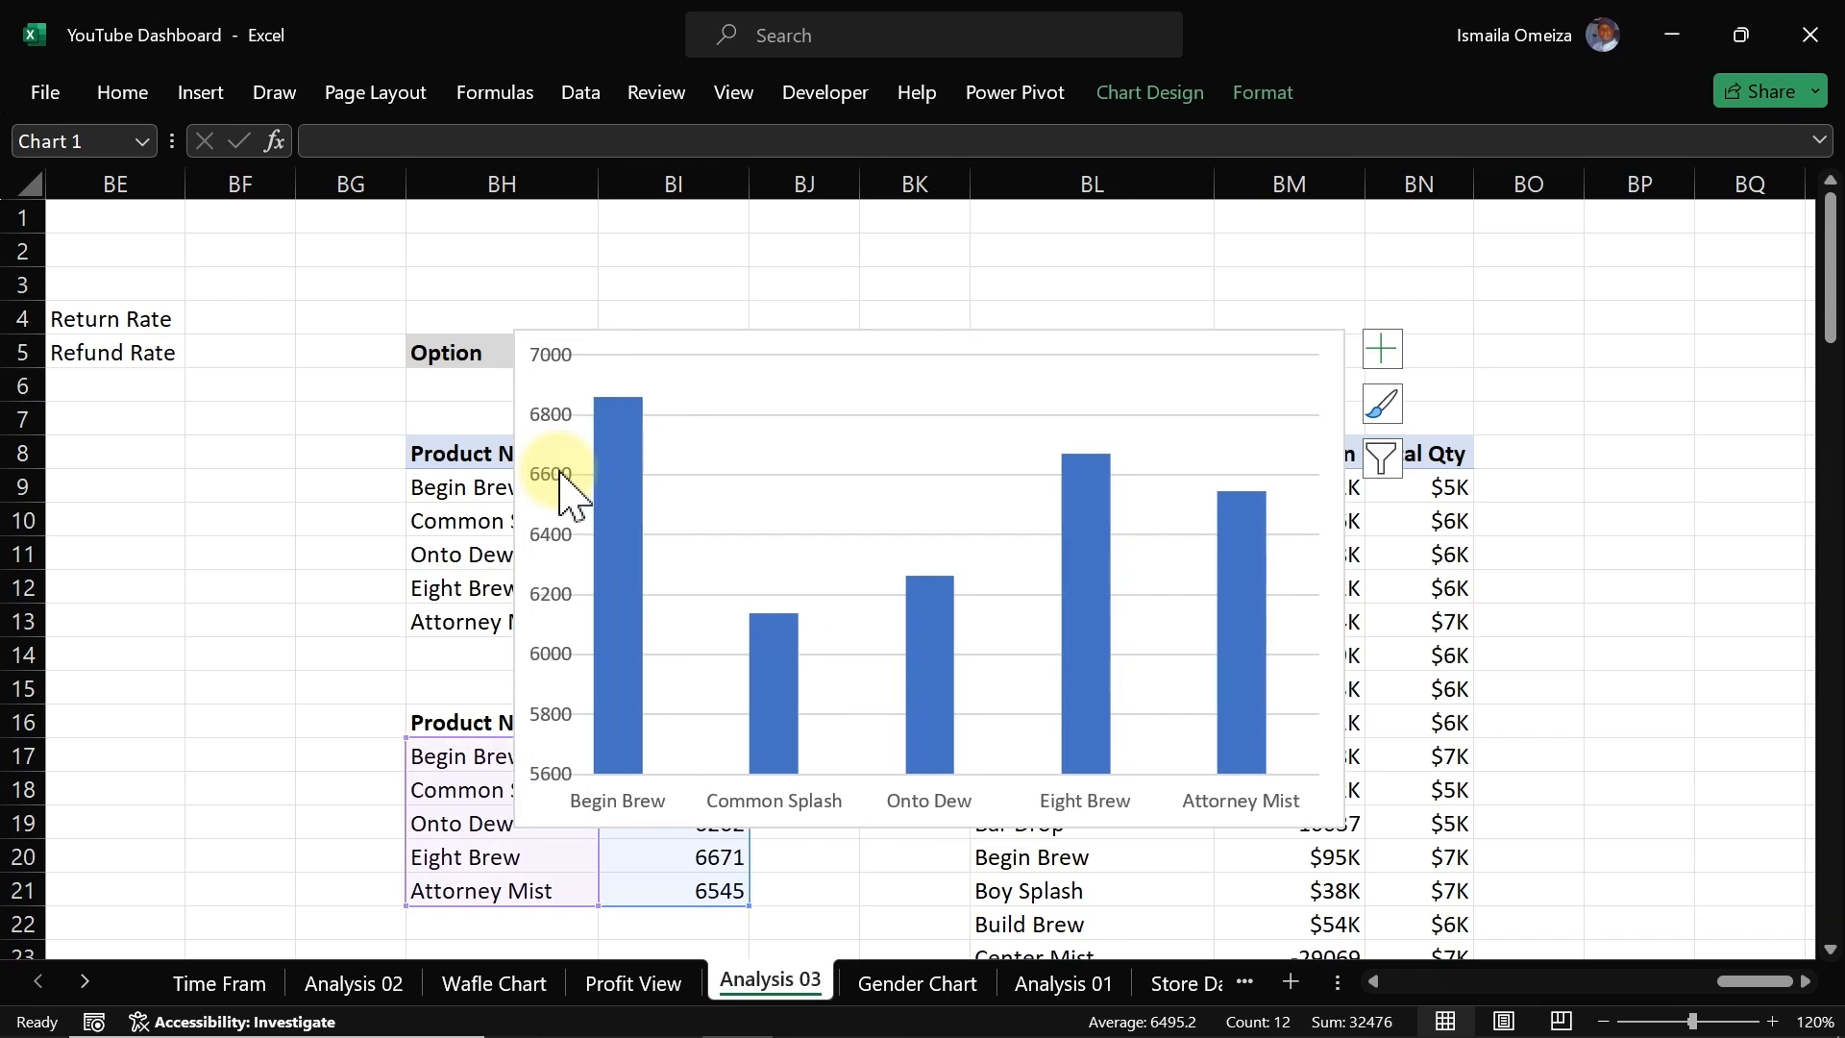
{"action": "left_click_drag", "start_coordinate": [1345, 329], "coordinate": [1118, 496]}
{"action": "left_click", "coordinate": [1043, 549]}
{"action": "key", "text": "Delete"}
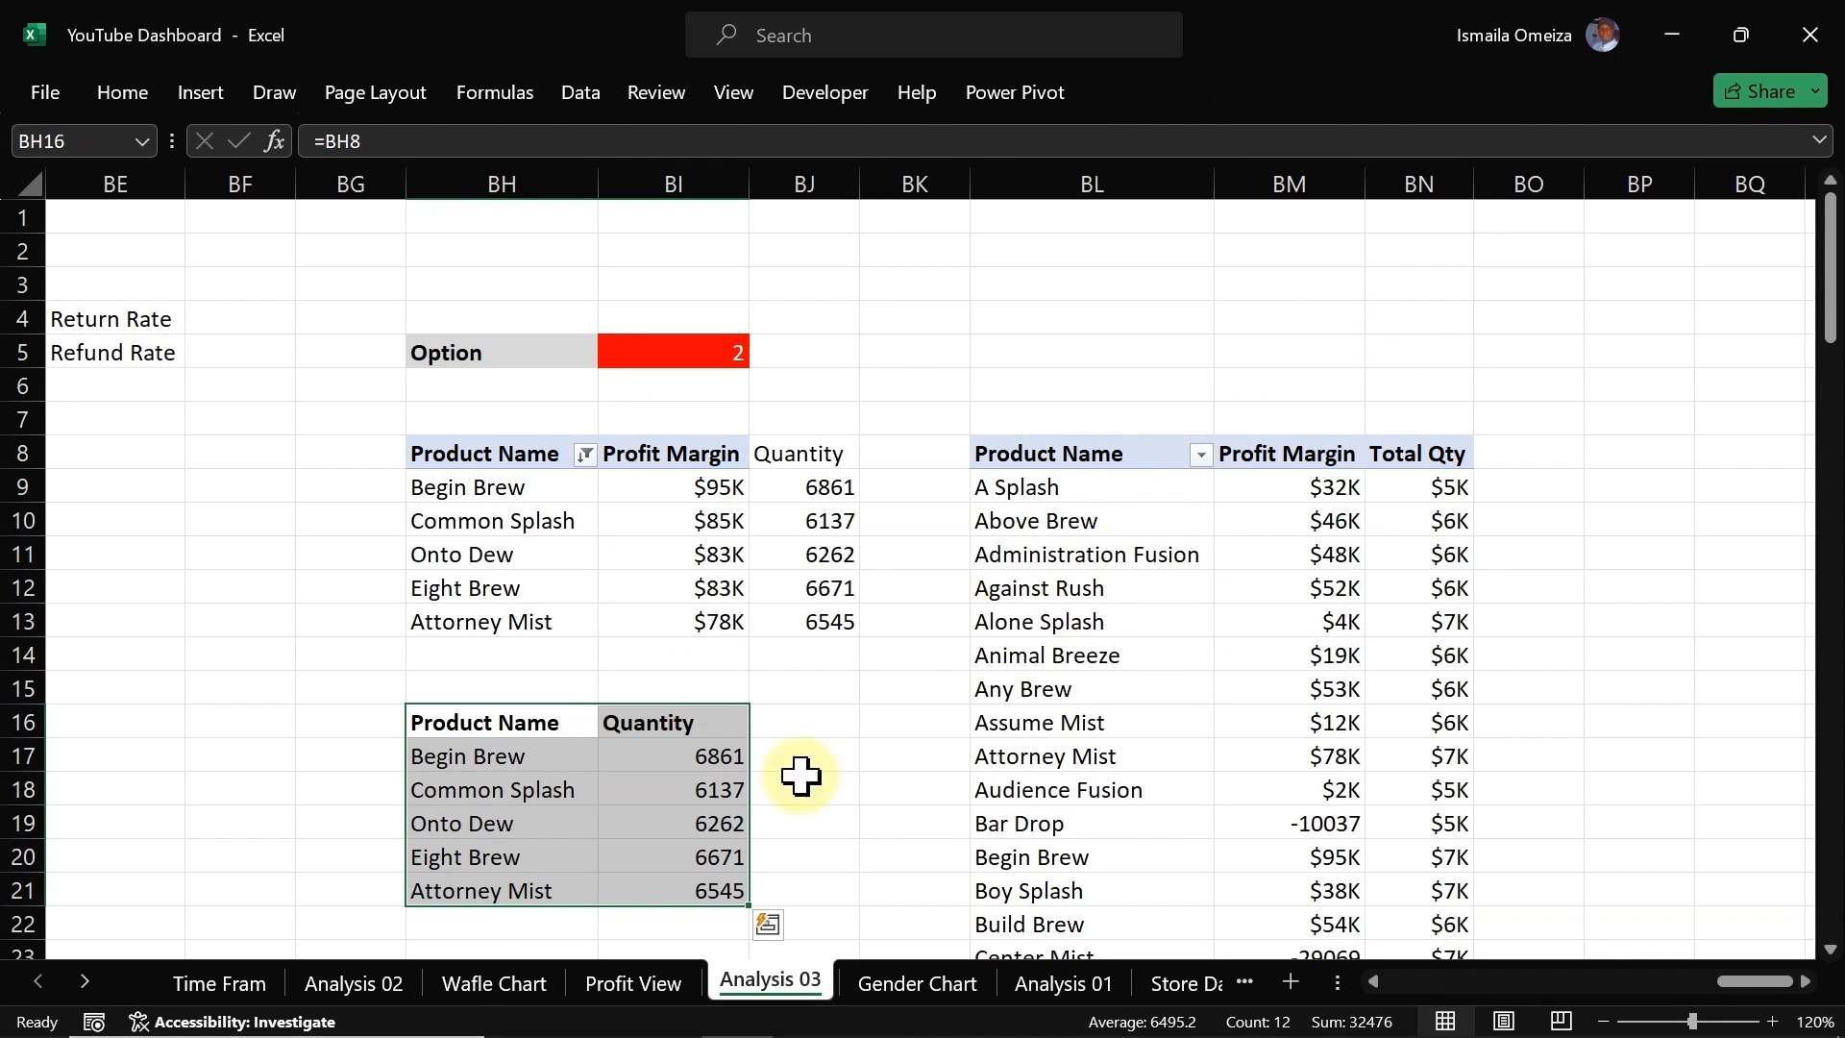
Step: Paste the copied chart onto the Profit View sheet and move it below the Profit and Quantity options
{"action": "left_click", "coordinate": [654, 990]}
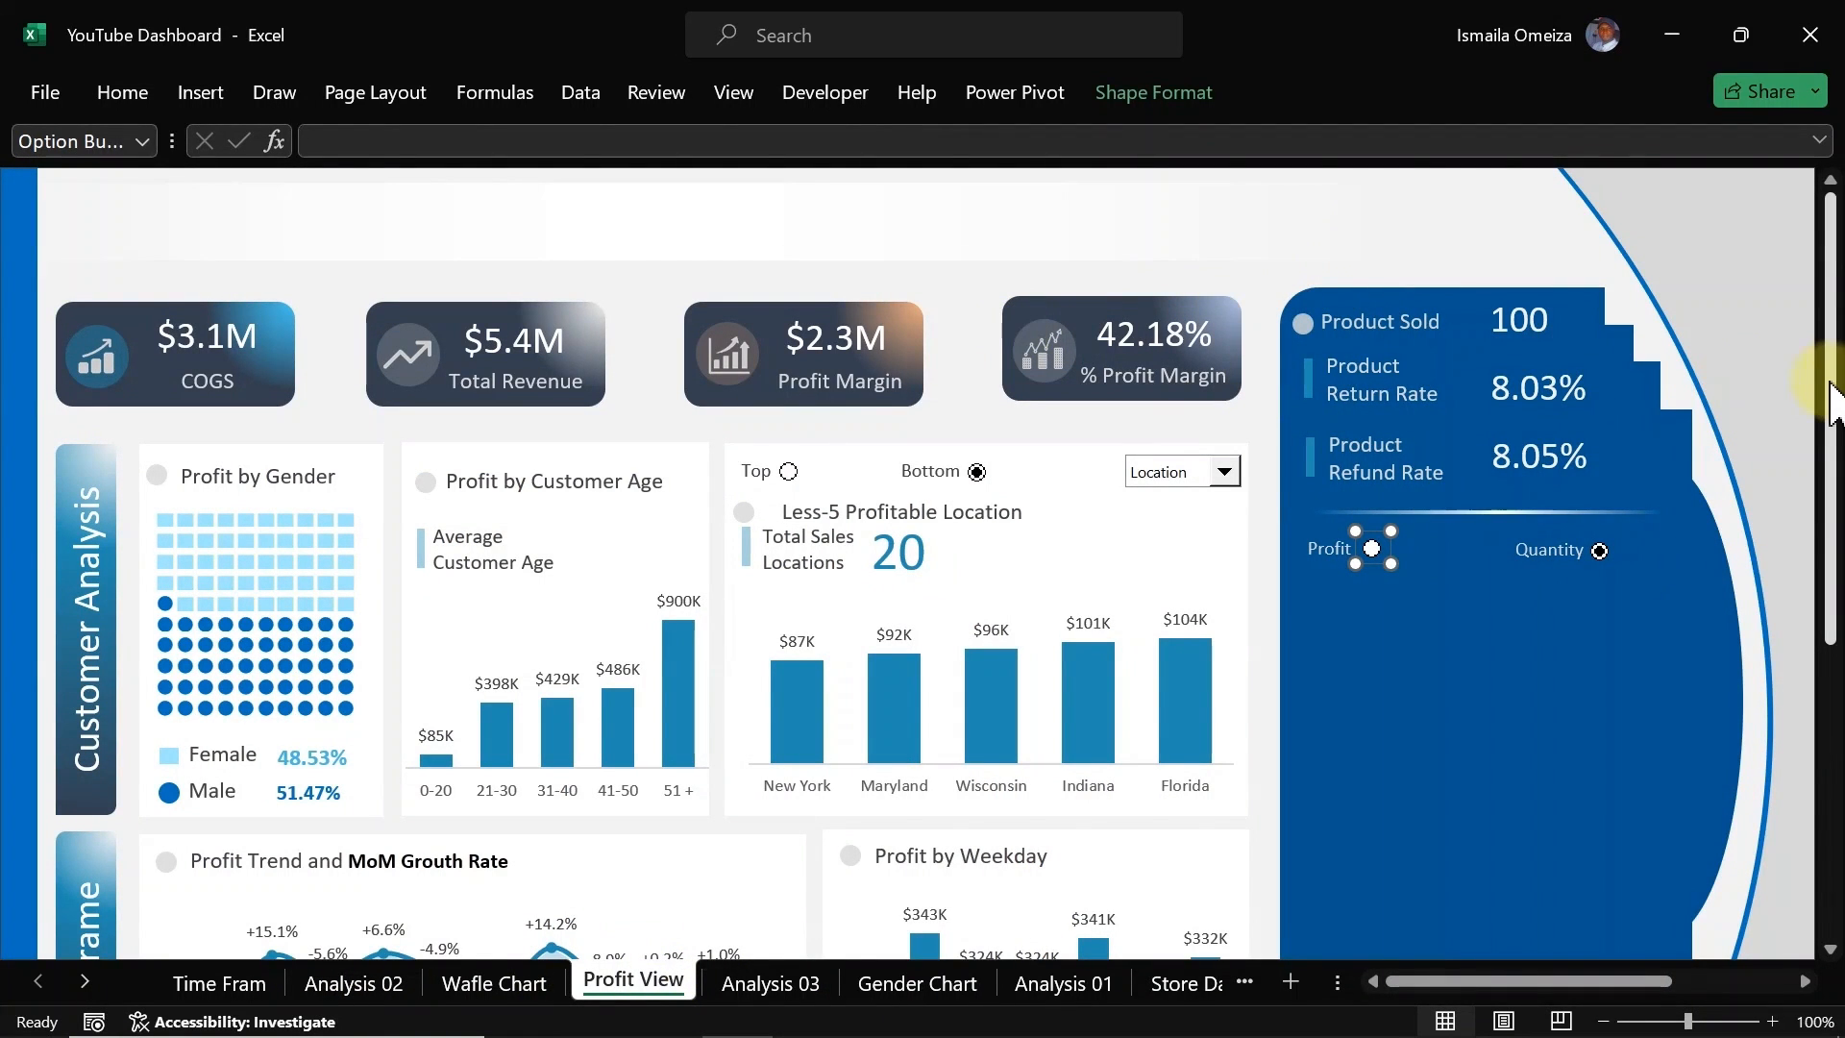
{"action": "left_click_drag", "start_coordinate": [1832, 399], "coordinate": [1830, 610]}
{"action": "left_click", "coordinate": [1249, 906]}
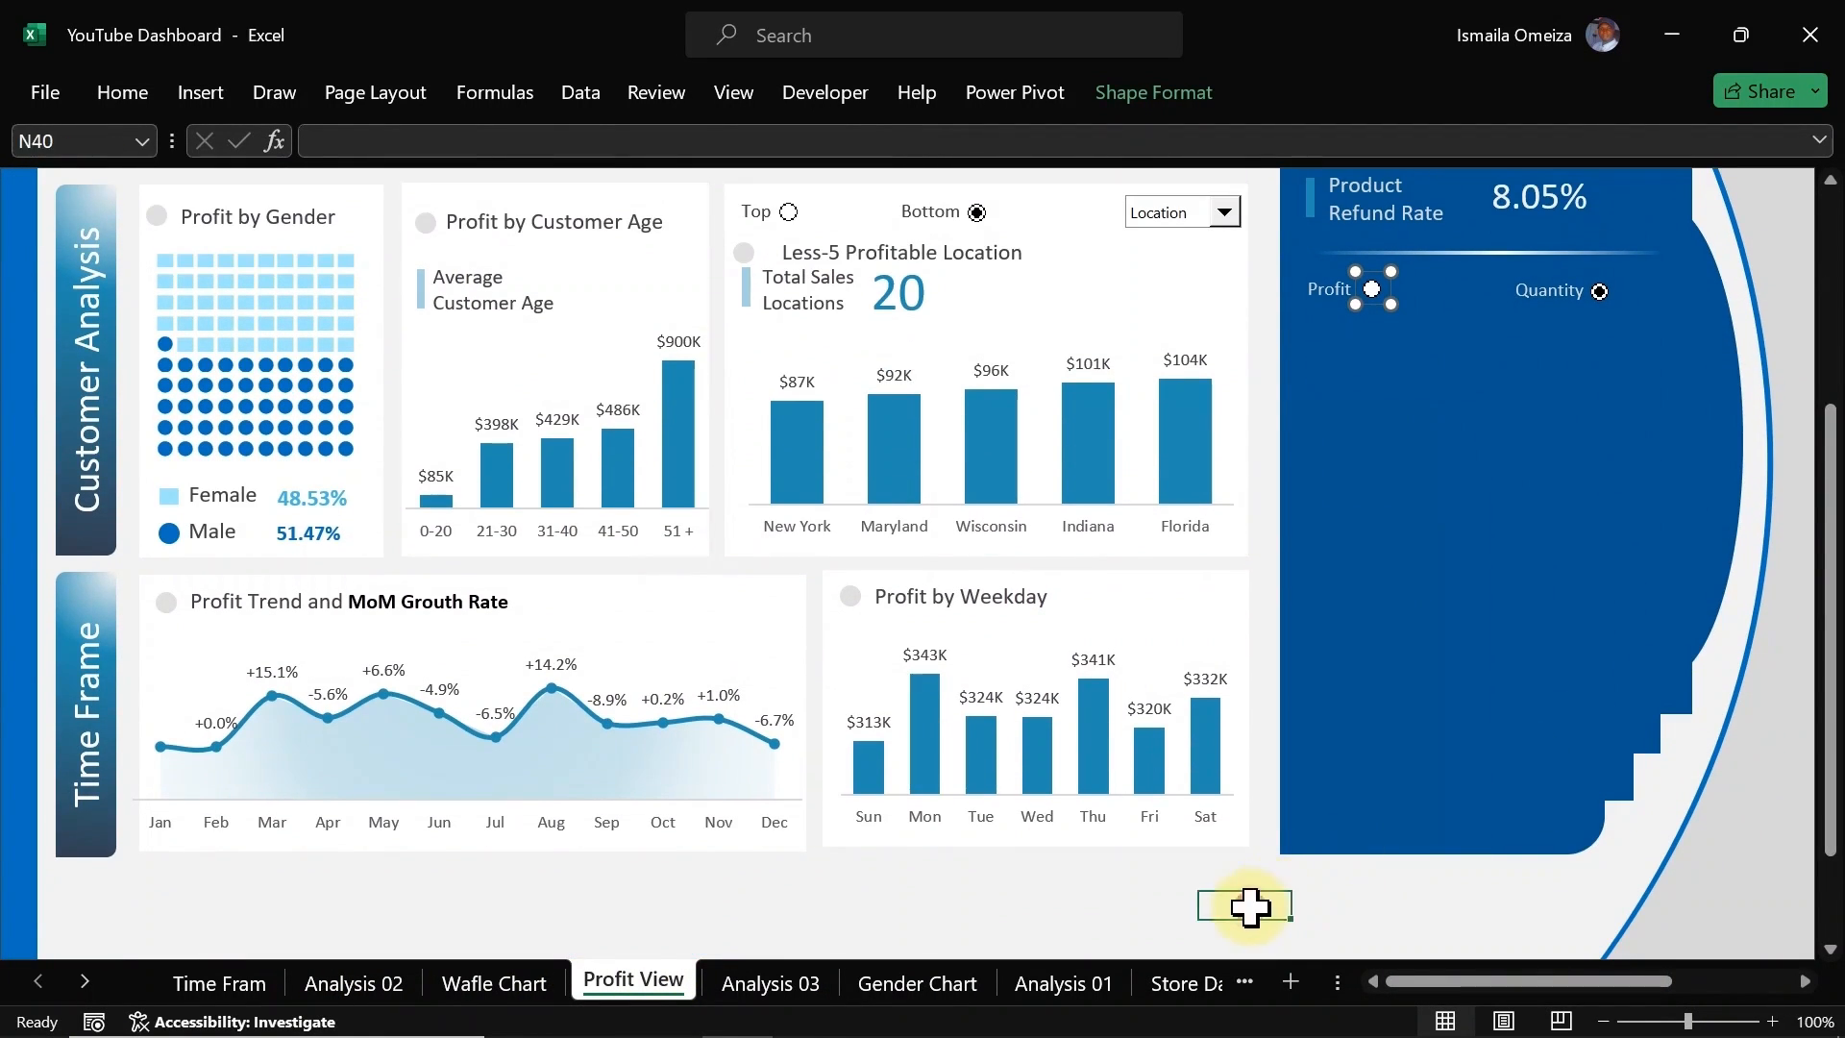
{"action": "key", "text": "ctrl+v"}
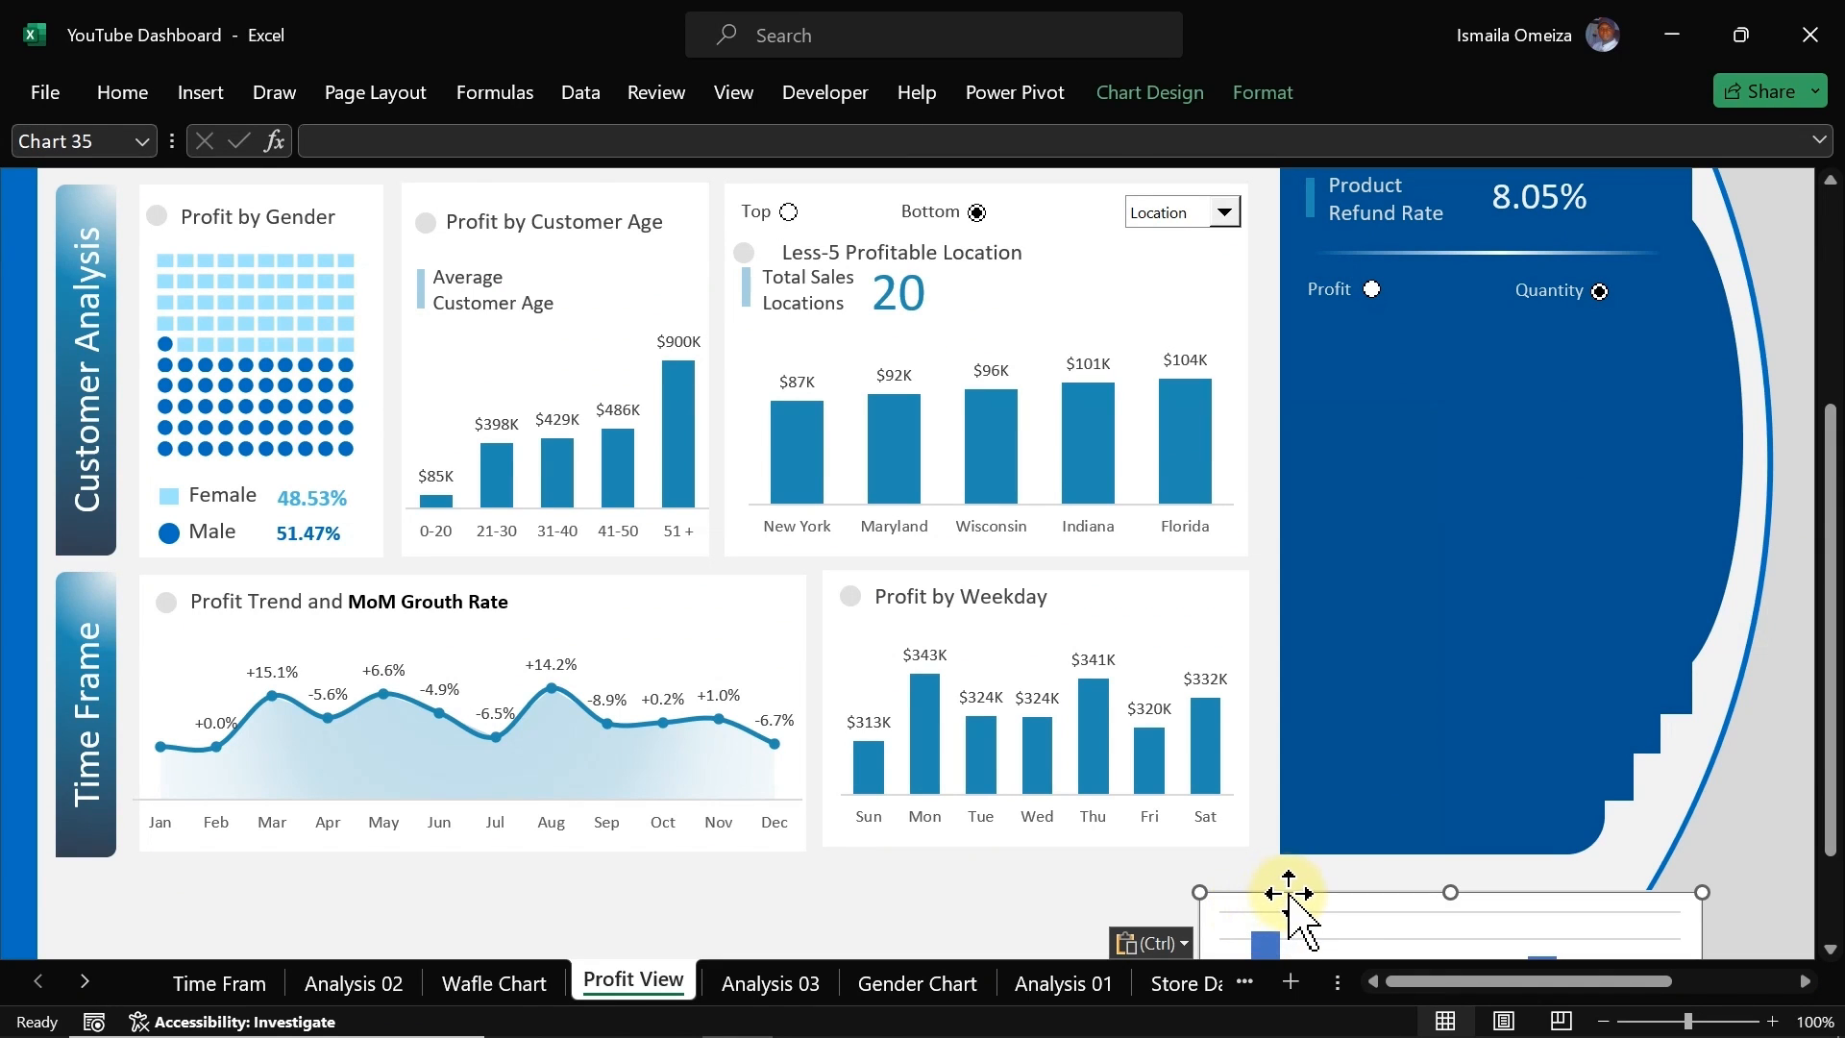
{"action": "left_click_drag", "start_coordinate": [1289, 890], "coordinate": [1296, 326]}
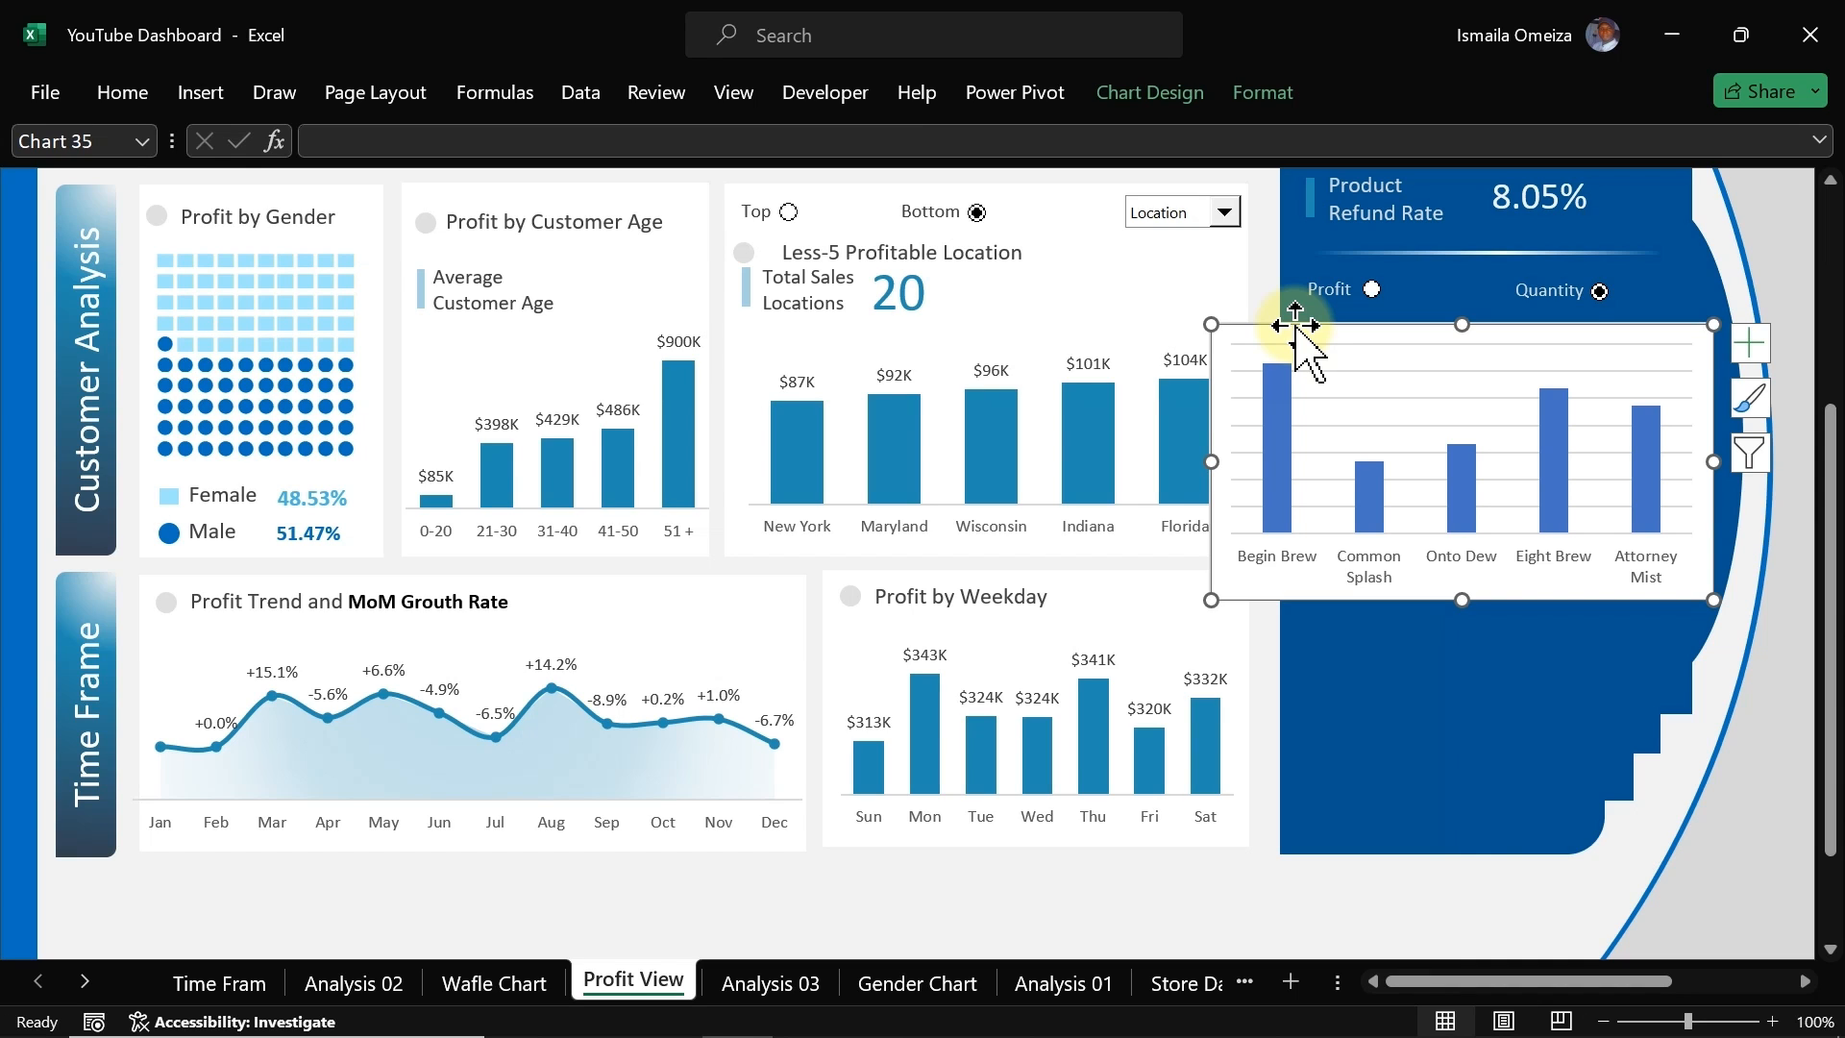
Step: Give the pasted chart area no fill and no border
{"action": "double_click", "coordinate": [1298, 351]}
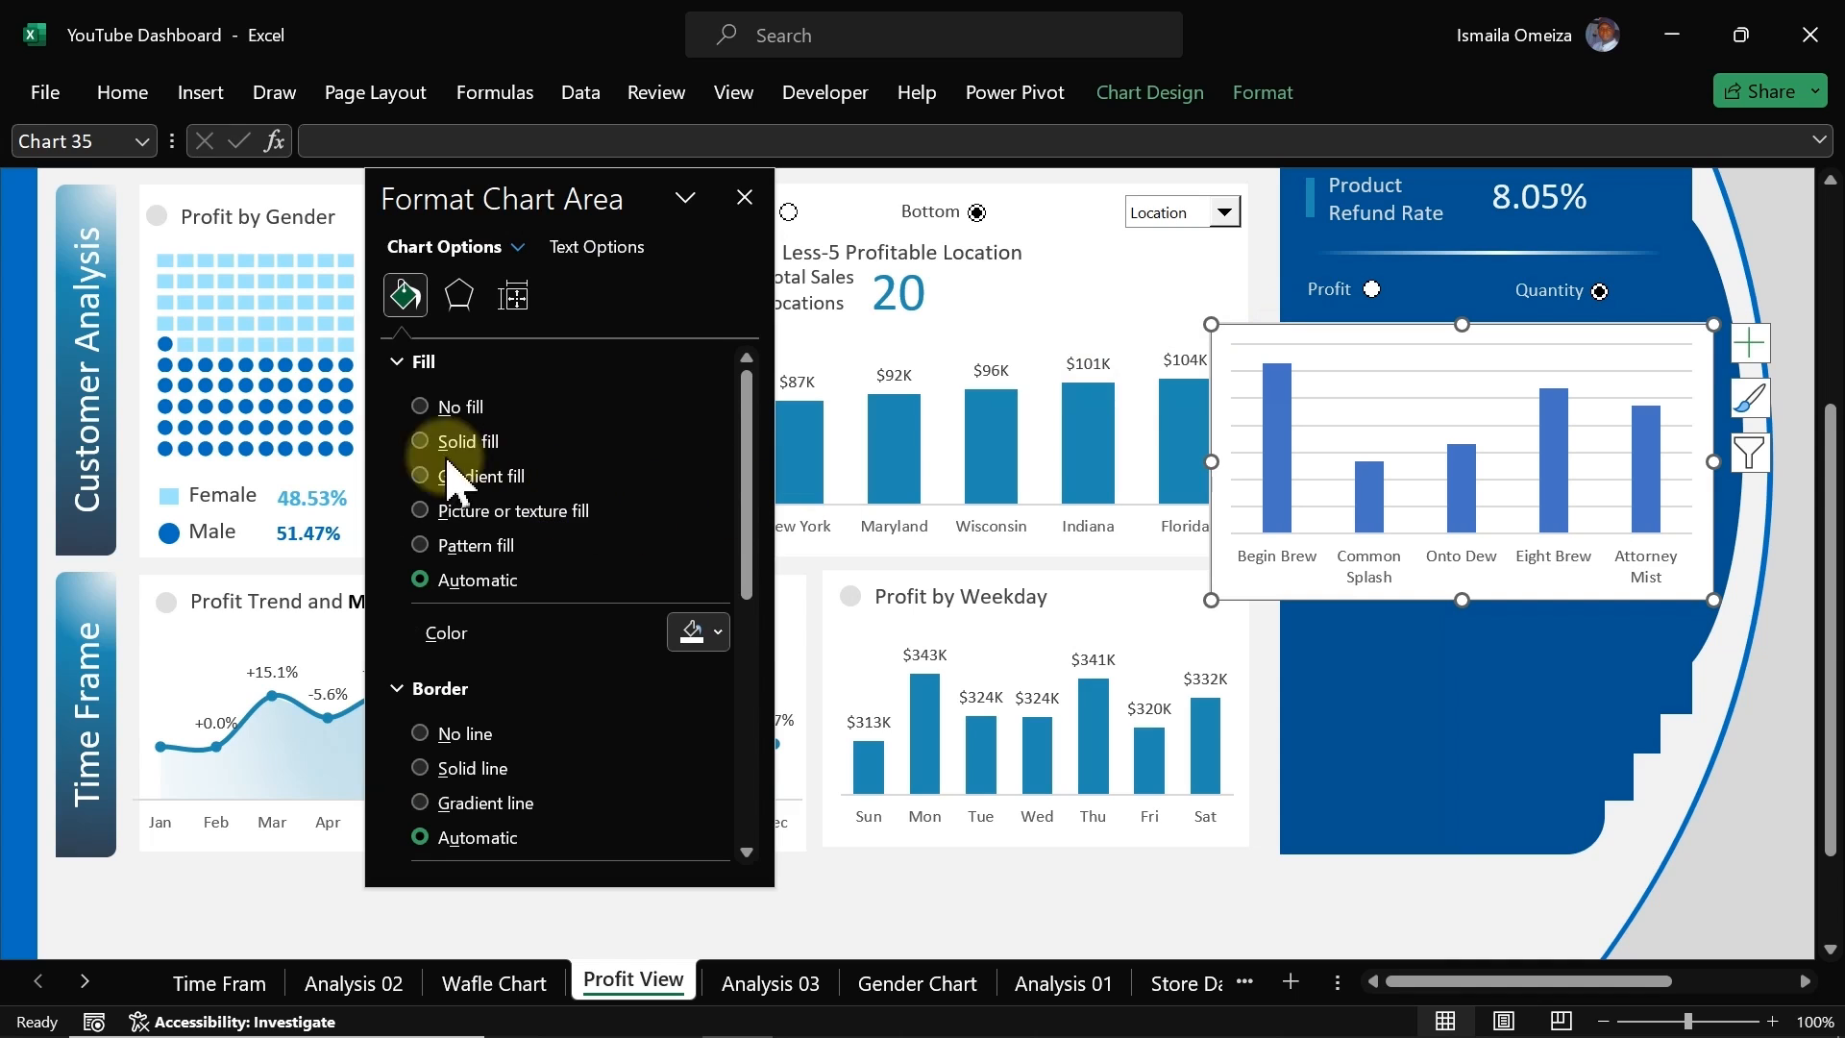
{"action": "left_click", "coordinate": [420, 407]}
{"action": "left_click", "coordinate": [423, 676]}
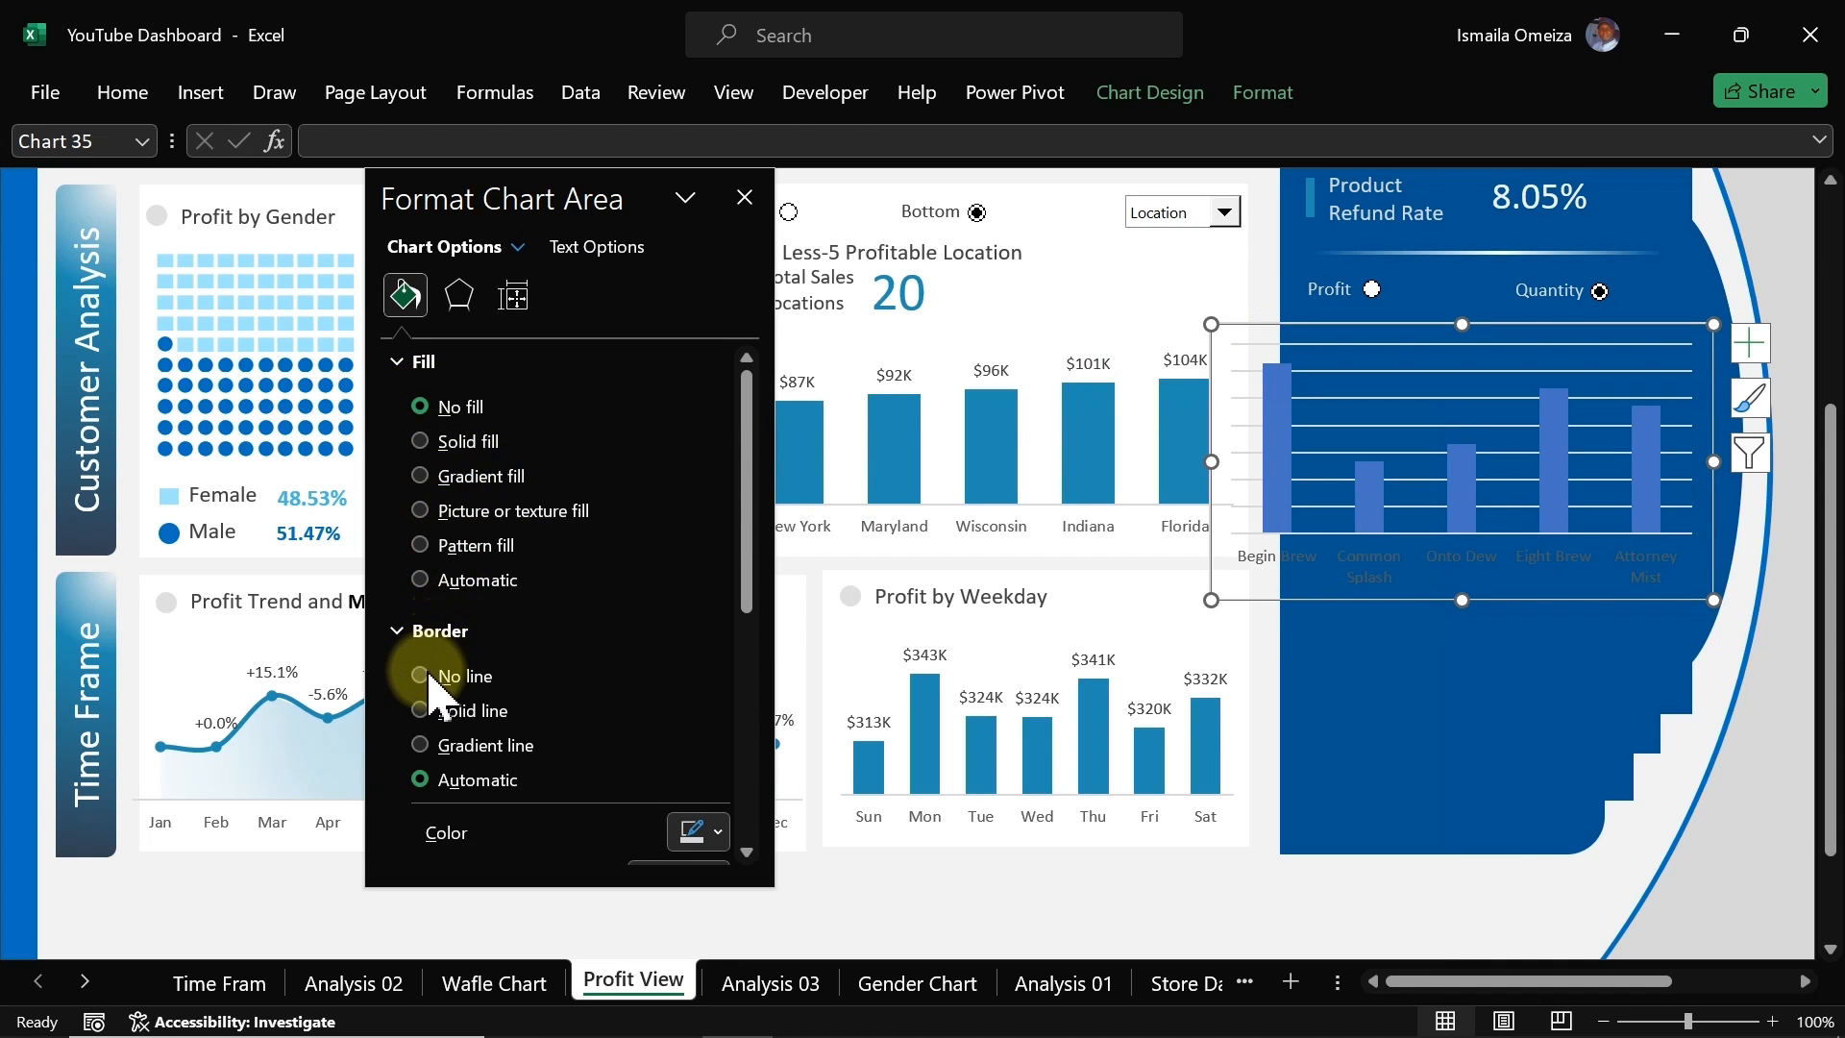
Step: Remove the chart's gridlines and resize the chart to fit inside the blue panel
{"action": "left_click", "coordinate": [1750, 343]}
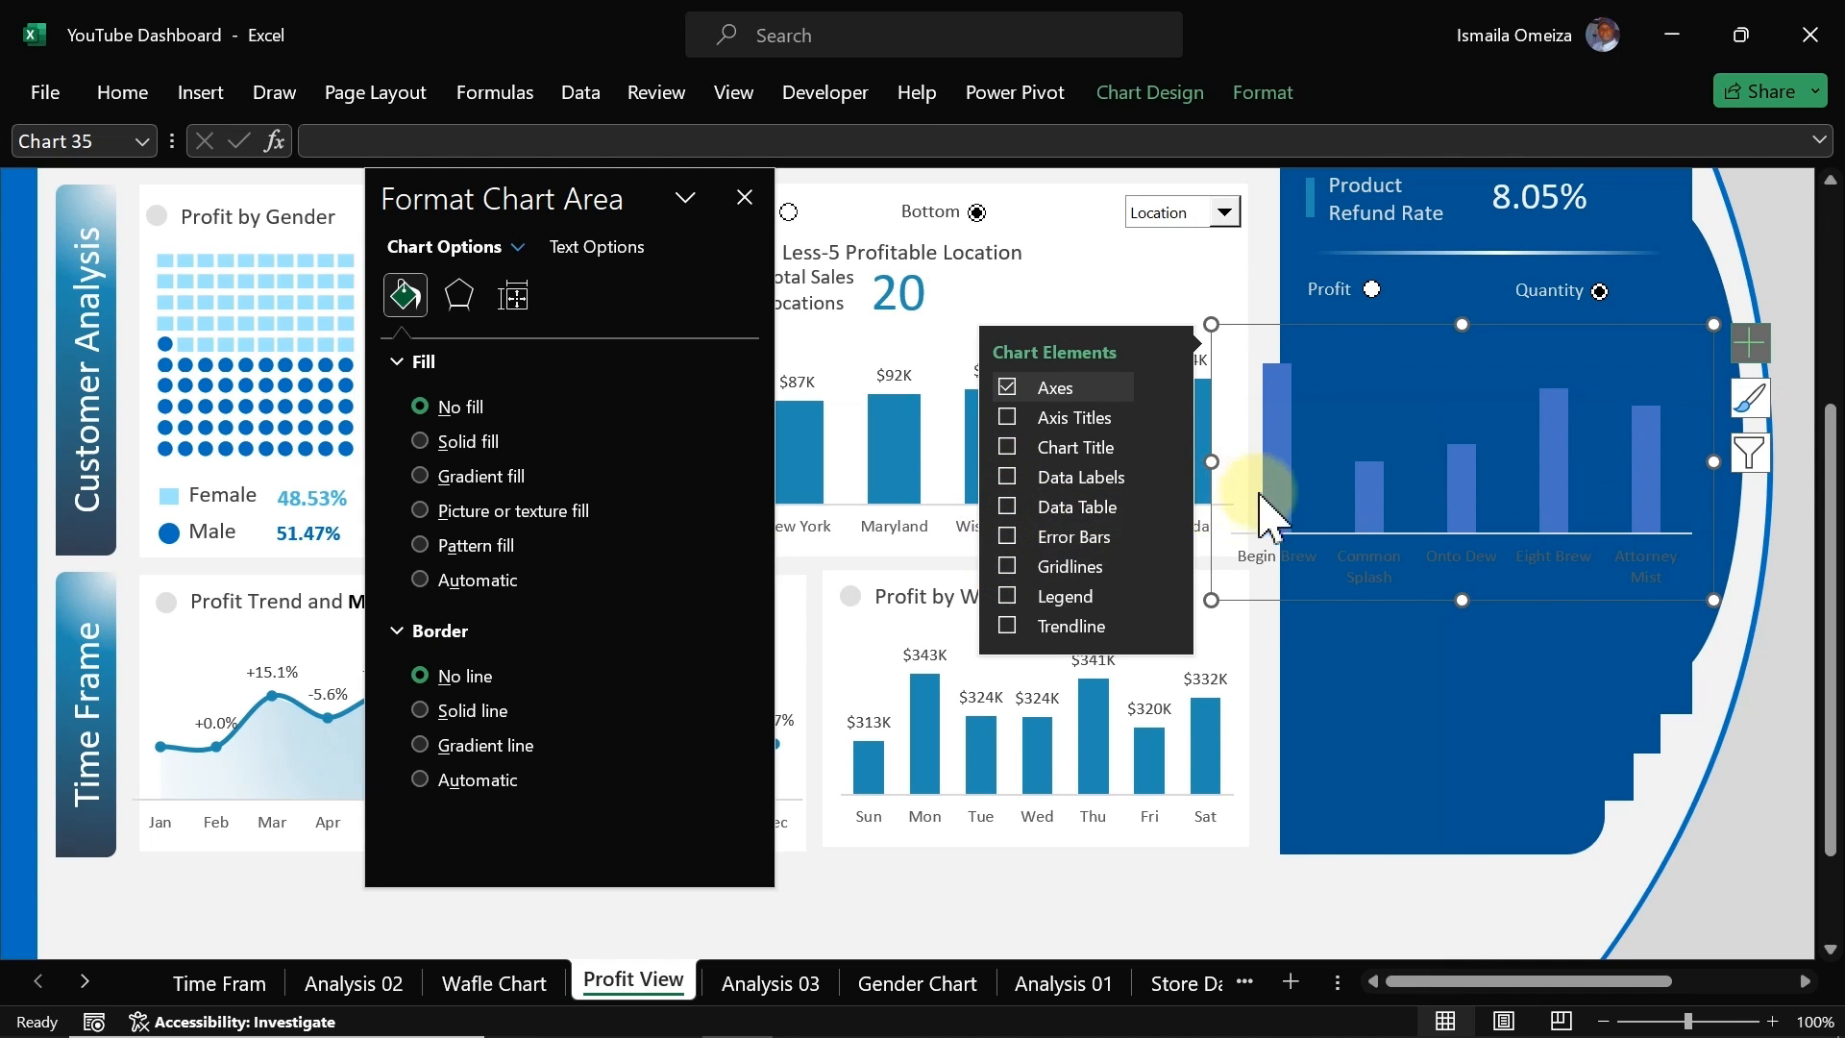
{"action": "left_click_drag", "start_coordinate": [1212, 598], "coordinate": [1298, 569]}
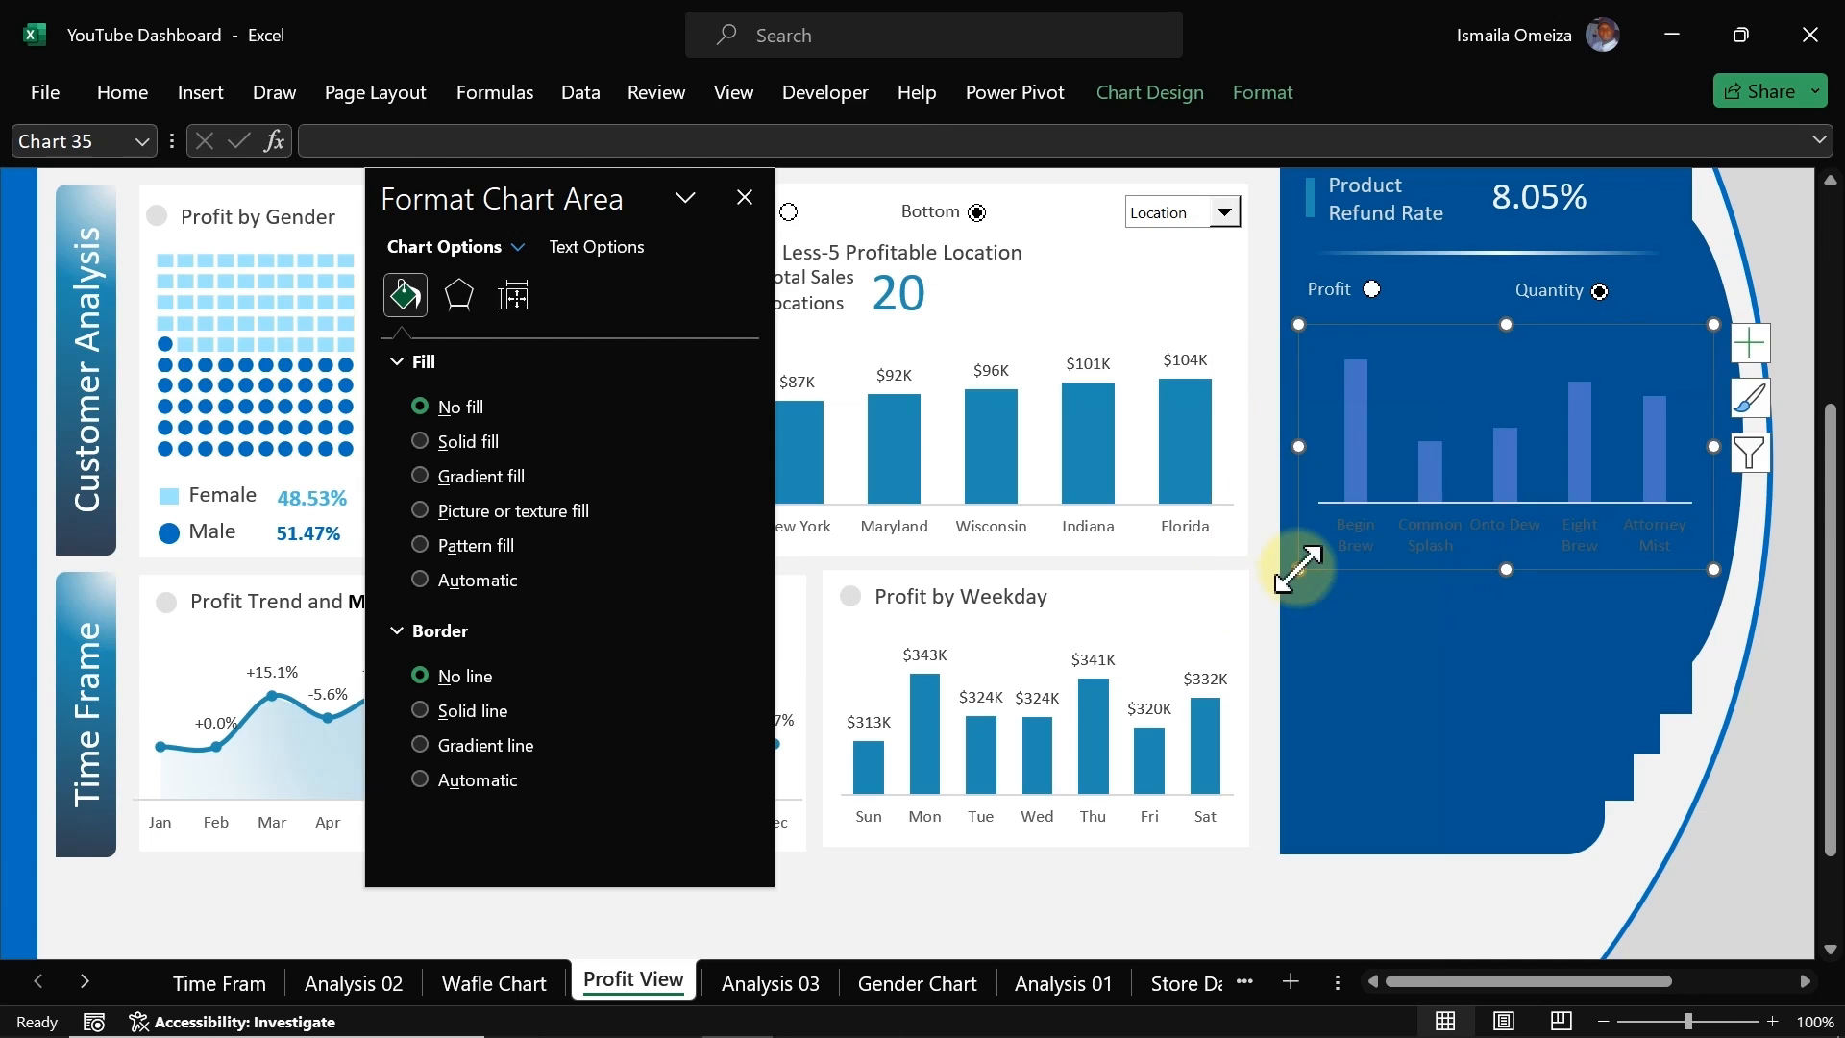
Step: Set the category axis label text colour to white
{"action": "left_click", "coordinate": [1436, 531]}
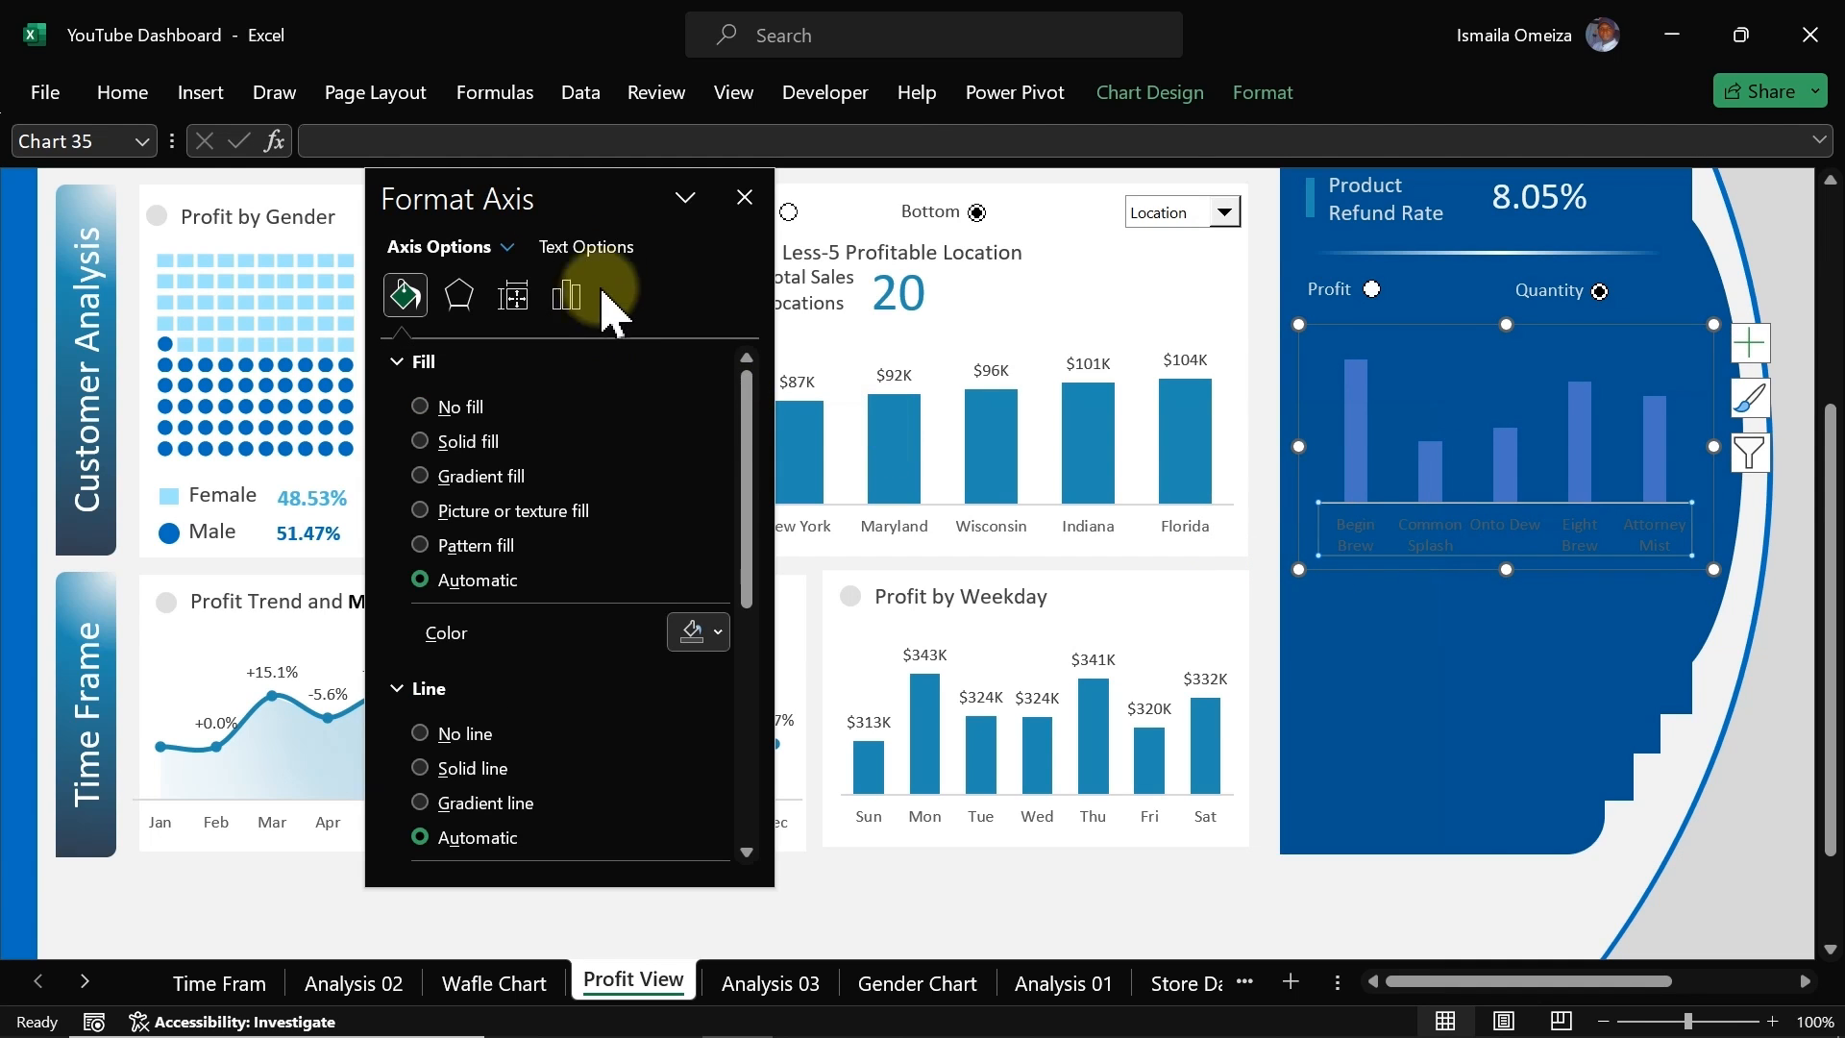
{"action": "left_click", "coordinate": [598, 252]}
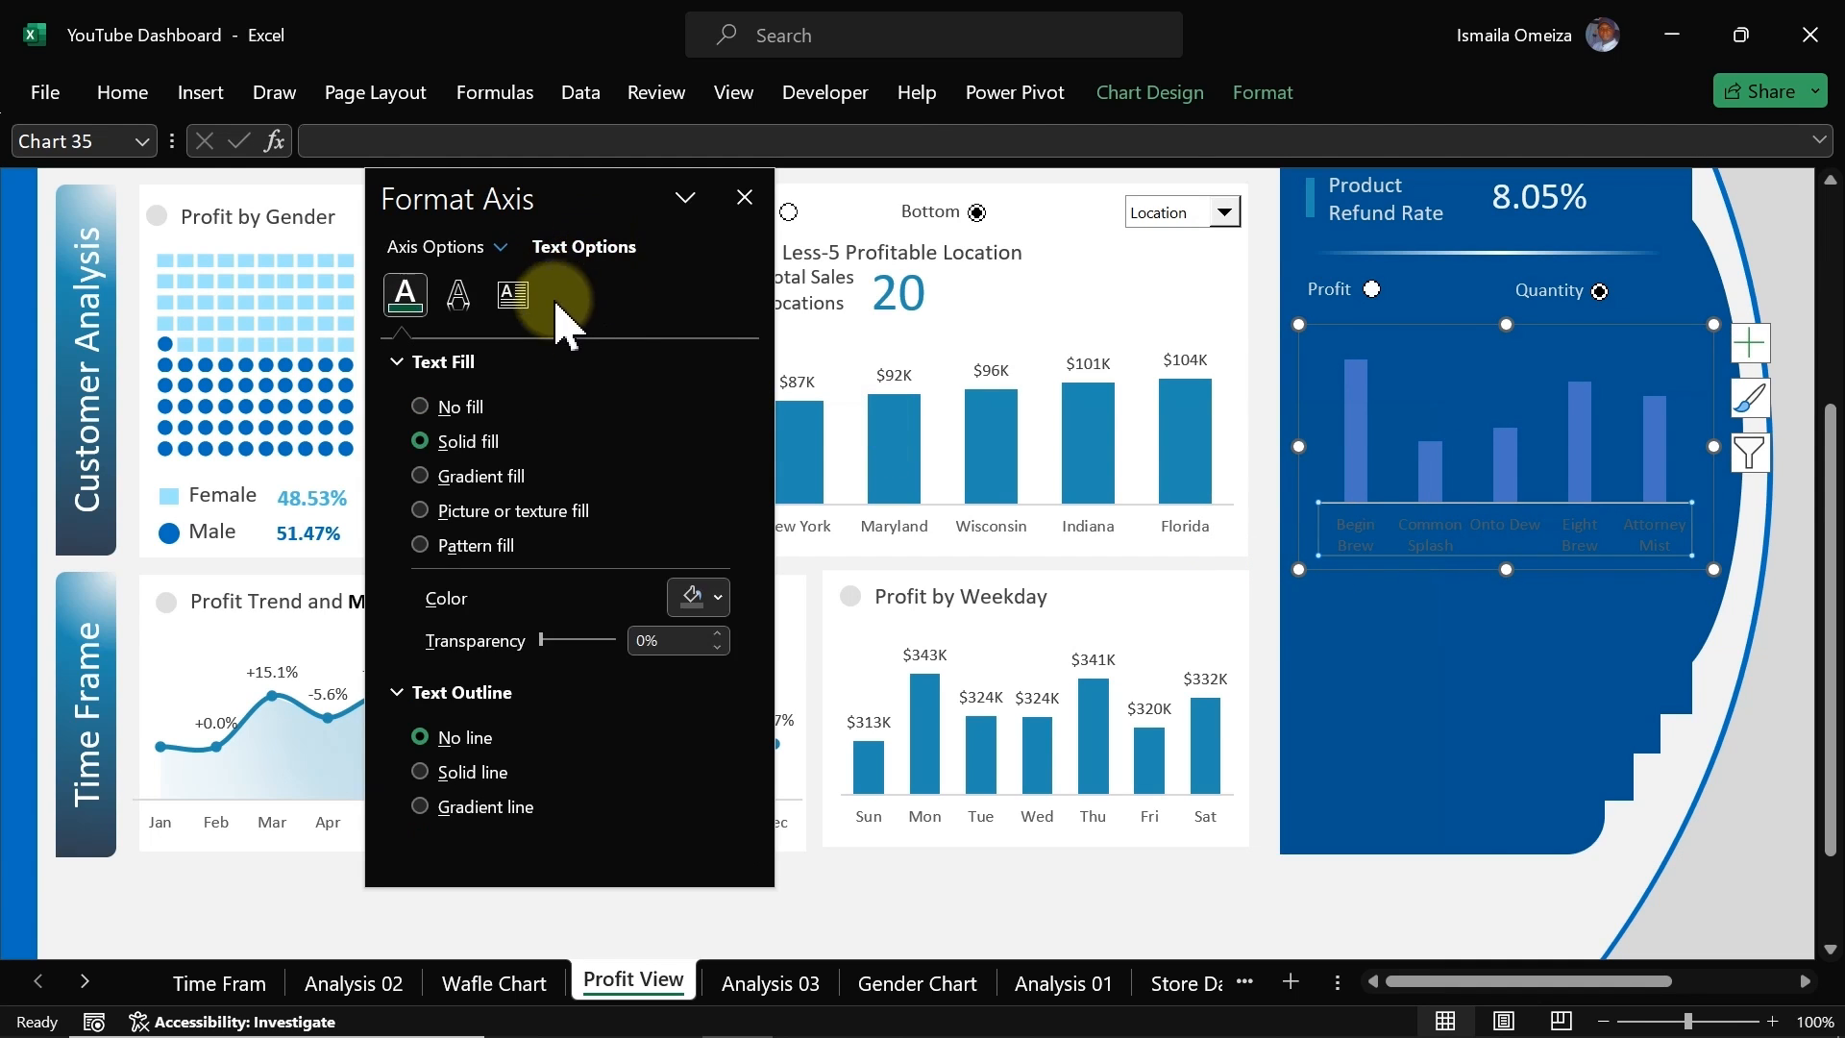
{"action": "left_click", "coordinate": [711, 599]}
{"action": "left_click", "coordinate": [679, 730]}
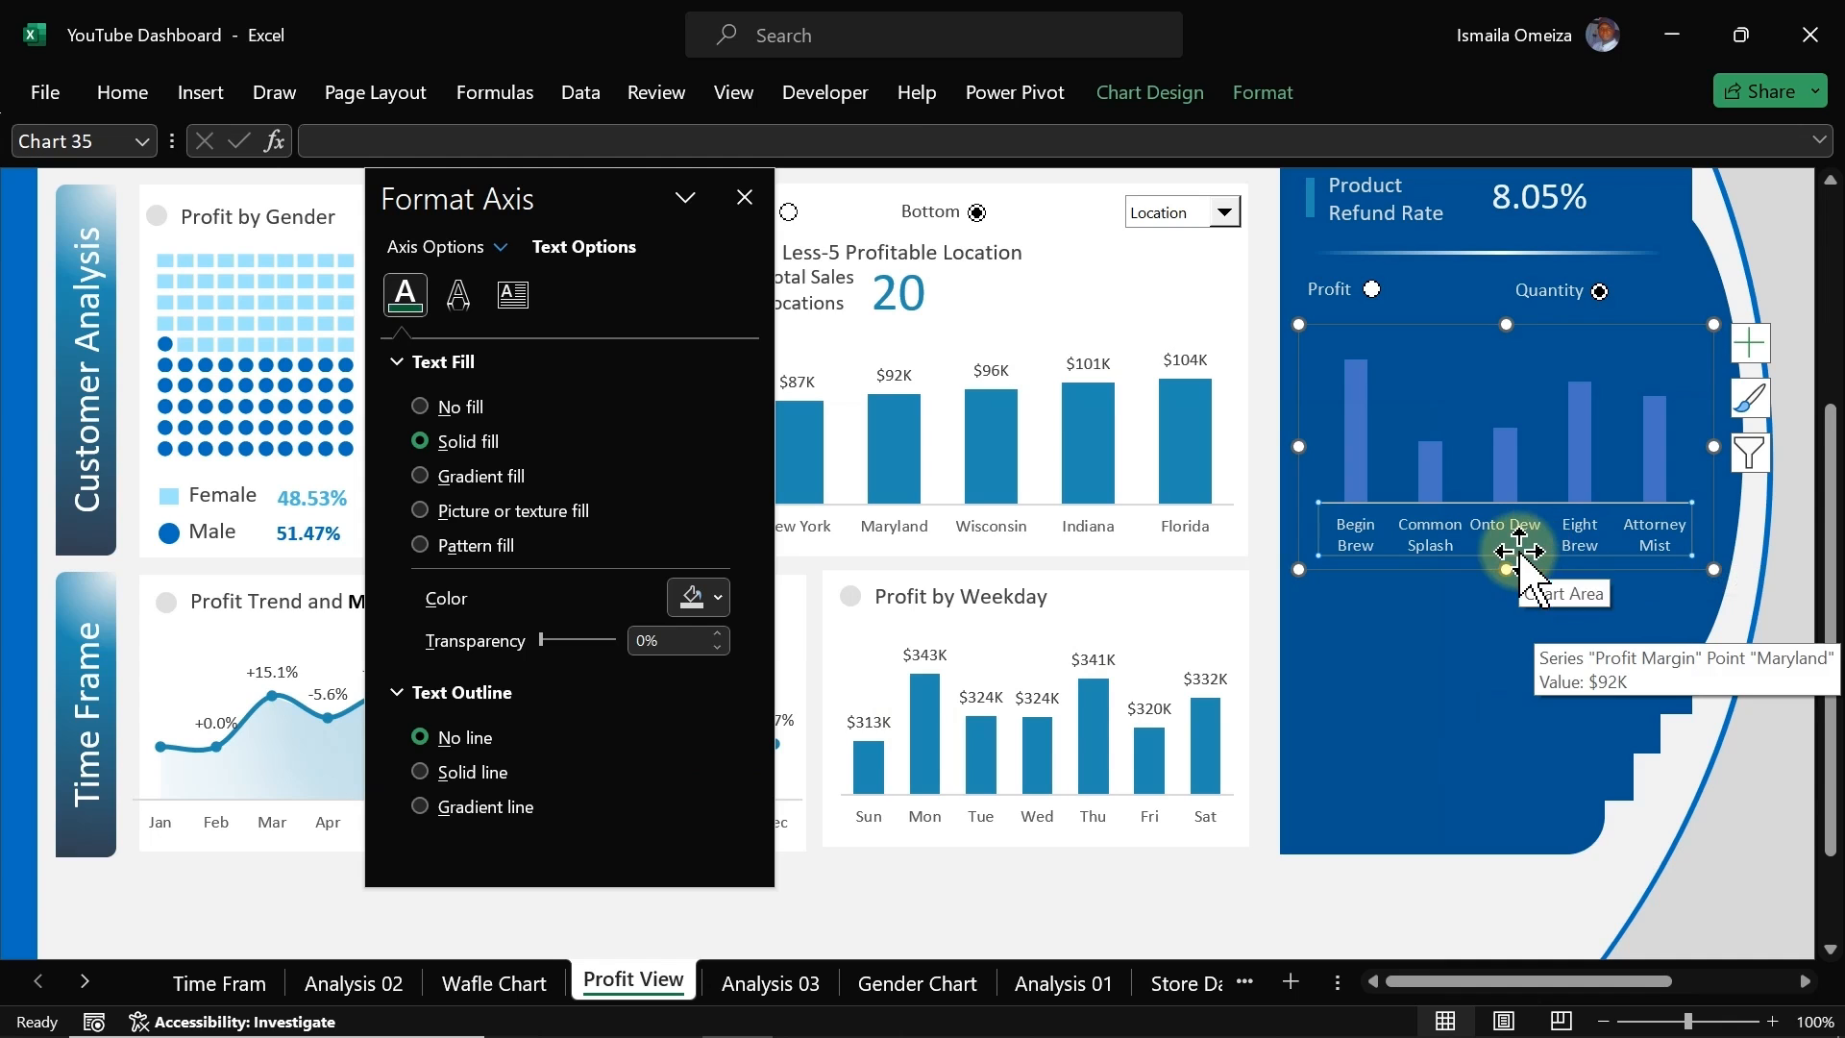
Step: Change the chart type to a clustered bar chart, dismissing the battery notification along the way
{"action": "left_click", "coordinate": [1506, 451]}
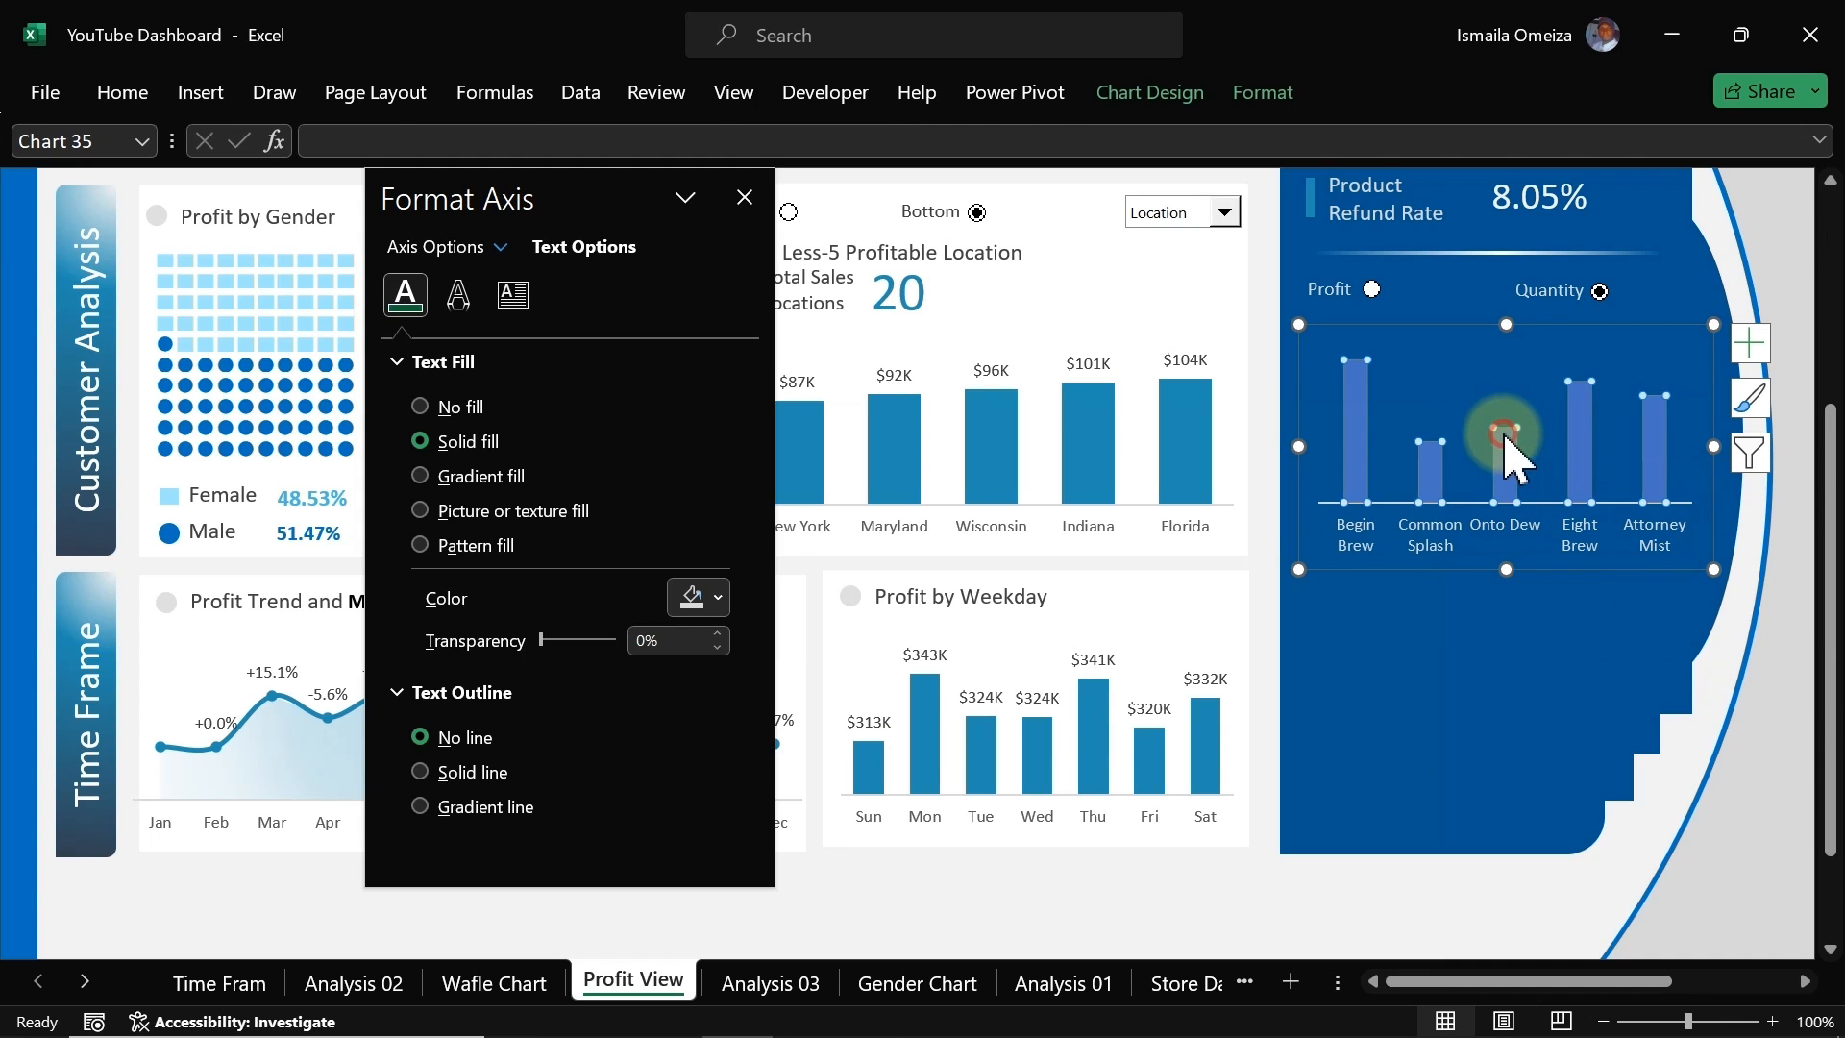
{"action": "left_click", "coordinate": [1167, 92]}
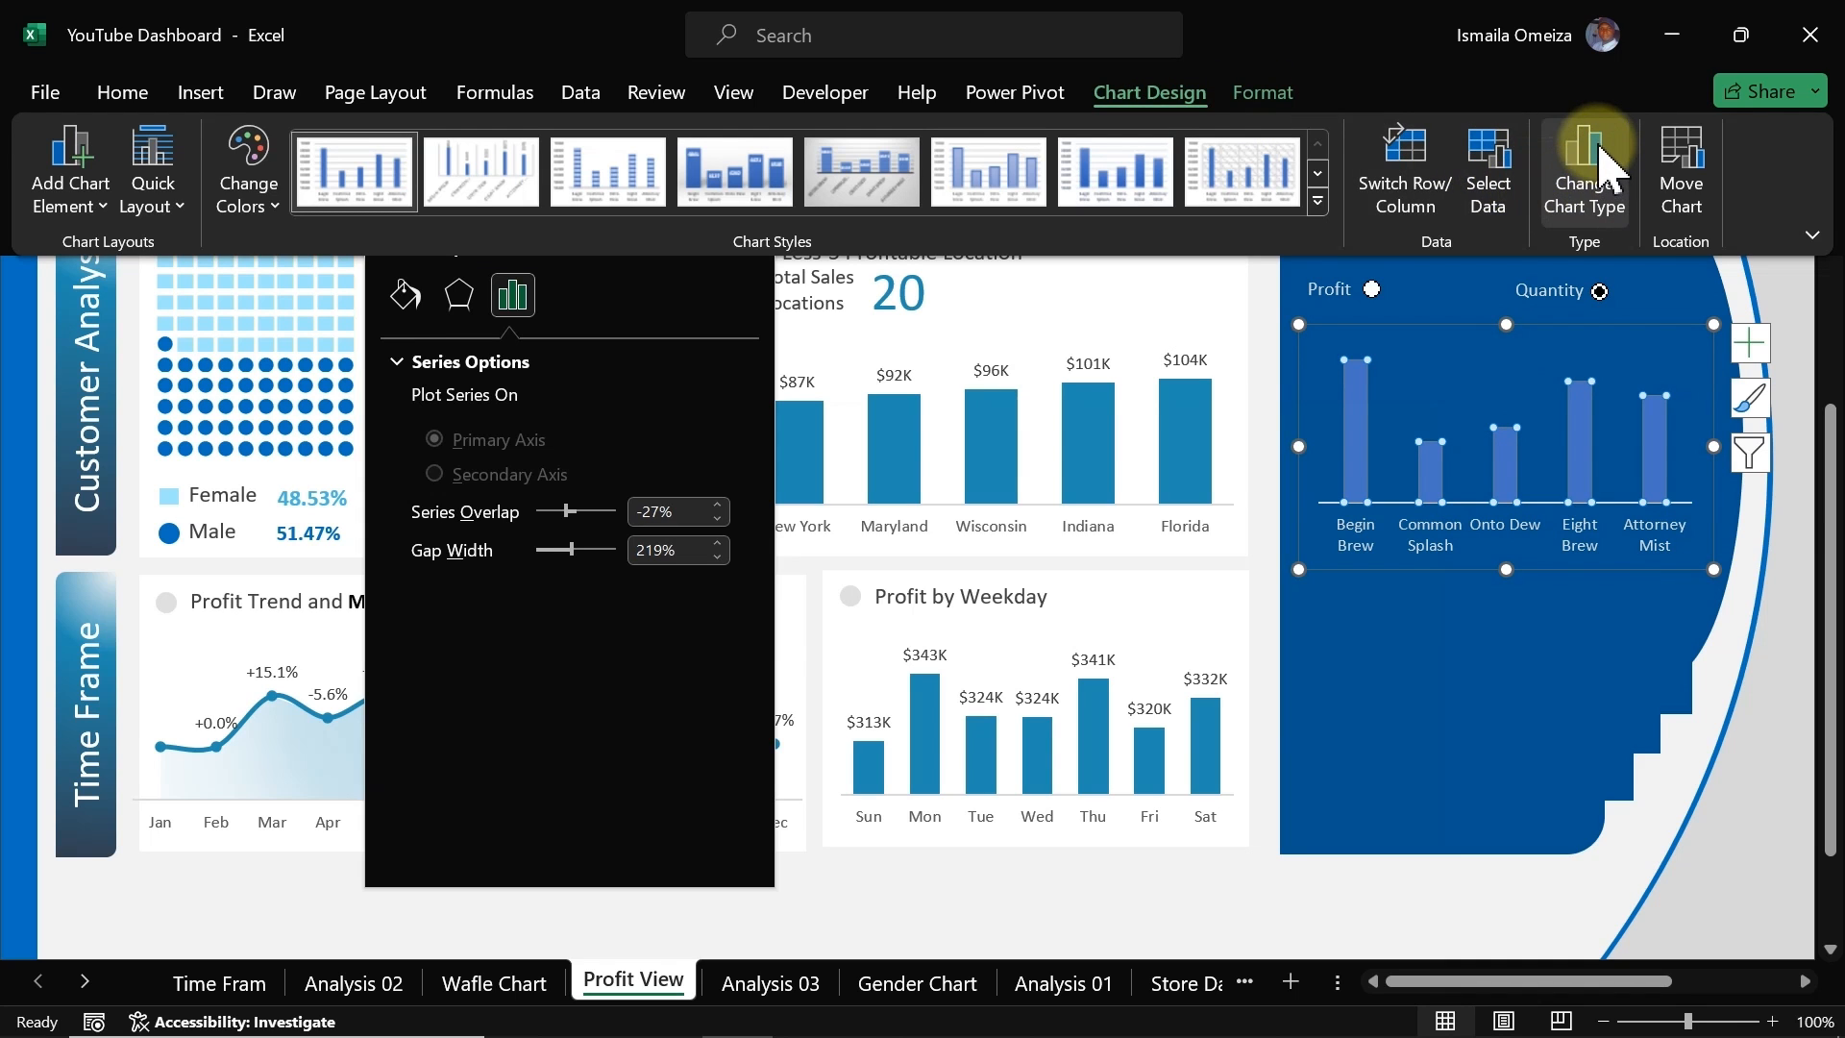
{"action": "left_click", "coordinate": [1601, 147]}
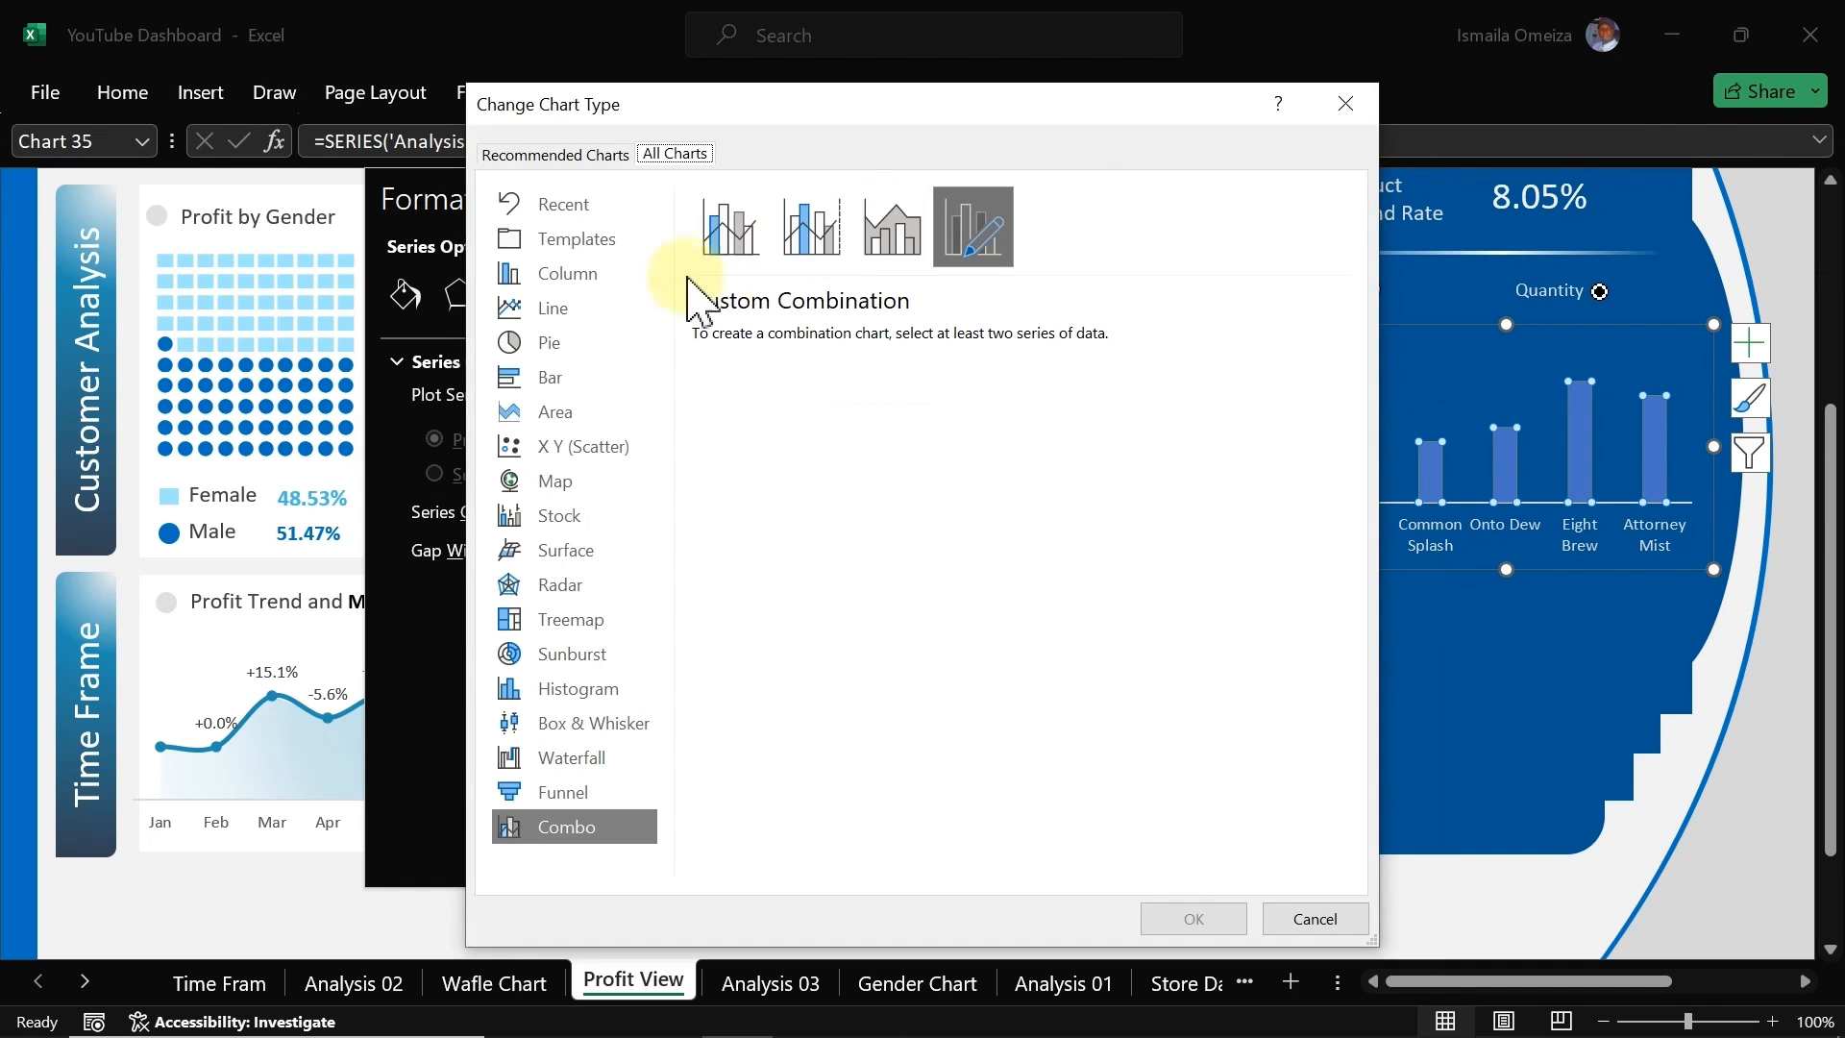
{"action": "left_click", "coordinate": [543, 378]}
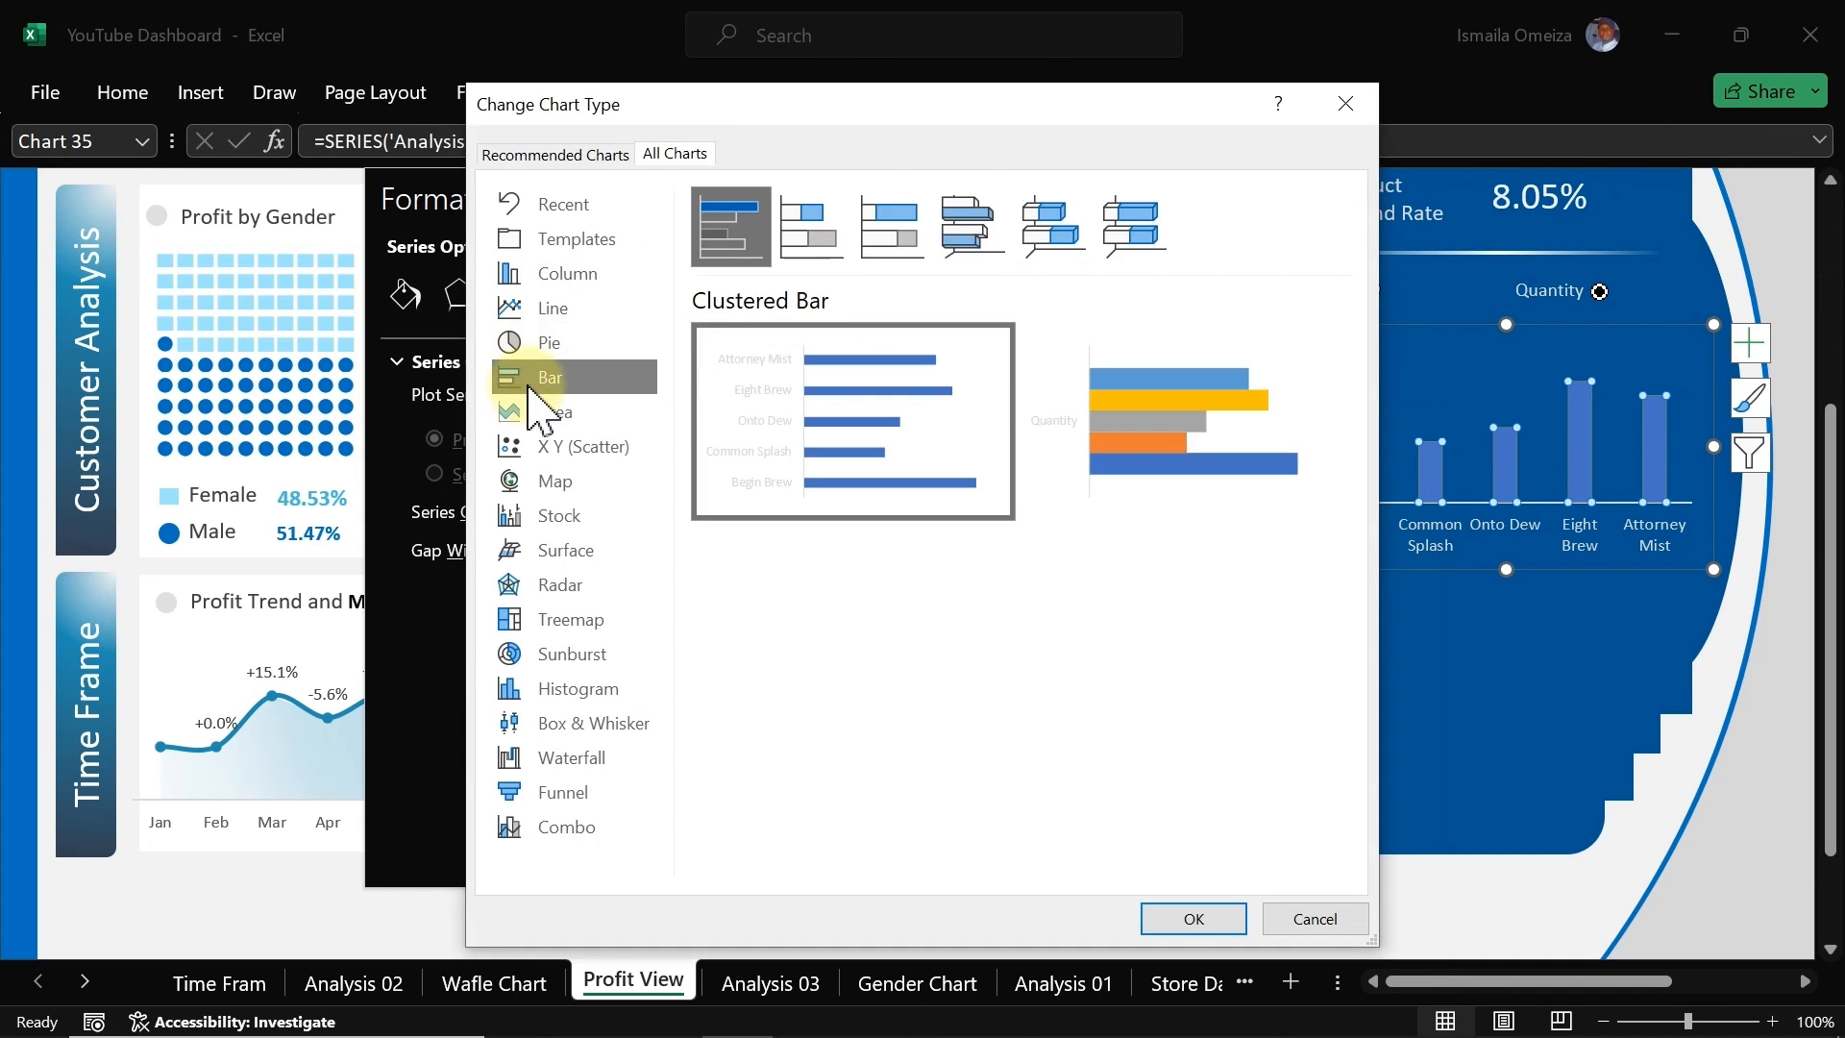
{"action": "mouse_move", "coordinate": [946, 480]}
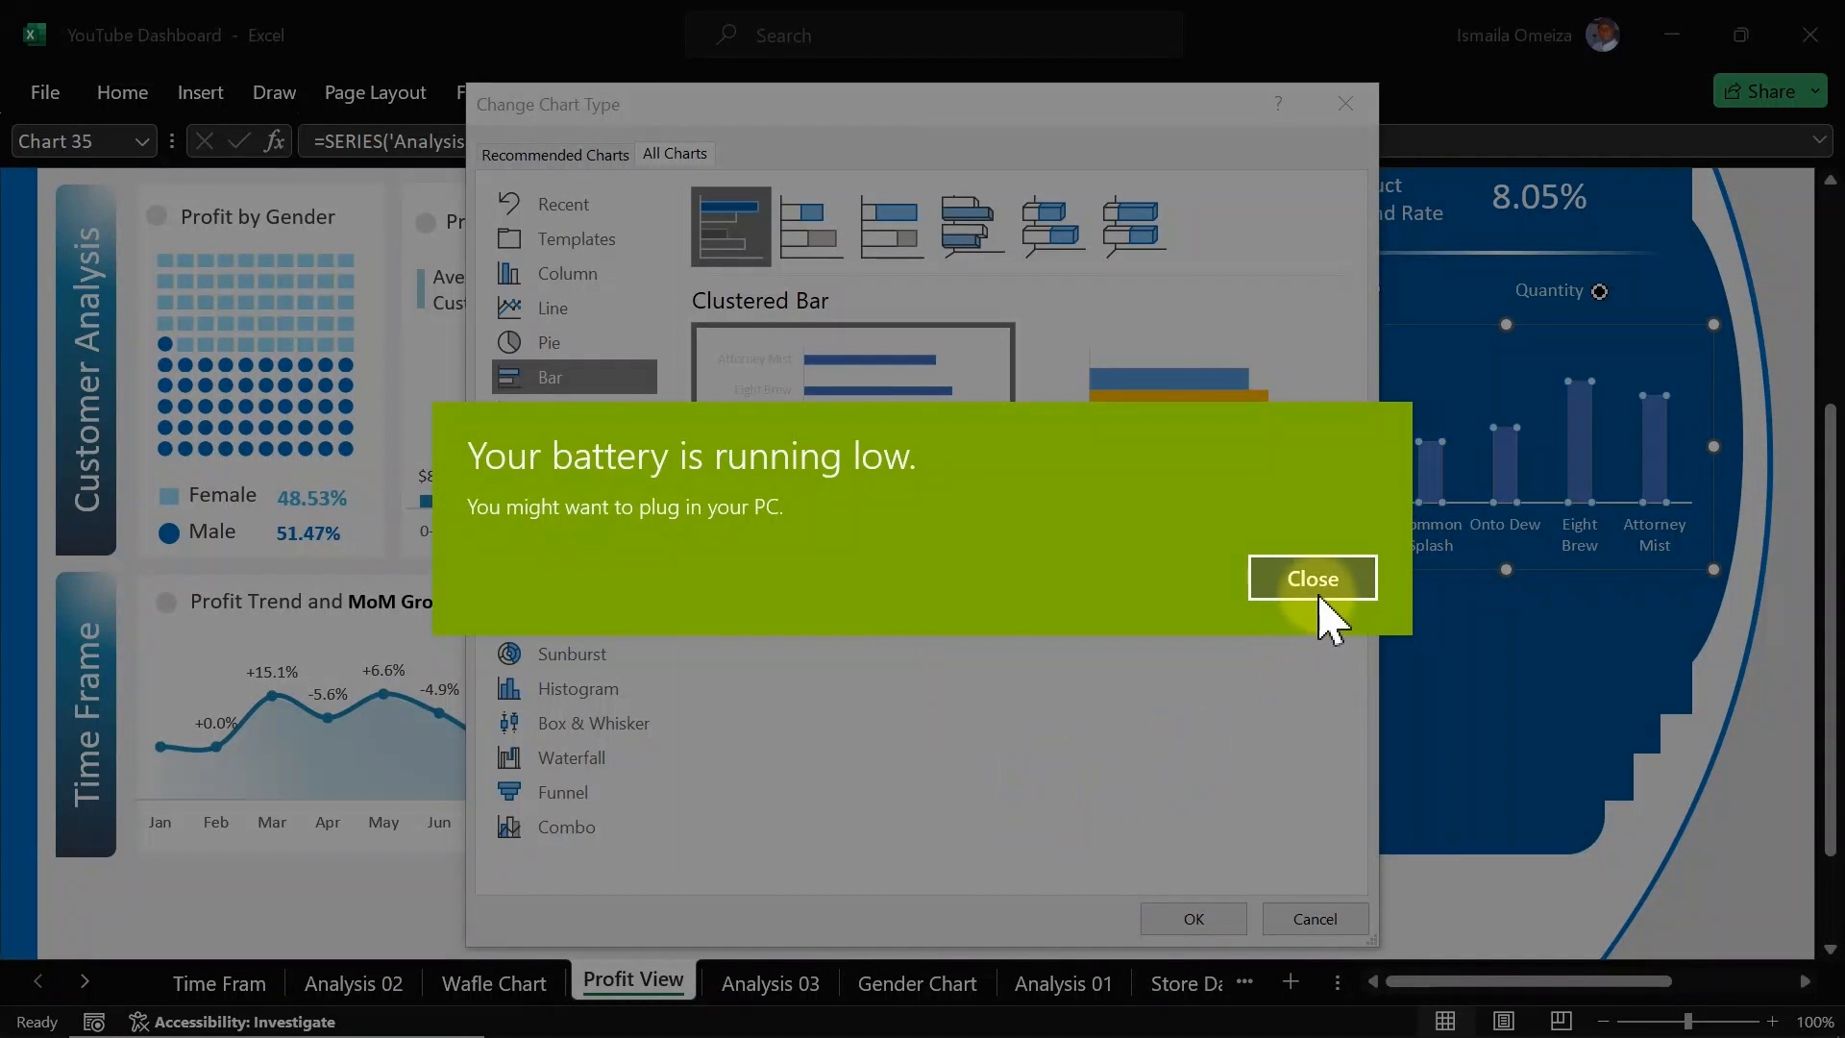
{"action": "left_click", "coordinate": [1313, 577]}
{"action": "left_click", "coordinate": [1192, 918]}
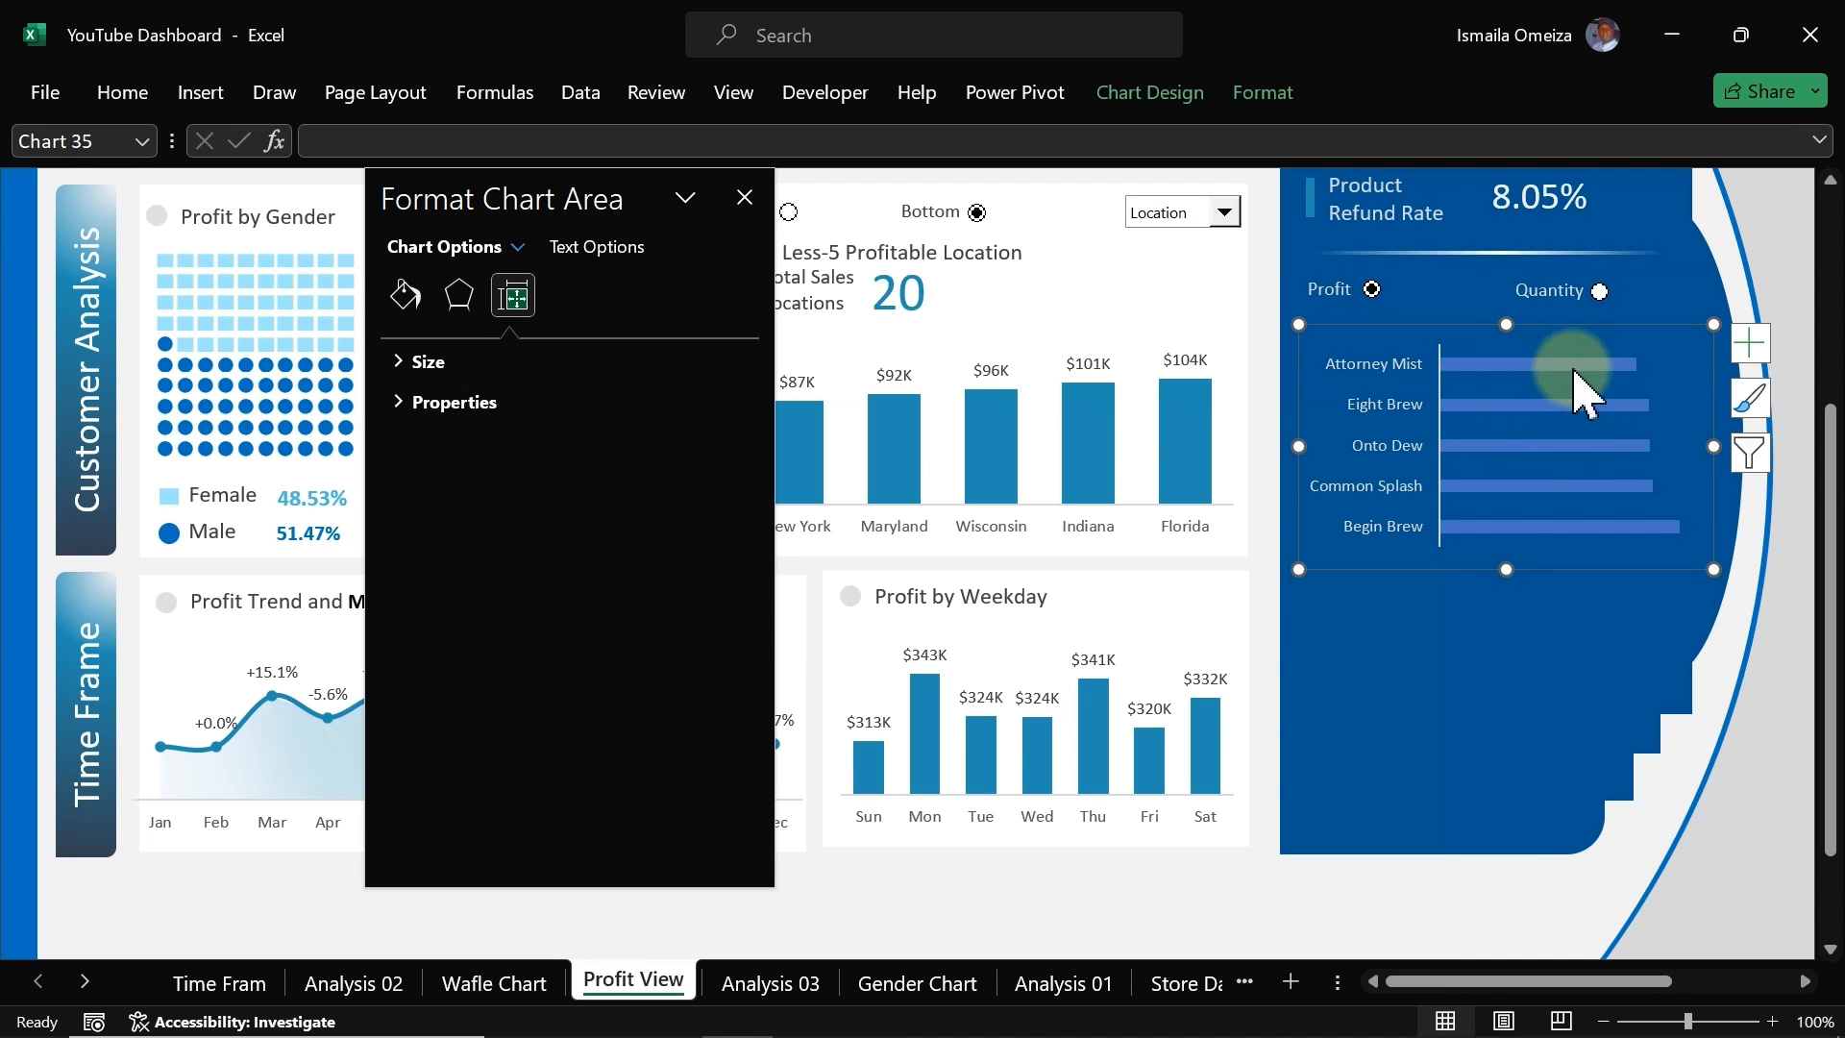
Step: Set the vertical axis to show categories in reverse order so Begin Brew sits on top
{"action": "left_click", "coordinate": [1405, 379]}
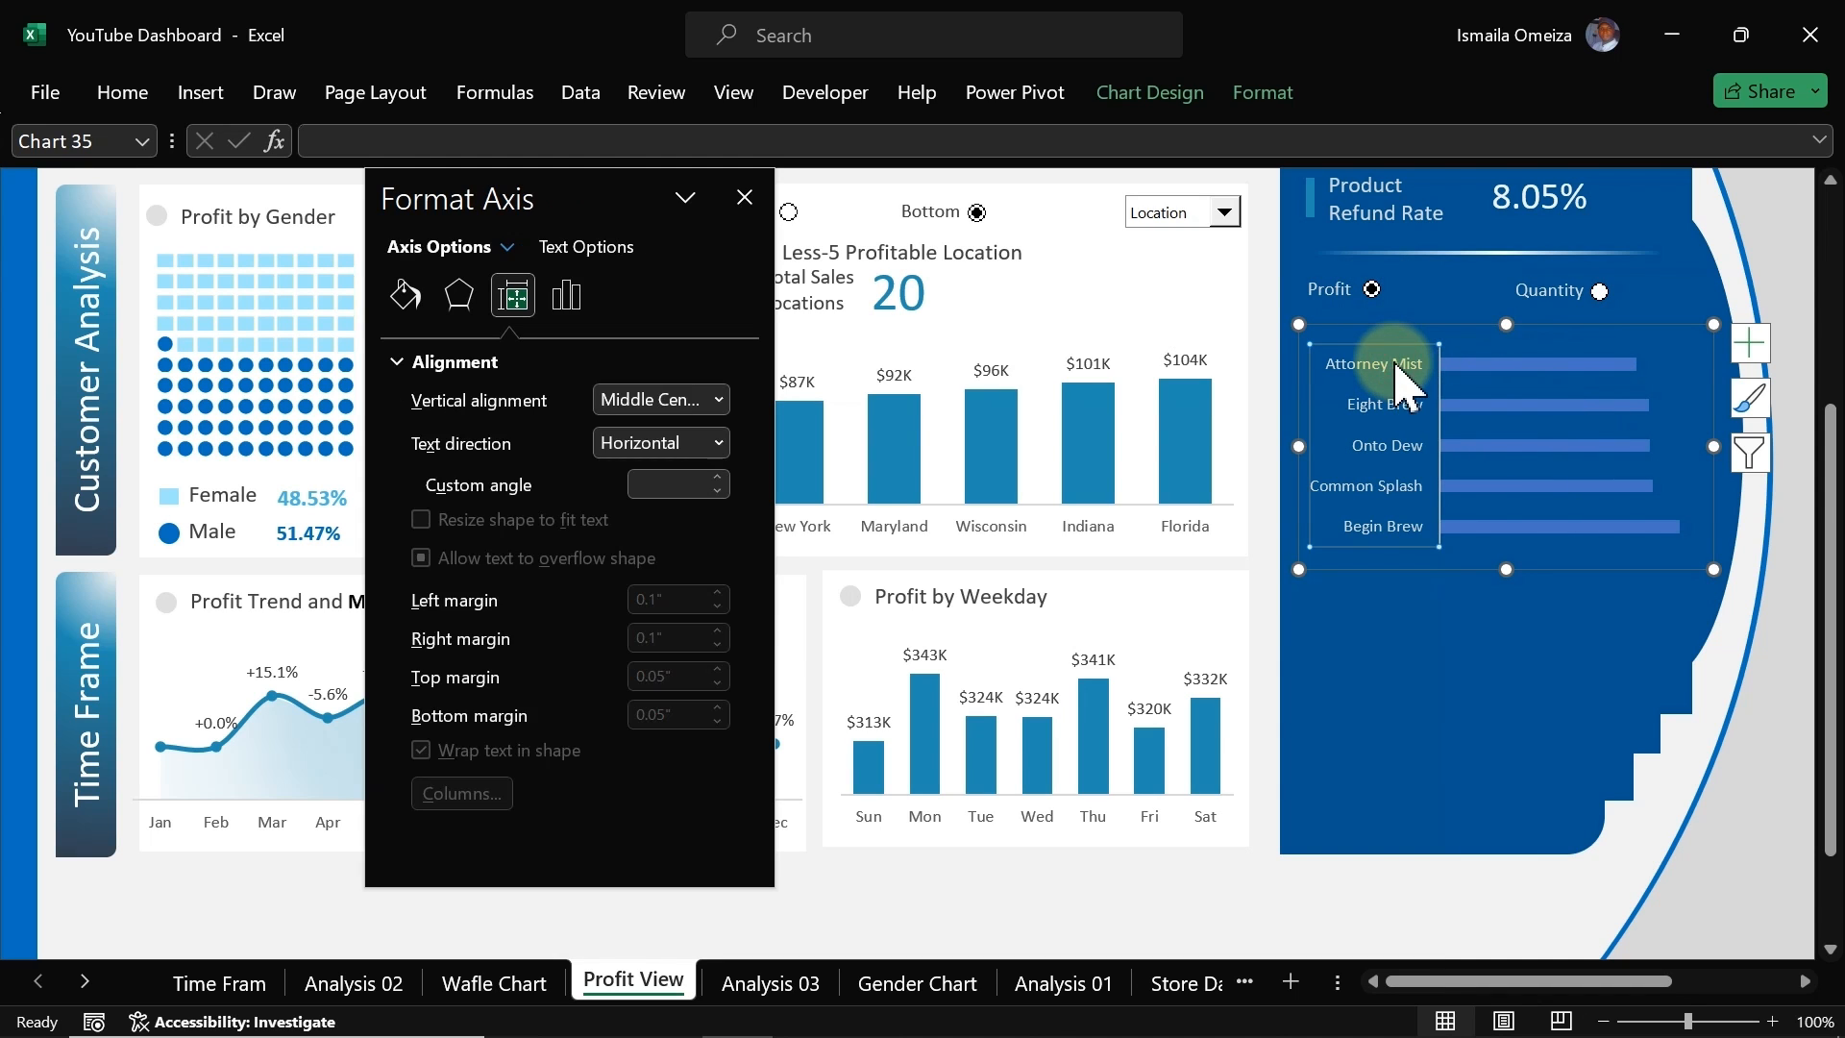
{"action": "left_click", "coordinate": [1120, 371]}
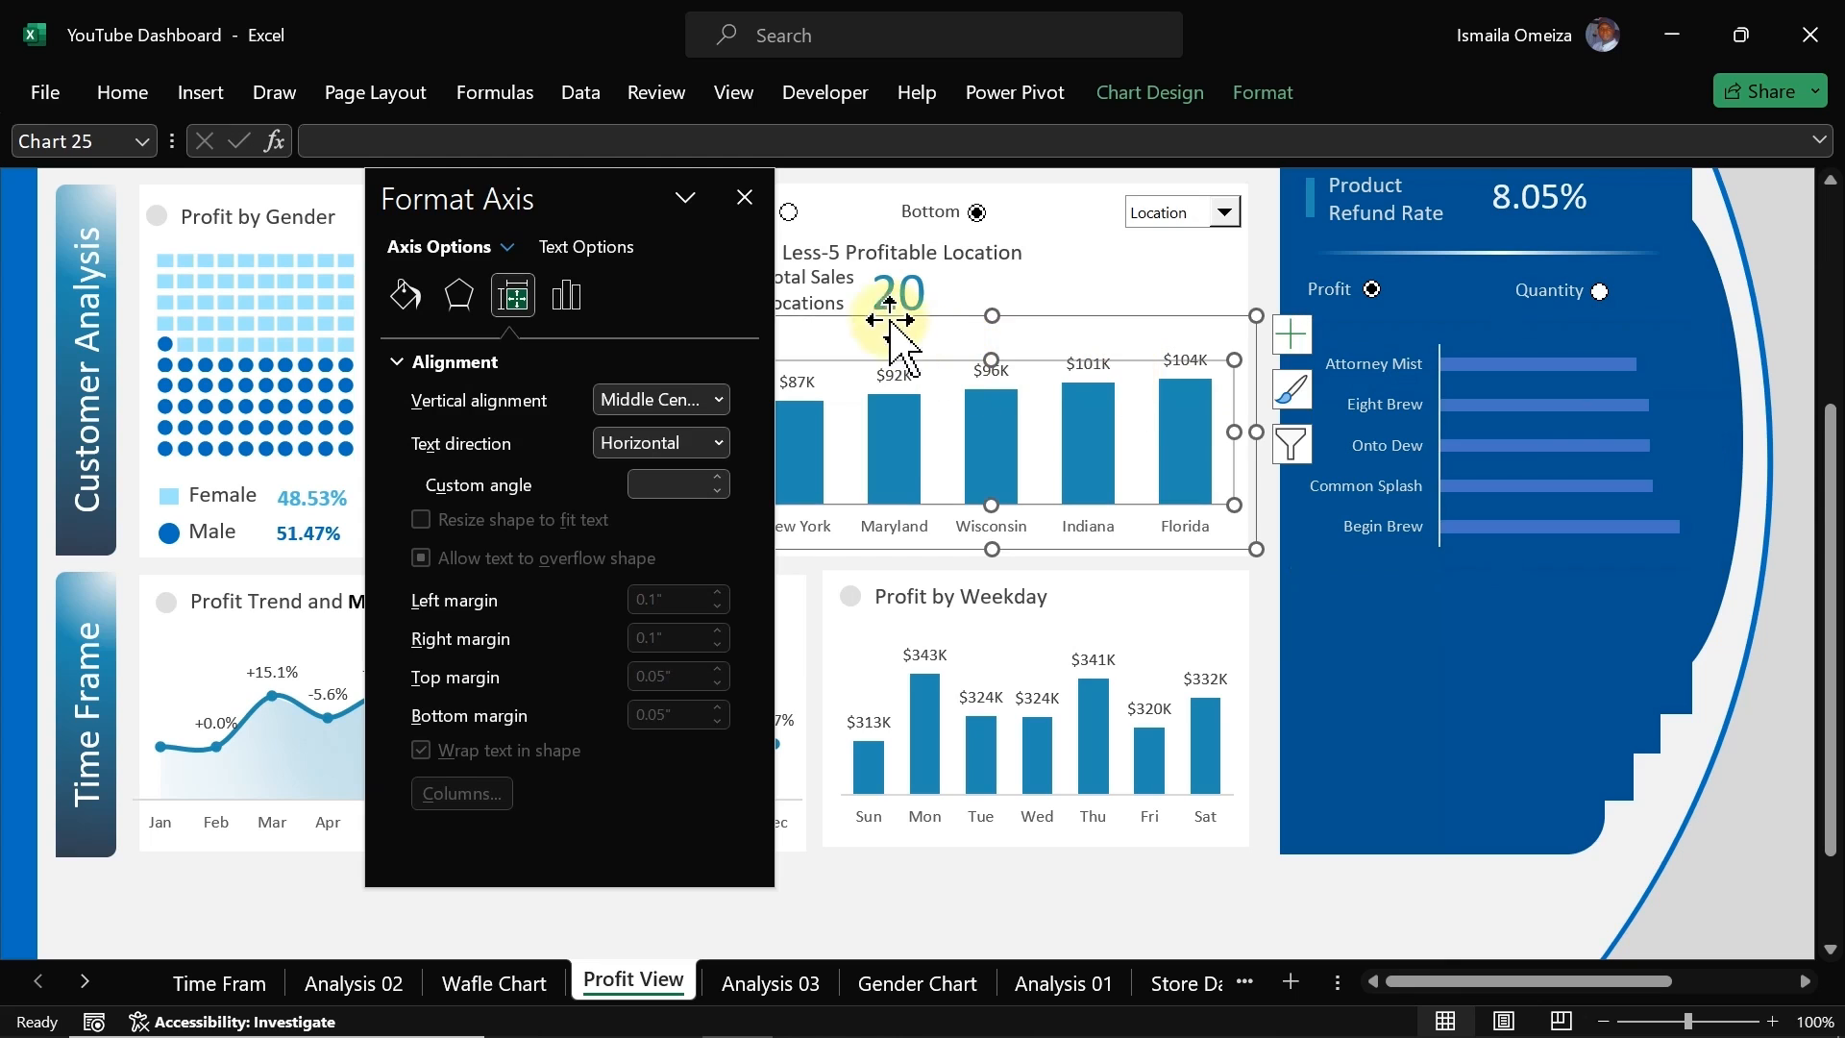
{"action": "left_click", "coordinate": [1388, 379]}
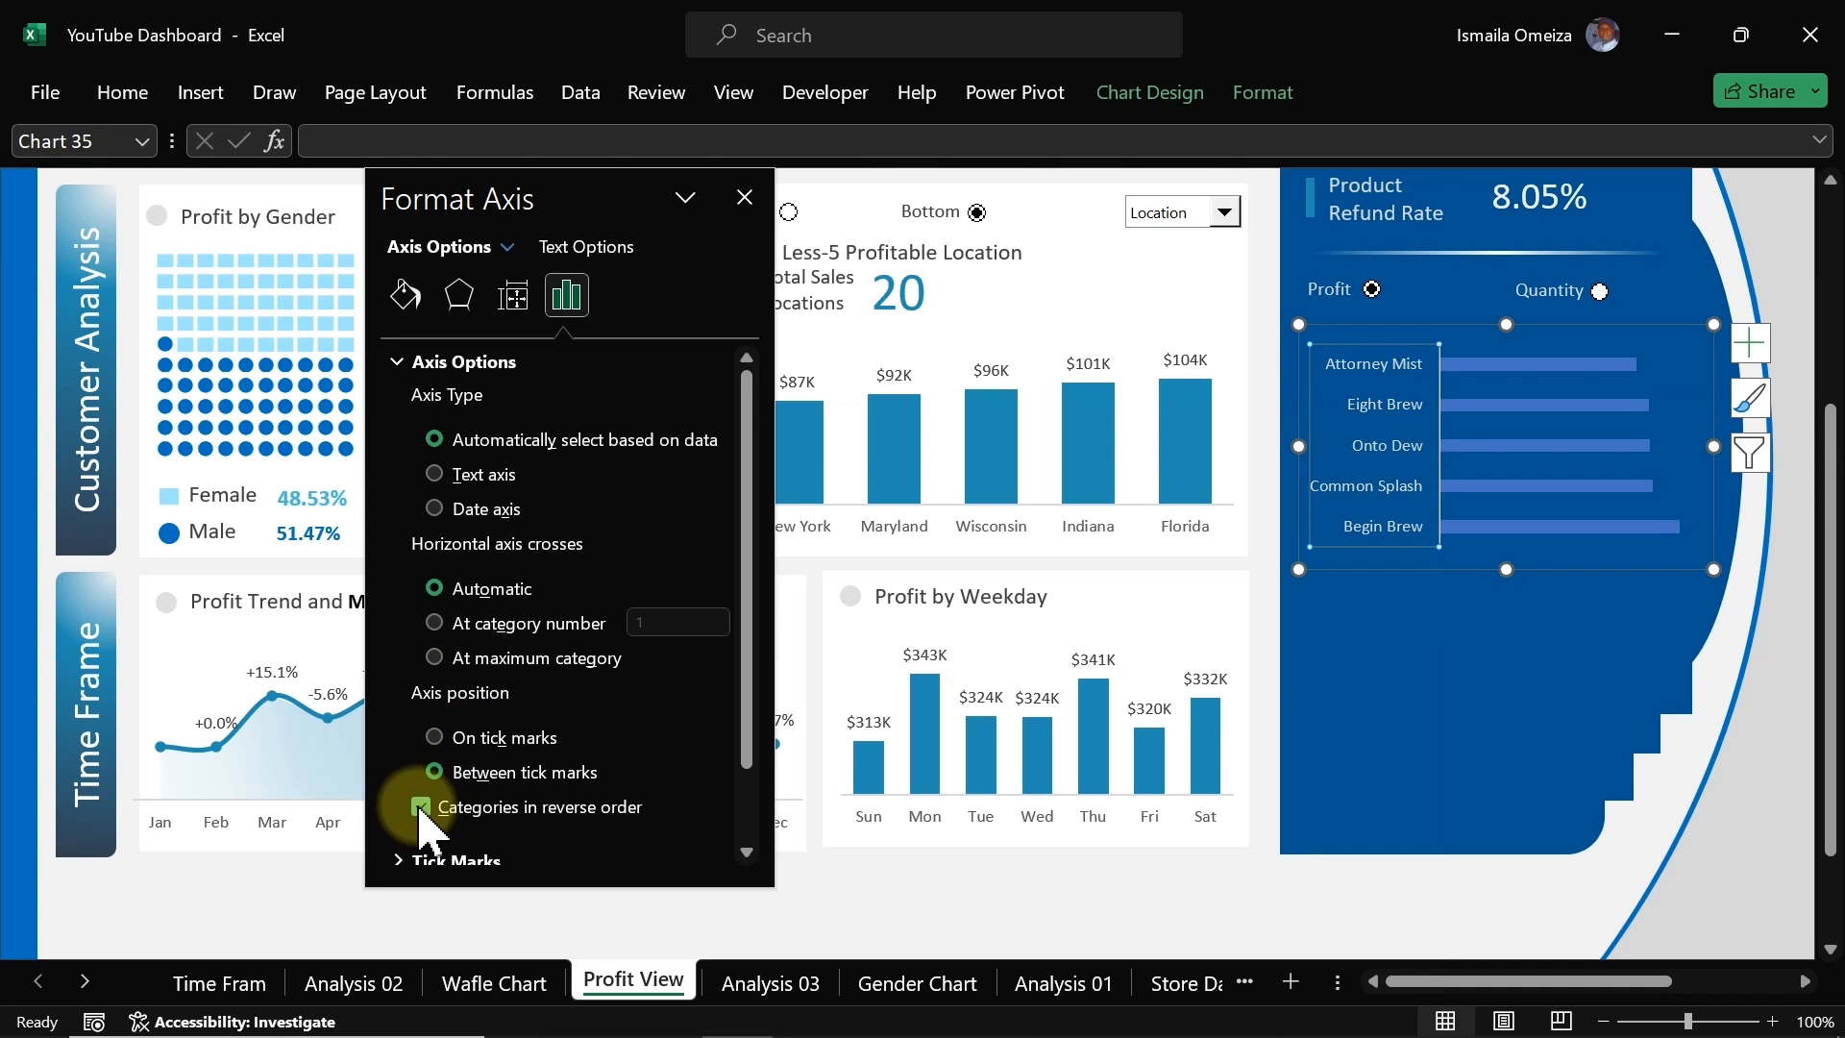
{"action": "left_click", "coordinate": [1298, 911]}
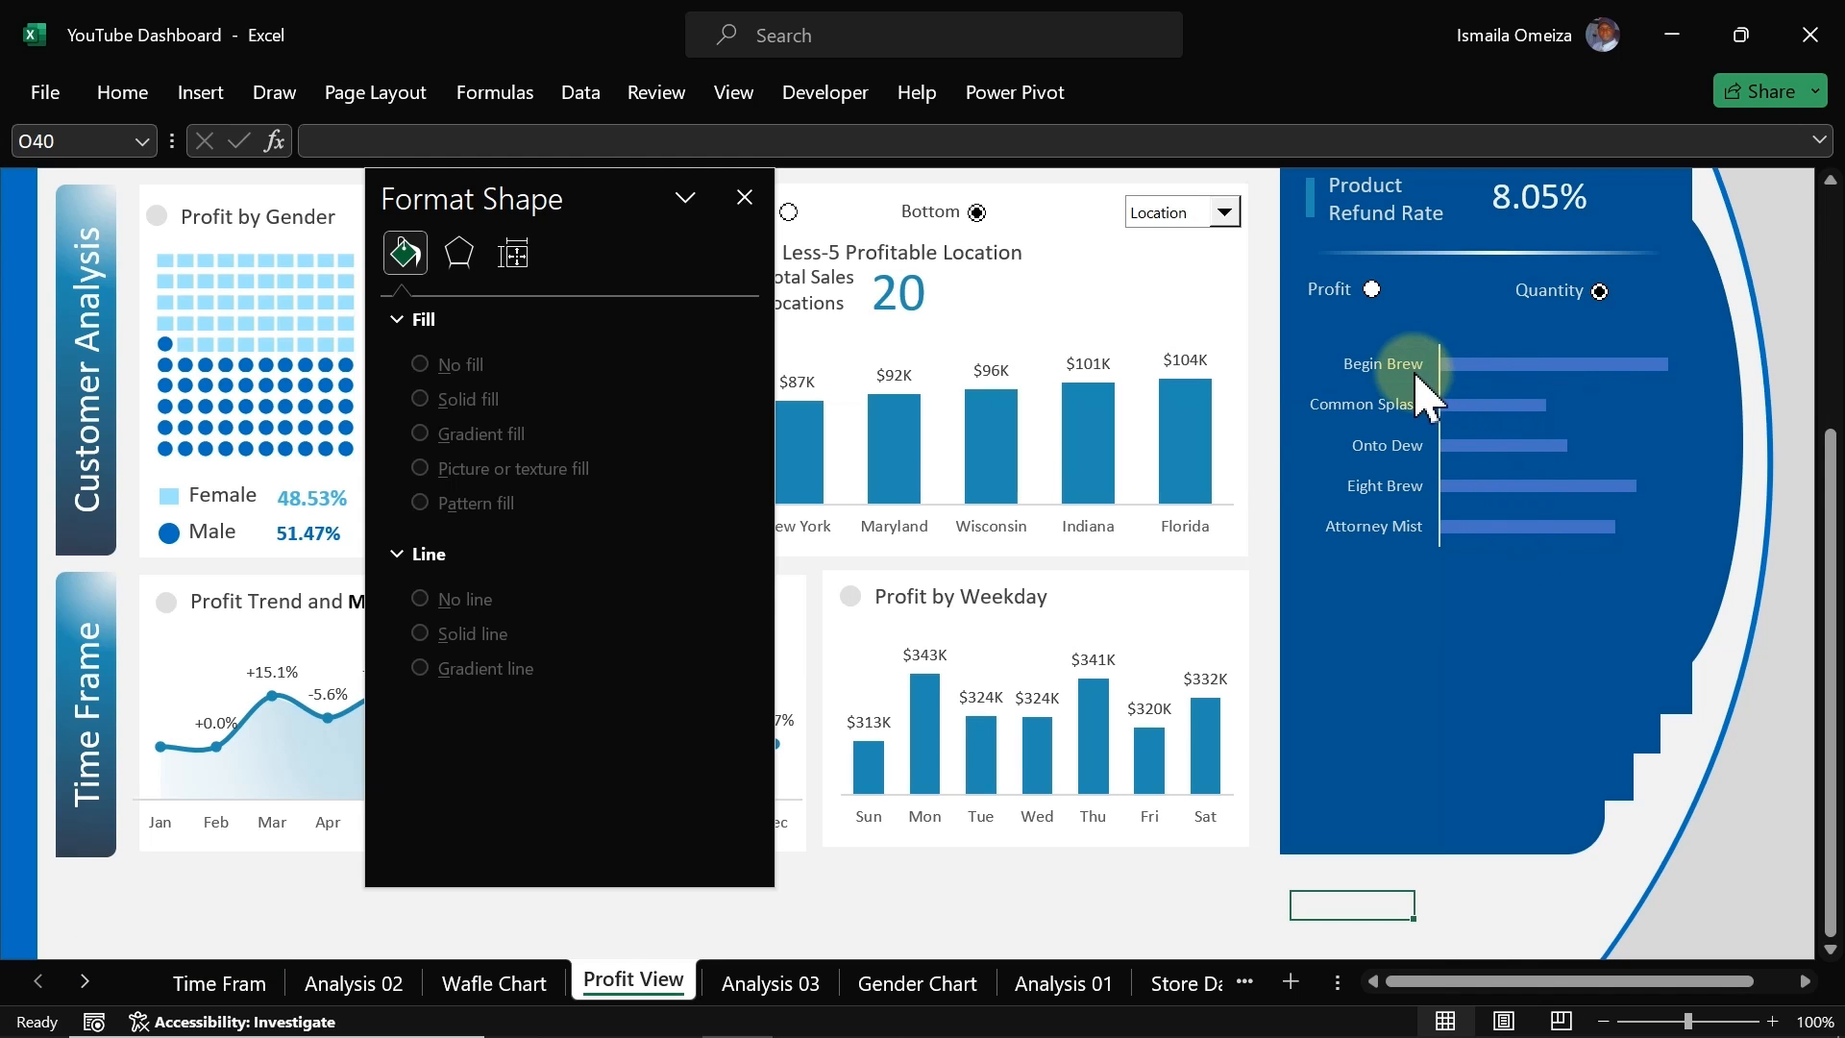
Step: Check the gap width of the location chart's columns and set the bar series gap width to 84%
{"action": "left_click", "coordinate": [1184, 423]}
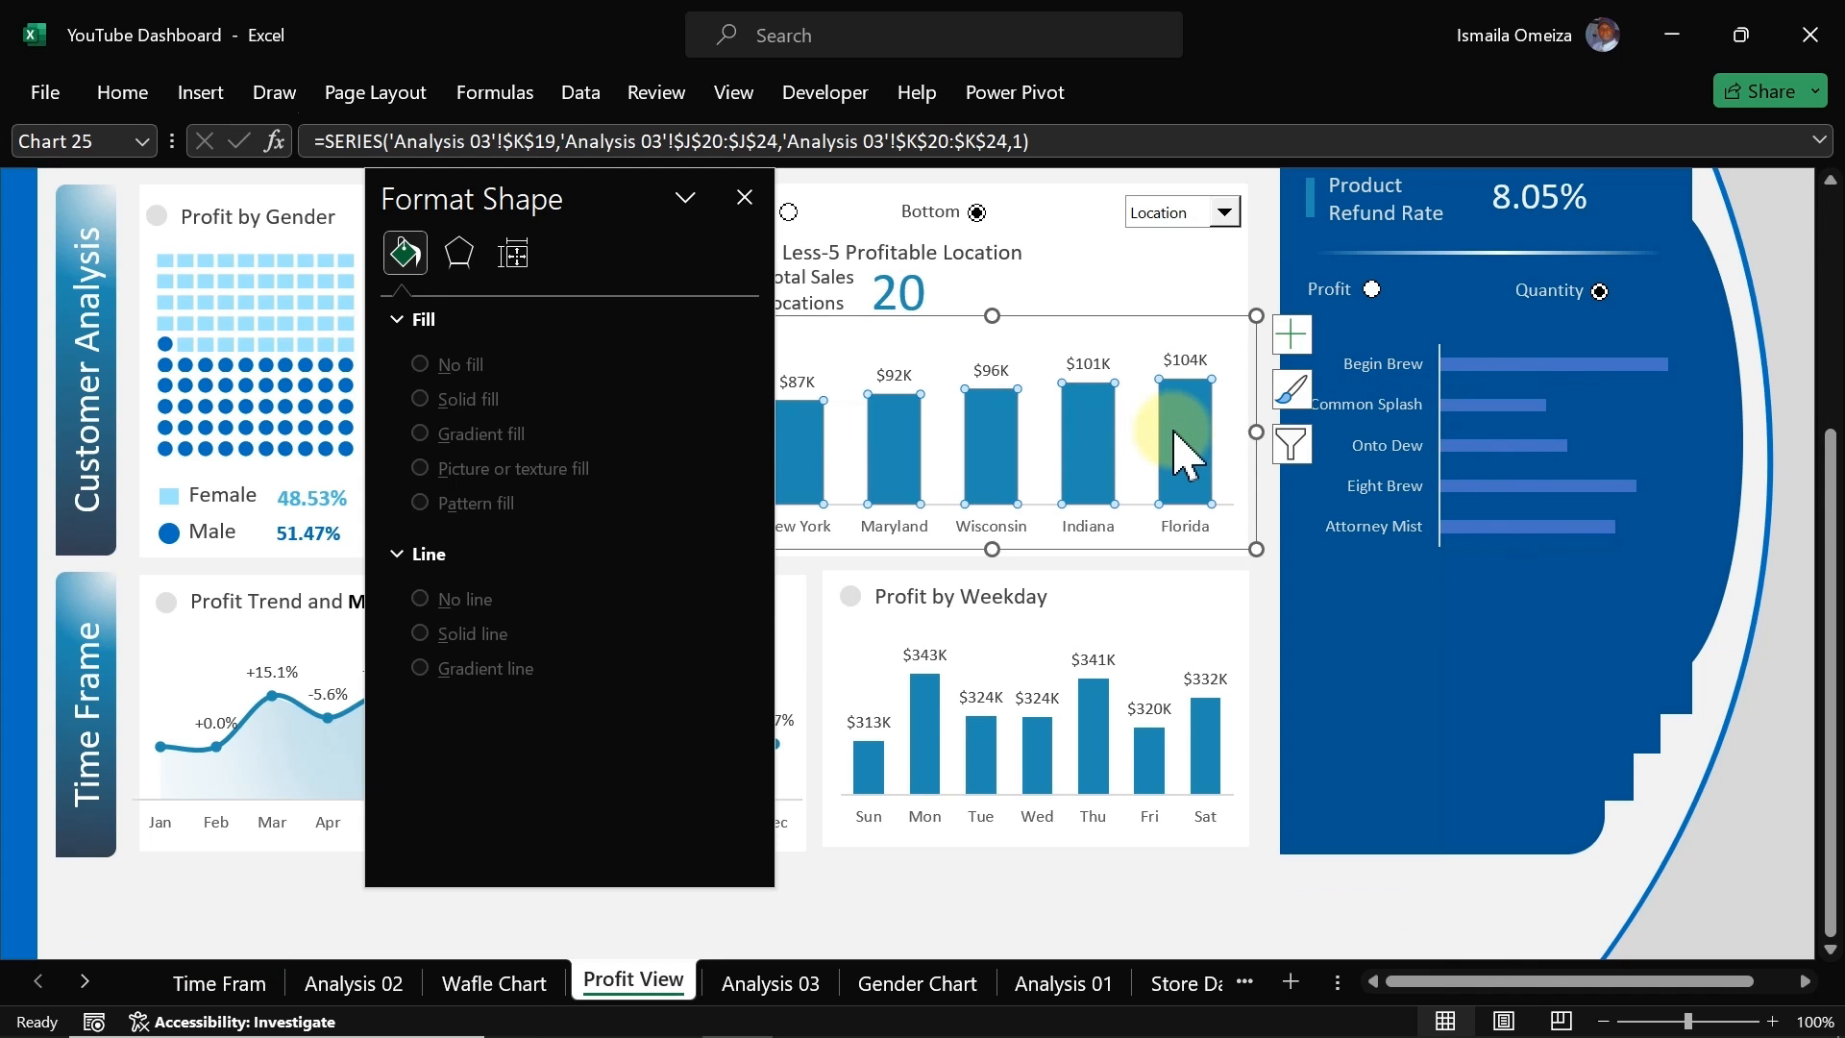
{"action": "left_click", "coordinate": [524, 304]}
{"action": "left_click", "coordinate": [408, 297]}
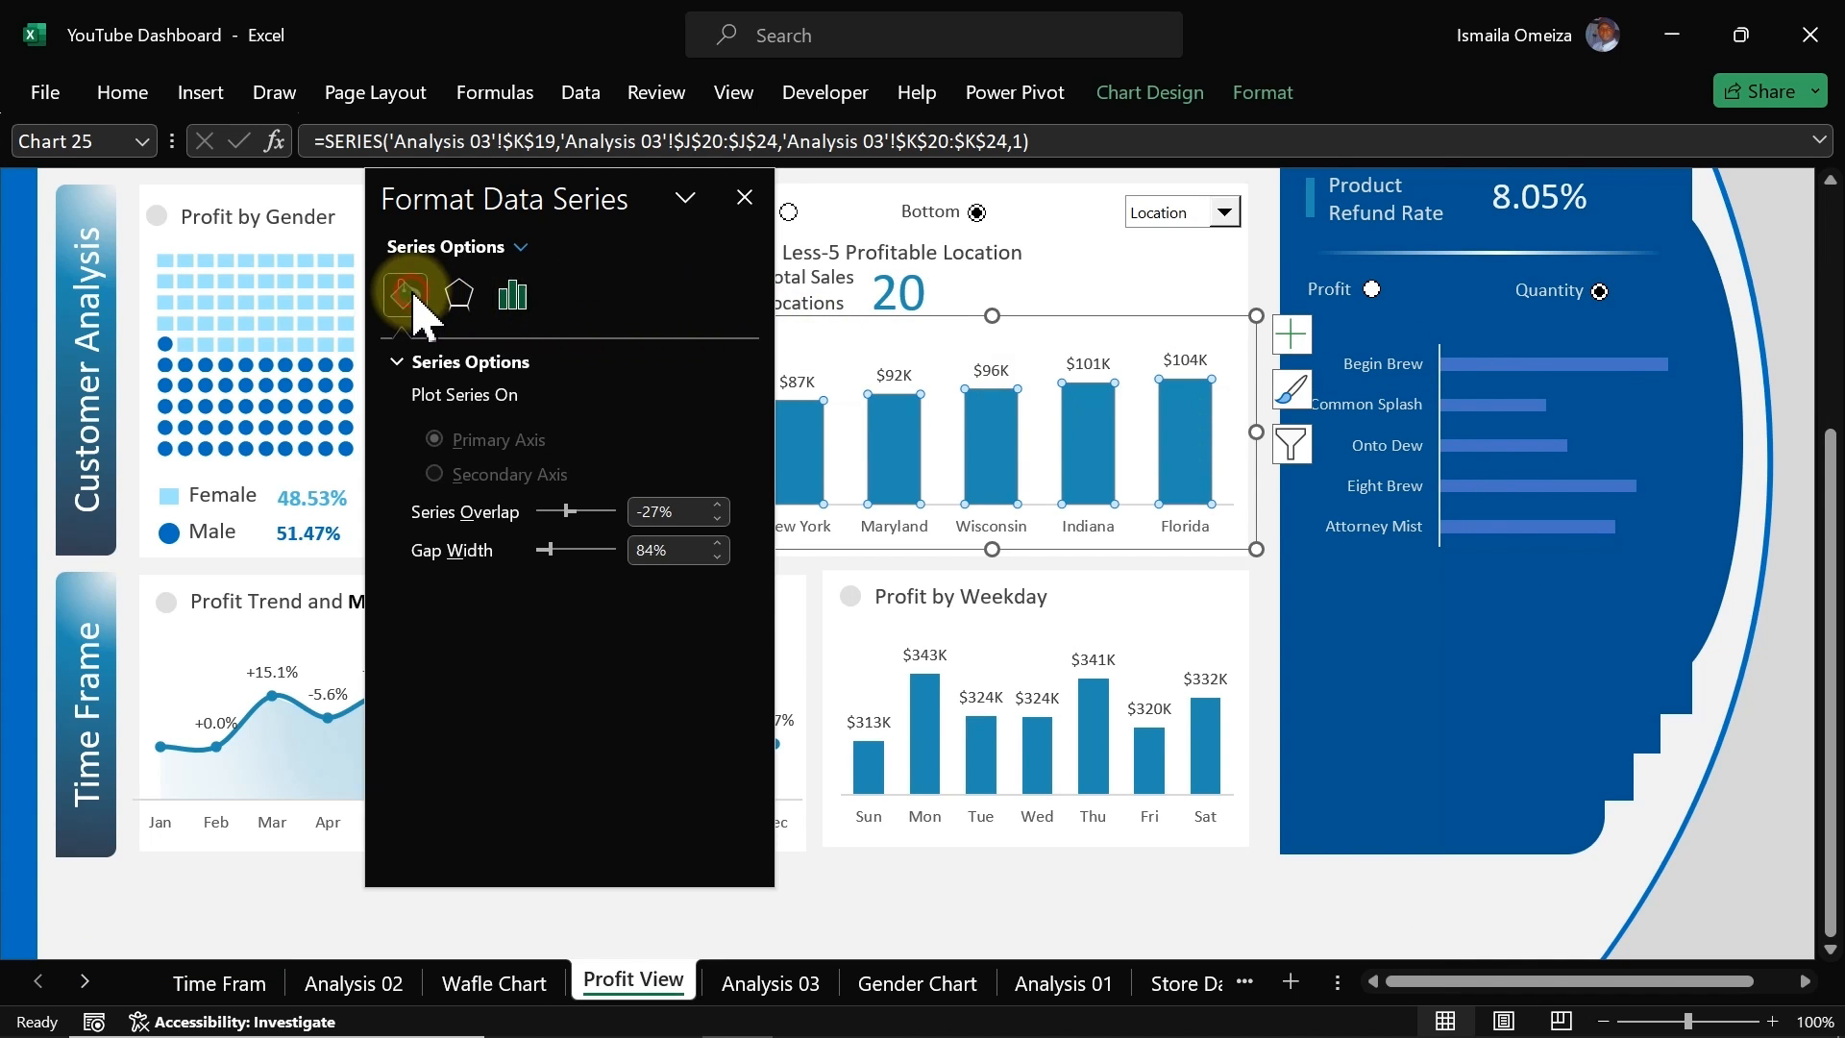
{"action": "left_click", "coordinate": [513, 298]}
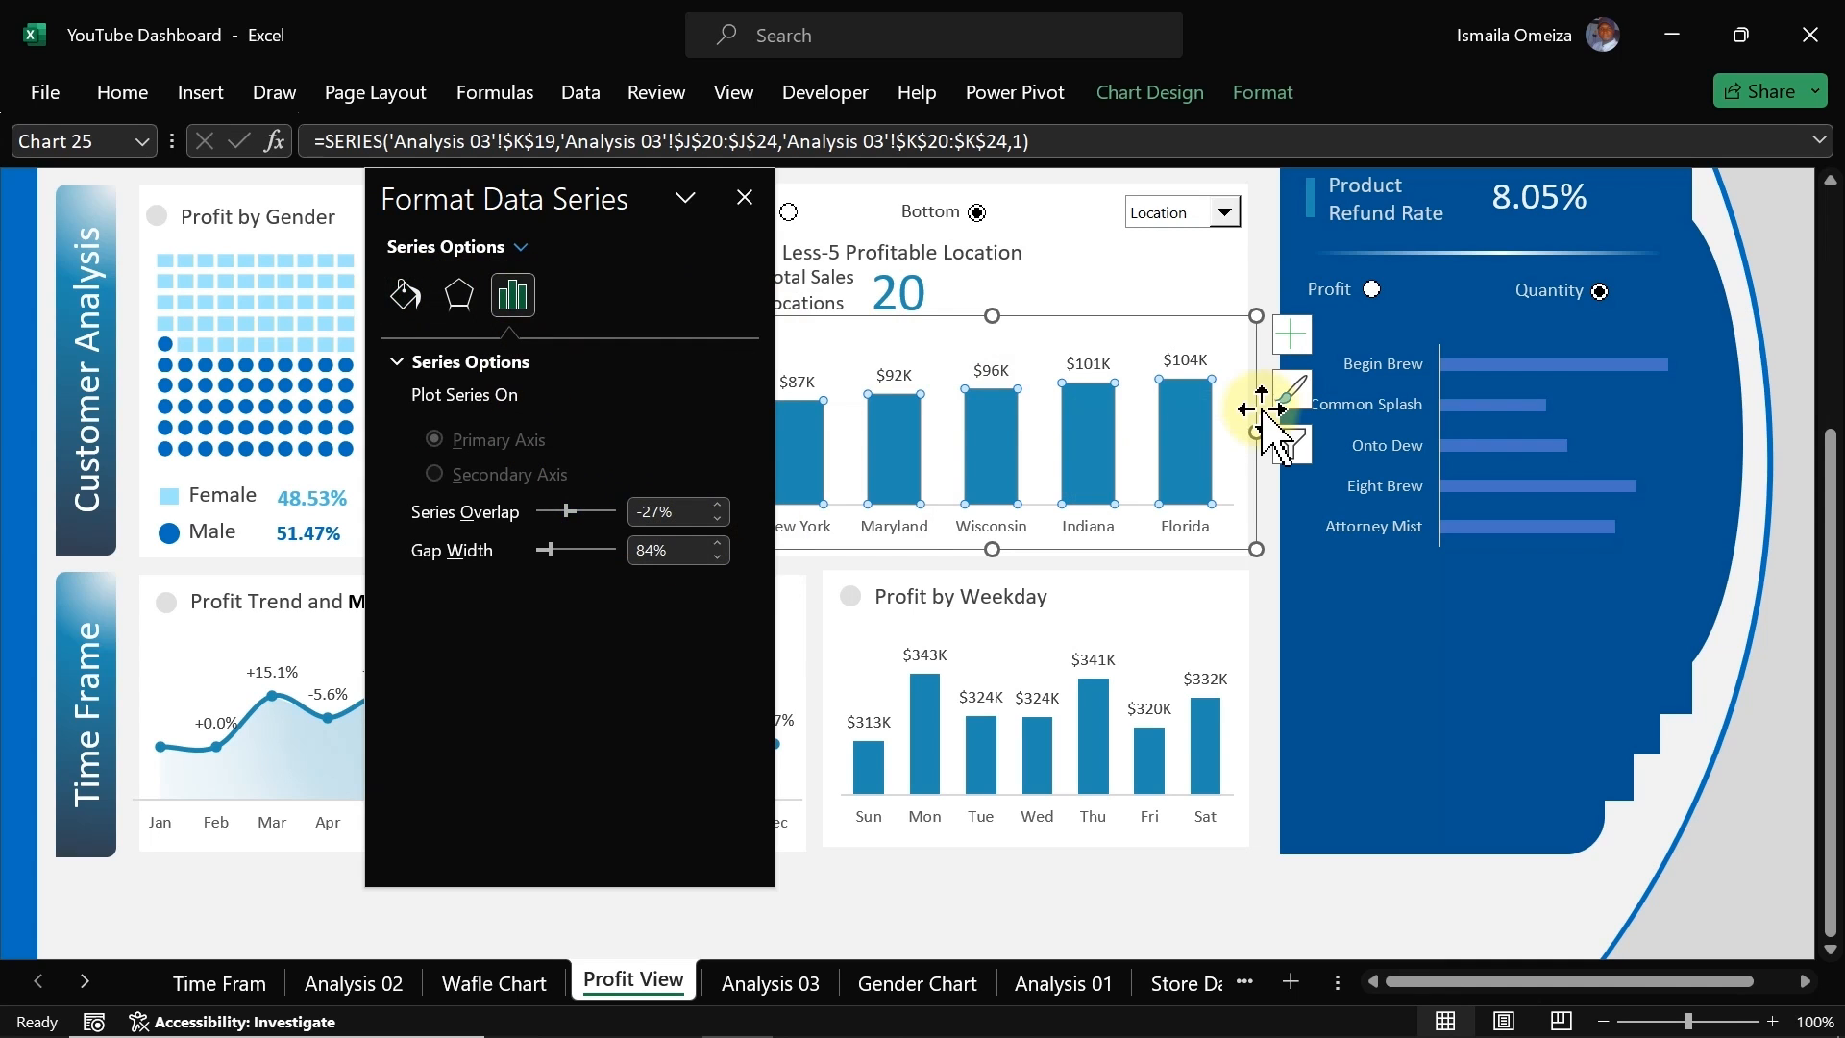
{"action": "left_click", "coordinate": [1486, 371]}
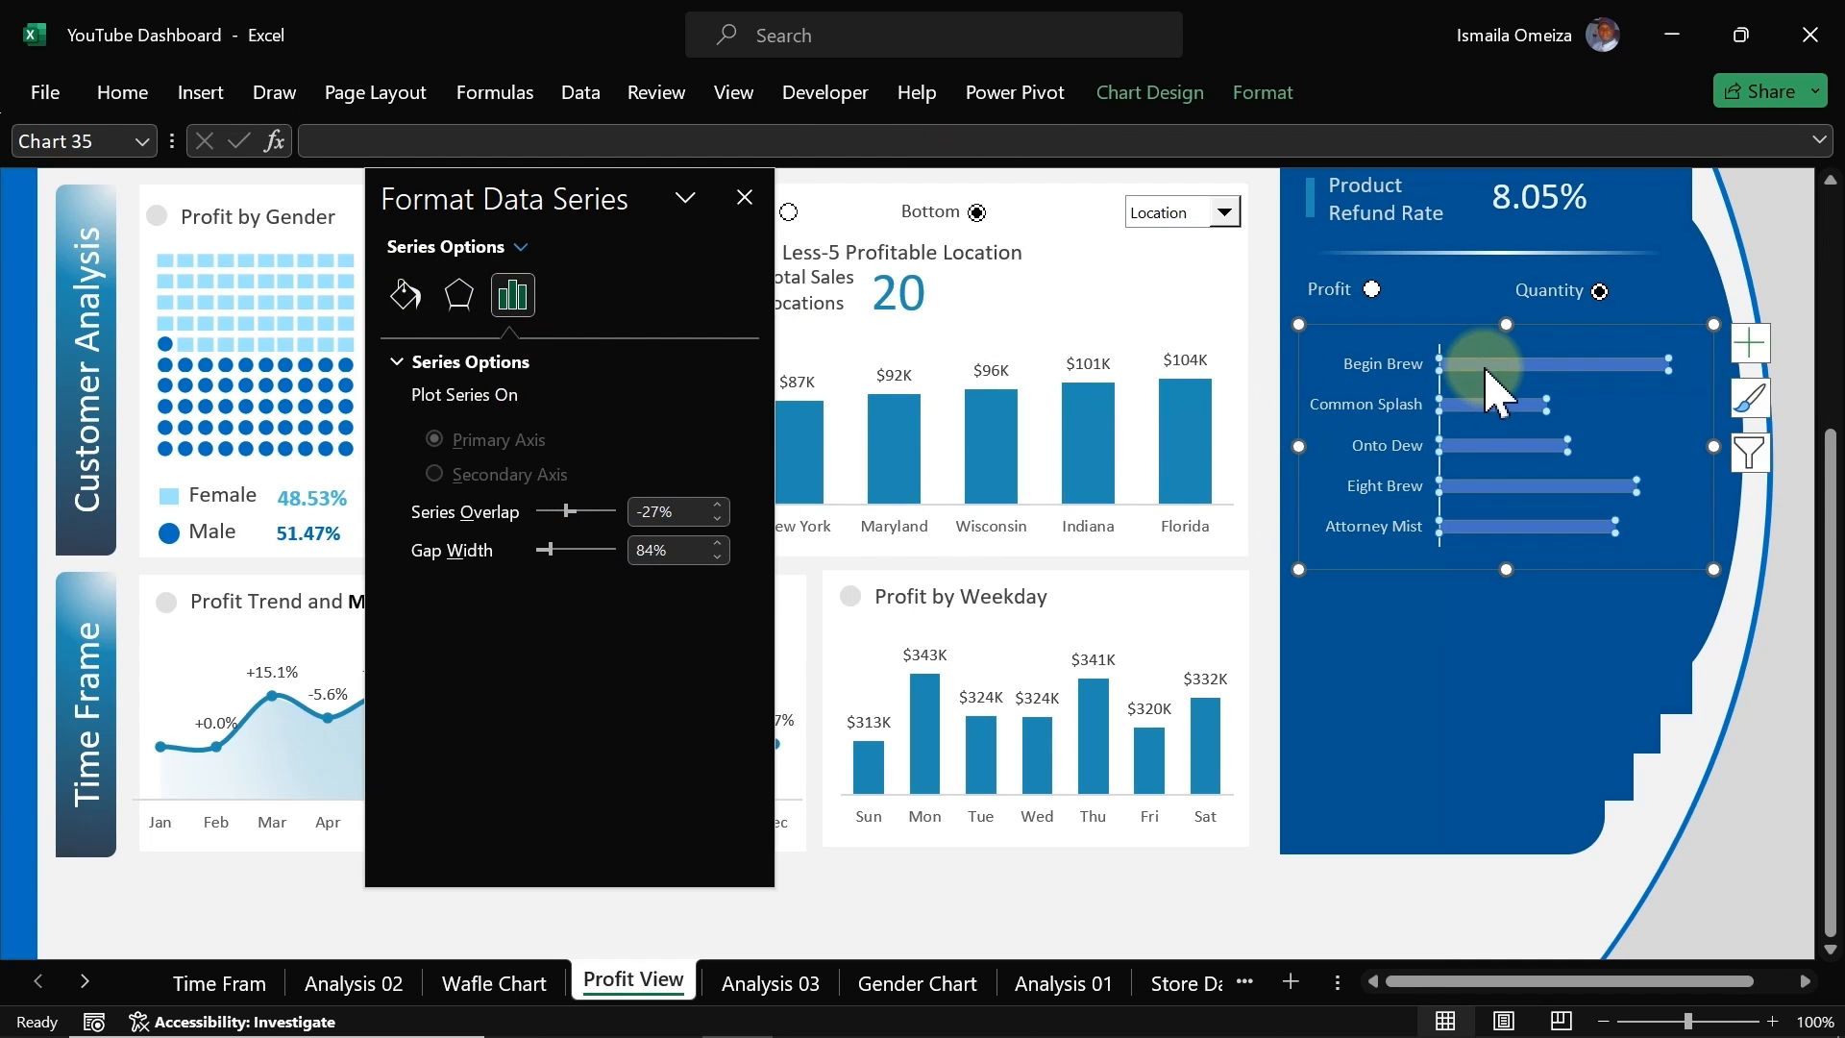
{"action": "left_click", "coordinate": [673, 550]}
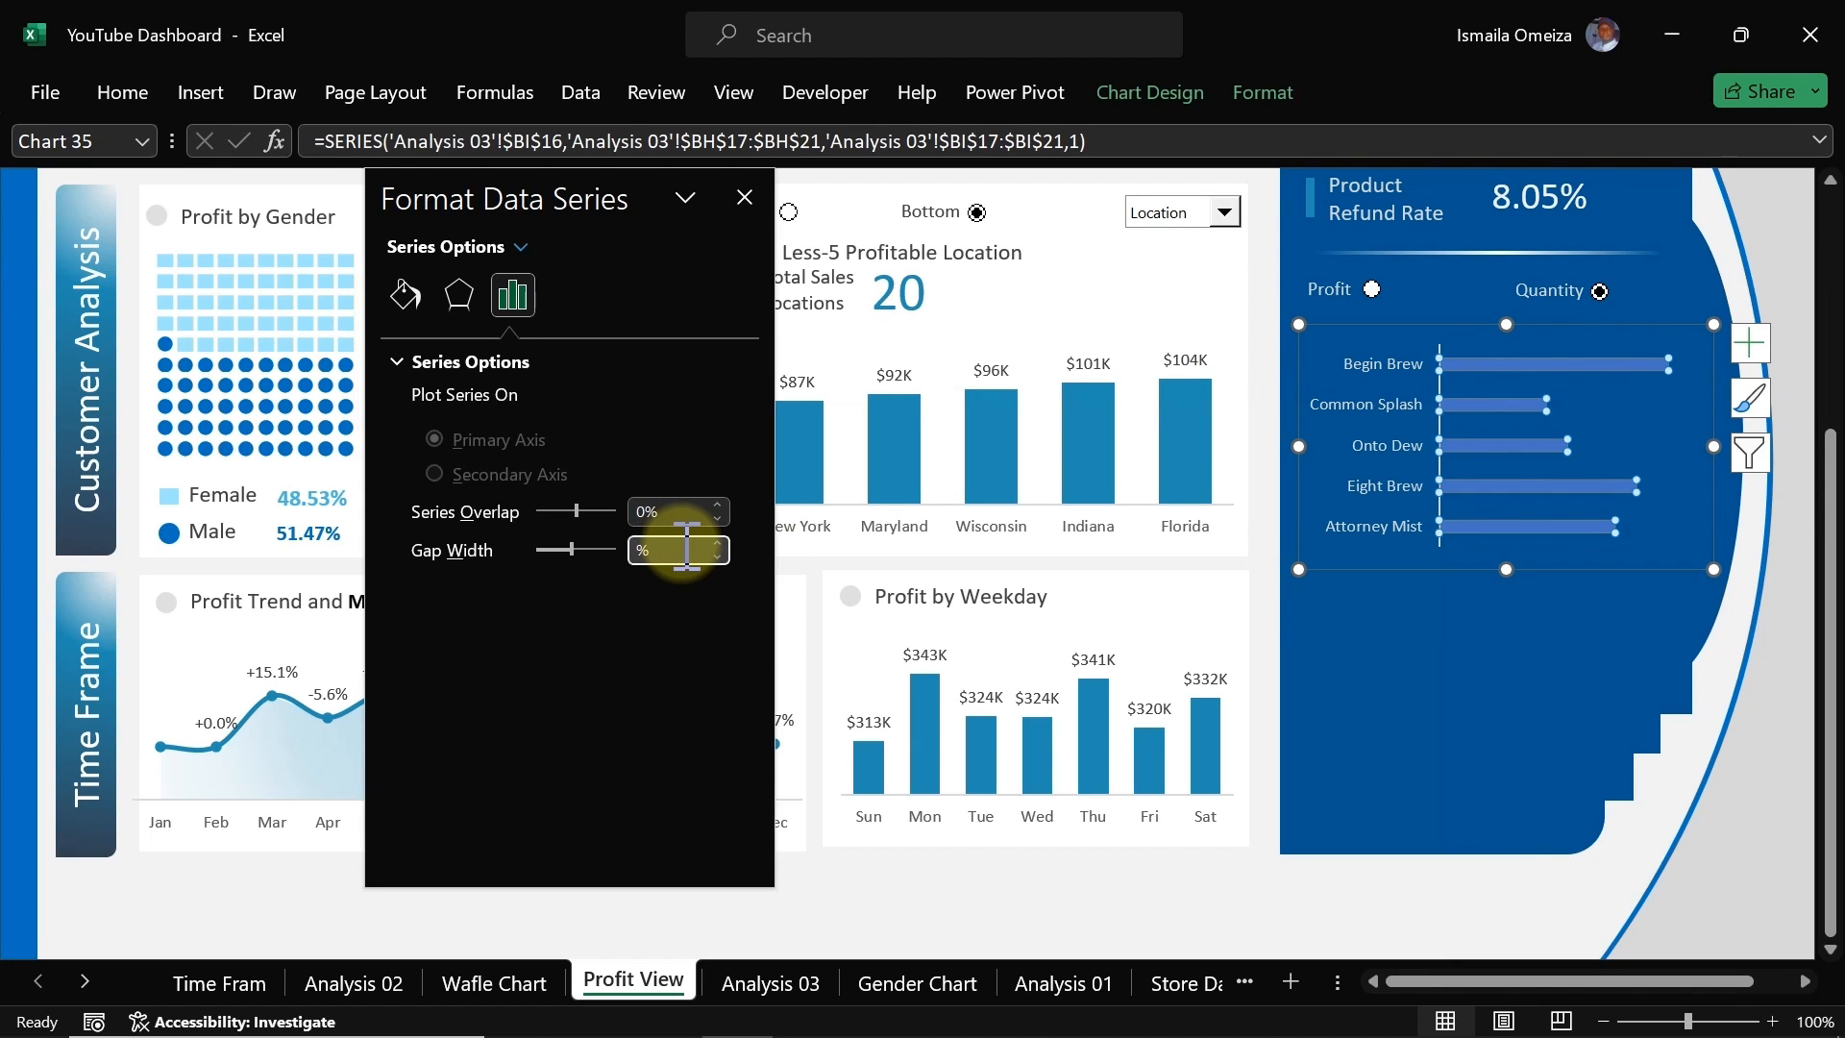
{"action": "type", "text": "8"}
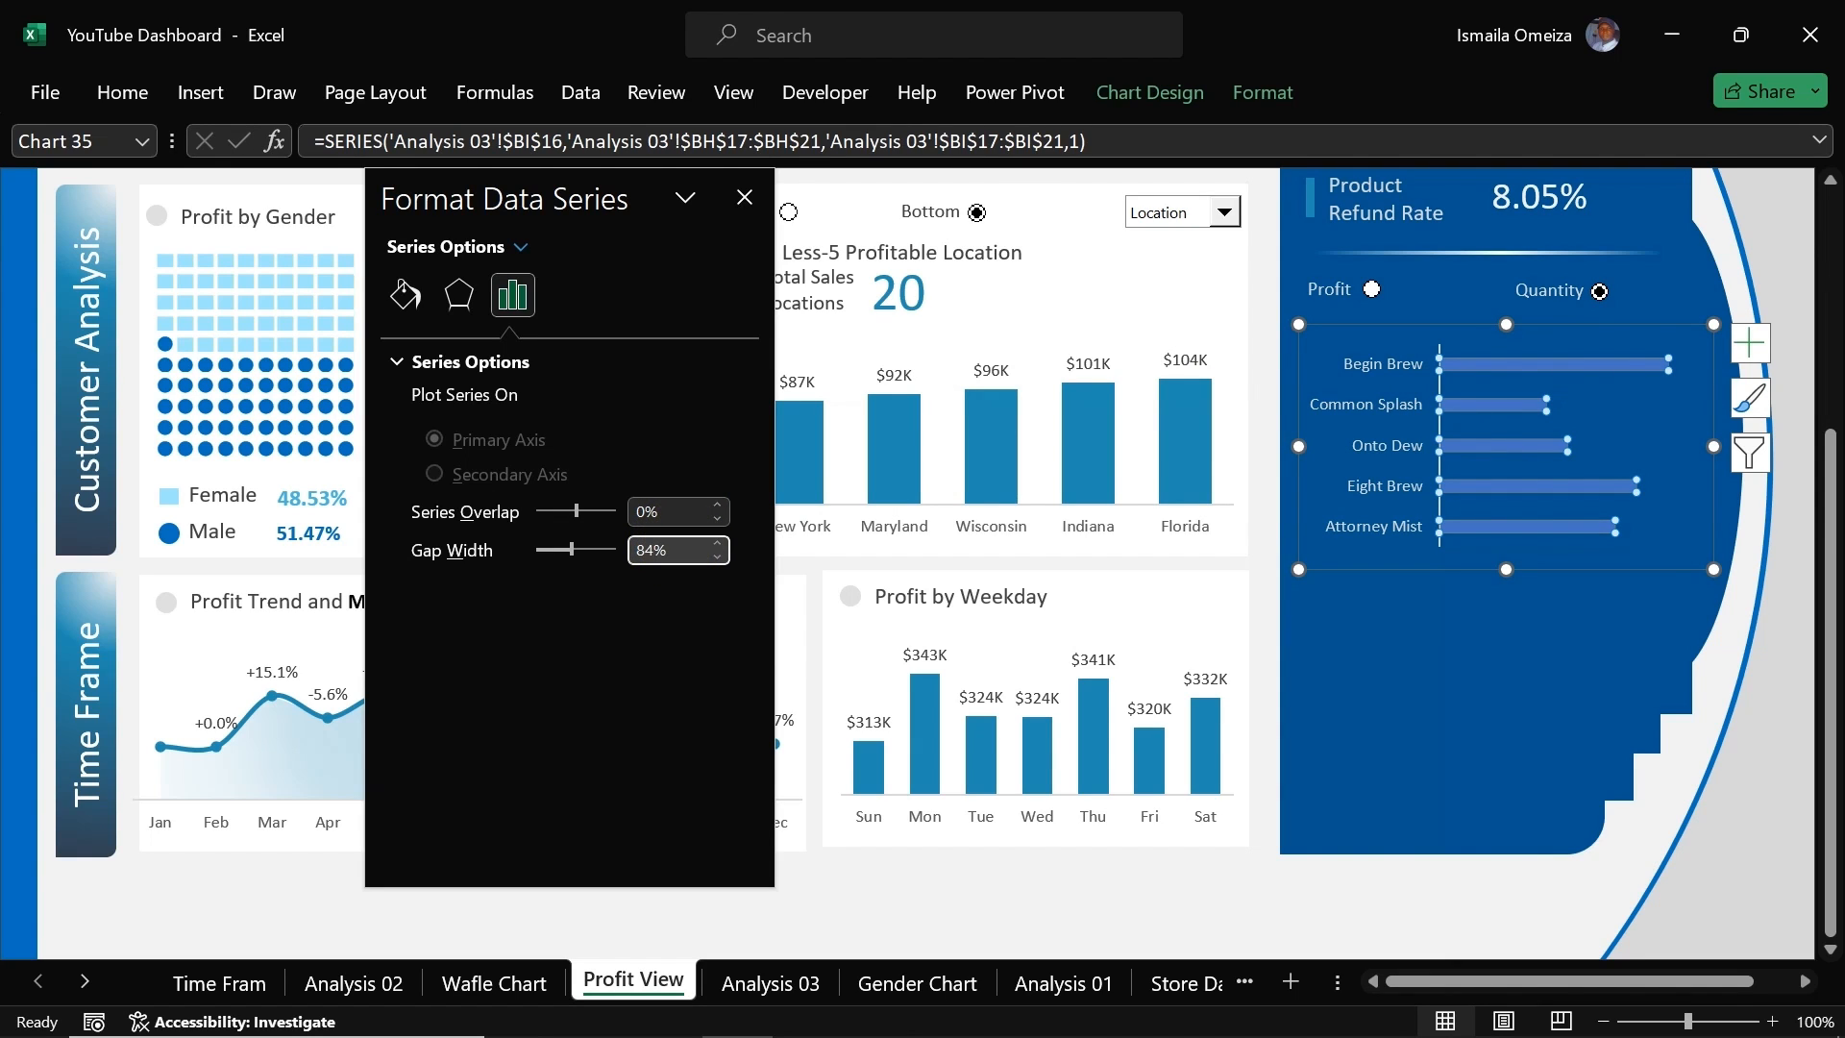
{"action": "type", "text": "4"}
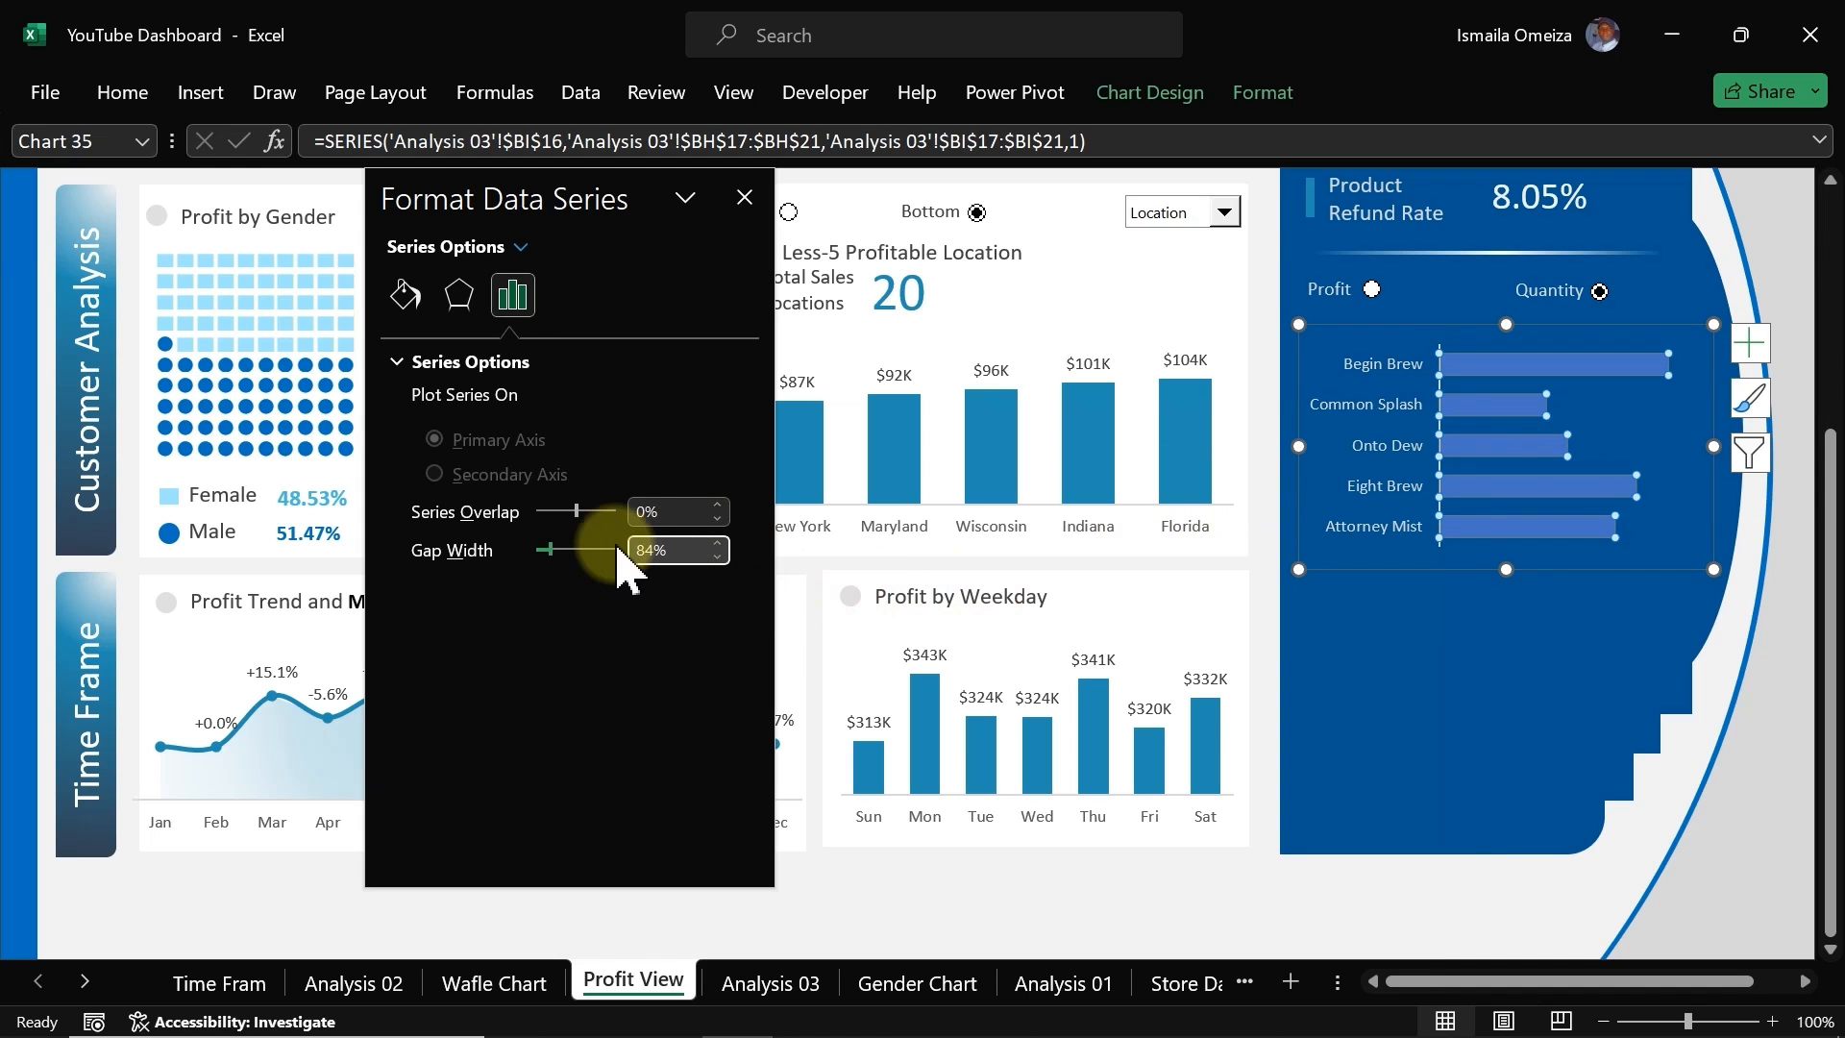
Step: Fill the bars with a light blue solid colour from the recent colours
{"action": "left_click", "coordinate": [404, 295]}
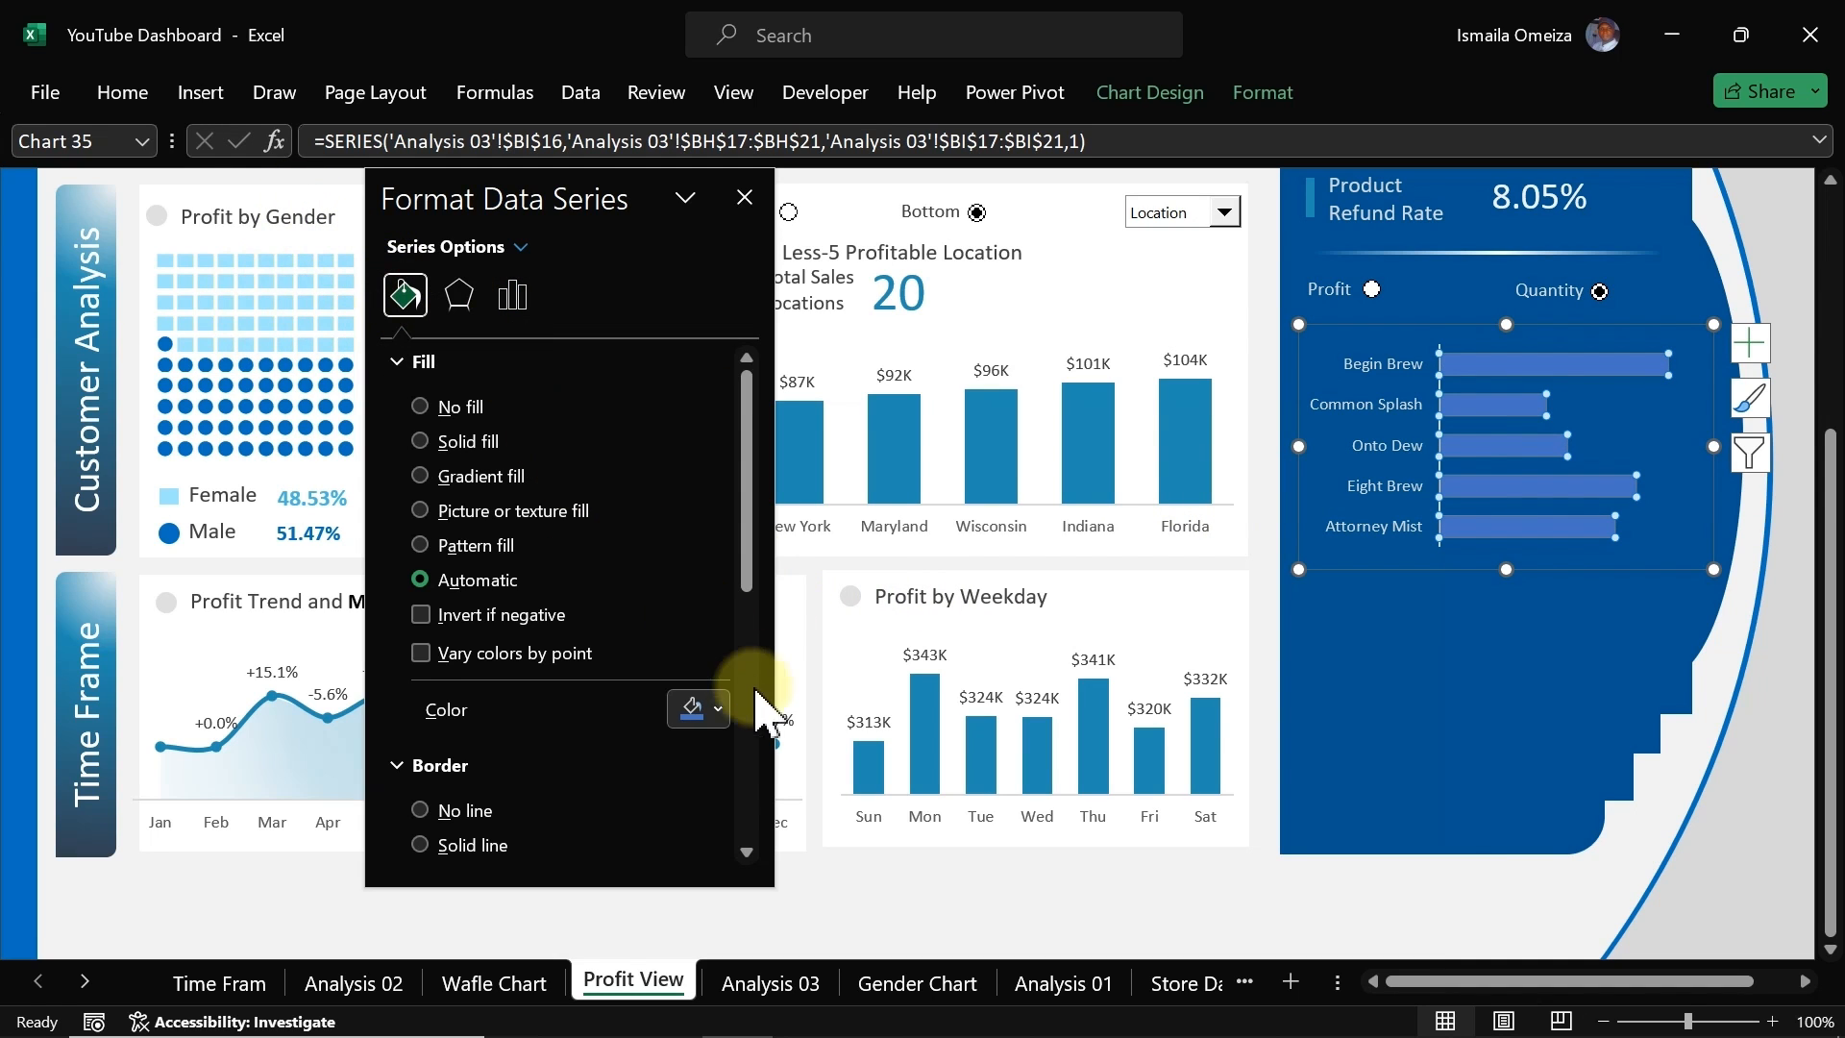
{"action": "left_click", "coordinate": [717, 711]}
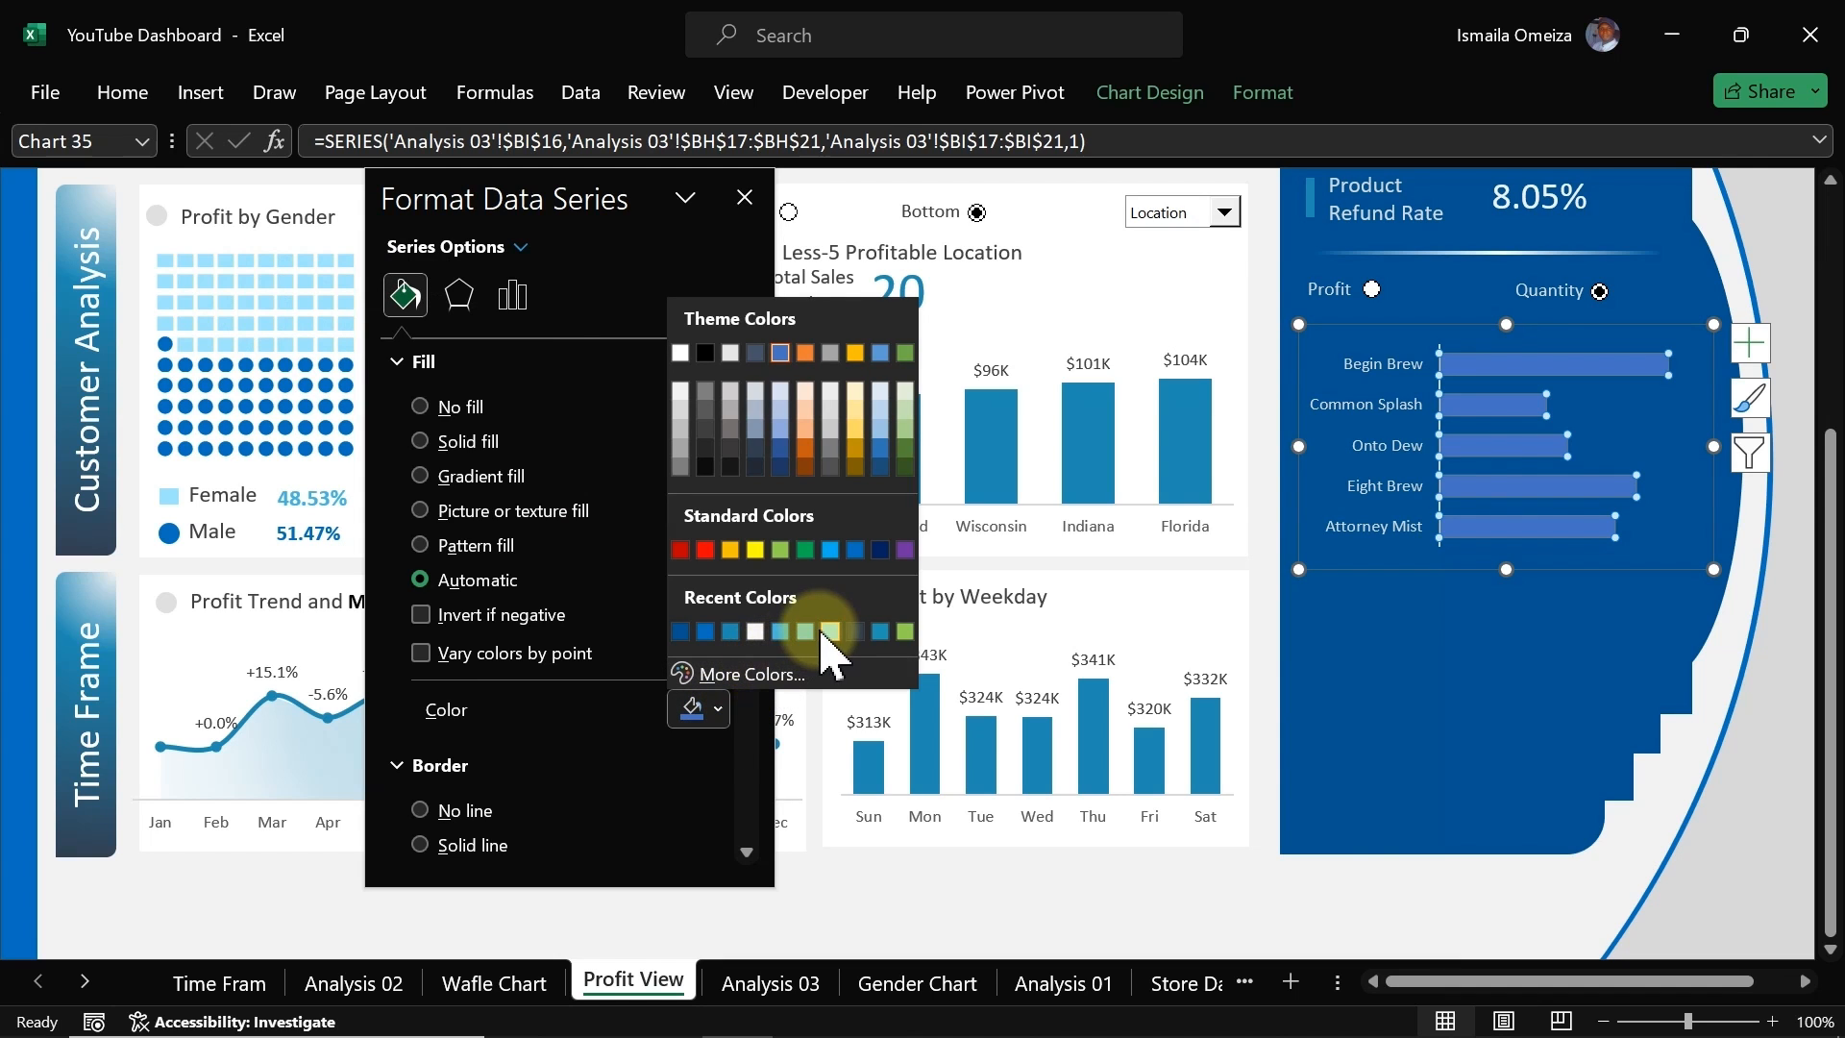
{"action": "left_click", "coordinate": [829, 631]}
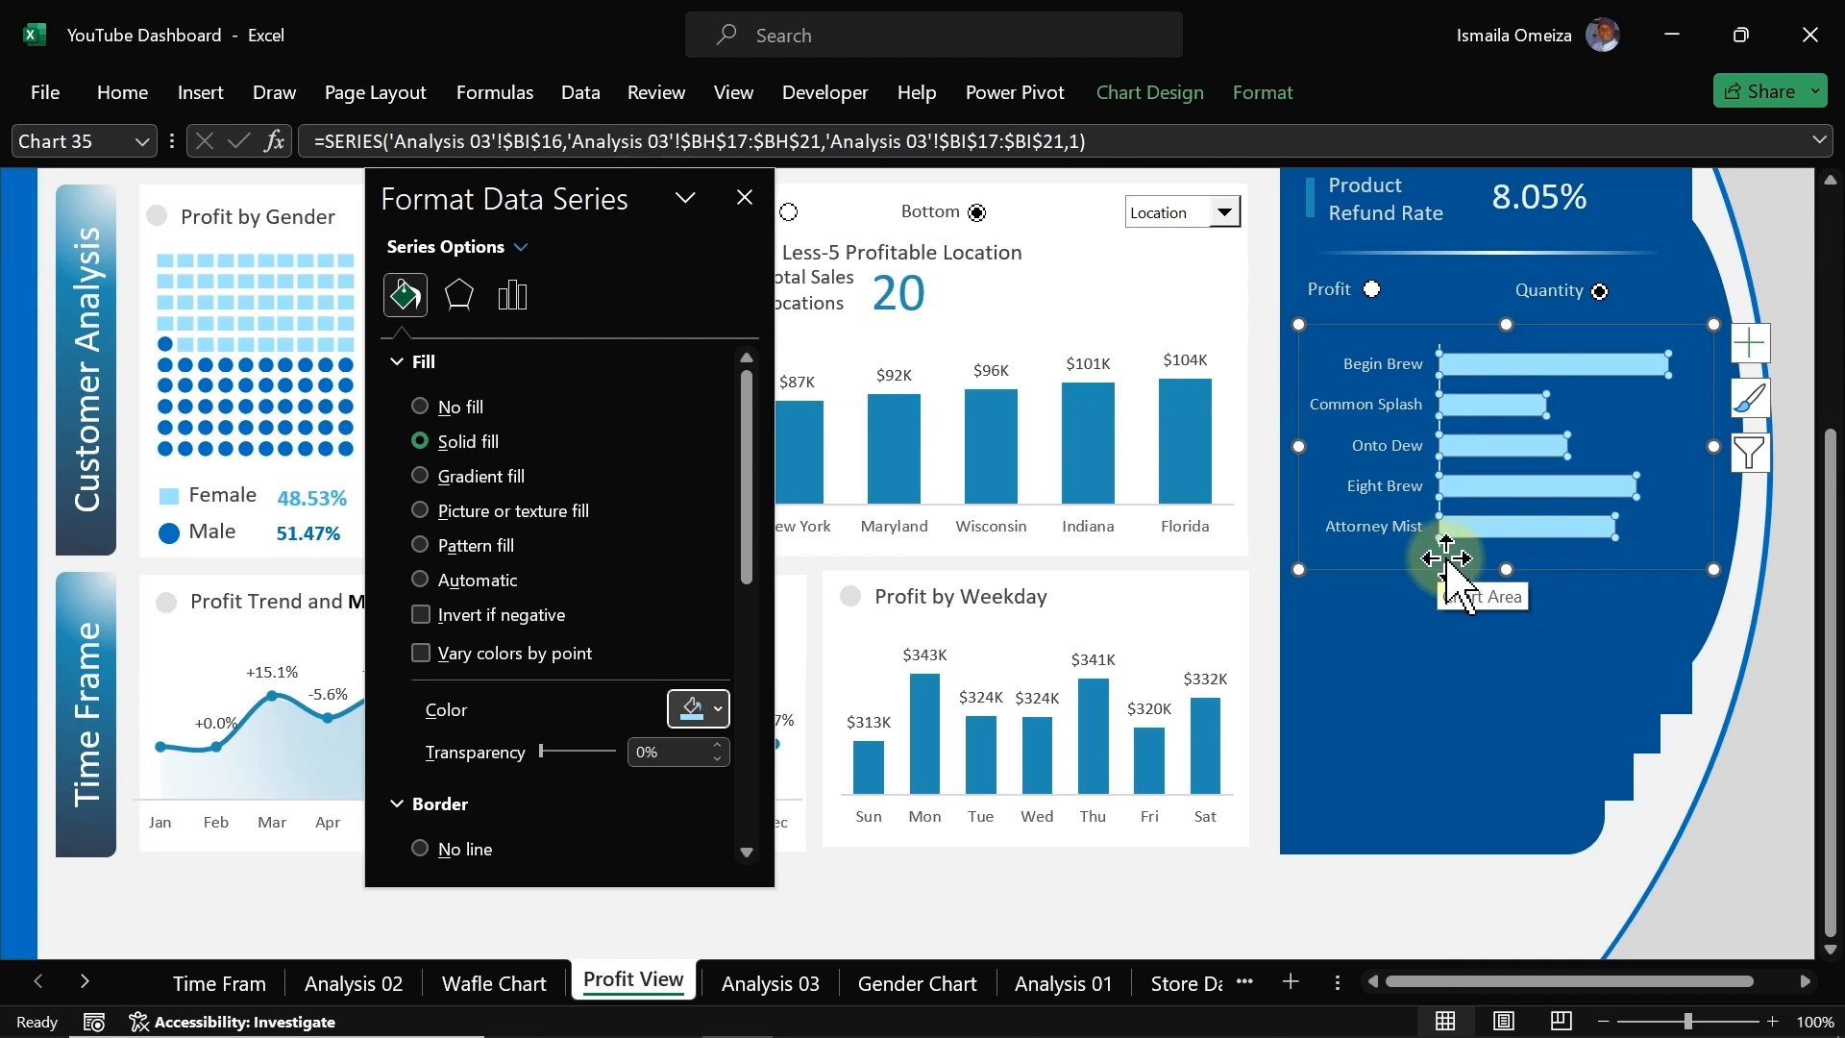
{"action": "left_click", "coordinate": [1555, 565]}
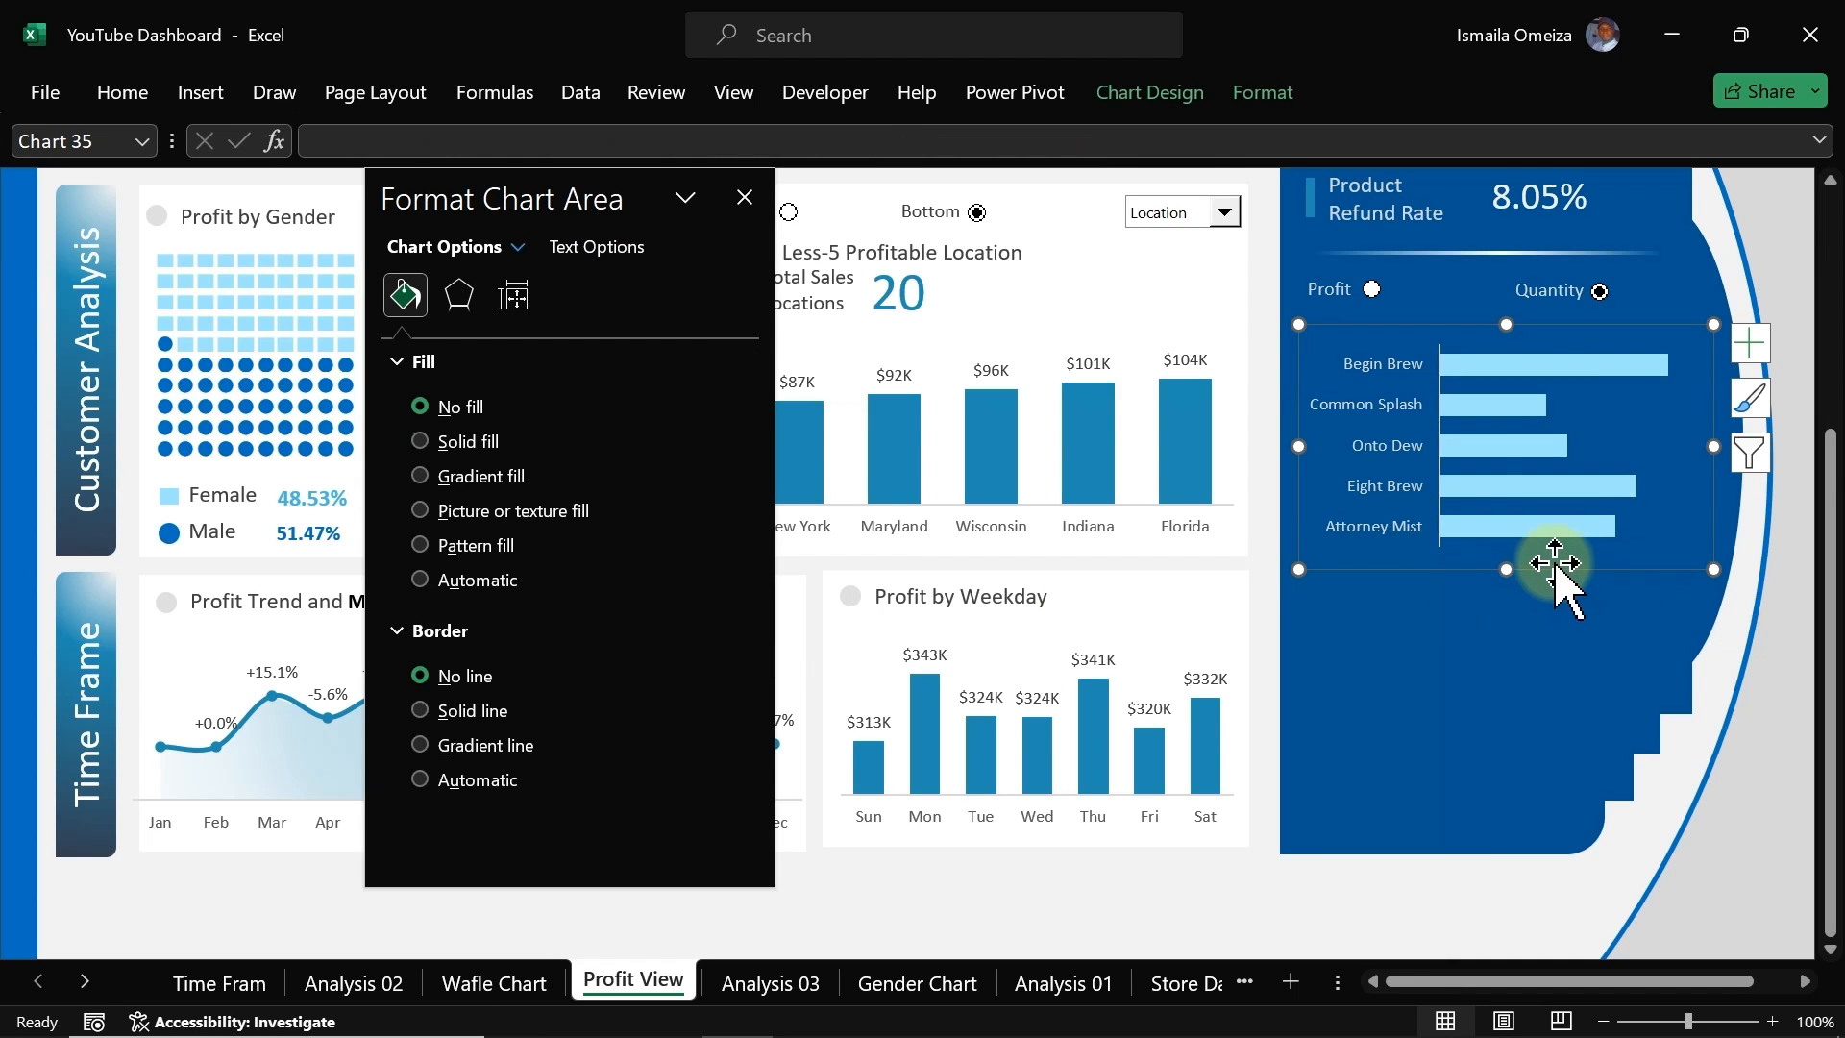
Step: Select the Profit option to test the switch and add data labels to the bars
{"action": "left_click", "coordinate": [1372, 289]}
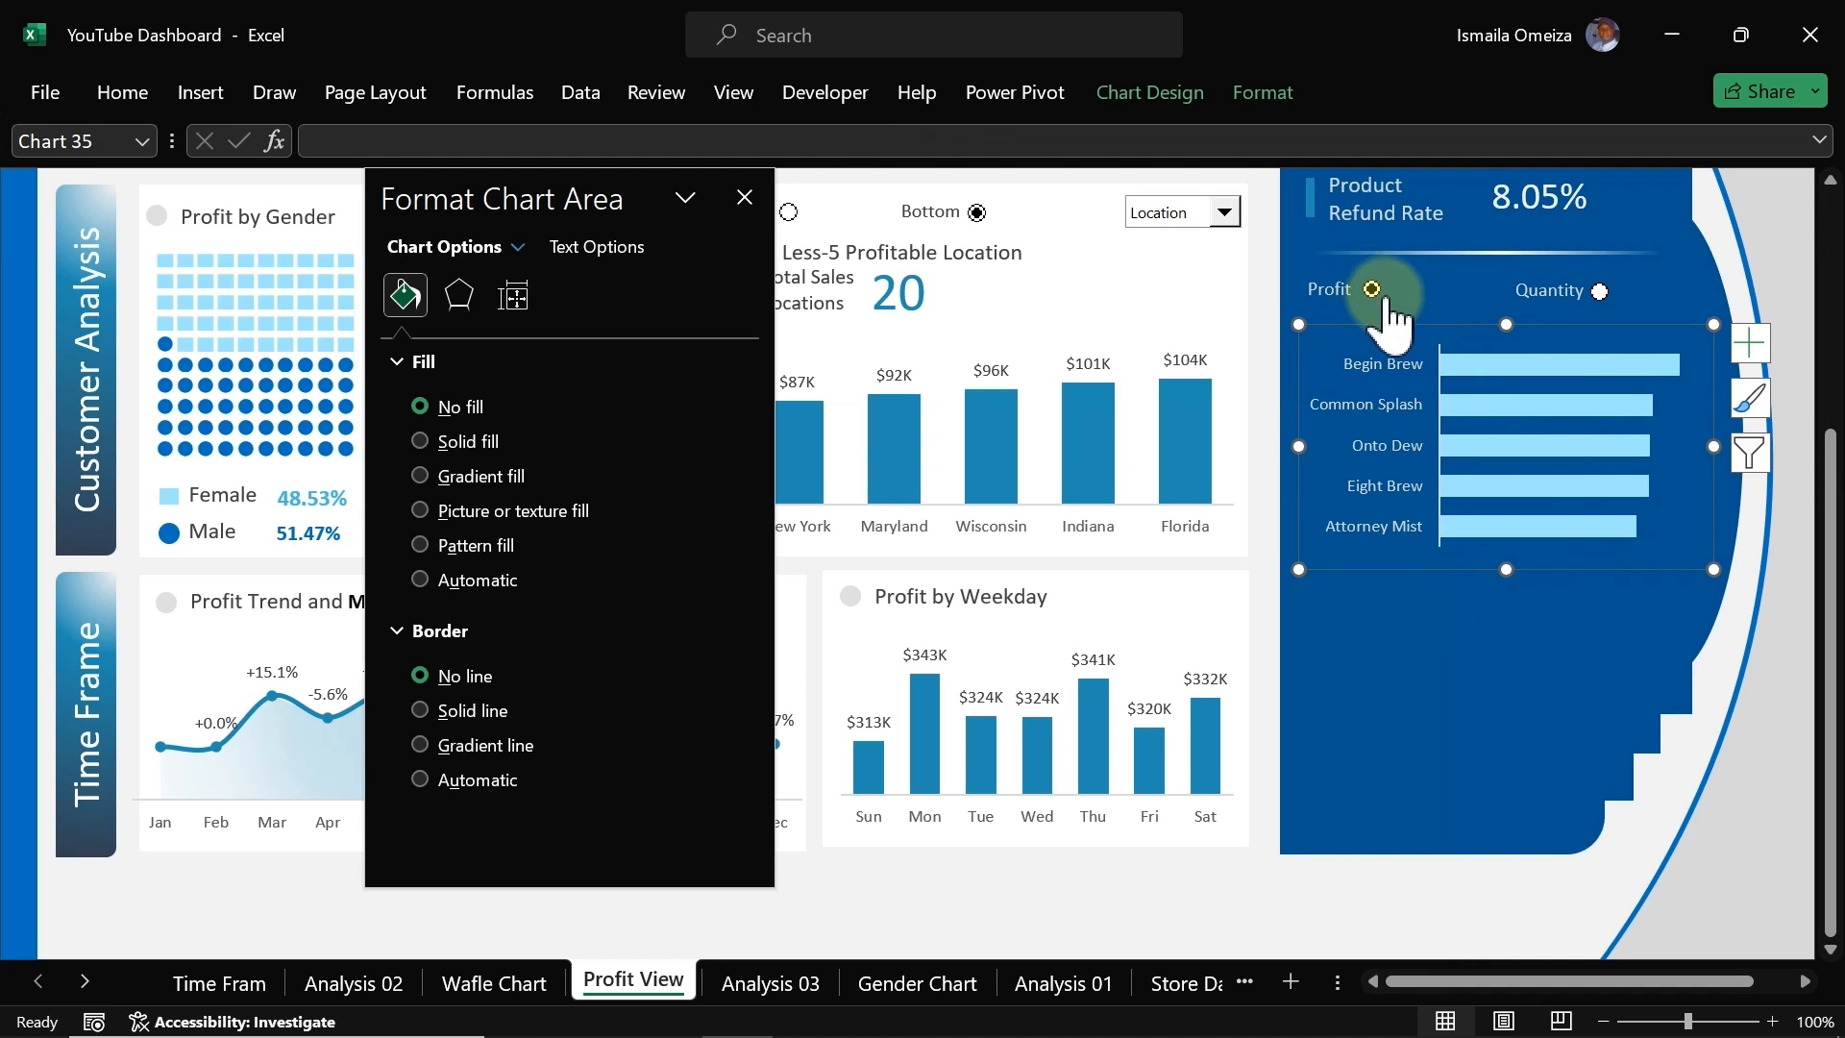
{"action": "left_click", "coordinate": [1535, 369]}
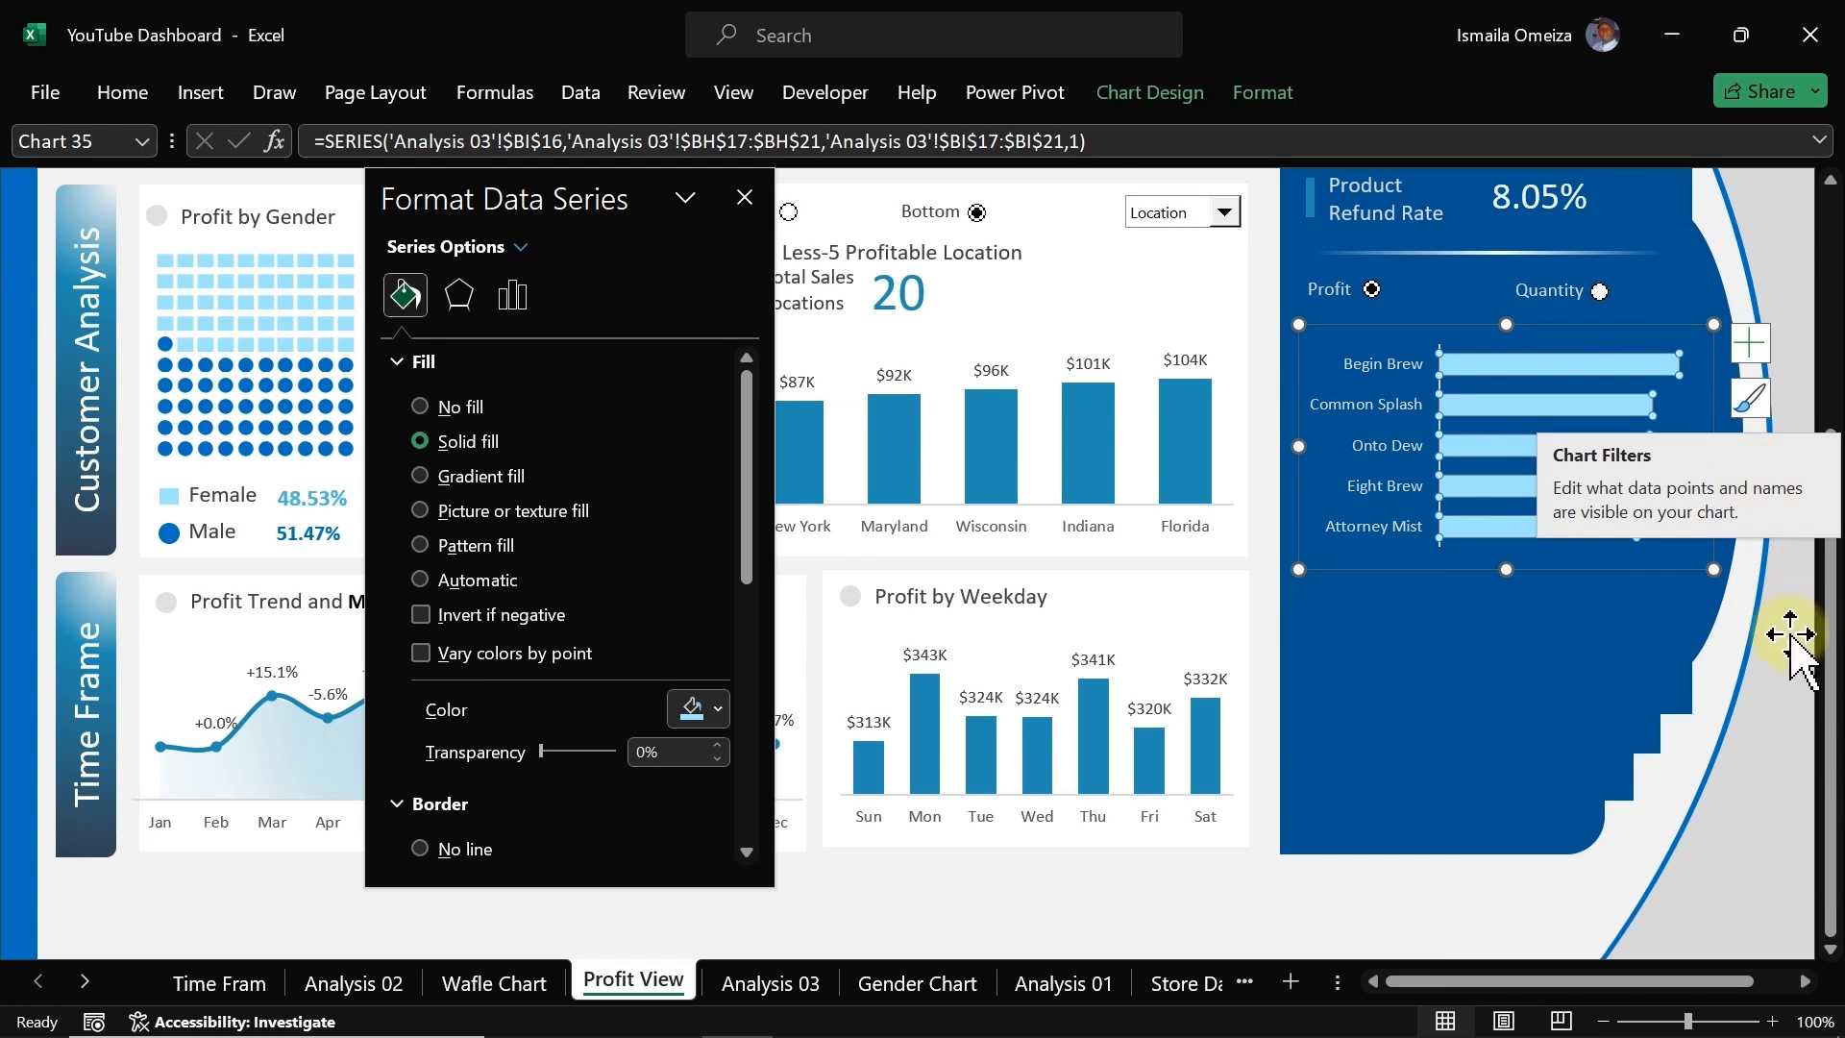
{"action": "left_click", "coordinate": [1751, 344]}
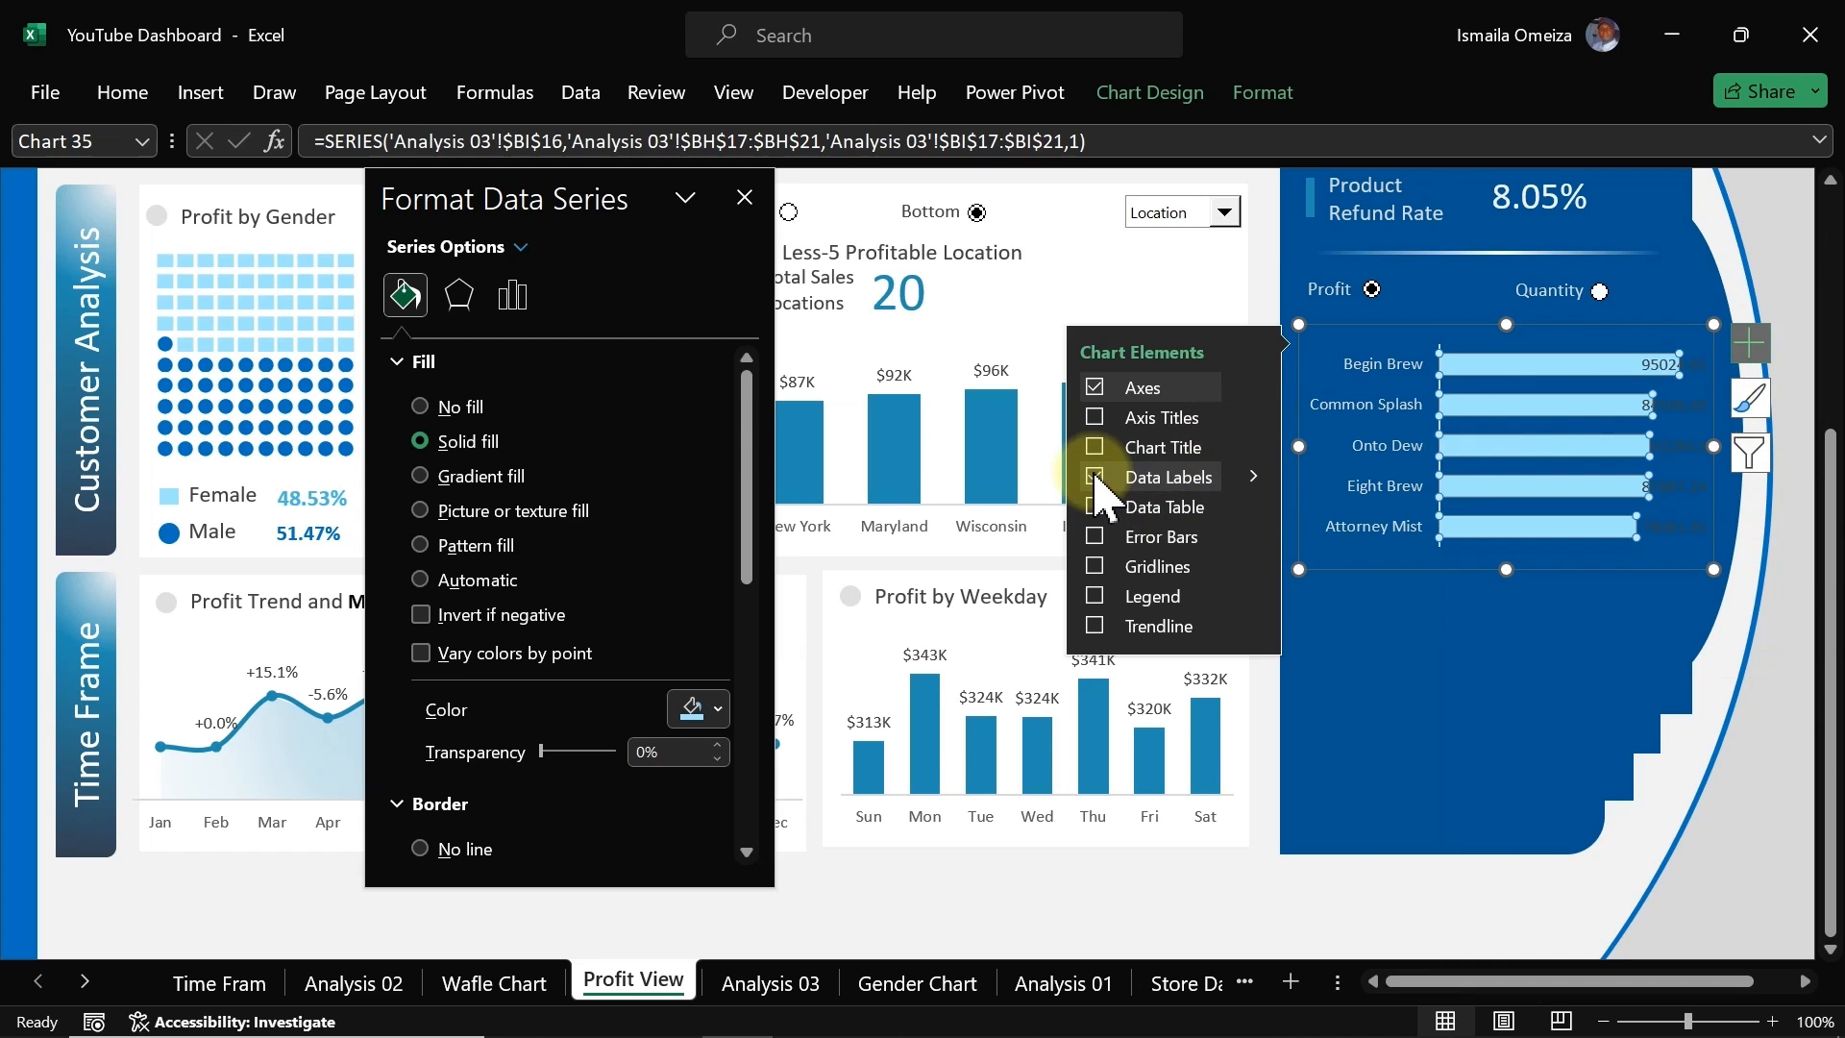
Step: Apply the custom number format [>=1000000]$0,,"M";[>=1000]$0,"K";0 to the top-5 profit values in BI17:BI21
{"action": "left_click", "coordinate": [791, 990]}
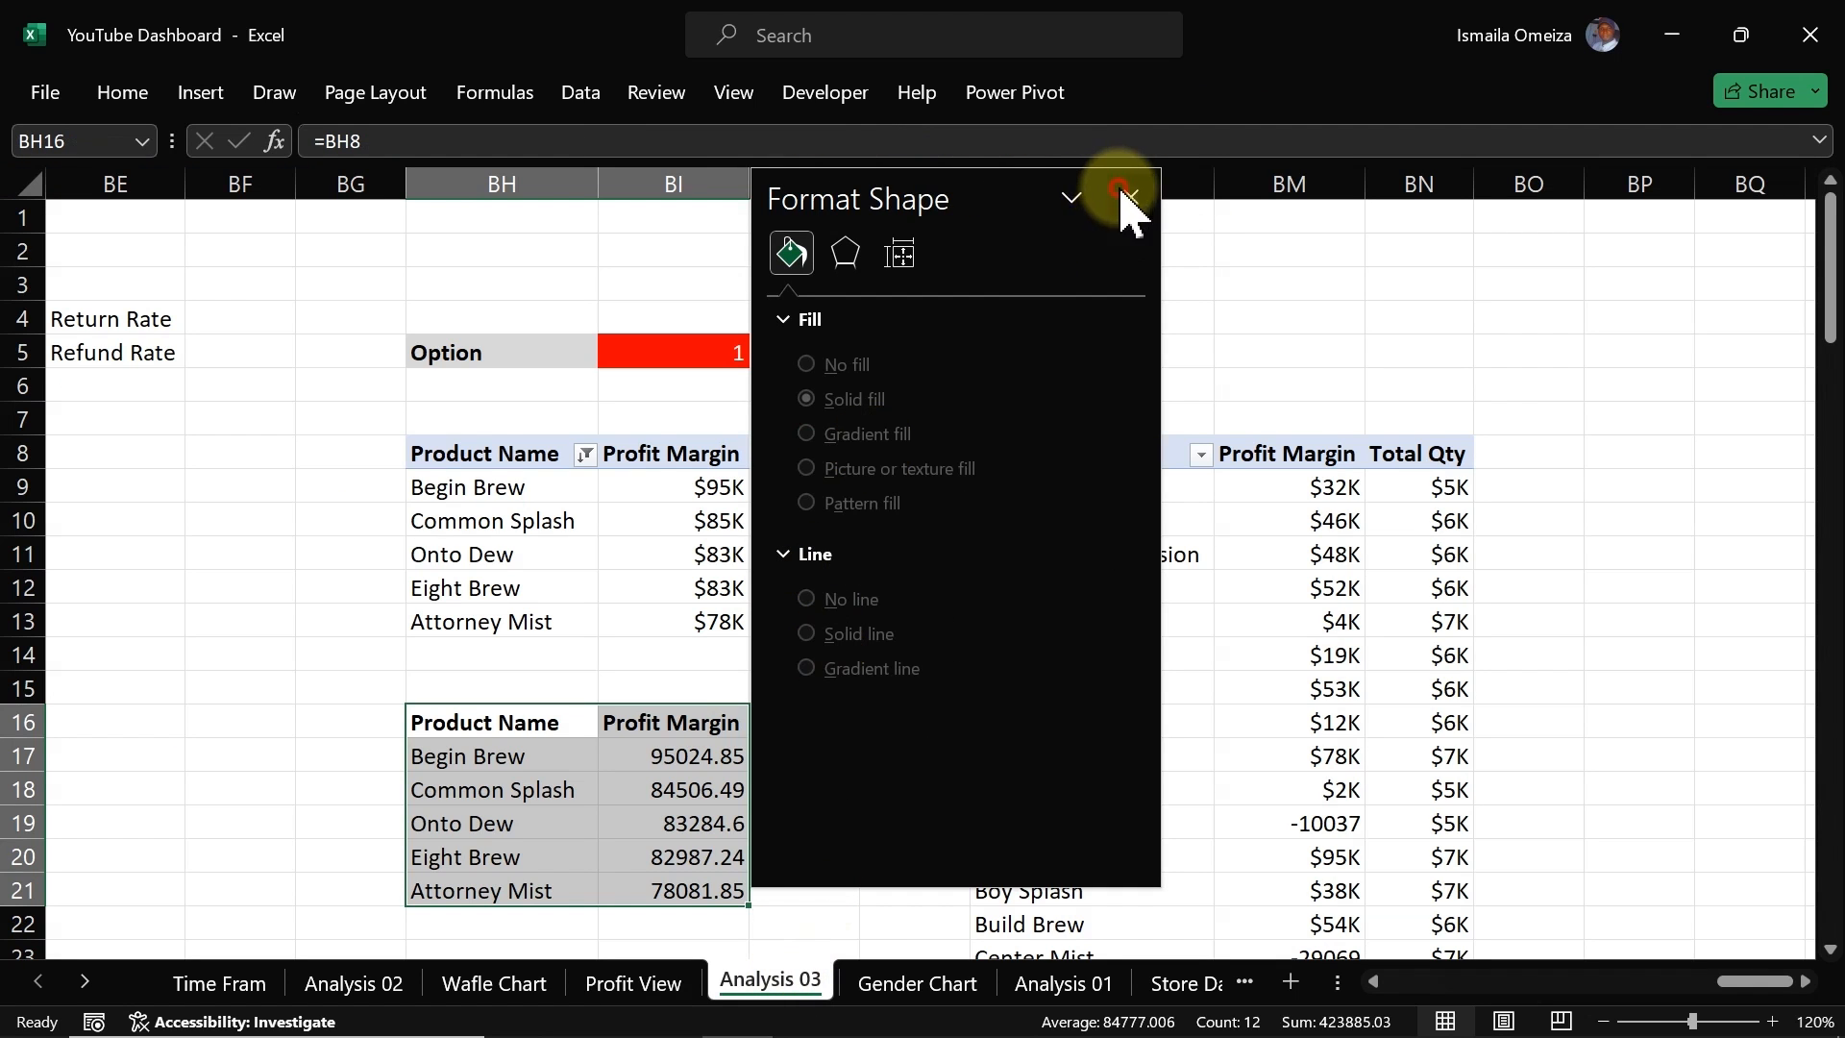
{"action": "left_click", "coordinate": [1128, 197]}
{"action": "left_click_drag", "start_coordinate": [697, 754], "coordinate": [690, 898]}
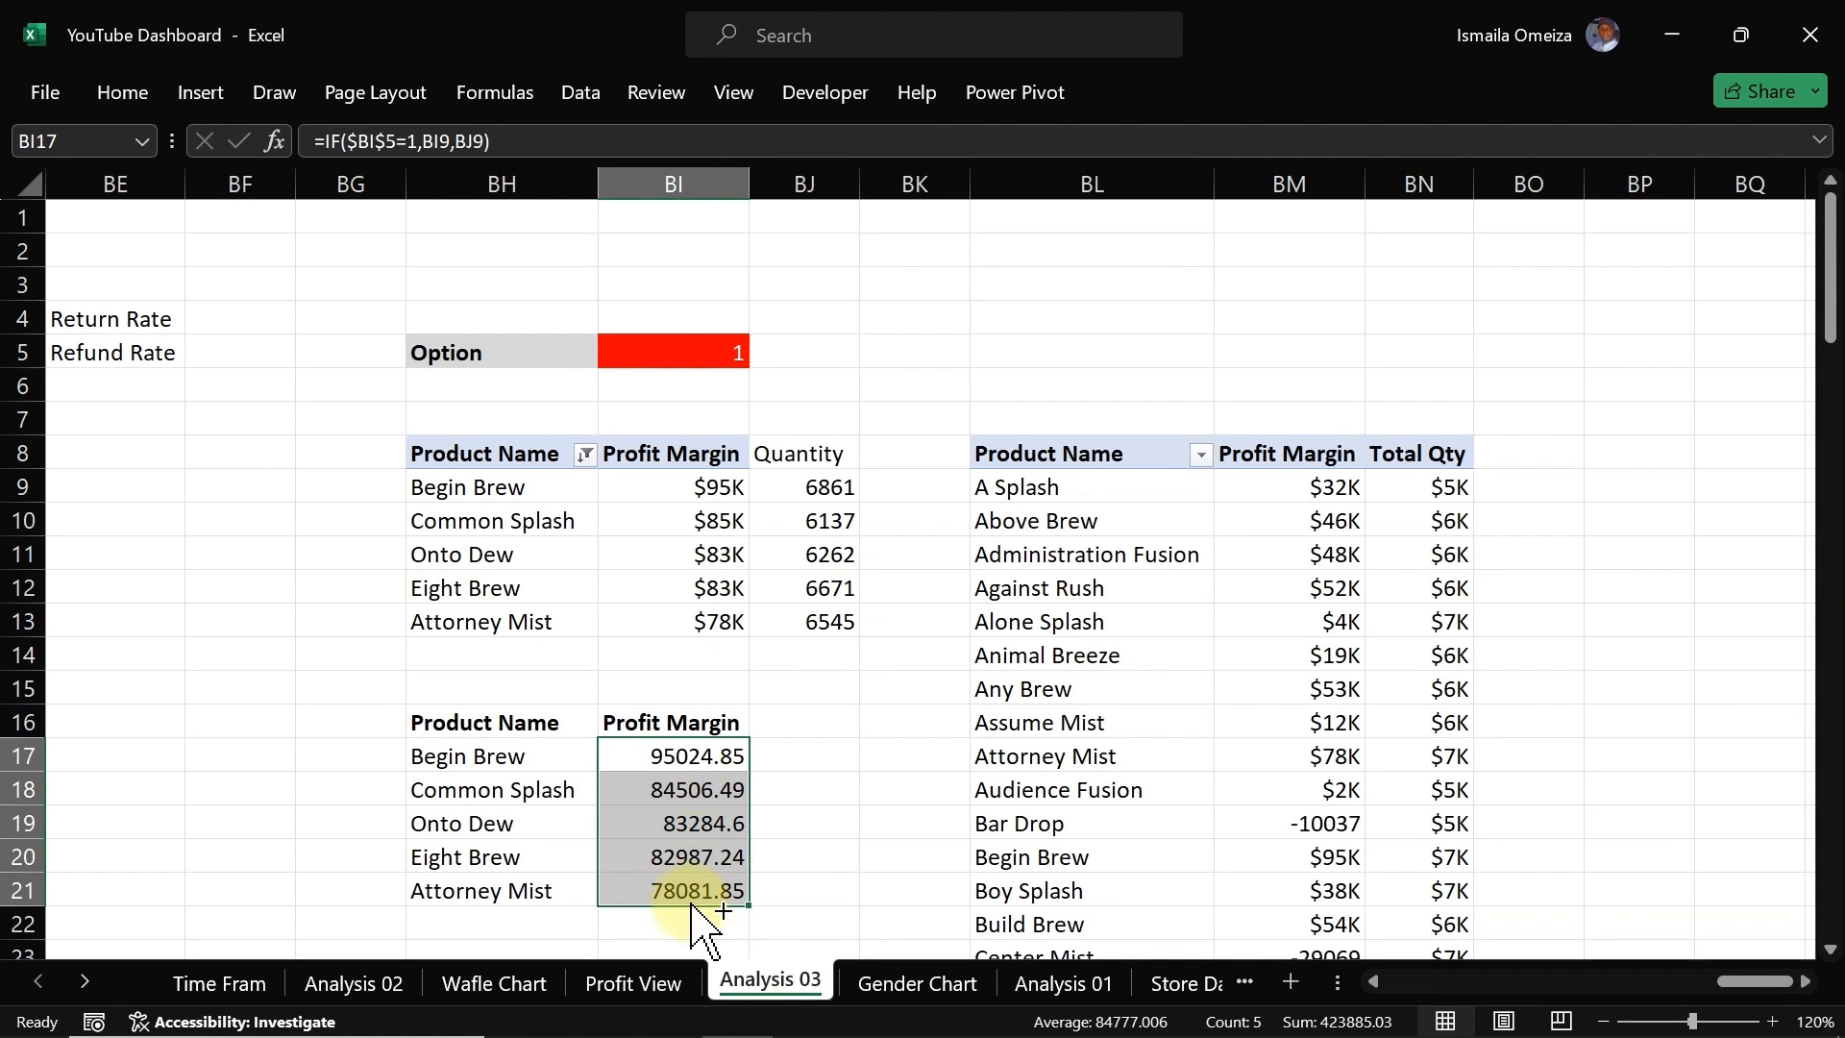
{"action": "key", "text": "ctrl+1"}
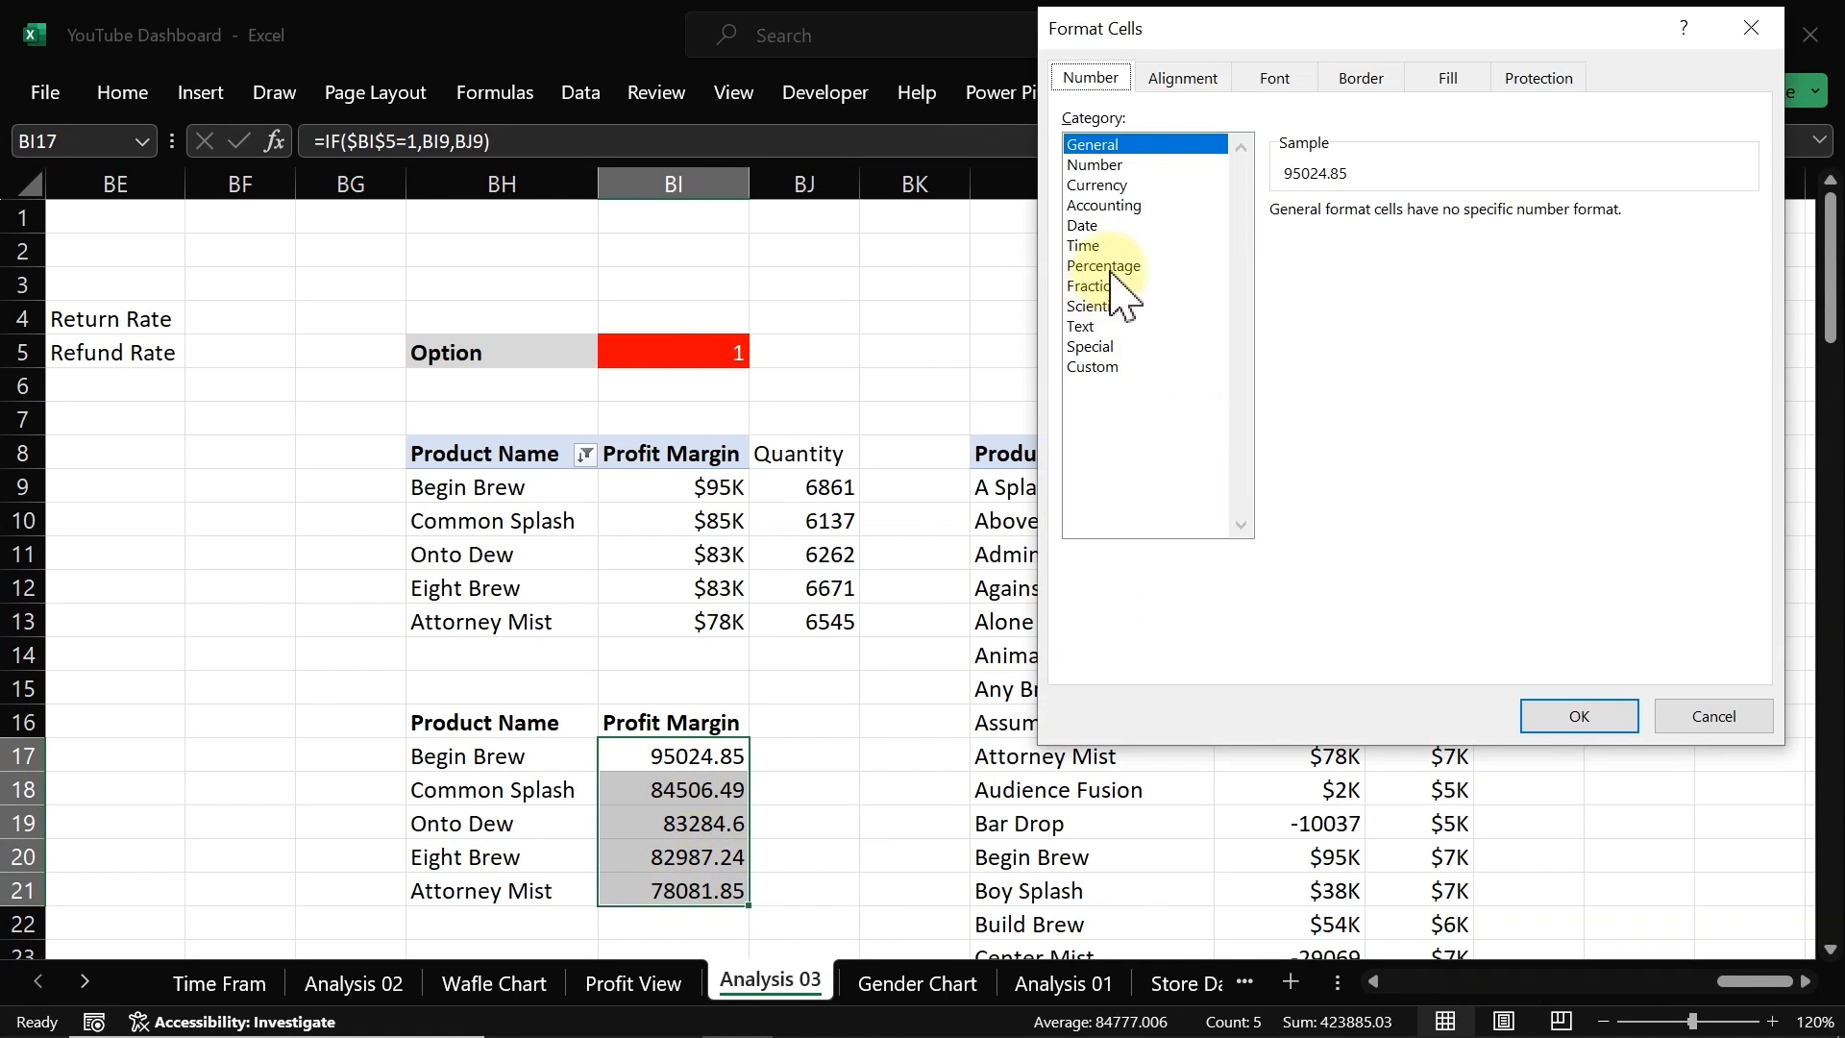
{"action": "left_click", "coordinate": [1094, 366]}
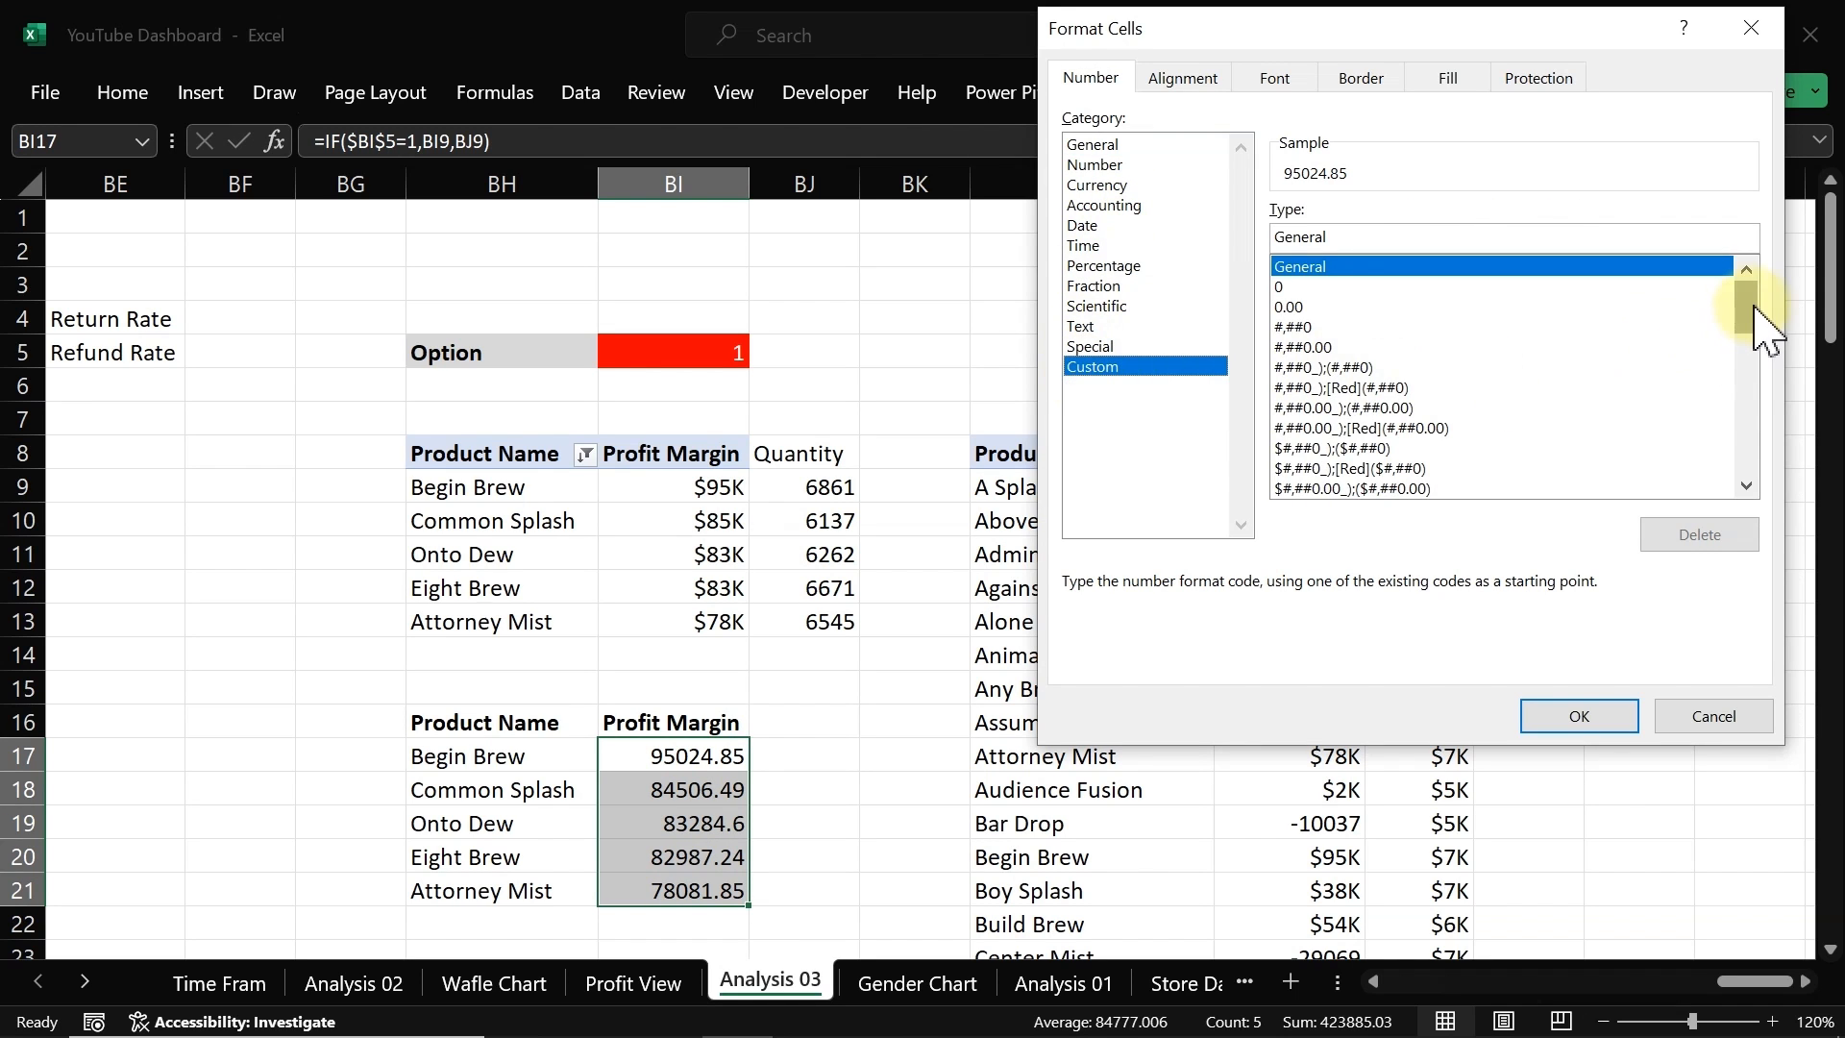
{"action": "left_click_drag", "start_coordinate": [1748, 309], "coordinate": [1746, 507]}
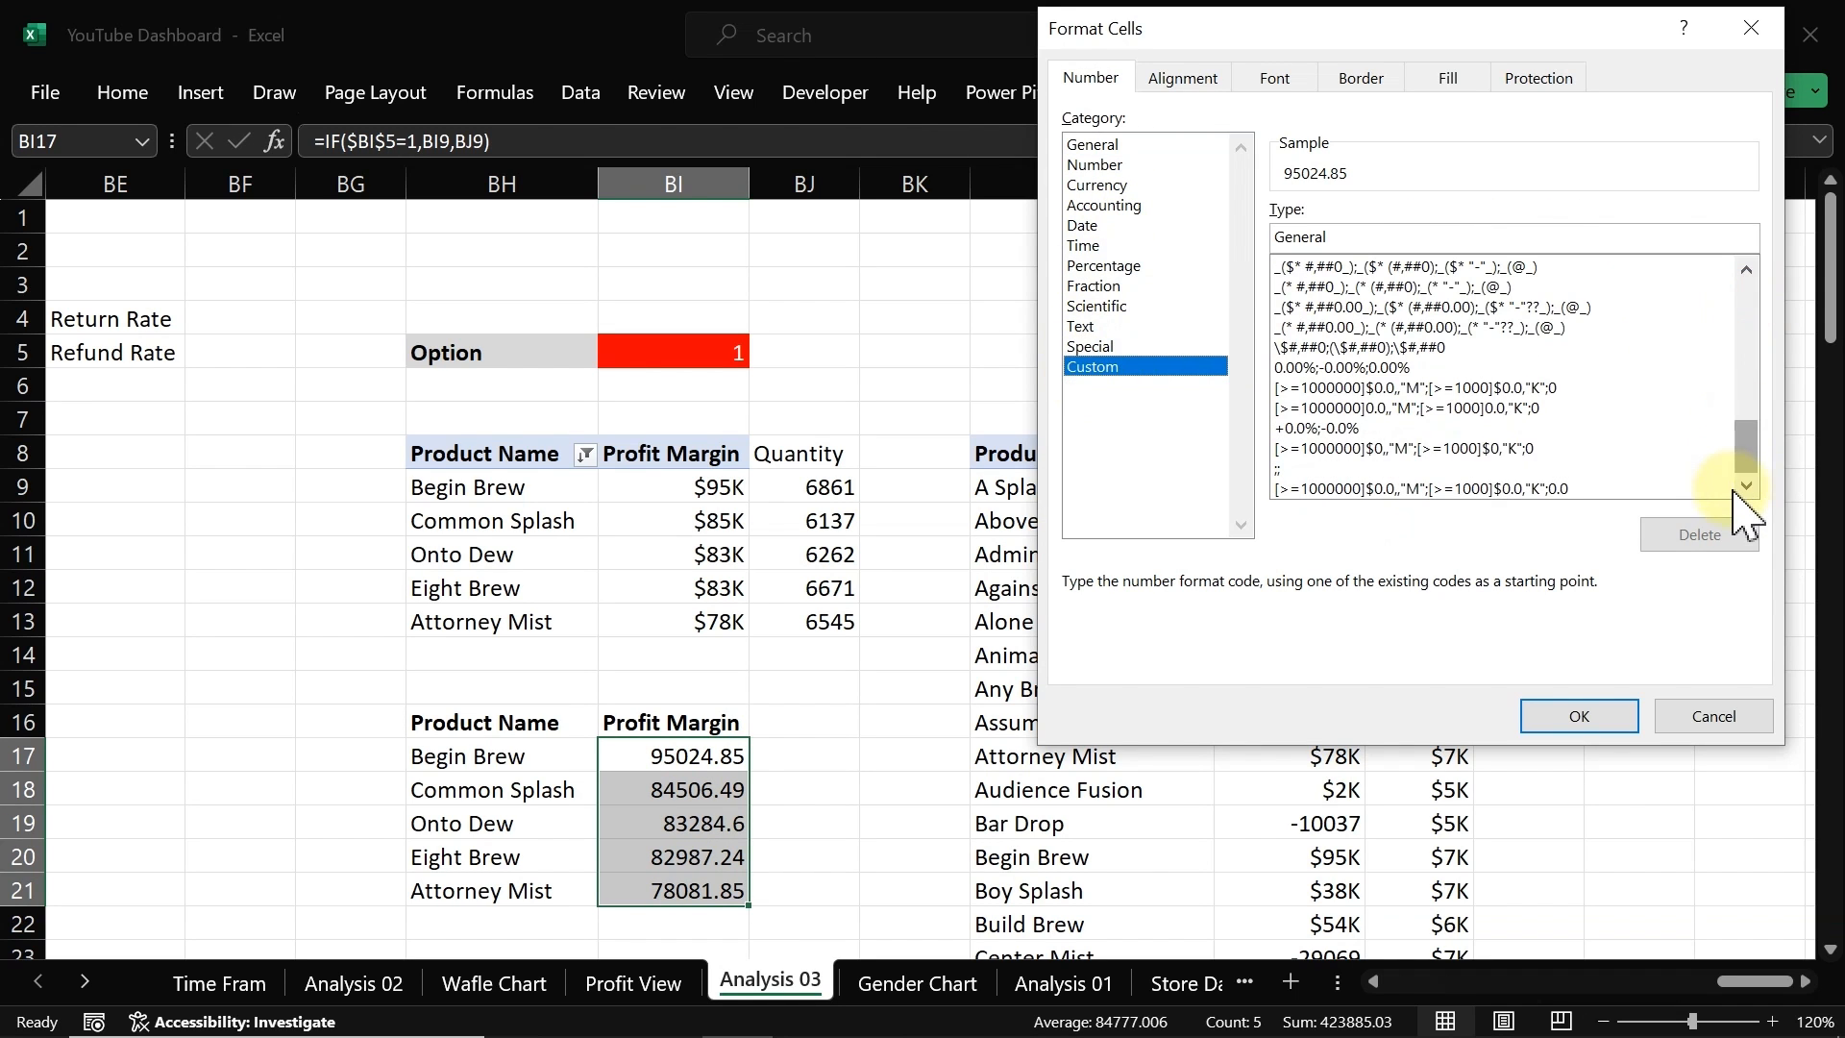
{"action": "left_click", "coordinate": [1395, 449]}
{"action": "left_click", "coordinate": [1554, 718]}
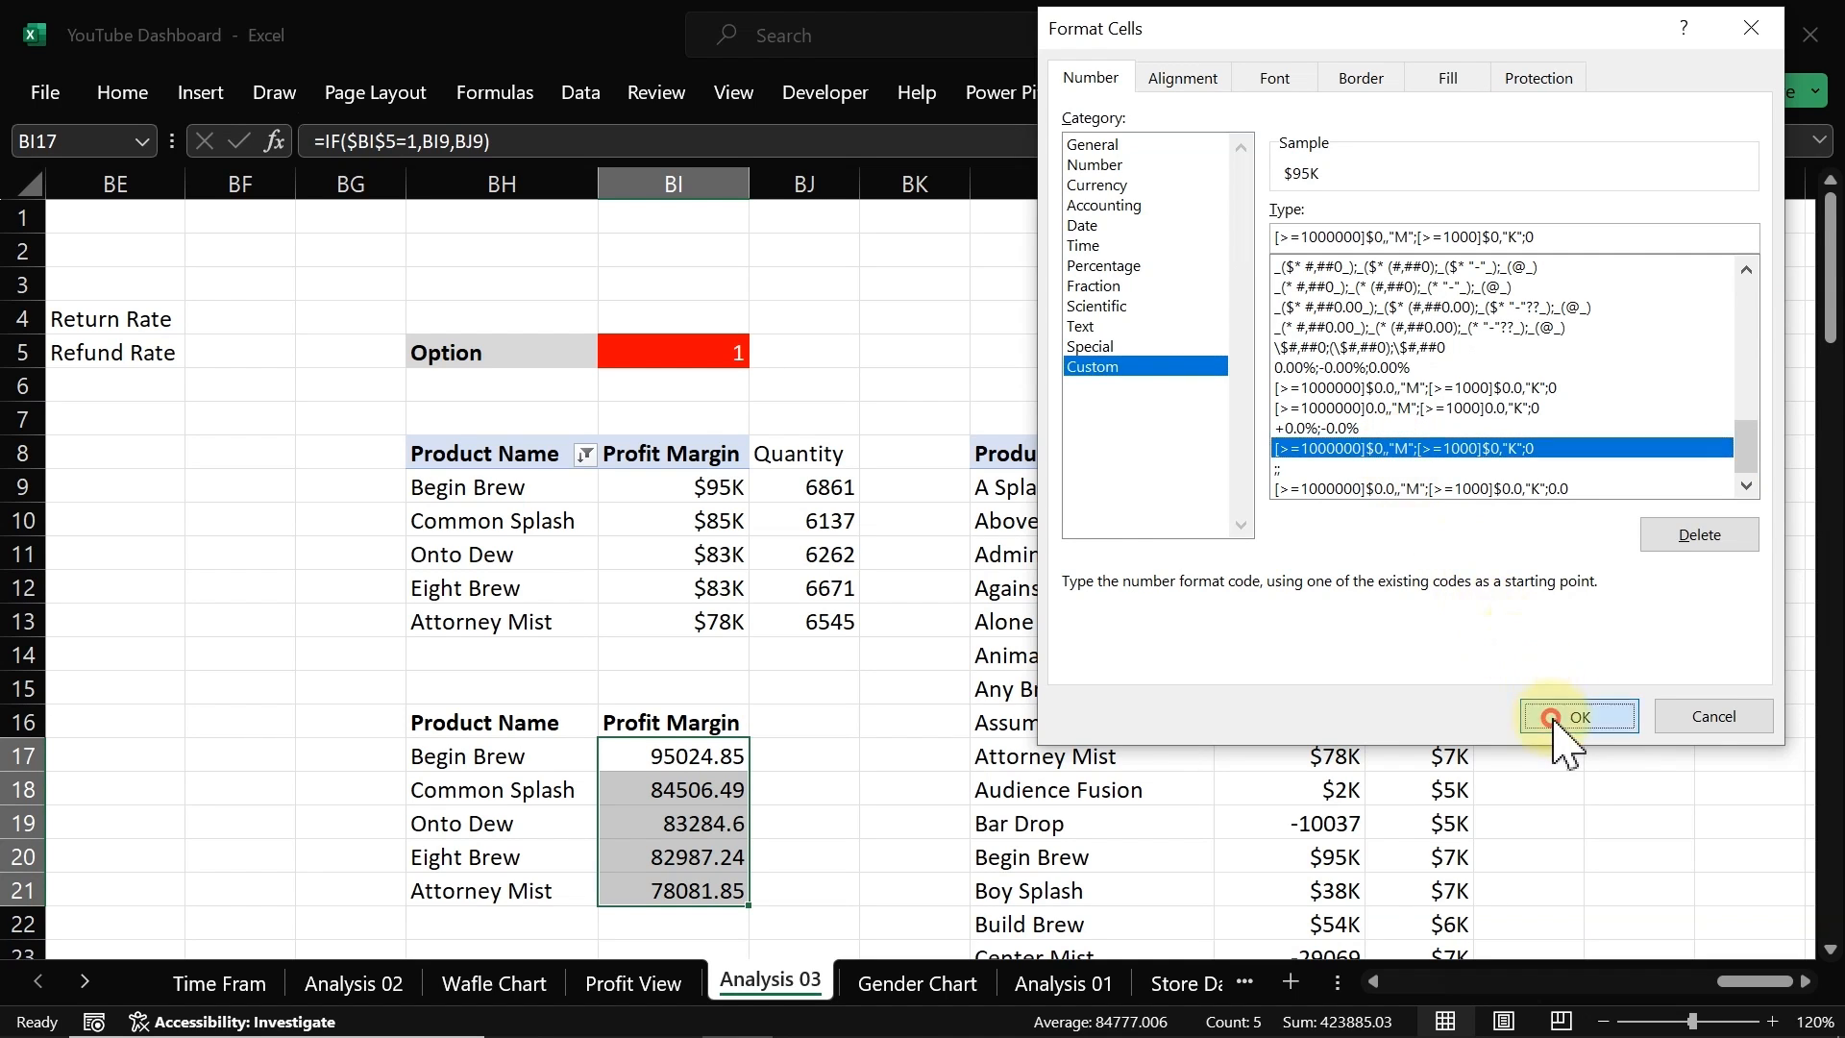
Step: Change the font colour of the product bar chart's data labels to white
{"action": "left_click", "coordinate": [625, 985]}
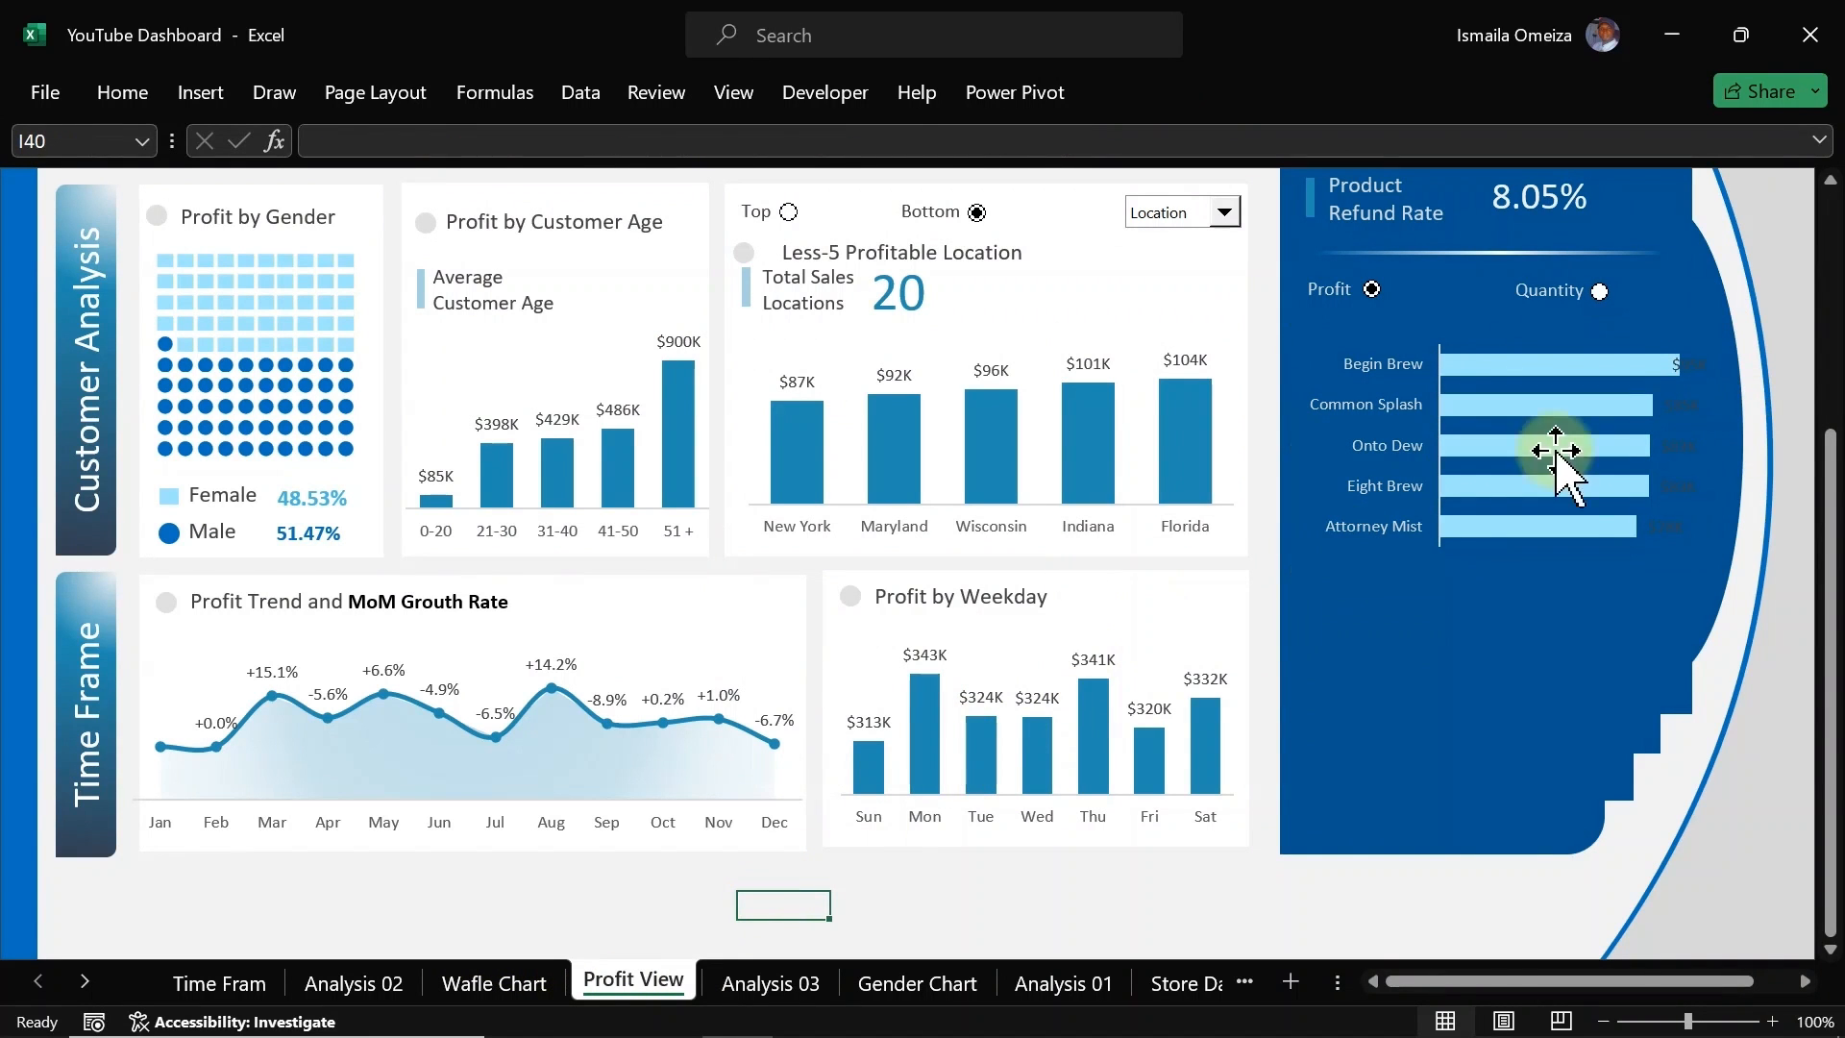
{"action": "left_click", "coordinate": [1680, 404]}
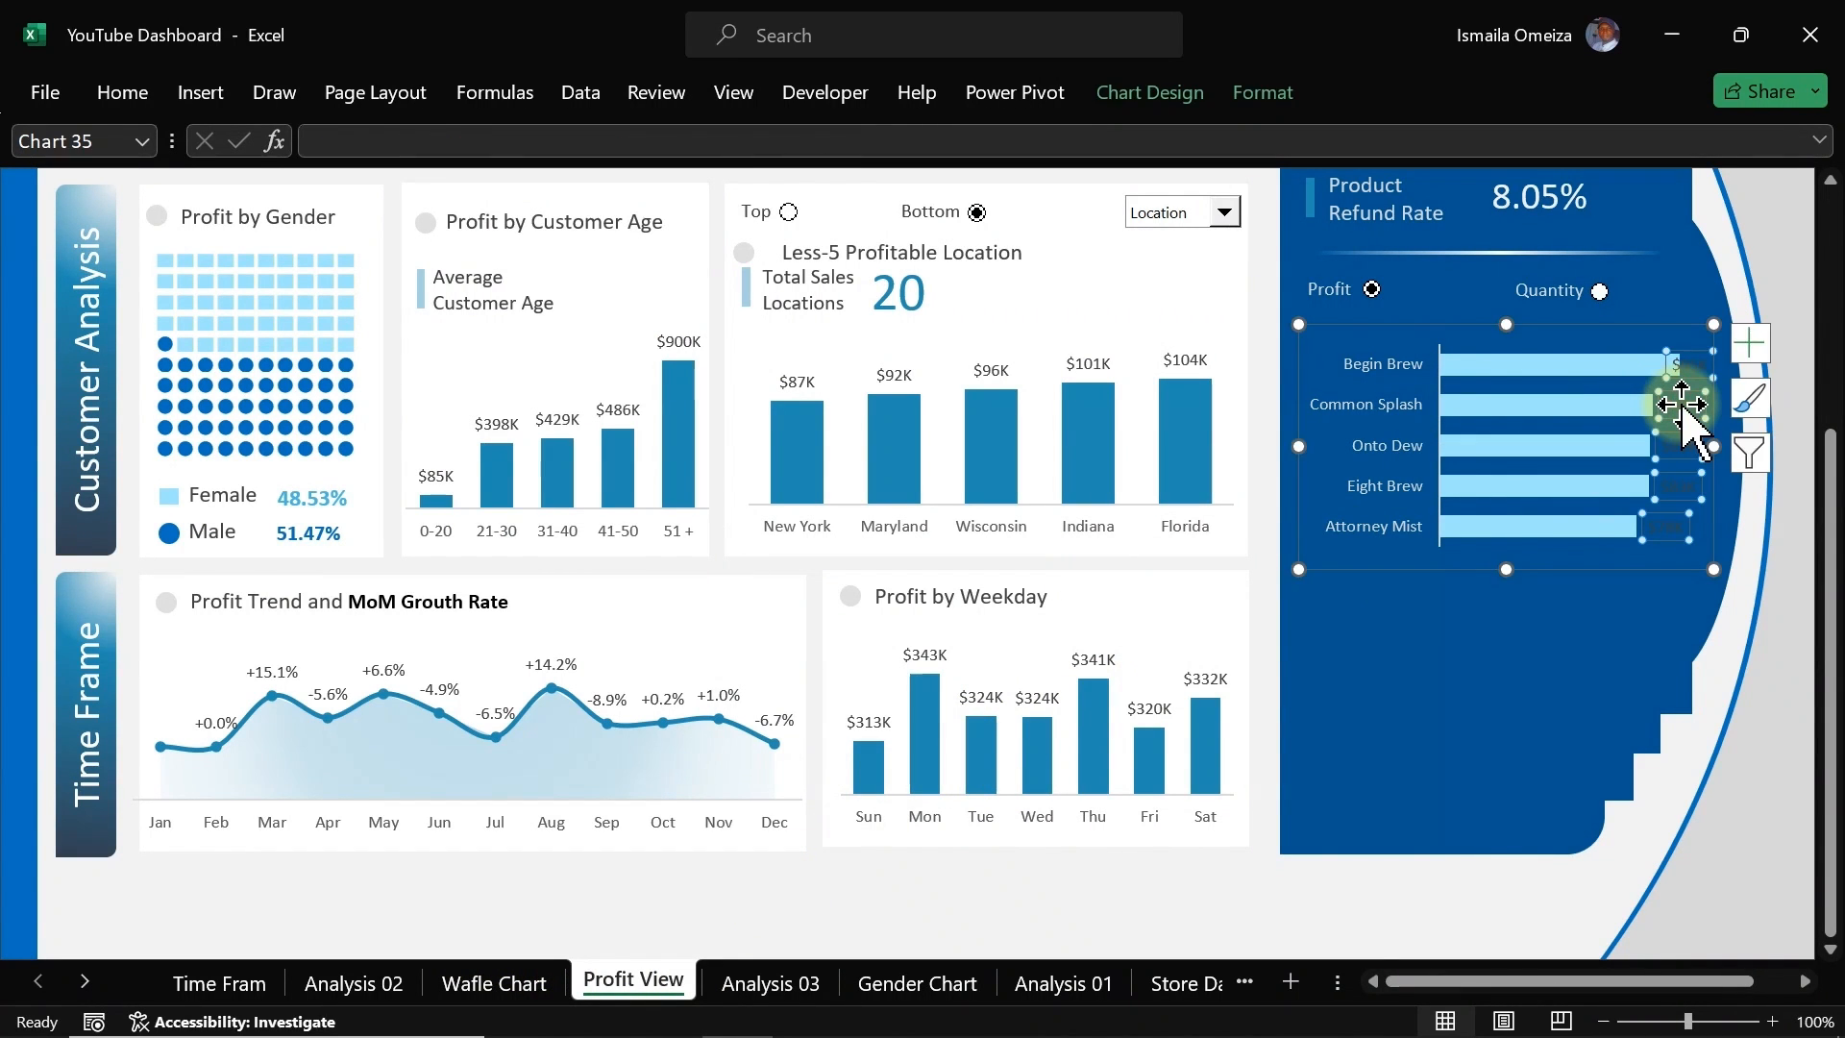
{"action": "left_click", "coordinate": [135, 96]}
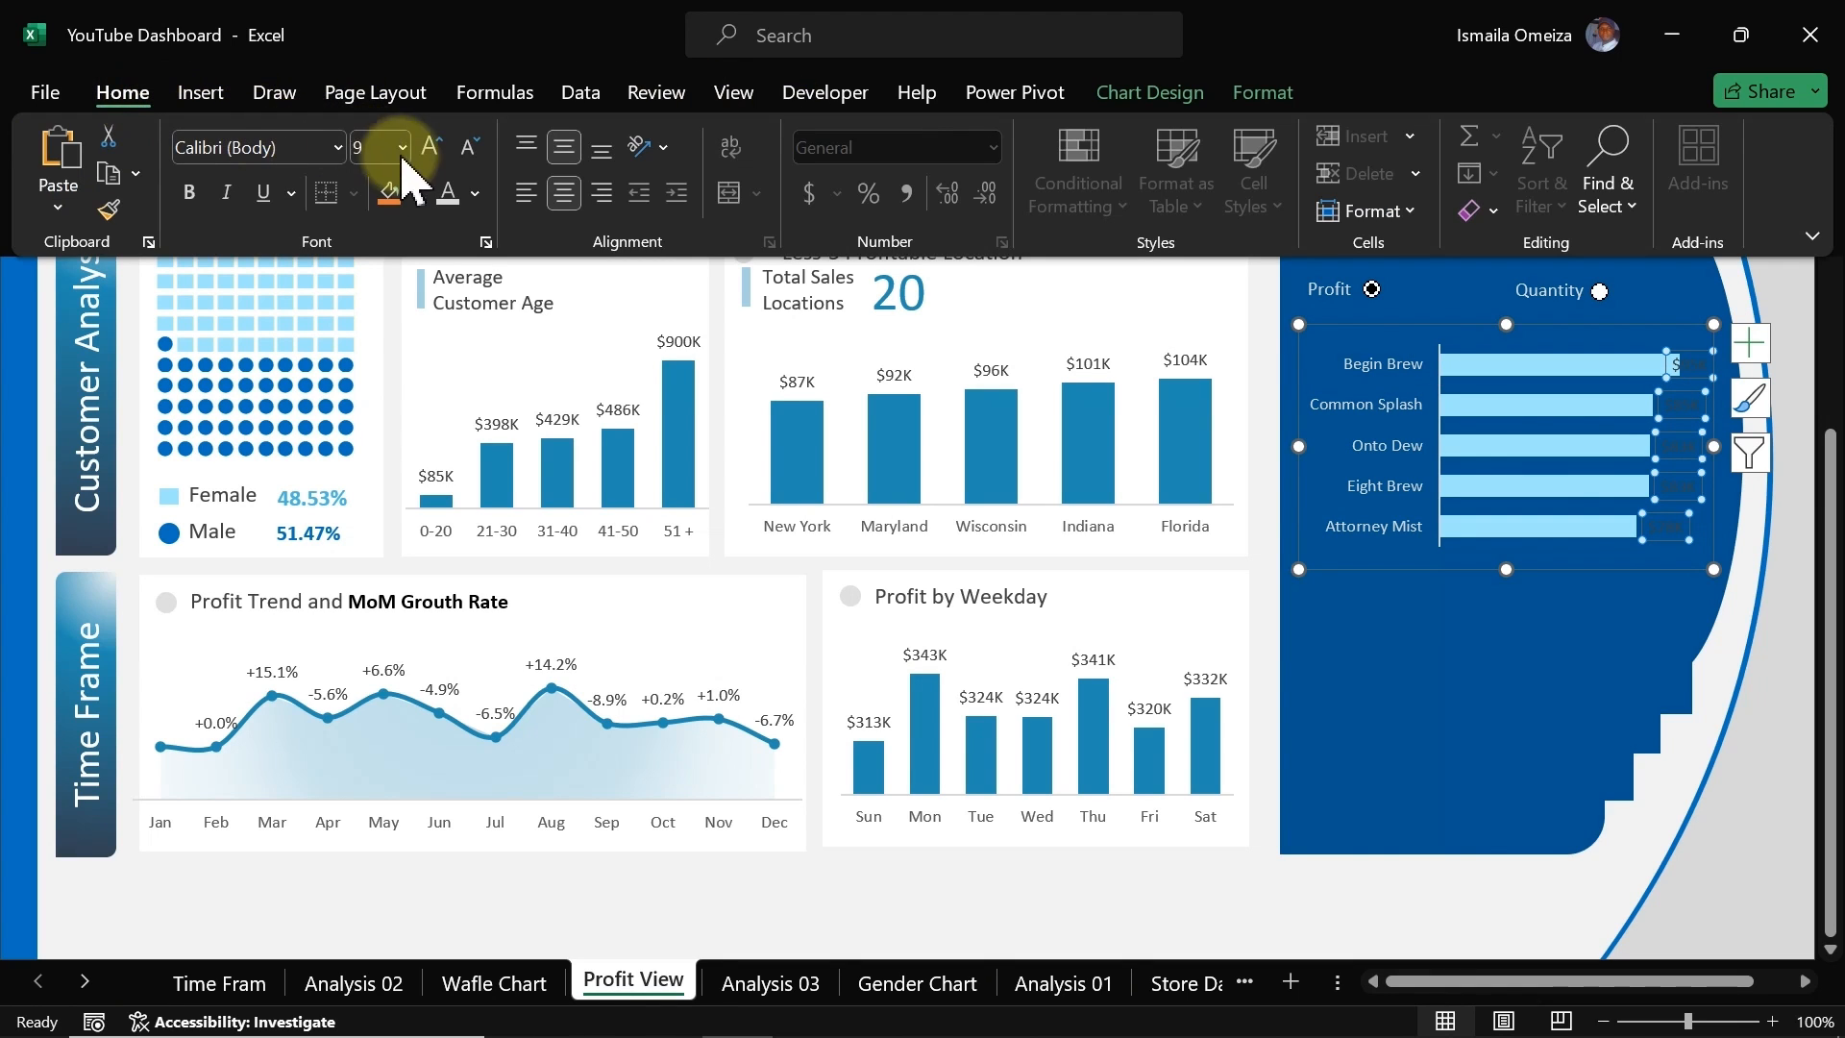
{"action": "left_click", "coordinate": [461, 192]}
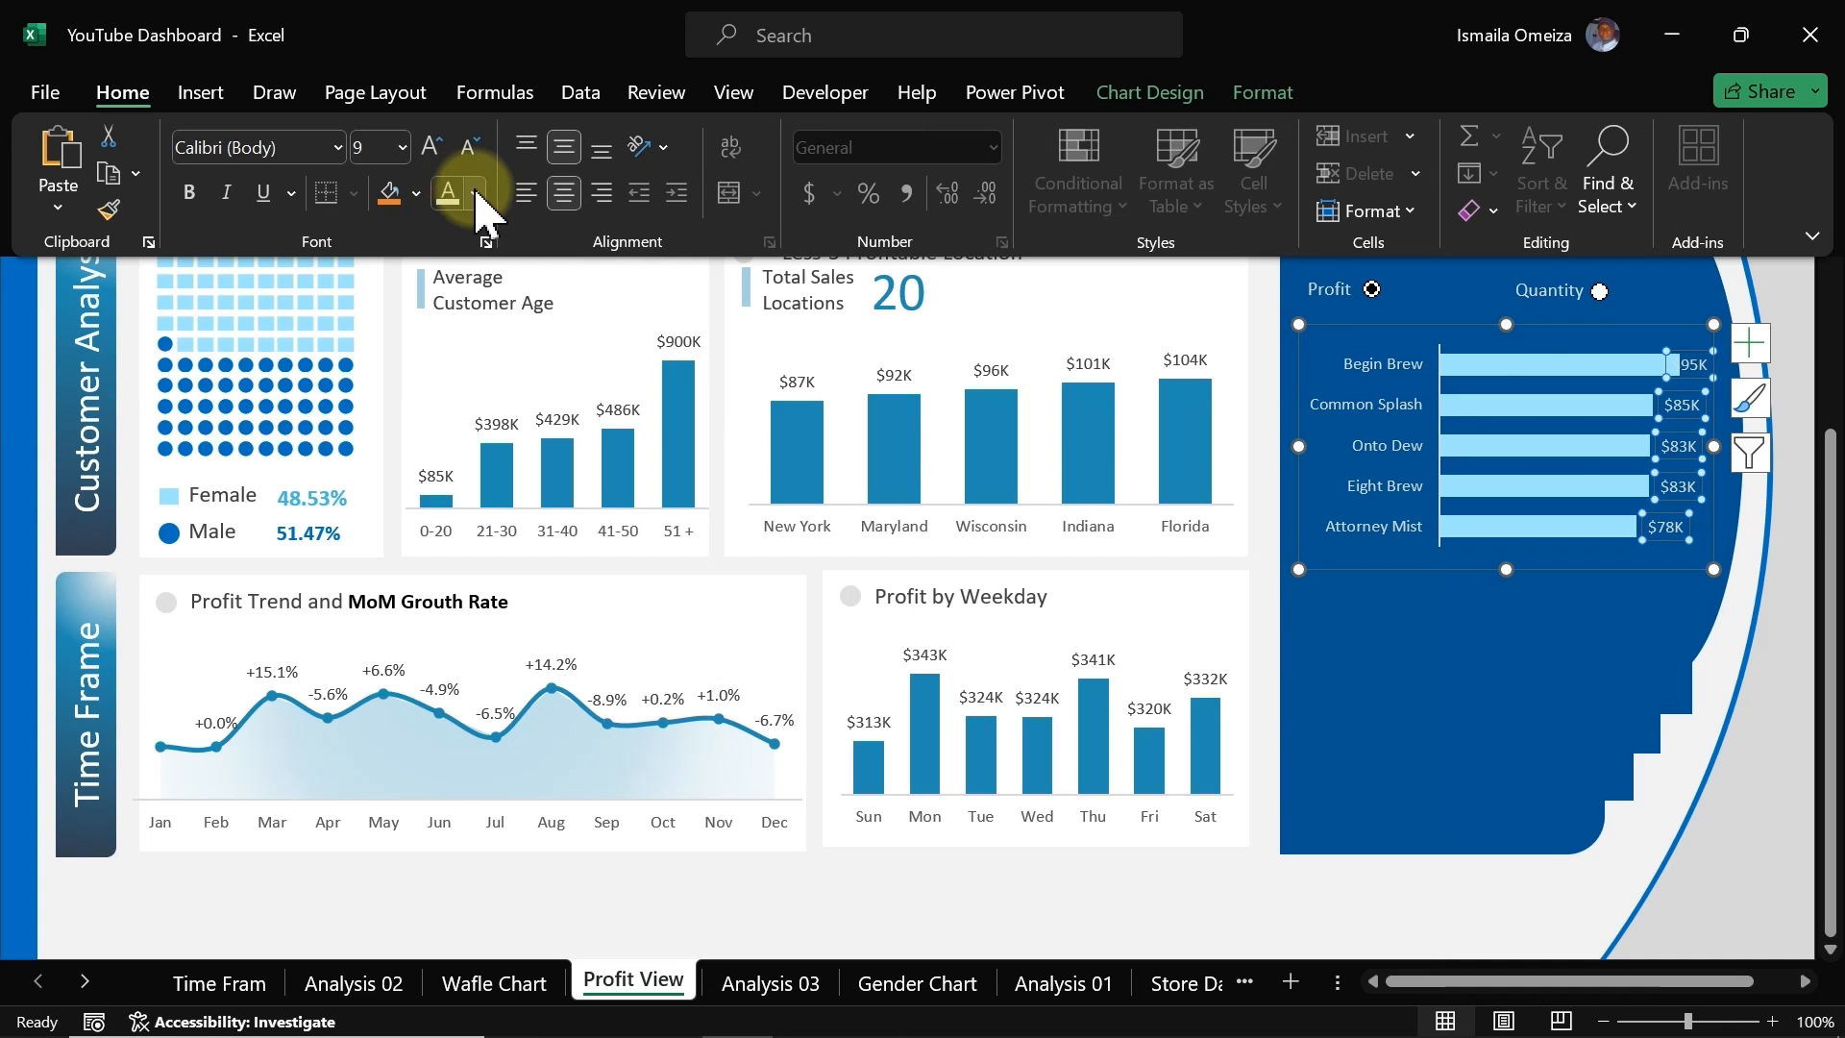
{"action": "left_click", "coordinate": [476, 197]}
{"action": "left_click", "coordinate": [451, 365]}
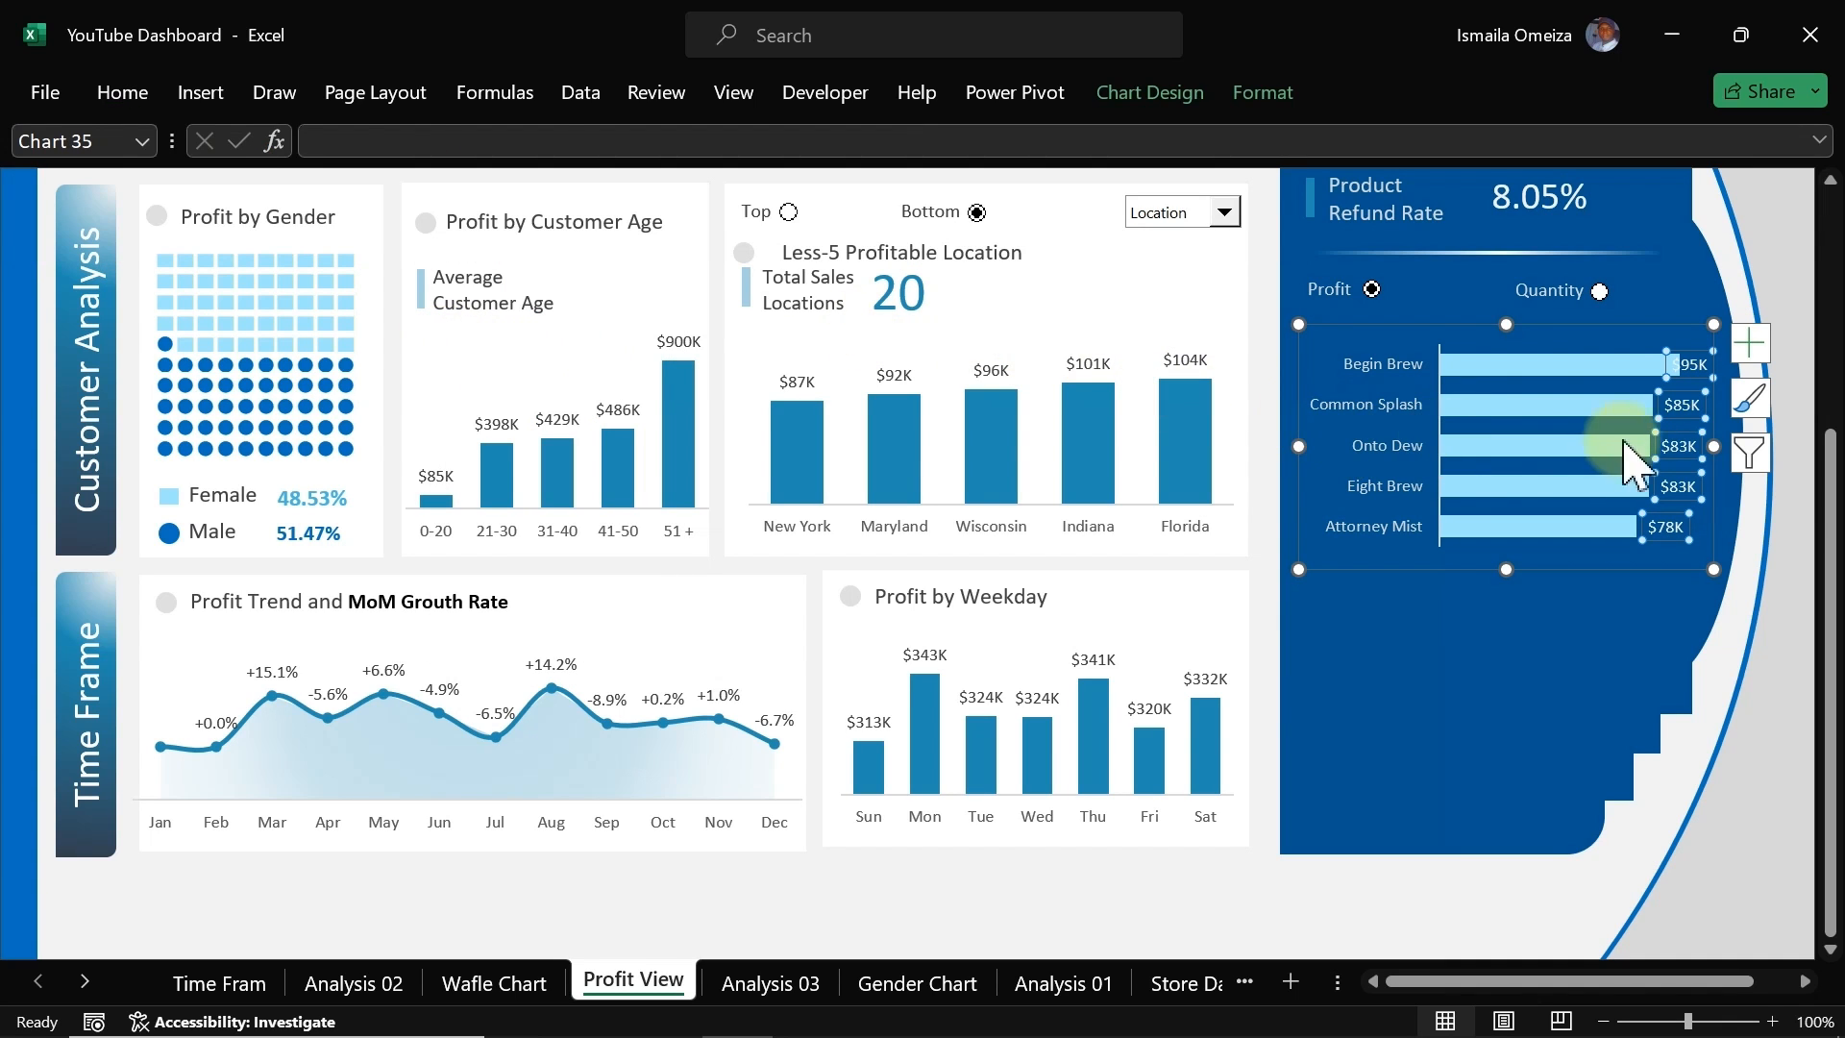
Step: Narrow the bar chart's plot area so the data labels fit beside the bars
{"action": "left_click", "coordinate": [1622, 451]}
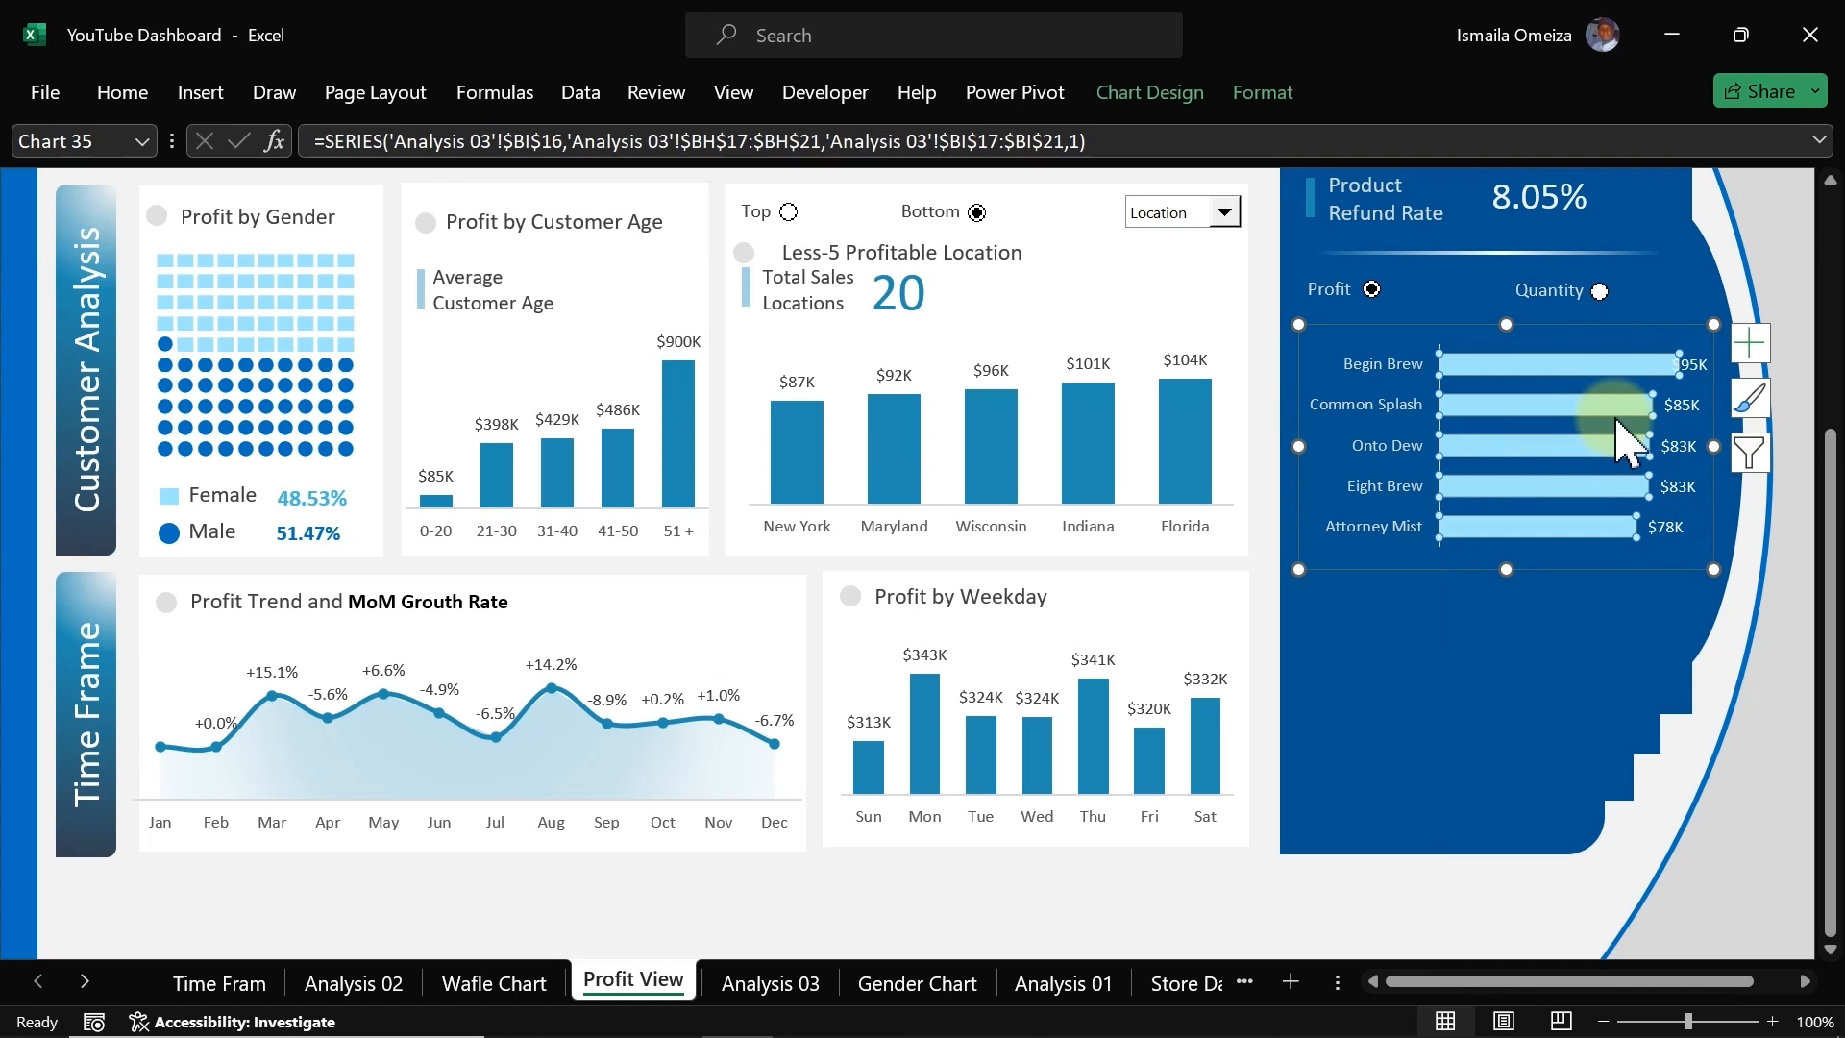
{"action": "left_click", "coordinate": [1670, 428]}
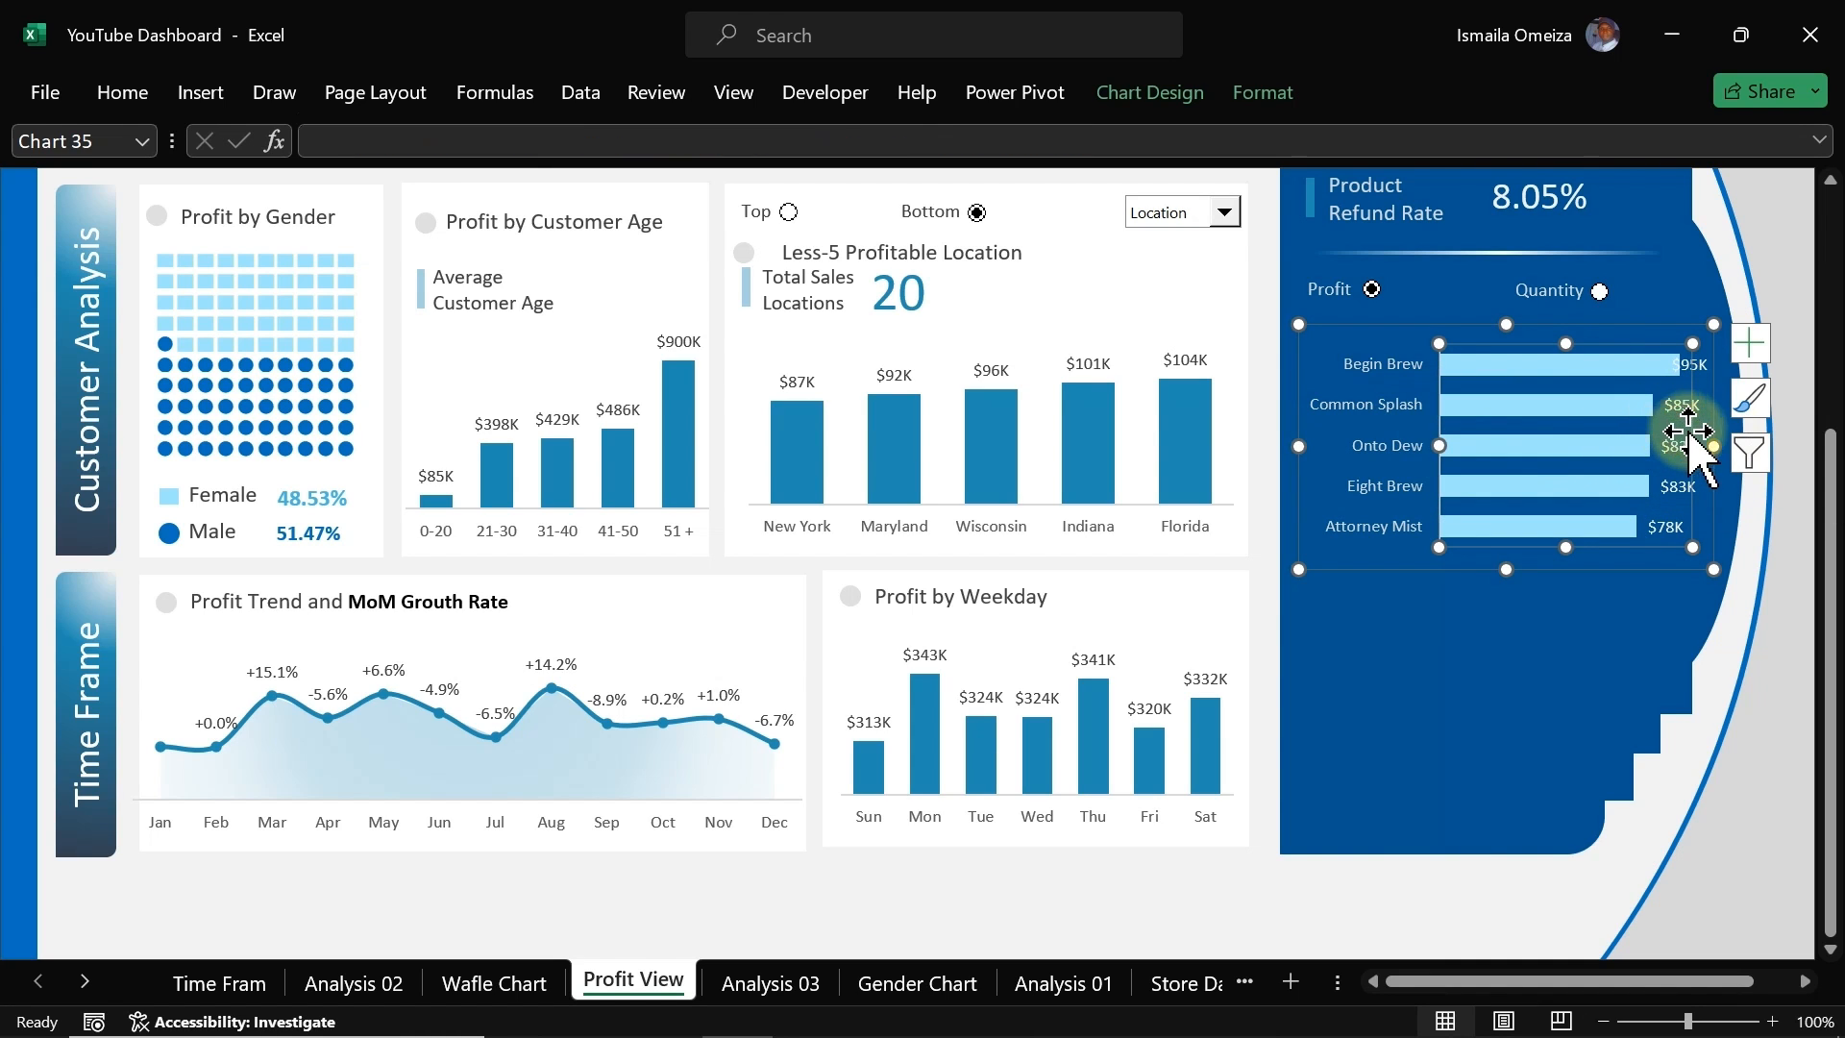
{"action": "left_click_drag", "start_coordinate": [1692, 445], "coordinate": [1653, 442]}
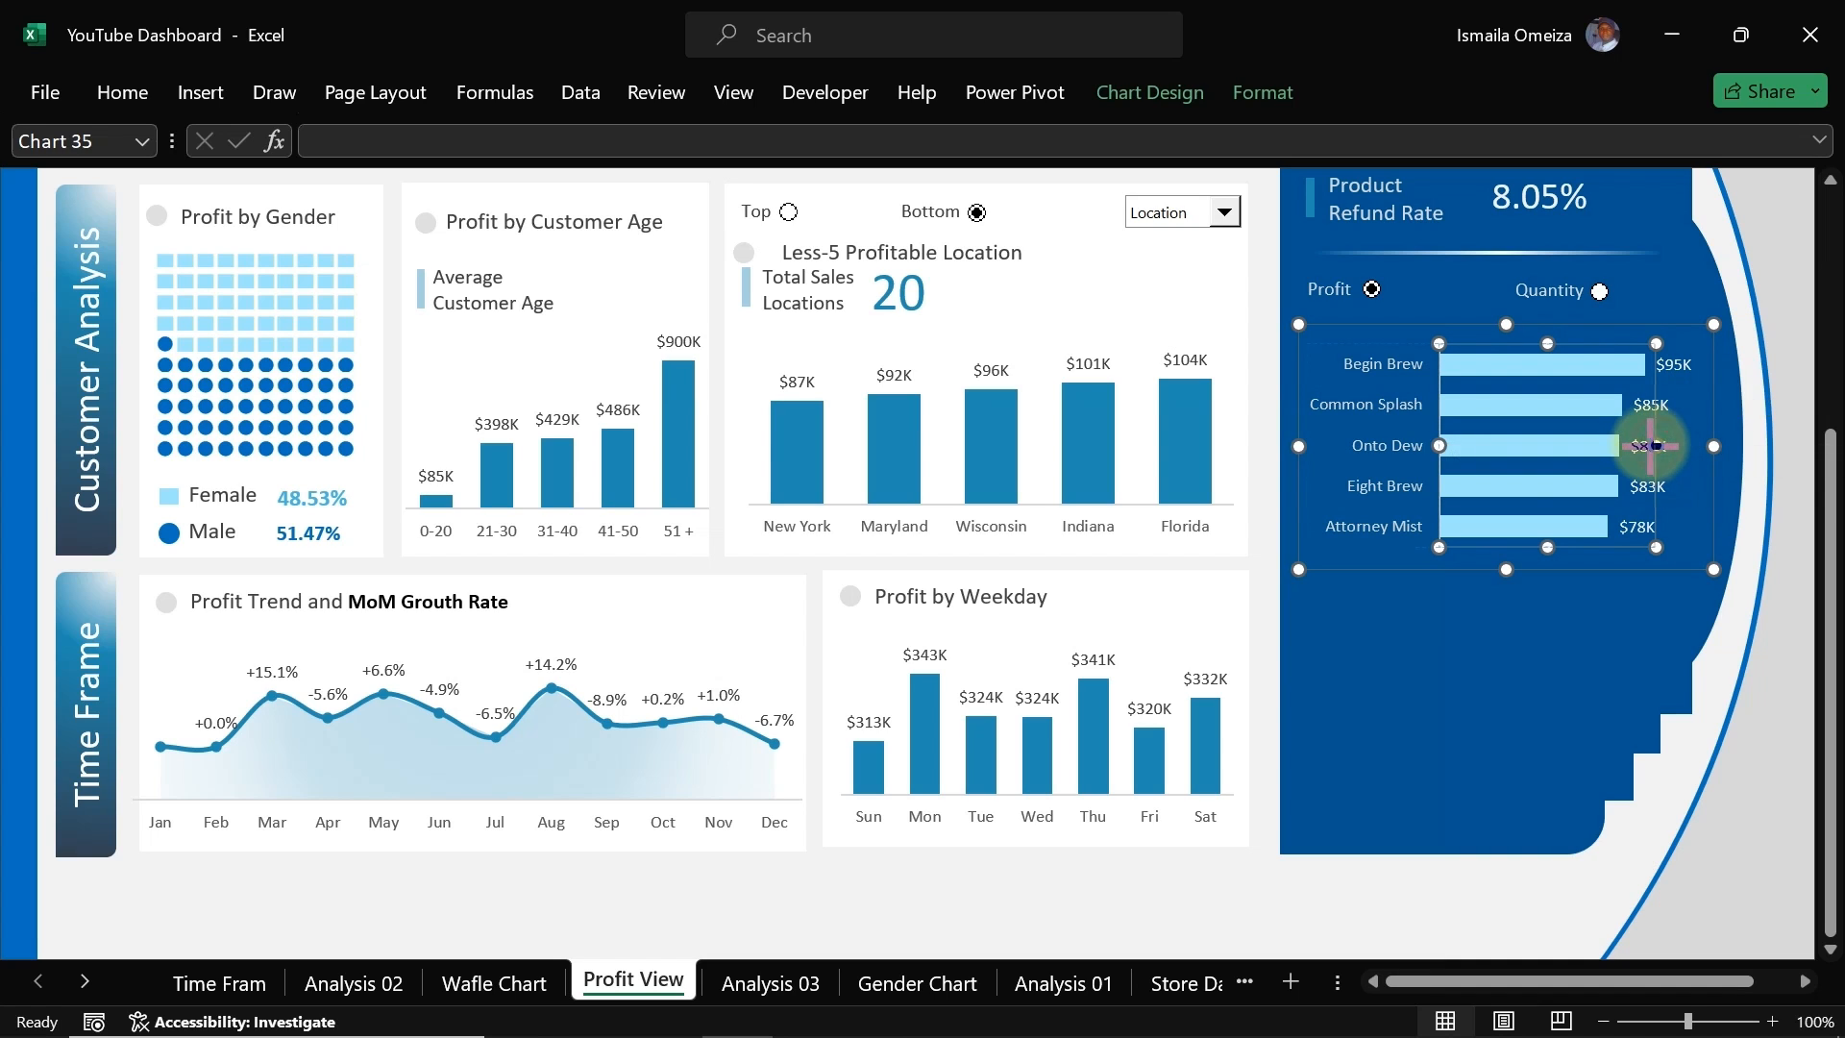
{"action": "left_click_drag", "start_coordinate": [1645, 445], "coordinate": [1639, 444]}
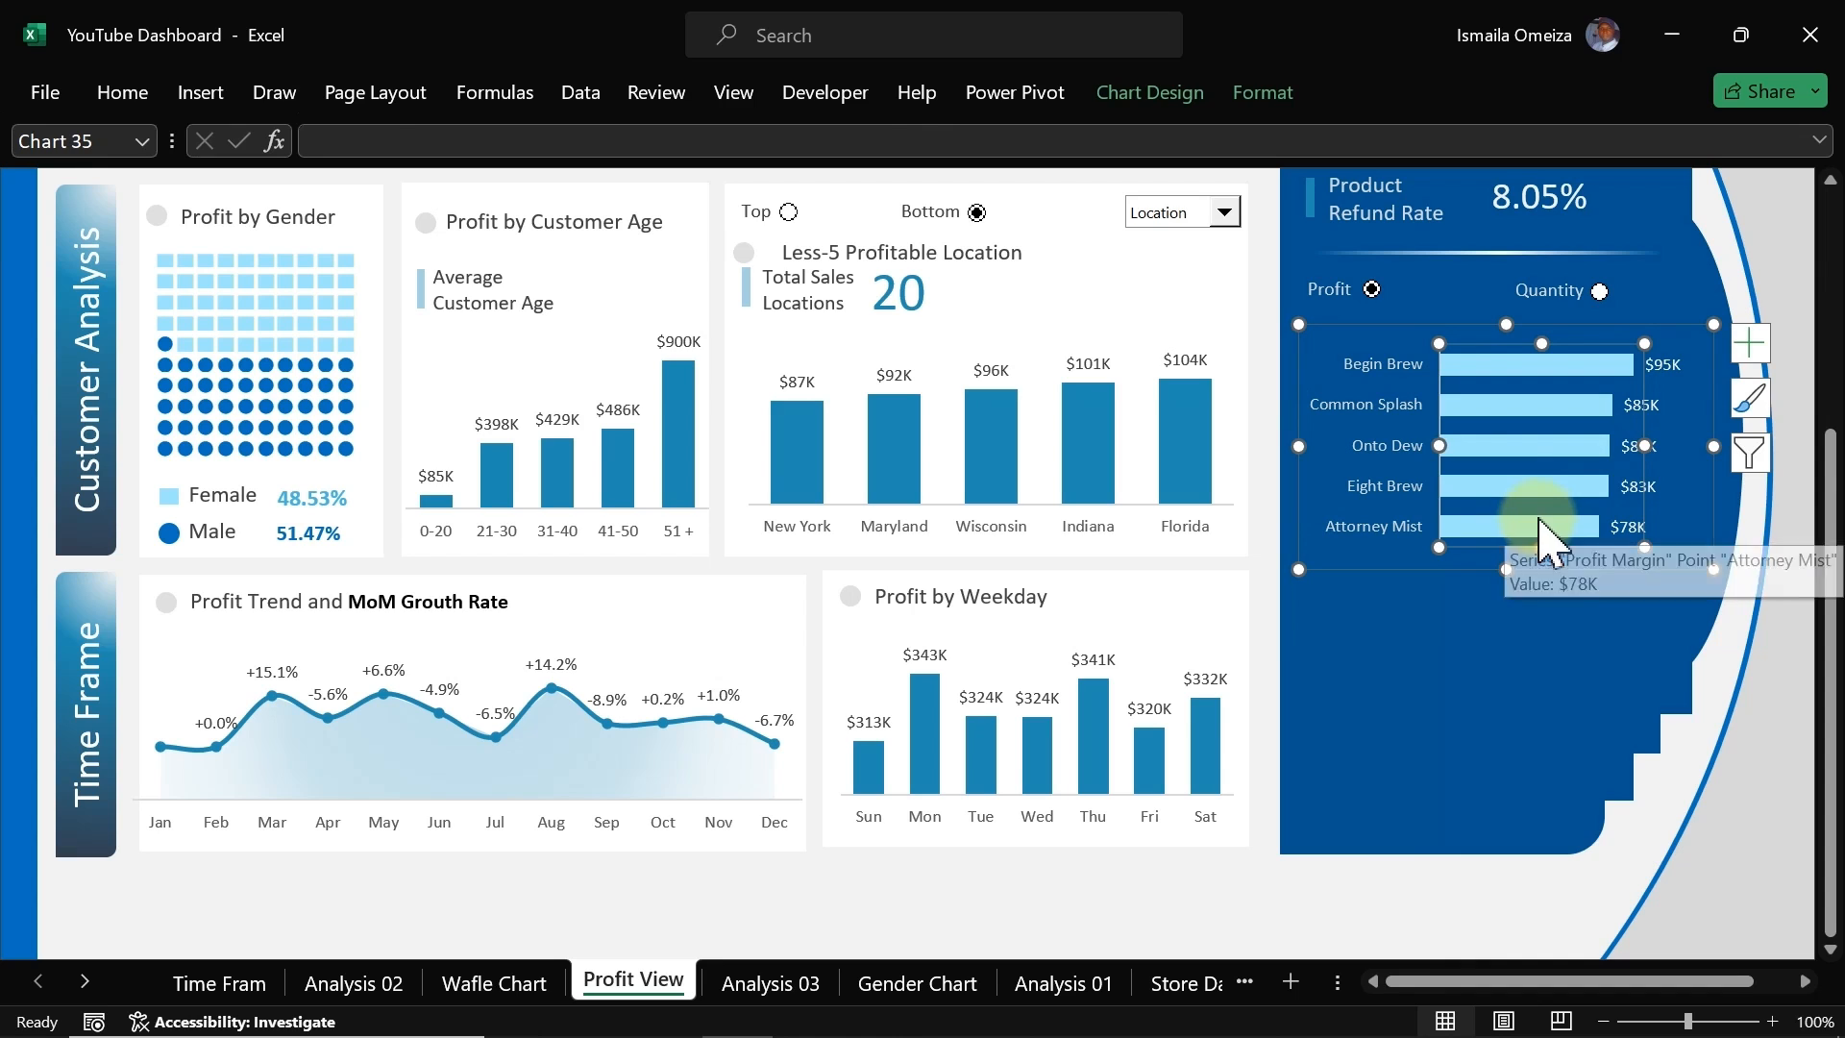
Step: Set the bar series gap width to 34% to thicken the bars, then deselect the chart
{"action": "left_click", "coordinate": [1519, 487]}
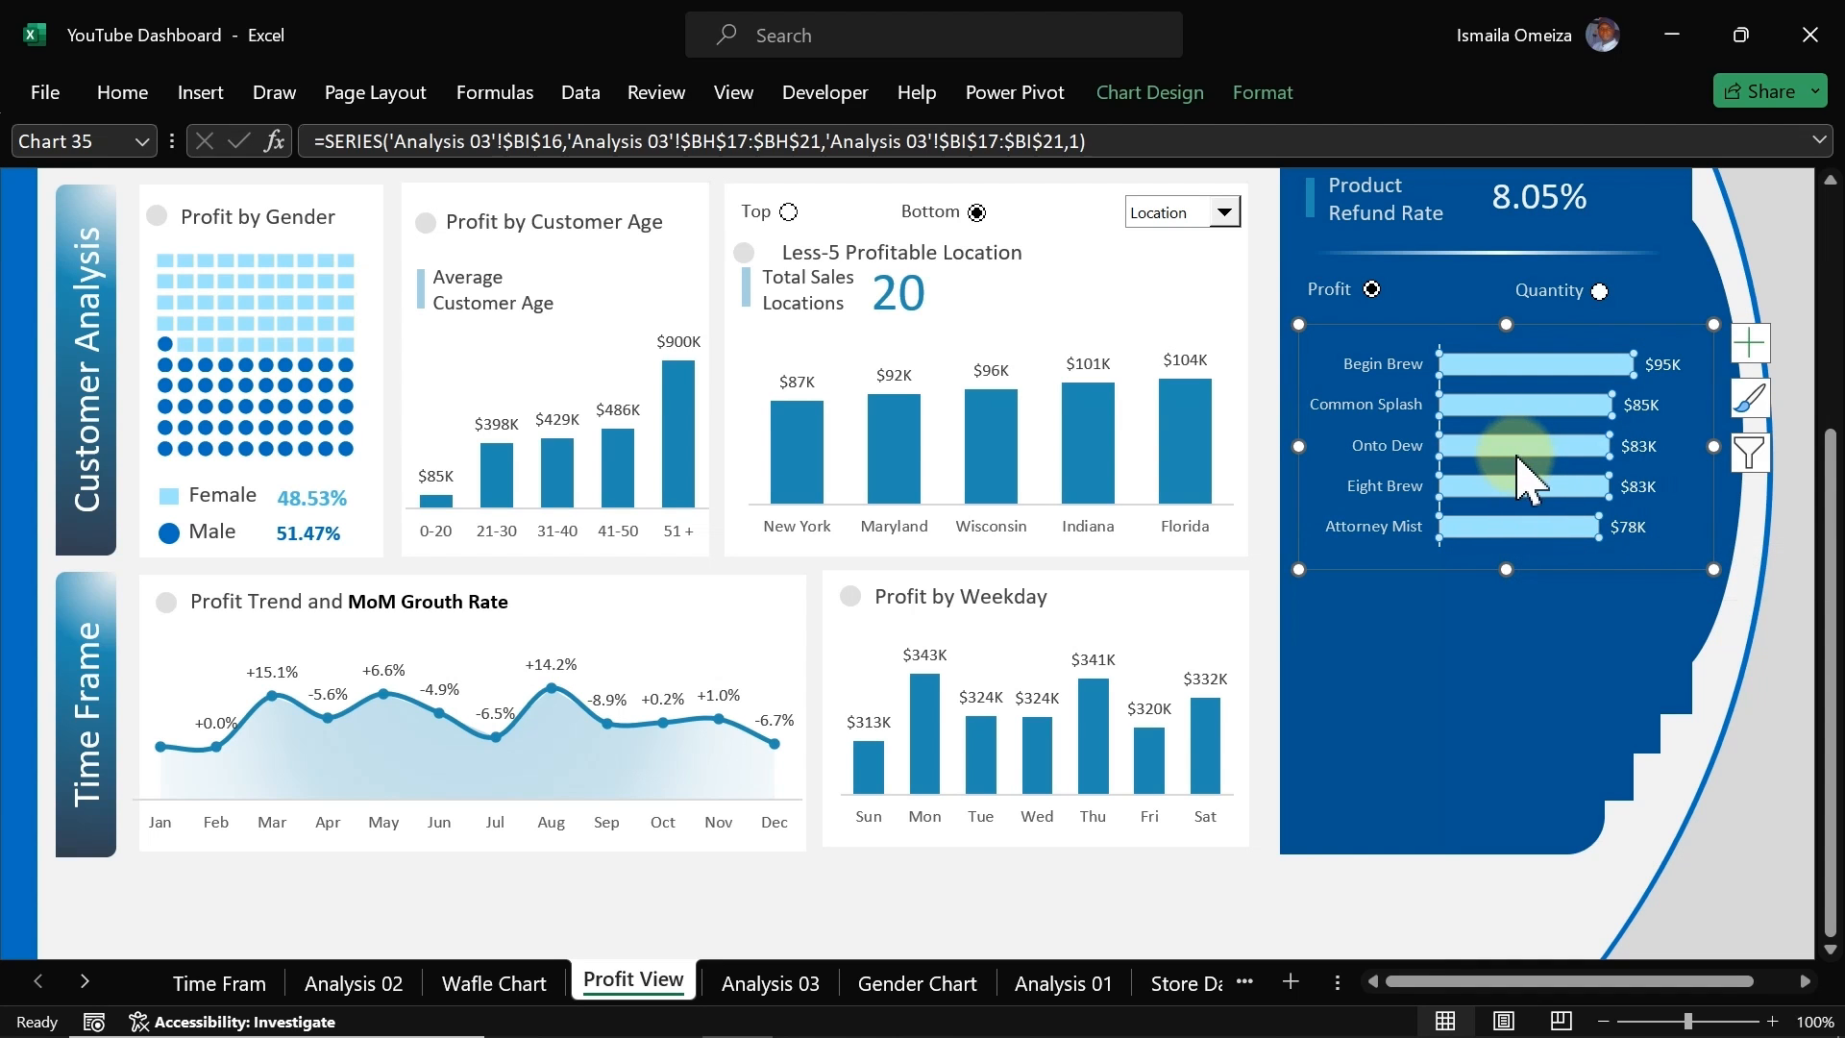
{"action": "key", "text": "ctrl+1"}
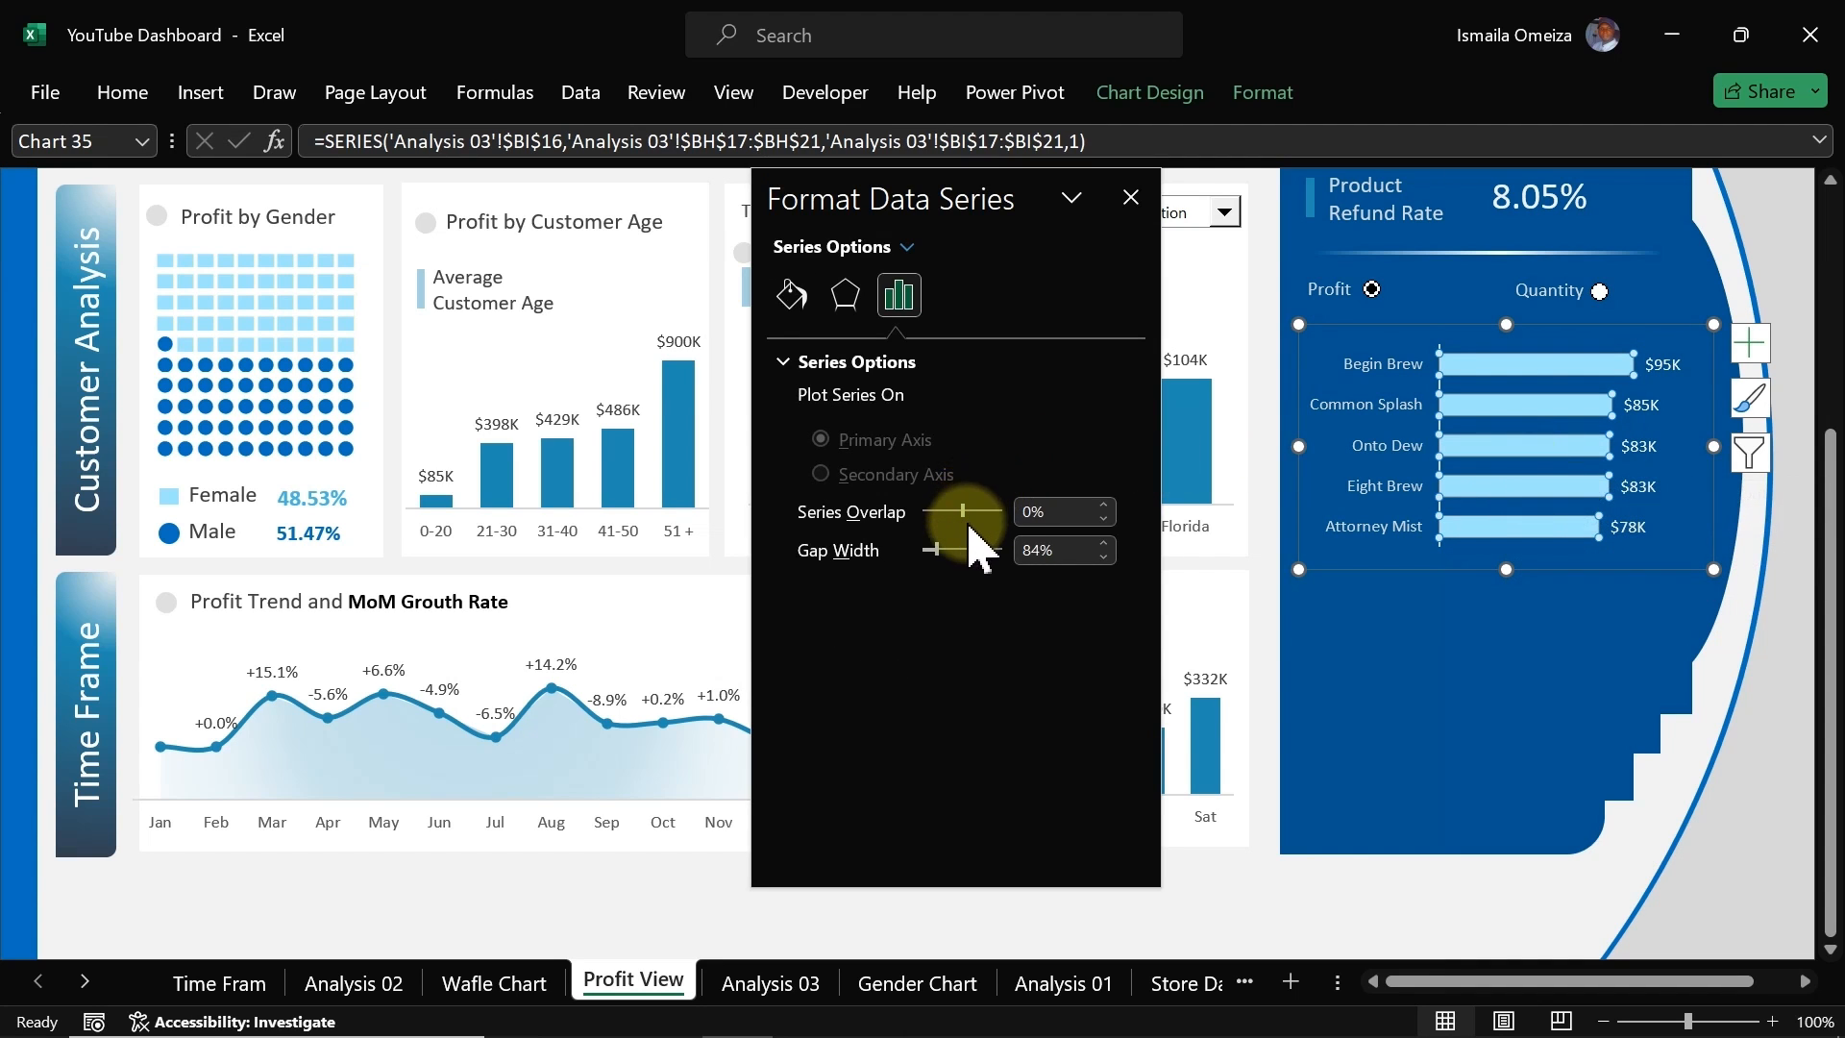
{"action": "left_click_drag", "start_coordinate": [938, 550], "coordinate": [937, 556]}
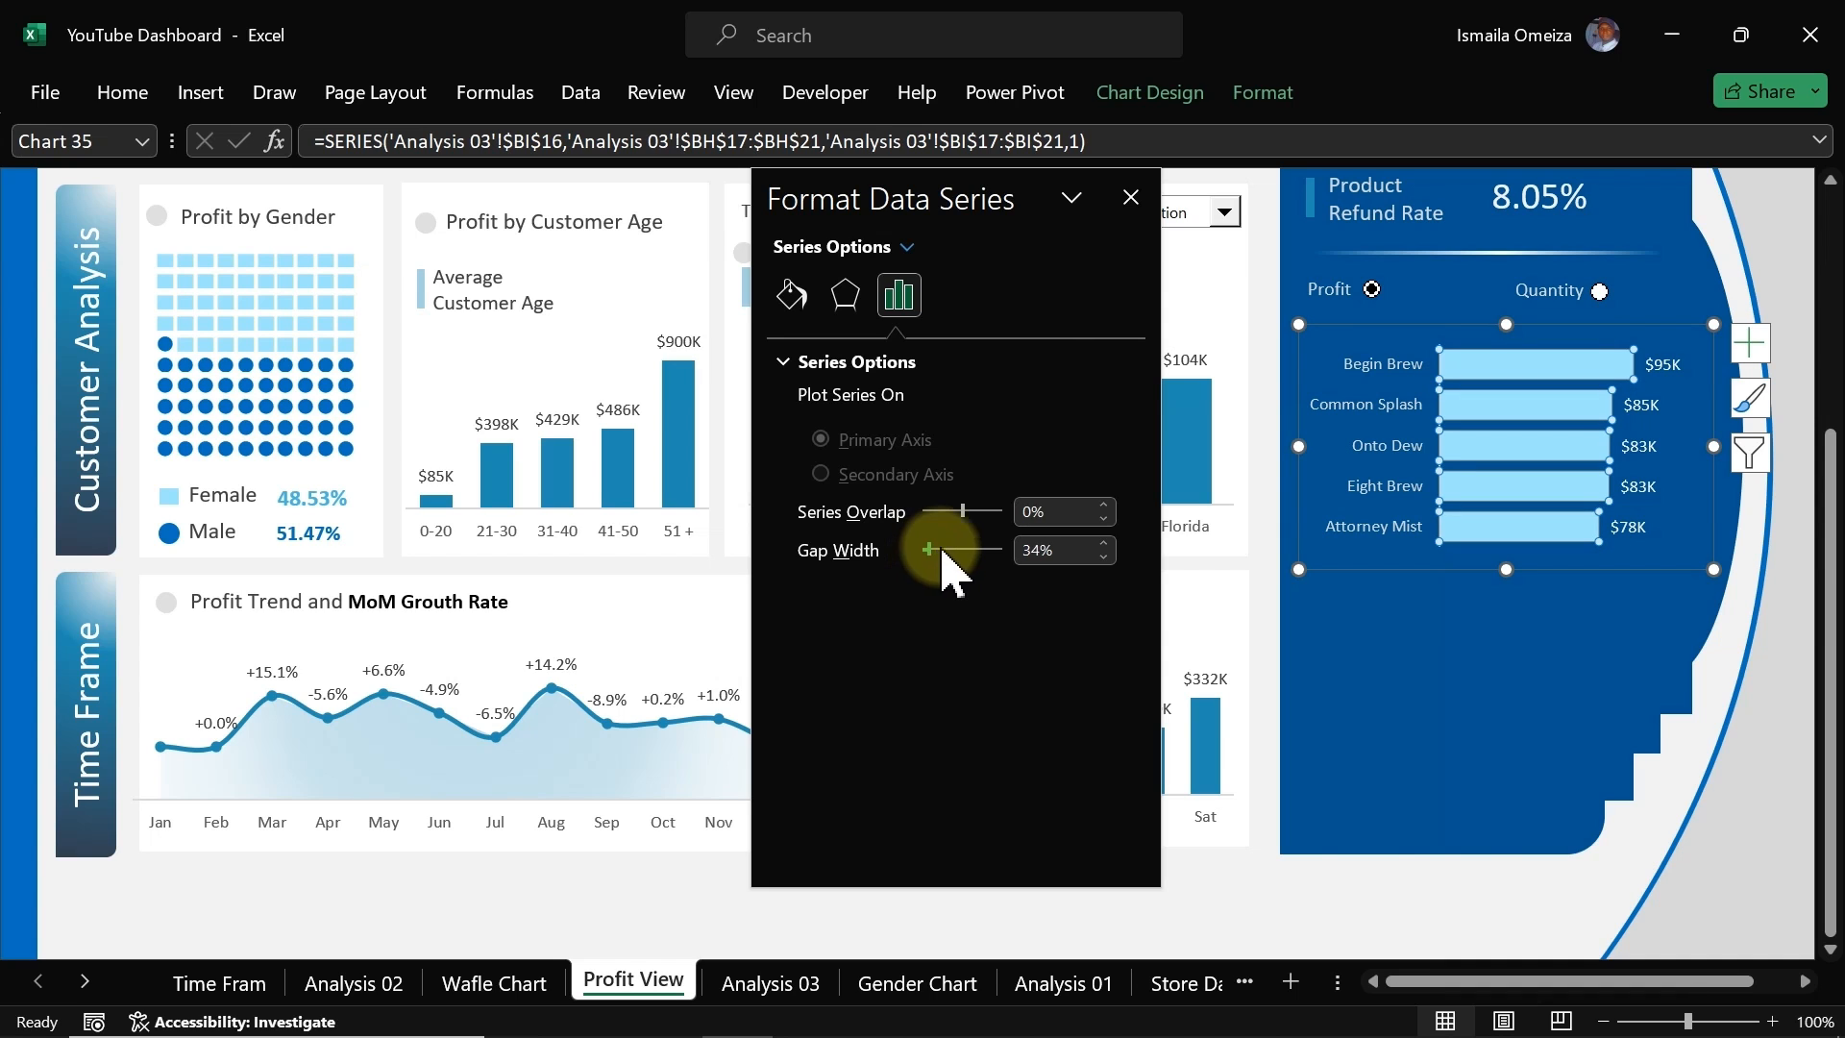
{"action": "left_click", "coordinate": [1129, 198]}
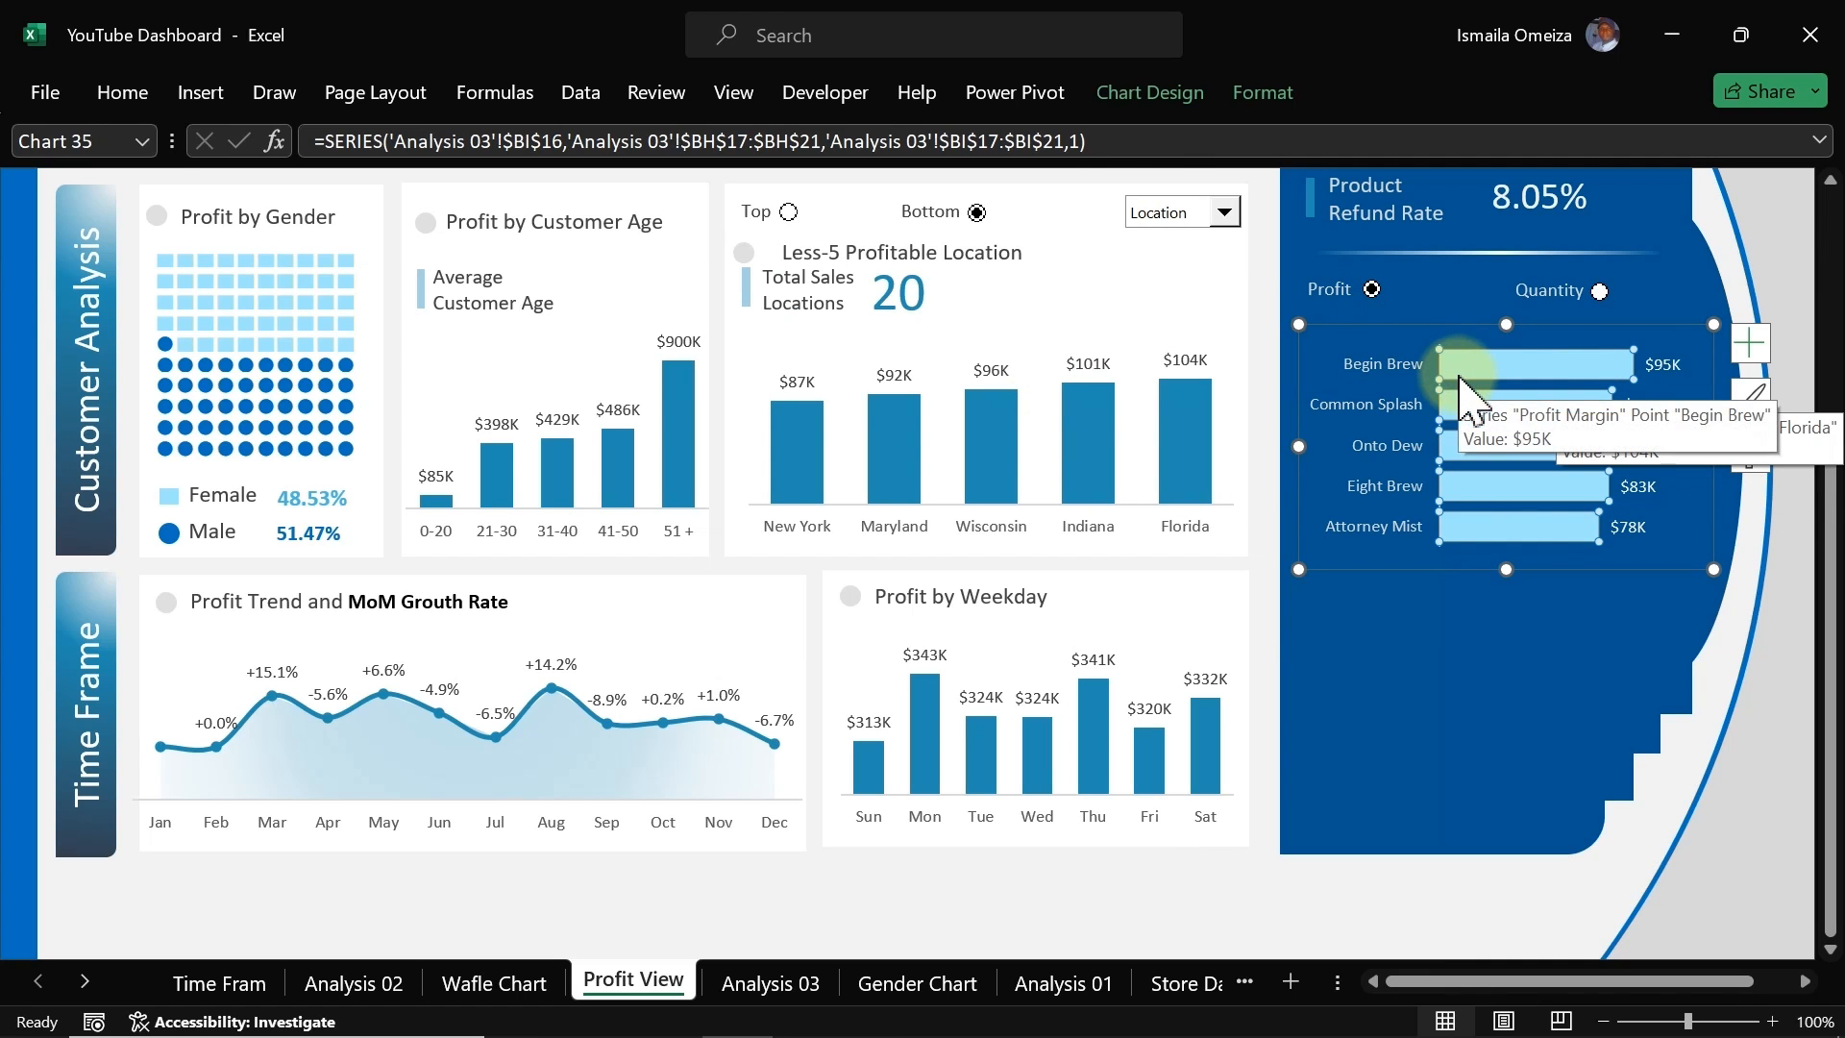
{"action": "left_click", "coordinate": [1441, 912]}
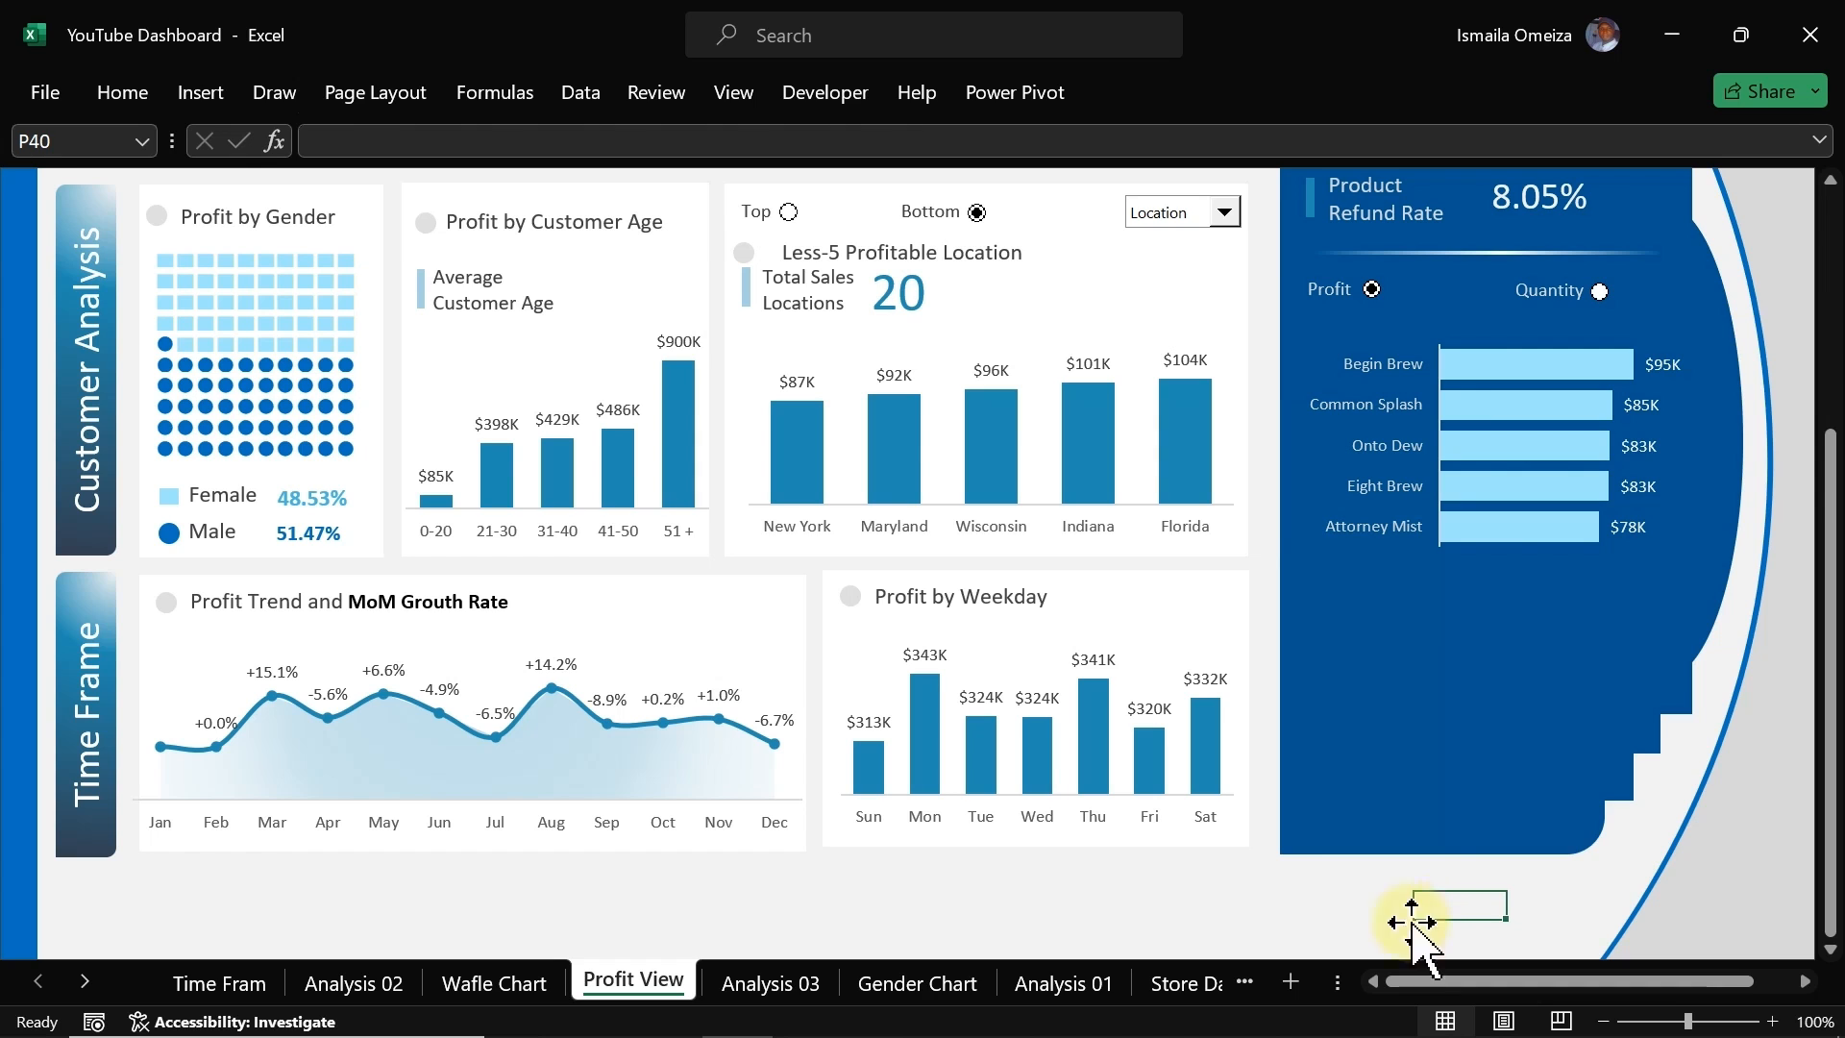
Step: Start an IF formula in cell BL5 testing whether the option cell BI5 equals 1
{"action": "left_click", "coordinate": [728, 989]}
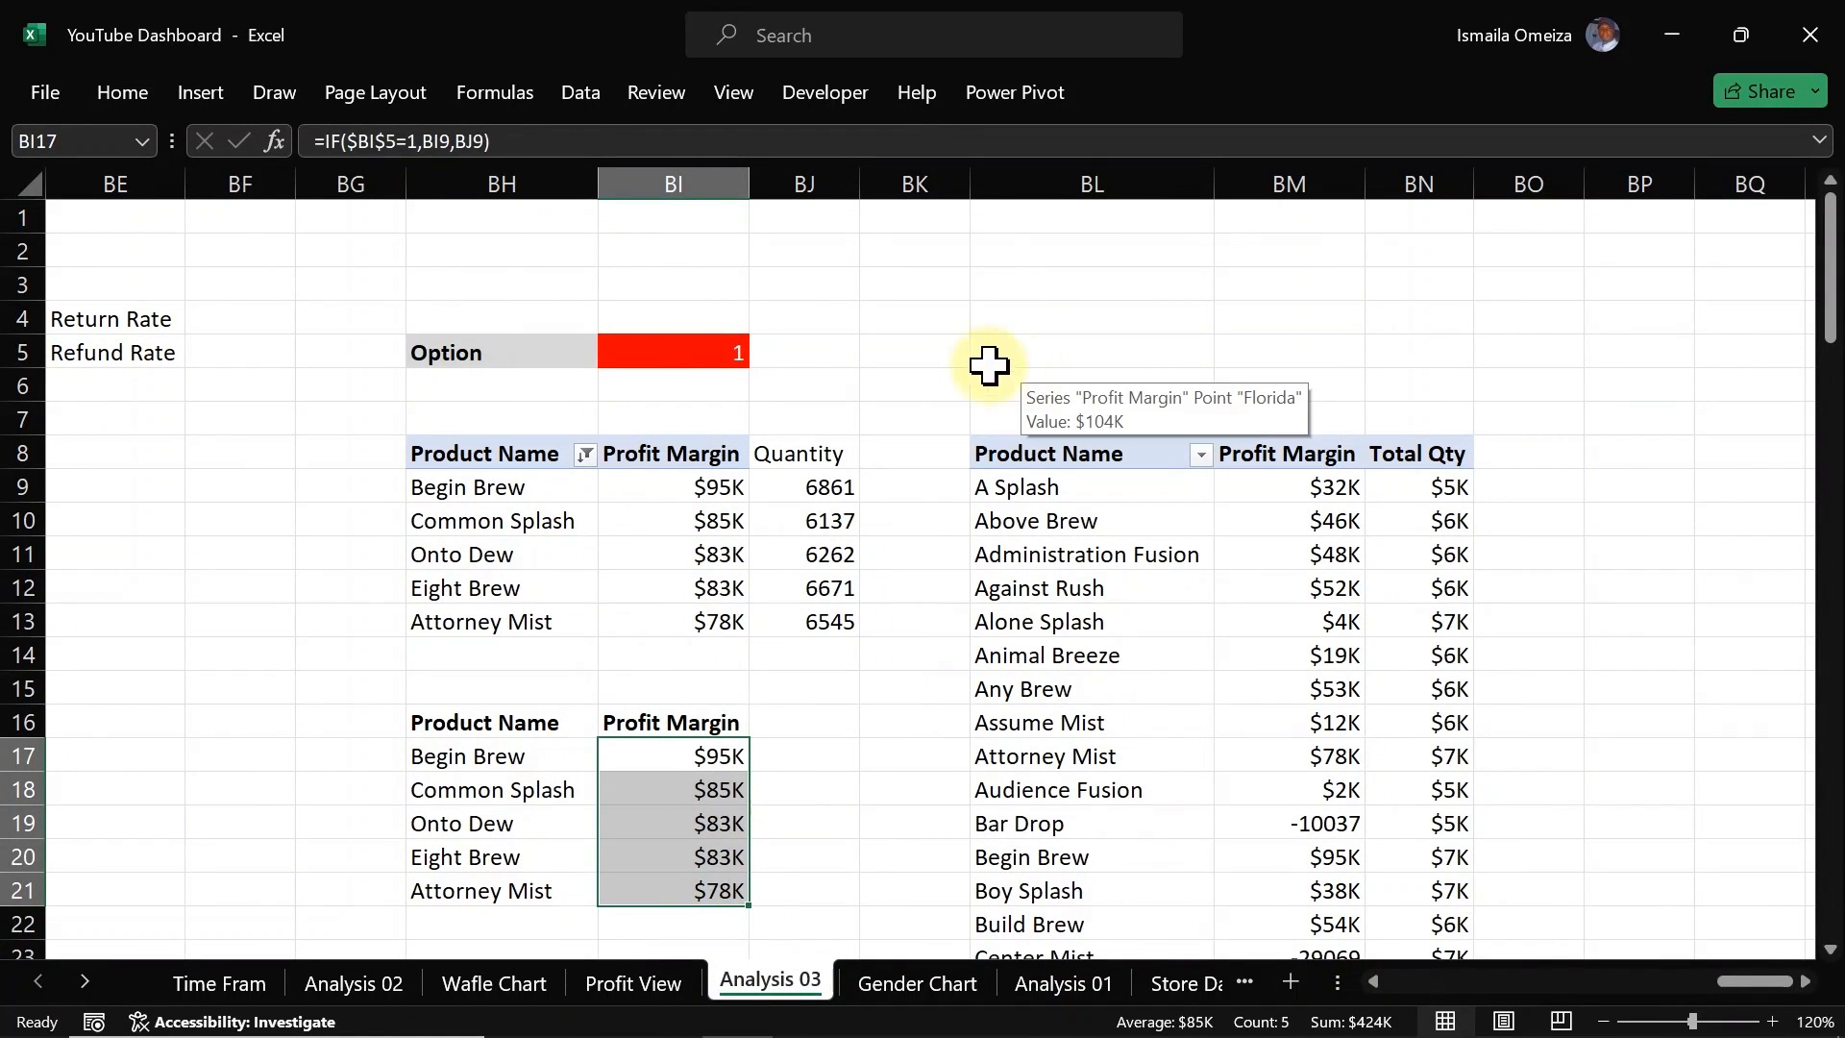
{"action": "left_click", "coordinate": [951, 351]}
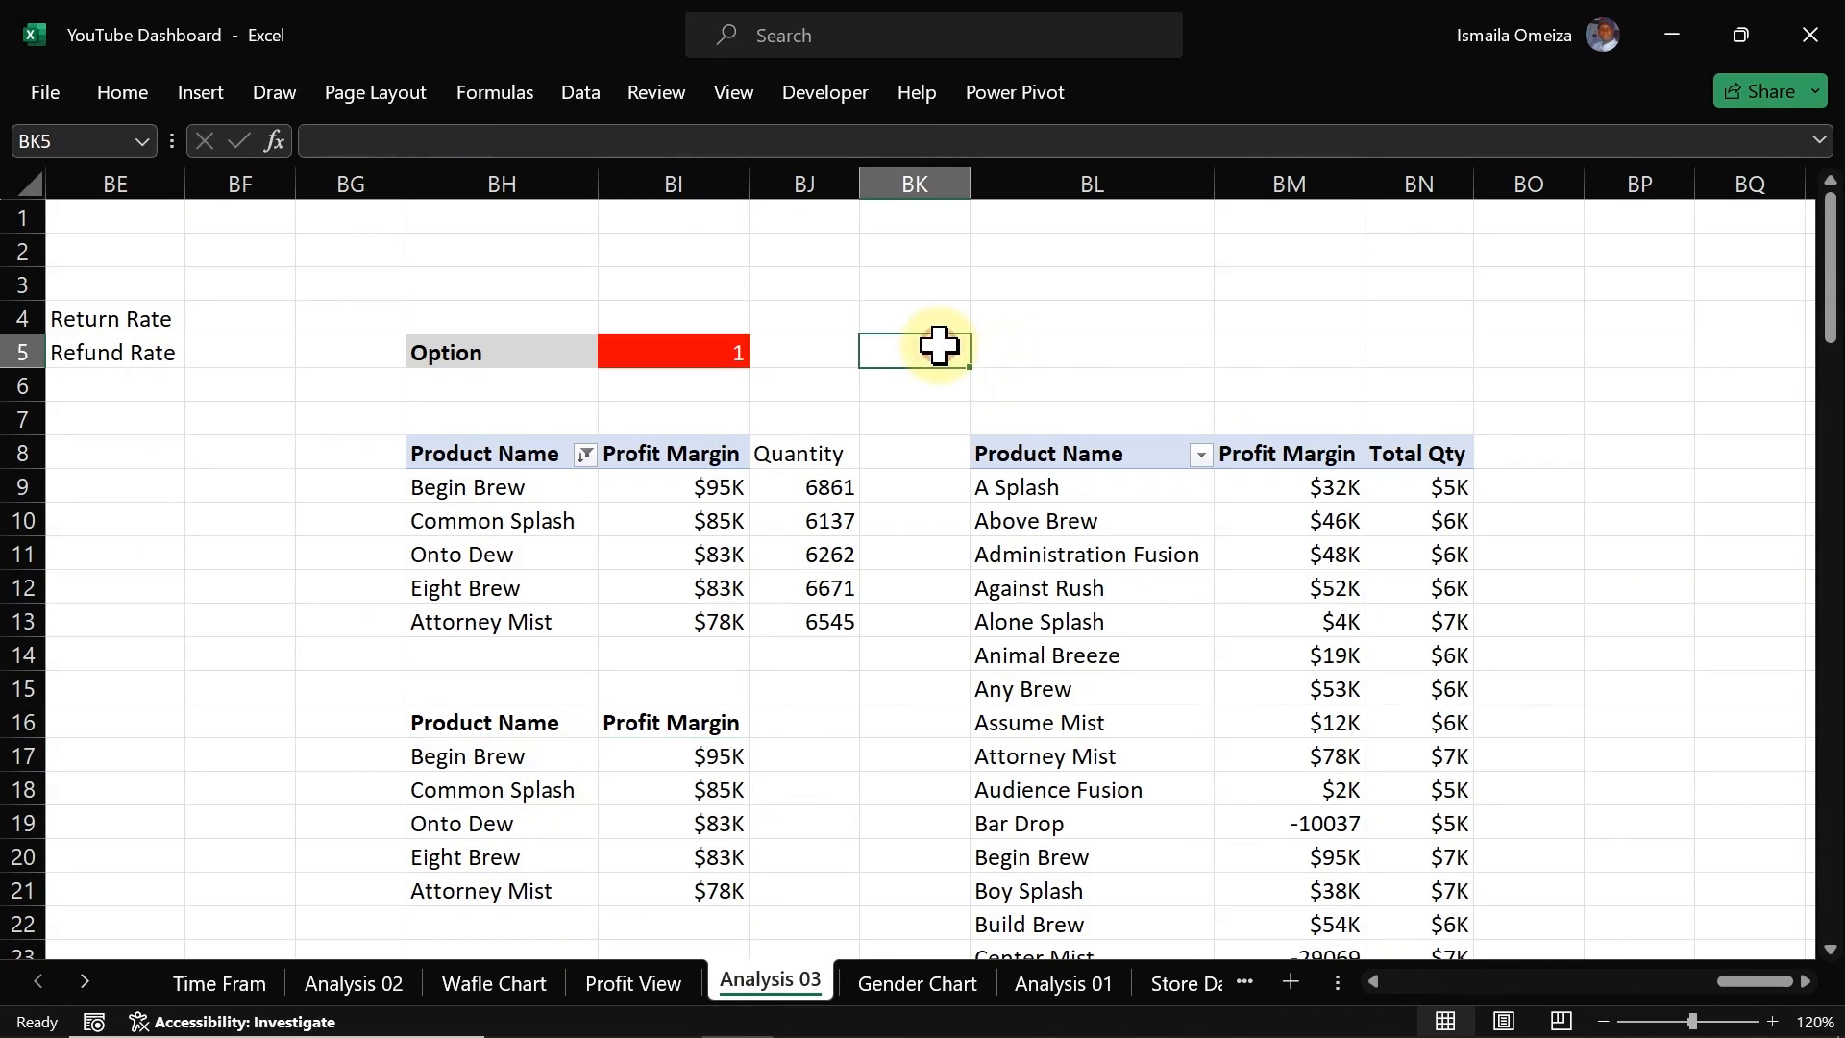
{"action": "left_click", "coordinate": [1046, 346]}
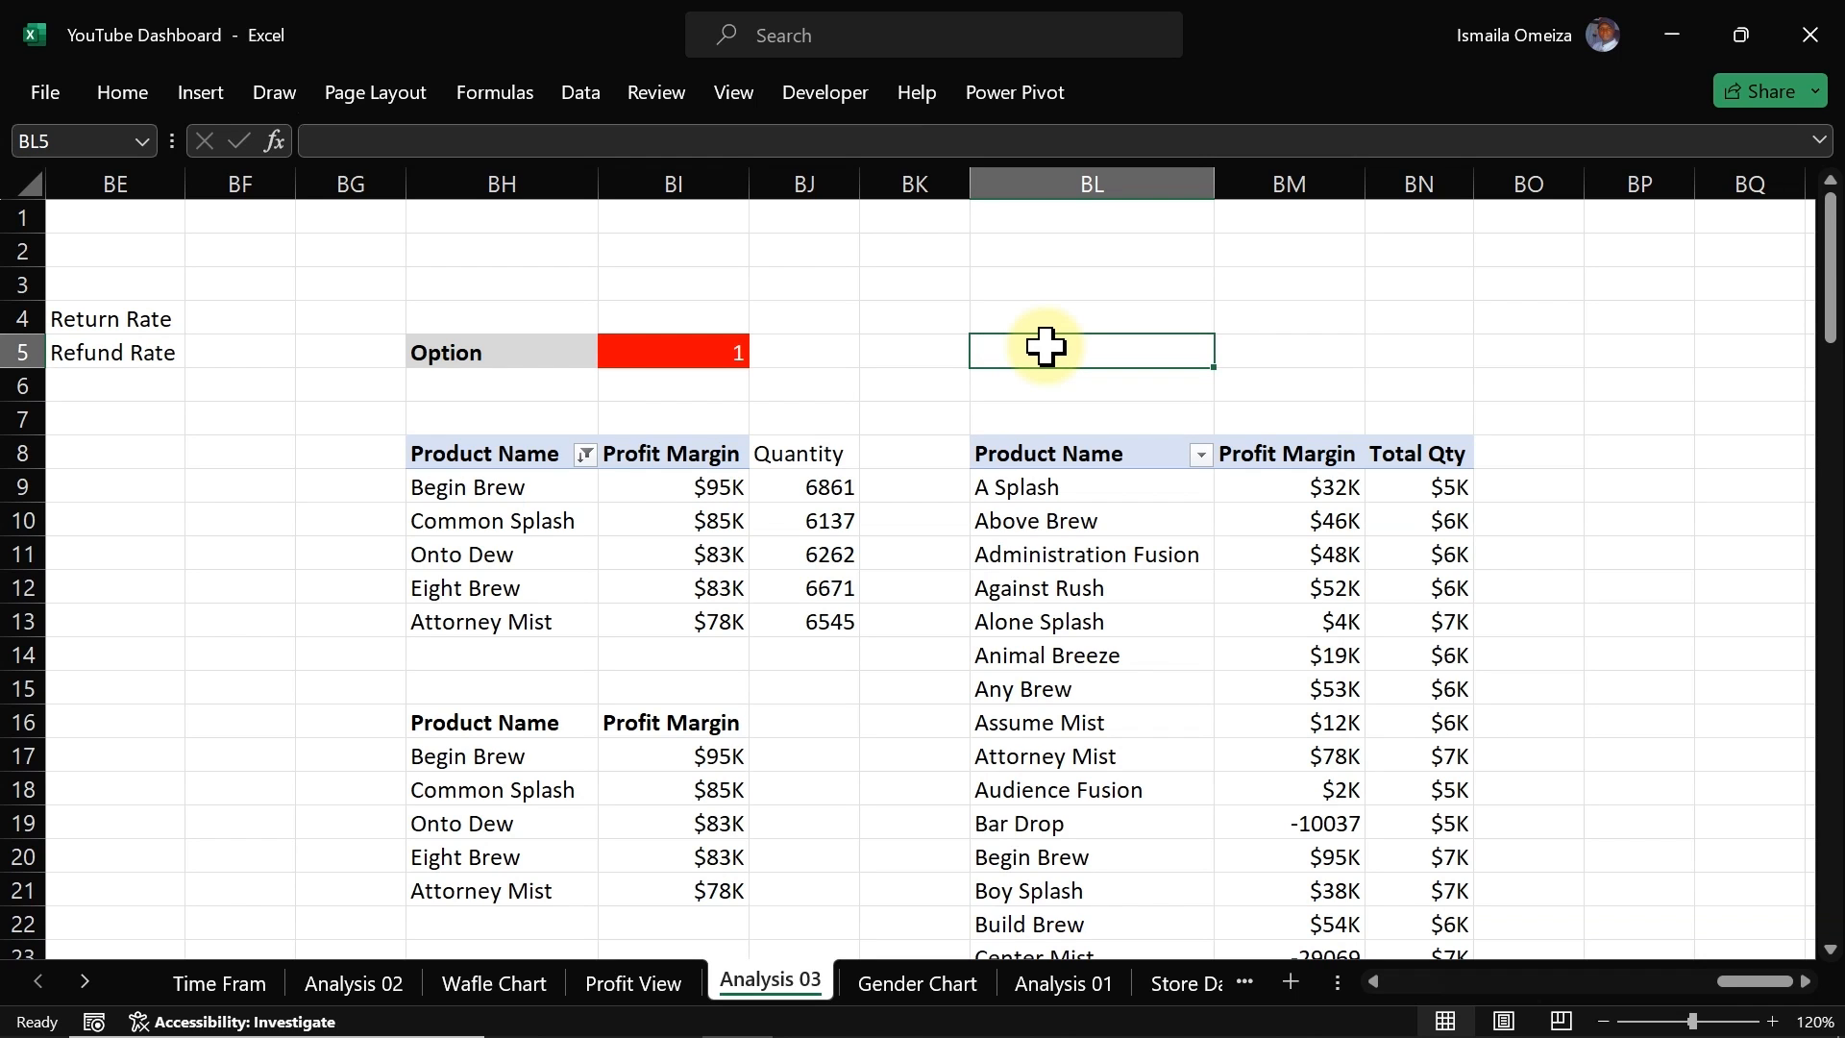
{"action": "type", "text": "=if"}
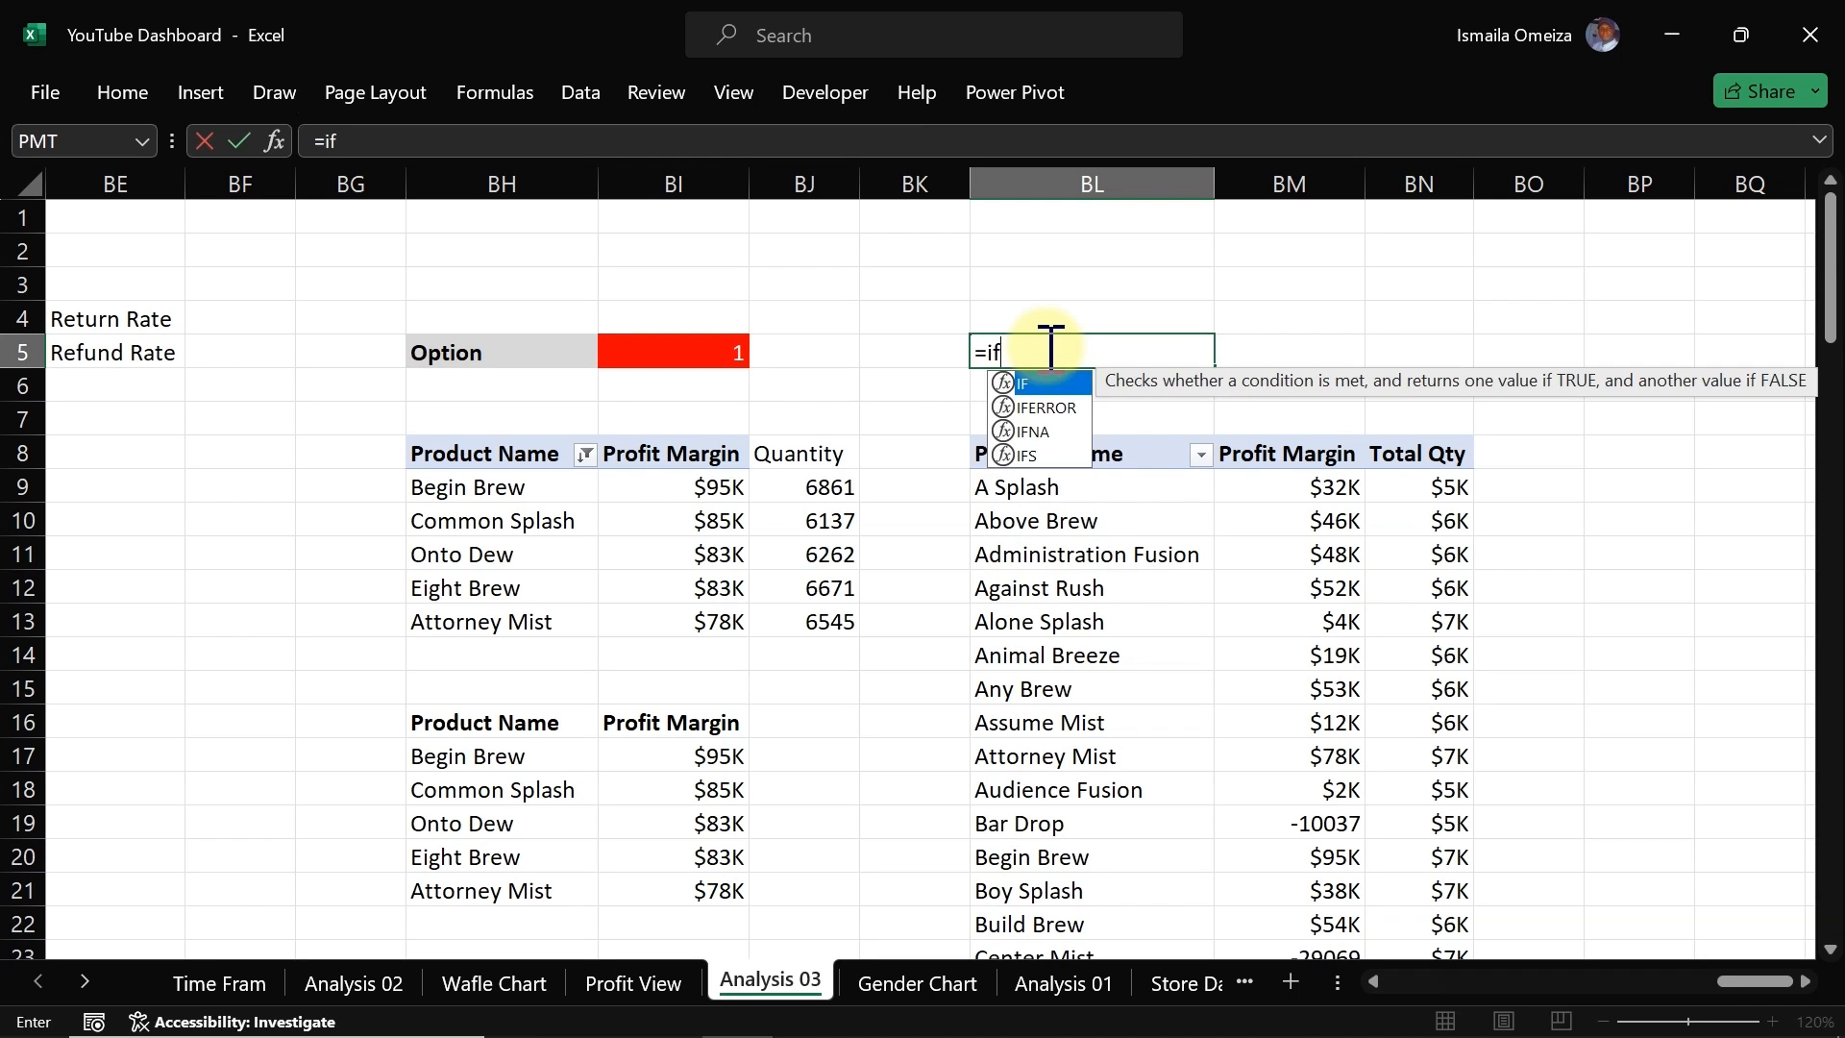
{"action": "key", "text": "Tab"}
{"action": "left_click", "coordinate": [692, 353]}
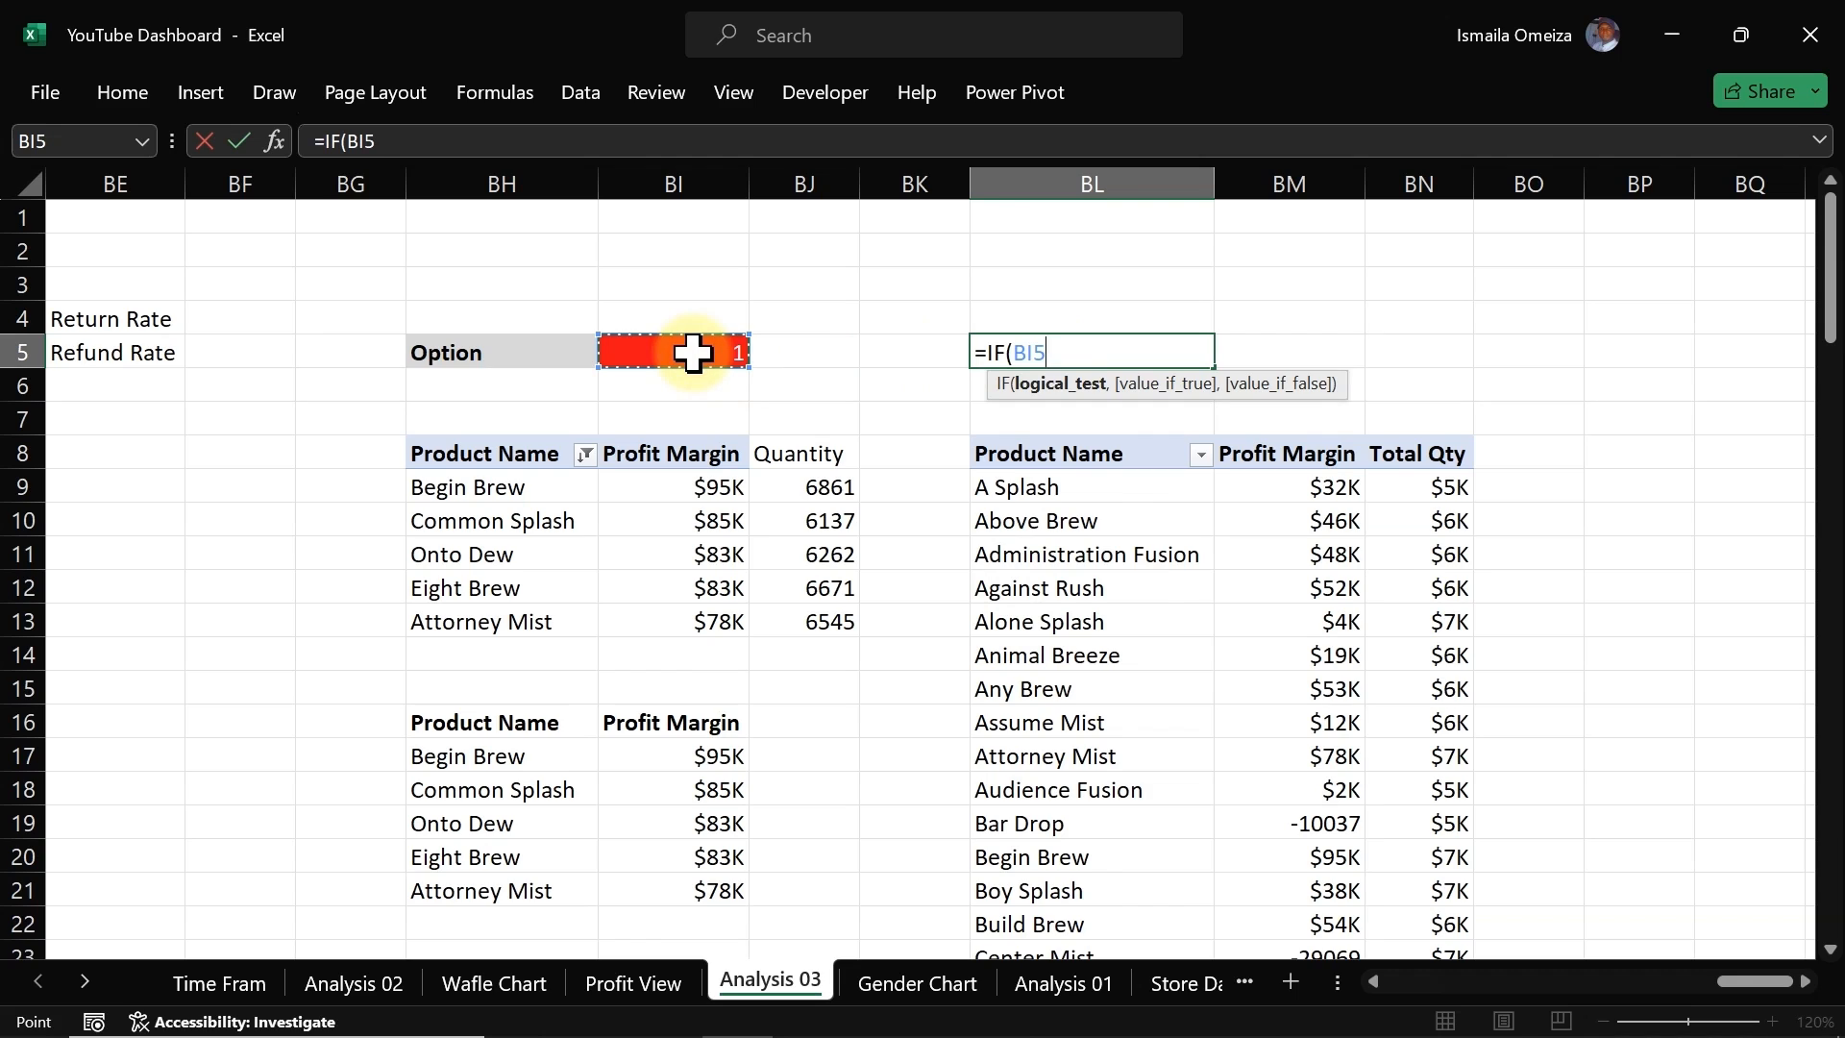
{"action": "type", "text": "=1,"}
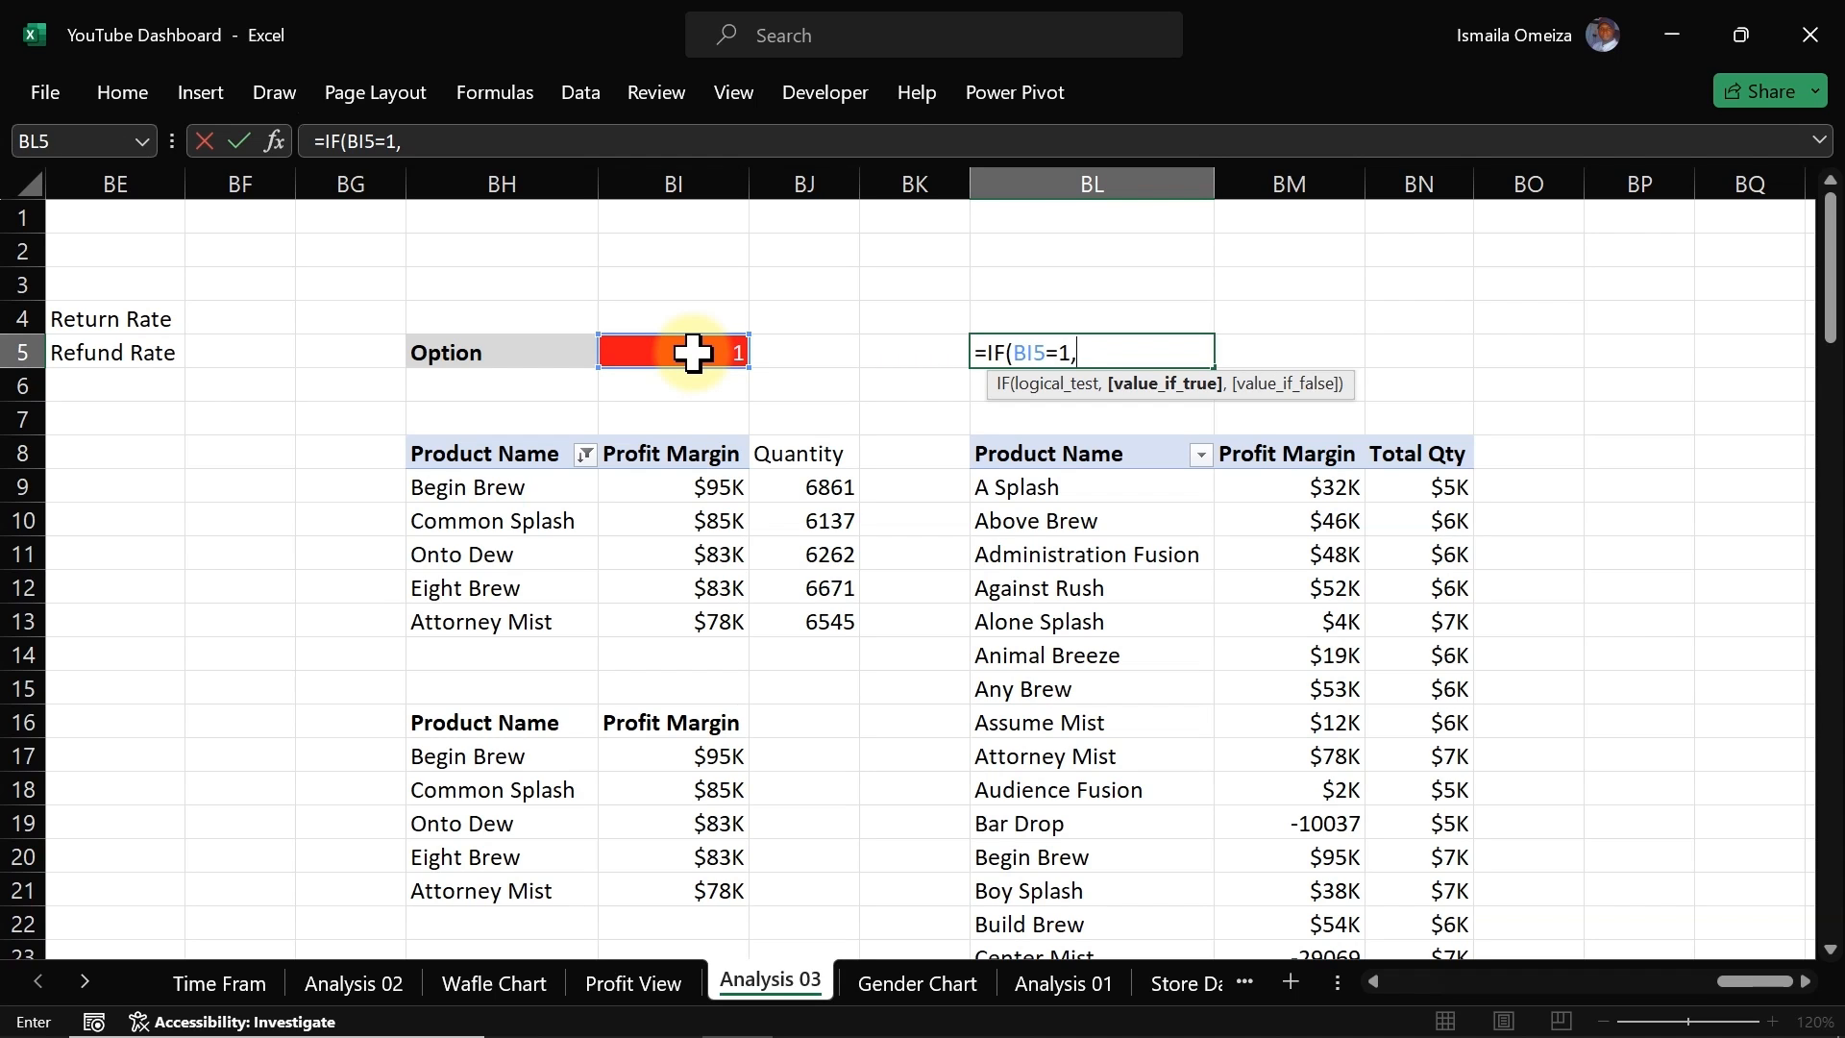
Step: Replace the entry in BL5 with a TEXTJOIN formula using a space delimiter and a nested IF
{"action": "key", "text": "Escape"}
{"action": "type", "text": "="}
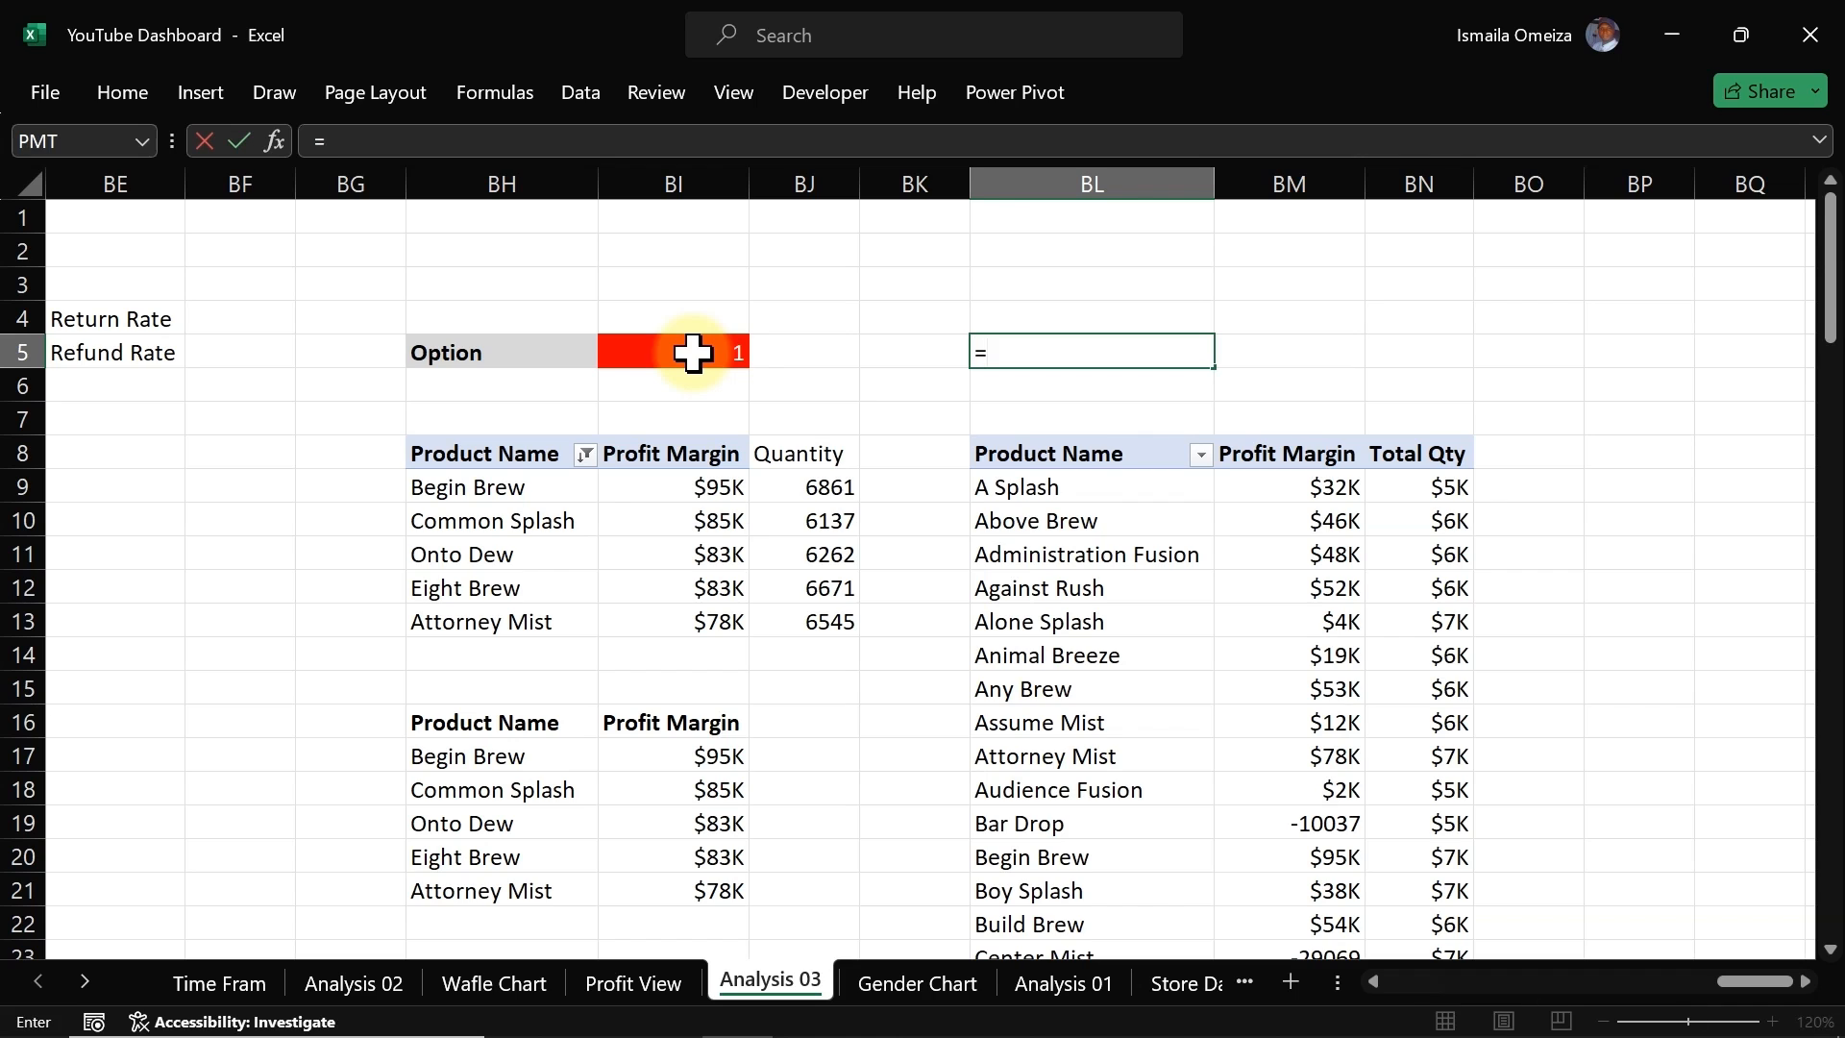
{"action": "type", "text": "text"}
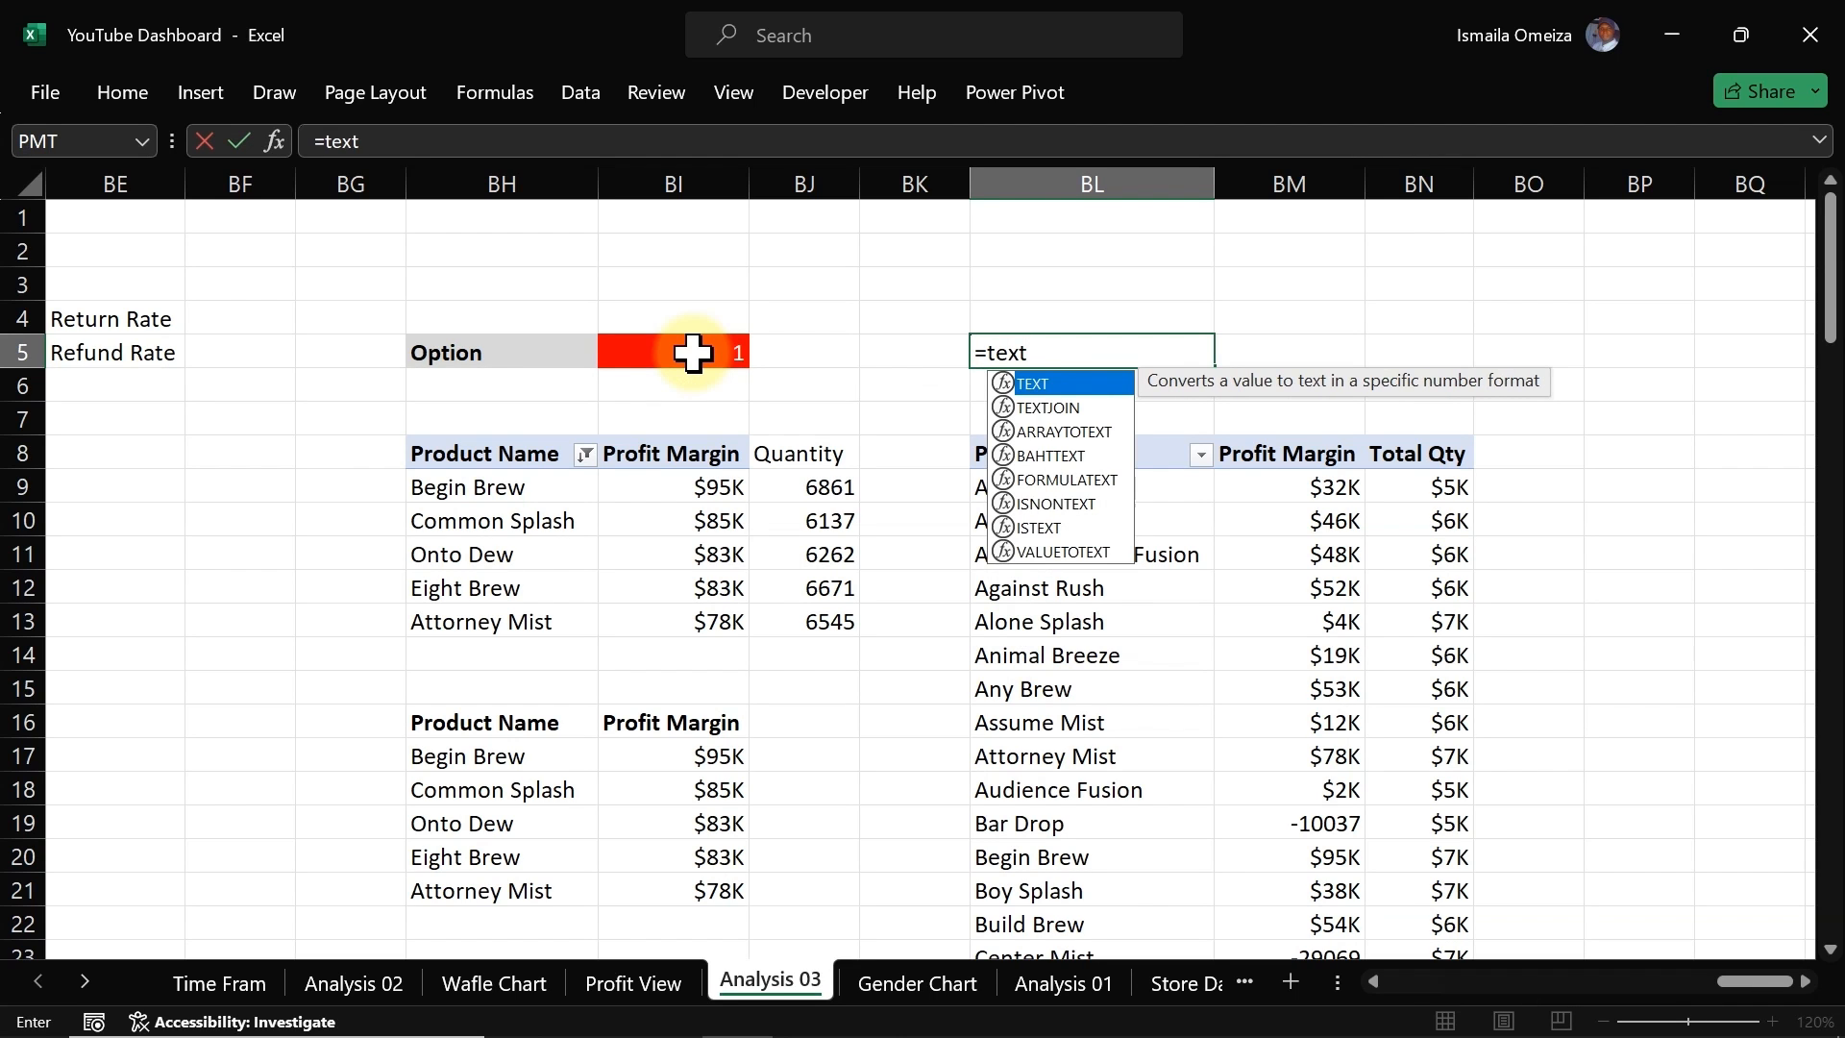
{"action": "key", "text": "Down"}
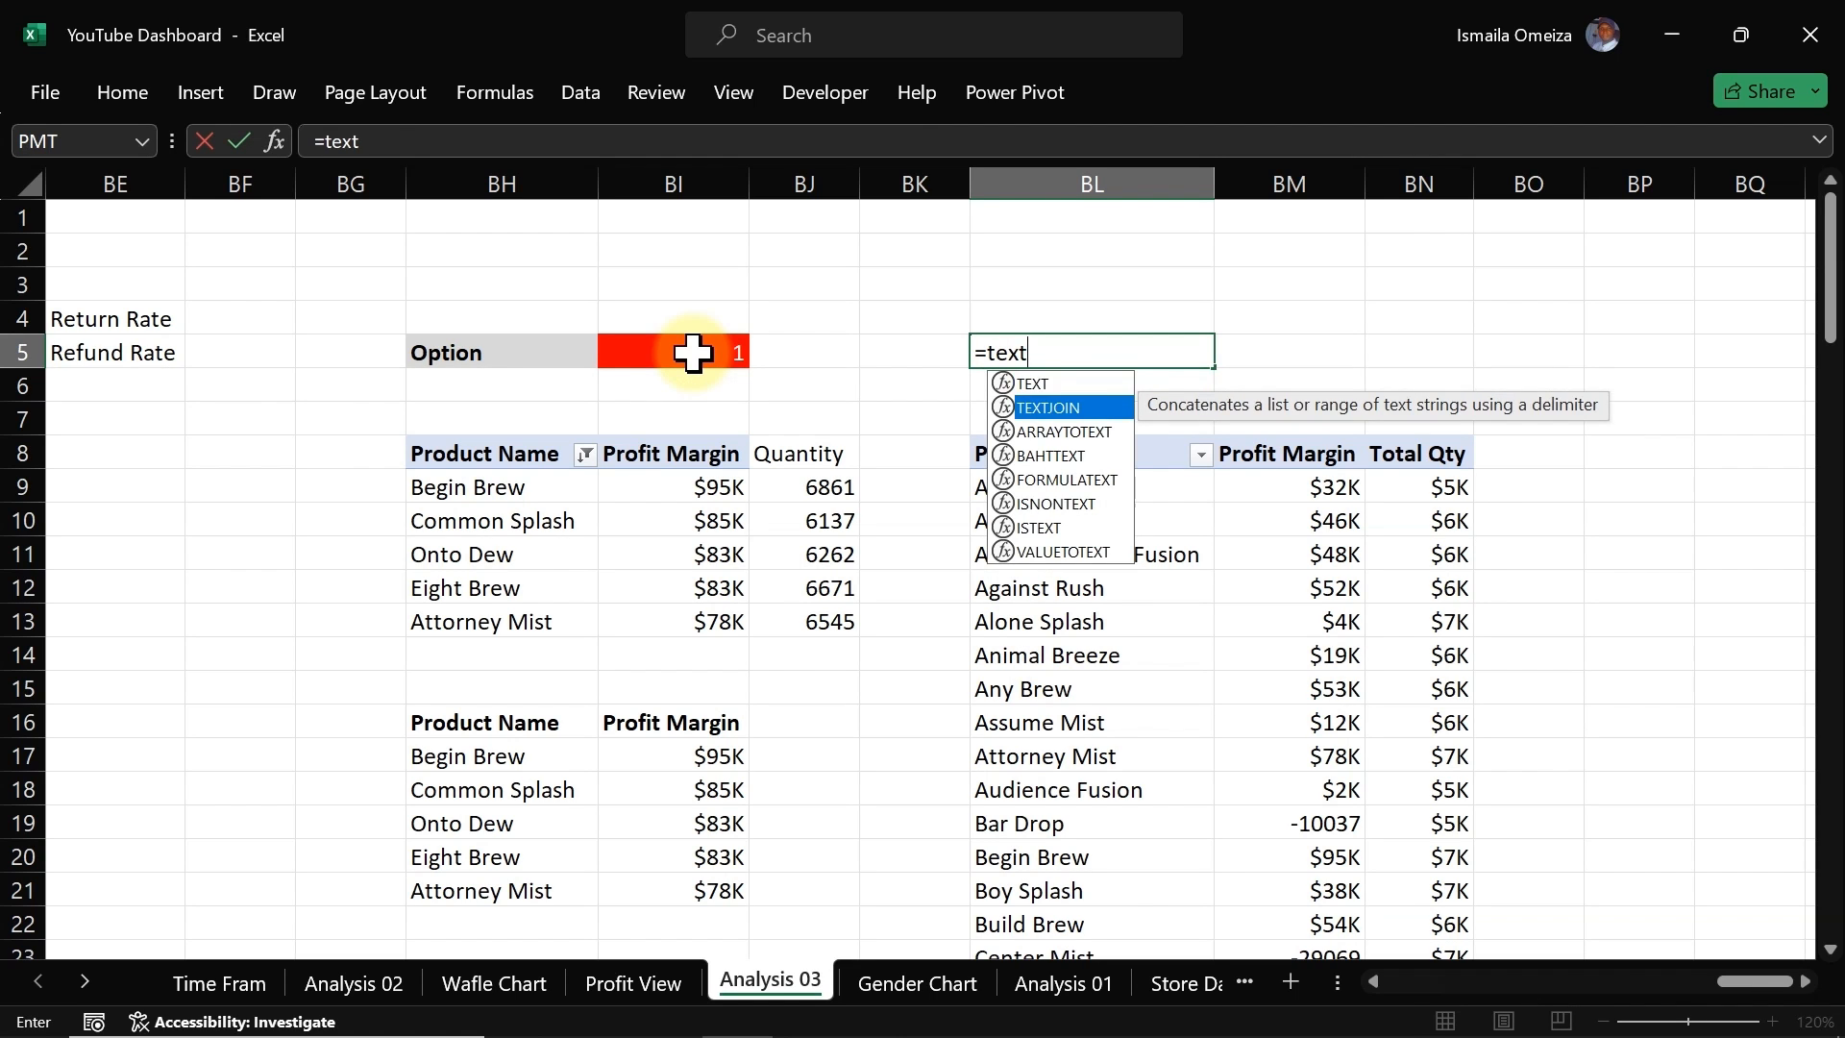
{"action": "key", "text": "Tab"}
{"action": "type", "text": "\""}
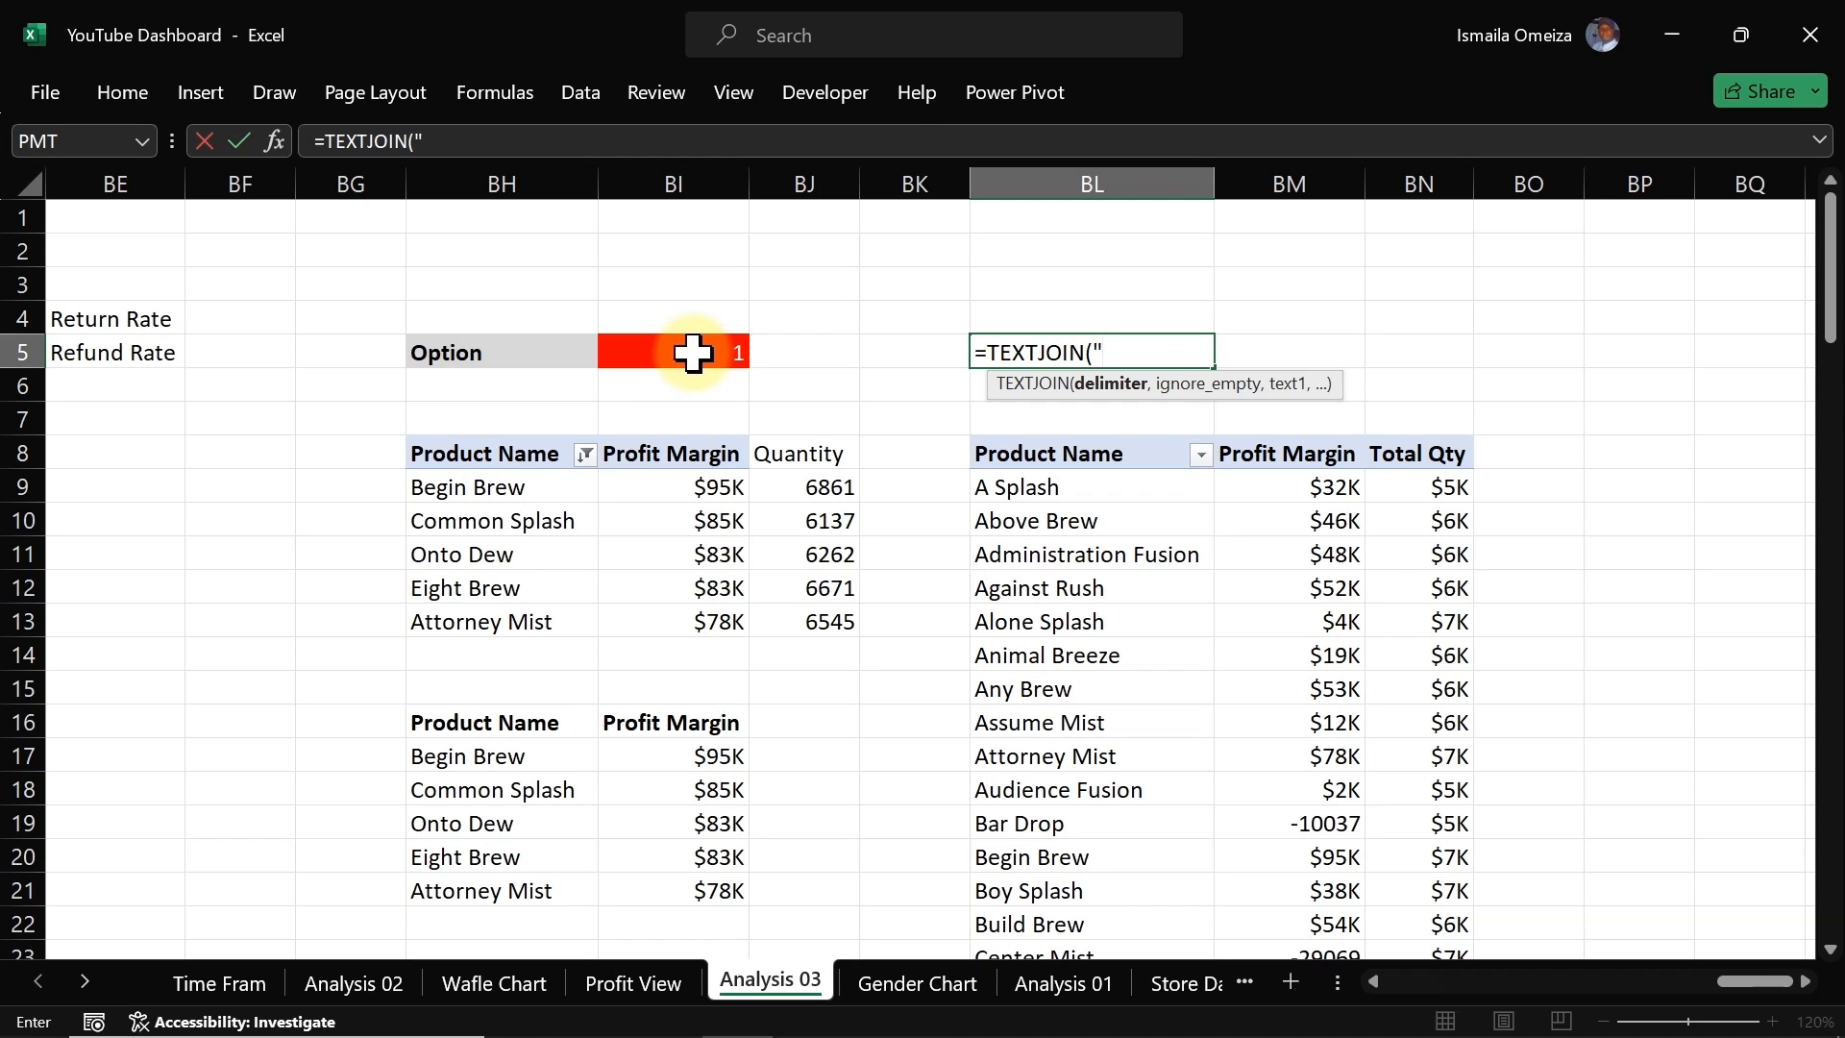
{"action": "type", "text": "\","}
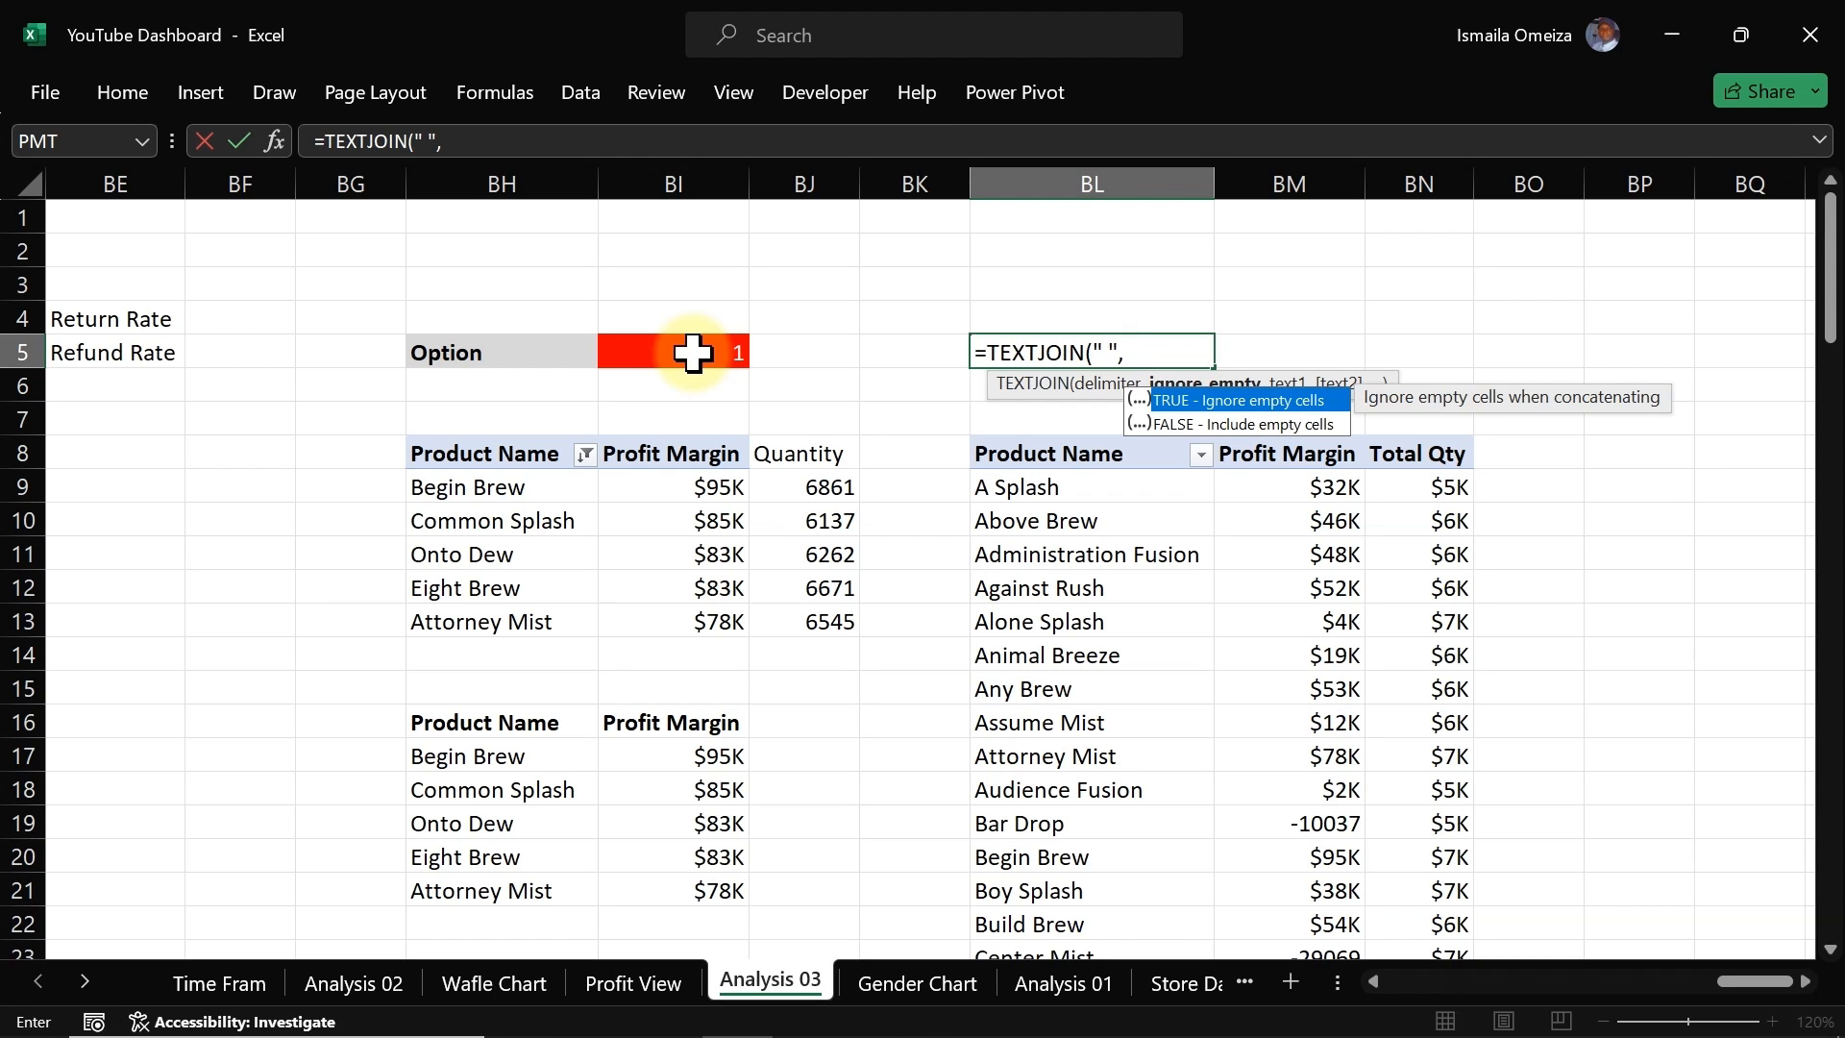
{"action": "type", "text": ","}
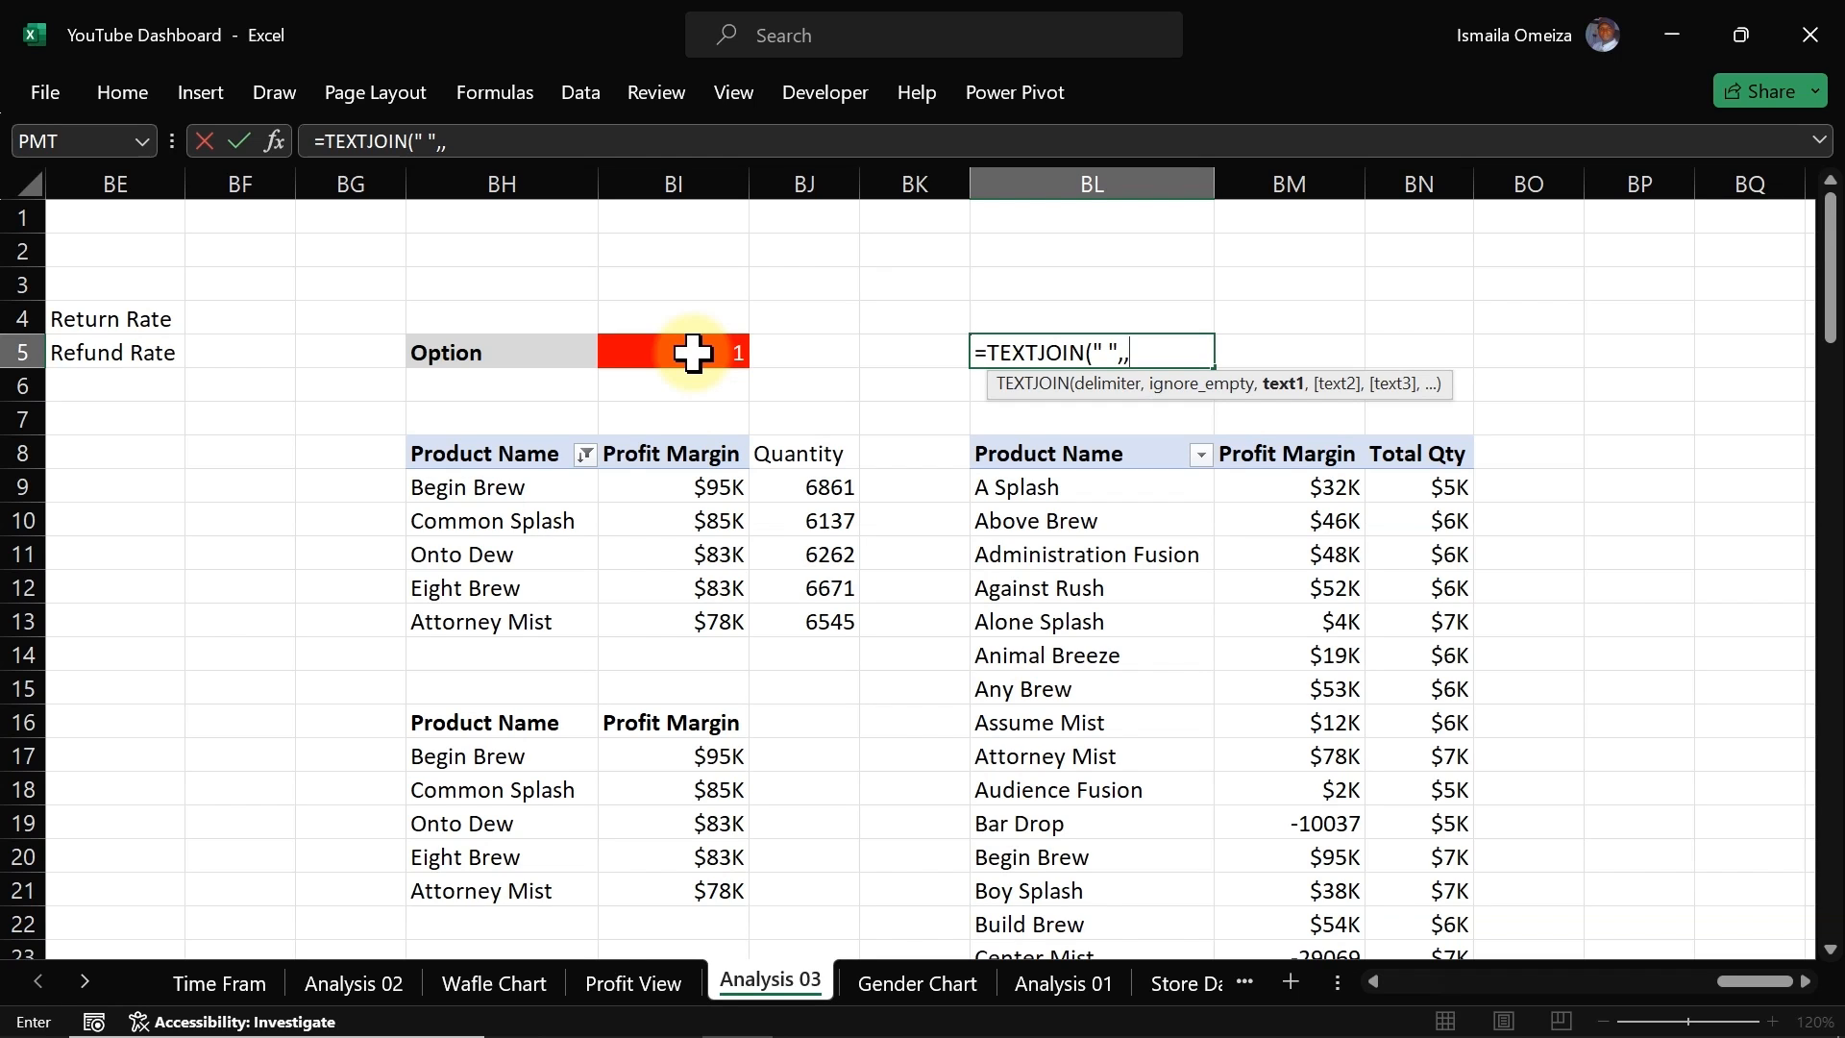
{"action": "type", "text": "if"}
{"action": "key", "text": "Tab"}
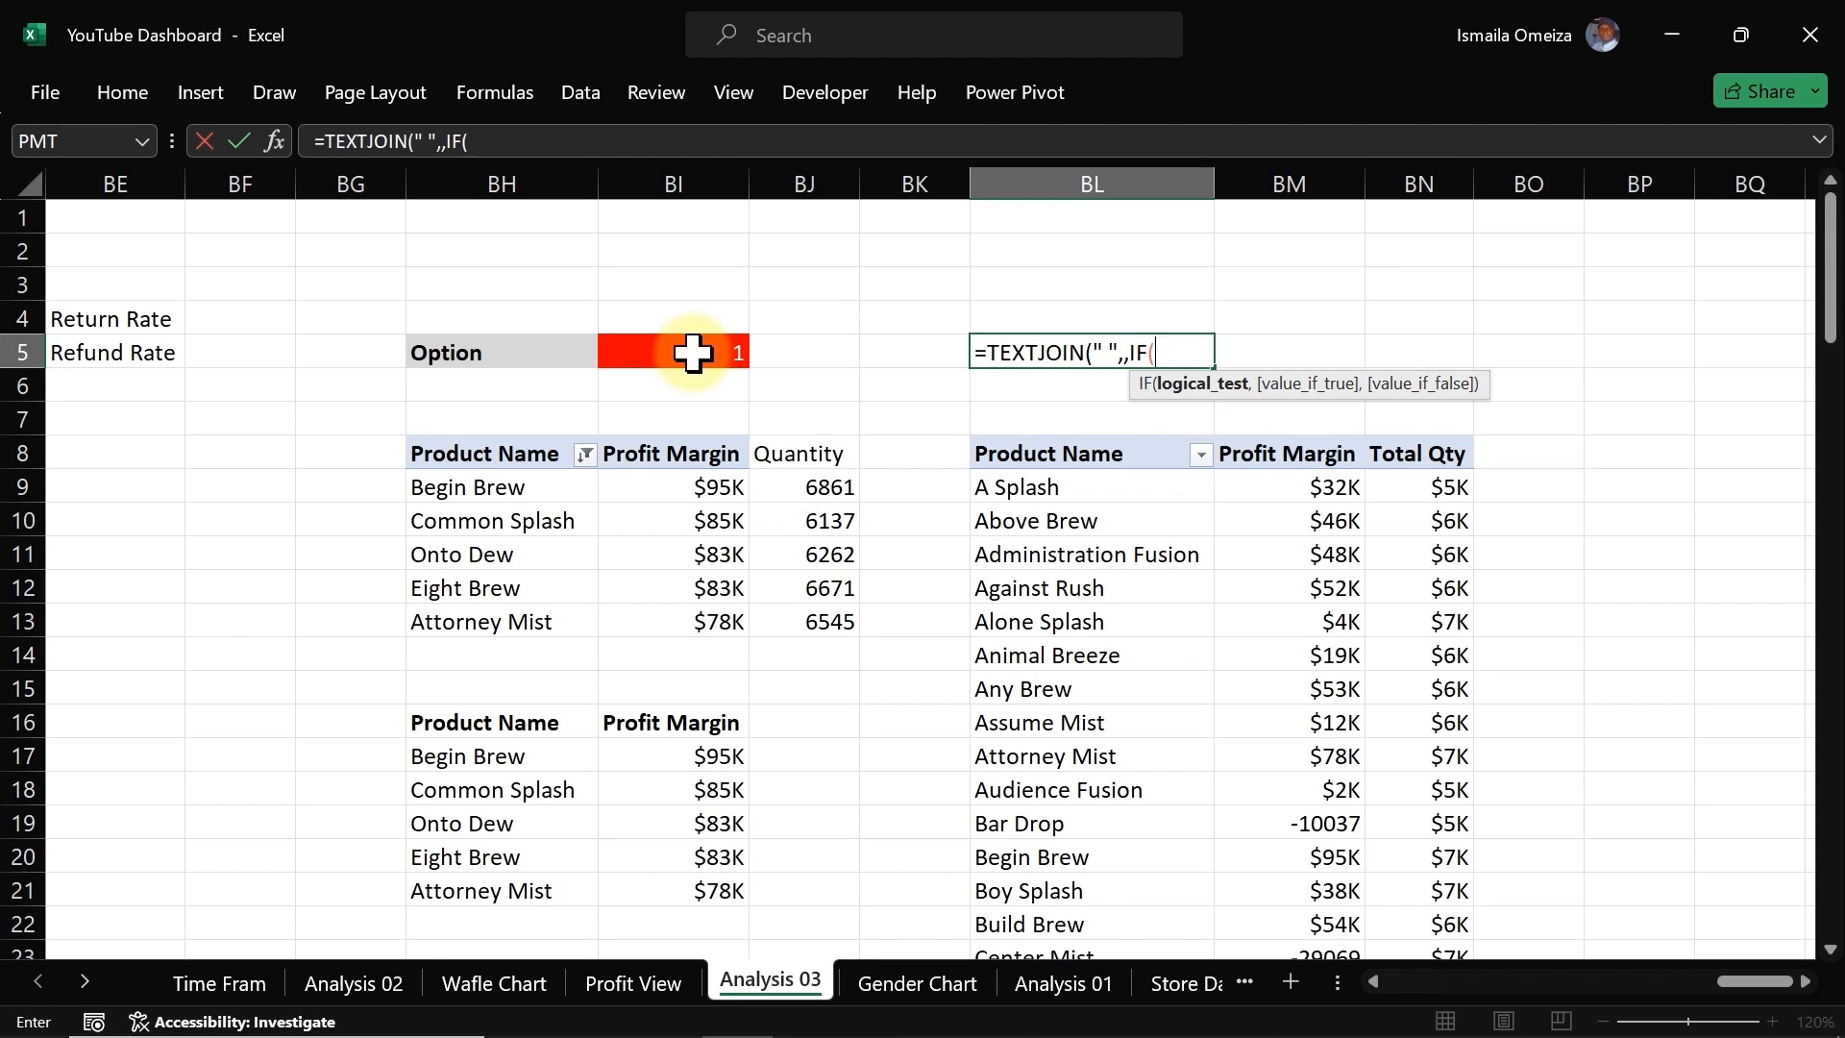
Step: Complete the IF so BI5=1 returns "Top-5 Profitable Products", otherwise "Quantity contributing to Profit", and confirm the formula
{"action": "left_click", "coordinate": [693, 353]}
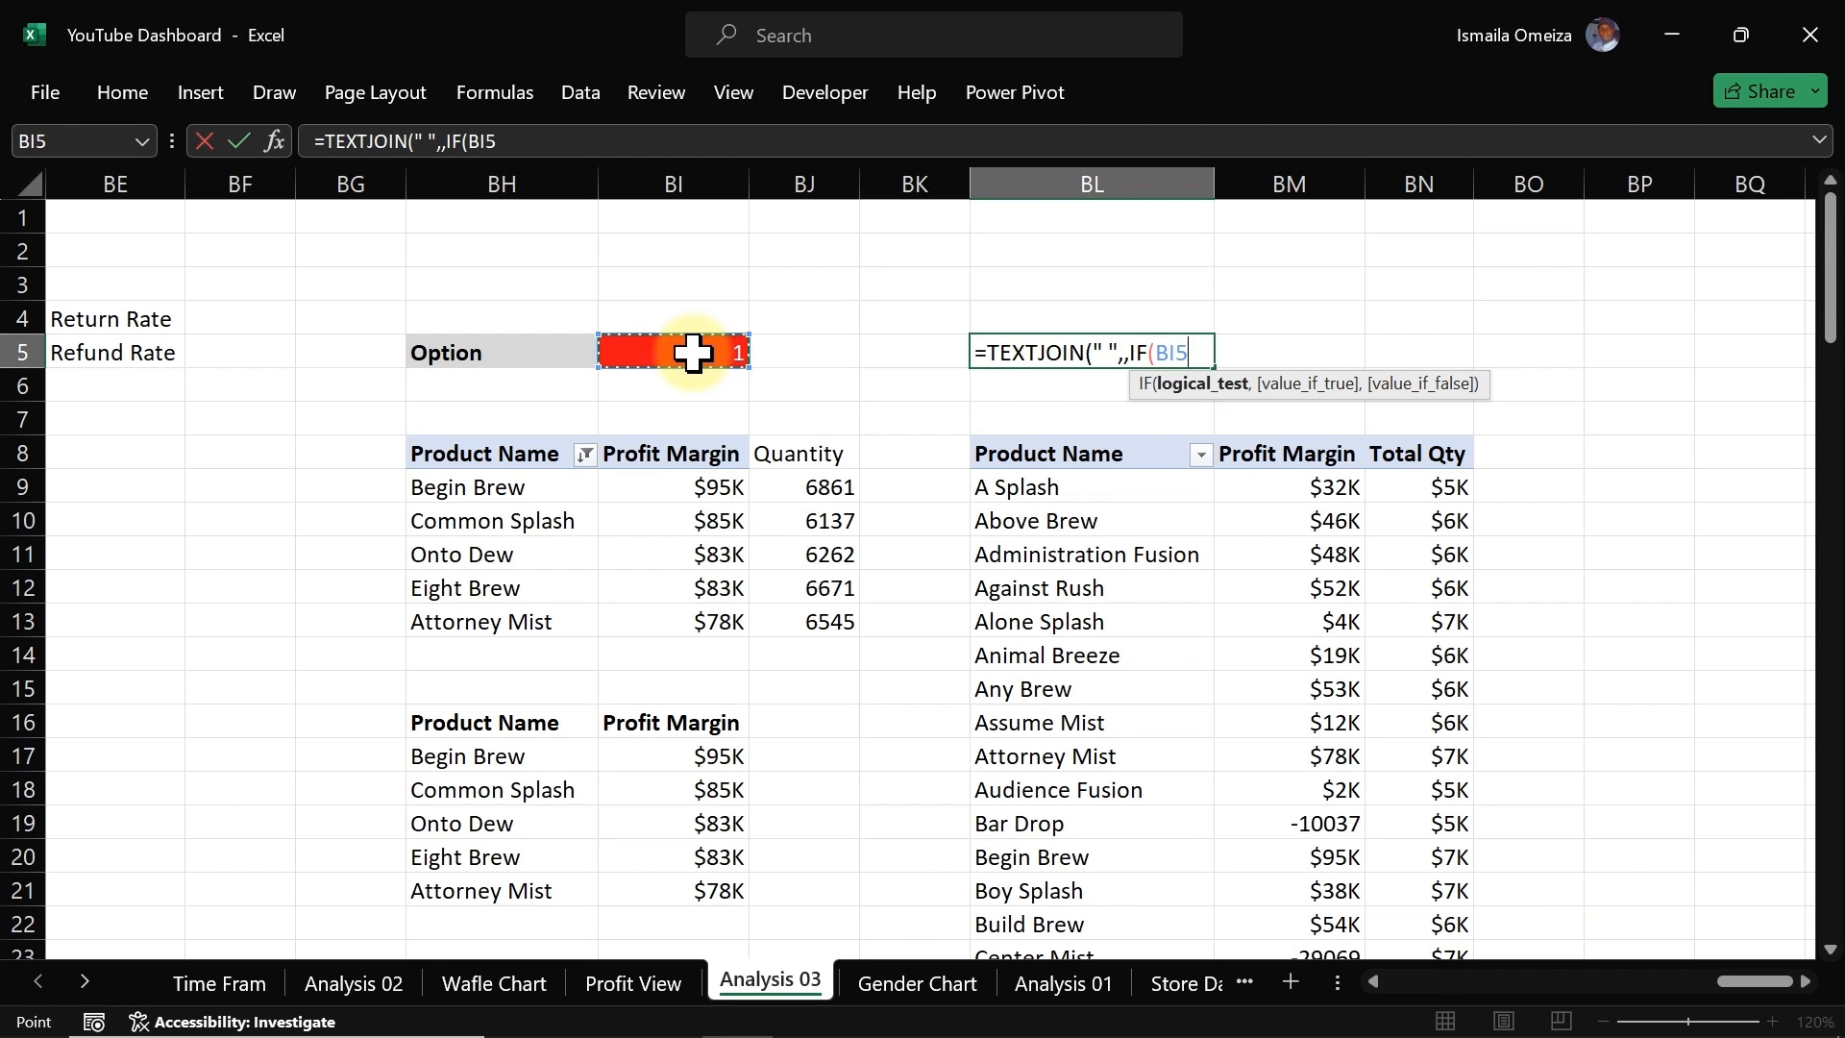
{"action": "type", "text": "=1,\""}
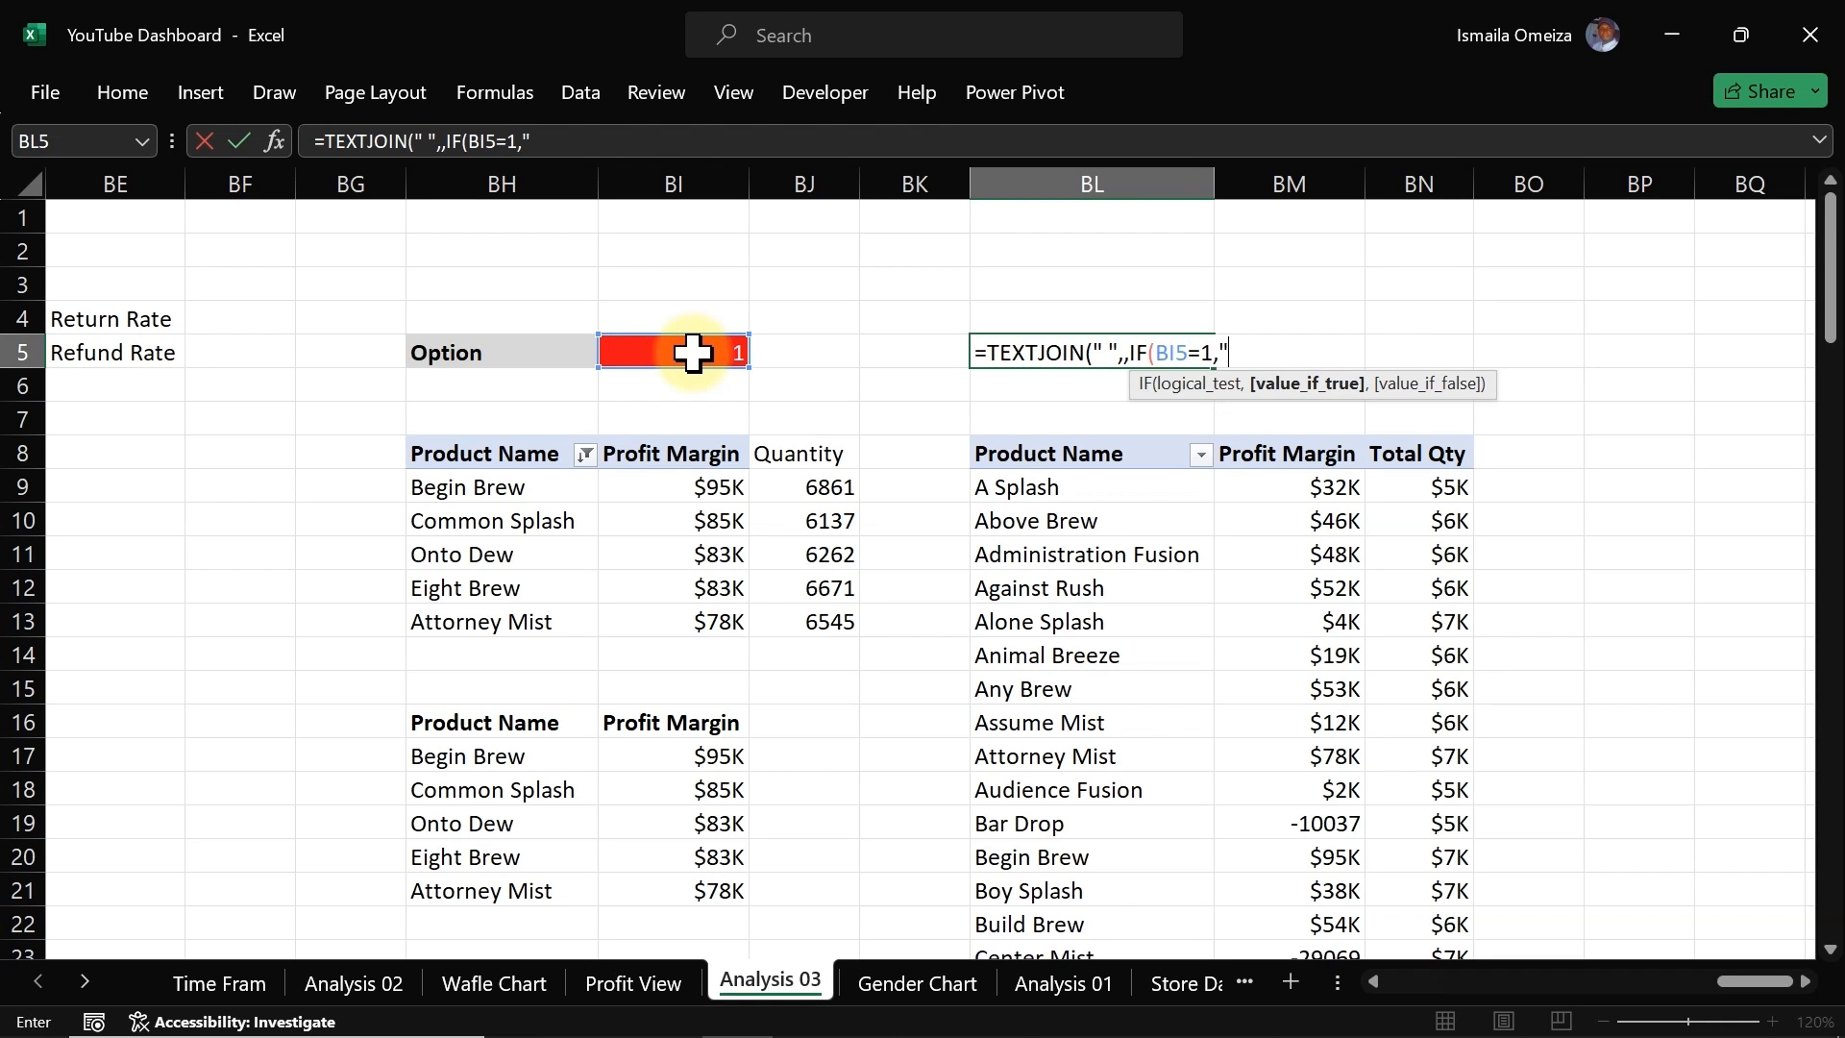
{"action": "type", "text": "Top-5"}
{"action": "type", "text": "Profit"}
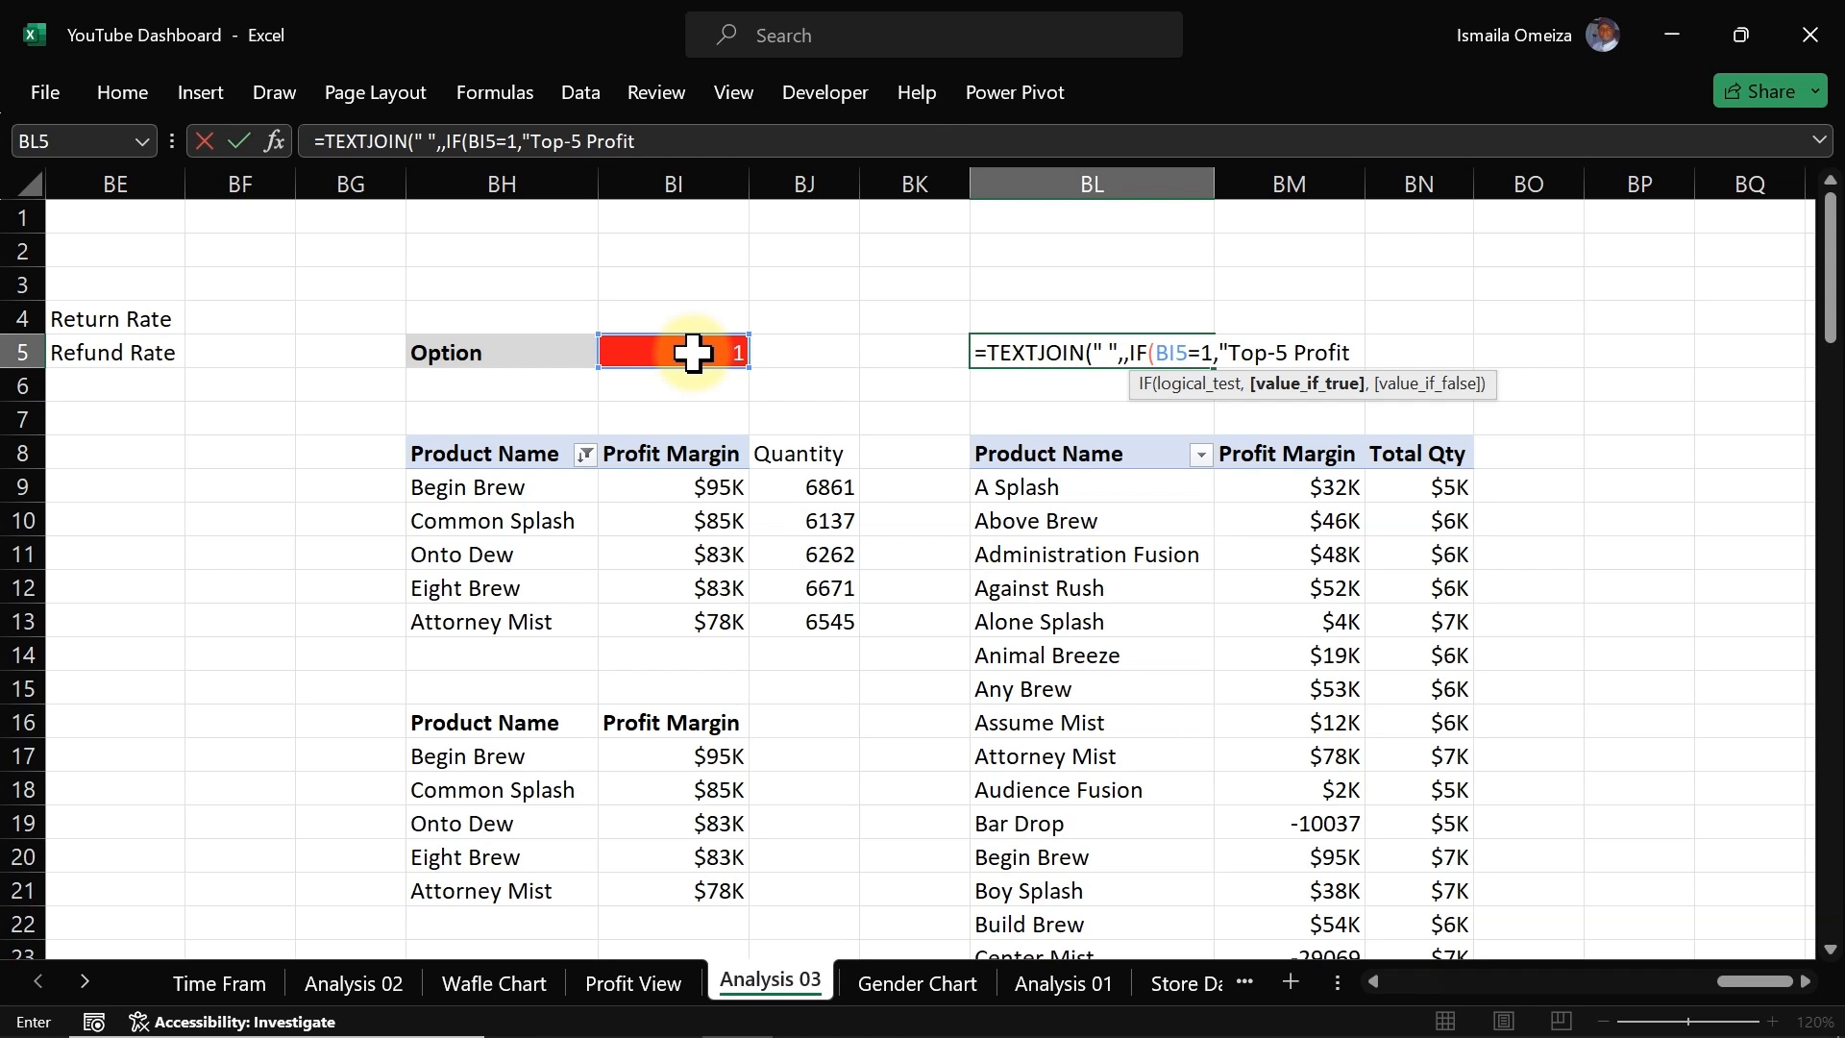
{"action": "type", "text": "abl"}
{"action": "key", "text": "BackSpace"}
{"action": "type", "text": "abi"}
{"action": "key", "text": "BackSpace"}
{"action": "key", "text": "BackSpace"}
{"action": "key", "text": "BackSpace"}
{"action": "key", "text": "BackSpace"}
{"action": "key", "text": "BackSpace"}
{"action": "key", "text": "BackSpace"}
{"action": "type", "text": "able Products"}
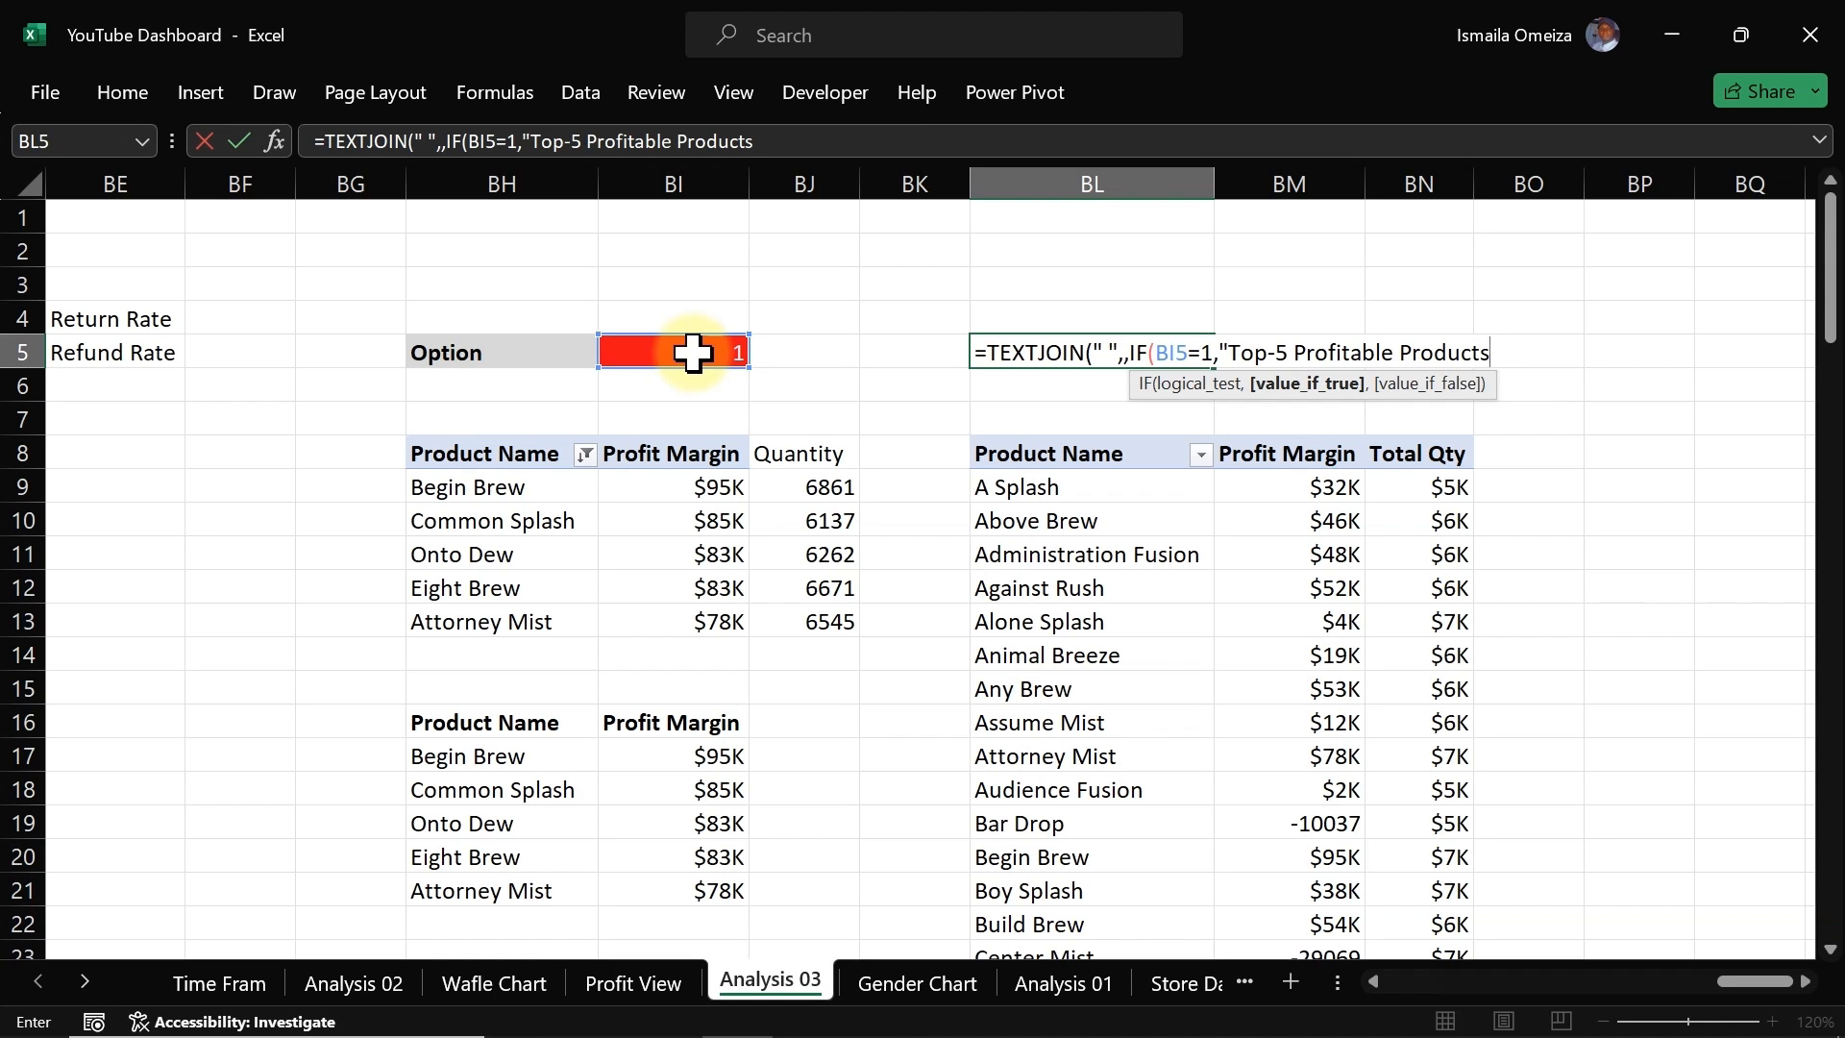
{"action": "type", "text": "\","}
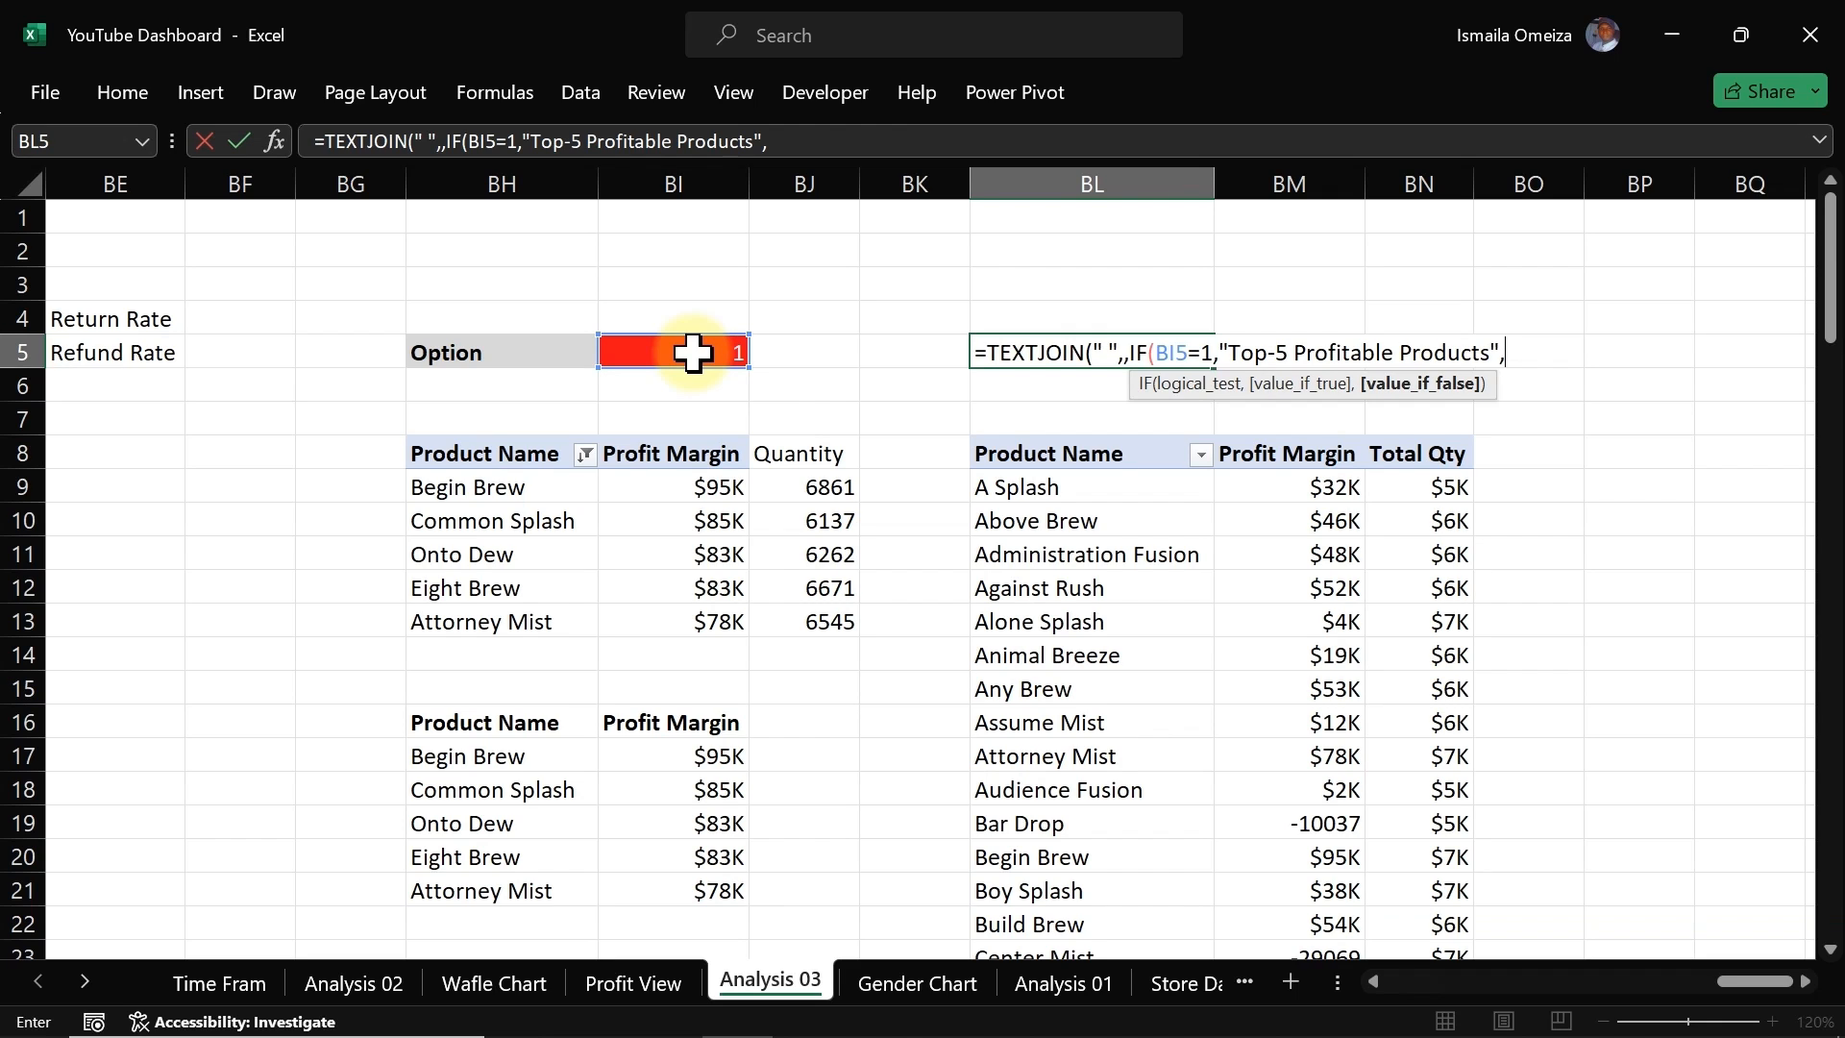
{"action": "type", "text": "\"Quantity"}
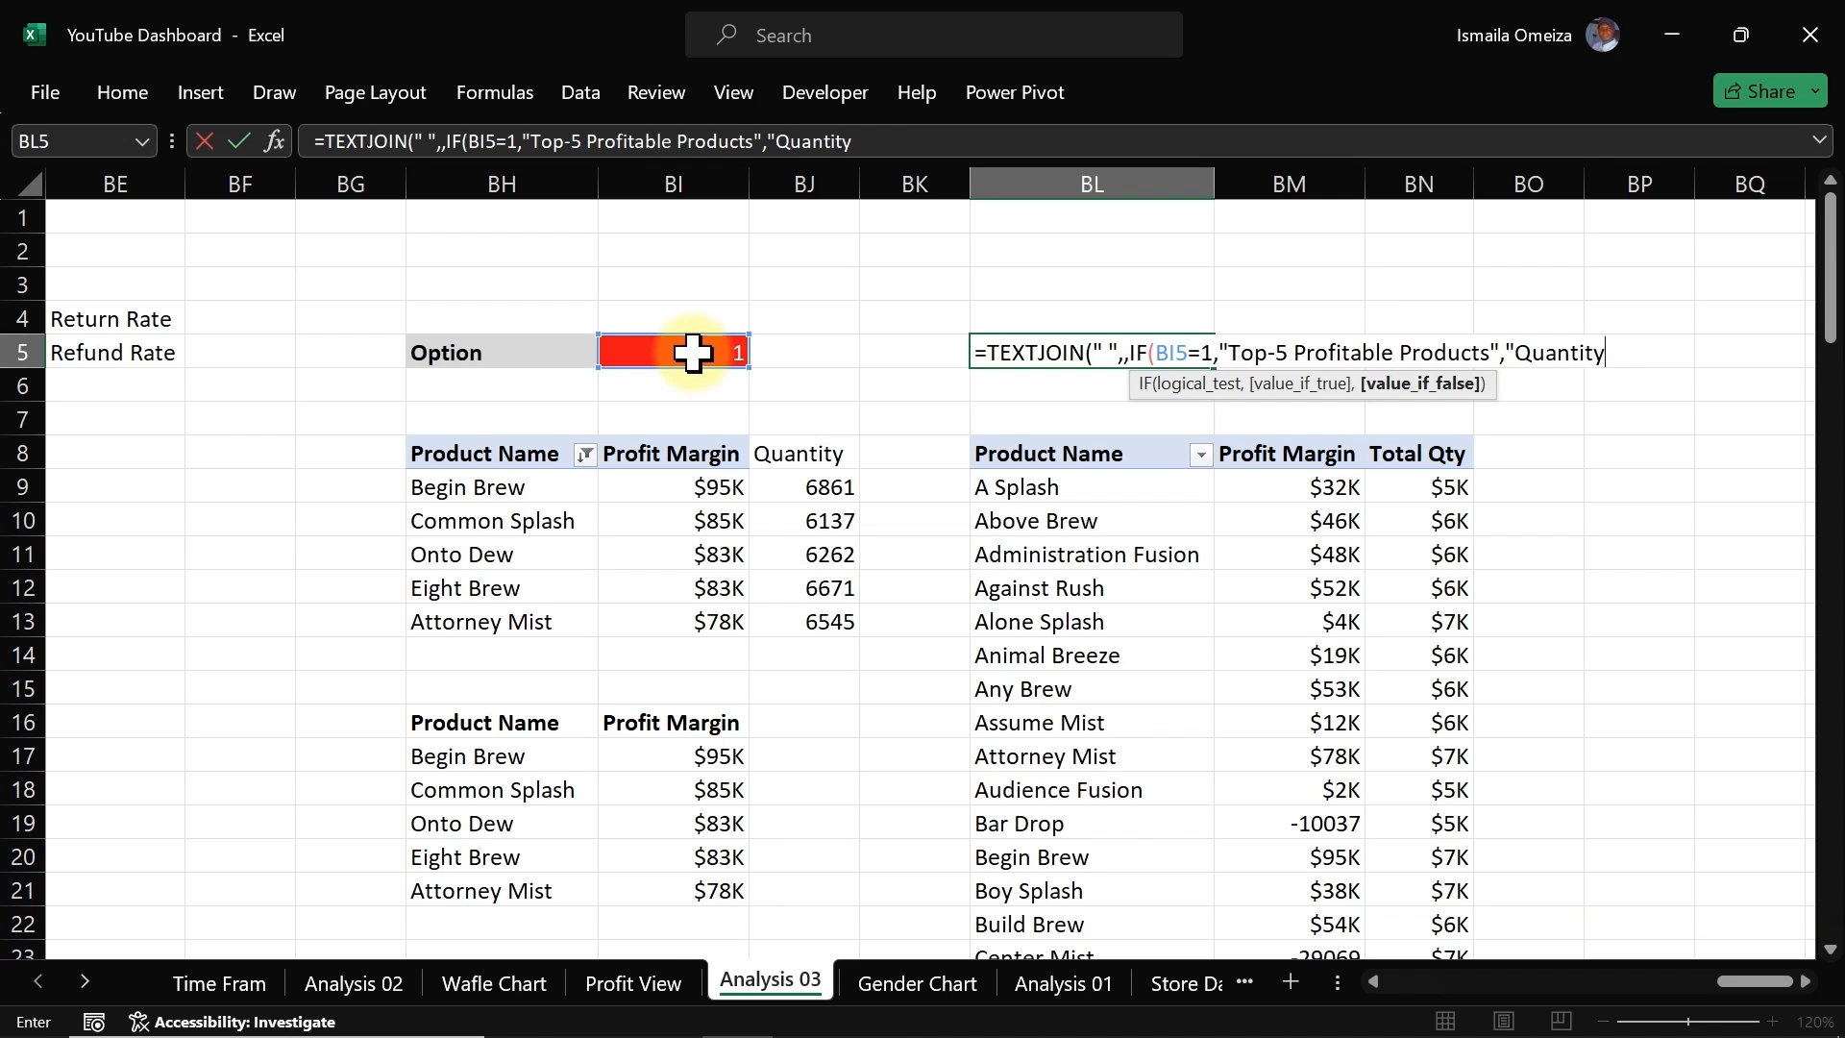
{"action": "type", "text": " contributing to "}
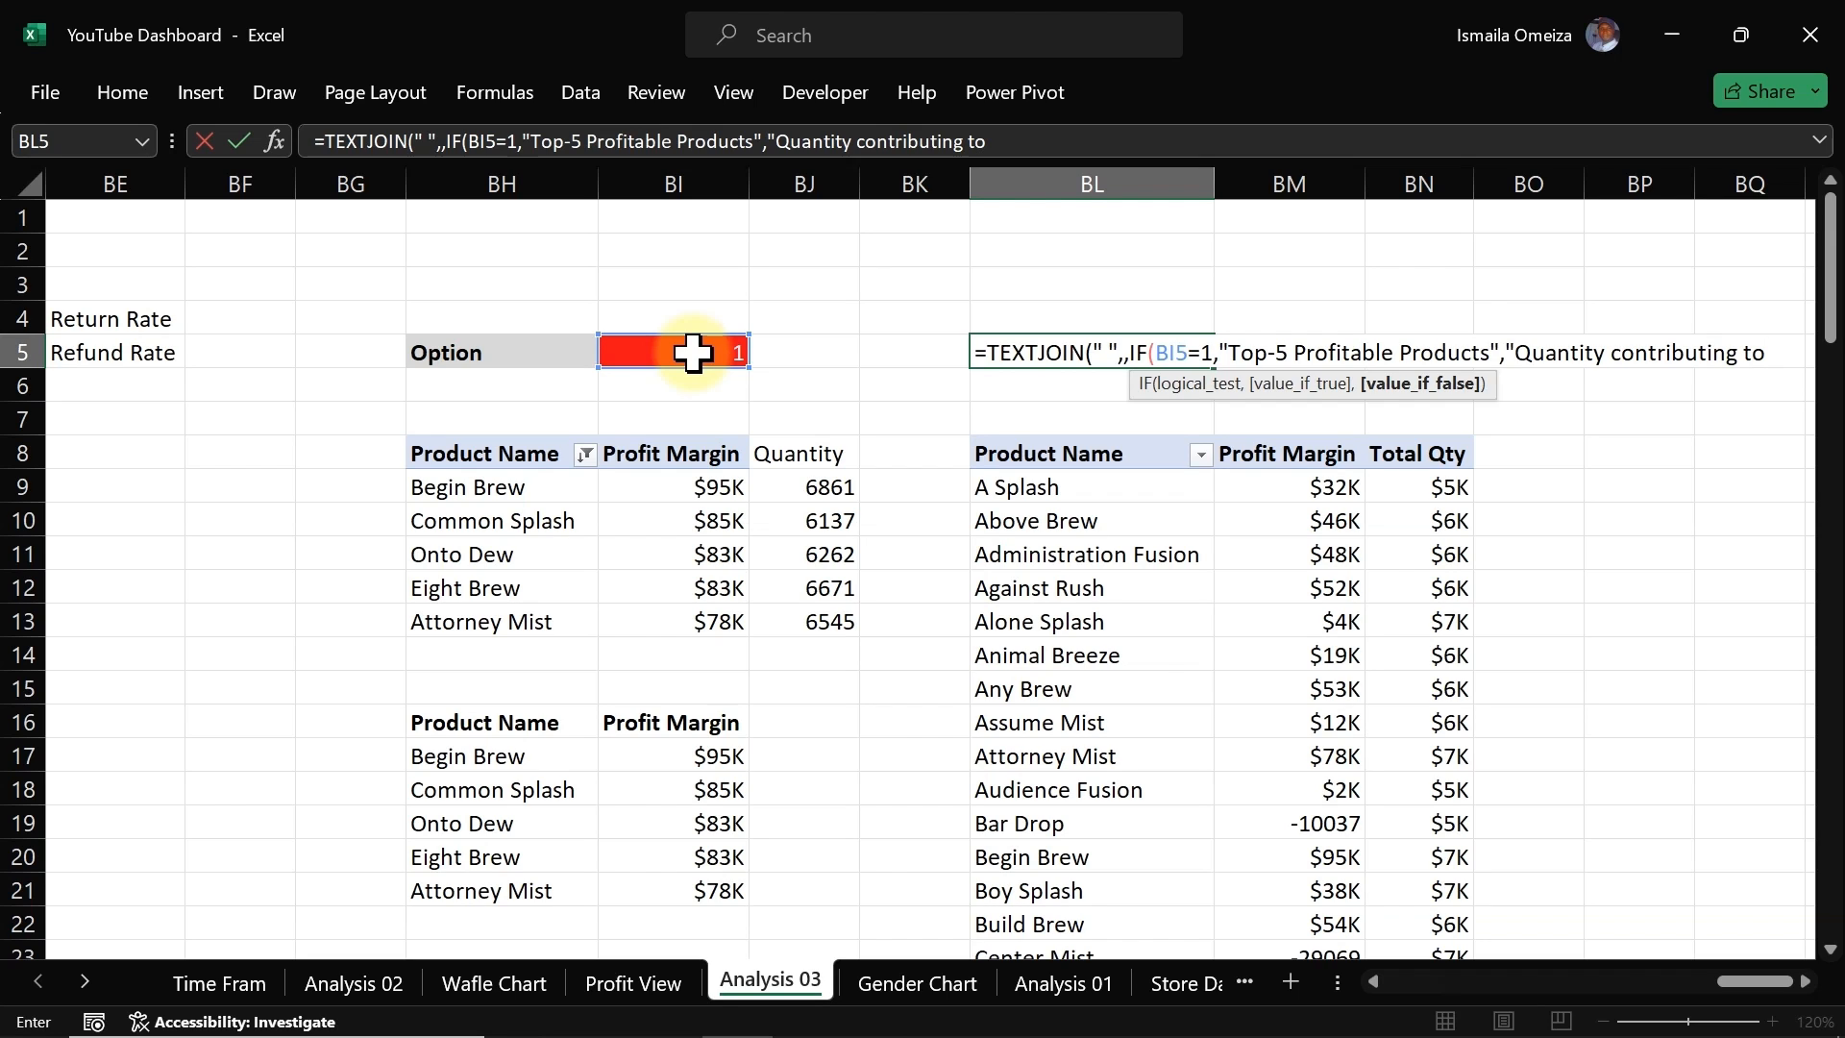
{"action": "type", "text": "Profit"}
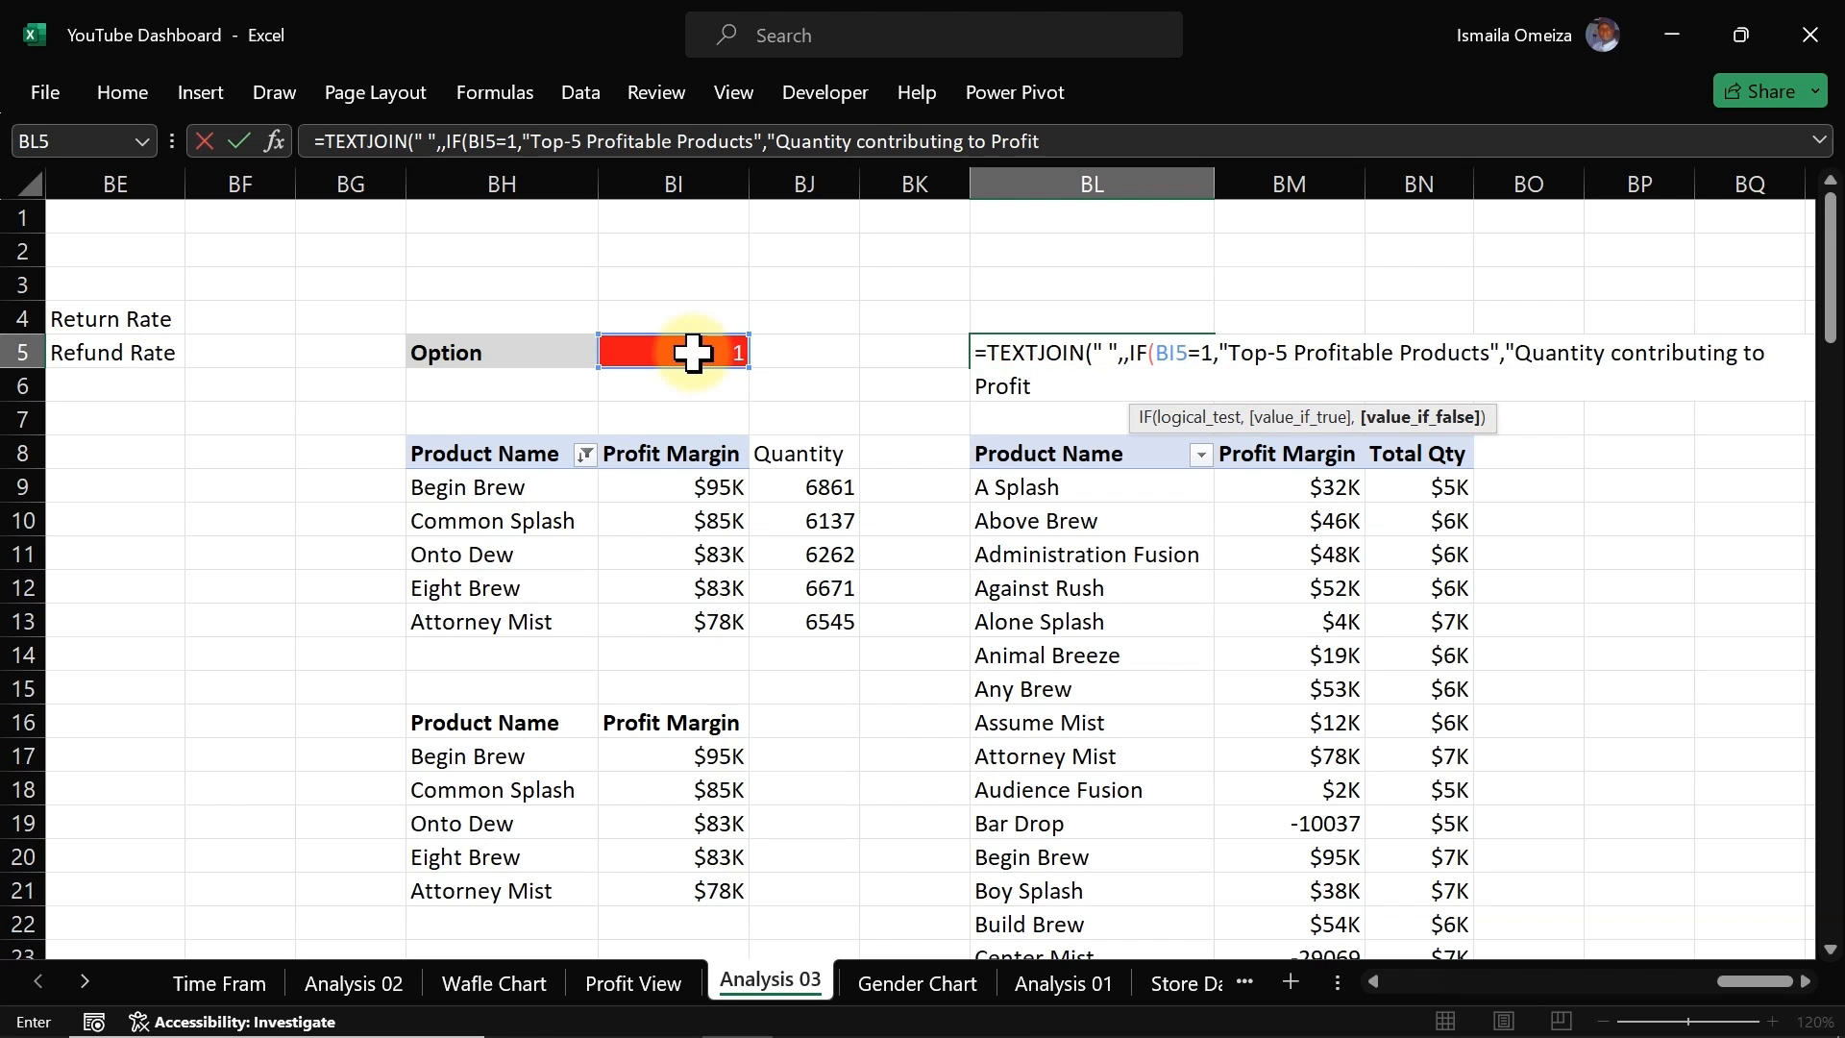
{"action": "type", "text": "\")"}
{"action": "key", "text": "Return"}
{"action": "key", "text": "Return"}
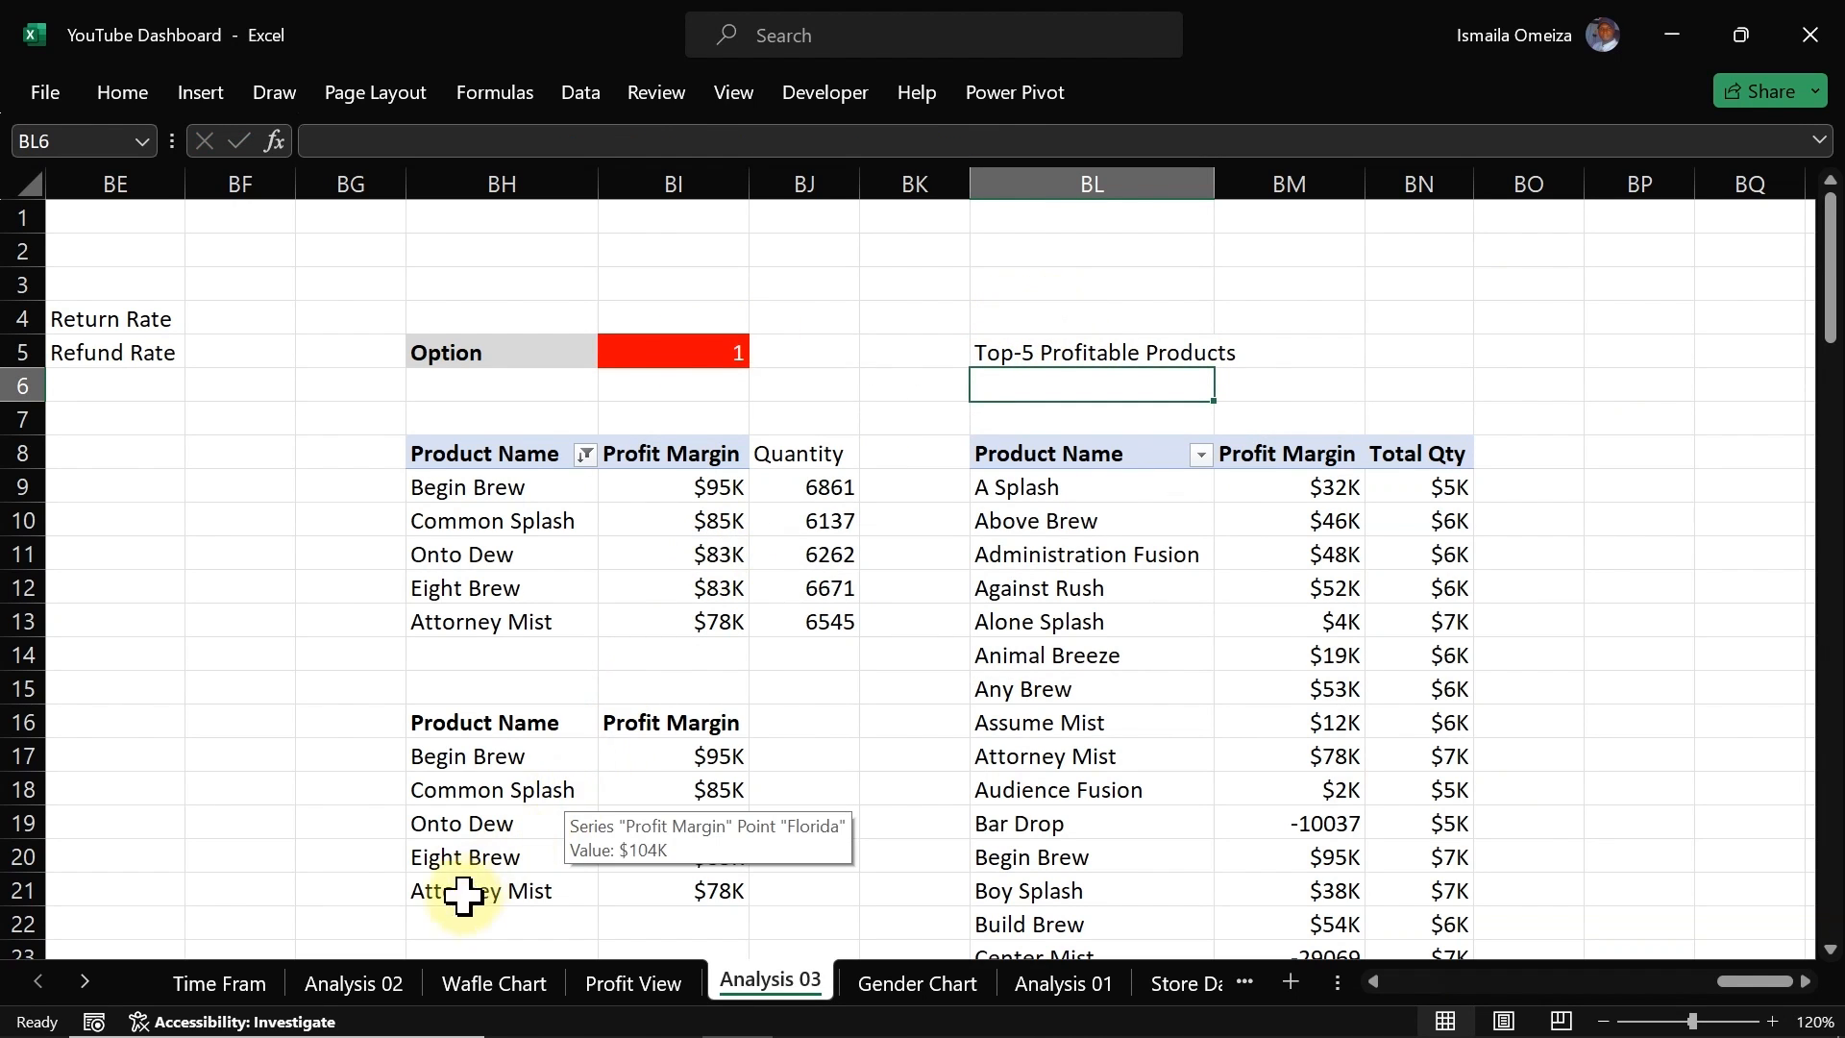
Step: Duplicate the Product Sold label on the Profit View dashboard and move the copy above the product bar chart
{"action": "left_click", "coordinate": [633, 983]}
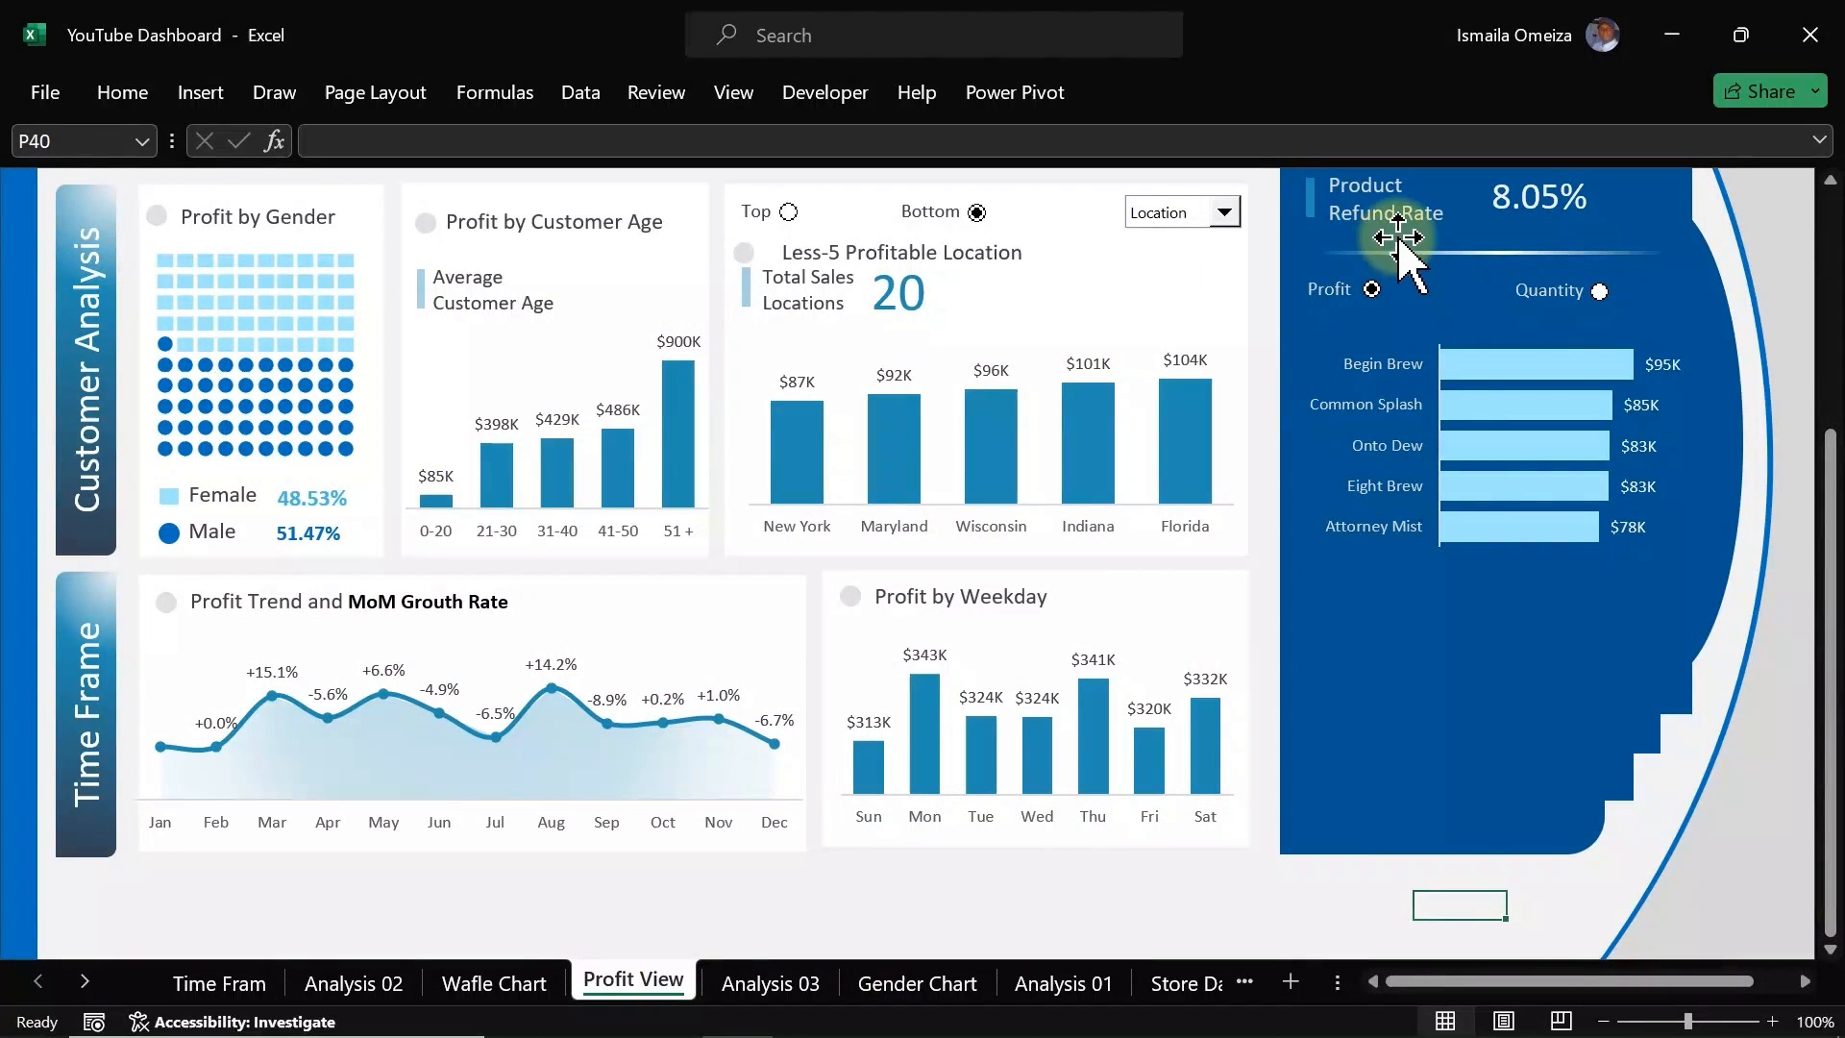
{"action": "left_click", "coordinate": [958, 597]}
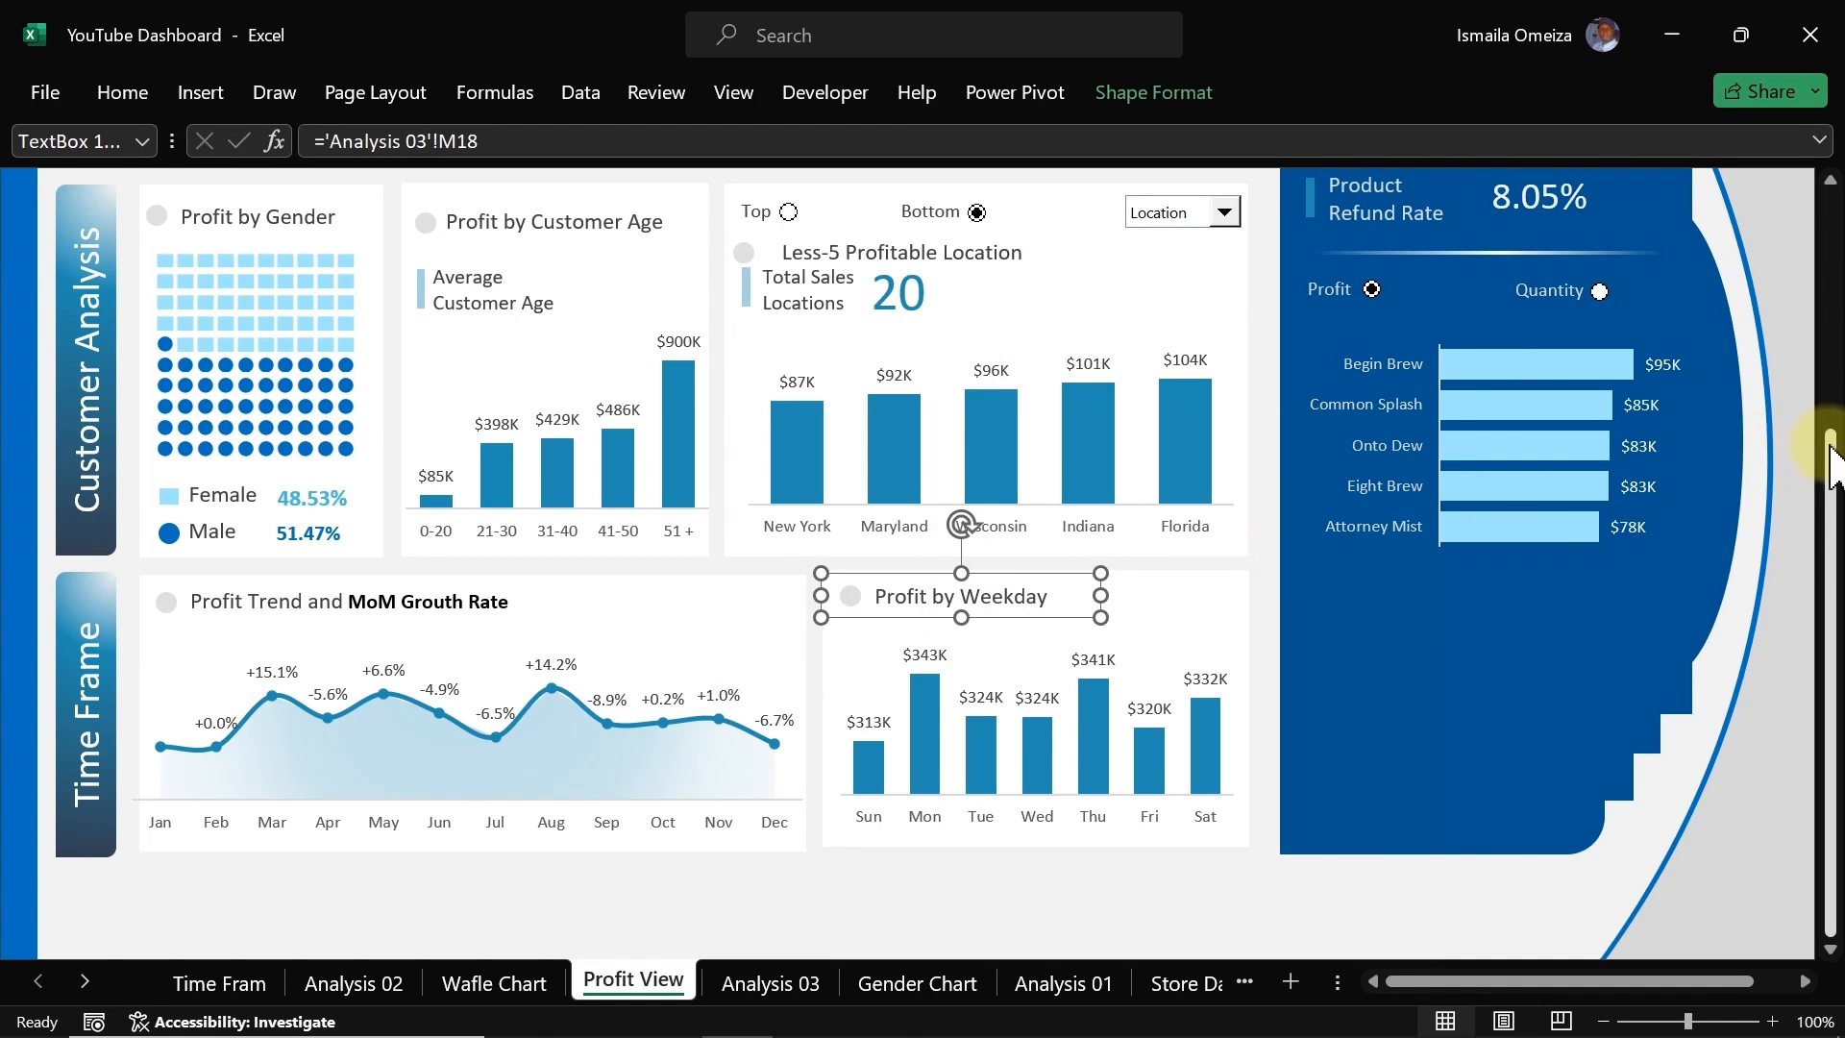
{"action": "left_click_drag", "start_coordinate": [1833, 528], "coordinate": [1833, 432]}
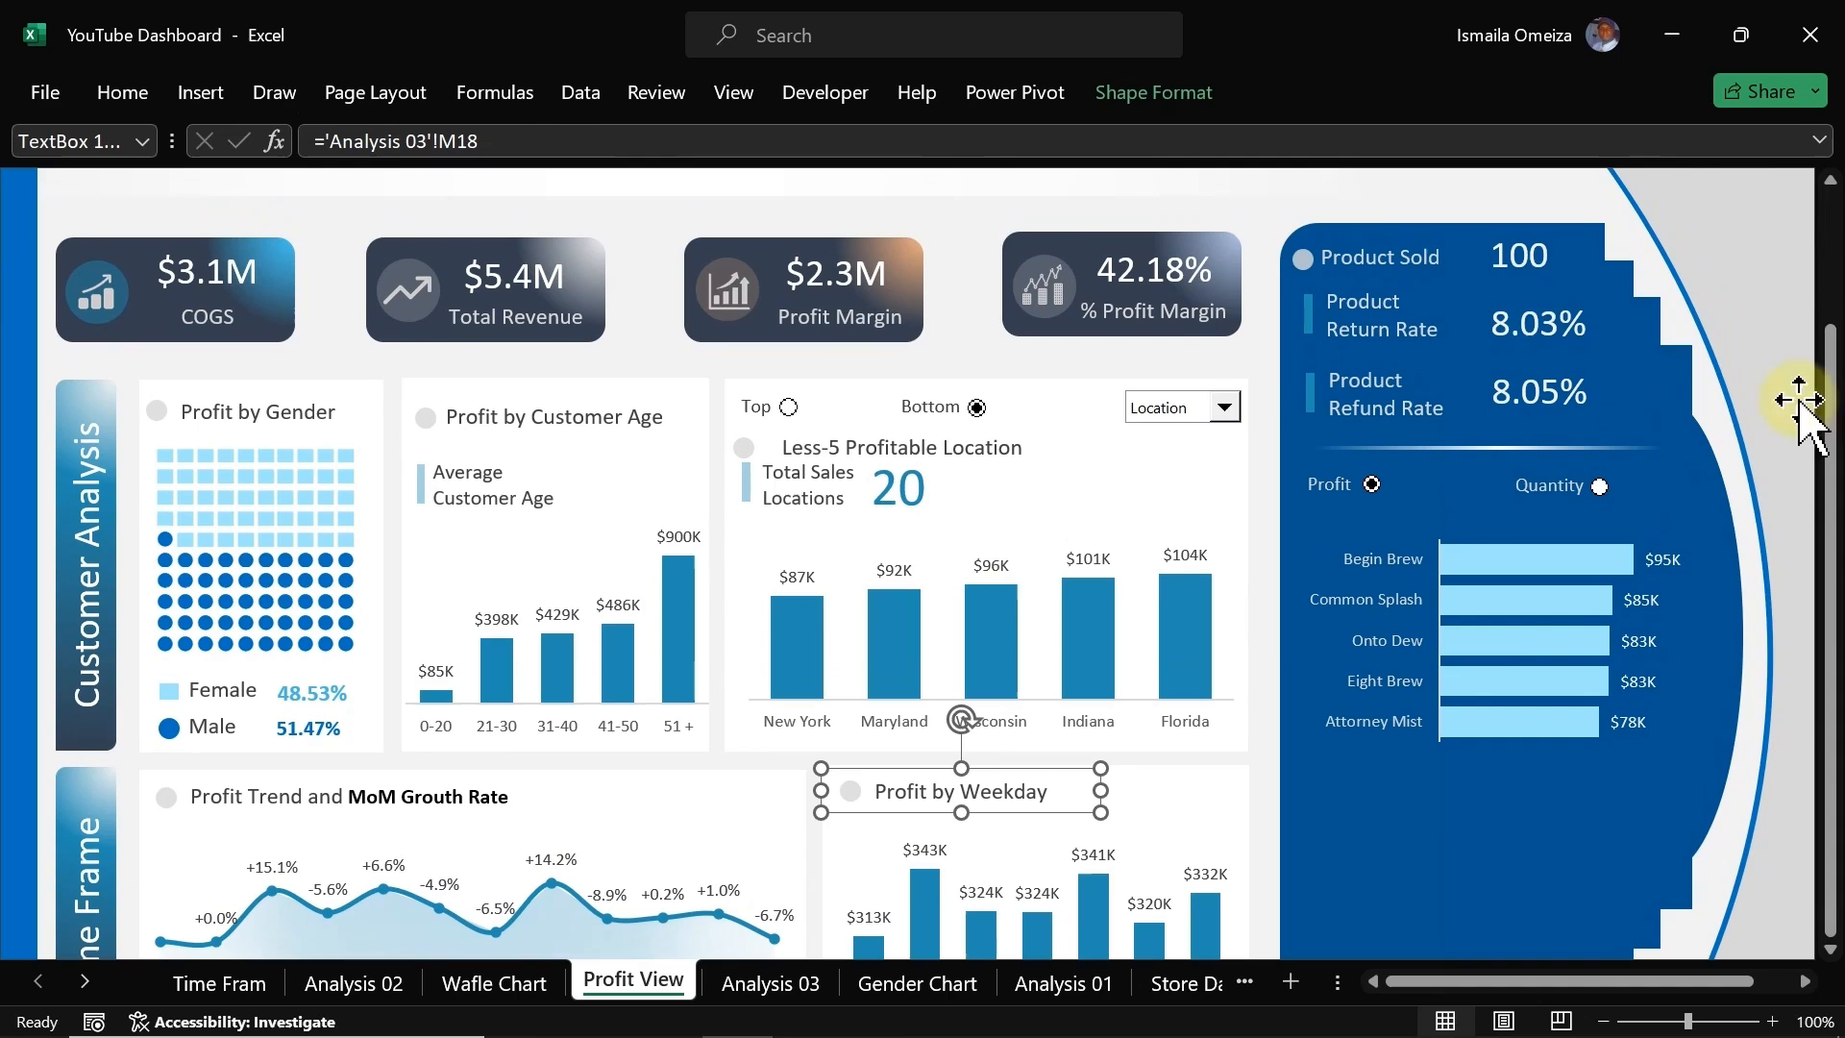
{"action": "left_click", "coordinate": [1413, 257]}
{"action": "key", "text": "ctrl+d"}
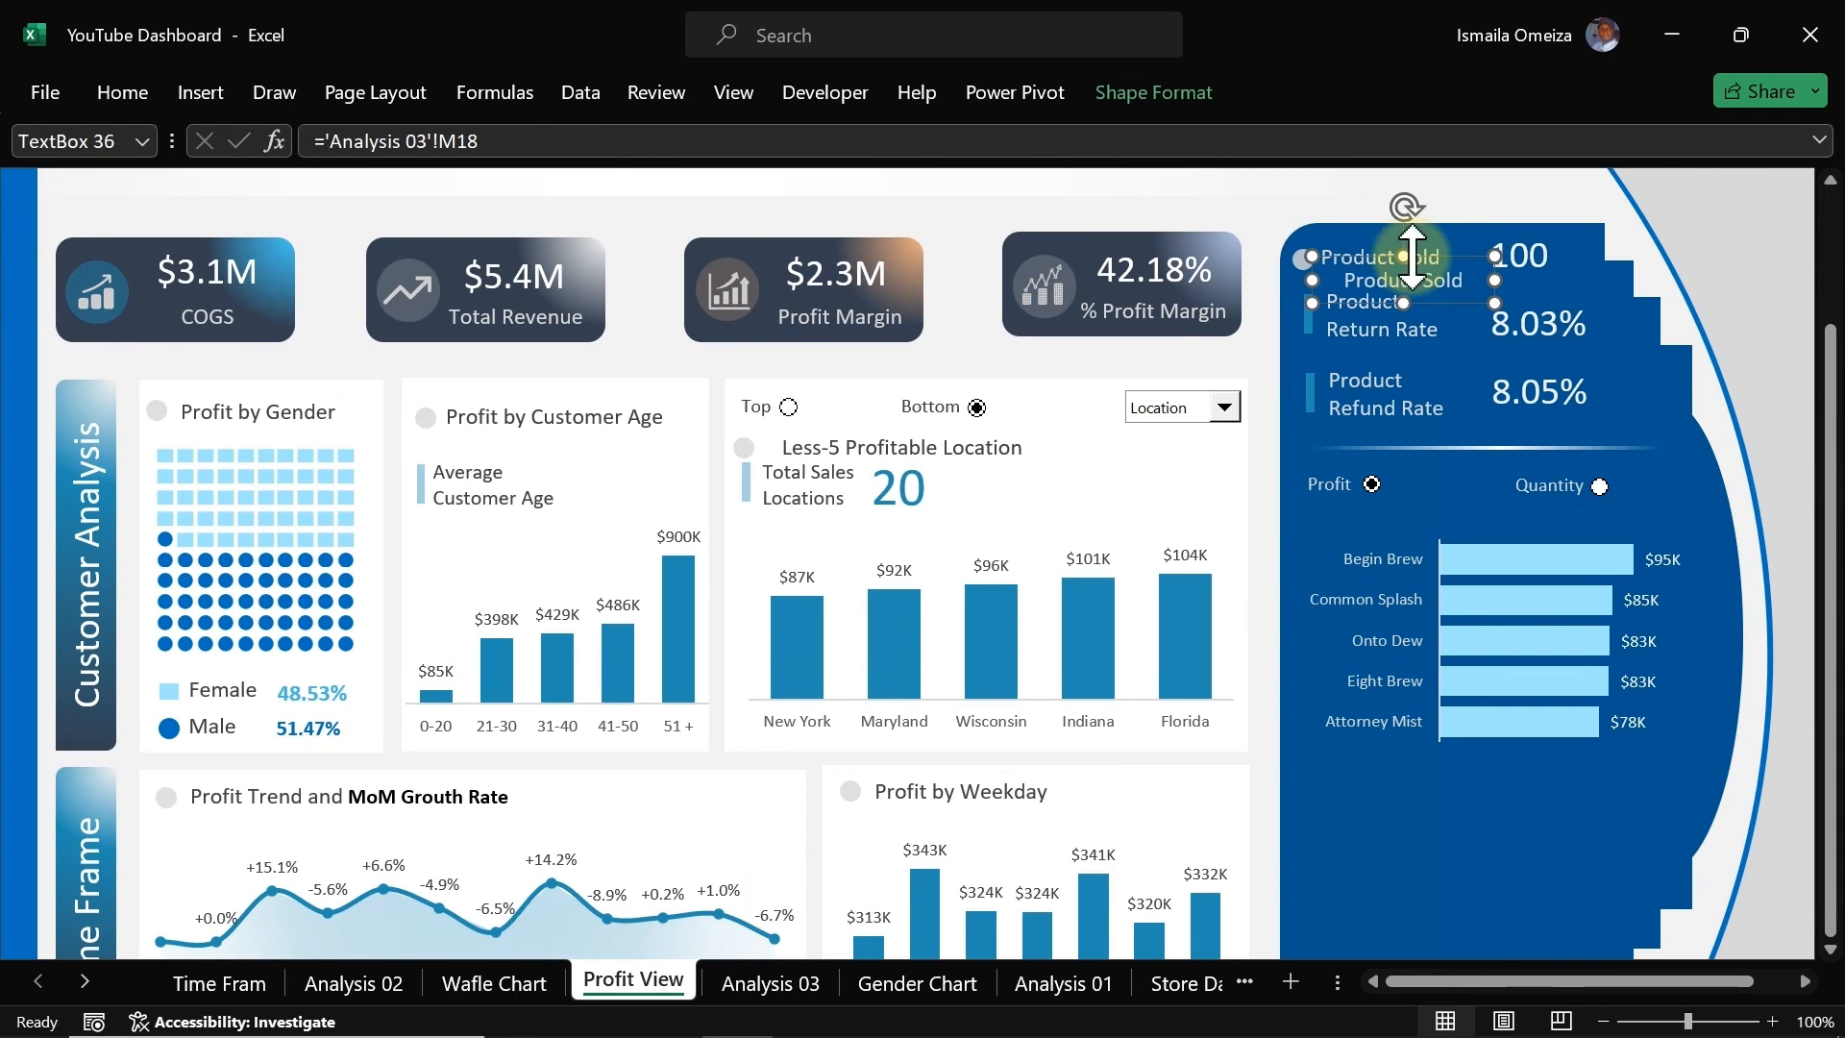
{"action": "left_click_drag", "start_coordinate": [1412, 284], "coordinate": [1704, 514]}
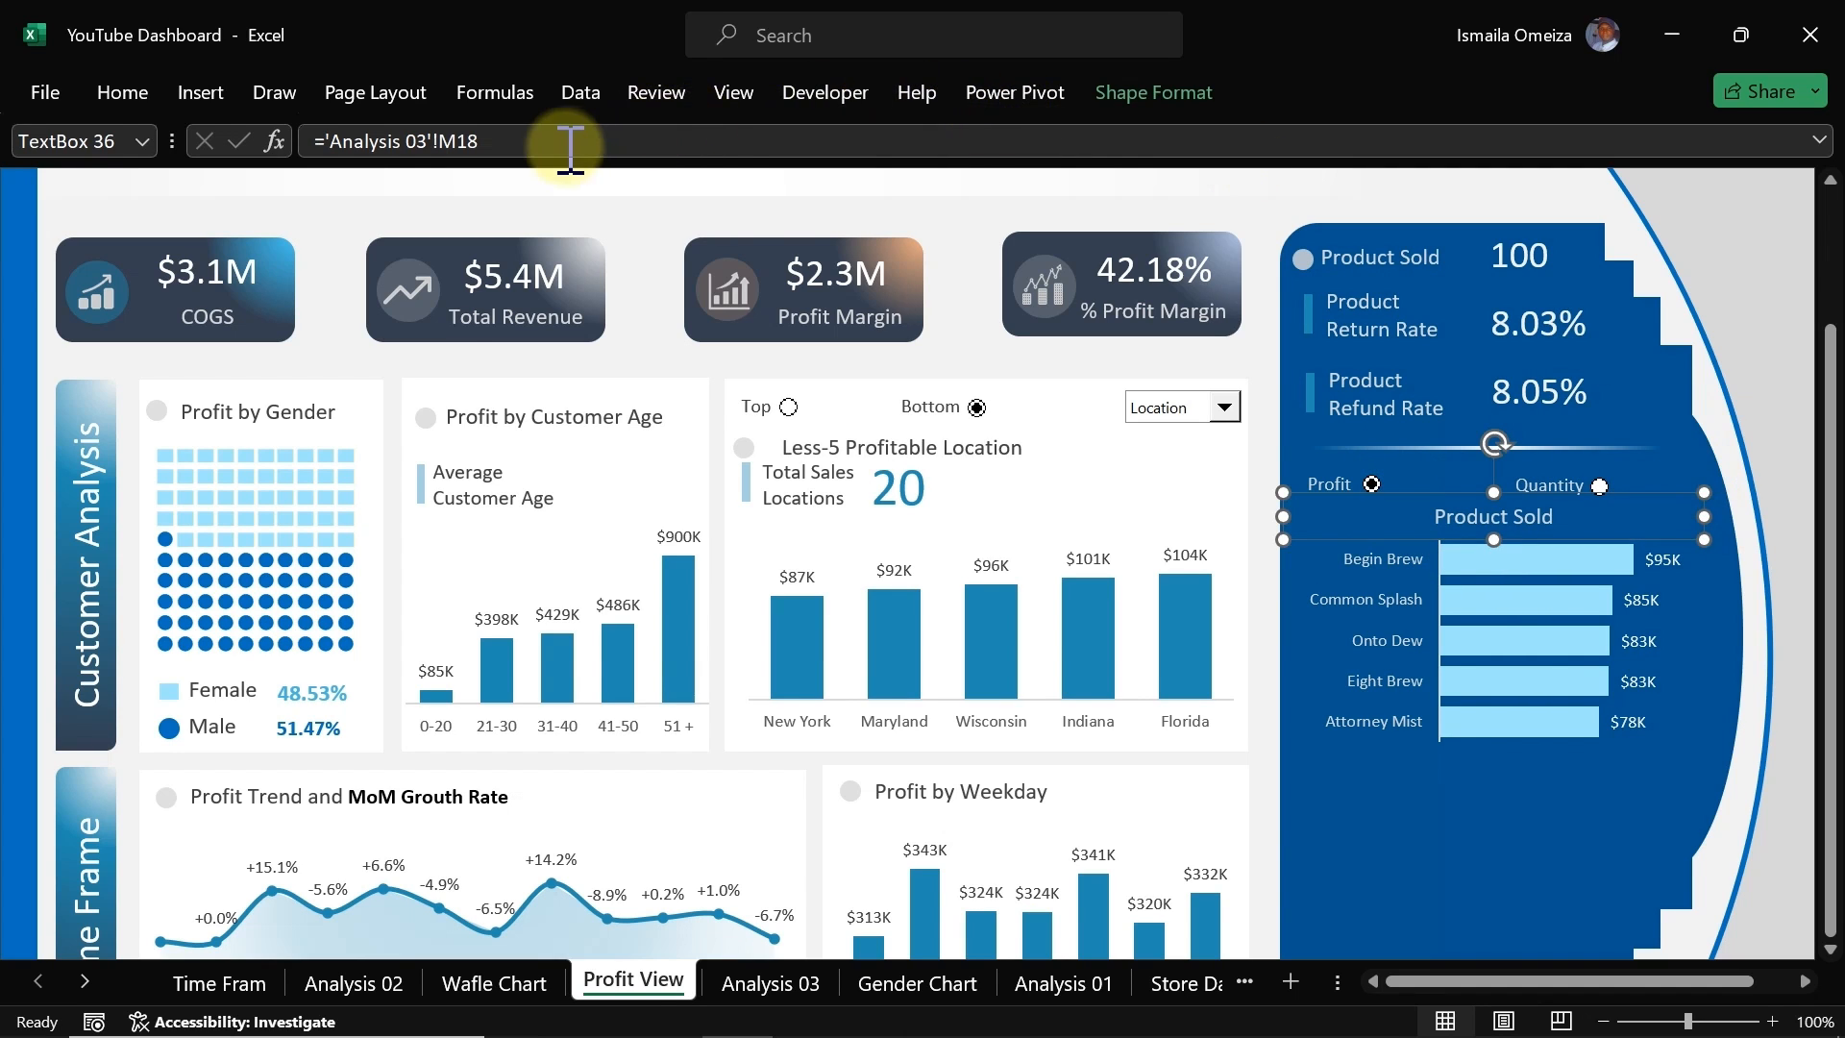
Step: Link the duplicated label to cell BL5 on the Analysis 03 sheet
{"action": "left_click_drag", "start_coordinate": [477, 142], "coordinate": [325, 142]}
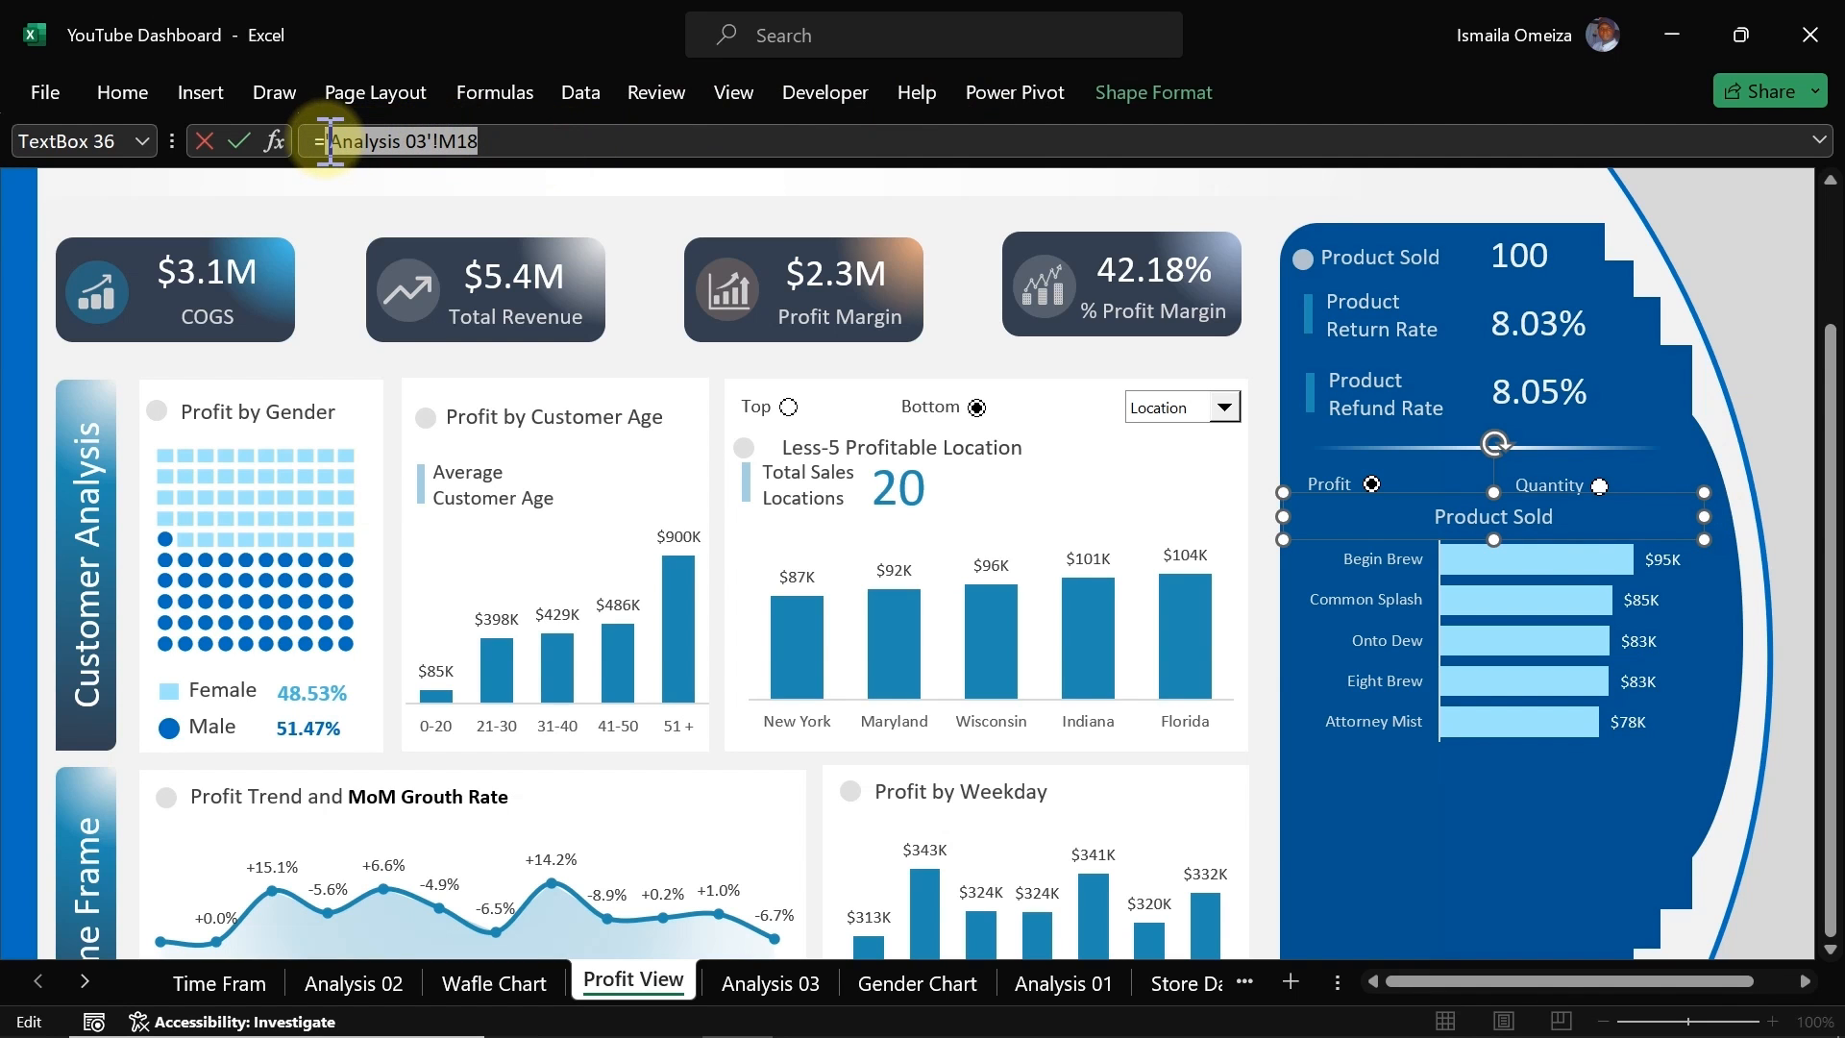
{"action": "left_click", "coordinate": [803, 987]}
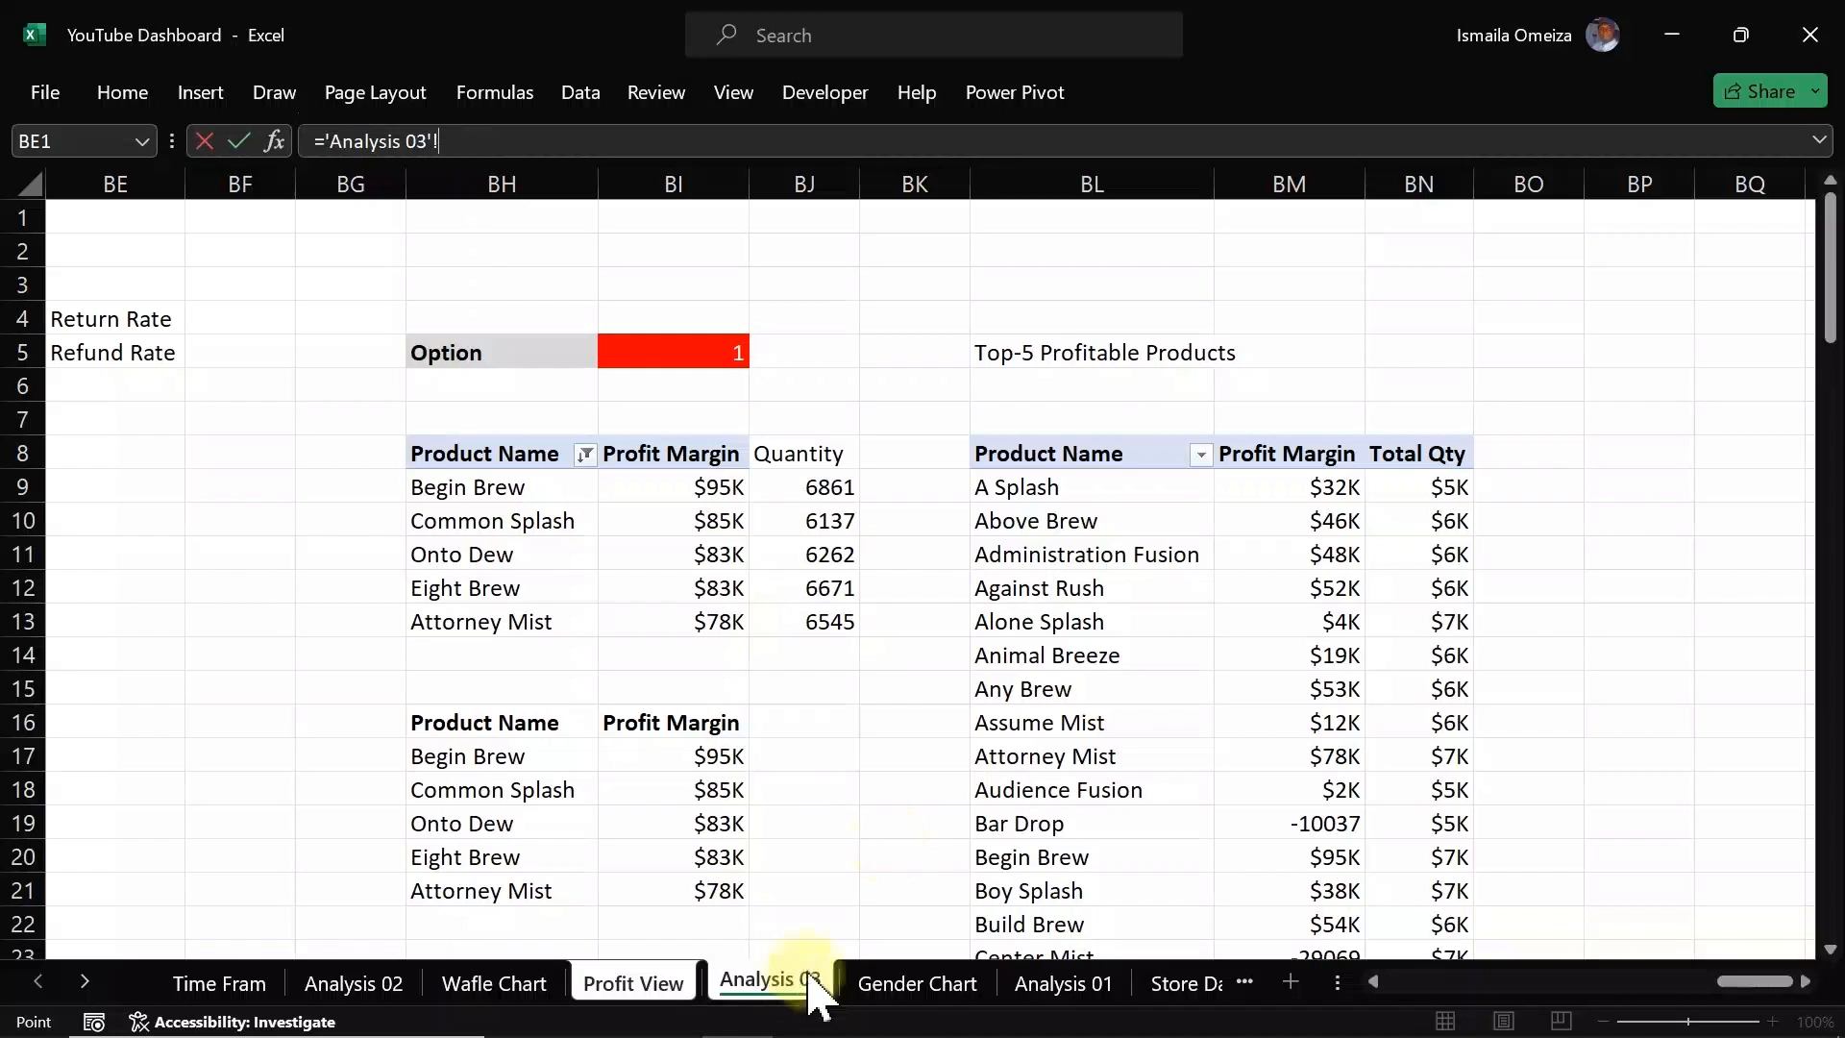
{"action": "left_click", "coordinate": [1041, 353]}
{"action": "key", "text": "Return"}
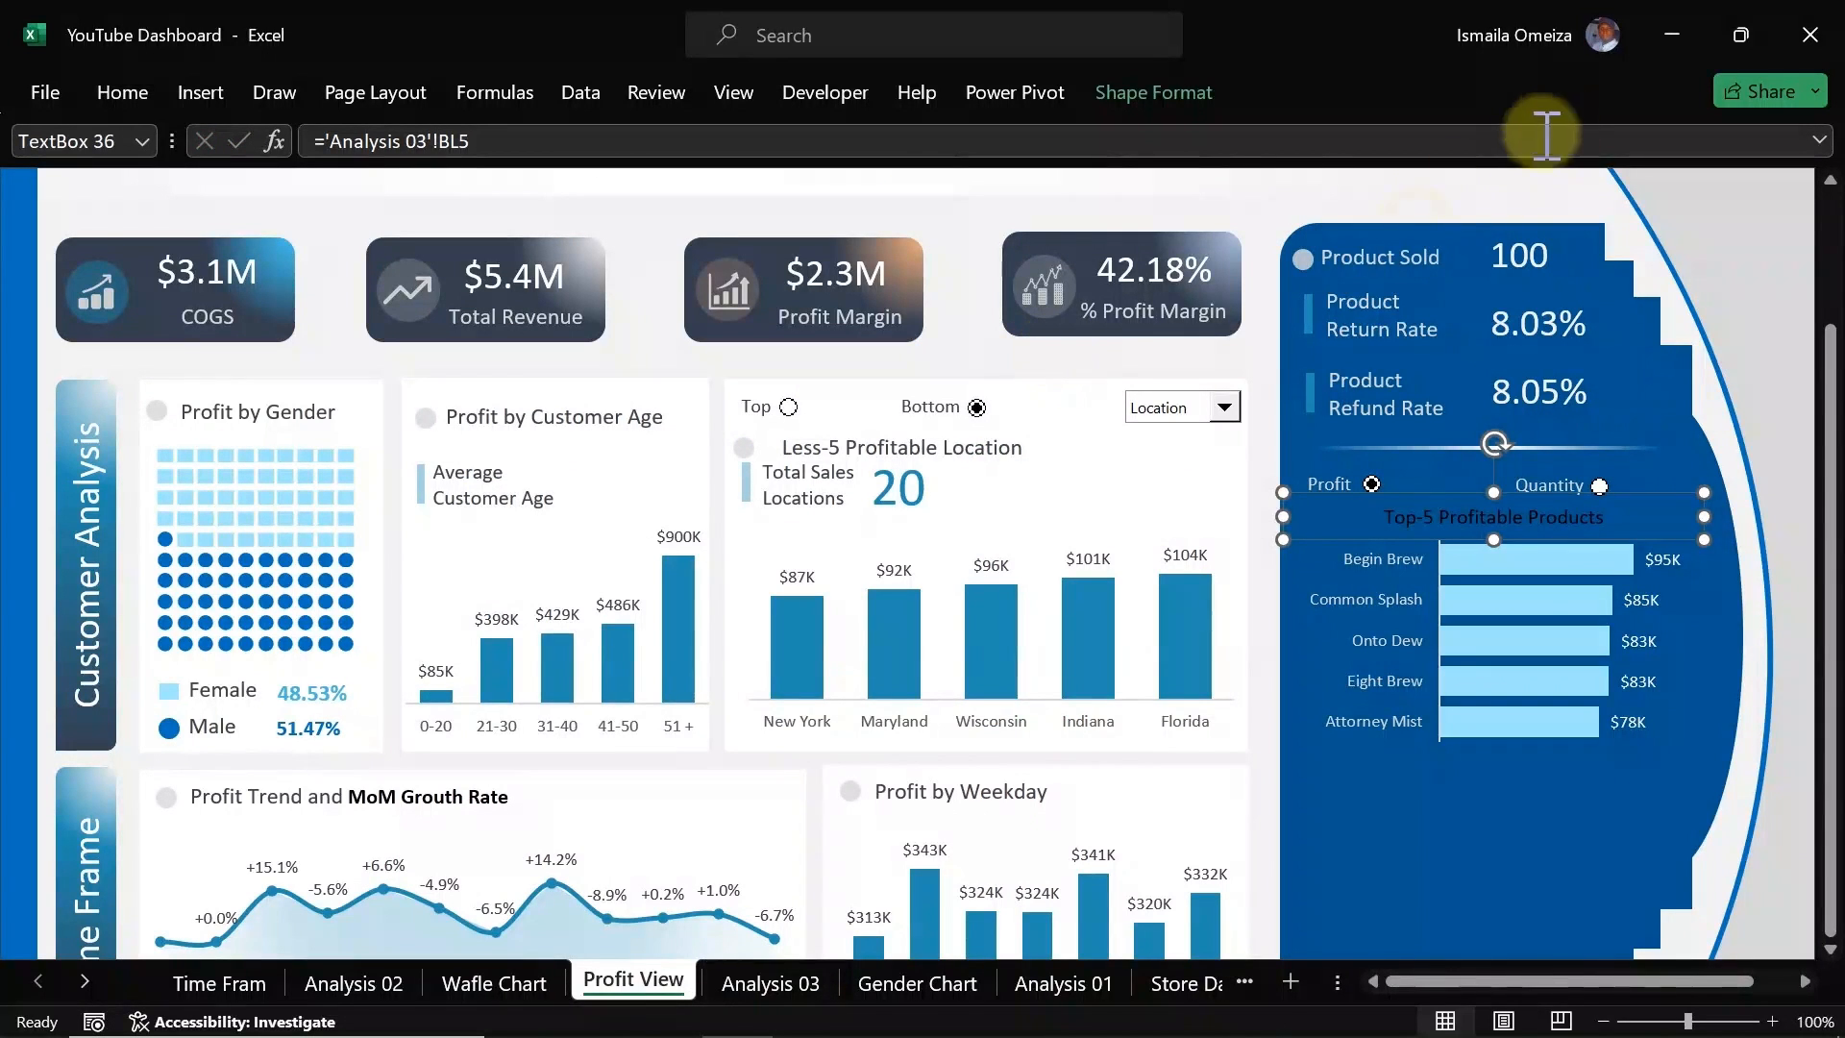
Step: Copy the Product Sold label's formatting onto the new title label with Format Painter
{"action": "left_click", "coordinate": [1390, 256]}
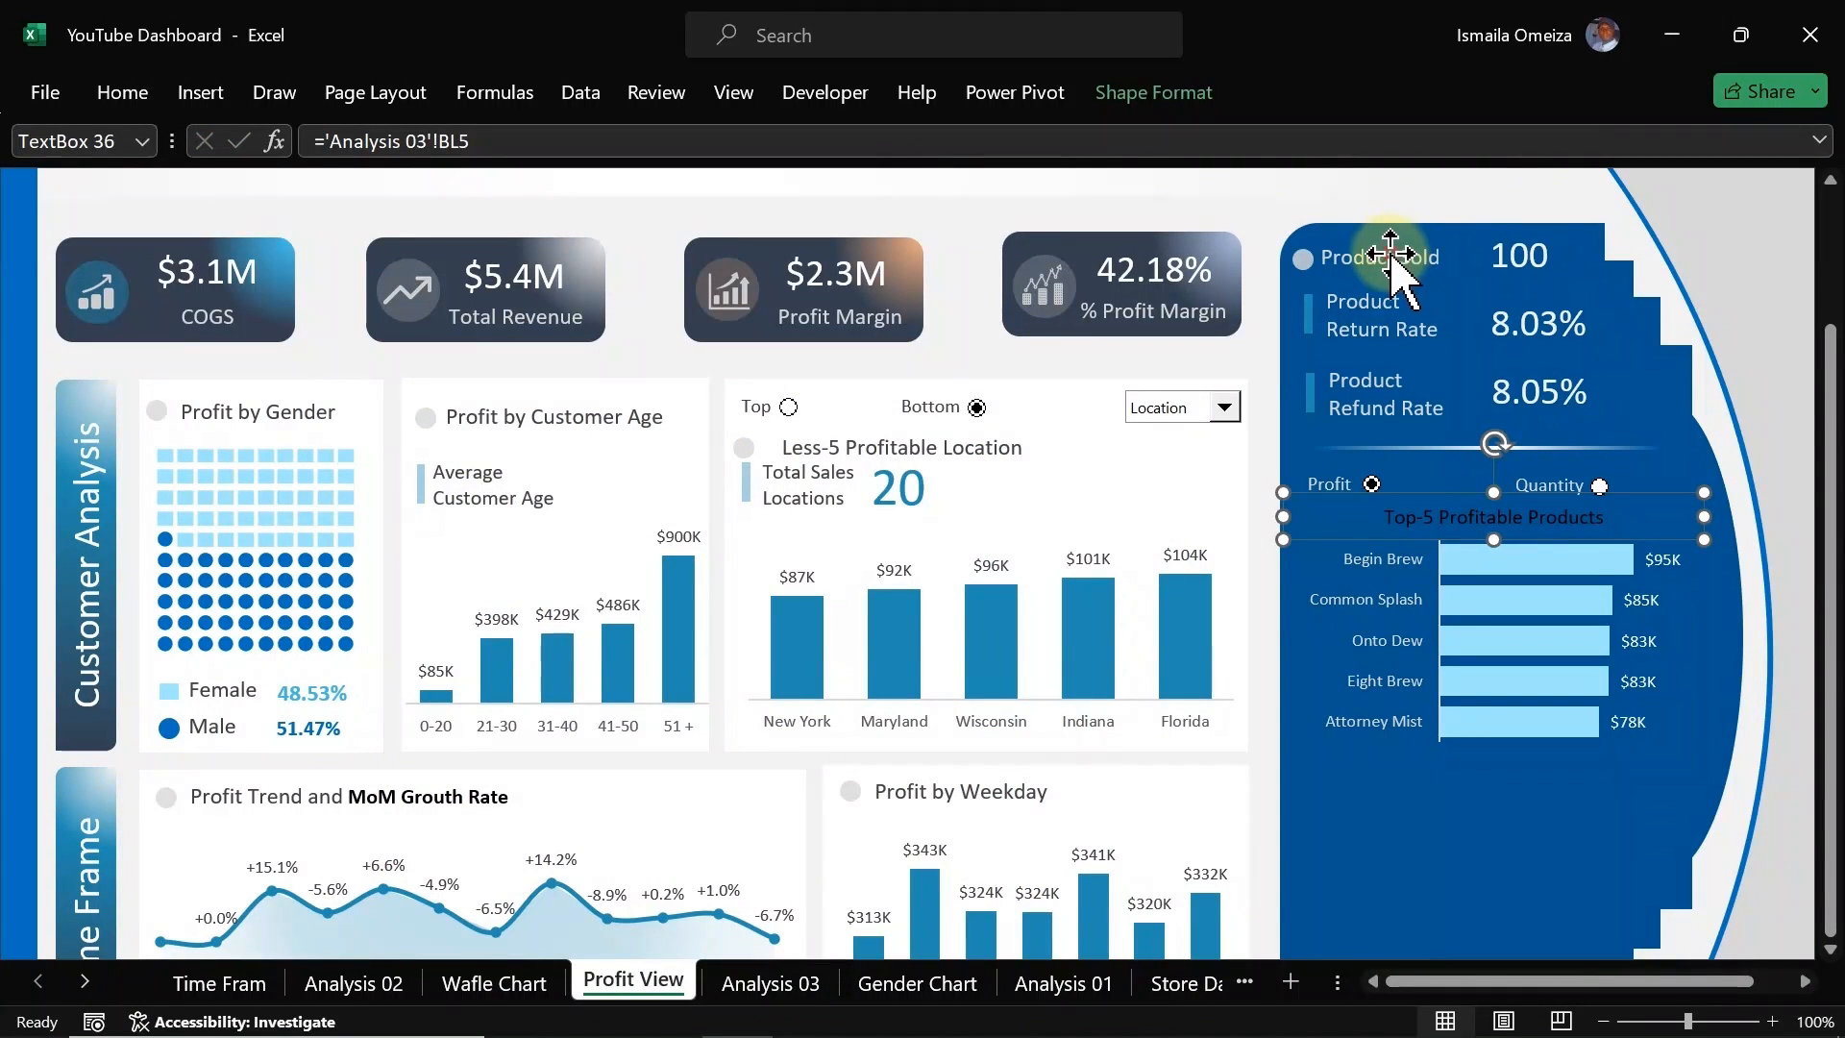
{"action": "left_click", "coordinate": [125, 93]}
{"action": "left_click", "coordinate": [120, 219]}
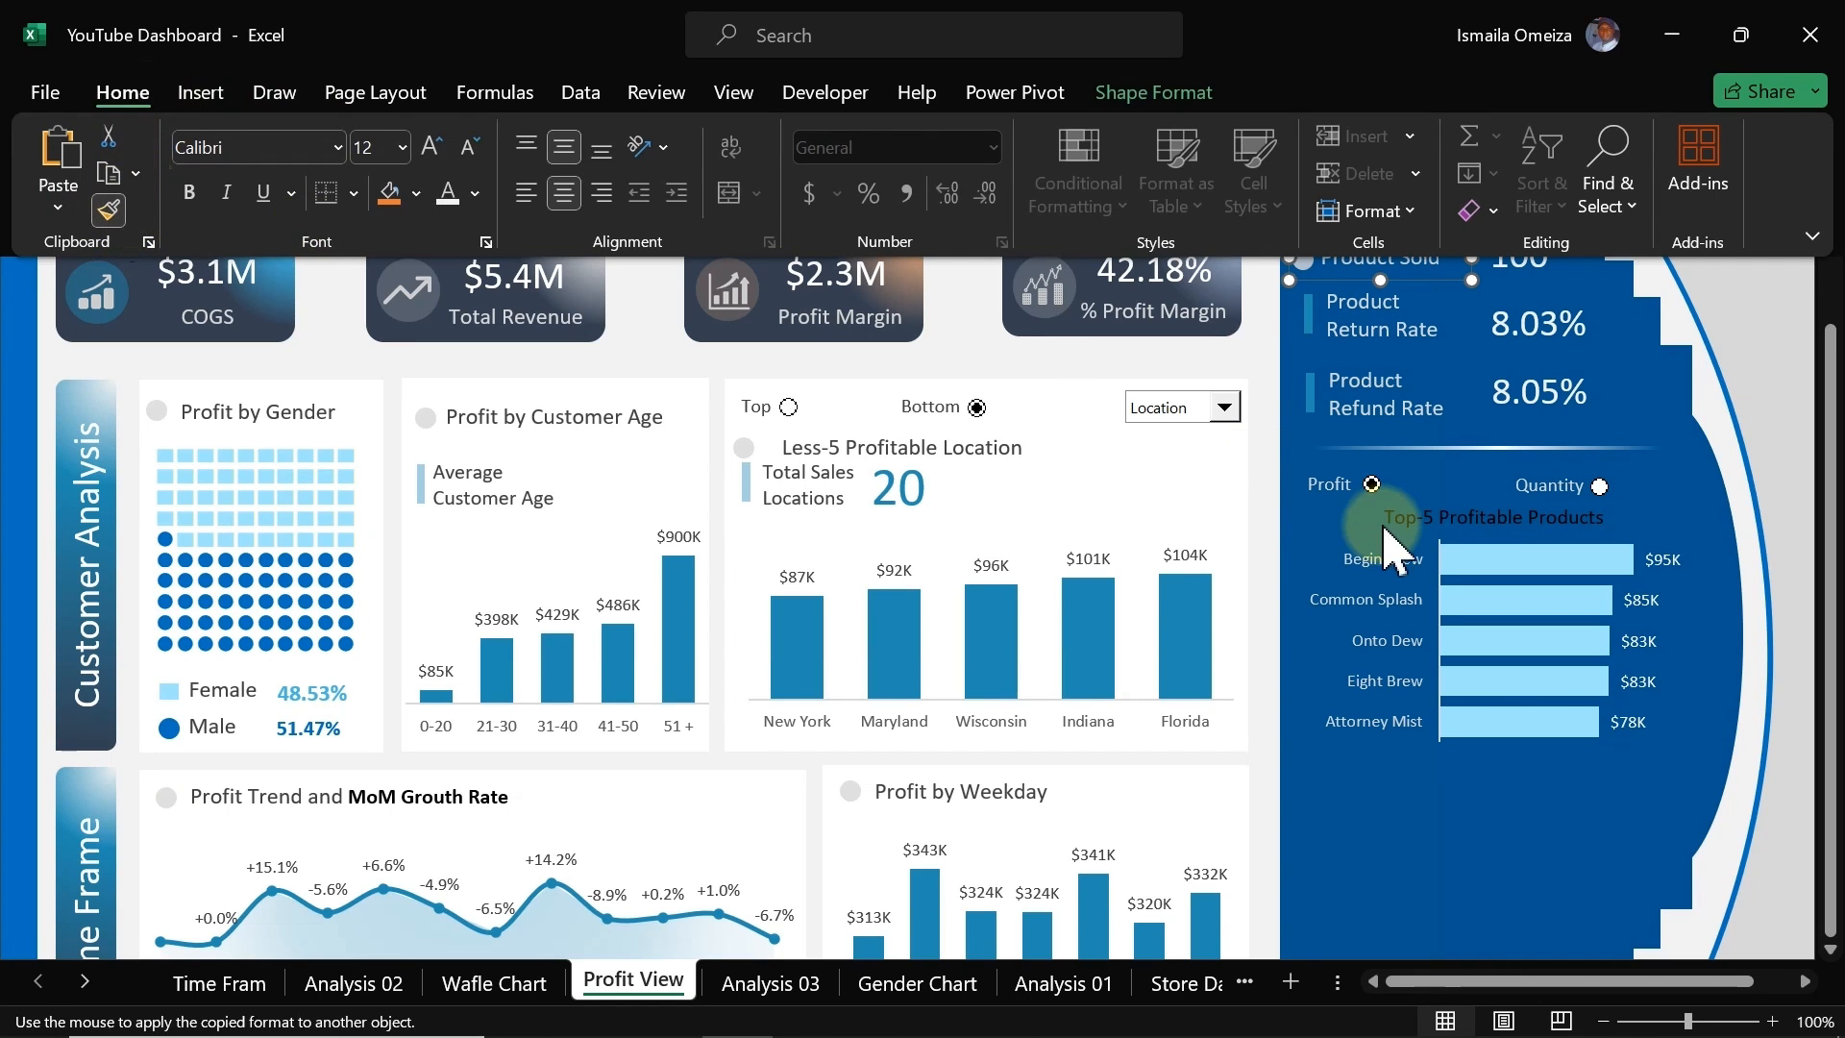
{"action": "left_click", "coordinate": [1431, 517]}
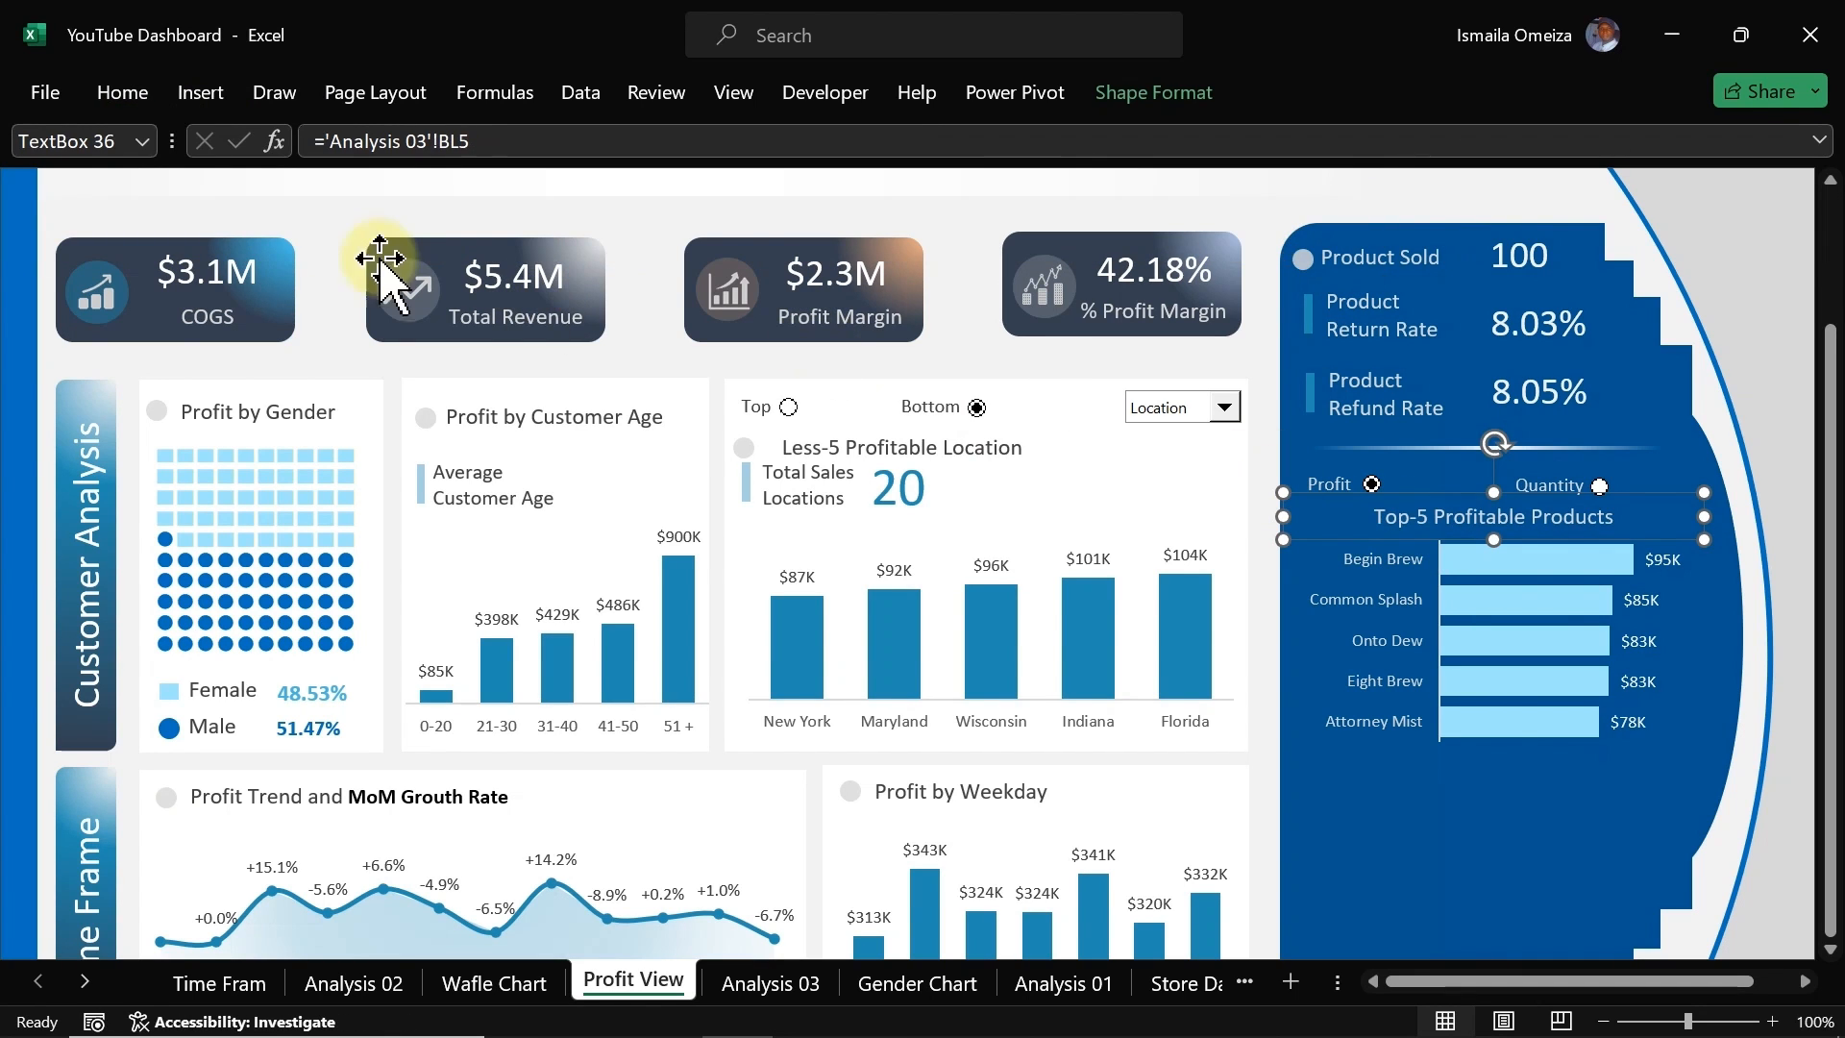
Step: Set the title label's font colour to white, keep it at 12 pt, and left-align its text
{"action": "left_click", "coordinate": [124, 93]}
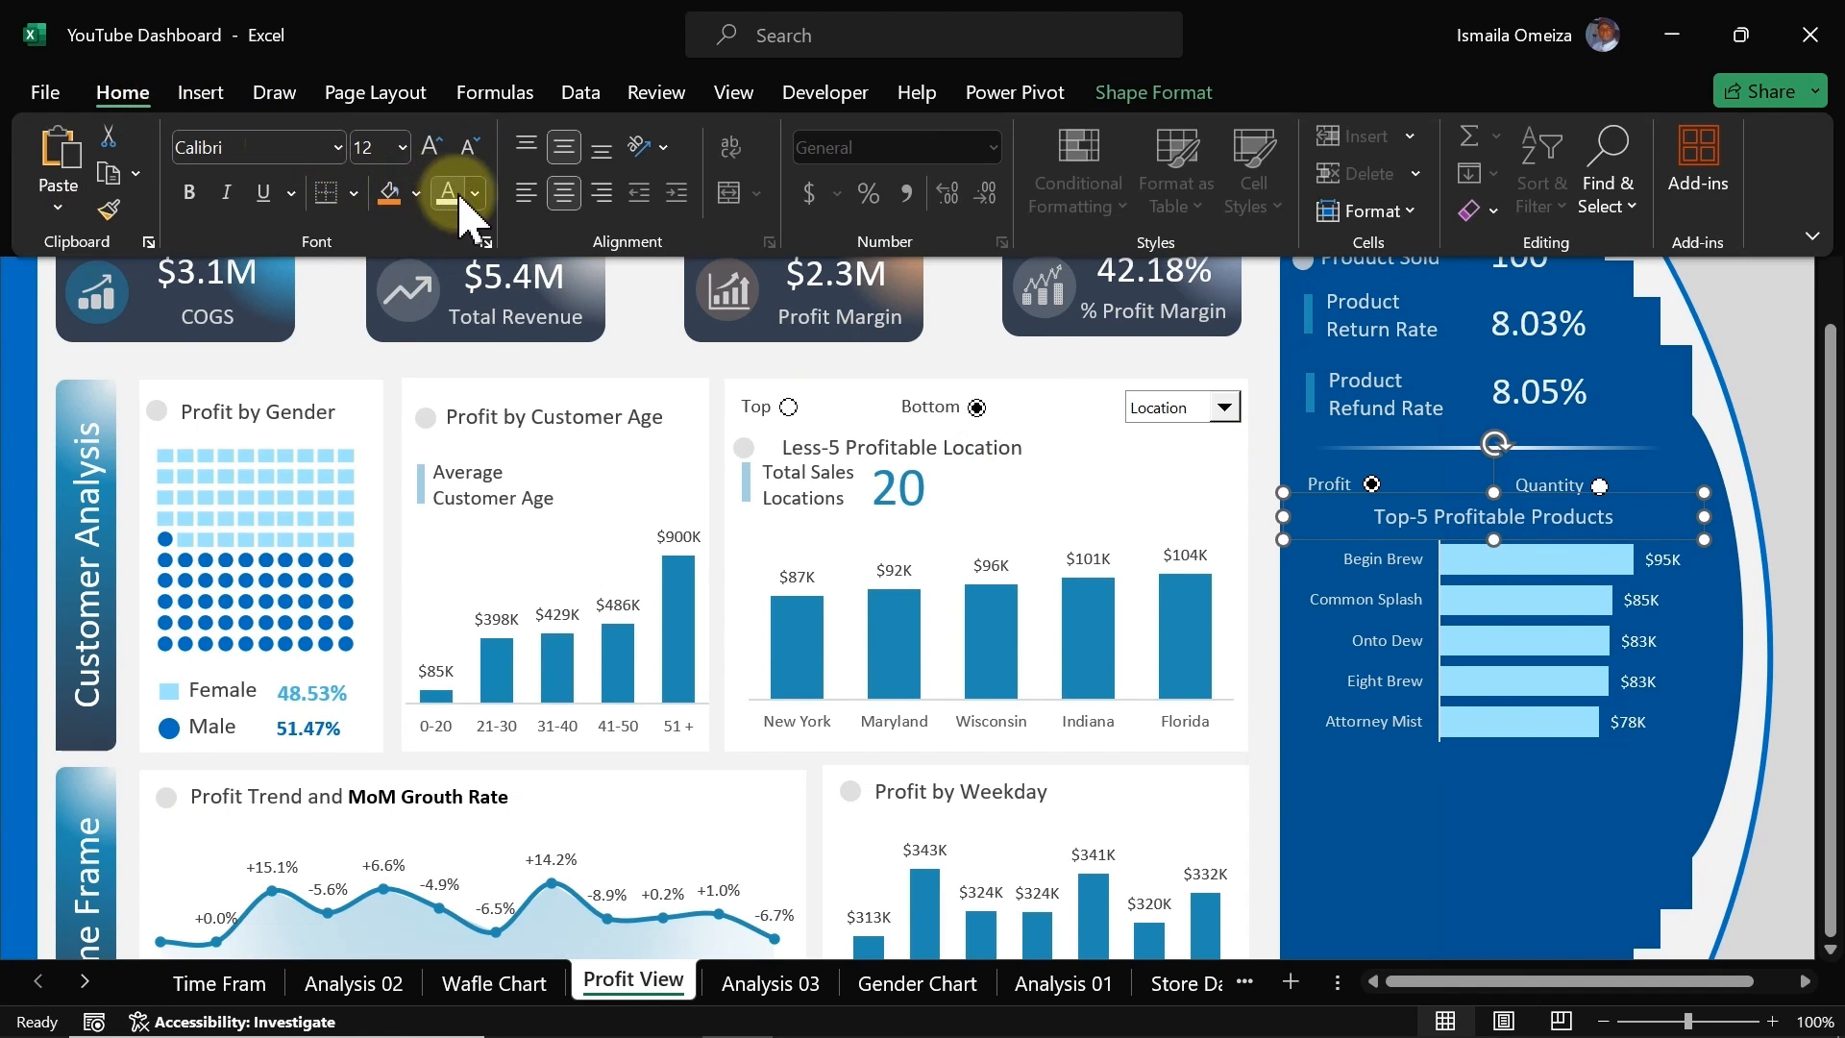
{"action": "left_click", "coordinate": [474, 195]}
{"action": "left_click", "coordinate": [445, 310]}
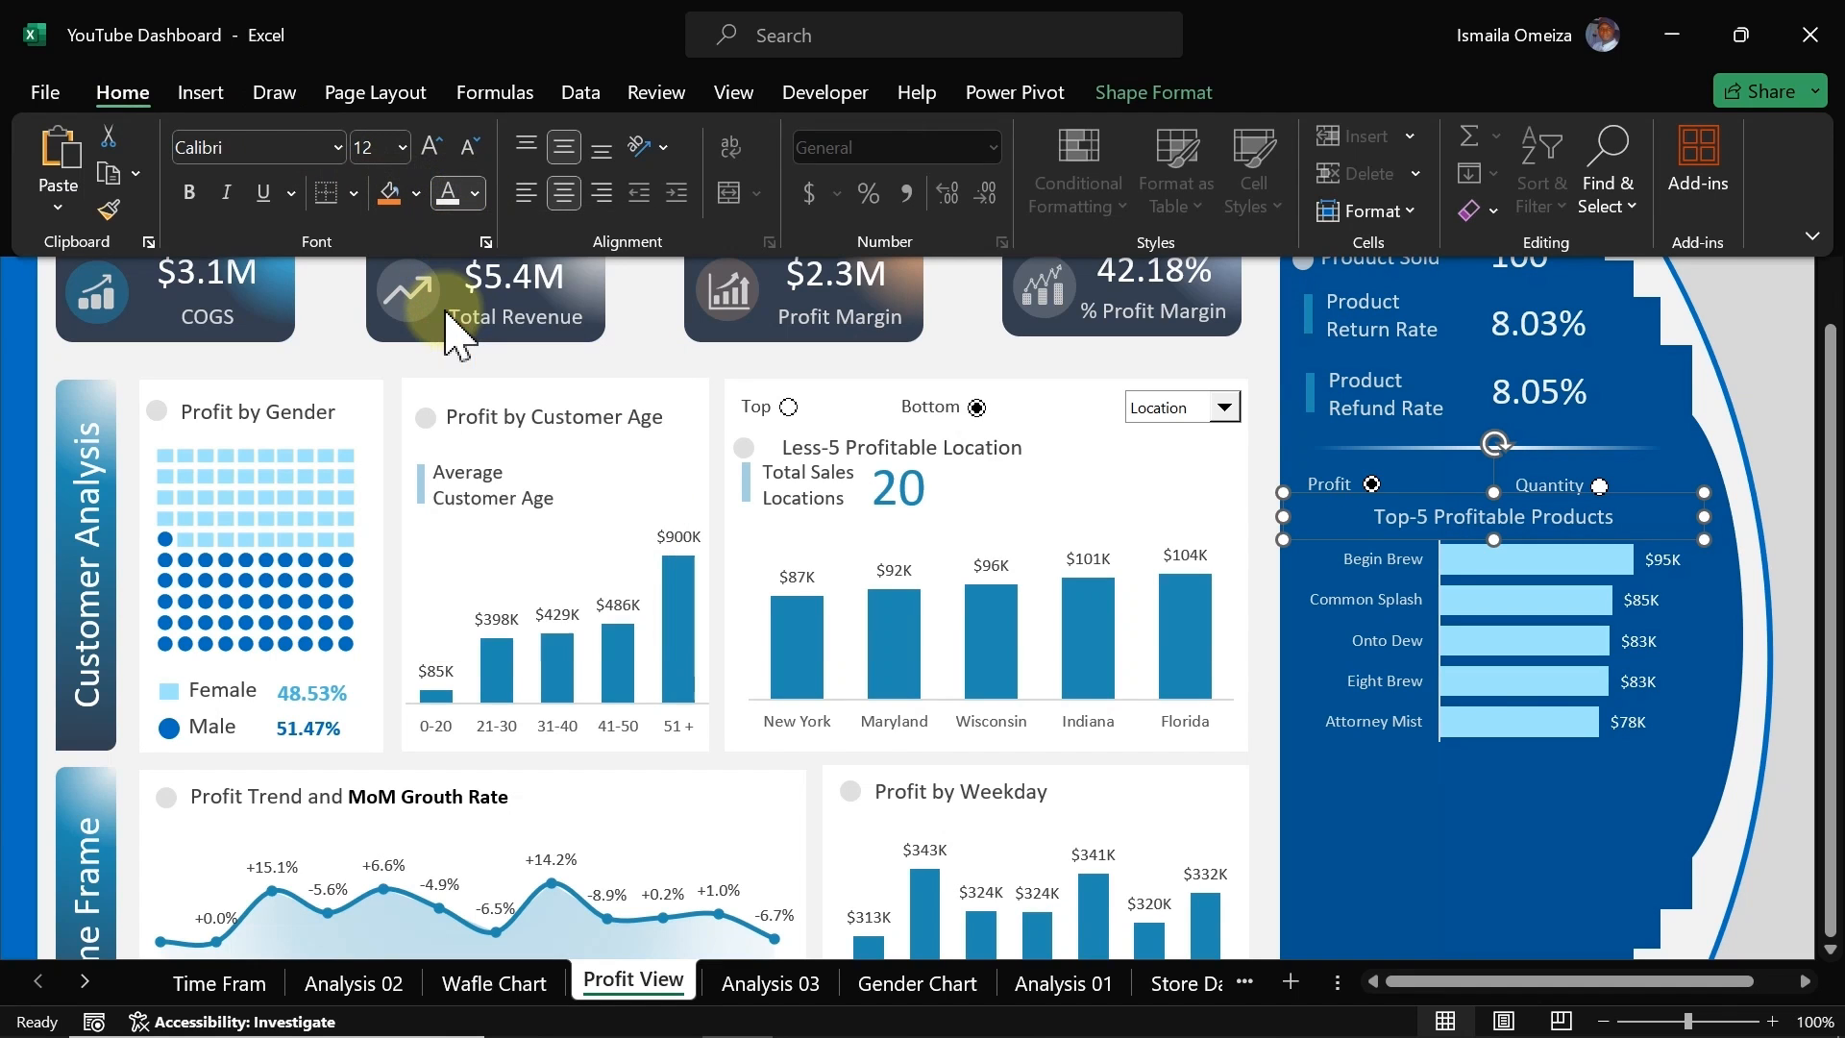
{"action": "left_click", "coordinate": [431, 146]}
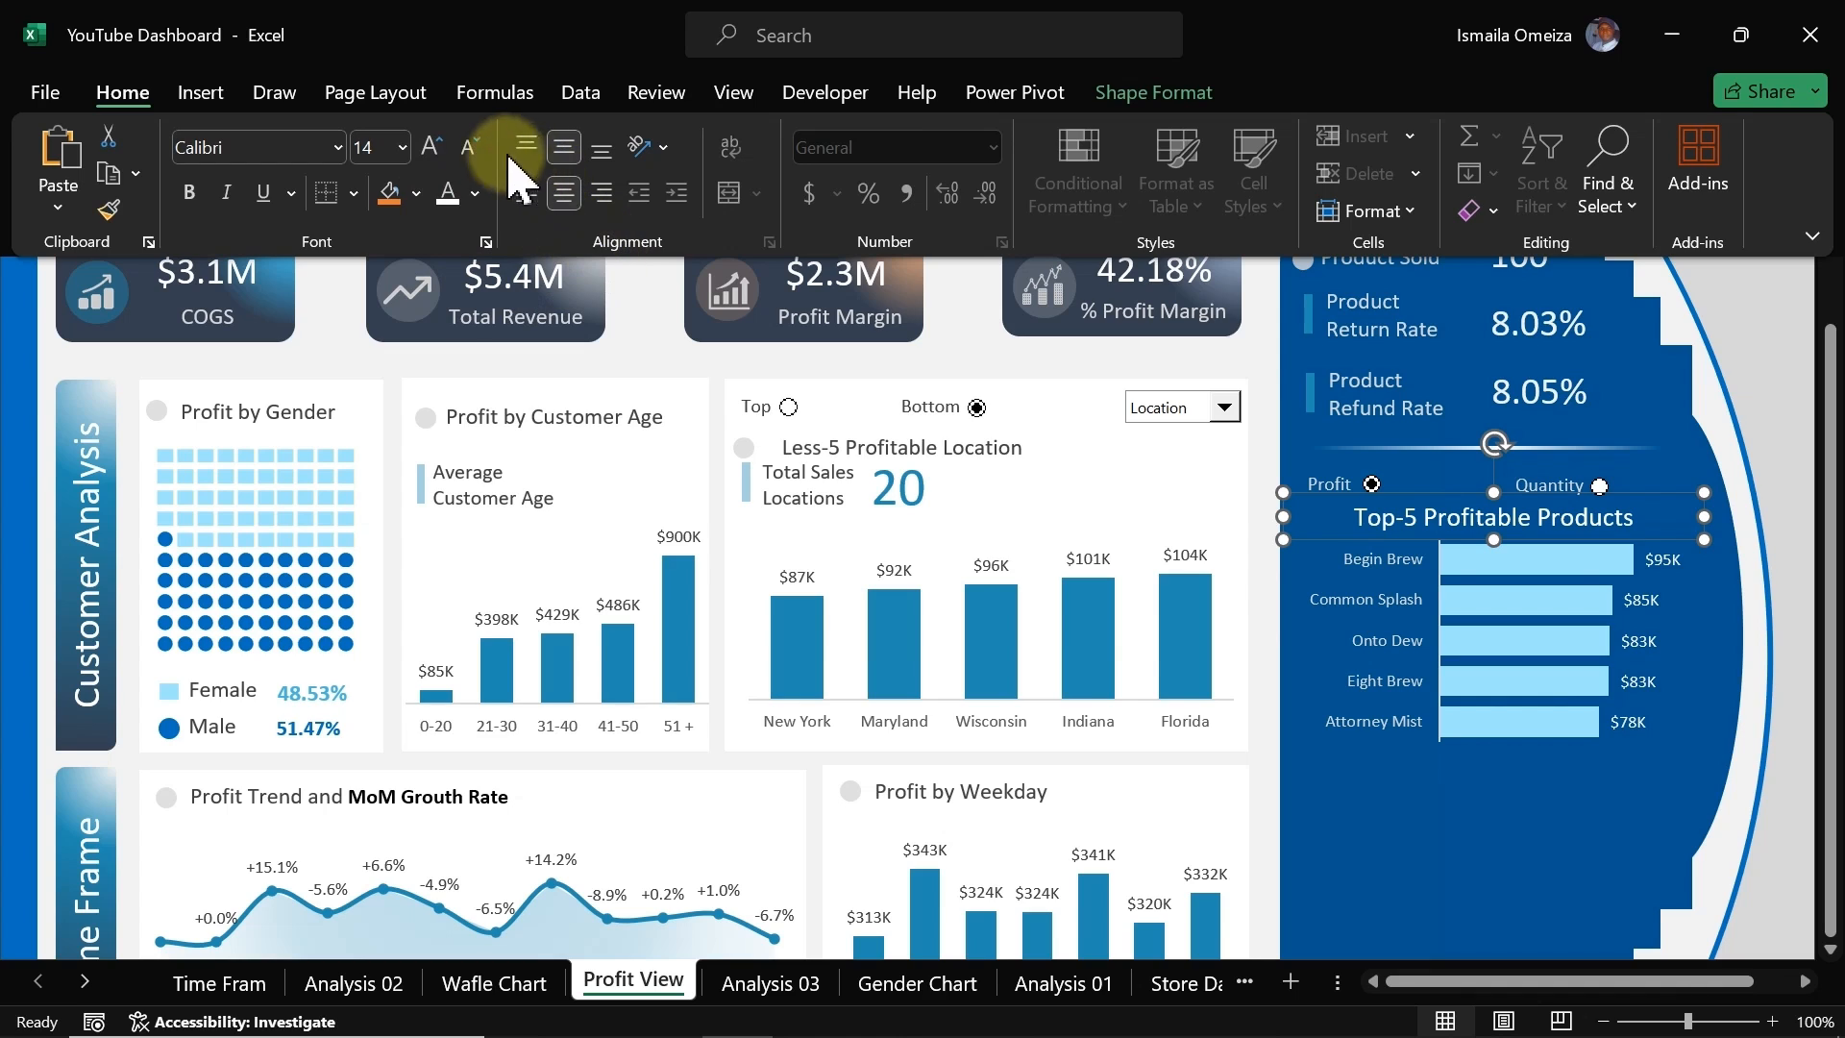
{"action": "left_click", "coordinate": [470, 146]}
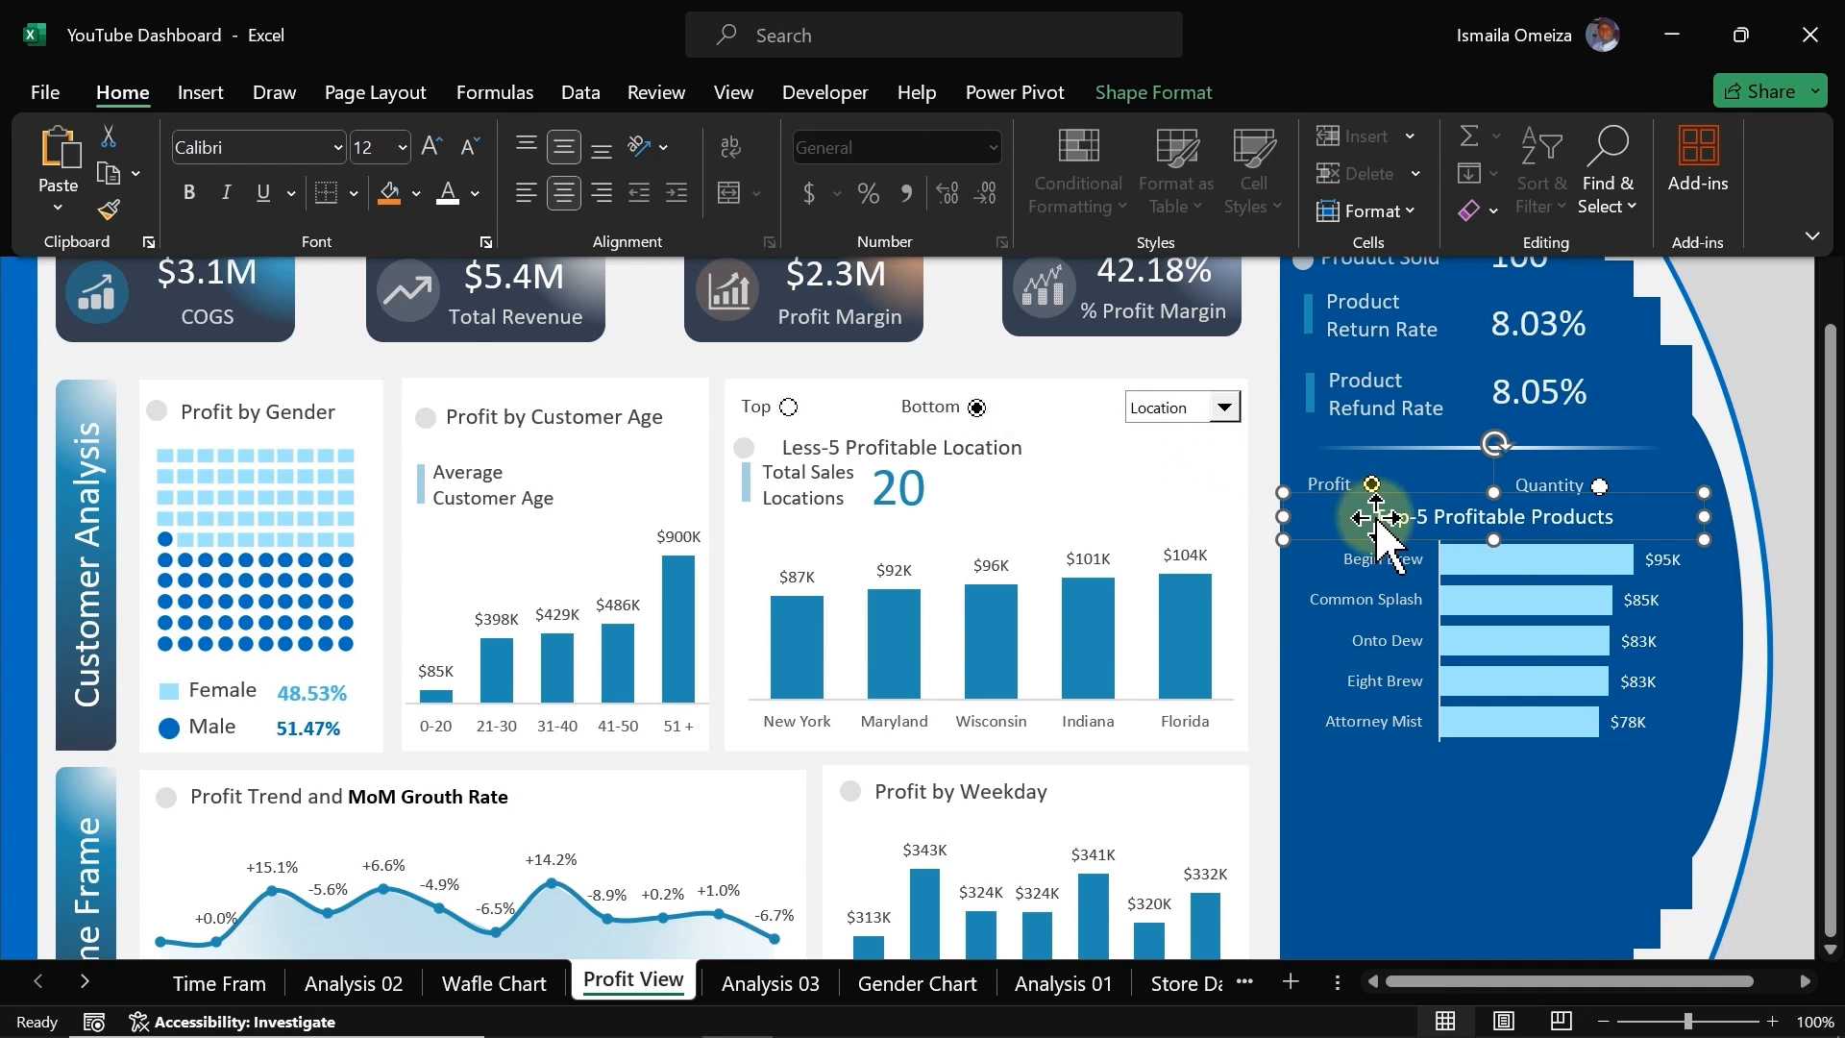
{"action": "left_click", "coordinate": [537, 203]}
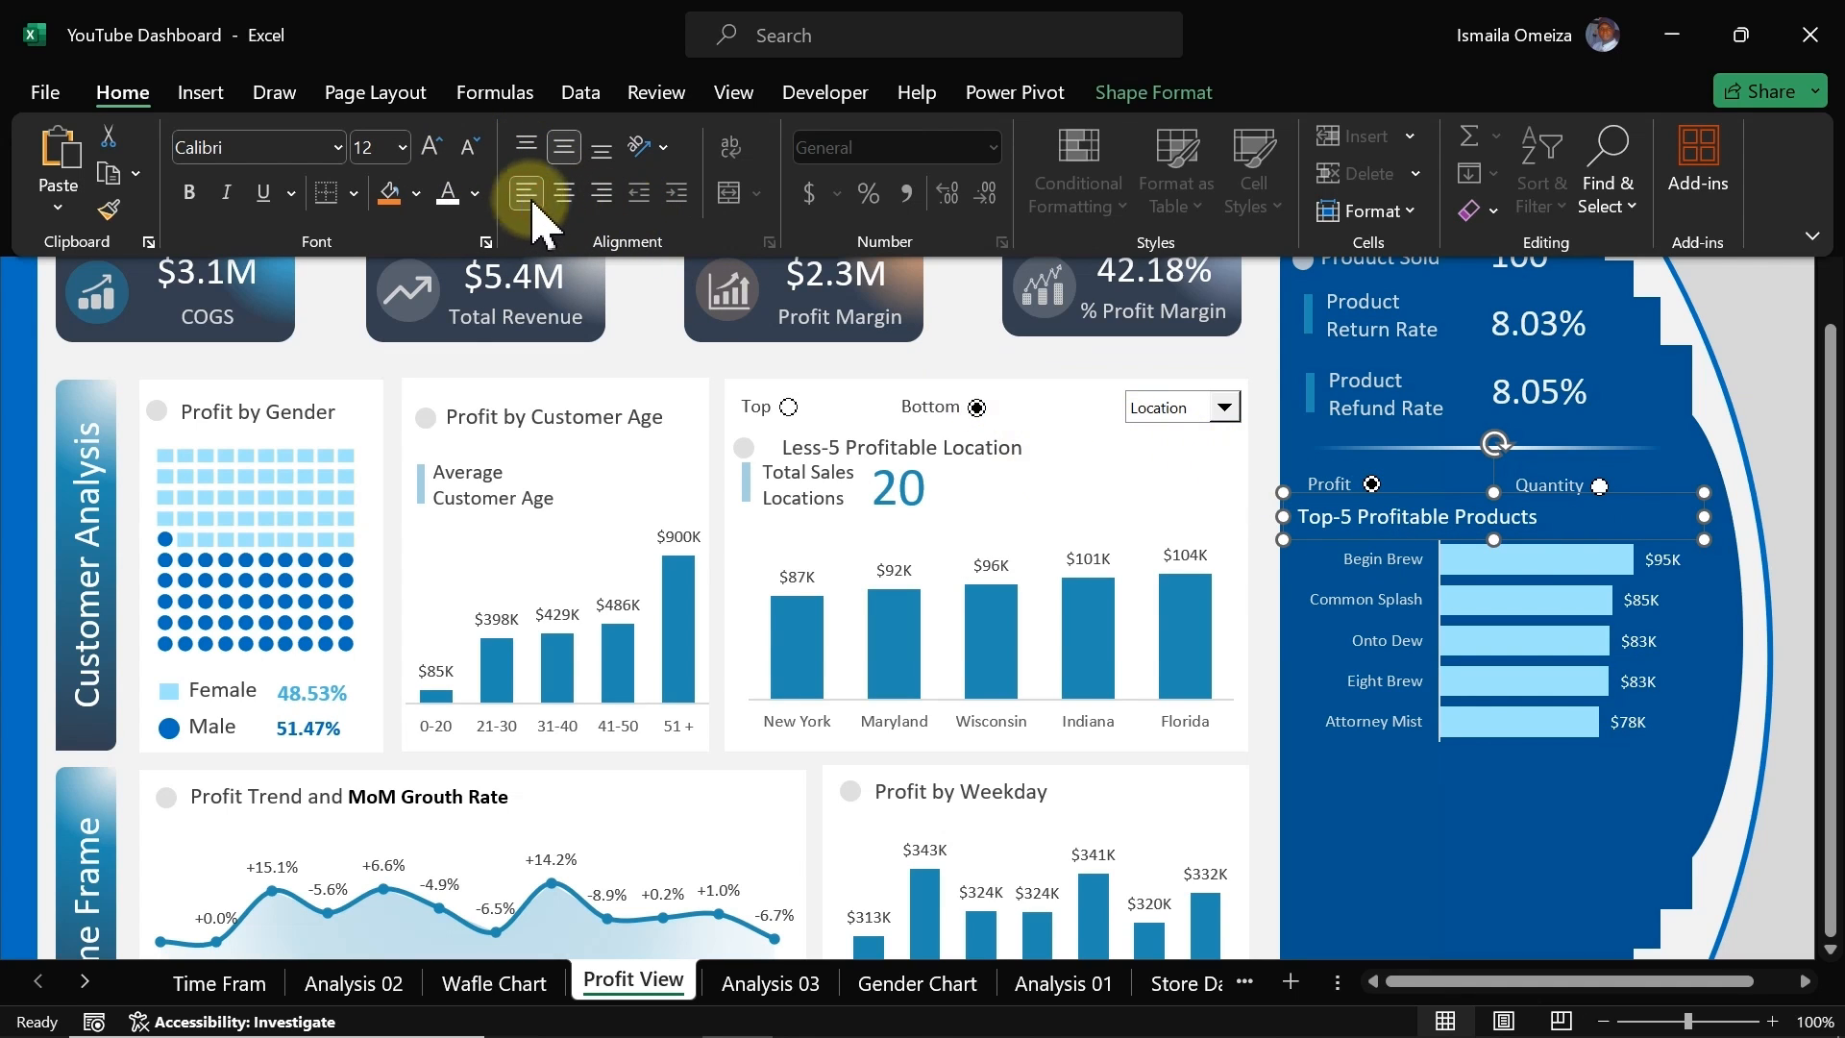
Step: Narrow the title label from its left edge and nudge it up slightly above the bars
{"action": "key", "text": "ctrl+F1"}
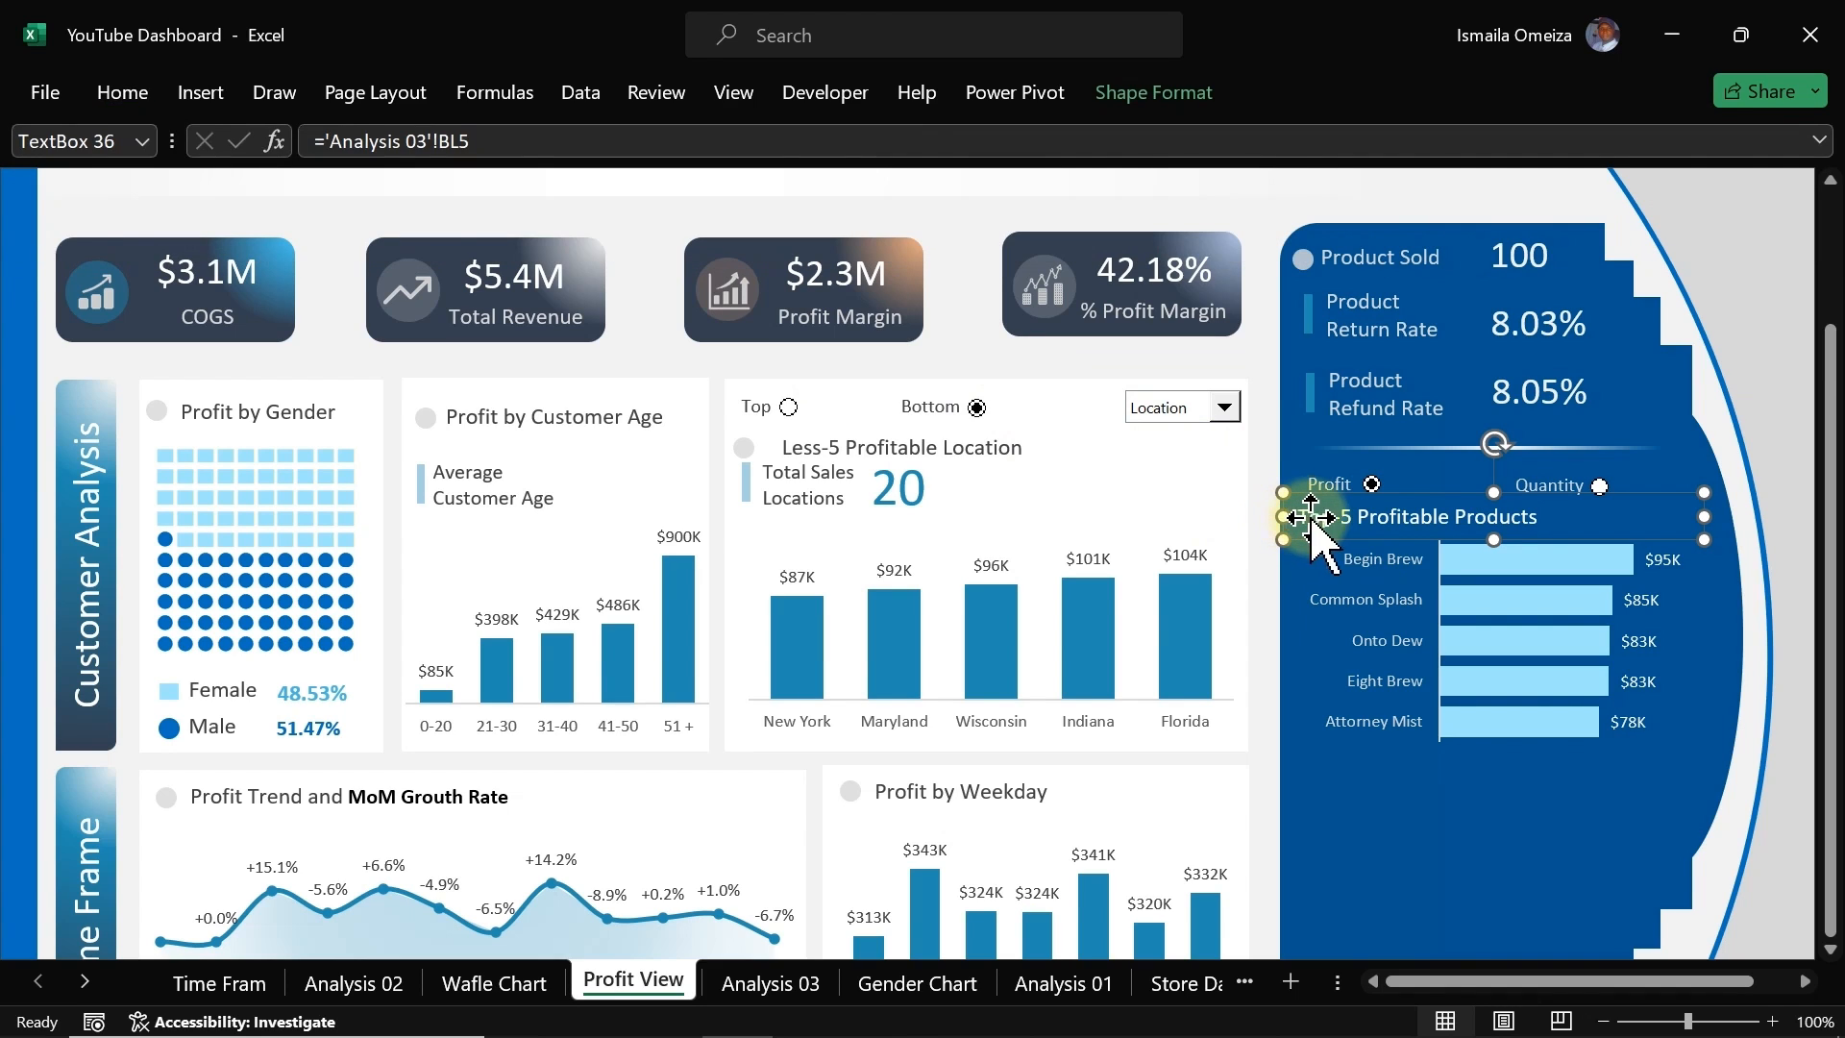
{"action": "left_click_drag", "start_coordinate": [1283, 516], "coordinate": [1318, 514]}
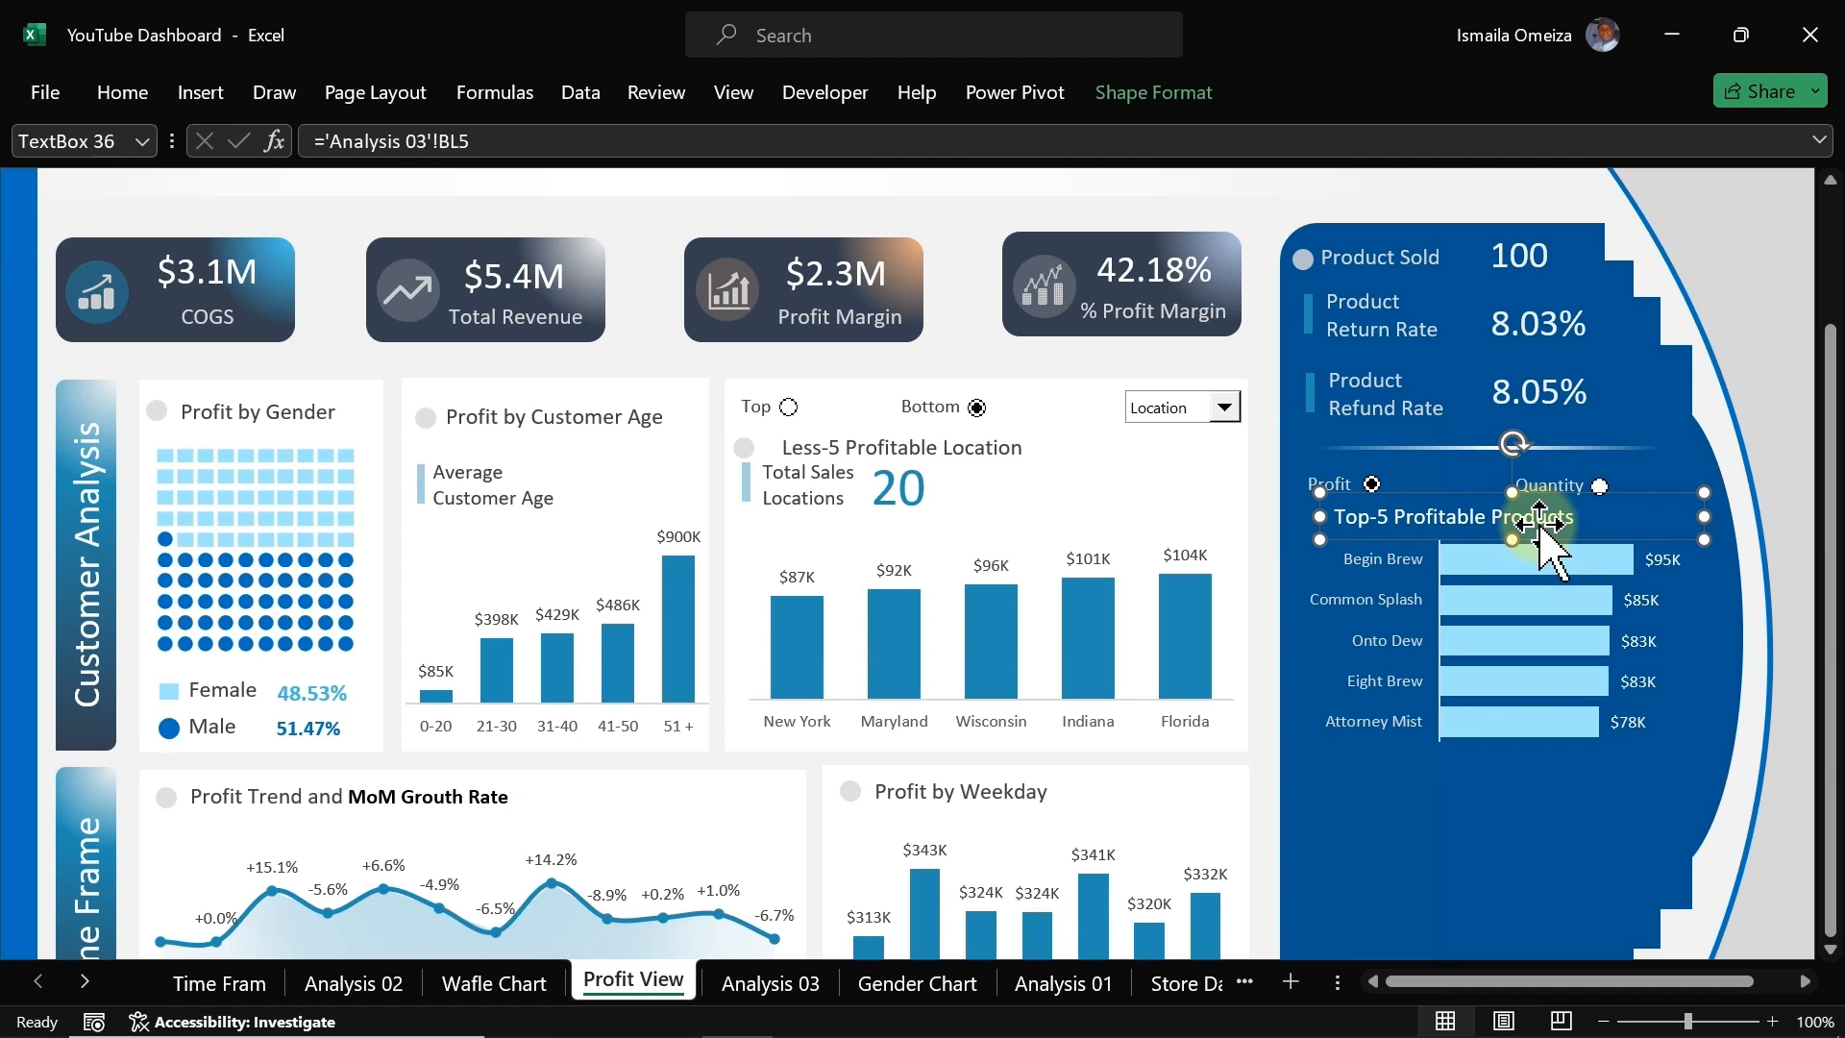
{"action": "key", "text": "Up"}
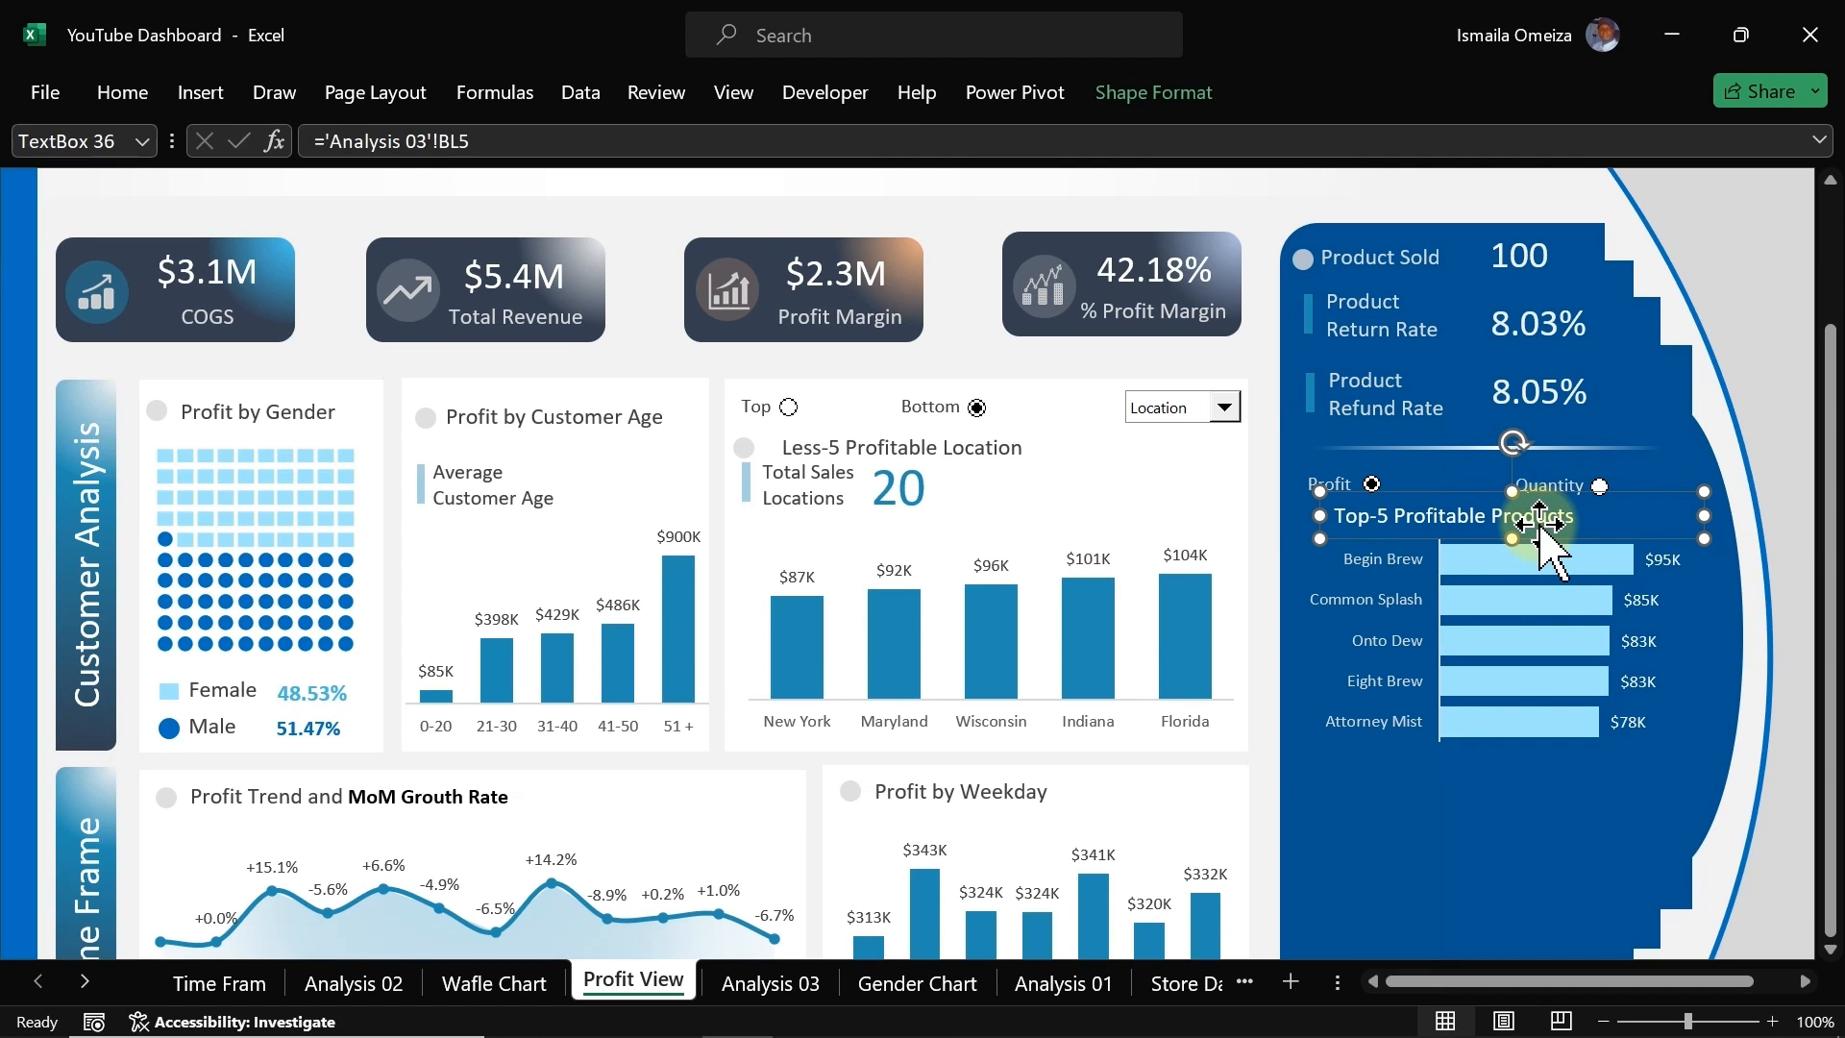
Step: Copy the bullet circle from the Product Sold label to sit beside the top-5 title label
{"action": "left_click", "coordinate": [1303, 257]}
{"action": "left_click_drag", "start_coordinate": [1317, 273], "coordinate": [1311, 579]}
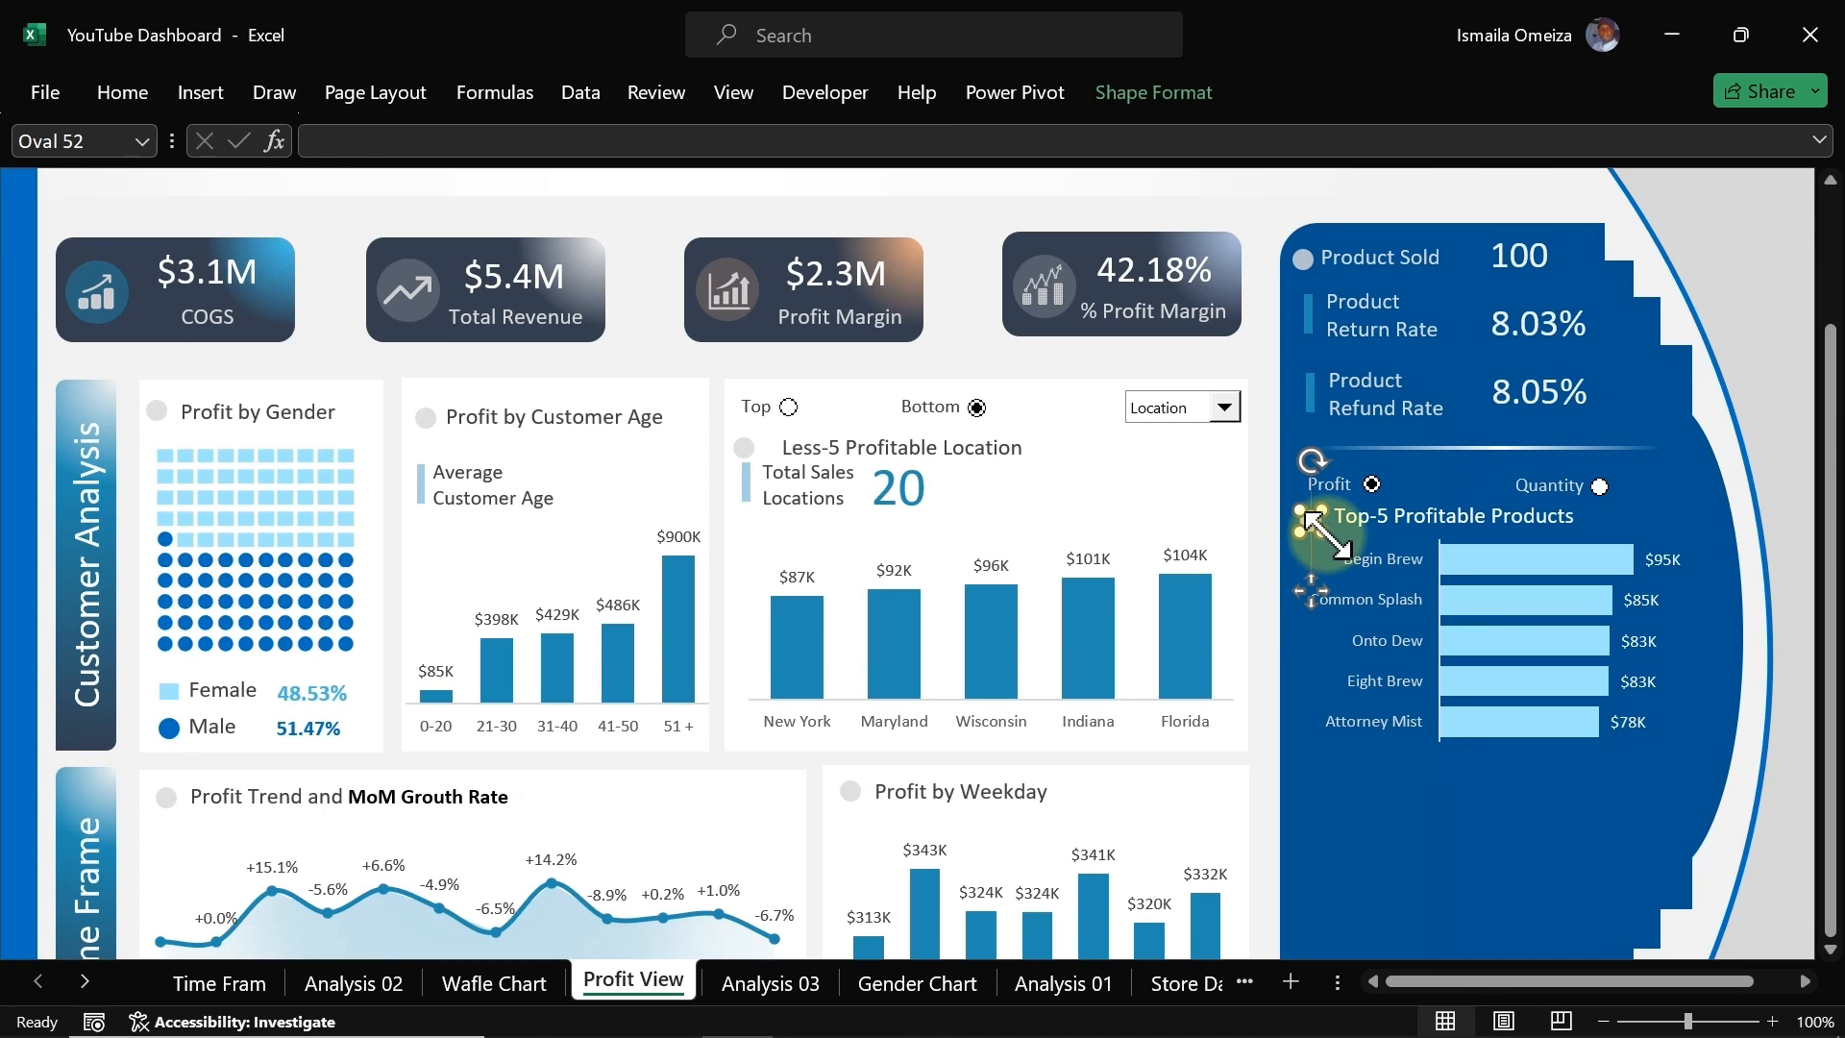
Step: Nudge the top-5 title label down slightly next to its bullet
{"action": "left_click", "coordinate": [1407, 519]}
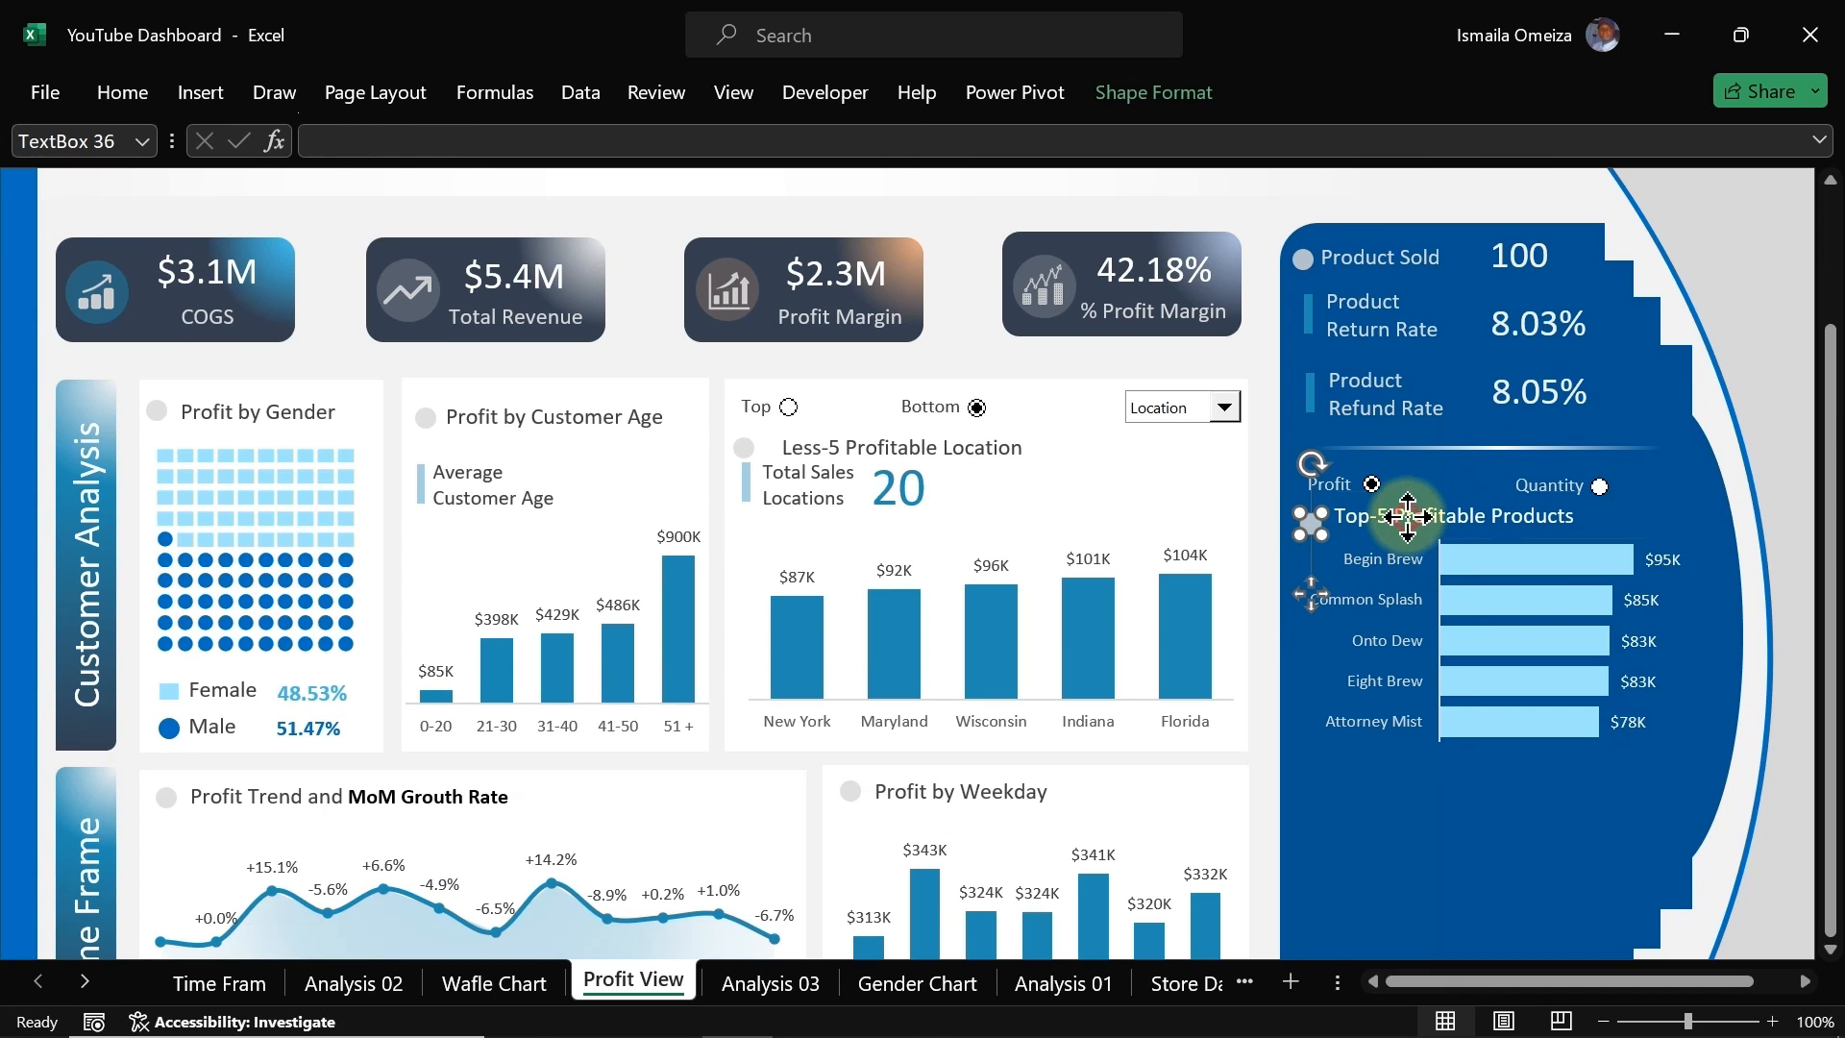
{"action": "key", "text": "Down"}
{"action": "key", "text": "Down"}
{"action": "key", "text": "Down"}
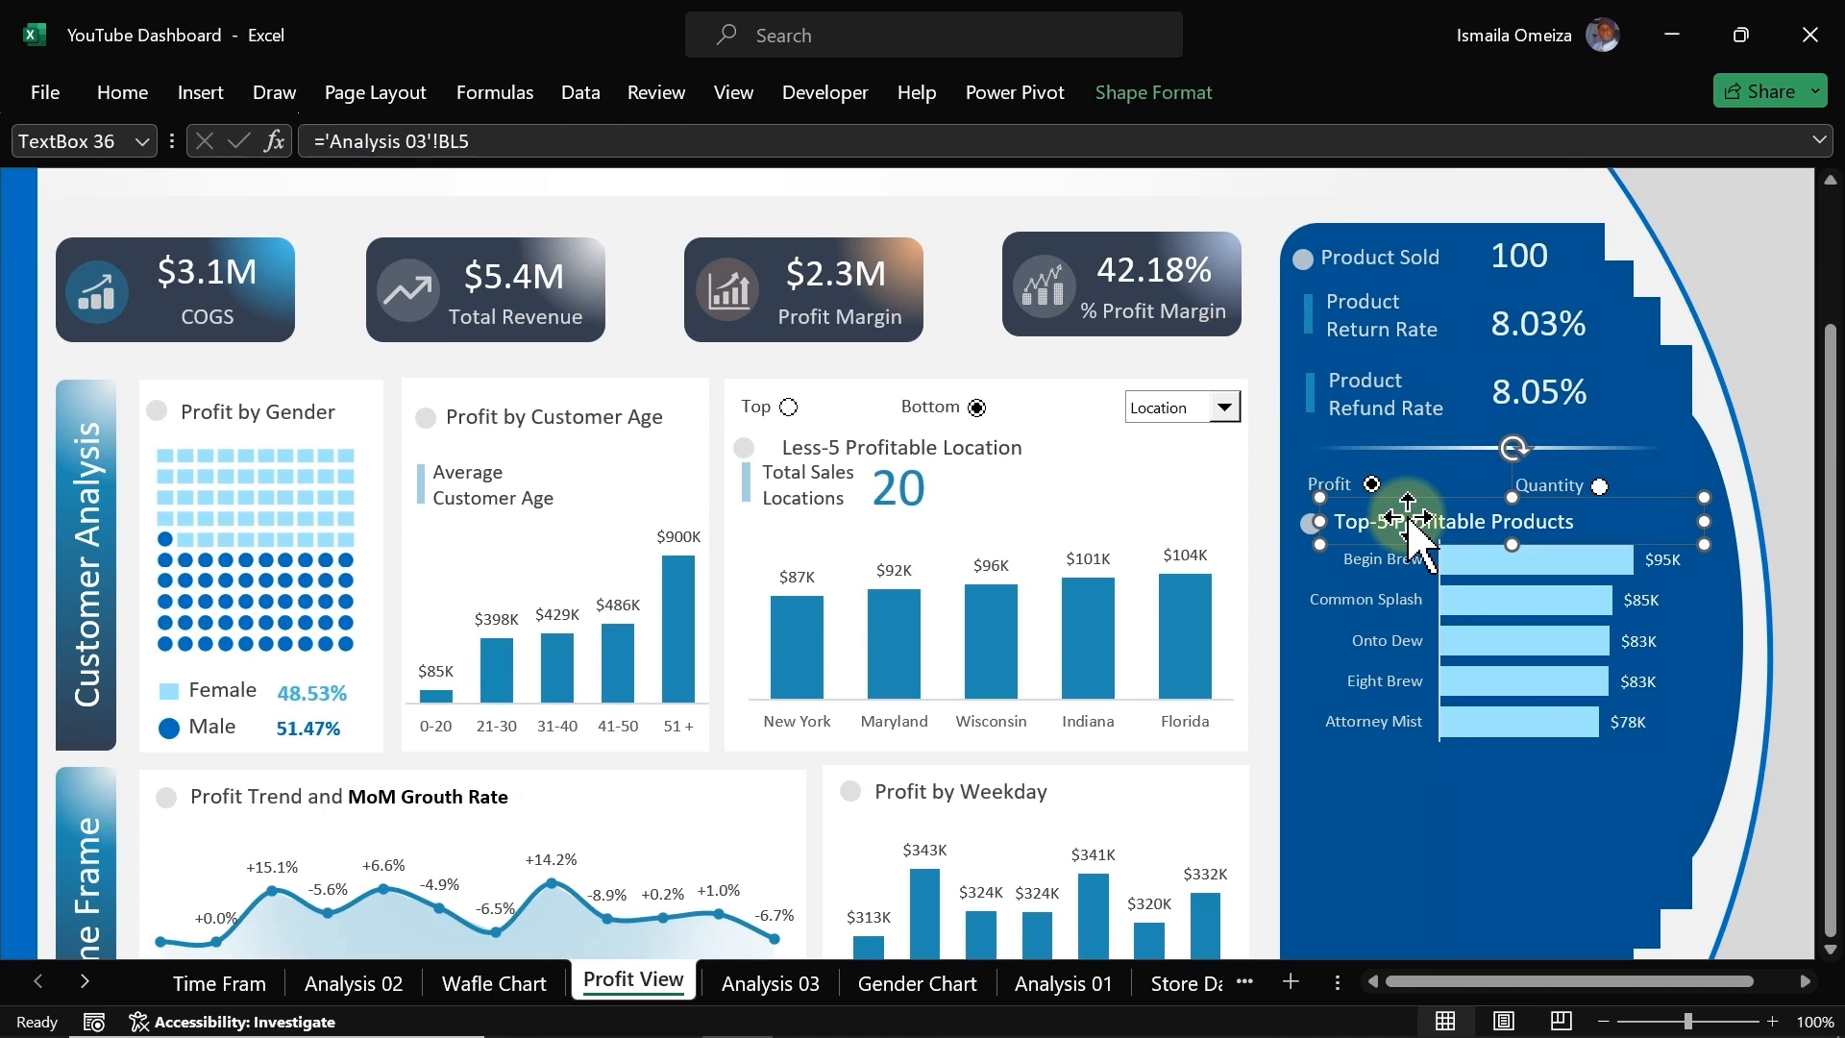
Step: Nudge the top-5 bar chart down slightly below the title, then deselect
{"action": "left_click", "coordinate": [1482, 727]}
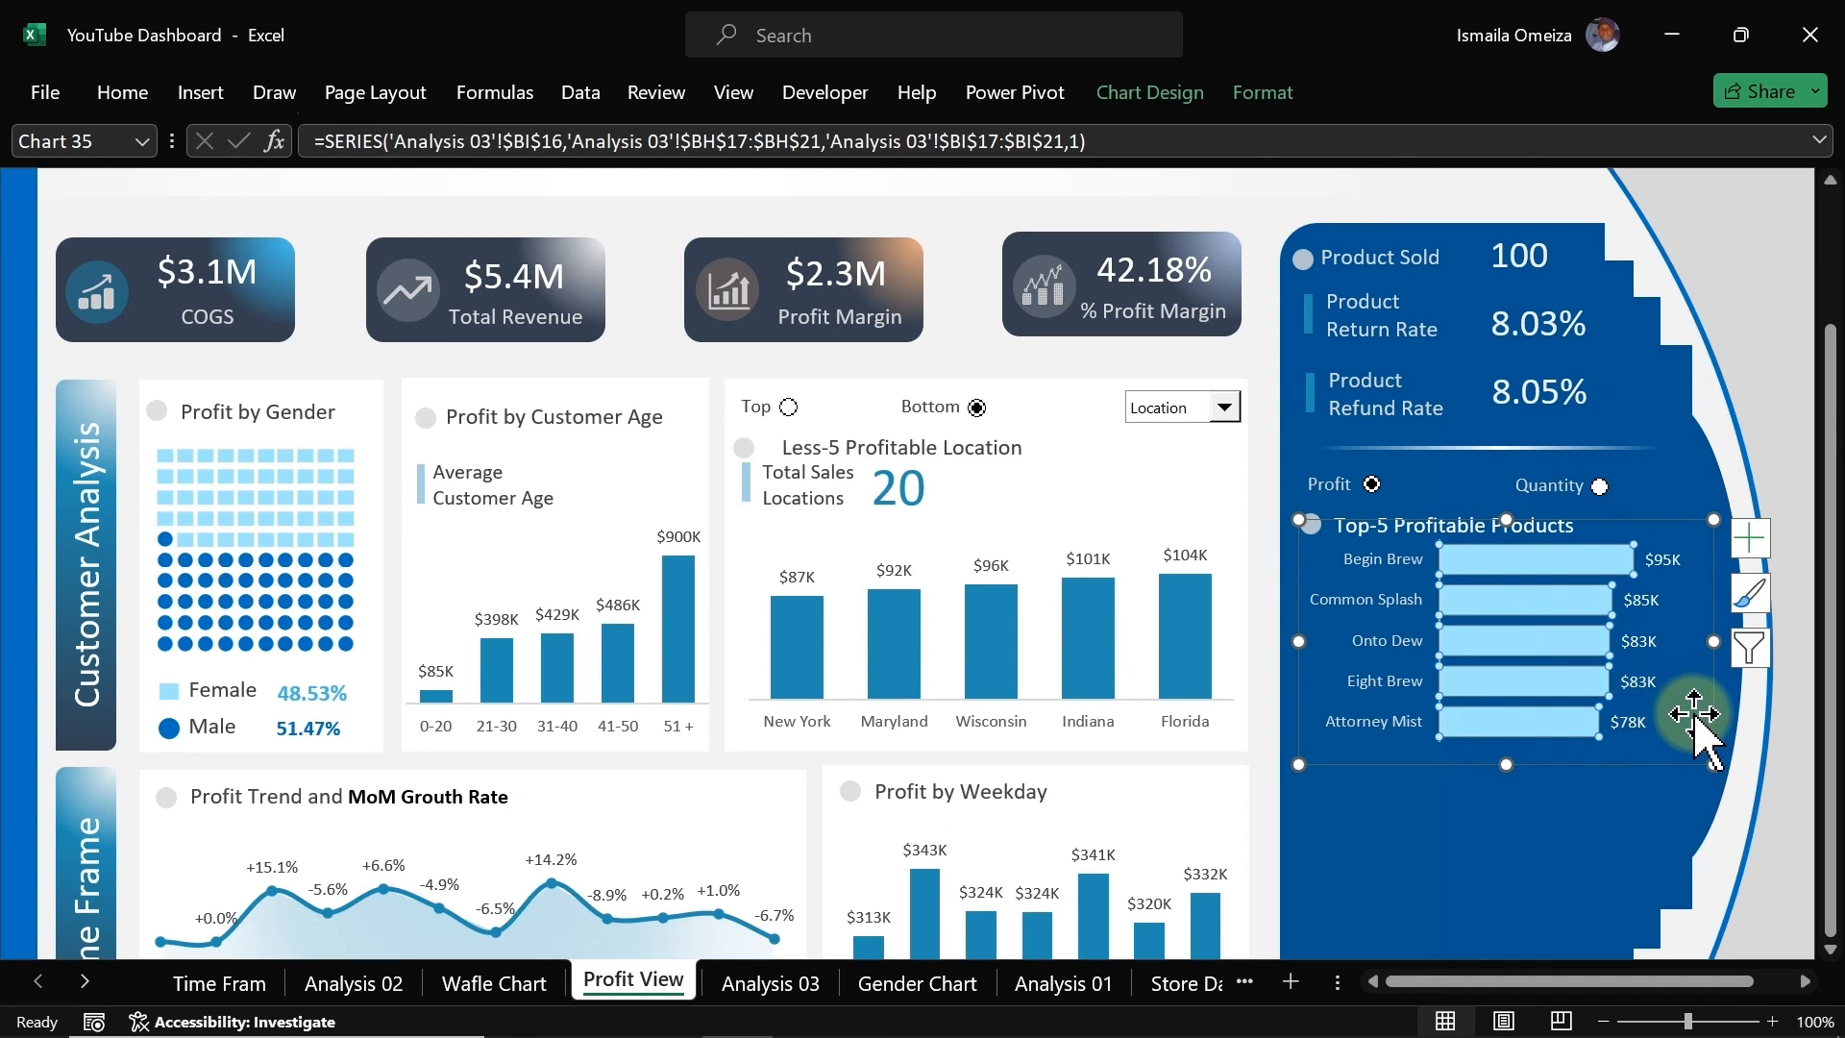
{"action": "key", "text": "Escape"}
{"action": "key", "text": "Down"}
{"action": "key", "text": "Down"}
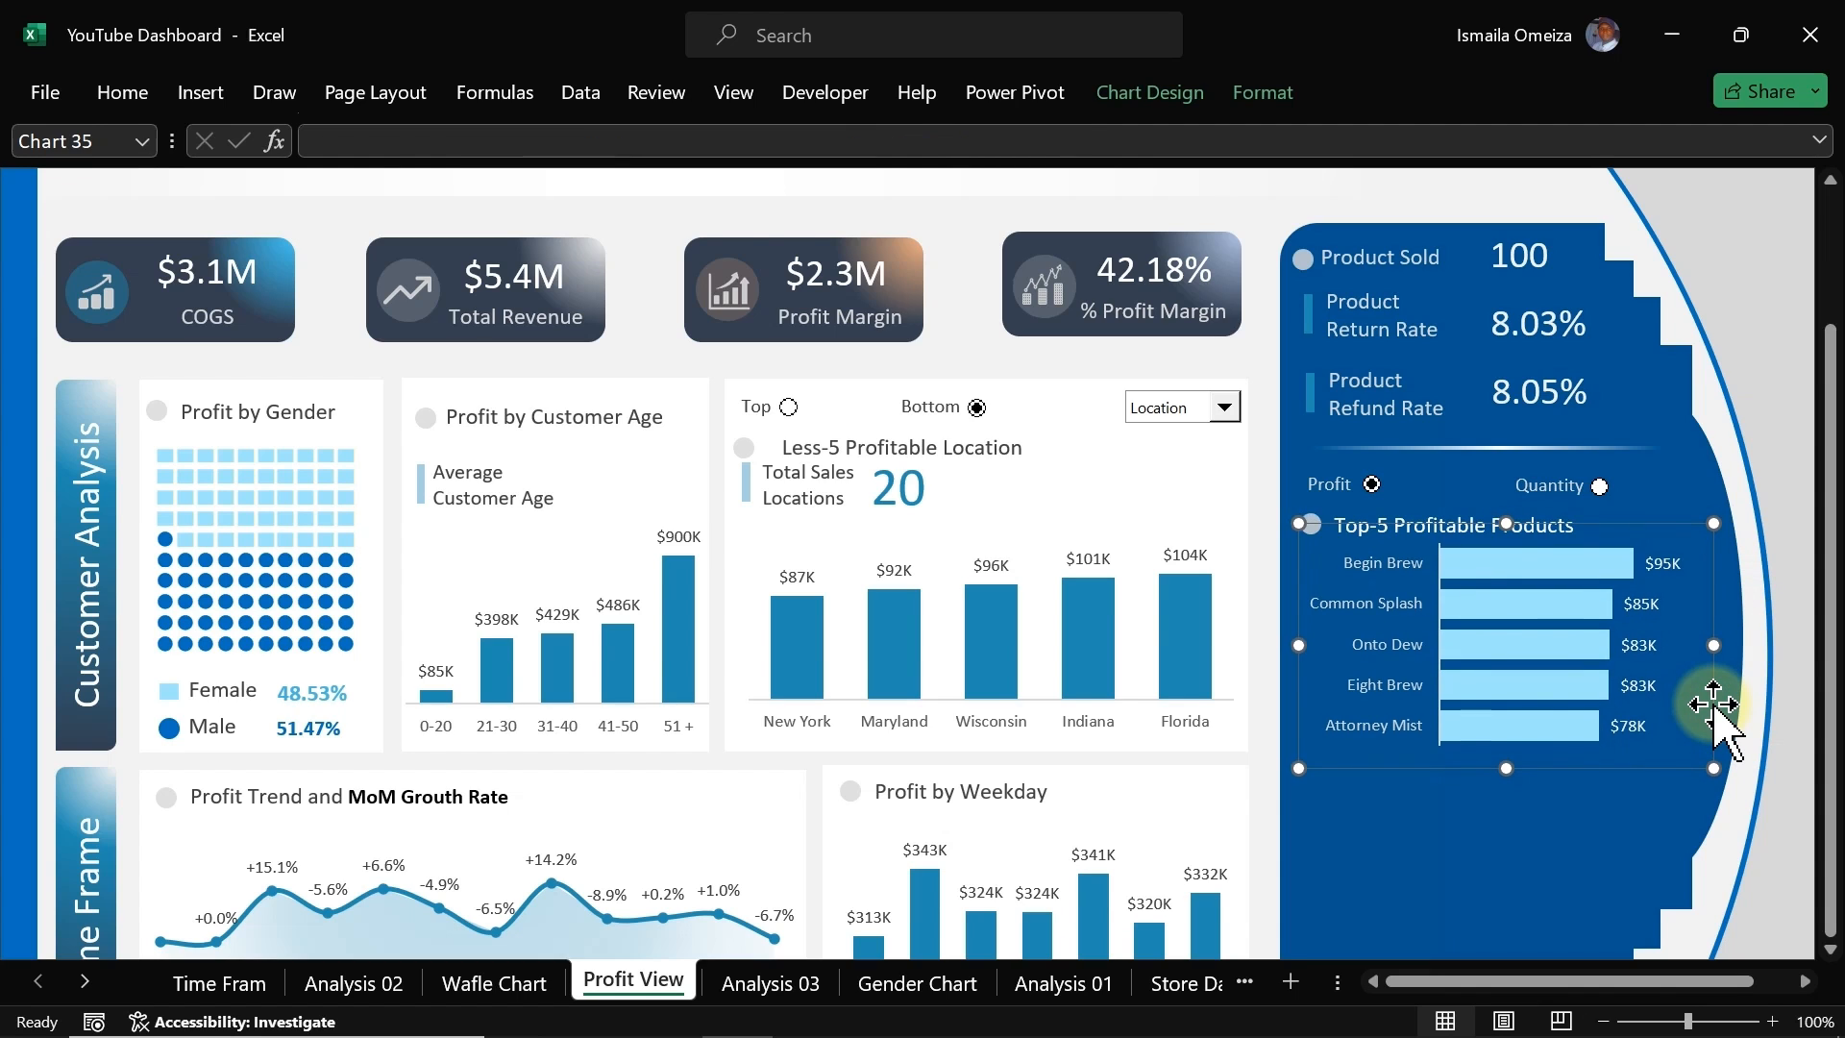
{"action": "key", "text": "Down"}
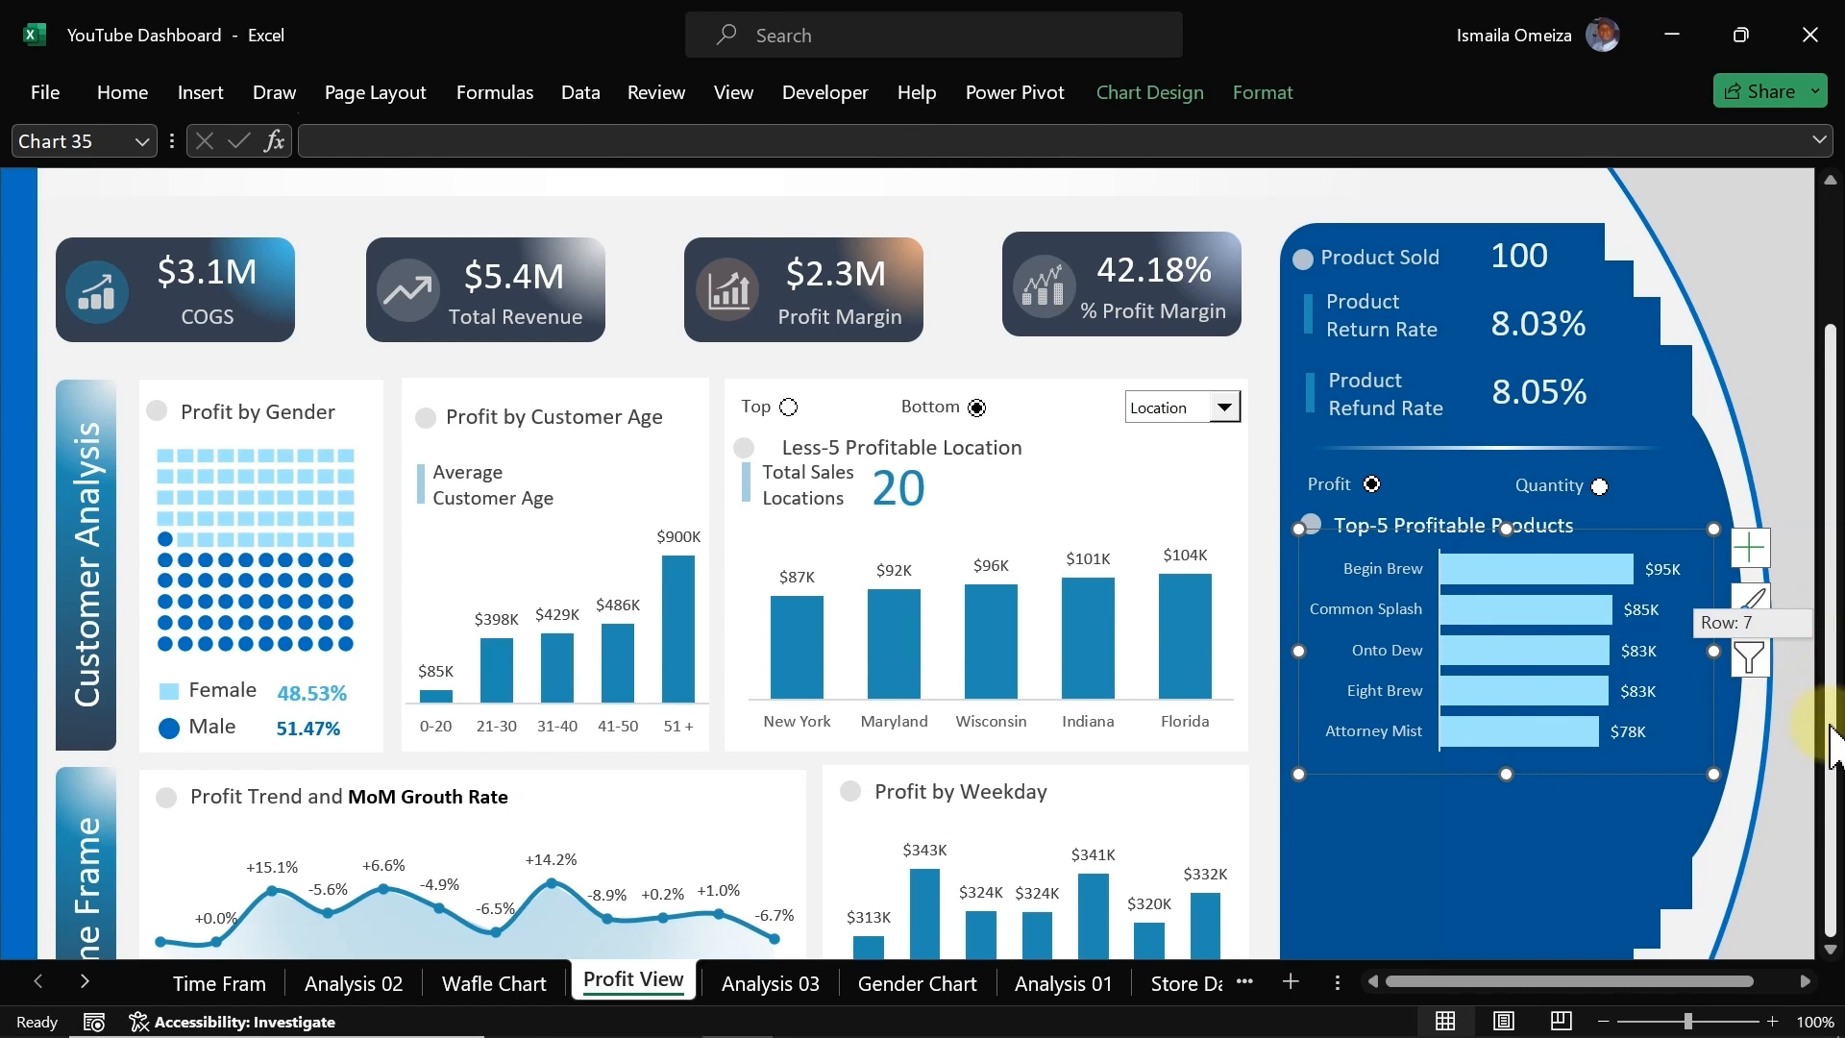
{"action": "left_click", "coordinate": [1631, 844]}
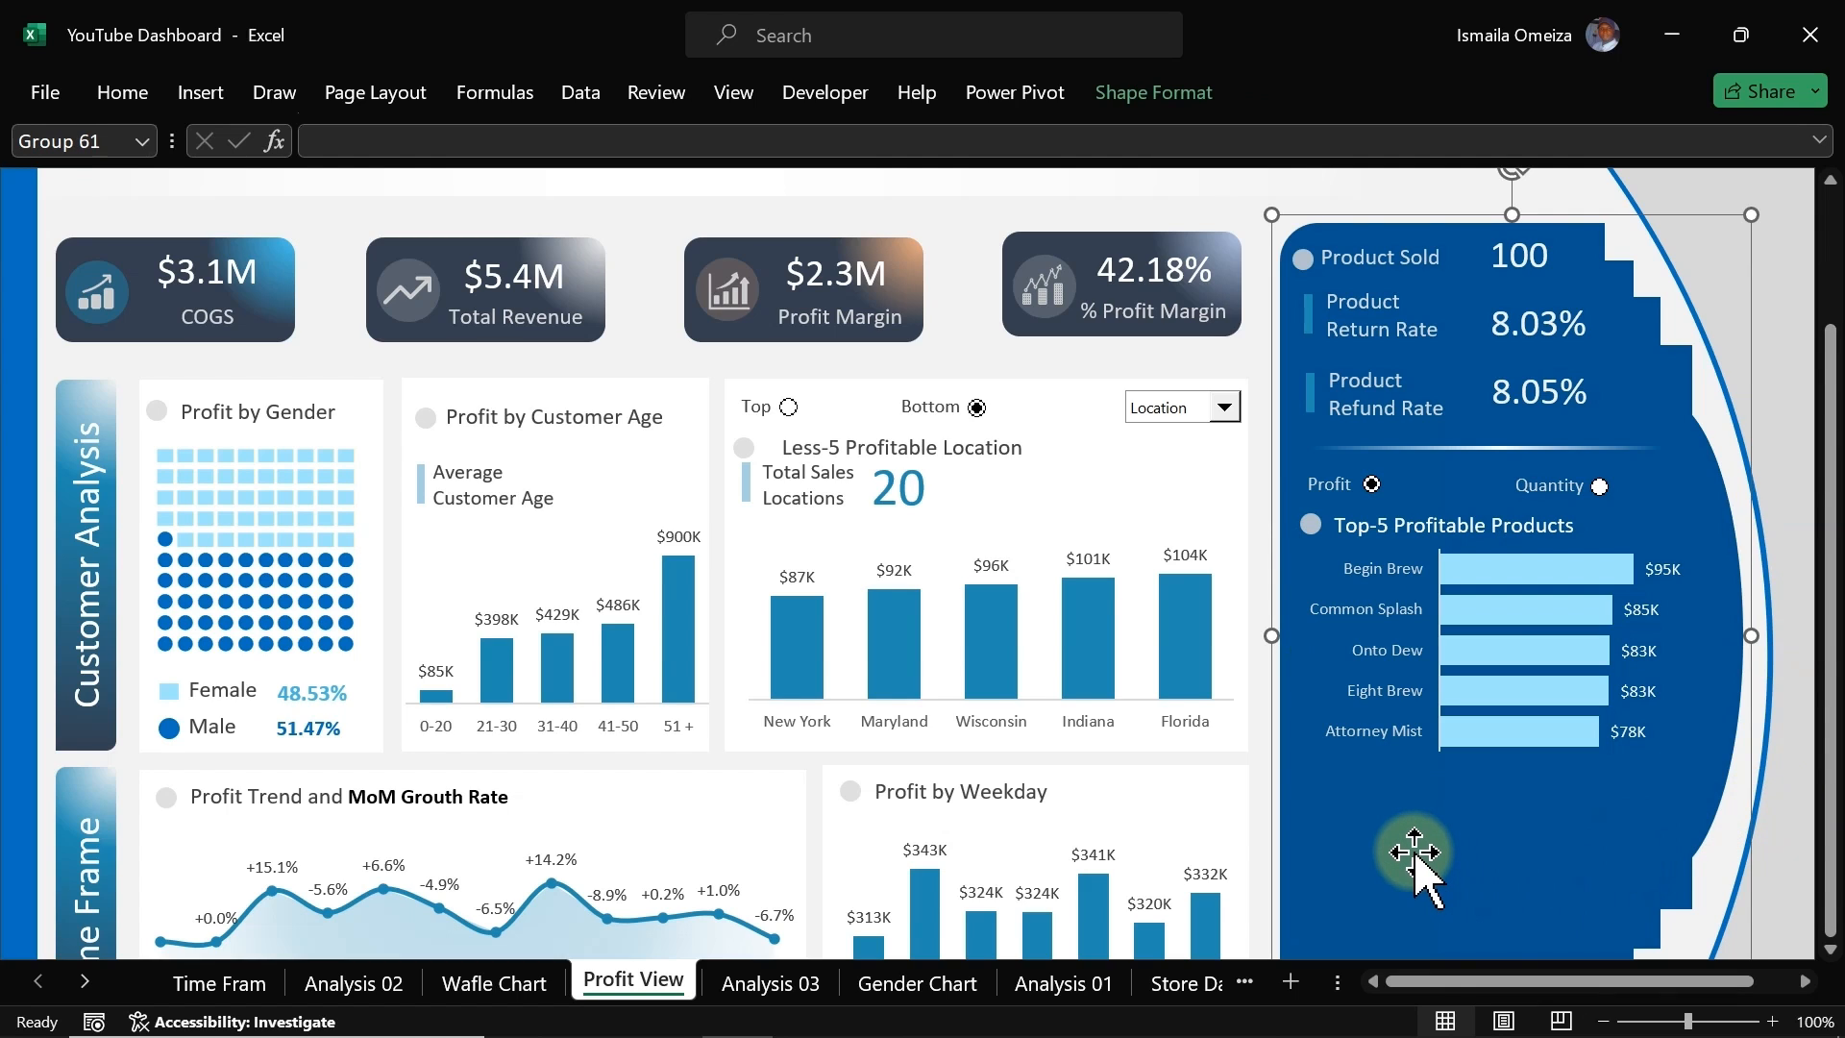
{"action": "left_click", "coordinate": [964, 321]}
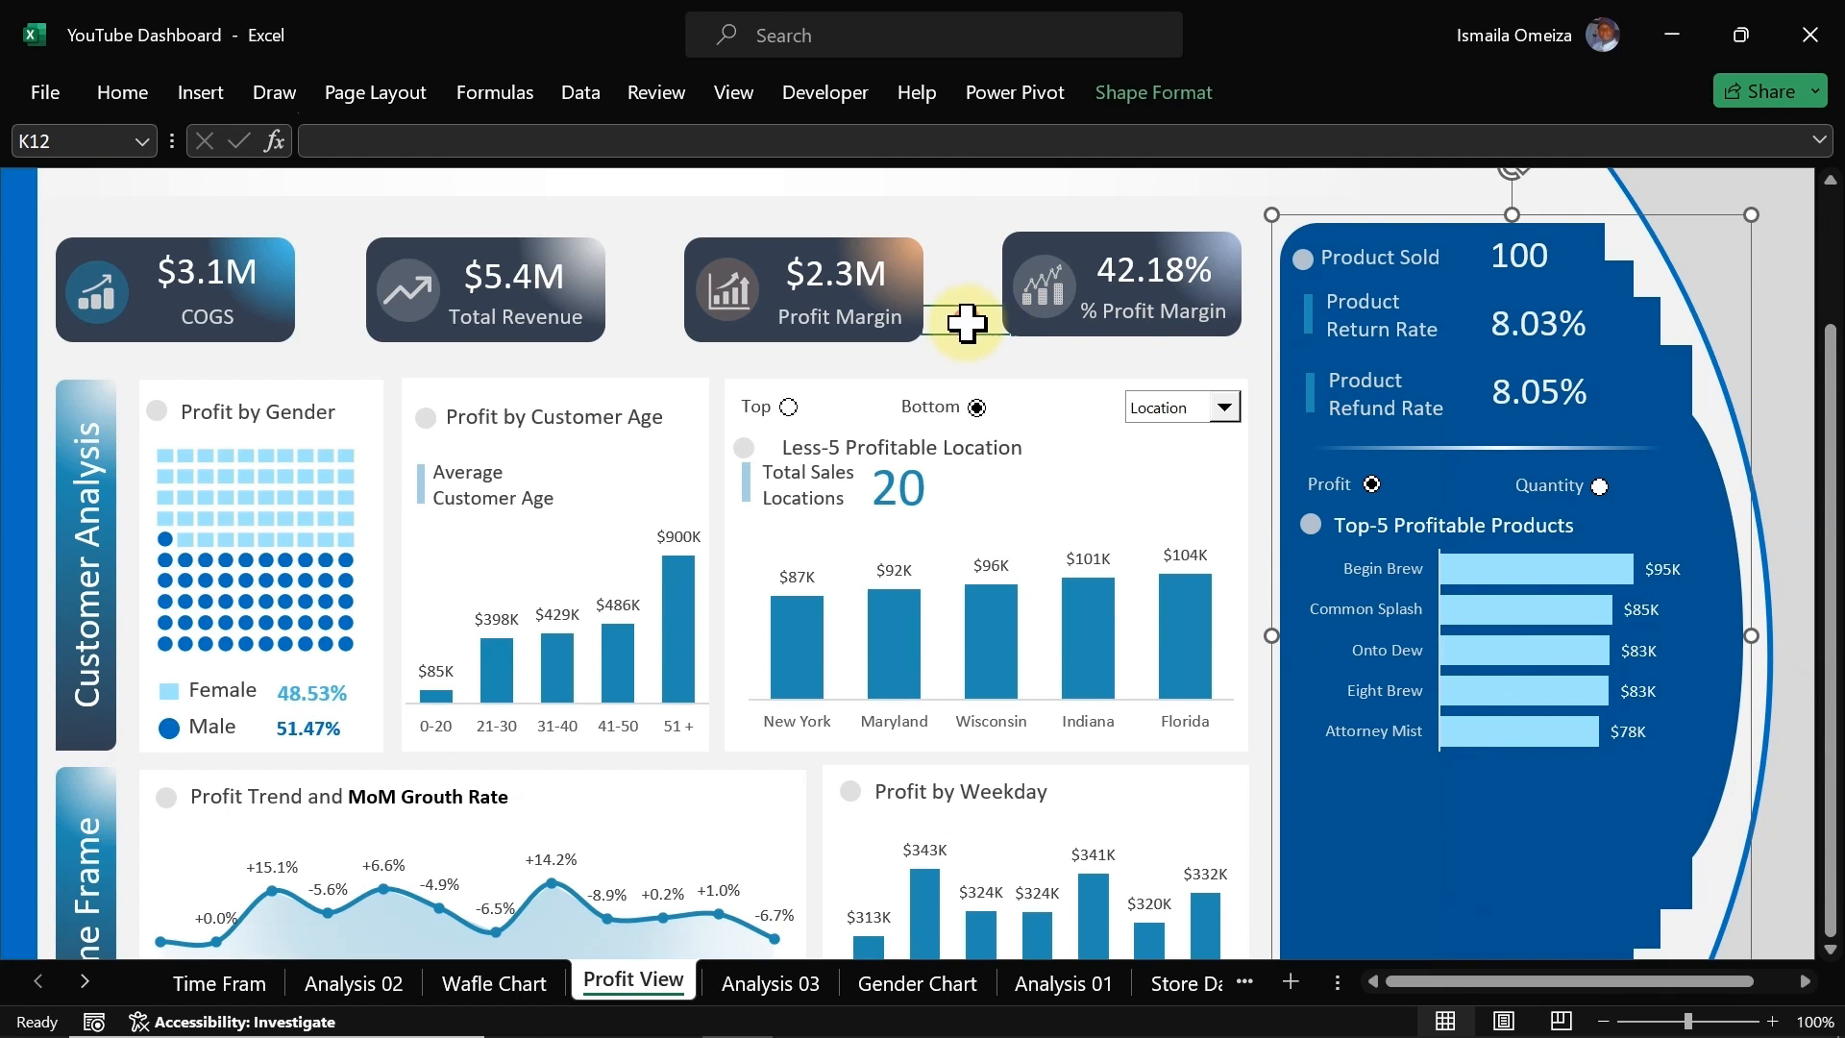
Step: Test the option buttons by switching between Quantity and Profit, ending on Quantity
{"action": "left_click", "coordinate": [1600, 486]}
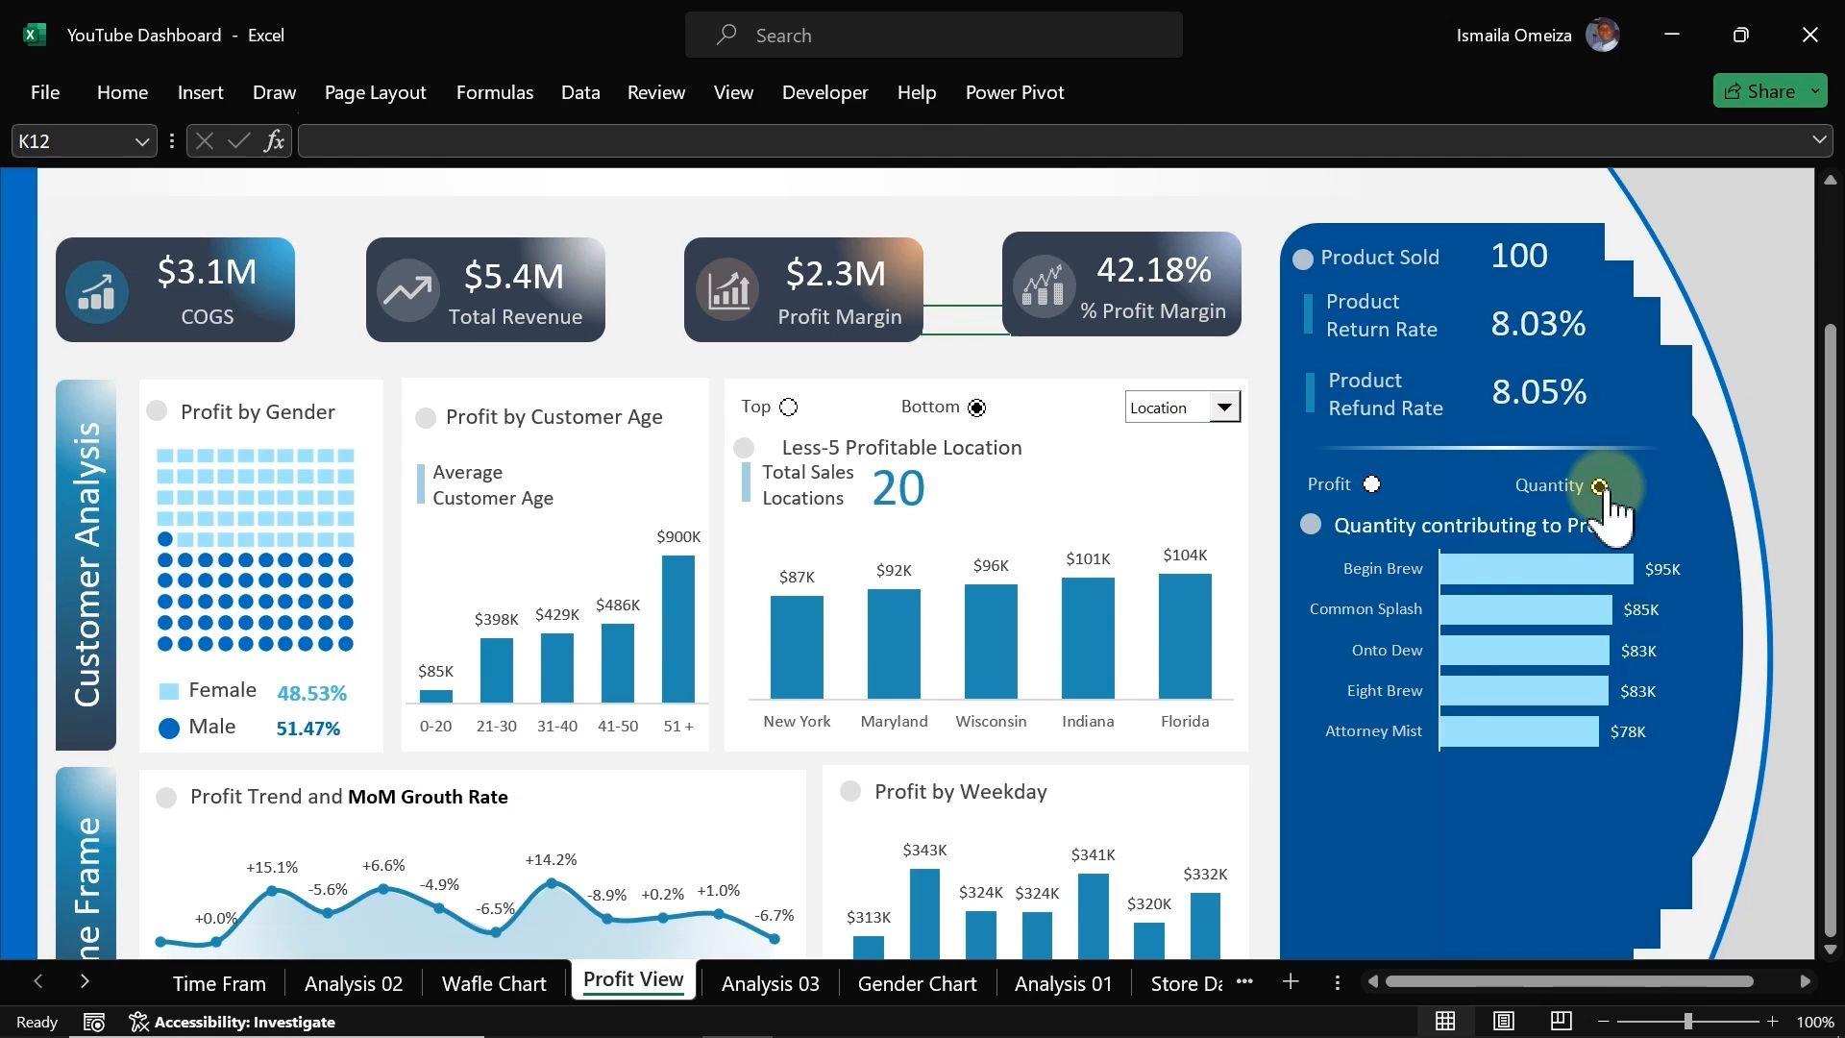
{"action": "left_click", "coordinate": [1372, 485]}
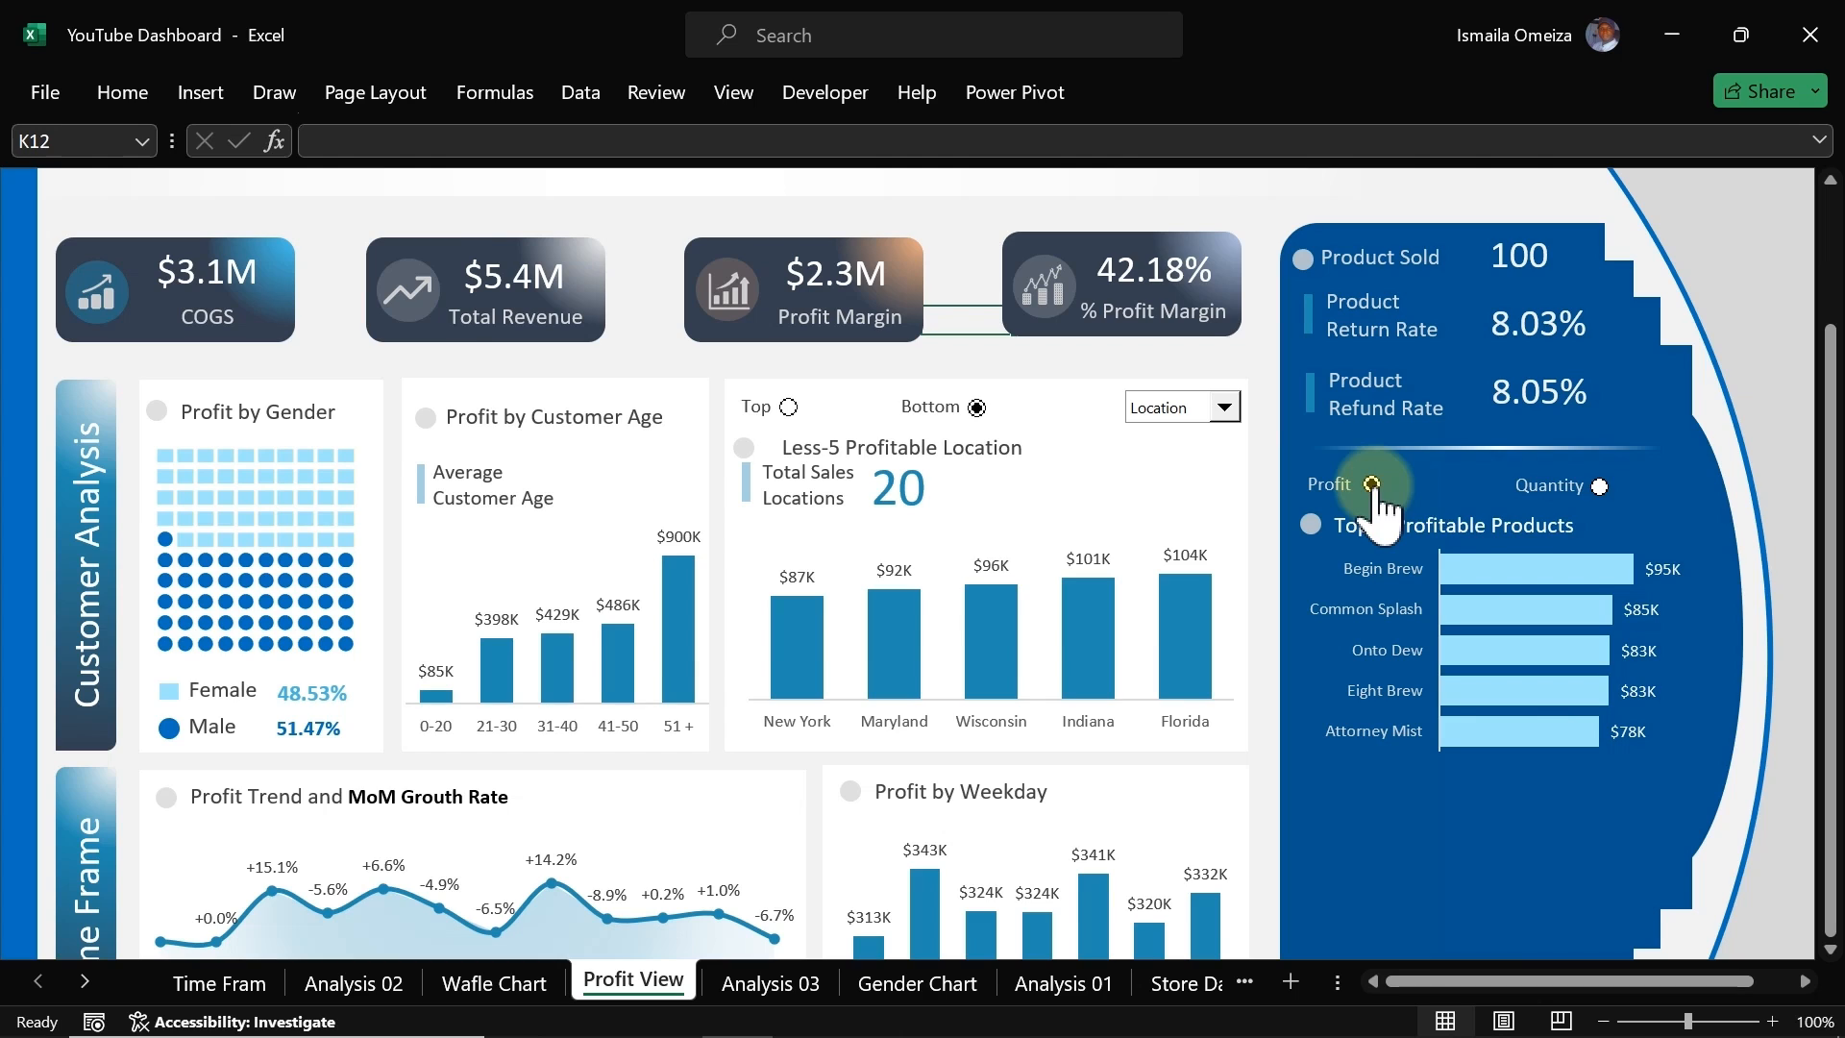
{"action": "left_click", "coordinate": [1600, 486]}
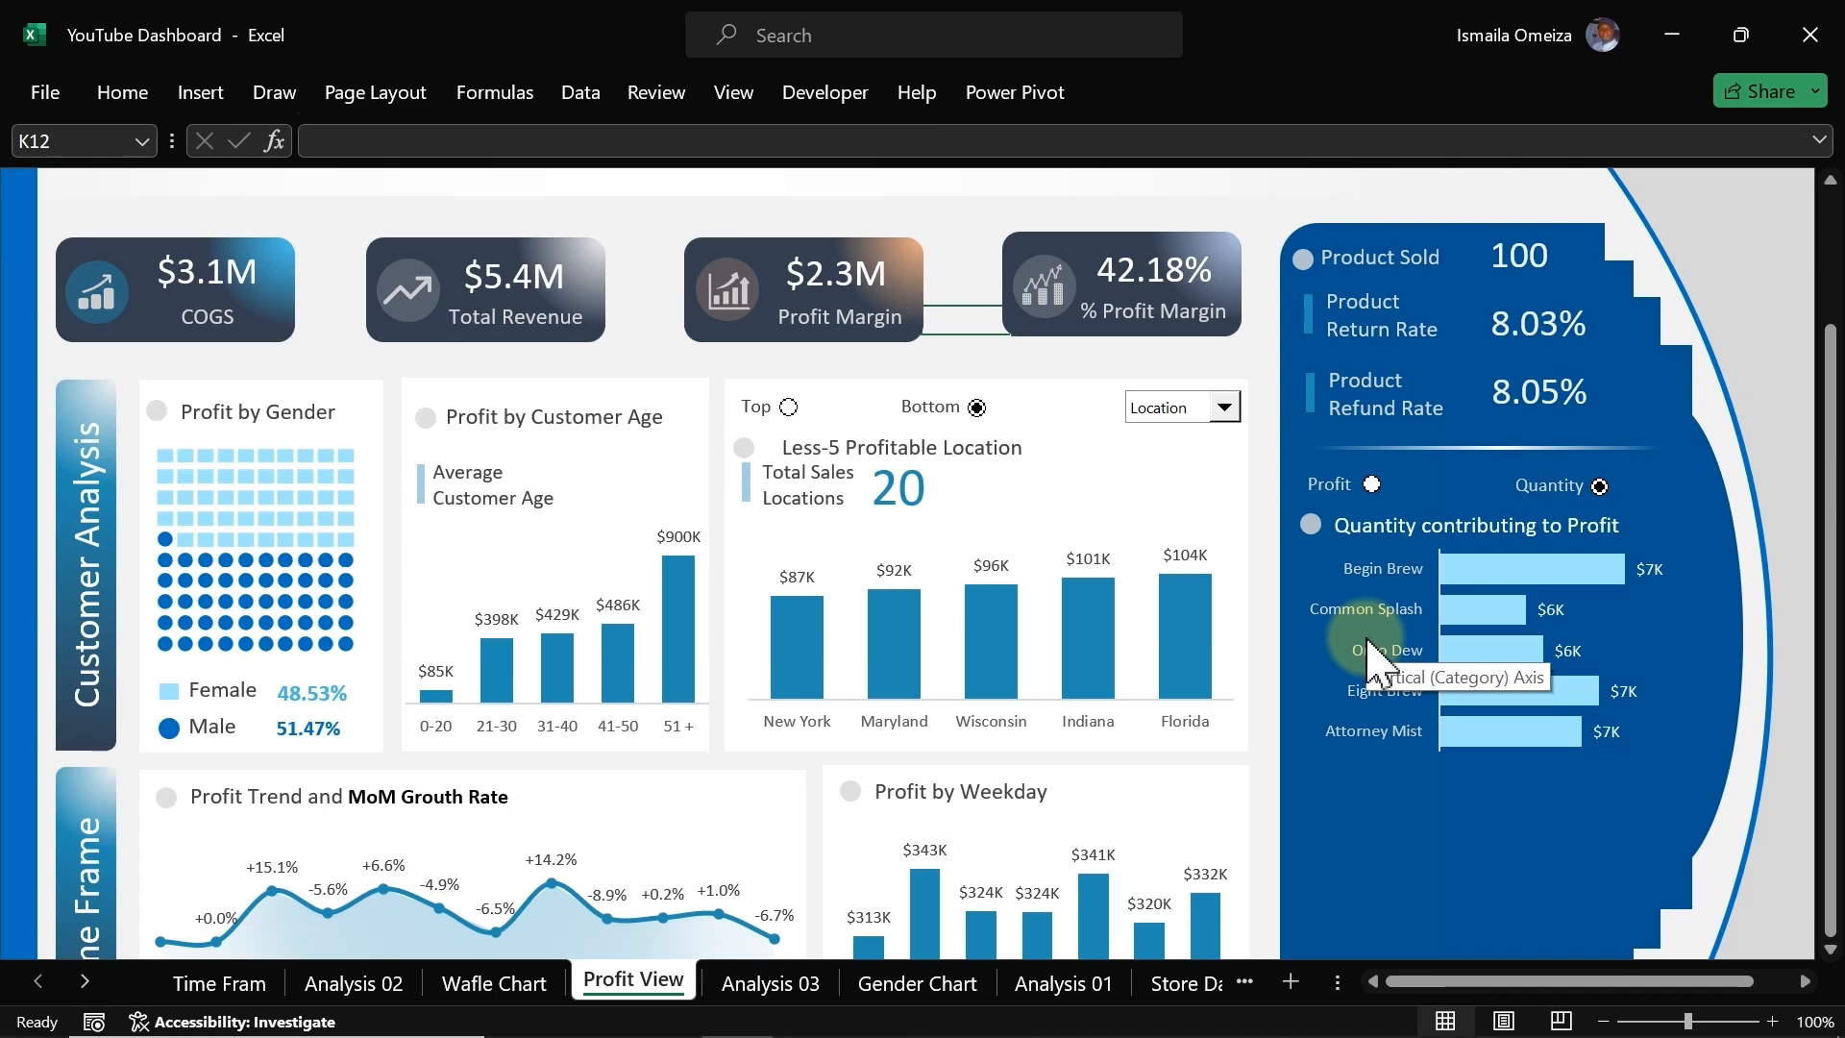
Step: Duplicate the divider line and place the copy below the top-5 chart
{"action": "left_click", "coordinate": [1257, 344]}
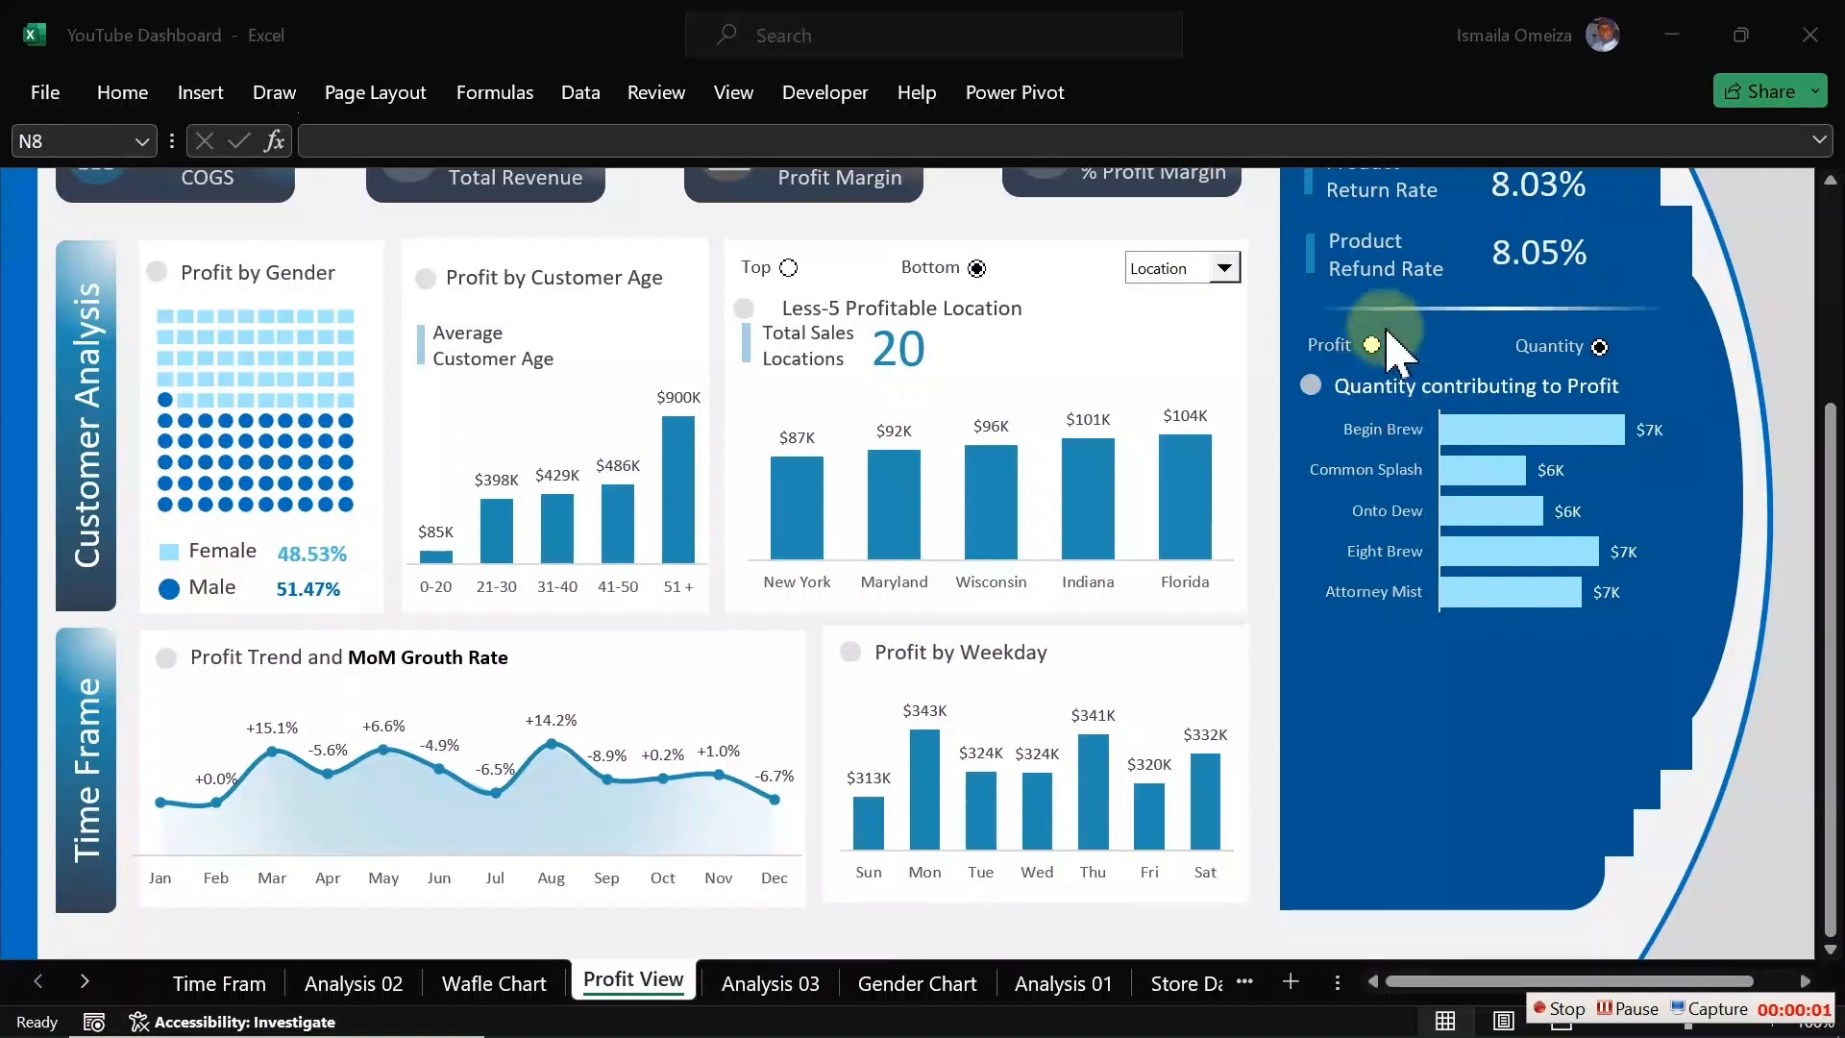
{"action": "left_click", "coordinate": [1418, 309]}
{"action": "left_click_drag", "start_coordinate": [1418, 309], "coordinate": [1449, 637]}
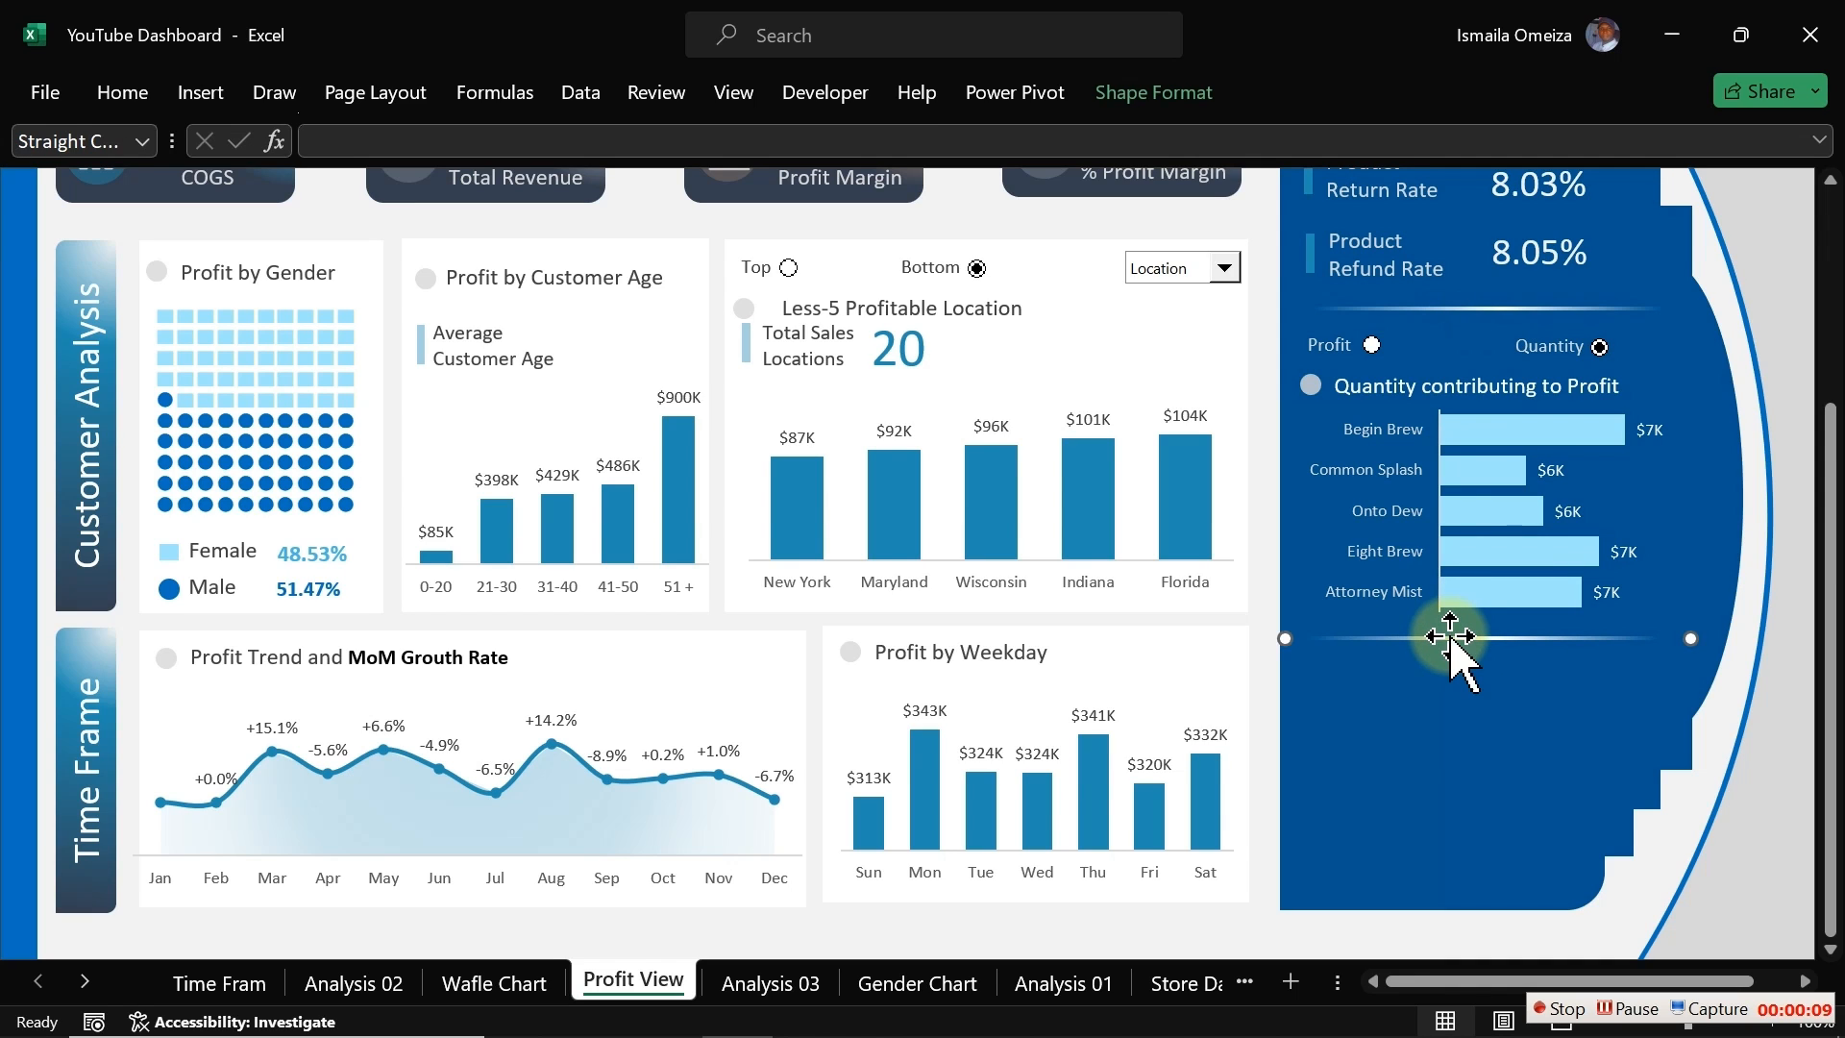
Step: Duplicate the bullet circle and title label together and place them below the new divider line
{"action": "left_click", "coordinate": [1314, 384]}
{"action": "left_click", "coordinate": [1379, 392], "text": "shift"}
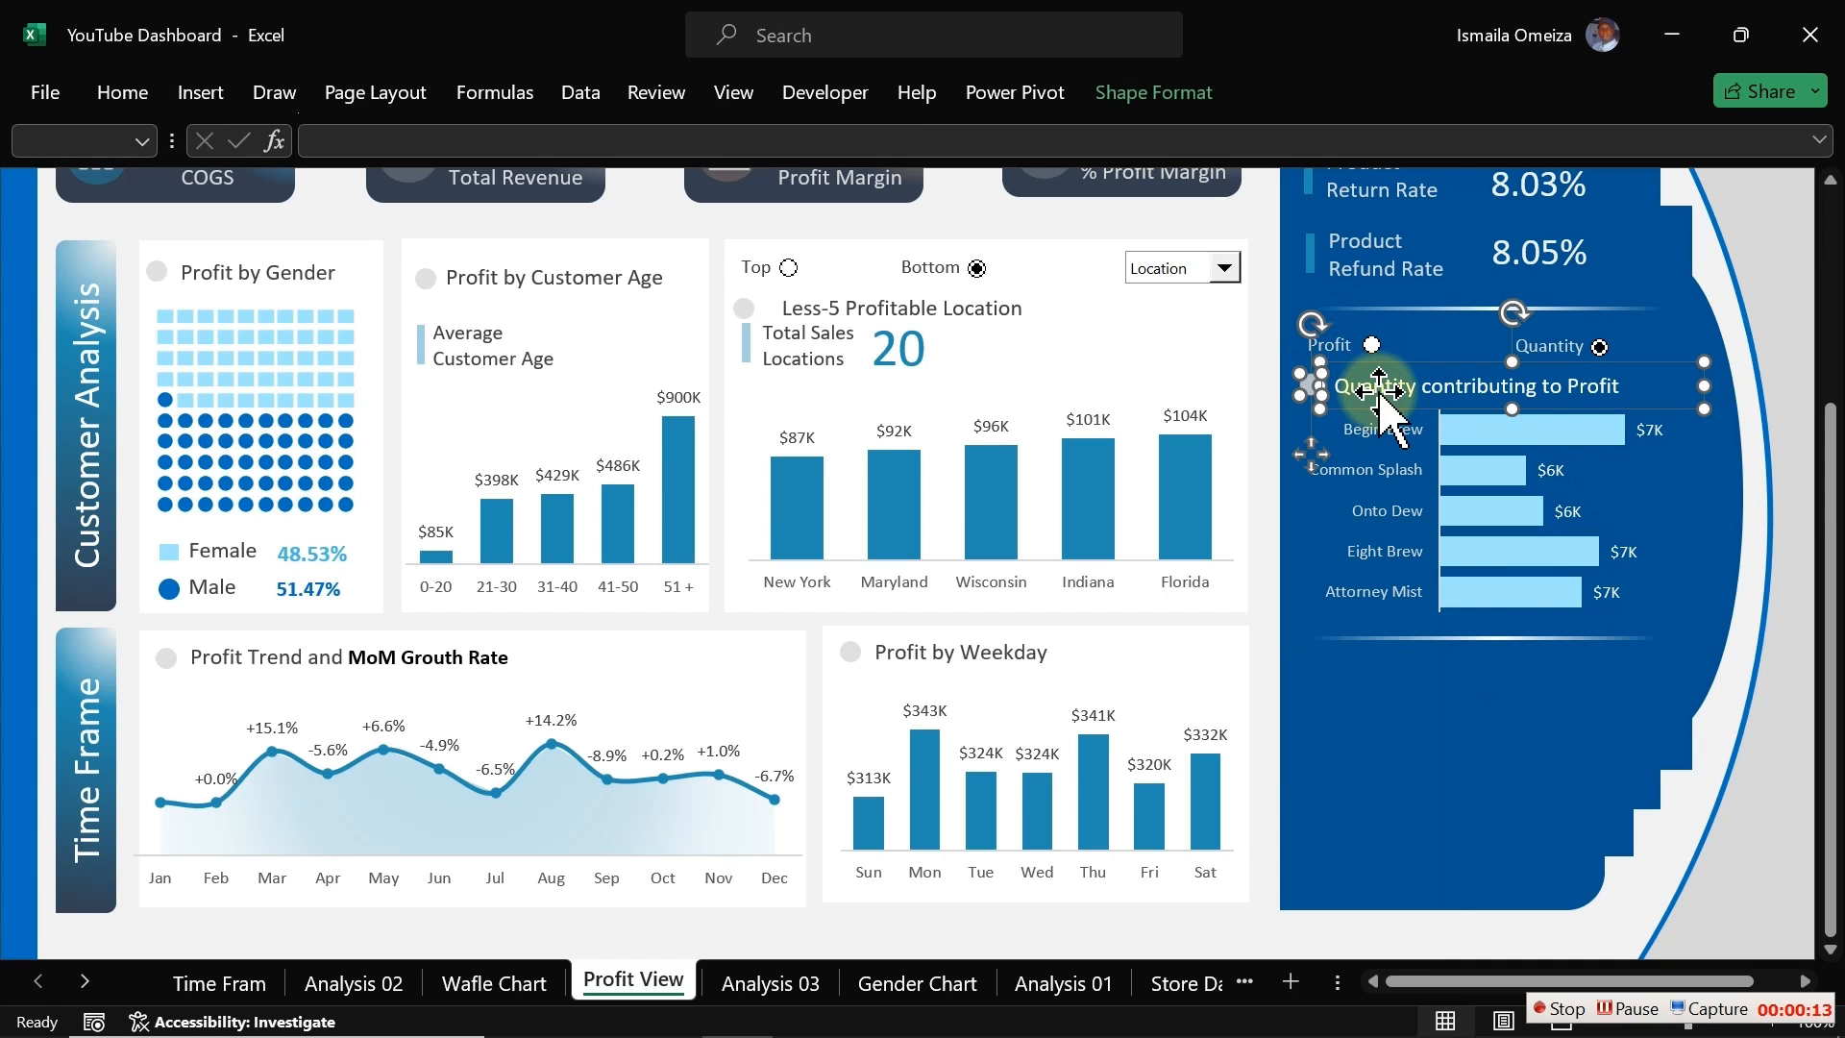
{"action": "left_click_drag", "start_coordinate": [1380, 392], "coordinate": [1403, 672]}
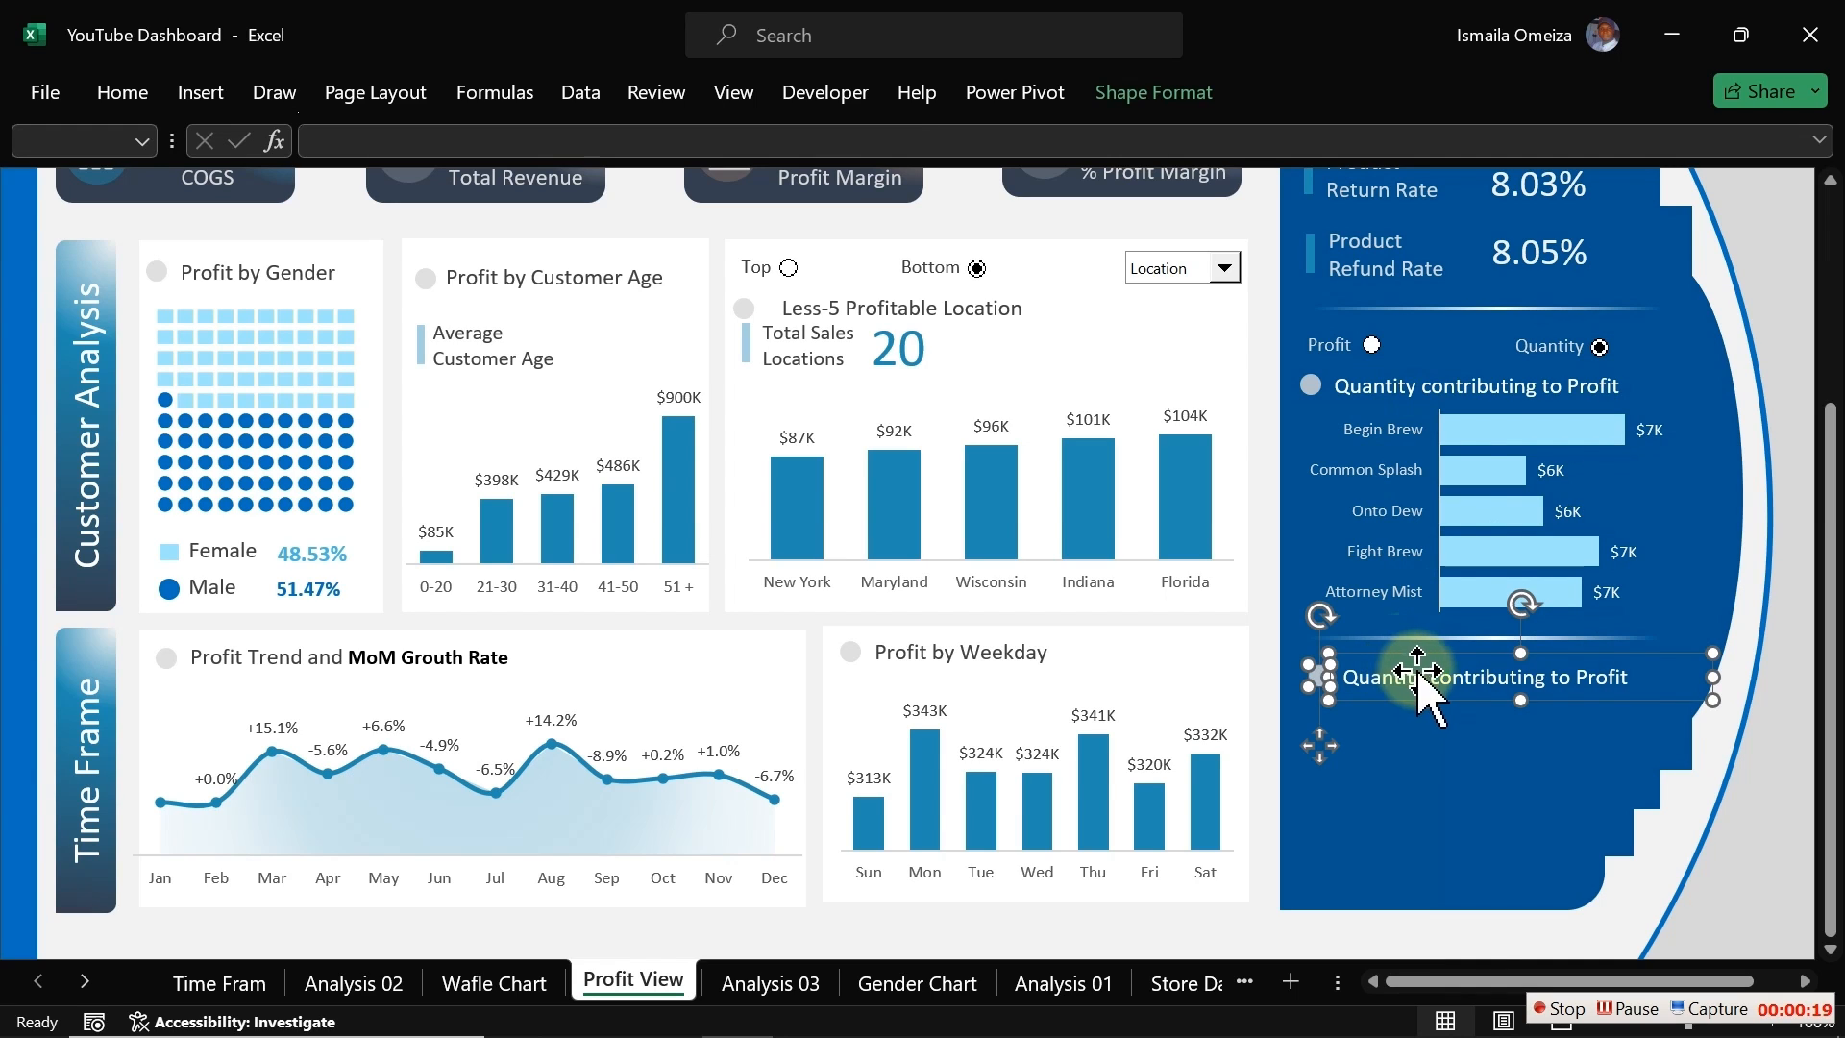
Step: Replace the copied title label's text with Profit by Product Category
{"action": "left_click", "coordinate": [1674, 838]}
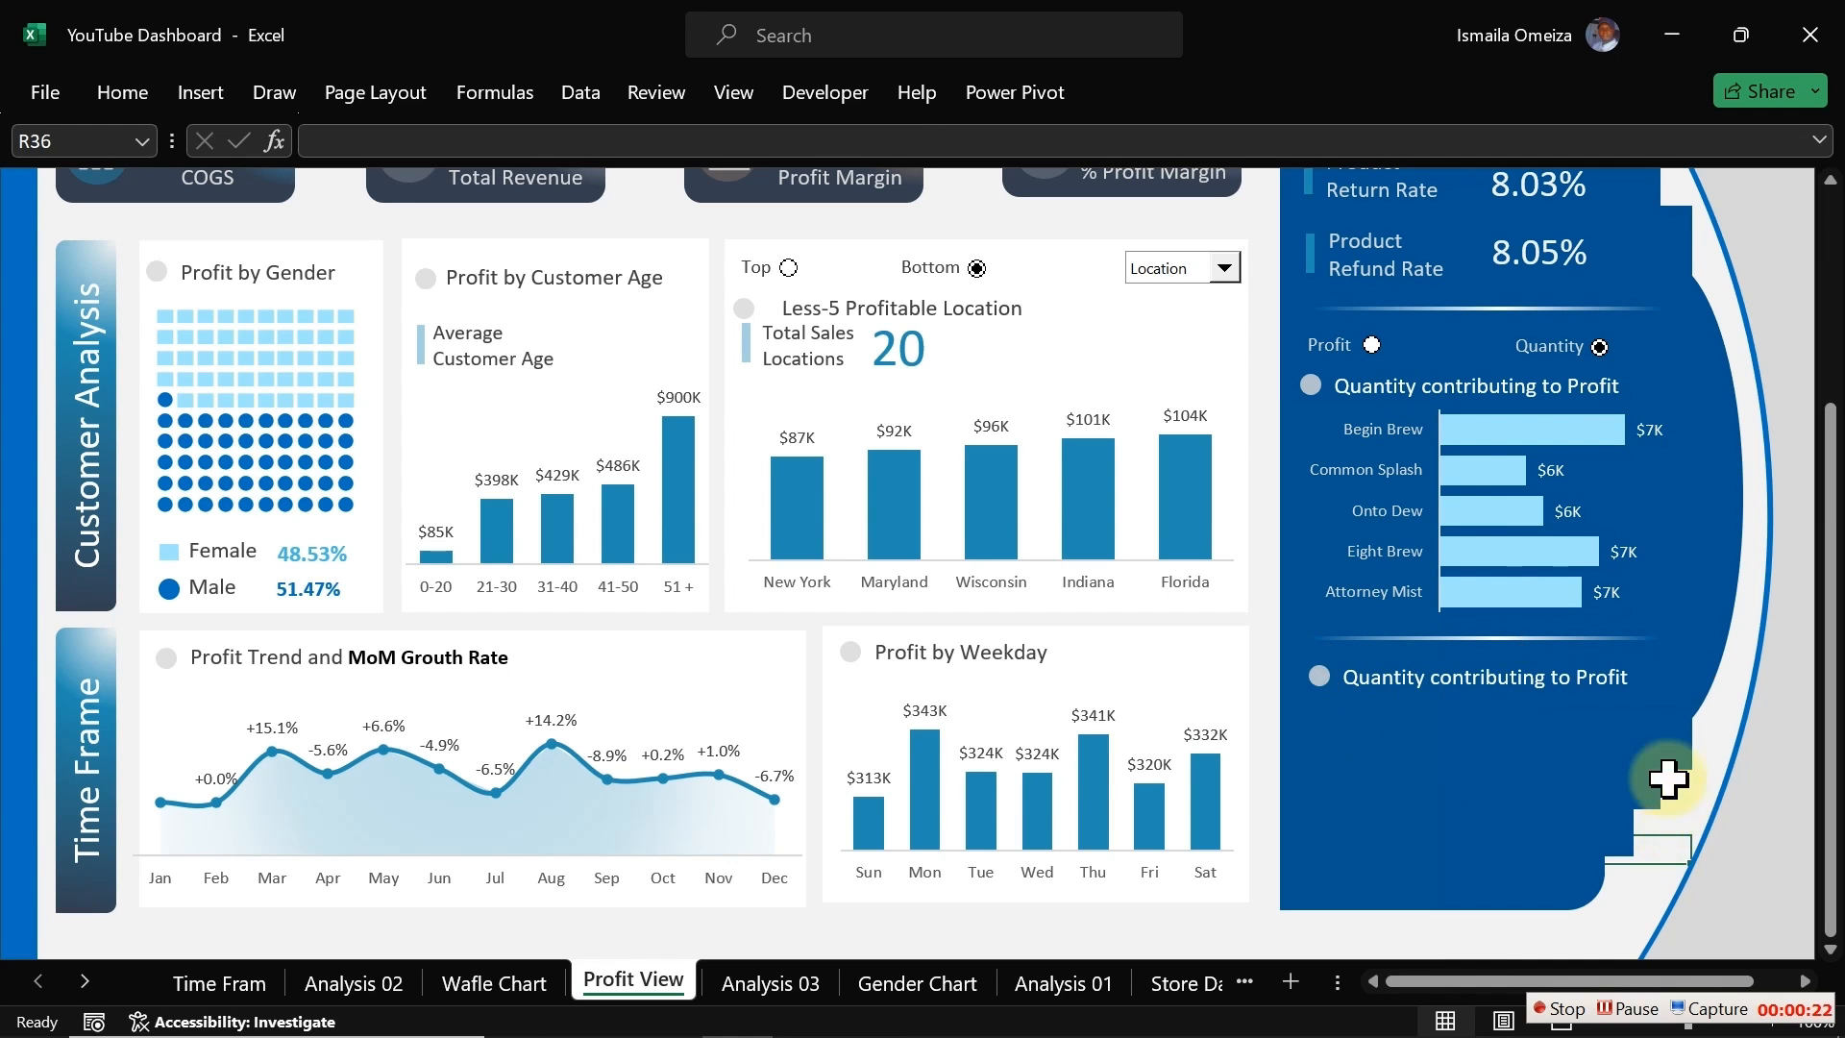
{"action": "left_click", "coordinate": [1499, 673]}
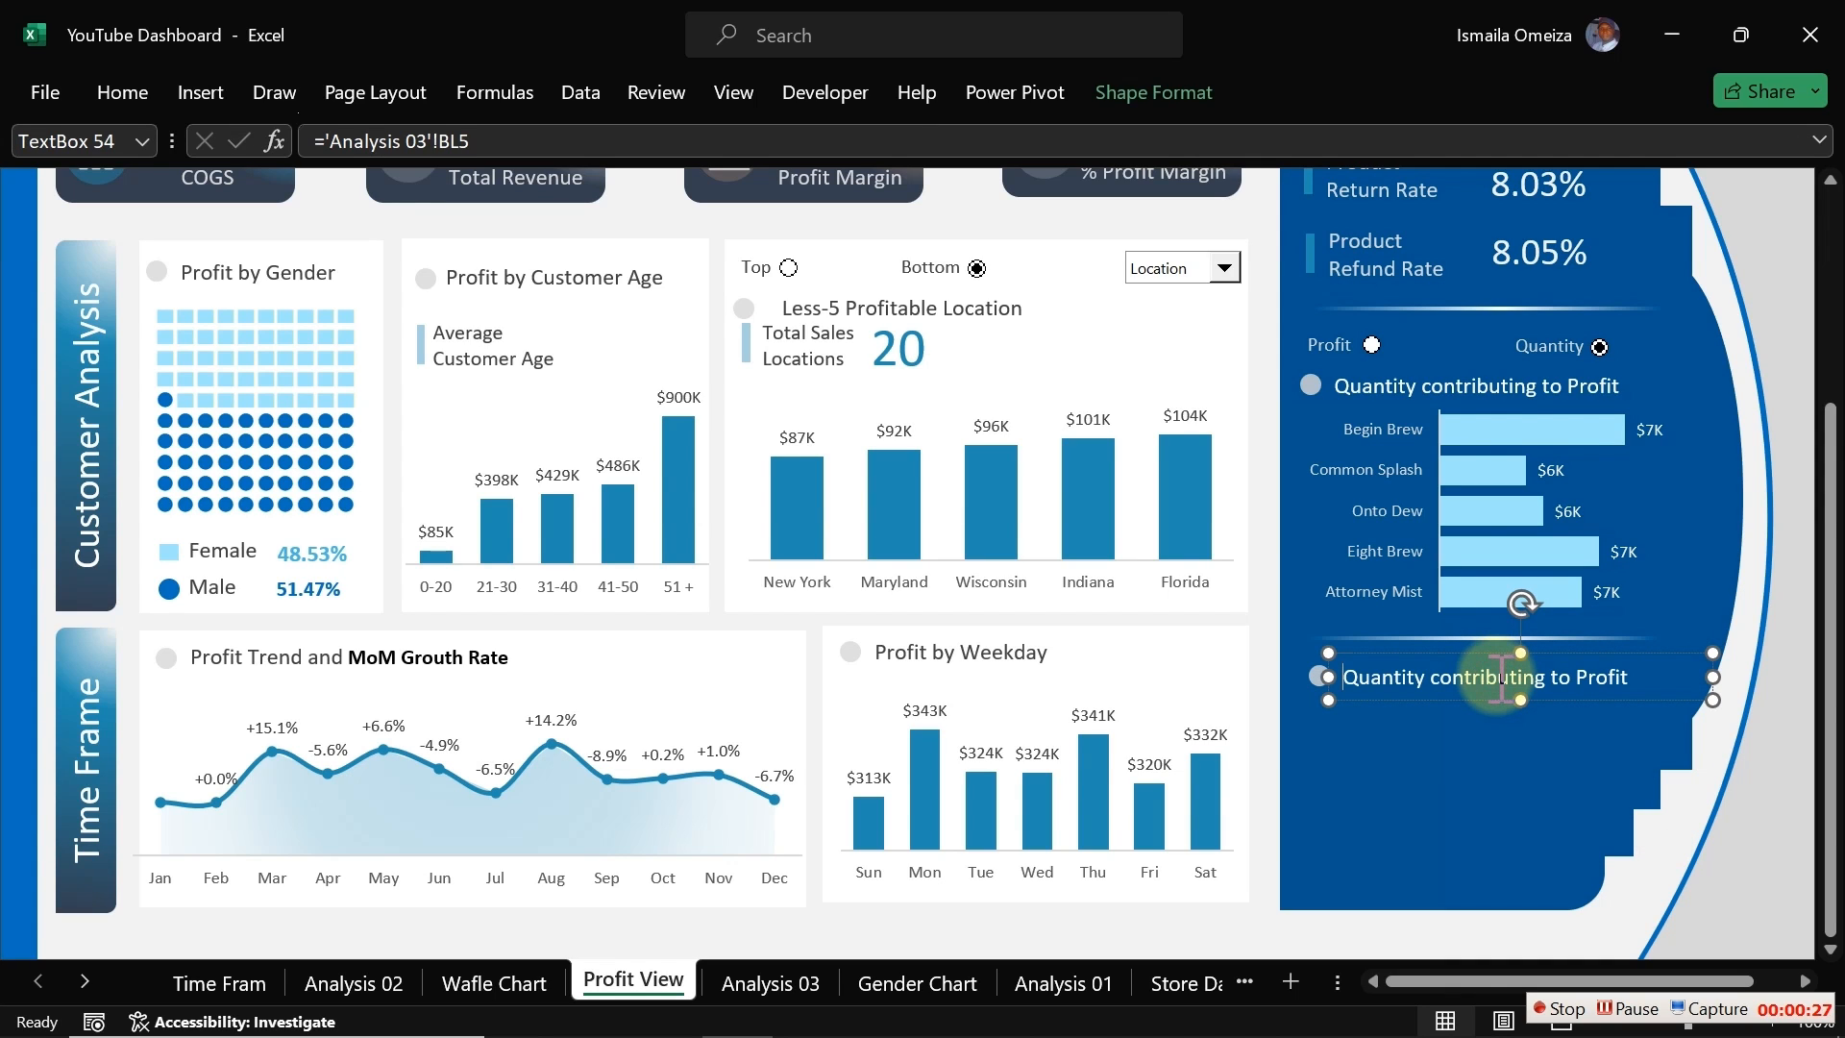
{"action": "triple_click", "coordinate": [1501, 678]}
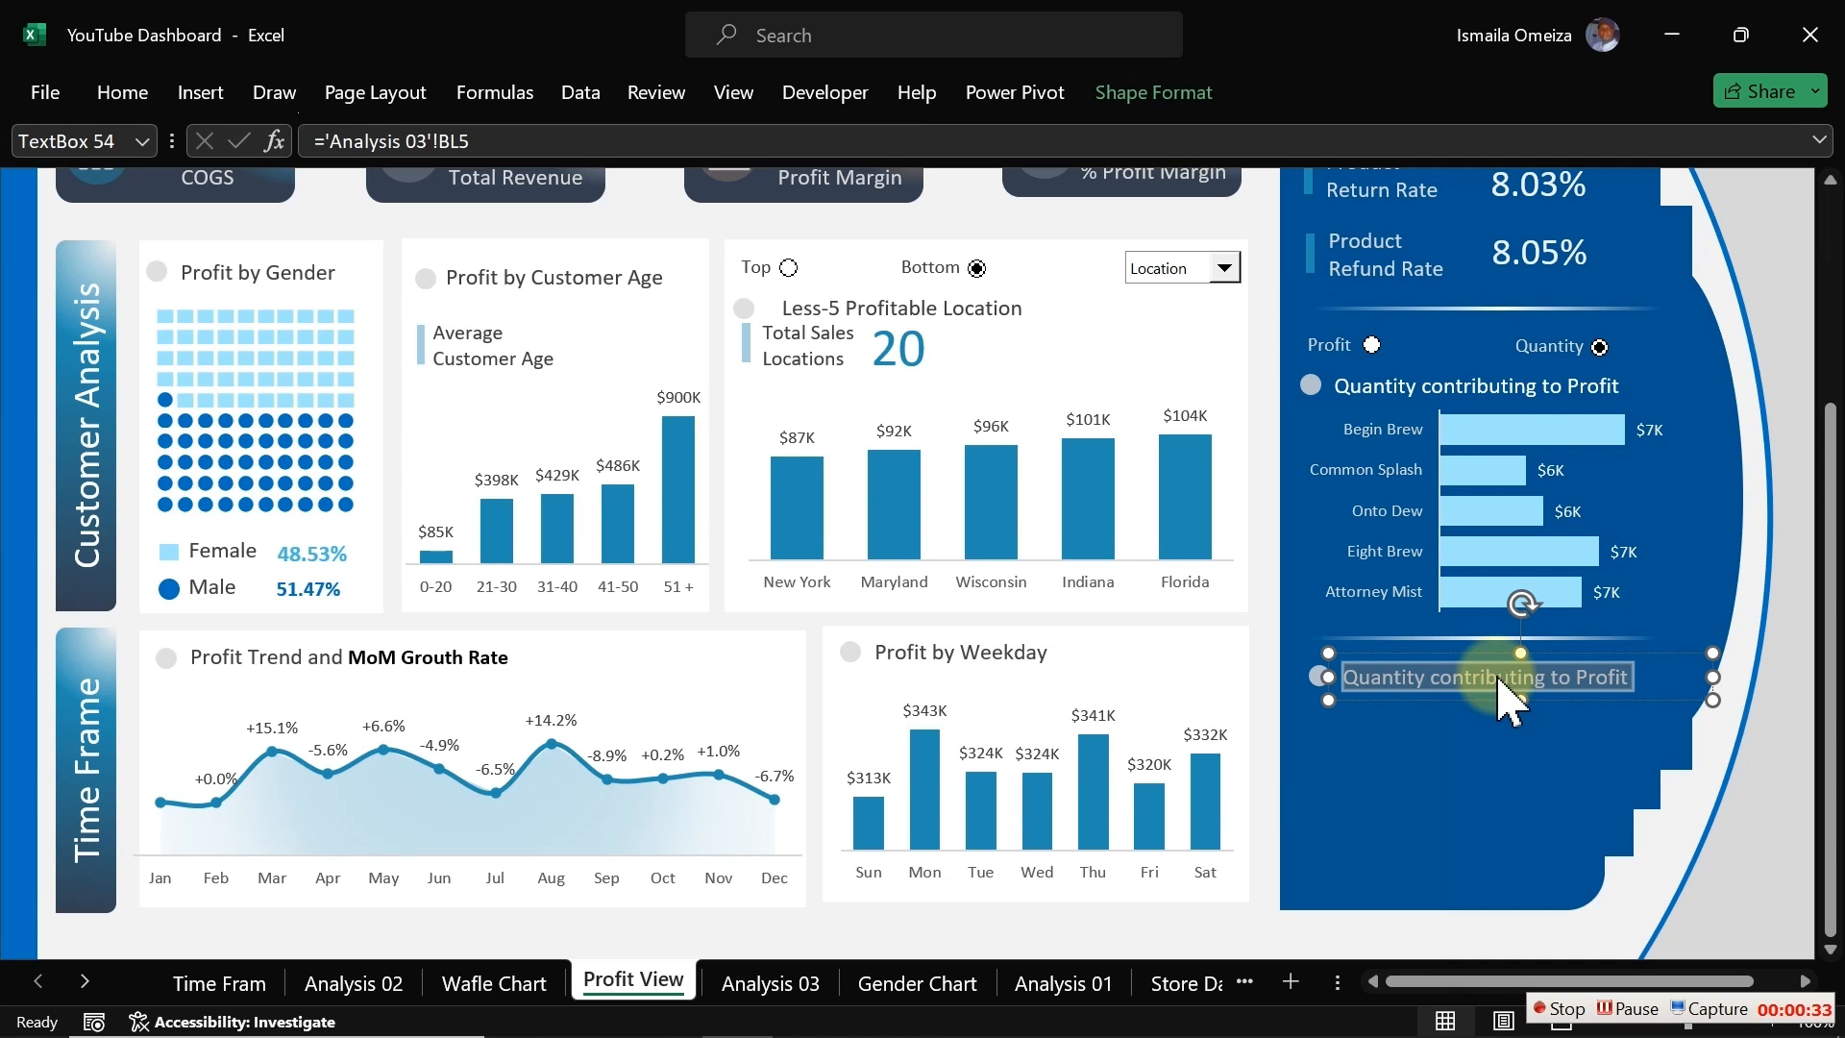
{"action": "type", "text": "Profit by Product Category"}
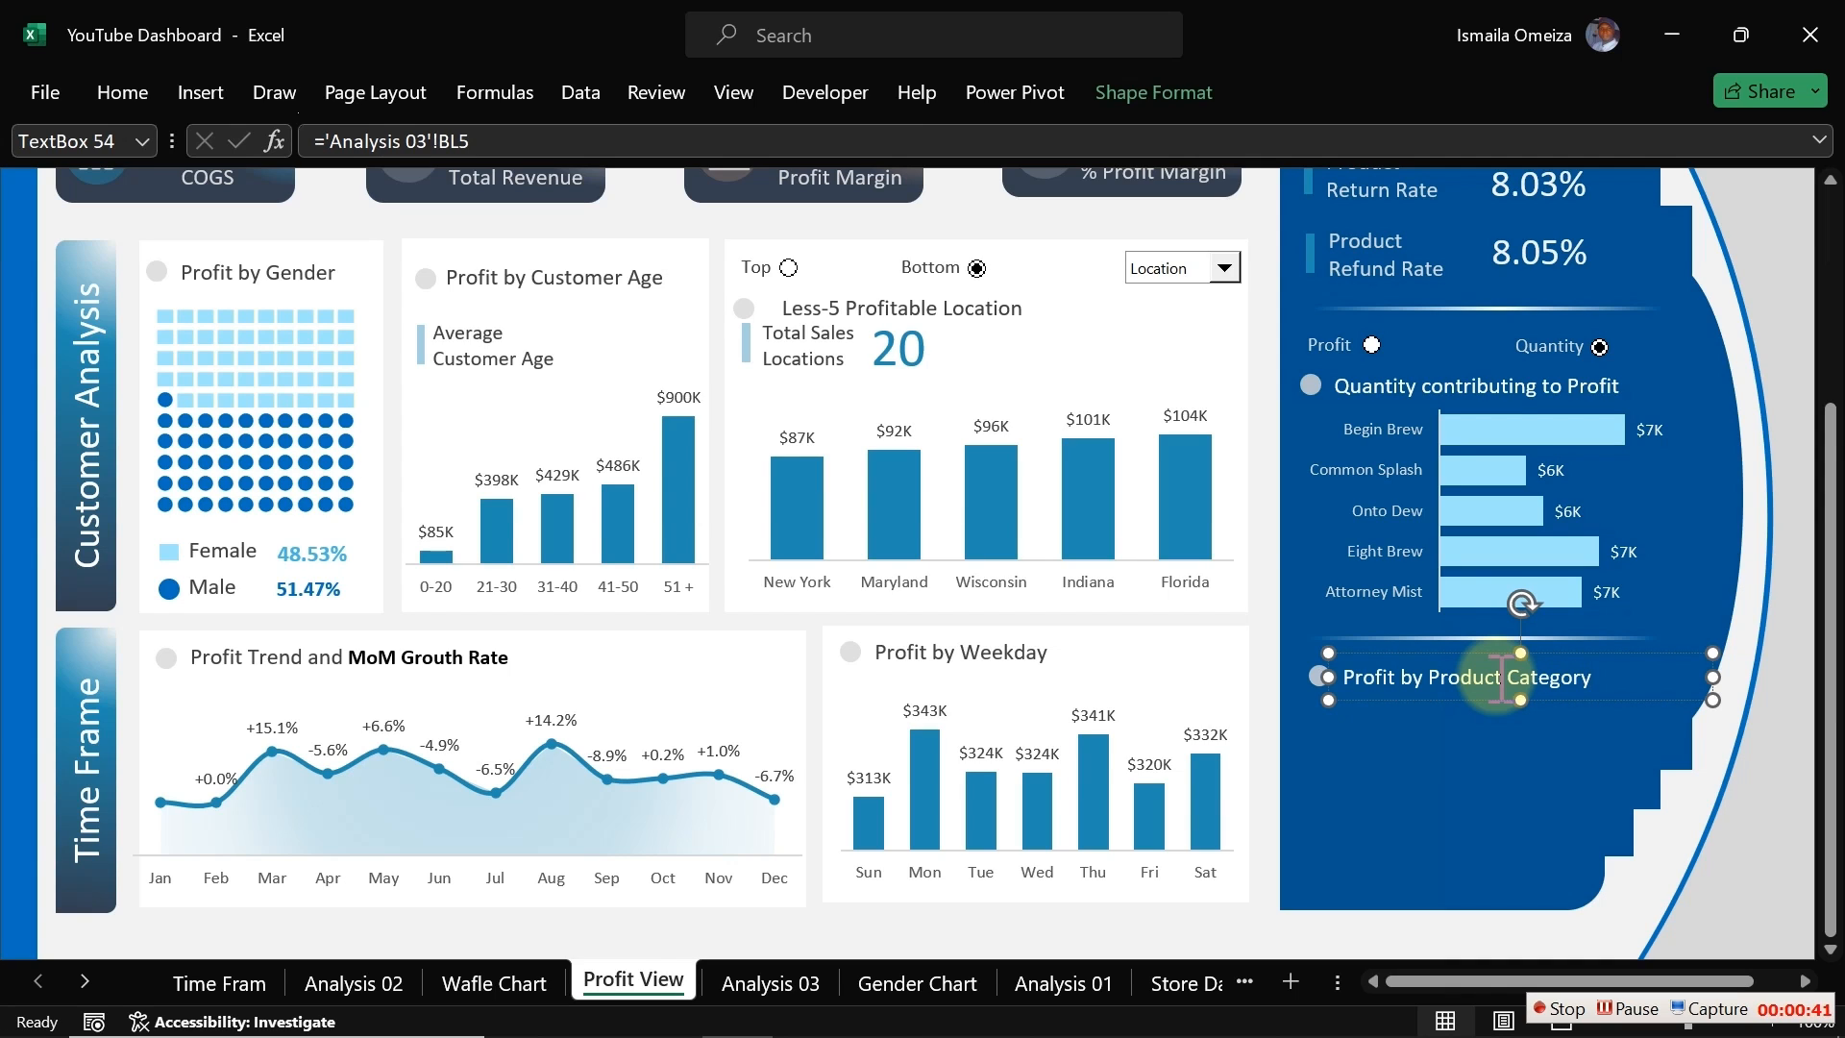
{"action": "left_click", "coordinate": [1426, 928]}
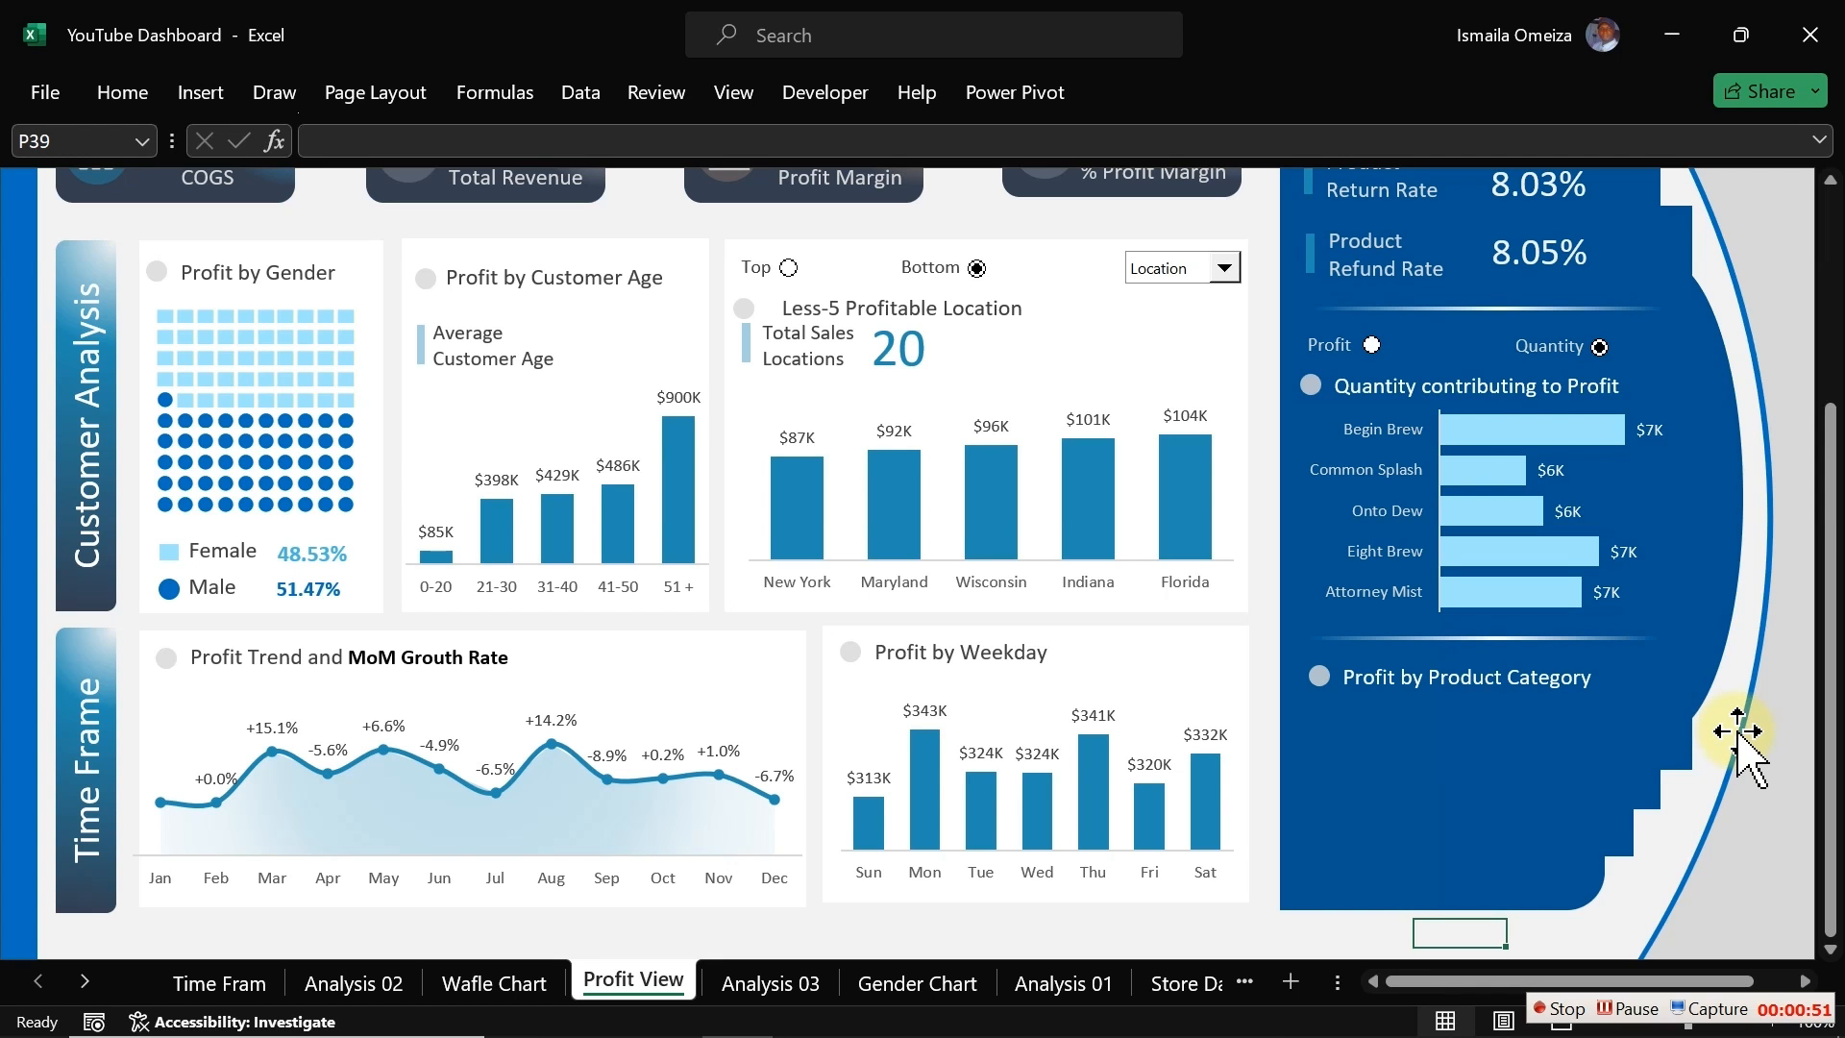
Step: Move the Product Return Rate label and its 8.03% value up slightly
{"action": "left_click_drag", "start_coordinate": [1825, 720], "coordinate": [1830, 605]}
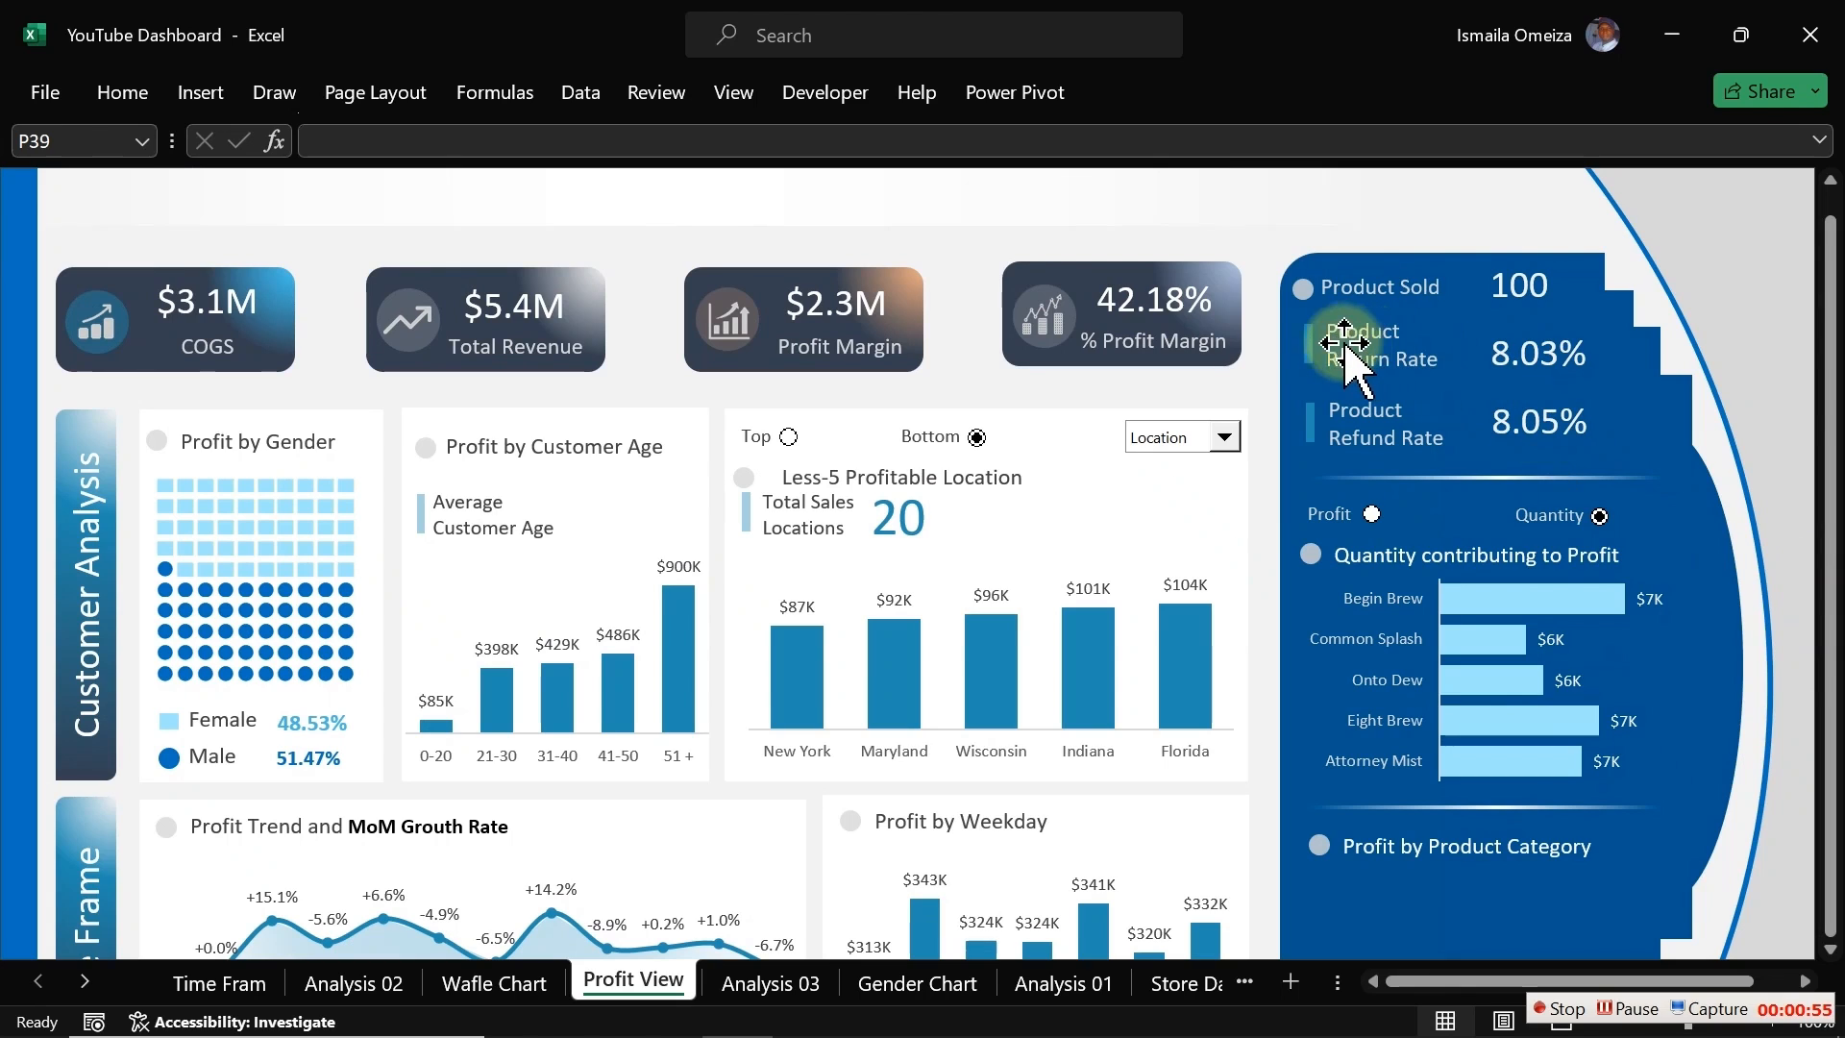
{"action": "left_click", "coordinate": [1309, 344]}
{"action": "left_click", "coordinate": [1503, 366], "text": "ctrl"}
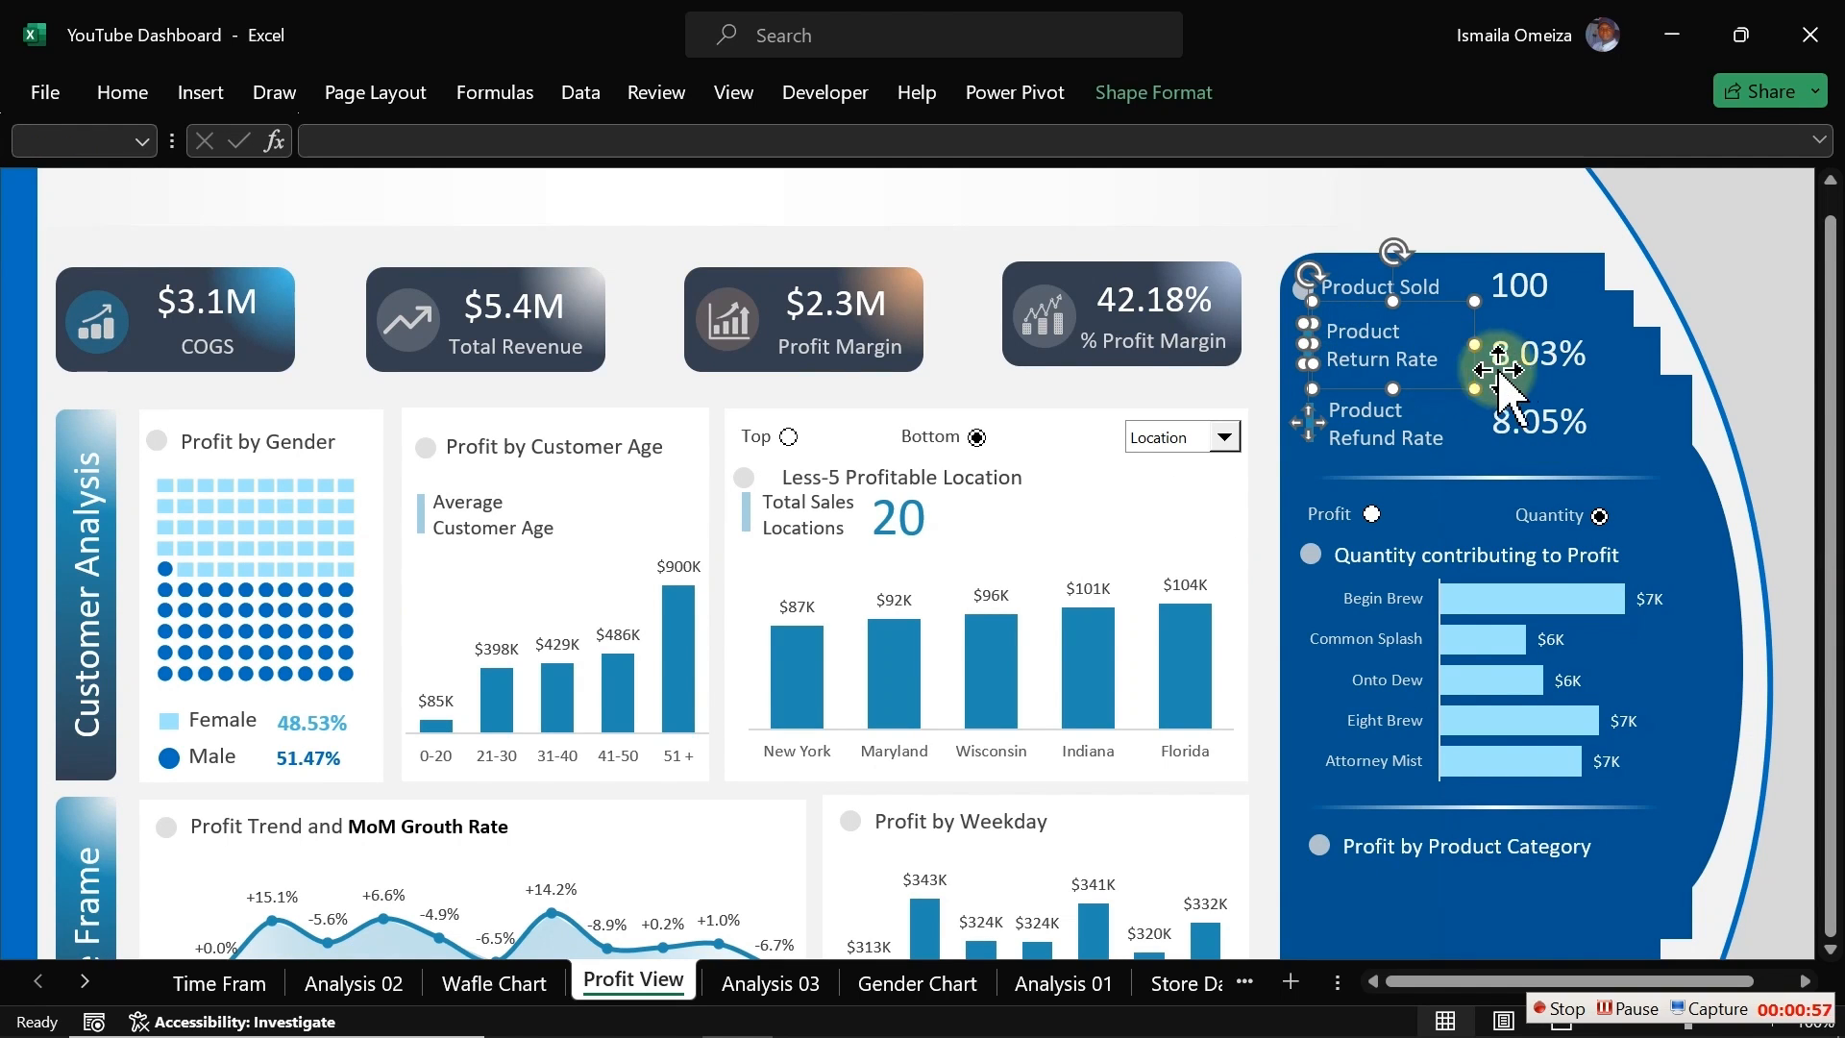
{"action": "key", "text": "Up"}
{"action": "key", "text": "Up"}
{"action": "key", "text": "Up"}
{"action": "key", "text": "Up"}
{"action": "key", "text": "Up"}
{"action": "key", "text": "Up"}
{"action": "key", "text": "Up"}
{"action": "key", "text": "Up"}
{"action": "key", "text": "Up"}
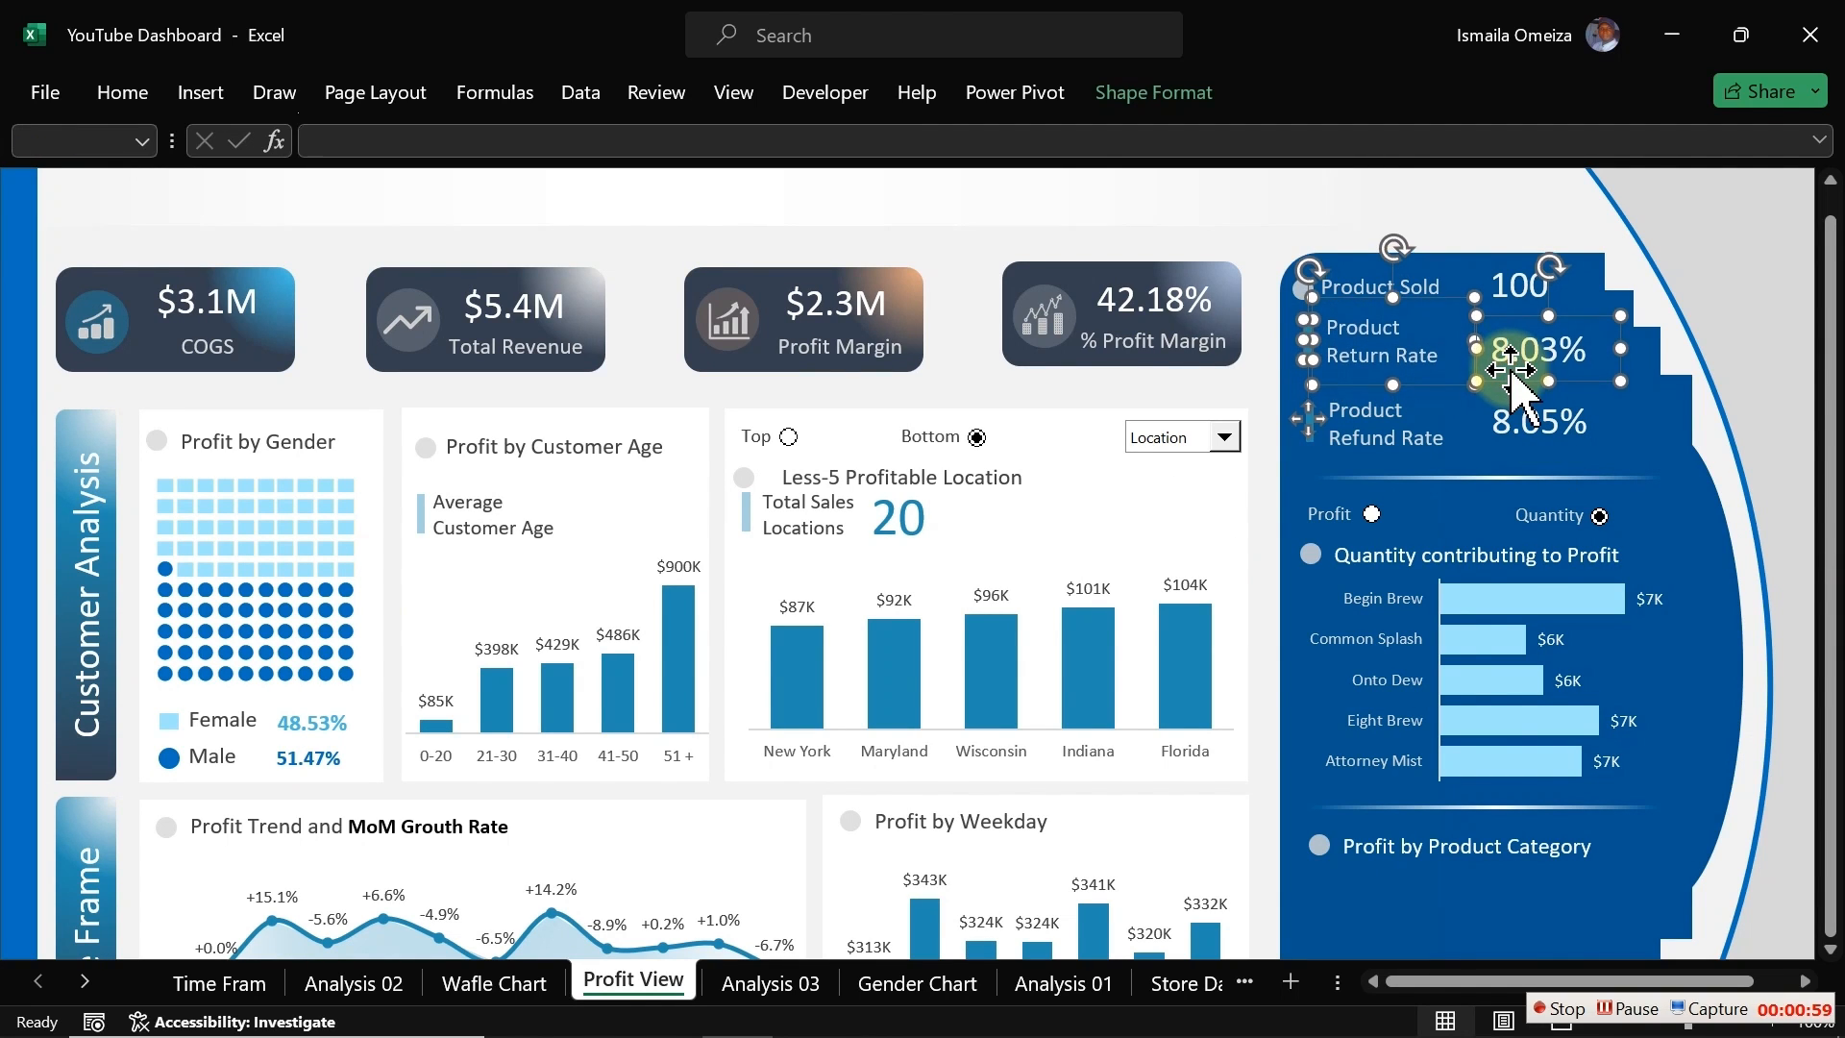
{"action": "left_click", "coordinate": [1374, 423]}
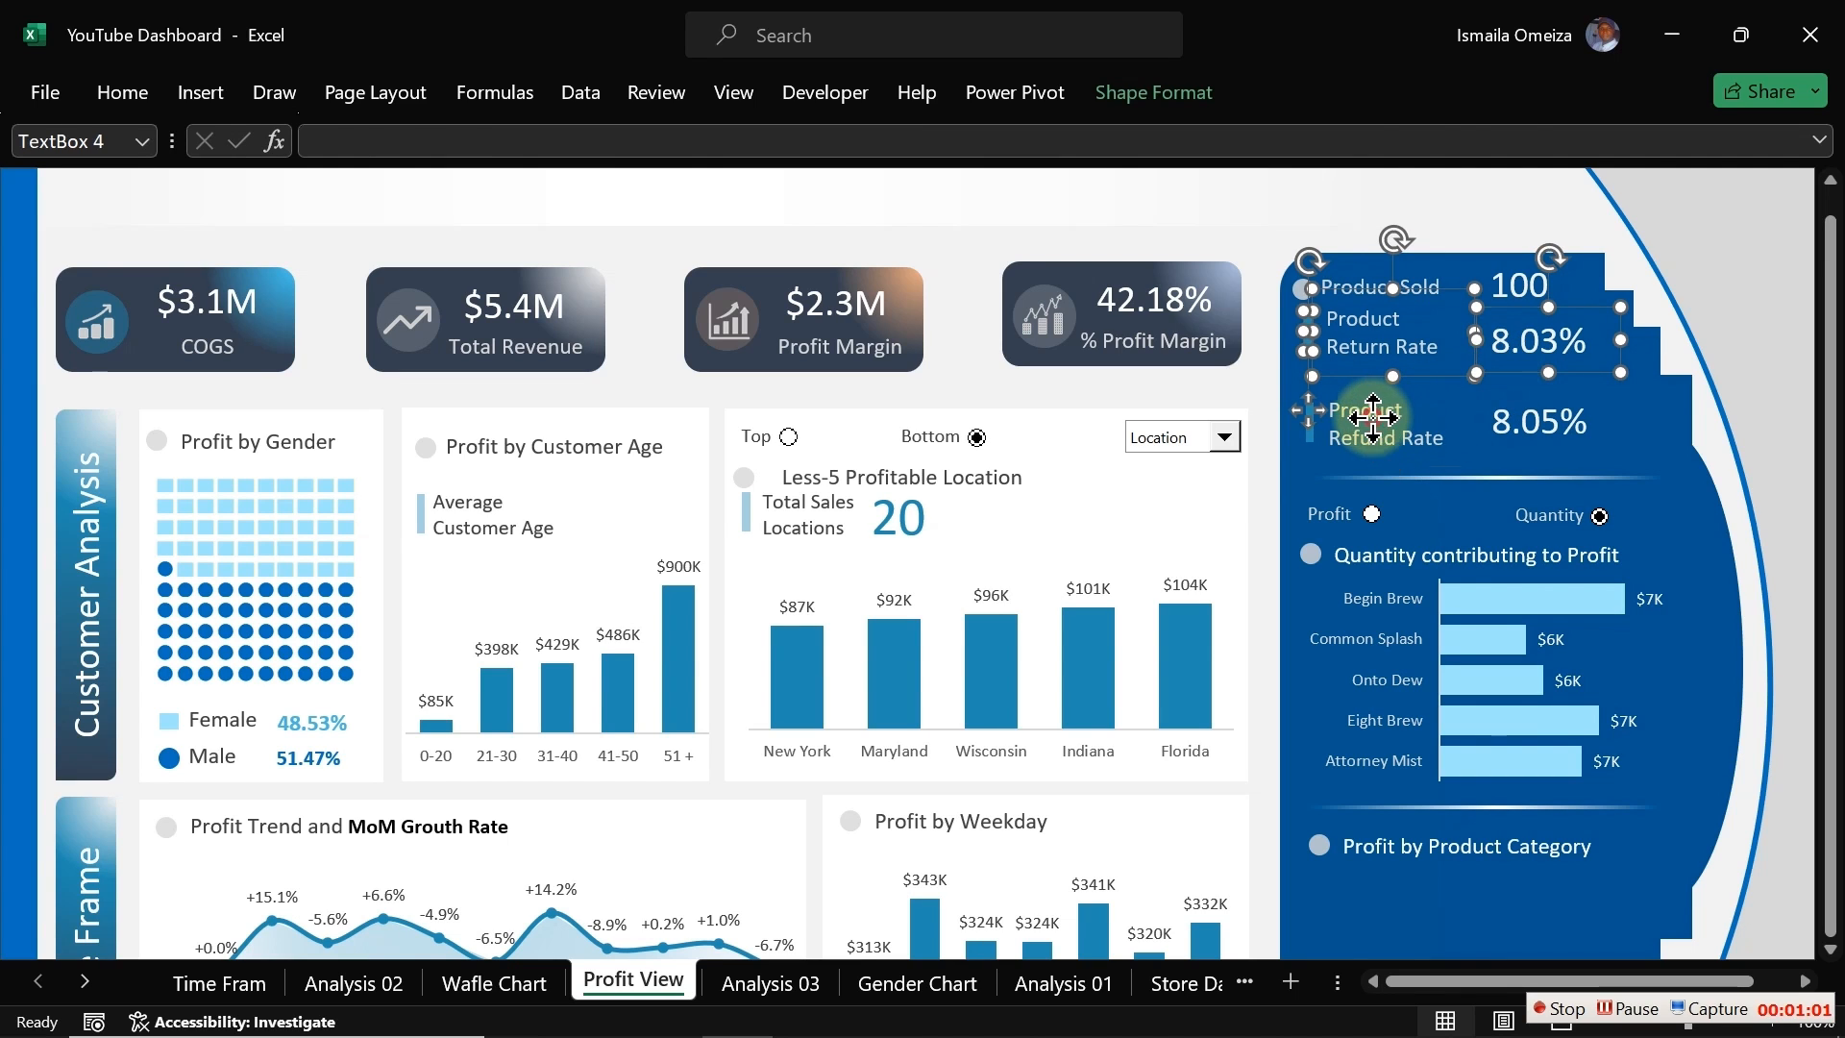
{"action": "left_click", "coordinate": [1249, 274]}
Step: Move the Product Refund Rate bar, label and 8.05% value up closer to the return rate row
{"action": "left_click", "coordinate": [1307, 420]}
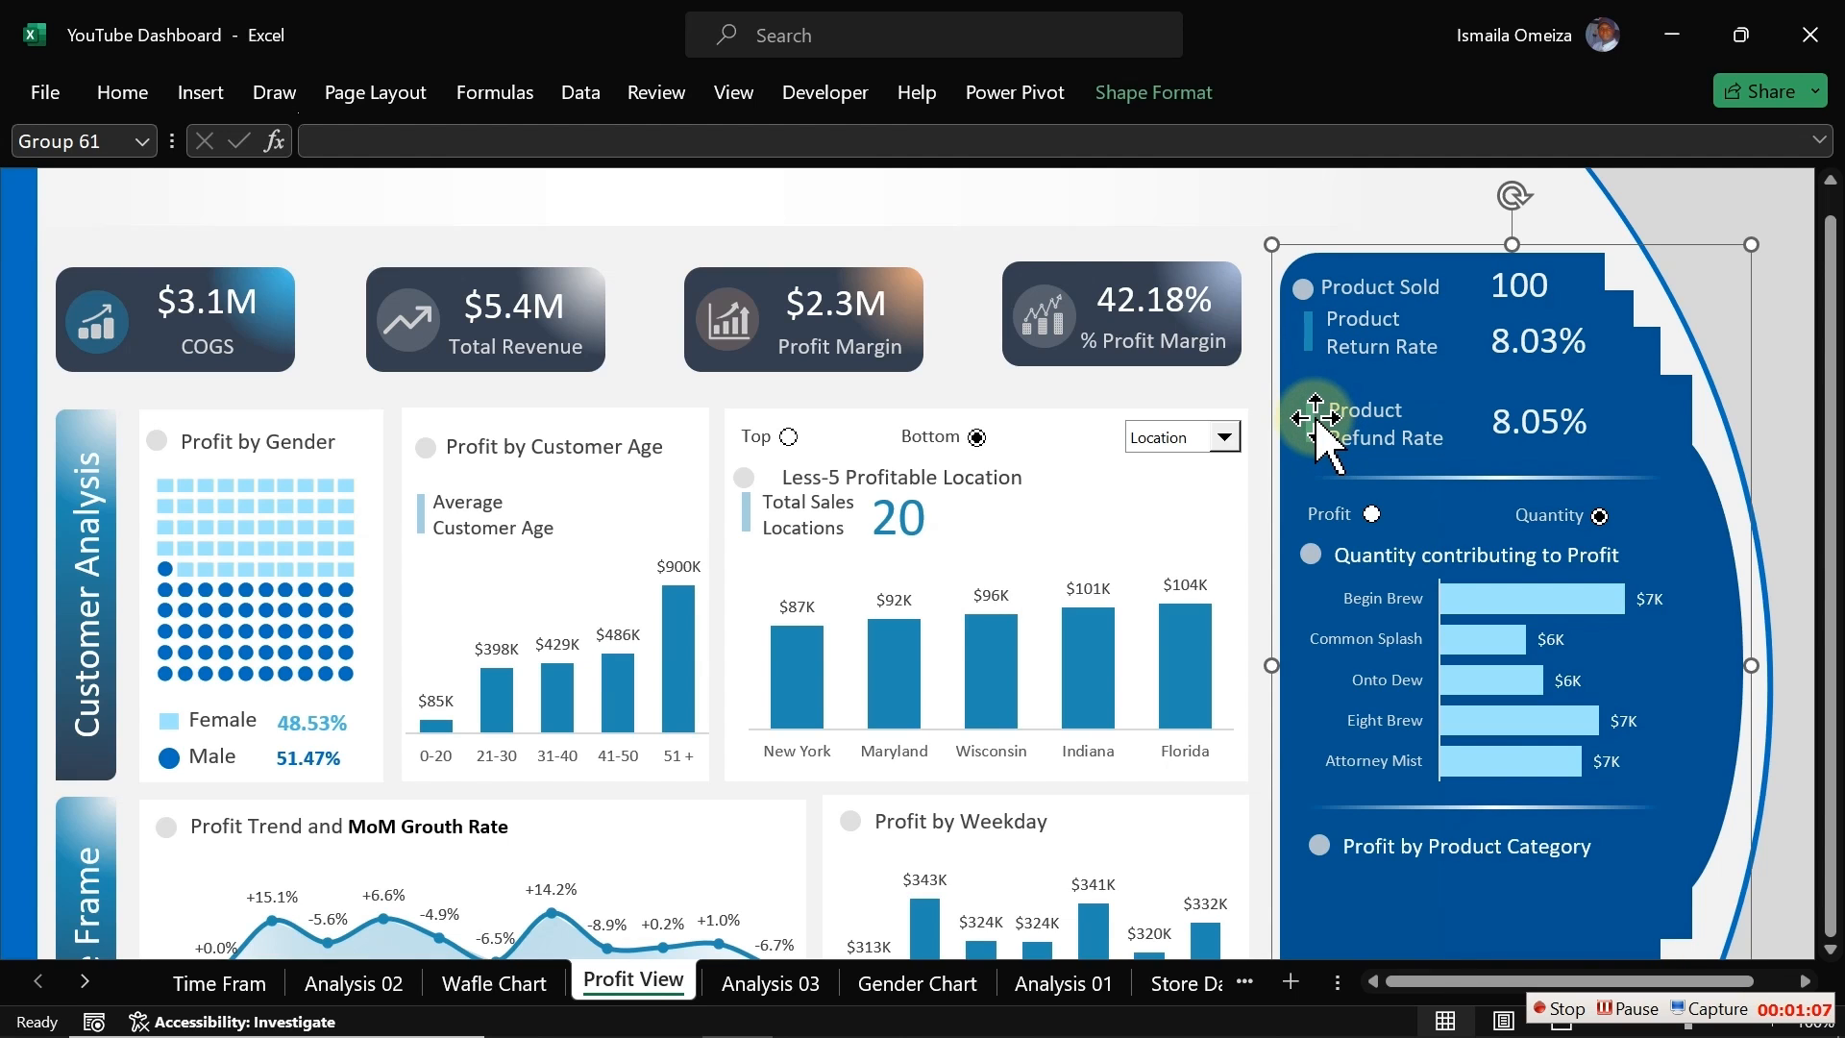
{"action": "left_click", "coordinate": [1308, 420]}
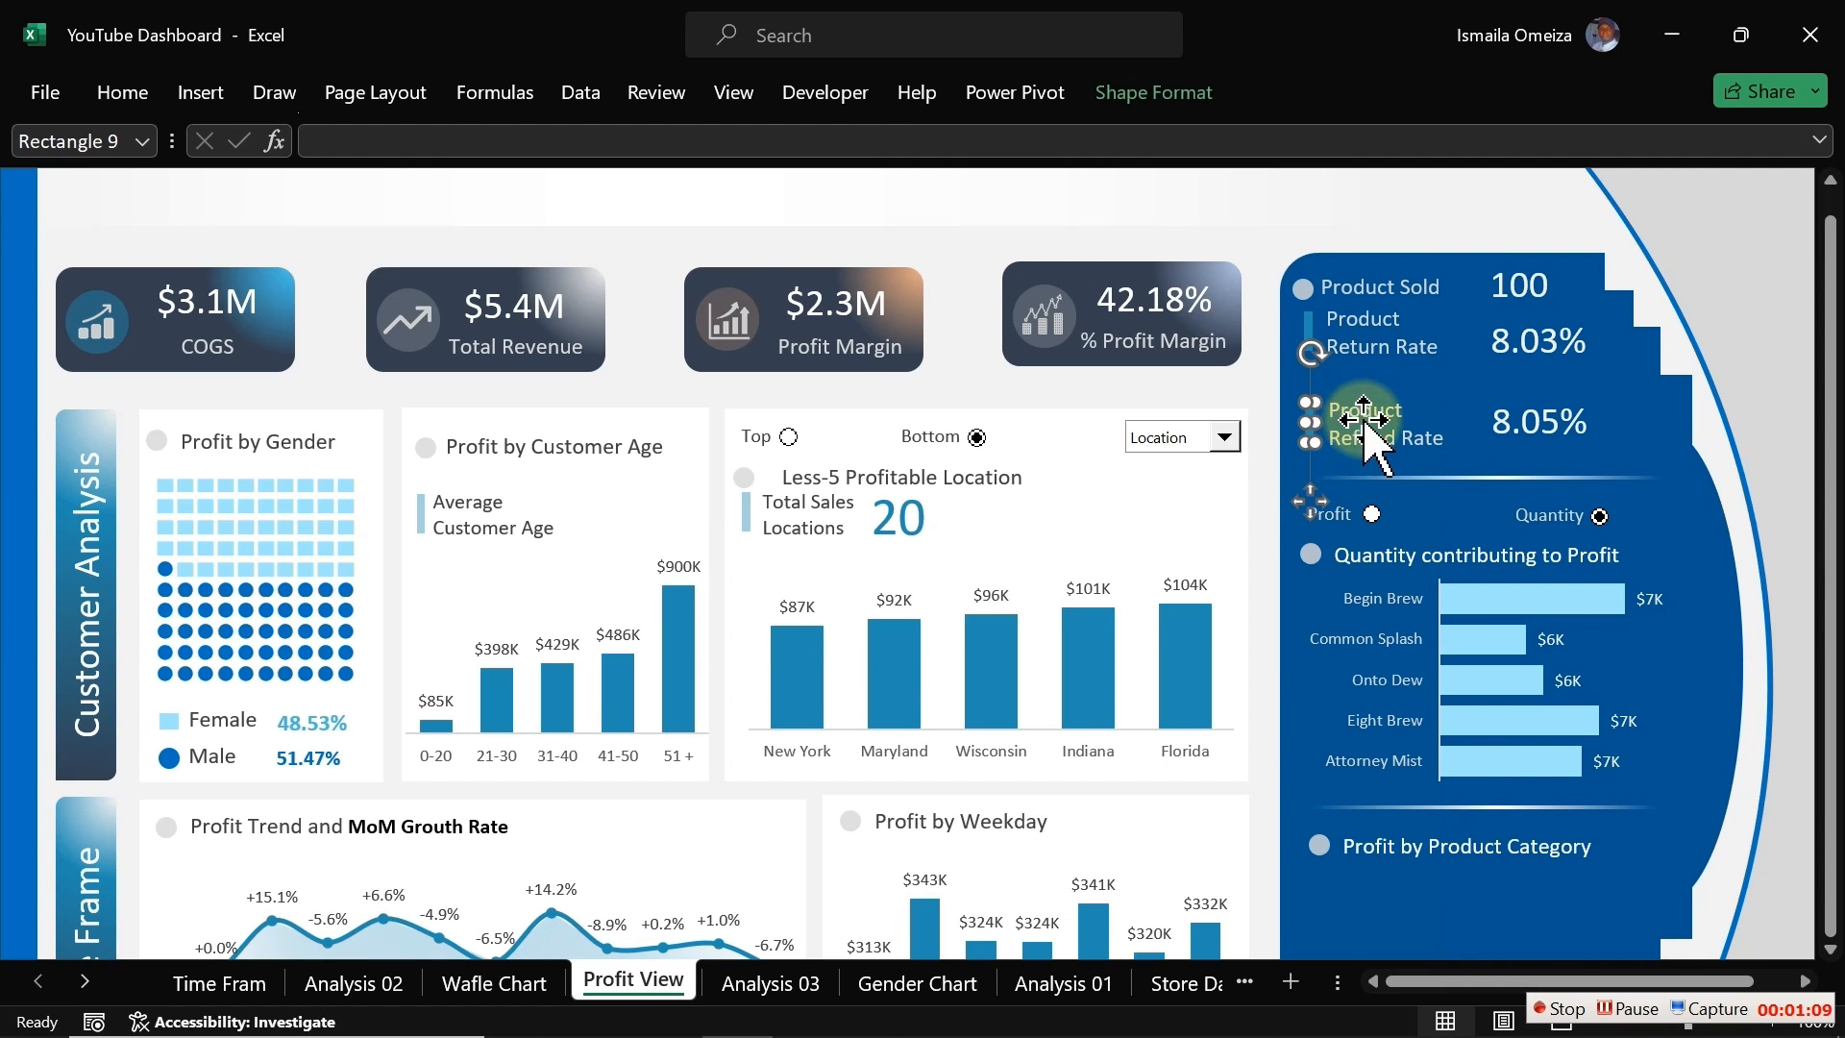
{"action": "left_click", "coordinate": [1355, 422], "text": "ctrl"}
{"action": "left_click", "coordinate": [1524, 424], "text": "ctrl"}
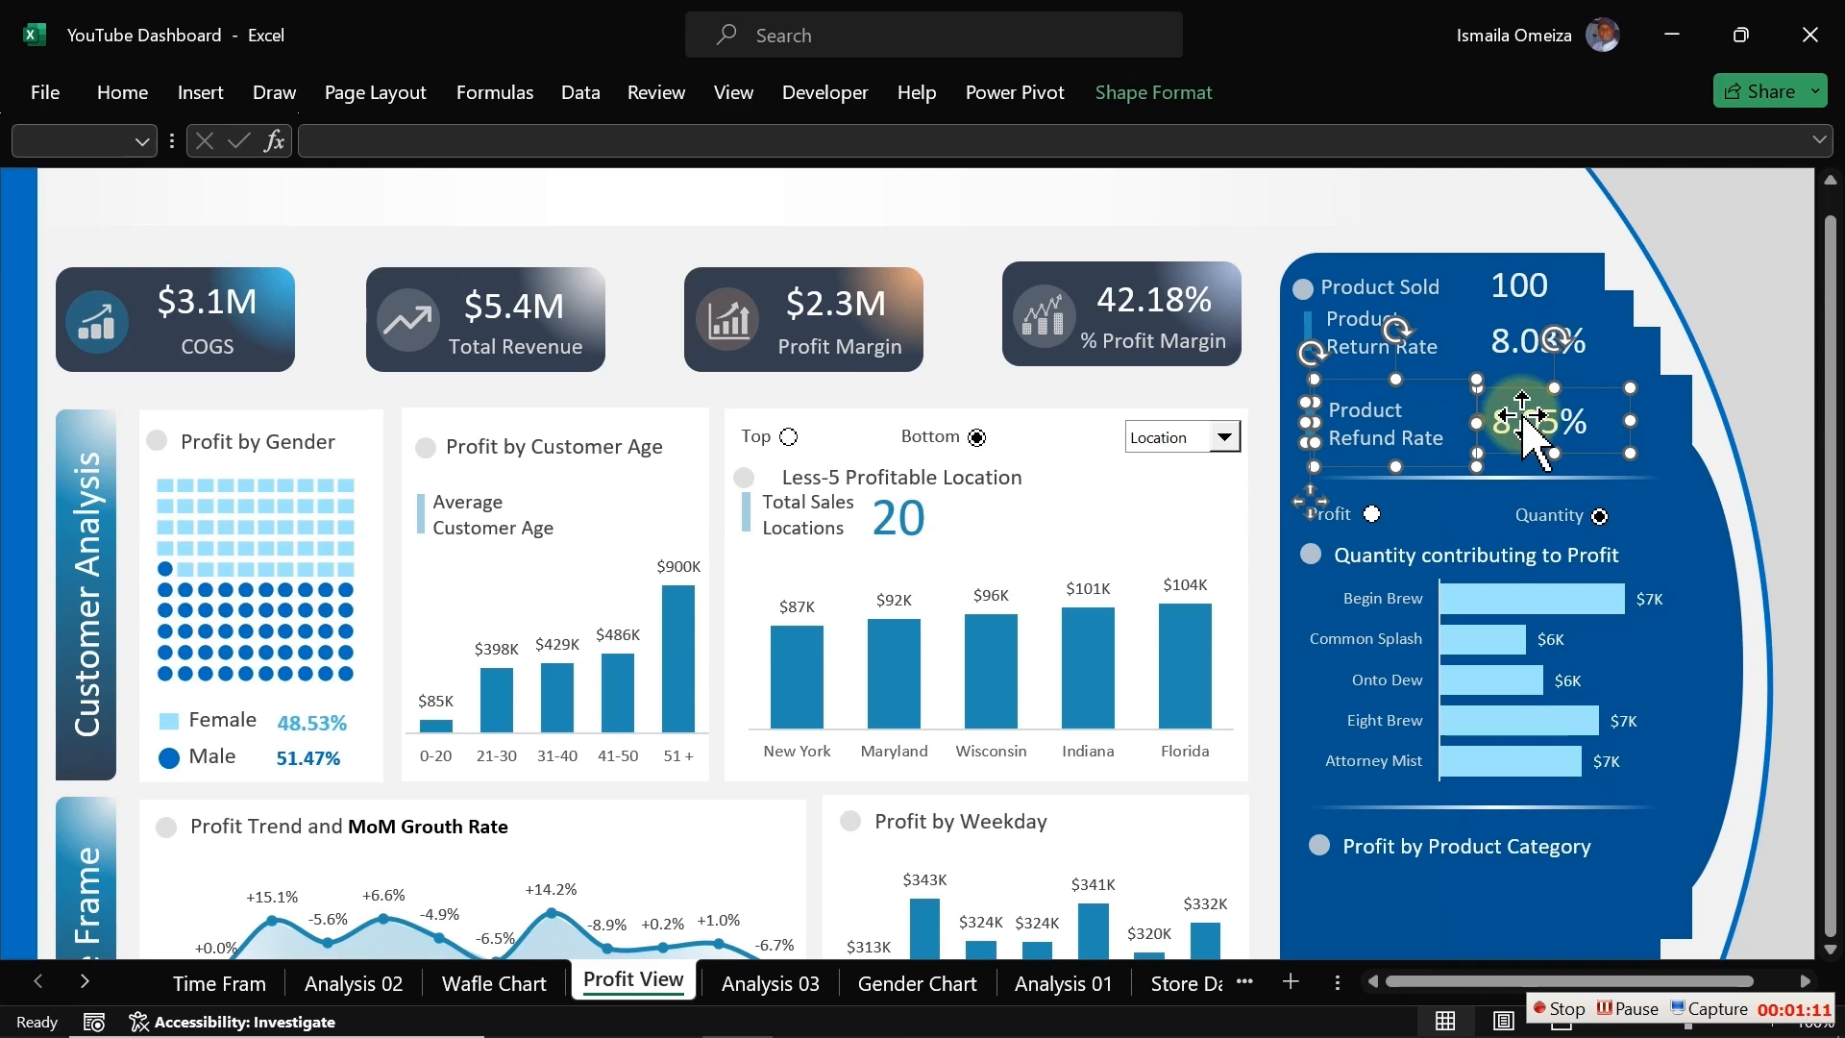
{"action": "left_click_drag", "start_coordinate": [1524, 421], "coordinate": [1524, 410]}
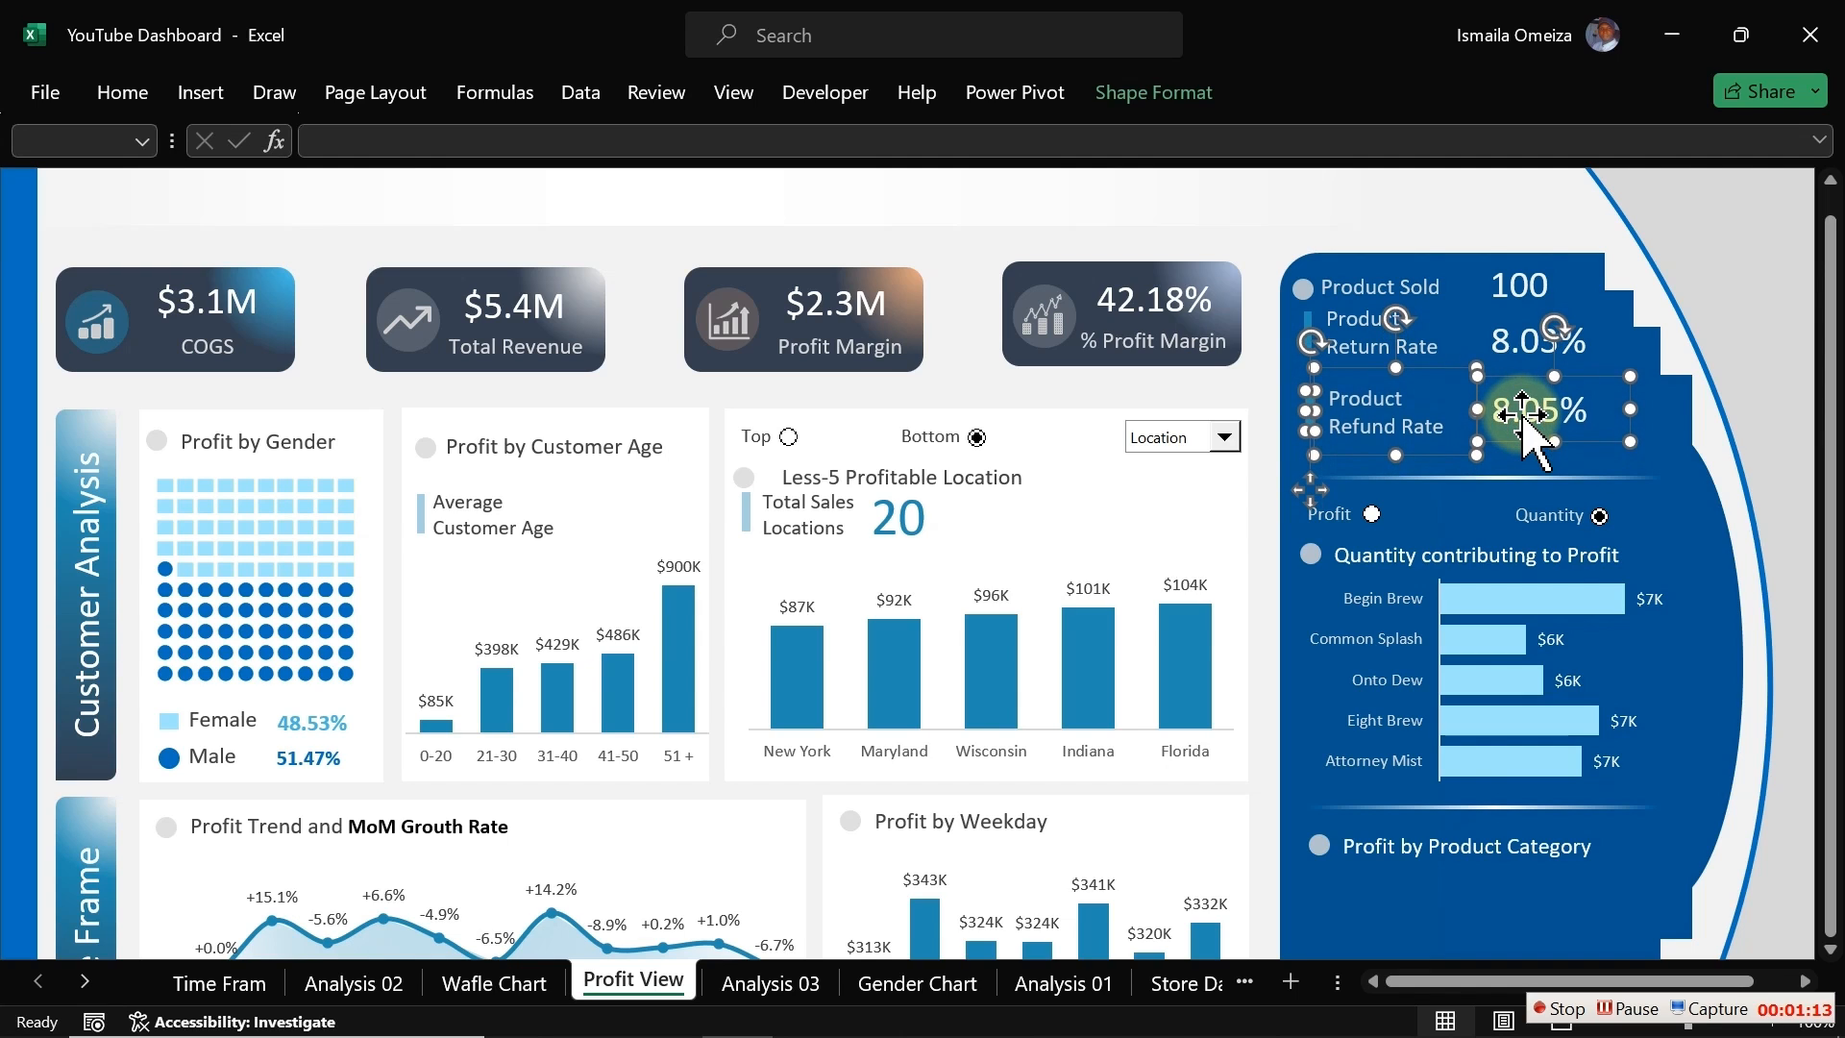
{"action": "key", "text": "Up"}
{"action": "key", "text": "Up"}
{"action": "key", "text": "Up"}
{"action": "key", "text": "Up"}
{"action": "key", "text": "Up"}
{"action": "key", "text": "Up"}
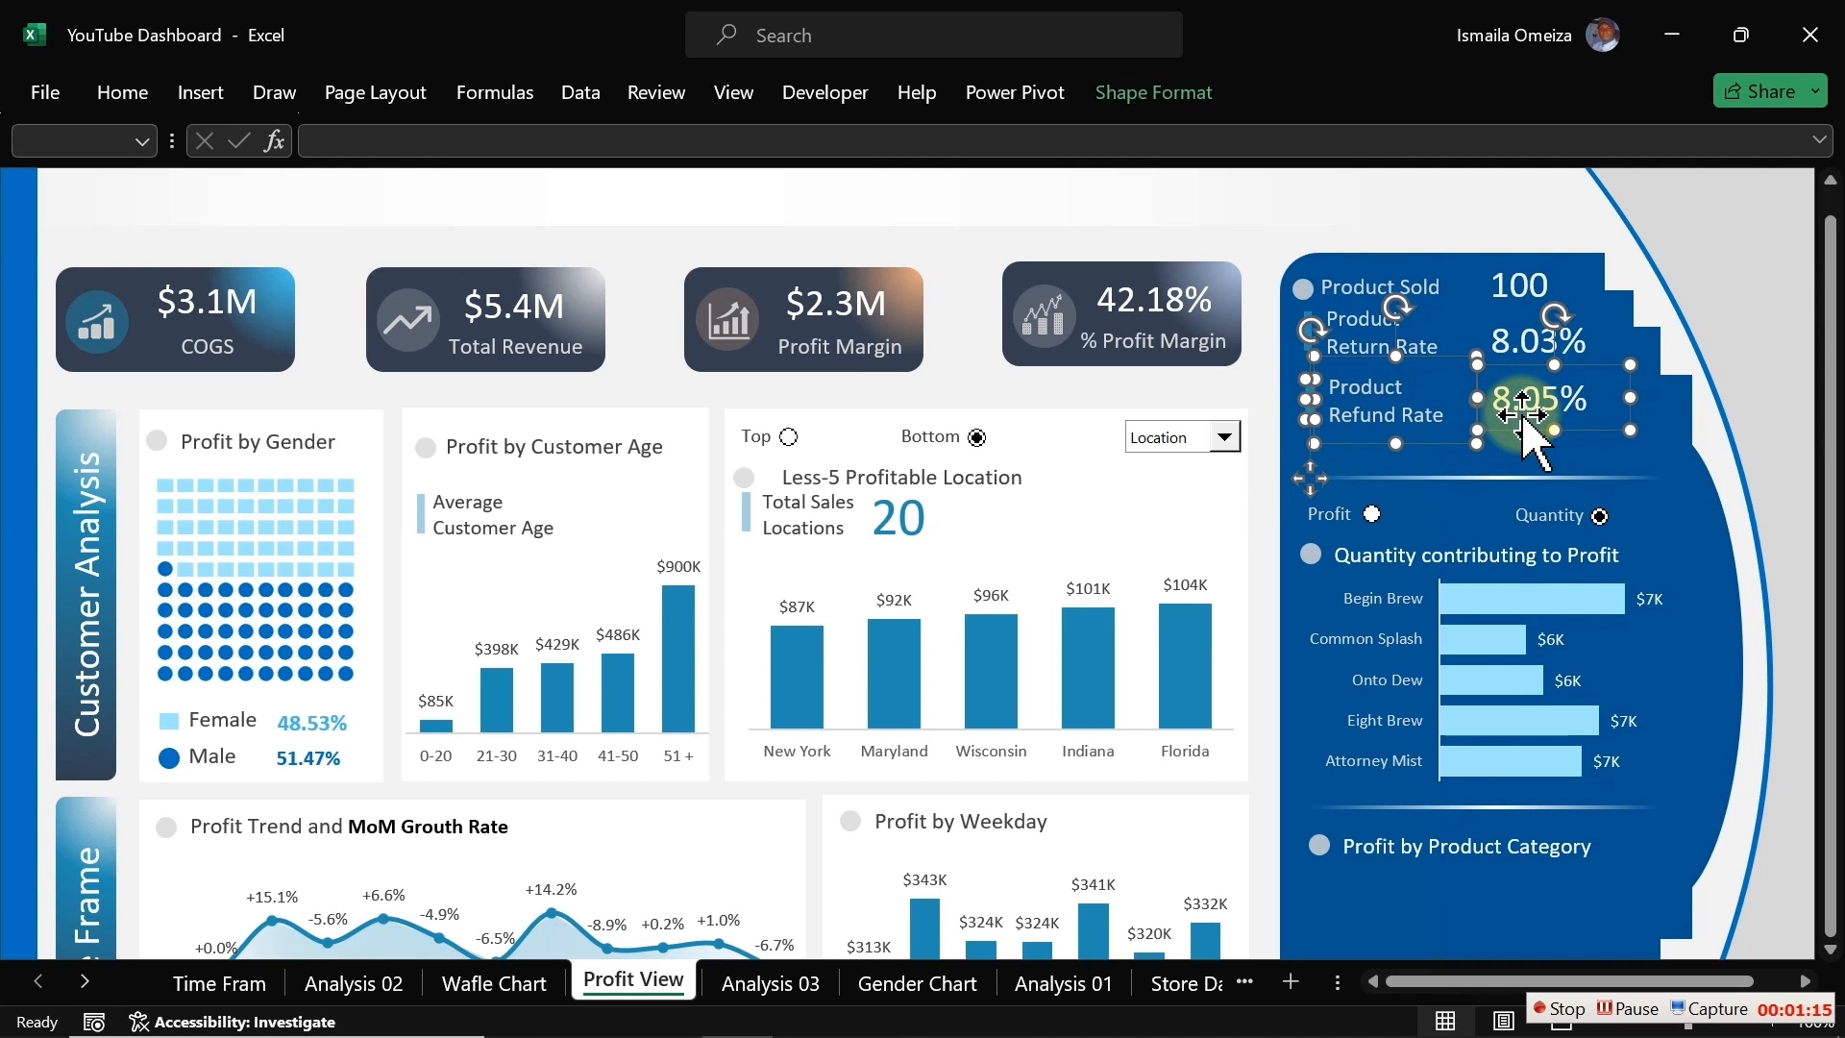
{"action": "key", "text": "Down"}
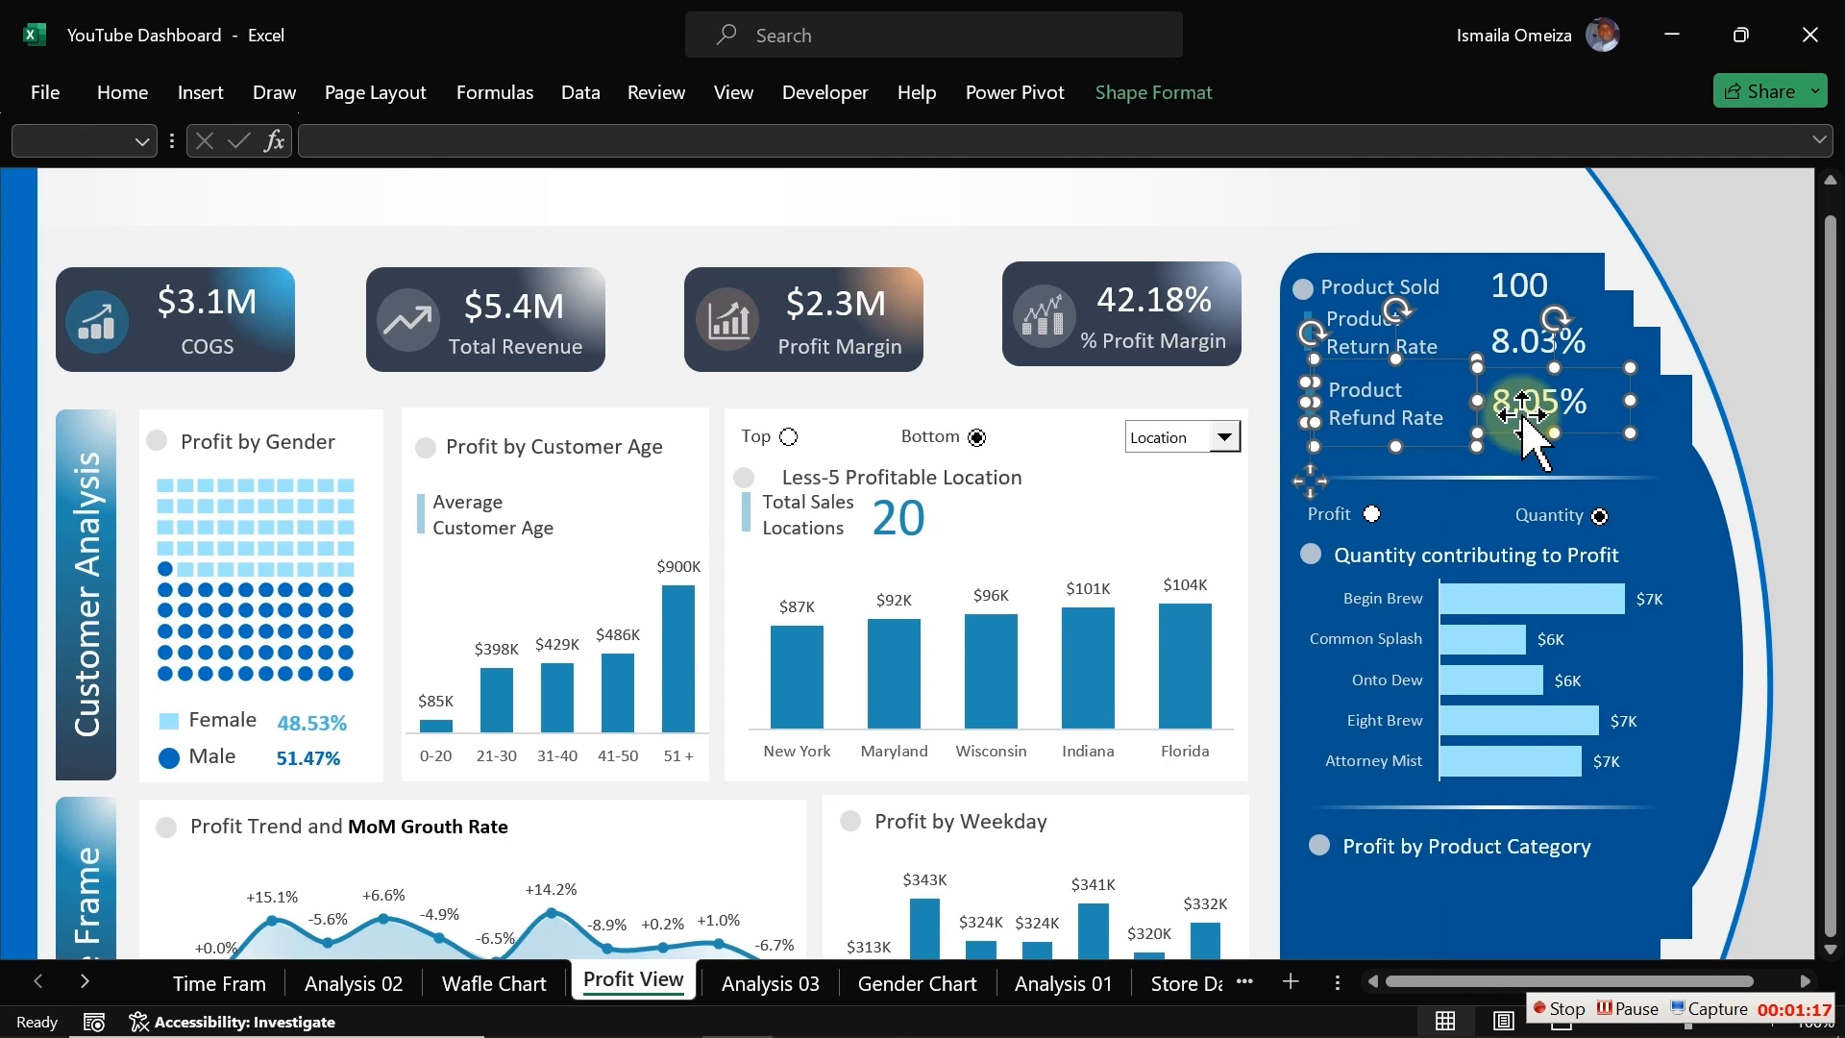
{"action": "left_click", "coordinate": [1227, 393]}
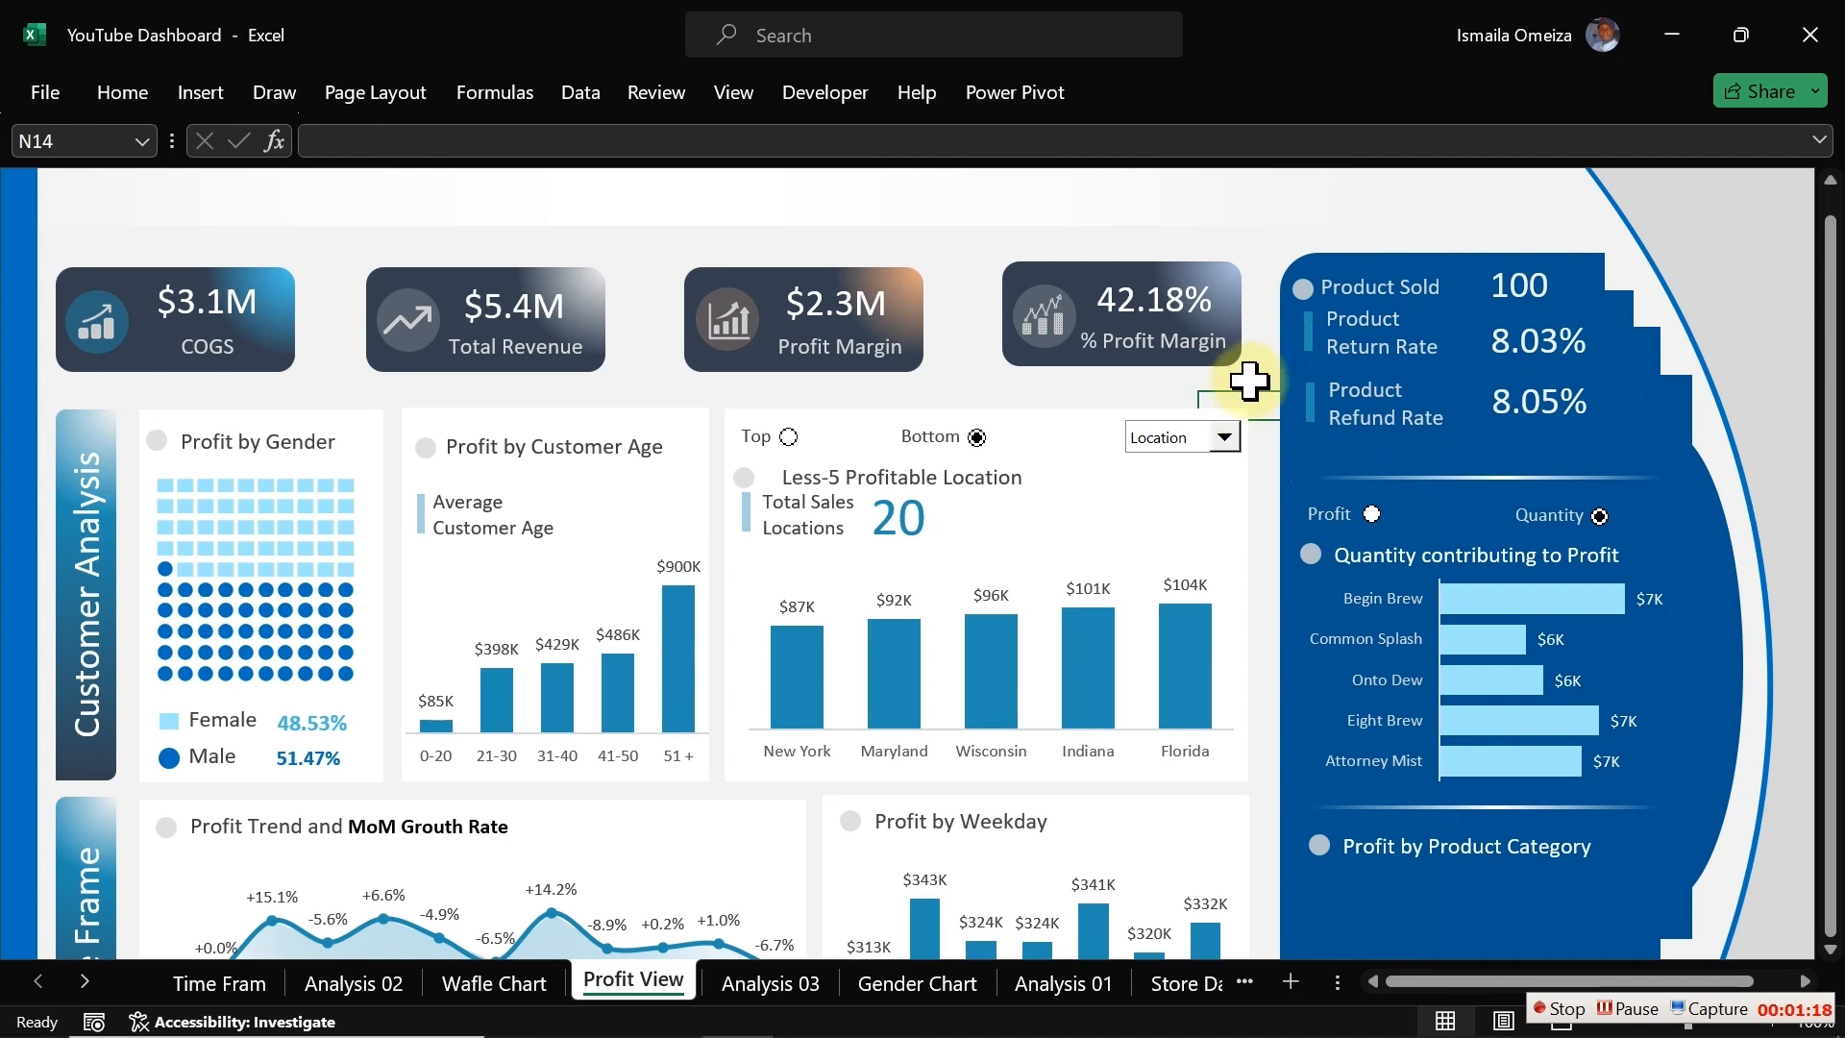
Step: Nudge the Product Return Rate bar and label down slightly to even the spacing
{"action": "left_click", "coordinate": [1309, 334]}
{"action": "left_click", "coordinate": [1366, 346], "text": "ctrl"}
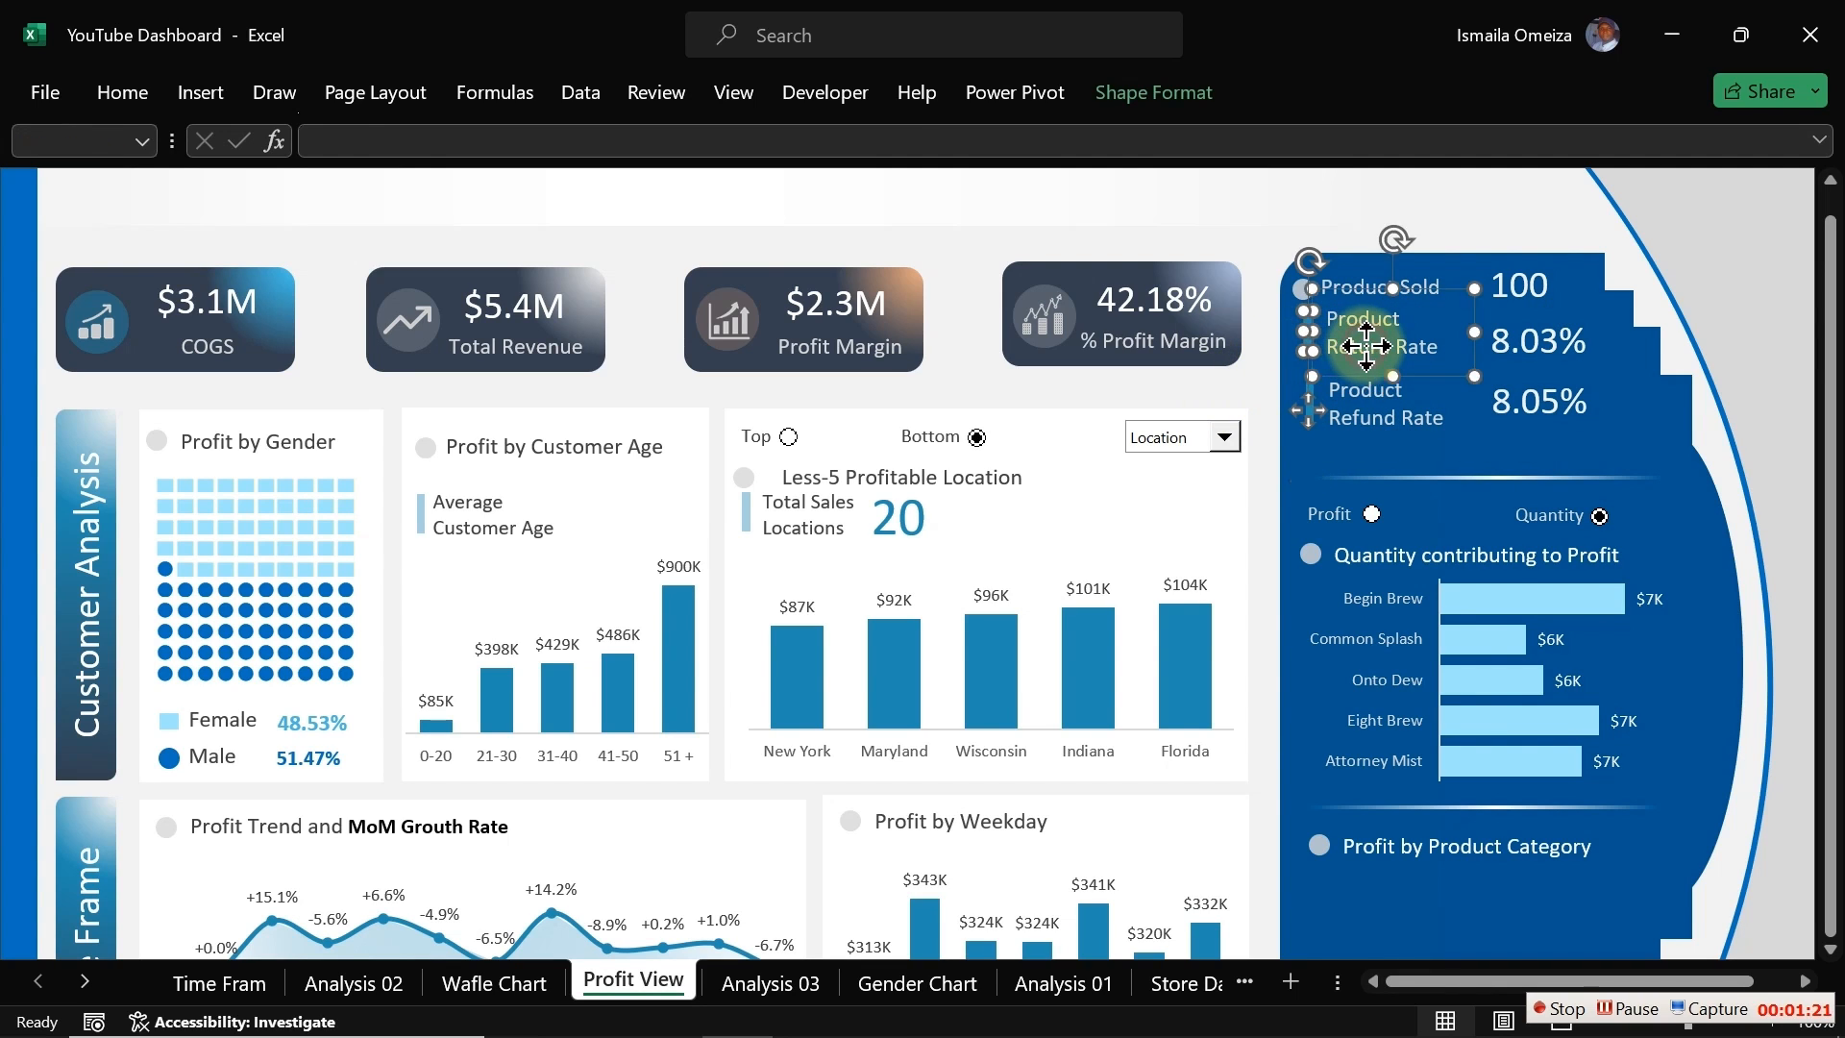
{"action": "left_click_drag", "start_coordinate": [1367, 348], "coordinate": [1368, 352]}
{"action": "left_click", "coordinate": [1240, 383]}
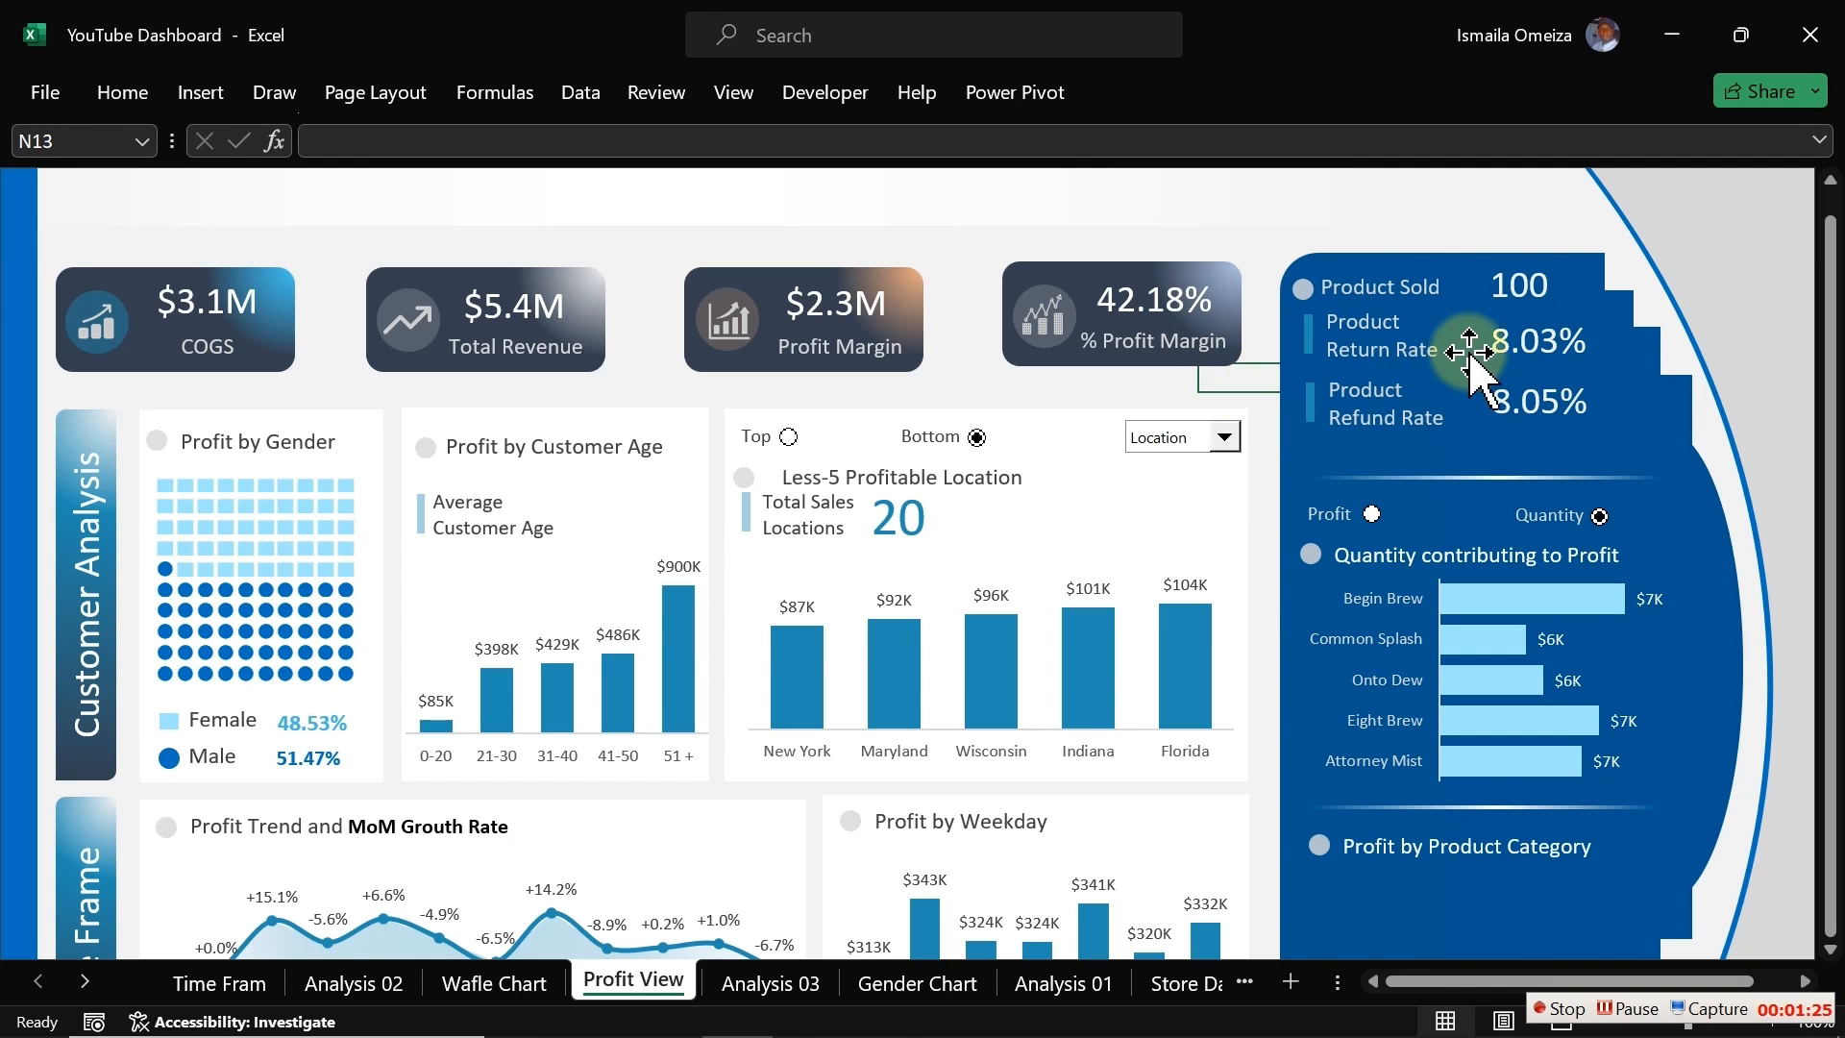
Step: Nudge the divider line above the option buttons up slightly
{"action": "left_click", "coordinate": [1442, 476]}
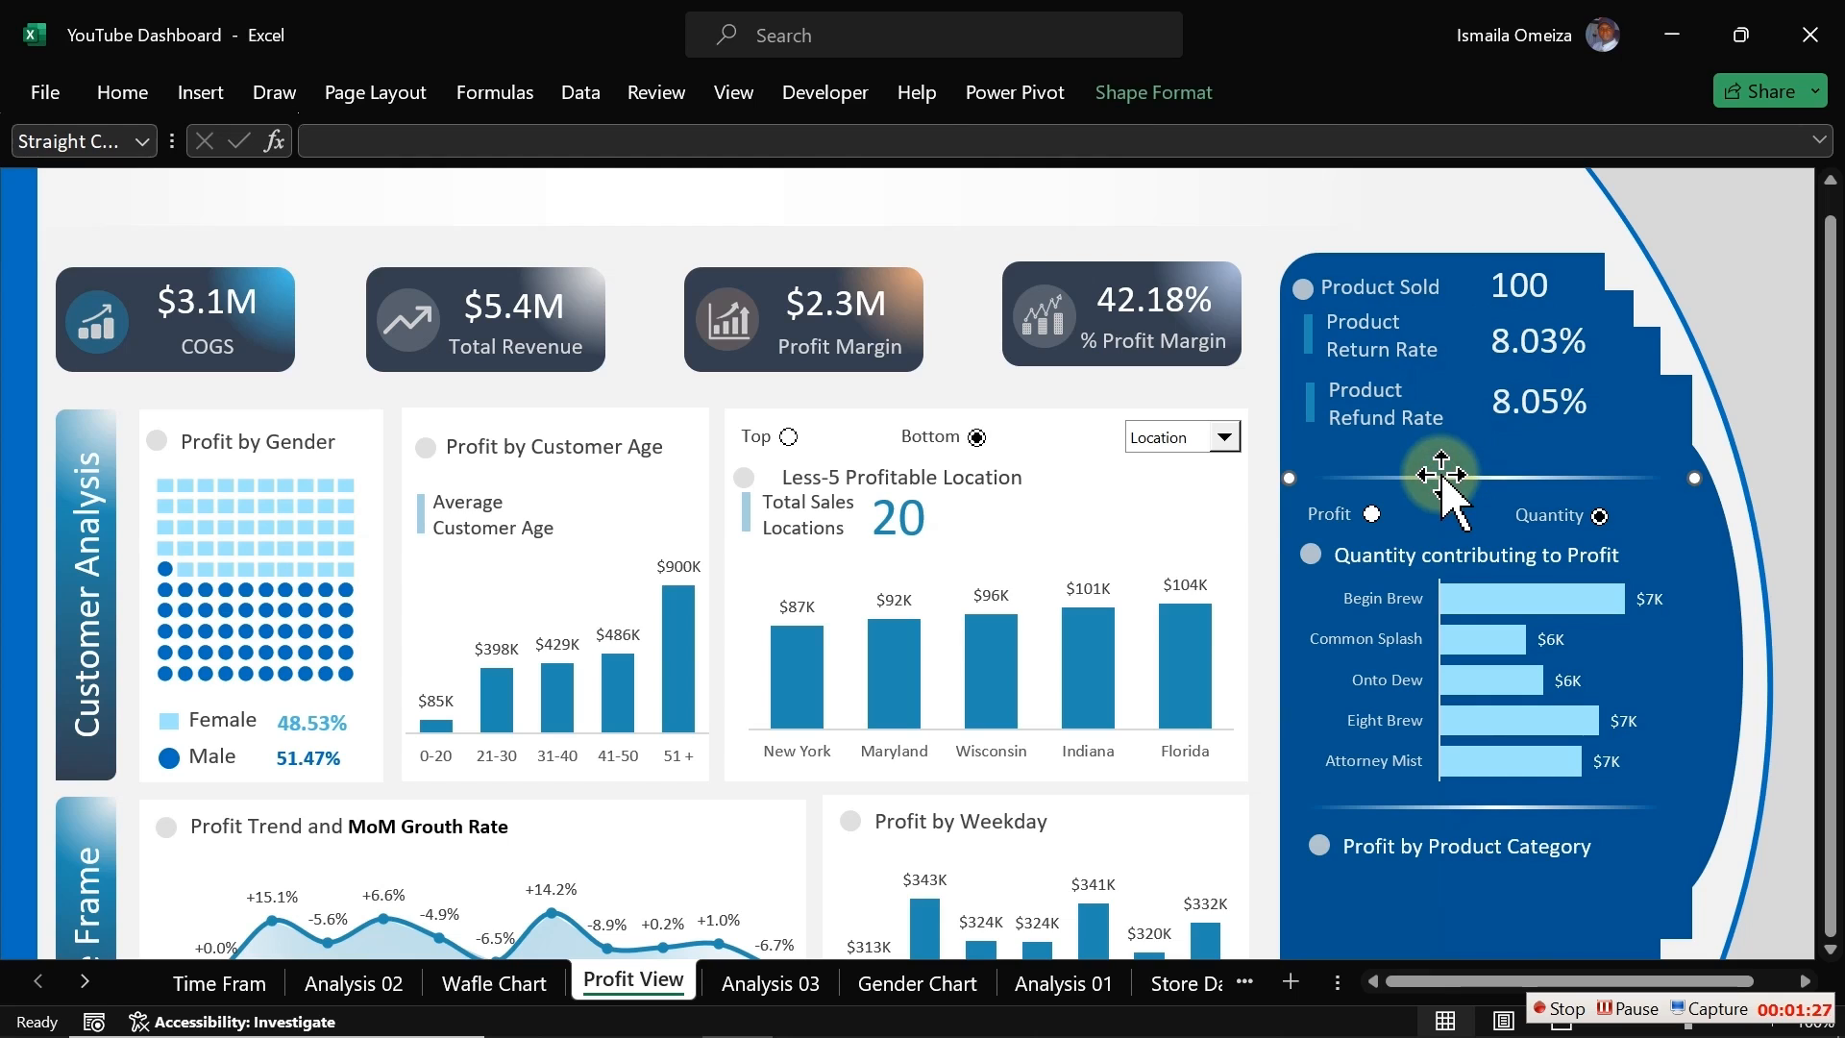
{"action": "key", "text": "Up"}
{"action": "key", "text": "Up"}
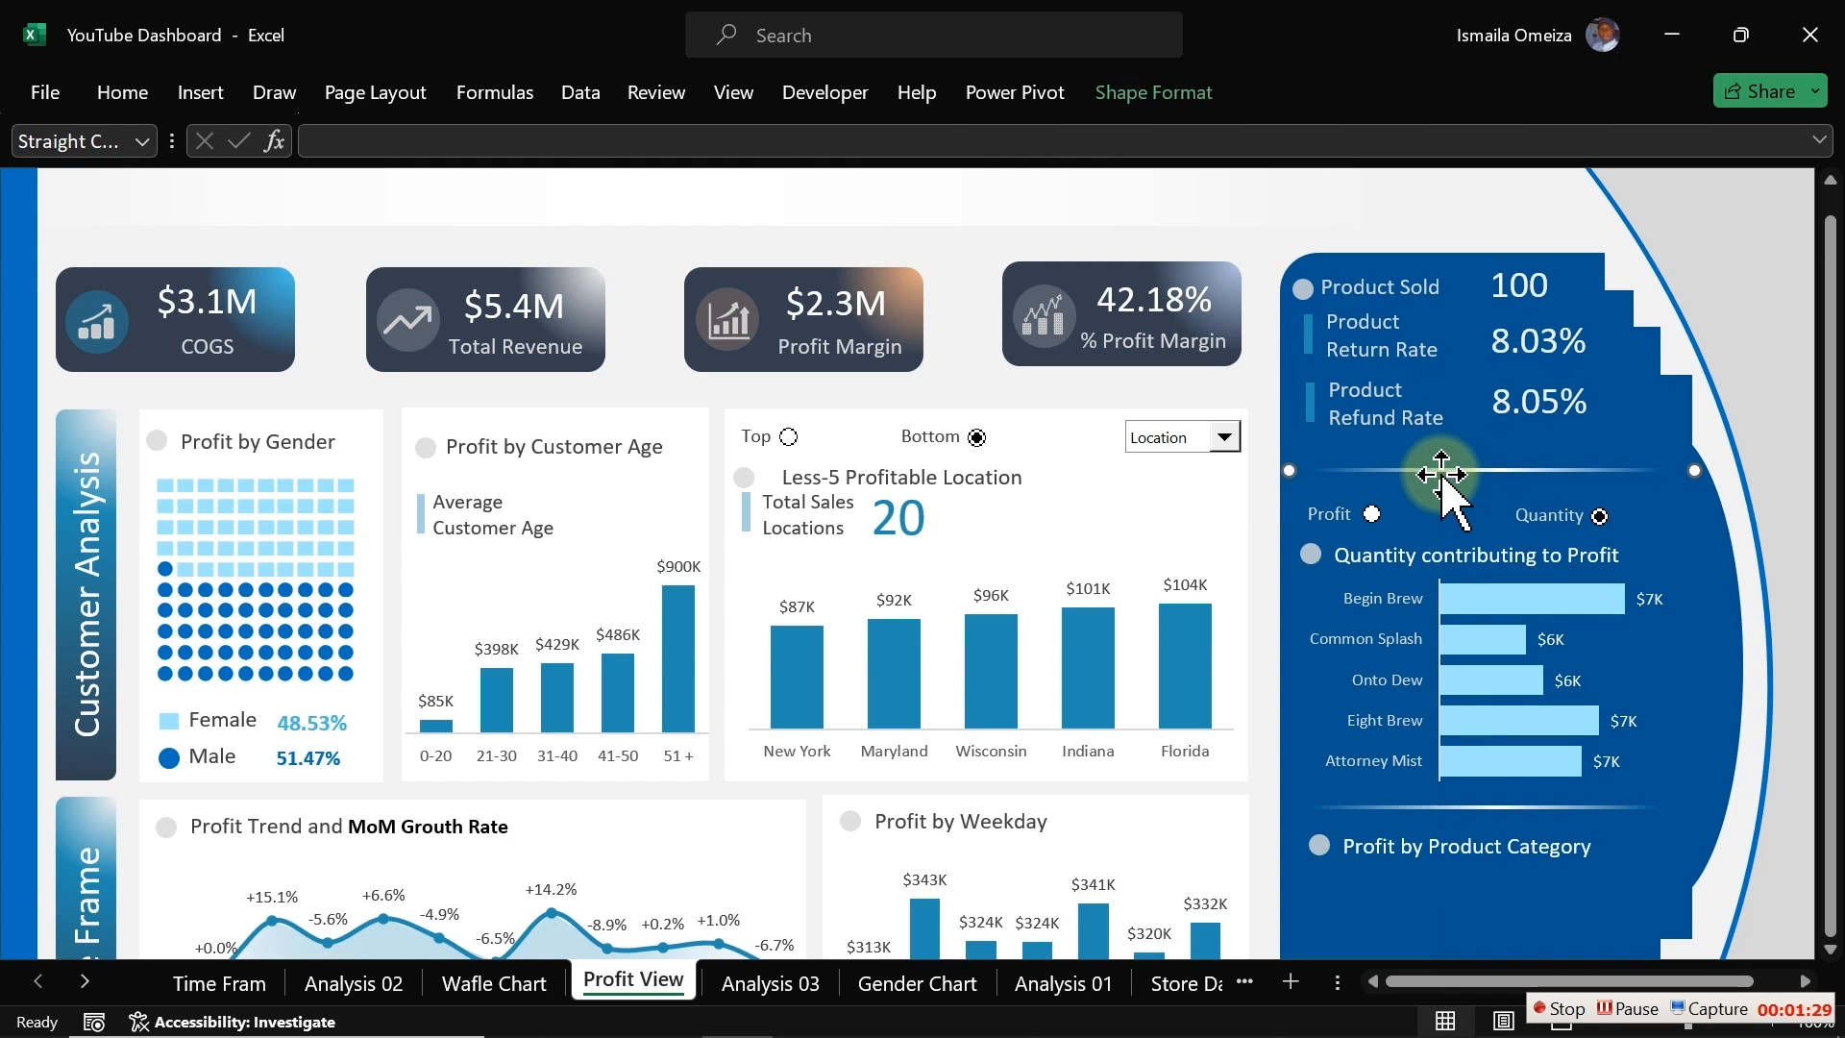
Step: Raise the divider line a little further above the option buttons, then deselect it
{"action": "key", "text": "Up"}
{"action": "key", "text": "Up"}
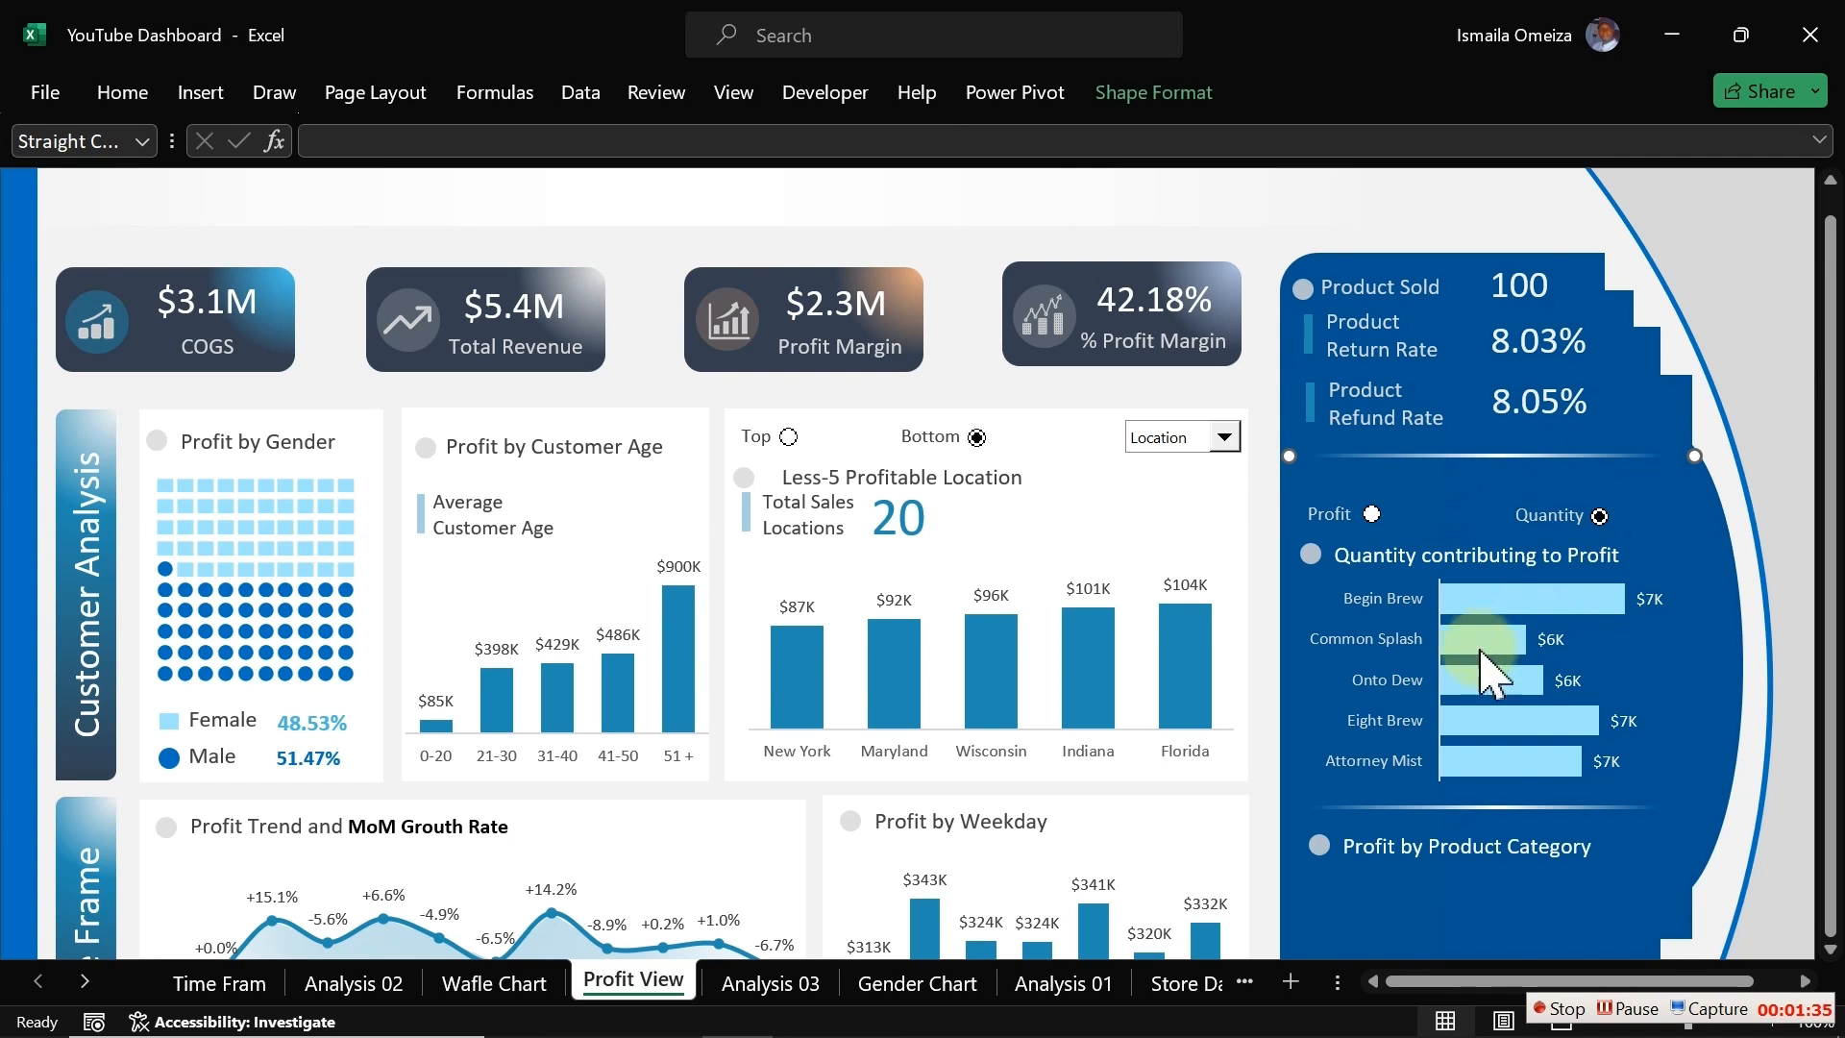
{"action": "left_click", "coordinate": [1239, 379]}
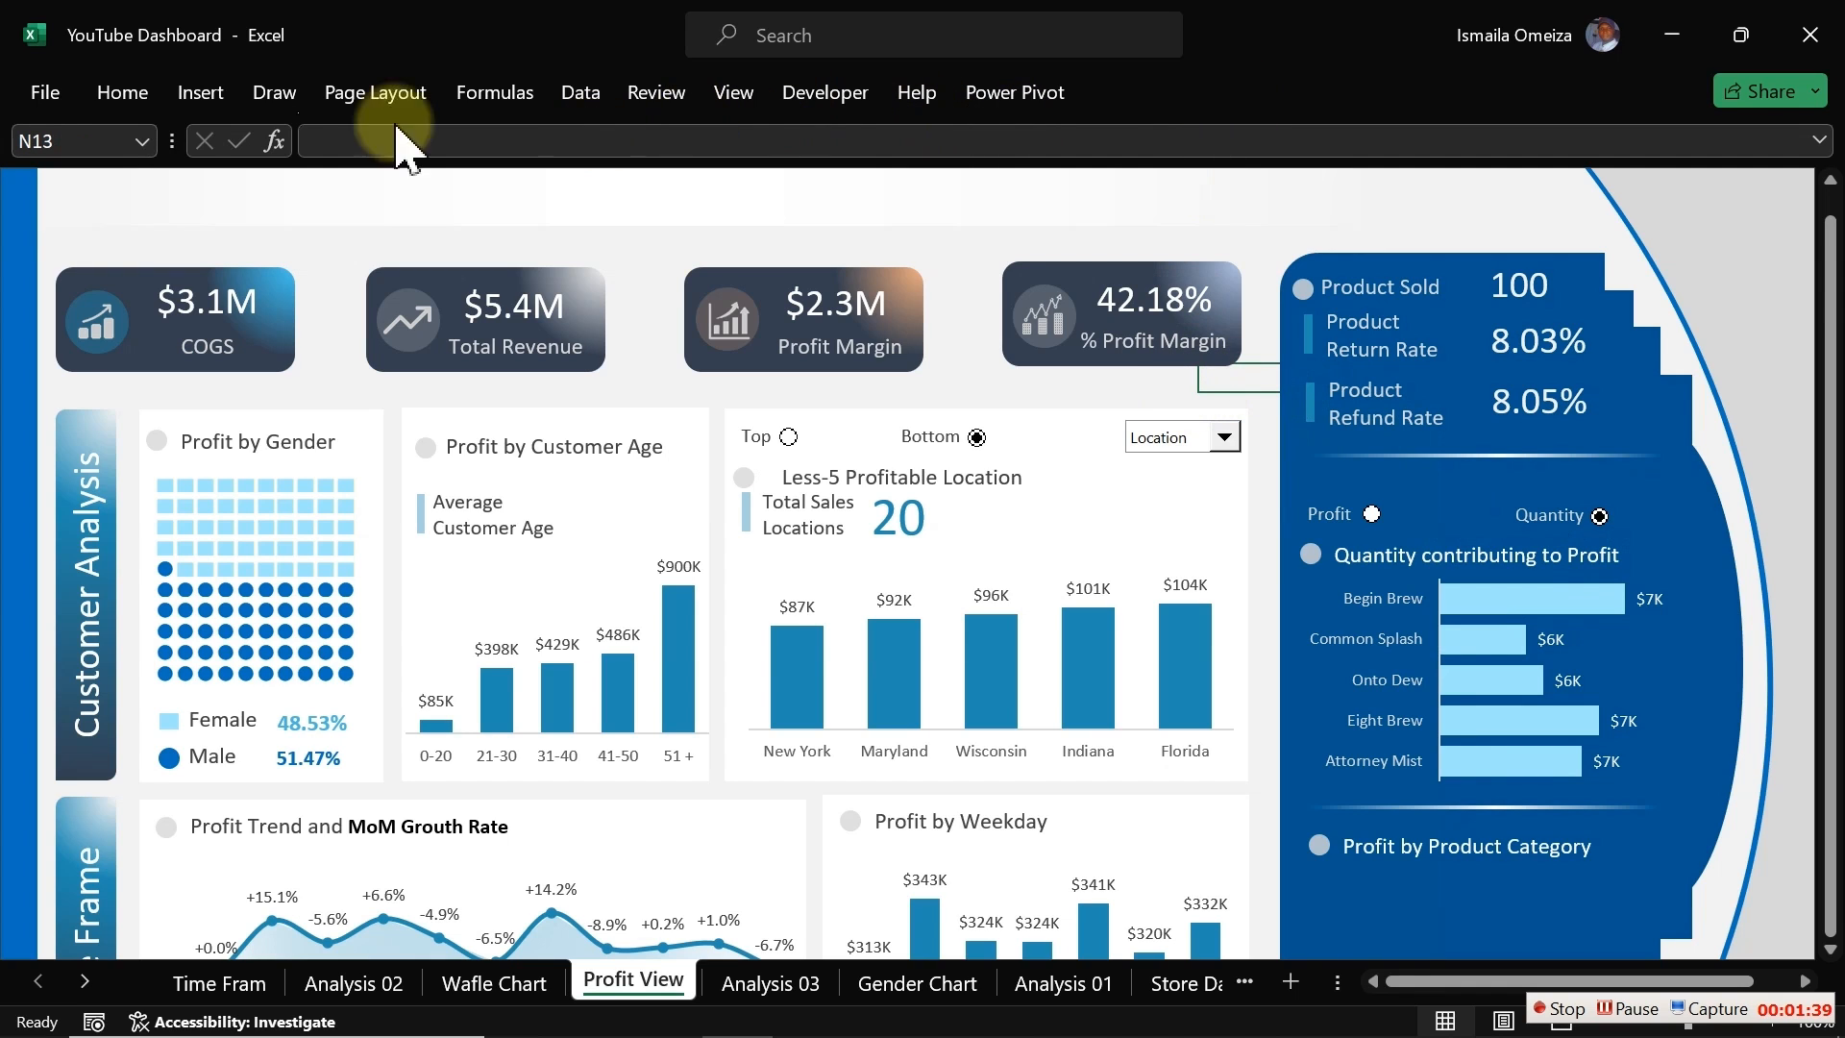
Step: Select the option buttons, quantity title and top-5 chart together and move them up beneath the refund rate row
{"action": "left_click", "coordinate": [123, 92]}
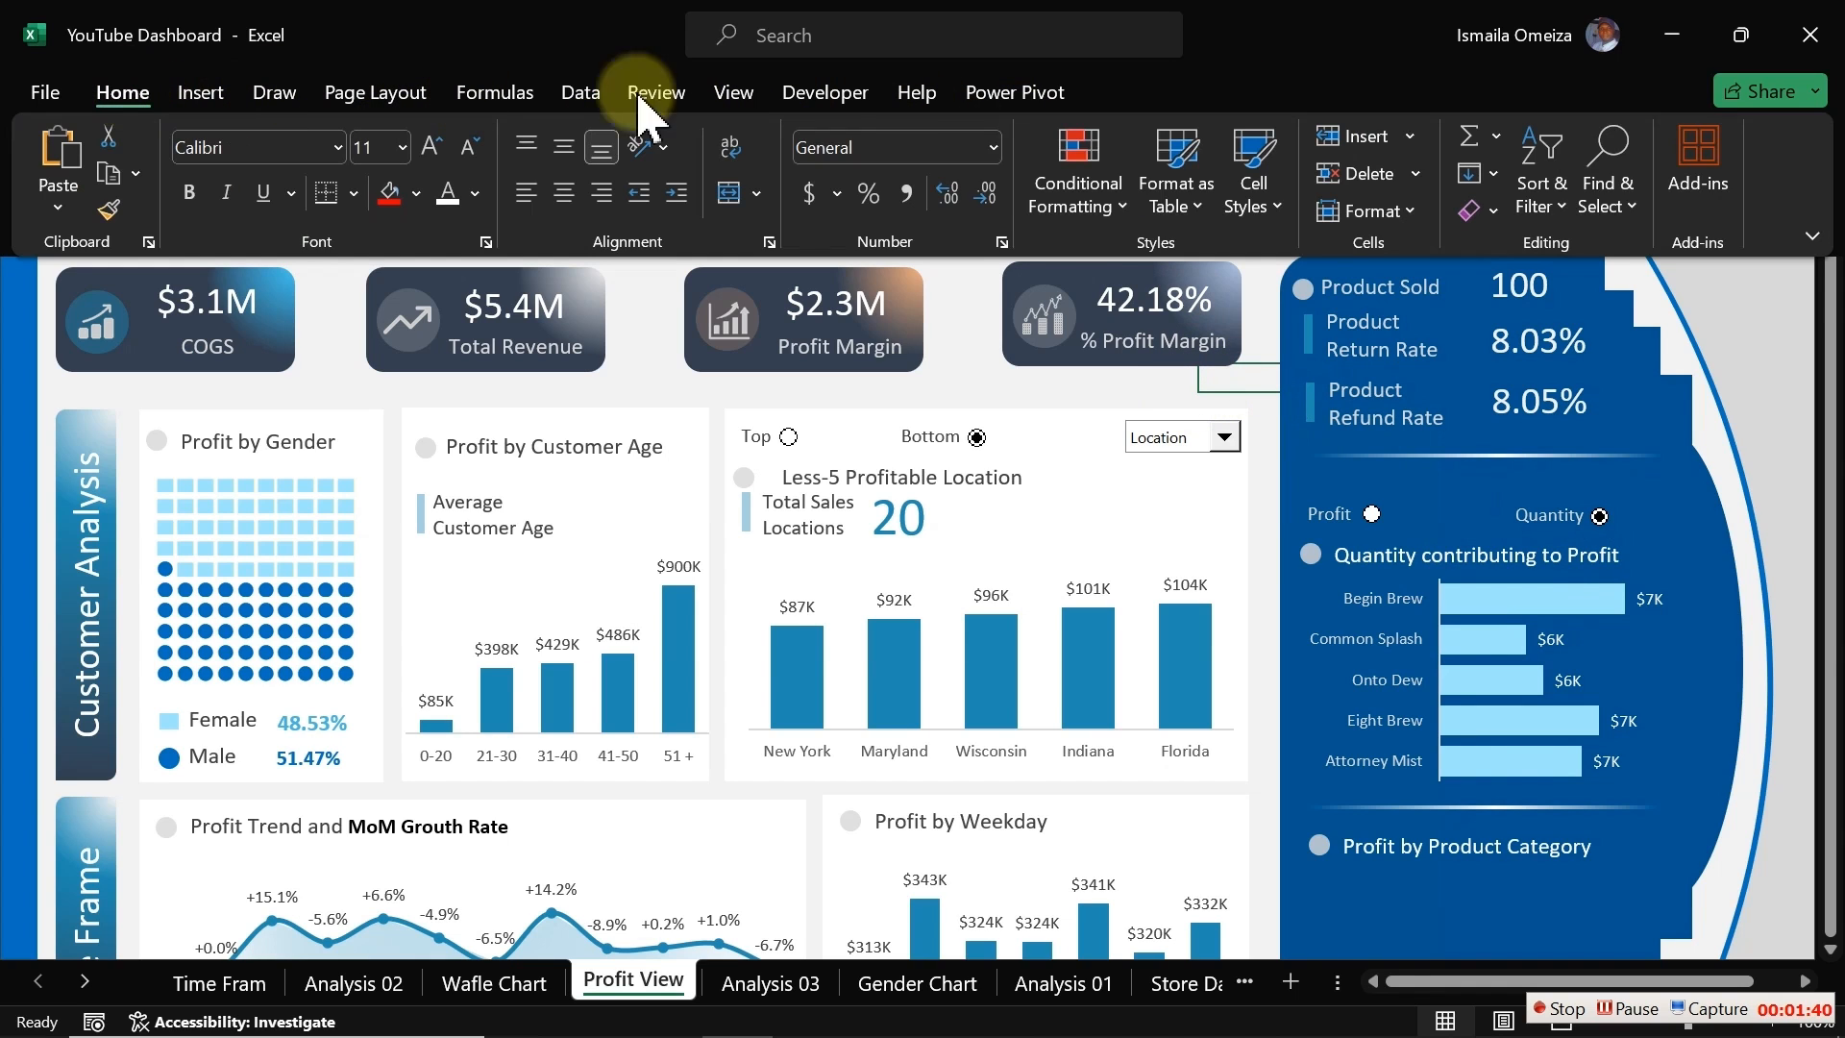
{"action": "left_click", "coordinate": [1607, 172]}
{"action": "left_click", "coordinate": [1667, 639]}
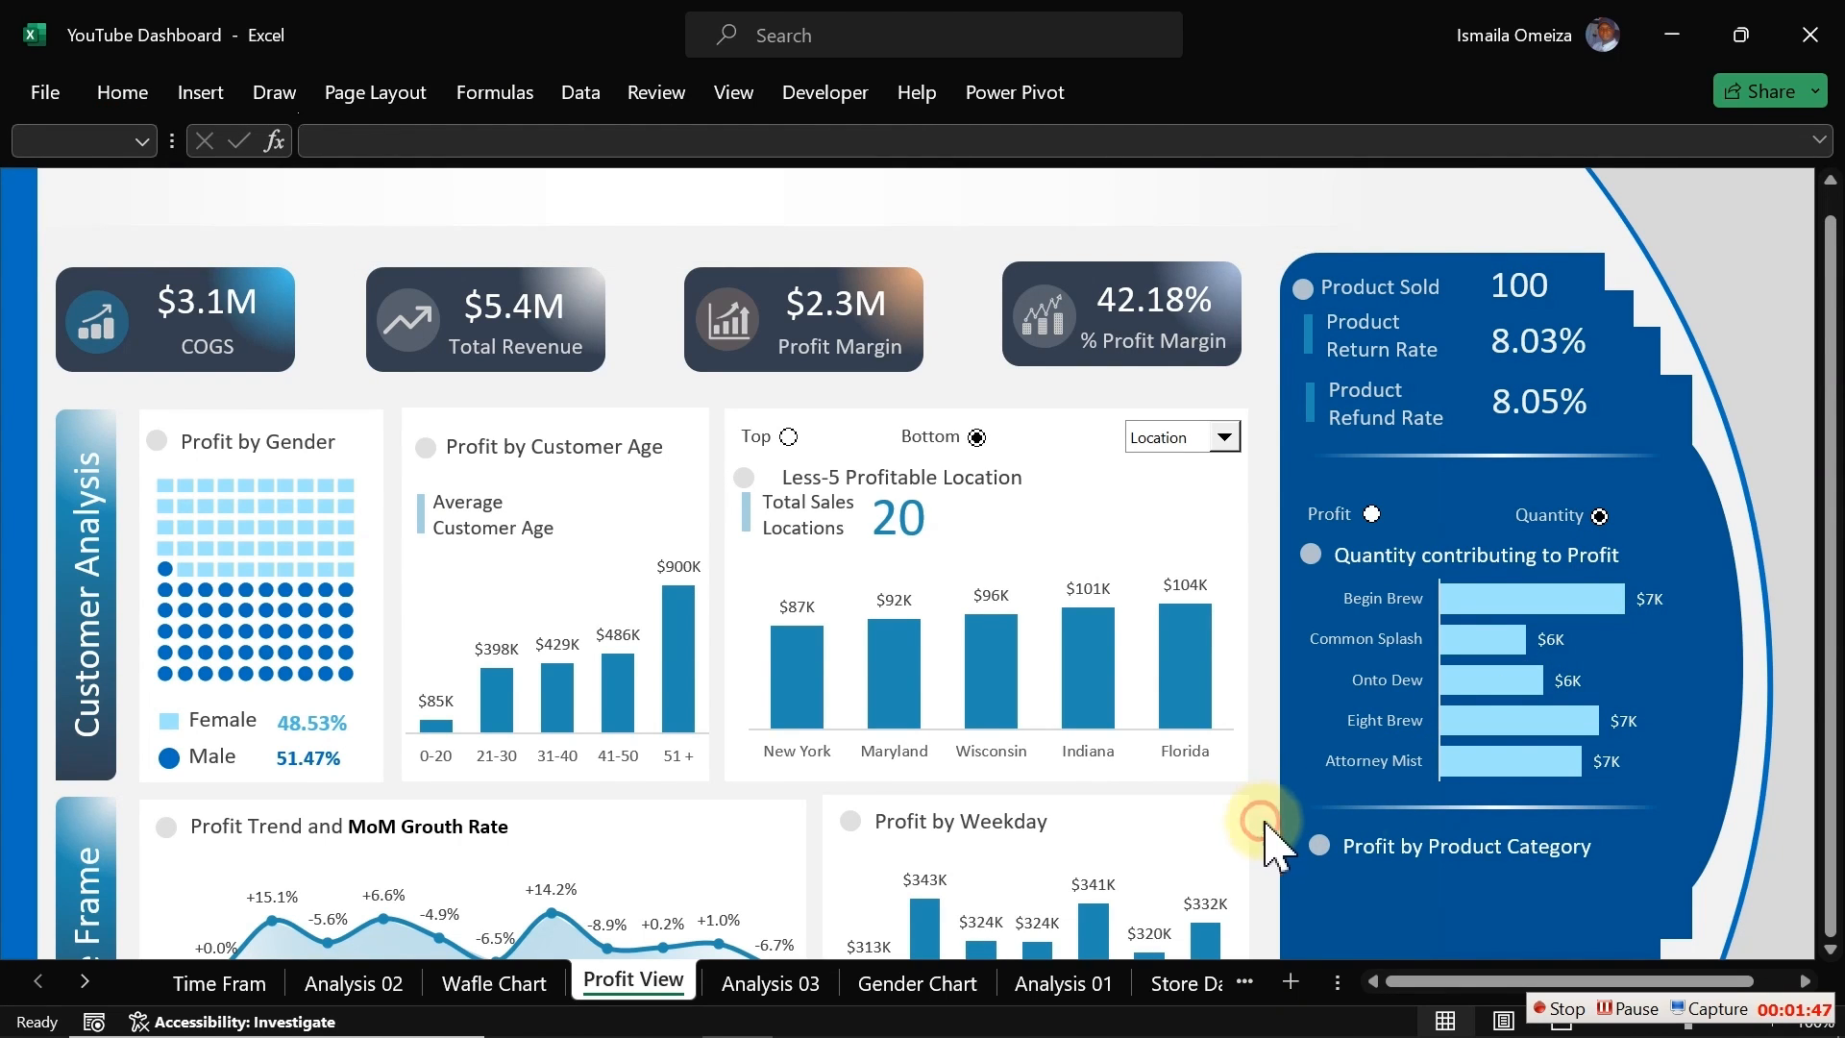
{"action": "left_click_drag", "start_coordinate": [1264, 825], "coordinate": [1771, 465]}
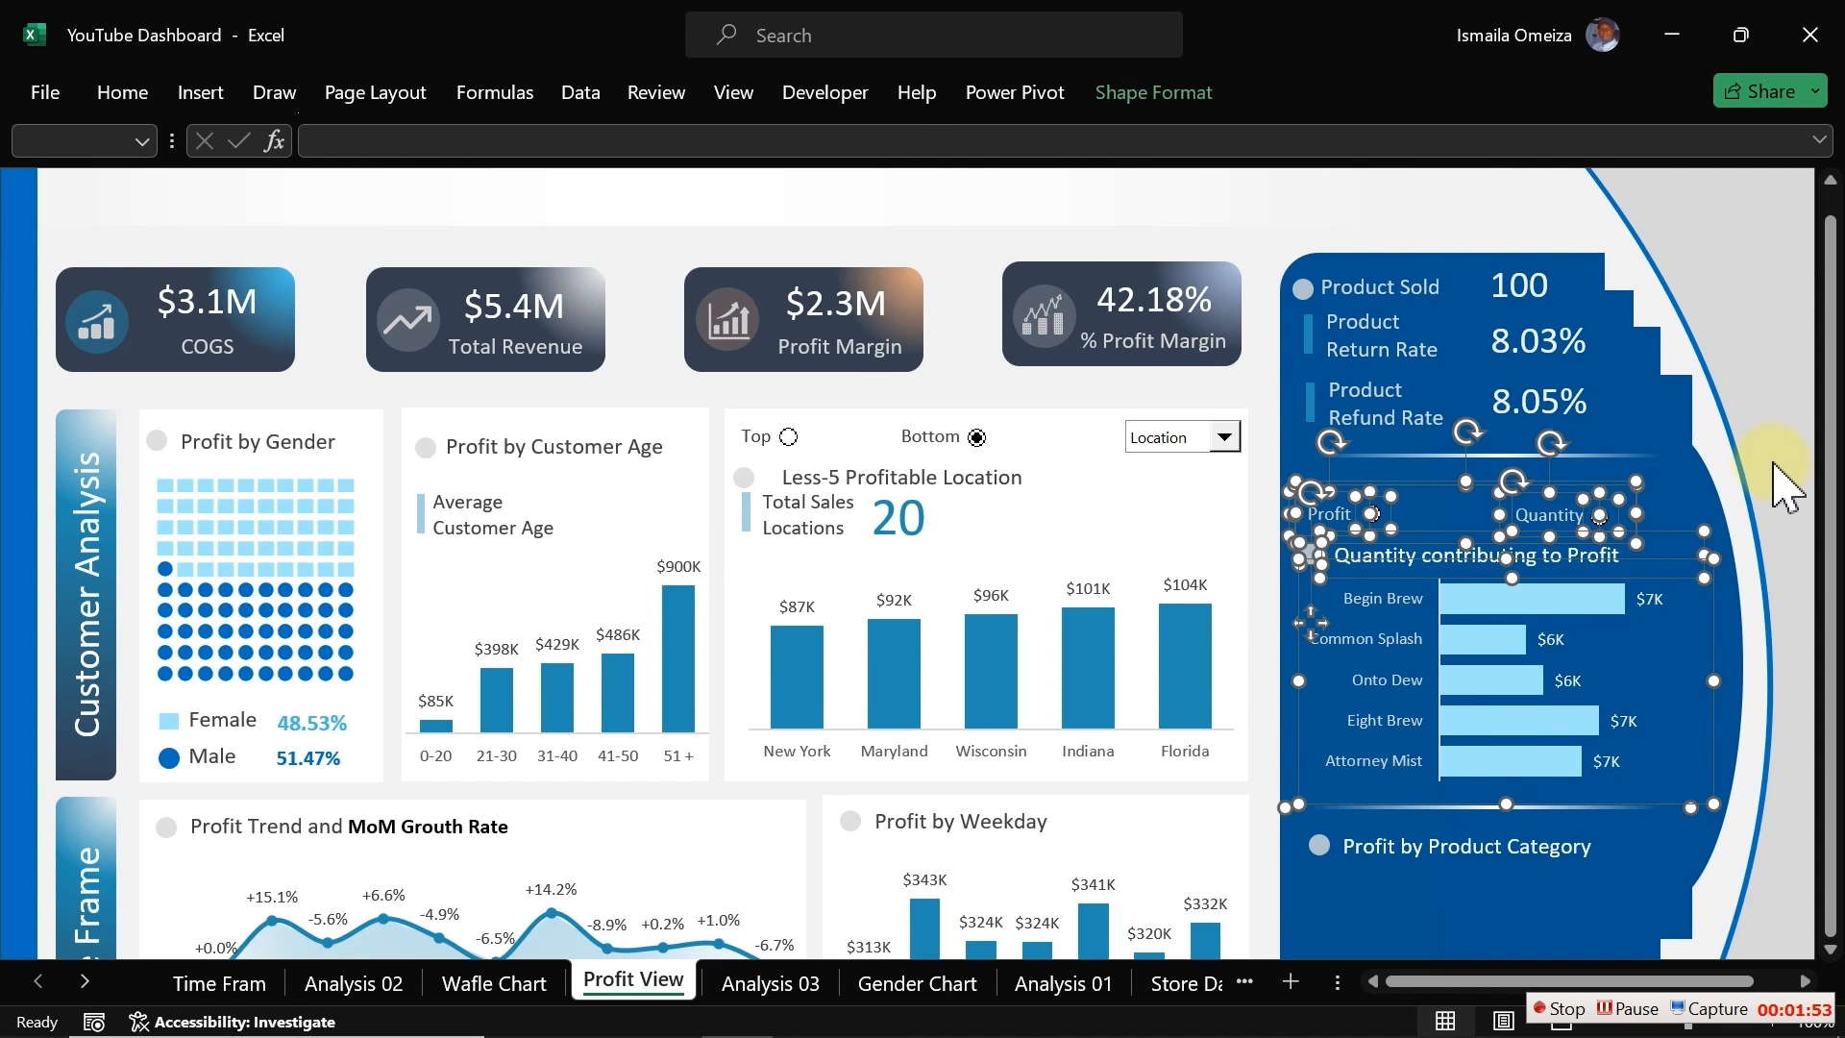
{"action": "key", "text": "Up"}
{"action": "key", "text": "Up"}
{"action": "key", "text": "Up"}
{"action": "key", "text": "Up"}
{"action": "key", "text": "Up"}
{"action": "key", "text": "Up"}
{"action": "key", "text": "Up"}
{"action": "key", "text": "Up"}
{"action": "key", "text": "Up"}
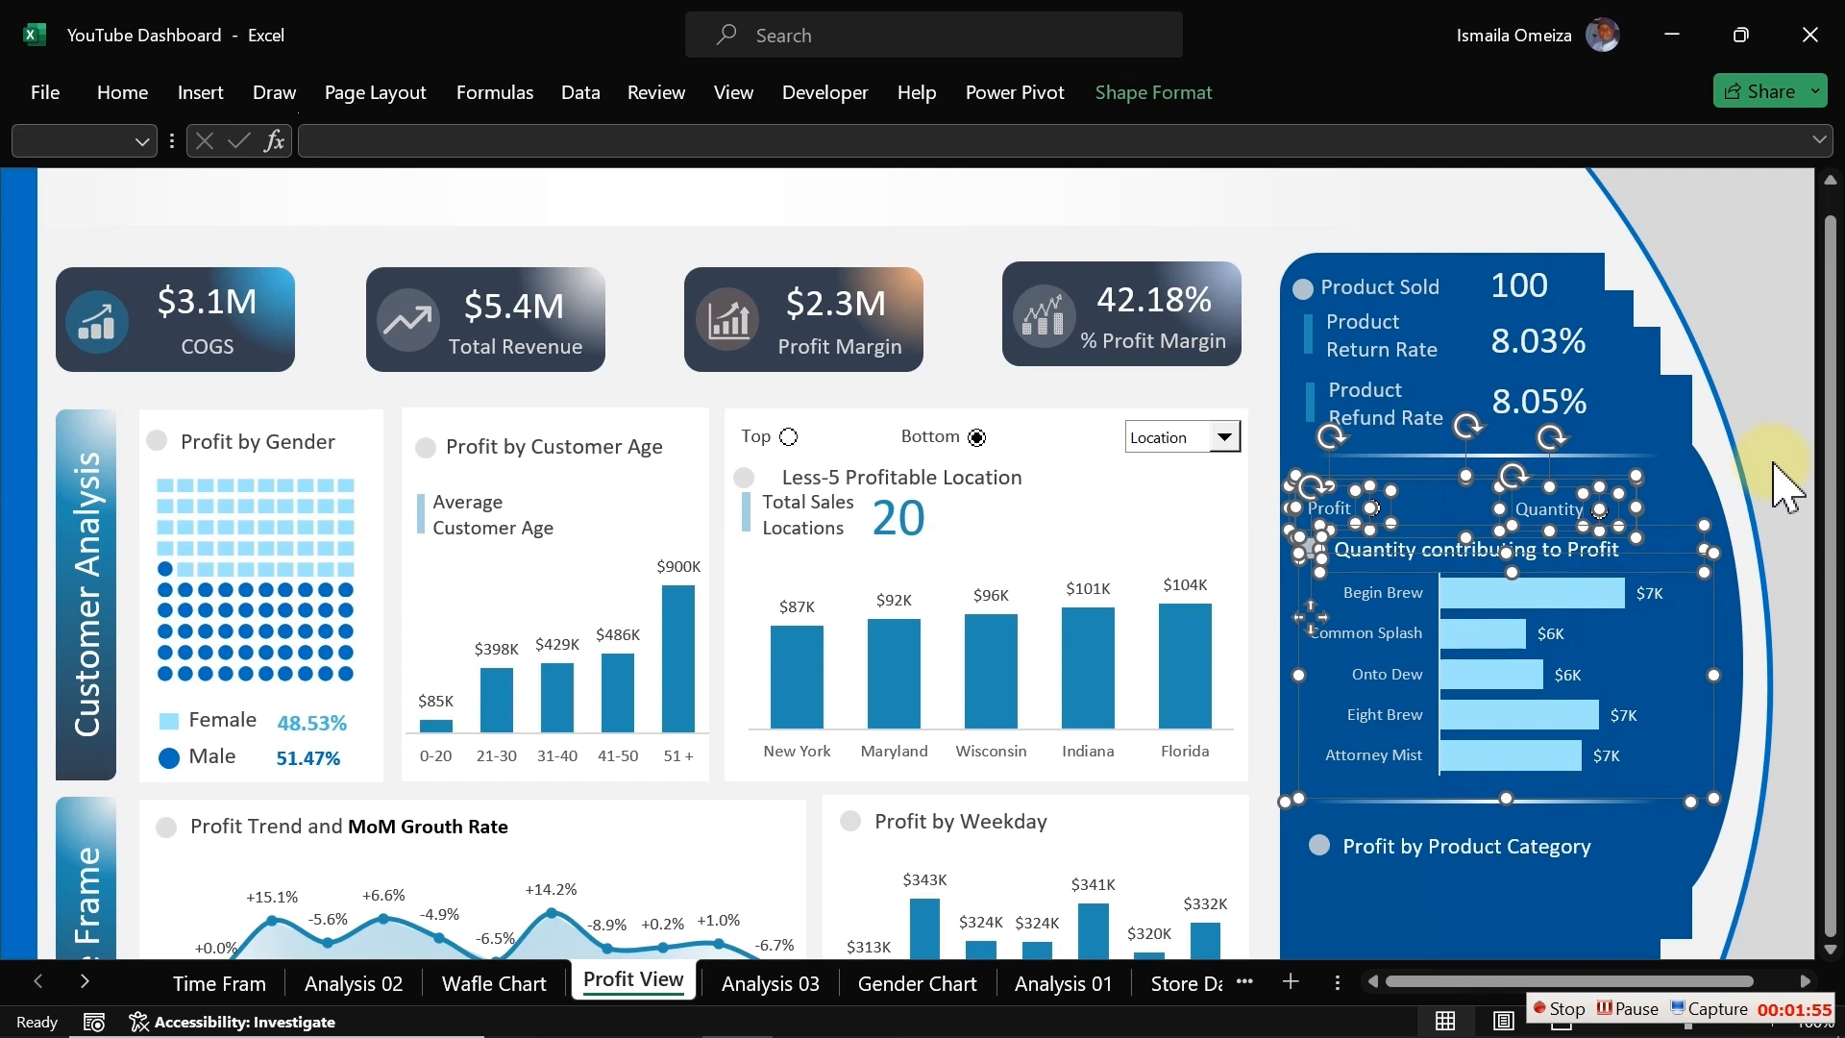
{"action": "key", "text": "Up"}
{"action": "key", "text": "Up"}
{"action": "key", "text": "Up"}
{"action": "key", "text": "Up"}
{"action": "key", "text": "Up"}
{"action": "key", "text": "Up"}
{"action": "key", "text": "Up"}
{"action": "key", "text": "Up"}
{"action": "key", "text": "Up"}
{"action": "key", "text": "Up"}
{"action": "key", "text": "Up"}
{"action": "key", "text": "Up"}
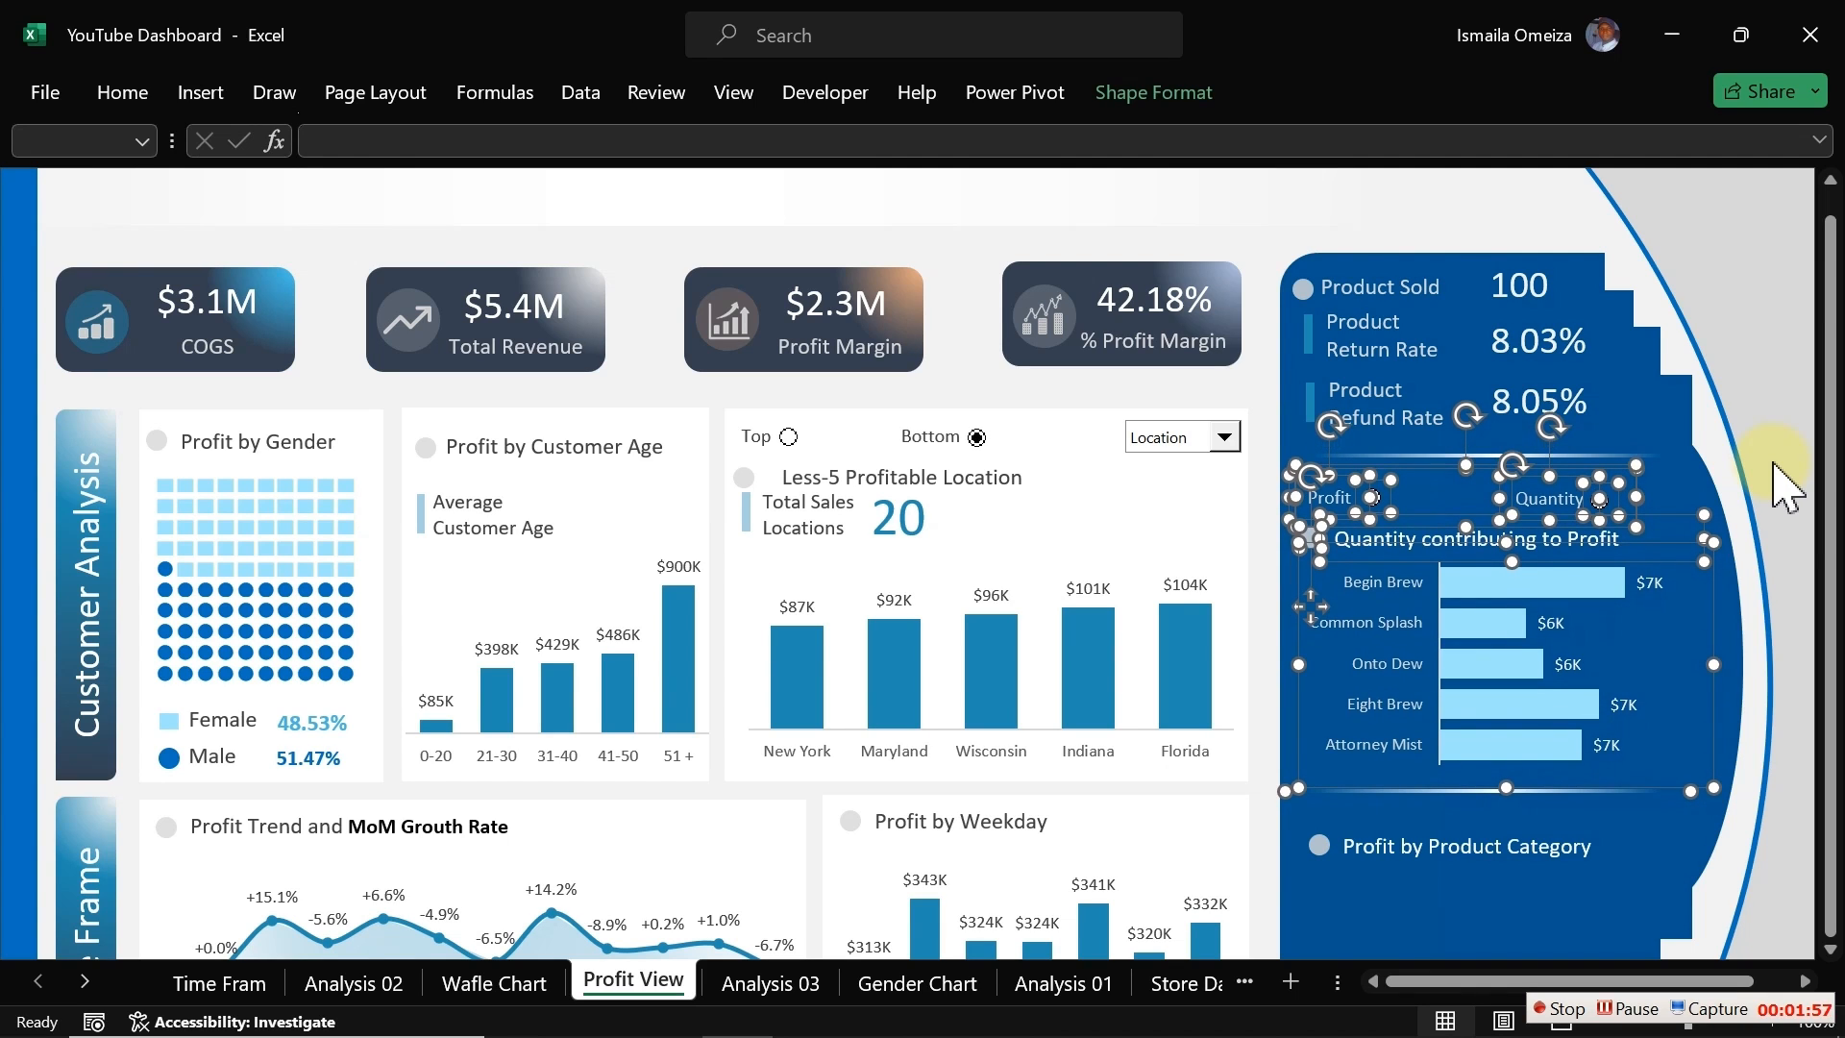
{"action": "key", "text": "Up"}
{"action": "key", "text": "Up"}
{"action": "key", "text": "Up"}
{"action": "key", "text": "Up"}
{"action": "key", "text": "Up"}
{"action": "key", "text": "Up"}
{"action": "key", "text": "Up"}
{"action": "key", "text": "Up"}
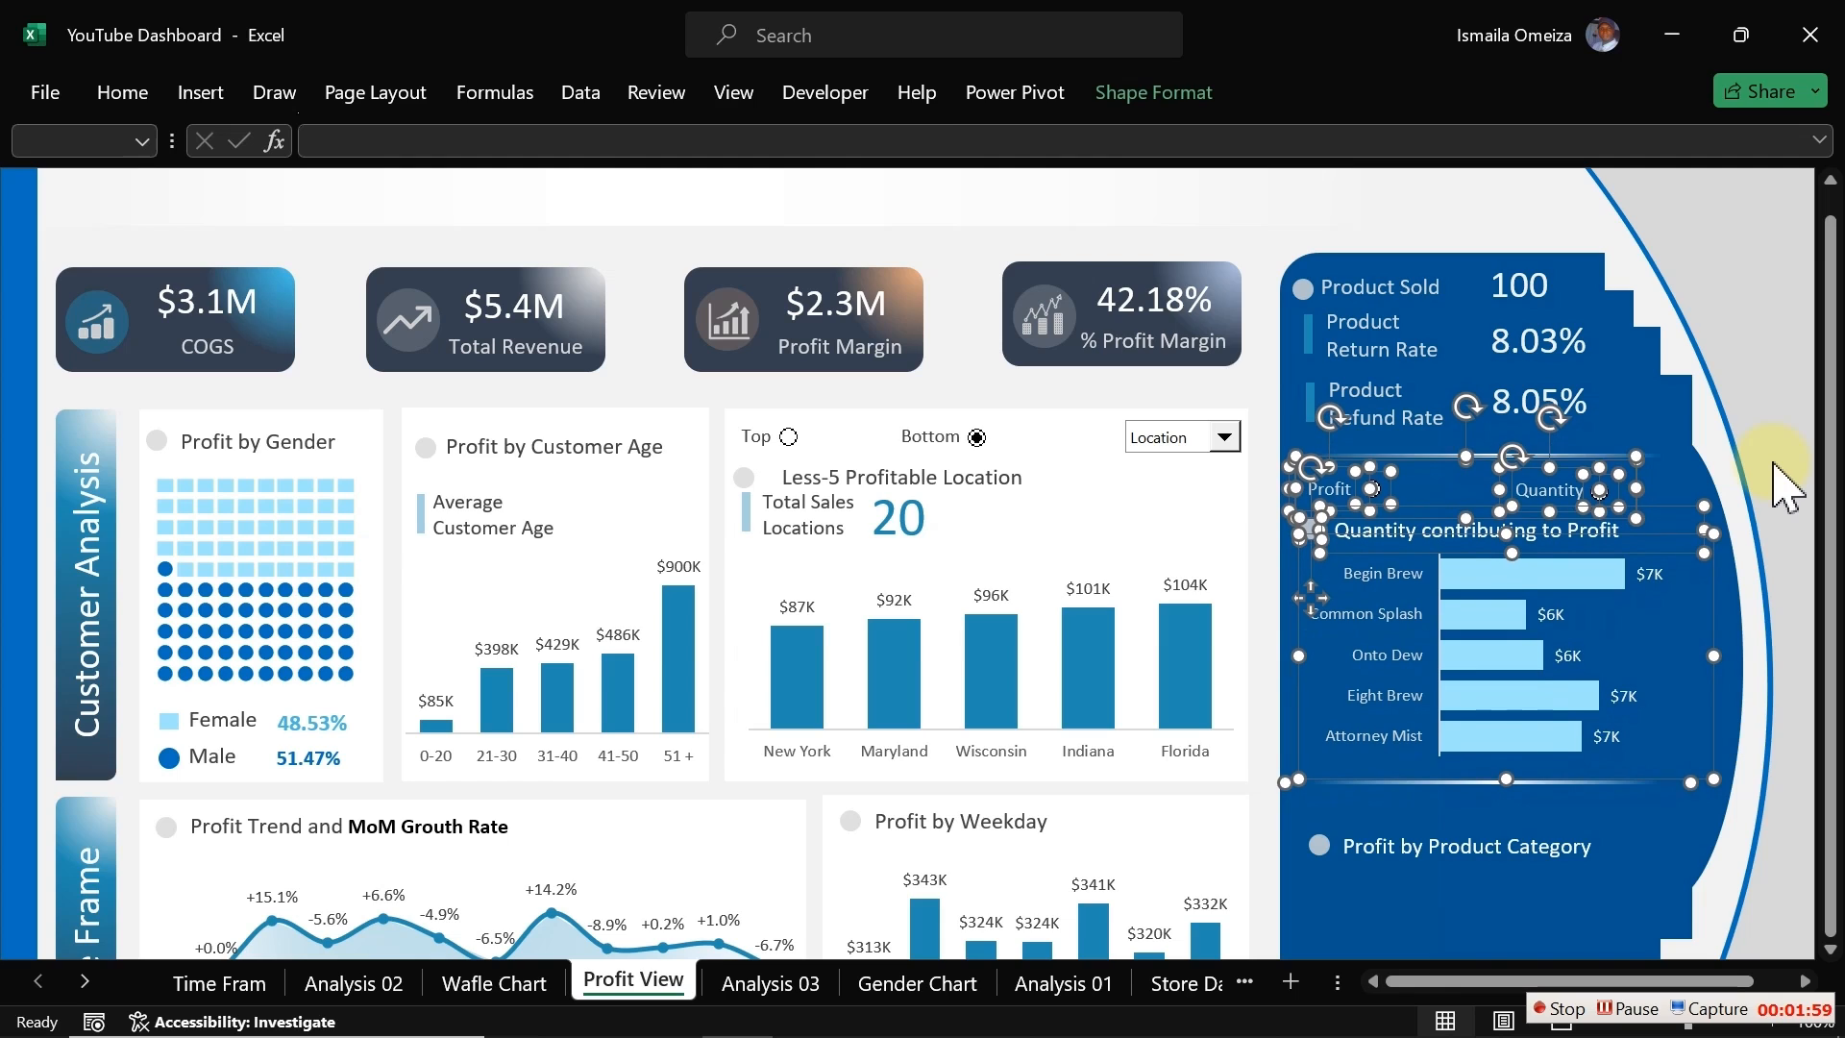
{"action": "left_click", "coordinate": [1260, 373]}
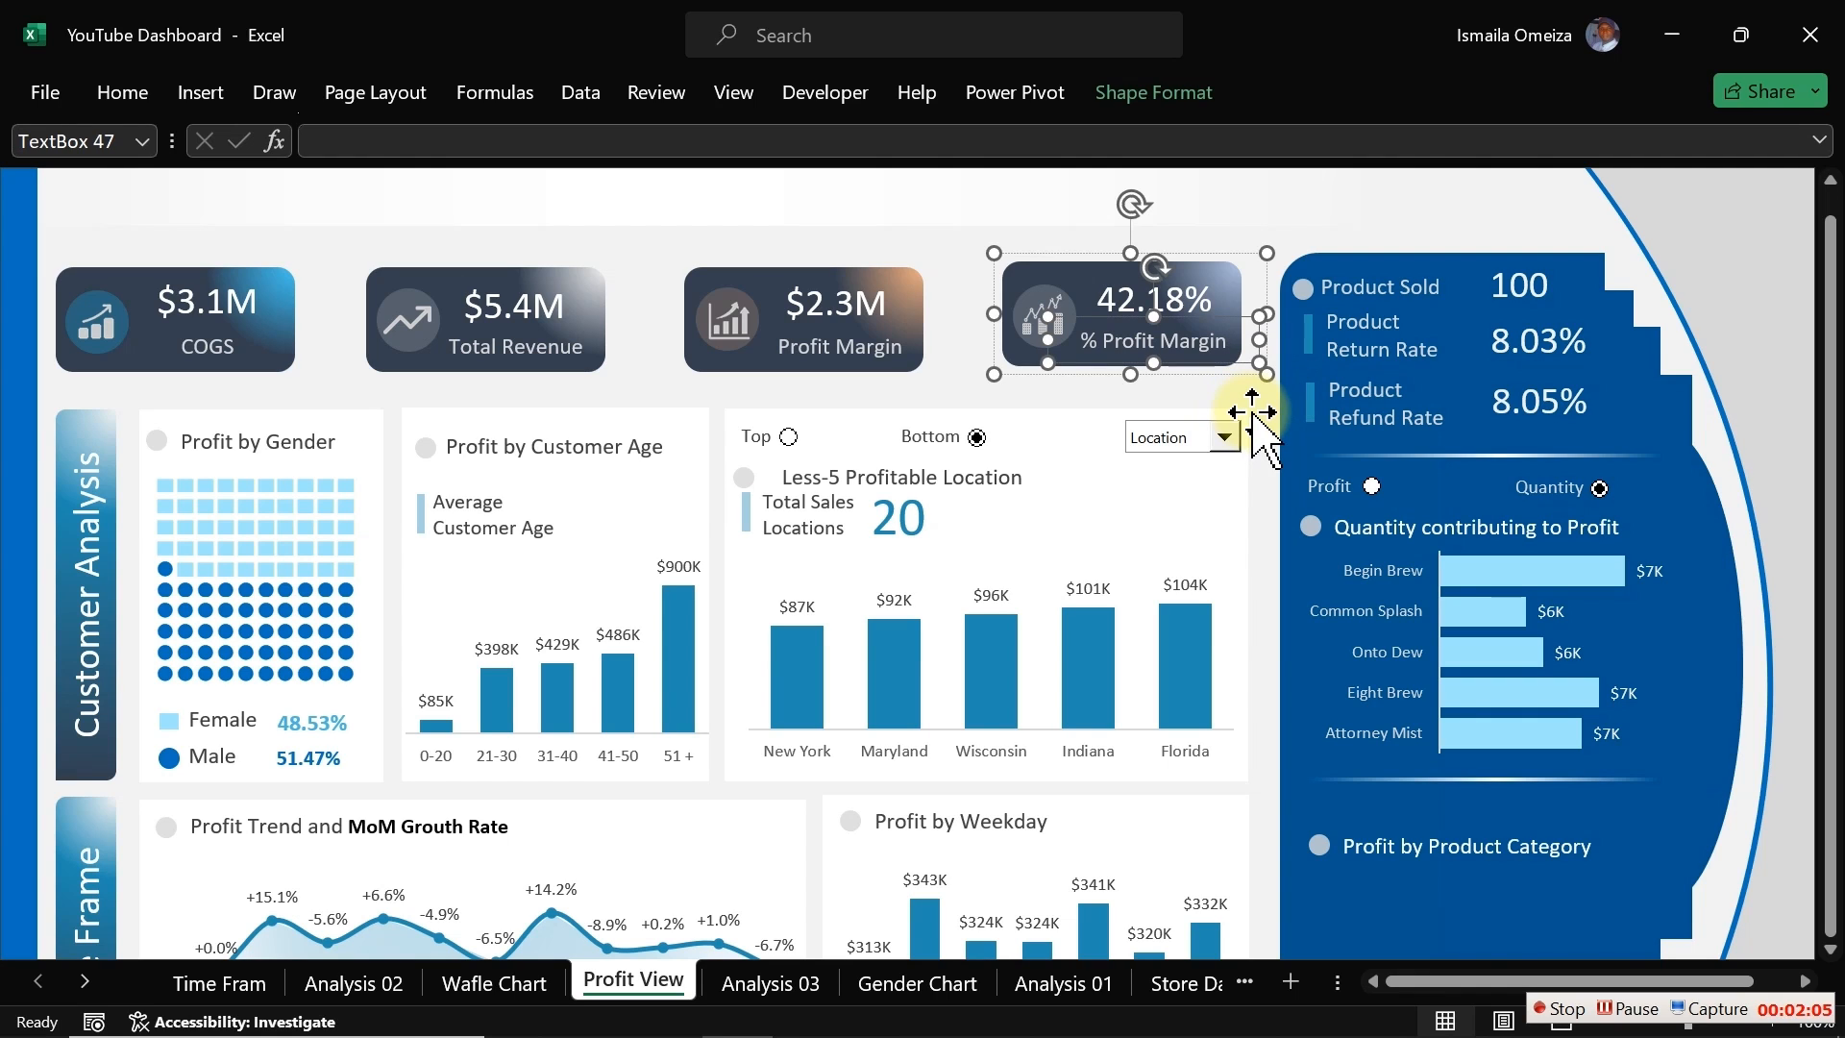
{"action": "left_click", "coordinate": [1266, 422]}
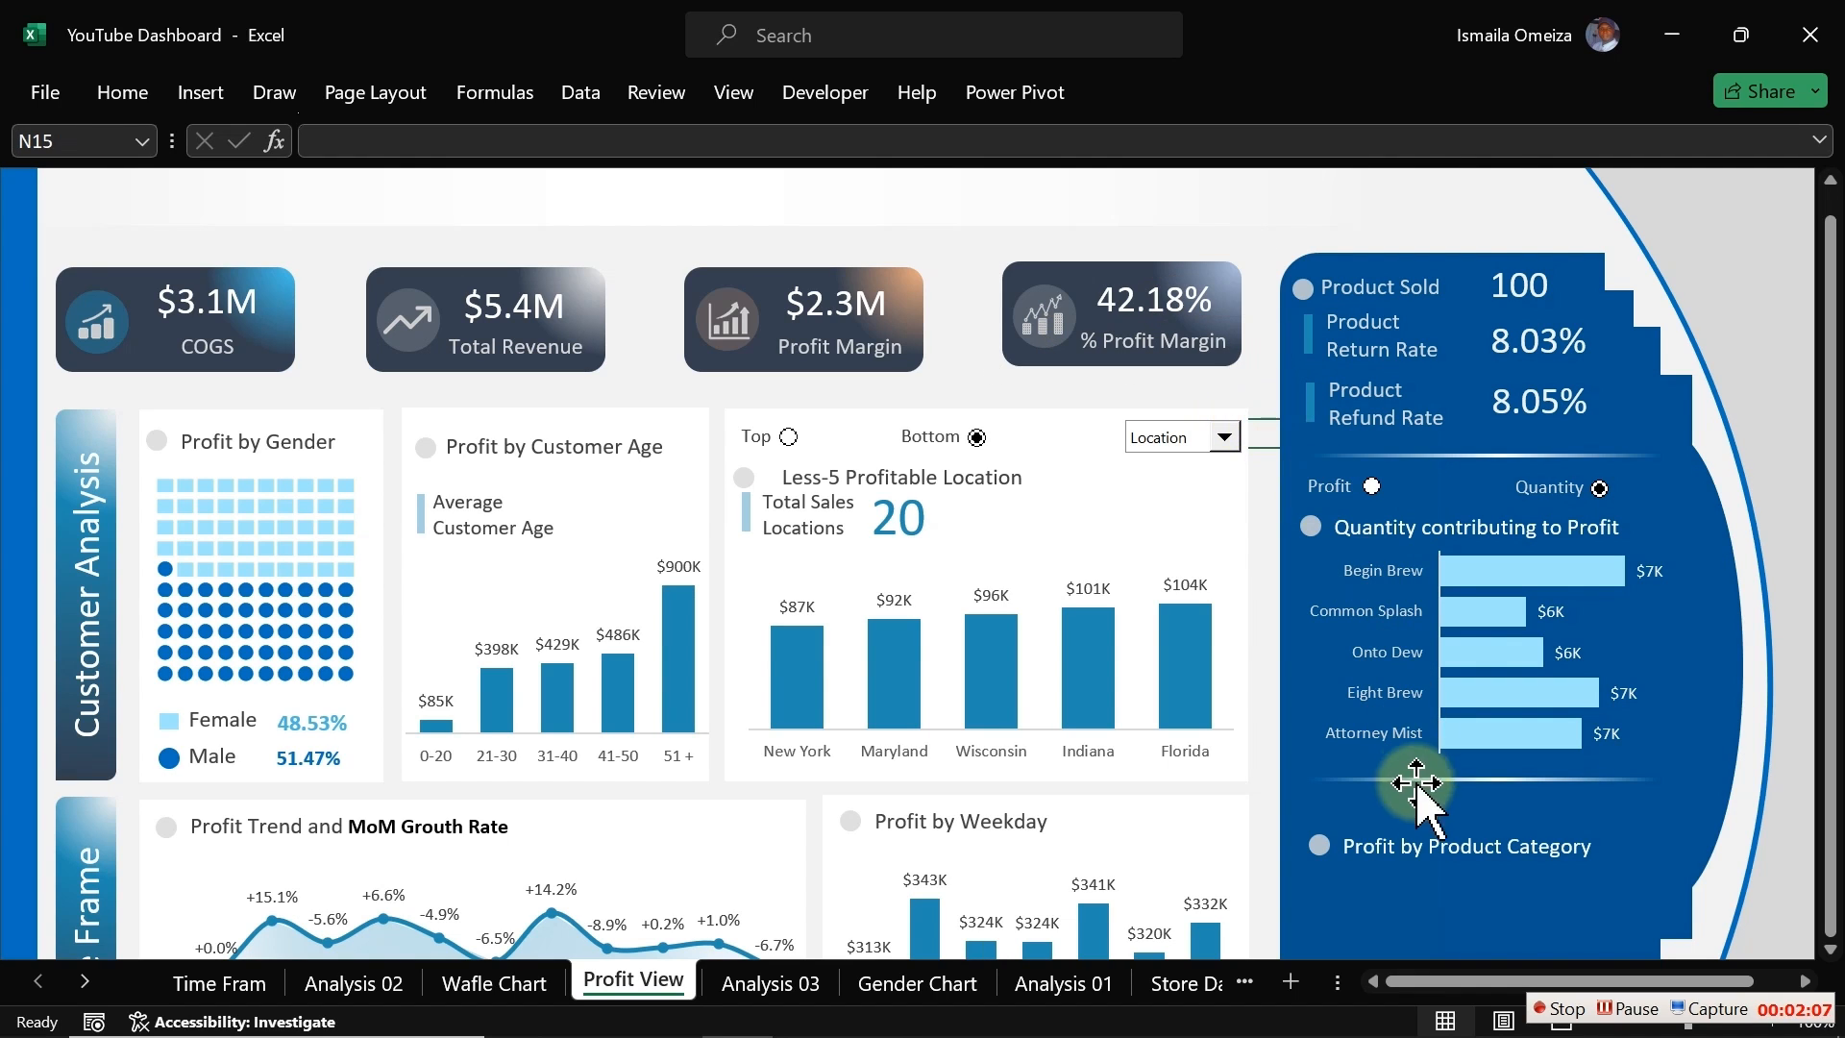
Step: Move the Profit by Product Category heading up closer to the divider below the chart
{"action": "left_click", "coordinate": [1319, 845]}
{"action": "left_click", "coordinate": [1383, 846], "text": "ctrl"}
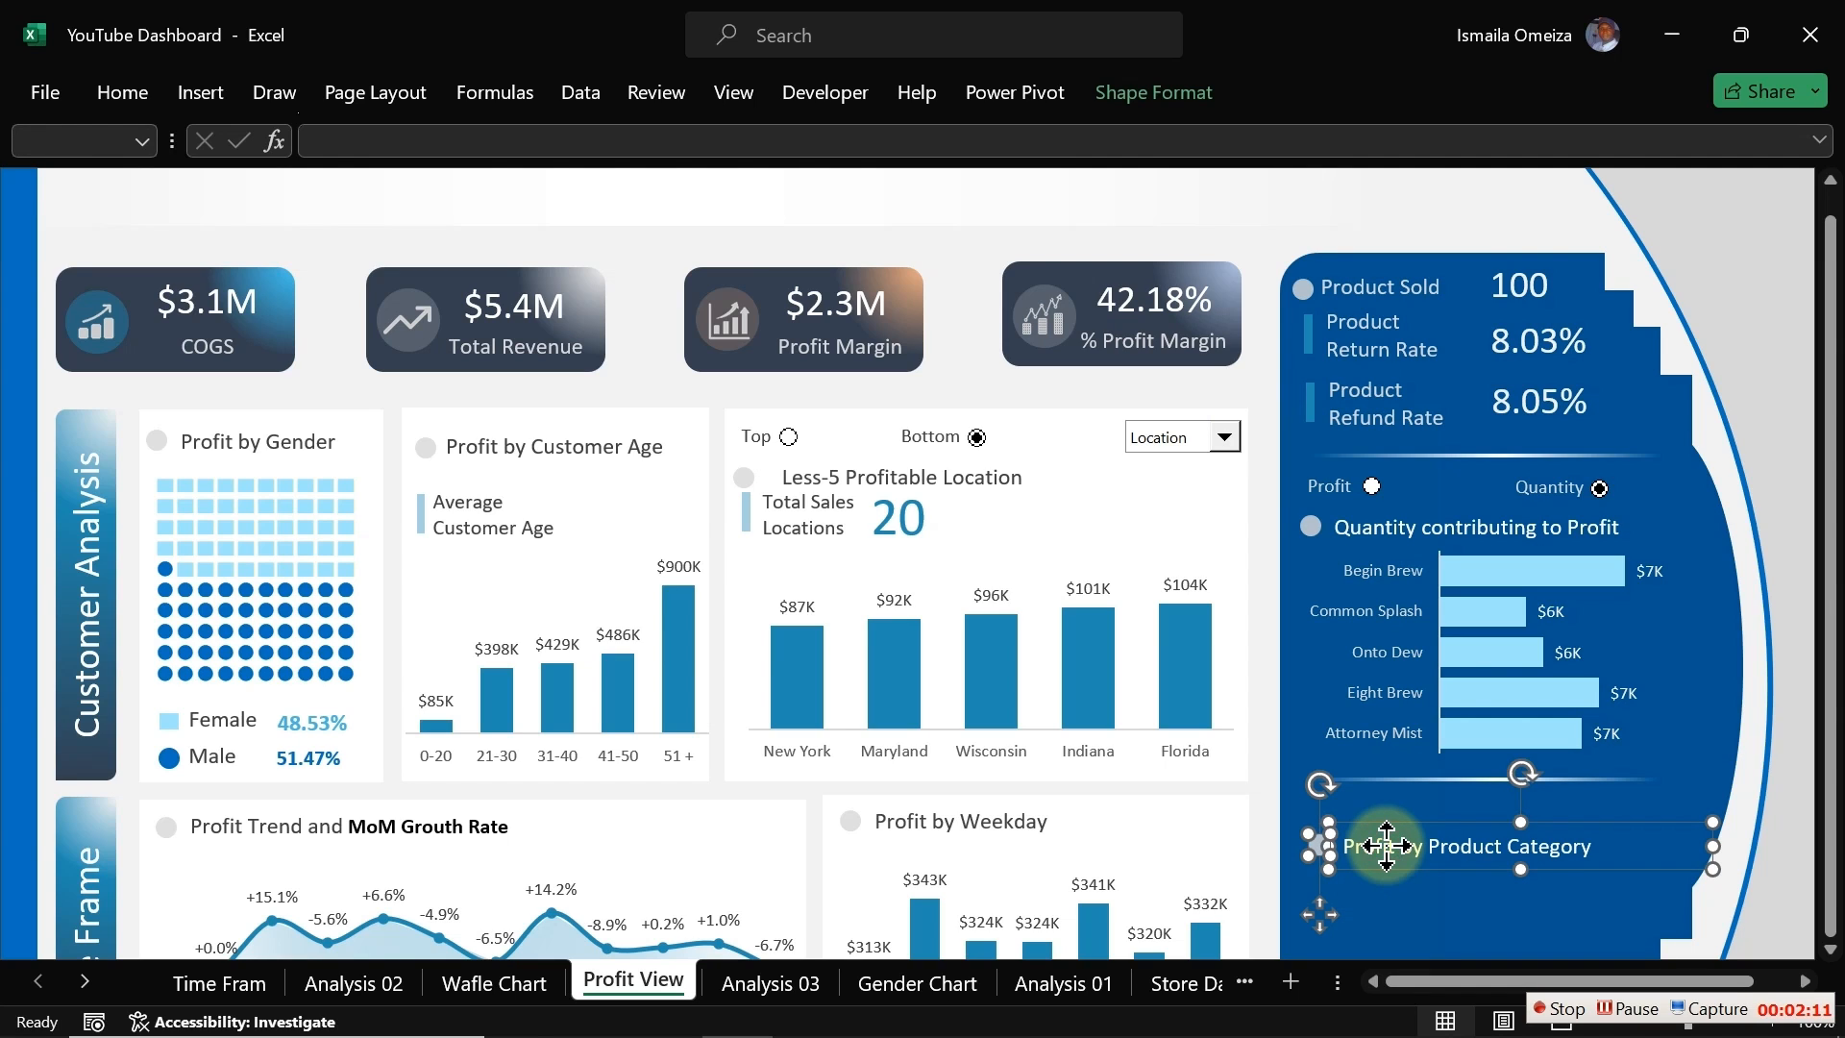
{"action": "left_click_drag", "start_coordinate": [1385, 846], "coordinate": [1386, 819]}
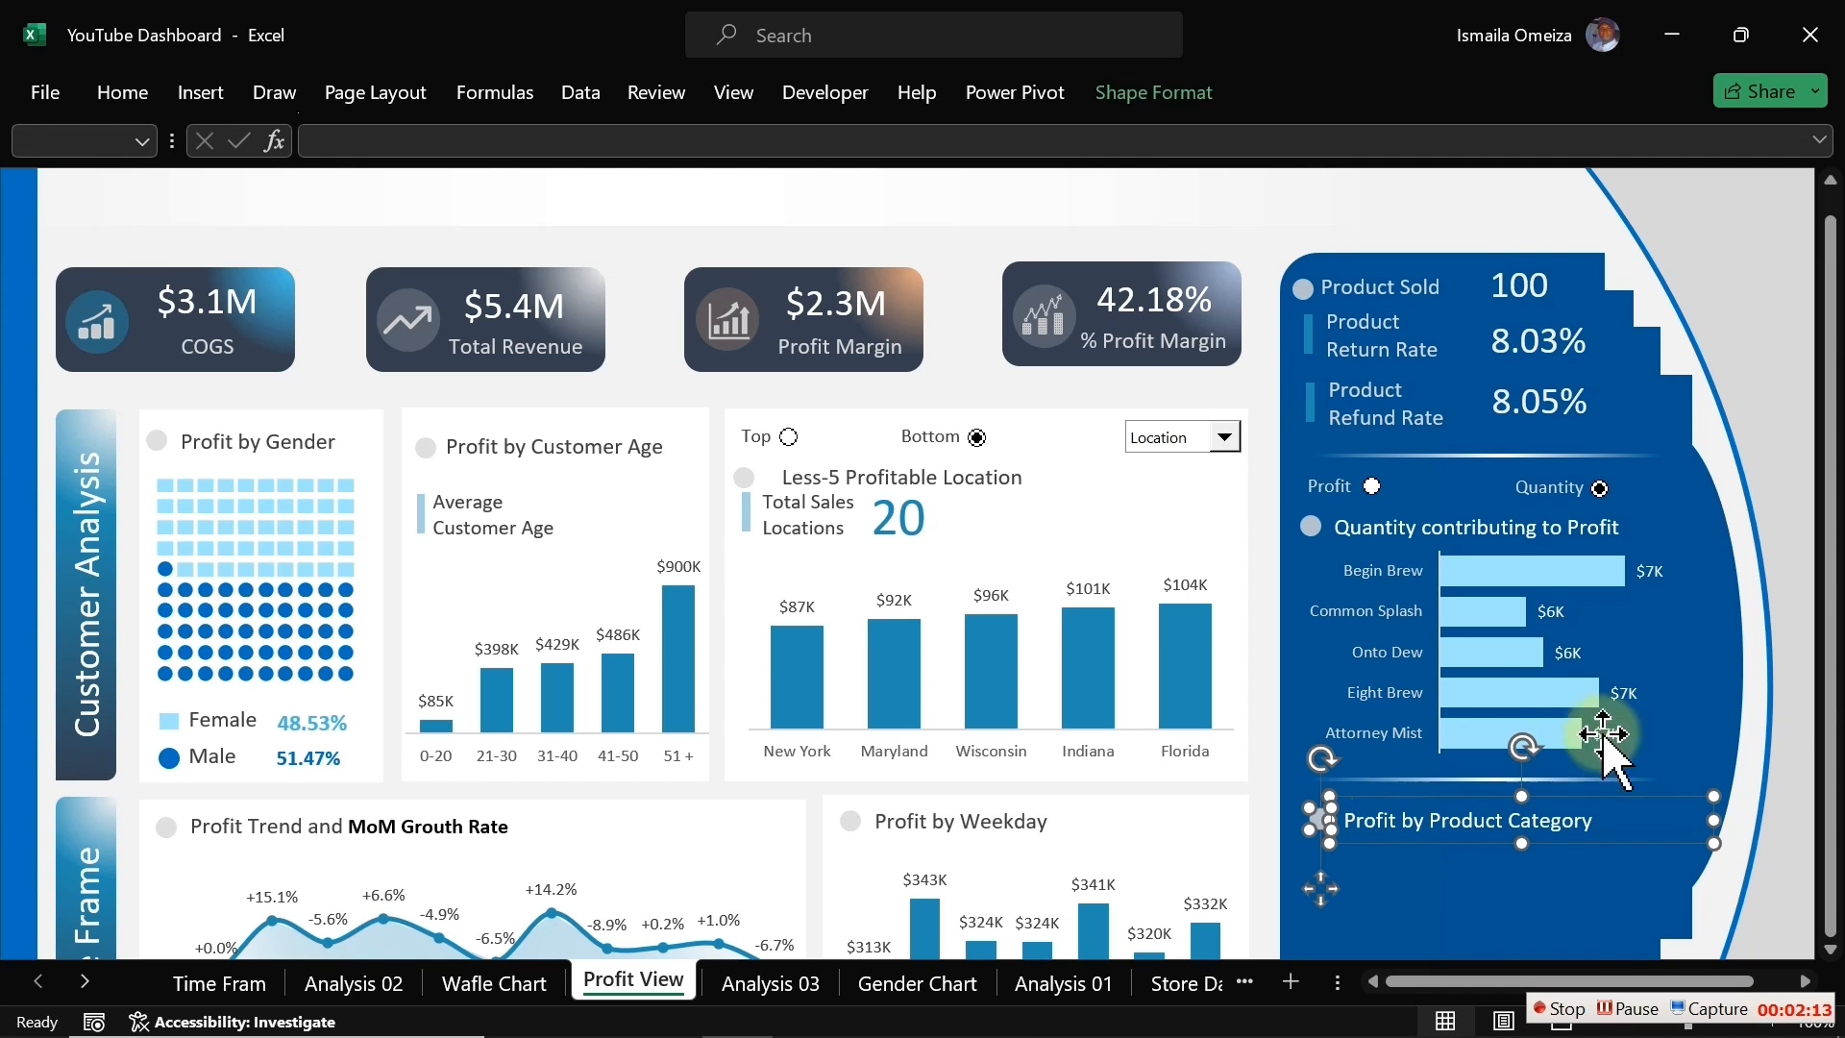
{"action": "left_click", "coordinate": [1725, 862]}
Step: Copy the top-5 Product Name and Profit Margin pivot table on the Analysis 03 sheet
{"action": "key", "text": "Down"}
{"action": "key", "text": "Down"}
{"action": "key", "text": "Down"}
{"action": "key", "text": "Down"}
{"action": "key", "text": "Down"}
{"action": "key", "text": "Down"}
{"action": "key", "text": "Down"}
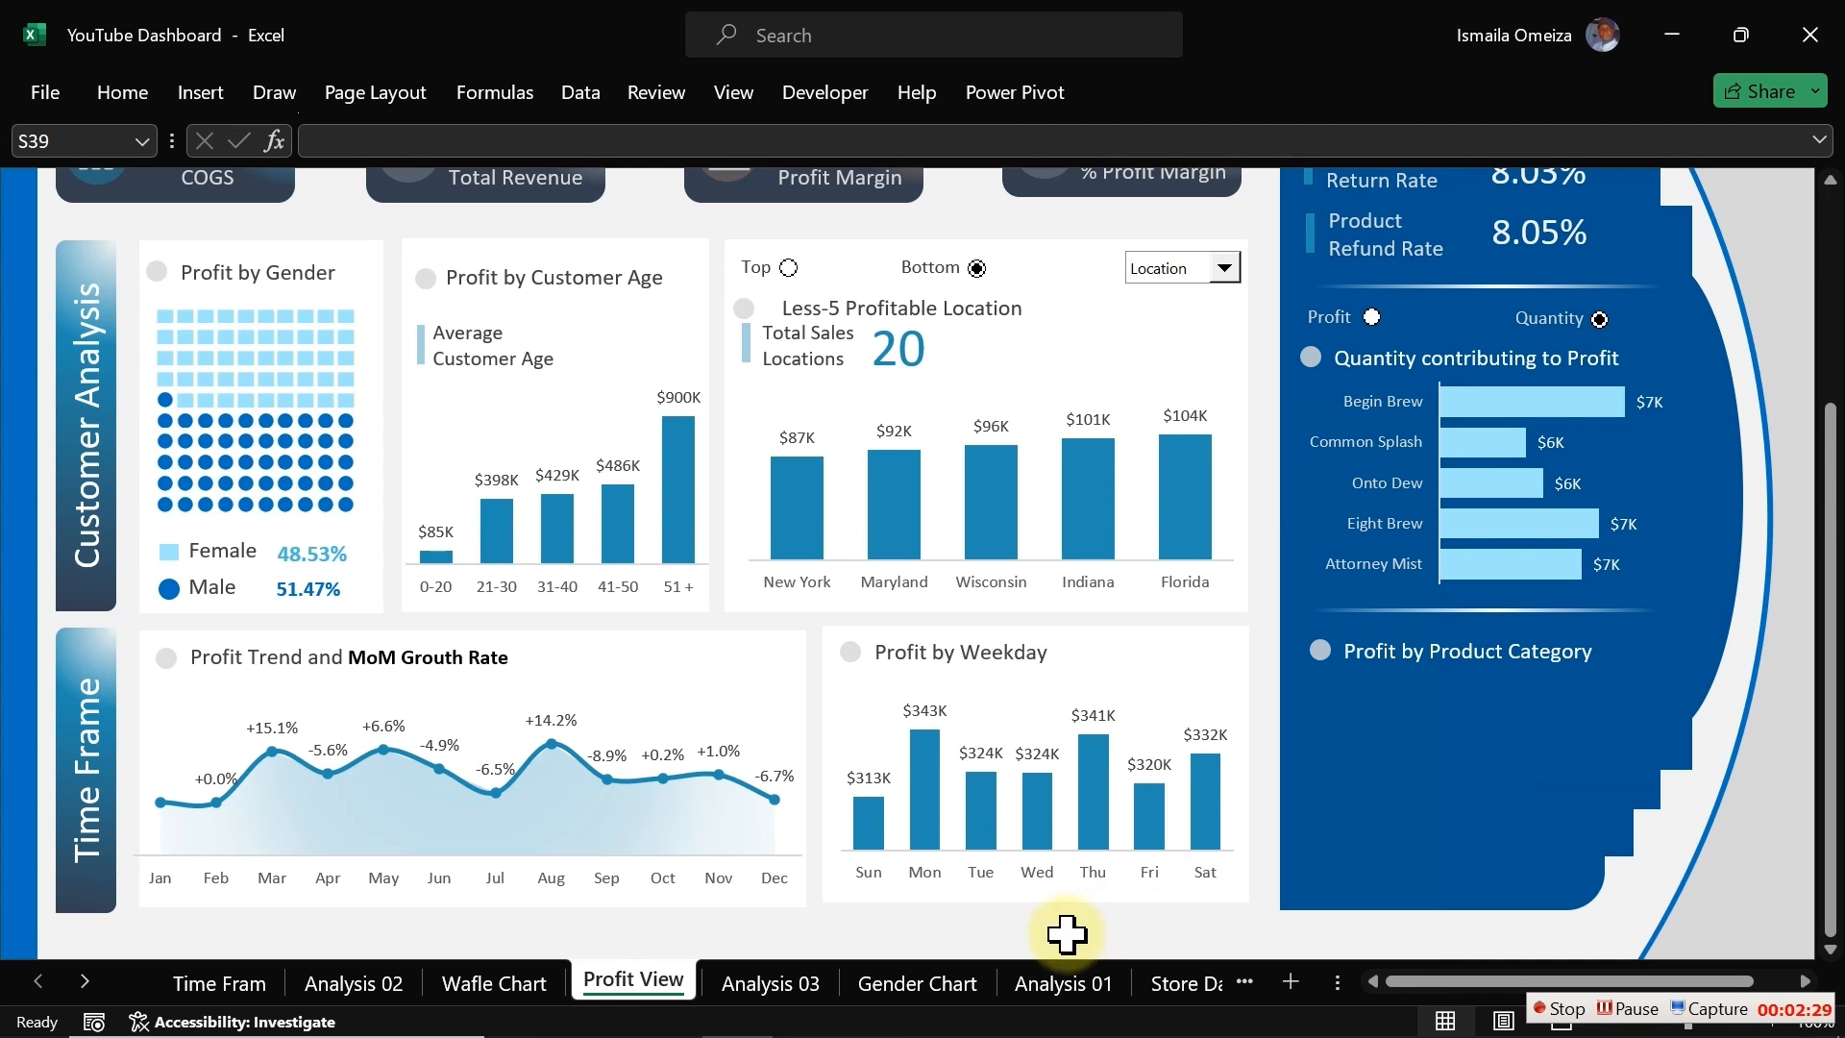
{"action": "left_click", "coordinate": [793, 985]}
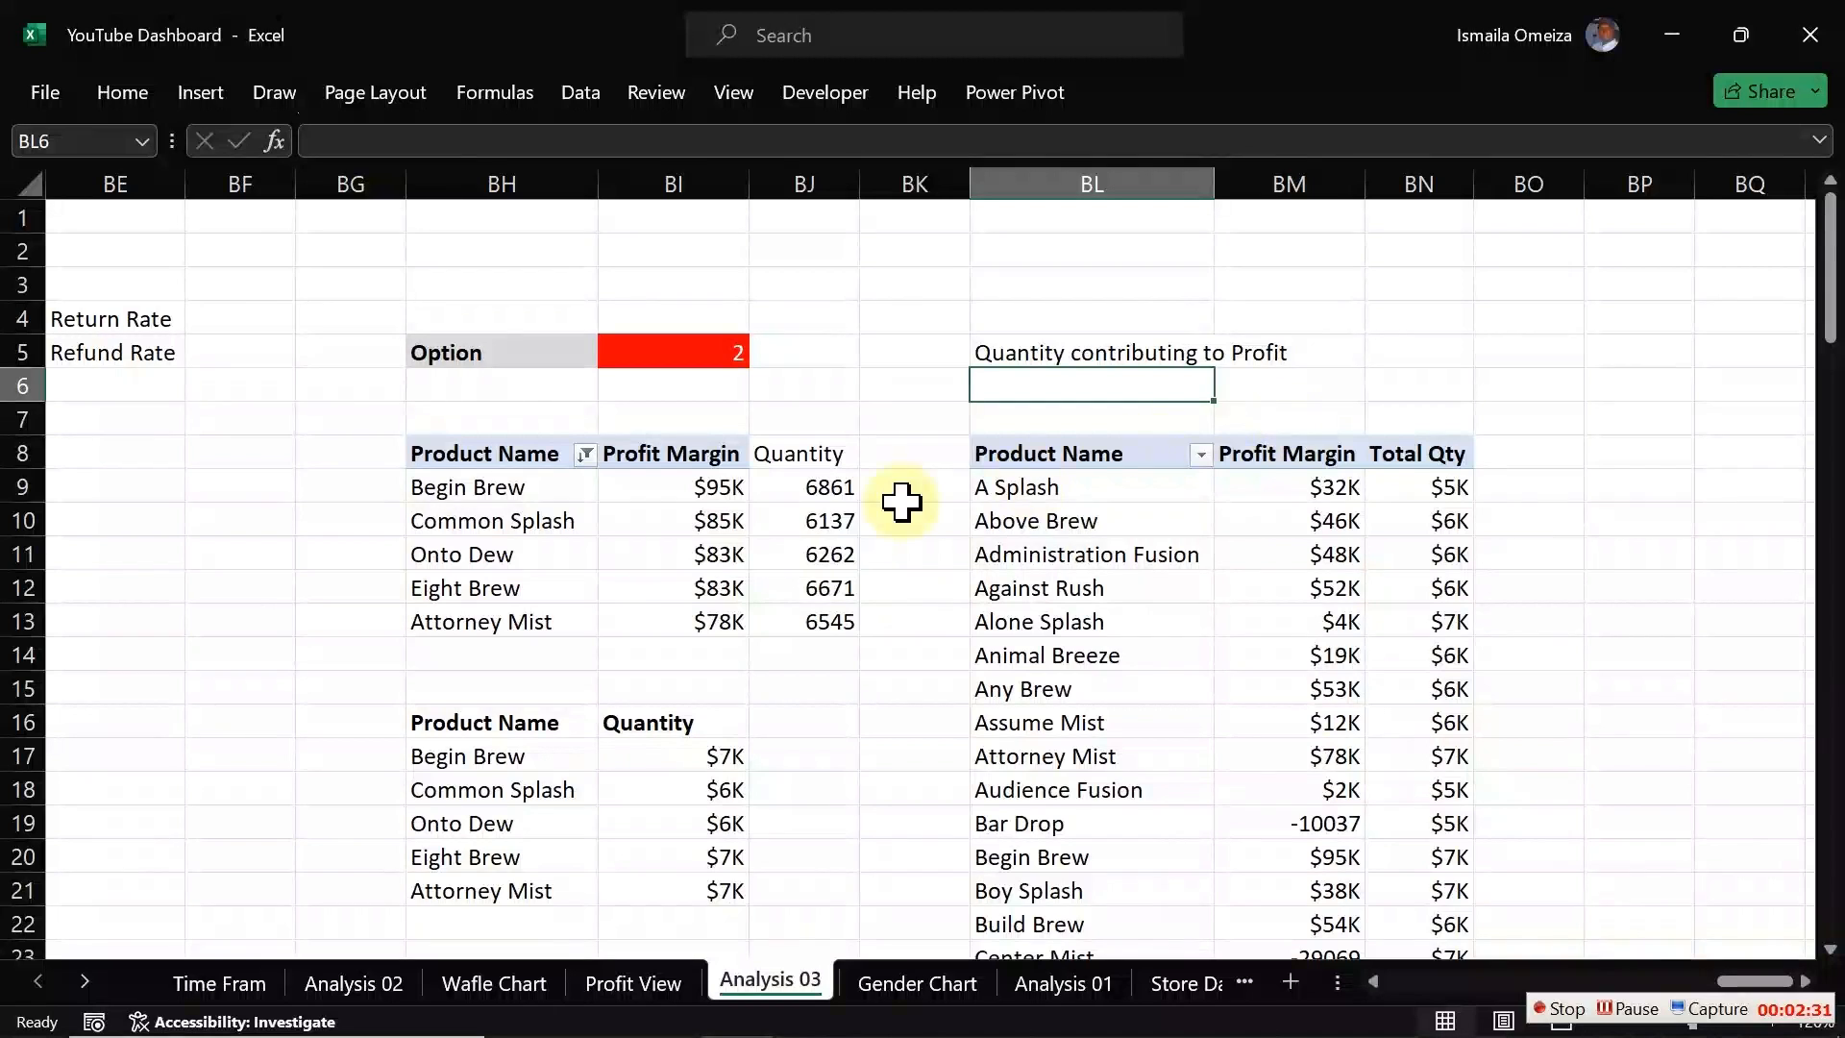
{"action": "left_click_drag", "start_coordinate": [470, 459], "coordinate": [709, 618]}
{"action": "key", "text": "ctrl+c"}
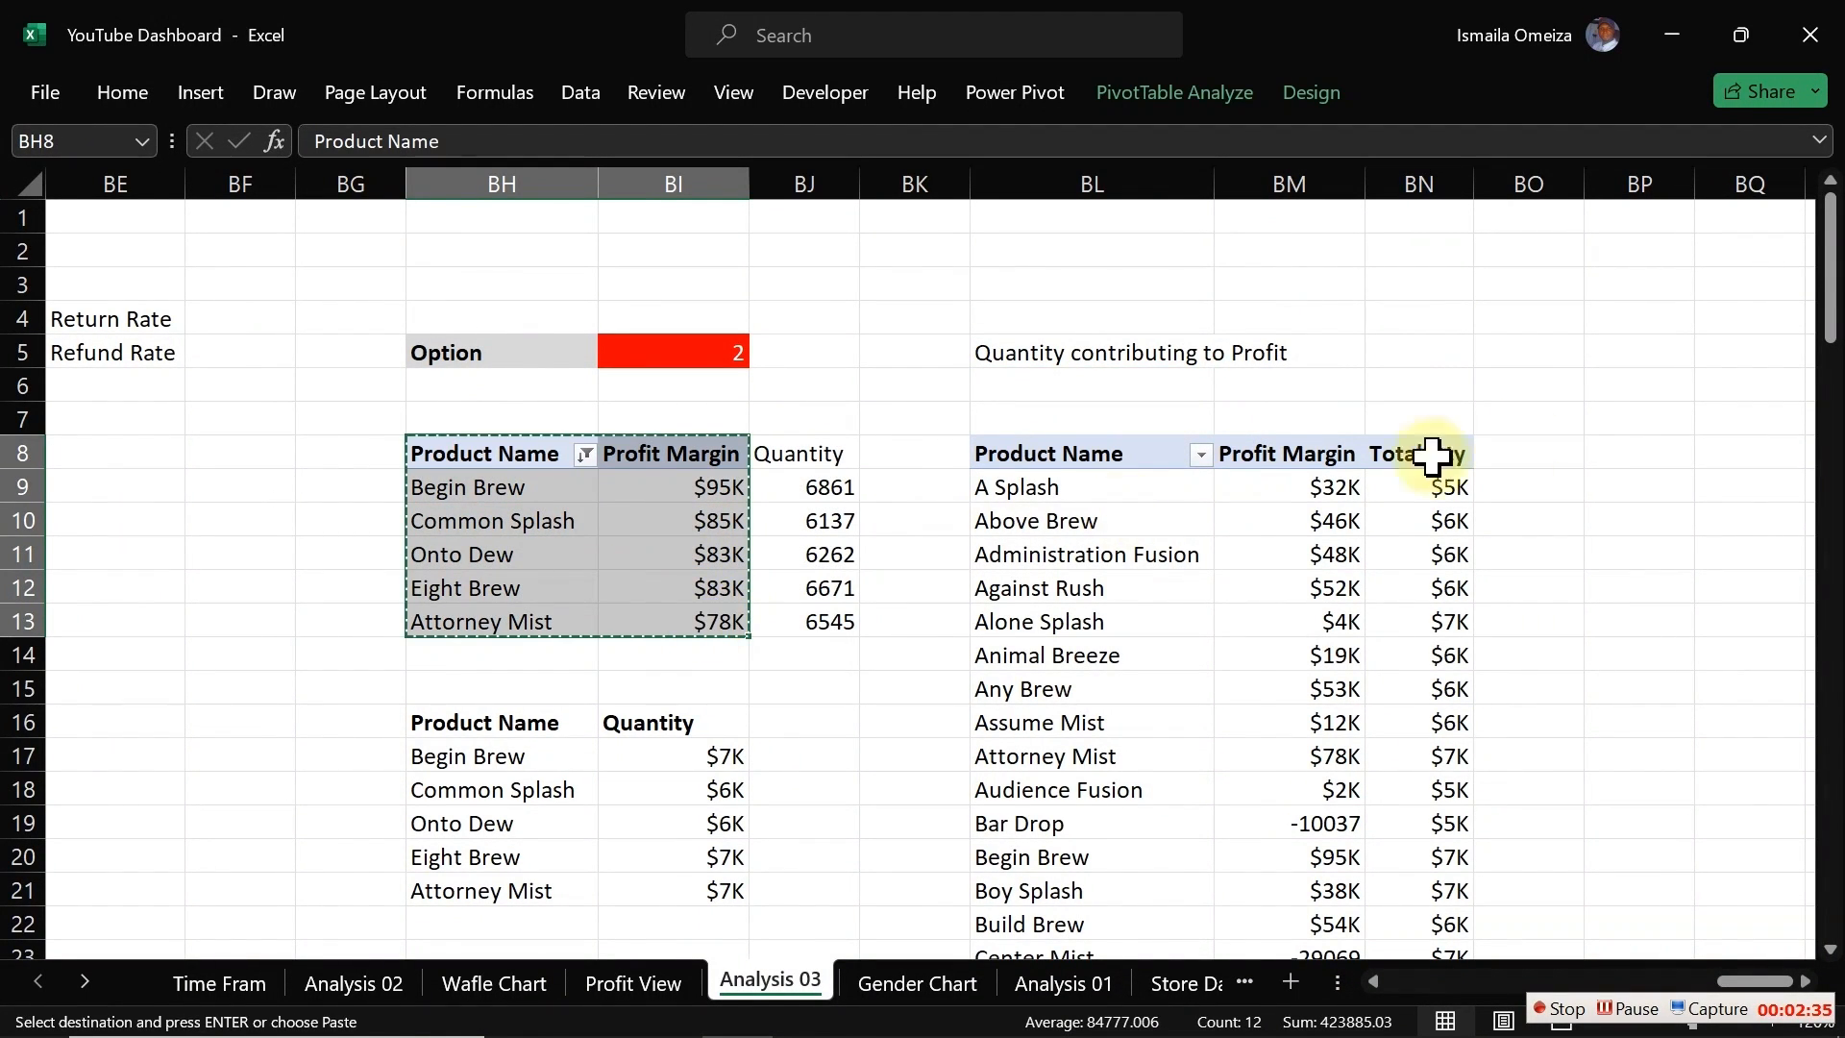
Step: Paste the copied pivot table at cell BQ8
{"action": "left_click", "coordinate": [1741, 420]}
{"action": "key", "text": "Right"}
{"action": "key", "text": "Right"}
{"action": "key", "text": "Right"}
{"action": "key", "text": "Right"}
{"action": "key", "text": "Right"}
{"action": "key", "text": "Right"}
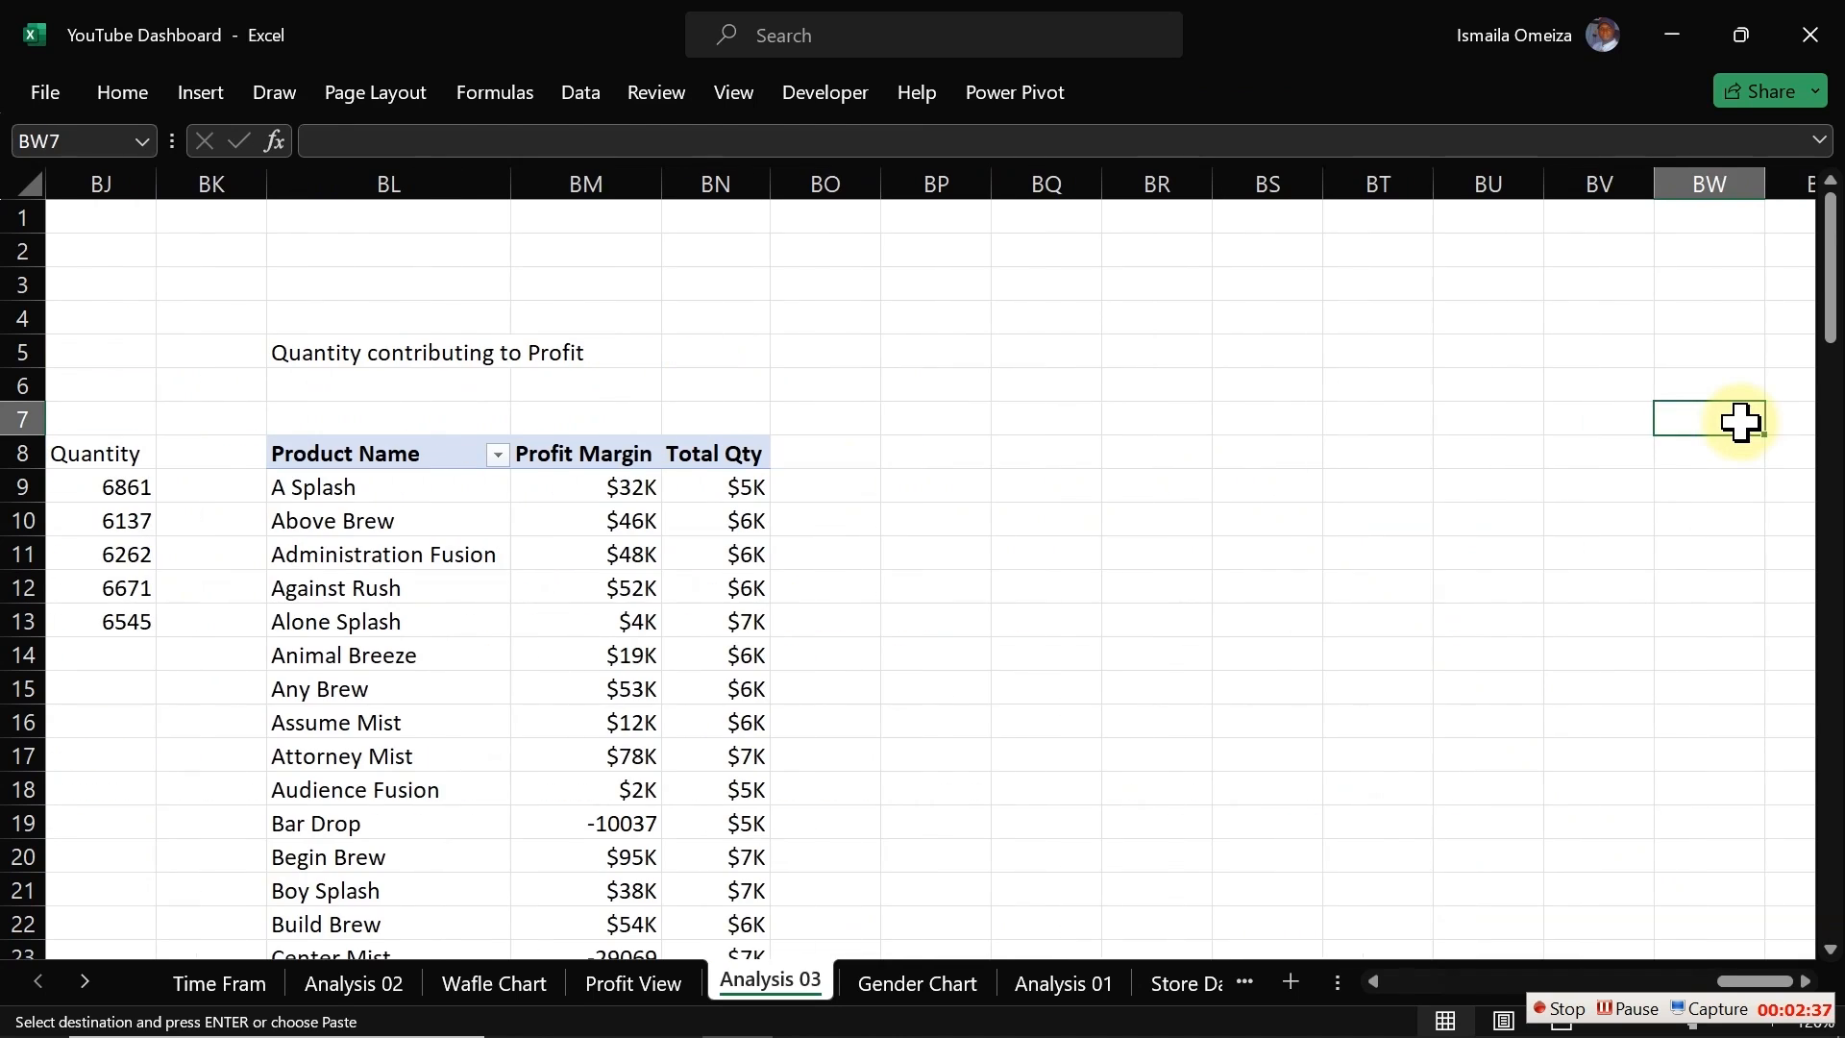
{"action": "left_click", "coordinate": [1065, 455]}
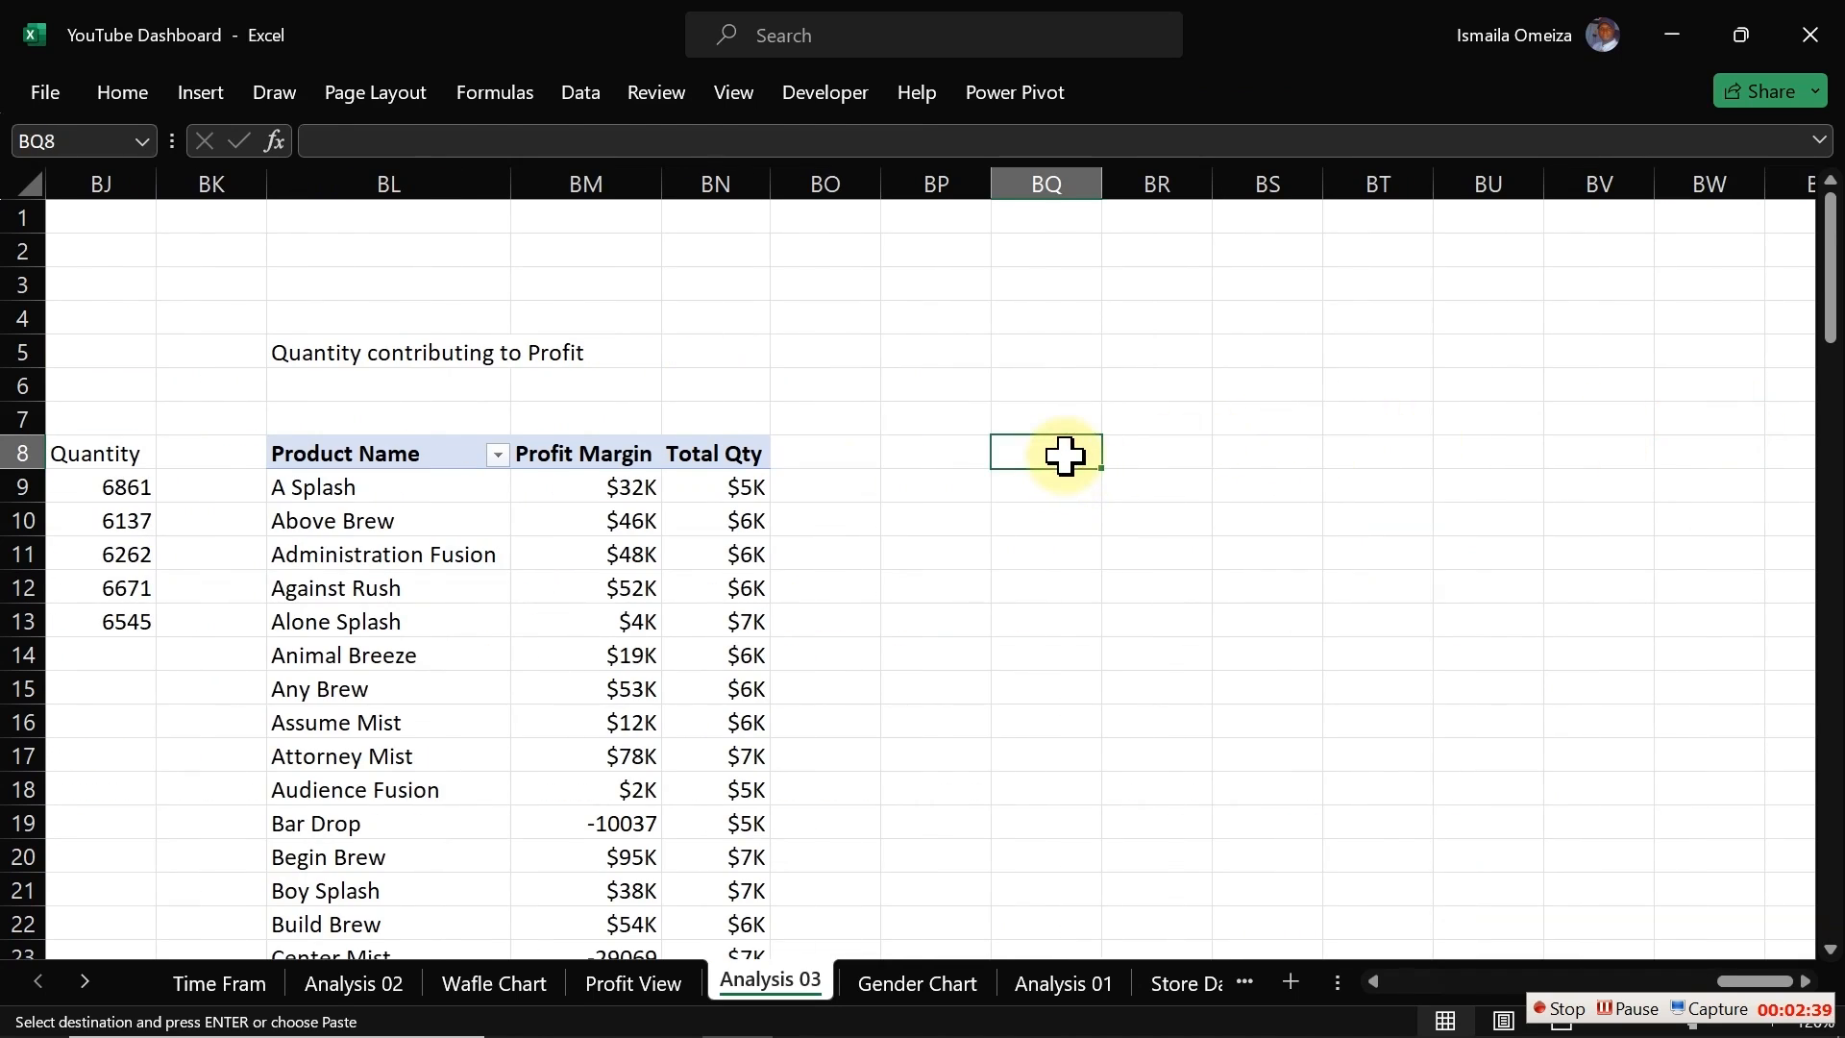
{"action": "key", "text": "ctrl+v"}
Step: Replace Product Name with Category from products_table in the pasted pivot table's rows
{"action": "left_click", "coordinate": [1064, 484]}
{"action": "right_click", "coordinate": [1065, 490]}
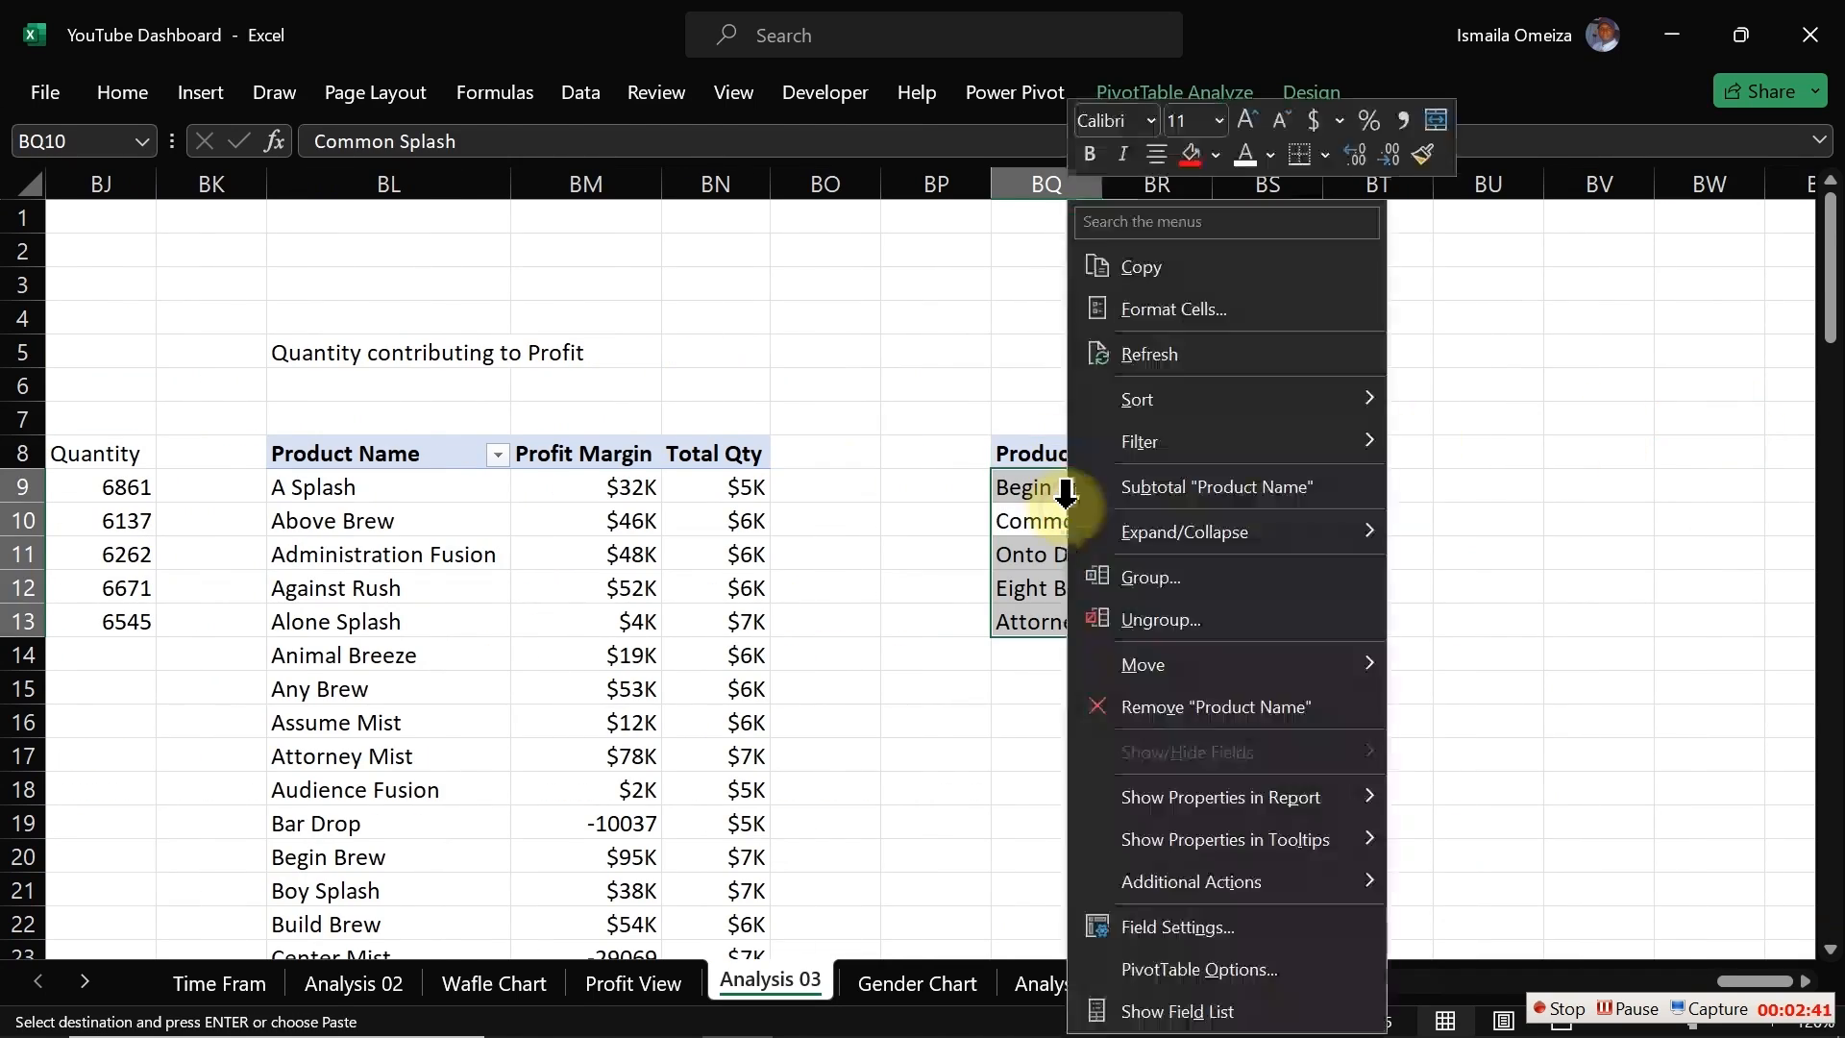
{"action": "left_click", "coordinate": [1174, 1011]}
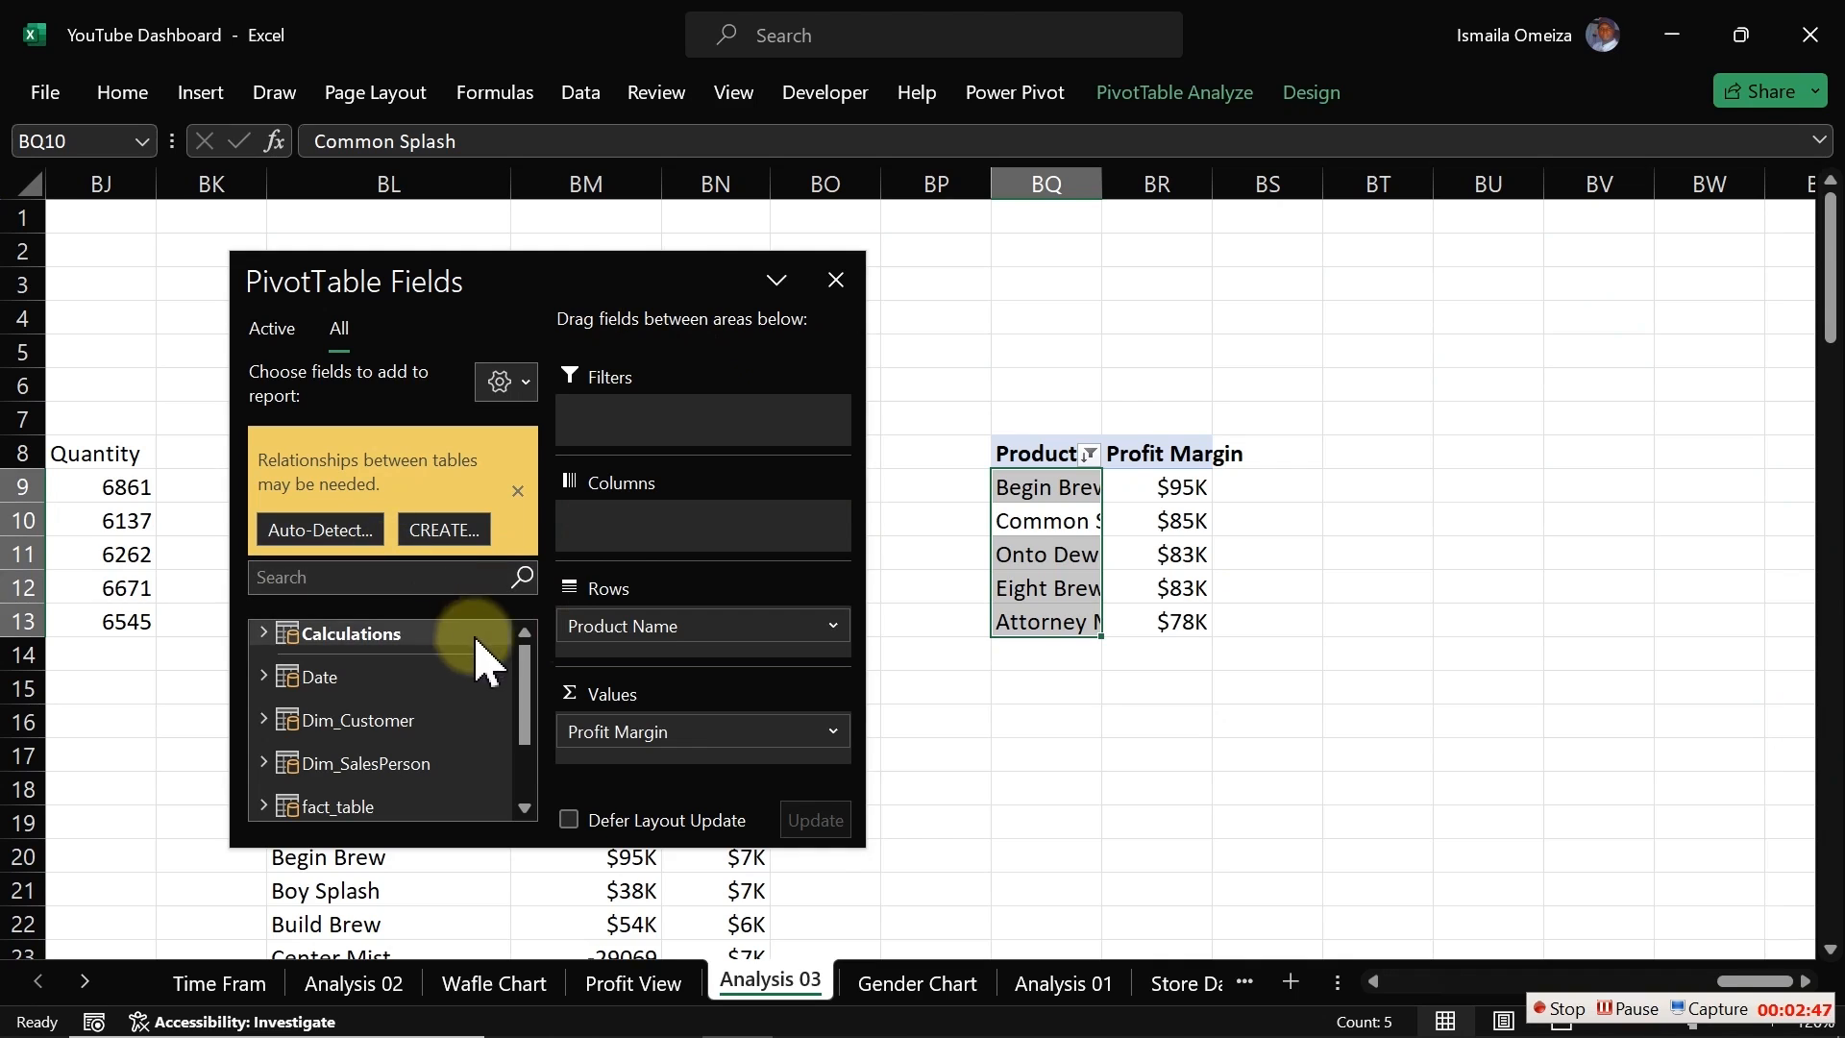
{"action": "left_click_drag", "start_coordinate": [527, 661], "coordinate": [521, 731]}
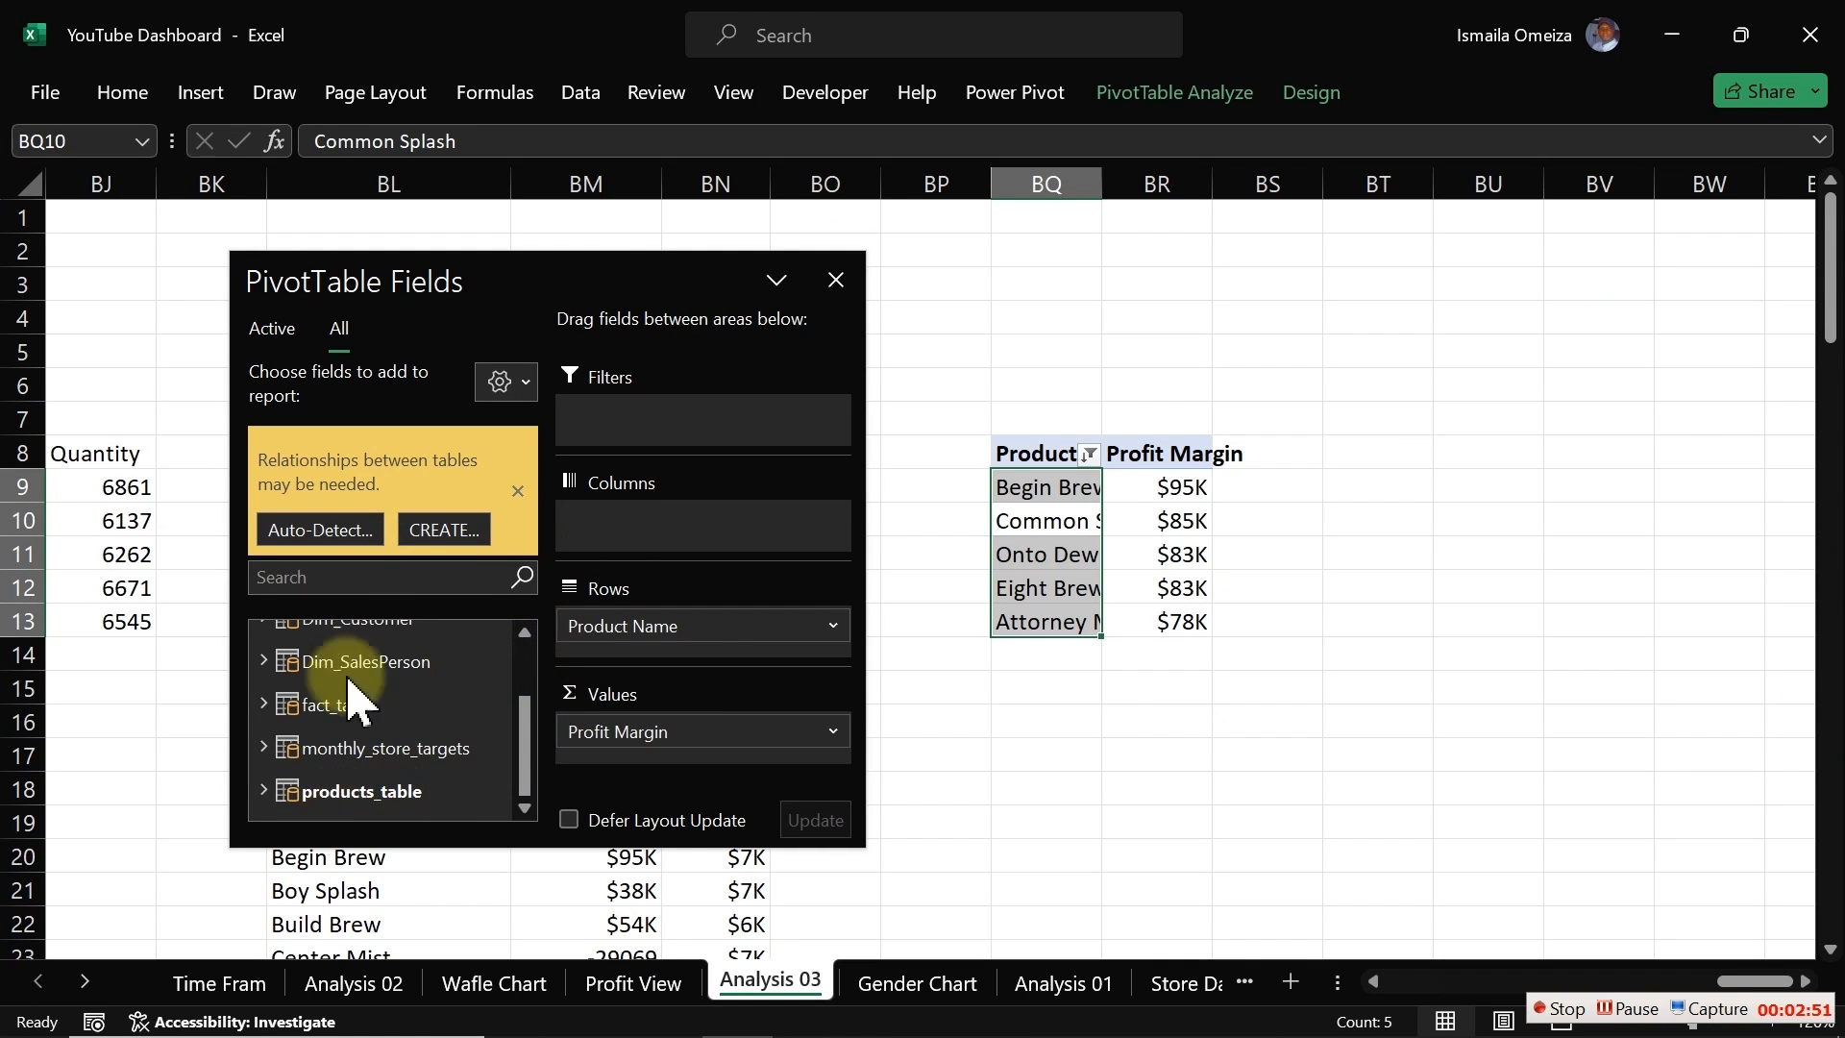
{"action": "left_click", "coordinate": [263, 792]}
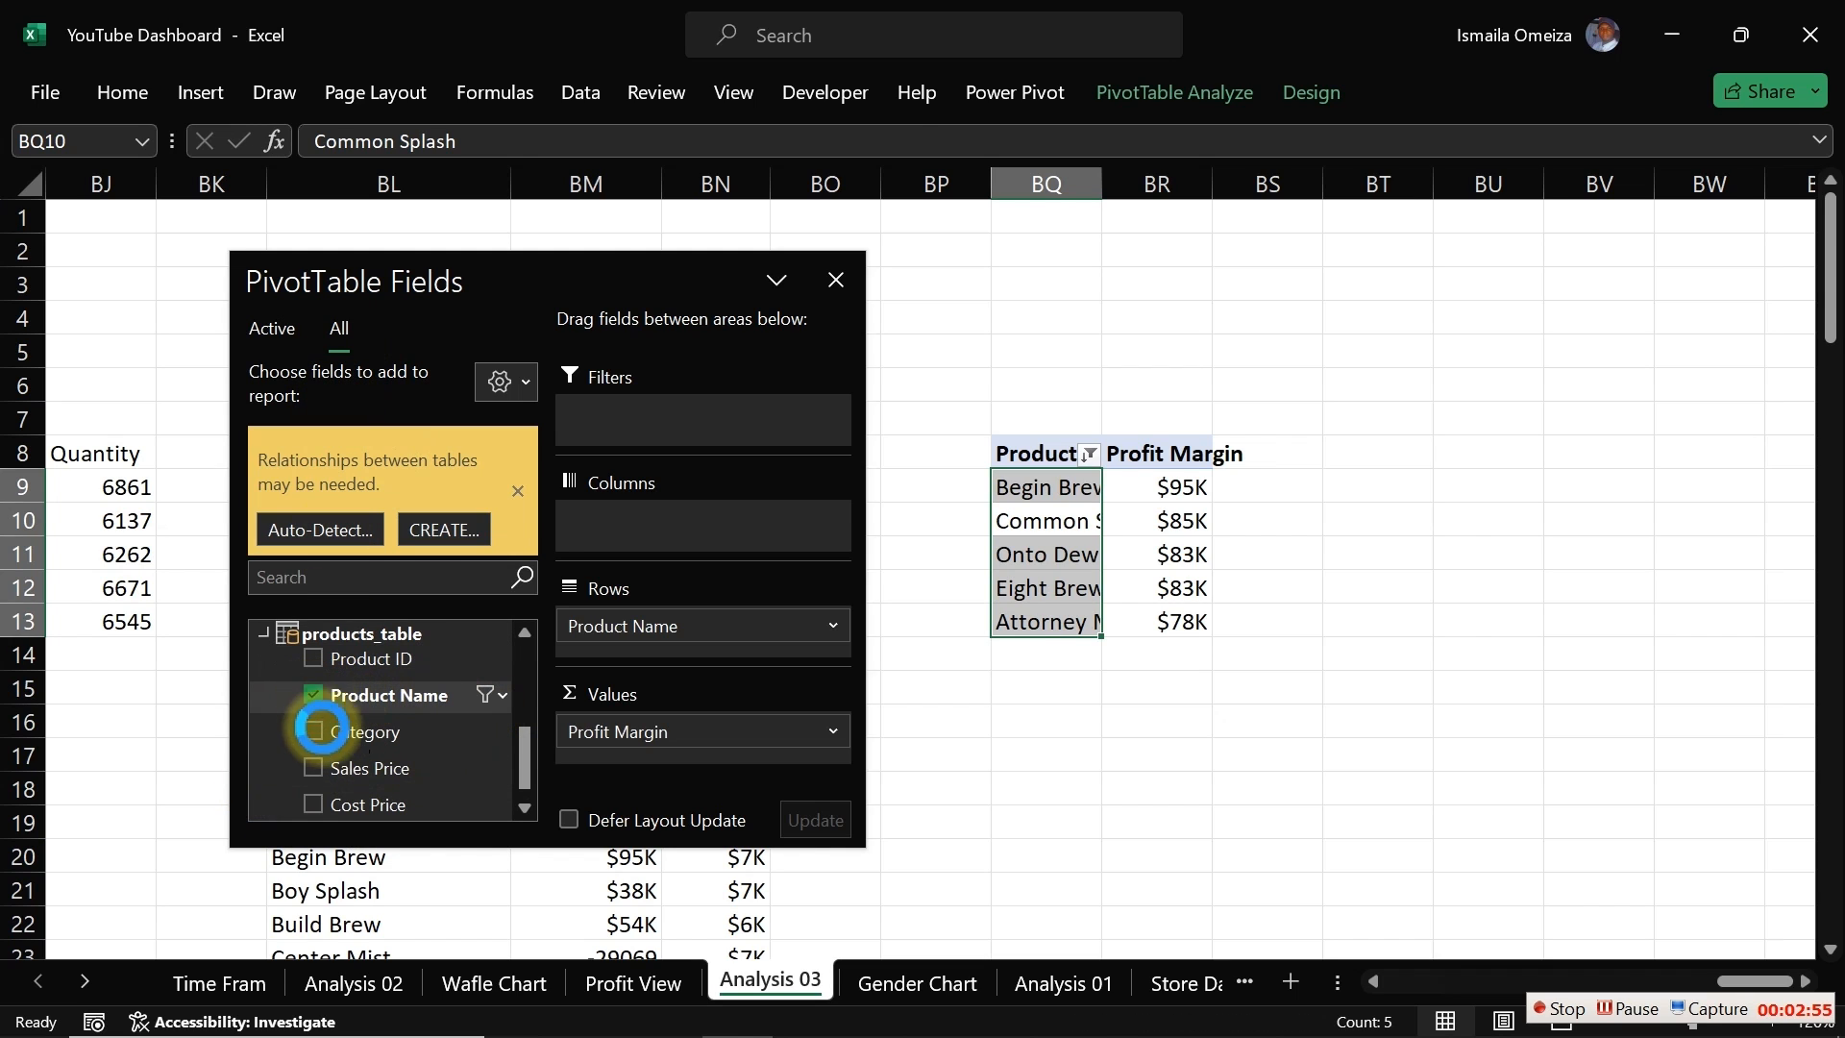
{"action": "left_click", "coordinate": [315, 696]}
{"action": "left_click", "coordinate": [314, 711]}
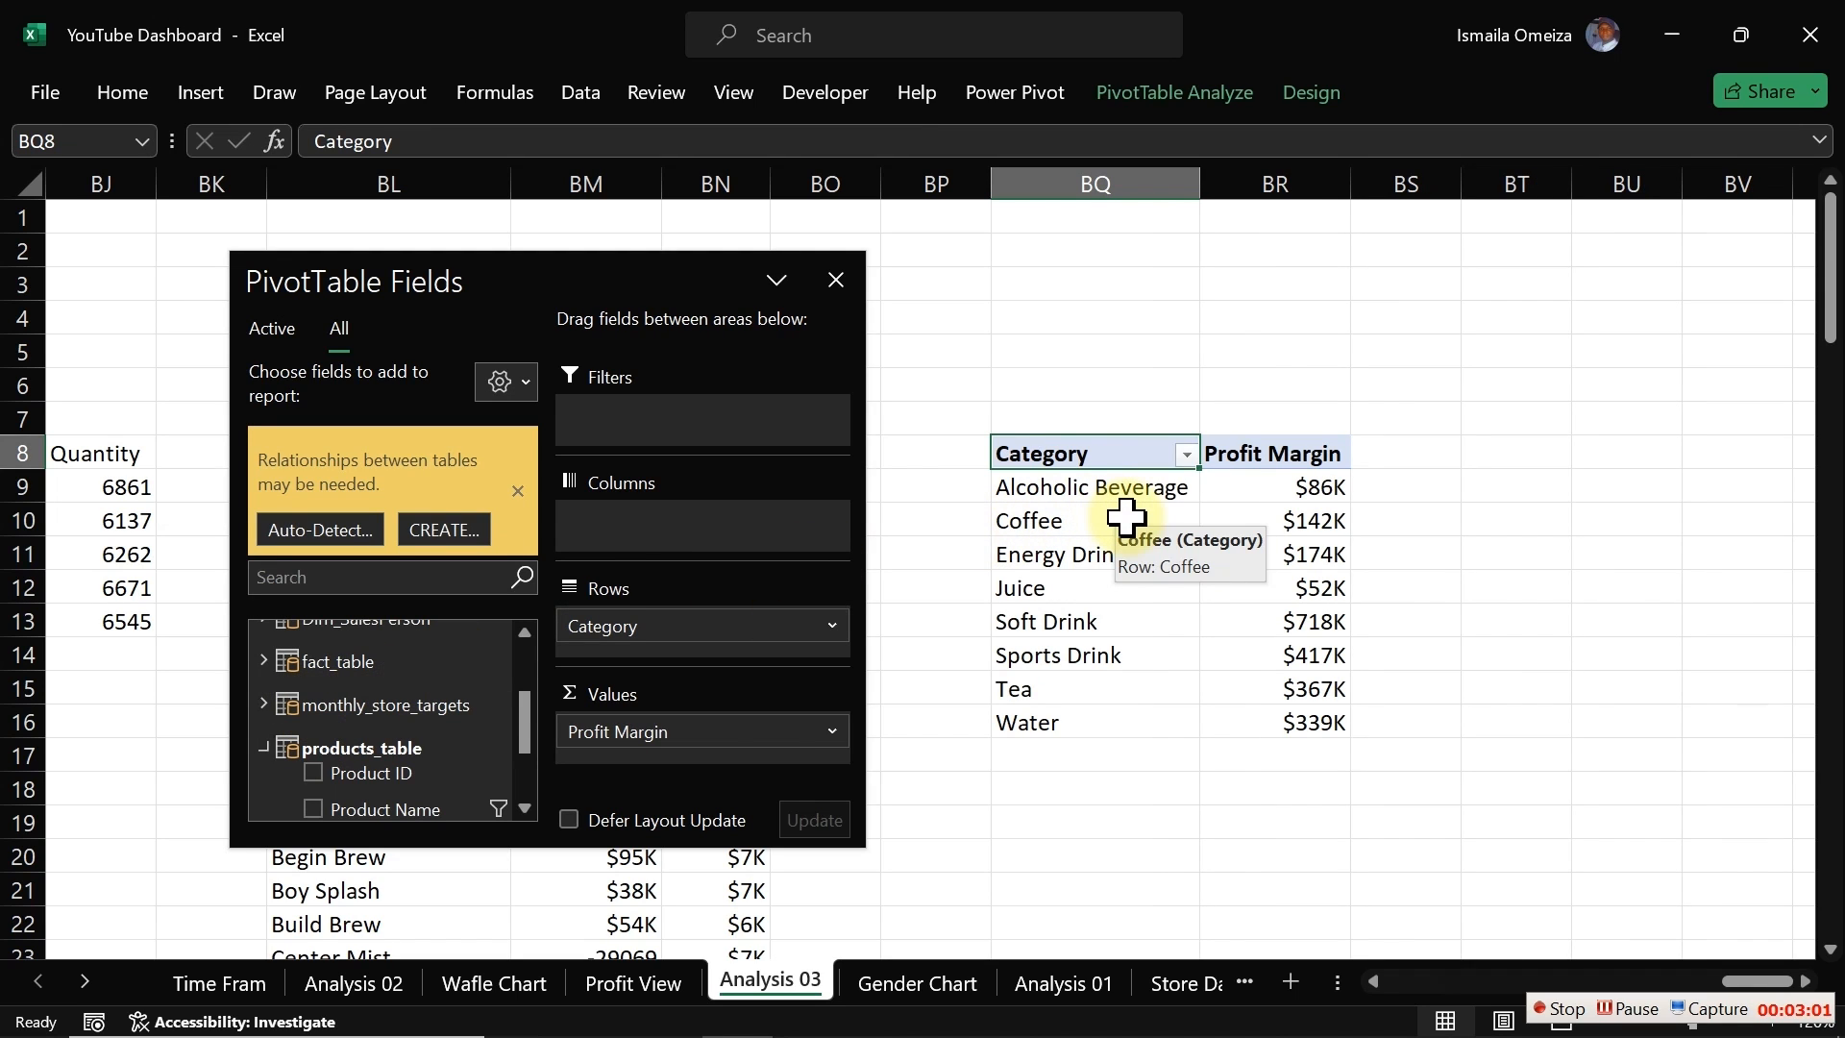
Step: Sort the category pivot table by Profit Margin from largest to smallest
{"action": "left_click", "coordinate": [1275, 486]}
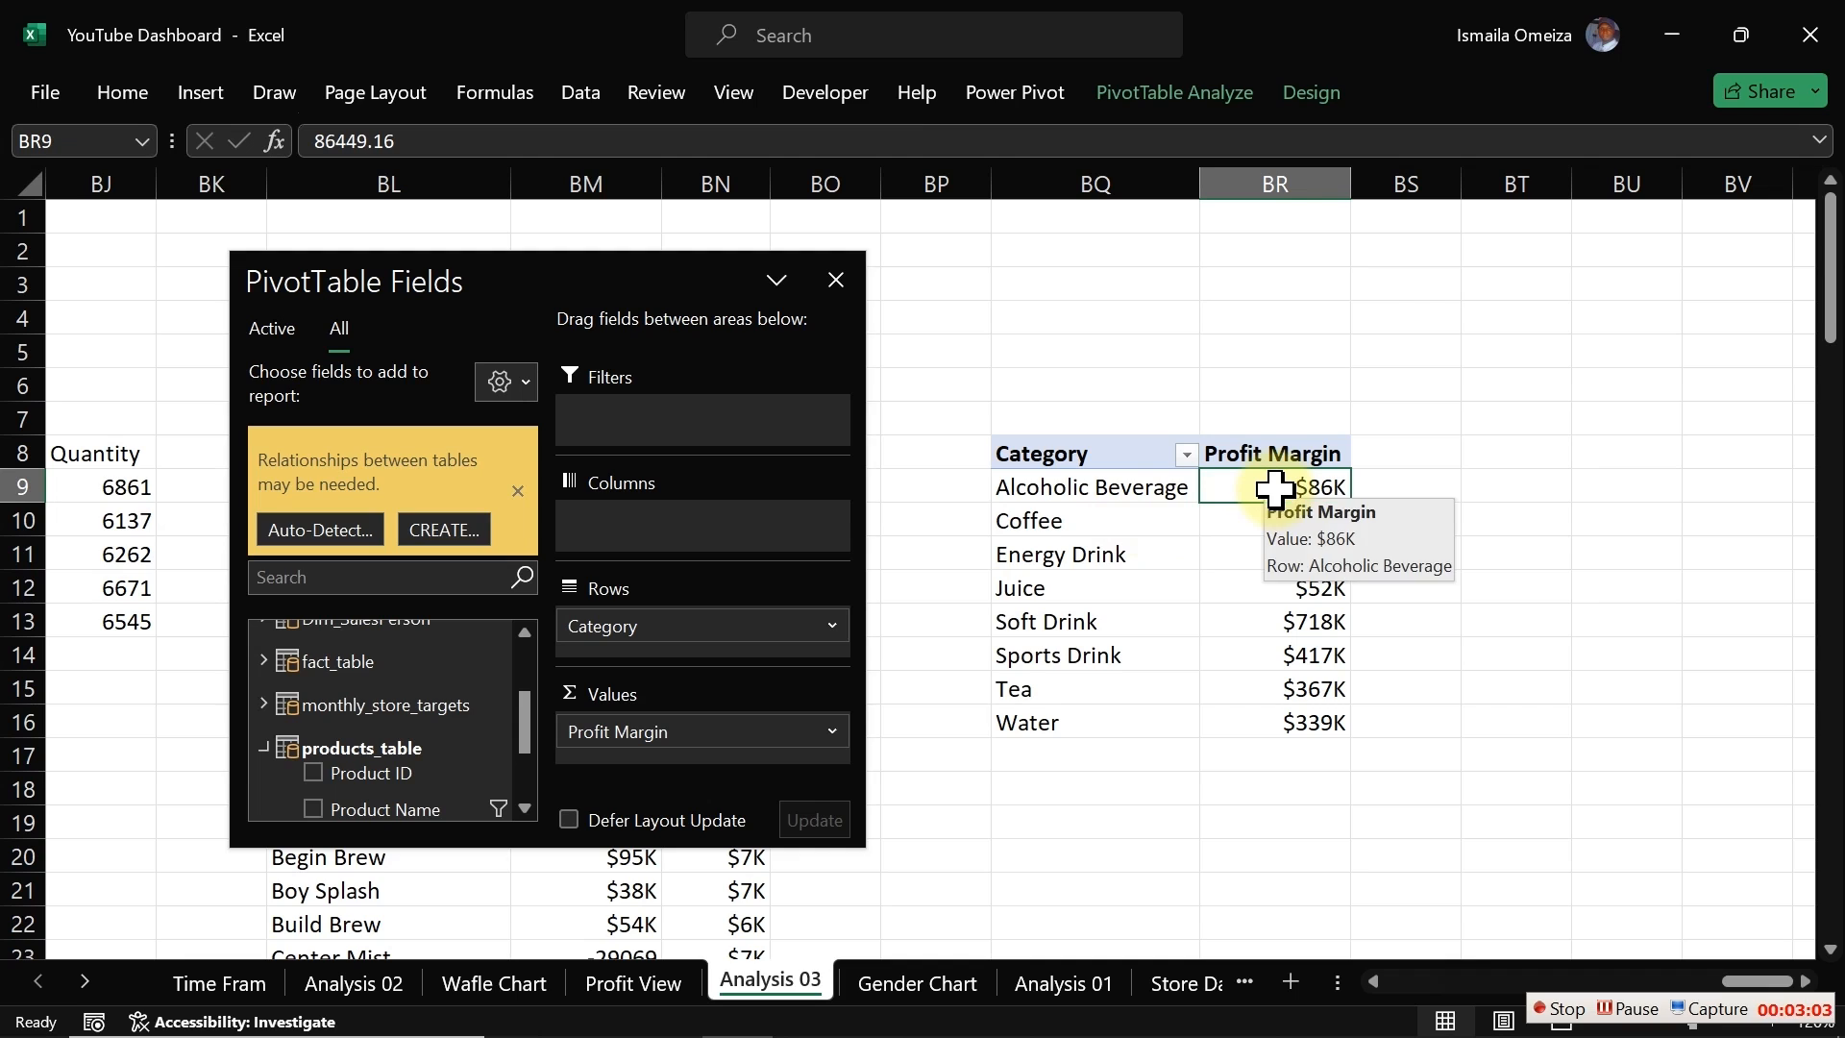
{"action": "right_click", "coordinate": [1275, 487]}
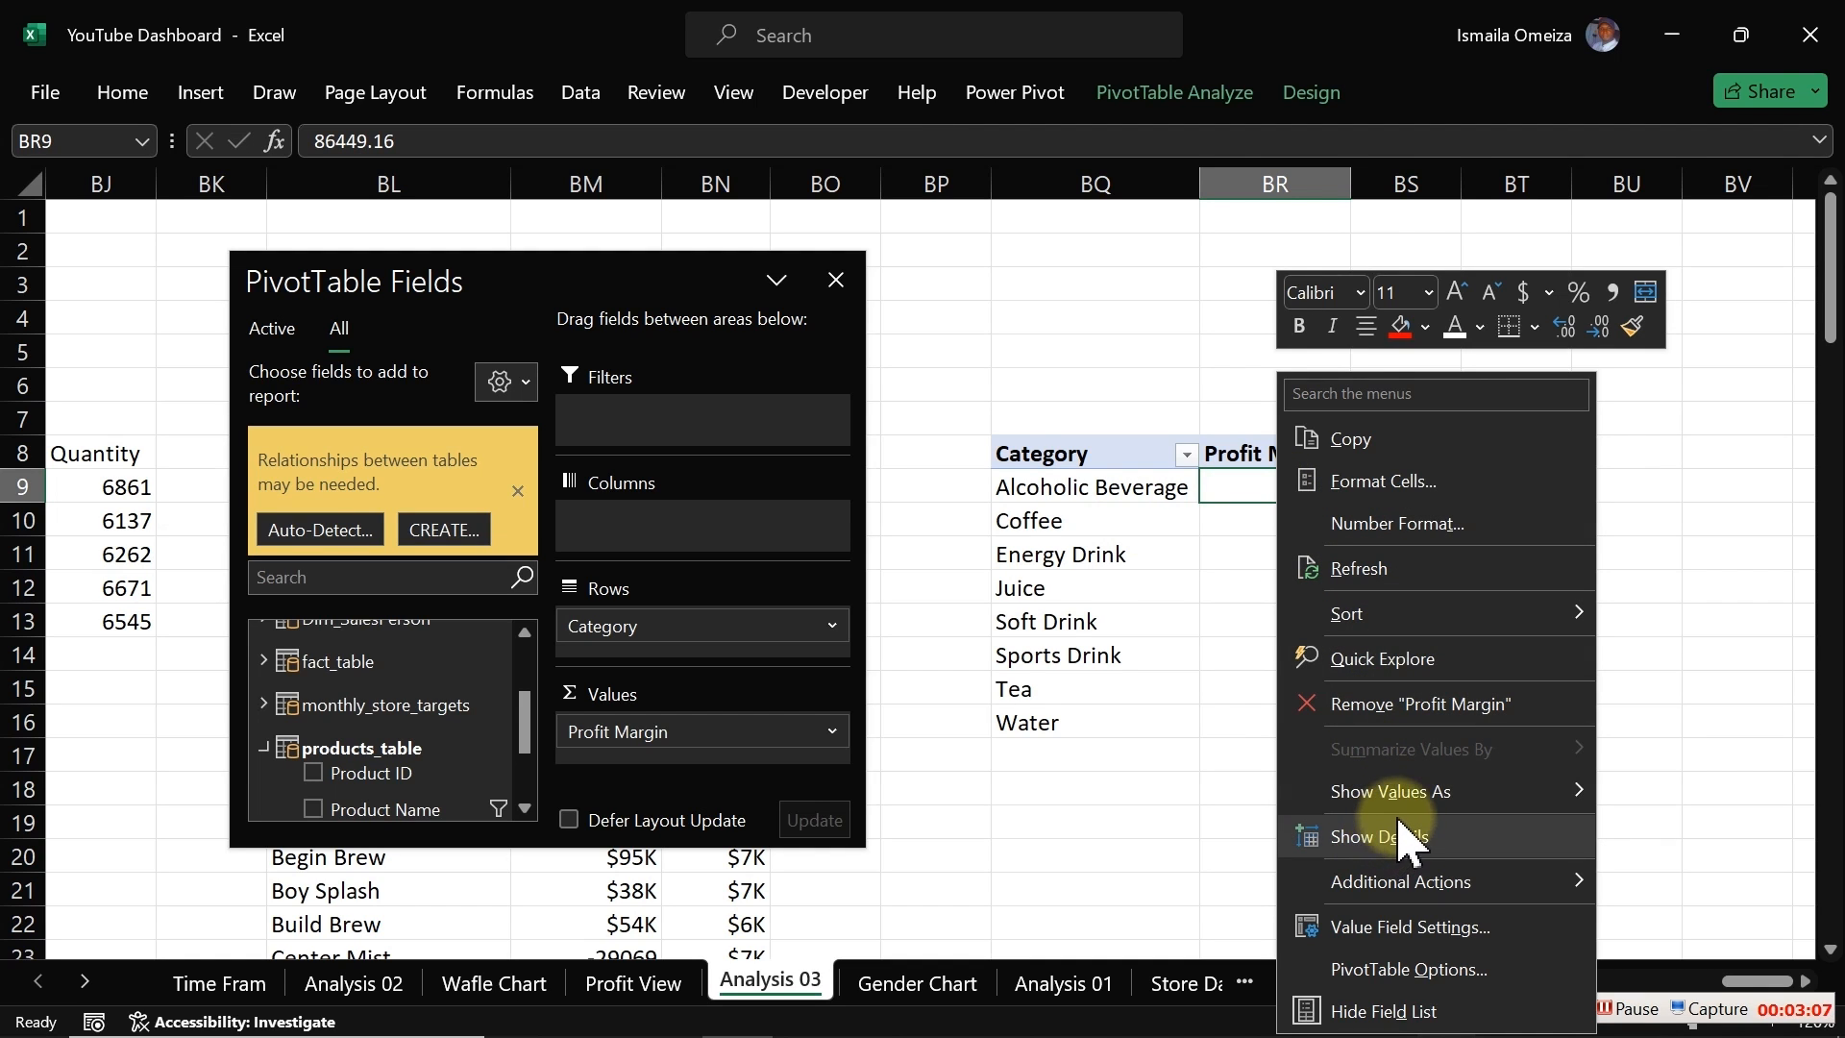
{"action": "mouse_move", "coordinate": [1412, 615]}
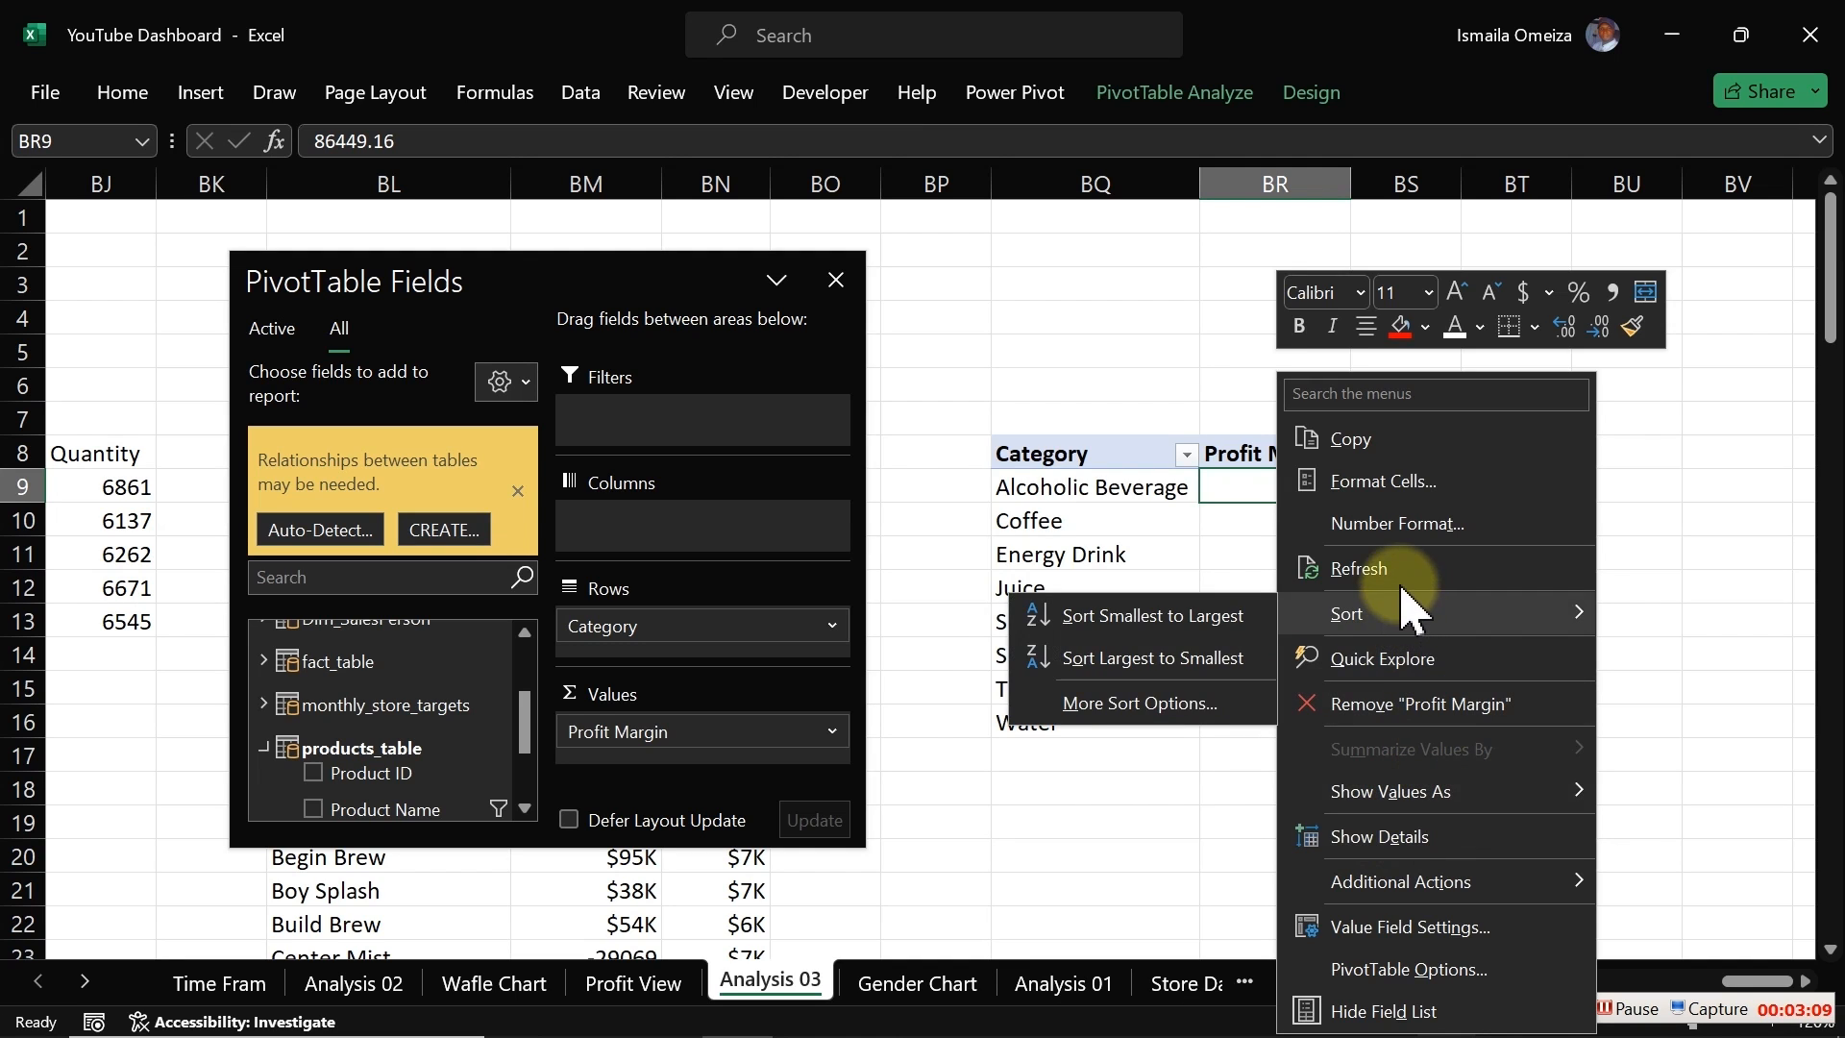
{"action": "left_click", "coordinate": [1129, 491]}
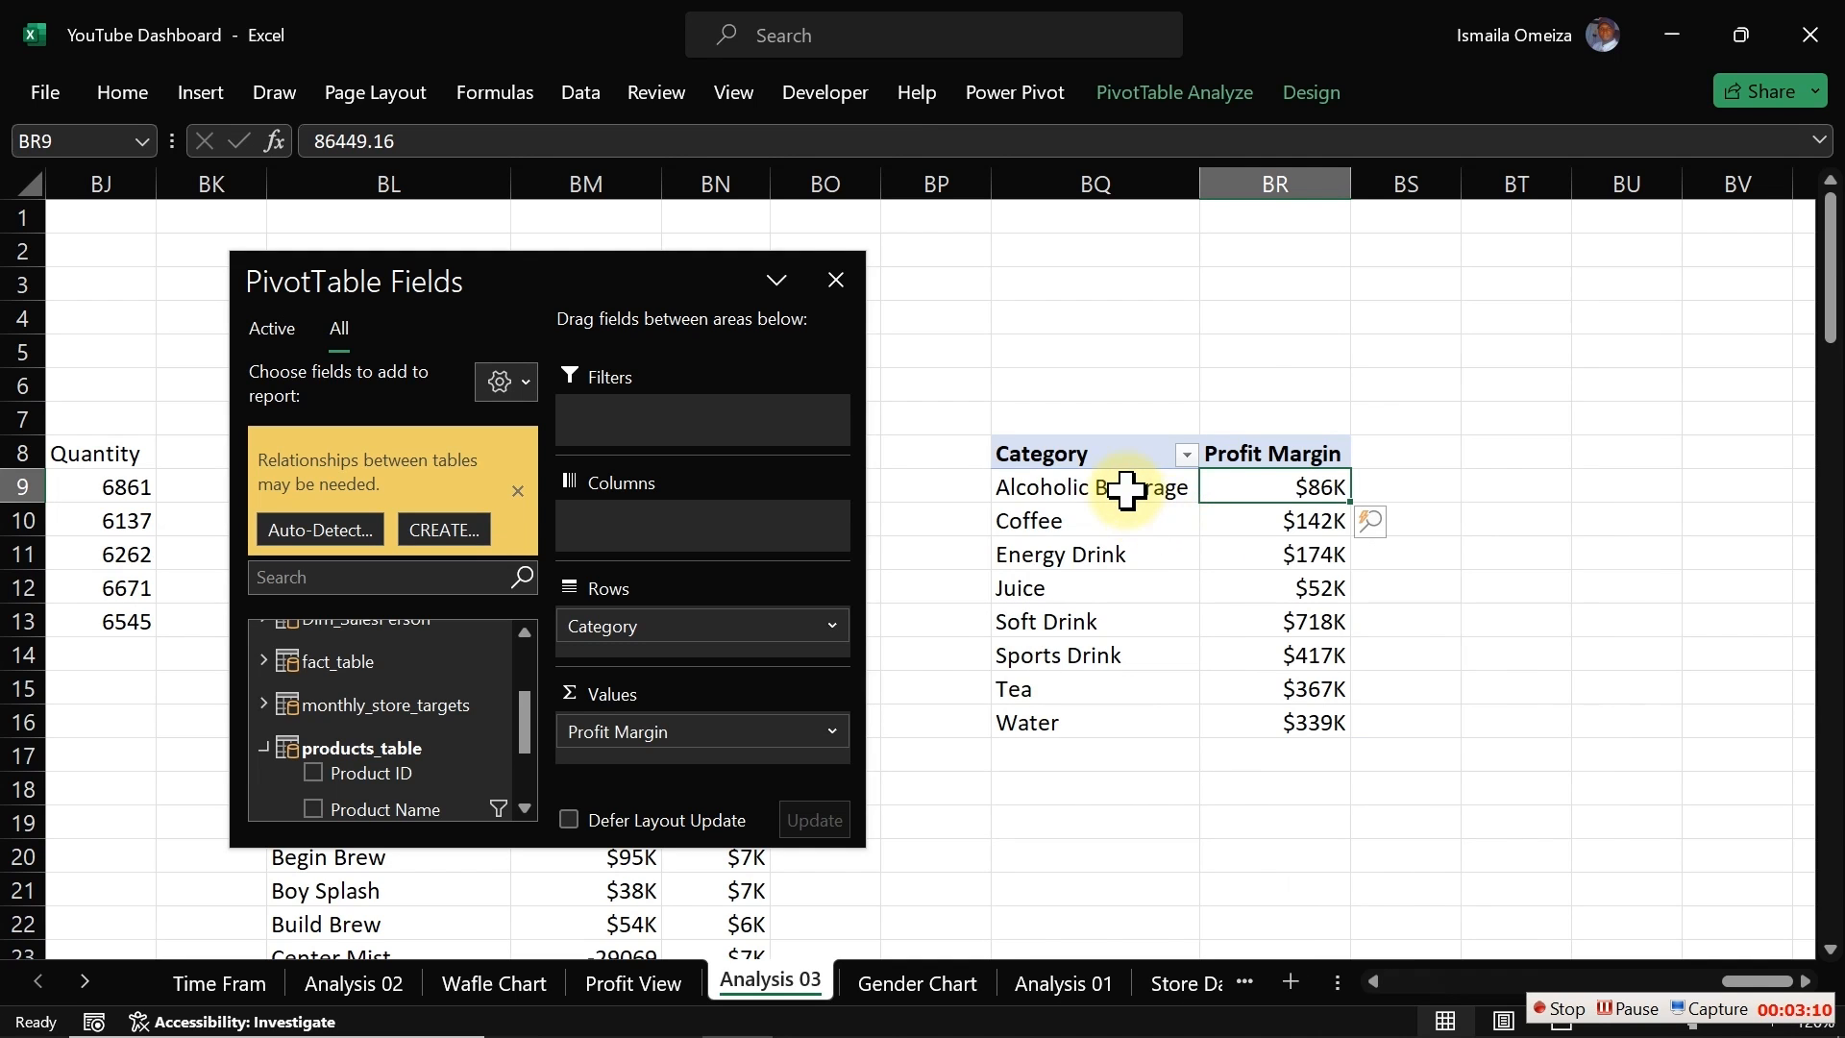
{"action": "right_click", "coordinate": [1257, 478]}
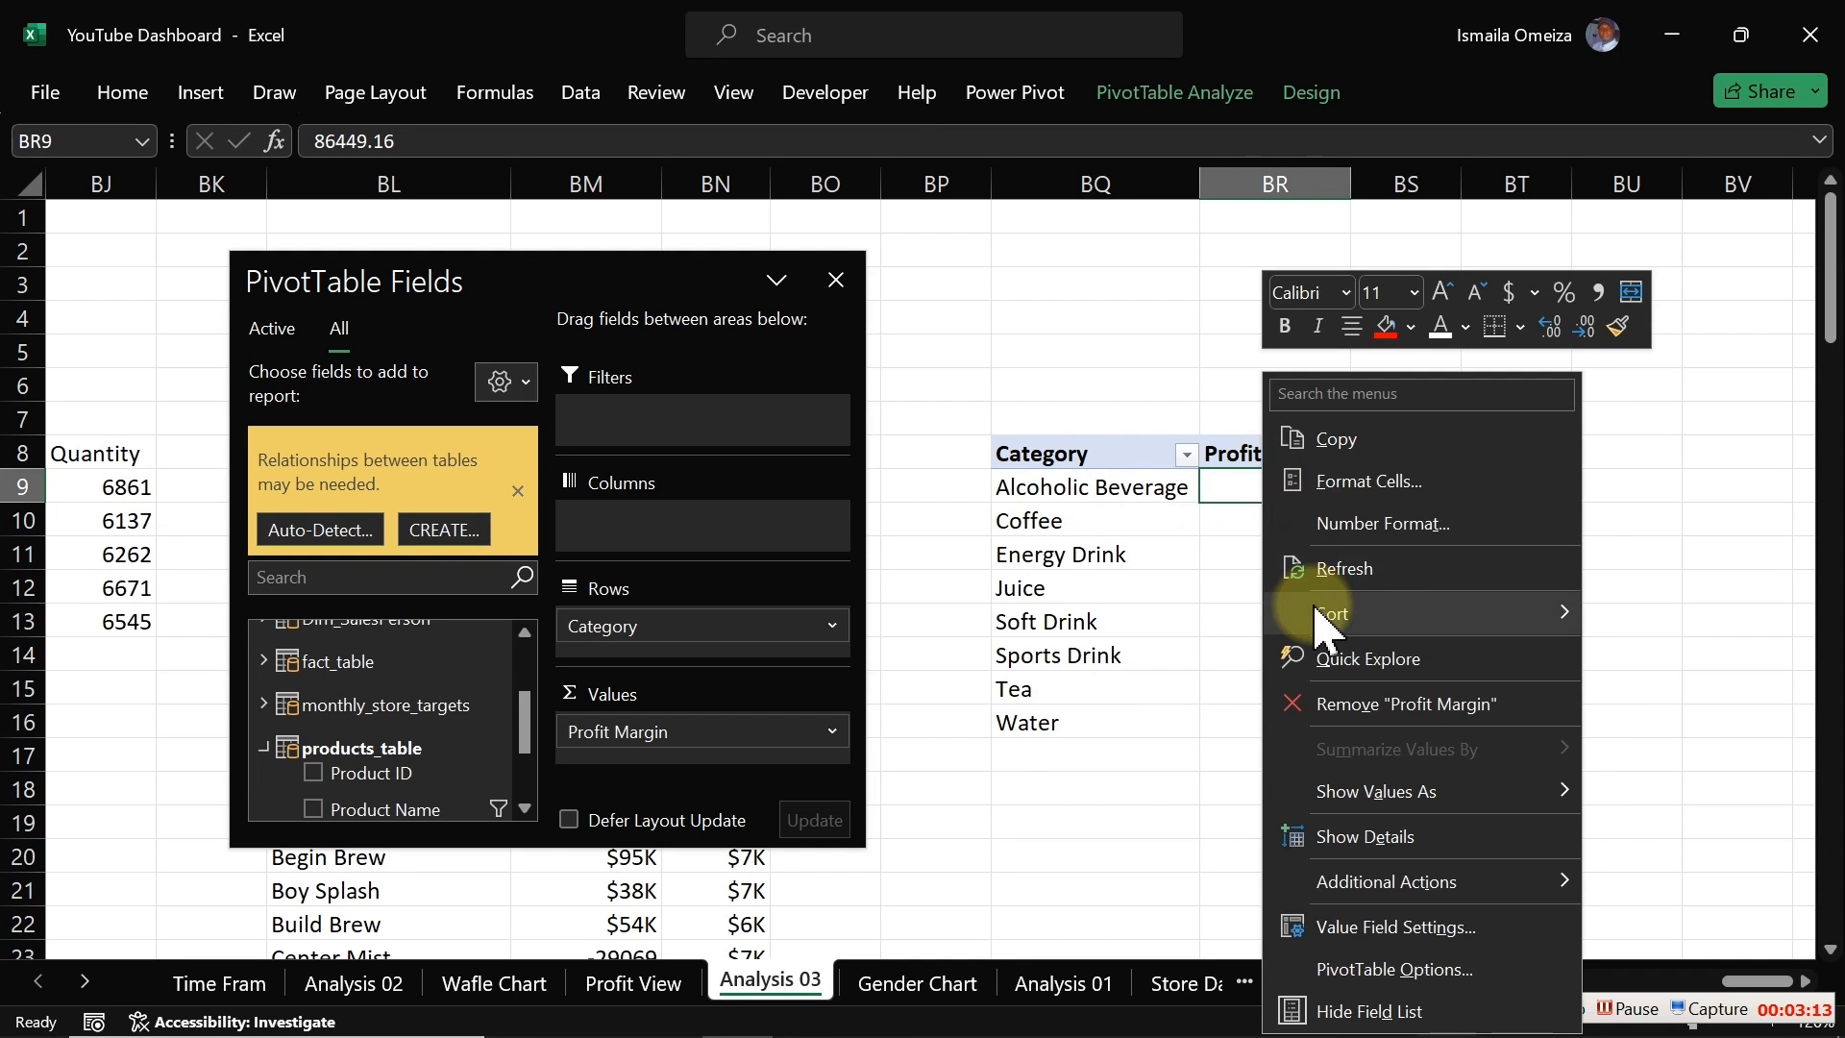
{"action": "mouse_move", "coordinate": [1331, 620]}
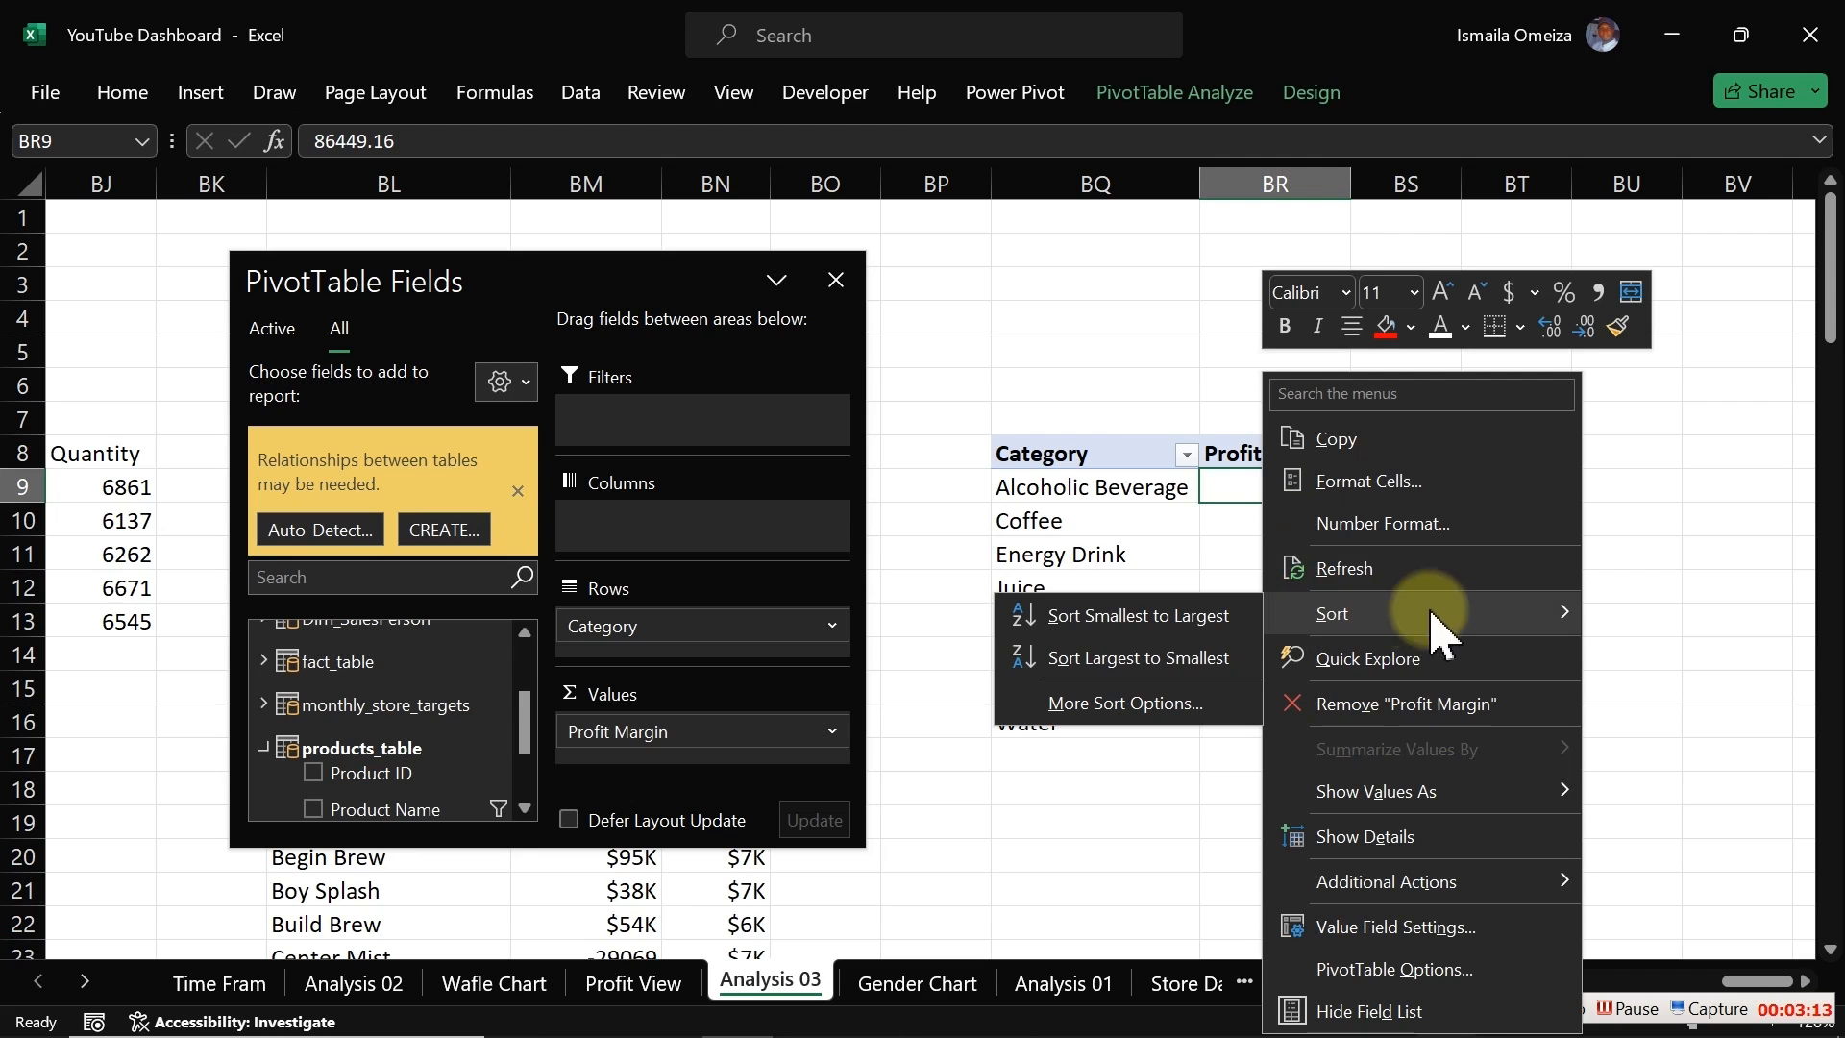
{"action": "left_click", "coordinate": [1186, 663]}
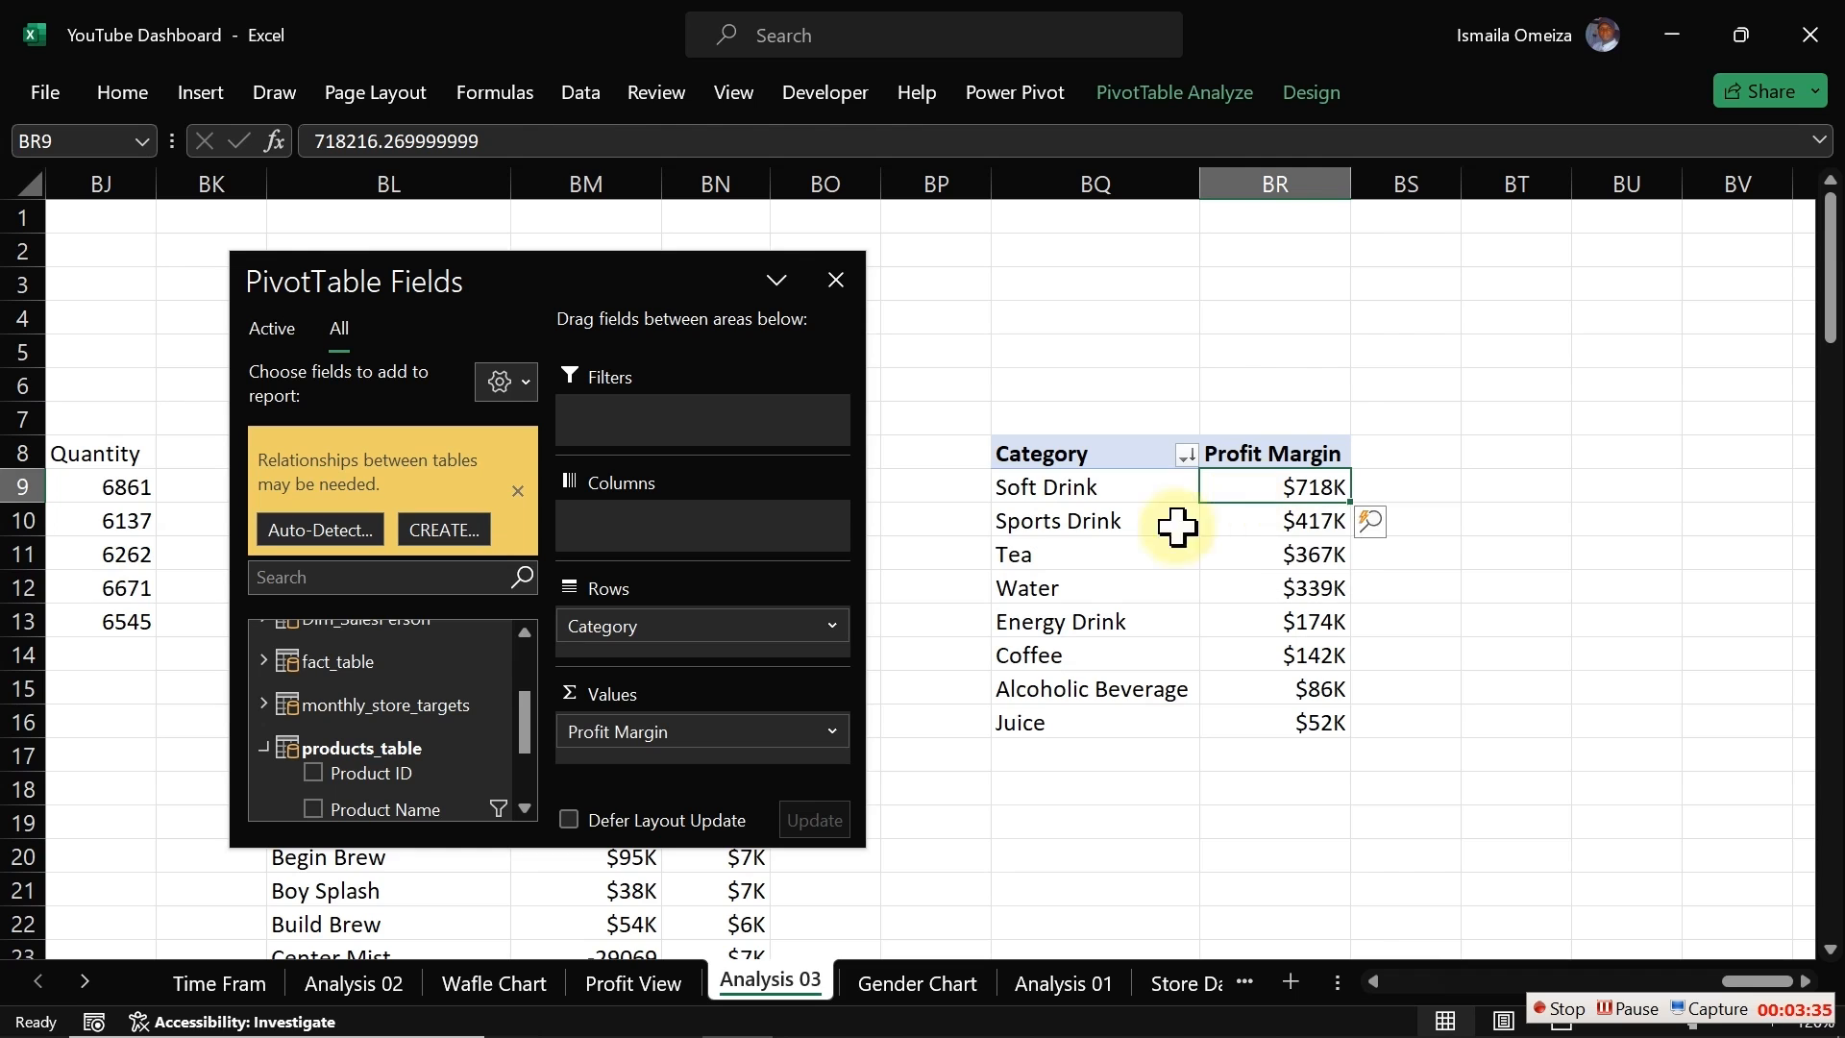
Step: Insert a 2-D clustered bar pivot chart from the category pivot table and move it aside
{"action": "left_click", "coordinate": [200, 93]}
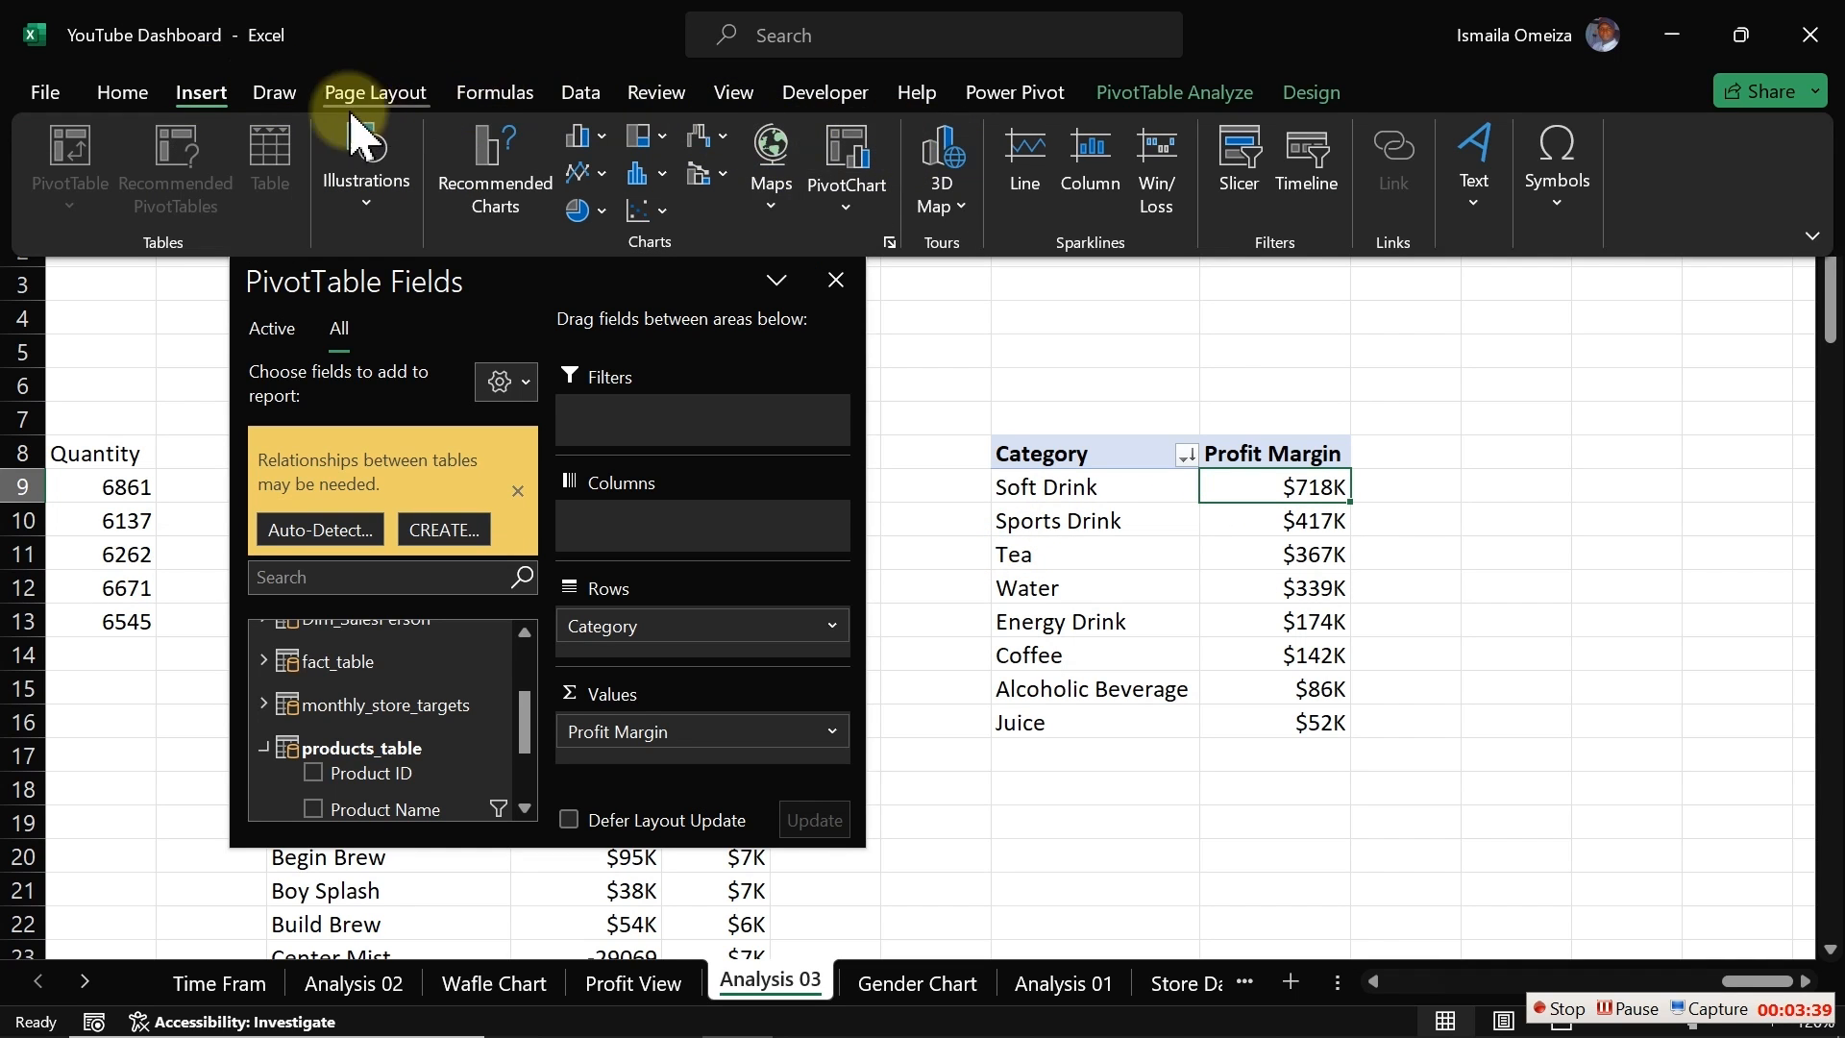
{"action": "left_click", "coordinate": [602, 139]}
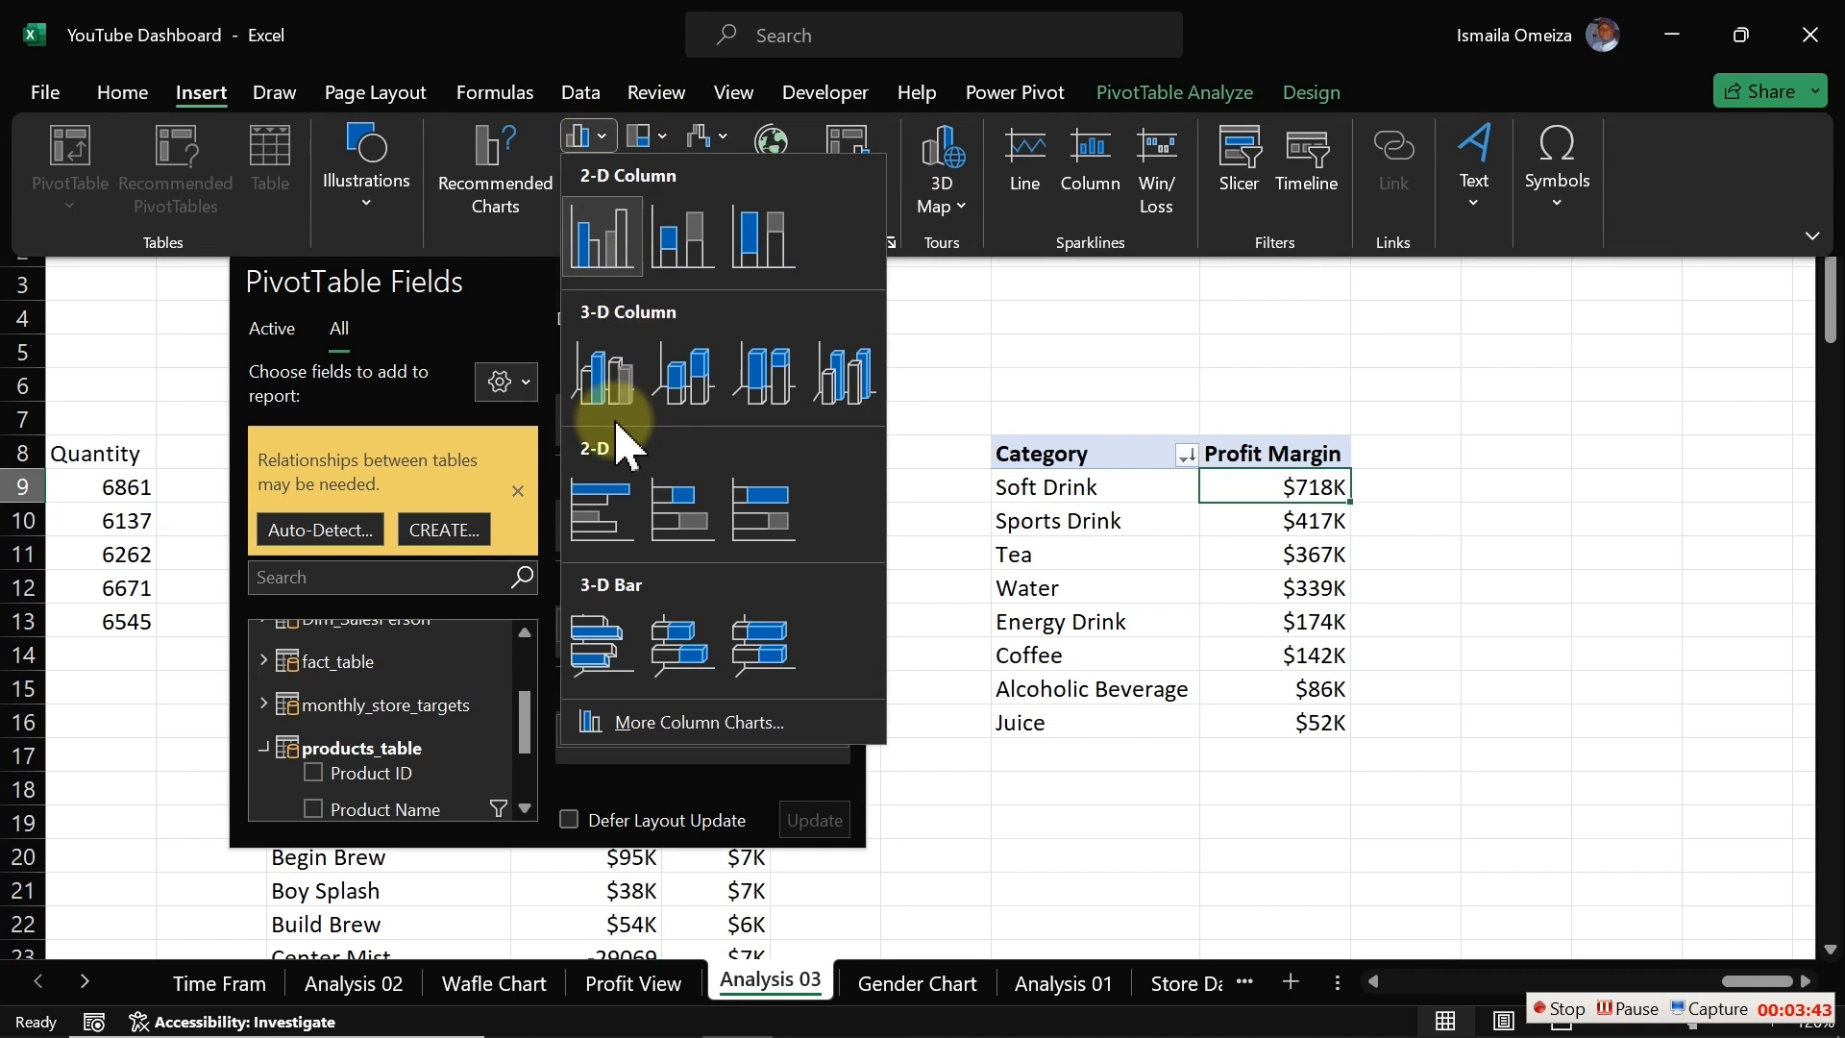
{"action": "left_click", "coordinate": [615, 508]}
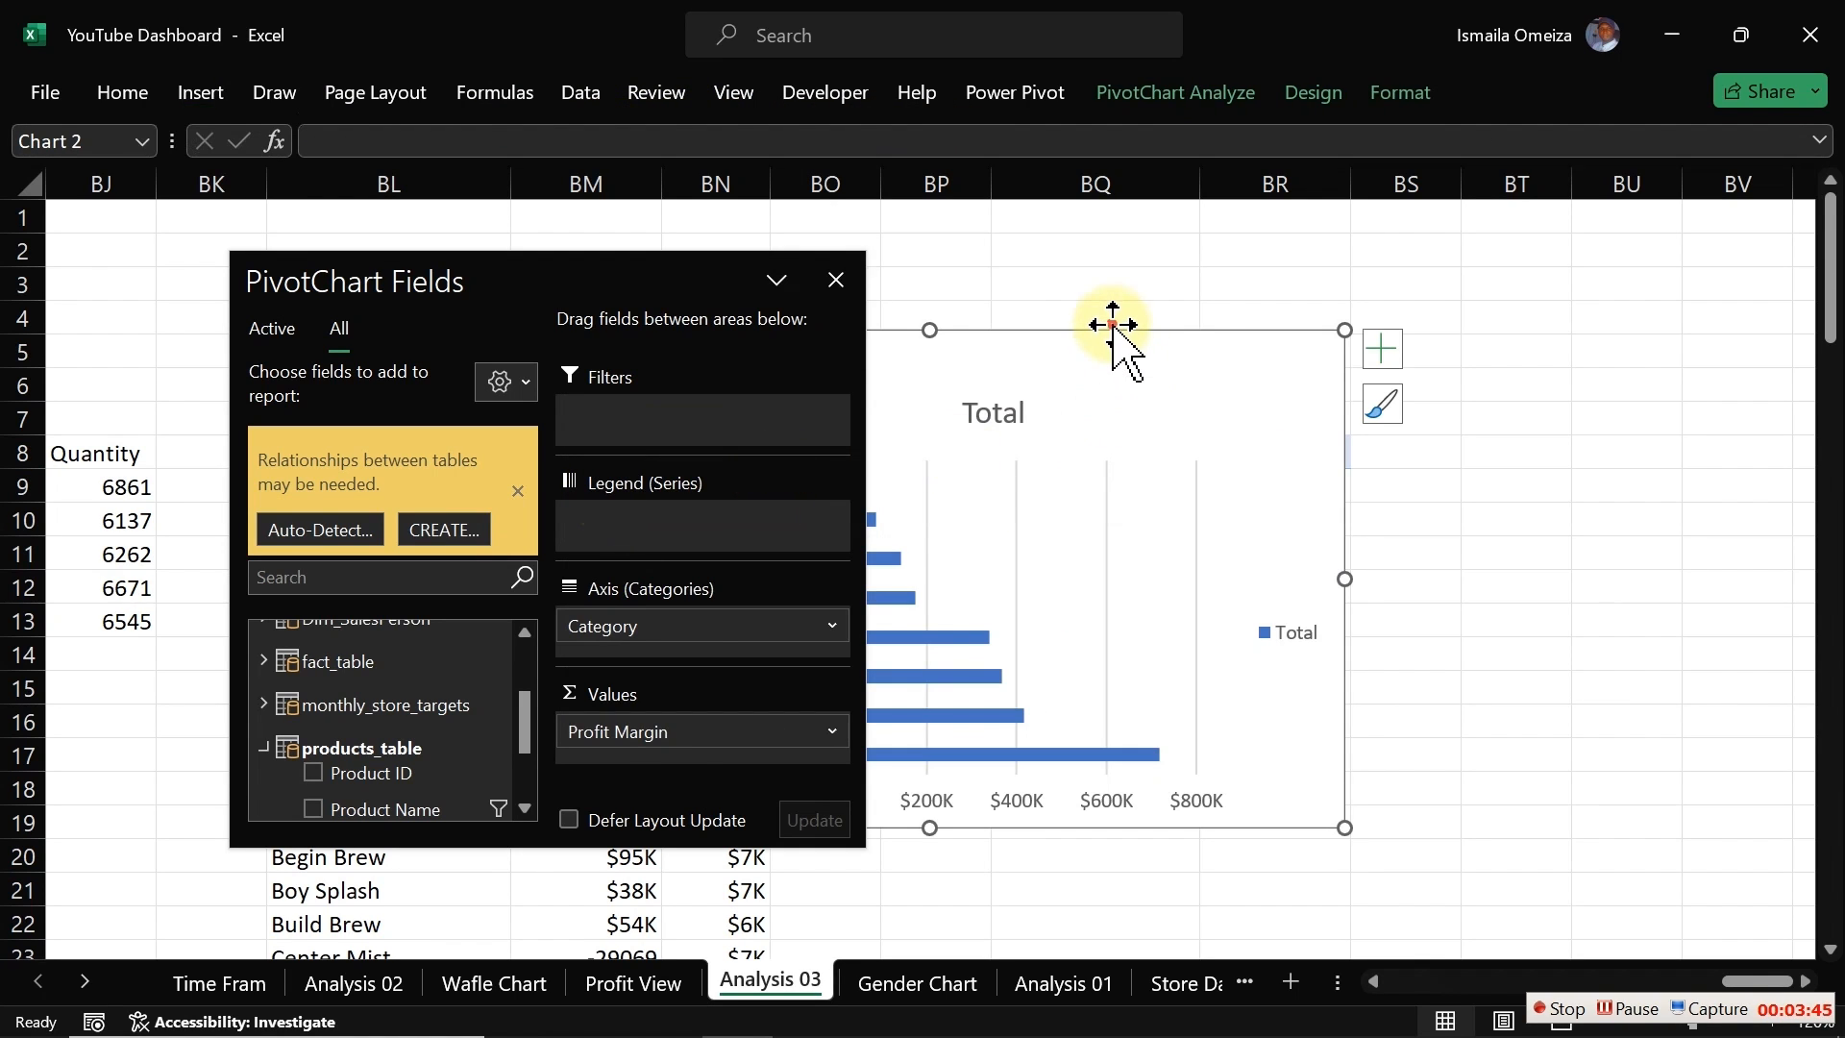
{"action": "left_click_drag", "start_coordinate": [1112, 349], "coordinate": [1443, 270]}
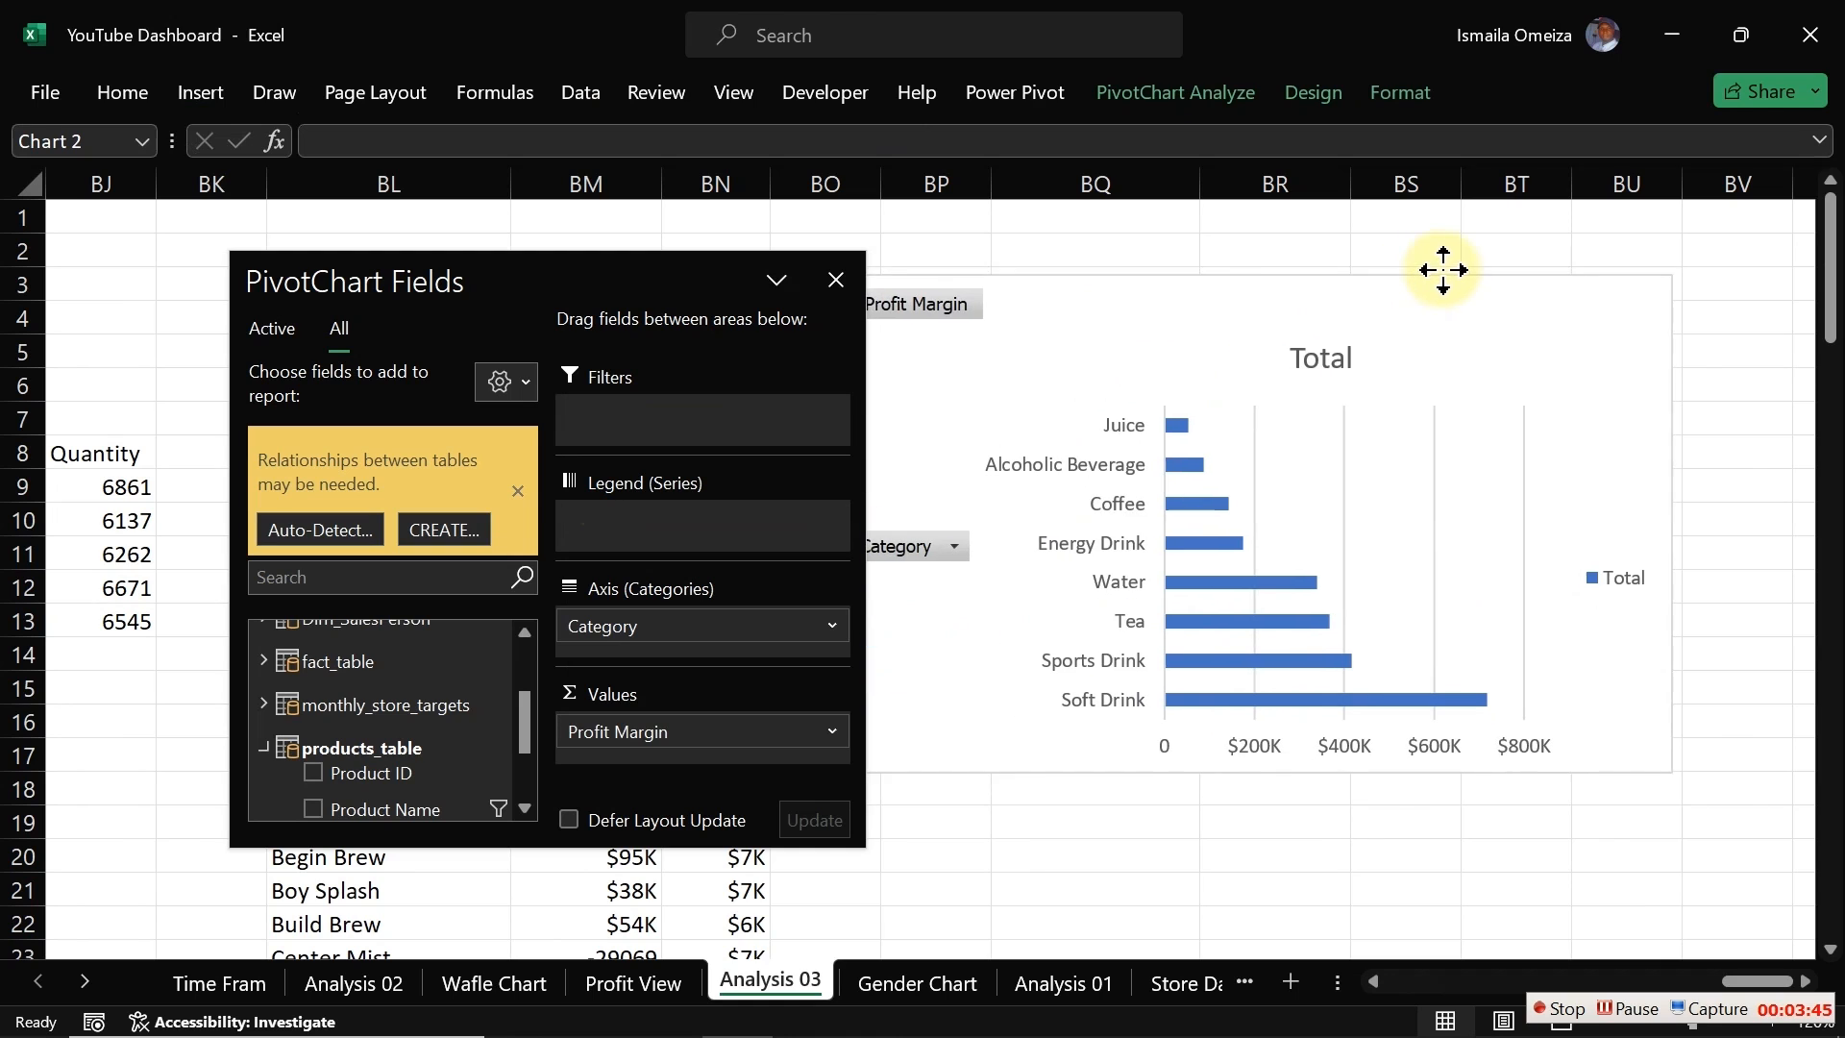
Step: Hide all field buttons on the category chart and select its title
{"action": "right_click", "coordinate": [925, 546]}
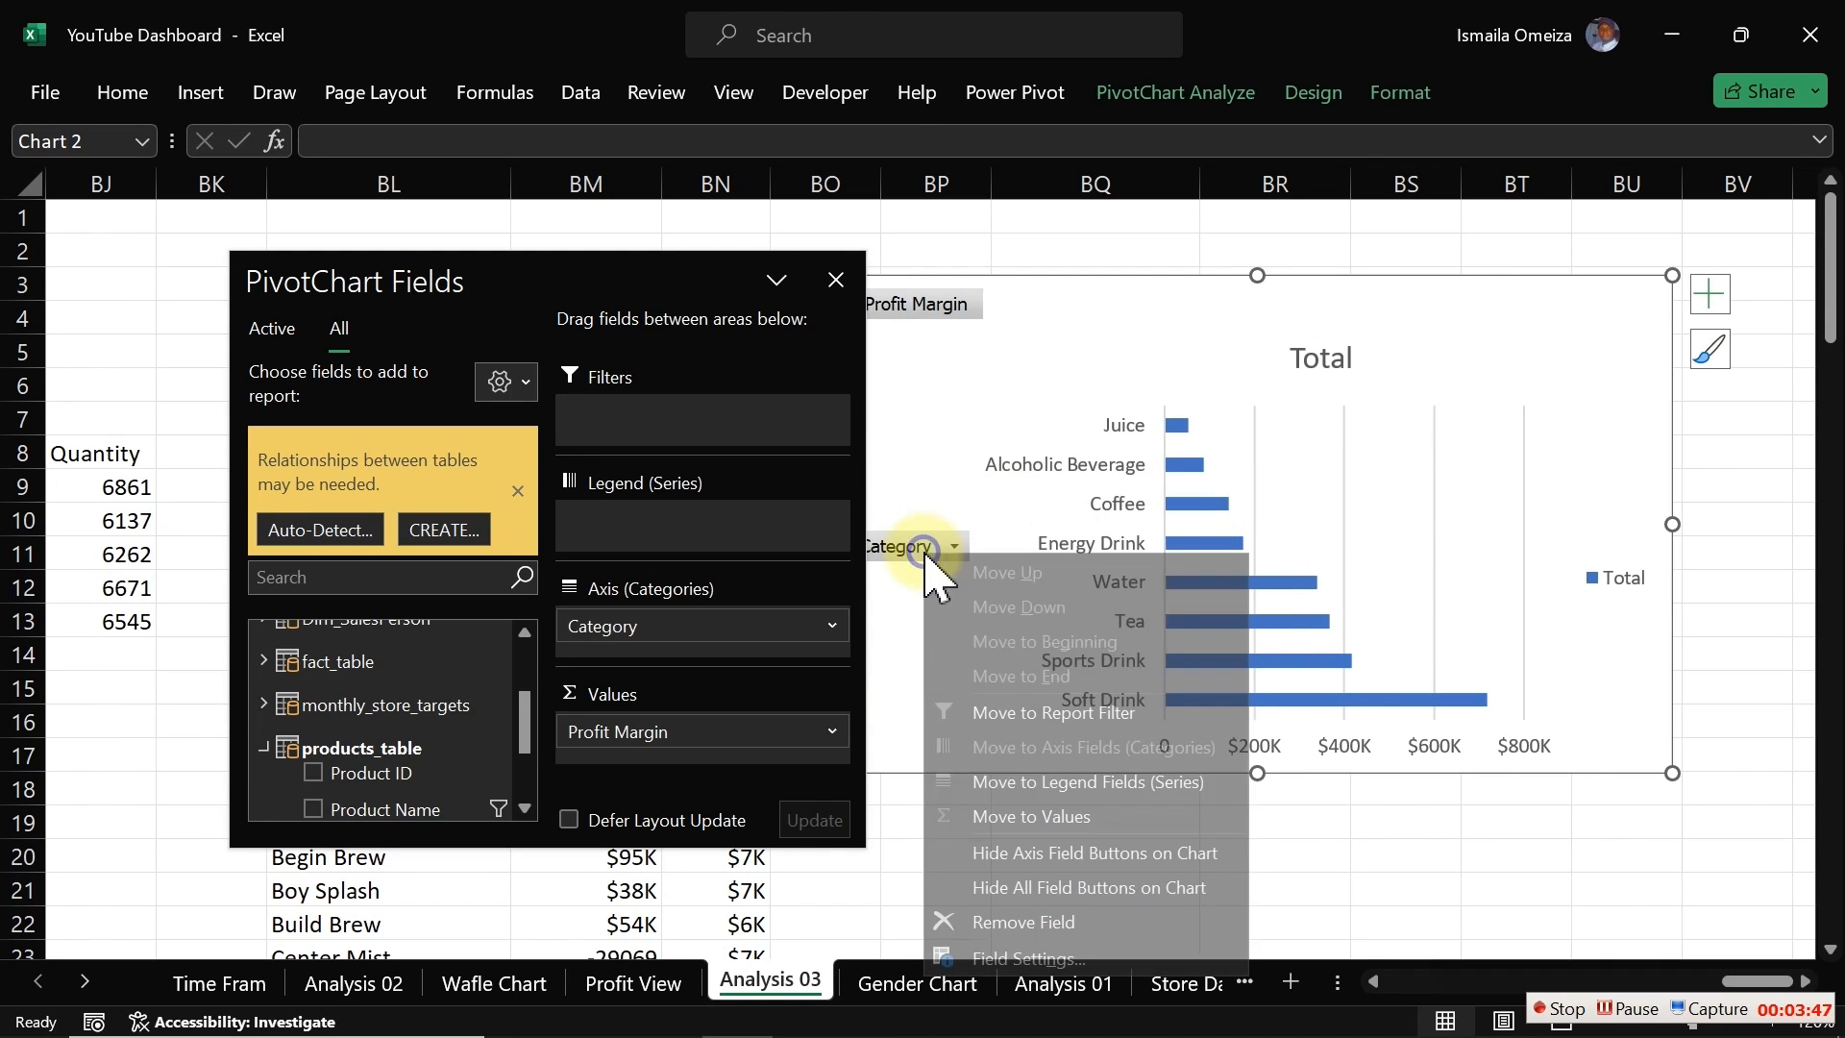
{"action": "left_click", "coordinate": [1027, 889]}
{"action": "left_click", "coordinate": [1247, 322]}
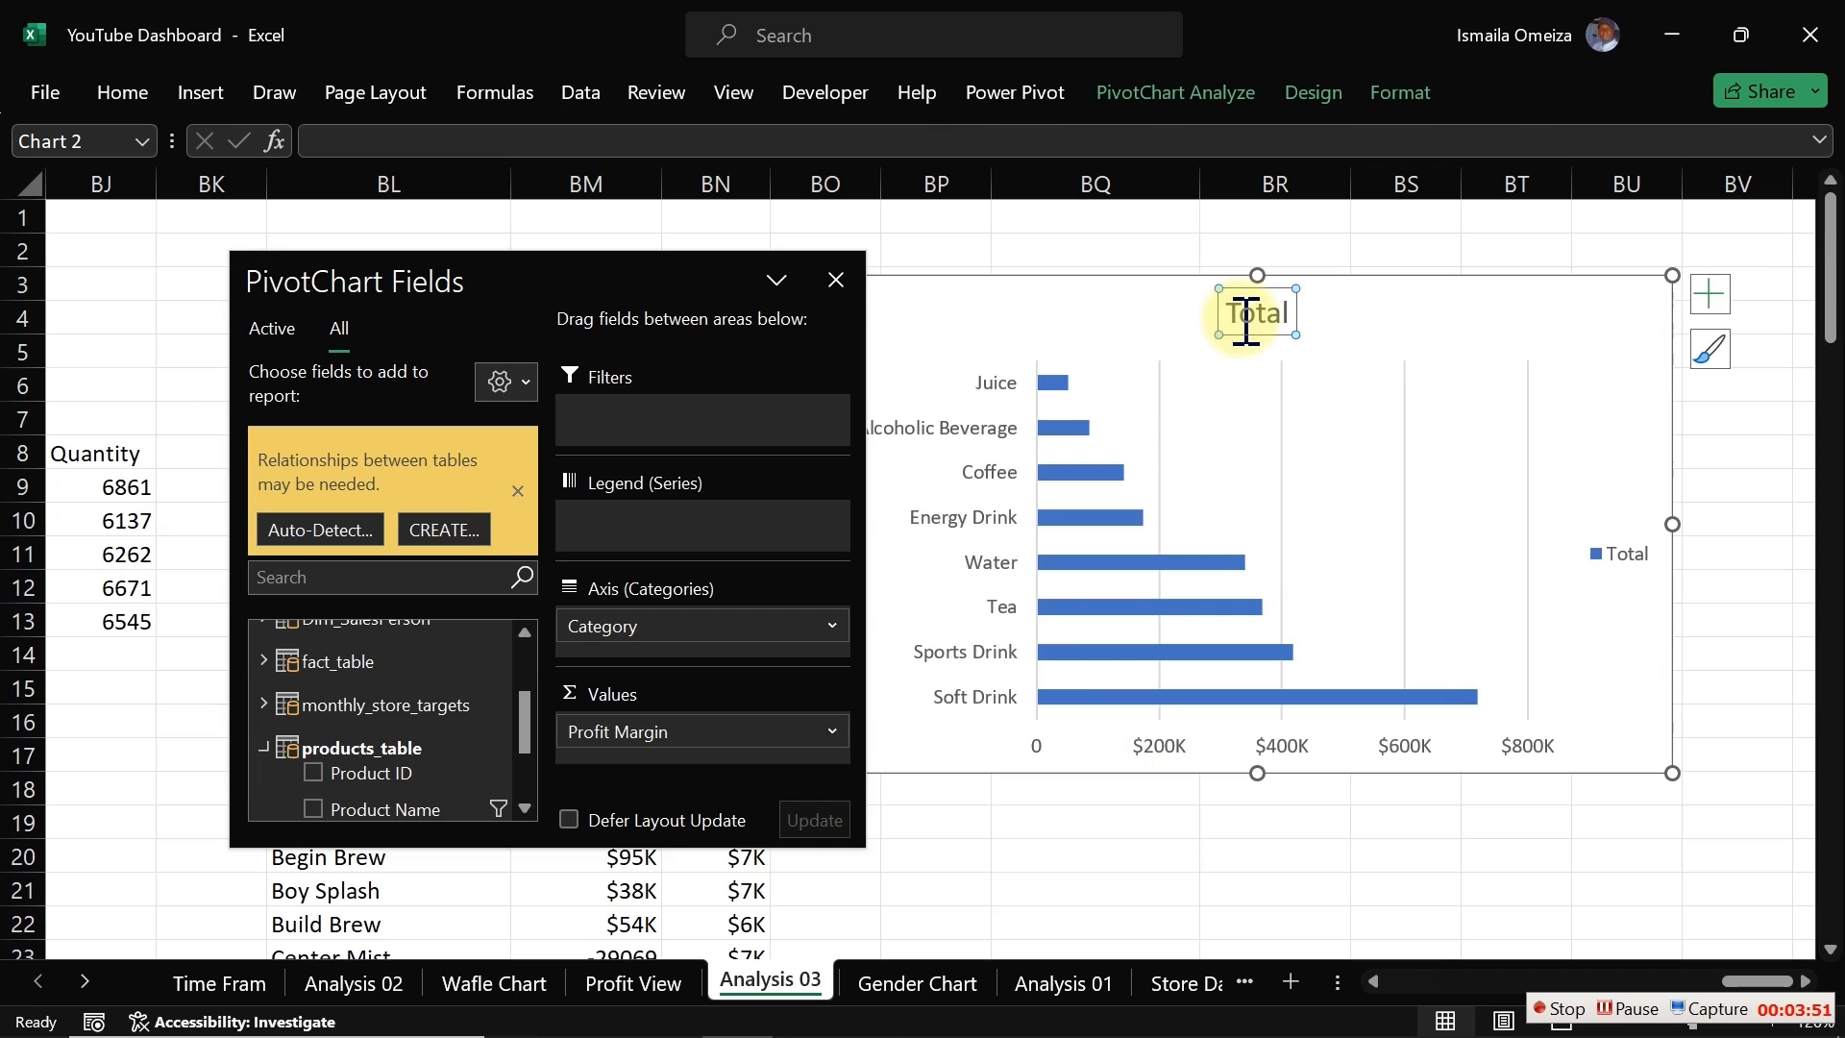
Step: Delete the chart title, gridlines, legend and horizontal value axis from the category bar chart
{"action": "key", "text": "Delete"}
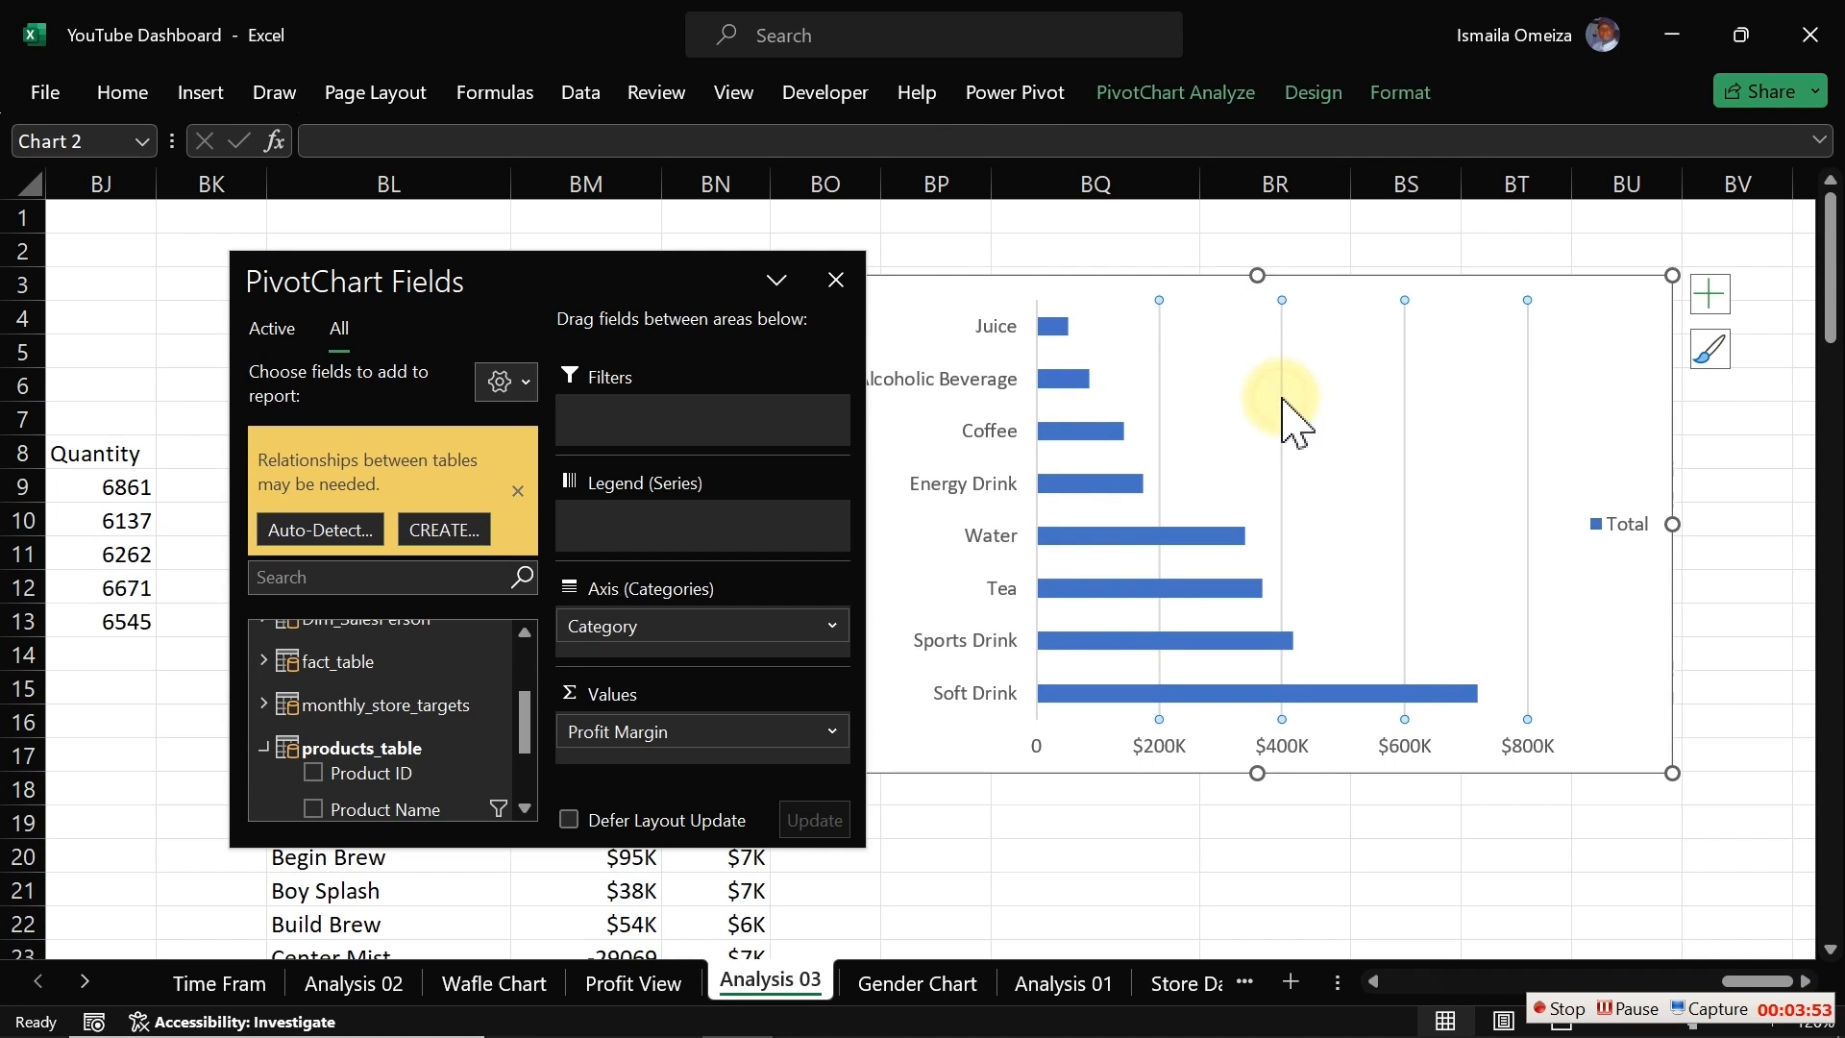
{"action": "key", "text": "Delete"}
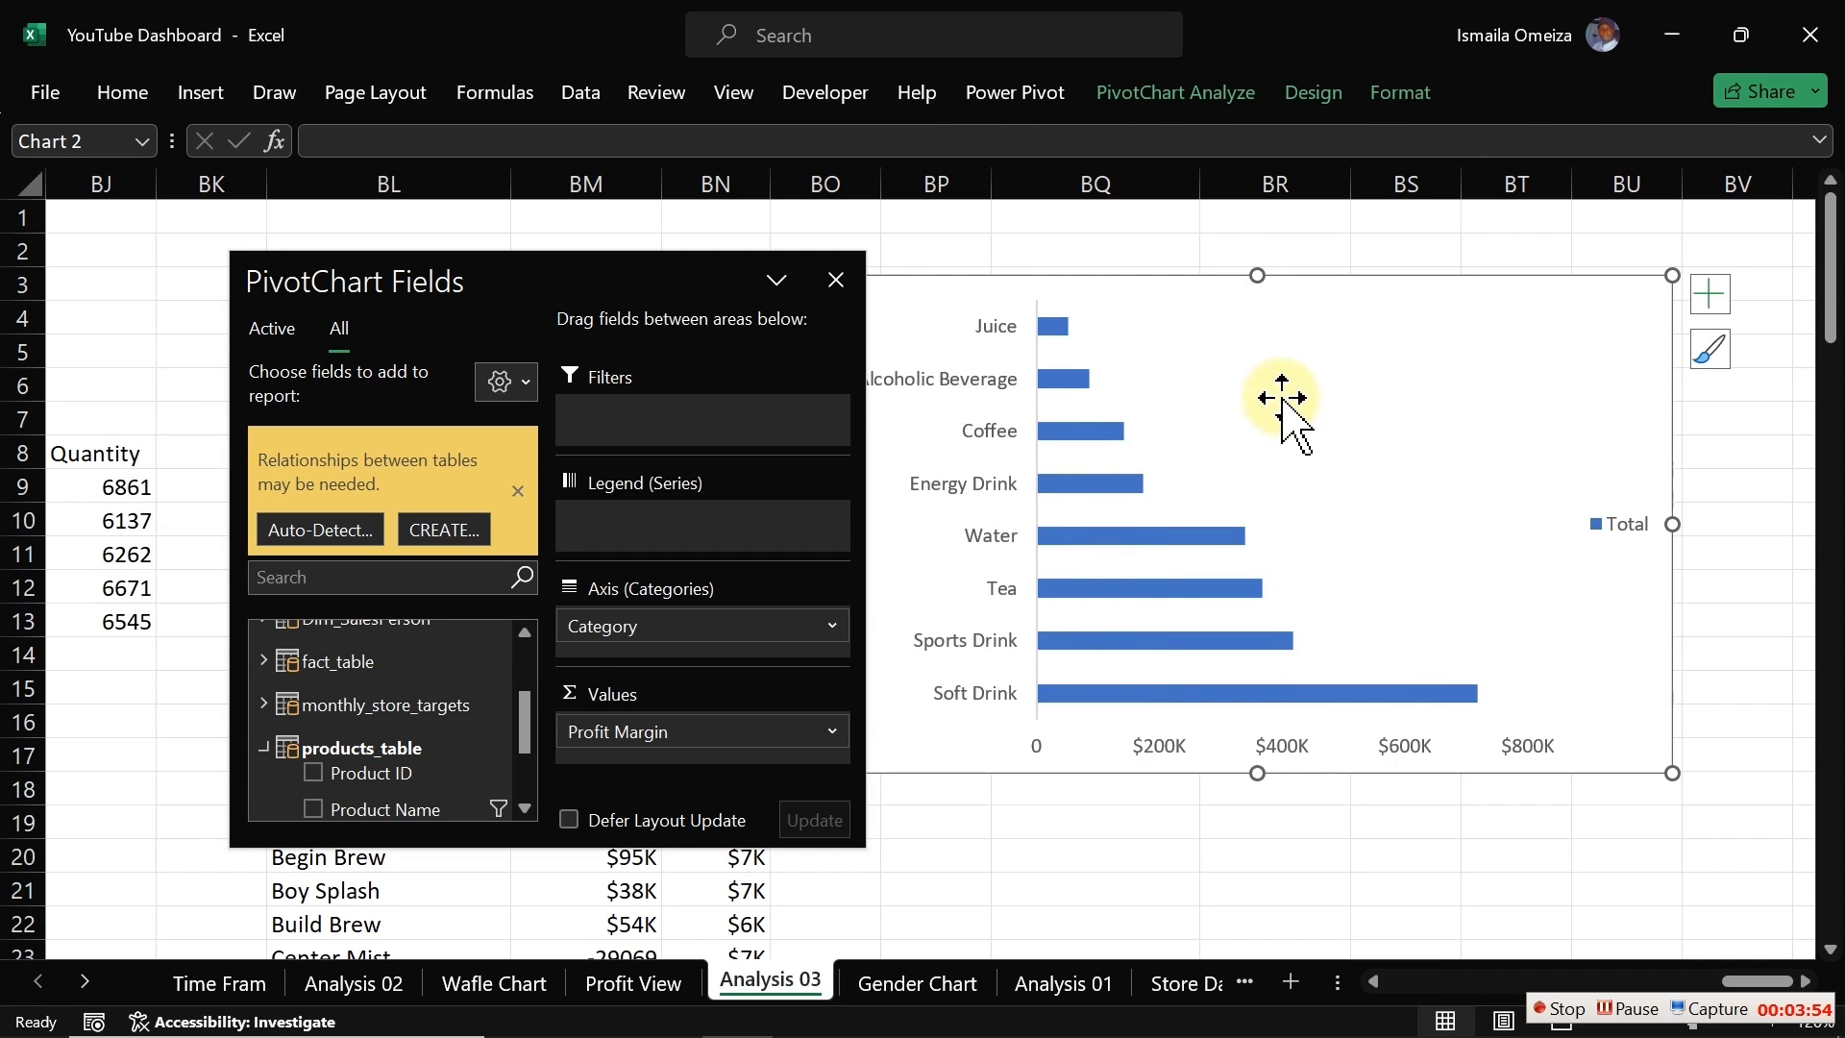
{"action": "left_click", "coordinate": [1604, 529]}
{"action": "key", "text": "Delete"}
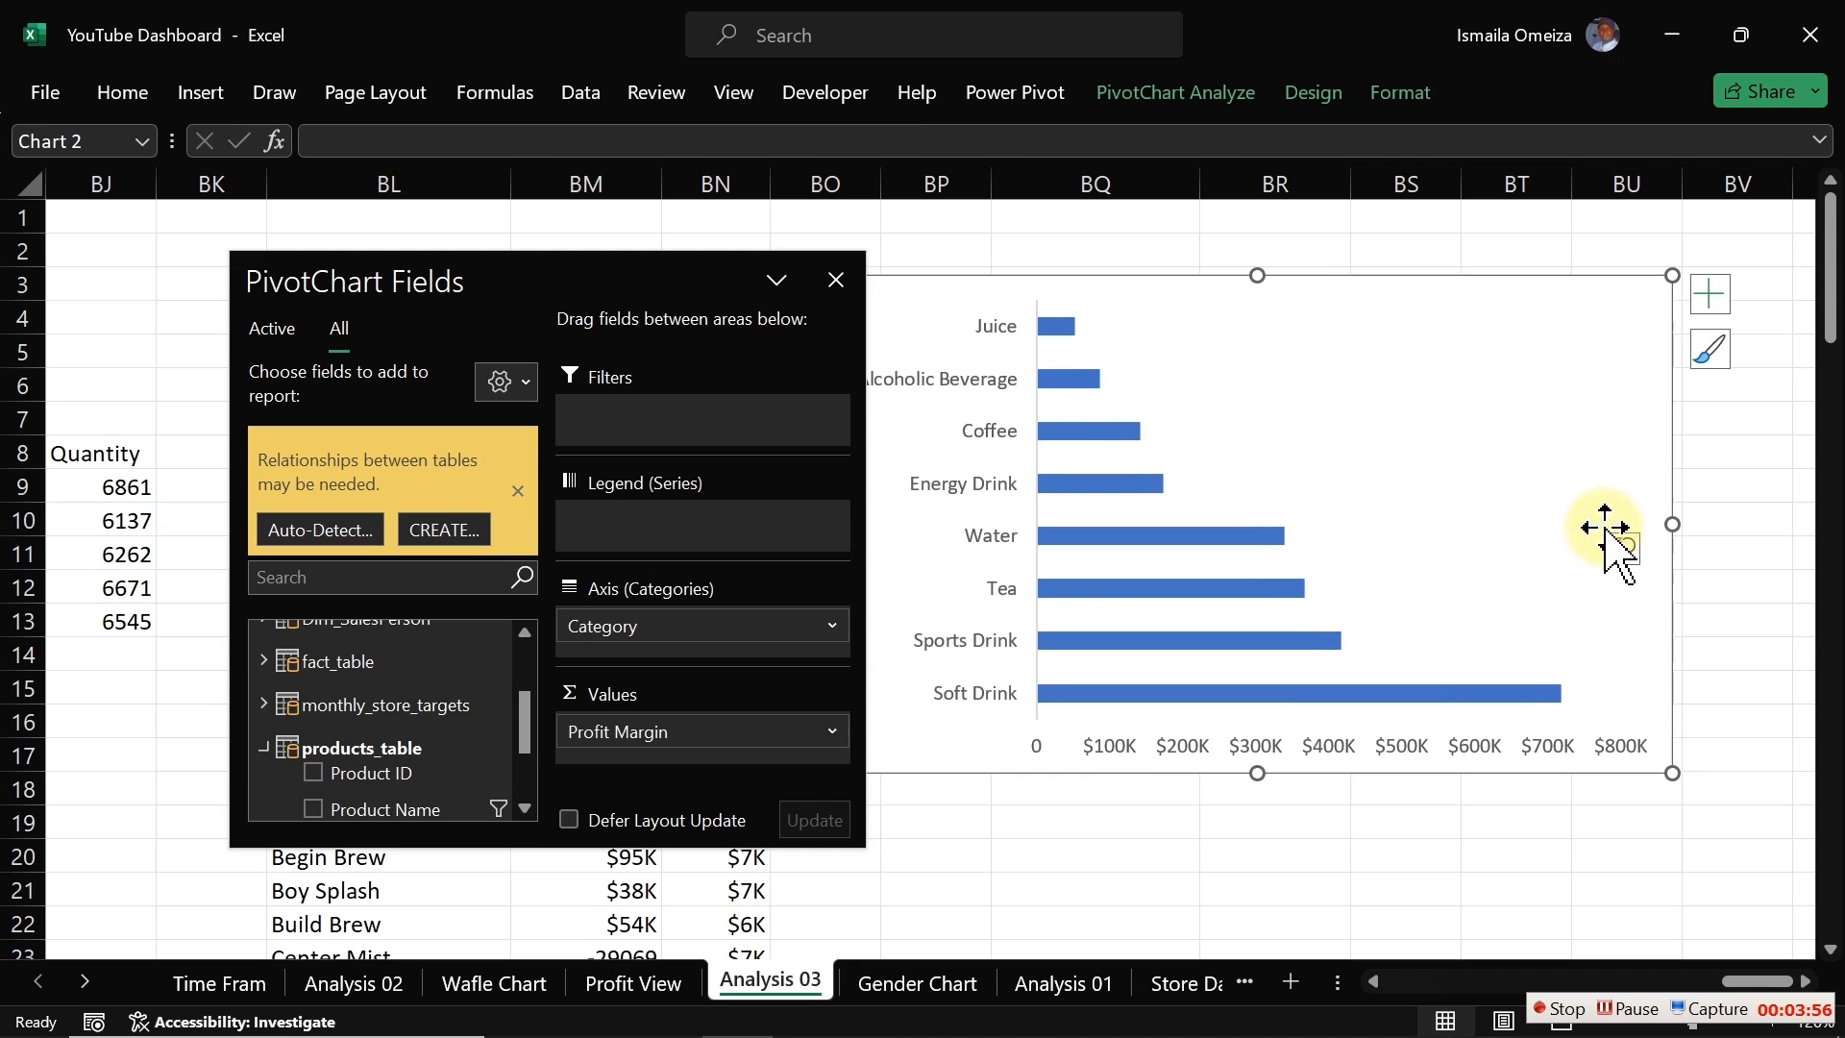
{"action": "left_click", "coordinate": [1326, 746]}
{"action": "key", "text": "Delete"}
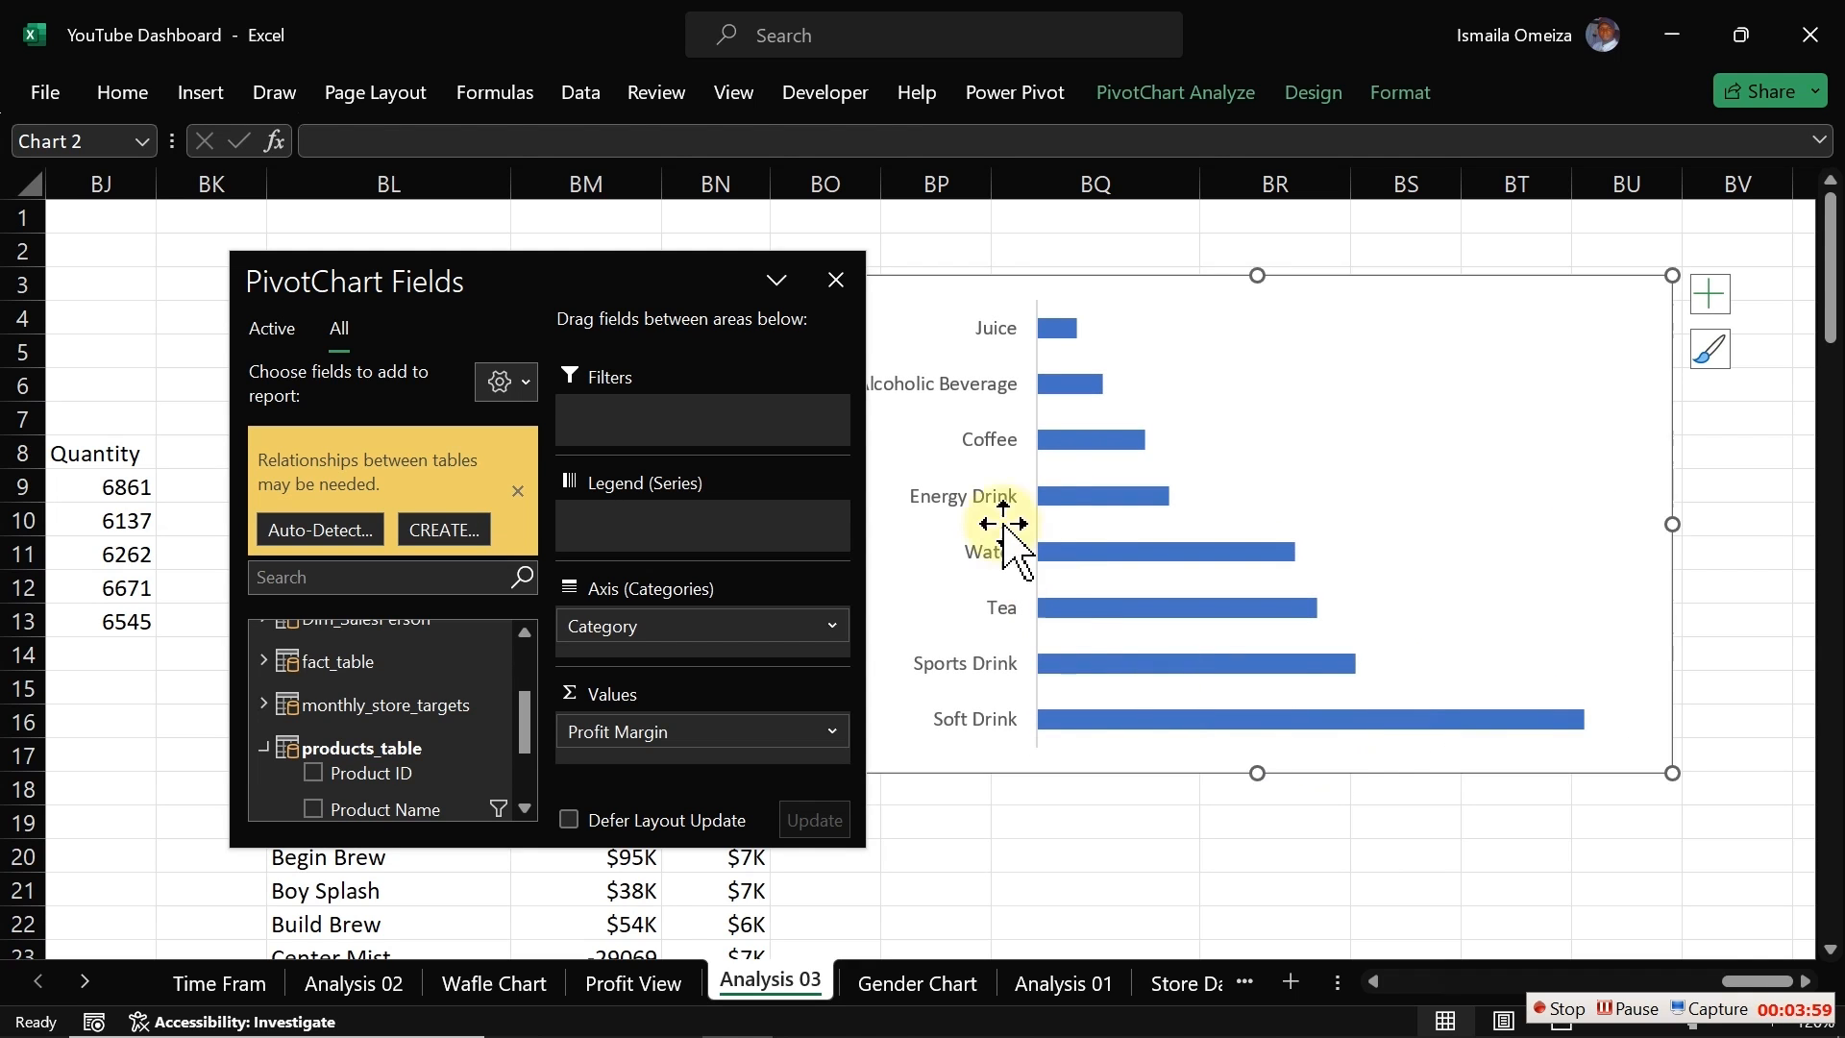
Step: Format the category axis to show categories in reverse order, and close the PivotChart Fields pane
{"action": "left_click", "coordinate": [990, 495]}
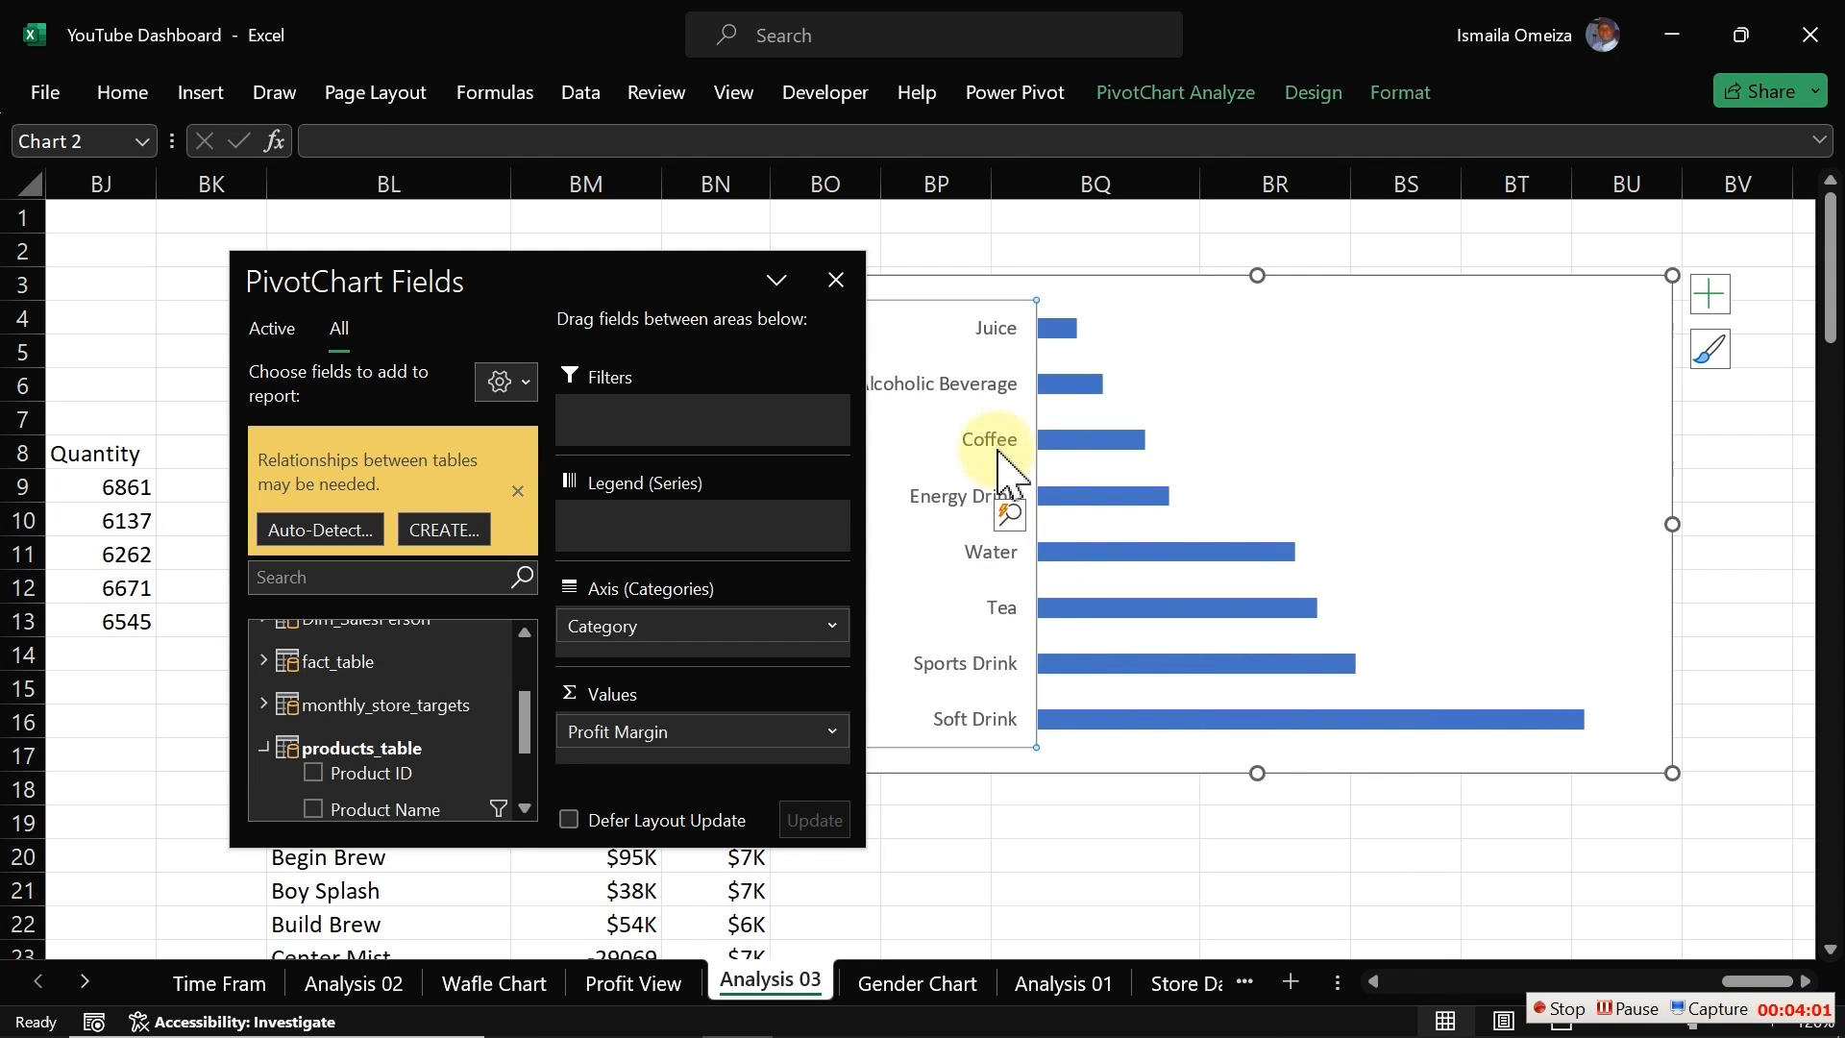
{"action": "double_click", "coordinate": [1009, 451]}
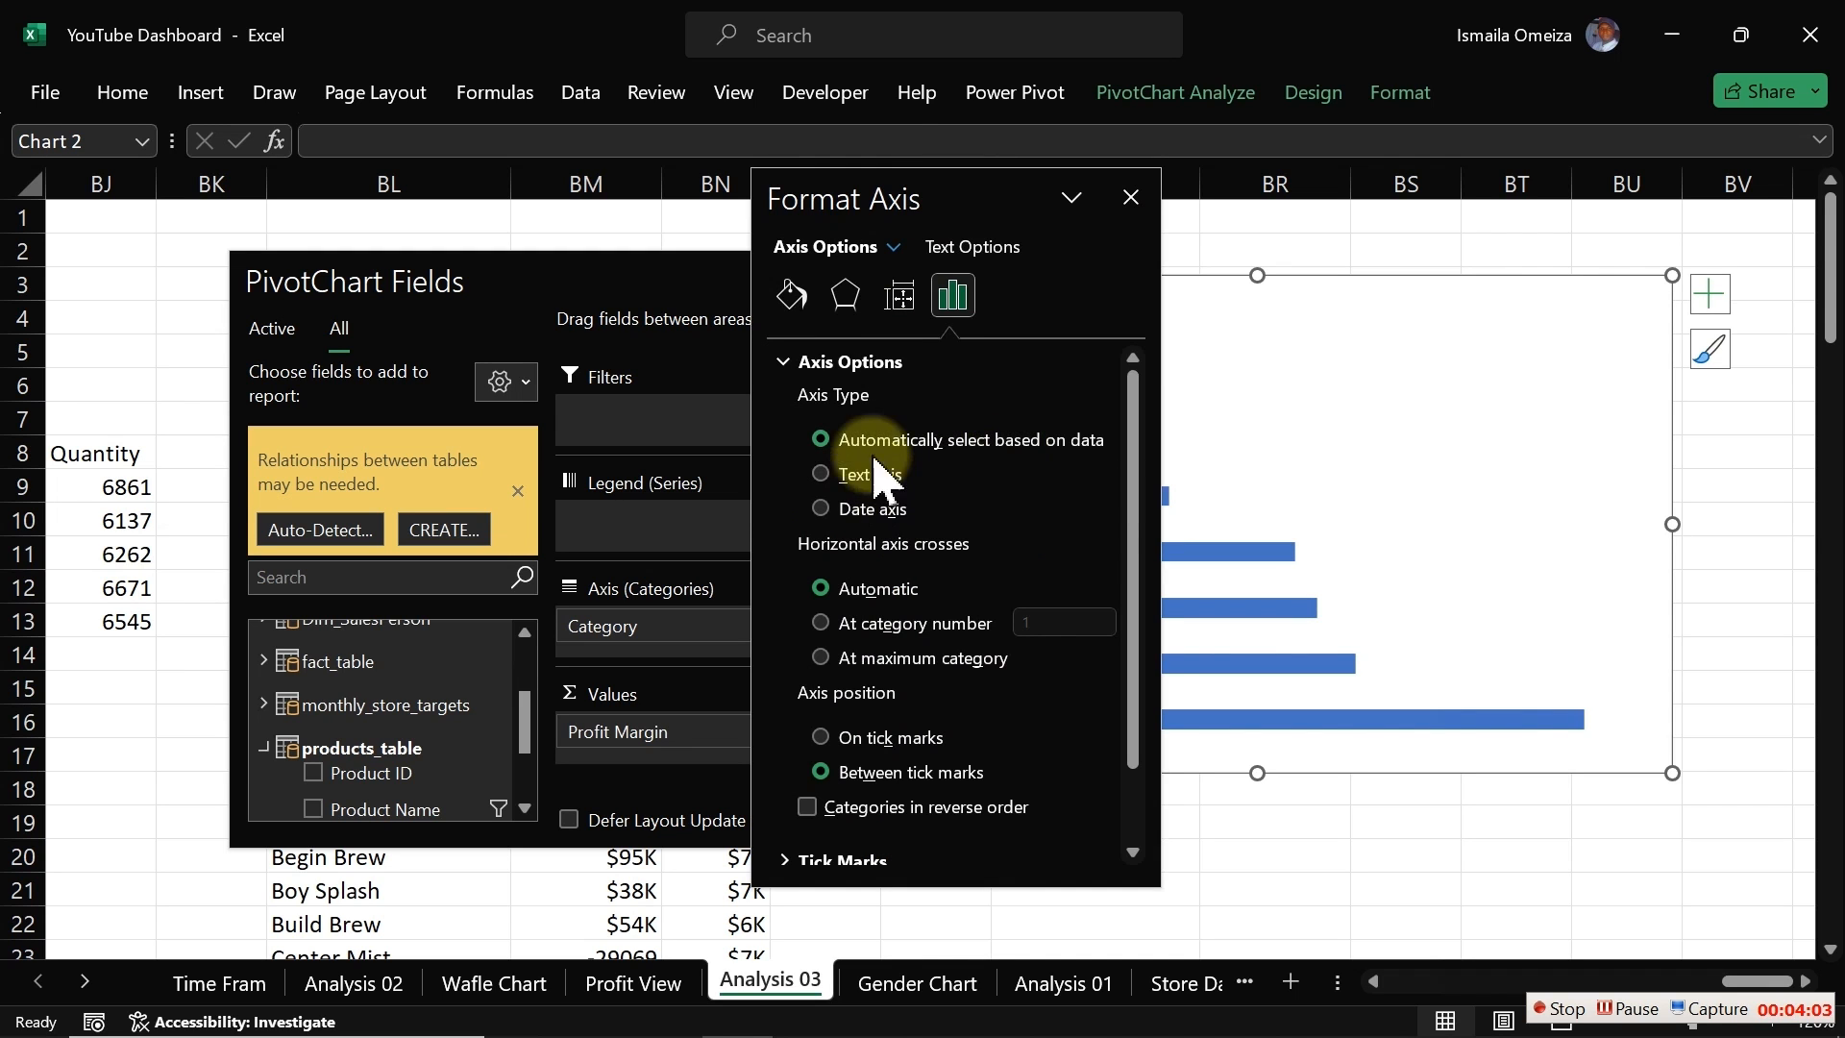
{"action": "left_click_drag", "start_coordinate": [910, 198], "coordinate": [441, 247]}
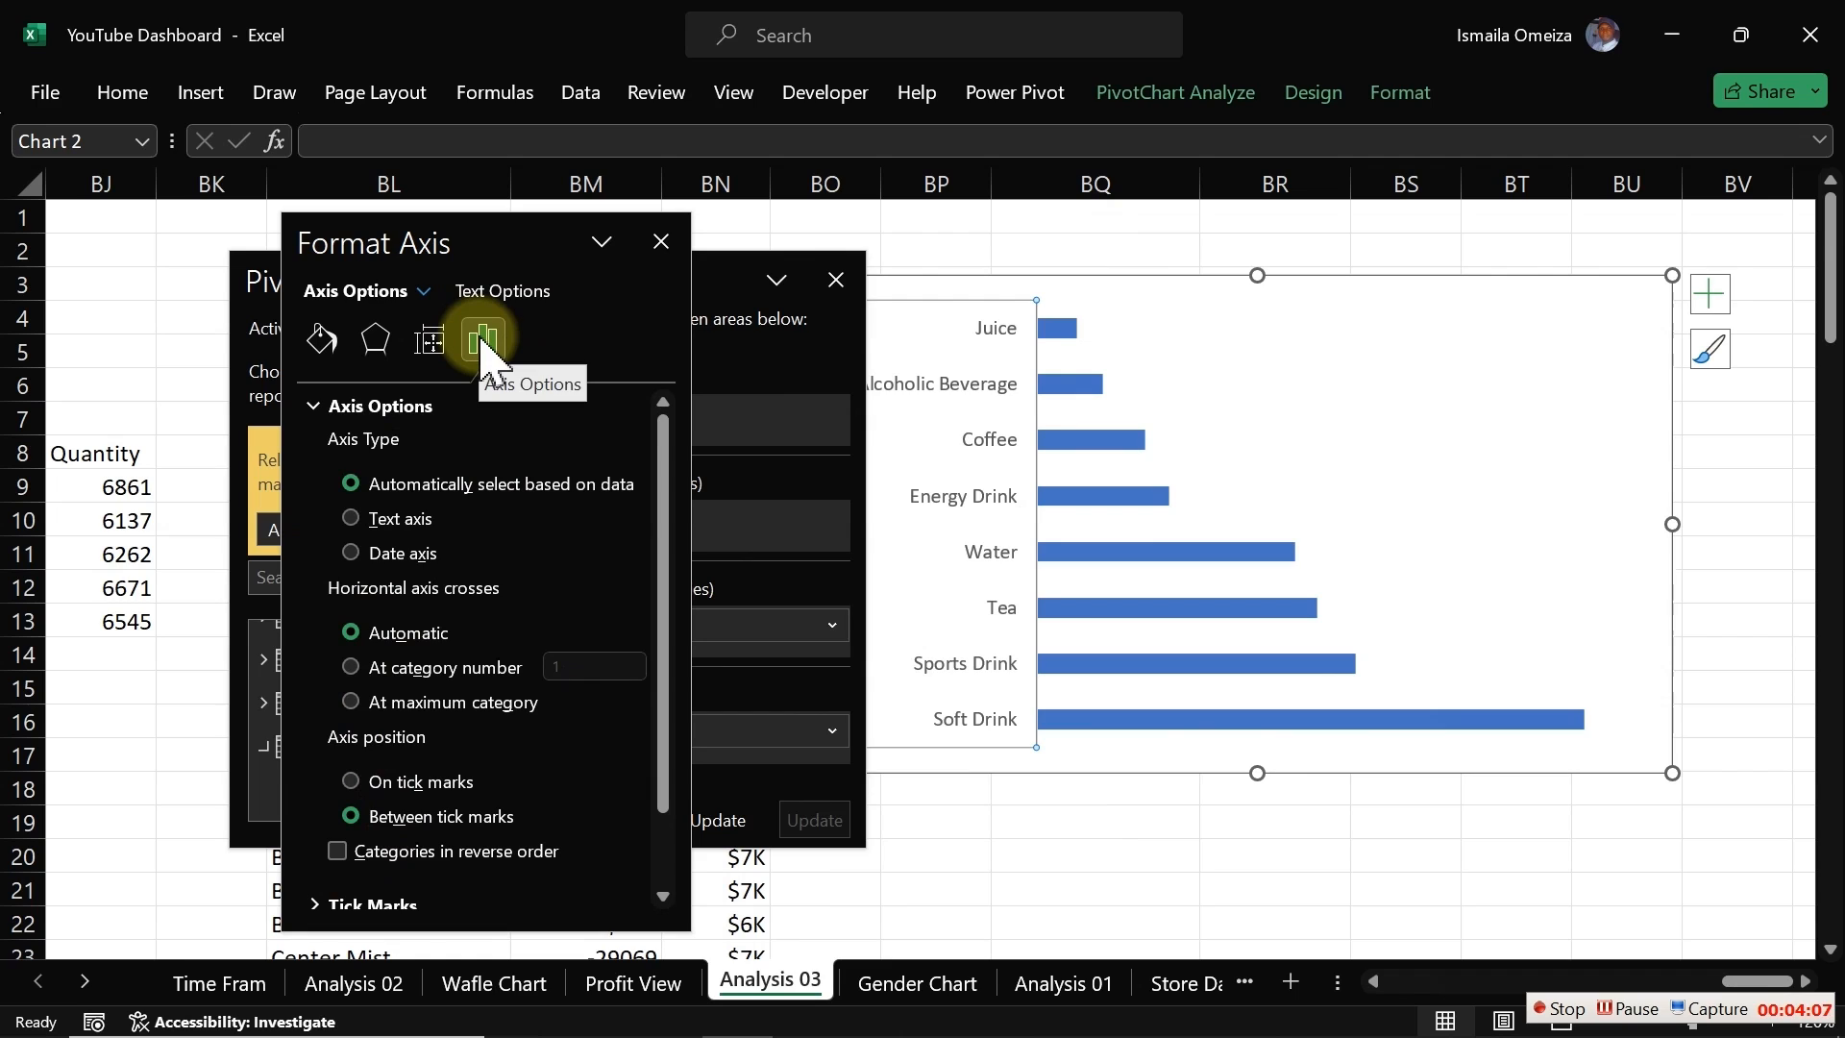
{"action": "left_click", "coordinate": [338, 851]}
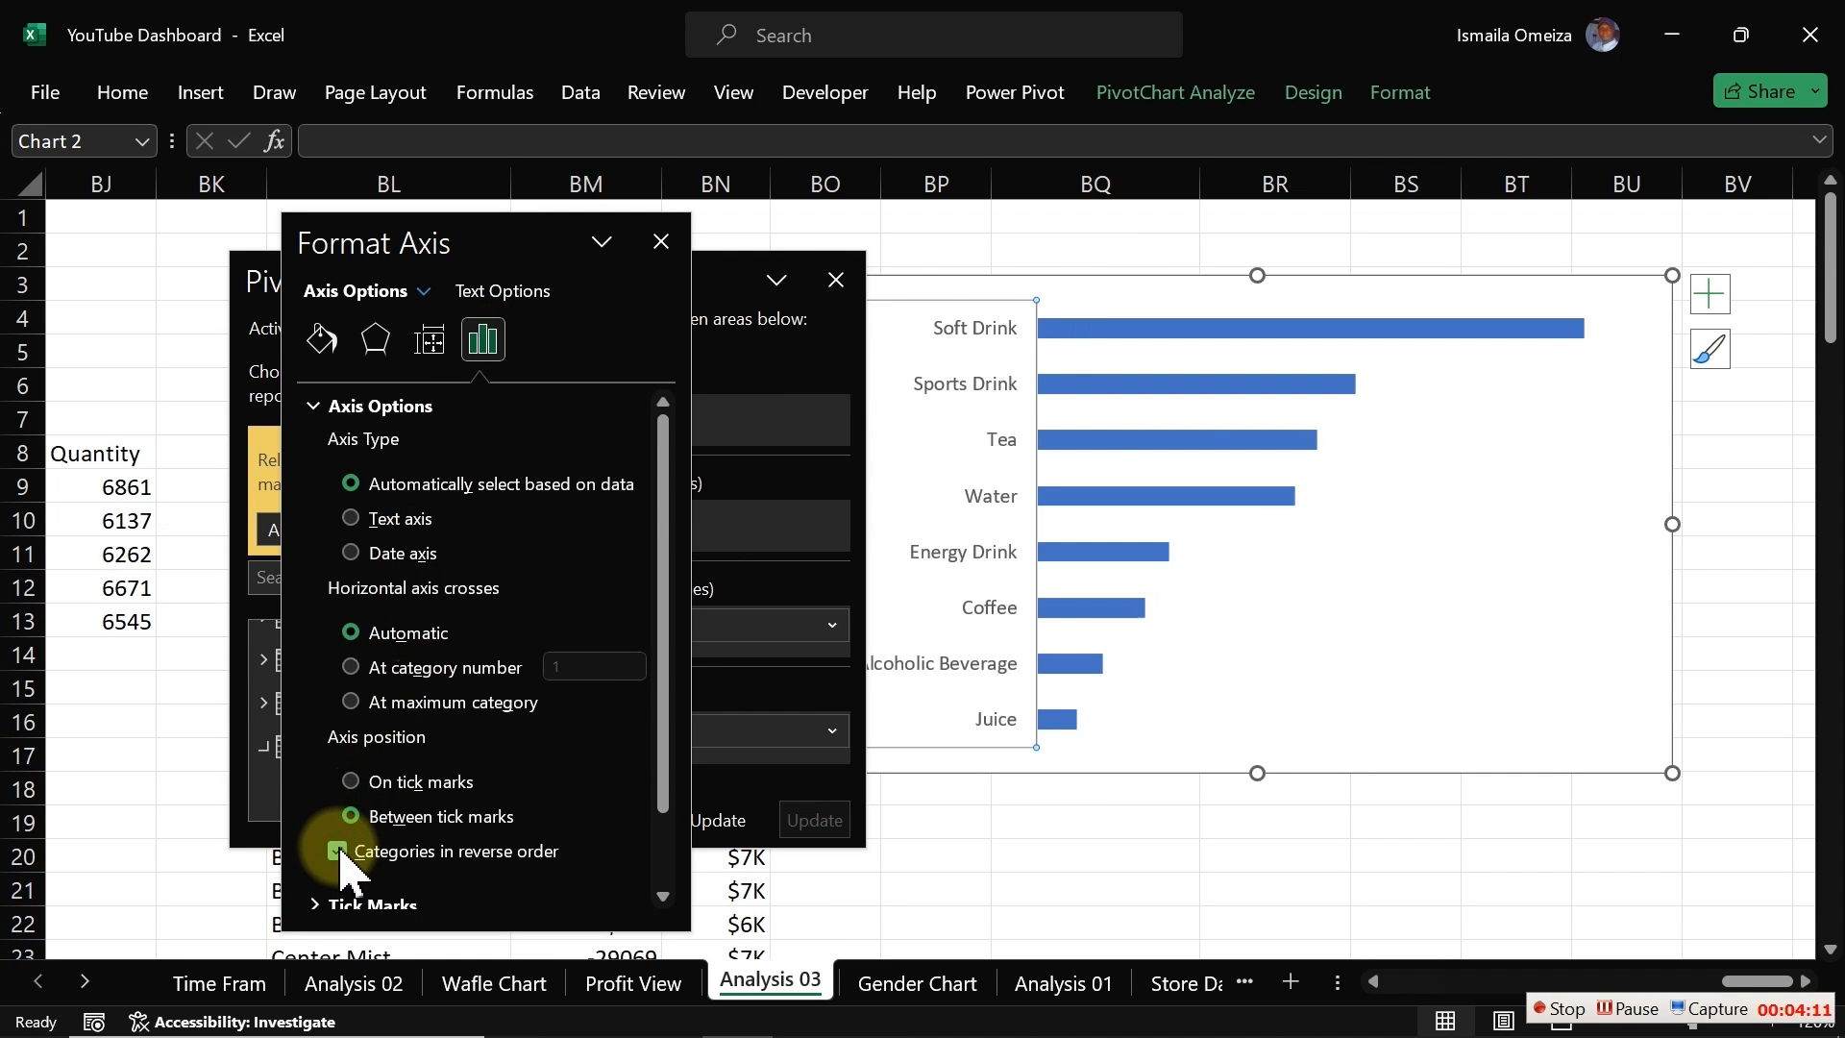
{"action": "left_click", "coordinate": [836, 280]}
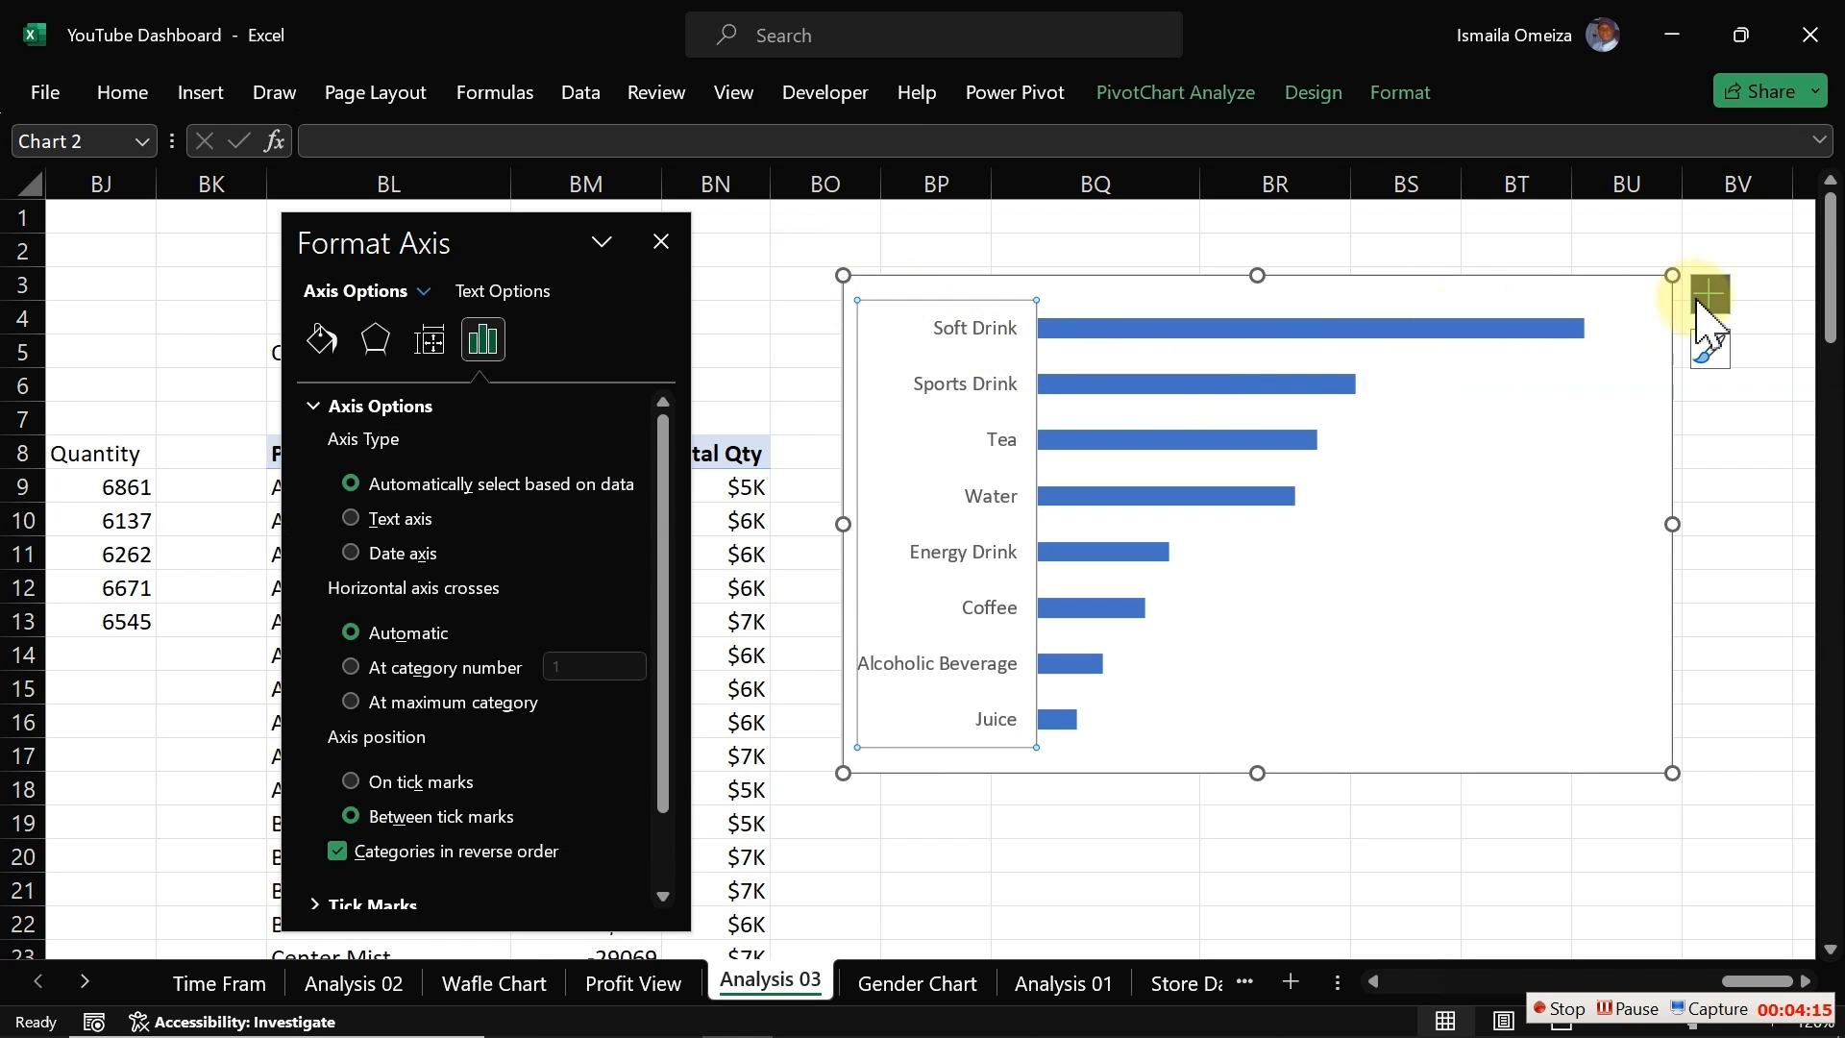
Step: Add data labels to the category chart's bars
{"action": "left_click", "coordinate": [1585, 332]}
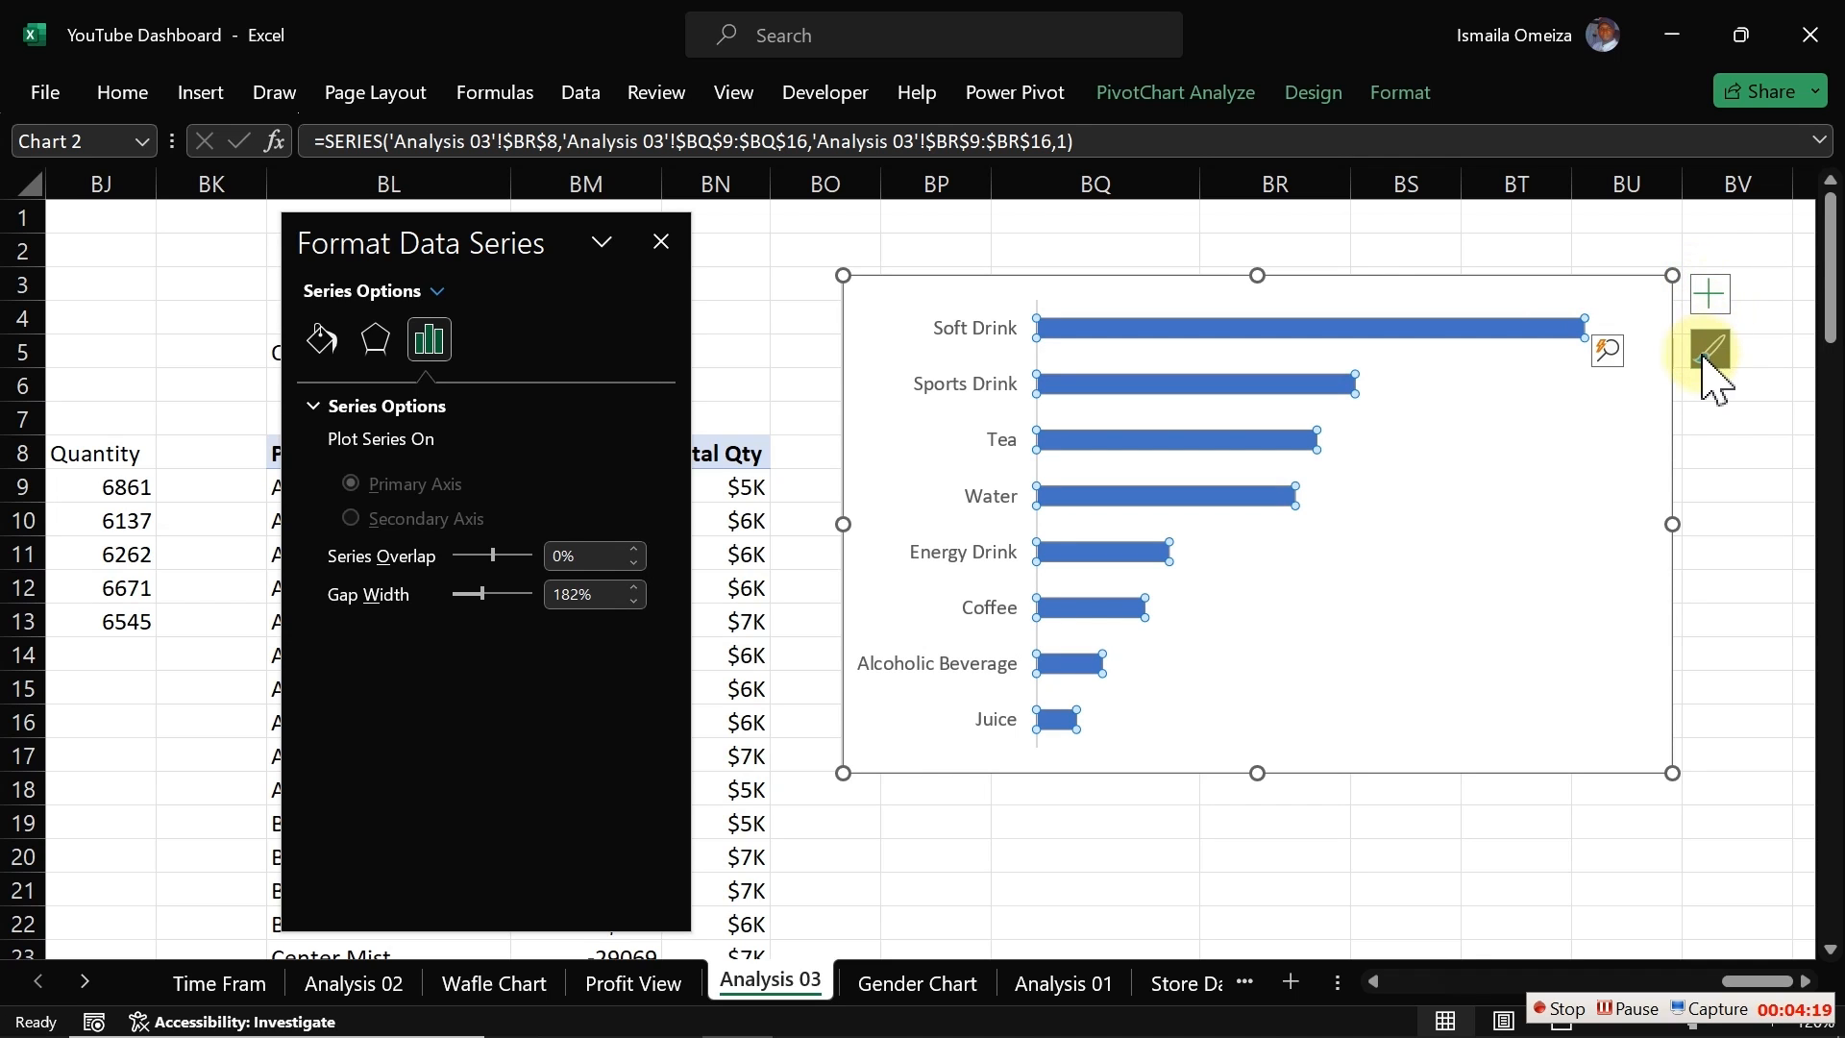
{"action": "left_click", "coordinate": [1709, 294]}
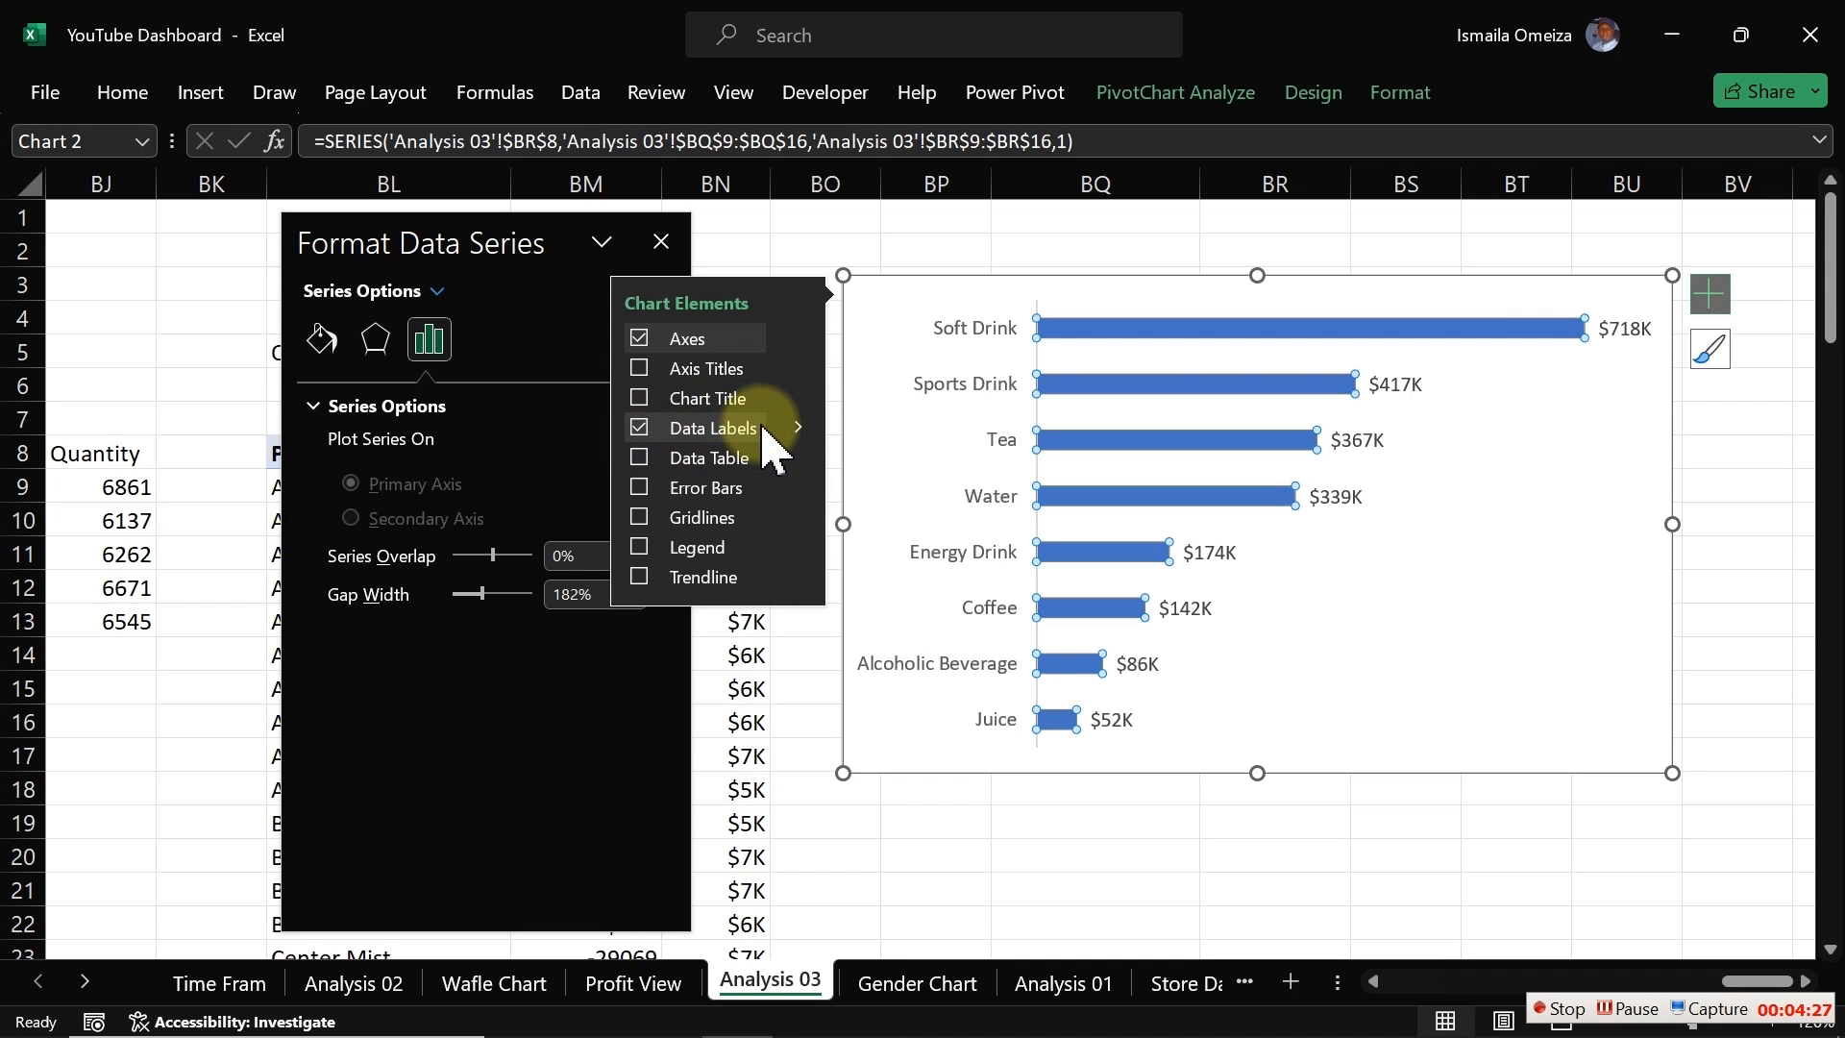
{"action": "left_click", "coordinate": [1041, 289]}
{"action": "left_click", "coordinate": [988, 333]}
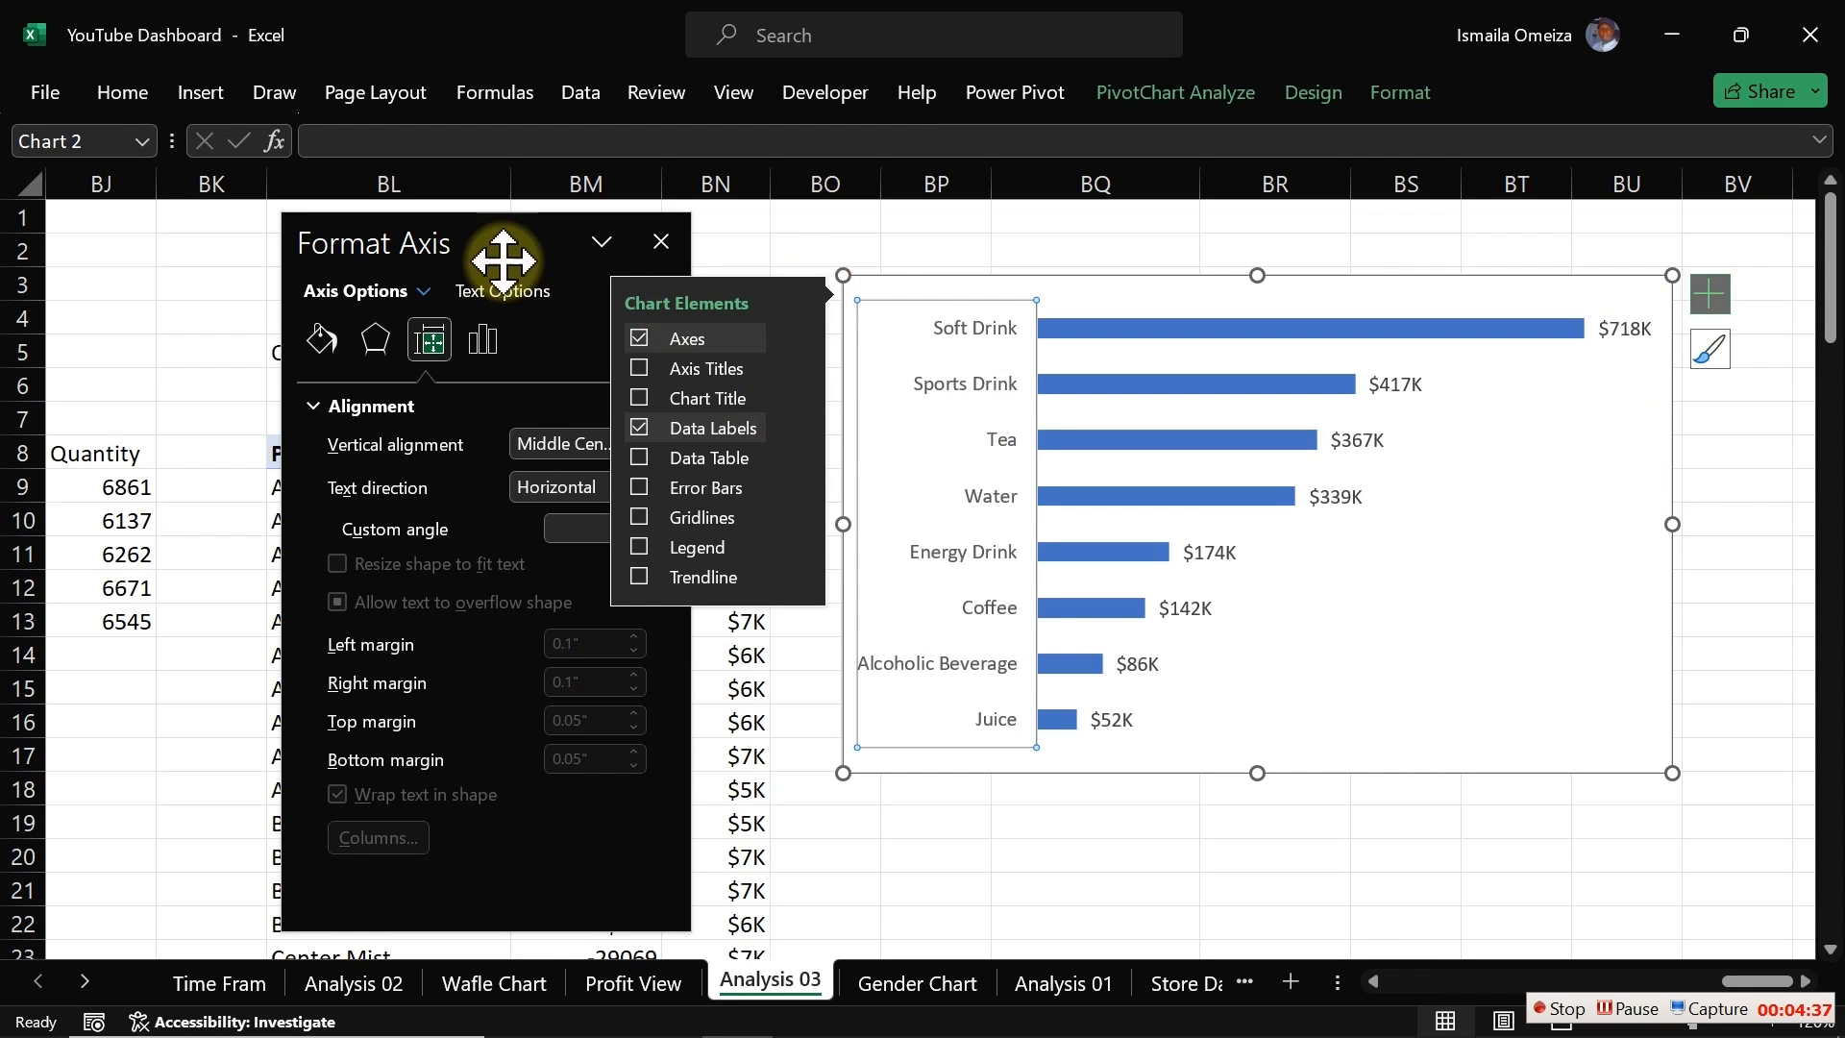
{"action": "double_click", "coordinate": [371, 264]}
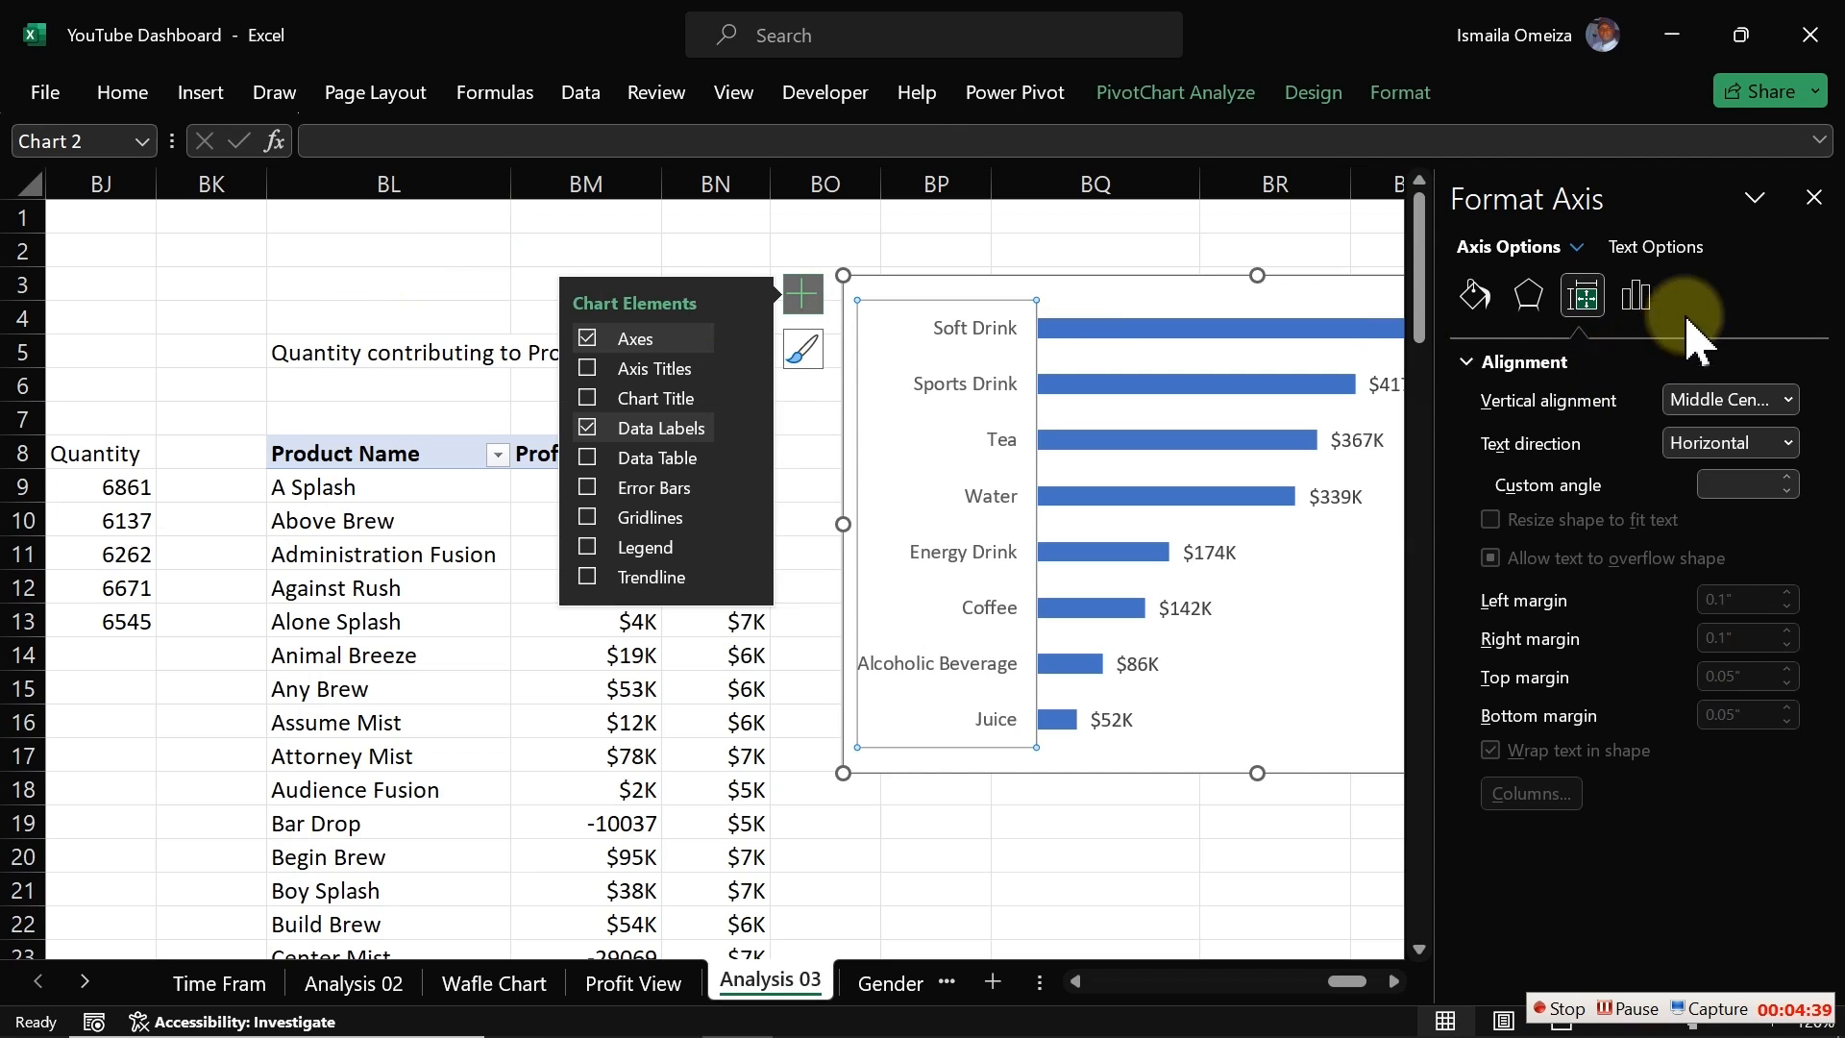
{"action": "left_click", "coordinate": [1284, 277]}
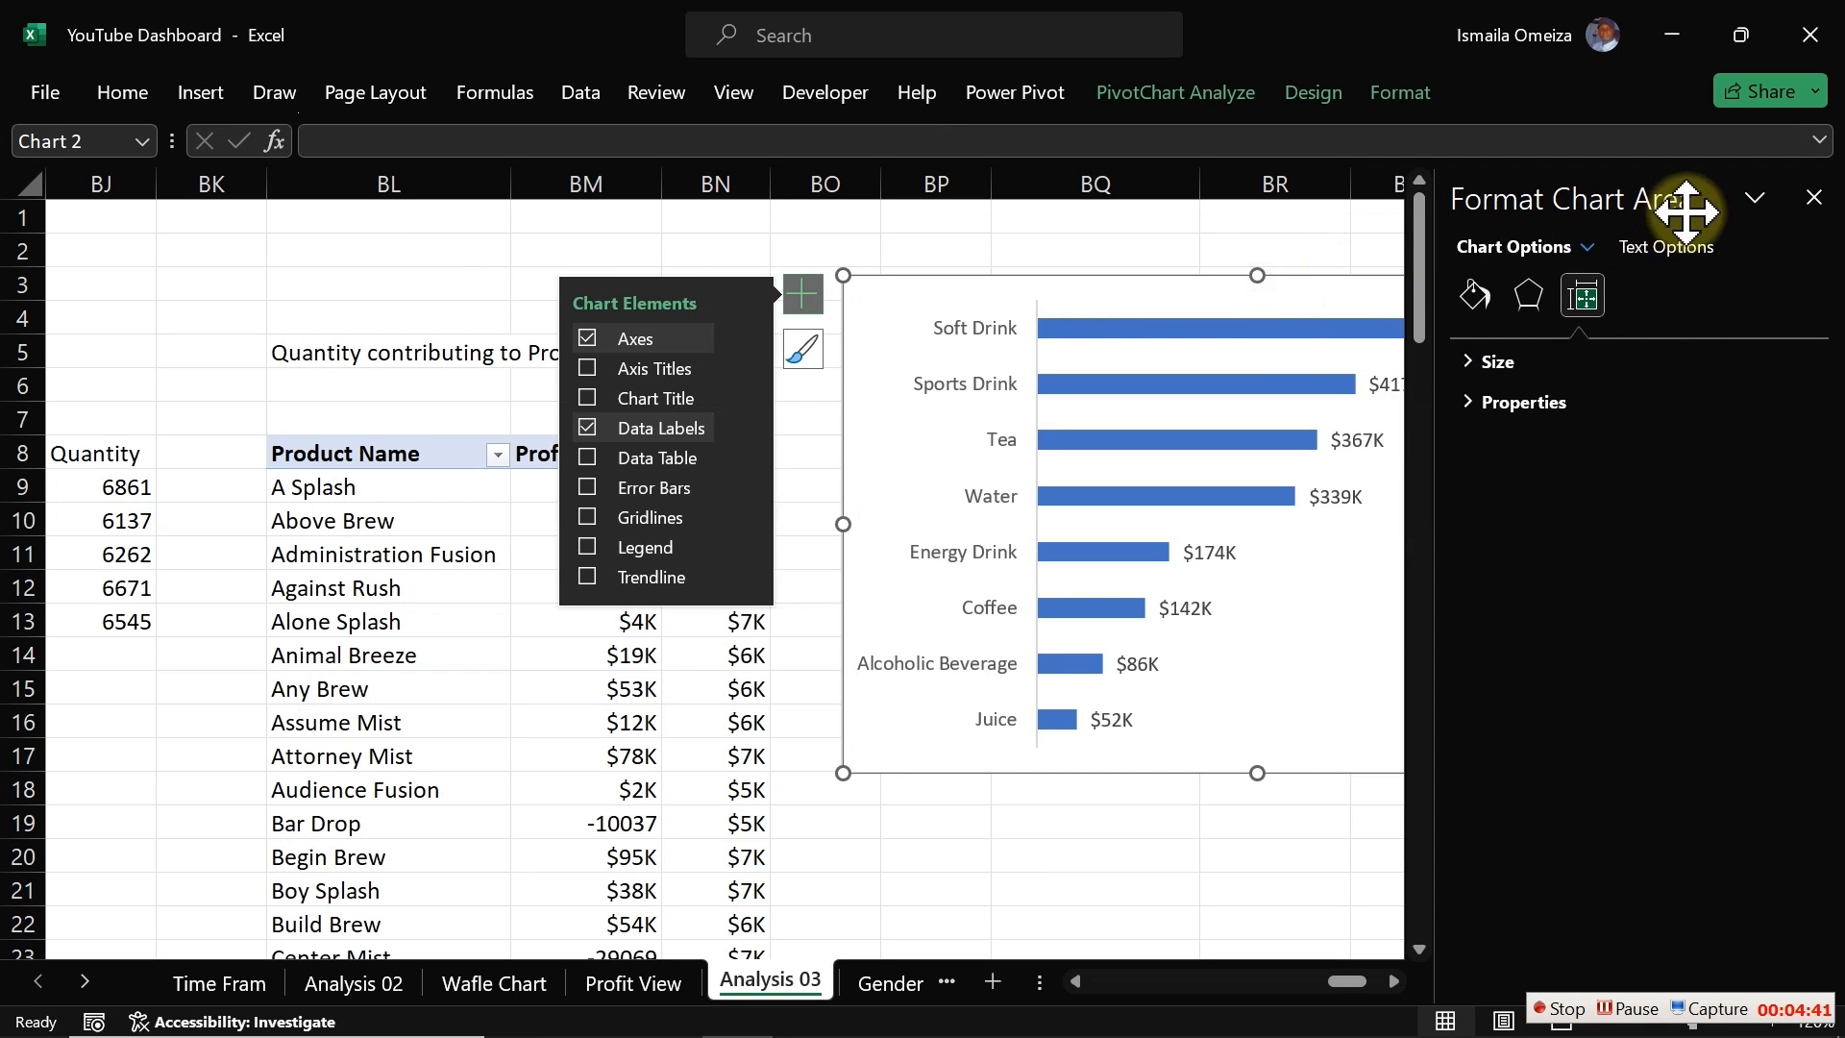
{"action": "left_click_drag", "start_coordinate": [1688, 195], "coordinate": [397, 262]}
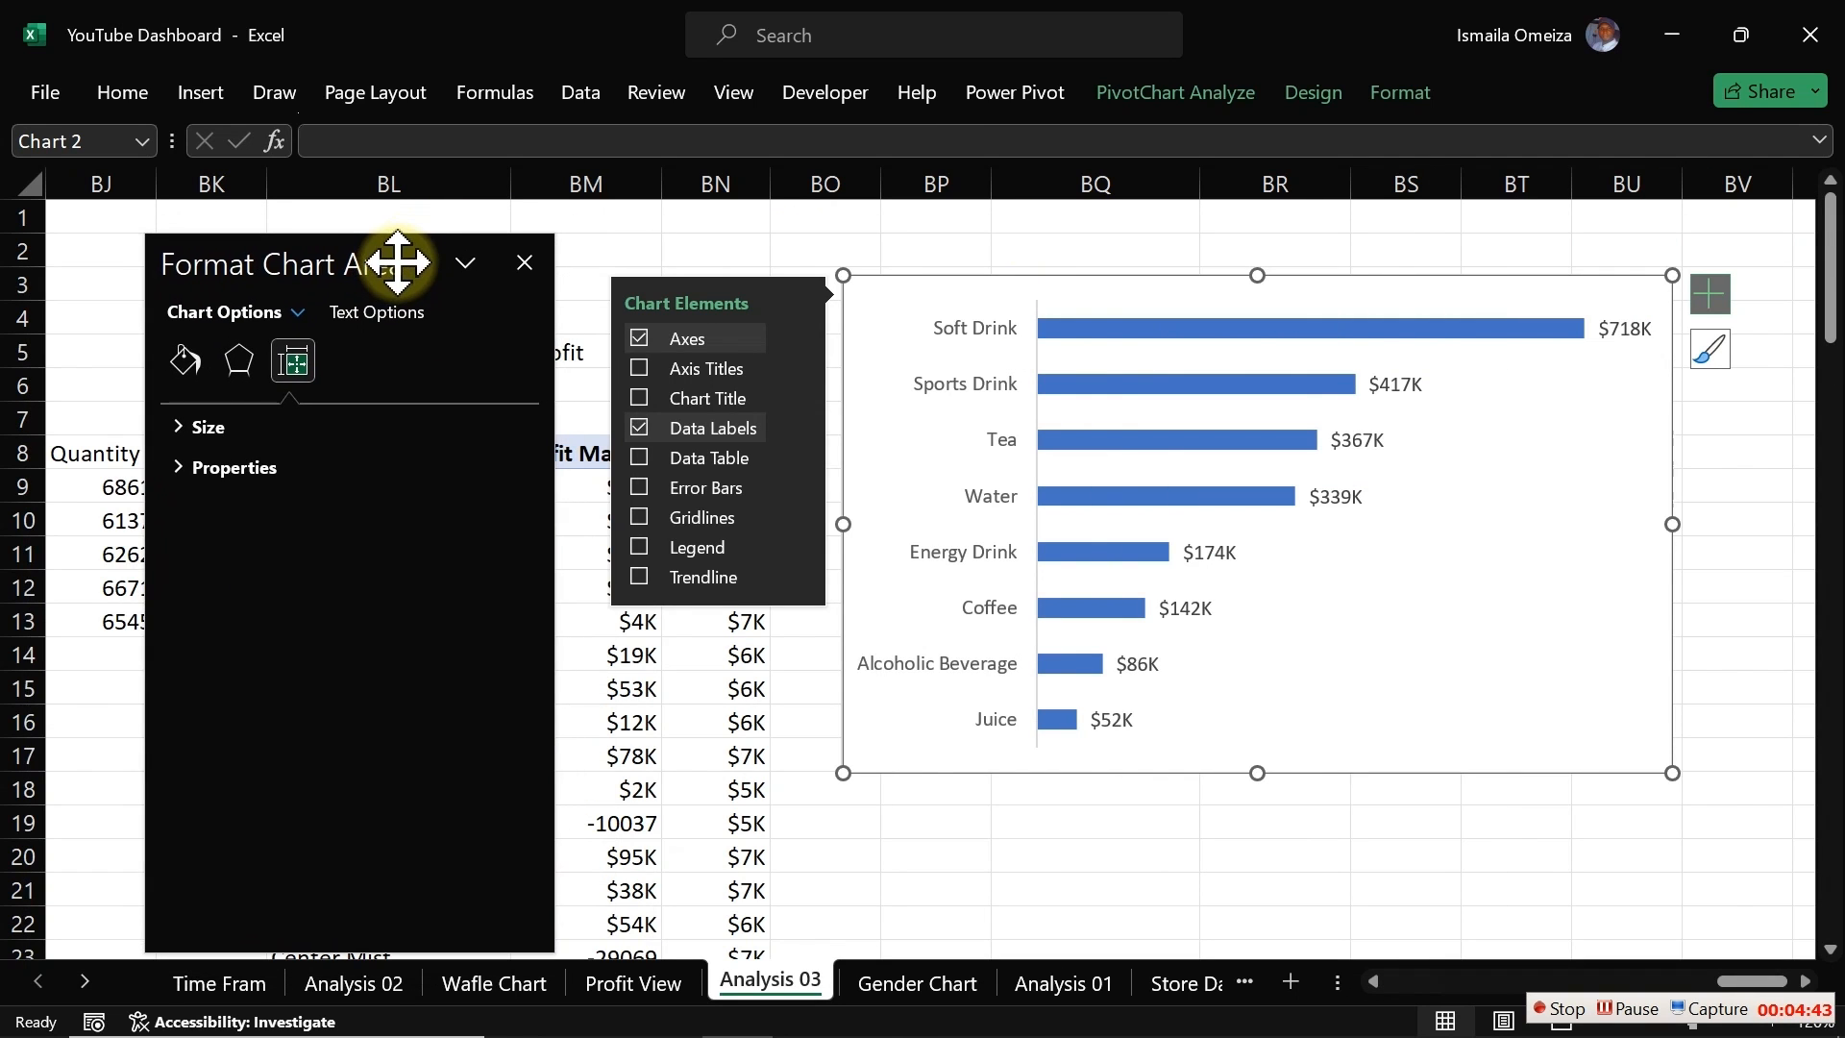
Step: Set the category axis label position to High so category names sit beside the bar ends
{"action": "left_click", "coordinate": [995, 398]}
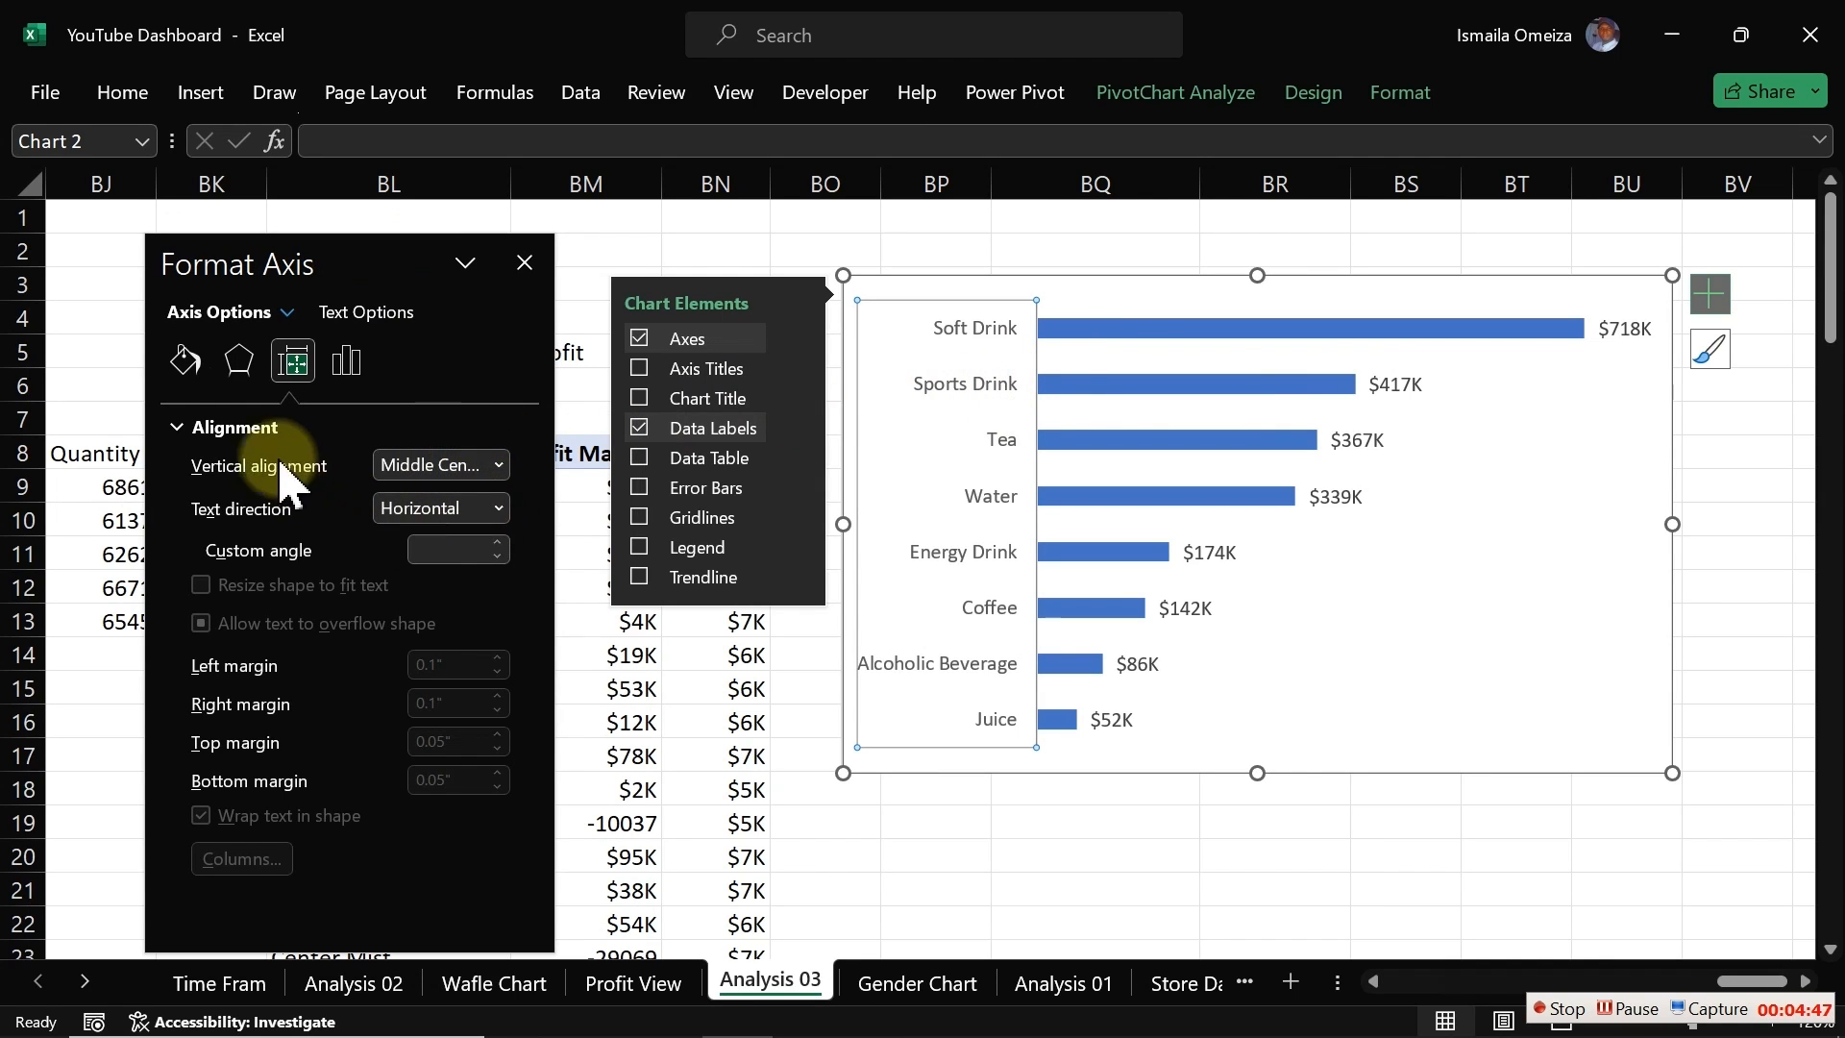
{"action": "left_click", "coordinate": [217, 429]}
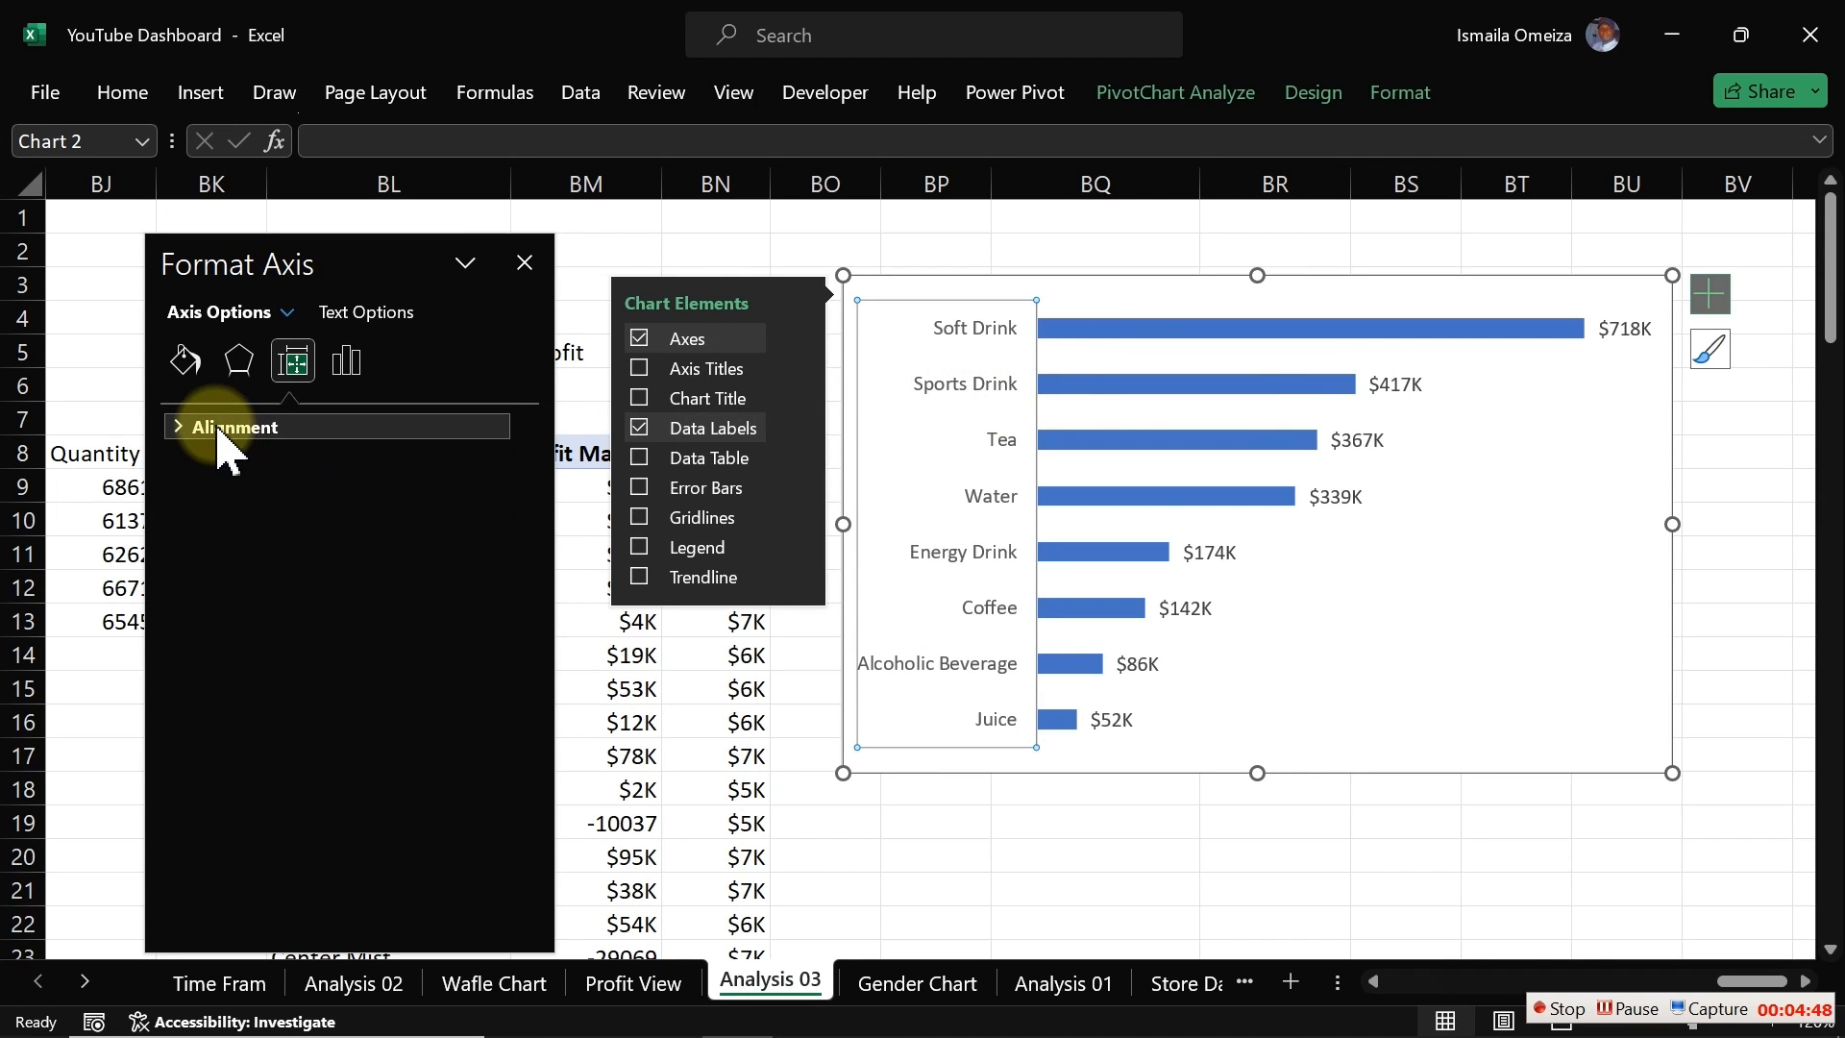
{"action": "left_click", "coordinate": [348, 362]}
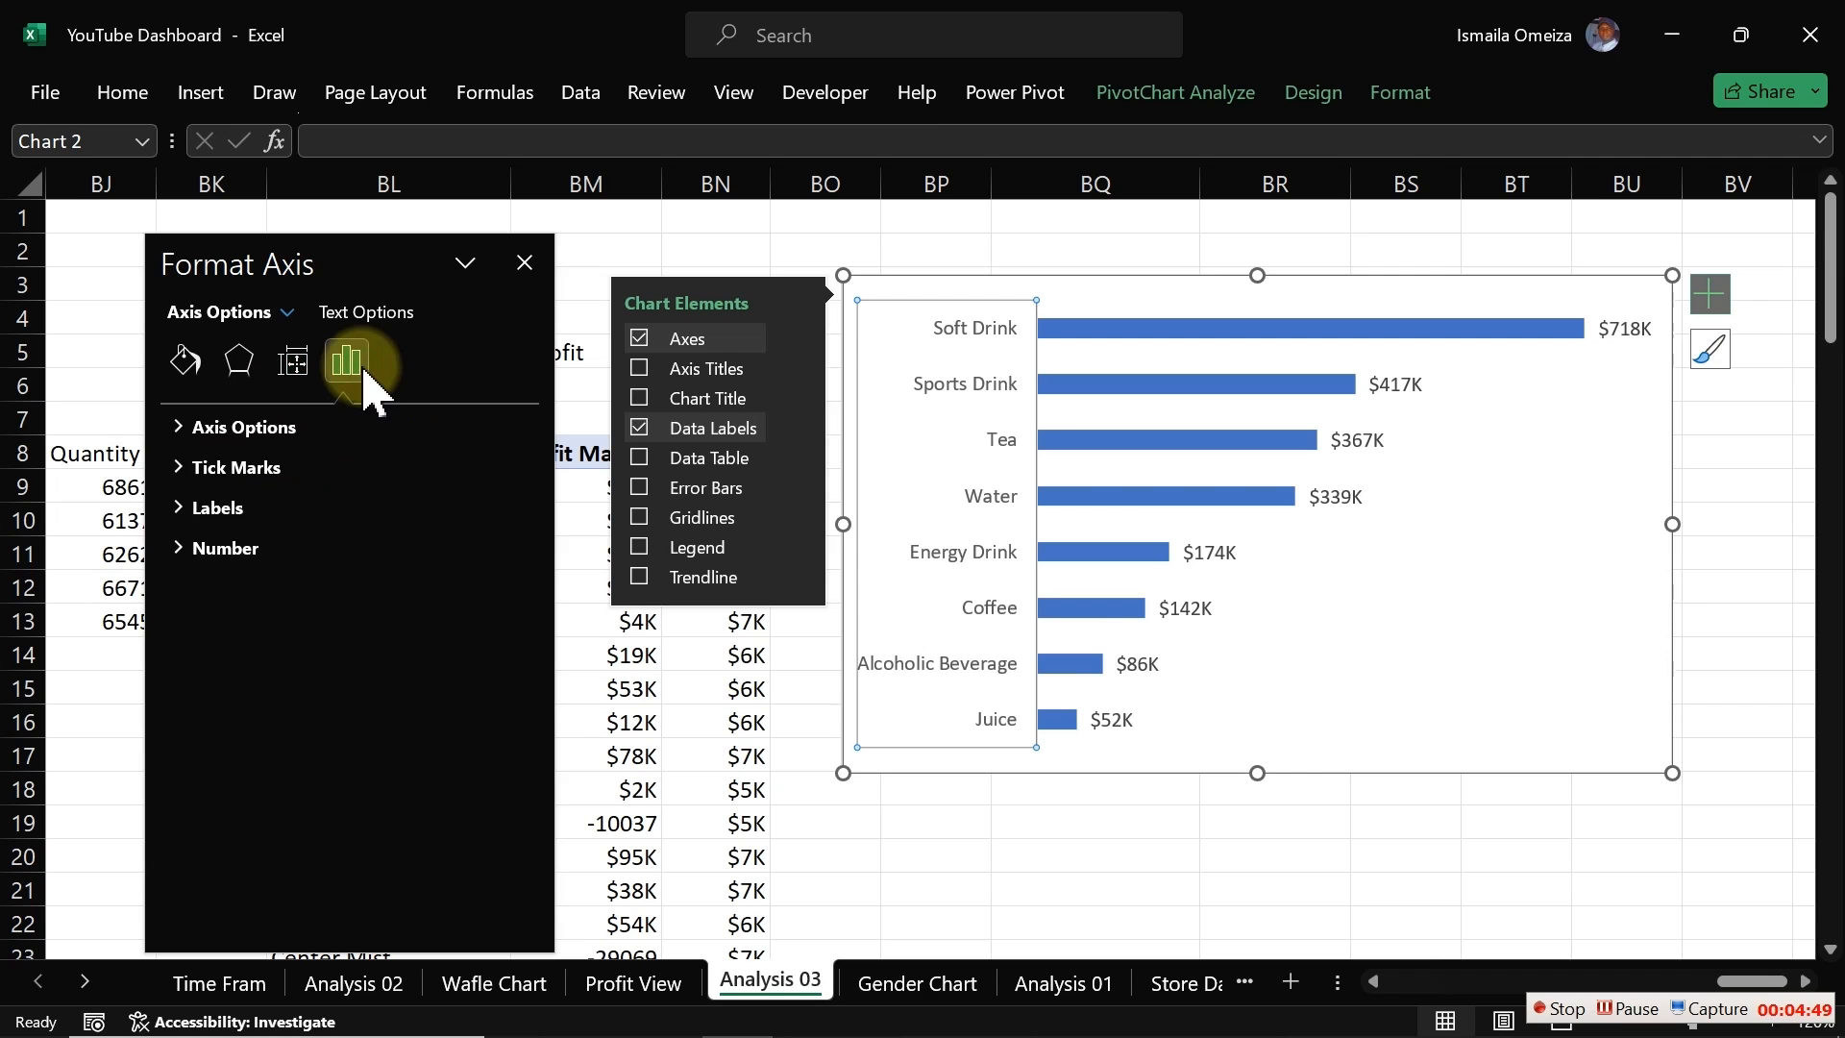
{"action": "left_click", "coordinate": [190, 427]}
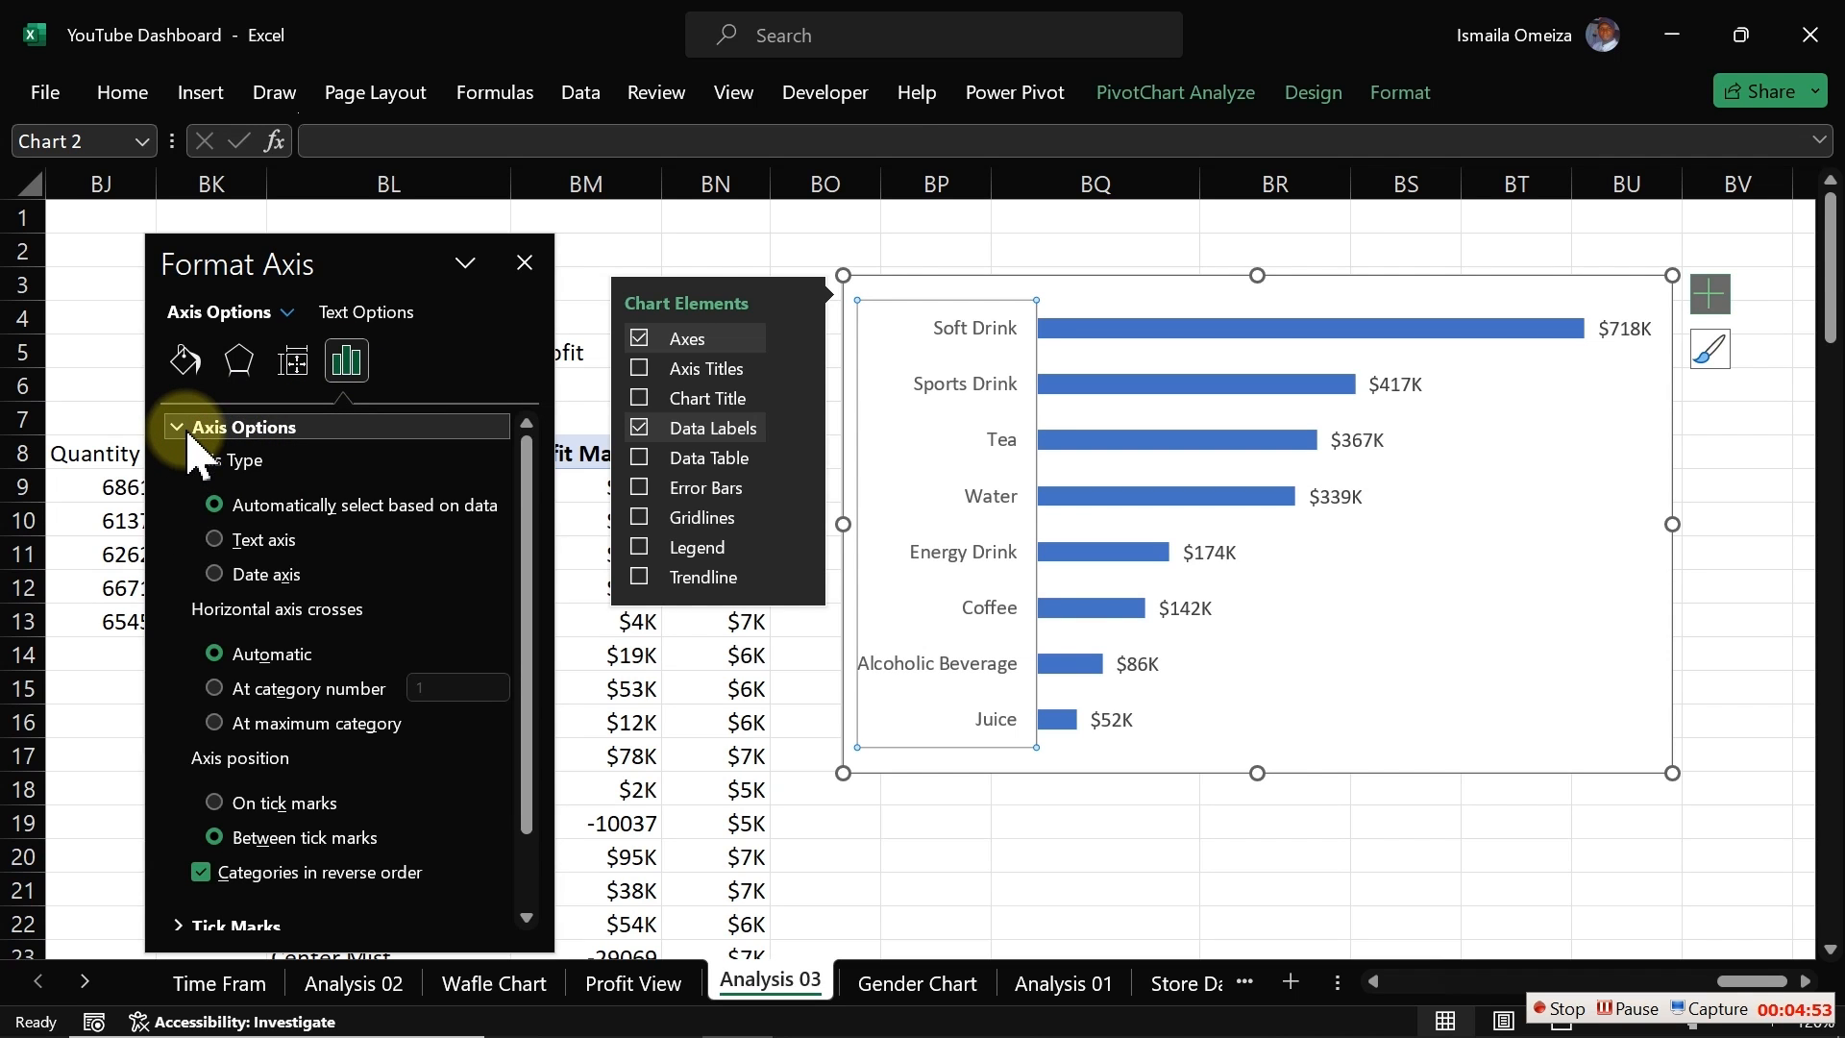
{"action": "left_click", "coordinate": [189, 428]}
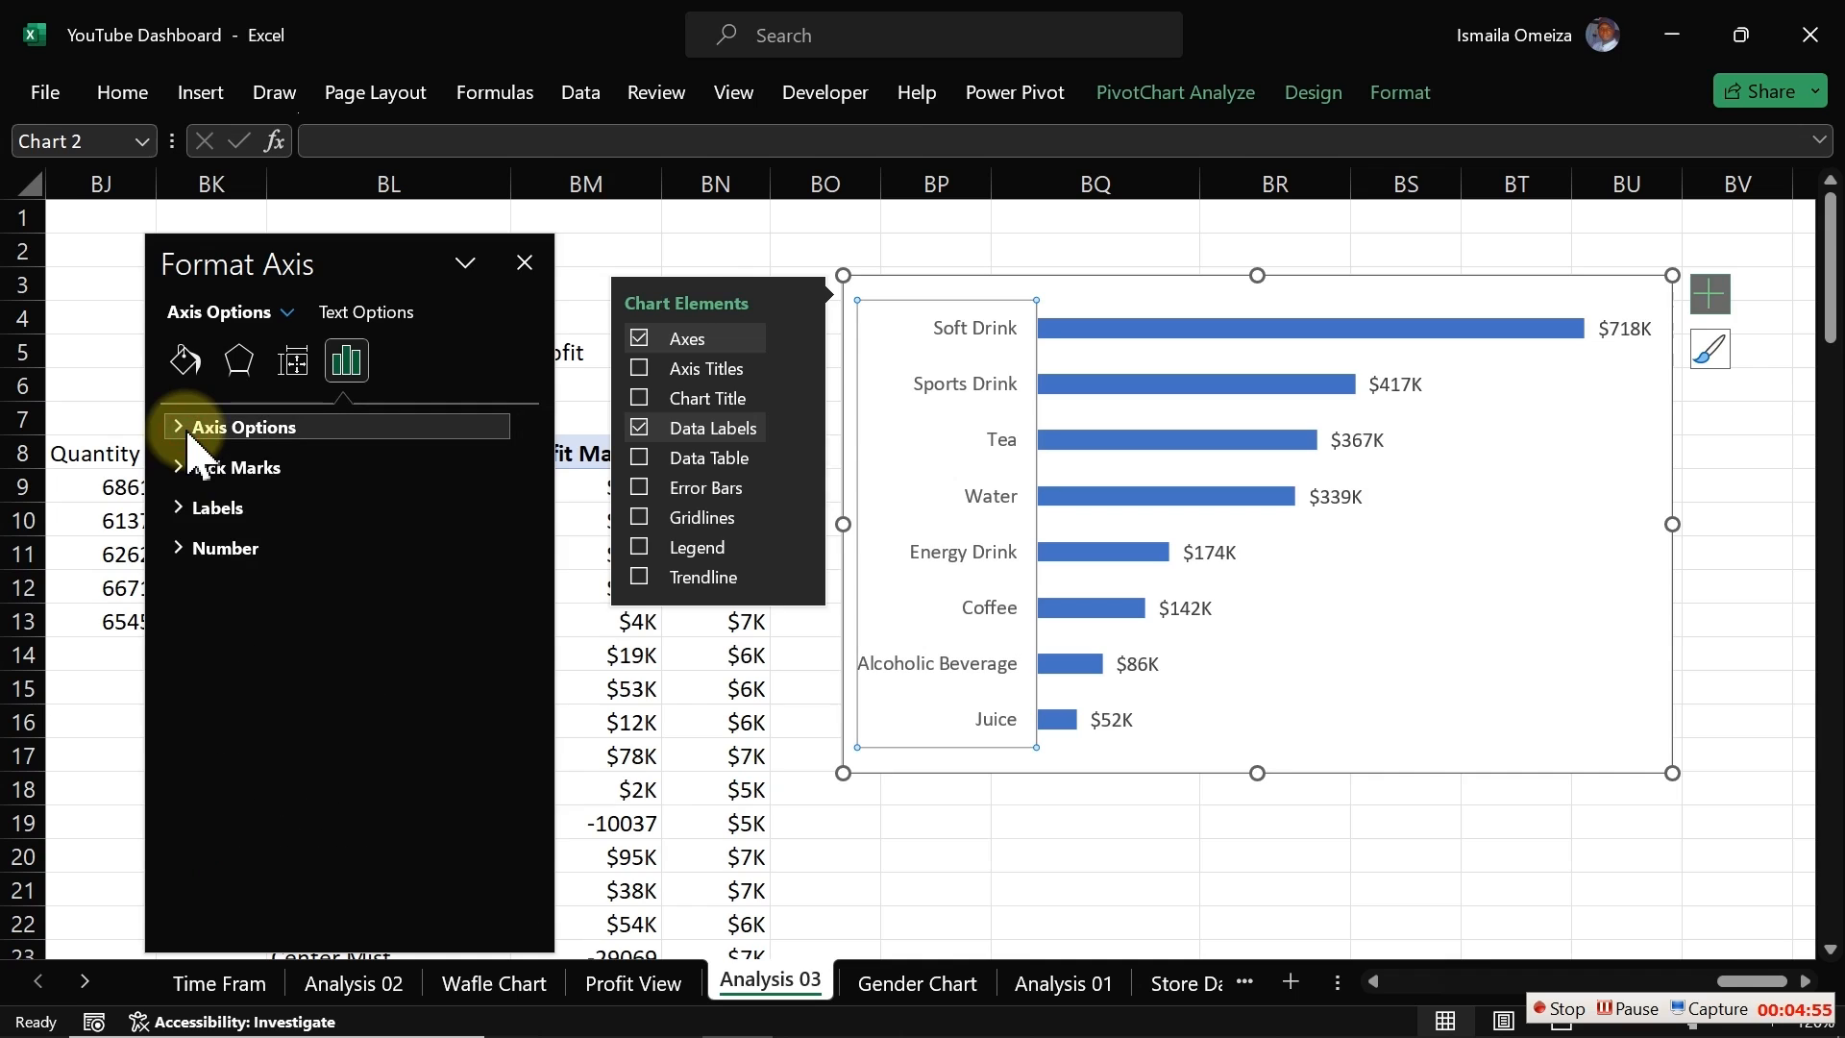
{"action": "left_click", "coordinate": [178, 509]}
{"action": "left_click", "coordinate": [180, 509]}
{"action": "left_click", "coordinate": [180, 509]}
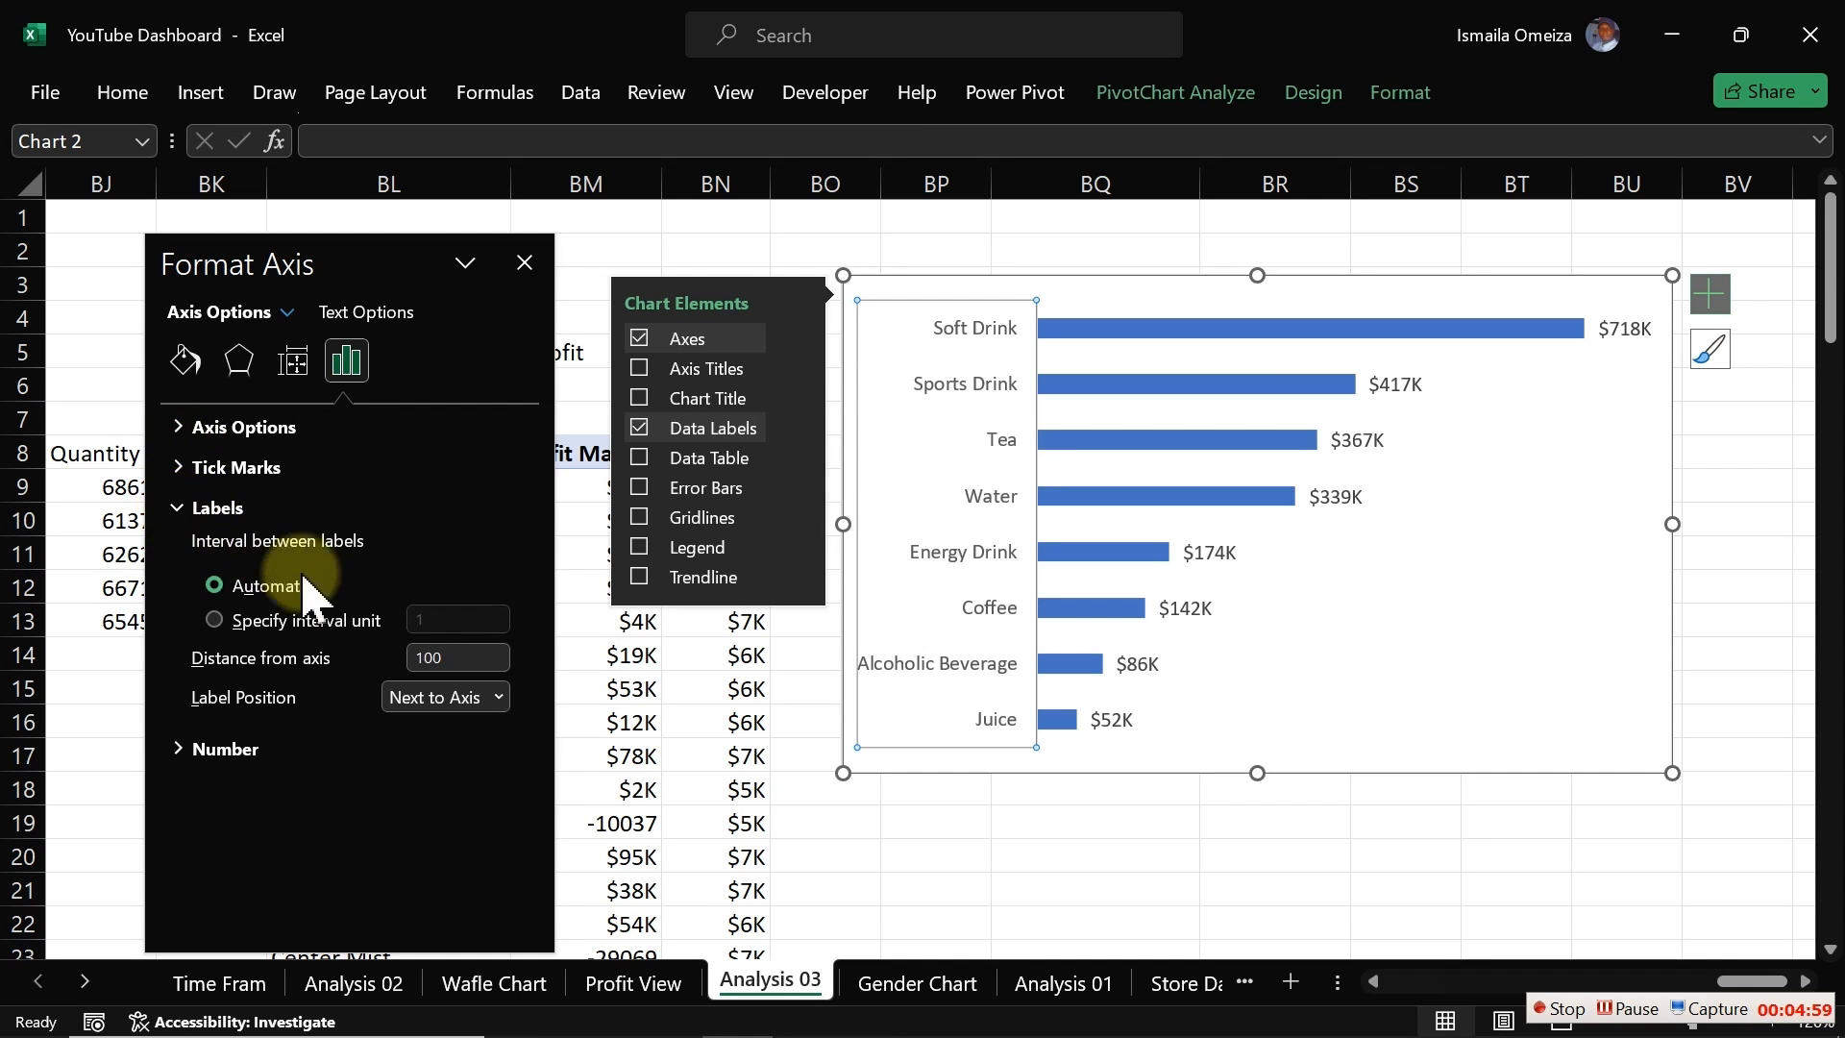
{"action": "left_click", "coordinate": [498, 699]}
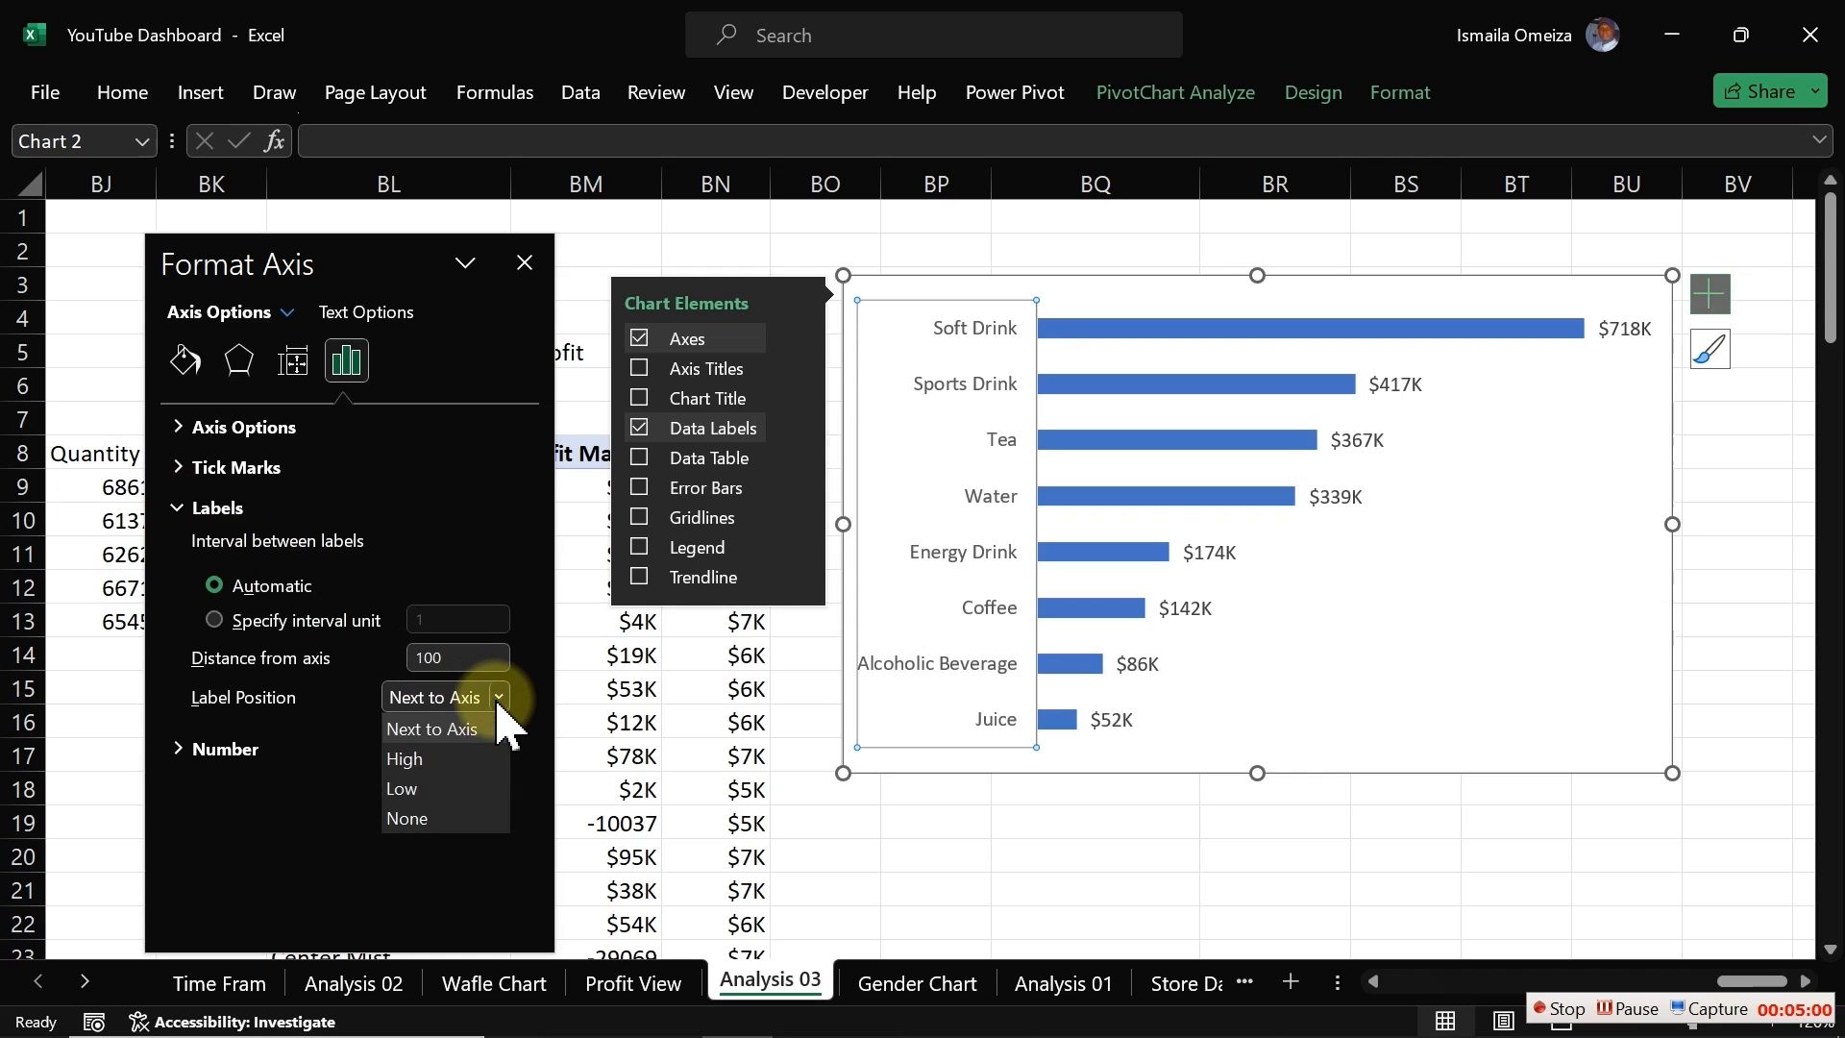
{"action": "left_click", "coordinate": [435, 759]}
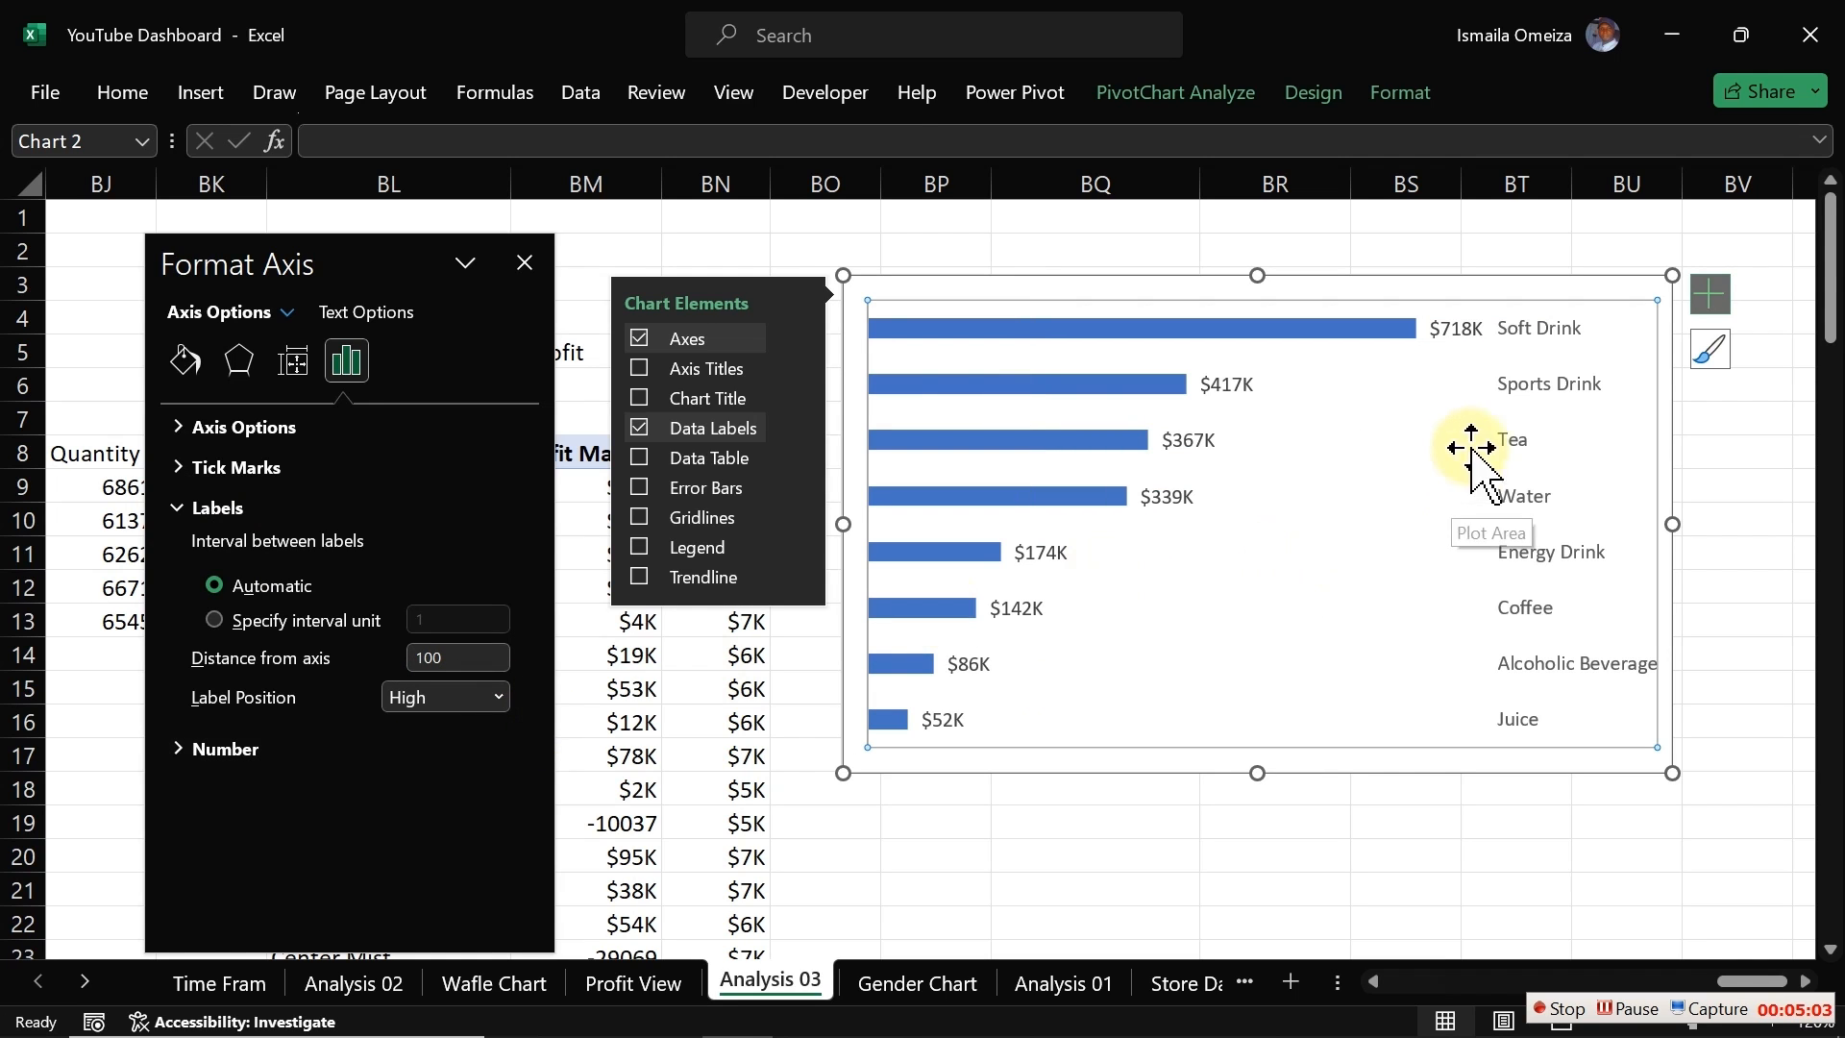
Step: Narrow the plot area, then shrink the whole category chart to a compact size
{"action": "left_click", "coordinate": [1303, 527]}
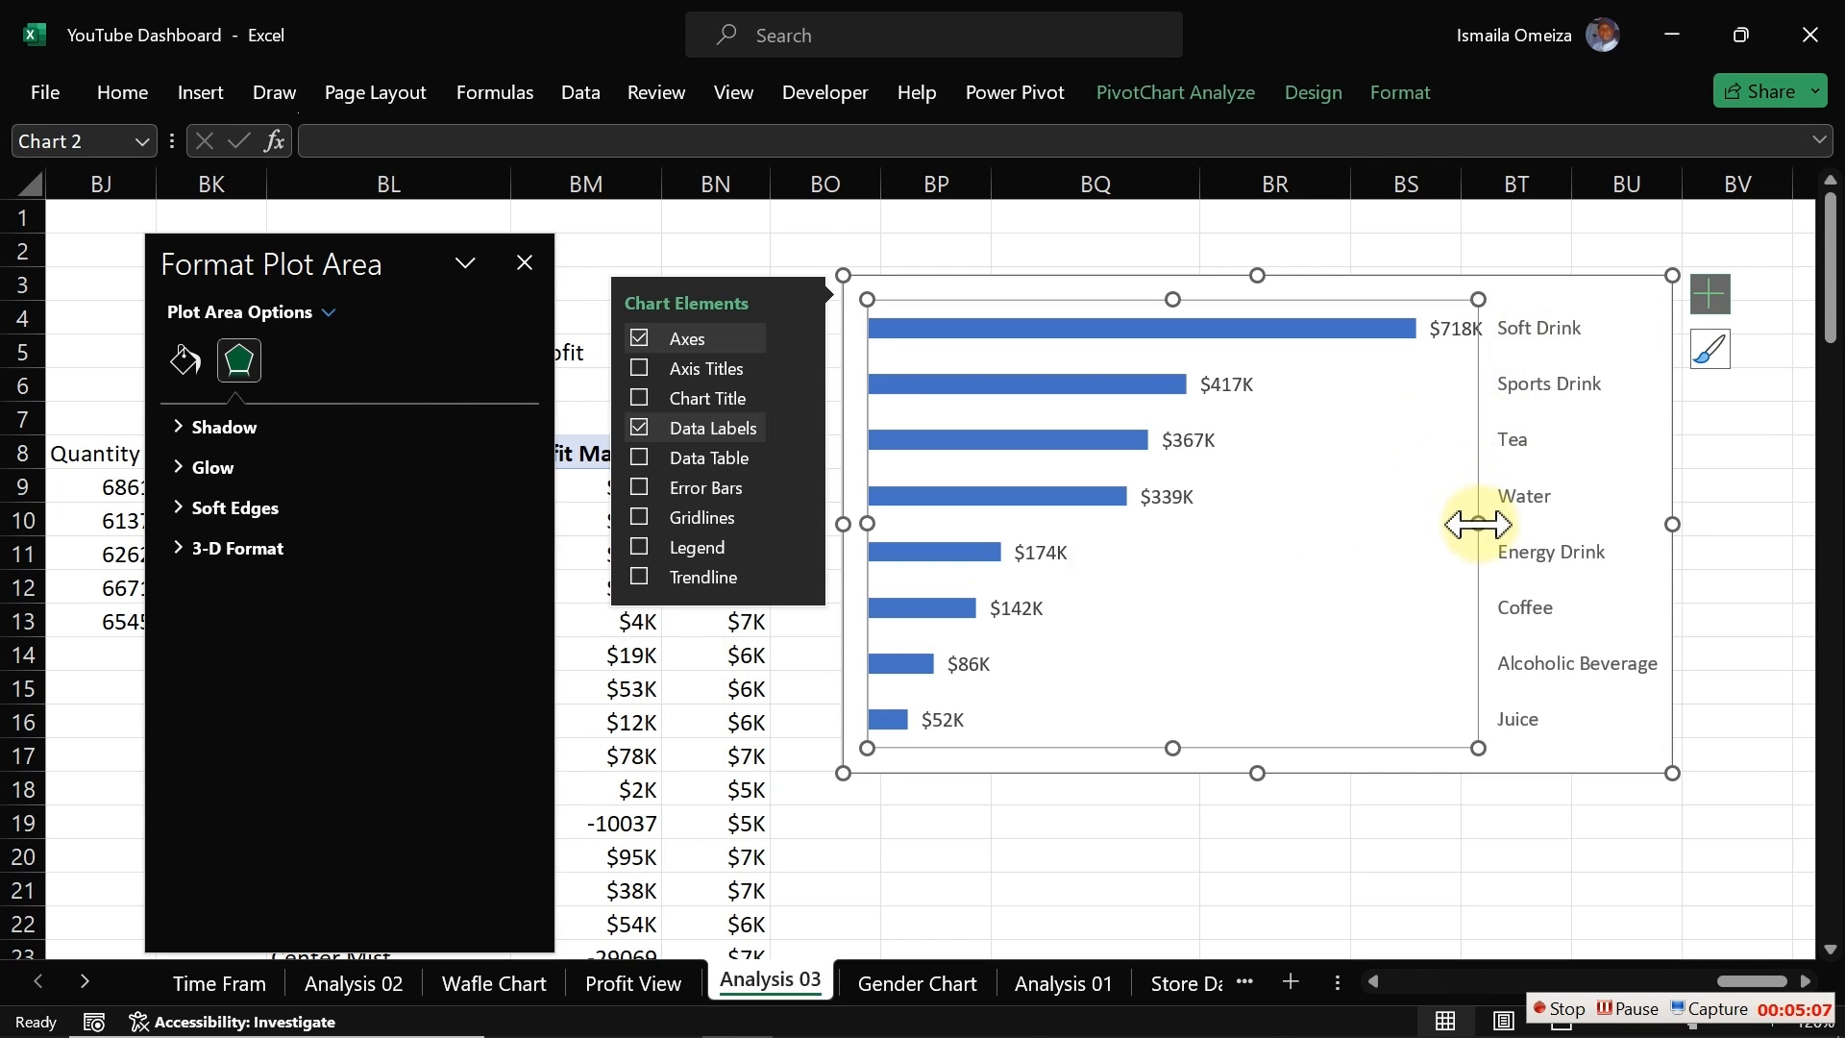
{"action": "left_click_drag", "start_coordinate": [1478, 524], "coordinate": [1207, 523]}
{"action": "left_click", "coordinate": [1669, 524]}
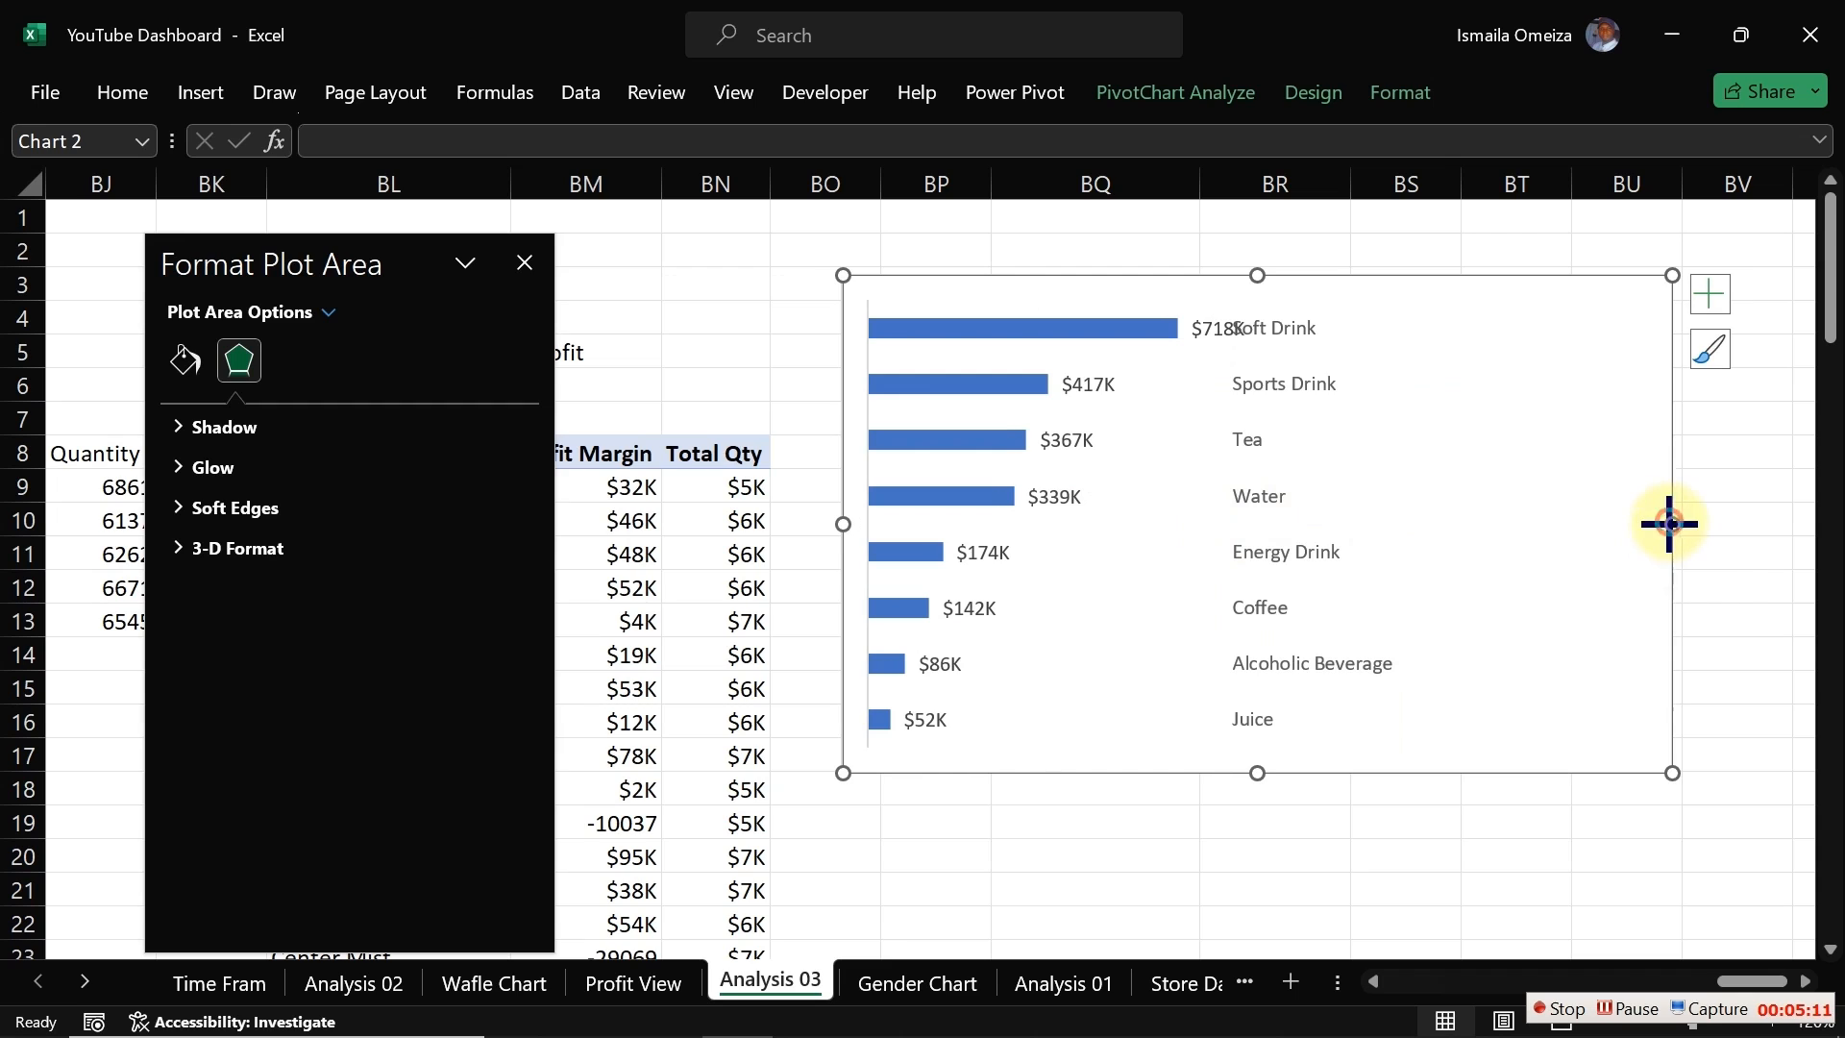
{"action": "left_click_drag", "start_coordinate": [1669, 524], "coordinate": [1490, 534]}
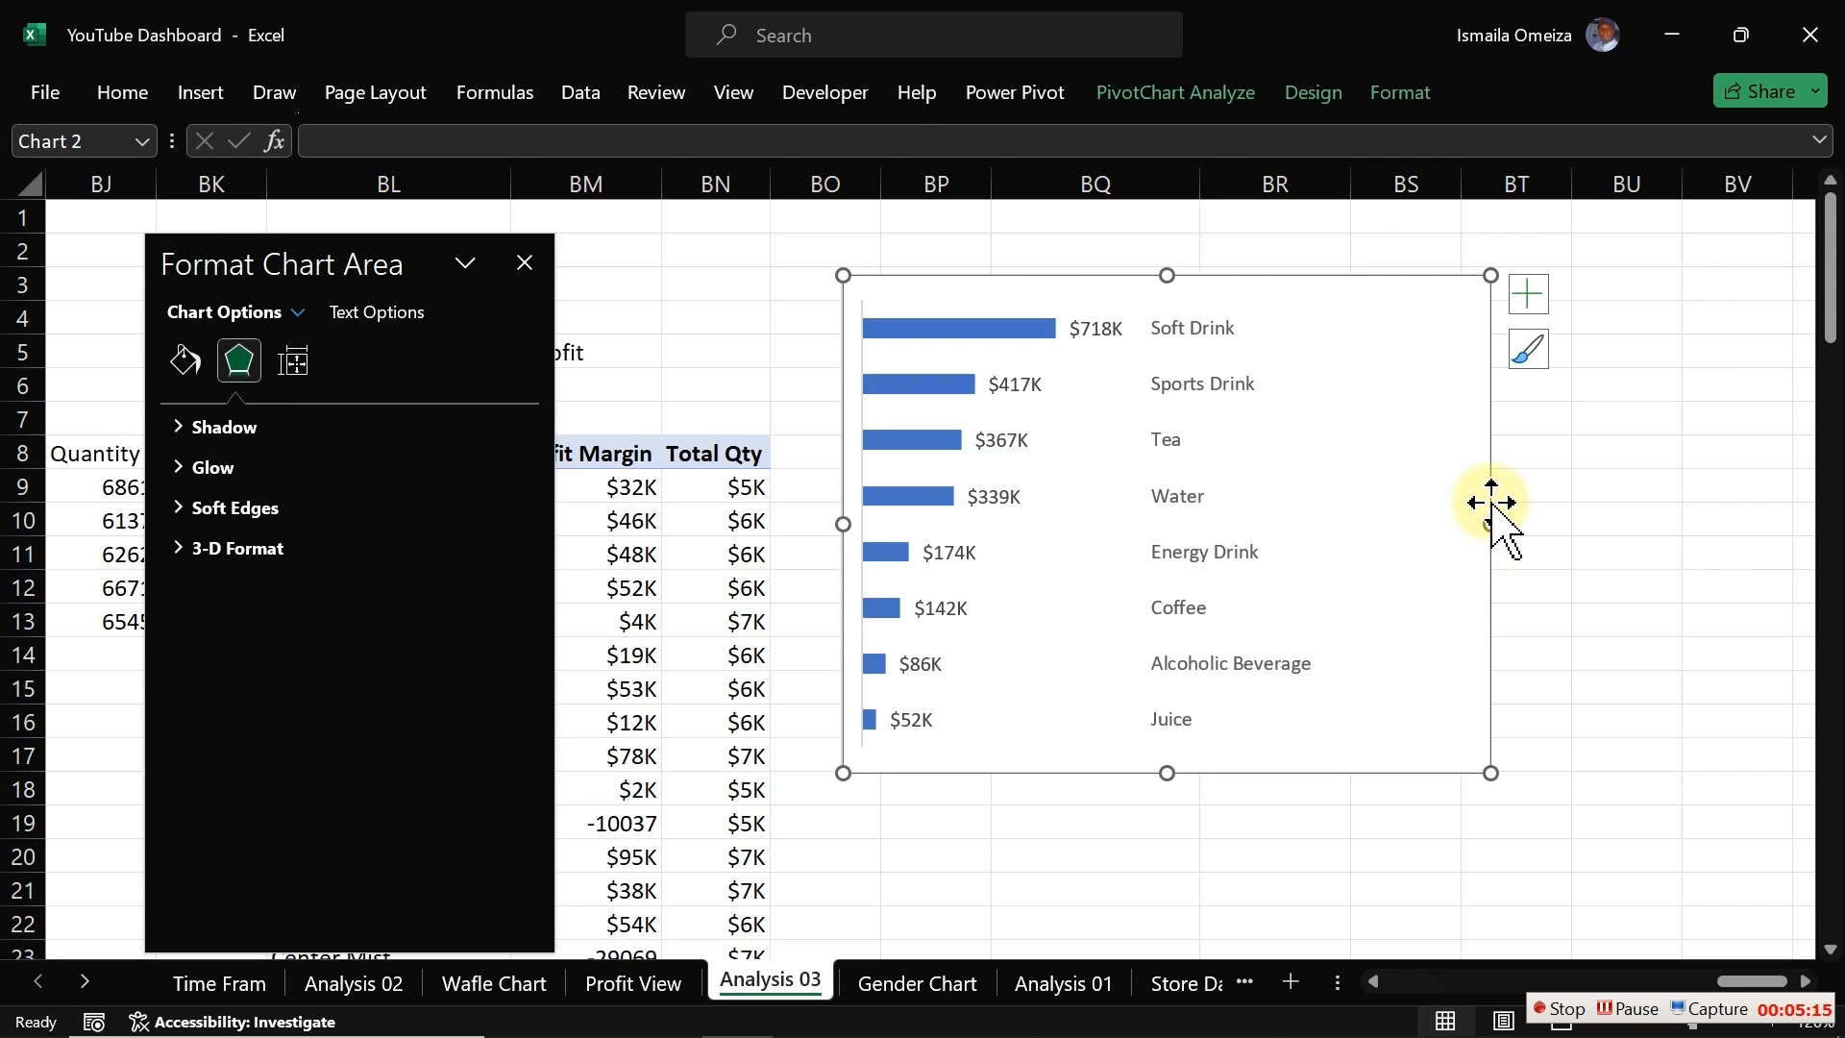
{"action": "left_click_drag", "start_coordinate": [1491, 773], "coordinate": [1399, 637]}
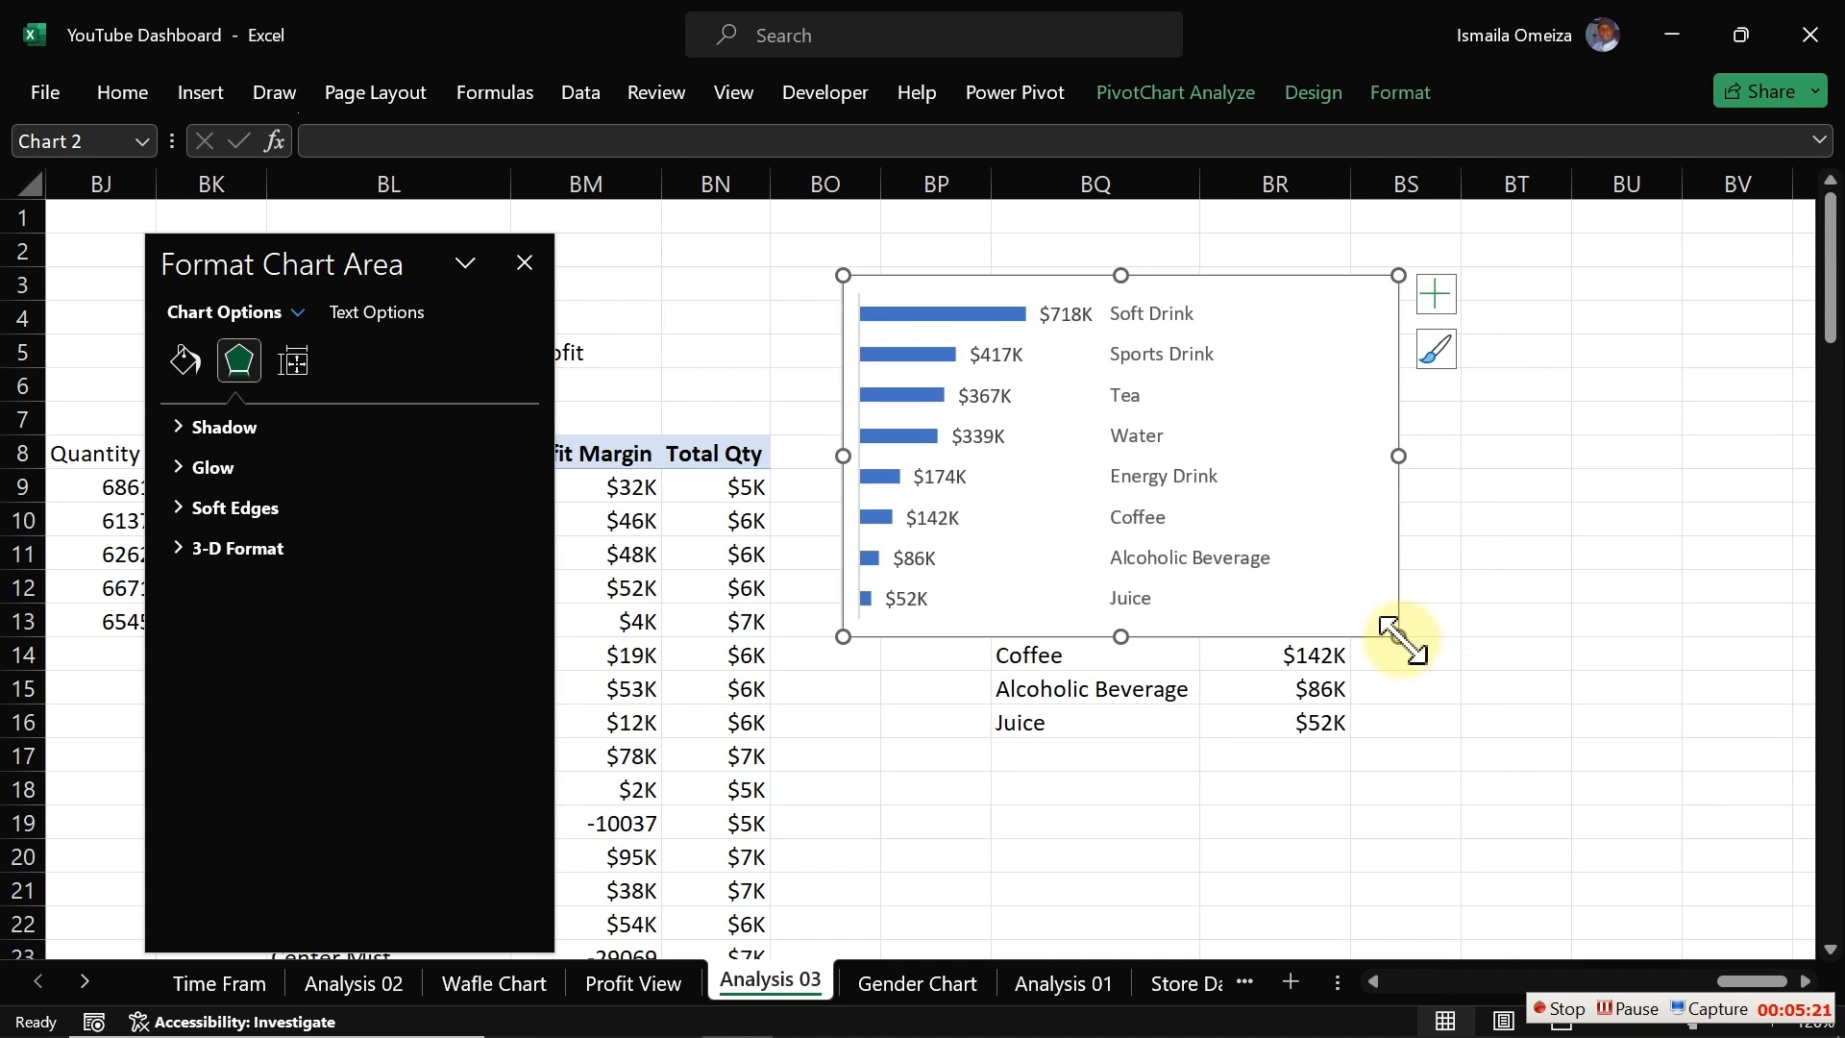
Step: Move the category chart by cutting it and pasting it onto the Profit View dashboard sheet
{"action": "key", "text": "ctrl+x"}
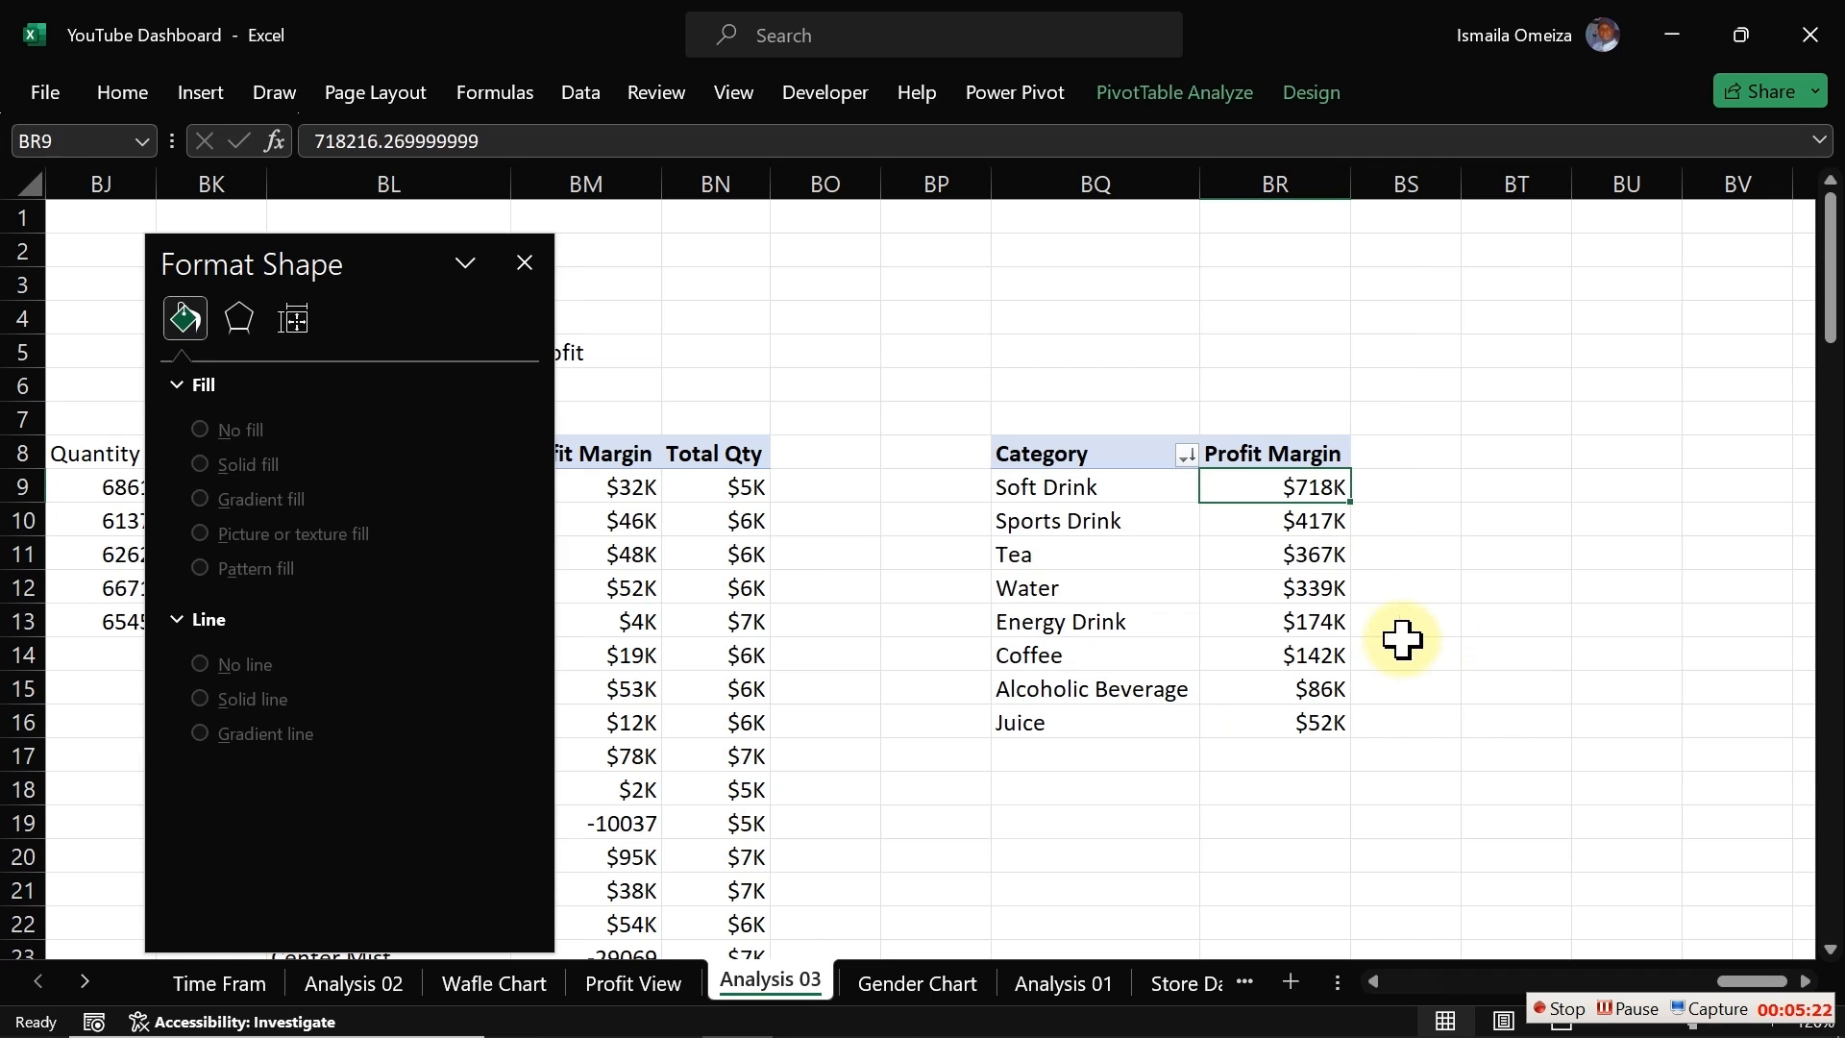
{"action": "left_click", "coordinate": [661, 982]}
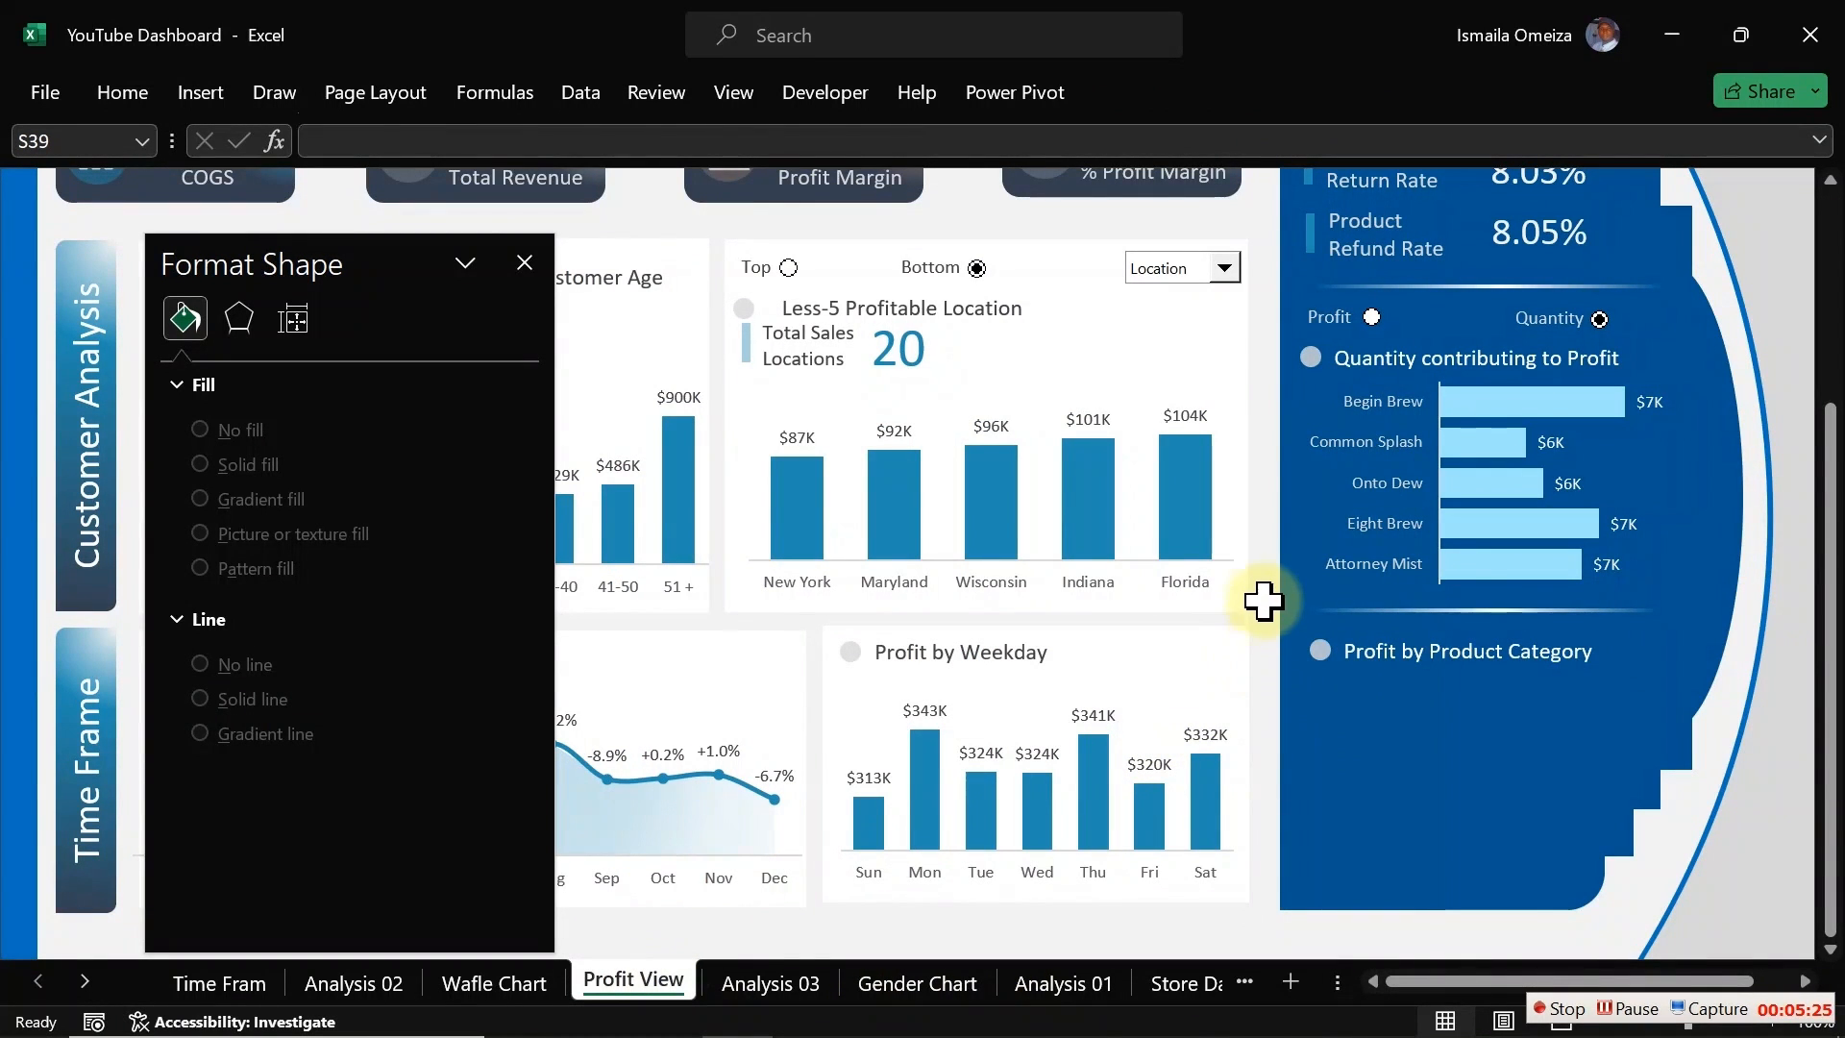
{"action": "key", "text": "ctrl+v"}
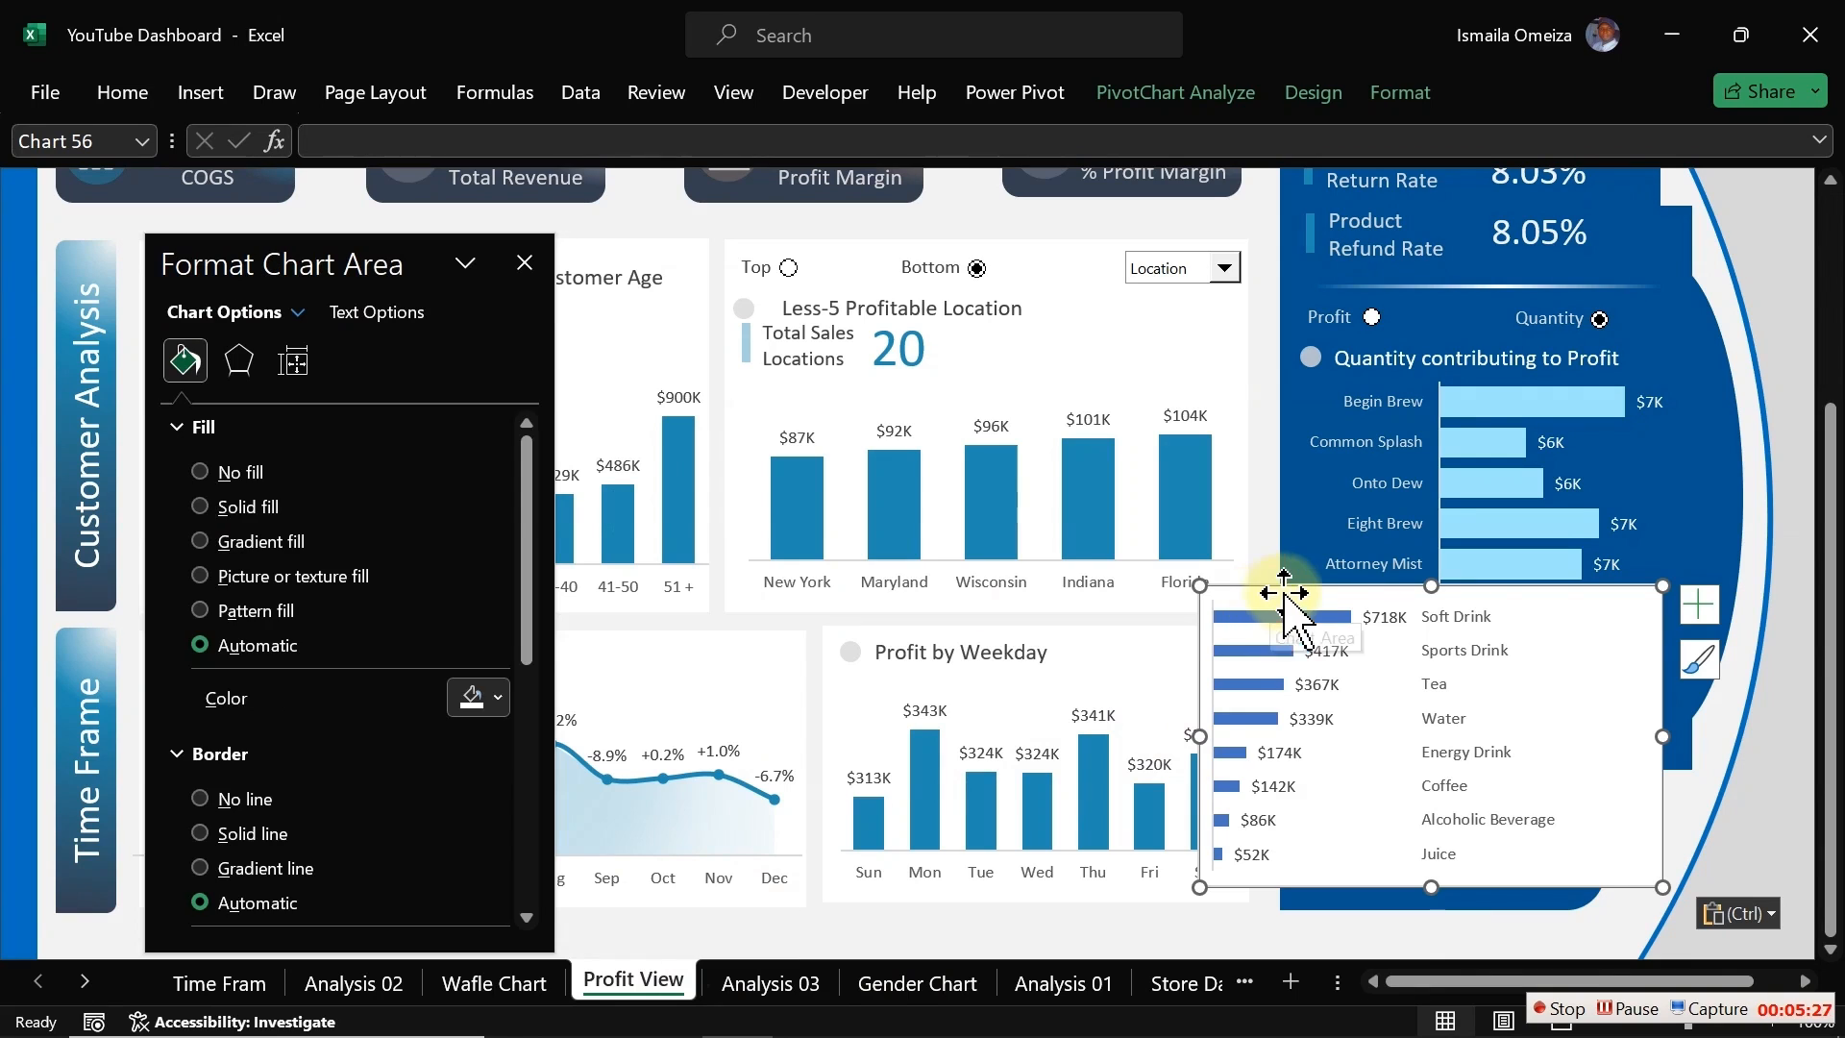
{"action": "left_click_drag", "start_coordinate": [1296, 583], "coordinate": [1381, 684]}
{"action": "left_click", "coordinate": [1381, 684]}
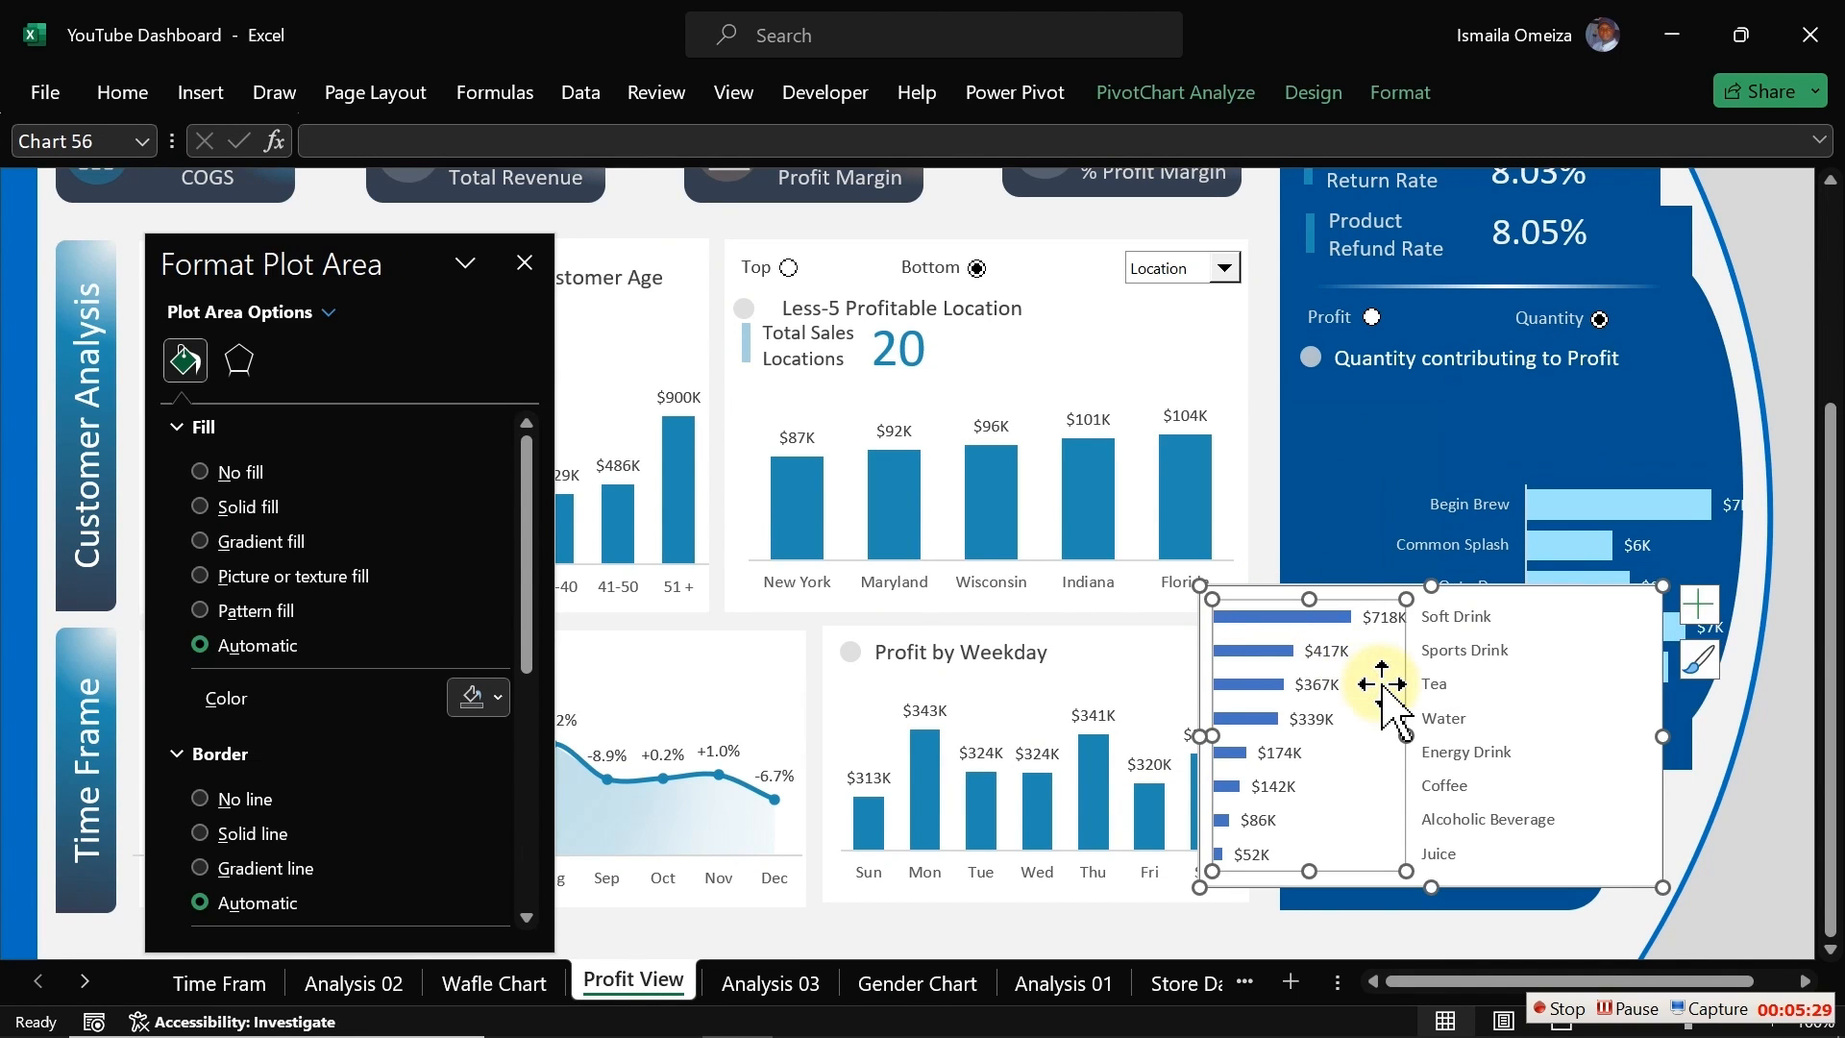
{"action": "key", "text": "ctrl+z"}
{"action": "key", "text": "ctrl+z"}
Step: Position the chart below the Profit by Product Category heading in the dashboard's blue panel
{"action": "left_click", "coordinate": [1249, 586]}
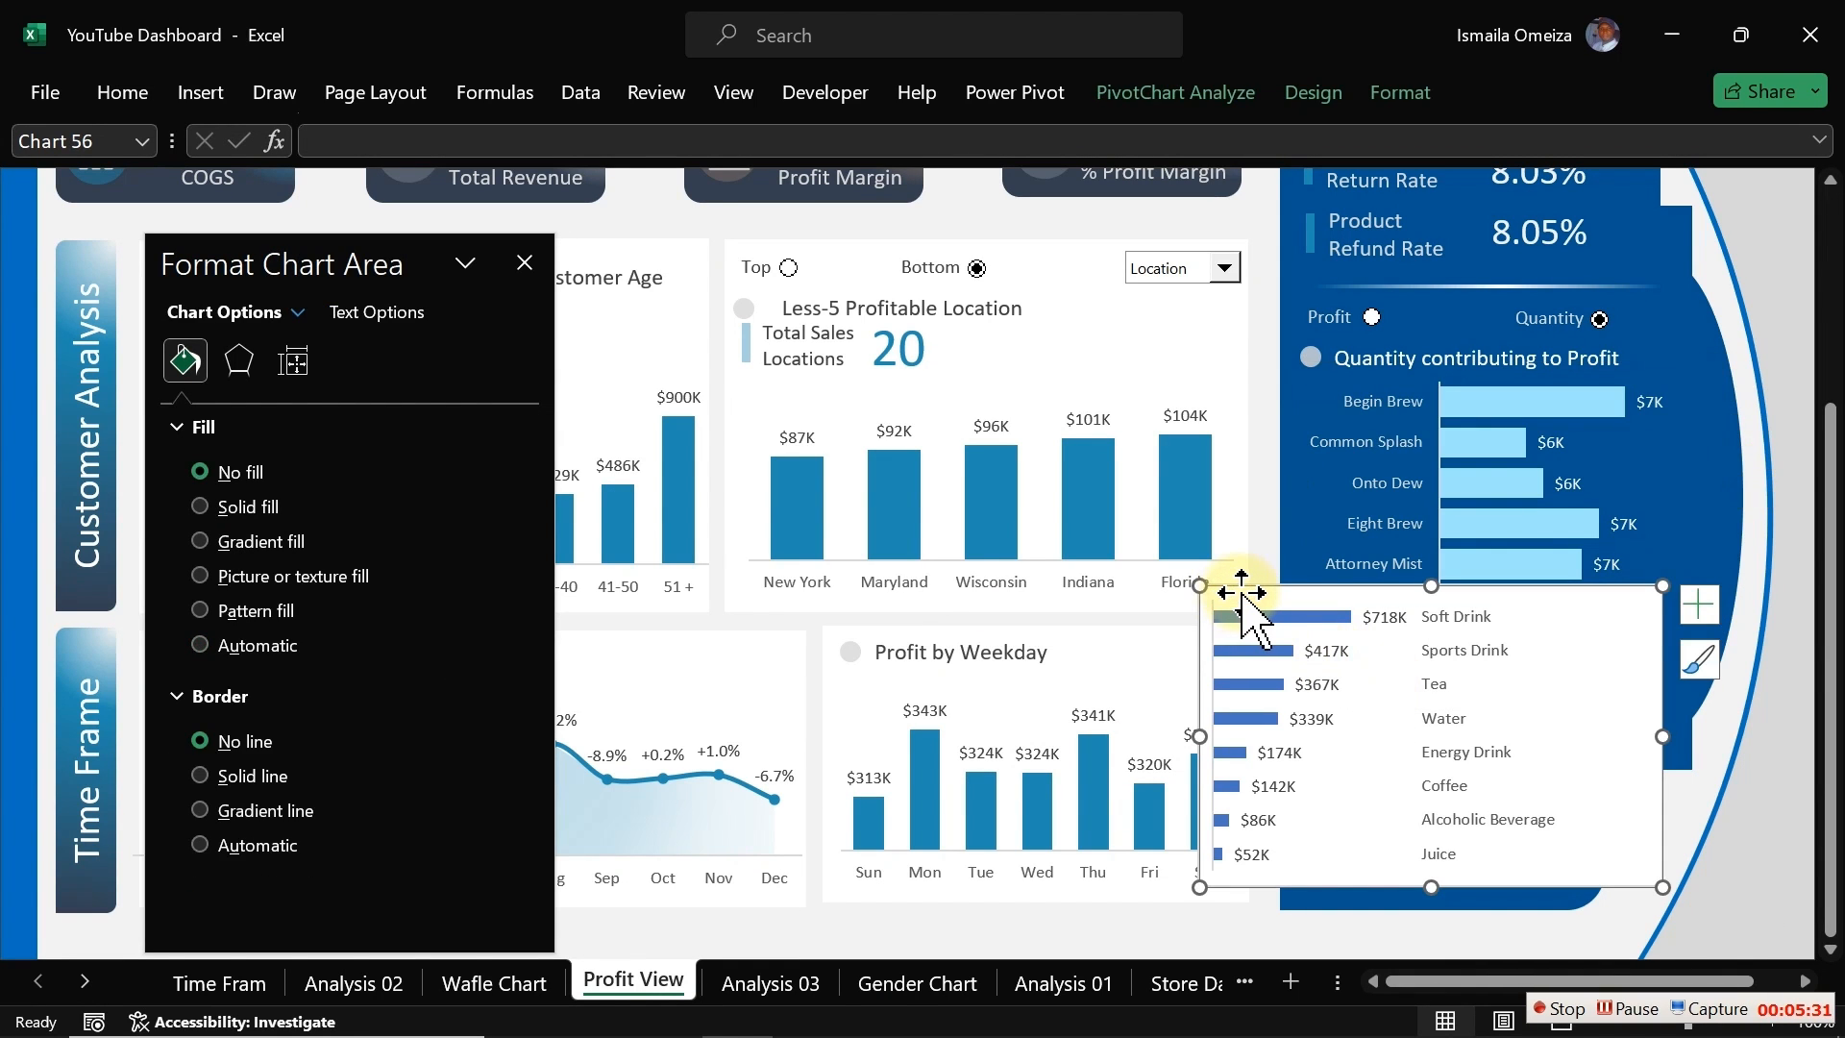
{"action": "left_click_drag", "start_coordinate": [1249, 586], "coordinate": [1343, 619]}
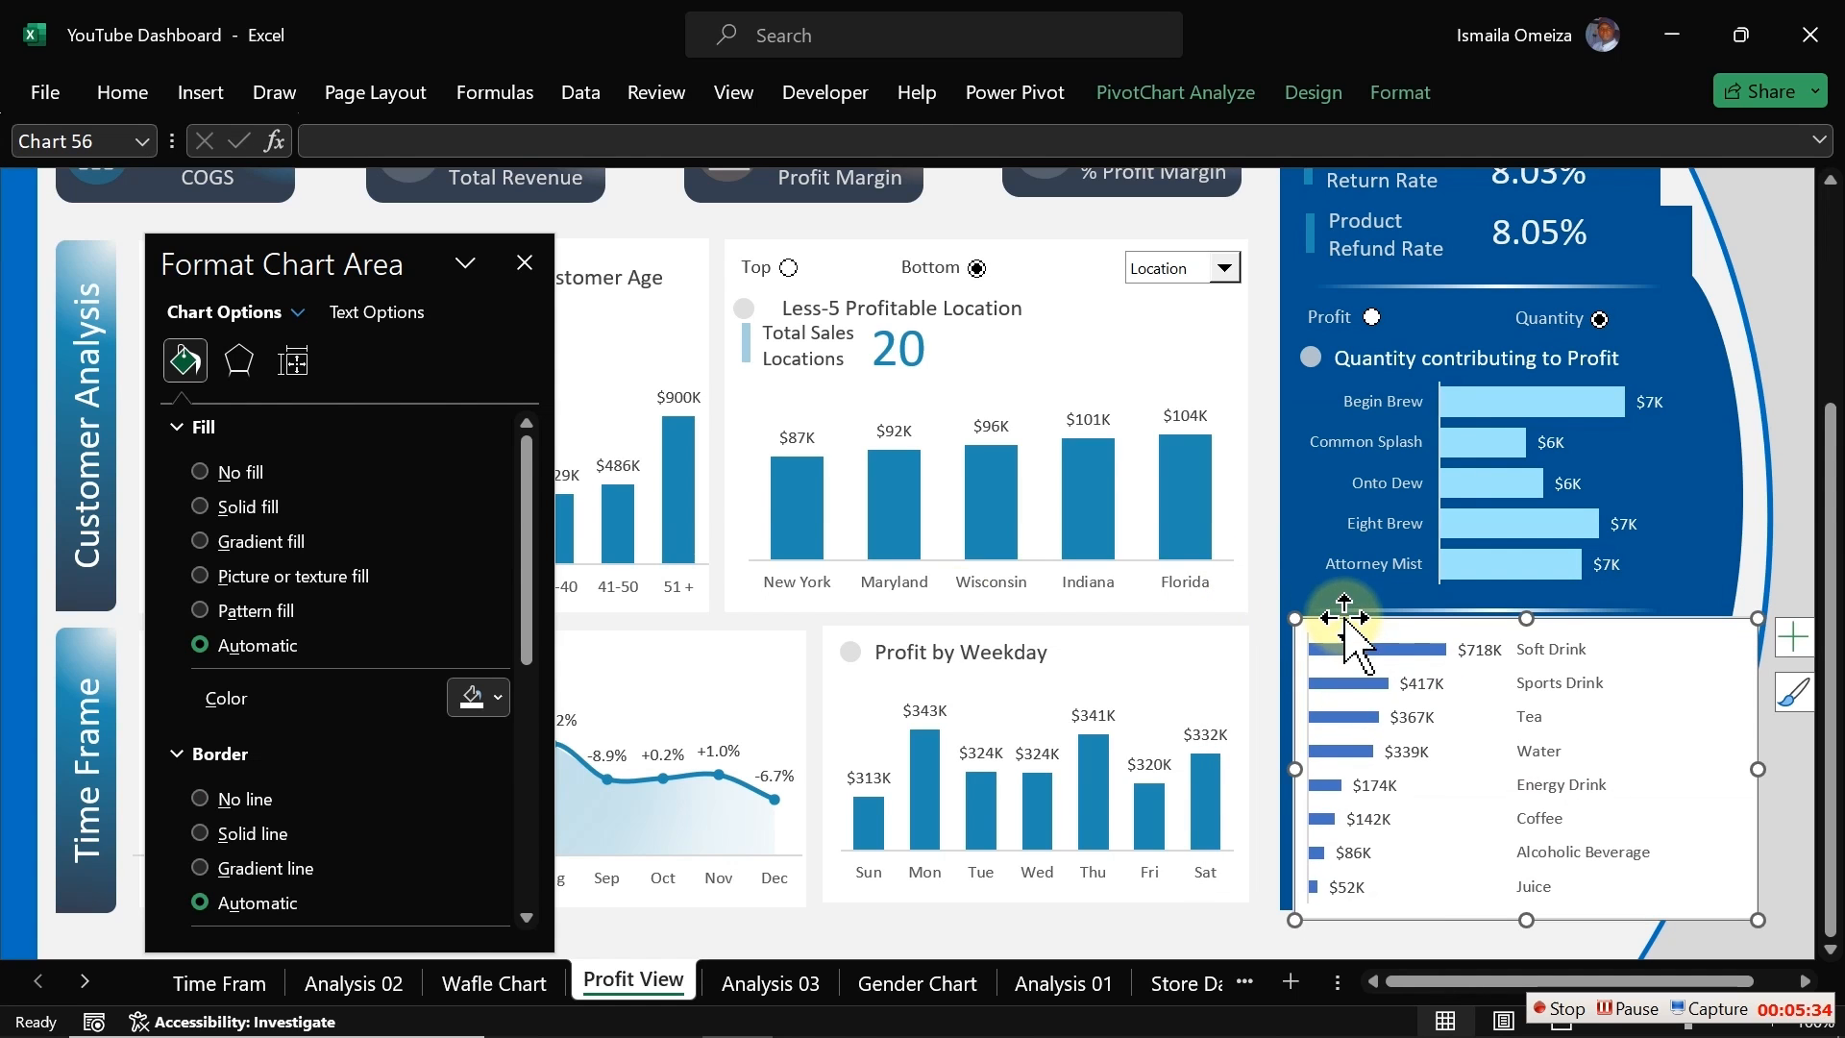
Step: Set the chart area to no fill and no border, and narrow the chart to fit the panel
{"action": "left_click", "coordinate": [220, 471]}
{"action": "left_click", "coordinate": [214, 741]}
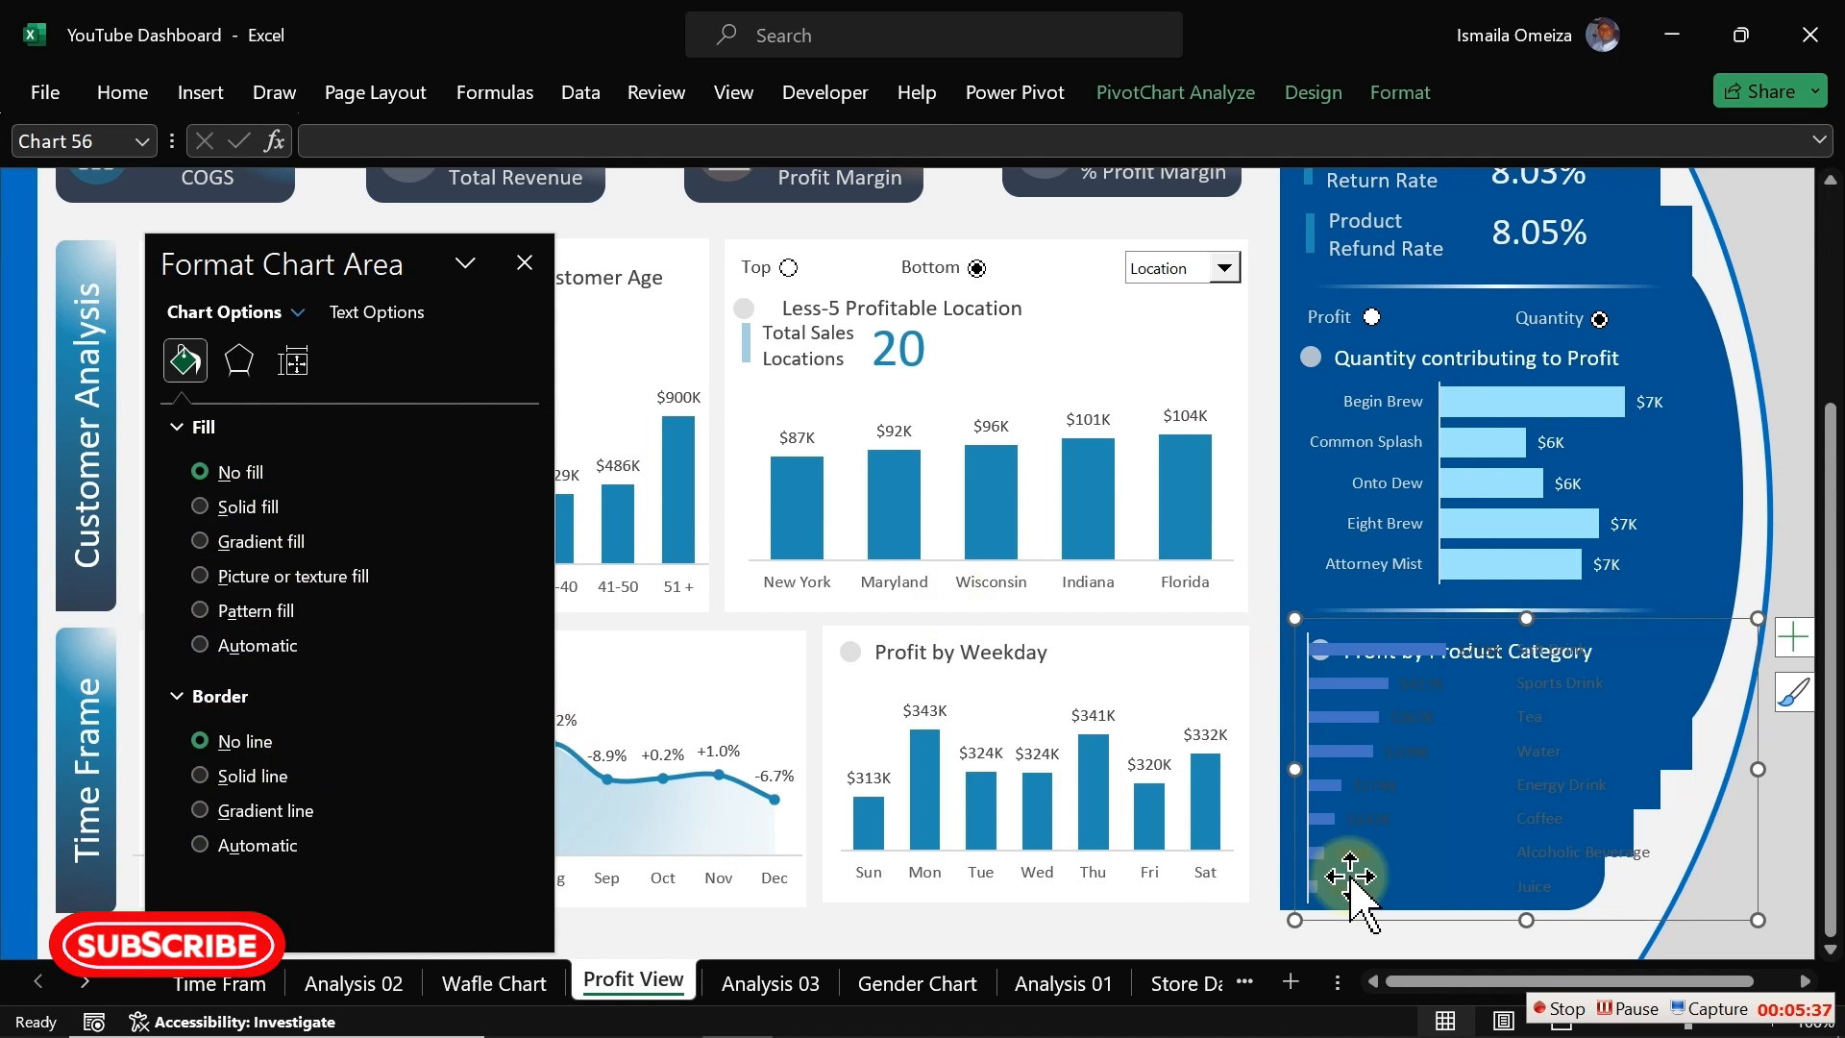
{"action": "left_click_drag", "start_coordinate": [1757, 769], "coordinate": [1675, 770]}
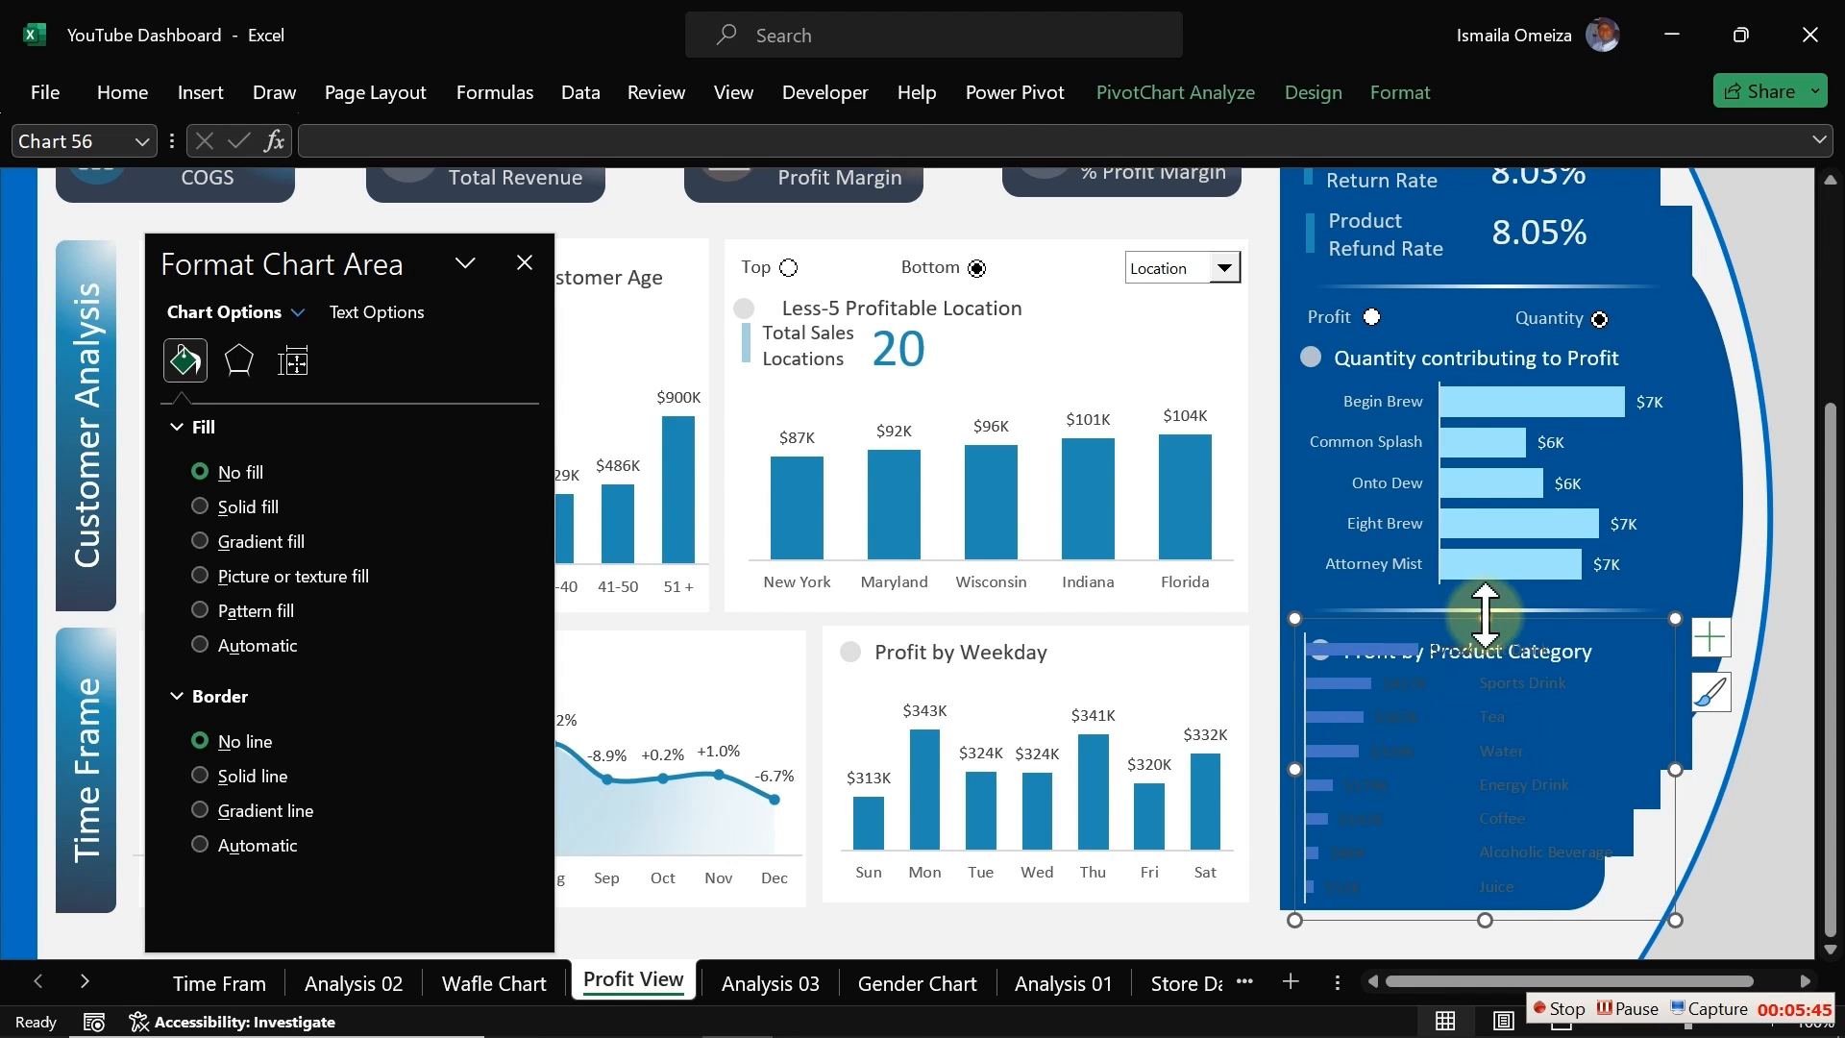
Step: Lower the category chart's top edge below its heading and set the category axis label text to white
{"action": "left_click_drag", "start_coordinate": [1484, 617], "coordinate": [1484, 661]}
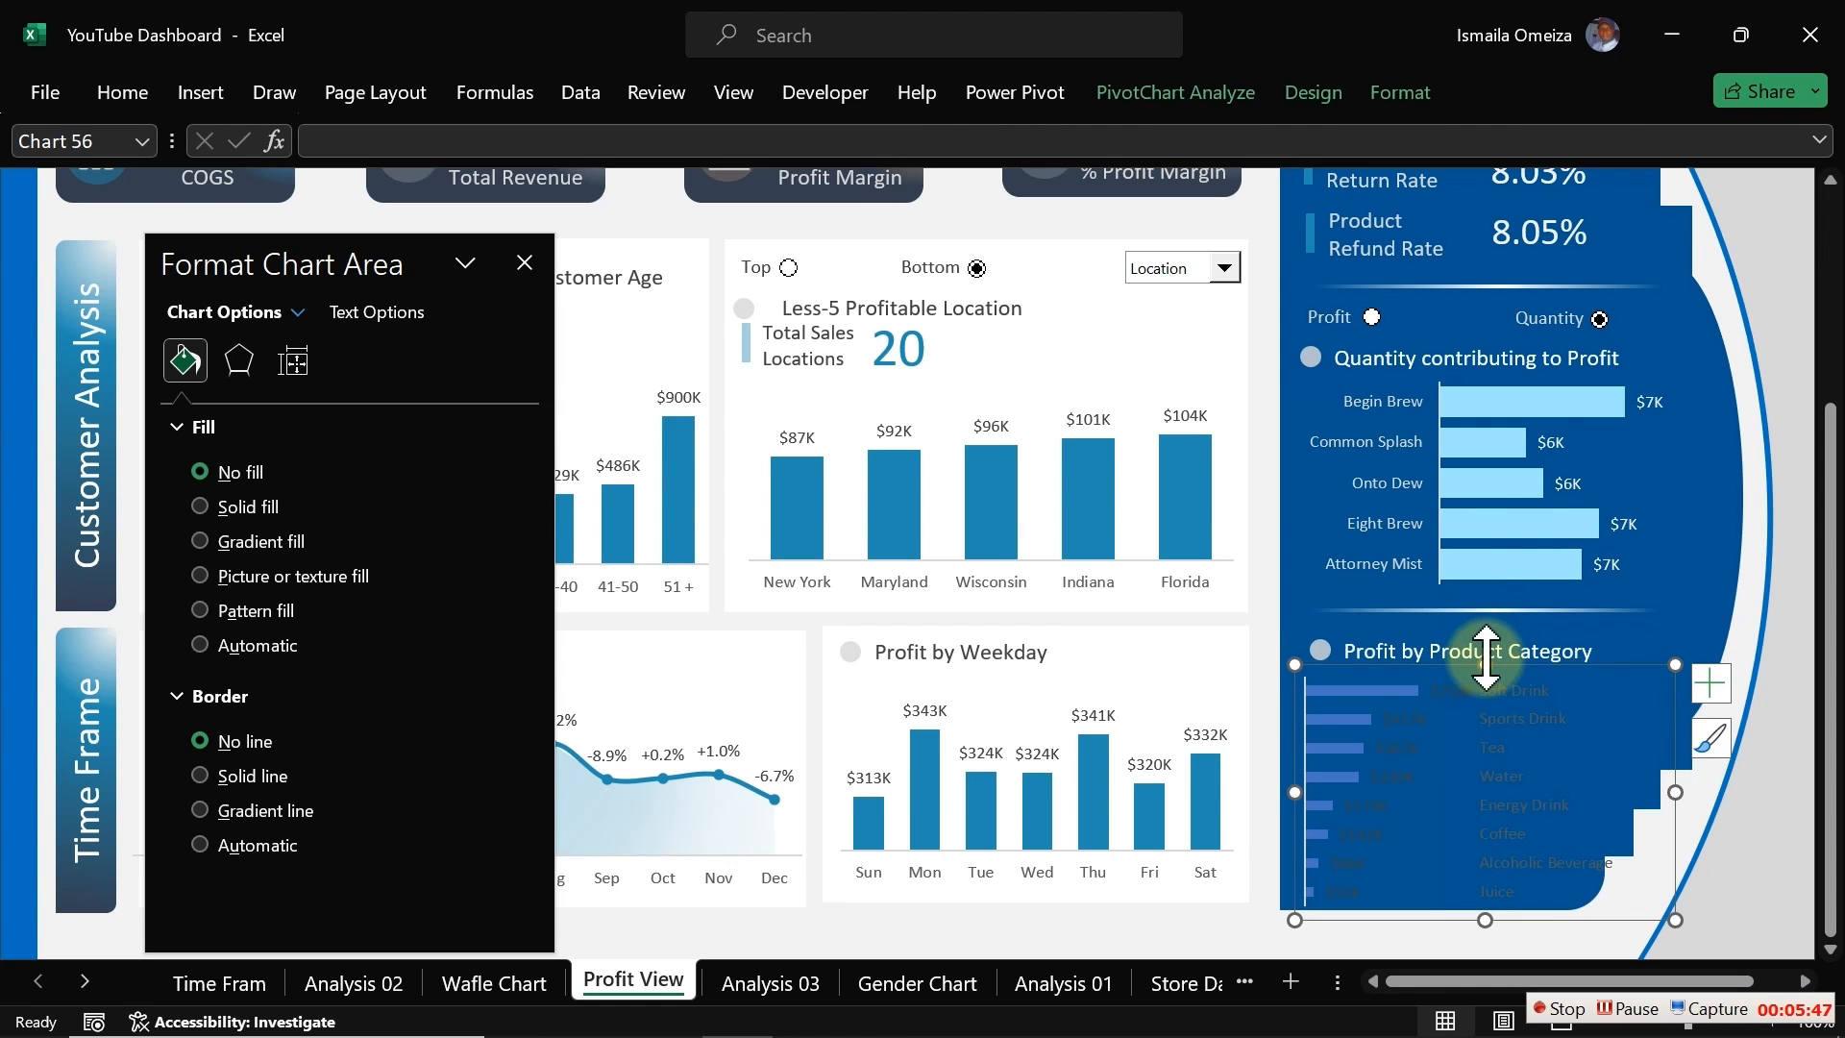
{"action": "left_click", "coordinate": [1518, 728]}
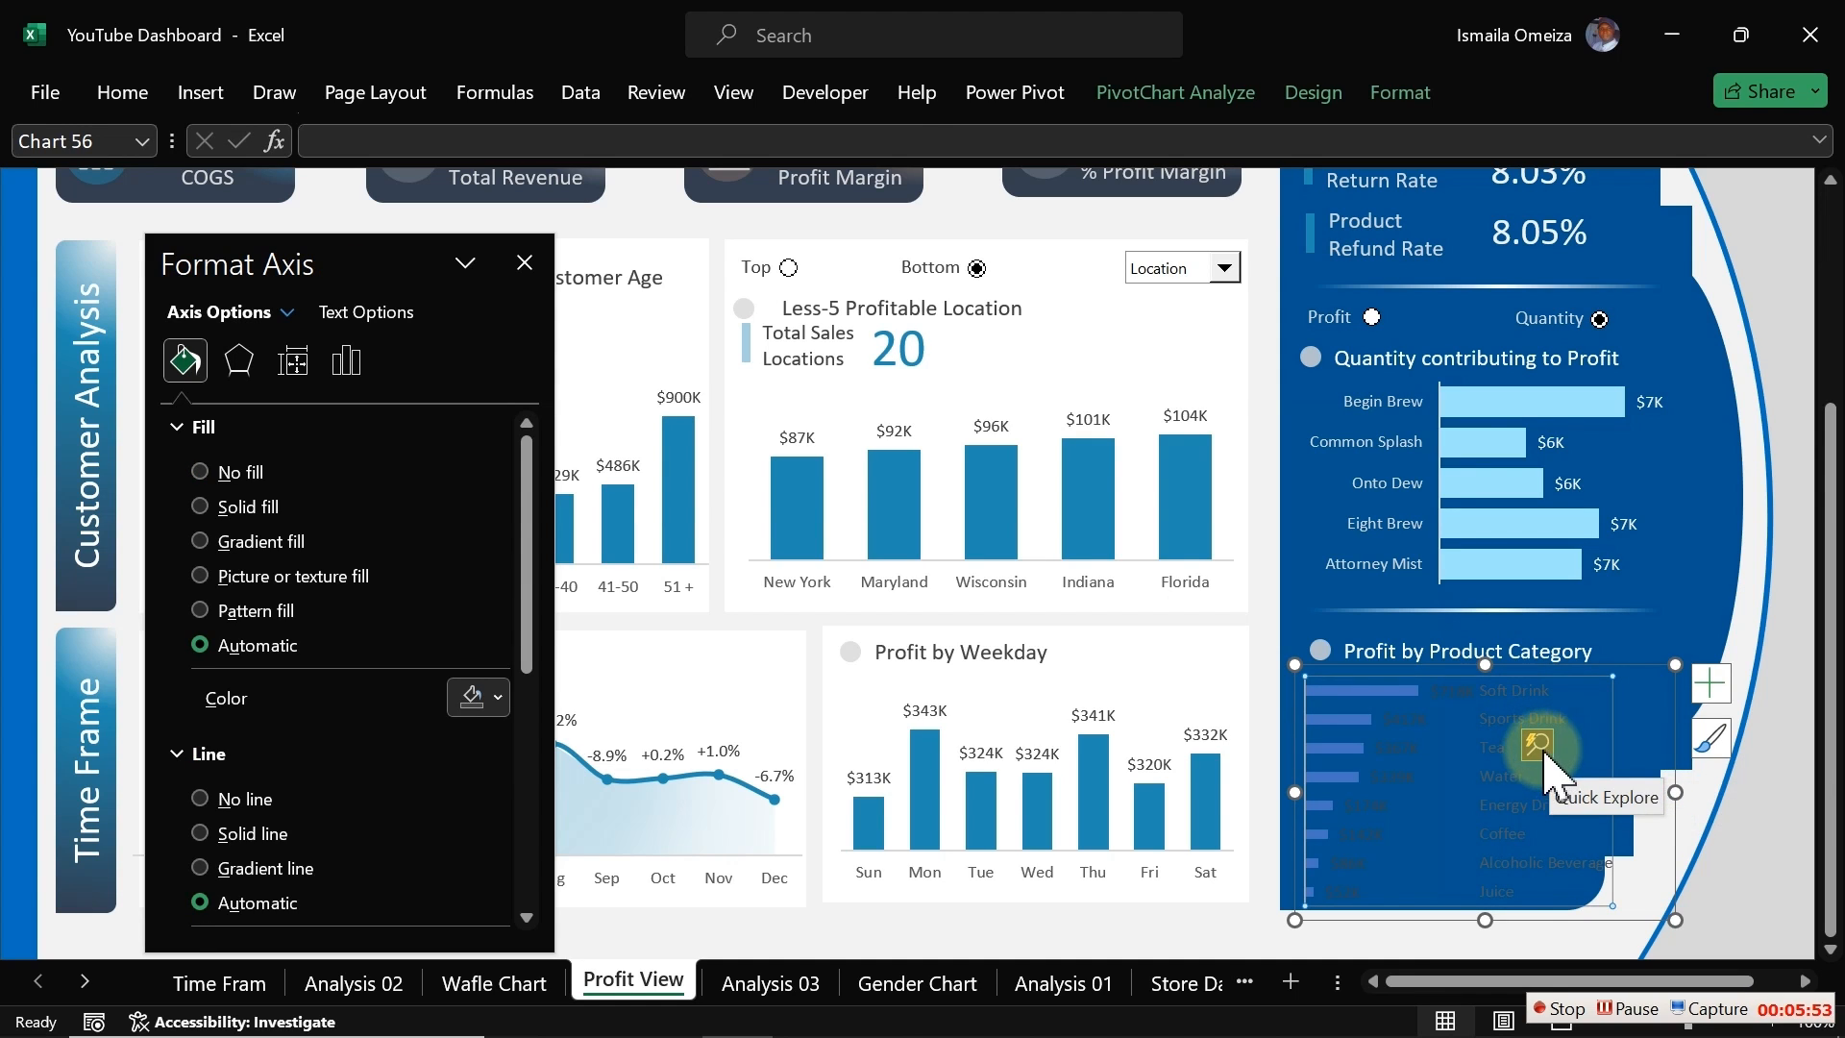
{"action": "left_click", "coordinate": [1488, 722]}
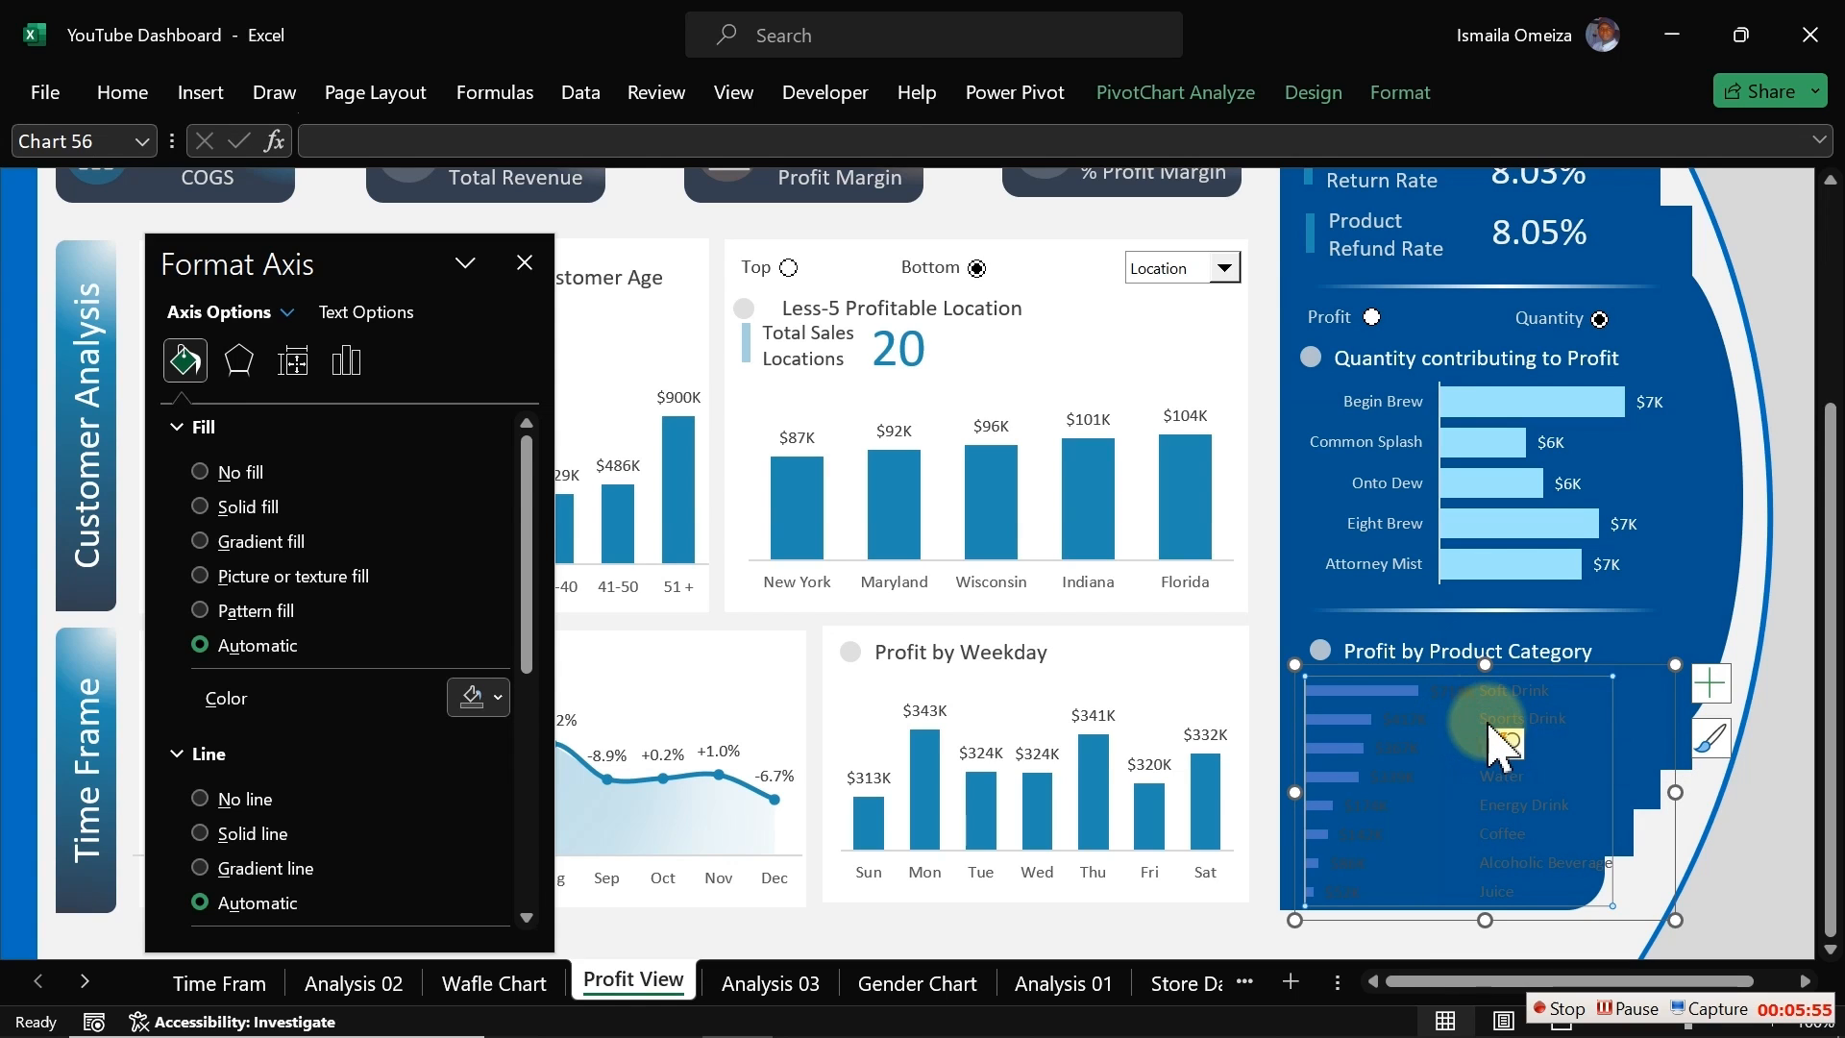
{"action": "left_click", "coordinate": [1541, 690]}
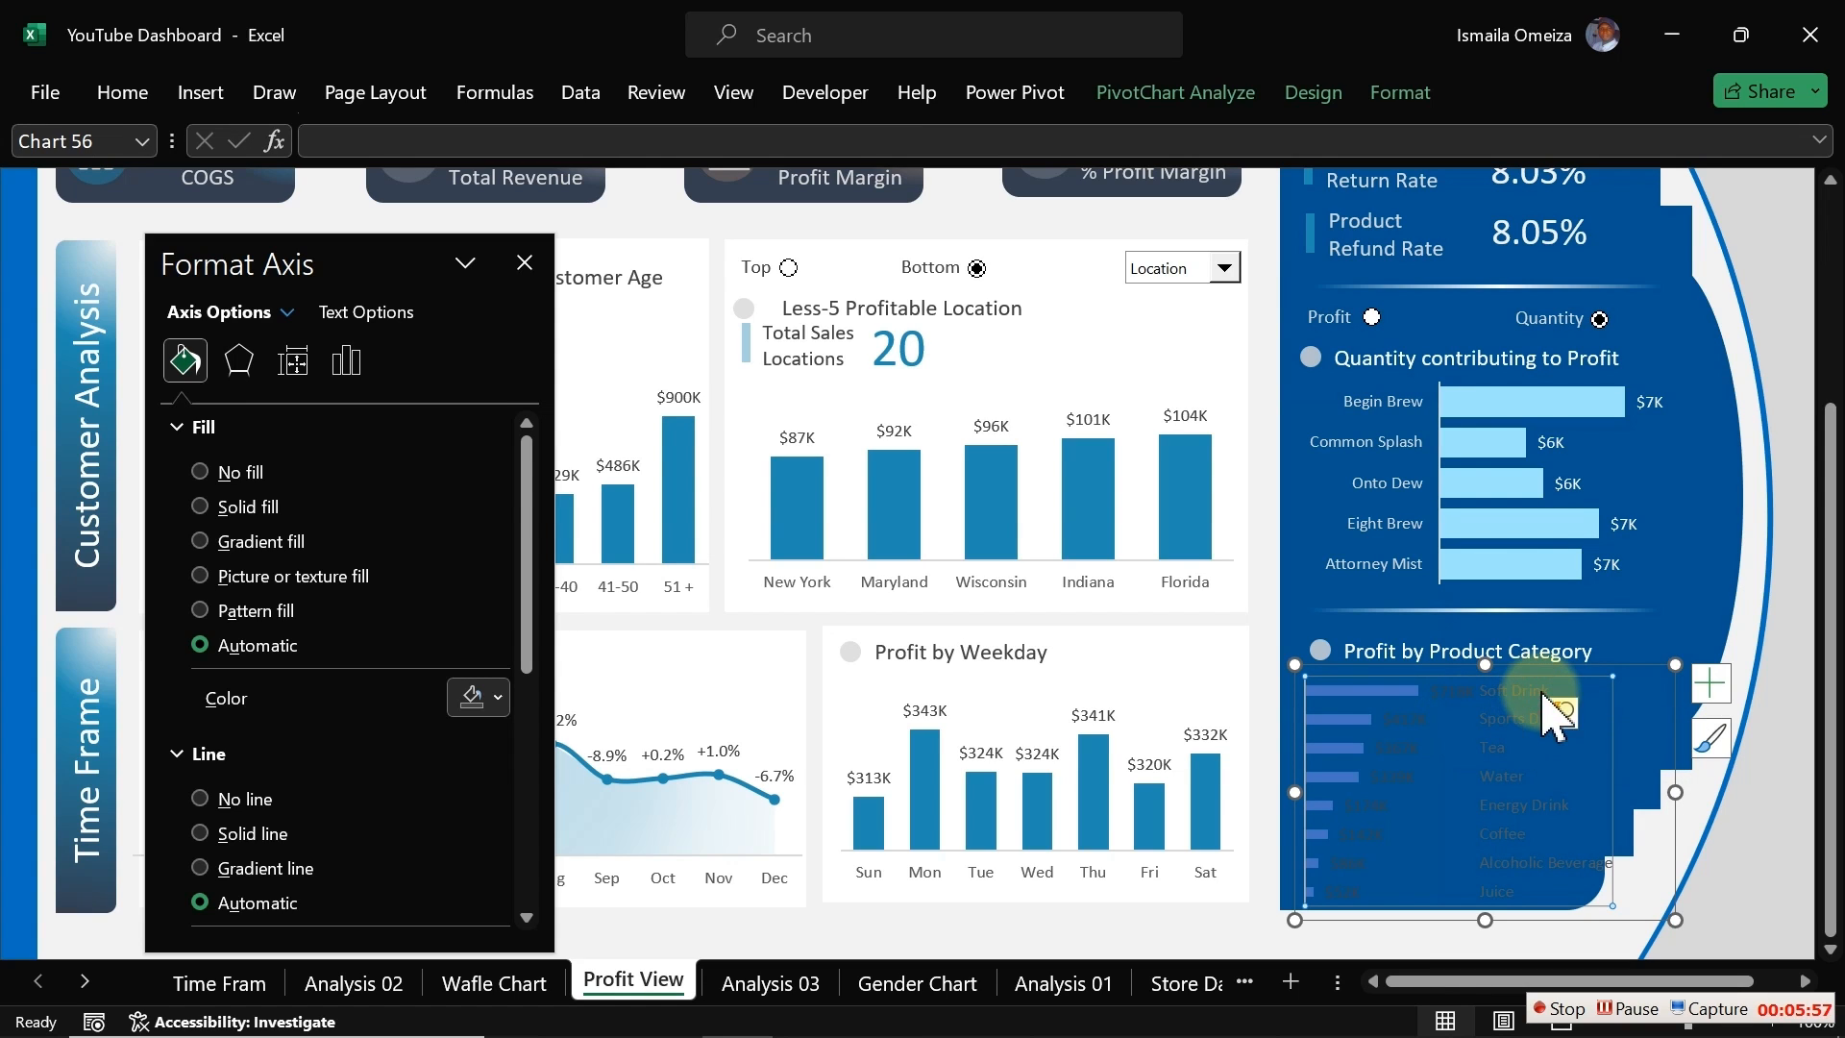
{"action": "left_click", "coordinate": [366, 313]}
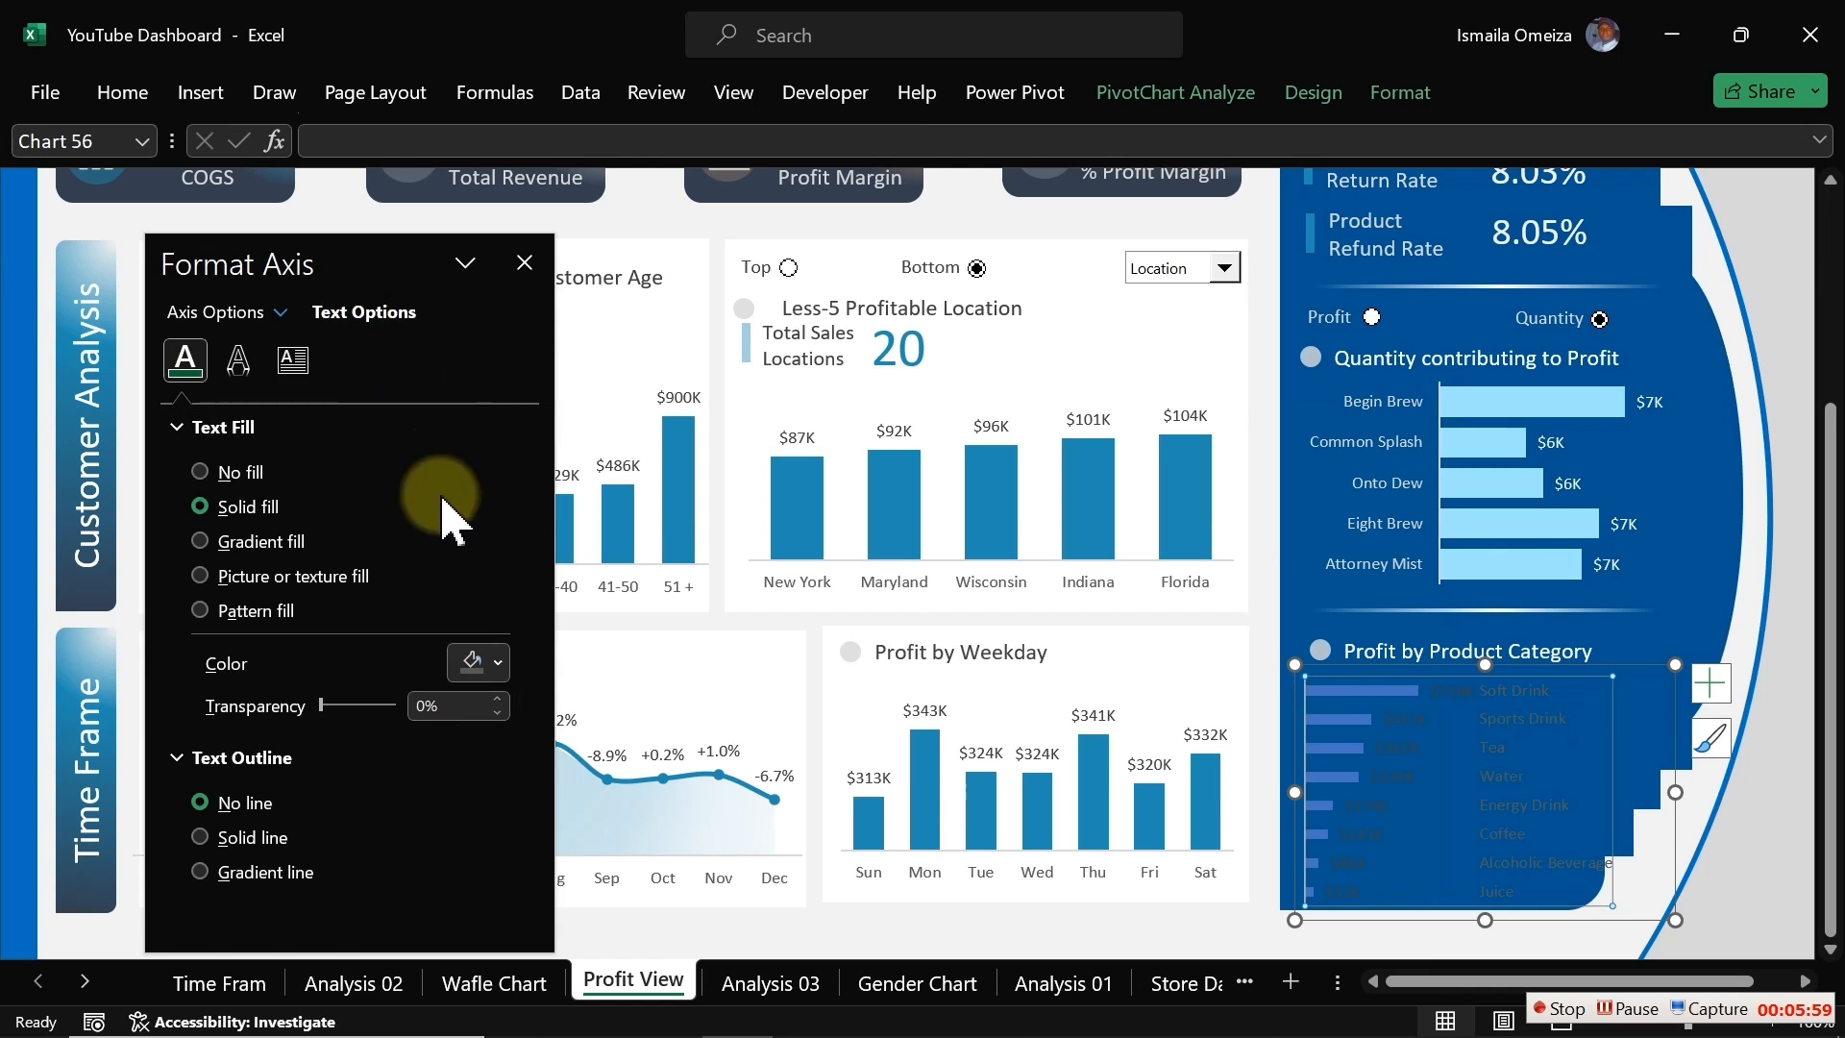
{"action": "left_click", "coordinate": [492, 665]}
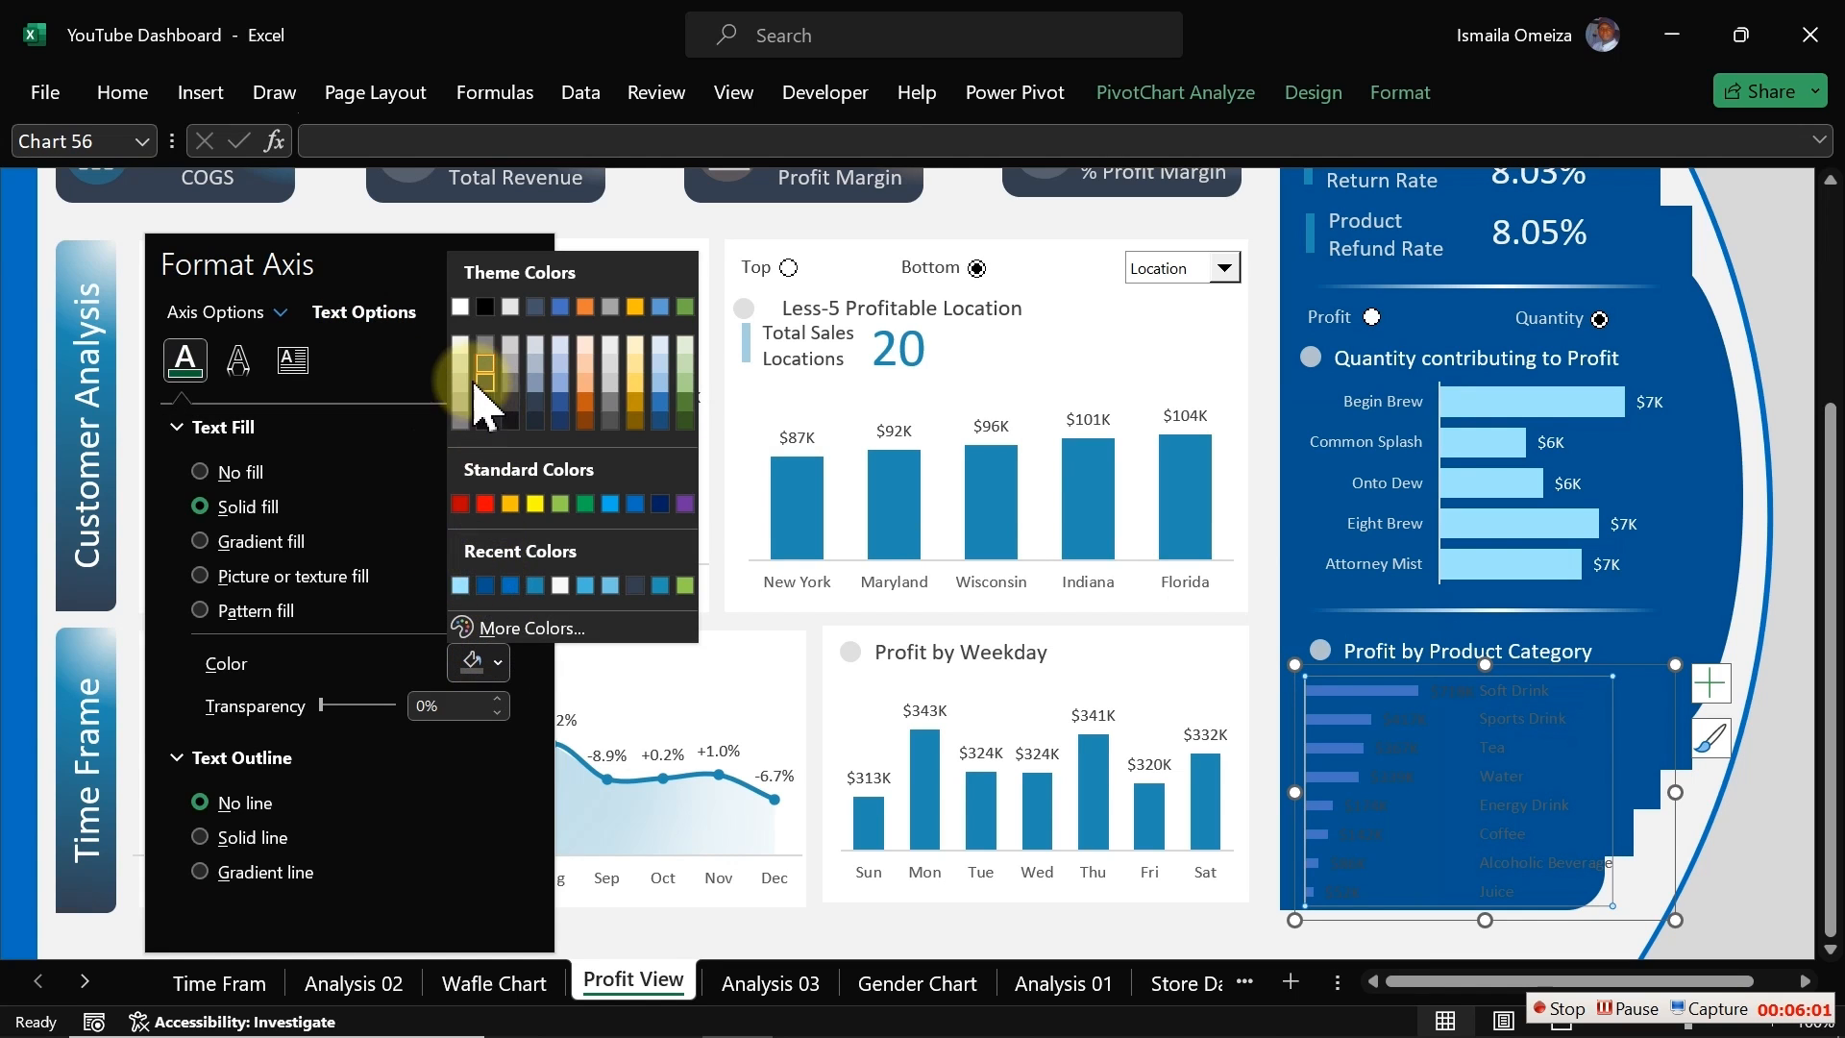
{"action": "left_click", "coordinate": [465, 346]}
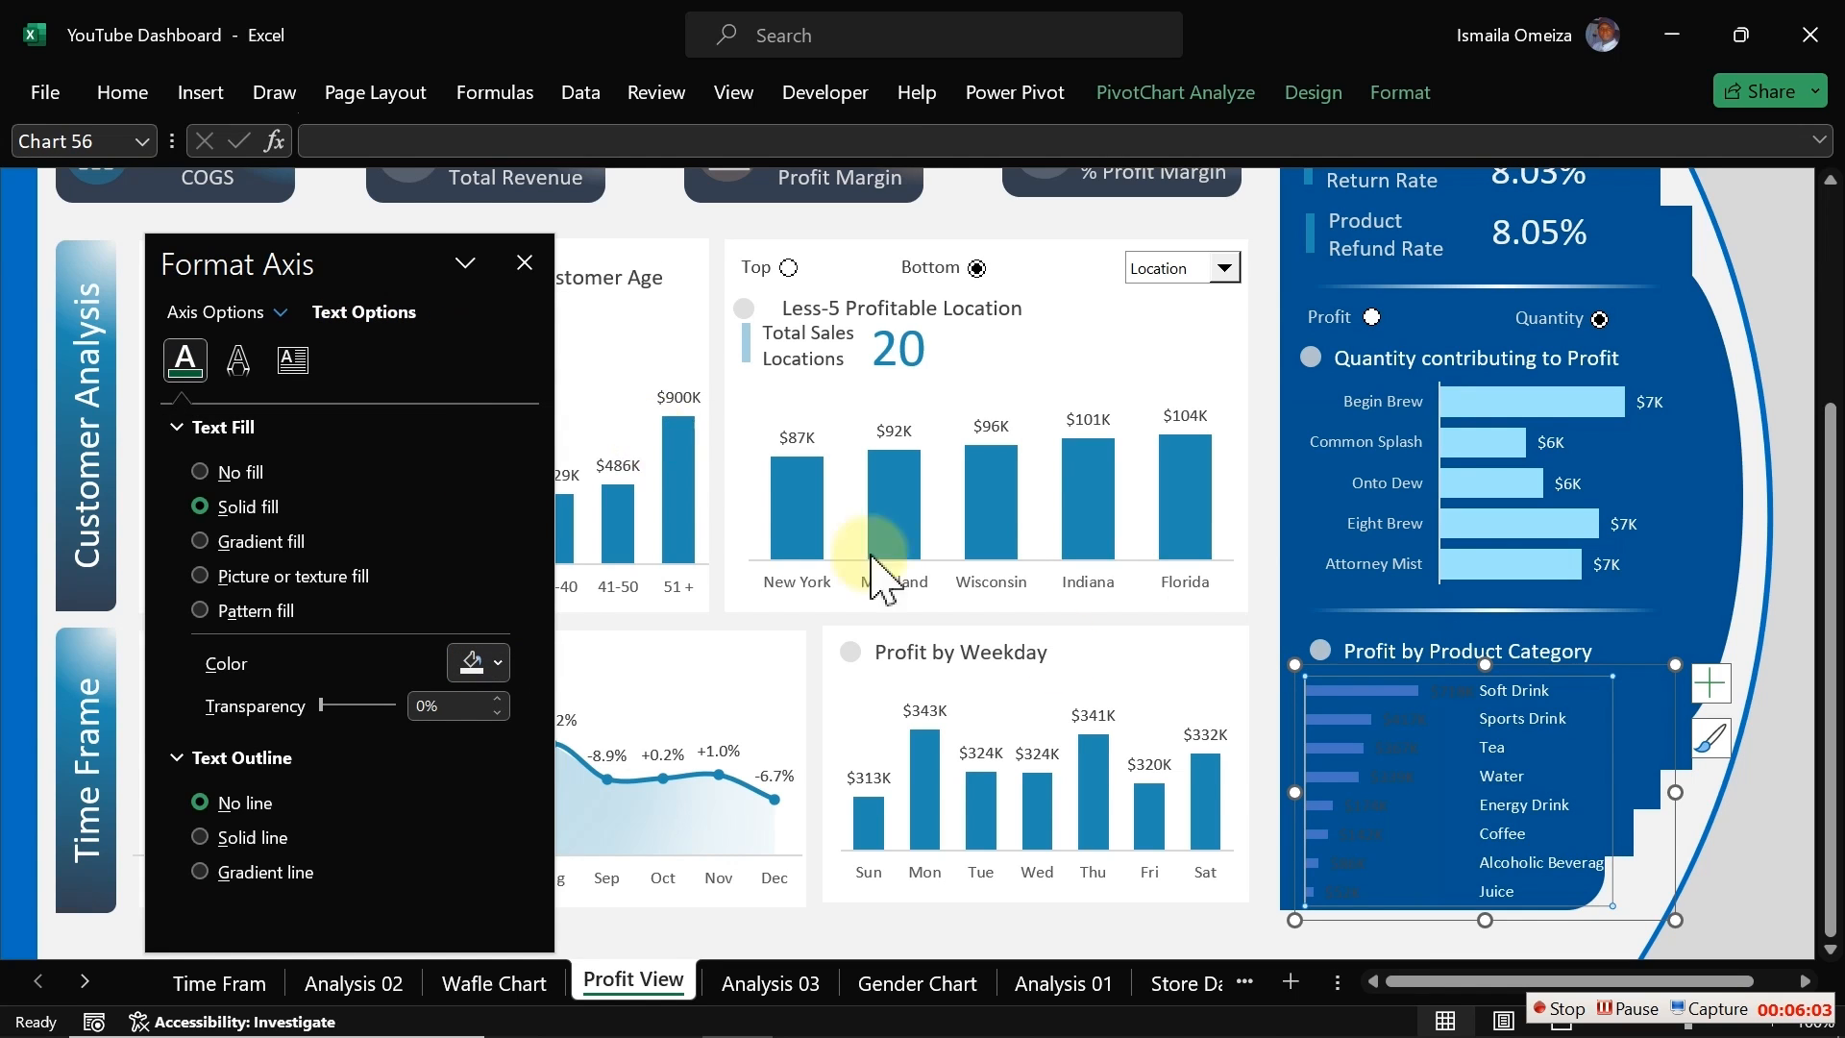
Step: Set the category chart's data label text colour to white
{"action": "left_click", "coordinate": [1414, 743]}
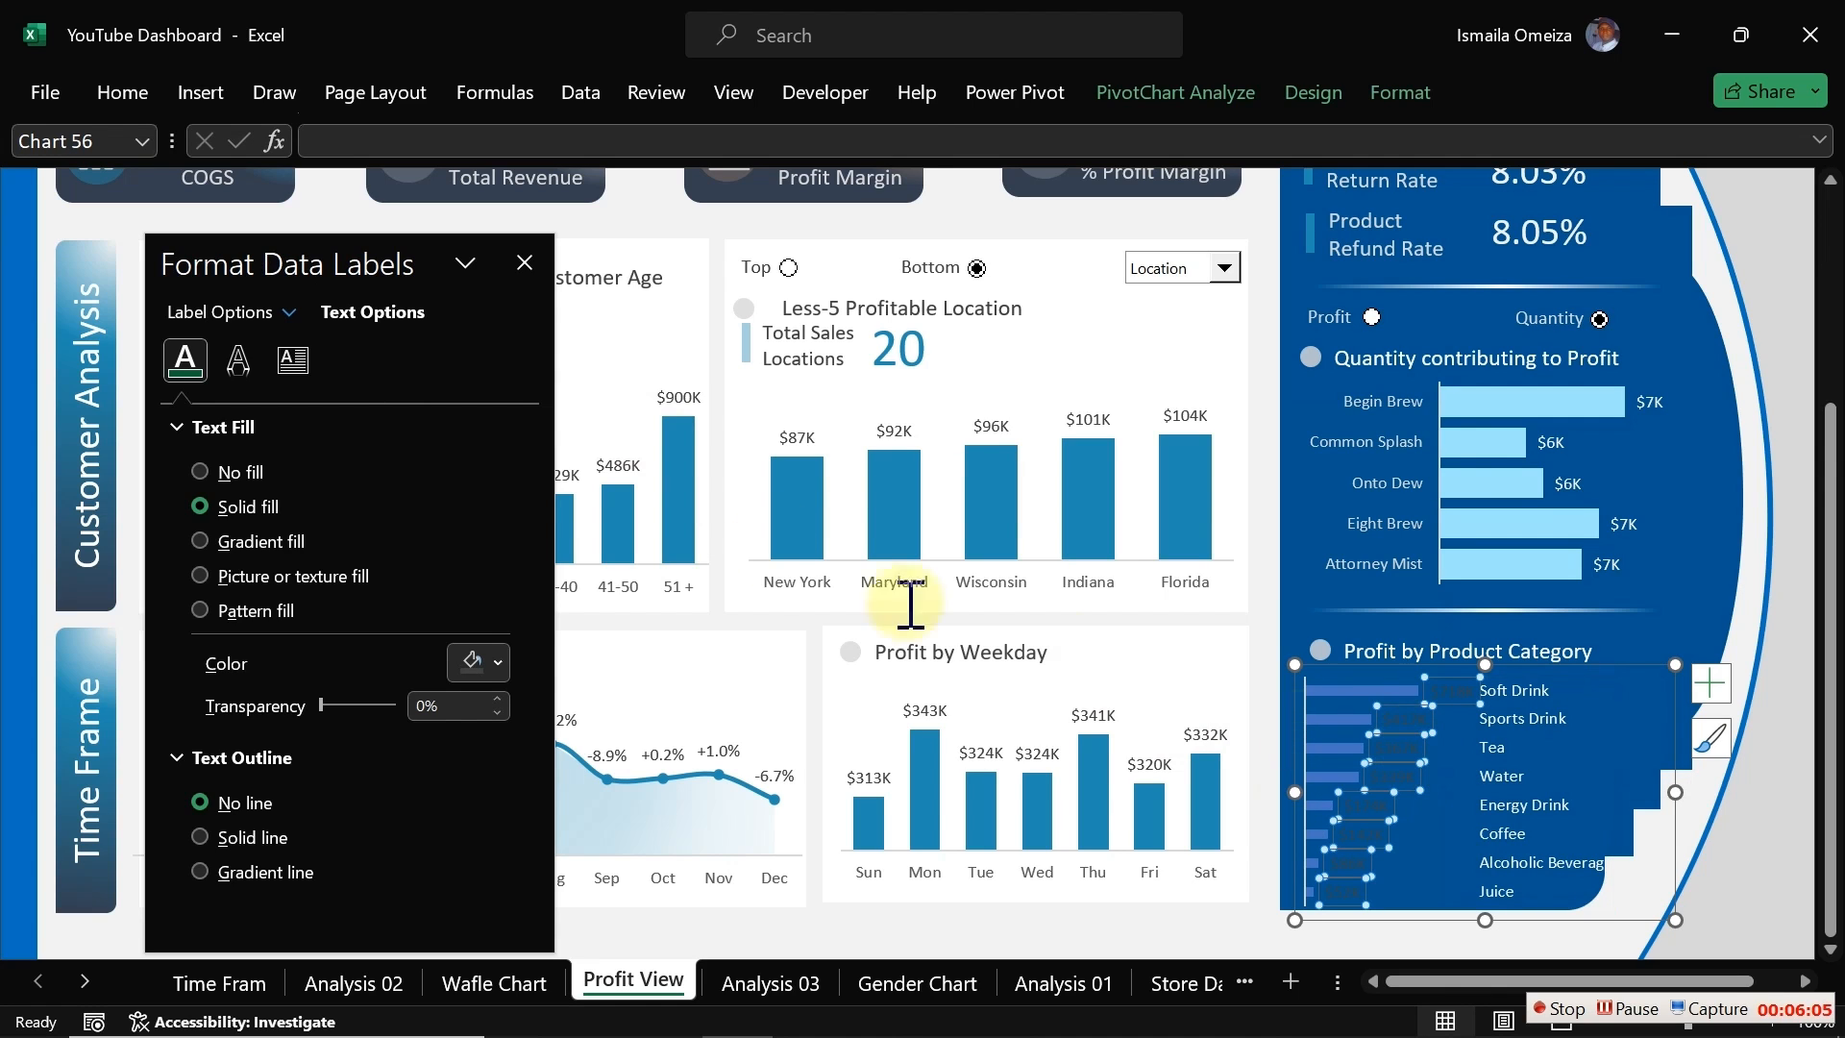
{"action": "left_click", "coordinate": [495, 667]}
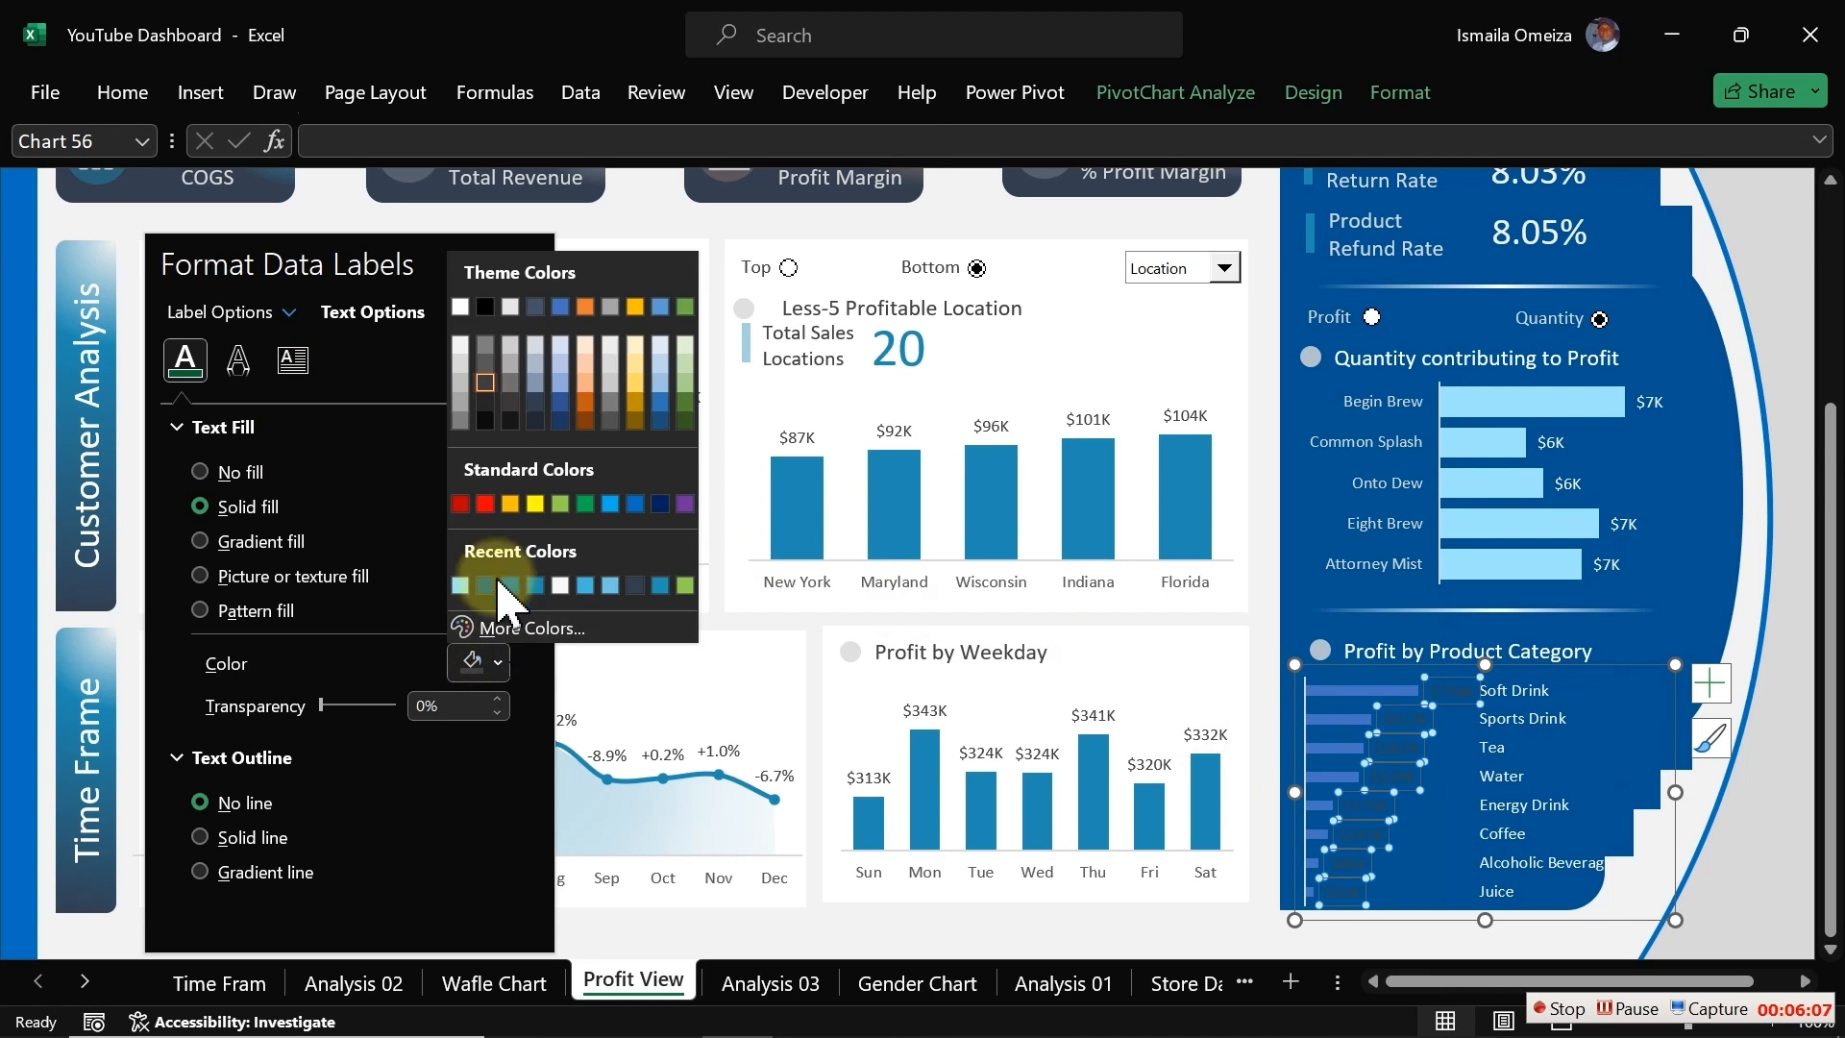
{"action": "left_click", "coordinate": [463, 348]}
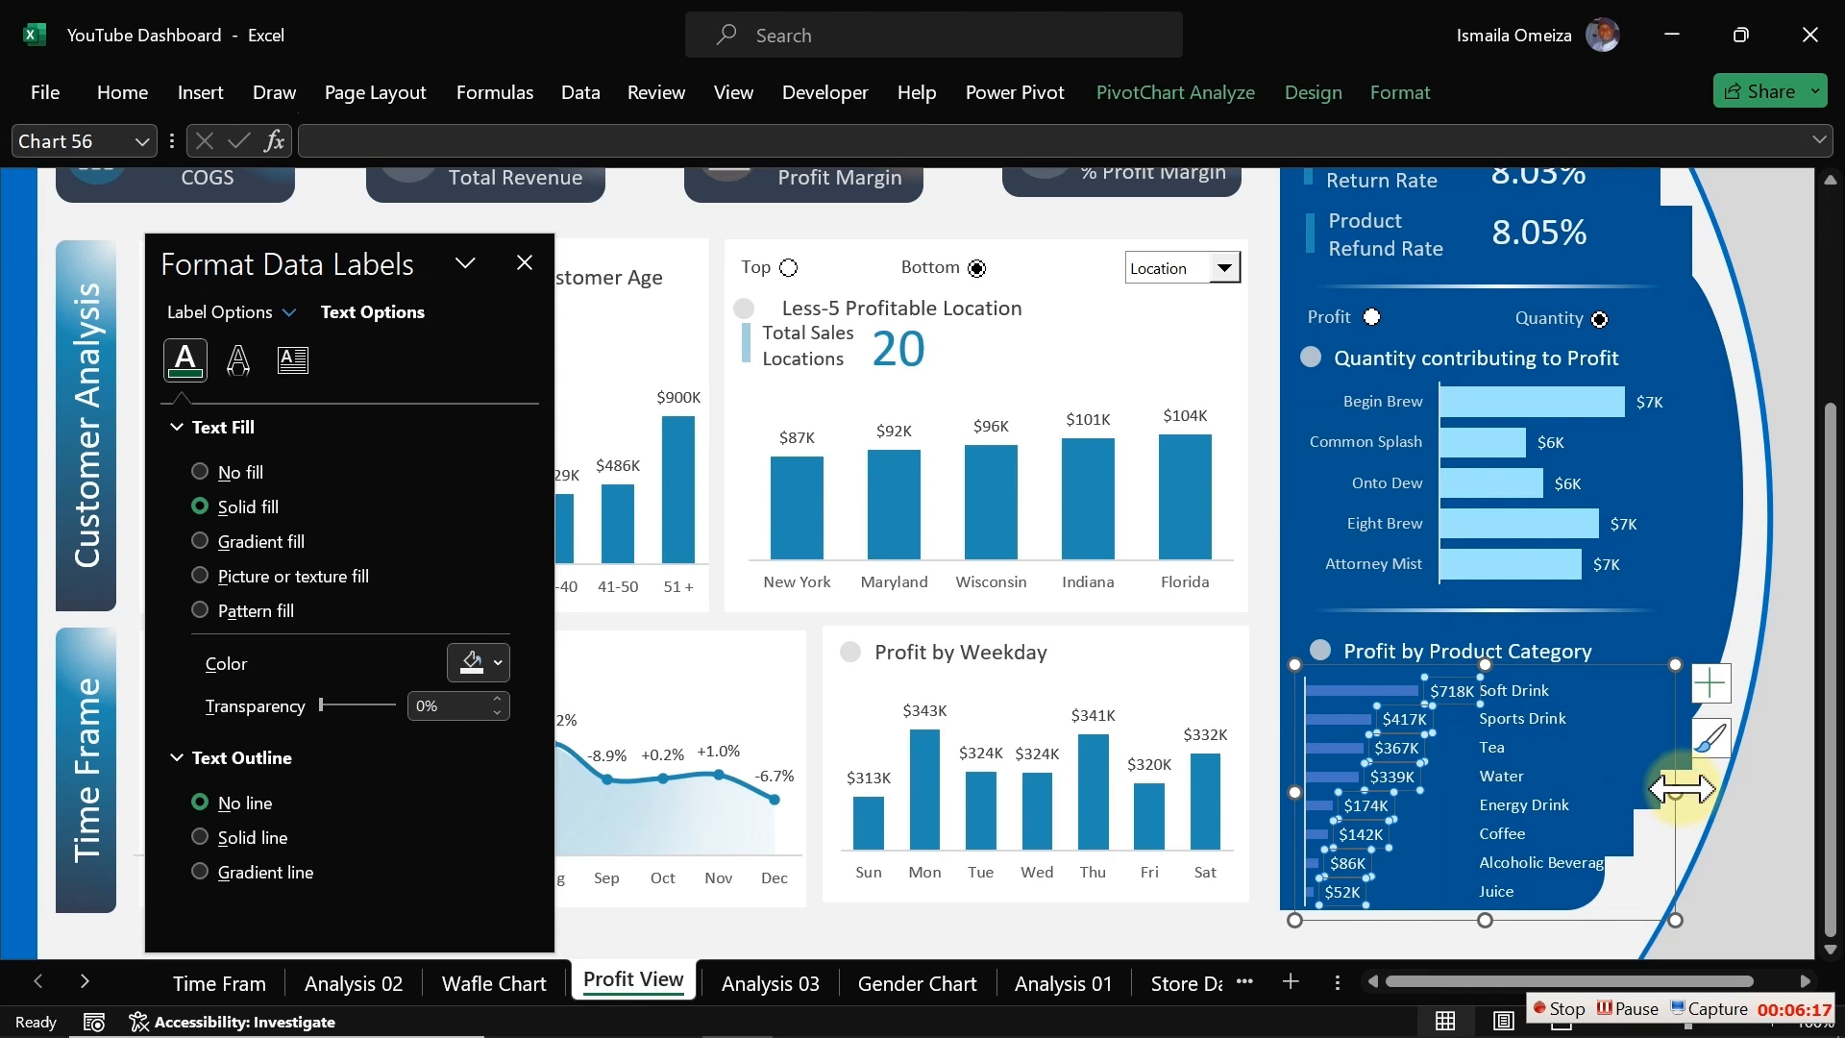
{"action": "left_click", "coordinate": [1676, 834]}
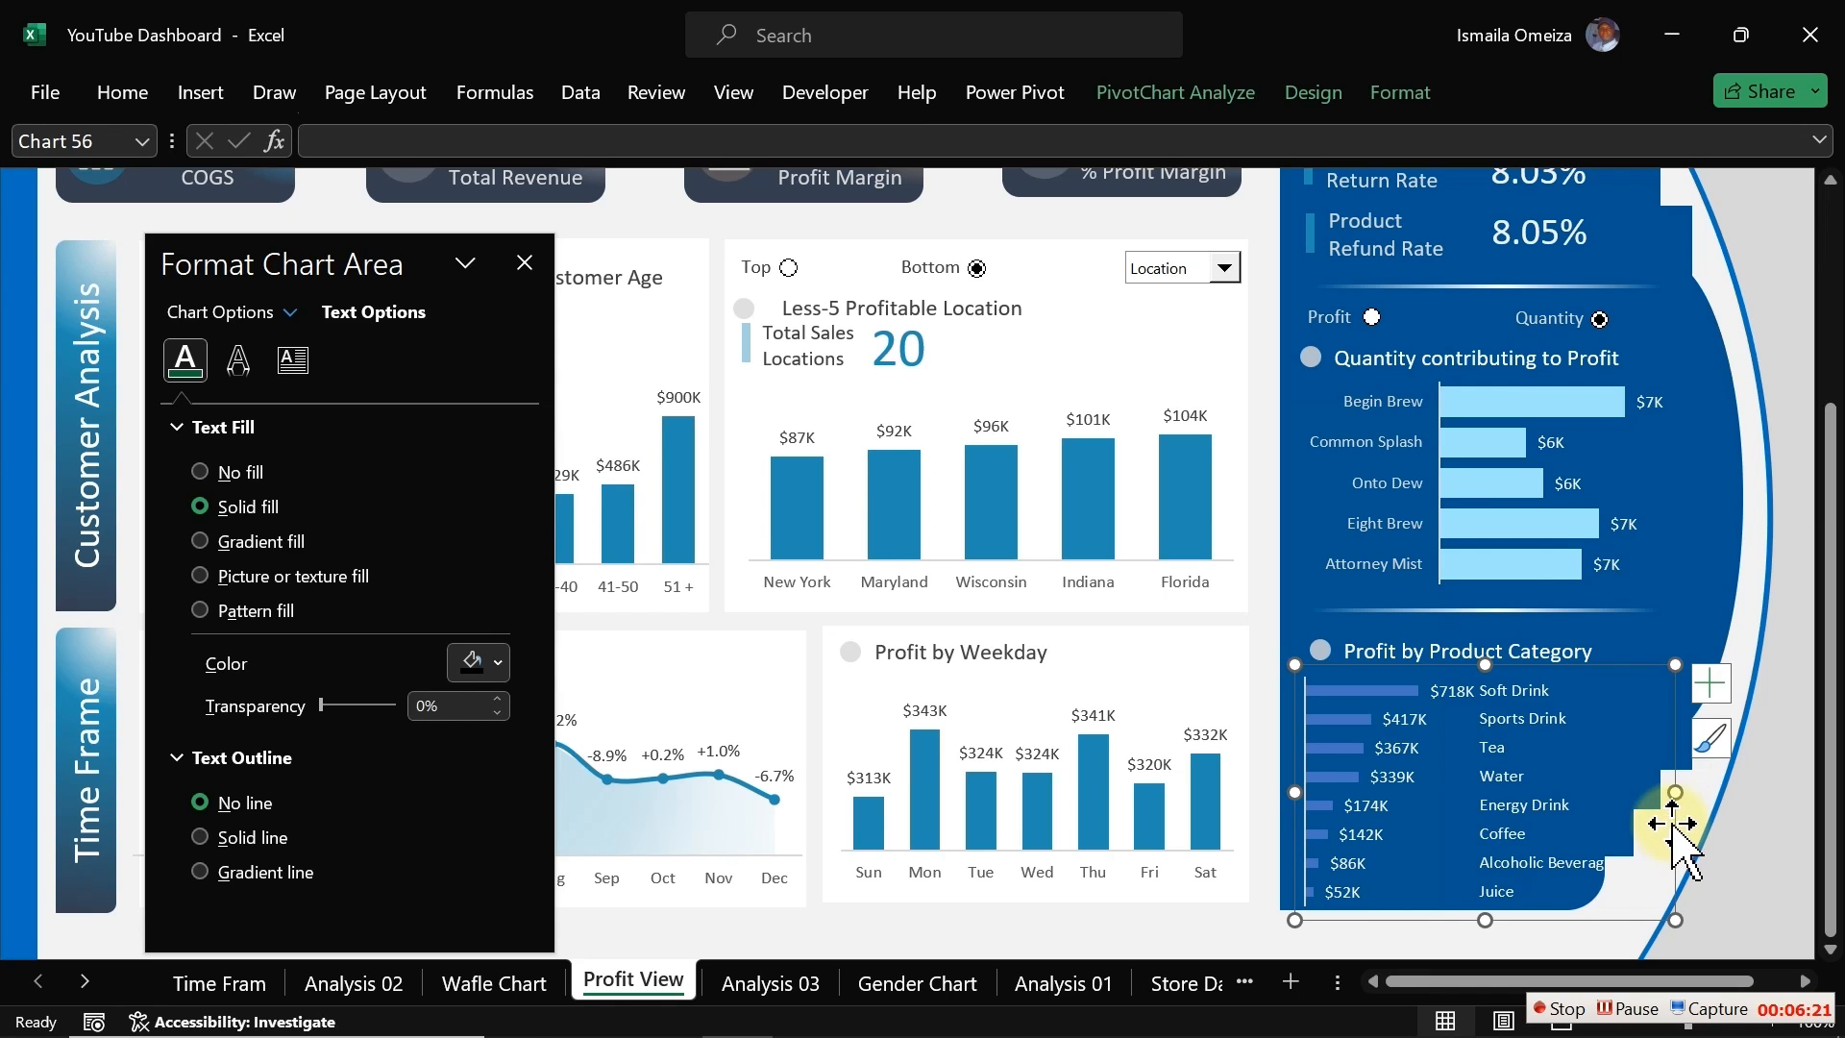
{"action": "left_click_drag", "start_coordinate": [1674, 822], "coordinate": [1677, 818]}
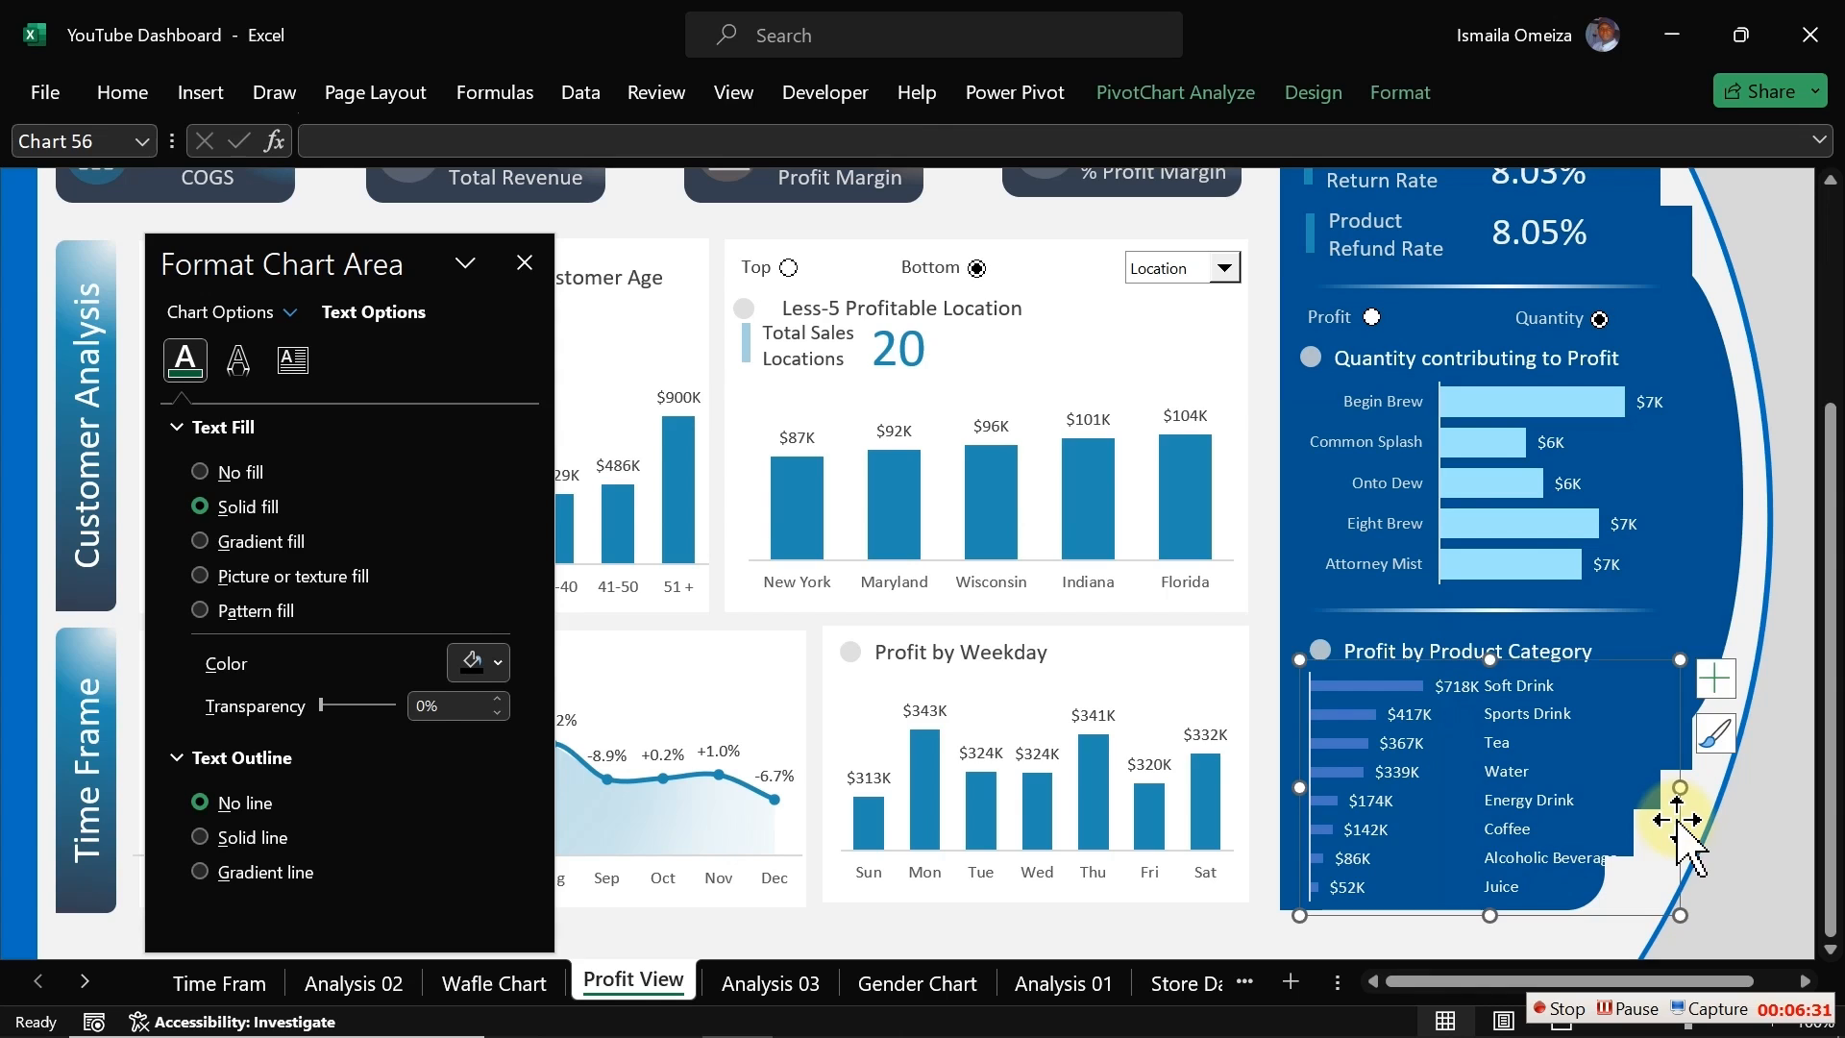
{"action": "left_click", "coordinate": [201, 93]}
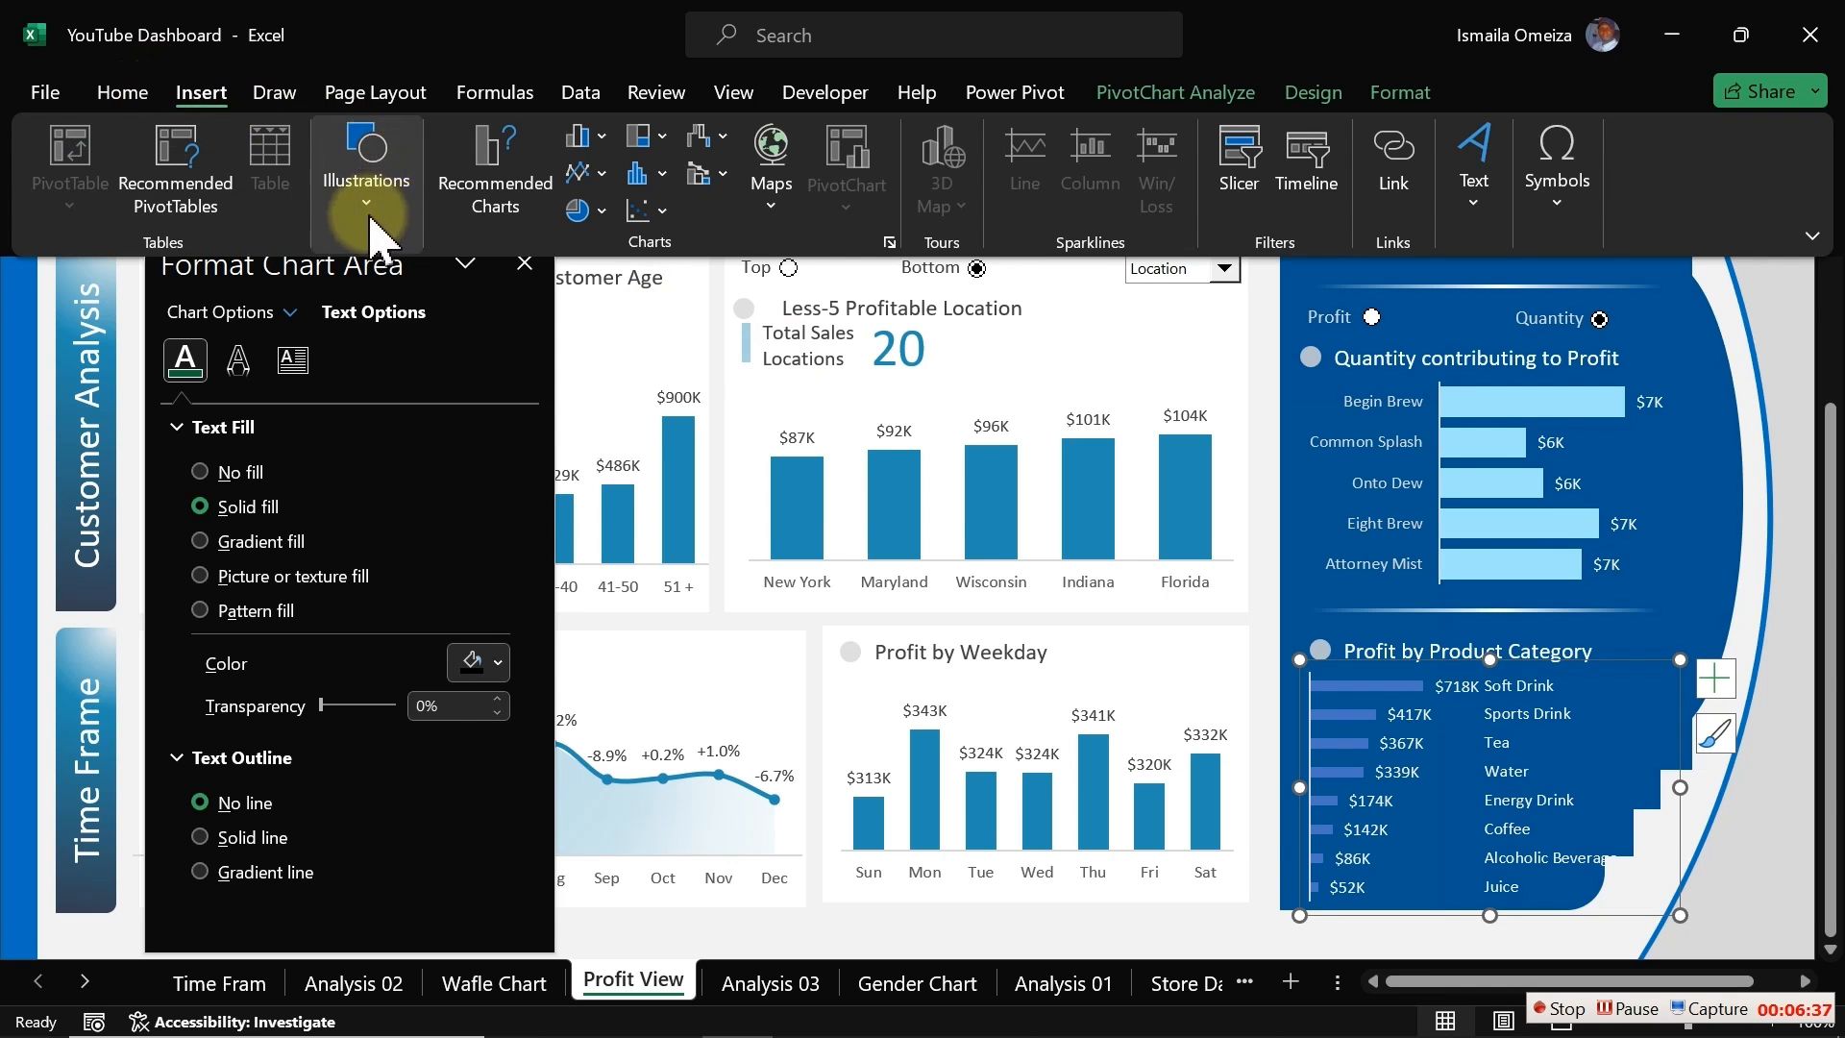
{"action": "left_click", "coordinate": [366, 182]}
{"action": "left_click", "coordinate": [427, 351]}
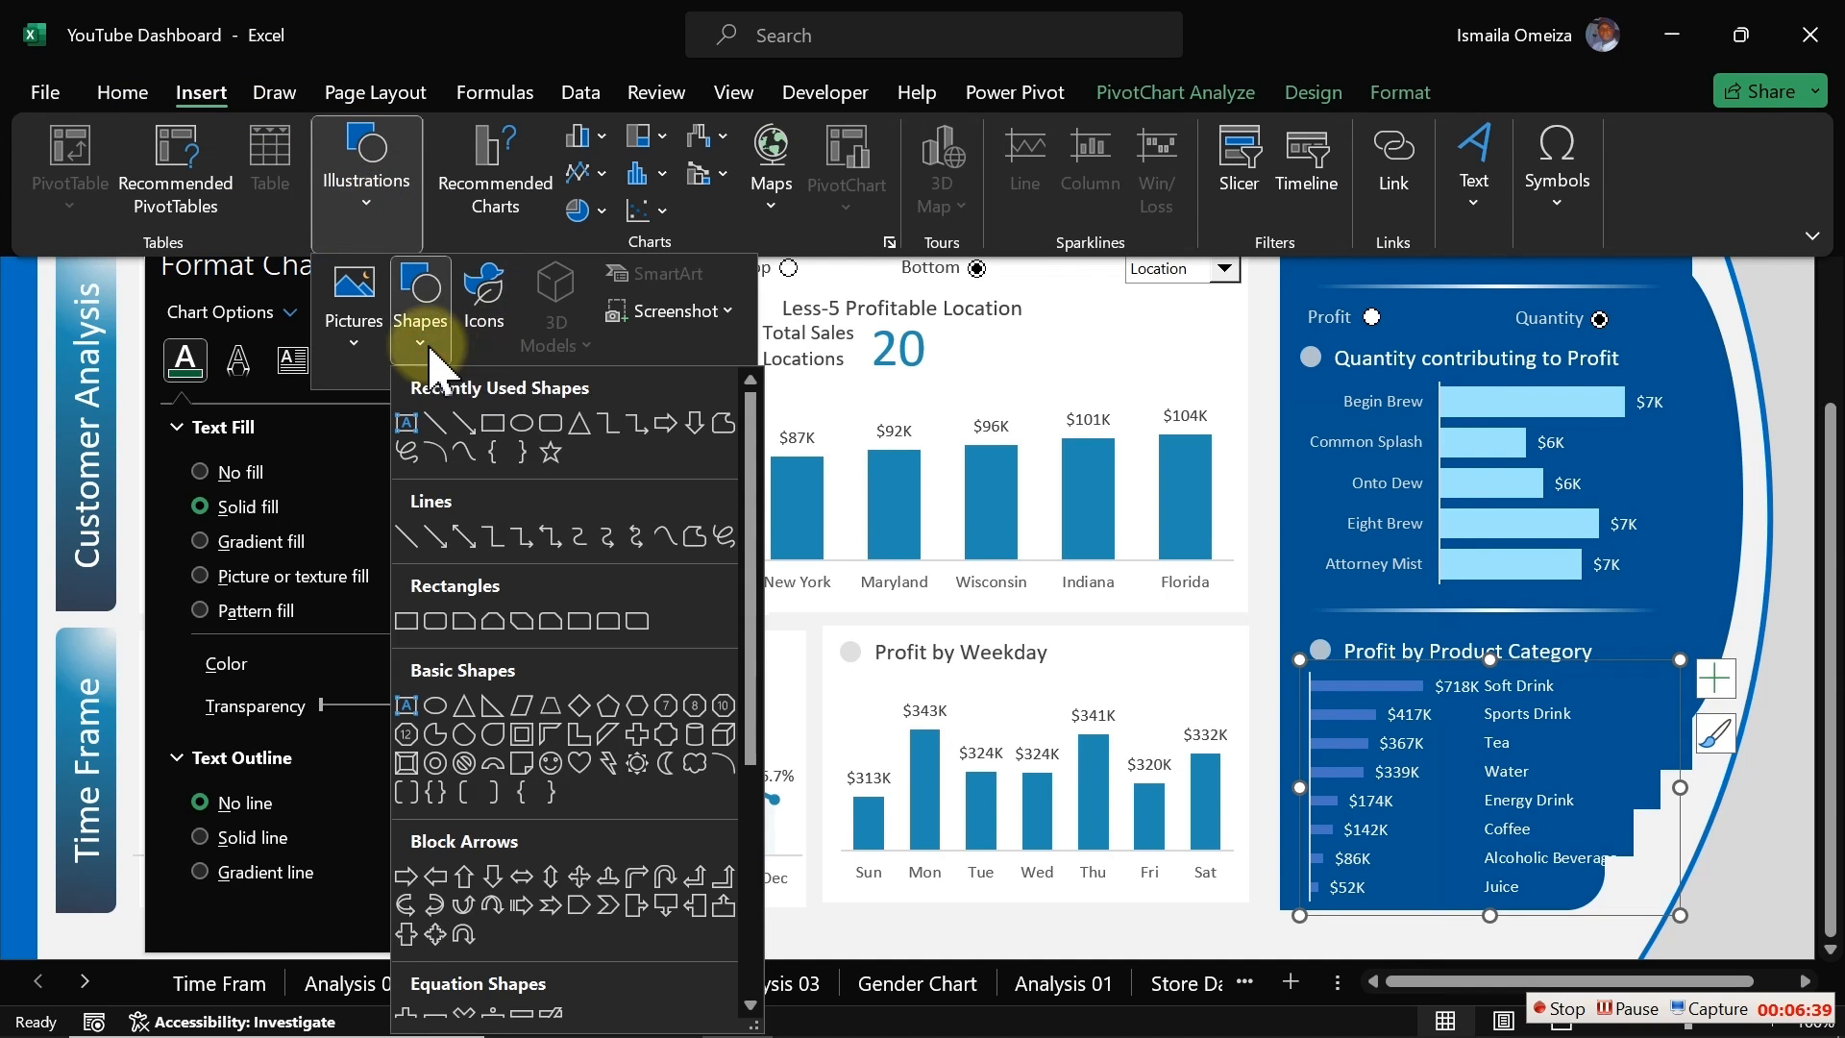
{"action": "left_click", "coordinate": [550, 426]}
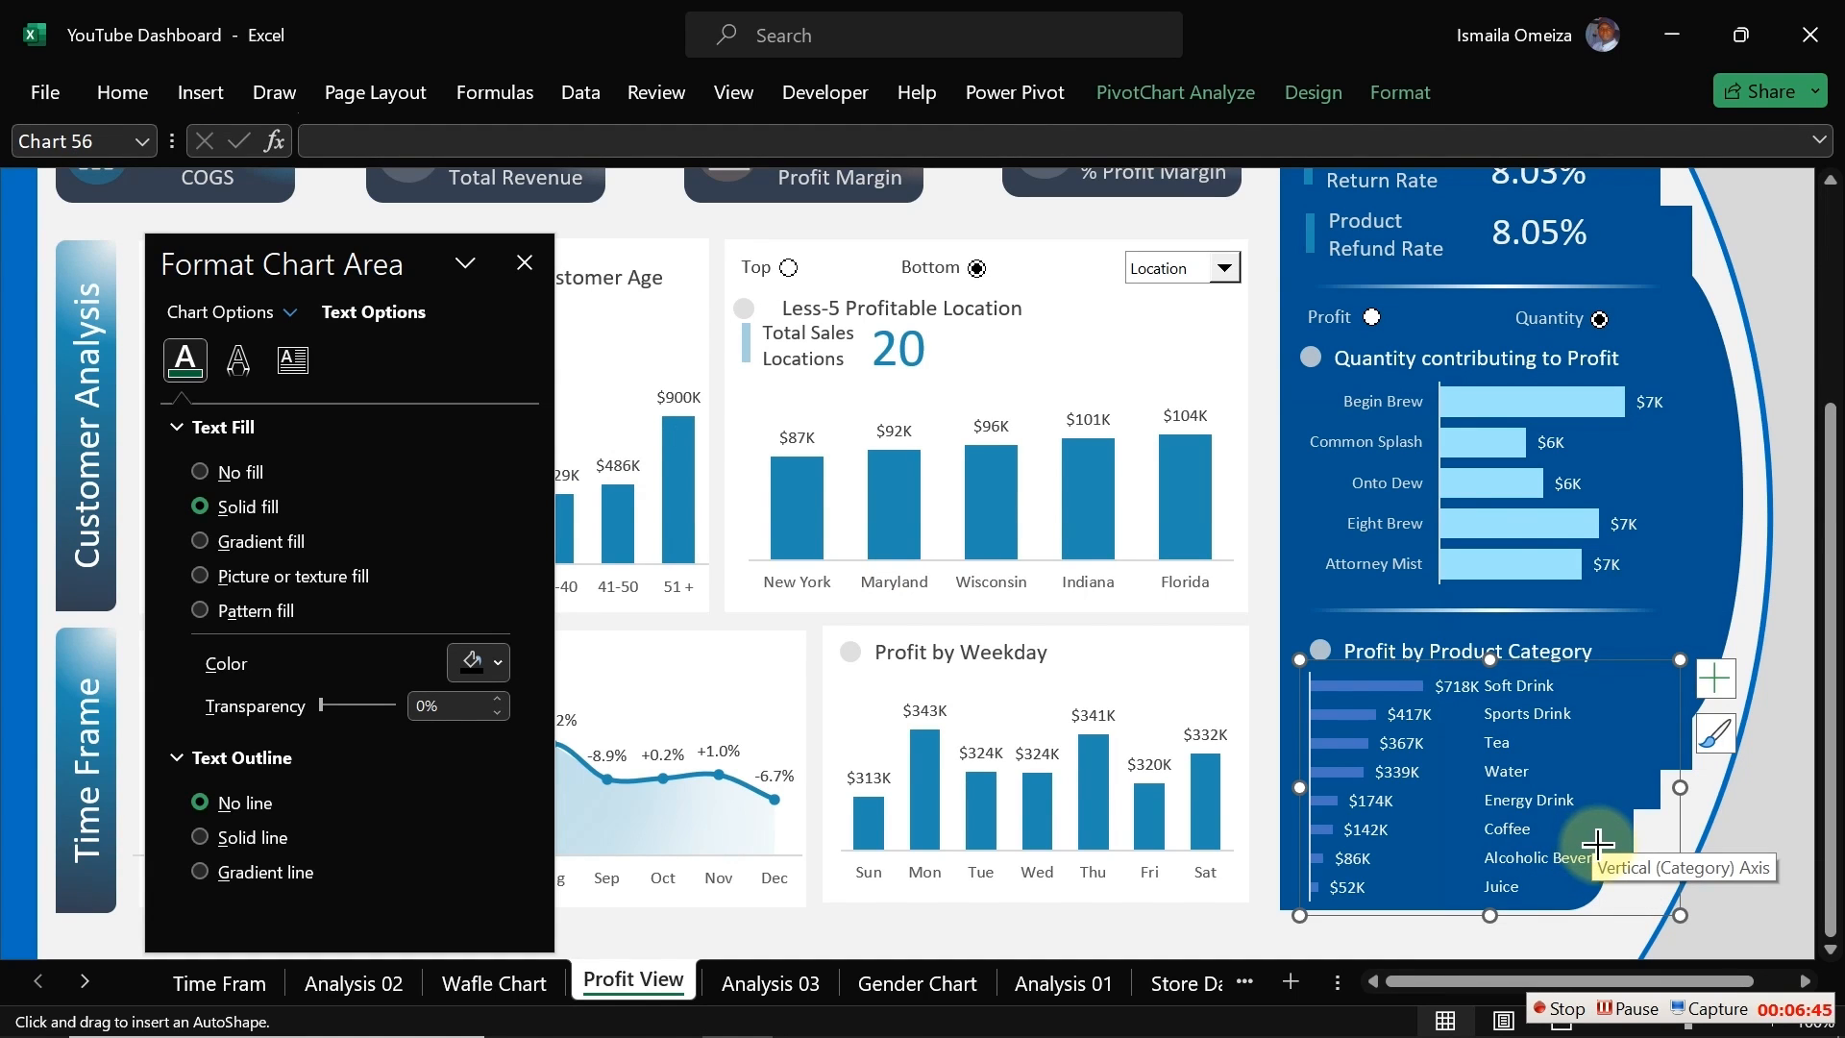
{"action": "left_click_drag", "start_coordinate": [1613, 877], "coordinate": [1613, 877]}
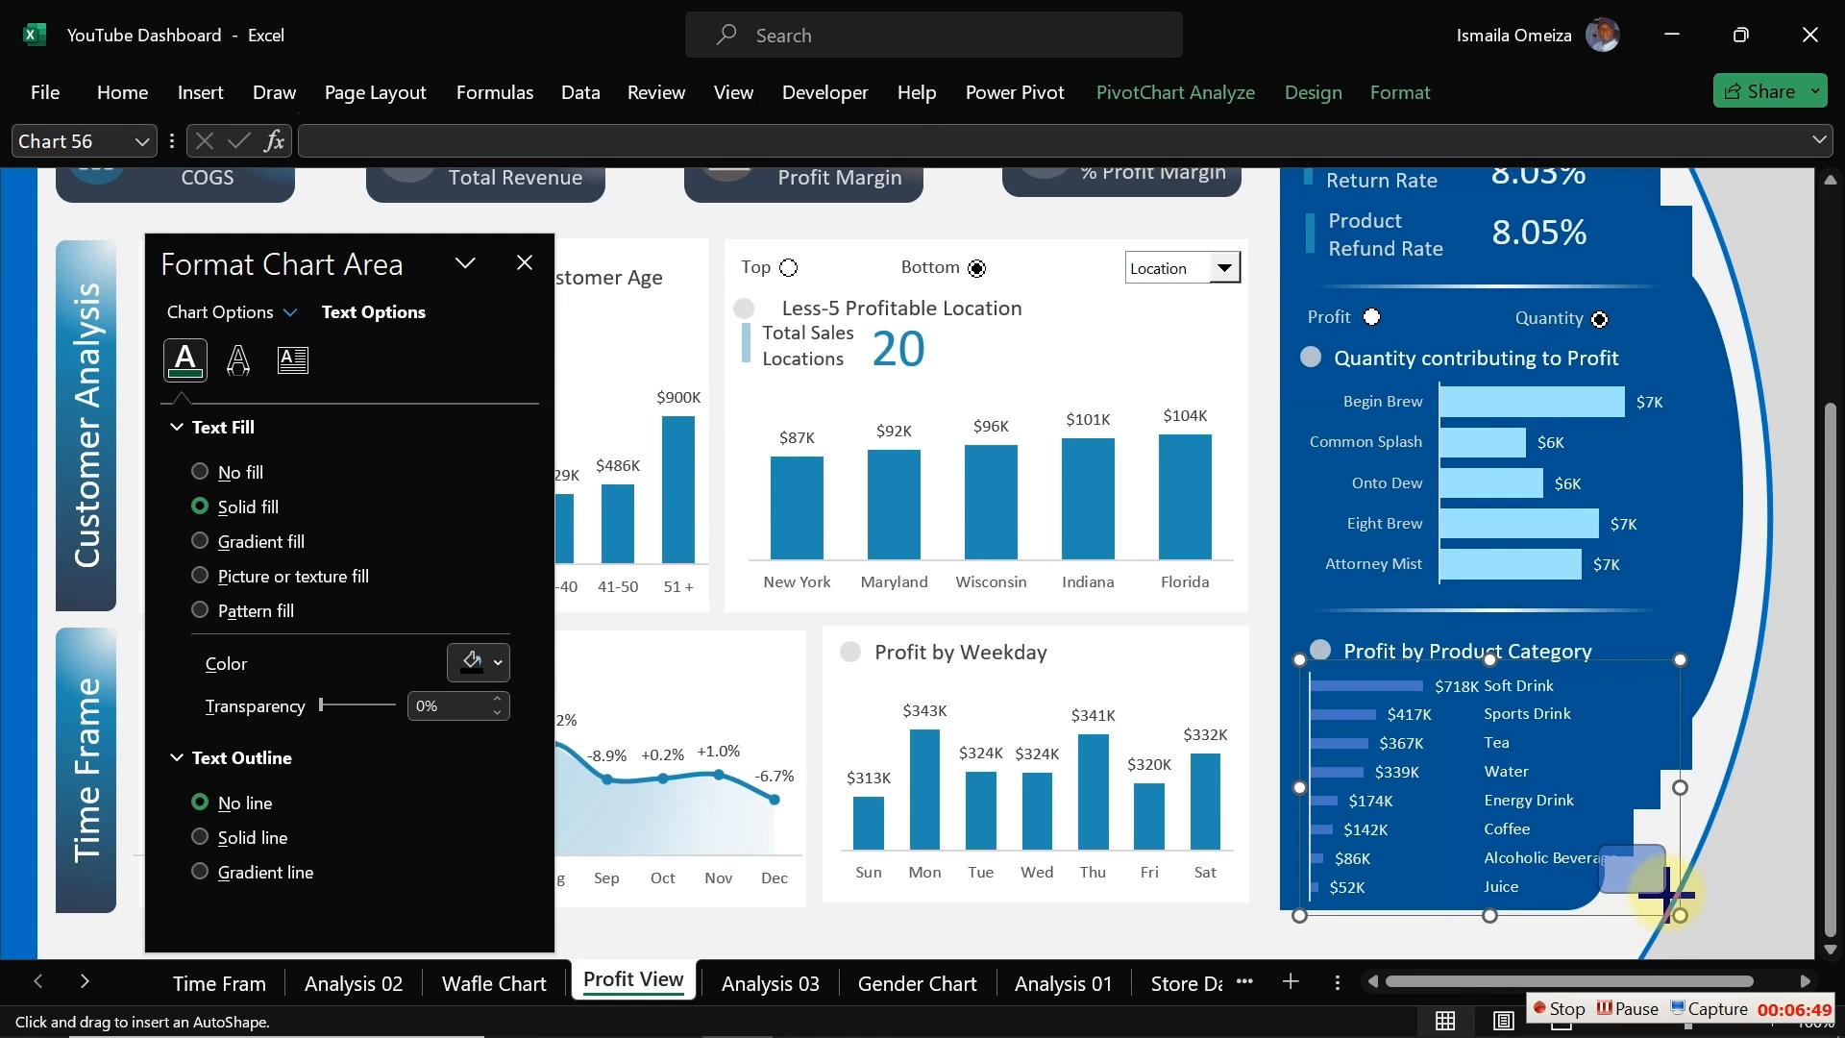
{"action": "left_click_drag", "start_coordinate": [1672, 892], "coordinate": [1659, 908]}
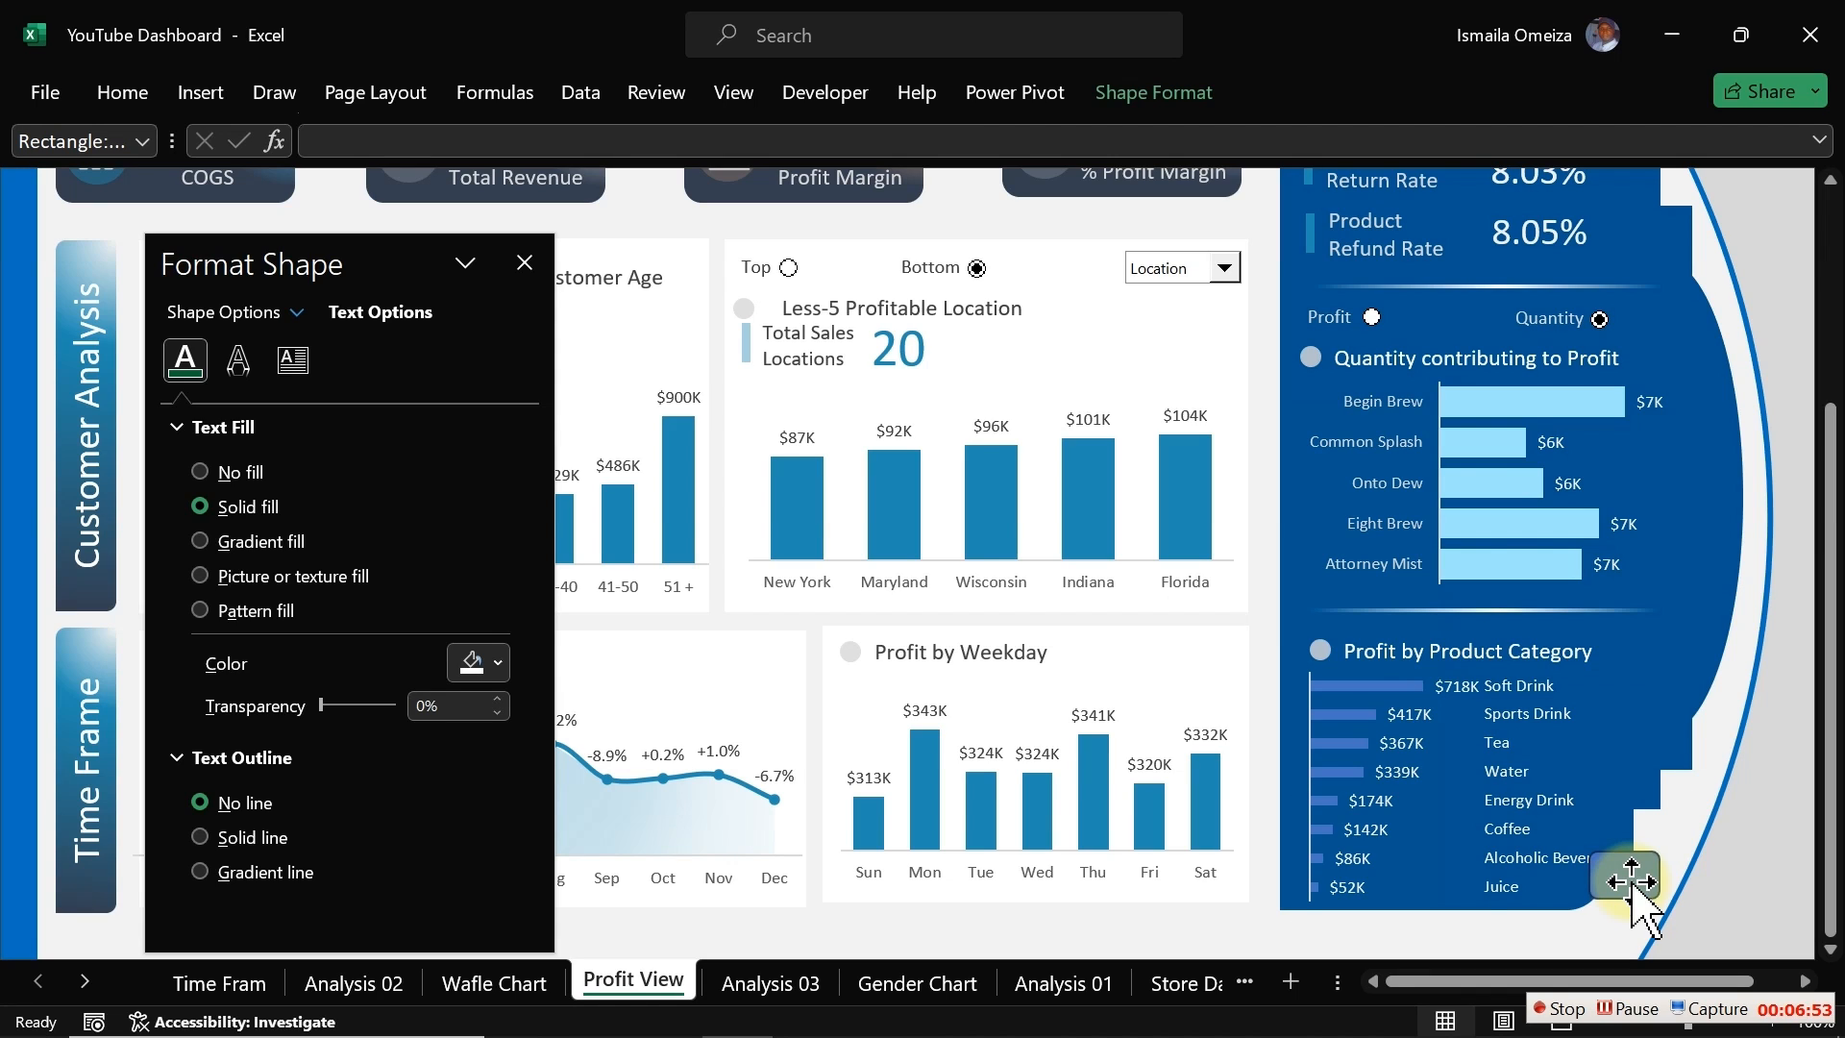
{"action": "left_click", "coordinate": [1633, 889], "text": "ctrl"}
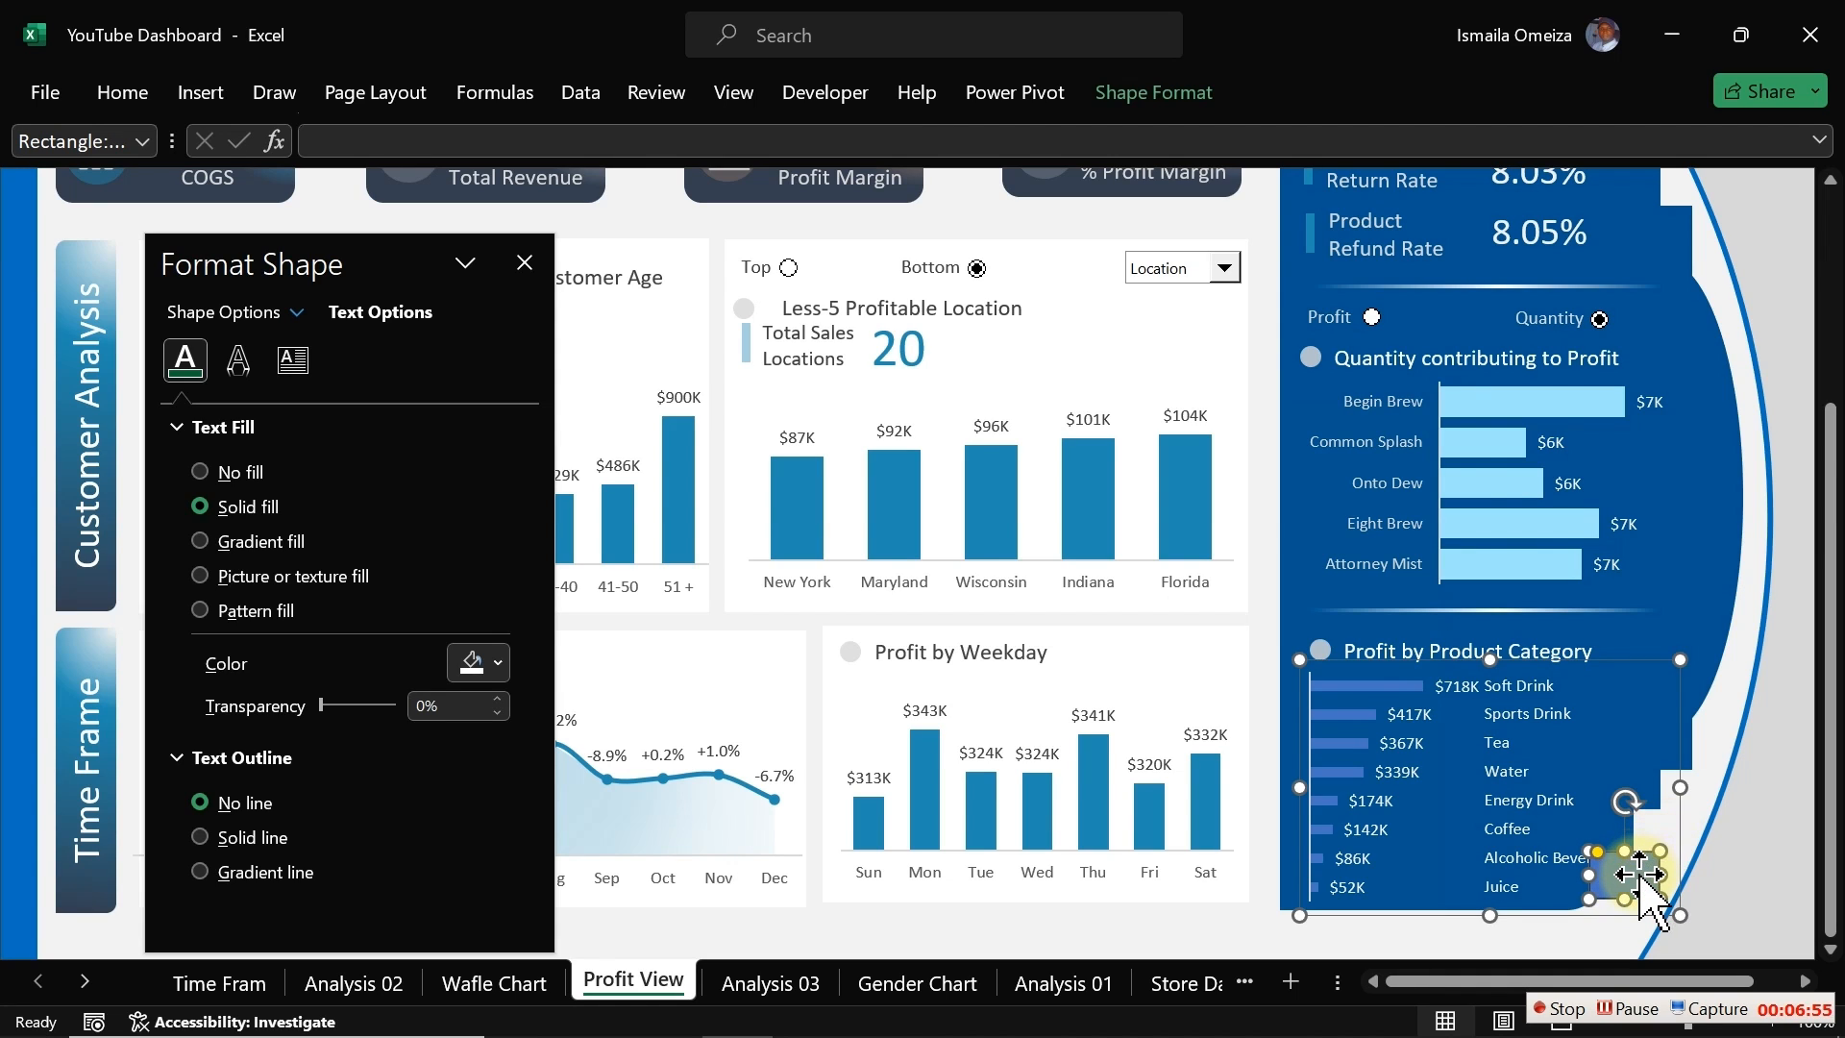
{"action": "left_click", "coordinate": [1641, 877], "text": "ctrl"}
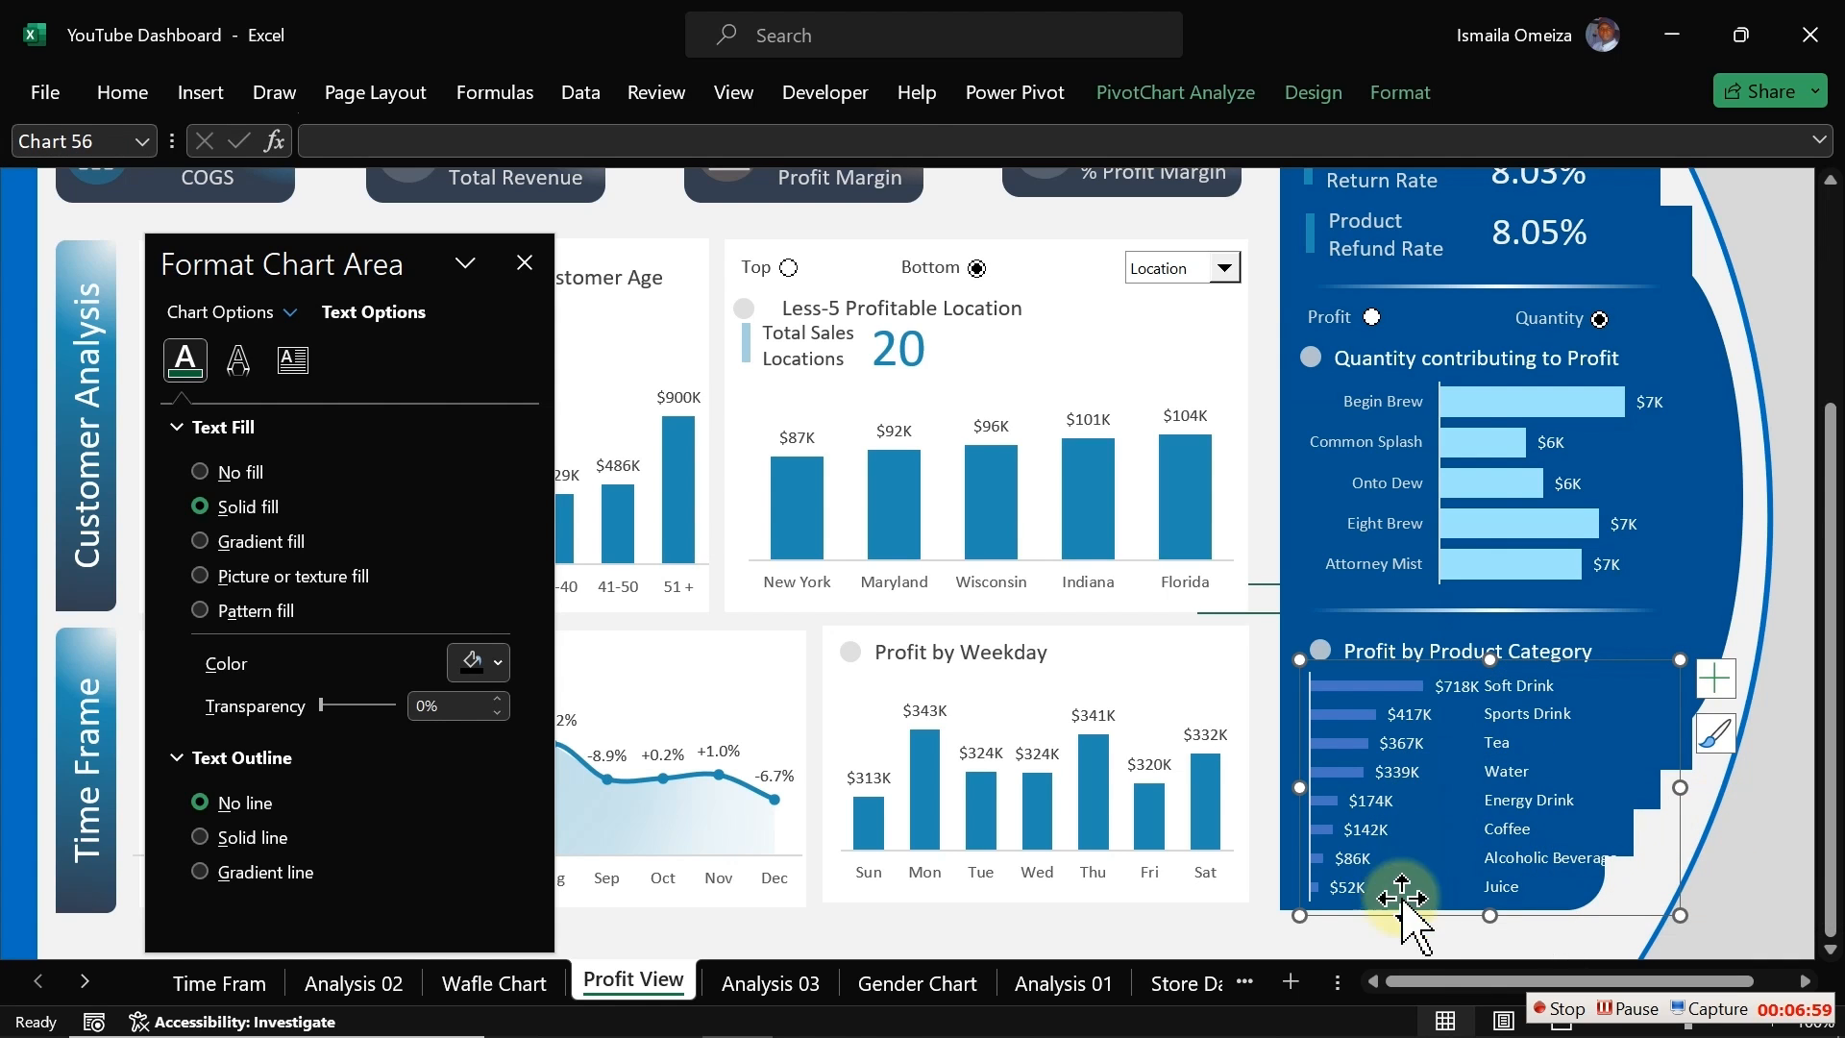
{"action": "left_click", "coordinate": [1400, 934]}
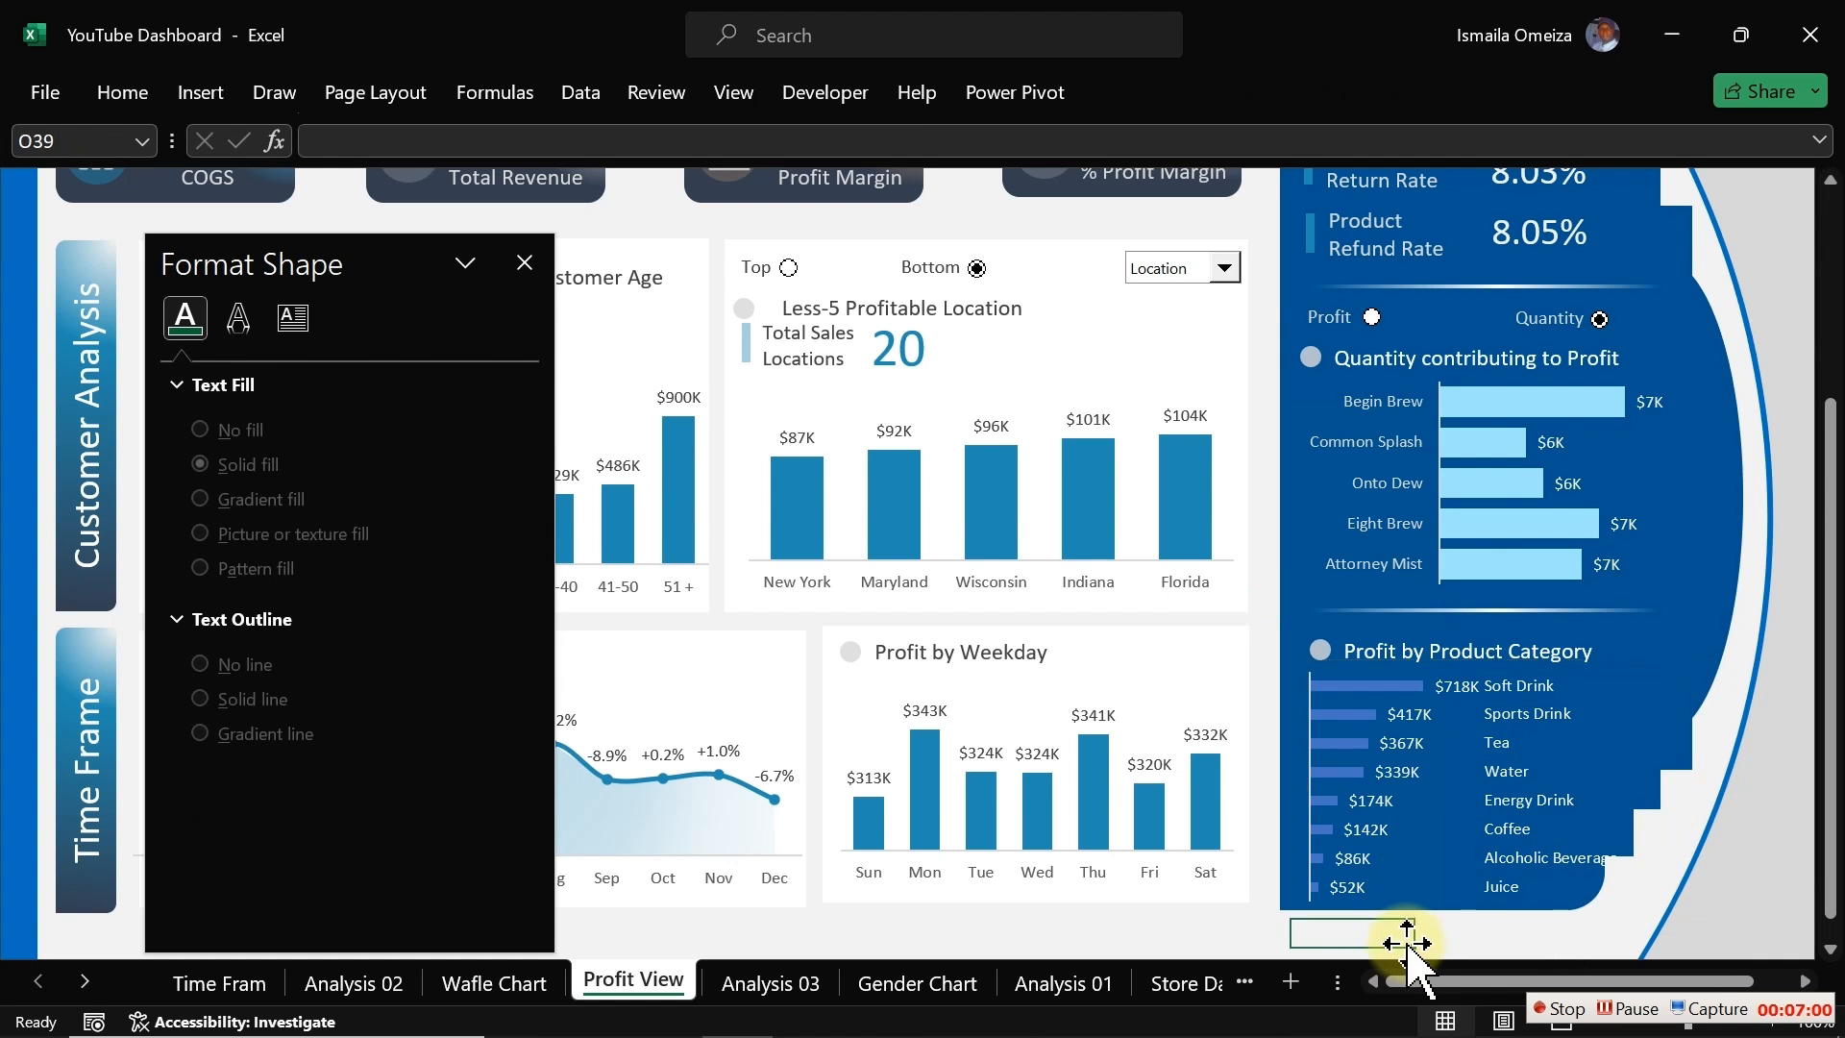
Step: Widen the category chart slightly to the right within the blue panel
{"action": "left_click", "coordinate": [1508, 783]}
{"action": "left_click_drag", "start_coordinate": [1676, 787], "coordinate": [1699, 784]}
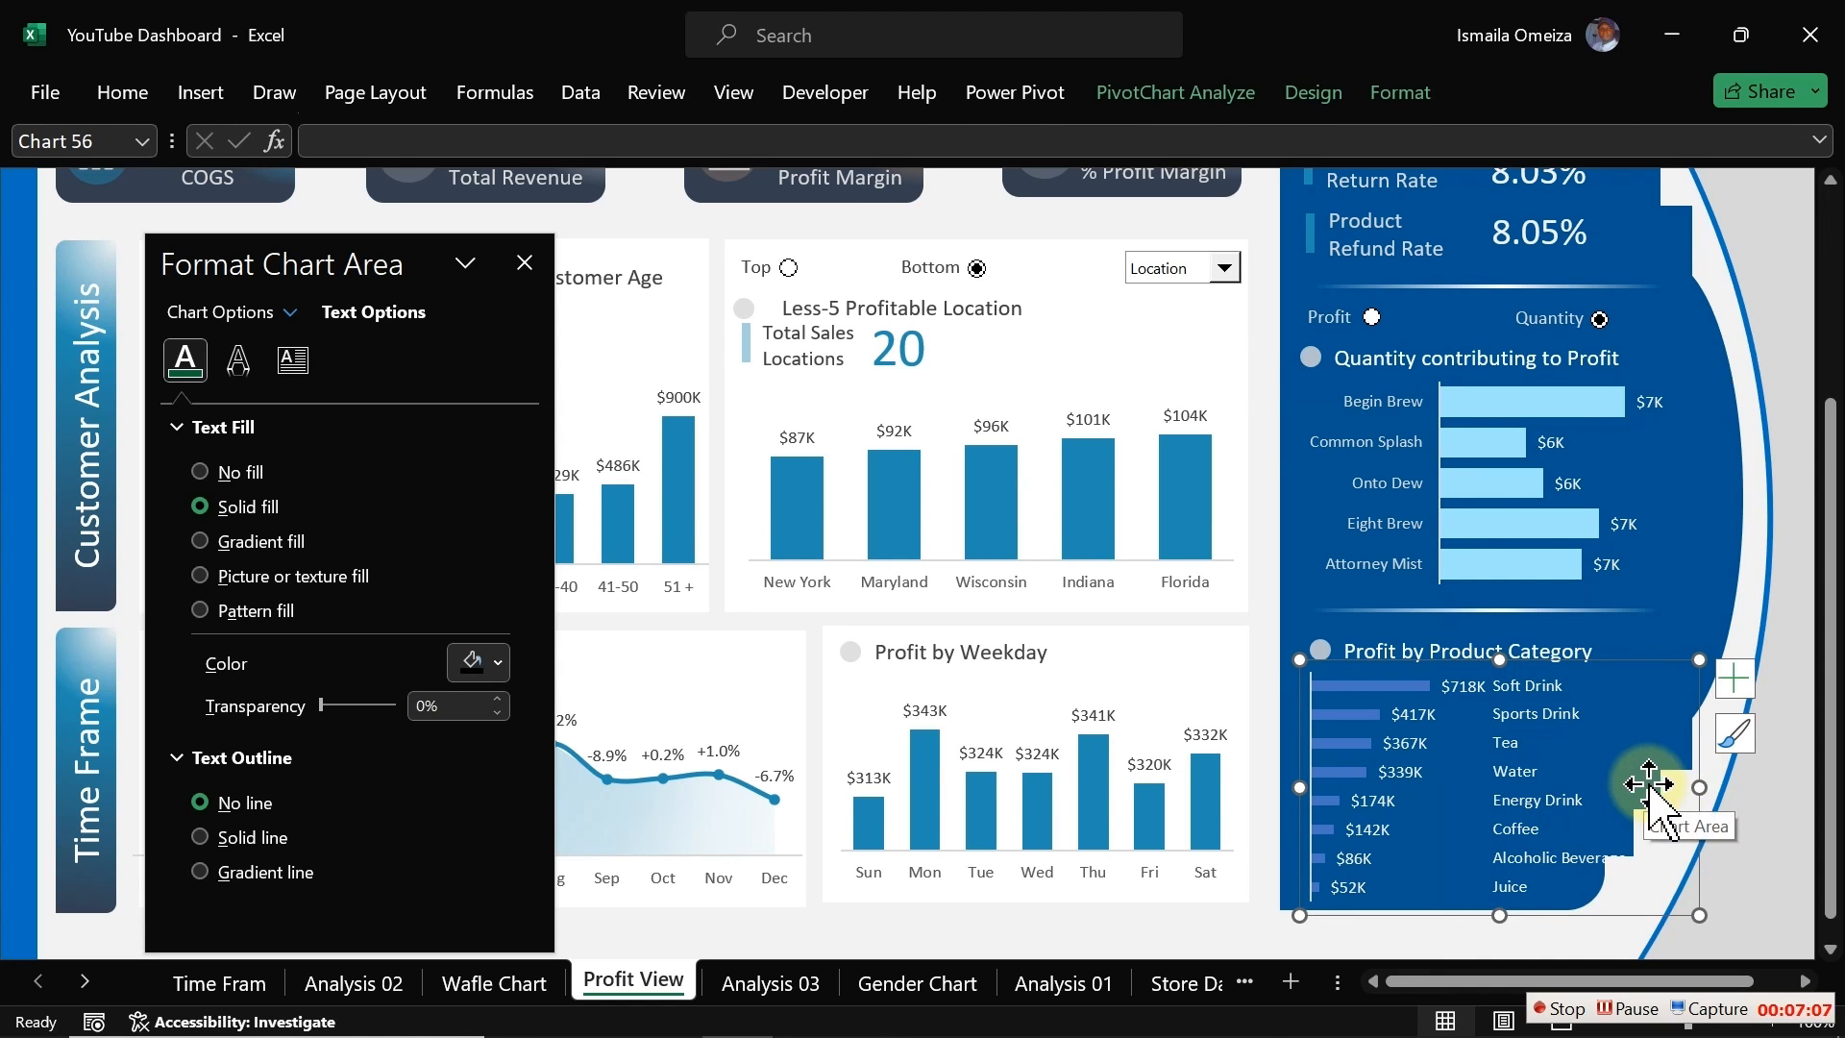
{"action": "left_click", "coordinate": [1575, 940]}
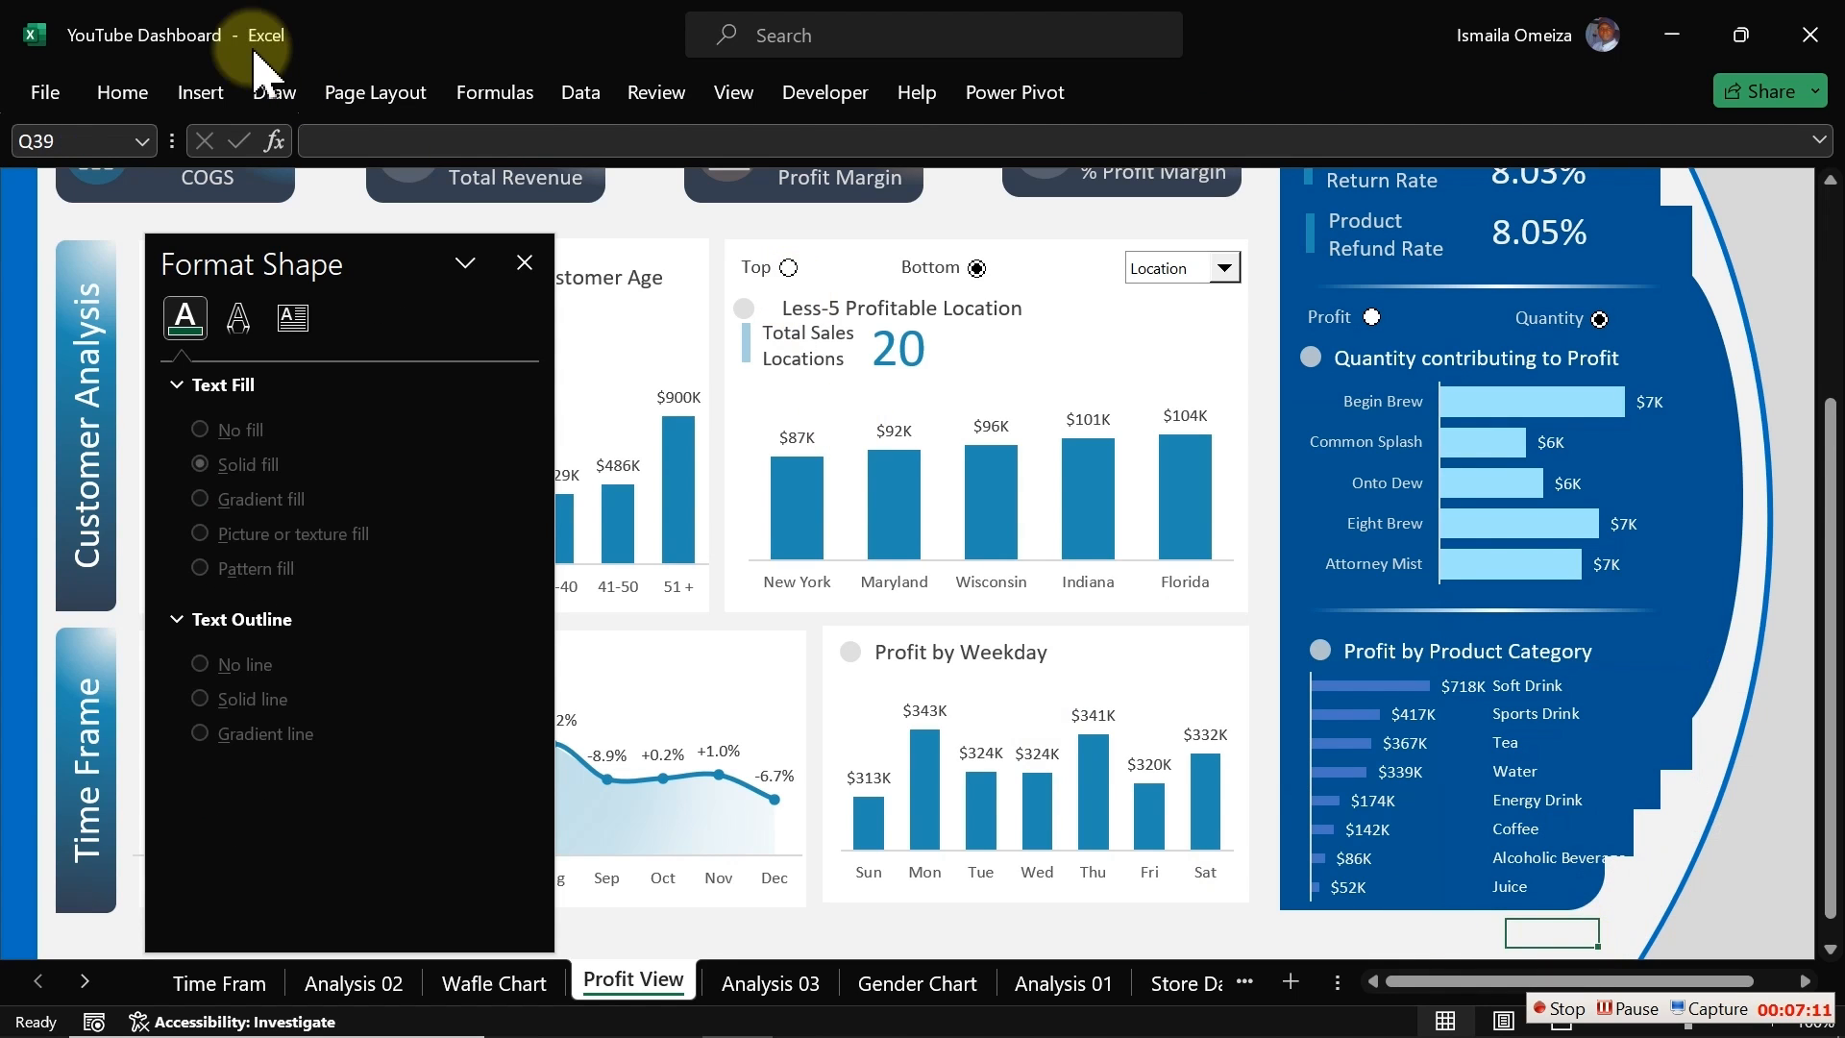
Step: Insert a rounded rectangle and place it over the lower right corner of the category chart
{"action": "left_click", "coordinate": [219, 96]}
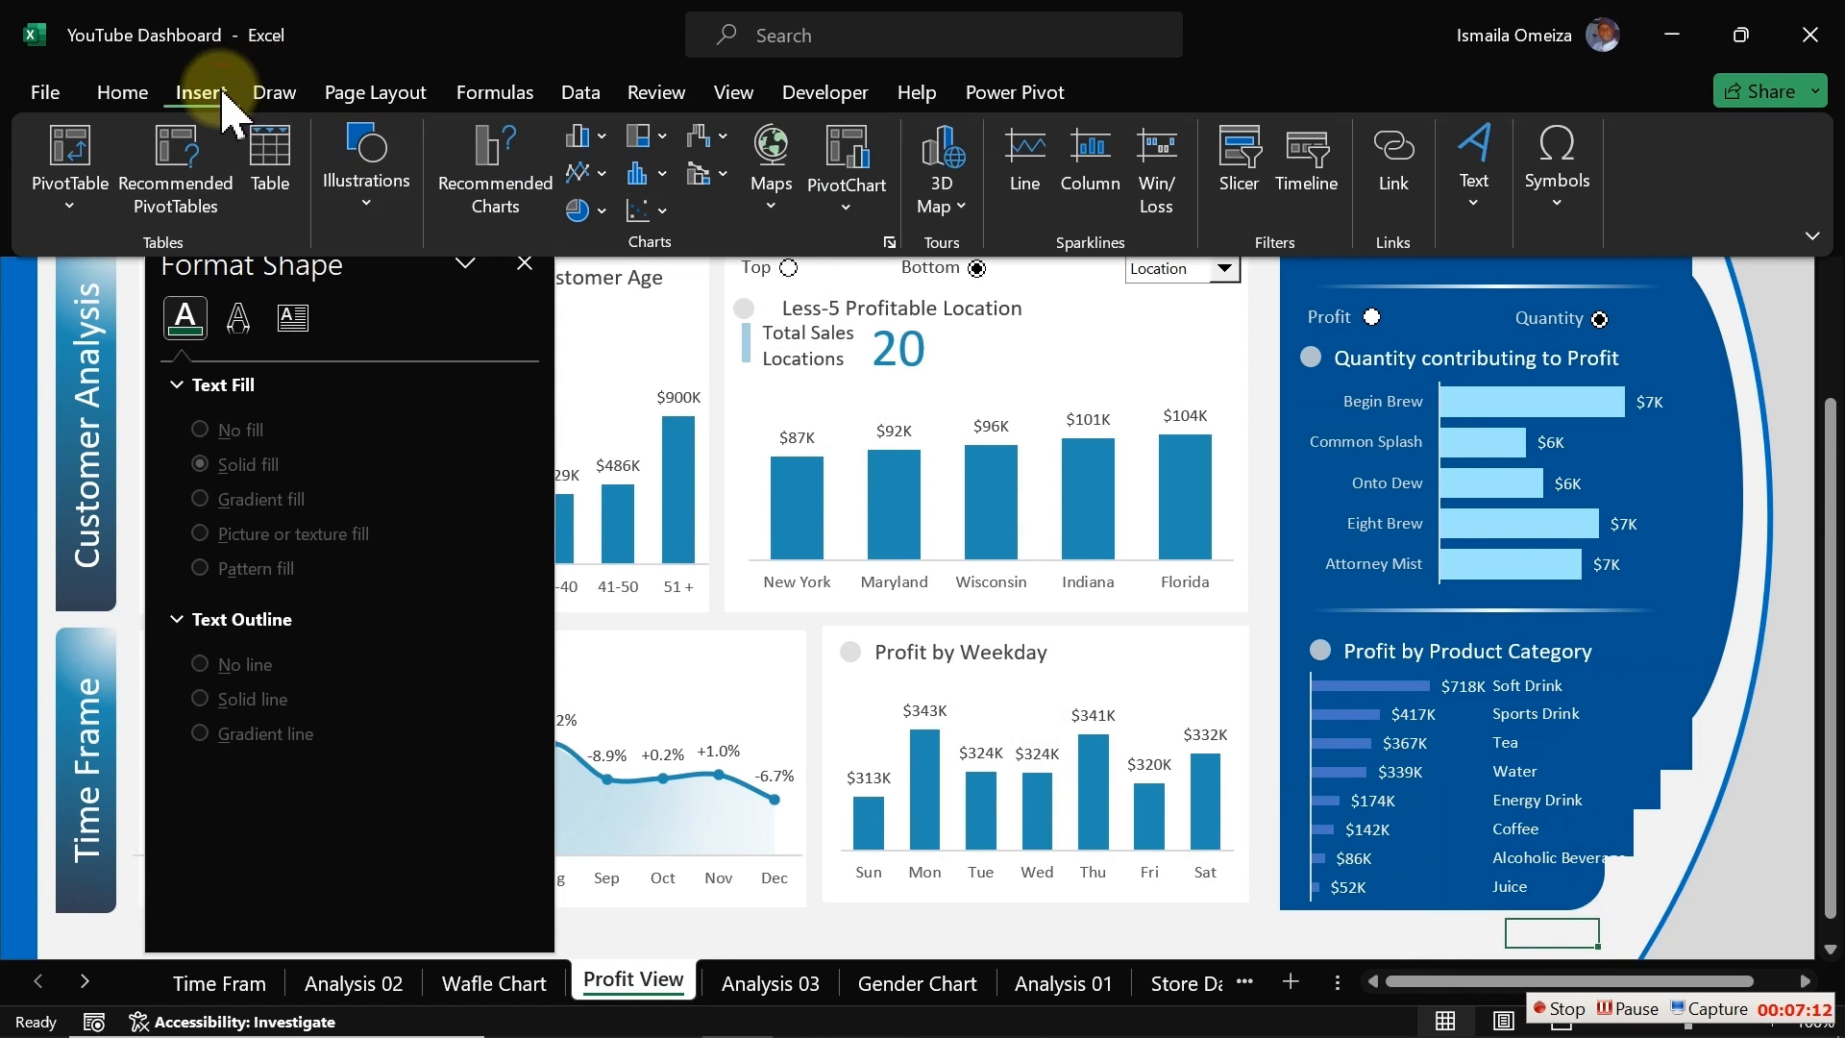
{"action": "left_click", "coordinate": [363, 221]}
{"action": "left_click", "coordinate": [423, 341]}
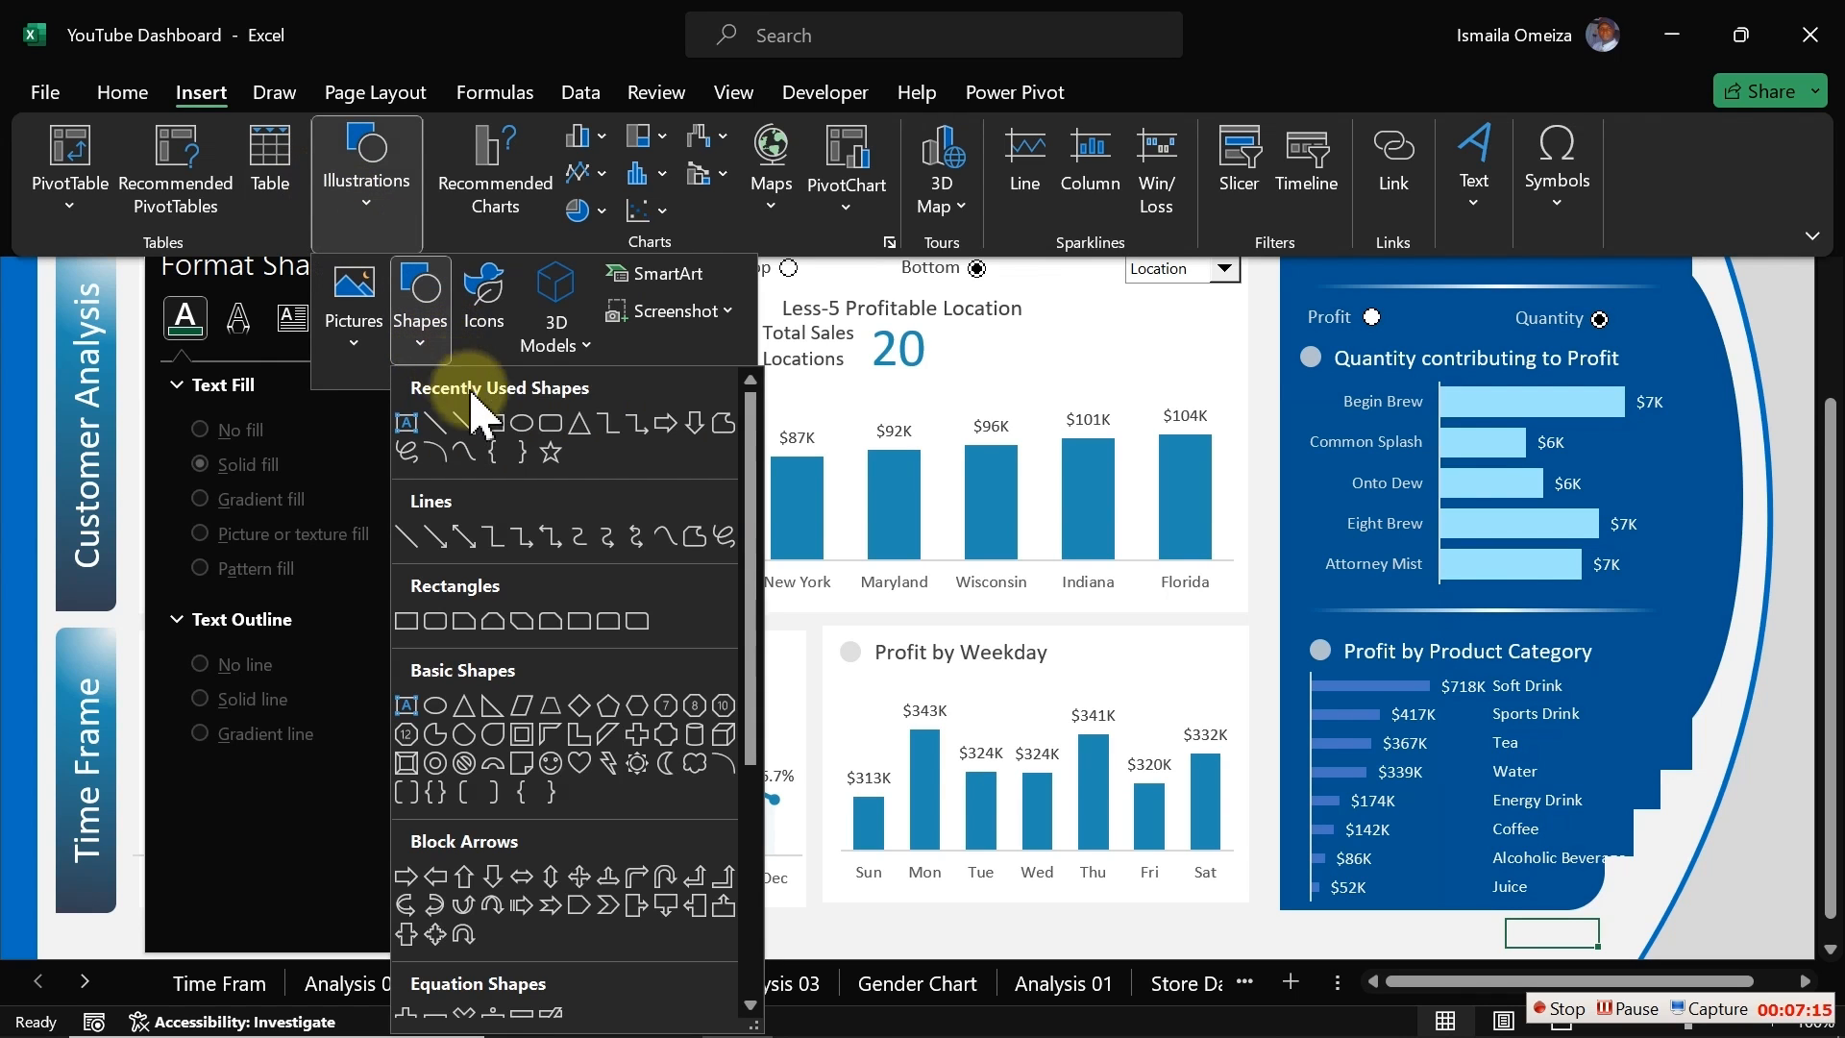
{"action": "left_click", "coordinate": [550, 423]}
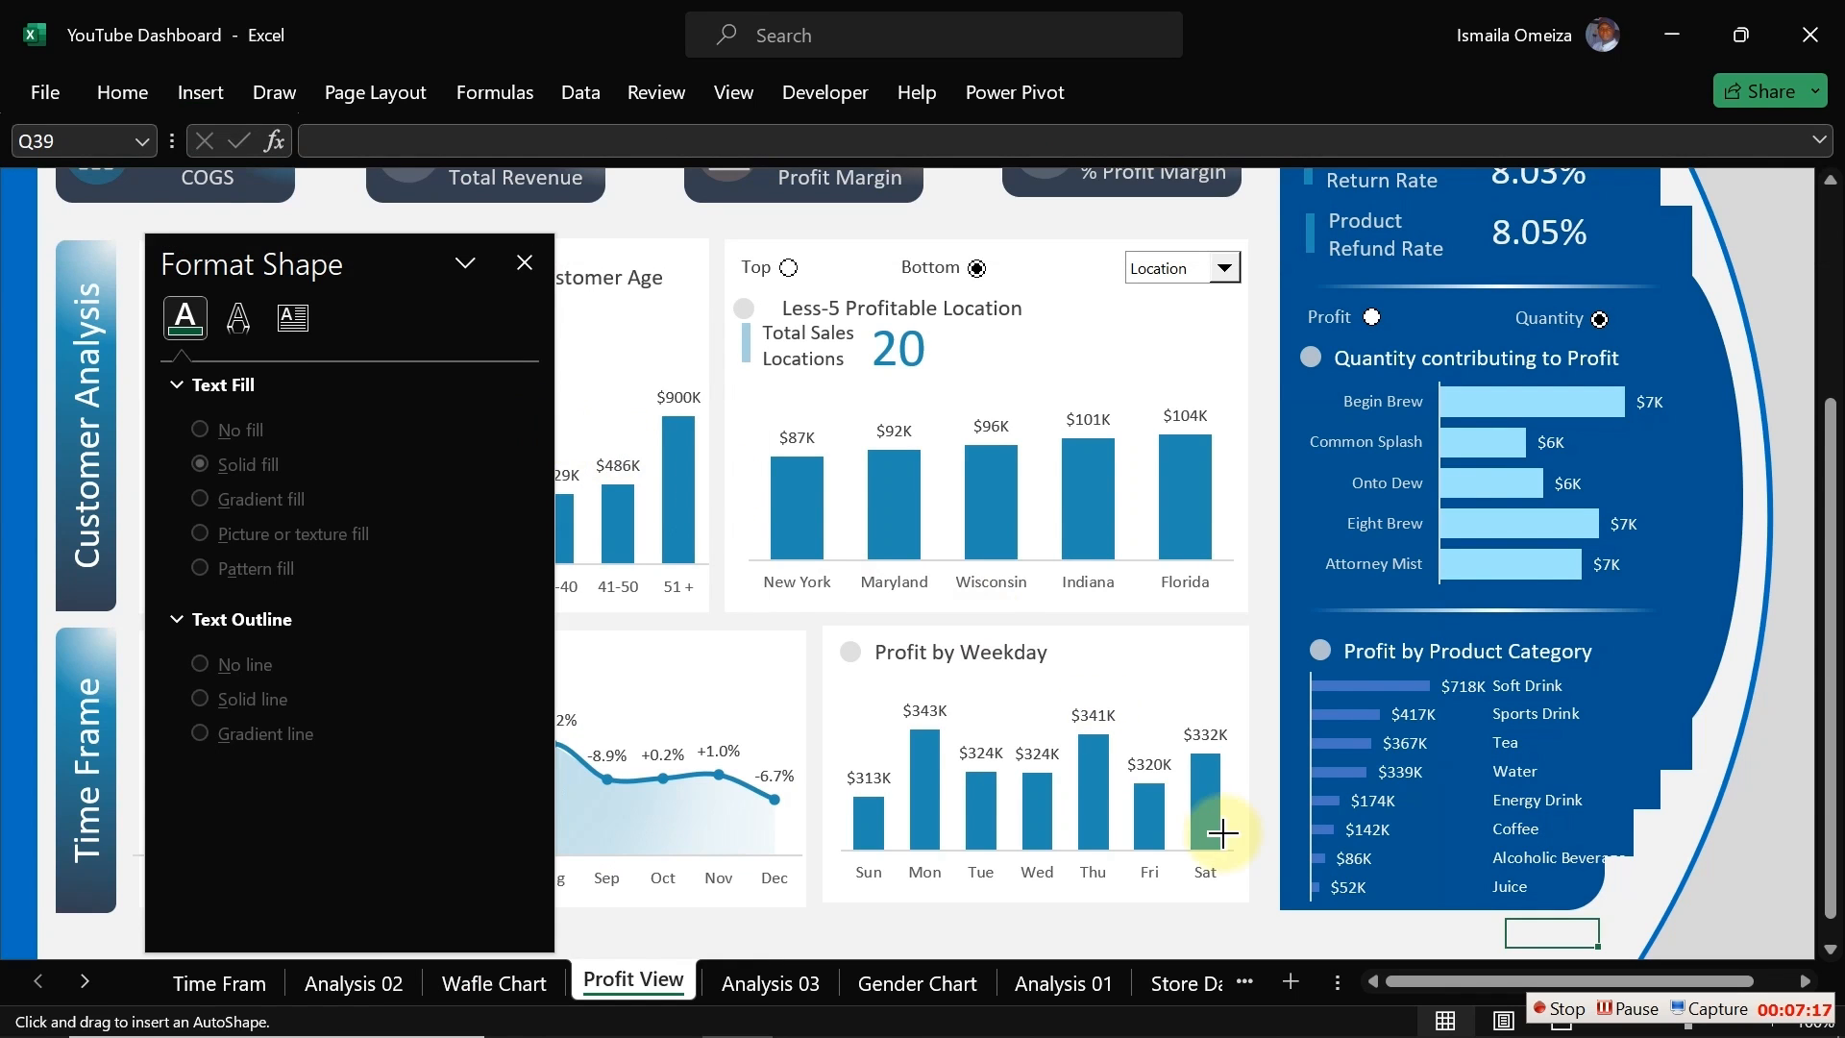
{"action": "left_click_drag", "start_coordinate": [1215, 921], "coordinate": [1277, 968]}
{"action": "mouse_move", "coordinate": [1313, 844]}
{"action": "left_mouse_down"}
{"action": "mouse_move", "coordinate": [1351, 856]}
{"action": "mouse_move", "coordinate": [1441, 748]}
{"action": "mouse_move", "coordinate": [1513, 716]}
{"action": "mouse_move", "coordinate": [1575, 728]}
{"action": "left_mouse_up"}
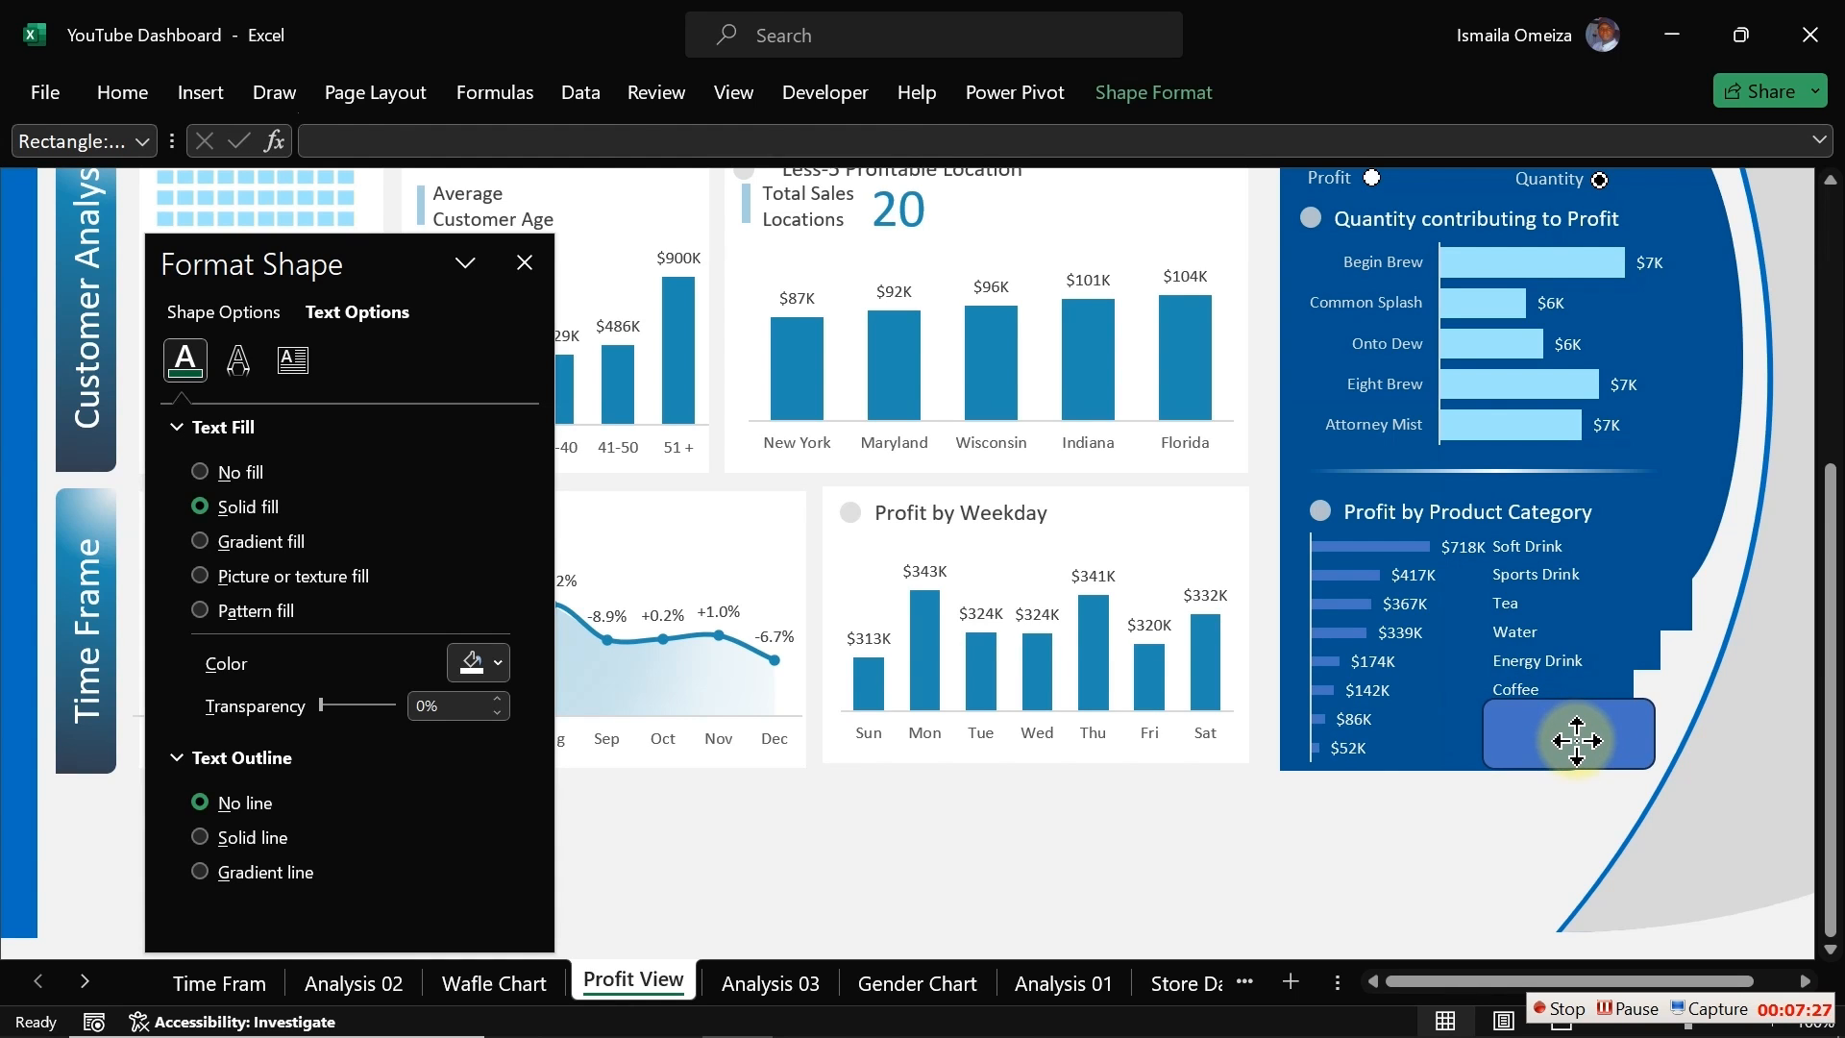
{"action": "left_click_drag", "start_coordinate": [1576, 743], "coordinate": [1576, 738]}
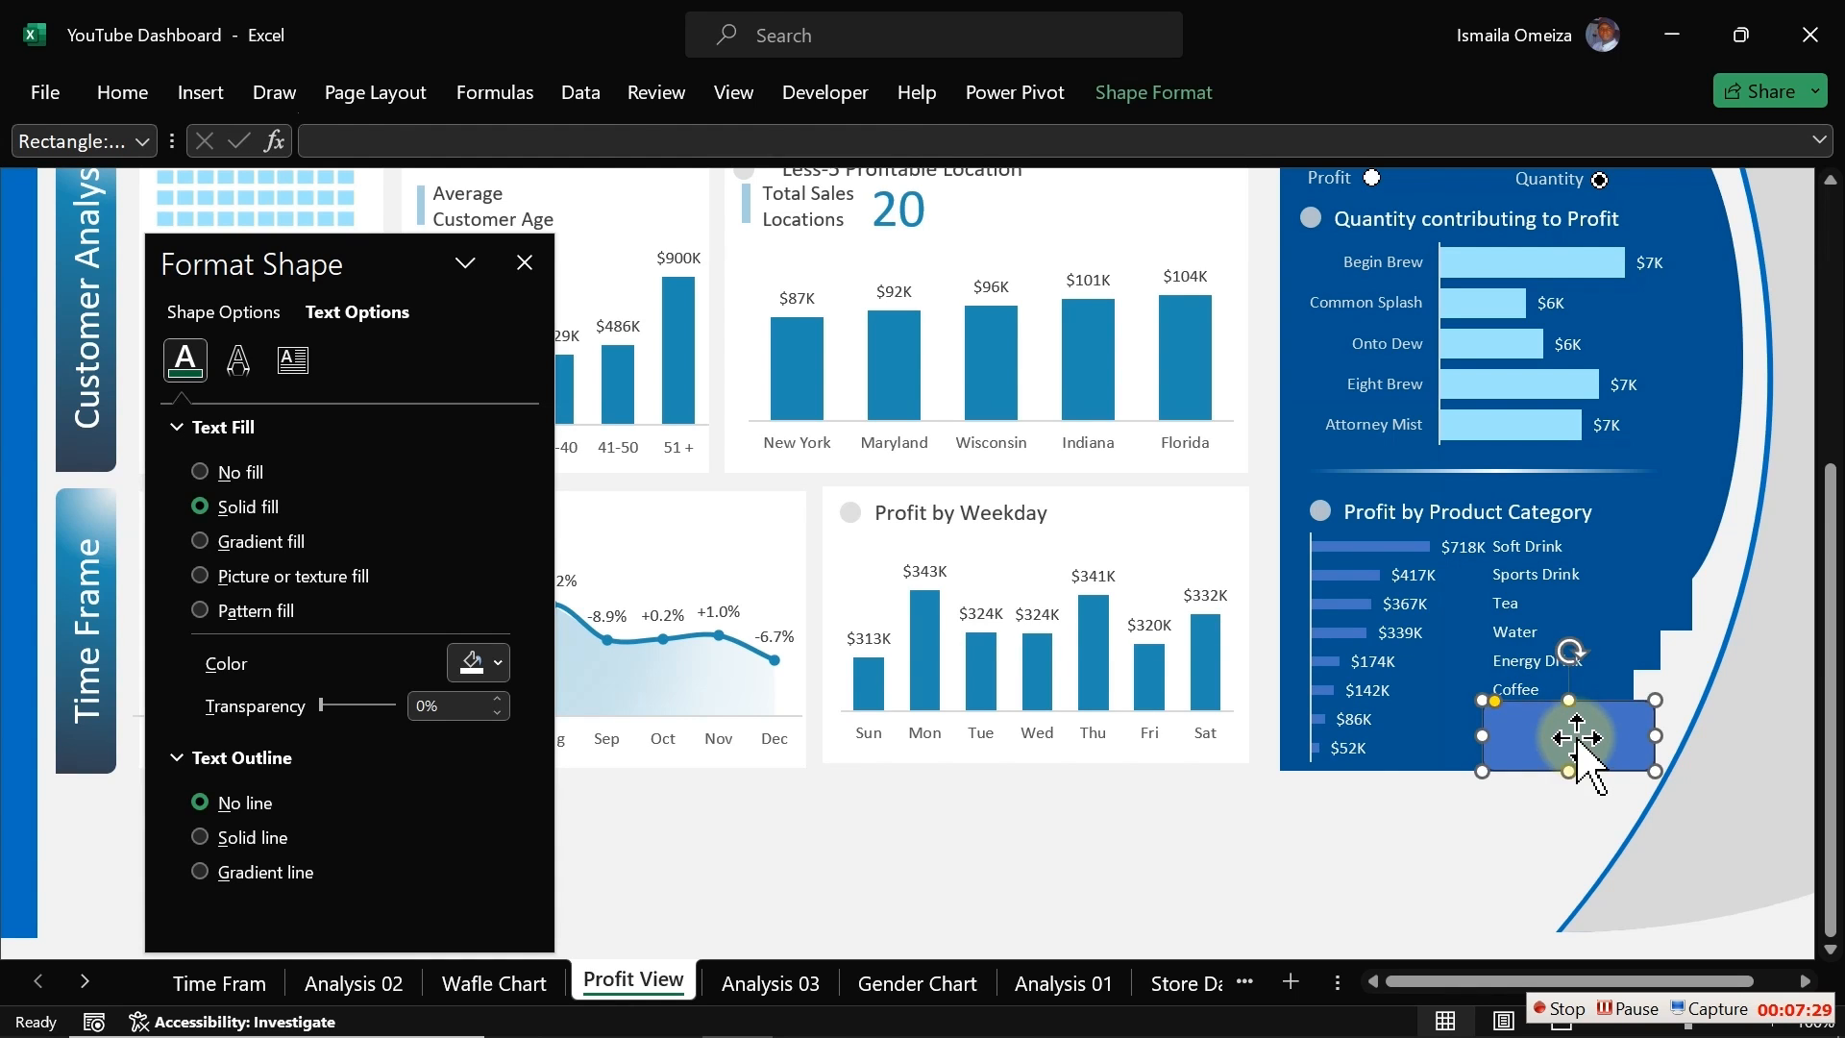
Step: Give the rectangle a recent-colour text fill, a dark blue recent-colour shape fill and no outline
{"action": "left_click", "coordinate": [498, 667]}
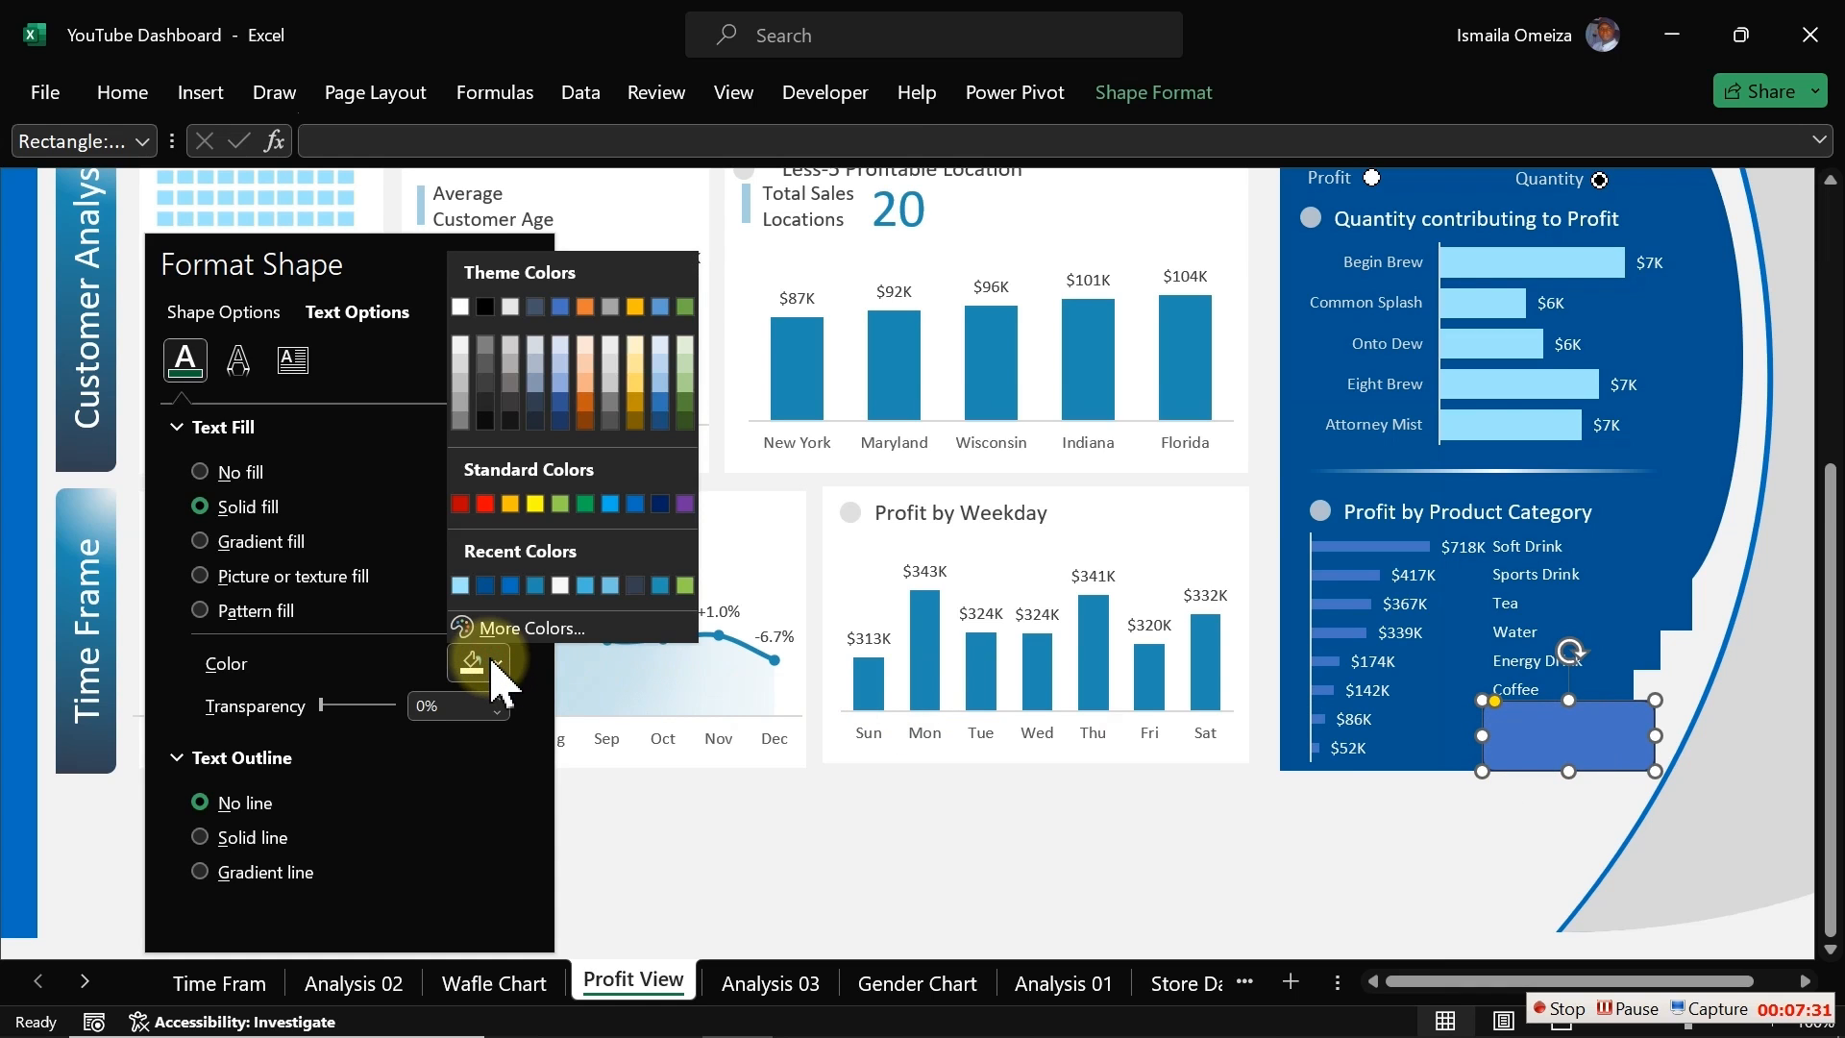
{"action": "left_click", "coordinate": [487, 584]}
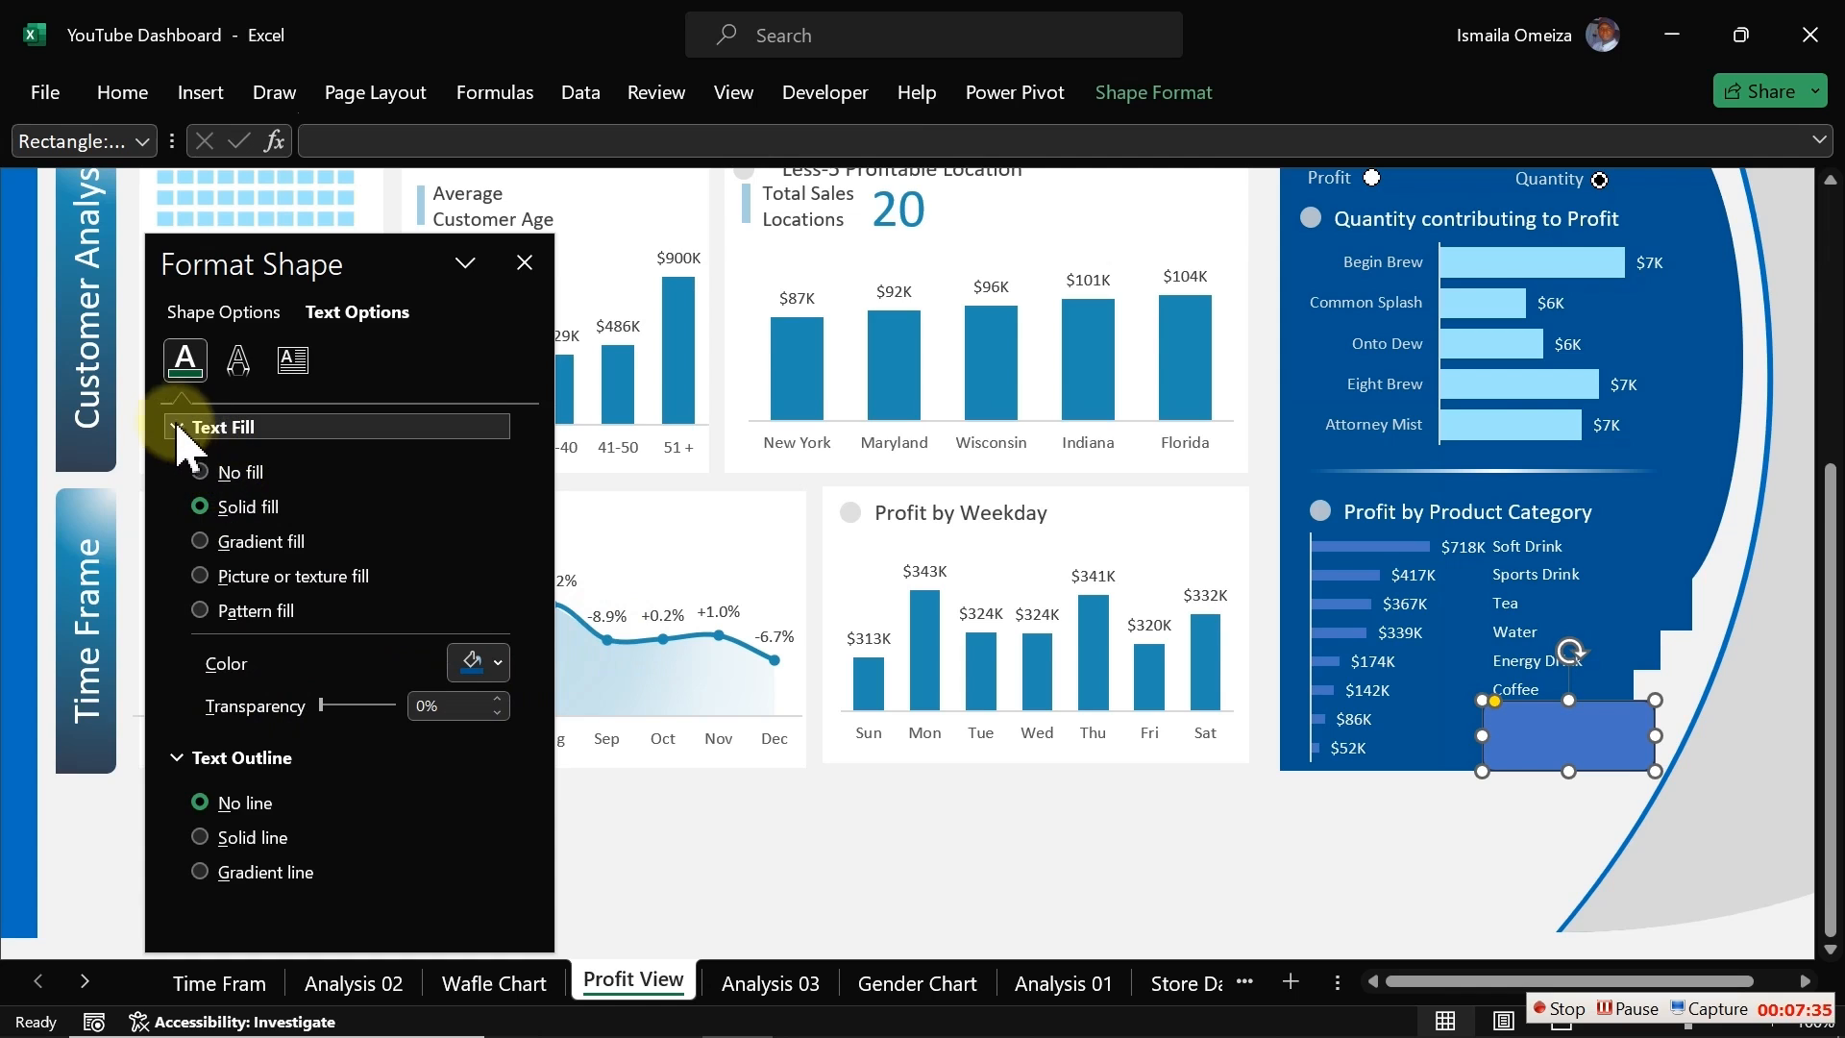
{"action": "left_click", "coordinate": [188, 312]}
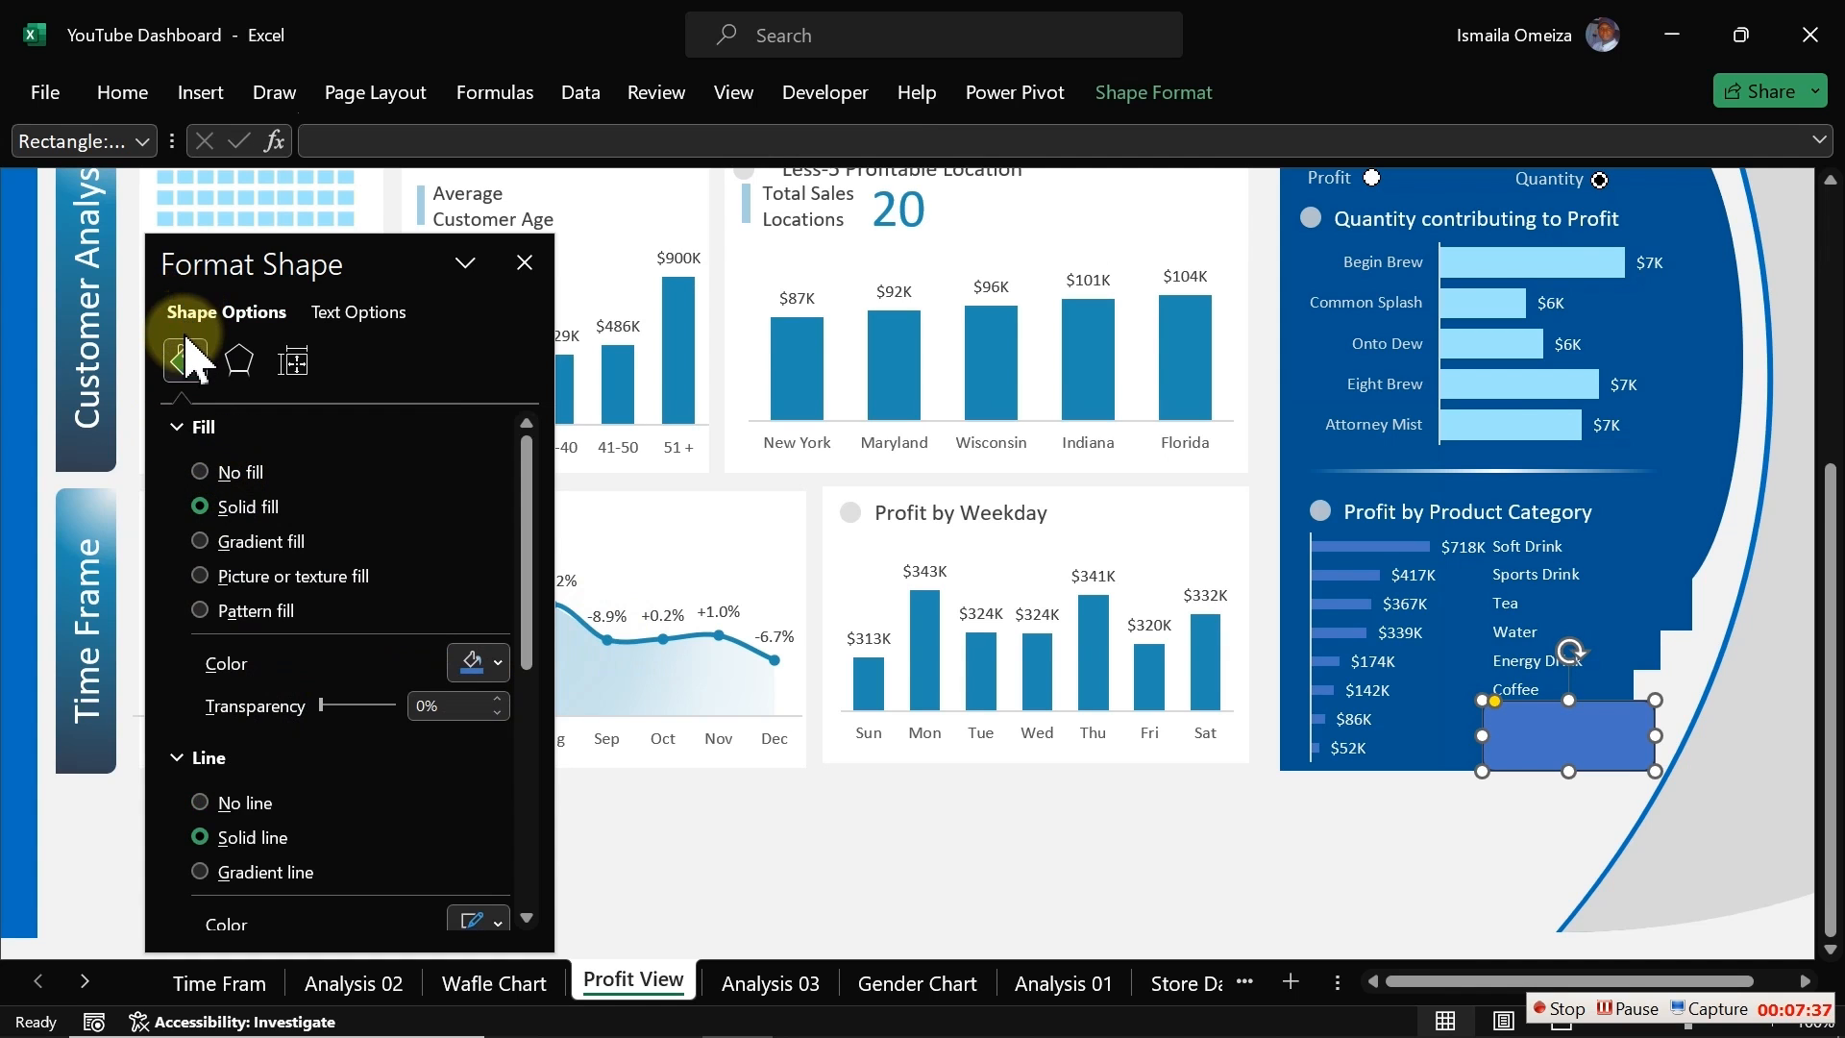
{"action": "left_click", "coordinate": [476, 673]}
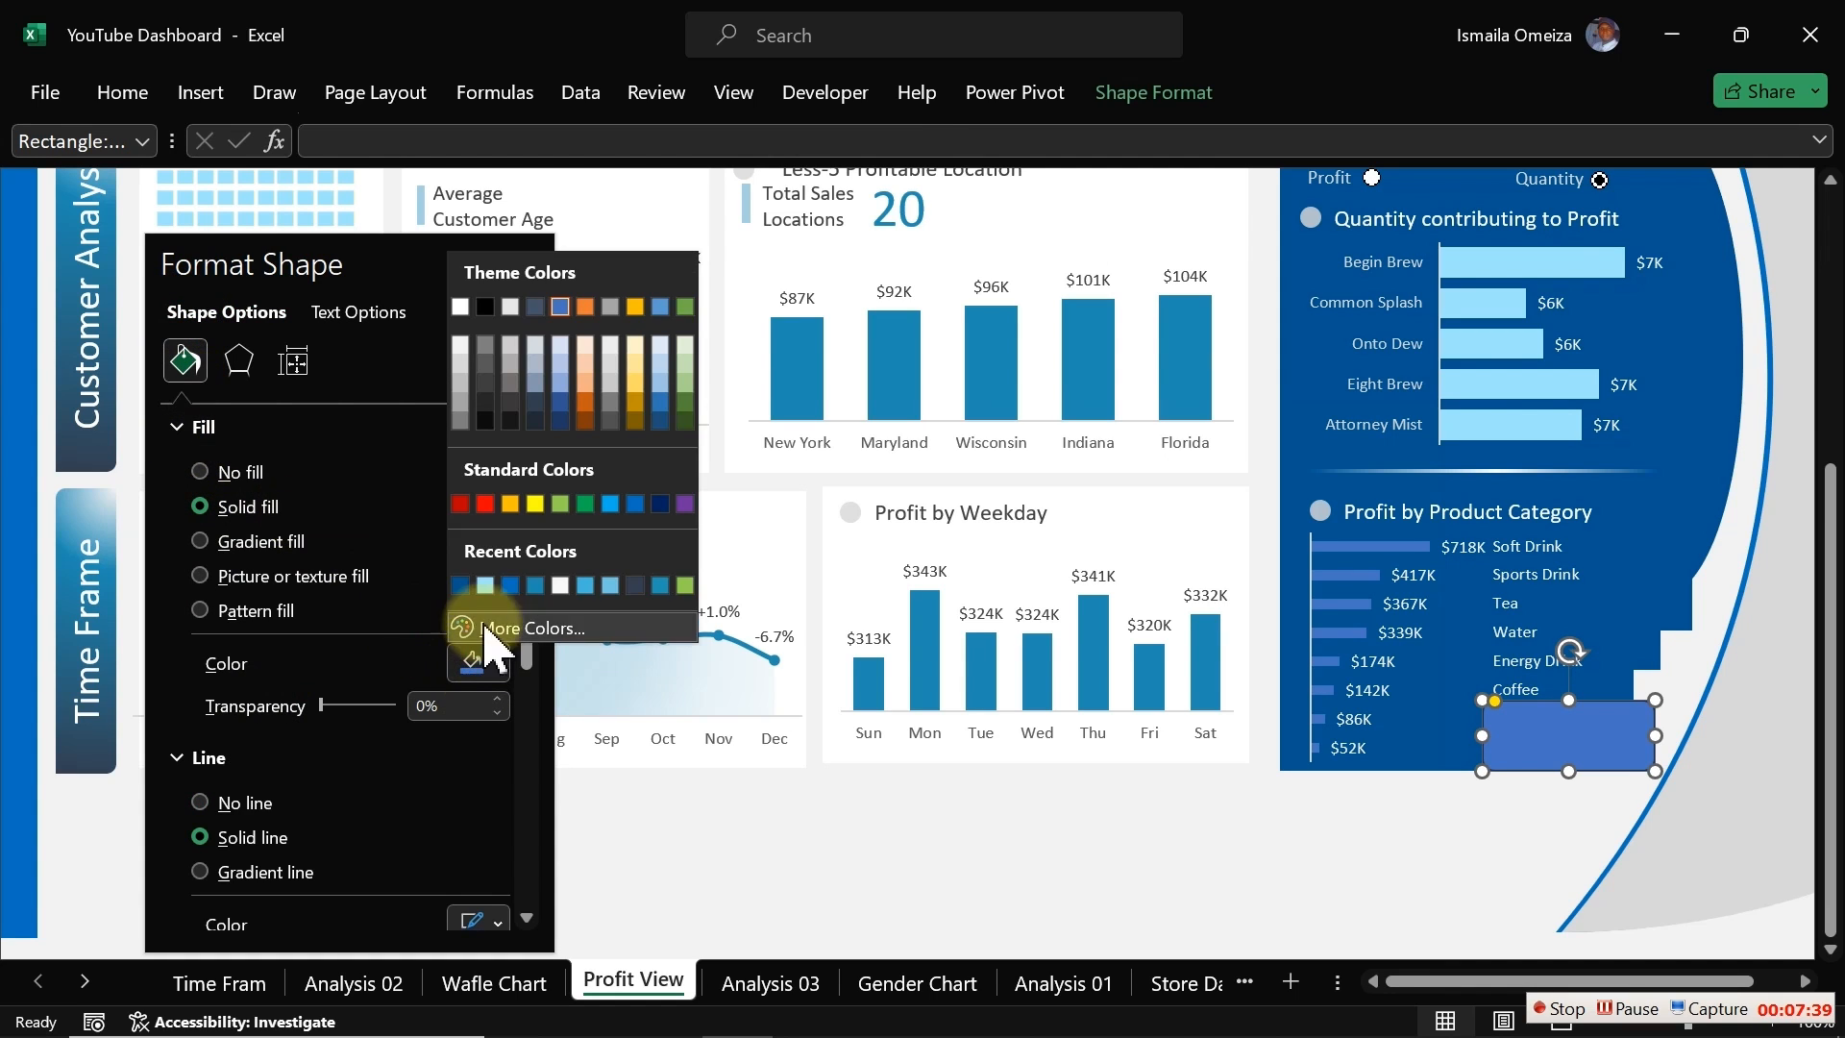
{"action": "left_click", "coordinate": [461, 586]}
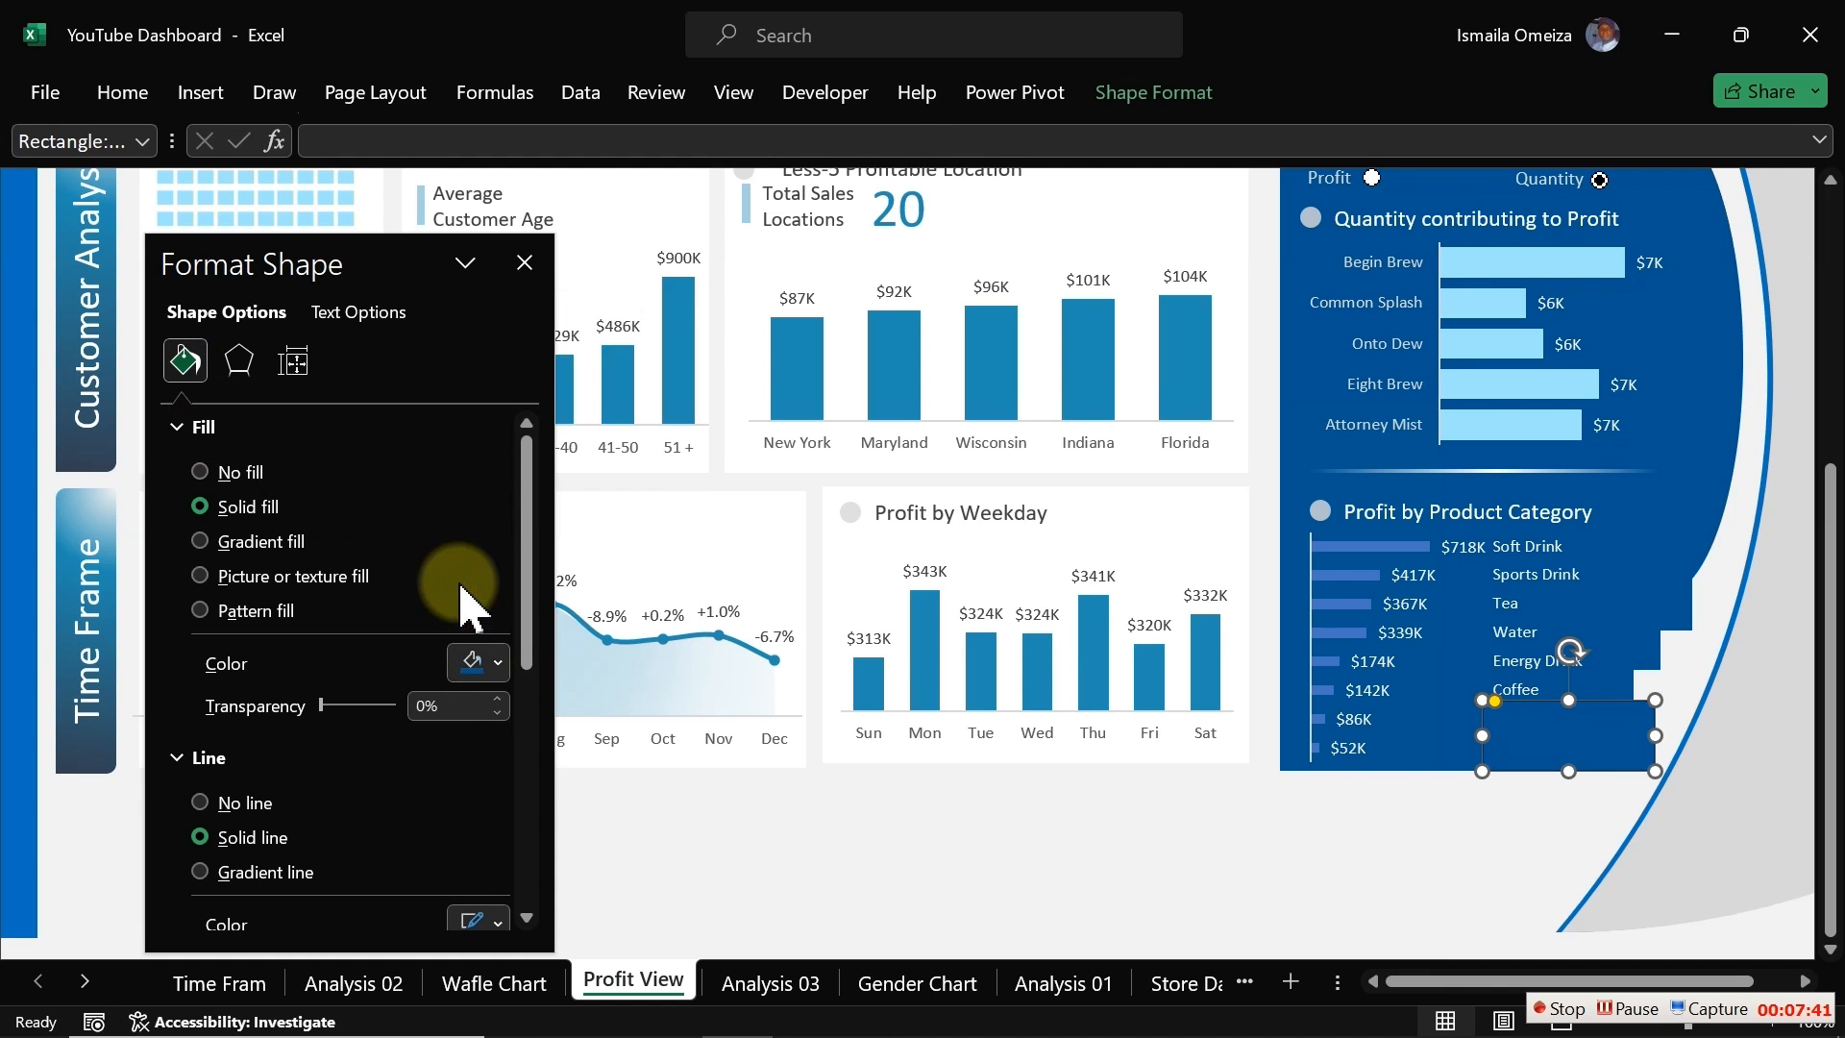
{"action": "left_click", "coordinate": [231, 807]}
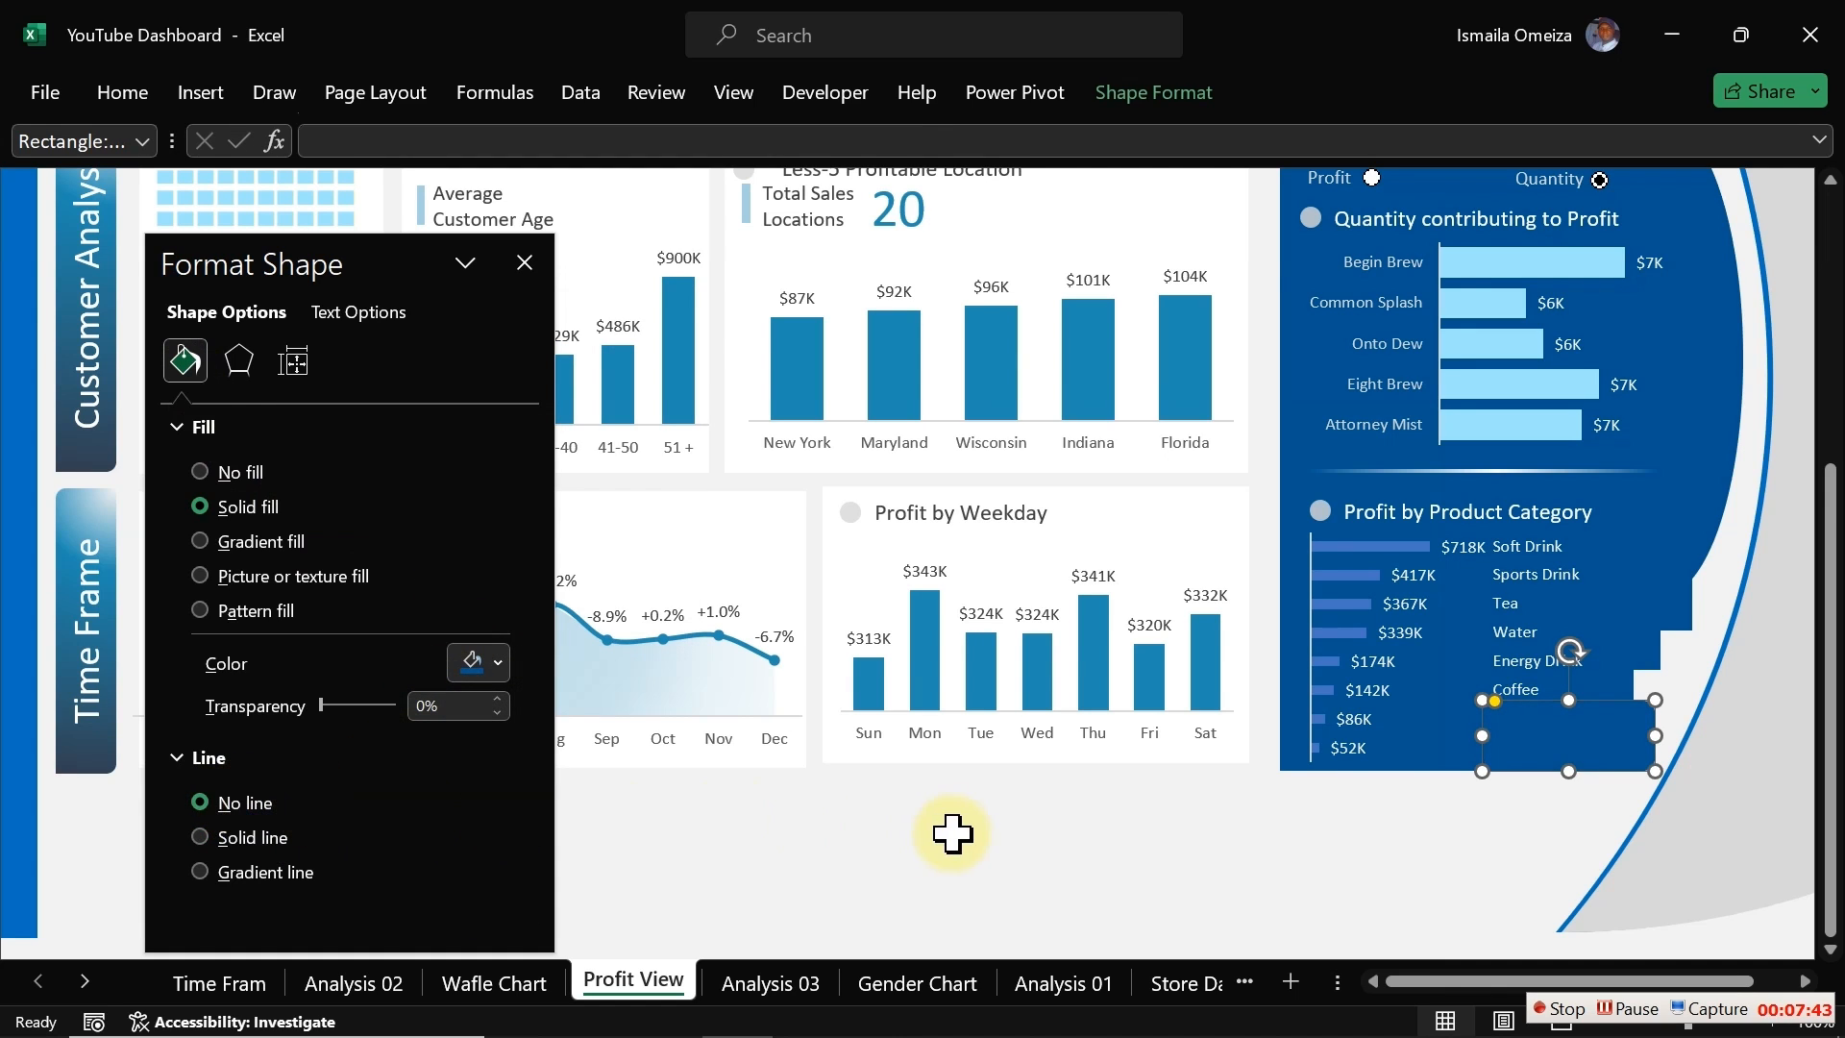
Step: Send the rounded rectangle behind the Profit by Product Category chart
{"action": "left_click", "coordinate": [960, 824]}
{"action": "left_click", "coordinate": [1538, 738]}
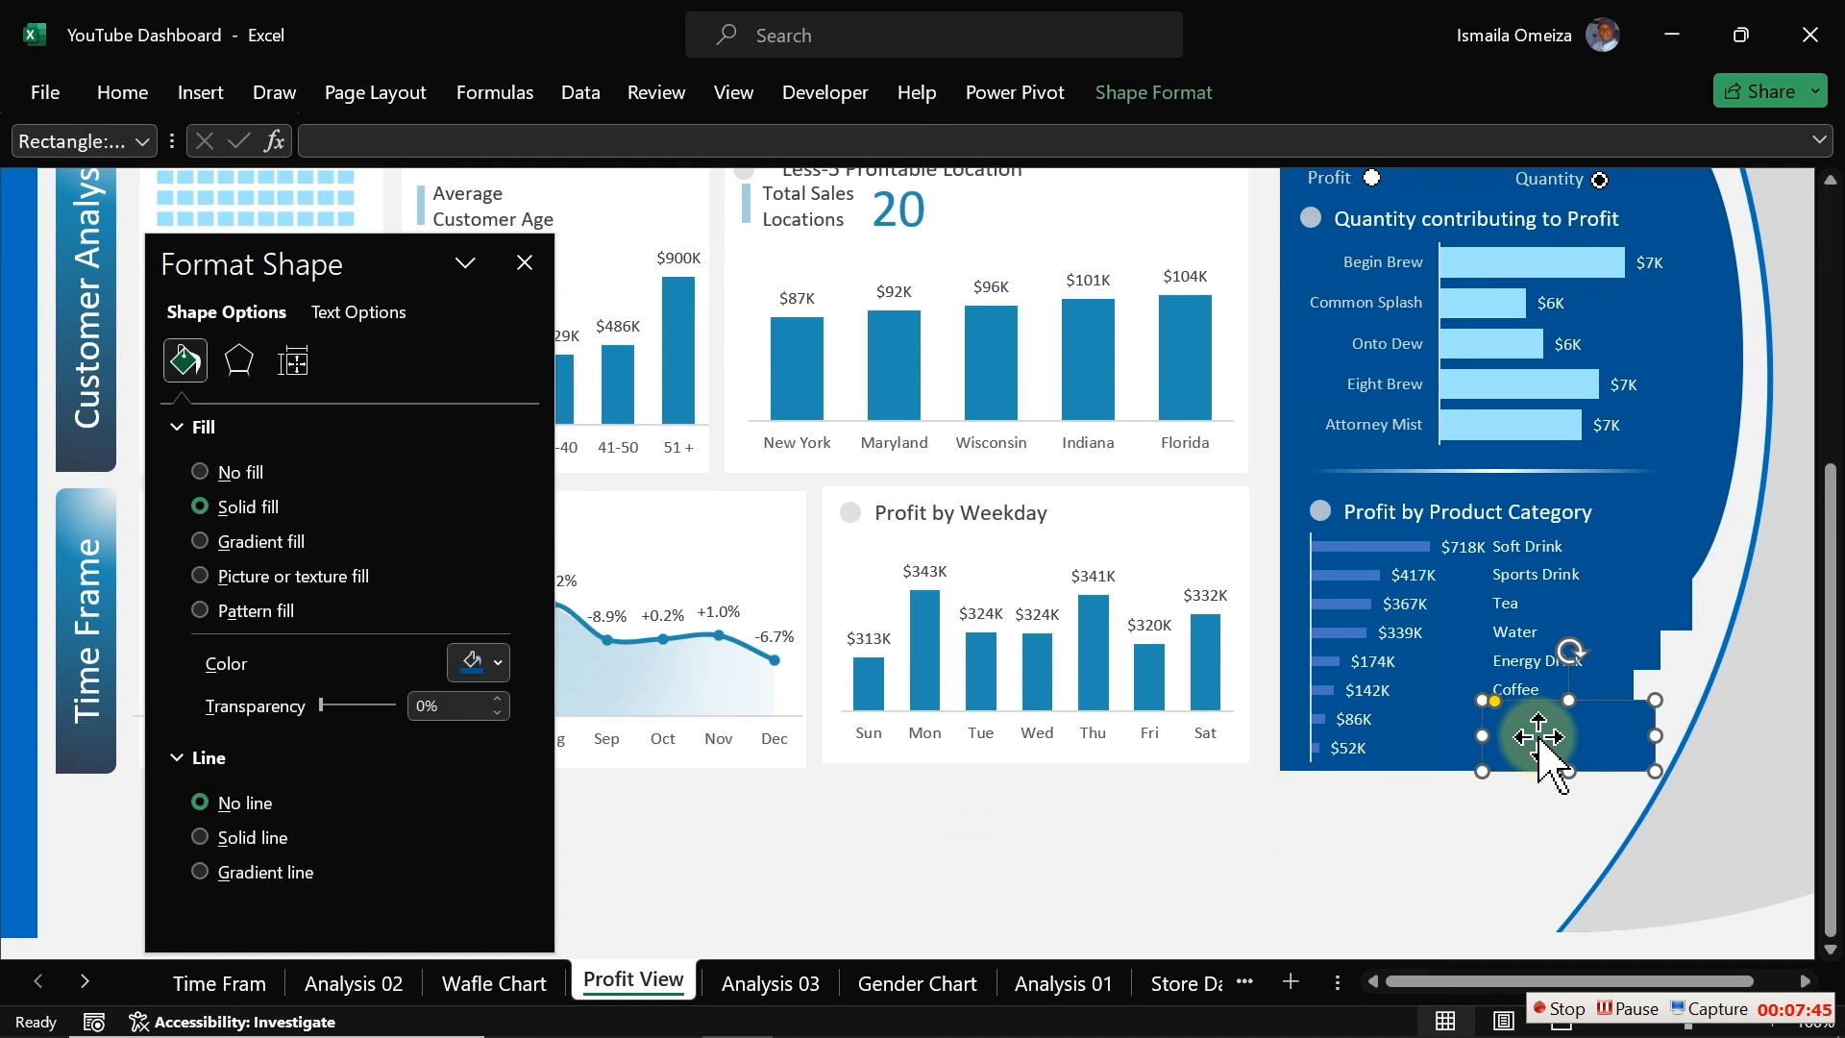
{"action": "right_click", "coordinate": [1538, 737]}
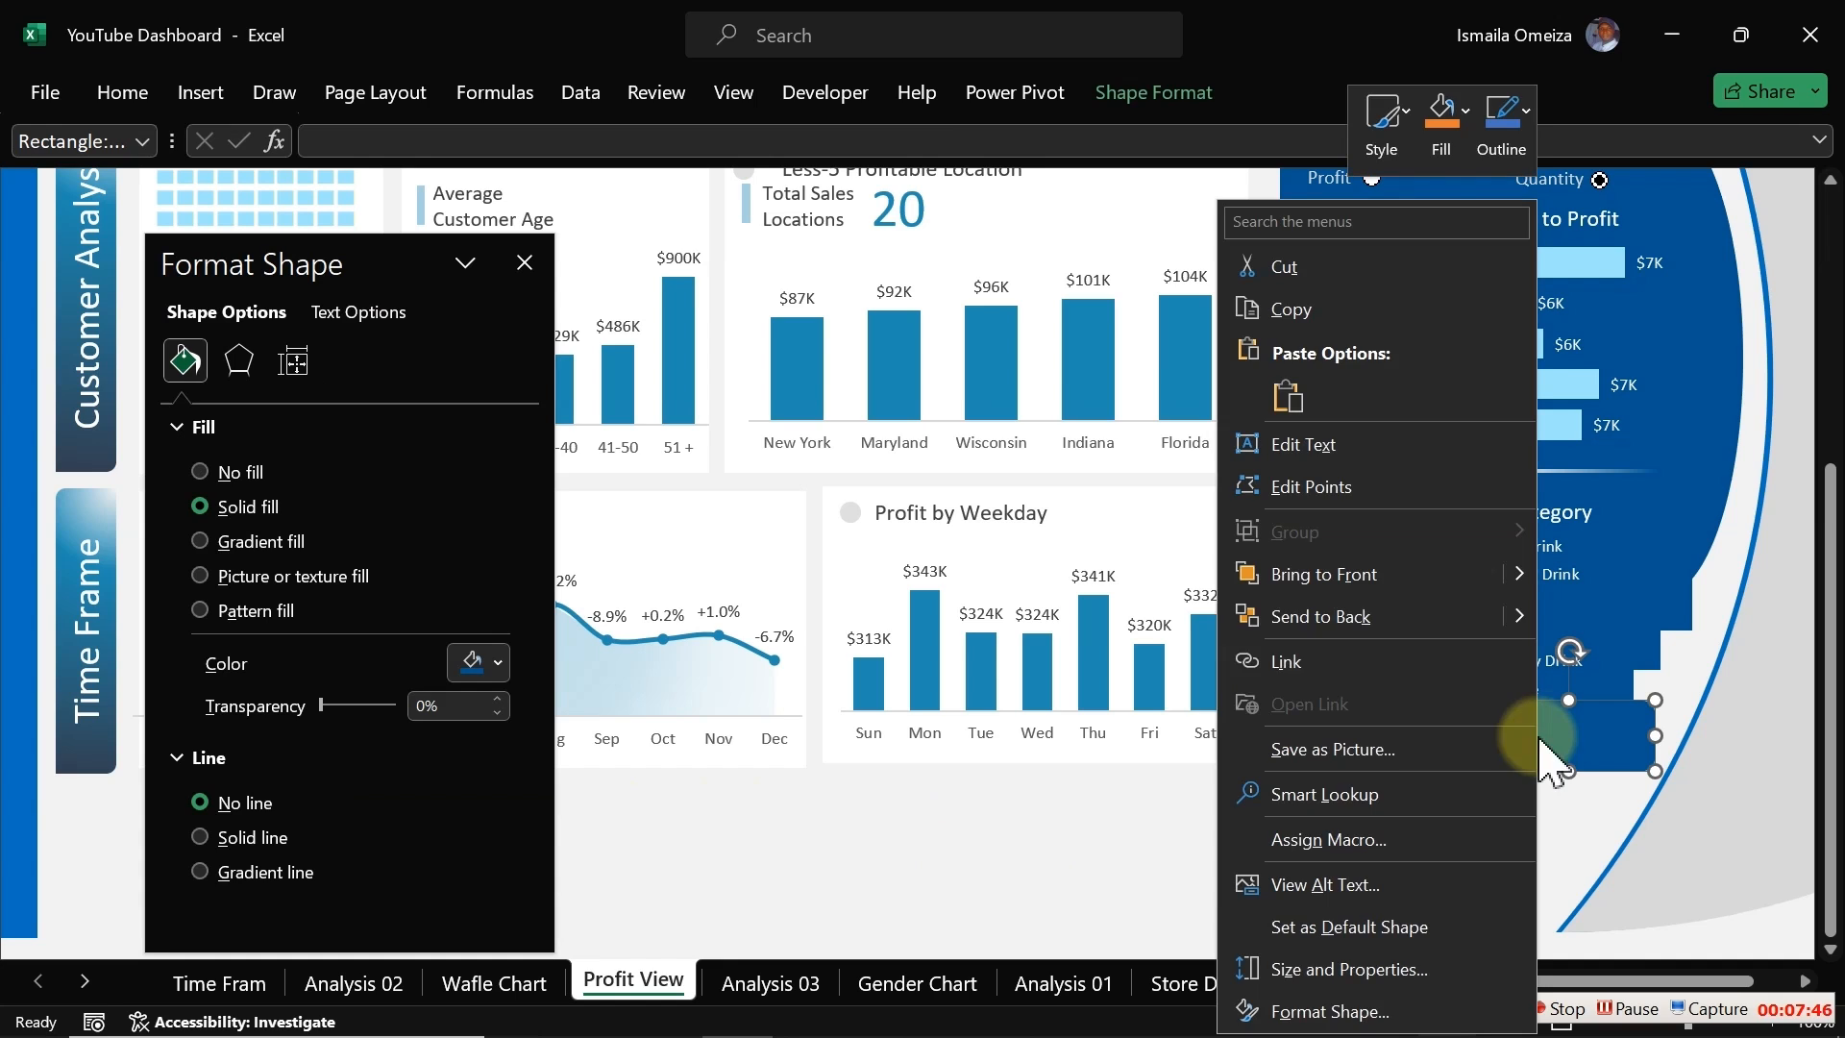
{"action": "left_click", "coordinate": [1374, 615]}
{"action": "left_click", "coordinate": [1414, 898]}
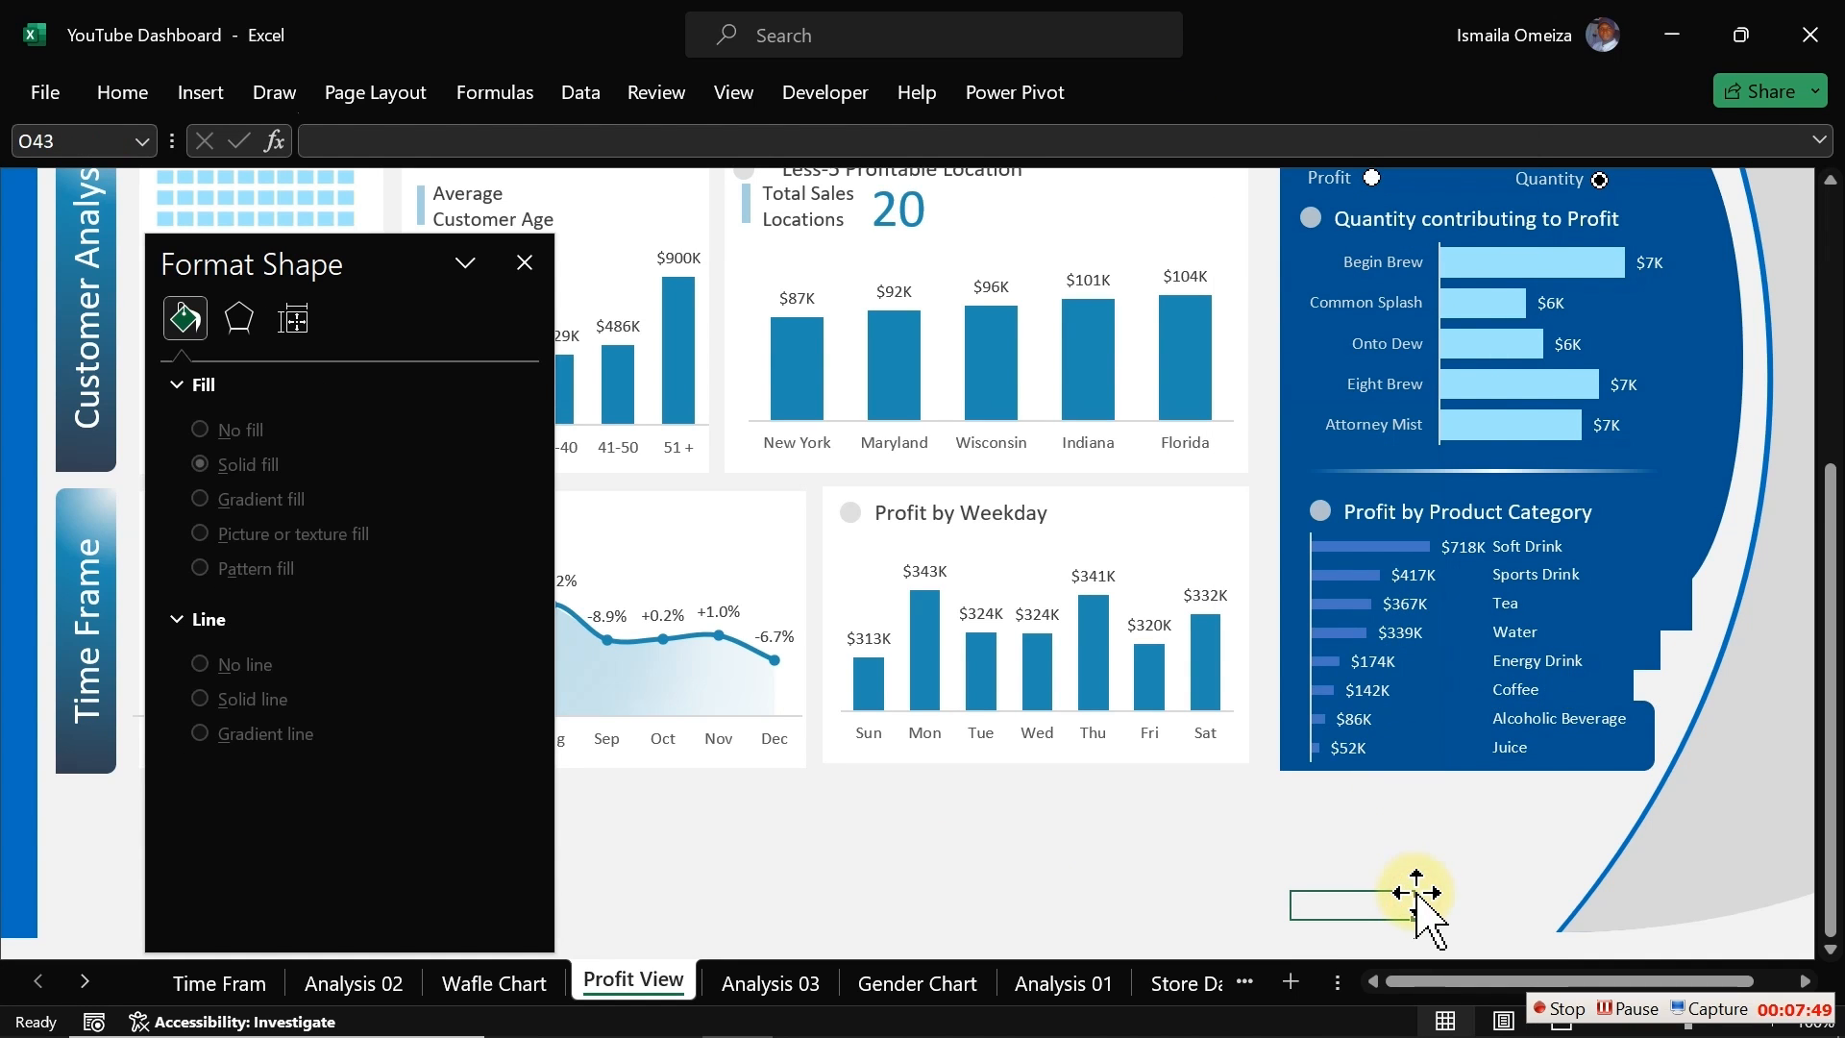
Step: Widen the category chart's plot area slightly to the right and adjust the chart's right edge
{"action": "left_click_drag", "start_coordinate": [1830, 869], "coordinate": [1830, 798]}
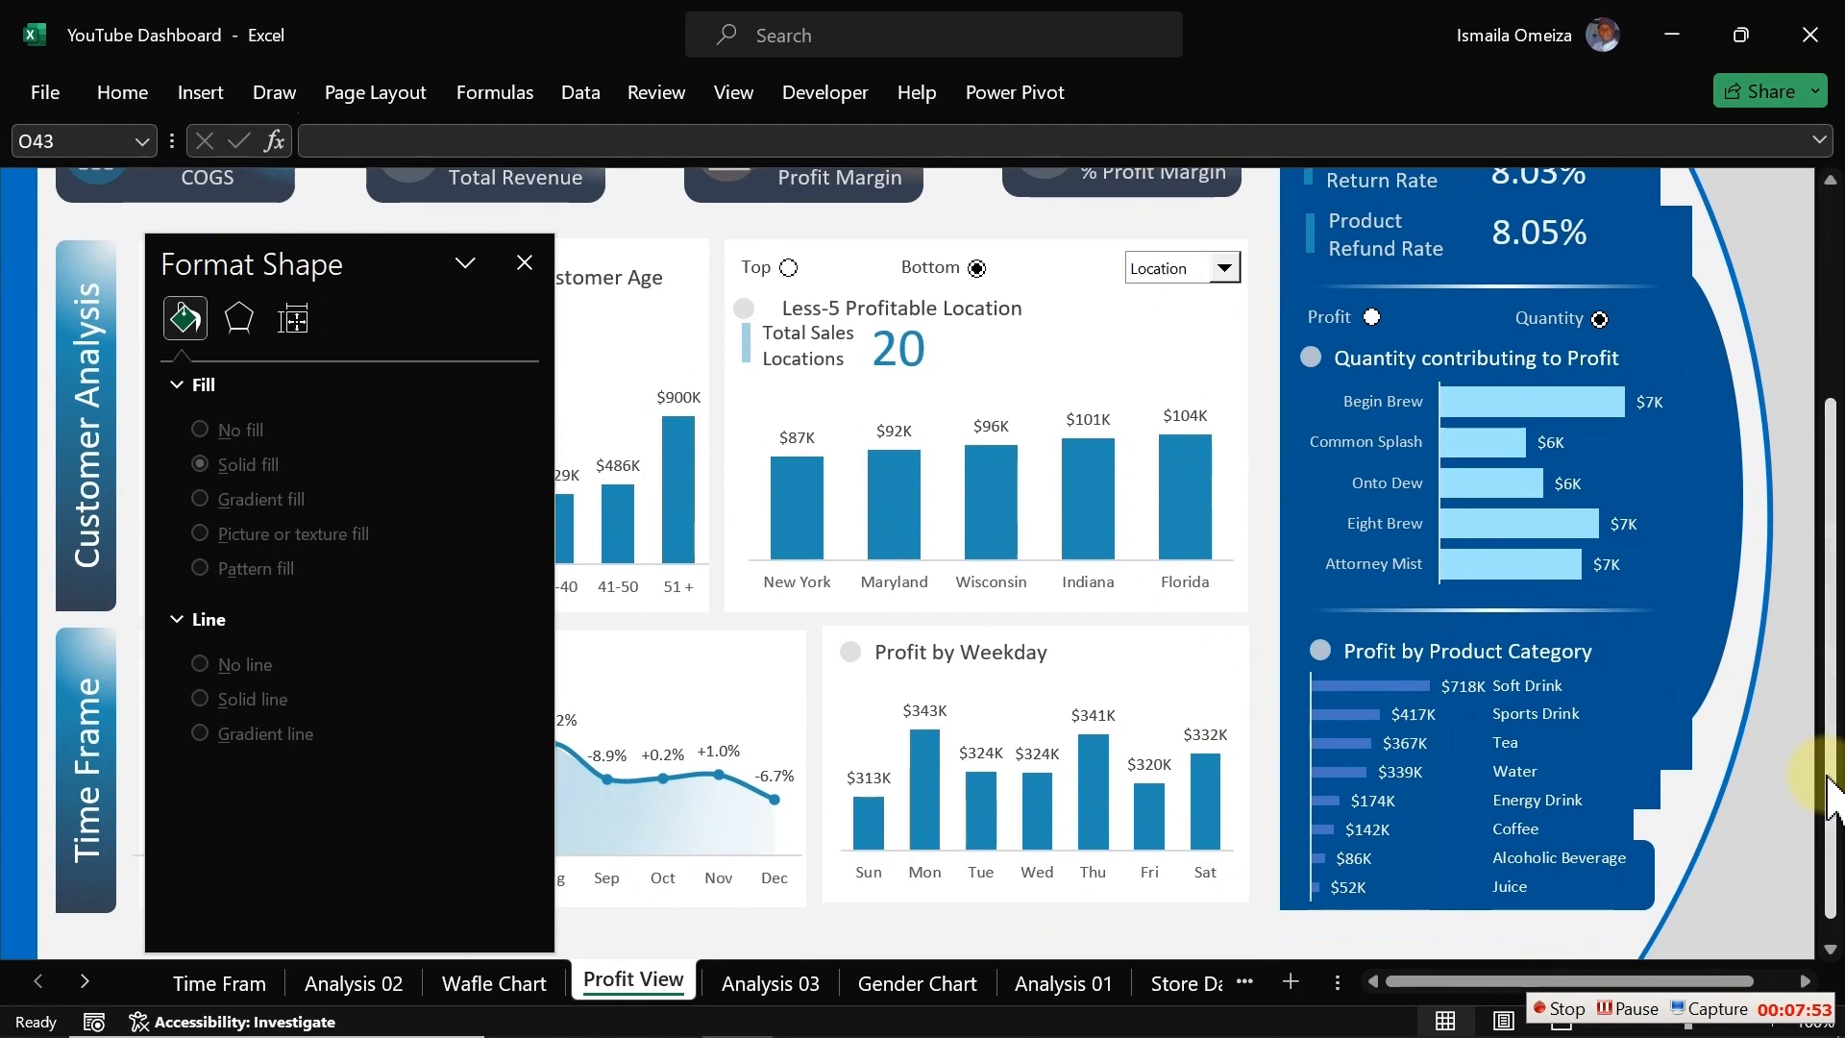
{"action": "left_click", "coordinate": [1548, 811]}
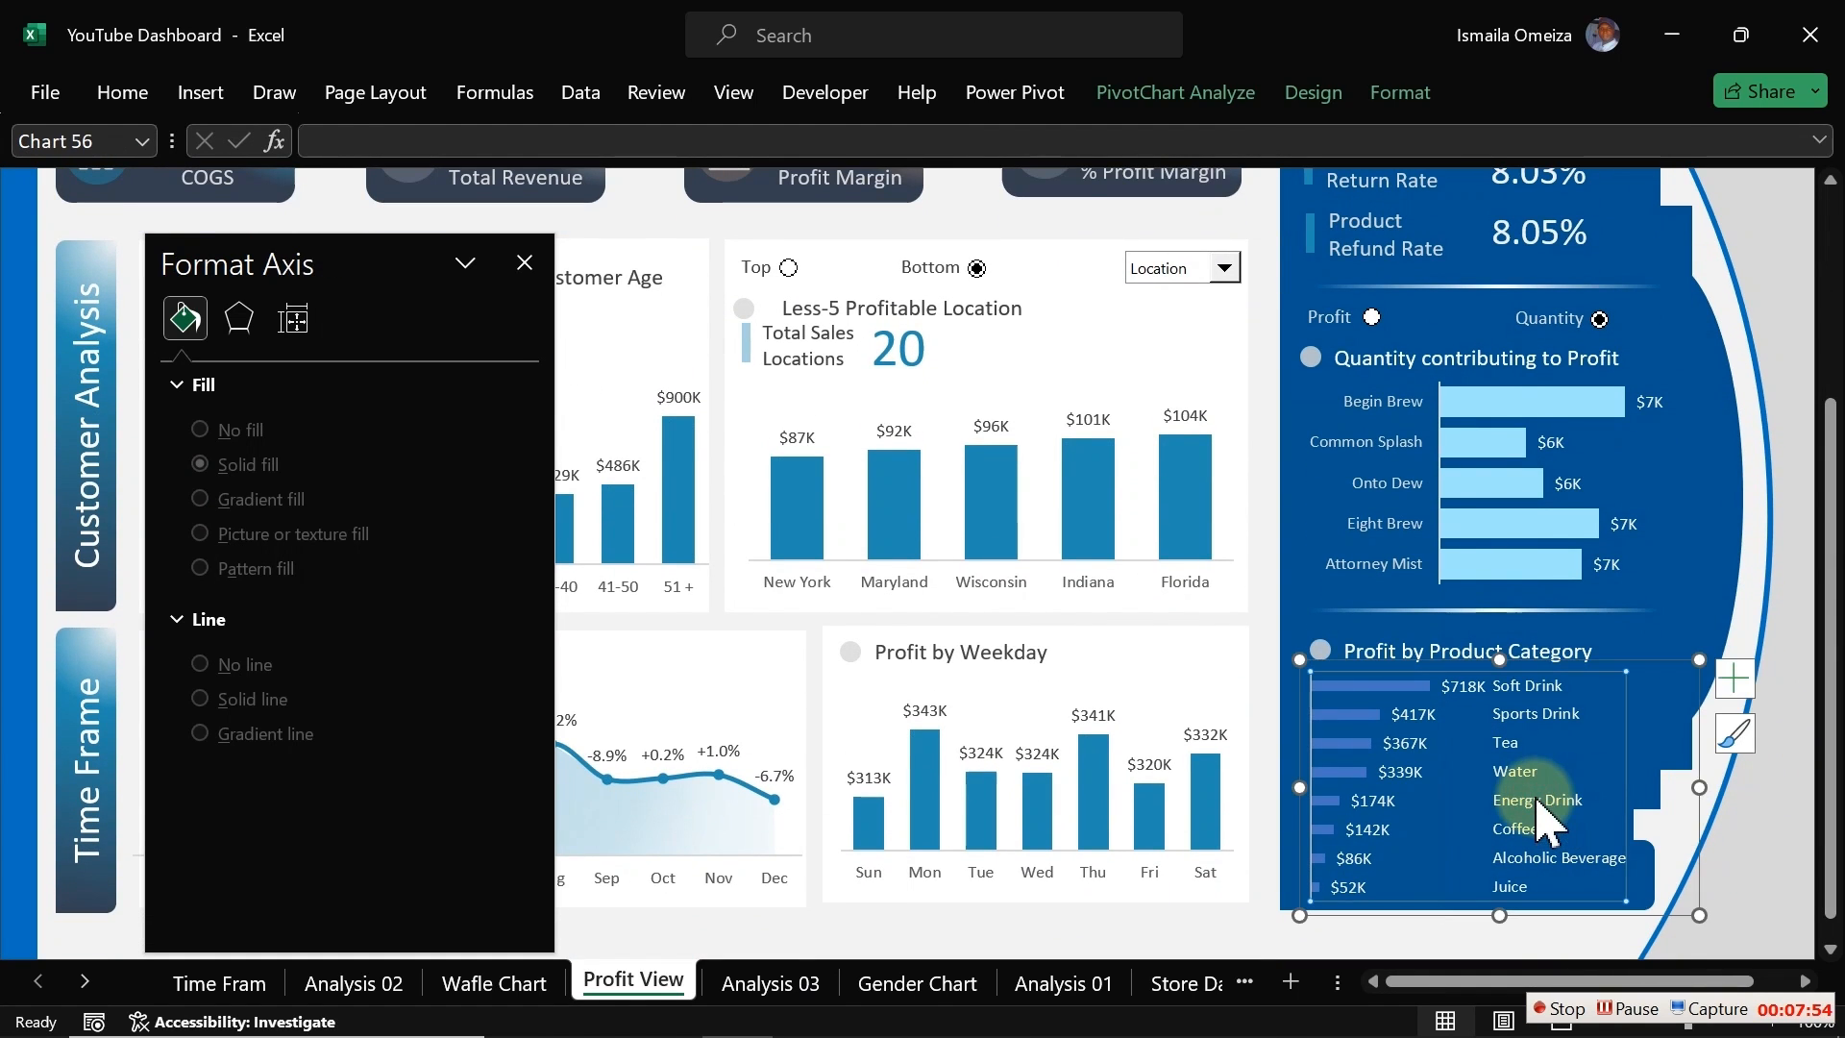
{"action": "left_click", "coordinate": [1701, 812]}
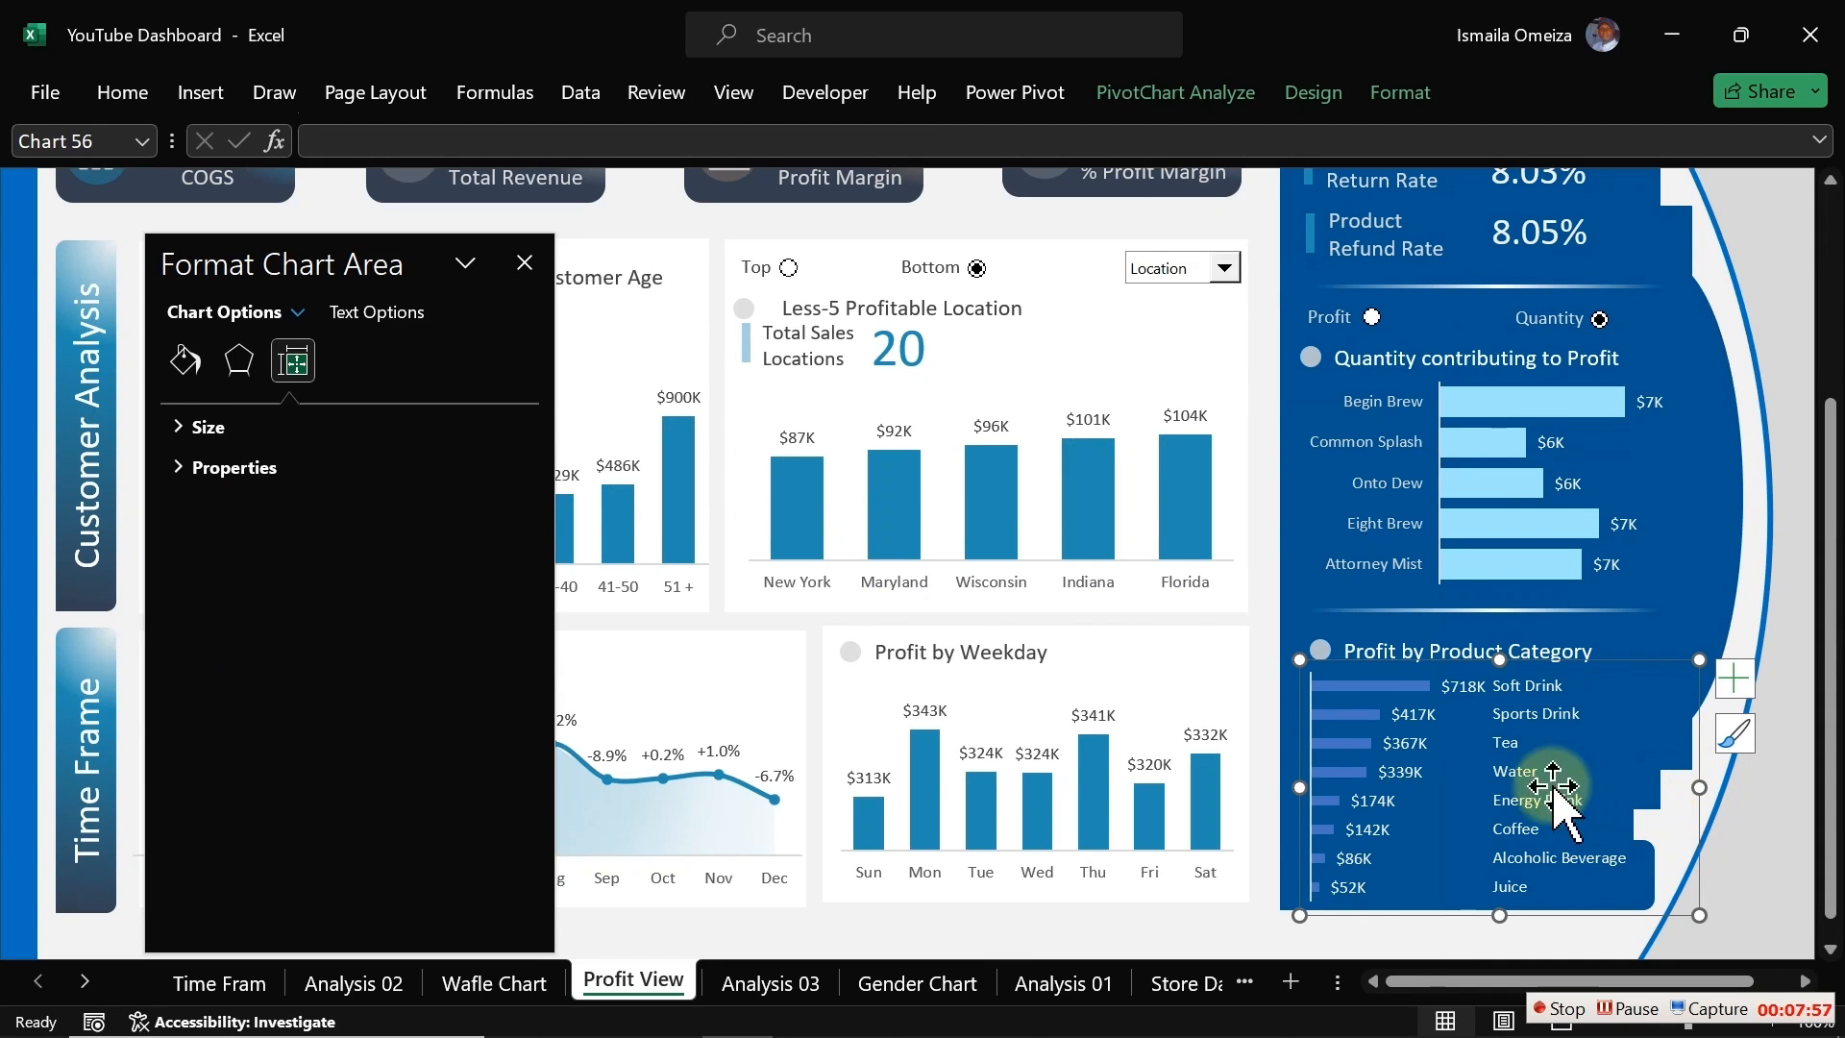
{"action": "left_click", "coordinate": [1598, 773]}
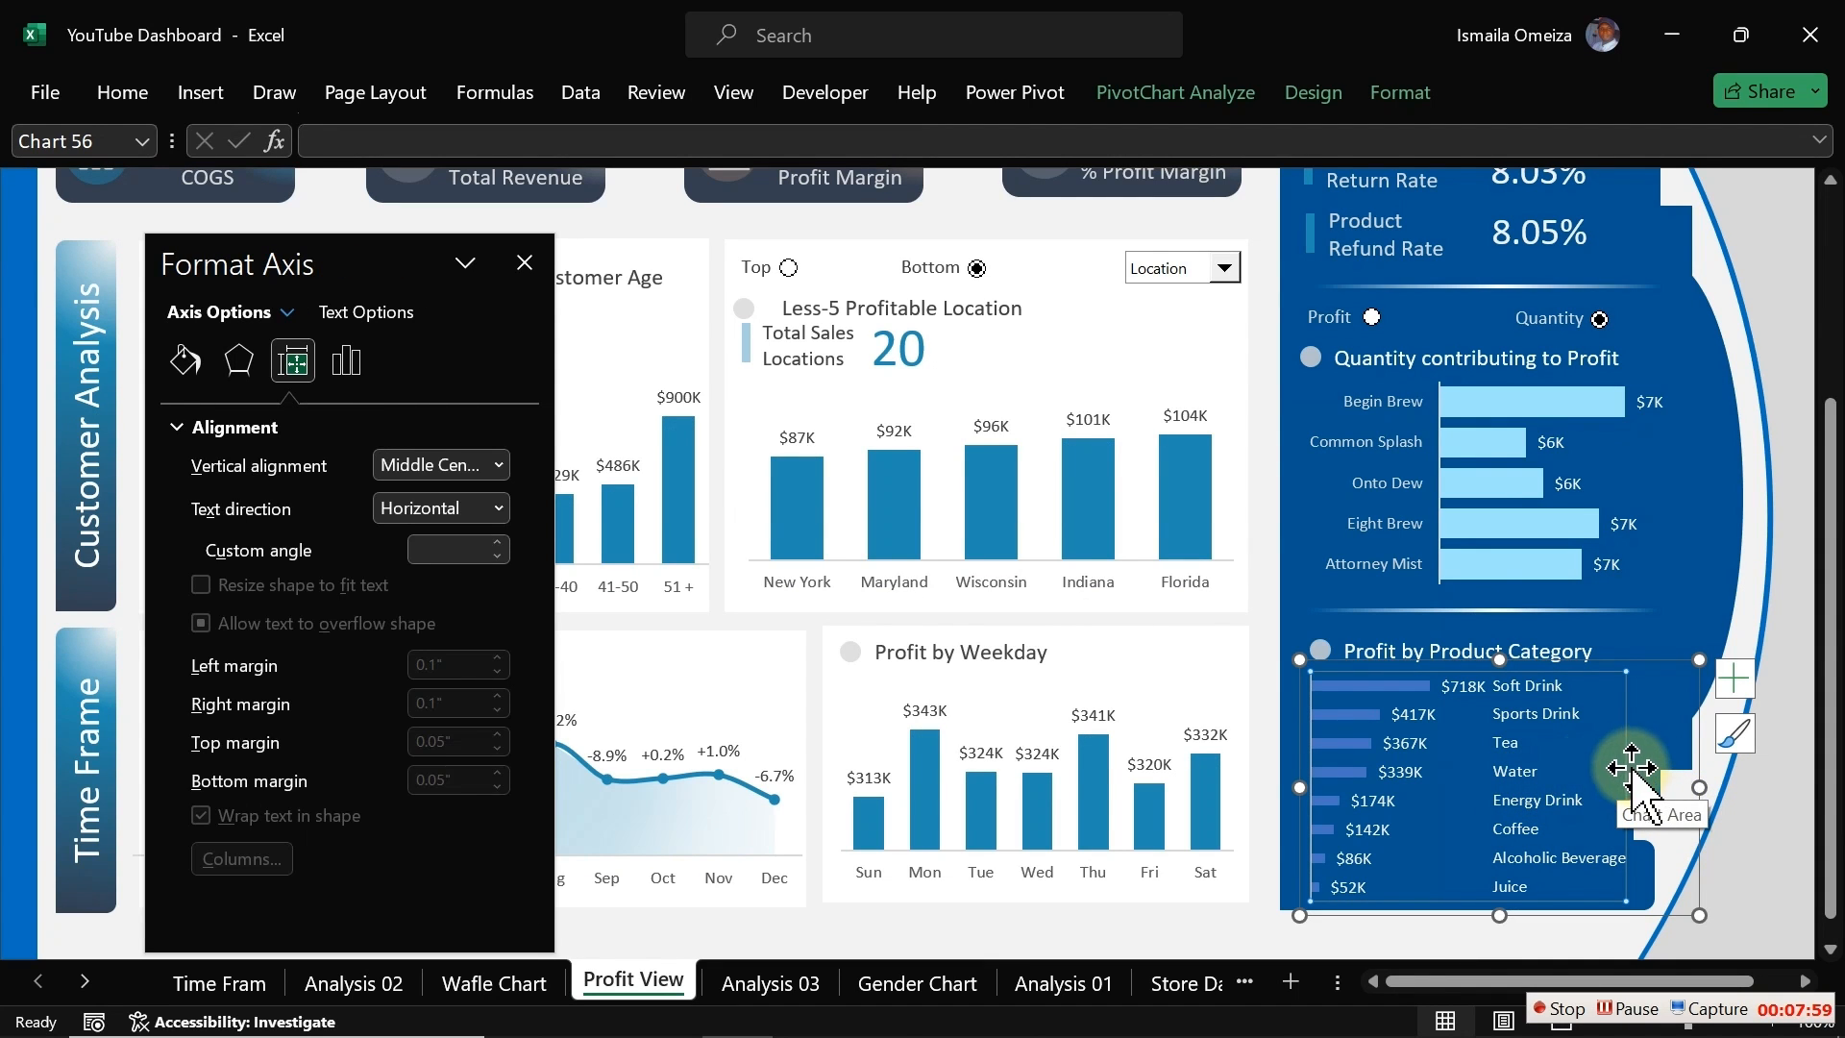
{"action": "left_click", "coordinate": [1475, 759]}
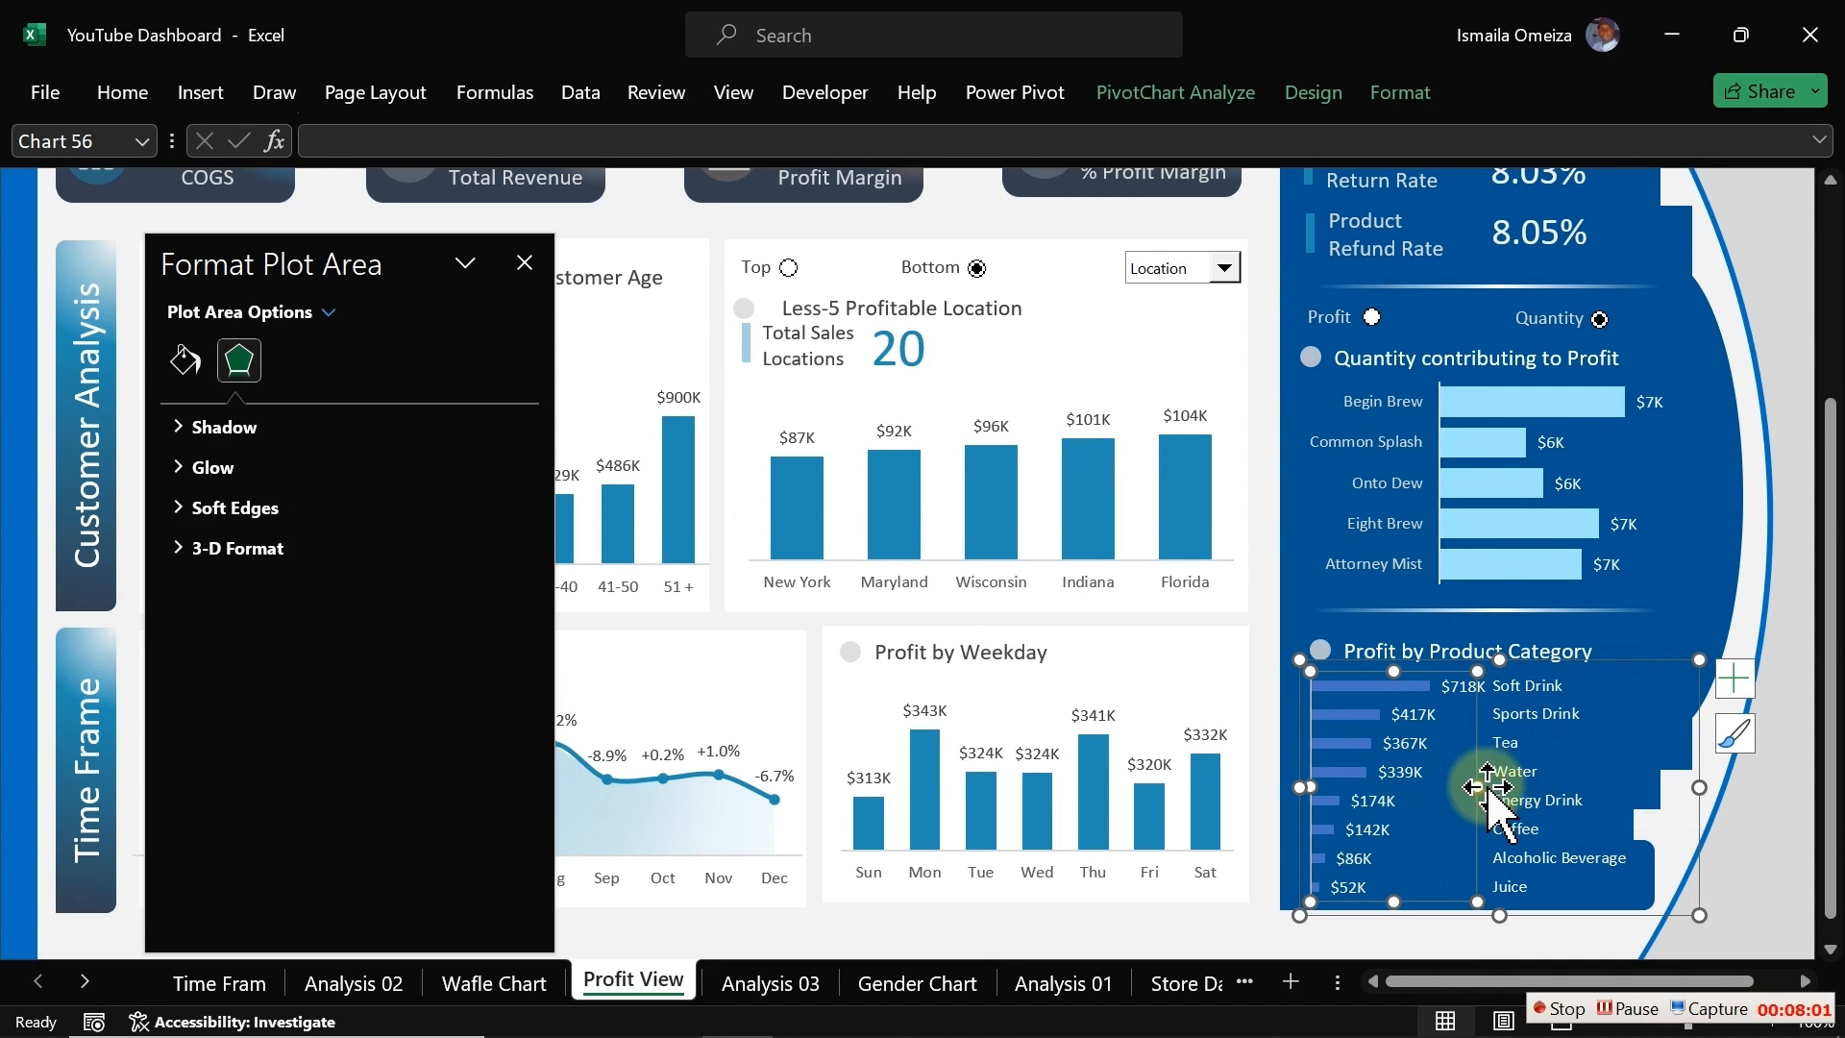
{"action": "left_click_drag", "start_coordinate": [1477, 786], "coordinate": [1490, 786]}
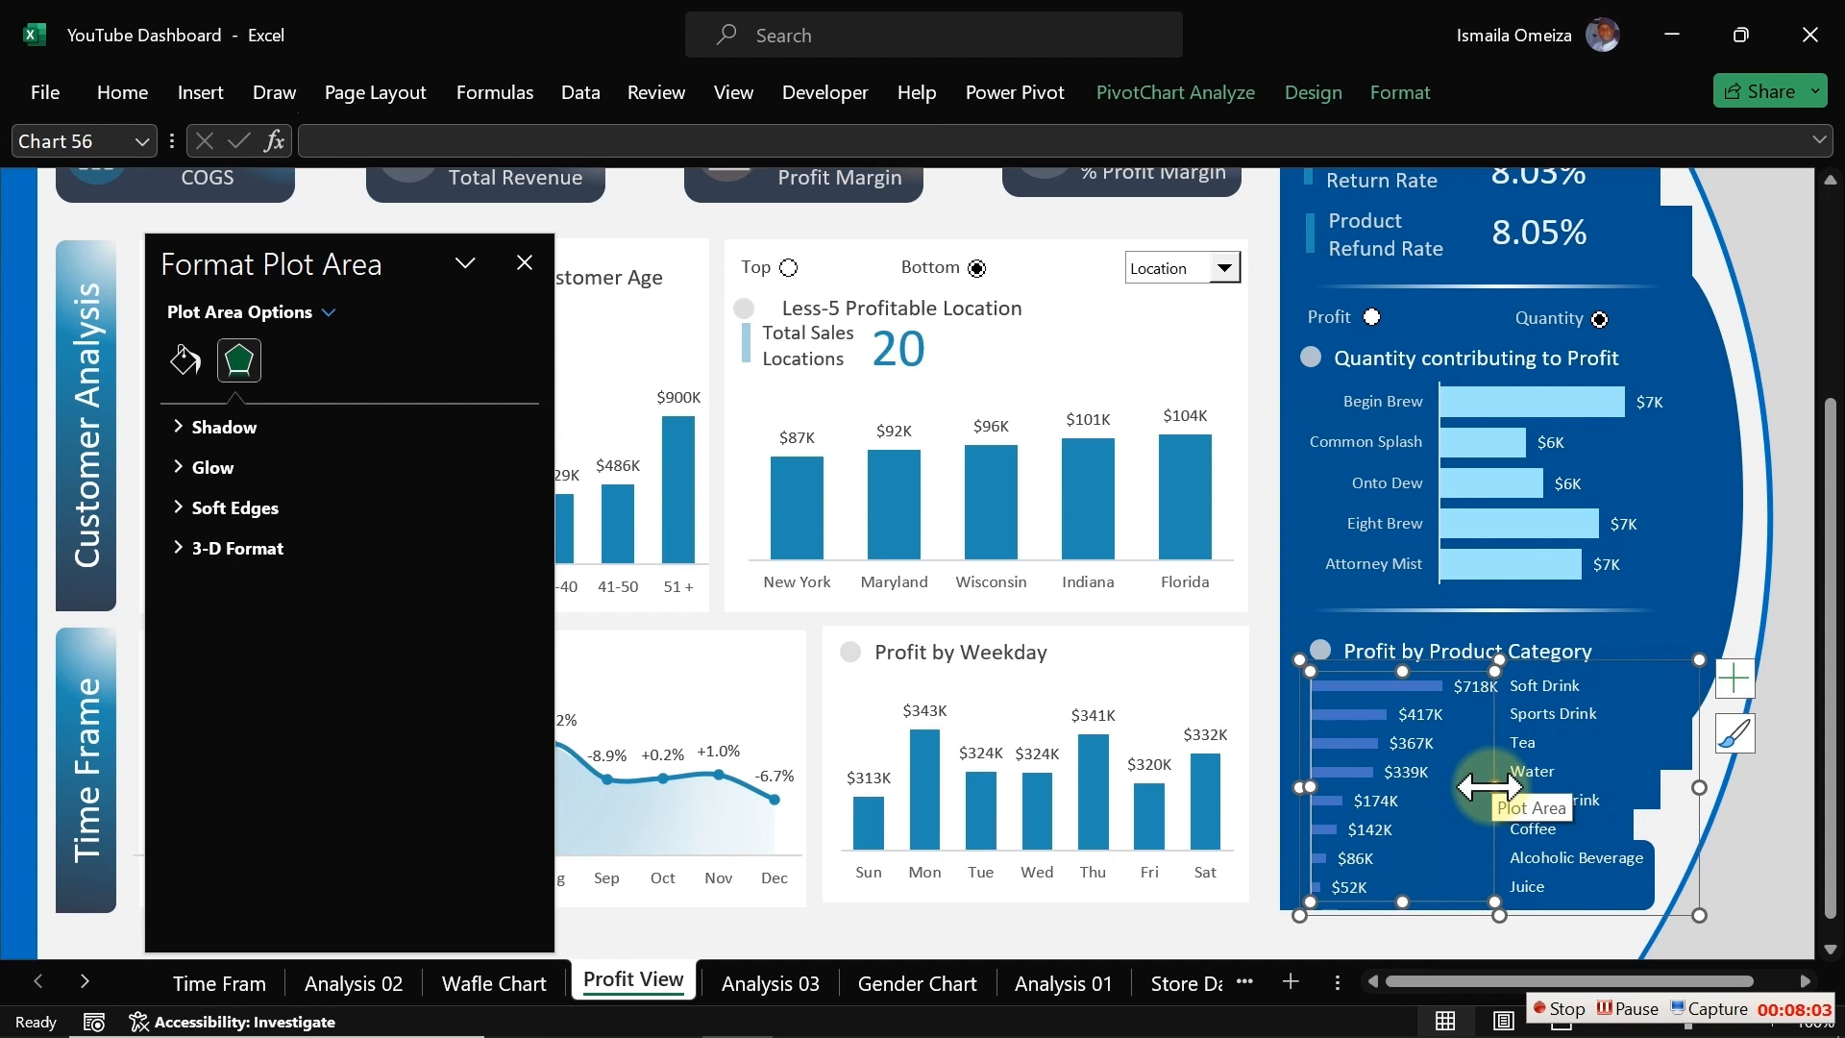
{"action": "left_click", "coordinate": [1699, 815]}
{"action": "left_click_drag", "start_coordinate": [1698, 815], "coordinate": [1699, 813]}
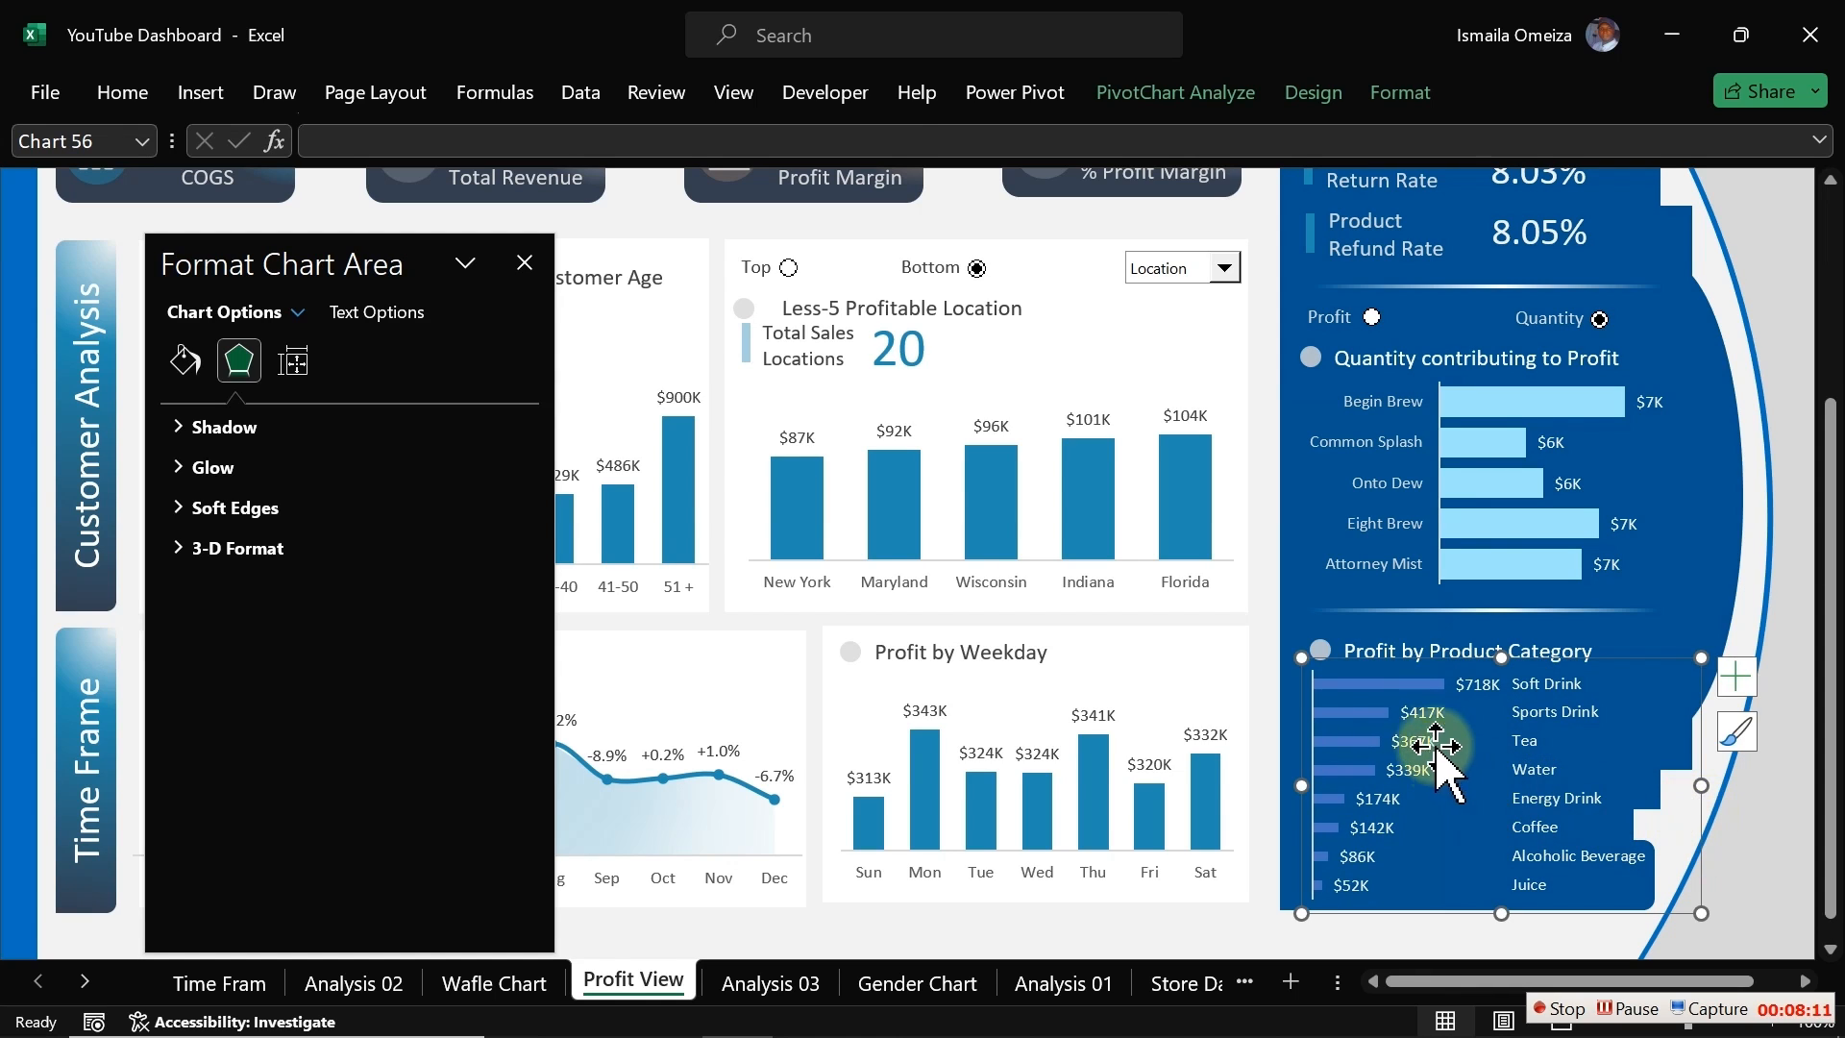
Step: Give the category chart's bars a solid fill and reduce their gap width to 37%
{"action": "left_click", "coordinate": [1406, 684]}
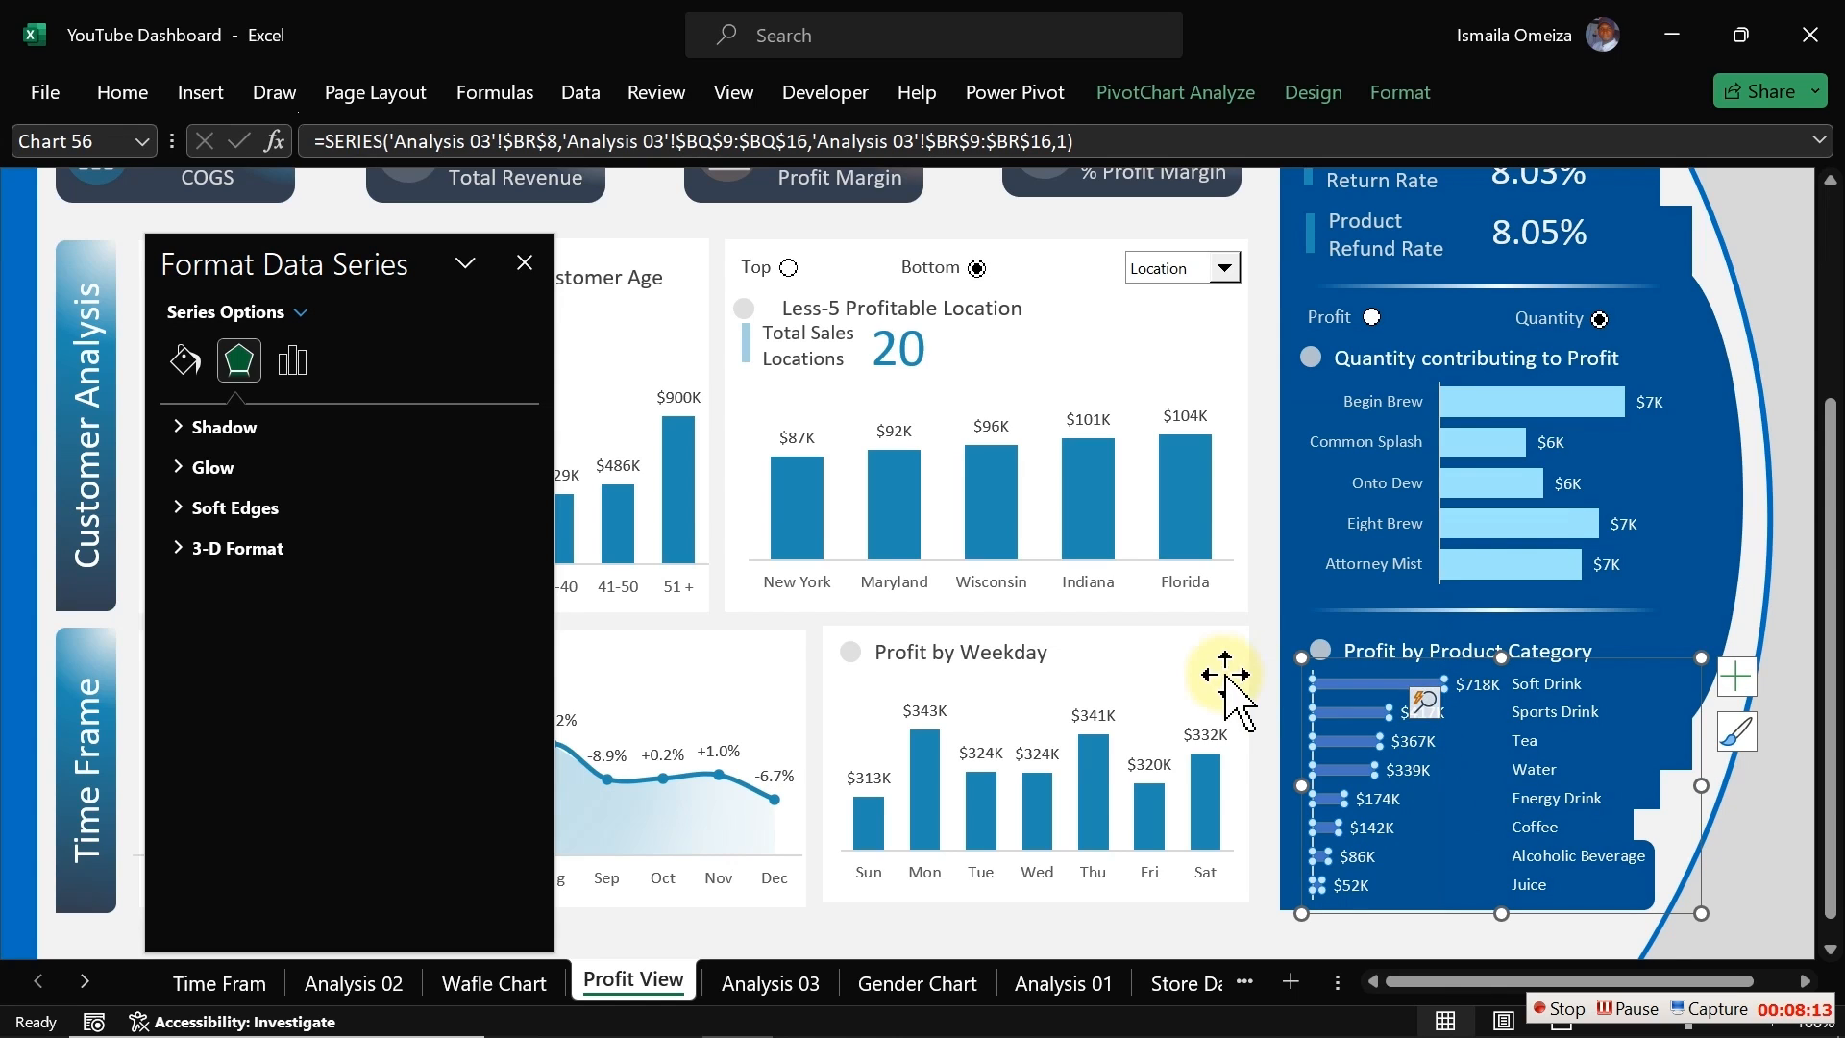
{"action": "left_click", "coordinate": [292, 360]}
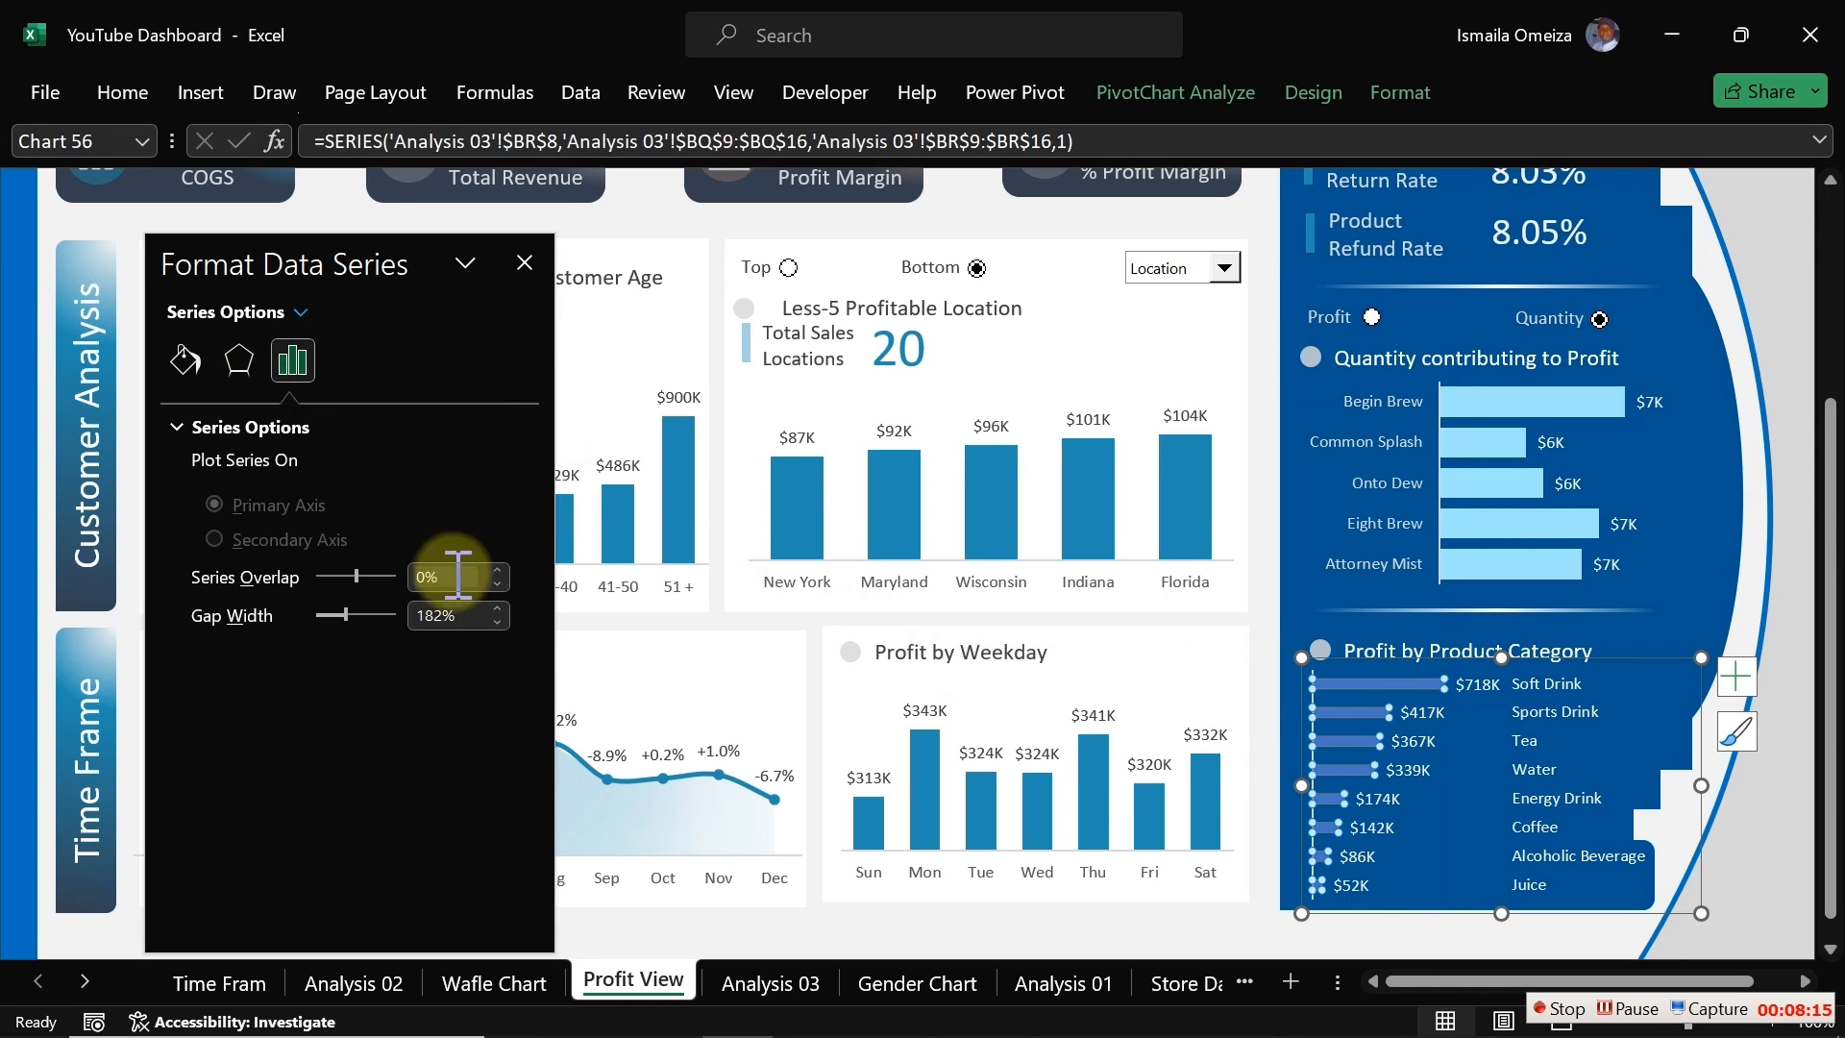
{"action": "left_click_drag", "start_coordinate": [343, 613], "coordinate": [330, 615]}
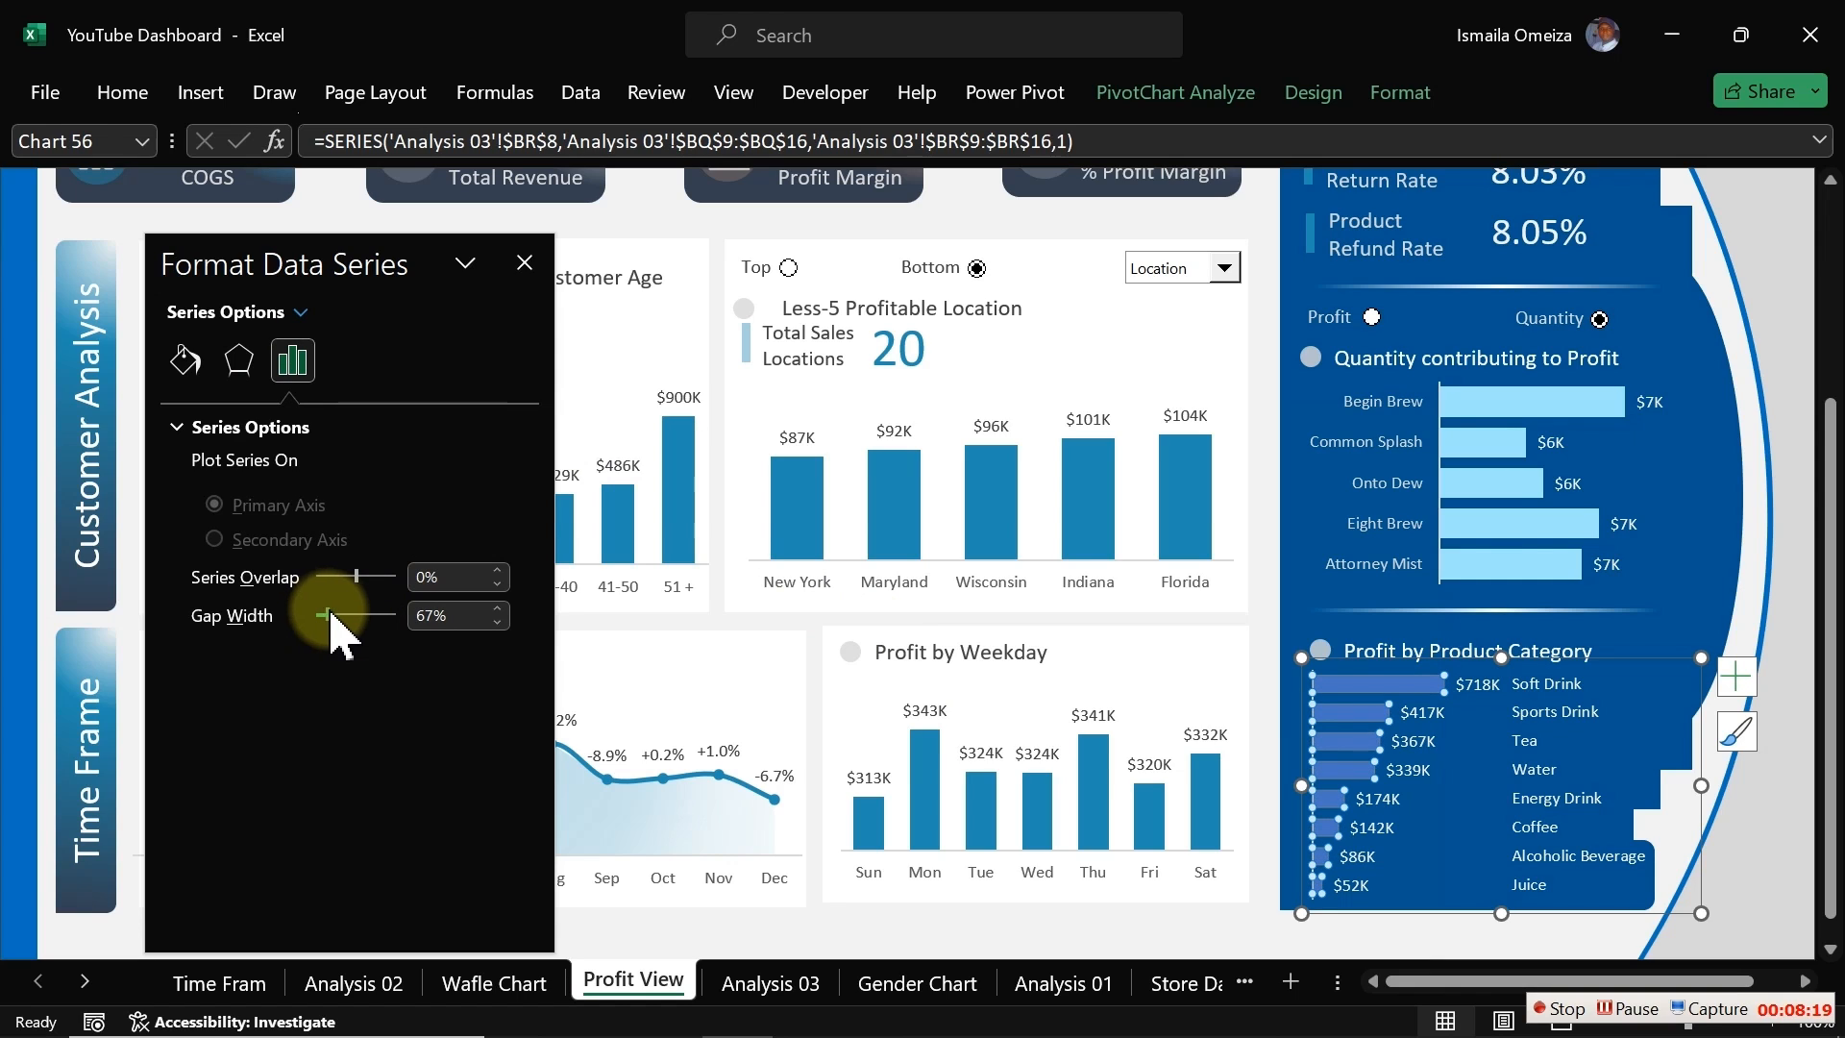
{"action": "left_click", "coordinate": [189, 361]}
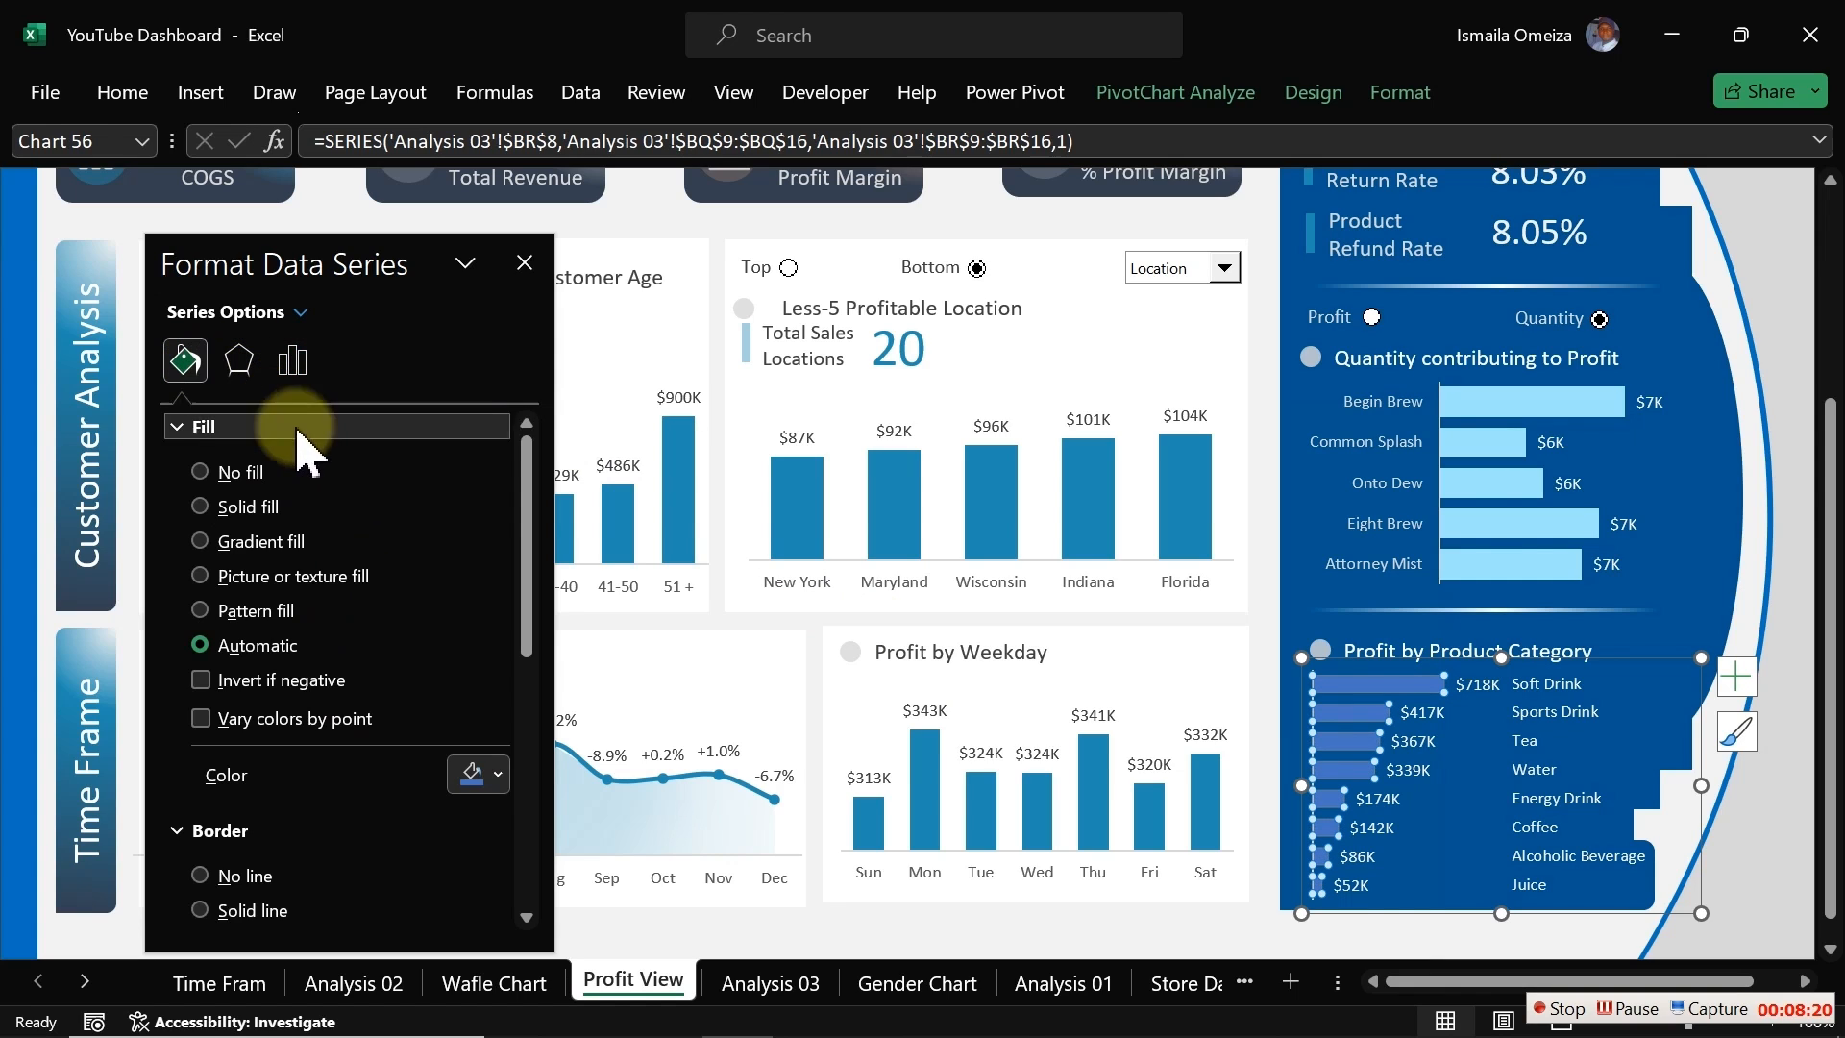
{"action": "left_click", "coordinate": [498, 774]}
{"action": "left_click", "coordinate": [481, 774]}
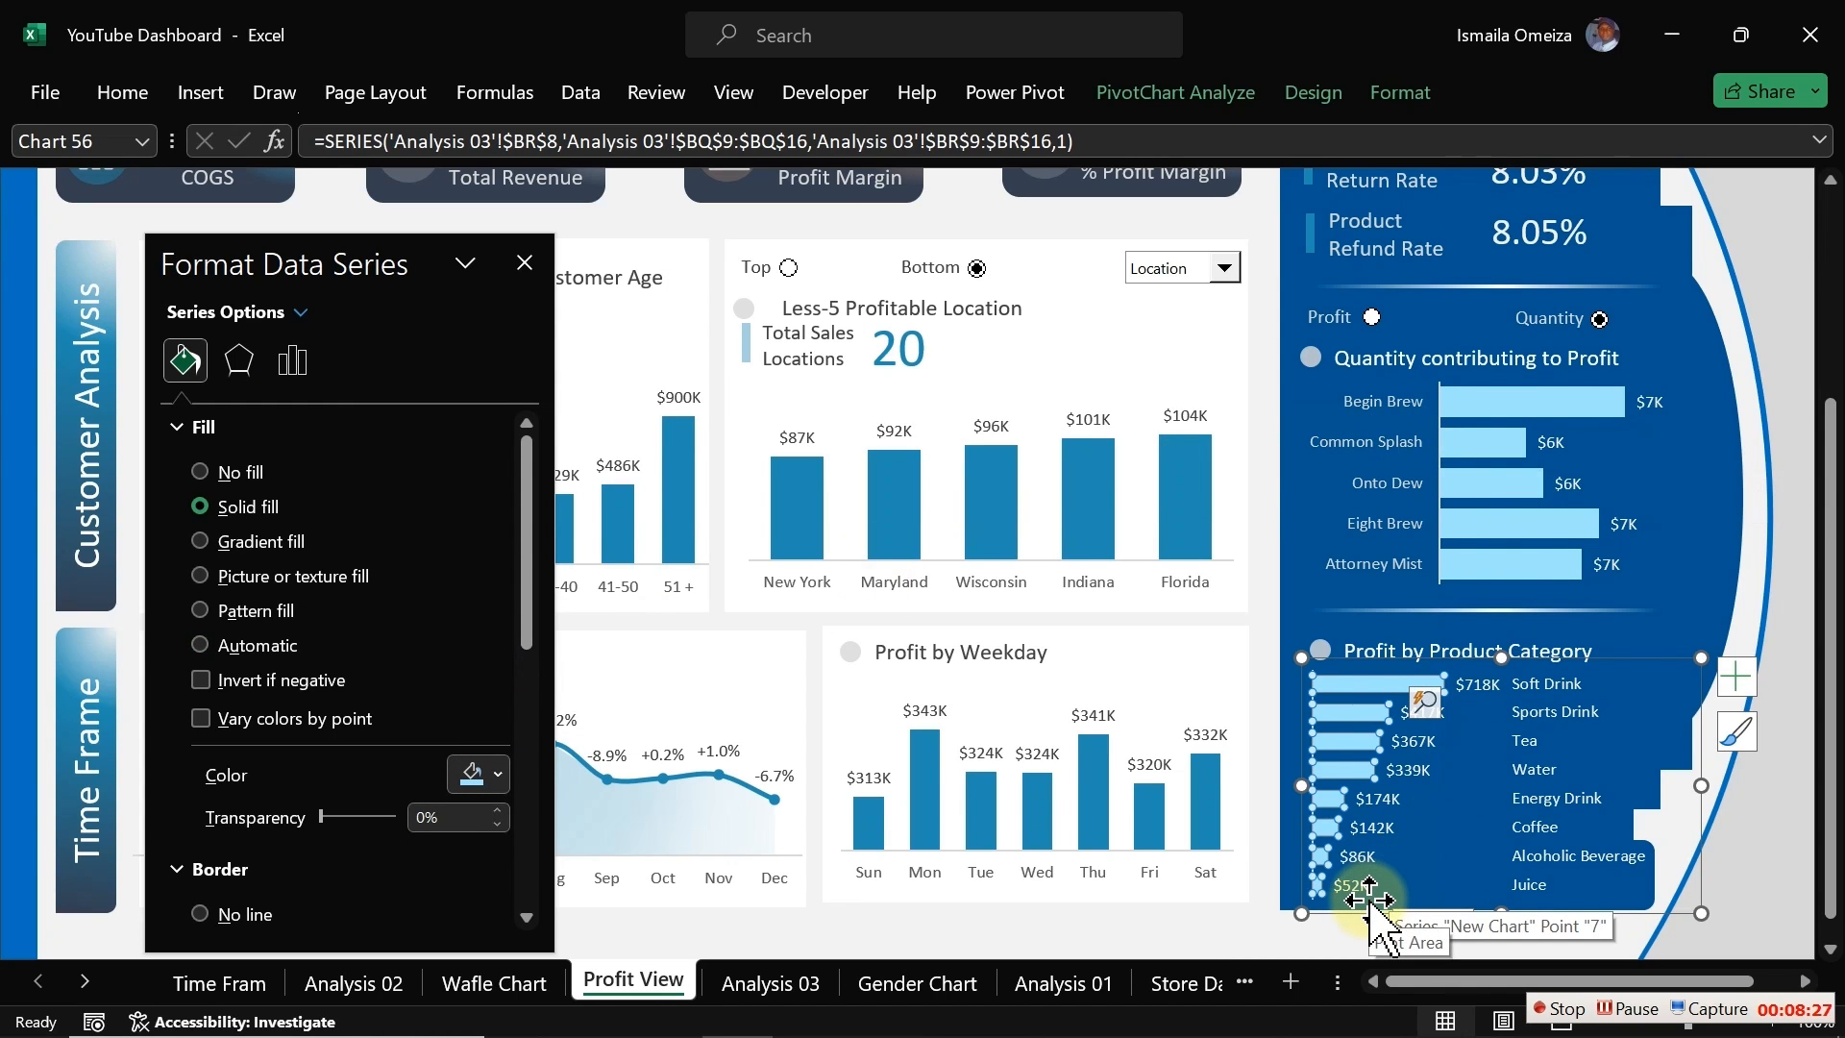
{"action": "left_click", "coordinate": [1206, 941]}
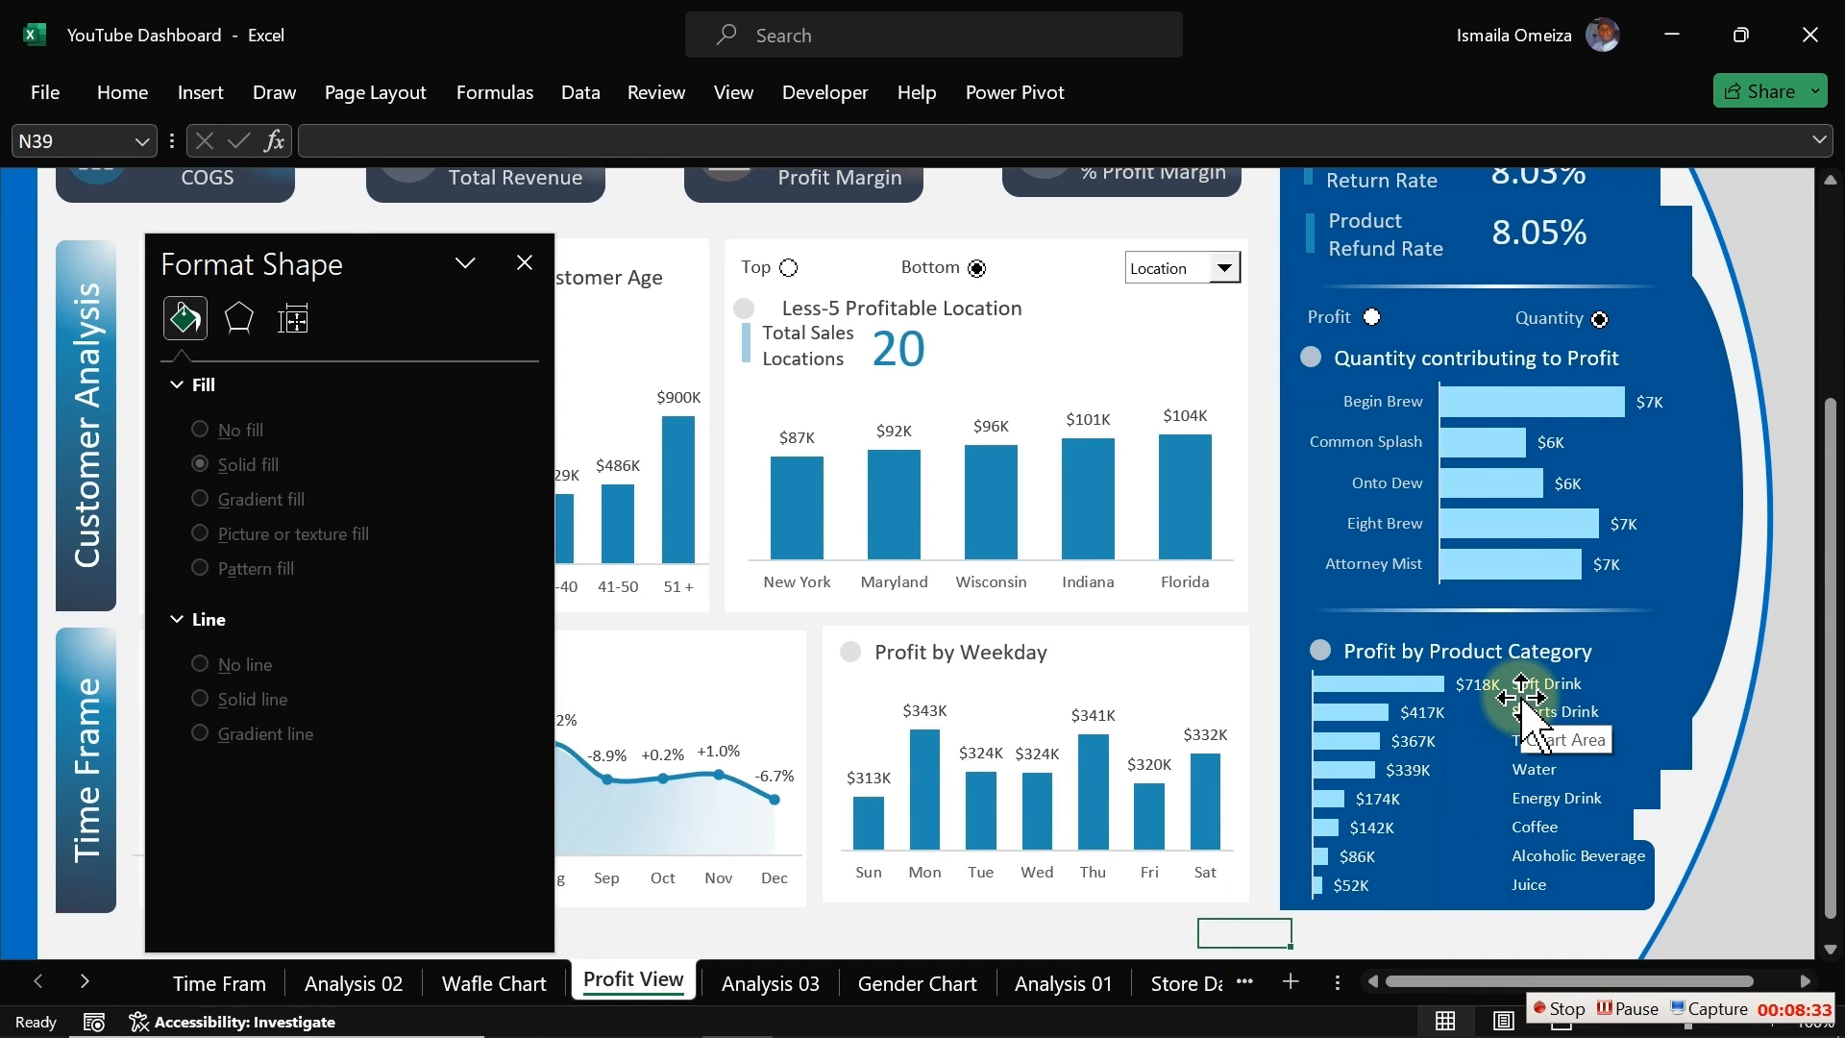
{"action": "left_click", "coordinate": [1384, 735]}
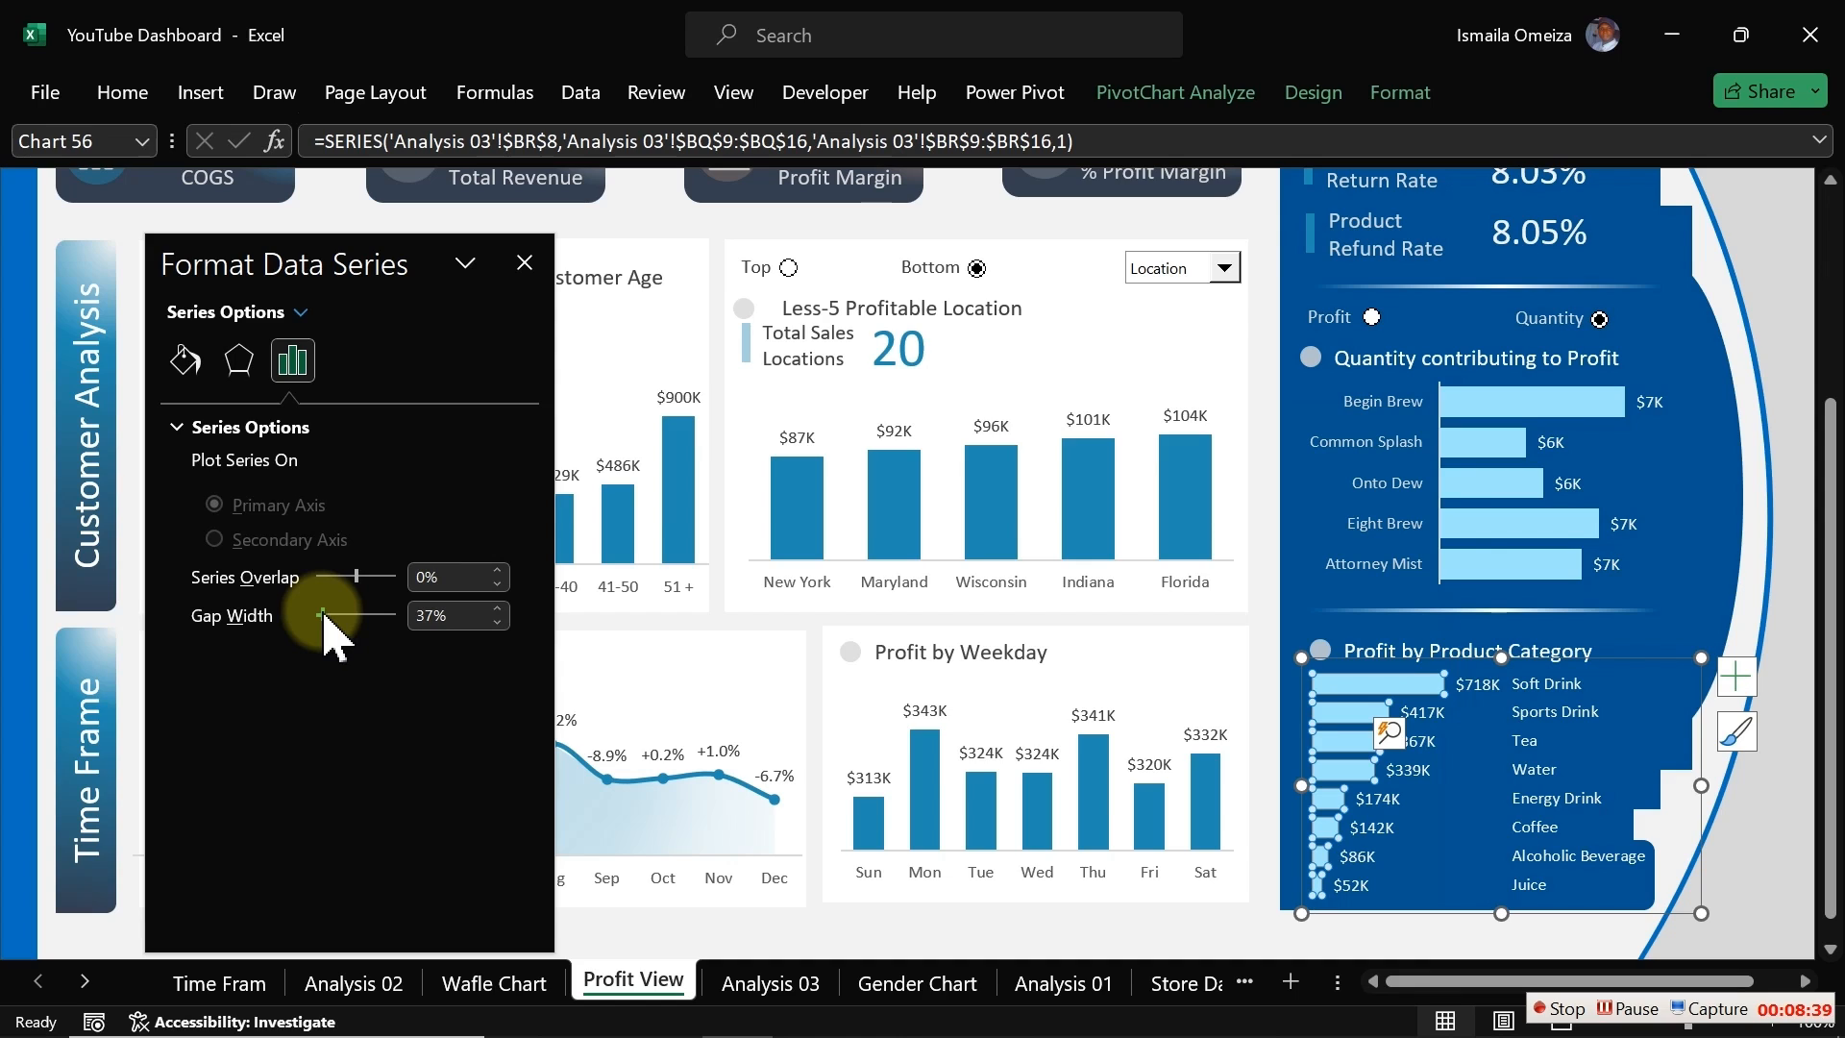
{"action": "left_click", "coordinate": [646, 936]}
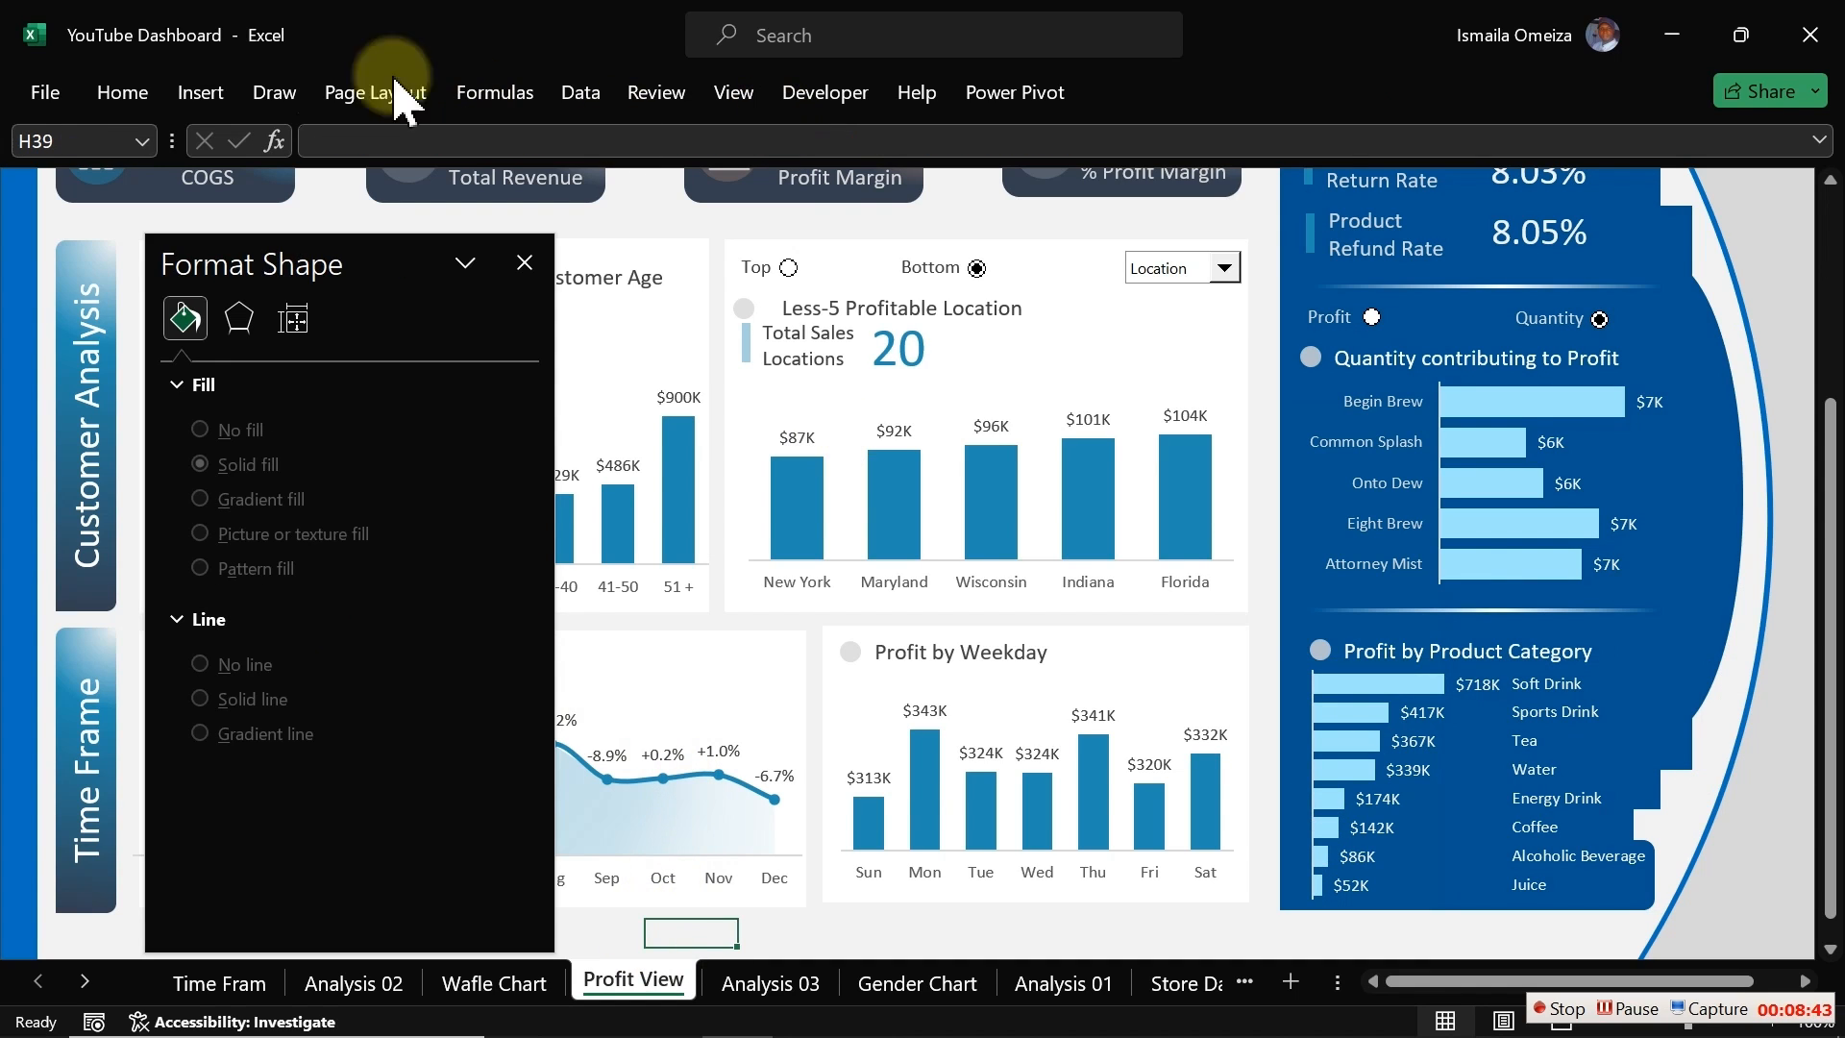
Step: Draw a rectangle across the top bar row of the category chart
{"action": "left_click", "coordinate": [195, 99]}
{"action": "left_click", "coordinate": [366, 192]}
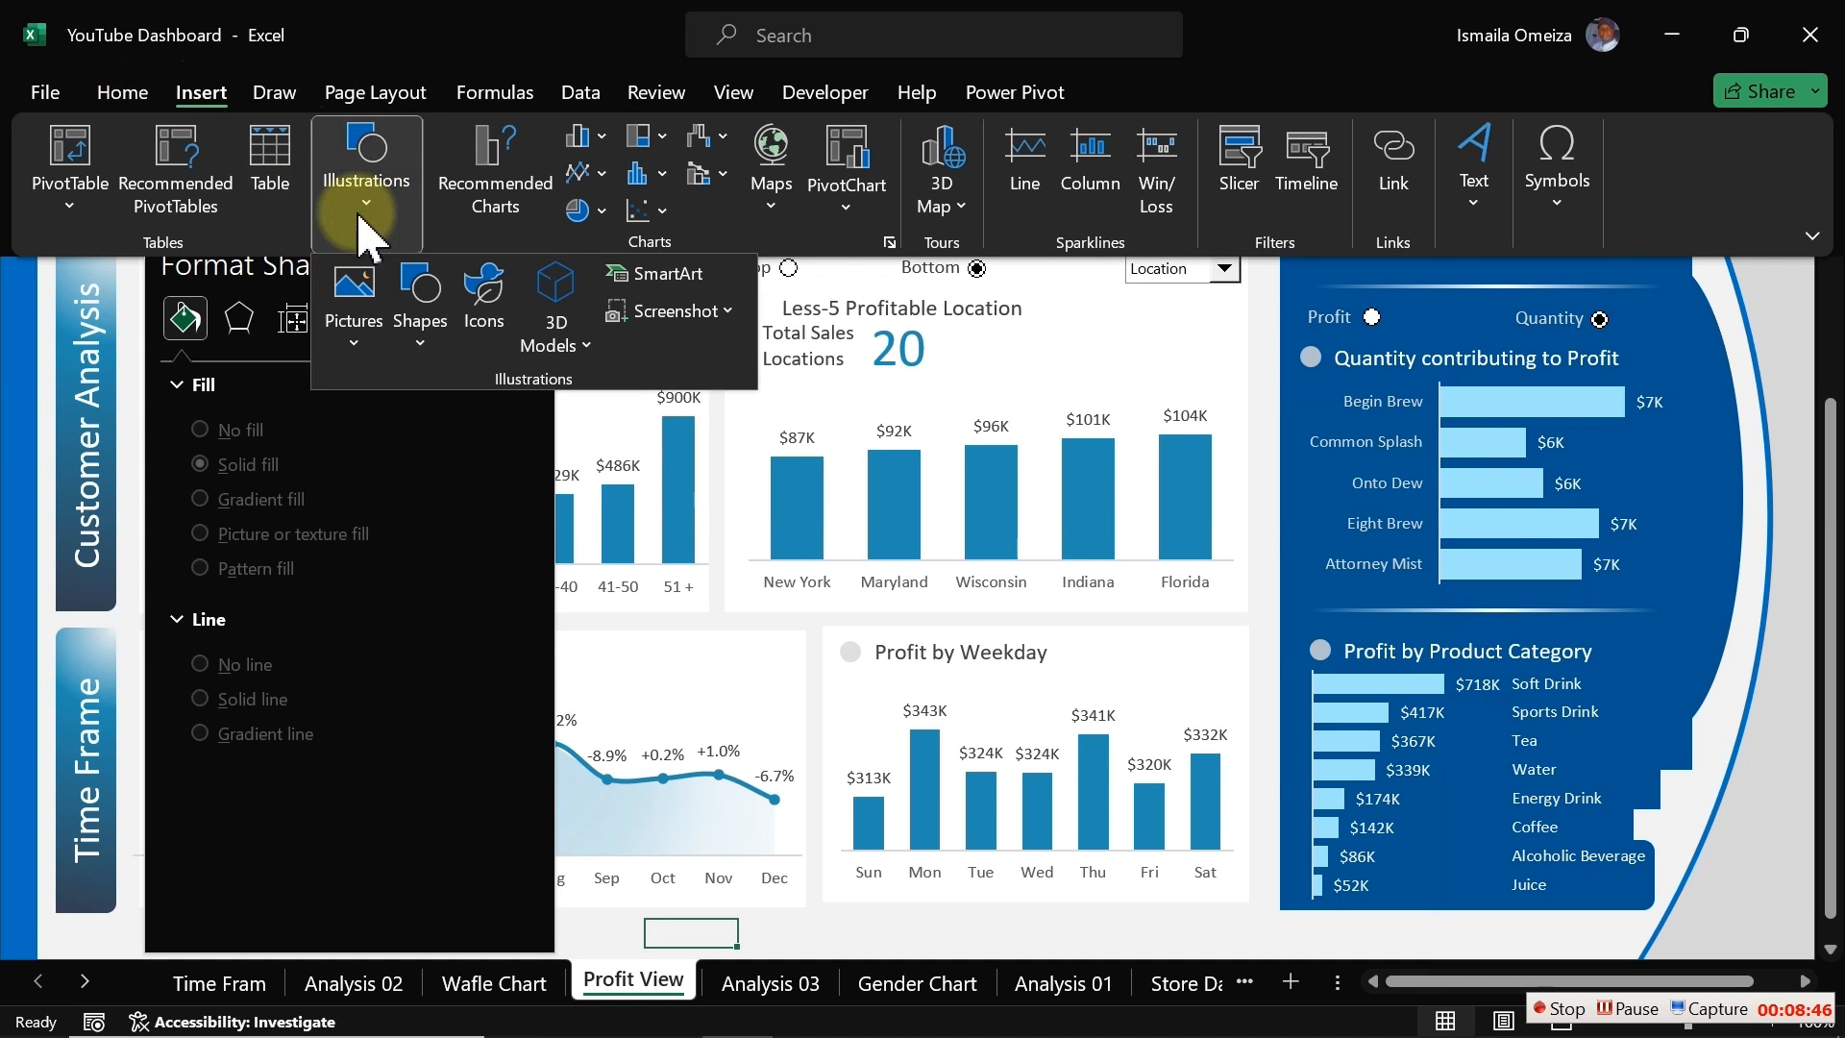
{"action": "left_click", "coordinate": [423, 317]}
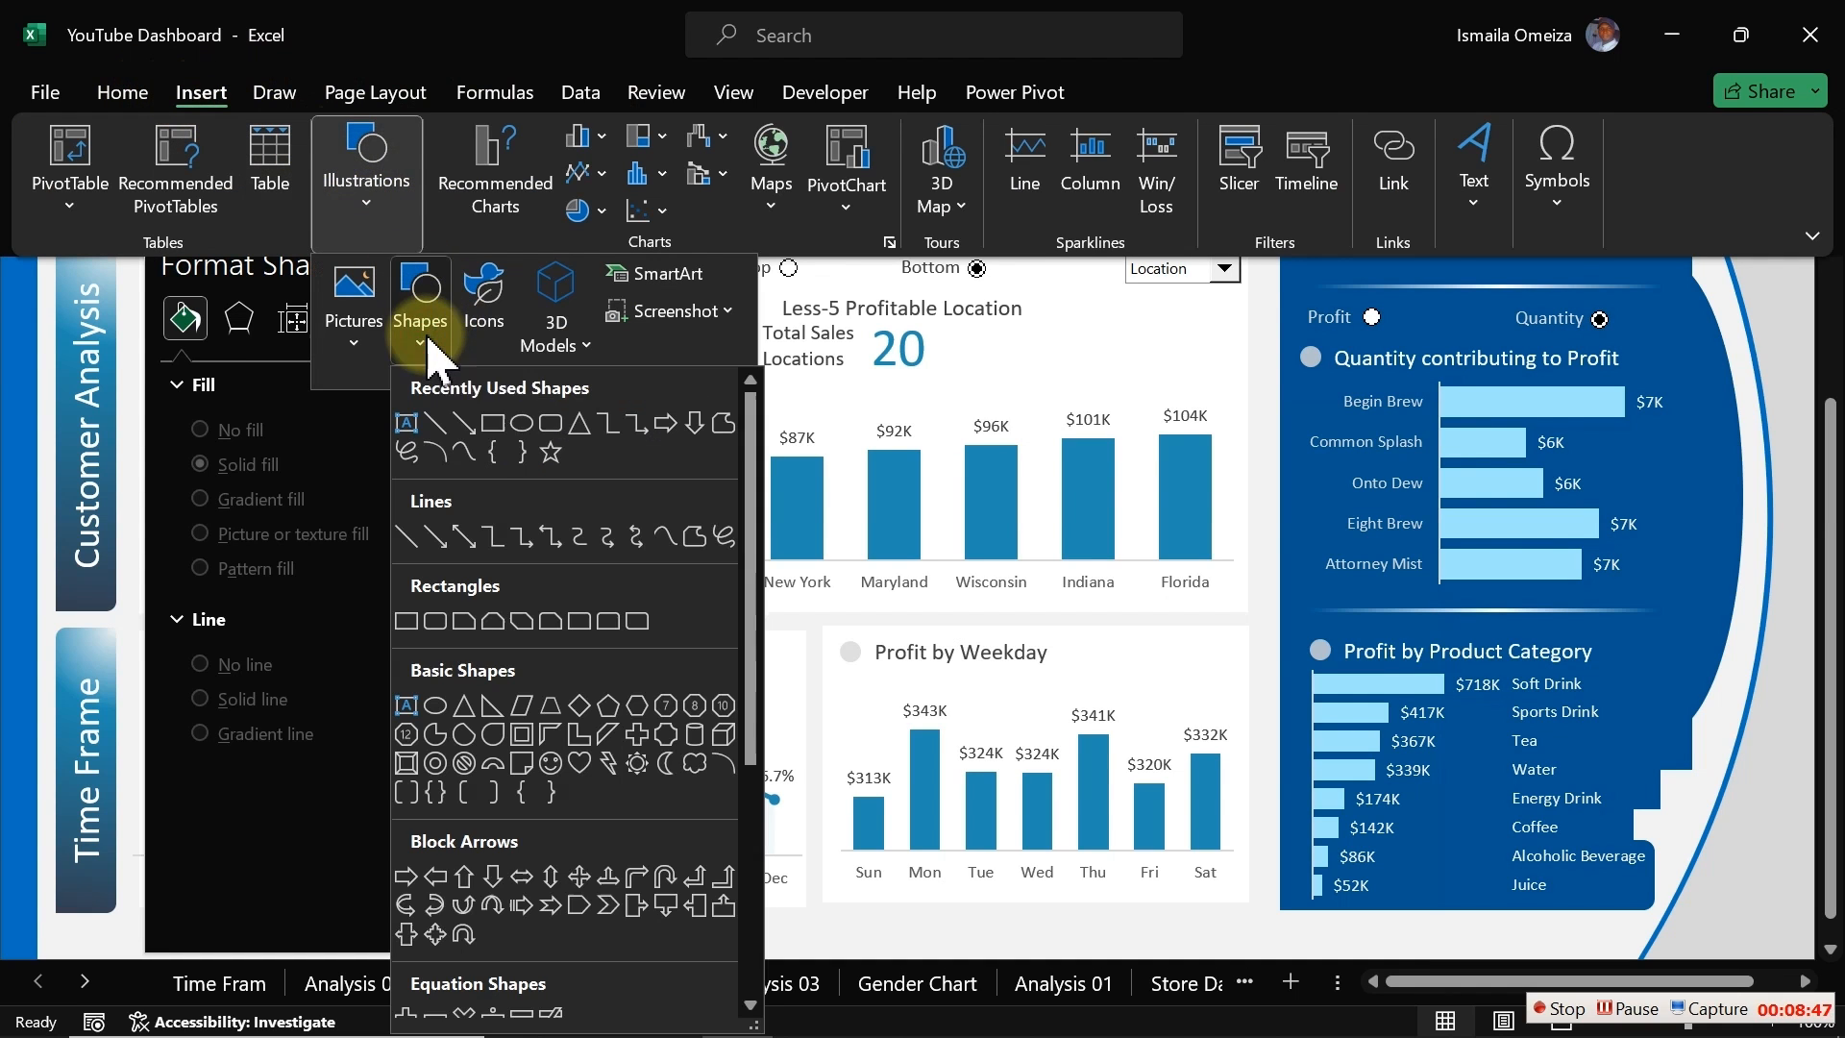
{"action": "left_click", "coordinate": [495, 424]}
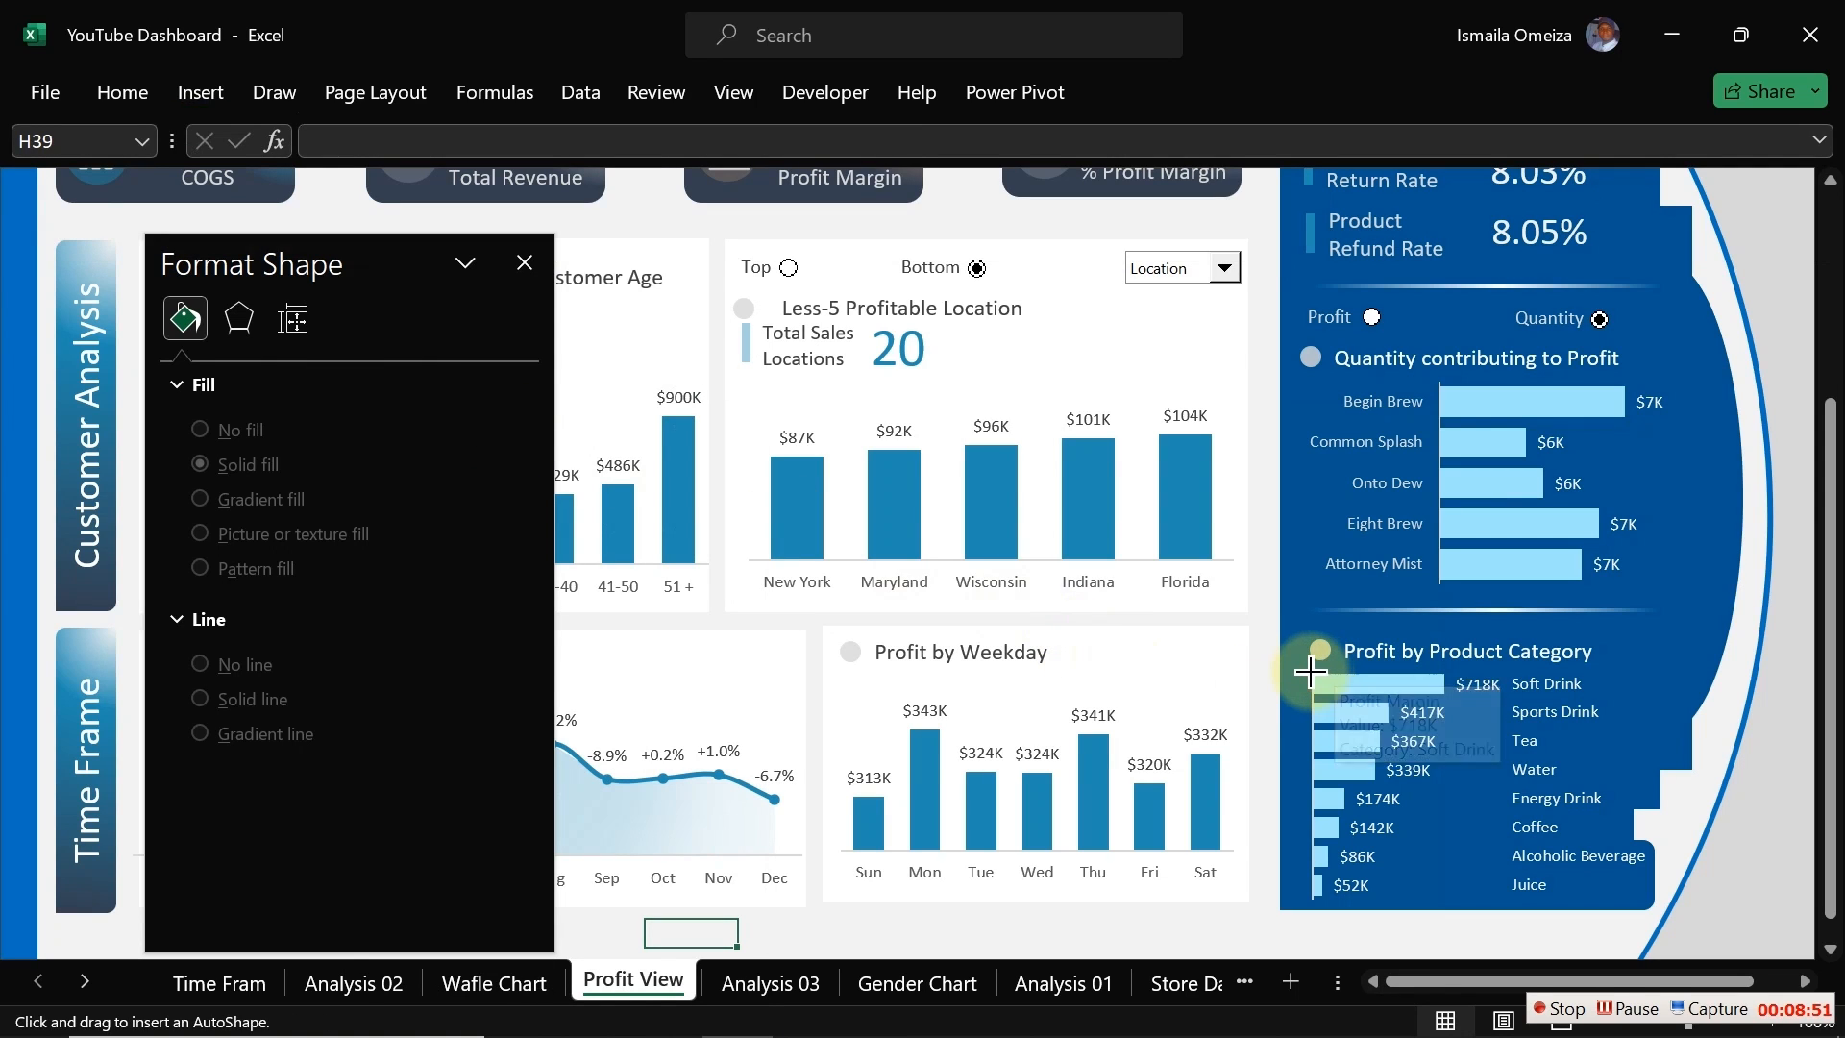
{"action": "left_click_drag", "start_coordinate": [1313, 674], "coordinate": [1506, 695]}
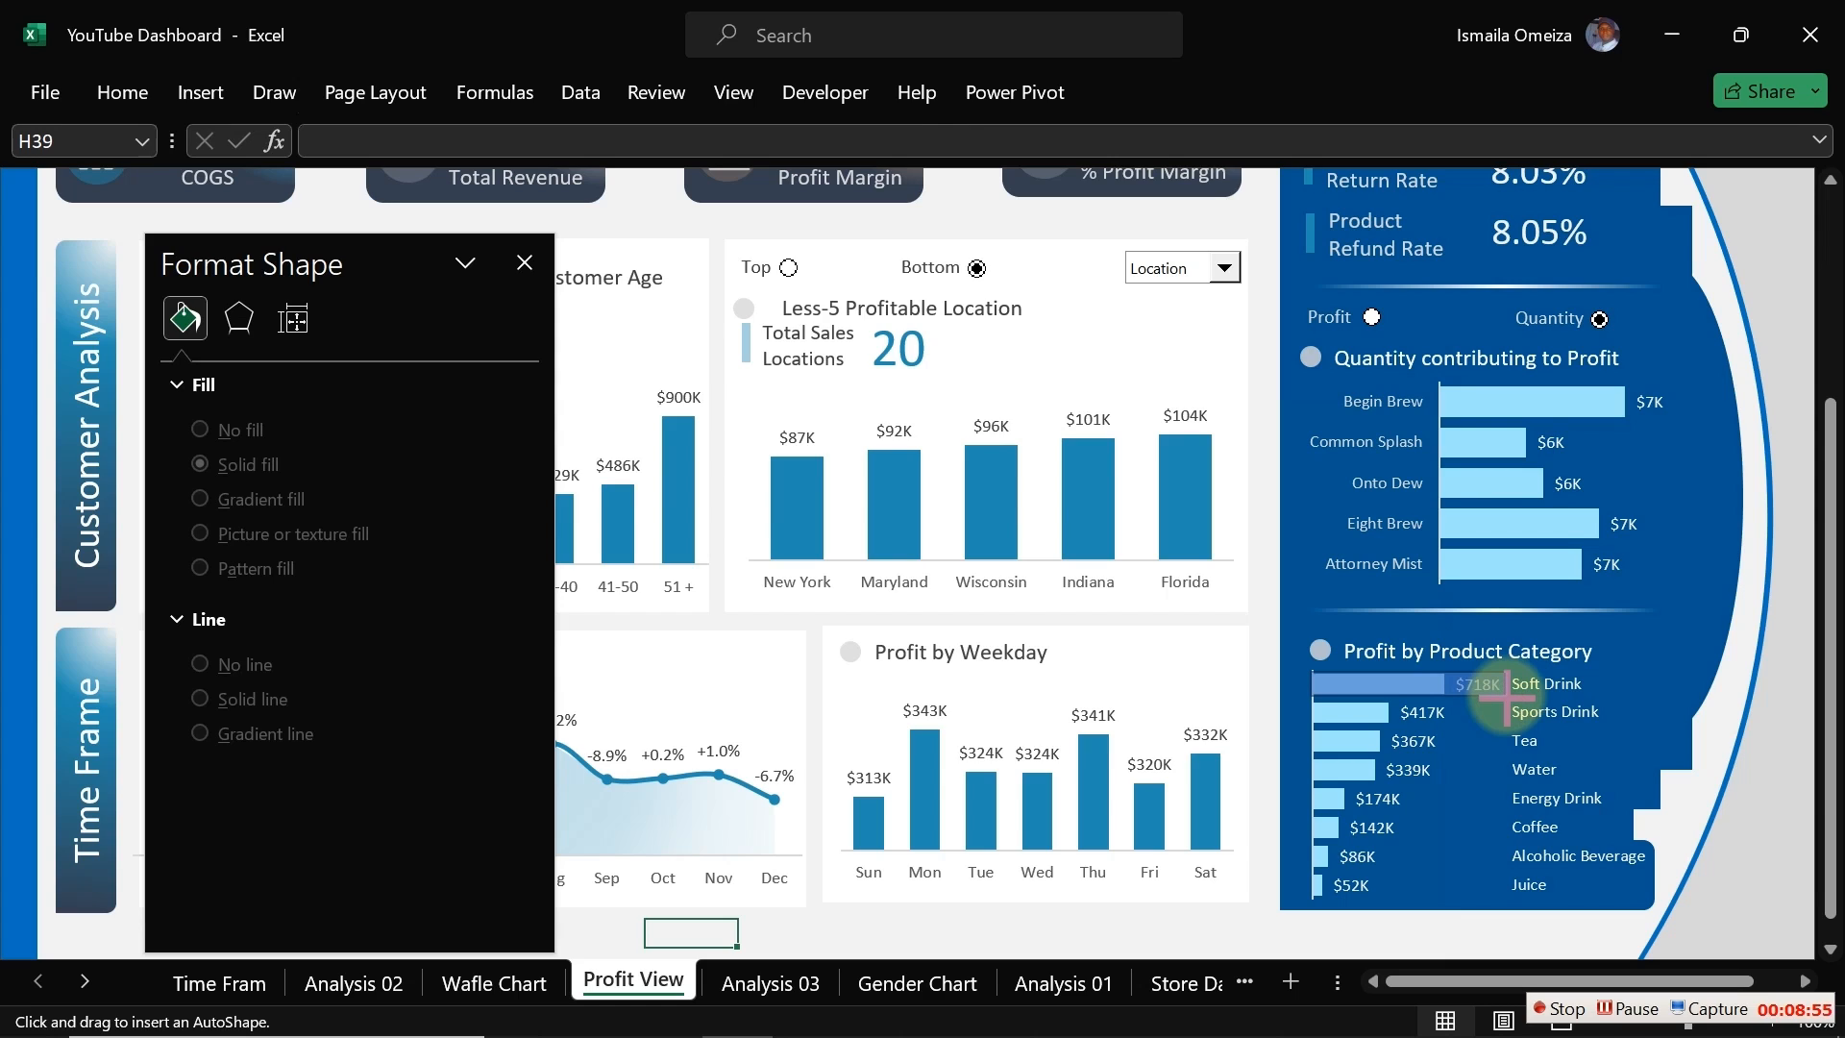
{"action": "left_click_drag", "start_coordinate": [1506, 695], "coordinate": [1507, 695]}
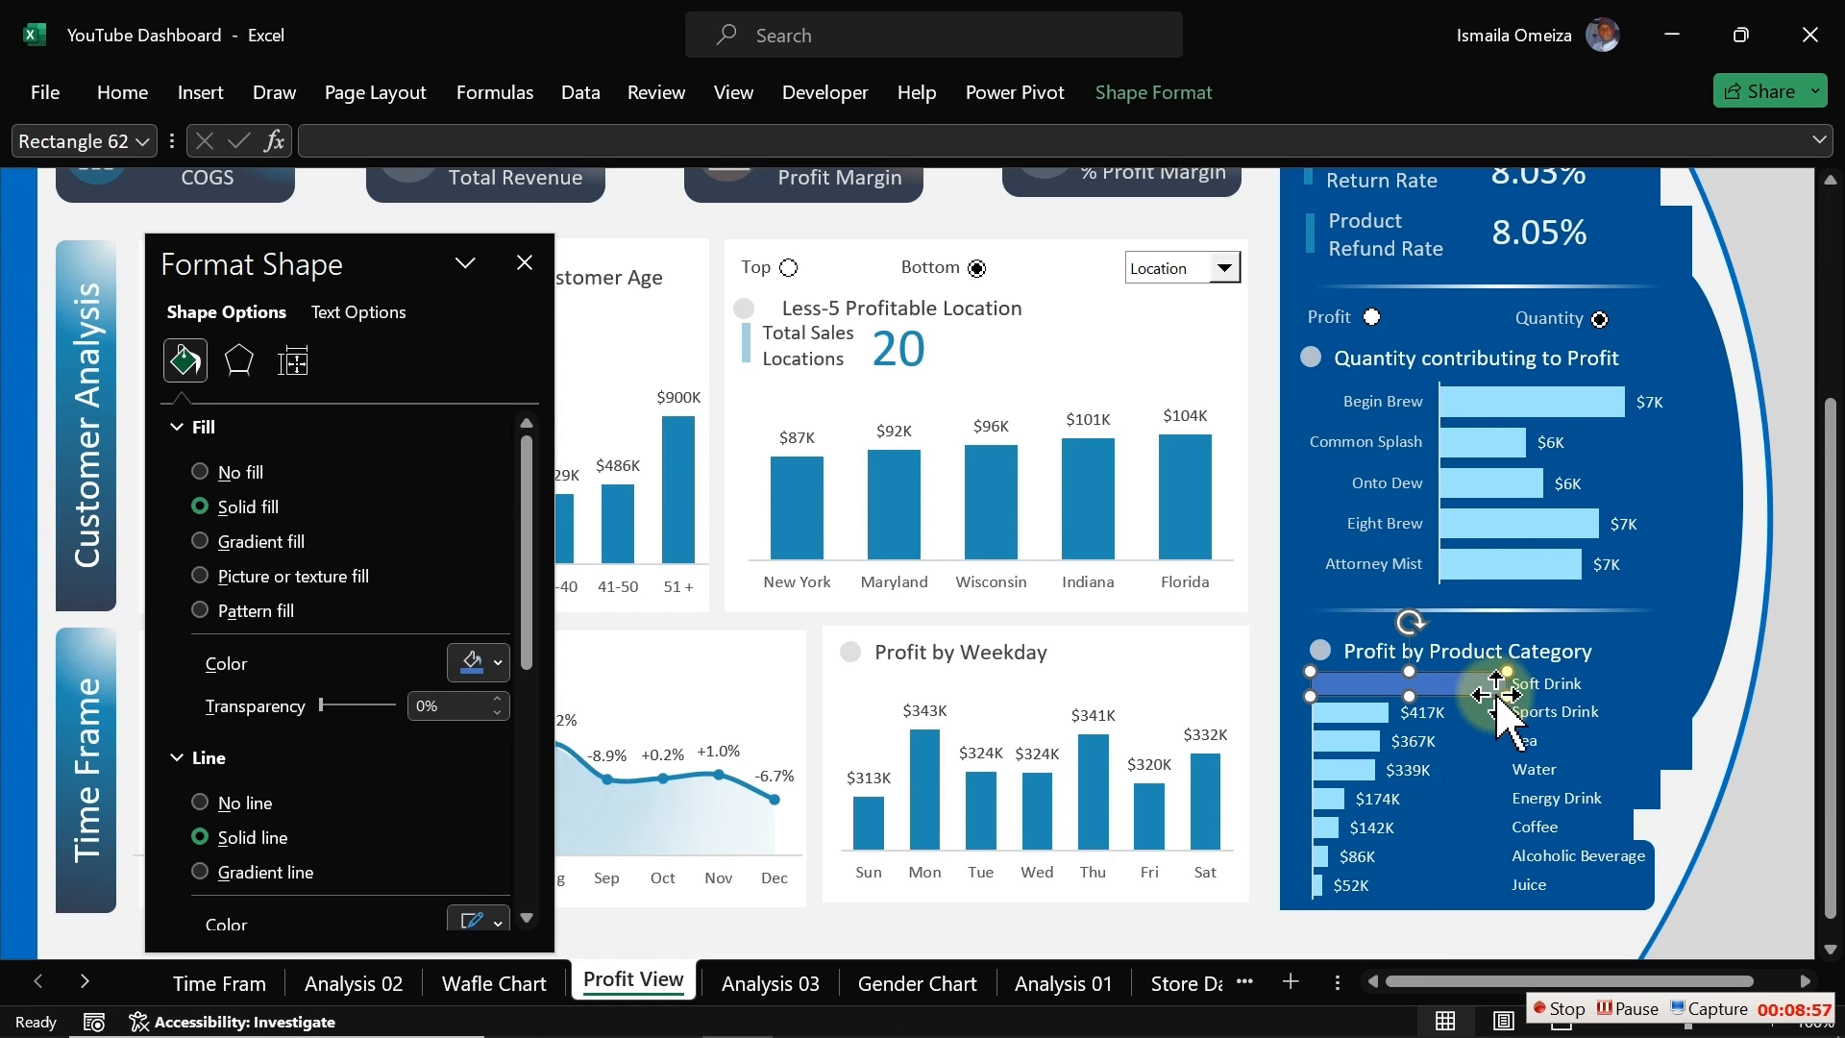
Step: Give the rectangle no outline, a light blue recent-colour fill and 71% transparency
{"action": "left_click", "coordinate": [244, 805]}
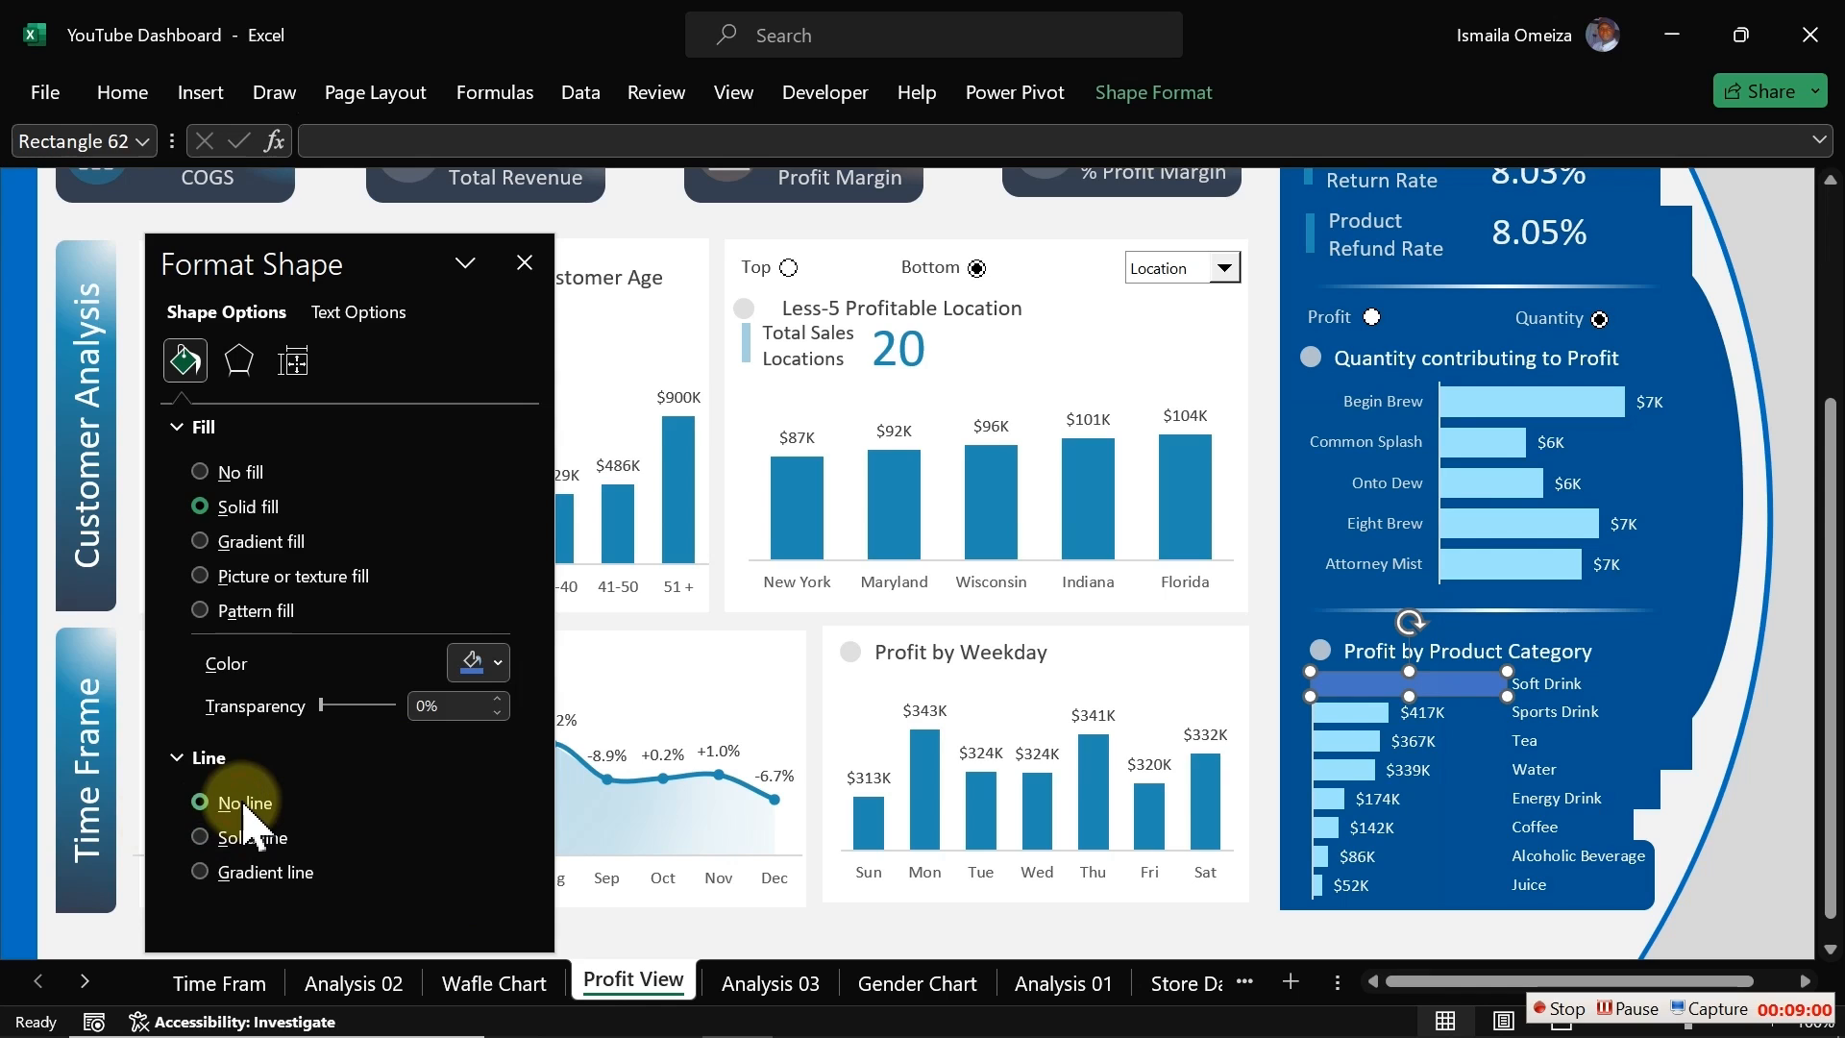
{"action": "left_click", "coordinate": [494, 663]}
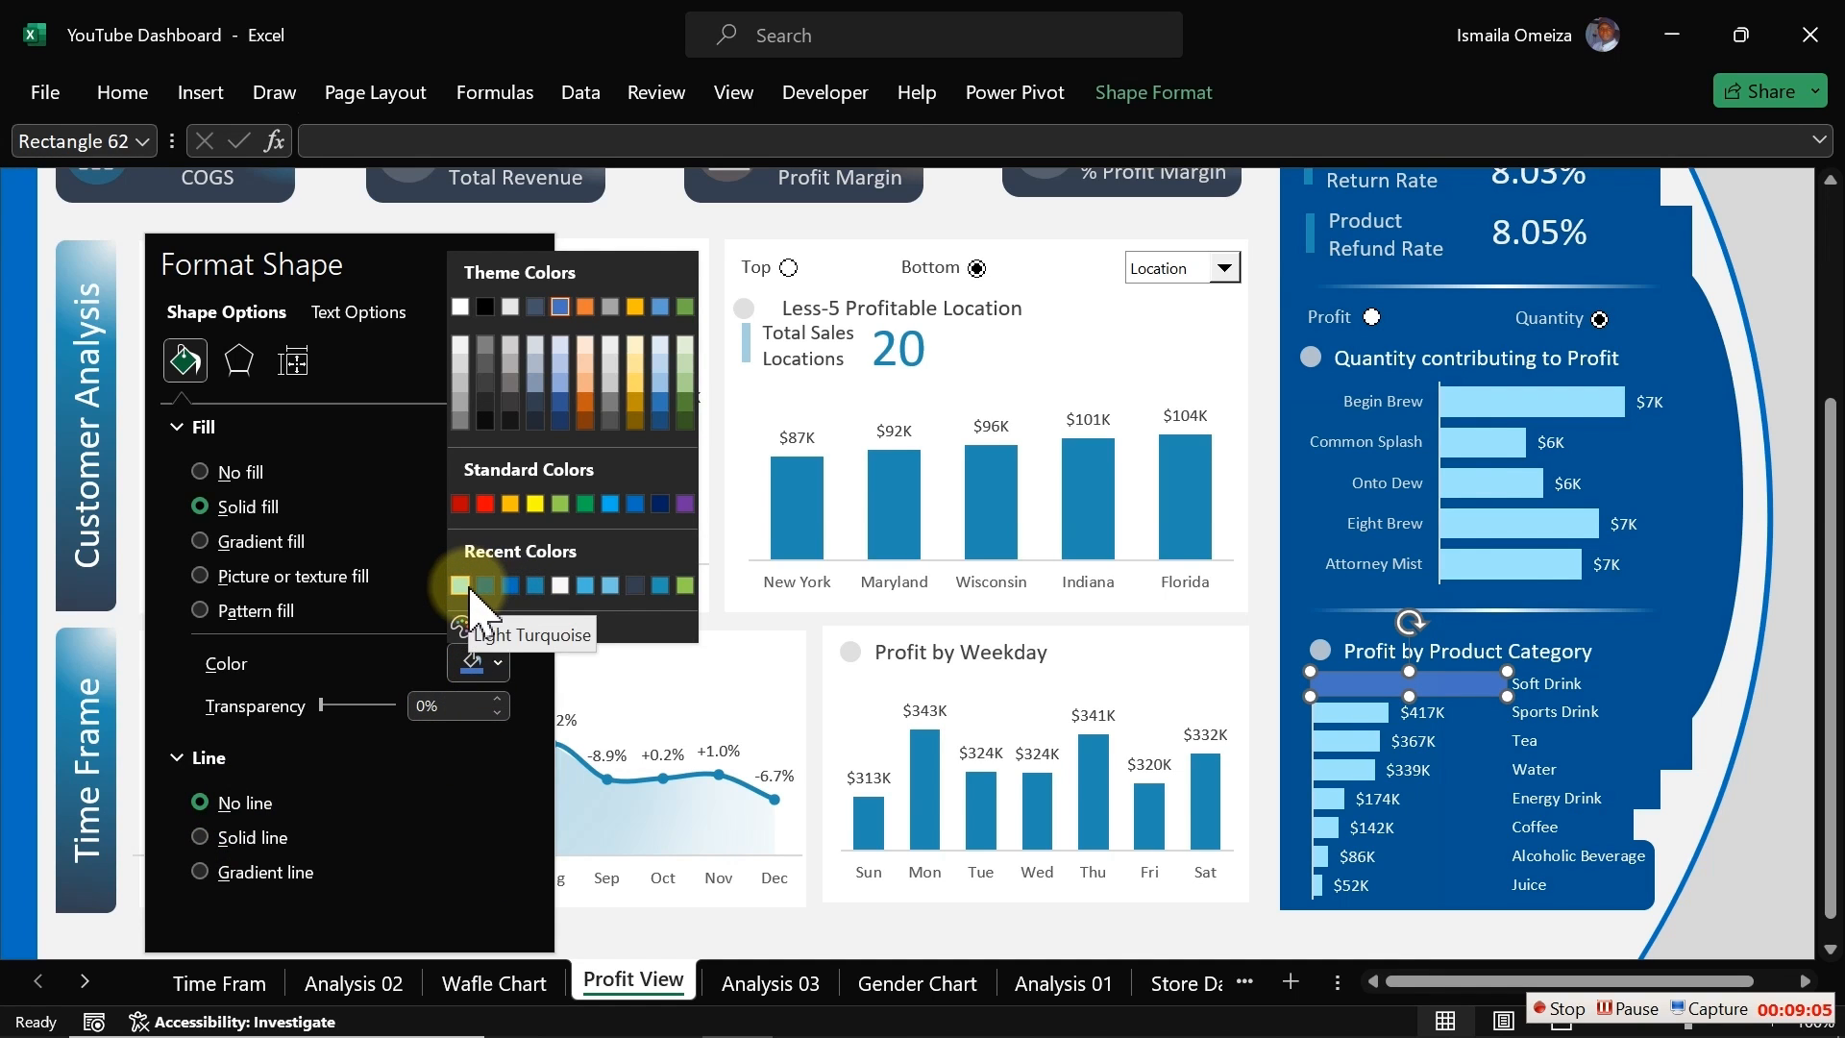
{"action": "left_click", "coordinate": [610, 584]}
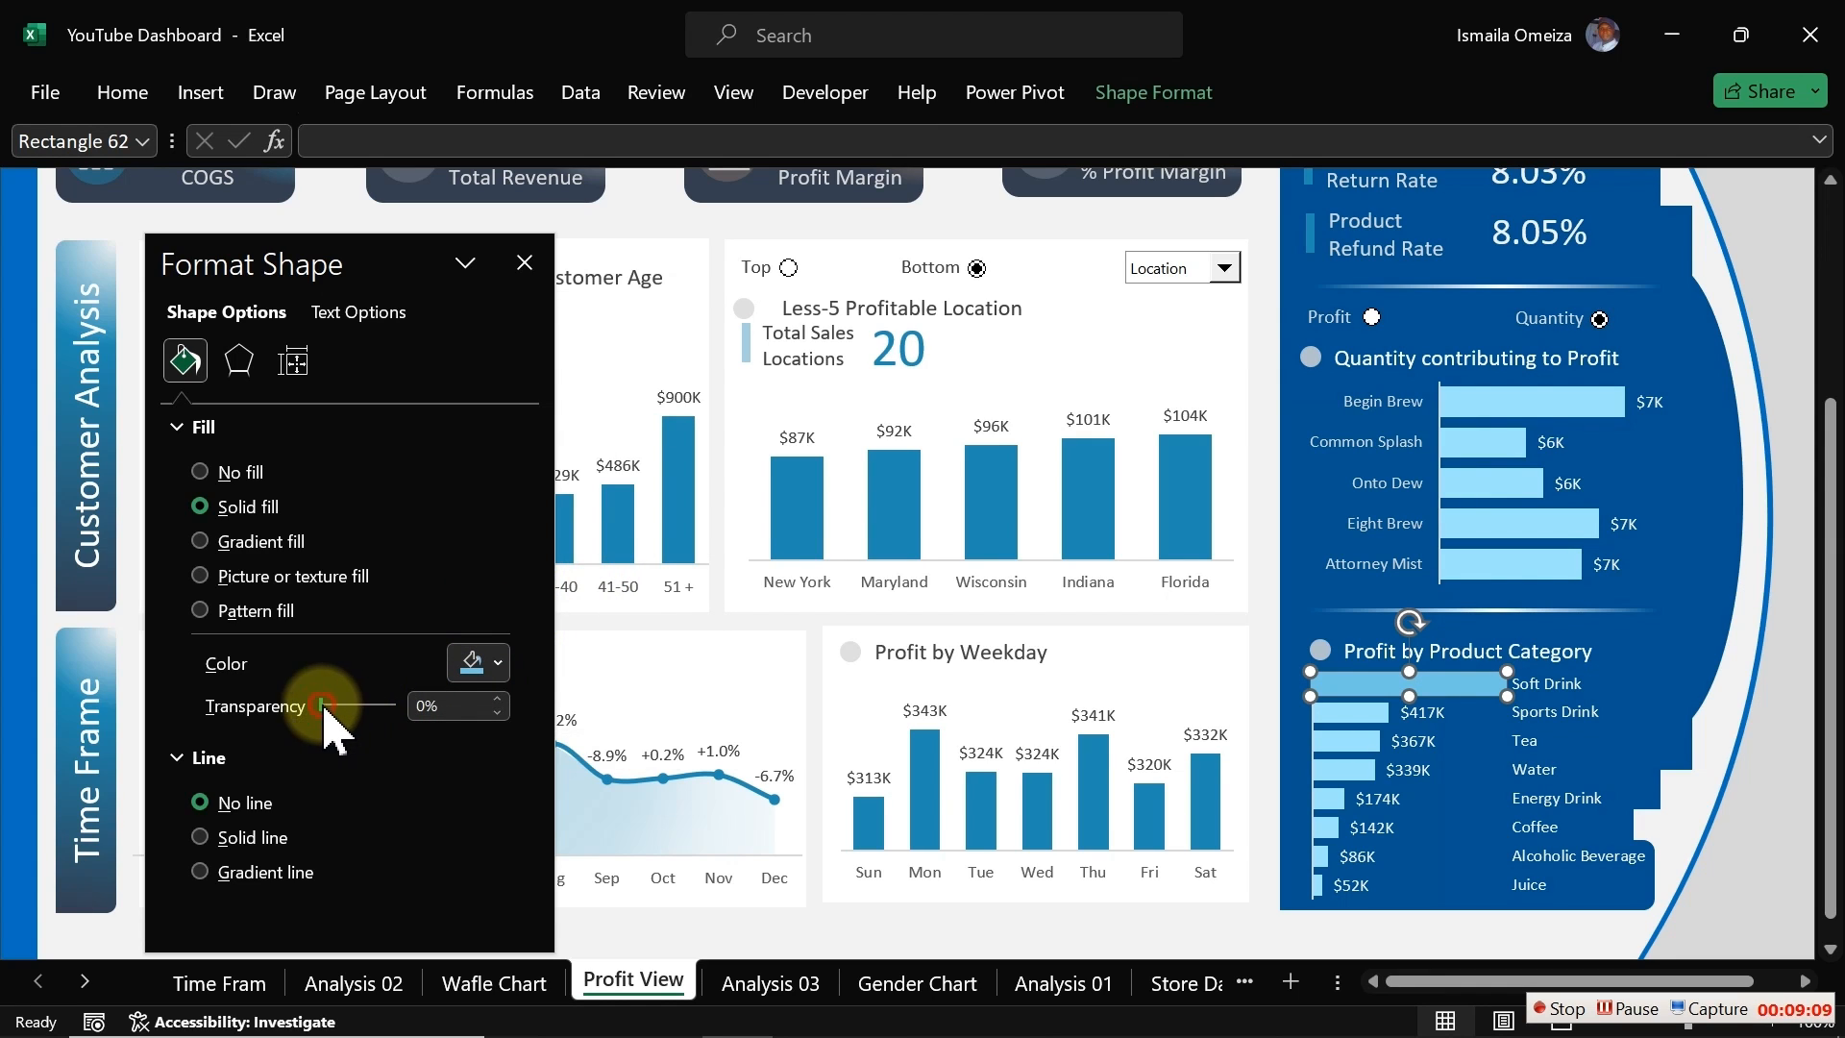
{"action": "left_click_drag", "start_coordinate": [323, 707], "coordinate": [377, 705]}
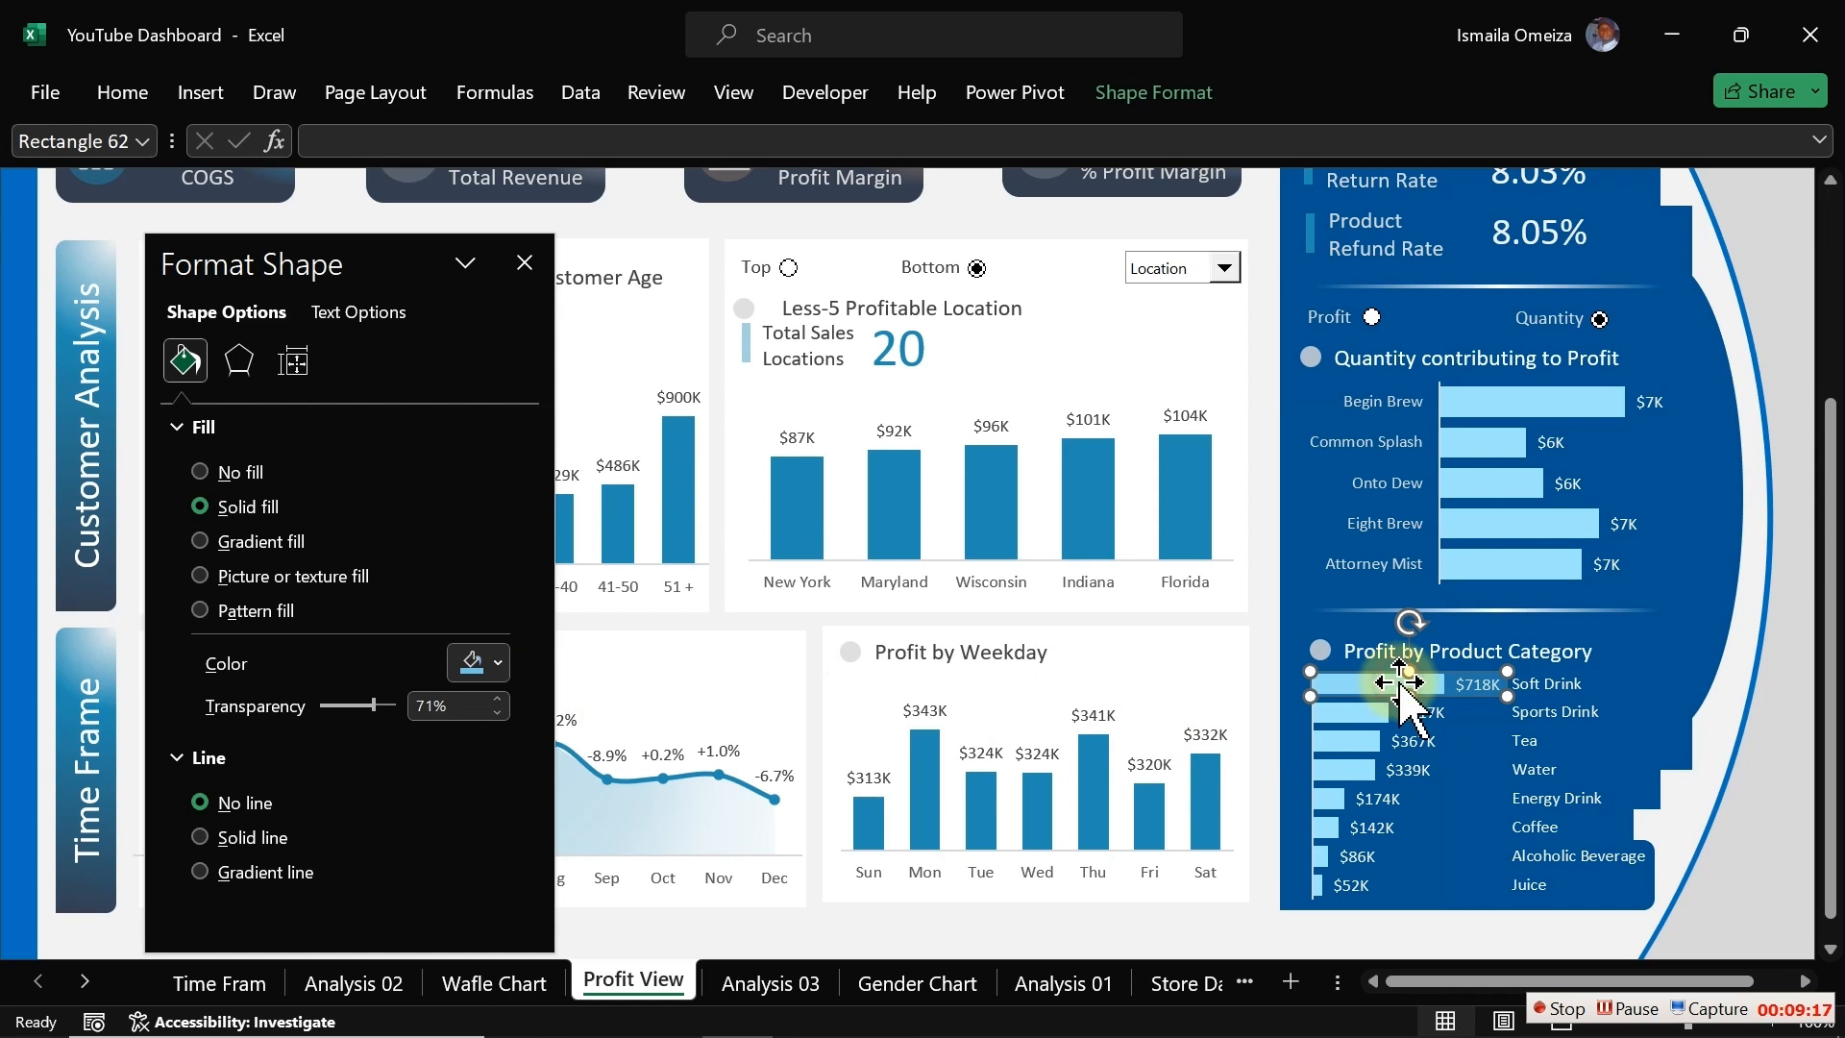
Step: Move the rectangle onto the second bar row and duplicate it five times down the remaining rows
{"action": "left_click_drag", "start_coordinate": [1398, 684], "coordinate": [1364, 719]}
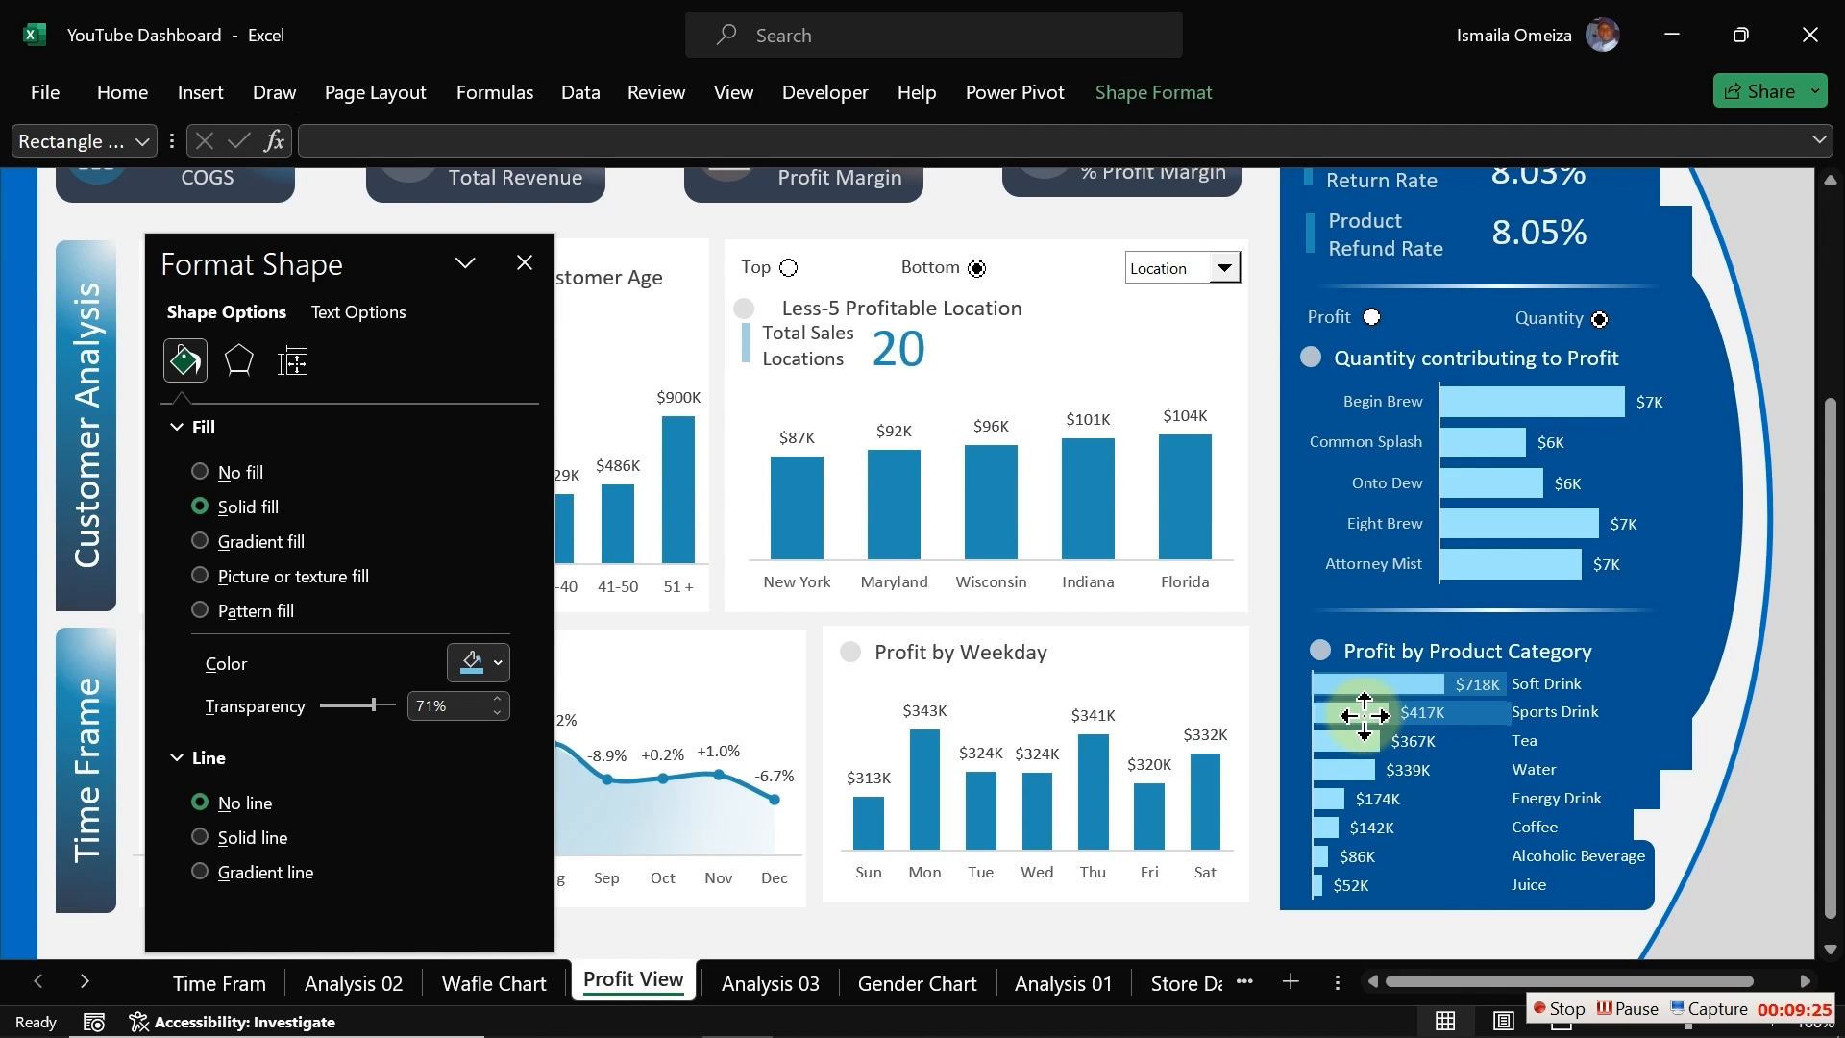
{"action": "left_click_drag", "start_coordinate": [1365, 716], "coordinate": [1374, 718]}
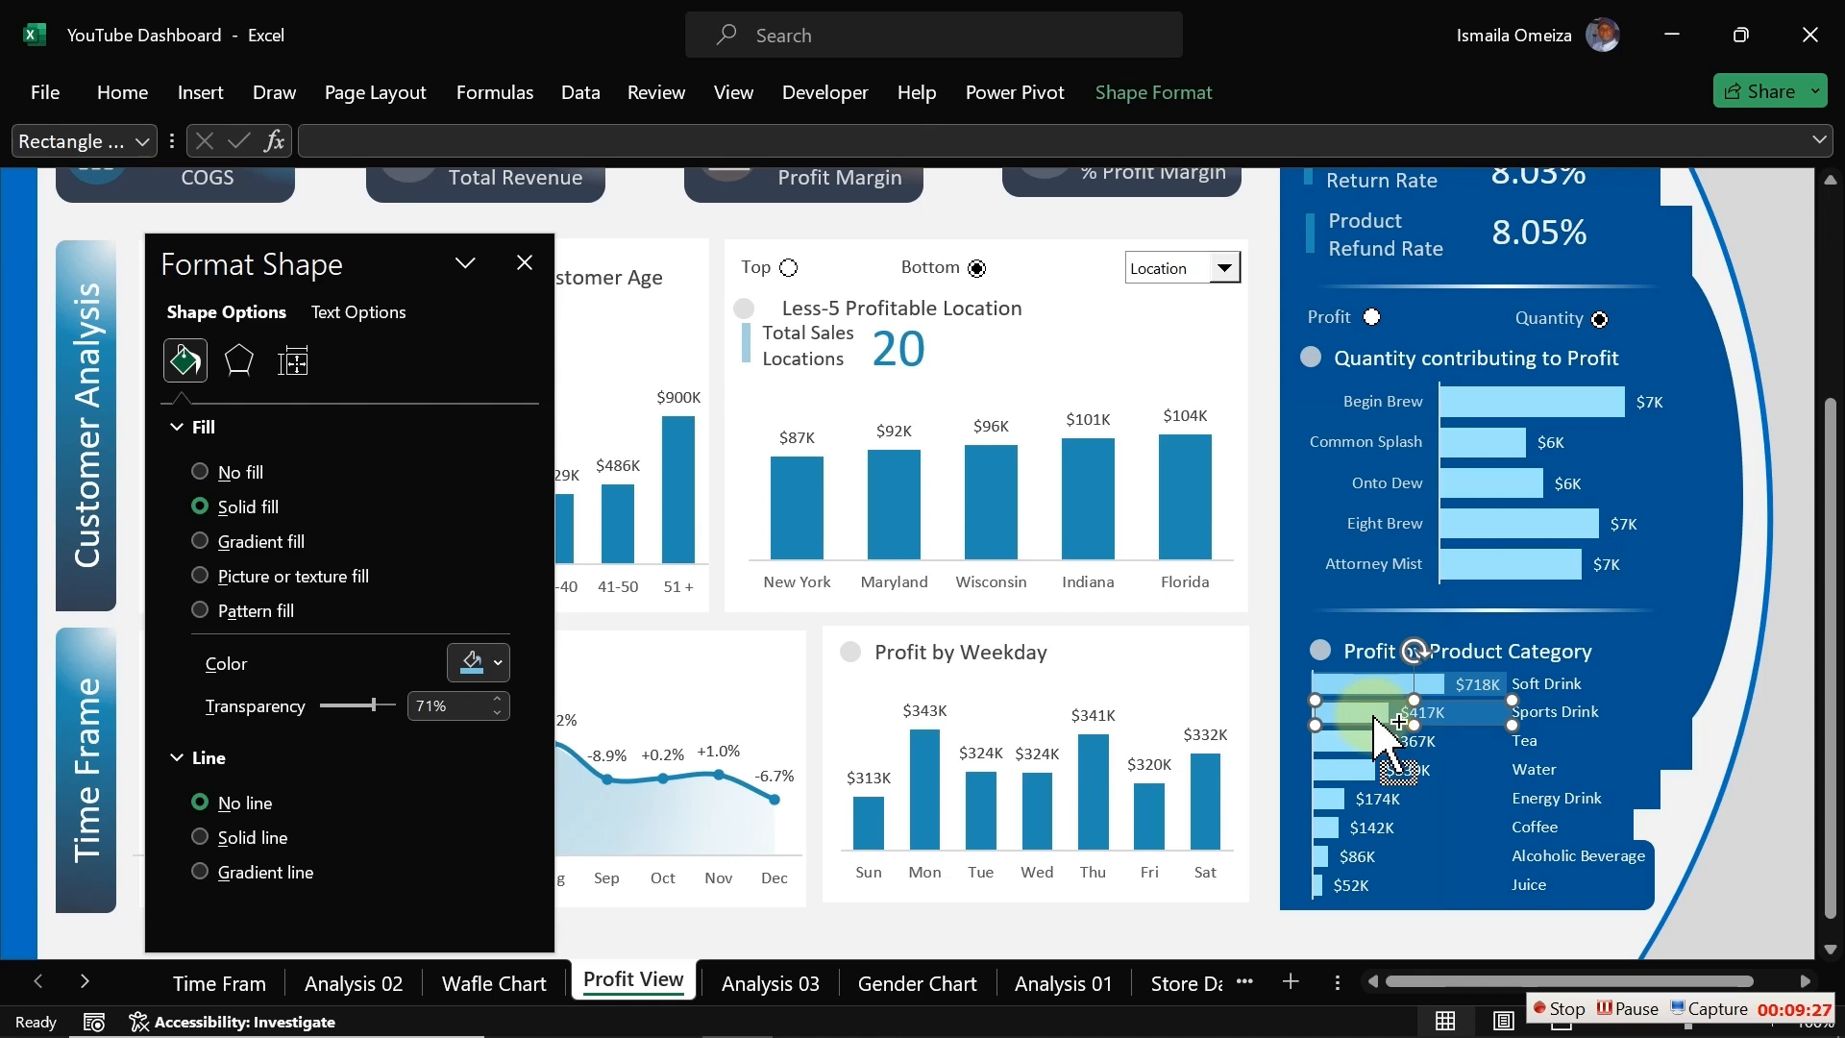
{"action": "key", "text": "ctrl+d"}
{"action": "key", "text": "ctrl+d"}
{"action": "key", "text": "ctrl+d"}
{"action": "key", "text": "ctrl+d"}
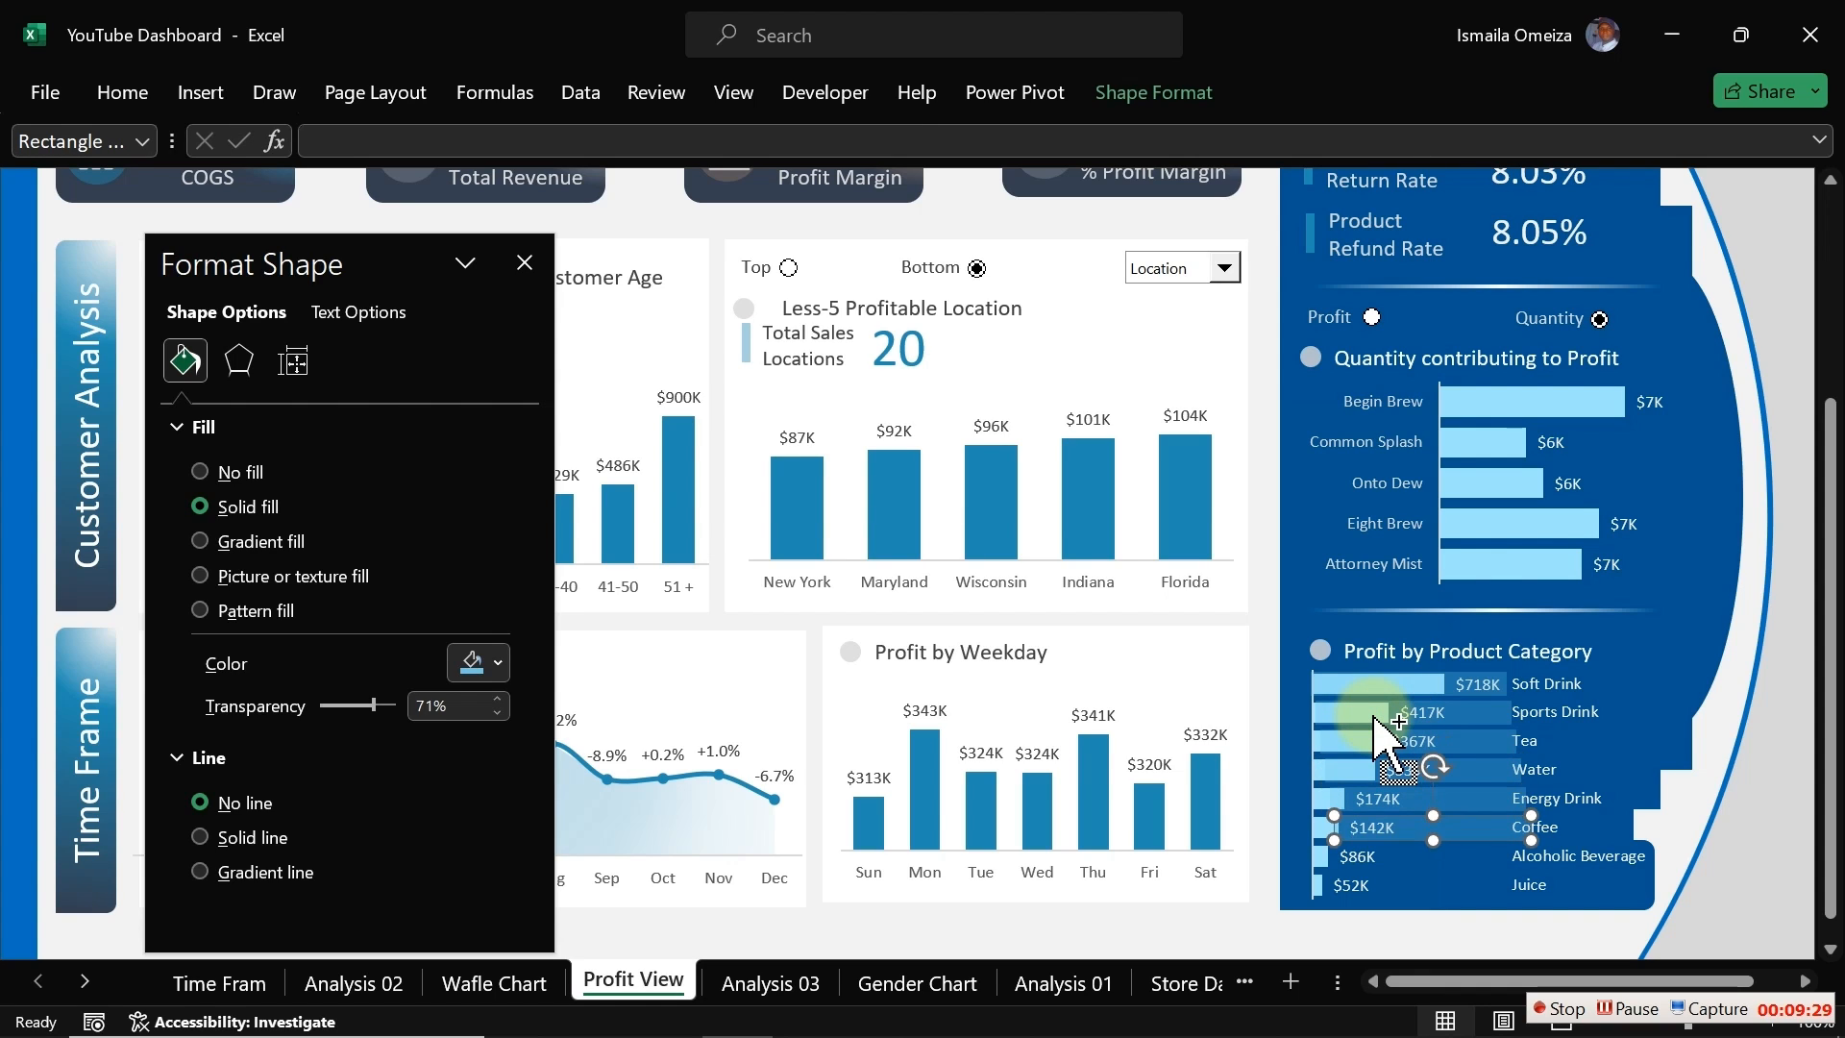
{"action": "key", "text": "ctrl+d"}
{"action": "key", "text": "ctrl+d"}
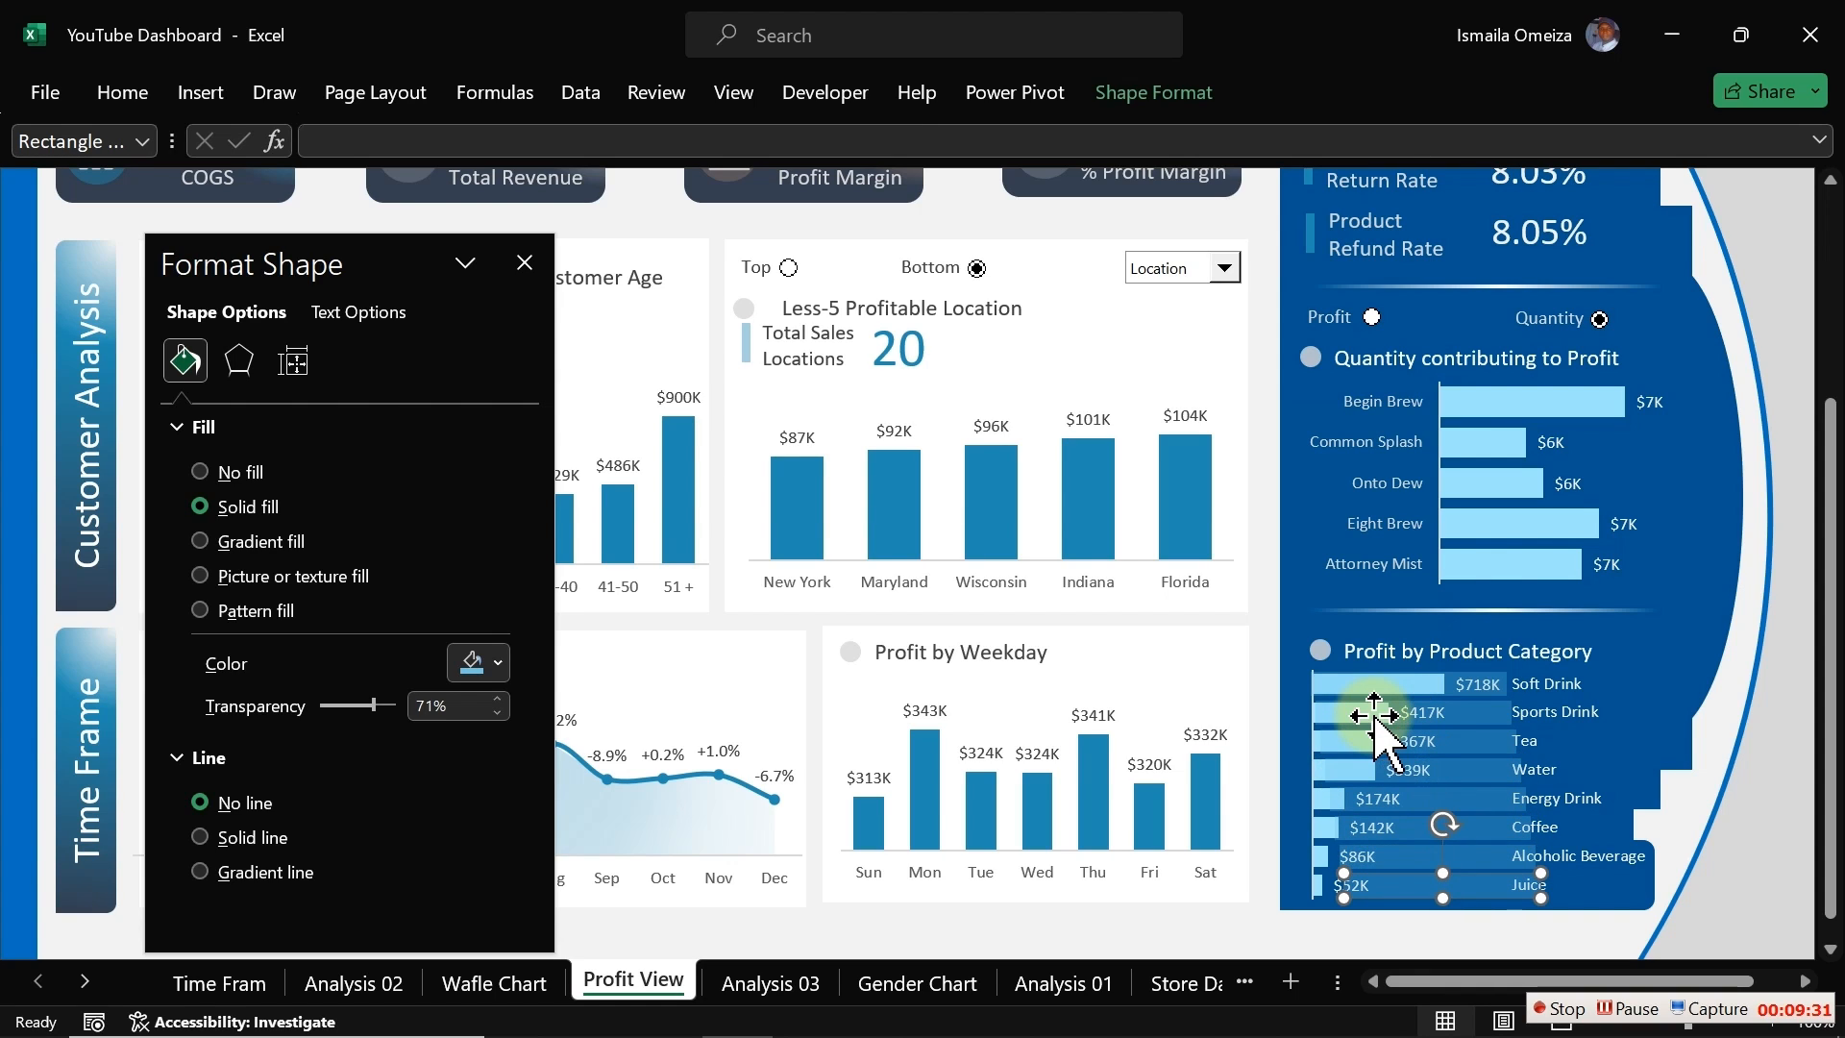
Step: Select all the bar-row rectangles and align them to the left
{"action": "left_click_drag", "start_coordinate": [1377, 722], "coordinate": [1408, 884]}
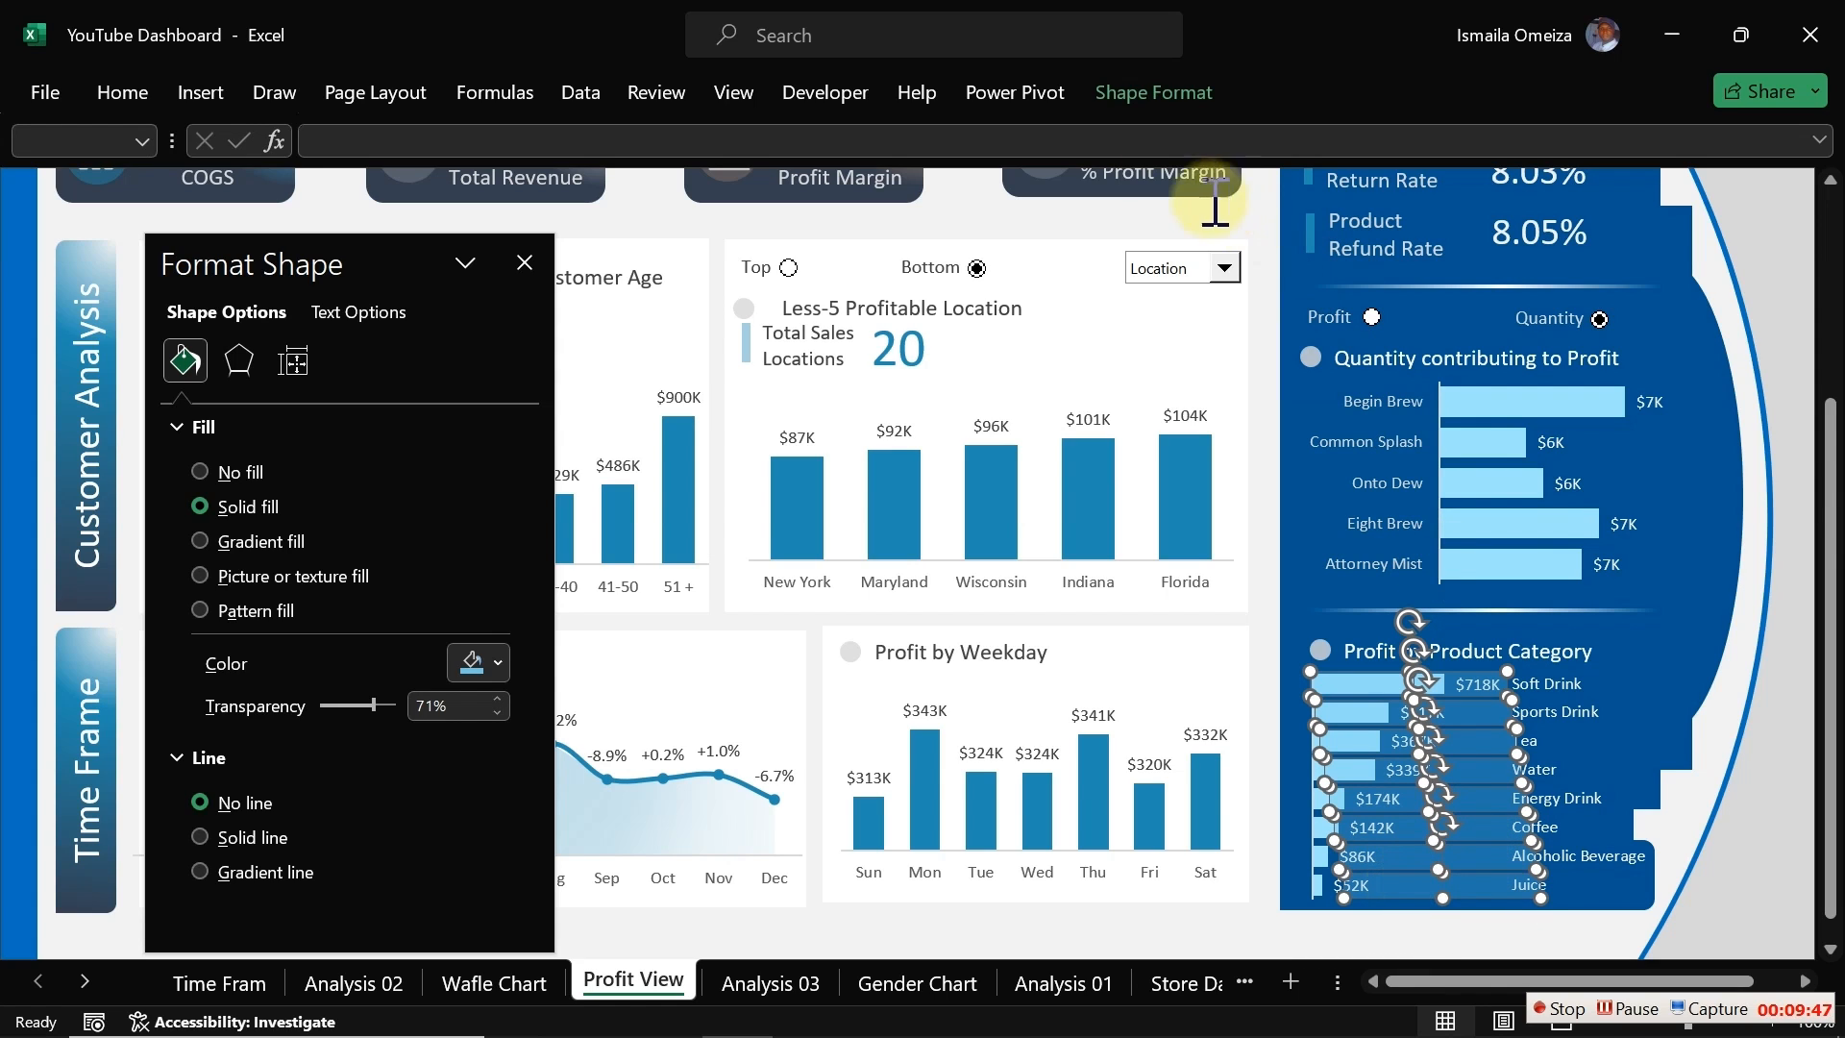
{"action": "left_click", "coordinate": [1126, 93]}
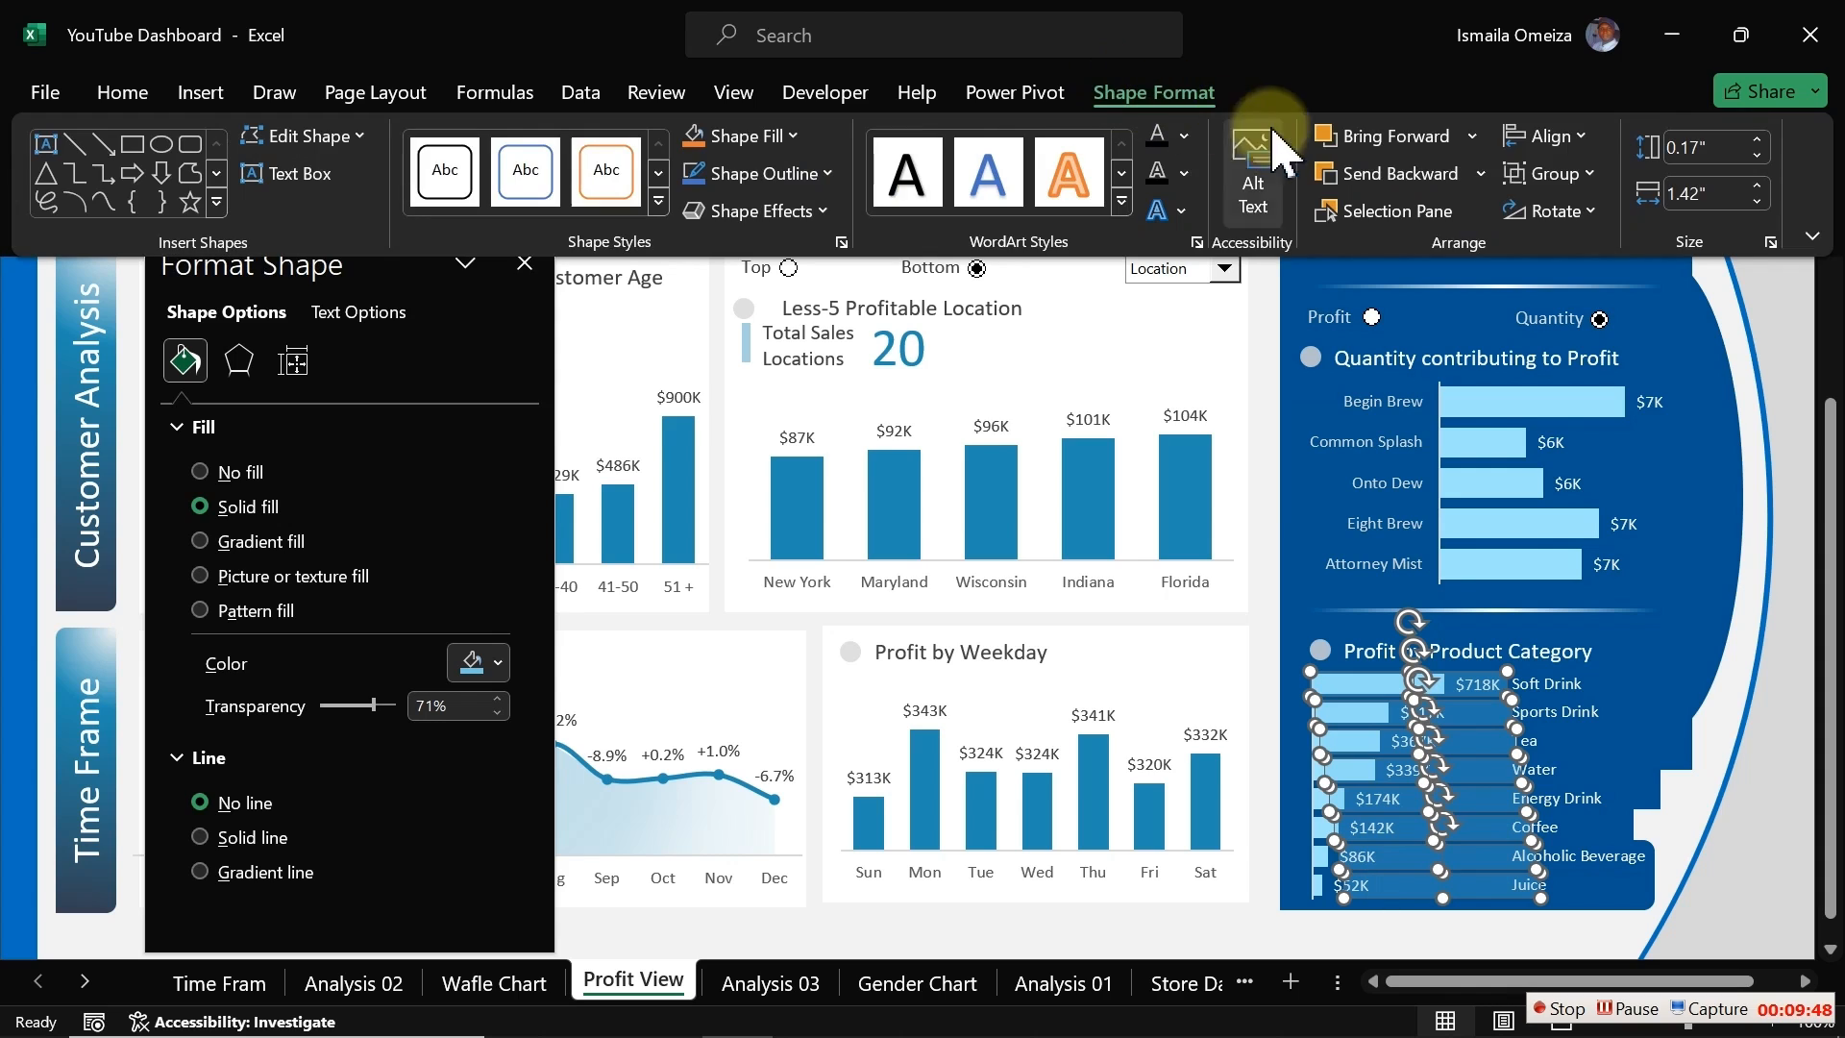
{"action": "left_click", "coordinate": [1549, 136]}
{"action": "left_click", "coordinate": [1597, 178]}
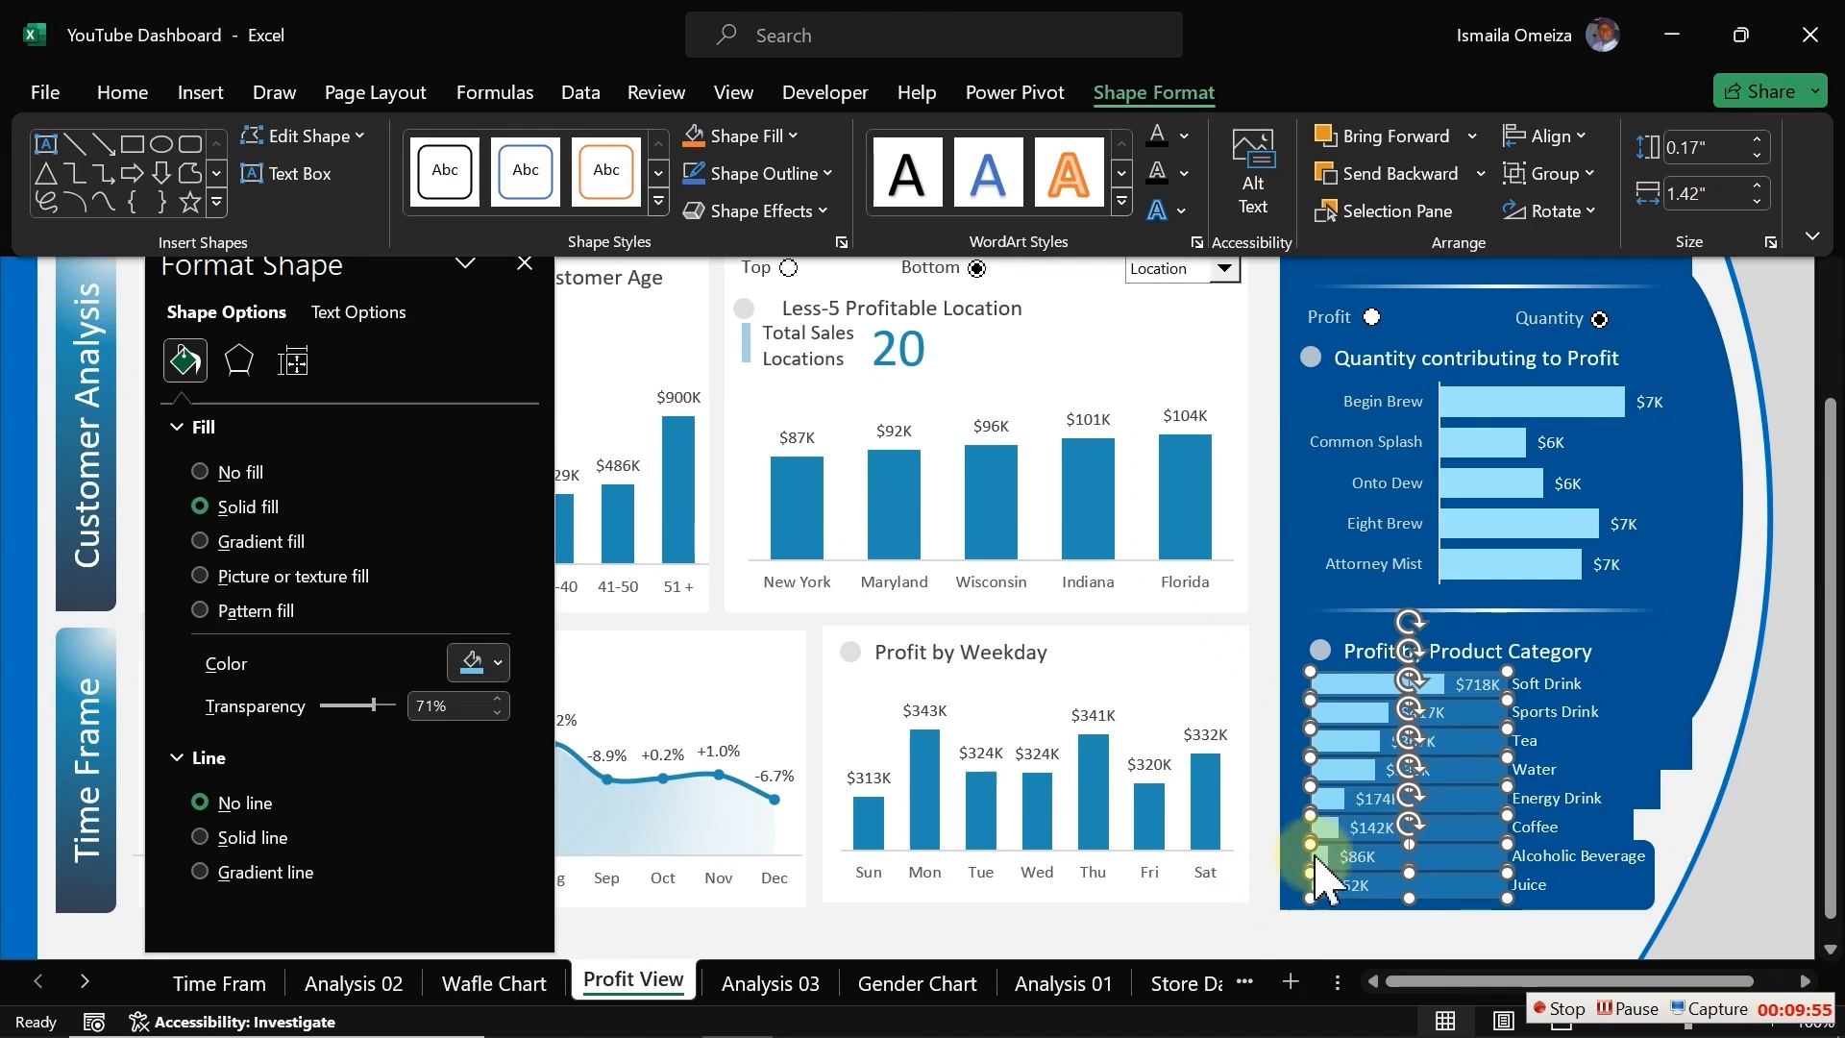
Step: Group the selected bar-row rectangles together
{"action": "right_click", "coordinate": [1369, 759]}
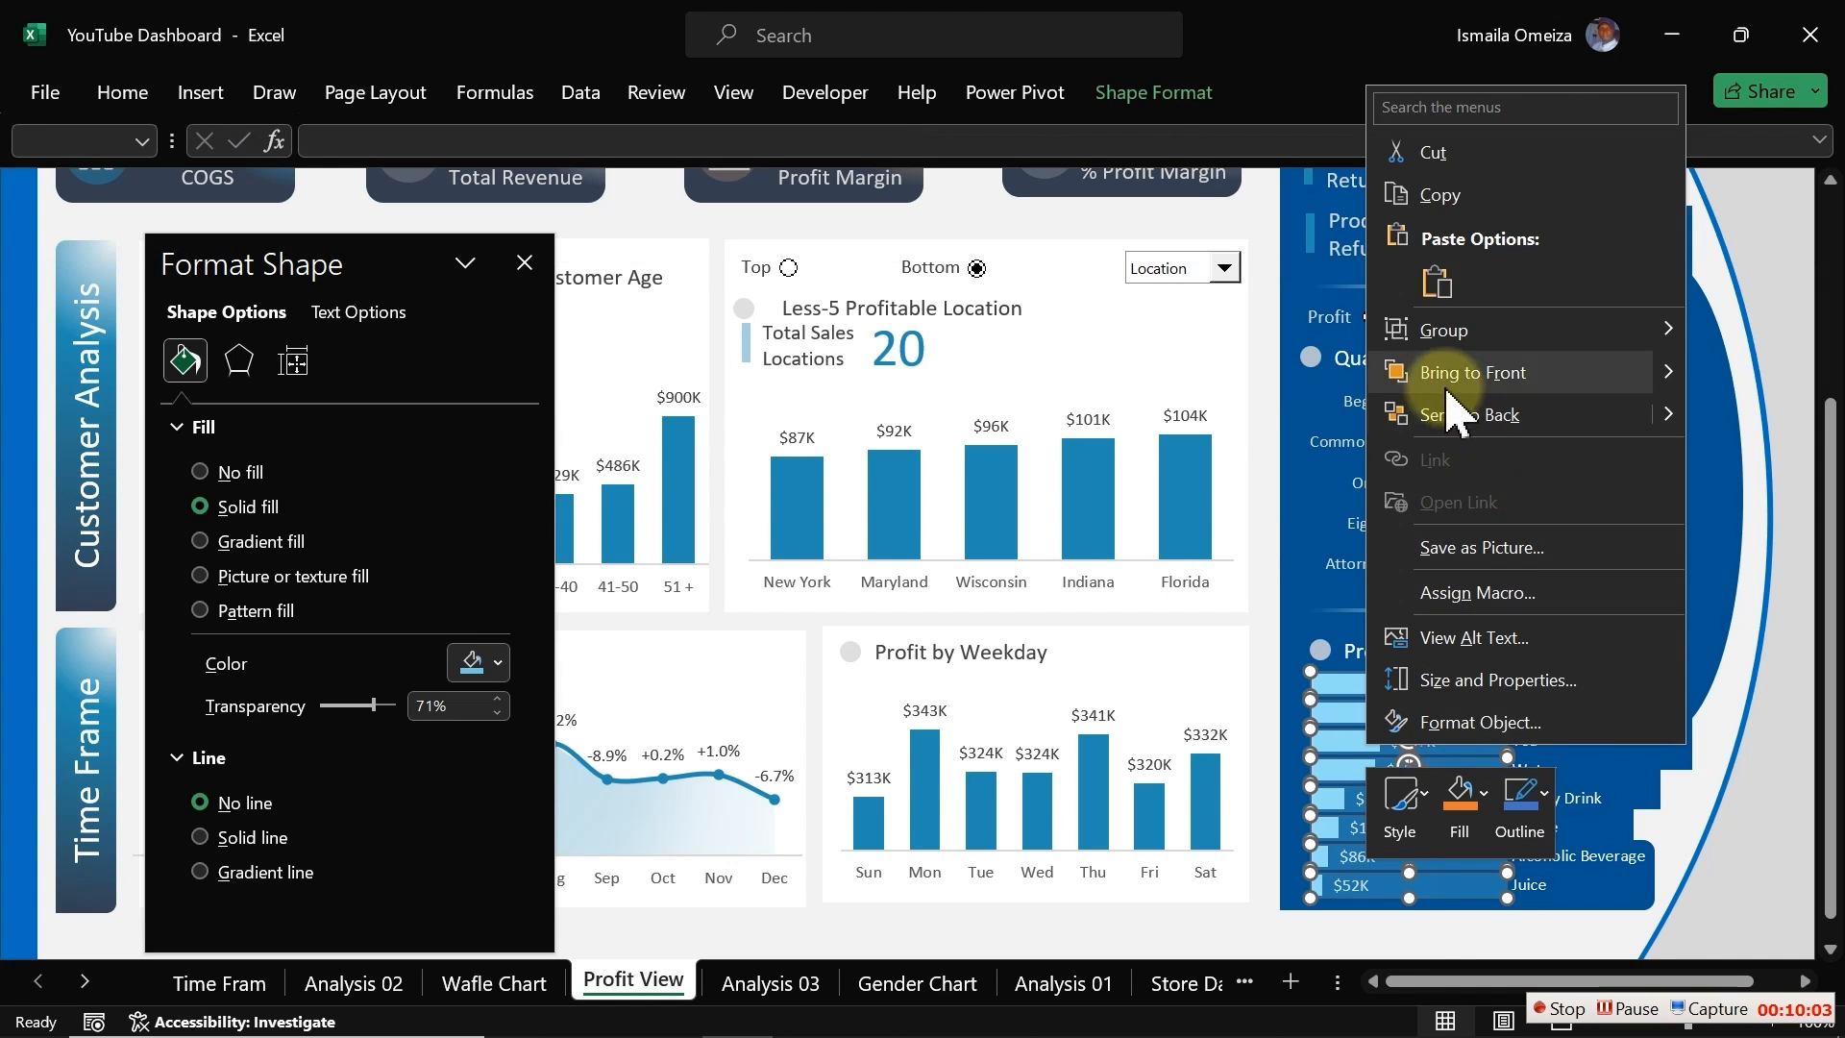
{"action": "mouse_move", "coordinate": [1426, 343]}
{"action": "left_click", "coordinate": [1317, 336]}
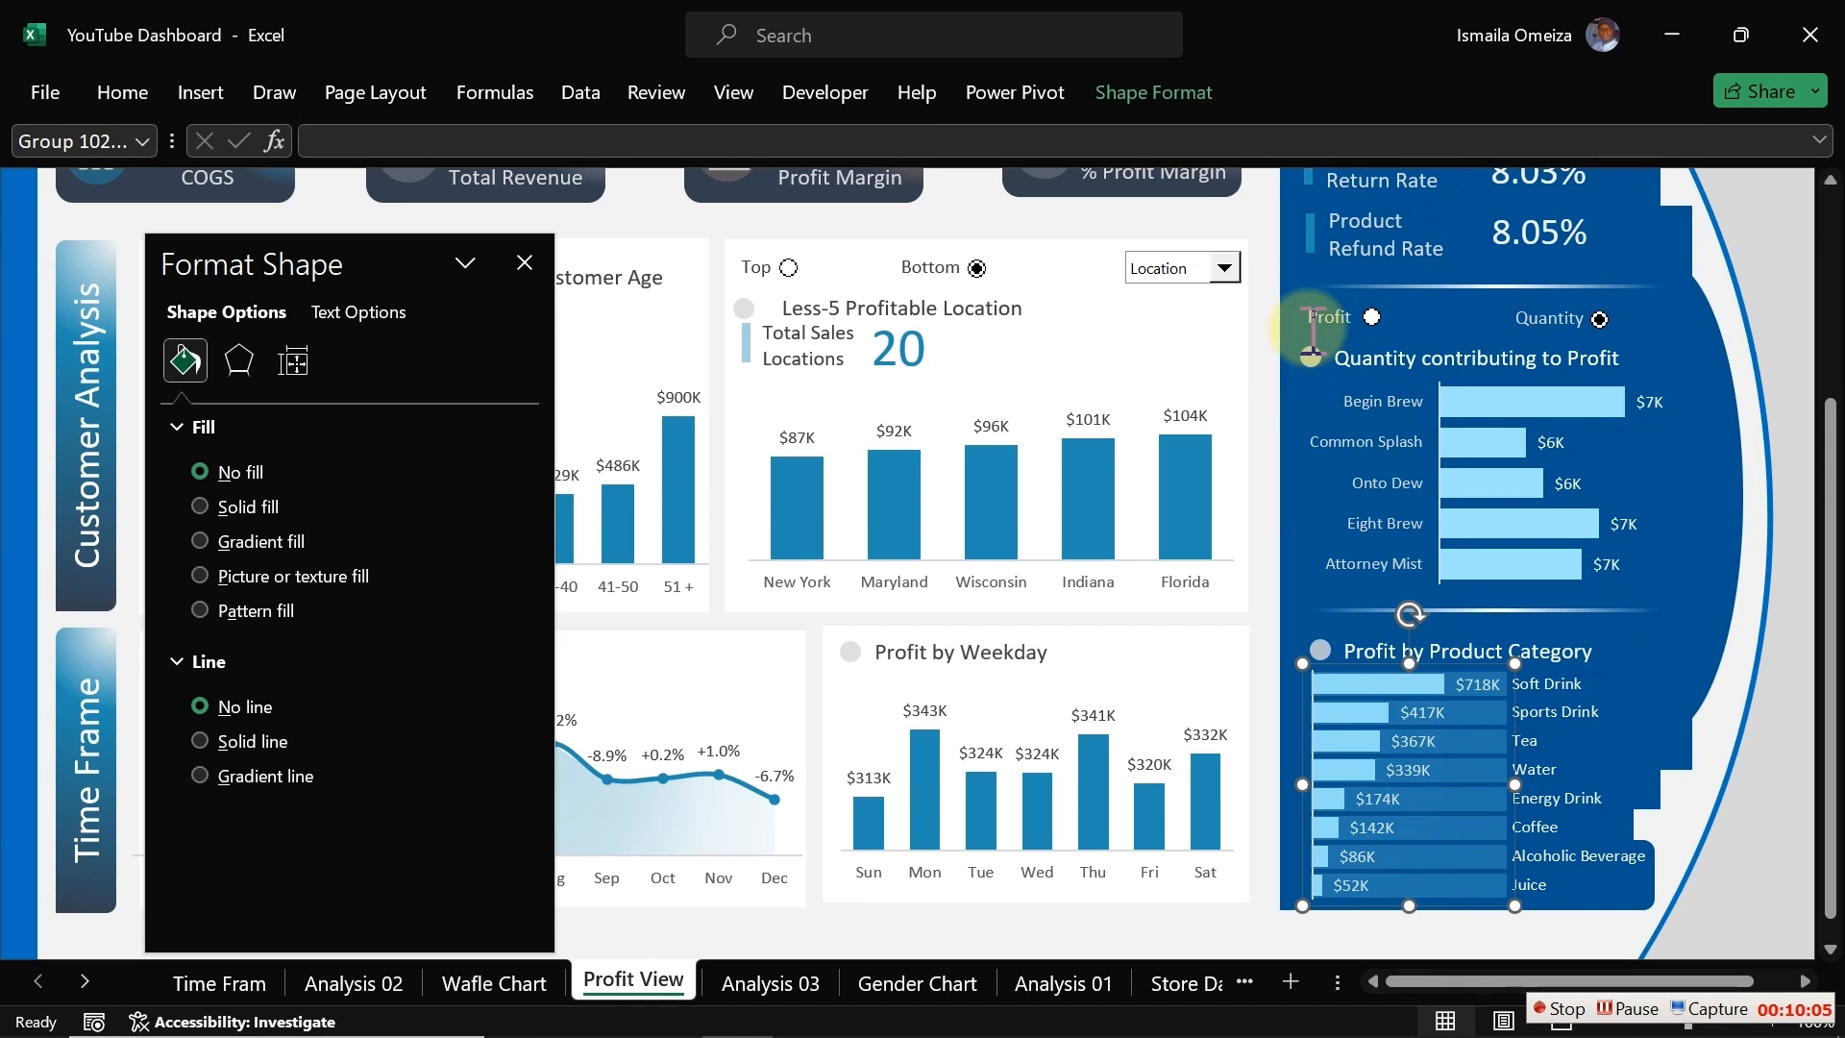
Step: Send the grouped bar-row rectangles to the back
{"action": "left_click", "coordinate": [1429, 718]}
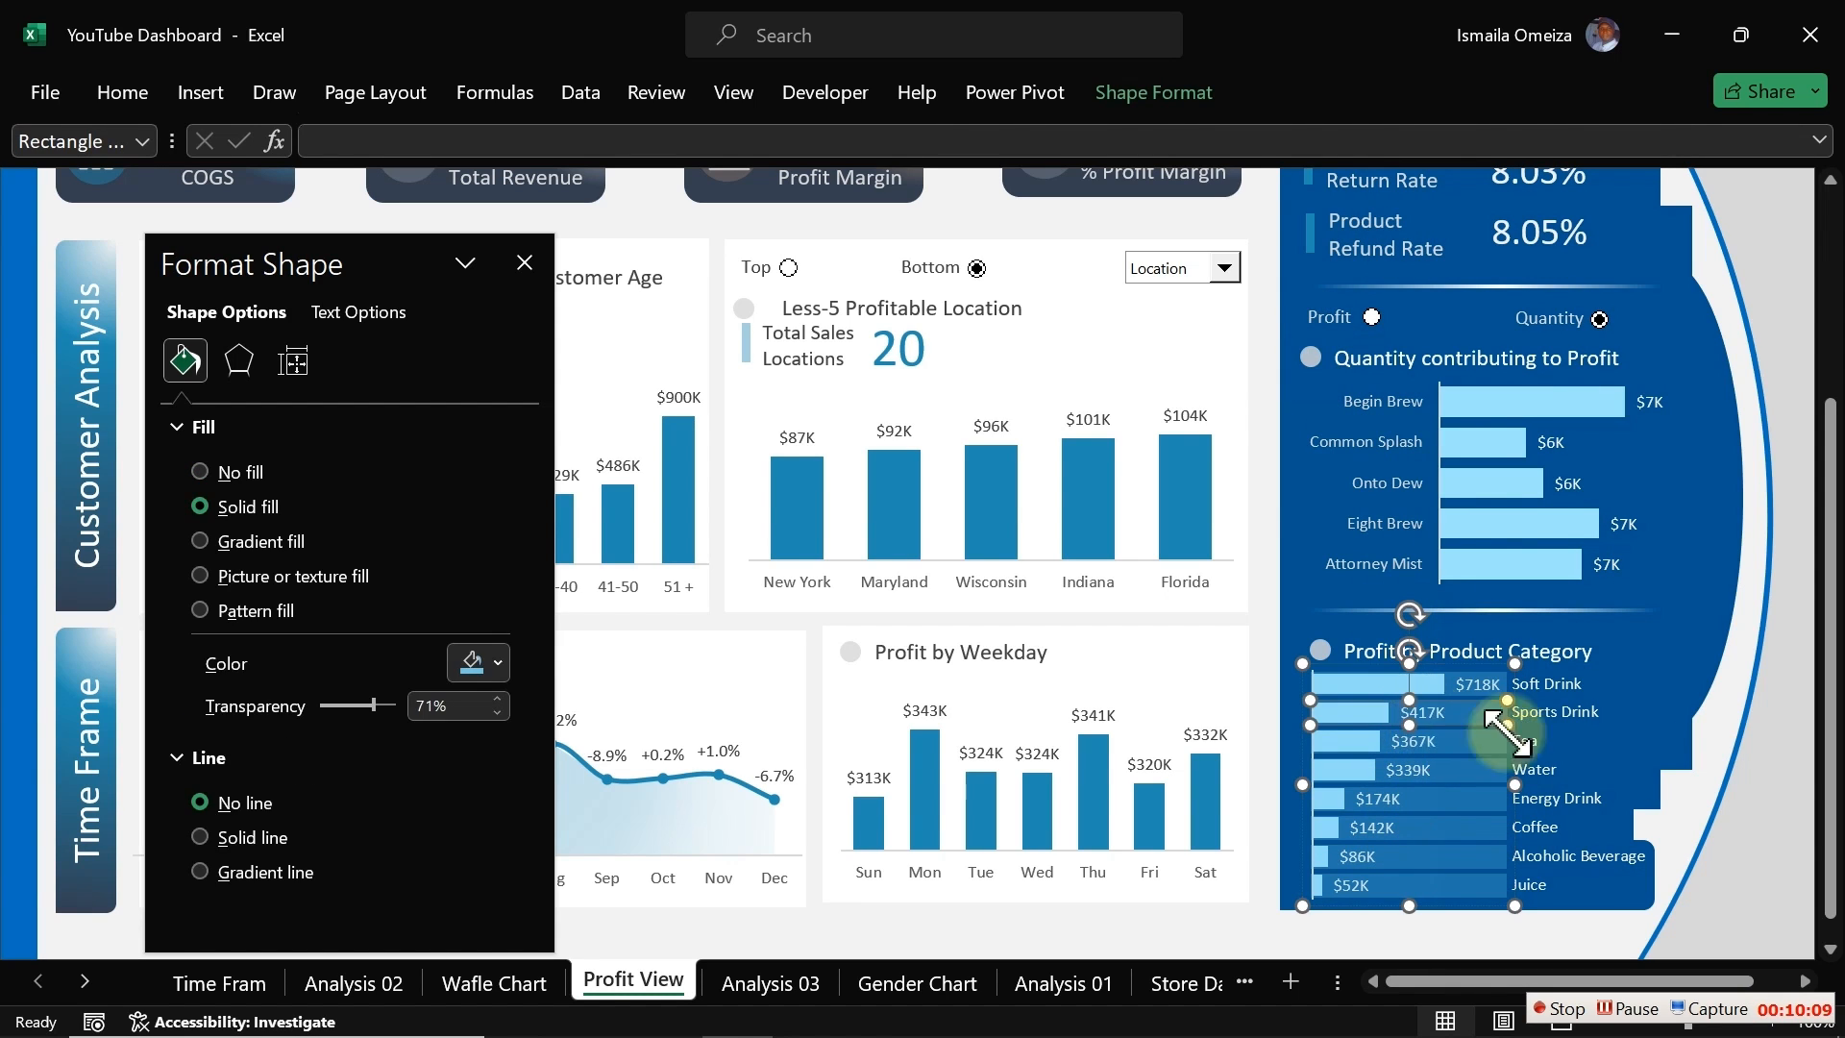
{"action": "left_click", "coordinate": [1431, 750]}
{"action": "right_click", "coordinate": [1434, 754]}
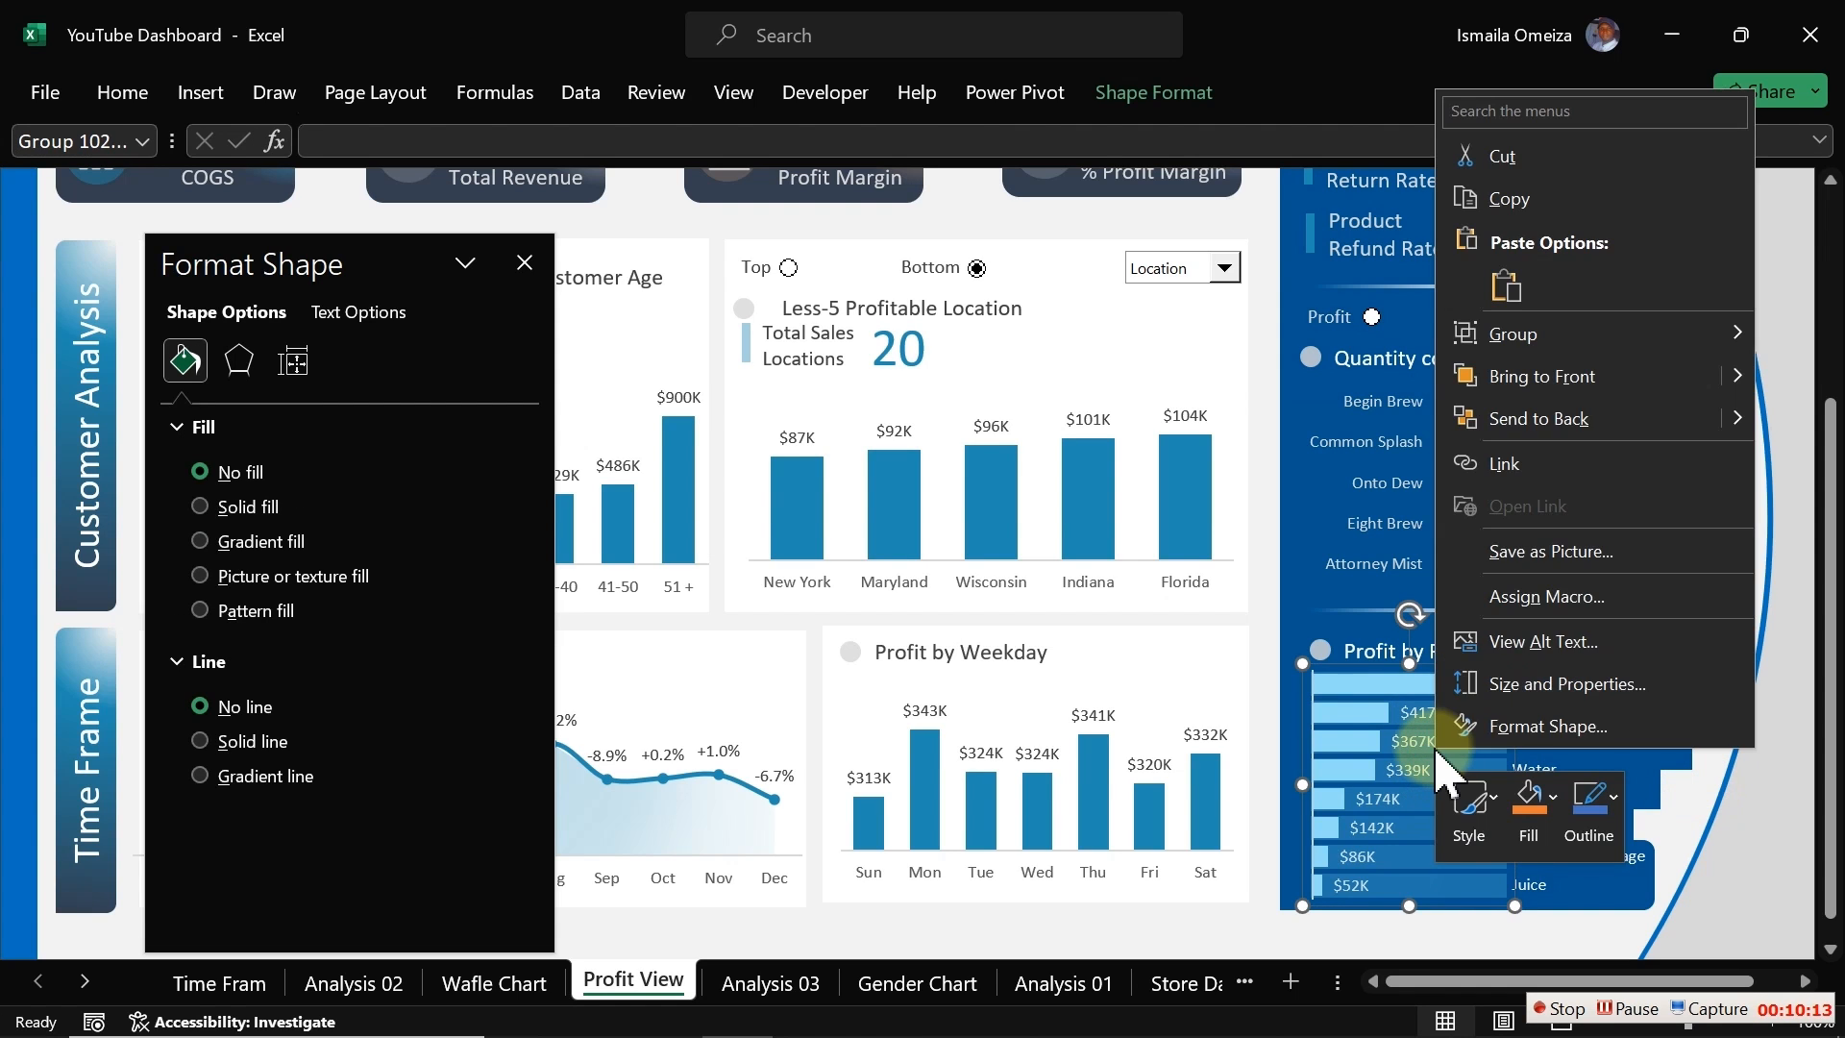
{"action": "left_click", "coordinate": [1505, 419]}
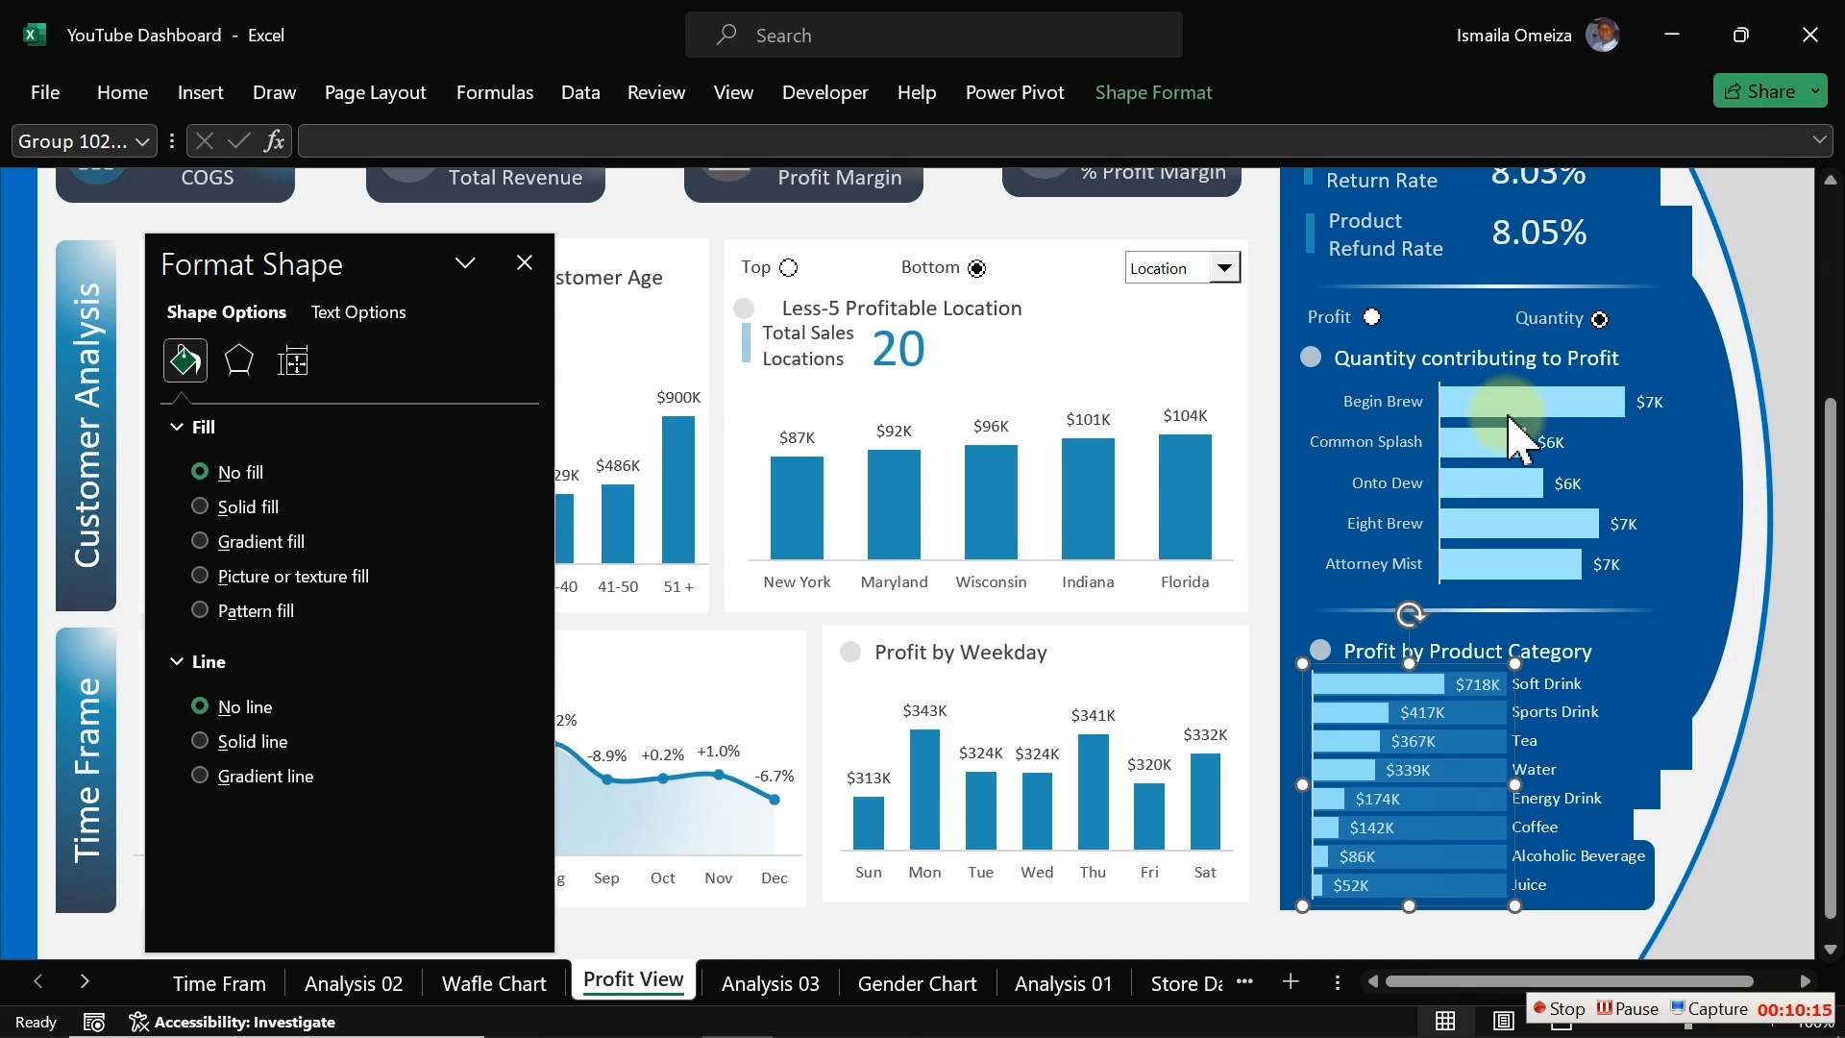
Step: Send the dark blue right-side panel group to the back
{"action": "left_click", "coordinate": [1737, 679]}
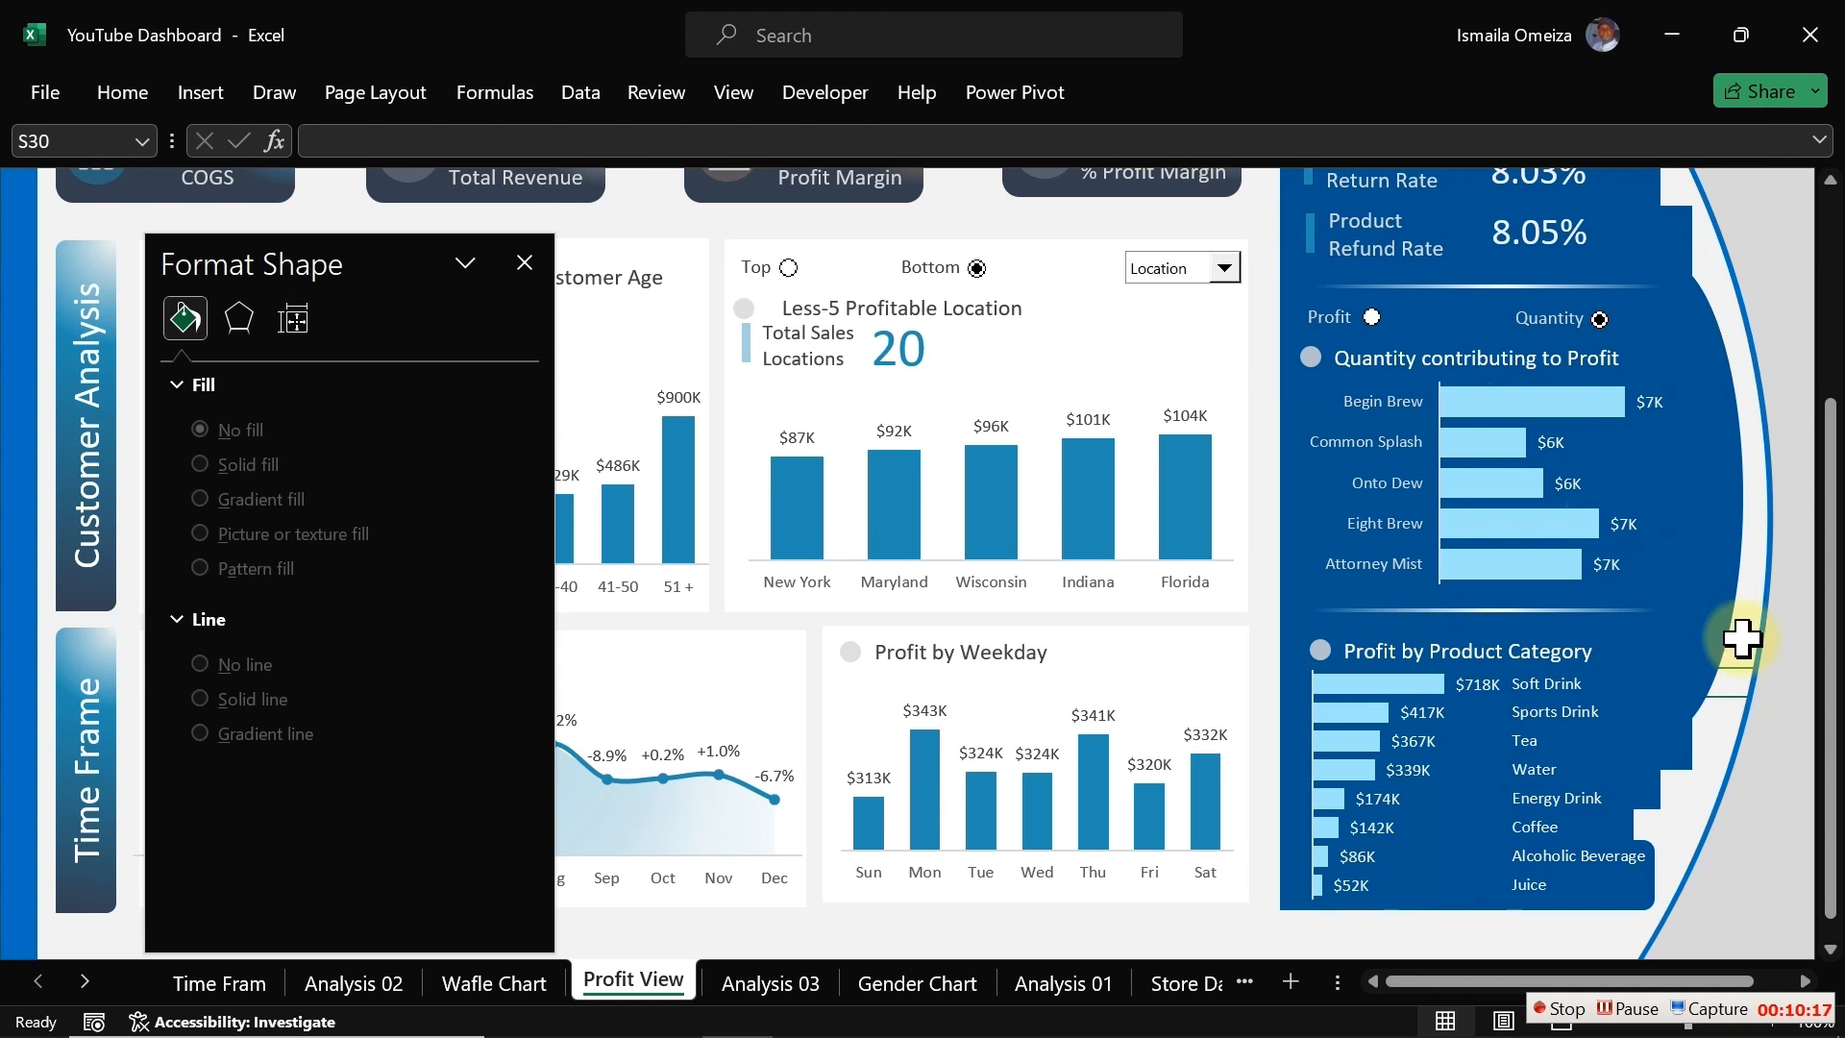
{"action": "left_click", "coordinate": [1732, 586]}
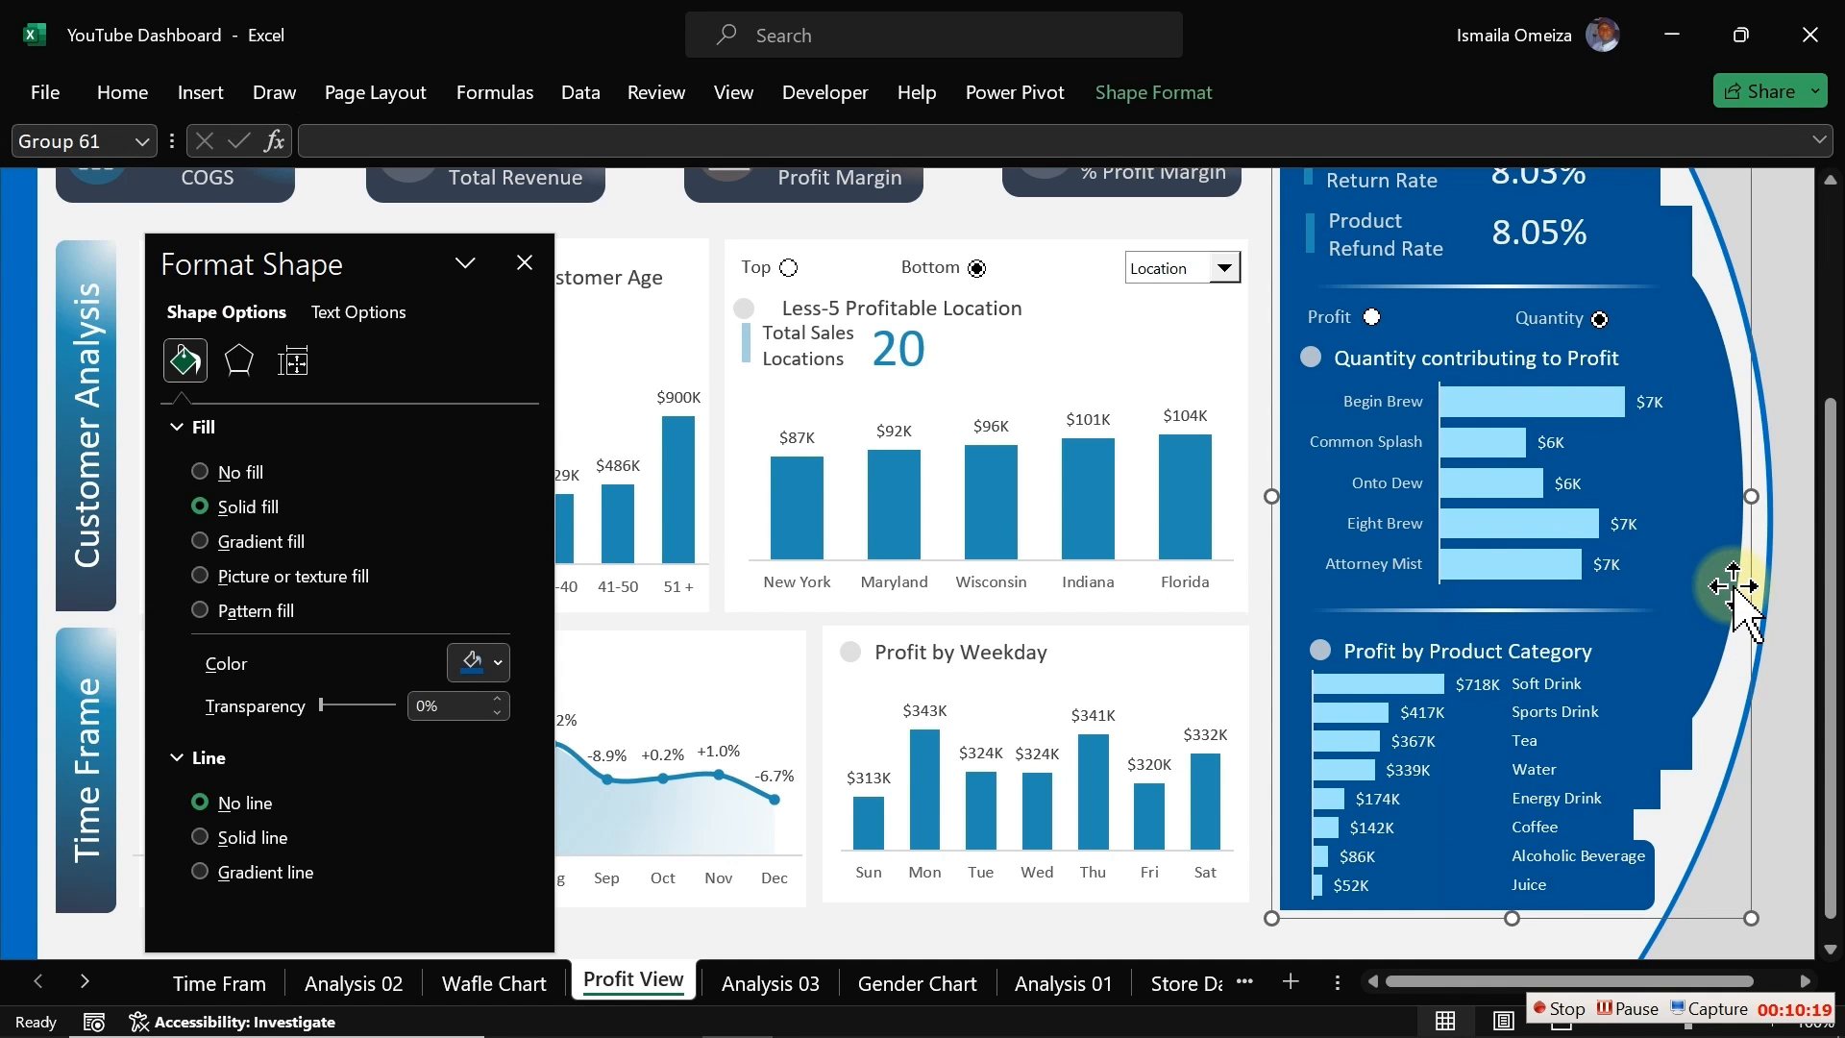
{"action": "right_click", "coordinate": [1732, 586]}
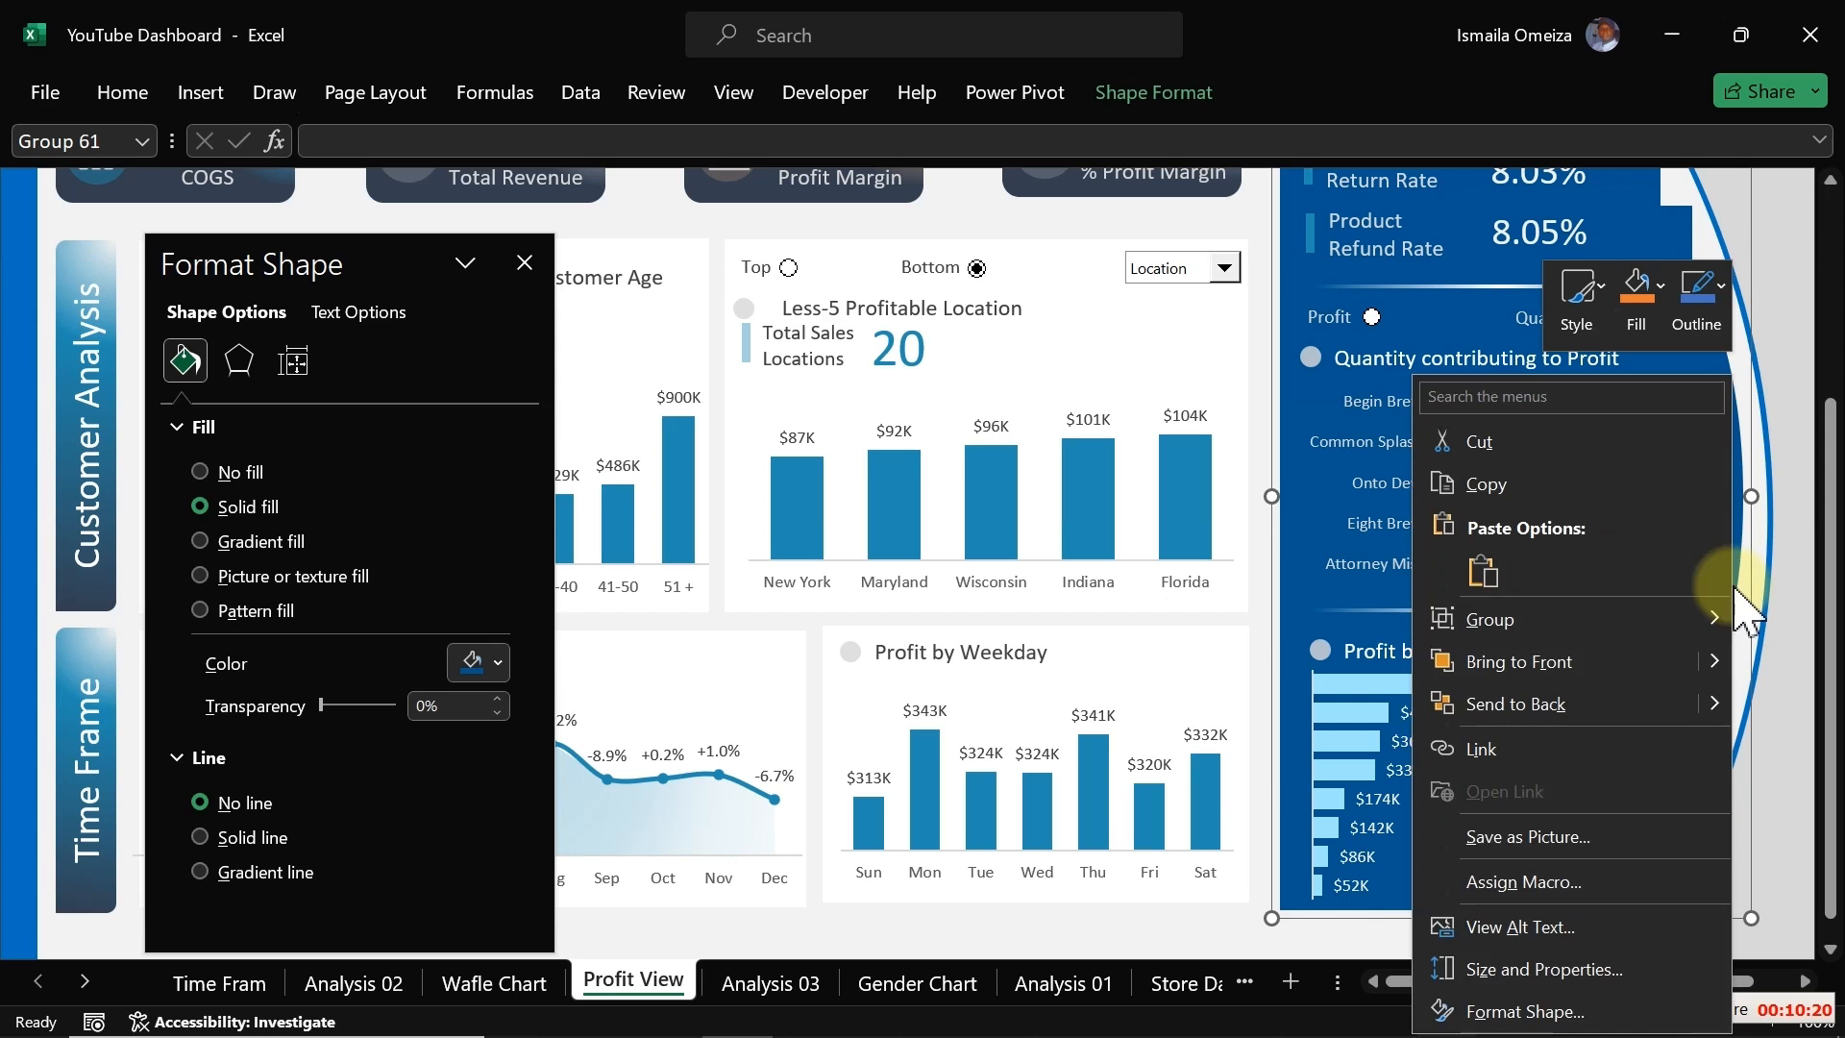
{"action": "left_click", "coordinate": [1544, 709]}
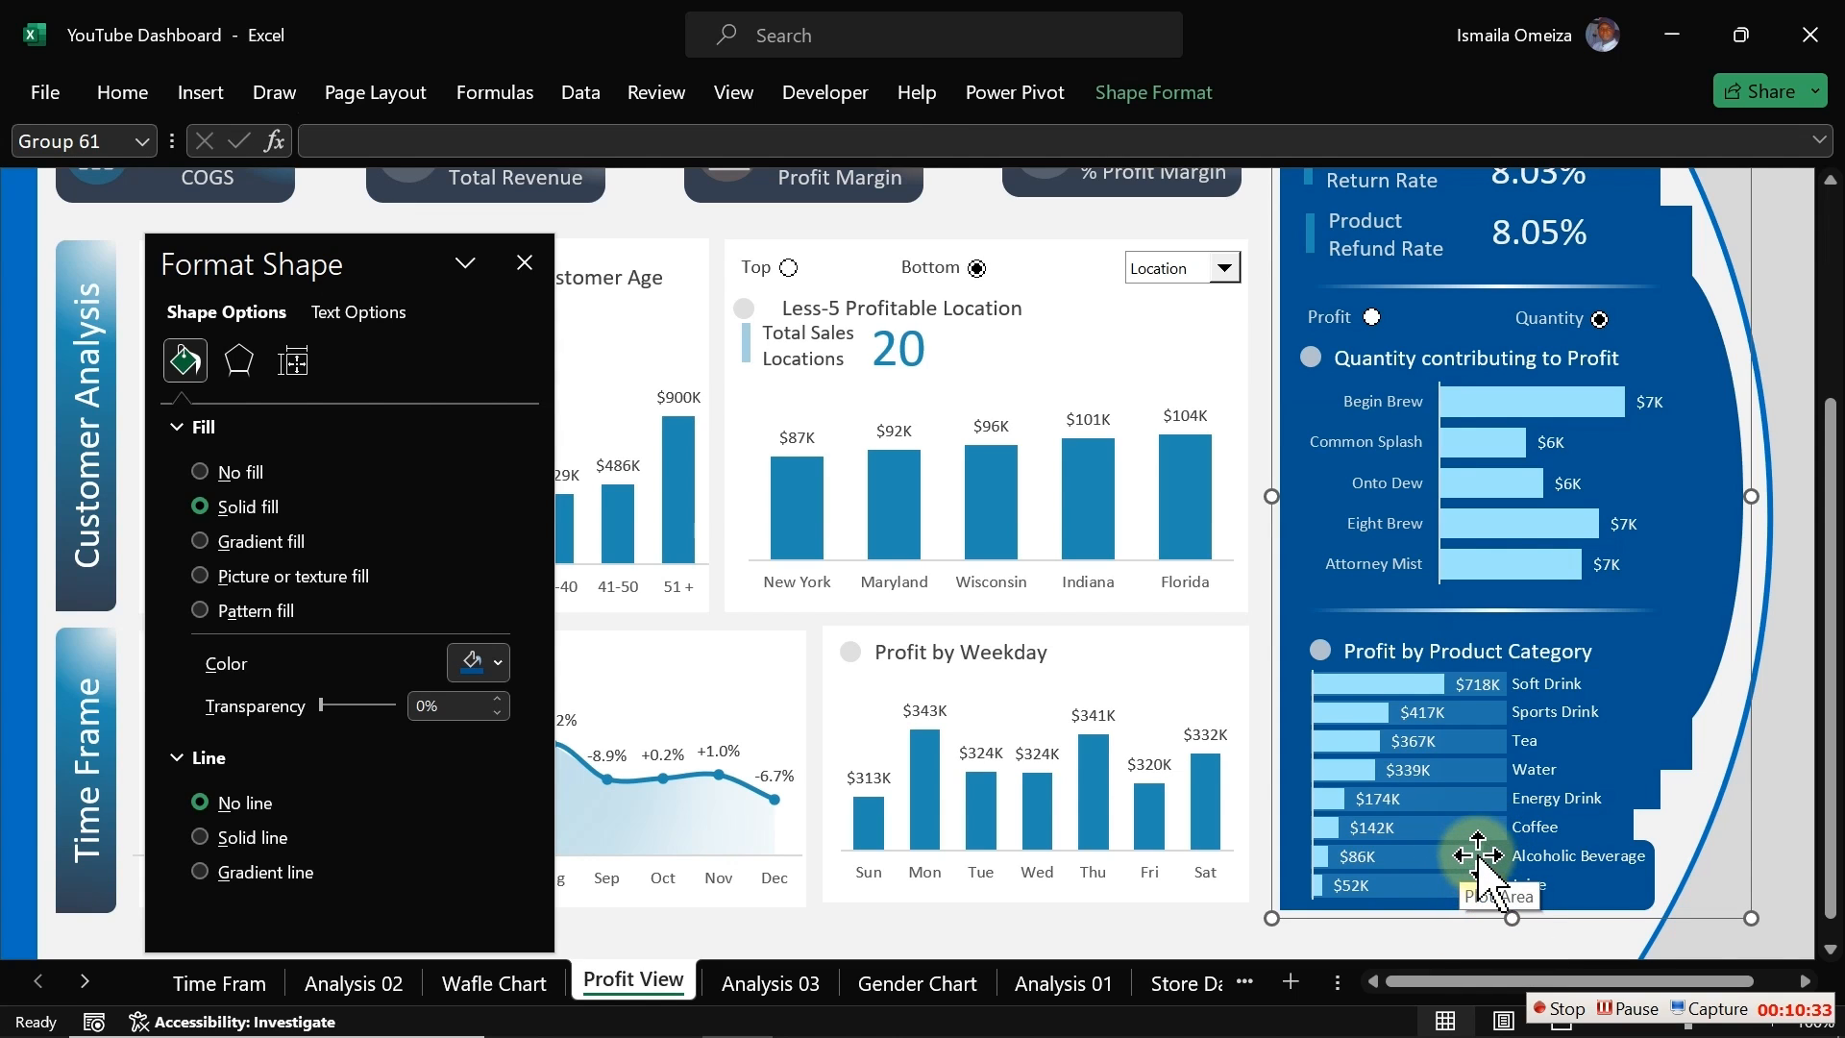
Step: Select the Profit by Product Category chart and narrow it to reach the shape behind it
{"action": "left_click", "coordinate": [1482, 927]}
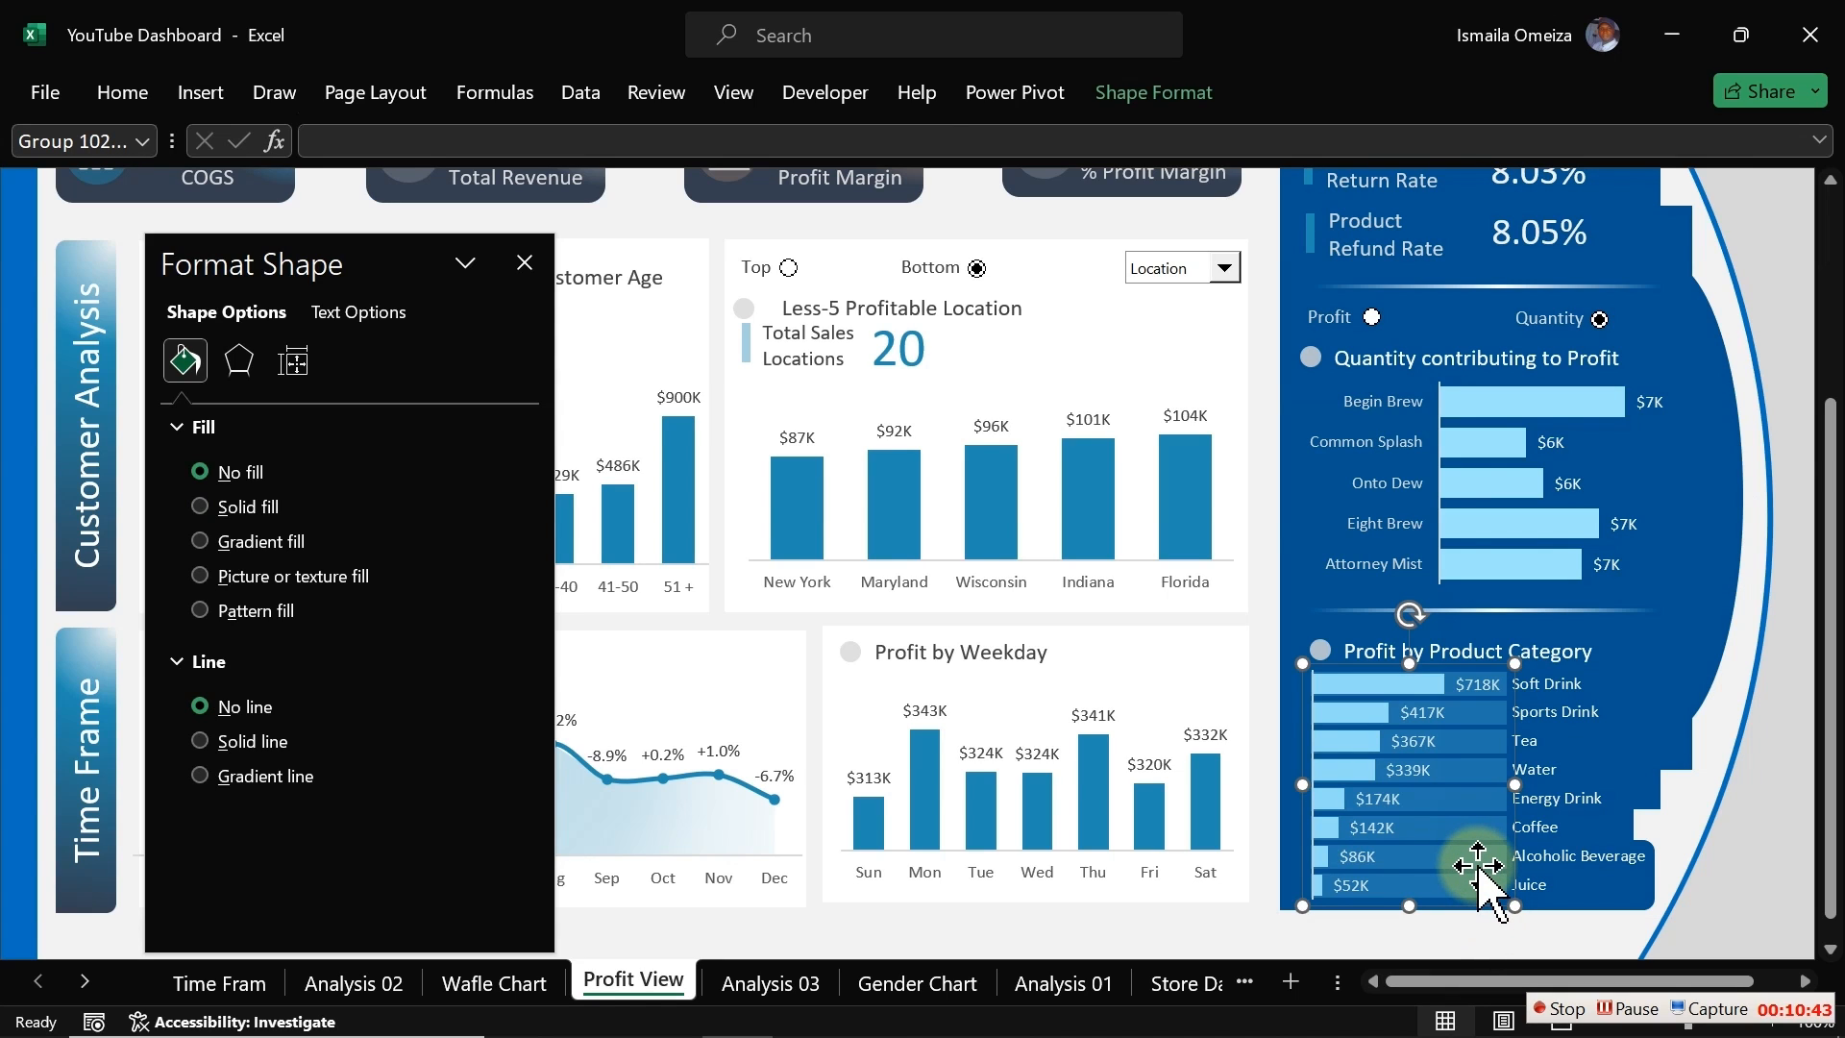
{"action": "left_click_drag", "start_coordinate": [1479, 868], "coordinate": [1479, 871]}
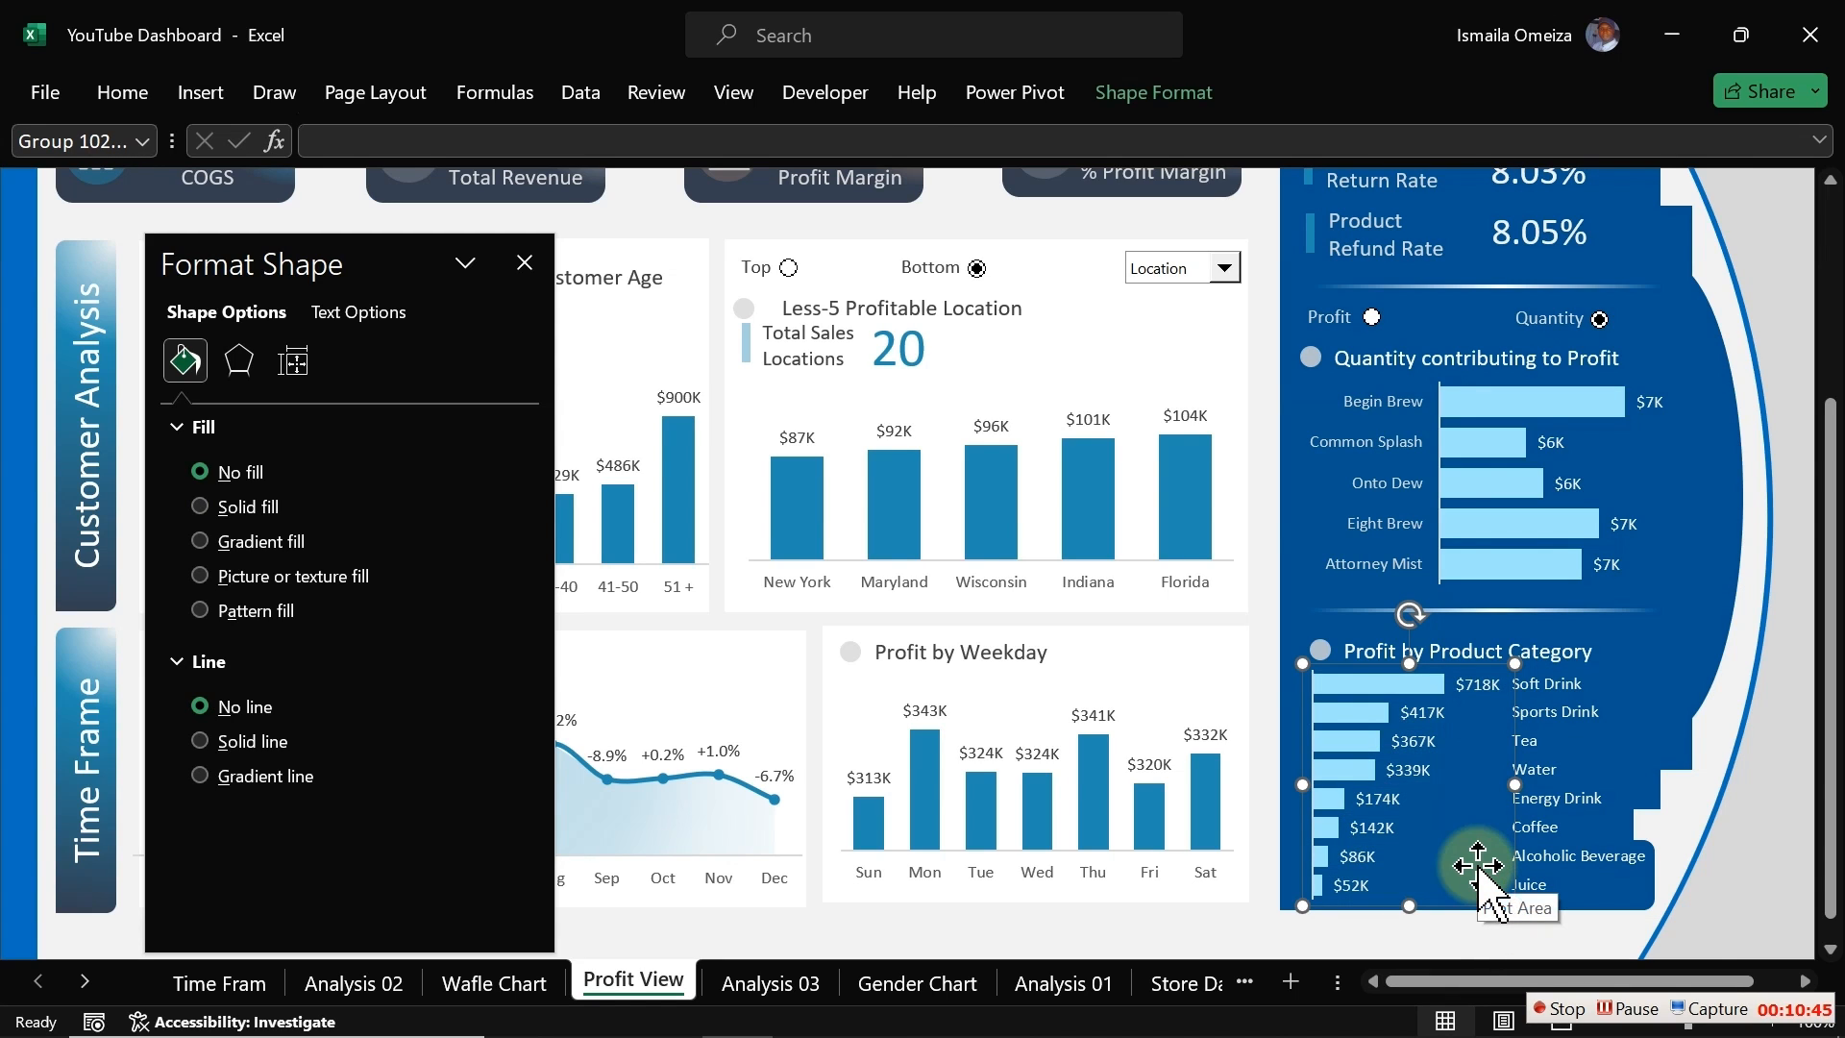
{"action": "left_click", "coordinate": [1479, 868]}
{"action": "left_click", "coordinate": [1479, 867]}
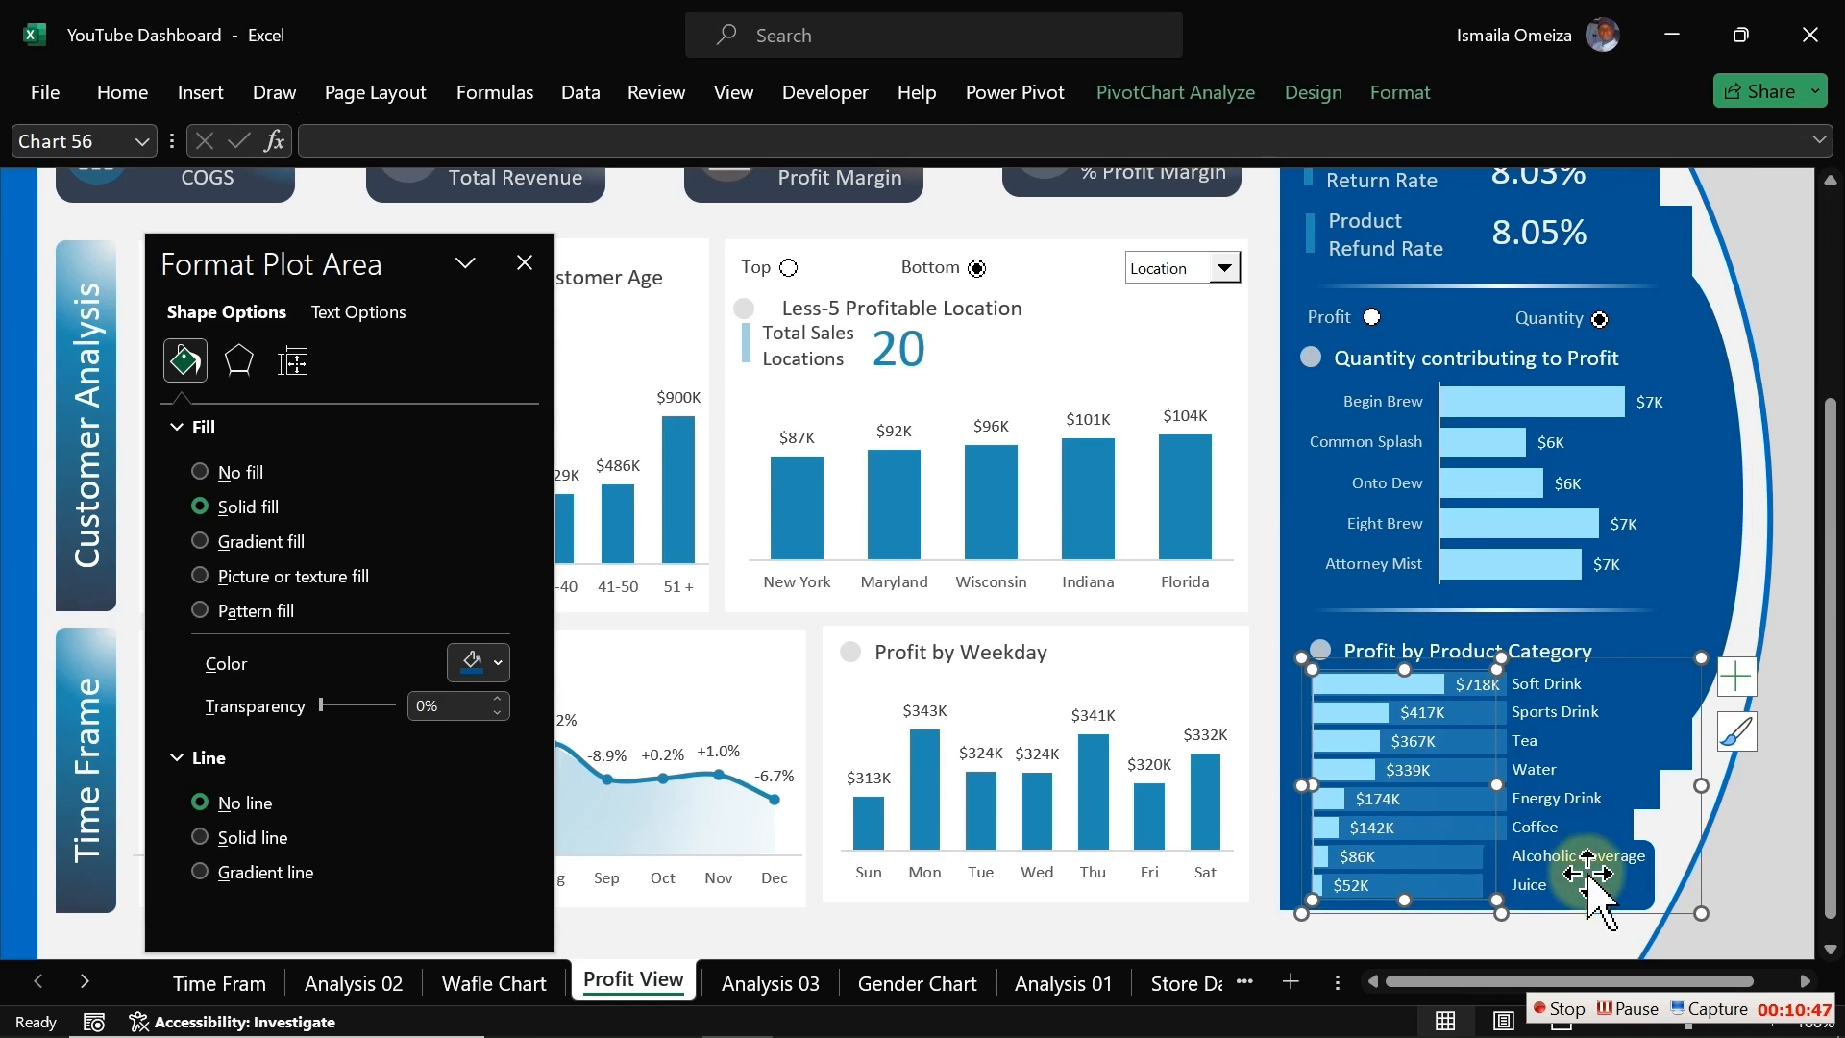
{"action": "left_click", "coordinate": [1624, 889]}
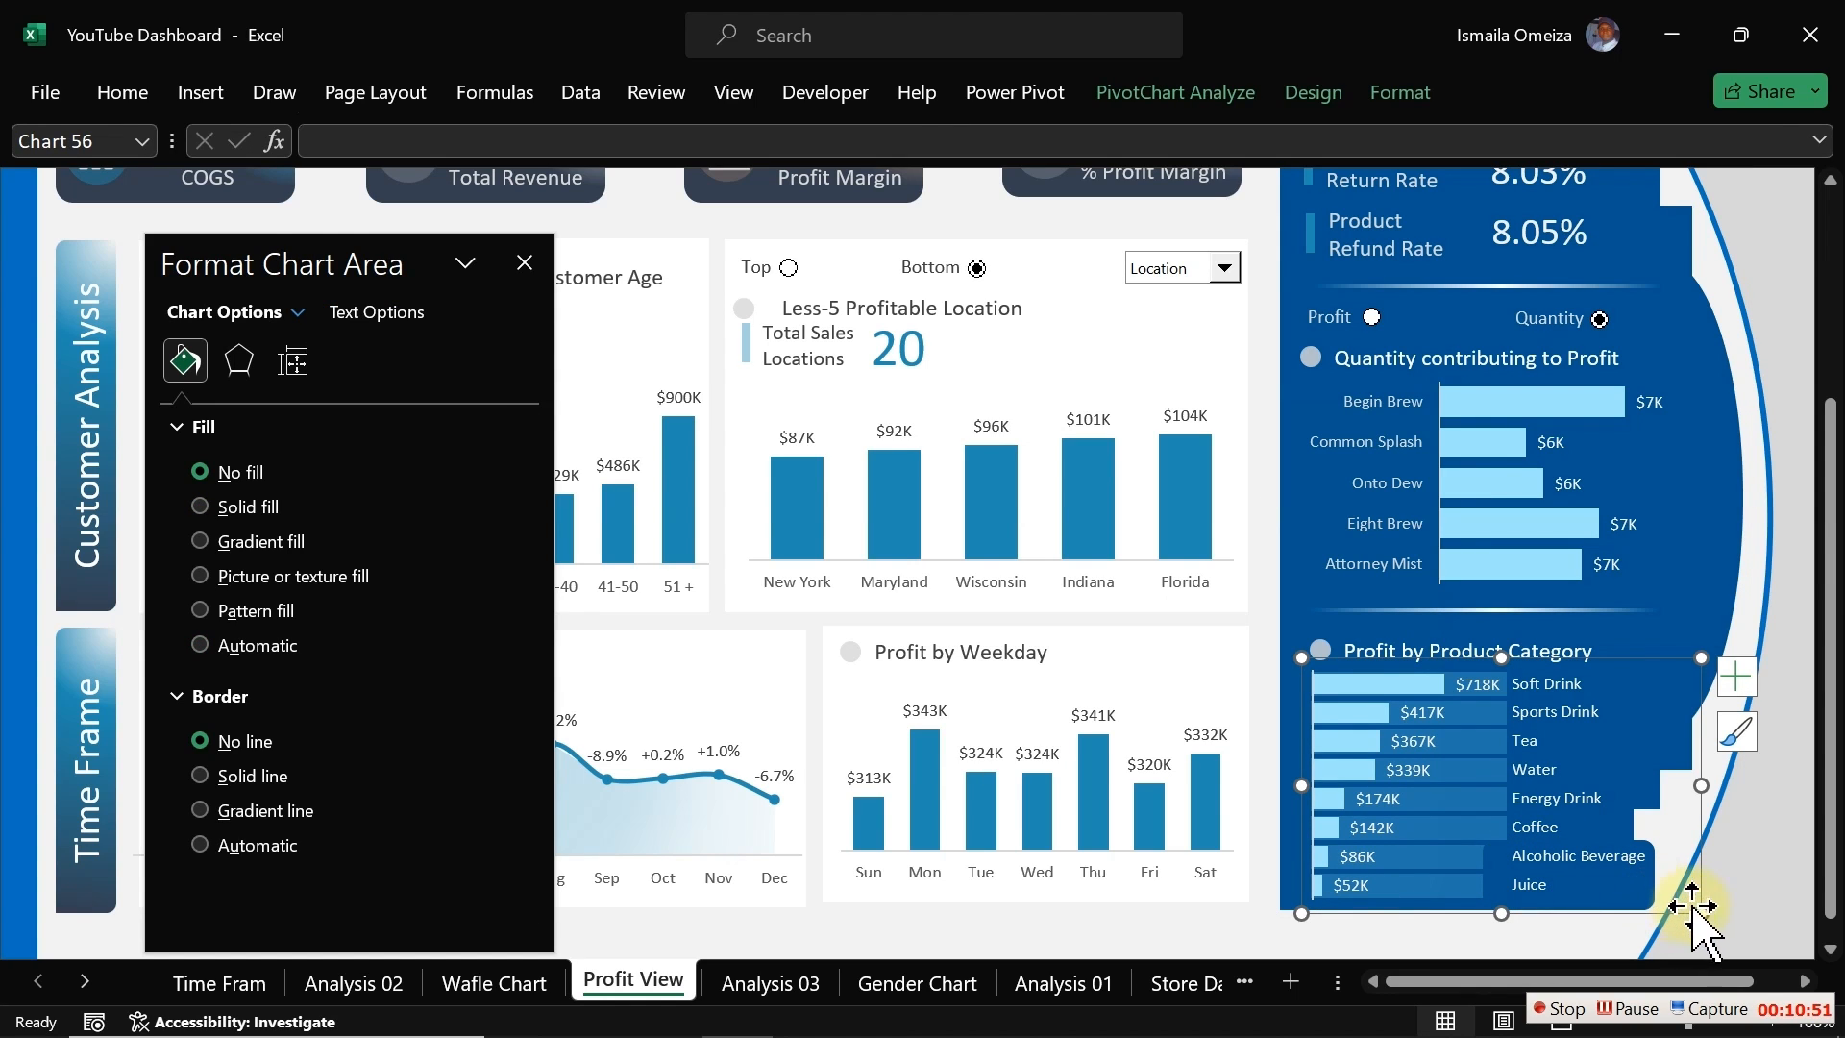
{"action": "left_click_drag", "start_coordinate": [1700, 785], "coordinate": [1587, 785]}
Step: Send the blue rounded rectangle behind the category chart to the back
{"action": "left_click", "coordinate": [1631, 865]}
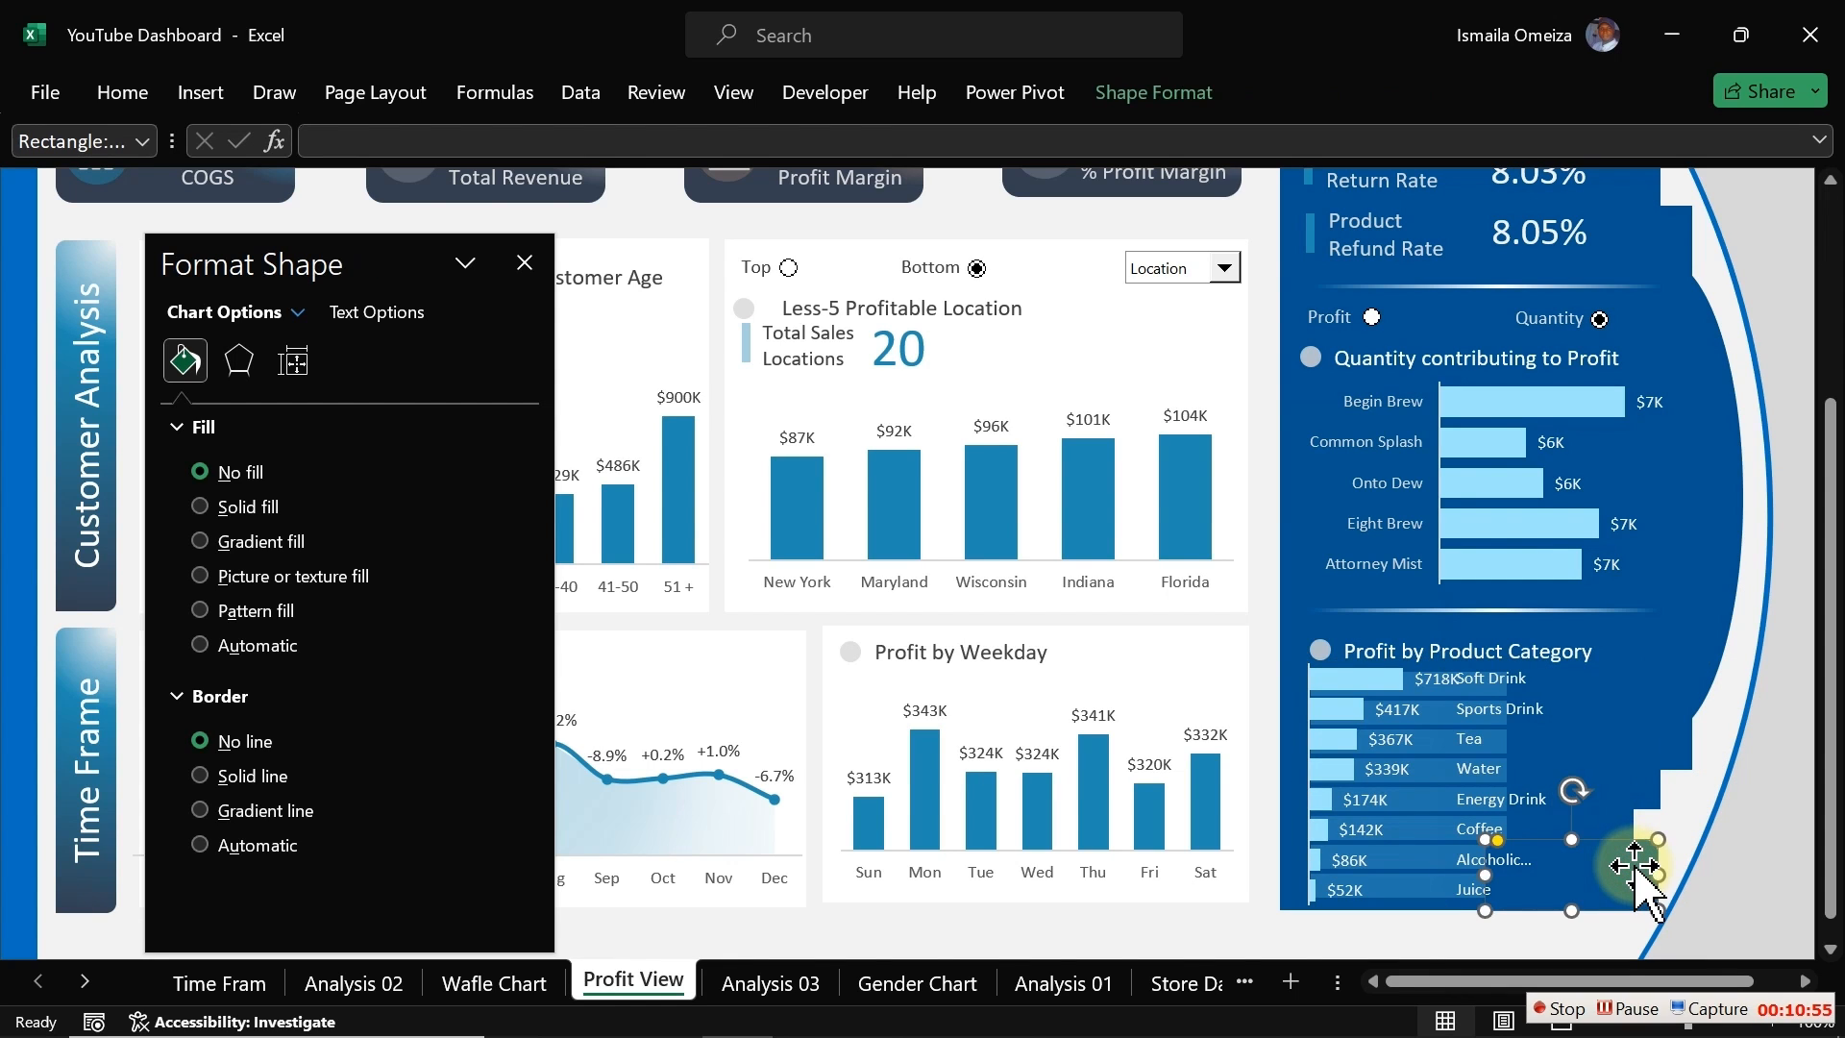
{"action": "right_click", "coordinate": [1637, 870]}
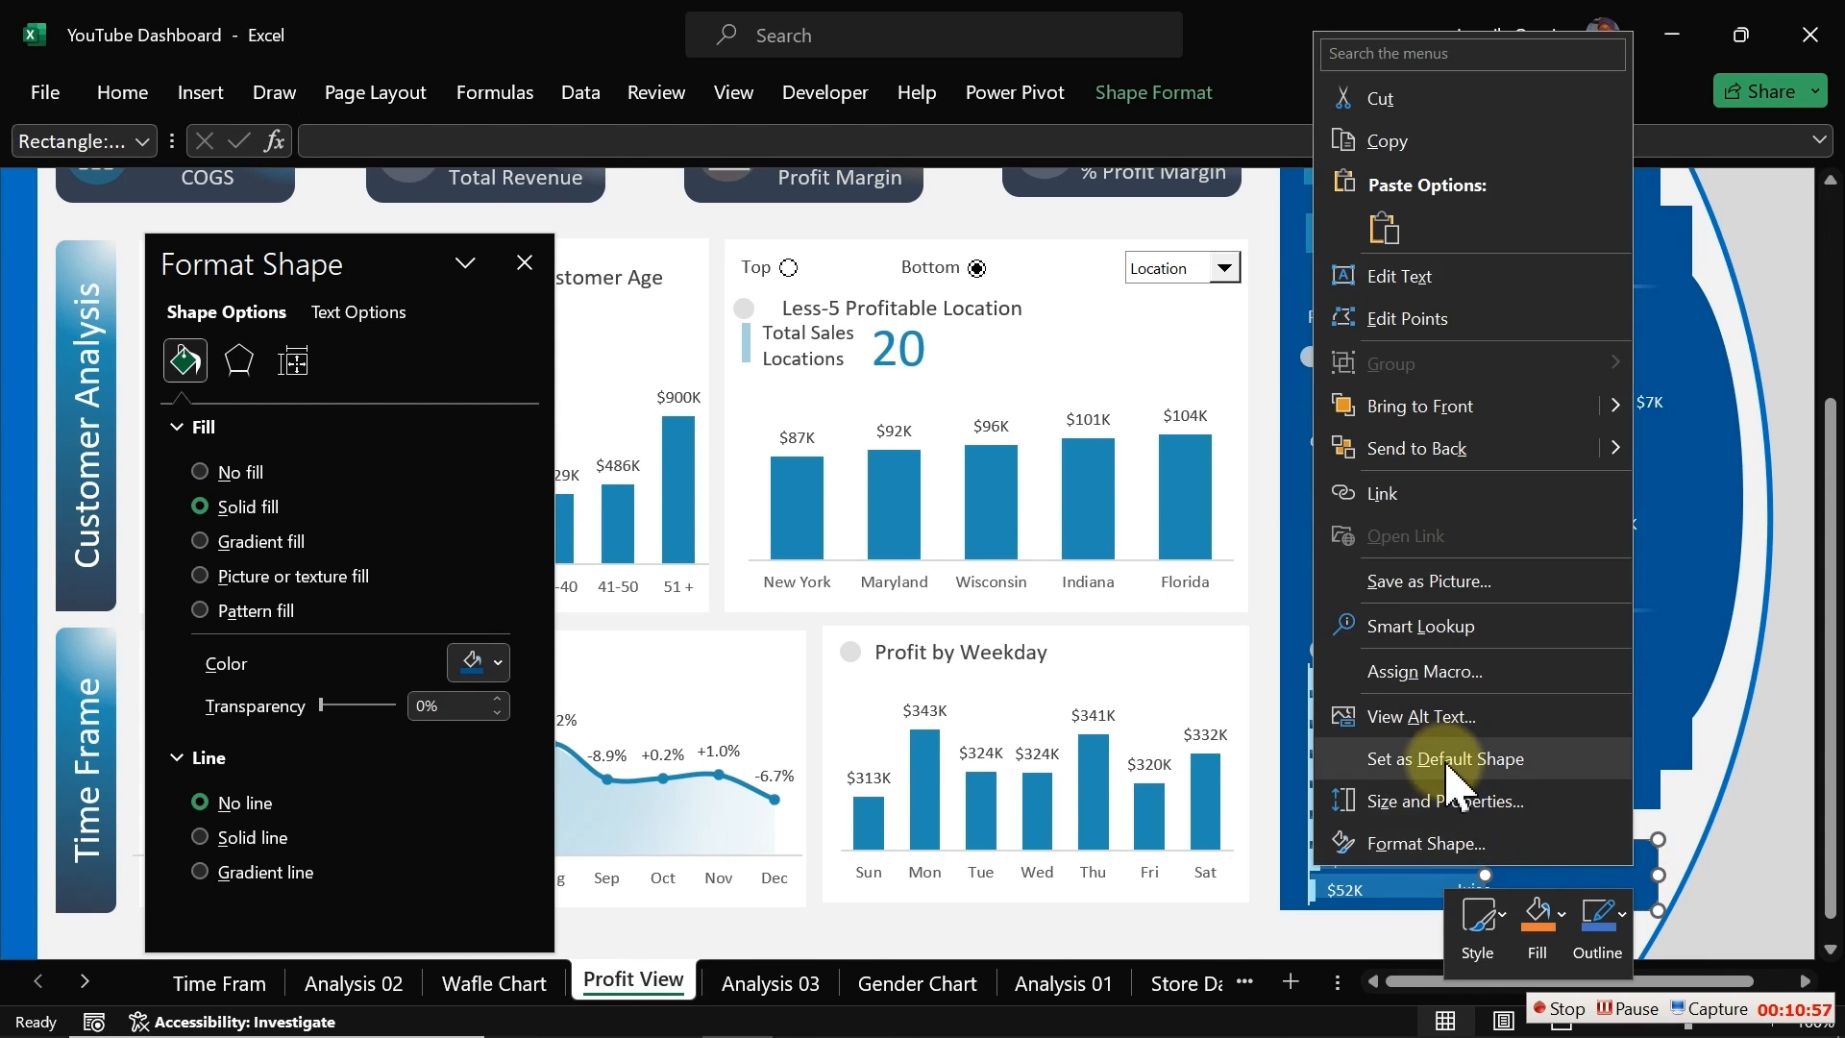
{"action": "left_click", "coordinate": [1418, 447]}
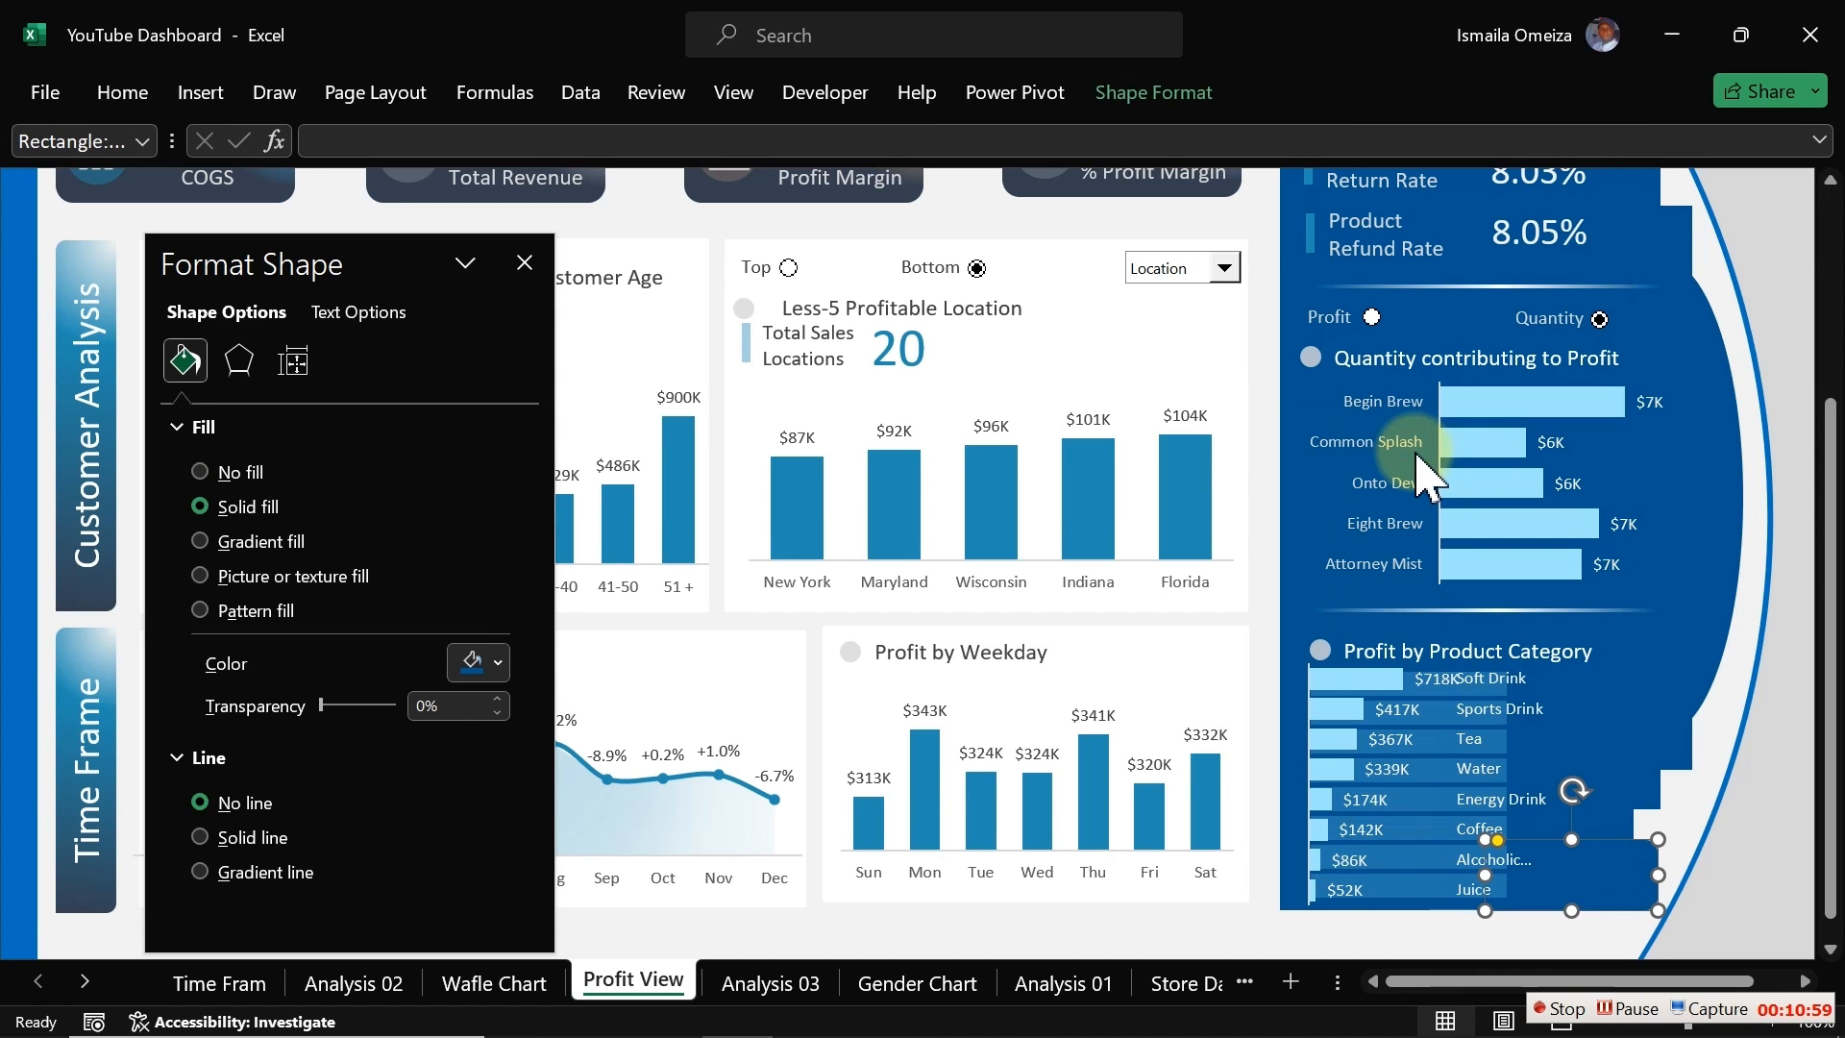
Step: Widen the Profit by Product Category chart so its labels fit beside the bars again
{"action": "left_click", "coordinate": [1401, 771]}
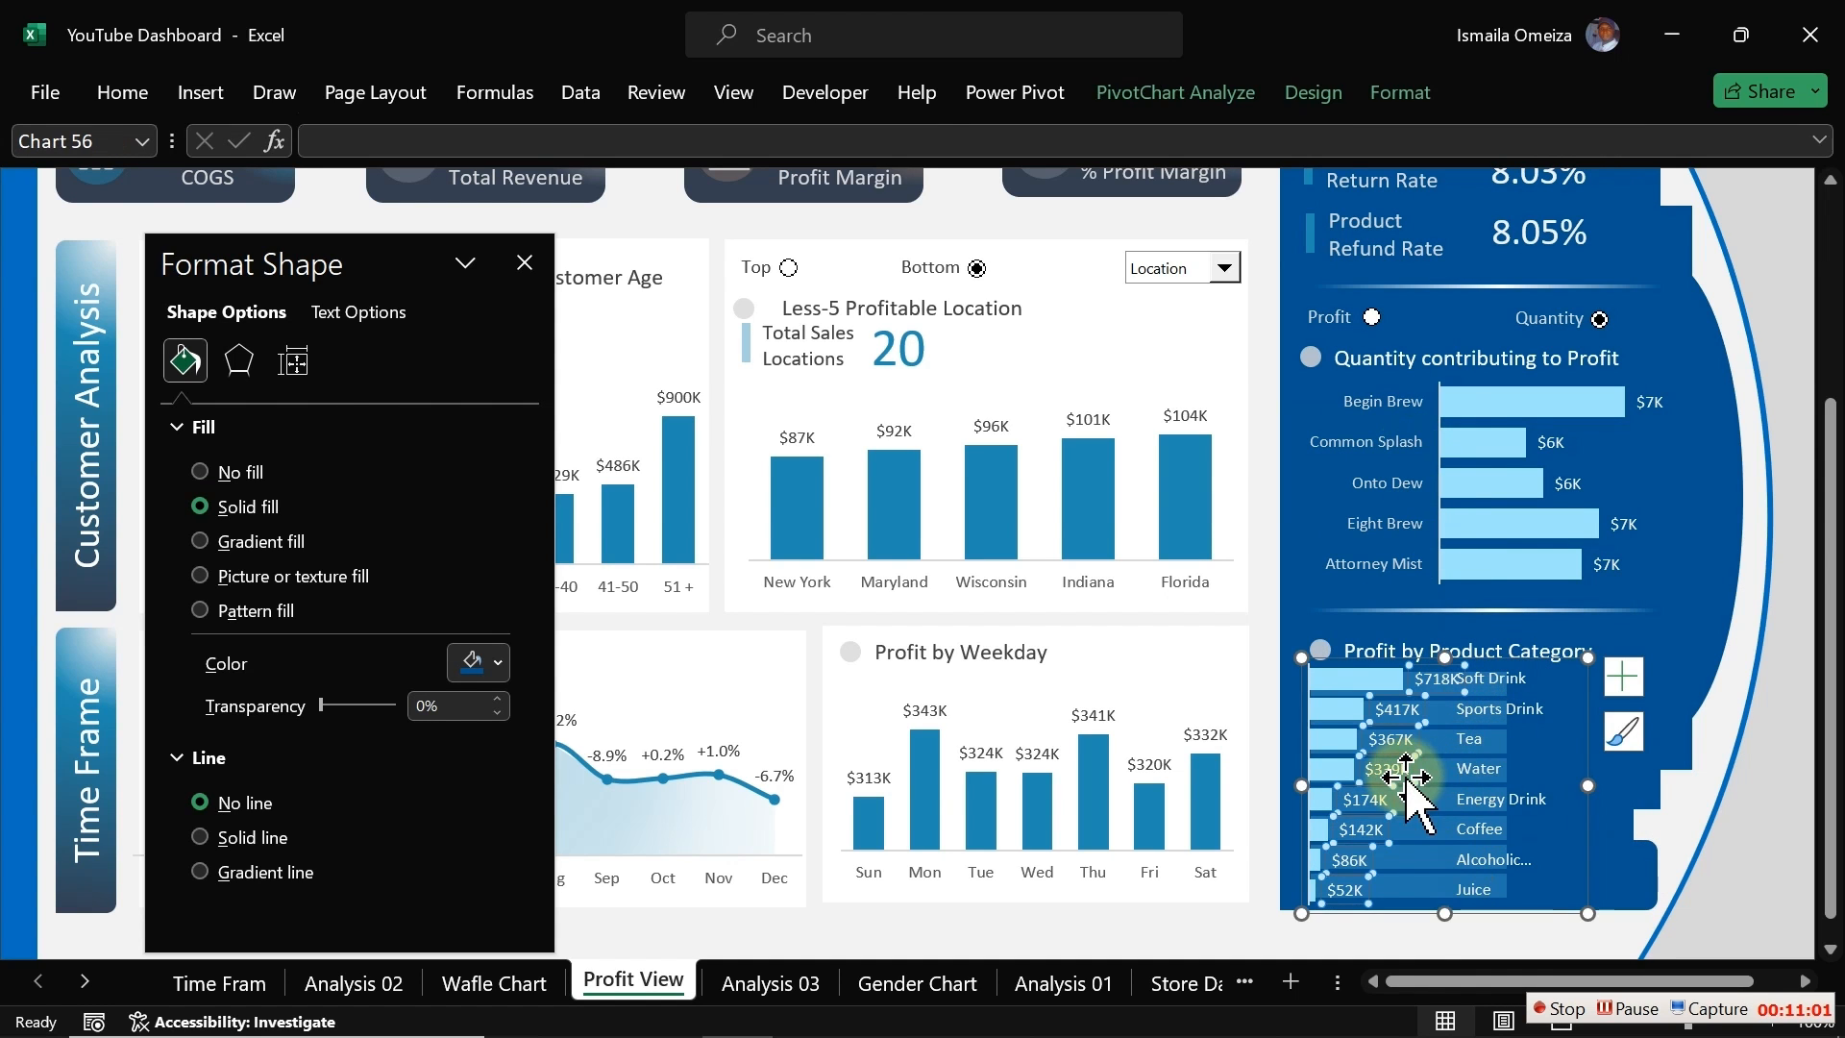
{"action": "left_click", "coordinate": [1389, 797]}
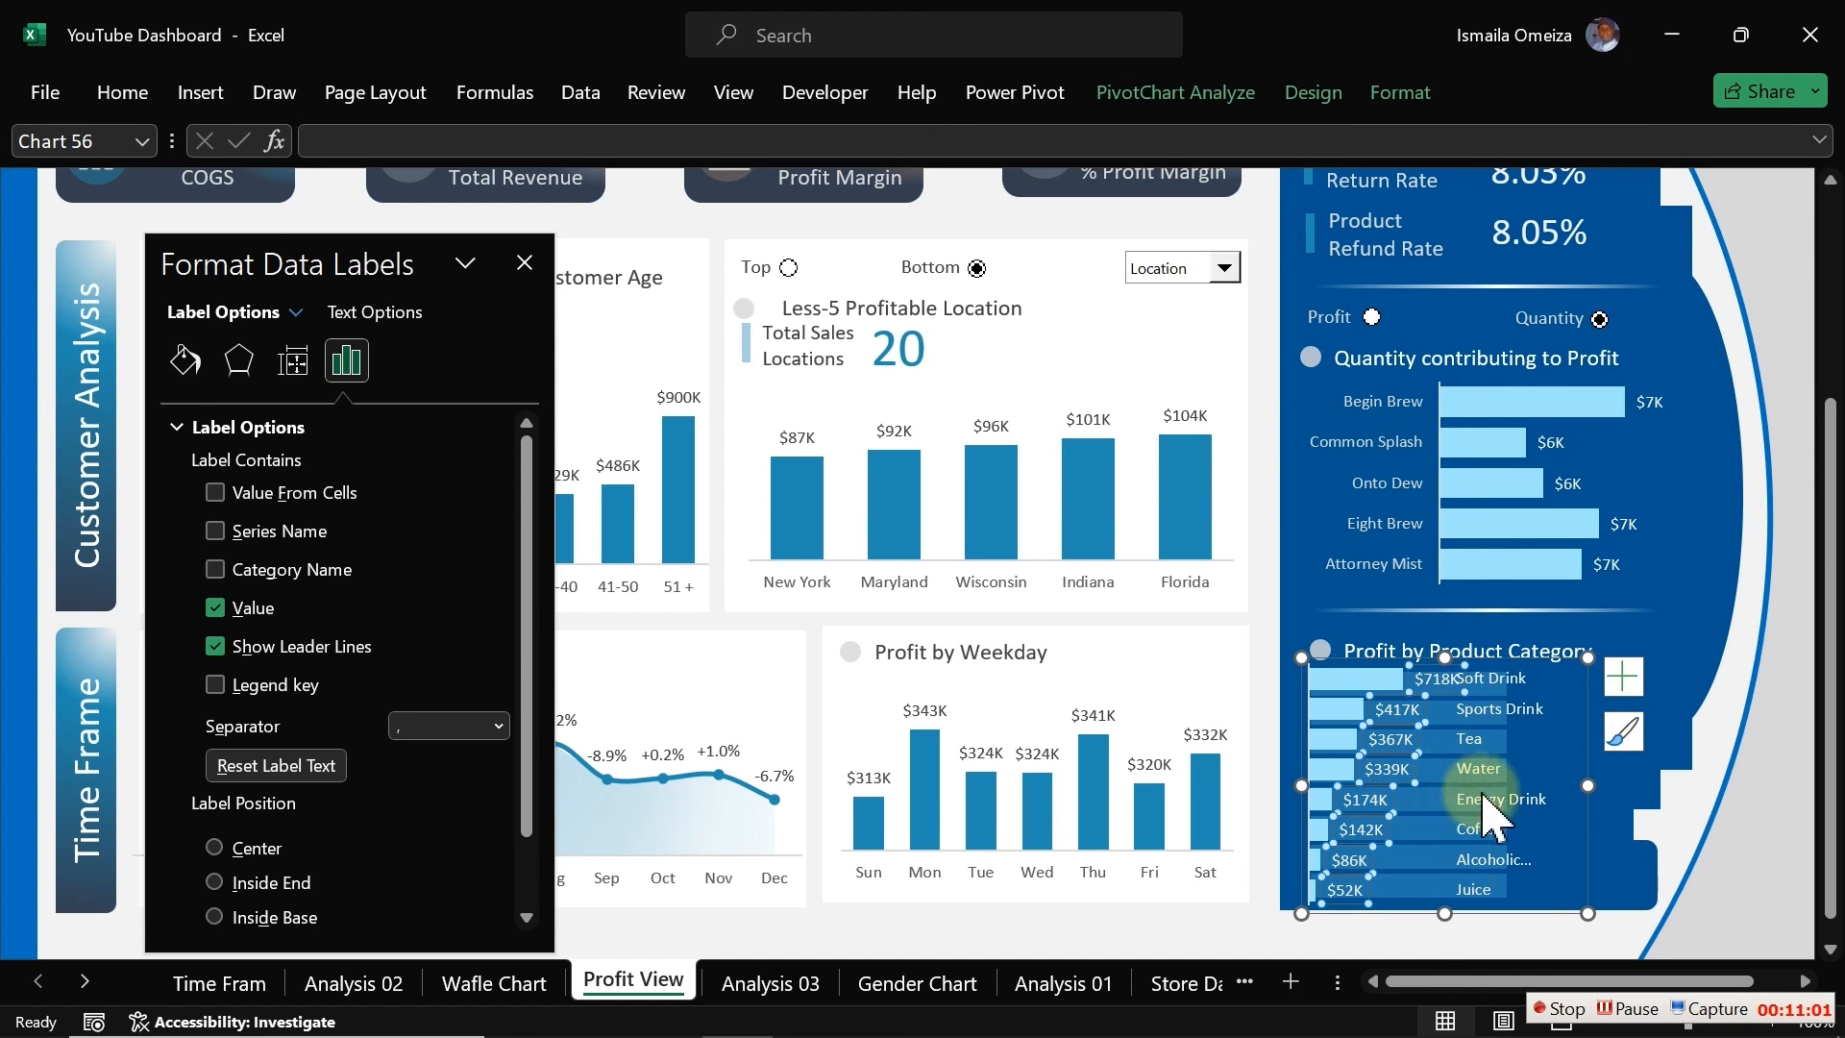
{"action": "left_click", "coordinate": [1525, 930]}
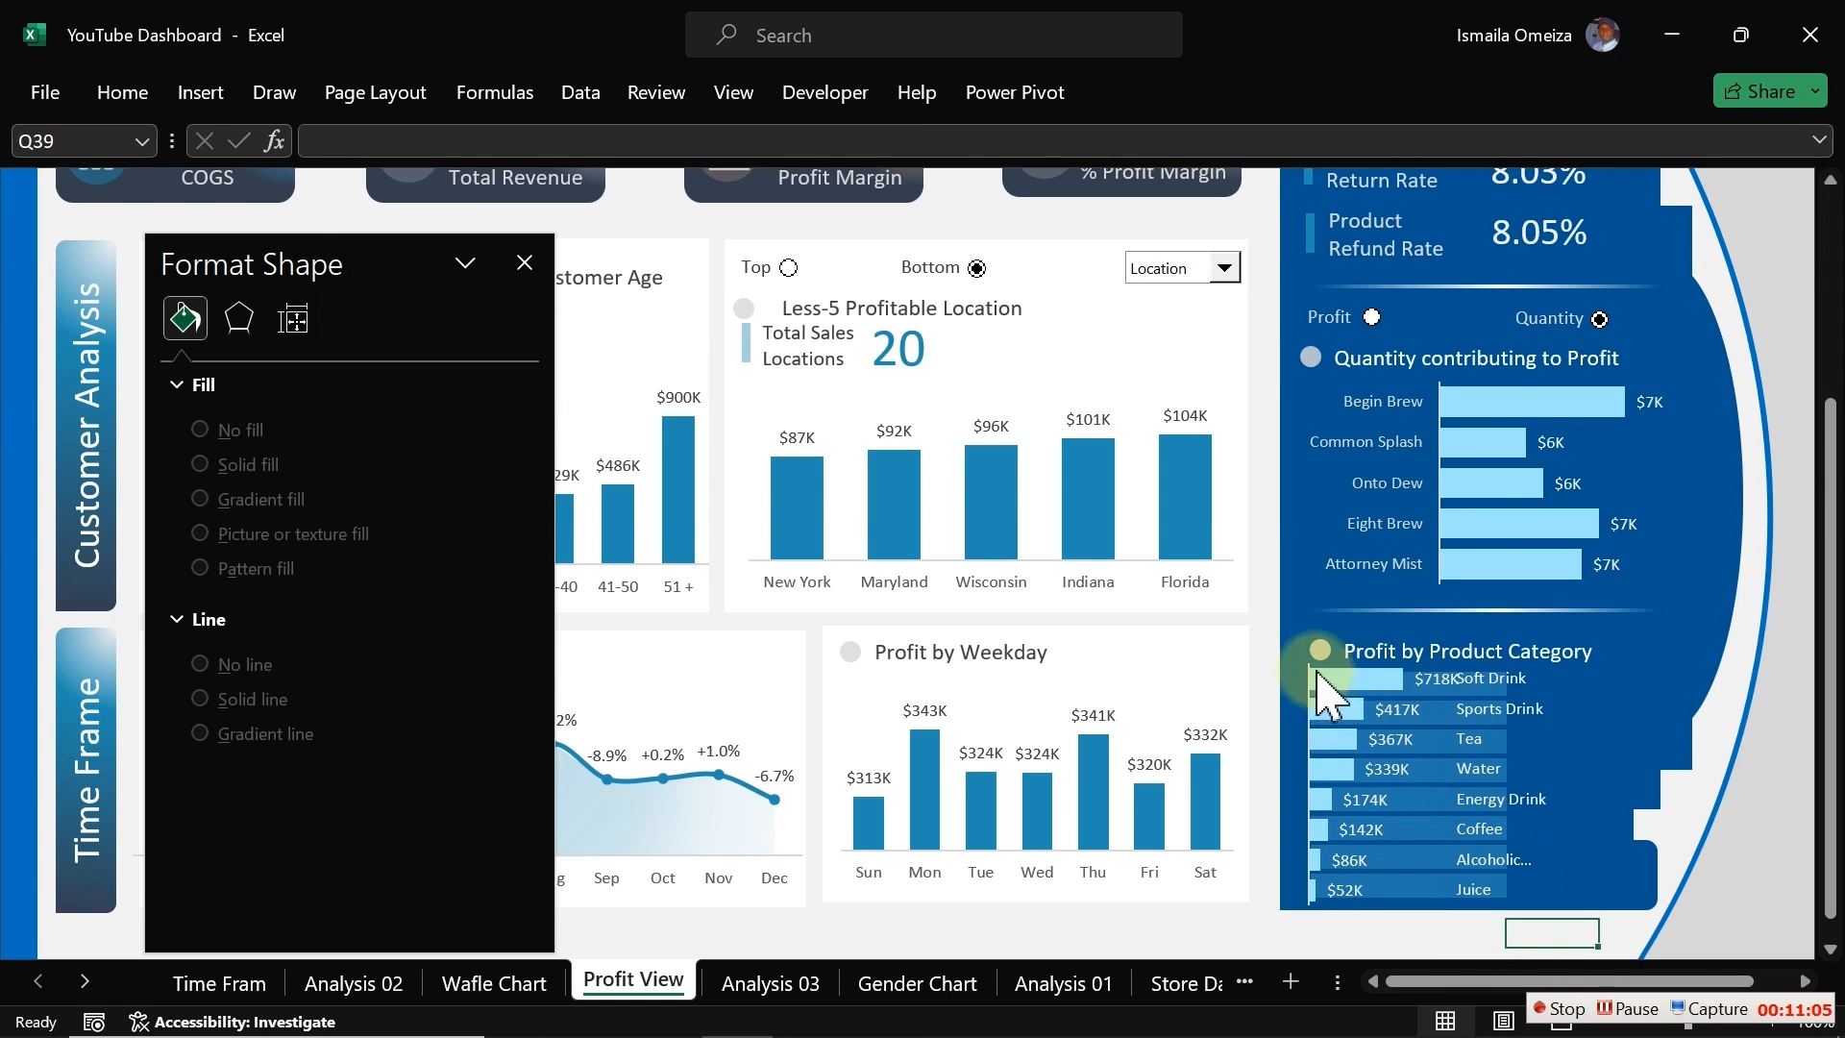
{"action": "left_click", "coordinate": [1569, 740]}
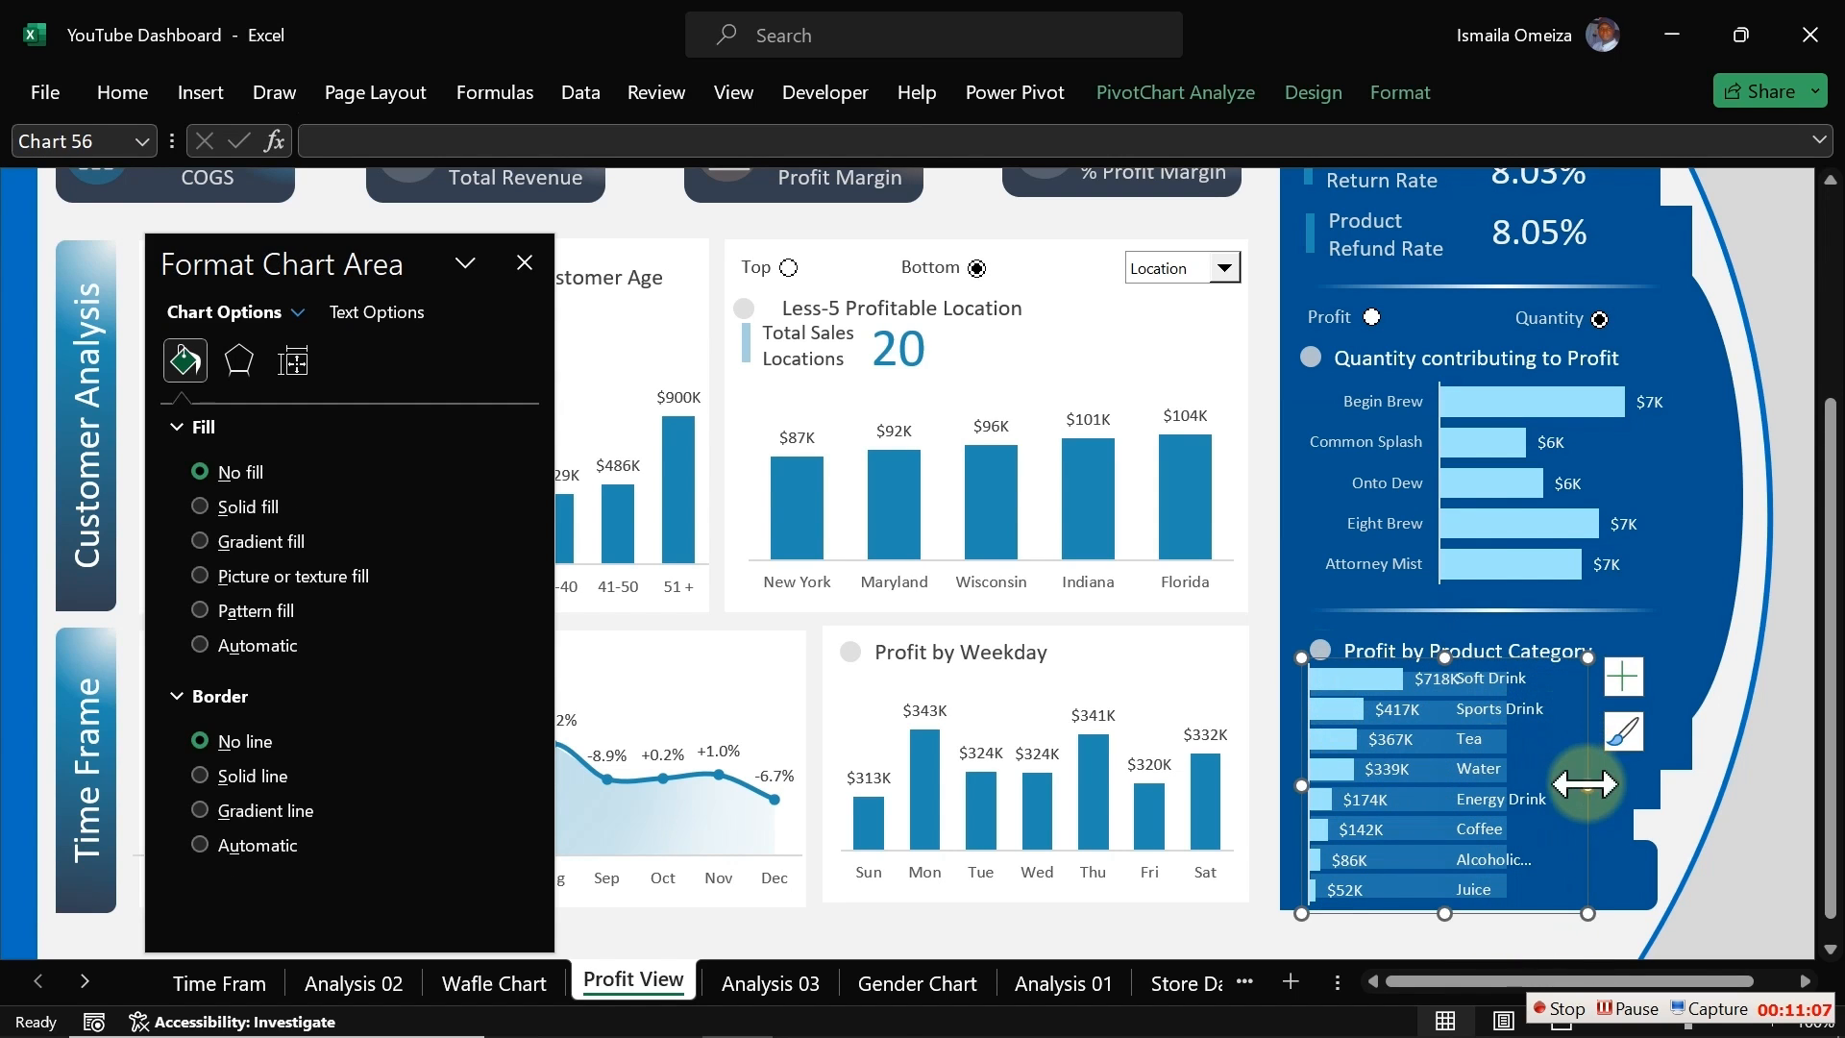
{"action": "left_click_drag", "start_coordinate": [1587, 783], "coordinate": [1651, 781]}
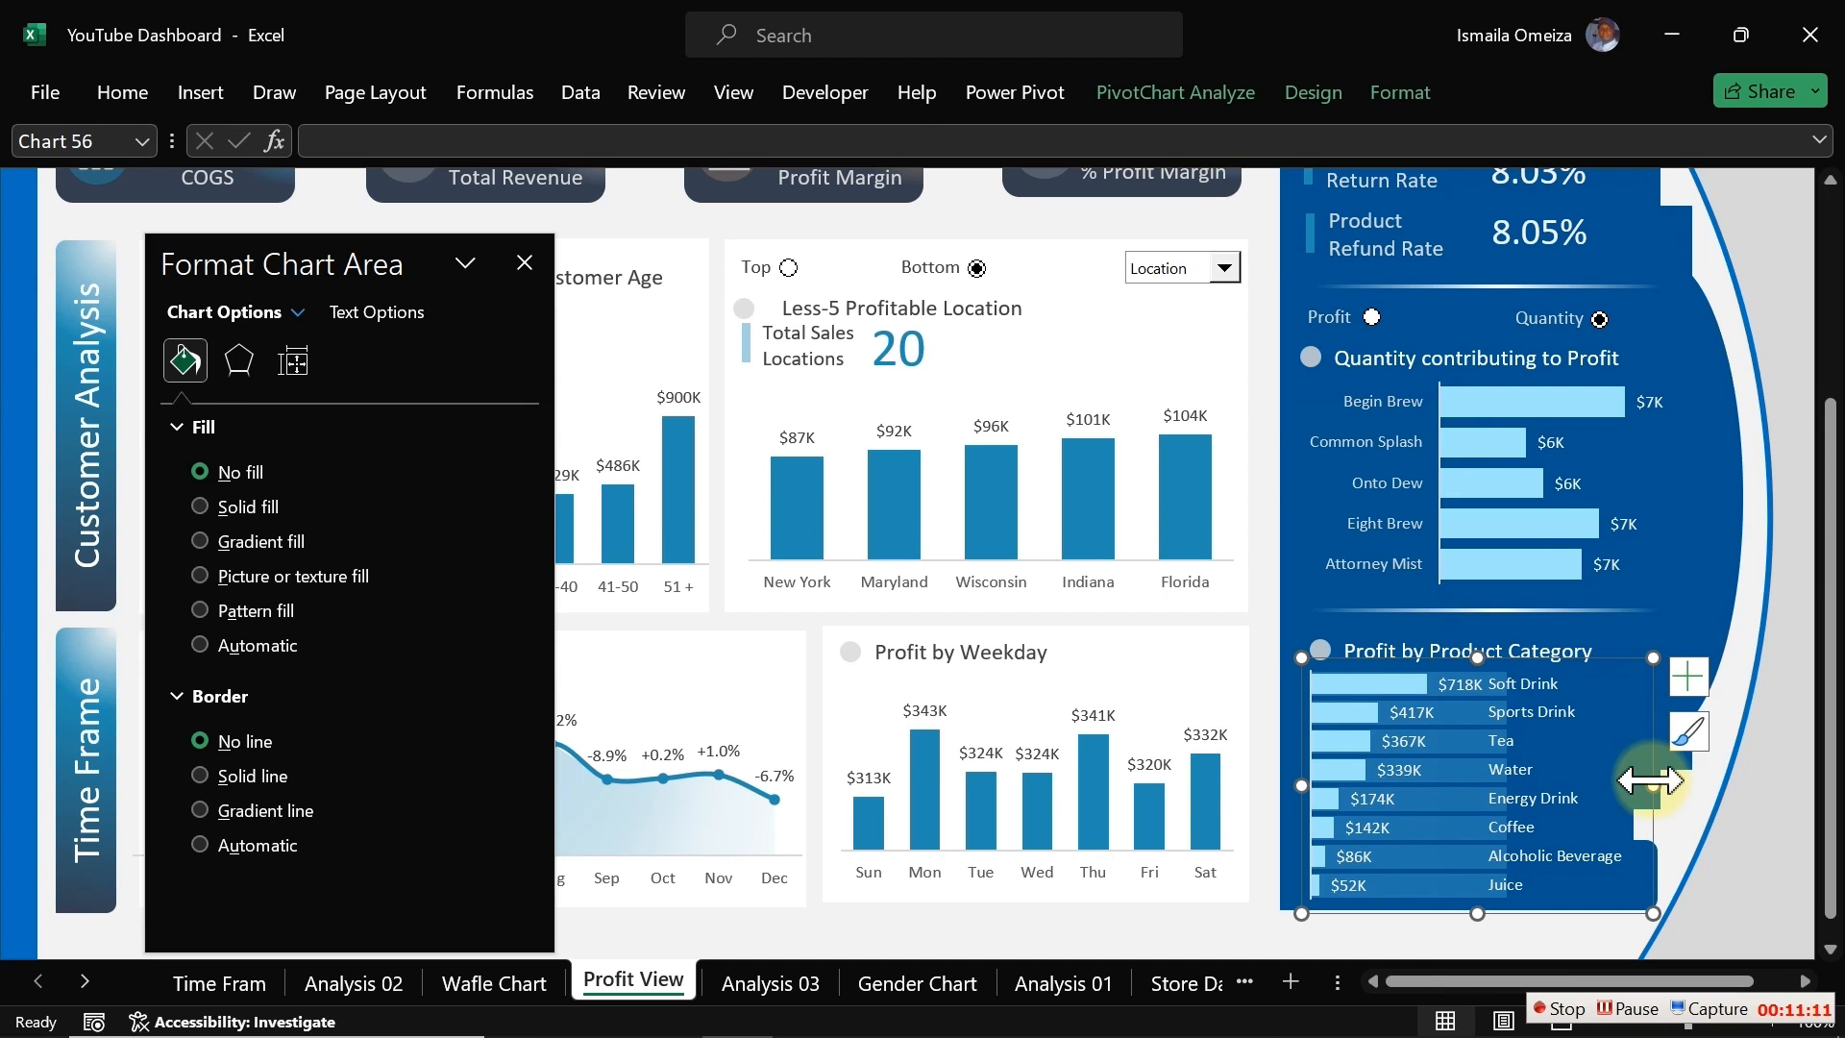
{"action": "left_click_drag", "start_coordinate": [1652, 783], "coordinate": [1572, 787]}
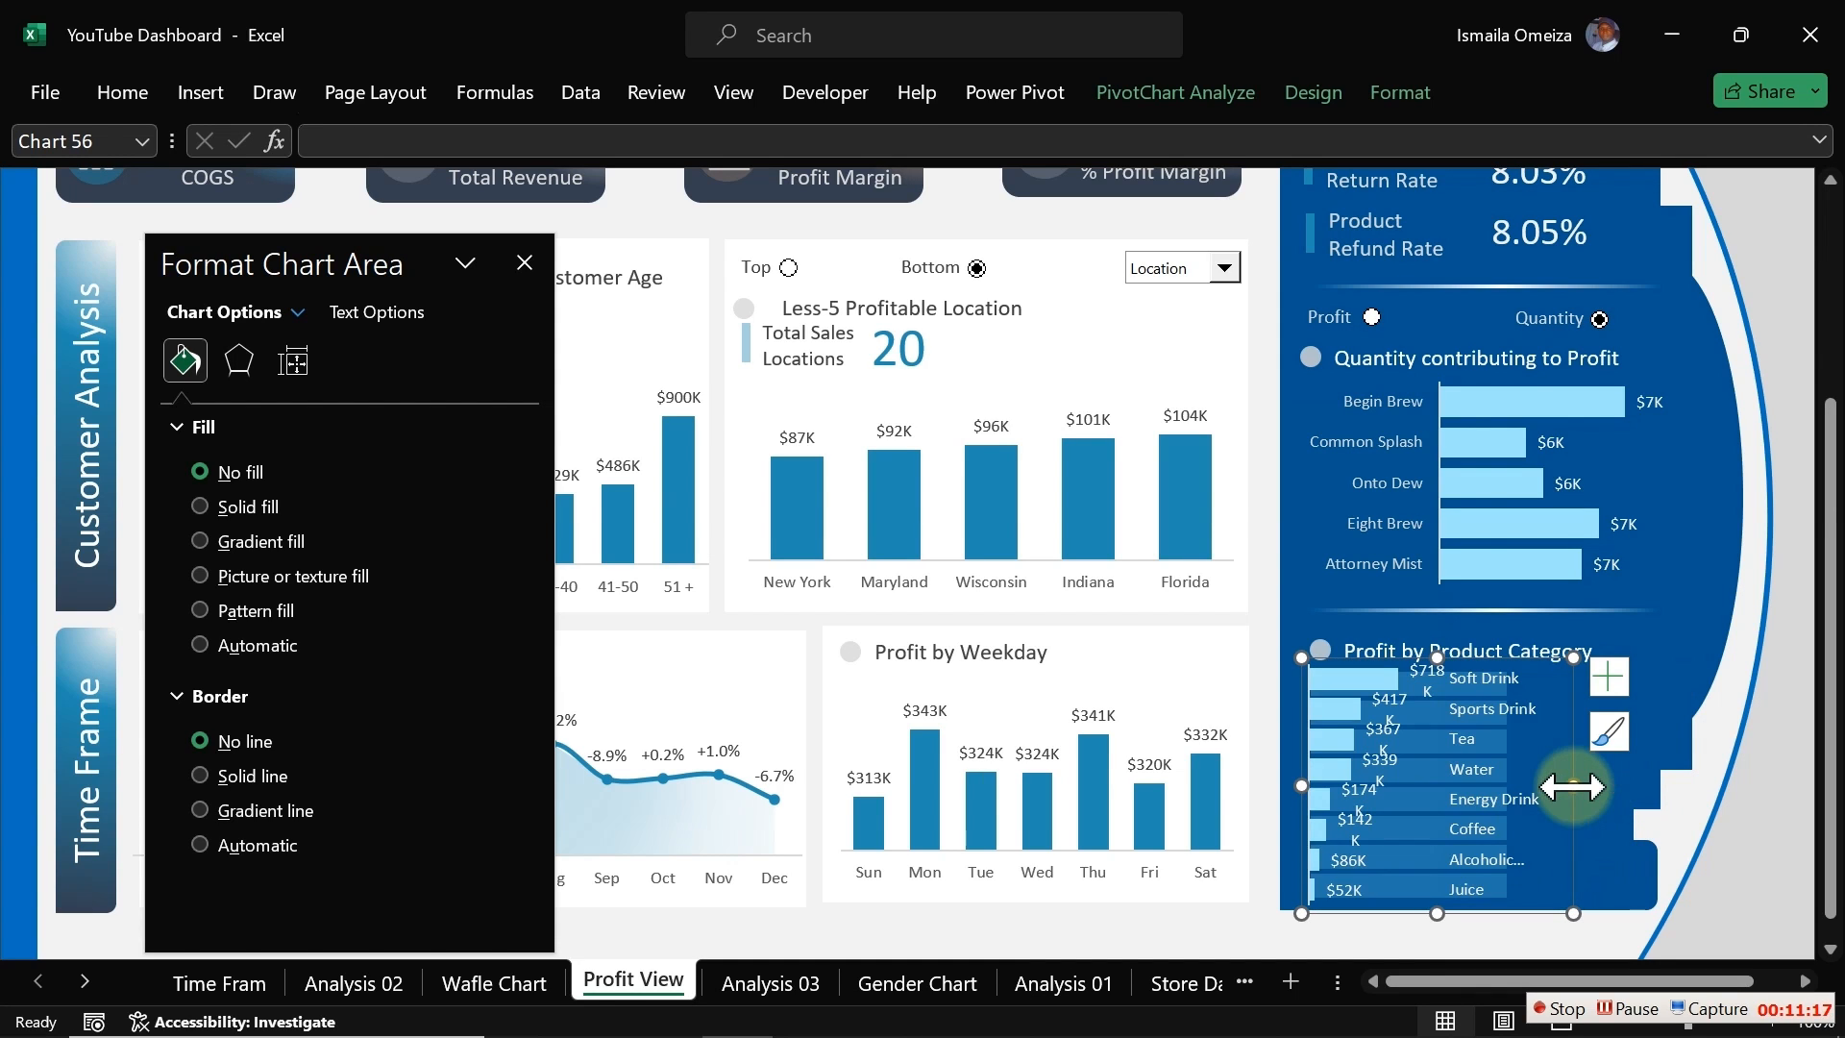
{"action": "left_click_drag", "start_coordinate": [1573, 786], "coordinate": [1698, 792]}
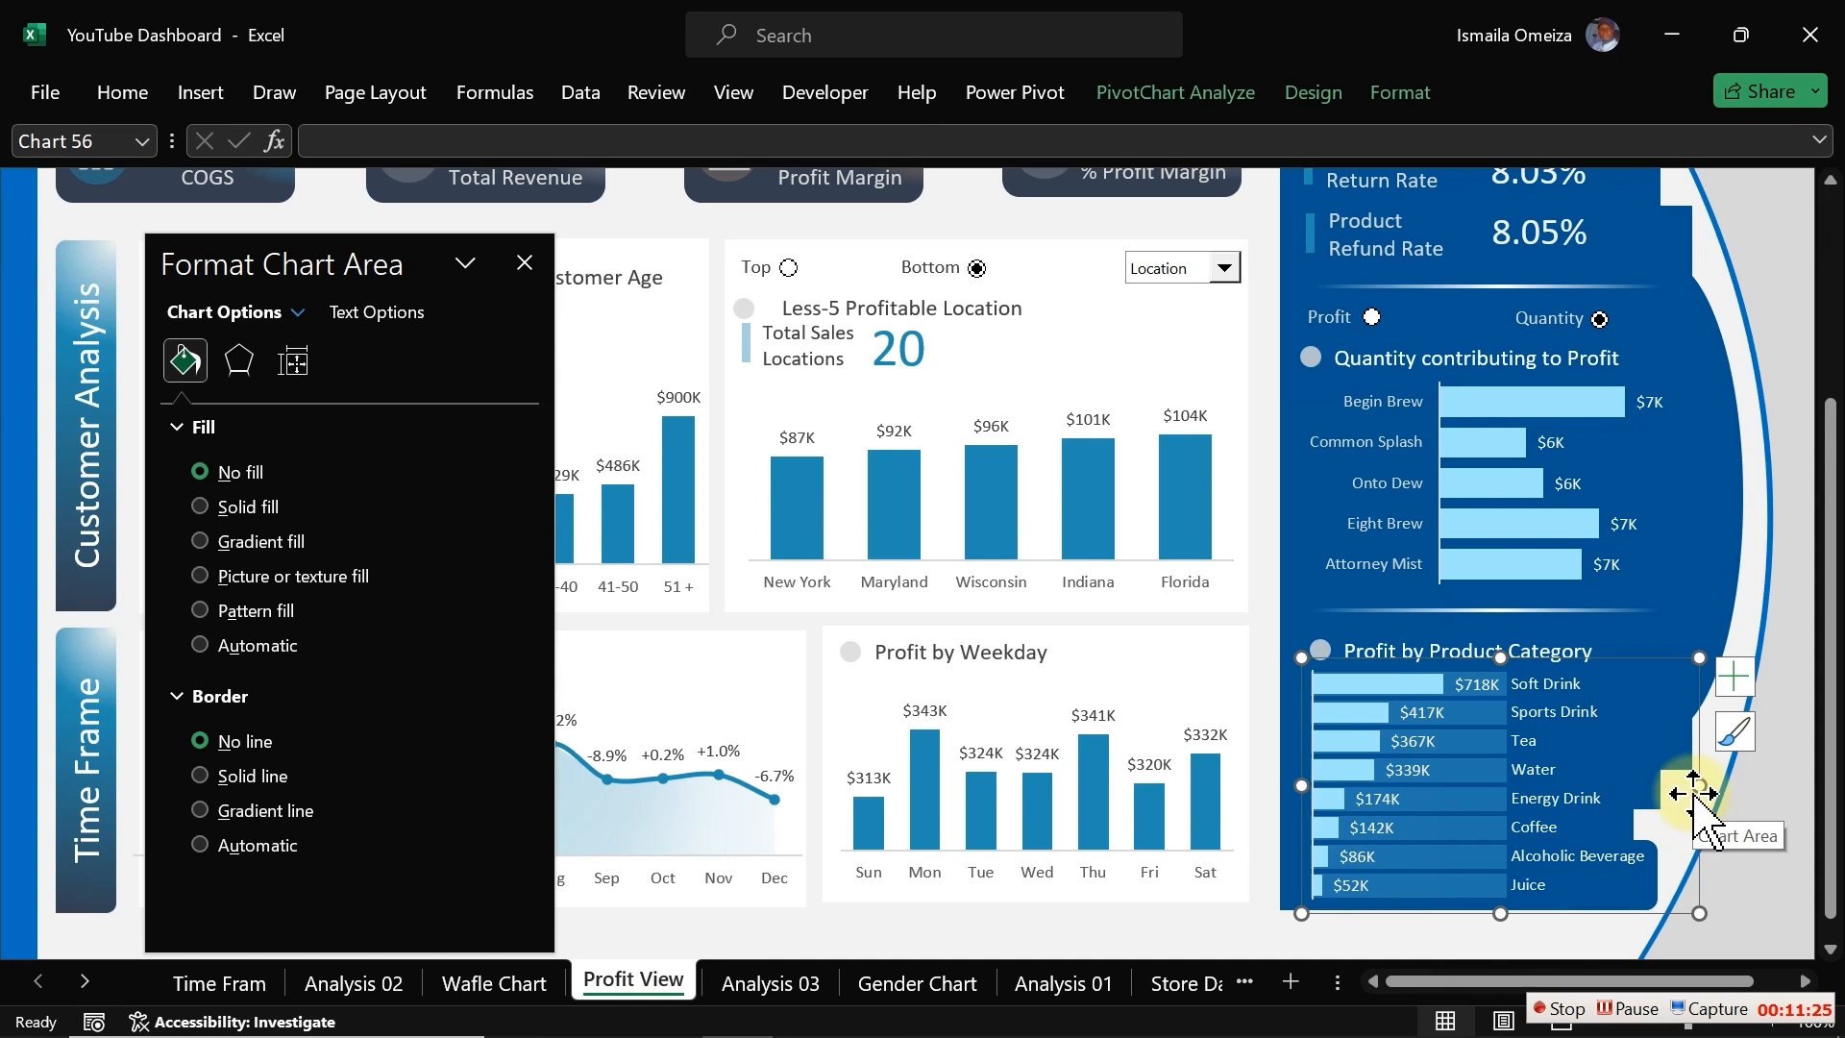
{"action": "left_click", "coordinate": [1490, 946]}
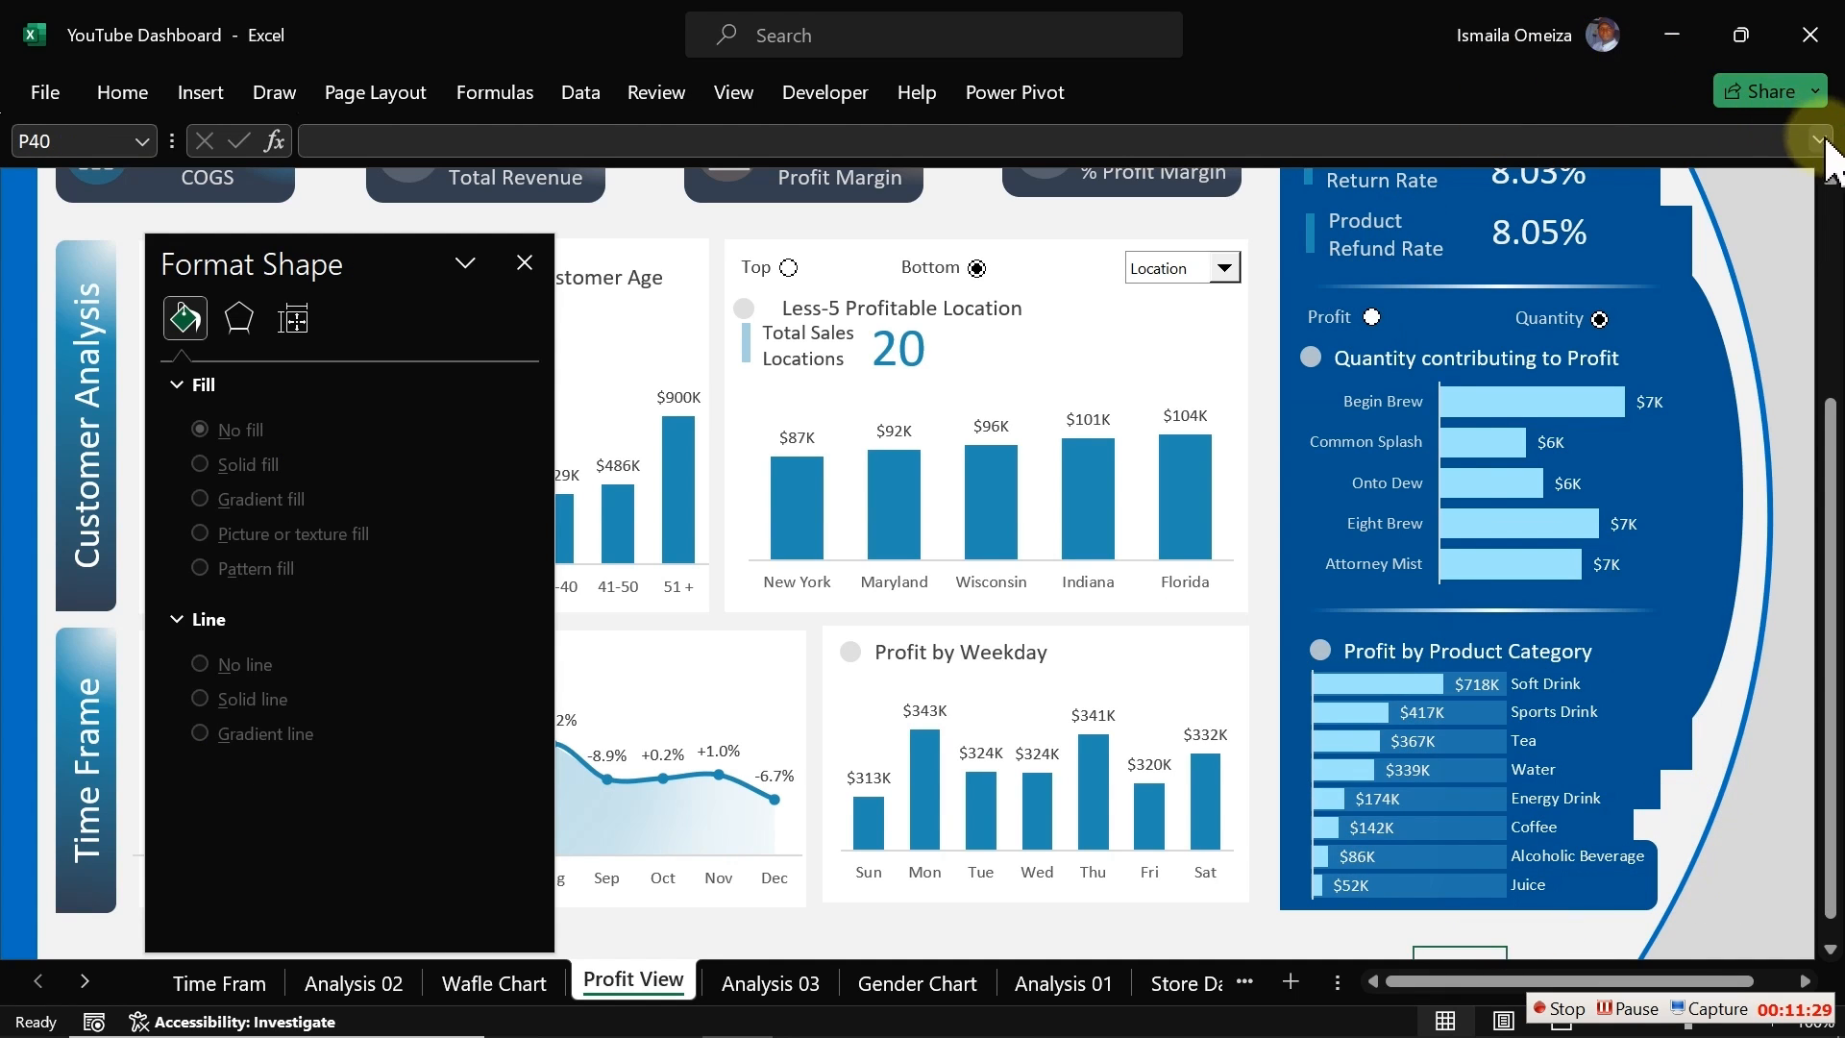
Step: Switch the ribbon display to full-screen mode
{"action": "left_click", "coordinate": [1009, 92]}
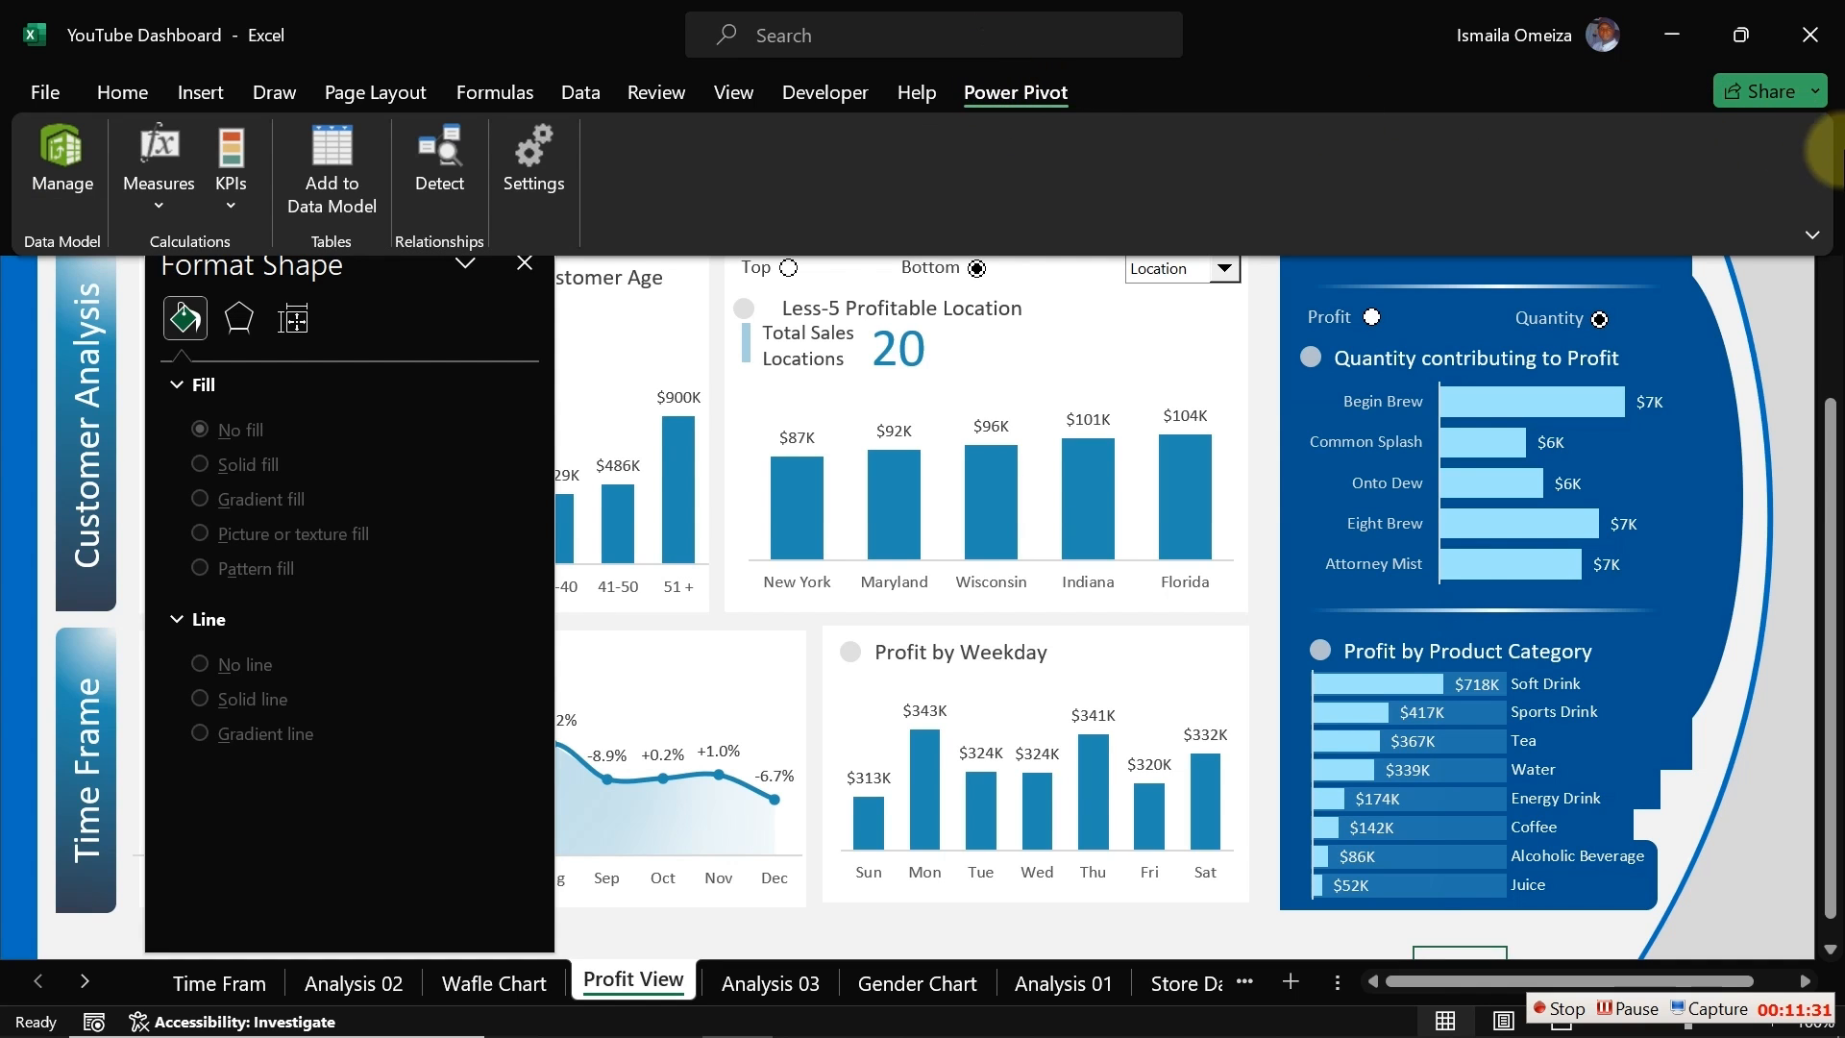
{"action": "left_click", "coordinate": [1812, 234]}
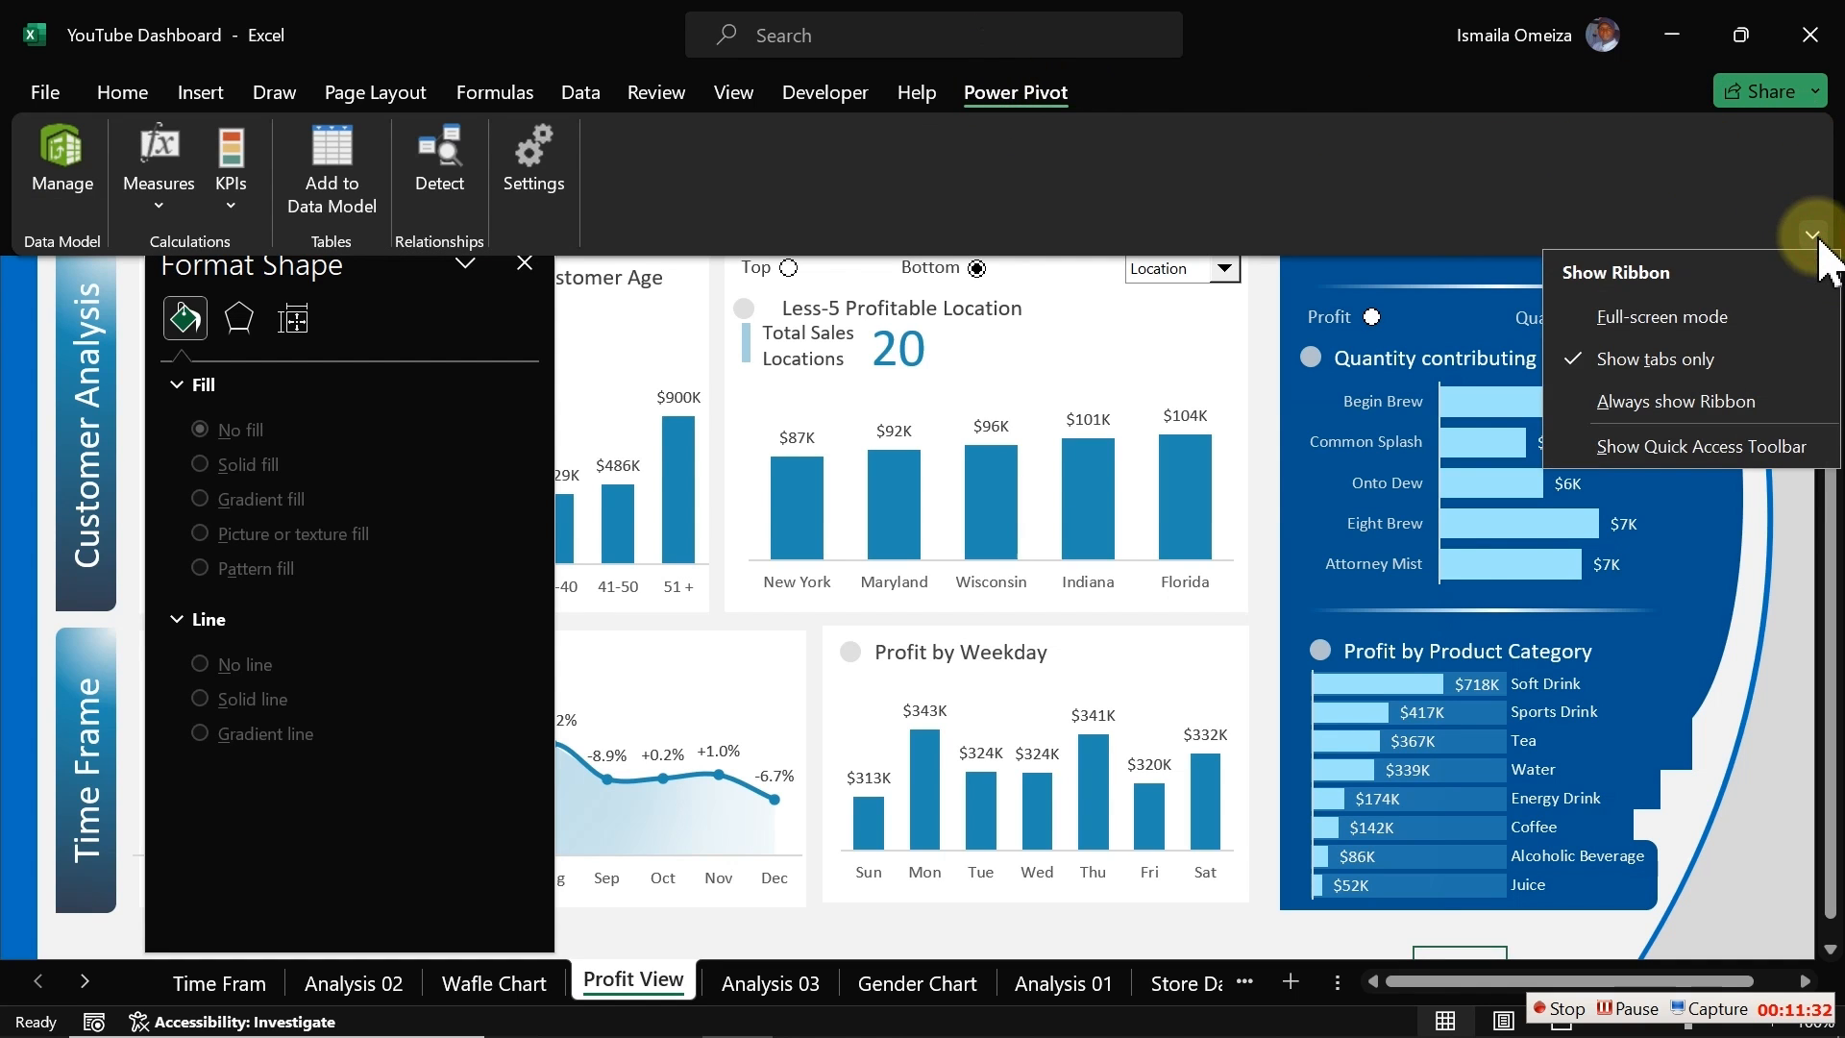
{"action": "left_click", "coordinate": [1681, 325]}
{"action": "left_click_drag", "start_coordinate": [1830, 423], "coordinate": [1830, 241]}
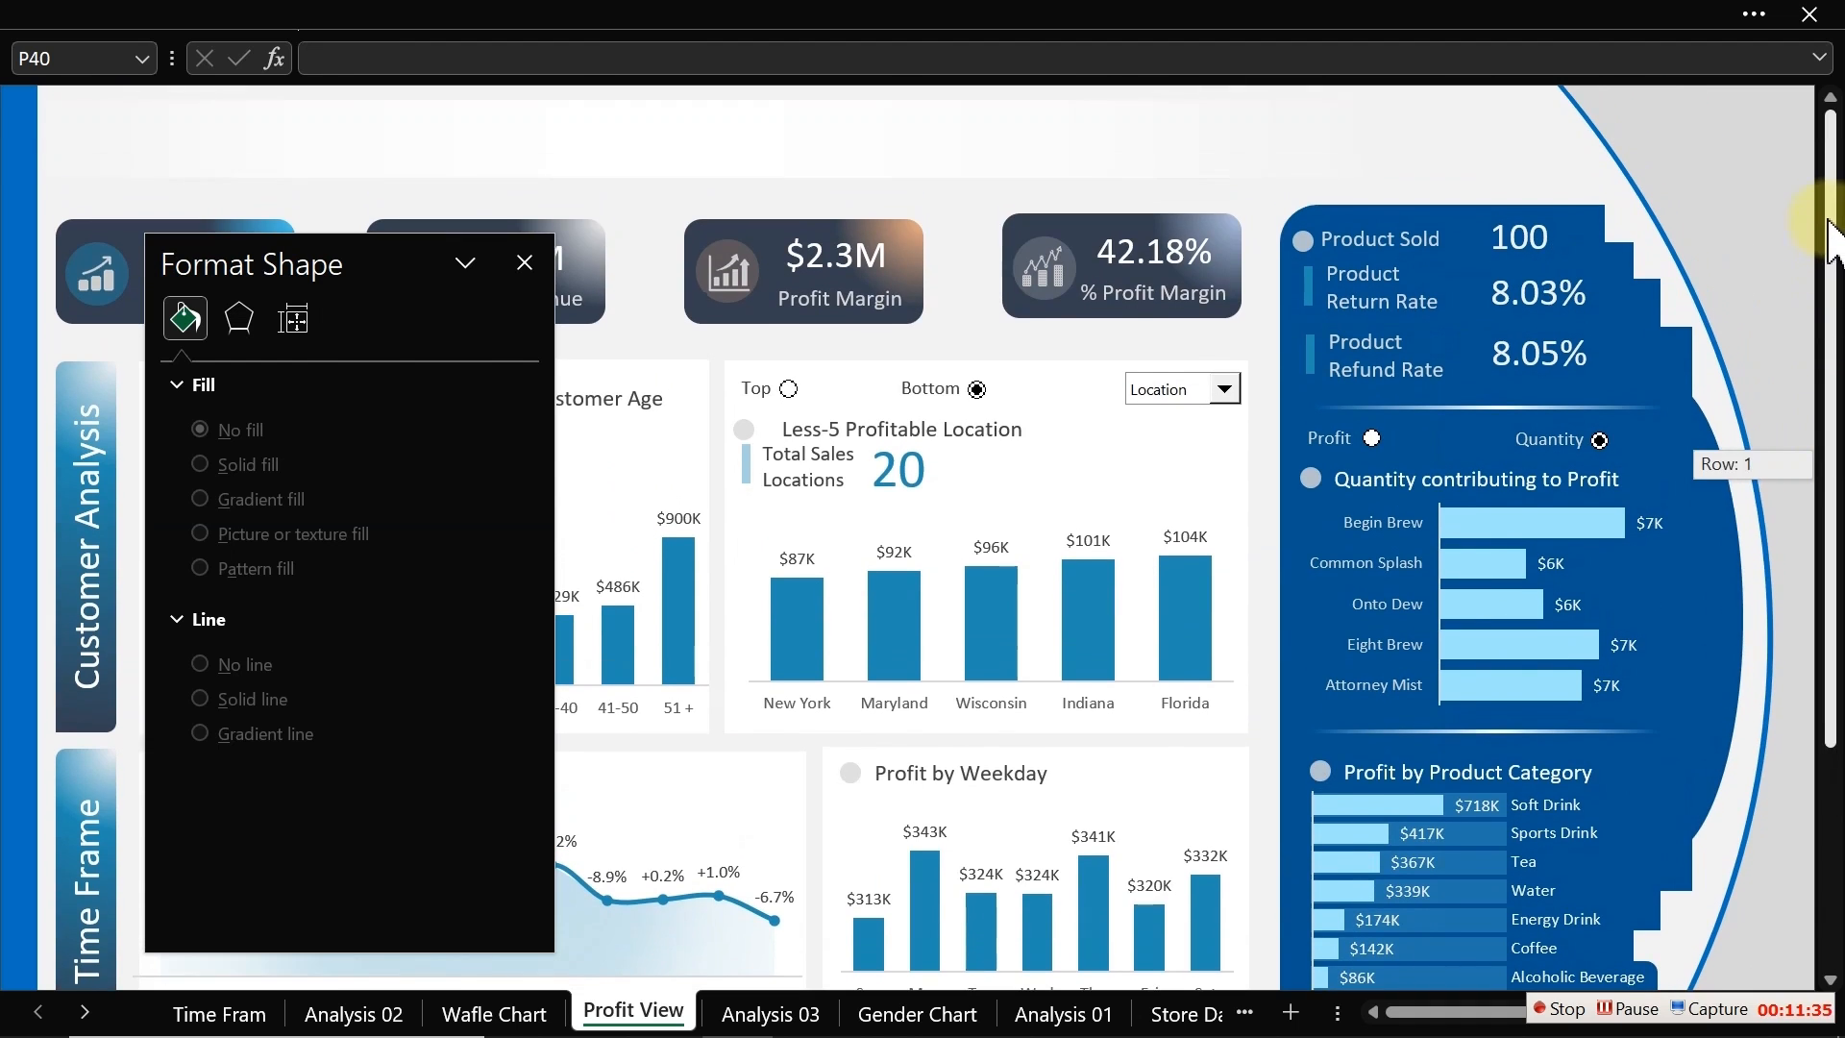
Step: Hide the formula bar and close the Format Shape pane
{"action": "mouse_move", "coordinate": [692, 27]}
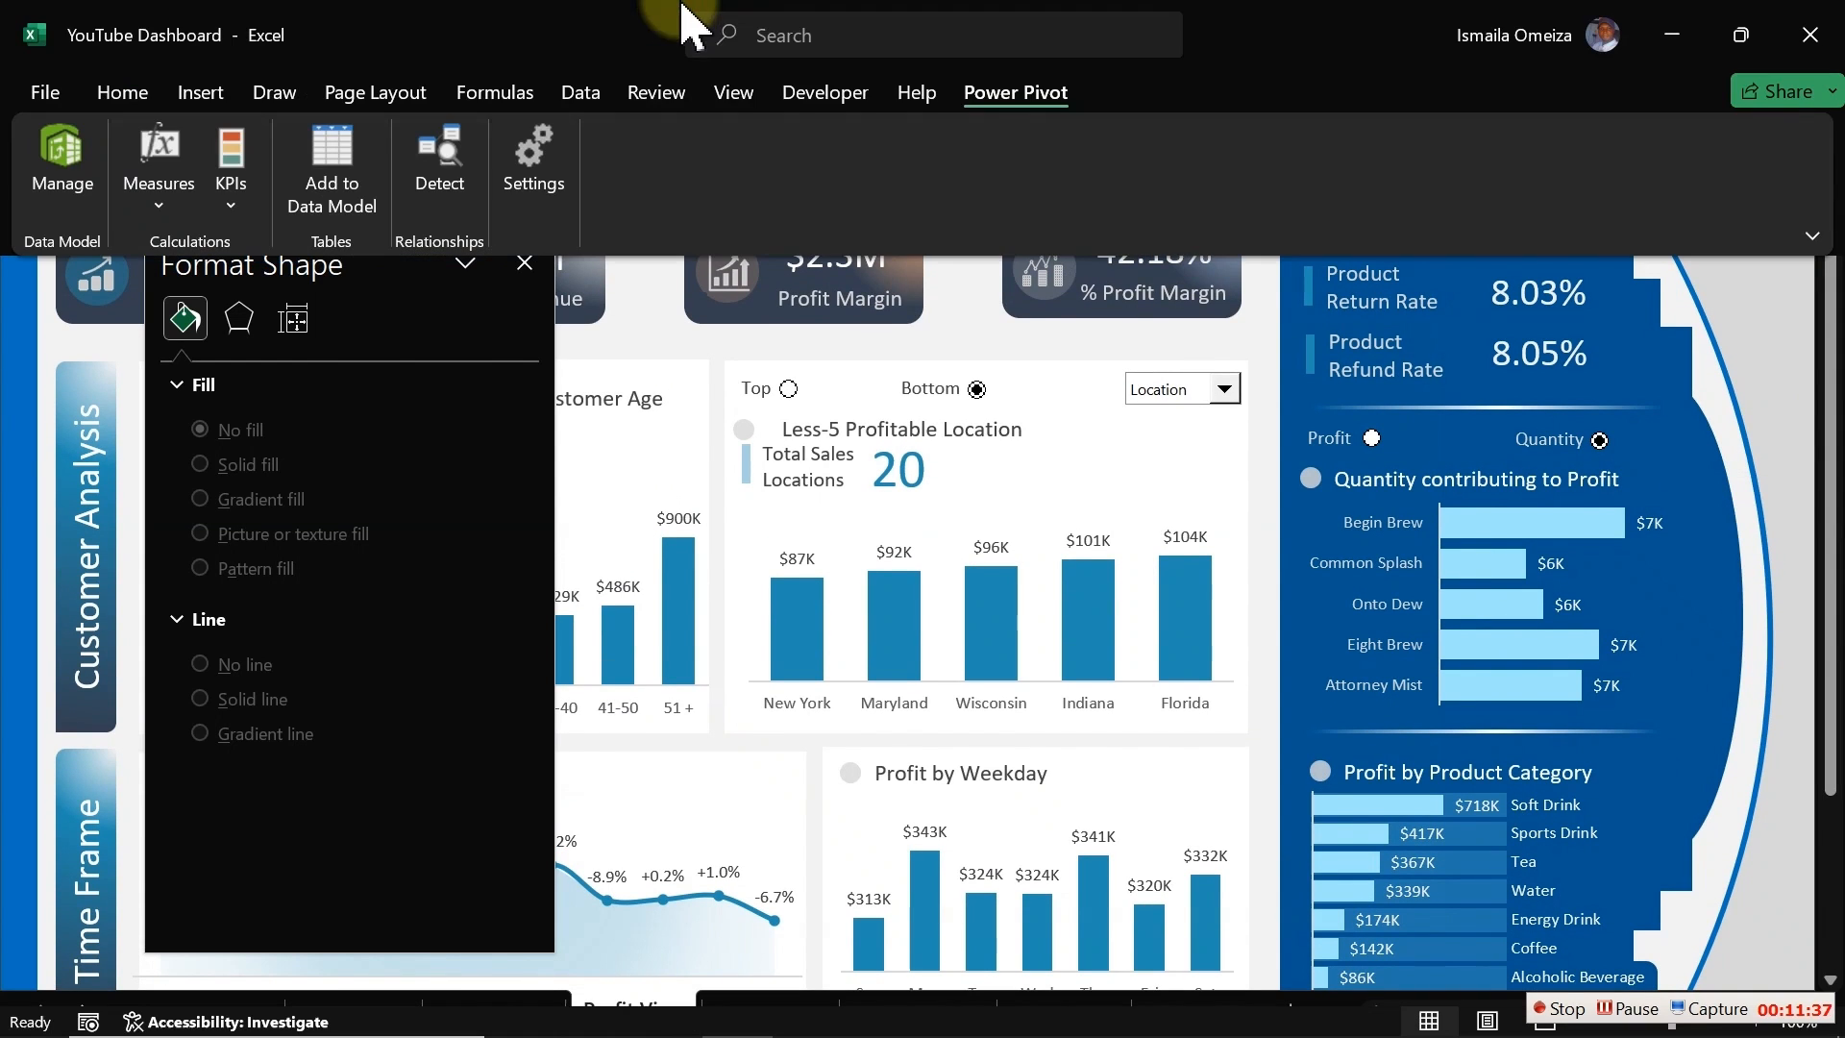
{"action": "left_click", "coordinate": [738, 97]}
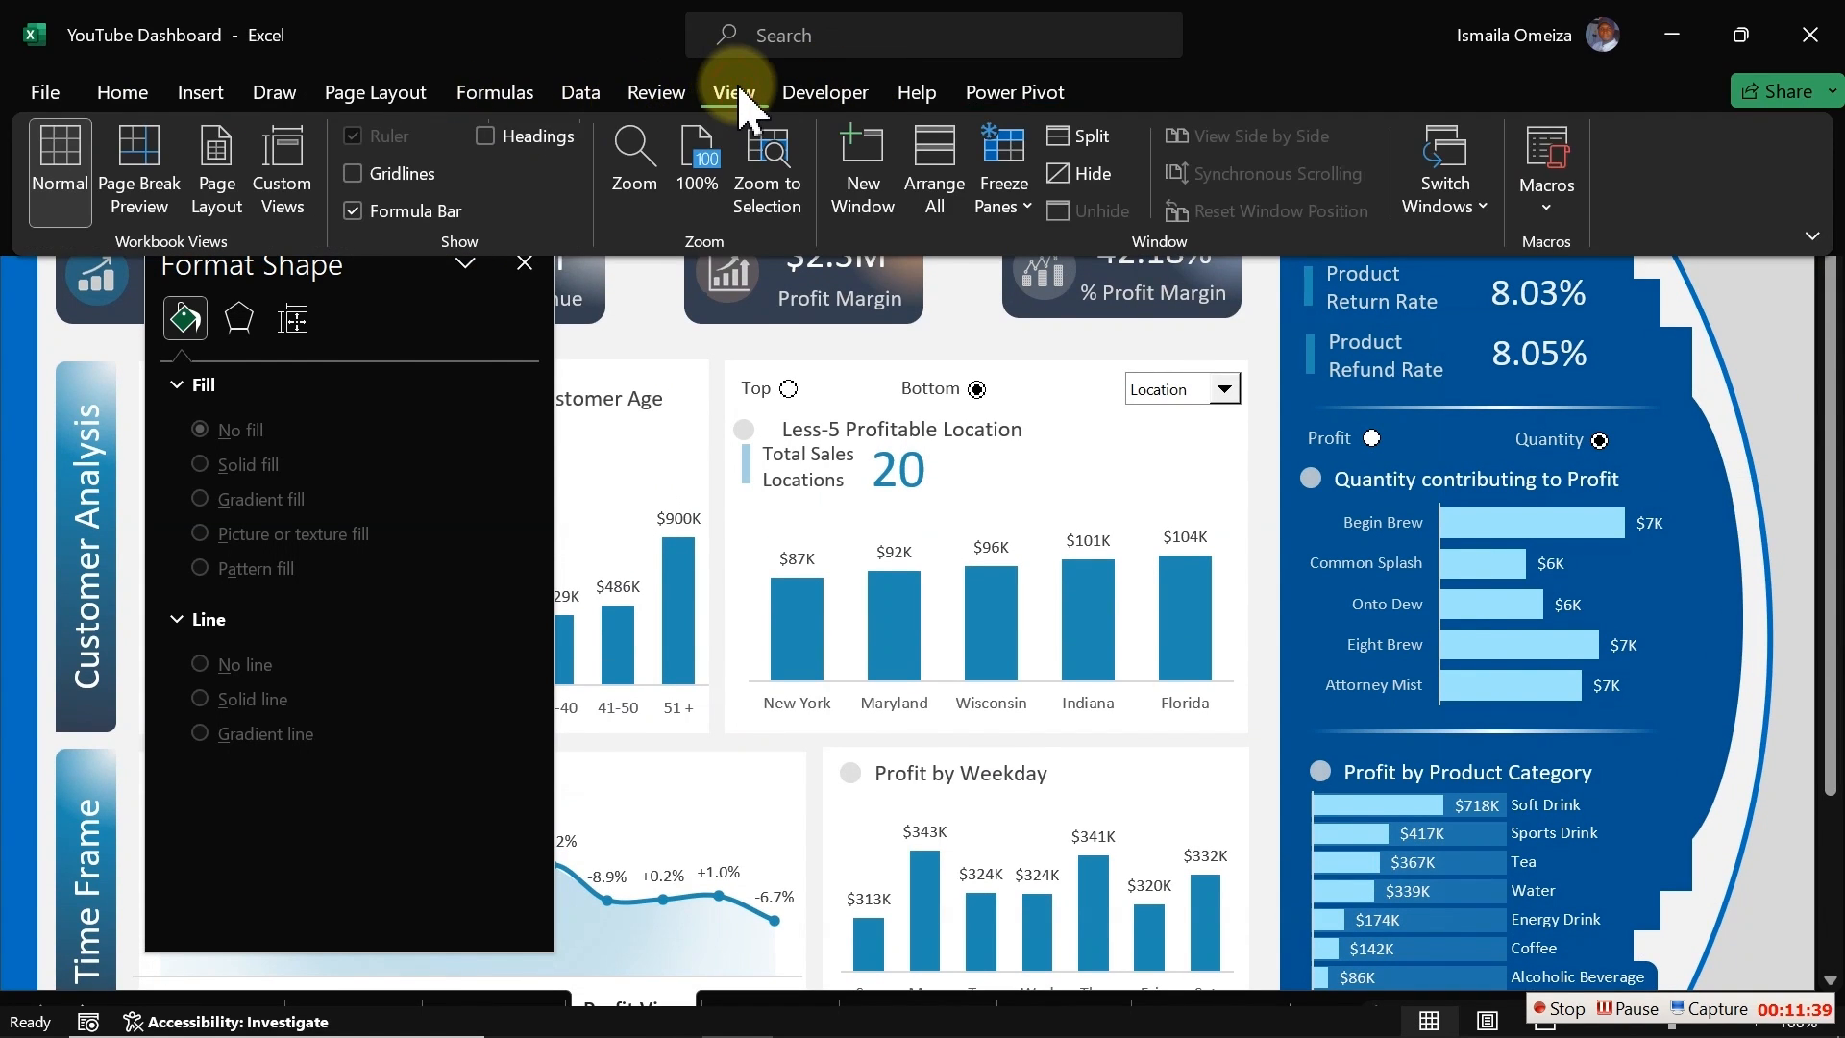
{"action": "left_click", "coordinate": [390, 212]}
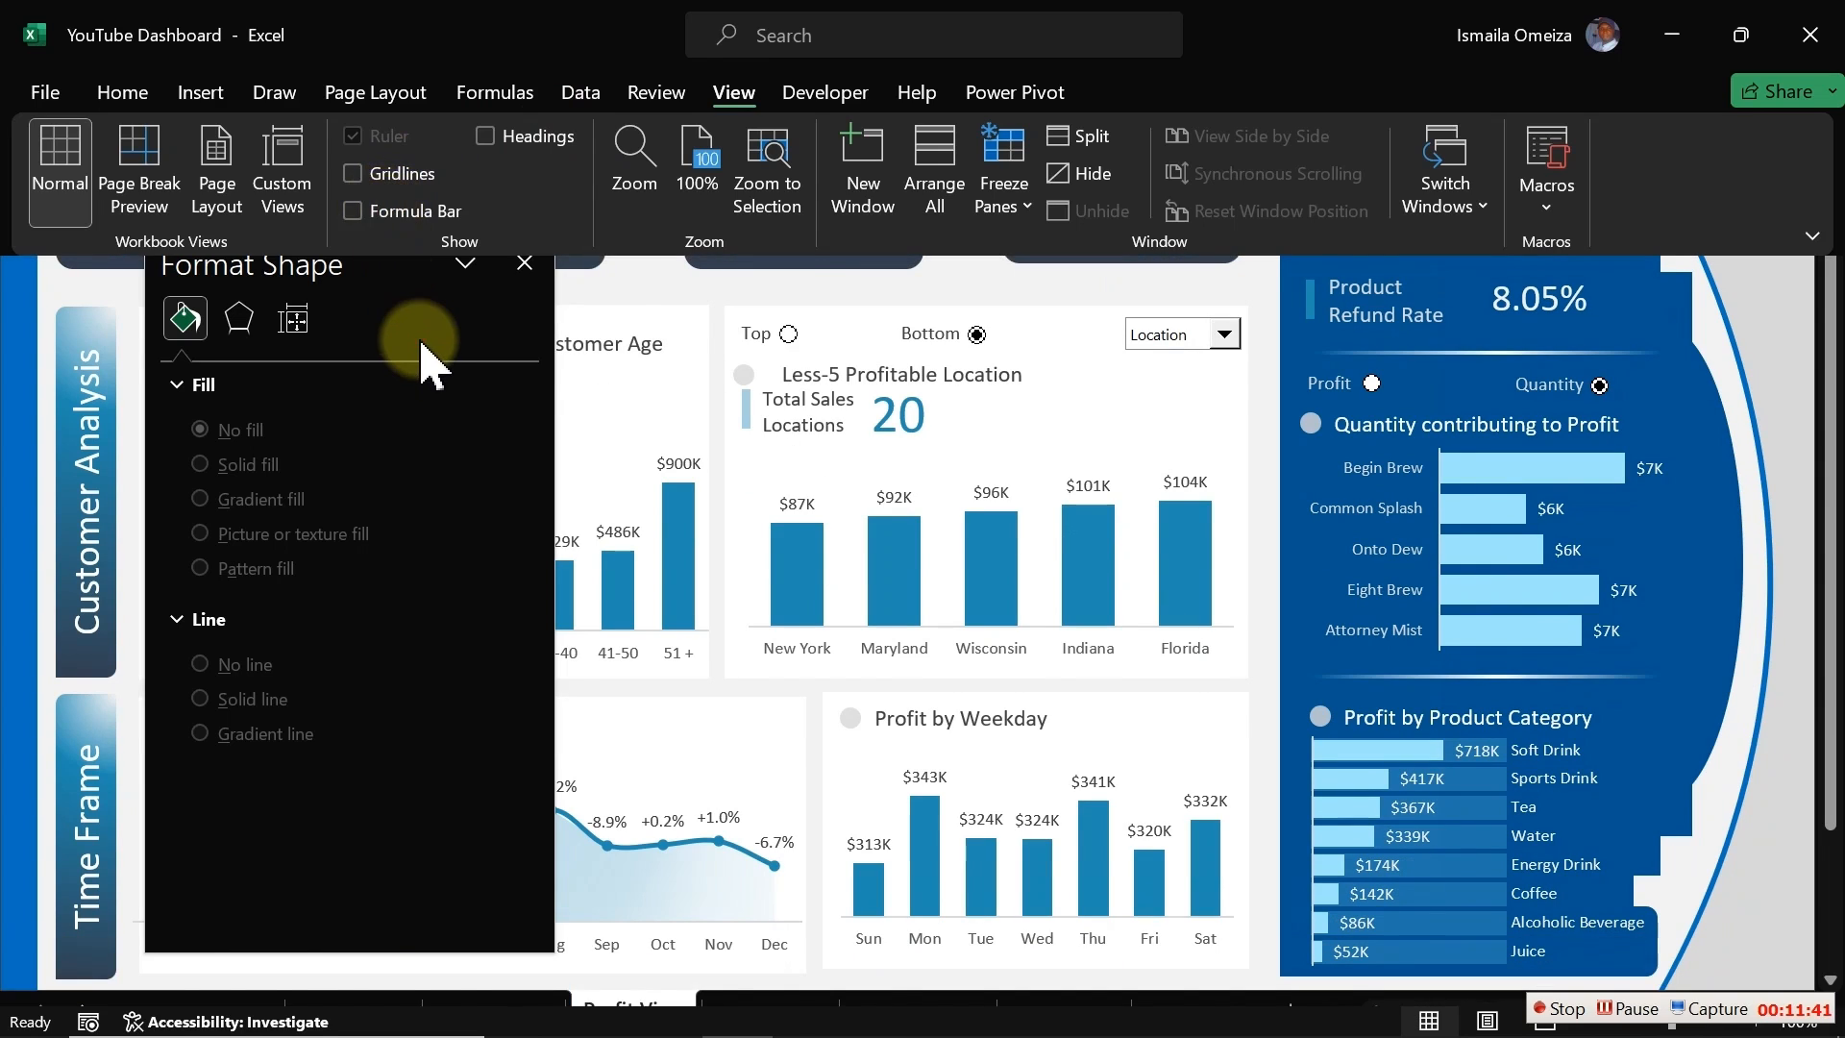
{"action": "left_click", "coordinate": [524, 263]}
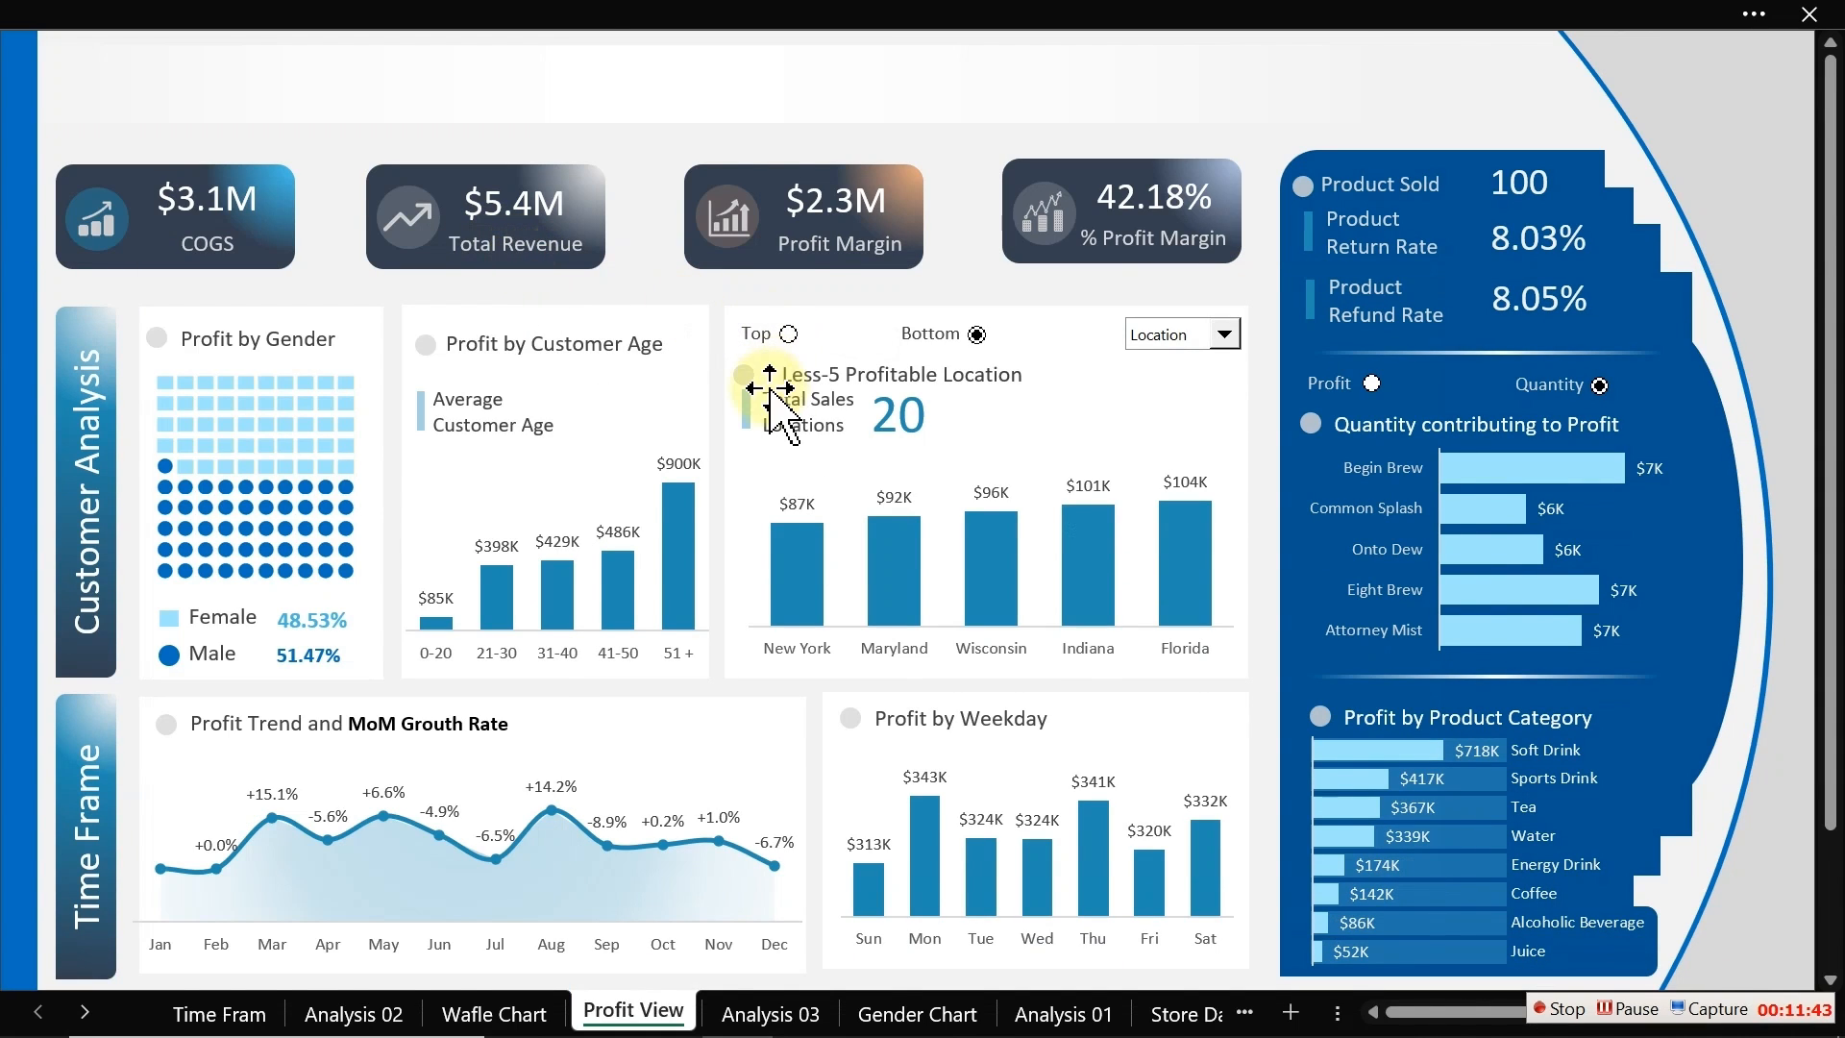
{"action": "left_click", "coordinate": [957, 286]}
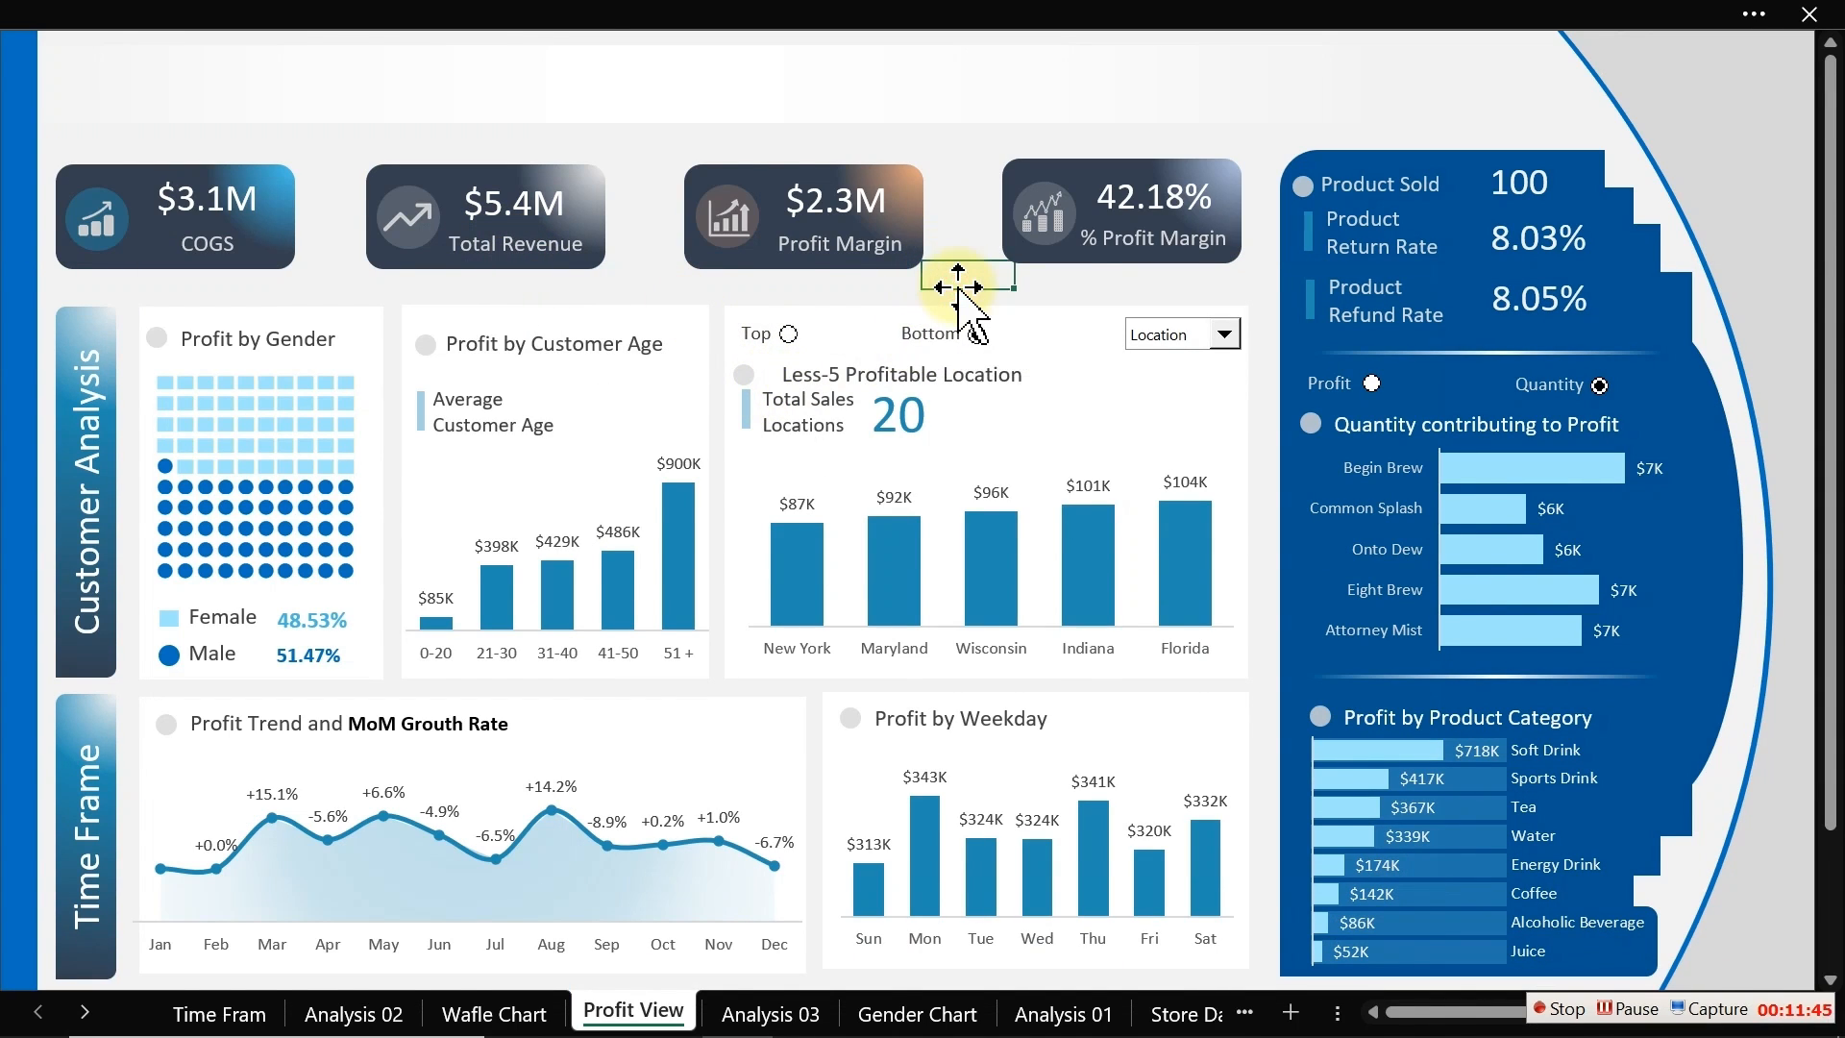
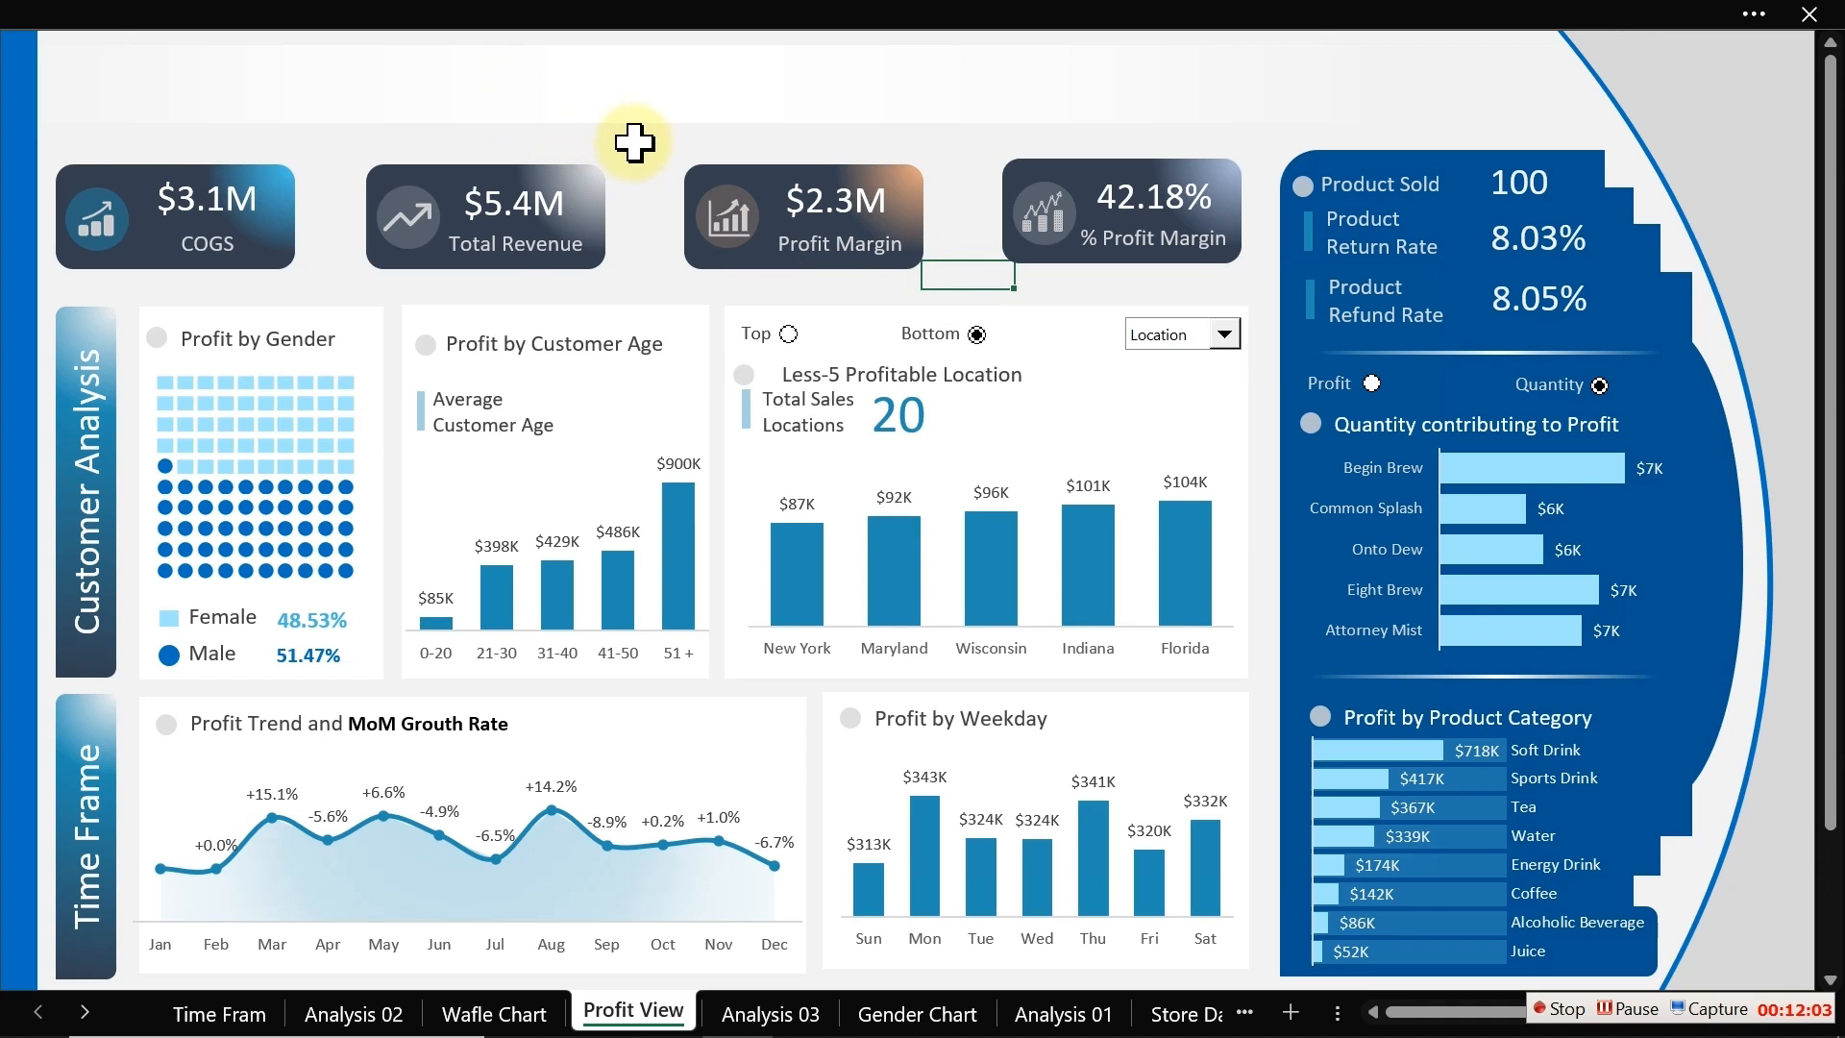
Step: Copy the 'Profit by Customer Age' title box to the empty header strip at the top of the Profit View dashboard
{"action": "left_click", "coordinate": [362, 17]}
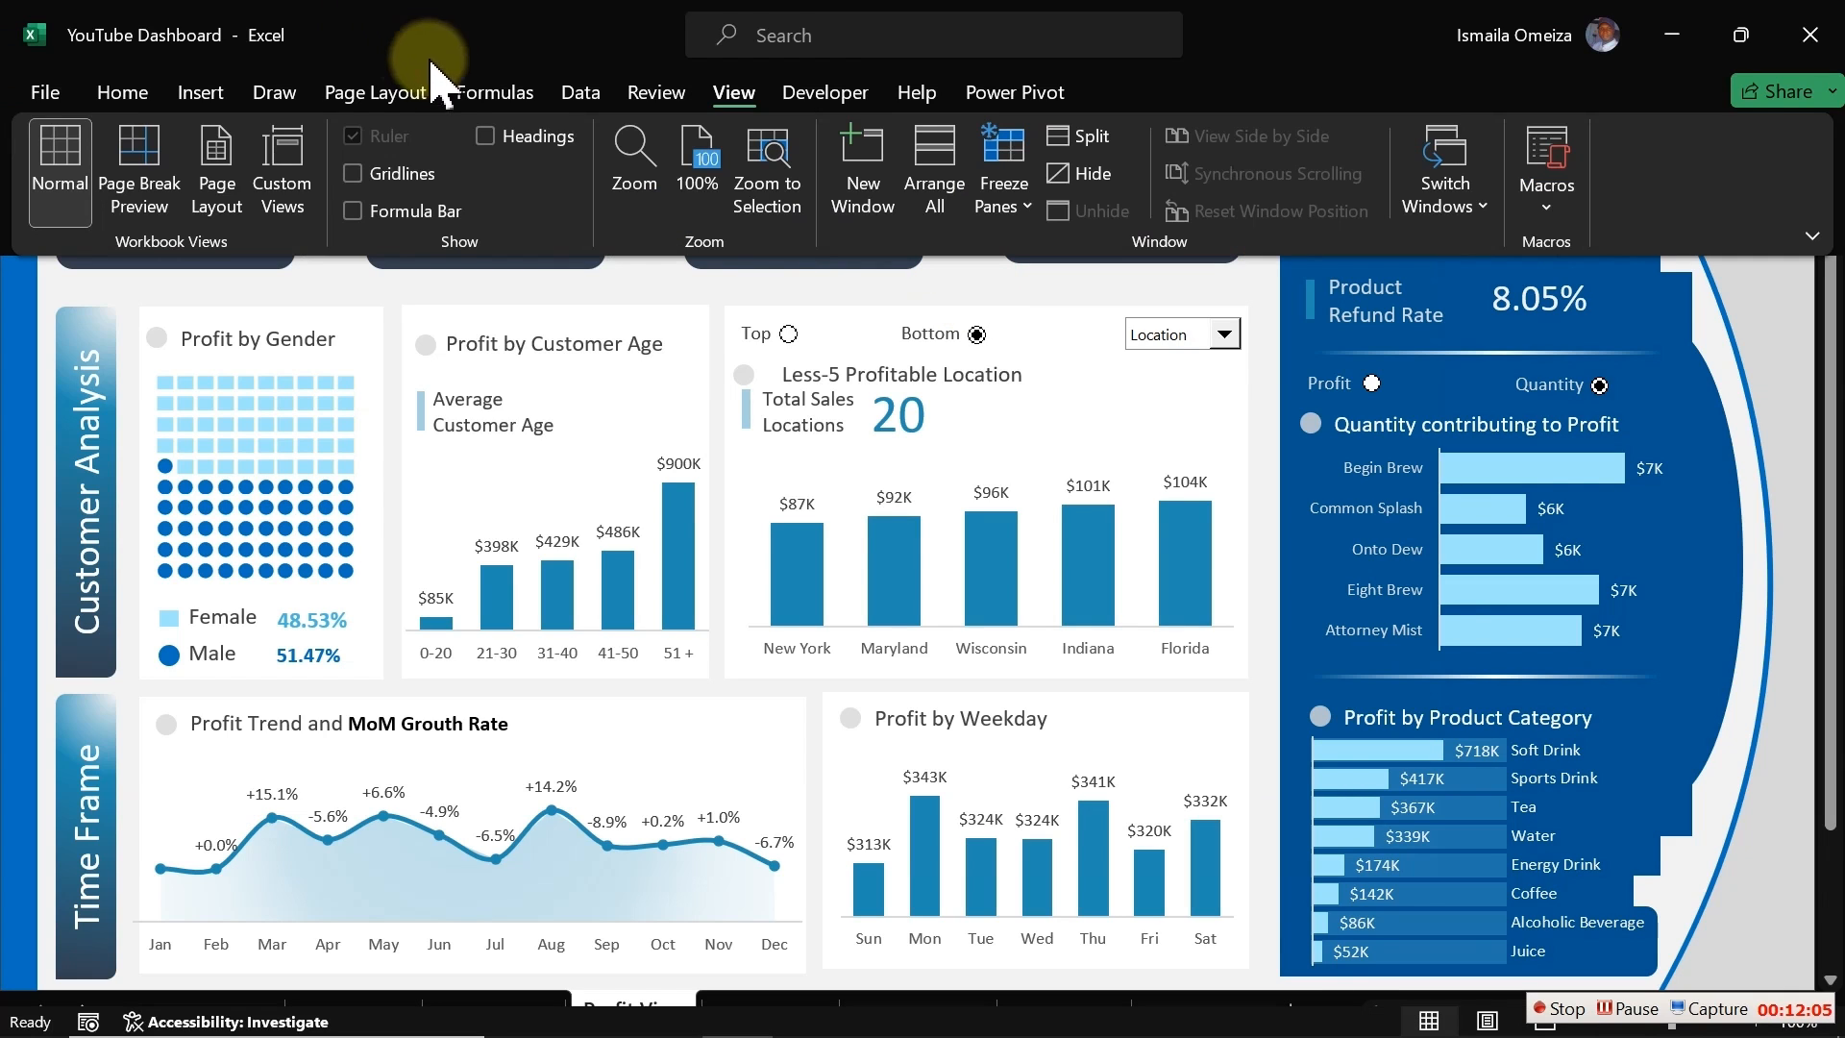
{"action": "left_click", "coordinate": [810, 278]}
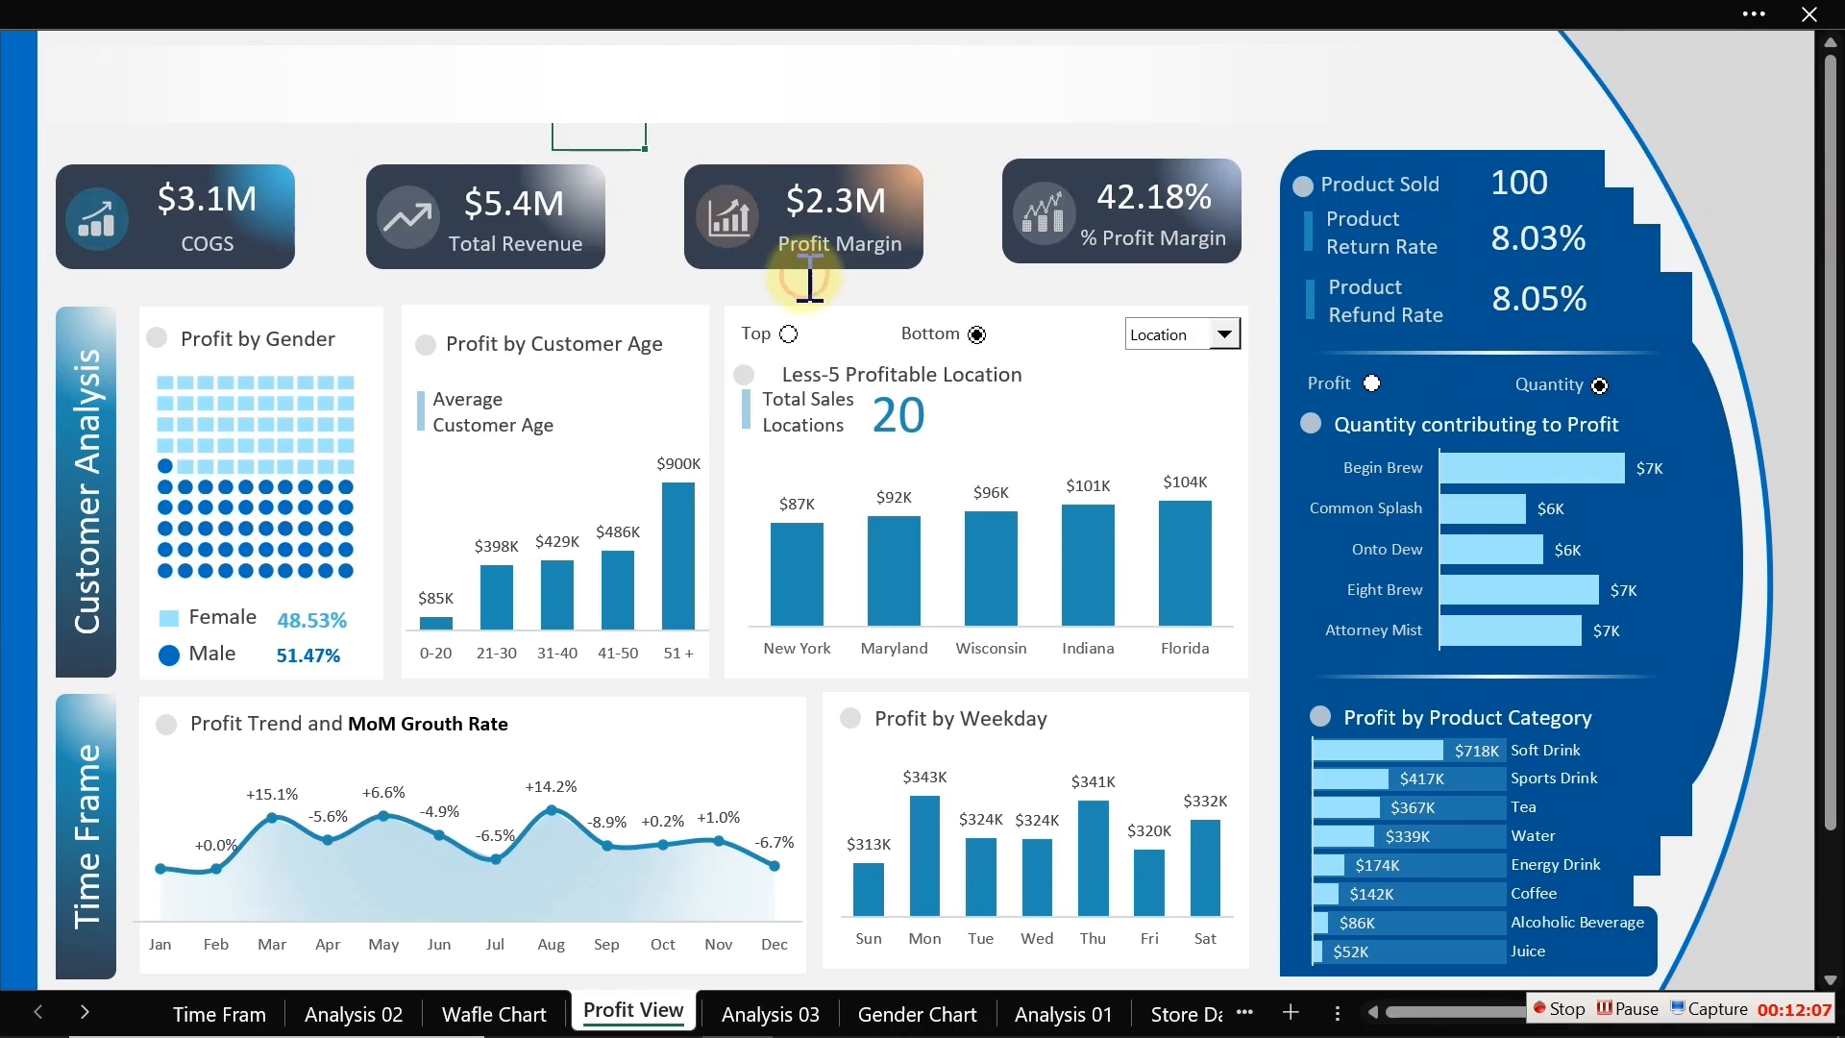
{"action": "left_click", "coordinate": [512, 347]}
{"action": "left_click_drag", "start_coordinate": [512, 348], "coordinate": [468, 85]}
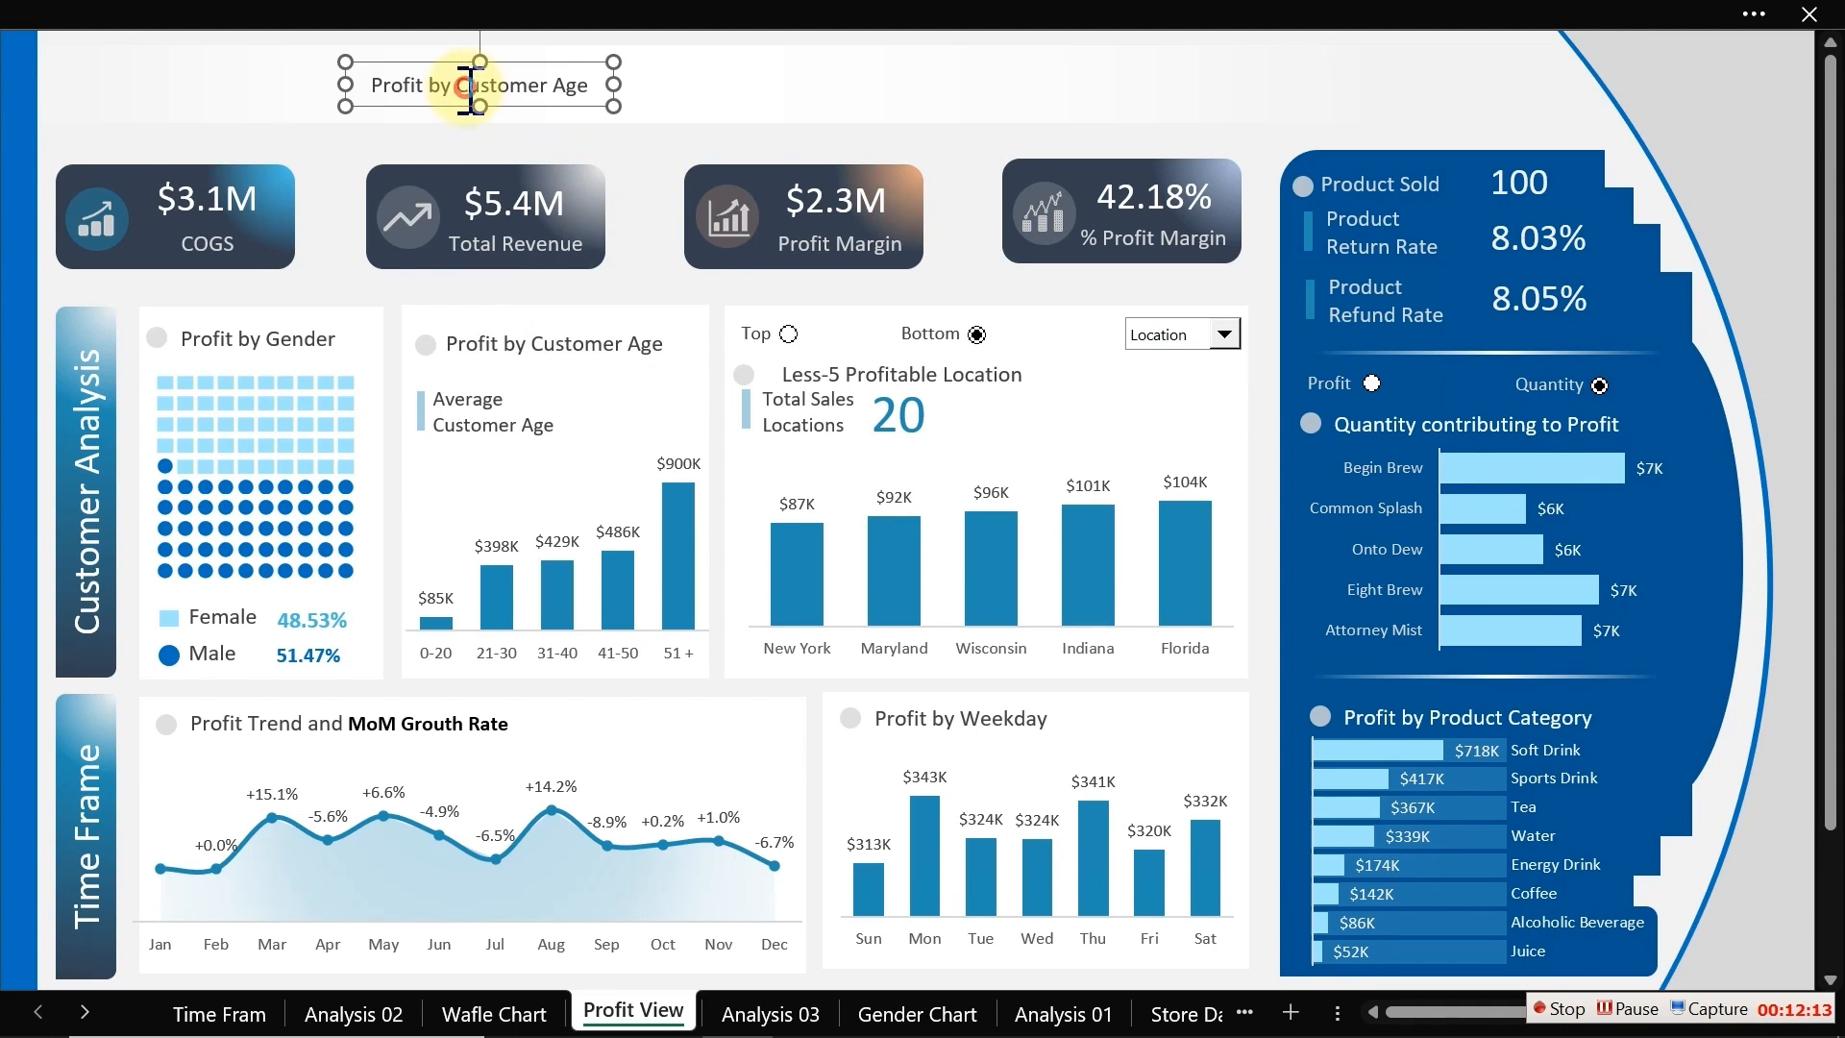
Step: Replace the copied box's text with 'Kix Business Dashboard' and widen the text box
{"action": "triple_click", "coordinate": [468, 85]}
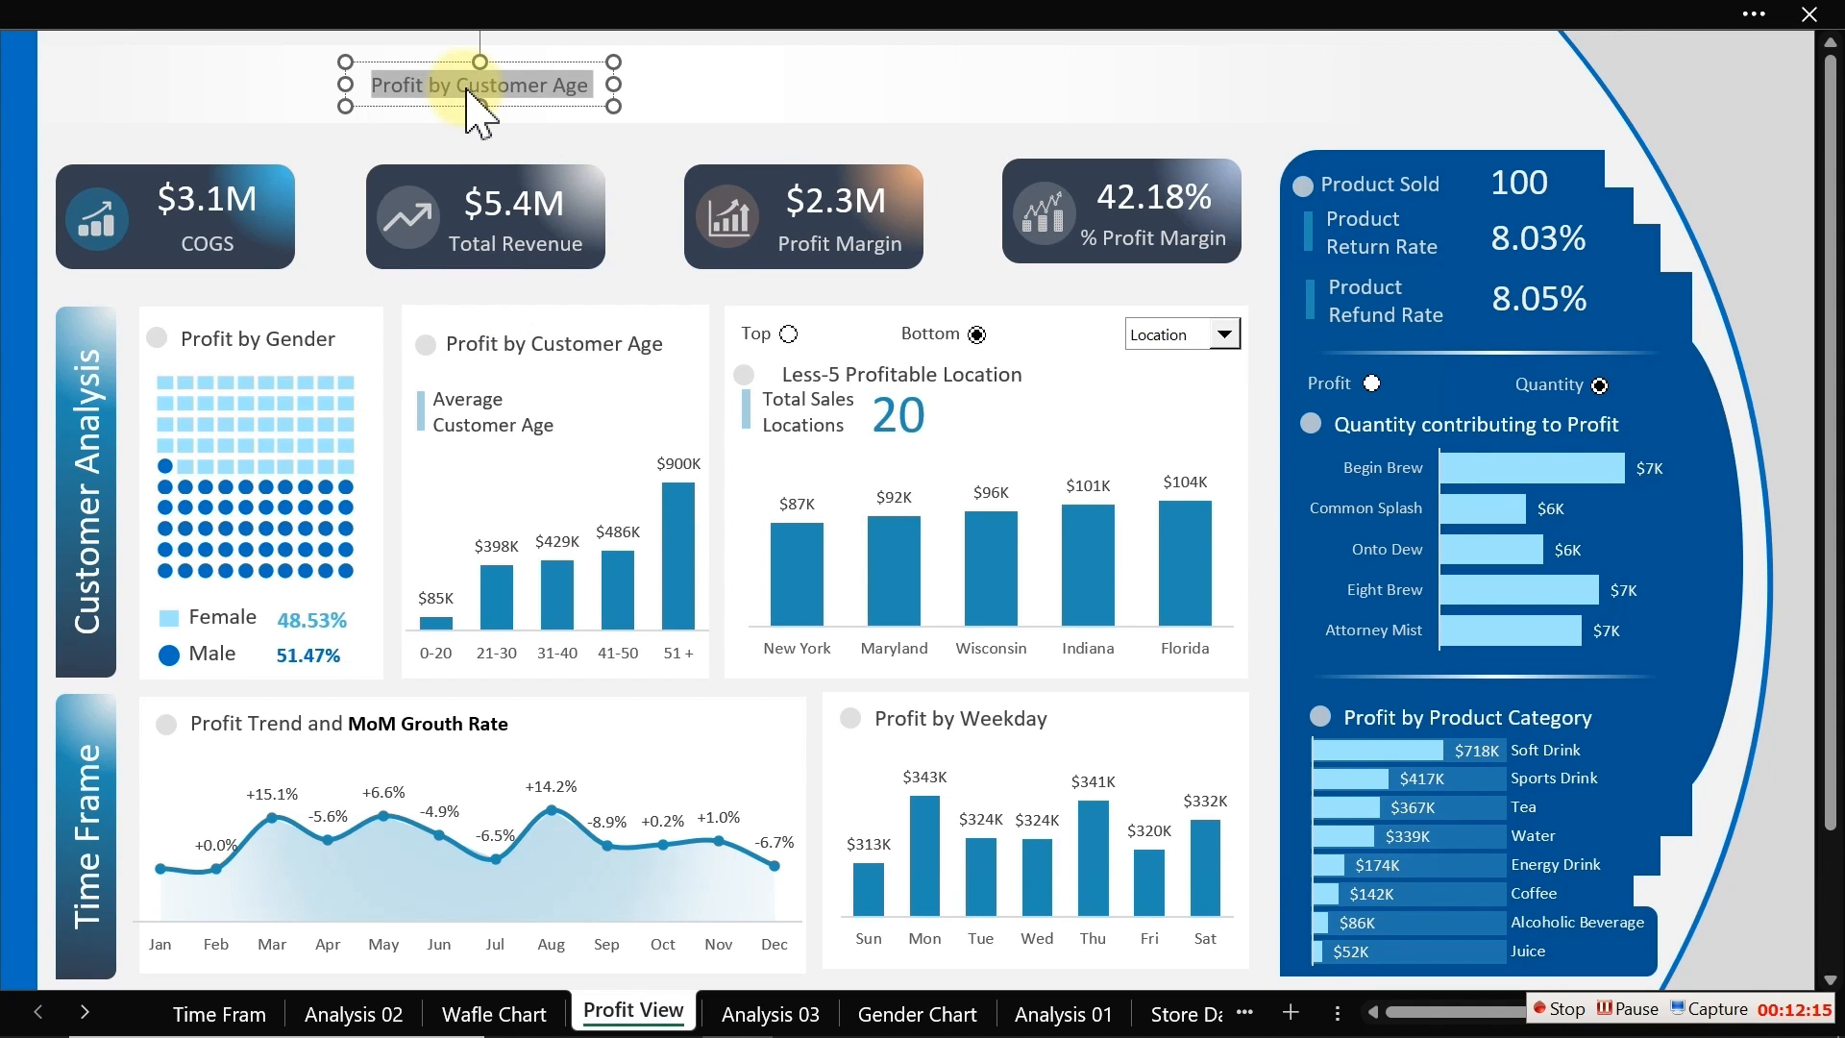
{"action": "type", "text": "Kix Business Dashboard"}
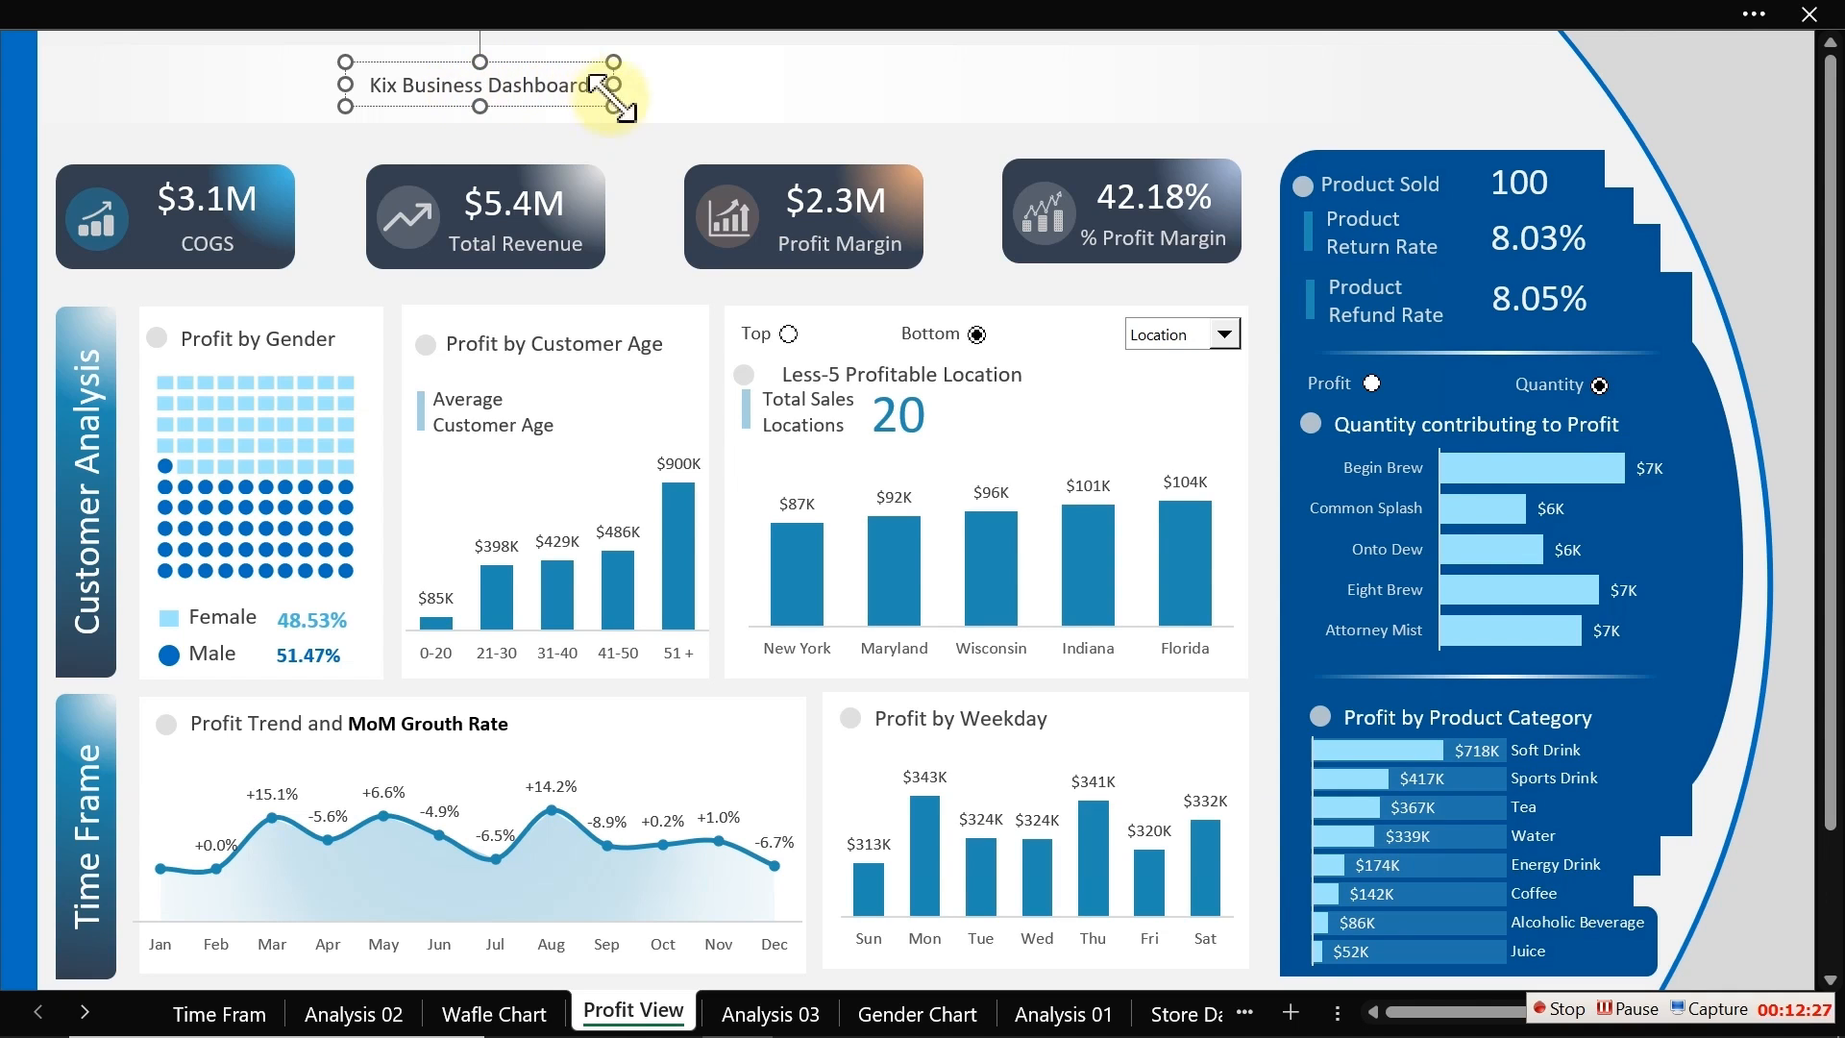
{"action": "left_click_drag", "start_coordinate": [615, 113], "coordinate": [652, 120]}
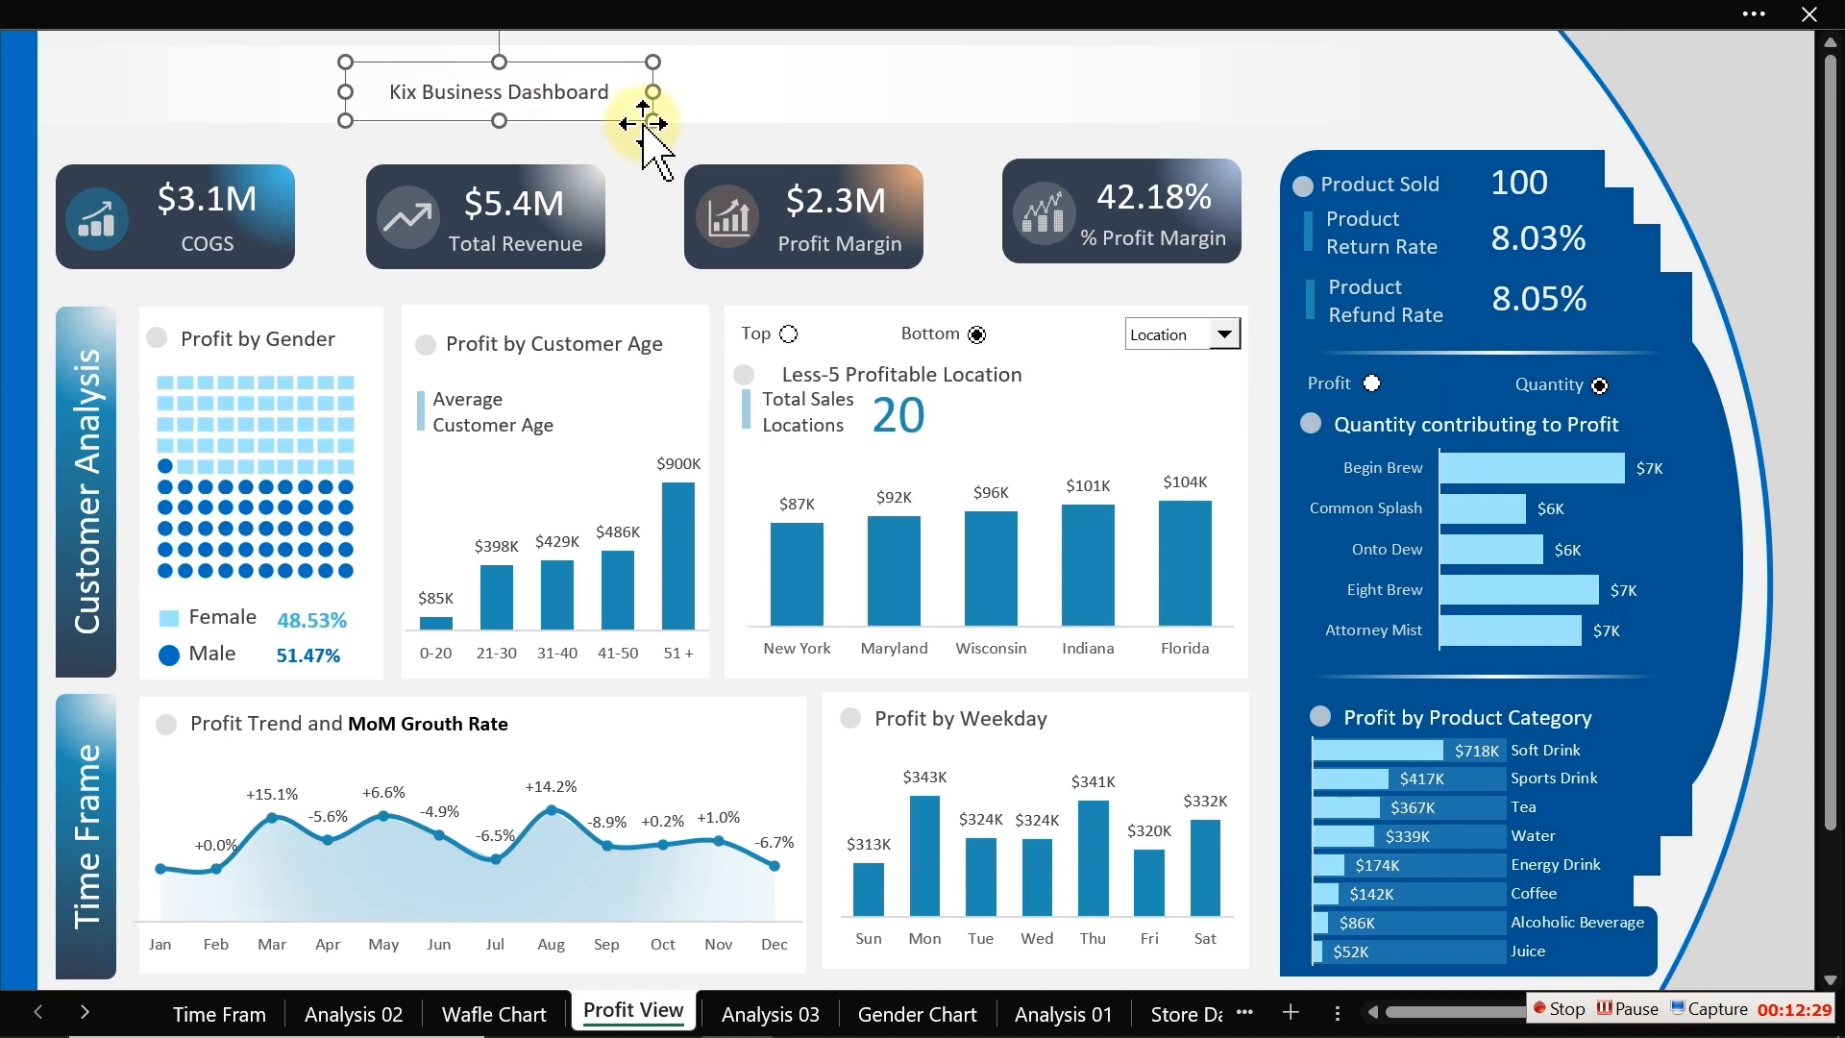
Step: Set the title's font size to 20 and move the title box to the upper-left corner of the dashboard
{"action": "left_click", "coordinate": [256, 9]}
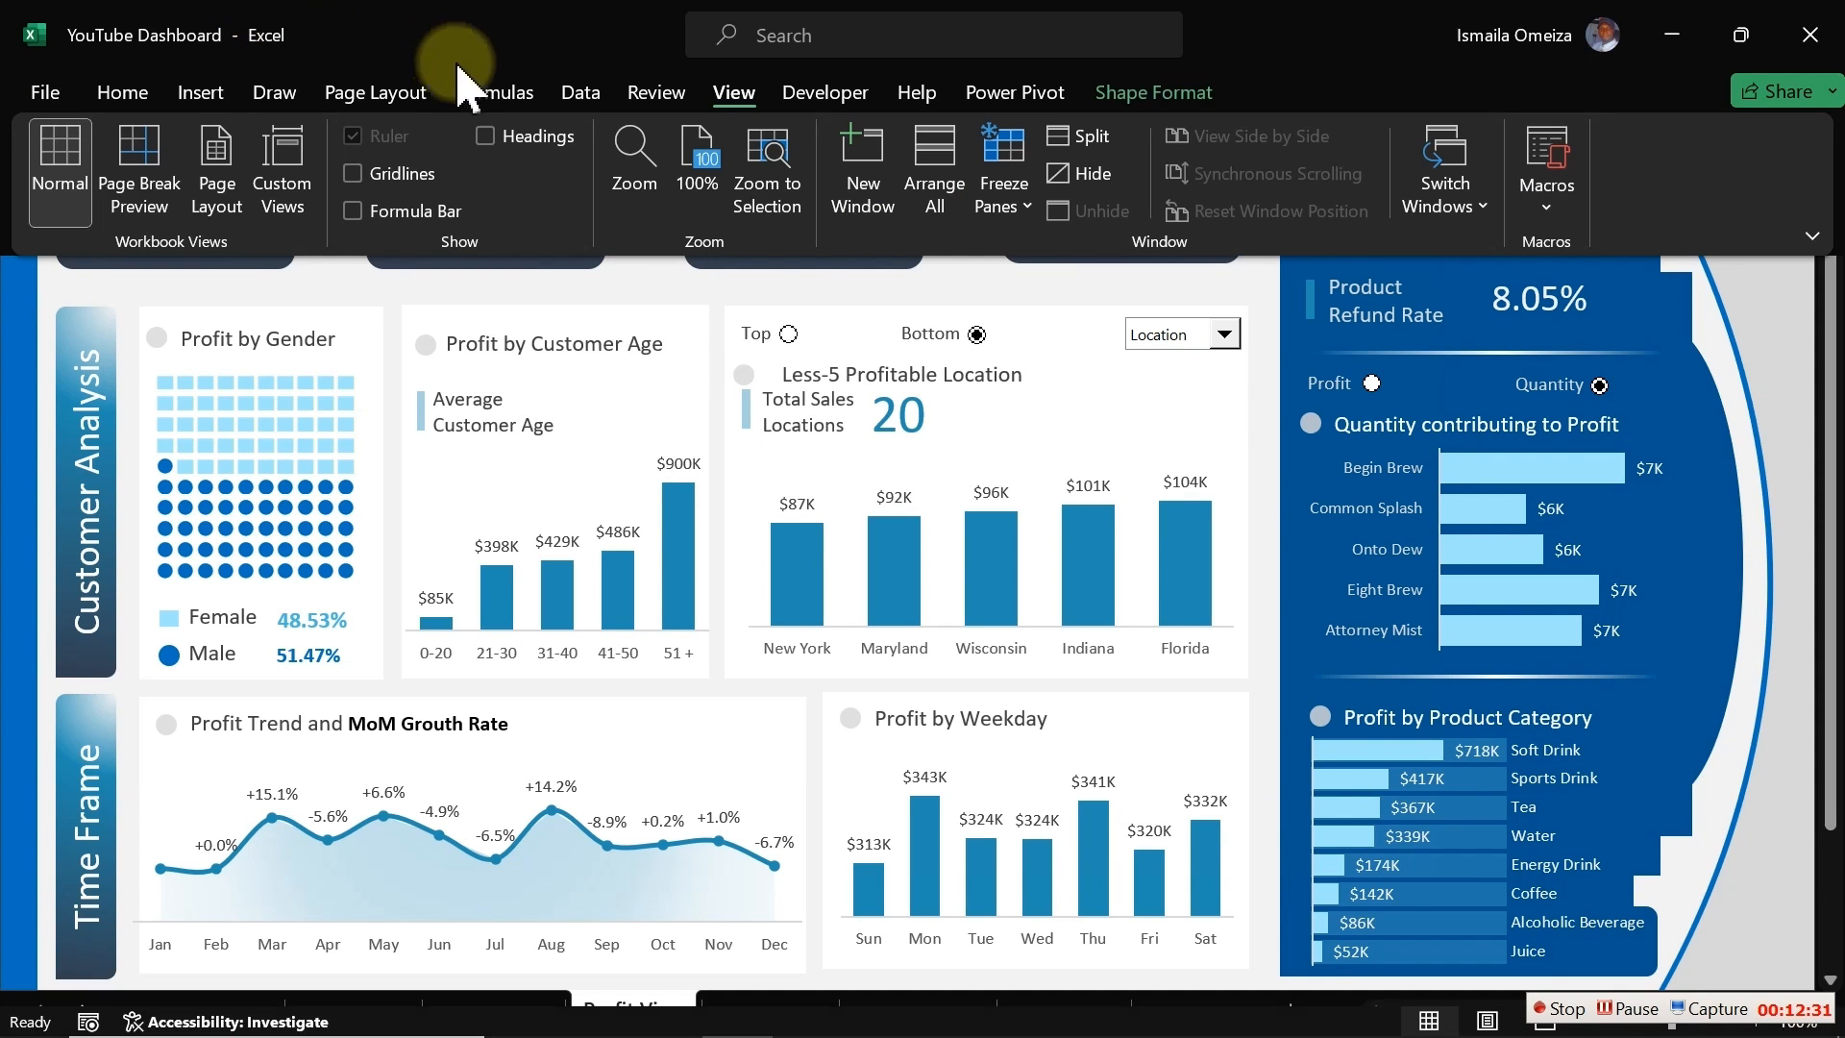
{"action": "left_click", "coordinate": [150, 97]}
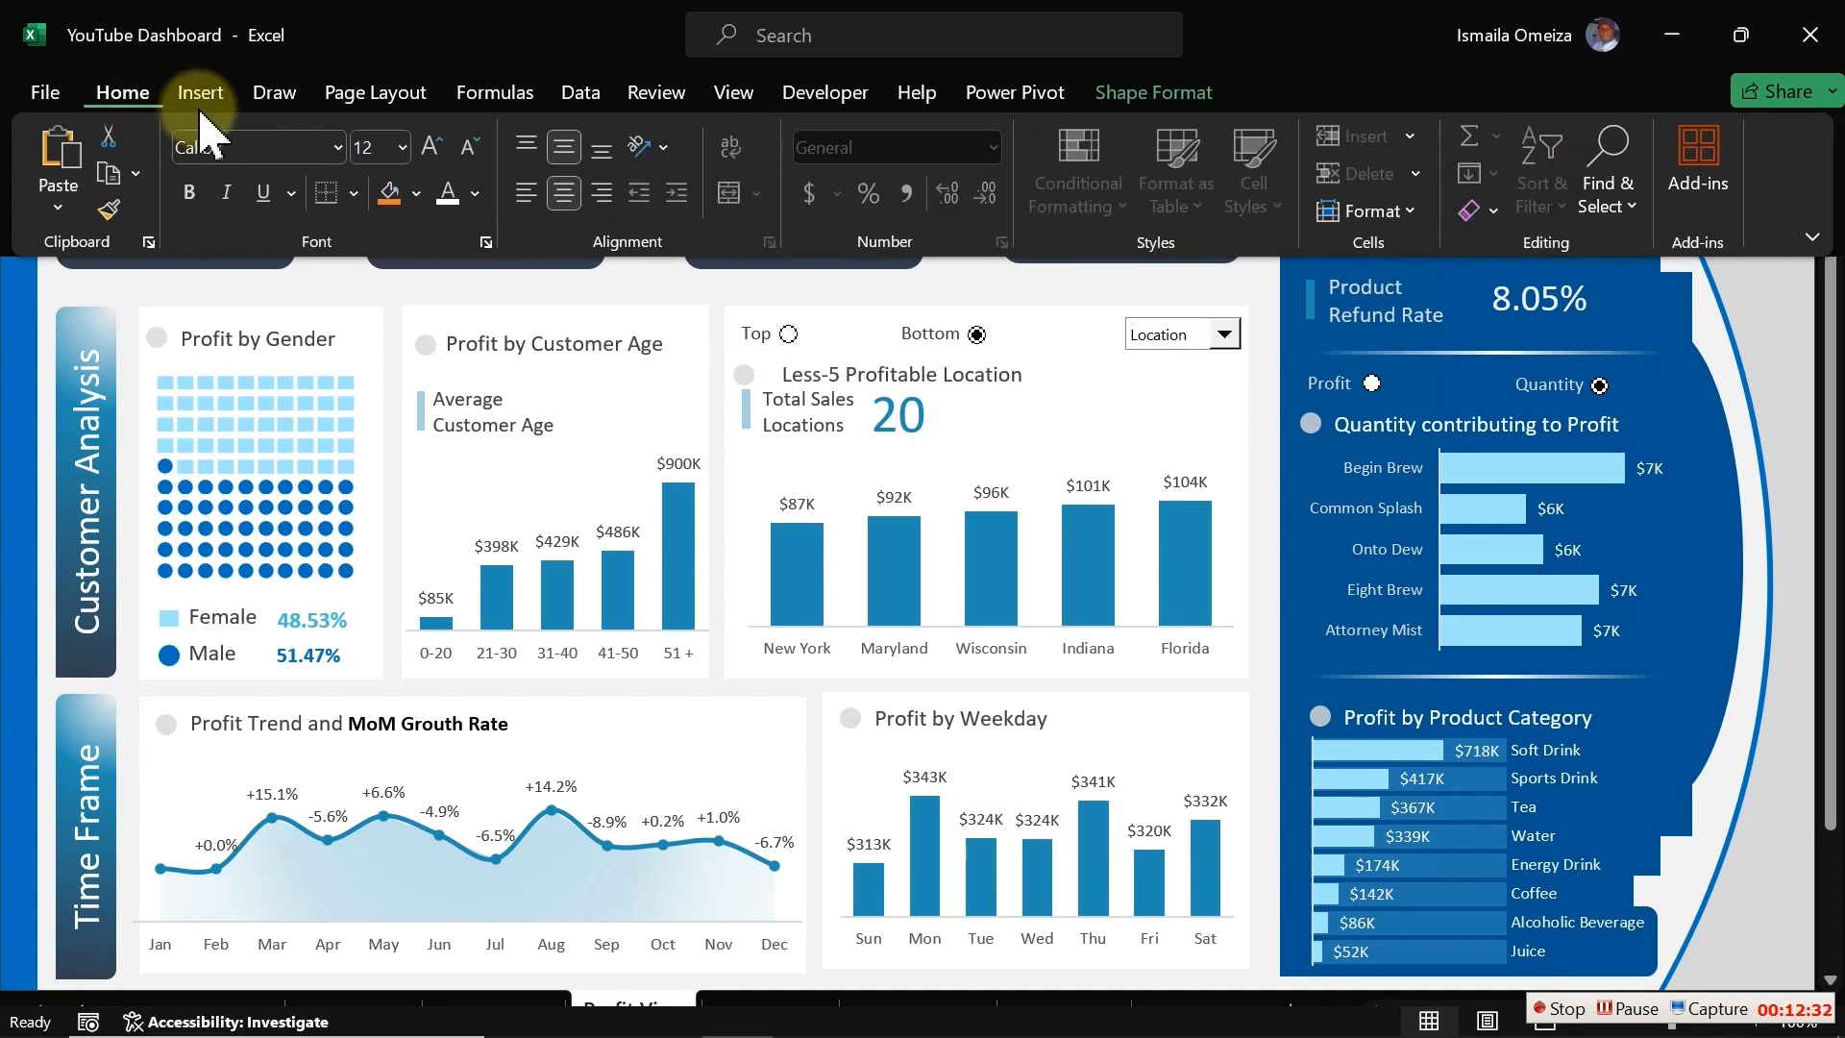
{"action": "left_click", "coordinate": [402, 147]}
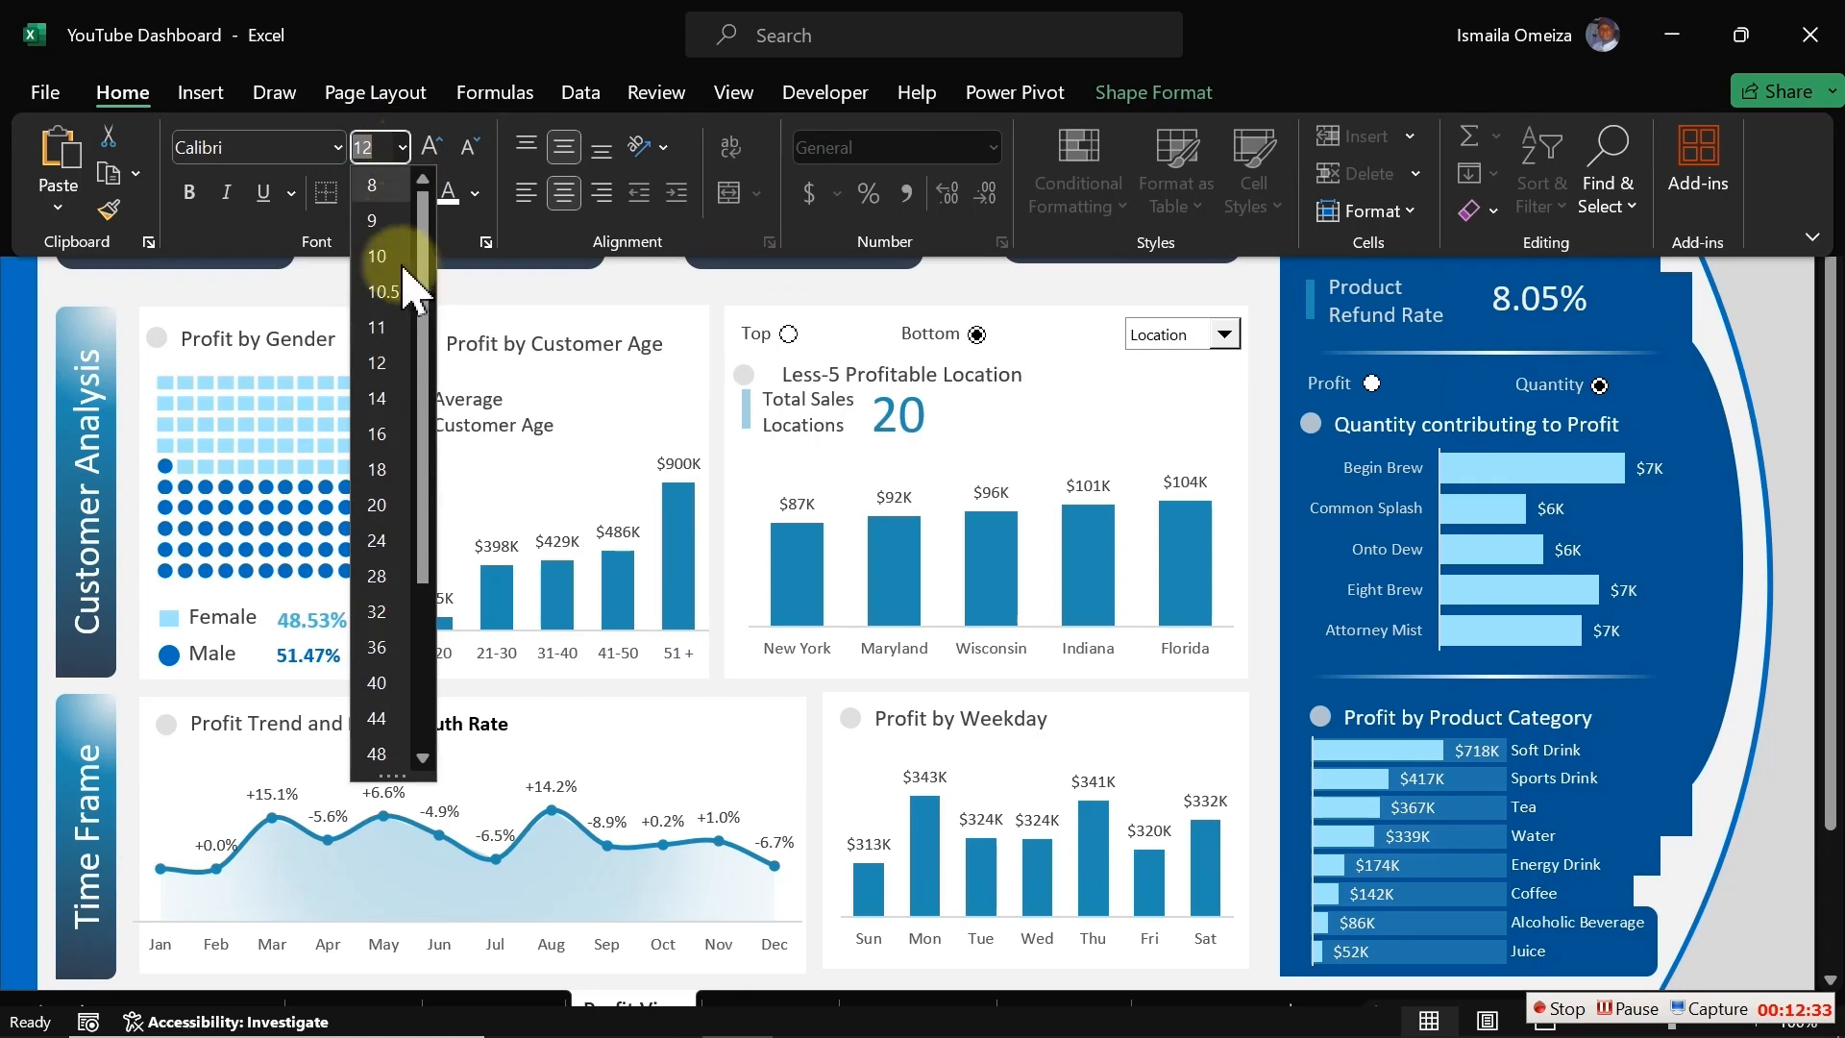
{"action": "left_click", "coordinate": [394, 538]}
{"action": "left_click", "coordinate": [382, 504]}
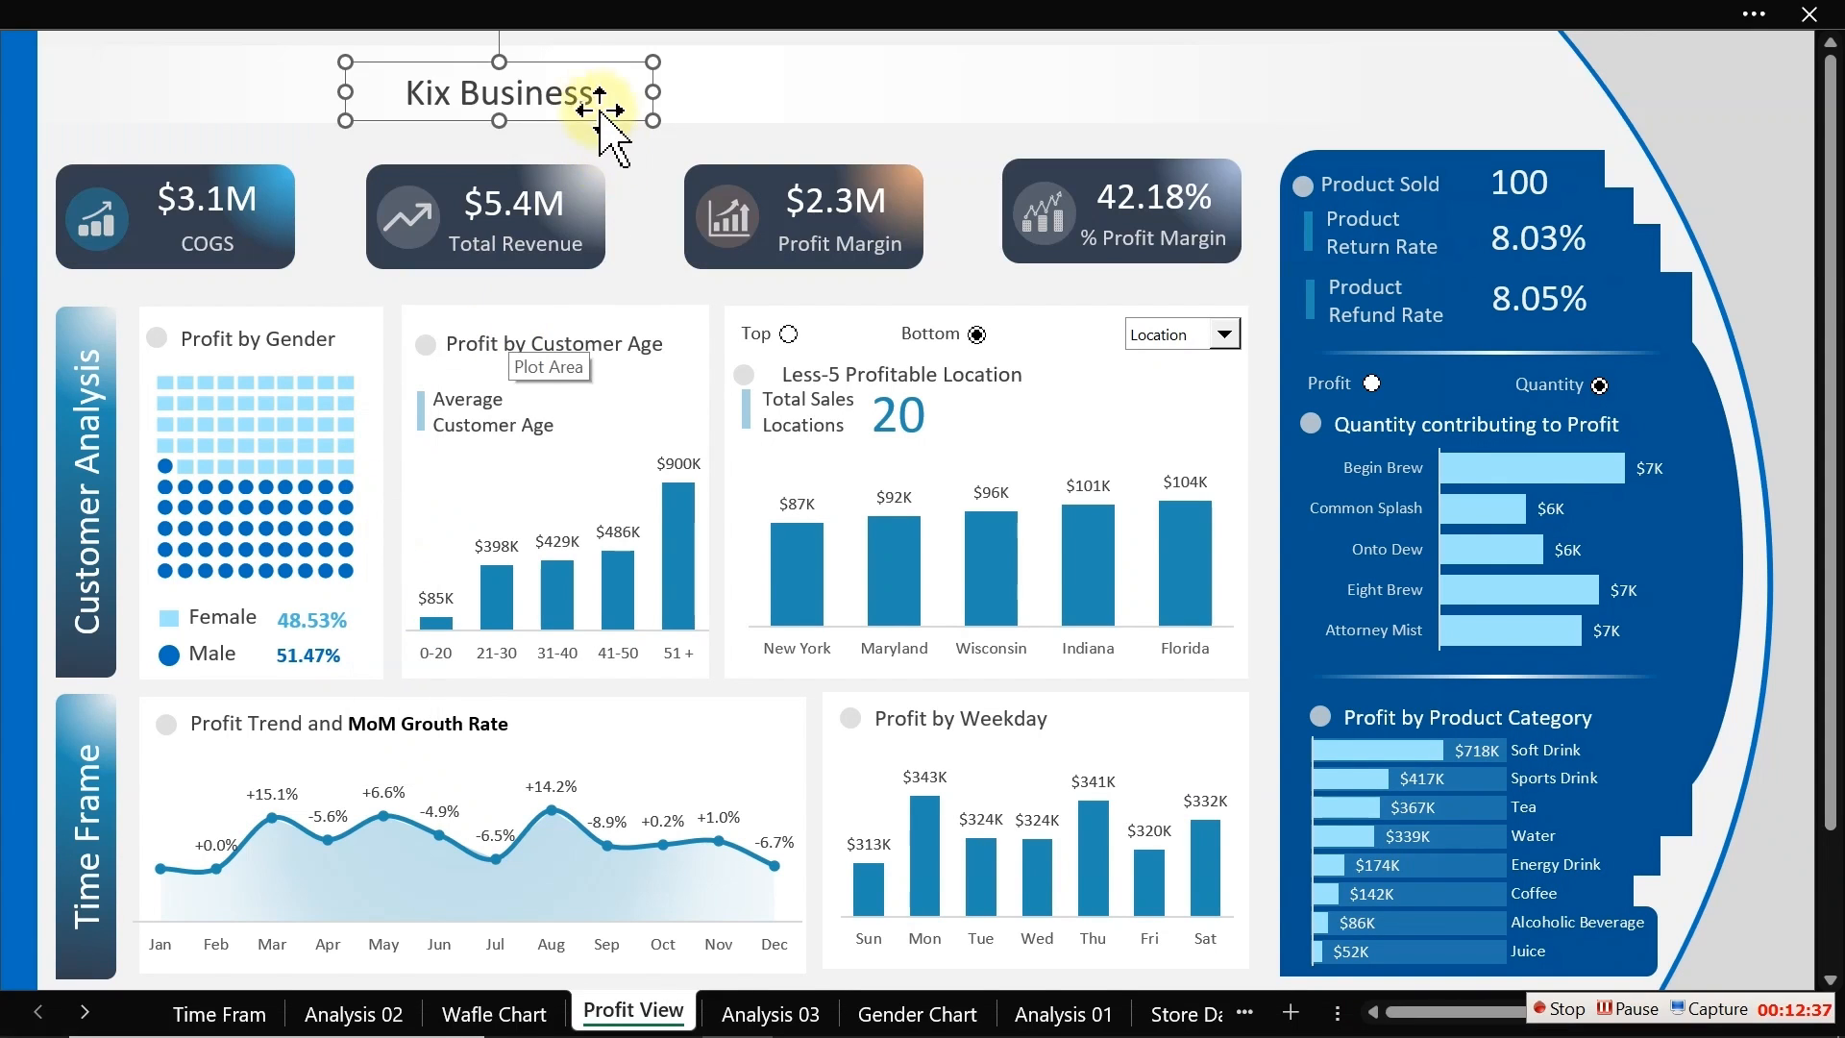
{"action": "left_click_drag", "start_coordinate": [588, 114], "coordinate": [402, 87]}
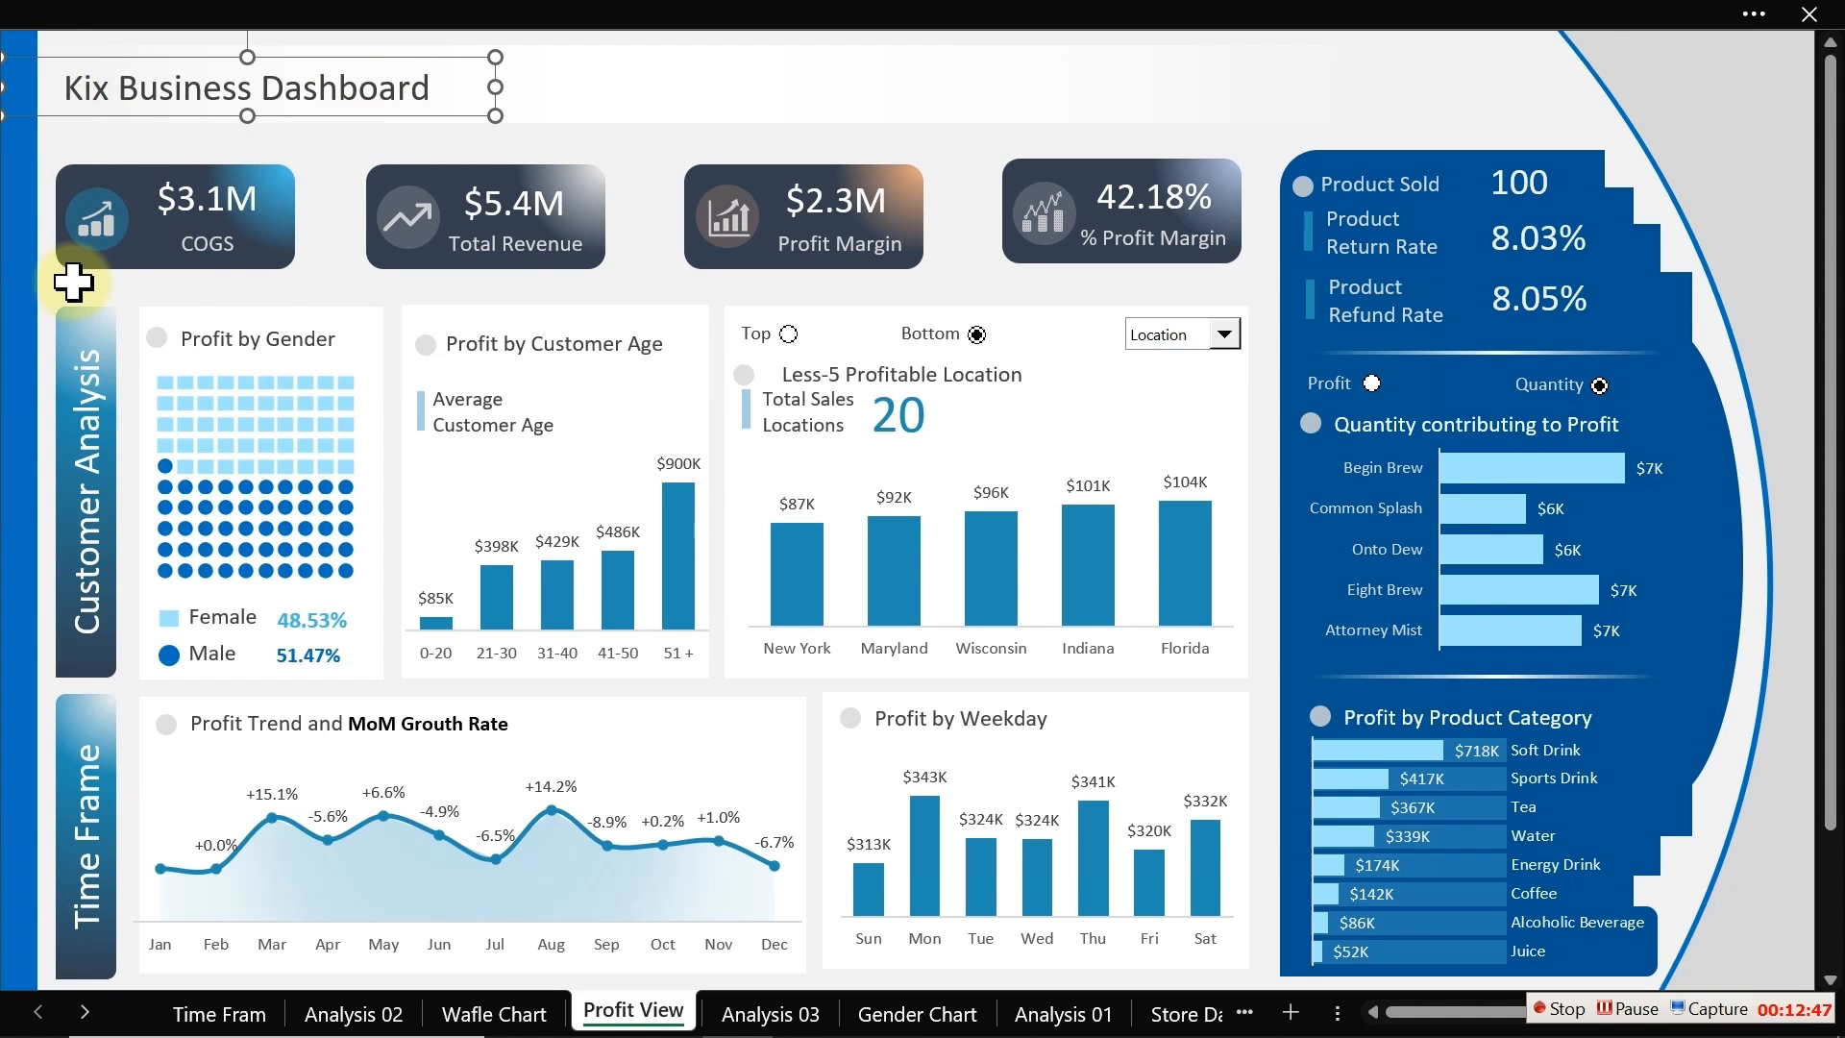
Step: Open Format Shape for the title and apply a gradient fill to its text
{"action": "double_click", "coordinate": [381, 118]}
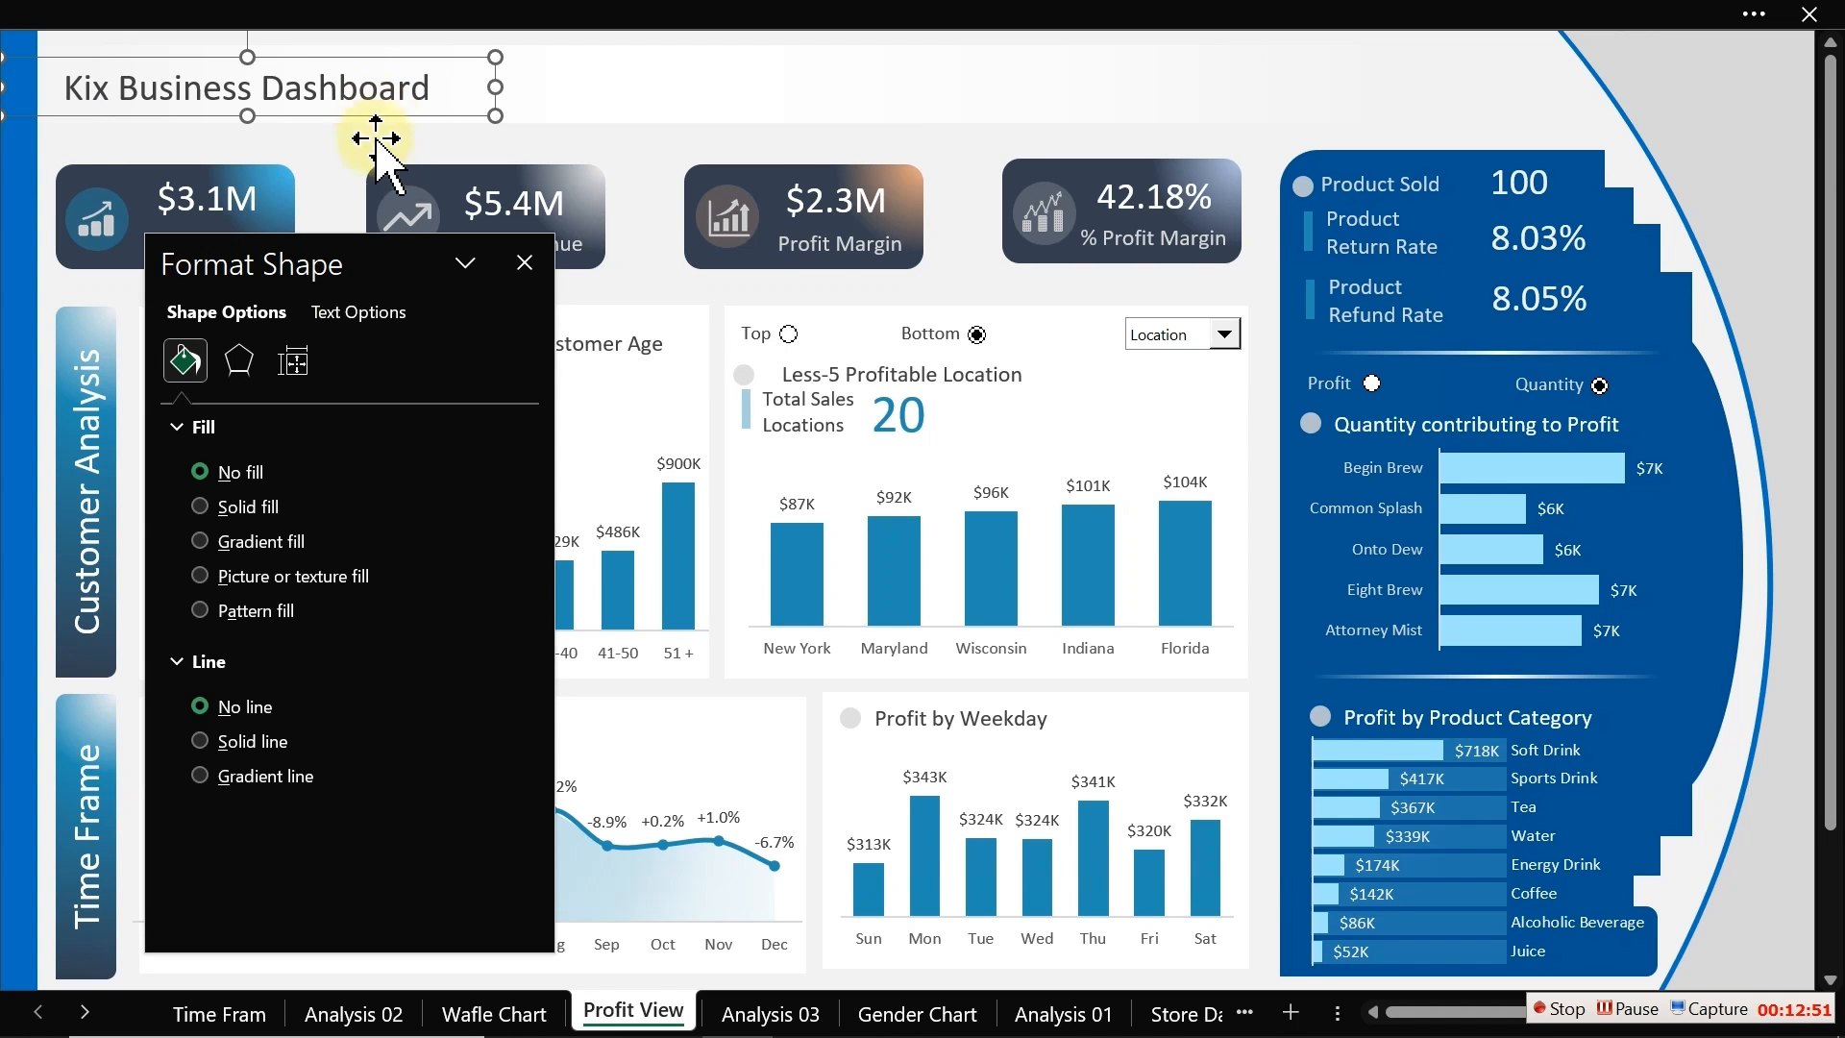
{"action": "left_click_drag", "start_coordinate": [321, 255], "coordinate": [774, 198]}
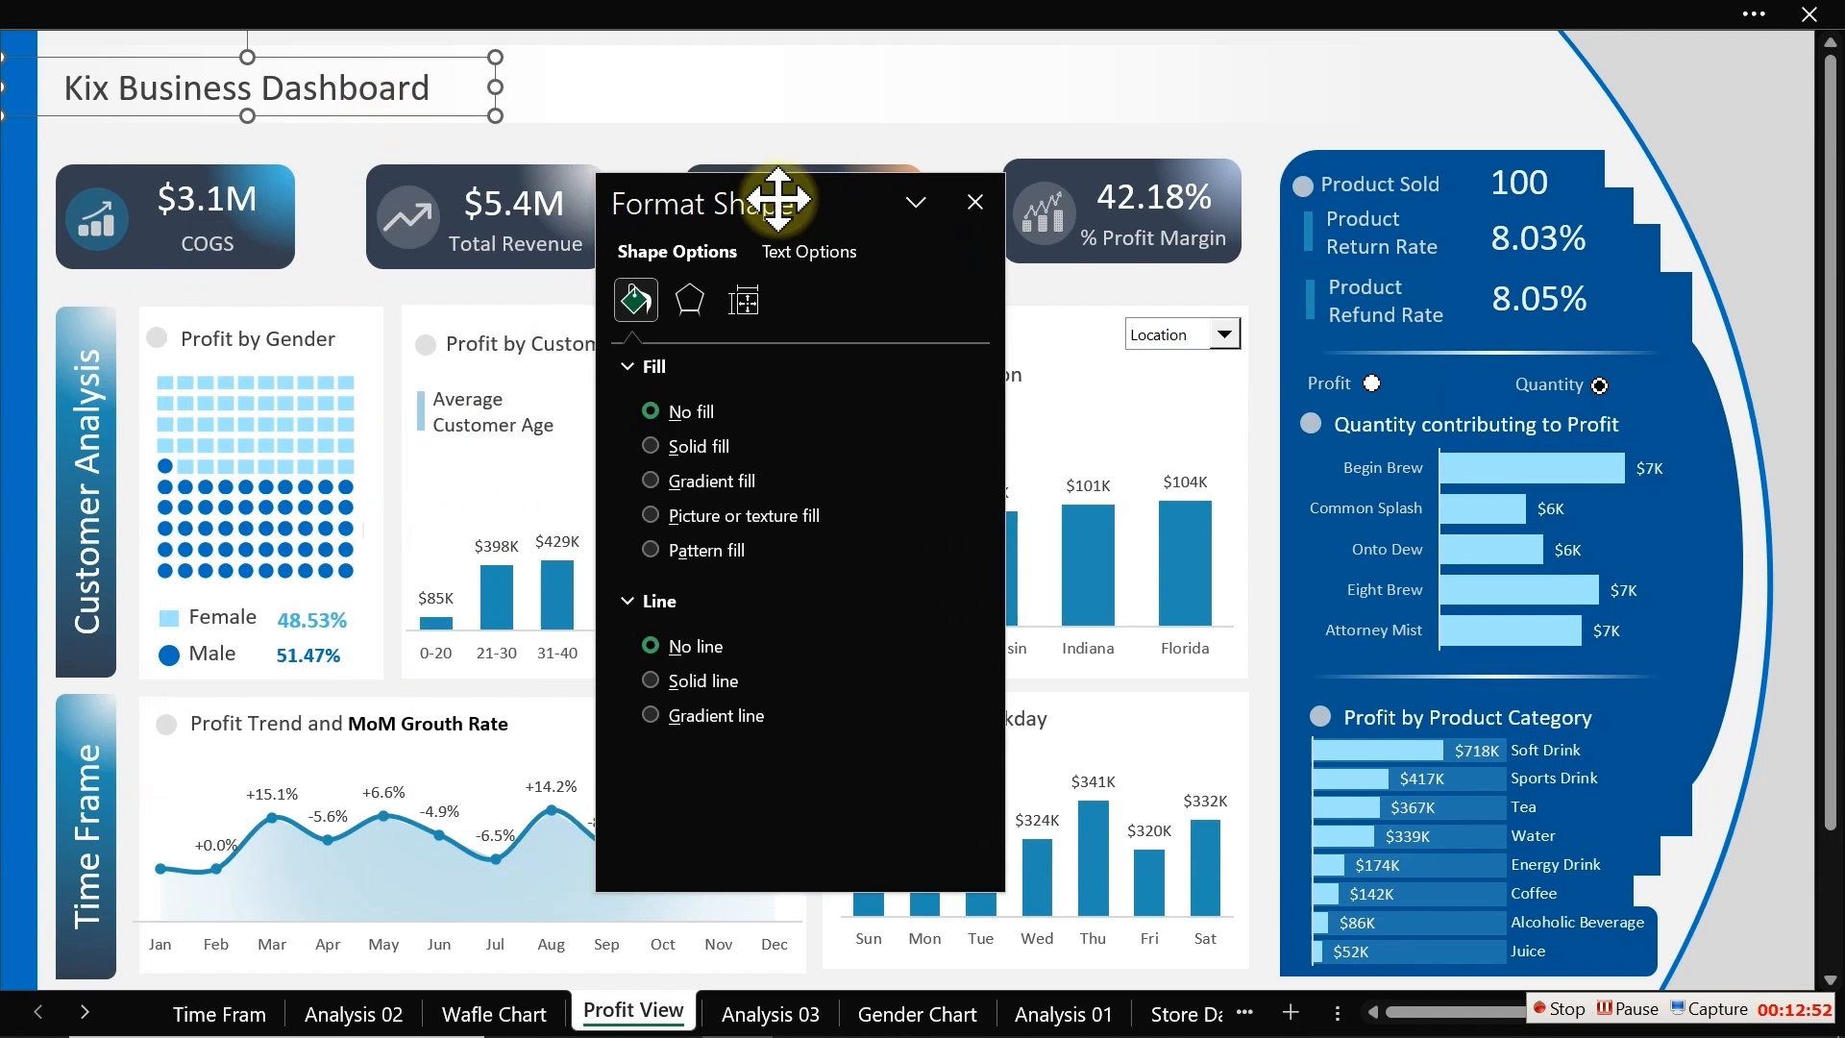
{"action": "left_click", "coordinate": [793, 255]}
{"action": "left_click", "coordinate": [693, 483]}
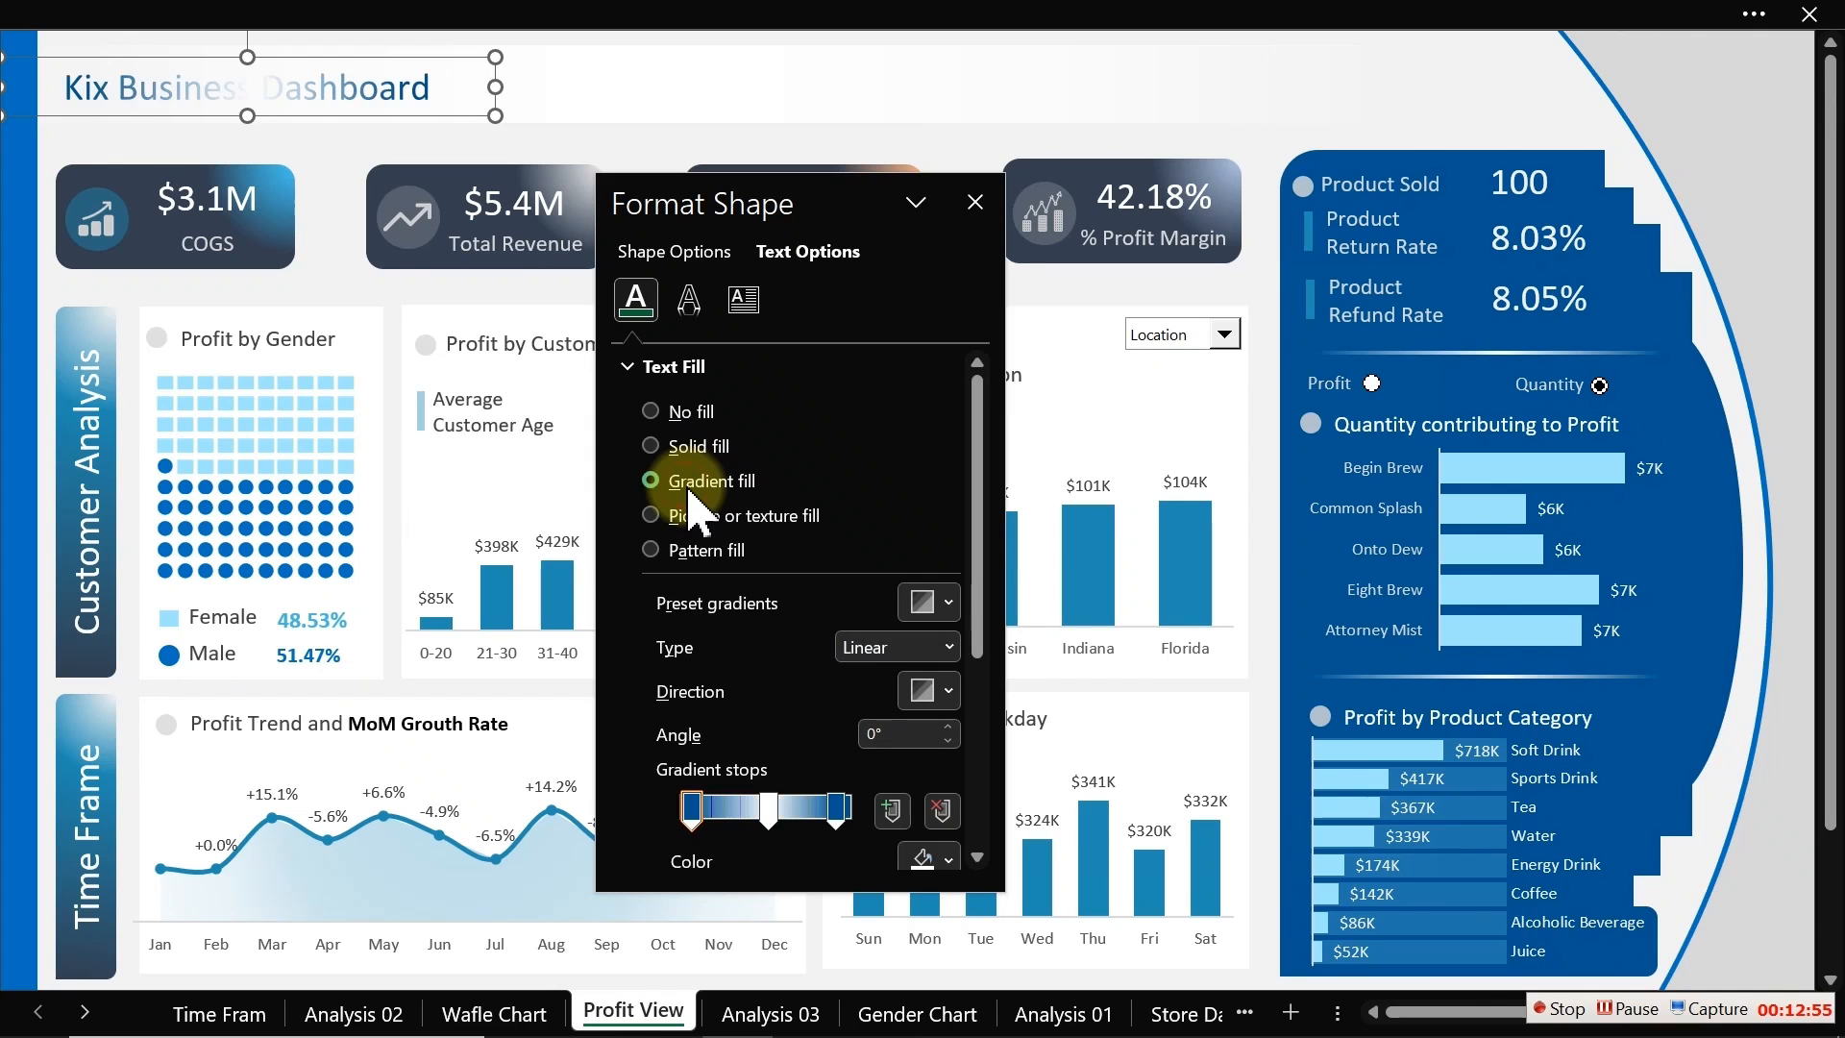
Step: Remove the middle gradient stop and recolour the last stop with a recent blue colour
{"action": "left_click", "coordinate": [772, 809]}
{"action": "left_click", "coordinate": [941, 810]}
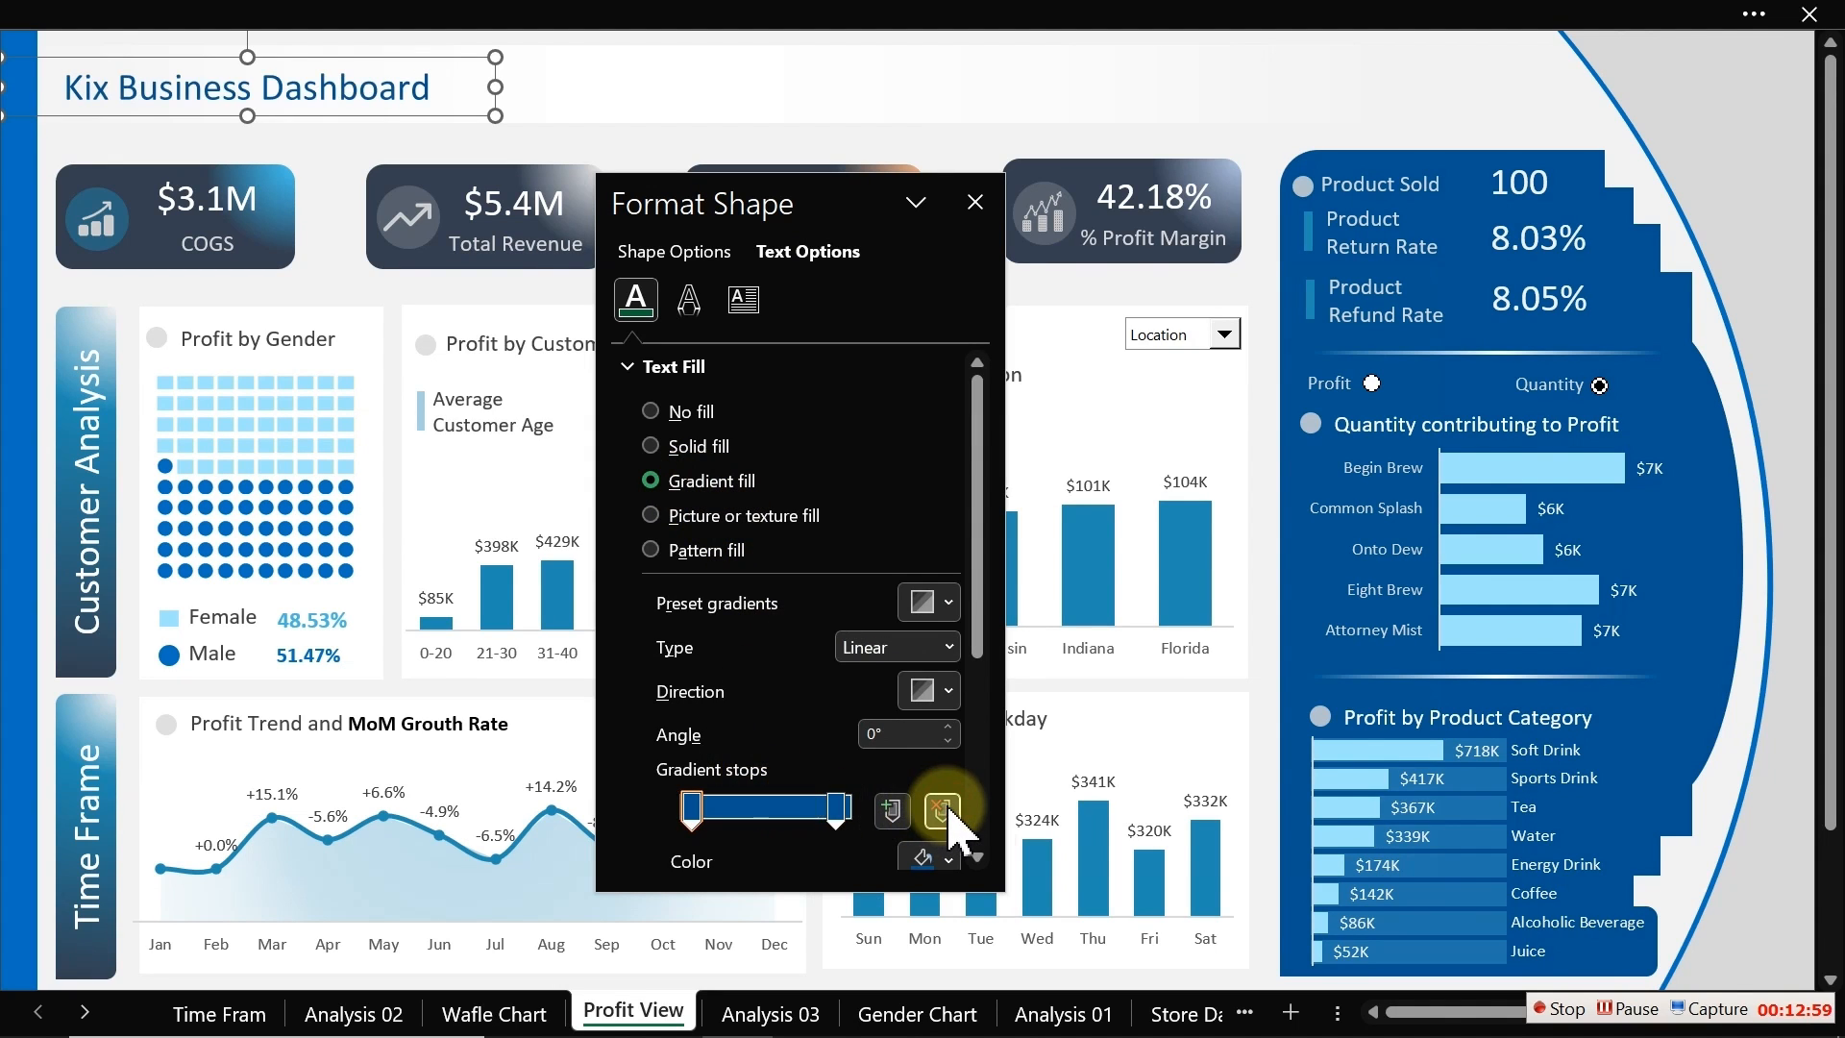
{"action": "left_click", "coordinate": [838, 807]}
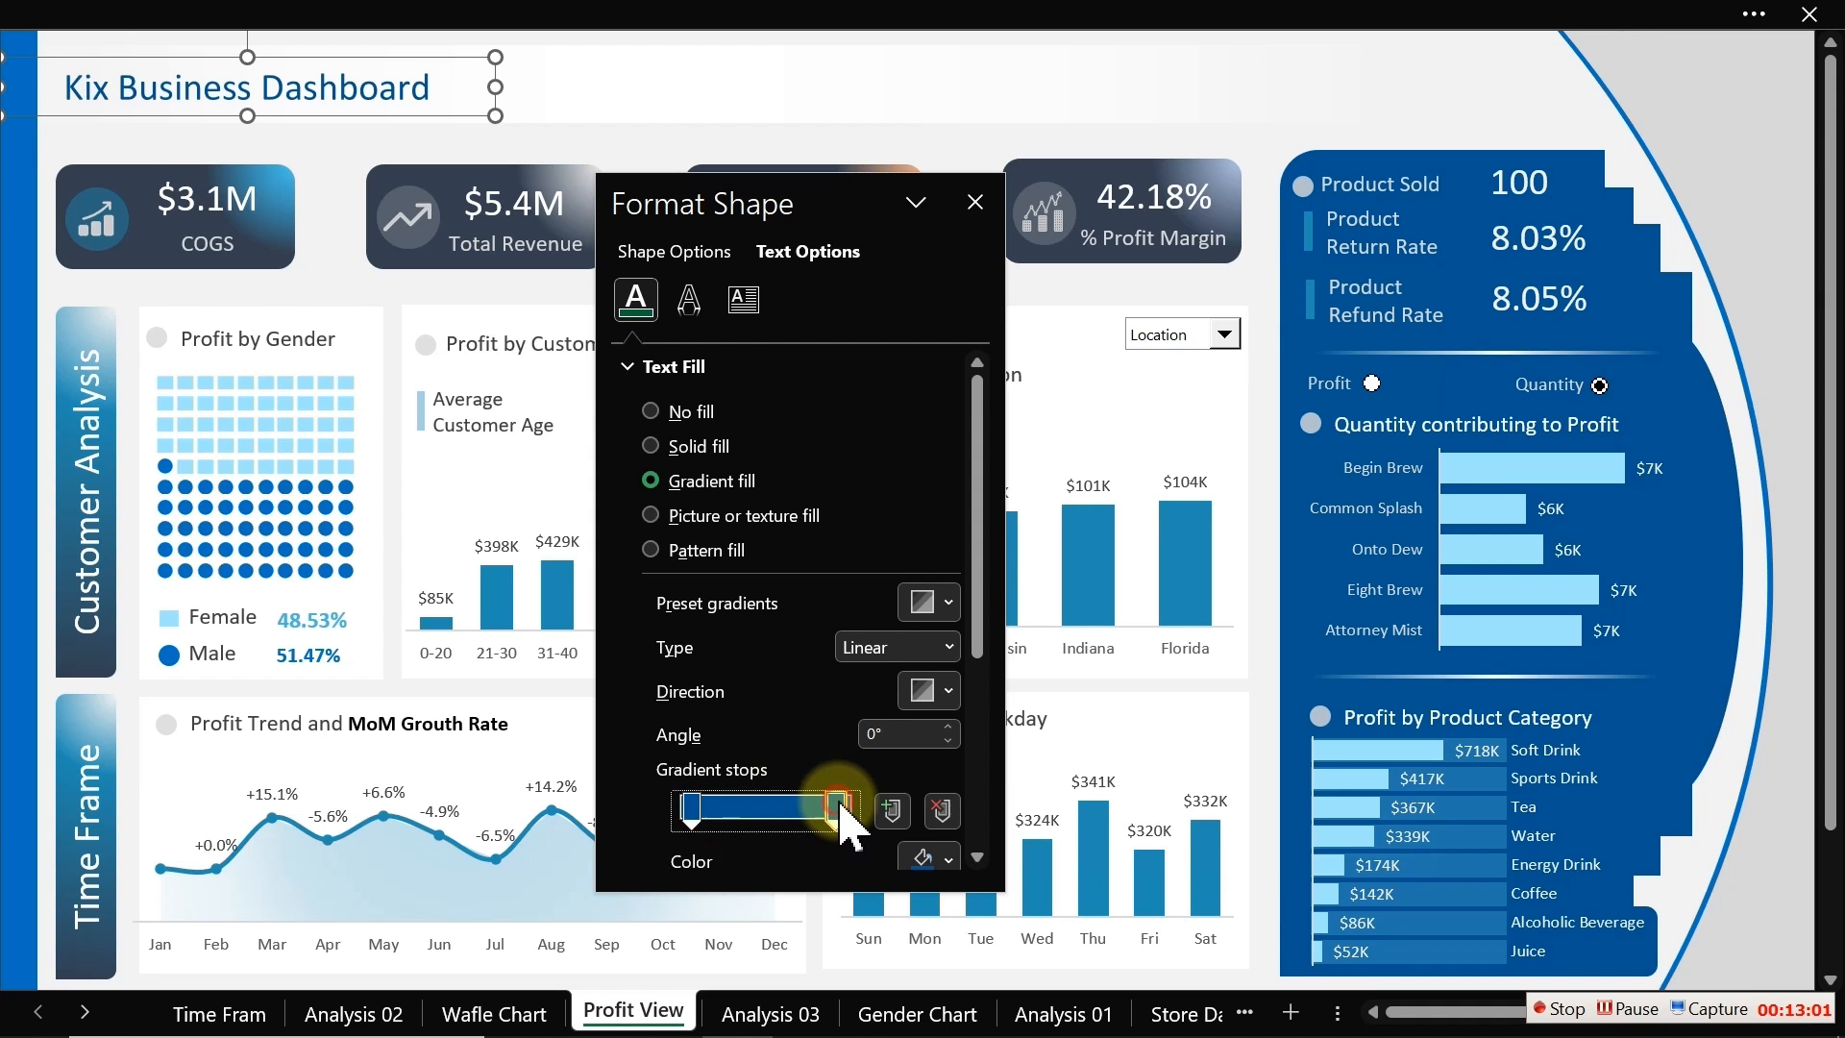
{"action": "left_click", "coordinate": [927, 858]}
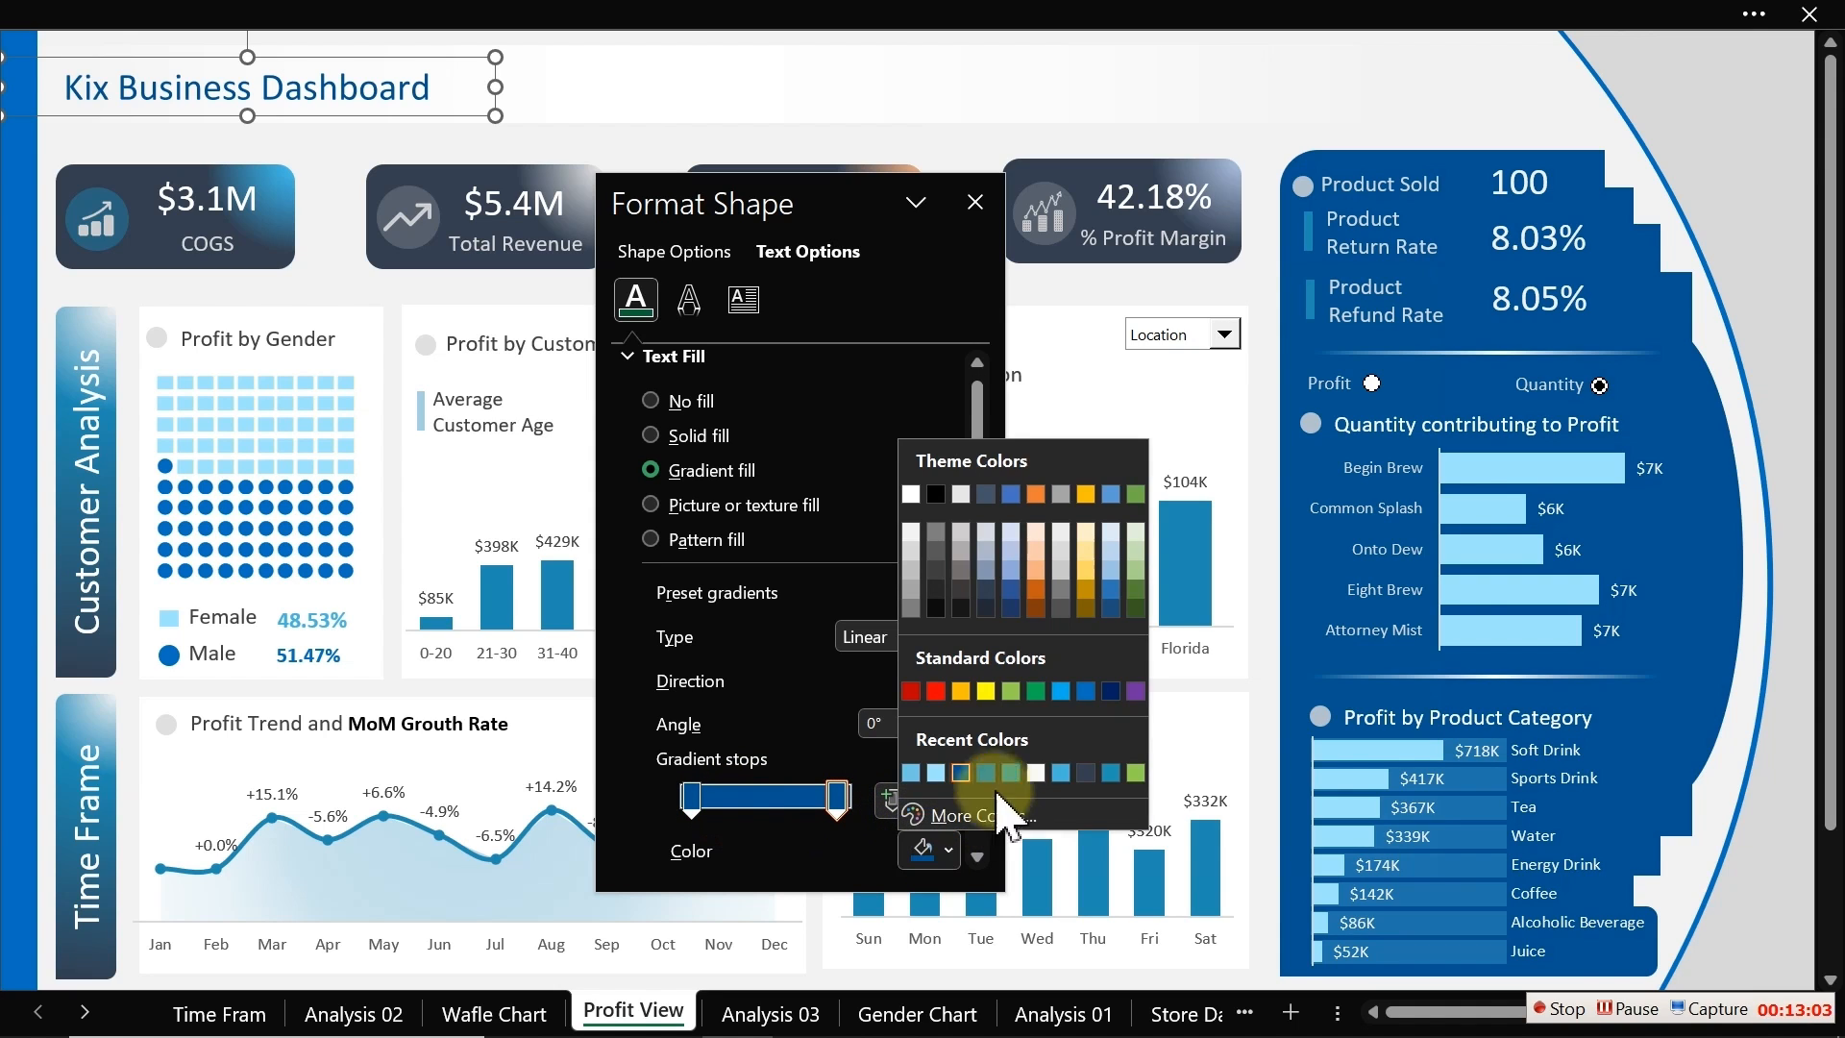
{"action": "left_click", "coordinate": [1085, 774]}
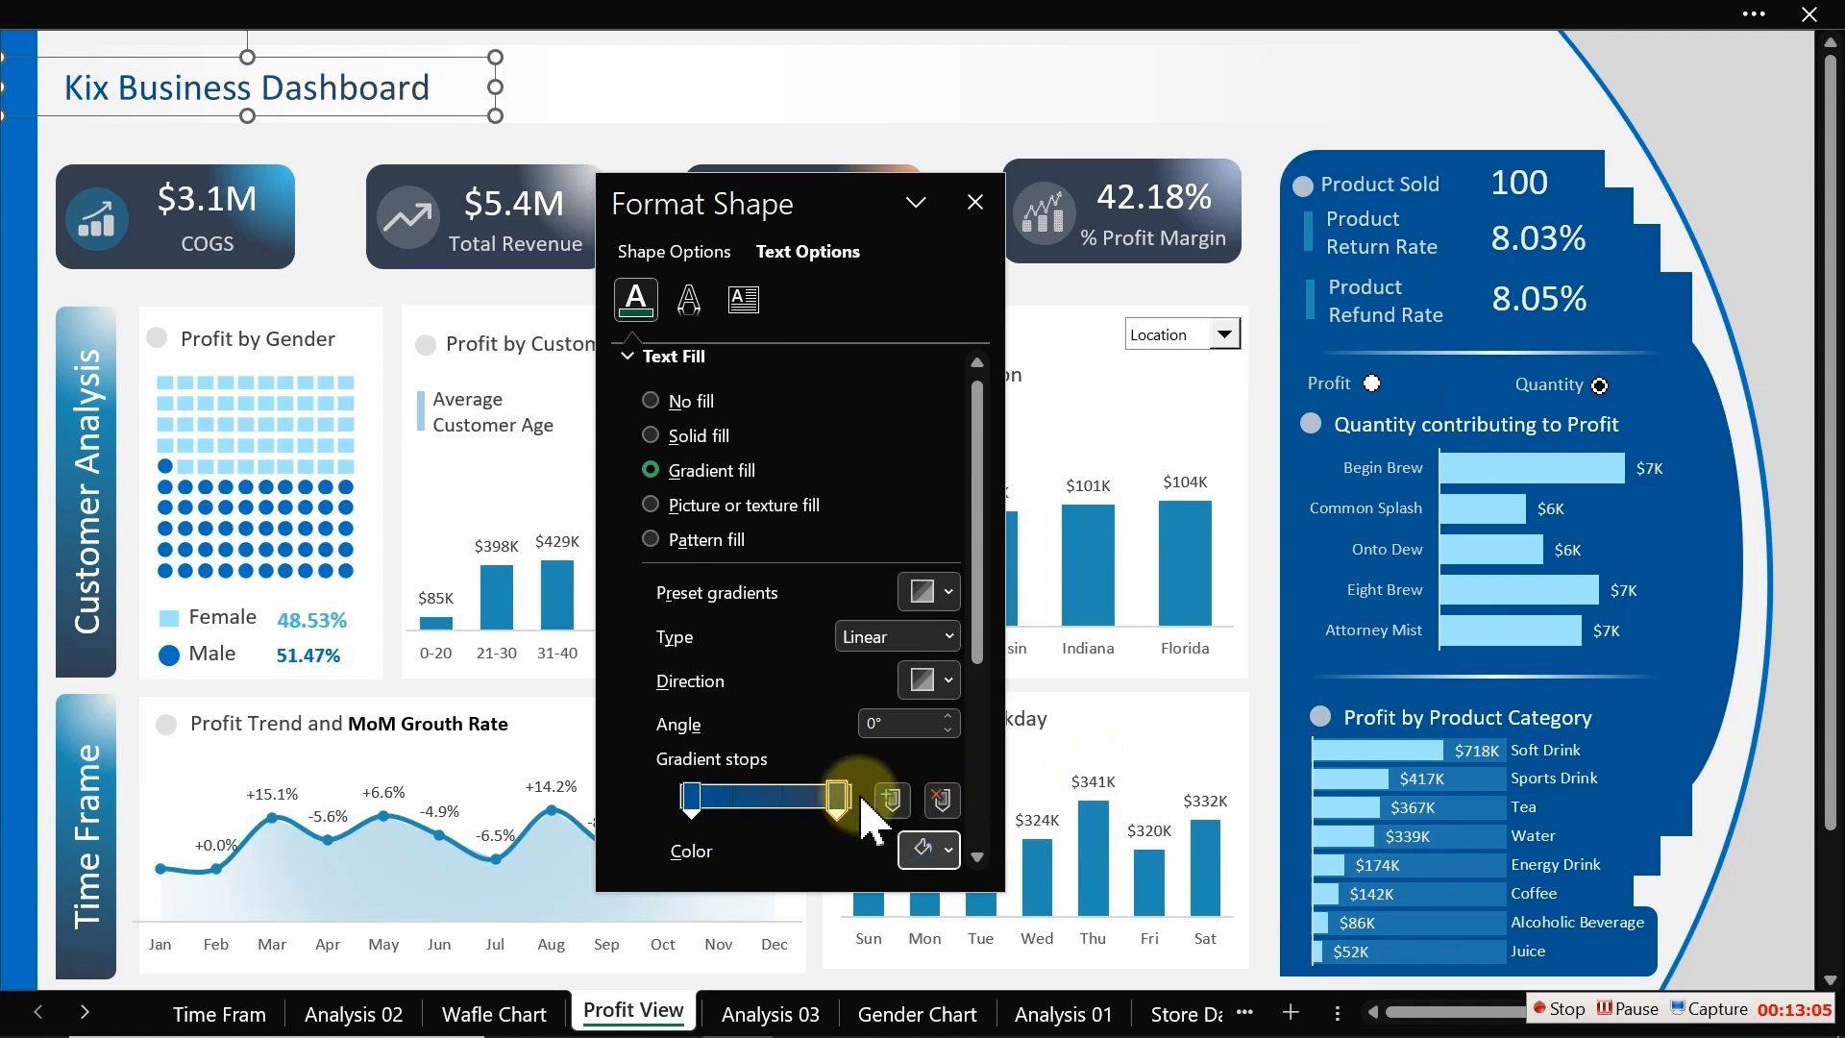
Step: Set the first gradient stop to the standard light blue and close the Format Shape pane
{"action": "left_click", "coordinate": [680, 798]}
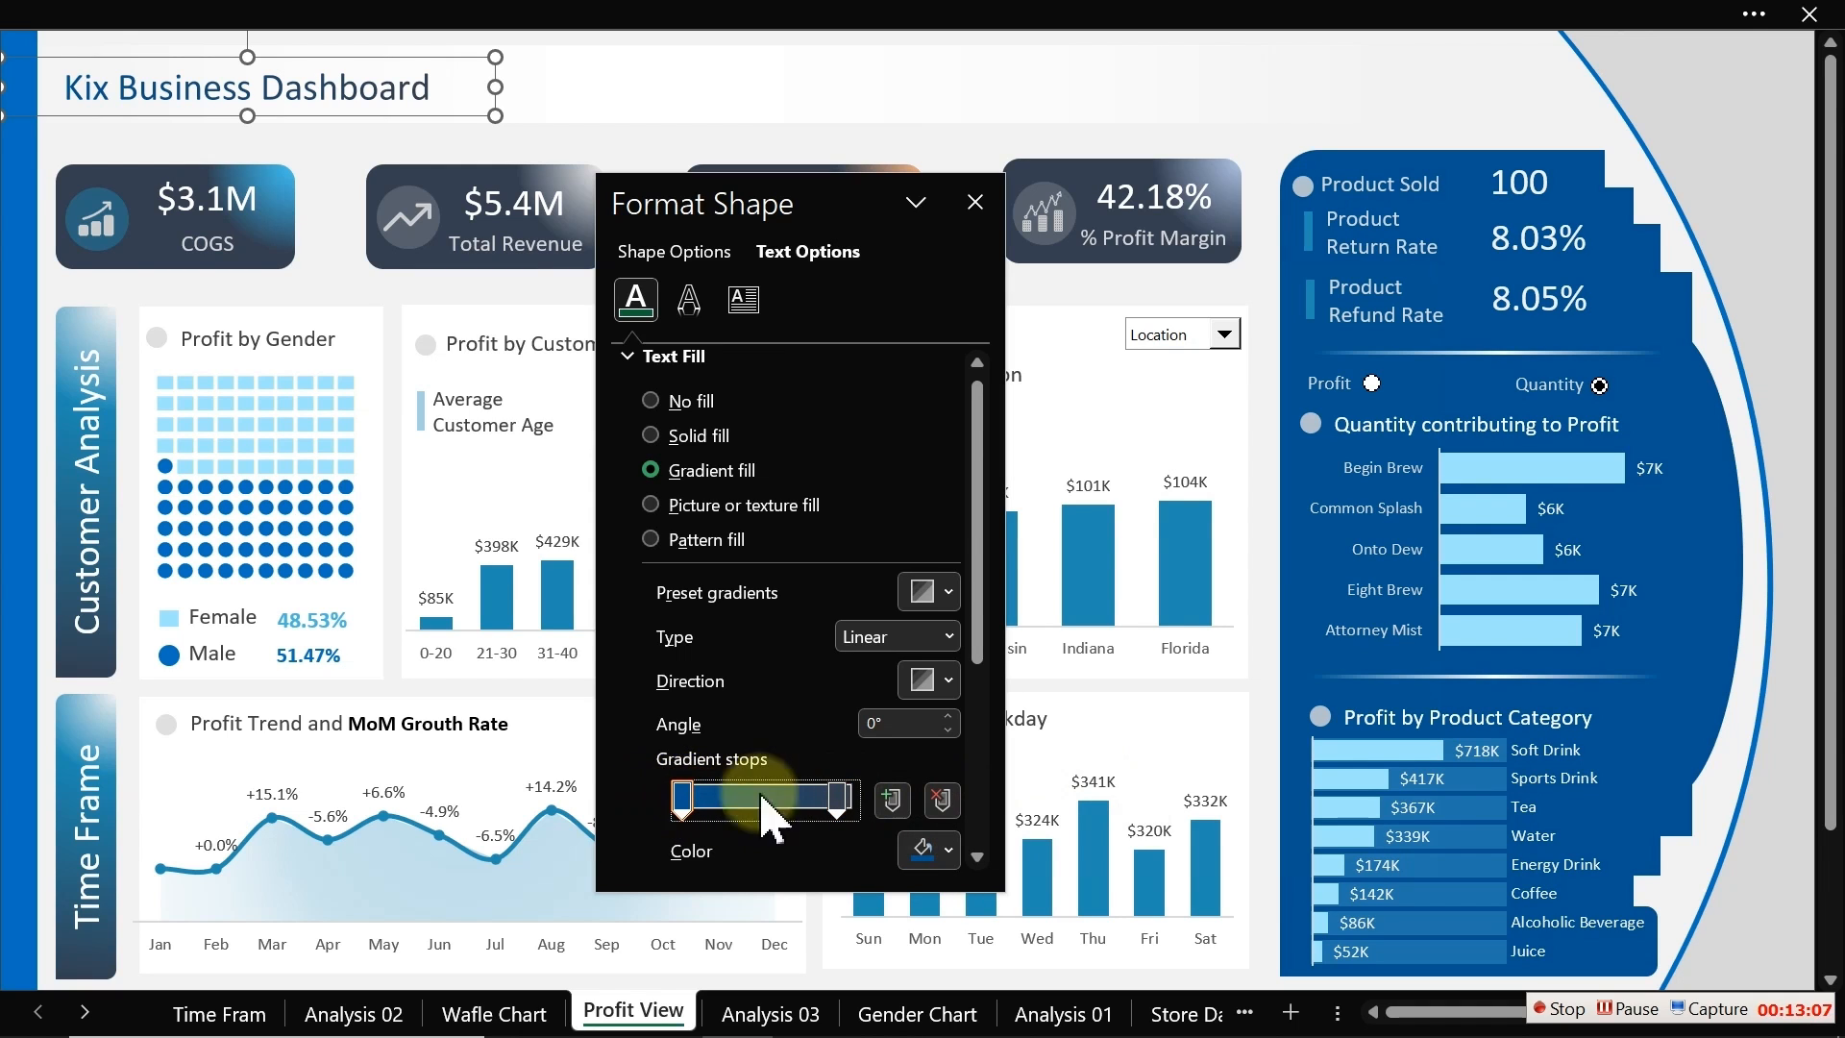
{"action": "left_click", "coordinate": [942, 851]}
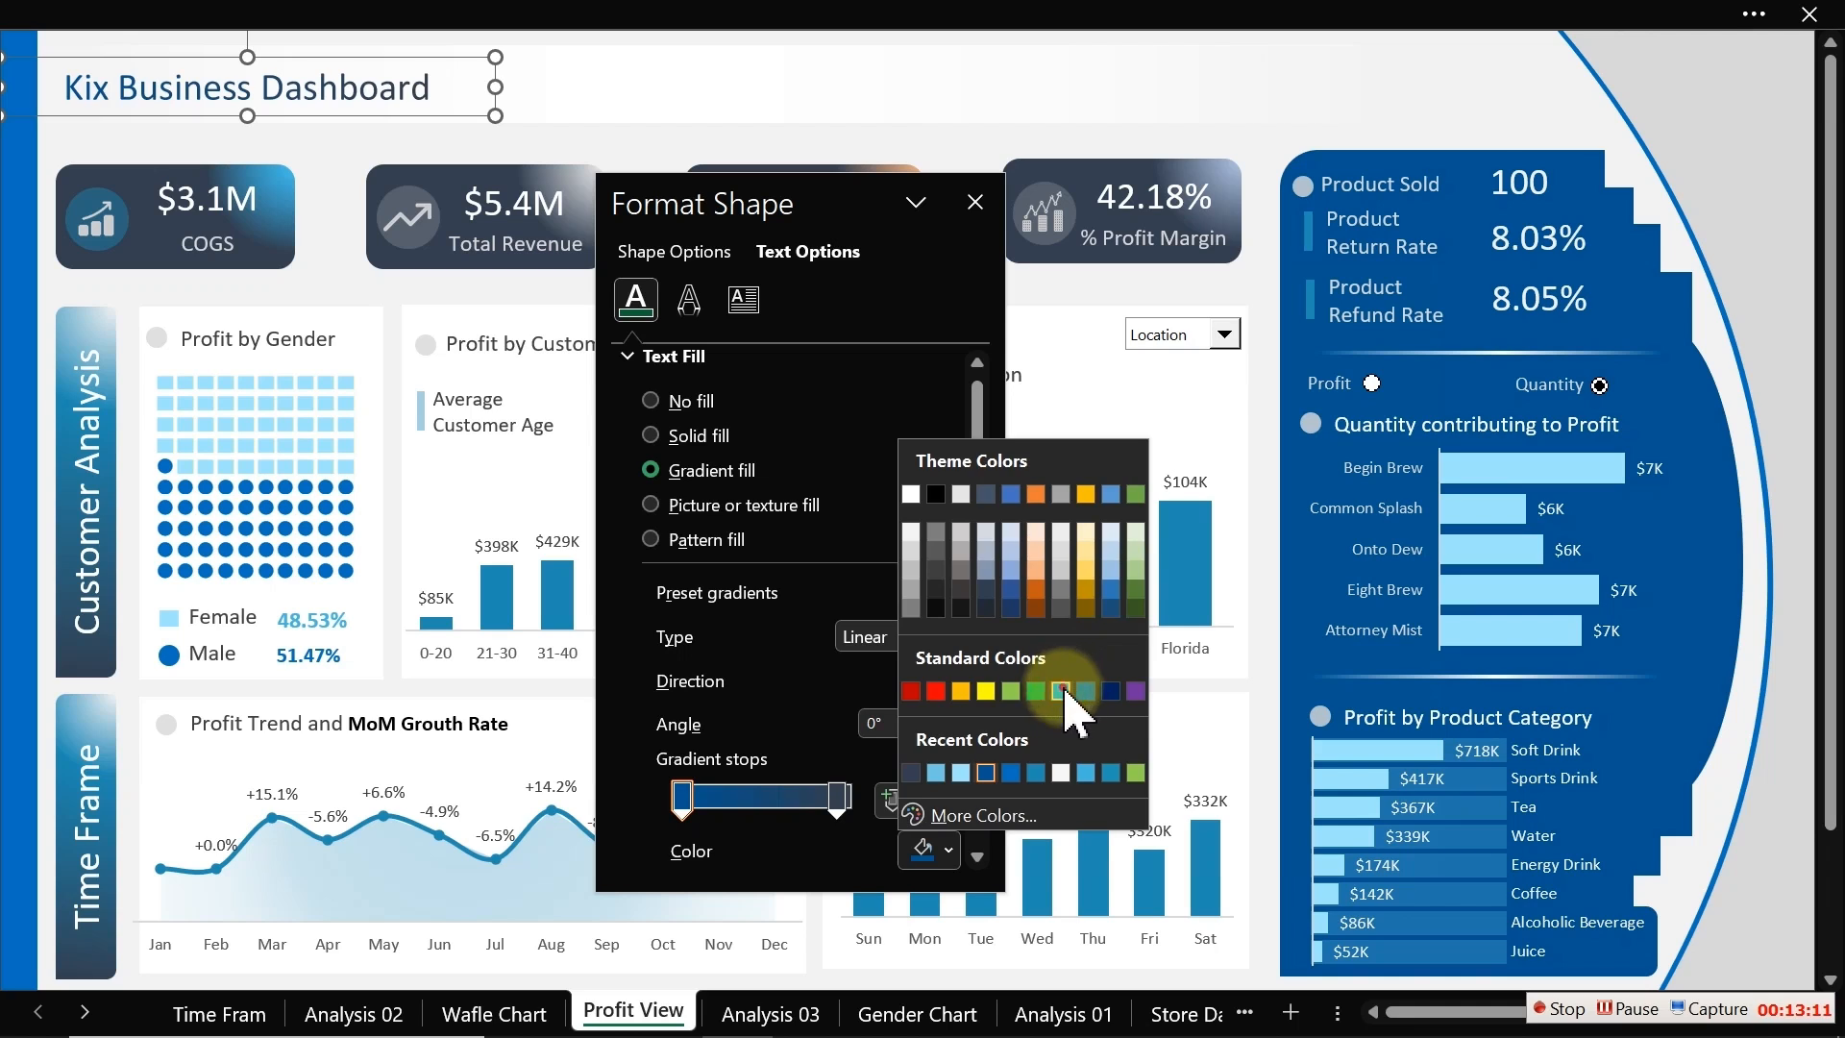
{"action": "left_click", "coordinate": [1062, 691]}
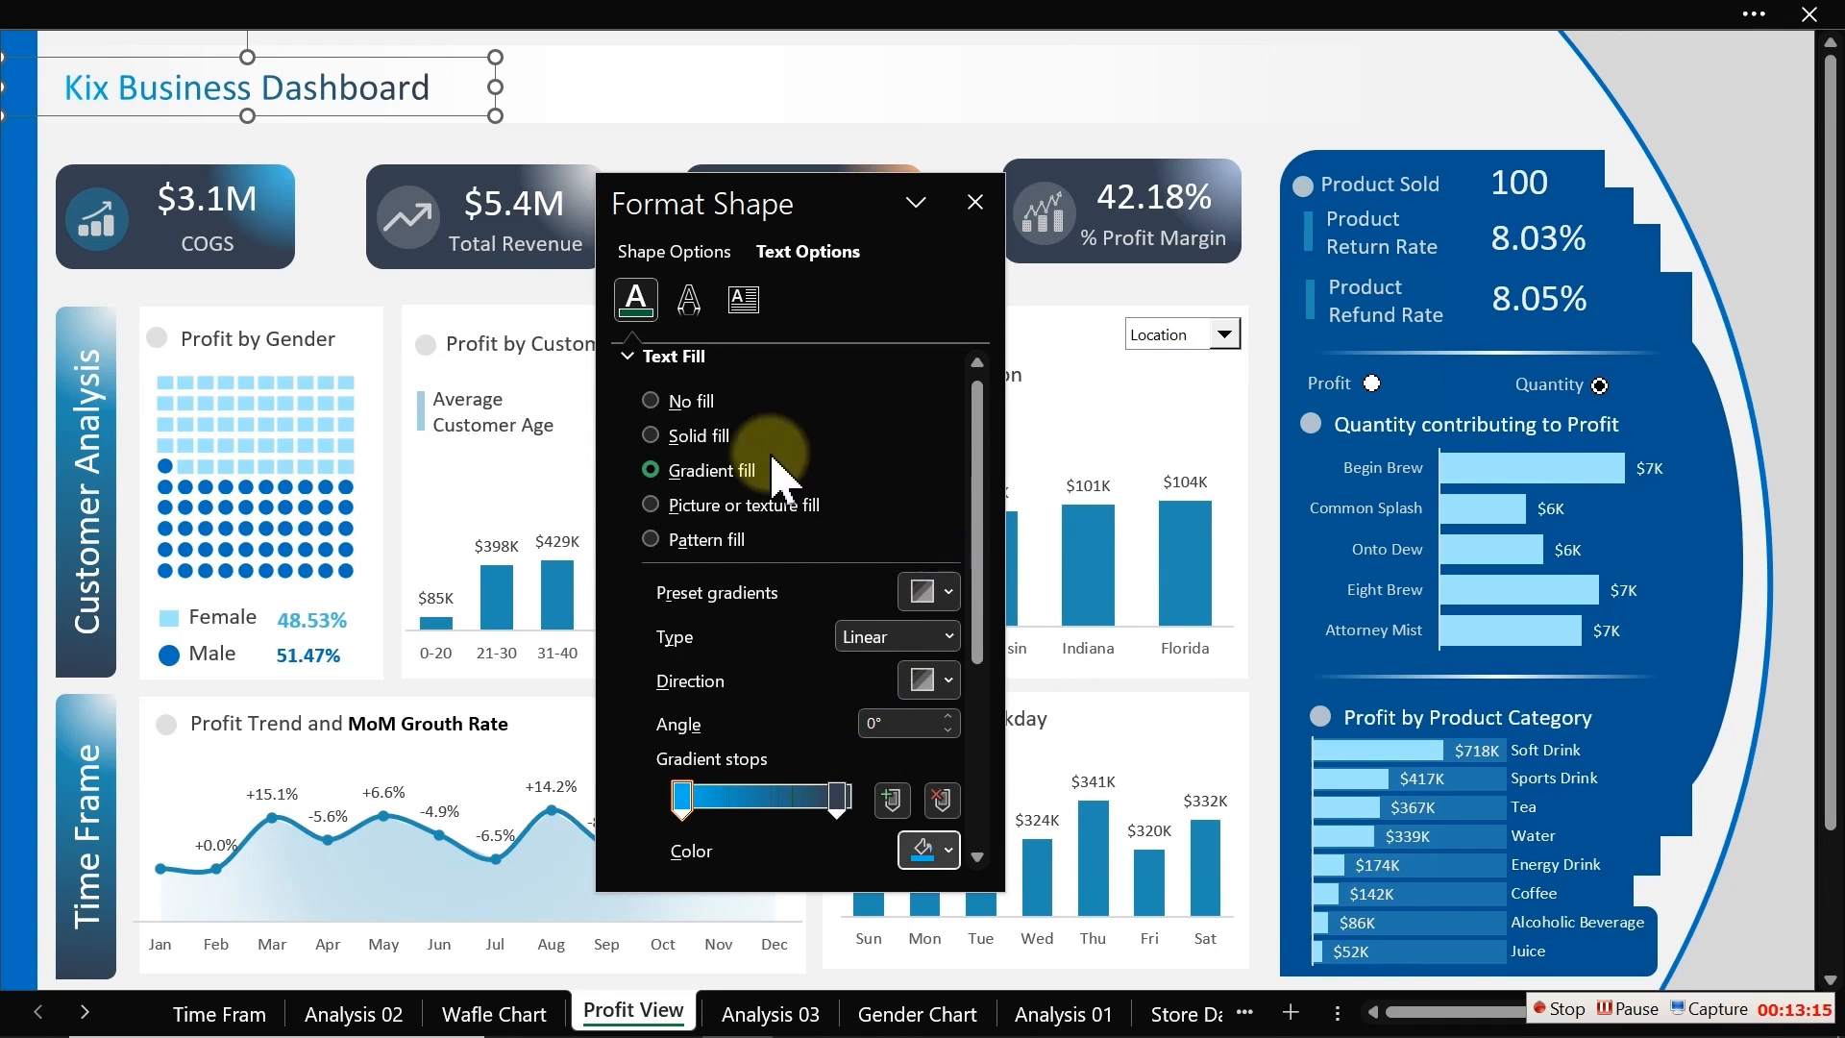
{"action": "left_click", "coordinate": [652, 152]}
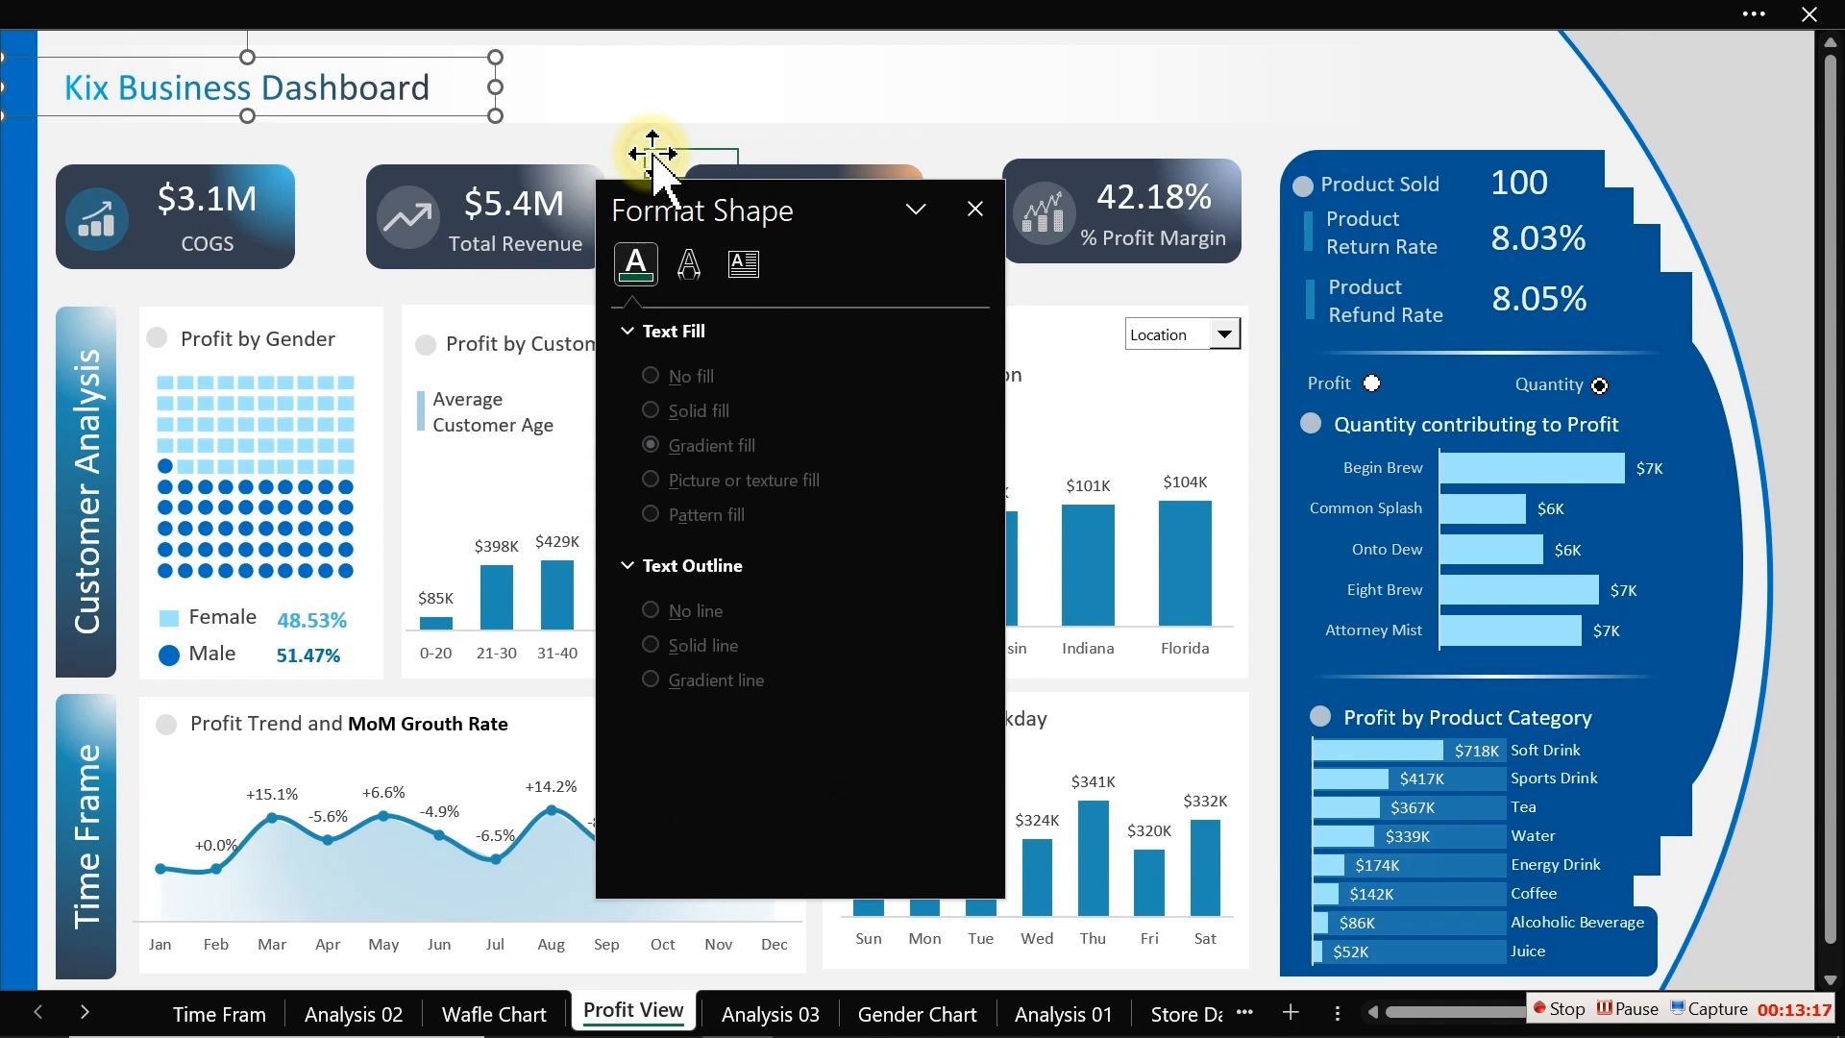
{"action": "left_click", "coordinate": [975, 209]}
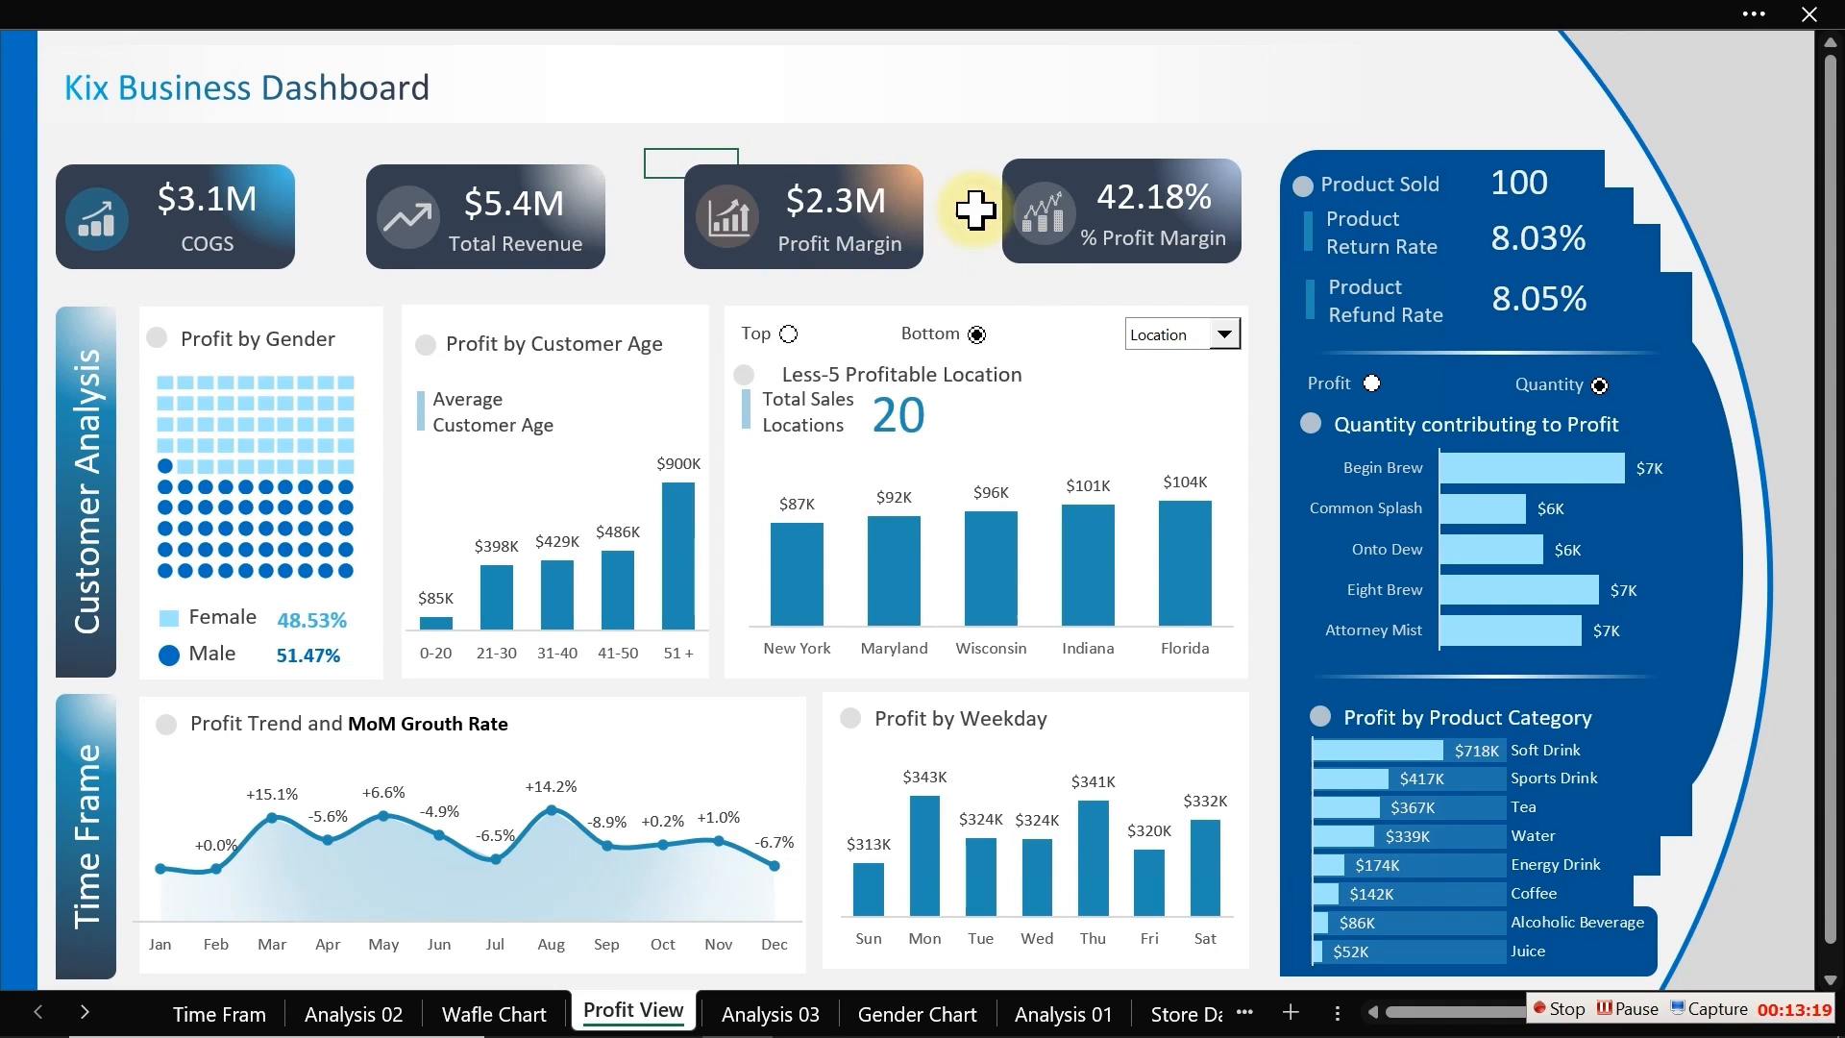
Step: Copy the title onto the Time Frame sheet and position it in the upper-left corner
{"action": "left_click", "coordinate": [346, 94]}
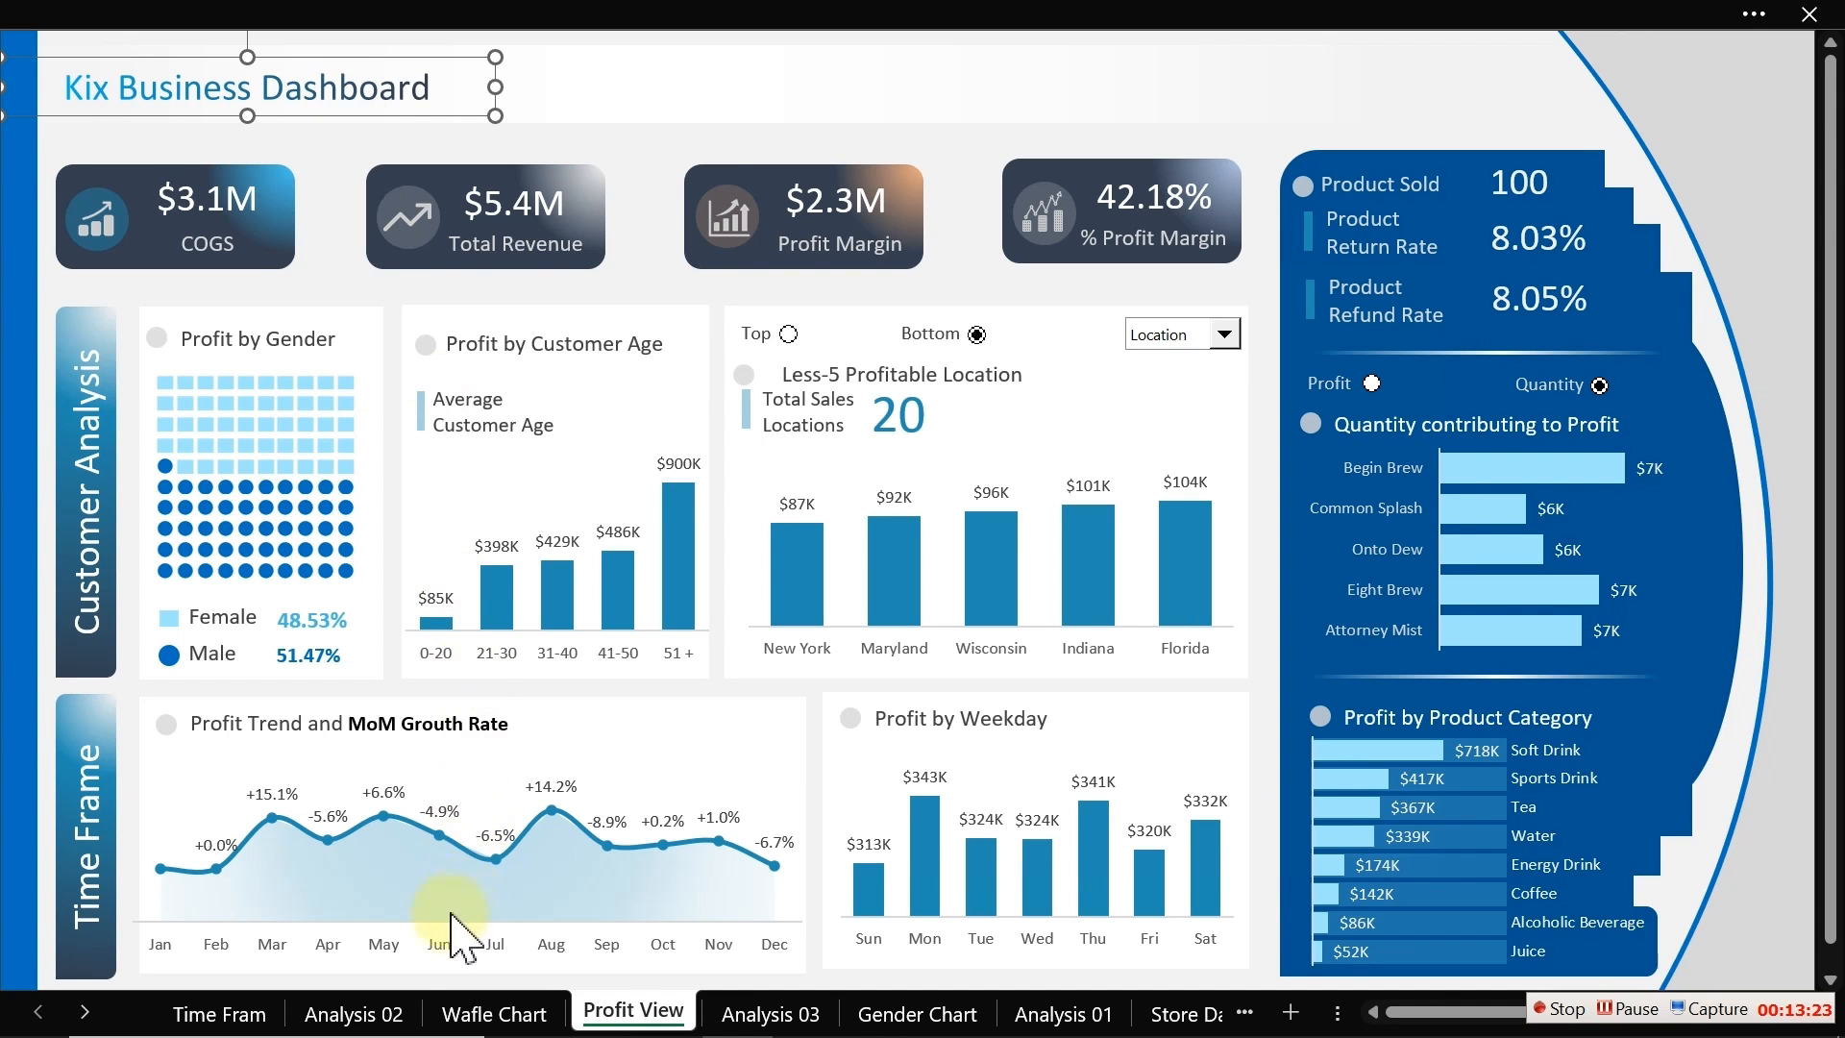
{"action": "left_click", "coordinate": [257, 1024]}
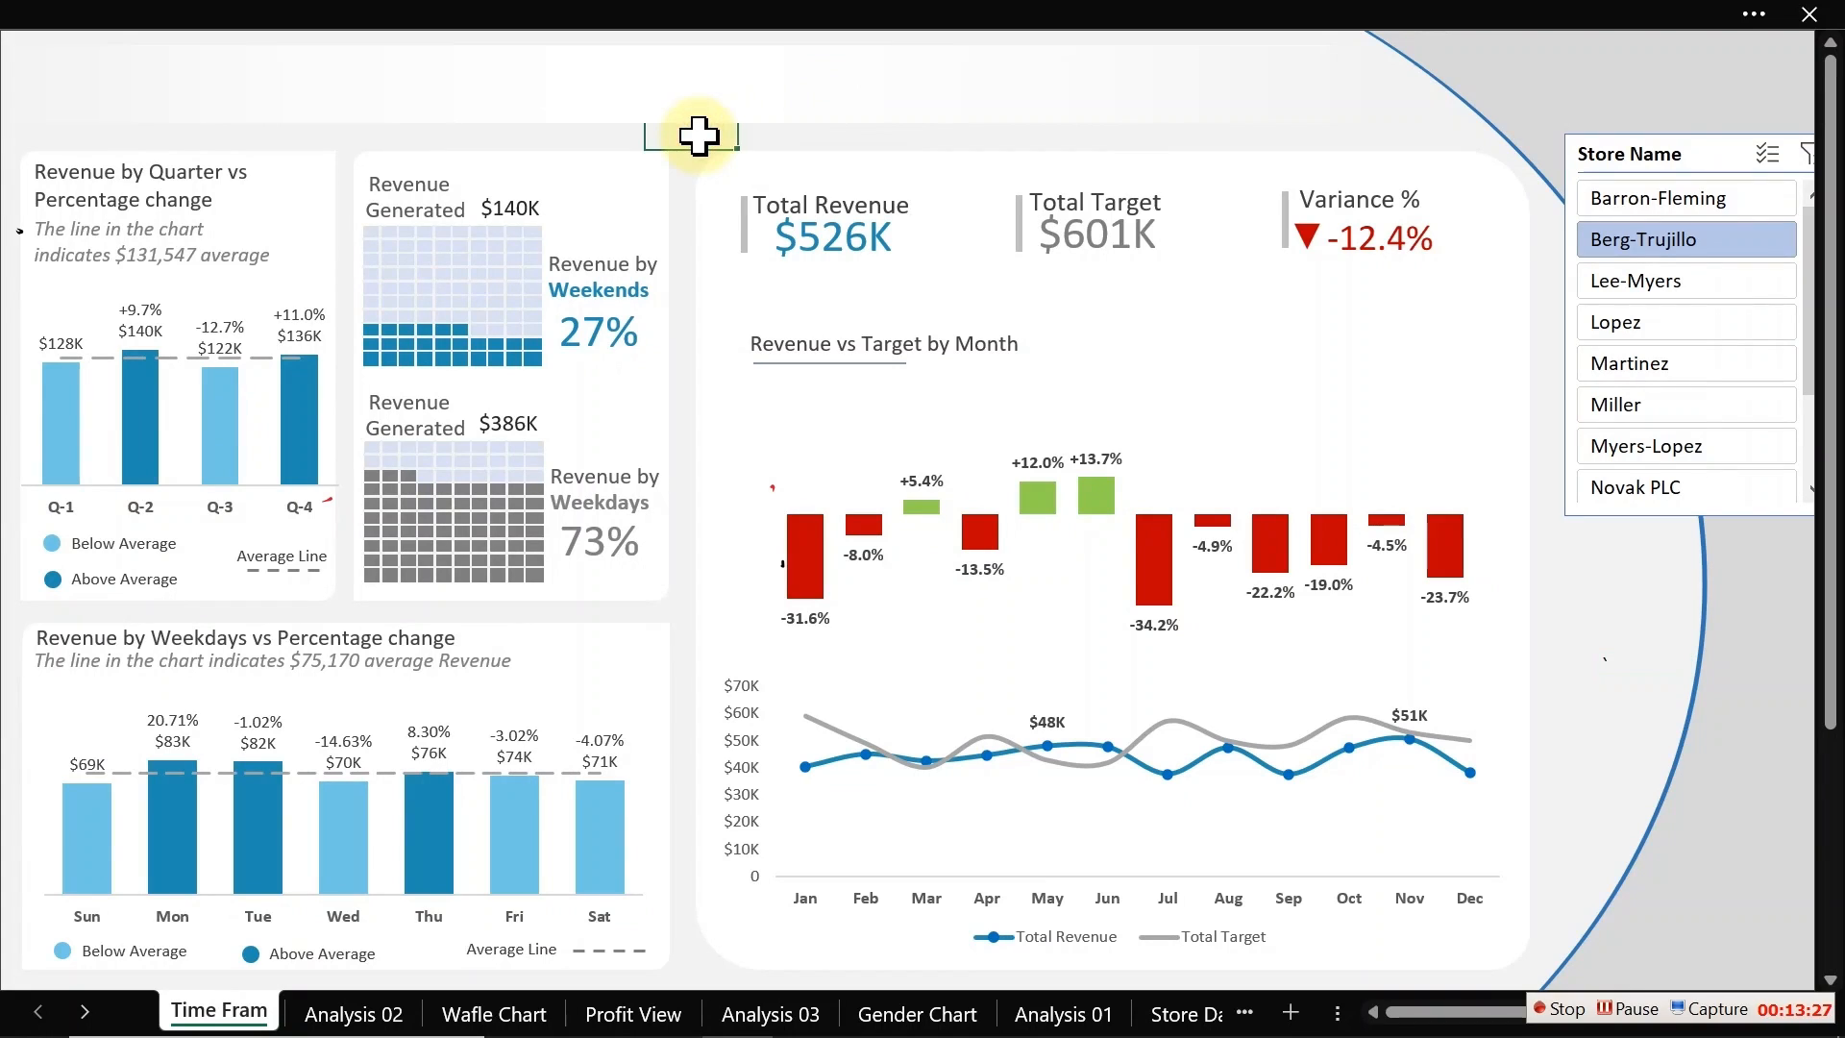
{"action": "key", "text": "ctrl+v"}
{"action": "left_click_drag", "start_coordinate": [762, 152], "coordinate": [81, 94]}
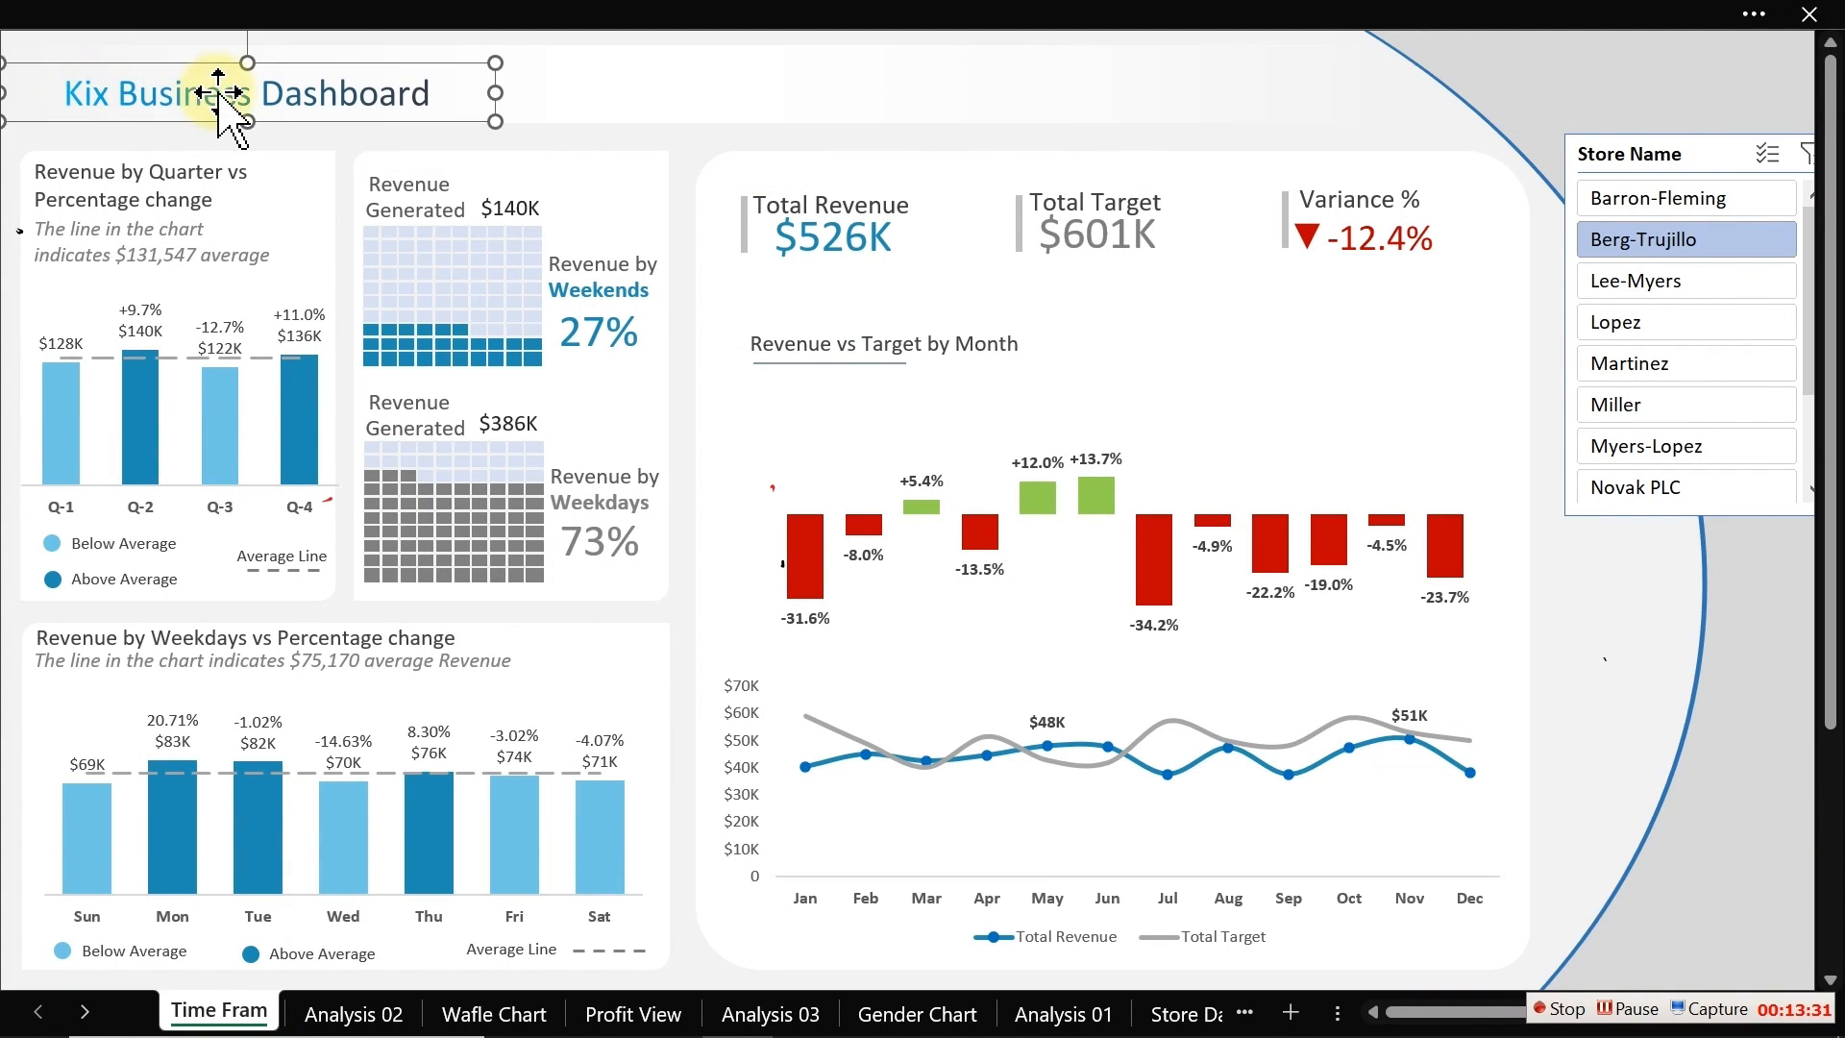
{"action": "left_click_drag", "start_coordinate": [219, 89], "coordinate": [223, 85]}
{"action": "left_click_drag", "start_coordinate": [495, 84], "coordinate": [428, 83]}
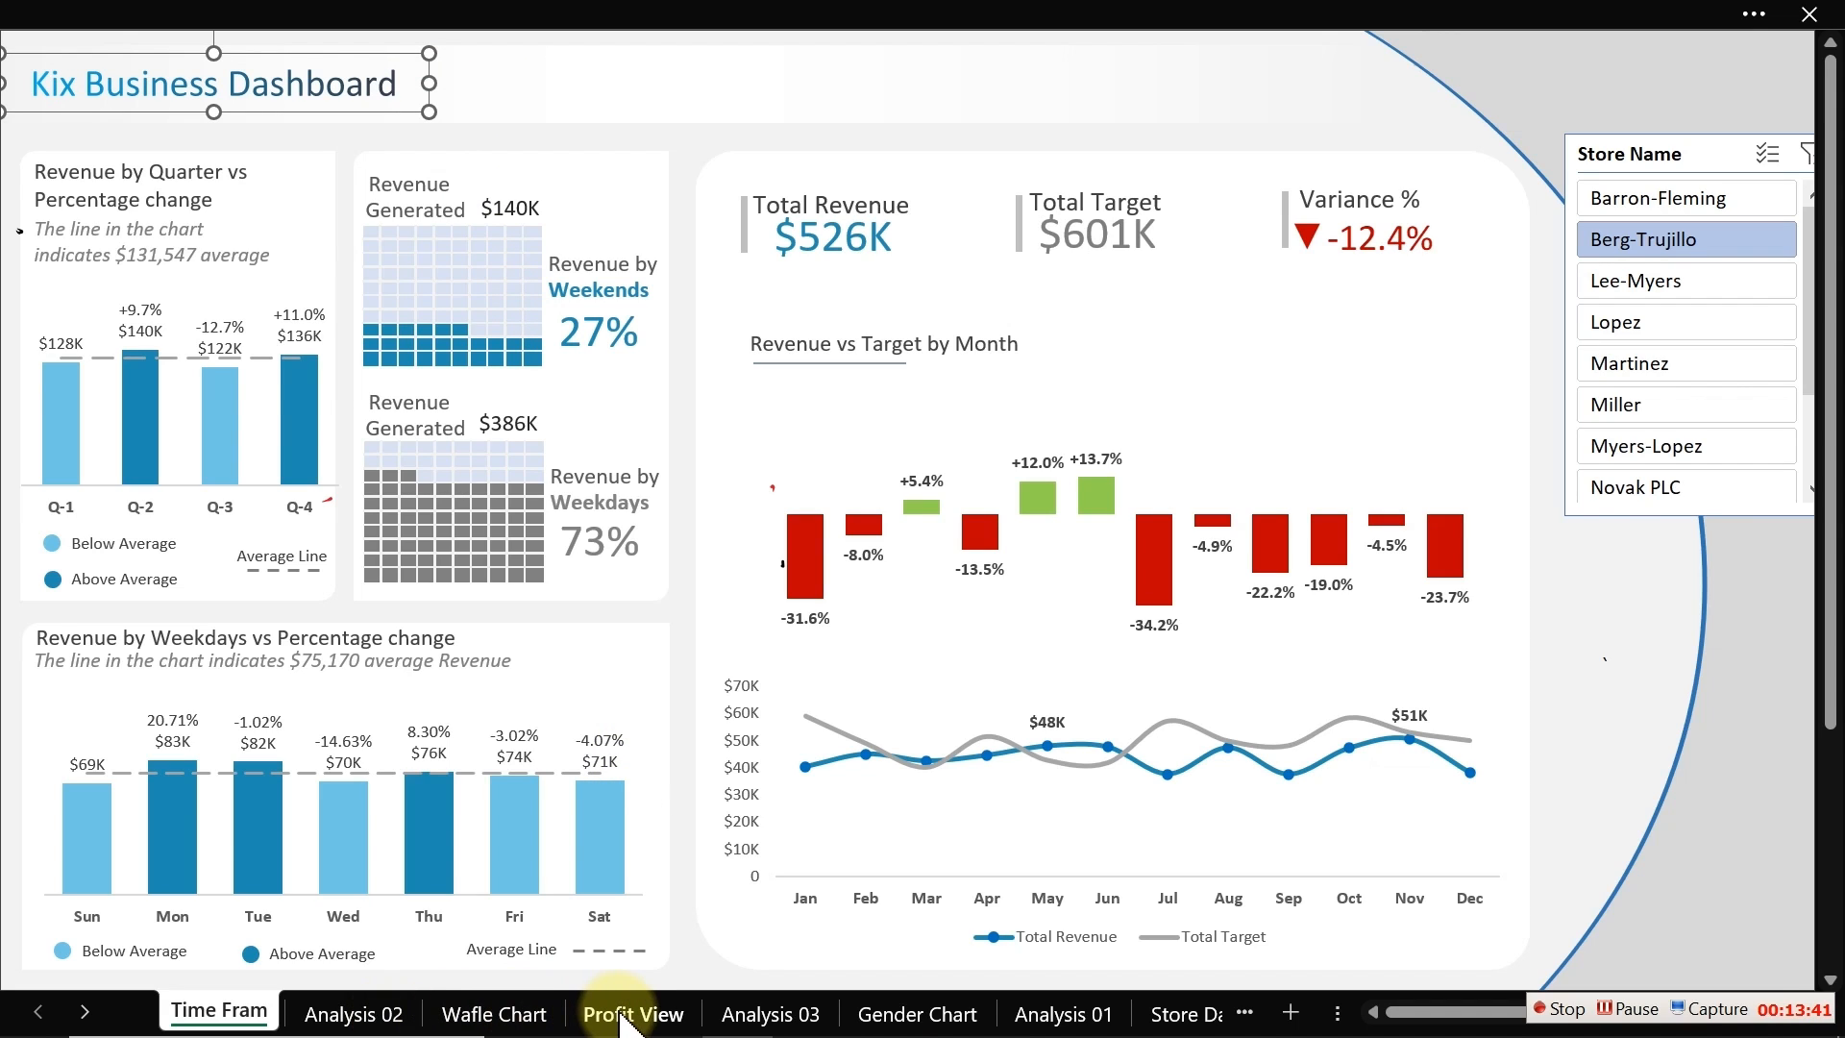
{"action": "left_click", "coordinate": [87, 1010]}
{"action": "left_click", "coordinate": [47, 1011]}
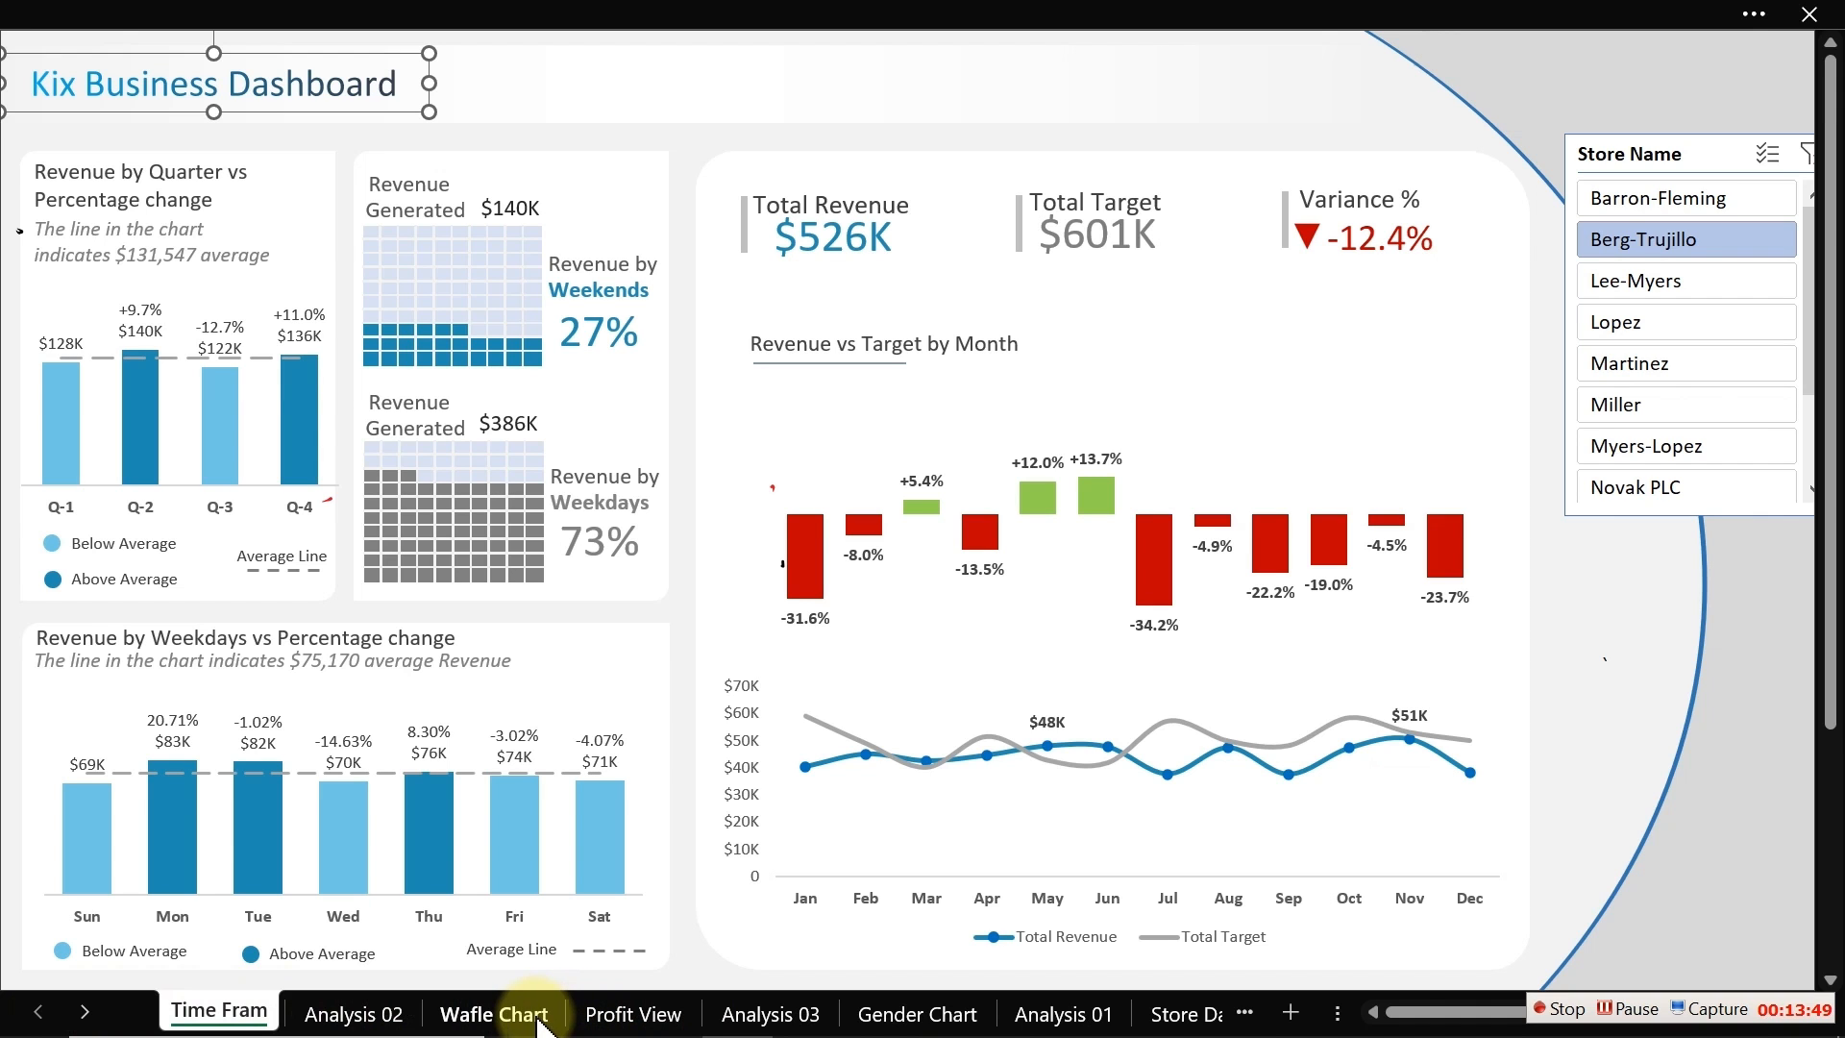
{"action": "left_click", "coordinate": [1561, 1009]}
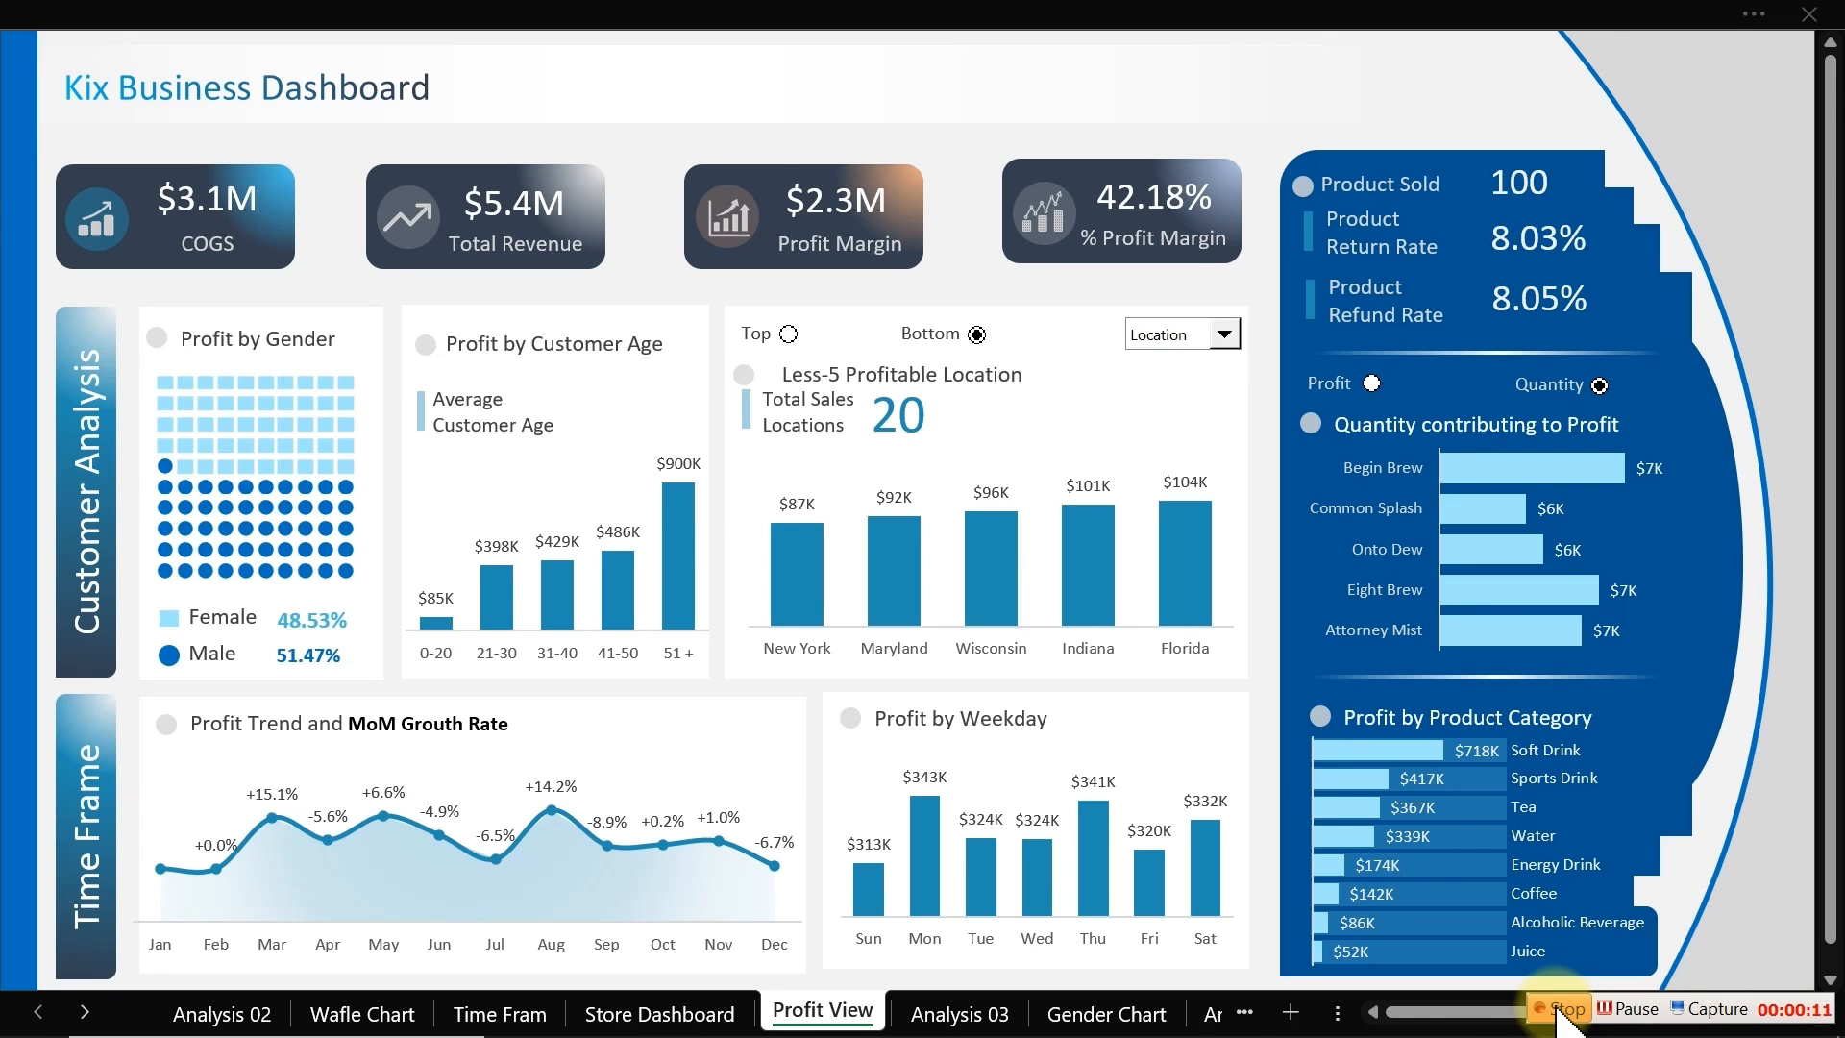
Step: Open Insert Slicer for the Top 5 customers pivot table on the Analysis 03 sheet
{"action": "left_click", "coordinate": [961, 1017]}
{"action": "left_click", "coordinate": [474, 380]}
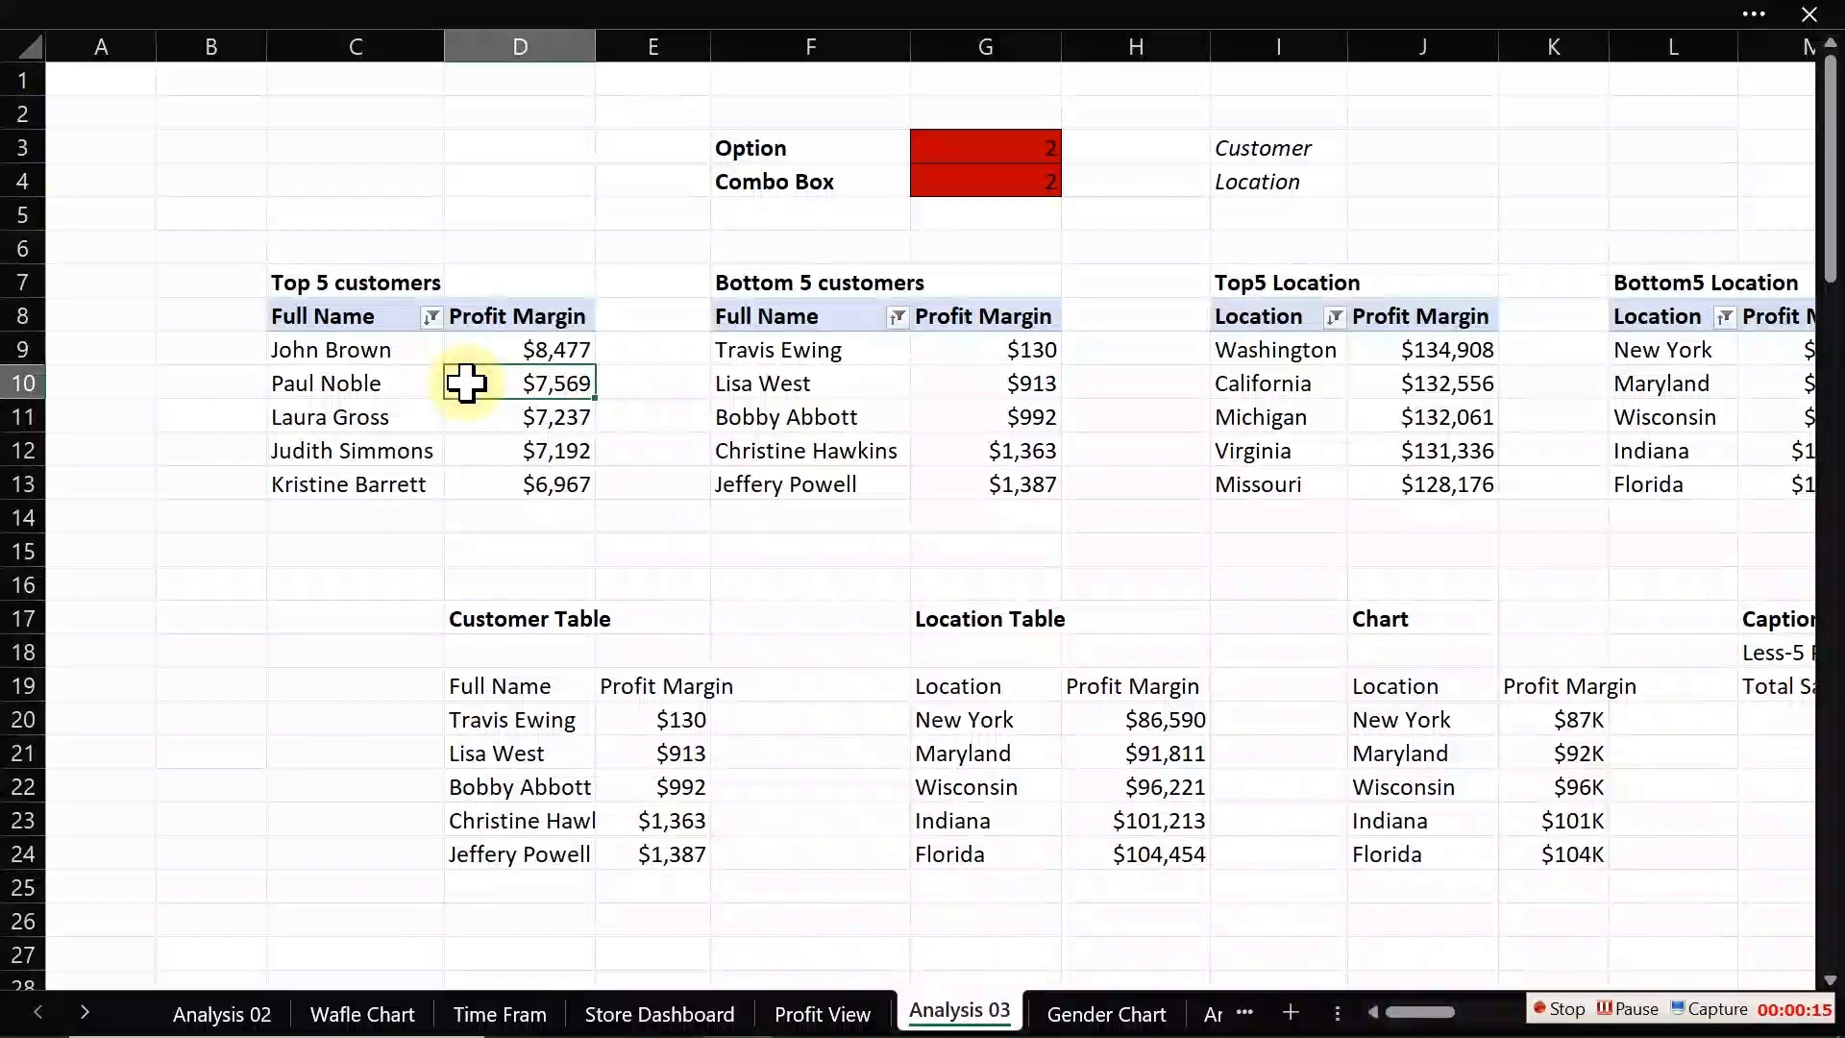
{"action": "left_click", "coordinate": [576, 19]}
{"action": "left_click", "coordinate": [1249, 93]}
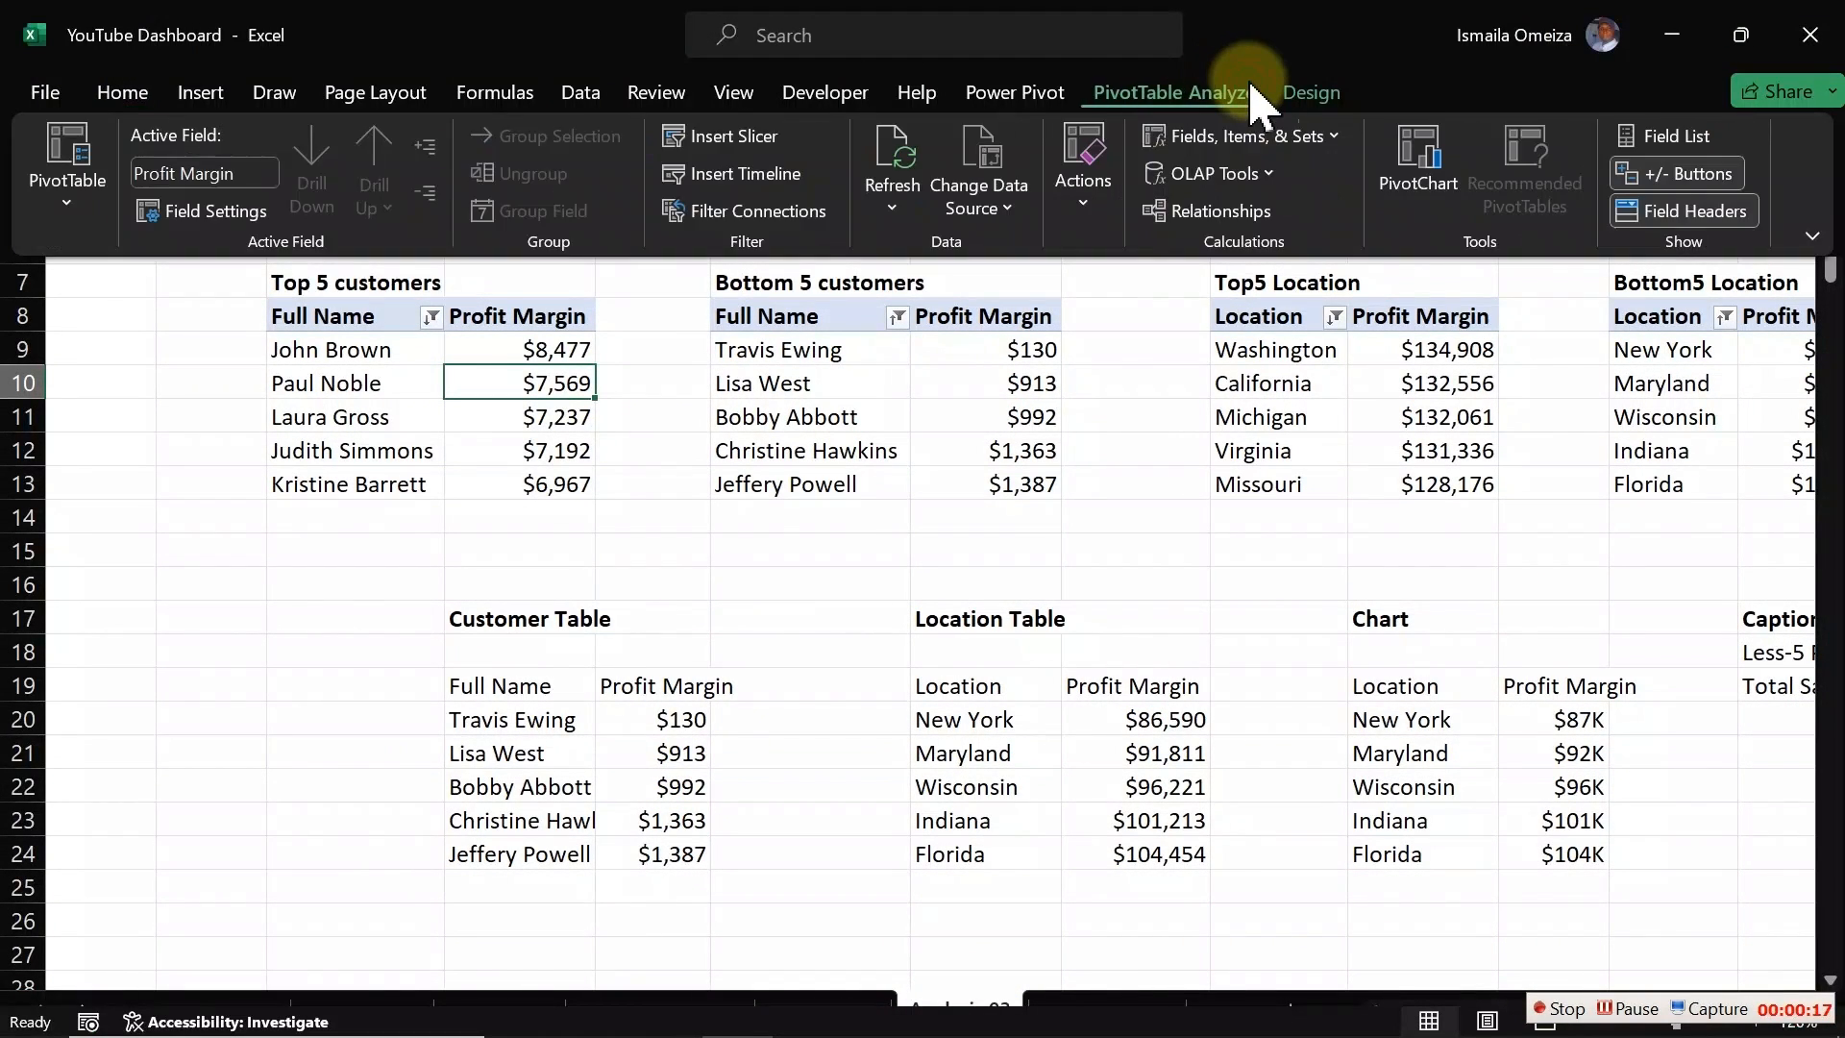
{"action": "left_click", "coordinate": [733, 135]}
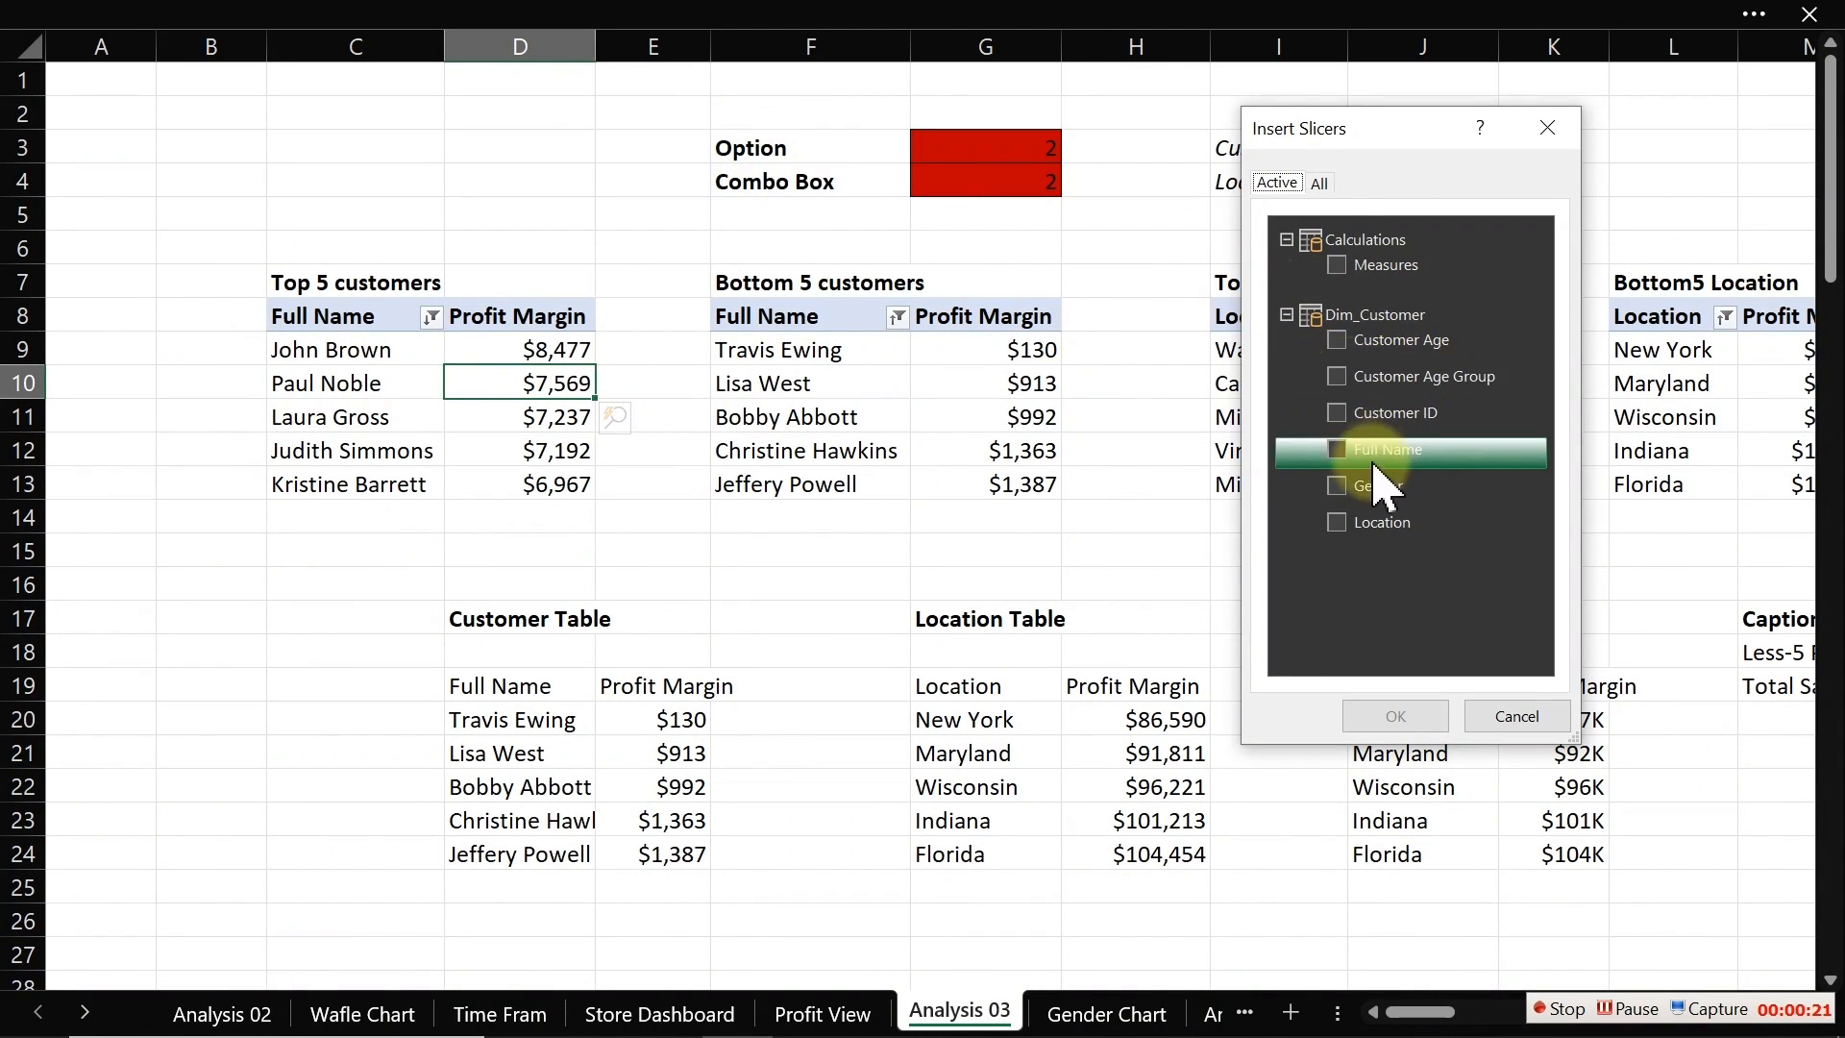
Step: Insert Month and Category slicers from the Date and products_table fields for the pivot table, and move them beside the Top 5 customers table
{"action": "left_click", "coordinate": [1286, 313]}
{"action": "left_click", "coordinate": [1318, 184]}
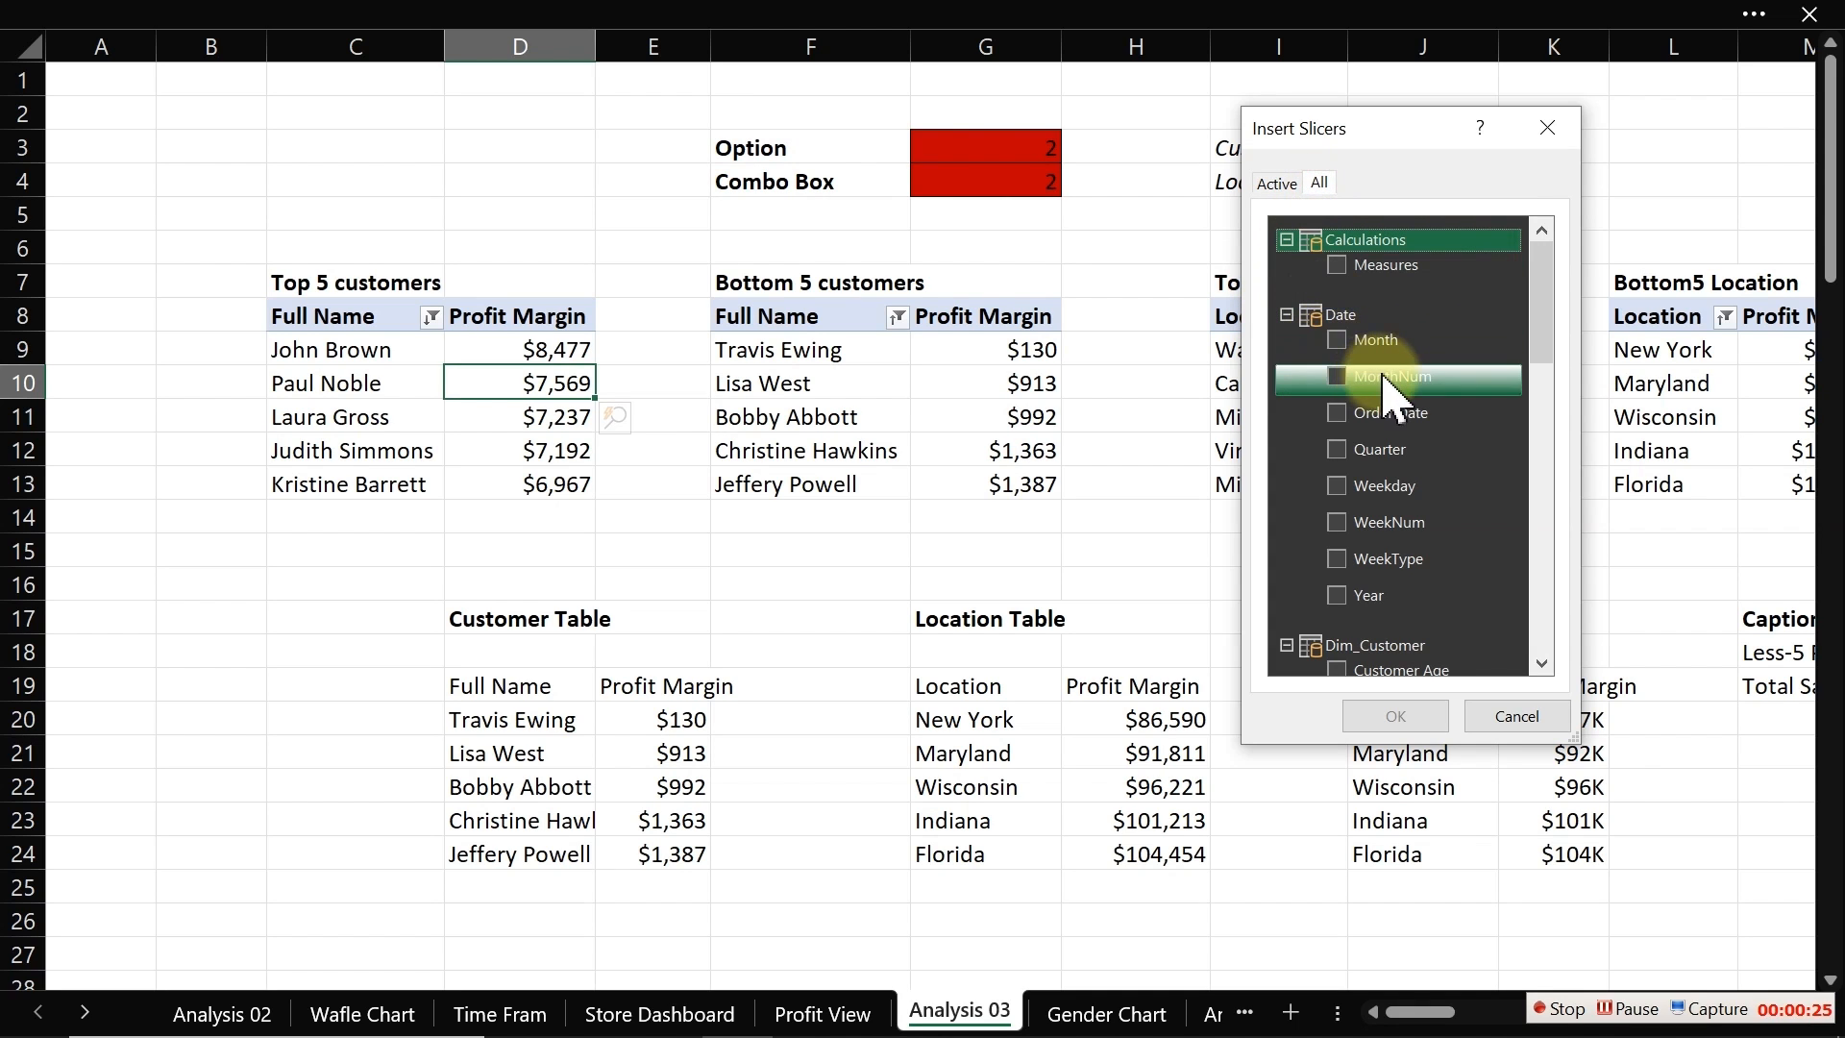
{"action": "left_click", "coordinate": [1289, 340]}
{"action": "left_click", "coordinate": [1285, 314]}
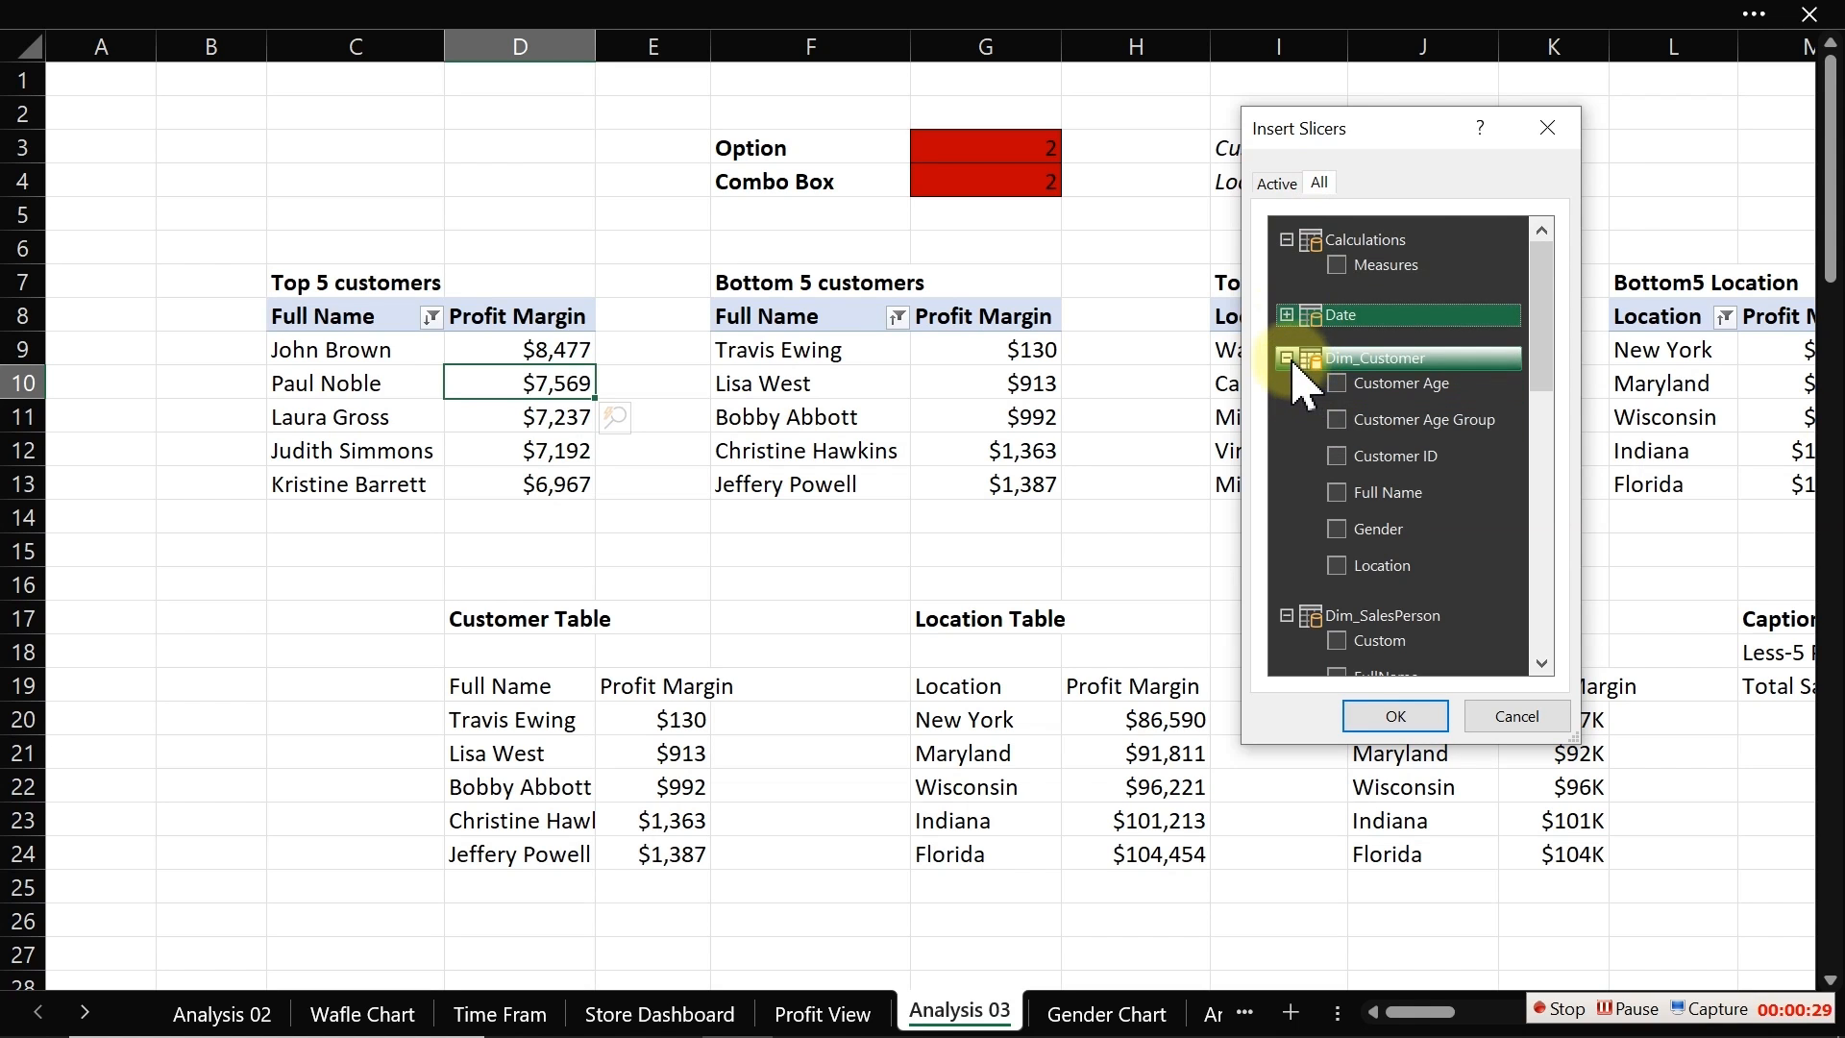
{"action": "left_click", "coordinate": [1285, 358]}
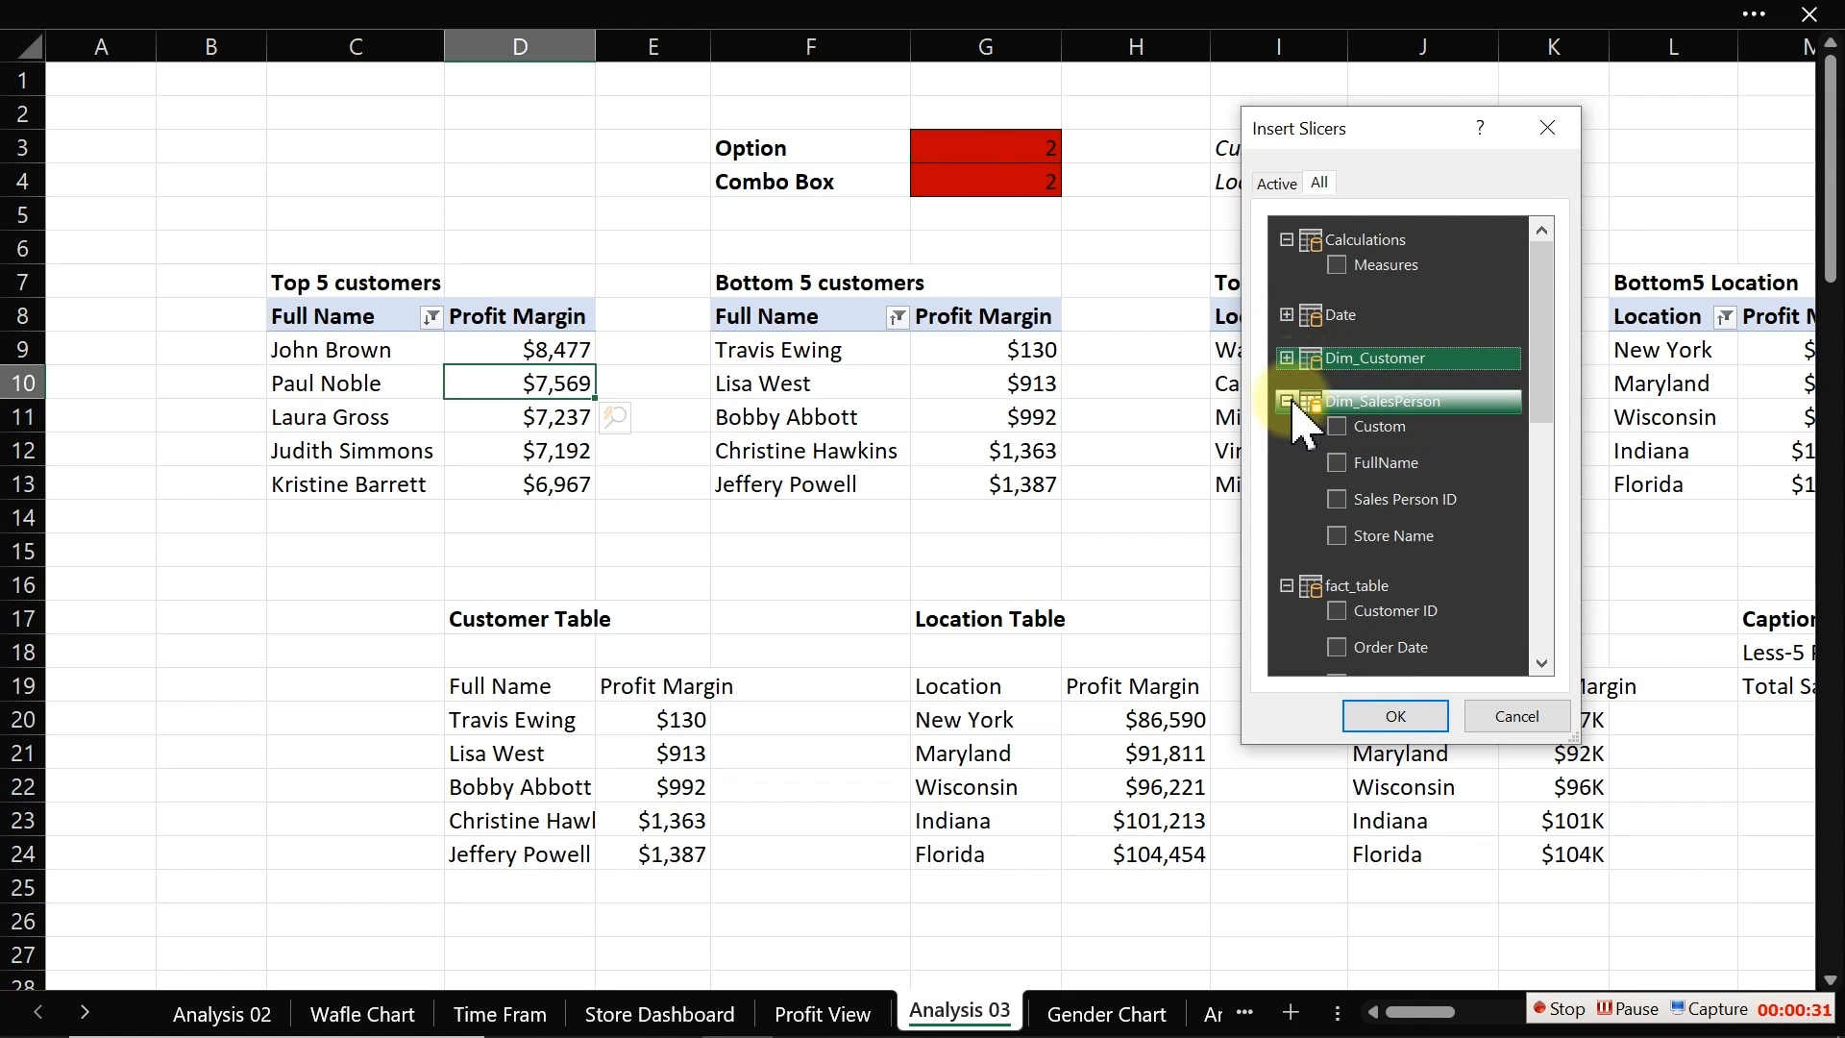
{"action": "left_click", "coordinate": [1287, 400]}
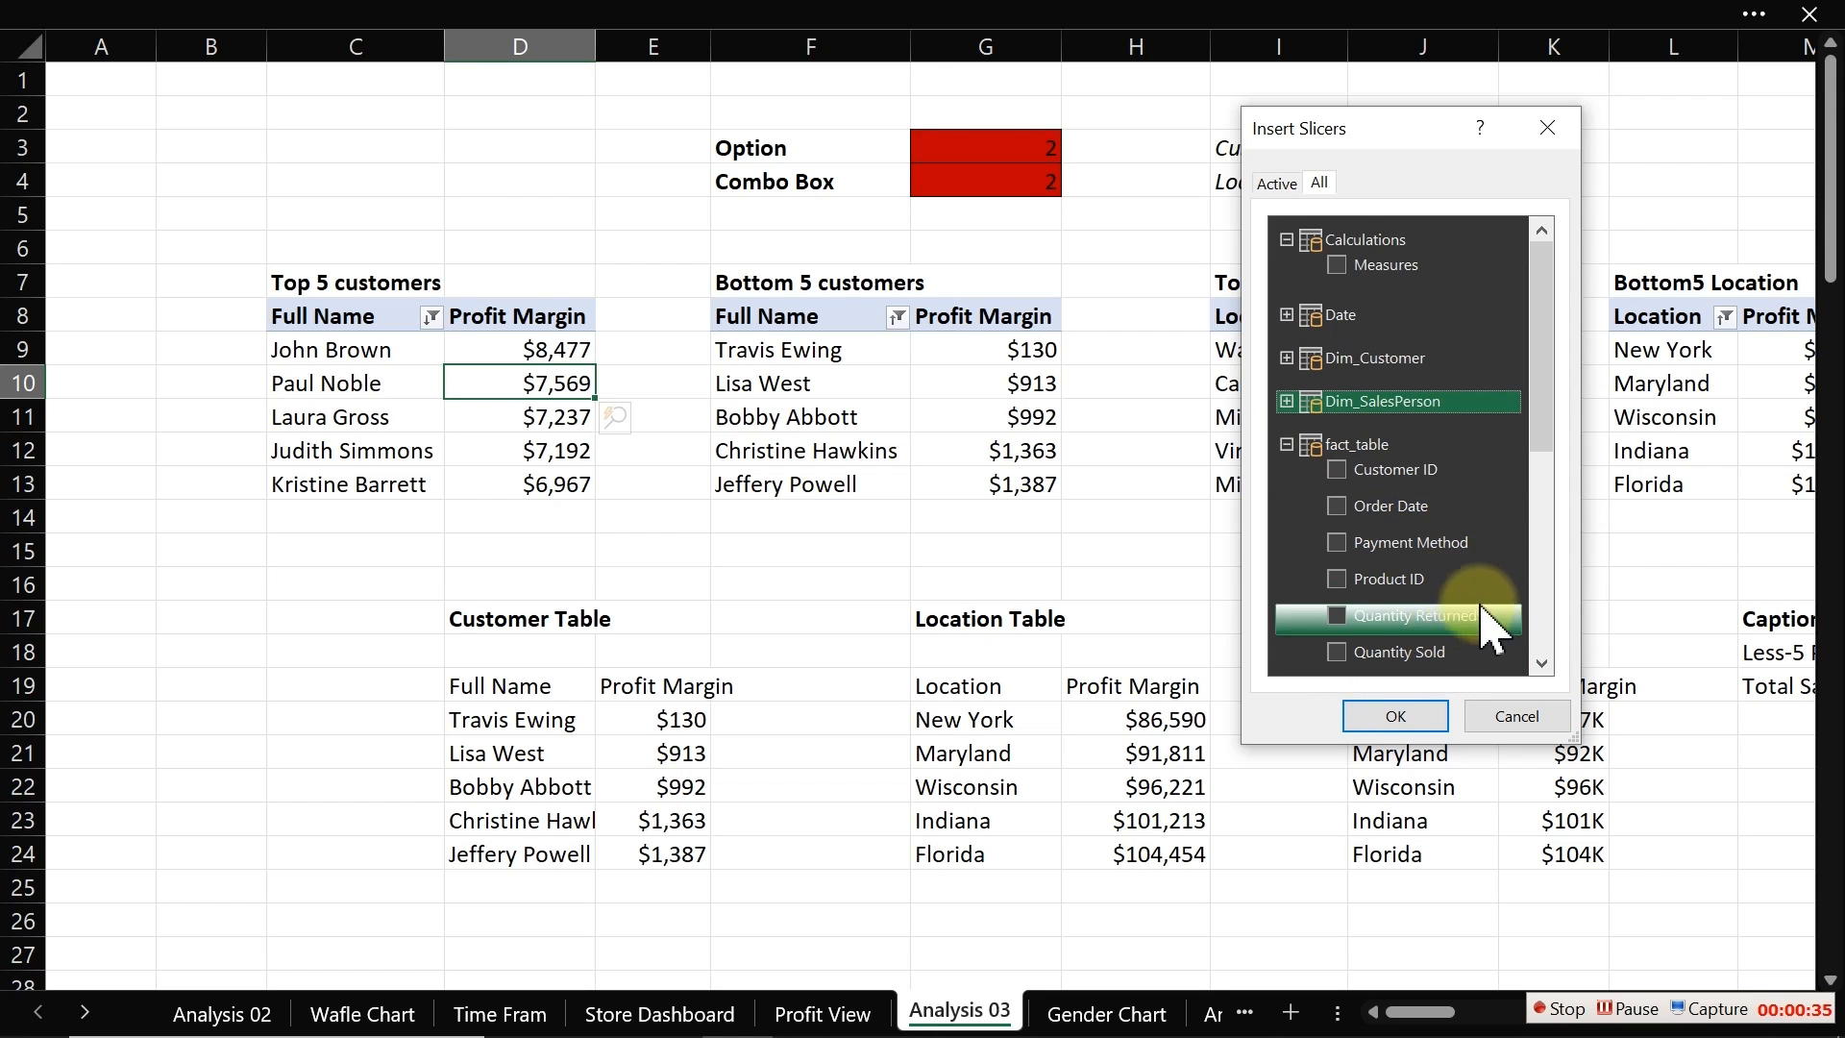
{"action": "left_click", "coordinate": [1286, 444]}
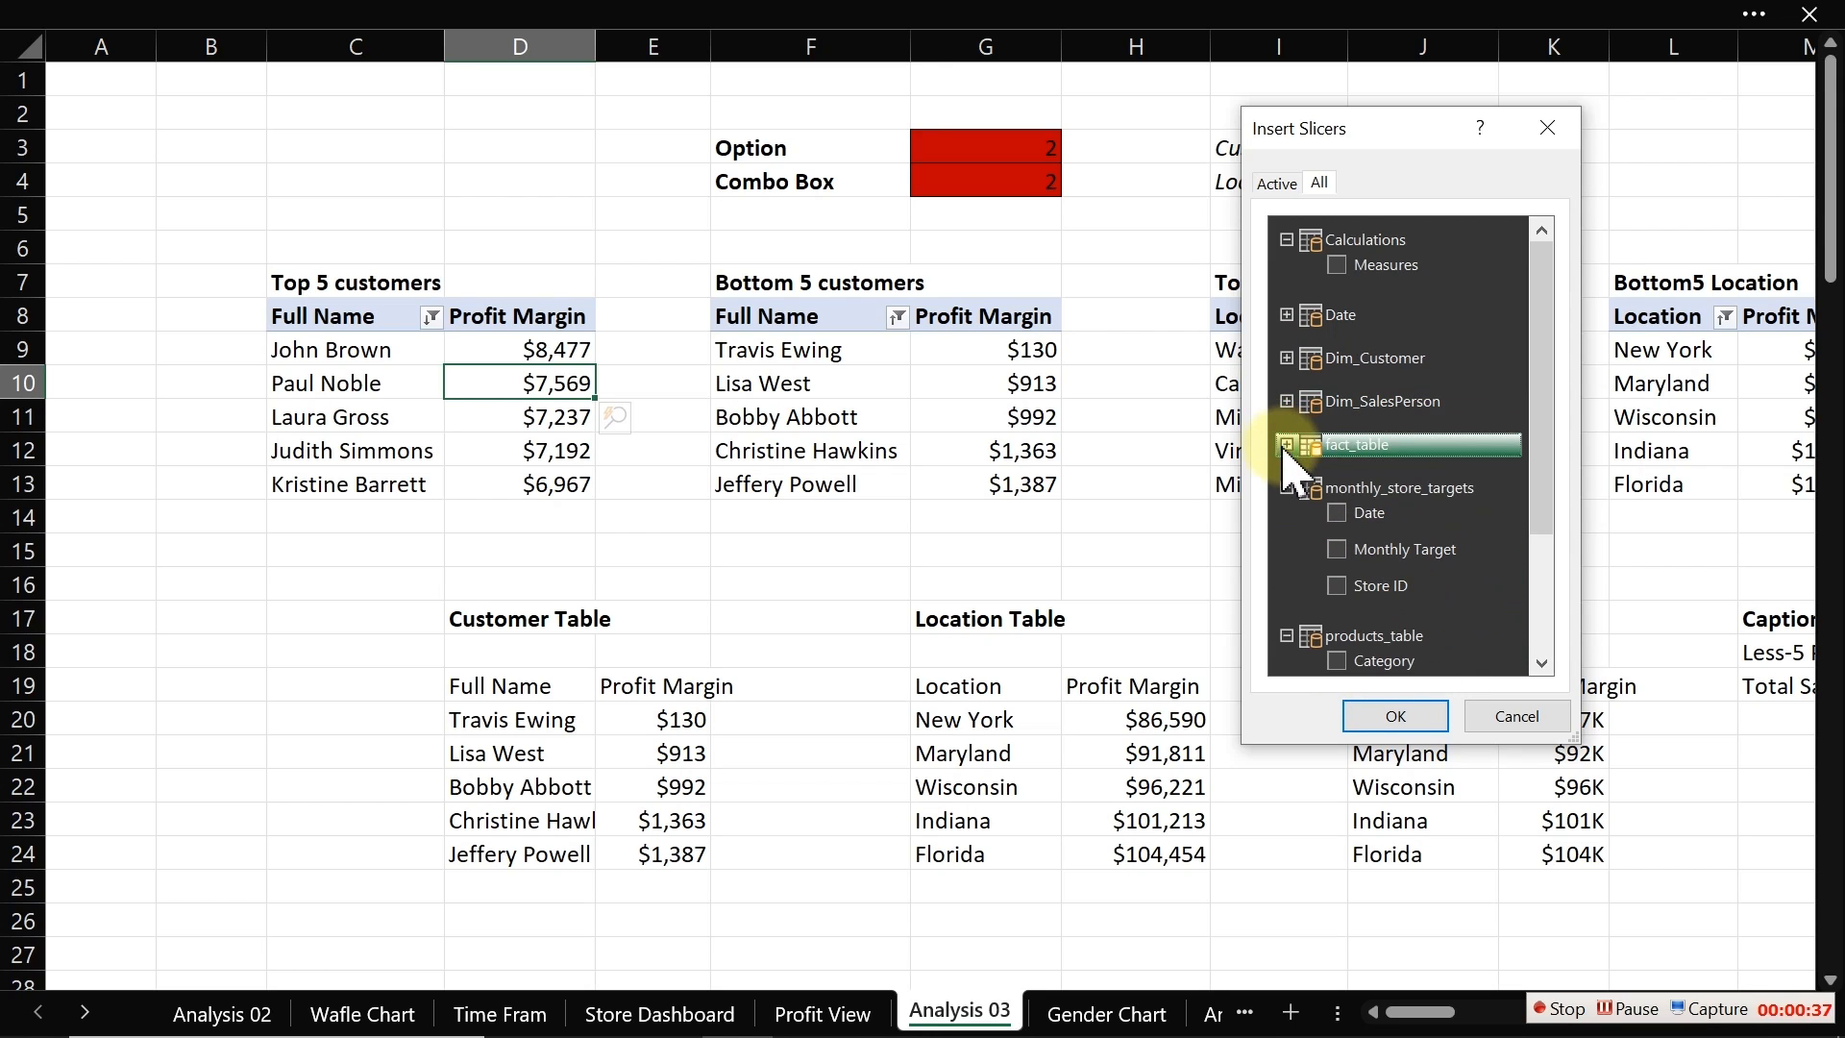
{"action": "left_click", "coordinate": [1286, 488]}
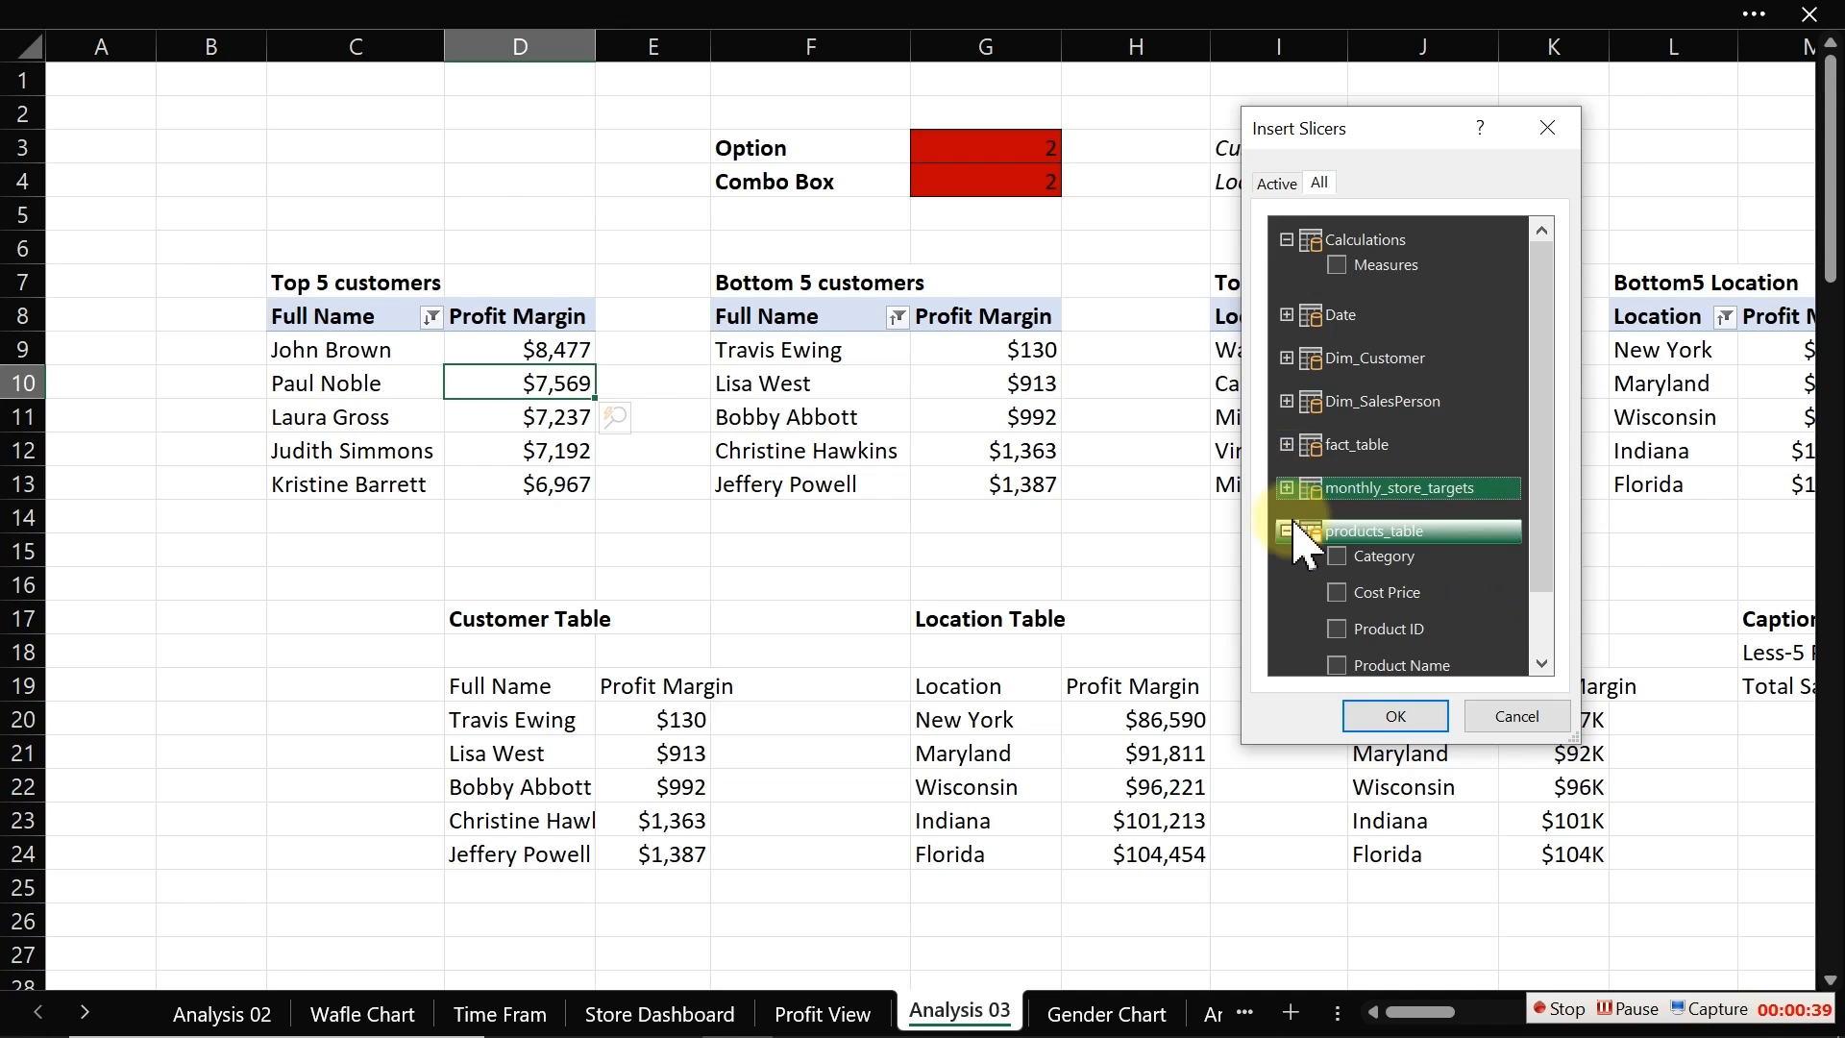
{"action": "left_click", "coordinate": [1336, 556]}
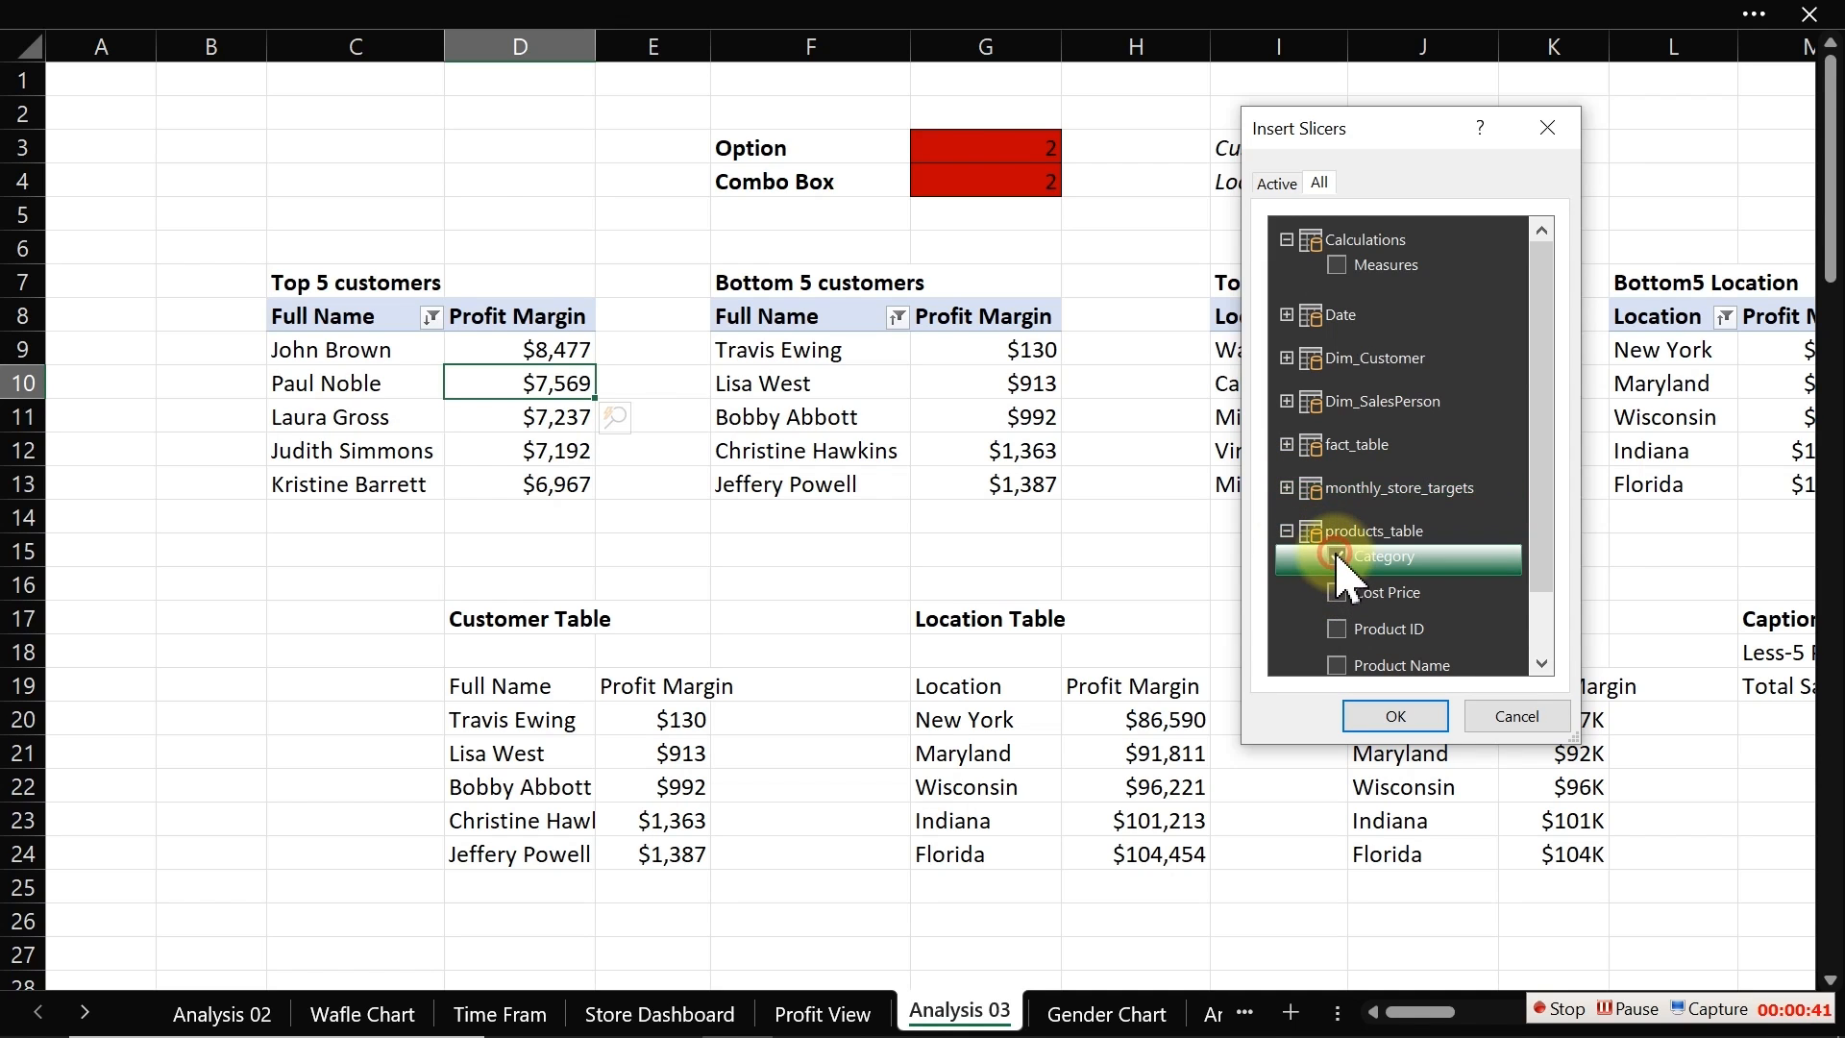
{"action": "left_click", "coordinate": [1396, 716]}
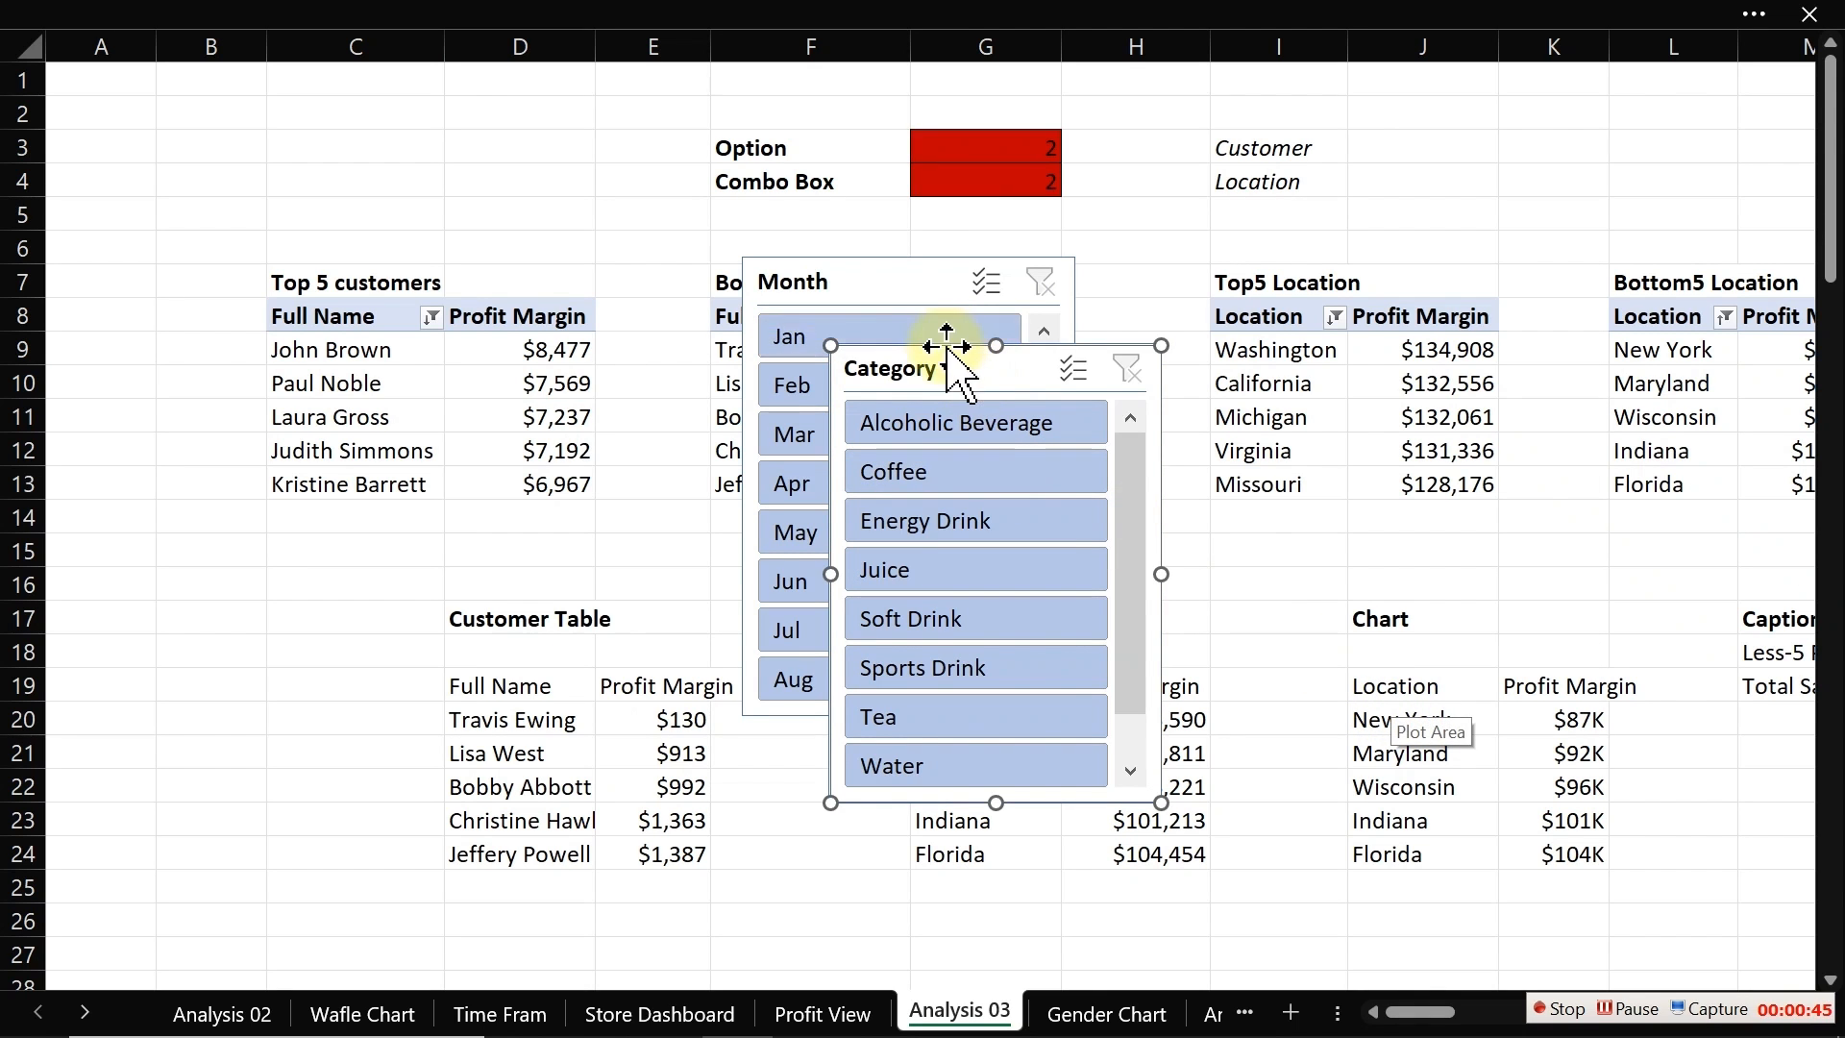
{"action": "left_click", "coordinate": [908, 280]}
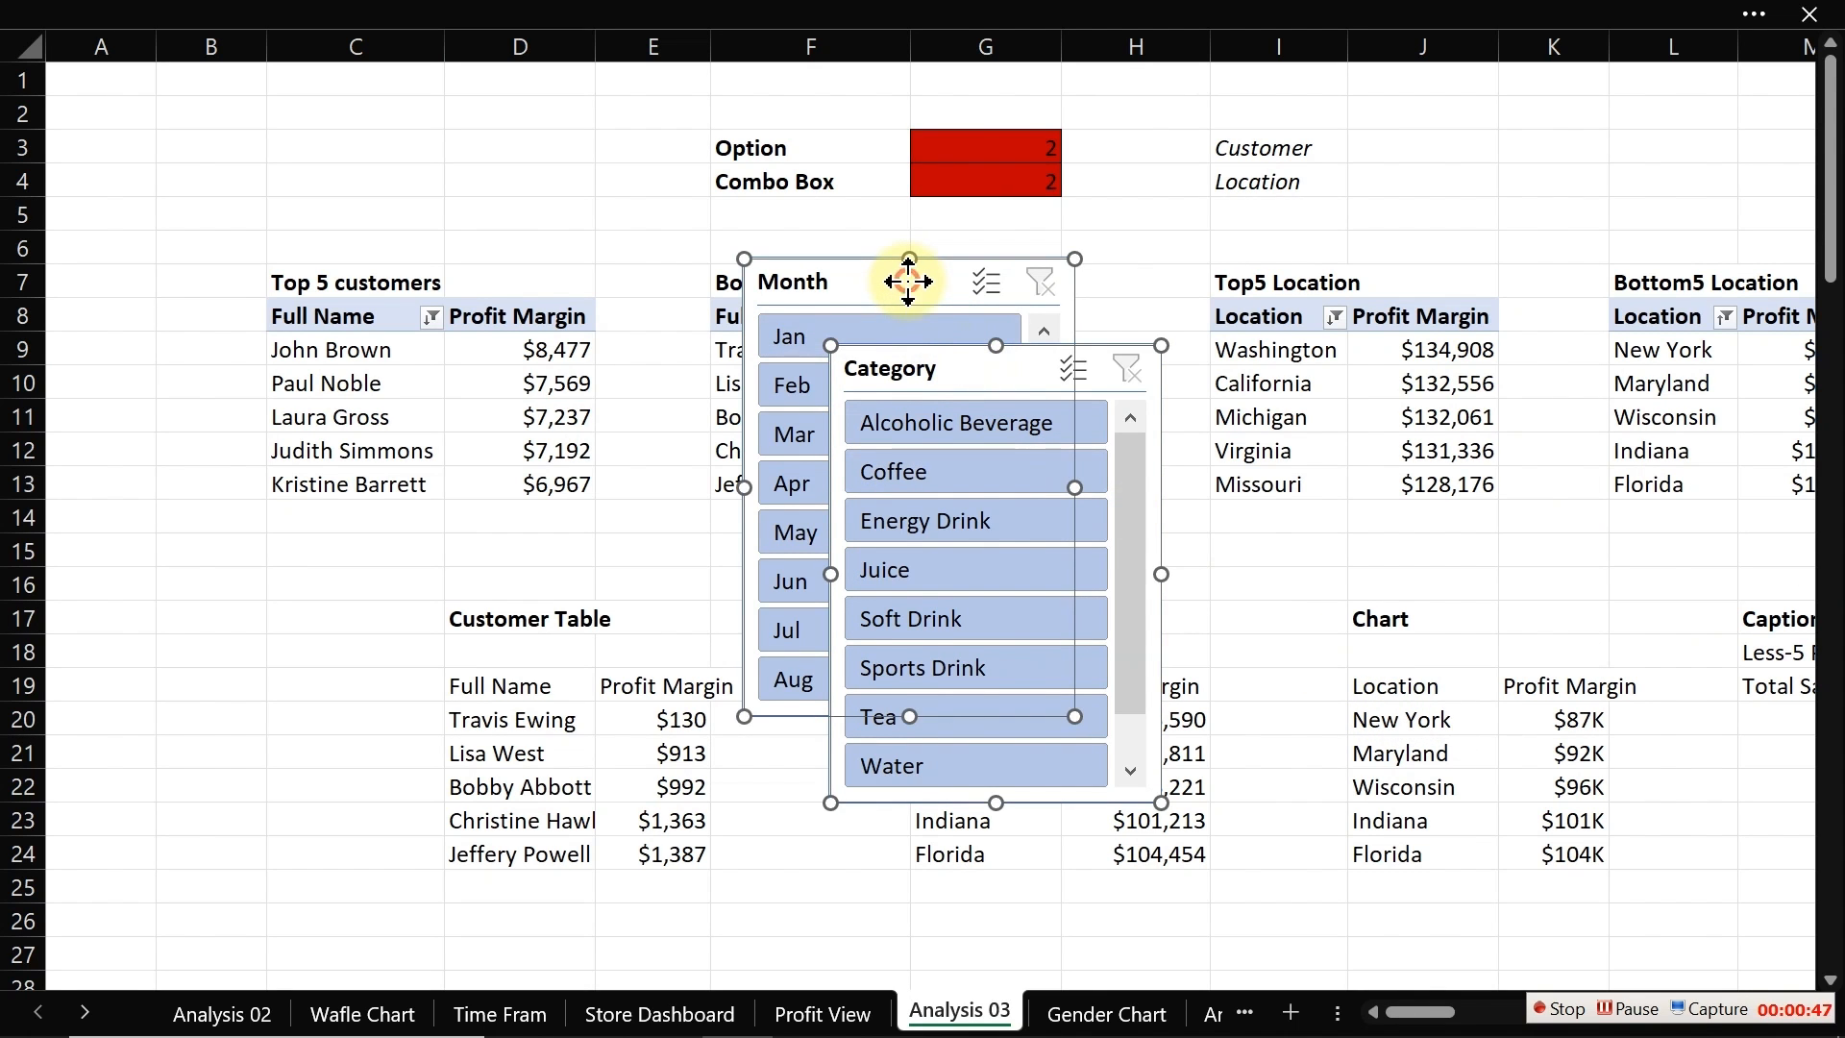
{"action": "left_click_drag", "start_coordinate": [908, 281], "coordinate": [554, 346]}
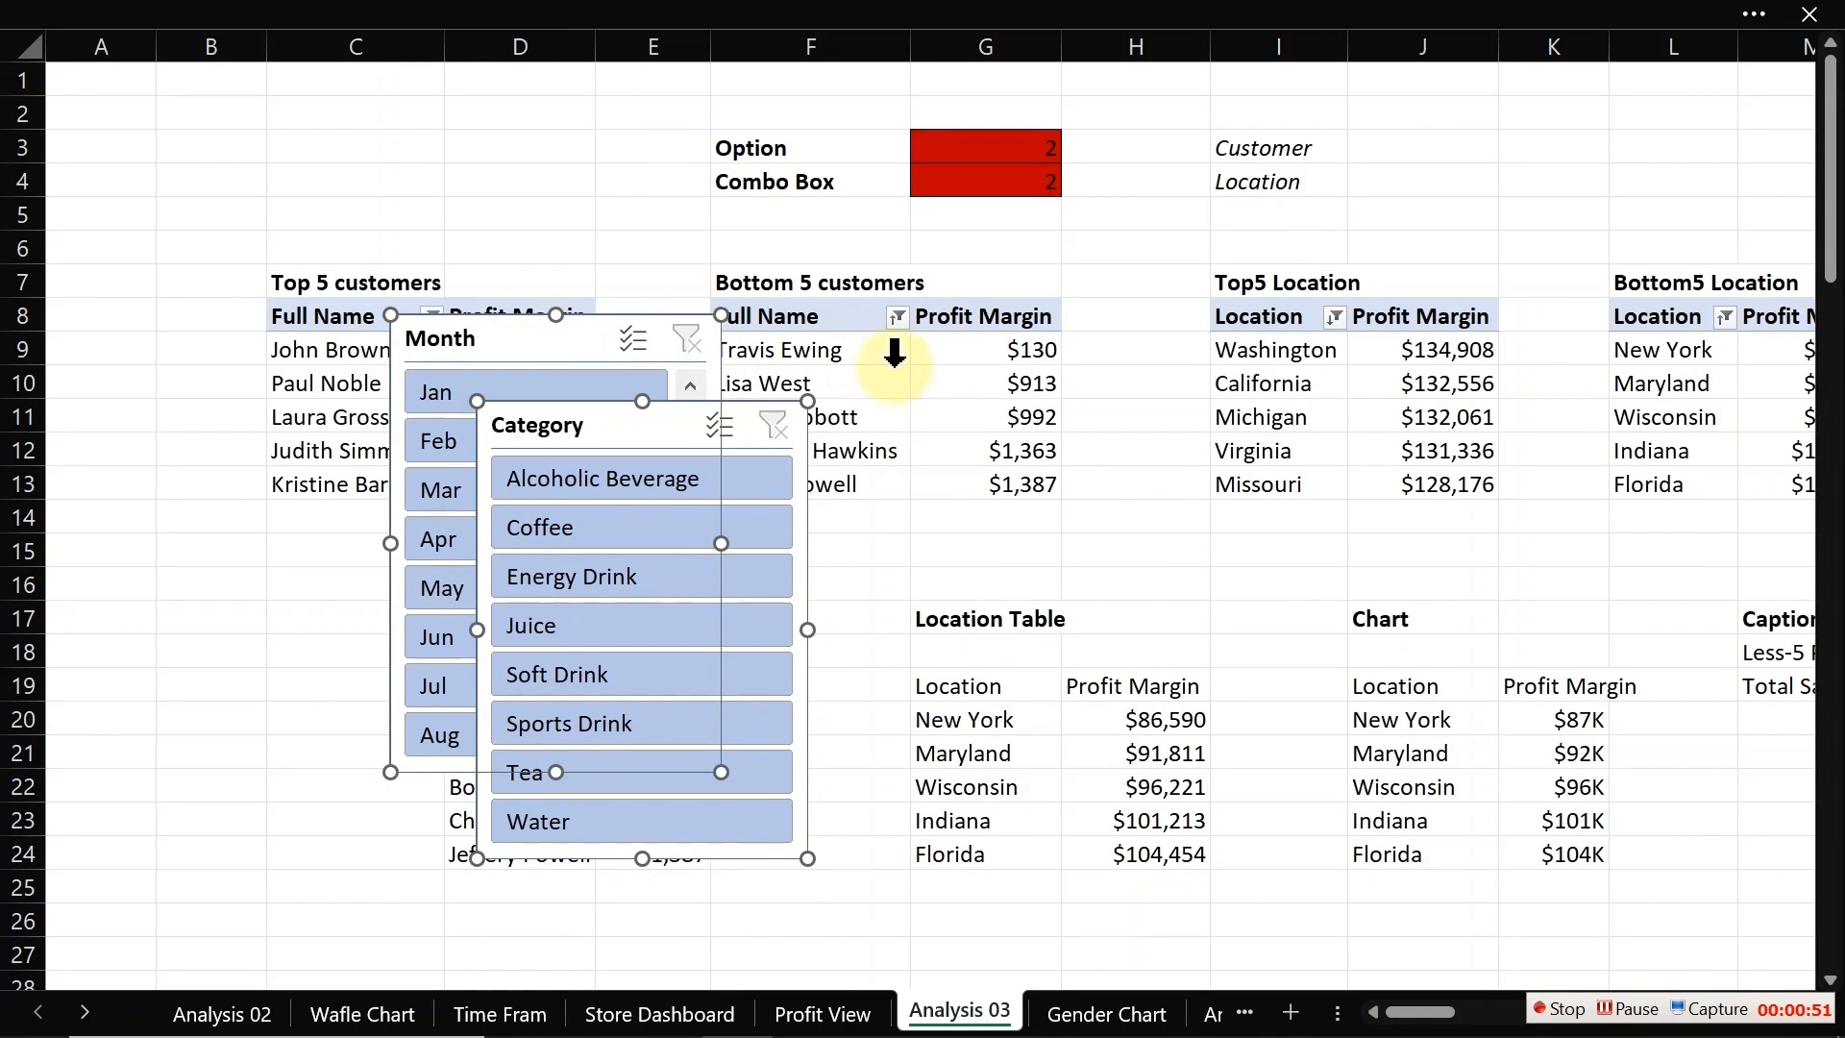
Step: Check the selected pivot table's name in the PivotTable Analyze options
{"action": "left_click", "coordinate": [939, 375]}
{"action": "left_click", "coordinate": [1061, 24]}
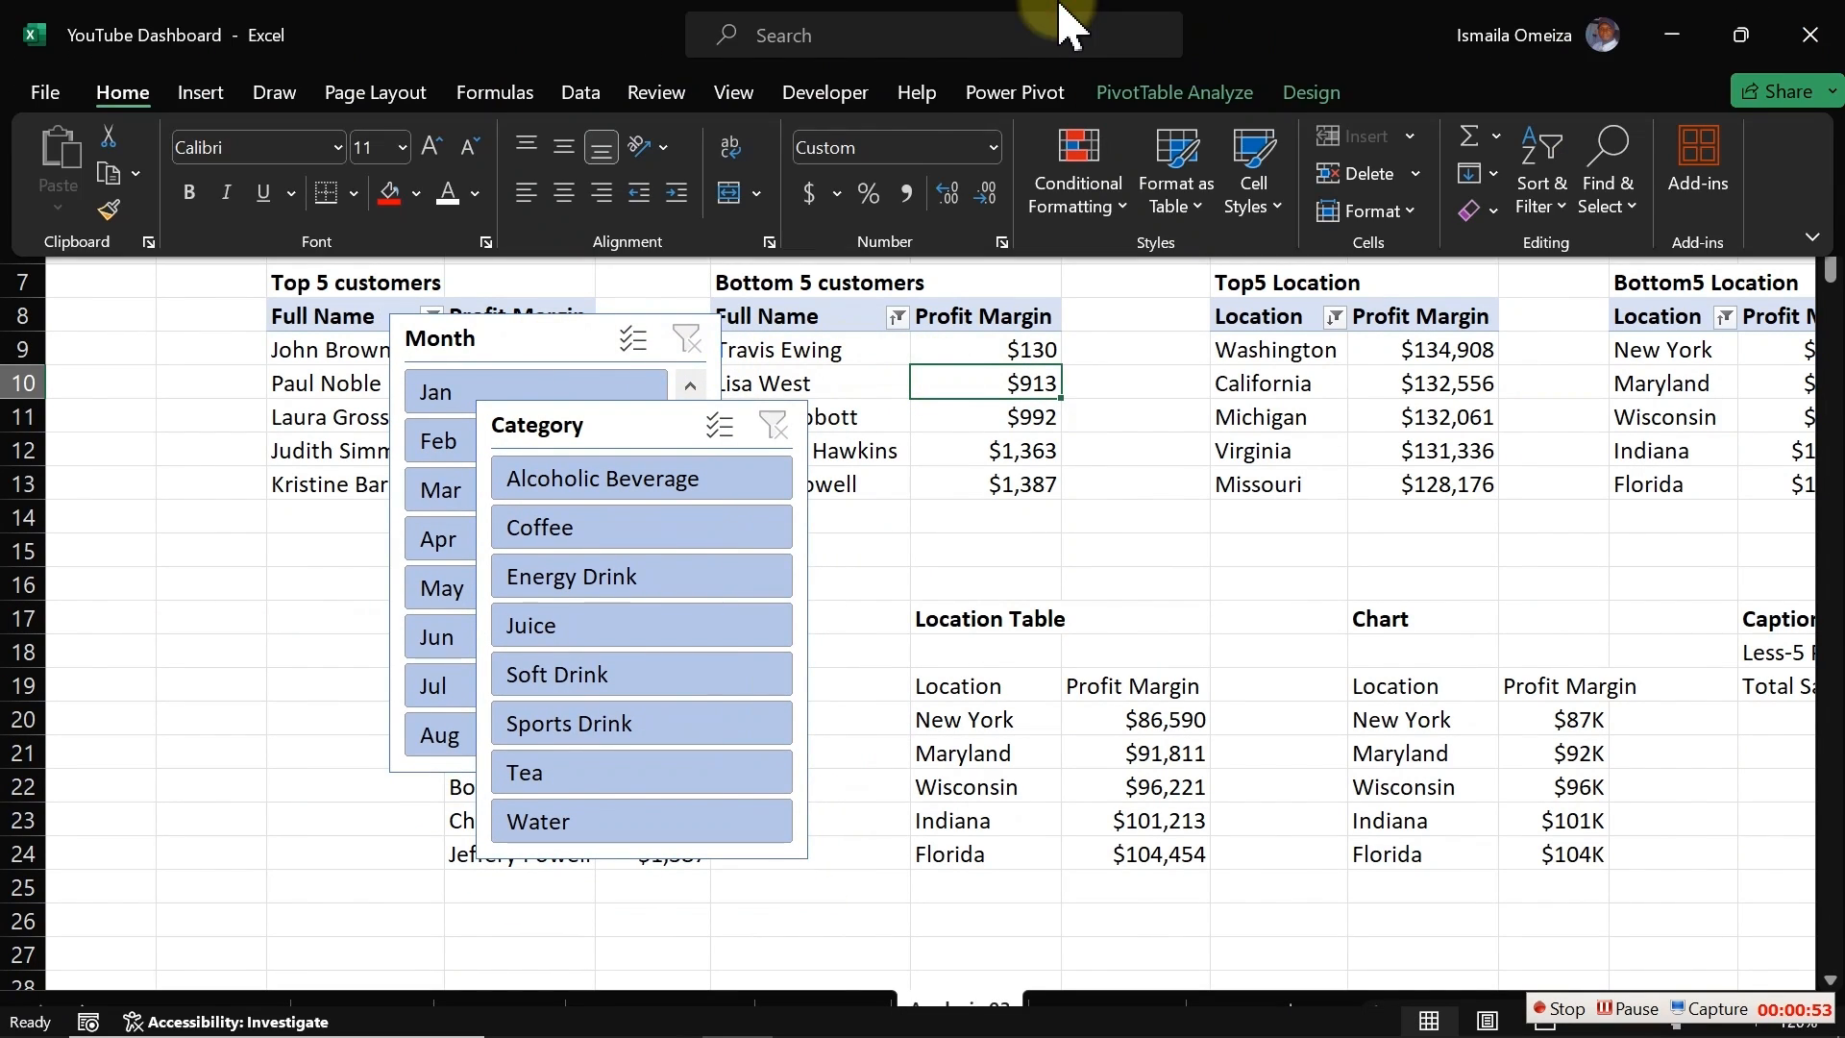
{"action": "left_click", "coordinate": [1171, 92]}
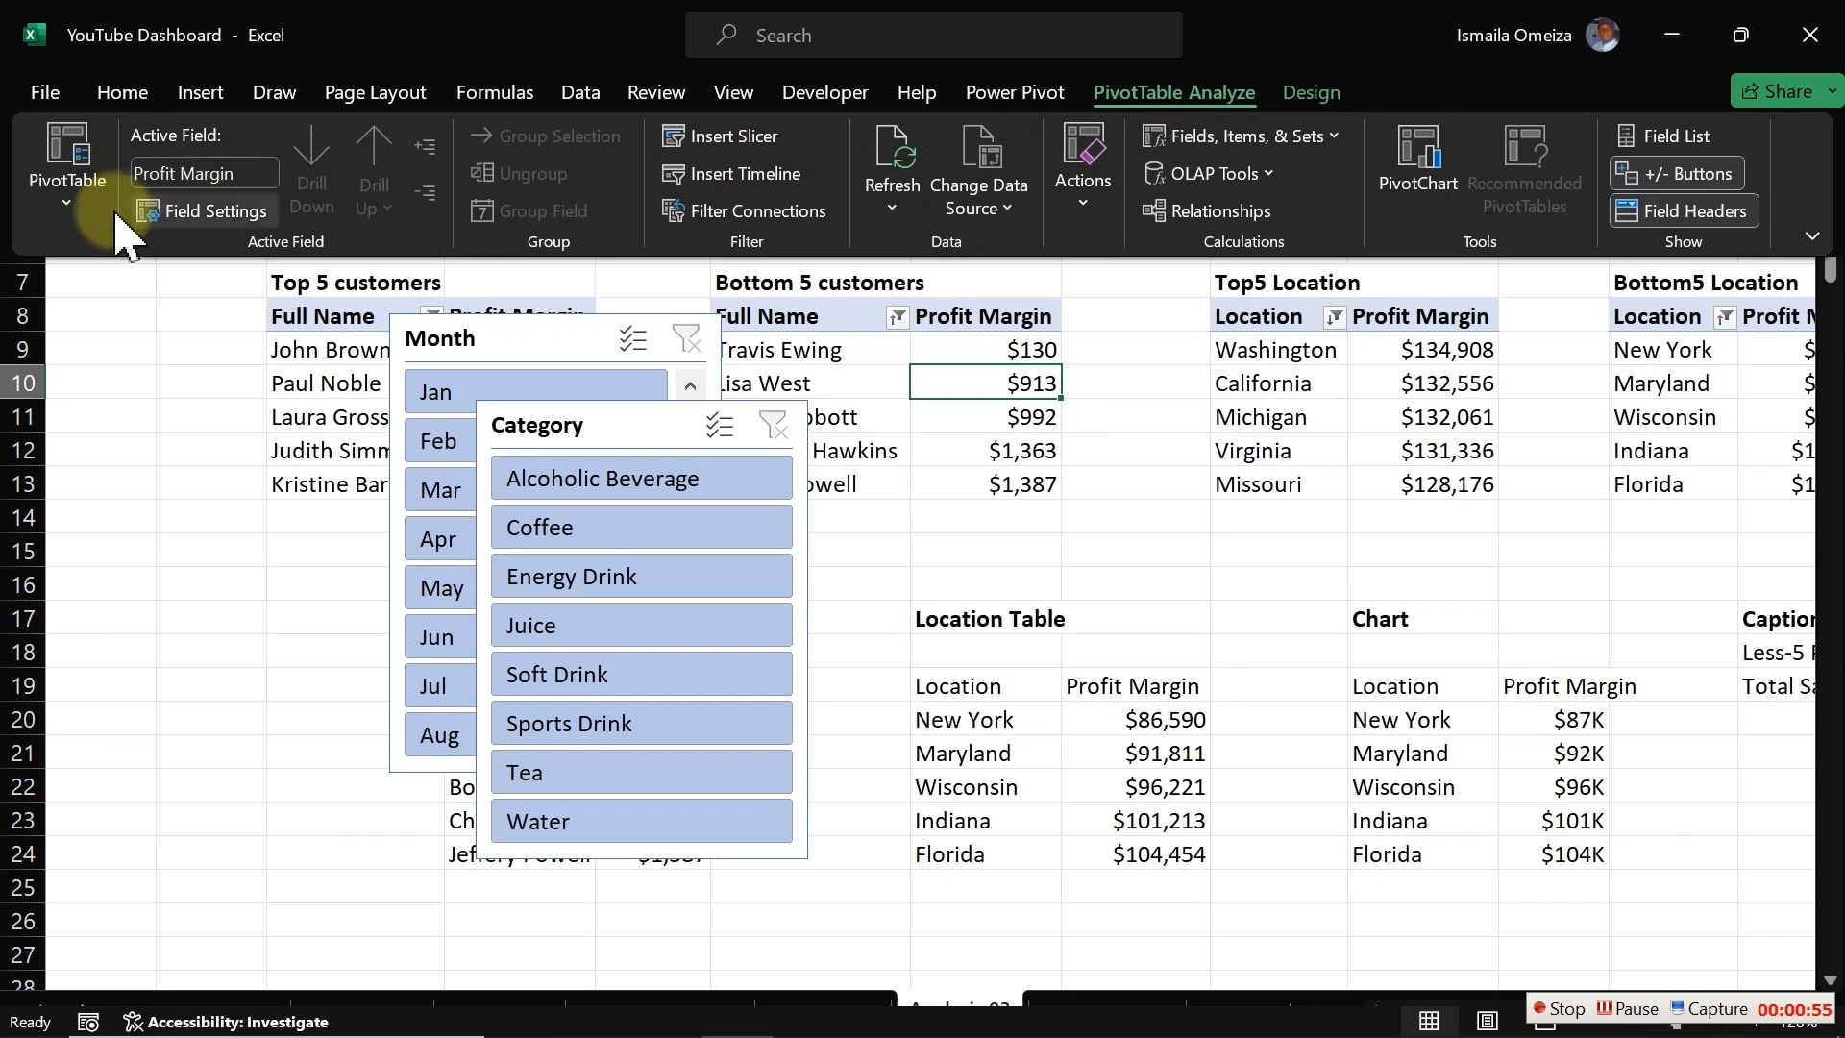
{"action": "left_click", "coordinate": [59, 202]}
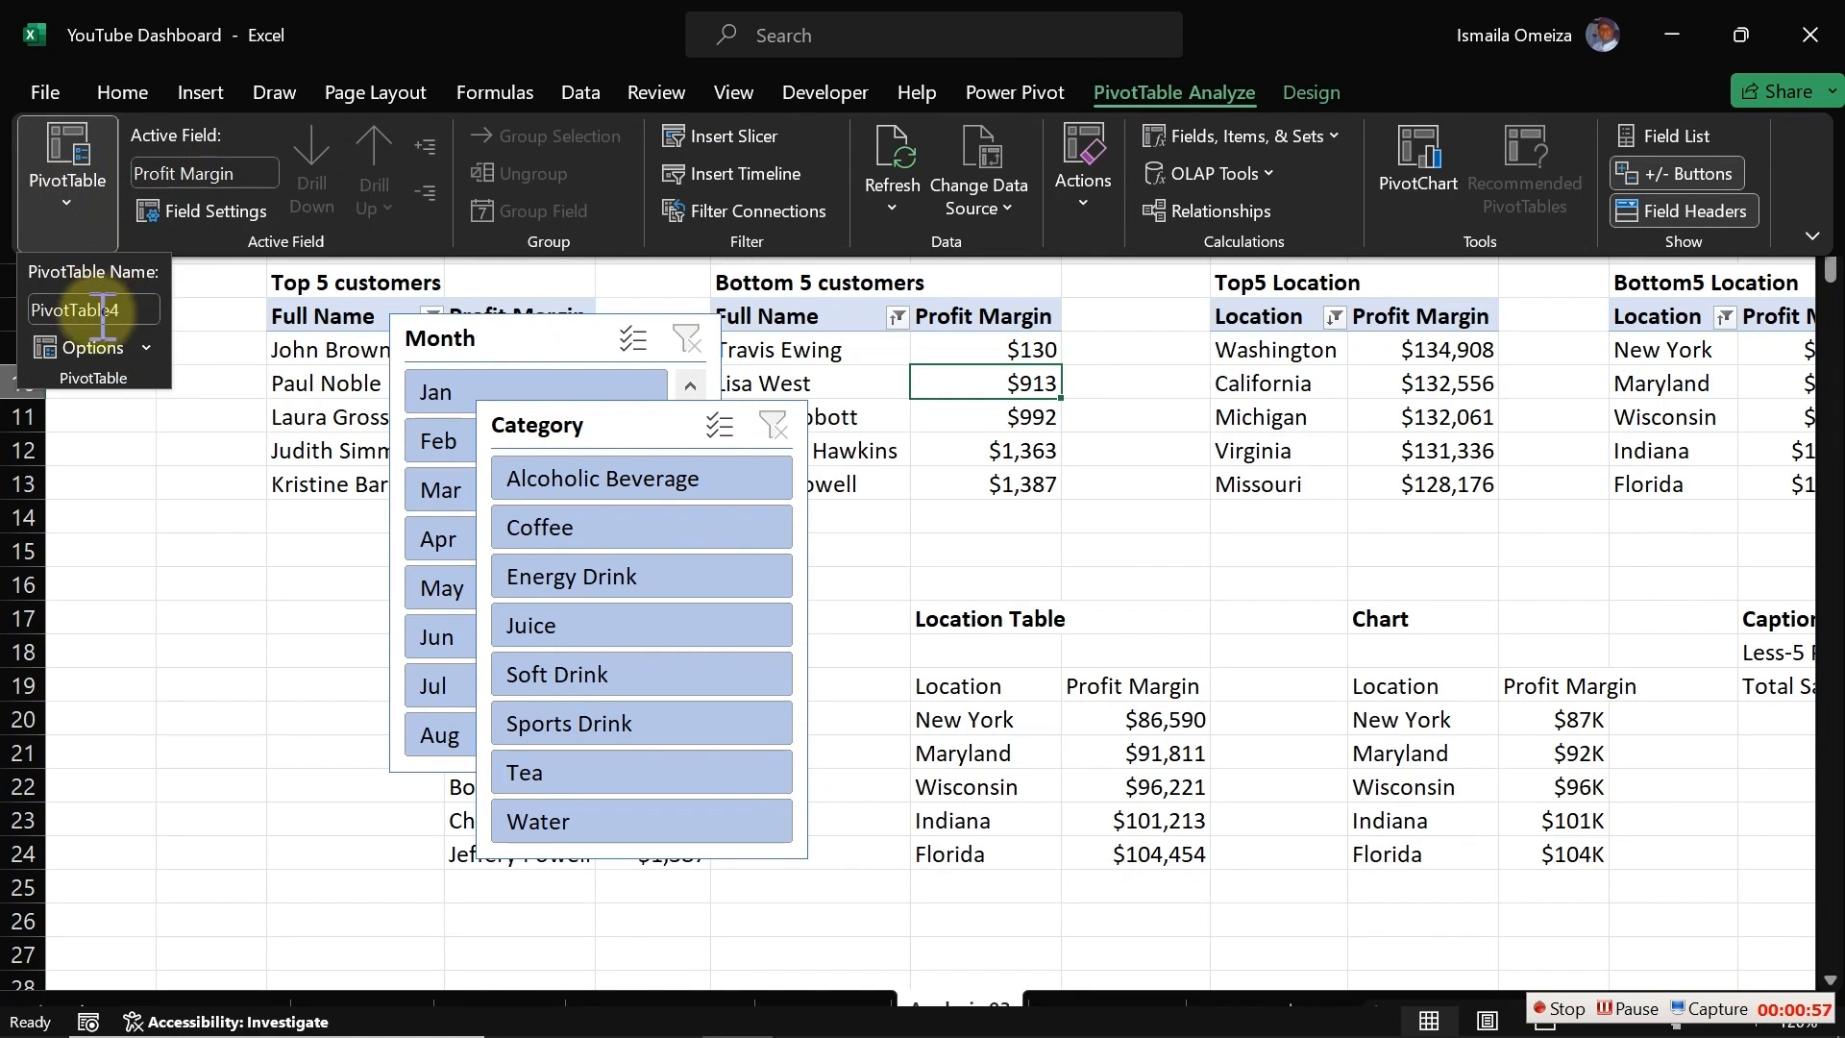
{"action": "left_click", "coordinate": [1021, 485]}
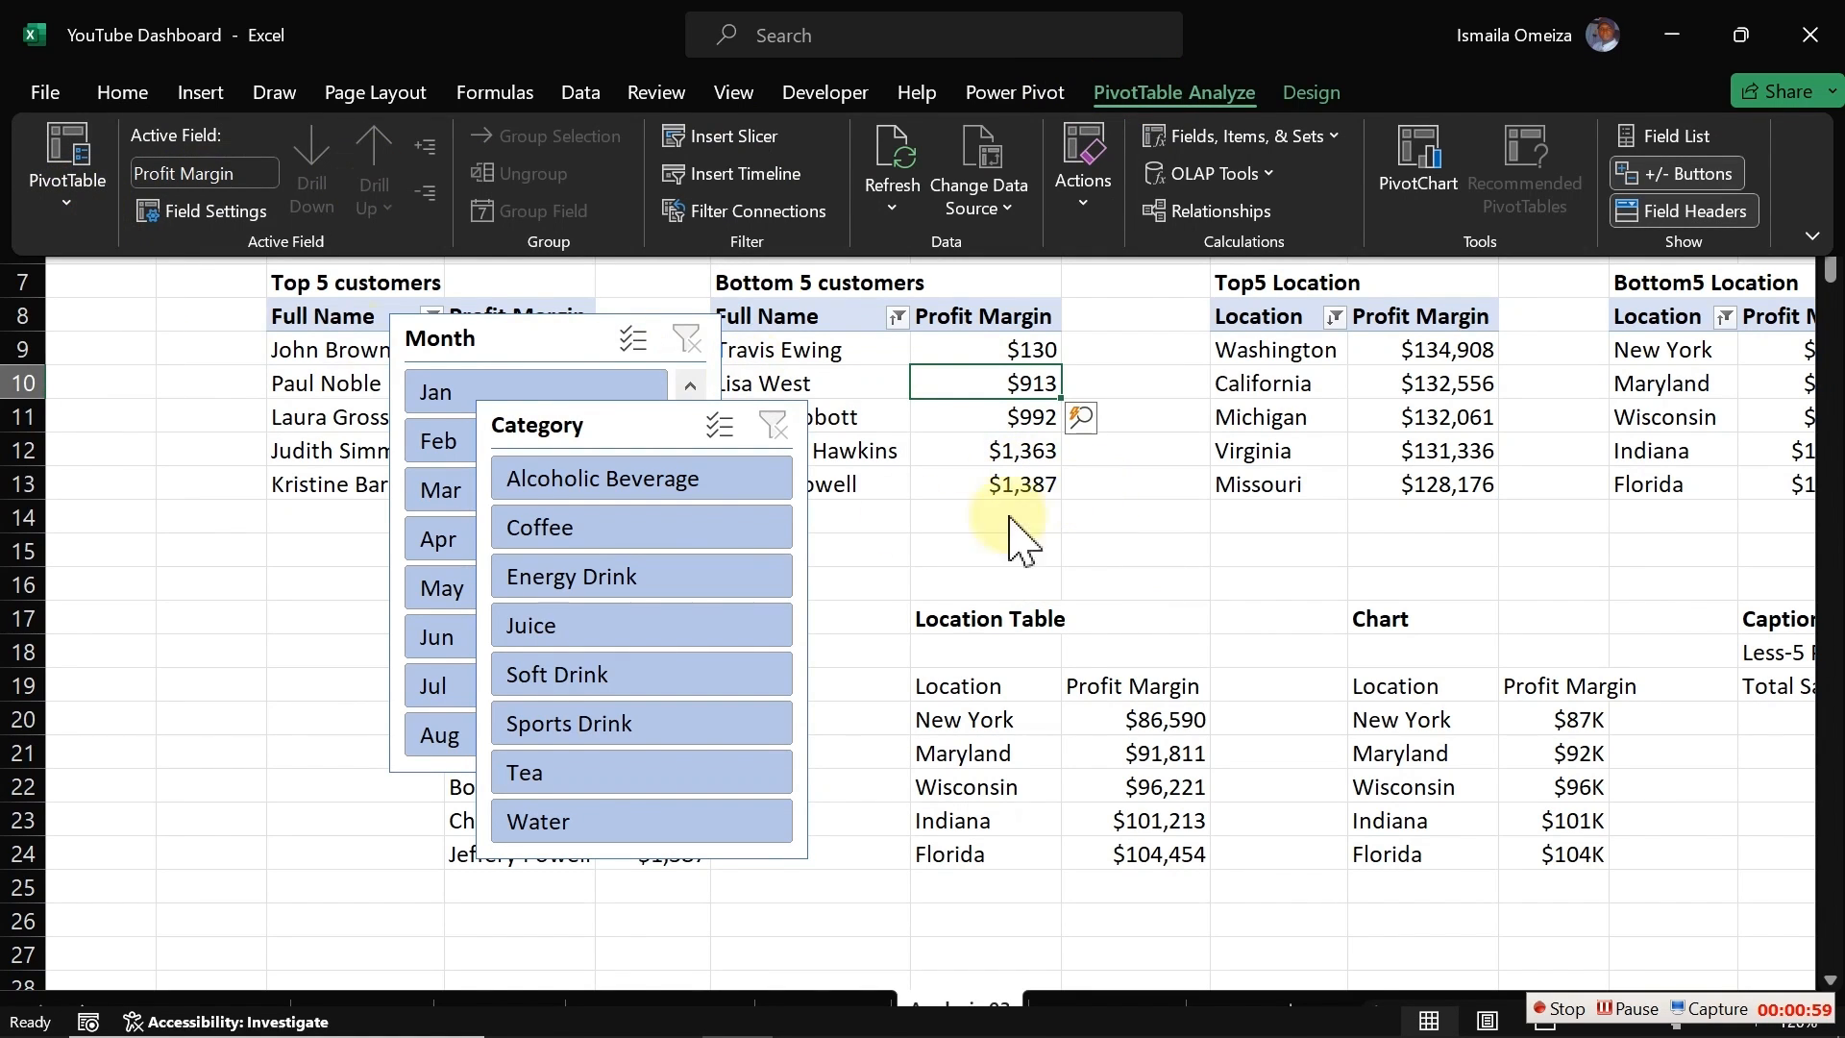
Step: Move the Month and Category slicers onto the Profit View dashboard, placing them side by side below the KPI cards
{"action": "left_click", "coordinate": [483, 317]}
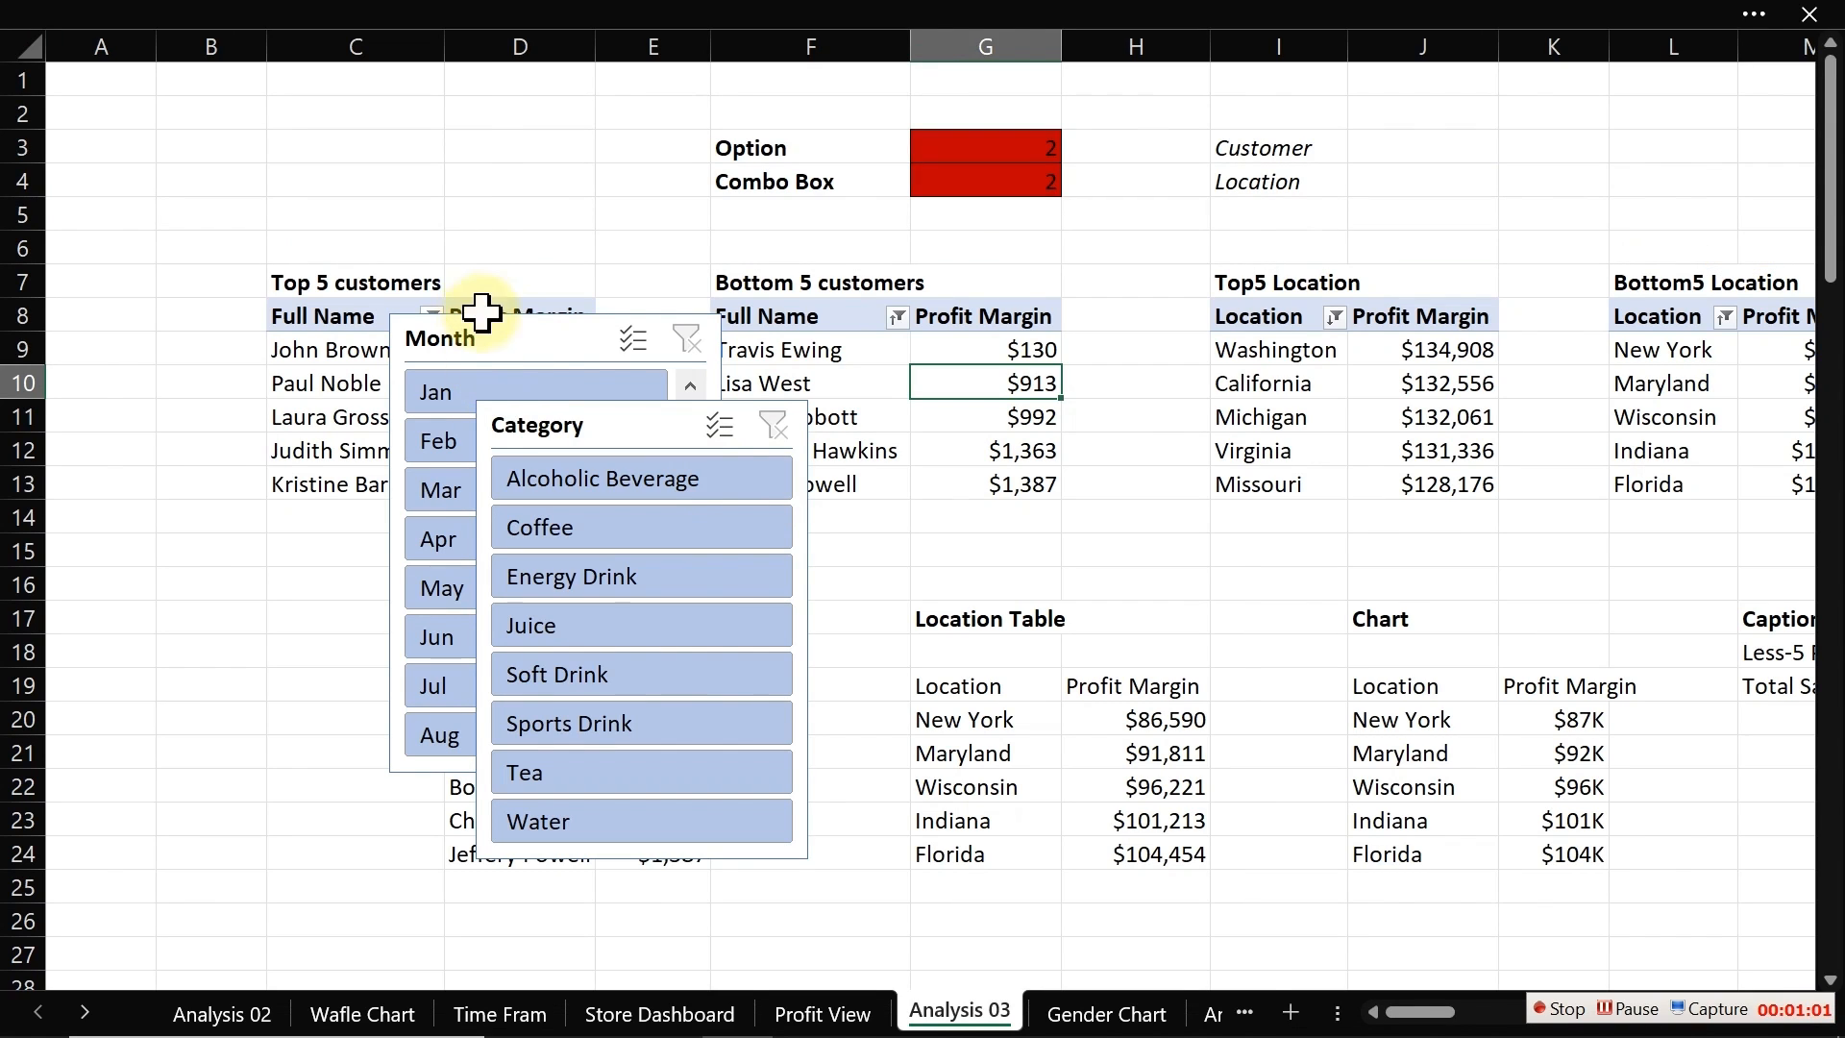
{"action": "left_click", "coordinate": [534, 346]}
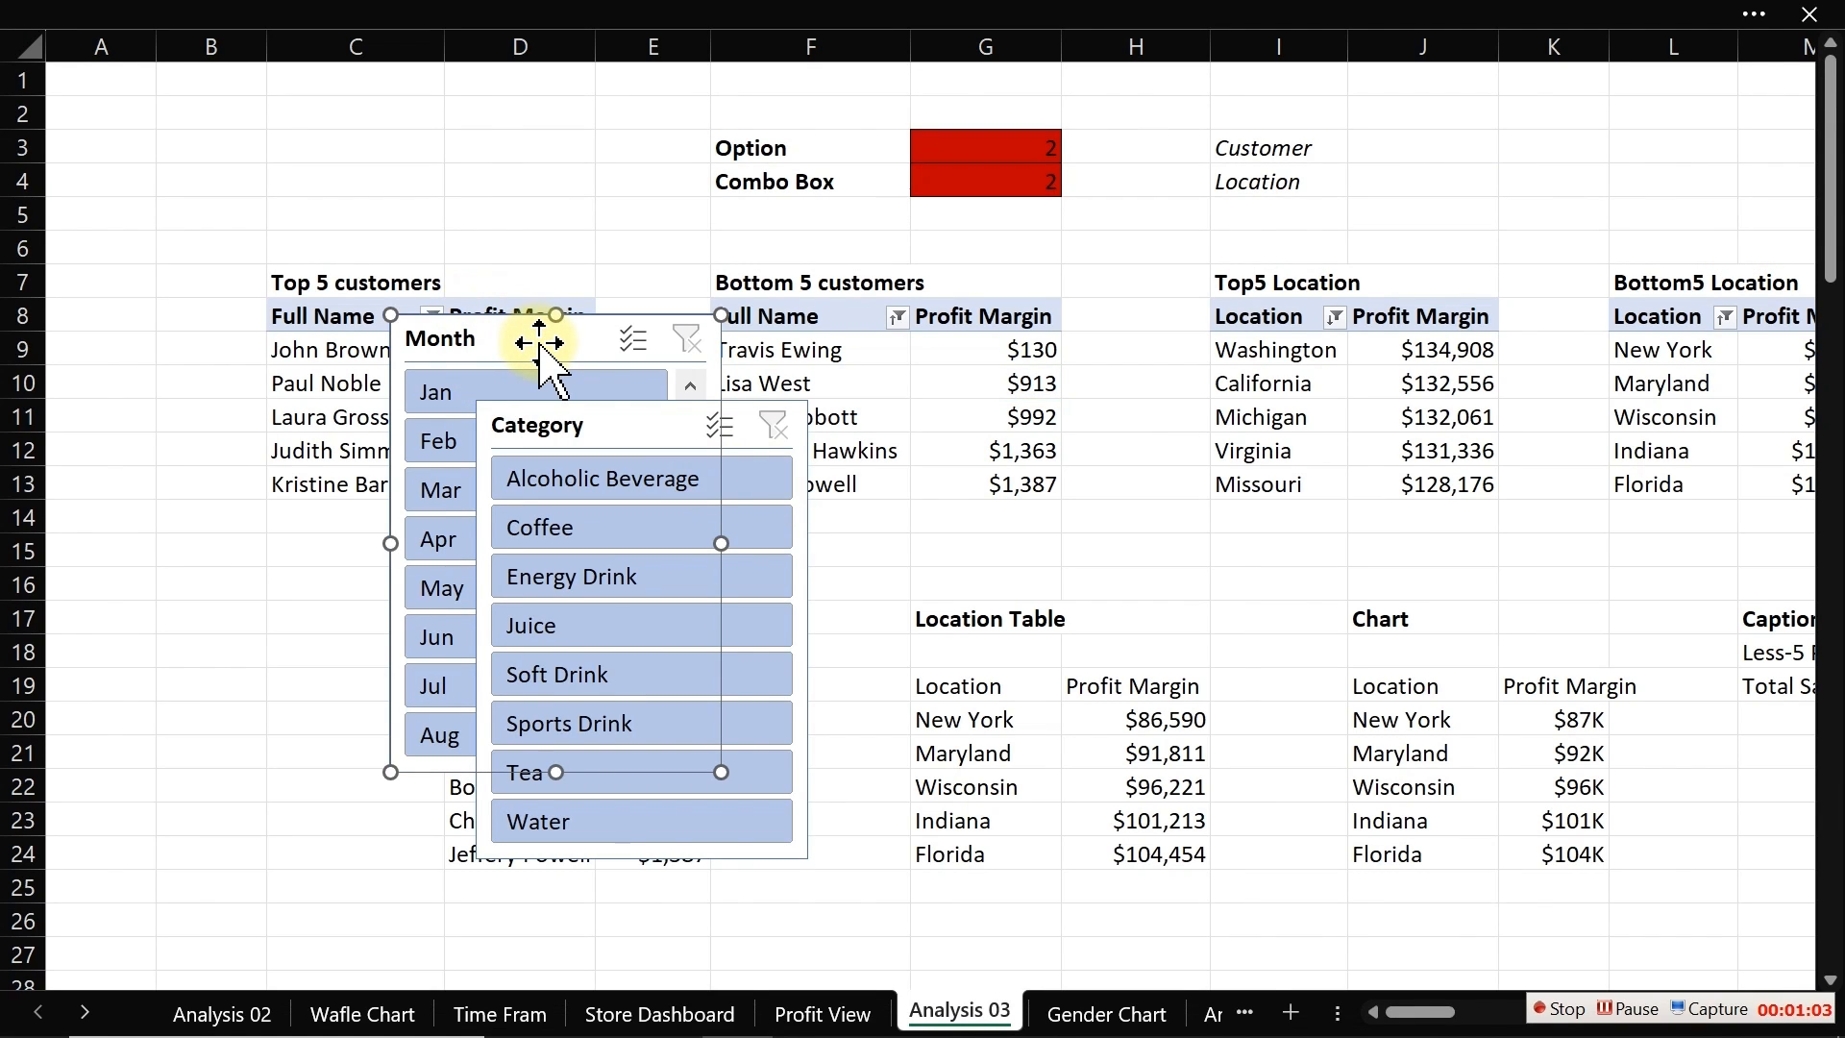
{"action": "left_click", "coordinate": [652, 420], "text": "ctrl"}
{"action": "key", "text": "Delete"}
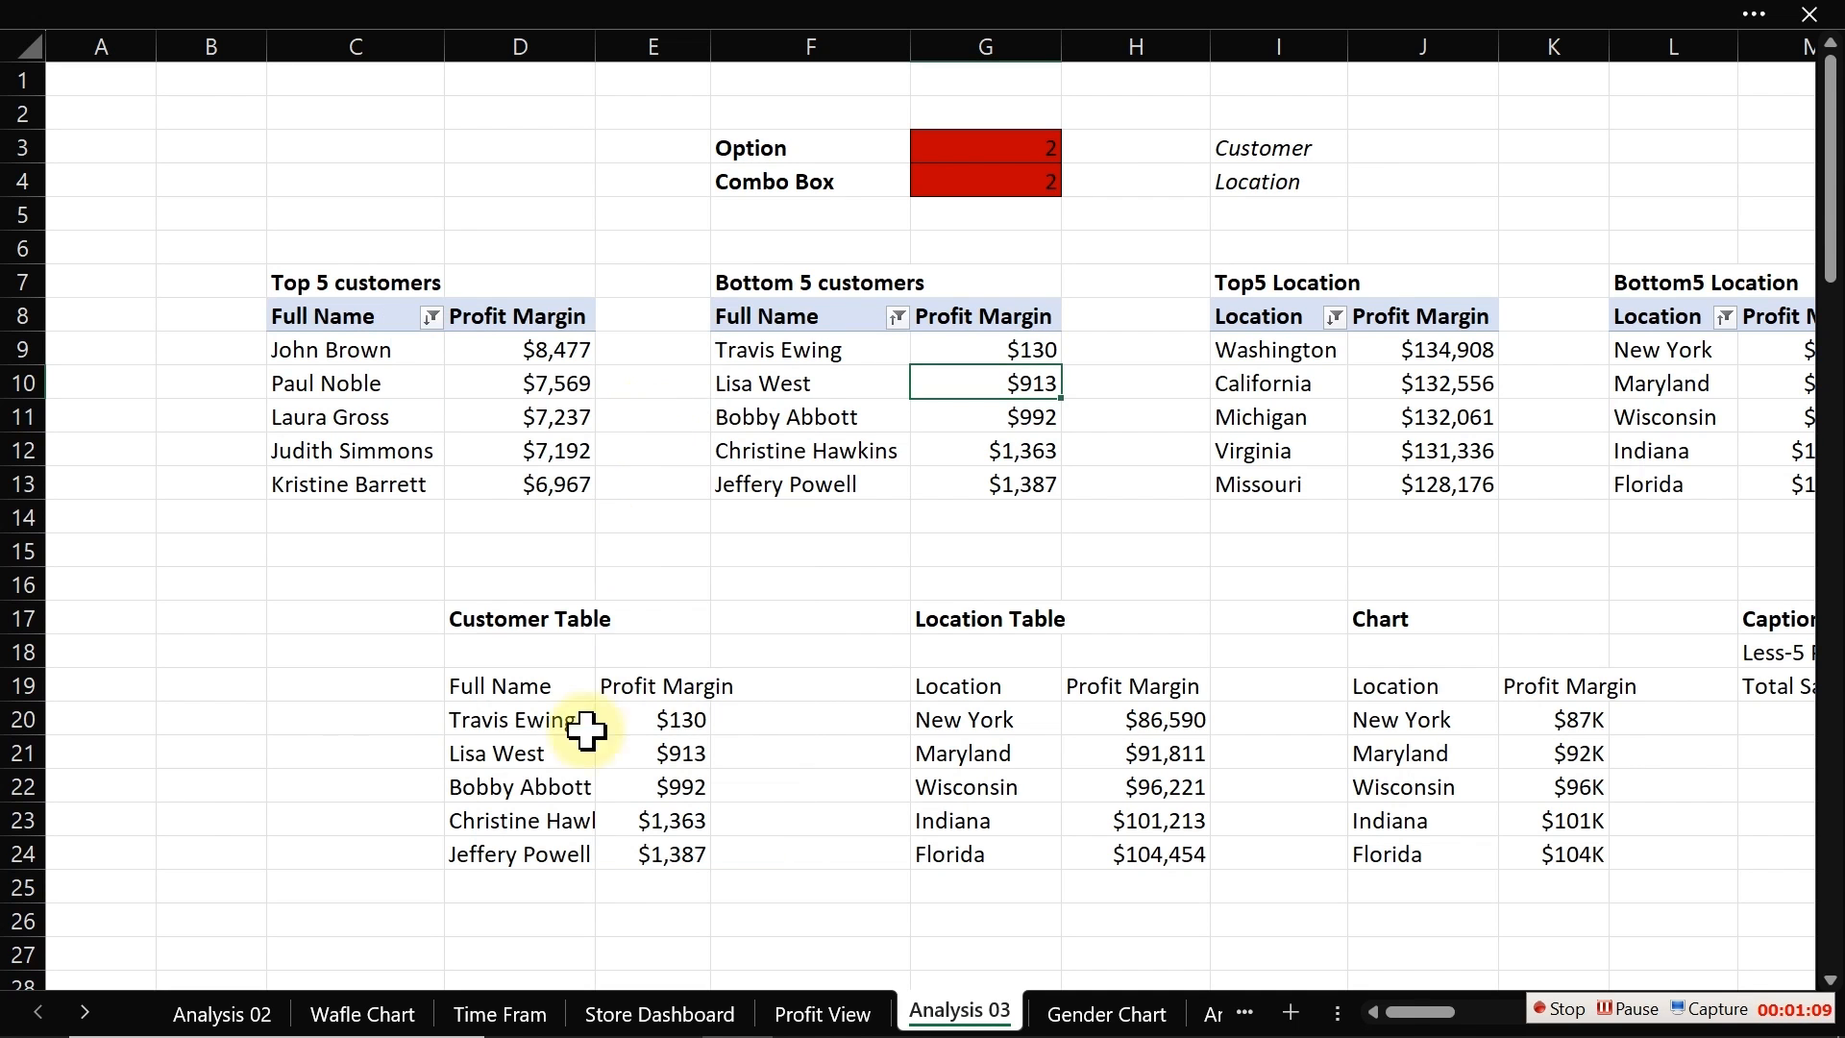
{"action": "left_click", "coordinate": [824, 1014]}
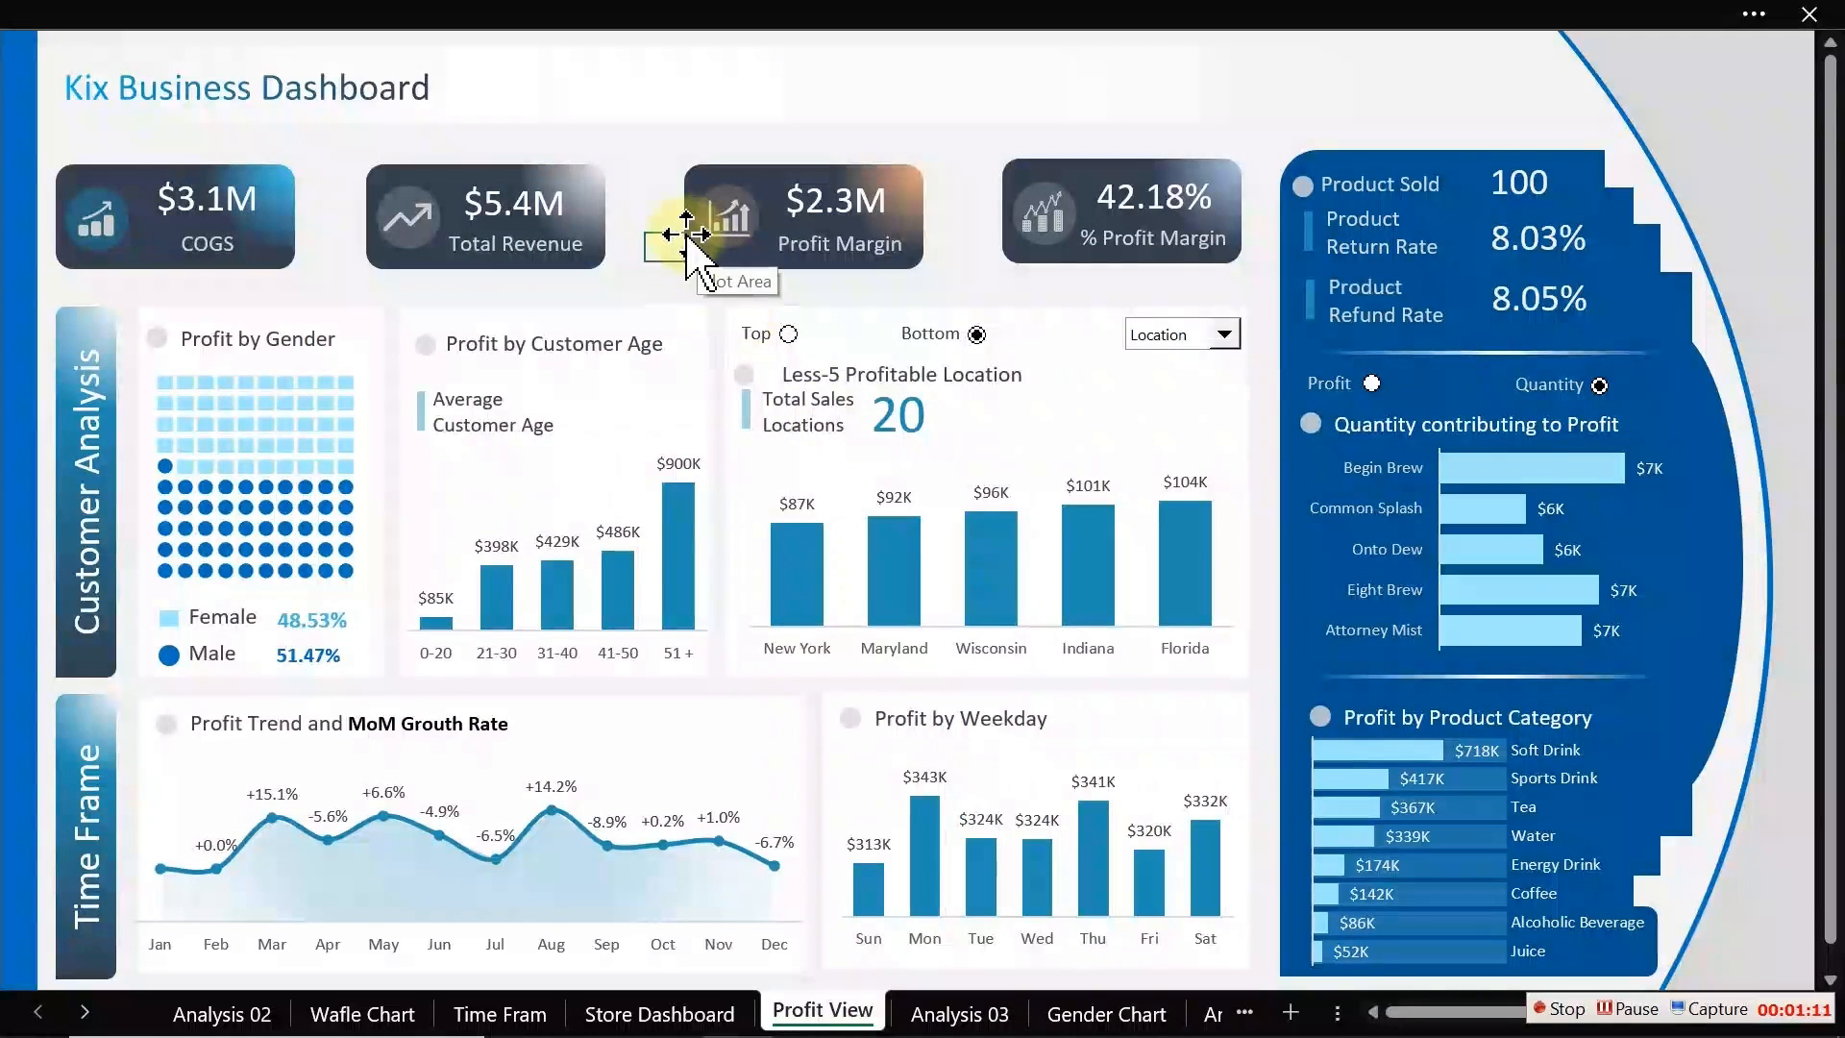
{"action": "key", "text": "ctrl+v"}
{"action": "left_click_drag", "start_coordinate": [683, 230], "coordinate": [453, 272]}
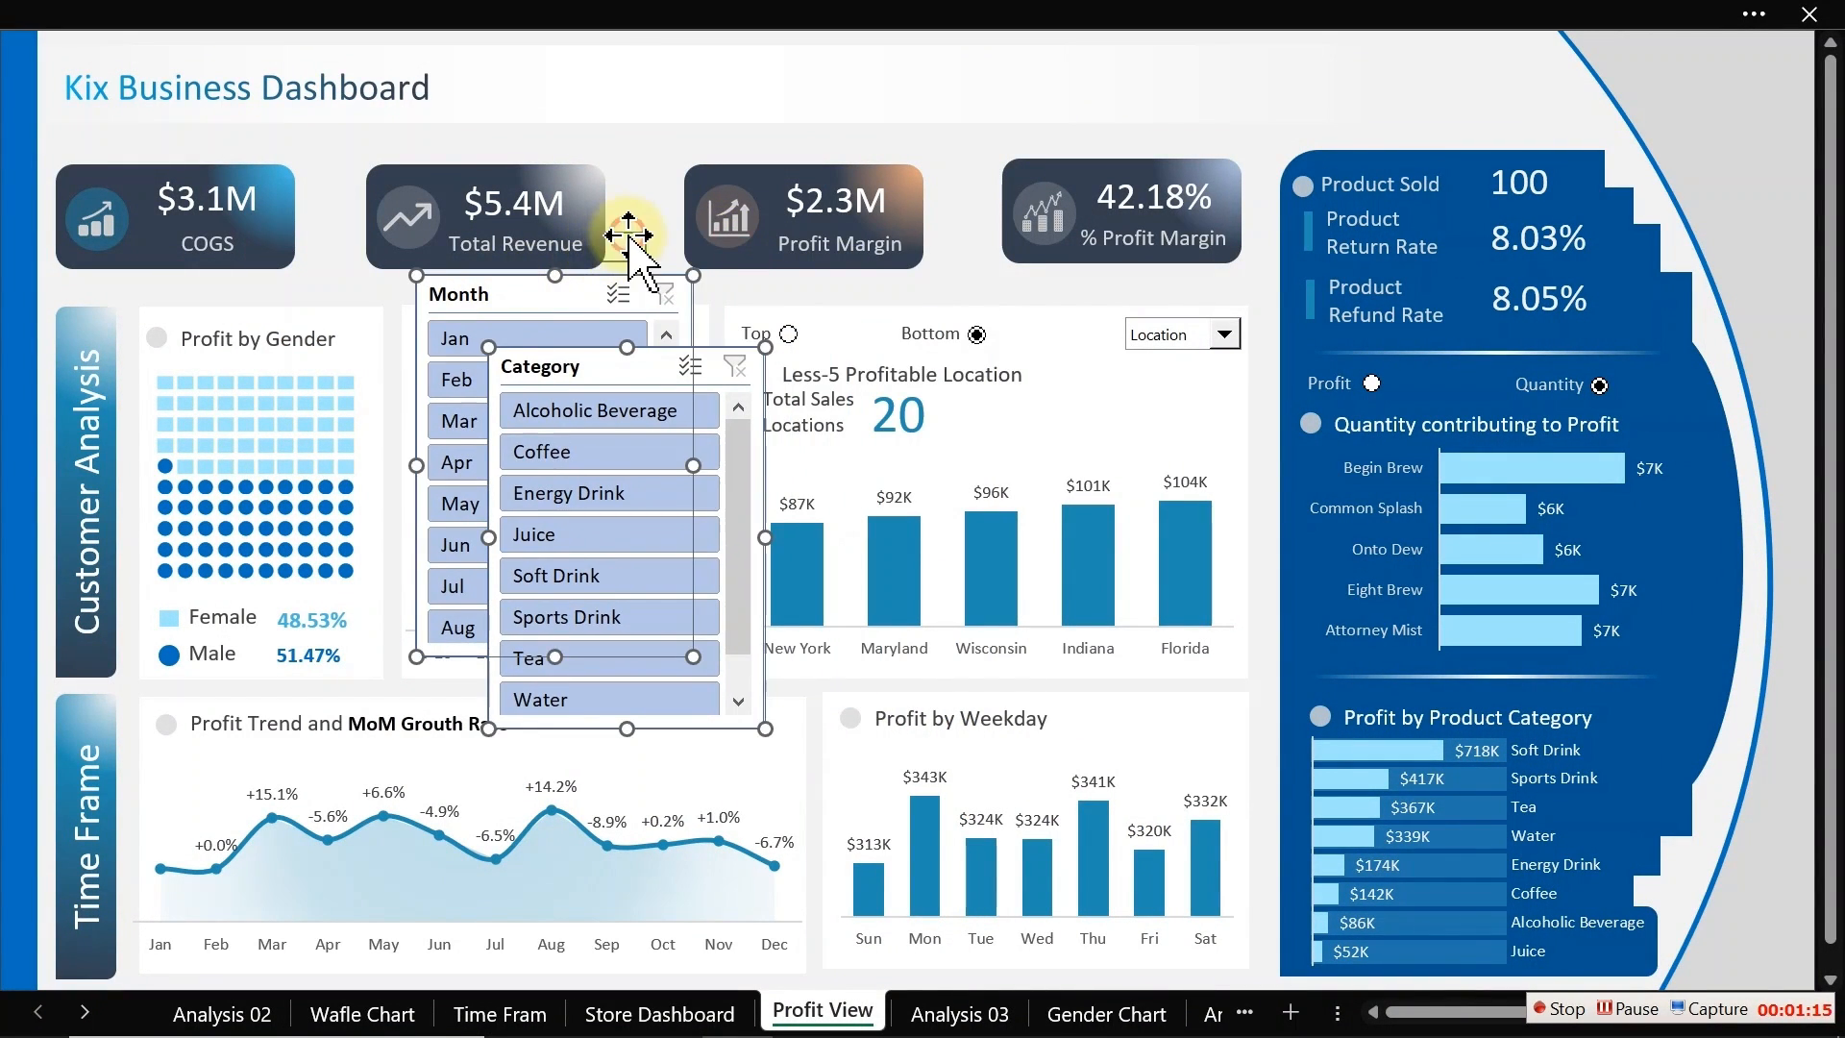
{"action": "left_click_drag", "start_coordinate": [641, 363], "coordinate": [906, 255]}
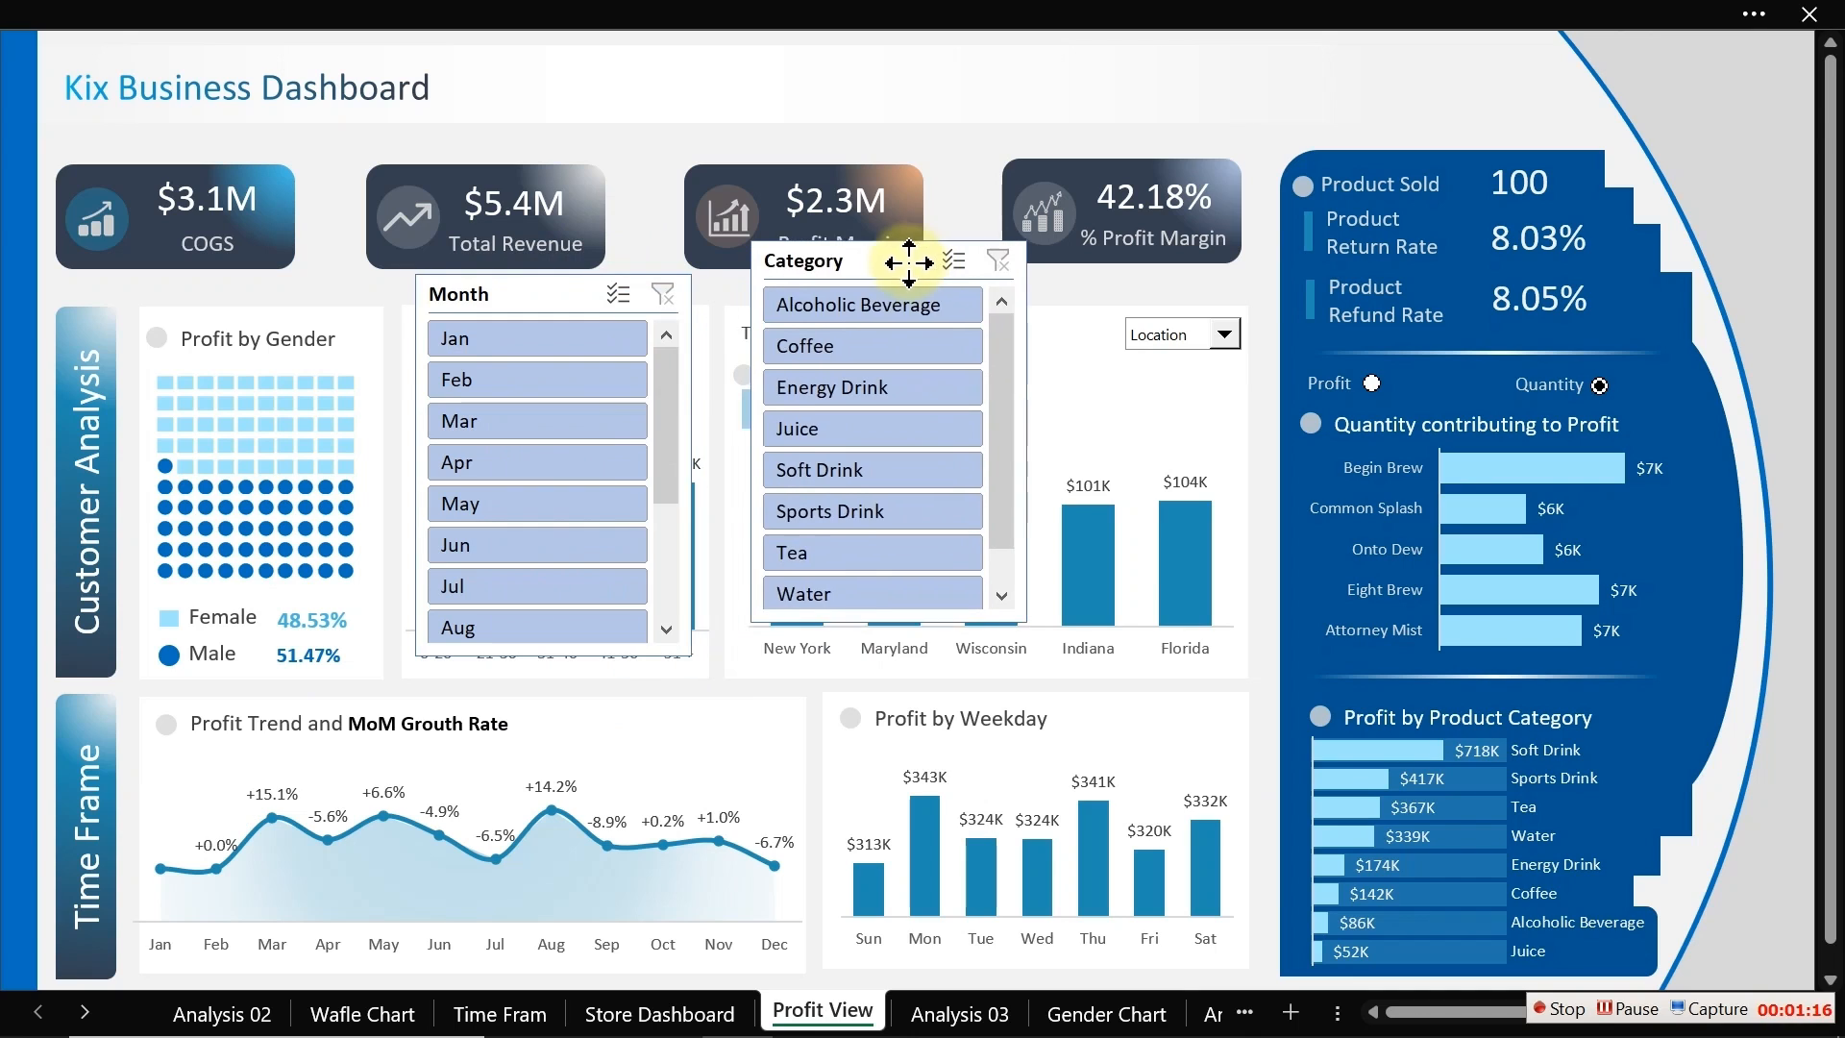
Step: Filter the slicers to Alcoholic Beverage and Jan
{"action": "left_click", "coordinate": [884, 305]}
{"action": "left_click", "coordinate": [577, 341]}
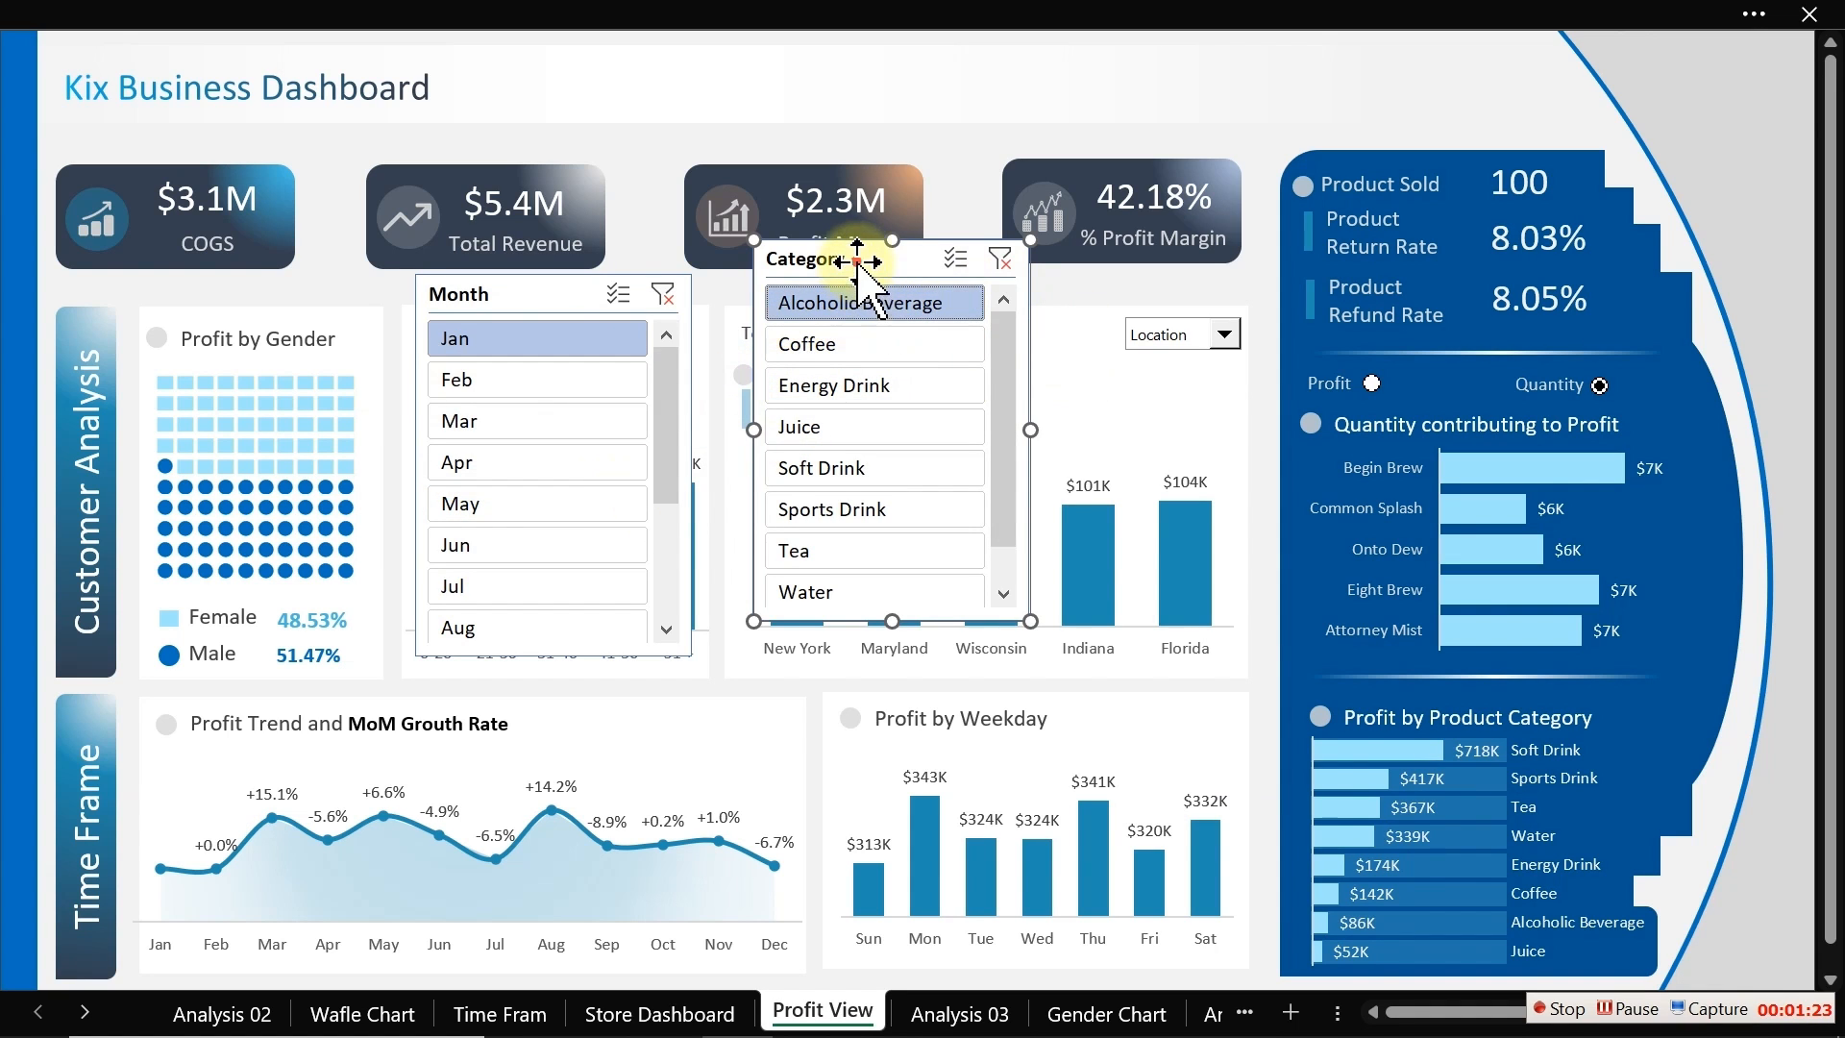
{"action": "left_click_drag", "start_coordinate": [869, 256], "coordinate": [869, 260]}
Step: Review the Category slicer's settings and its report connections to the pivot tables without changing them
{"action": "right_click", "coordinate": [858, 259]}
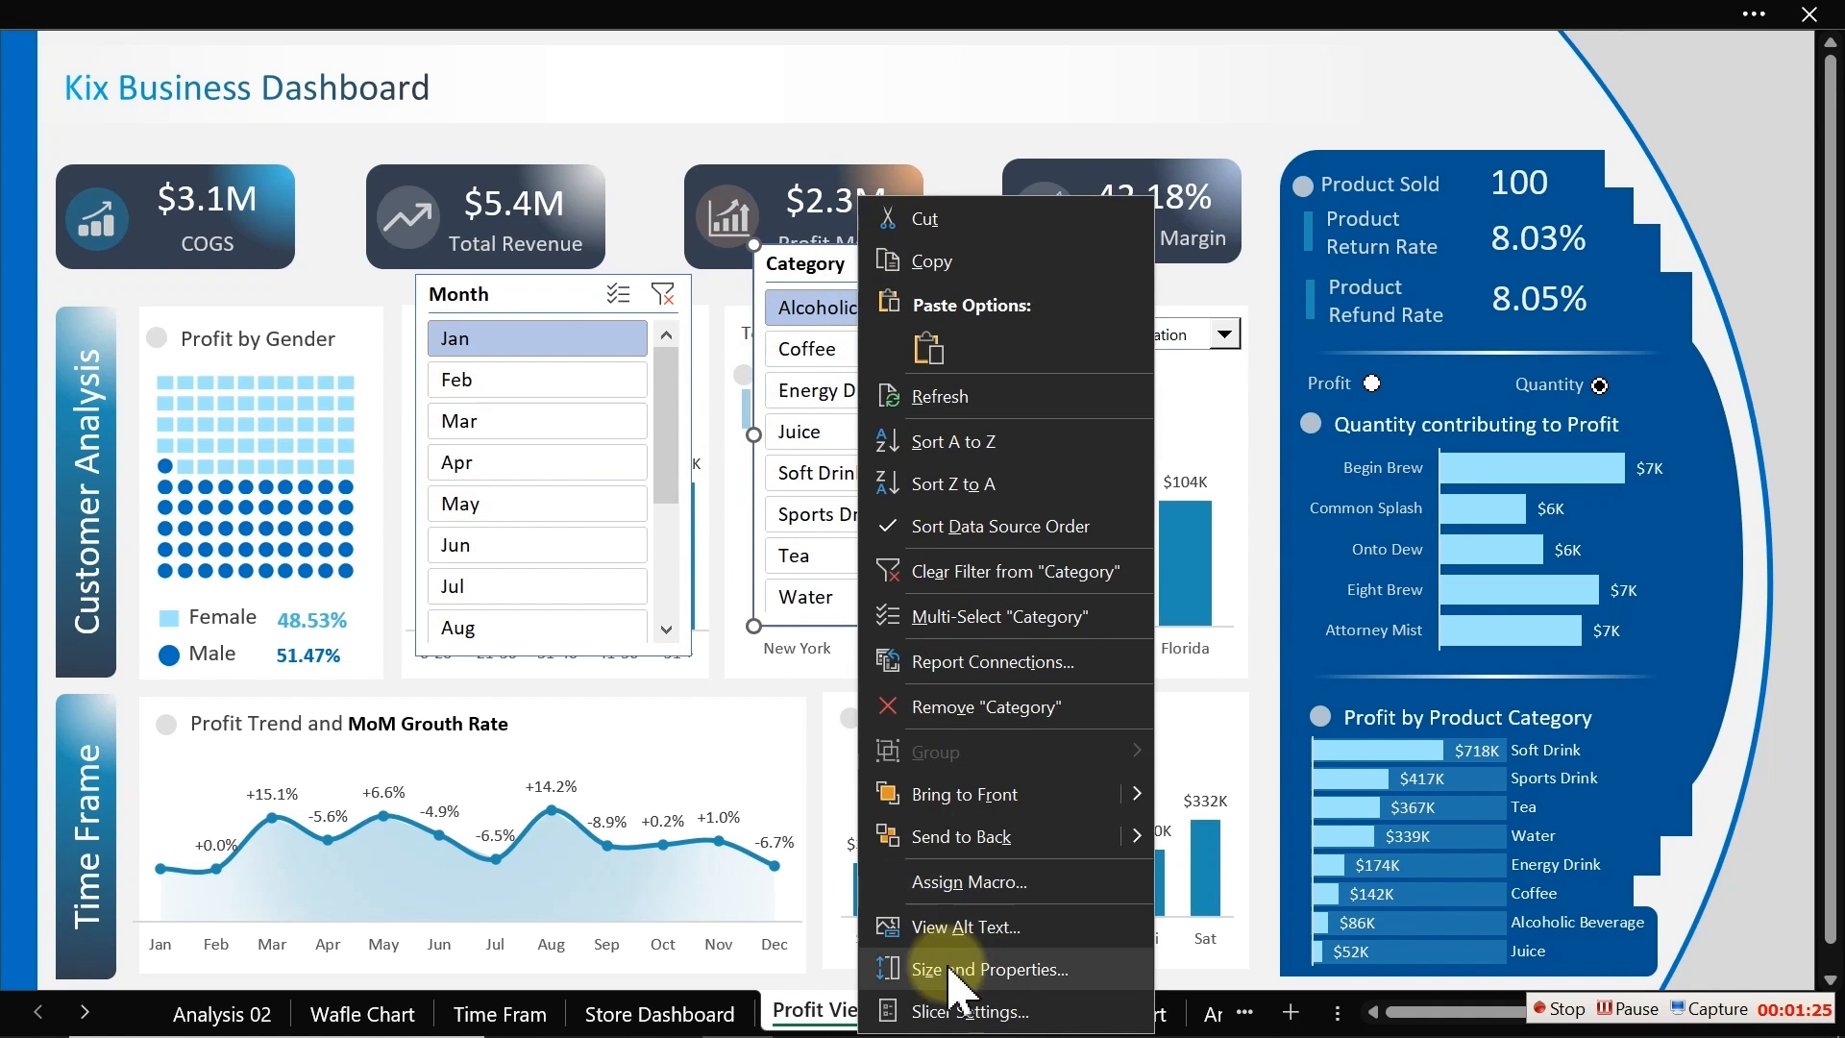
{"action": "left_click", "coordinate": [970, 1012]}
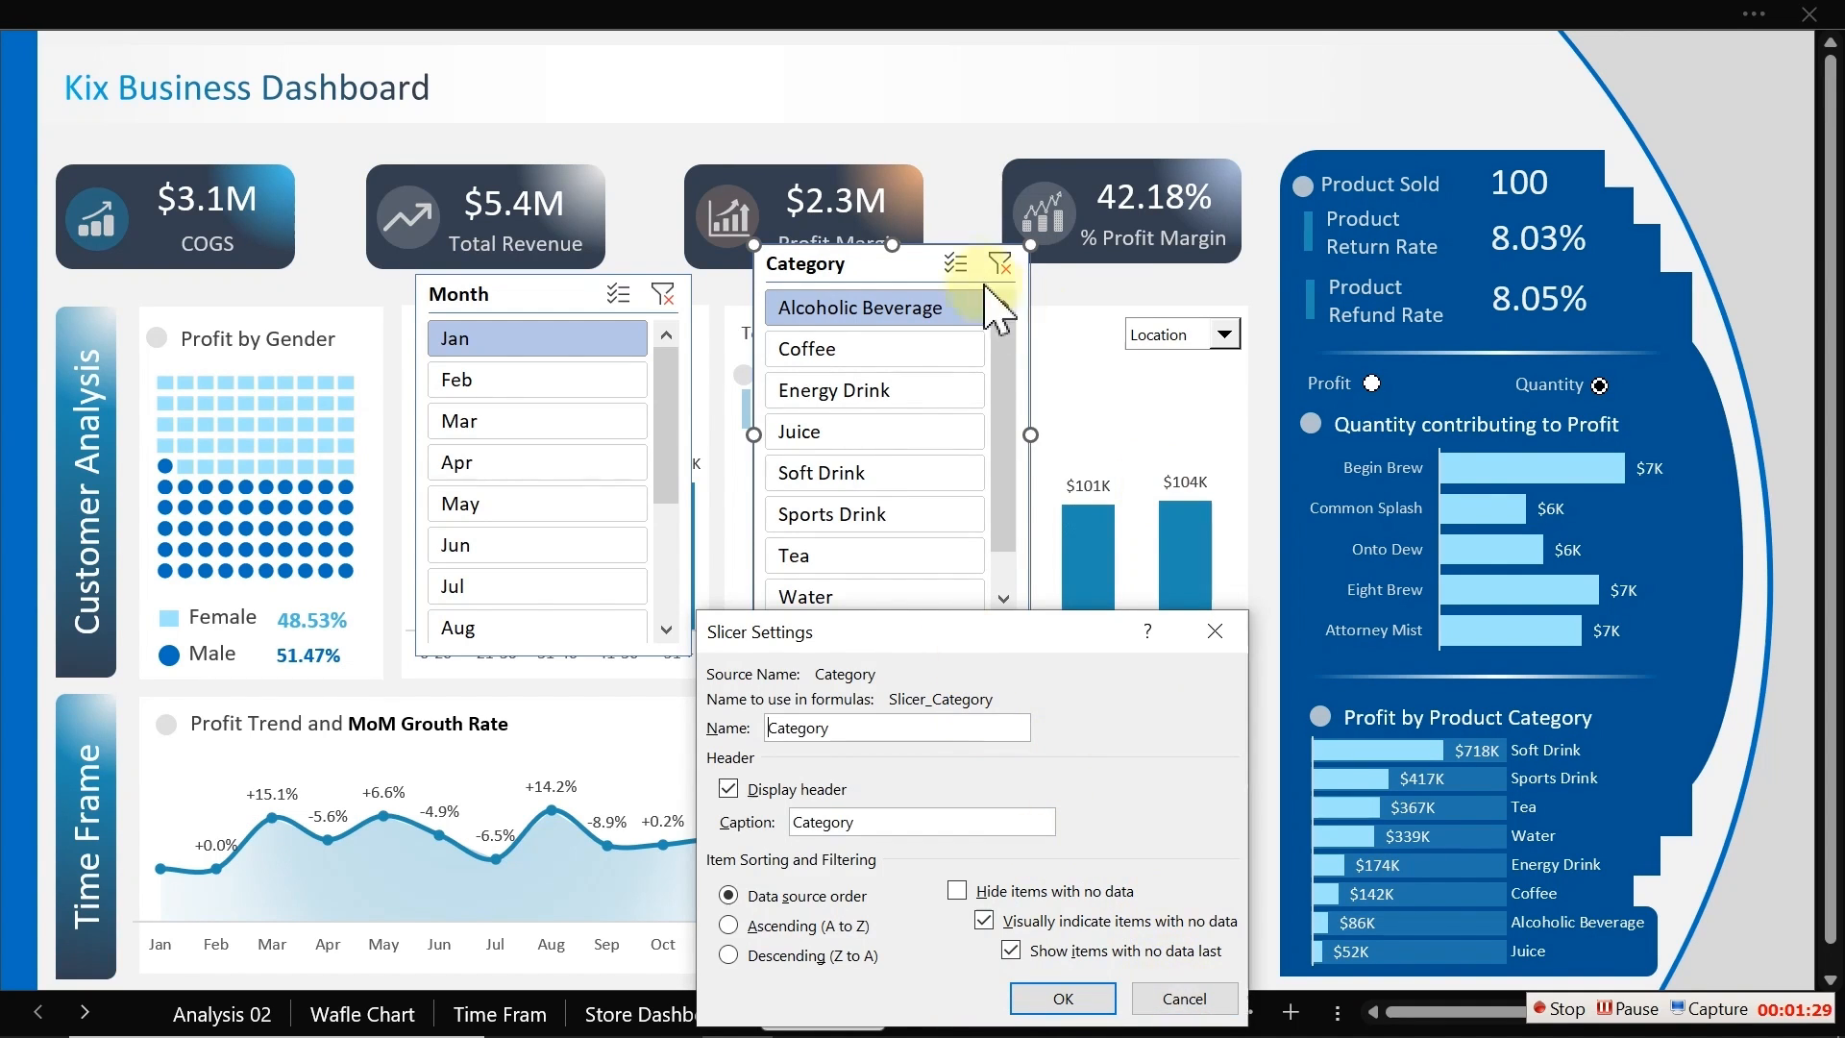
{"action": "left_click", "coordinate": [1182, 999]}
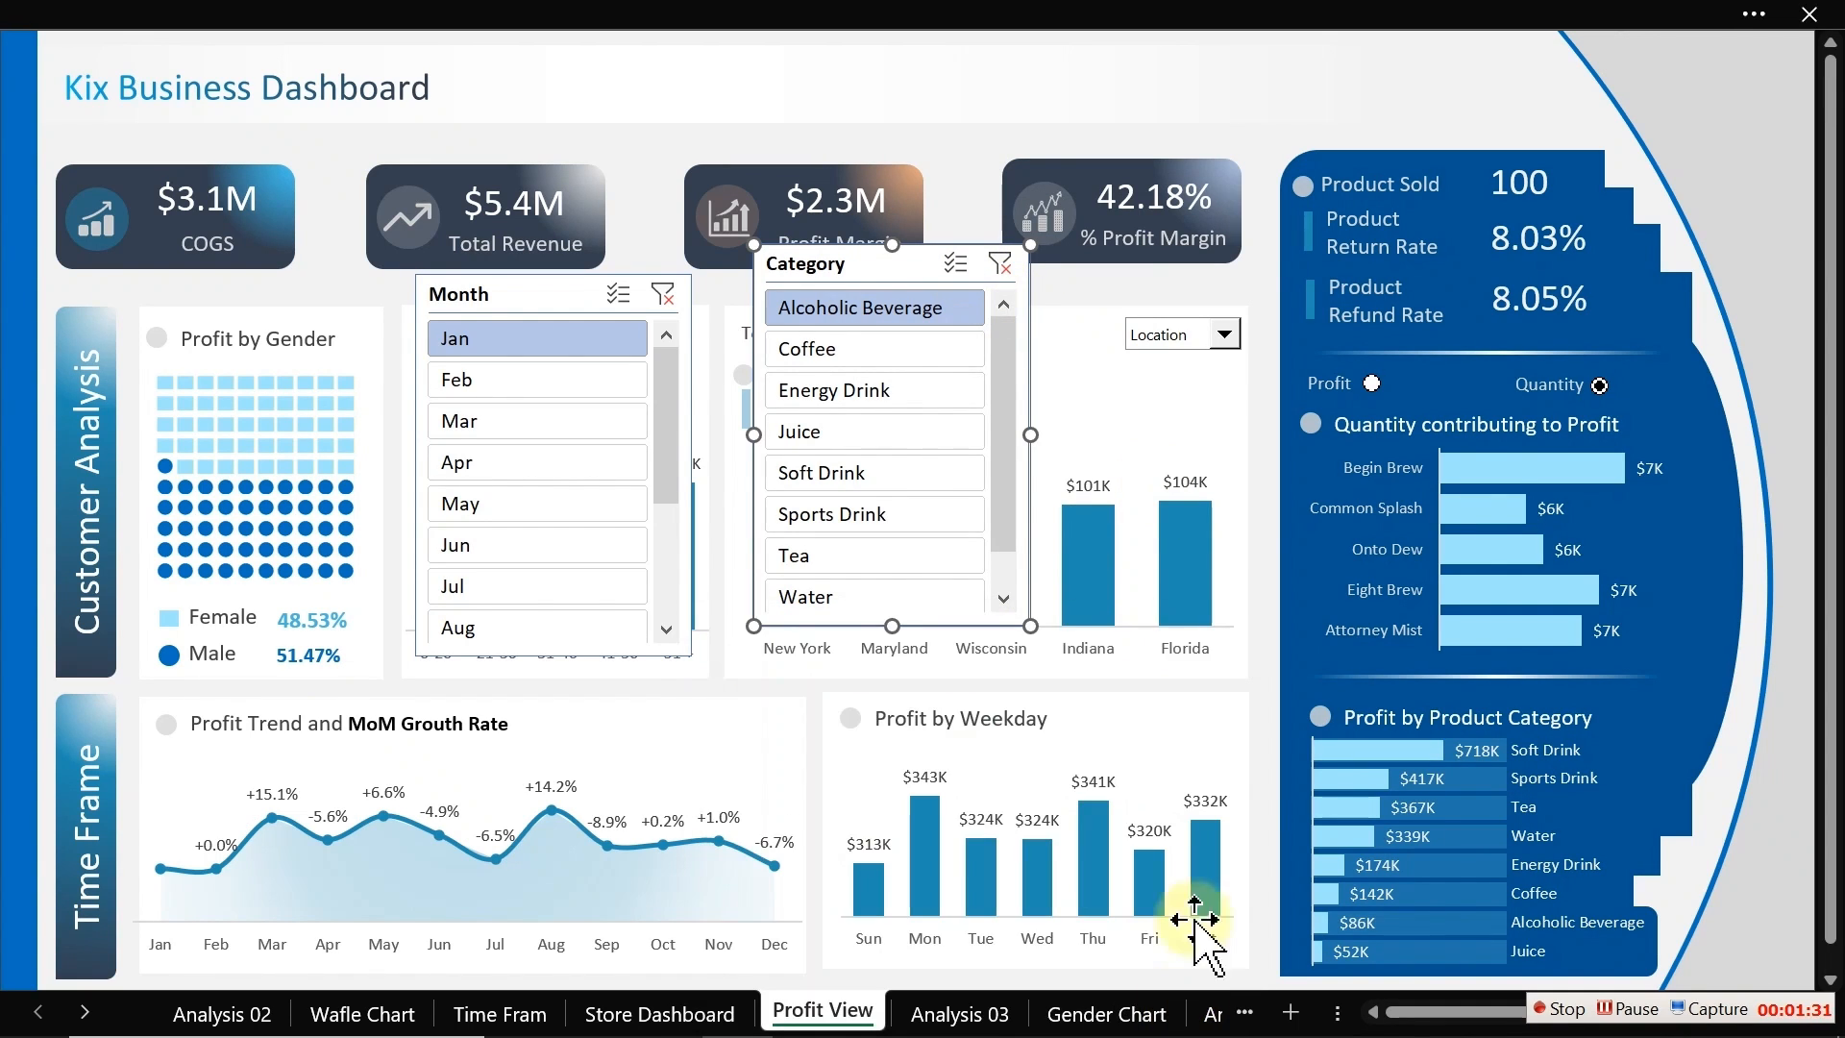
{"action": "right_click", "coordinate": [893, 272]}
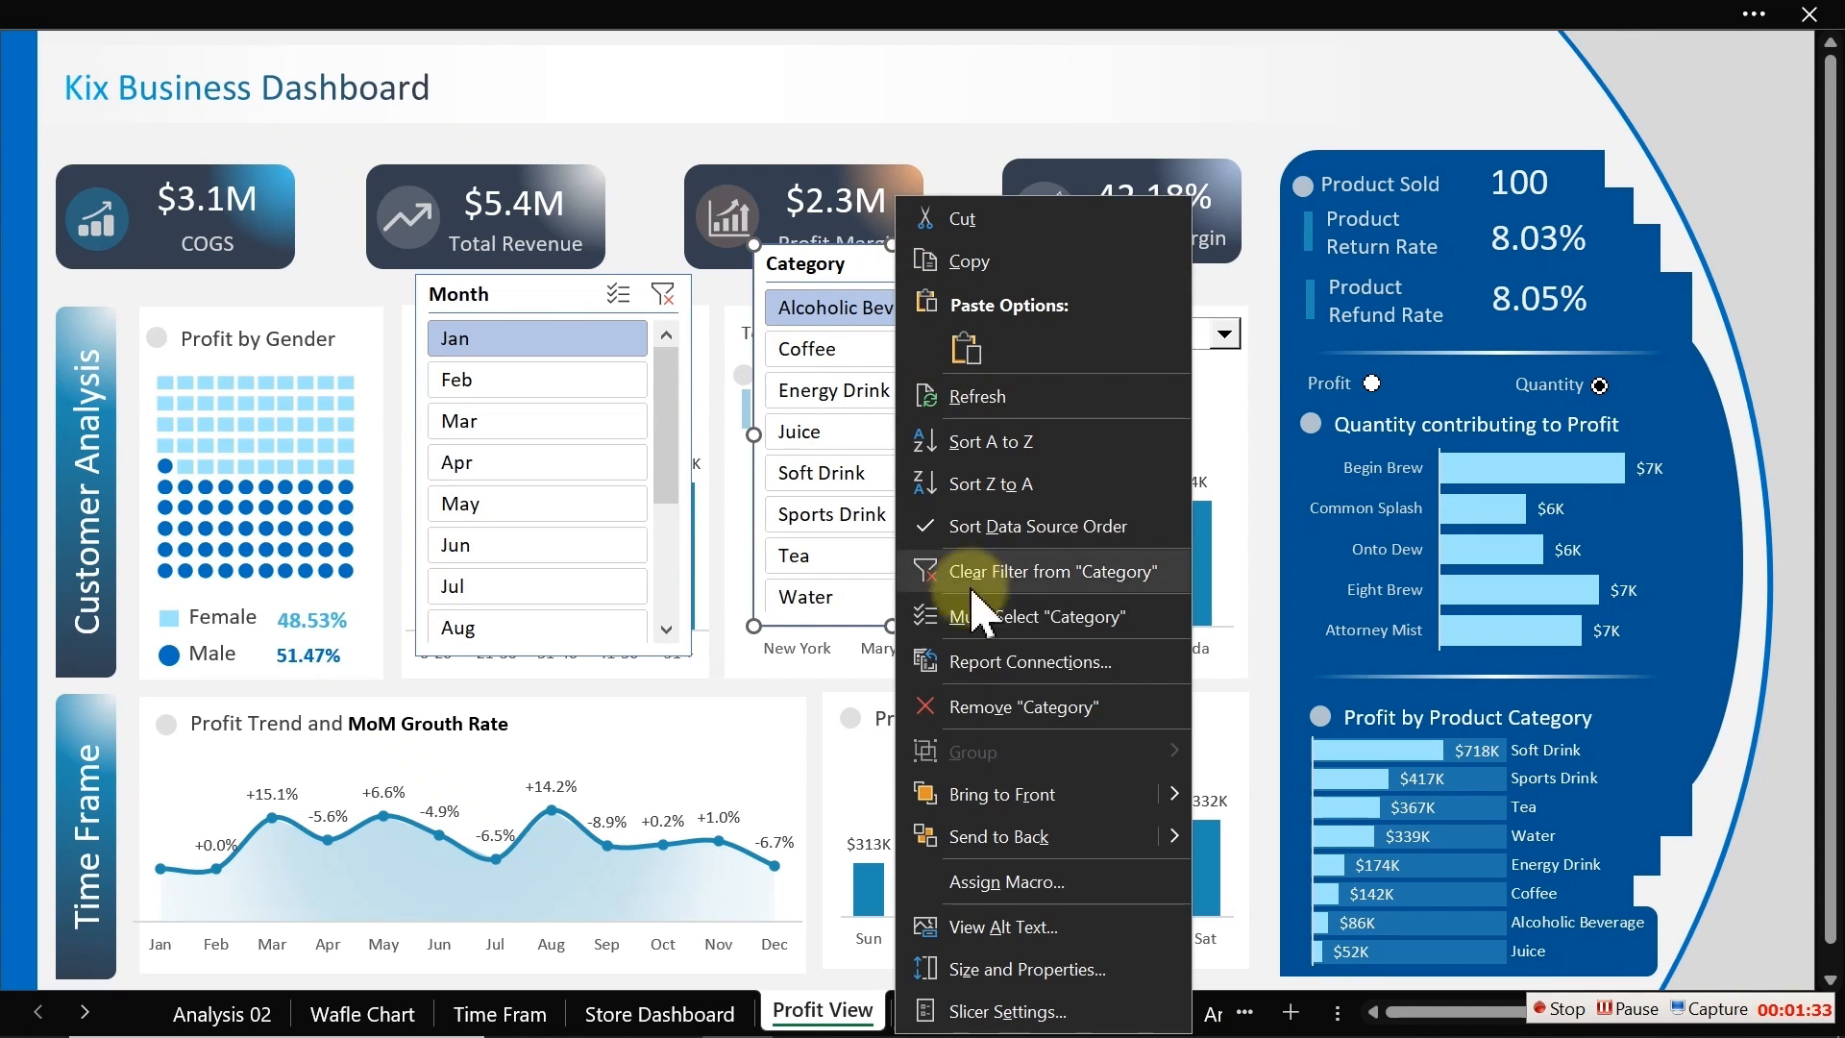
{"action": "key", "text": "Escape"}
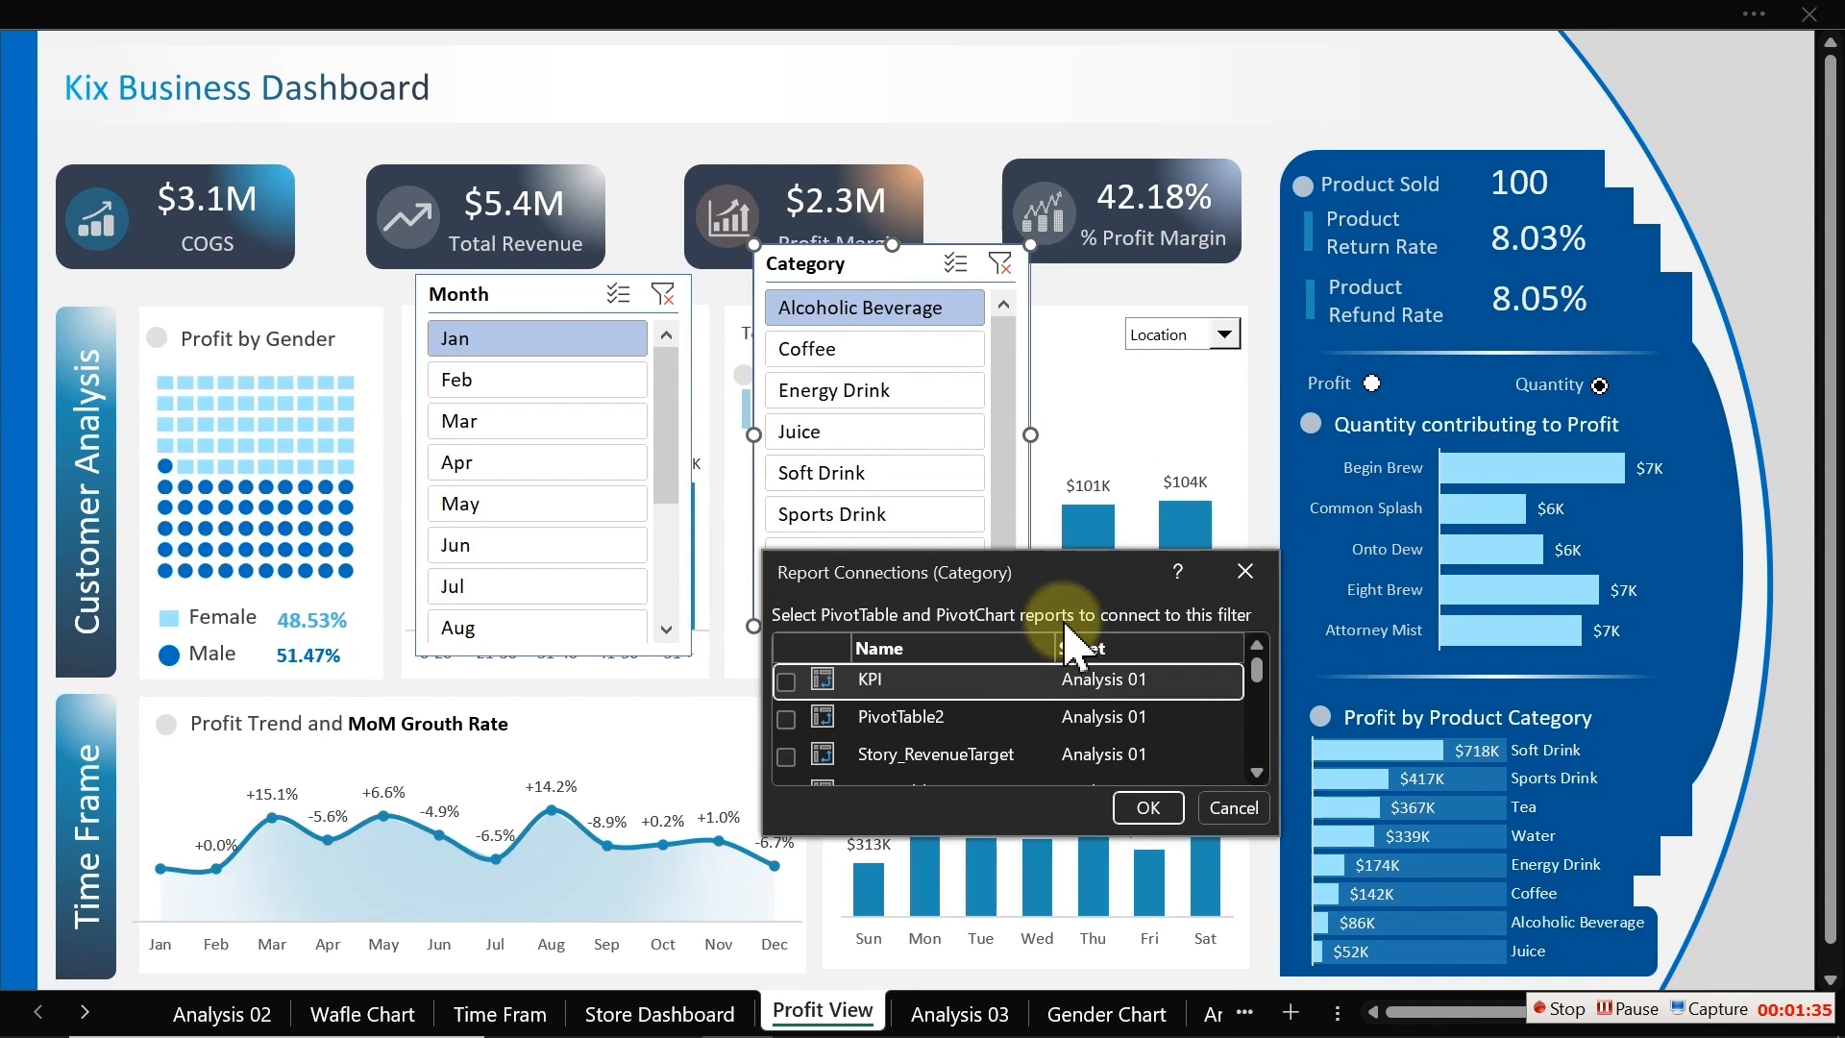
{"action": "left_click_drag", "start_coordinate": [1080, 569], "coordinate": [1441, 101]}
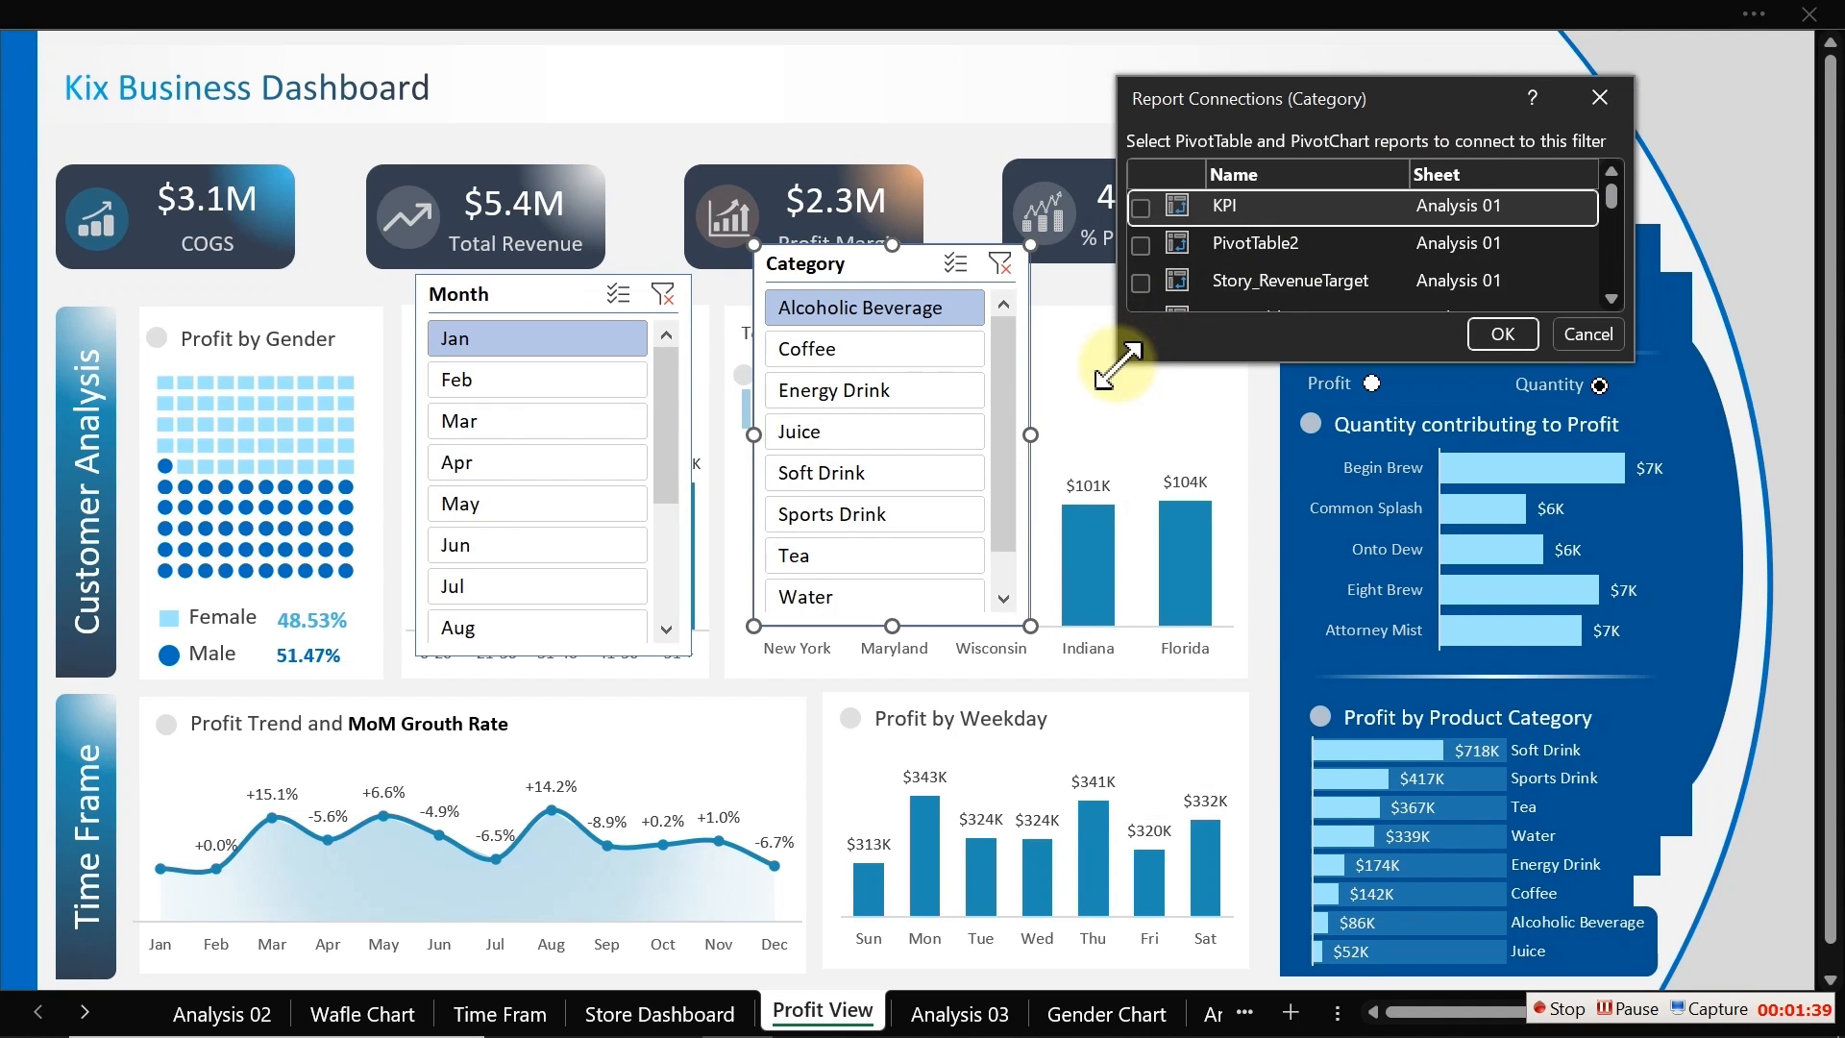
{"action": "left_click_drag", "start_coordinate": [1114, 365], "coordinate": [1159, 1023]}
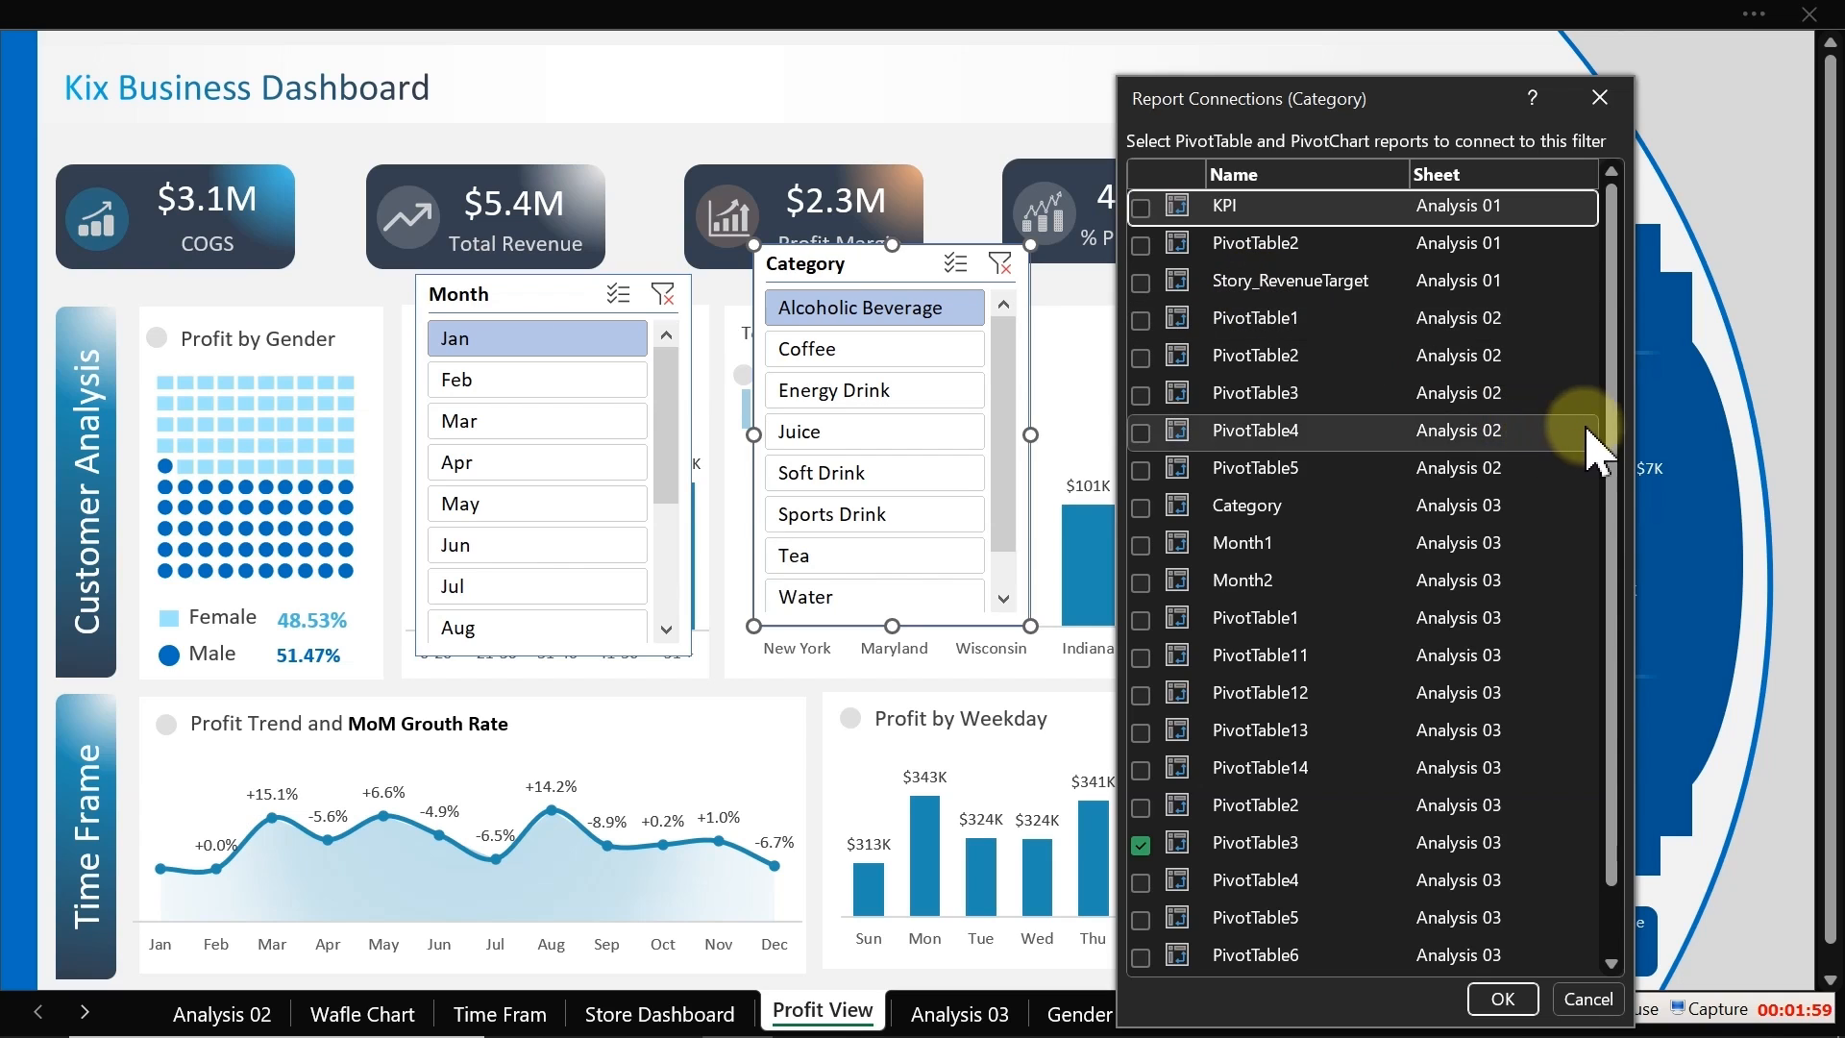
{"action": "left_click_drag", "start_coordinate": [1611, 426], "coordinate": [1643, 763]}
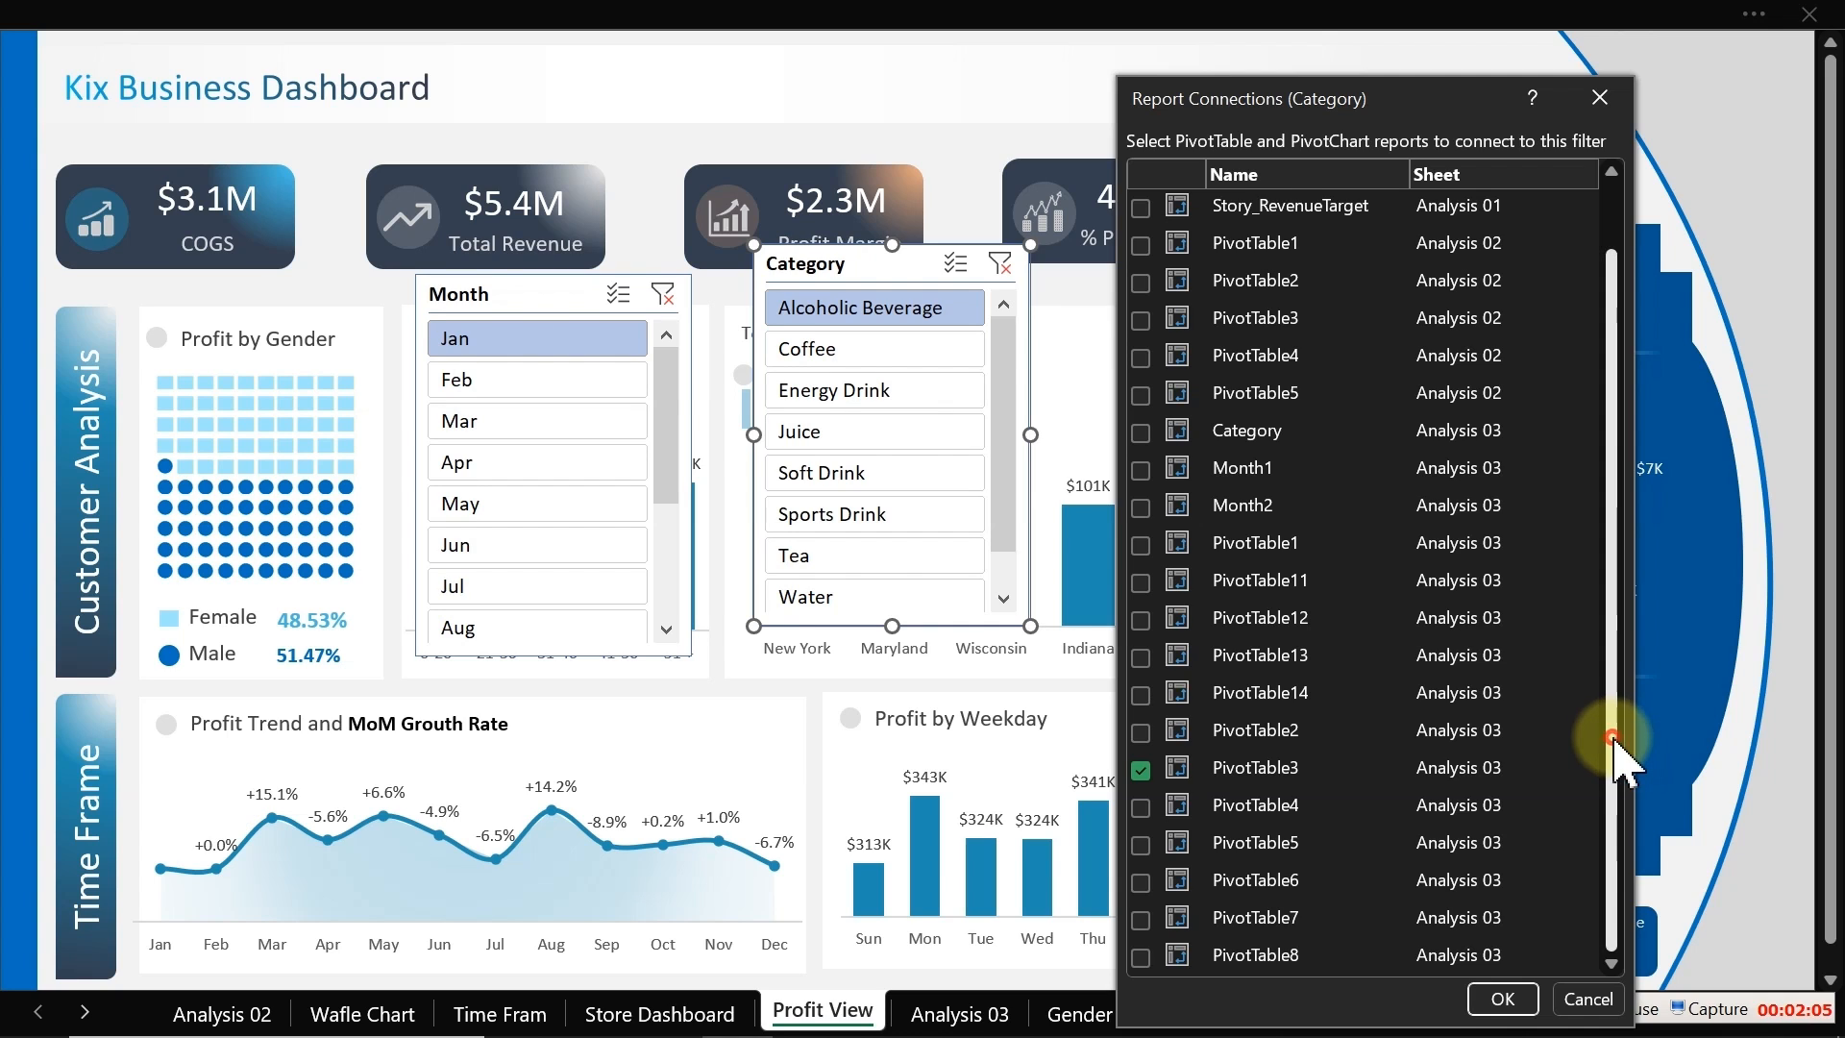
{"action": "left_click_drag", "start_coordinate": [1614, 753], "coordinate": [1603, 537]}
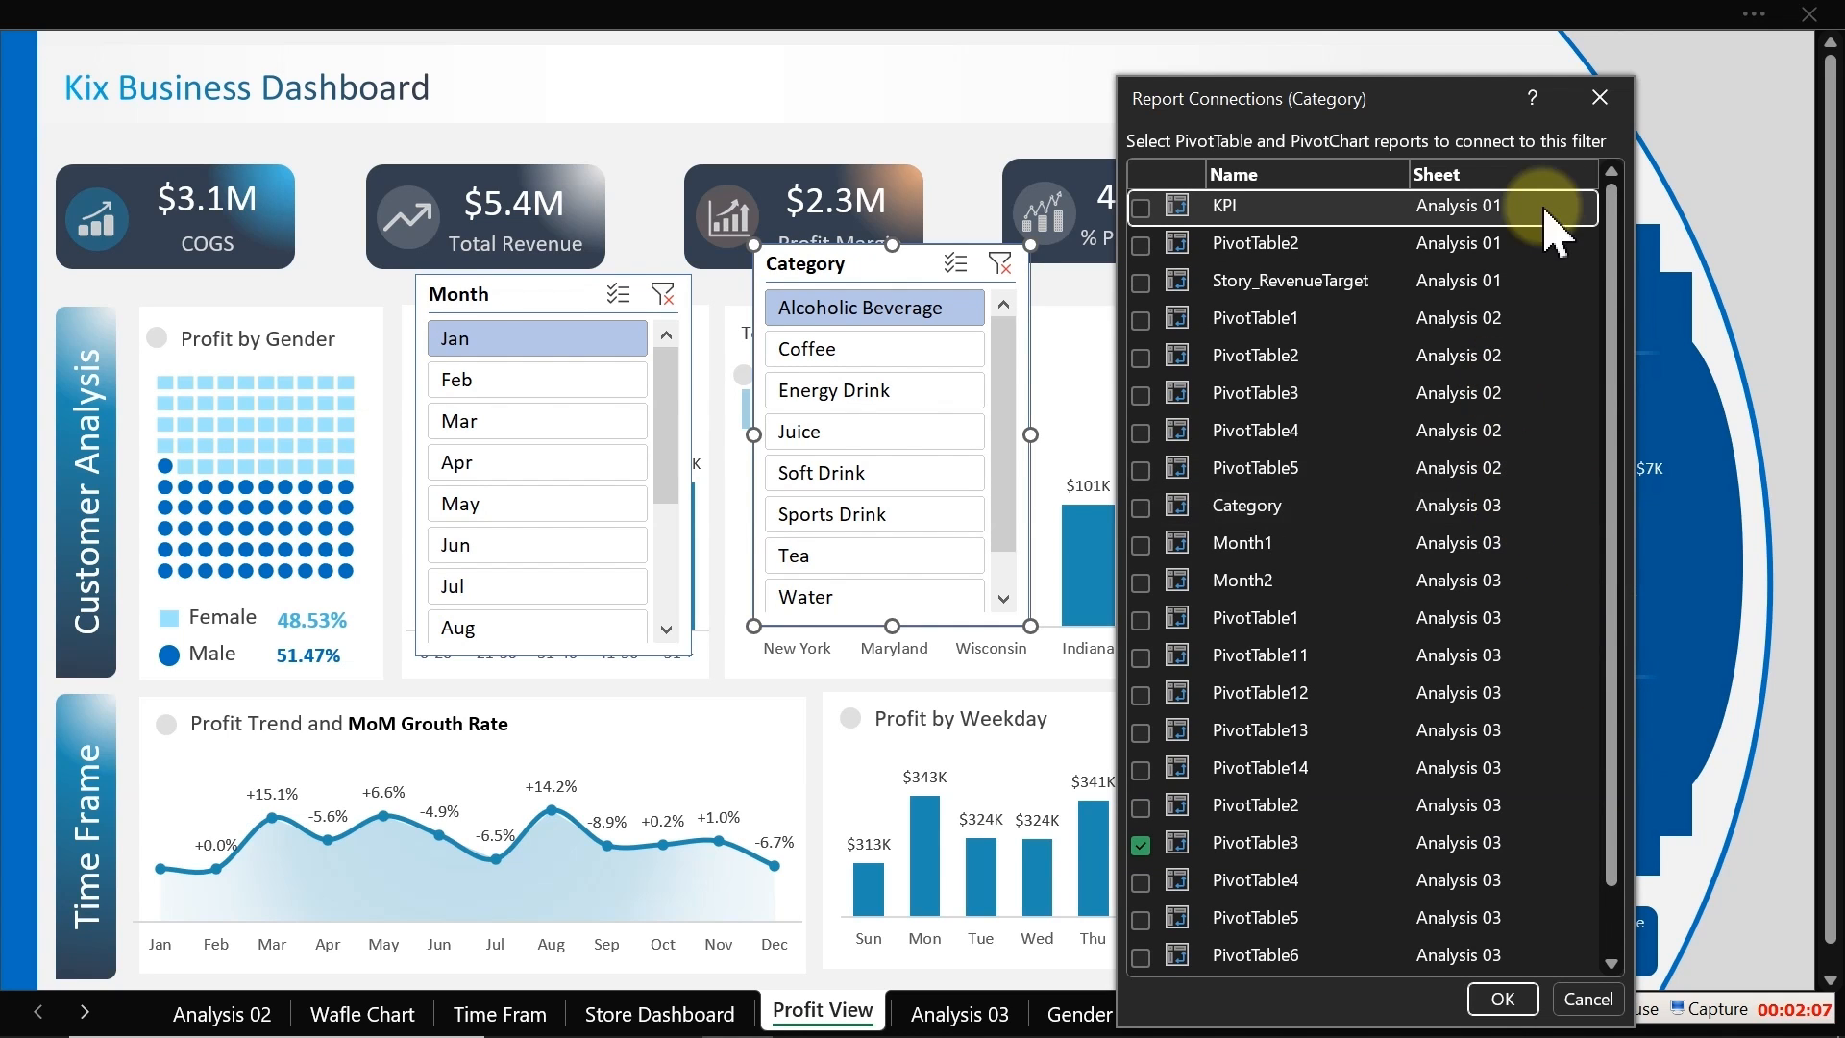
{"action": "left_click", "coordinate": [1599, 97]}
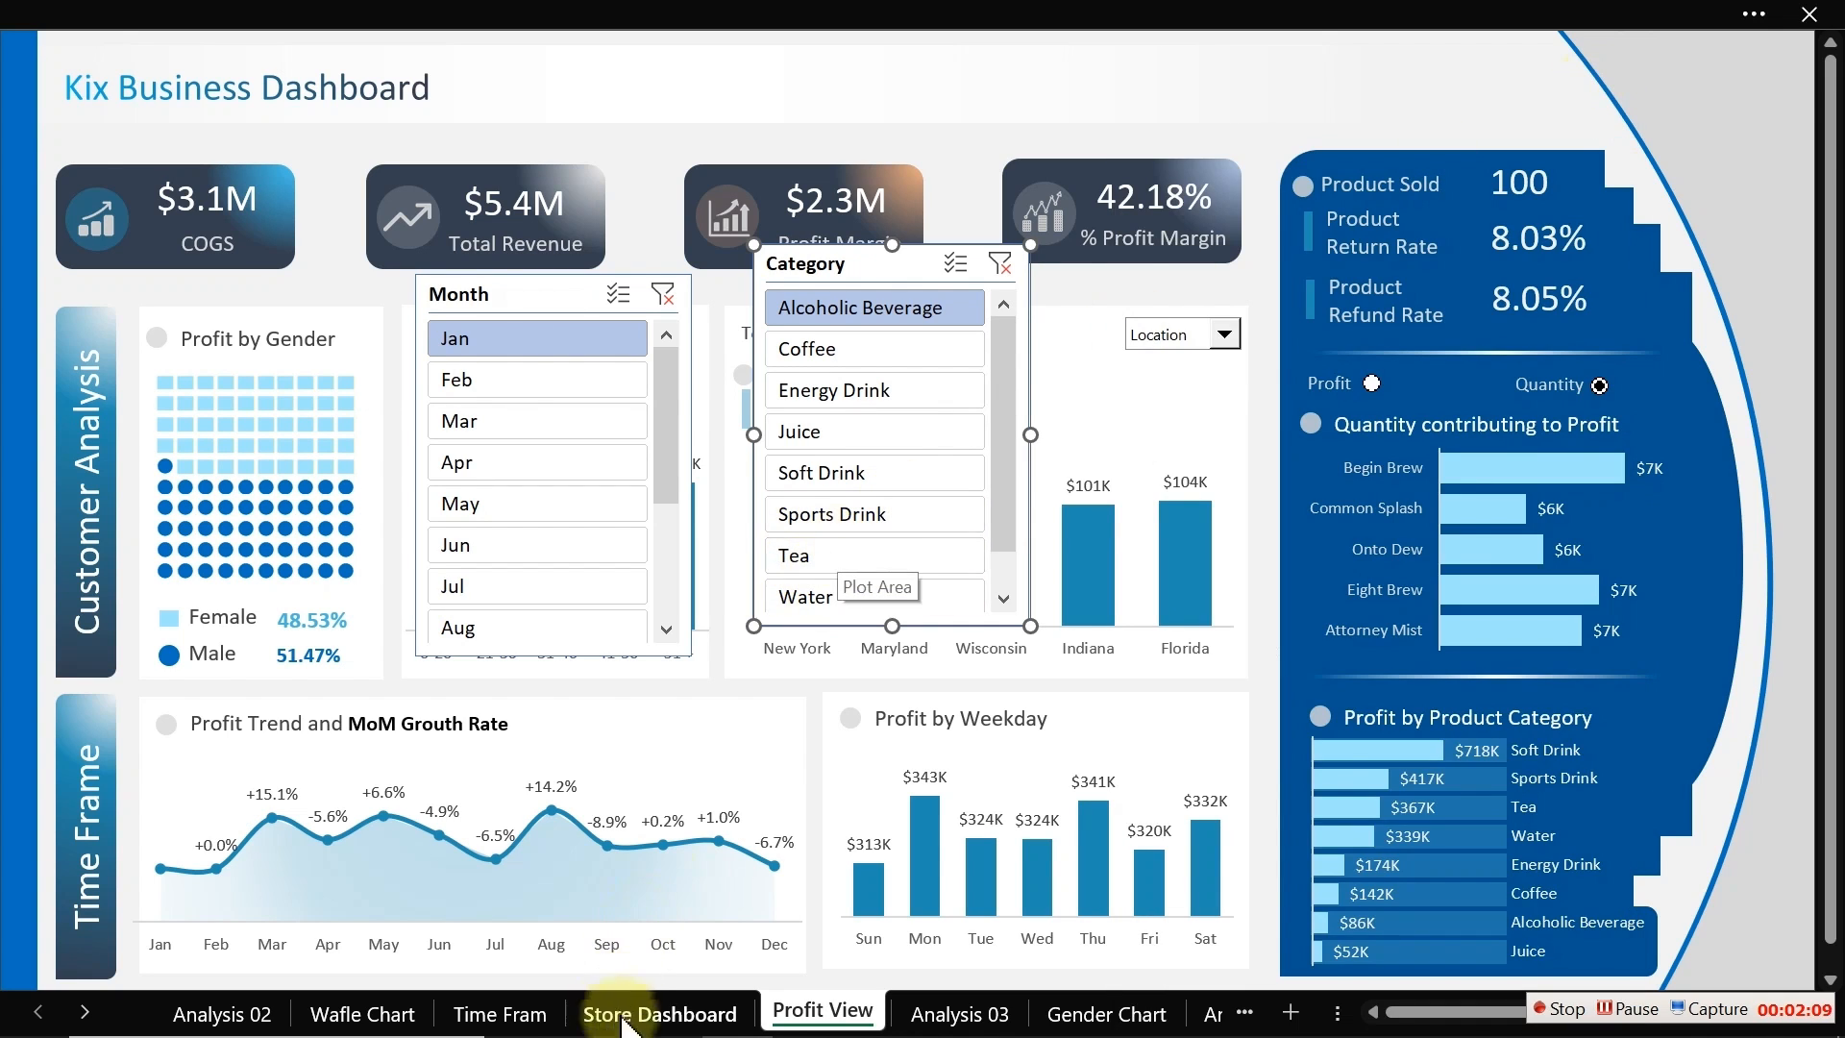
Step: On the Analysis 03 sheet, rename the Product Name / Profit Margin / Total Qty pivot table as All
{"action": "left_click", "coordinate": [934, 1014]}
{"action": "left_click", "coordinate": [565, 423]}
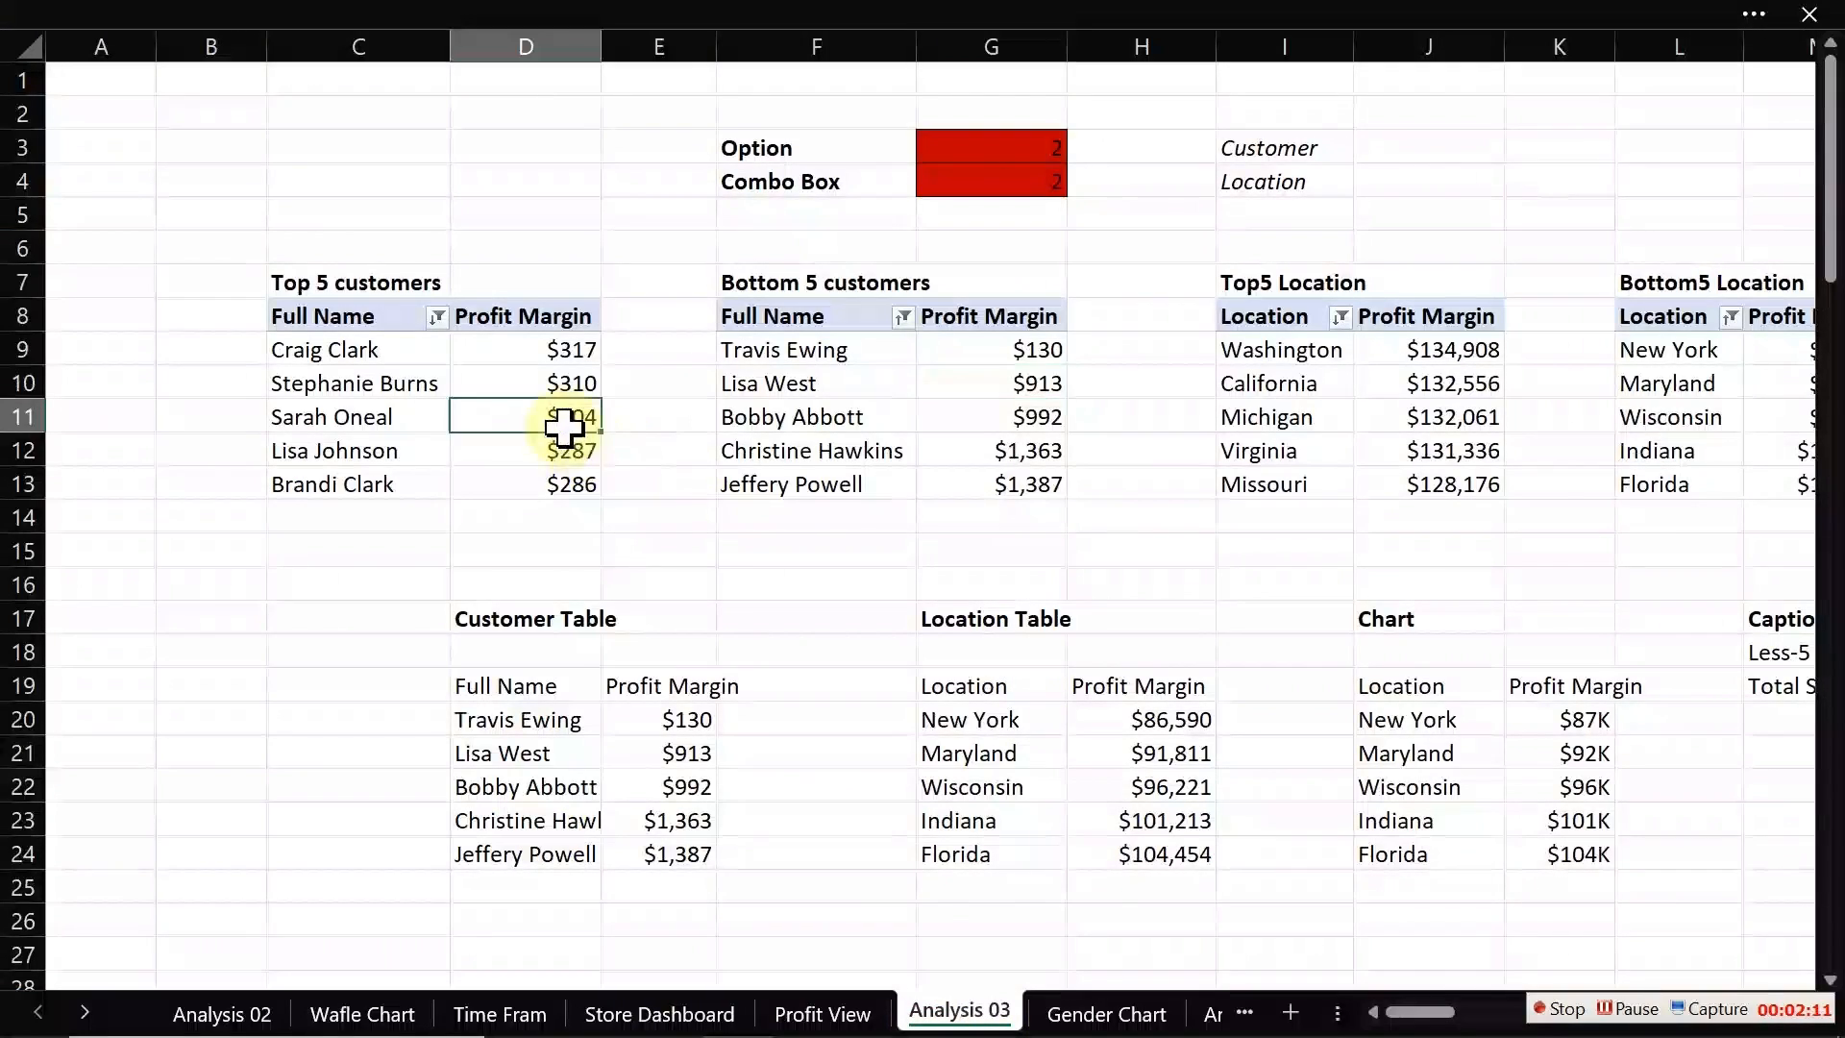
{"action": "left_click_drag", "start_coordinate": [1418, 1017], "coordinate": [1840, 964]}
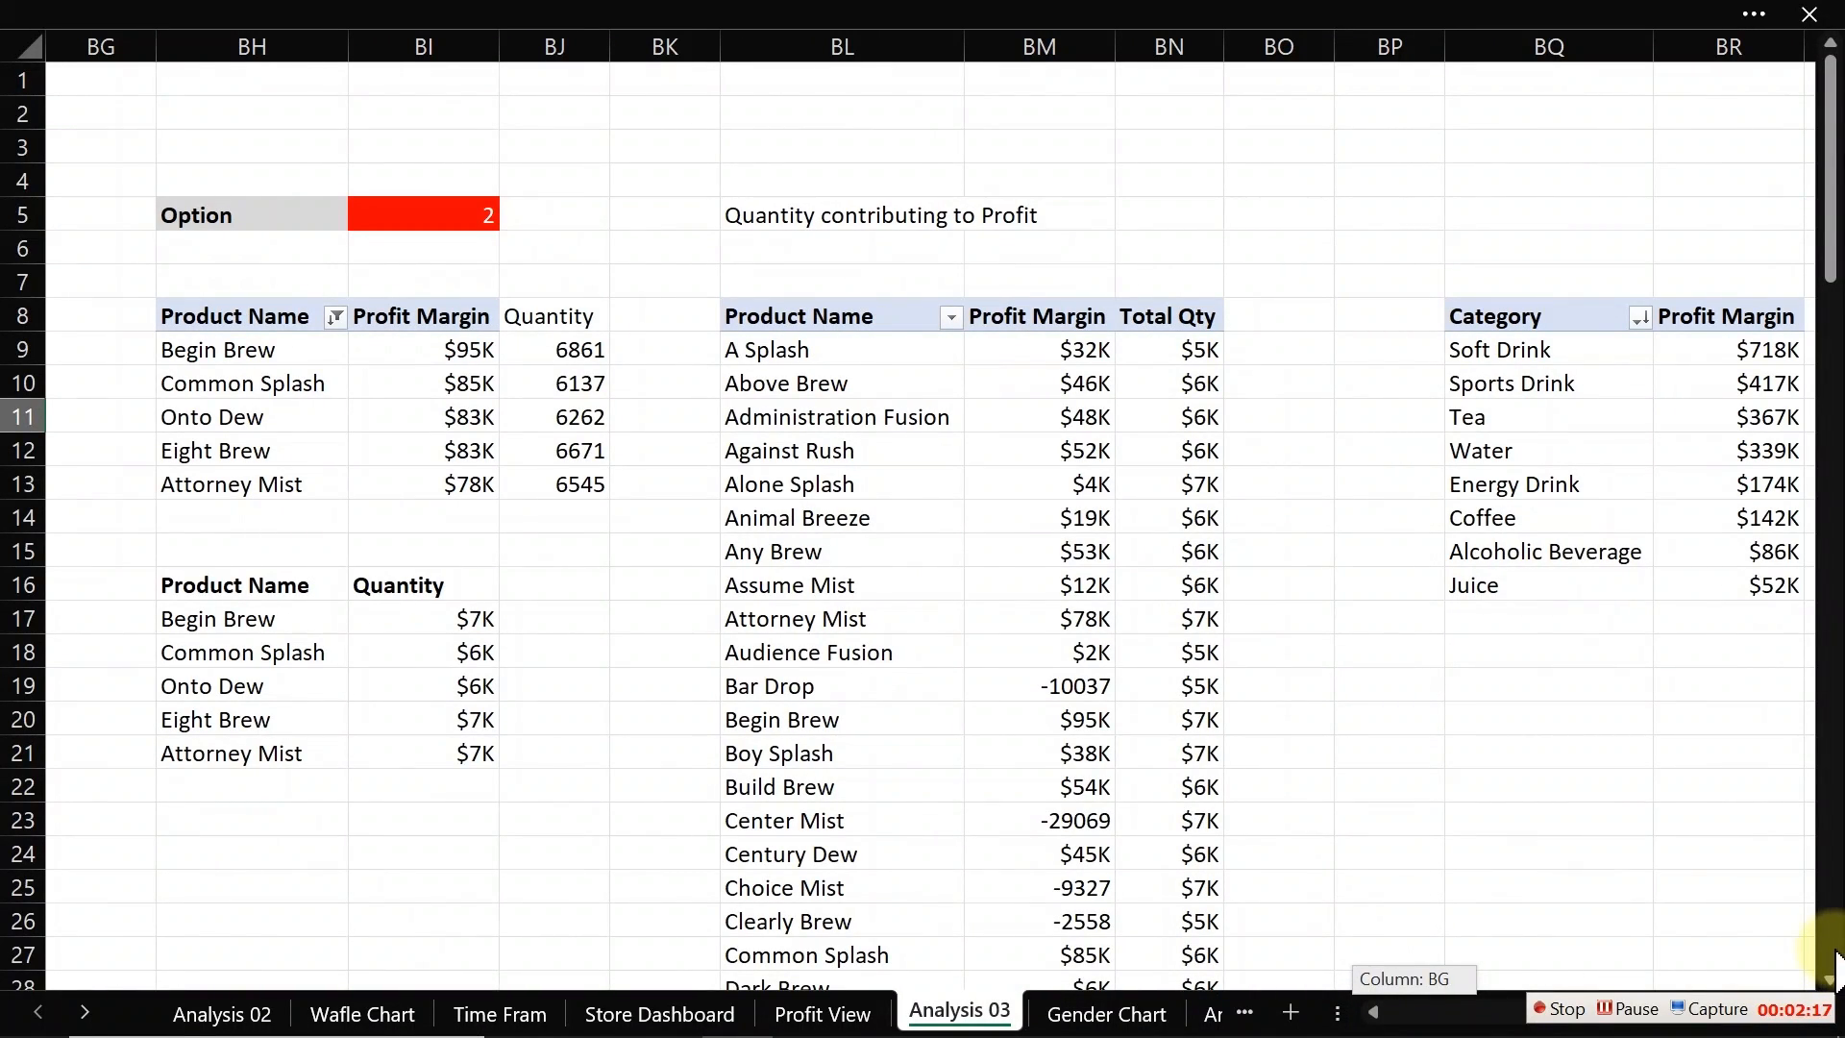
{"action": "left_click_drag", "start_coordinate": [1835, 963], "coordinate": [1835, 964]}
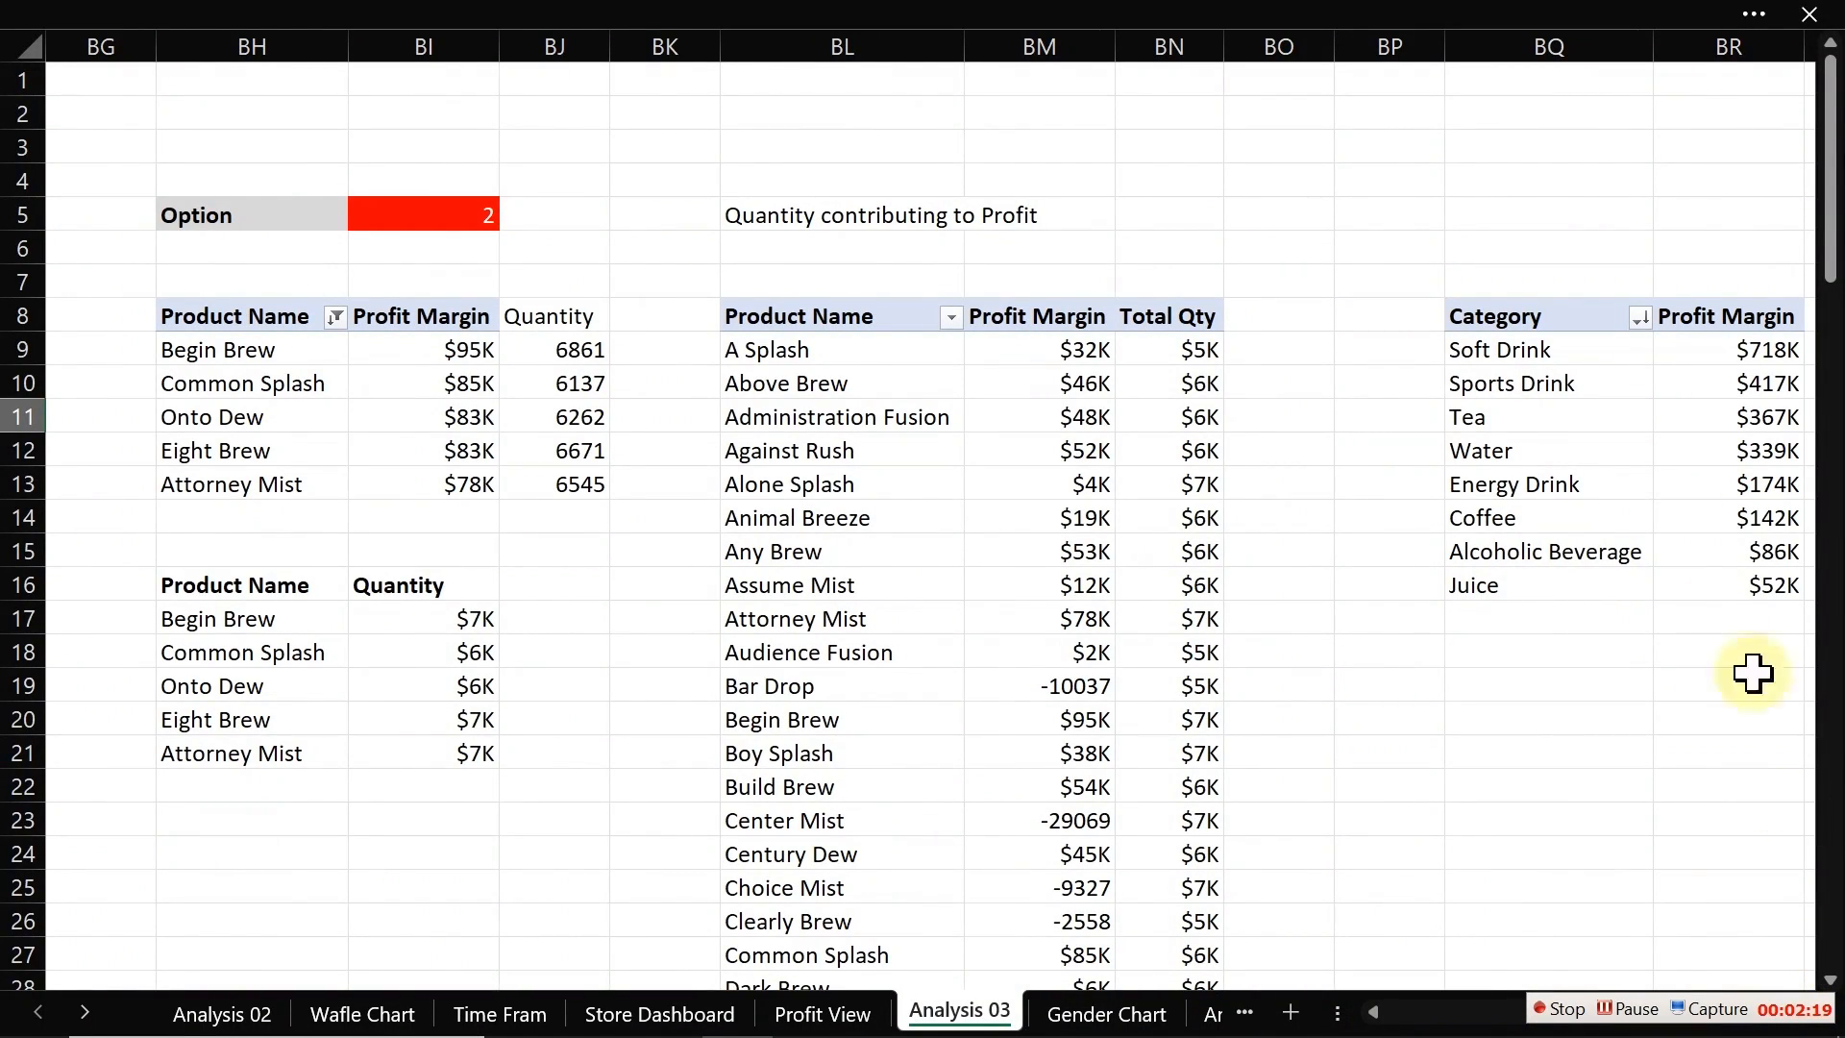
{"action": "left_click", "coordinate": [1565, 480]}
{"action": "key", "text": "ctrl+space"}
{"action": "left_click", "coordinate": [831, 407]}
{"action": "key", "text": "ctrl+space"}
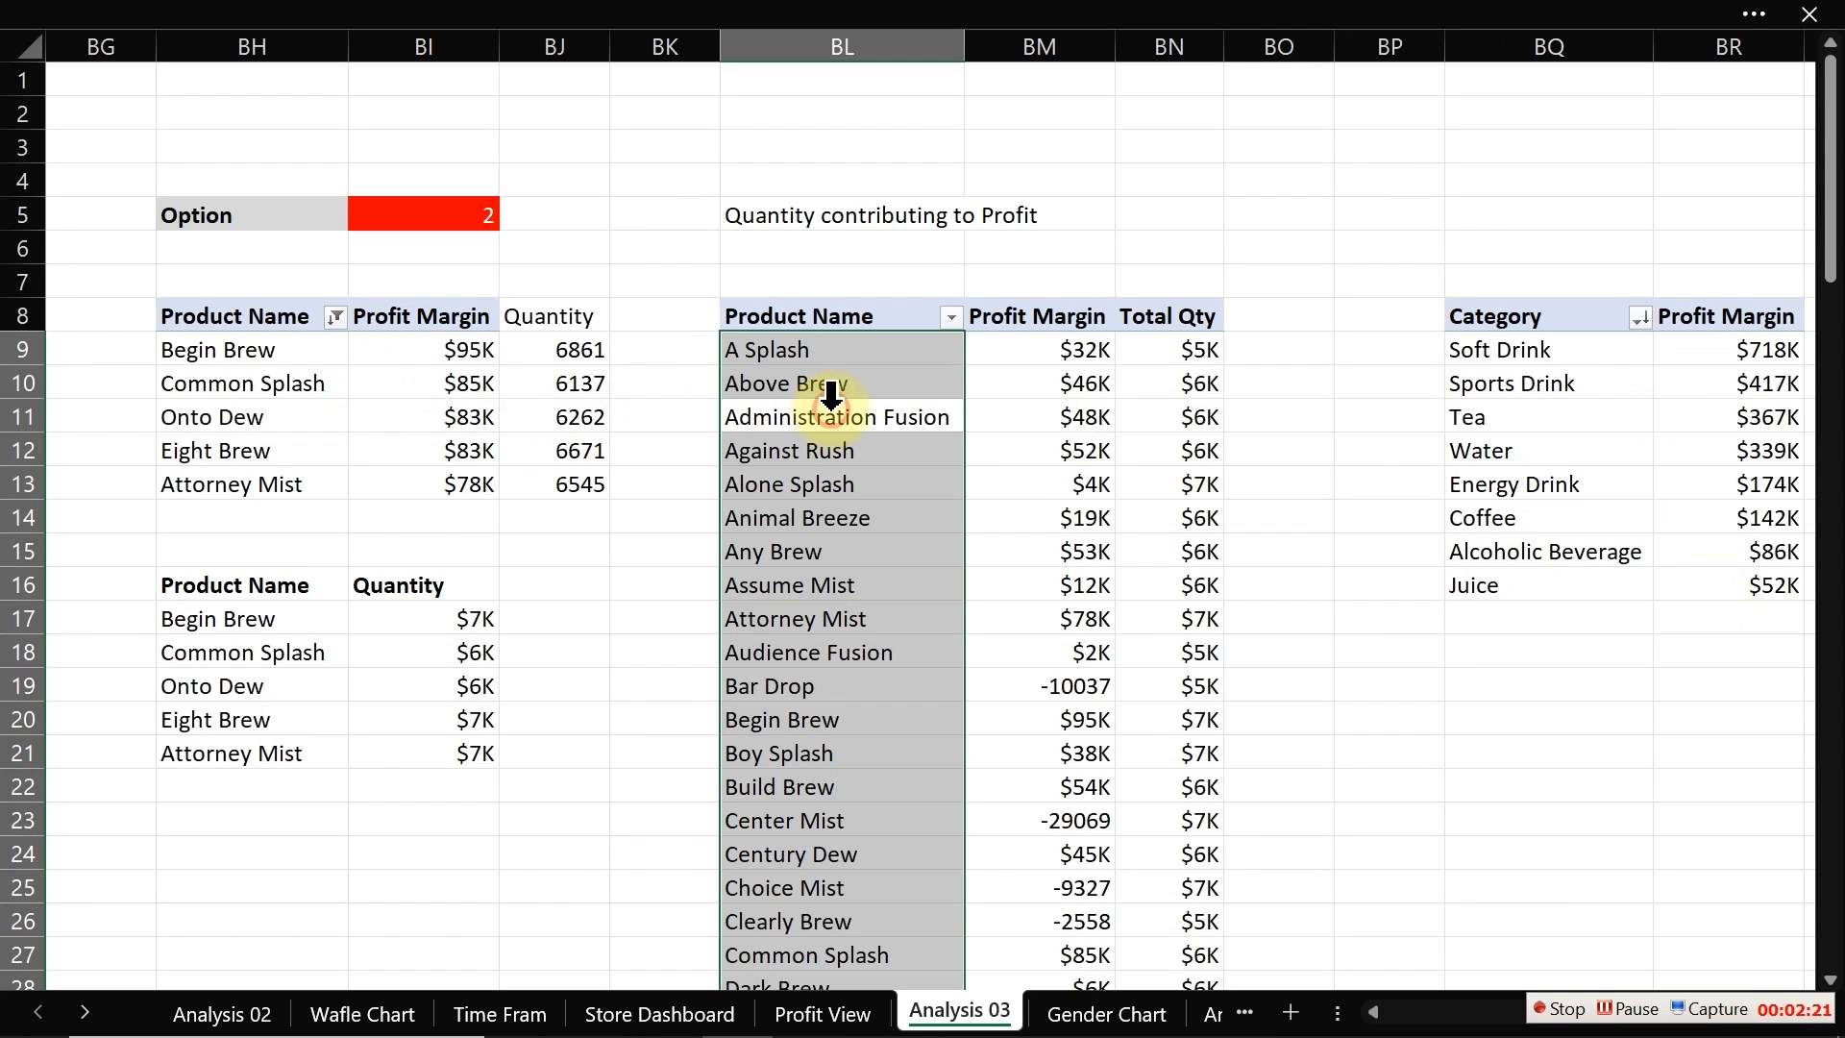
{"action": "left_click", "coordinate": [823, 15]}
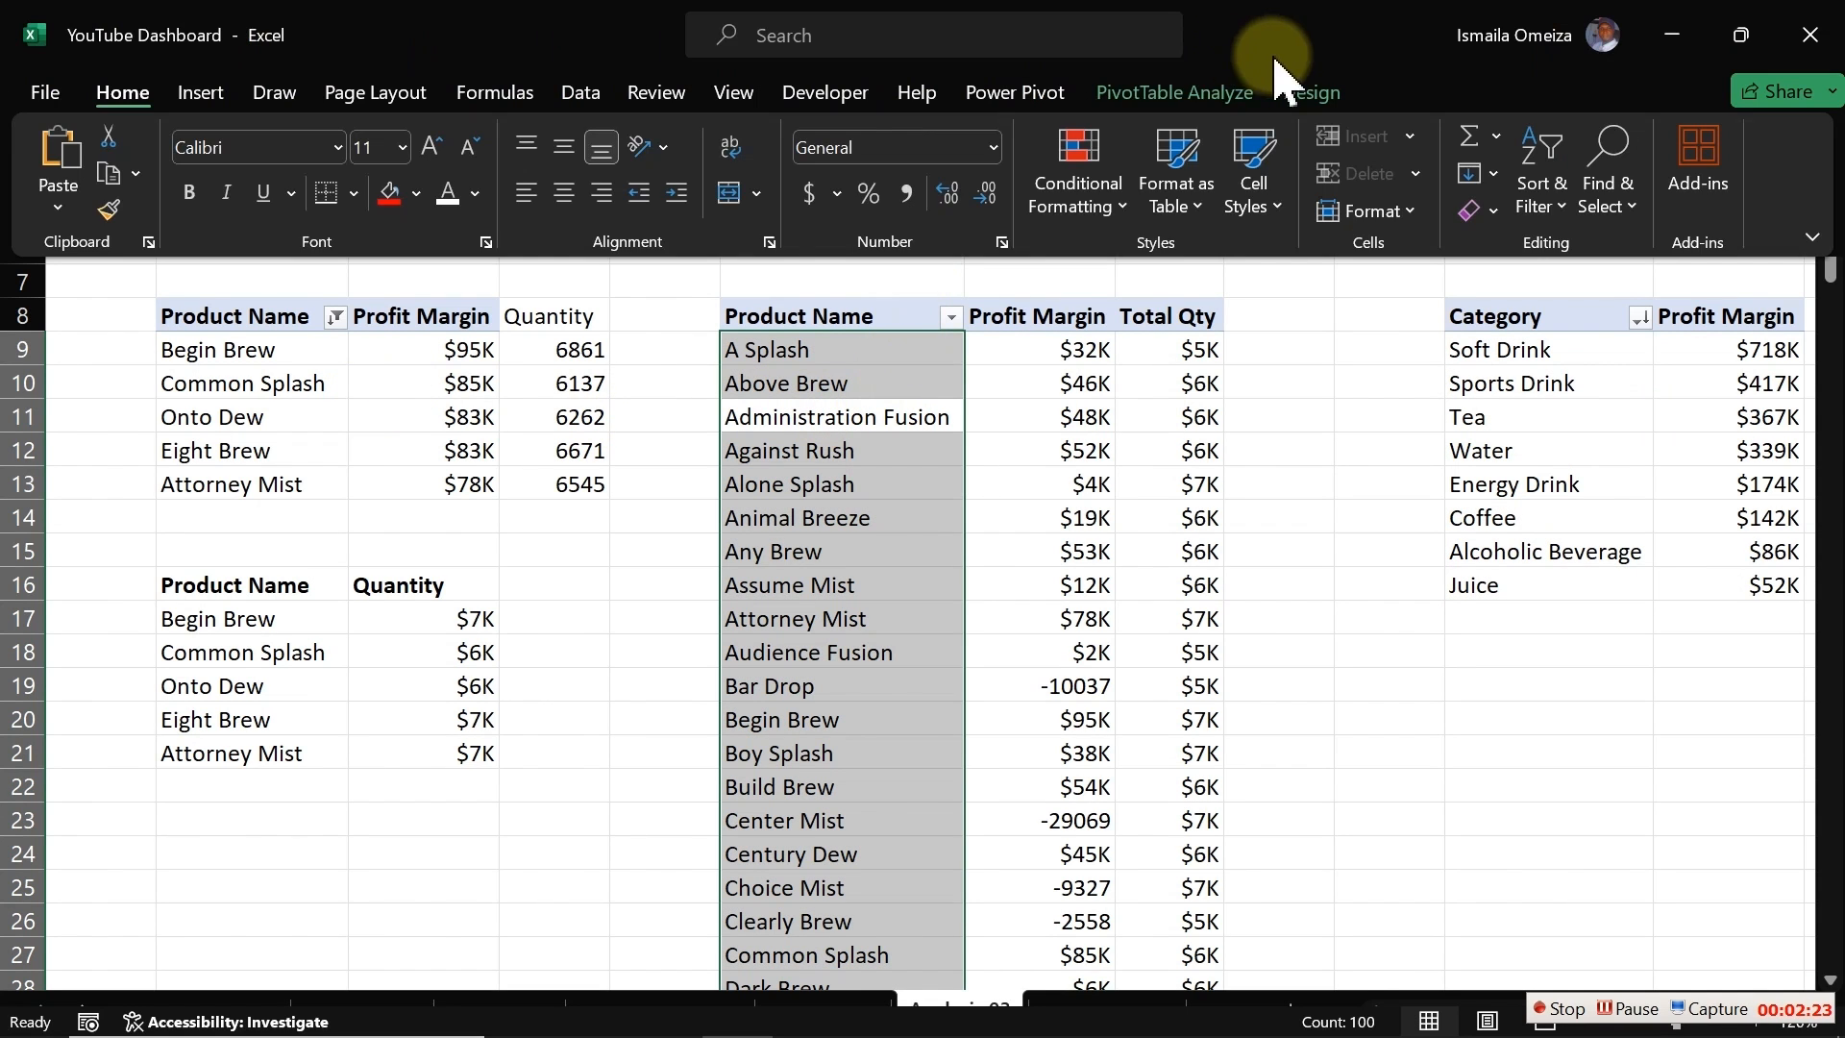
{"action": "left_click", "coordinate": [1191, 96]}
{"action": "left_click", "coordinate": [67, 178]}
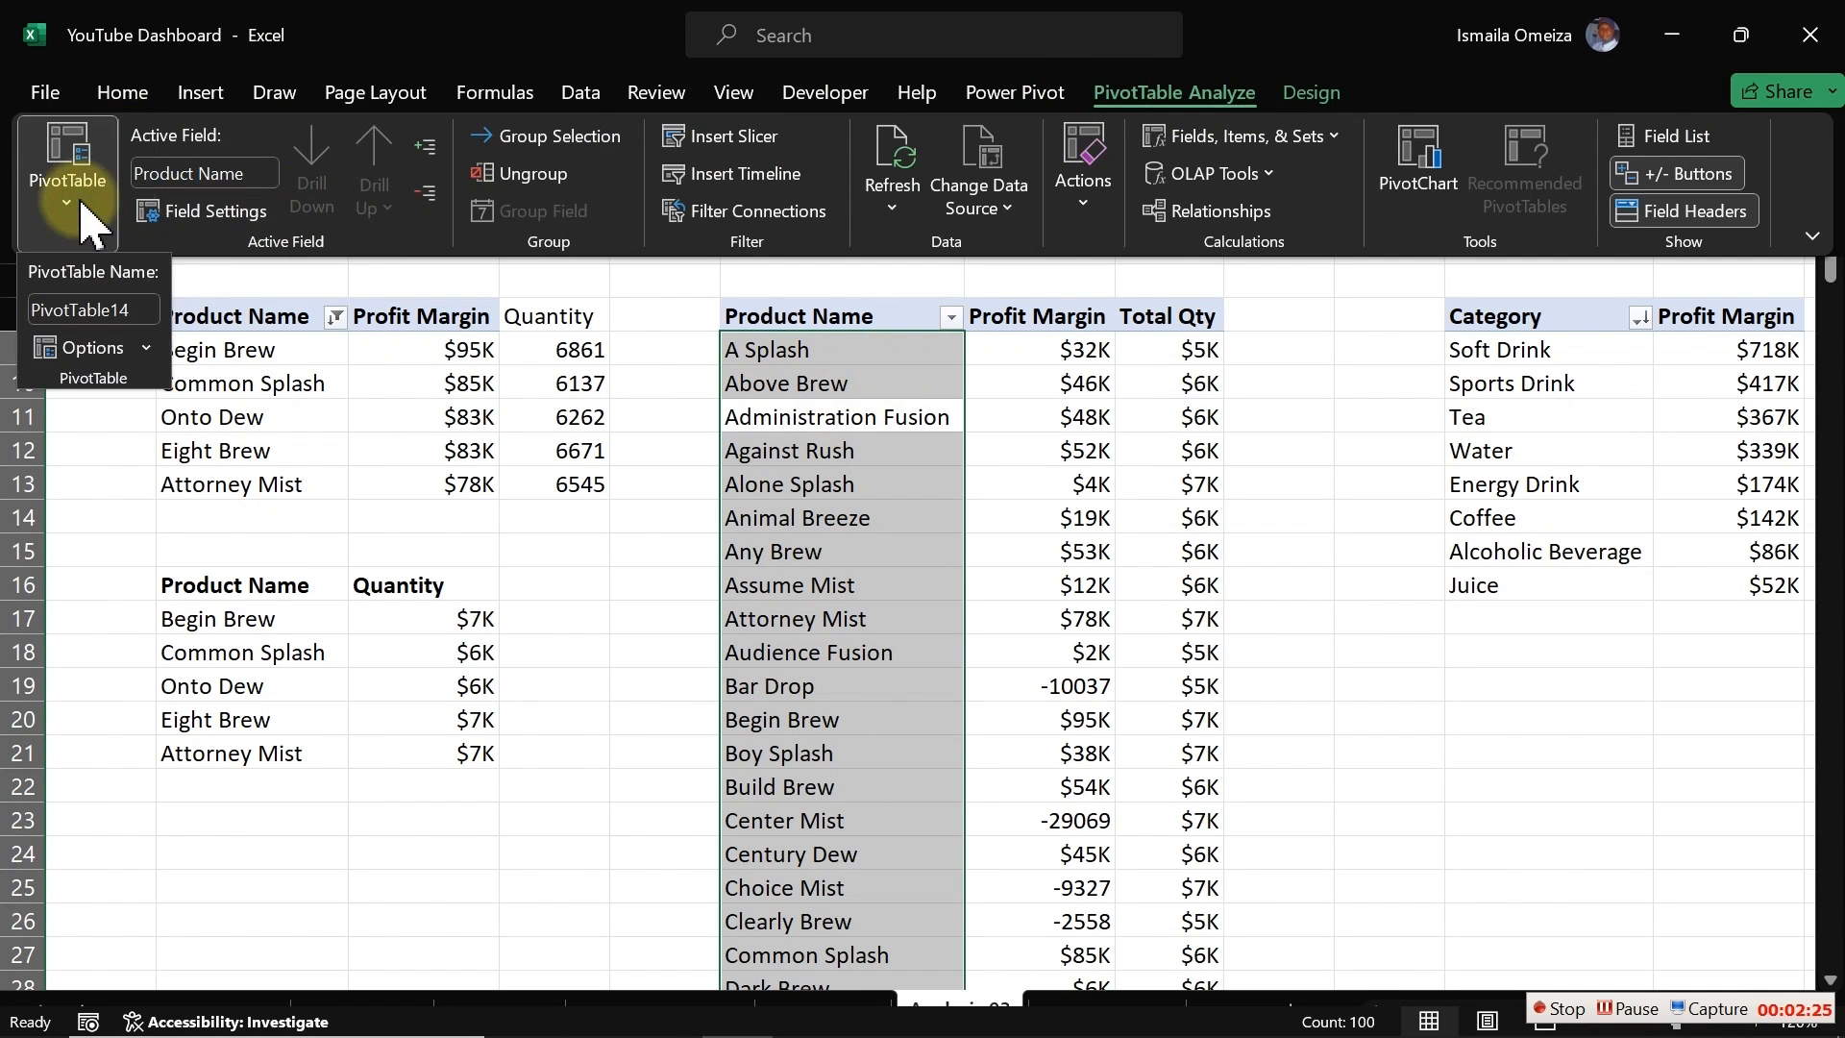
{"action": "left_click", "coordinate": [111, 310]}
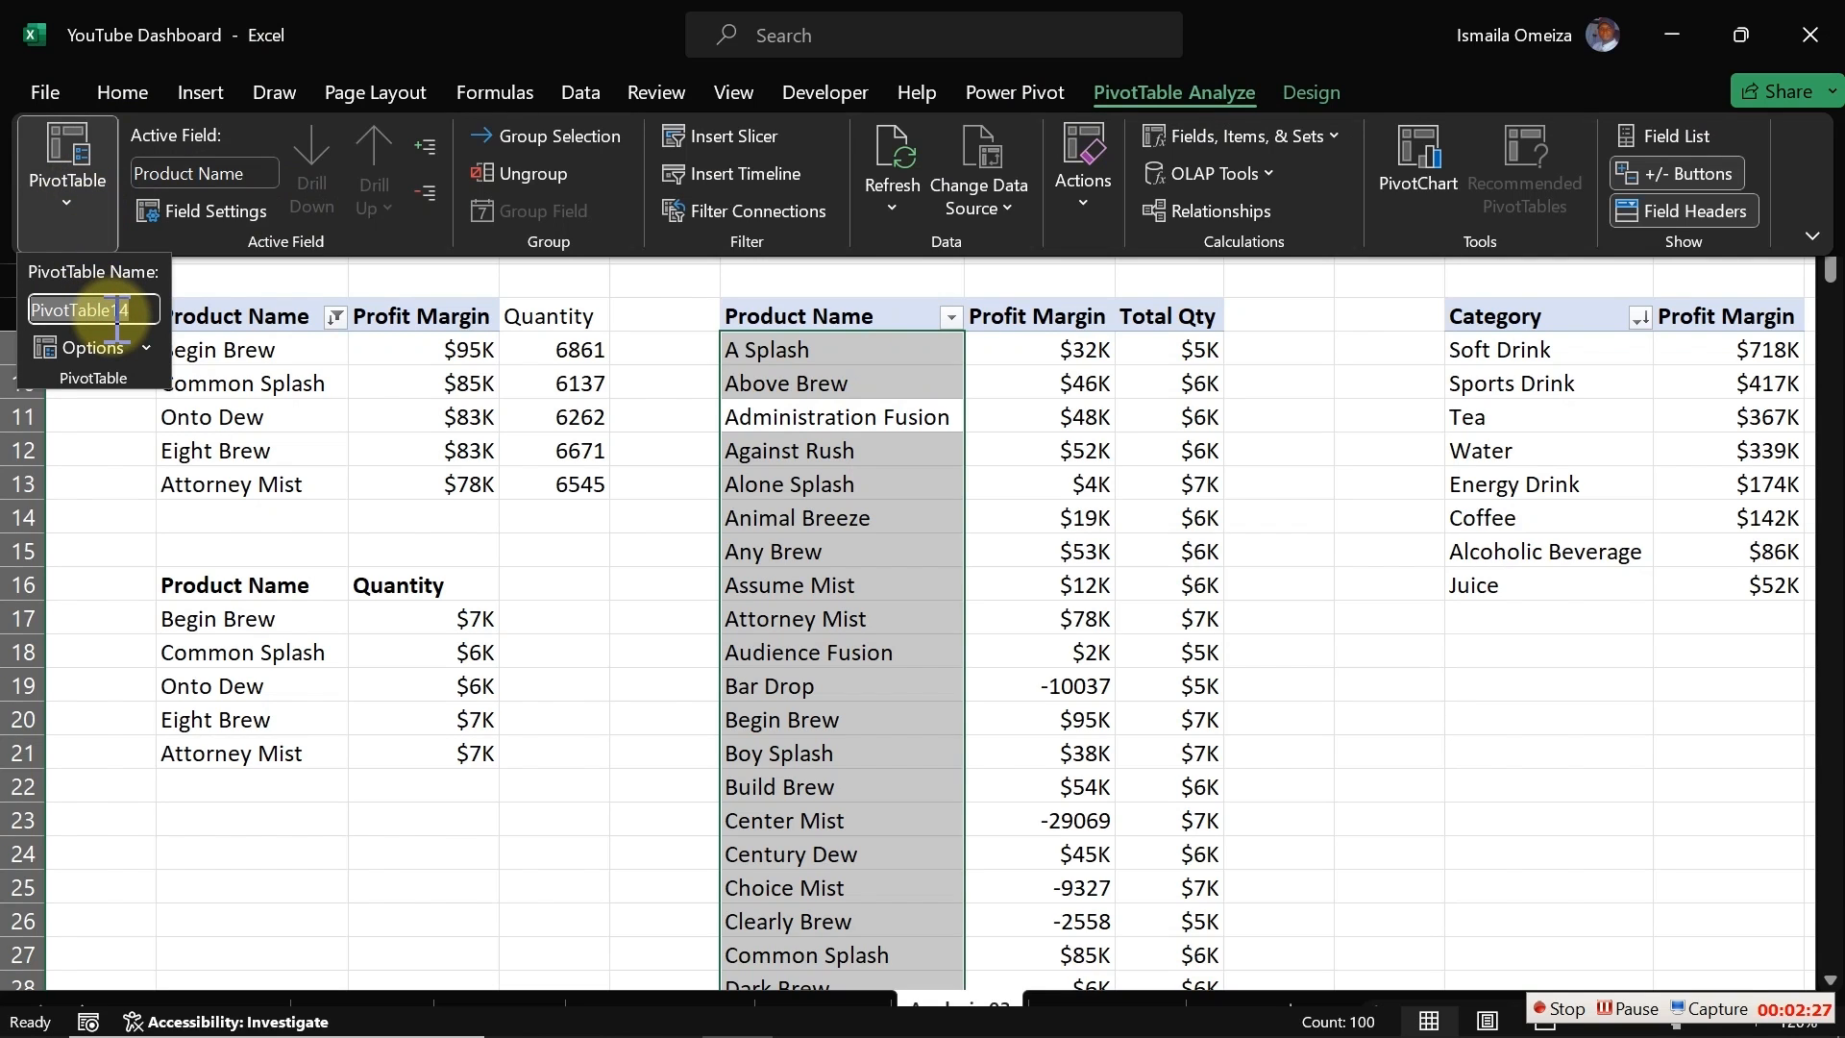
{"action": "type", "text": "AllProducts"}
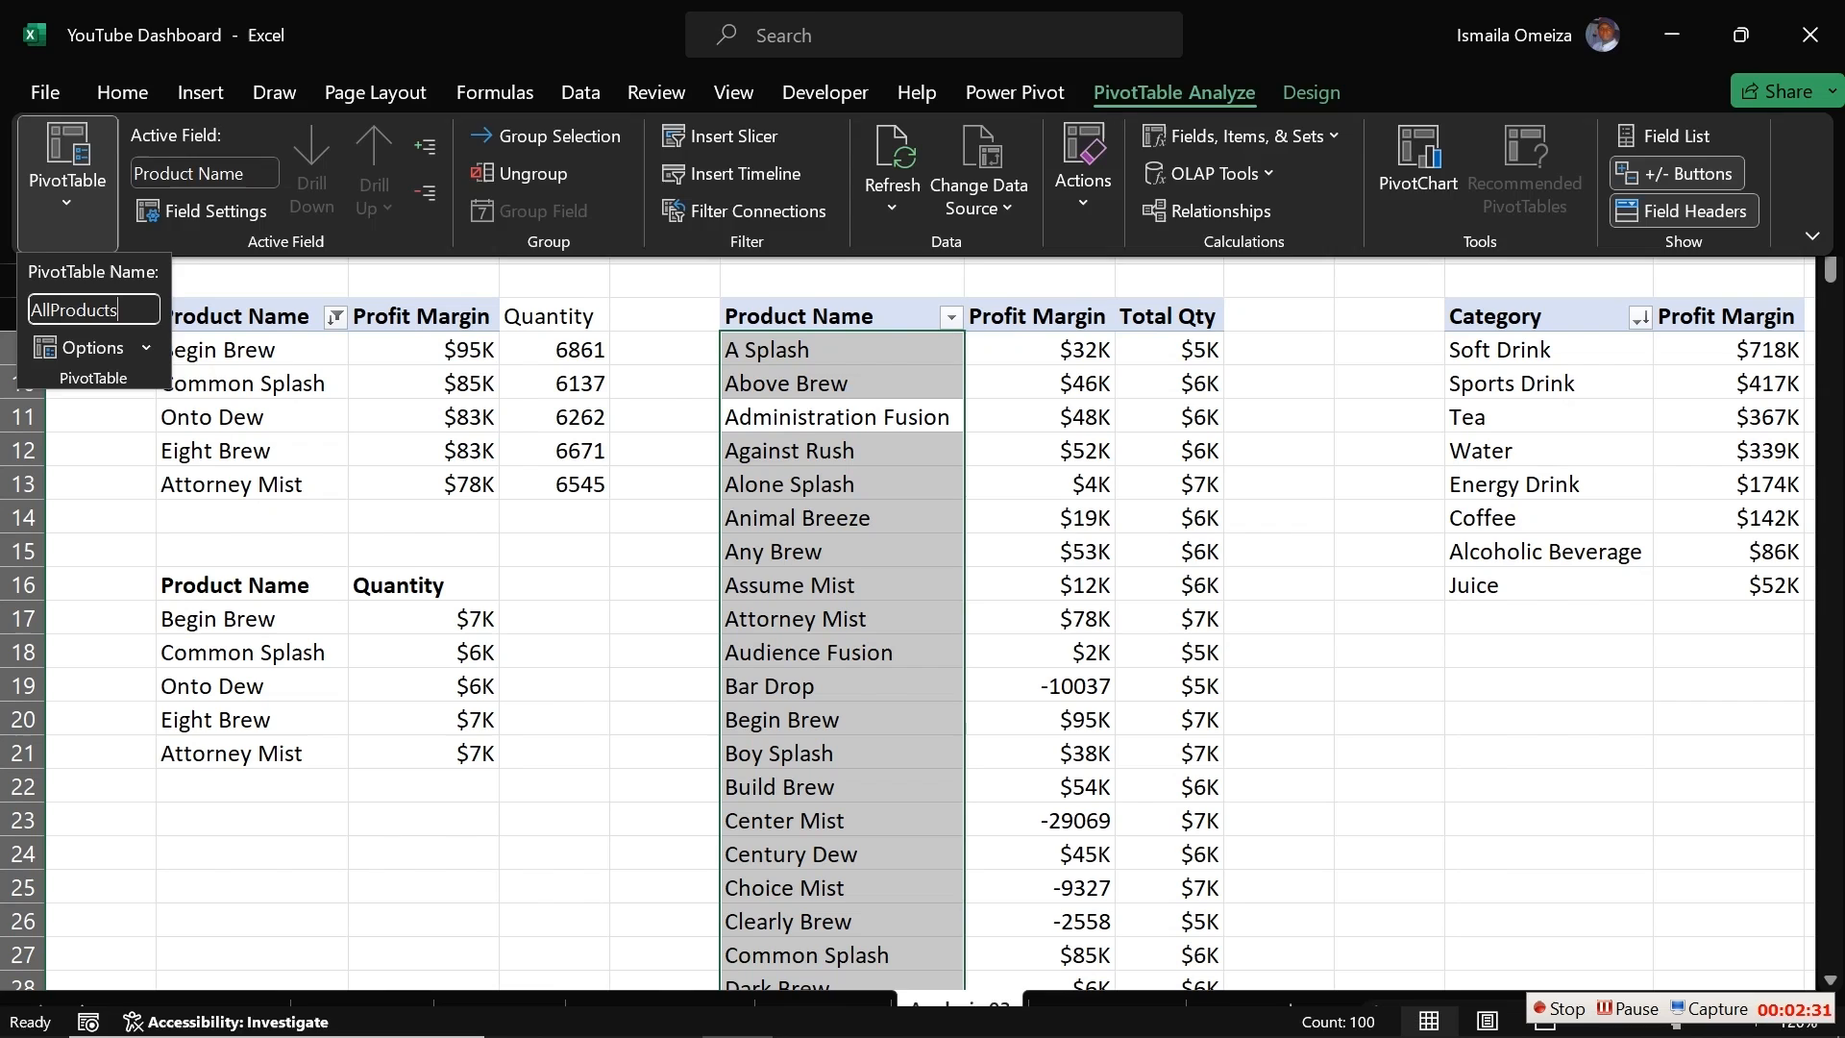
{"action": "key", "text": "Return"}
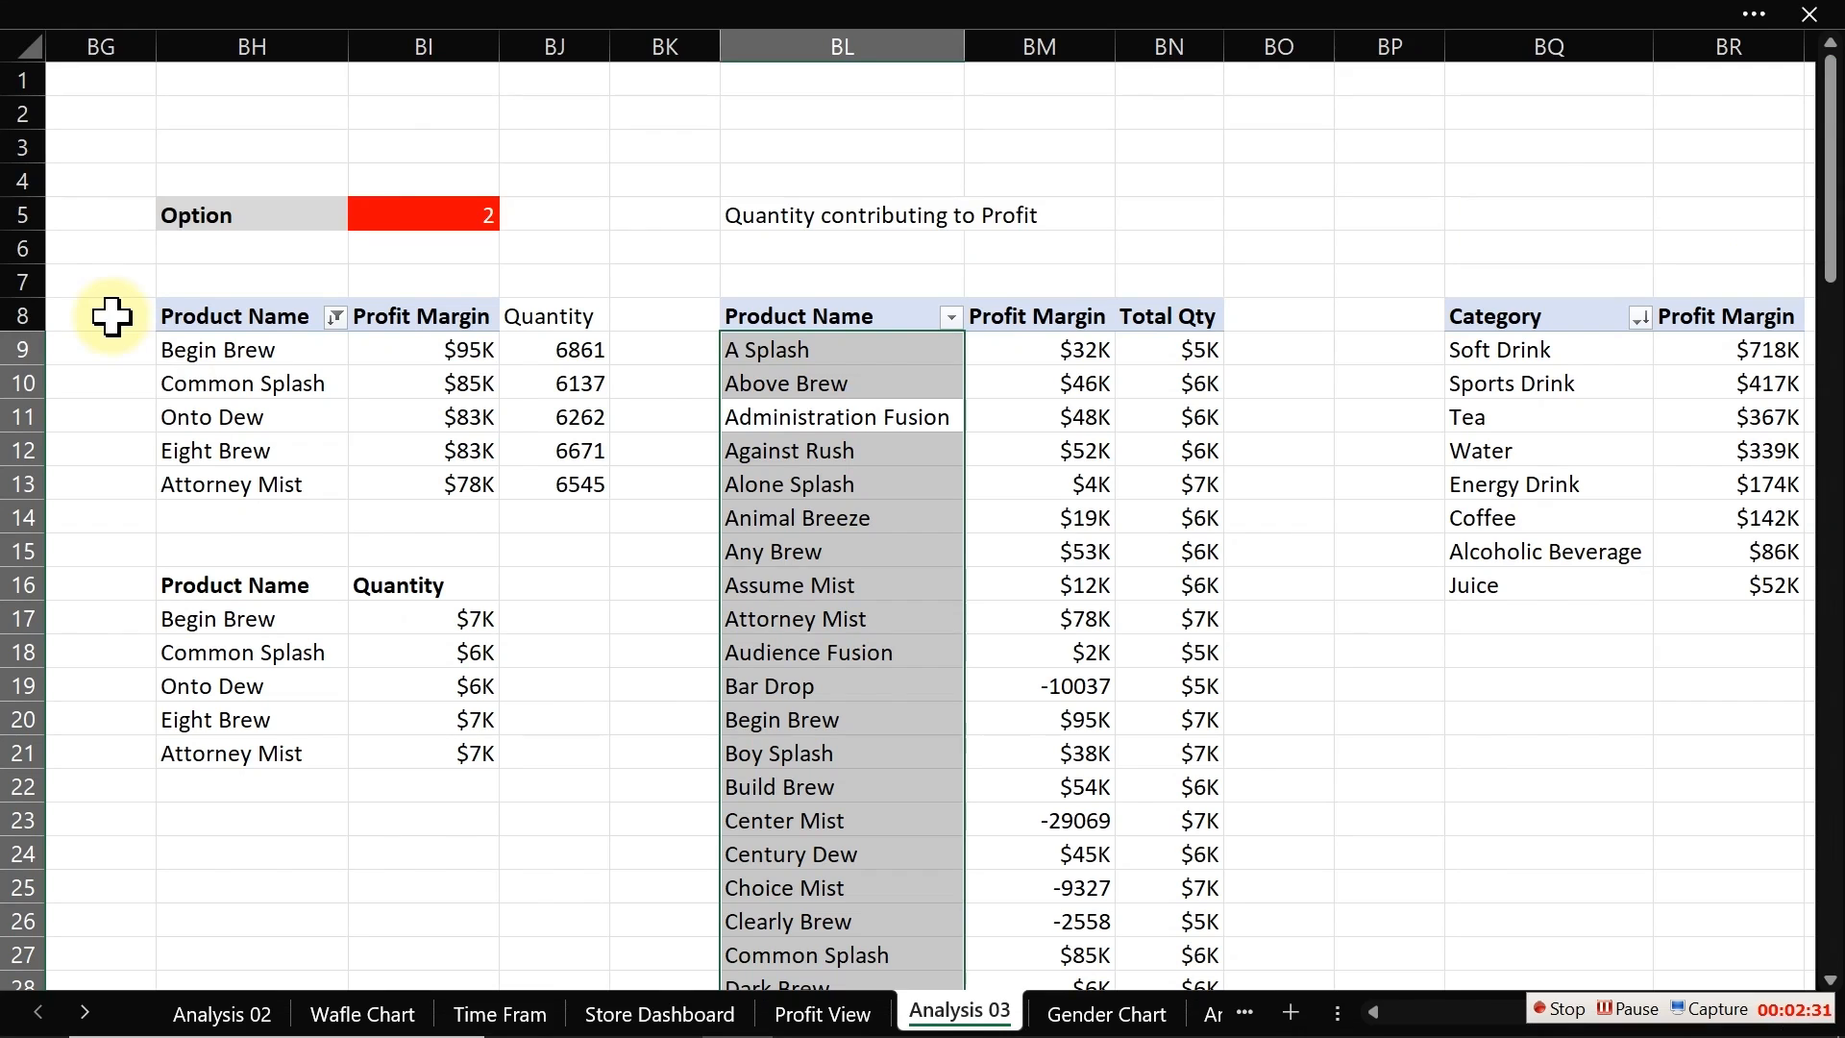
Step: Rename the top-five products profit pivot table with a name beginning Top5Produc
{"action": "left_click", "coordinate": [252, 358]}
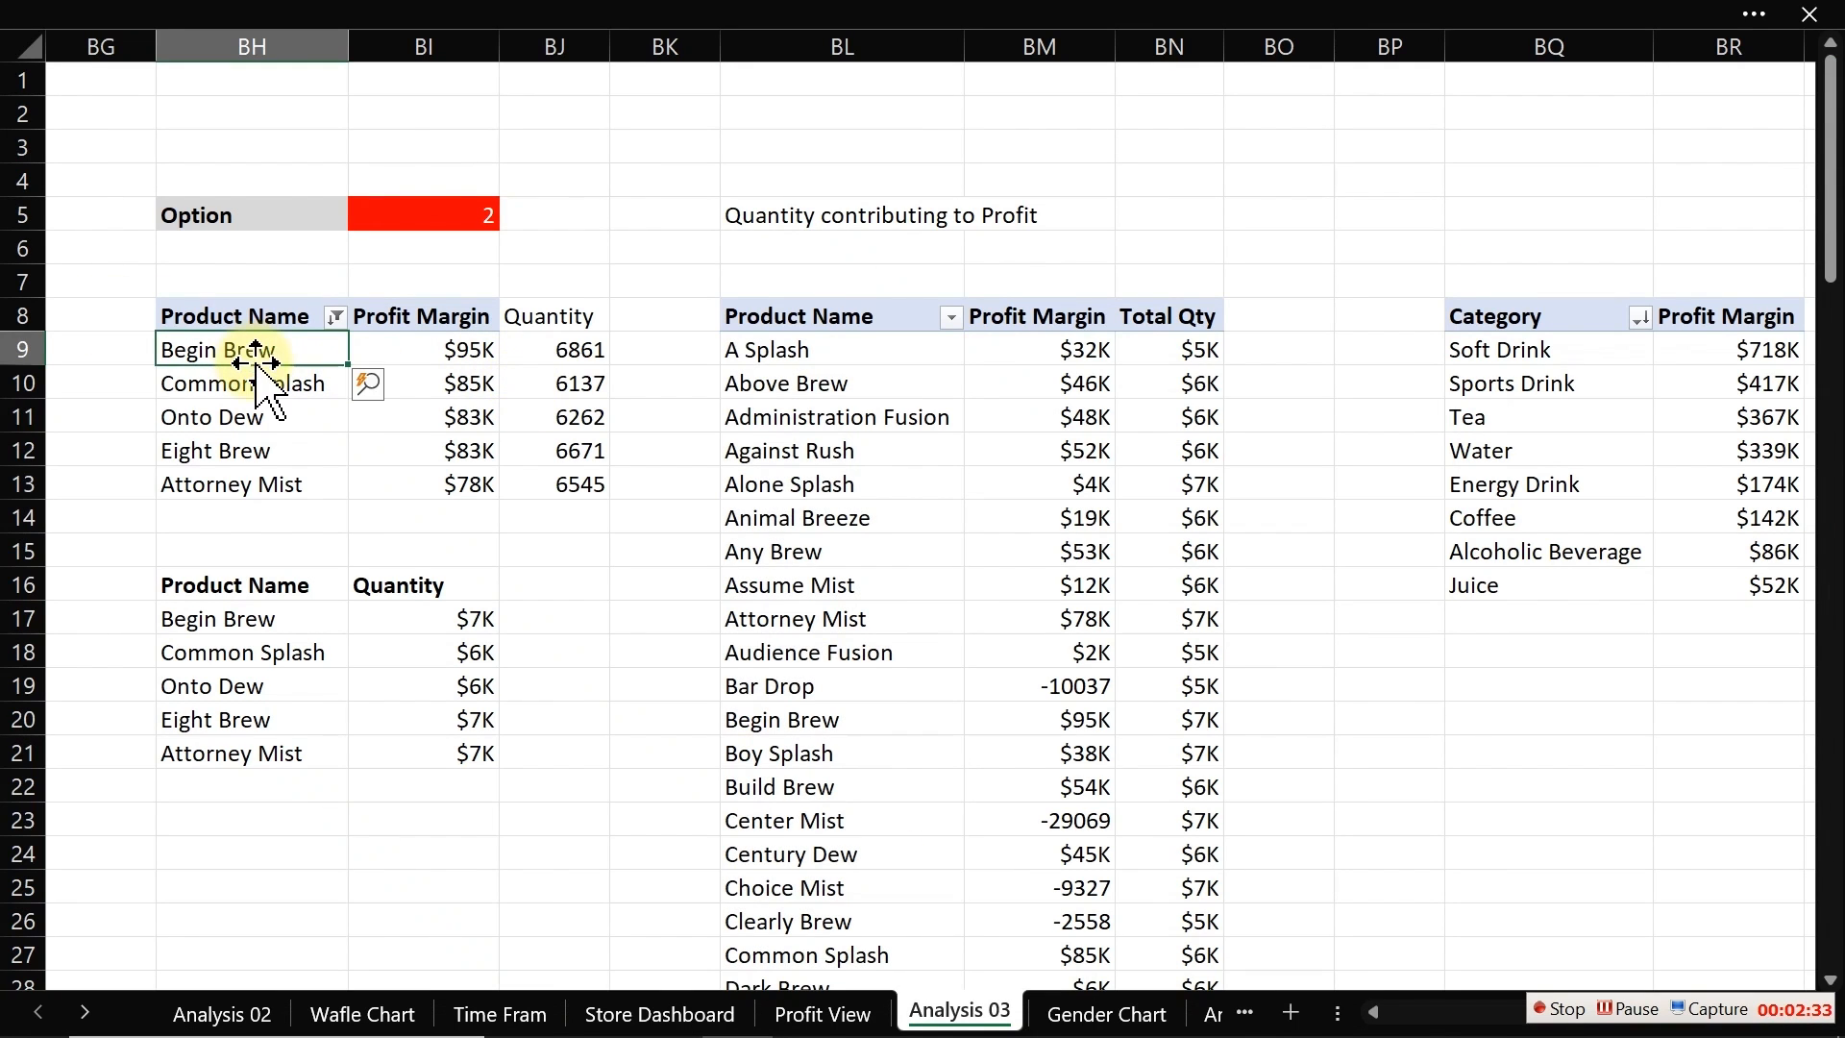
{"action": "left_click", "coordinate": [494, 20]}
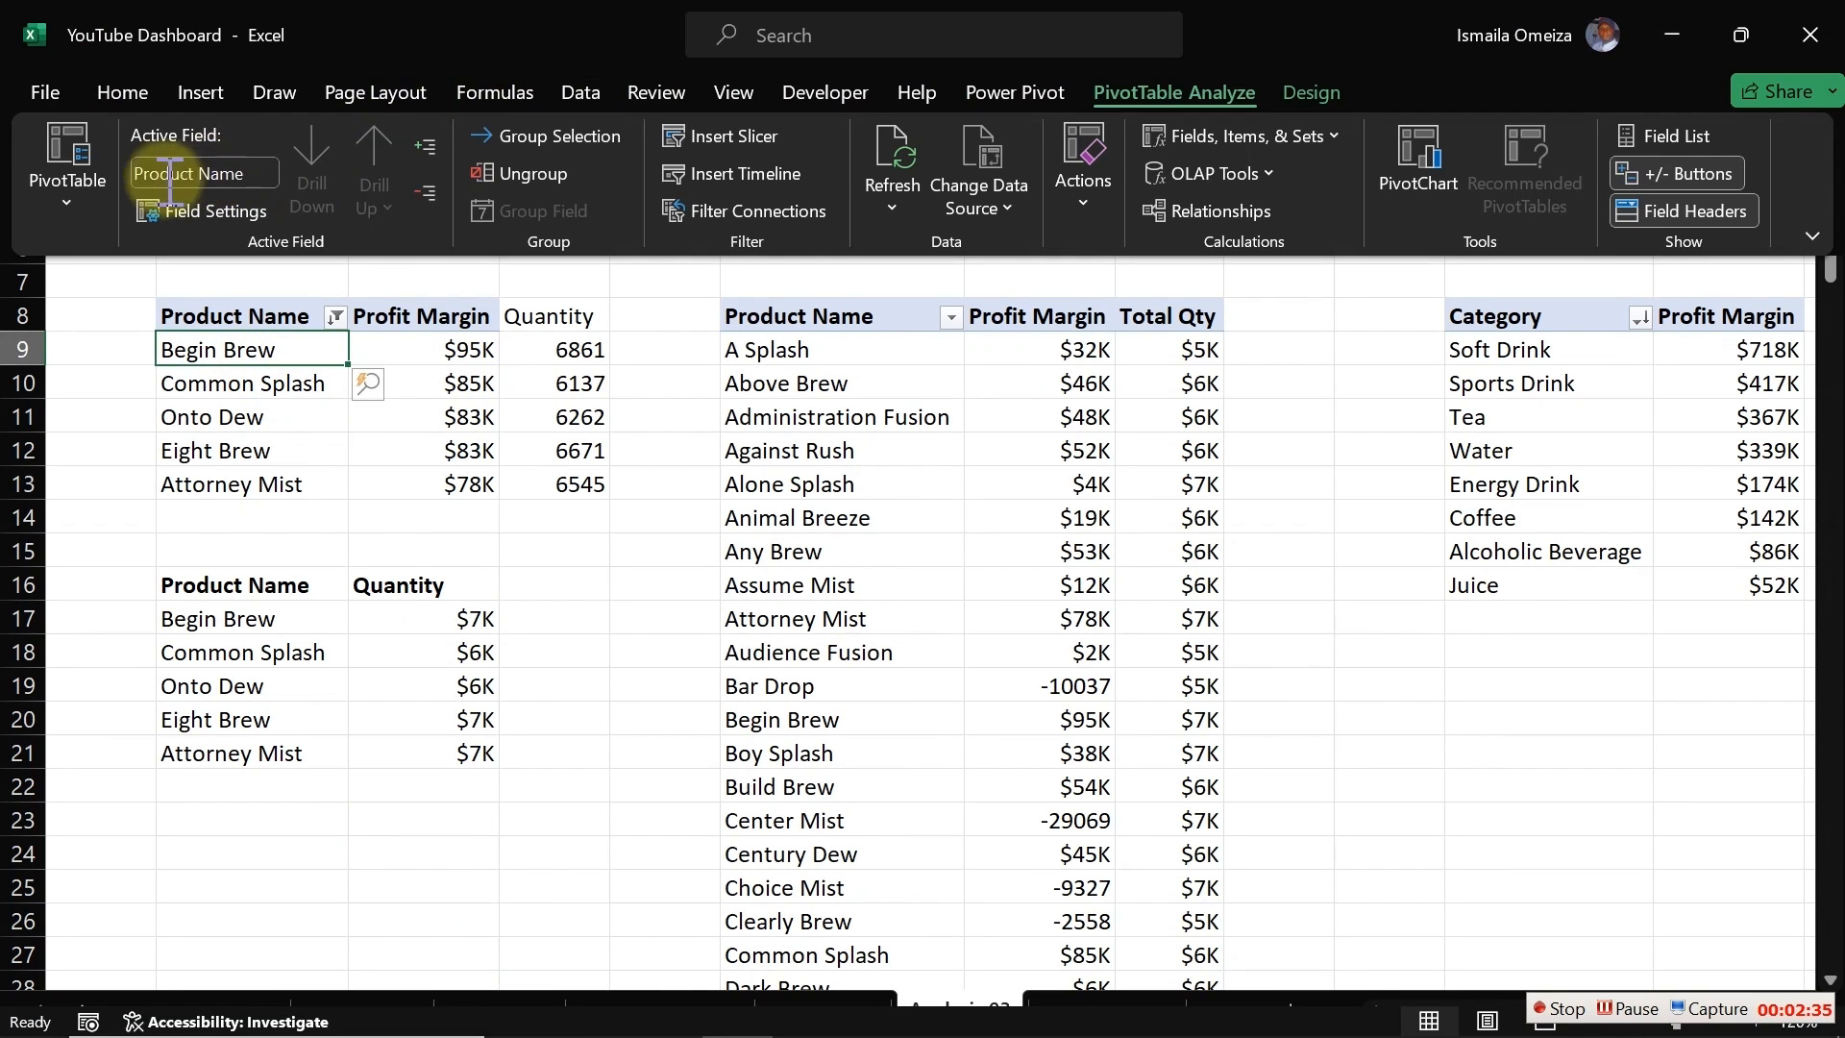
{"action": "left_click", "coordinate": [85, 207]}
{"action": "left_click", "coordinate": [126, 309]}
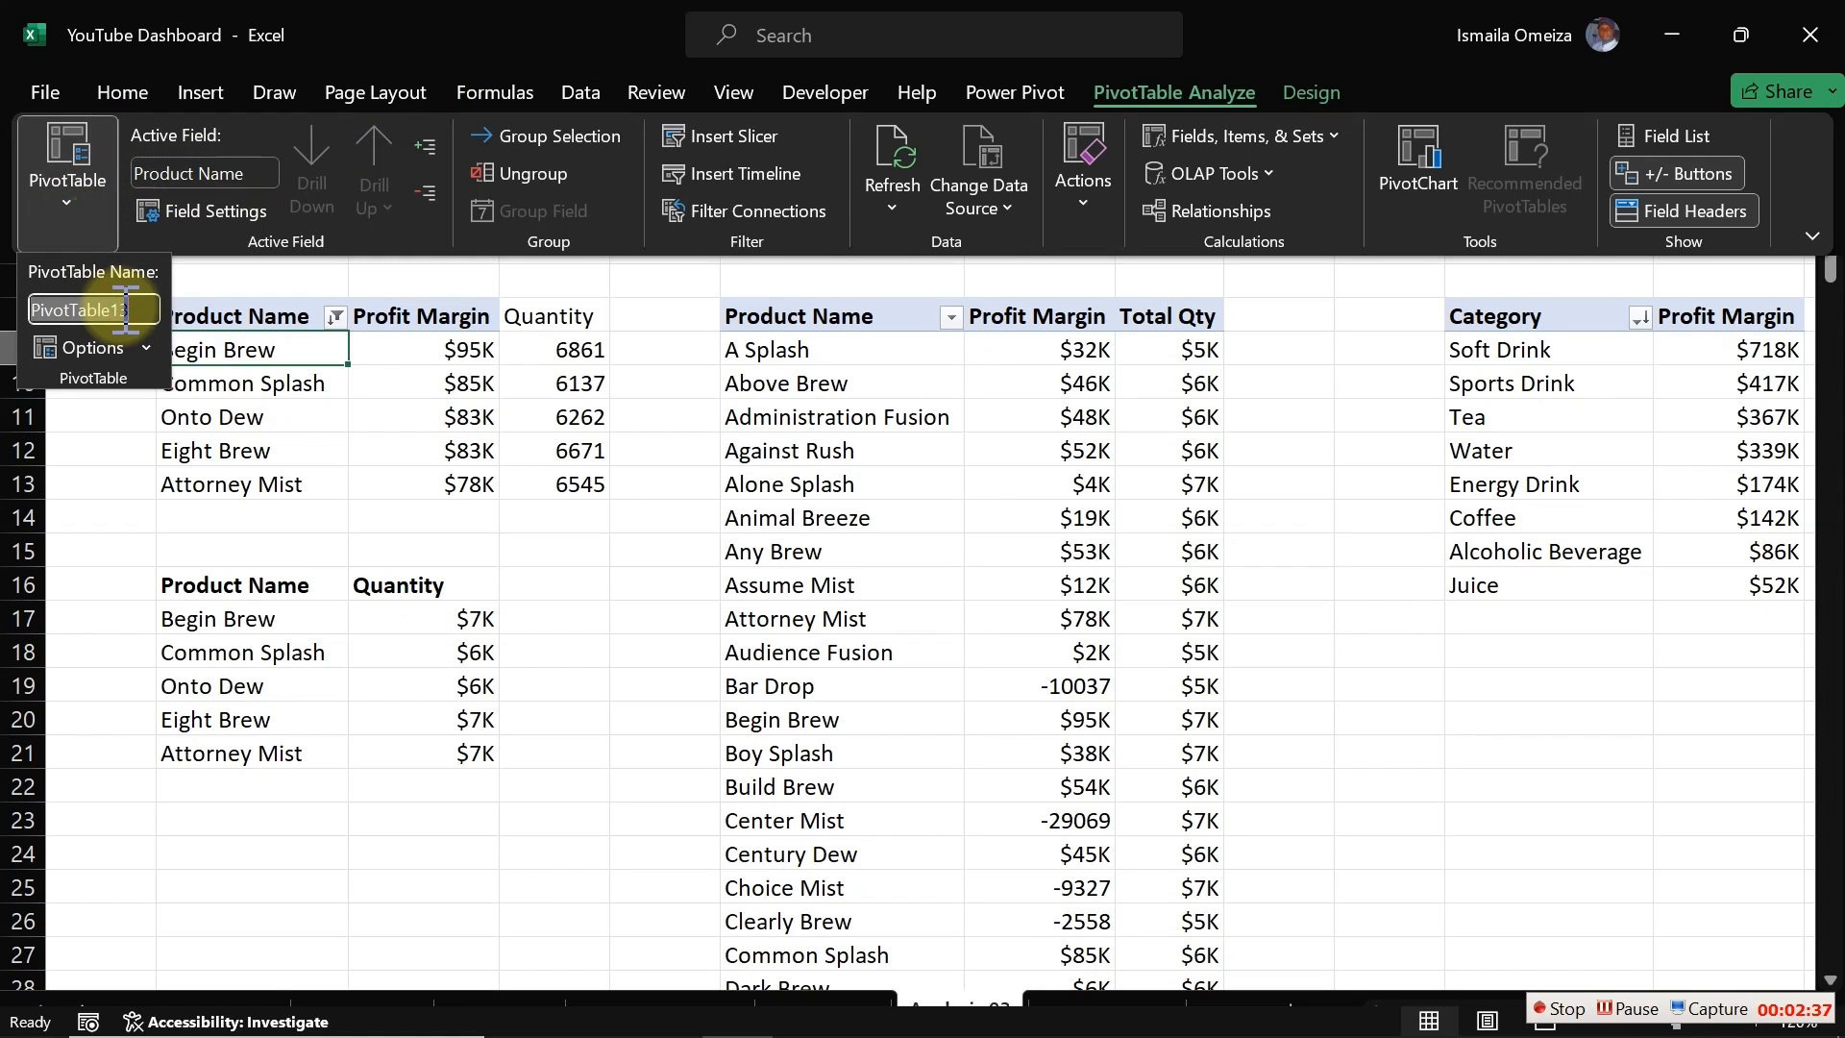
{"action": "type", "text": "Top5Products"}
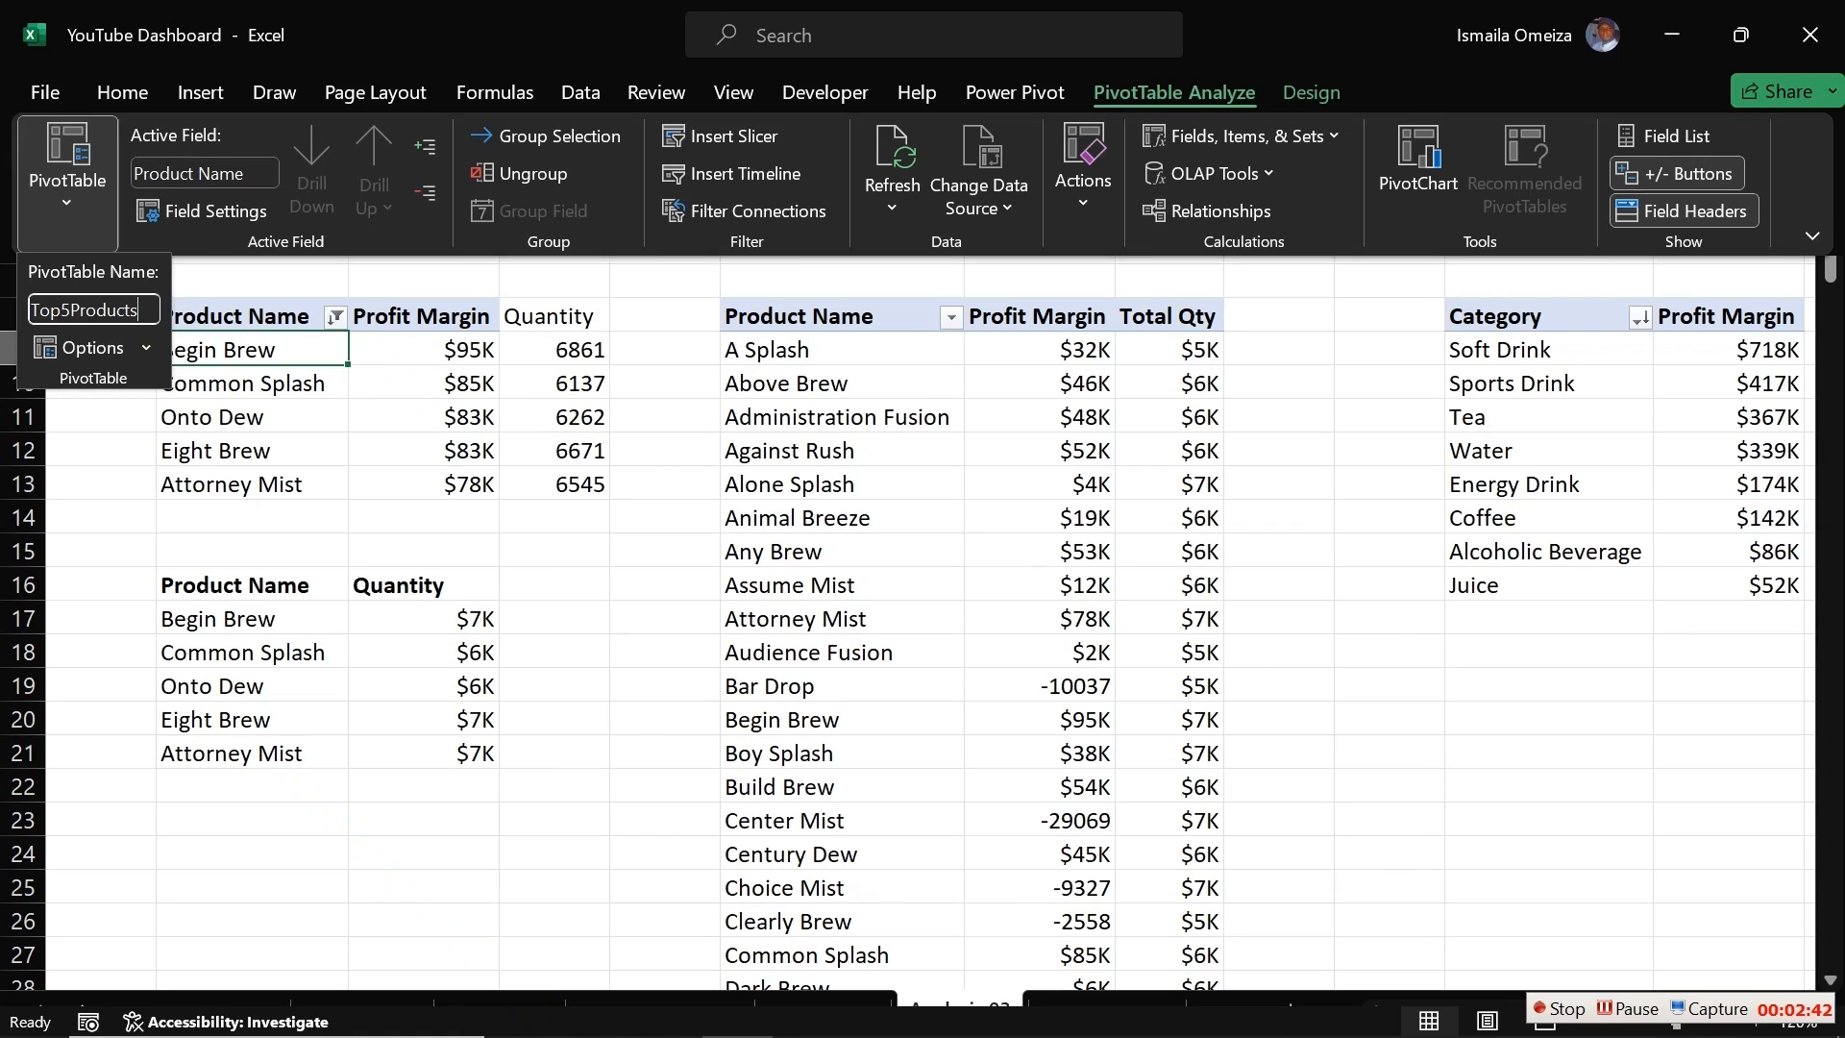
{"action": "key", "text": "Return"}
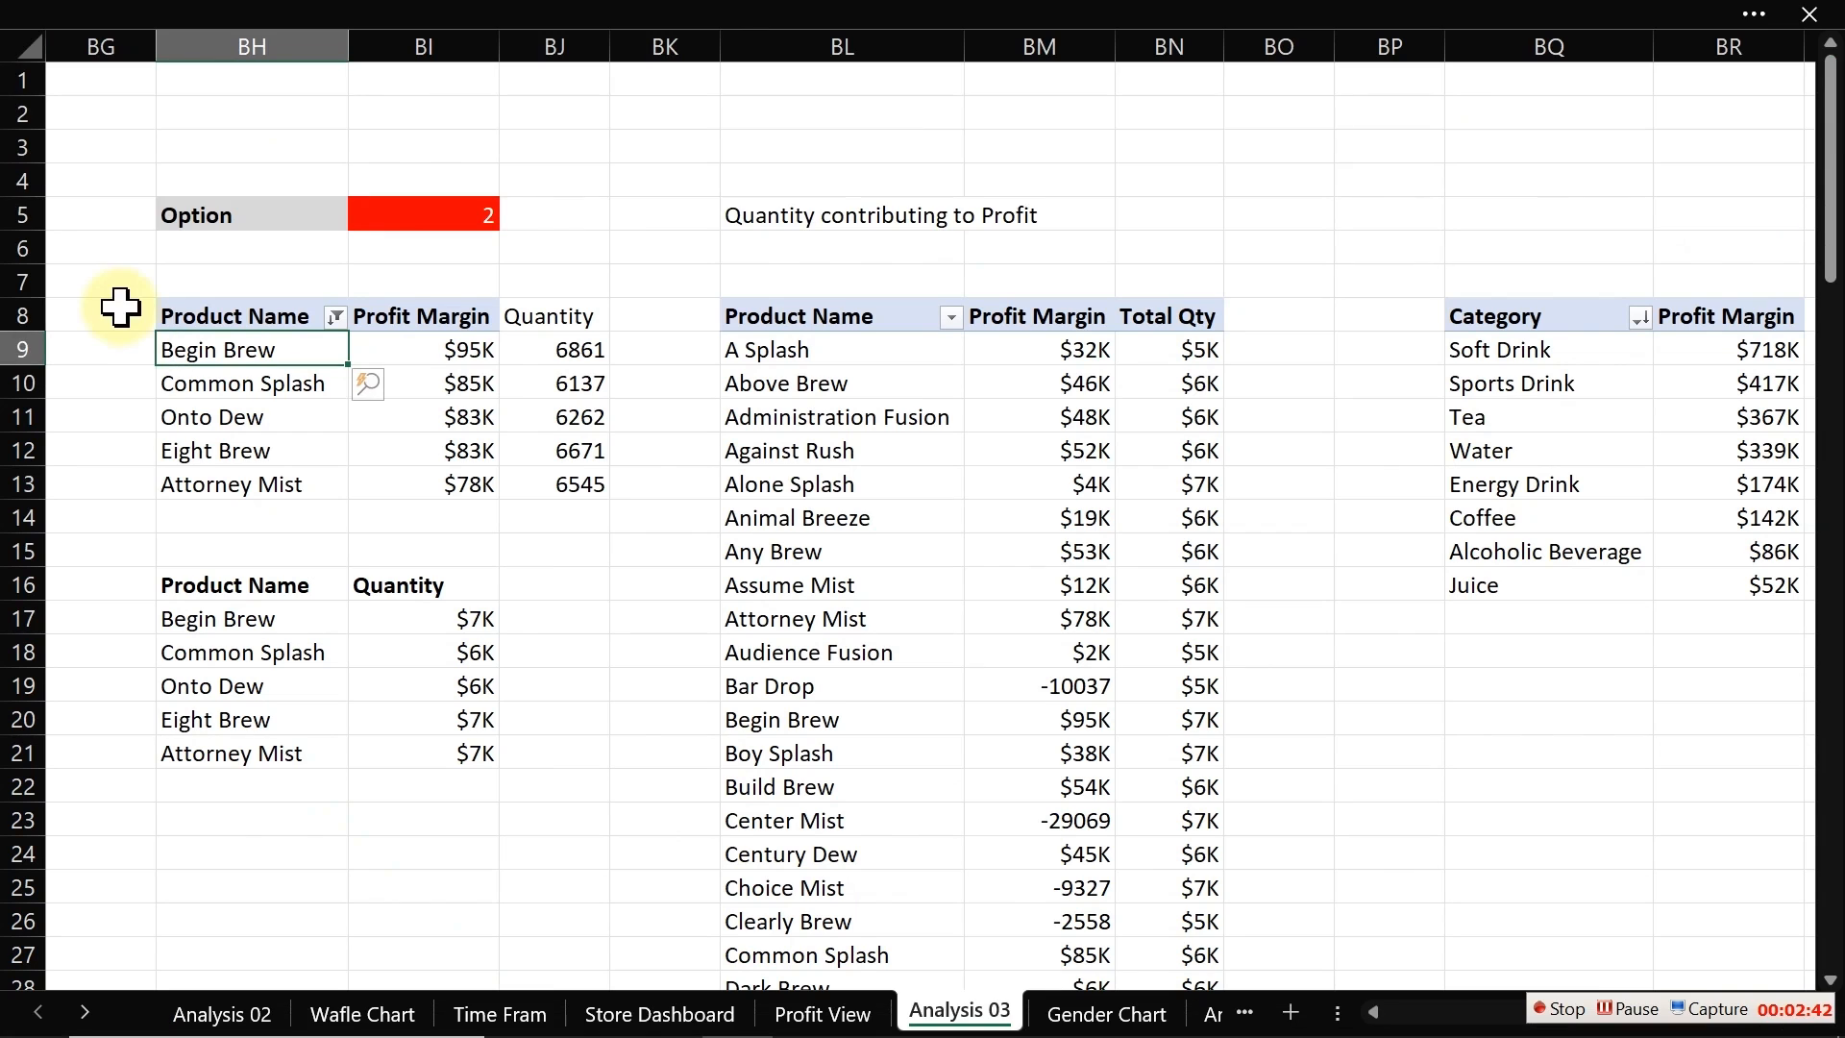
Step: Rename the # Products / Return Rate / Refund Rate pivot table as ProductKP
{"action": "left_click", "coordinate": [828, 854]}
{"action": "left_click", "coordinate": [173, 517]}
{"action": "key", "text": "Left"}
{"action": "key", "text": "Left"}
{"action": "key", "text": "Left"}
{"action": "key", "text": "Left"}
{"action": "key", "text": "Left"}
{"action": "key", "text": "Left"}
{"action": "key", "text": "Left"}
{"action": "key", "text": "Left"}
{"action": "key", "text": "Left"}
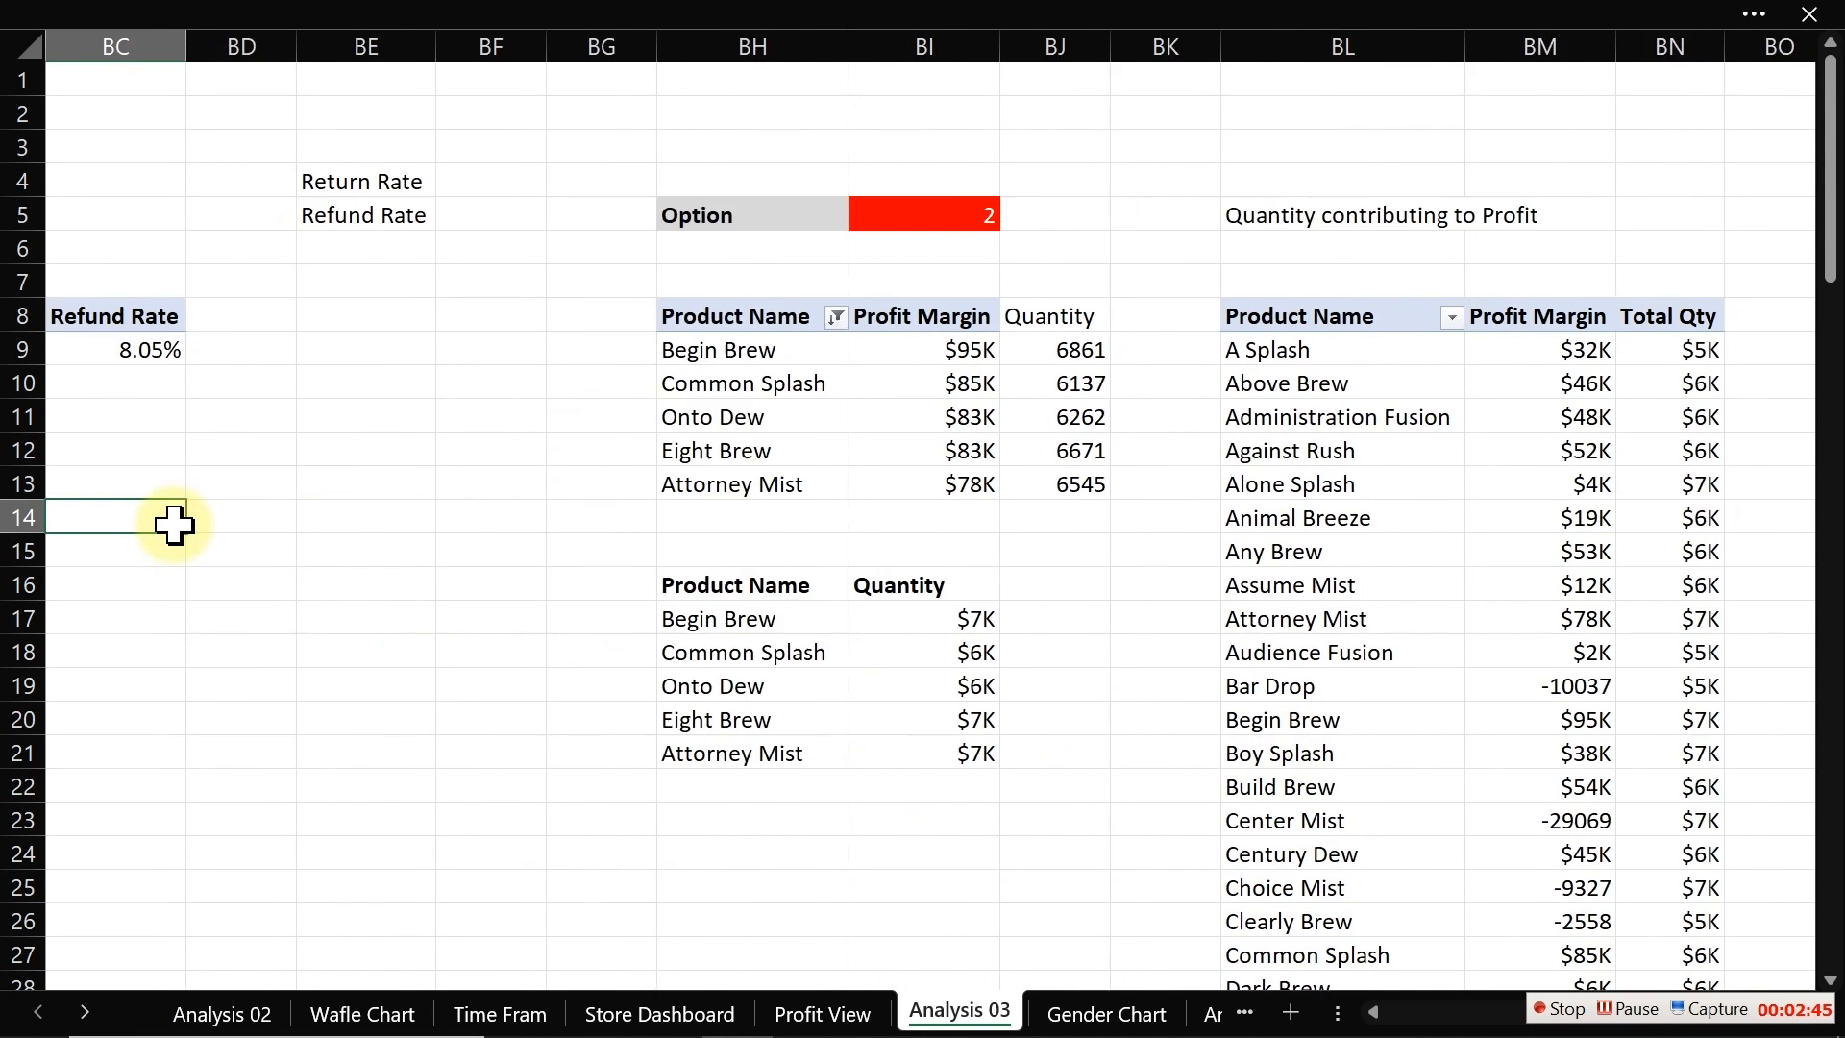
{"action": "key", "text": "Left"}
{"action": "key", "text": "Left"}
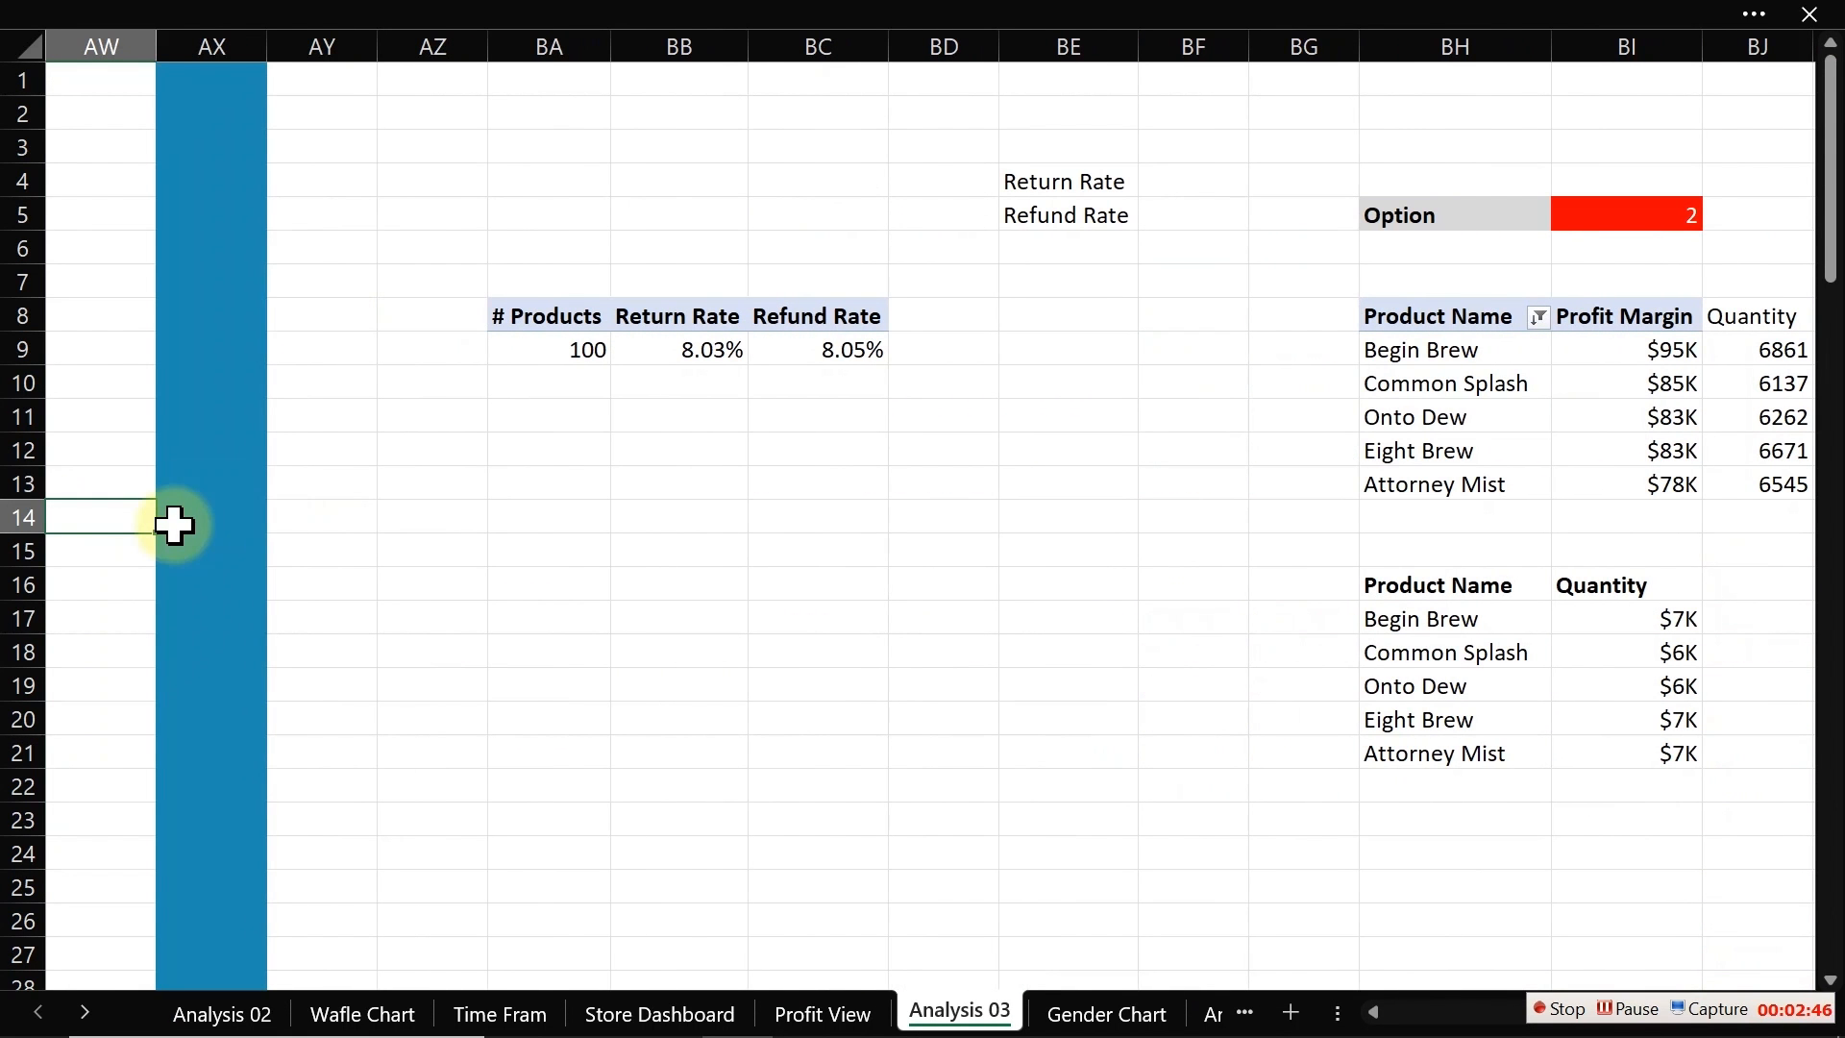
{"action": "left_click", "coordinate": [634, 346]}
{"action": "left_click", "coordinate": [288, 13]}
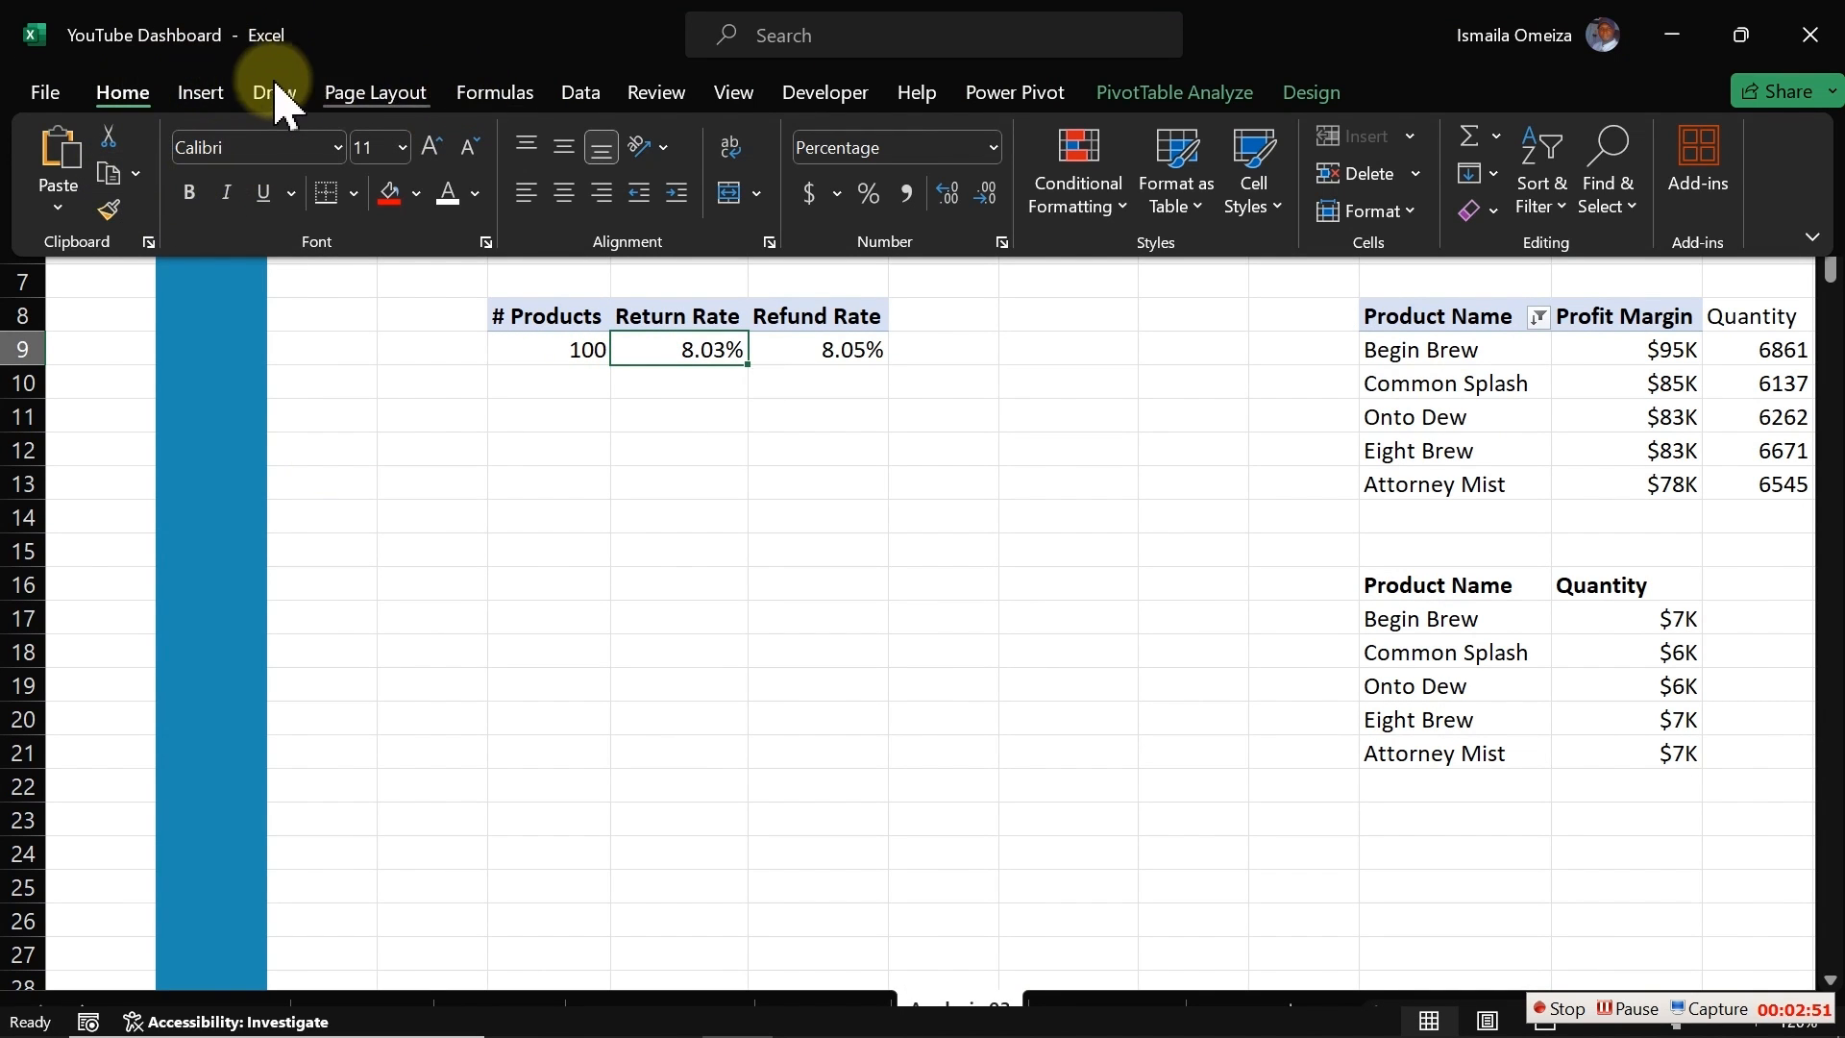
{"action": "left_click", "coordinate": [1220, 92]}
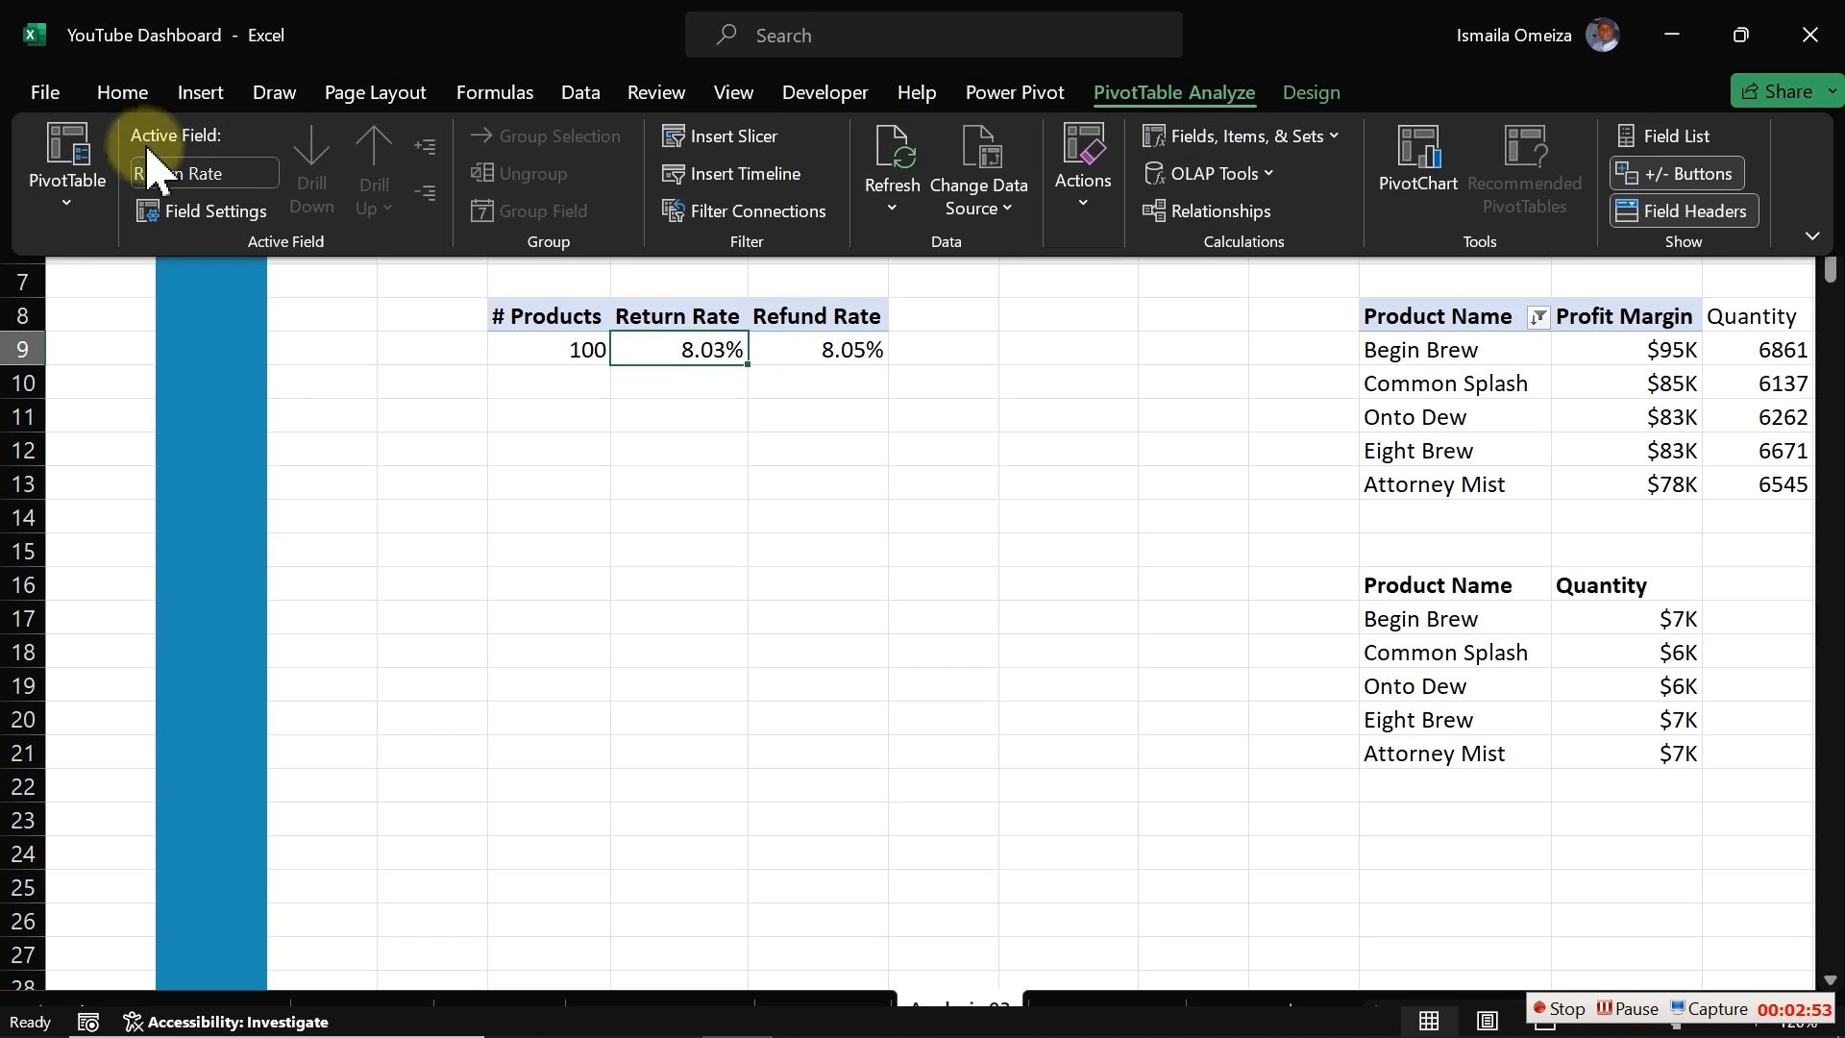
{"action": "left_click", "coordinate": [69, 225]}
{"action": "type", "text": "ProductKPI"}
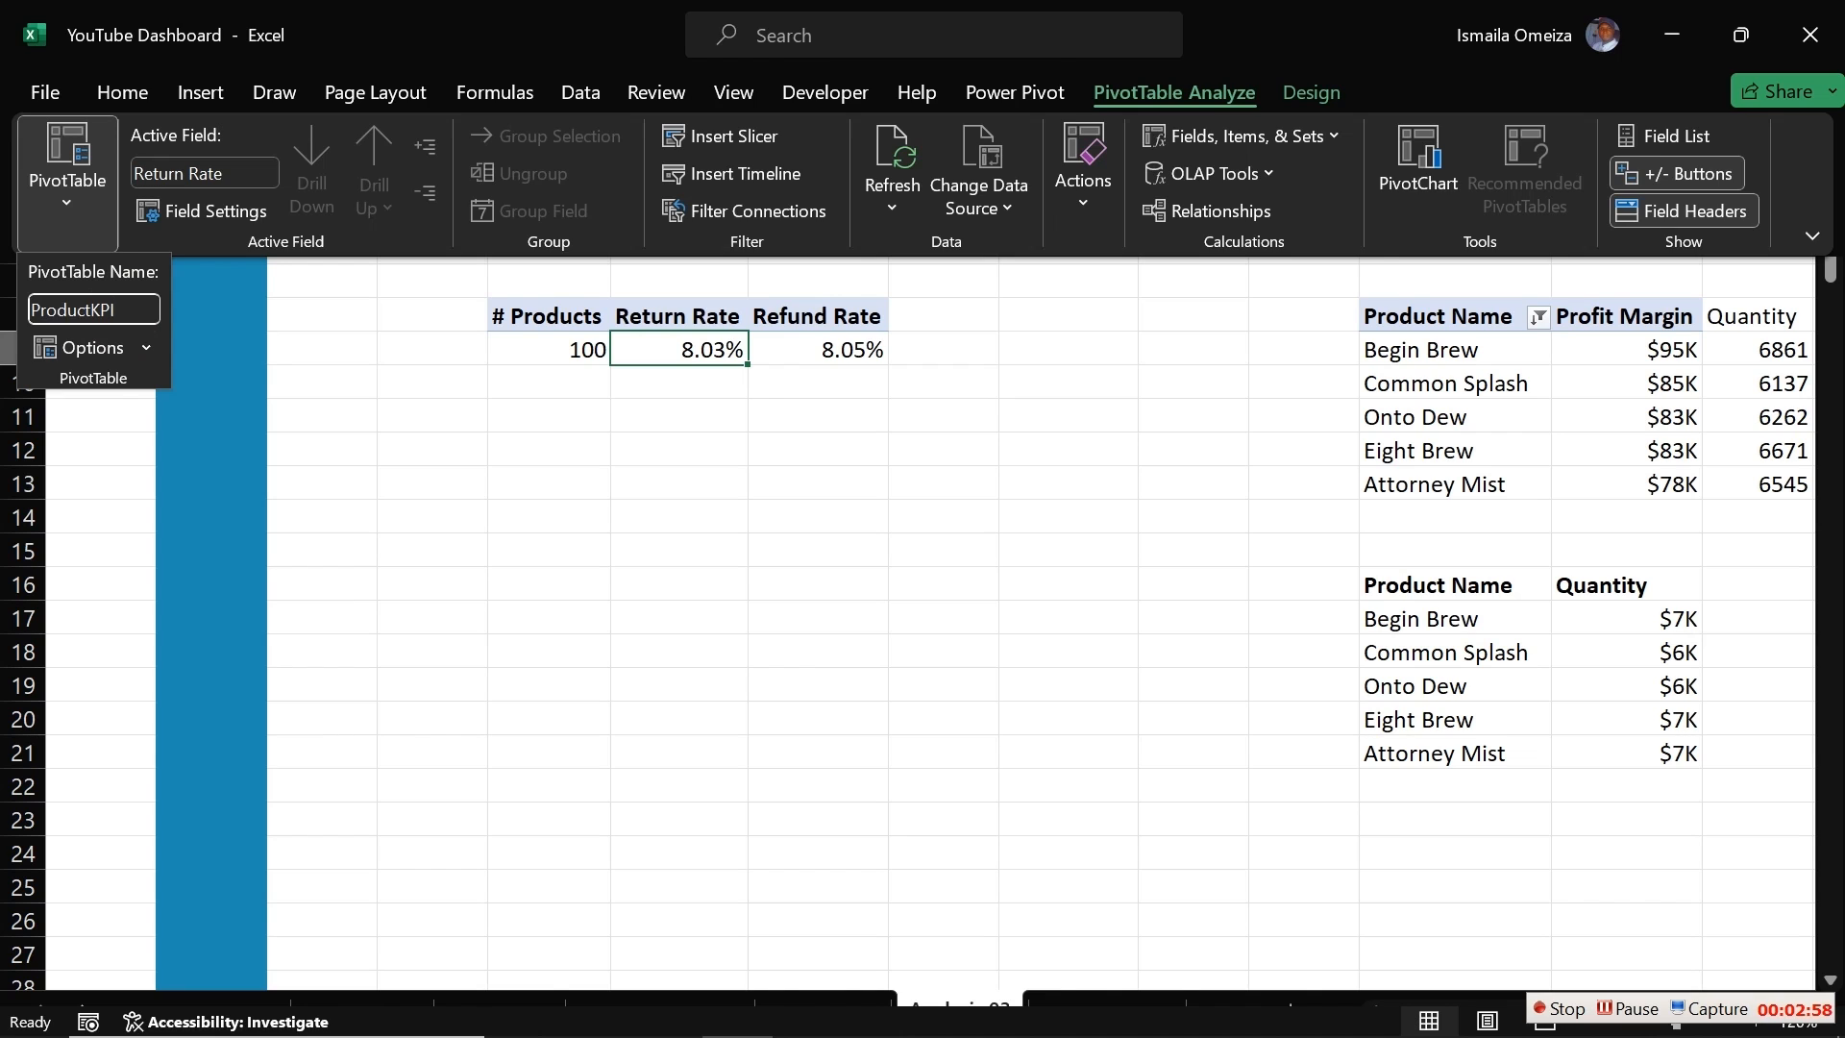
{"action": "key", "text": "Return"}
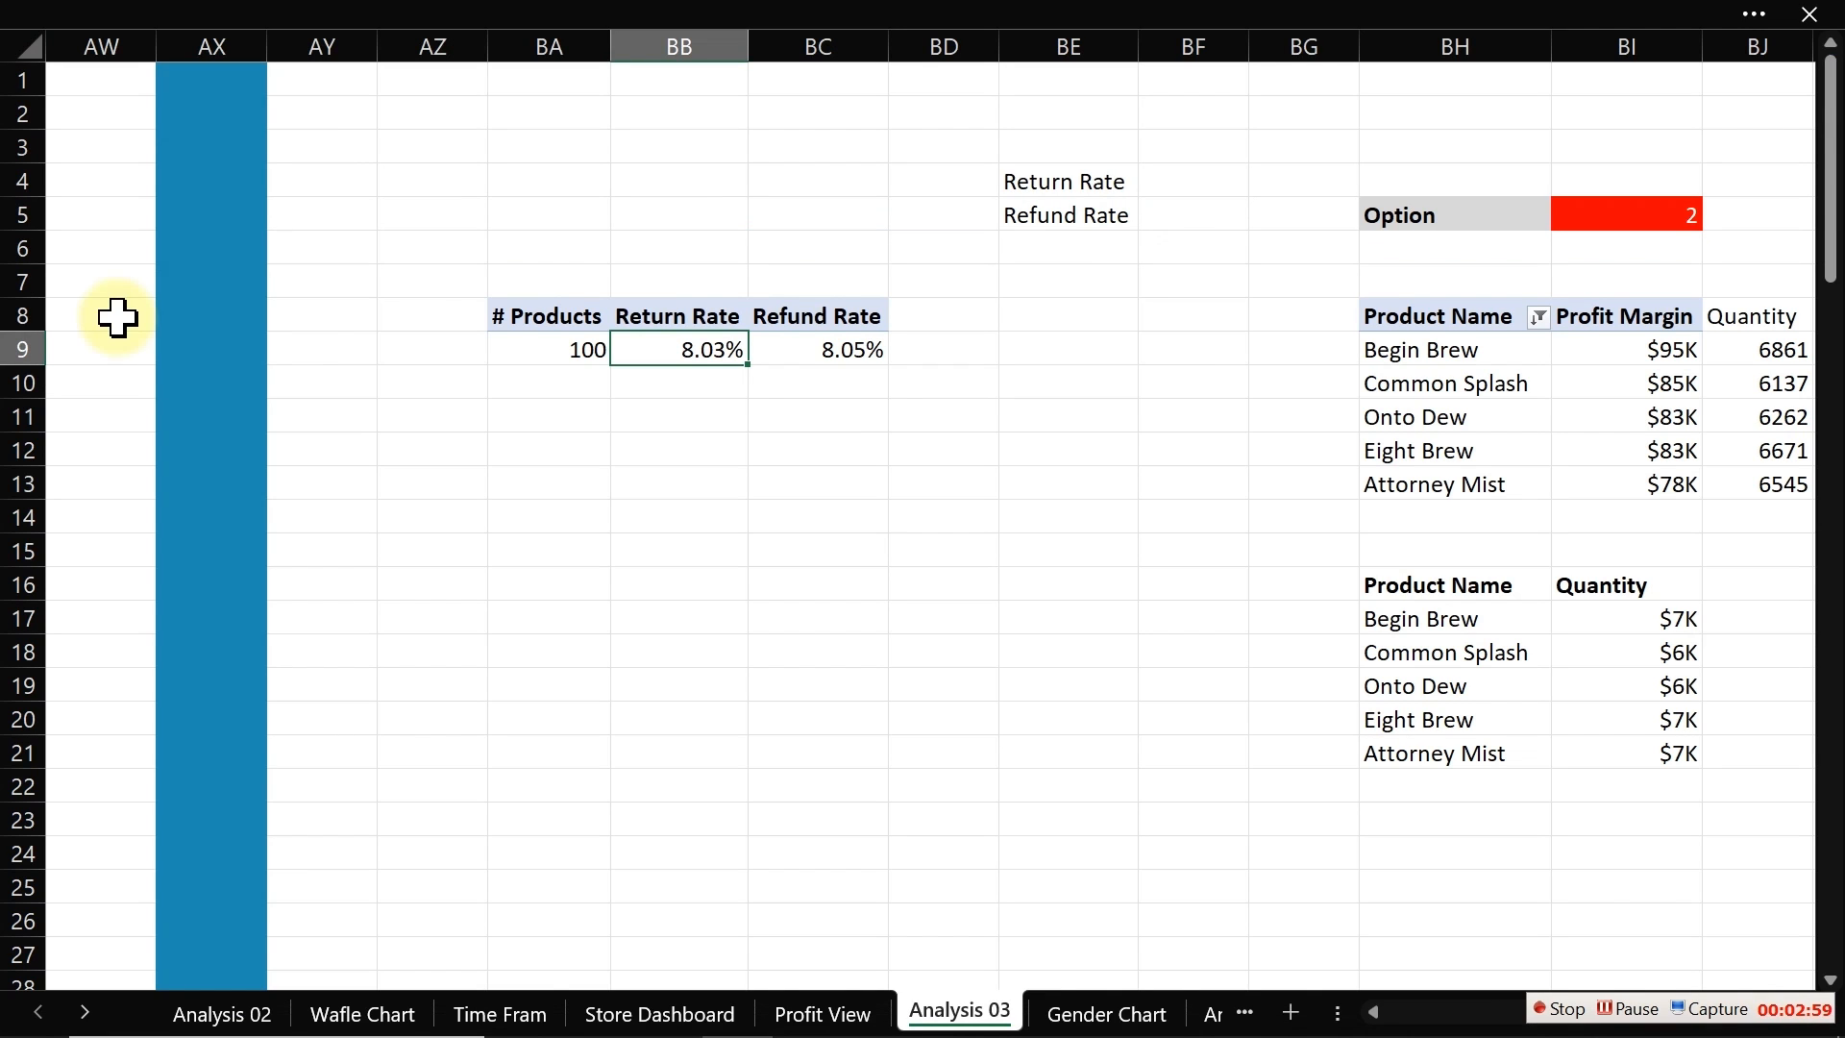
Step: Rename the Weekday profit margin pivot table as ProductWeekday
{"action": "left_click", "coordinate": [300, 382]}
{"action": "key", "text": "Left"}
{"action": "scroll", "coordinate": [300, 382], "scroll_direction": "left", "scroll_amount": 5}
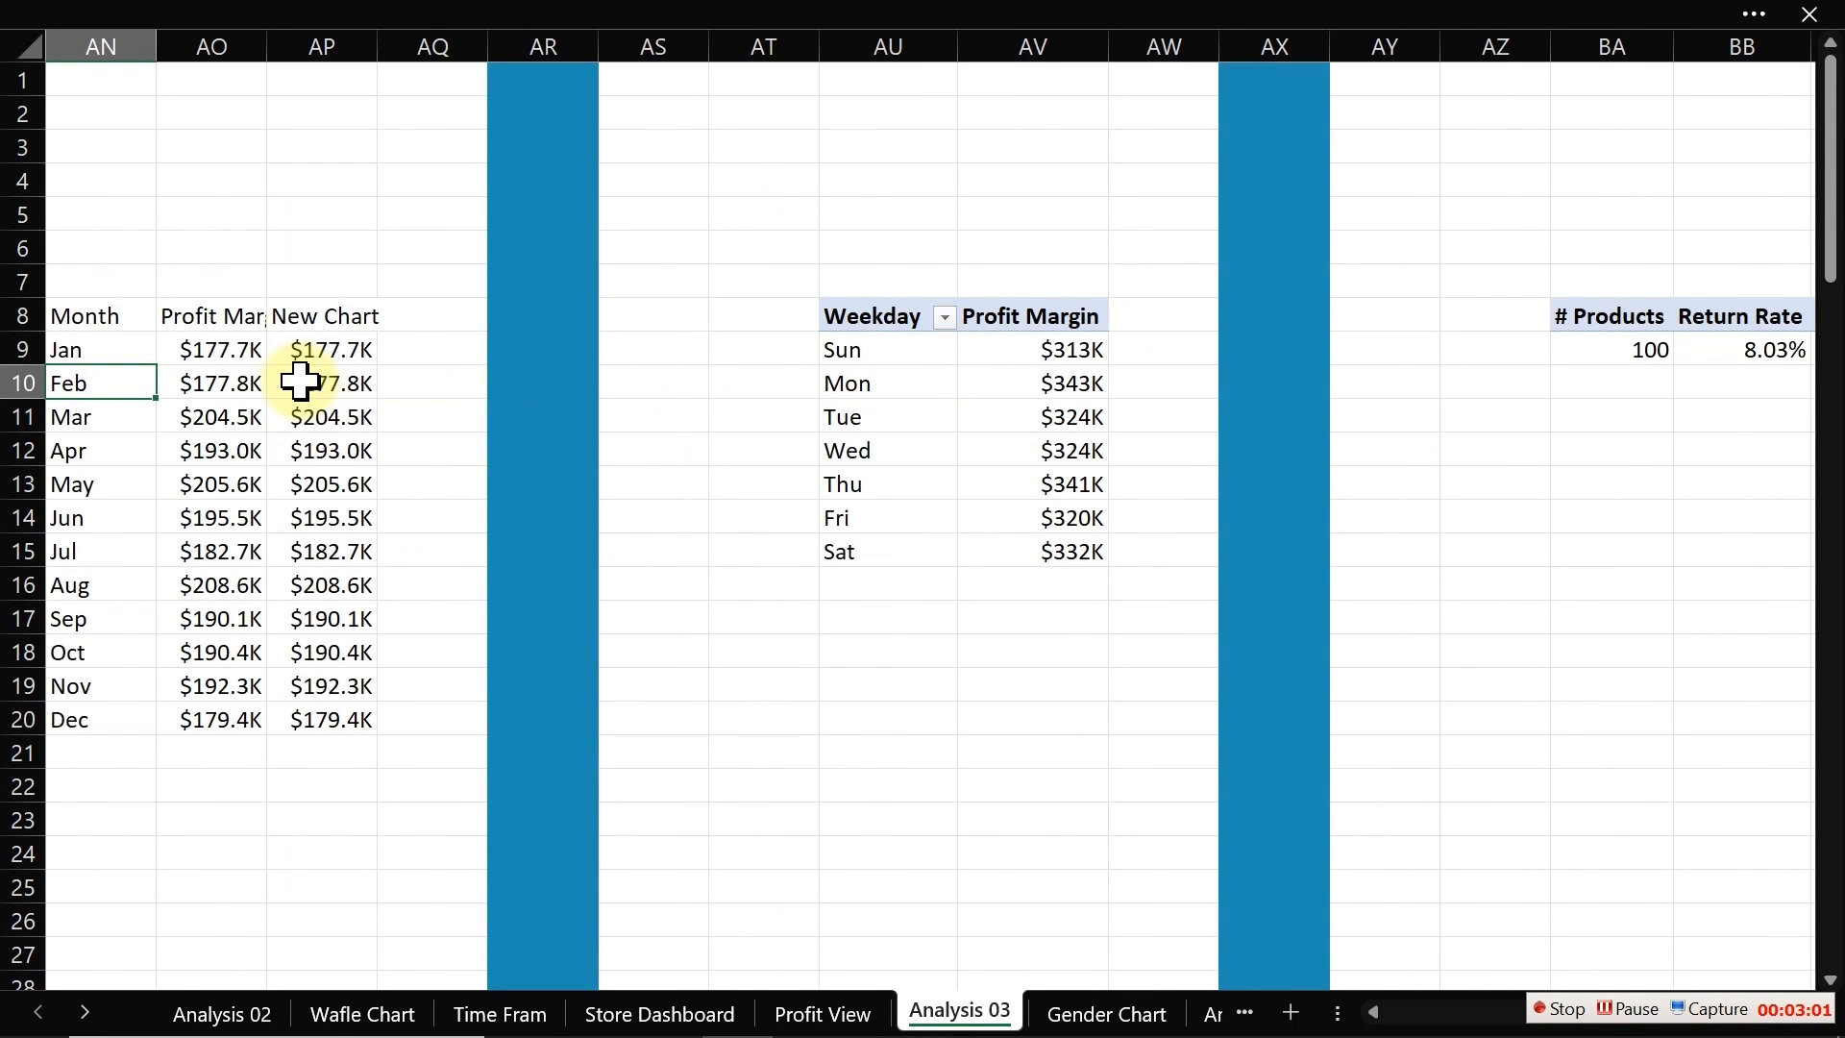
{"action": "left_click_drag", "start_coordinate": [840, 383], "coordinate": [871, 399]}
{"action": "left_click", "coordinate": [577, 22]}
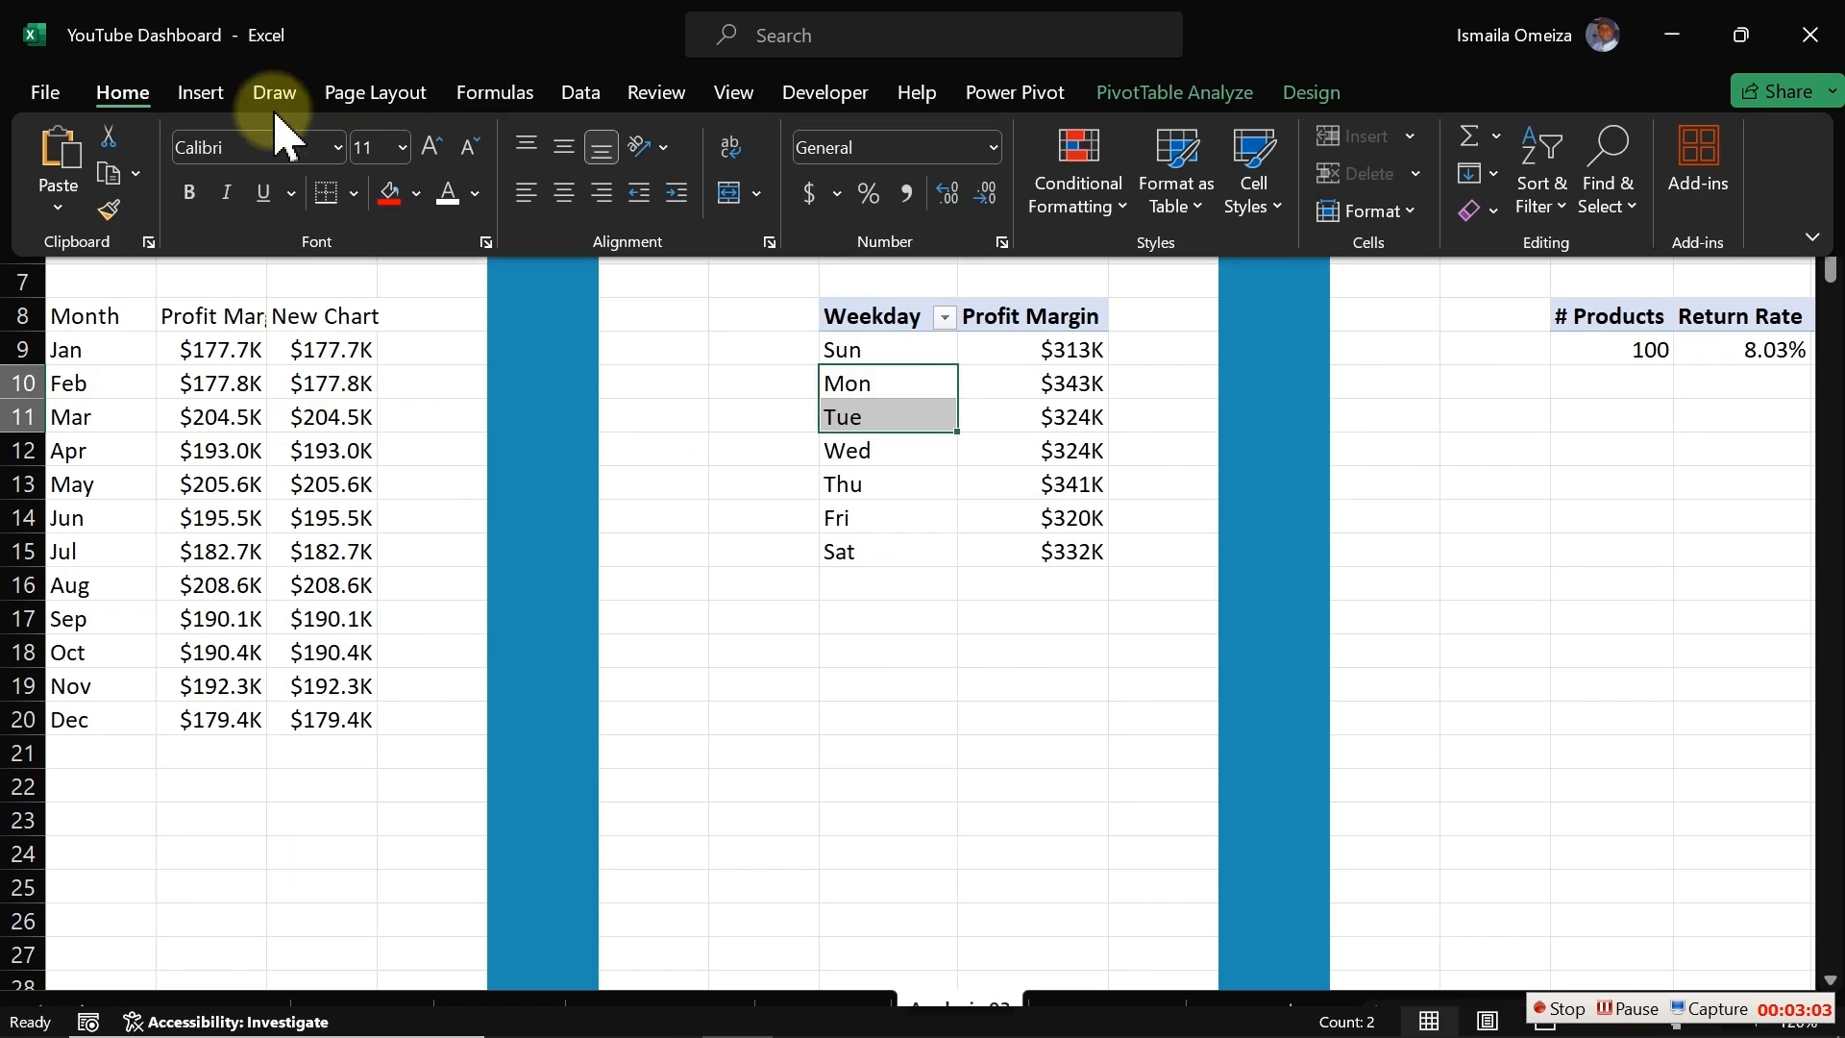
{"action": "left_click", "coordinate": [1141, 96]}
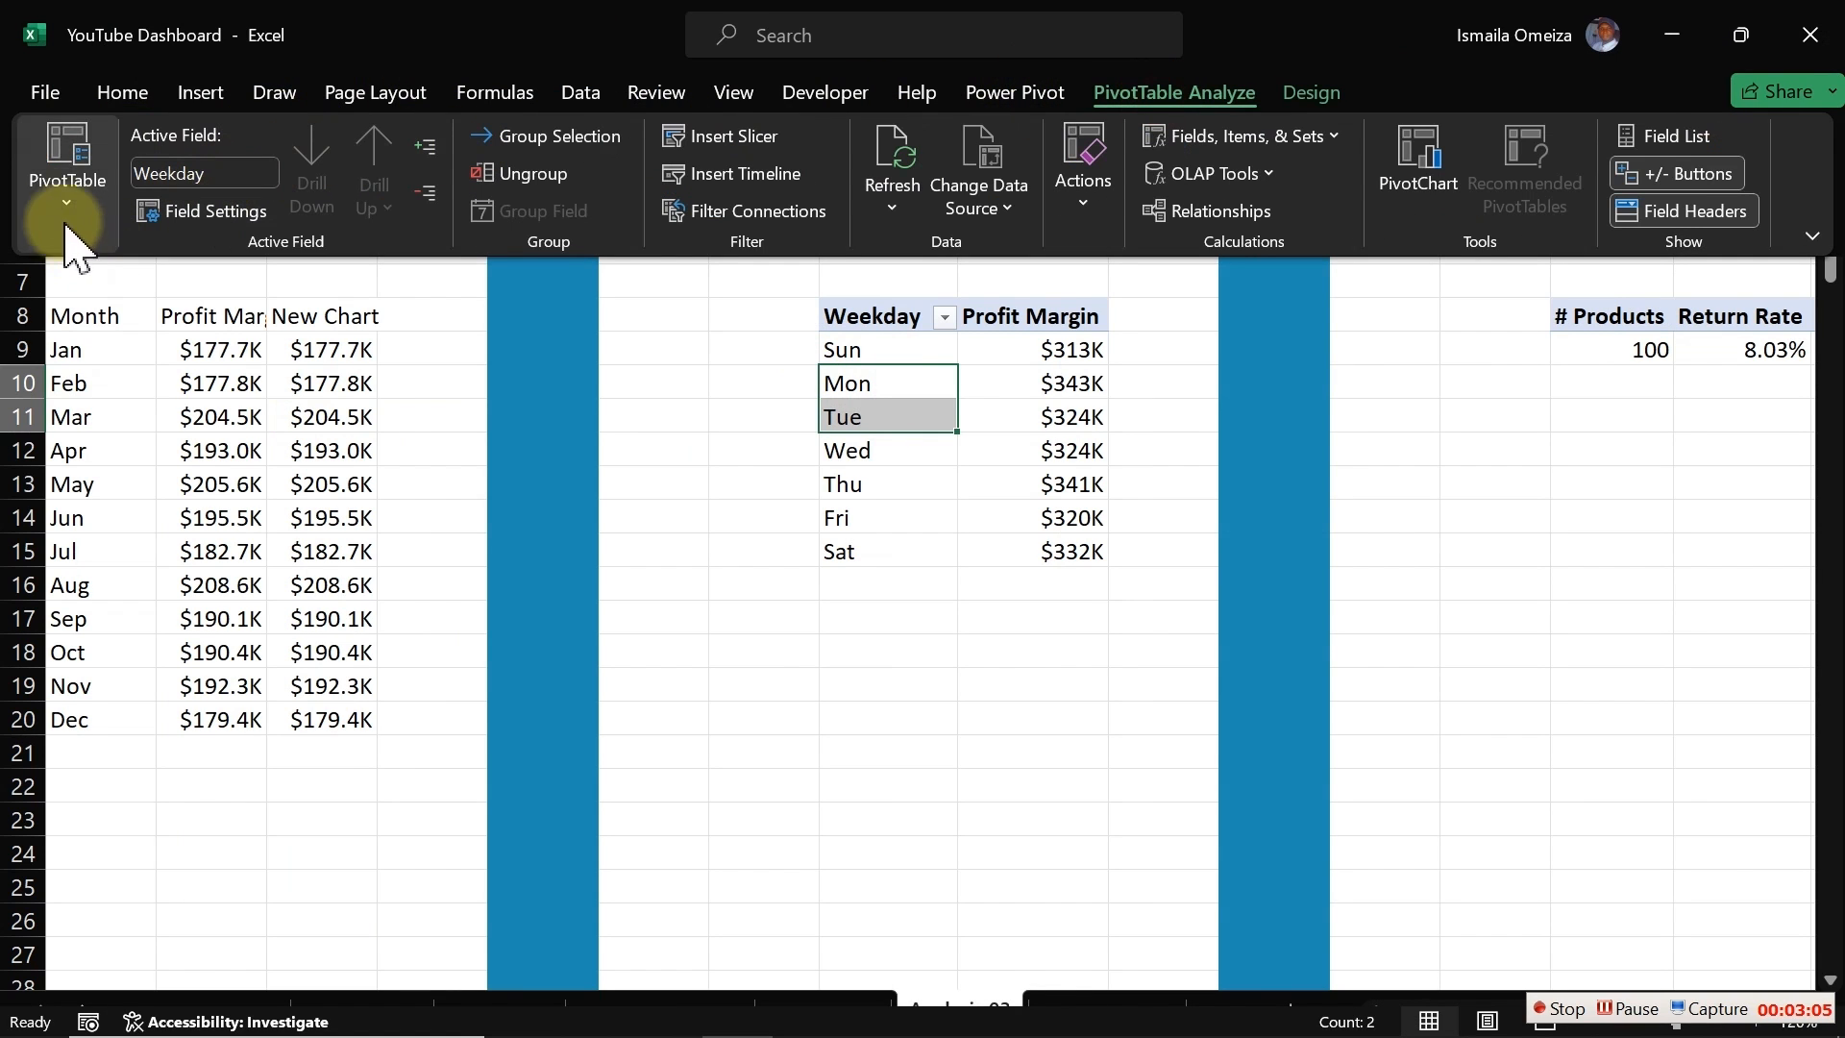
{"action": "left_click", "coordinate": [68, 178]}
{"action": "left_click", "coordinate": [107, 310]}
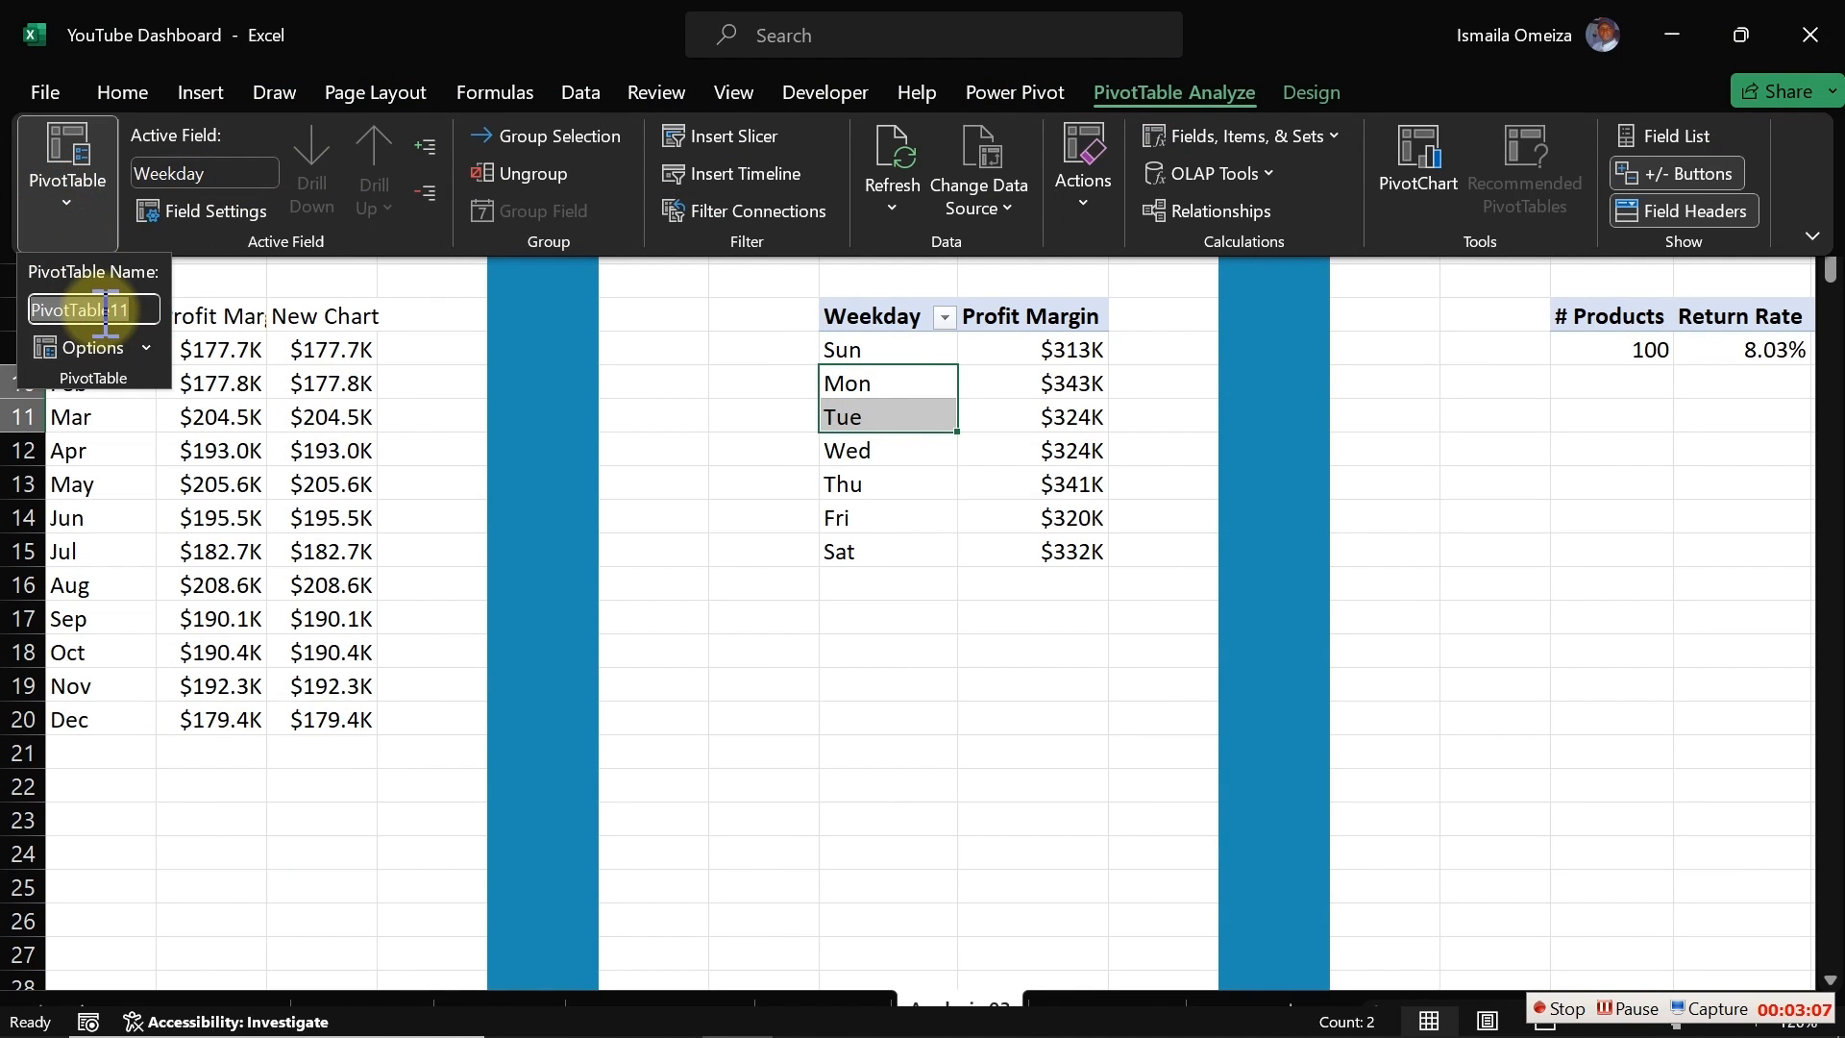
{"action": "type", "text": "ProductWeekday"}
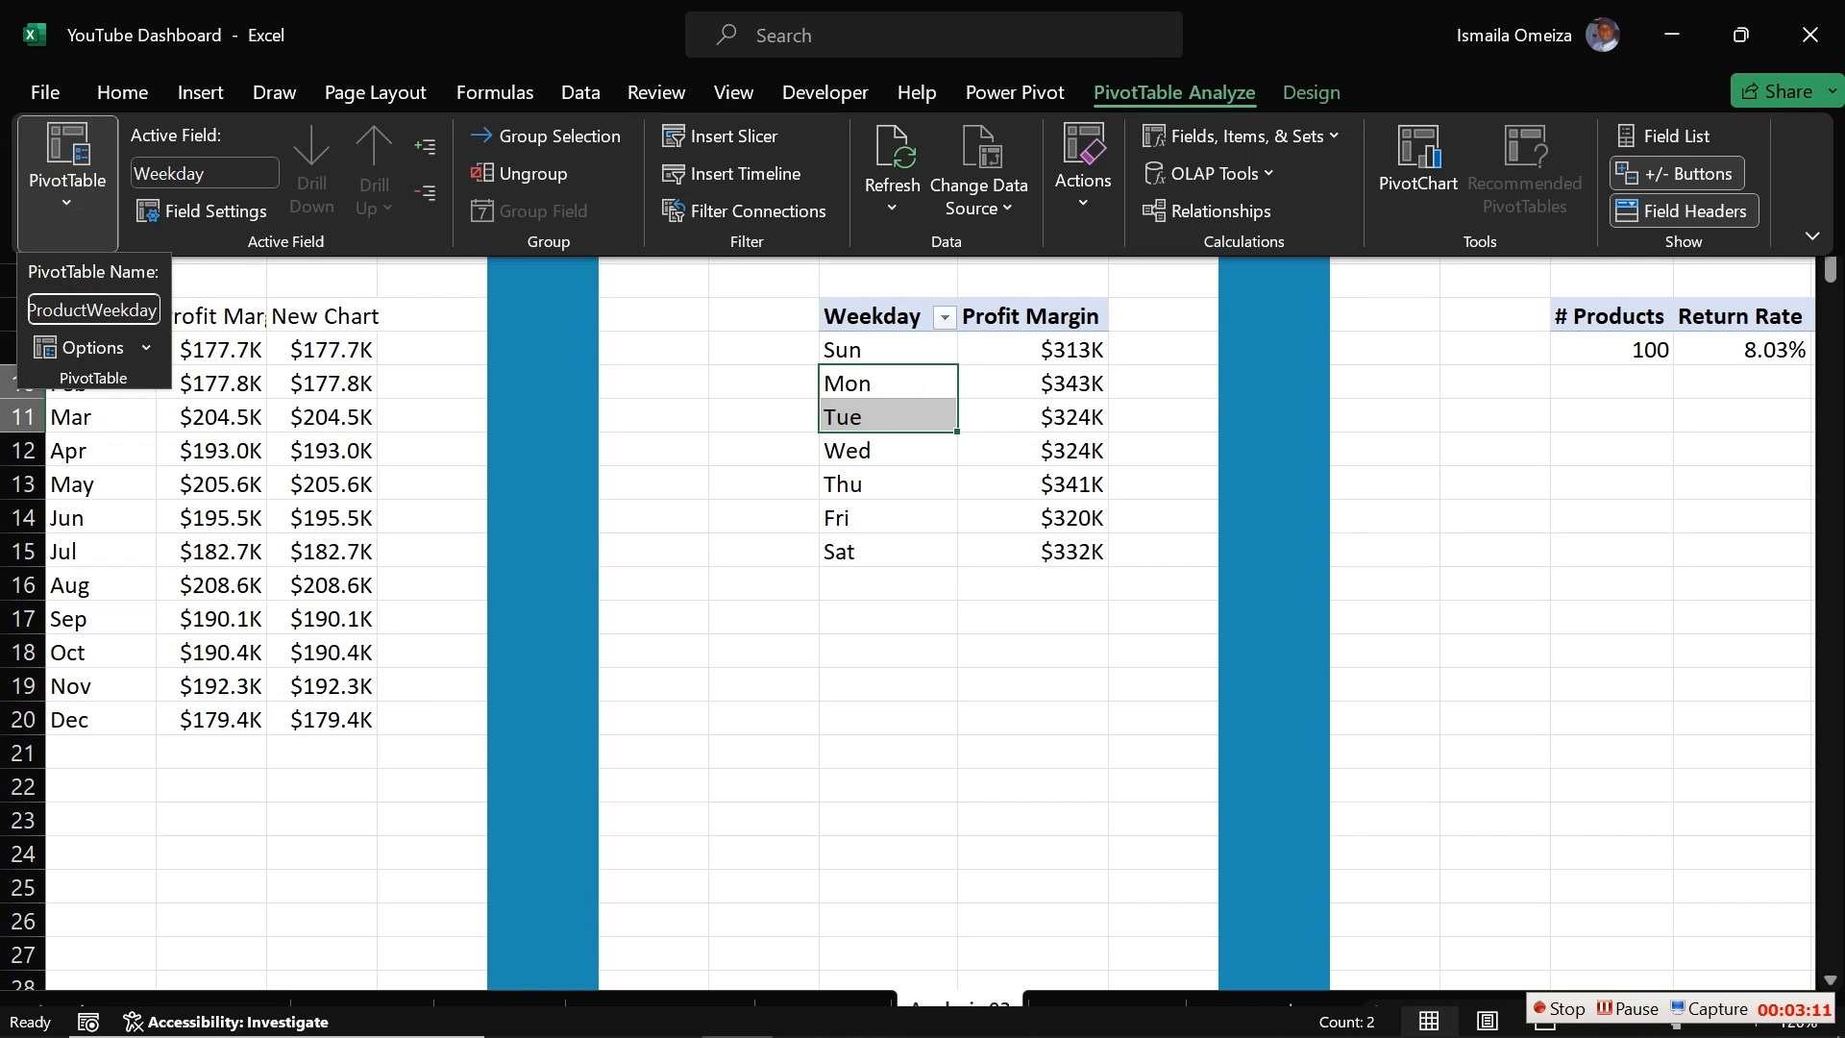
{"action": "key", "text": "Return"}
Step: Rename the Average of Customer Age pivot table as ProductKPI
{"action": "left_click", "coordinate": [165, 377]}
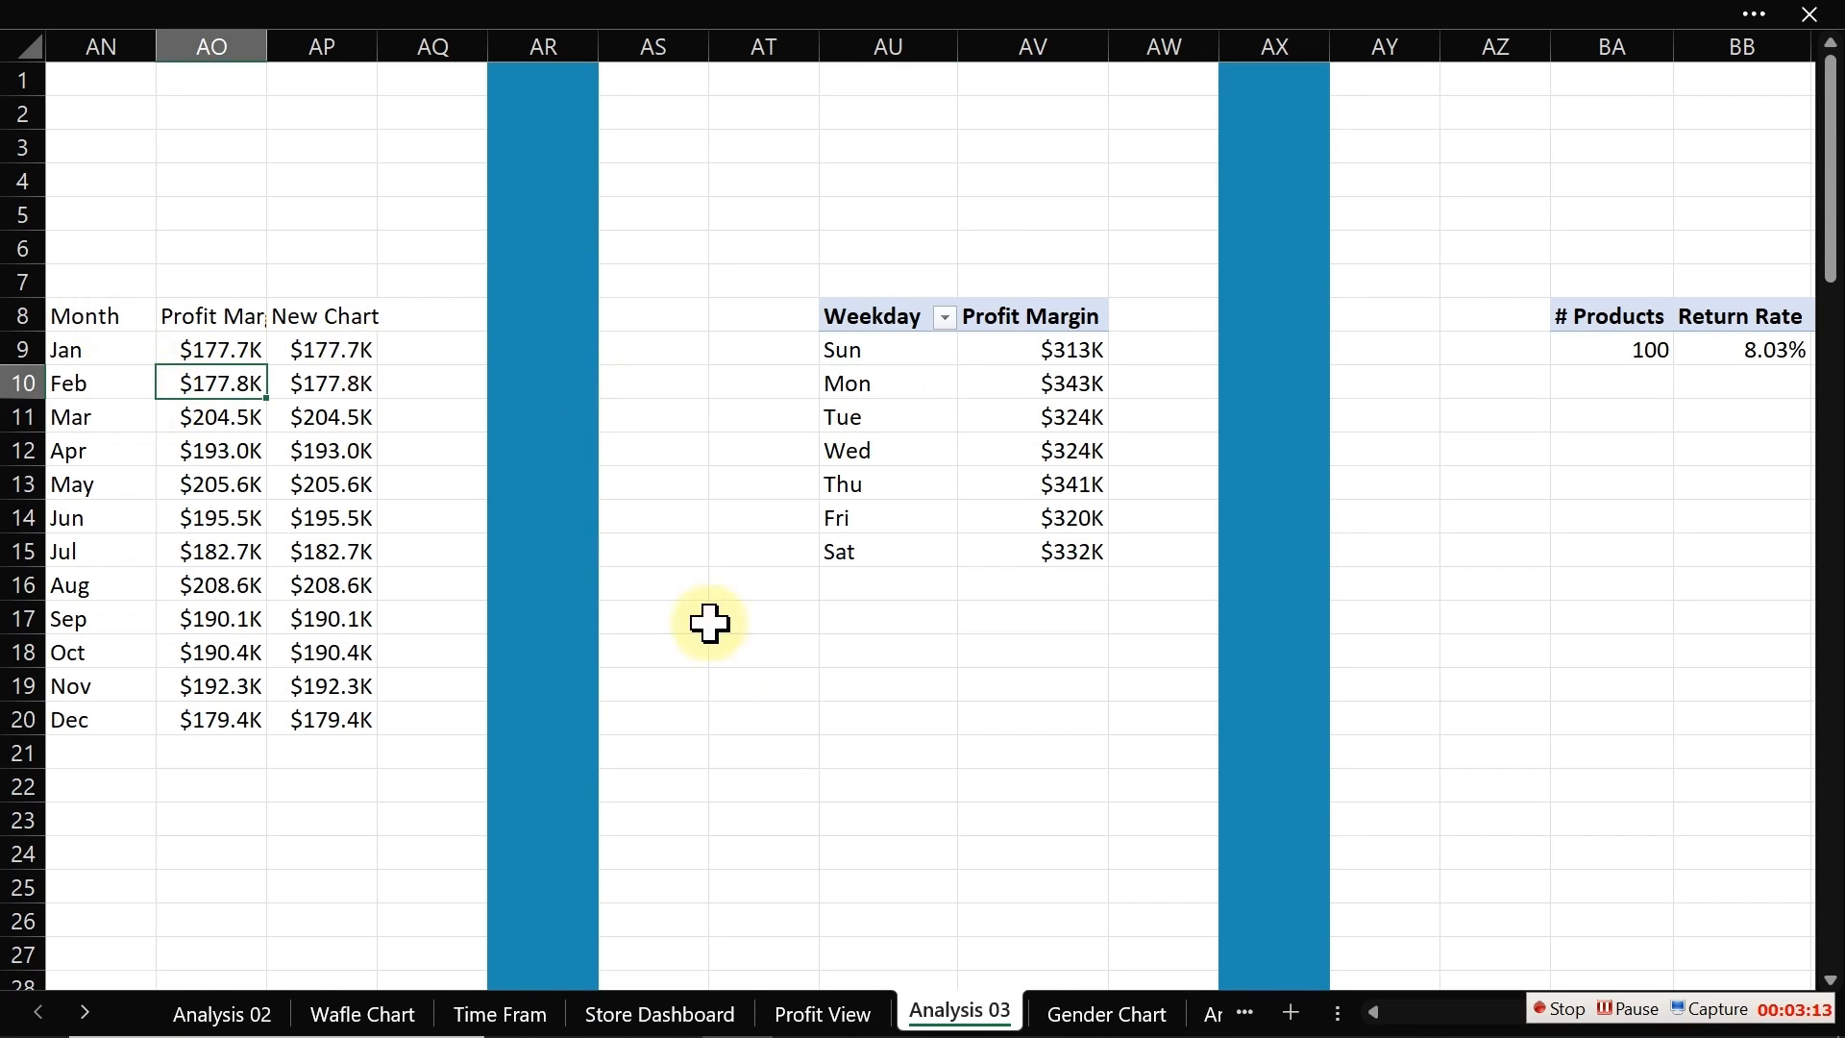
{"action": "key", "text": "Left"}
{"action": "key", "text": "Left"}
{"action": "key", "text": "Left"}
{"action": "key", "text": "Left"}
{"action": "key", "text": "Left"}
{"action": "key", "text": "Left"}
{"action": "key", "text": "Left"}
{"action": "key", "text": "Left"}
{"action": "key", "text": "Left"}
{"action": "key", "text": "Left"}
{"action": "key", "text": "Left"}
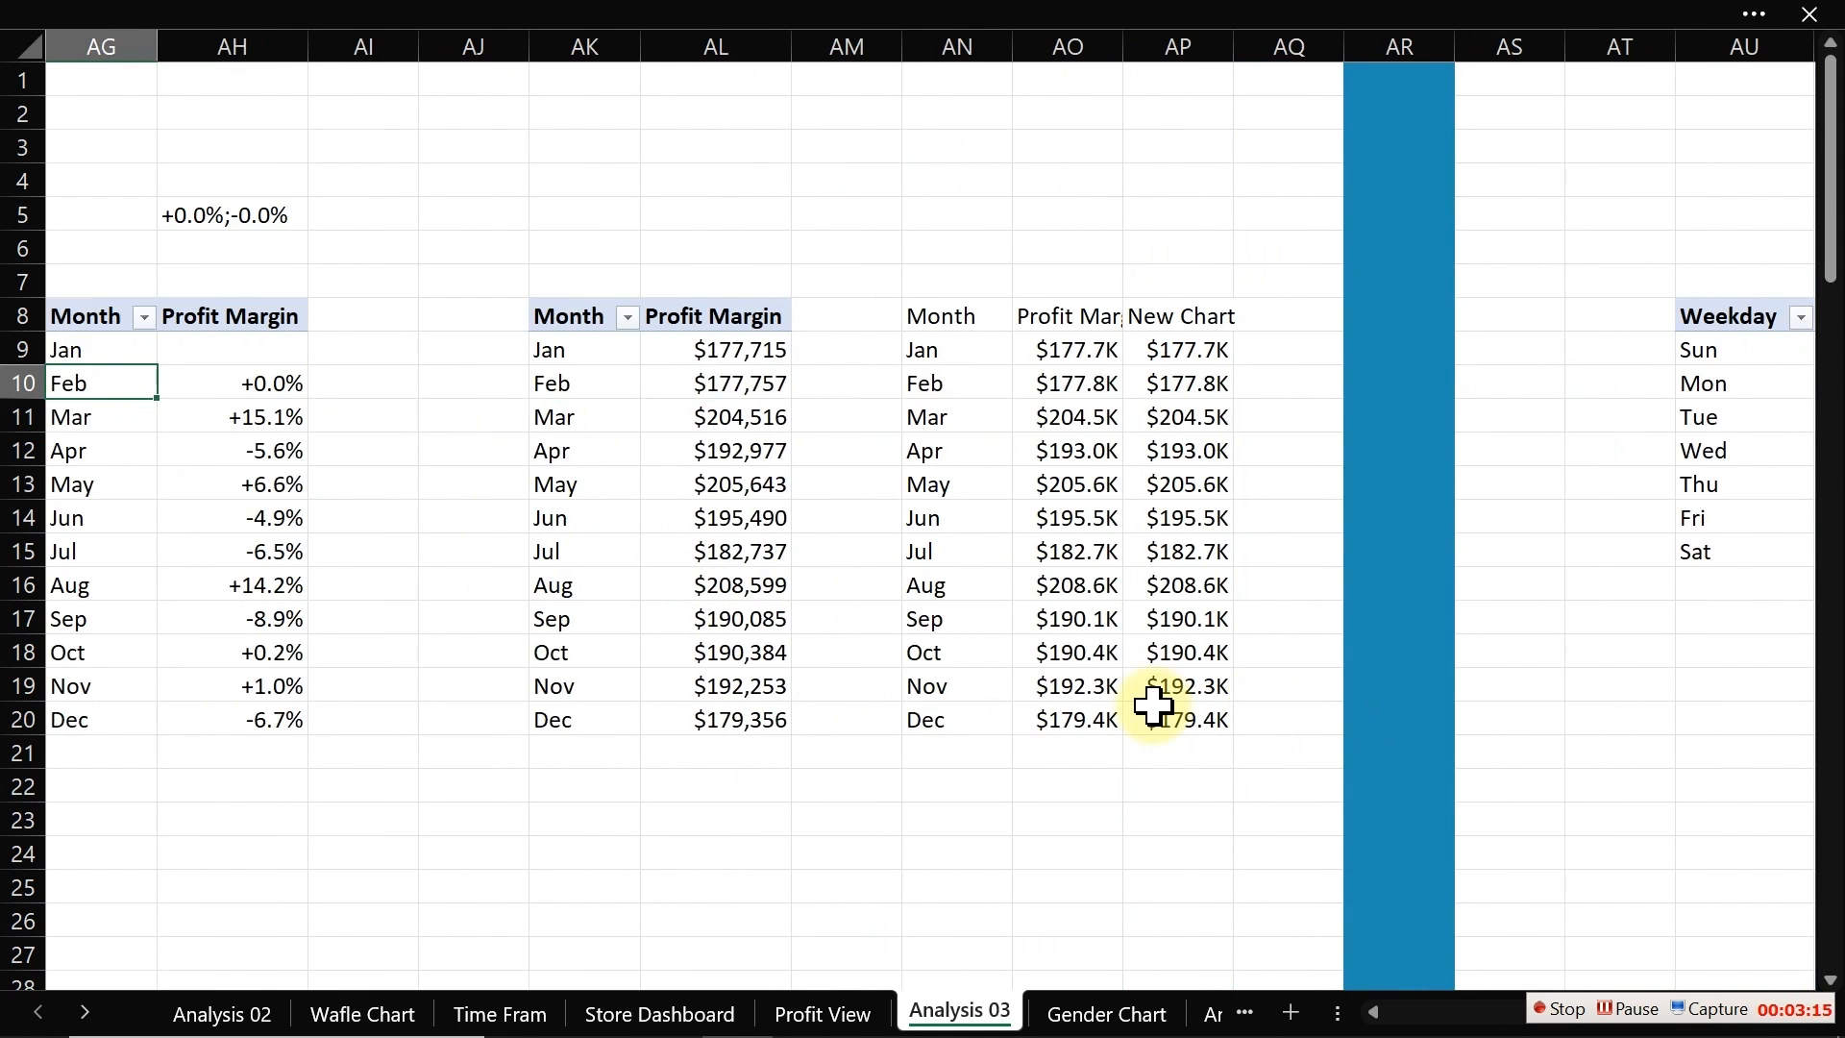
{"action": "key", "text": "Left"}
{"action": "key", "text": "Left"}
{"action": "key", "text": "Left"}
{"action": "key", "text": "Left"}
{"action": "key", "text": "Left"}
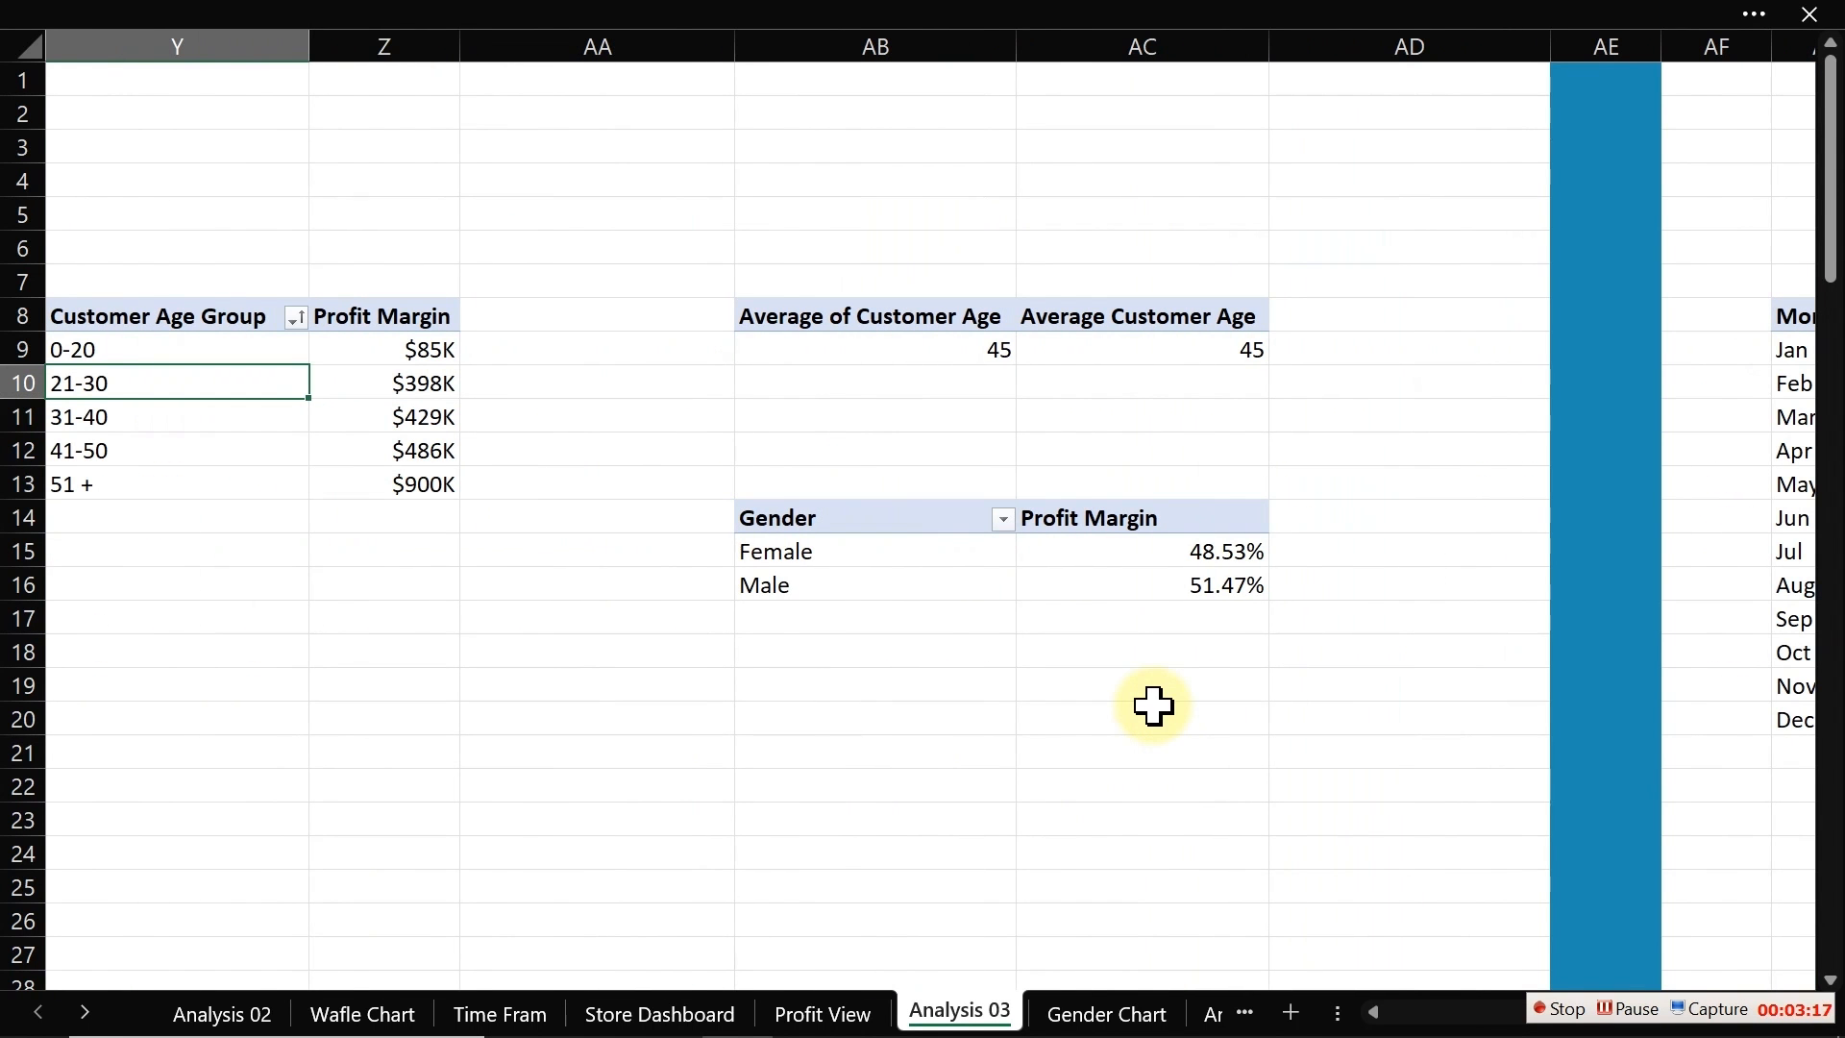
{"action": "left_click", "coordinate": [964, 342]}
{"action": "left_click", "coordinate": [1134, 29]}
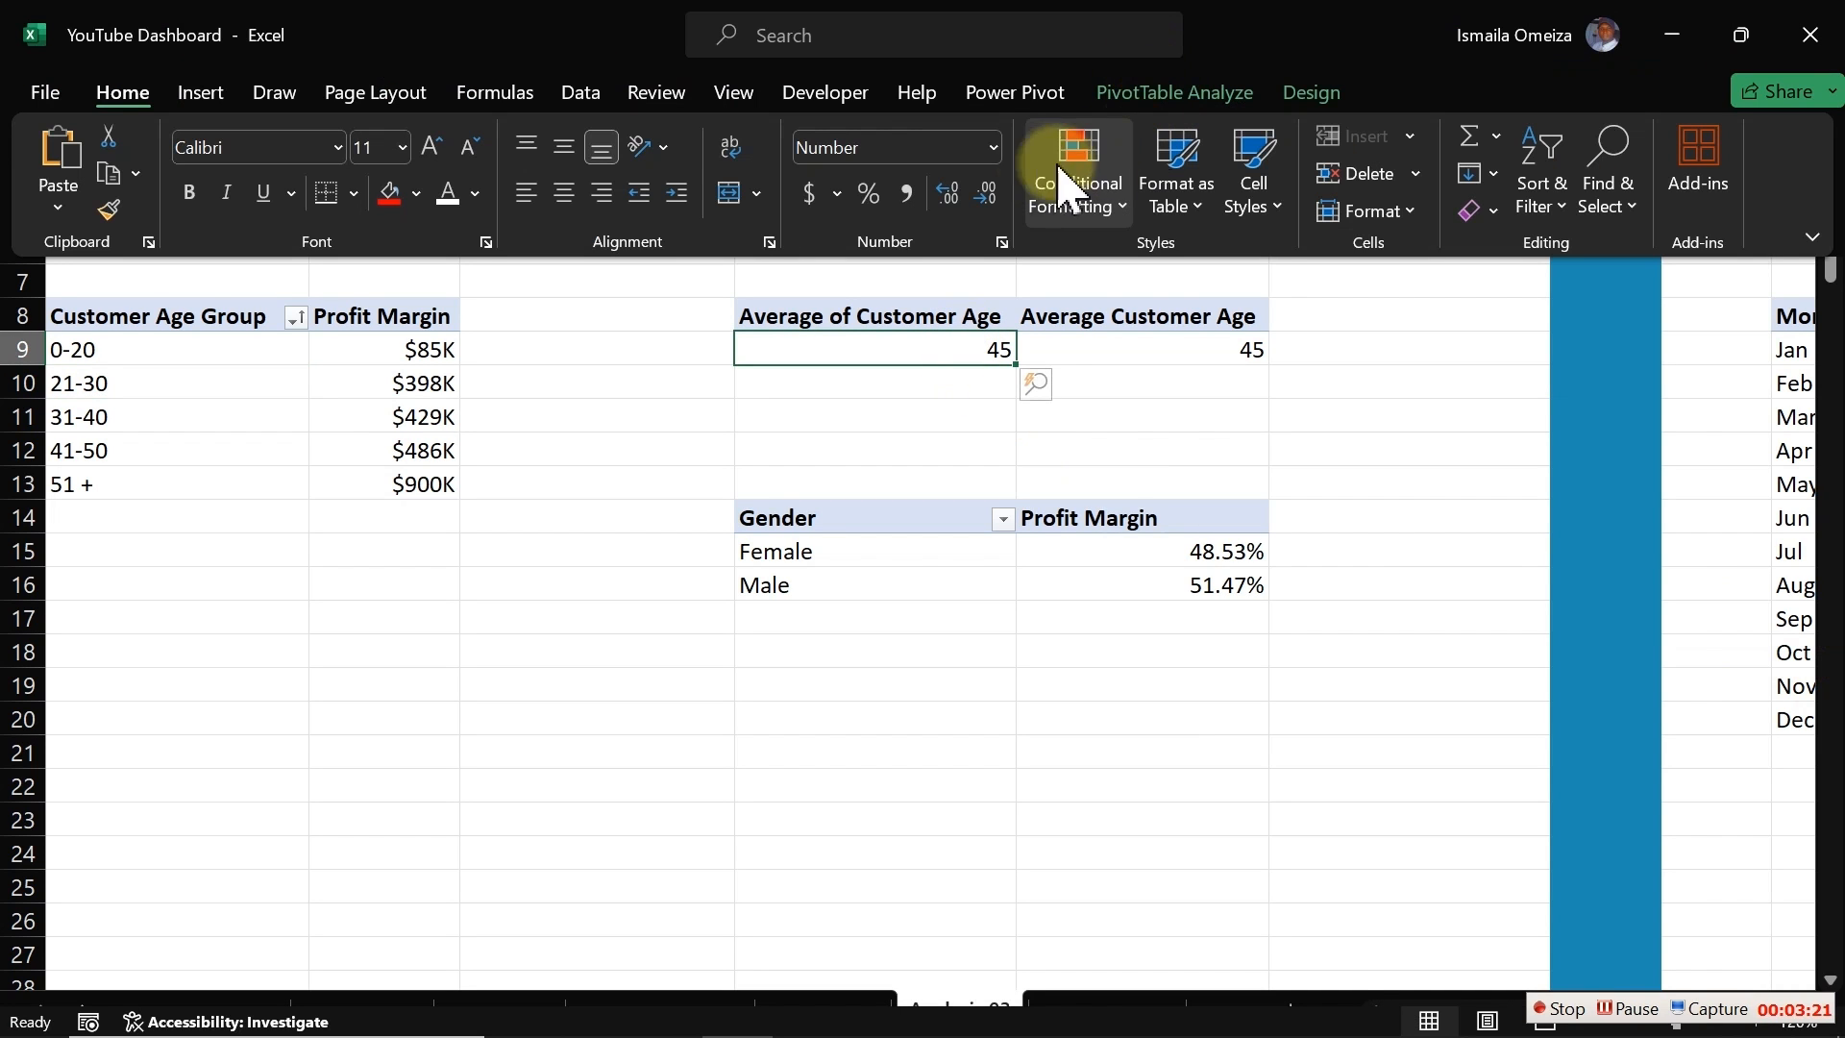
{"action": "left_click", "coordinate": [1142, 93]}
{"action": "left_click", "coordinate": [67, 190]}
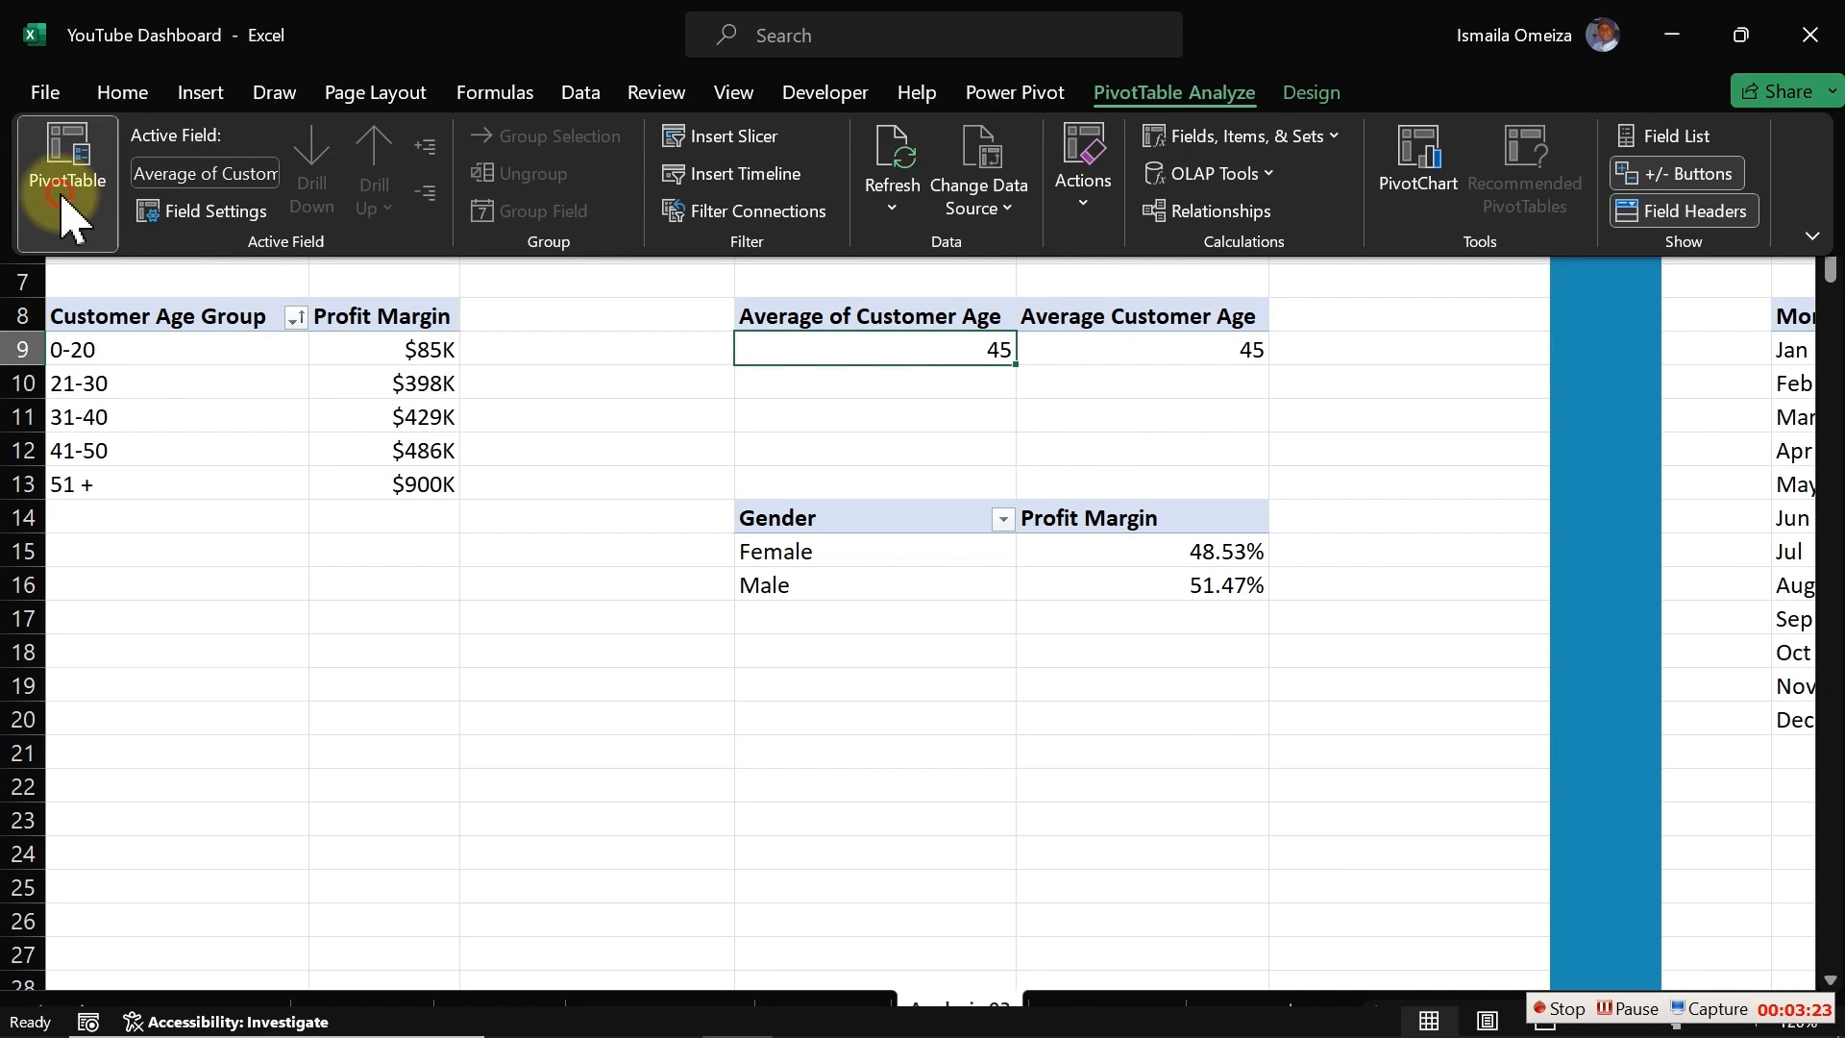
{"action": "left_click", "coordinate": [117, 310]}
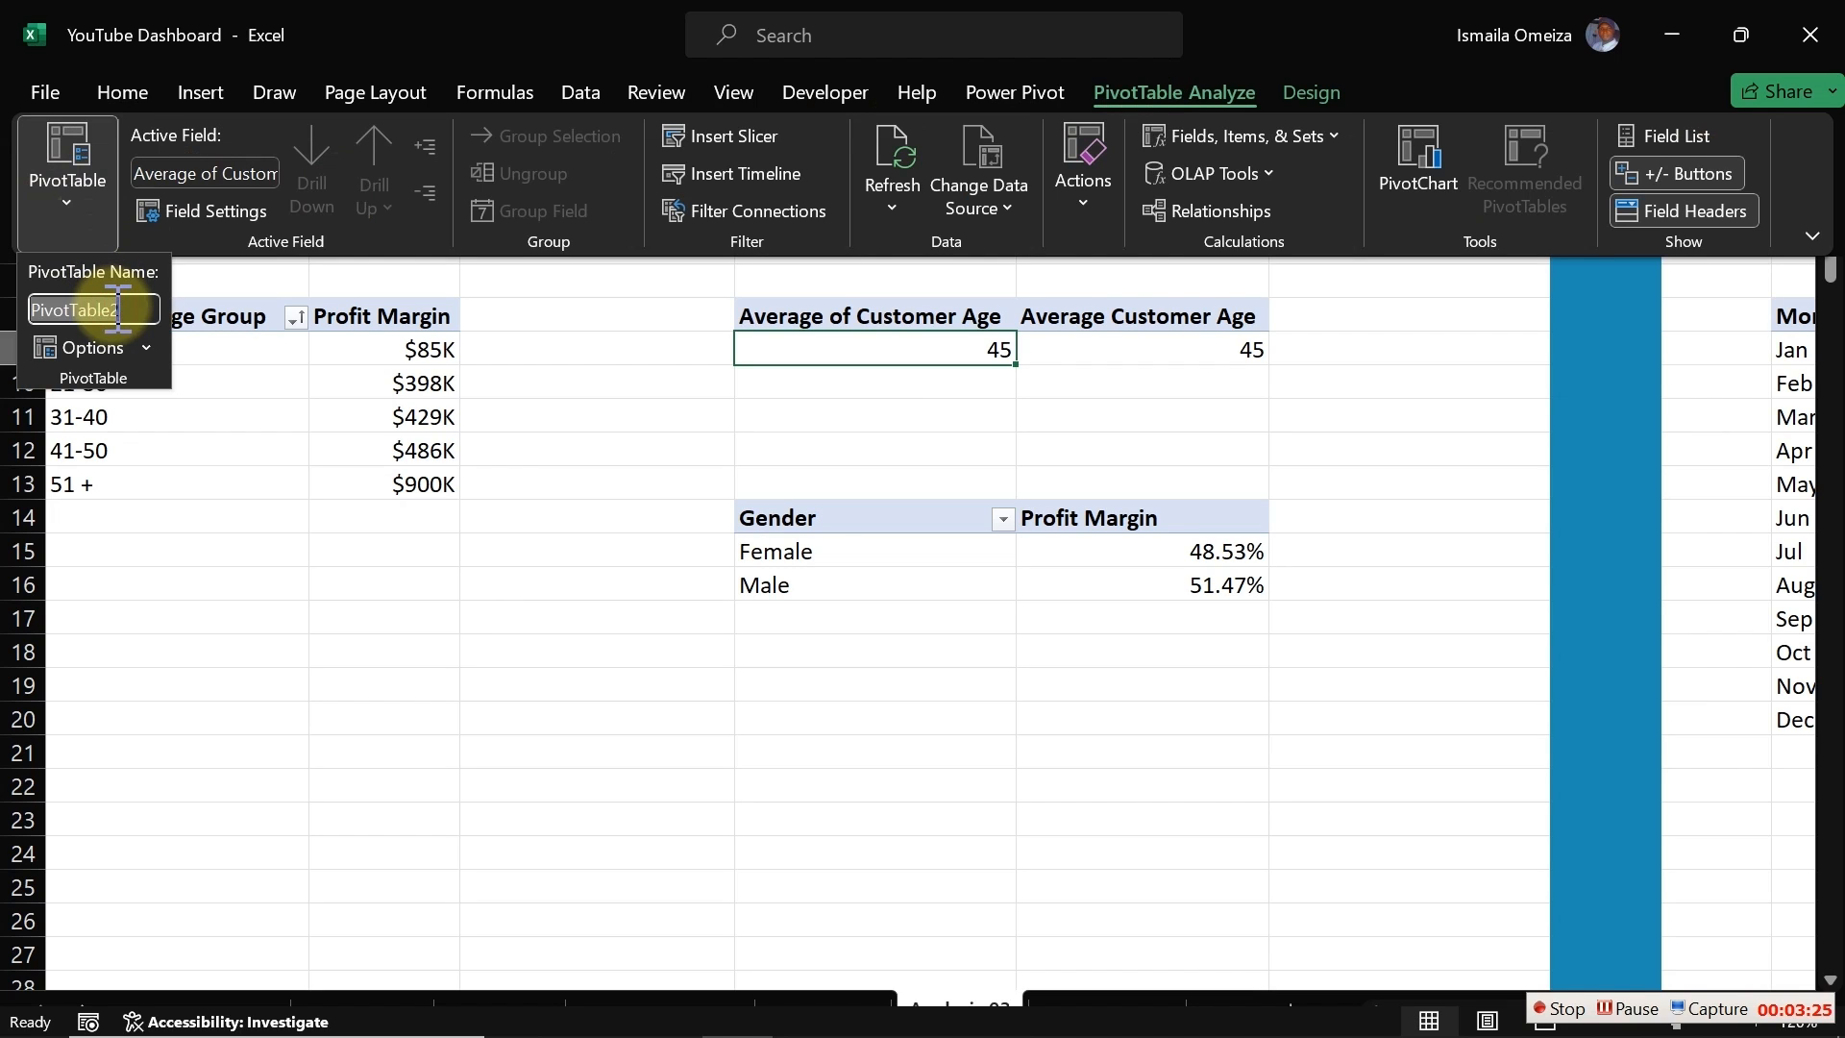
{"action": "type", "text": "ProductKPI2"}
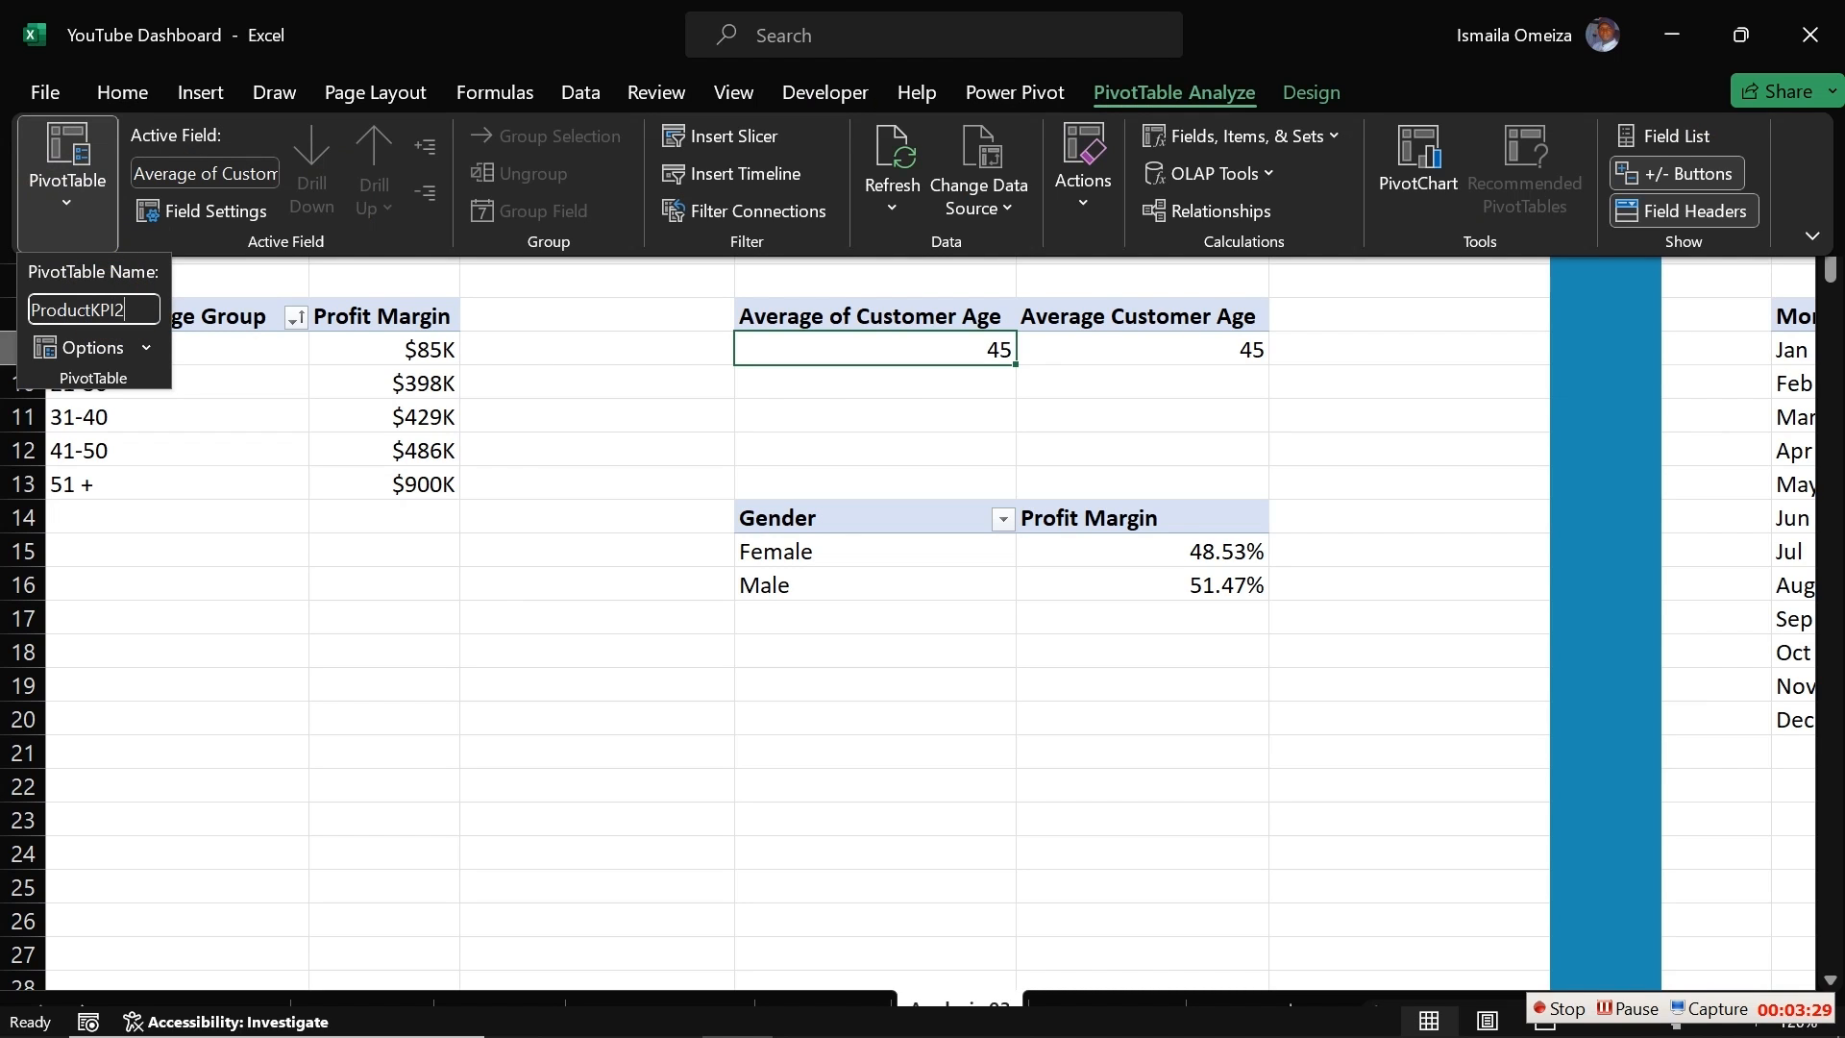
{"action": "key", "text": "Return"}
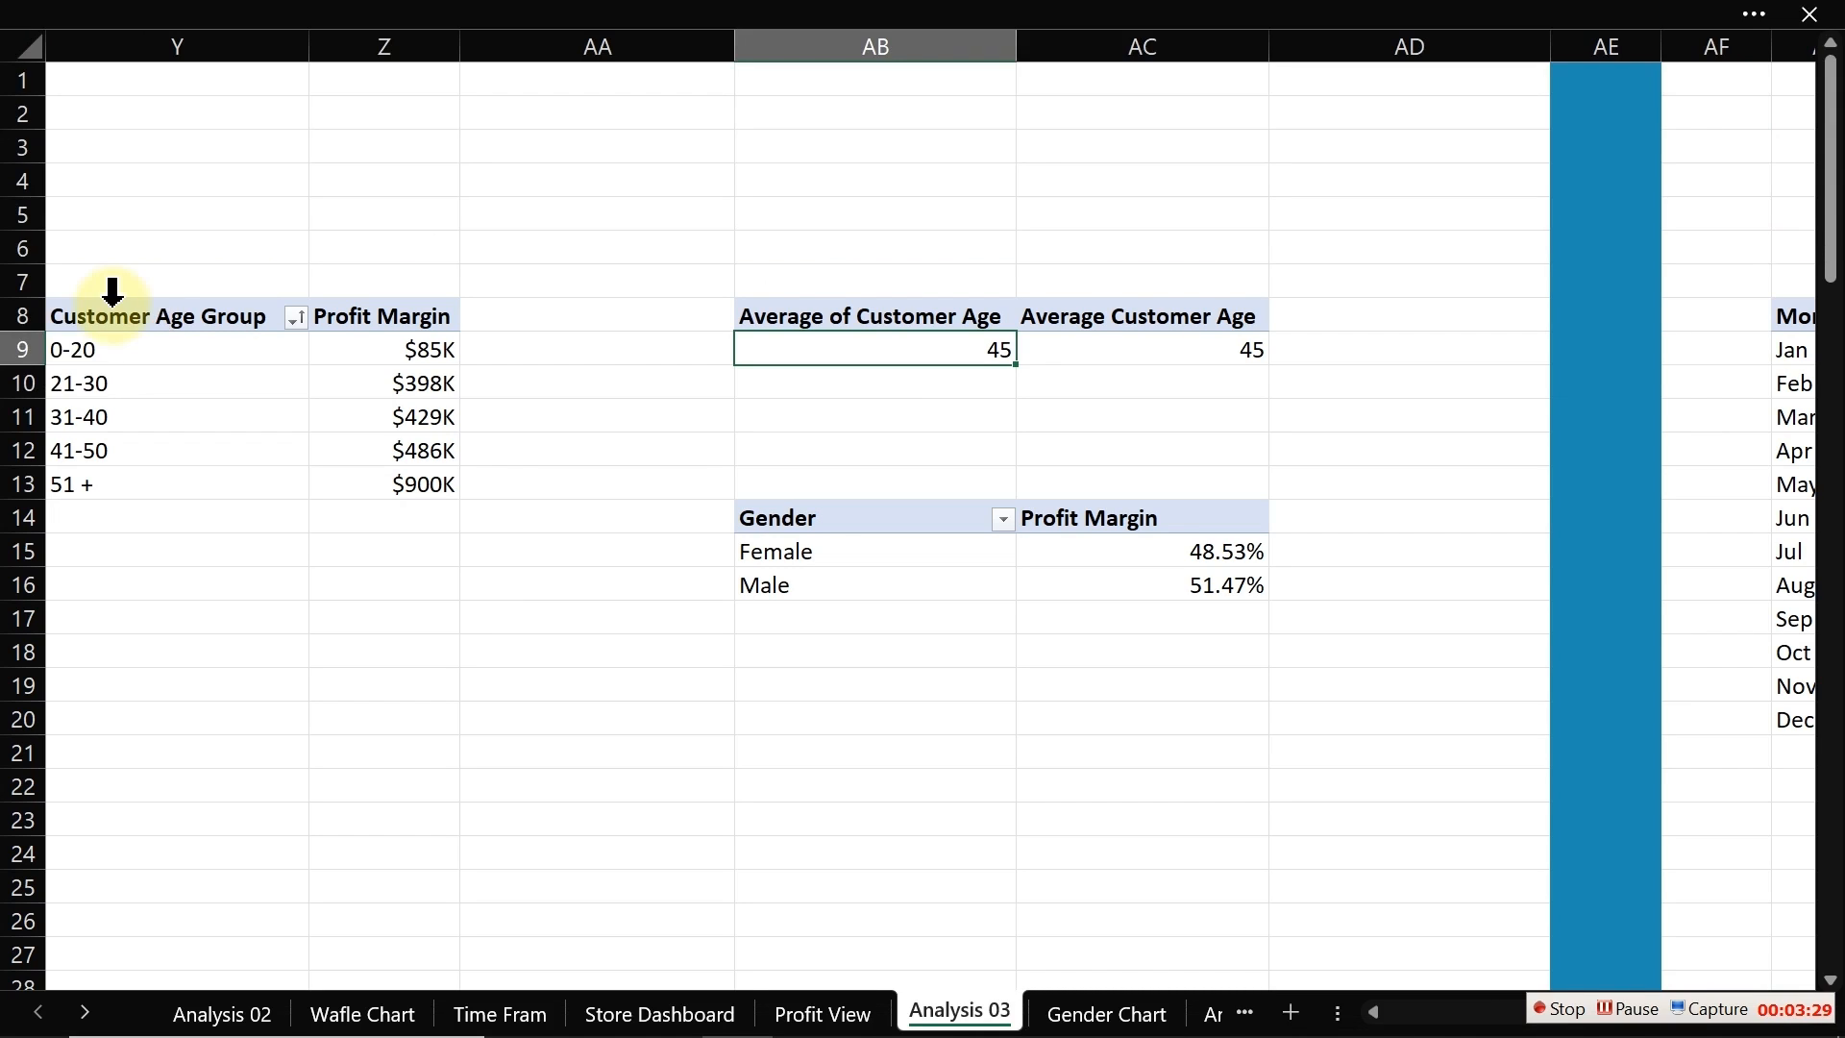
Step: Rename the Gender profit margin pivot table as CustomerGender
{"action": "left_click", "coordinate": [763, 568]}
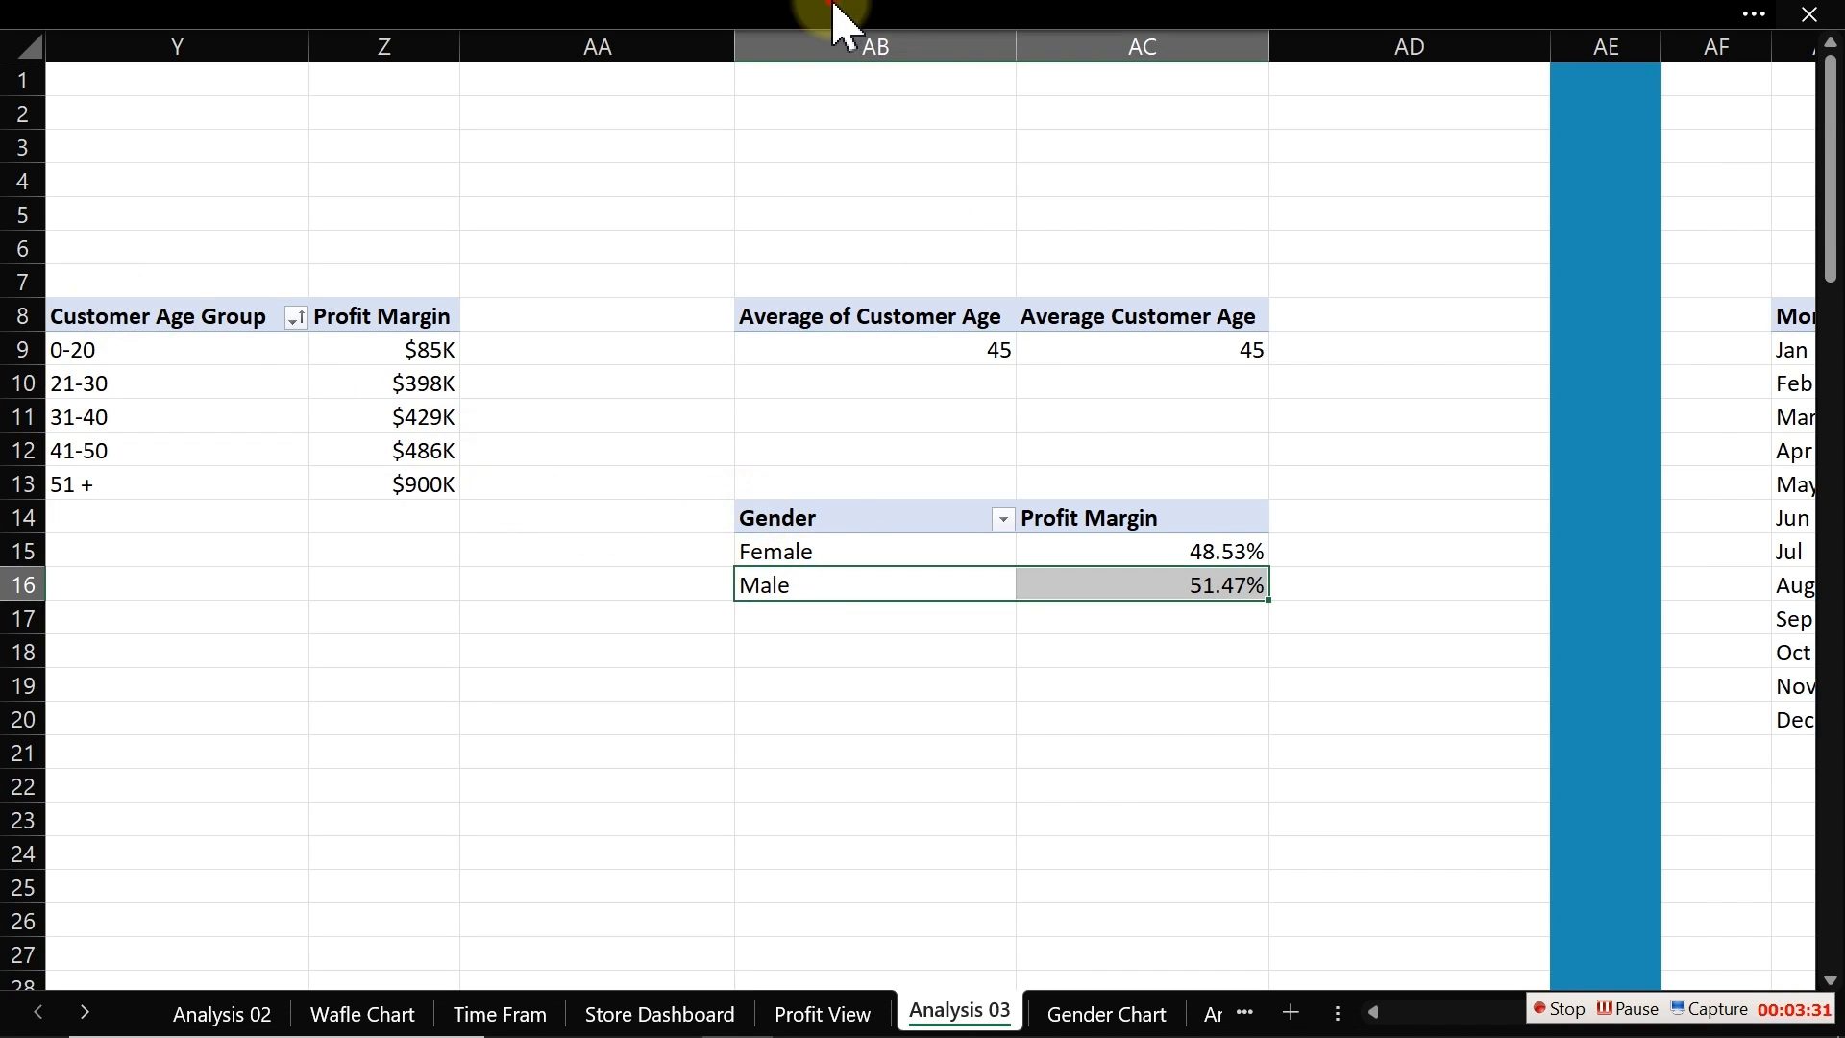
{"action": "left_click", "coordinate": [1218, 25]}
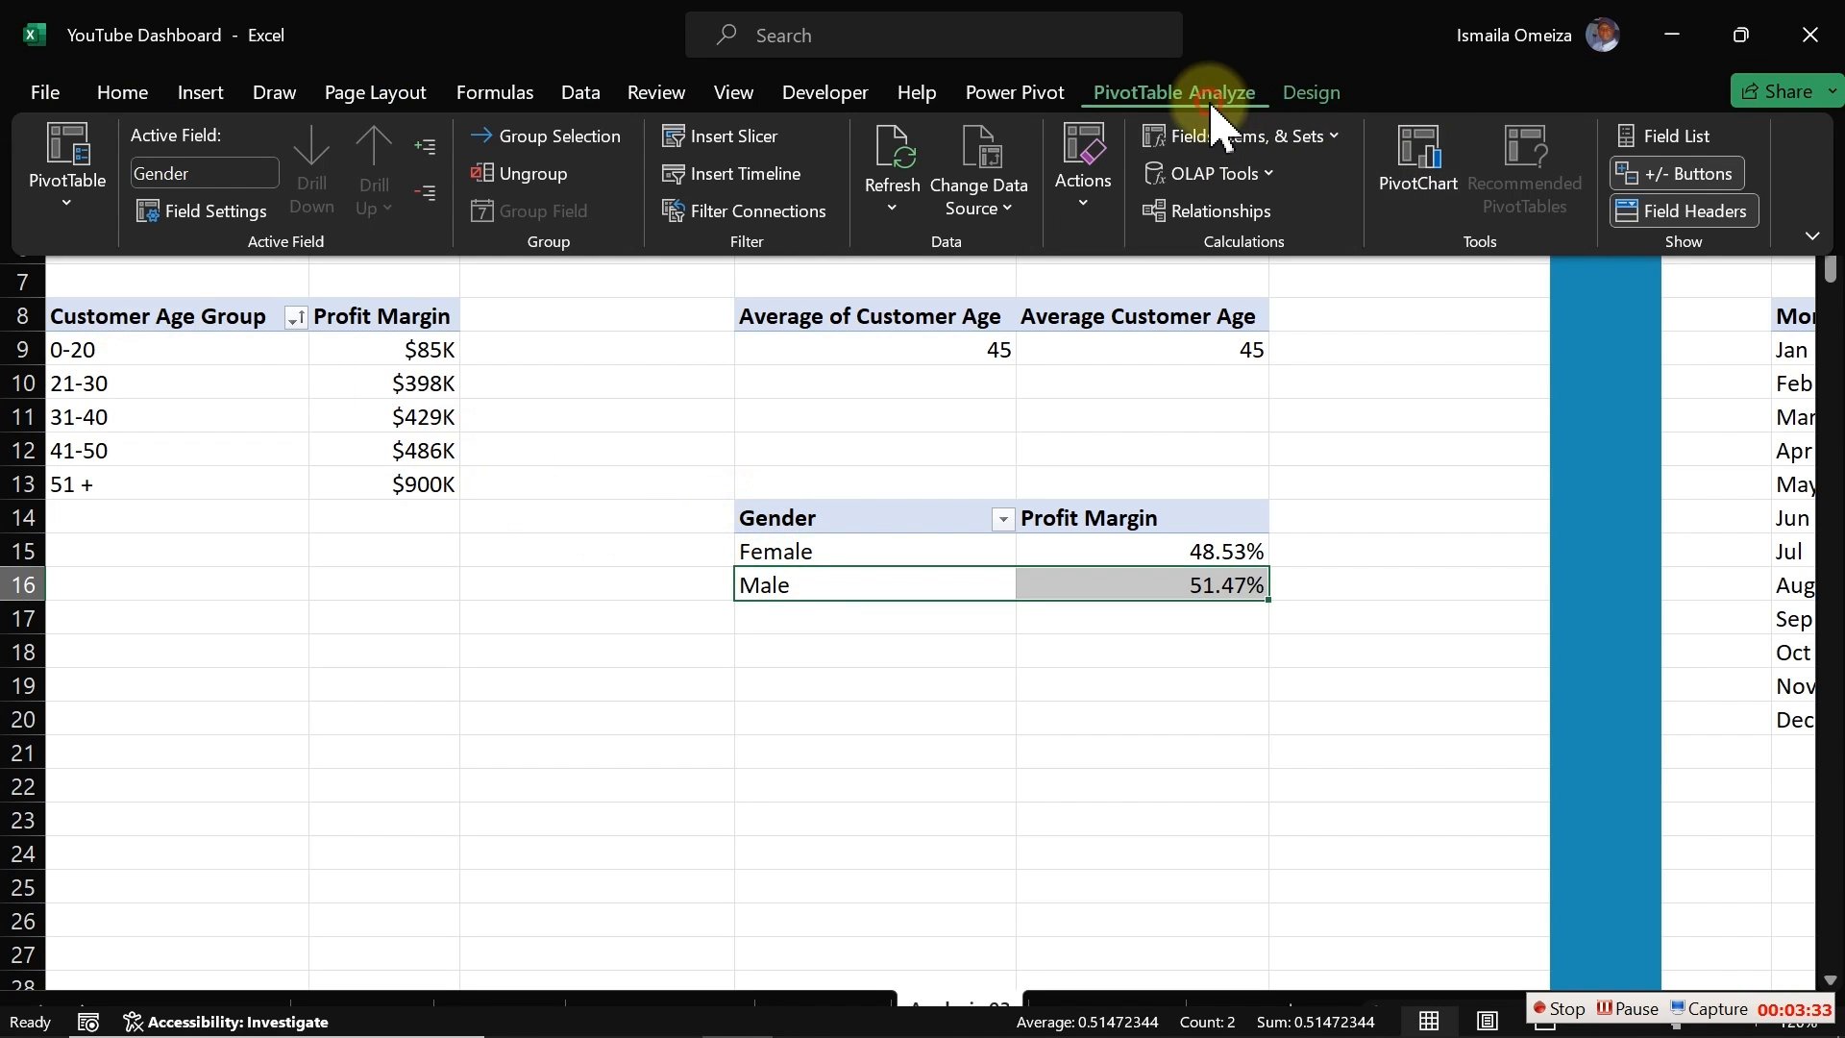
{"action": "left_click", "coordinate": [70, 204]}
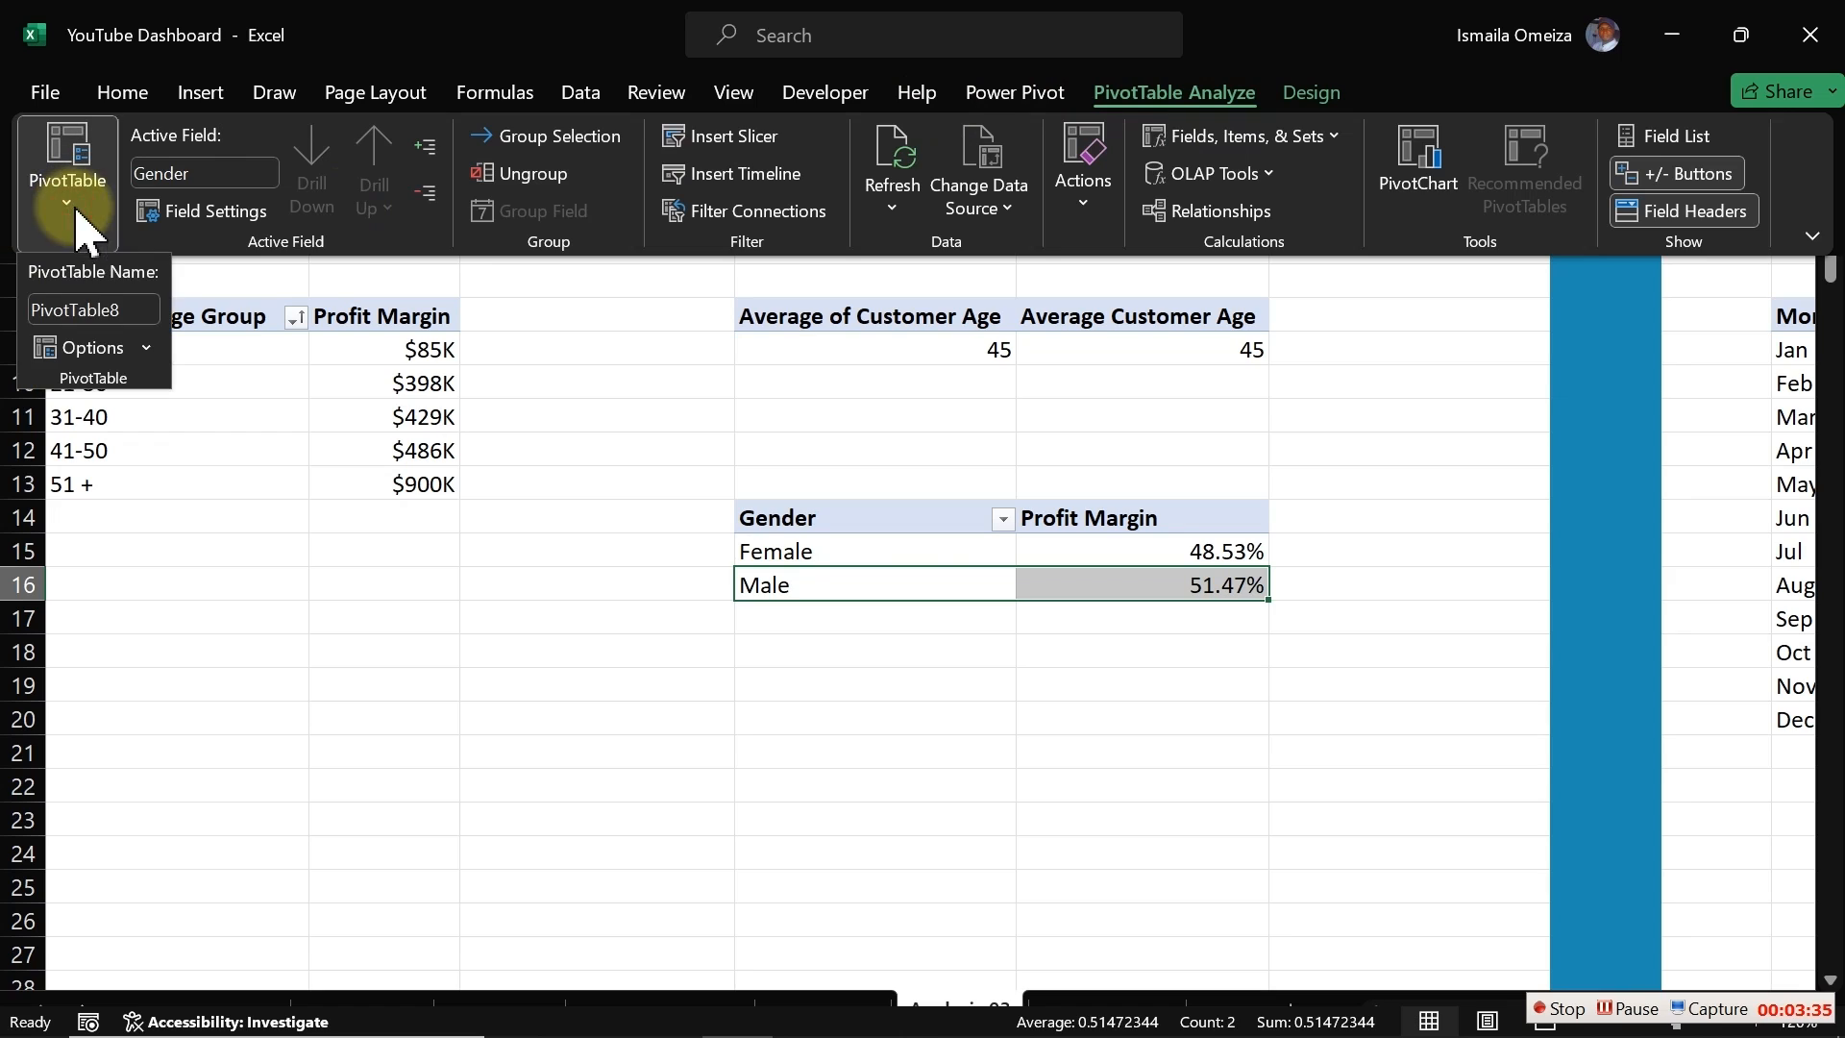
{"action": "type", "text": "Pro"}
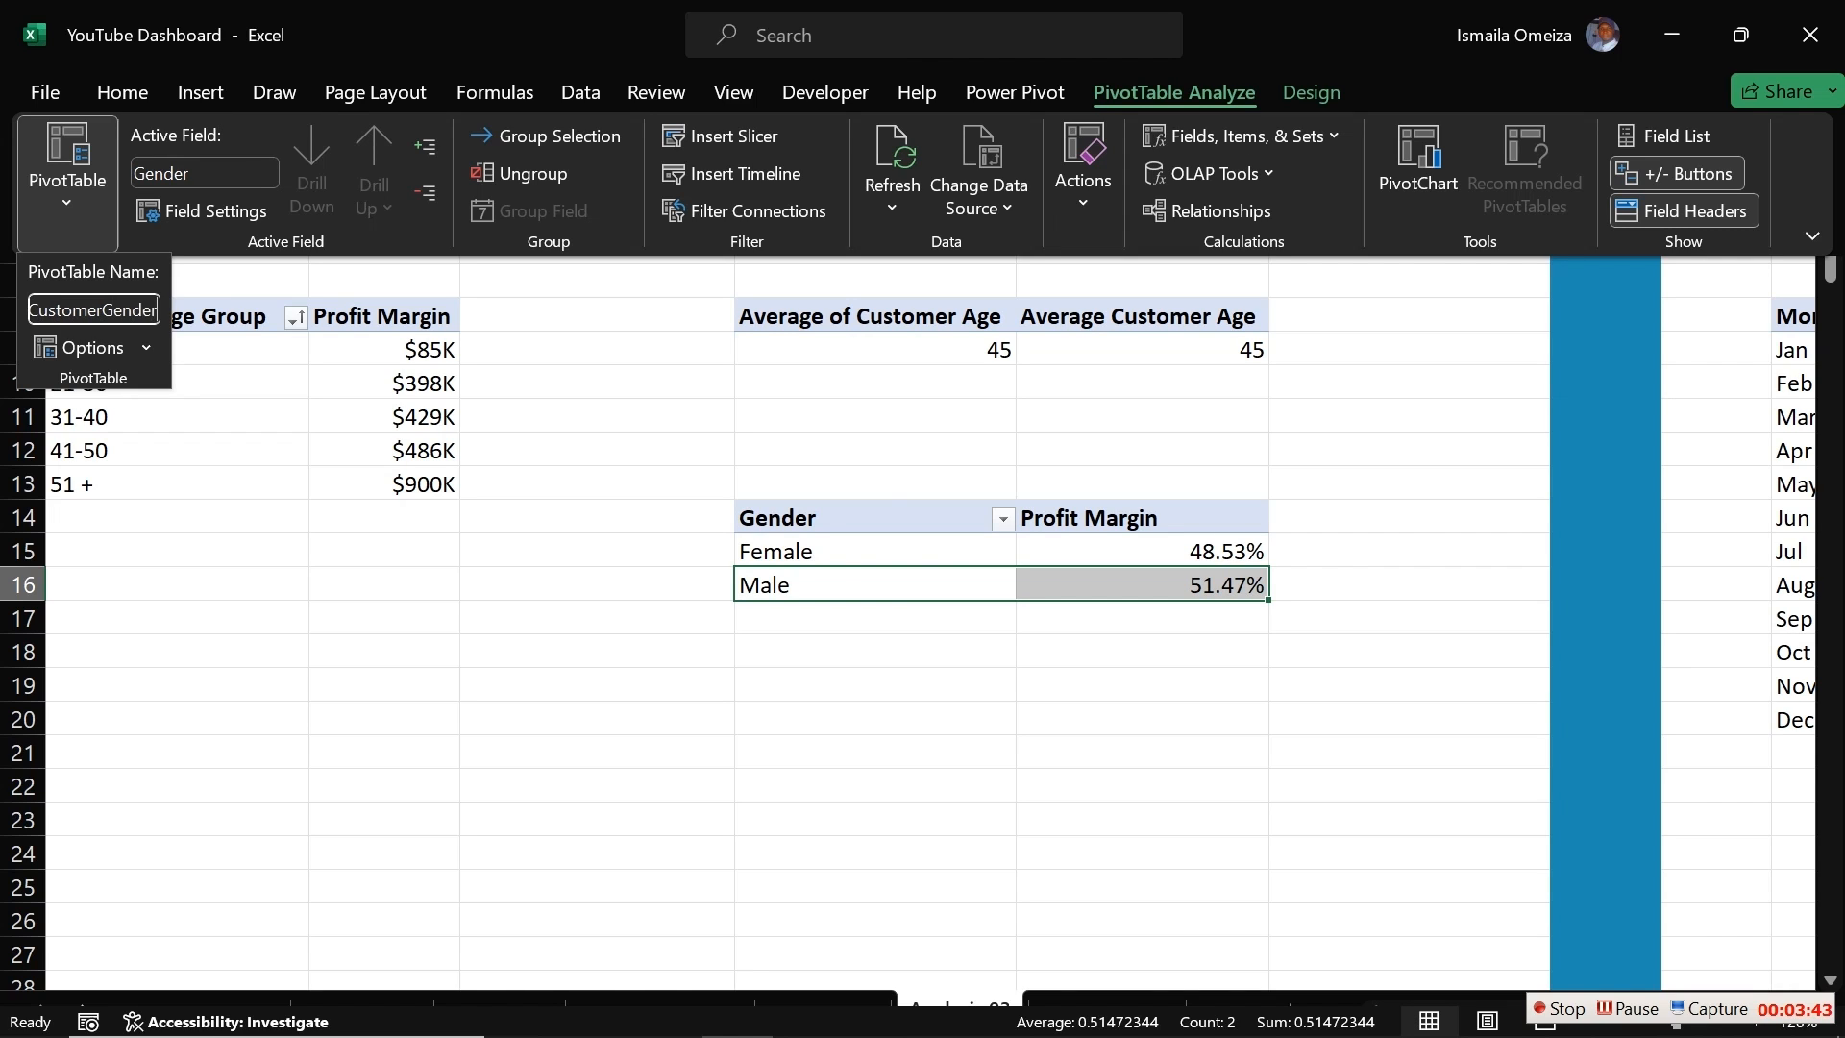
{"action": "key", "text": "Return"}
Step: Rename the Customer Age Group profit margin pivot table as Customer Age Group
{"action": "key", "text": "ctrl+shift+F1"}
{"action": "left_click", "coordinate": [144, 384]}
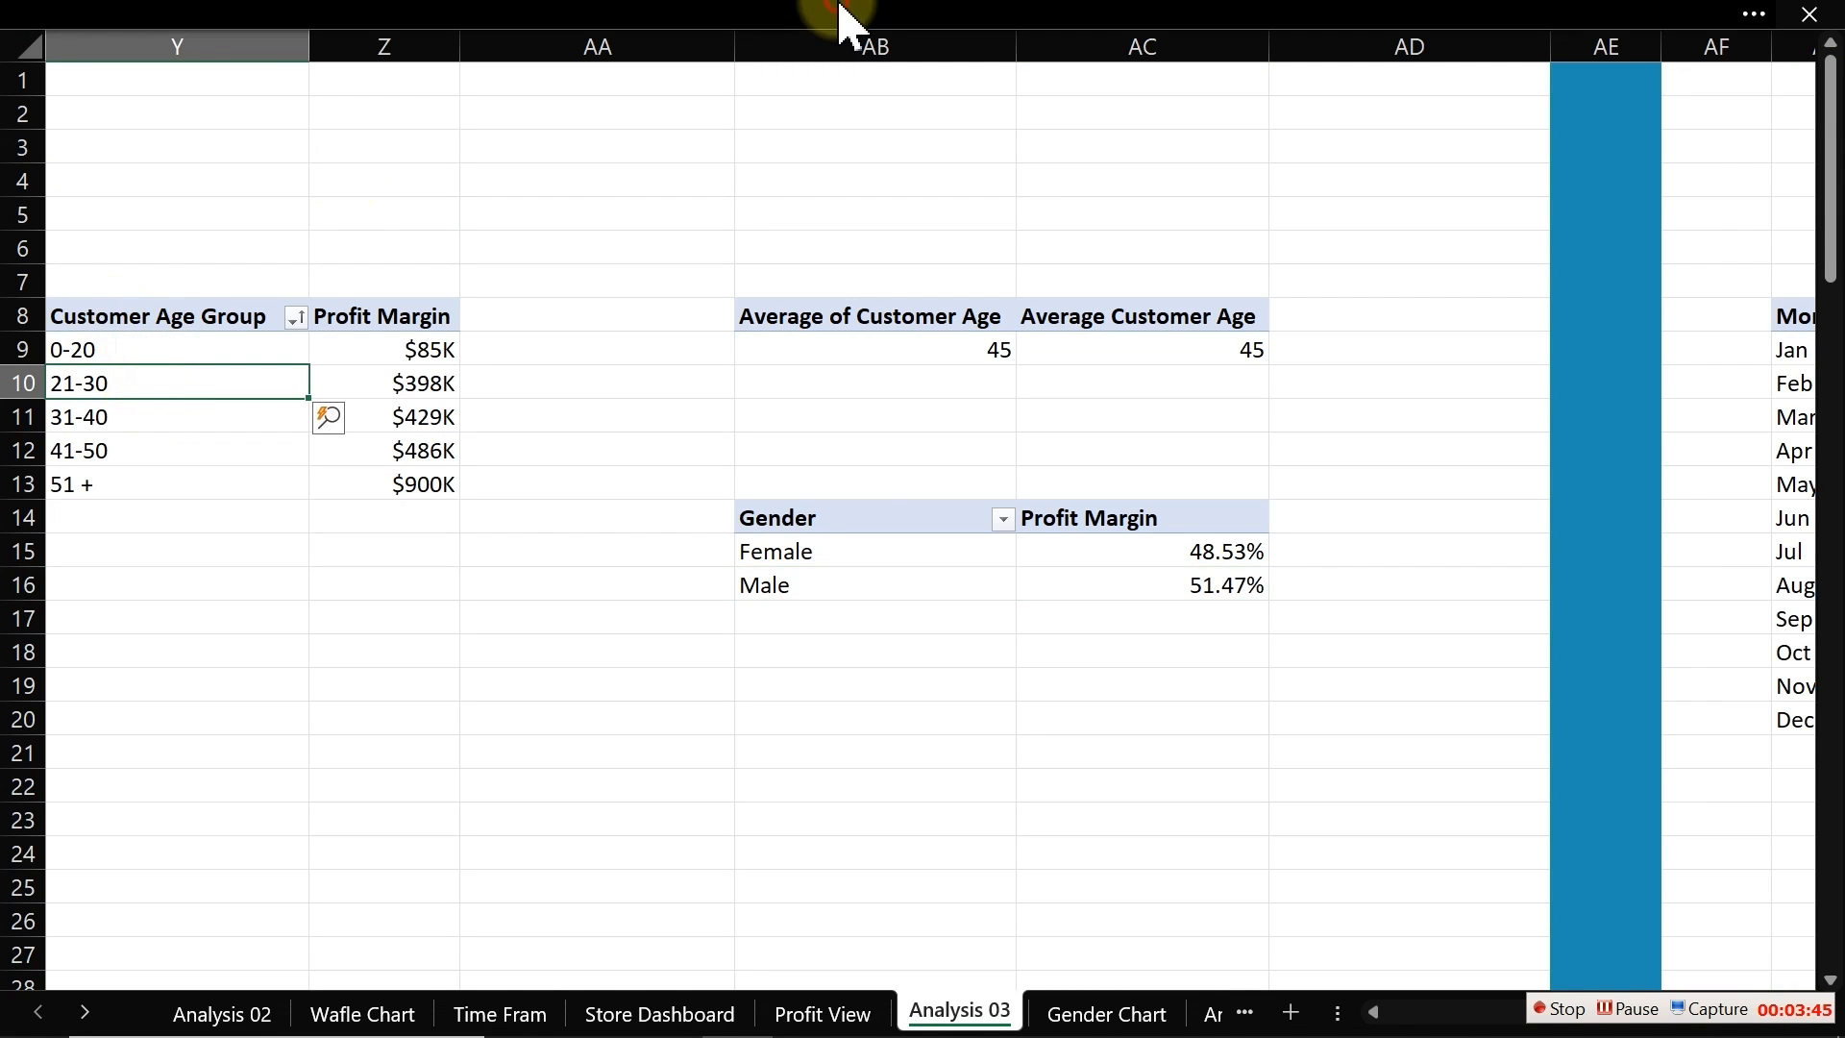
{"action": "mouse_move", "coordinate": [968, 32]}
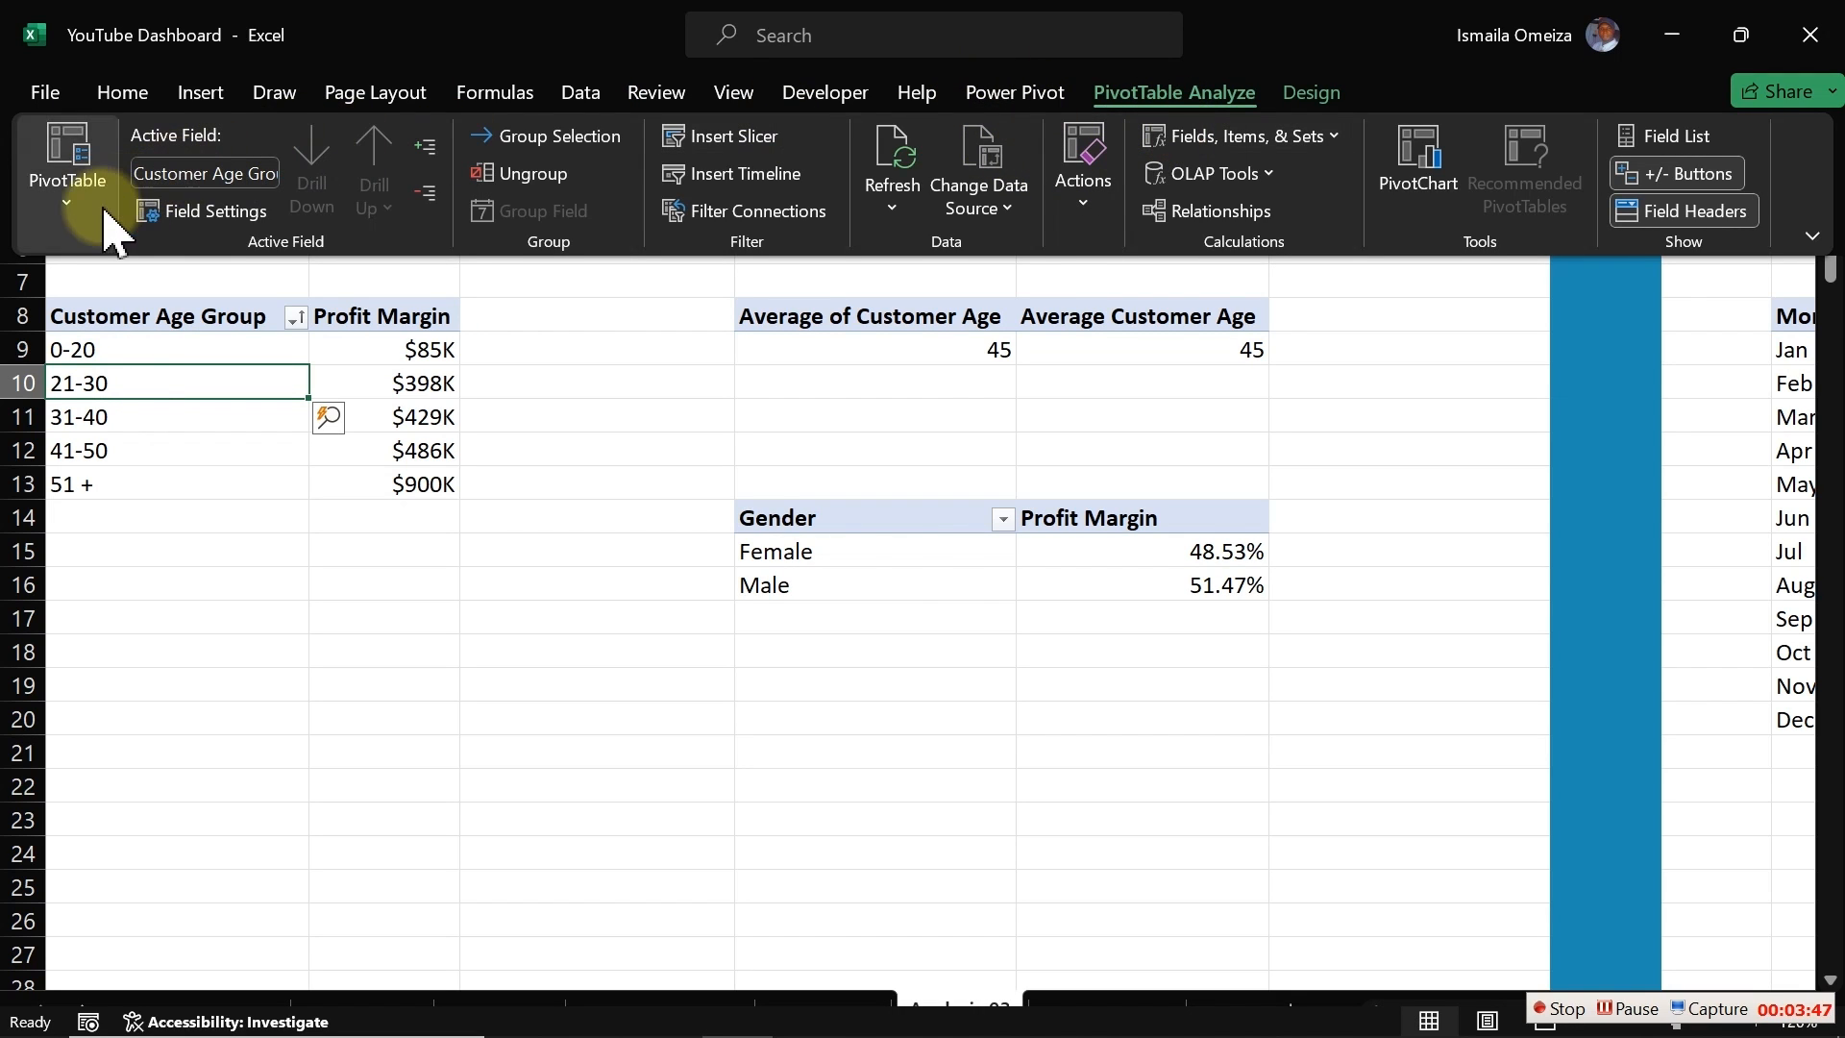
{"action": "left_click", "coordinate": [69, 177]}
{"action": "left_click", "coordinate": [79, 309]}
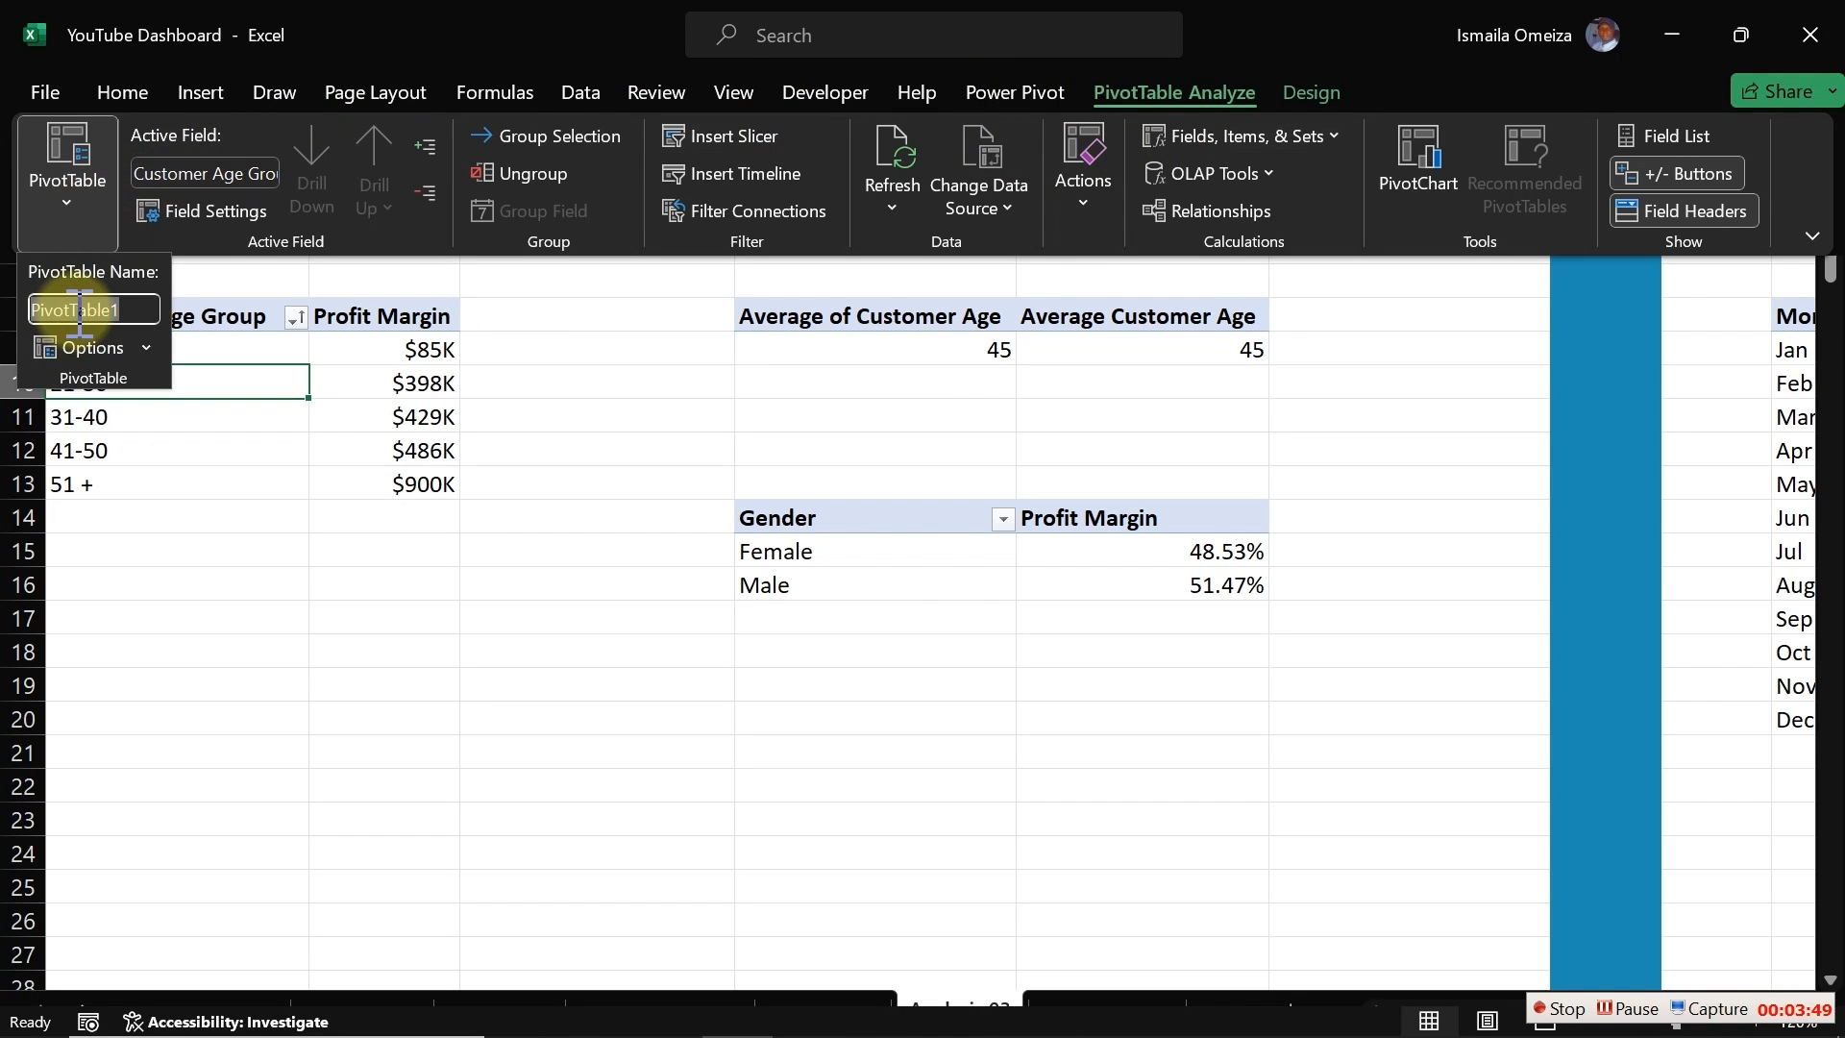
{"action": "type", "text": "Cu"}
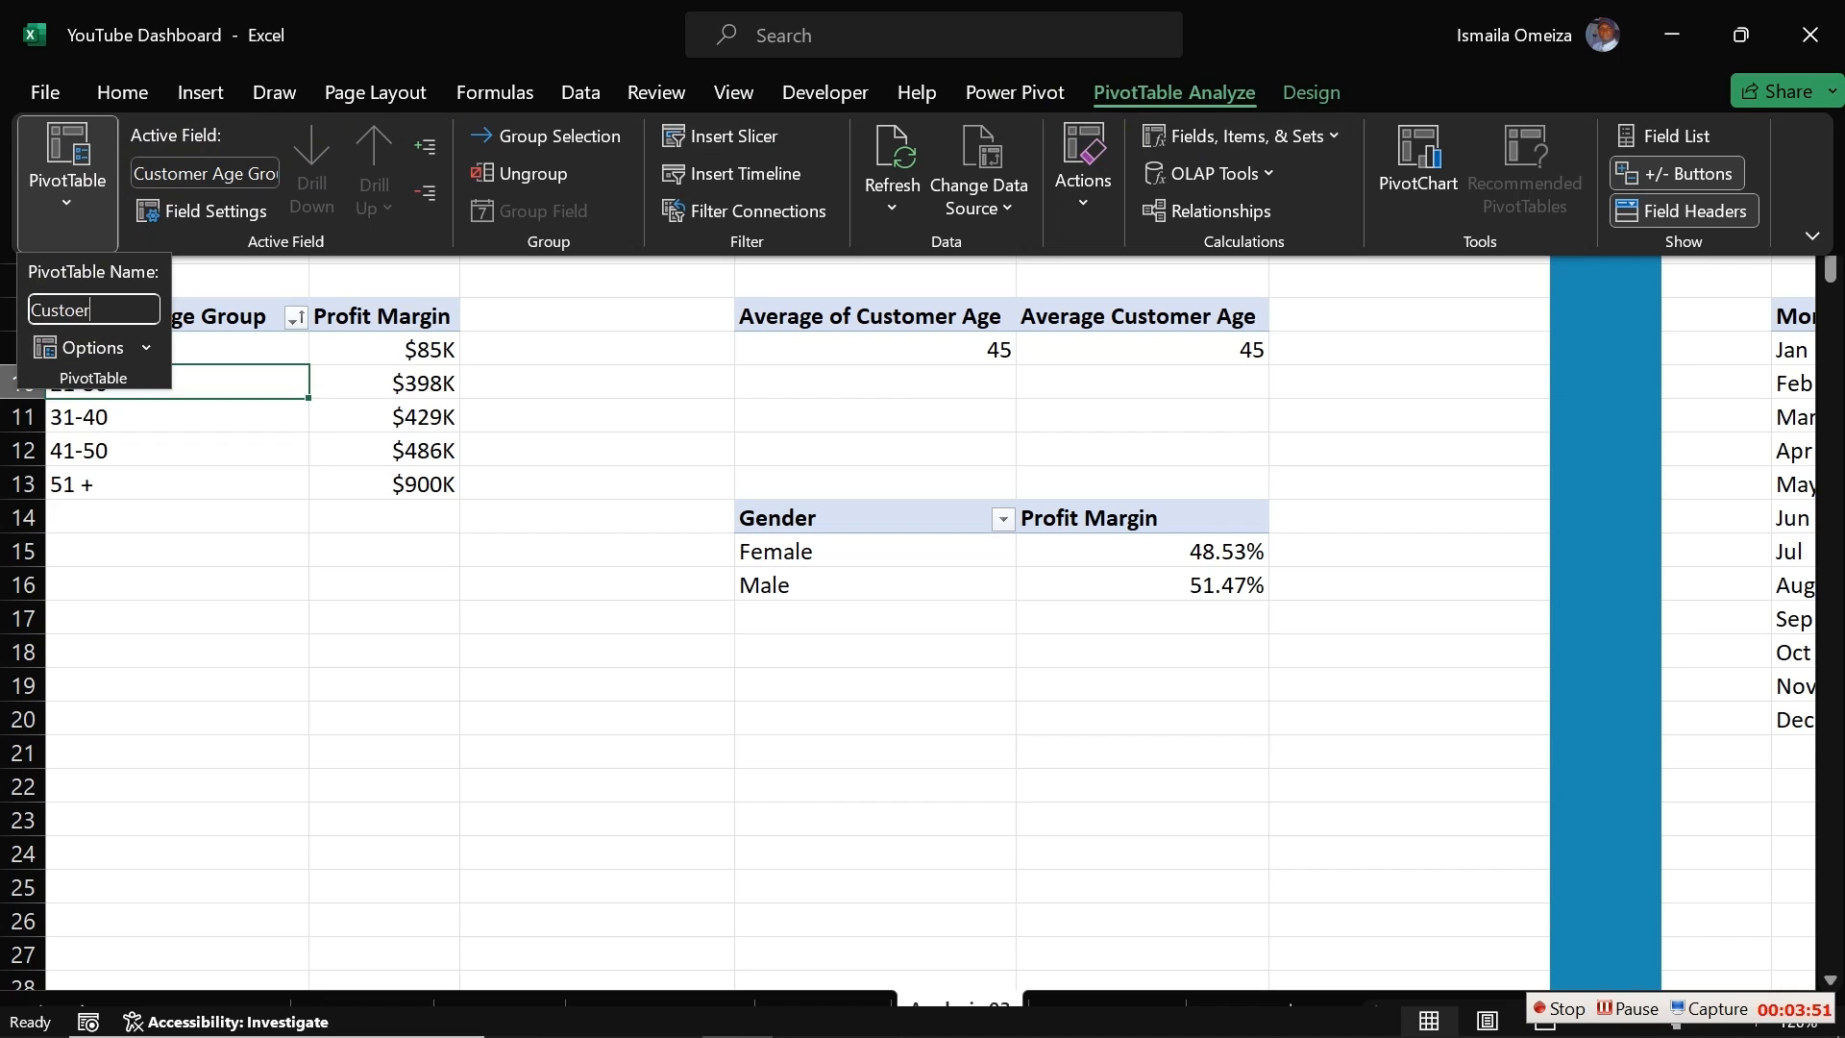
{"action": "type", "text": "stomer Age Group"}
{"action": "key", "text": "Return"}
Step: Rename the # Customers / # Locations / COGS / Total Revenue KPI pivot table as ProductKPI3
{"action": "left_click", "coordinate": [238, 538]}
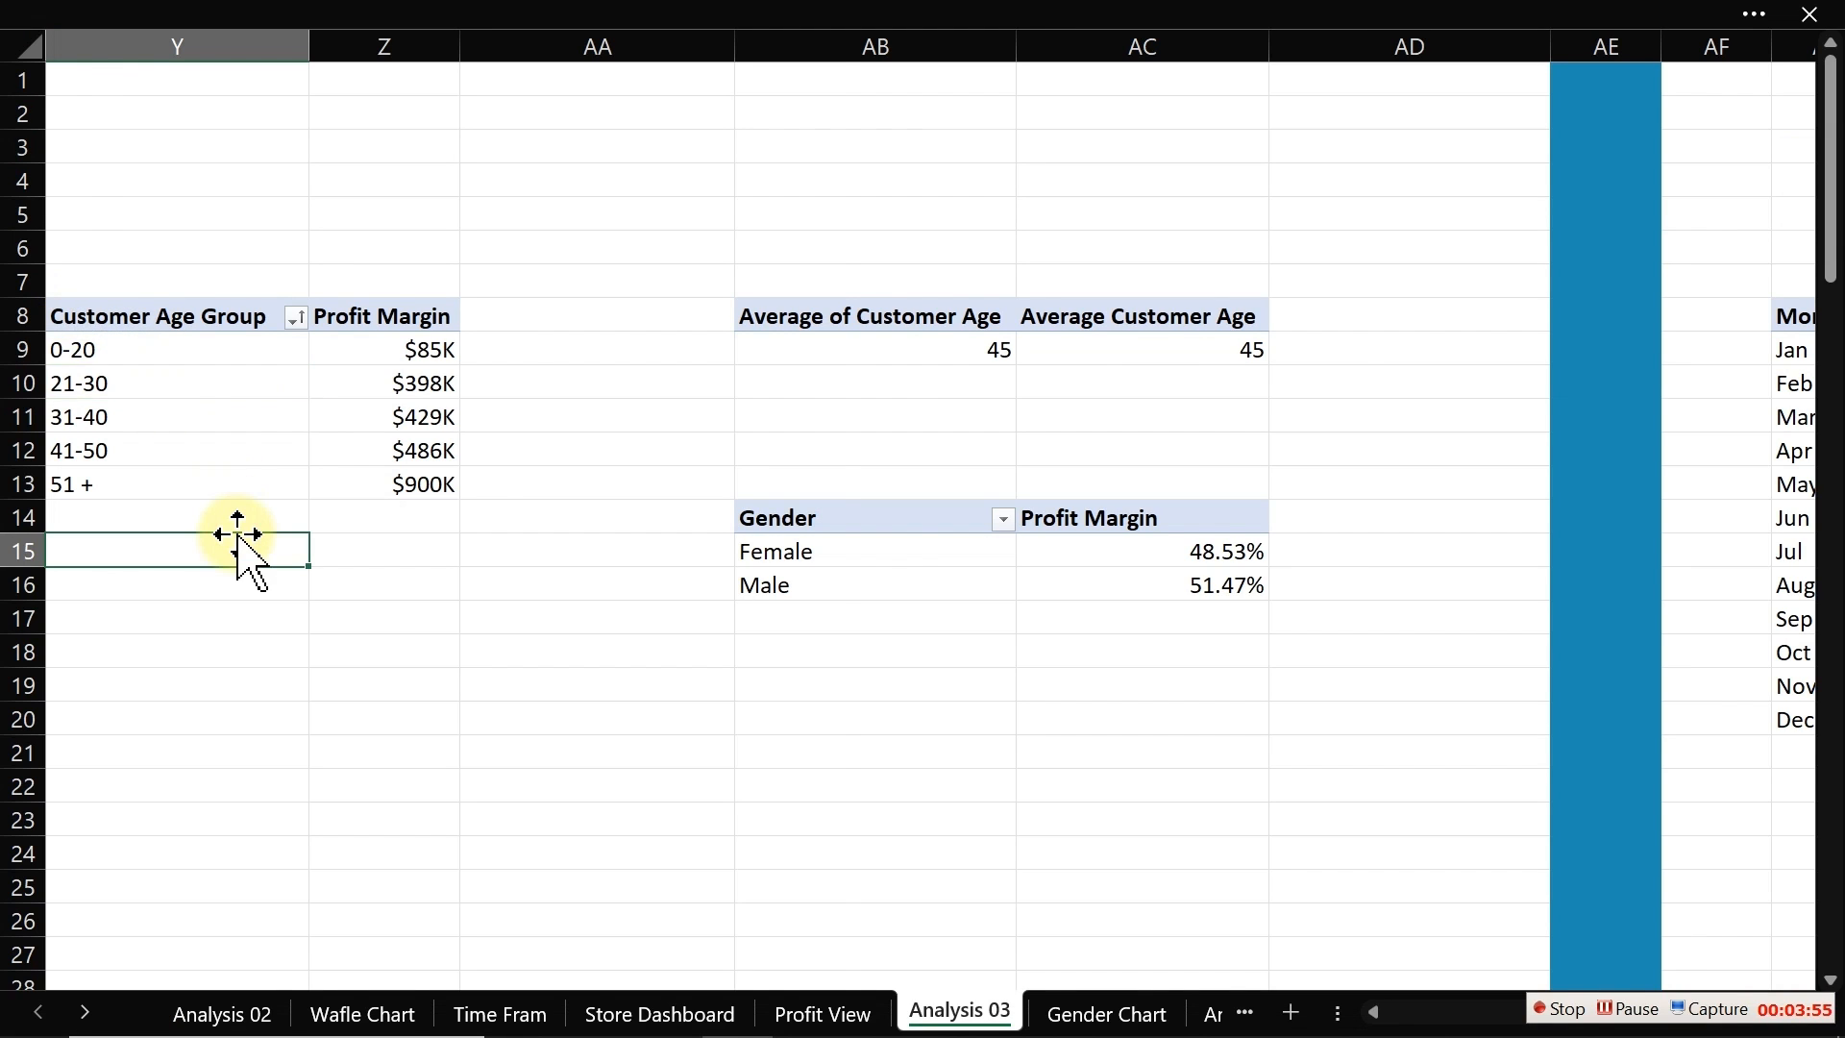
{"action": "key", "text": "Left"}
{"action": "key", "text": "Left"}
{"action": "key", "text": "Left"}
{"action": "key", "text": "Left"}
{"action": "key", "text": "Left"}
{"action": "key", "text": "Left"}
{"action": "key", "text": "Left"}
{"action": "key", "text": "Left"}
{"action": "key", "text": "Left"}
{"action": "key", "text": "Left"}
{"action": "key", "text": "Left"}
{"action": "key", "text": "Left"}
{"action": "key", "text": "Left"}
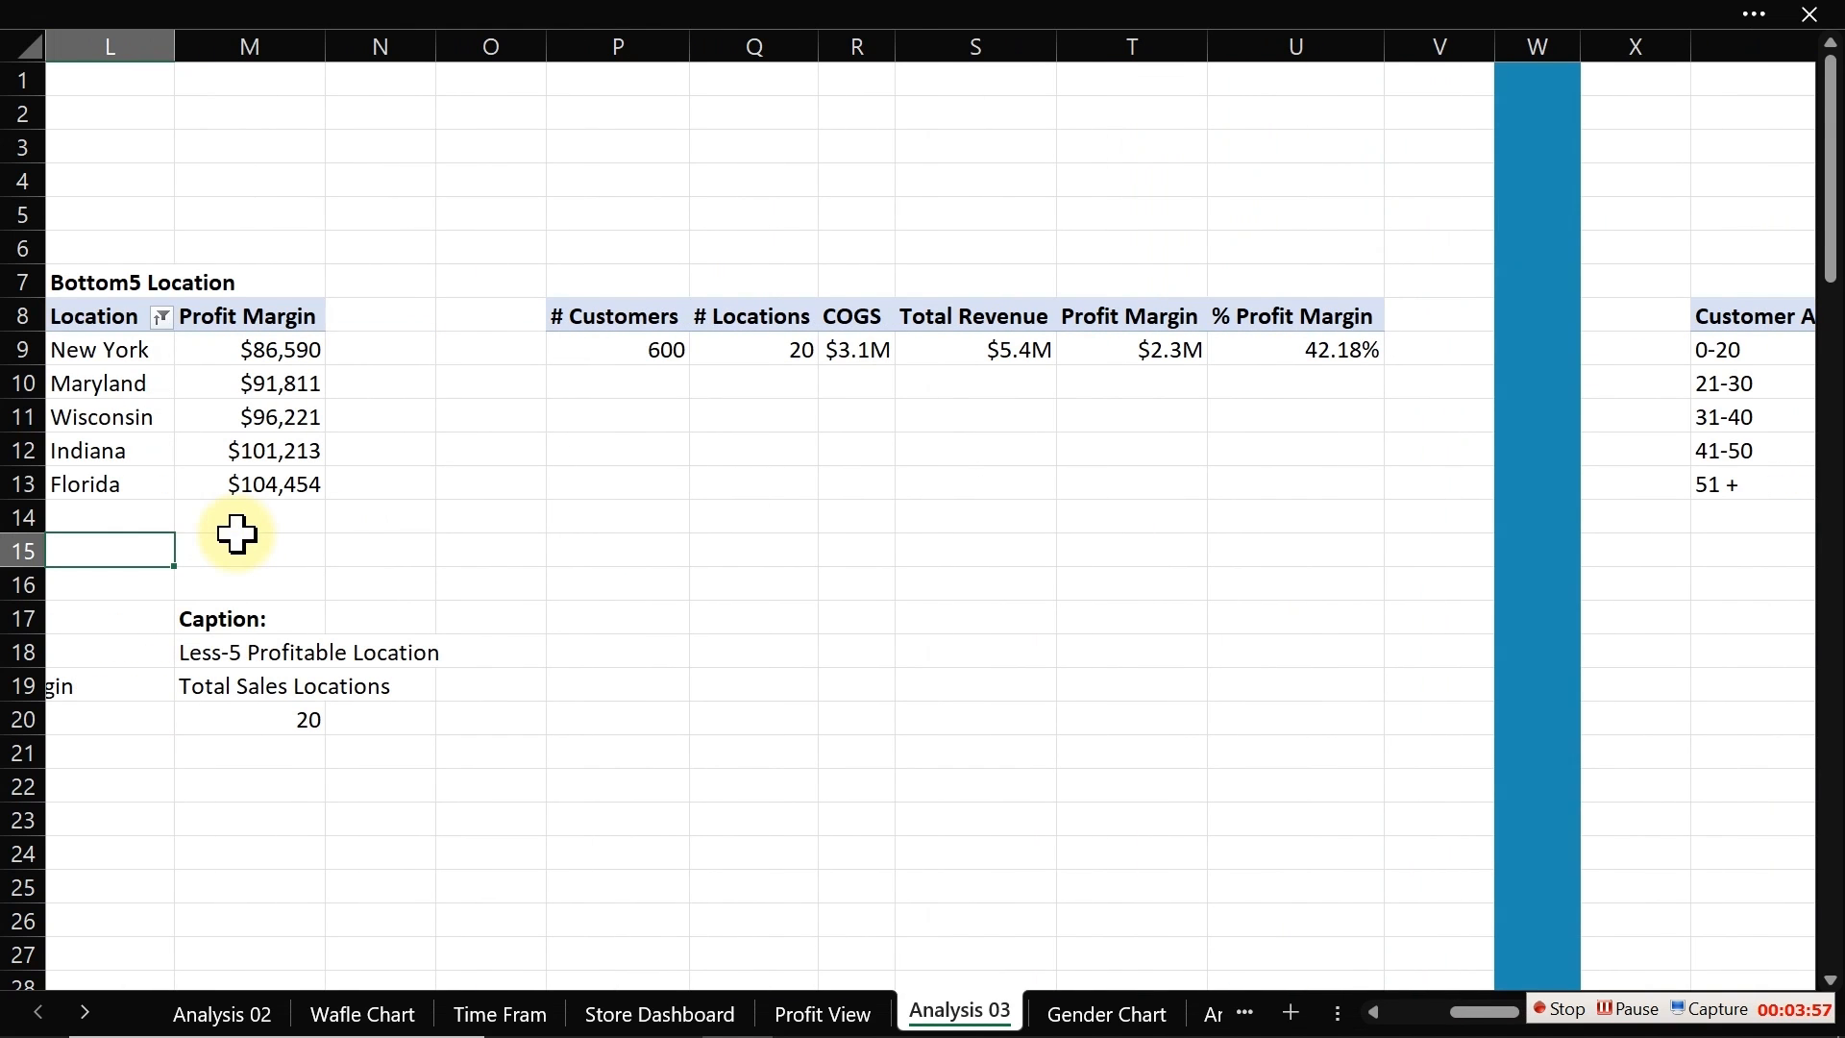
{"action": "left_click", "coordinate": [865, 341]}
{"action": "left_click", "coordinate": [959, 21]}
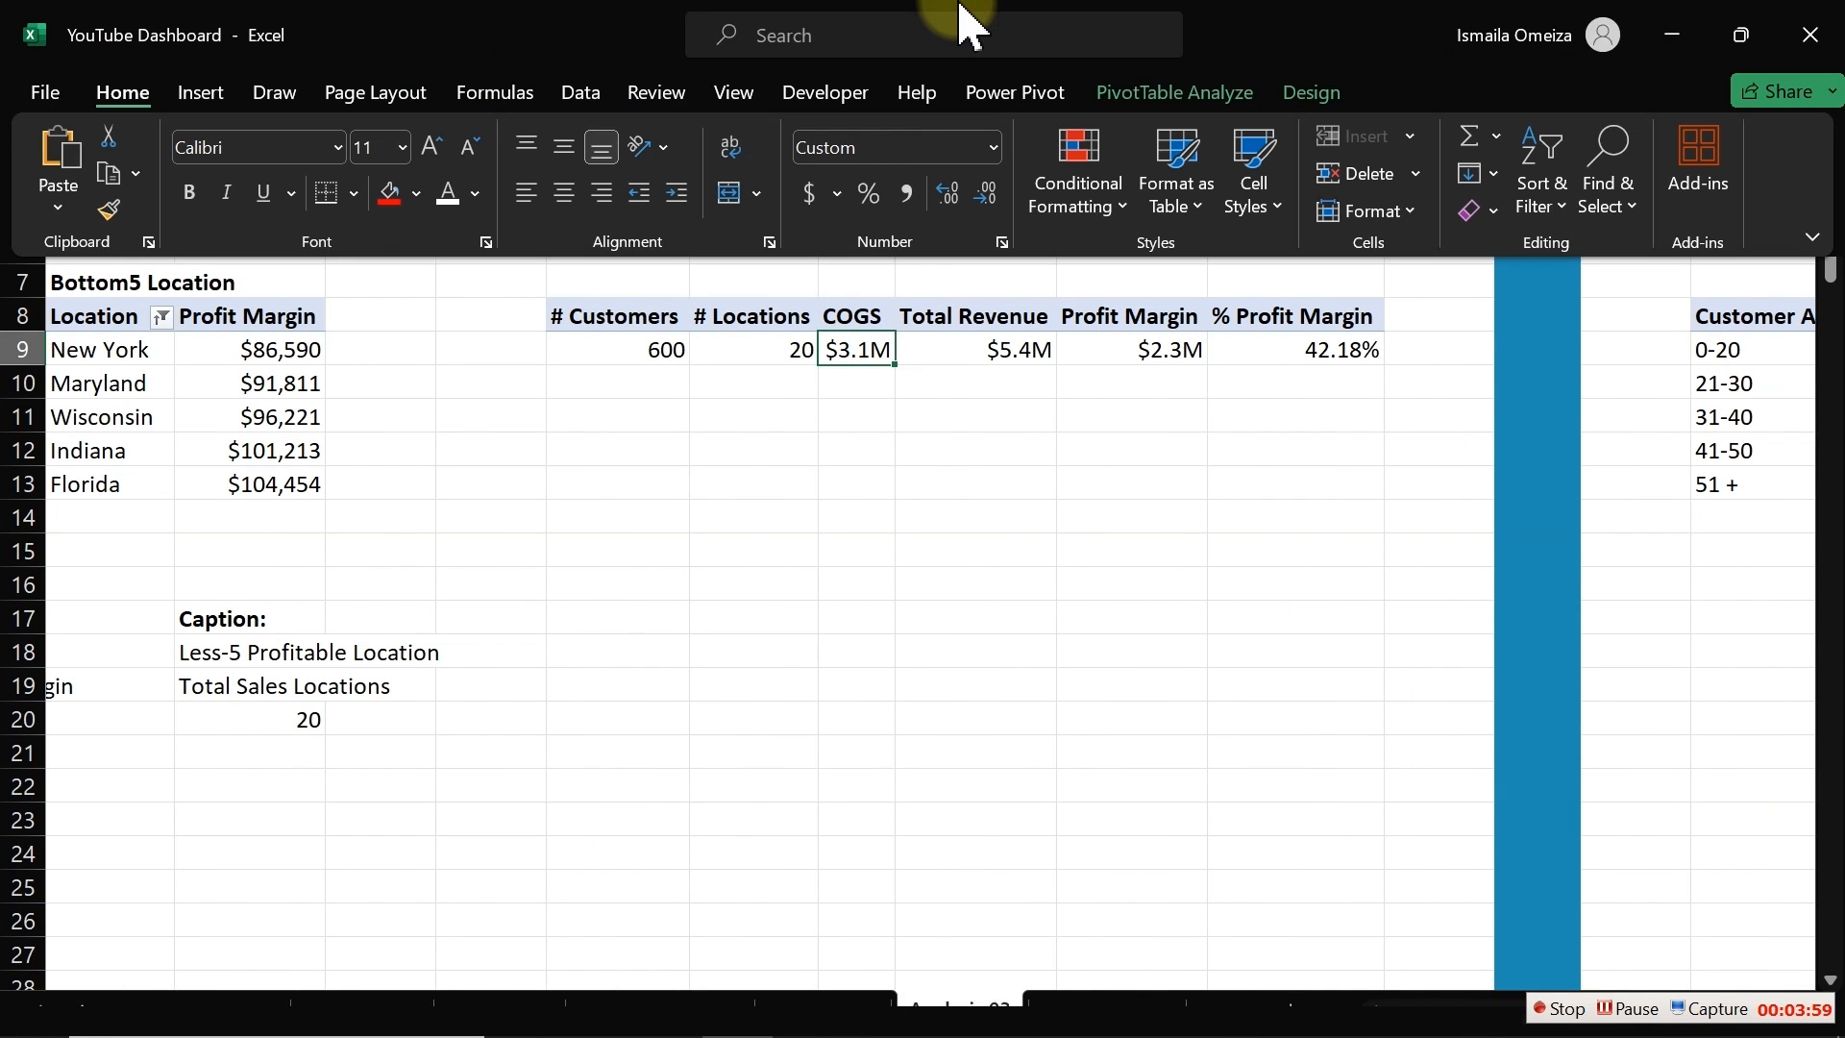
{"action": "left_click", "coordinate": [1153, 95]}
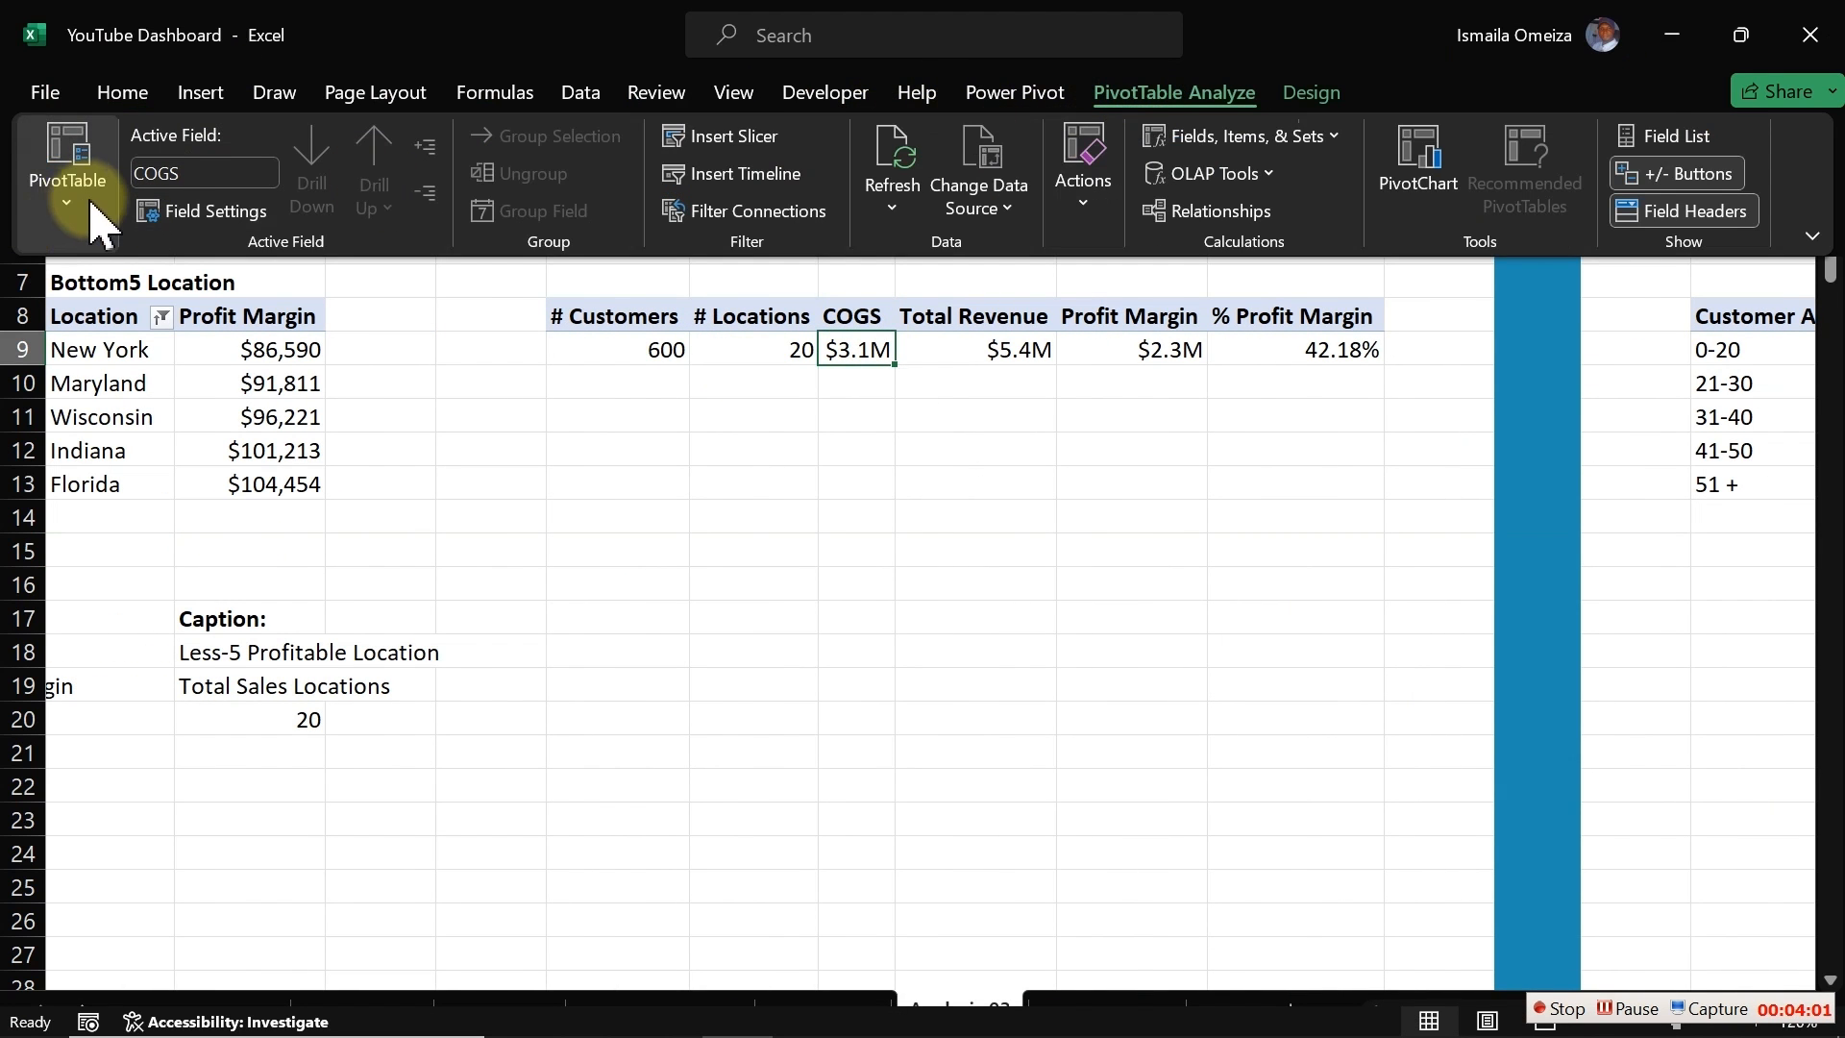
{"action": "left_click", "coordinate": [62, 178]}
{"action": "left_click", "coordinate": [103, 310]}
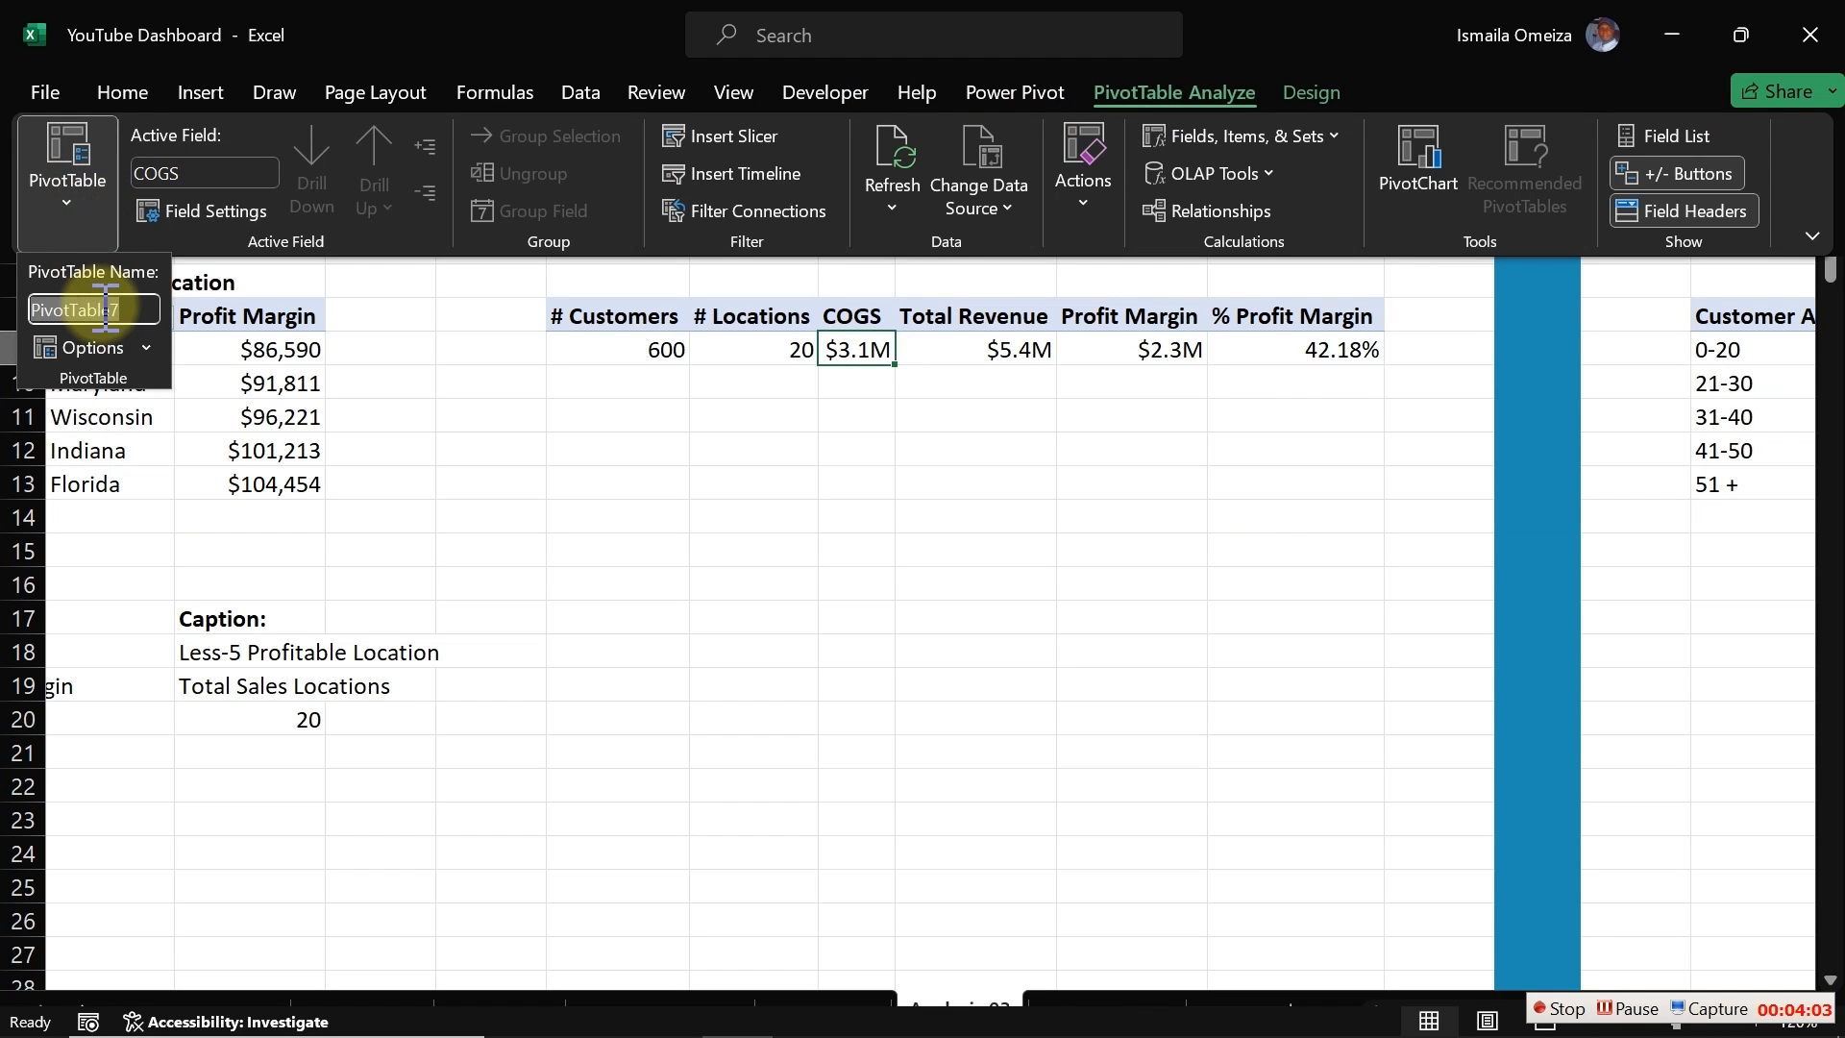
{"action": "type", "text": "ProductKPI3"}
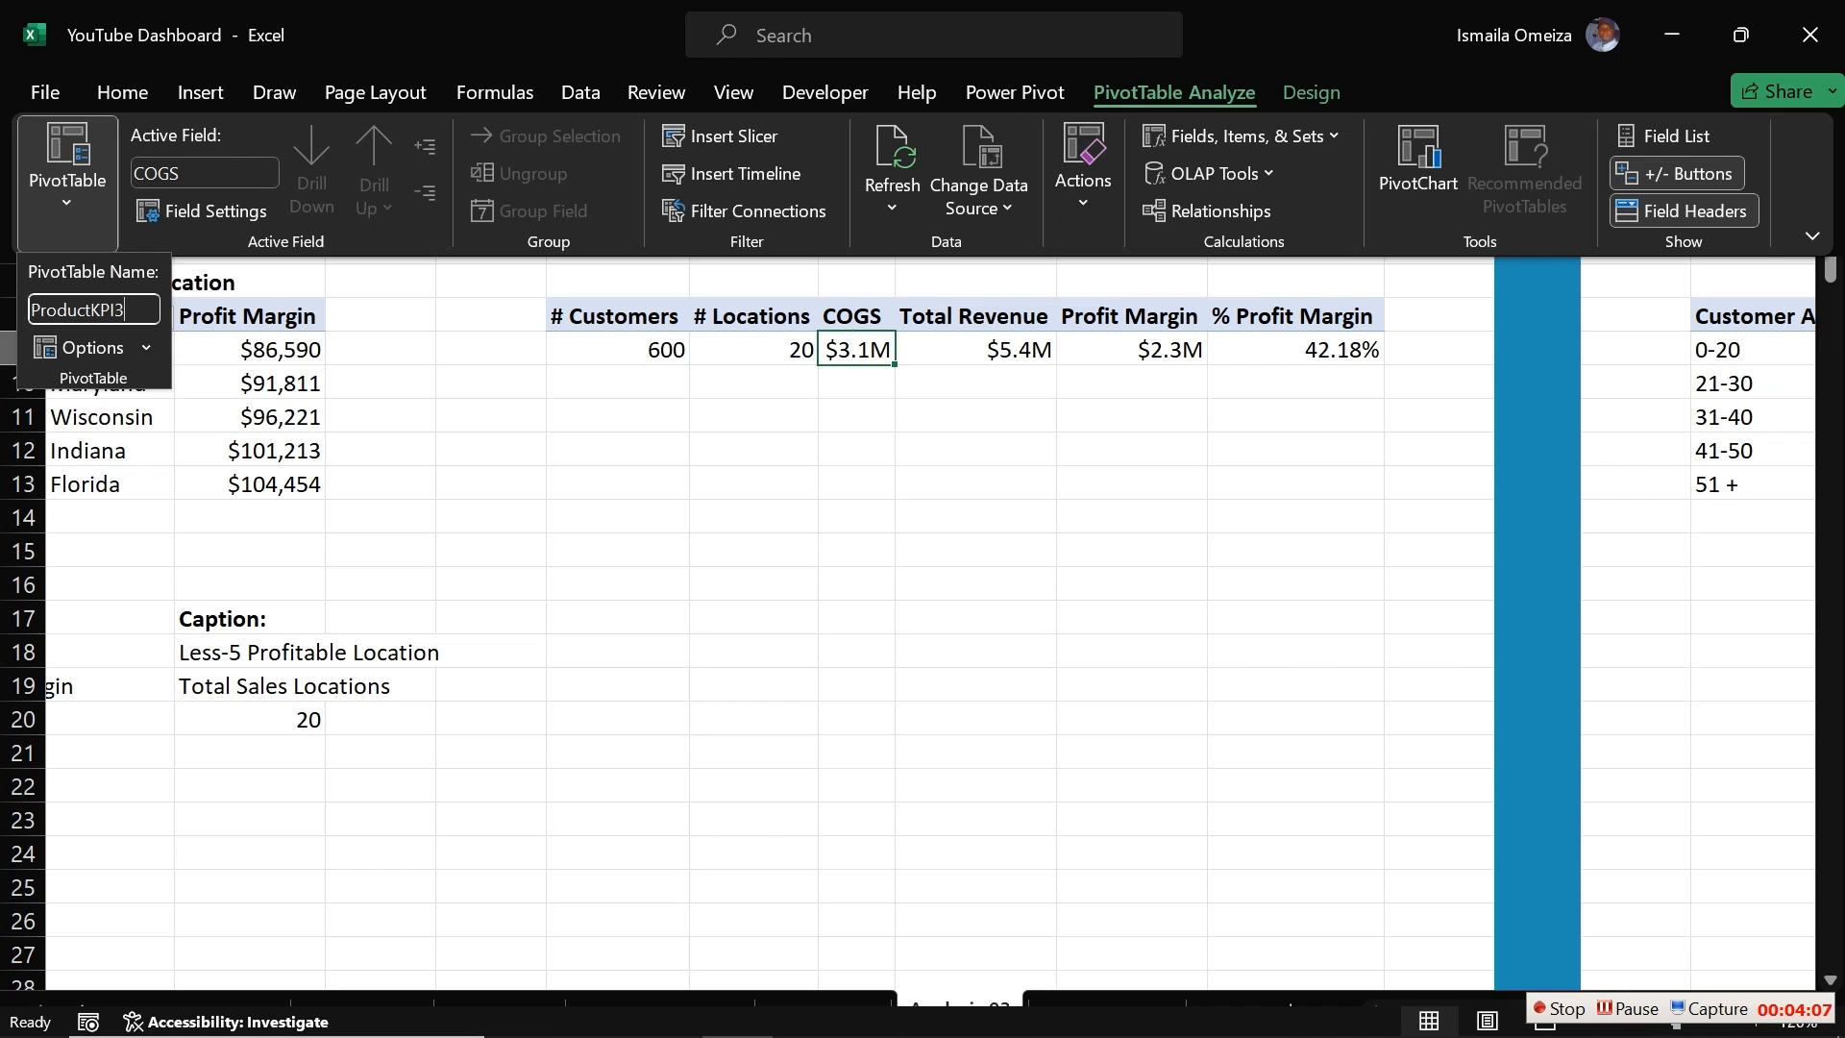
{"action": "key", "text": "Return"}
Step: Rename the Bottom5 Location pivot table as BTLocation
{"action": "mouse_move", "coordinate": [461, 495]}
{"action": "left_mouse_down"}
{"action": "mouse_move", "coordinate": [10, 480]}
{"action": "mouse_move", "coordinate": [474, 465]}
{"action": "left_mouse_up"}
{"action": "left_click", "coordinate": [1153, 416]}
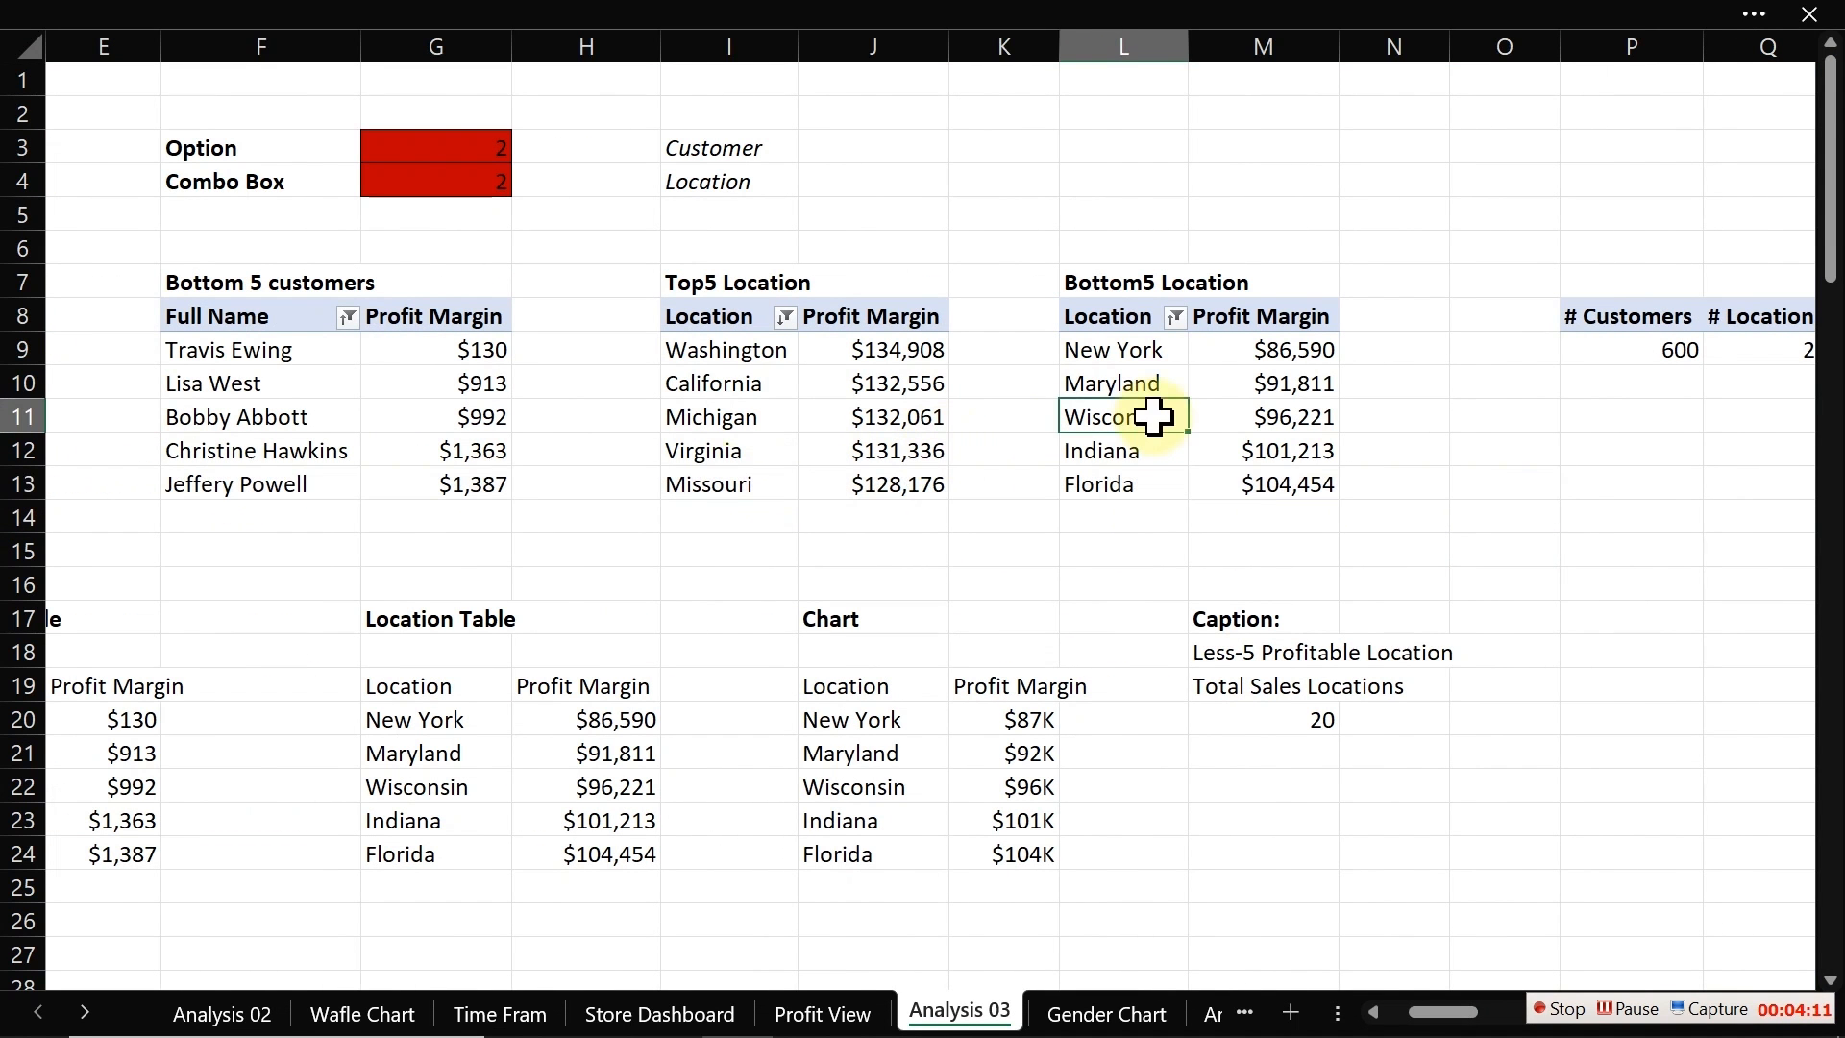
{"action": "left_click", "coordinate": [774, 12]}
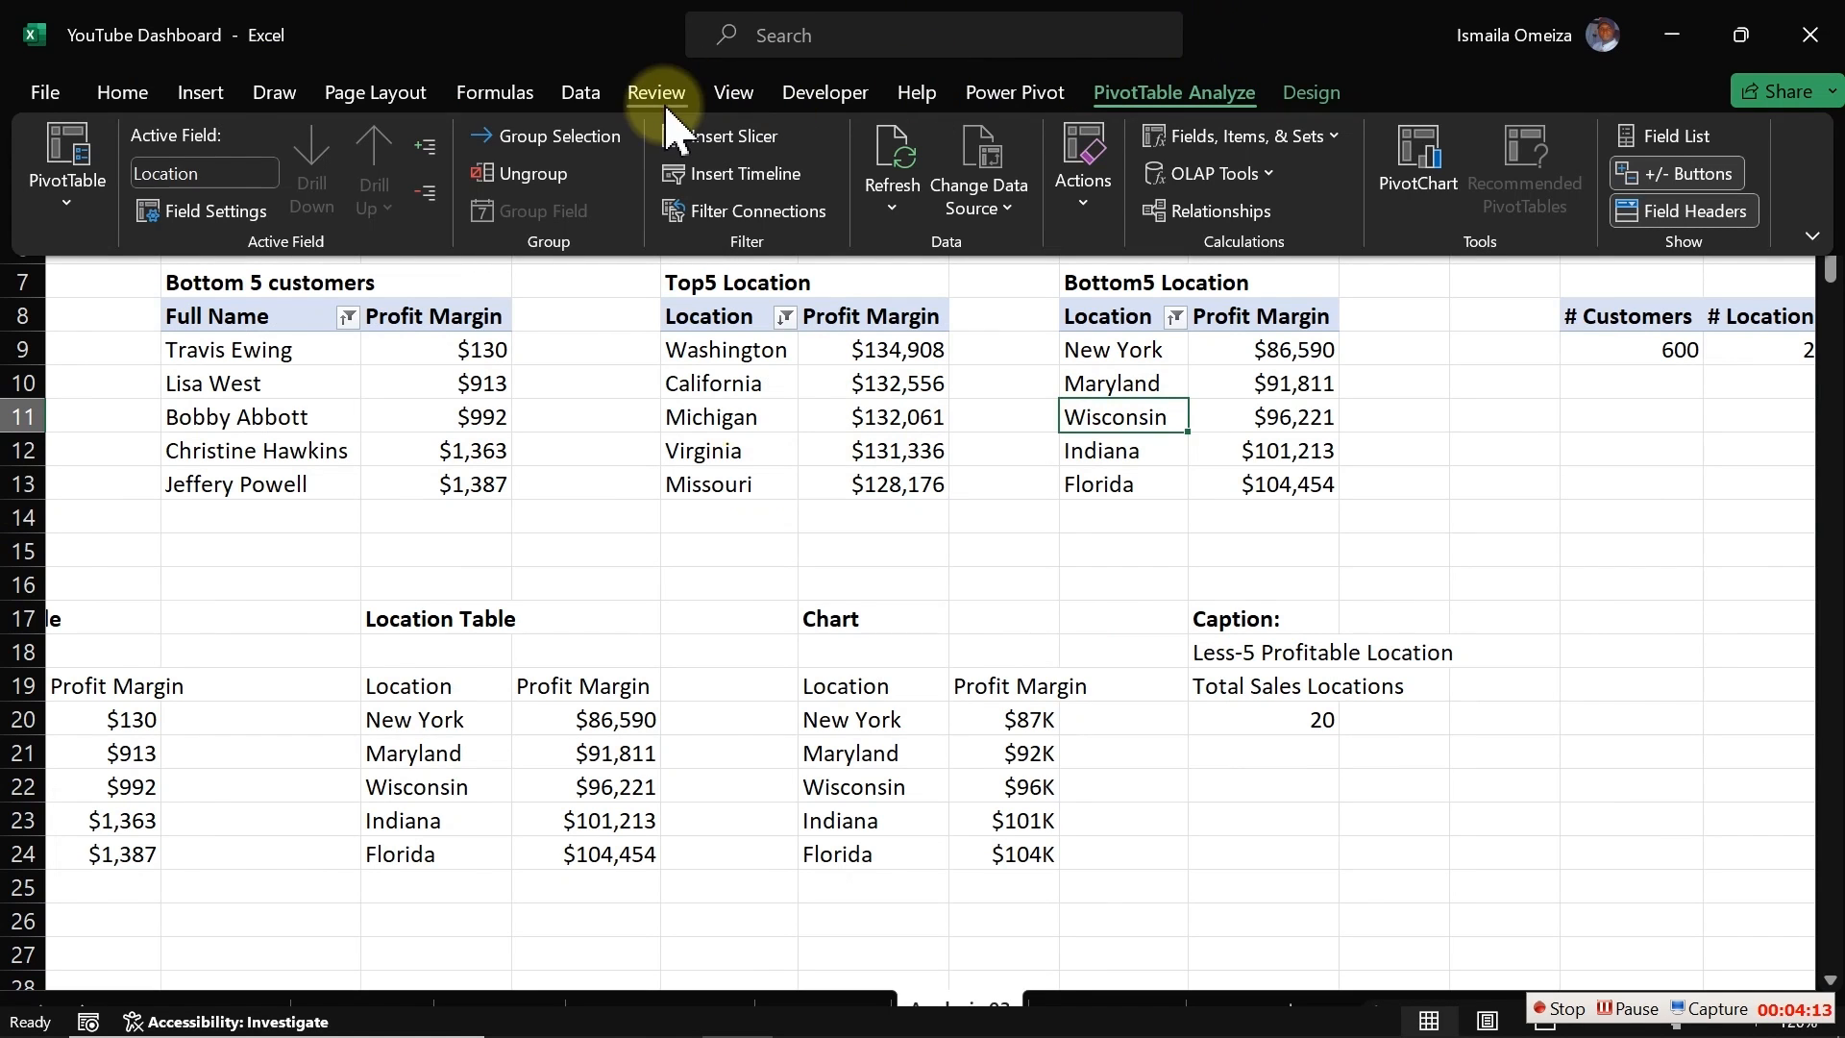
{"action": "left_click", "coordinate": [68, 183]}
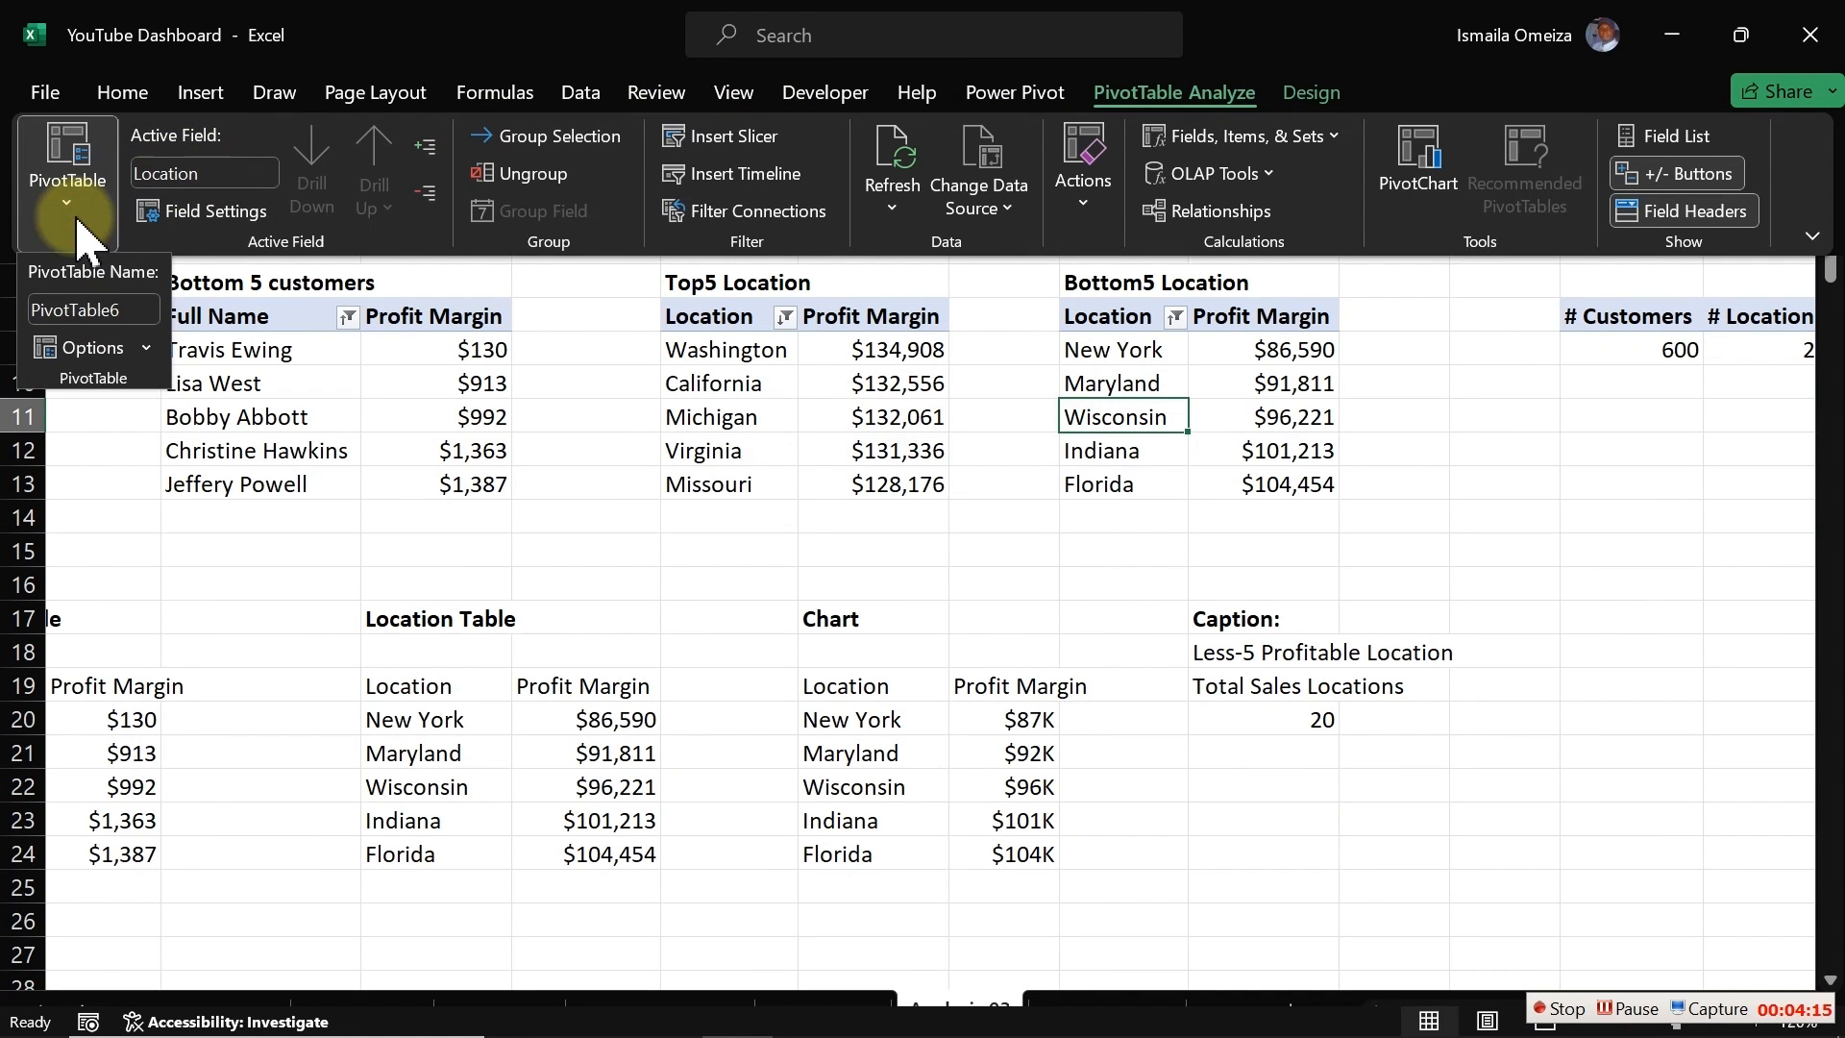
{"action": "left_click", "coordinate": [111, 310]}
{"action": "type", "text": "B"}
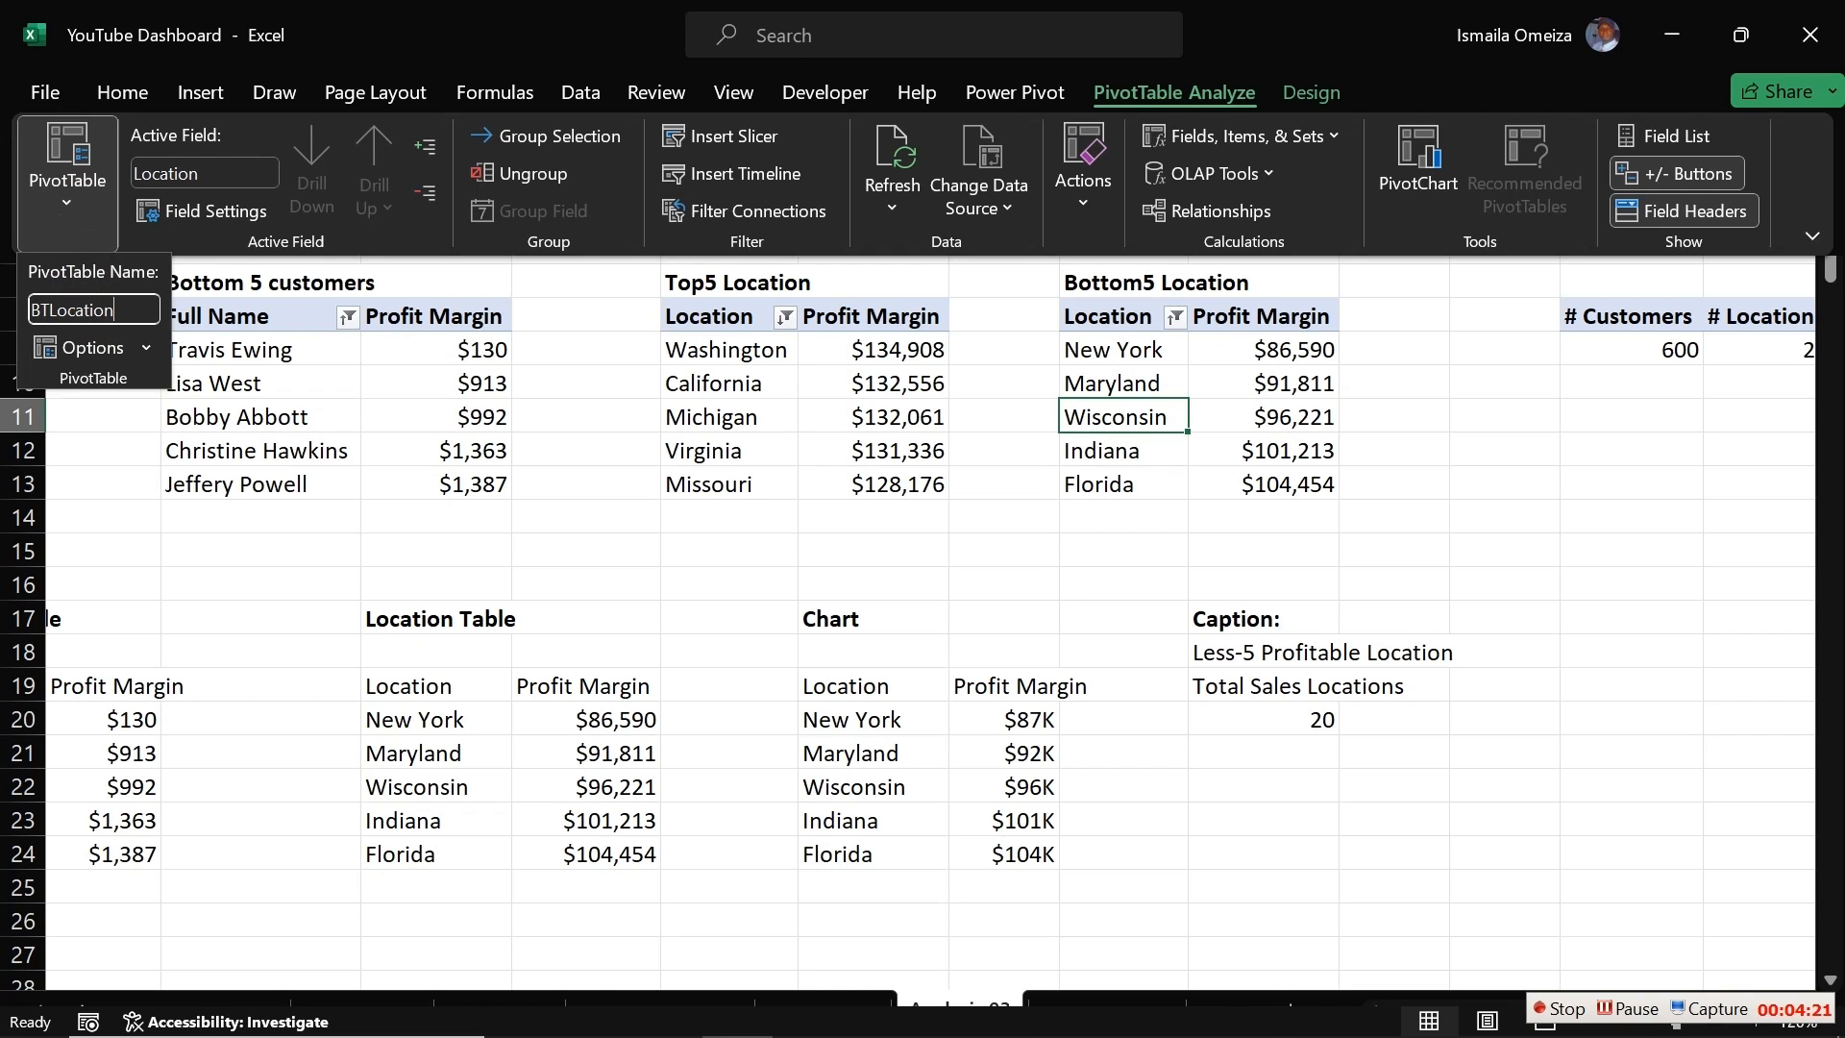
{"action": "type", "text": "TLocation"}
{"action": "key", "text": "Return"}
Step: Rename the Top5 Location pivot table with a name beginning TpLocatio
{"action": "left_click", "coordinate": [727, 356]}
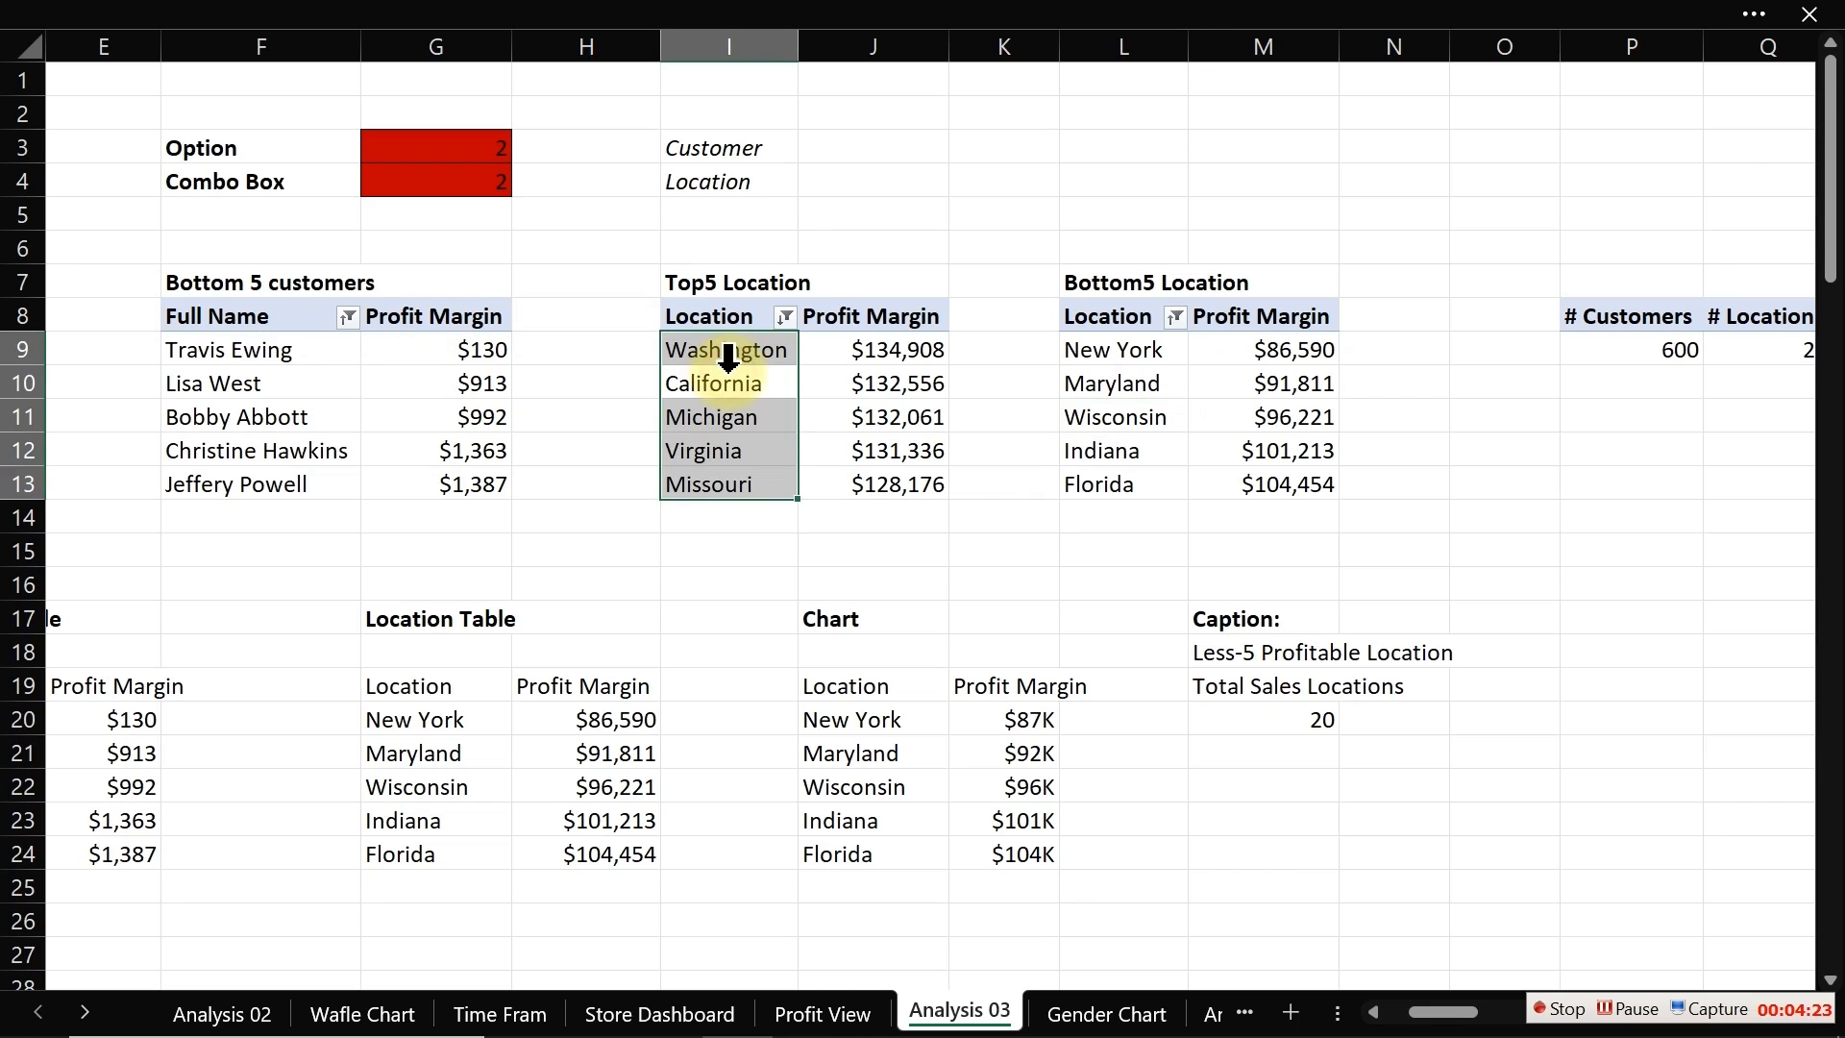
{"action": "left_click", "coordinate": [733, 19]}
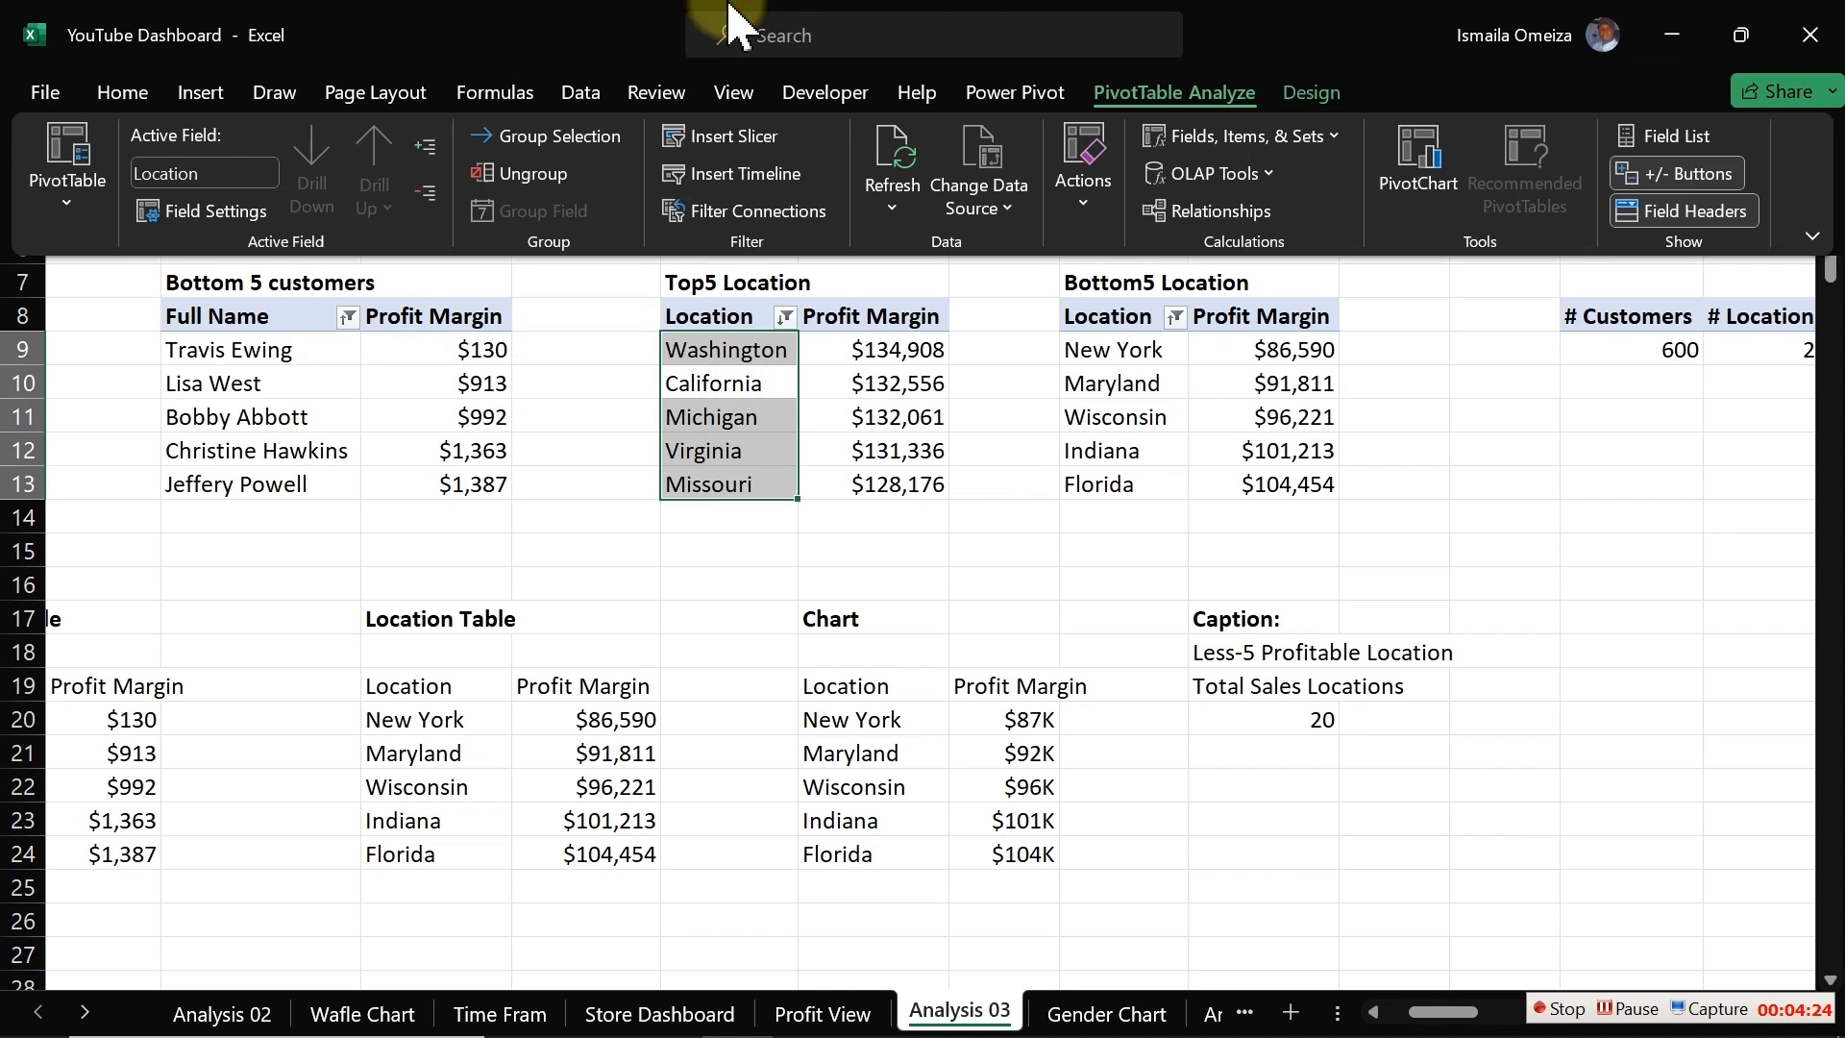
{"action": "left_click", "coordinate": [83, 226]}
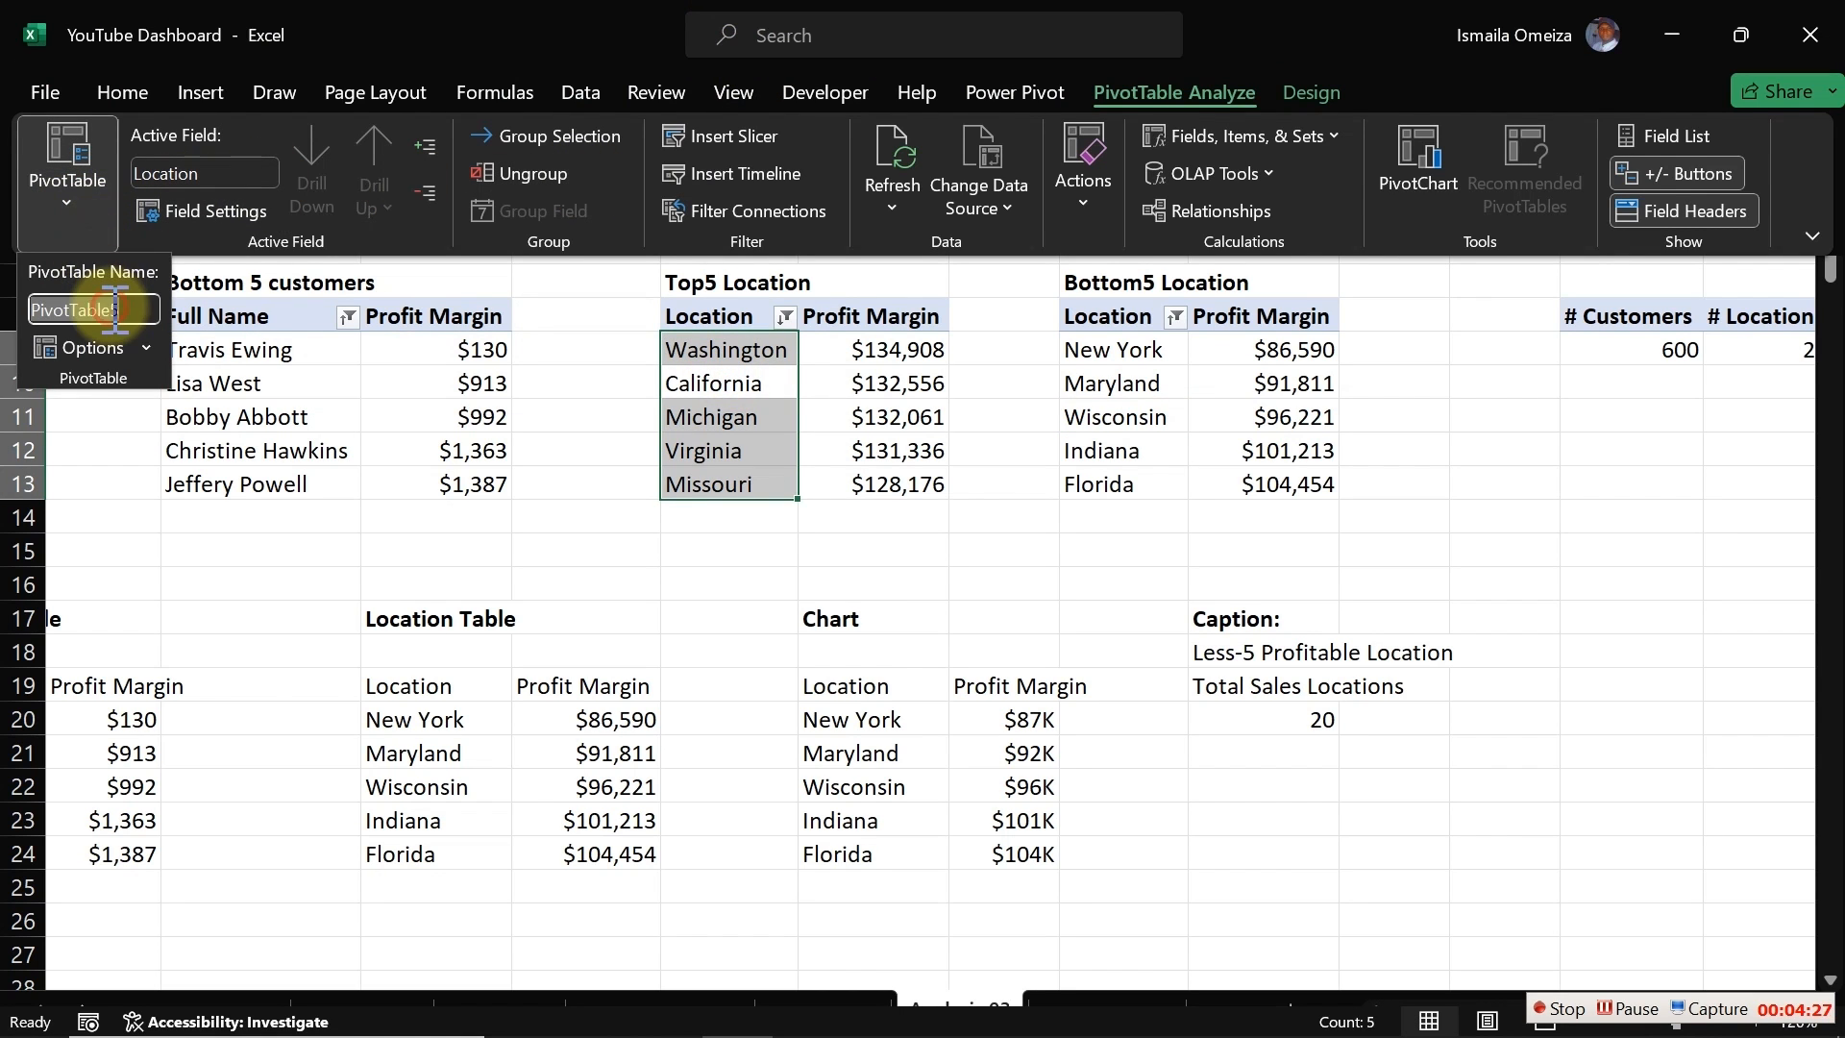
{"action": "type", "text": "TpLocatio"}
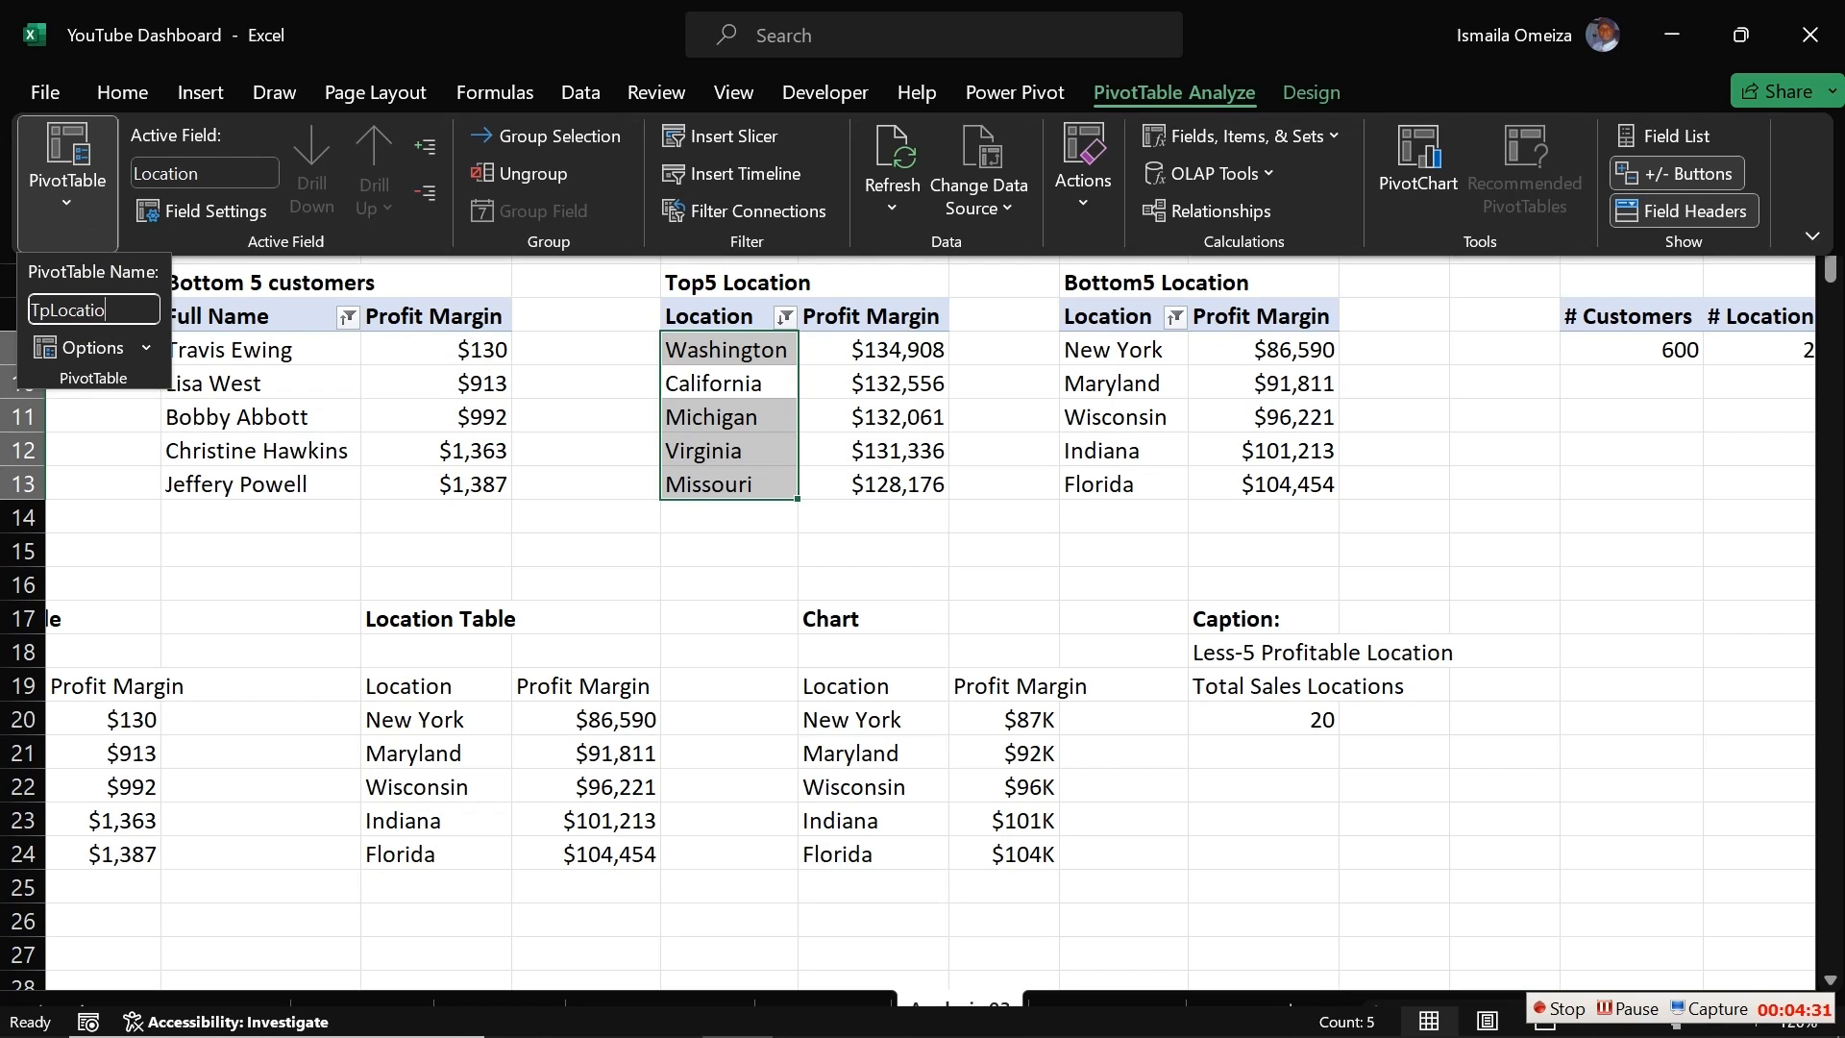
{"action": "left_click", "coordinate": [109, 308]}
Step: Rename the Bottom 5 customers pivot table with a name beginning BtCustom
{"action": "left_click", "coordinate": [235, 362]}
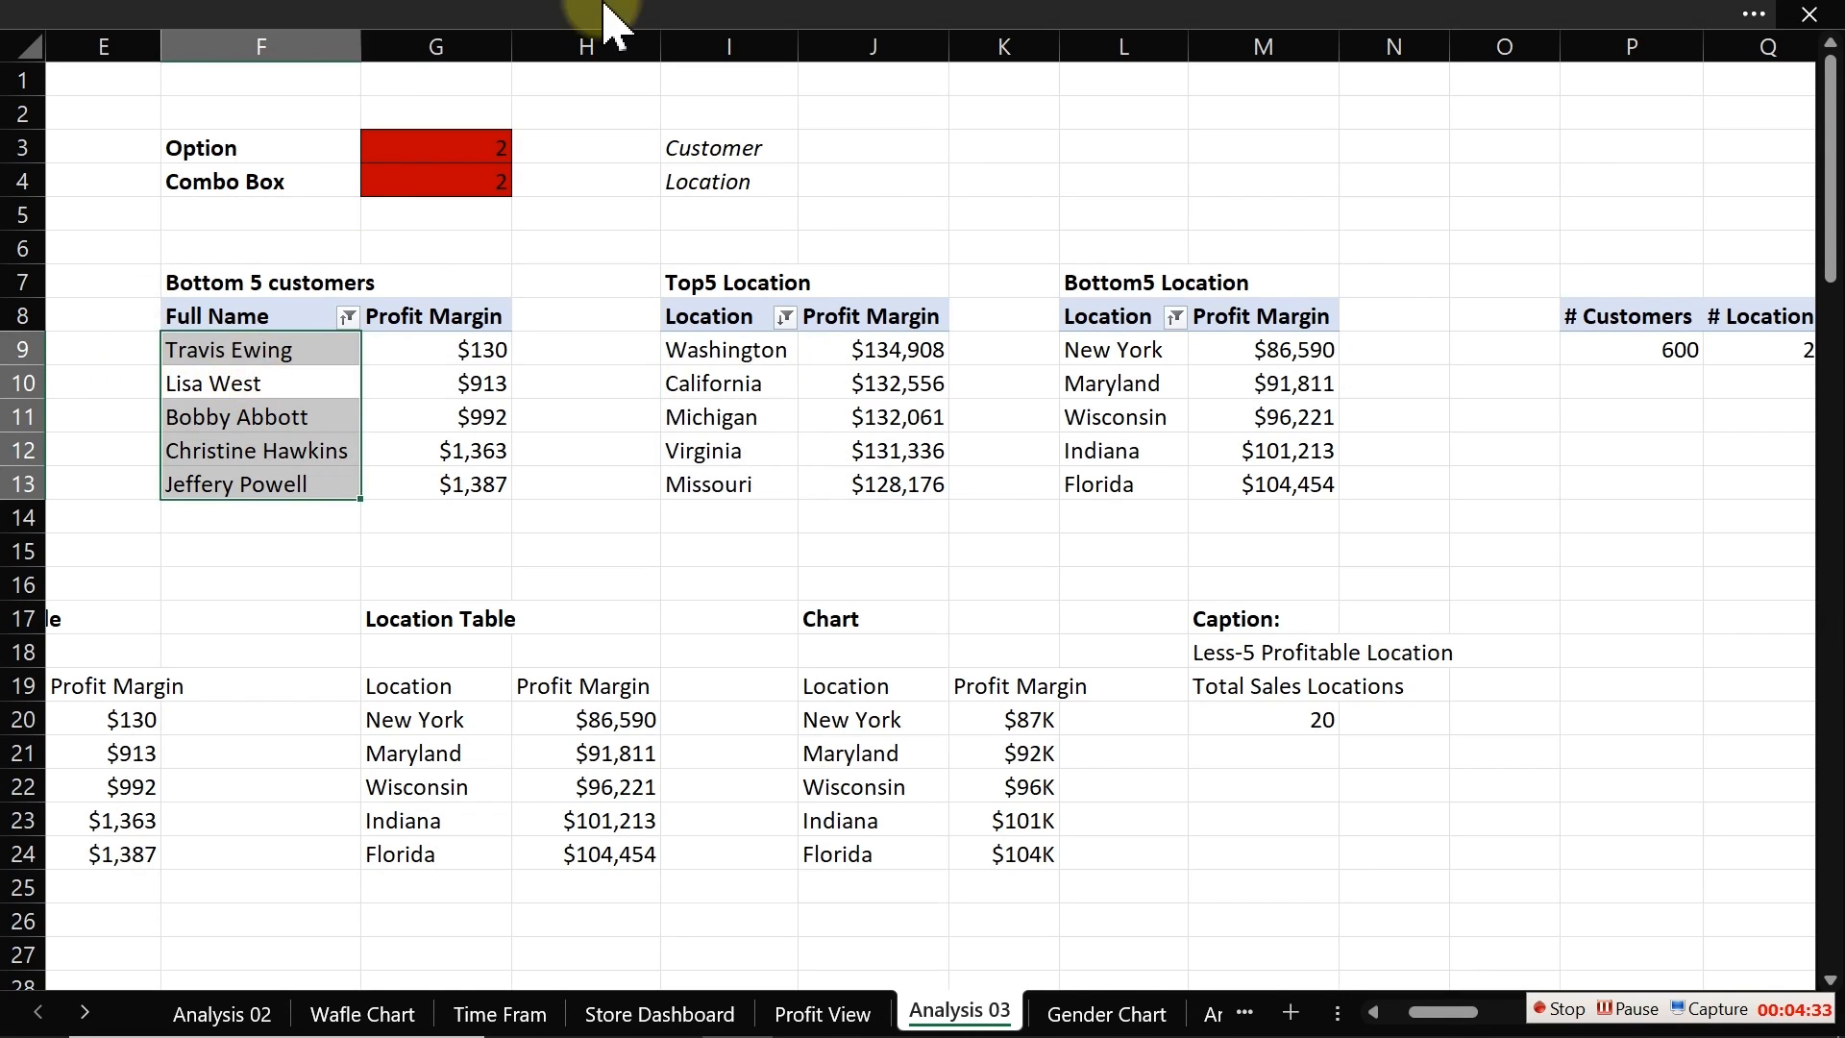
{"action": "left_click", "coordinate": [659, 12]}
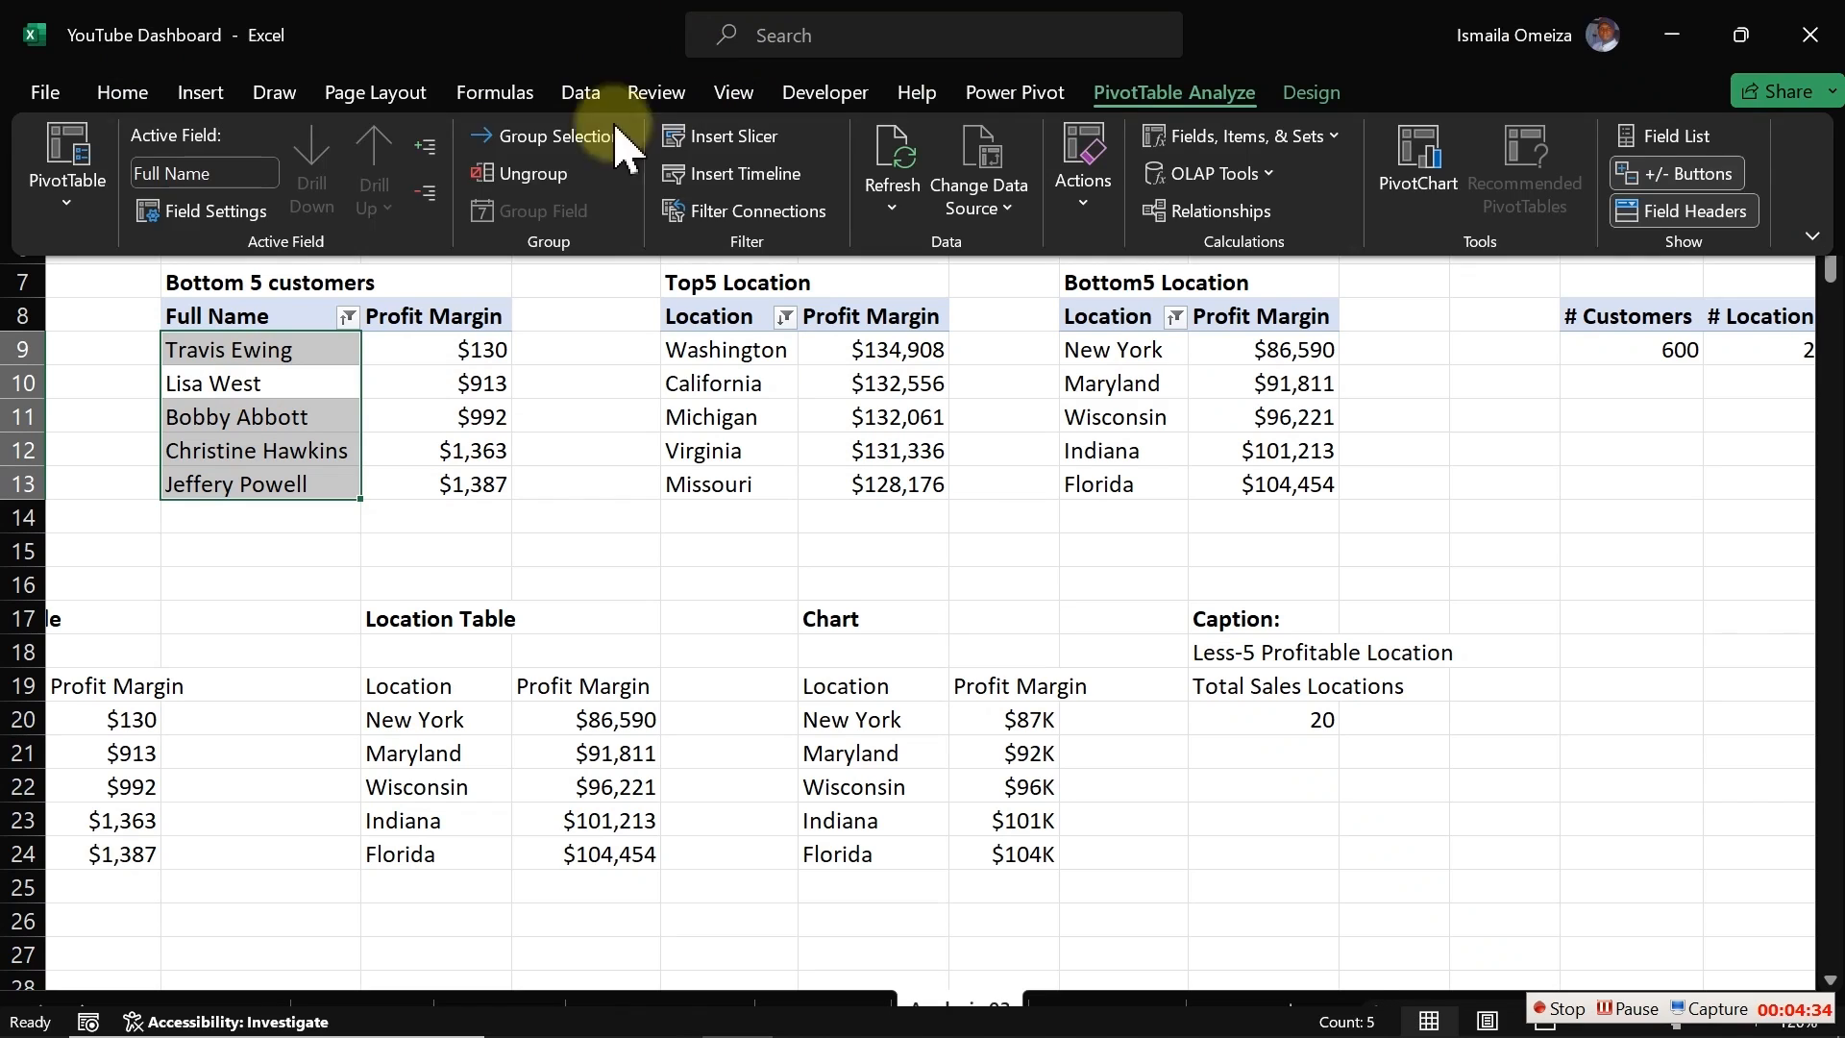
{"action": "left_click", "coordinate": [77, 192]}
{"action": "type", "text": "BtCustomr"}
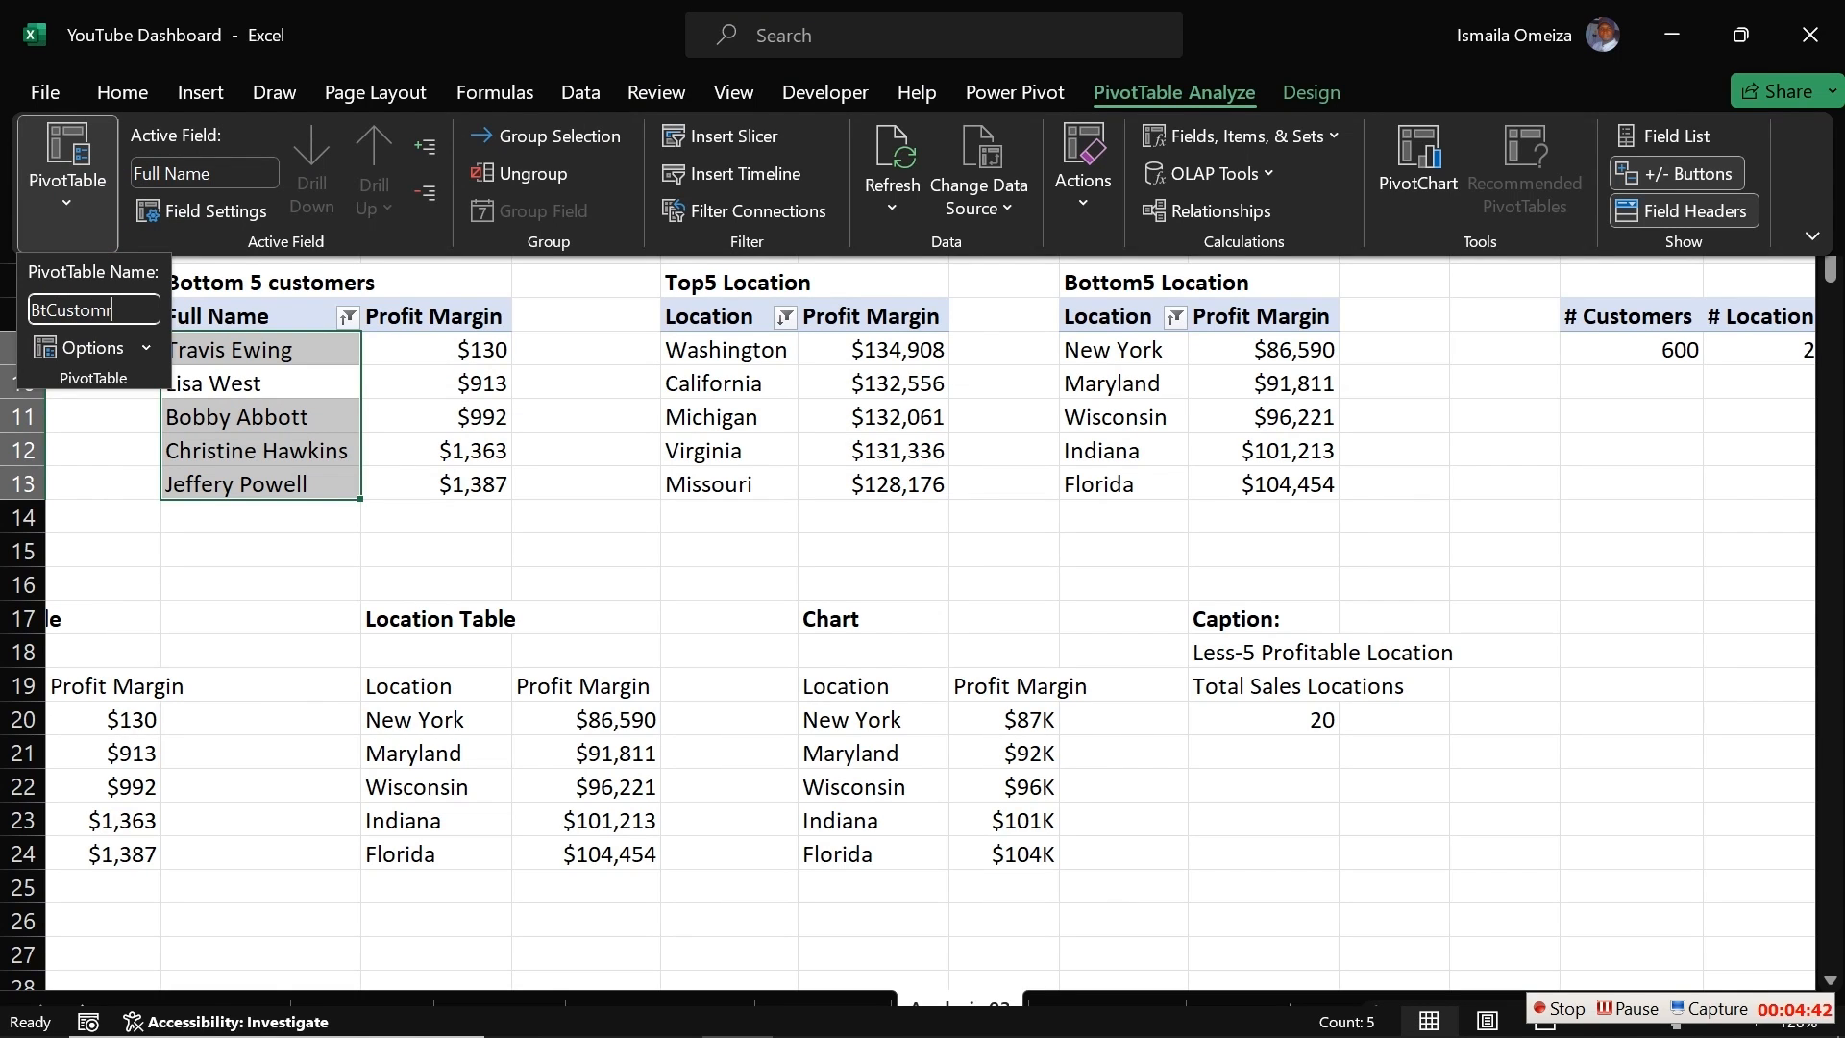
{"action": "left_click", "coordinate": [81, 312]}
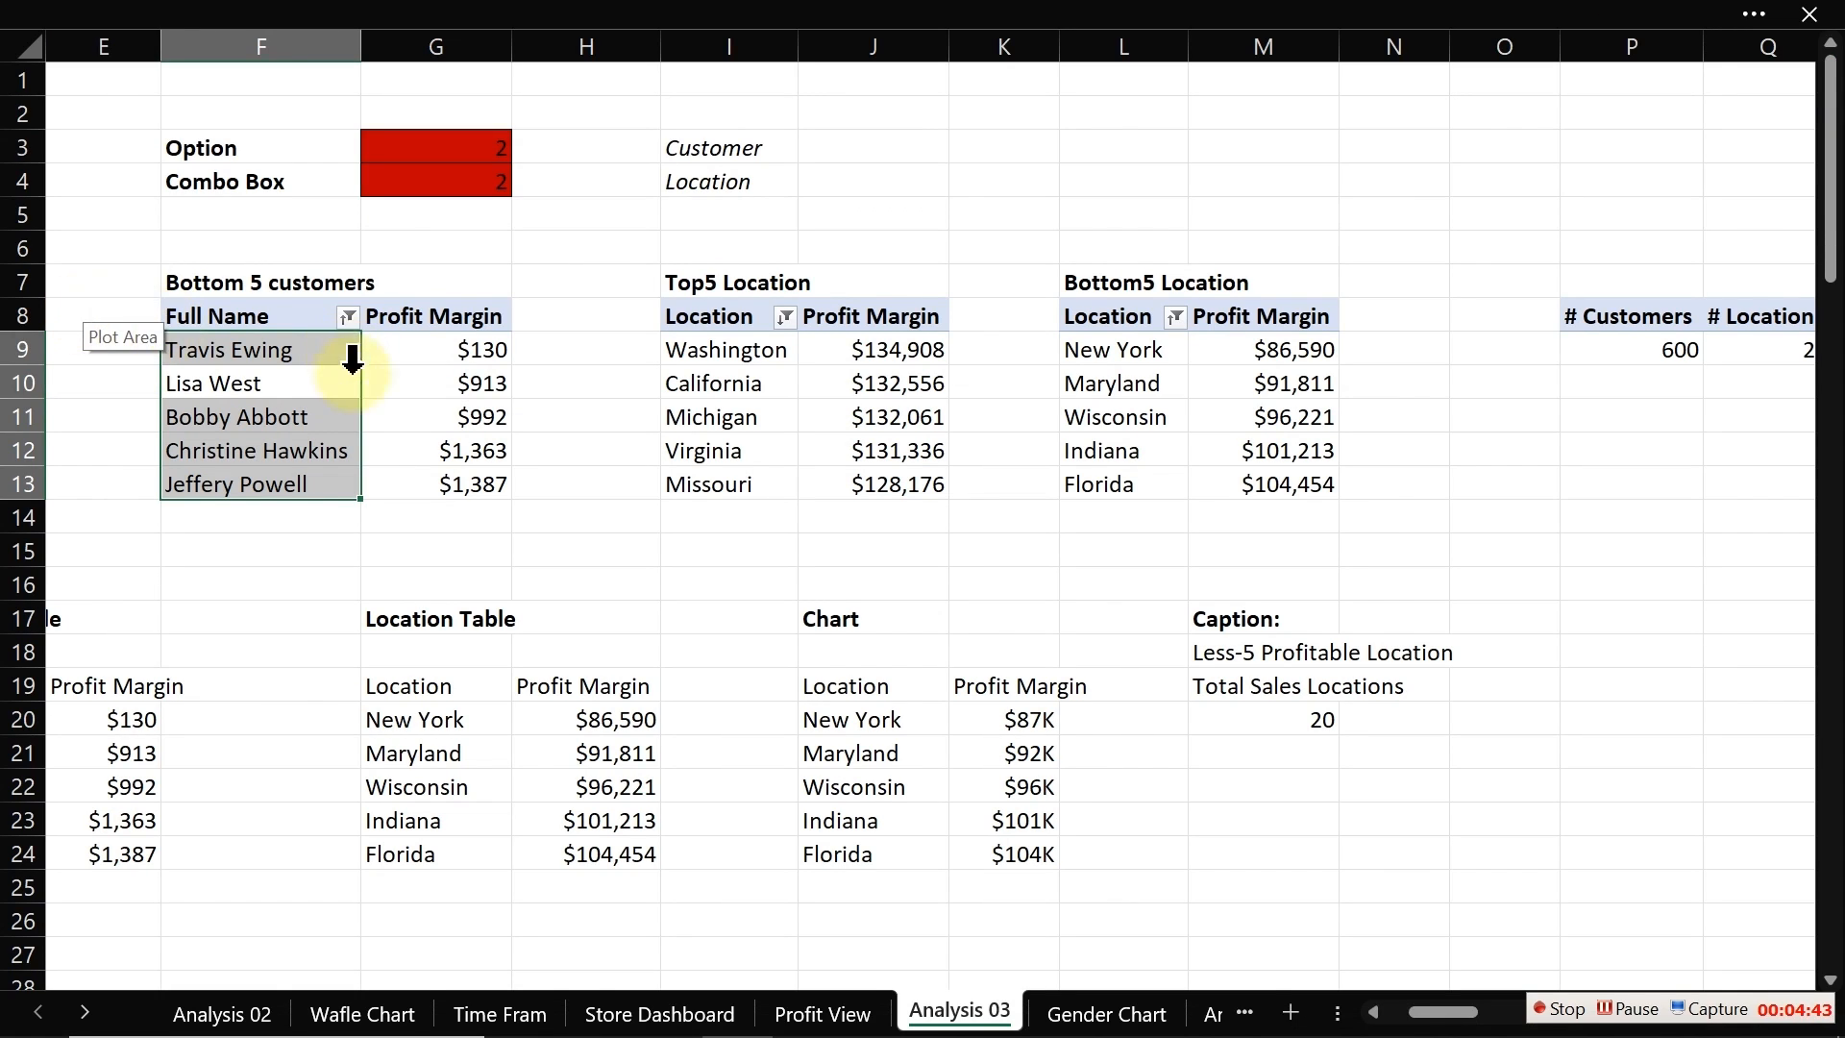
{"action": "left_click", "coordinate": [277, 417]}
{"action": "key", "text": "Home"}
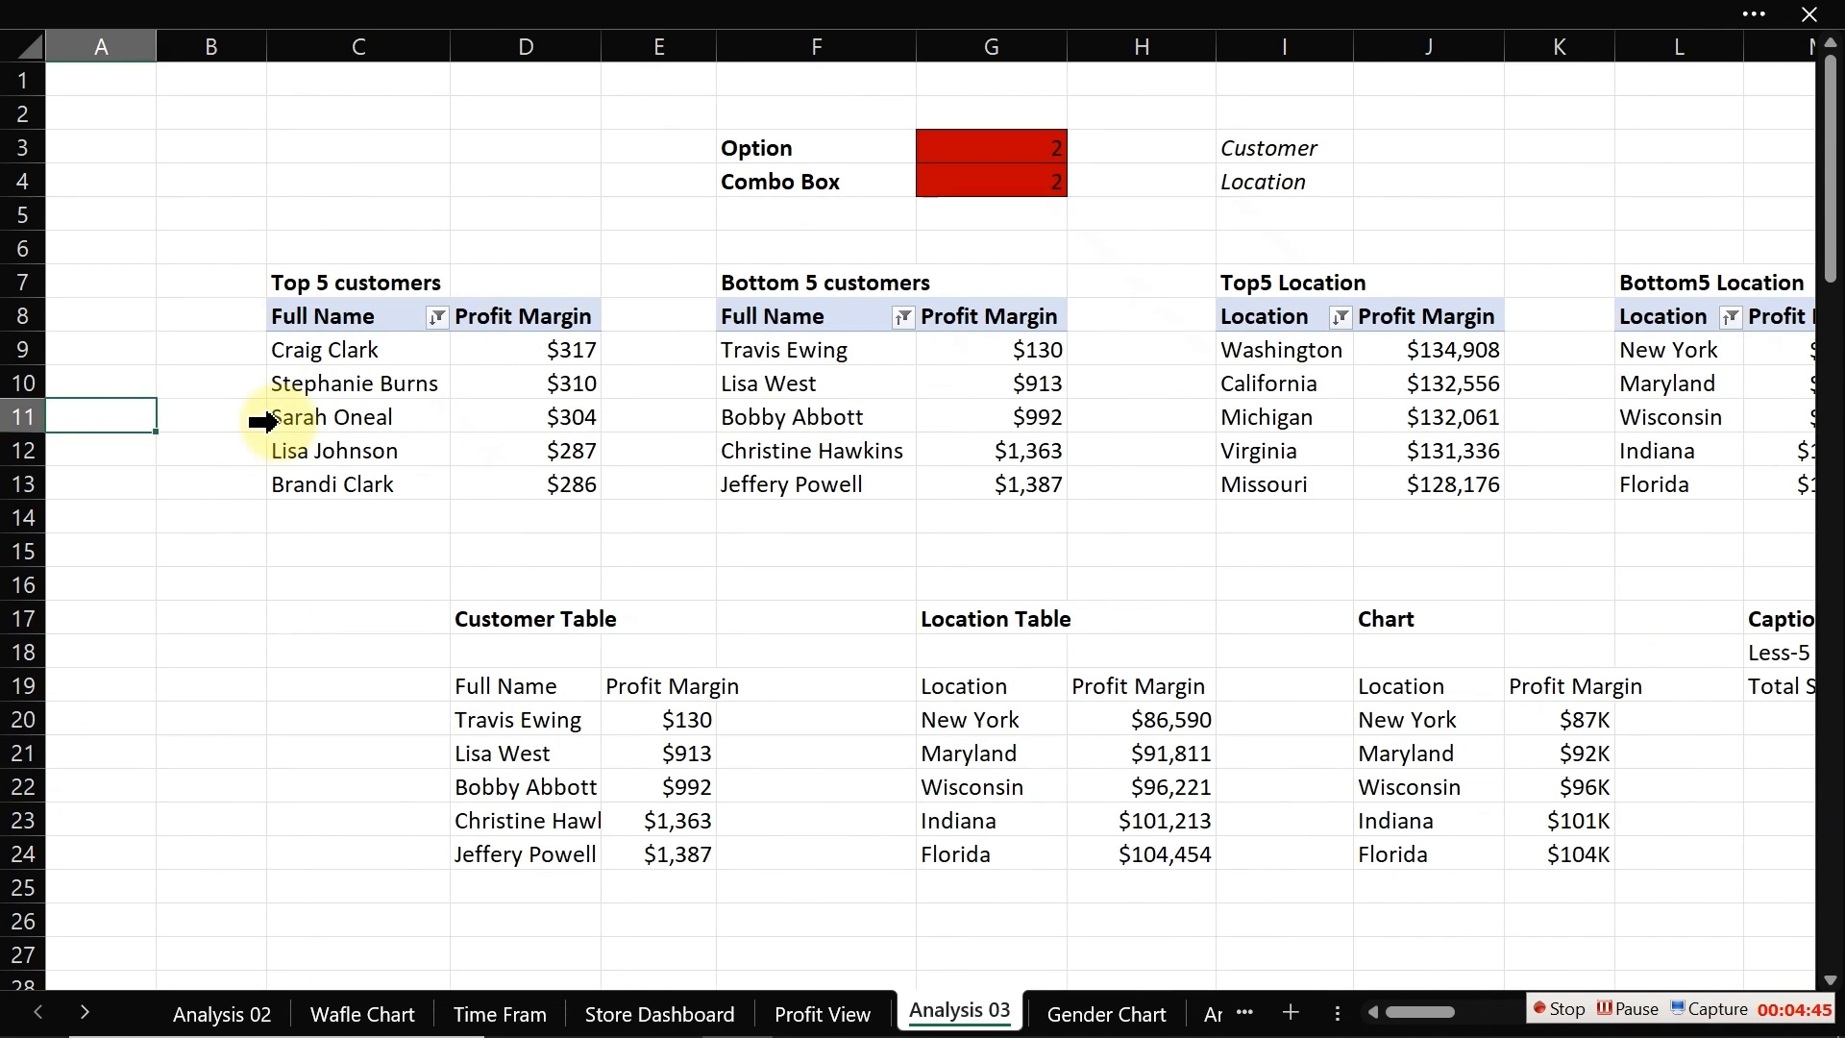
Step: Rename the Top 5 customers pivot table as BtCustomer and return to the Profit View dashboard sheet
{"action": "left_click", "coordinate": [804, 401]}
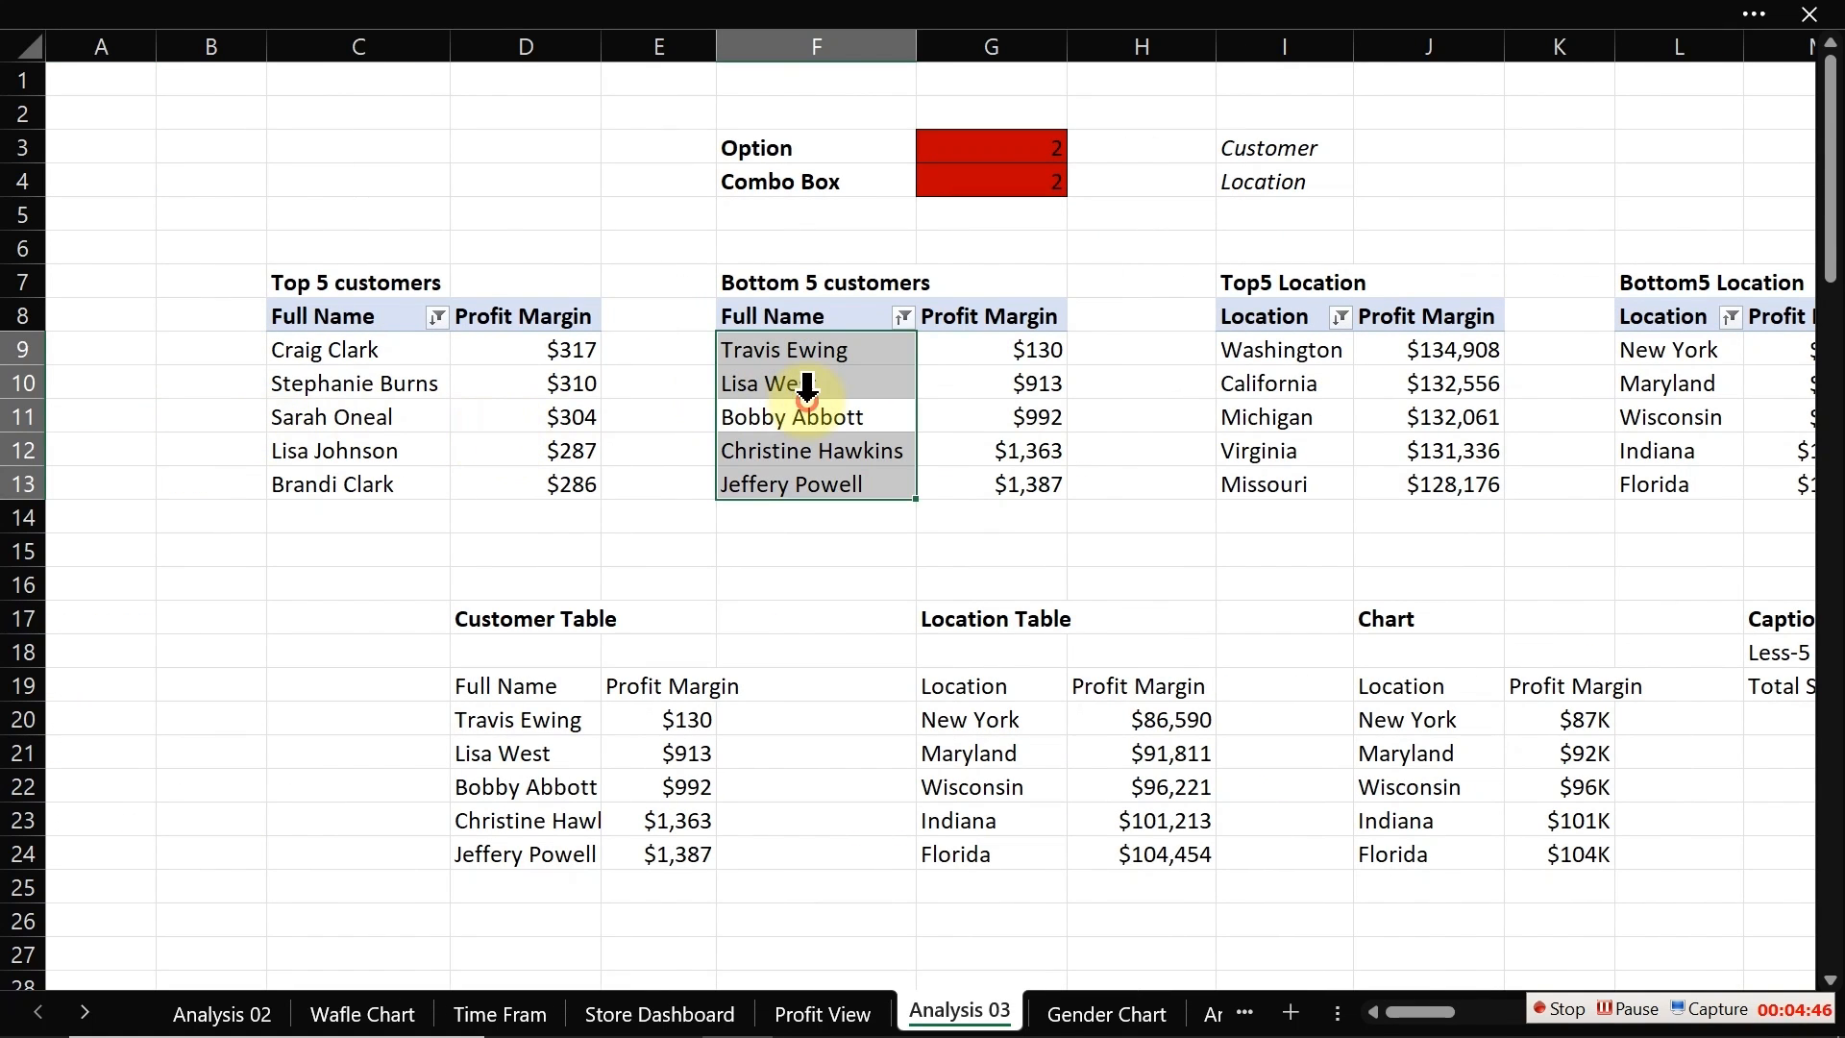
{"action": "left_click", "coordinate": [858, 19]}
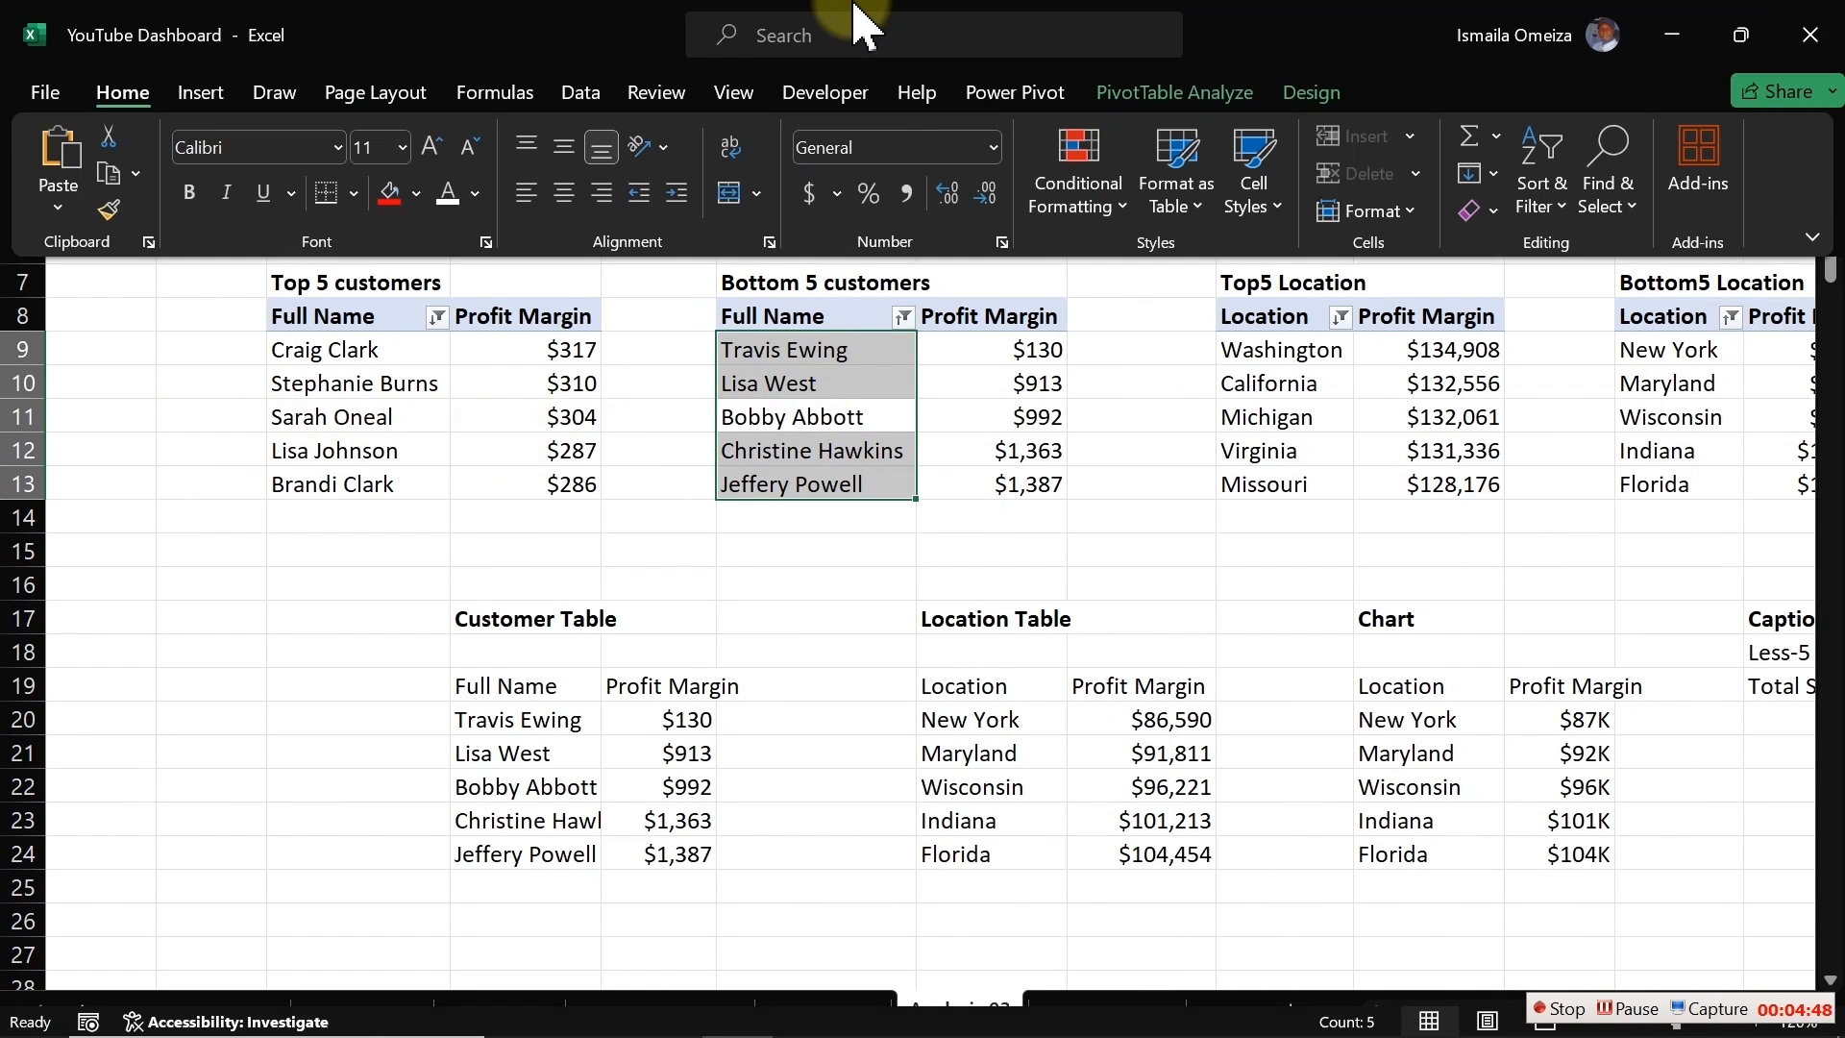
{"action": "left_click", "coordinate": [509, 373]}
{"action": "left_click", "coordinate": [511, 372]}
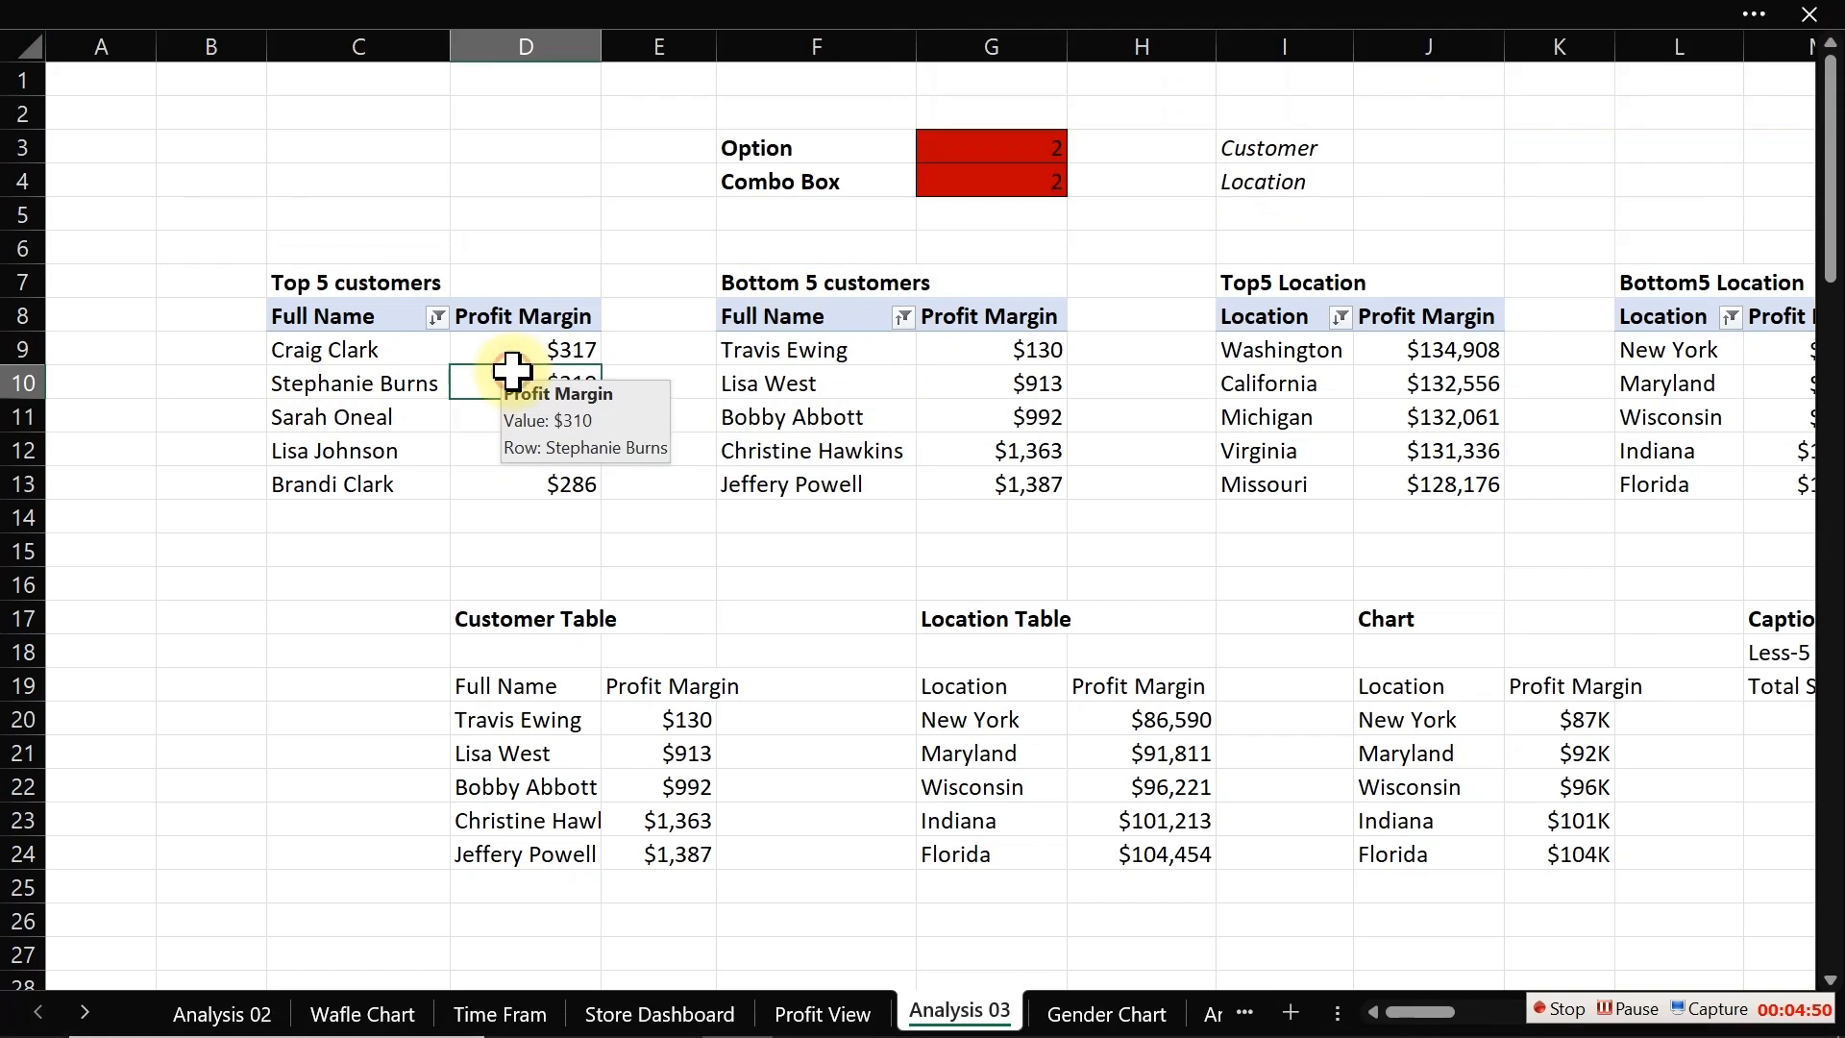
{"action": "left_click", "coordinate": [804, 20]}
{"action": "left_click", "coordinate": [1152, 92]}
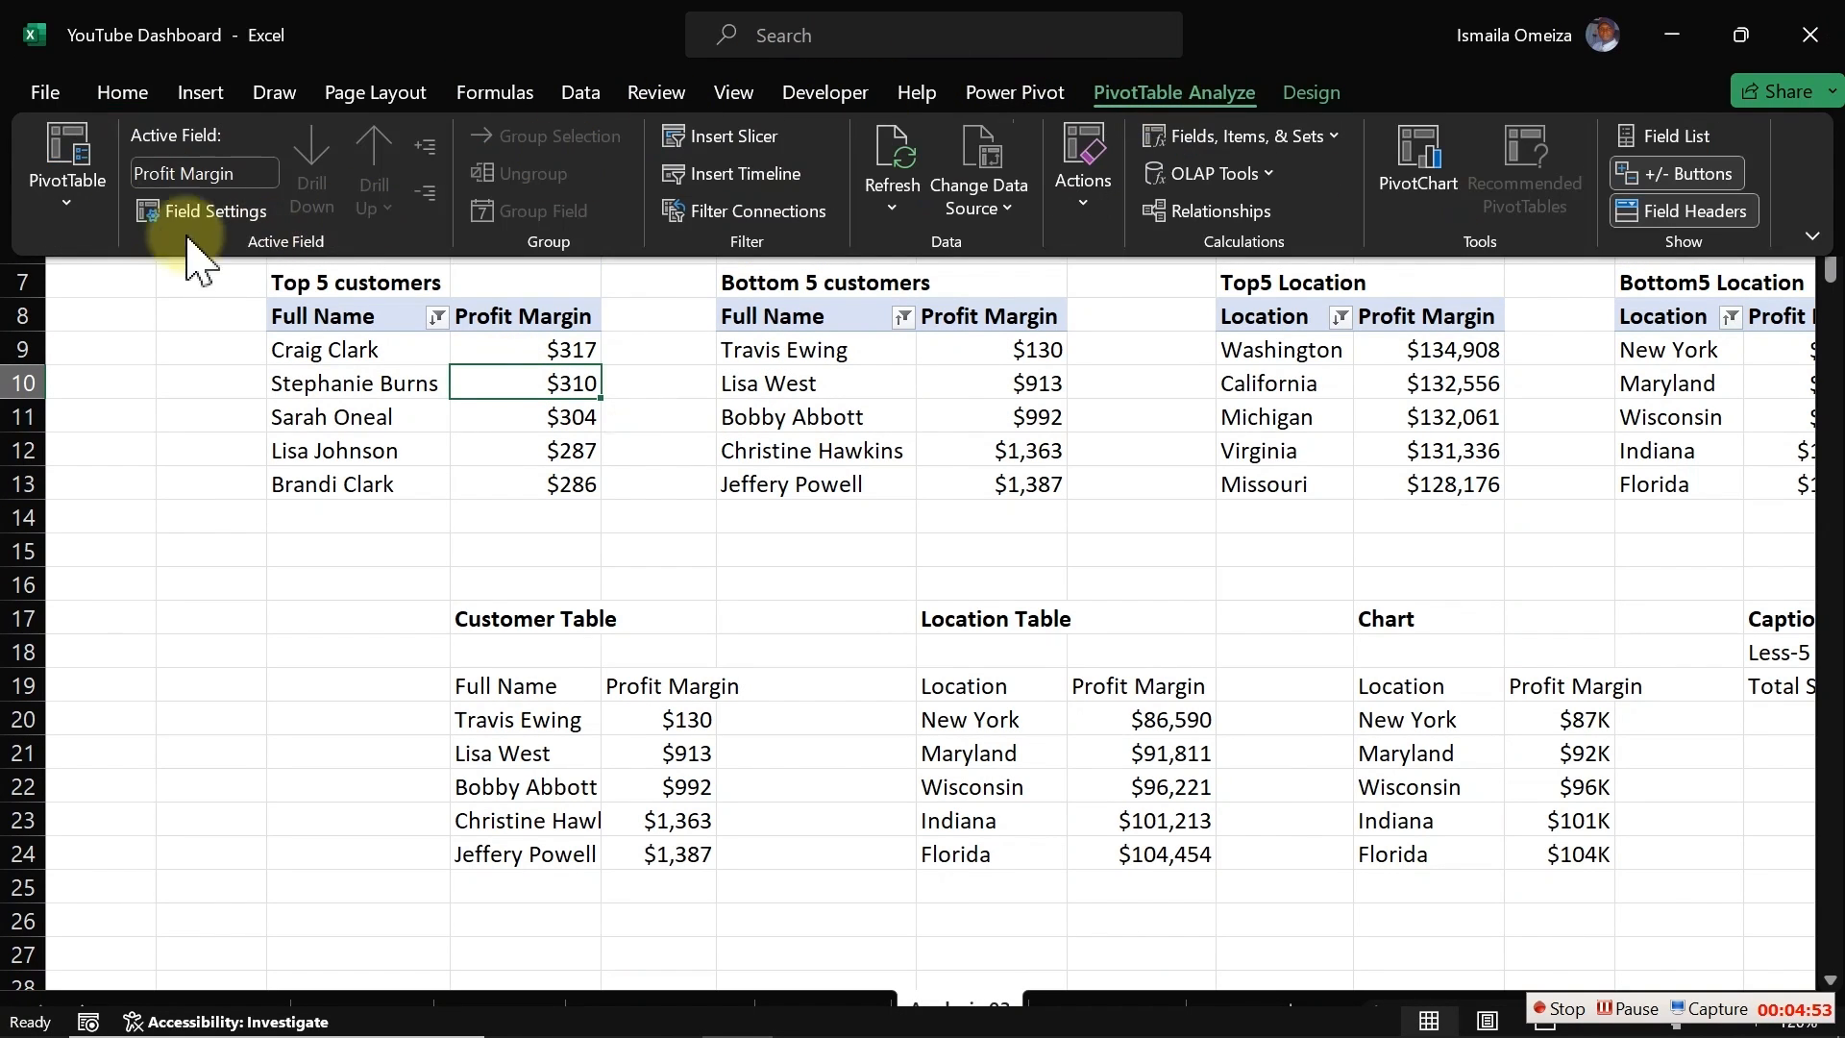
{"action": "left_click", "coordinate": [69, 192]}
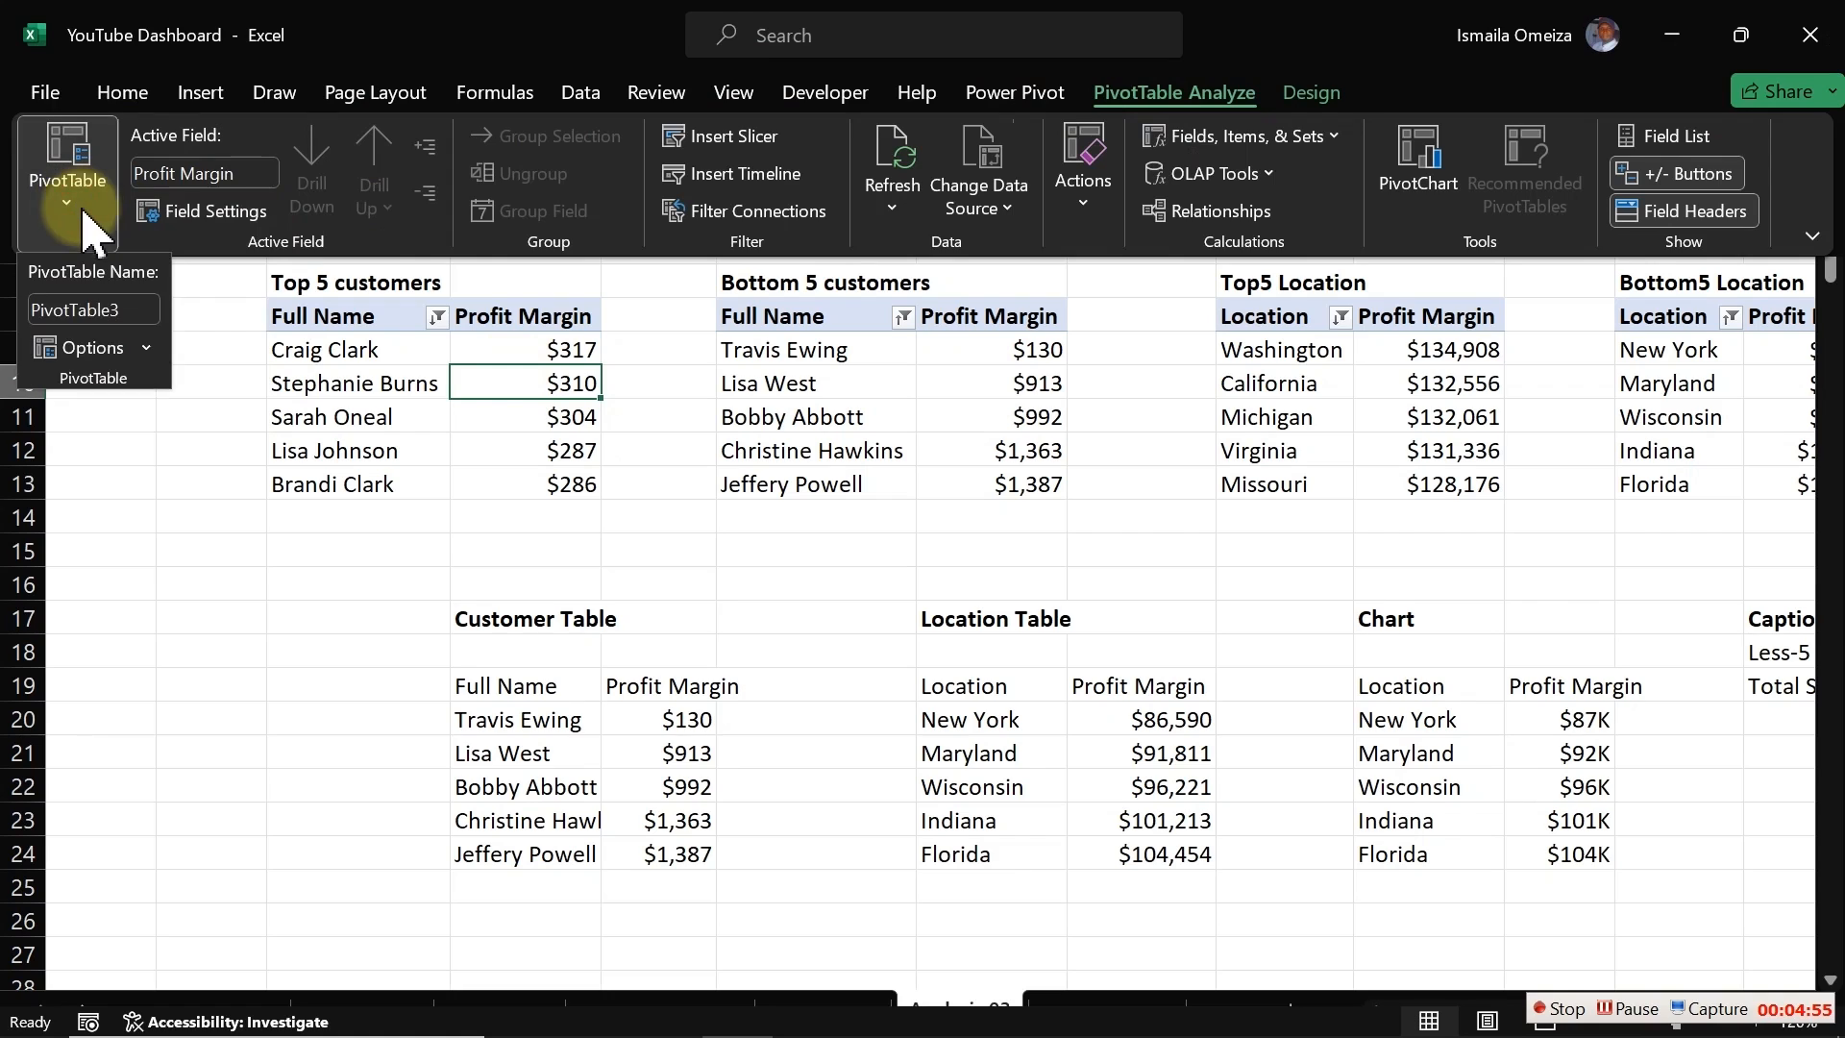
{"action": "type", "text": "BtCustomer2"}
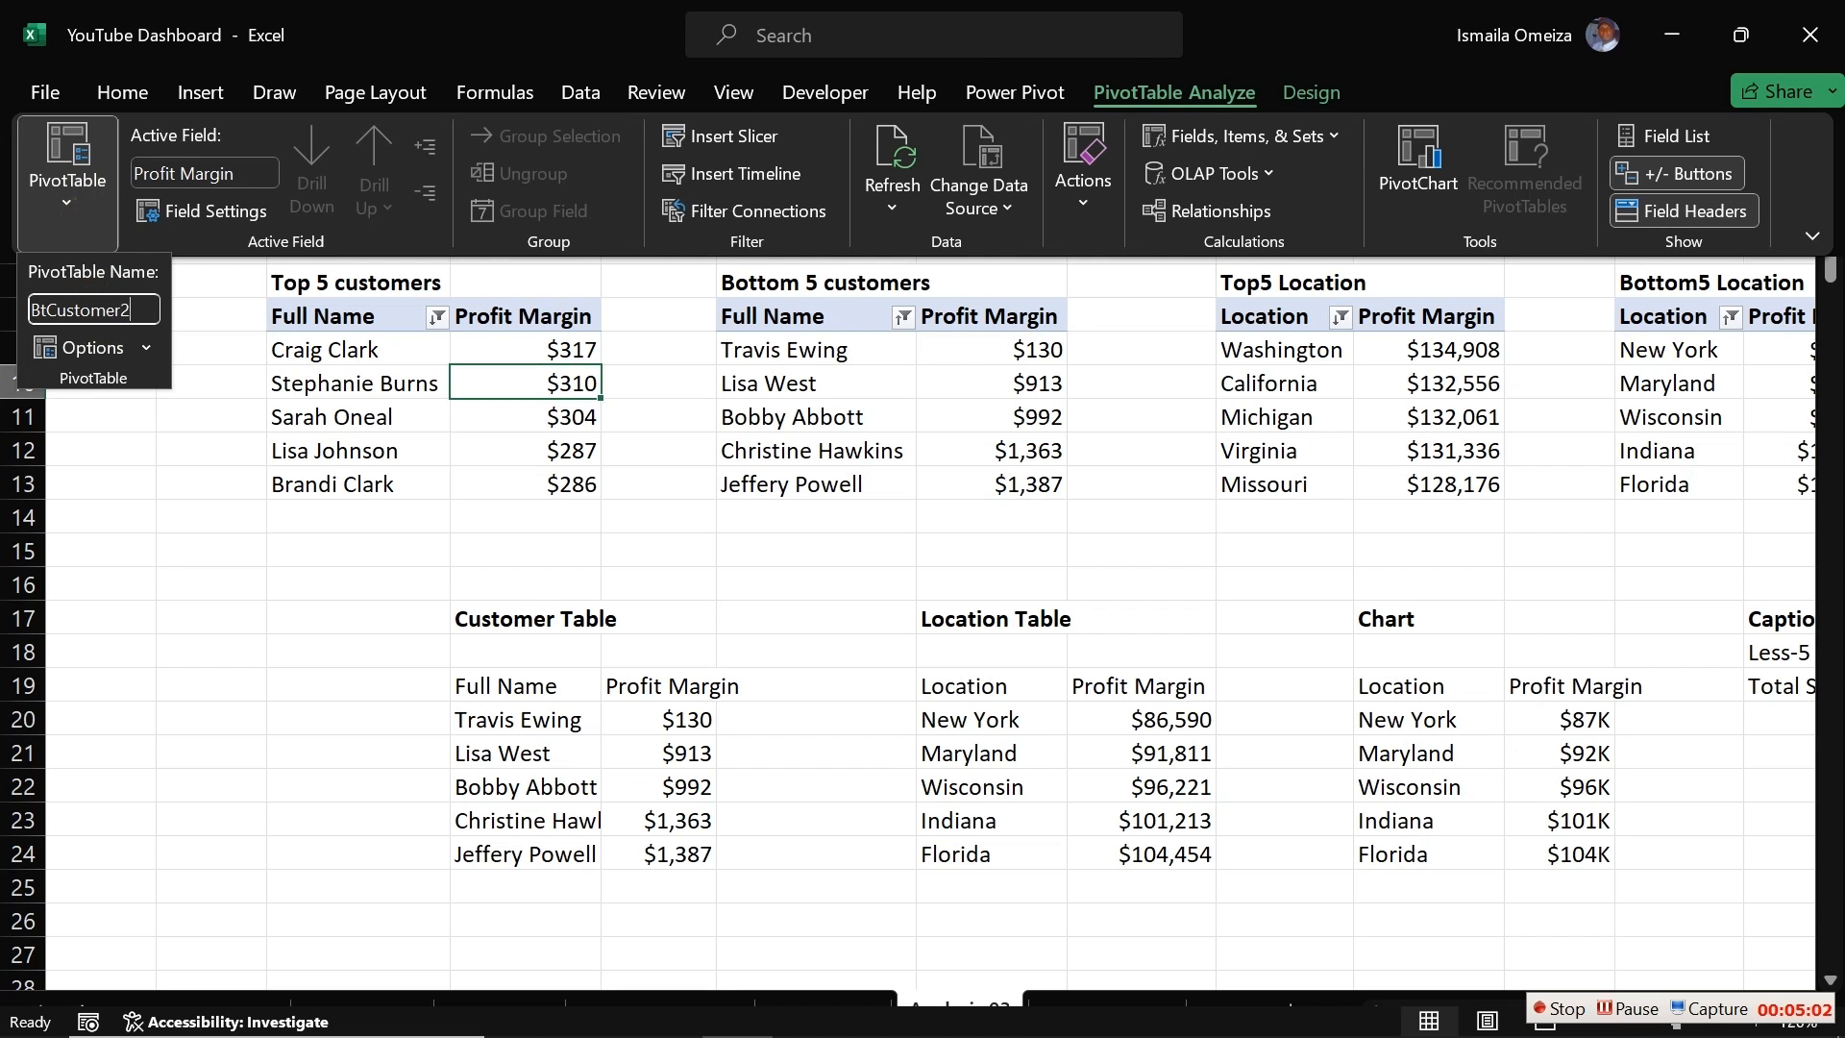
{"action": "key", "text": "Return"}
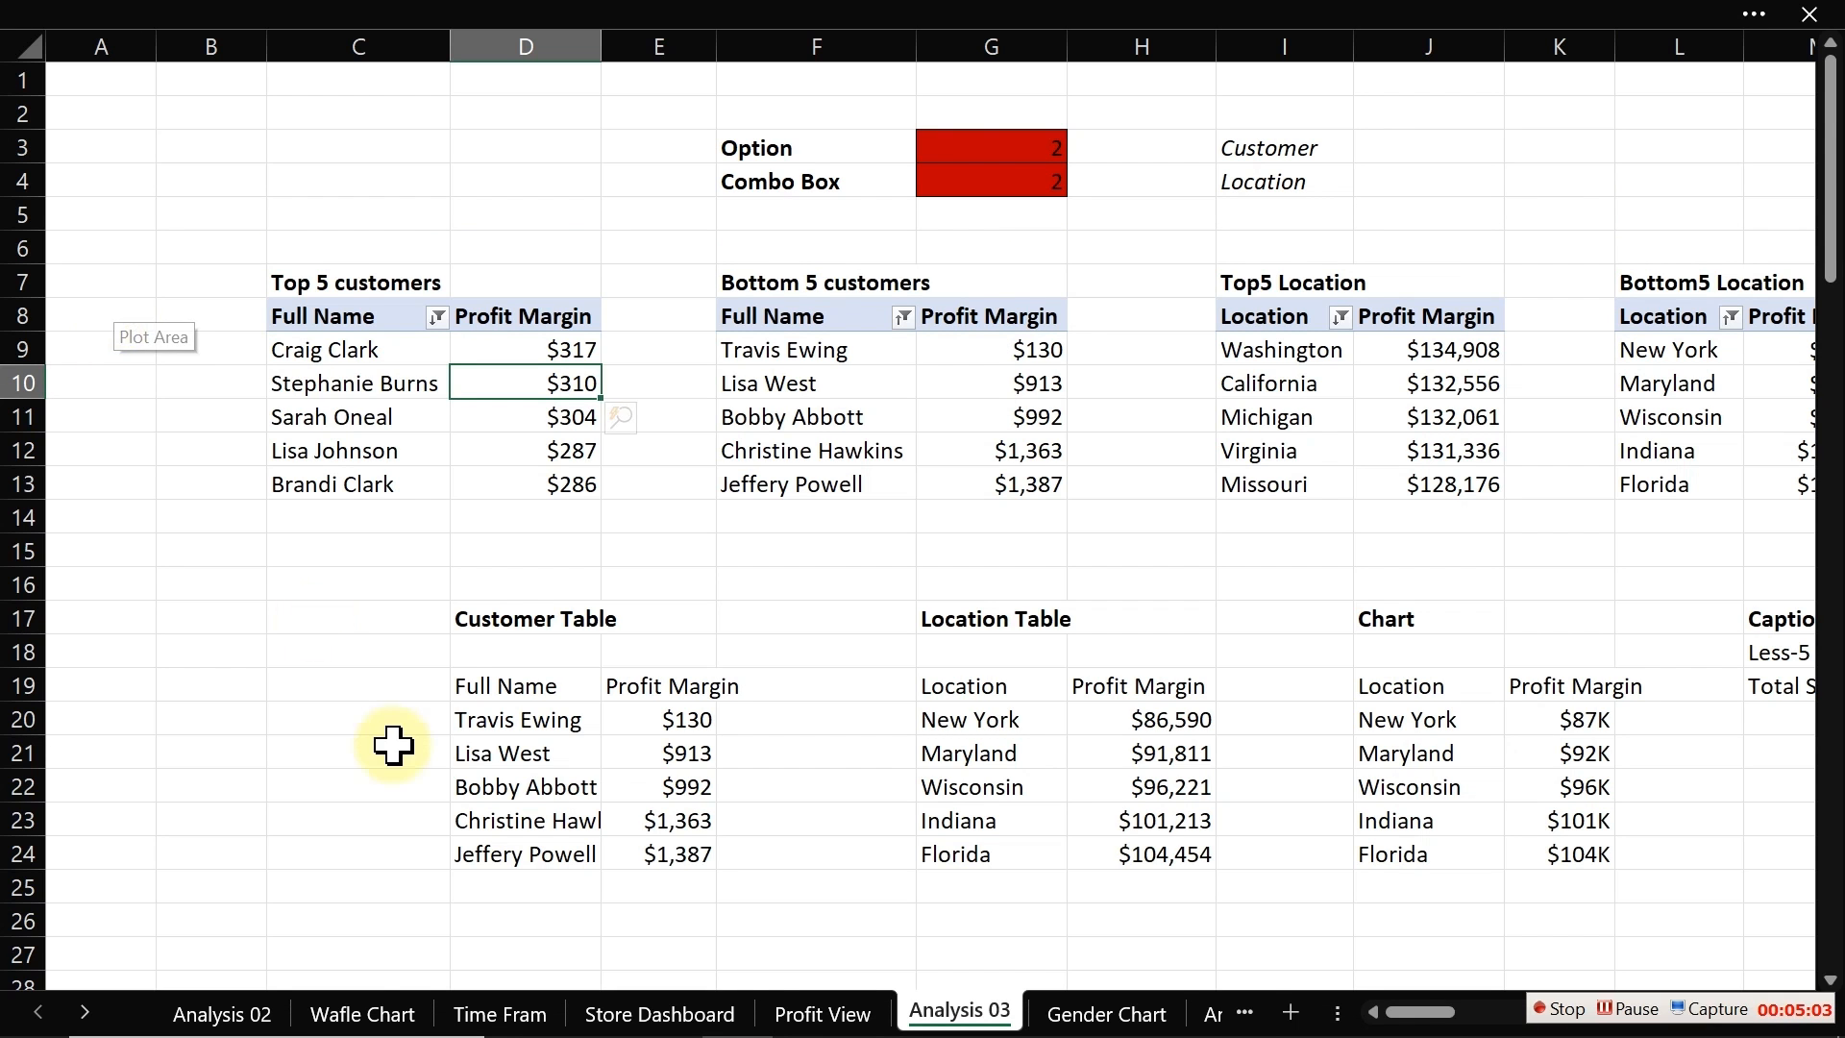
{"action": "left_click", "coordinate": [824, 1012]}
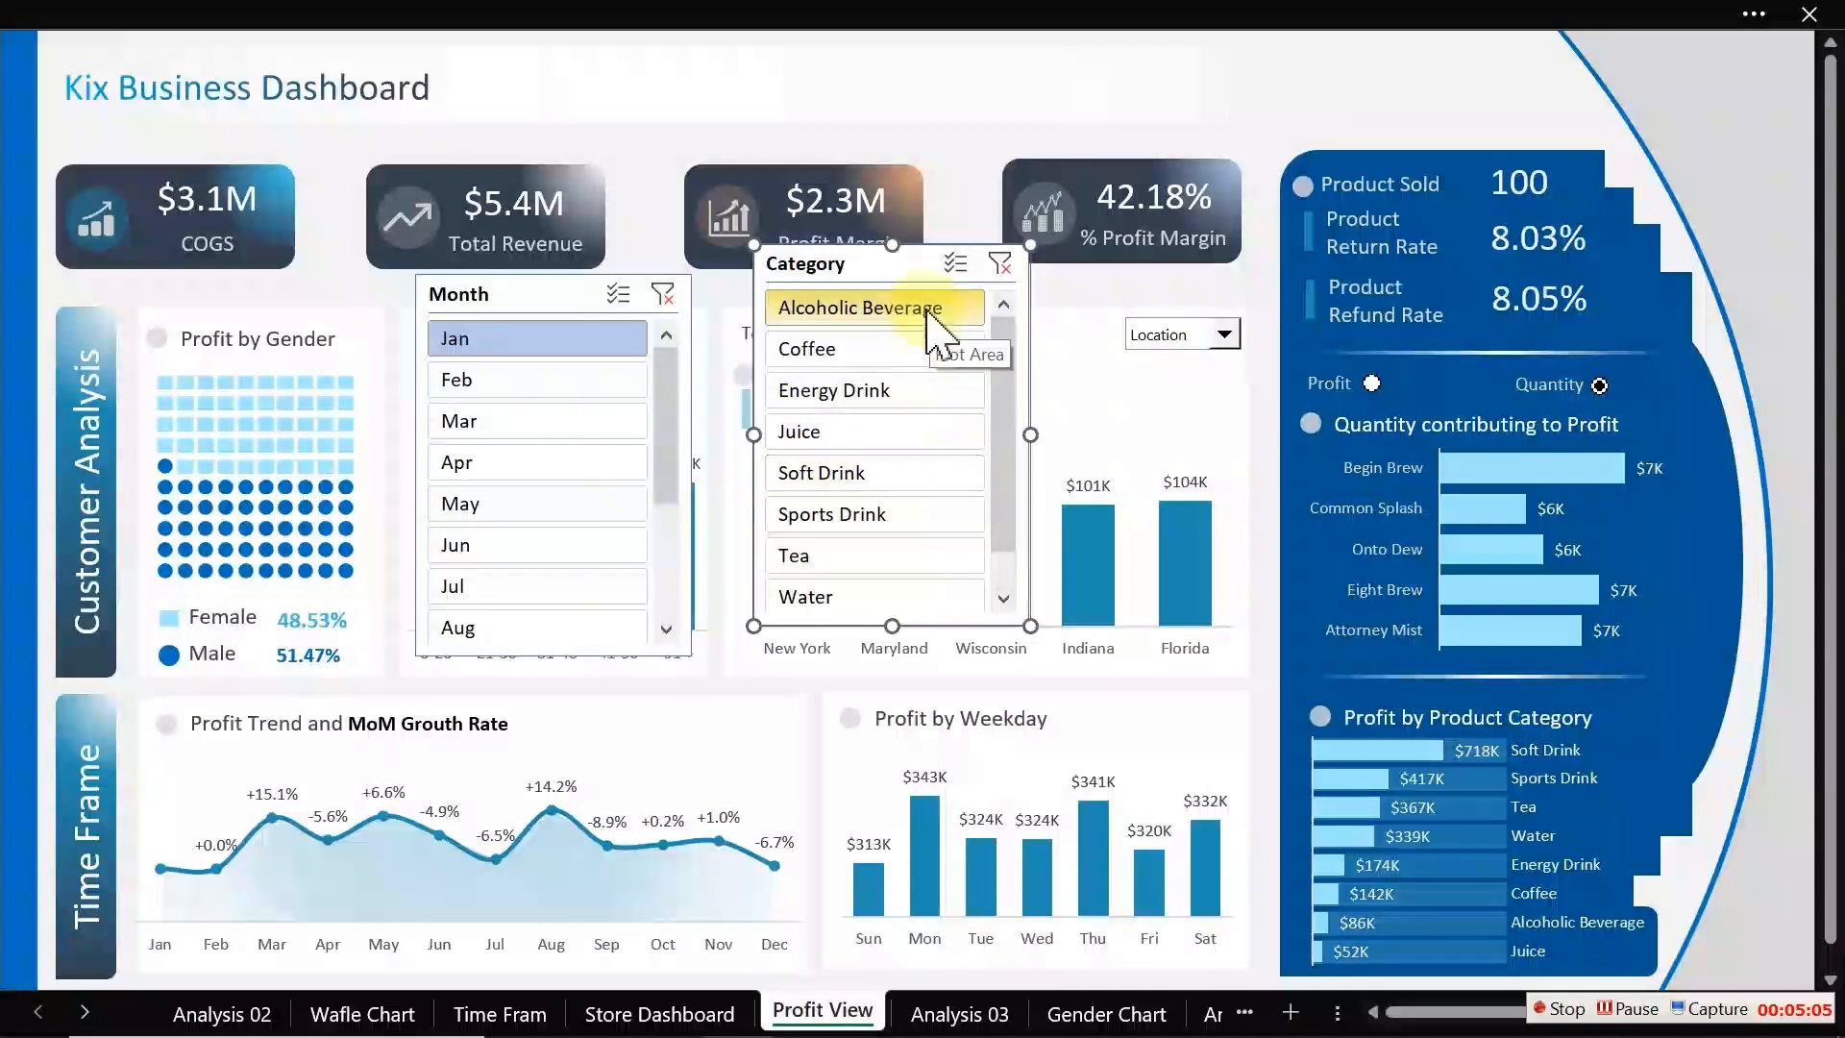
Step: Open the Category slicer's report connections and connect it to BtCustomr, BTLocation, CustoerAgeGroup, CustomerGender, Month1 and Month2
{"action": "right_click", "coordinate": [900, 282]}
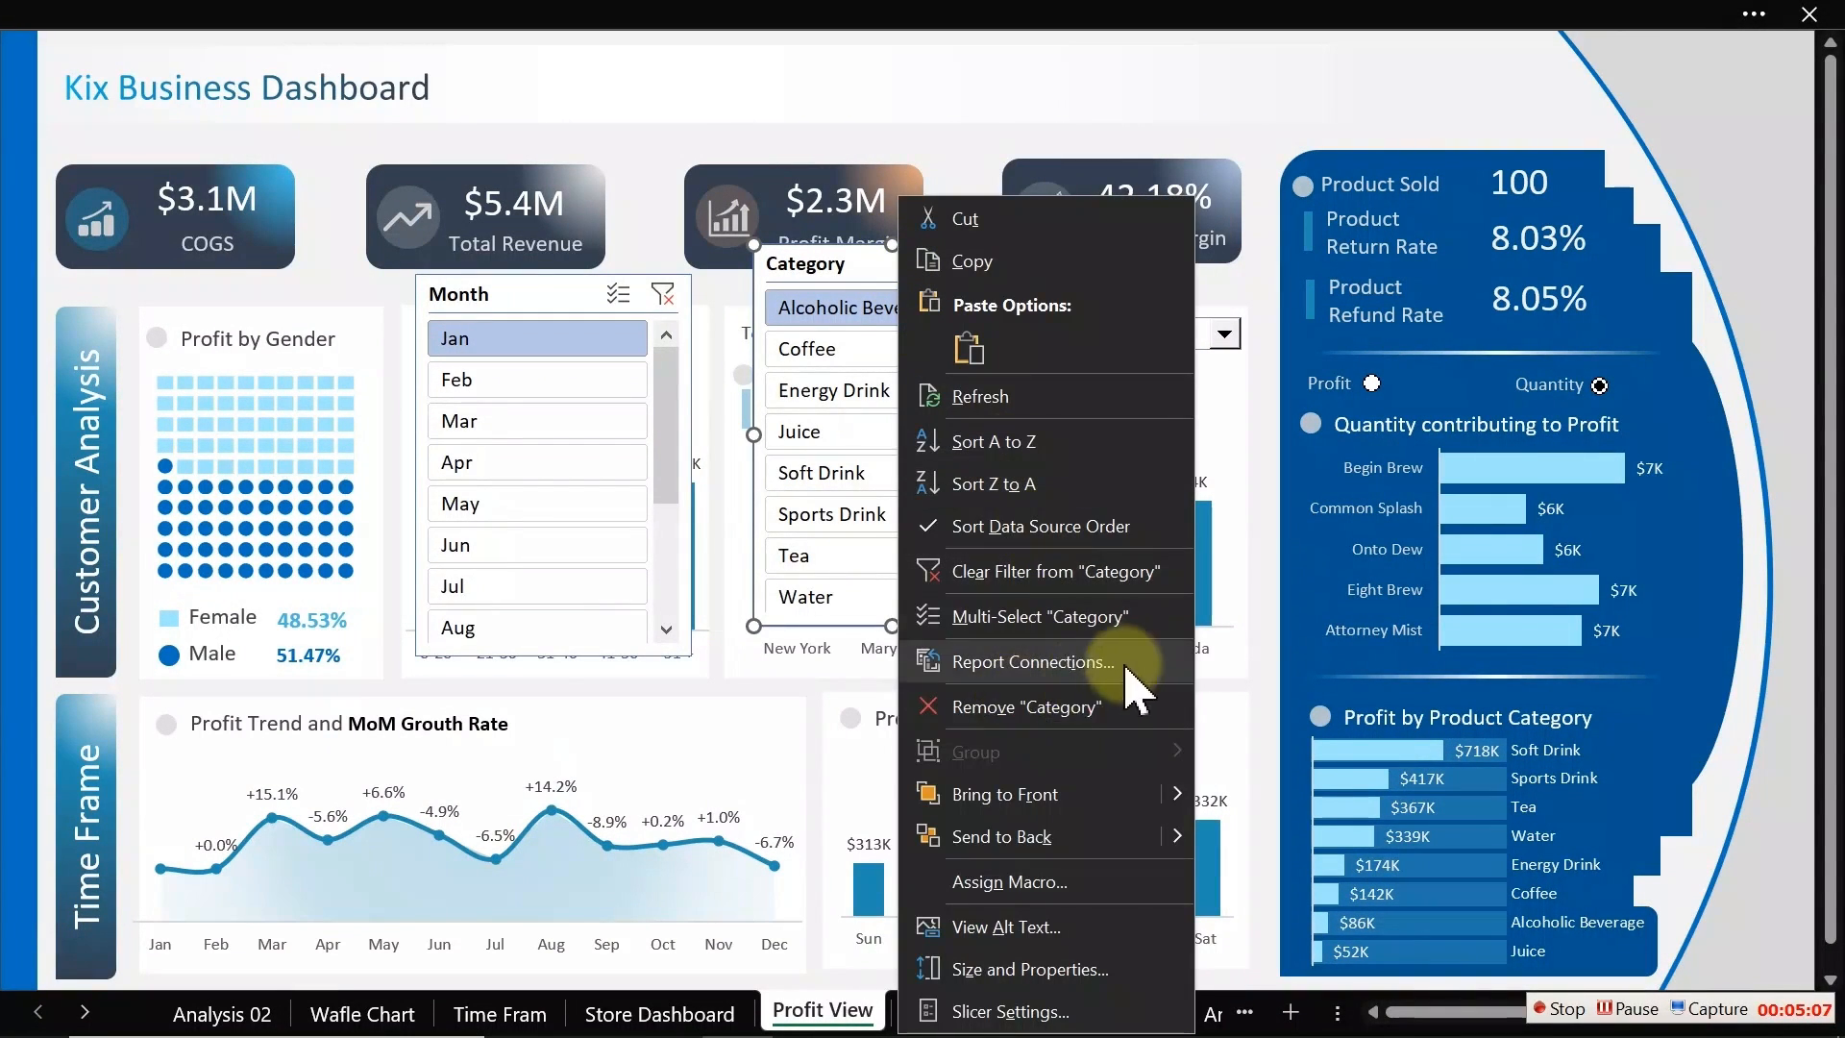
{"action": "left_click", "coordinate": [1064, 663]}
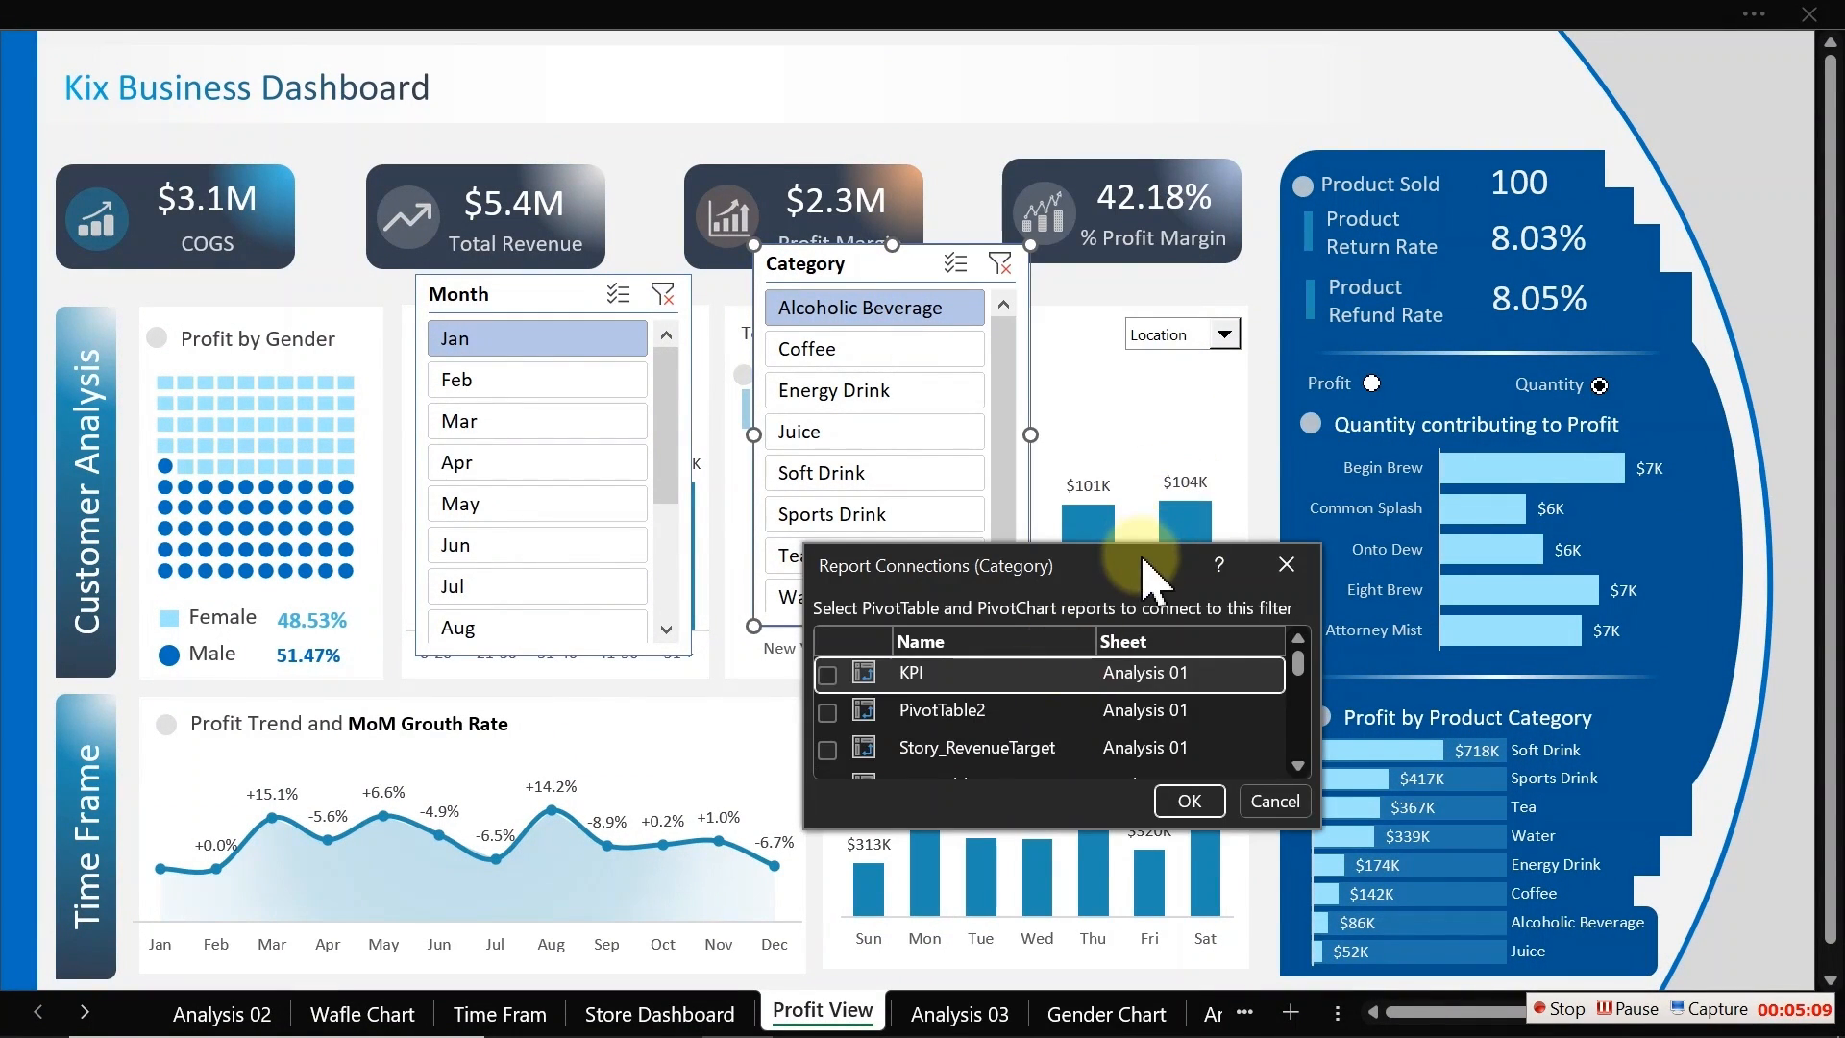
{"action": "left_click_drag", "start_coordinate": [1150, 566], "coordinate": [1421, 93]}
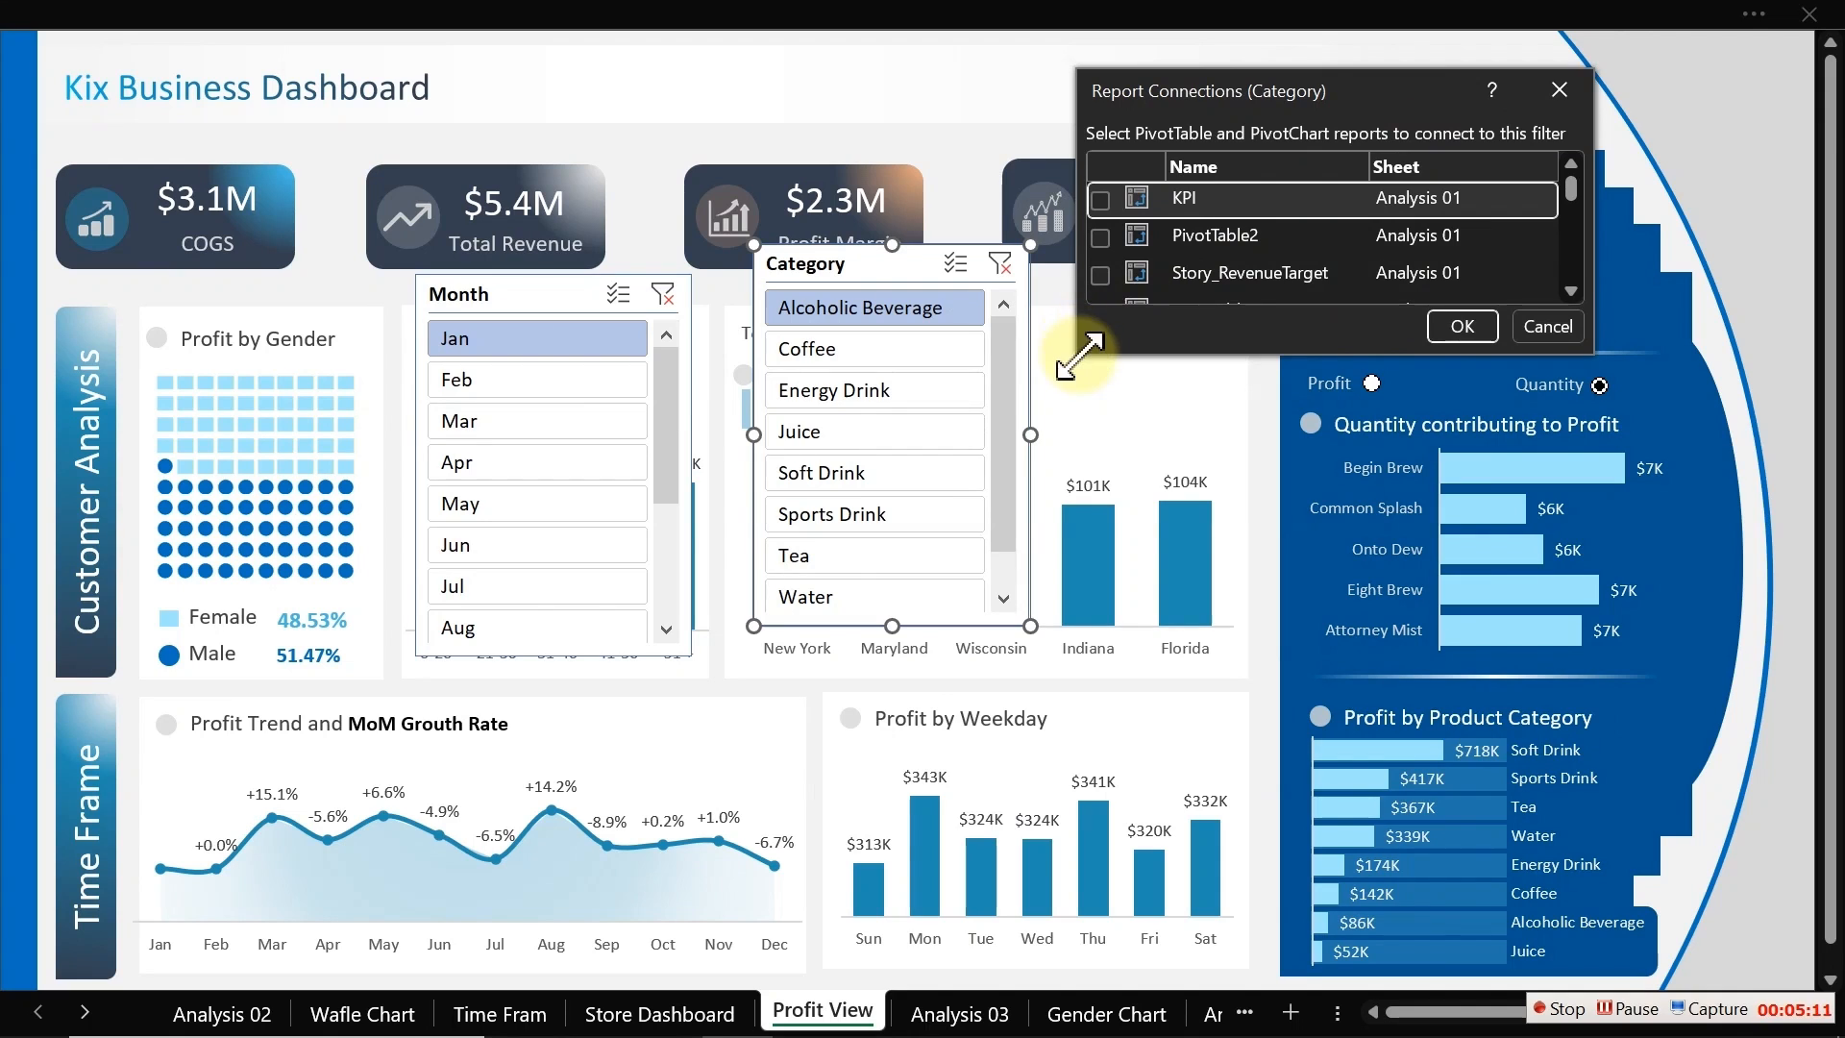
{"action": "left_click_drag", "start_coordinate": [1078, 356], "coordinate": [1010, 1023]}
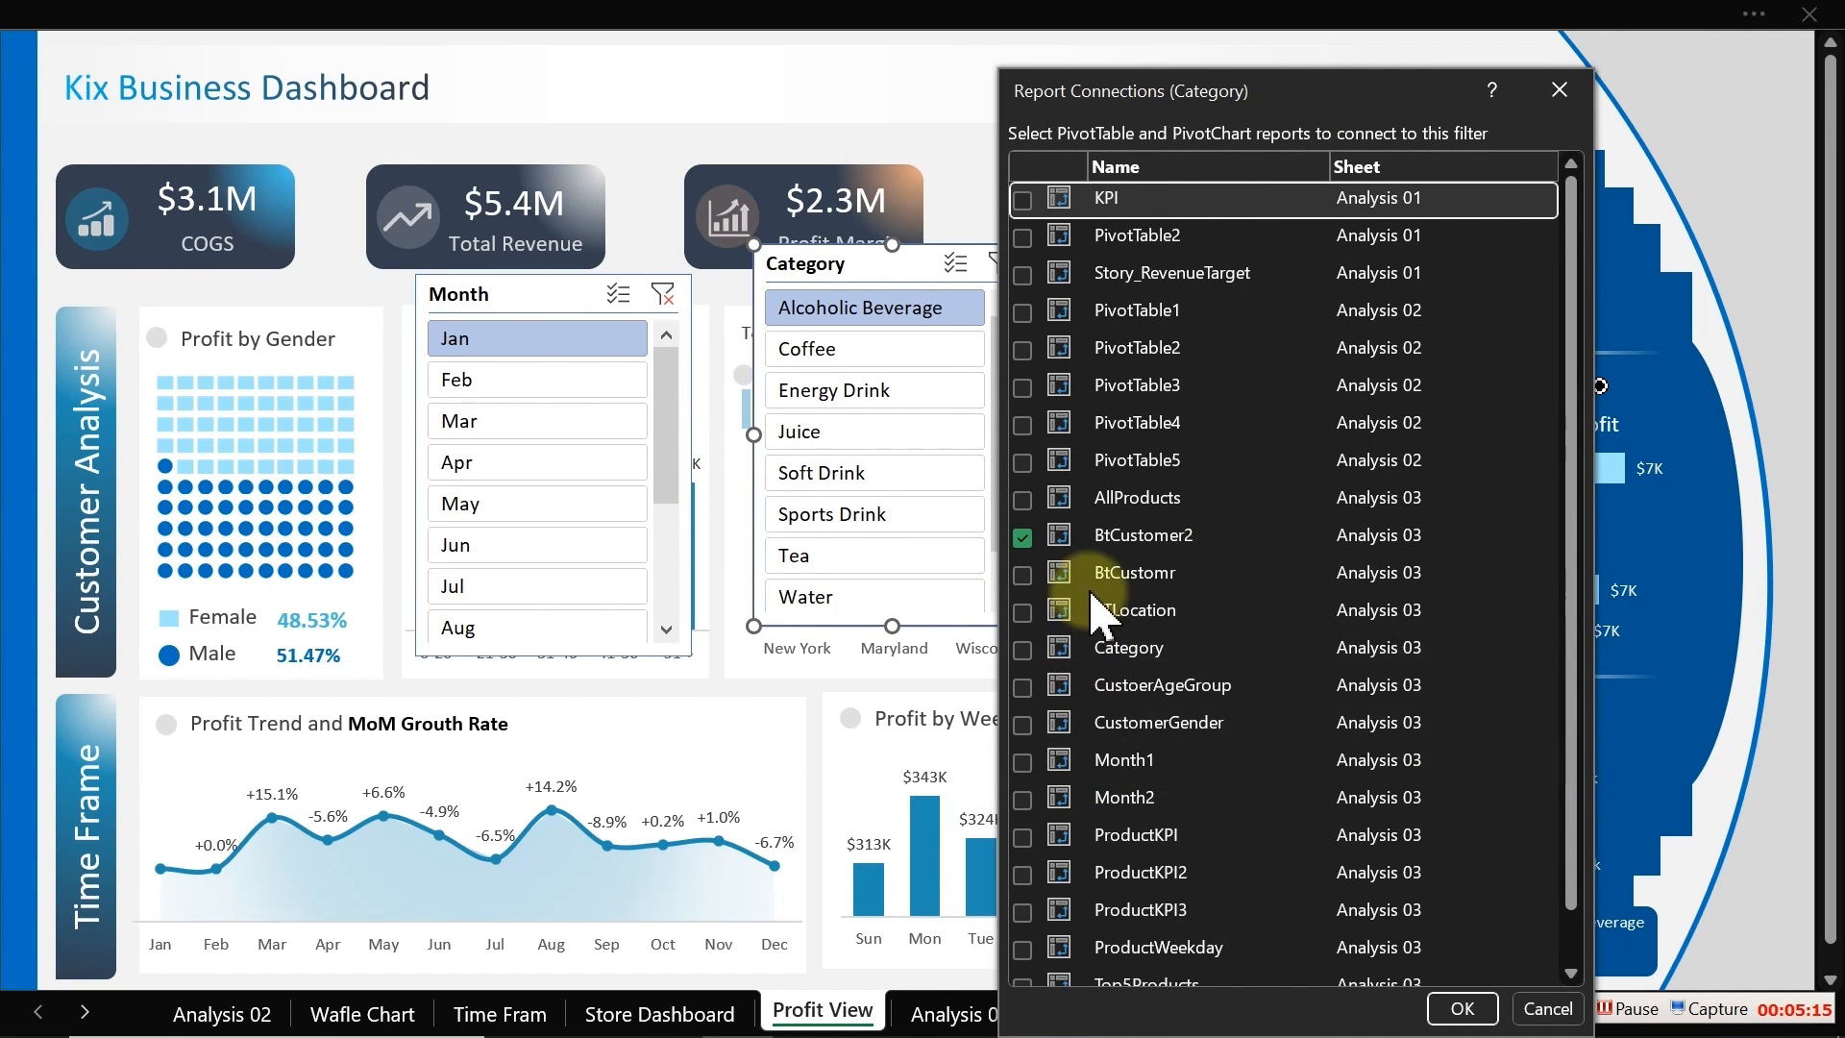
{"action": "left_click", "coordinate": [1023, 575]}
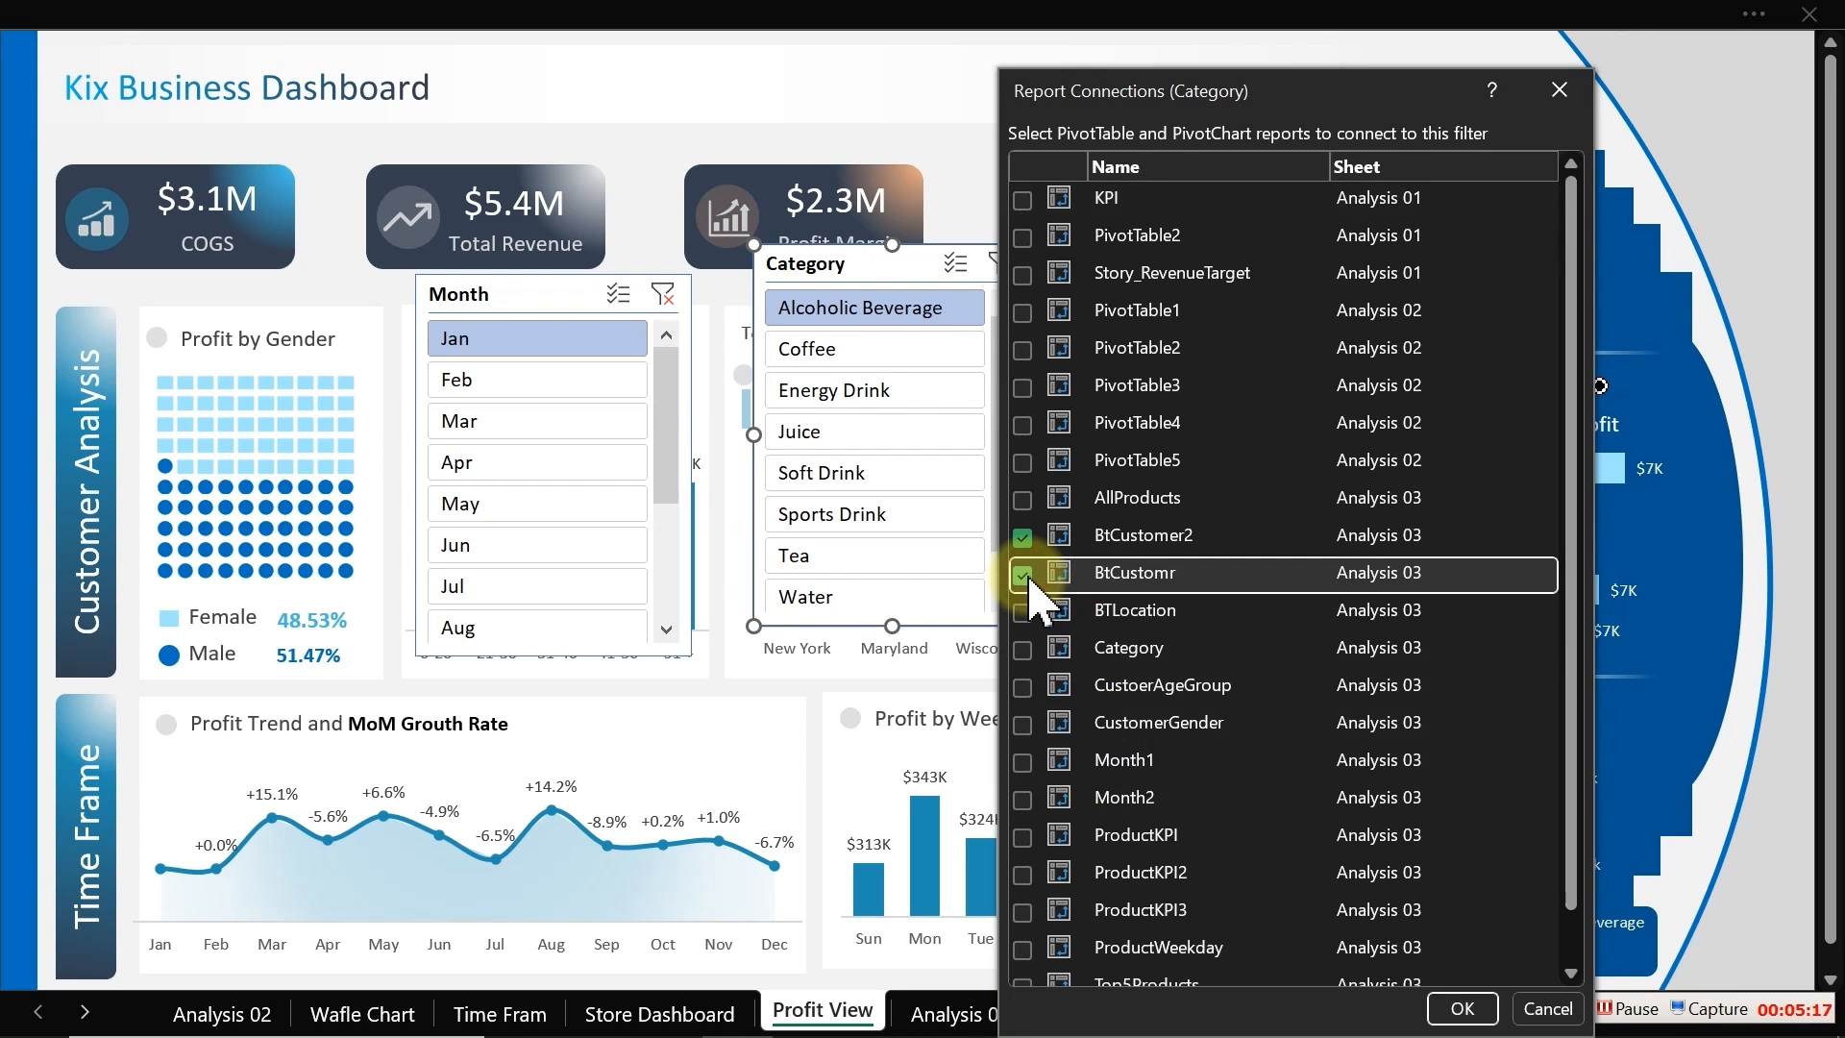
{"action": "left_click", "coordinate": [1025, 612]}
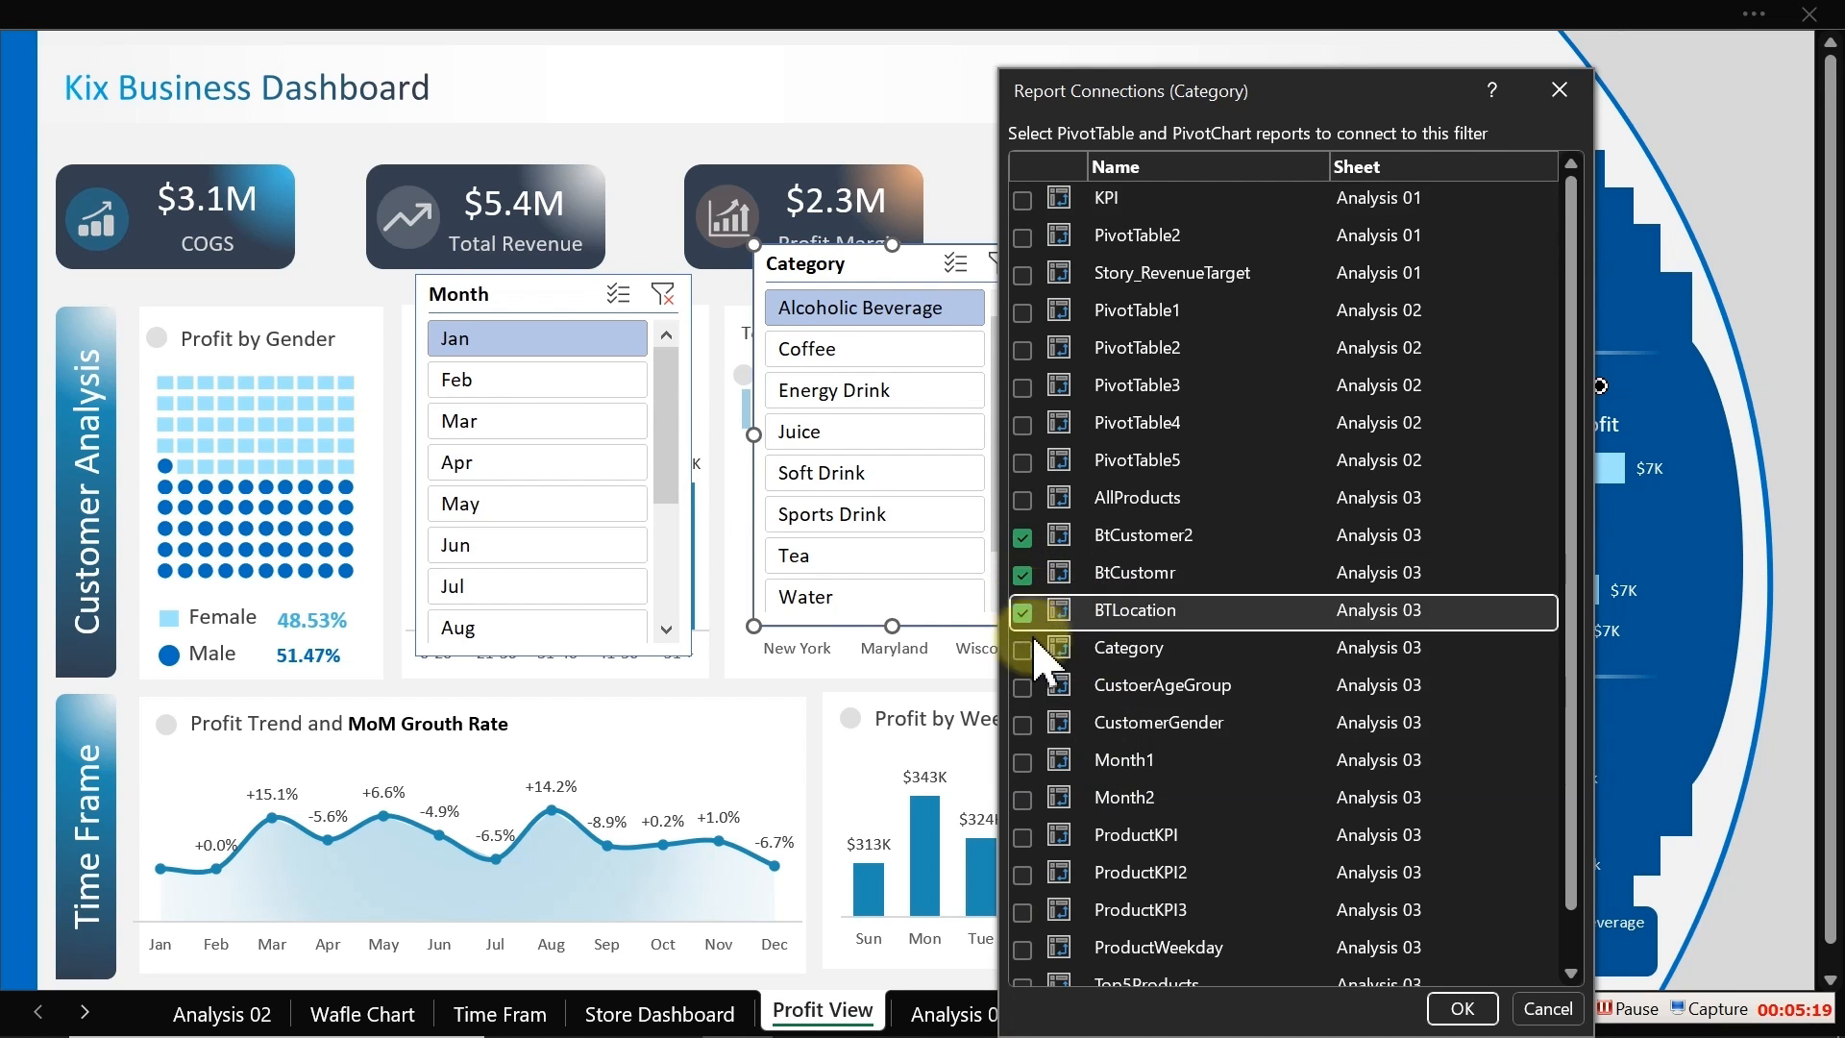
{"action": "left_click", "coordinate": [1022, 687]}
{"action": "left_click", "coordinate": [1024, 725]}
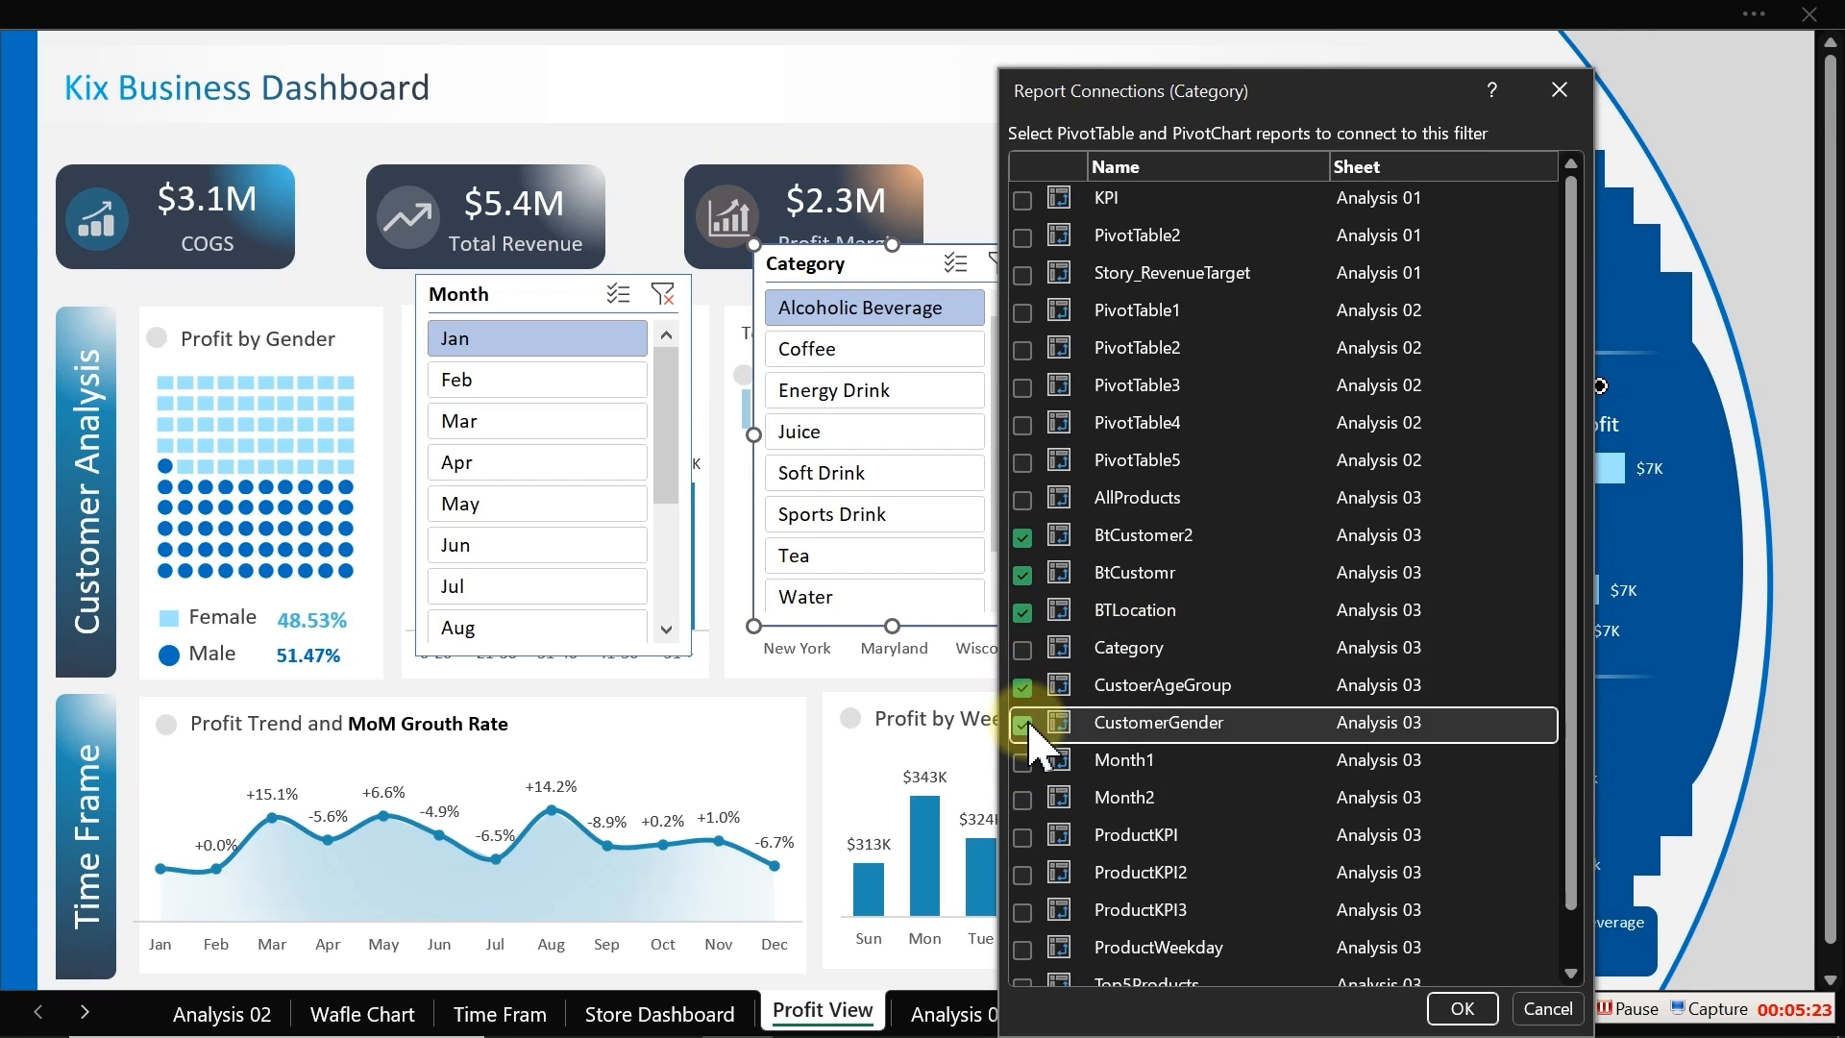
{"action": "left_click", "coordinate": [1023, 763]}
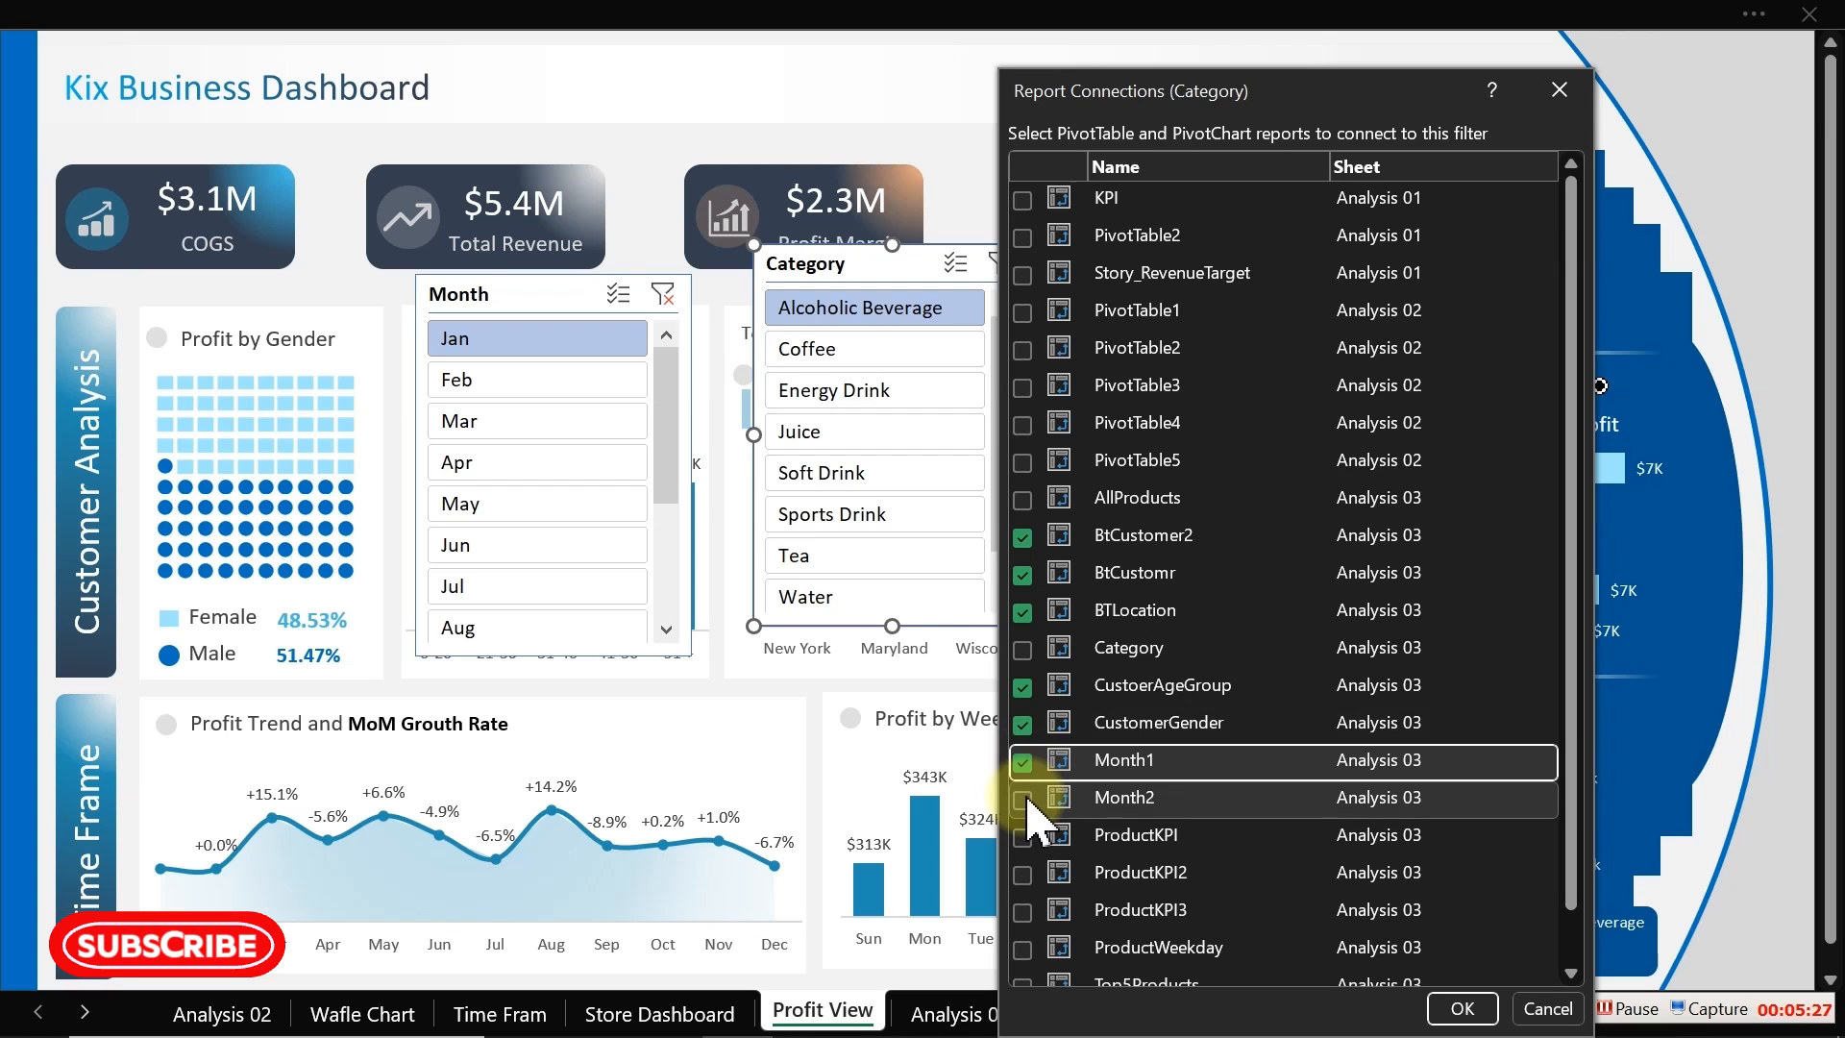
{"action": "left_click", "coordinate": [1024, 800]}
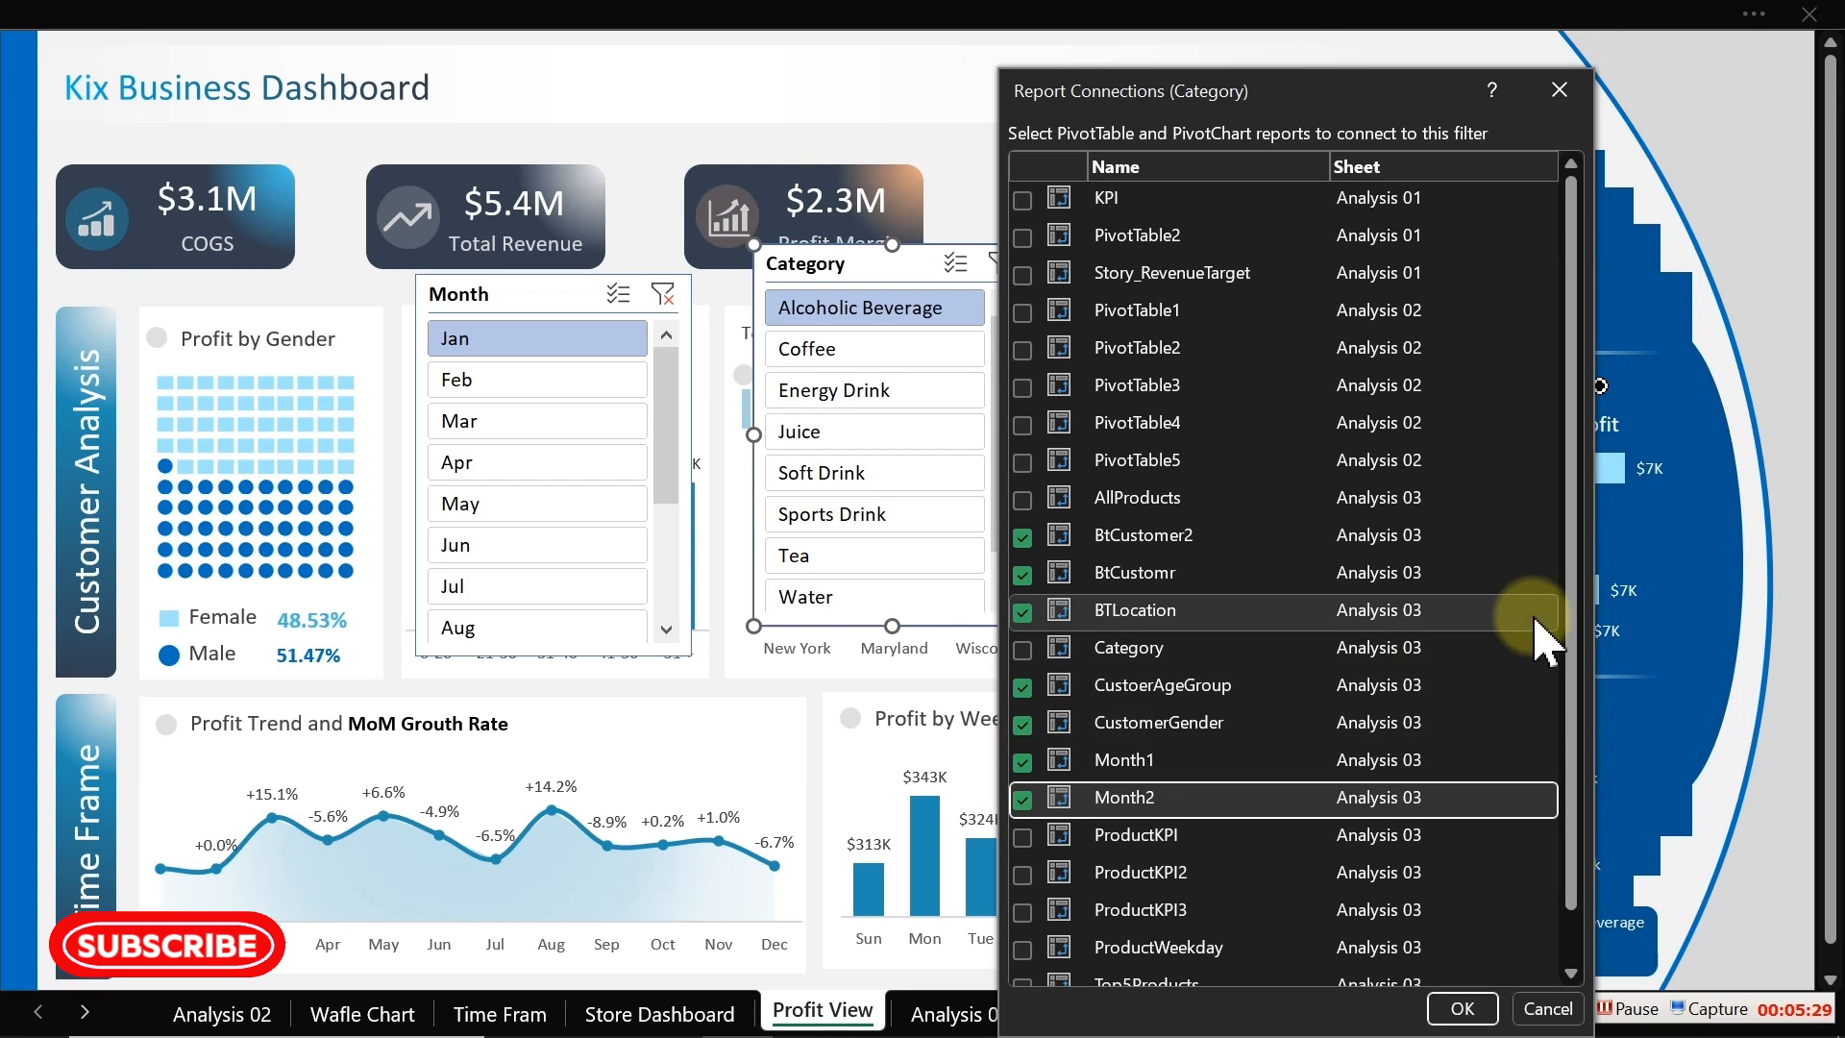
Step: Also connect the Category slicer to ProductKPI, ProductKPI2, ProductKPI3, ProductWeekday, Top5Products and TpLocation, and confirm
{"action": "left_click_drag", "start_coordinate": [1572, 590], "coordinate": [1570, 730]}
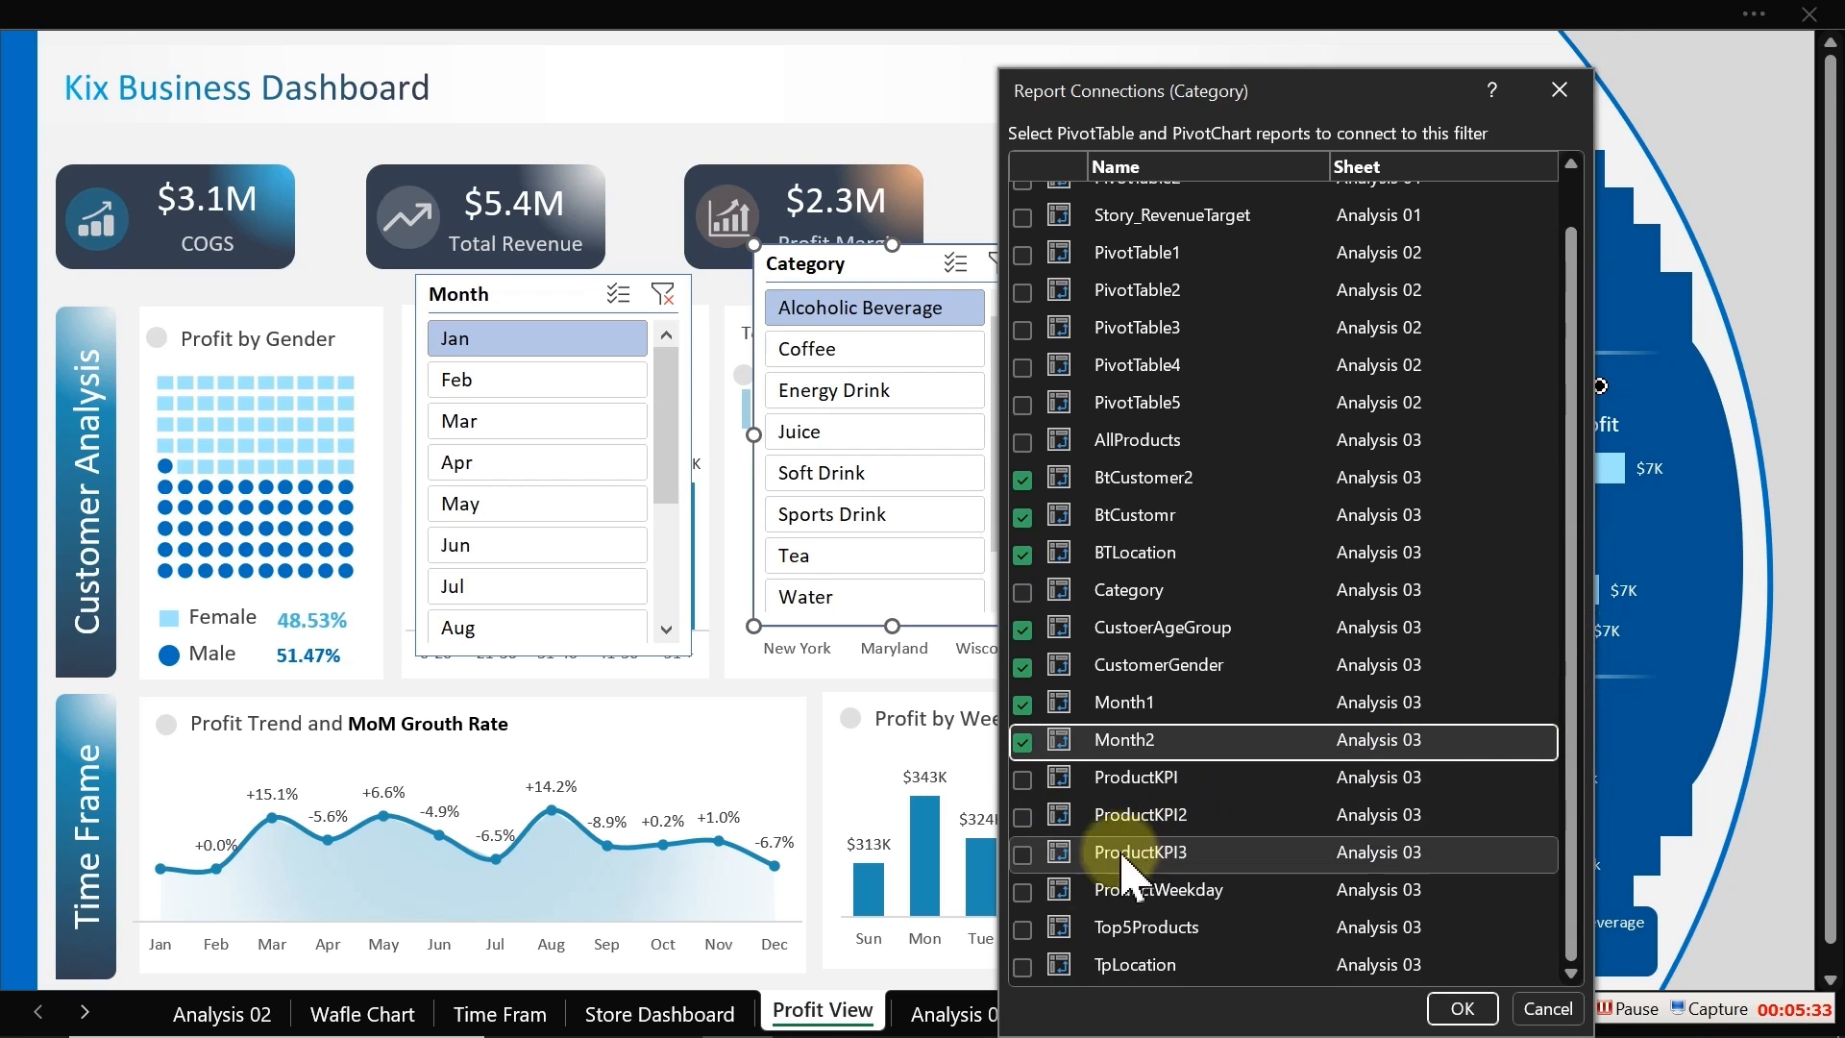
{"action": "left_click", "coordinate": [1023, 779]}
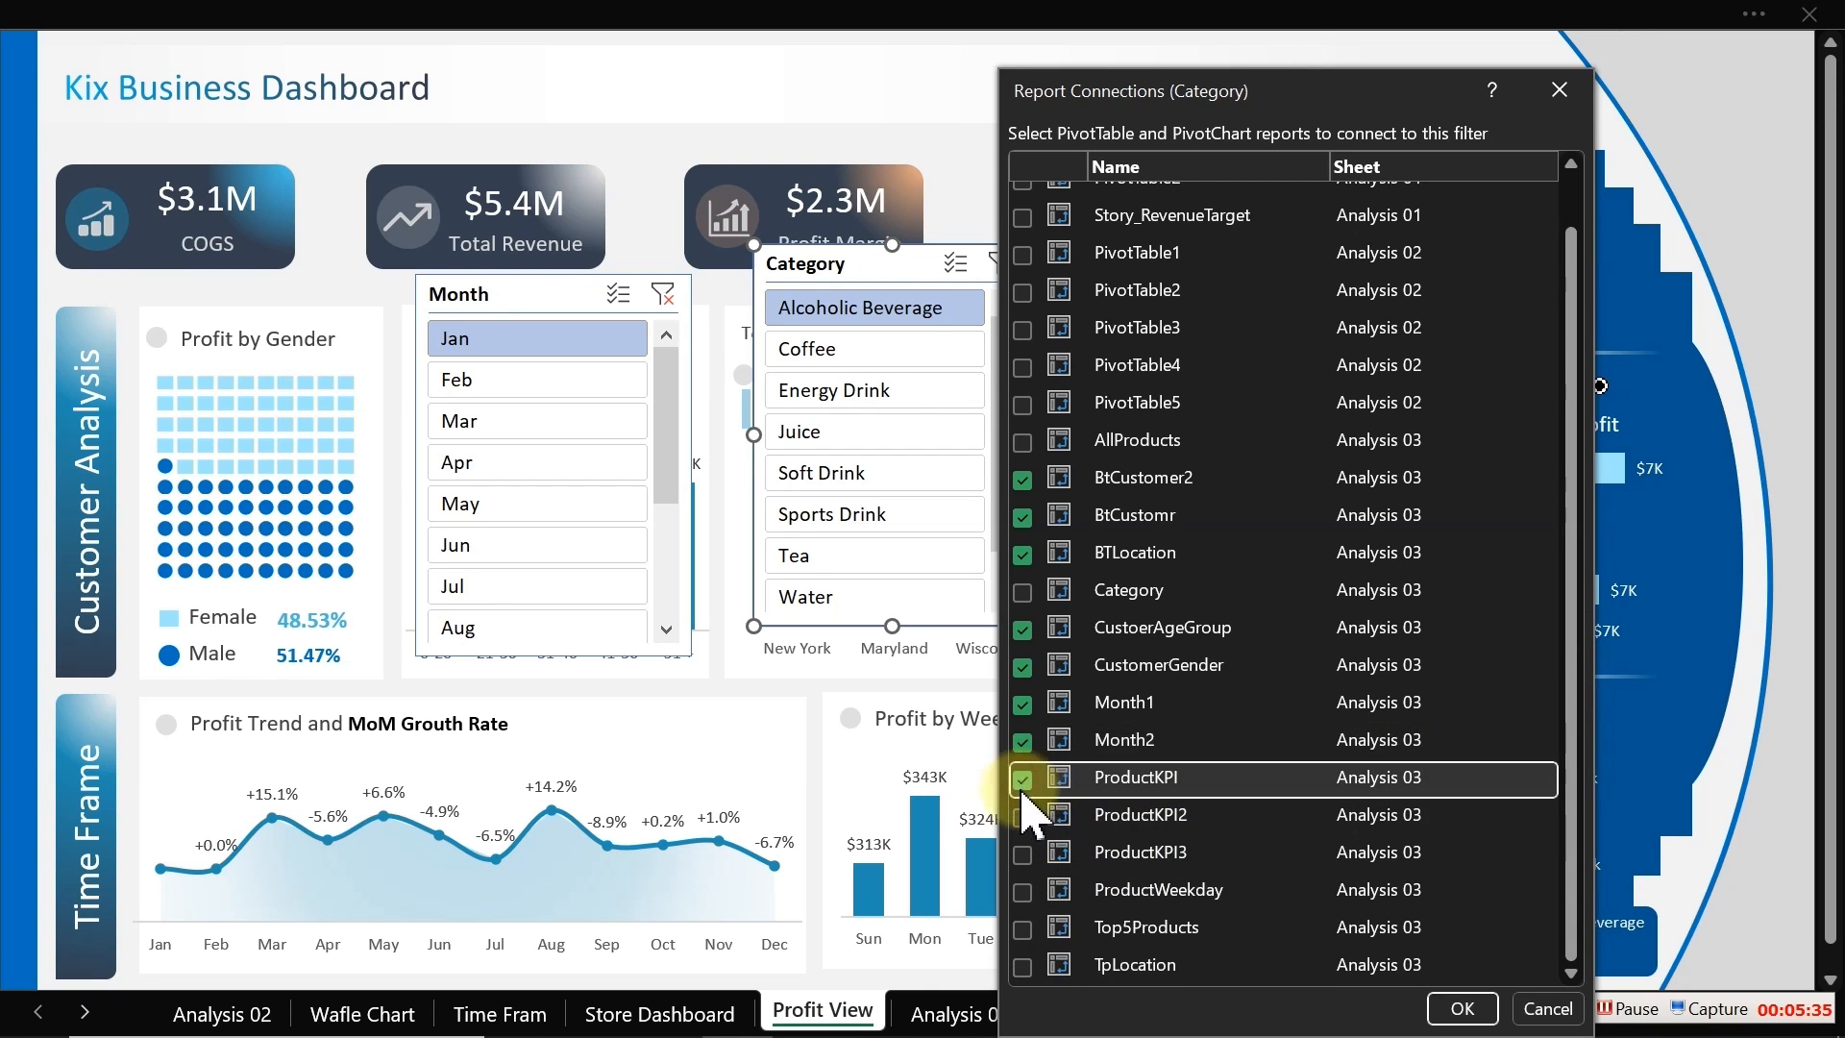
{"action": "left_click", "coordinate": [1022, 816]}
{"action": "left_click", "coordinate": [1022, 853]}
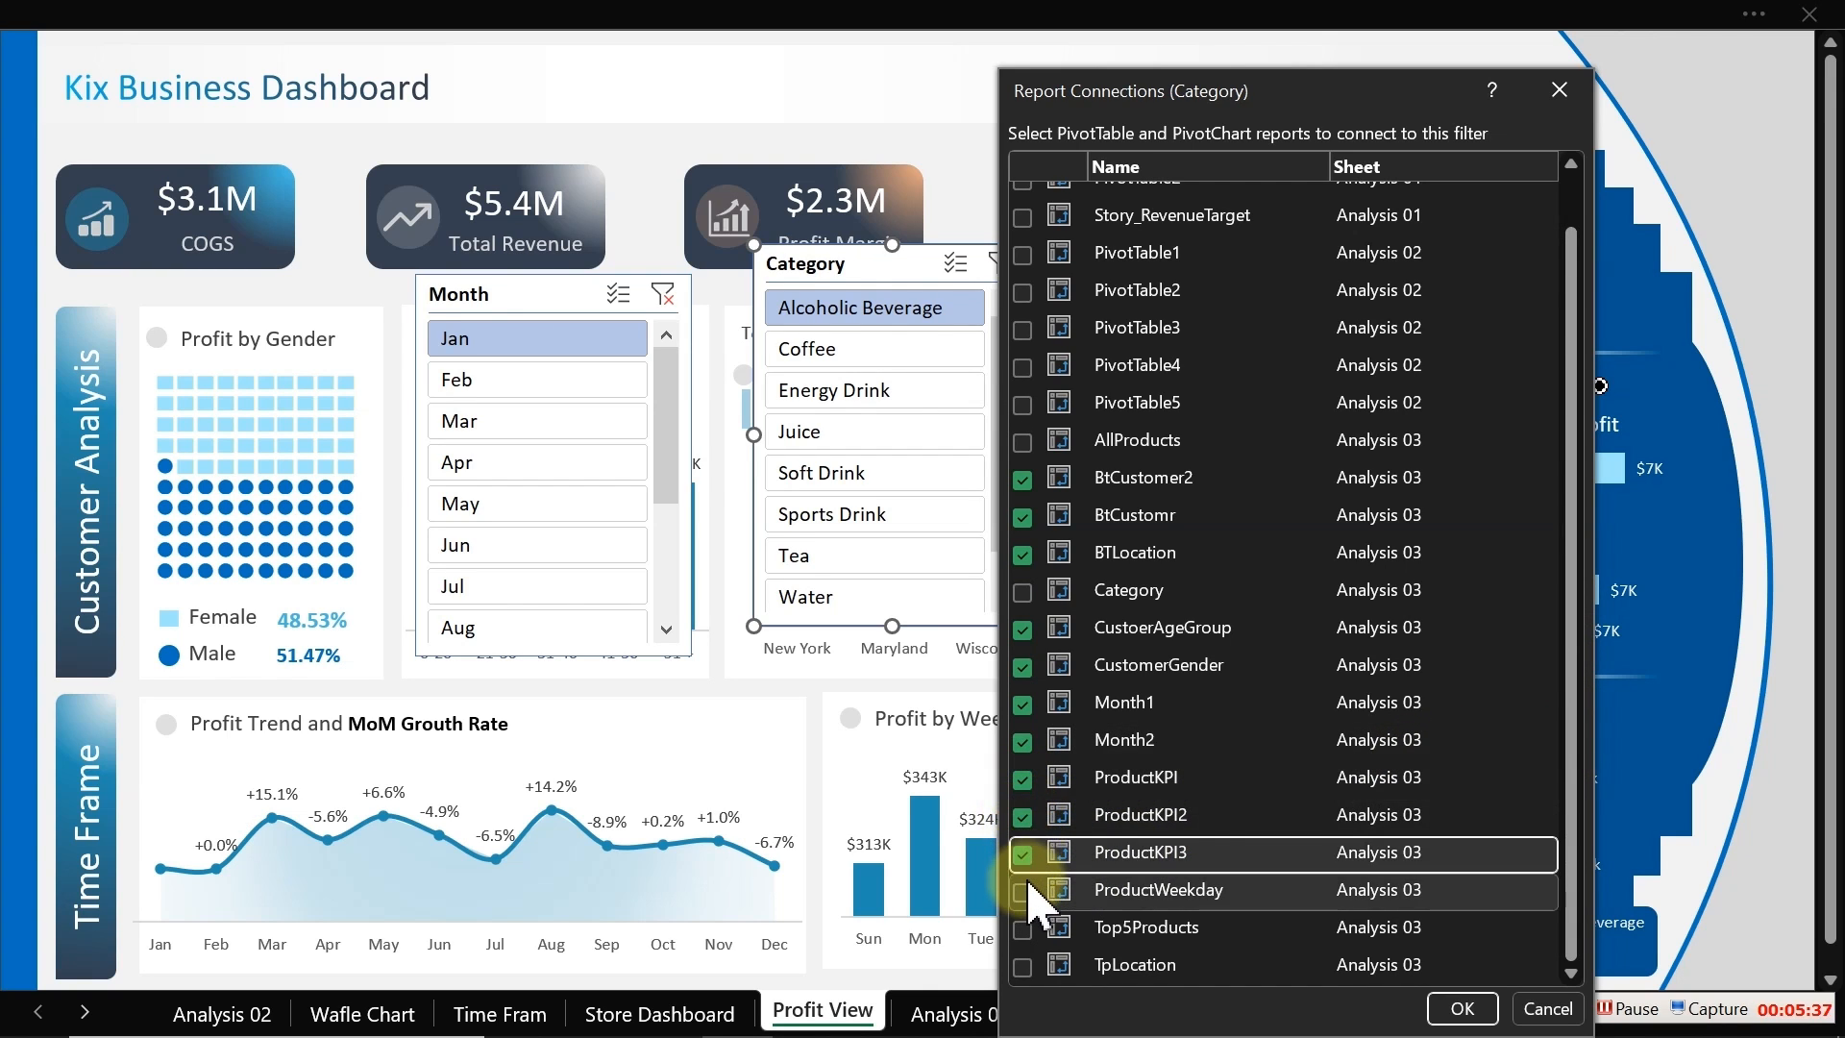
{"action": "left_click", "coordinate": [1023, 891]}
{"action": "left_click", "coordinate": [1022, 928]}
{"action": "left_click", "coordinate": [1022, 966]}
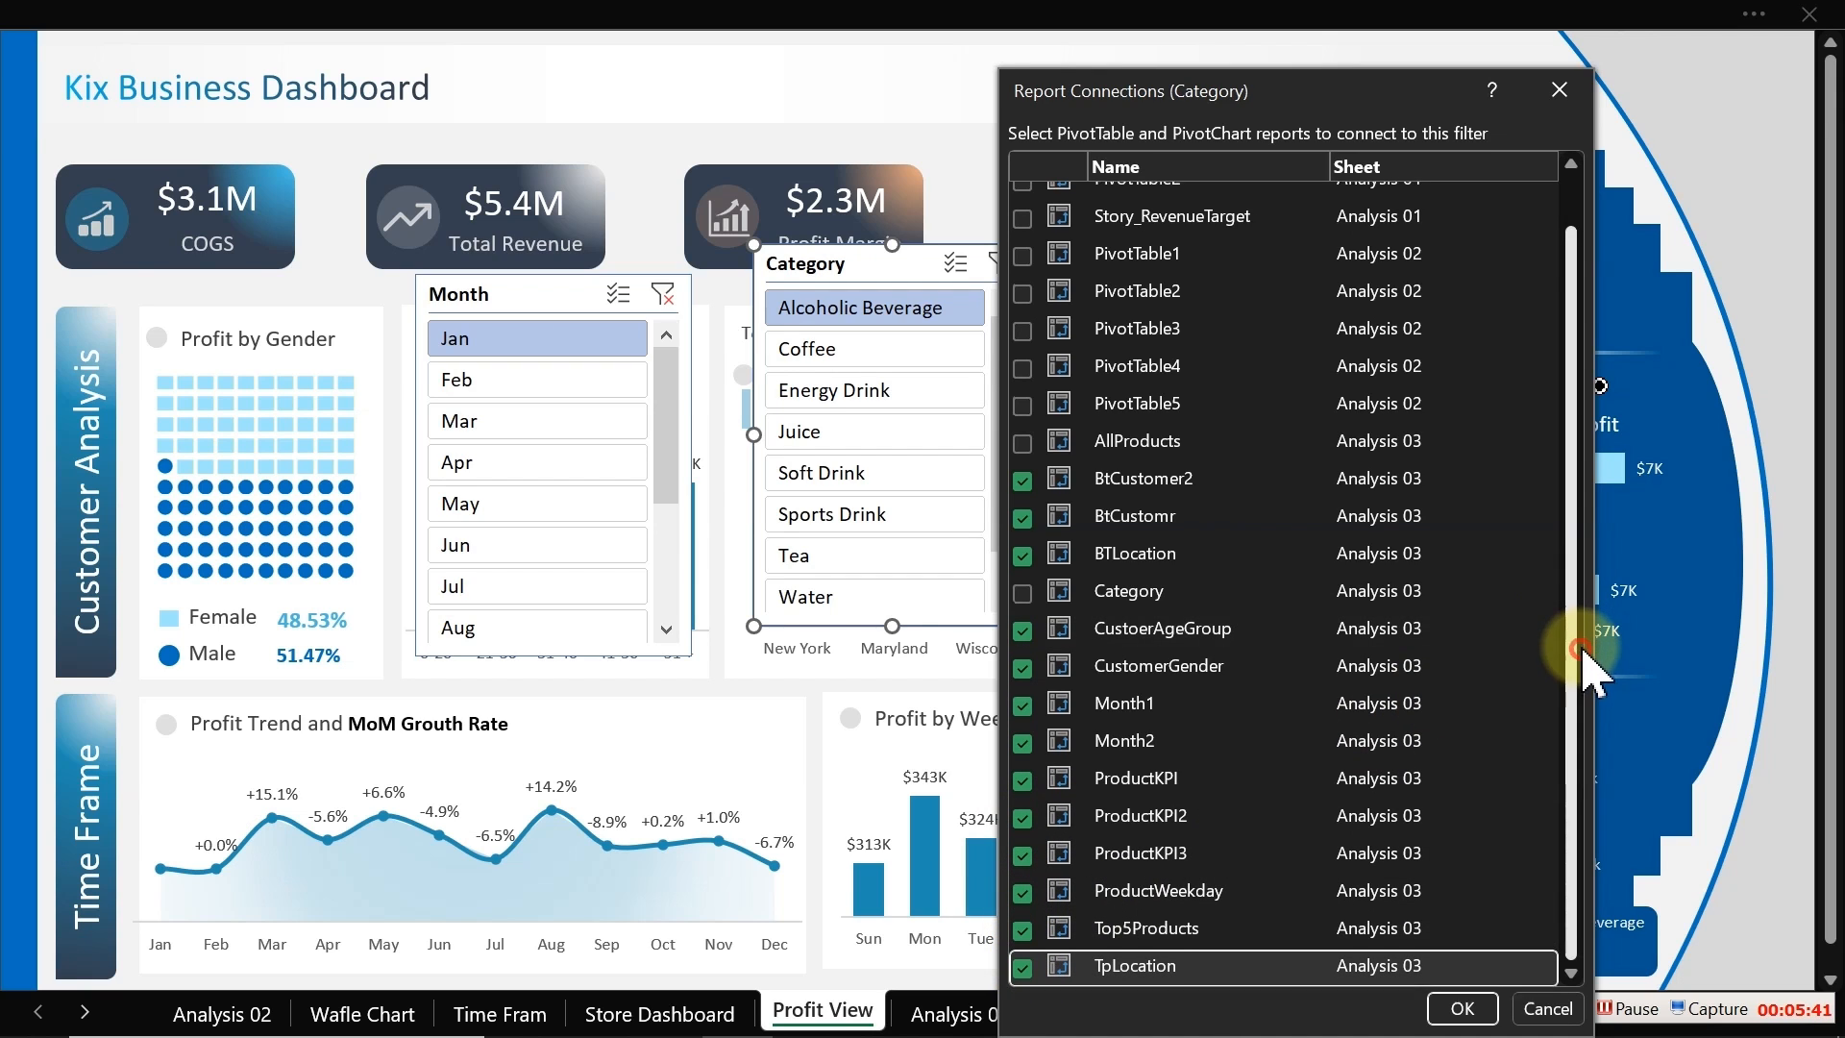
{"action": "scroll", "coordinate": [1587, 526], "scroll_direction": "up", "scroll_amount": 2}
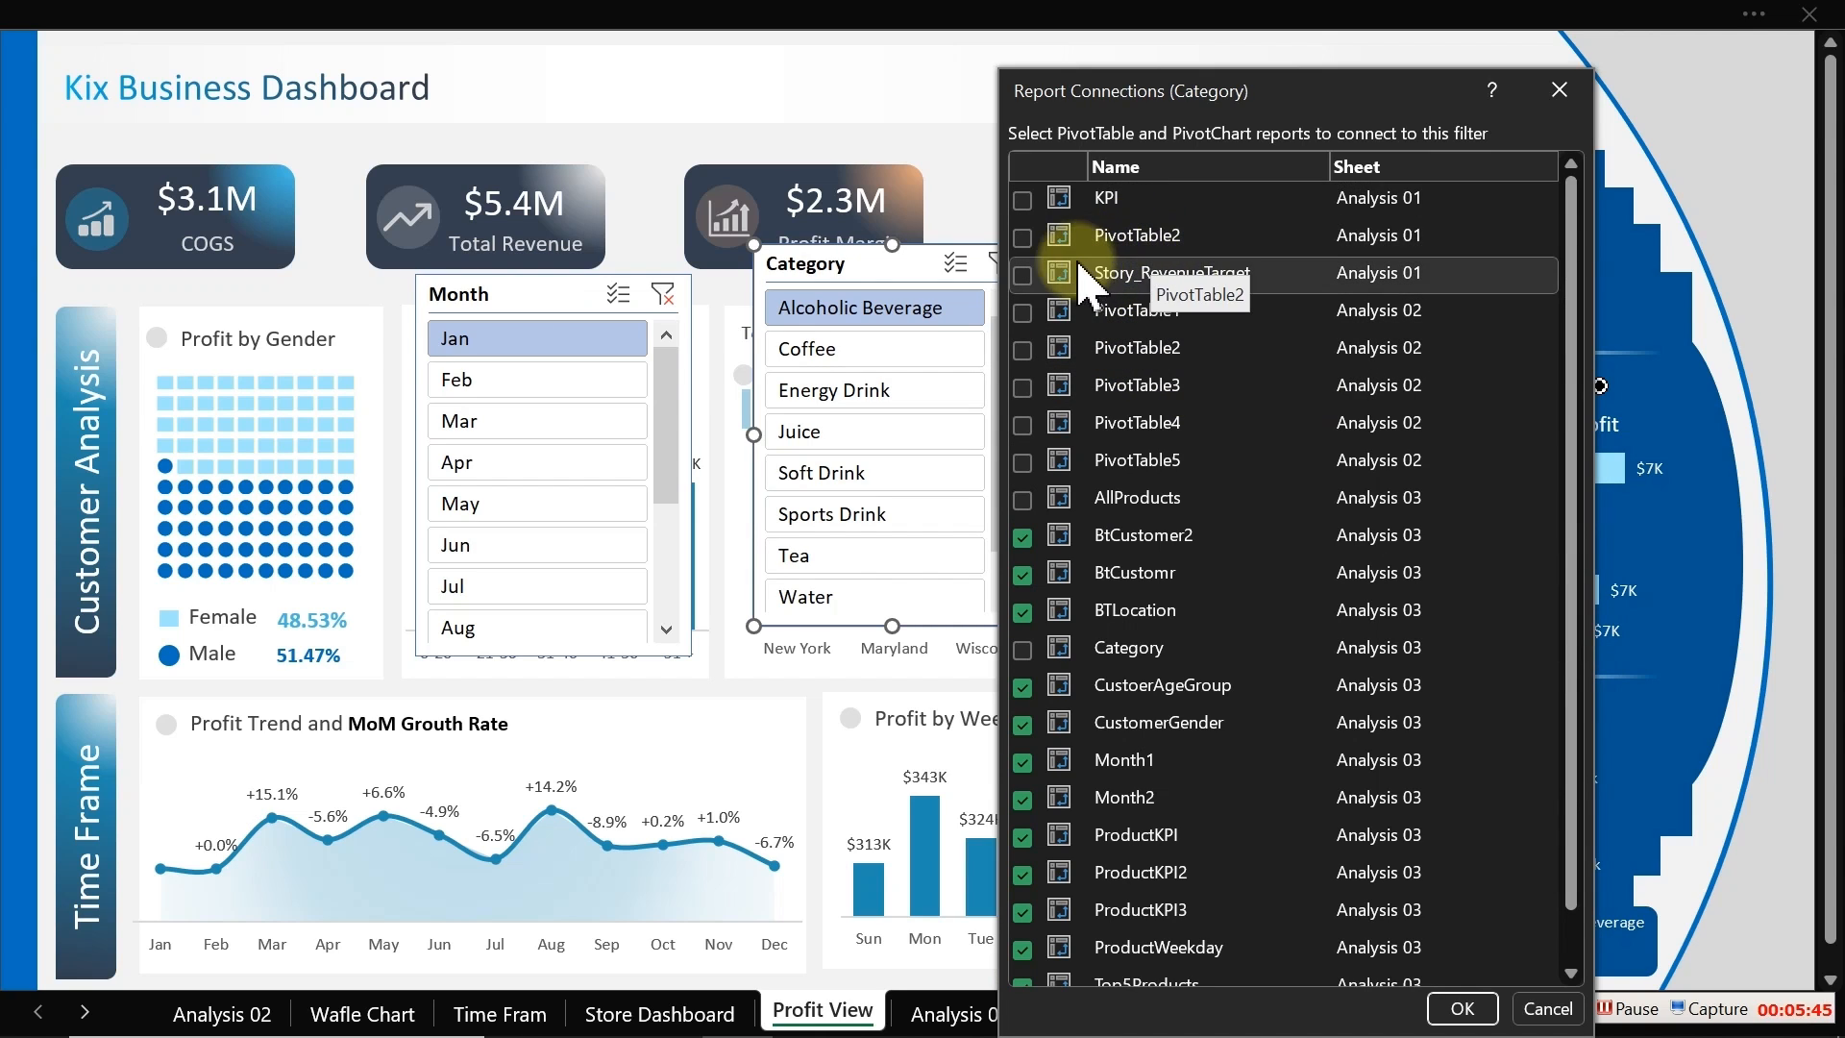
{"action": "left_click", "coordinate": [1461, 1009]}
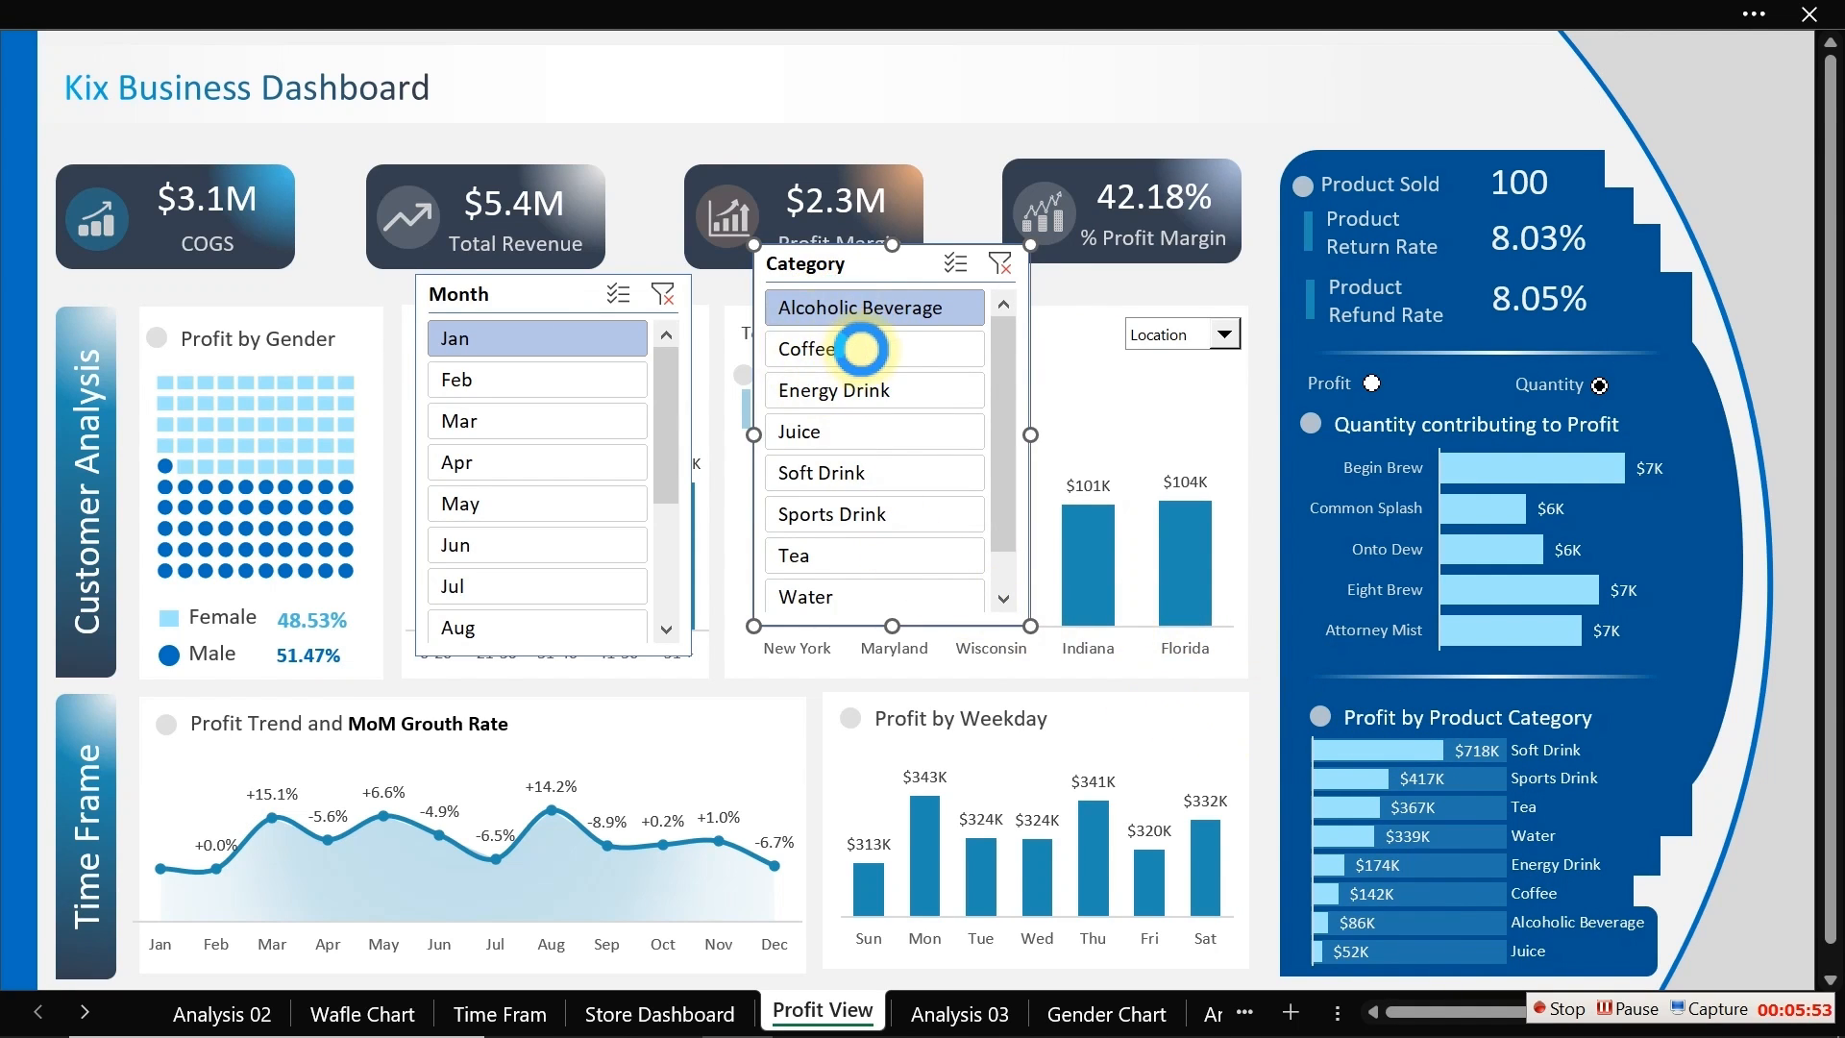
Step: Test the Category slicer by filtering the dashboard to Coffee and then to Juice
{"action": "left_click", "coordinate": [861, 350]}
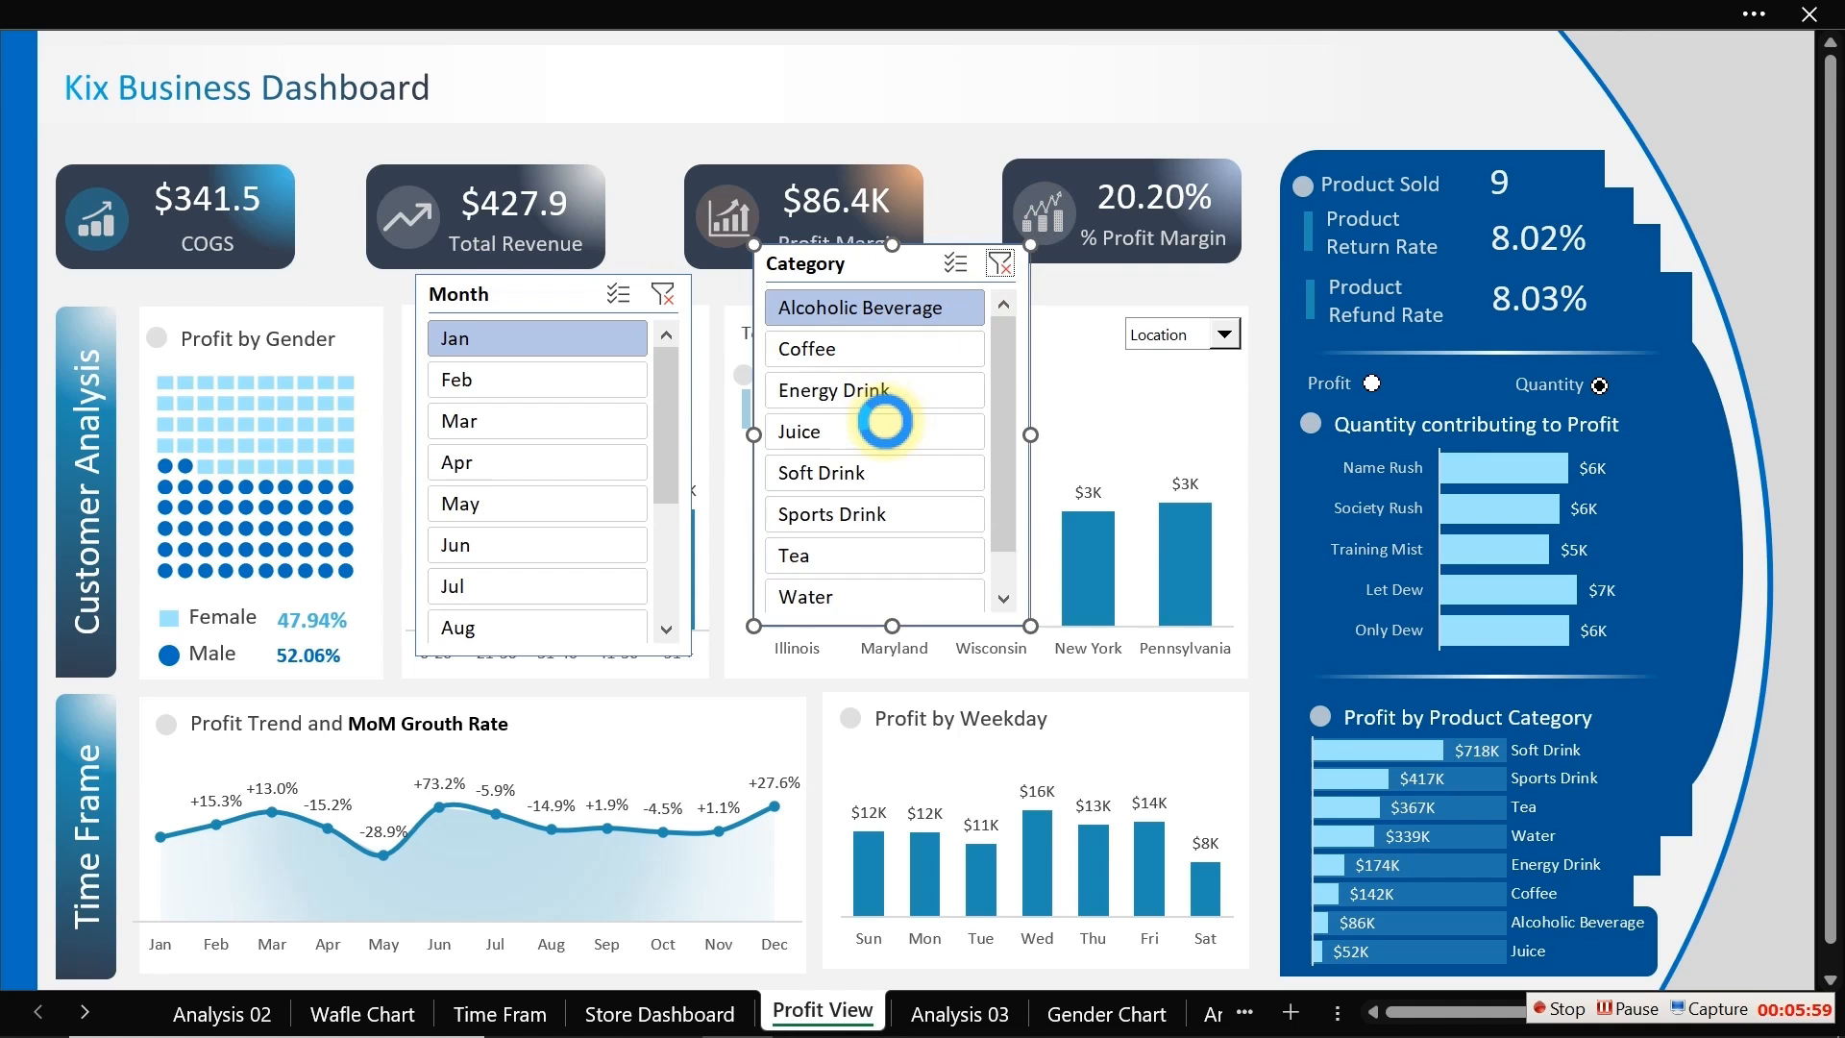
{"action": "left_click", "coordinate": [884, 422]}
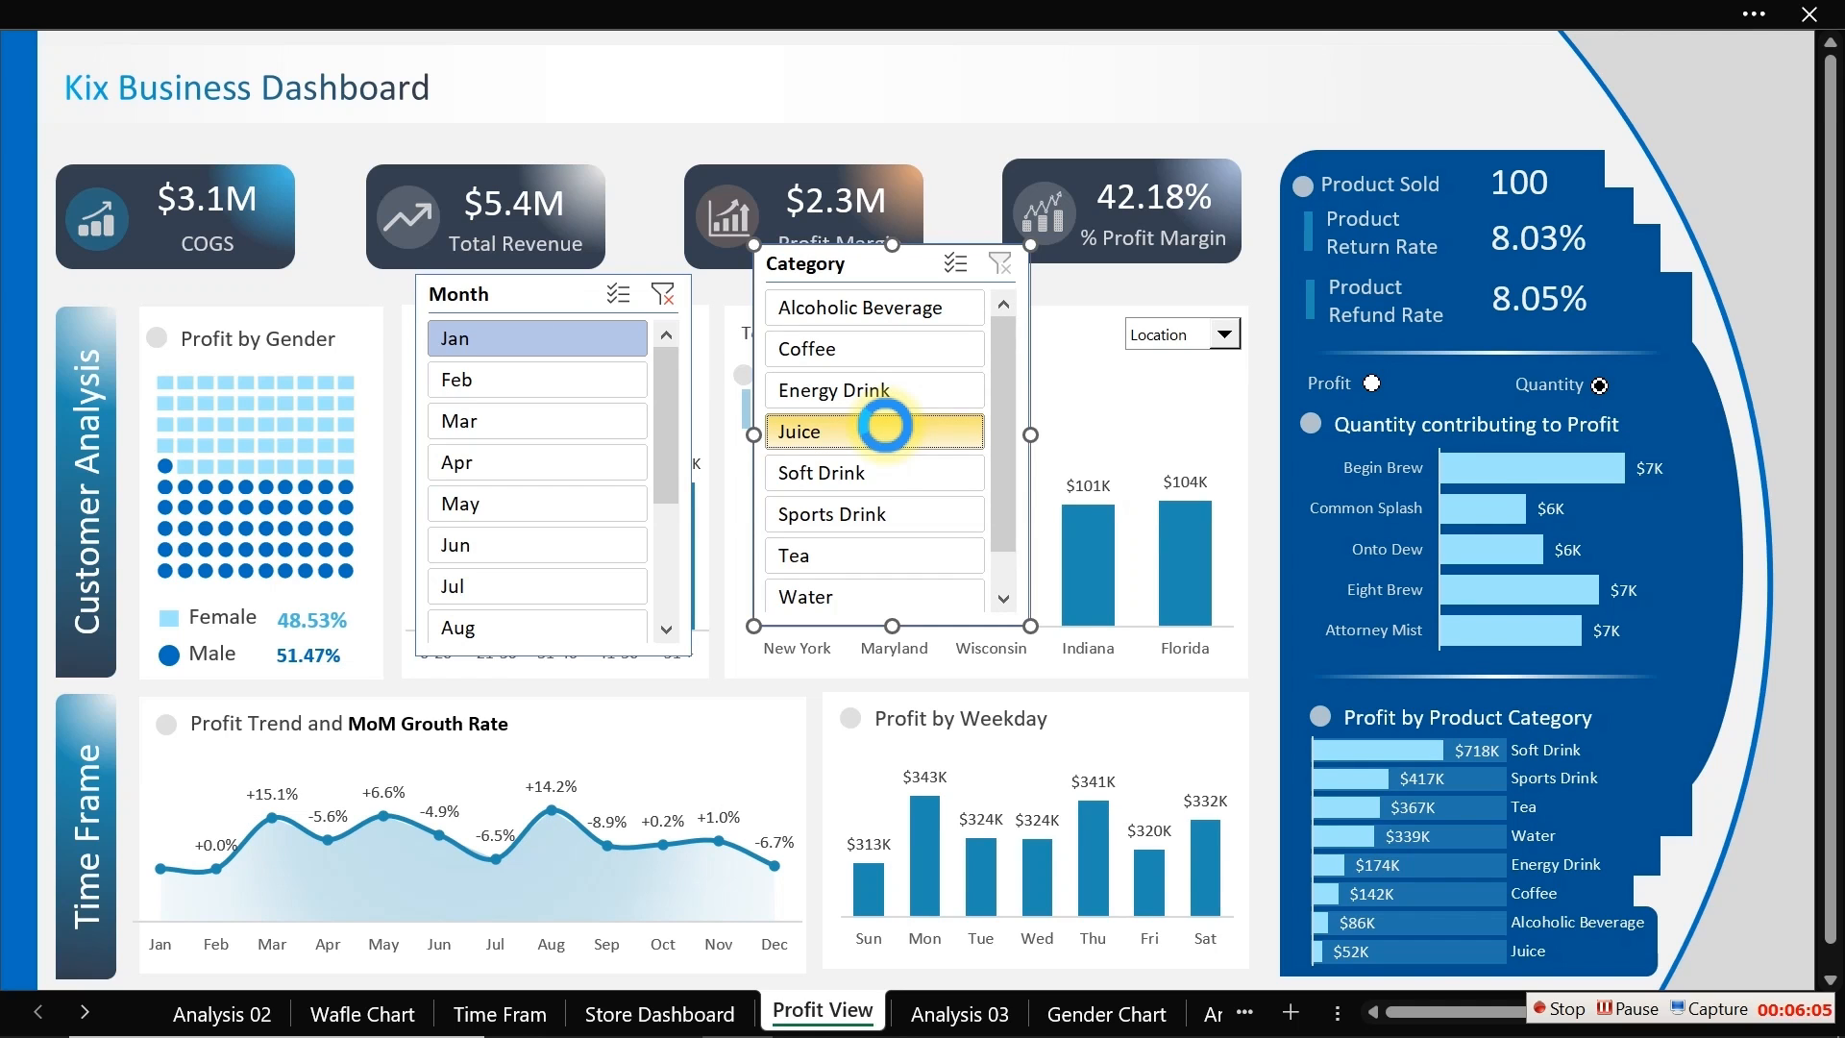
{"action": "left_click", "coordinate": [888, 431]}
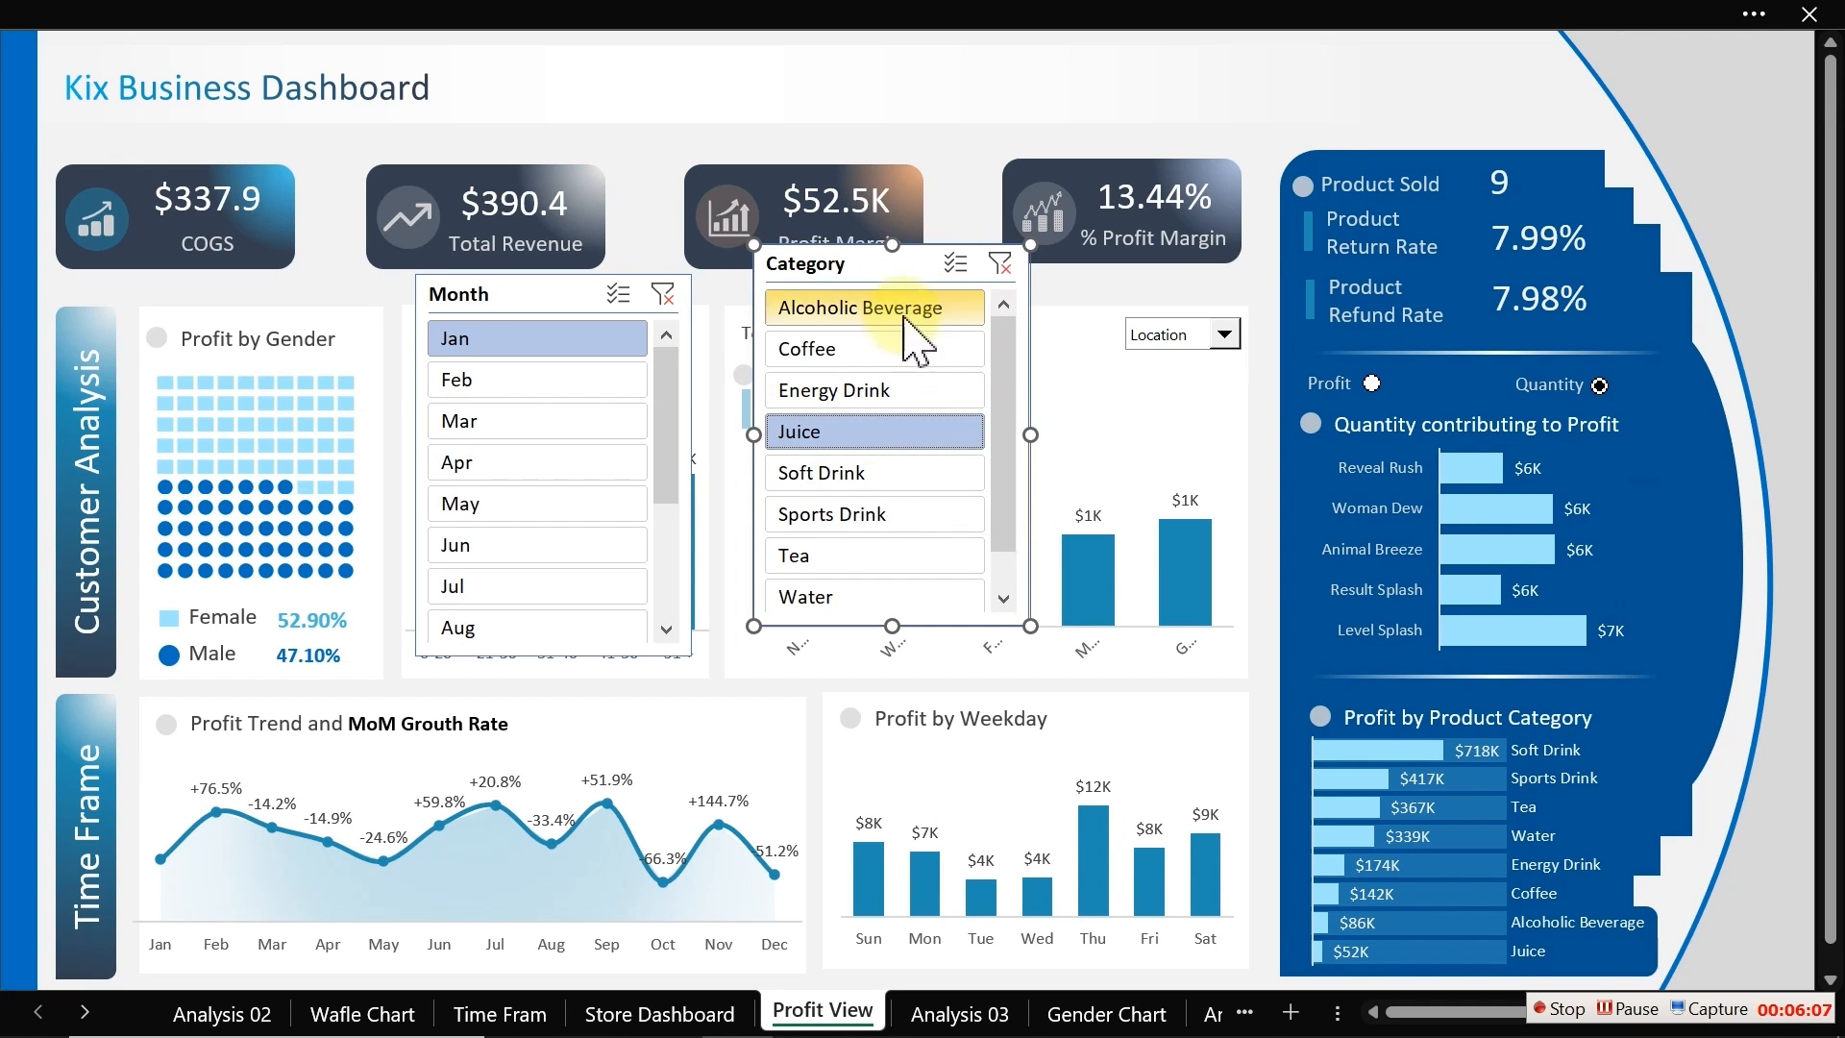
Step: Open the Month slicer's report connections and connect it to AllProducts, BtCustomr, BTLocation, Category, CustoerAgeGroup and CustomerGender
{"action": "left_click", "coordinate": [575, 293]}
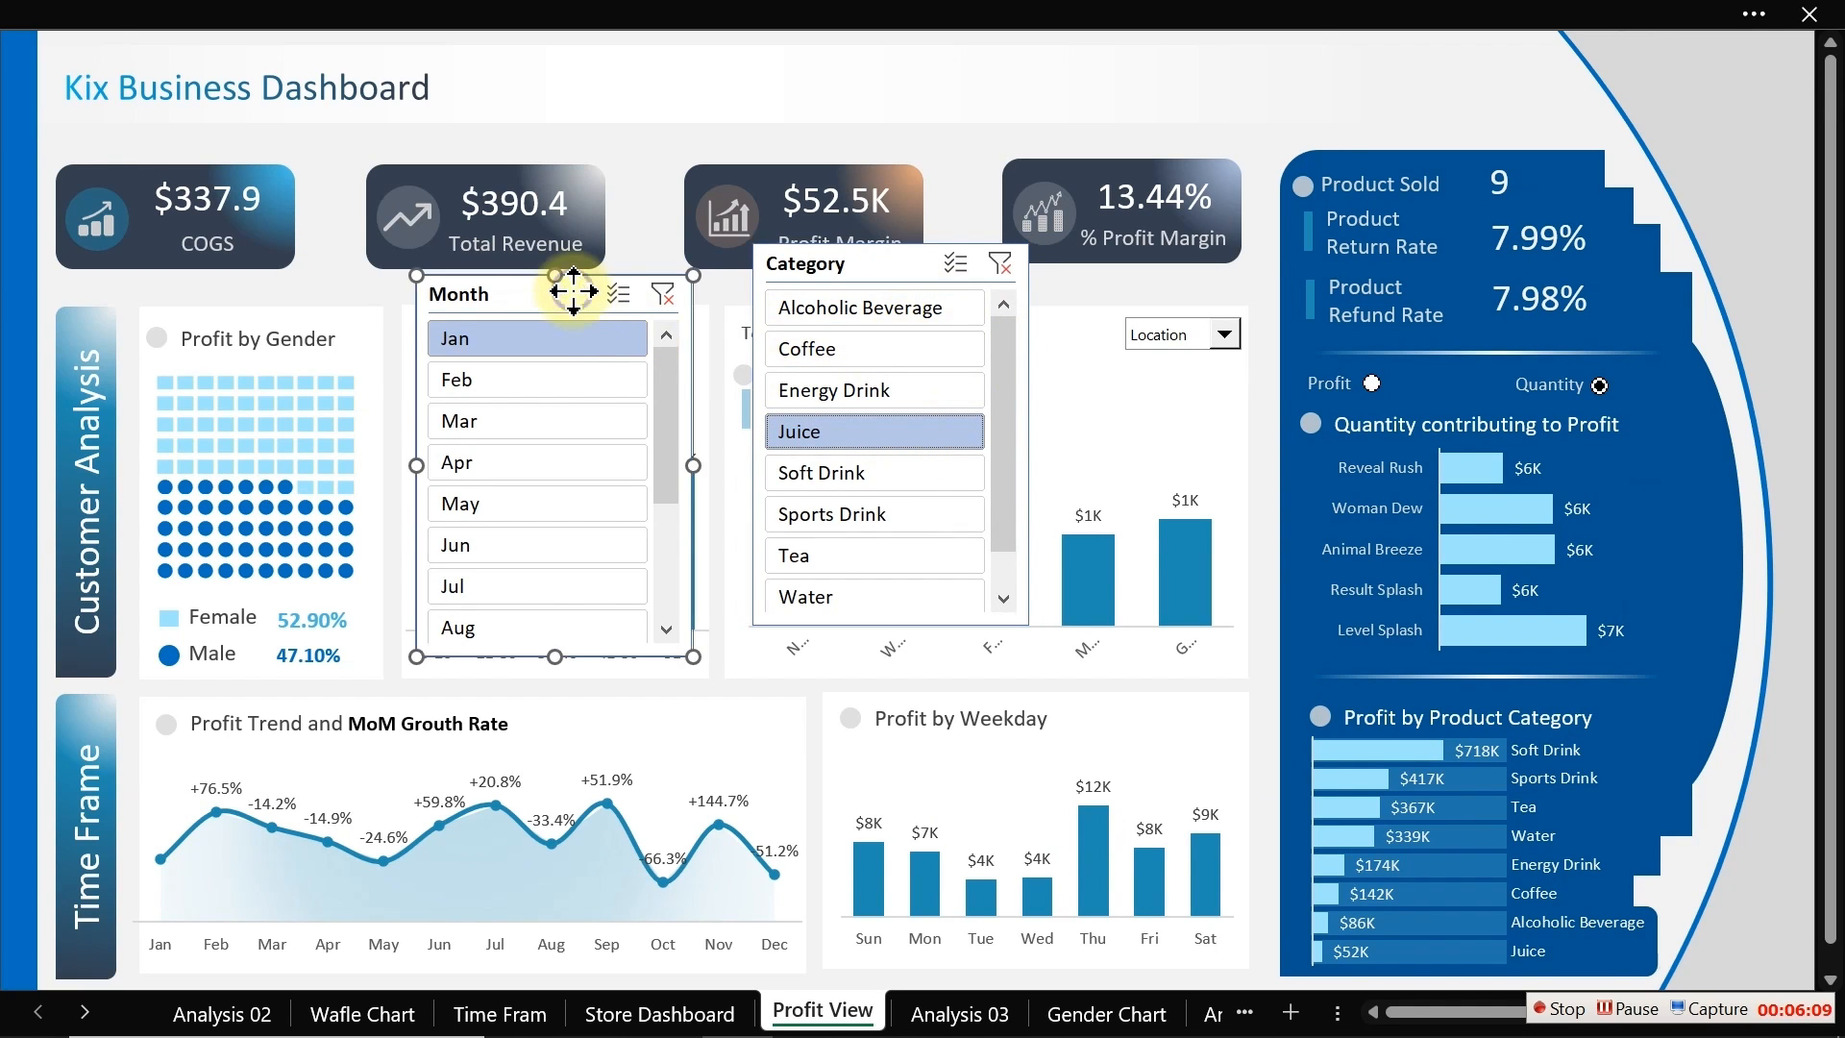
{"action": "right_click", "coordinate": [574, 291]}
{"action": "left_click", "coordinate": [692, 661]}
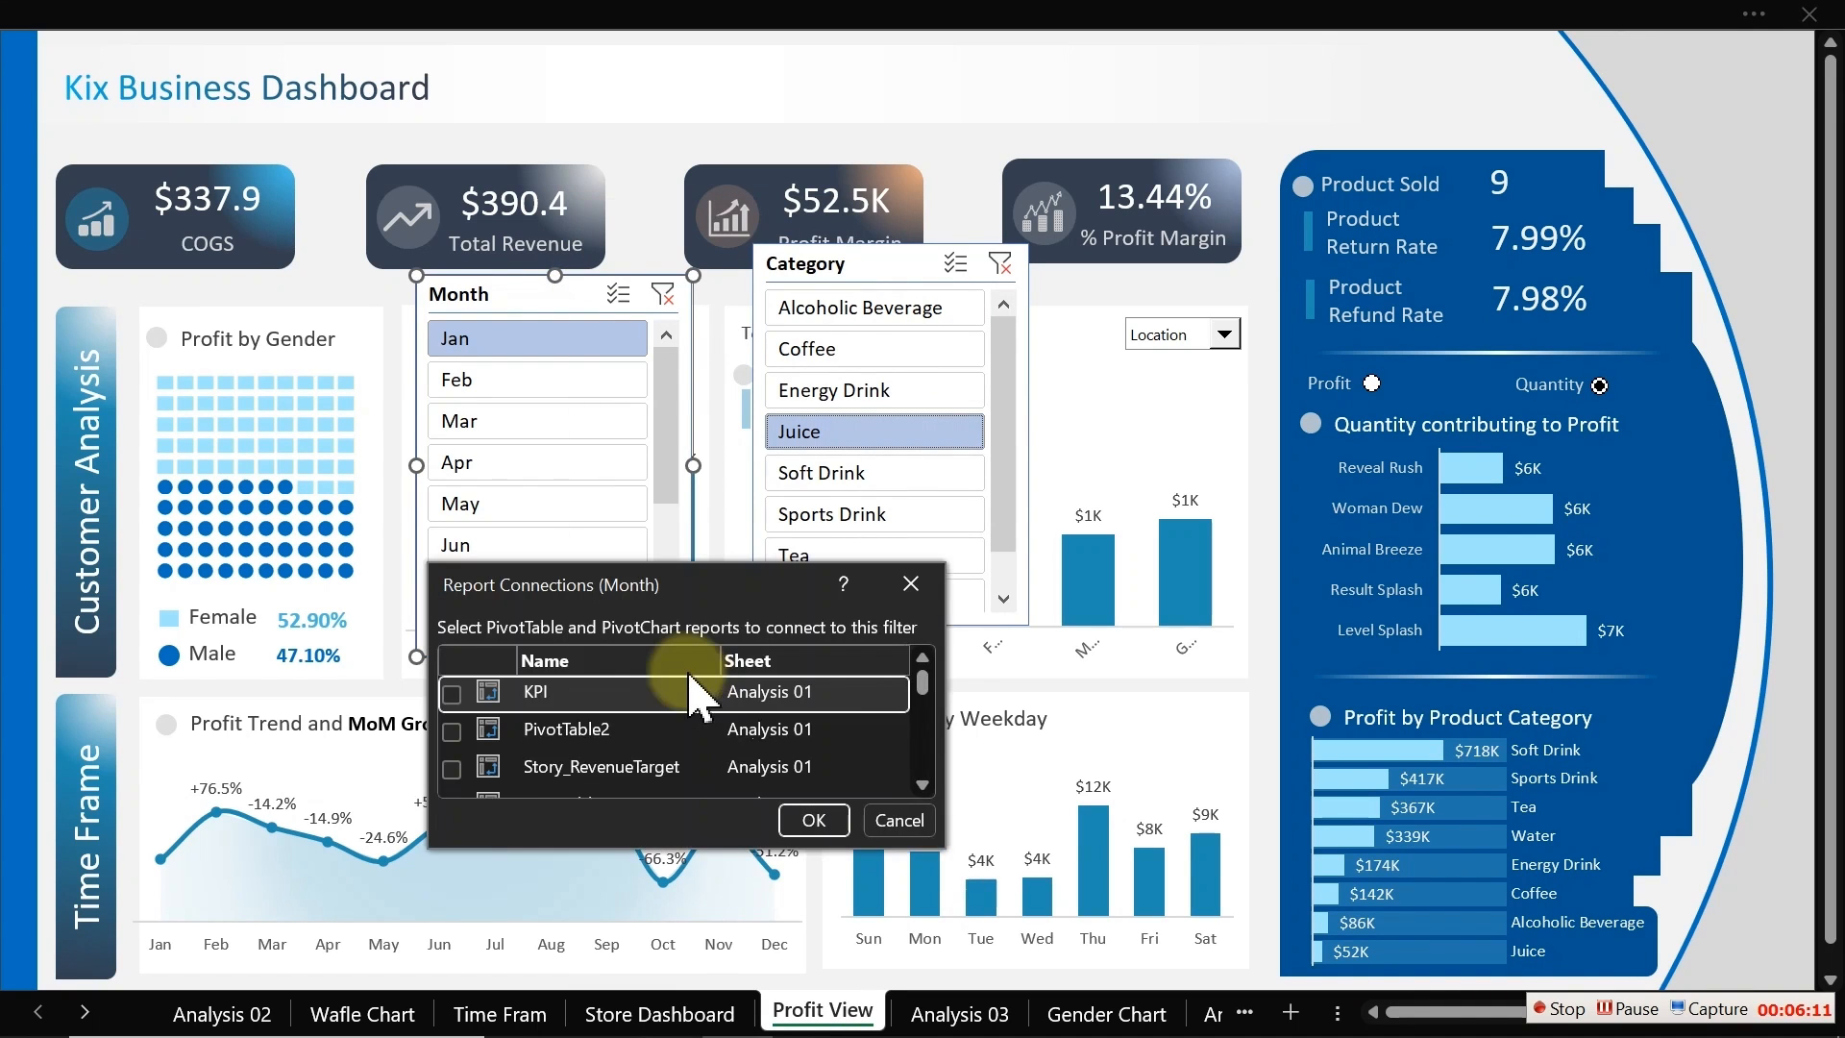
{"action": "left_click_drag", "start_coordinate": [737, 586], "coordinate": [1122, 102]}
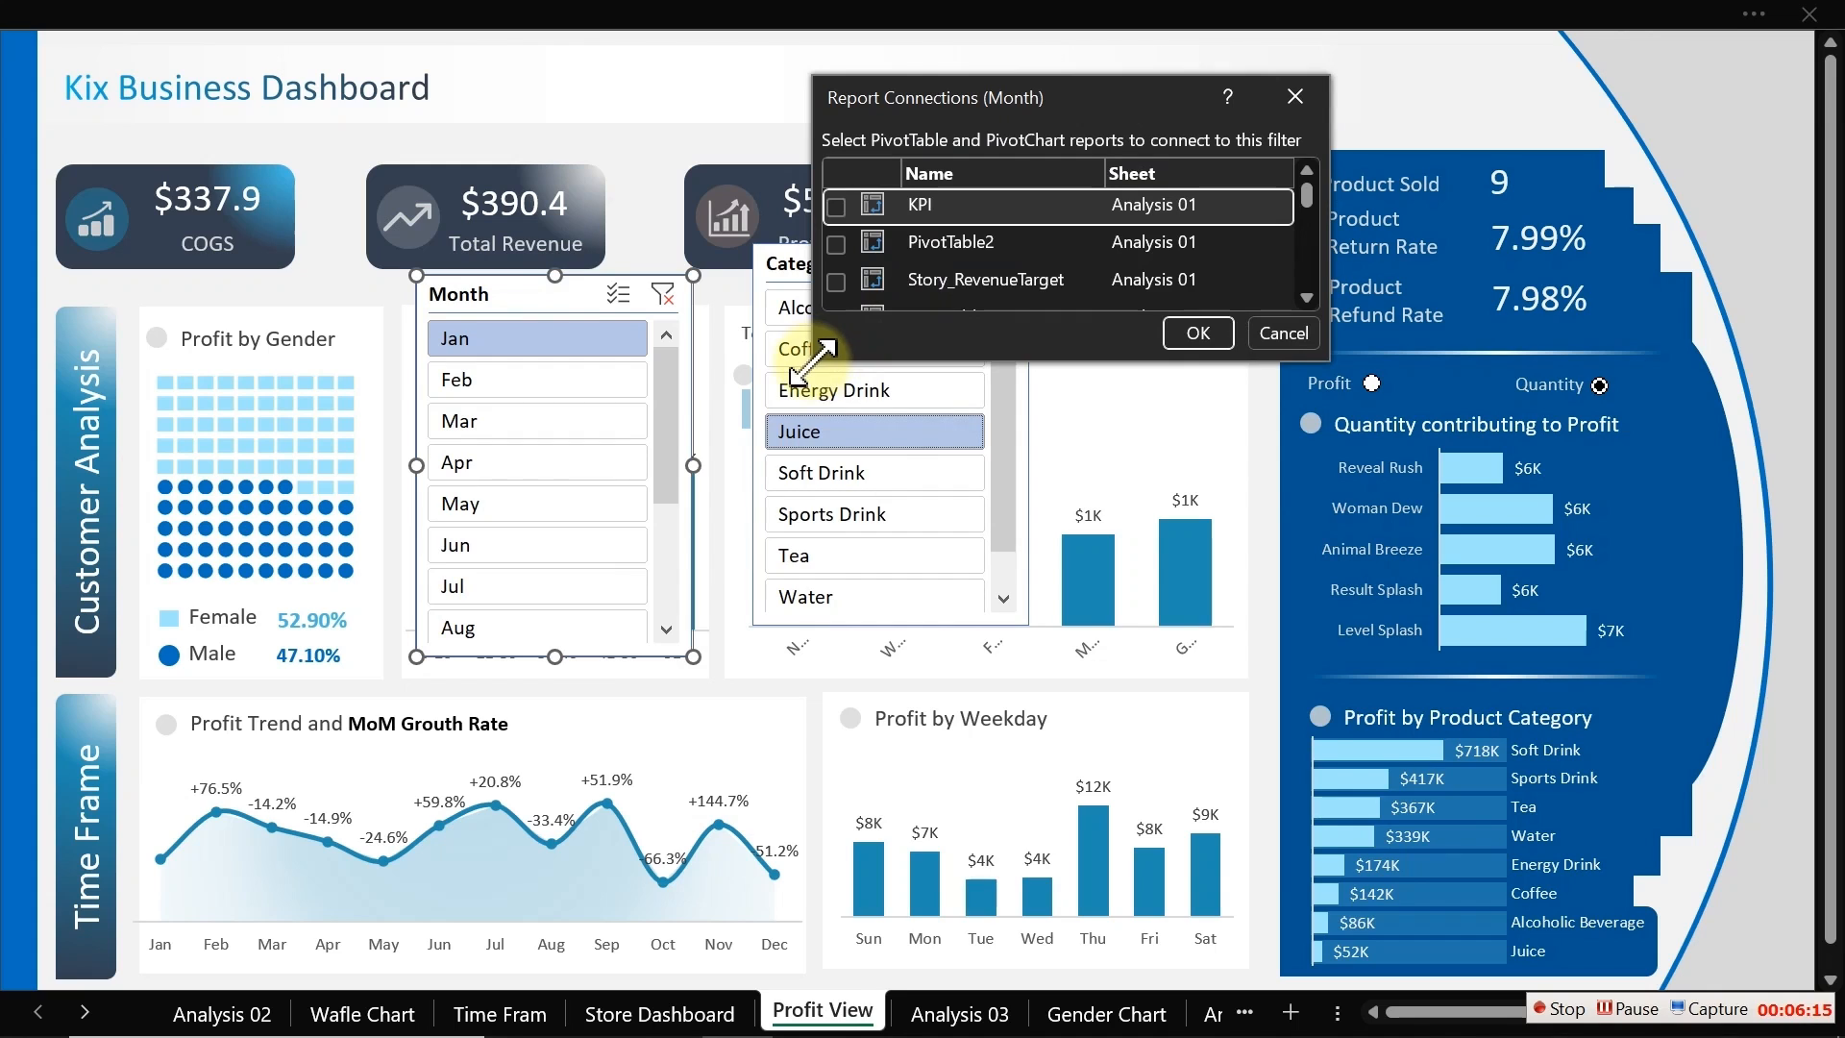
{"action": "left_click_drag", "start_coordinate": [803, 360], "coordinate": [838, 1025]}
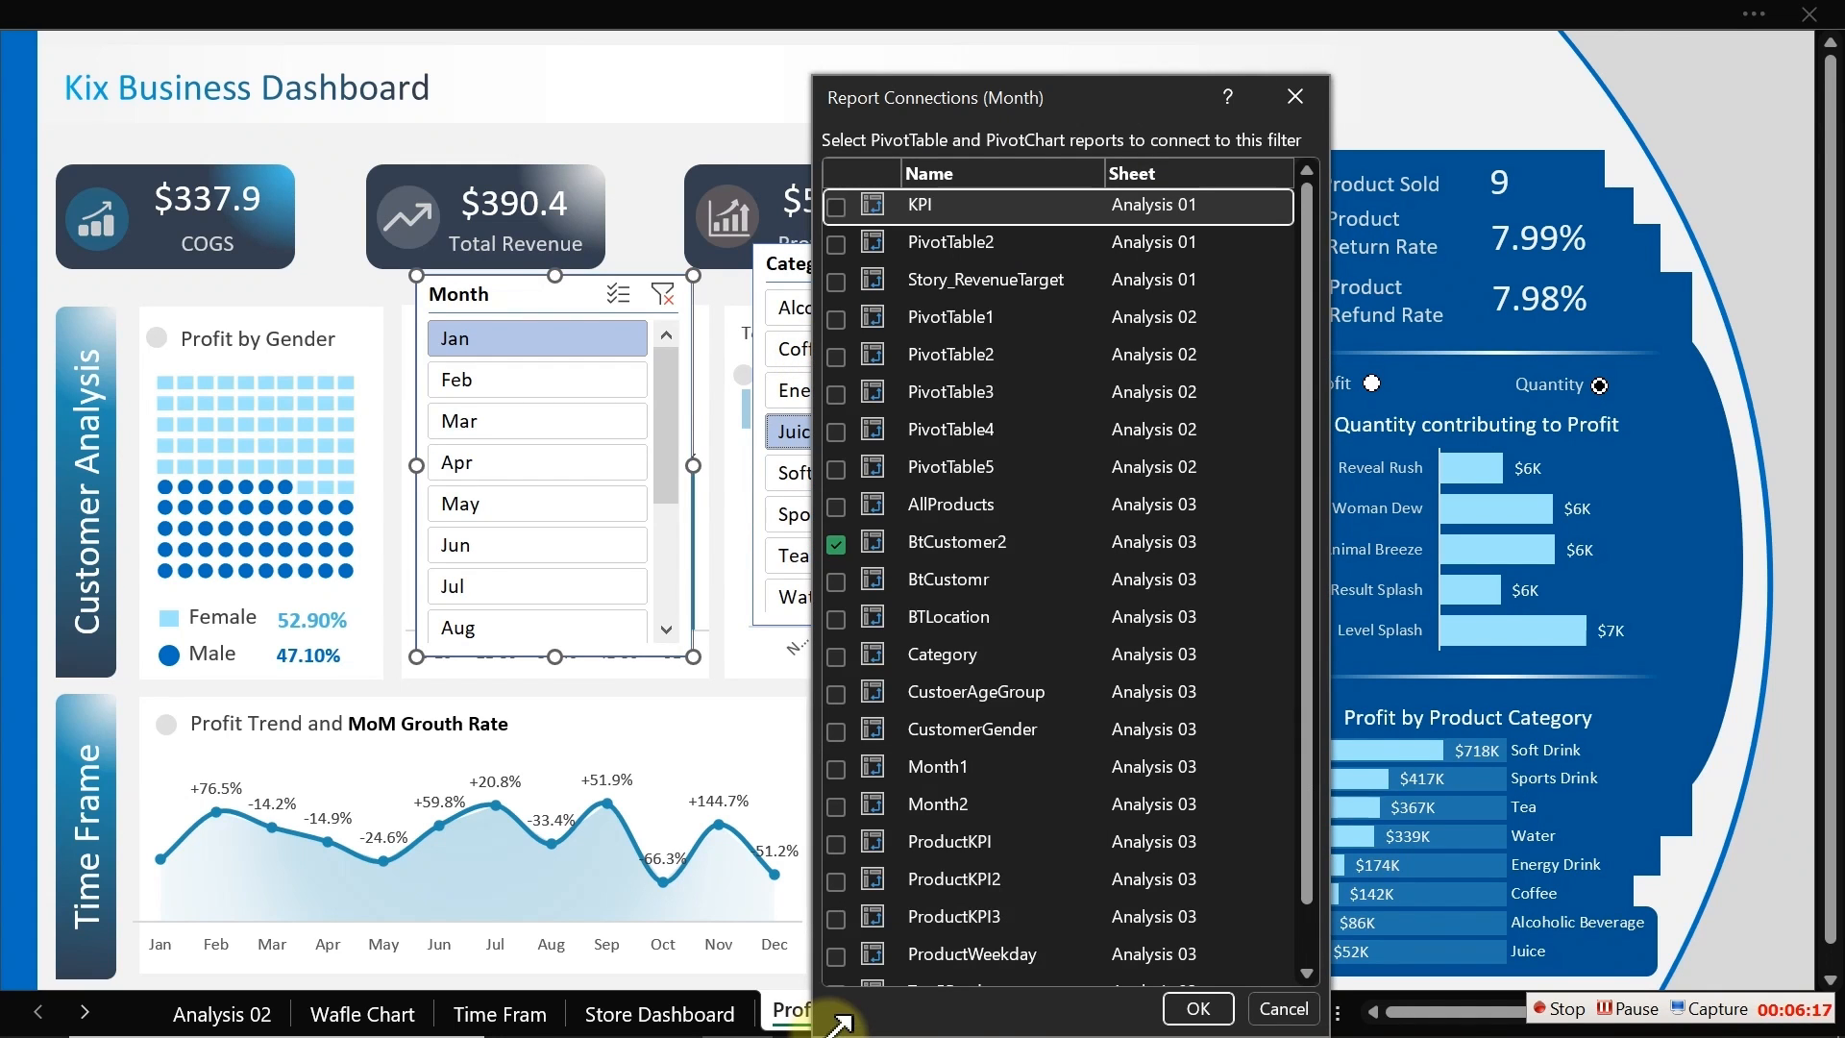
{"action": "left_click", "coordinate": [836, 506]}
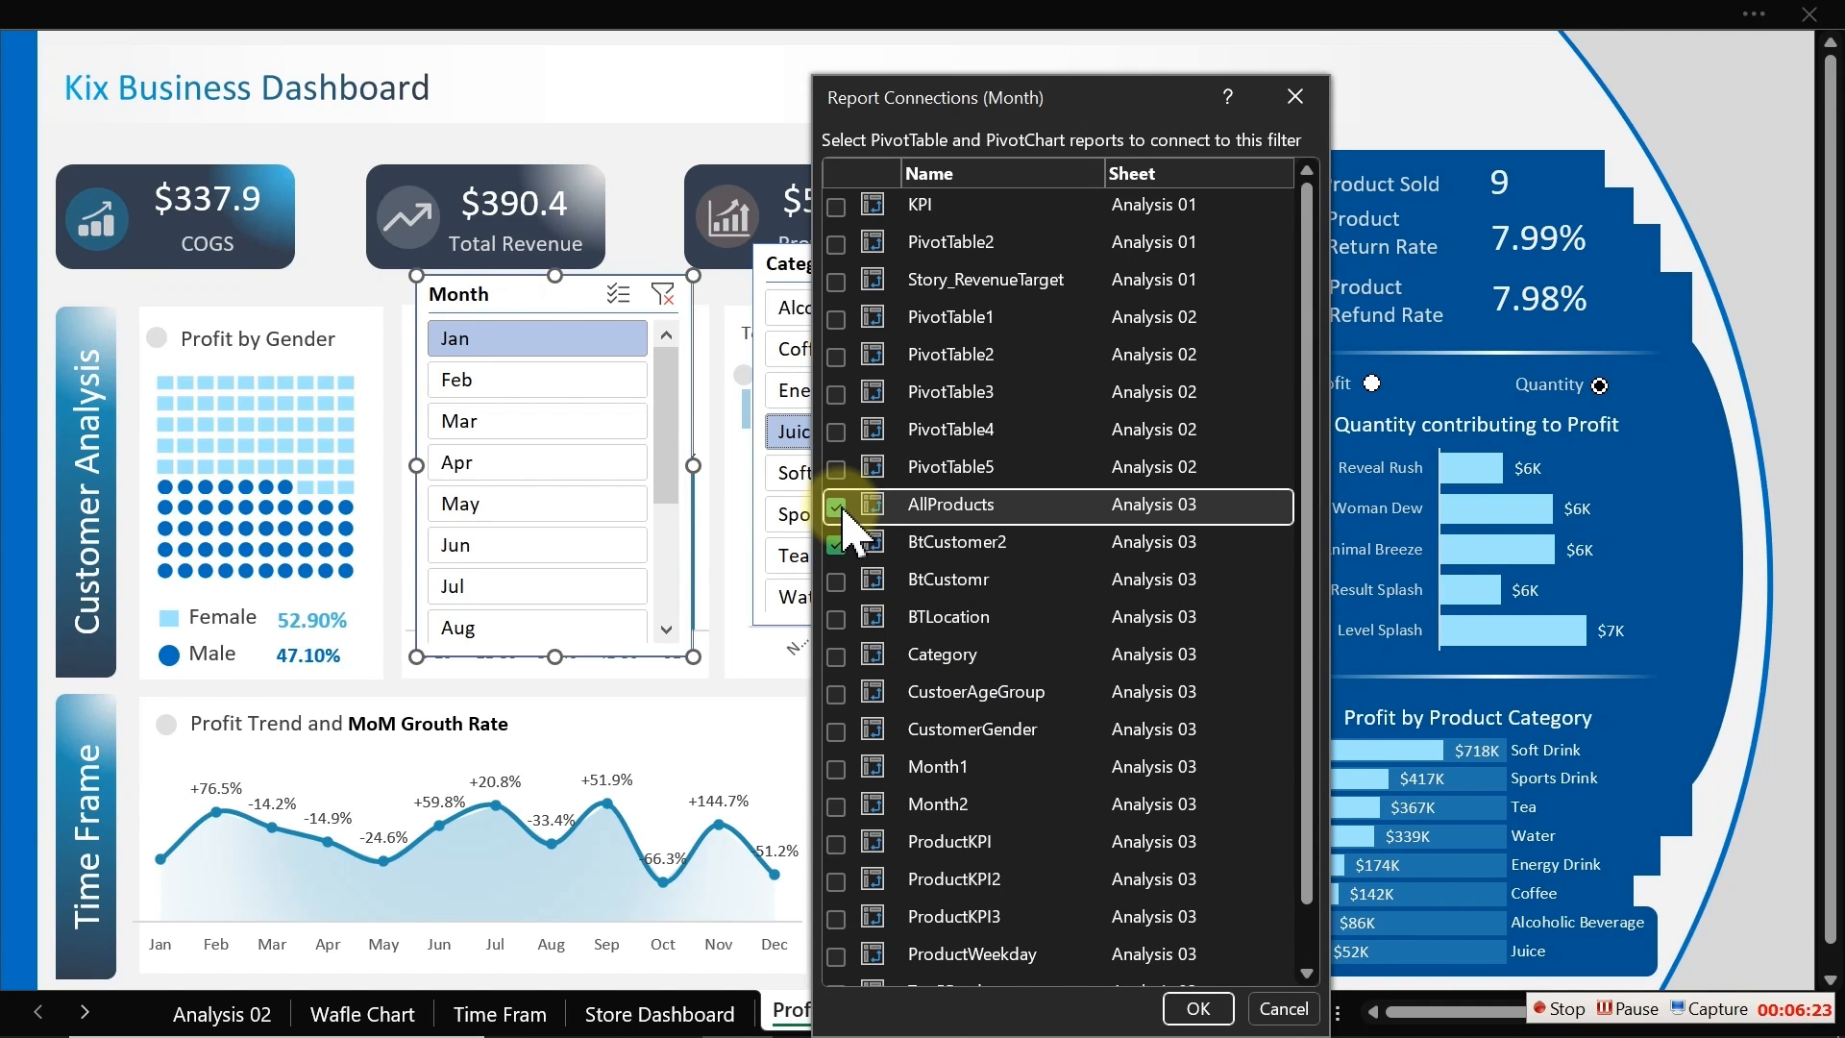
{"action": "left_click", "coordinate": [835, 581]}
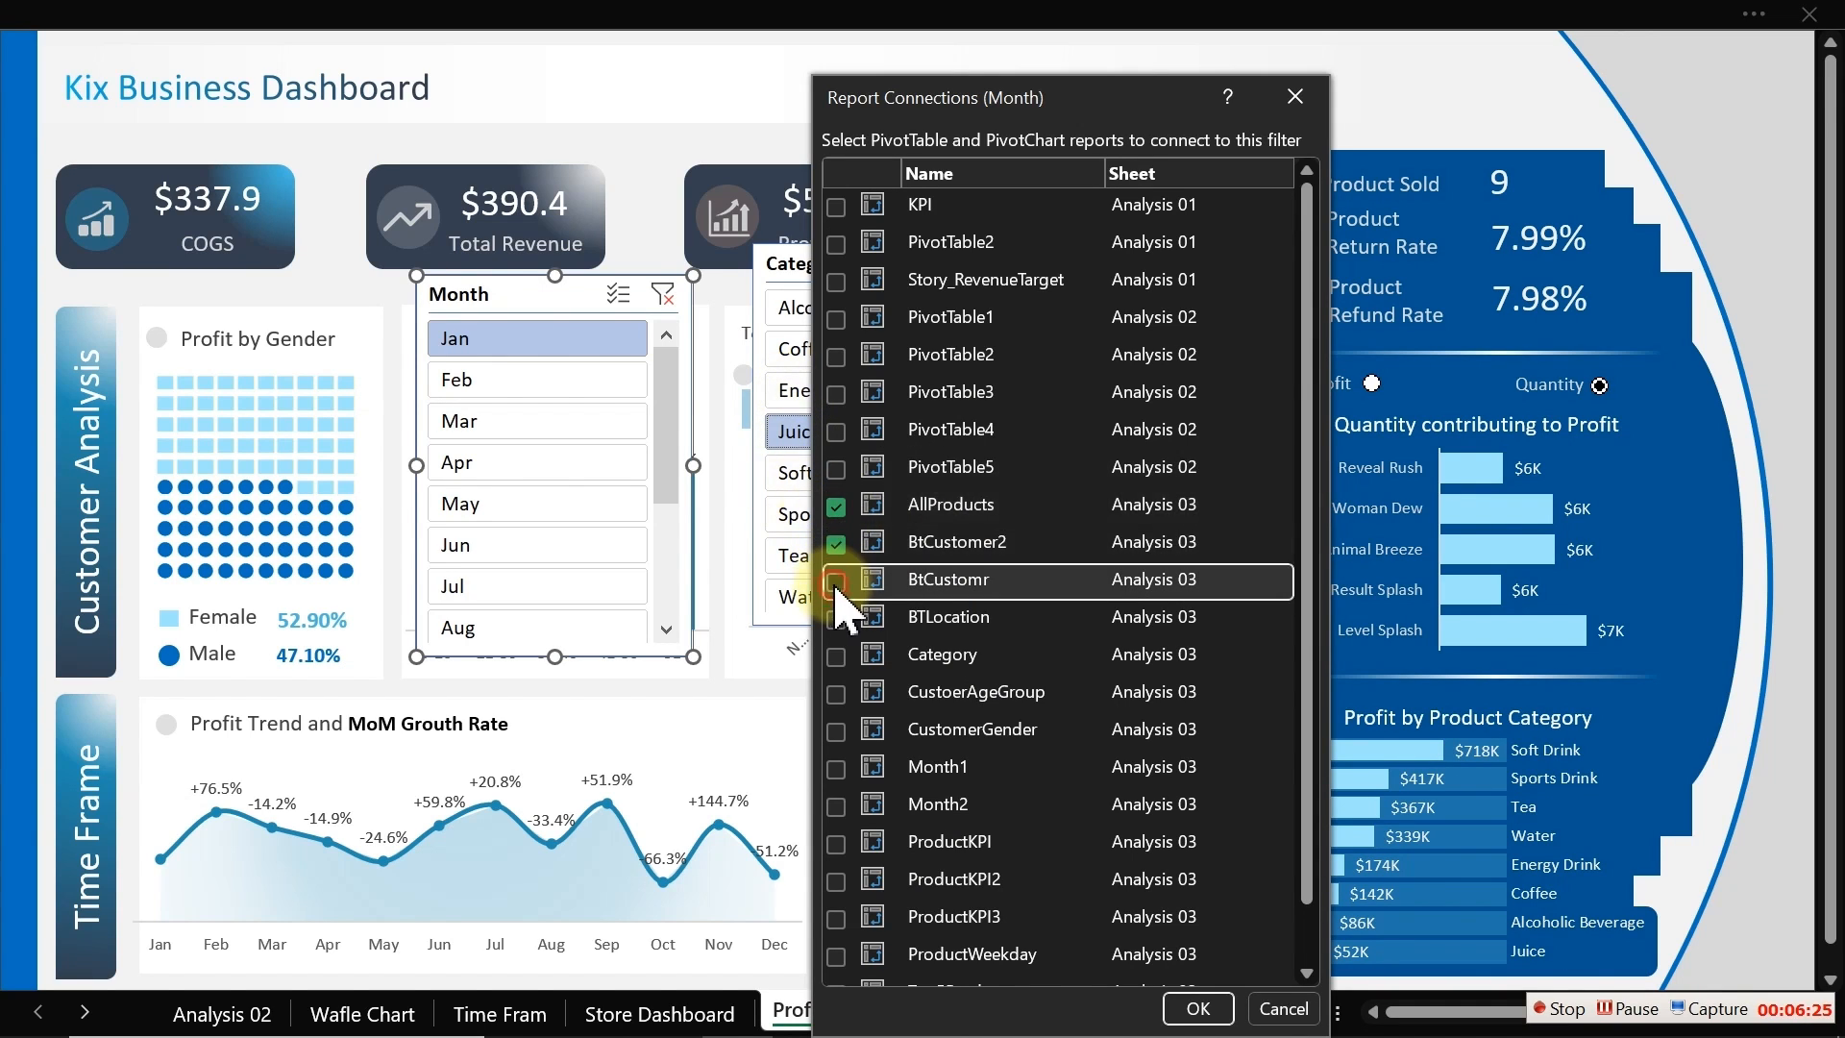
{"action": "left_click", "coordinate": [836, 618]}
{"action": "left_click", "coordinate": [835, 656]}
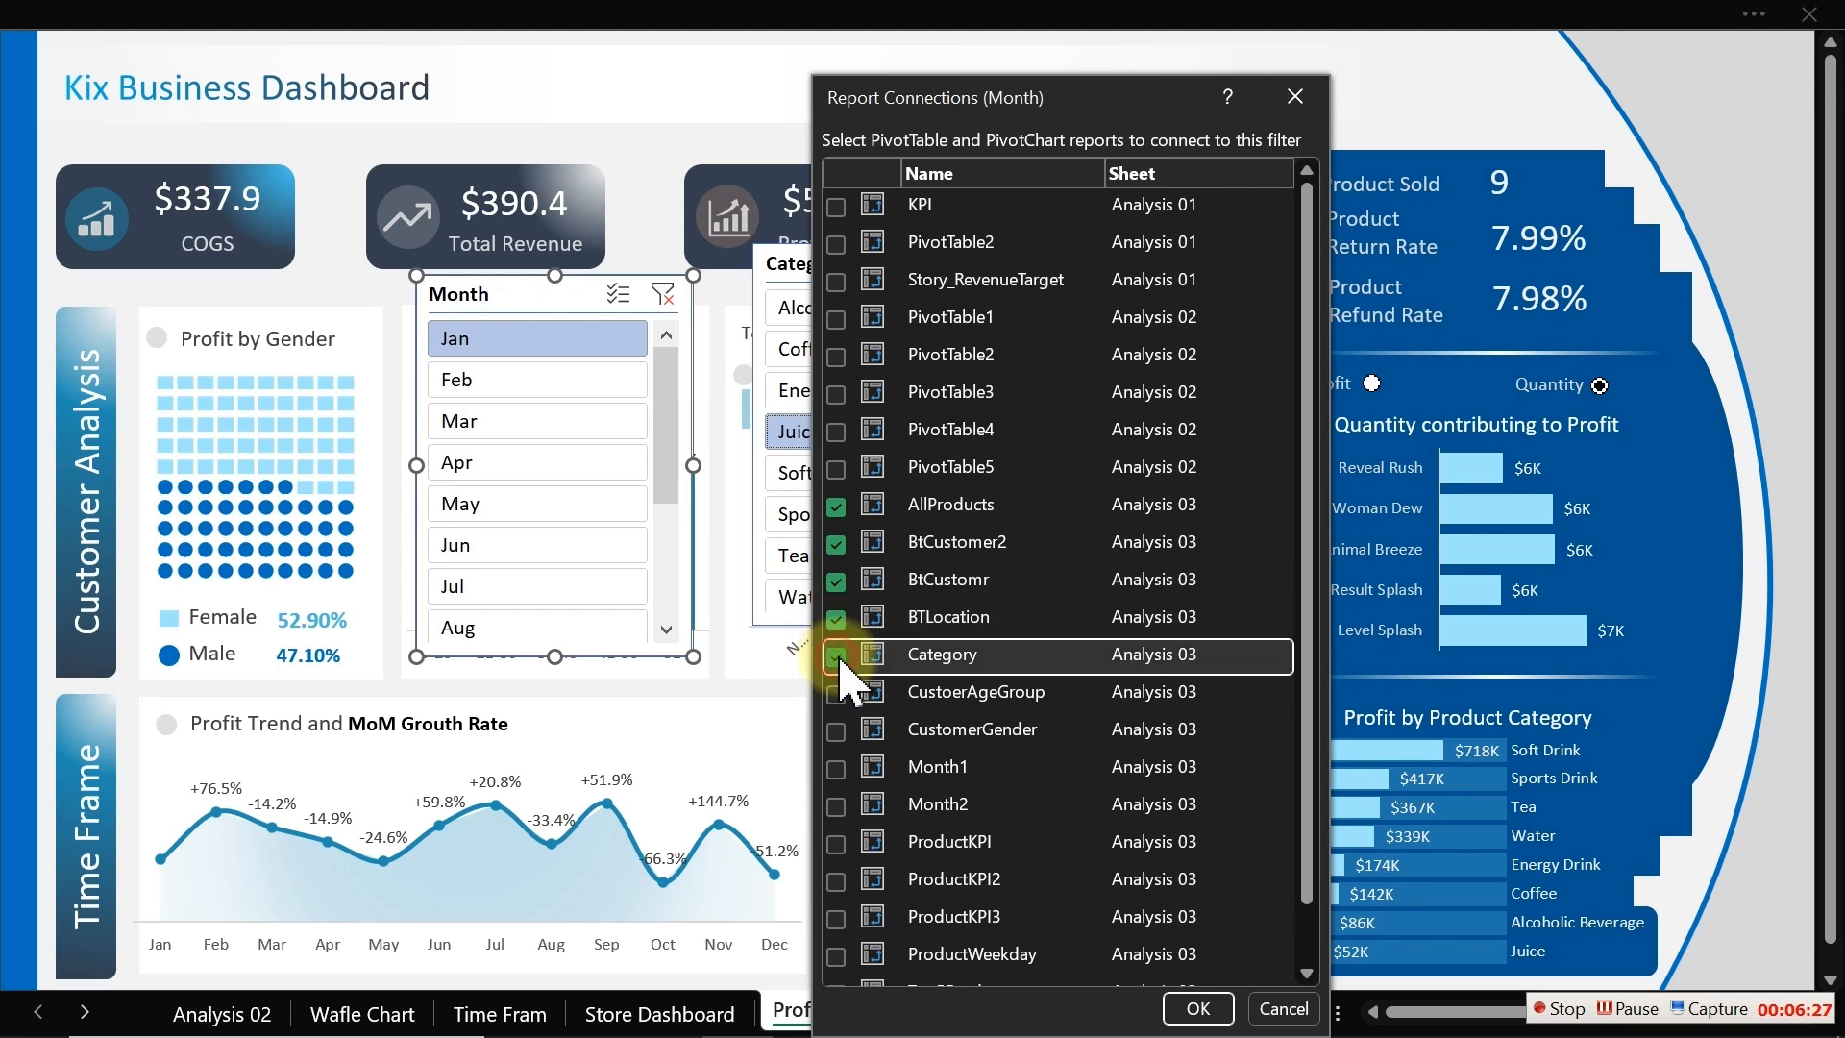
{"action": "left_click", "coordinate": [837, 694]}
{"action": "left_click", "coordinate": [836, 731]}
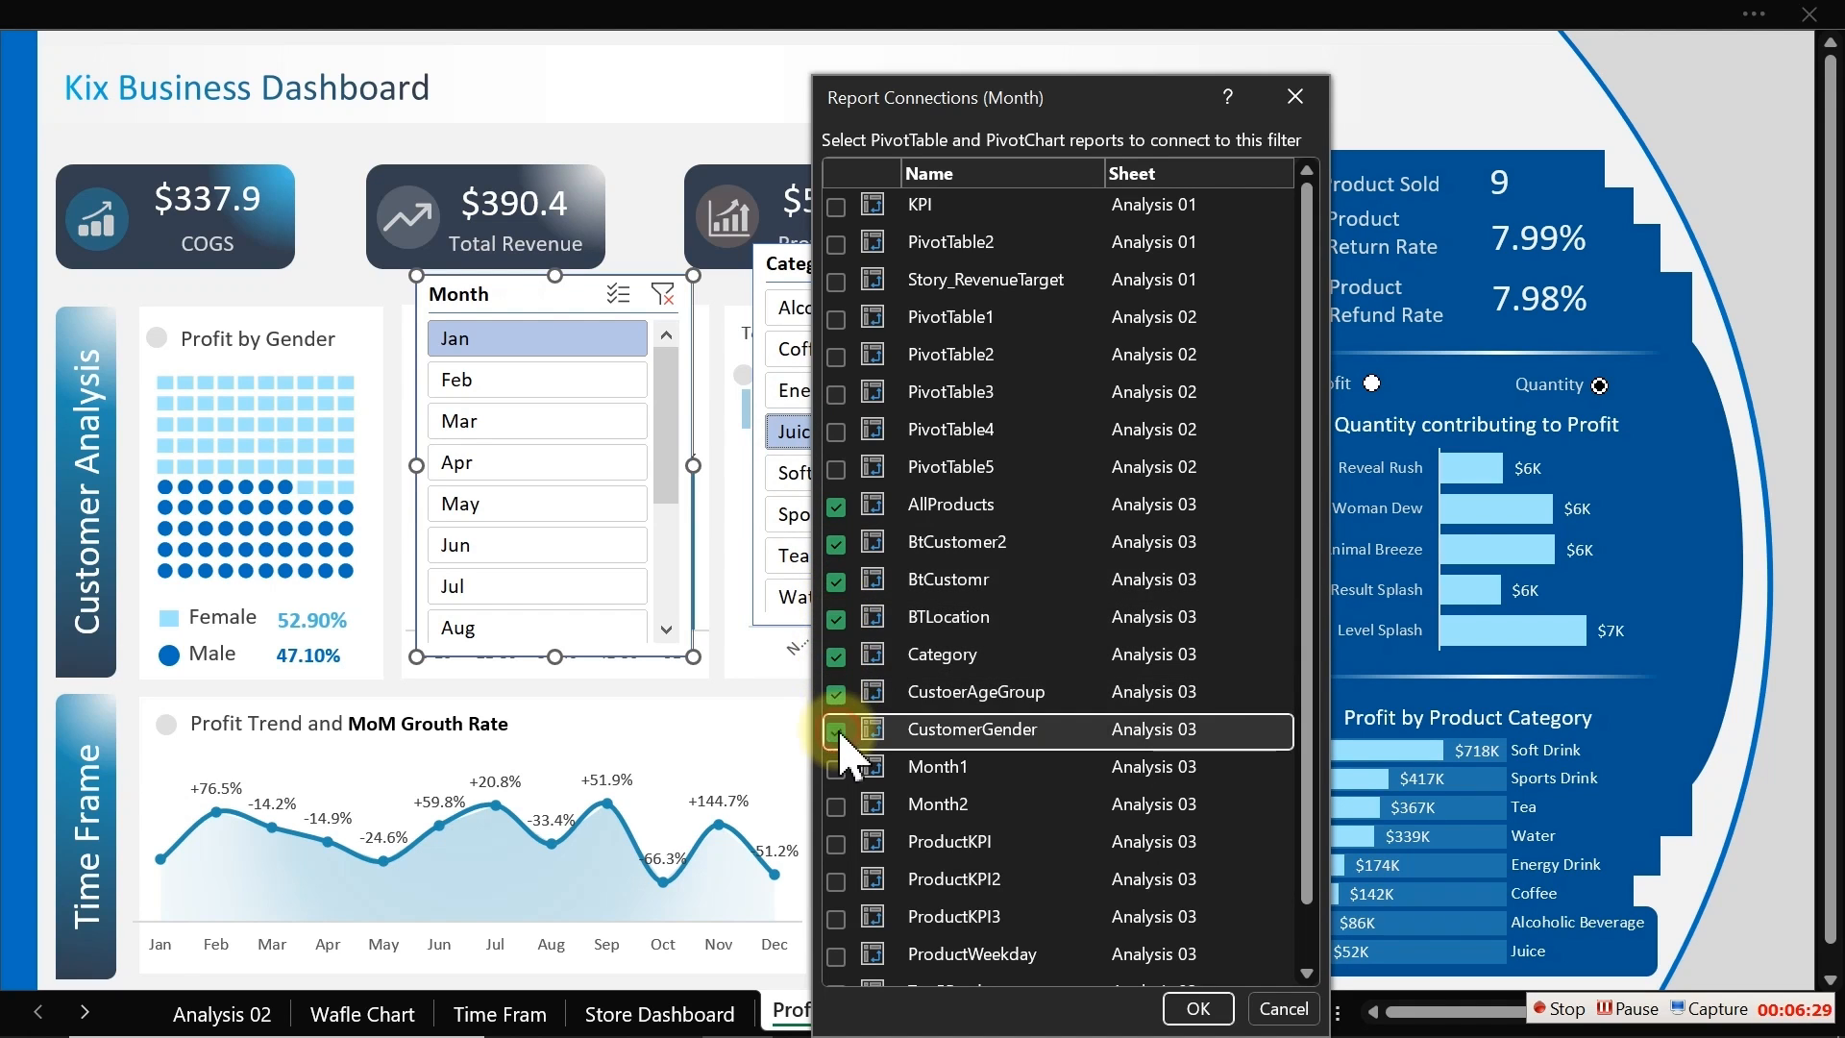
Step: Also connect the Month slicer to ProductKPI, ProductKPI2, ProductKPI3, Top5Products, TpLocation and ProductWeekday, and confirm
{"action": "left_click", "coordinate": [838, 843]}
{"action": "left_click", "coordinate": [837, 881]}
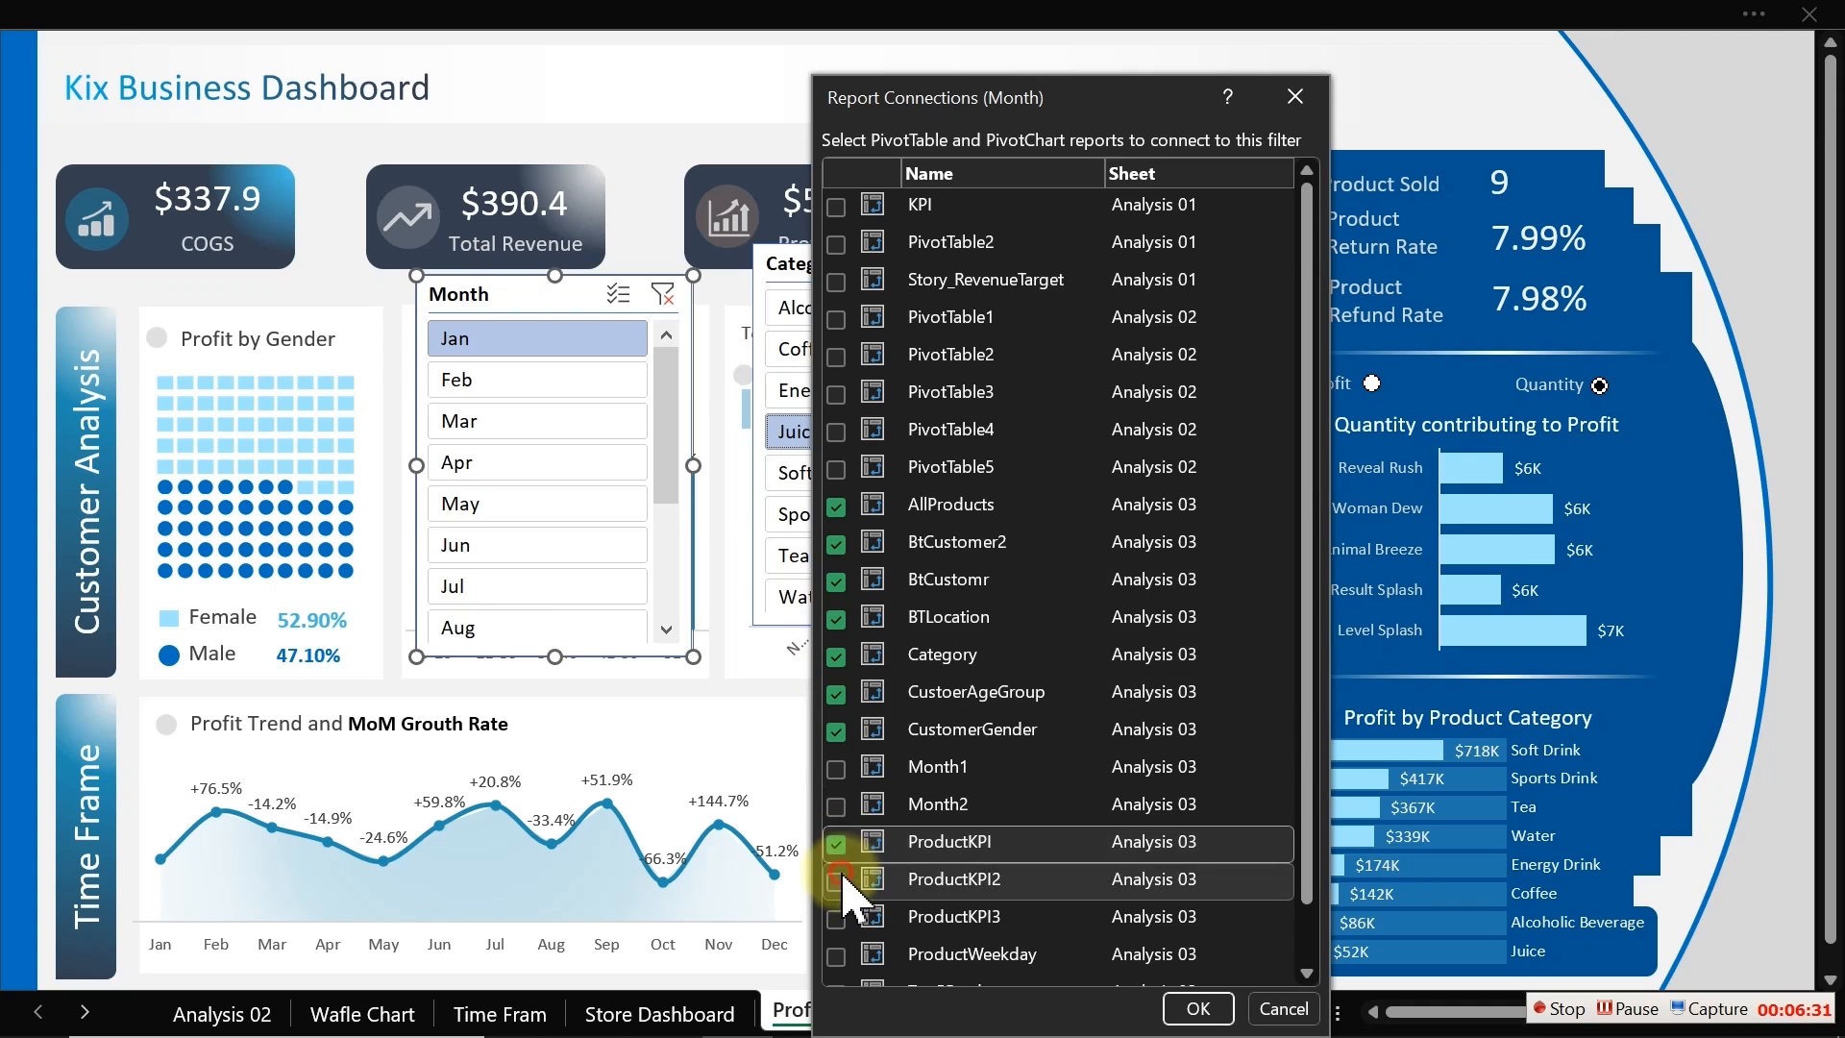
{"action": "left_click", "coordinate": [838, 918]}
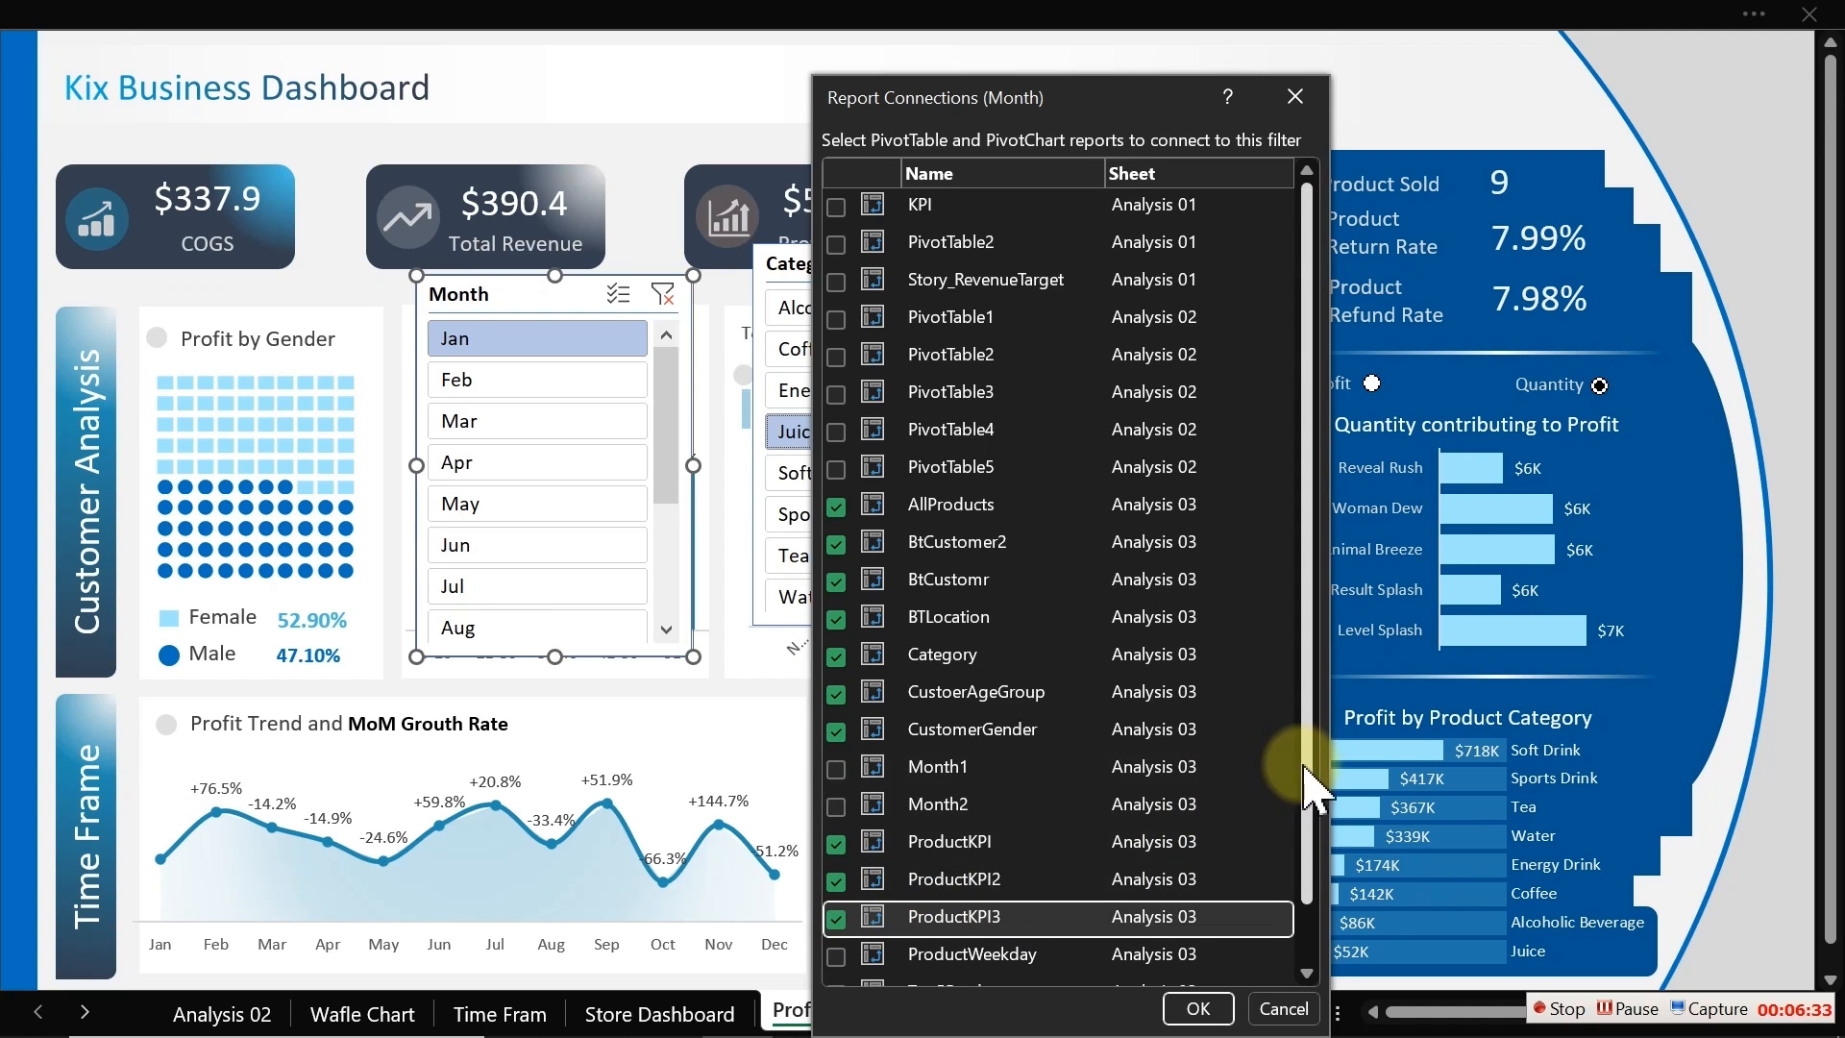
{"action": "scroll", "coordinate": [1293, 856], "scroll_direction": "down", "scroll_amount": 2}
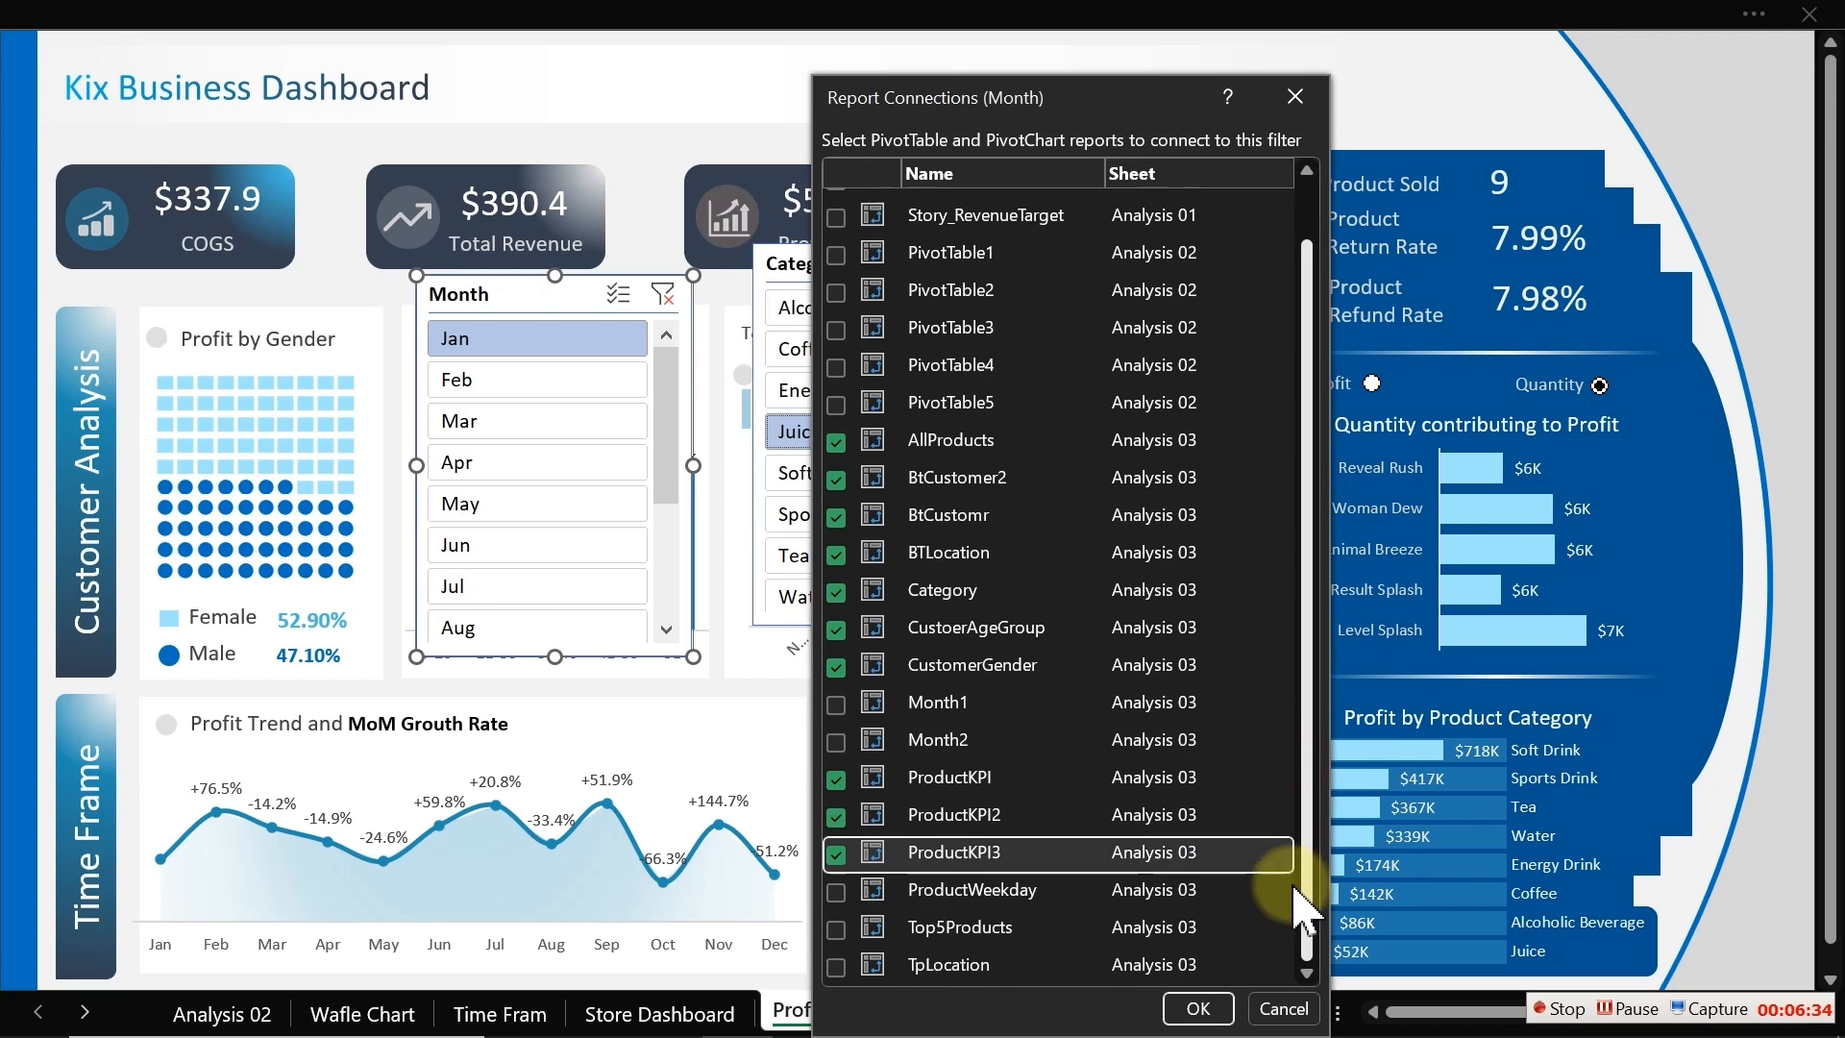
{"action": "left_click", "coordinate": [836, 929]}
{"action": "left_click", "coordinate": [836, 966]}
{"action": "left_click", "coordinate": [836, 892]}
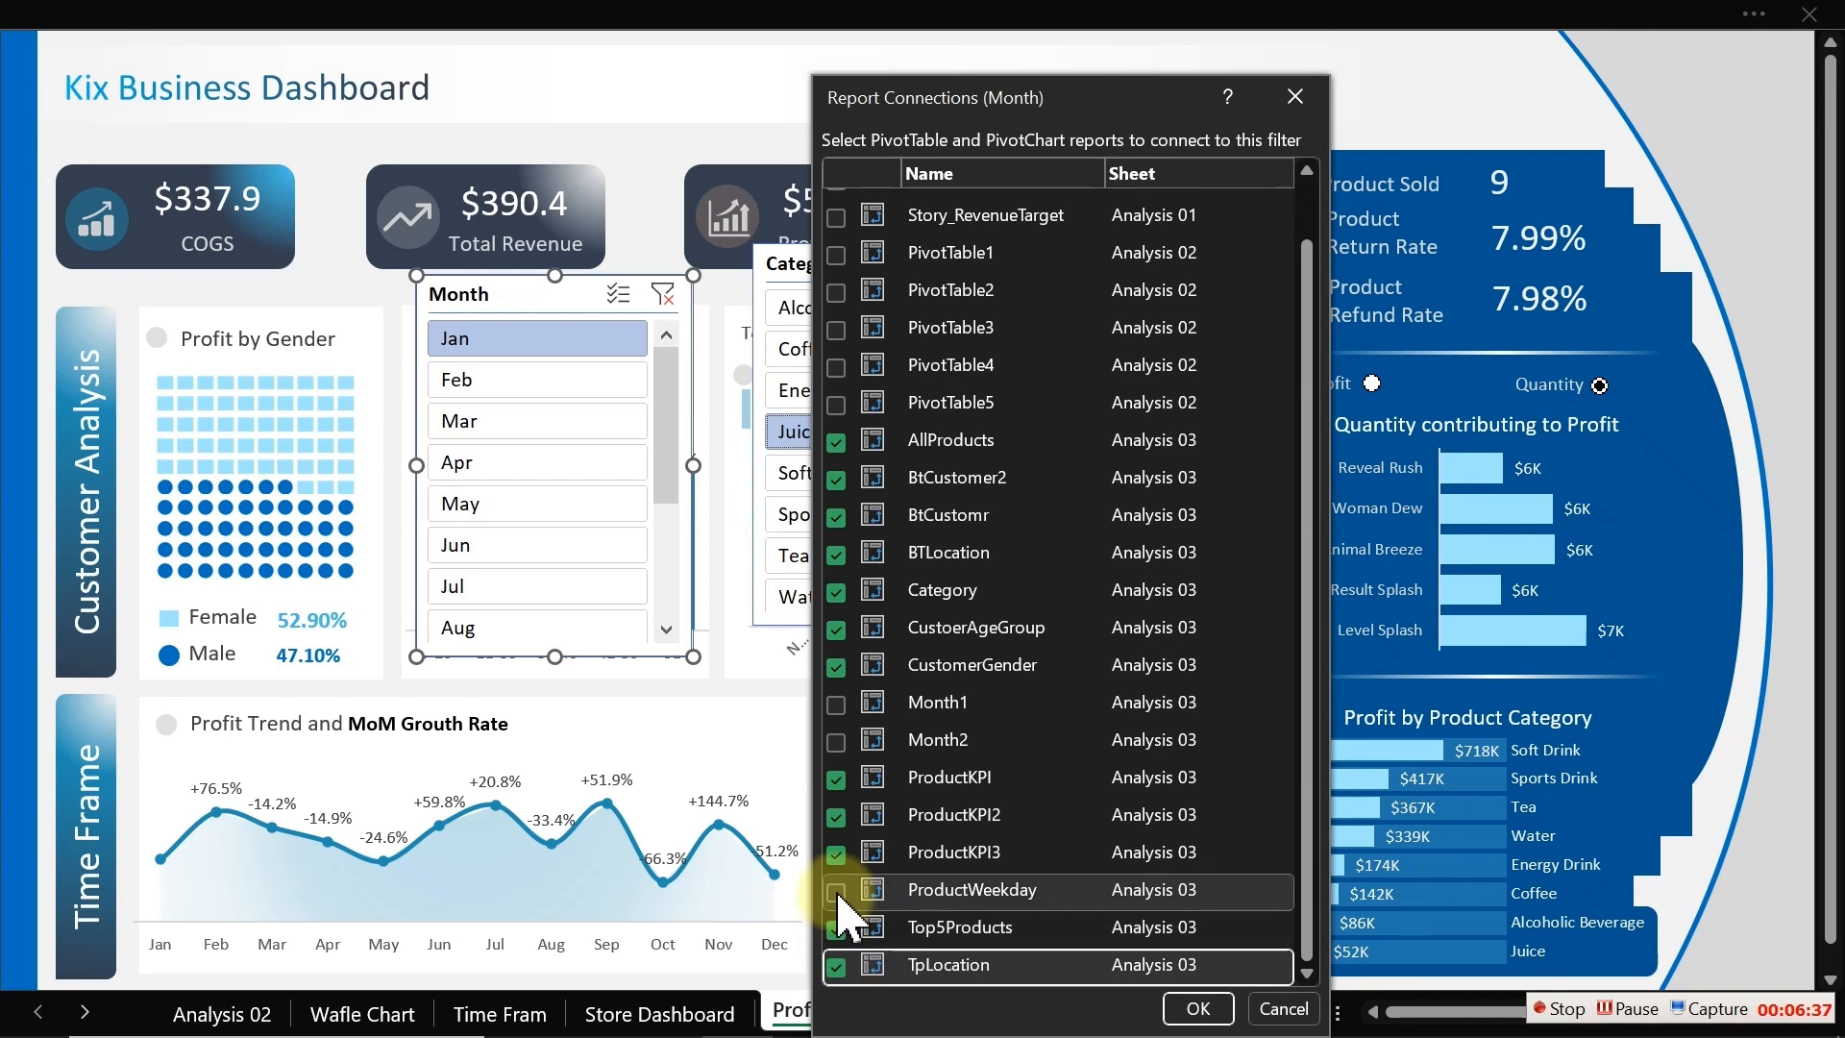
{"action": "left_click", "coordinate": [1198, 1007]}
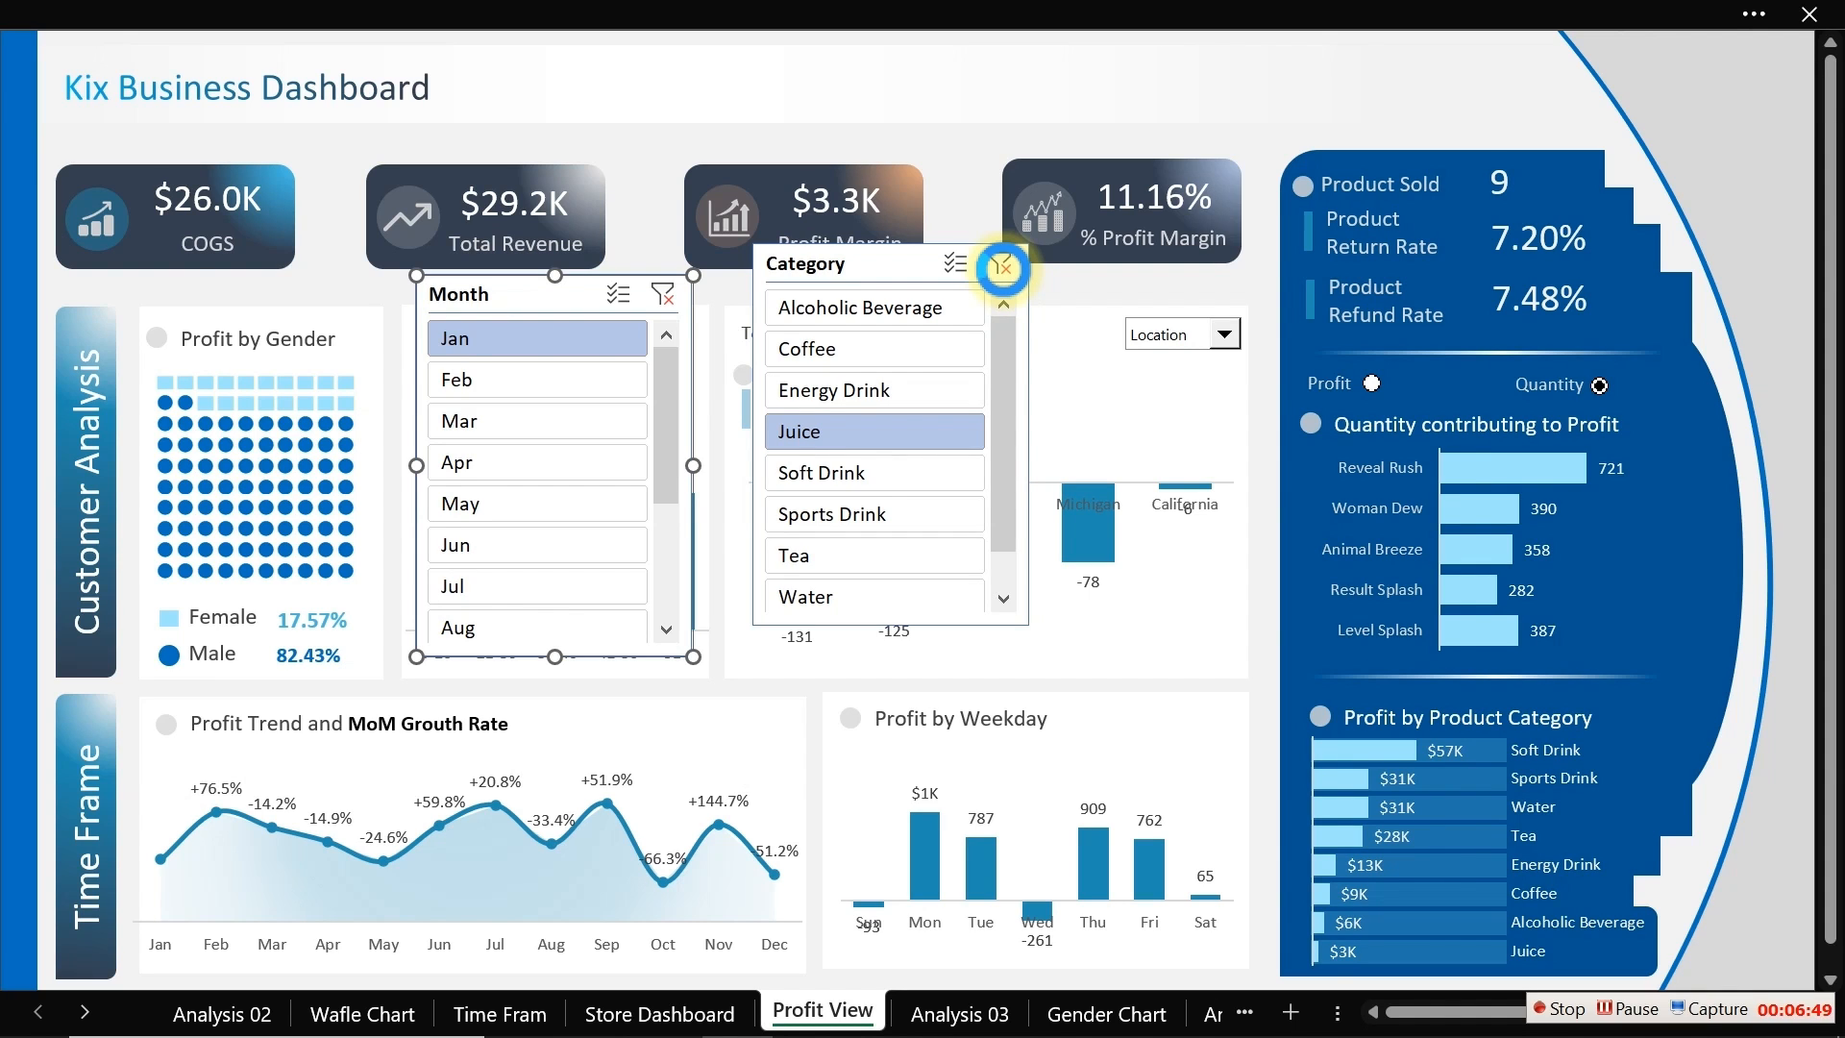
Step: Clear the filters on both the Category and Month slicers
{"action": "left_click", "coordinate": [1002, 267]}
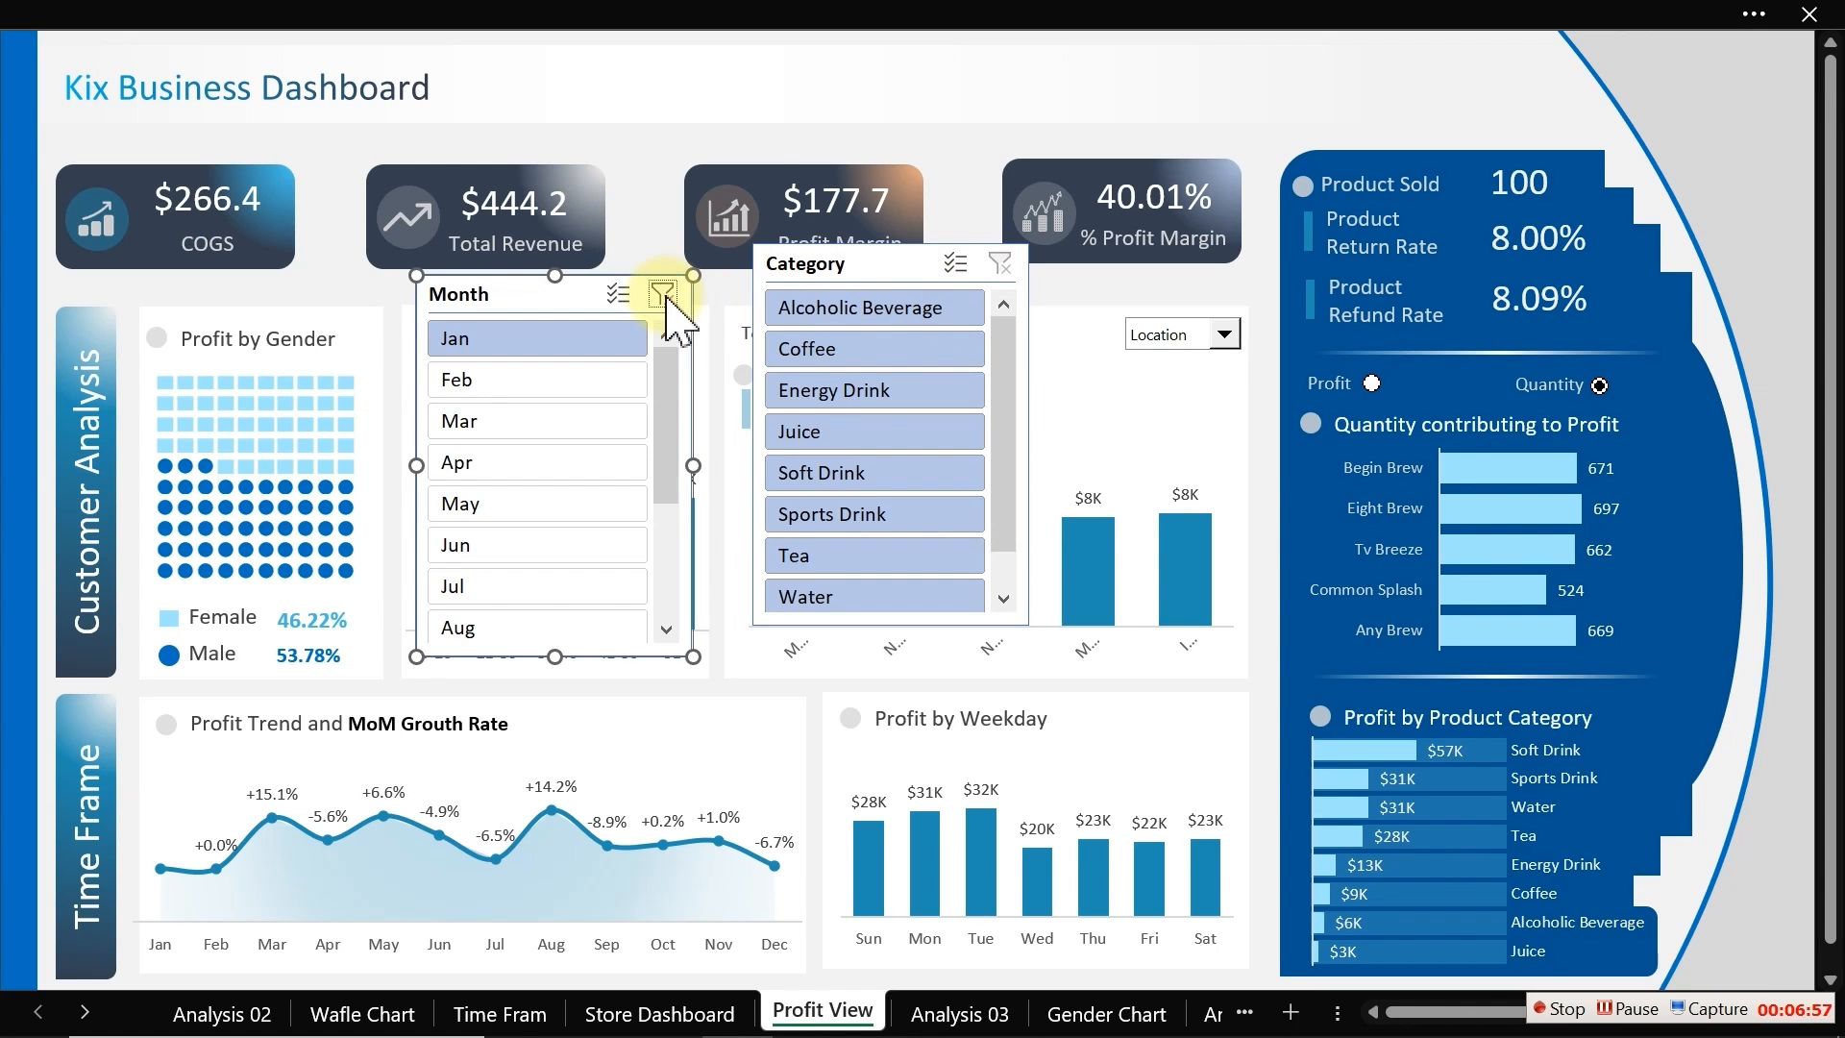
{"action": "left_click", "coordinate": [663, 293]}
{"action": "left_click", "coordinate": [652, 239]}
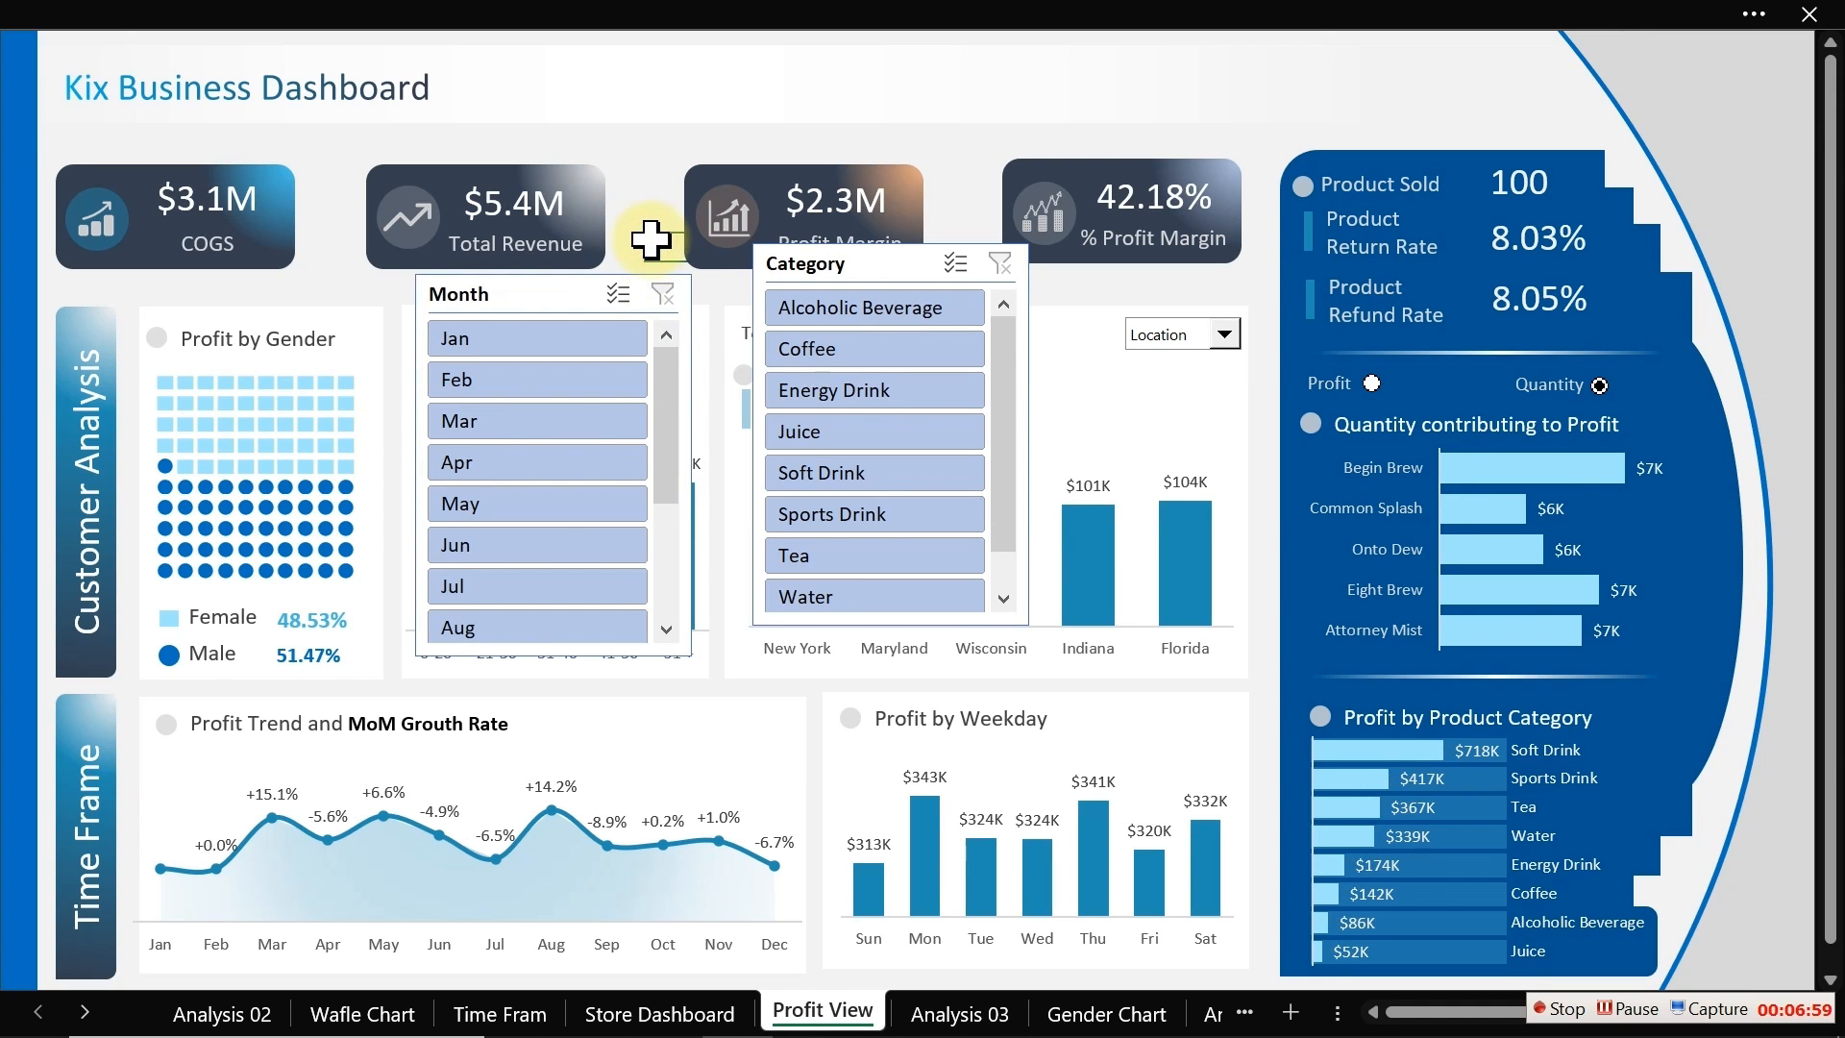
Step: Move the Category slicer down over the location chart and leave full-screen view
{"action": "left_click_drag", "start_coordinate": [883, 263], "coordinate": [839, 390]}
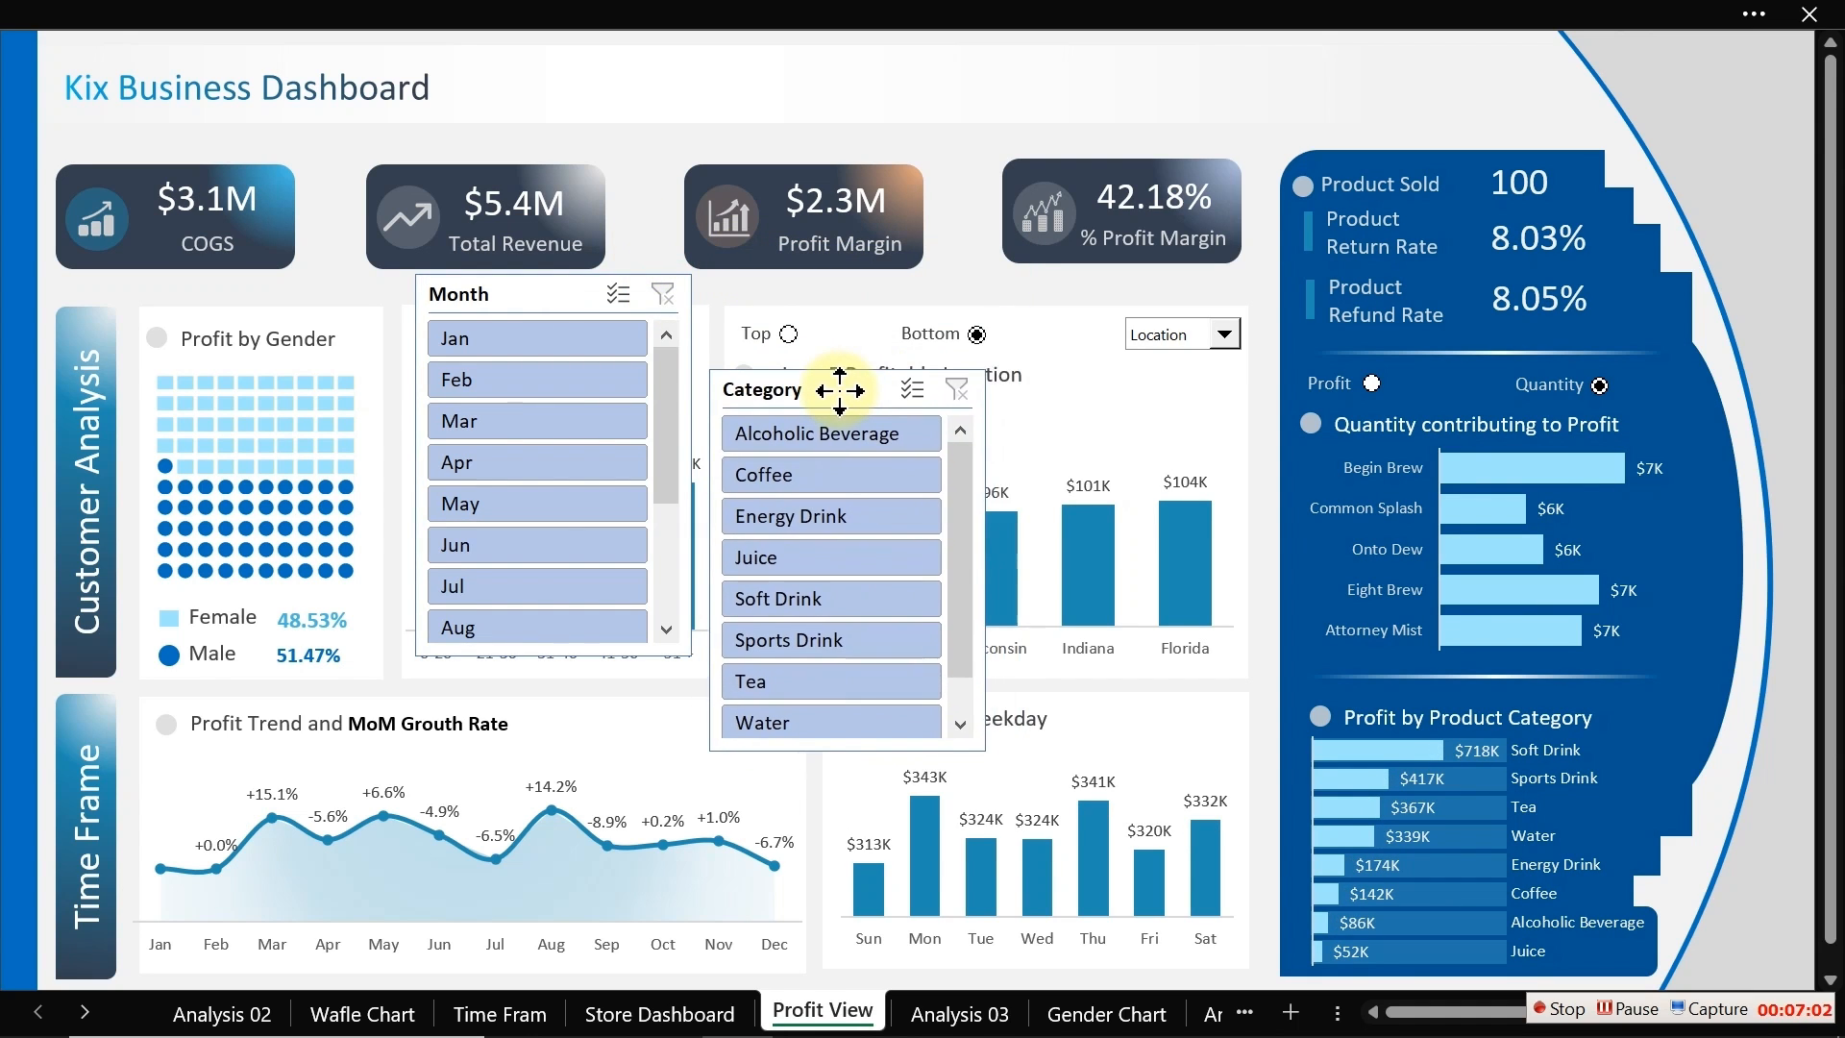
{"action": "left_click", "coordinate": [634, 206]}
{"action": "left_click", "coordinate": [502, 12]}
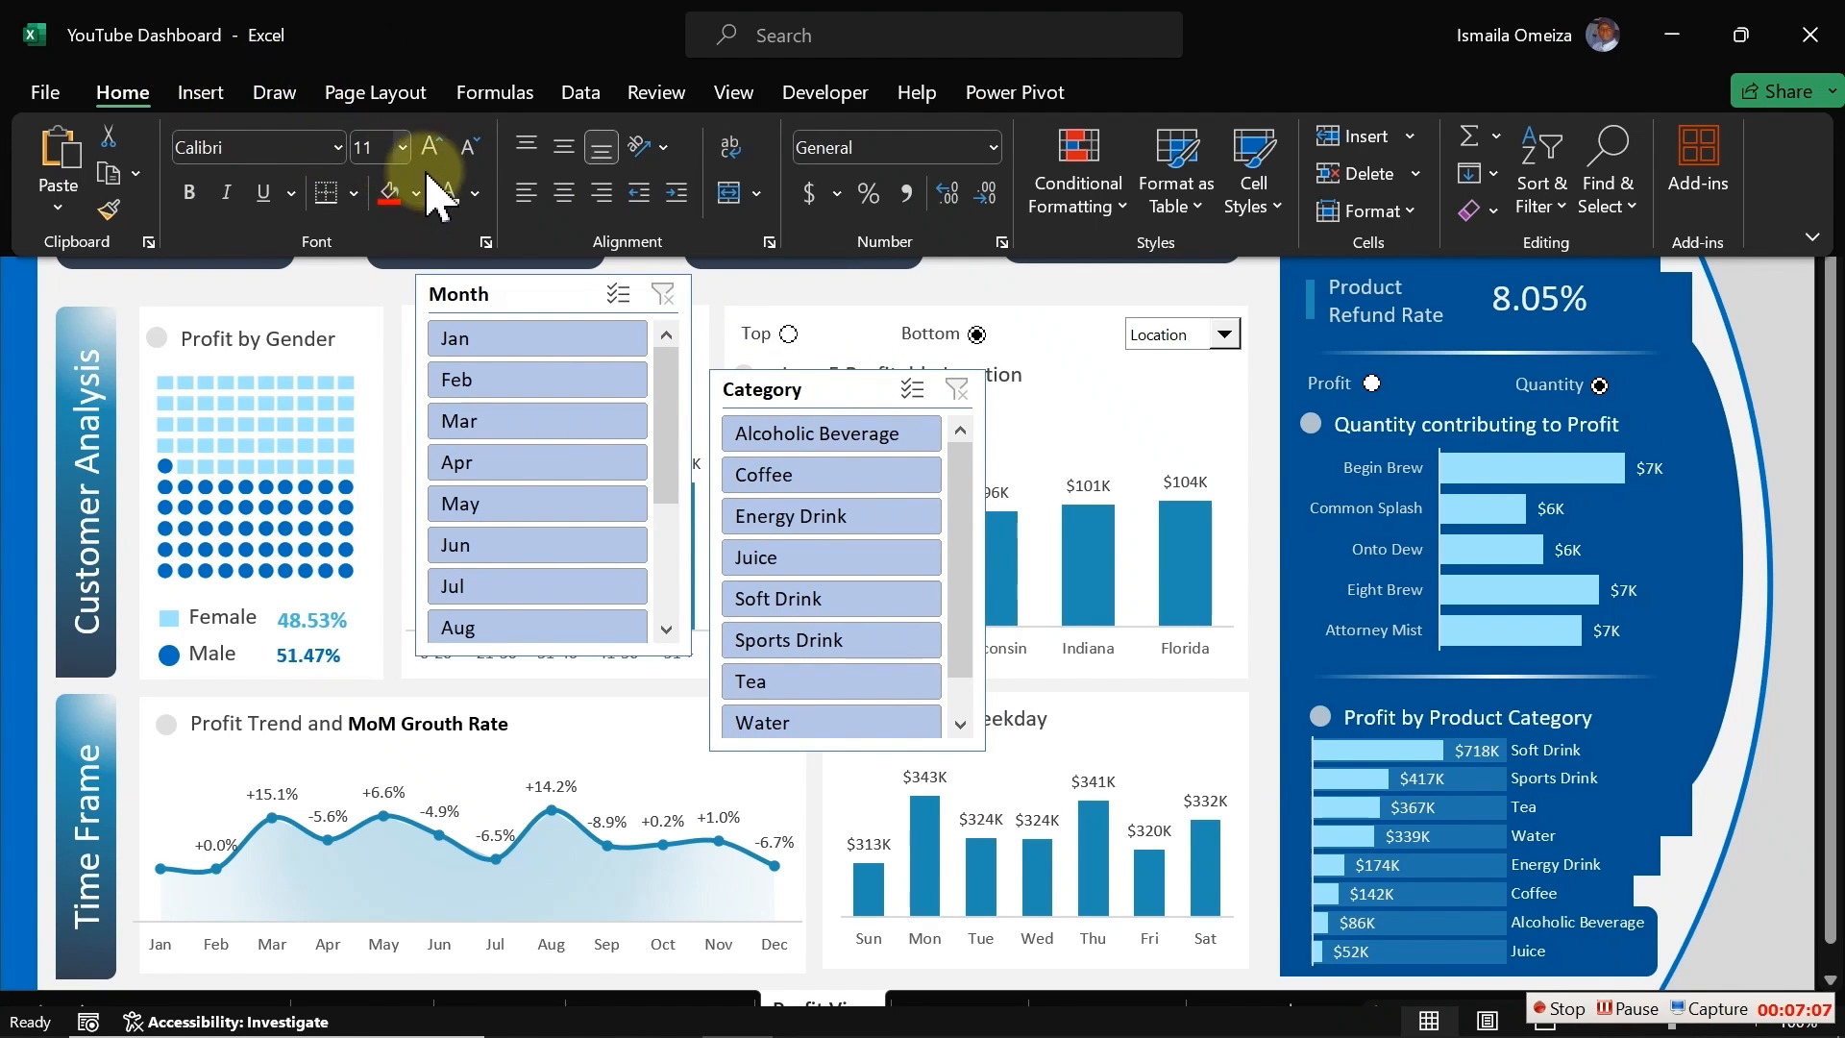
Step: Insert a rounded rectangle shape drawn over the right-hand side of the dashboard
{"action": "left_click", "coordinate": [201, 94]}
{"action": "left_click", "coordinate": [394, 183]}
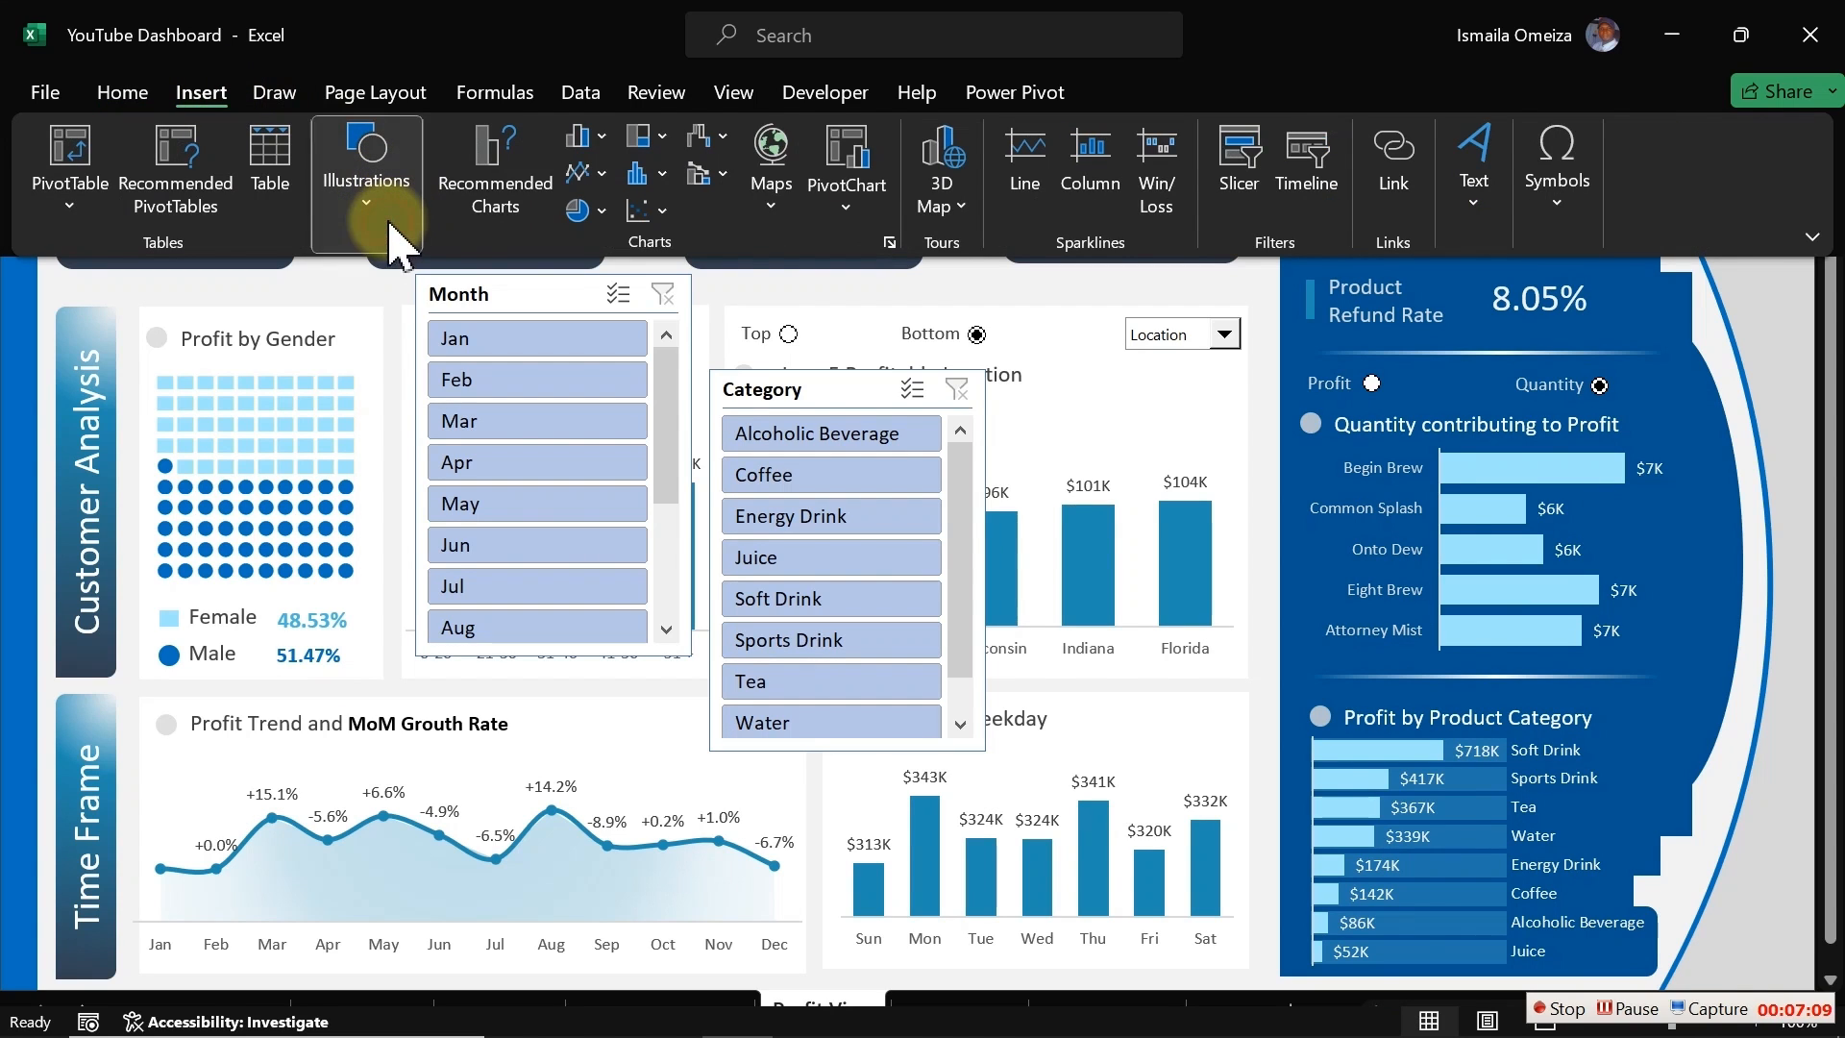
{"action": "left_click", "coordinate": [426, 341]}
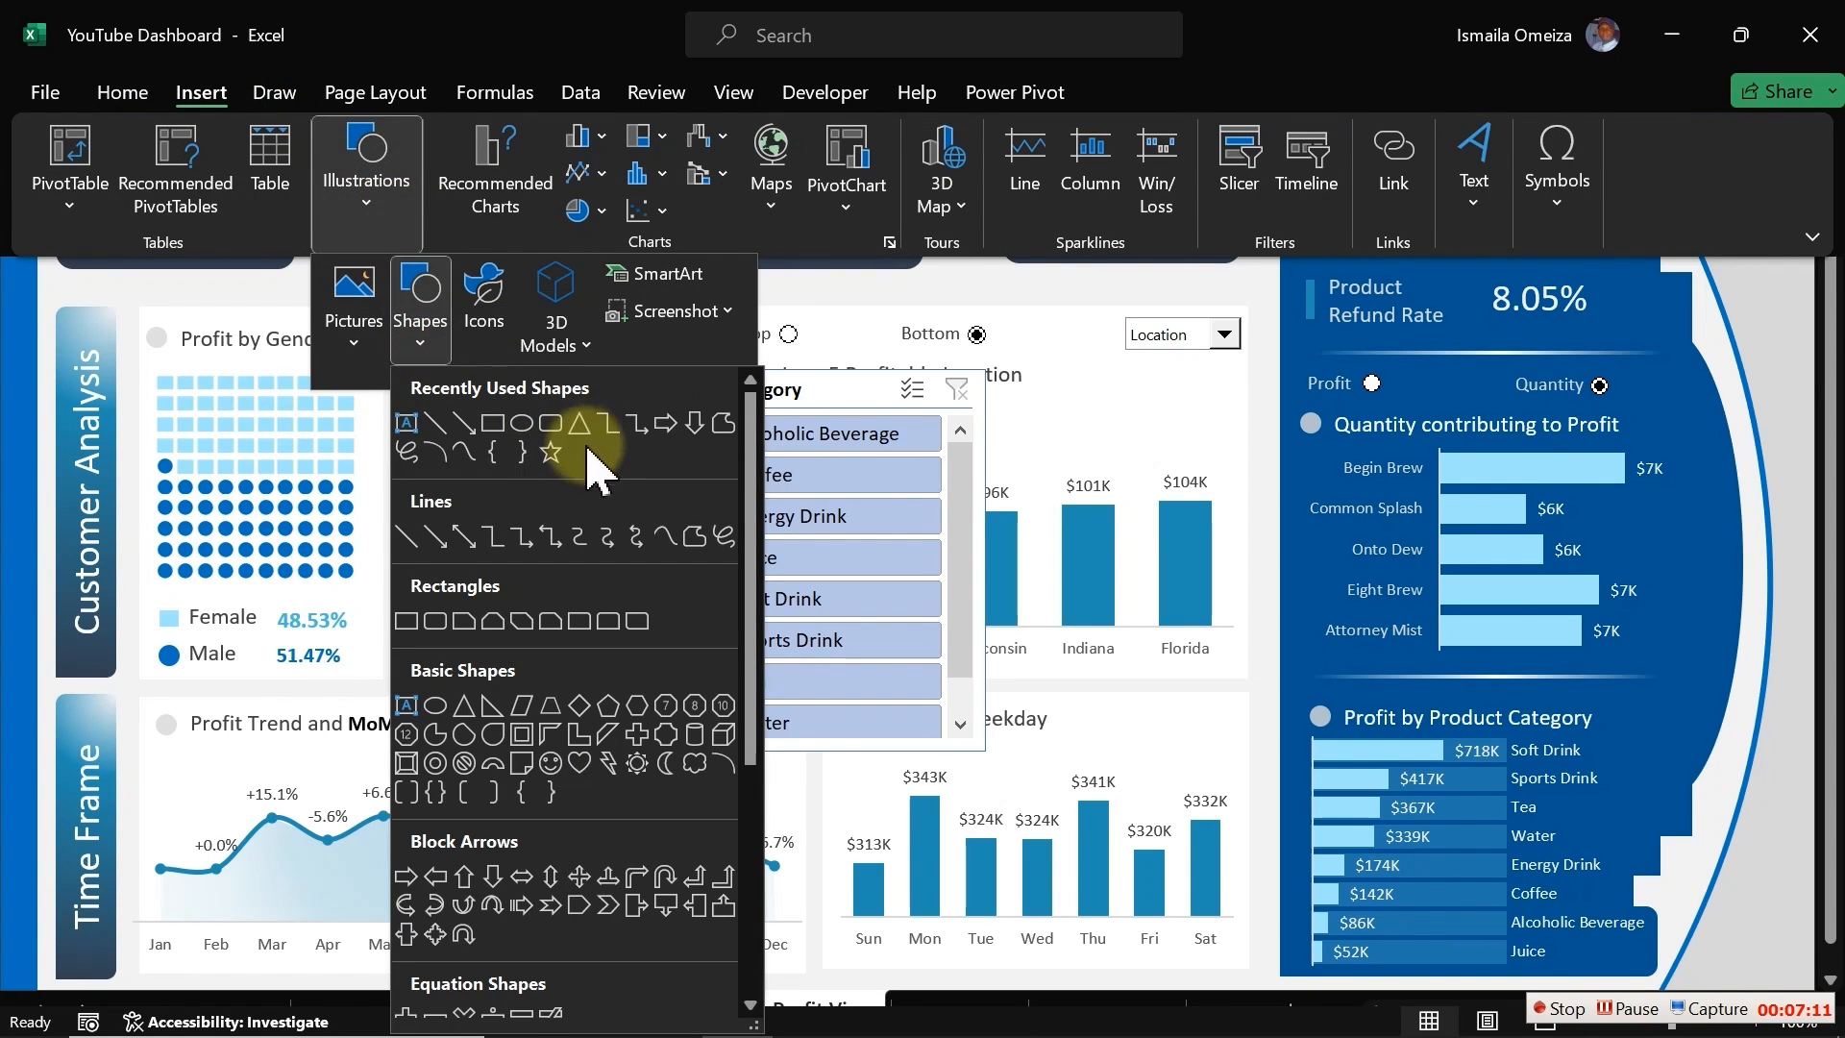
{"action": "left_click", "coordinate": [634, 622]}
{"action": "mouse_move", "coordinate": [1395, 127]}
{"action": "left_mouse_down"}
{"action": "mouse_move", "coordinate": [1775, 960]}
{"action": "mouse_move", "coordinate": [1691, 966]}
{"action": "left_mouse_up"}
Step: Reposition the rounded rectangle and trim its top and left edges so it sits as a side panel
{"action": "mouse_move", "coordinate": [1586, 790]}
{"action": "left_mouse_down"}
{"action": "mouse_move", "coordinate": [1594, 733]}
{"action": "mouse_move", "coordinate": [1653, 745]}
{"action": "mouse_move", "coordinate": [1643, 724]}
{"action": "left_mouse_up"}
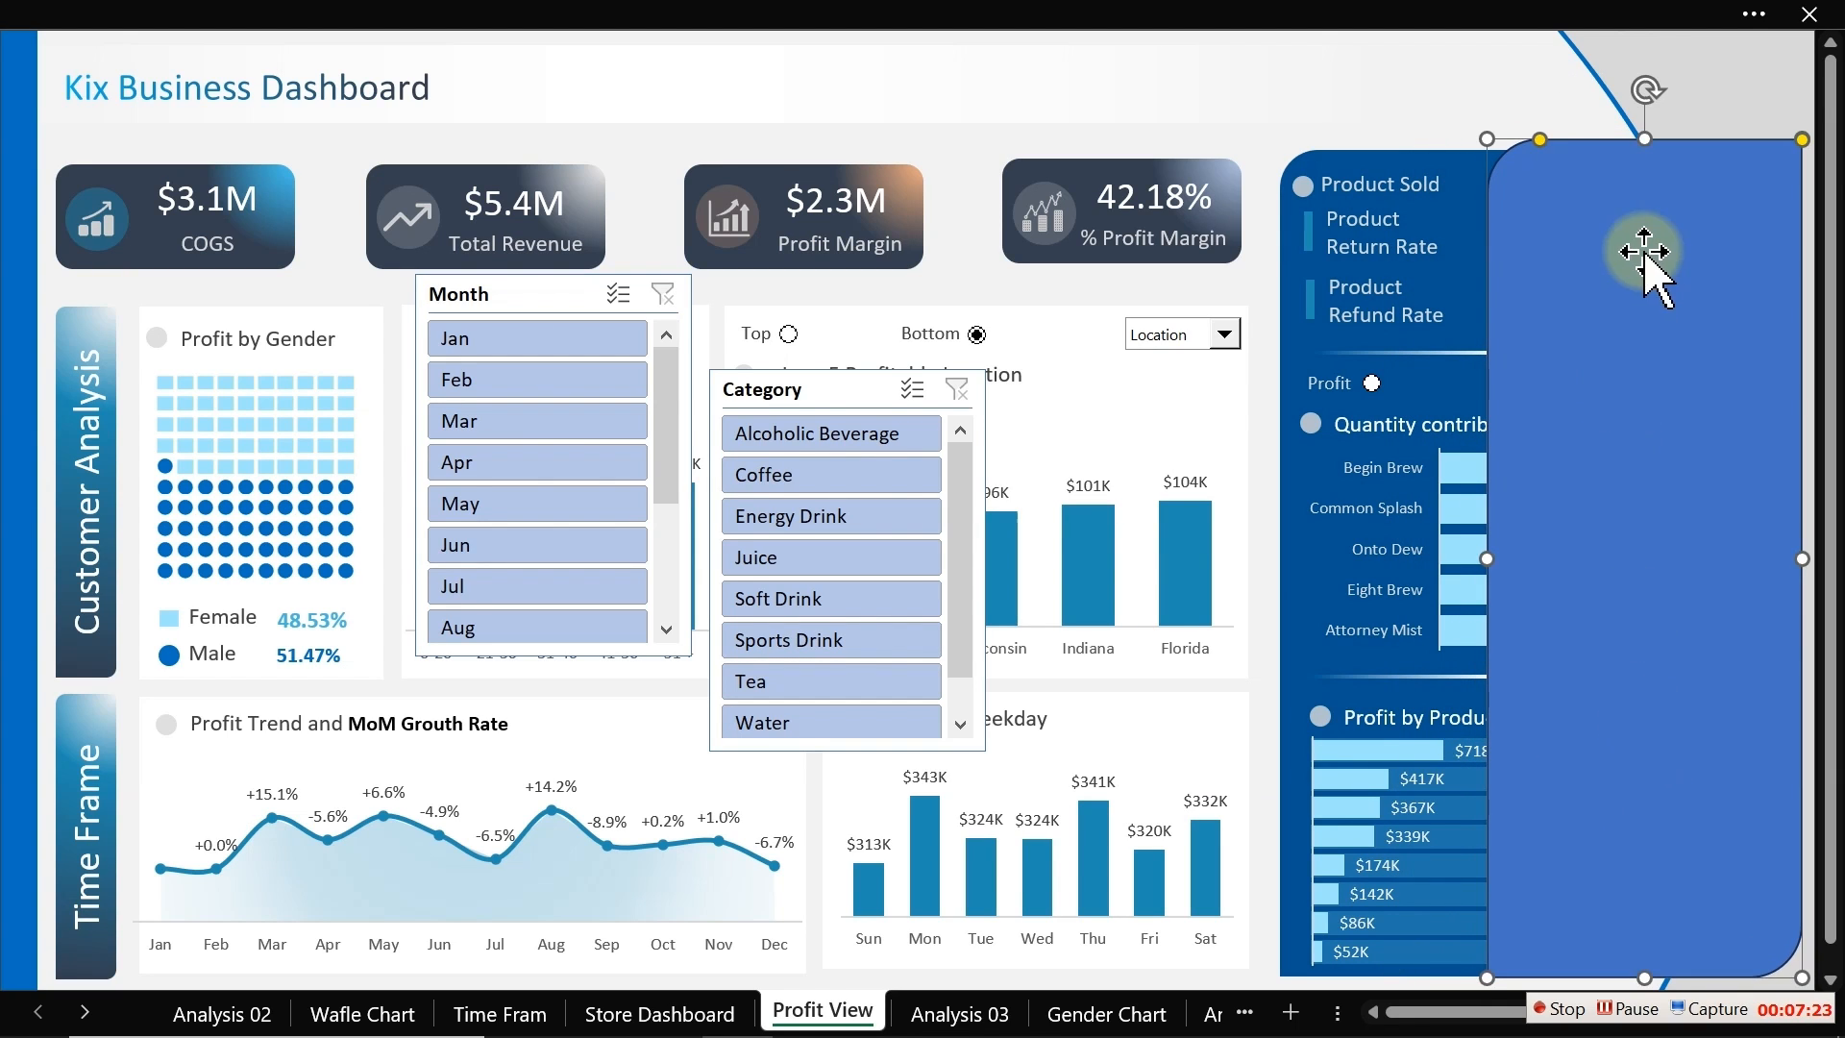
{"action": "left_click_drag", "start_coordinate": [1643, 137], "coordinate": [1643, 150]}
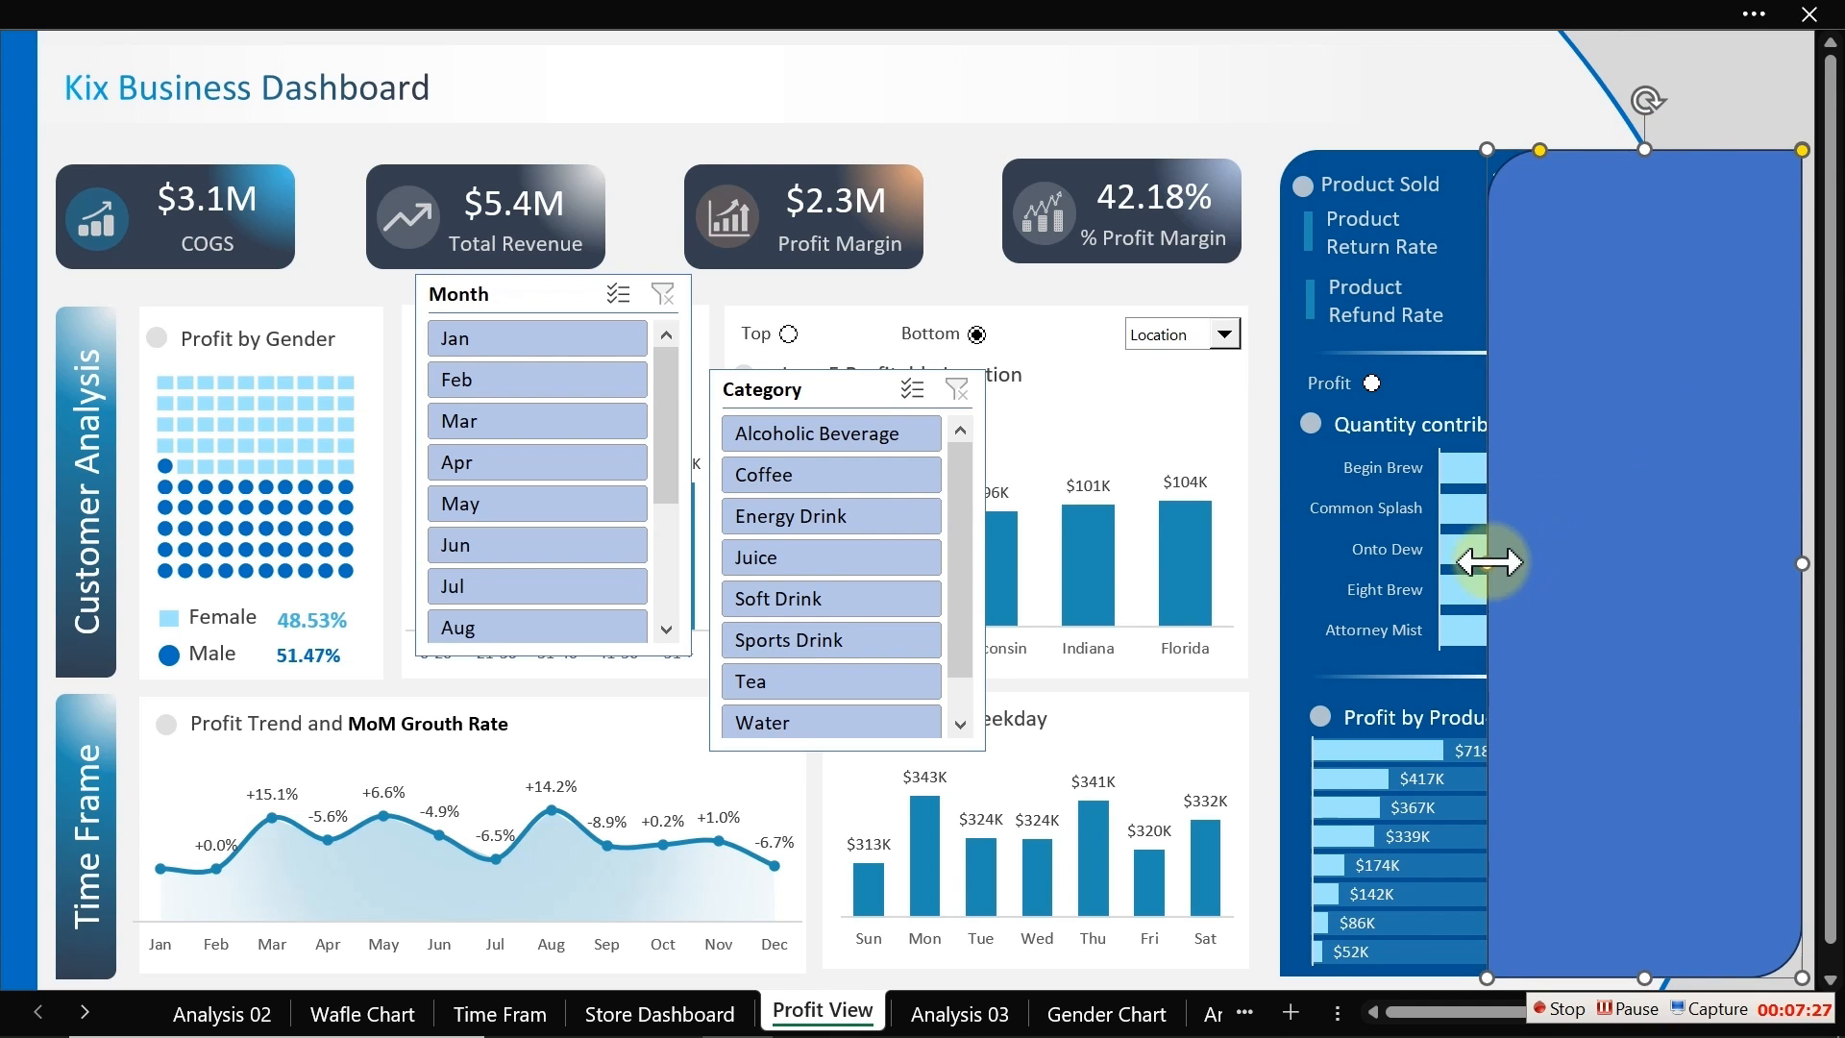
{"action": "left_click_drag", "start_coordinate": [1488, 565], "coordinate": [1527, 565]}
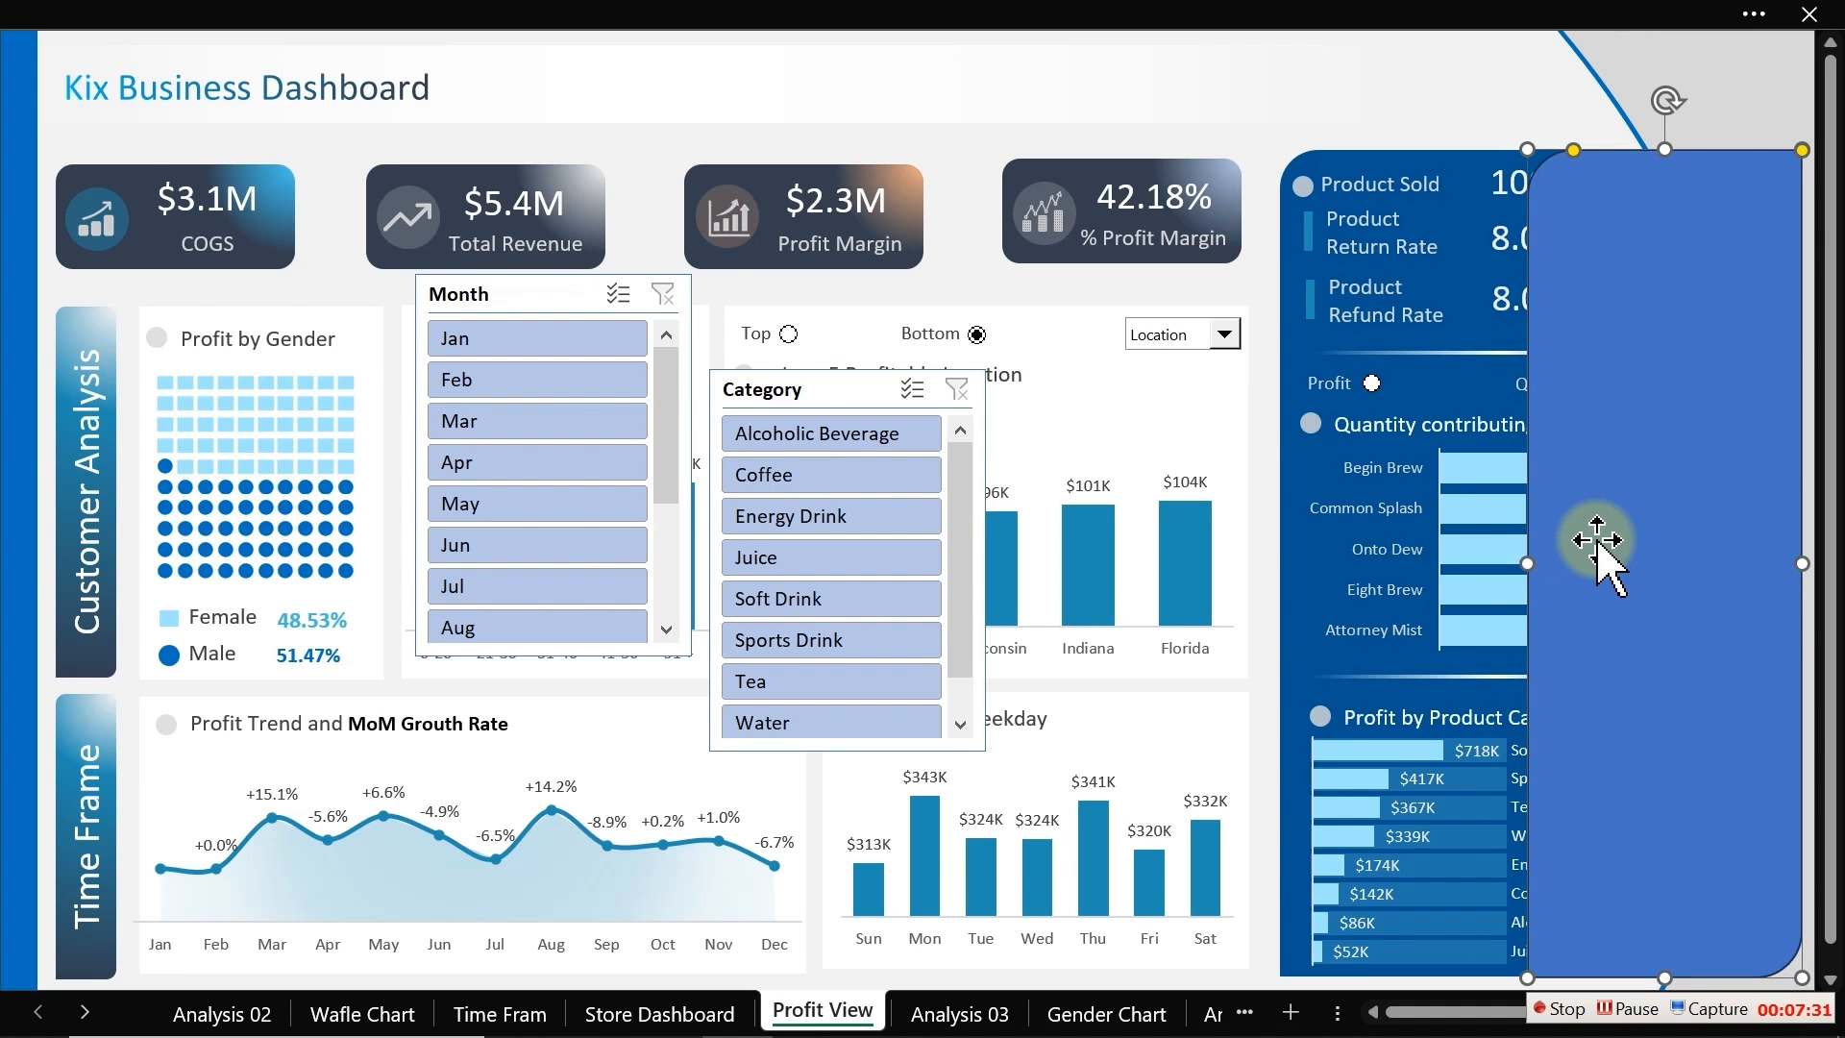
Step: Format the panel with no outline and a solid dark blue-grey #333F50 fill, then close the formatting pane
{"action": "key", "text": "ctrl+1"}
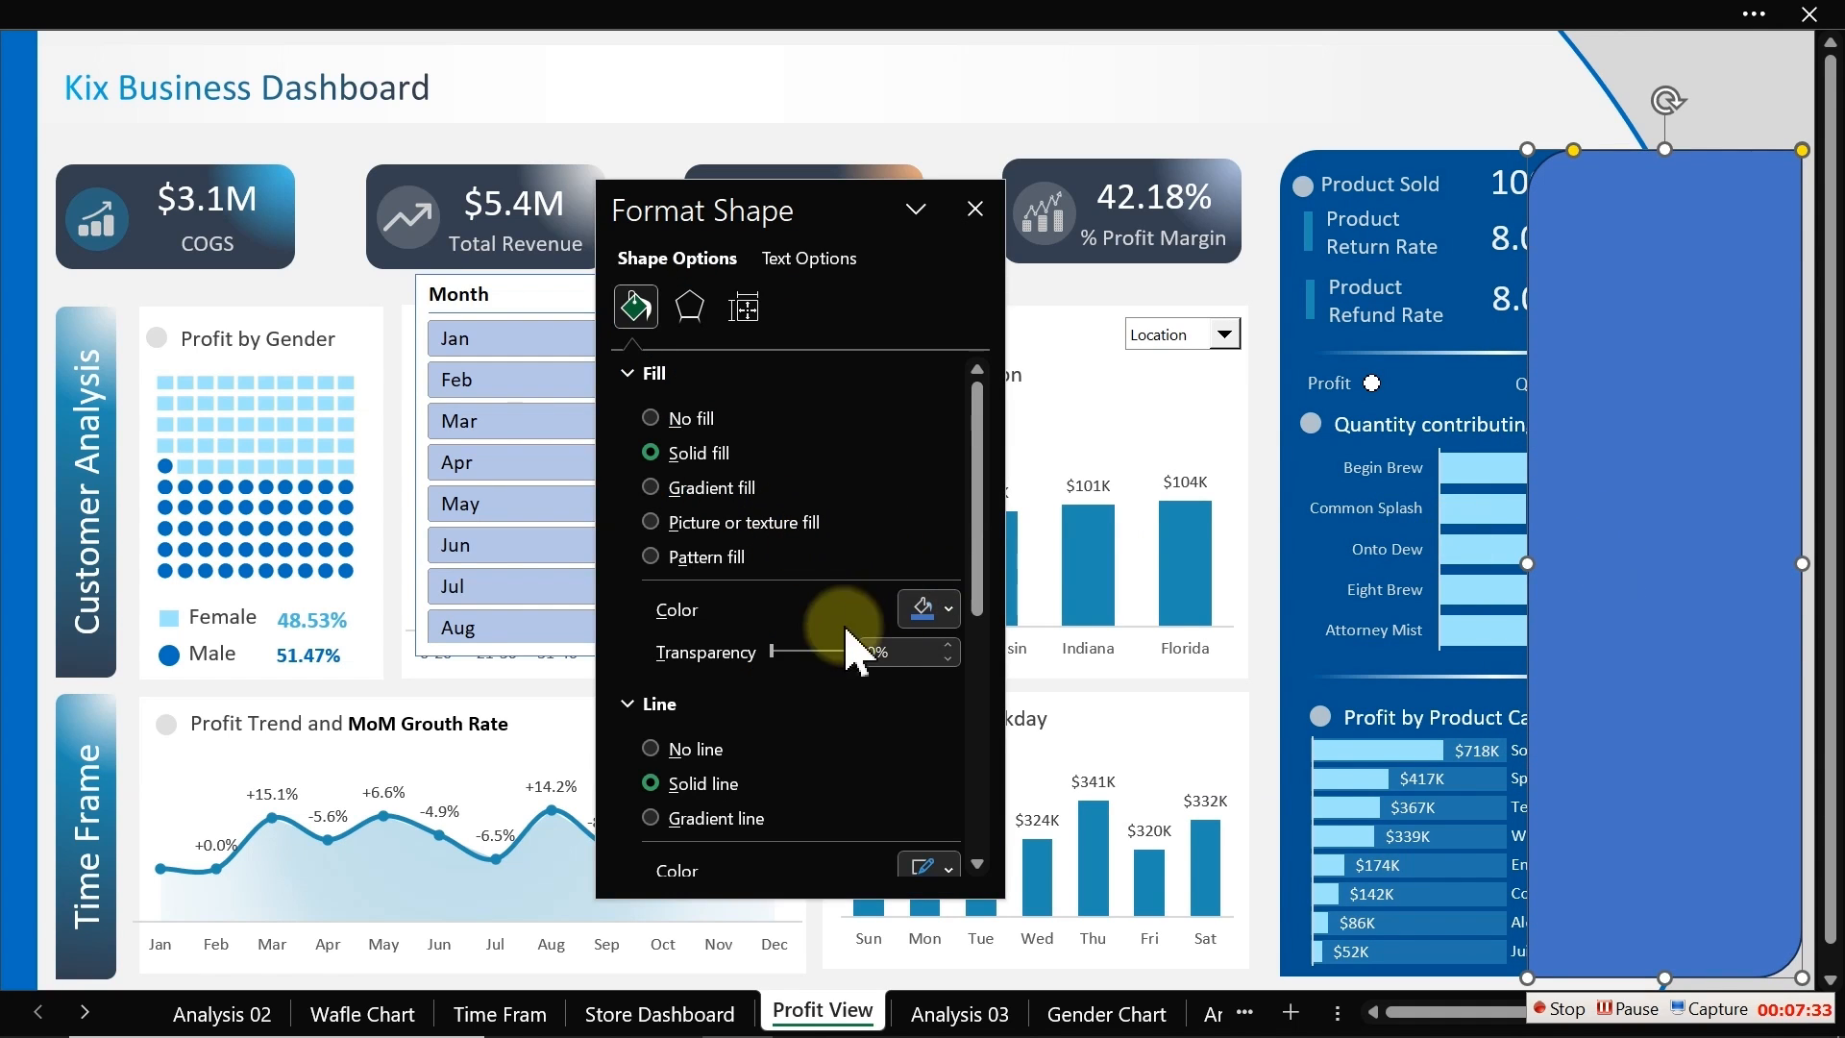
{"action": "left_click", "coordinate": [698, 751]}
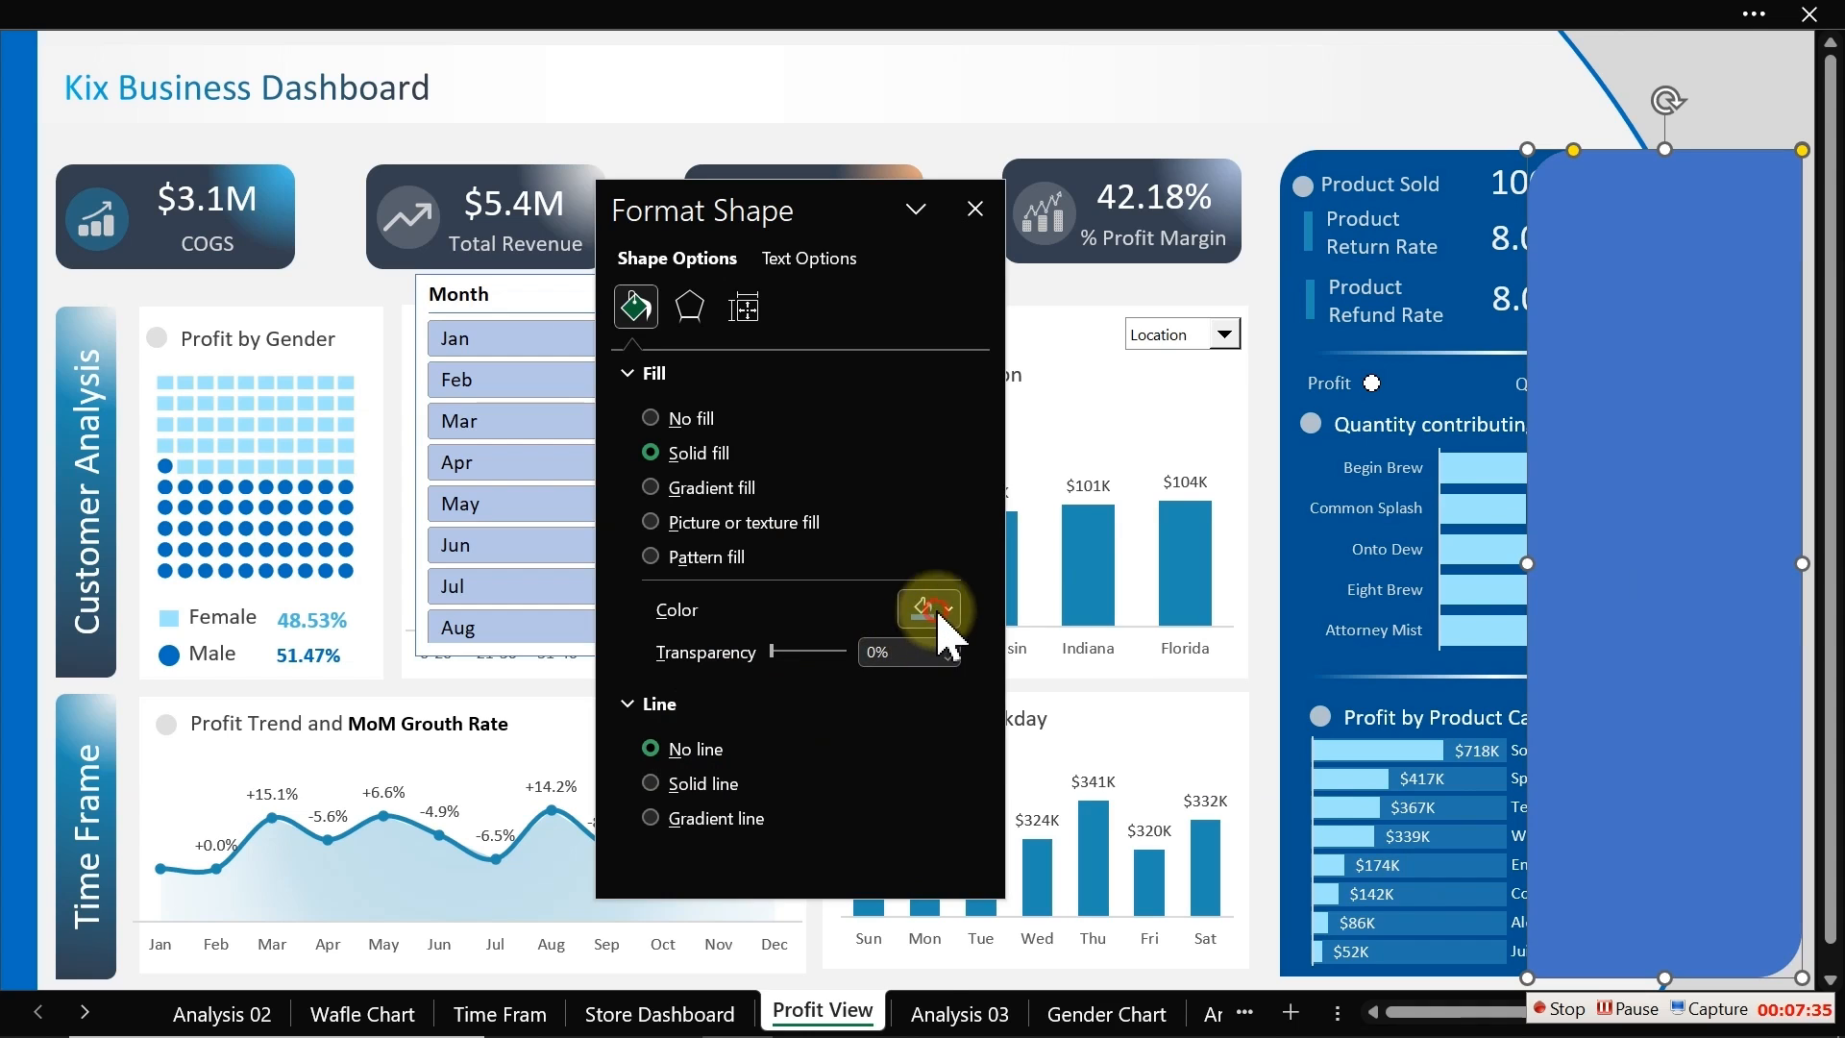
{"action": "left_click", "coordinate": [937, 608]}
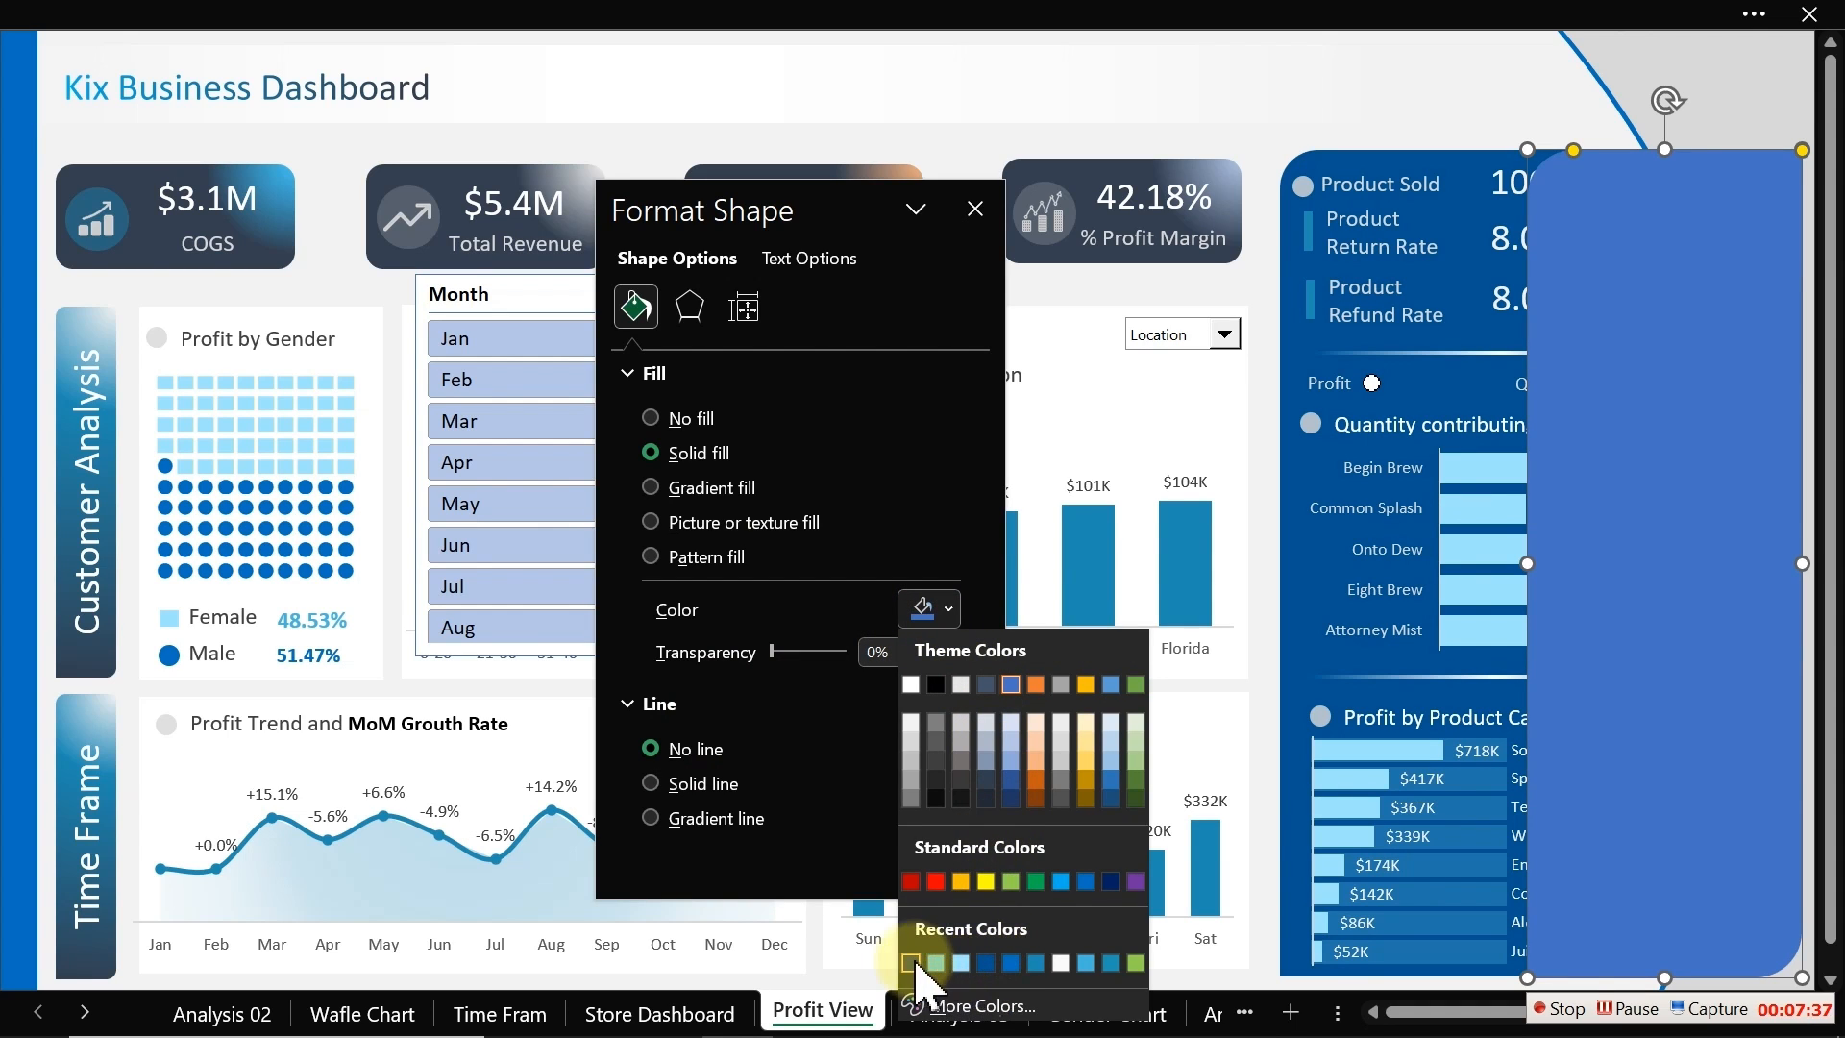
{"action": "left_click", "coordinate": [912, 963]}
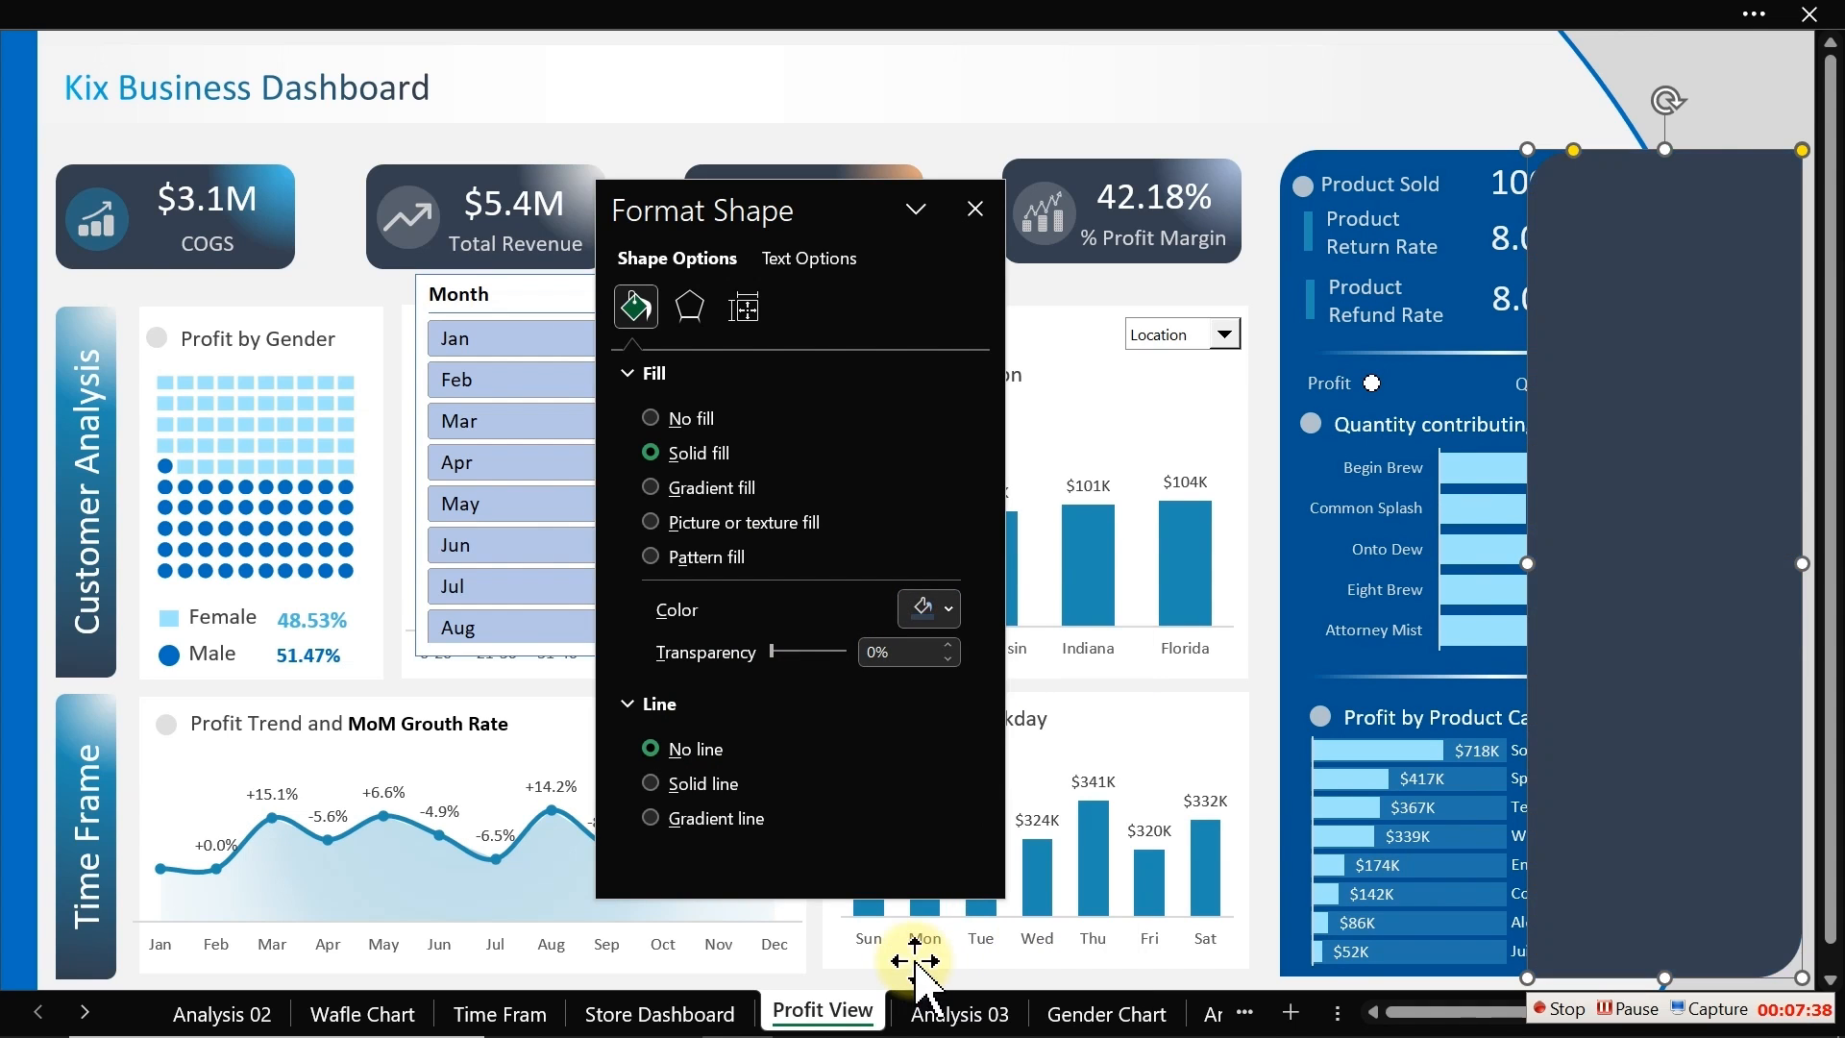
{"action": "left_click", "coordinate": [932, 609]}
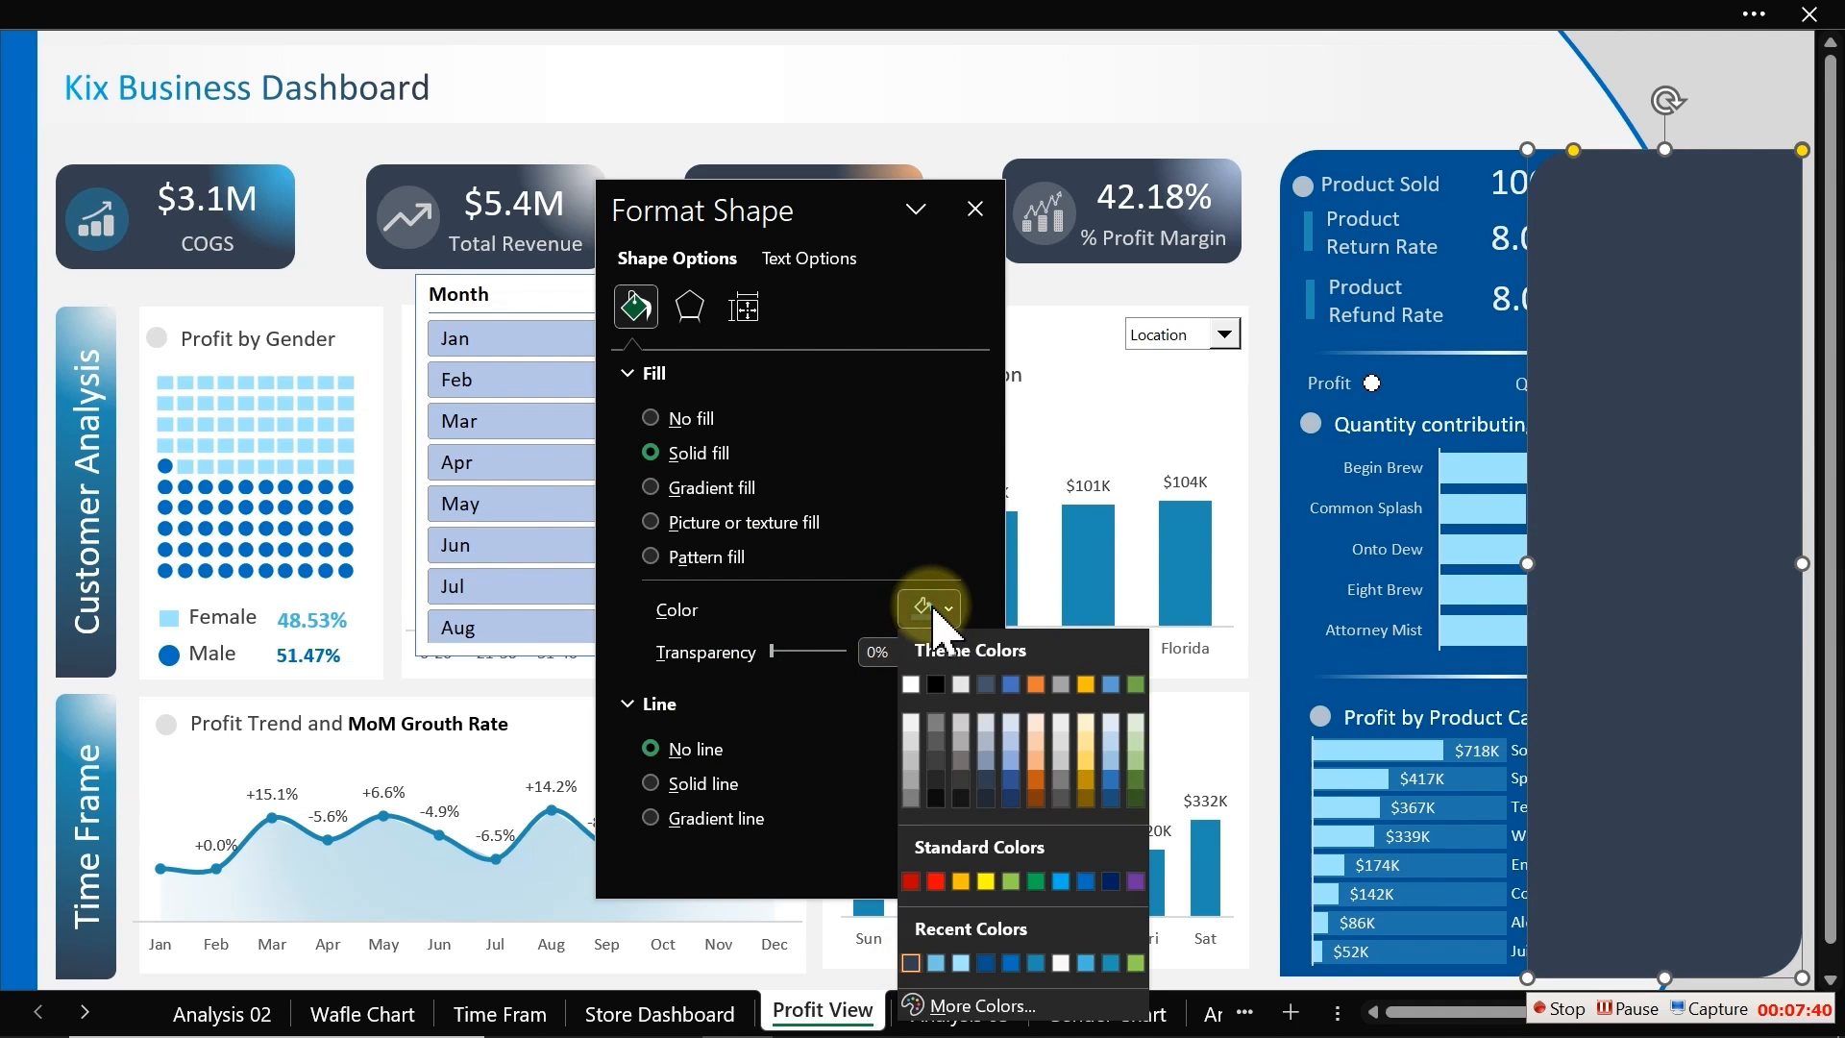
{"action": "left_click", "coordinate": [975, 1005]}
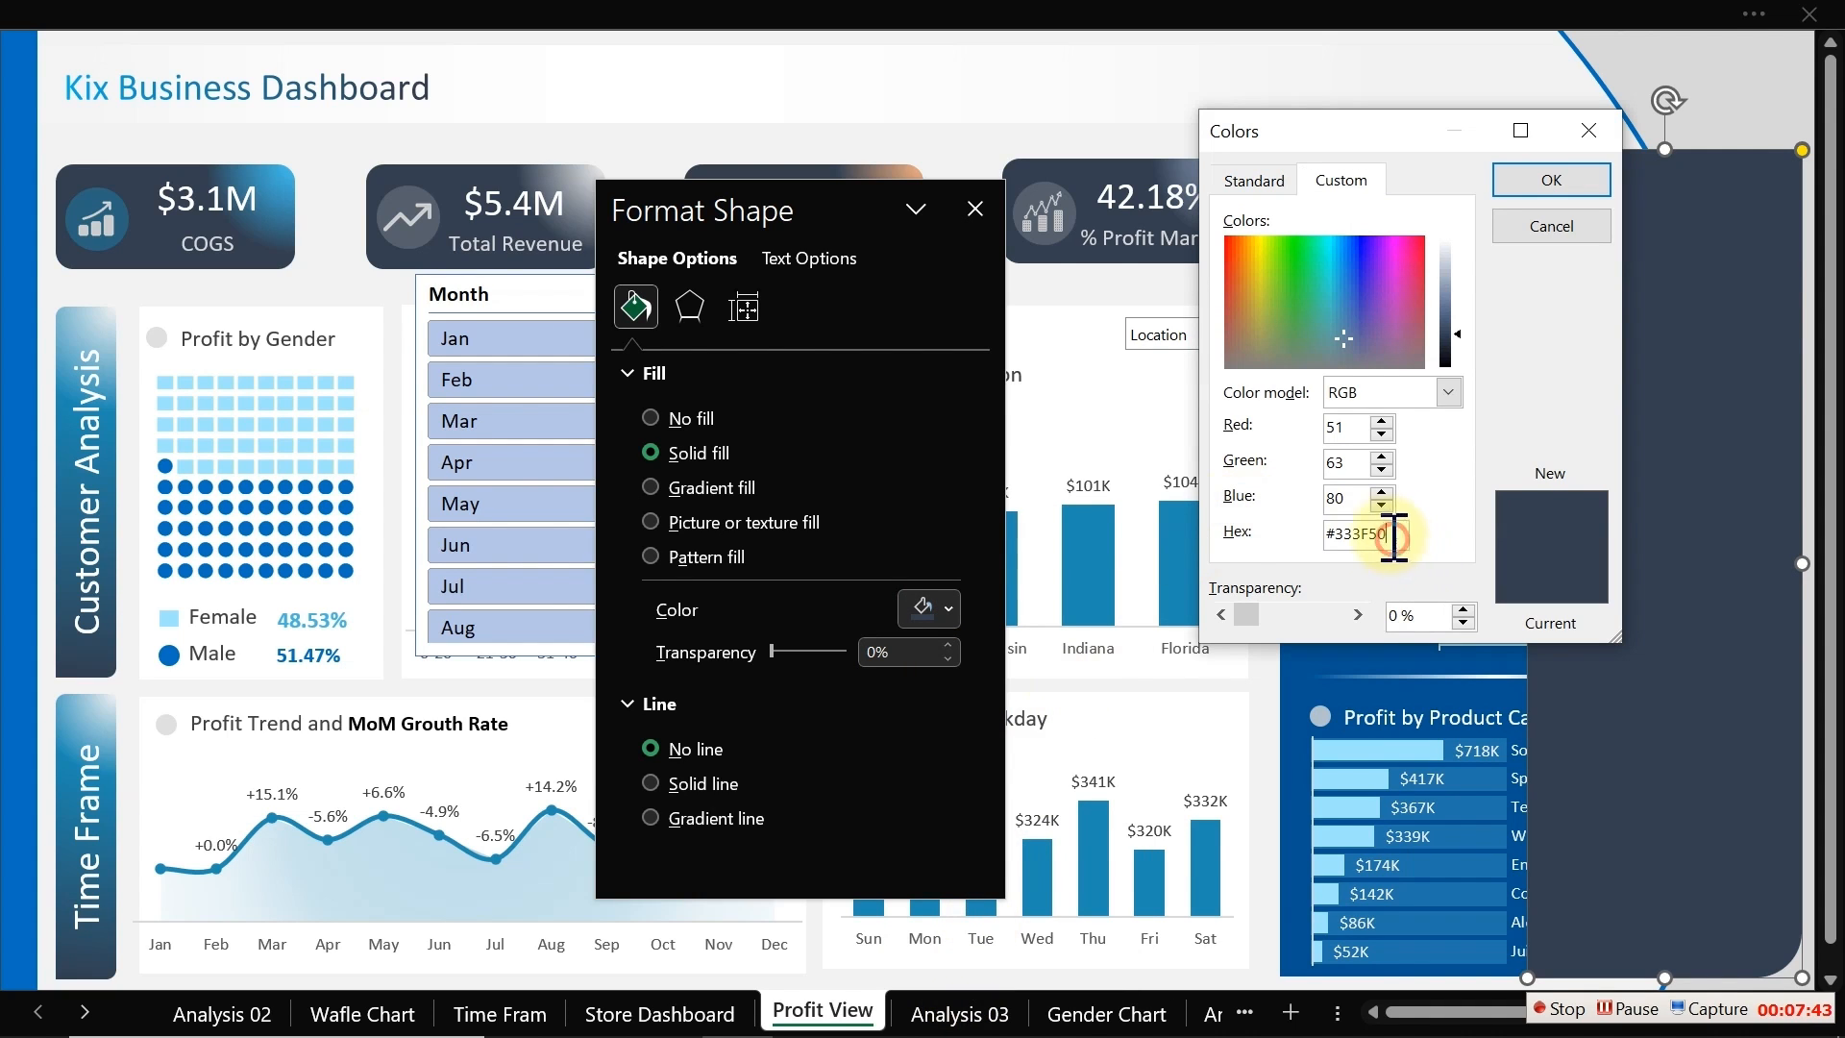
{"action": "left_click_drag", "start_coordinate": [1393, 535], "coordinate": [1287, 559]}
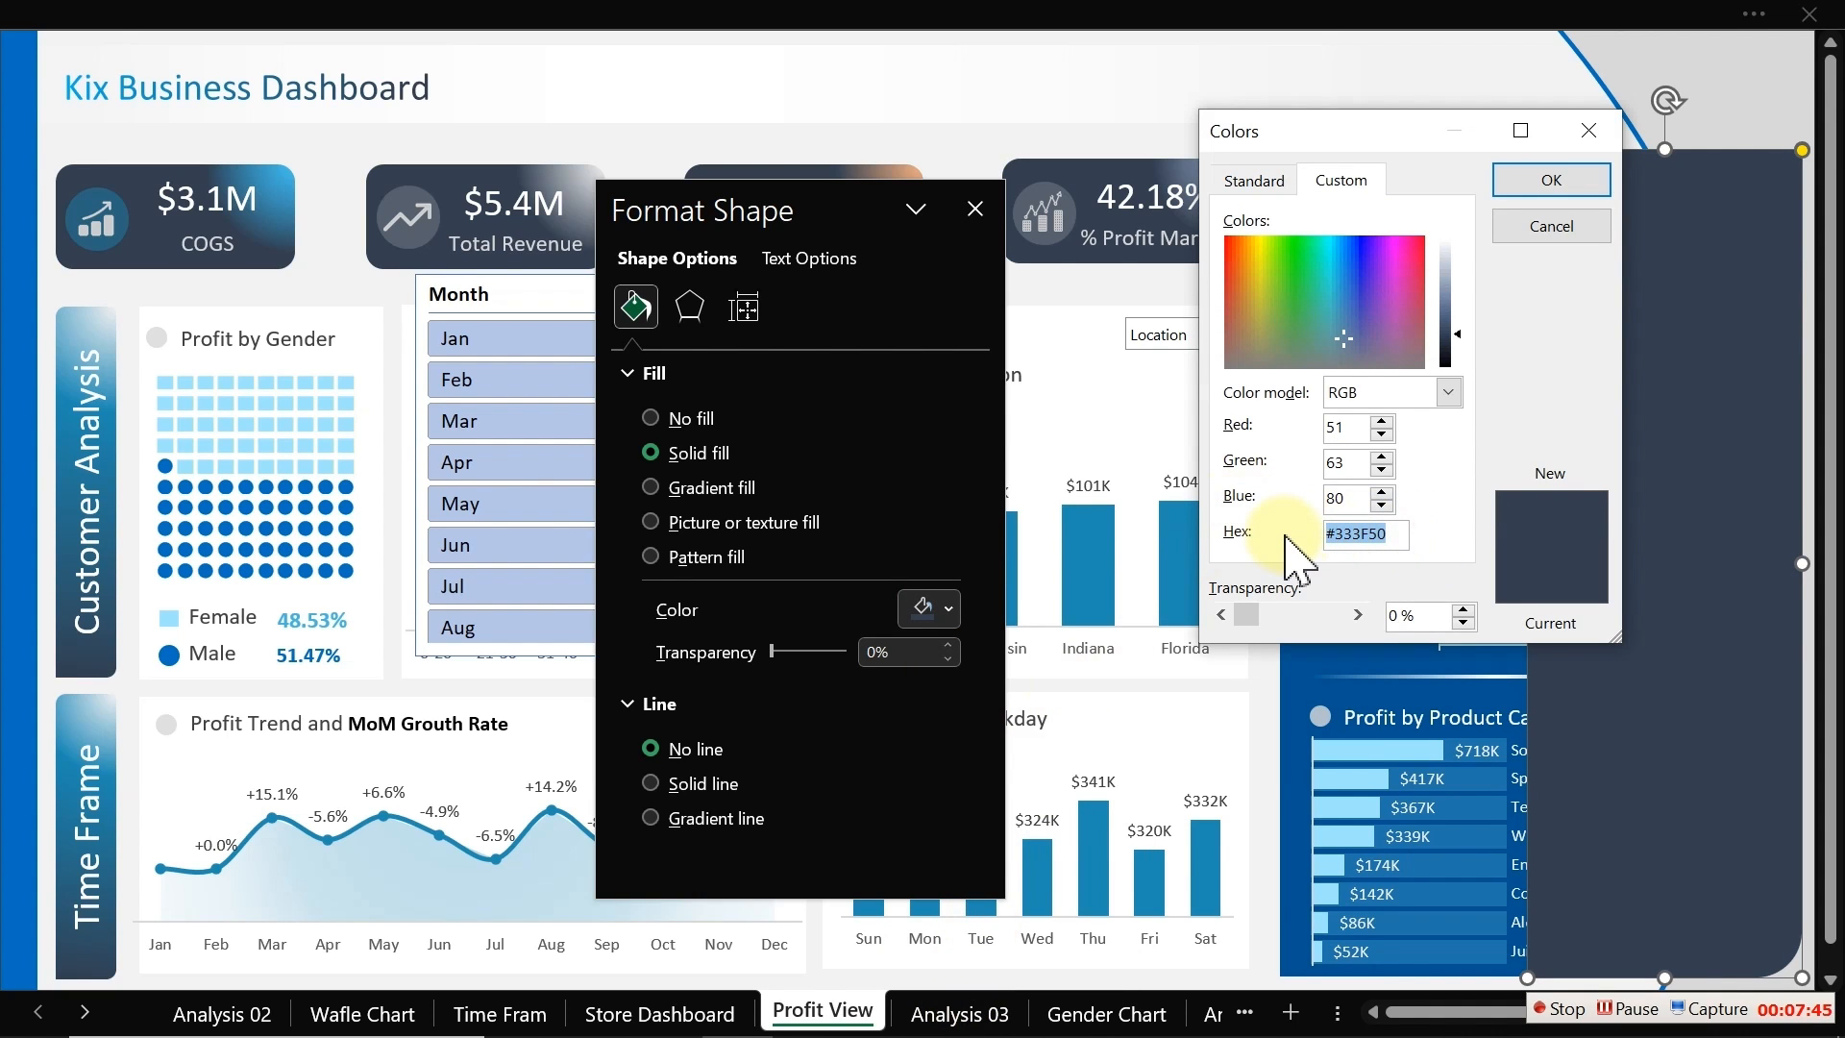
{"action": "left_click", "coordinate": [1556, 228]}
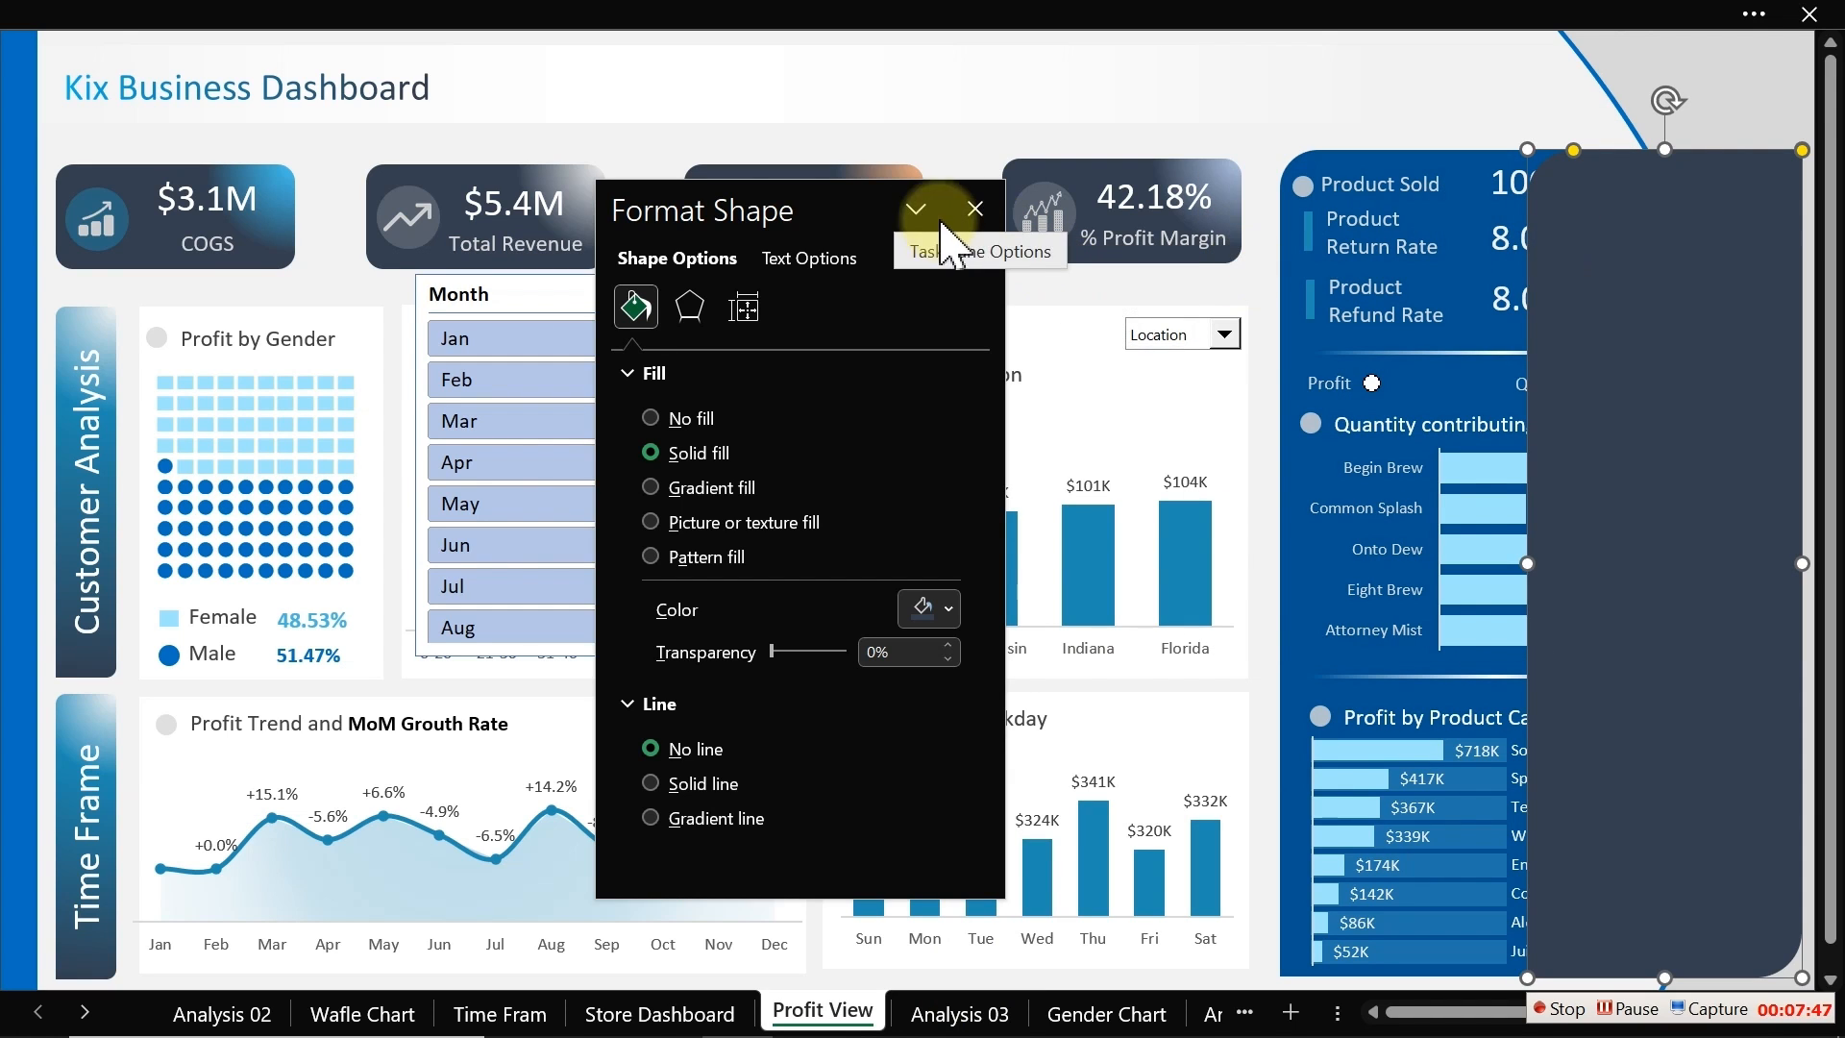
{"action": "left_click", "coordinate": [975, 208]}
Step: Move the Category slicer aside and bring the Month slicer to the front
{"action": "left_click", "coordinate": [852, 384]}
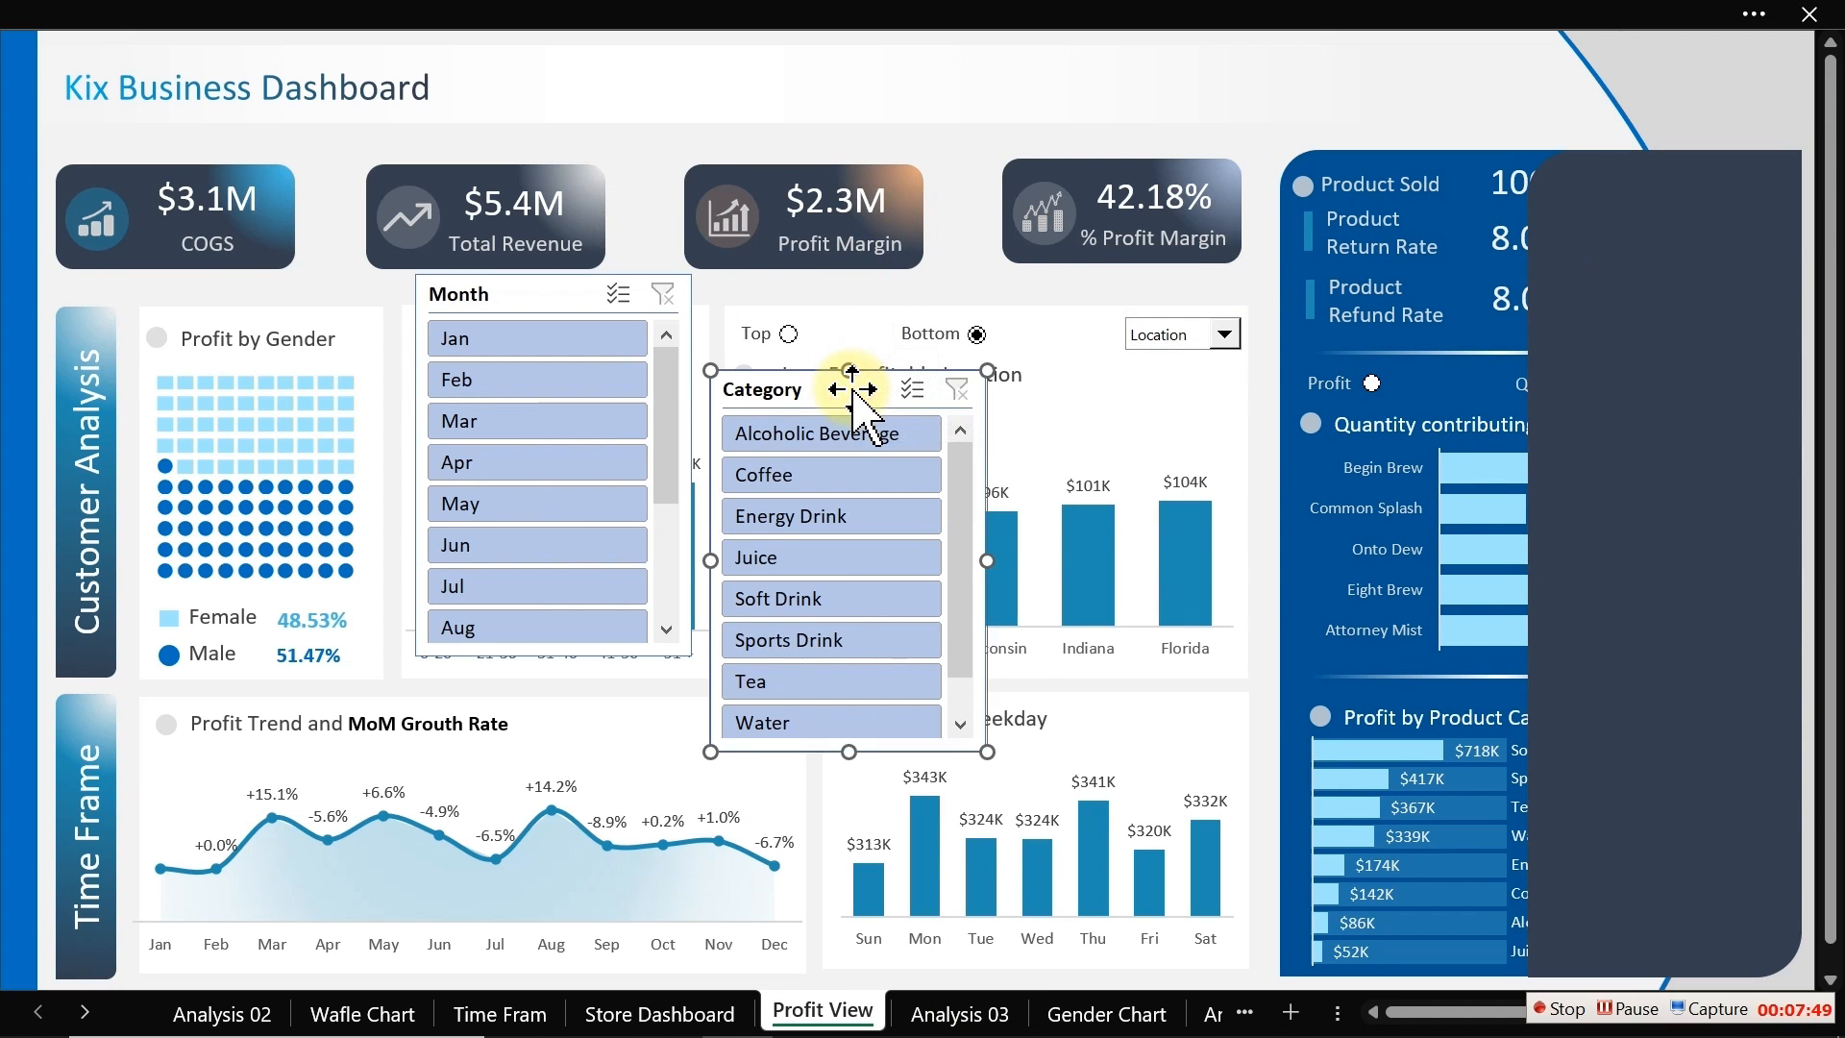
{"action": "left_click_drag", "start_coordinate": [853, 384], "coordinate": [1112, 387]}
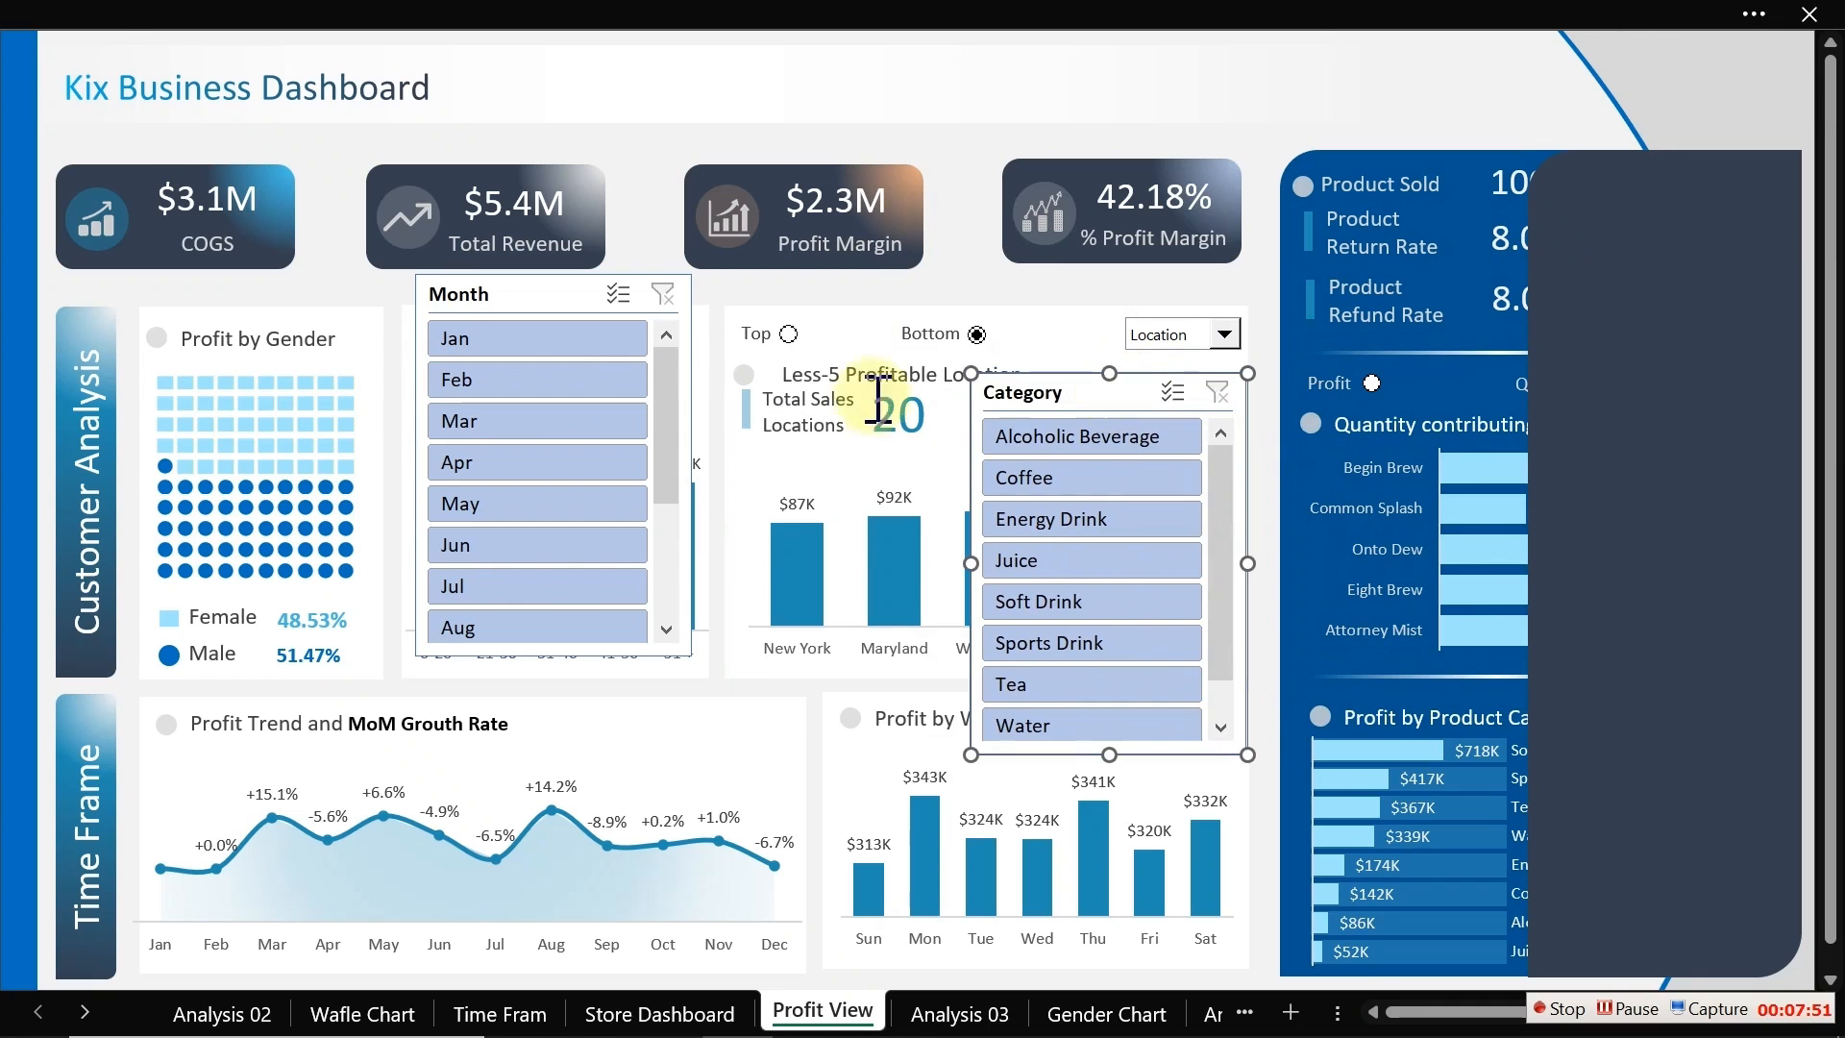
{"action": "left_click", "coordinate": [552, 298], "text": "ctrl"}
{"action": "right_click", "coordinate": [552, 298]}
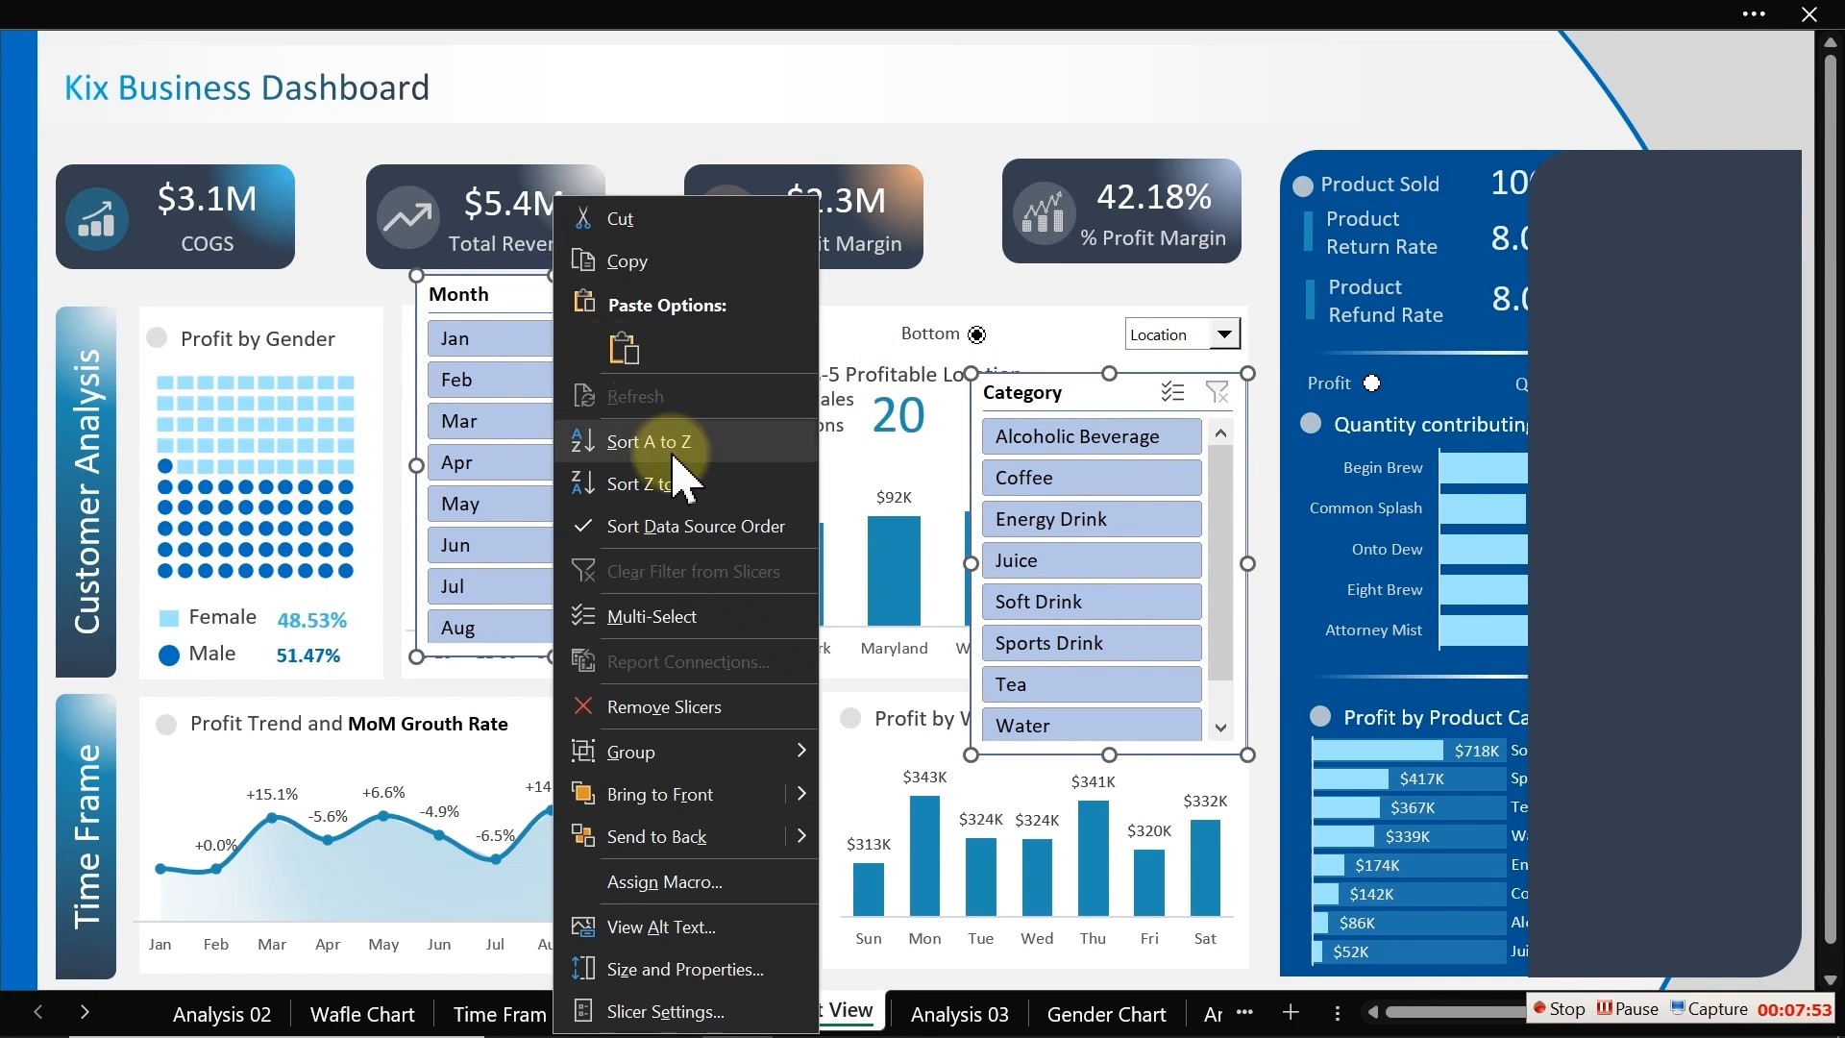
{"action": "left_click", "coordinate": [639, 792]}
Step: Place the Category slicer in the lower half of the dark panel, stretching it taller to show all categories
{"action": "left_click", "coordinate": [842, 291]}
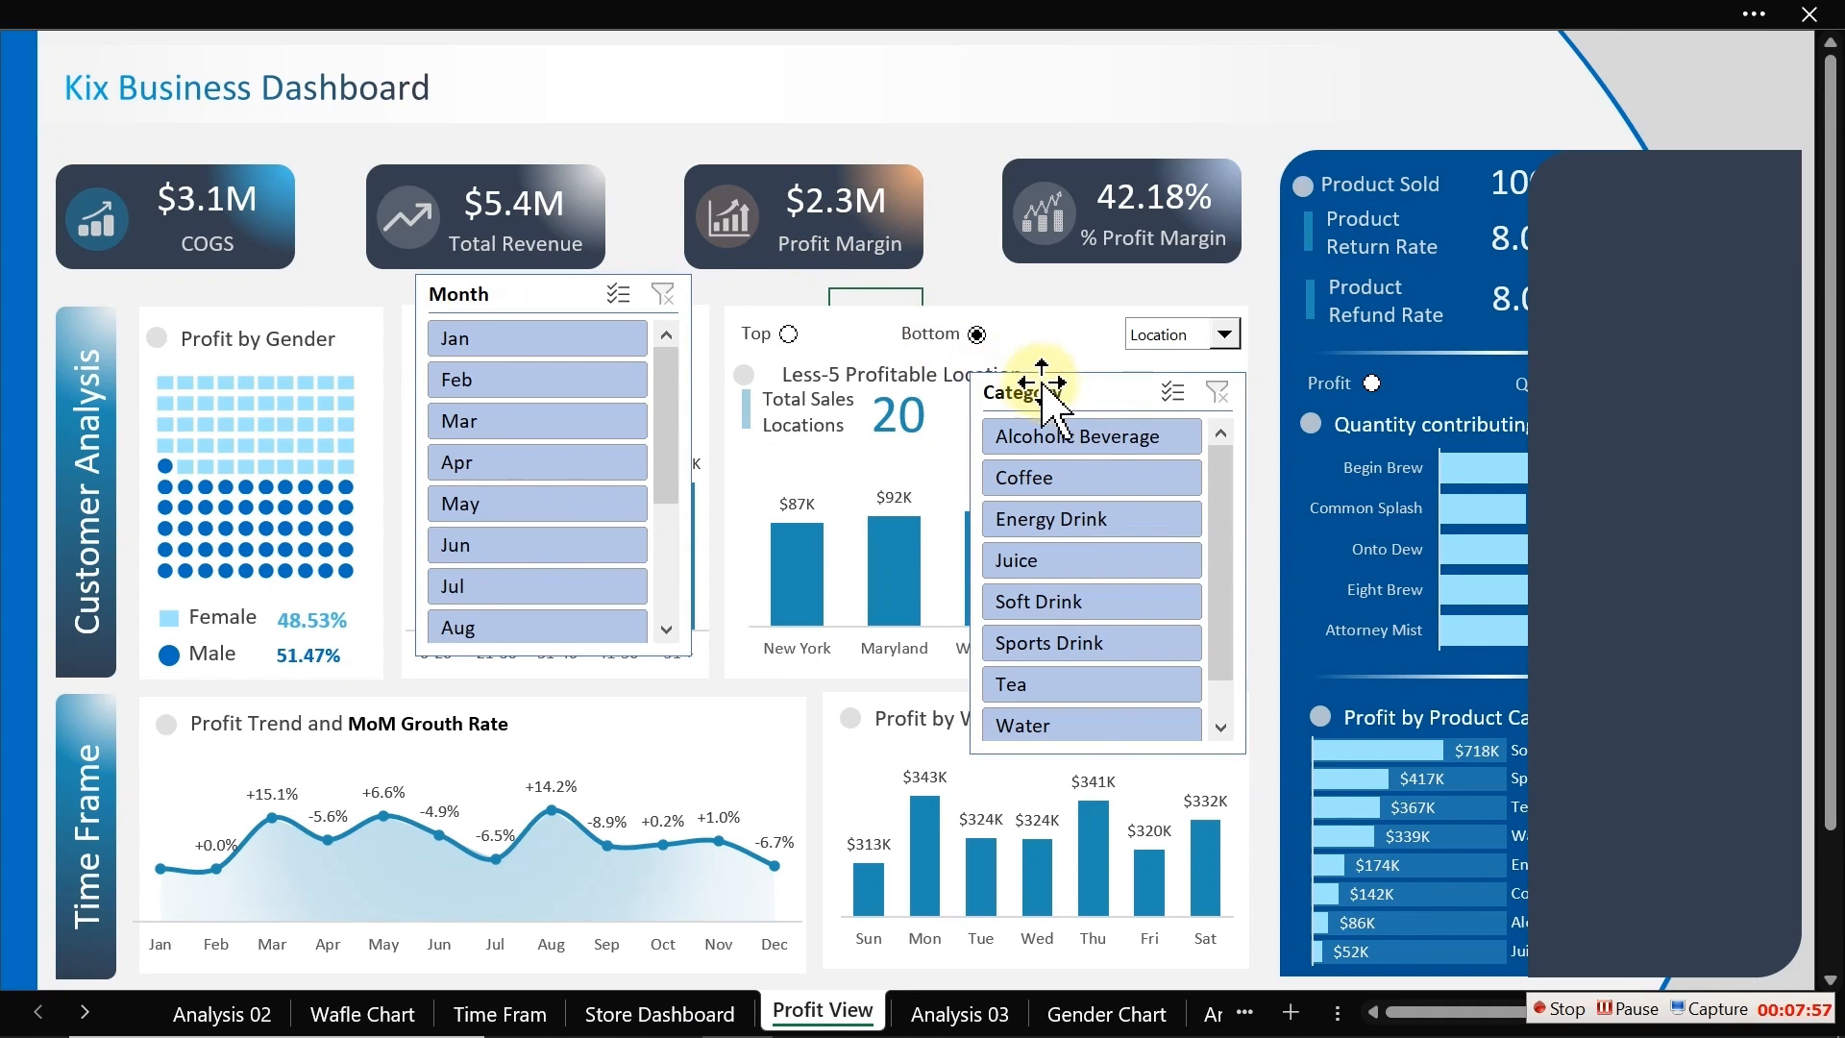
{"action": "left_click_drag", "start_coordinate": [1057, 394], "coordinate": [1601, 291]}
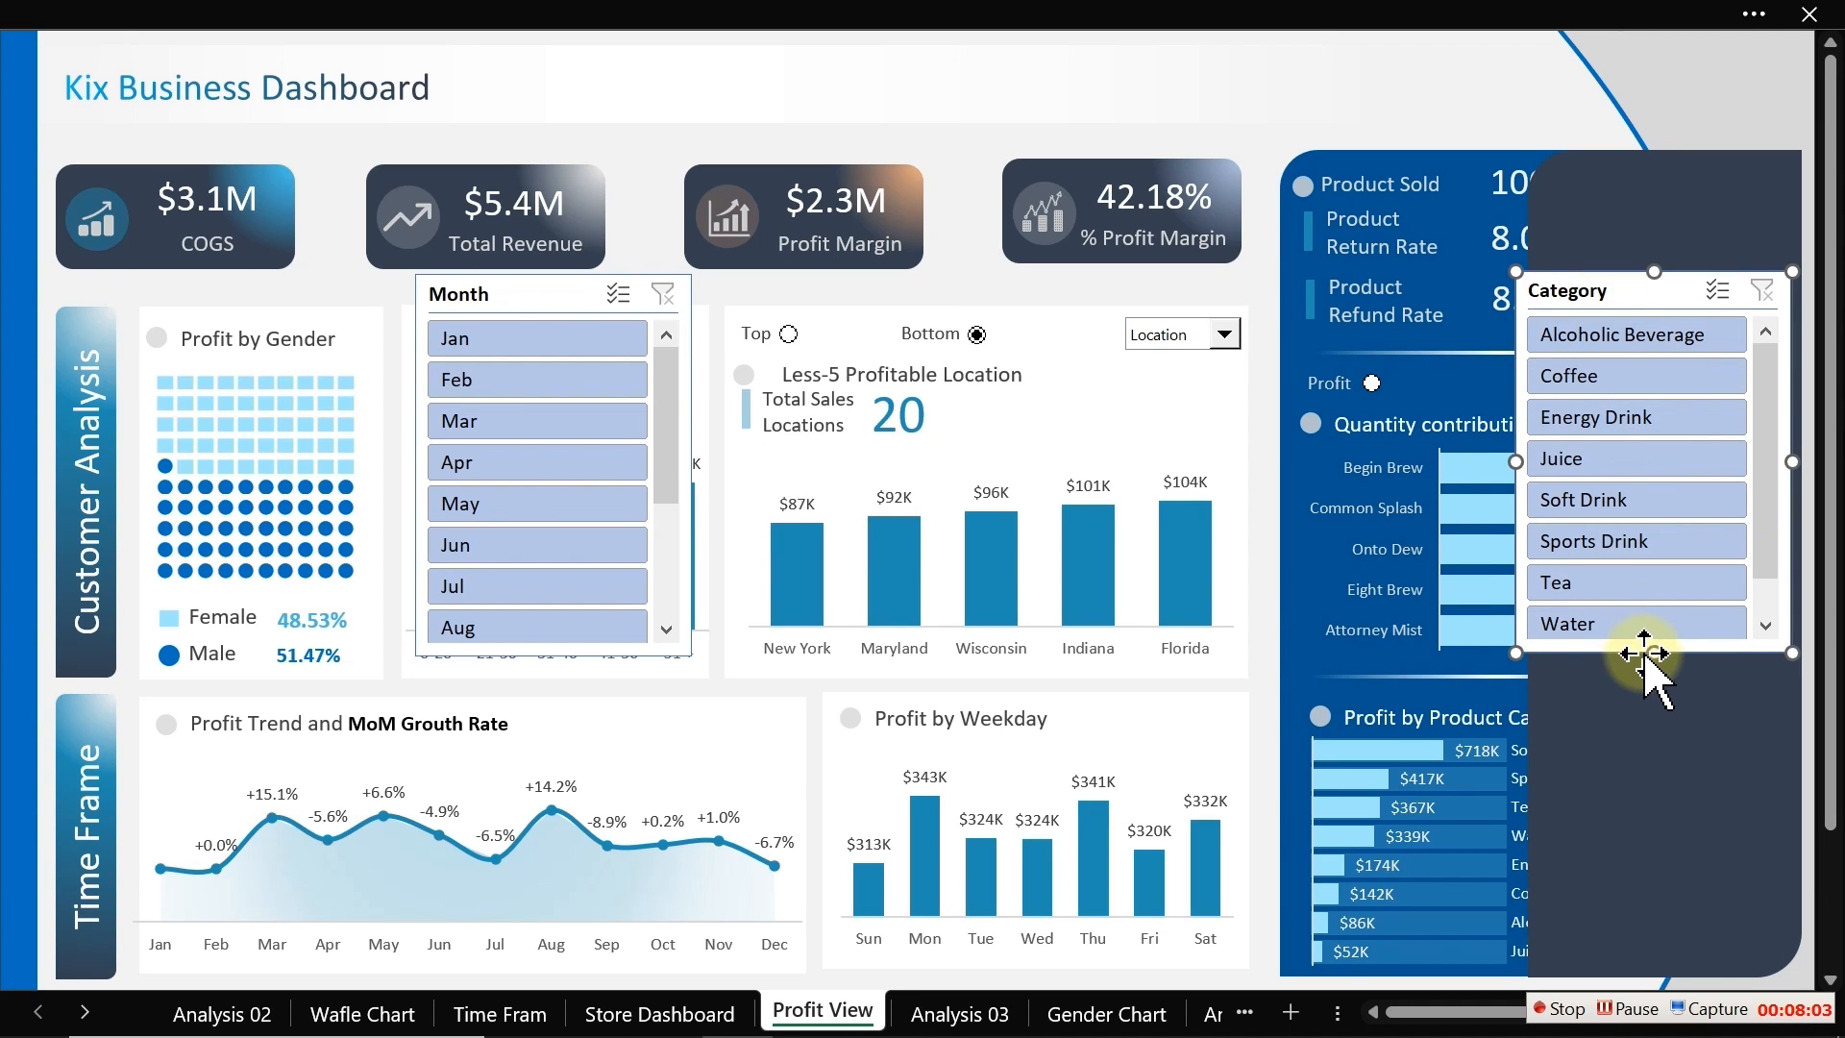
{"action": "left_click_drag", "start_coordinate": [1653, 651], "coordinate": [1653, 687]}
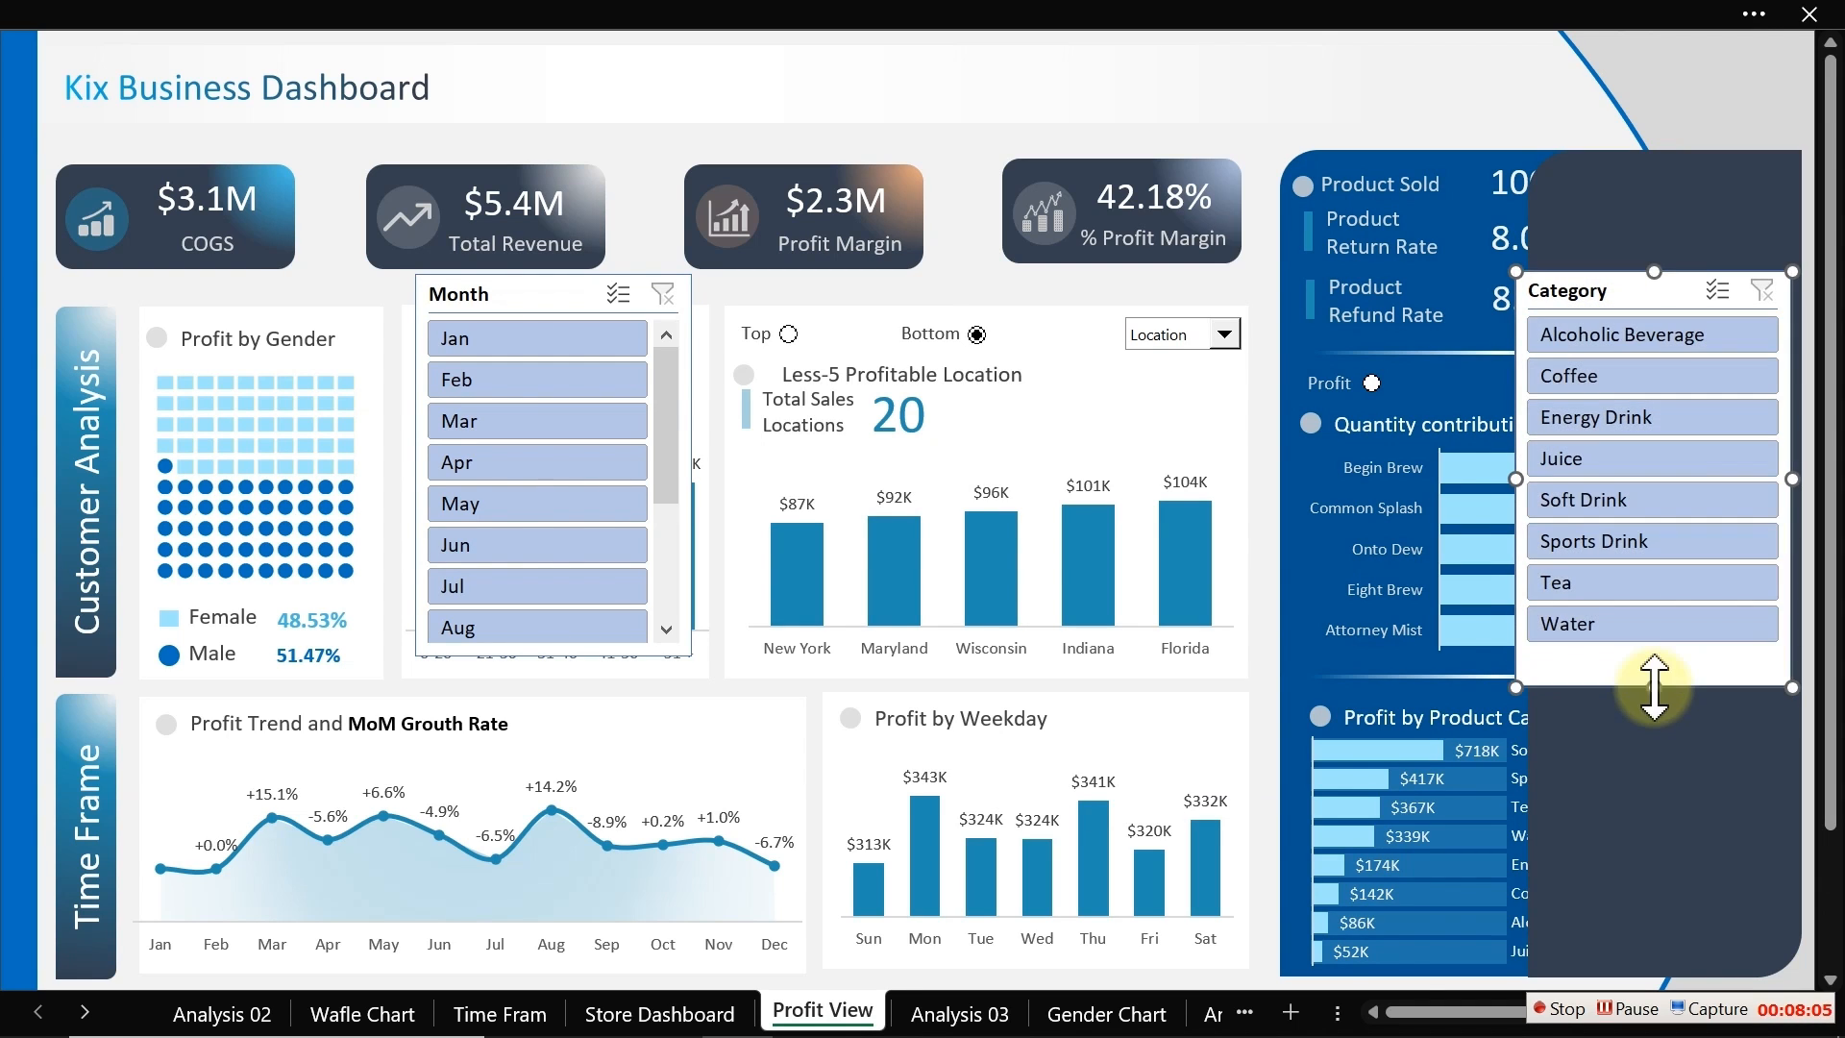
{"action": "left_click_drag", "start_coordinate": [1634, 293], "coordinate": [1634, 547]}
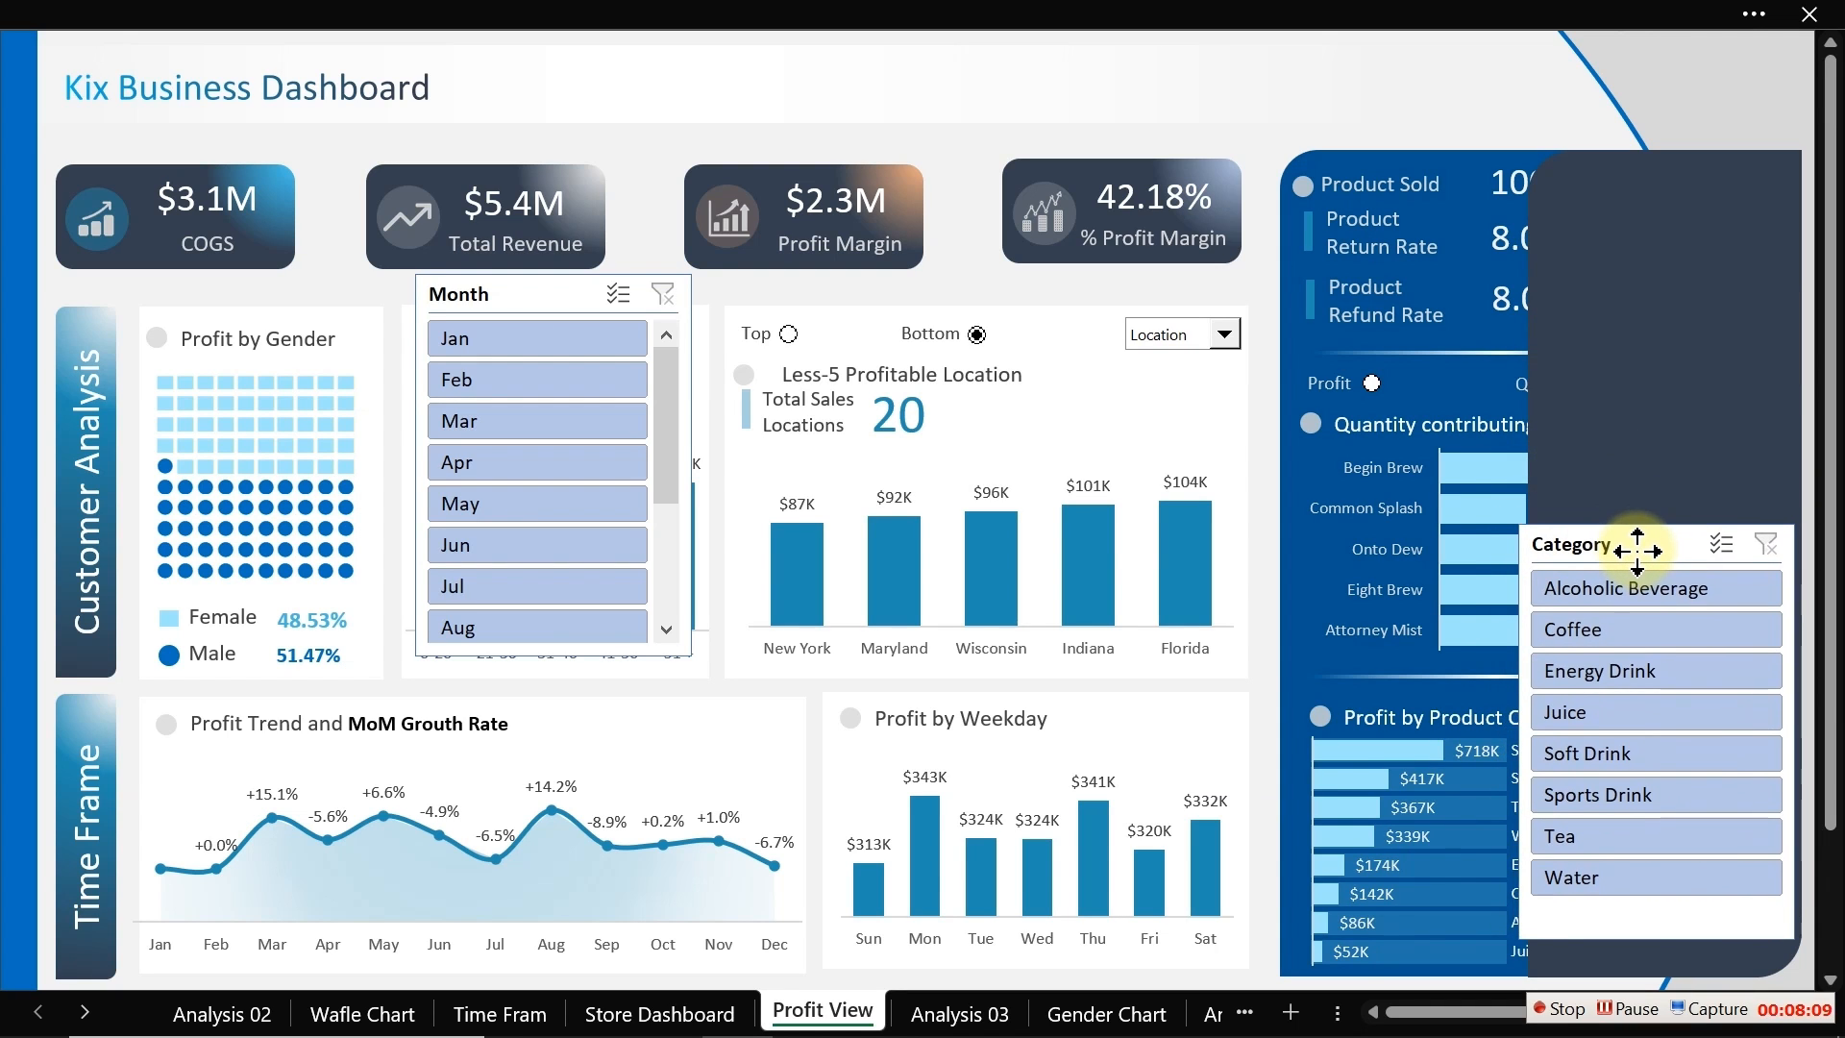
{"action": "left_click", "coordinate": [1614, 467]}
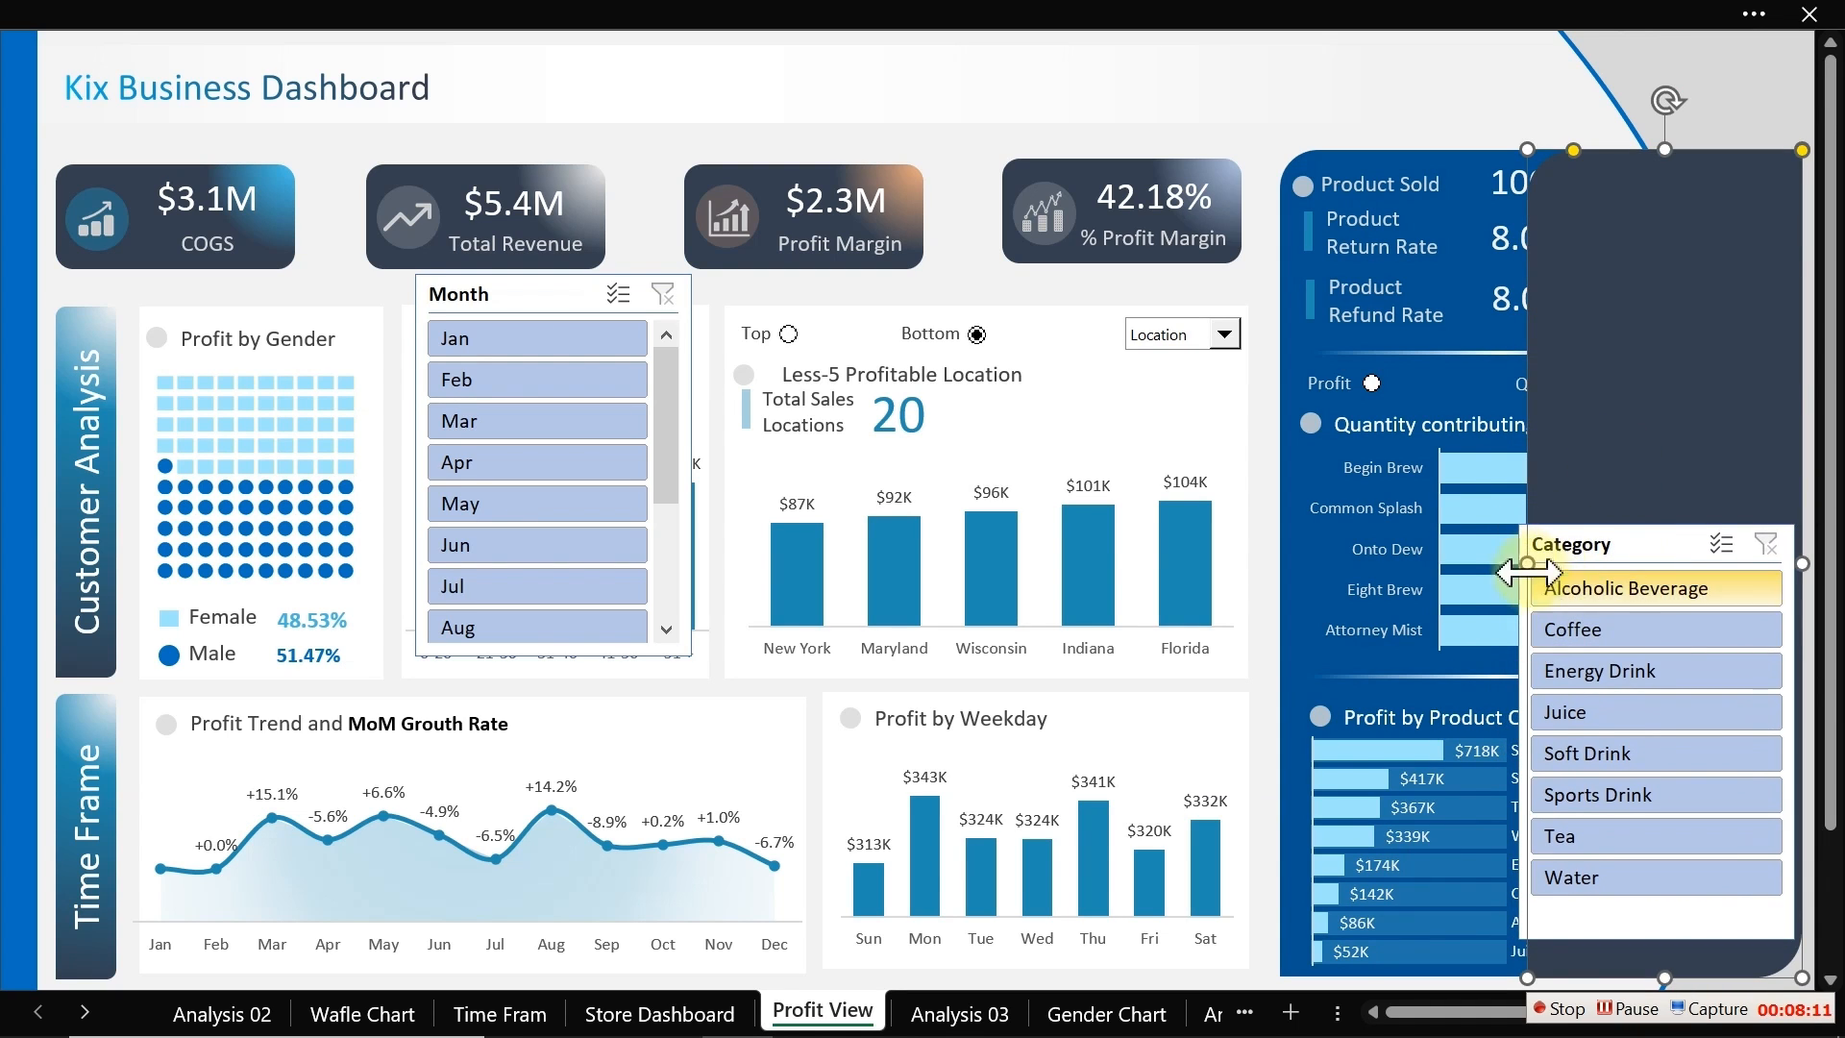
{"action": "left_click_drag", "start_coordinate": [1525, 567], "coordinate": [1598, 547]}
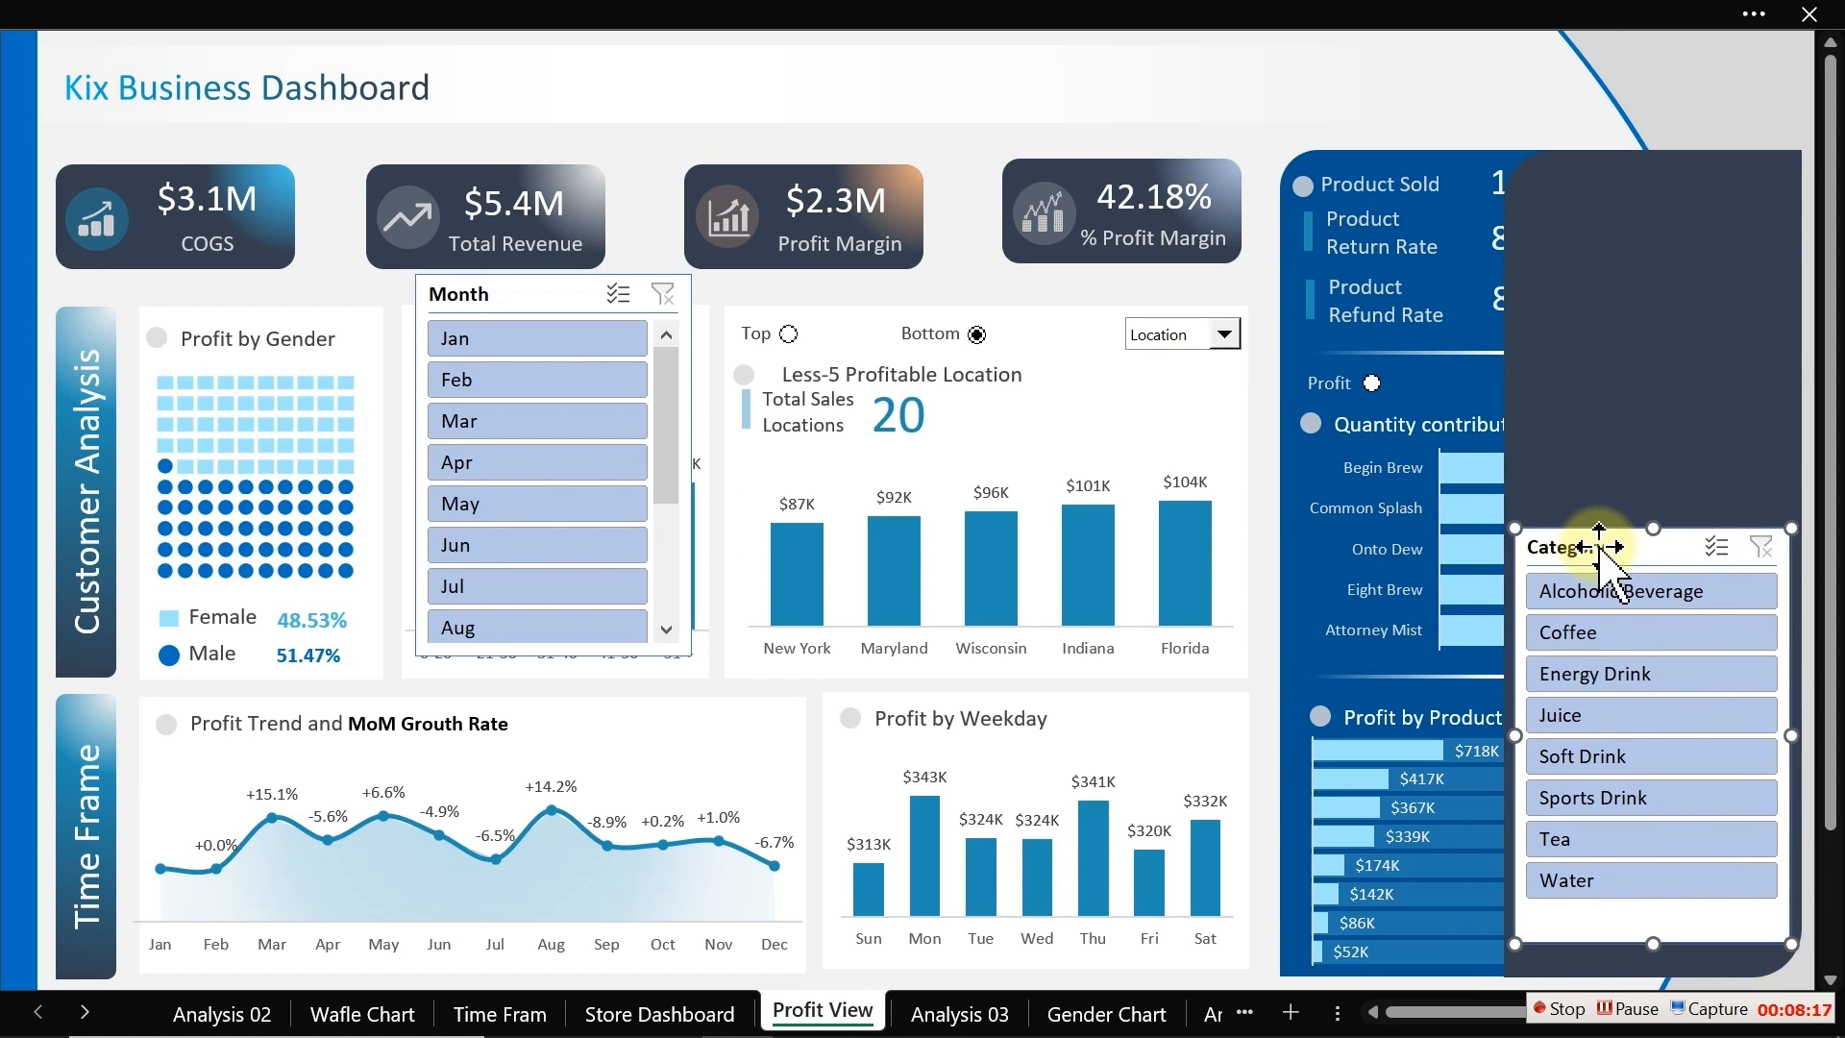
Step: Place the Month slicer at the top of the panel, set it to 2 columns and shorten it to fit
{"action": "left_click_drag", "start_coordinate": [527, 295], "coordinate": [1618, 185]}
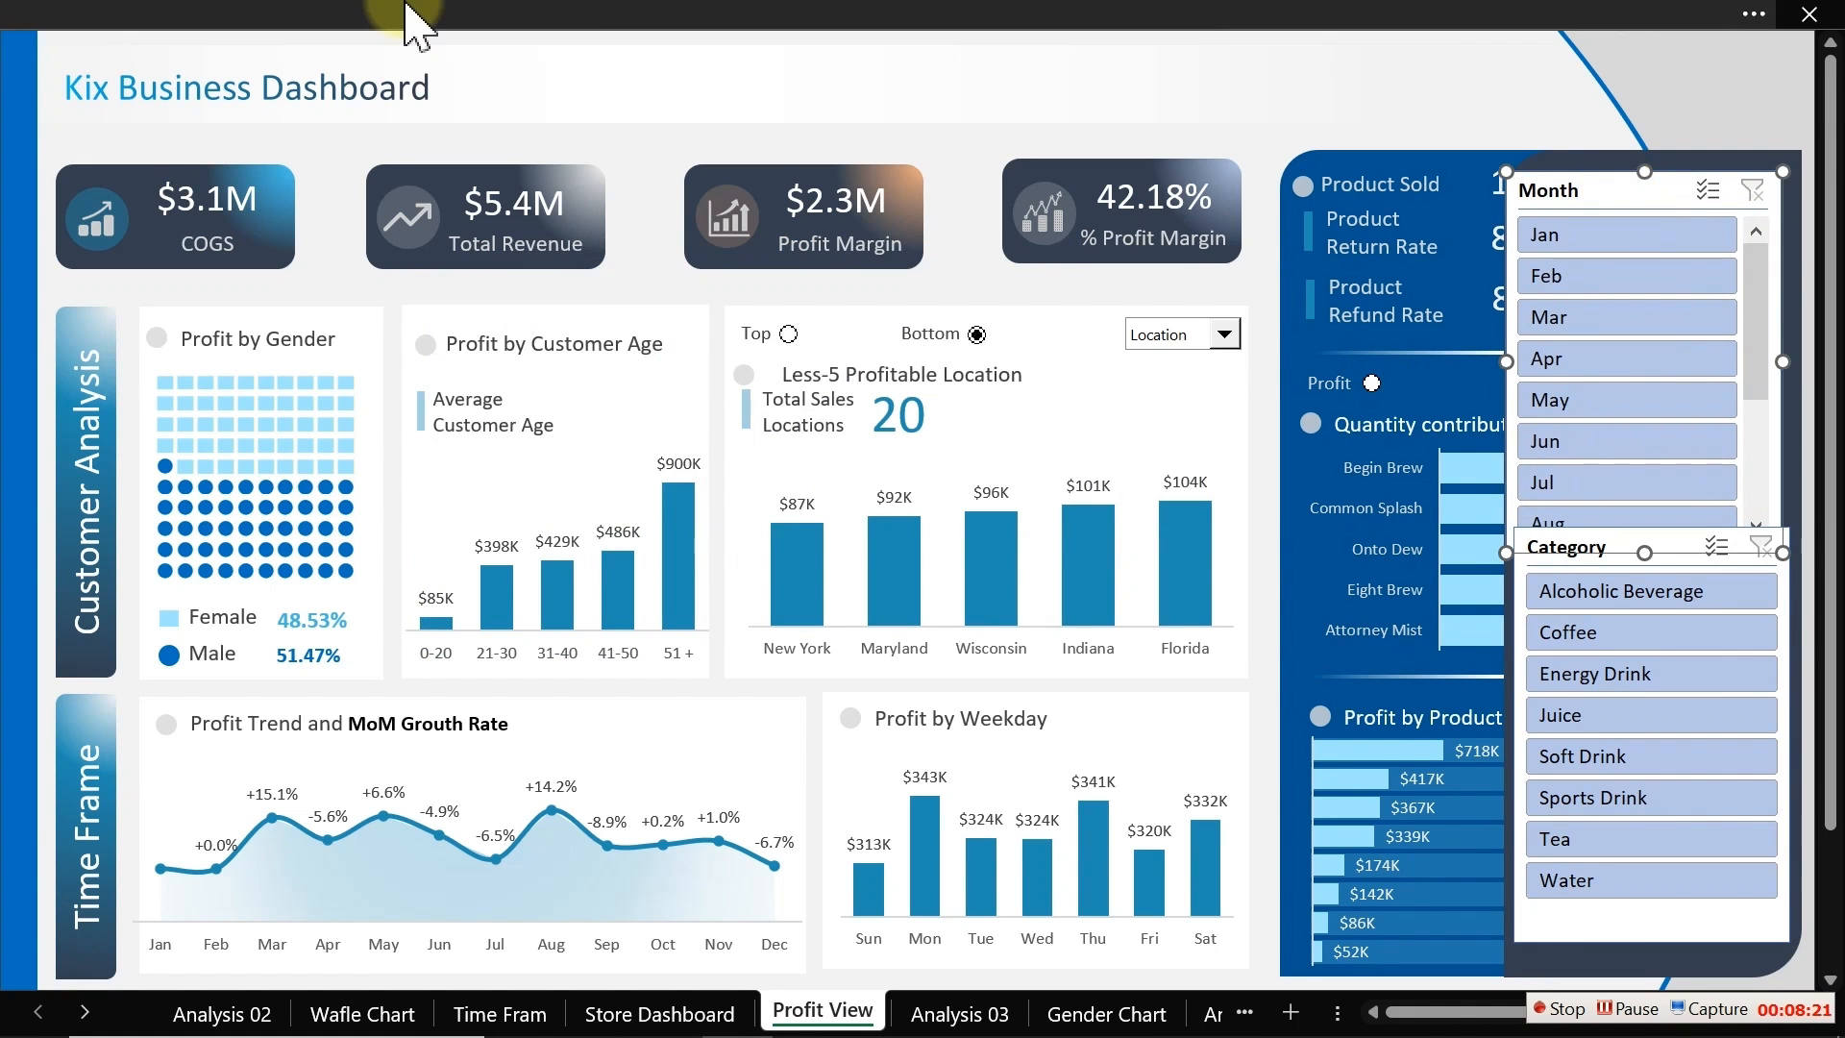
{"action": "left_click", "coordinate": [412, 20]}
{"action": "left_click", "coordinate": [1114, 94]}
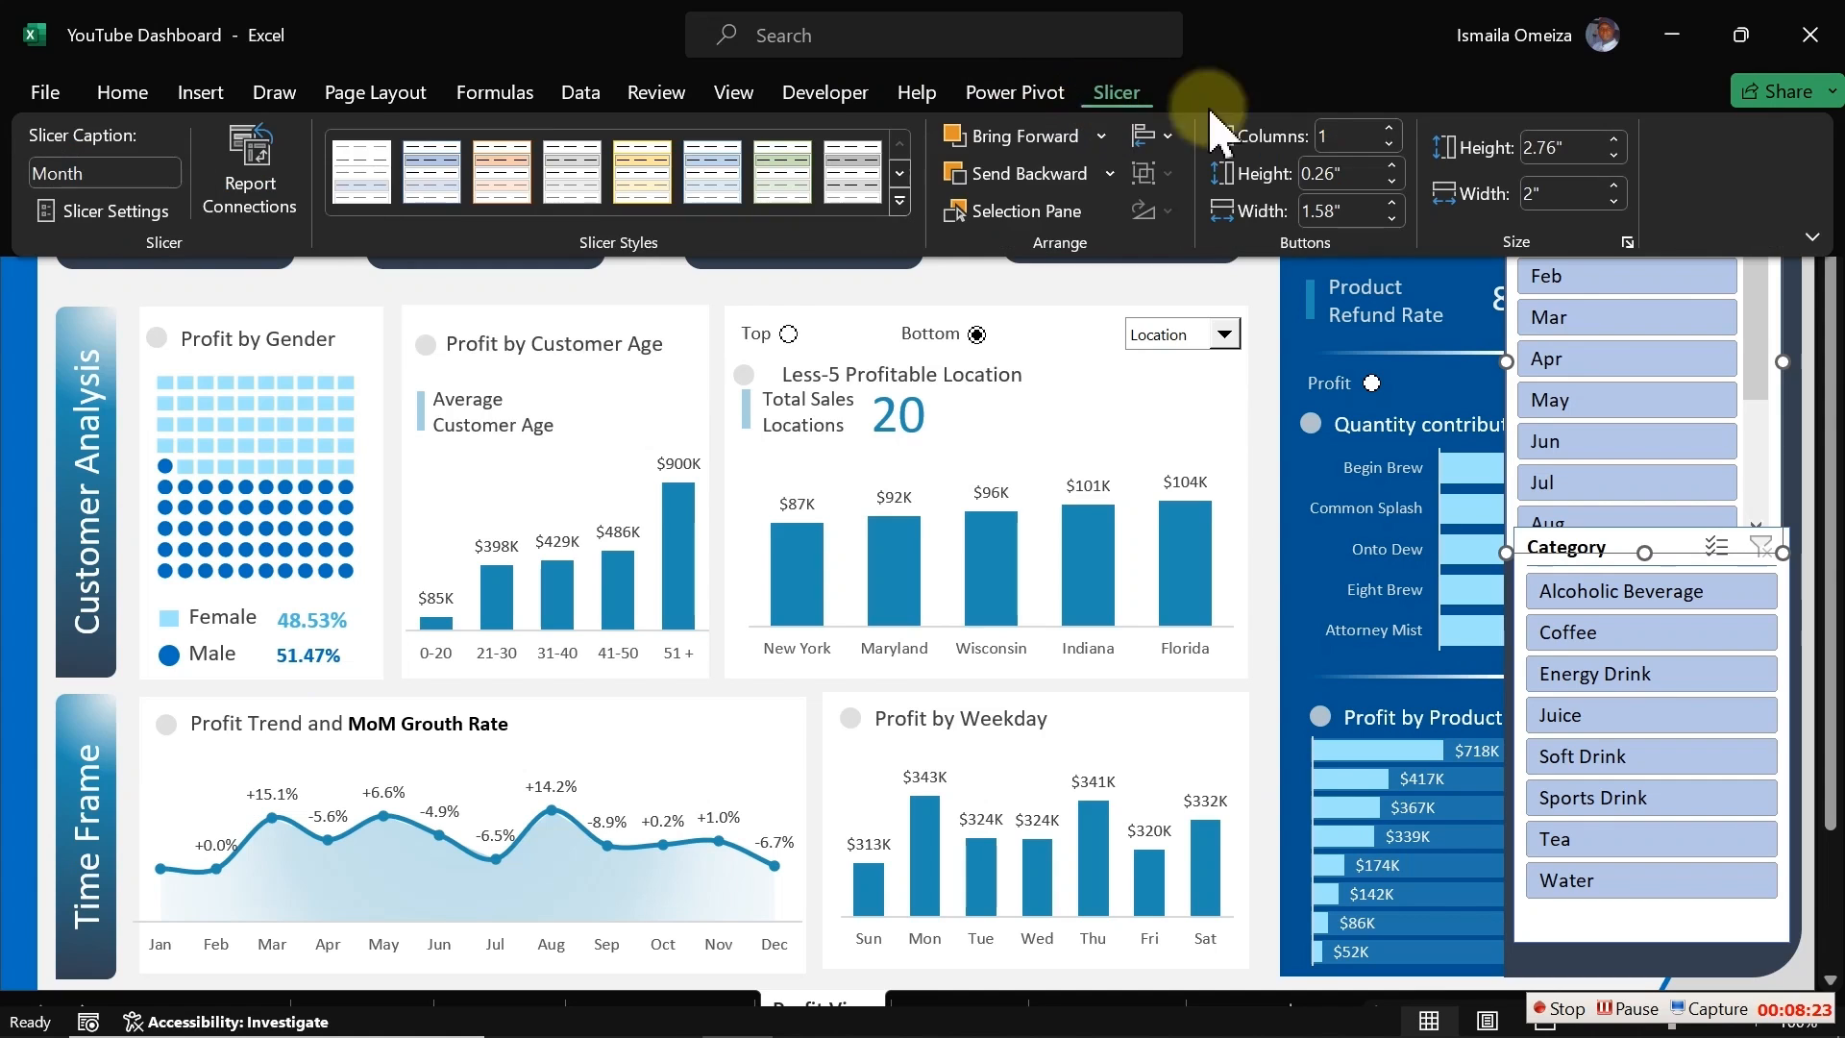
{"action": "left_click", "coordinate": [1387, 126]}
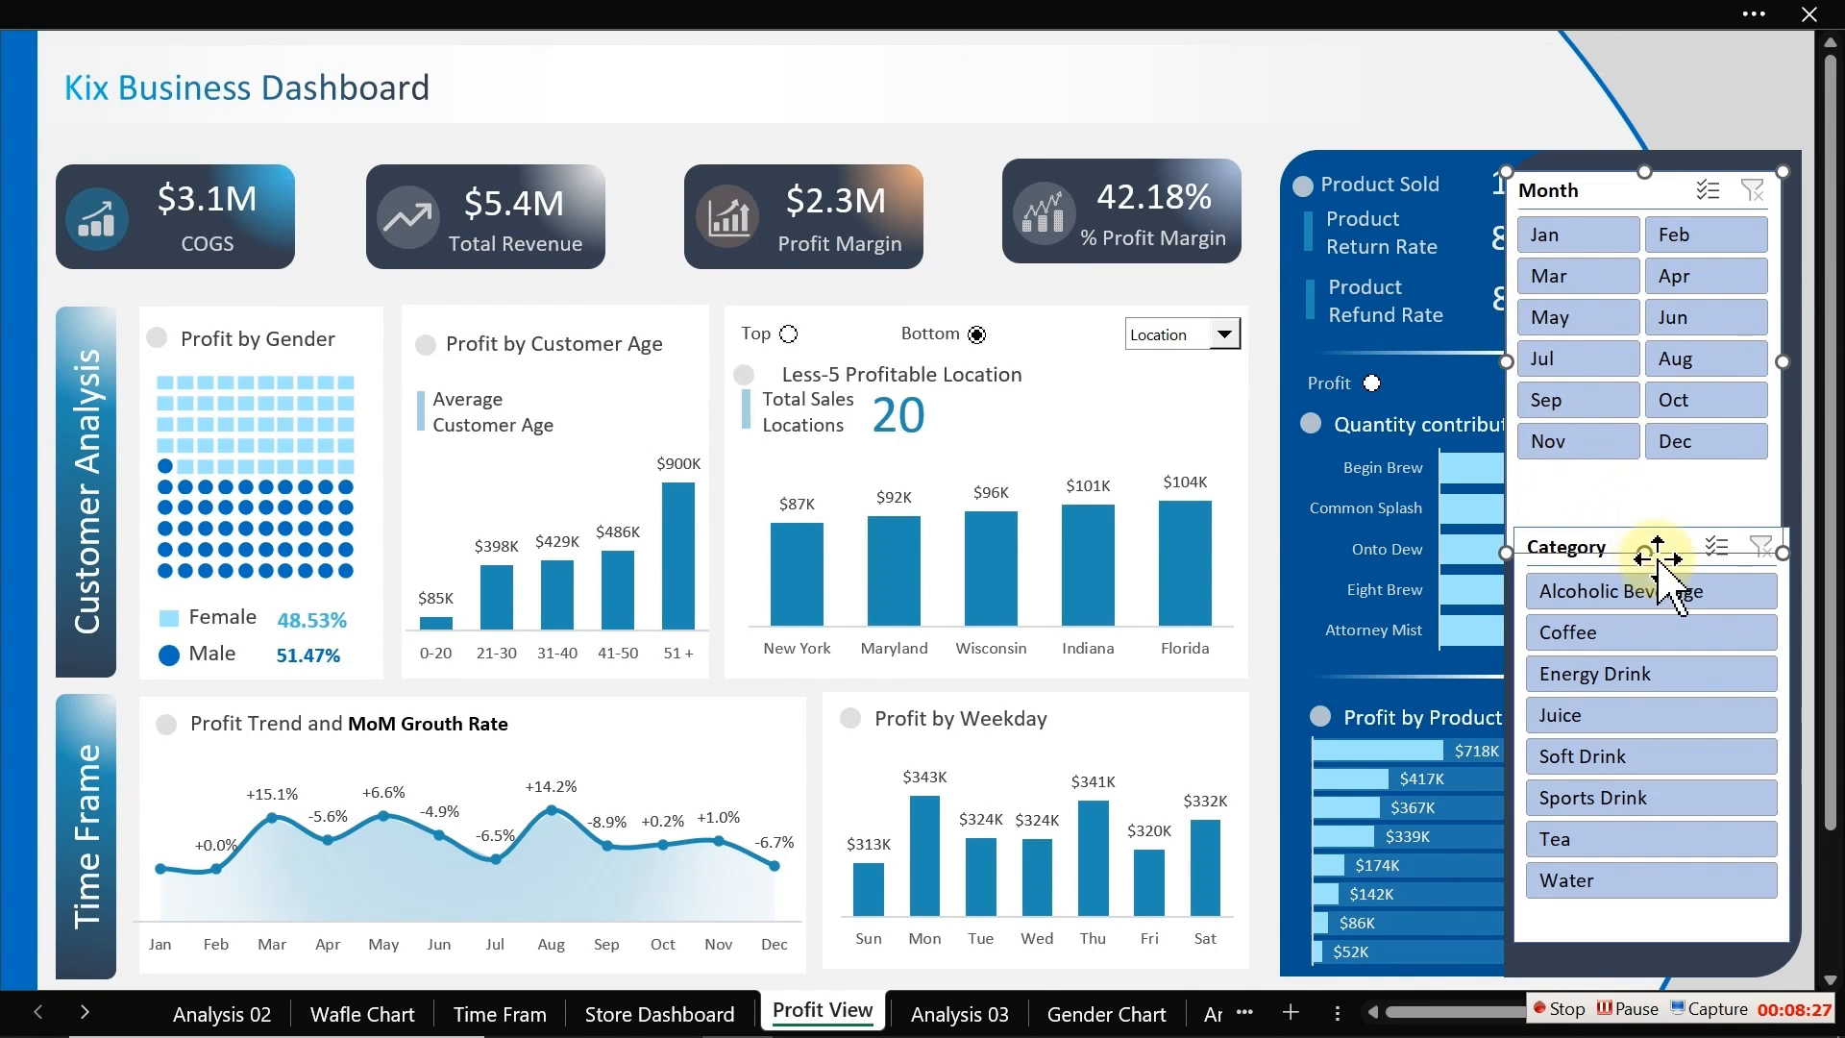
{"action": "left_click_drag", "start_coordinate": [1644, 553], "coordinate": [1644, 510]}
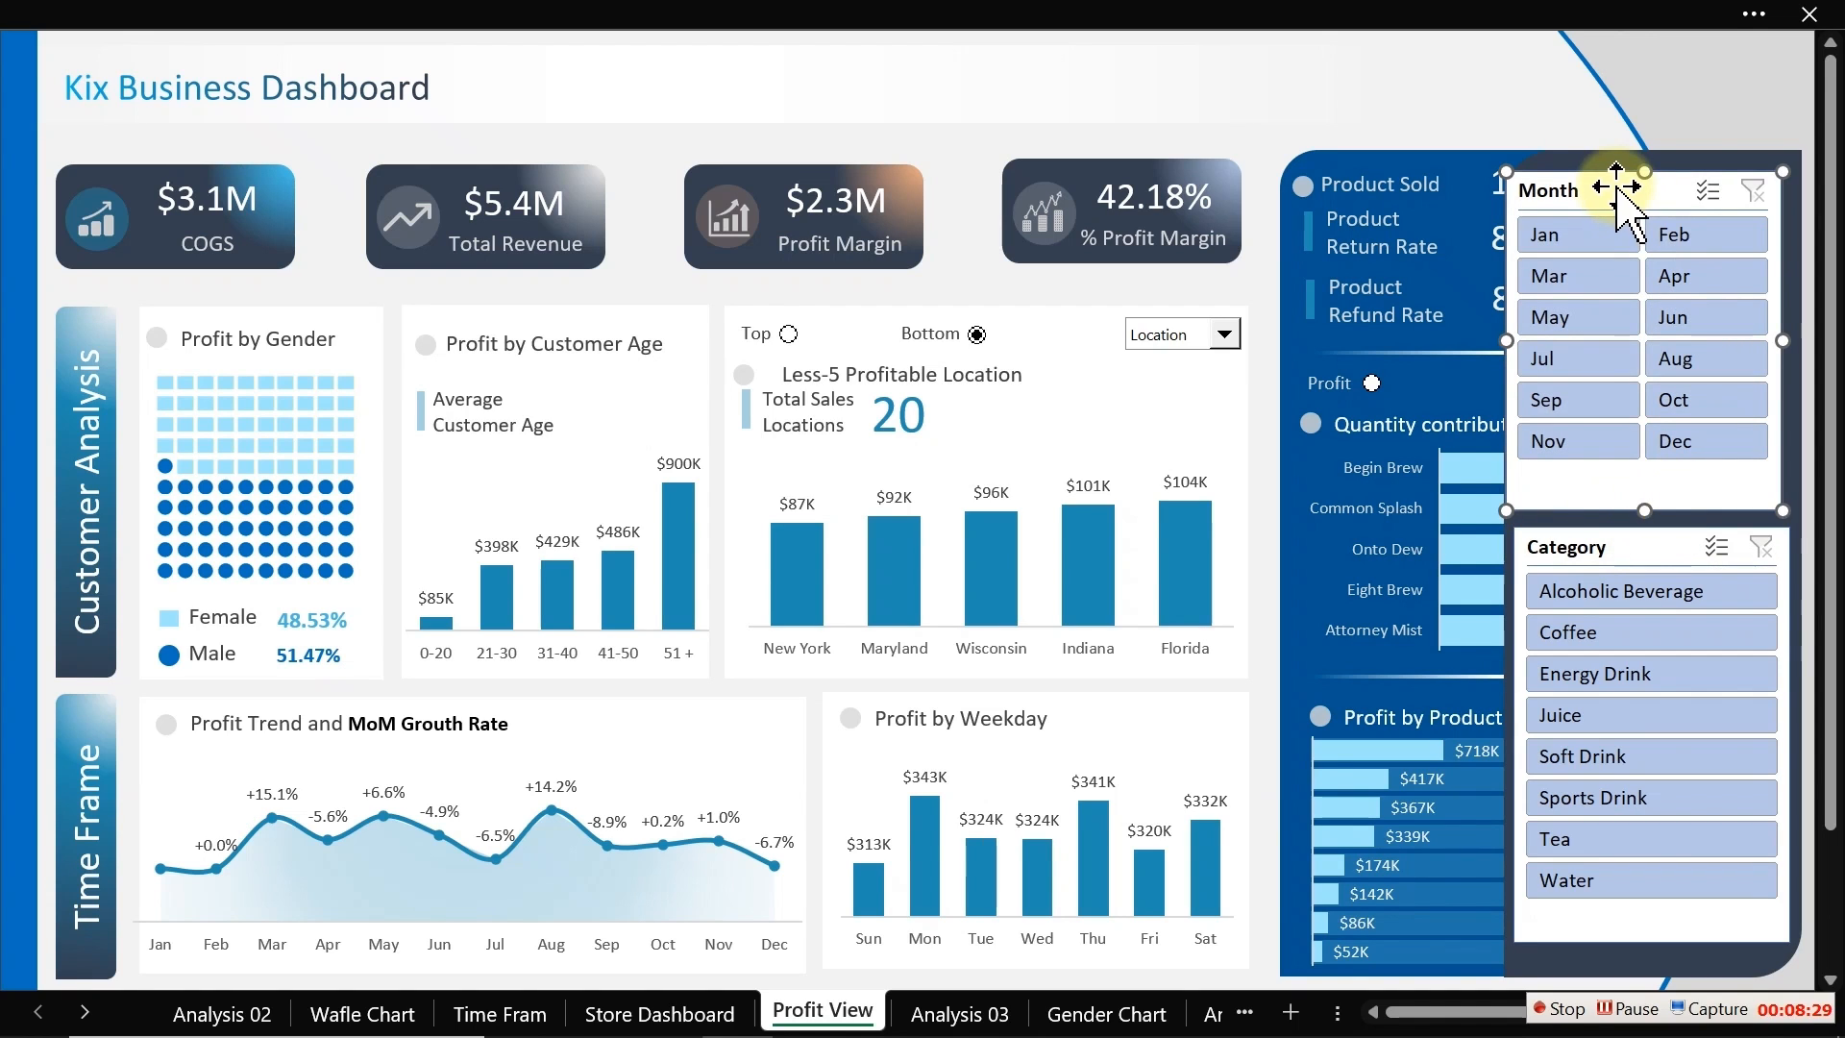
{"action": "left_click_drag", "start_coordinate": [1617, 190], "coordinate": [1622, 199]}
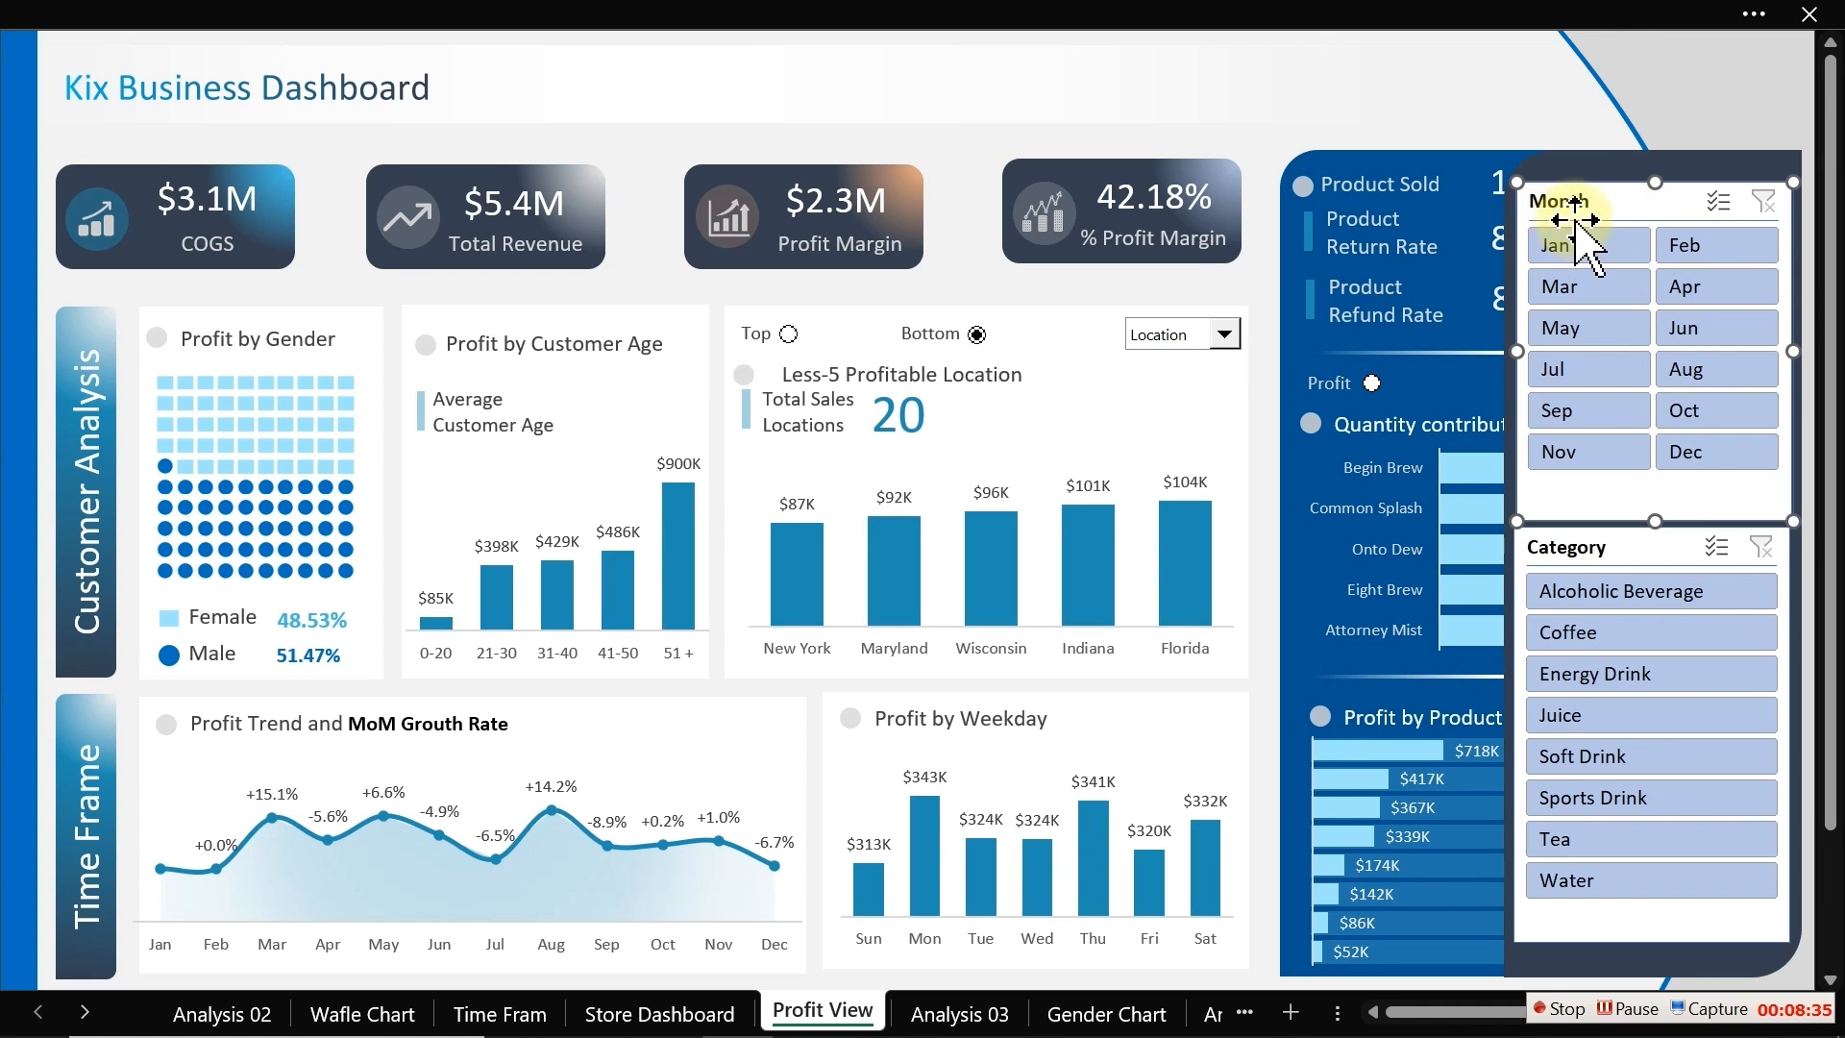
Step: Modify the custom slicer style and open formatting for its Whole Slicer element
{"action": "left_click", "coordinate": [730, 17]}
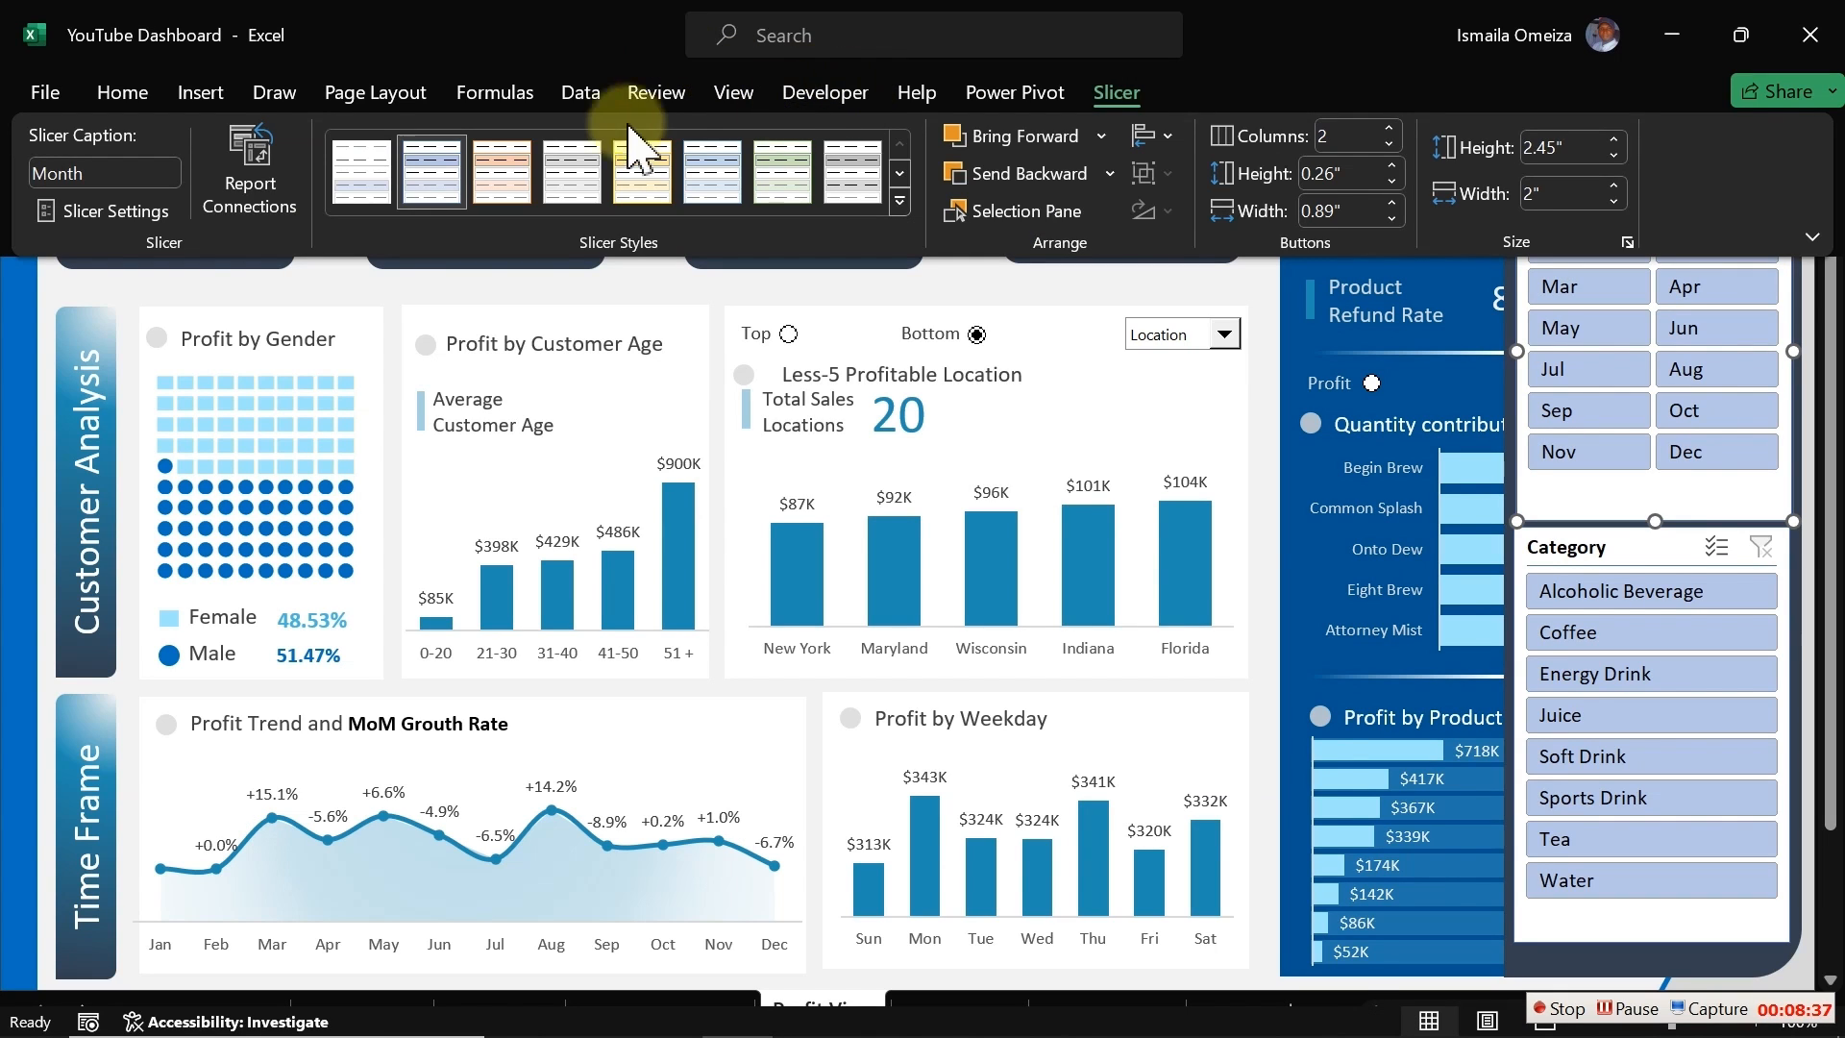
{"action": "right_click", "coordinate": [383, 161]}
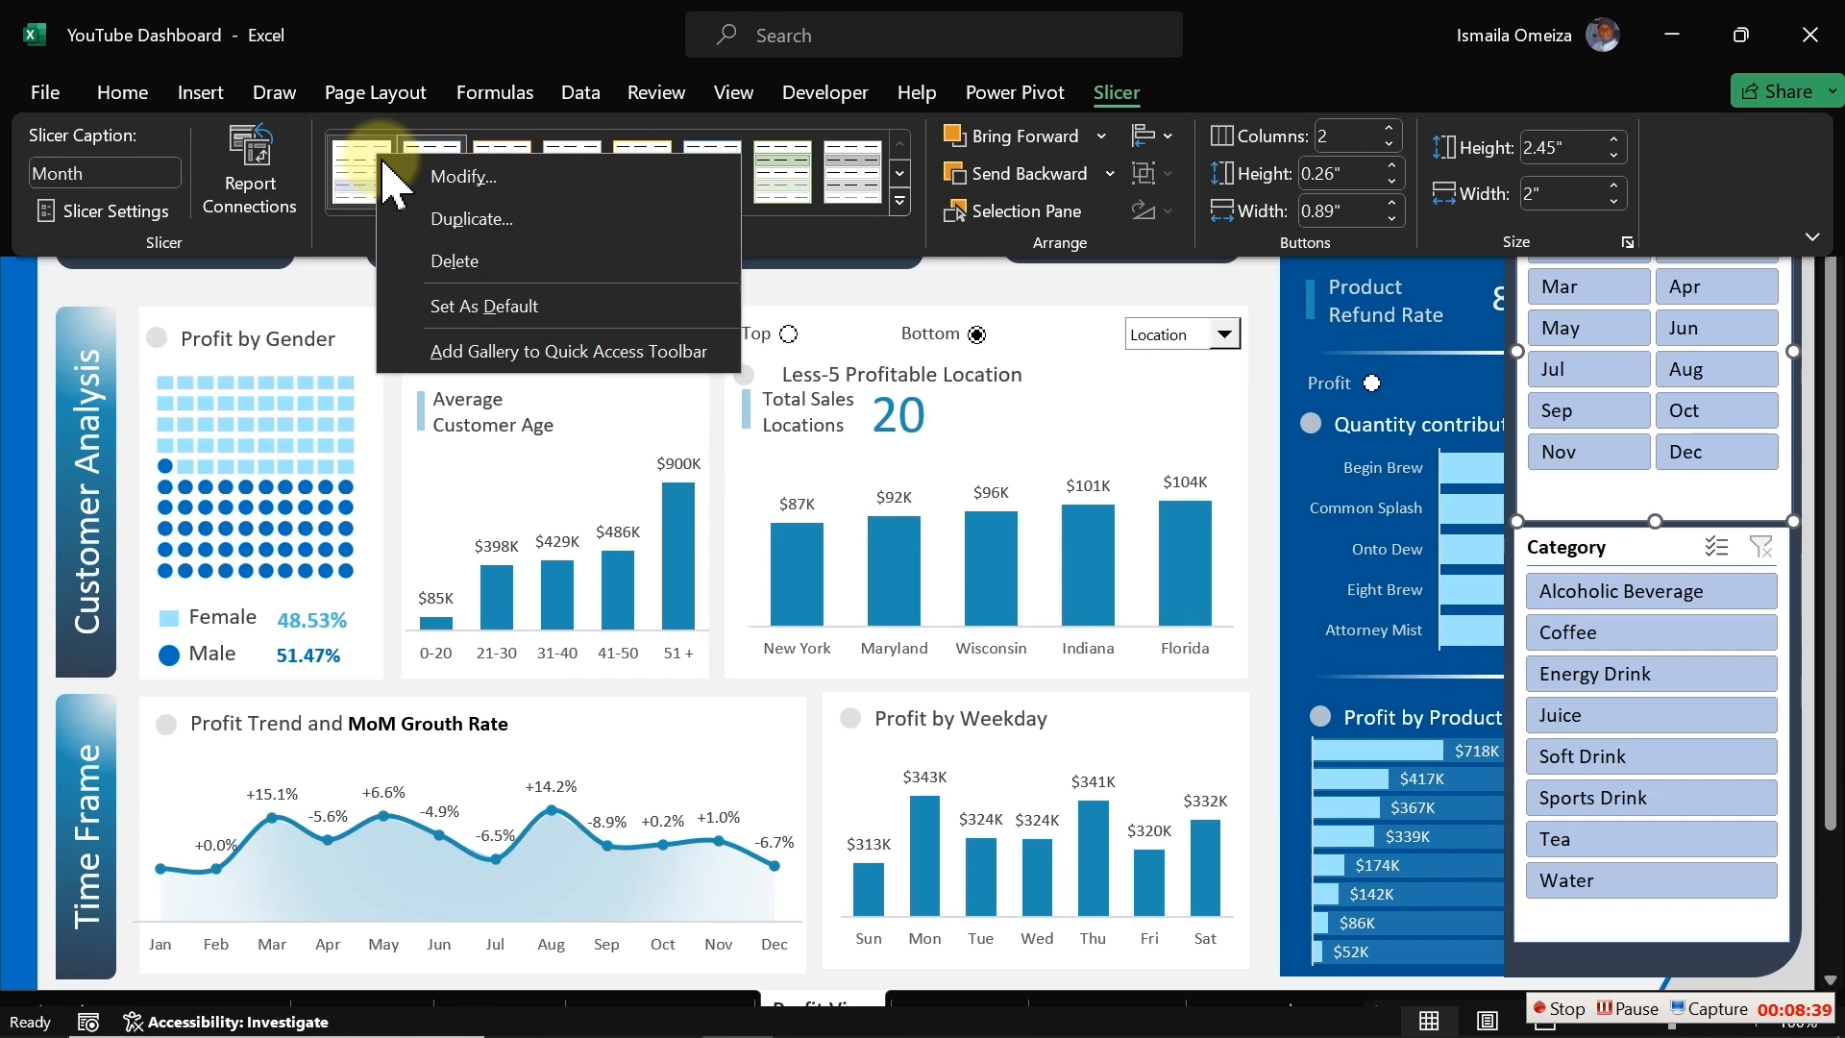
{"action": "left_click", "coordinate": [469, 177]}
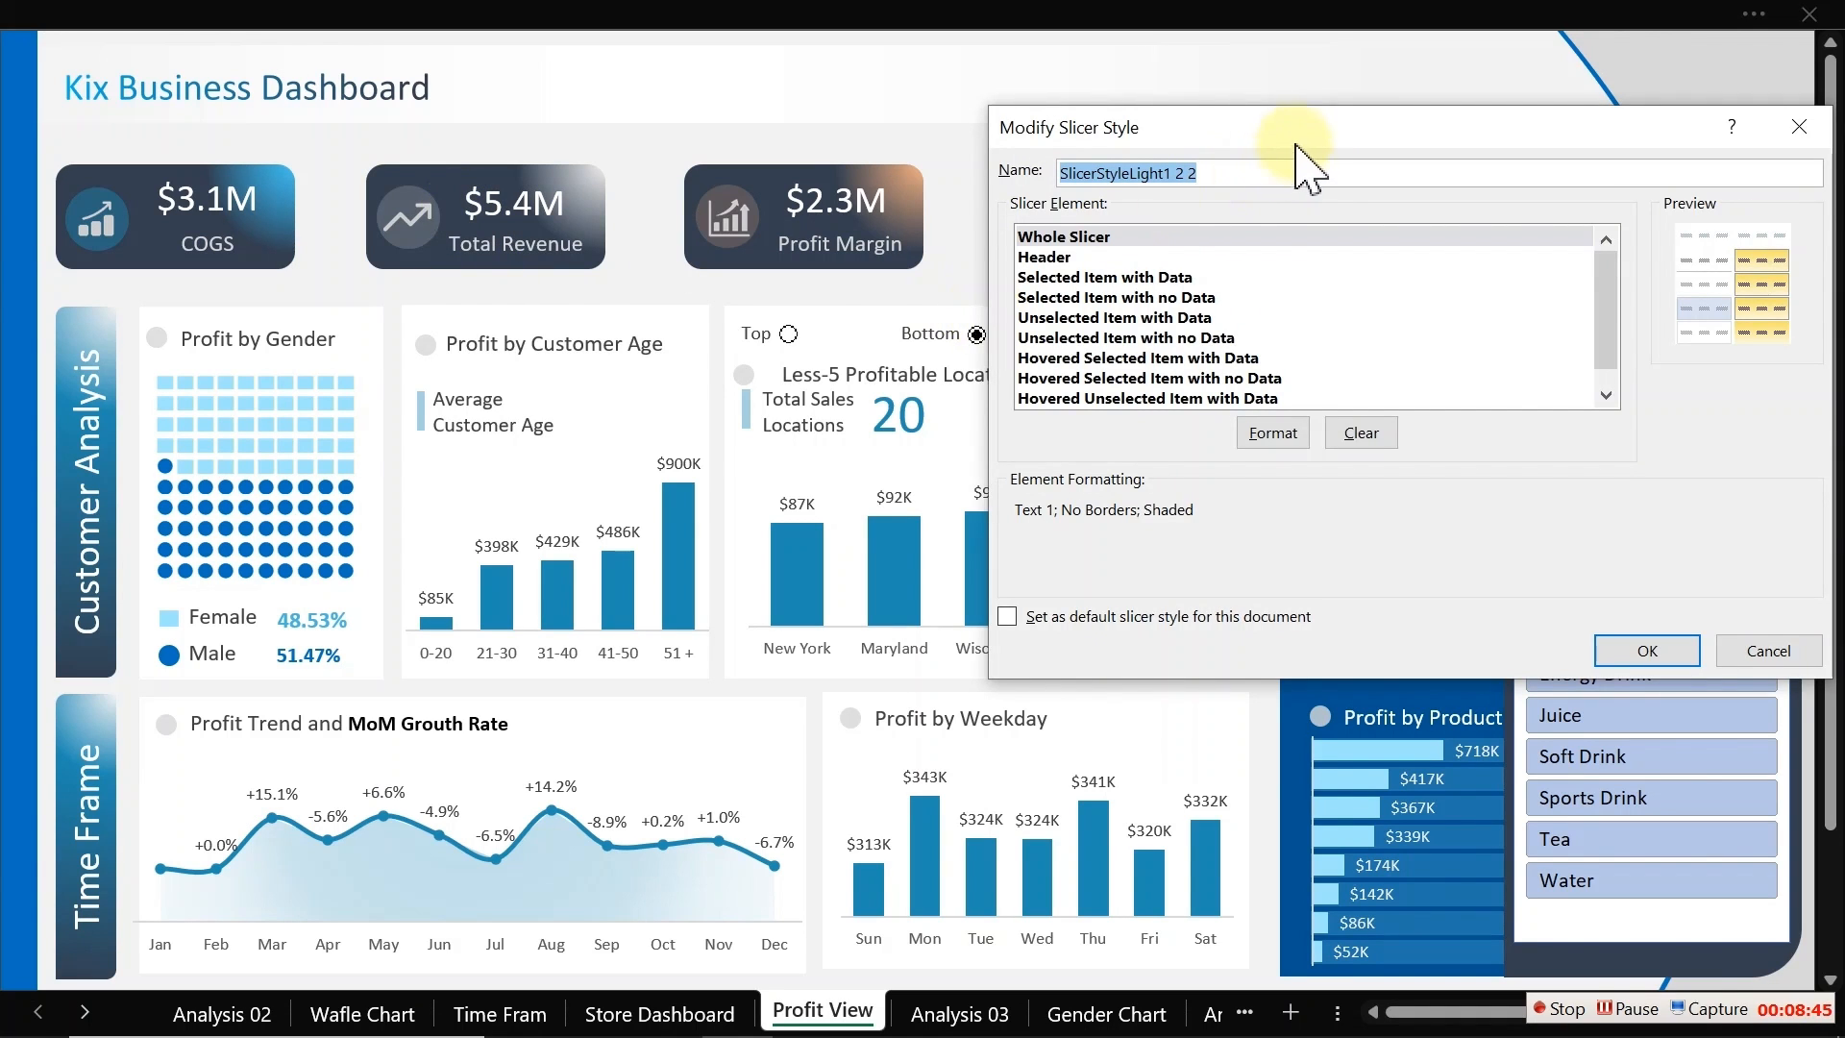
{"action": "left_click_drag", "start_coordinate": [1297, 146], "coordinate": [624, 204]}
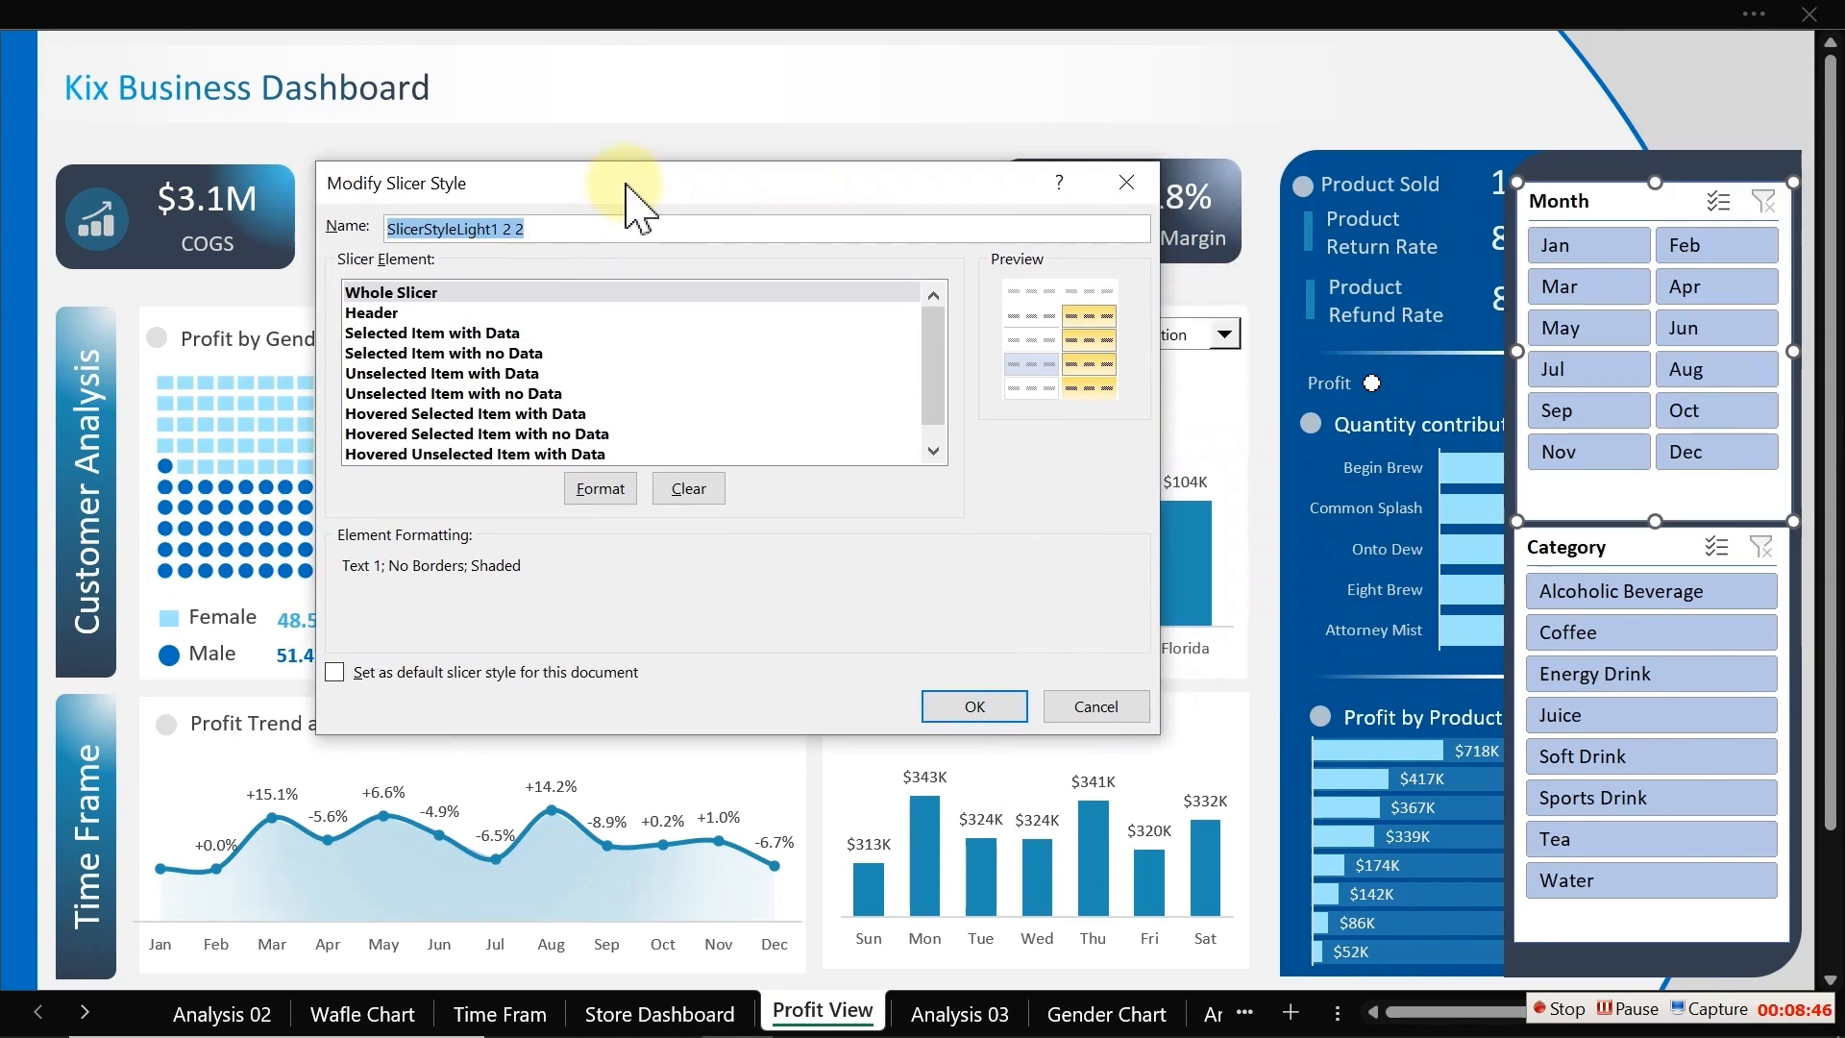
{"action": "left_click", "coordinate": [407, 297]}
{"action": "left_click", "coordinate": [622, 487]}
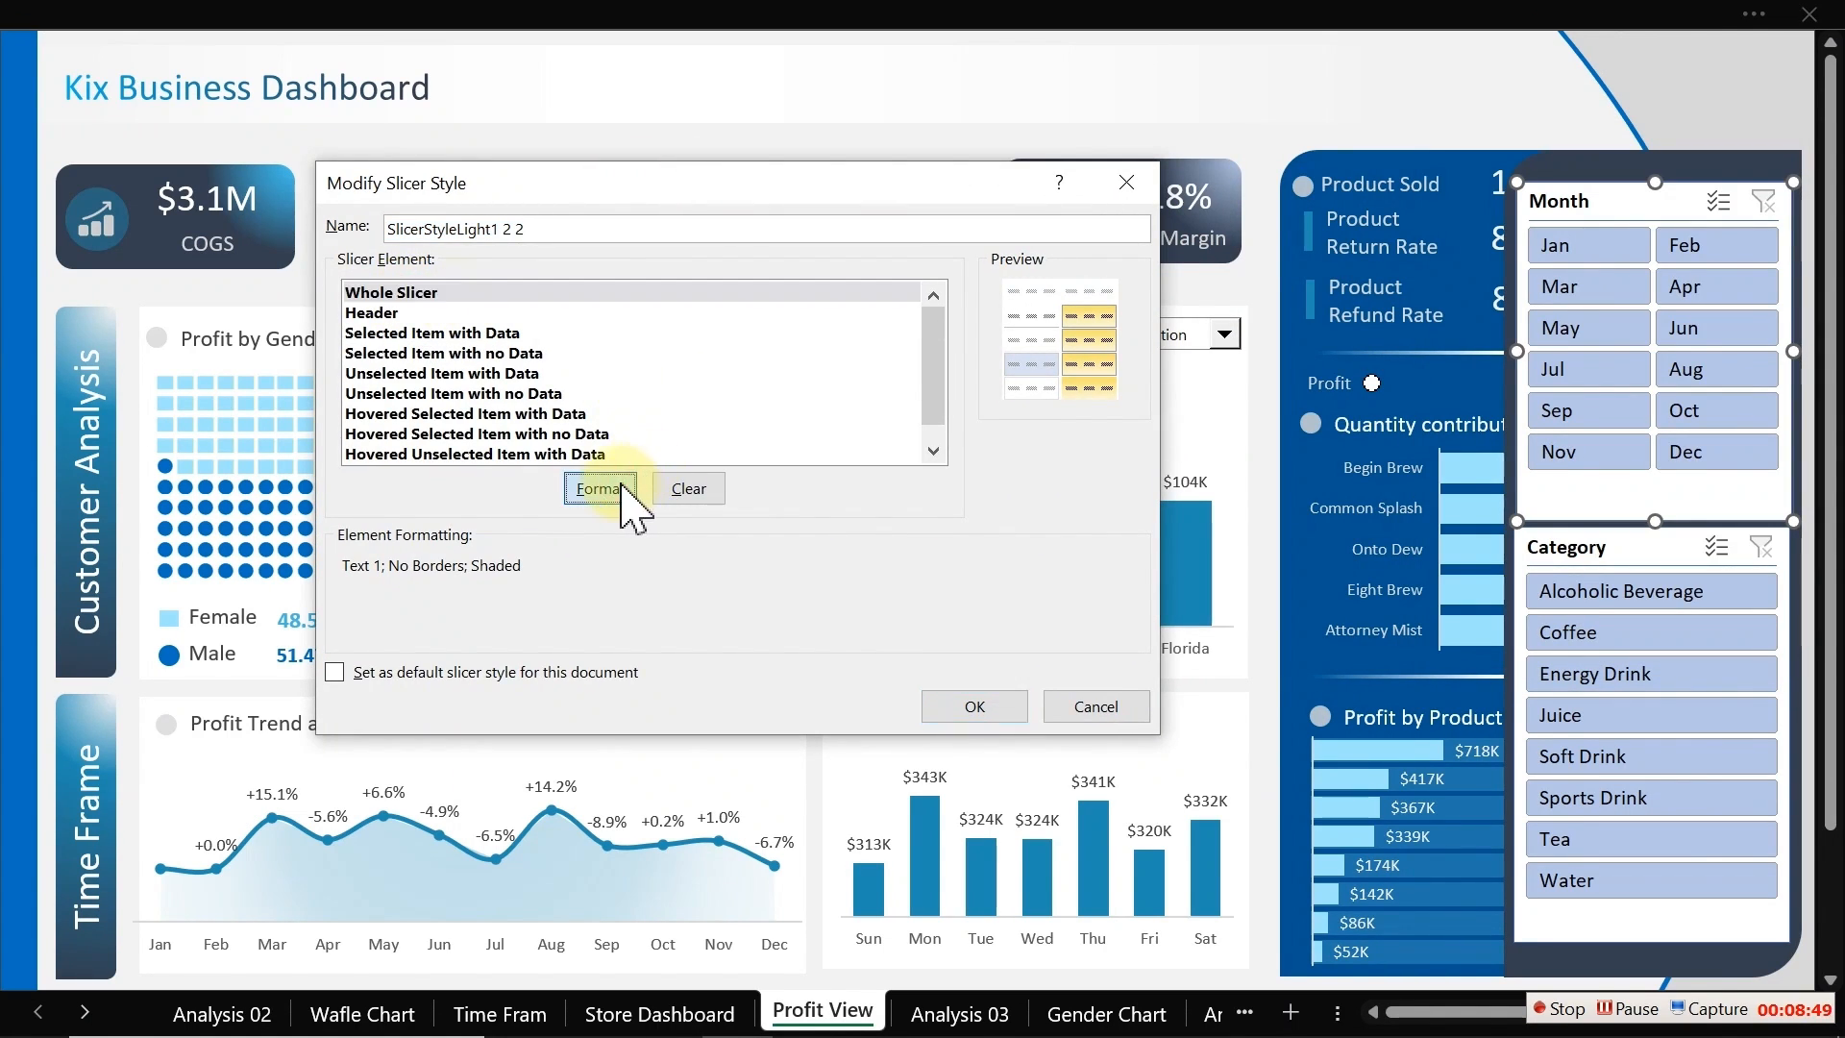
Step: Give the Whole Slicer element a dark custom background fill and confirm the element formatting
{"action": "left_click", "coordinate": [1184, 77]}
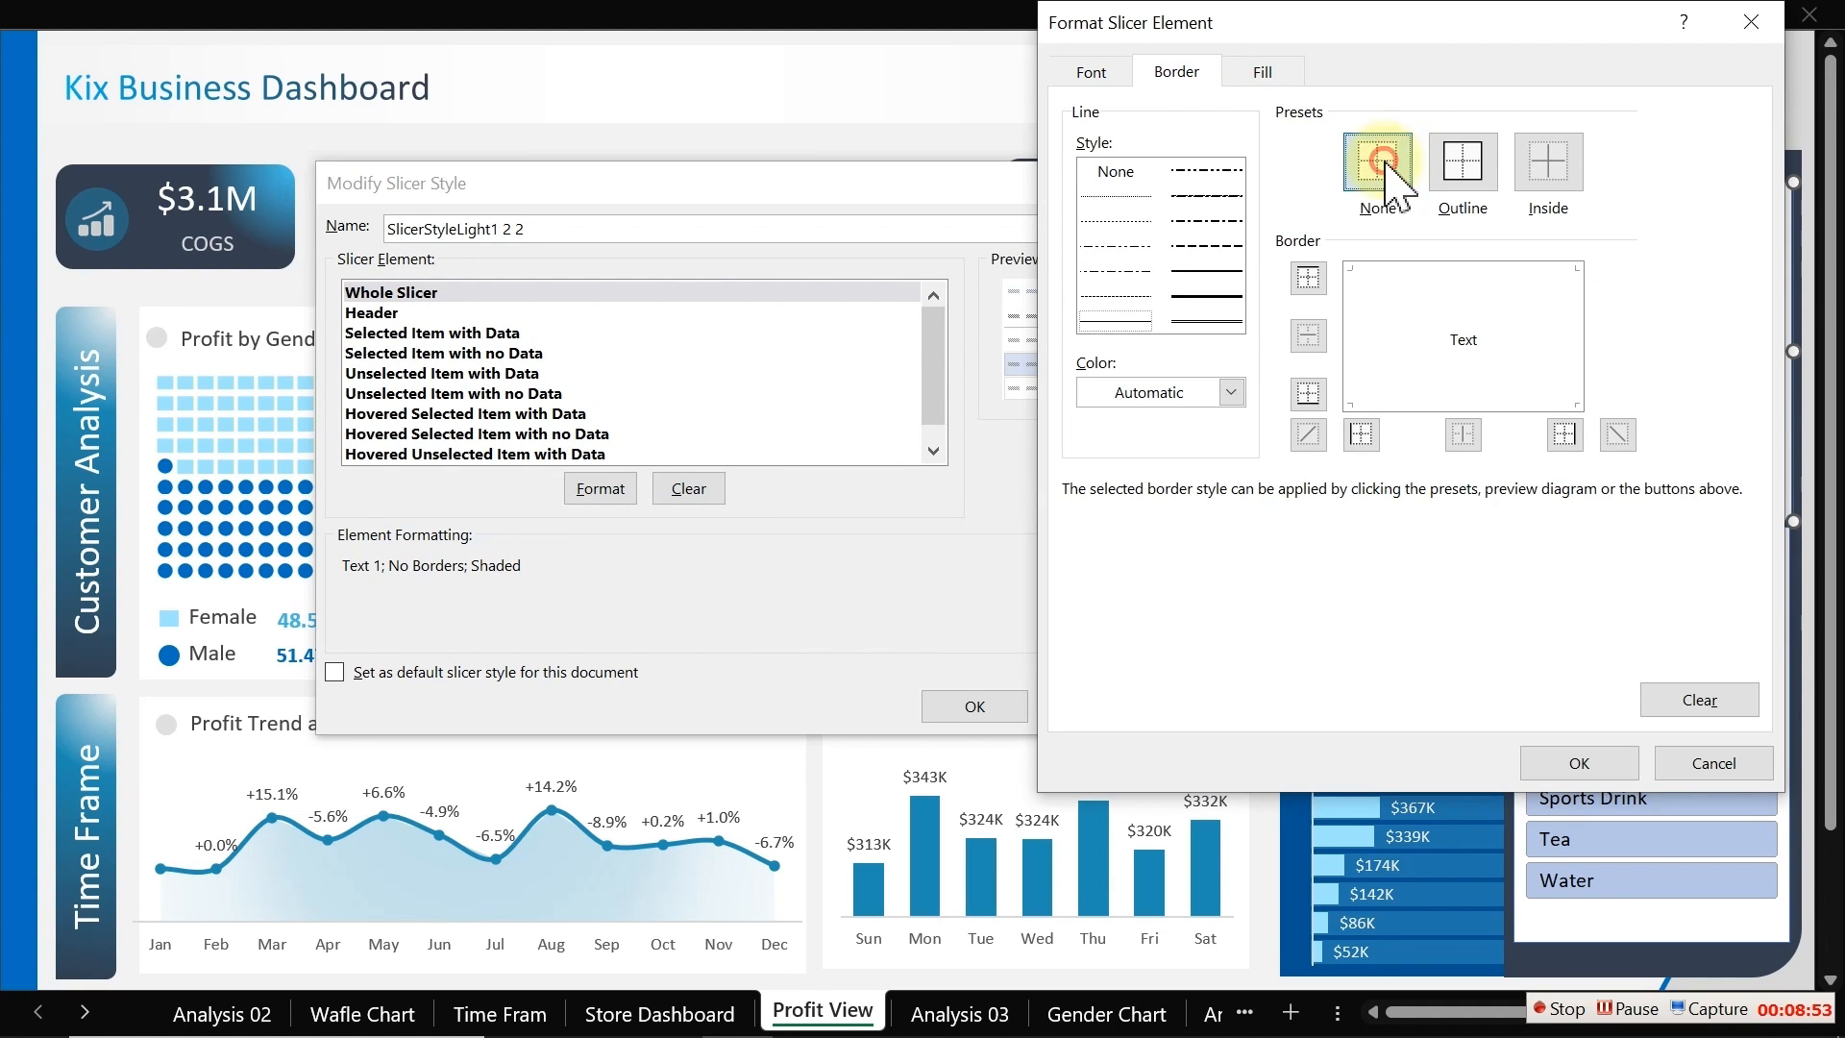
{"action": "left_click", "coordinate": [1263, 72]}
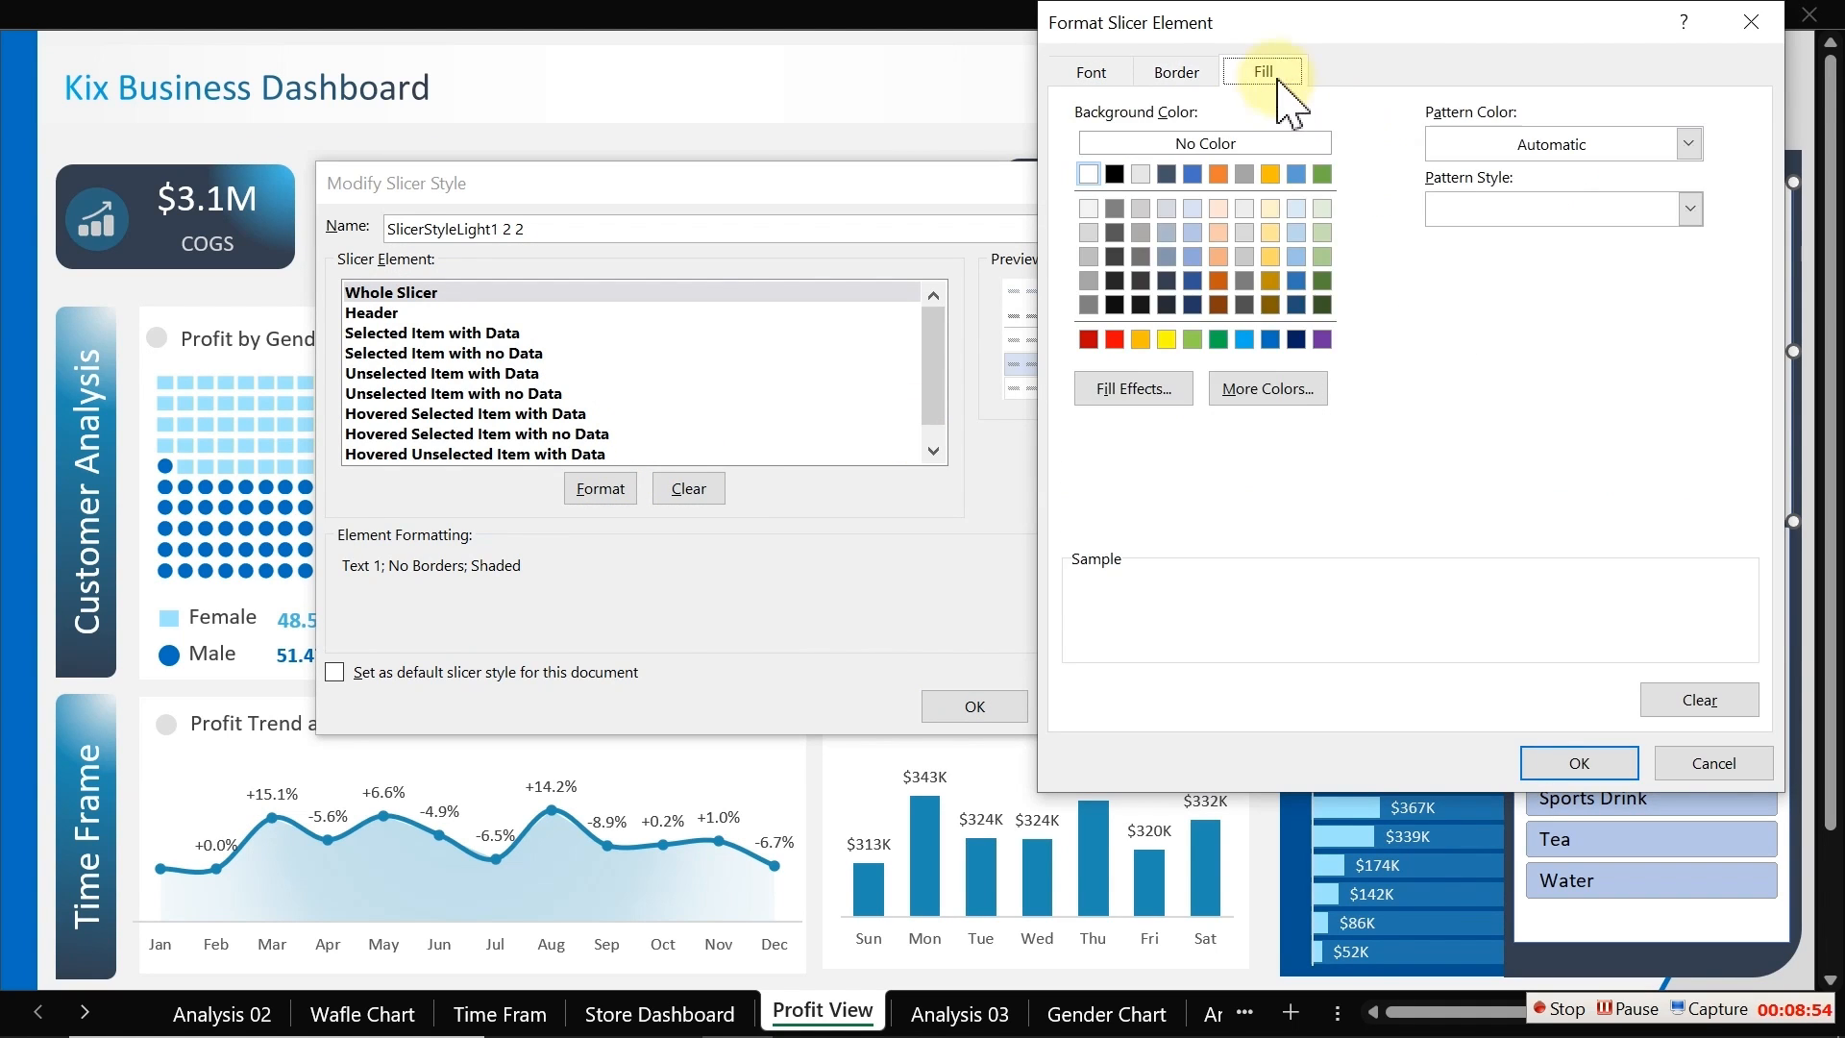
{"action": "left_click", "coordinate": [1249, 389]}
{"action": "left_click", "coordinate": [1324, 214]}
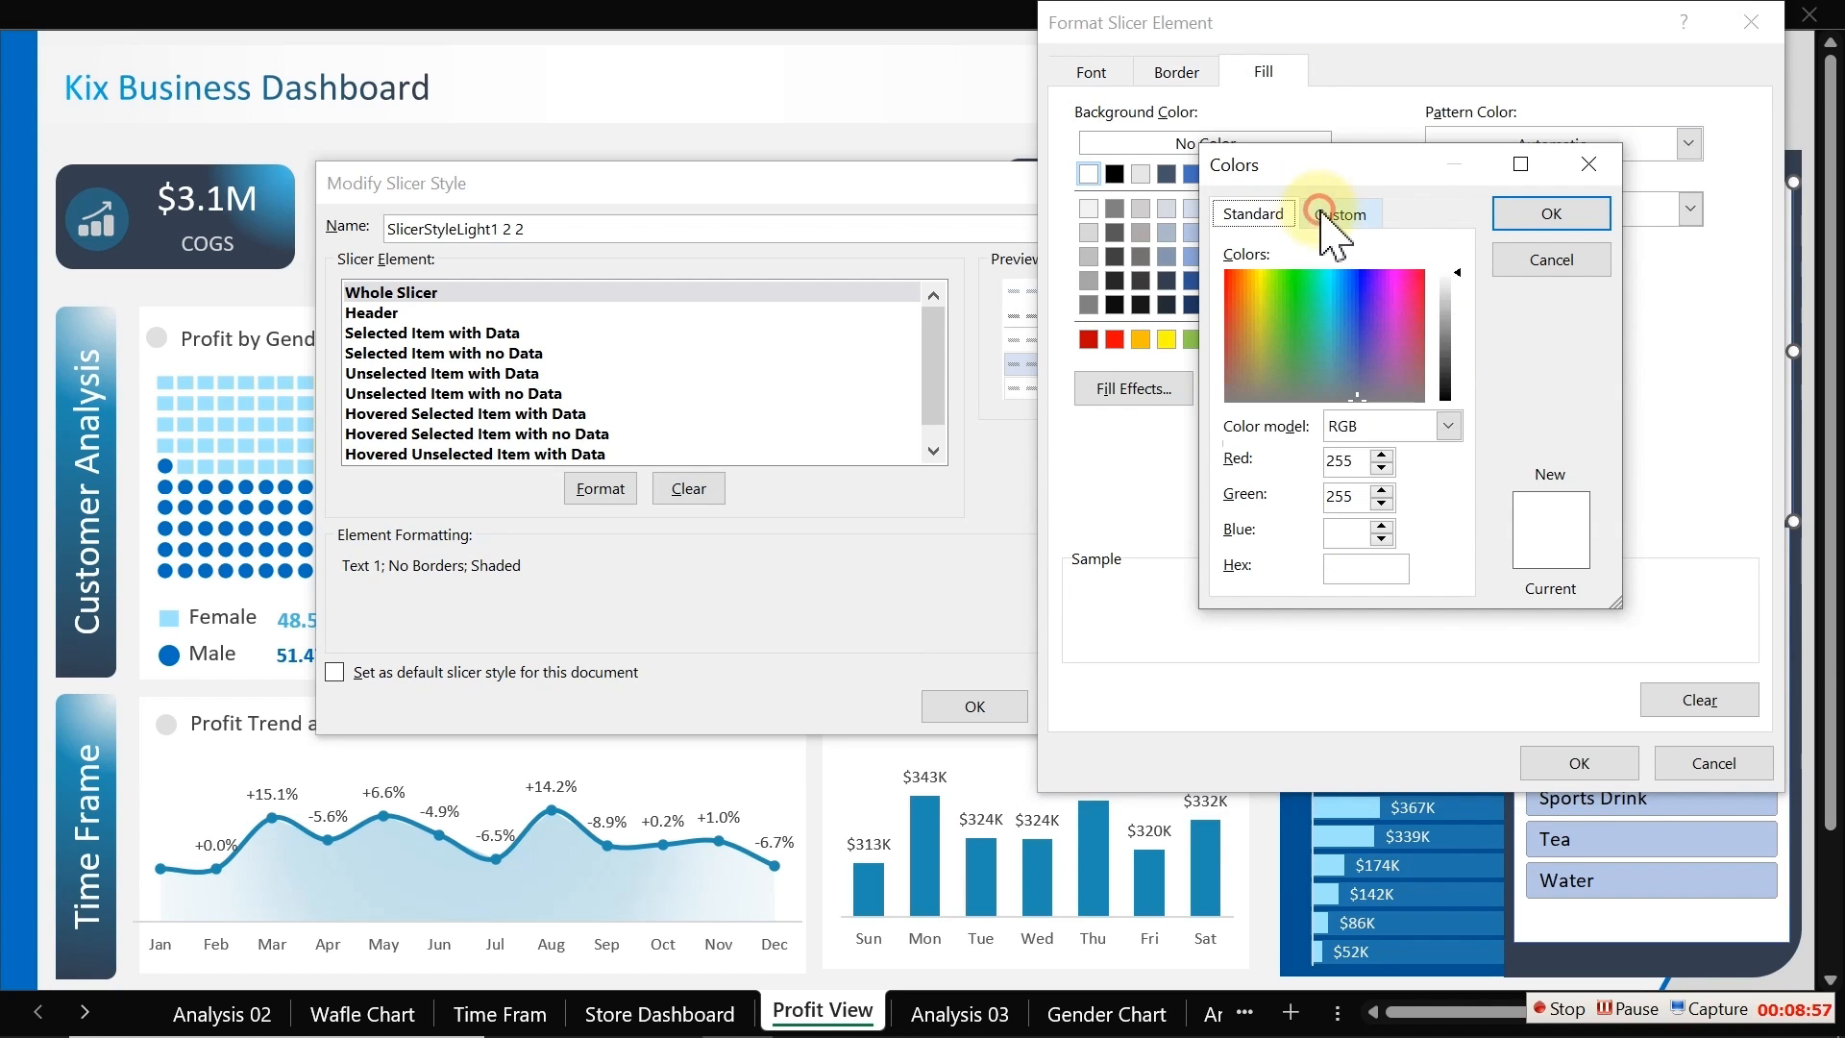
{"action": "left_click_drag", "start_coordinate": [1345, 565], "coordinate": [1232, 577]}
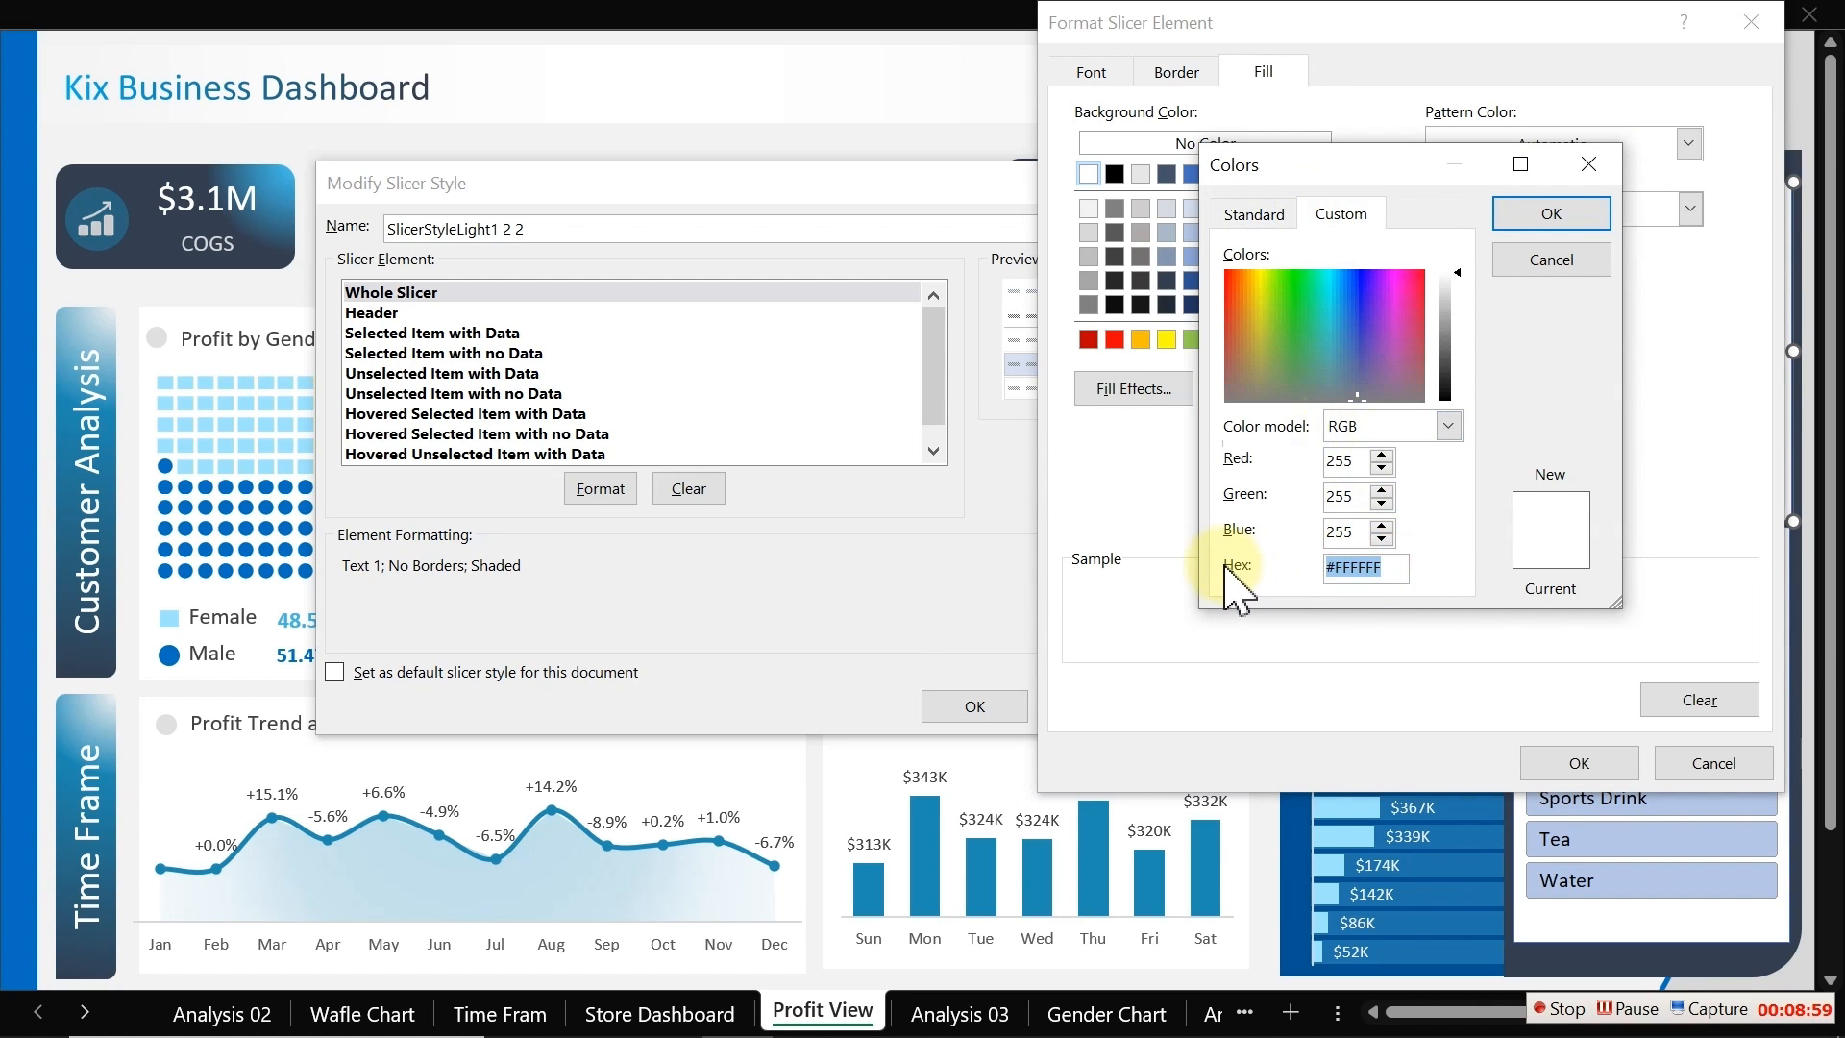
{"action": "left_click", "coordinate": [1576, 213]}
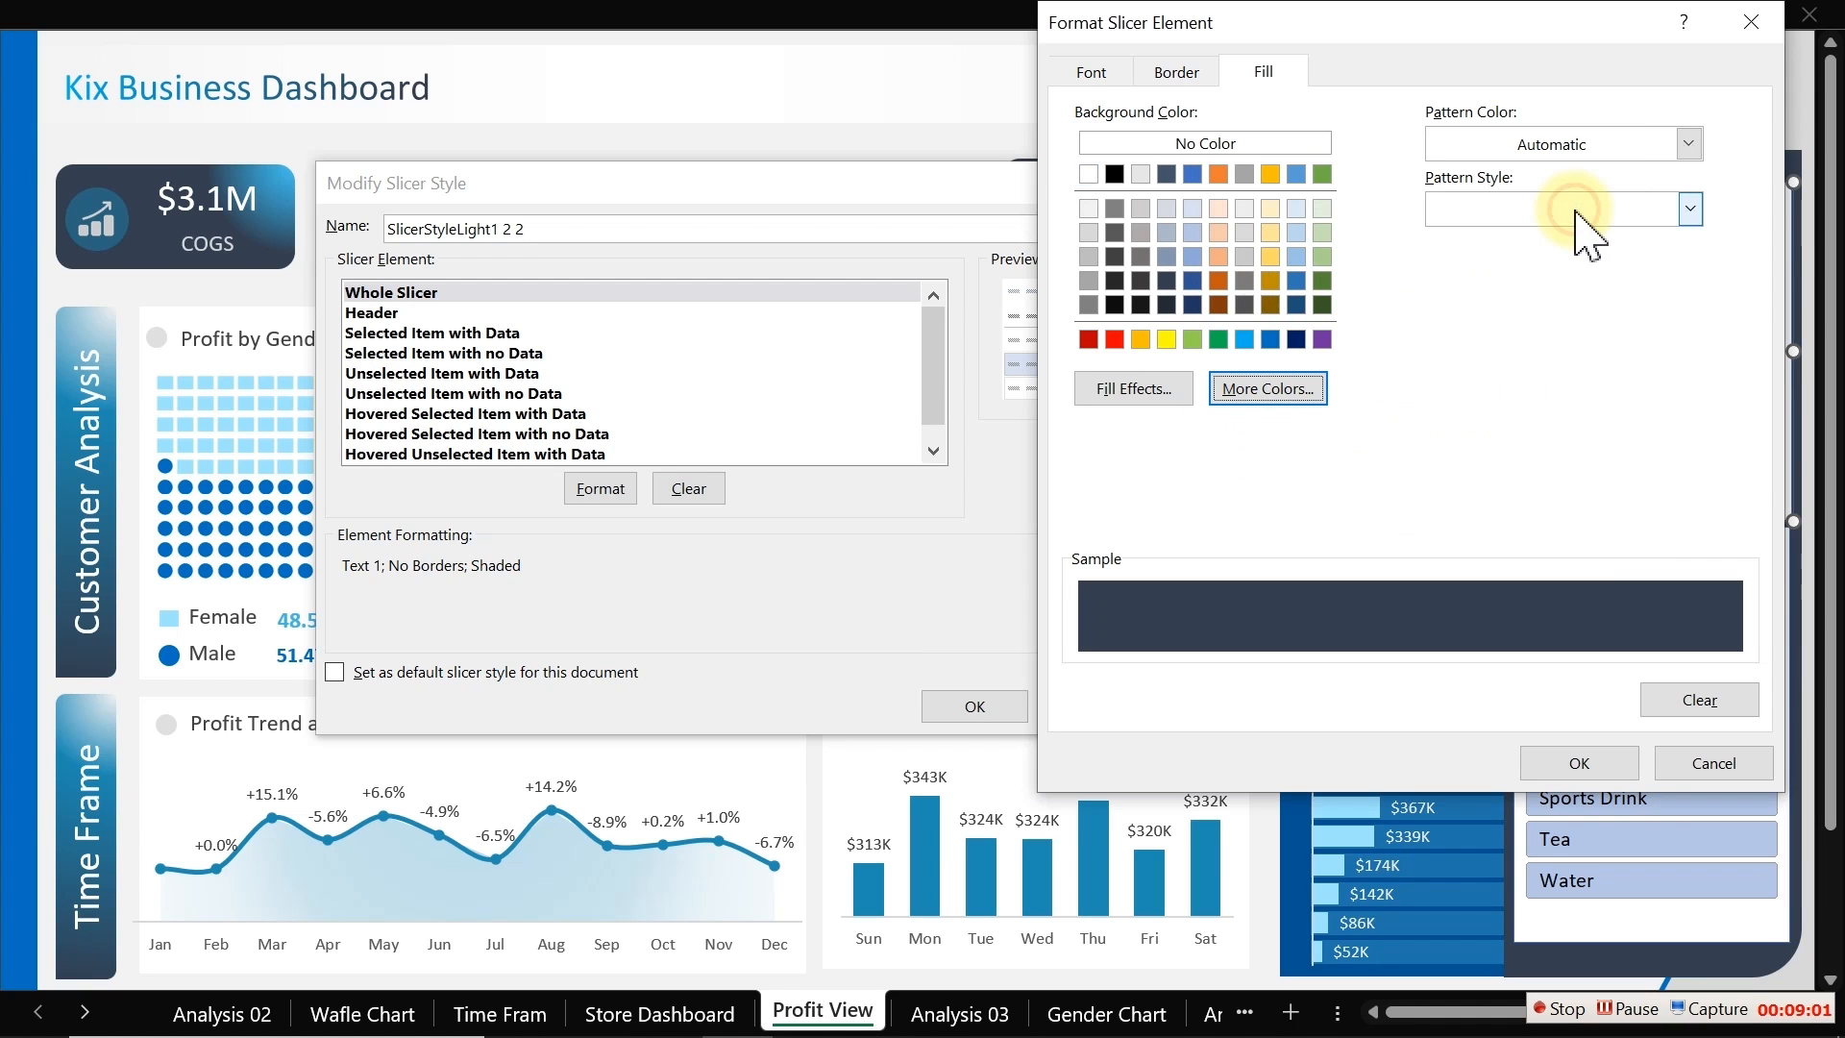
{"action": "left_click", "coordinate": [1580, 761]}
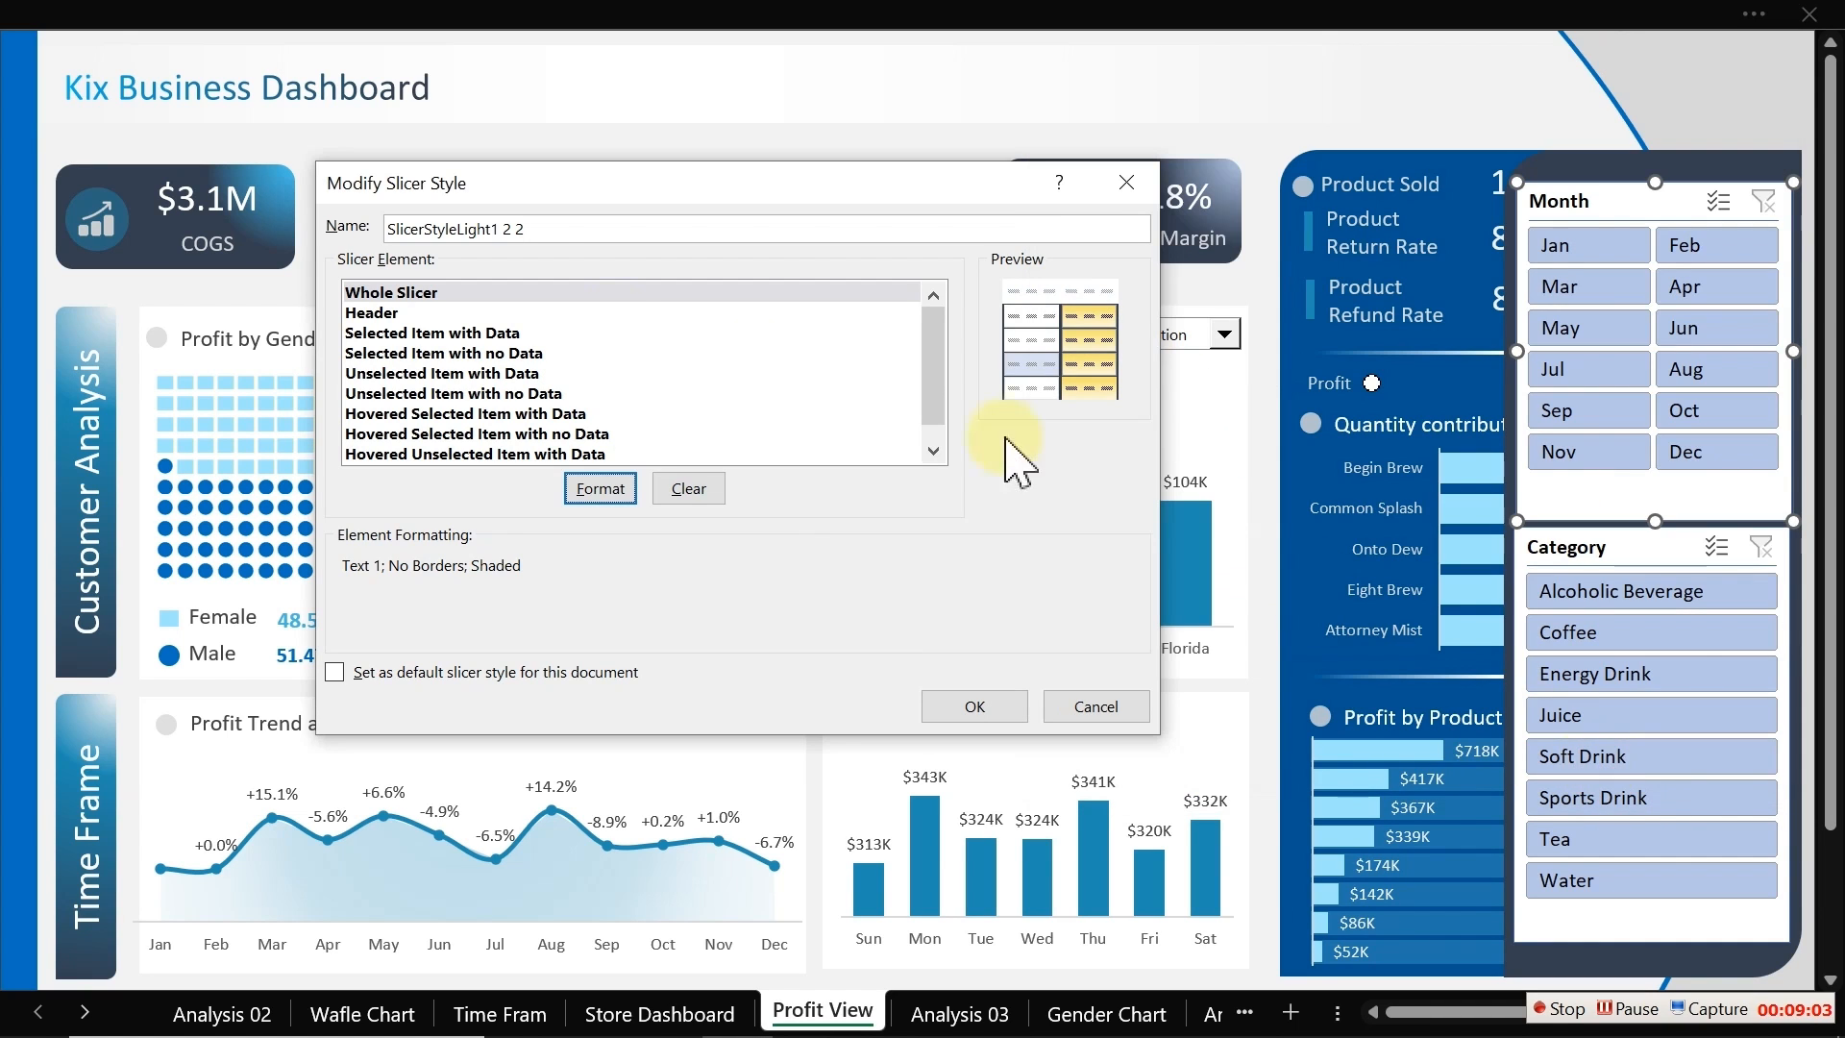
Step: Format the Header element with a custom background fill of #333F50
{"action": "left_click", "coordinate": [413, 312]}
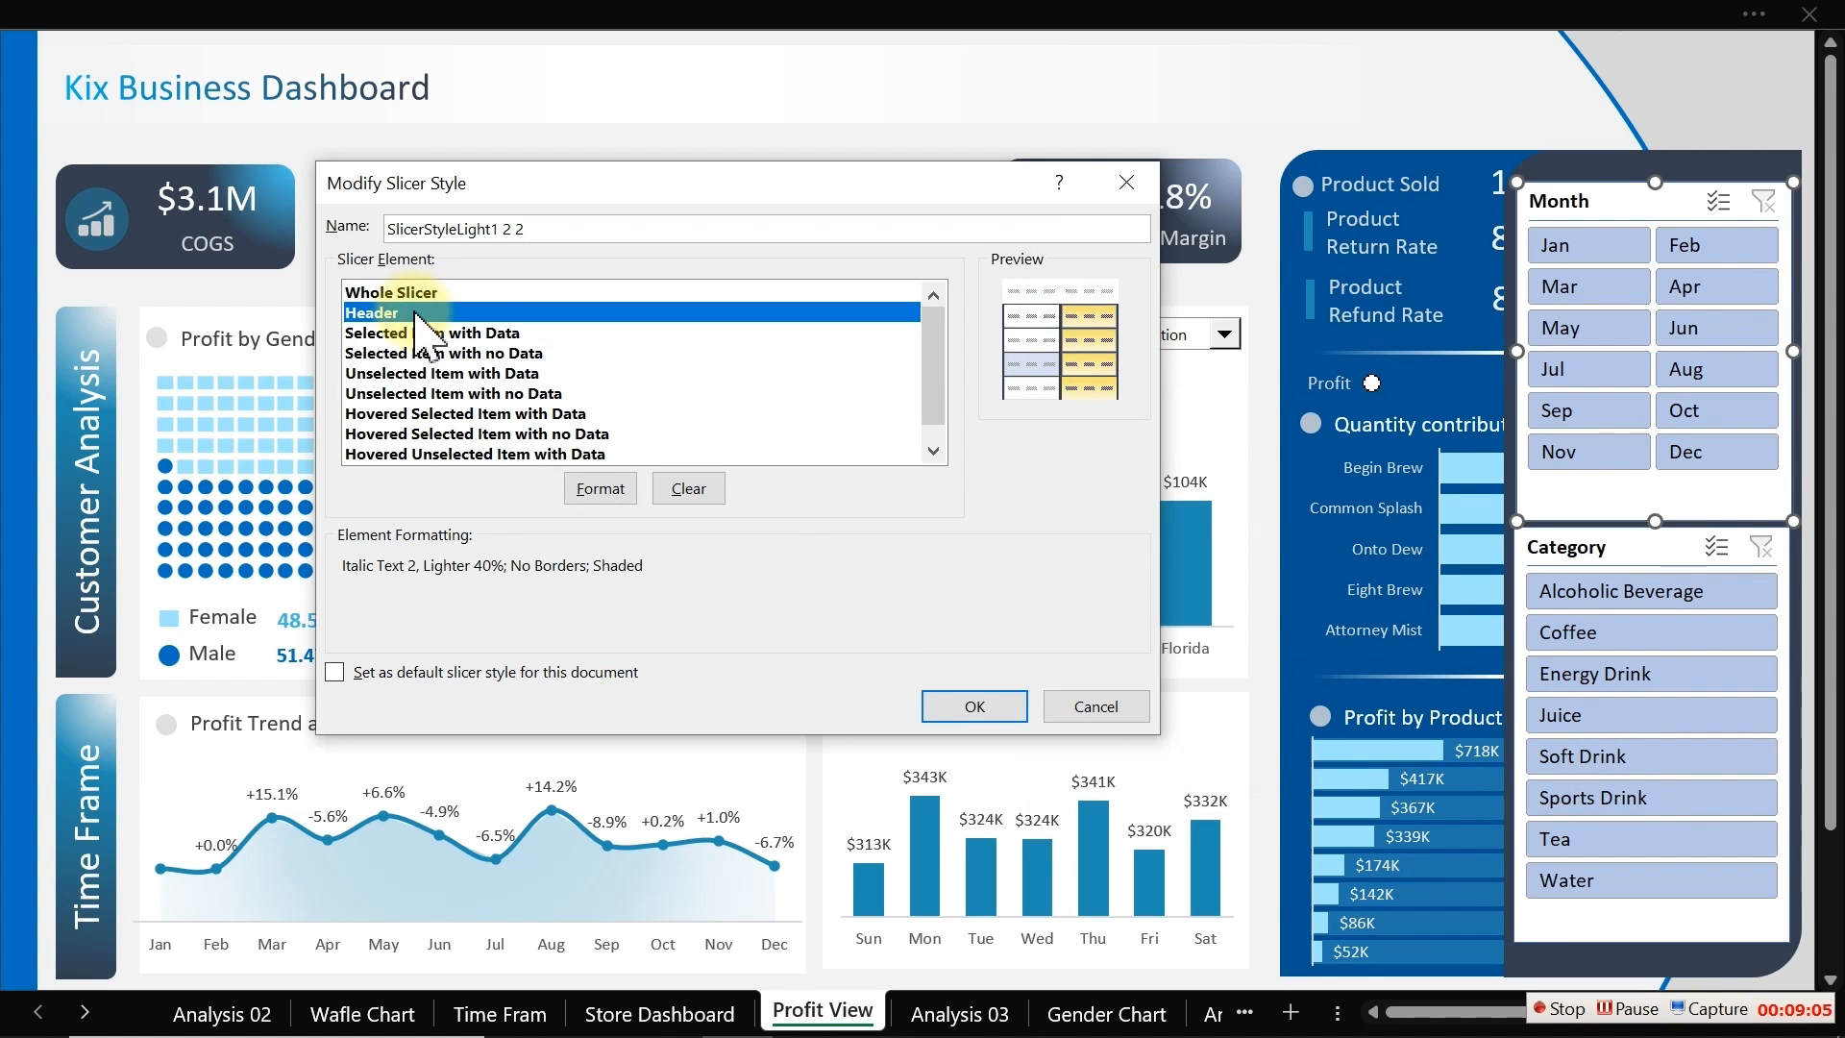
{"action": "left_click", "coordinate": [614, 492]}
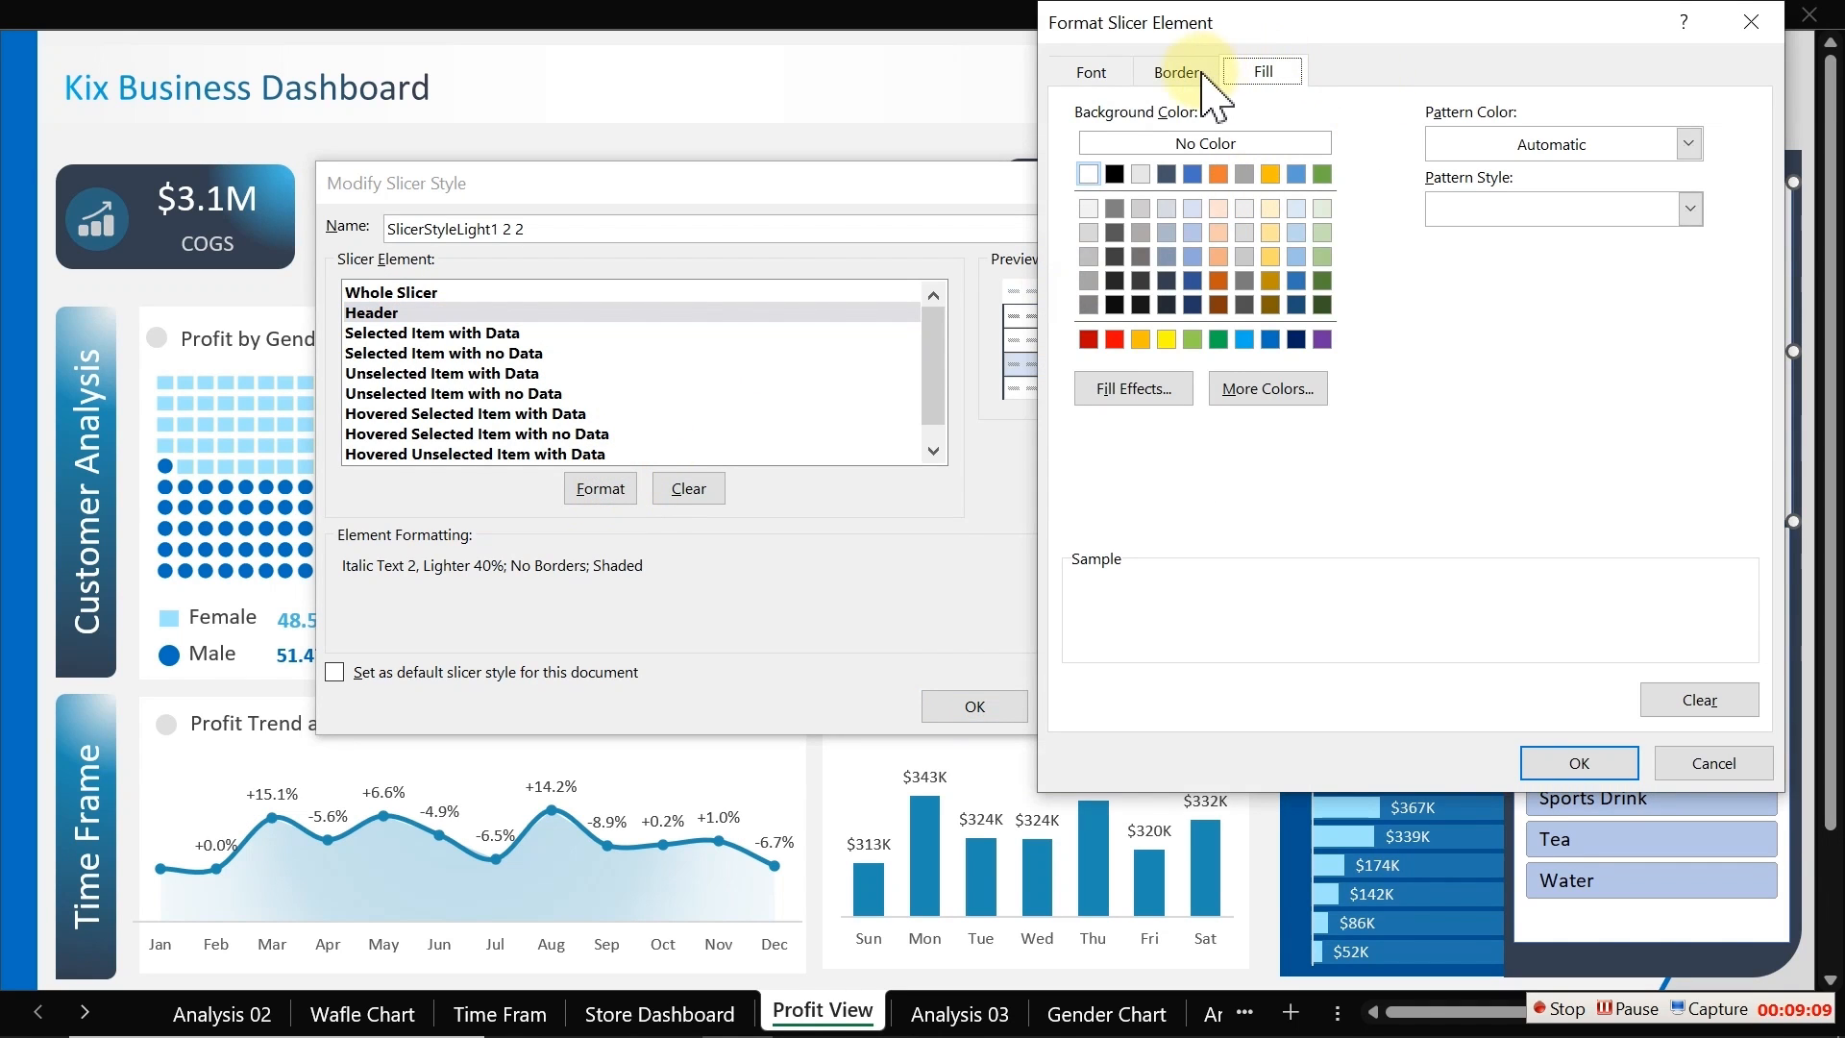
{"action": "left_click", "coordinate": [1190, 73]}
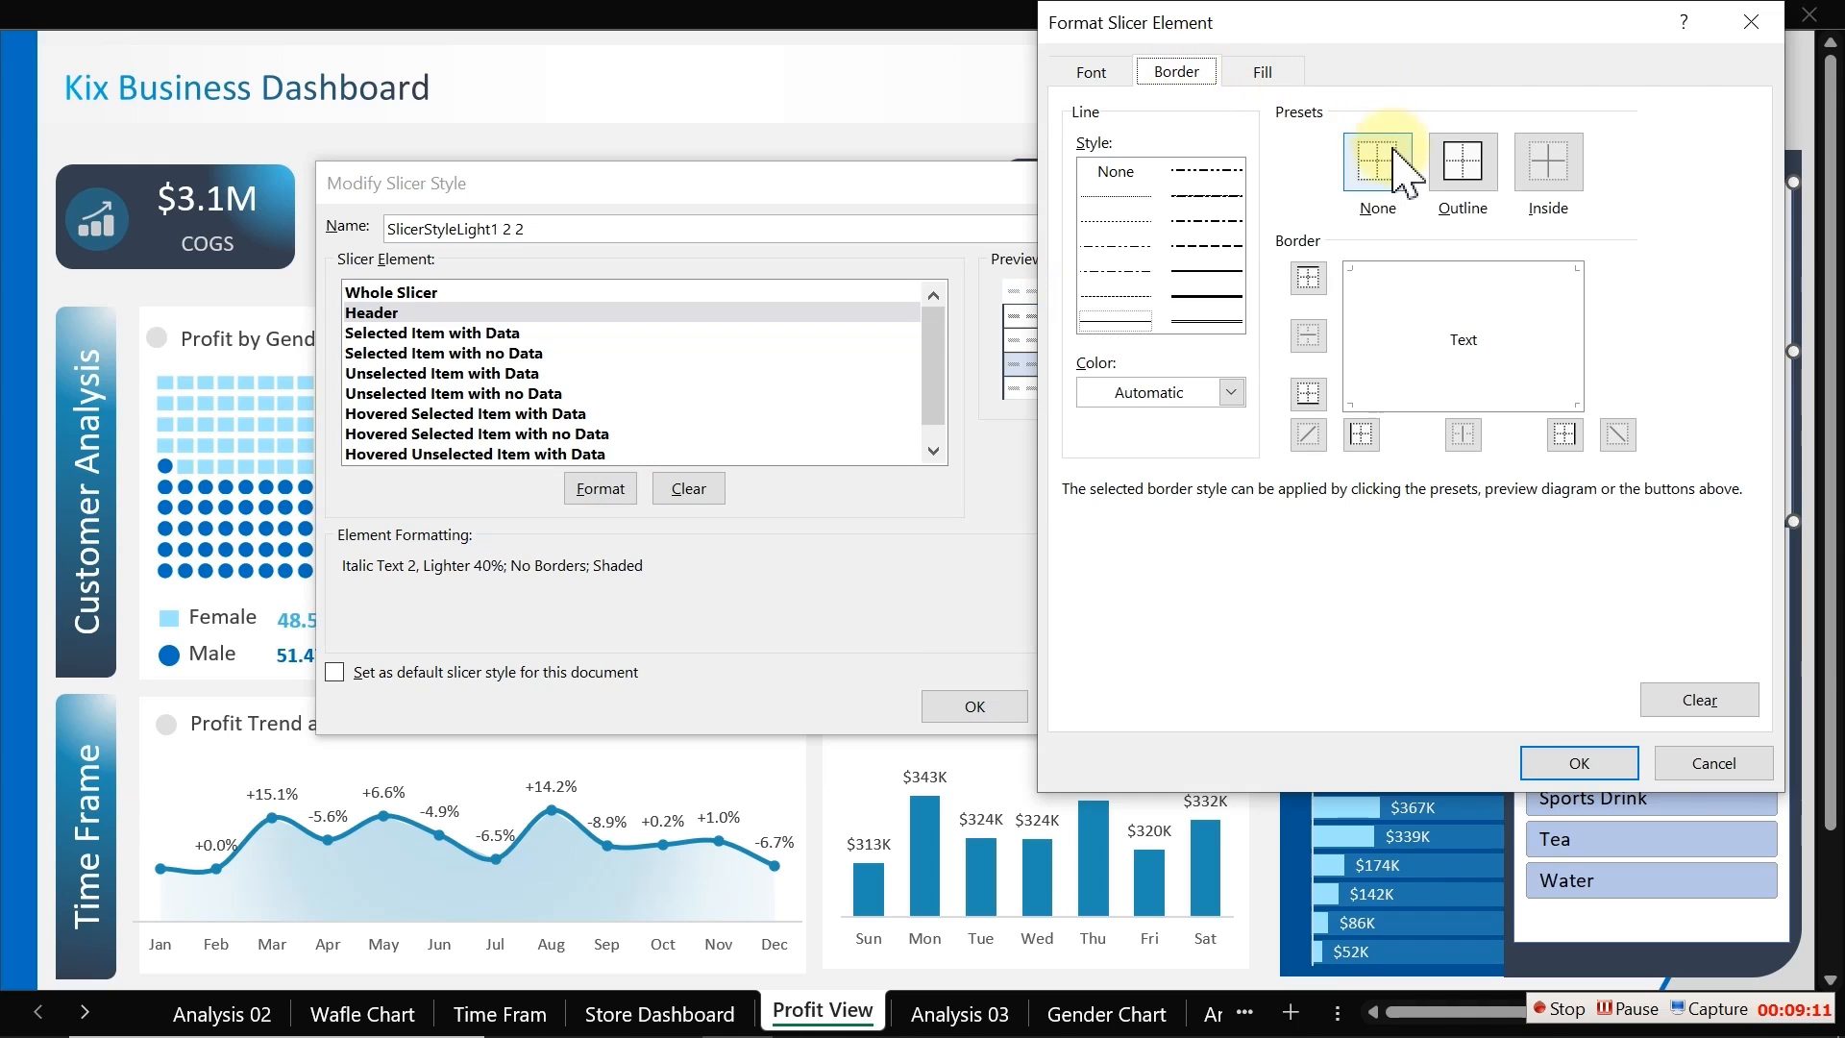
{"action": "left_click", "coordinate": [1092, 72]}
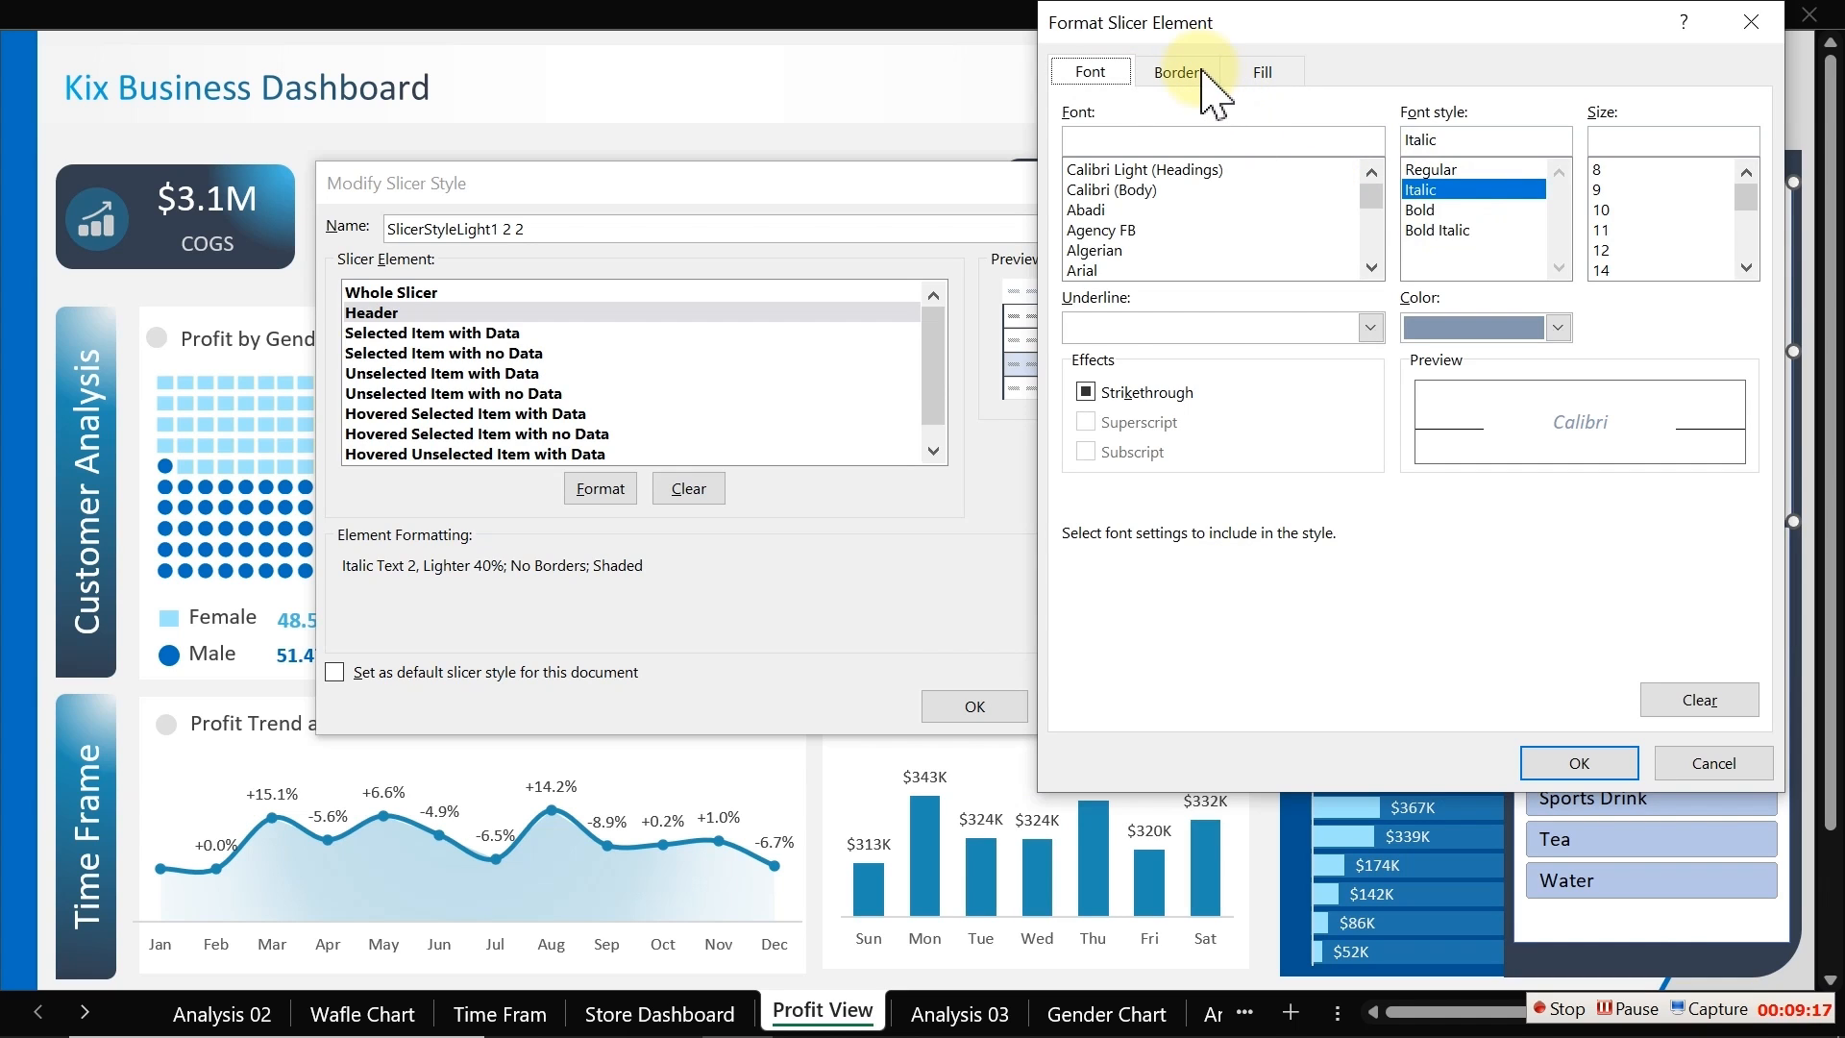
{"action": "left_click", "coordinate": [1255, 77]}
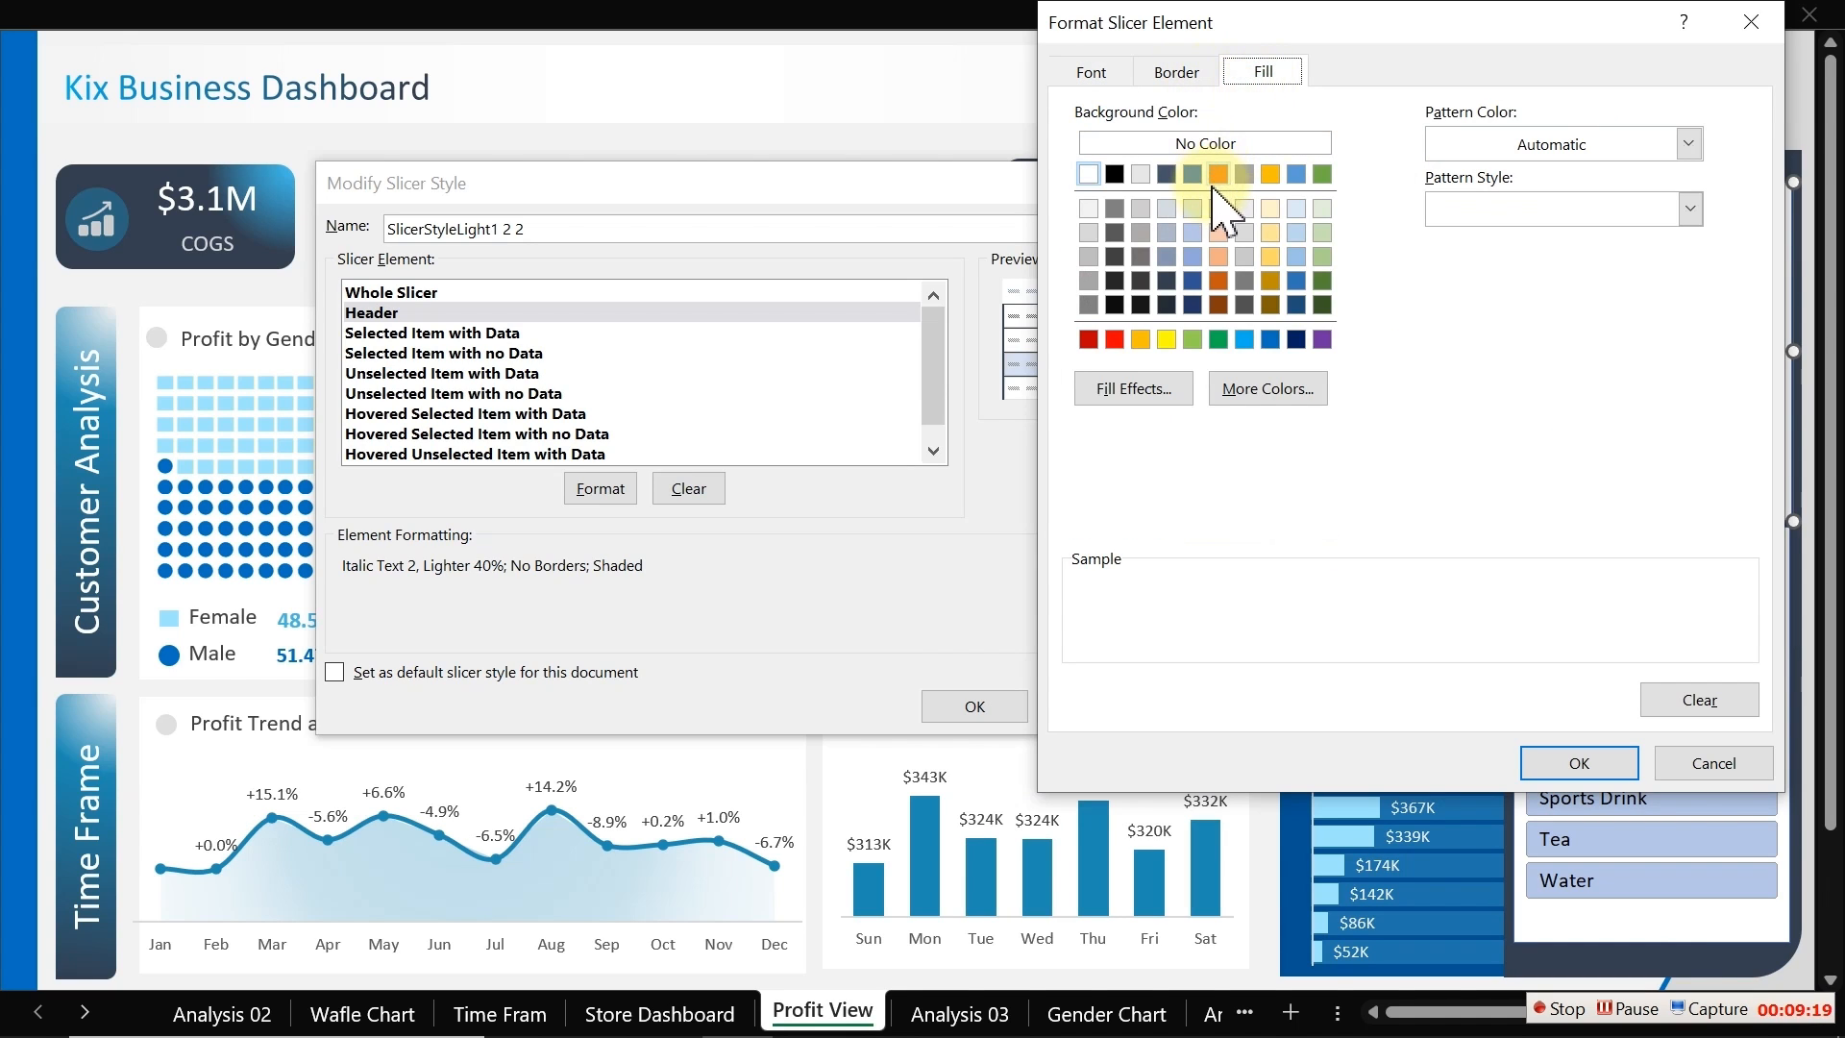
{"action": "left_click", "coordinate": [1268, 390]}
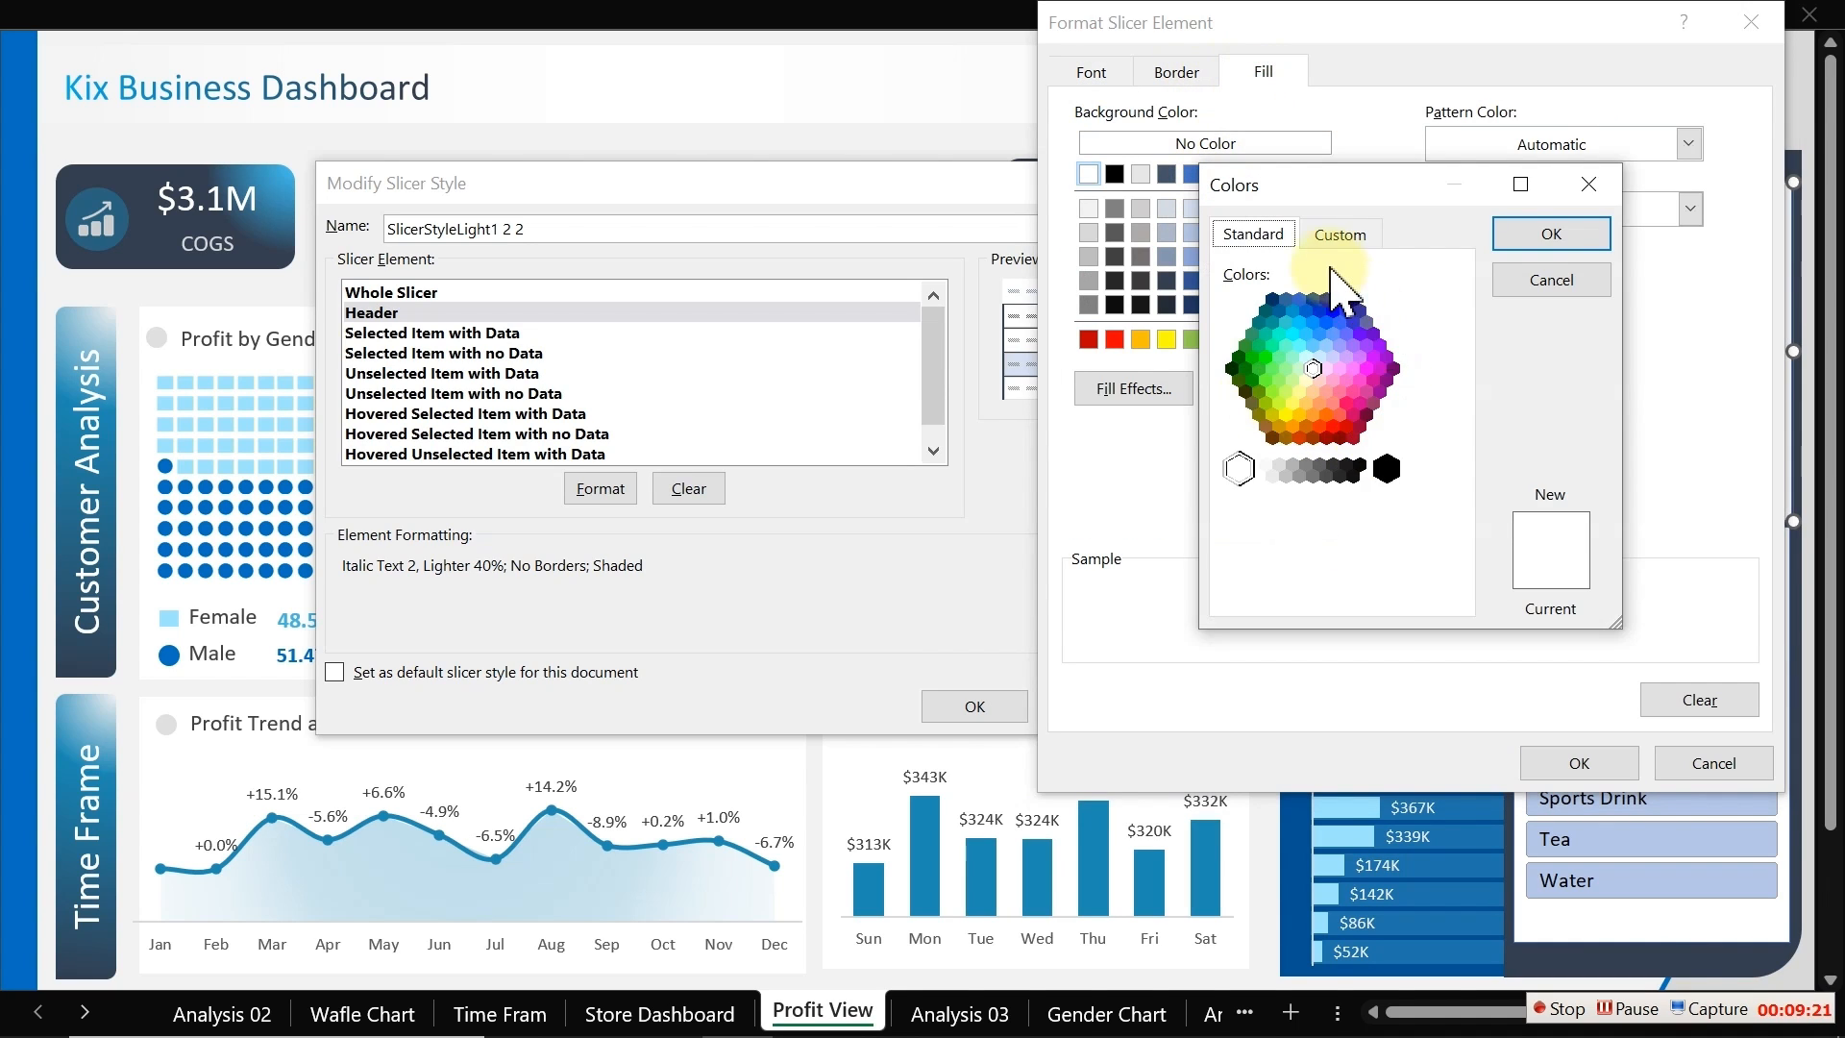
{"action": "left_click", "coordinate": [1336, 235]}
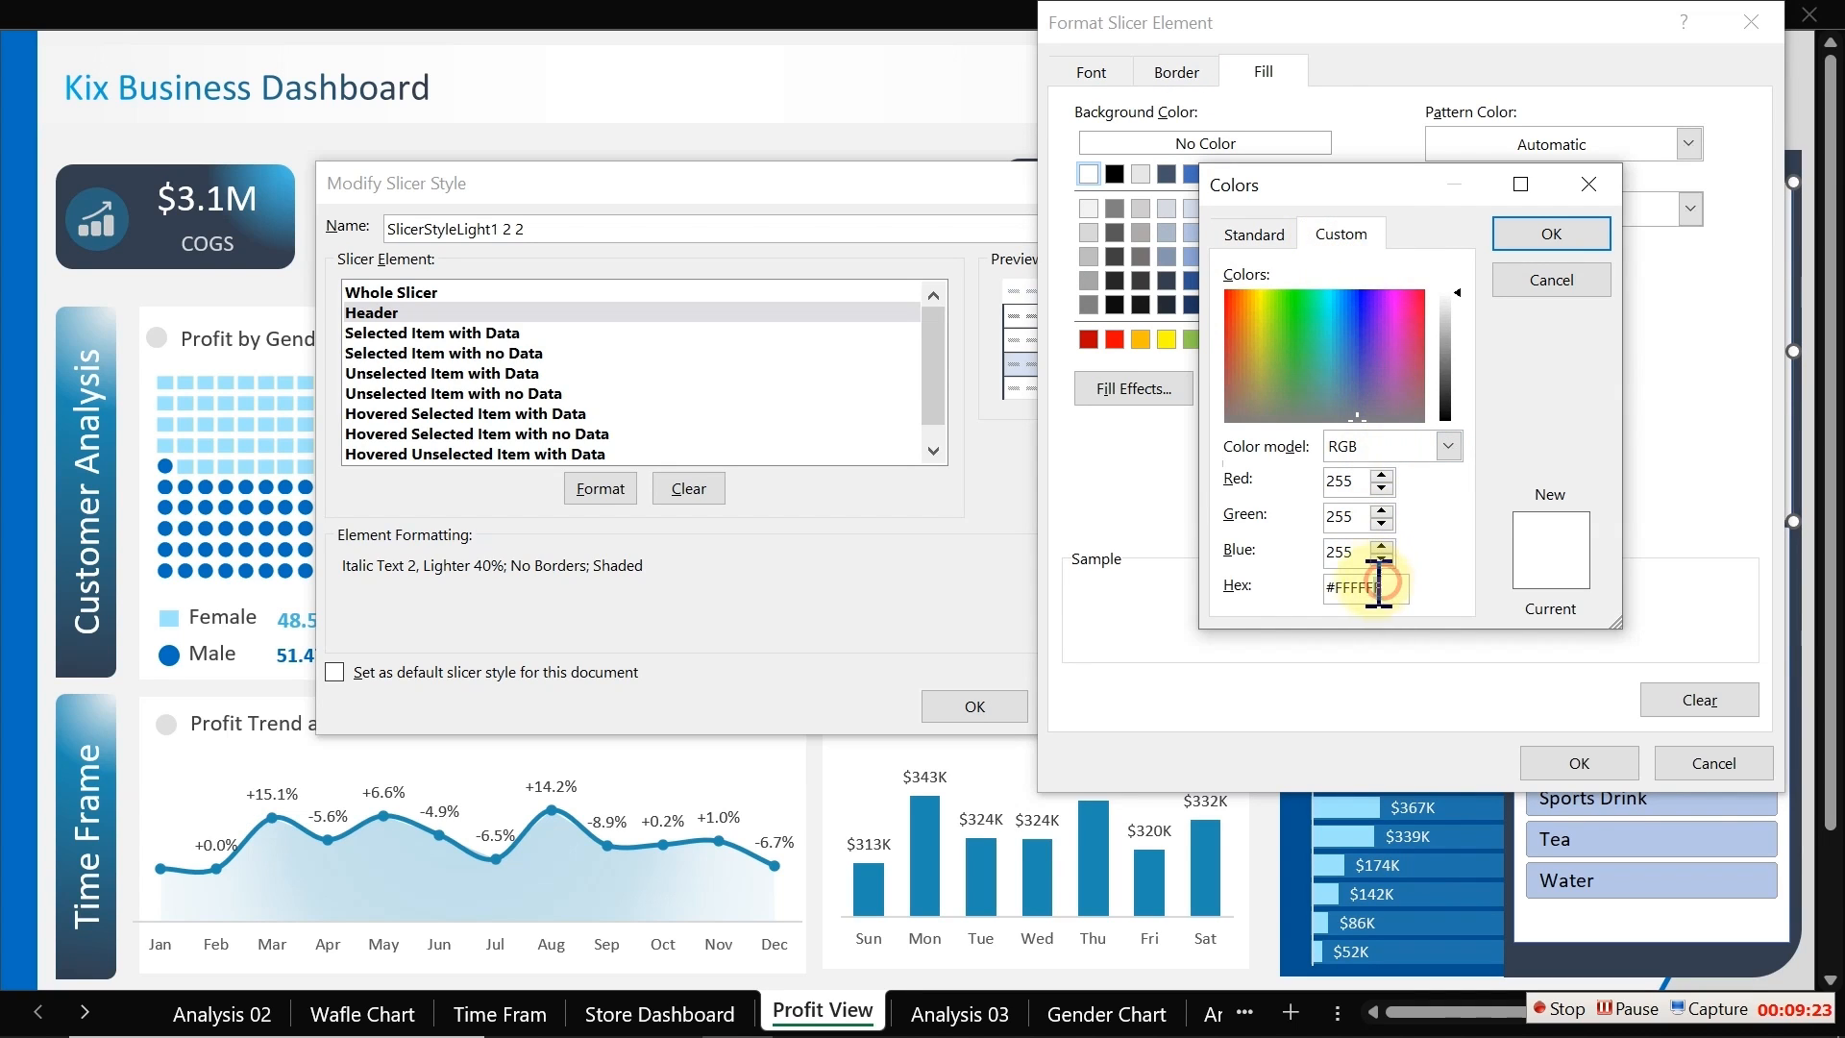
{"action": "left_click_drag", "start_coordinate": [1378, 583], "coordinate": [1192, 606]}
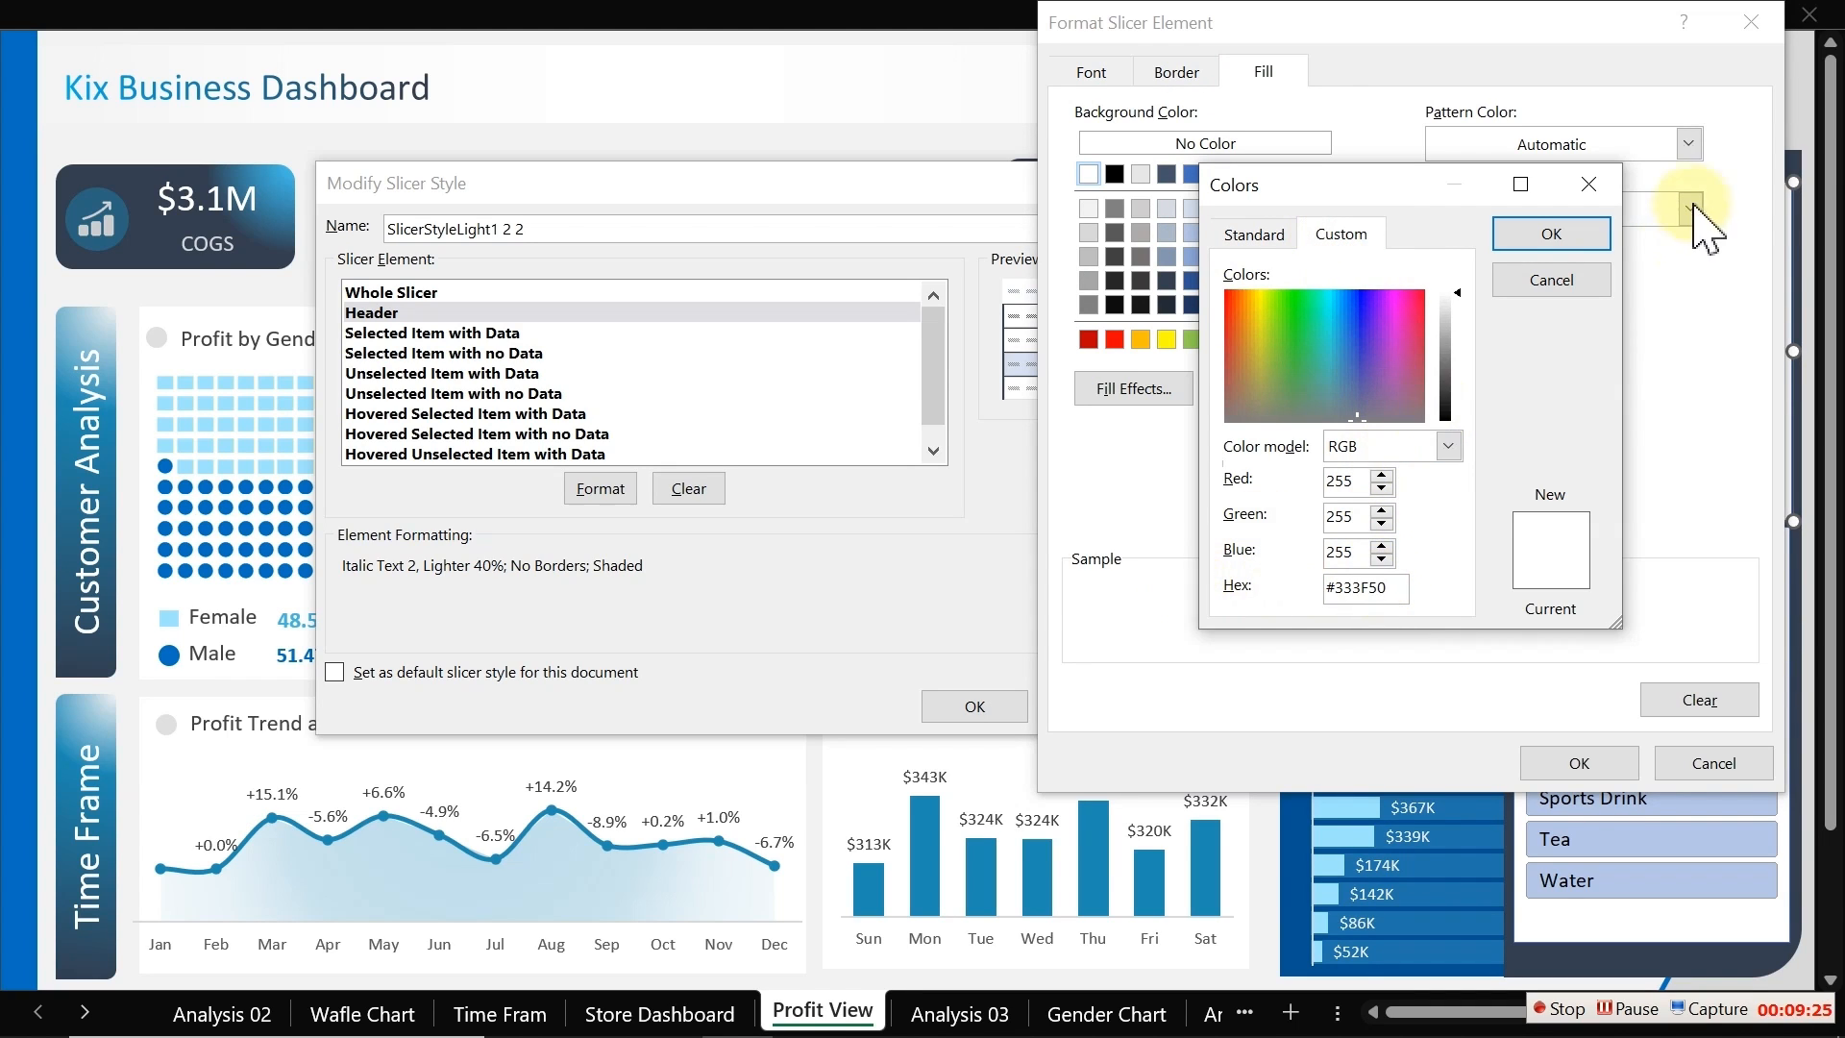
{"action": "left_click", "coordinate": [1583, 235]}
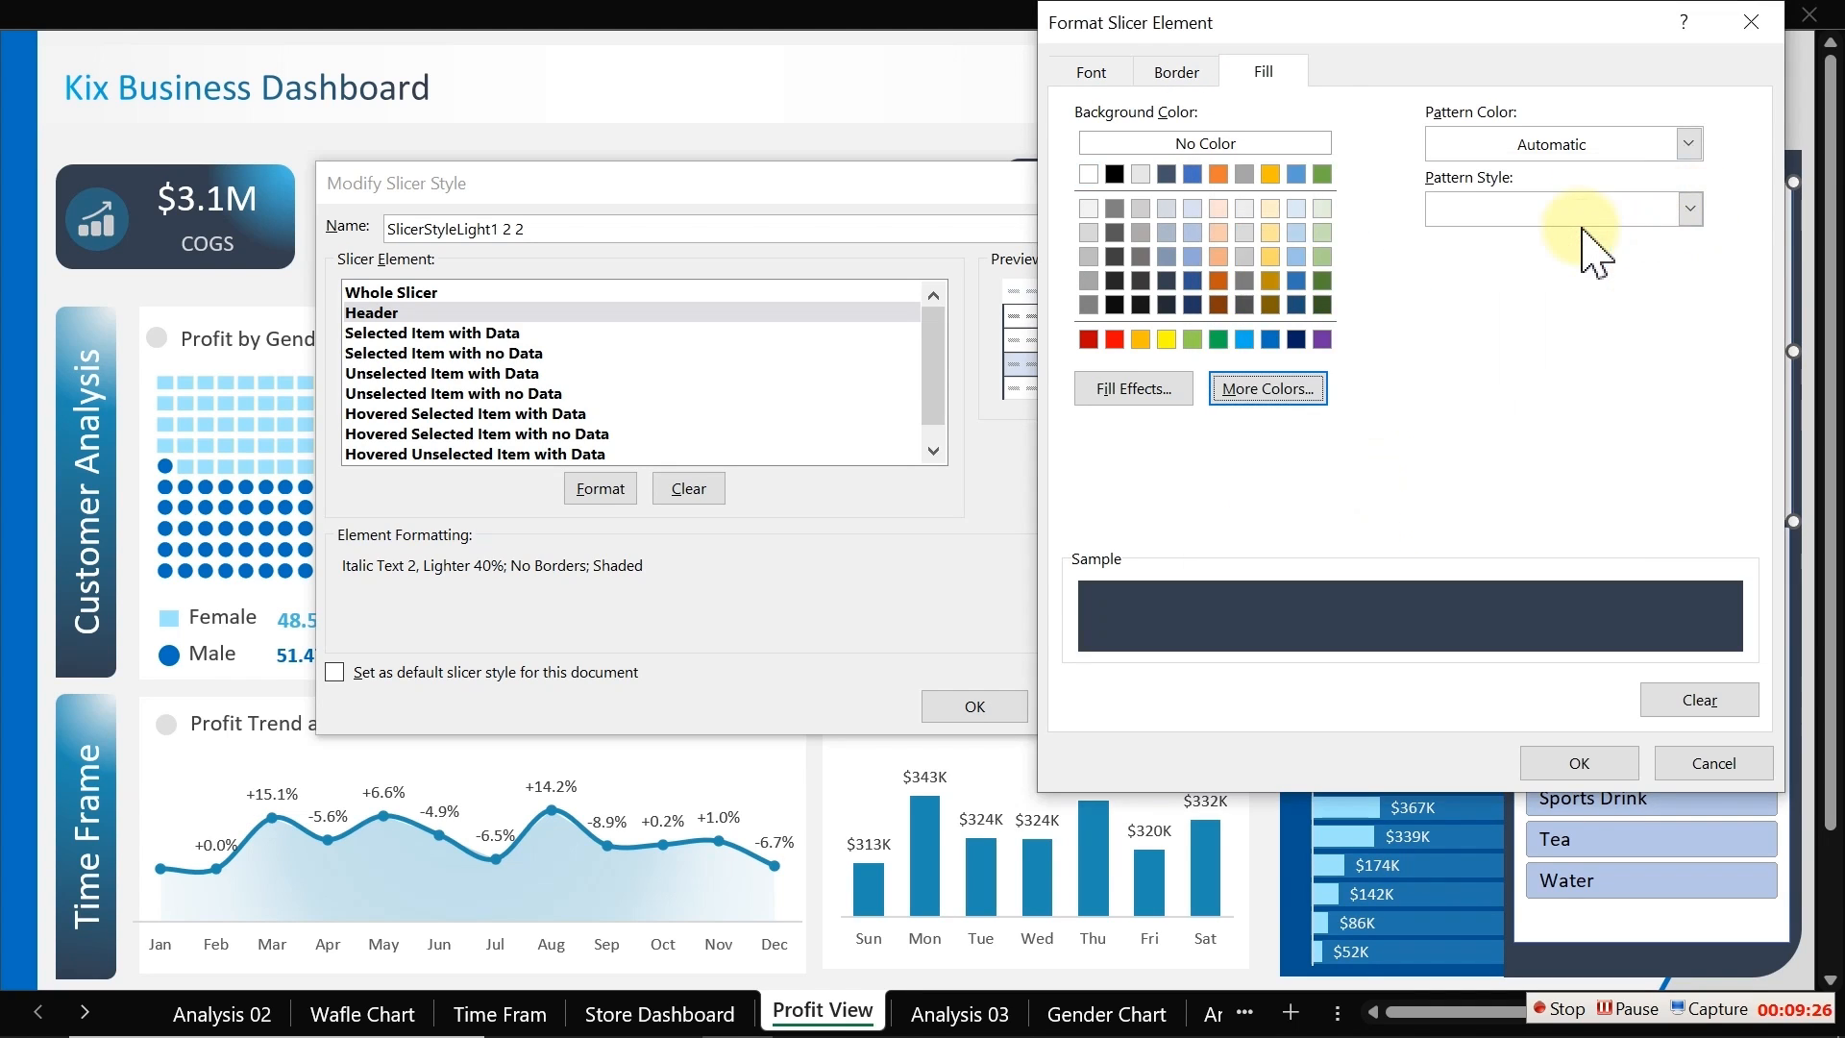
{"action": "left_click", "coordinate": [1605, 763]}
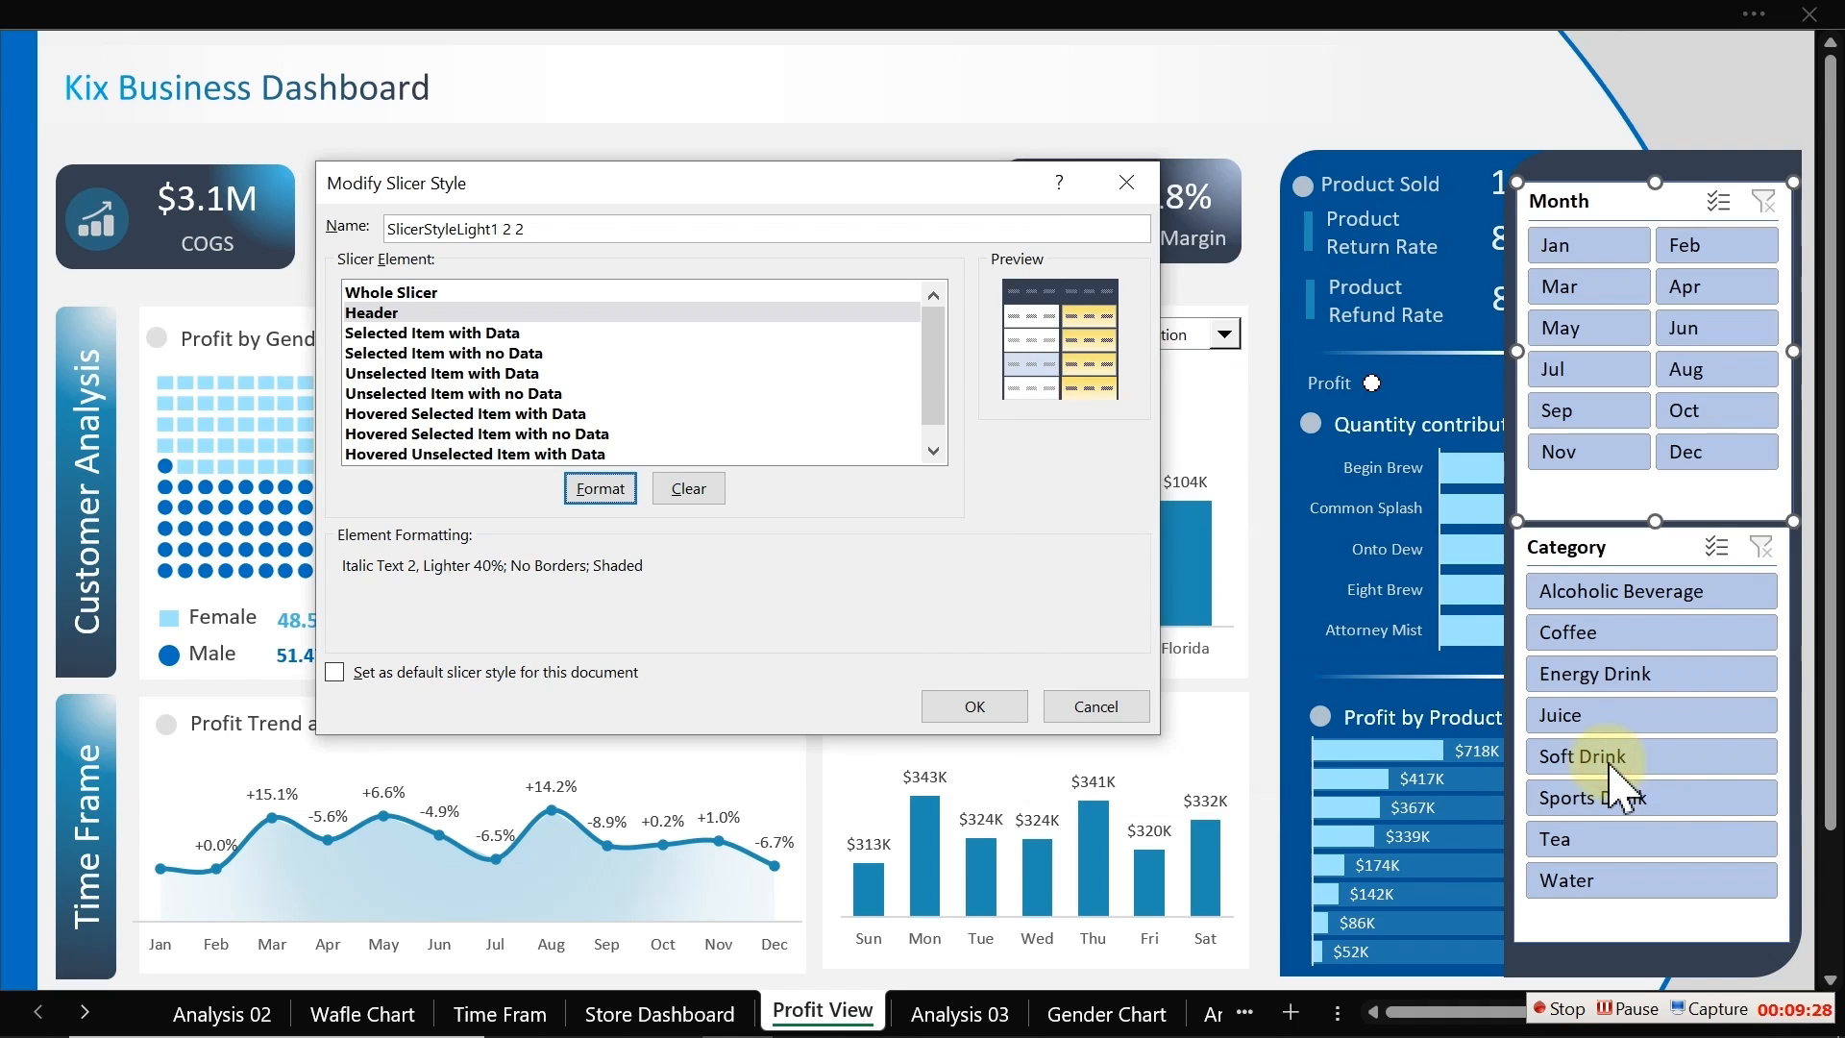
Step: For the Selected Item with Data element, apply the no-border preset and set its font colour to white
{"action": "left_click", "coordinate": [477, 331]}
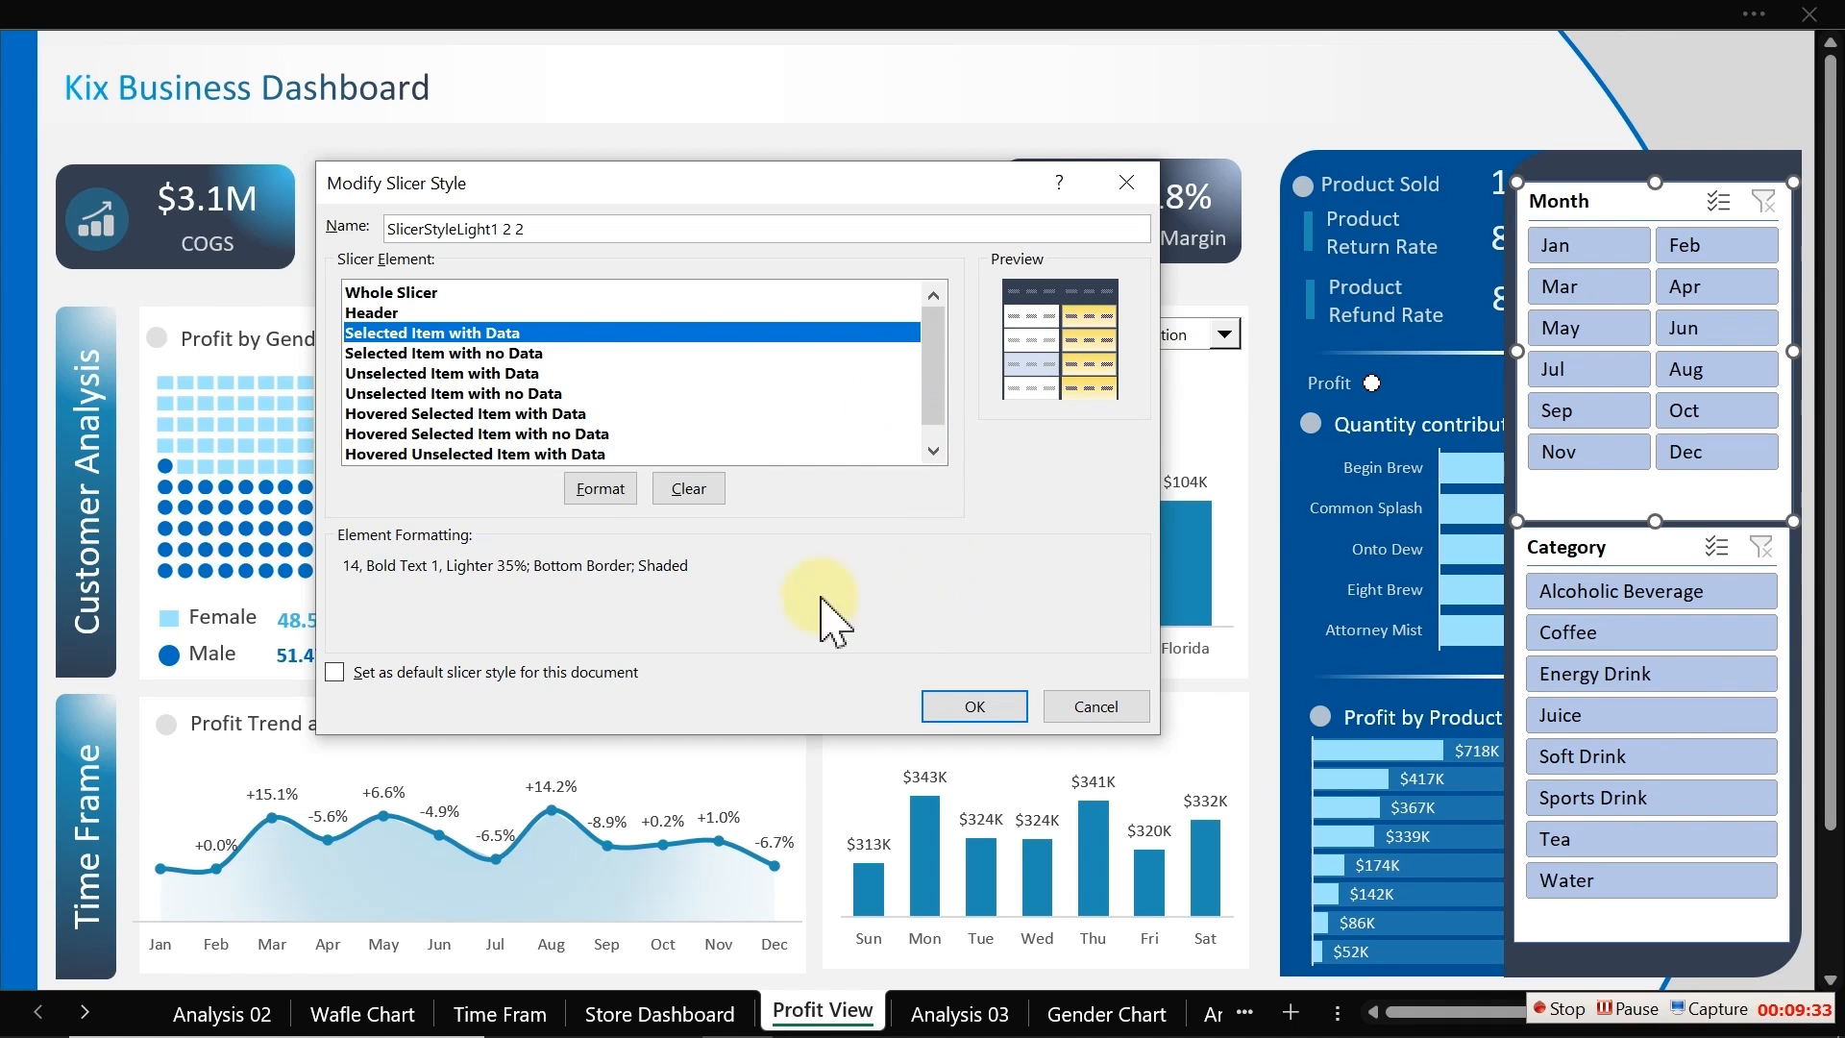
{"action": "left_click", "coordinate": [596, 487]}
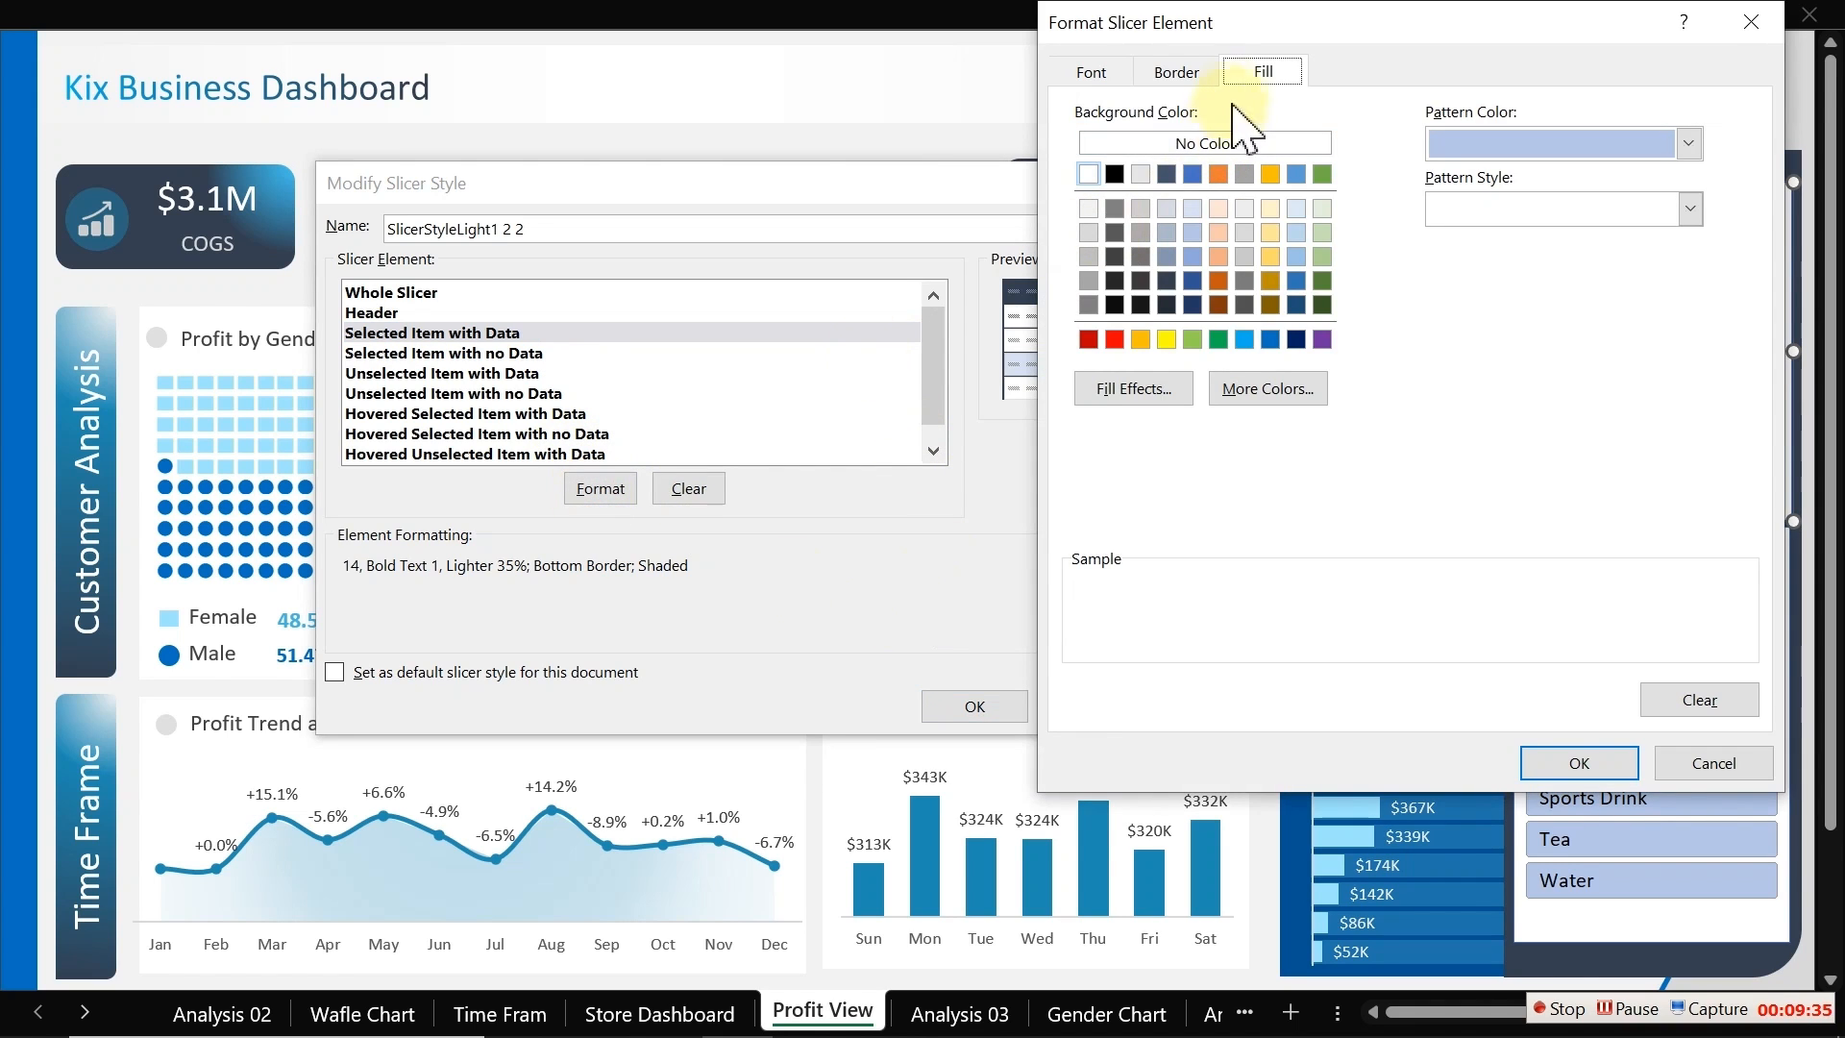
{"action": "left_click", "coordinate": [1179, 73]}
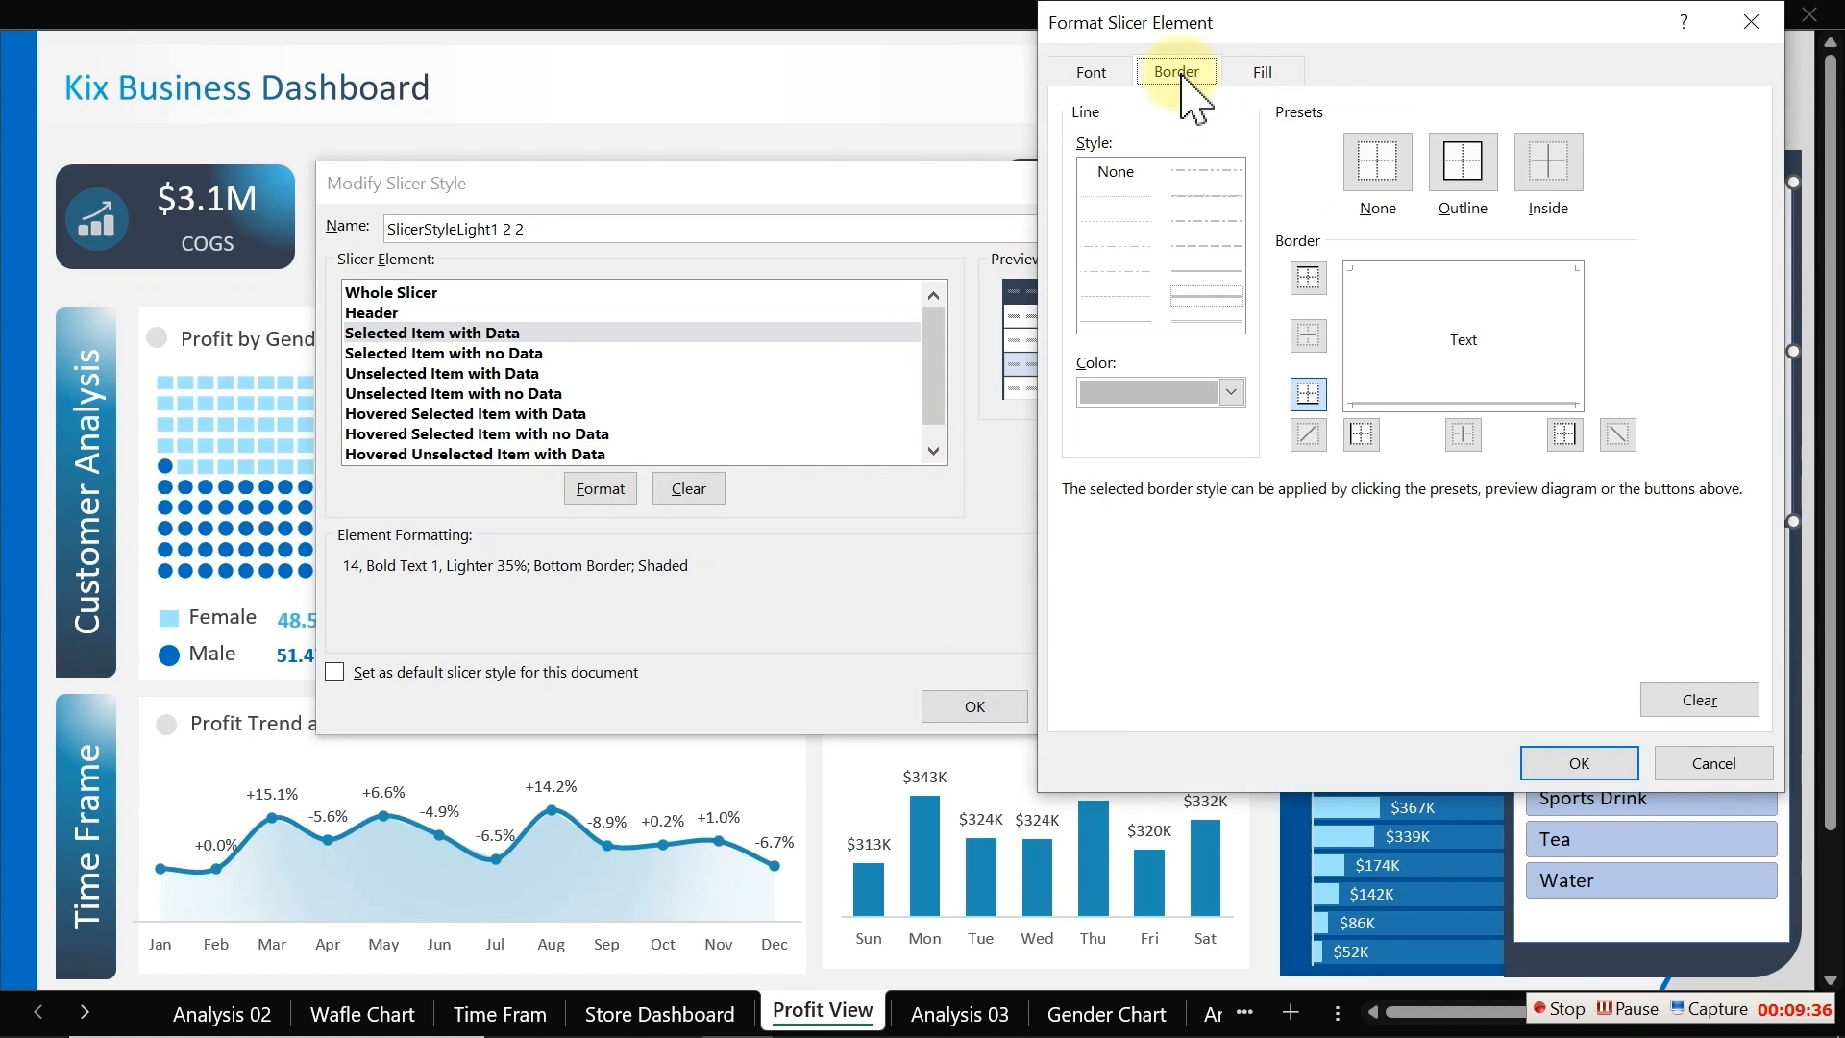
{"action": "left_click", "coordinate": [1380, 153]}
{"action": "left_click", "coordinate": [1120, 75]}
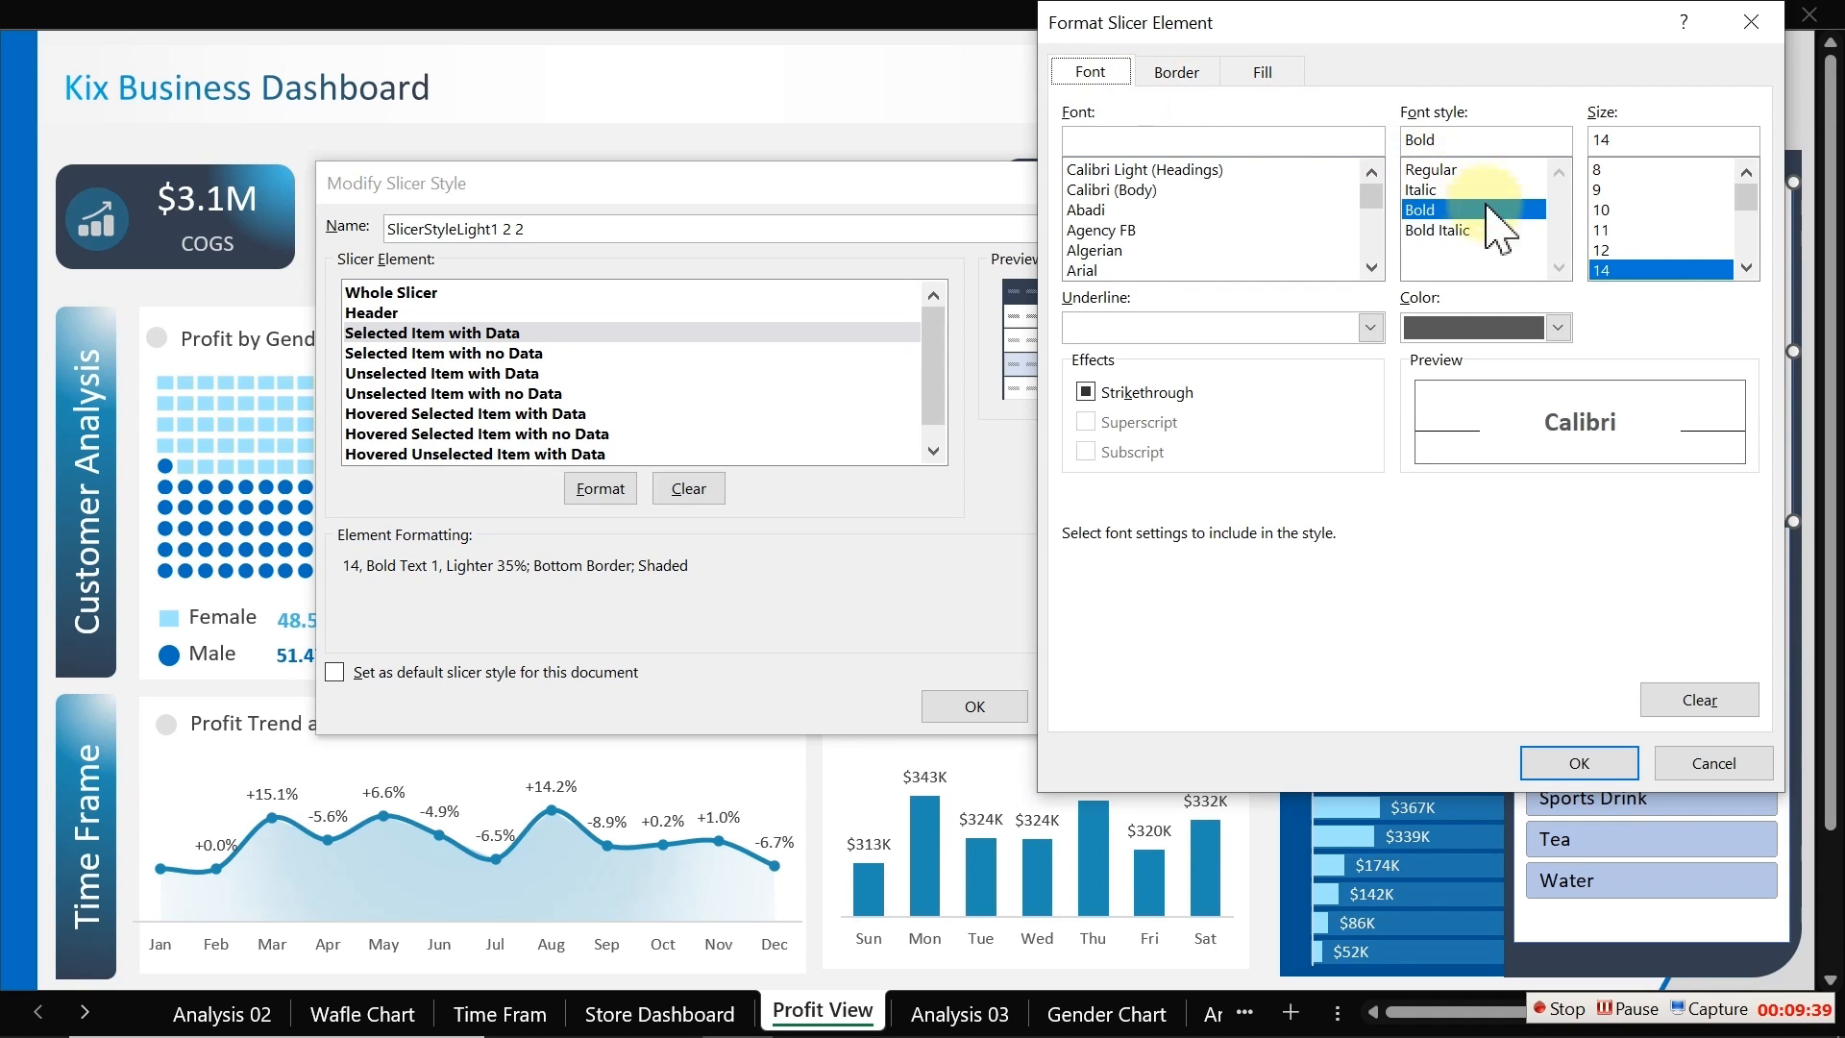
{"action": "left_click", "coordinate": [1557, 327]}
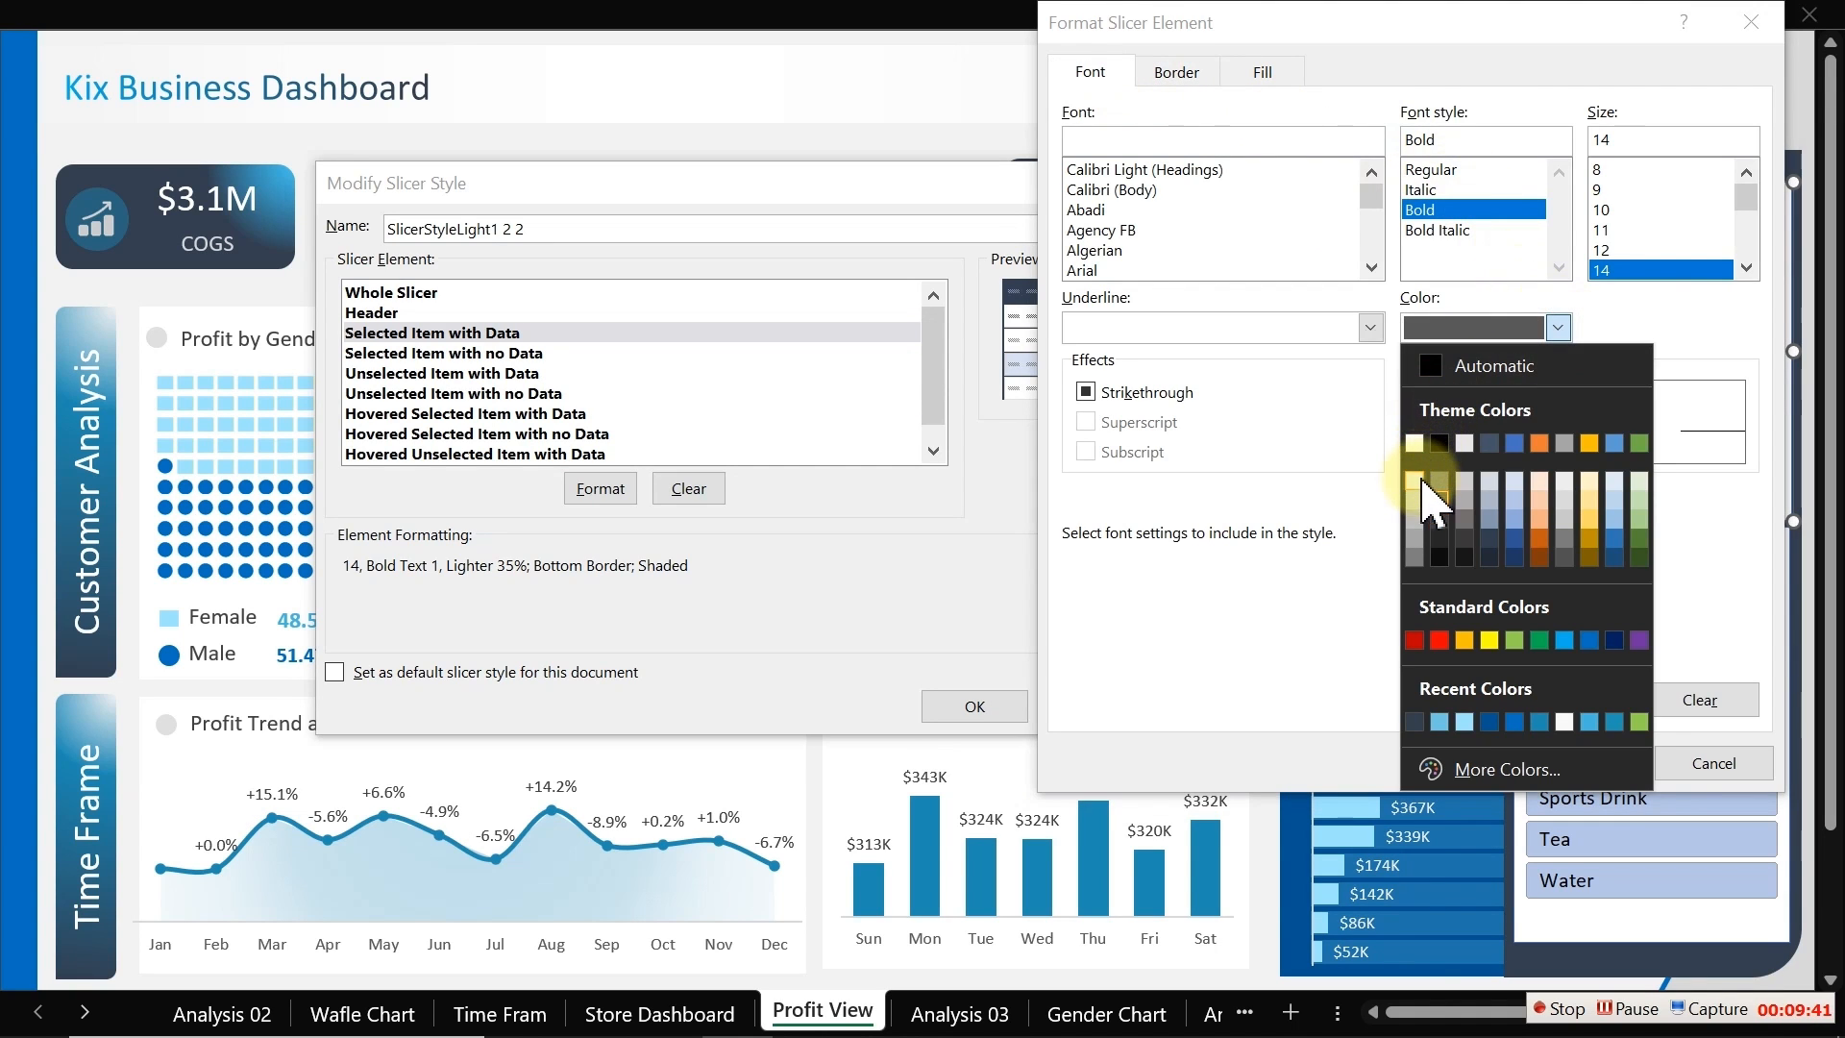
{"action": "left_click", "coordinate": [1414, 475]}
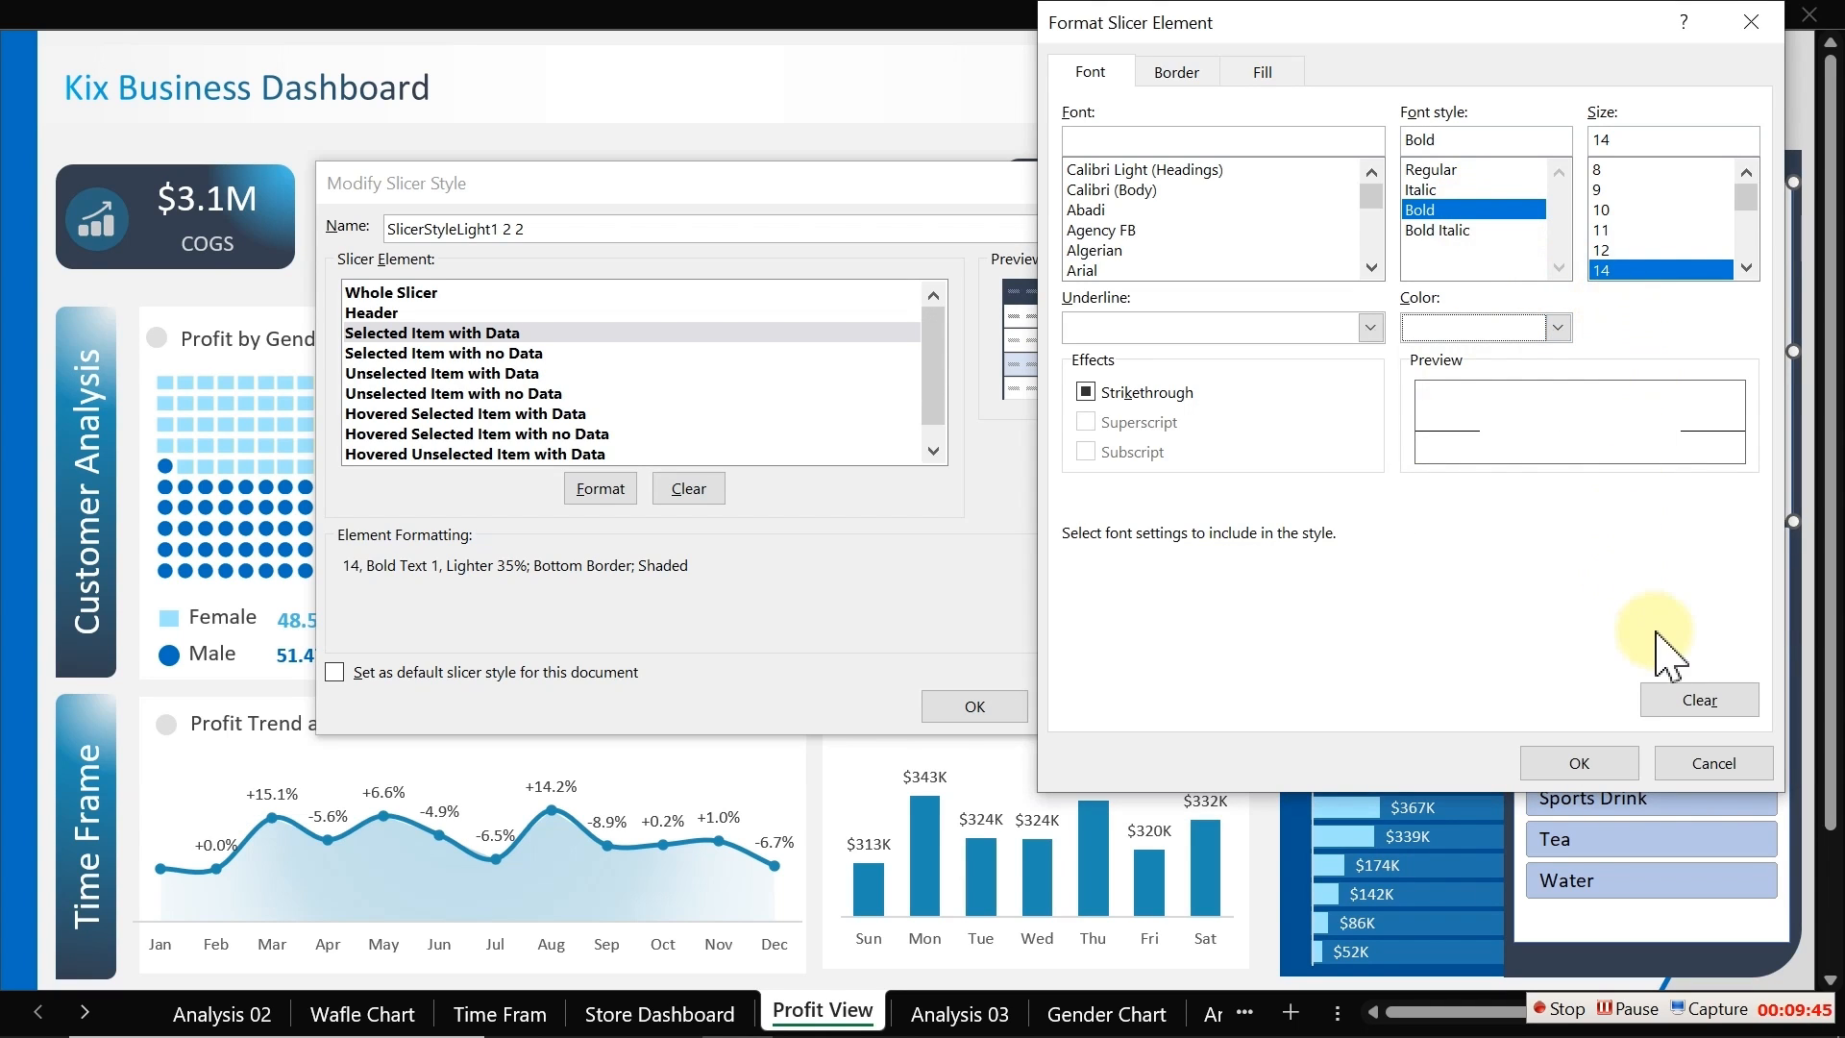
Step: Fill the Selected Item with Data element with custom colour #333F50 and confirm the formatting
{"action": "left_click", "coordinate": [1264, 71]}
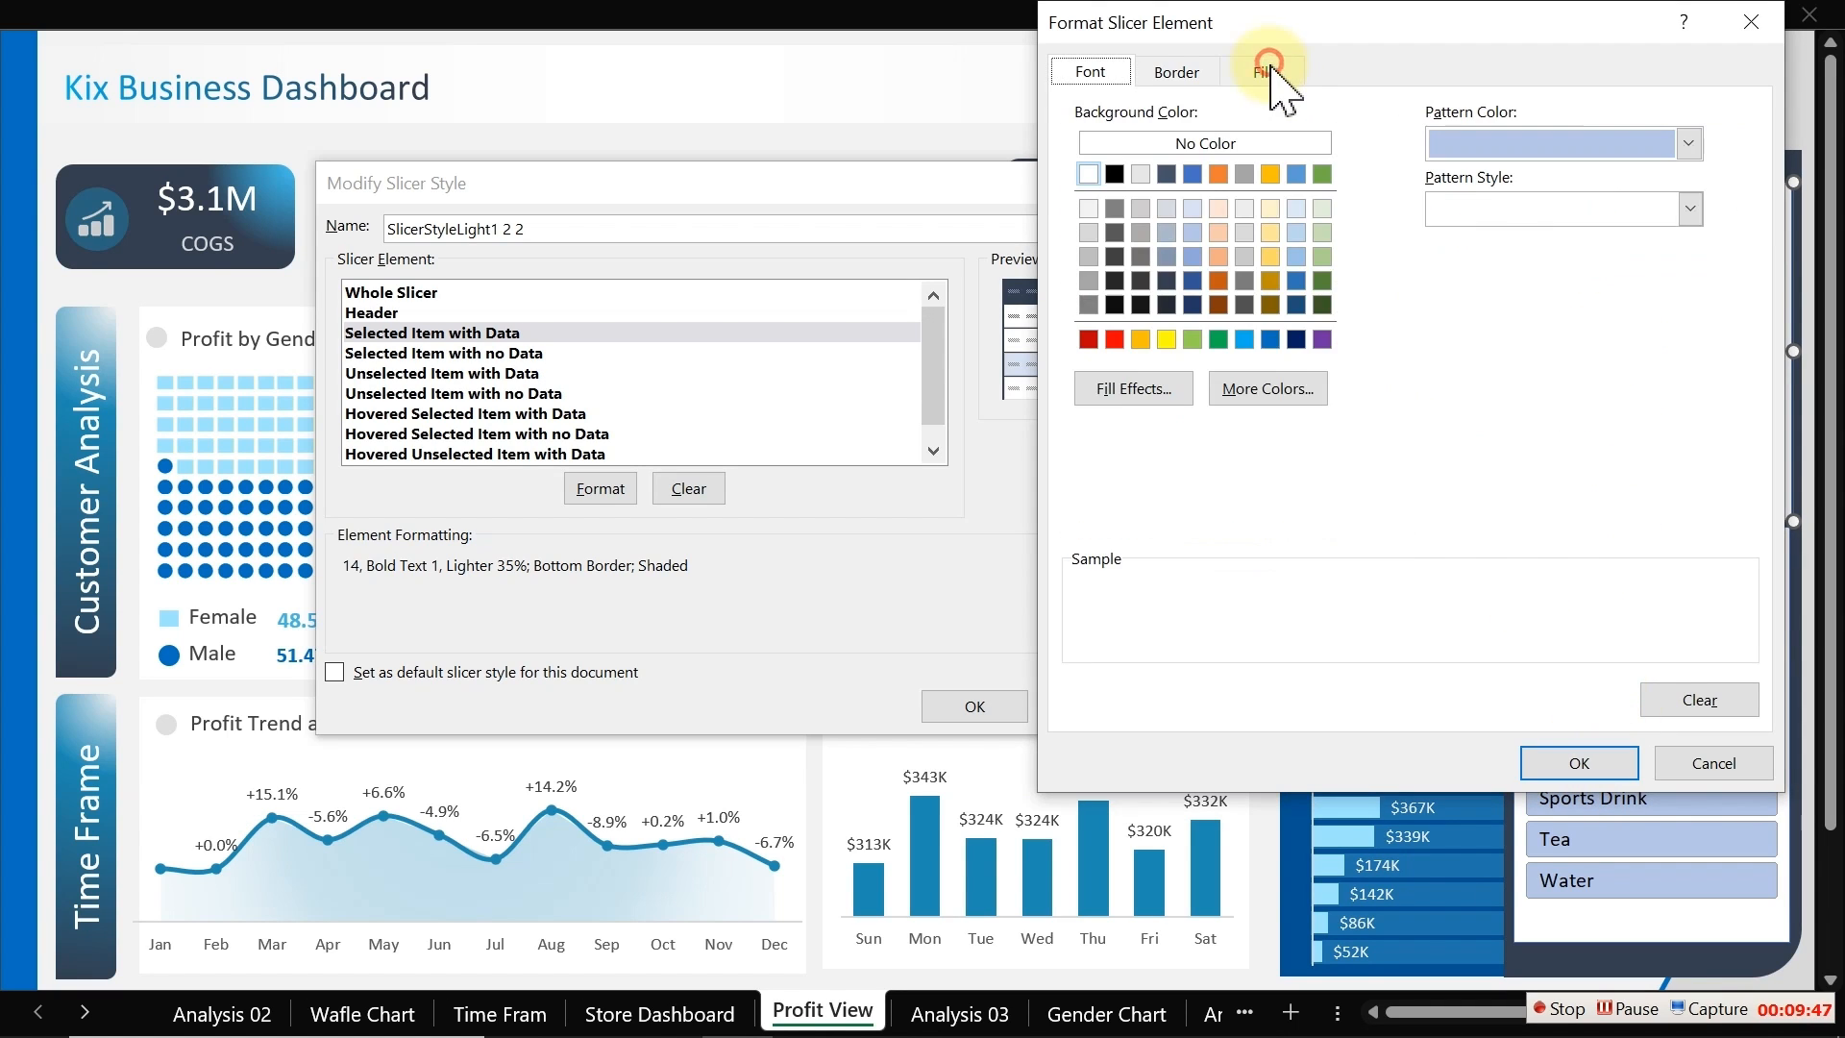
{"action": "left_click", "coordinate": [1249, 389]}
{"action": "left_click", "coordinate": [1318, 234]}
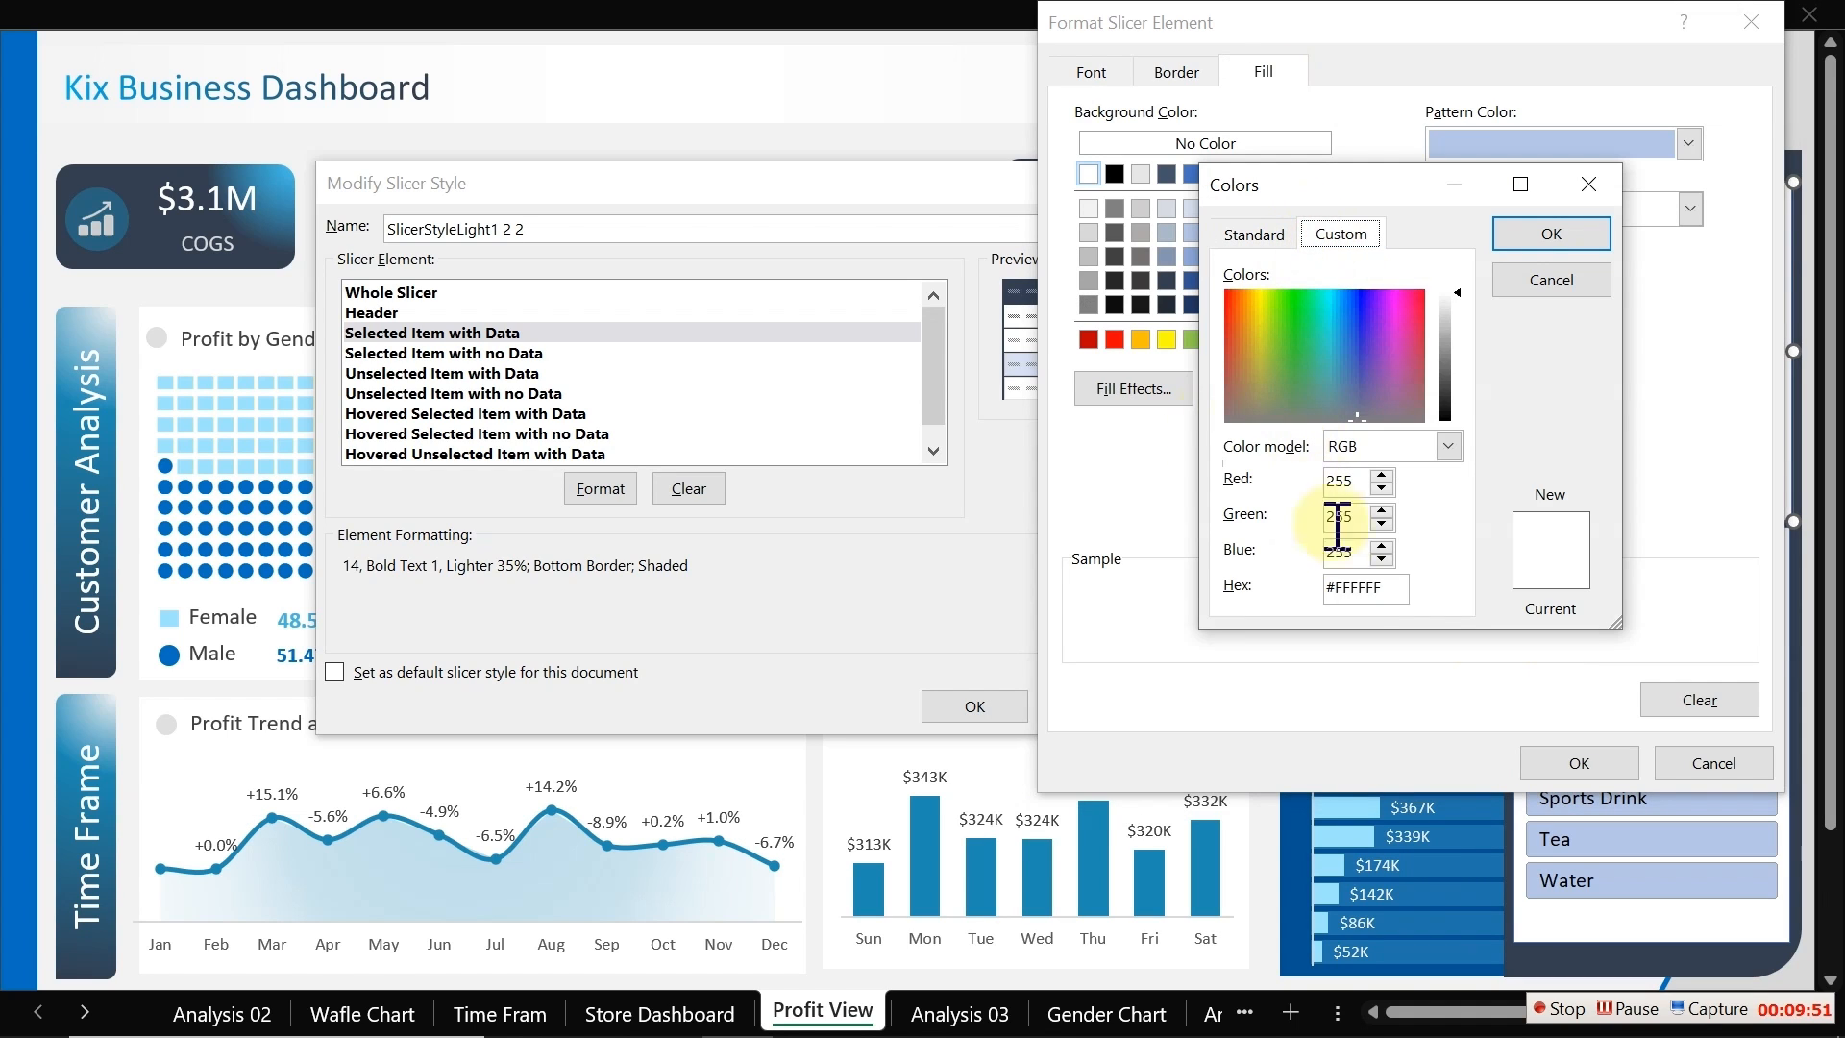
{"action": "left_click_drag", "start_coordinate": [1389, 593], "coordinate": [1251, 593]}
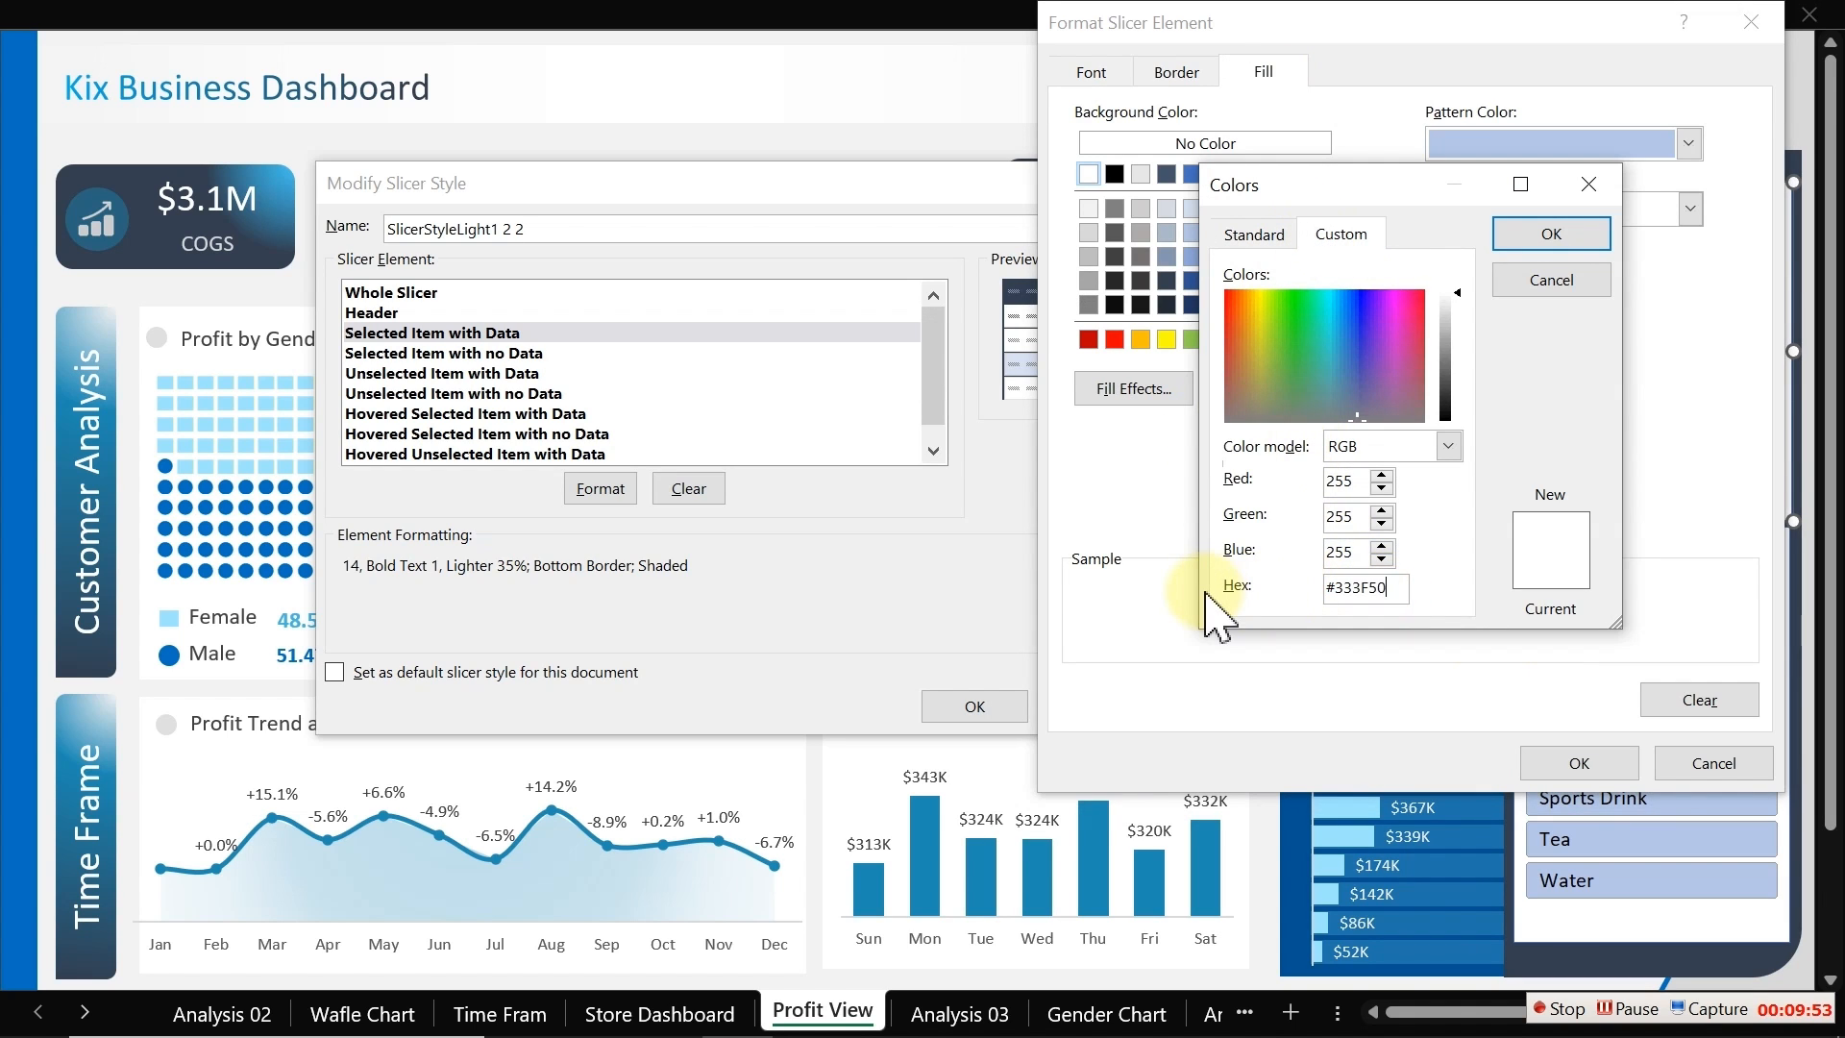
{"action": "left_click", "coordinate": [1558, 233]}
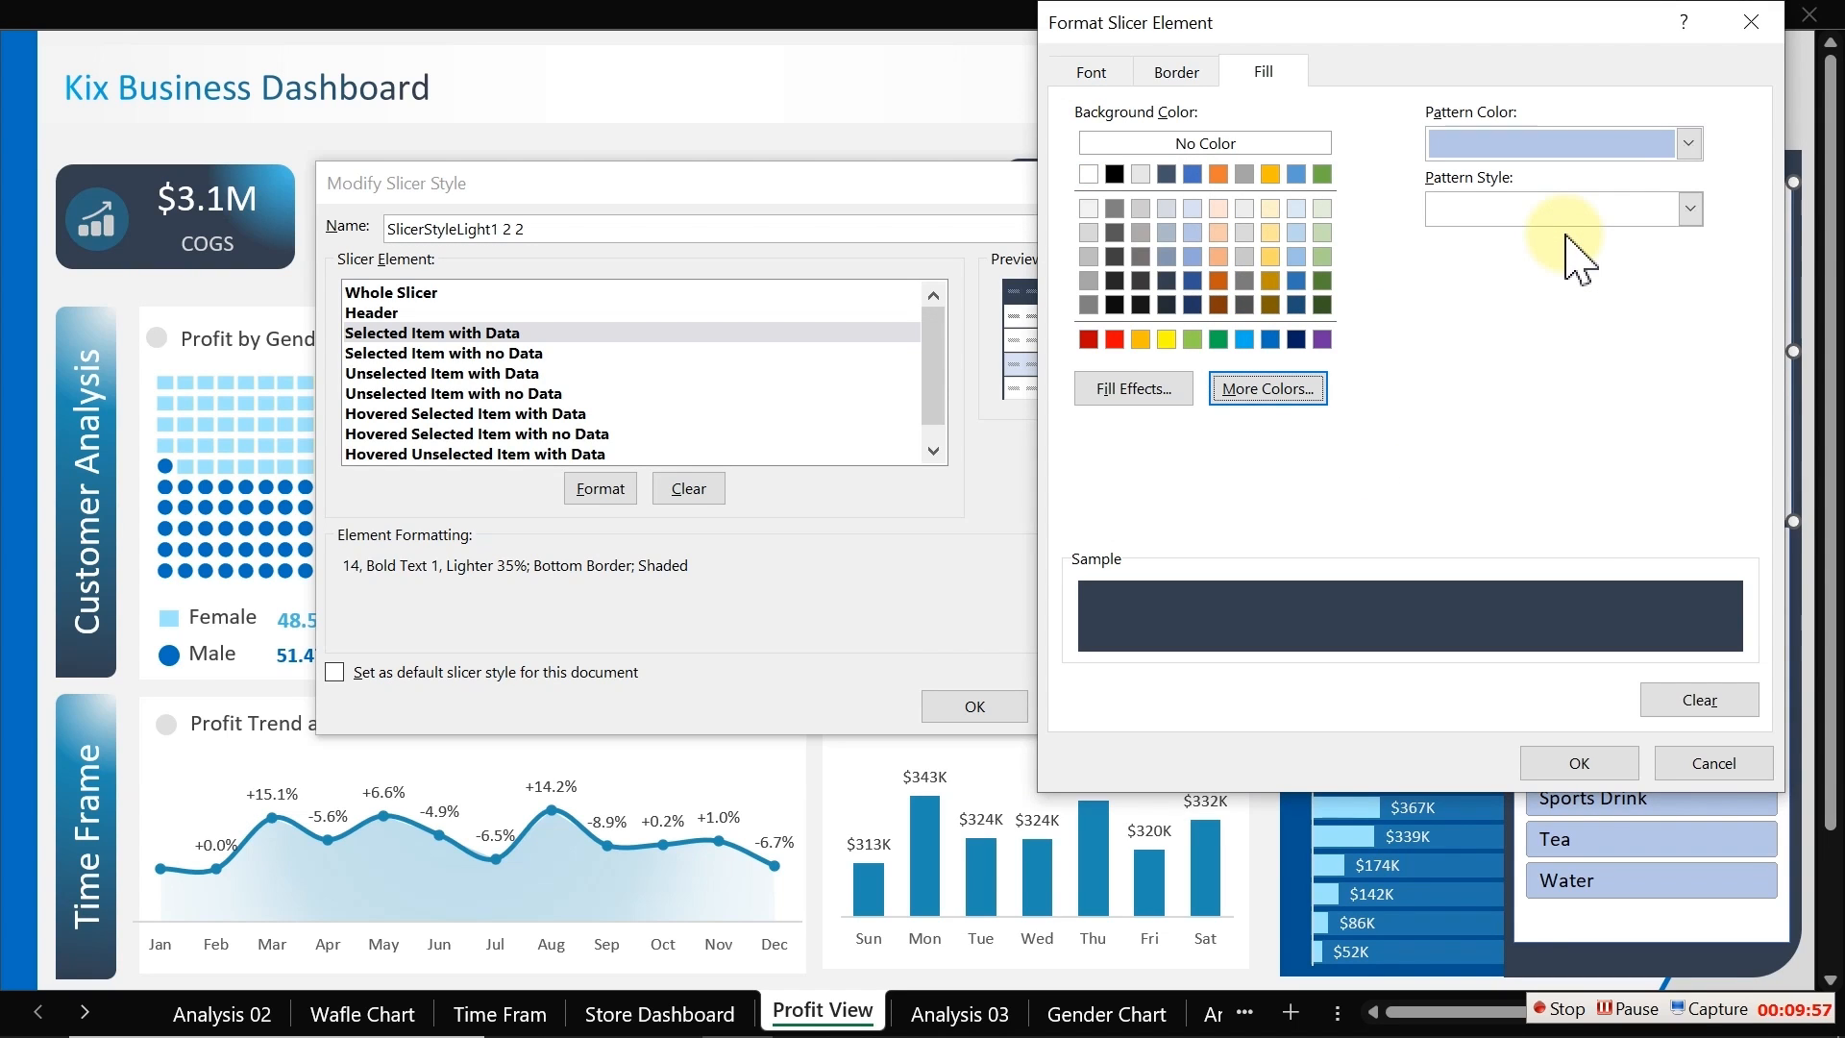
{"action": "left_click", "coordinate": [1189, 79]}
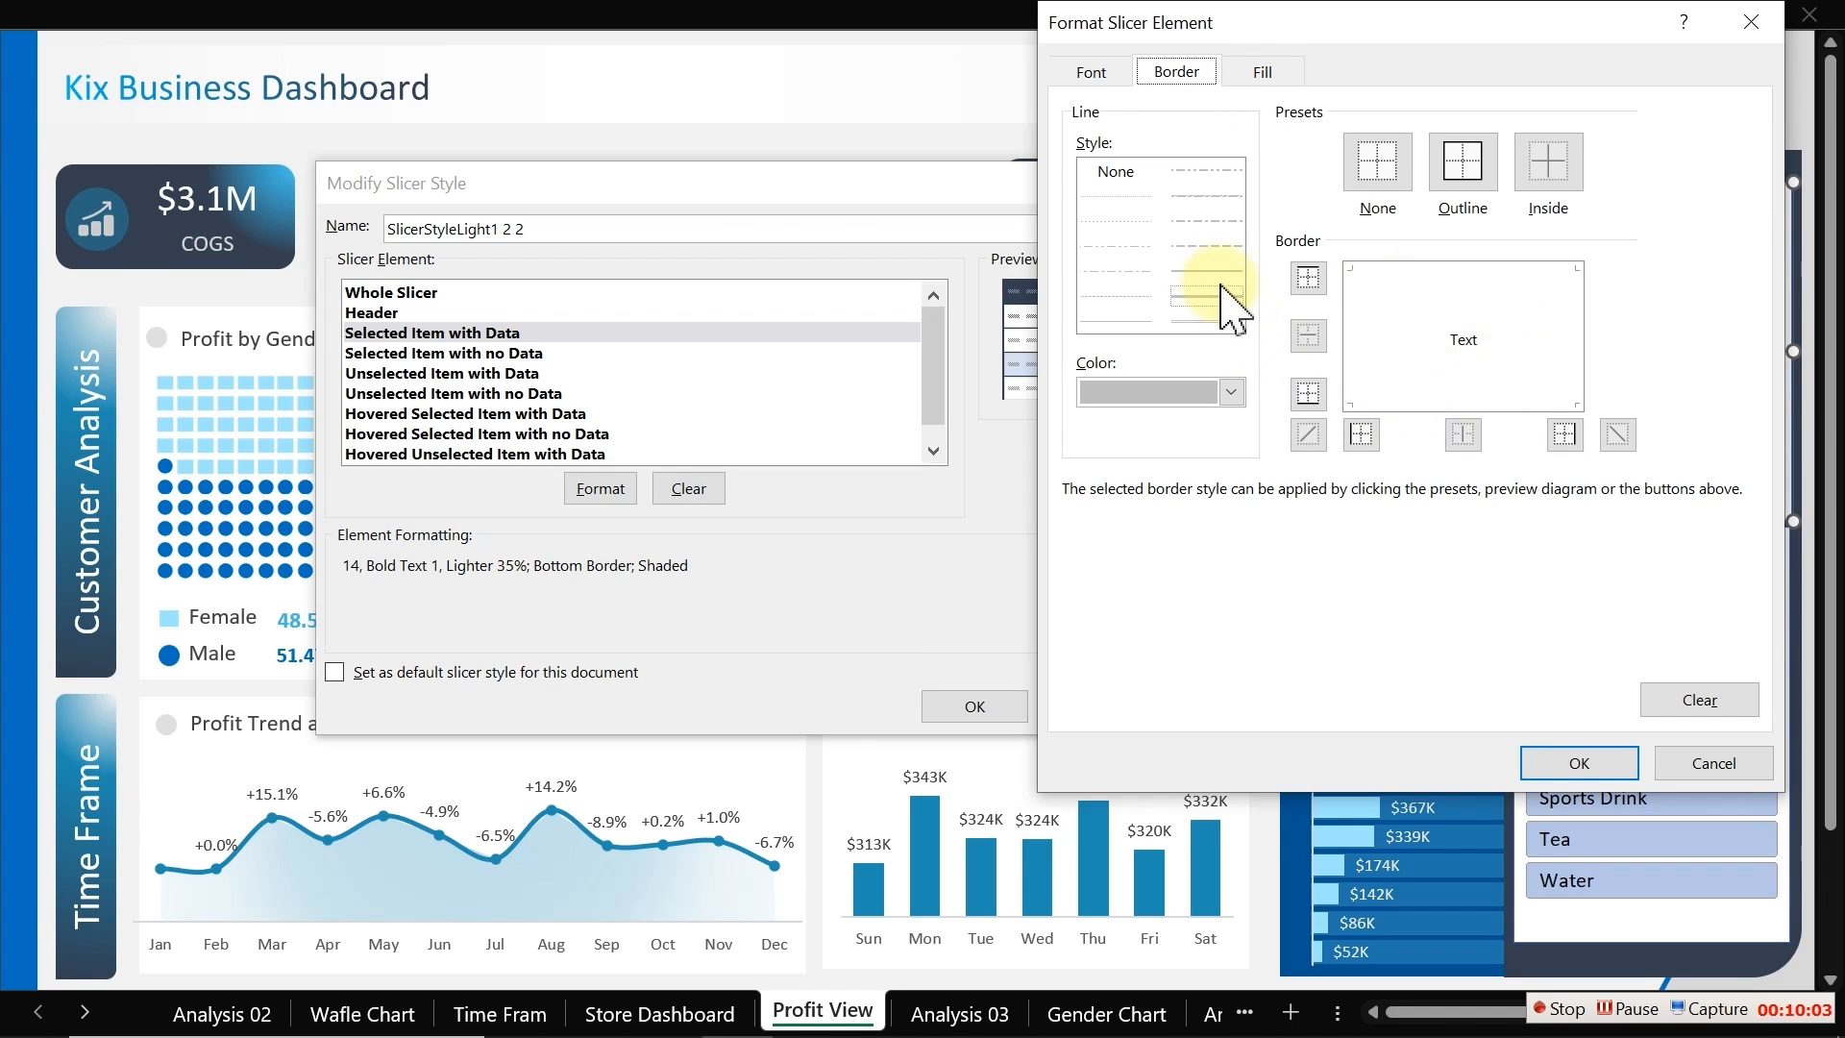
{"action": "left_click", "coordinate": [1232, 389]}
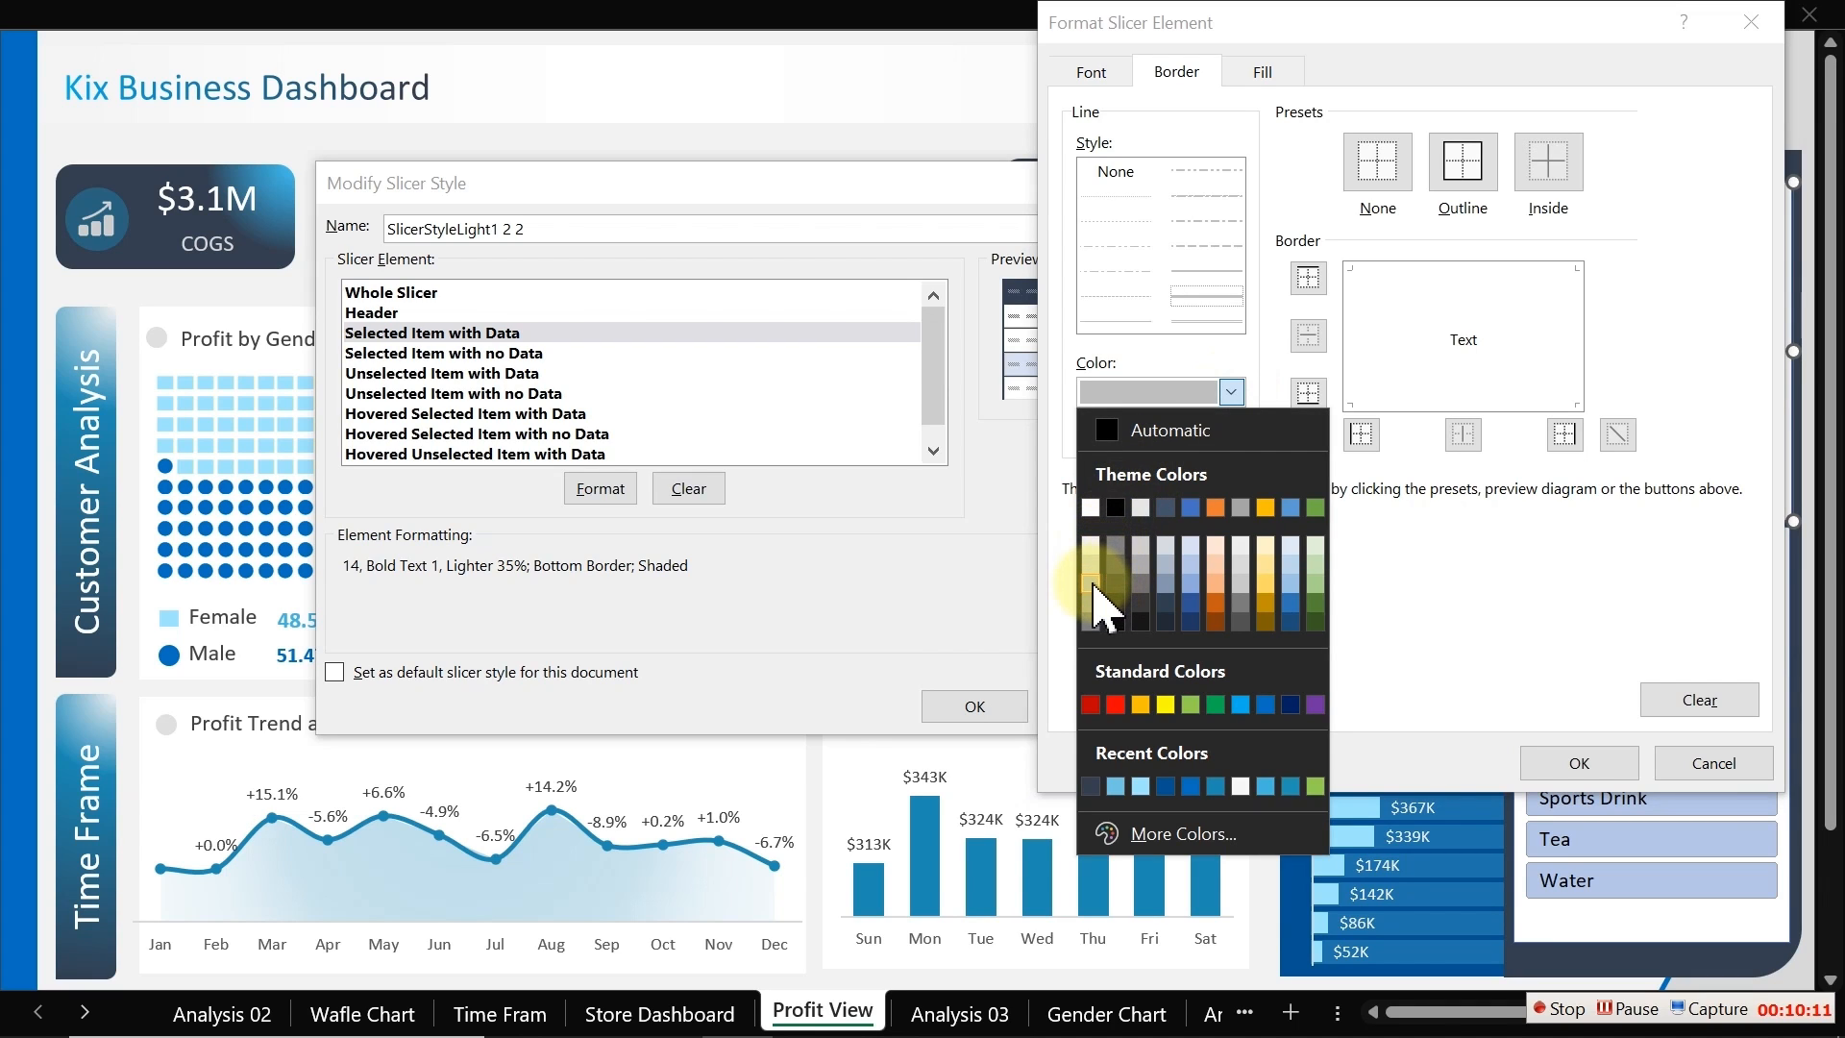
{"action": "left_click", "coordinate": [1484, 395]}
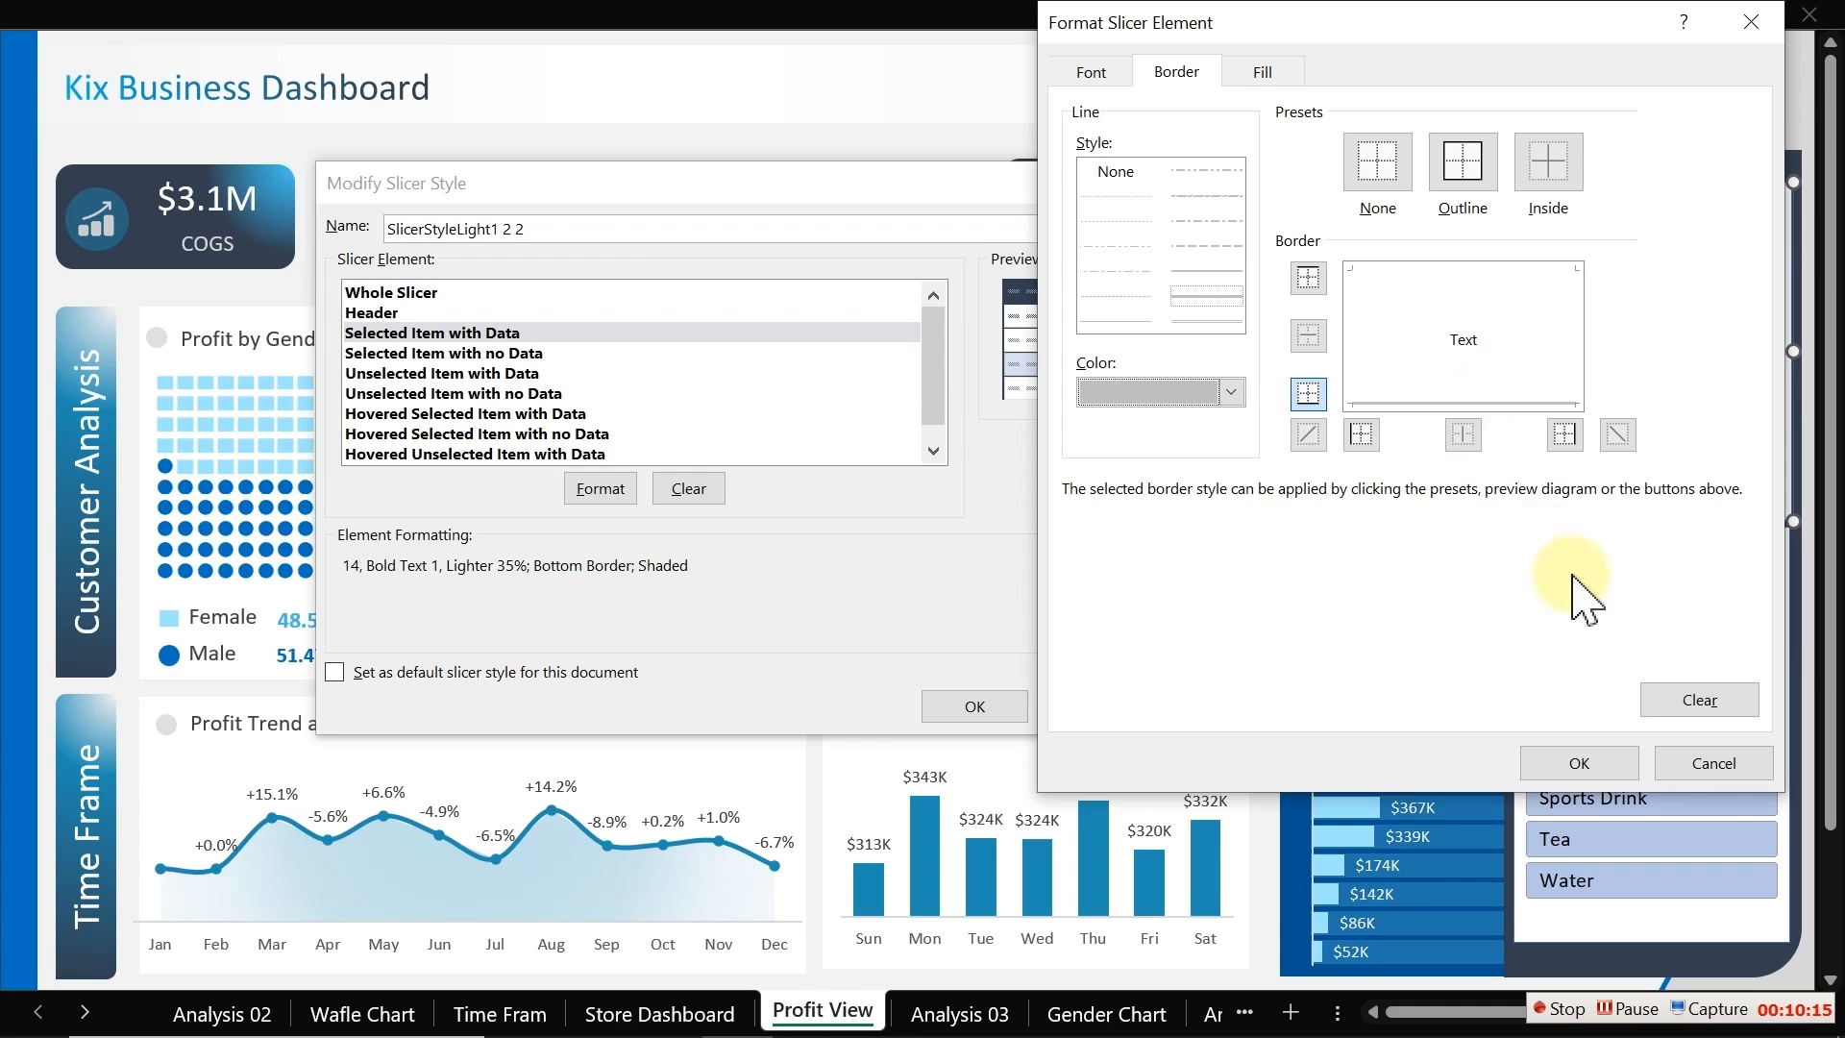
{"action": "left_click", "coordinate": [1583, 765]}
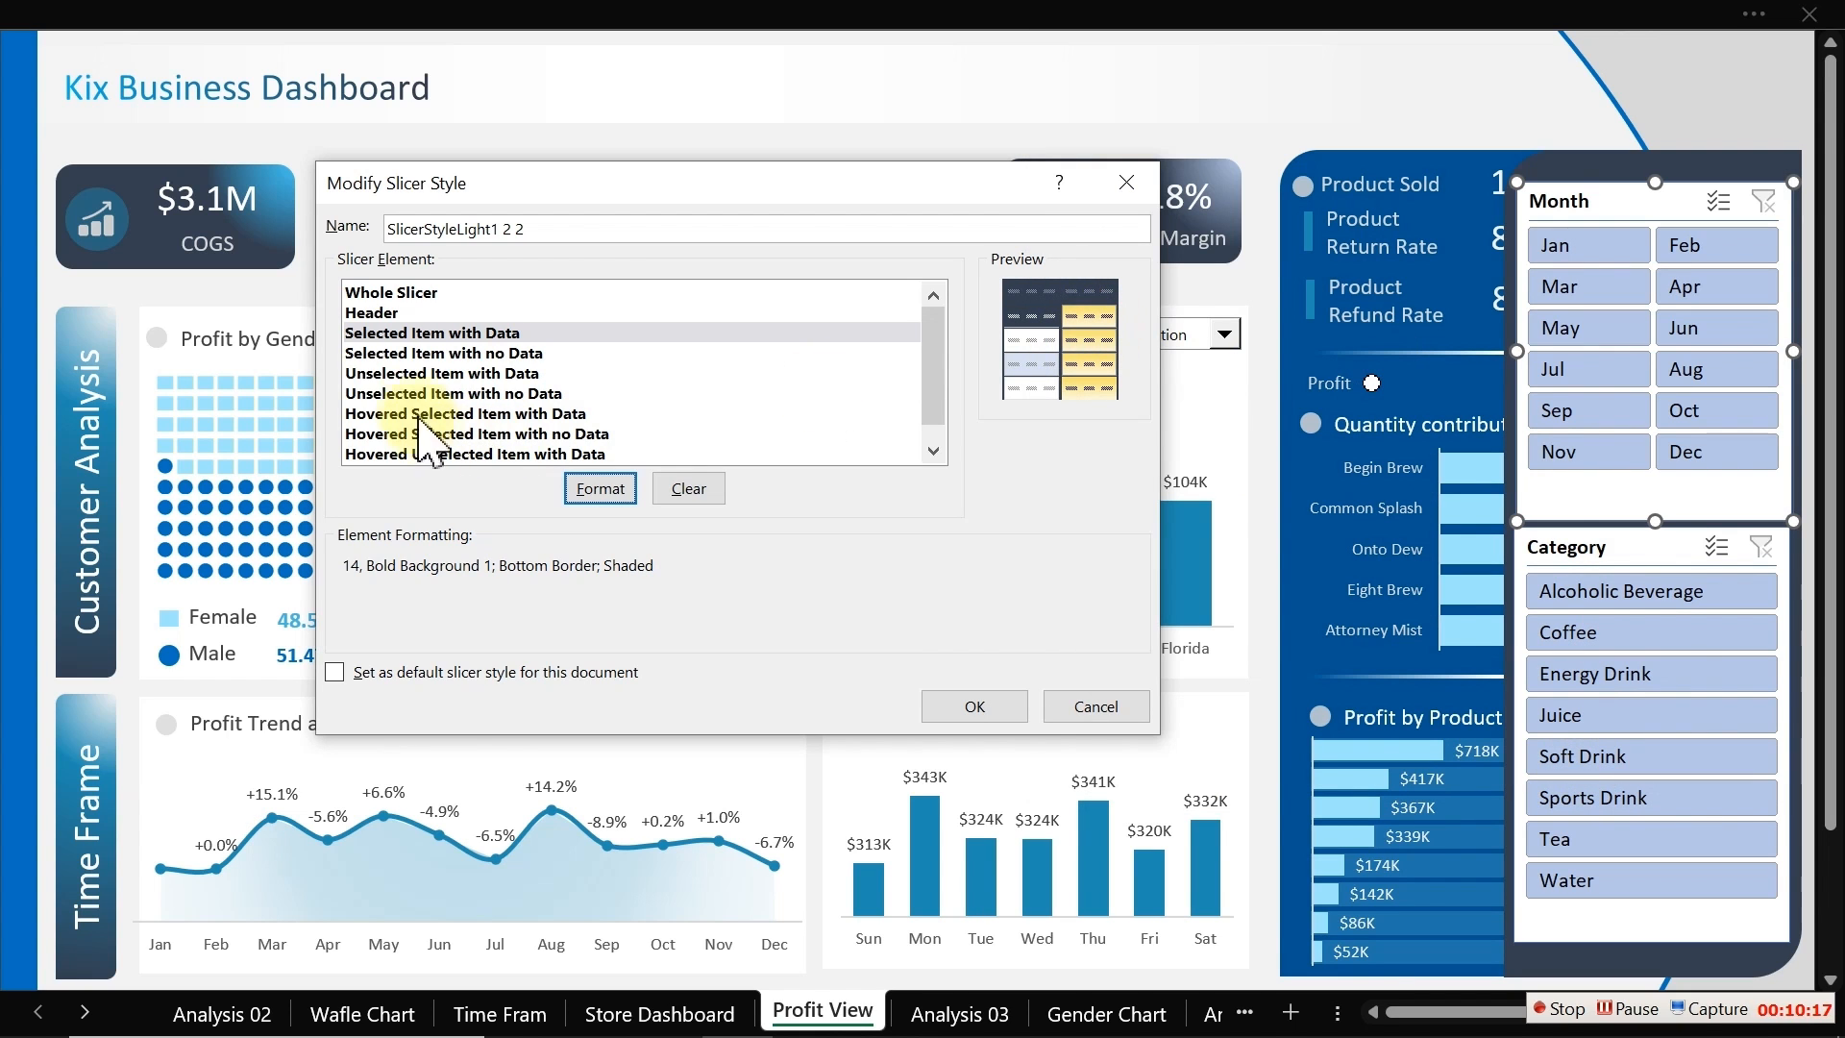
Step: For the Unselected Item with Data element, set a light grey border colour and a grey font colour
{"action": "left_click", "coordinate": [411, 374]}
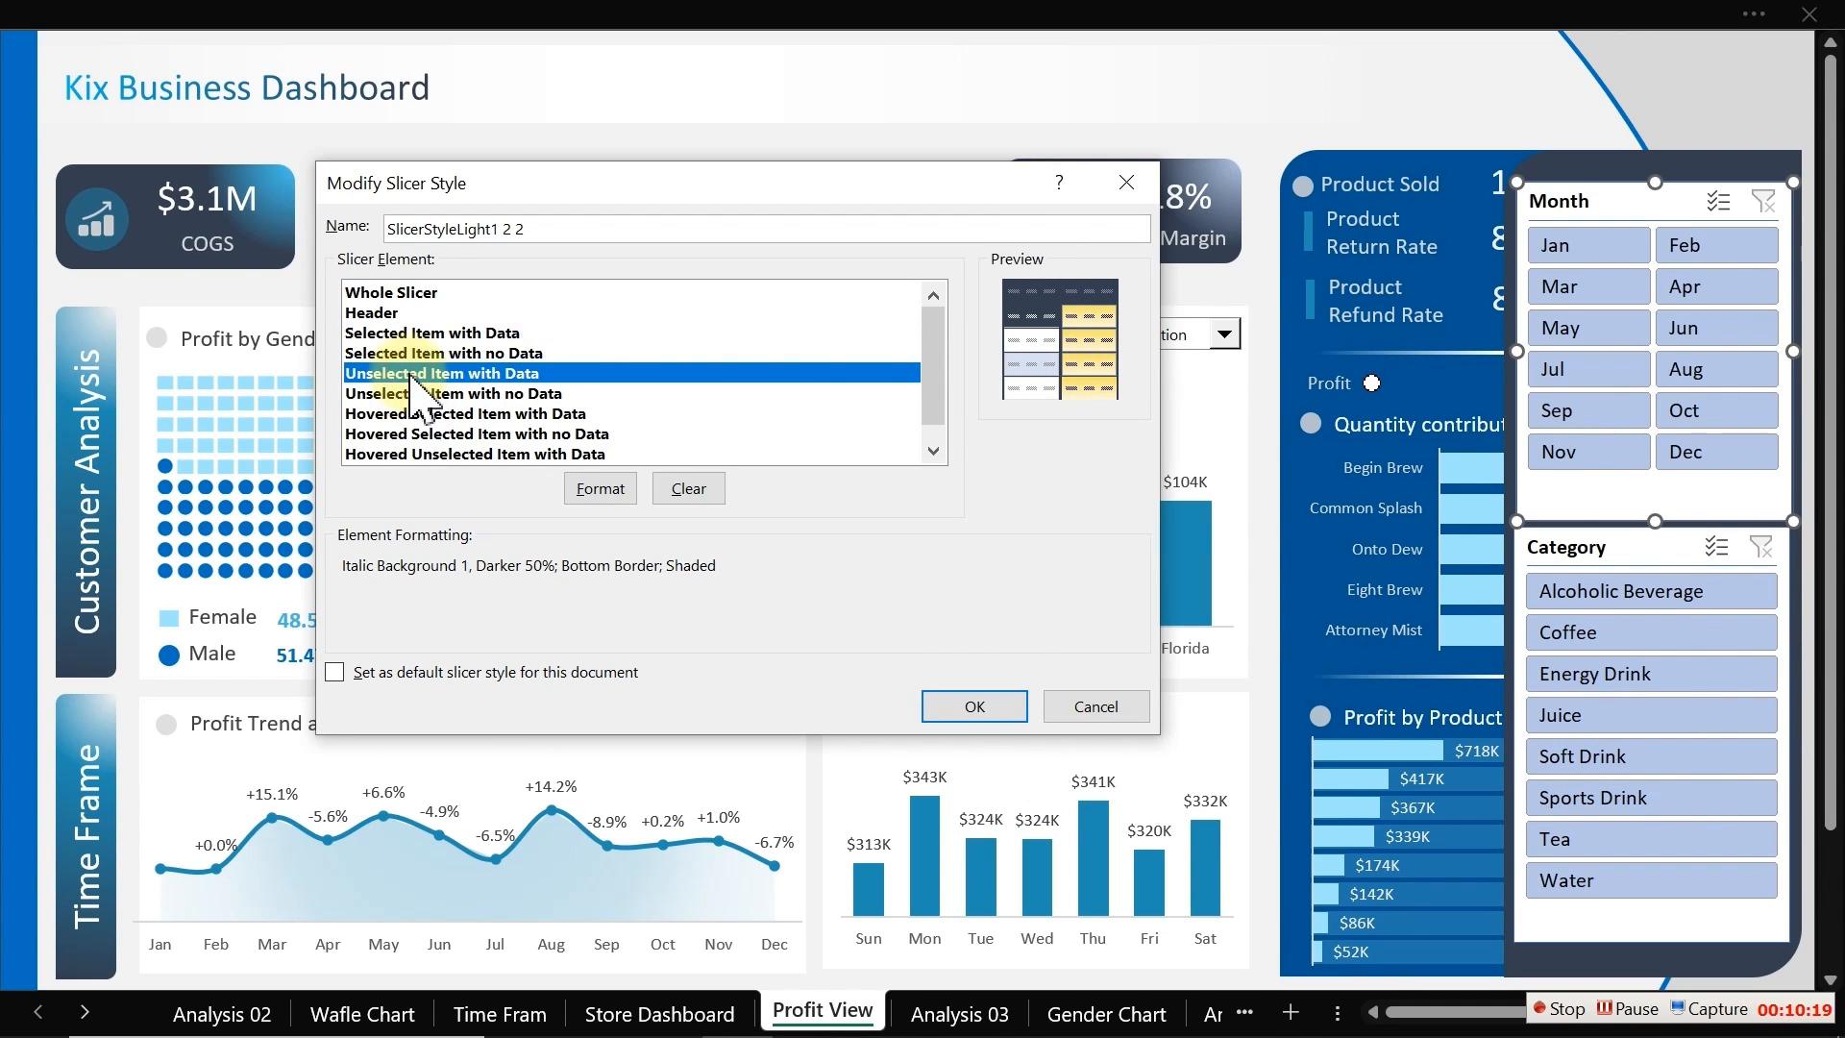
{"action": "left_click", "coordinate": [602, 489]}
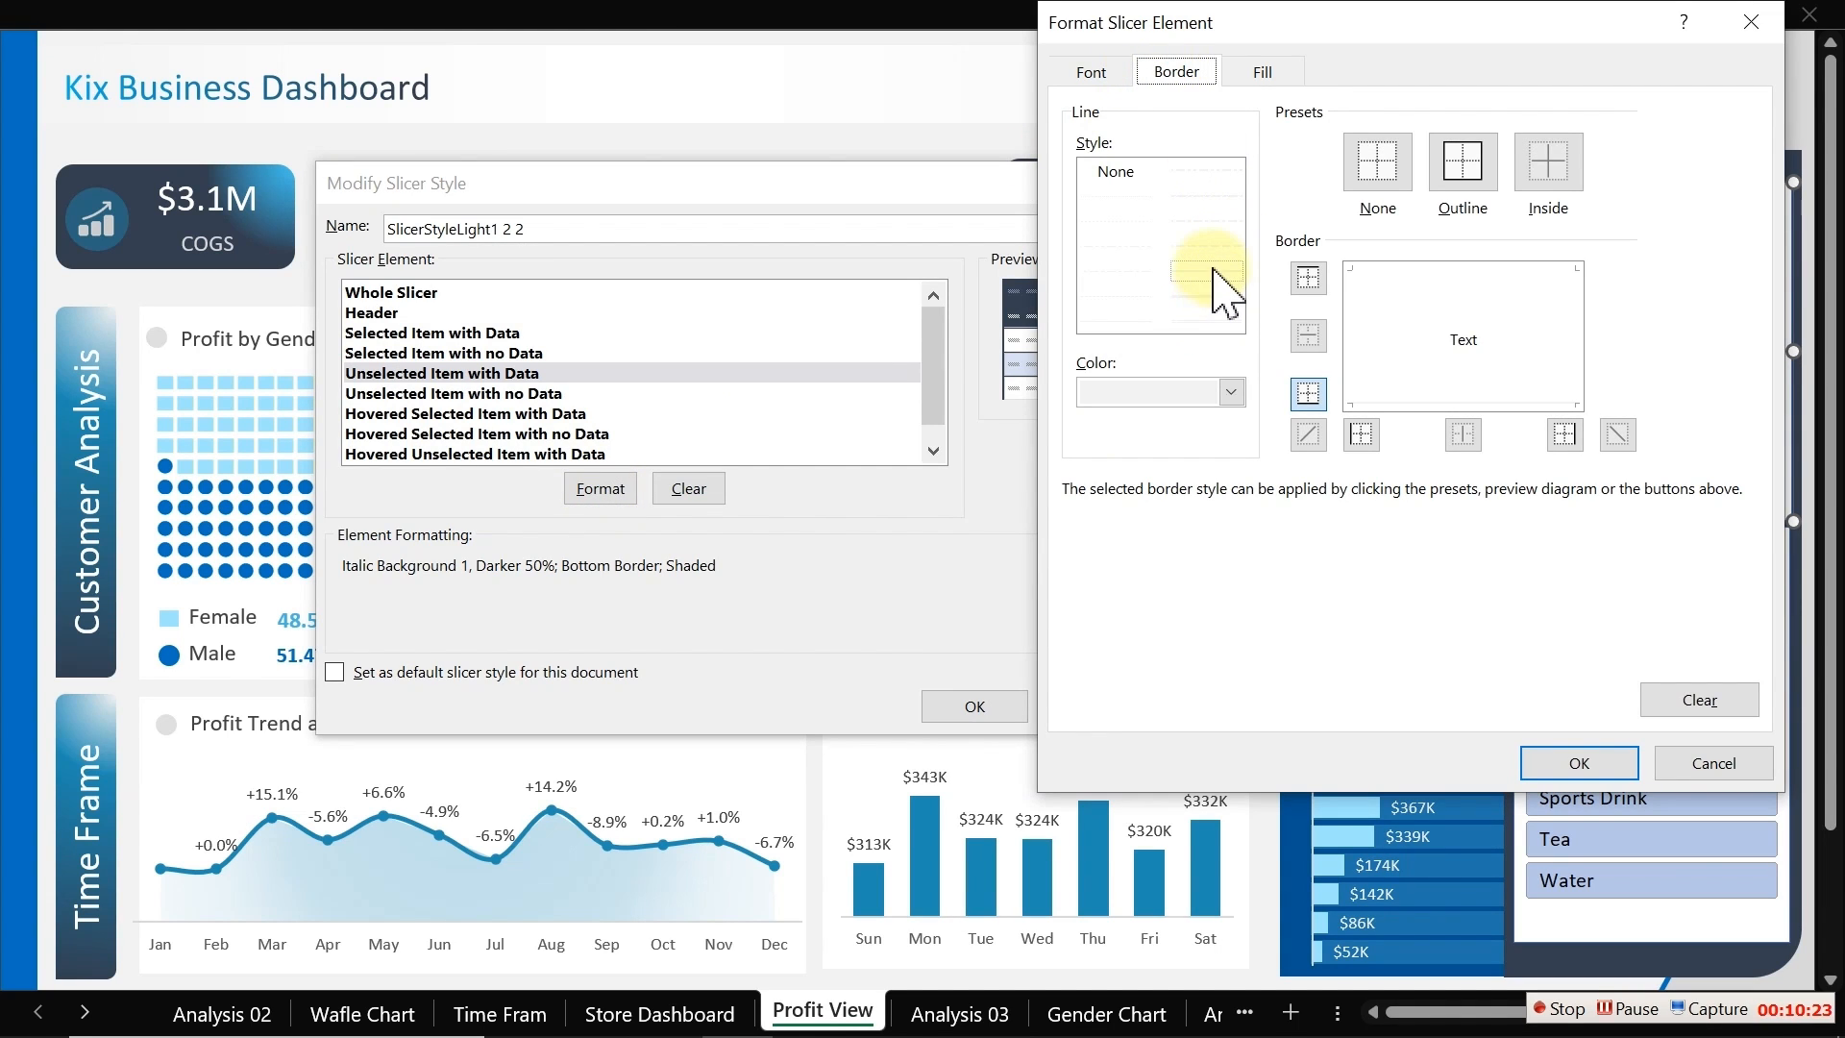
{"action": "left_click", "coordinate": [1230, 393]}
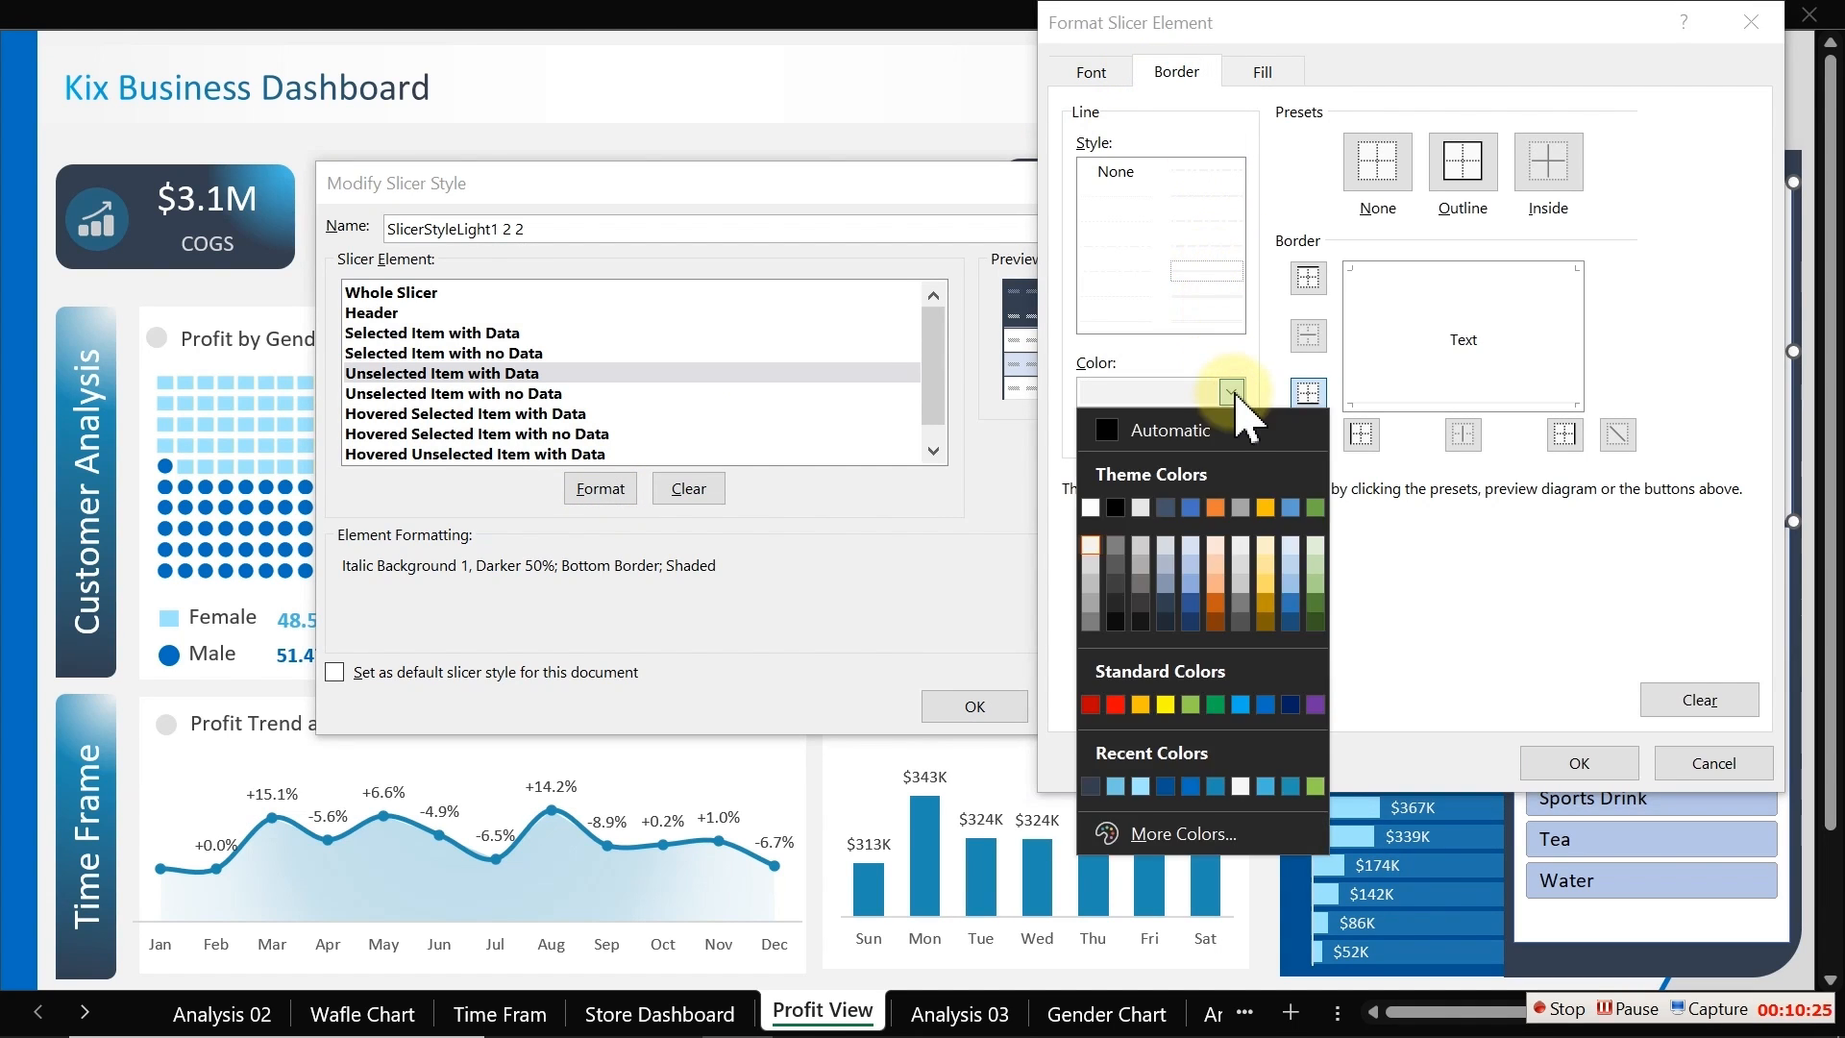
{"action": "left_click", "coordinate": [1094, 545]}
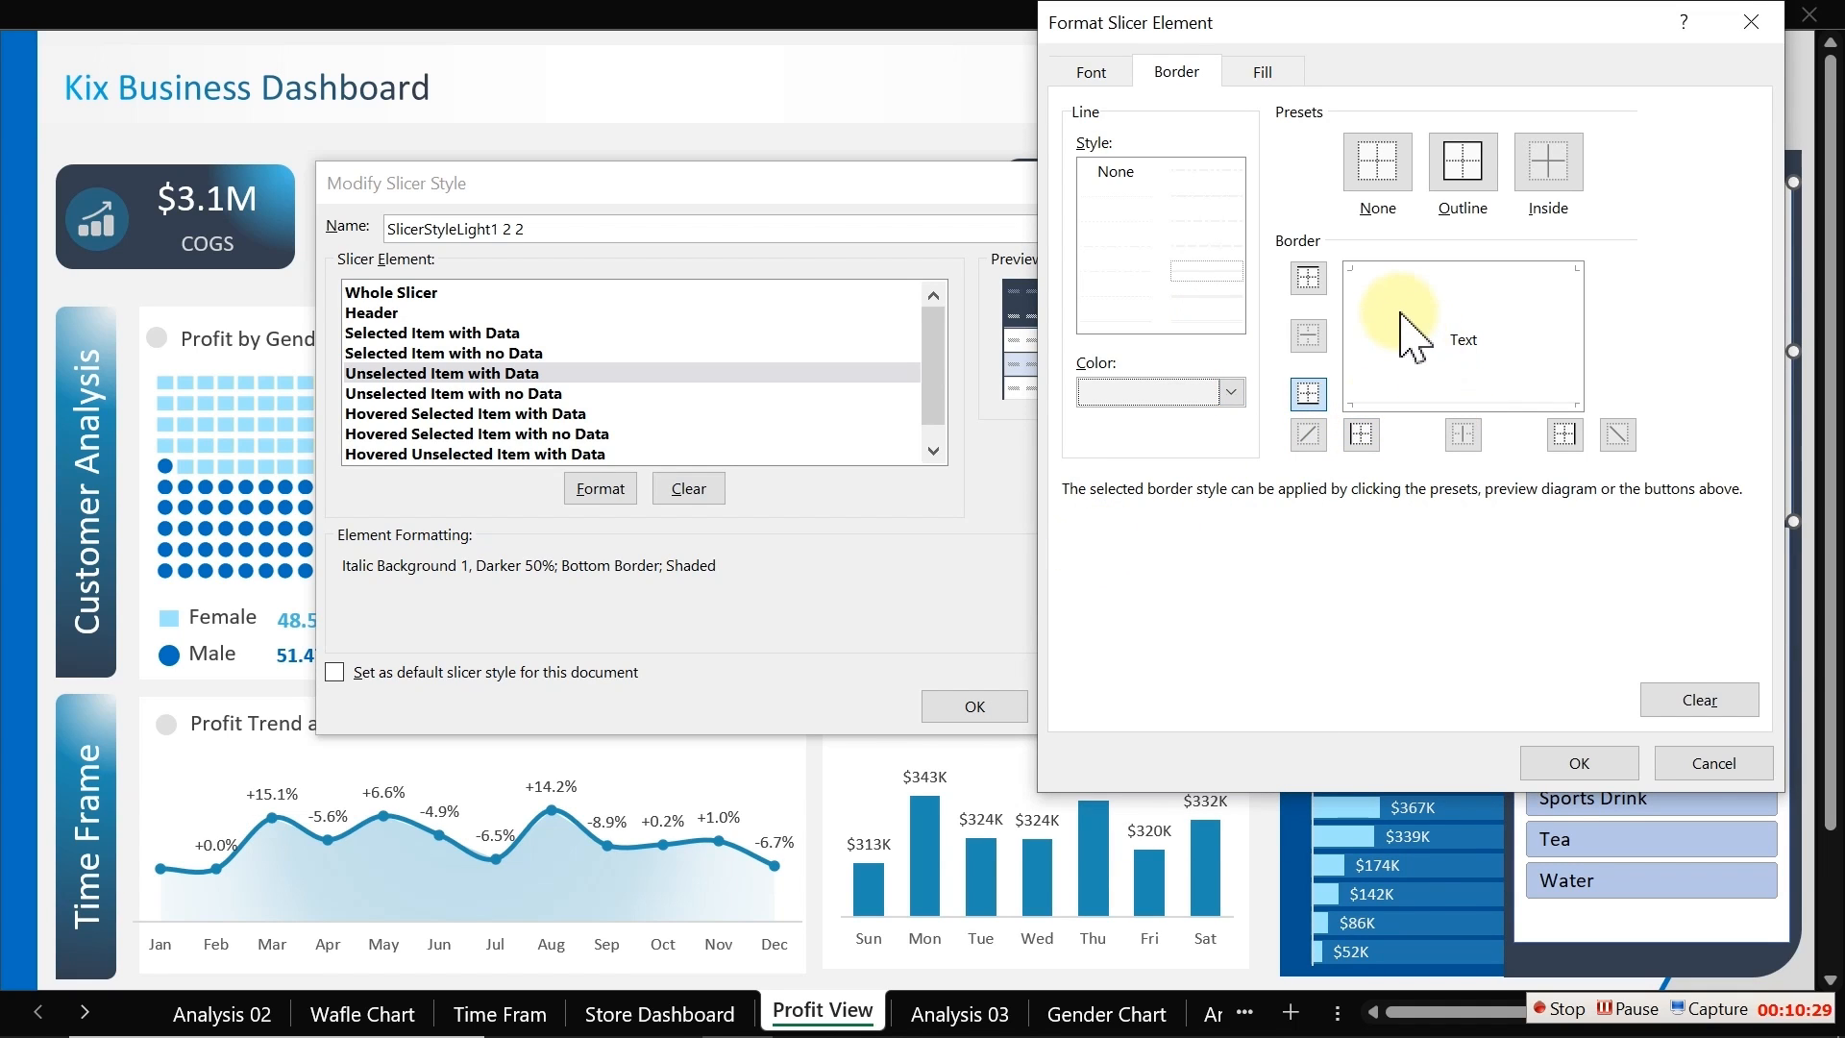
{"action": "left_click", "coordinate": [1092, 73]}
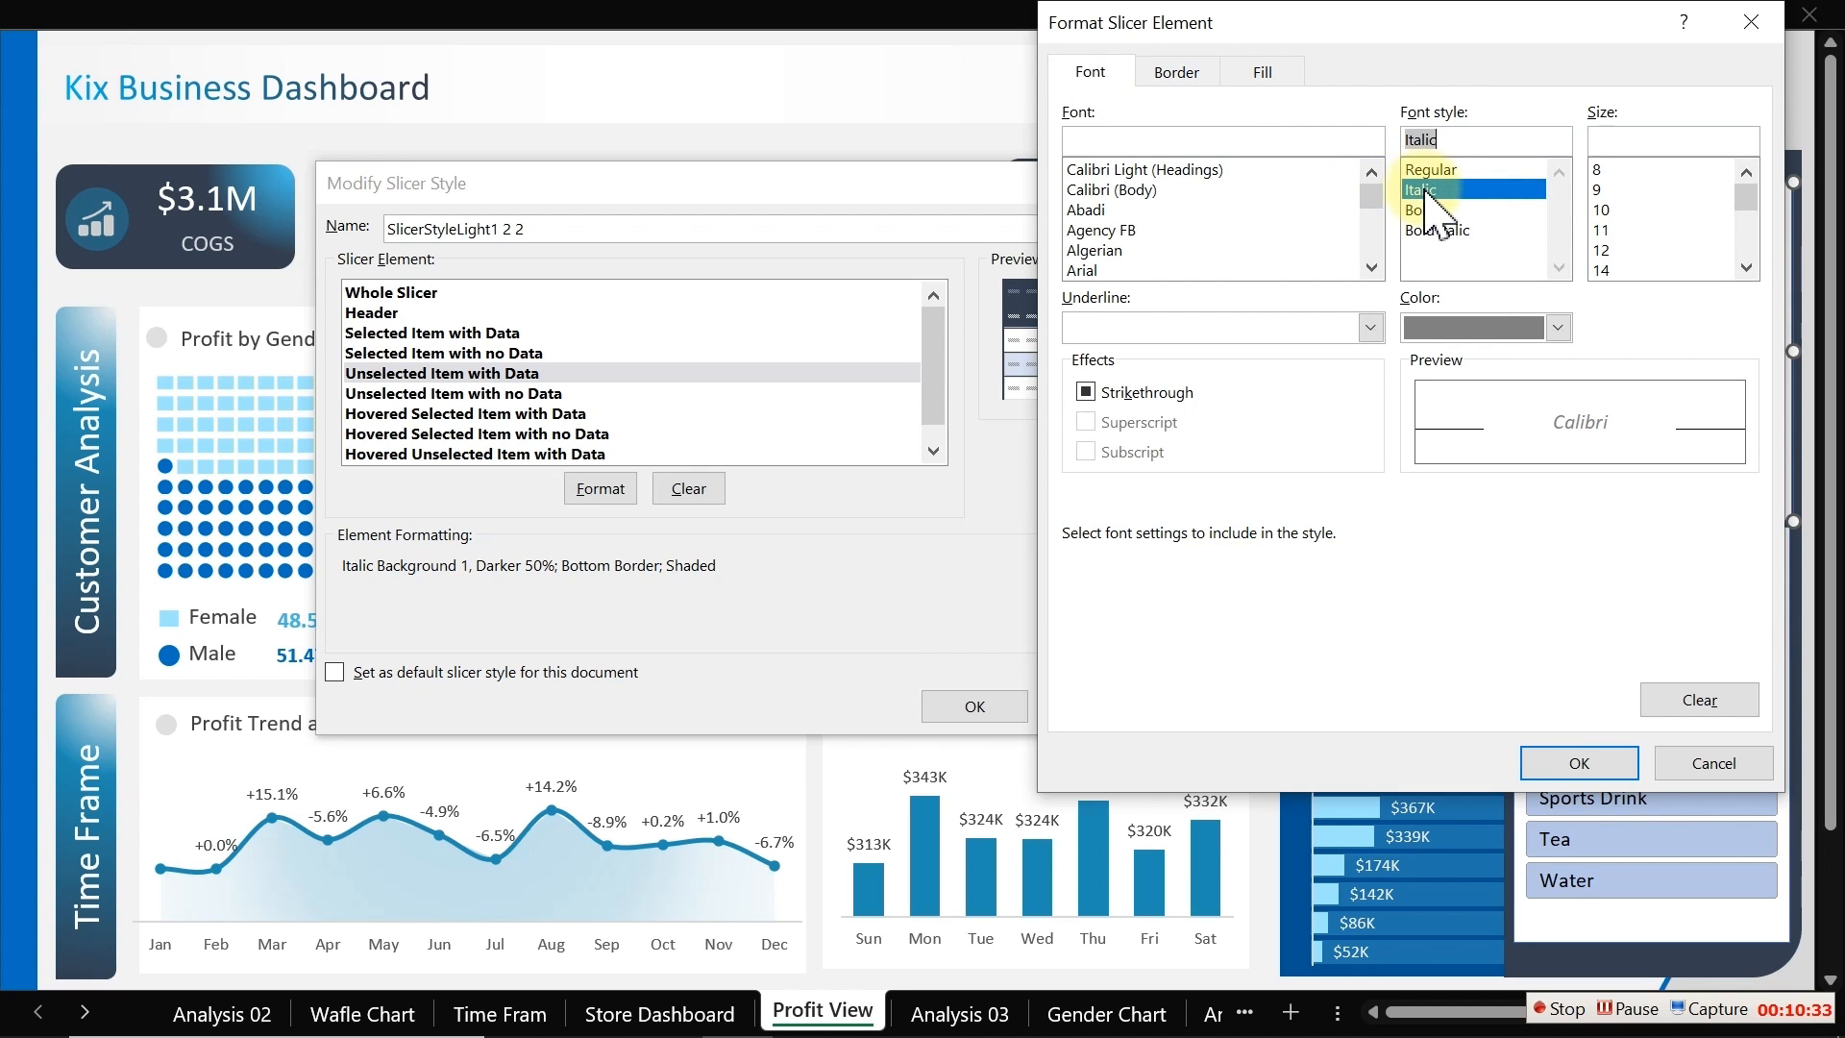
{"action": "left_click", "coordinate": [1558, 328]}
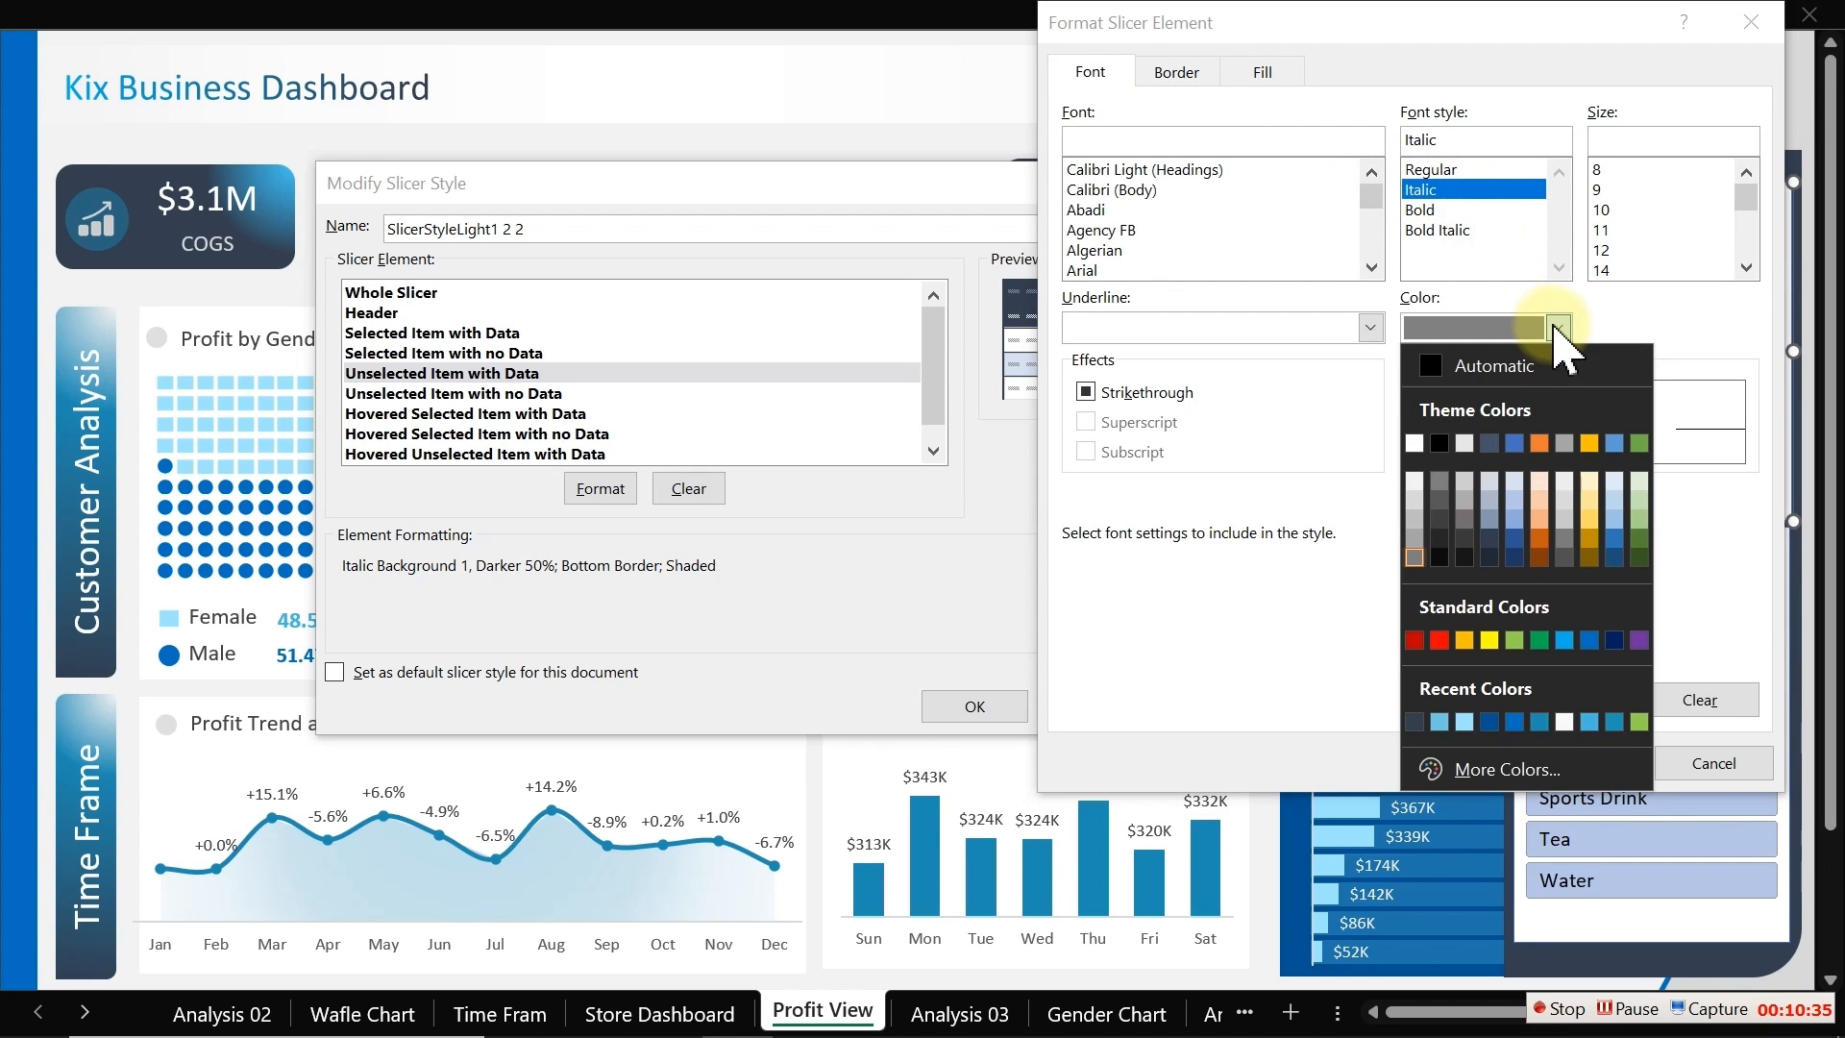
{"action": "left_click", "coordinate": [1416, 521]}
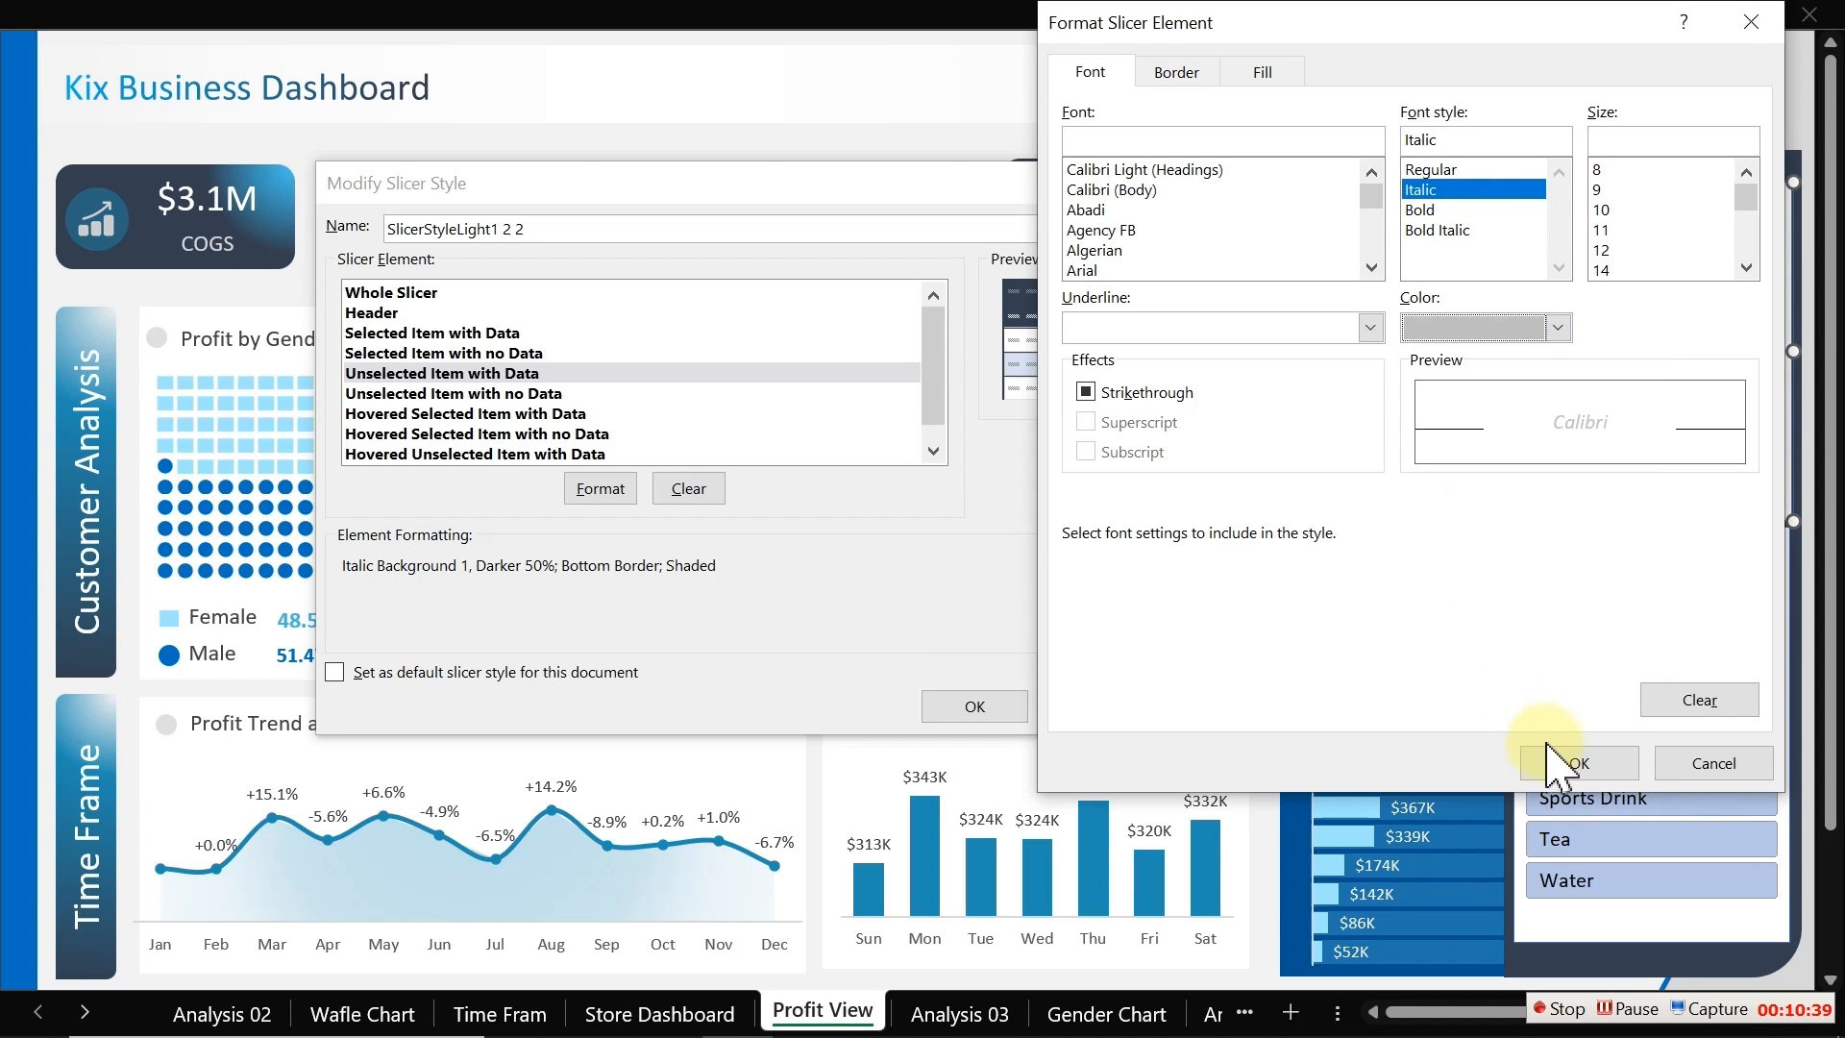
Step: Fill the Unselected Item with Data element with custom colour #333F50 and confirm the slicer style changes
{"action": "left_click", "coordinate": [1278, 73]}
{"action": "left_click", "coordinate": [1256, 388]}
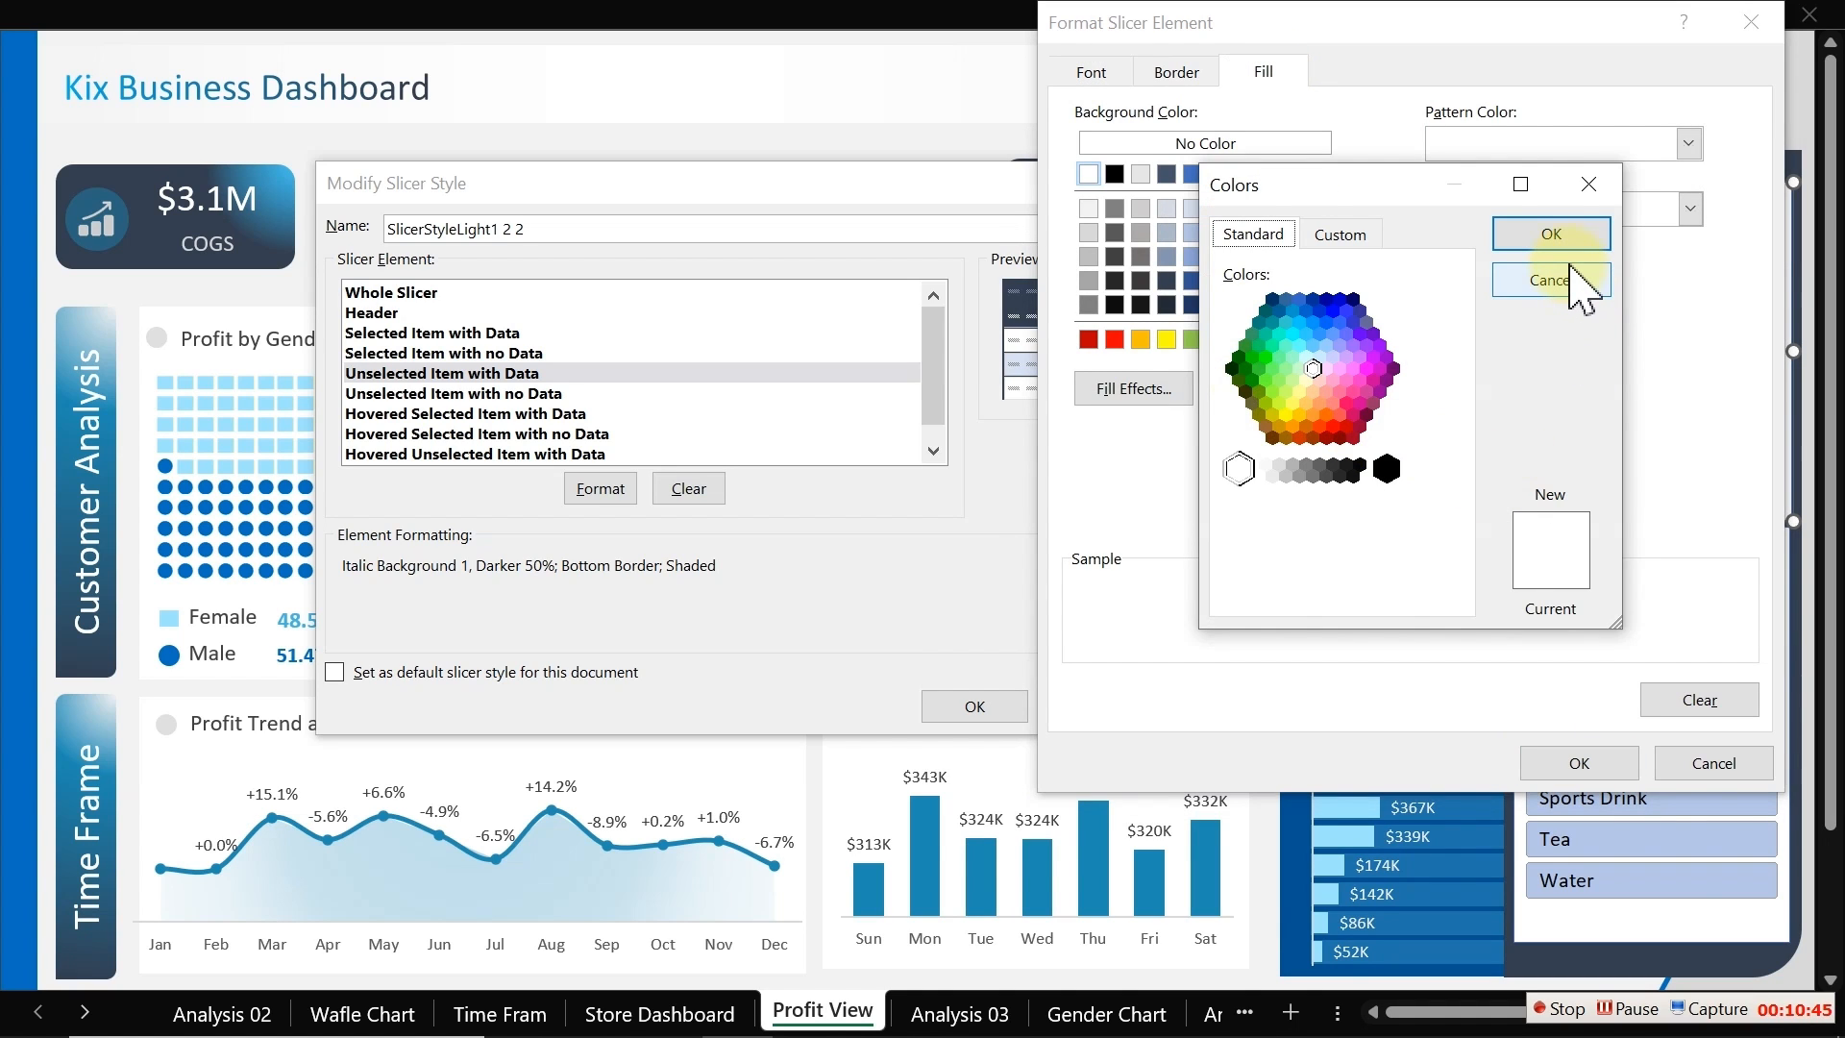
{"action": "left_click", "coordinate": [1341, 235]}
{"action": "left_click_drag", "start_coordinate": [1398, 596], "coordinate": [1216, 598]}
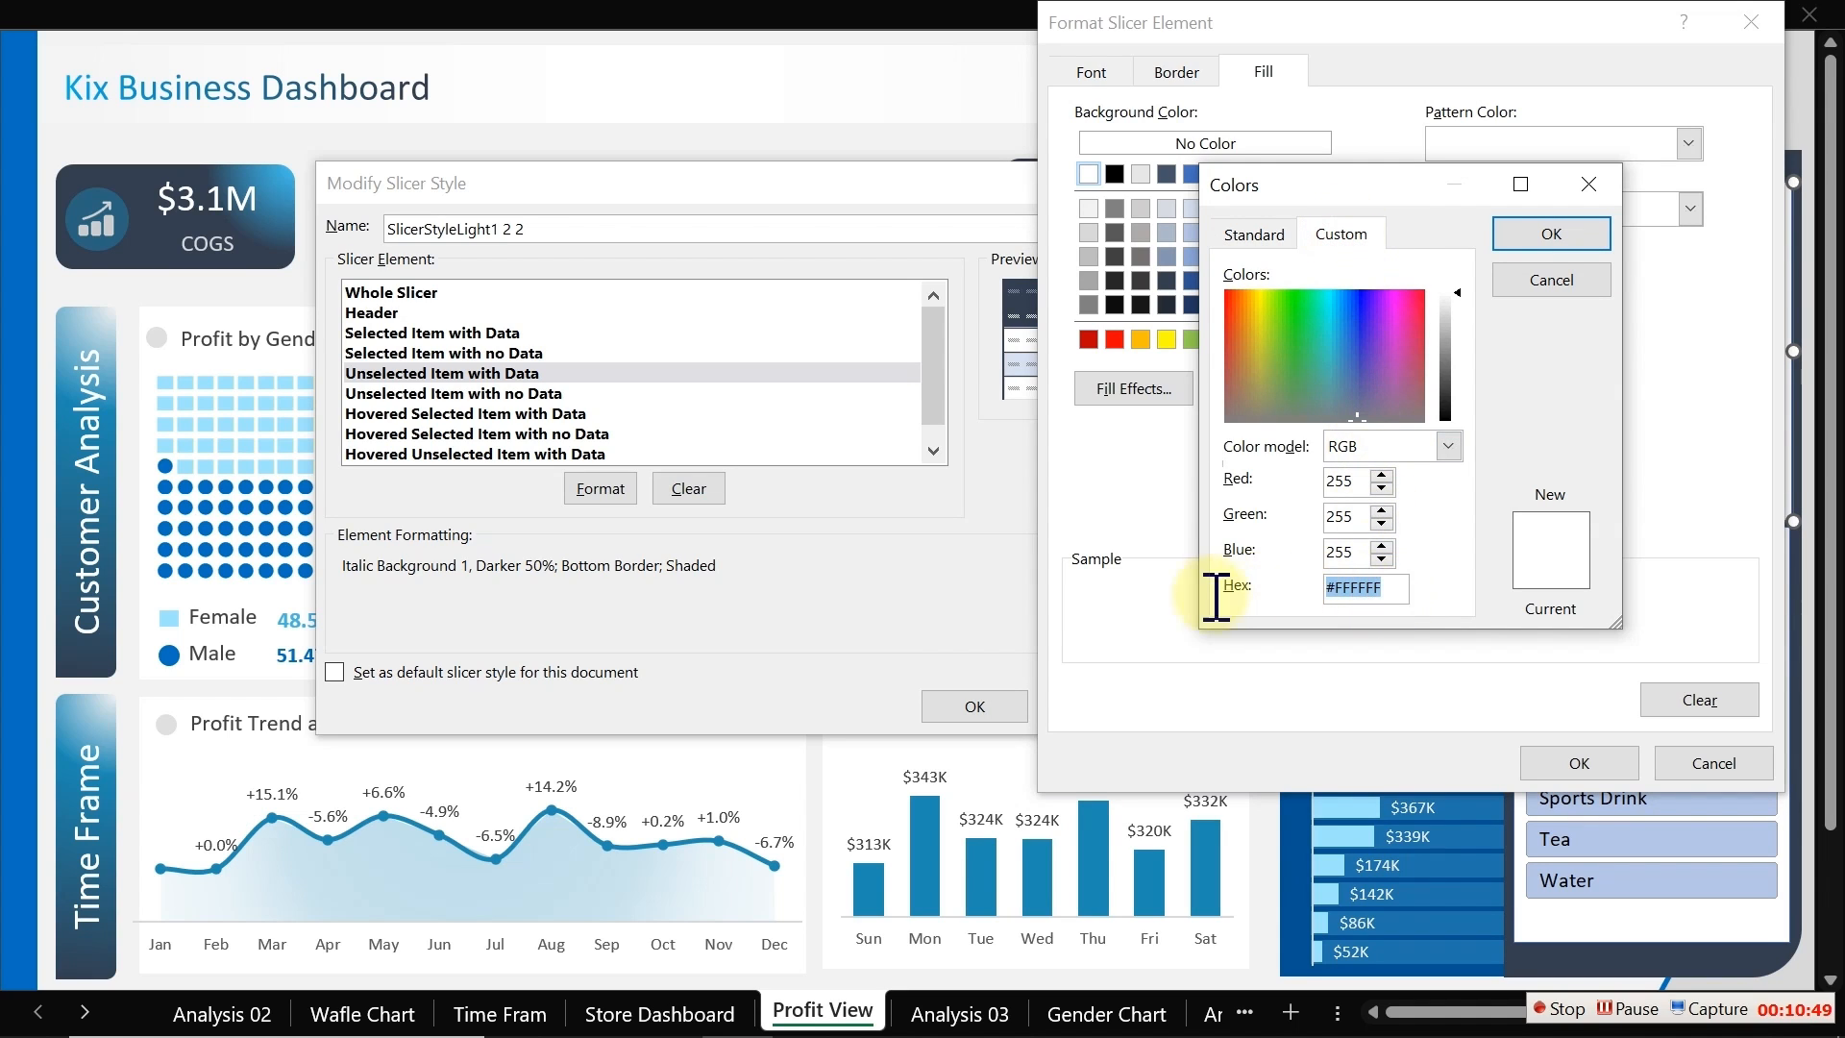
{"action": "type", "text": "#333F50"}
{"action": "left_click", "coordinate": [1552, 234]}
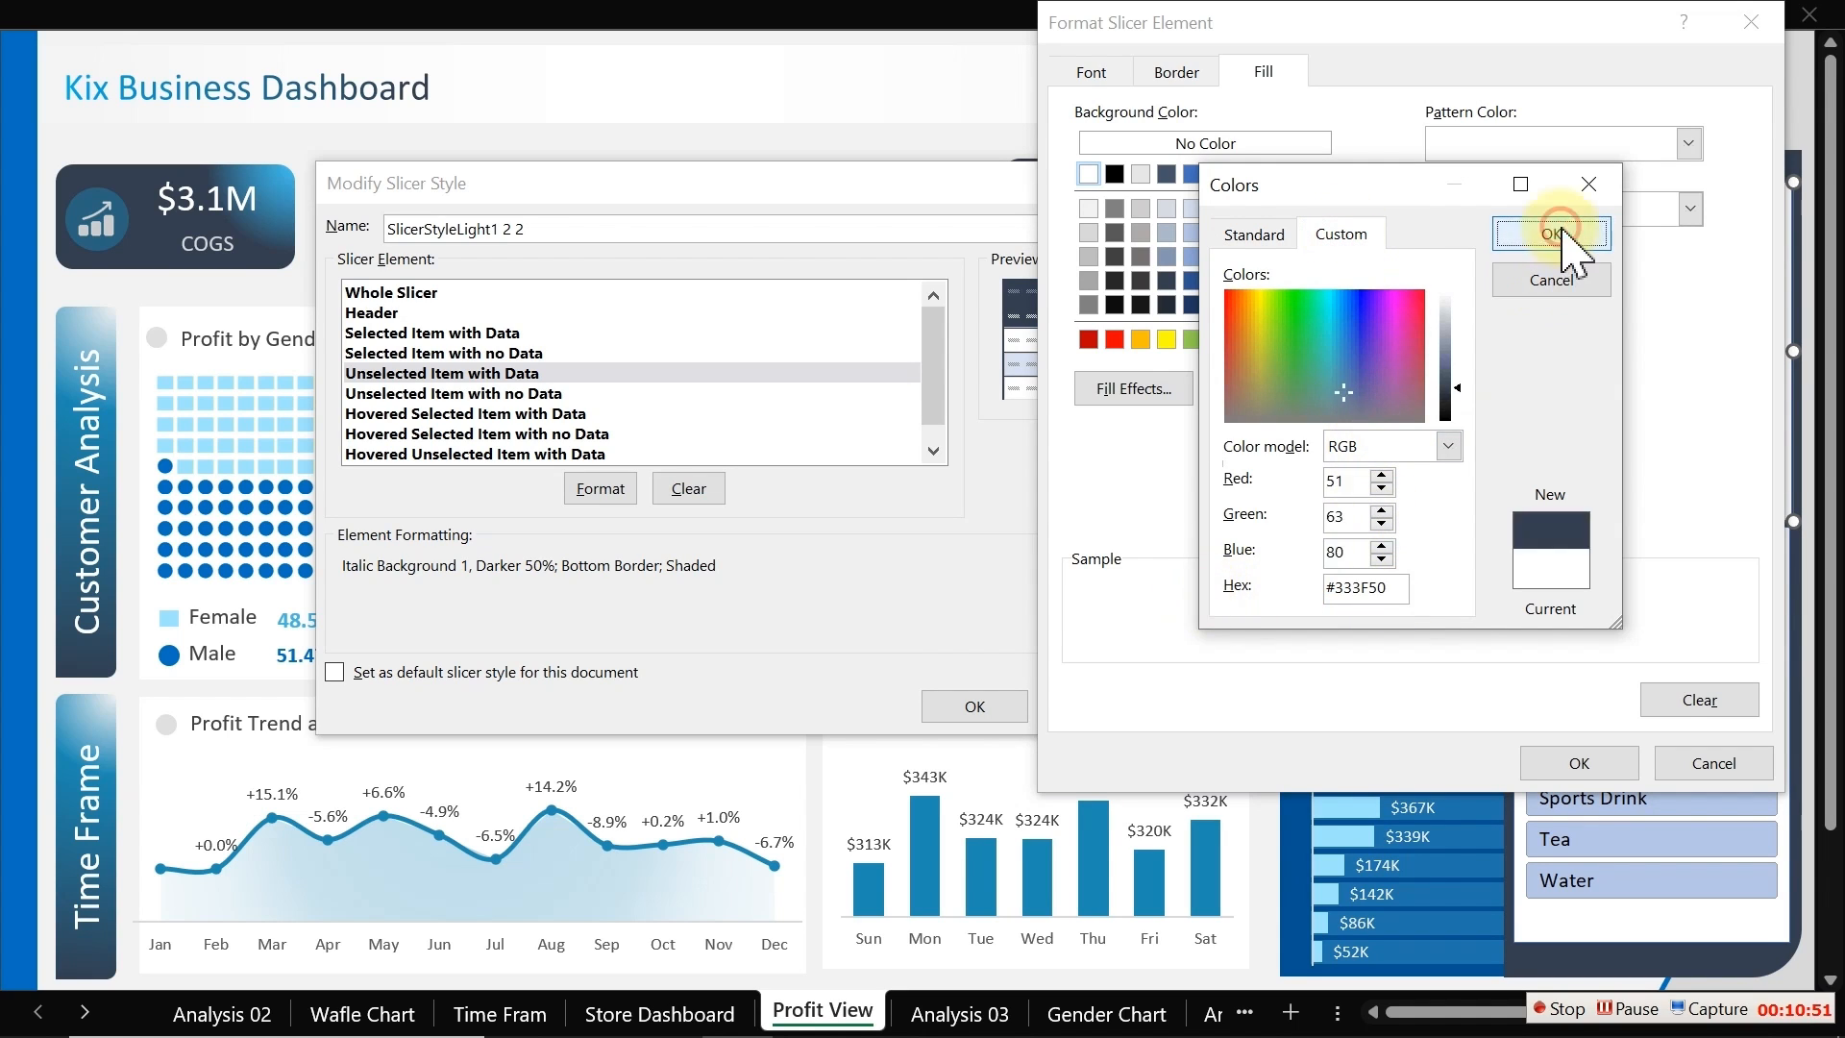
{"action": "left_click", "coordinate": [1613, 765]}
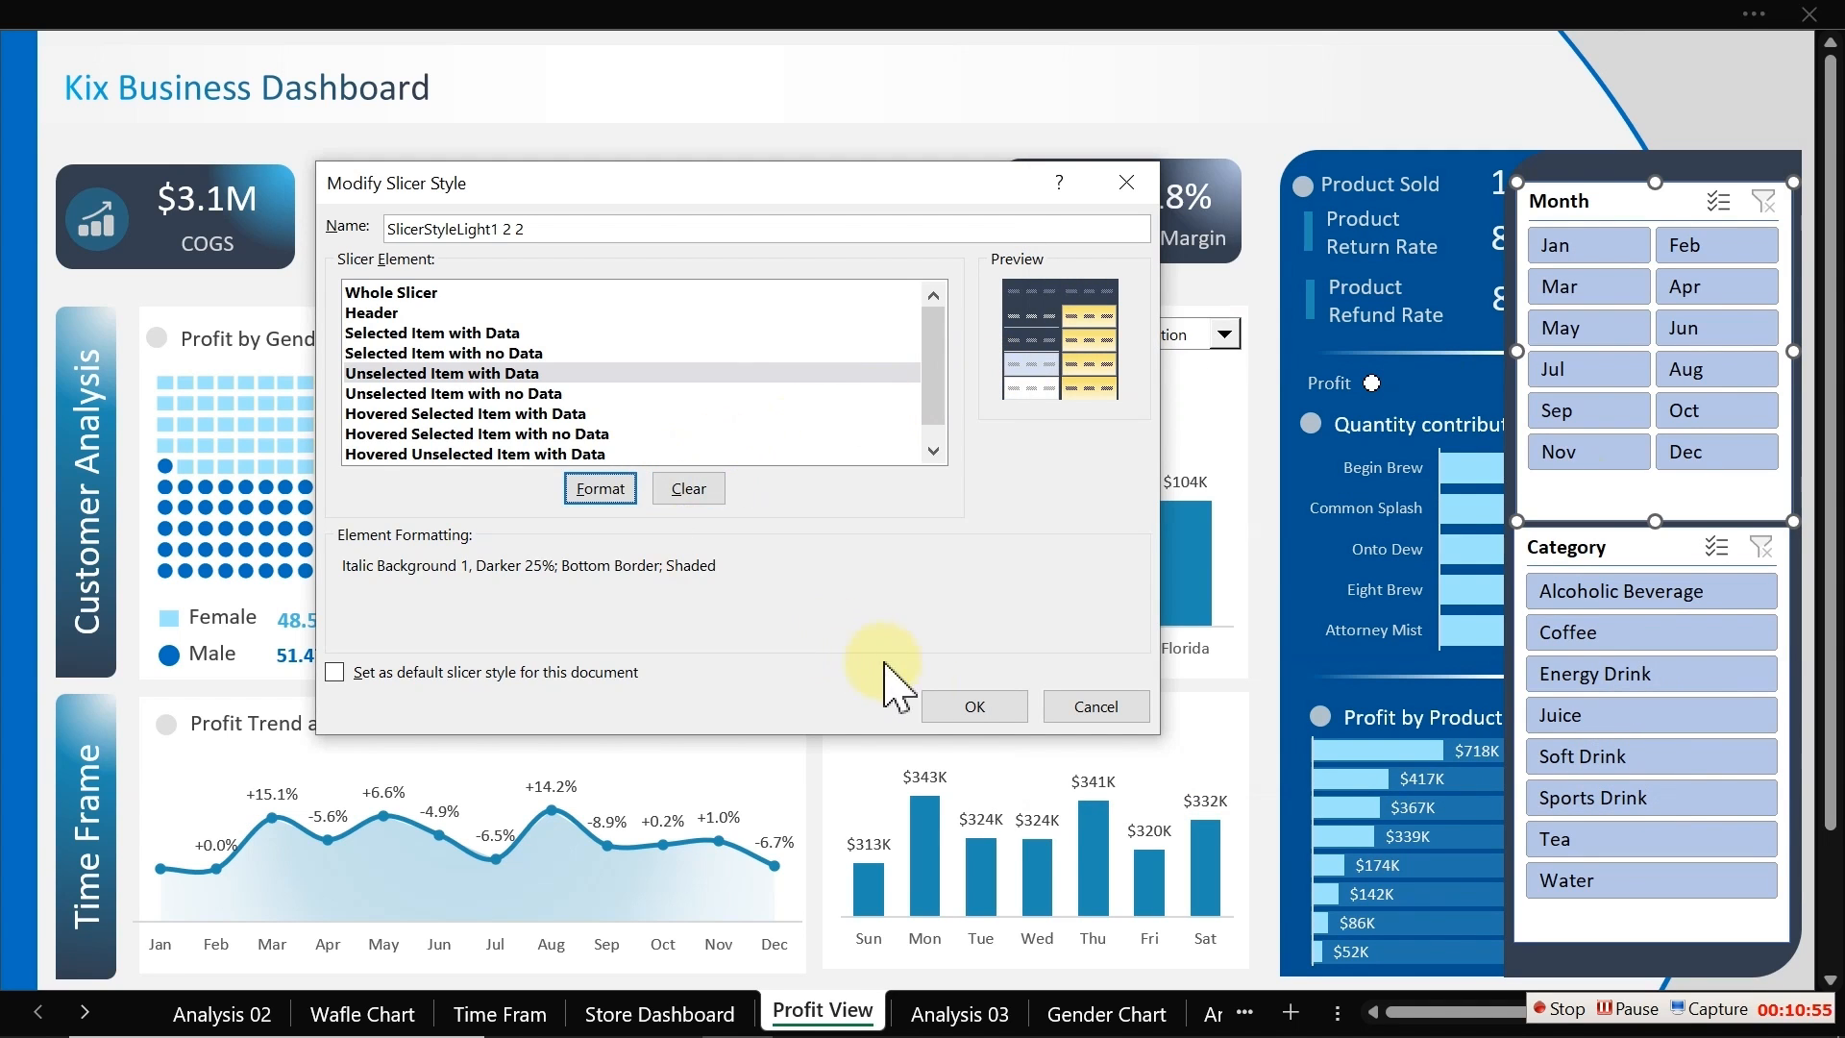
{"action": "left_click", "coordinate": [970, 707]}
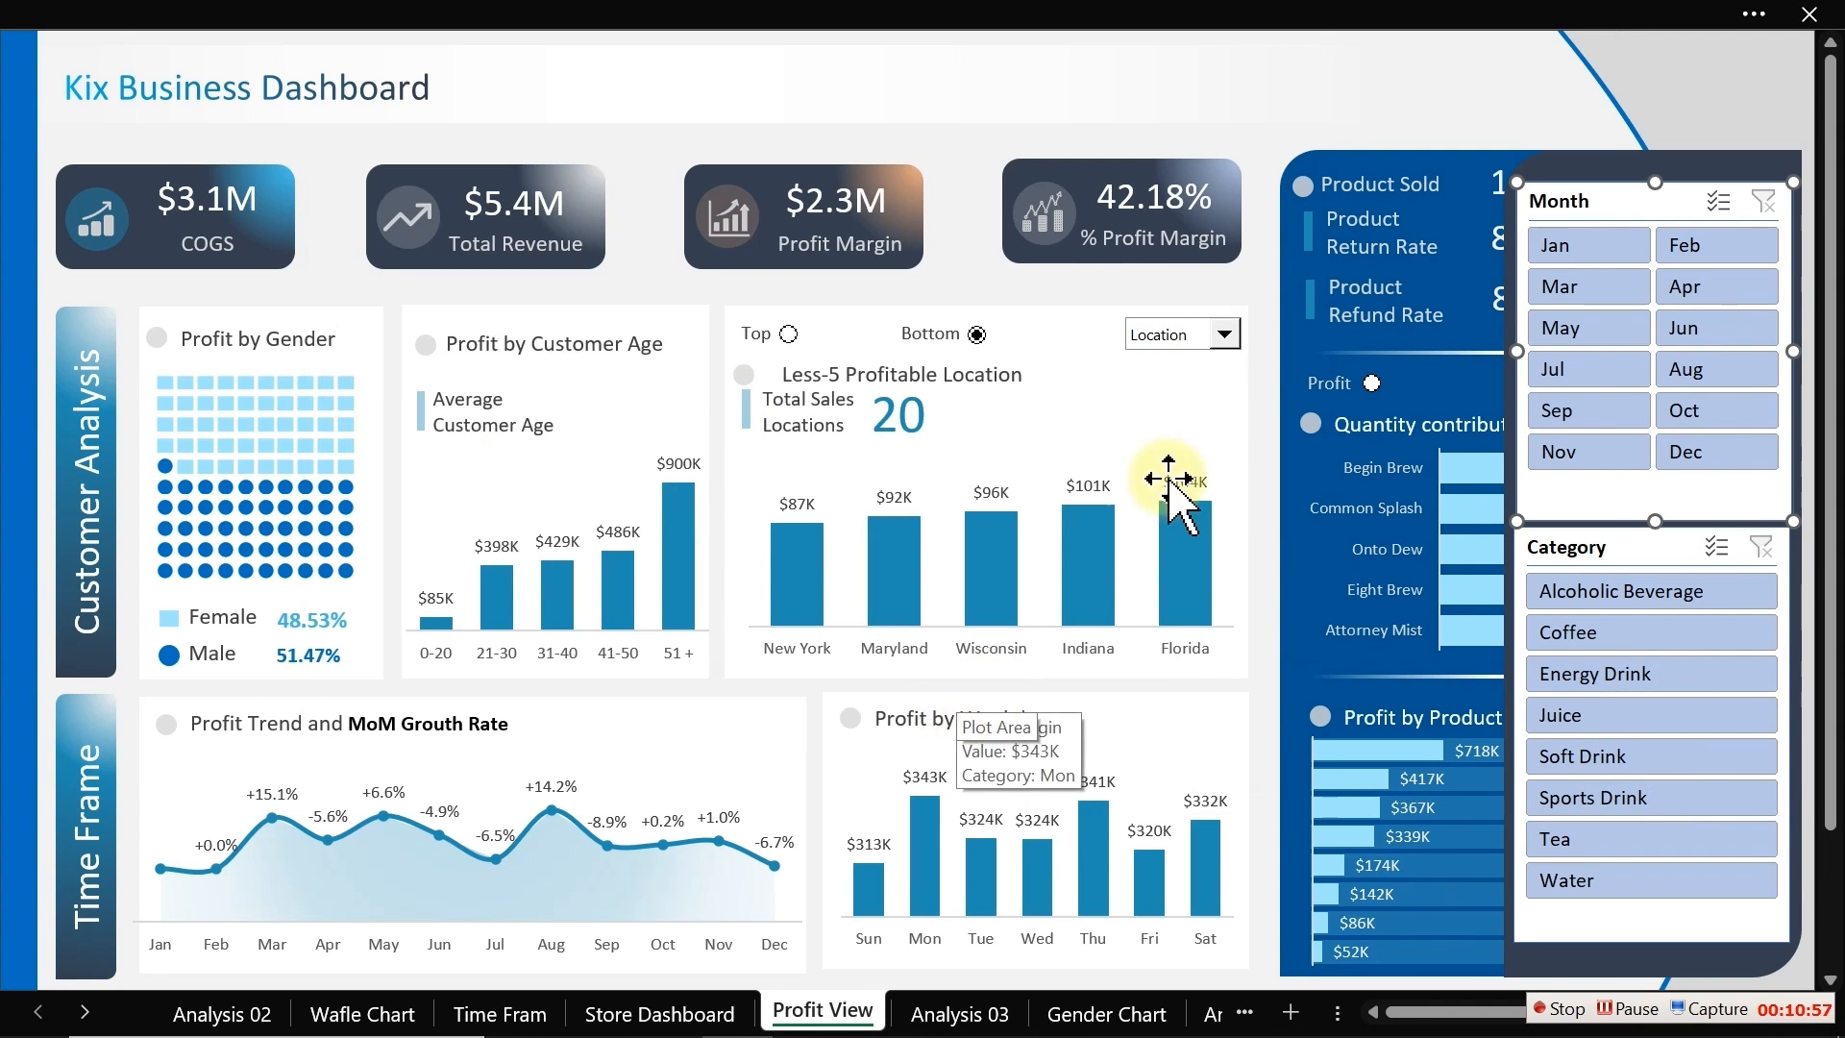
Step: Apply the custom dark slicer style to the Month and Category slicers and filter the Month slicer to Mar
{"action": "left_click", "coordinate": [1614, 551]}
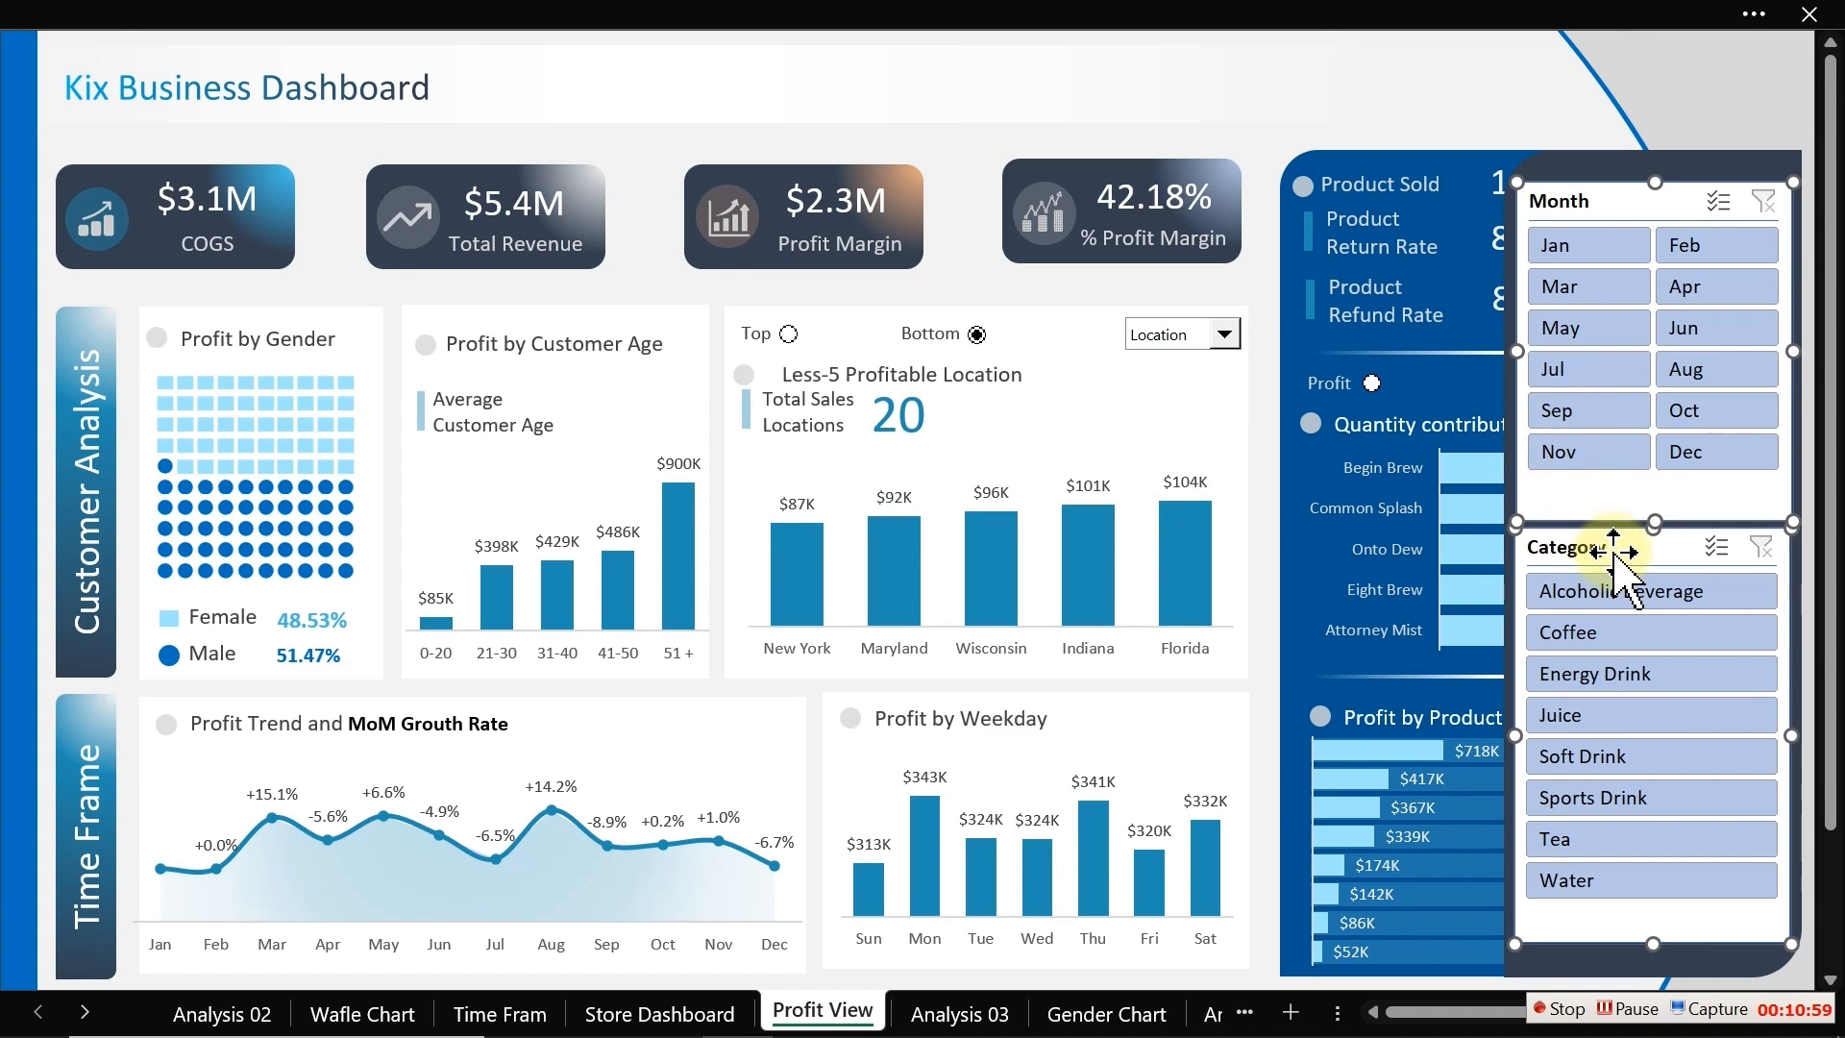
{"action": "left_click", "coordinate": [746, 19]}
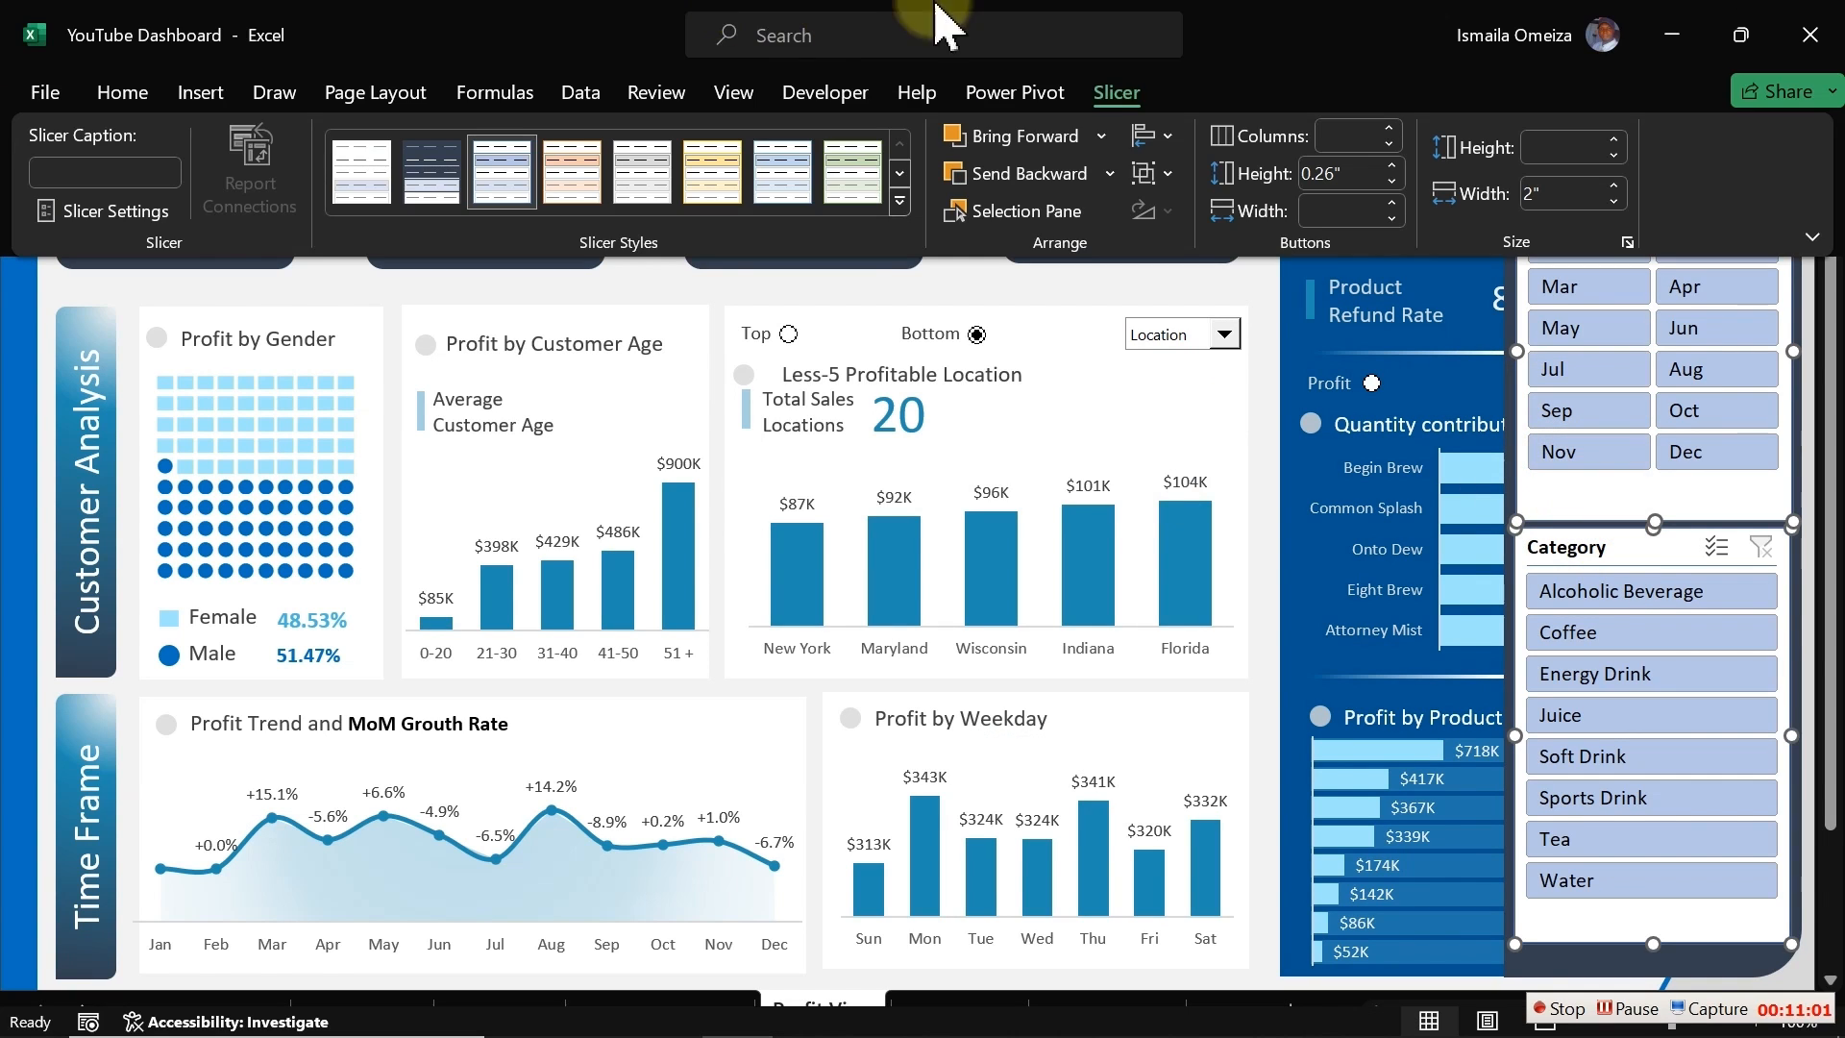
{"action": "left_click", "coordinate": [434, 173]}
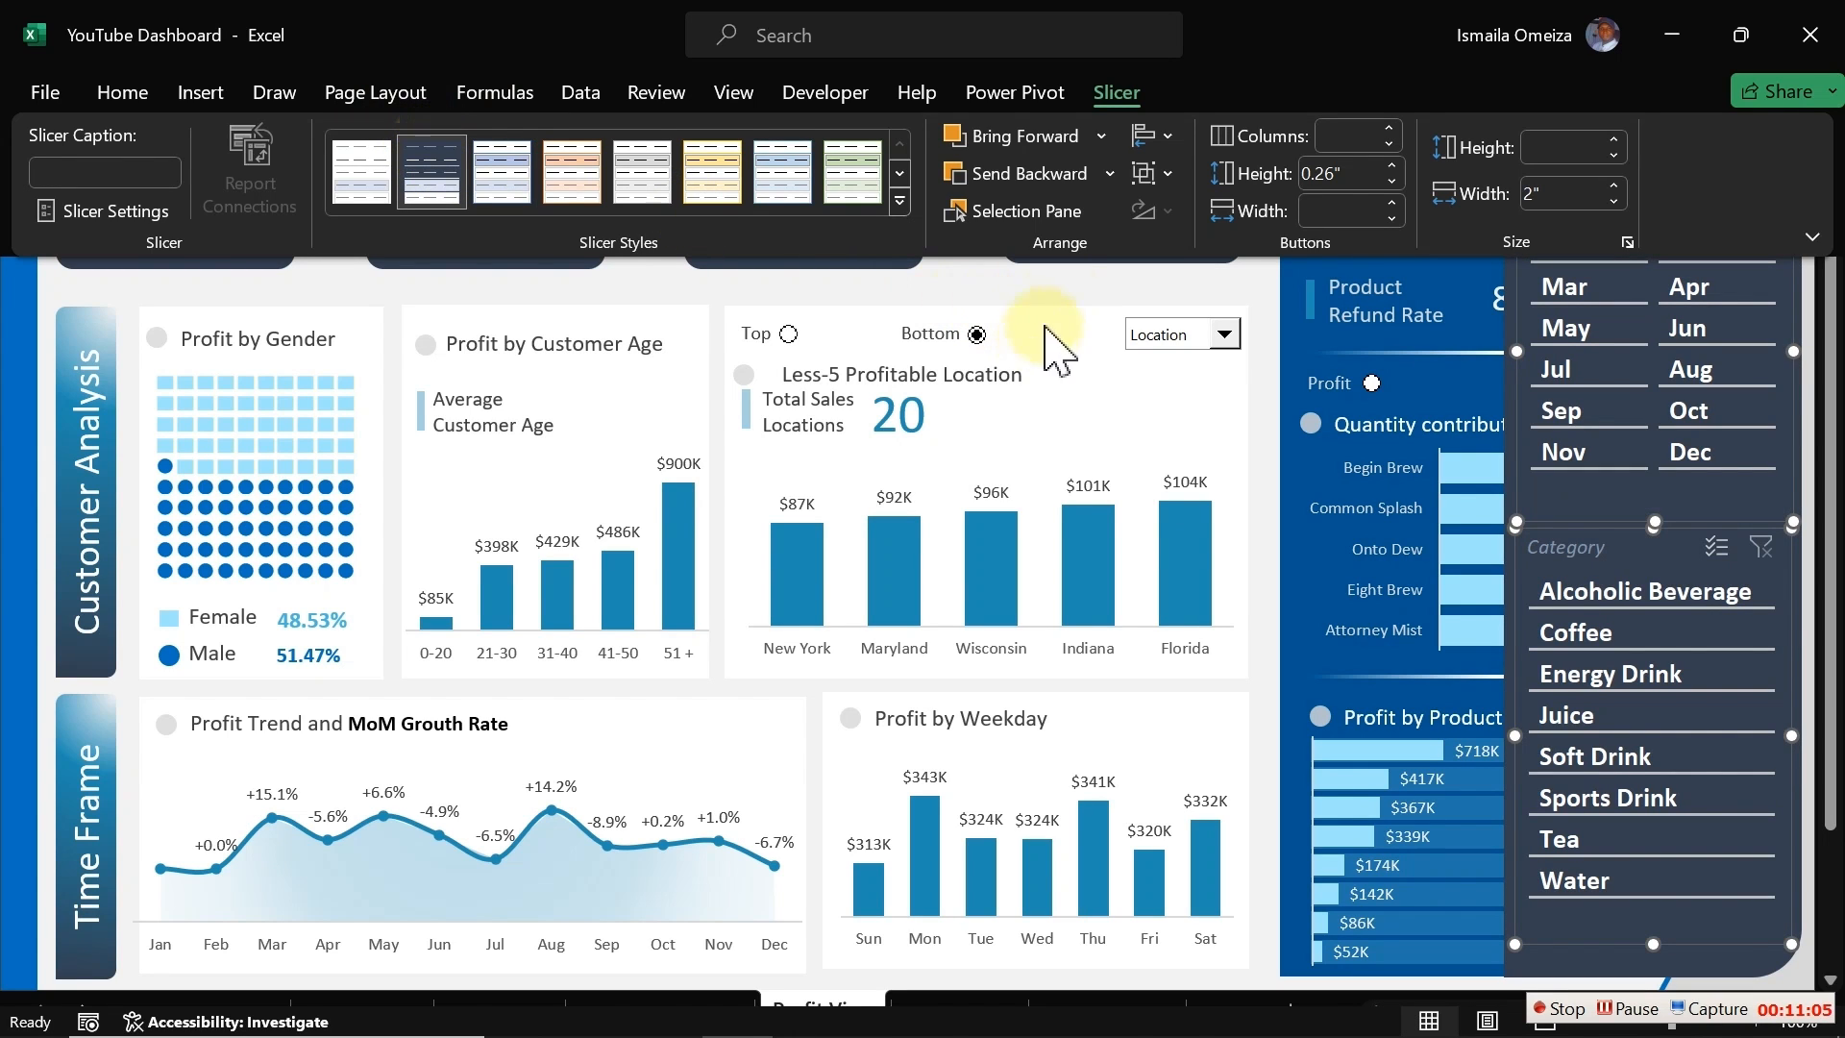
{"action": "left_click", "coordinate": [1059, 284]}
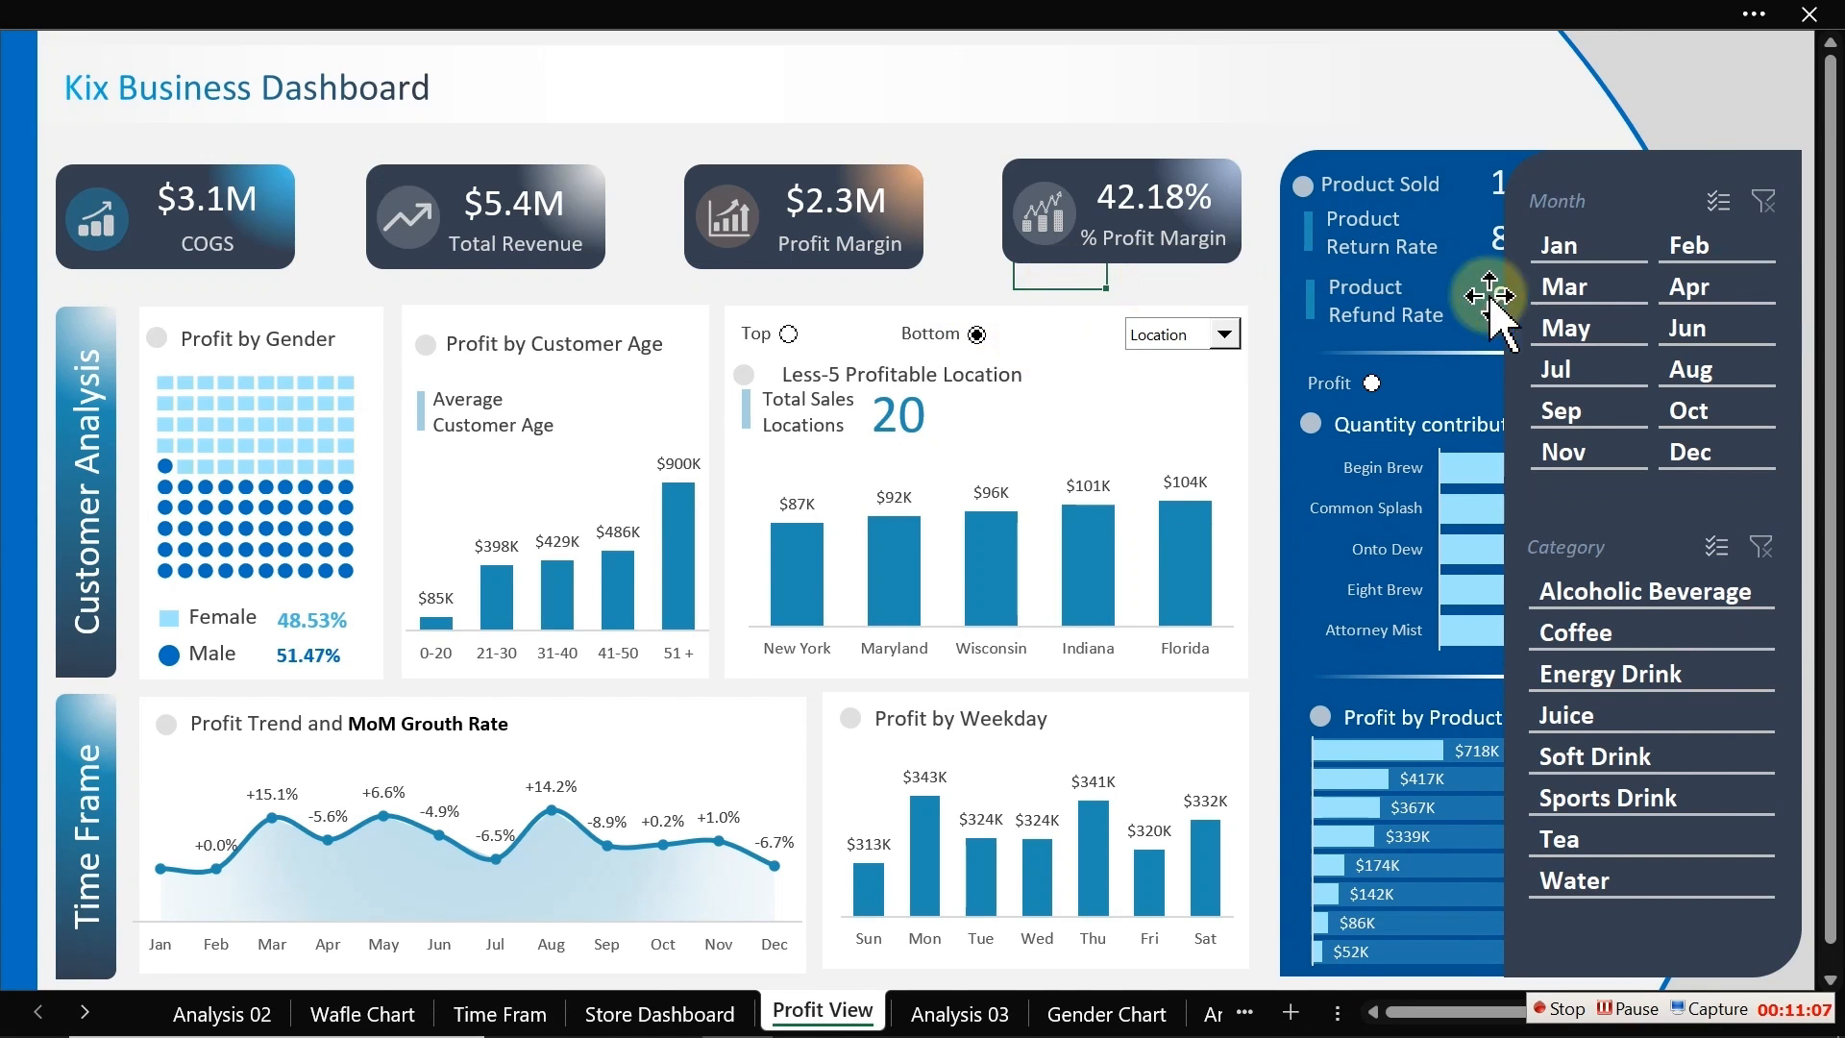
{"action": "left_click", "coordinate": [1577, 293]}
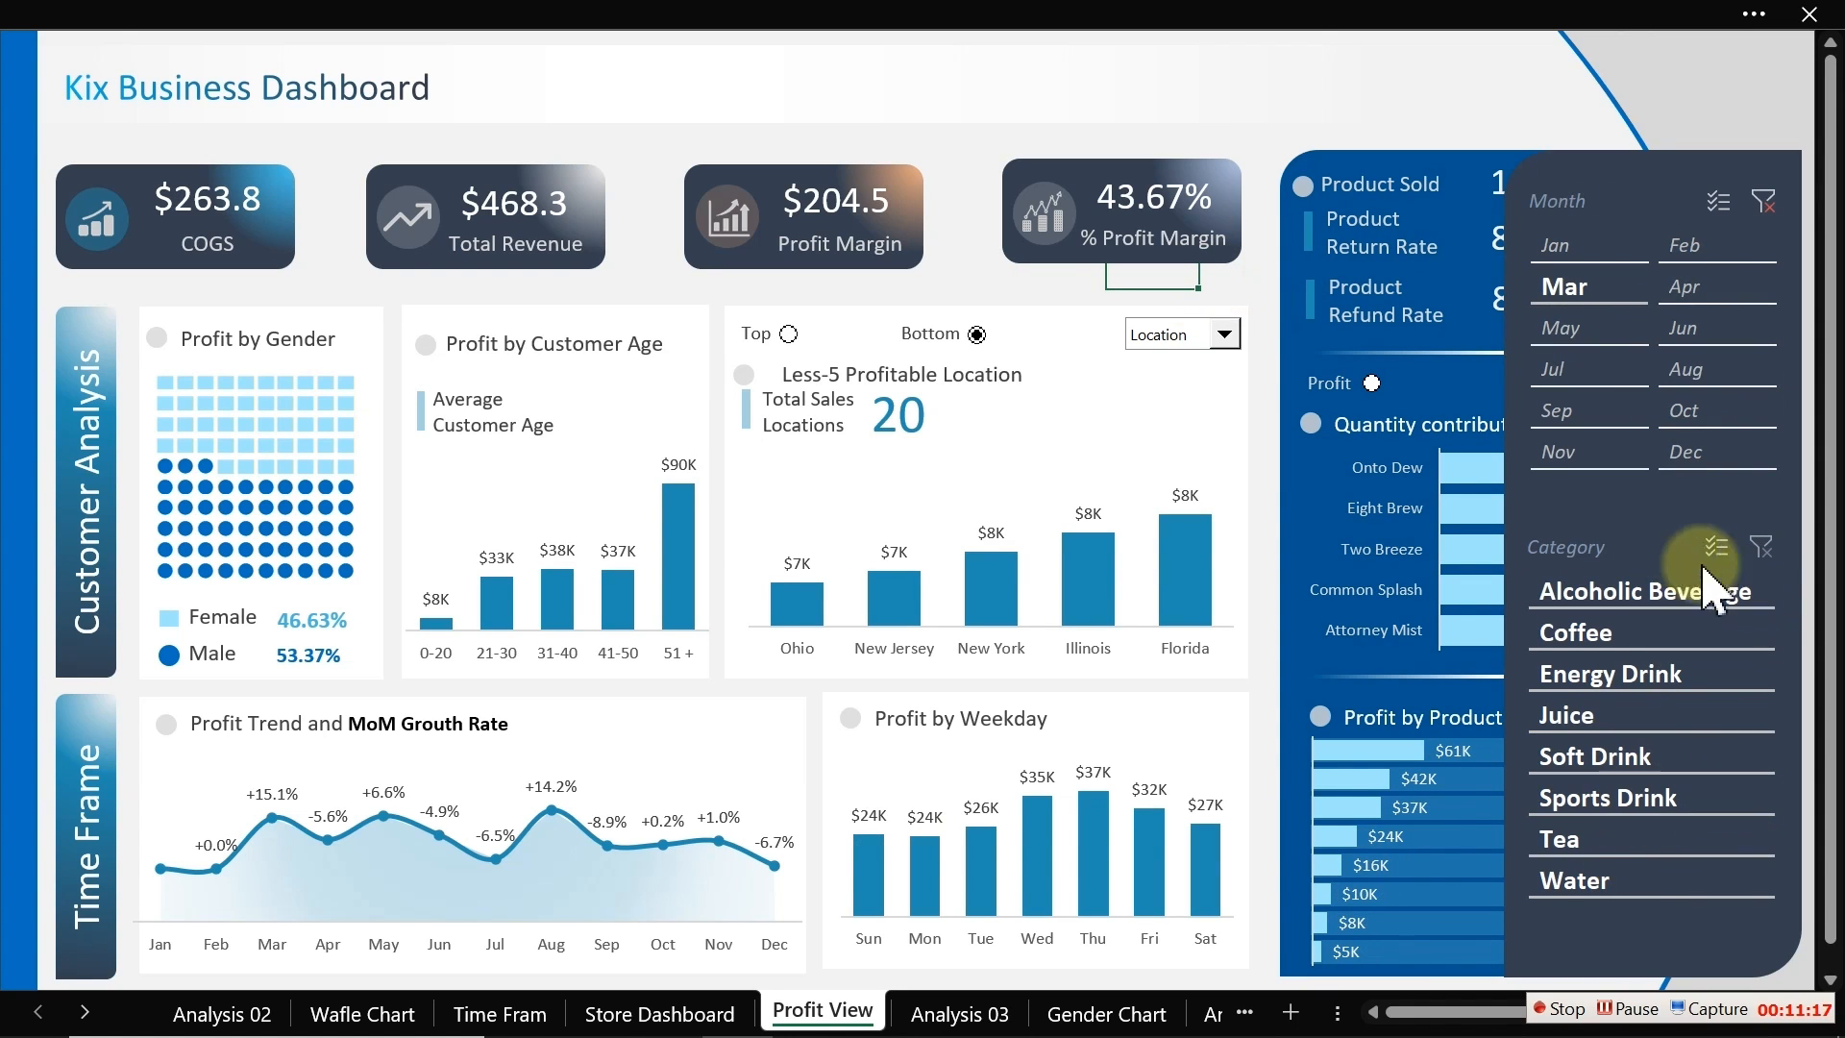
Step: Modify the custom slicer style, giving the Header element a light blue font colour, and confirm
{"action": "left_click", "coordinate": [1611, 201]}
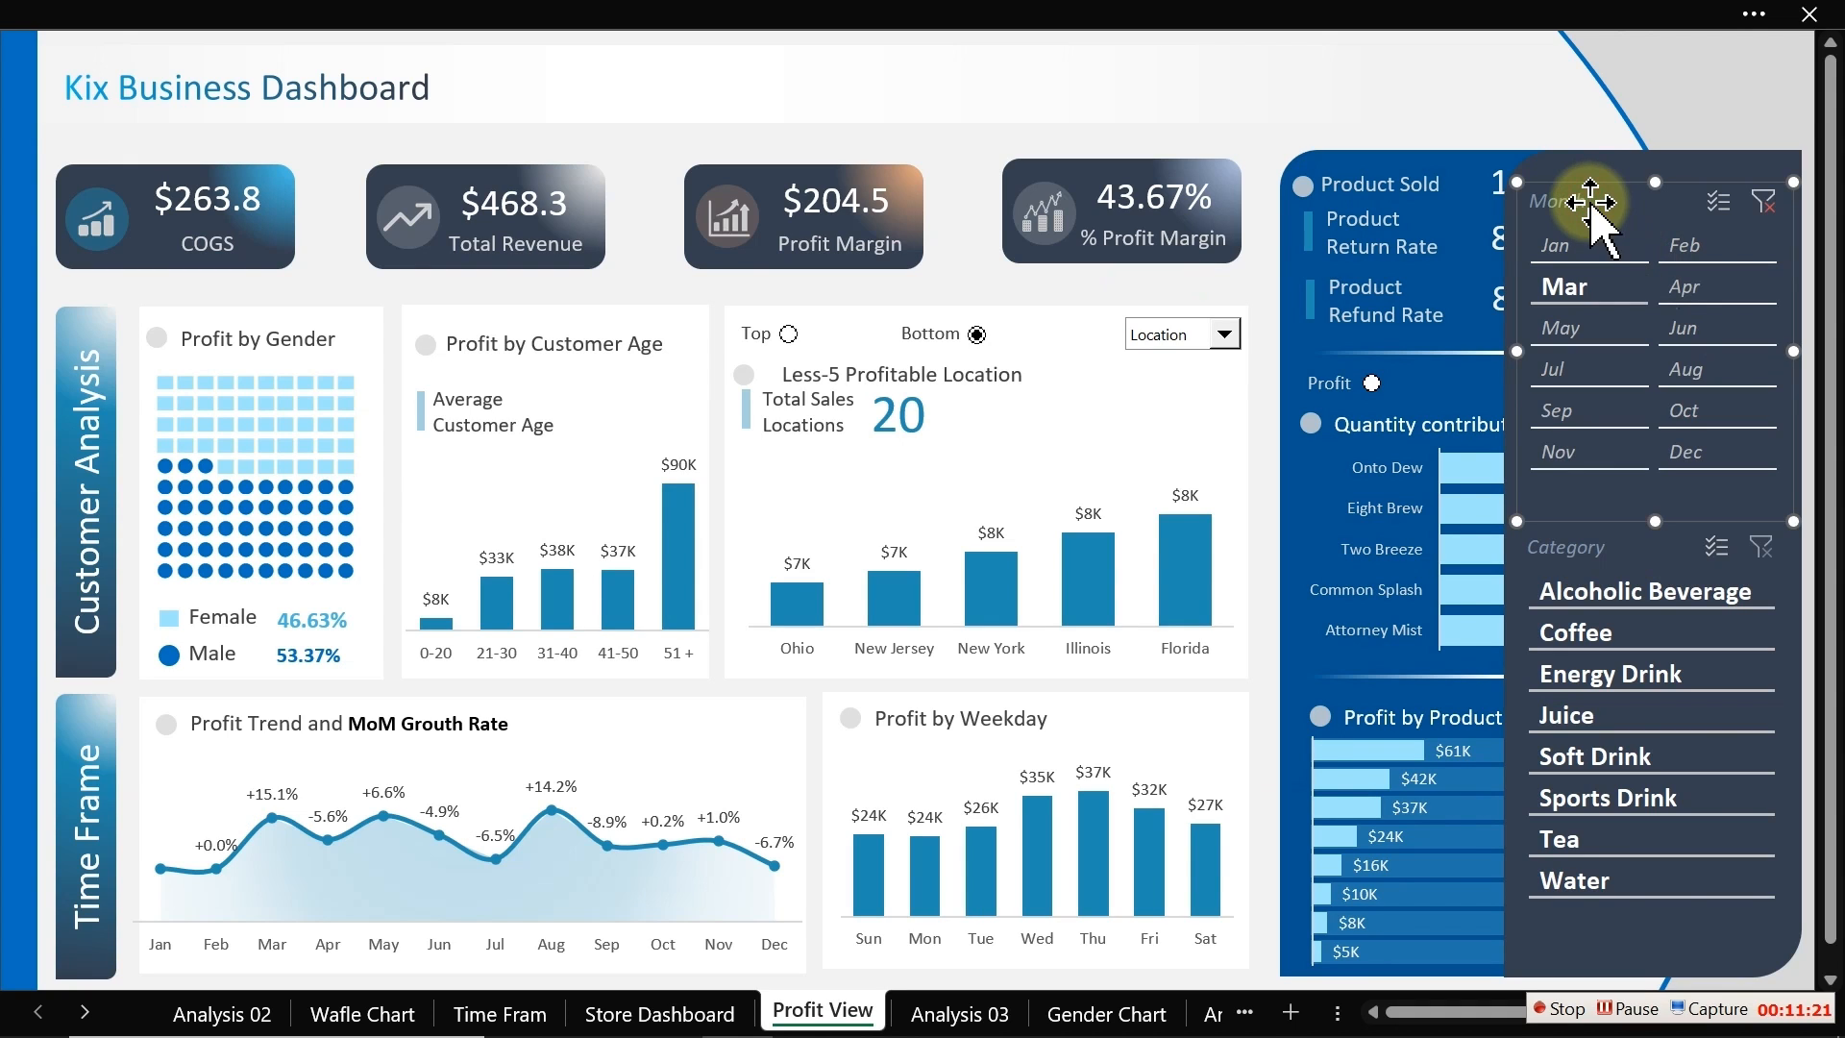
{"action": "left_click", "coordinate": [980, 20]}
{"action": "left_click", "coordinate": [1119, 94]}
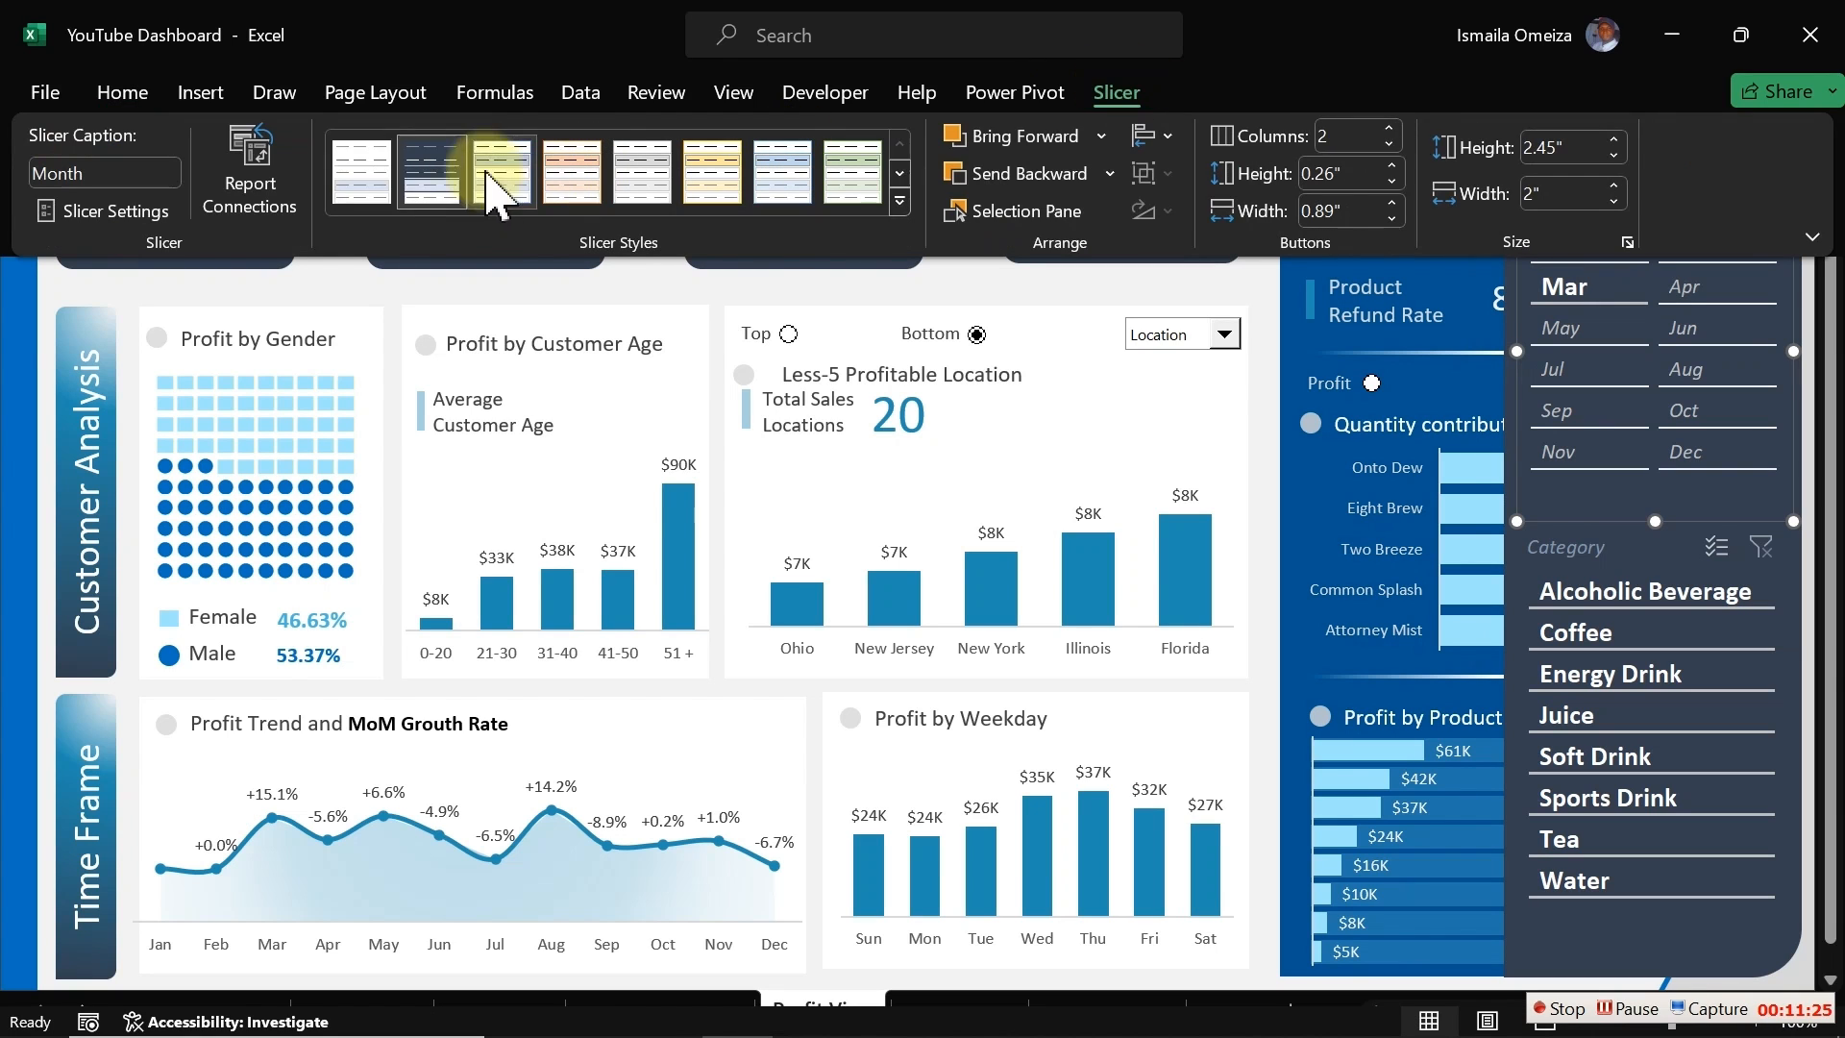
{"action": "right_click", "coordinate": [415, 183]}
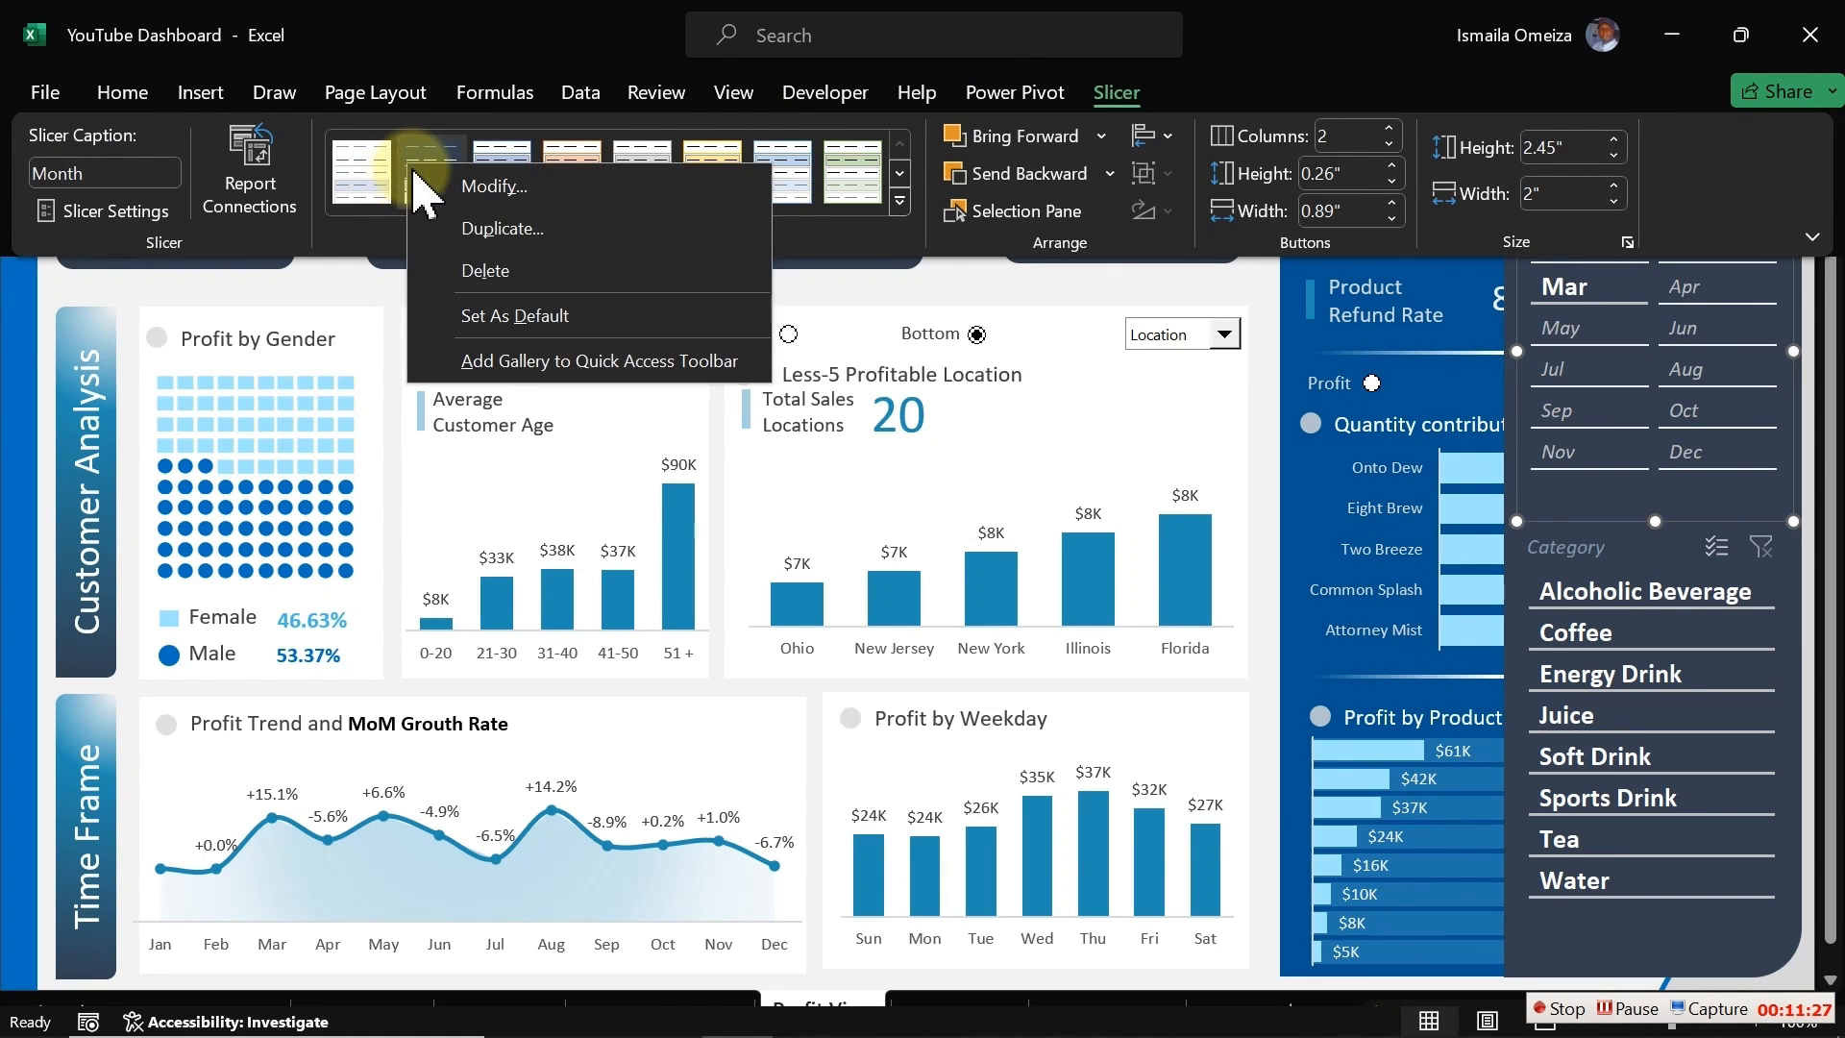
{"action": "left_click", "coordinate": [486, 219]}
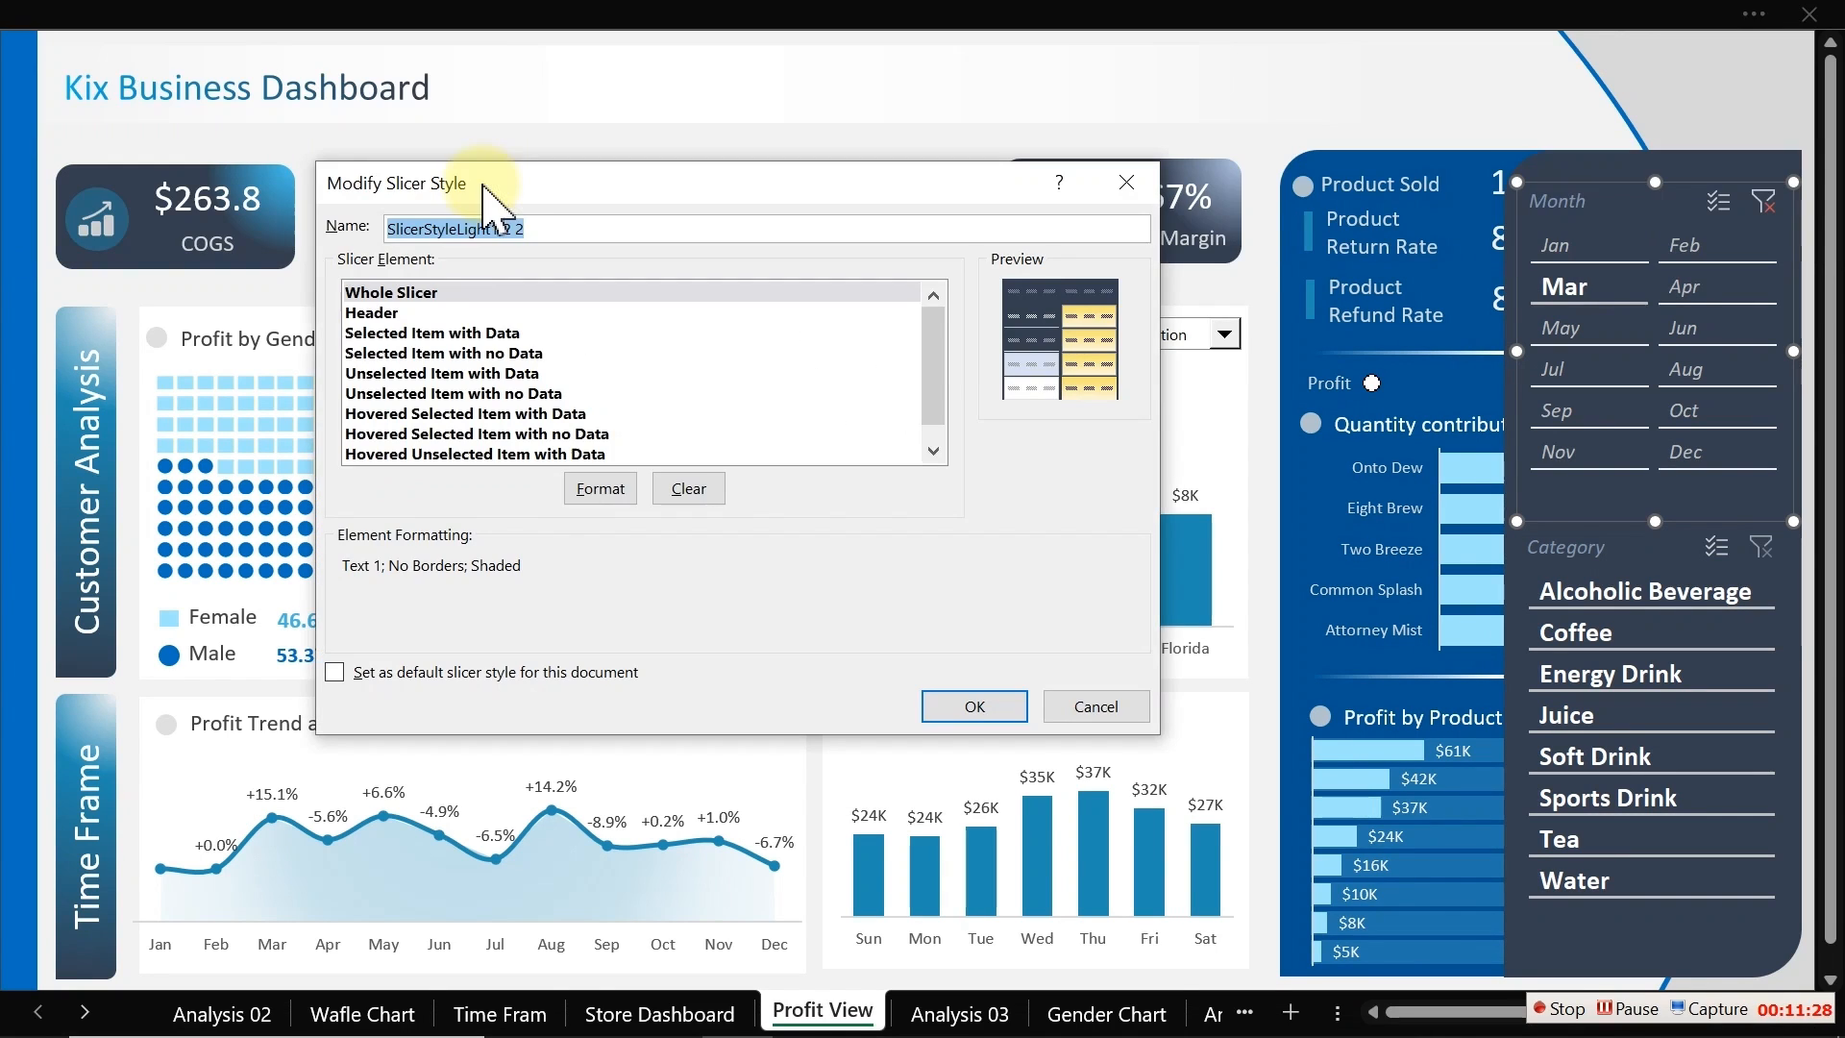
{"action": "left_click", "coordinate": [415, 313]}
{"action": "left_click", "coordinate": [622, 486]}
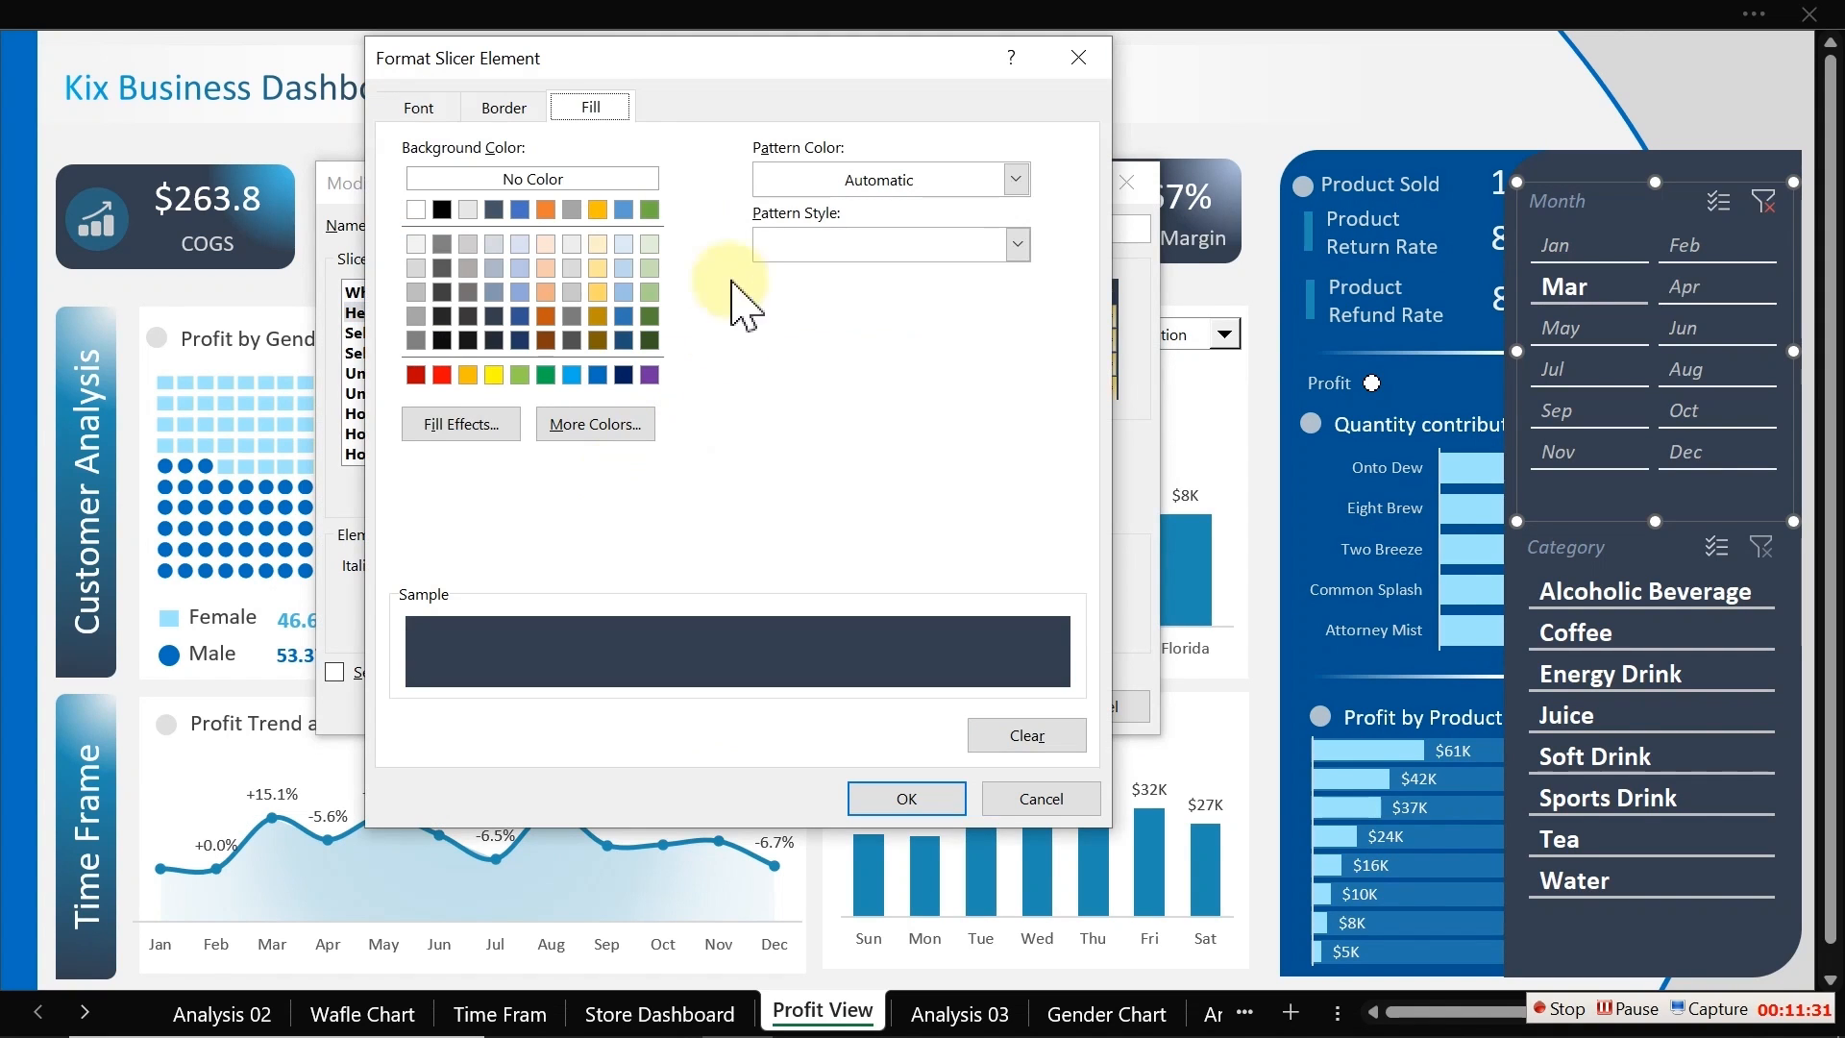
{"action": "left_click", "coordinate": [444, 111]}
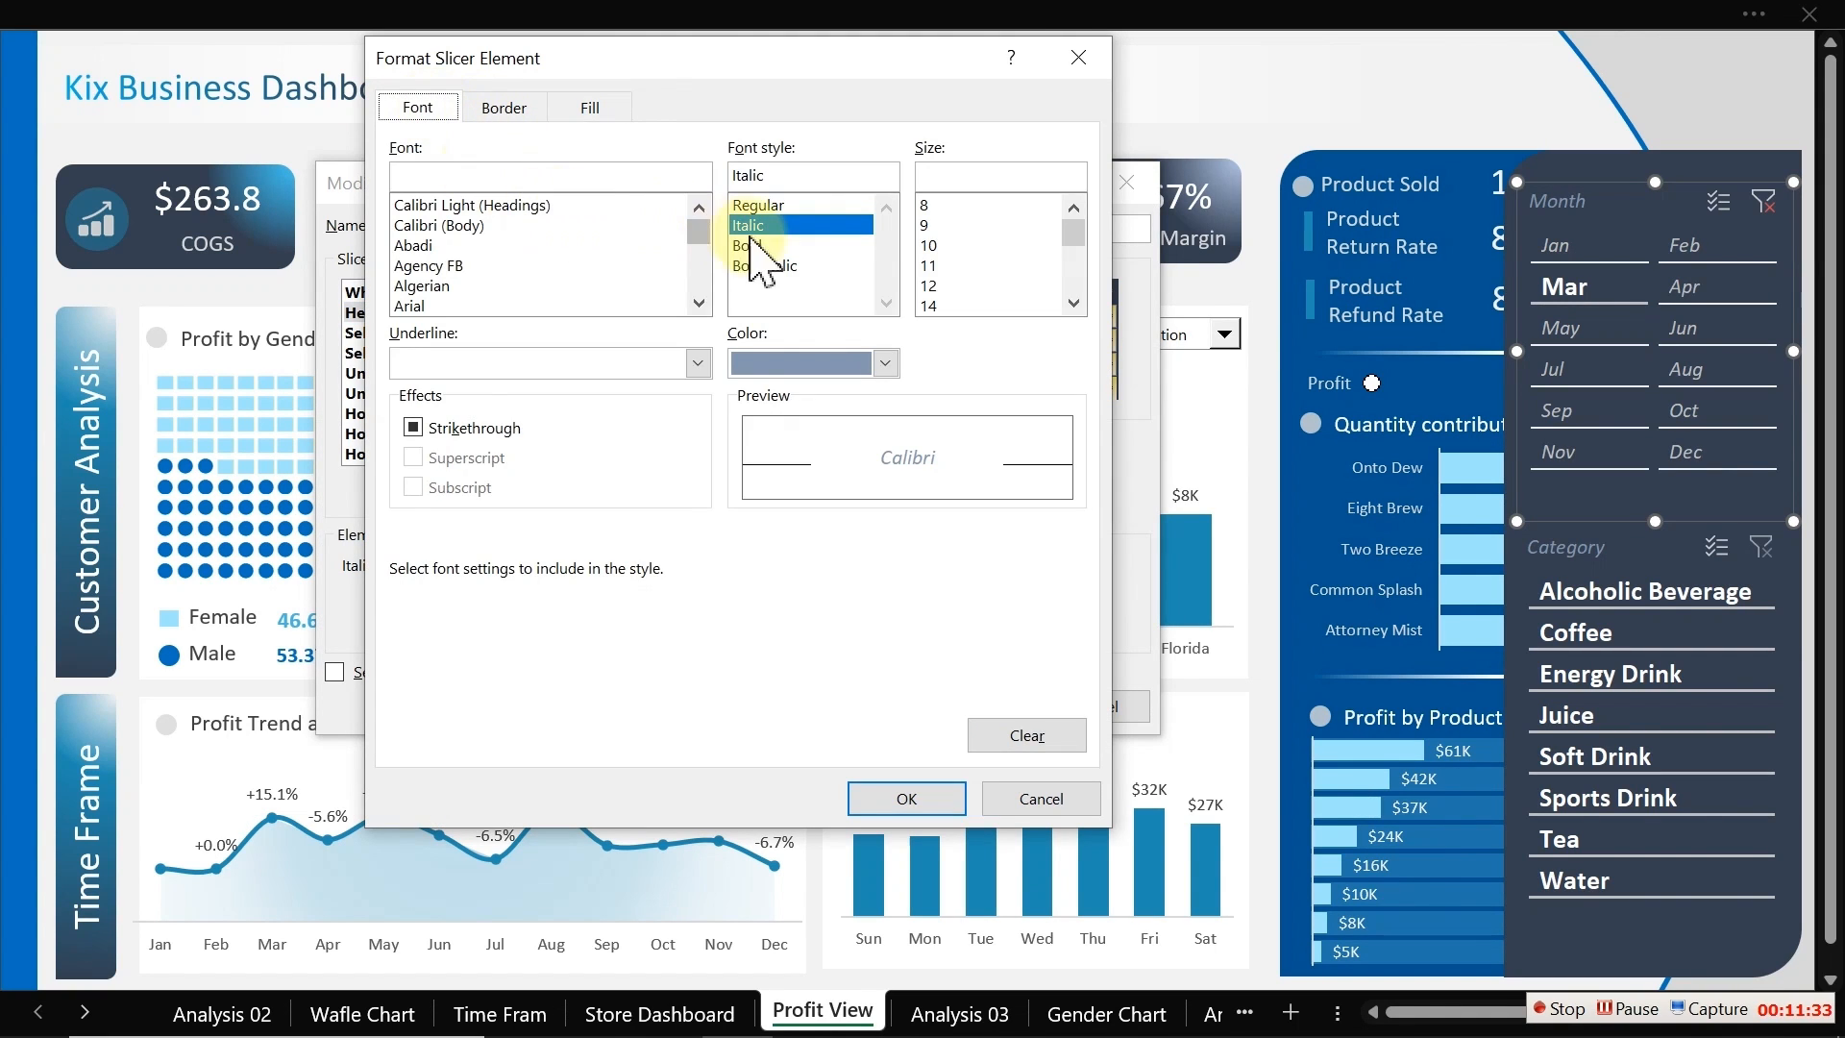
{"action": "left_click", "coordinate": [807, 363]}
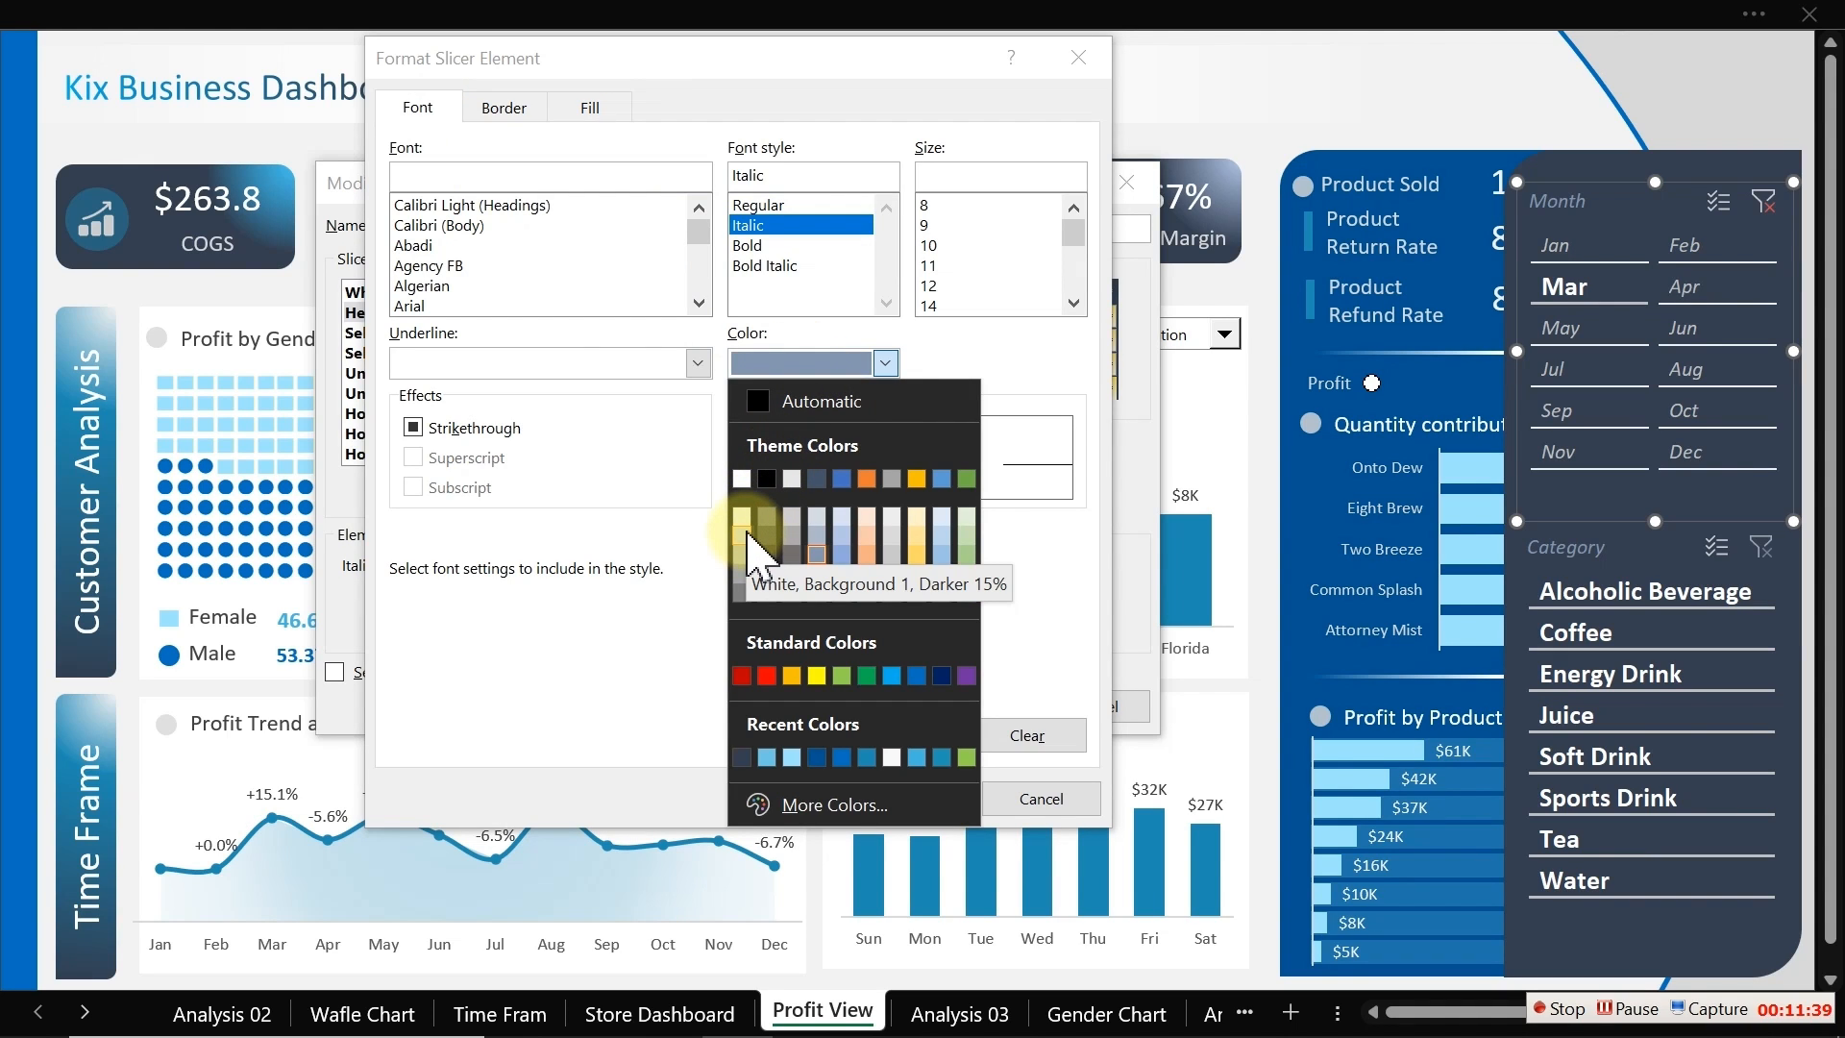
{"action": "left_click", "coordinate": [790, 756]}
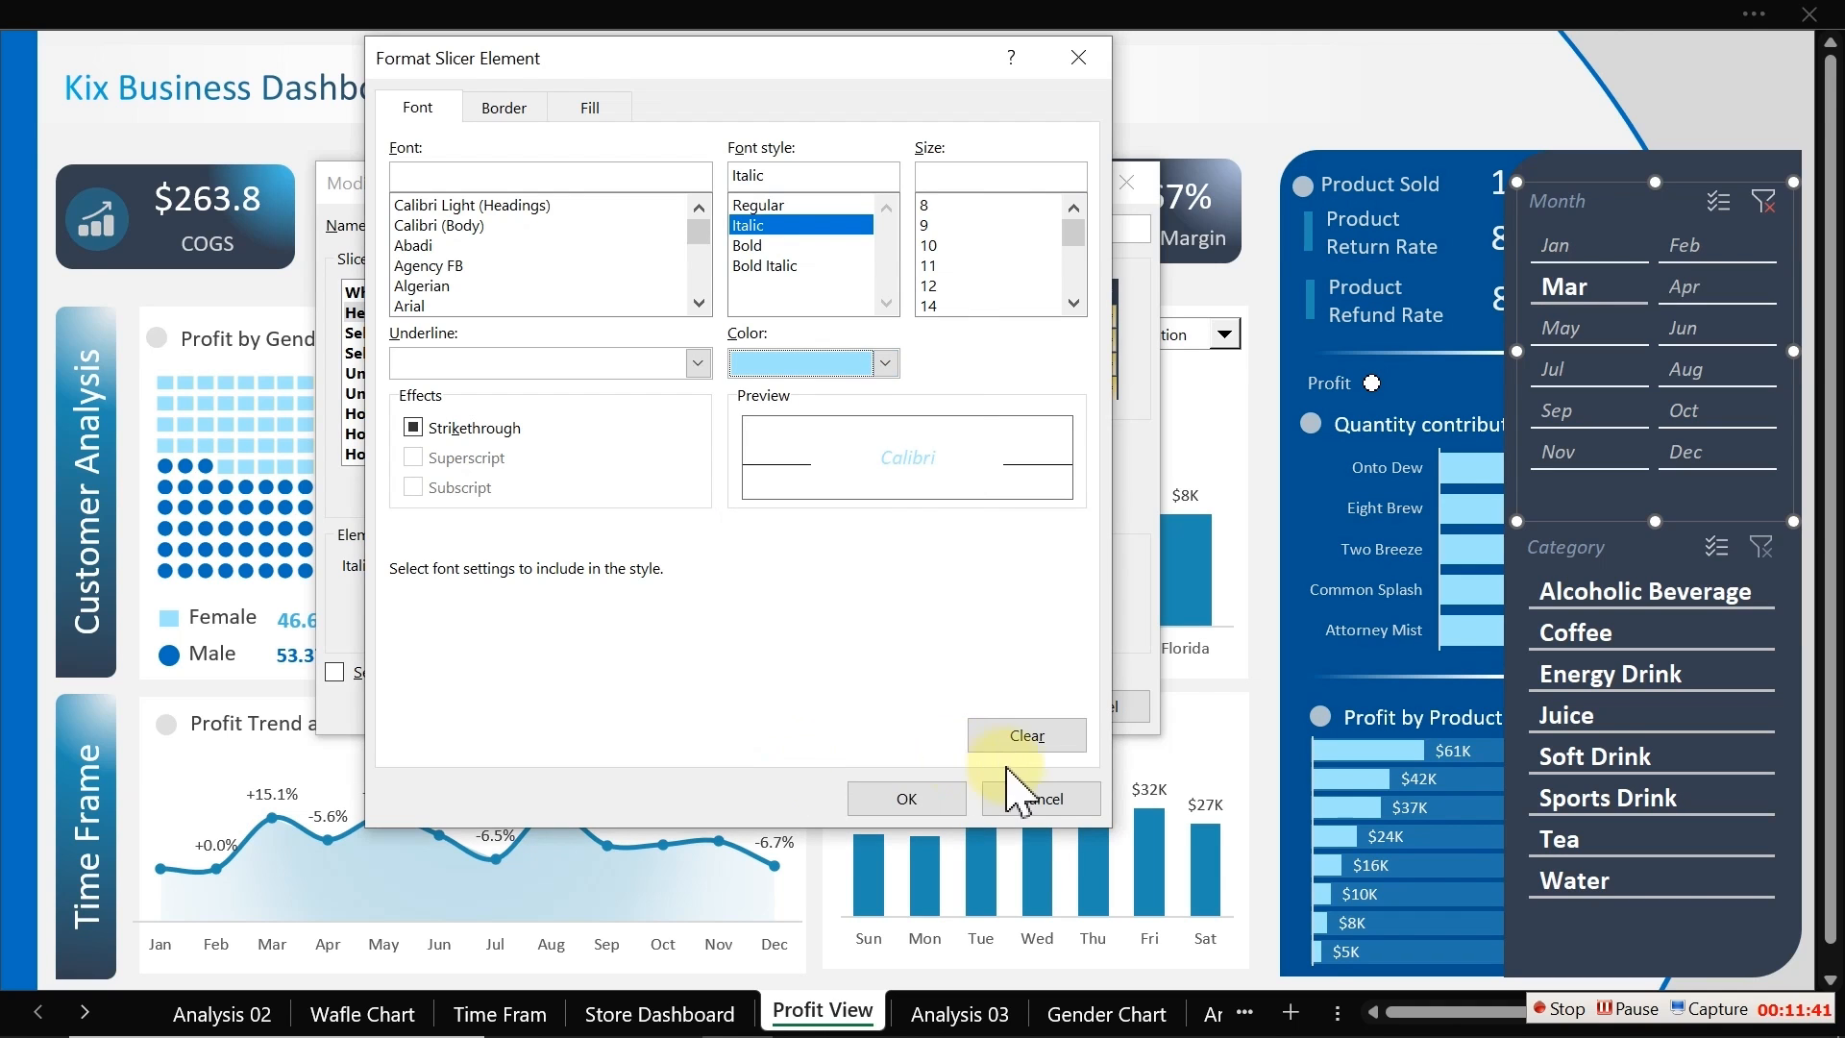
{"action": "left_click", "coordinate": [951, 797]}
{"action": "left_click", "coordinate": [1024, 704]}
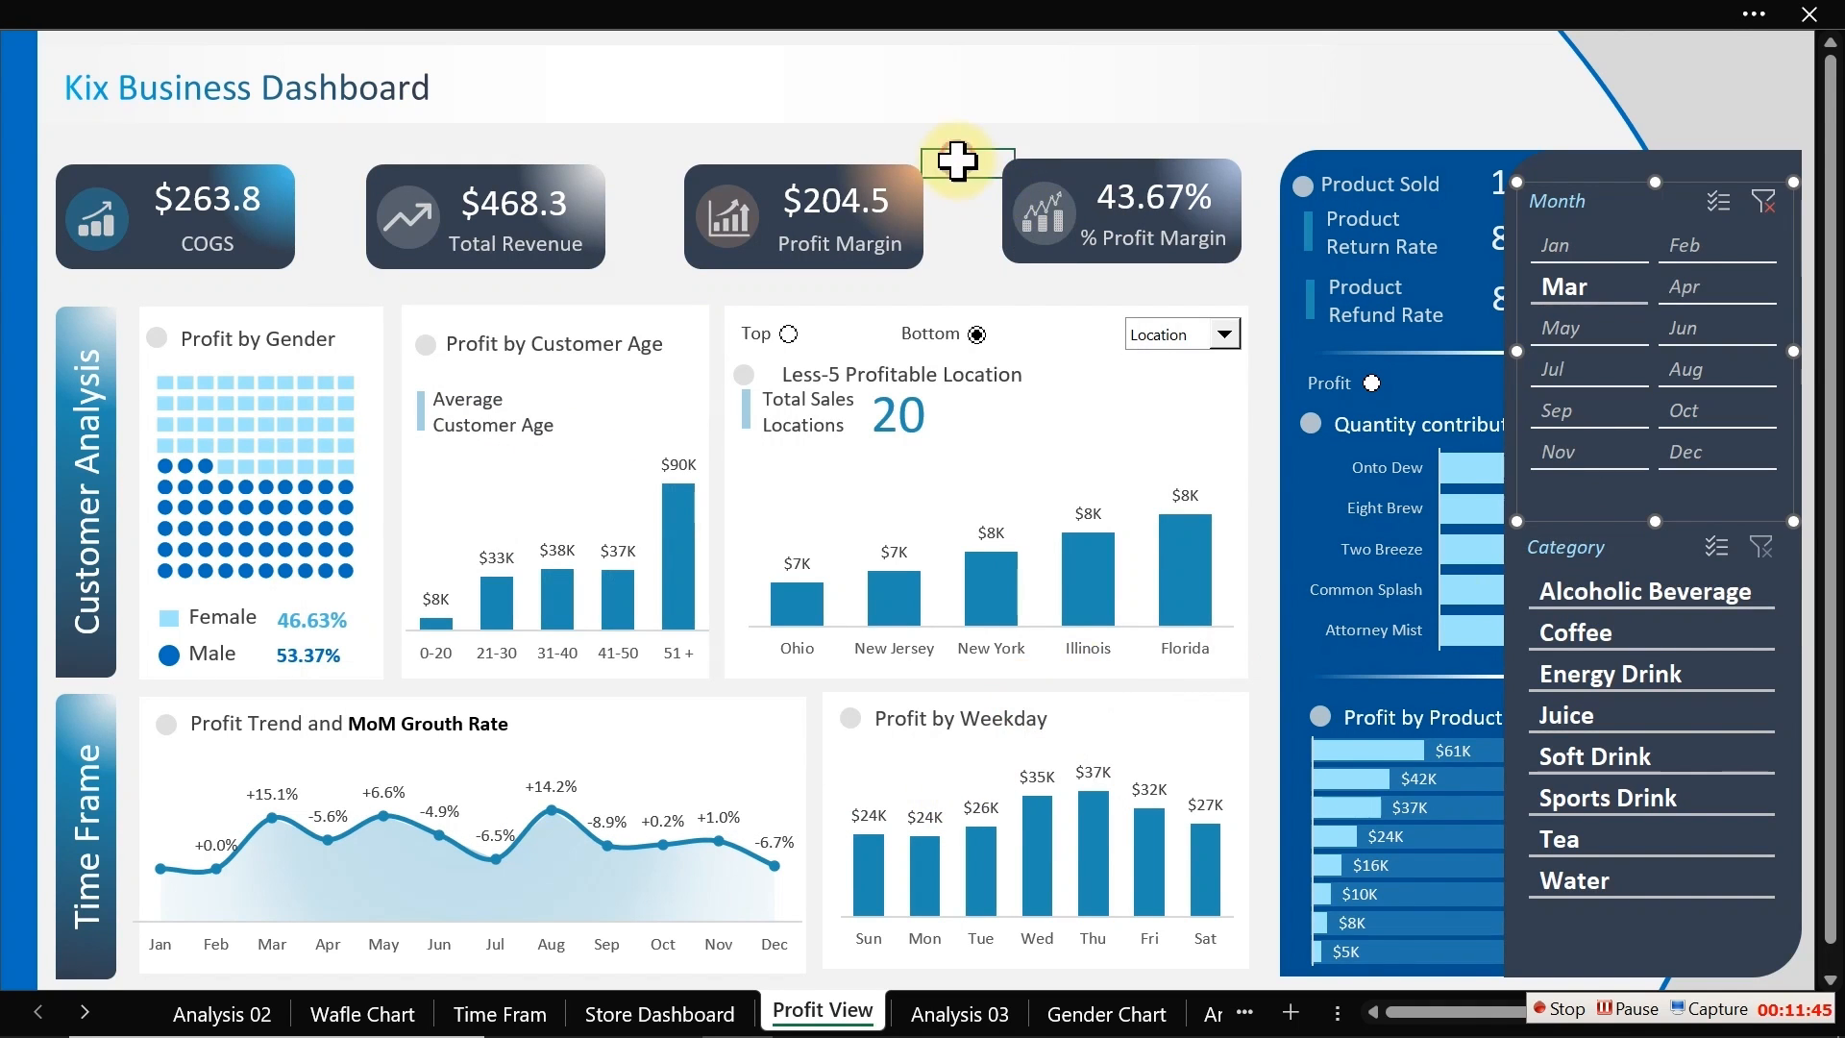
{"action": "left_click", "coordinate": [1597, 214]}
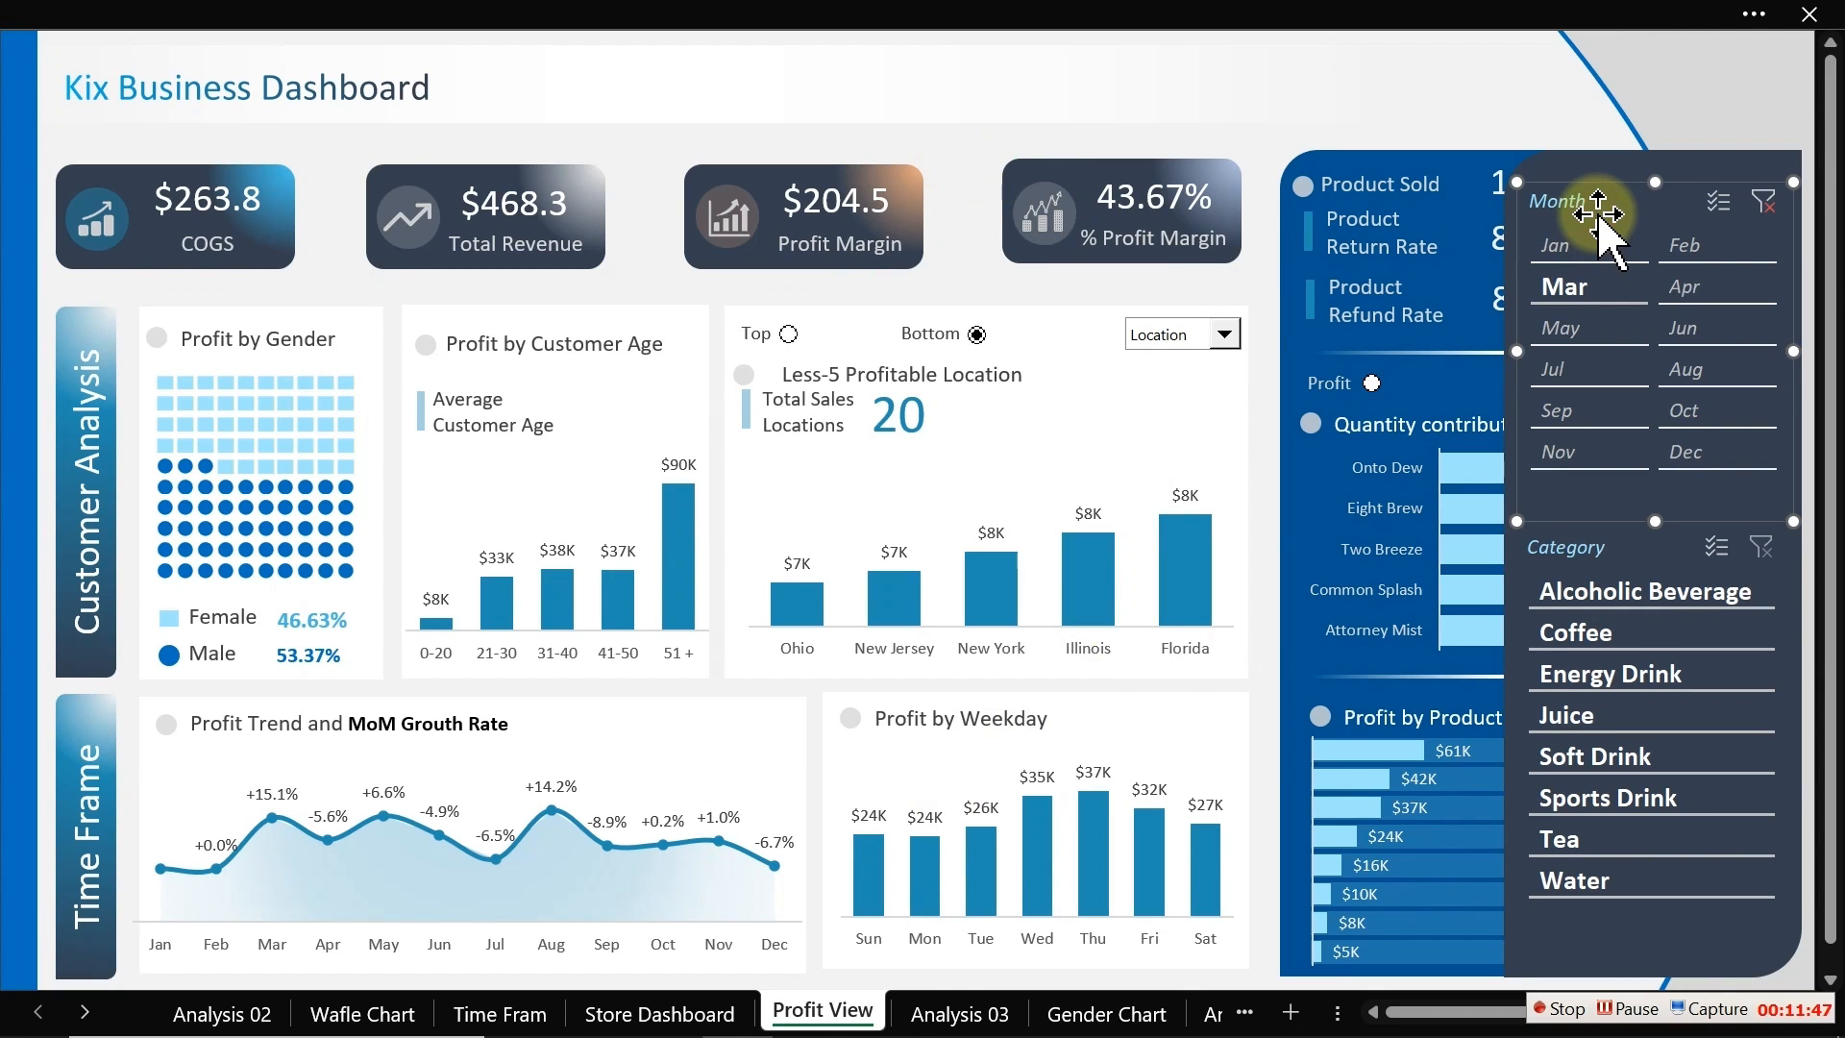
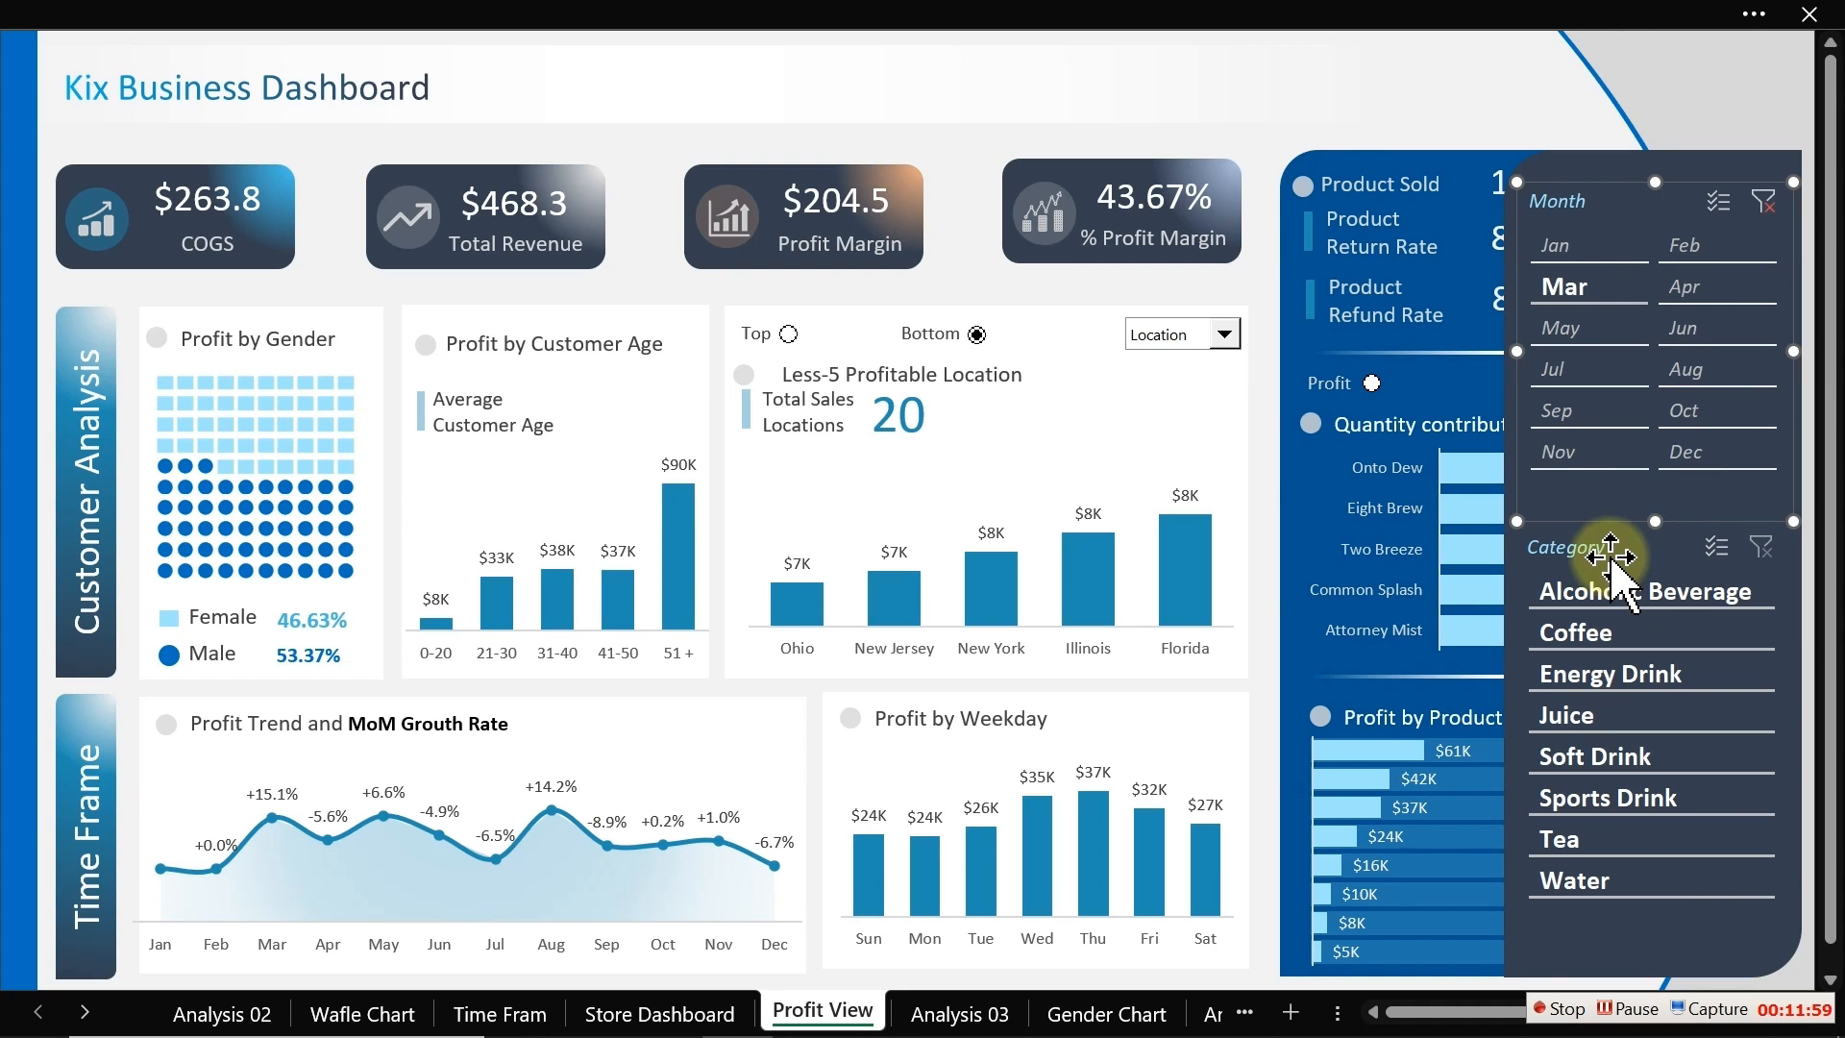
Step: Draw a rounded rectangle button labelled "Open Filter" in the dashboard's top-right corner
{"action": "left_click", "coordinate": [1246, 141]}
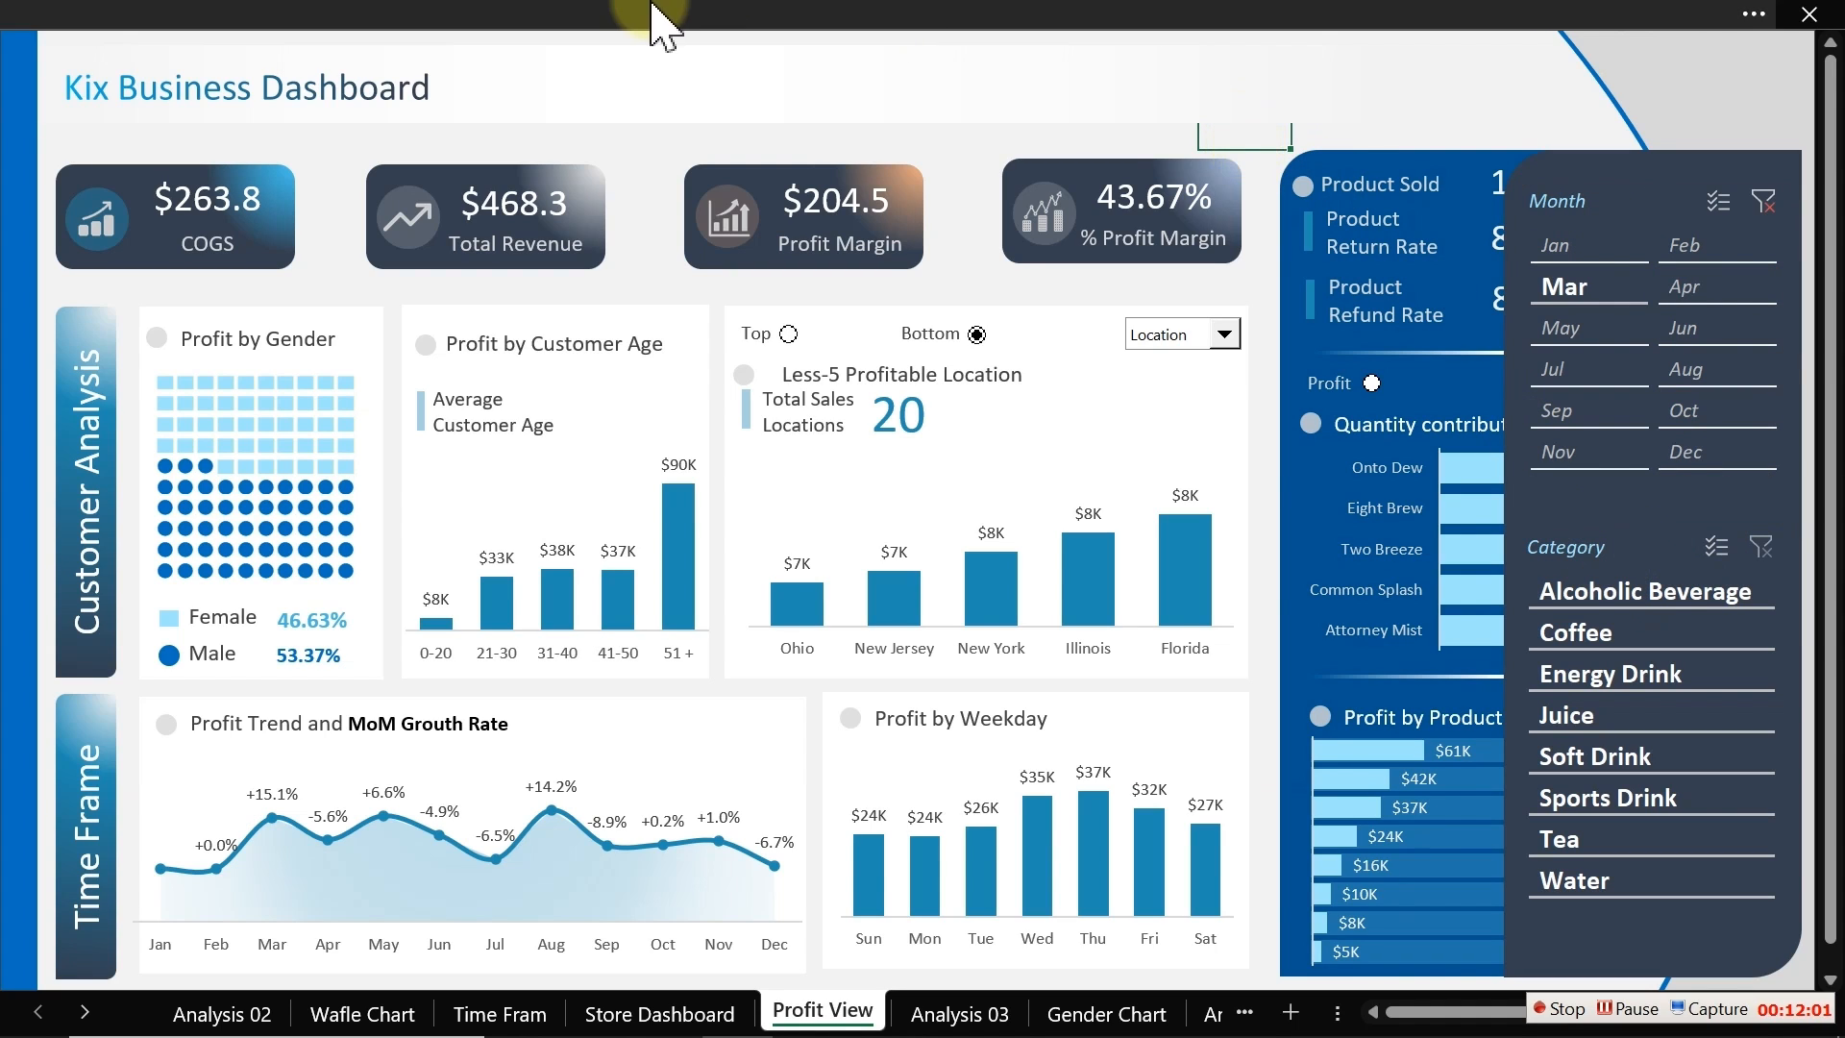
{"action": "left_click", "coordinate": [659, 17]}
{"action": "left_click", "coordinate": [199, 92]}
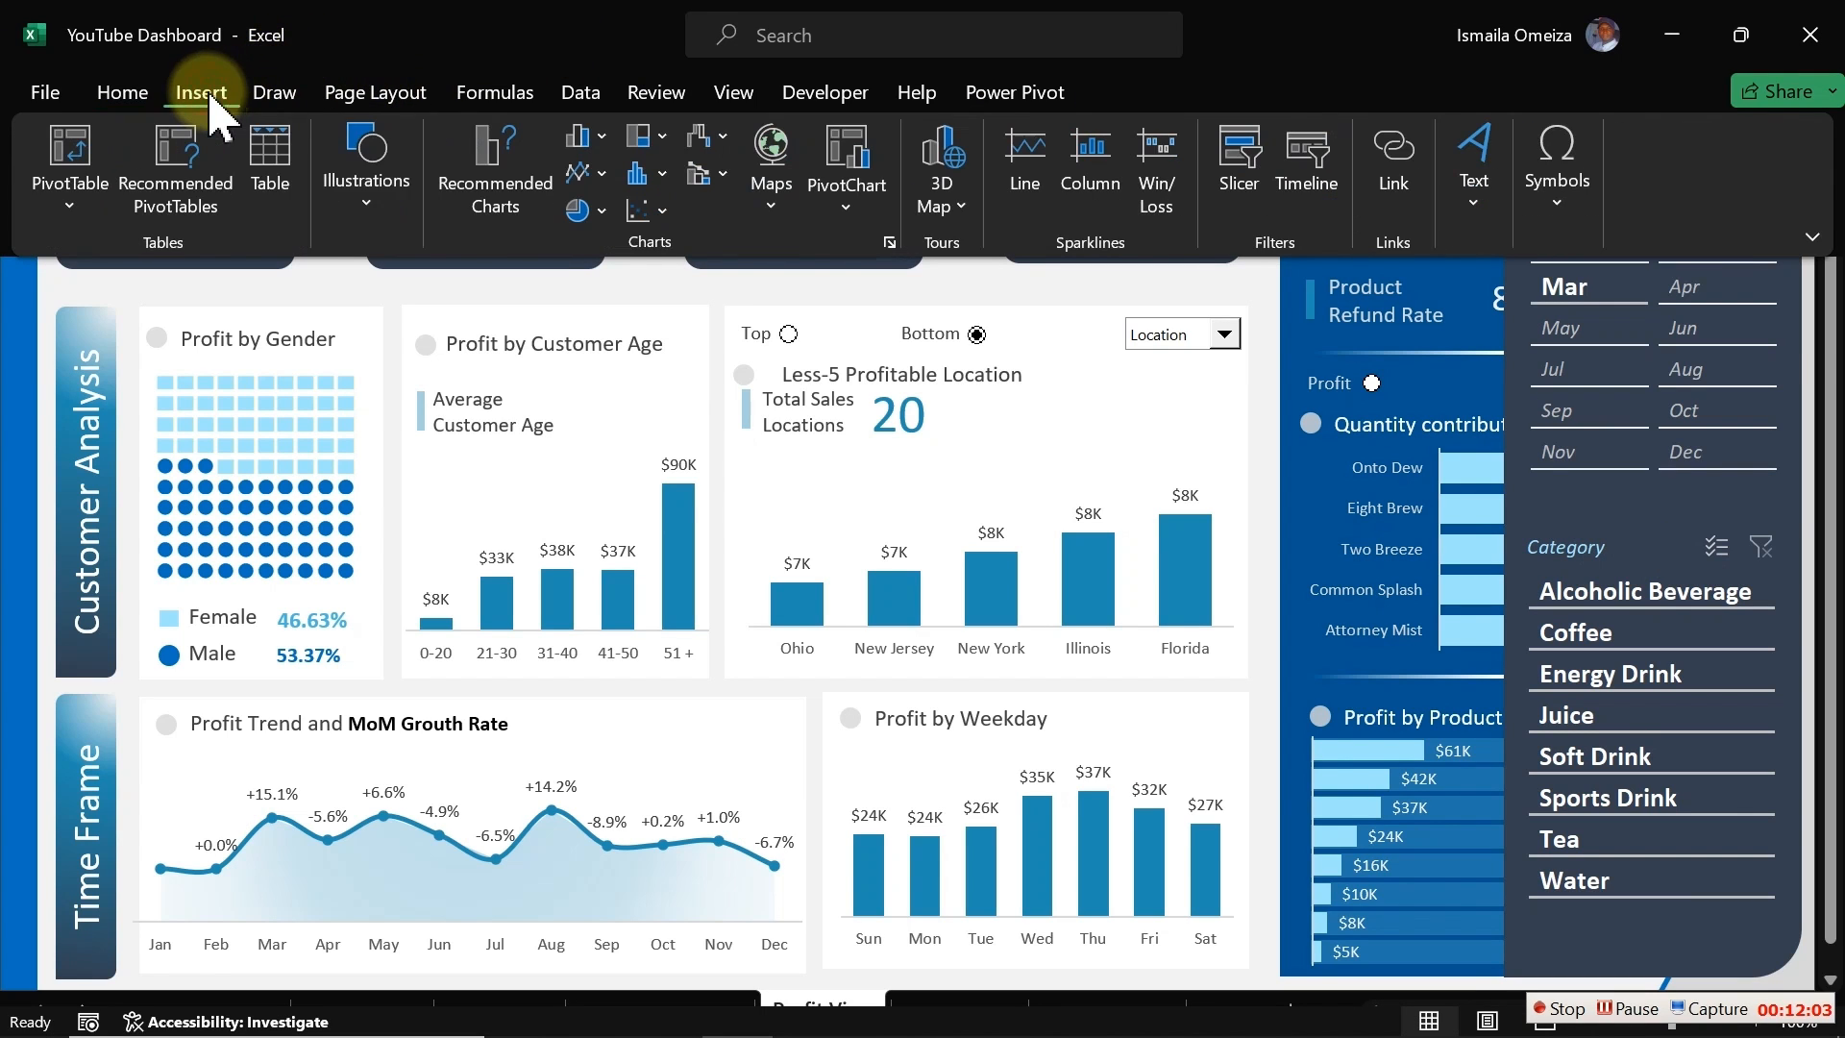
{"action": "left_click", "coordinate": [368, 197]}
{"action": "left_click", "coordinate": [423, 332]}
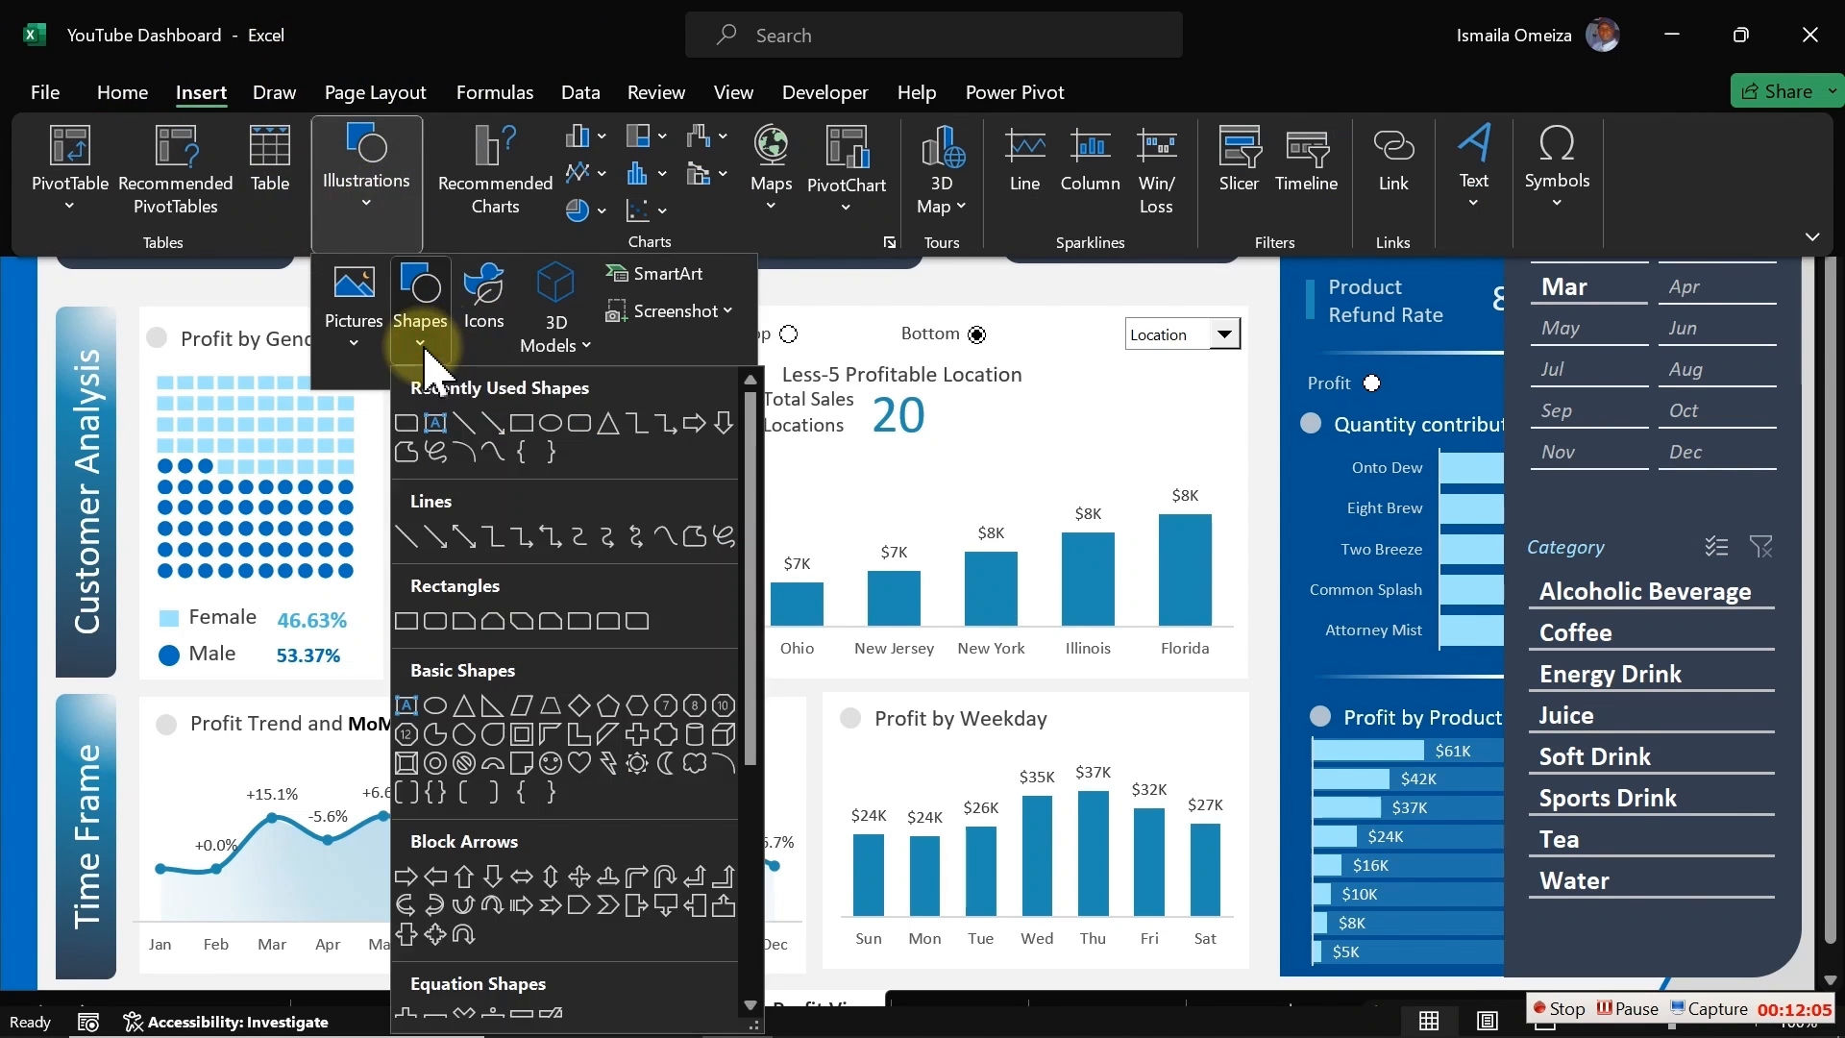
{"action": "left_click", "coordinate": [579, 425]}
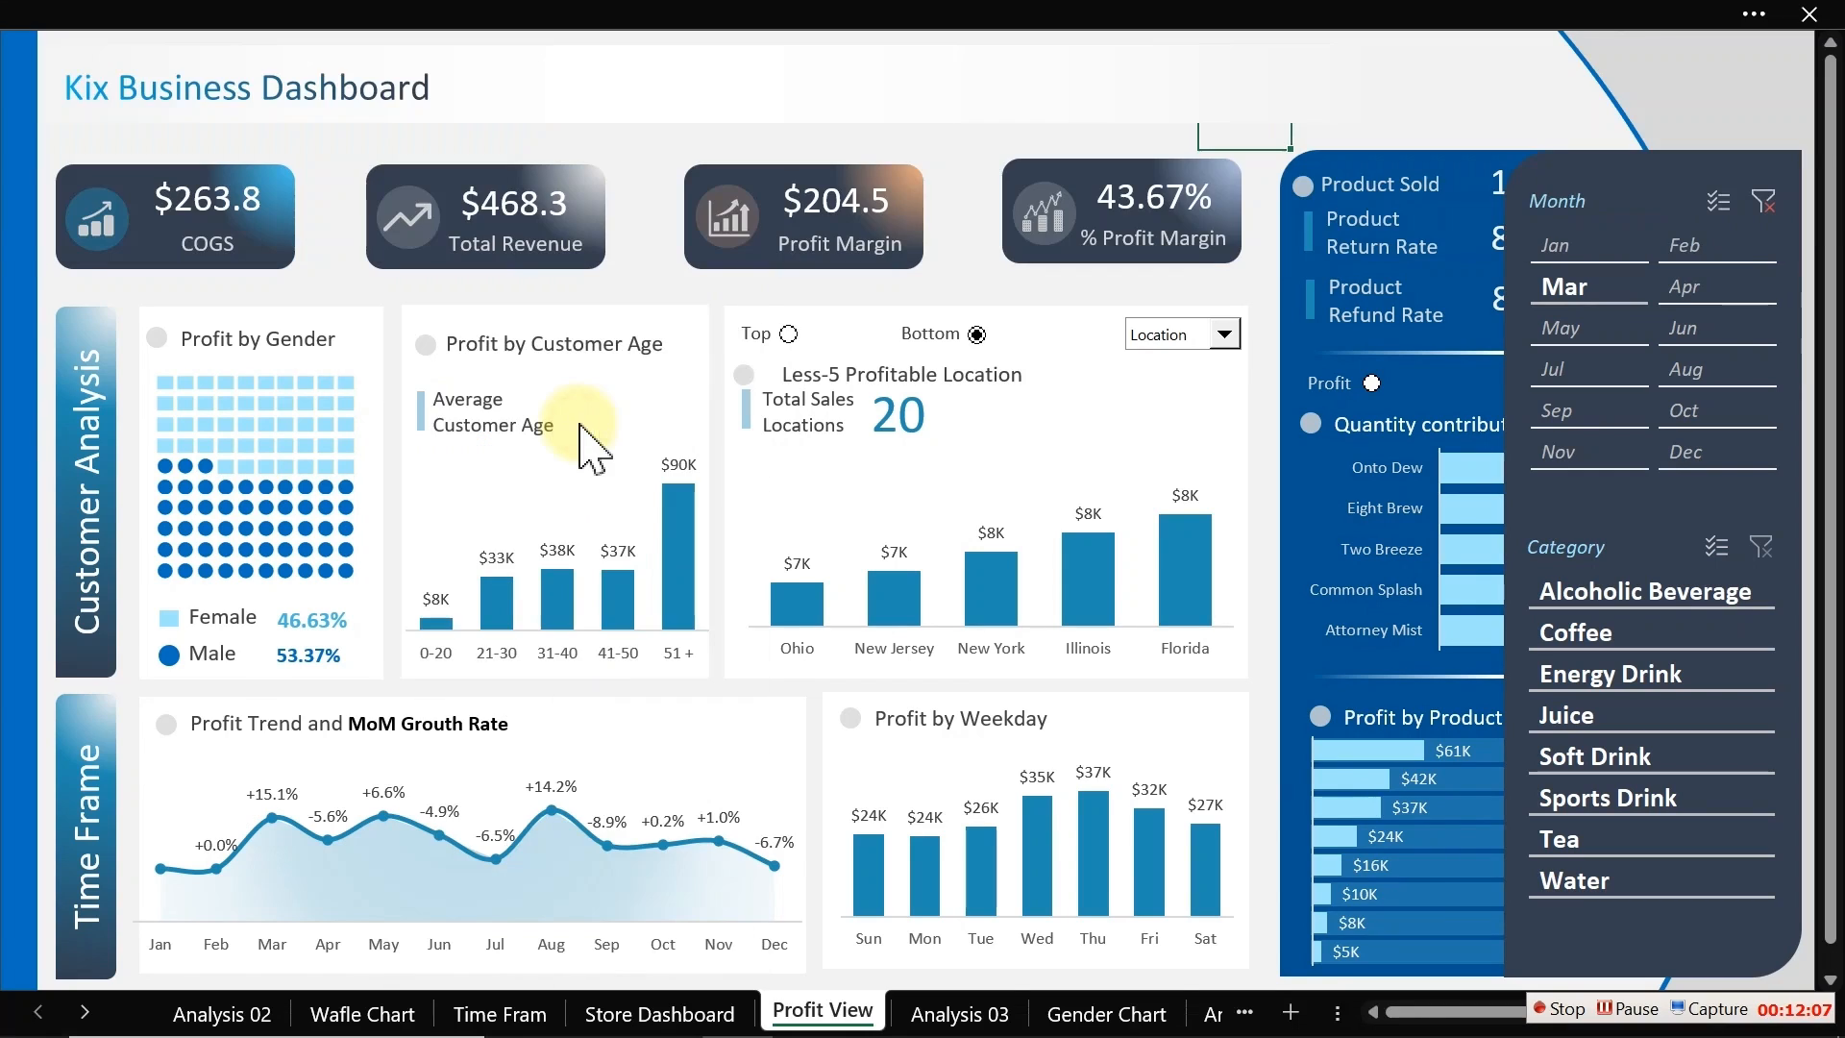
{"action": "left_click_drag", "start_coordinate": [949, 240], "coordinate": [1631, 85]}
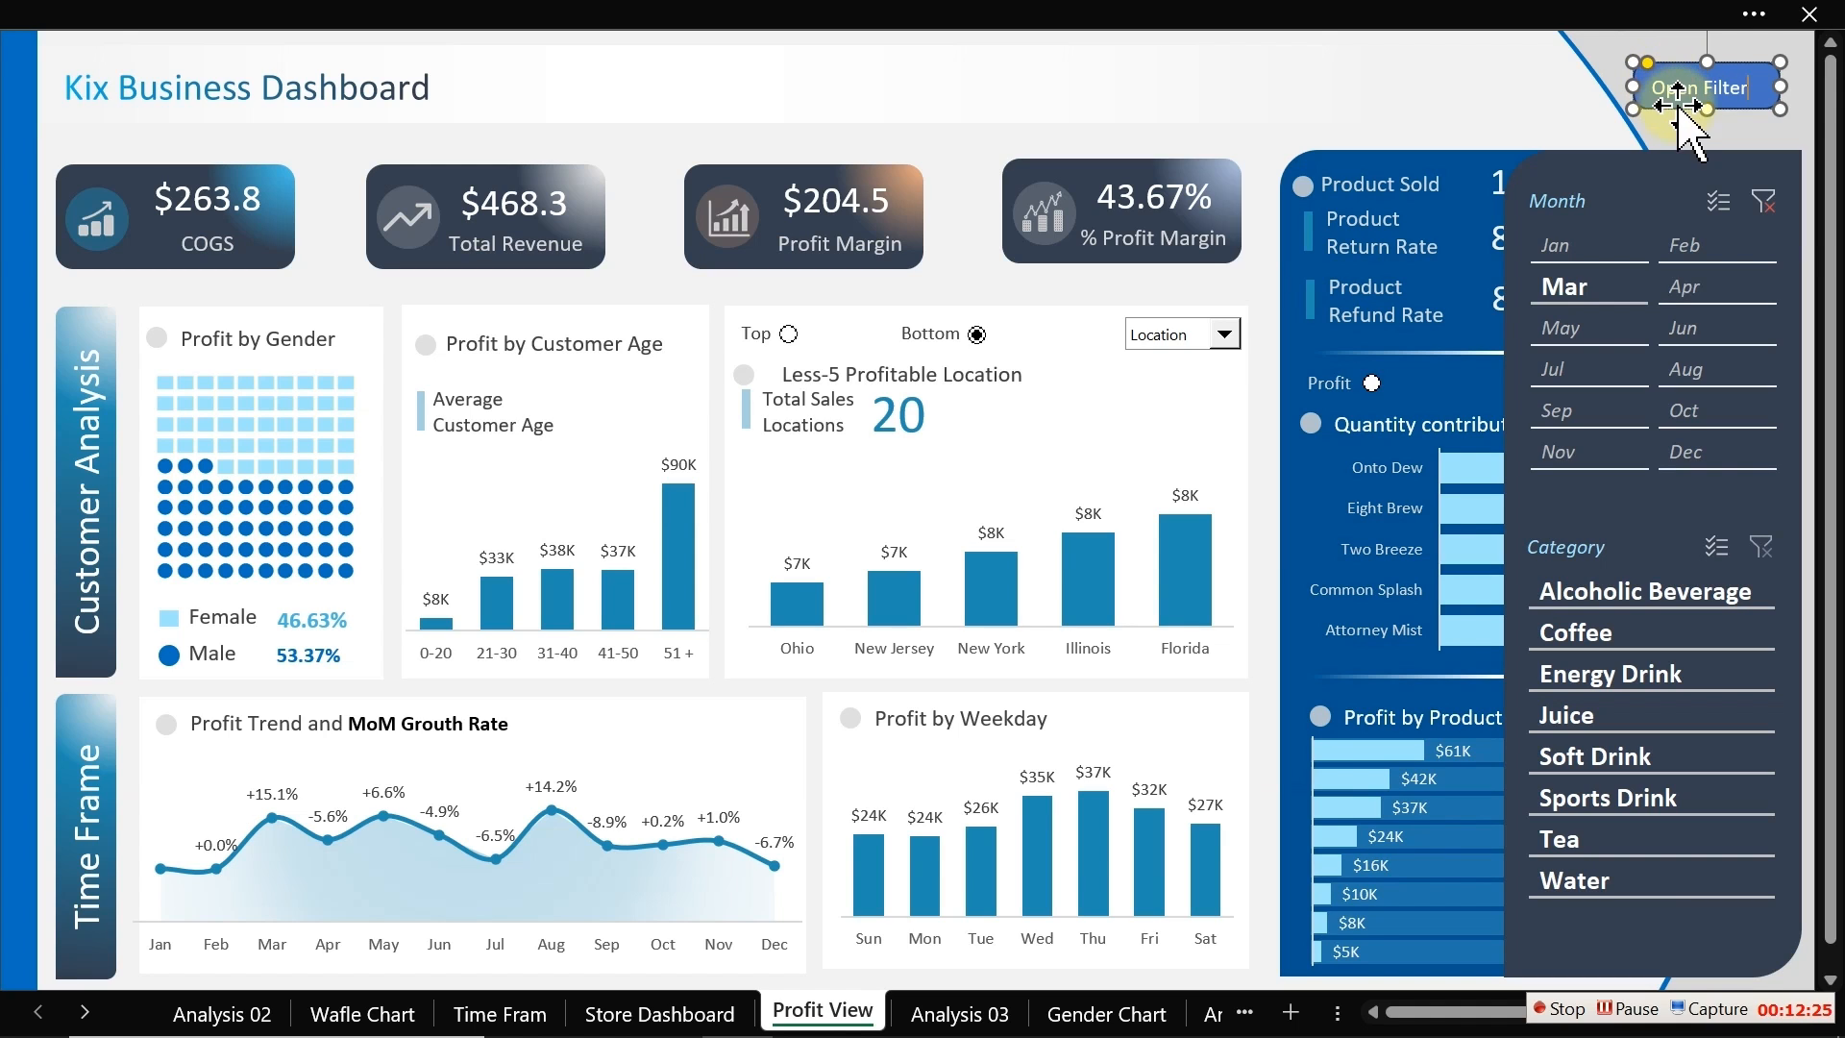
Step: Center the Open Filter button's text horizontally and vertically
{"action": "left_click", "coordinate": [423, 21]}
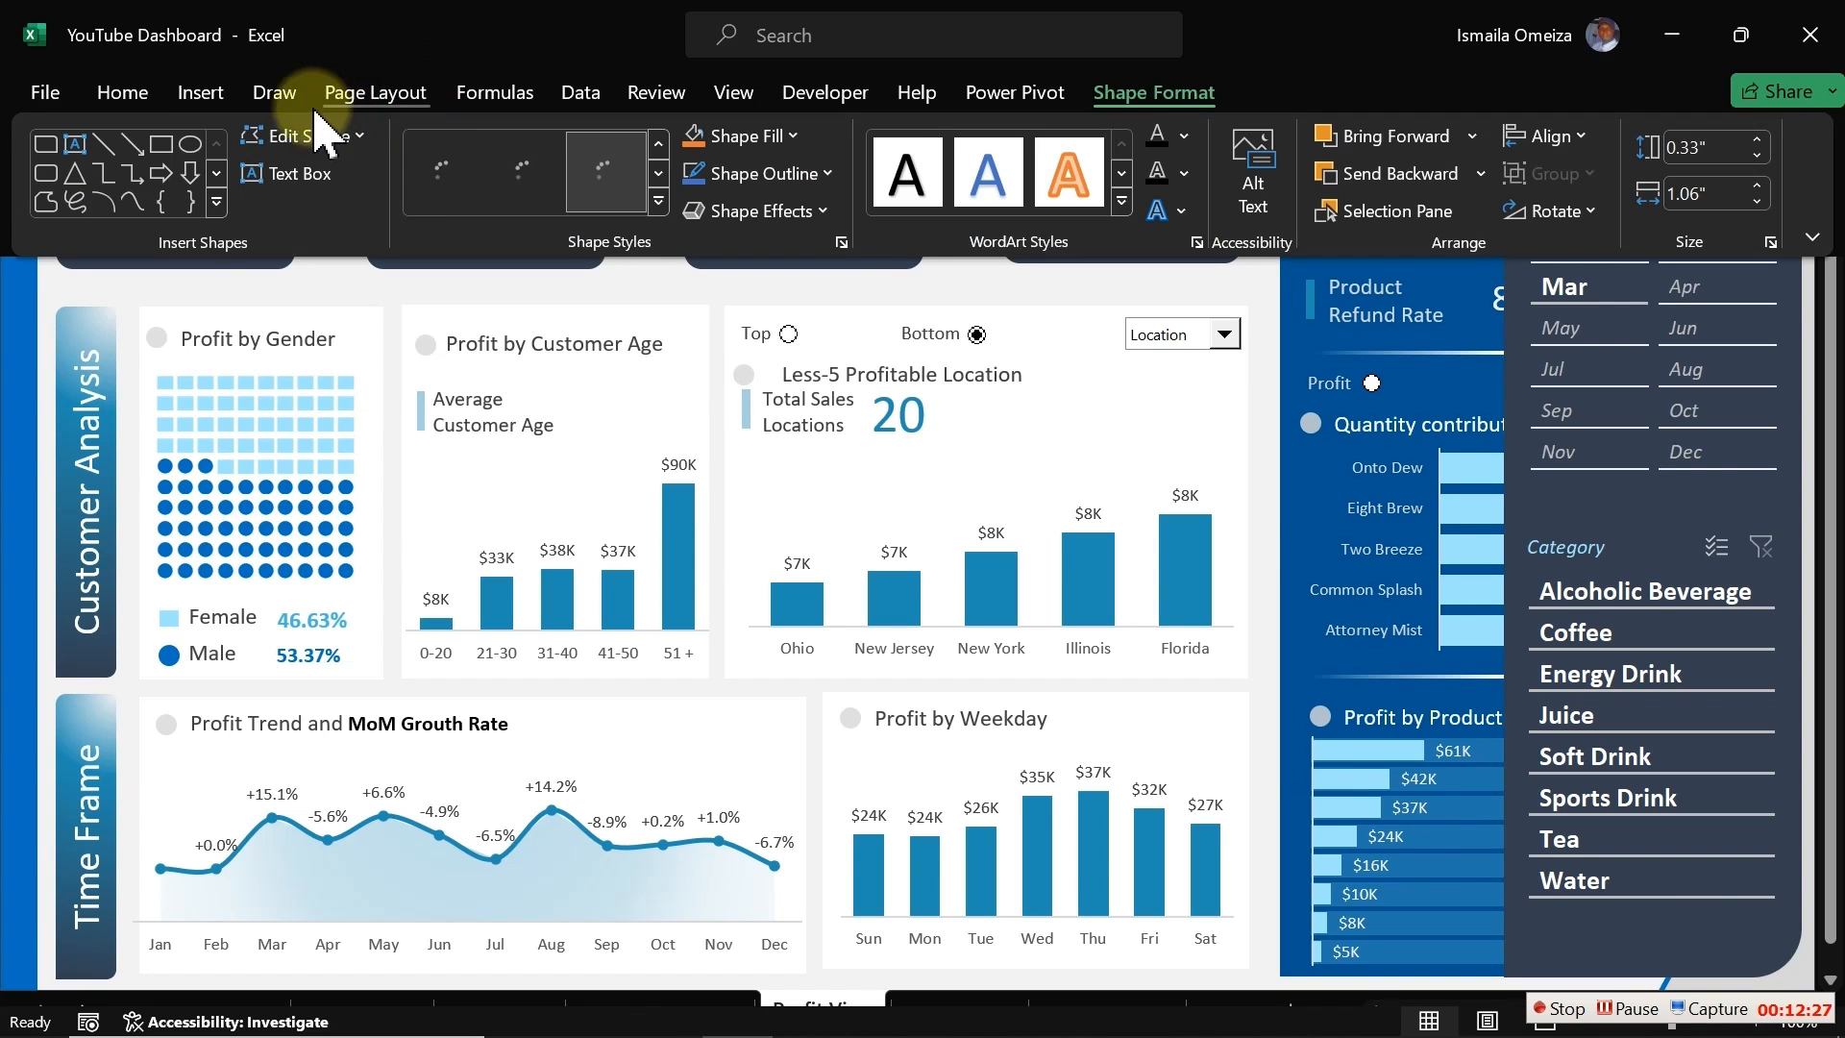
{"action": "left_click", "coordinate": [123, 96]}
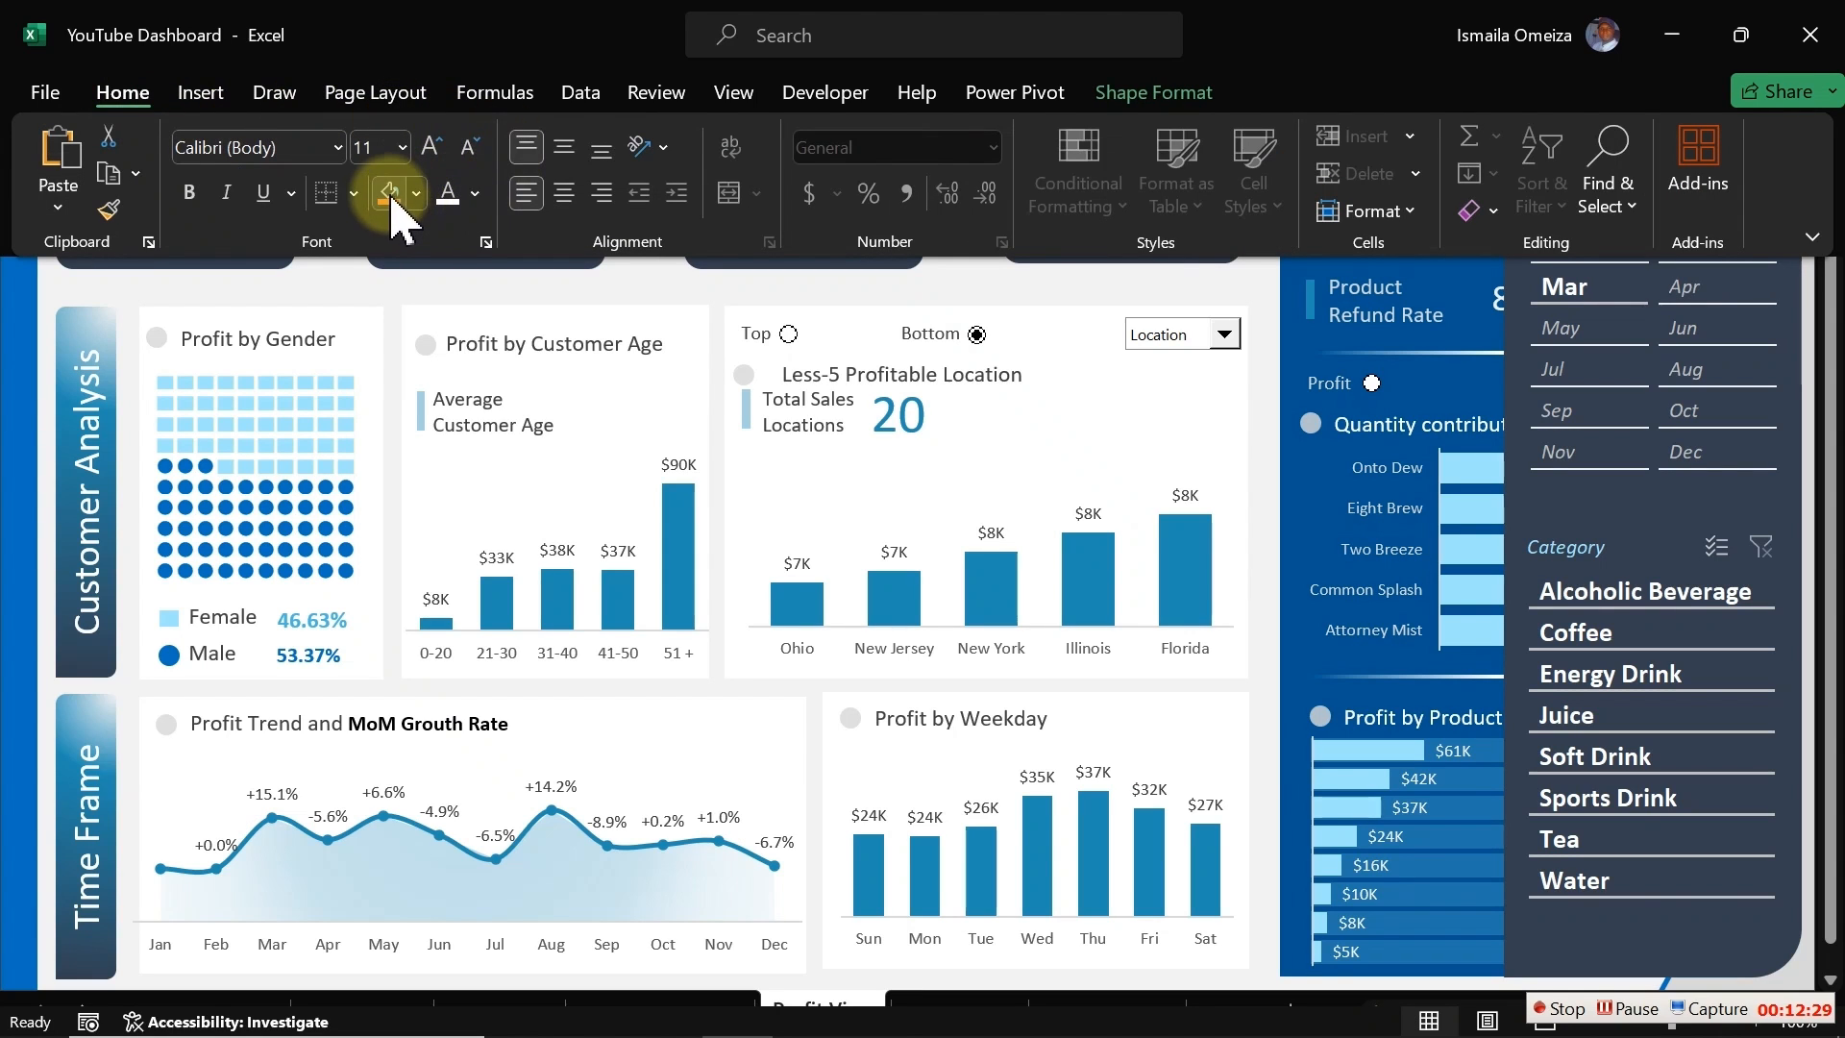
{"action": "left_click", "coordinate": [565, 191]}
{"action": "left_click", "coordinate": [565, 149]}
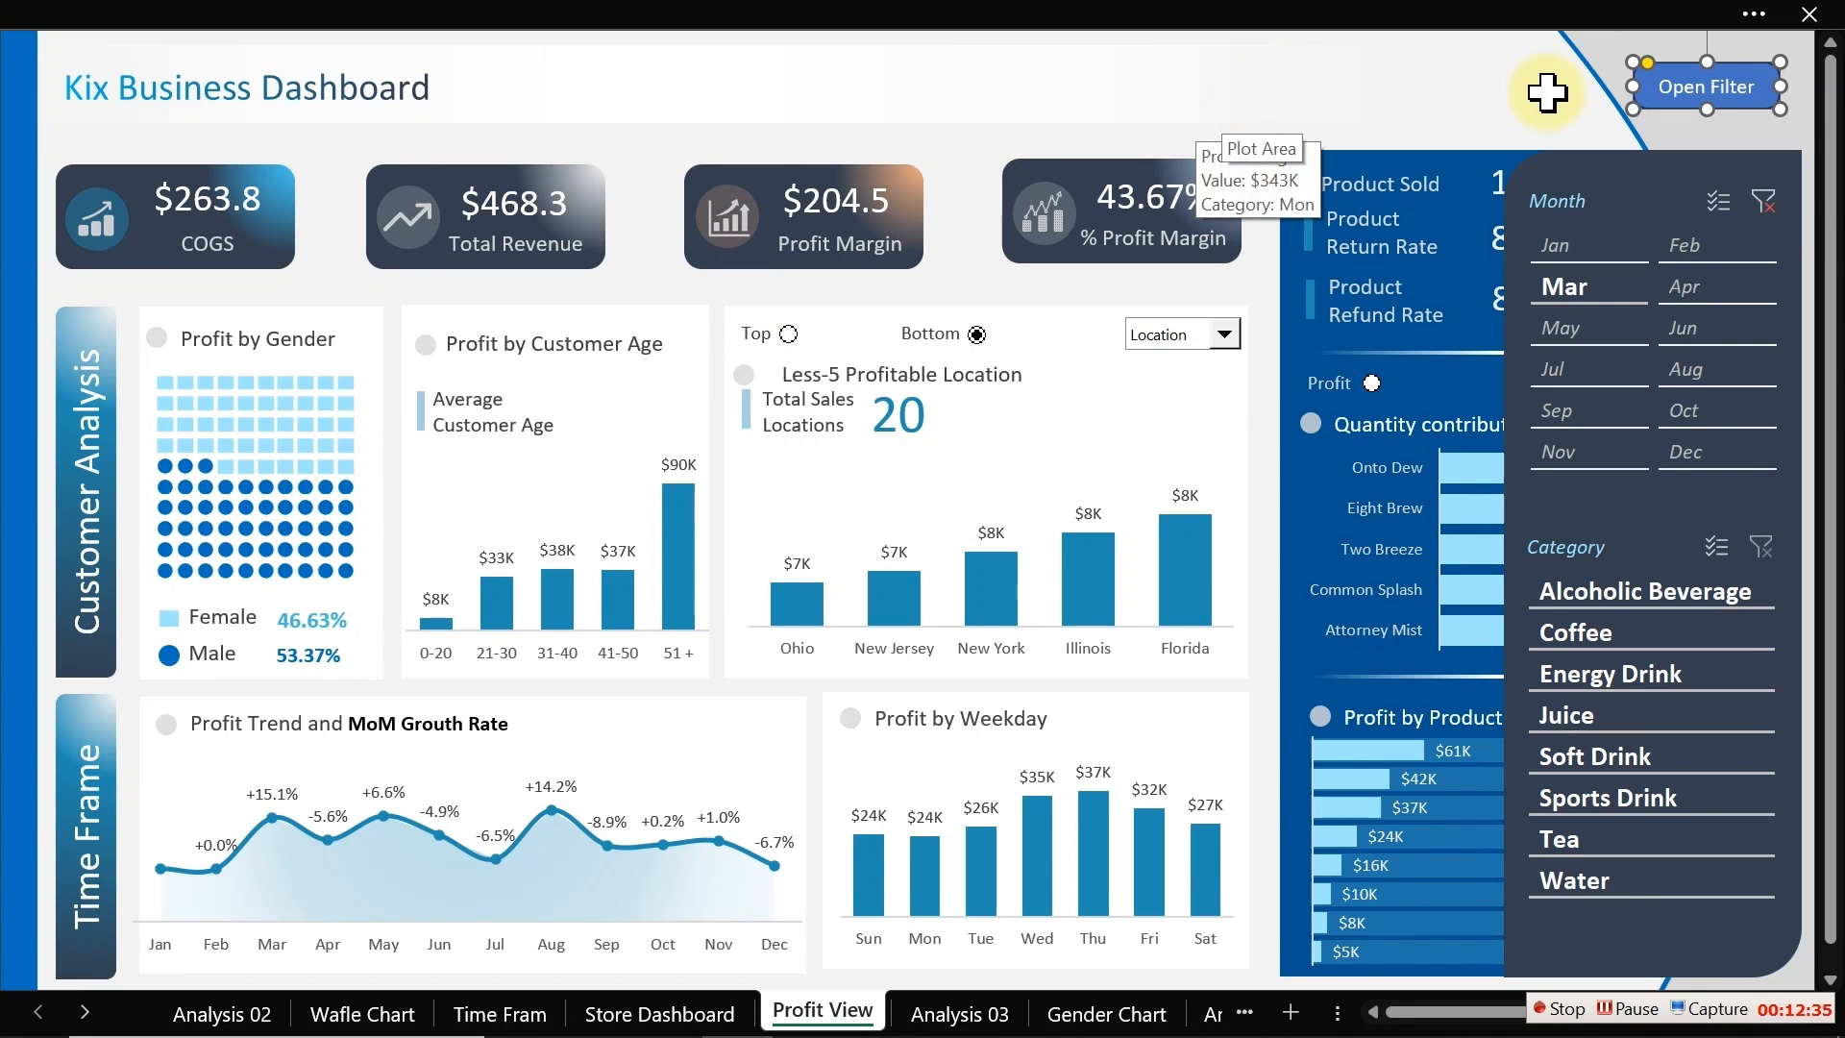
Step: Remove the button's outline and give it a grey solid fill
{"action": "key", "text": "ctrl+1"}
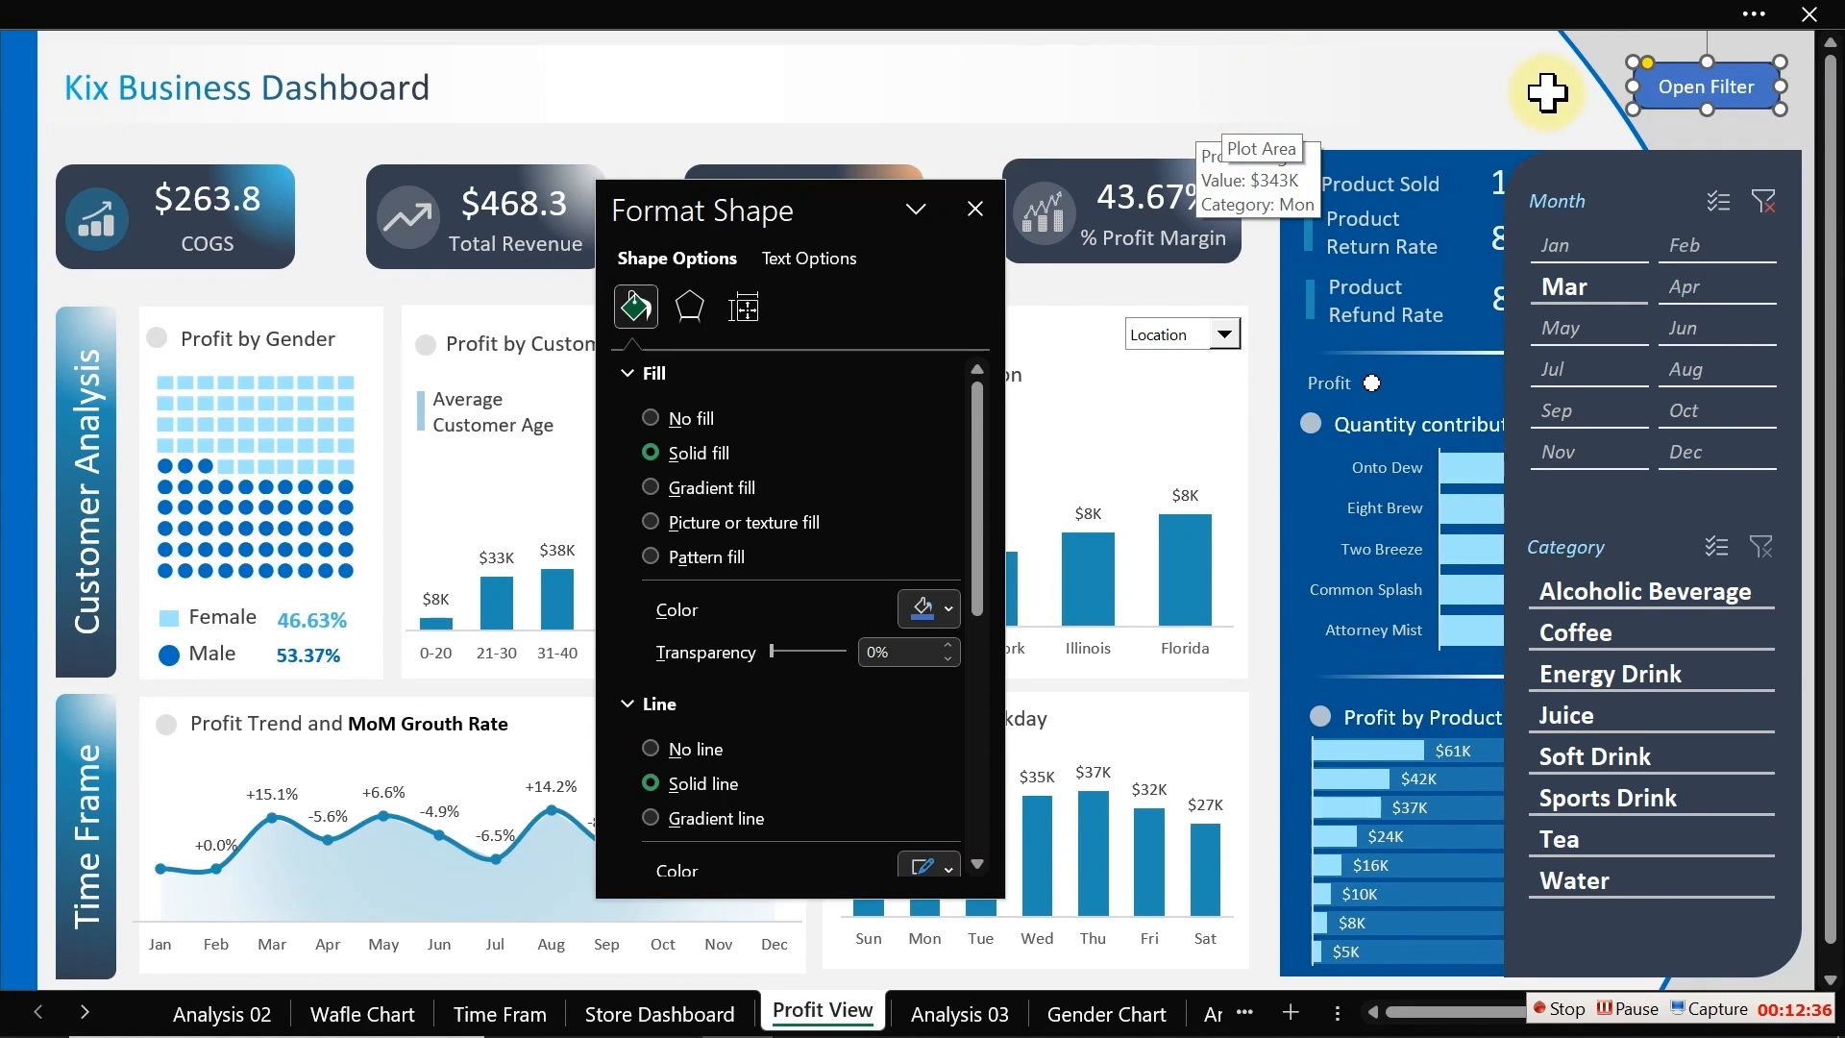
{"action": "left_click", "coordinate": [678, 750]}
{"action": "left_click", "coordinate": [936, 608]}
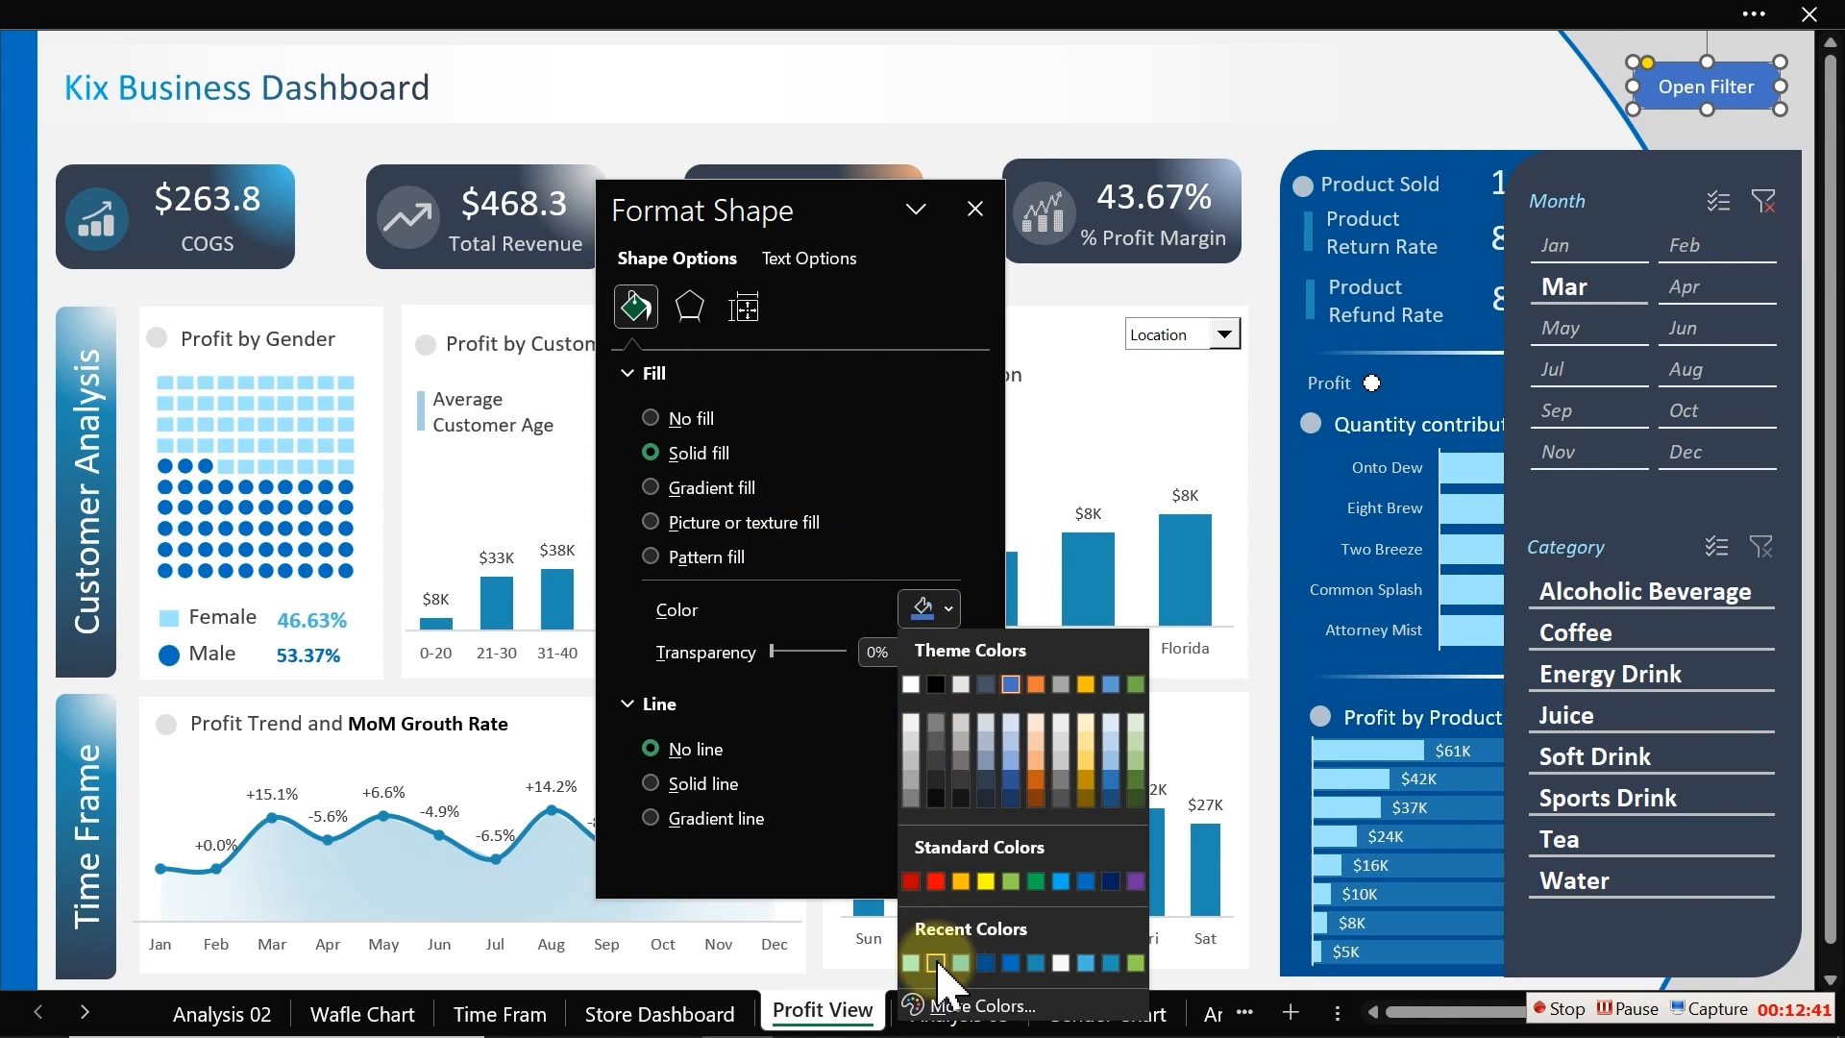
{"action": "left_click", "coordinate": [937, 962]}
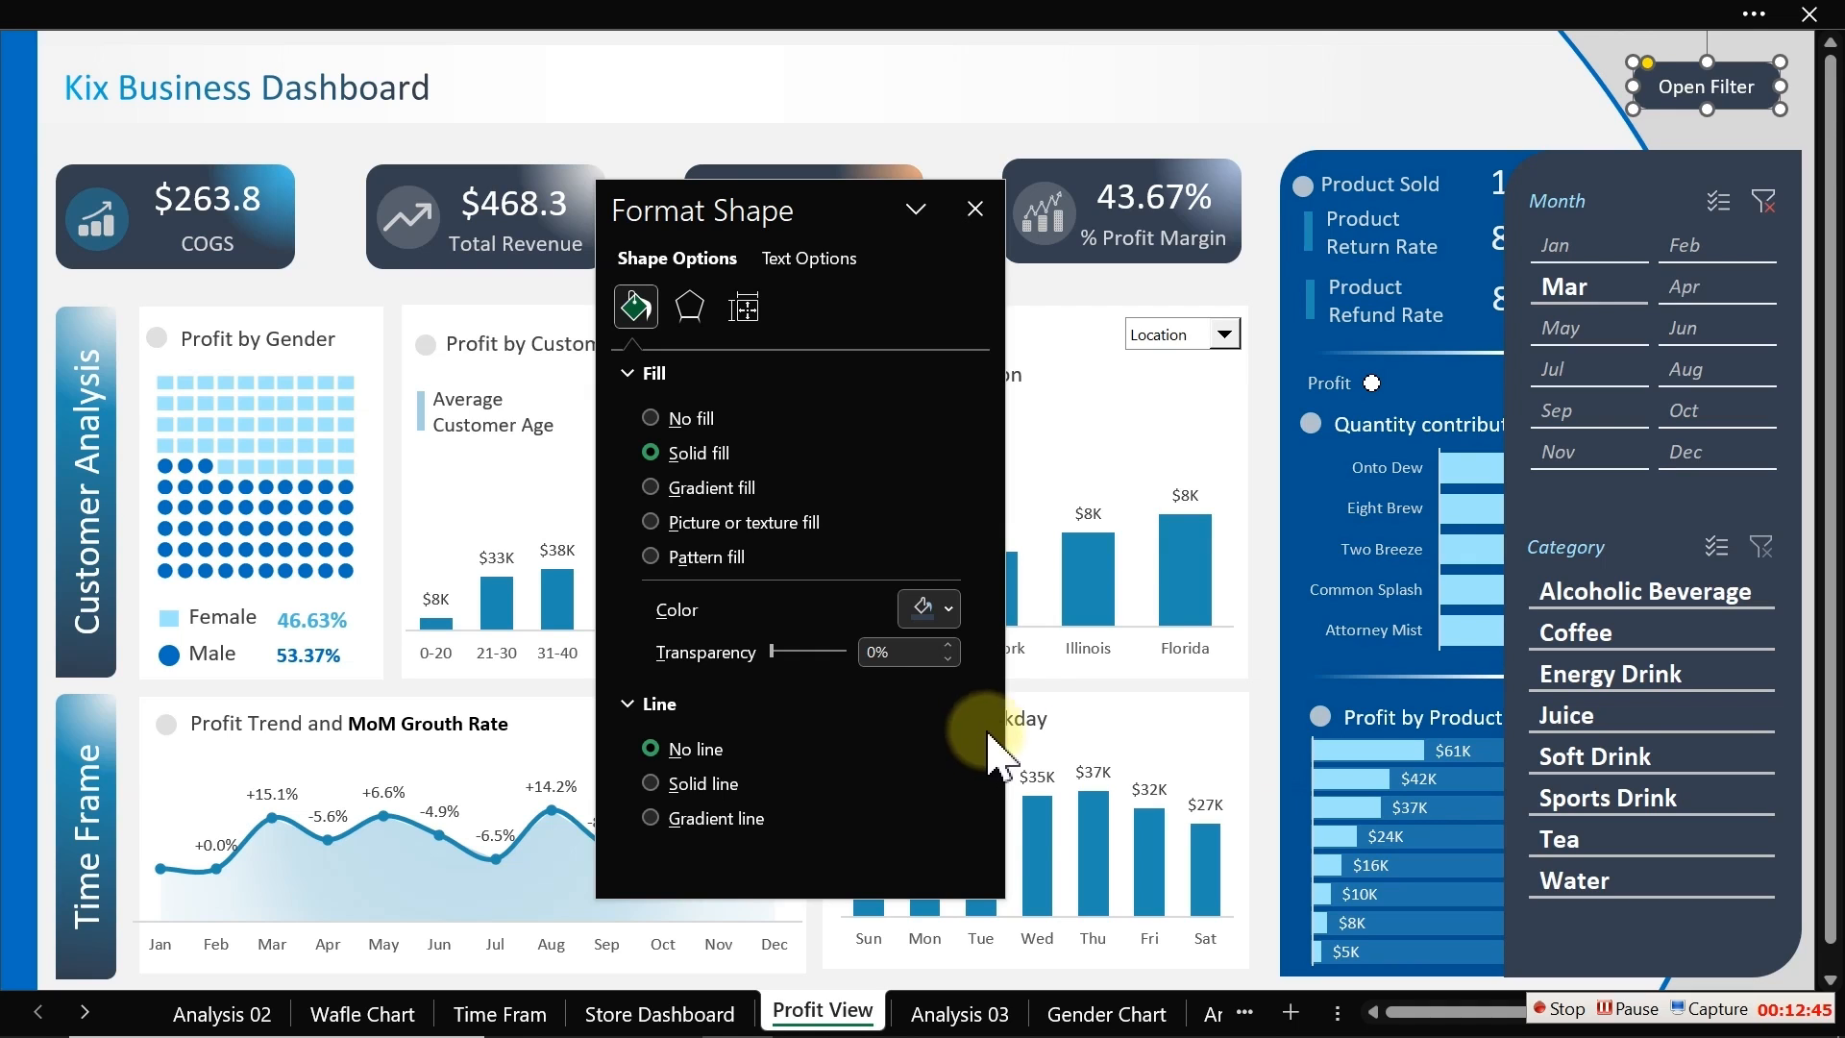
{"action": "left_click", "coordinate": [942, 608]}
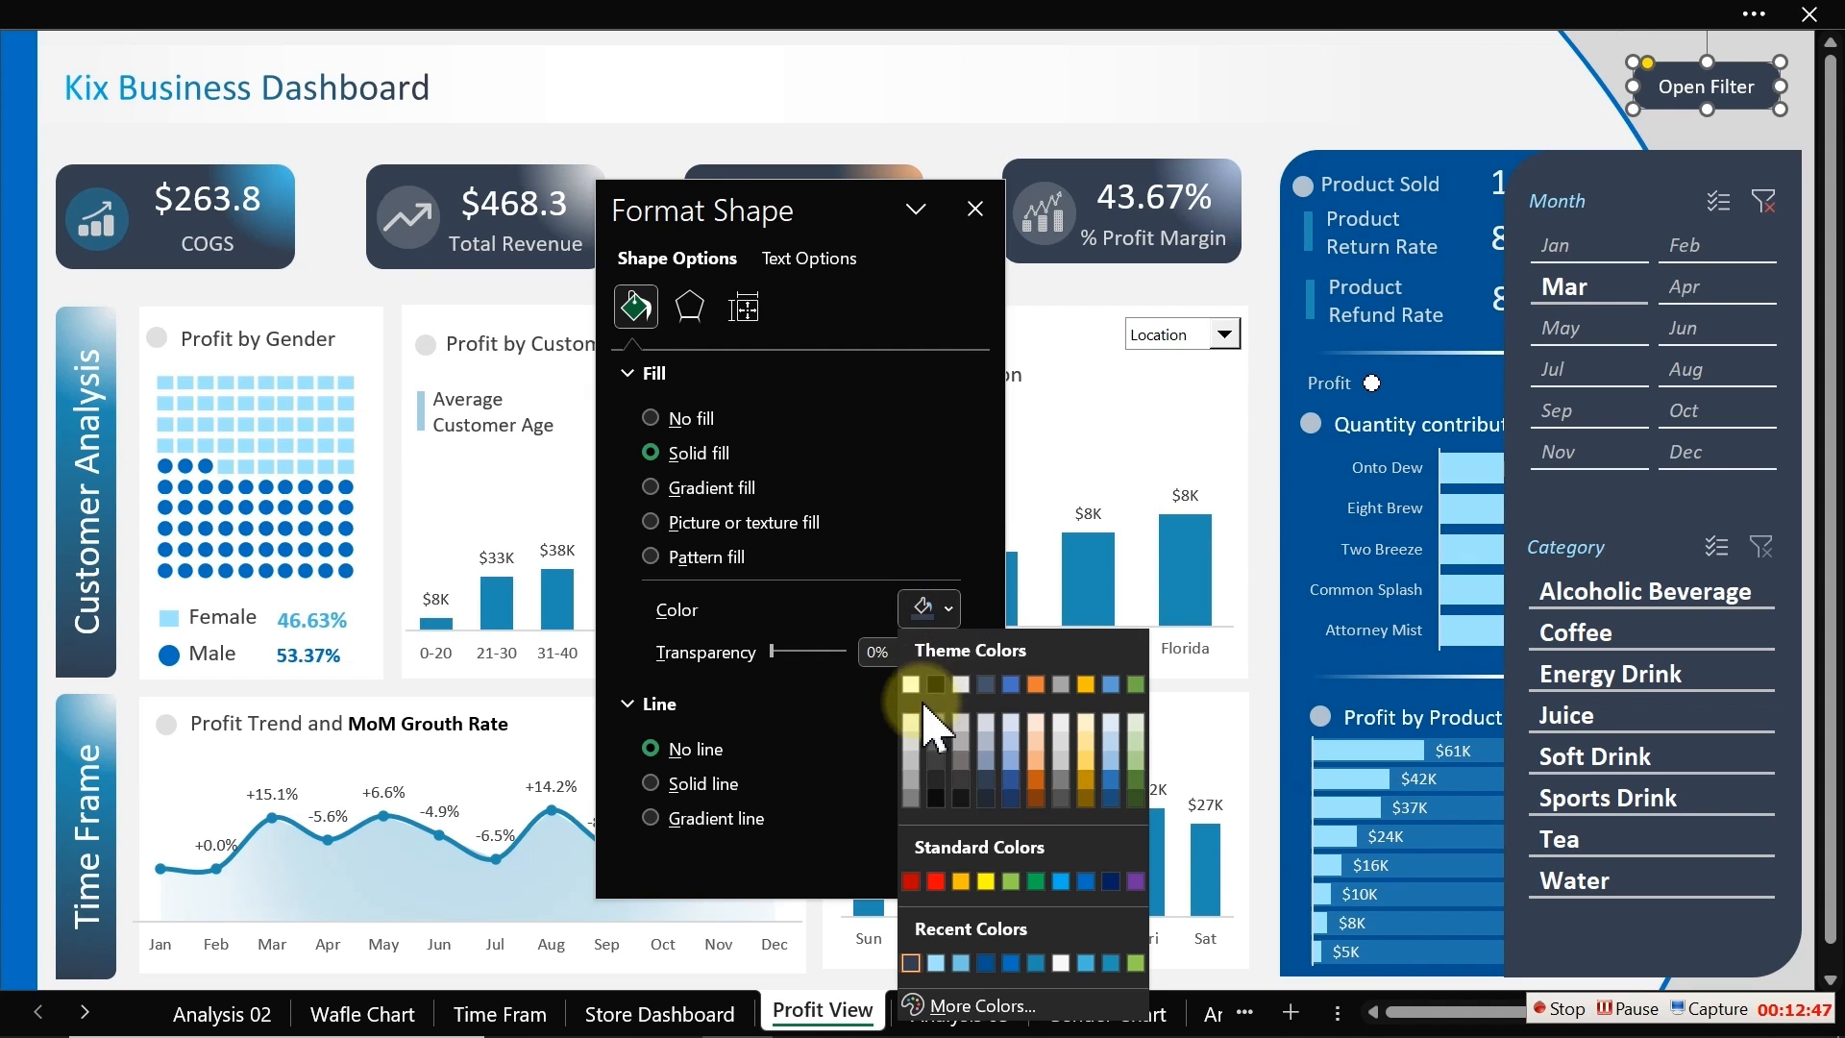
{"action": "left_click", "coordinate": [911, 779]}
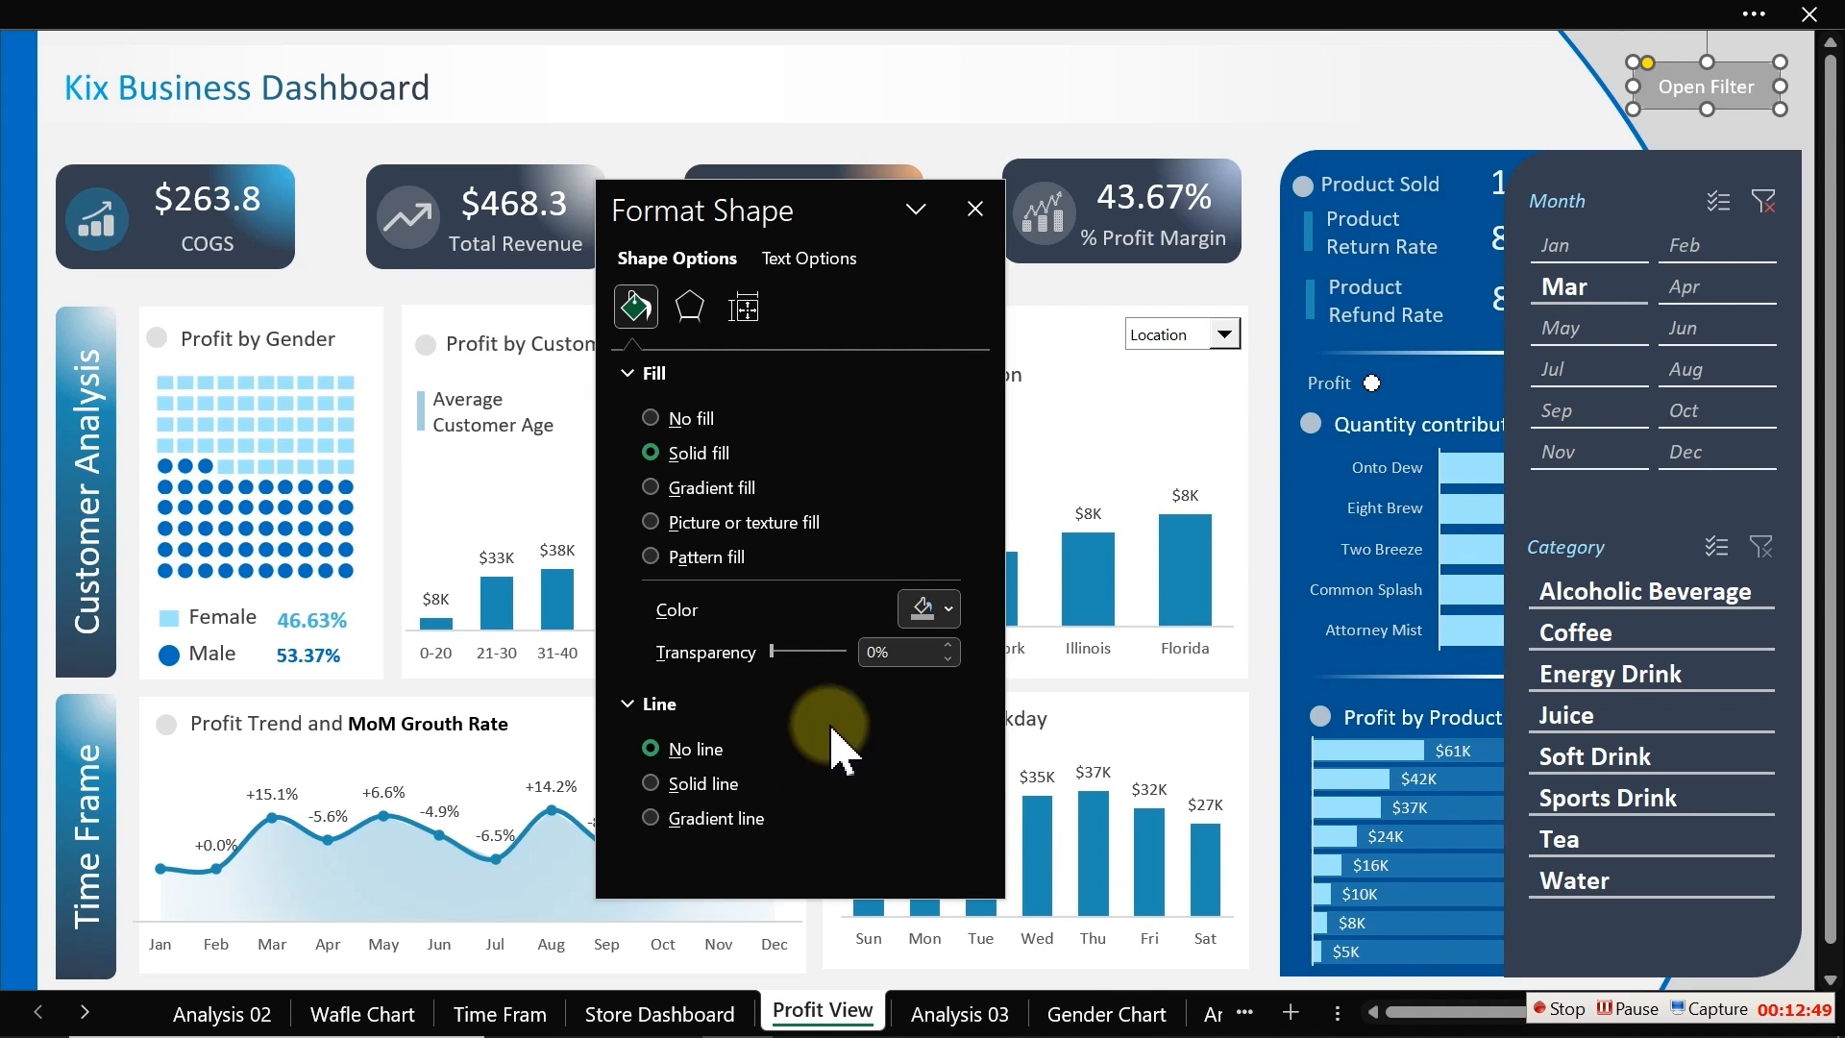
Step: Duplicate the Open Filter button and change the copy's text to "Close Filter"
{"action": "left_click", "coordinate": [1128, 132]}
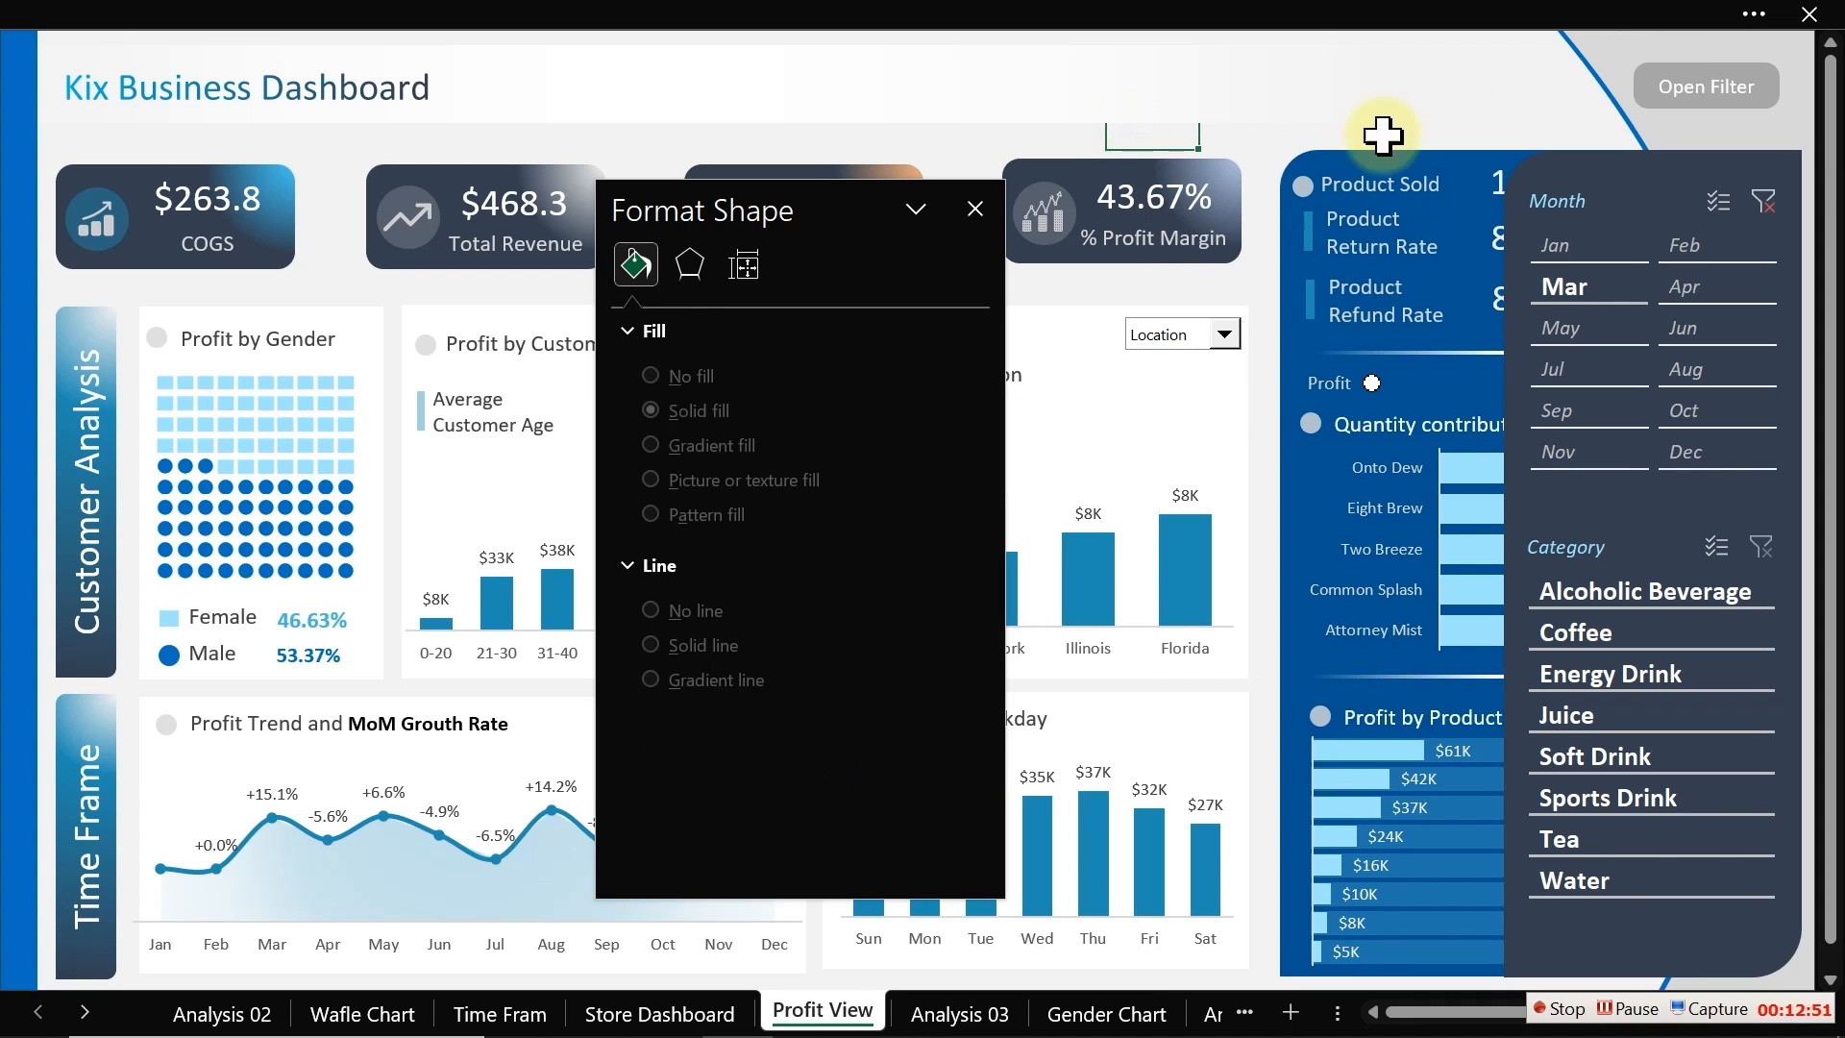
{"action": "left_click", "coordinate": [1693, 93]}
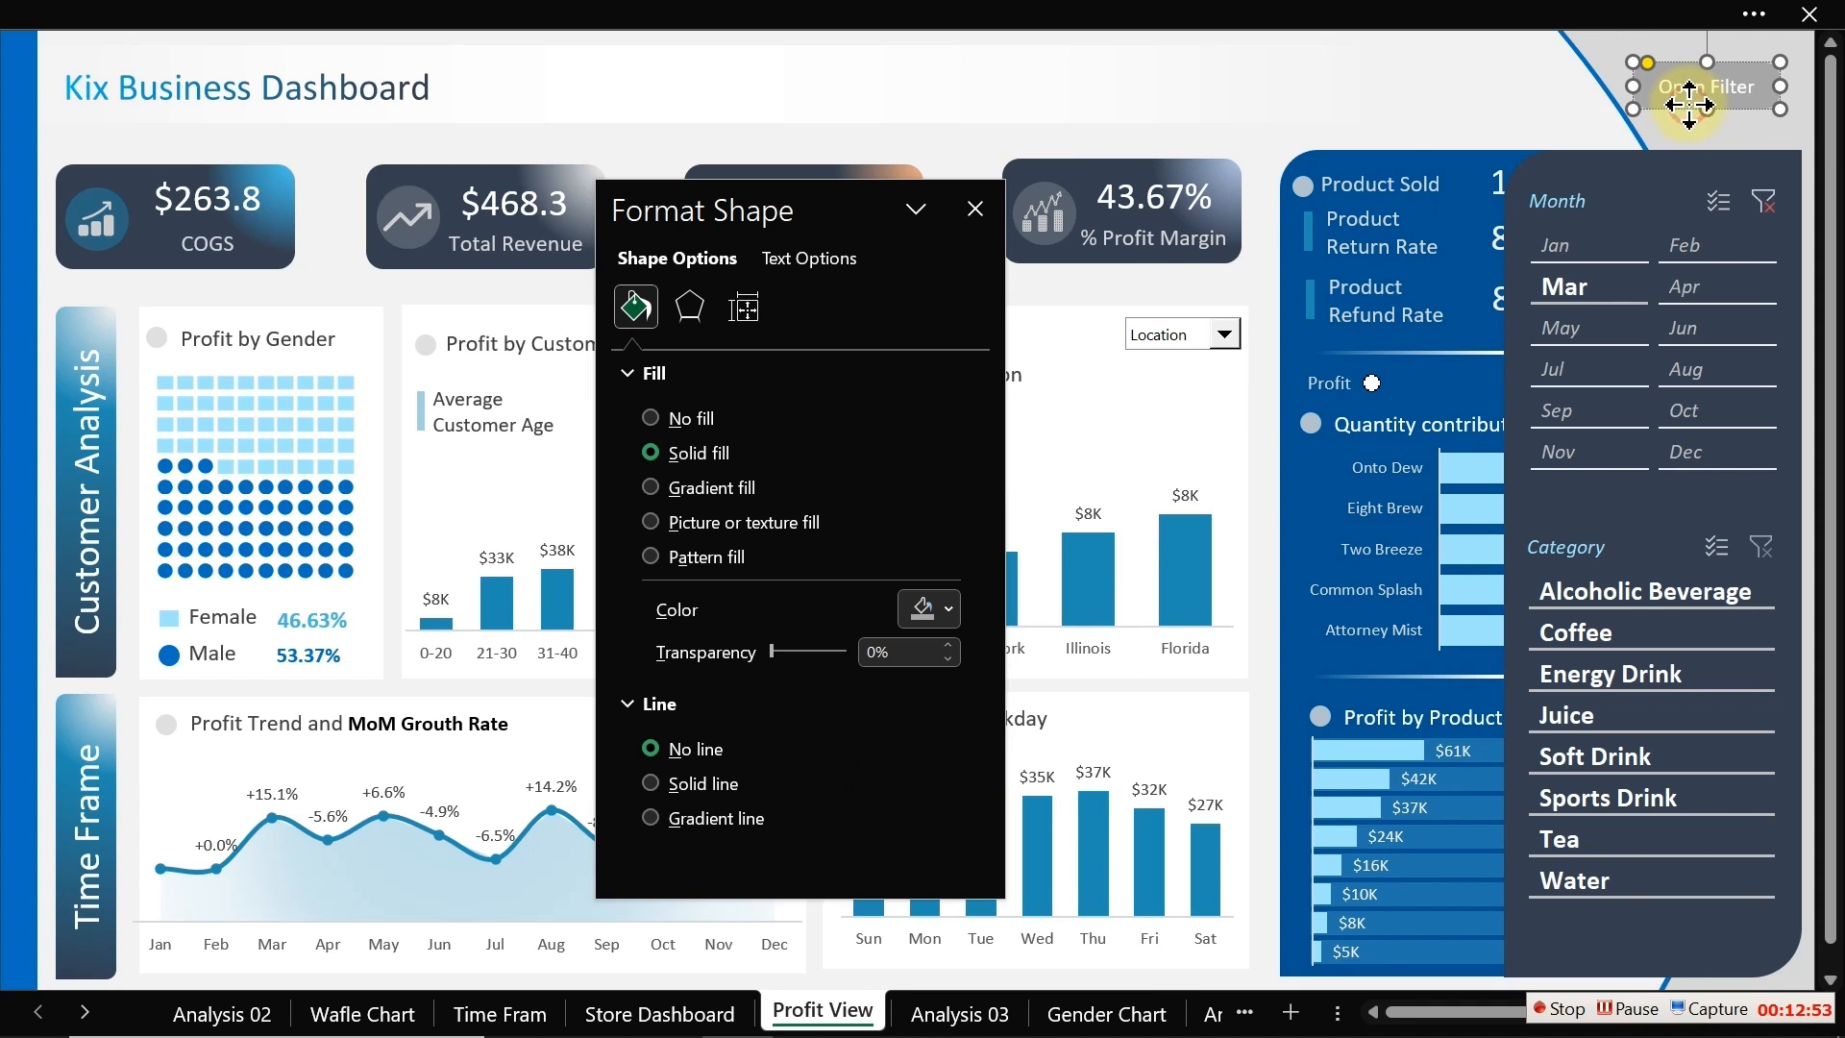
{"action": "key", "text": "ctrl+d"}
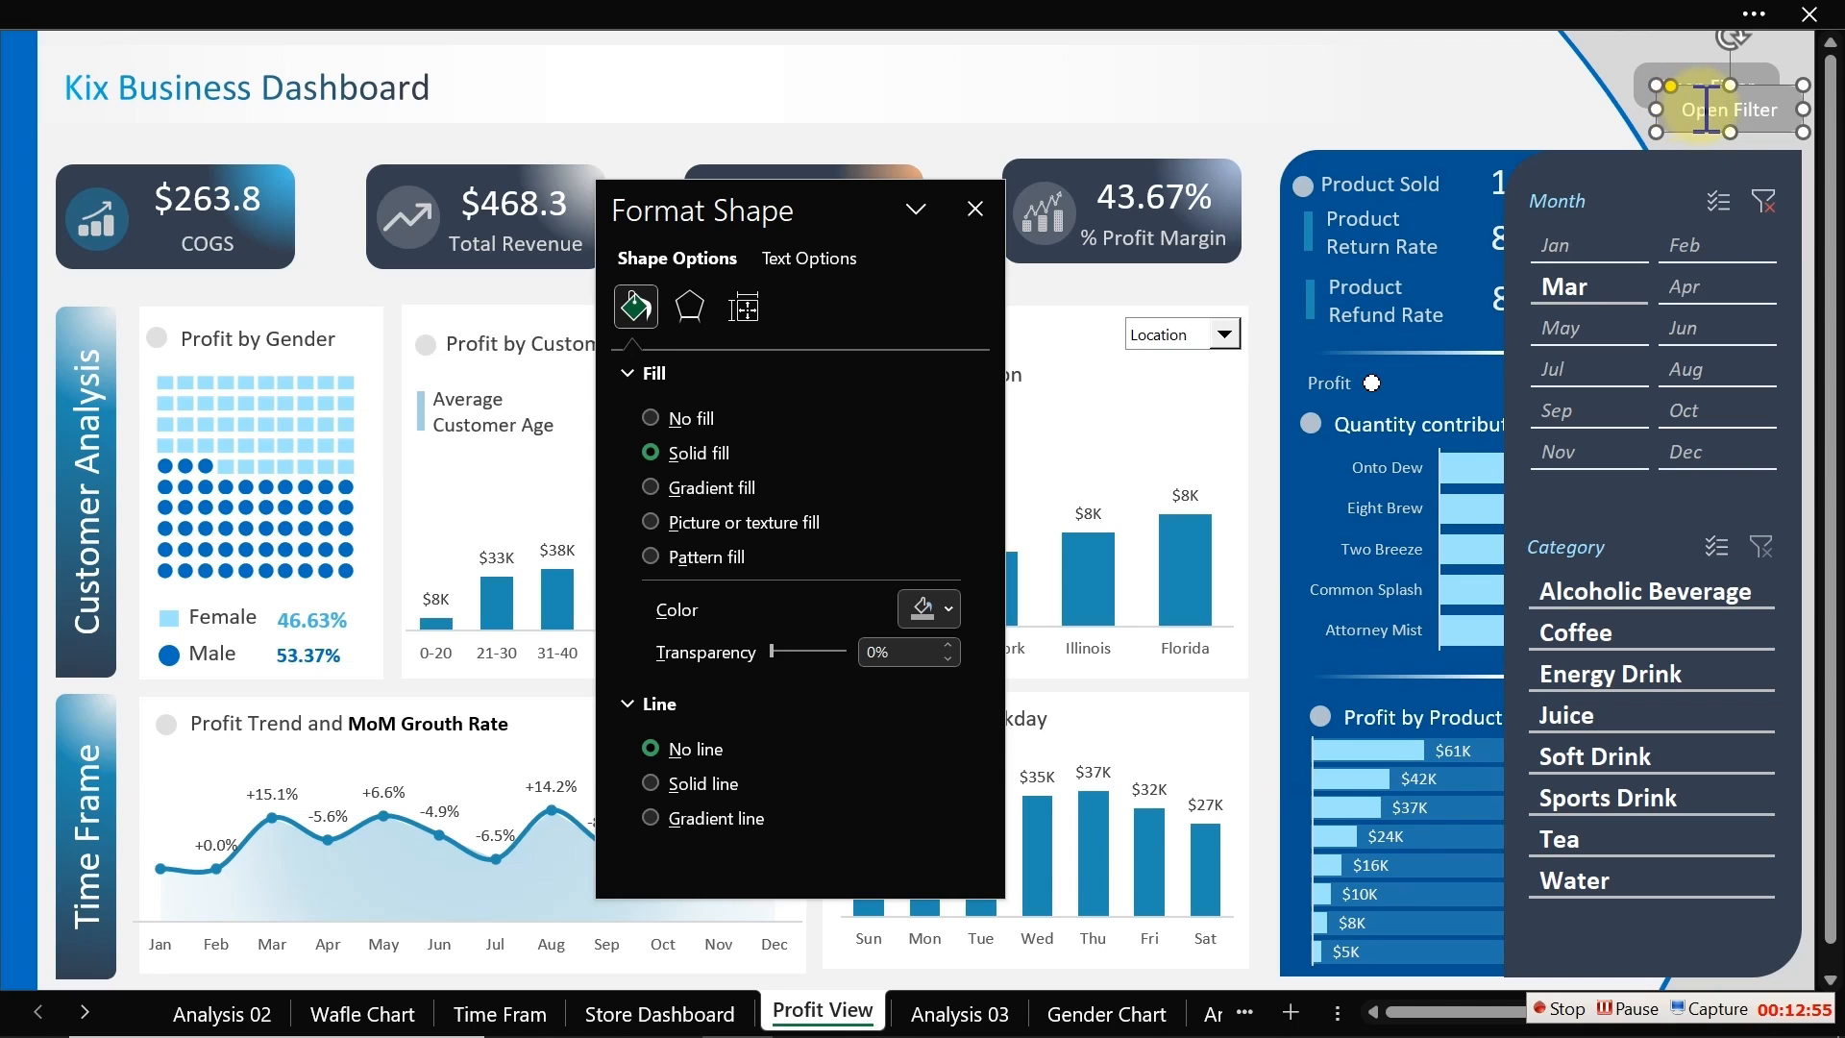
{"action": "double_click", "coordinate": [1717, 107]}
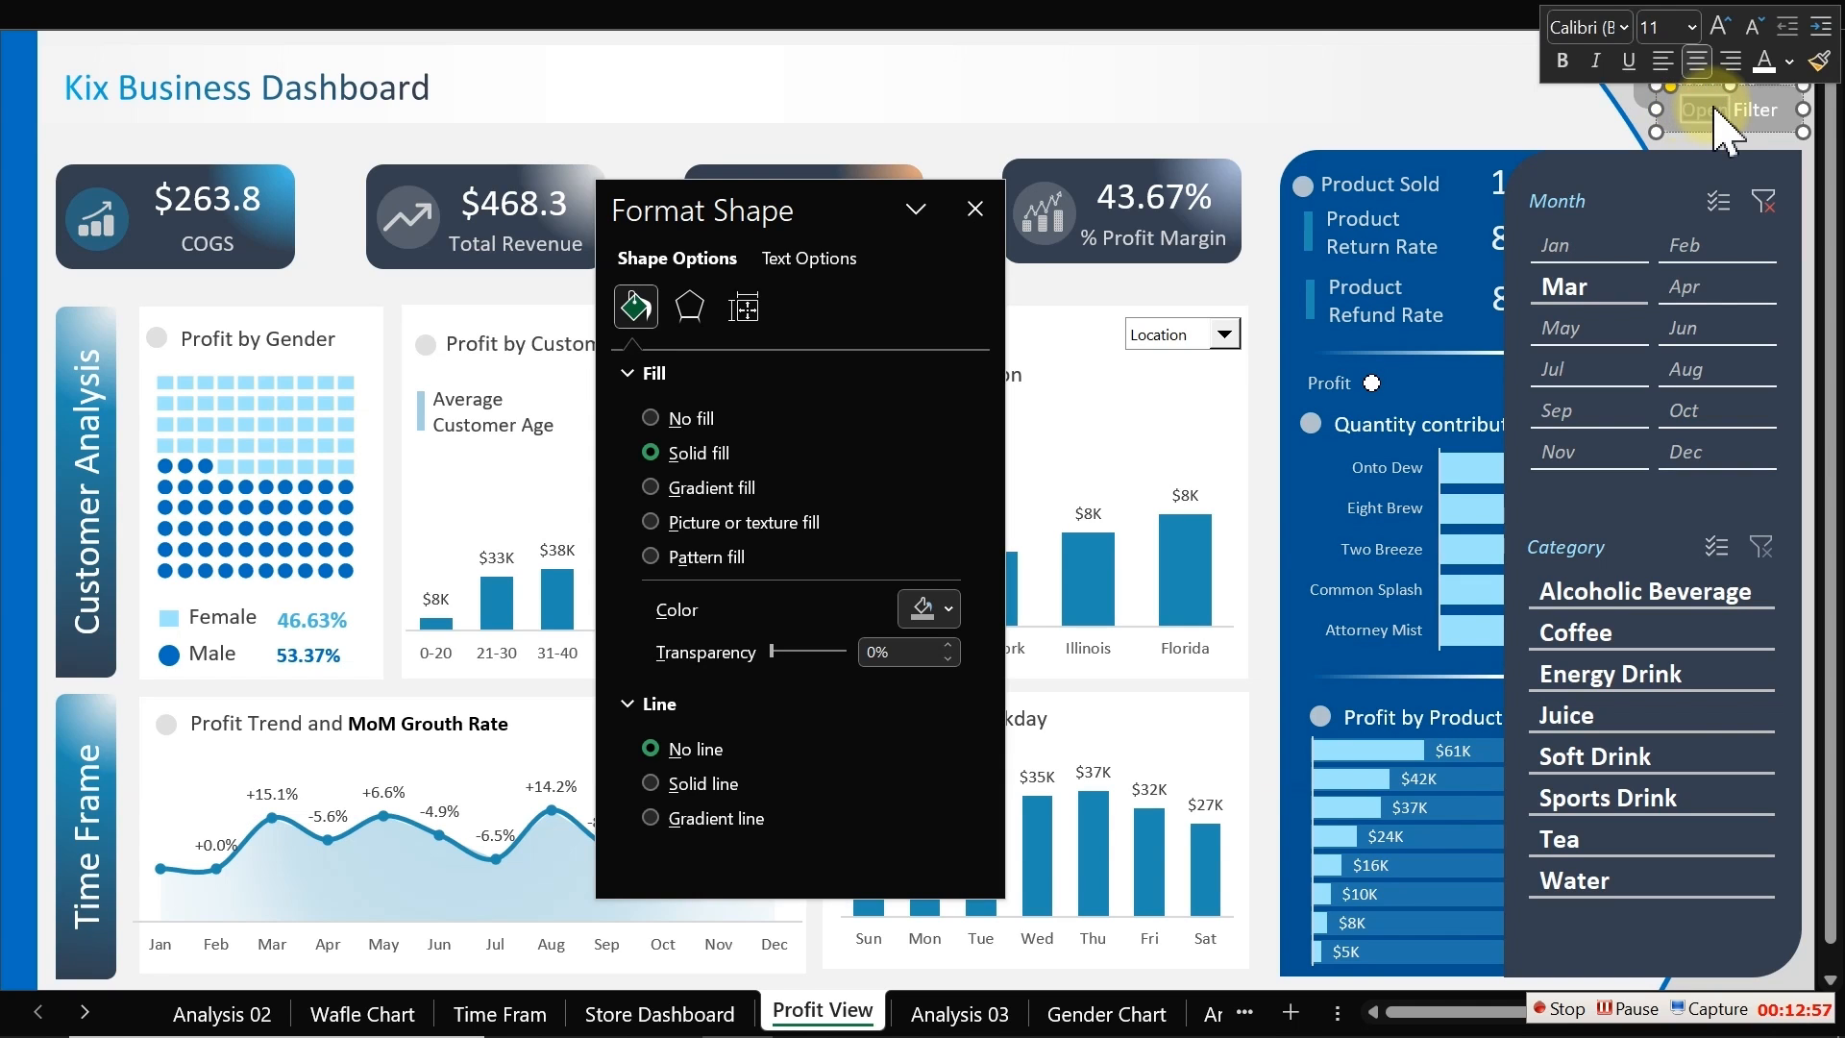
{"action": "type", "text": "Clos"}
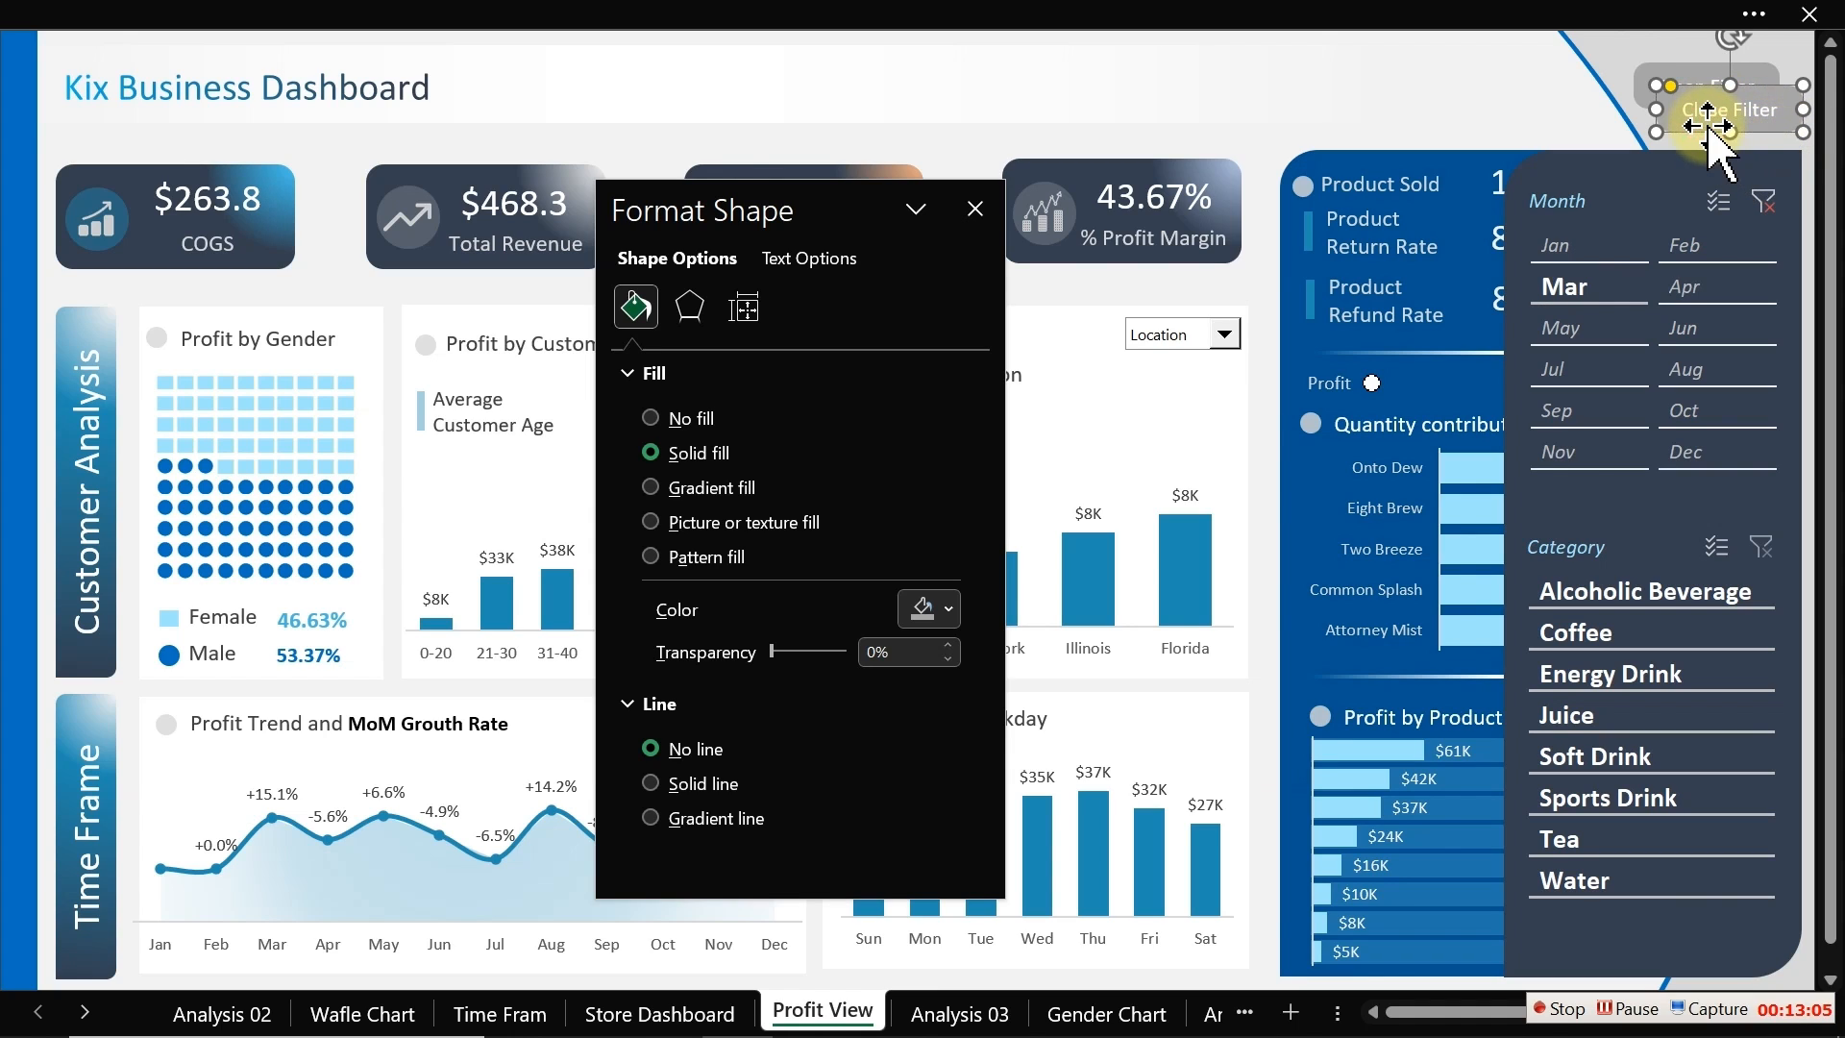
Step: Fill the Close Filter button red and move it over the Open Filter button
{"action": "left_click", "coordinate": [942, 609]}
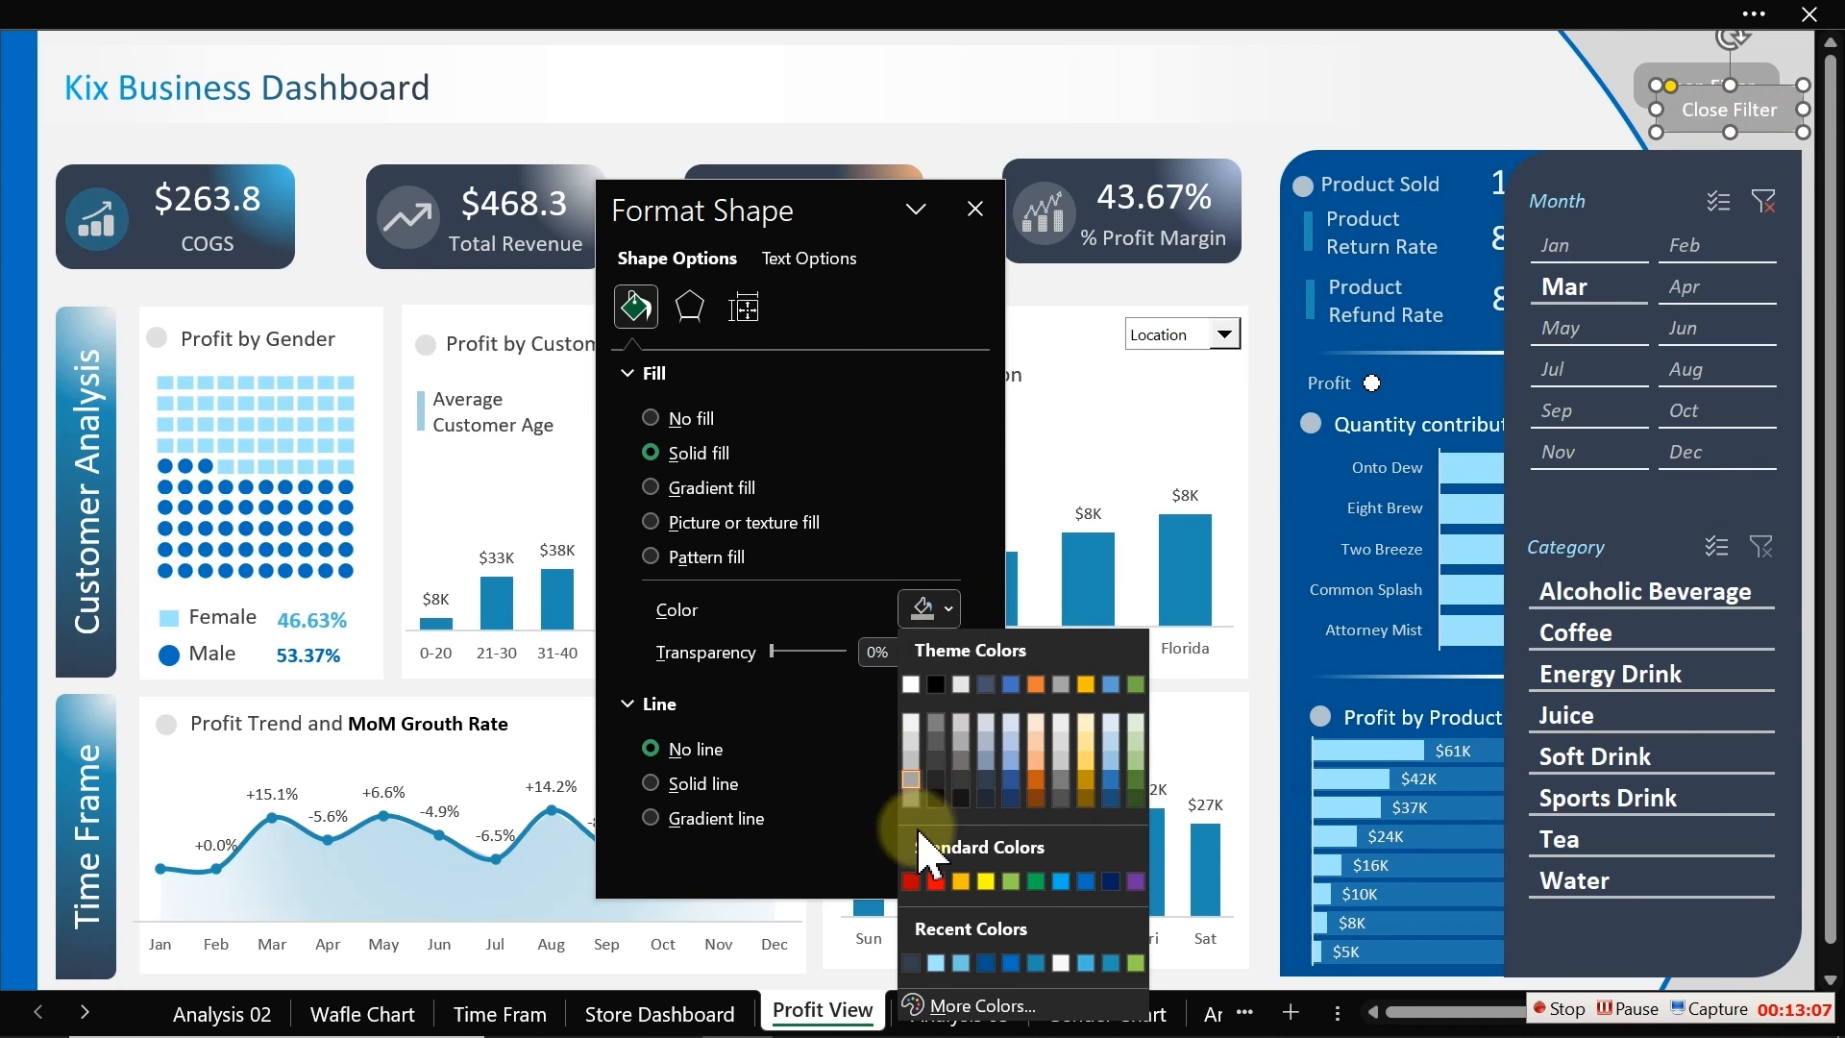
{"action": "left_click", "coordinate": [935, 881]}
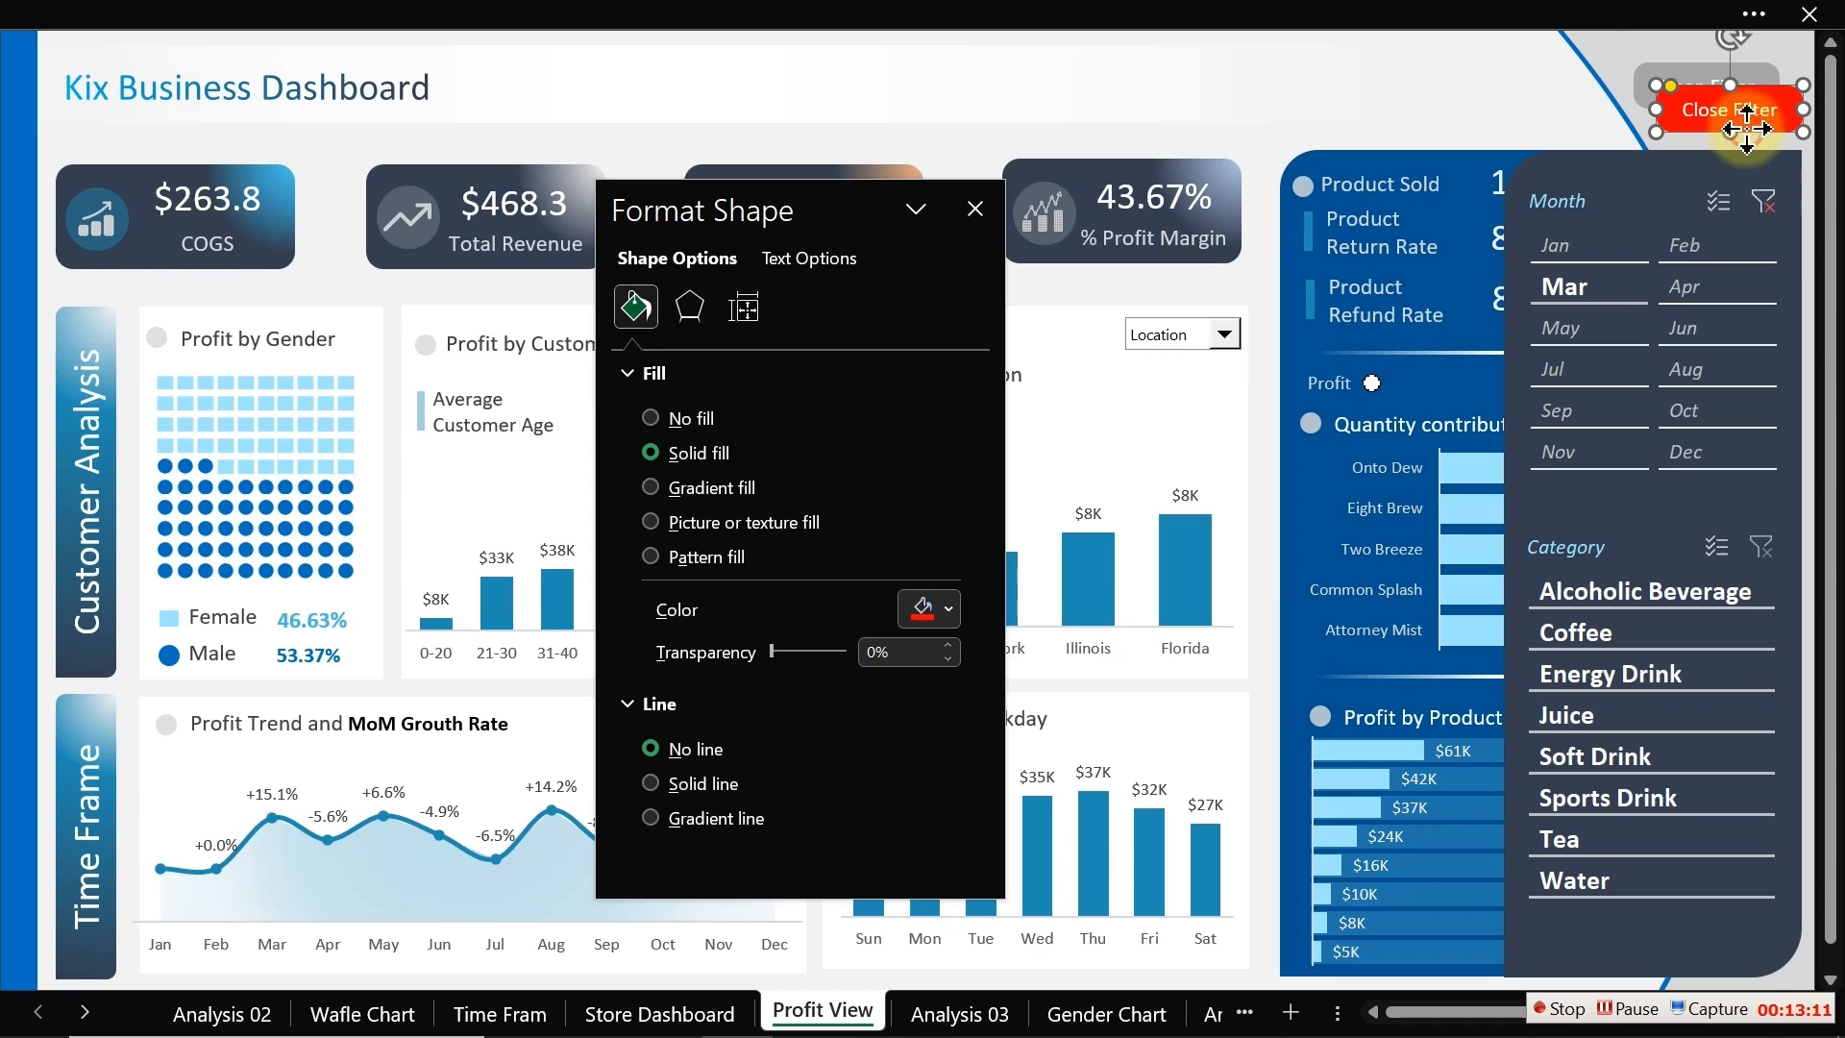
{"action": "left_click_drag", "start_coordinate": [1747, 128], "coordinate": [1724, 108]}
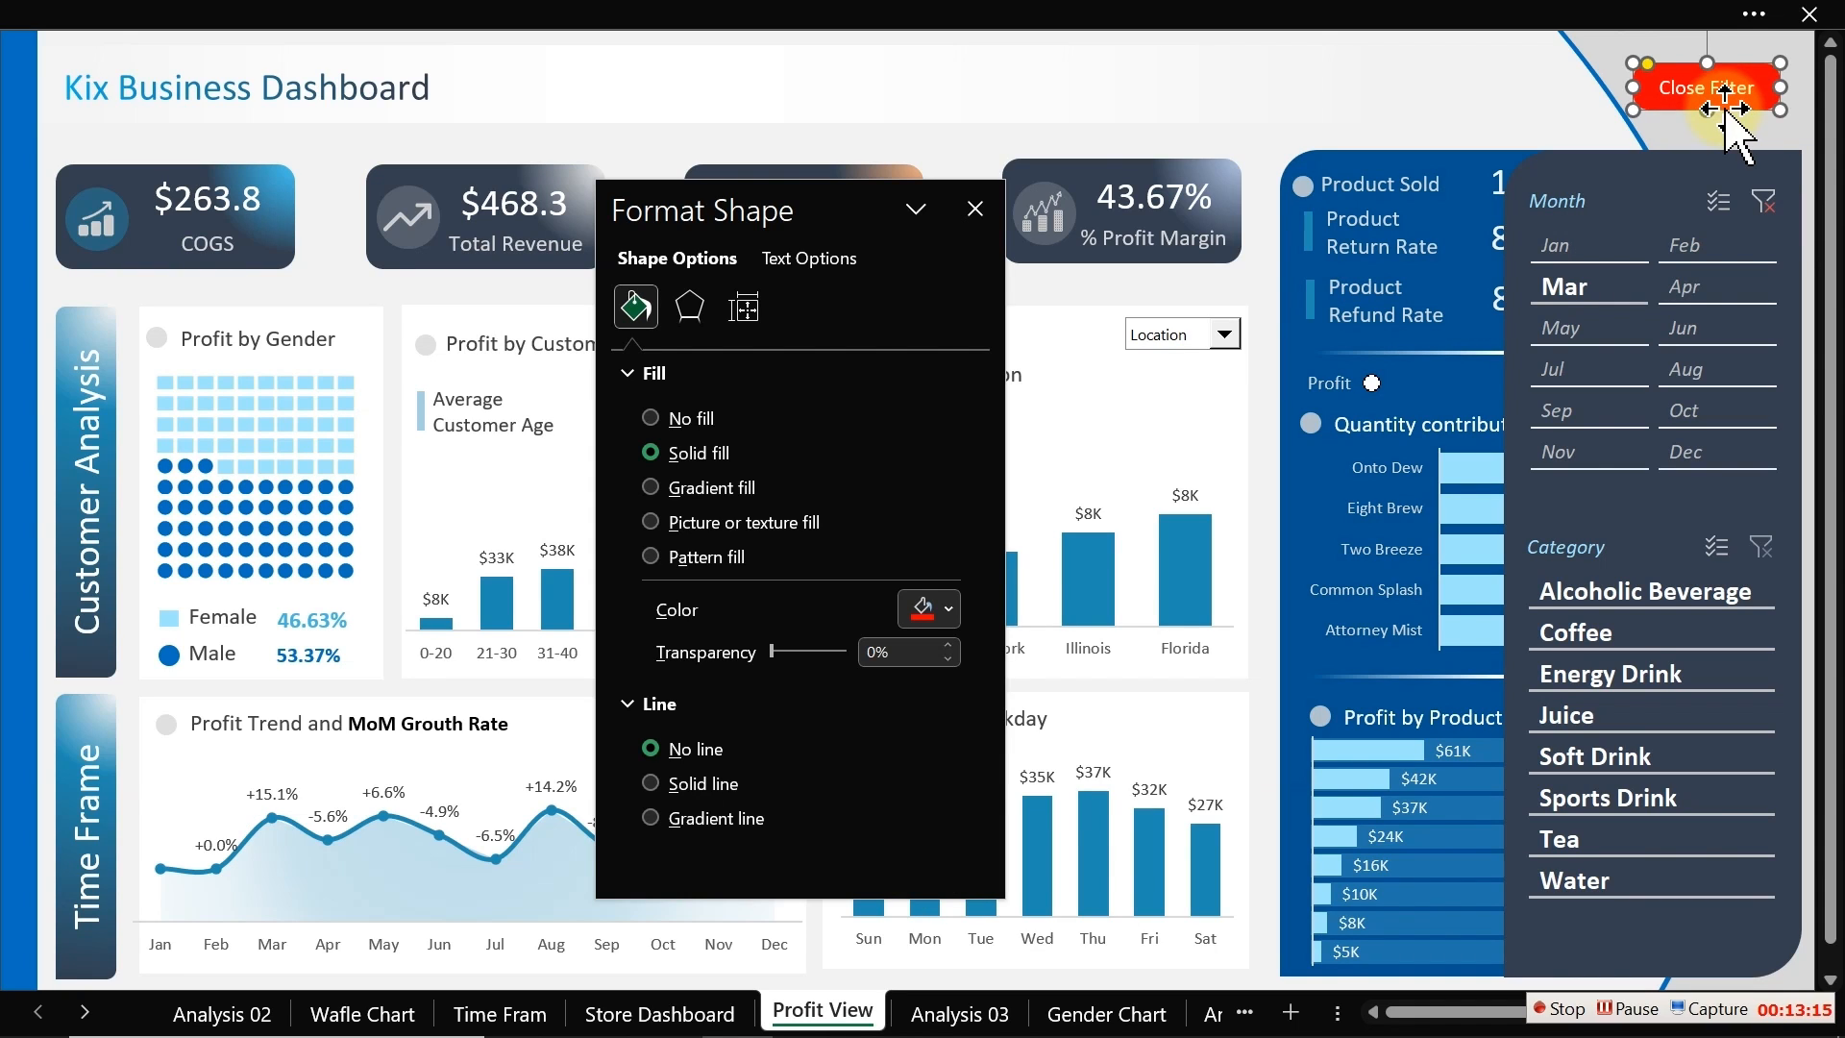
Step: Group the Month and Category slicers with the dark side panel shapes, then close the Format Shape pane
{"action": "left_click", "coordinate": [1599, 213], "text": "ctrl"}
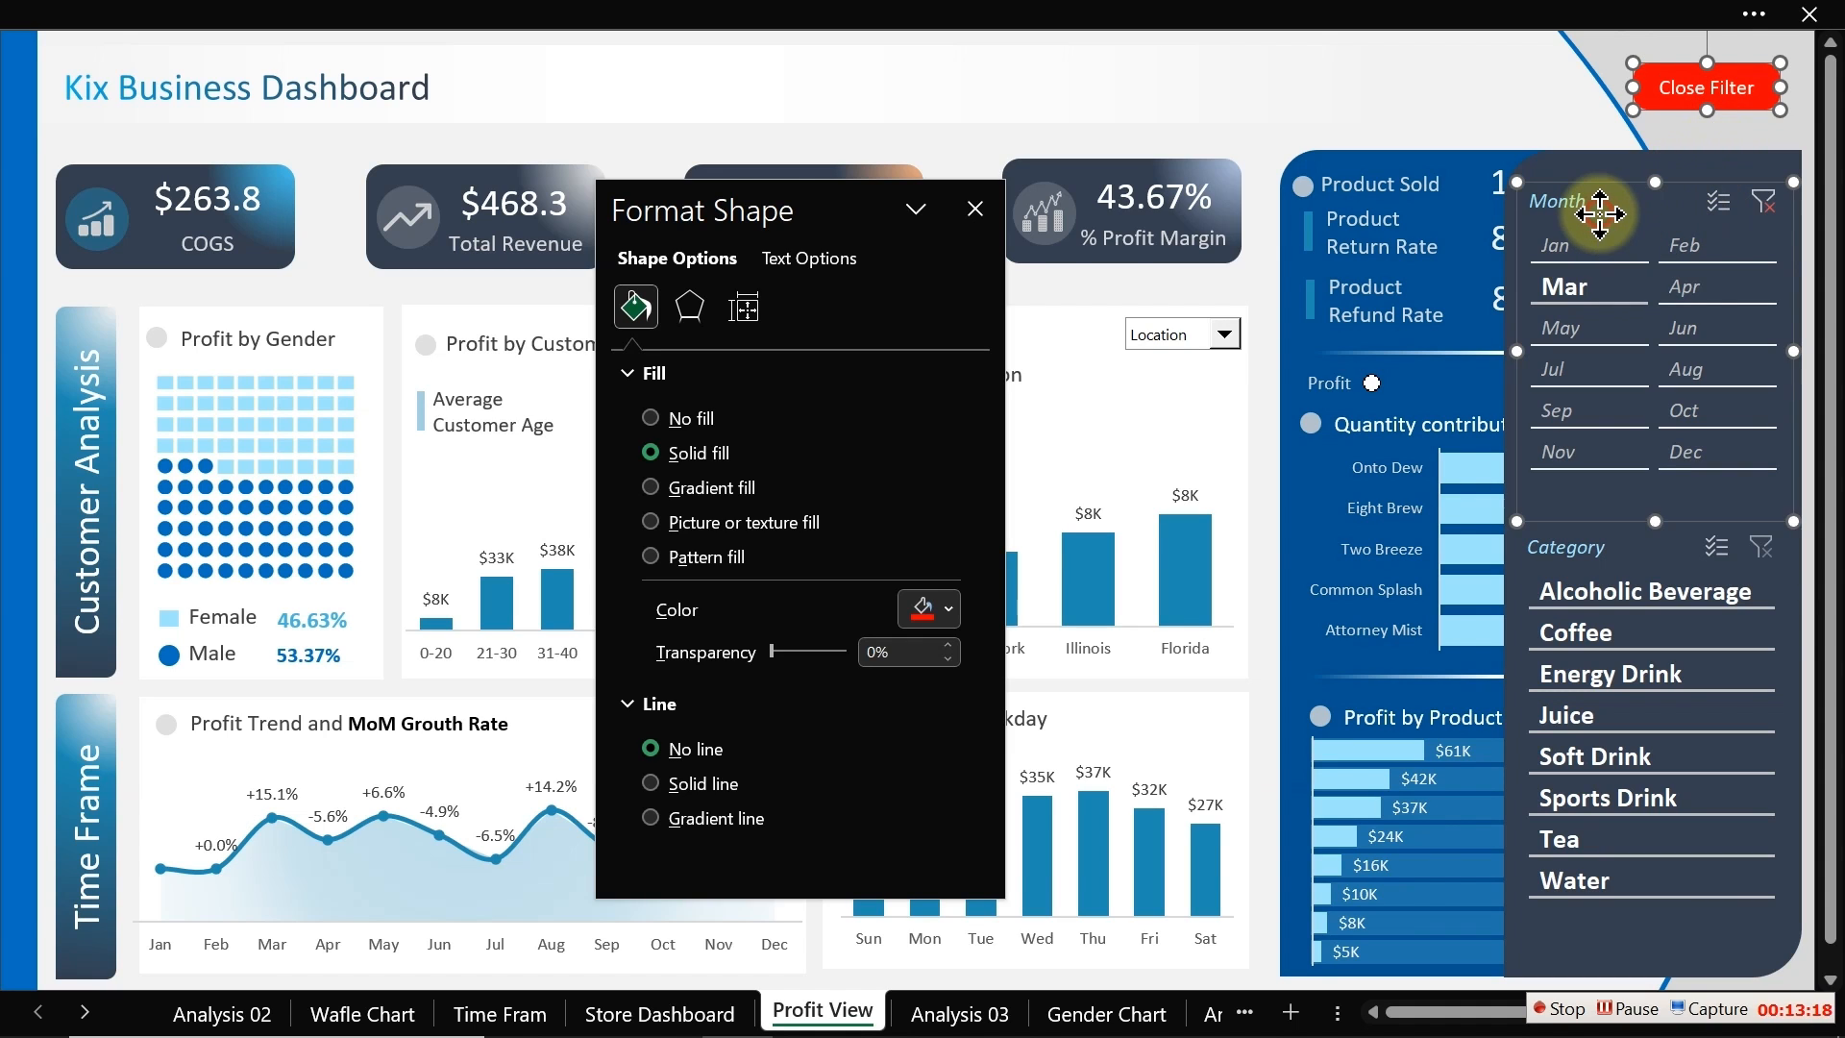
{"action": "left_click", "coordinate": [1615, 545], "text": "ctrl"}
{"action": "left_click_drag", "start_coordinate": [1660, 233], "coordinate": [1624, 165]}
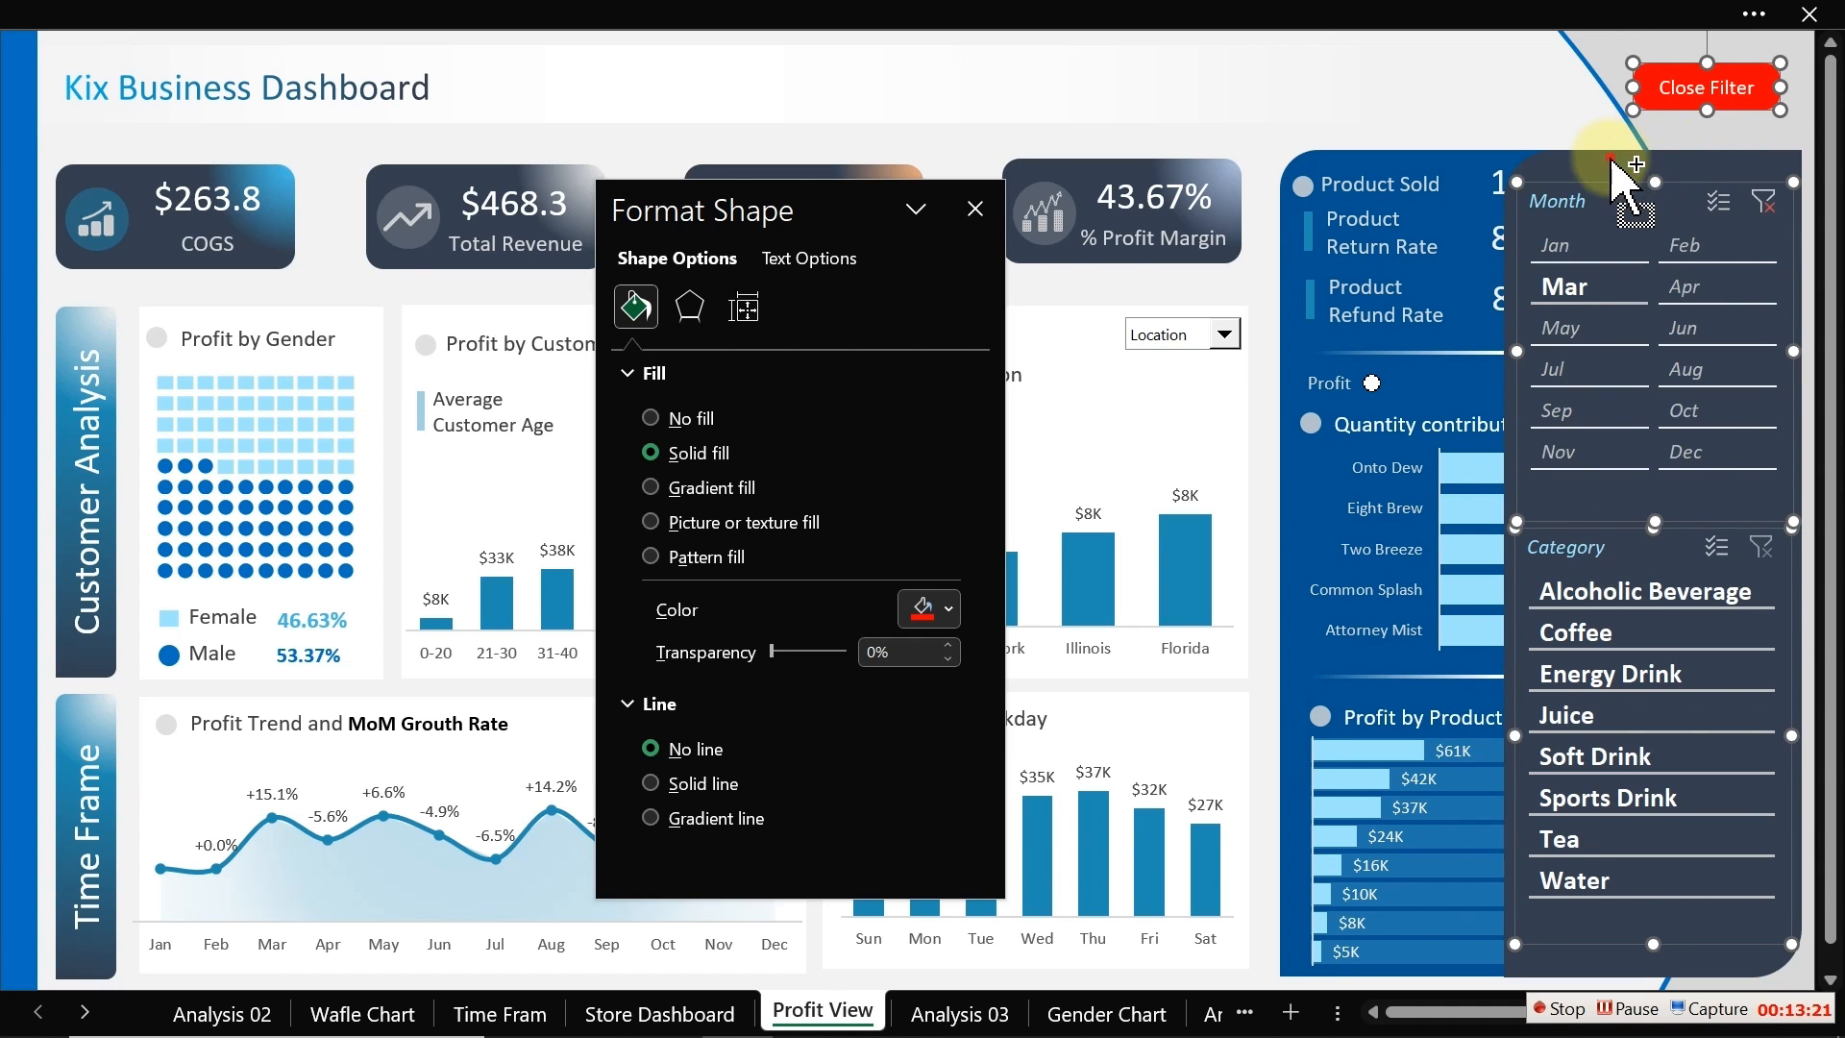
{"action": "left_click", "coordinate": [1614, 162], "text": "ctrl"}
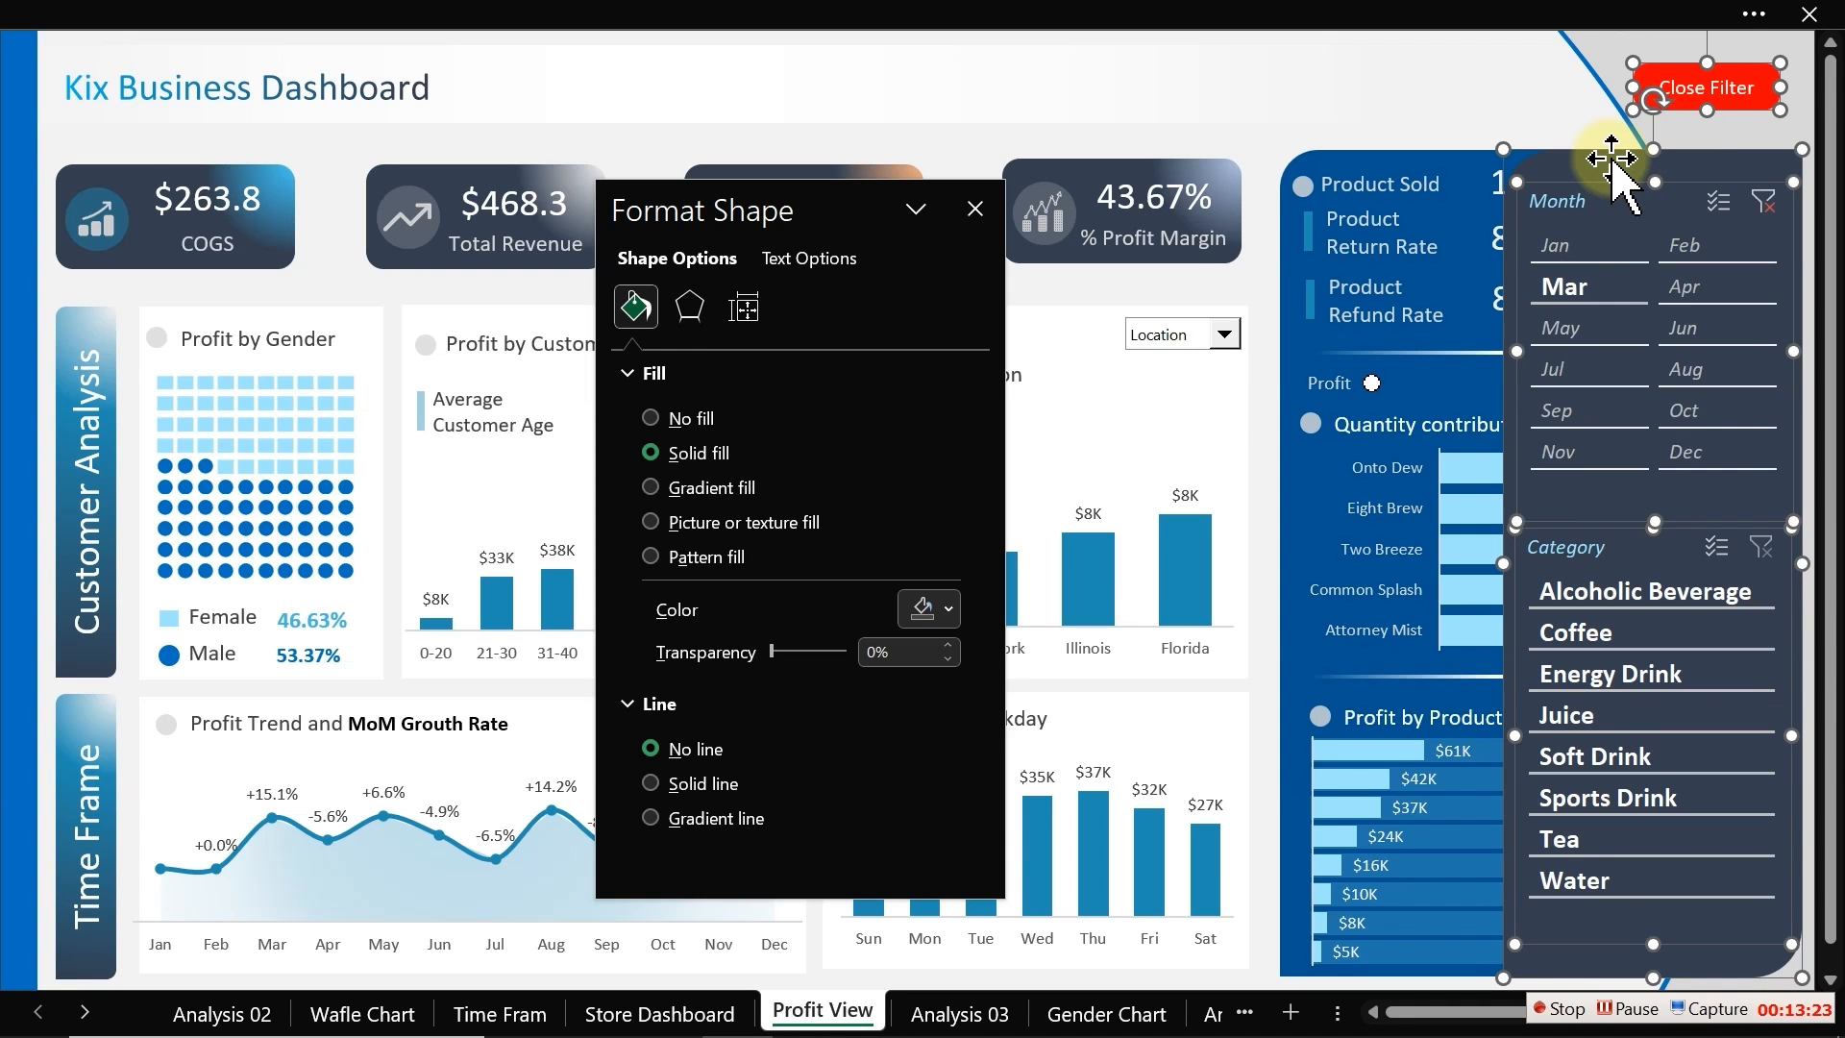
{"action": "right_click", "coordinate": [1611, 158]}
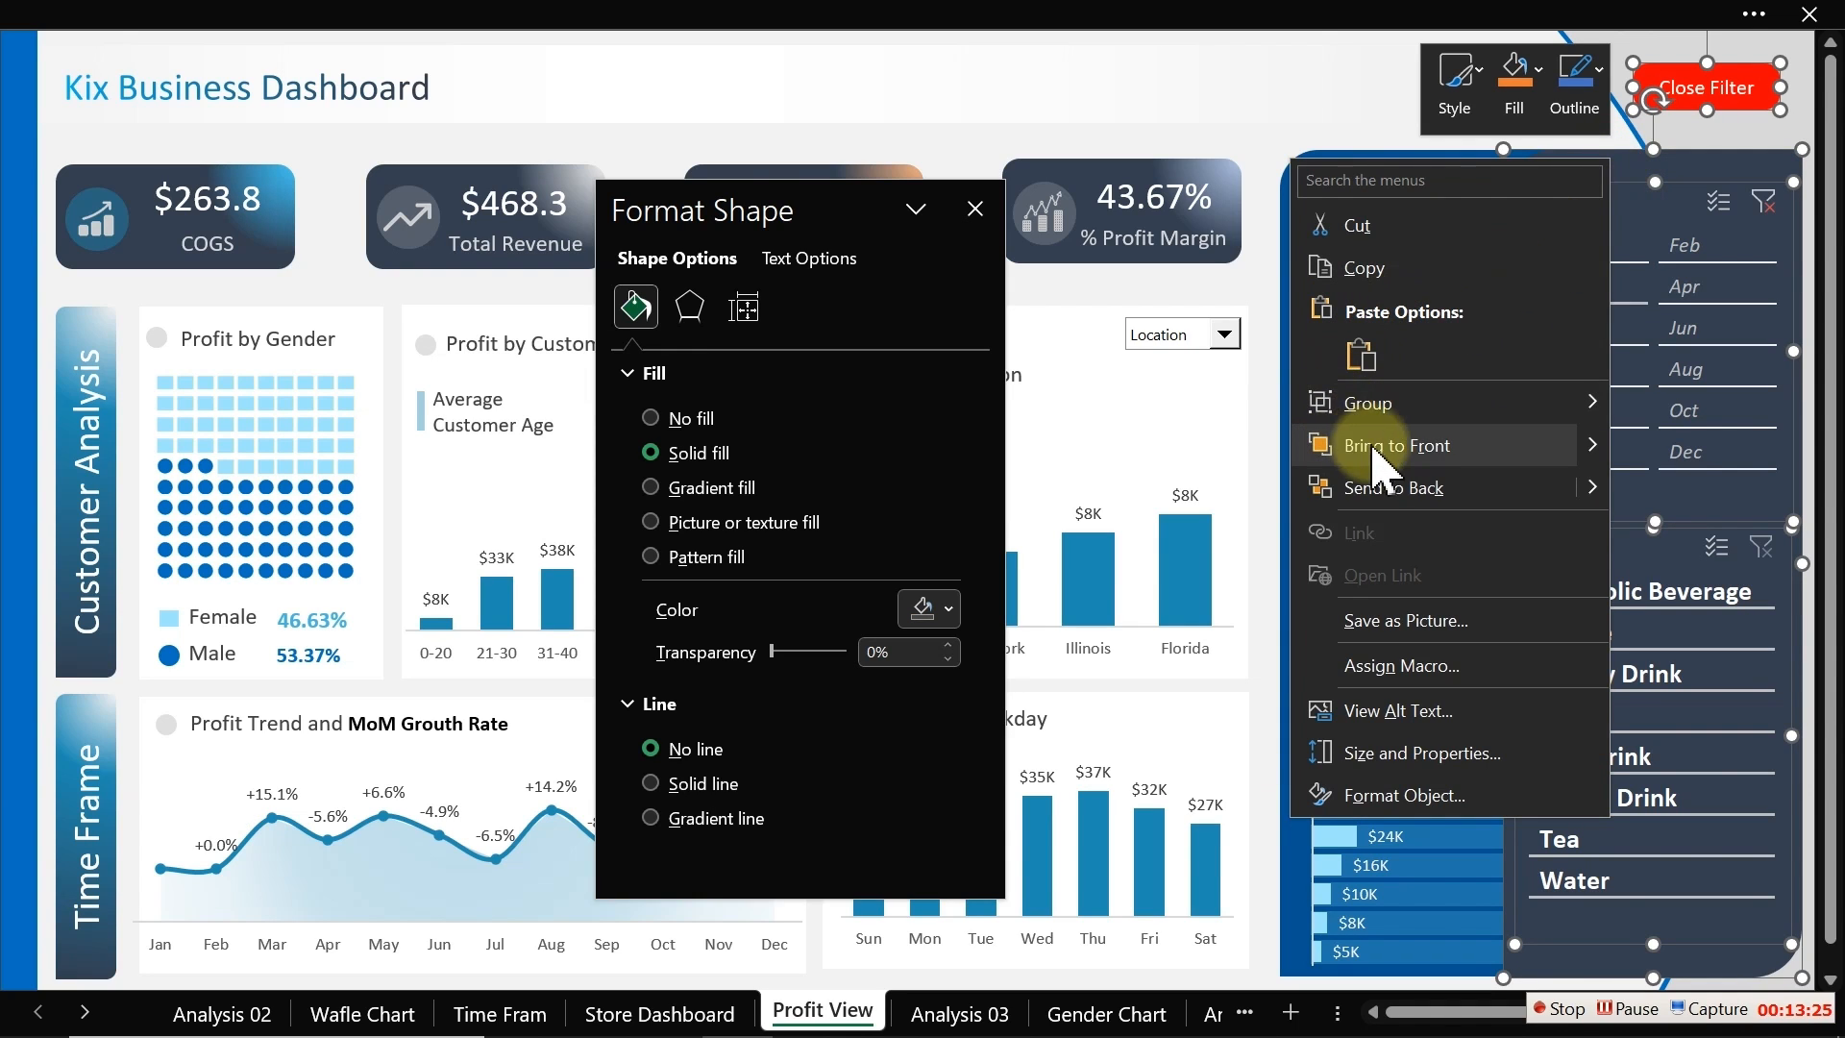
{"action": "mouse_move", "coordinate": [1393, 404]}
{"action": "left_click", "coordinate": [1649, 401]}
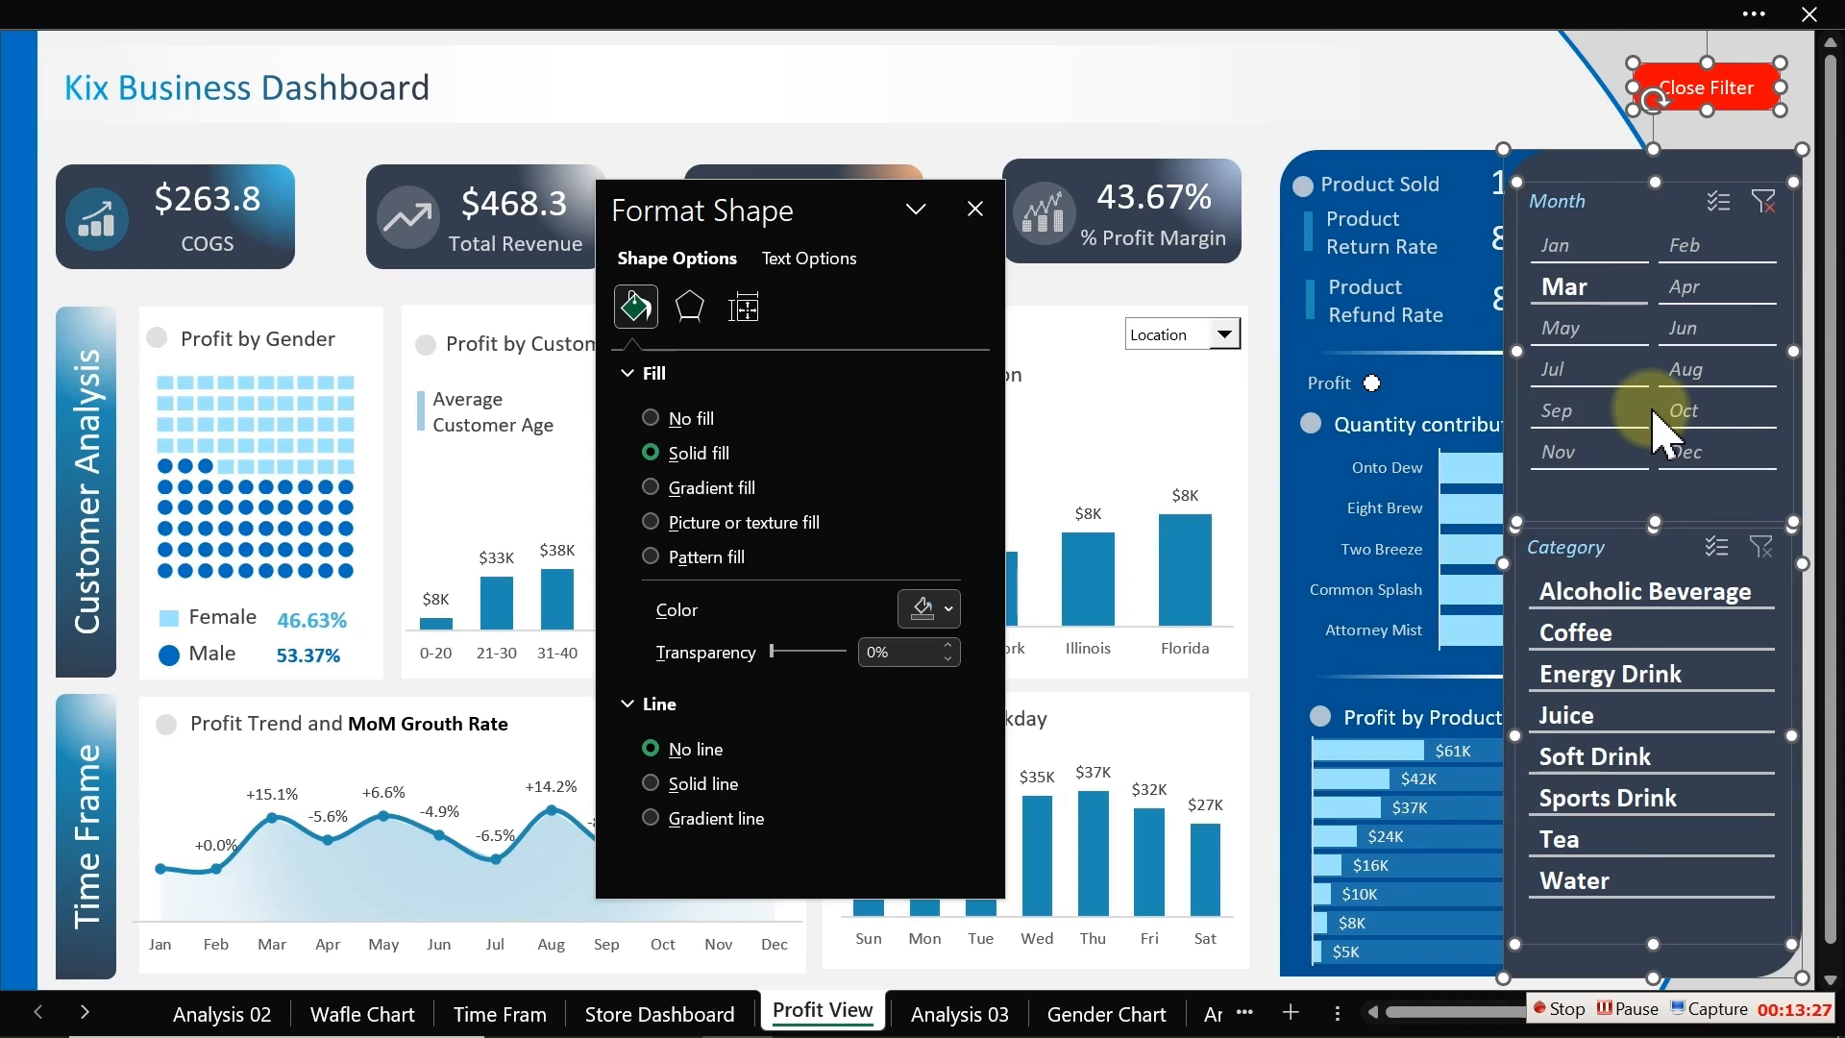
{"action": "left_click", "coordinate": [1294, 139]}
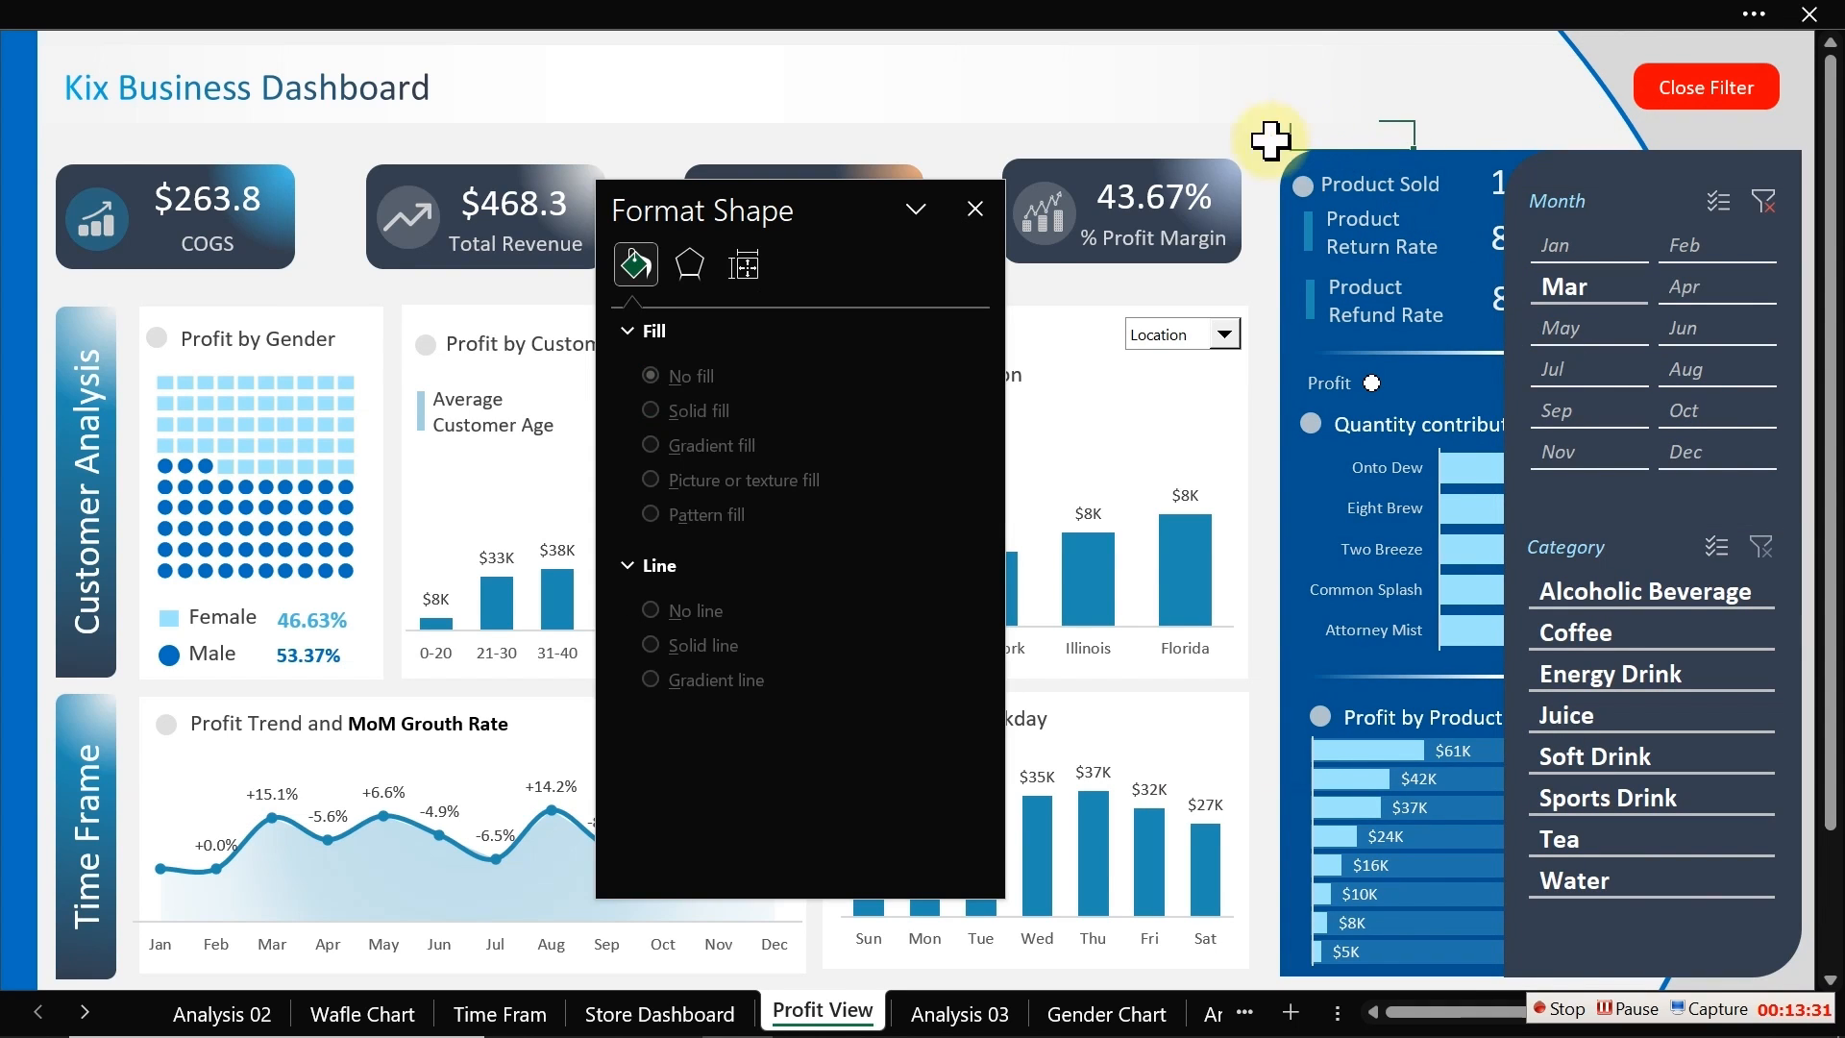
{"action": "left_click", "coordinate": [976, 209]}
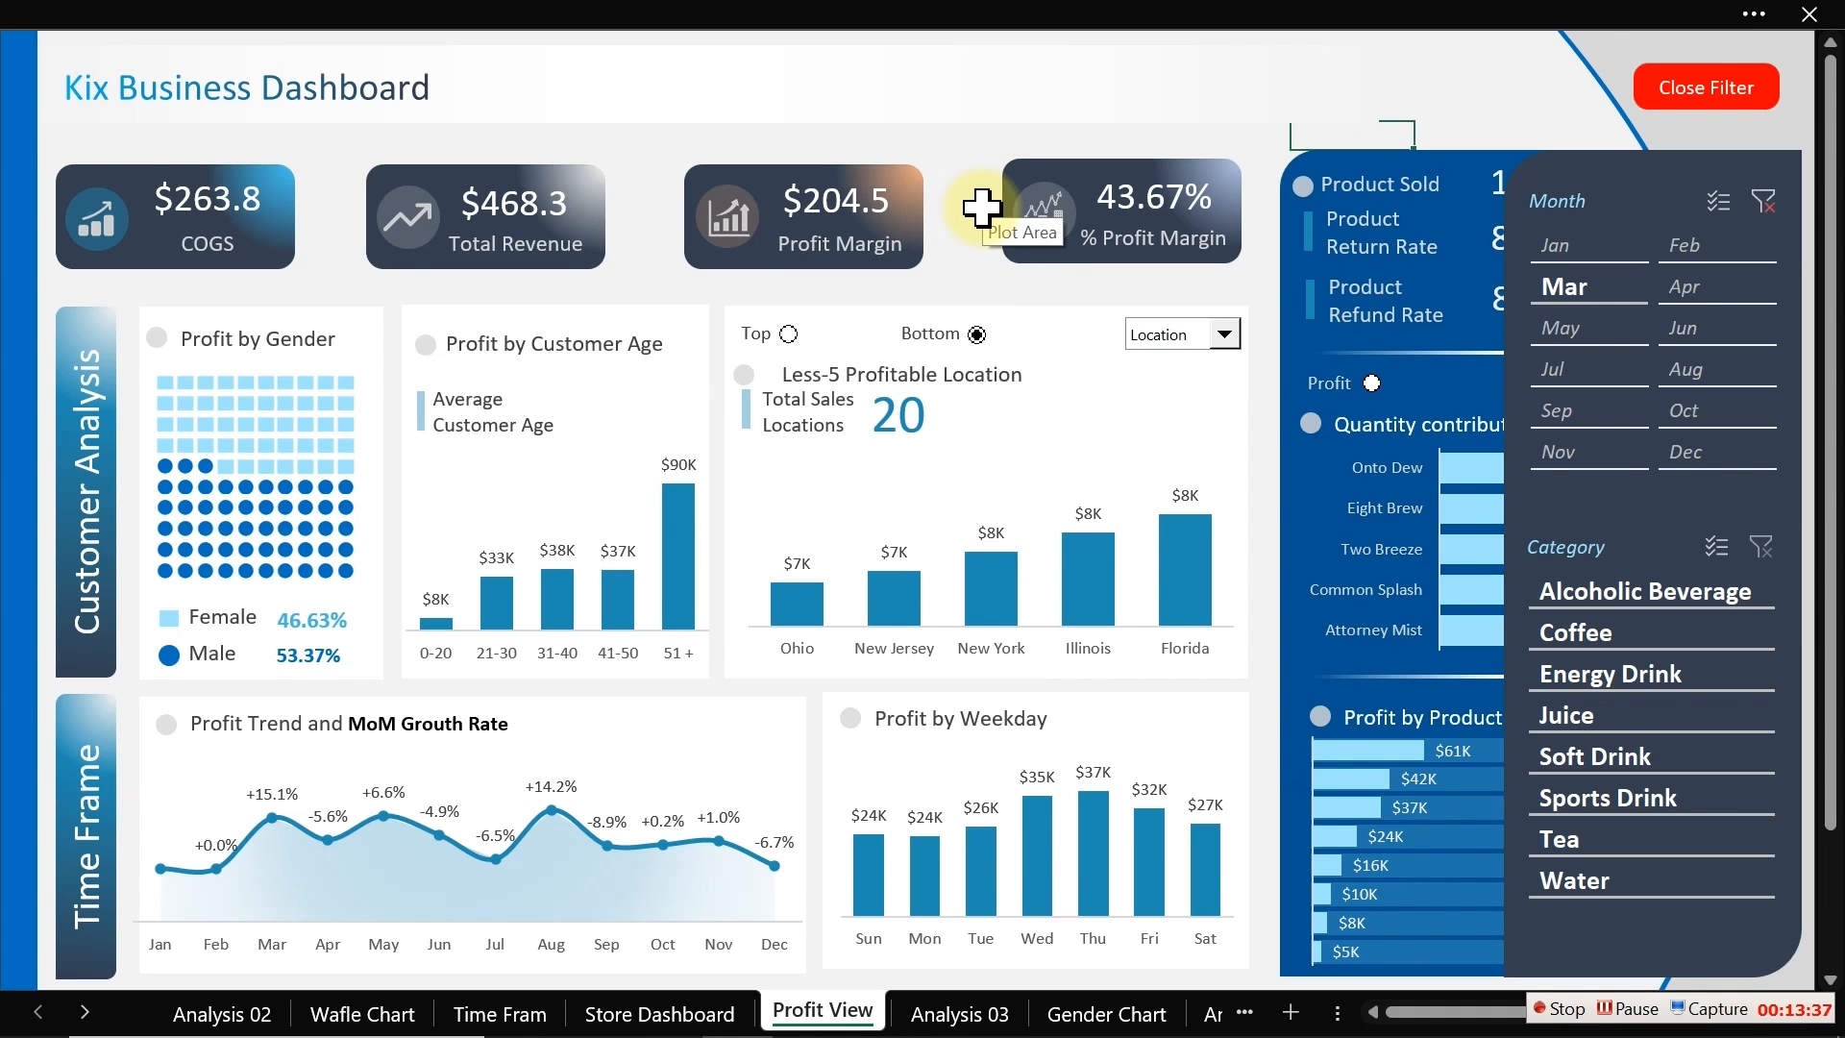
Step: Open the Selection Pane and move it over the dashboard
{"action": "left_click", "coordinate": [1564, 1009]}
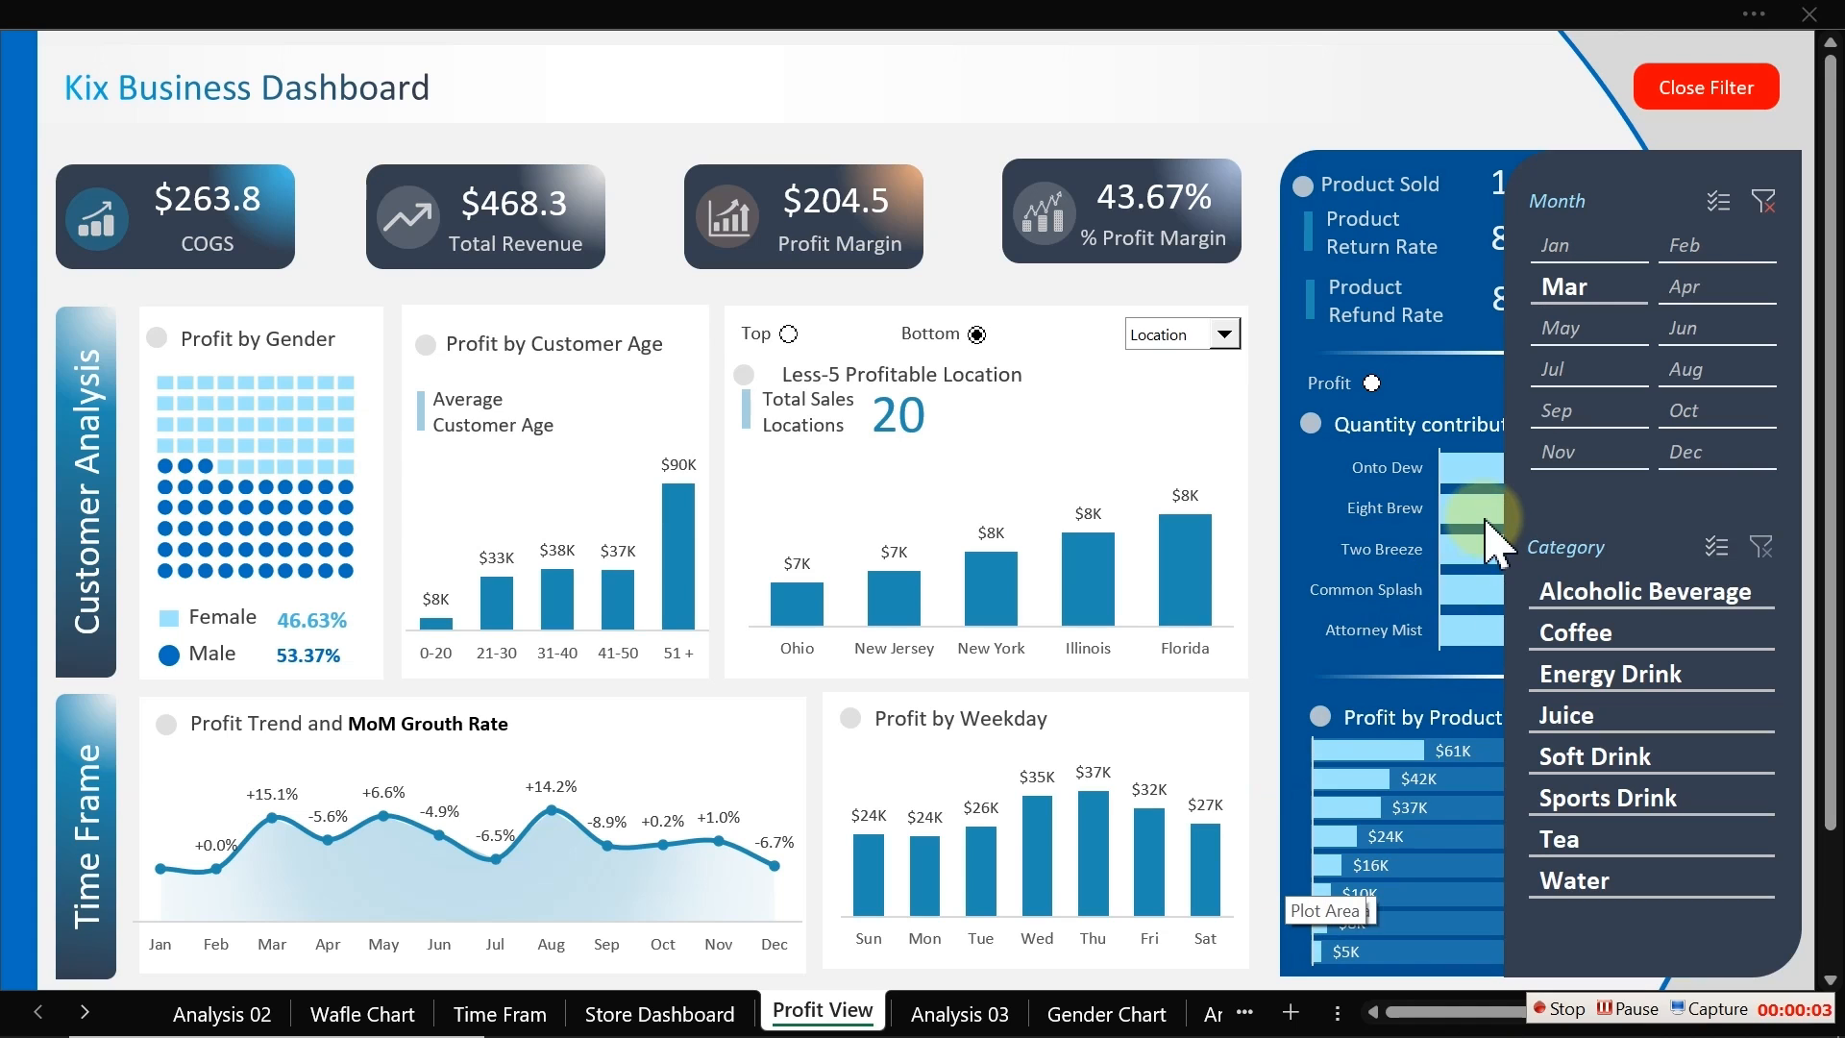
{"action": "mouse_move", "coordinate": [1486, 520]}
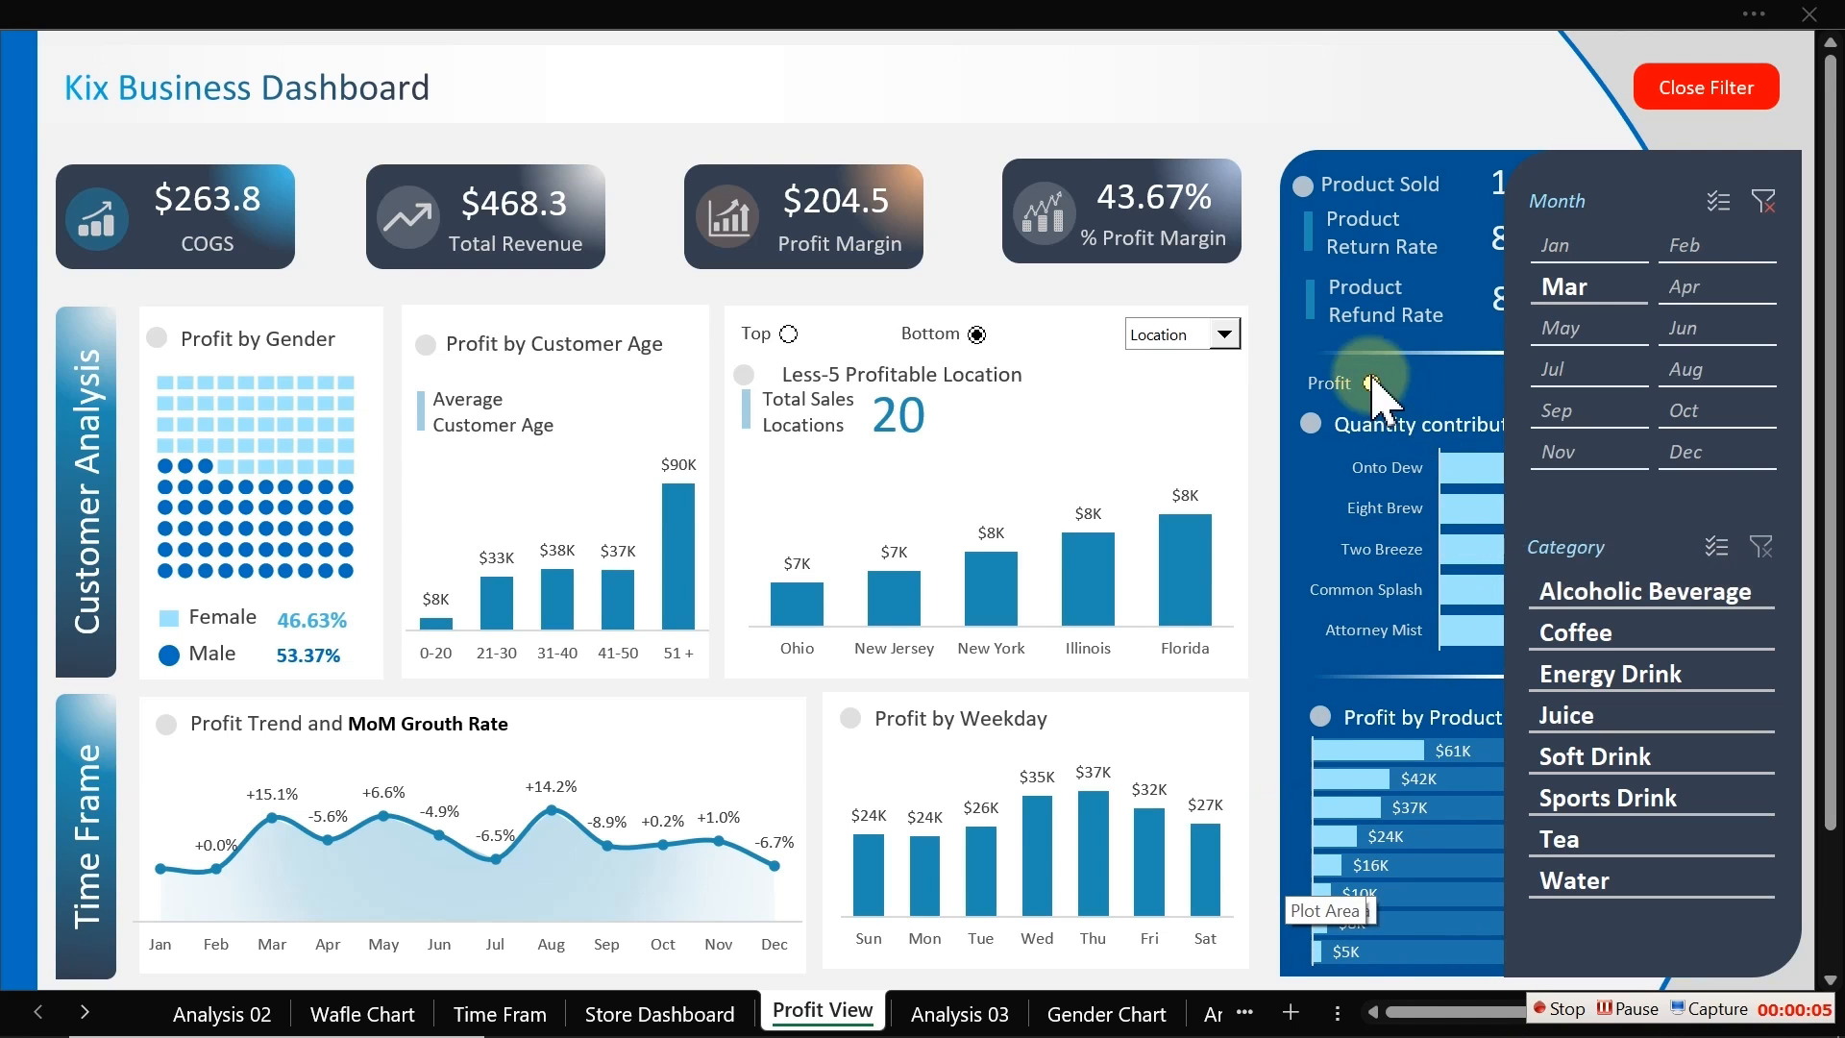
{"action": "left_click", "coordinate": [888, 8]}
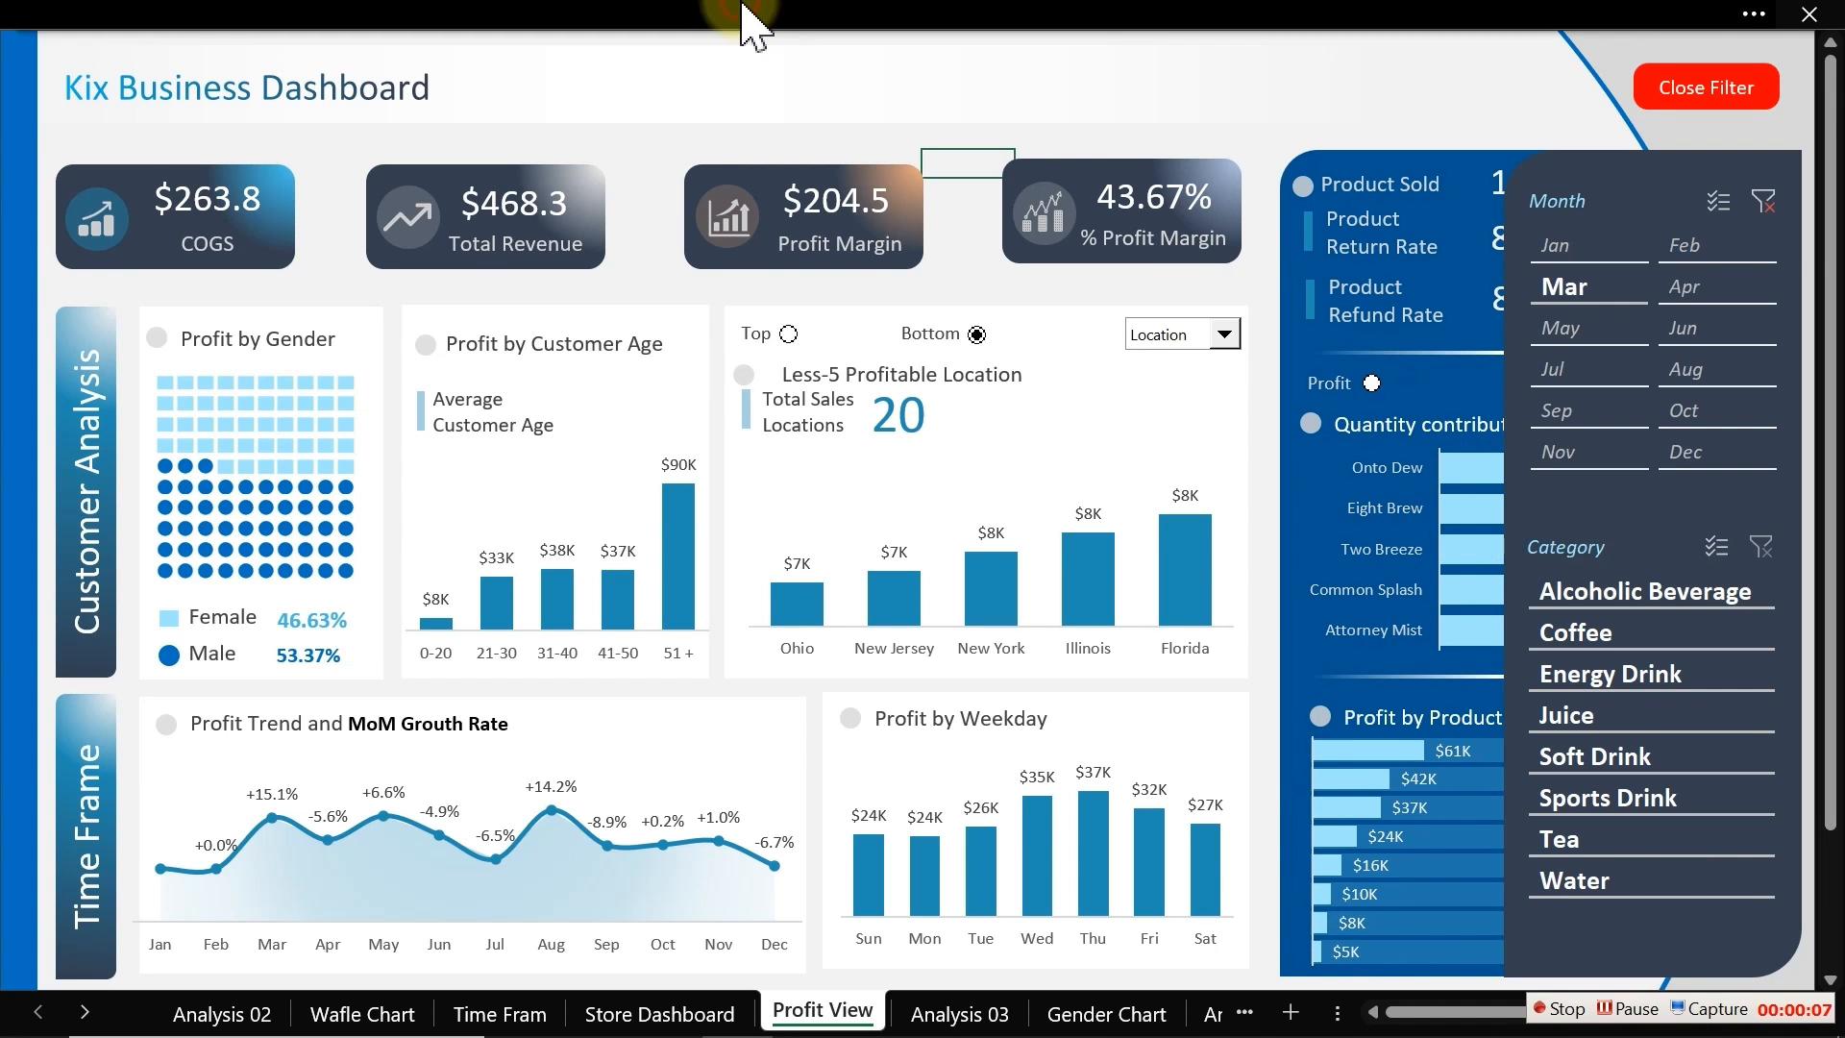
{"action": "left_click", "coordinate": [1000, 32]}
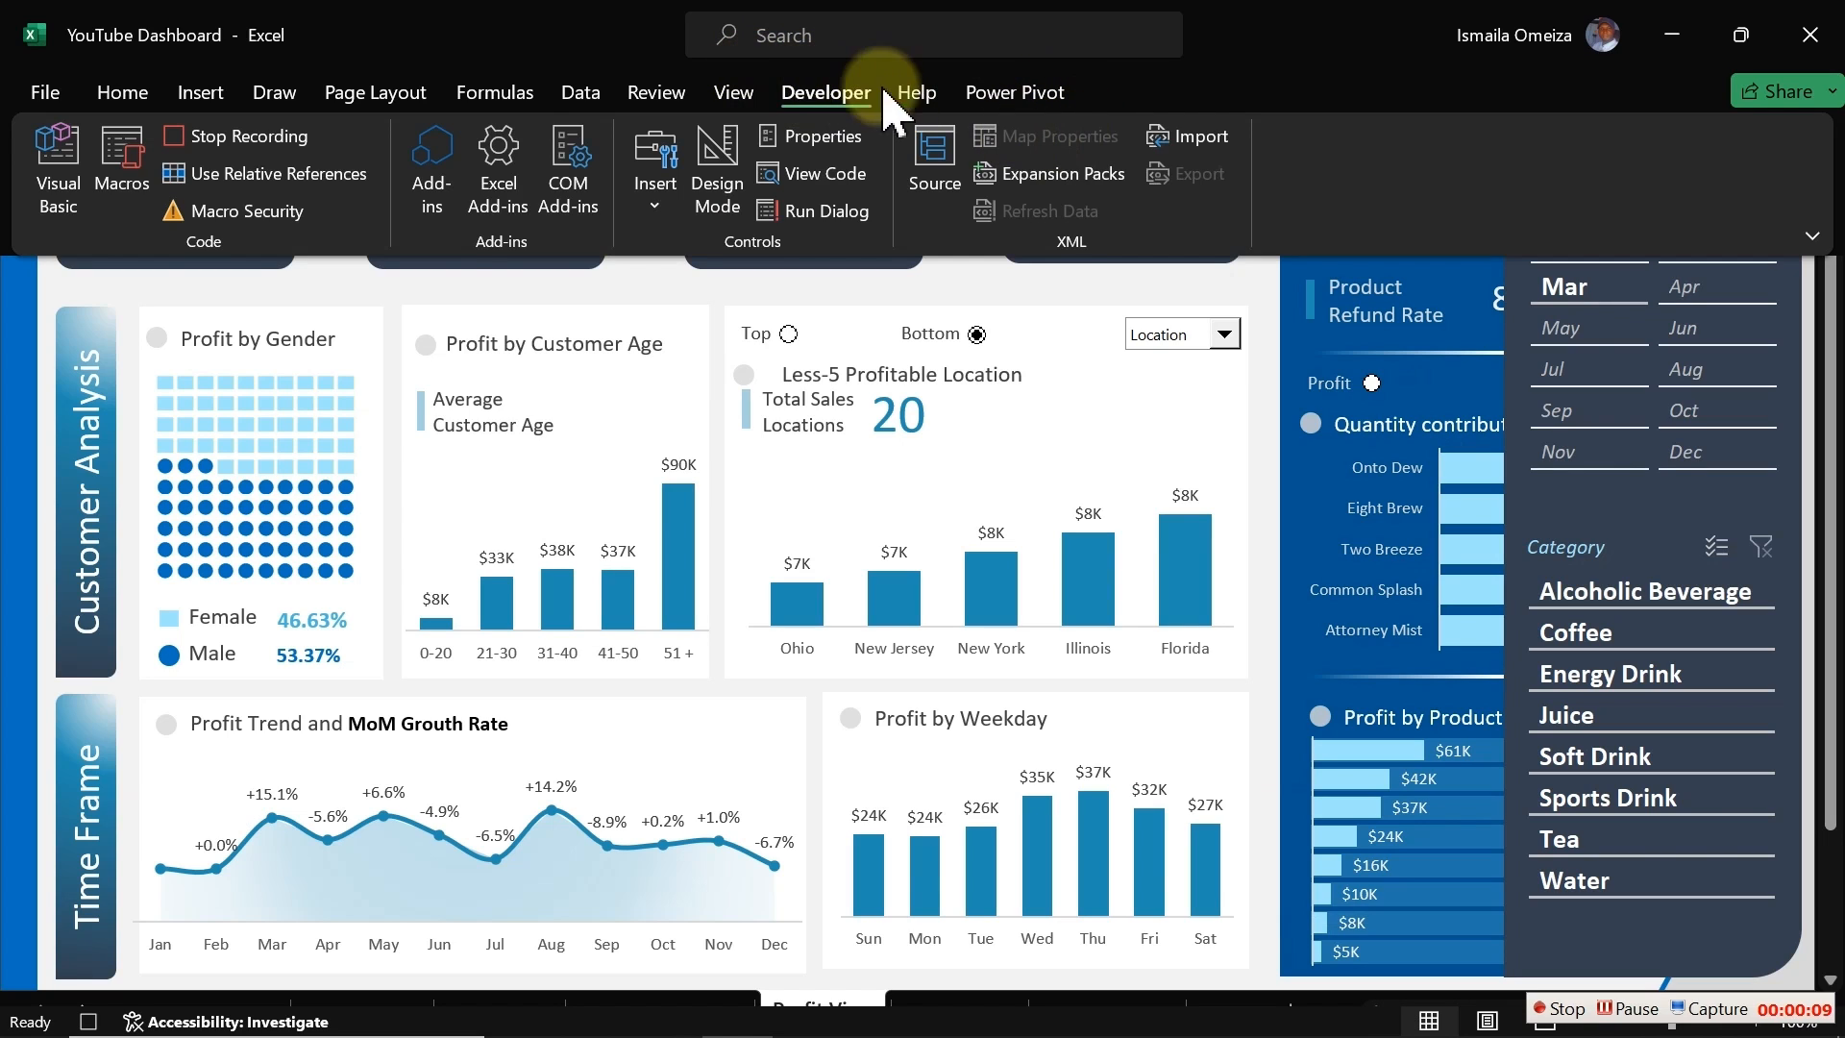
{"action": "left_click", "coordinate": [783, 37]}
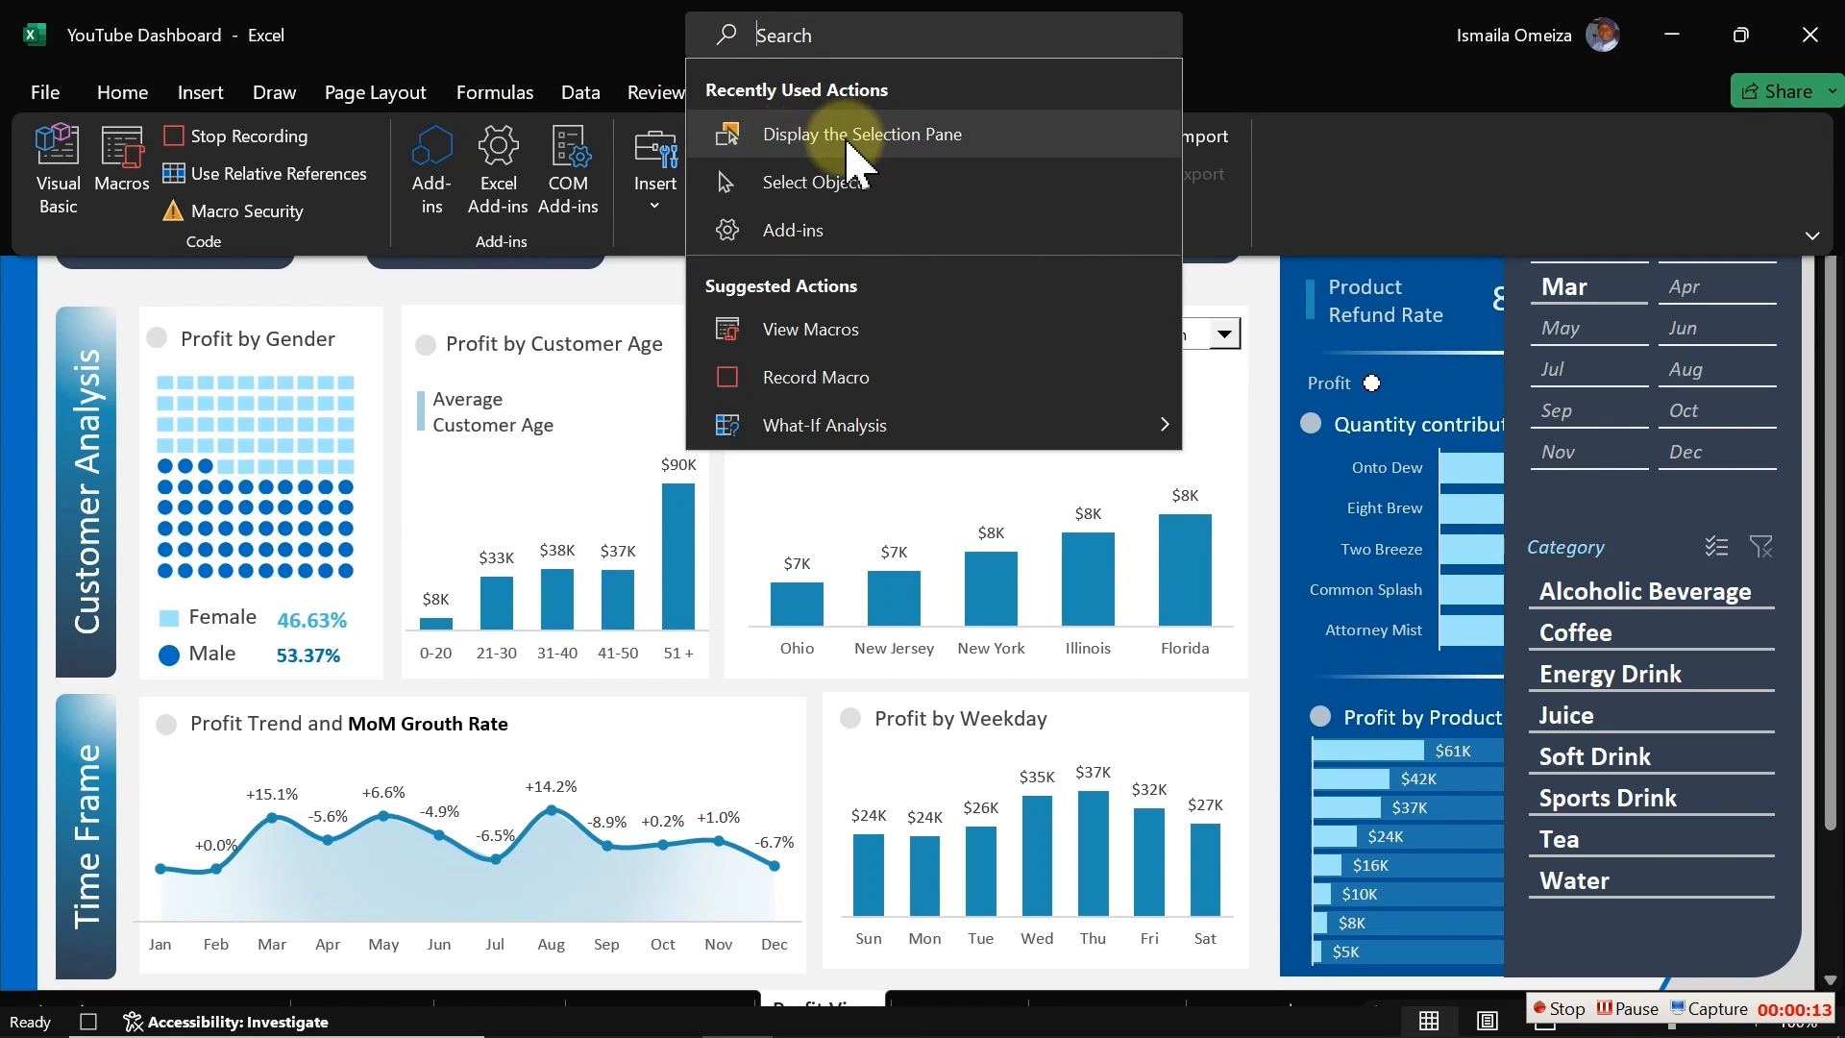
{"action": "left_click", "coordinate": [917, 136]}
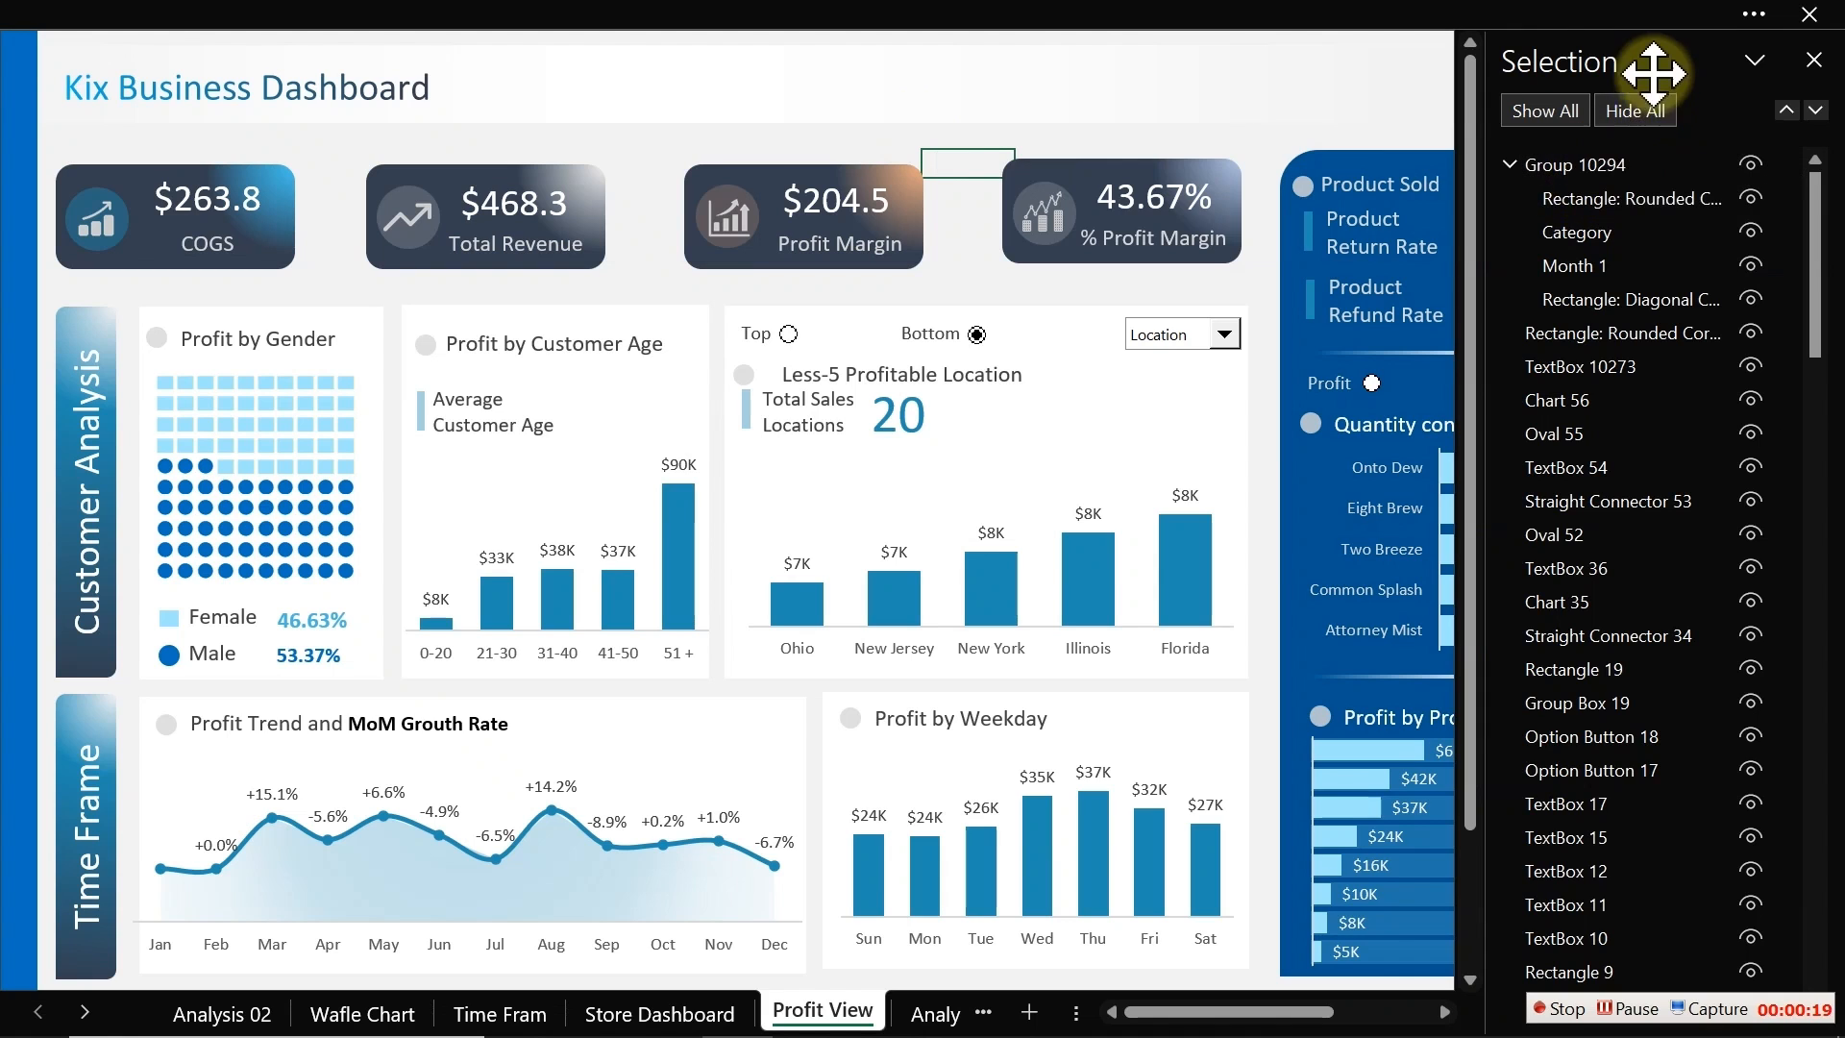
{"action": "left_click_drag", "start_coordinate": [1630, 53], "coordinate": [766, 164]}
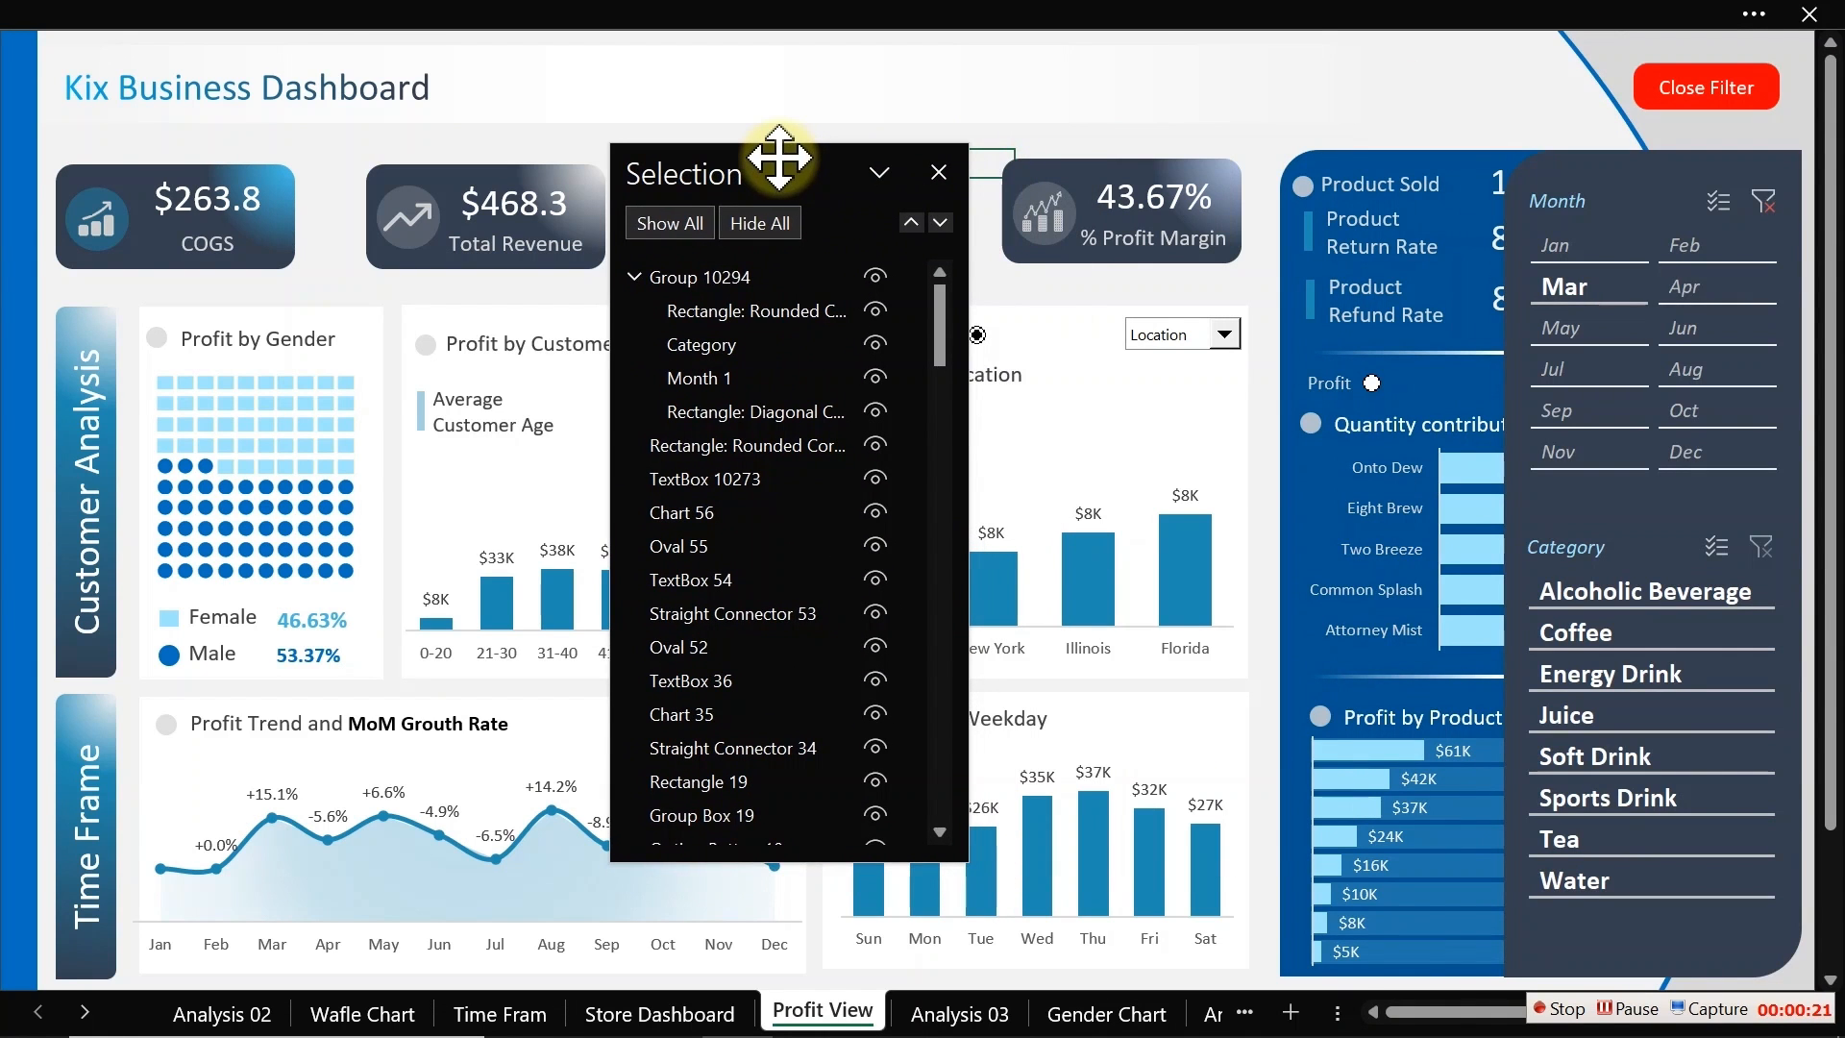
Step: Collapse Group 10294 in the Selection Pane and toggle its visibility off and on several times
{"action": "left_click", "coordinate": [636, 277]}
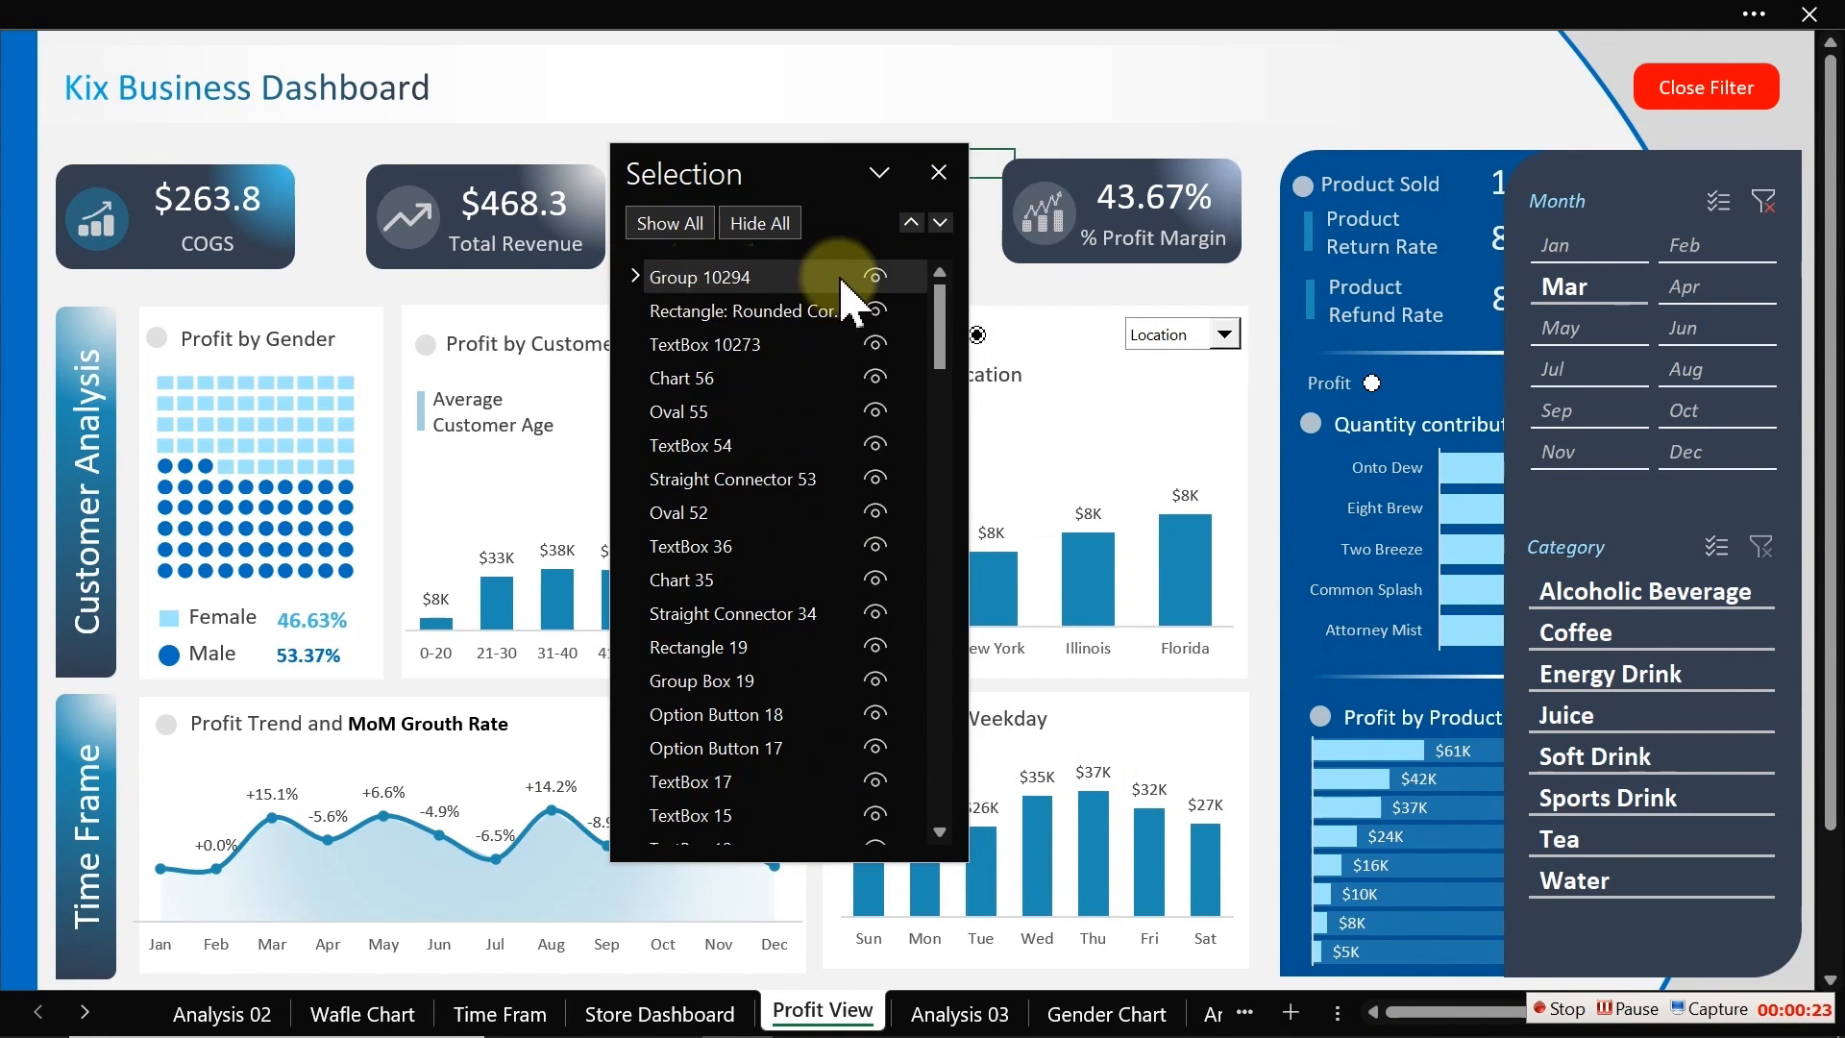
{"action": "left_click", "coordinate": [874, 277]}
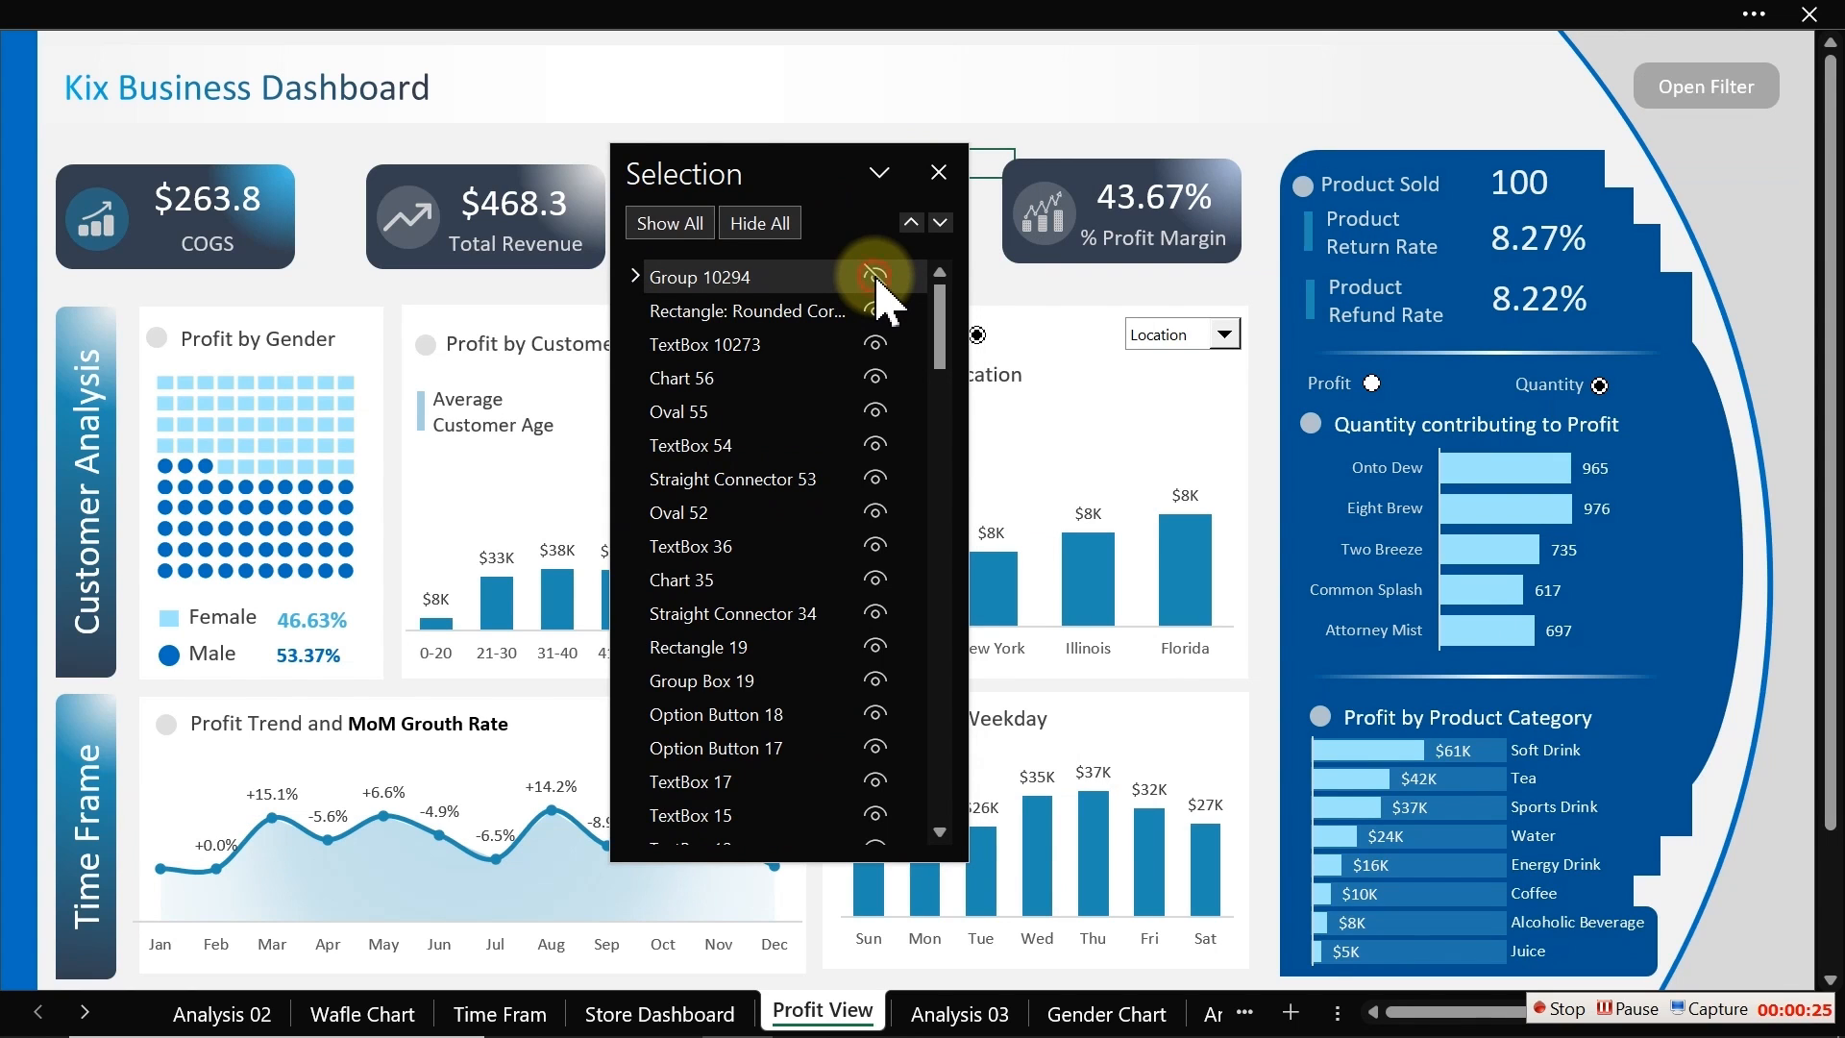
{"action": "left_click", "coordinate": [875, 277]}
{"action": "left_click", "coordinate": [875, 277]}
{"action": "left_click", "coordinate": [875, 277]}
{"action": "left_click", "coordinate": [875, 277]}
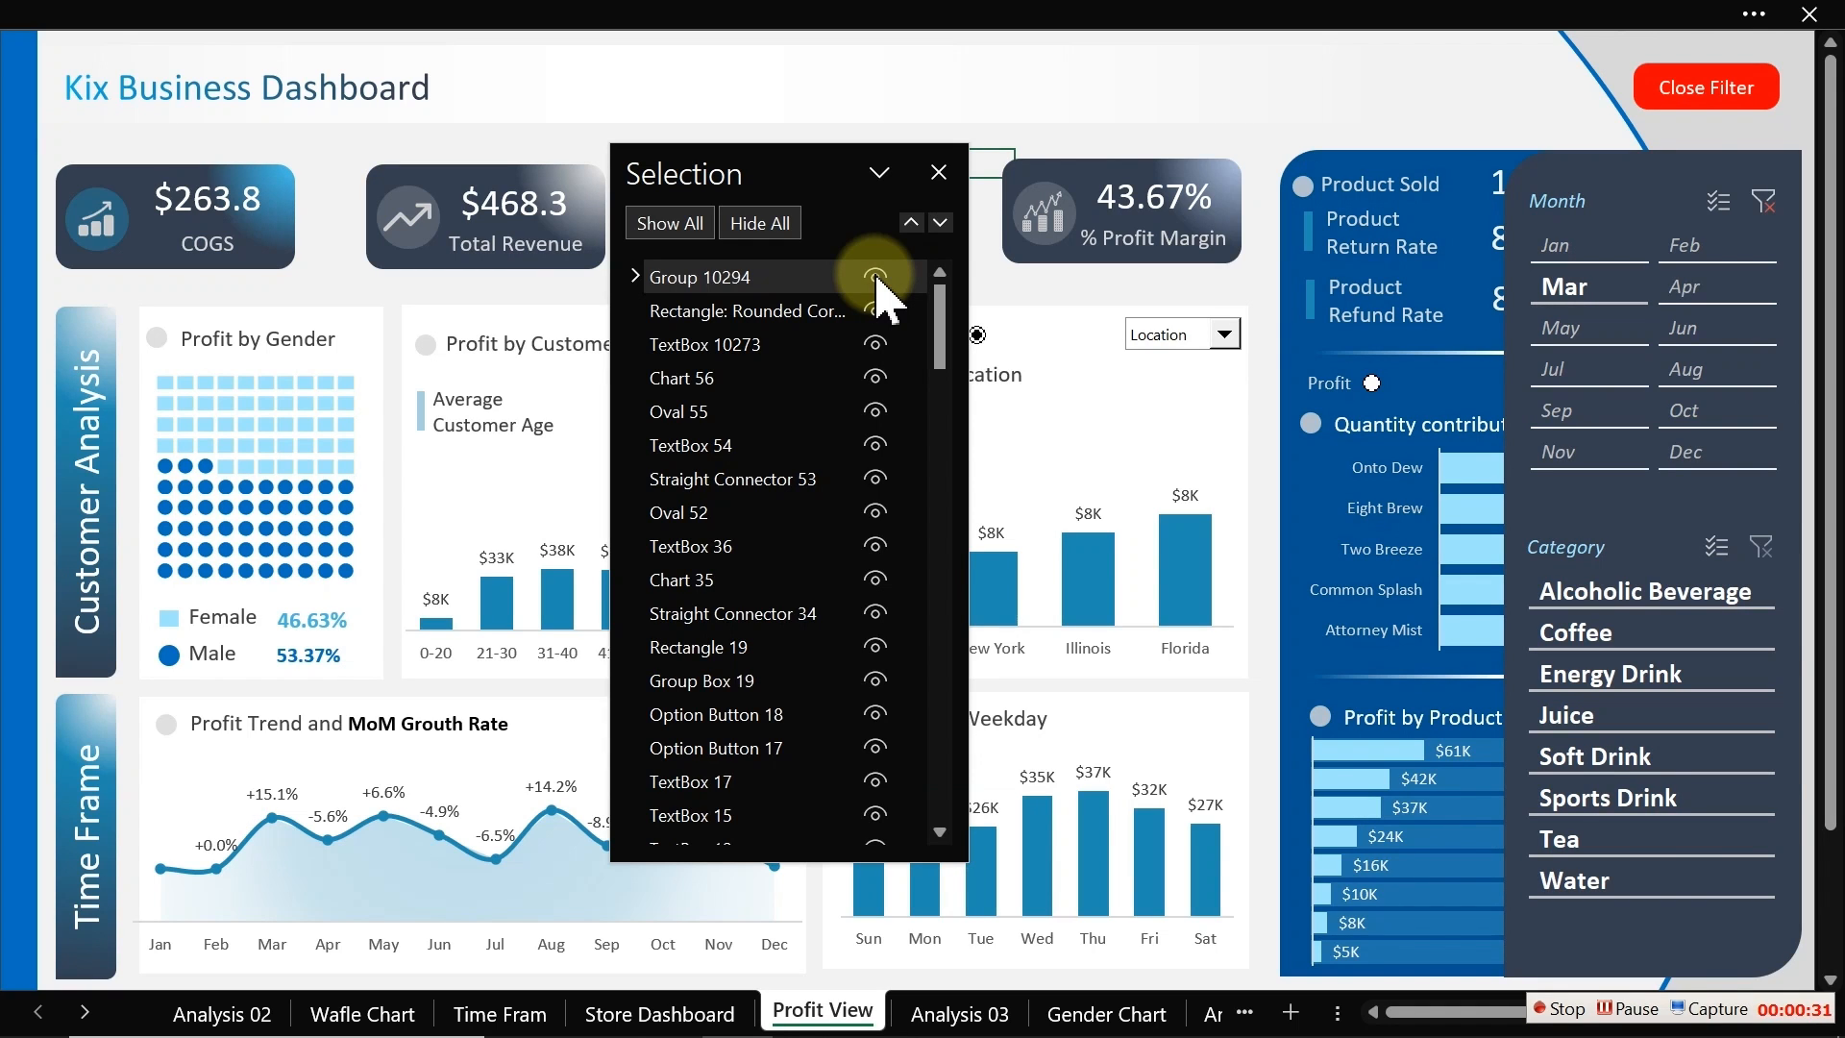
Step: Stop the macro recording that is currently running
{"action": "left_click", "coordinate": [719, 8]}
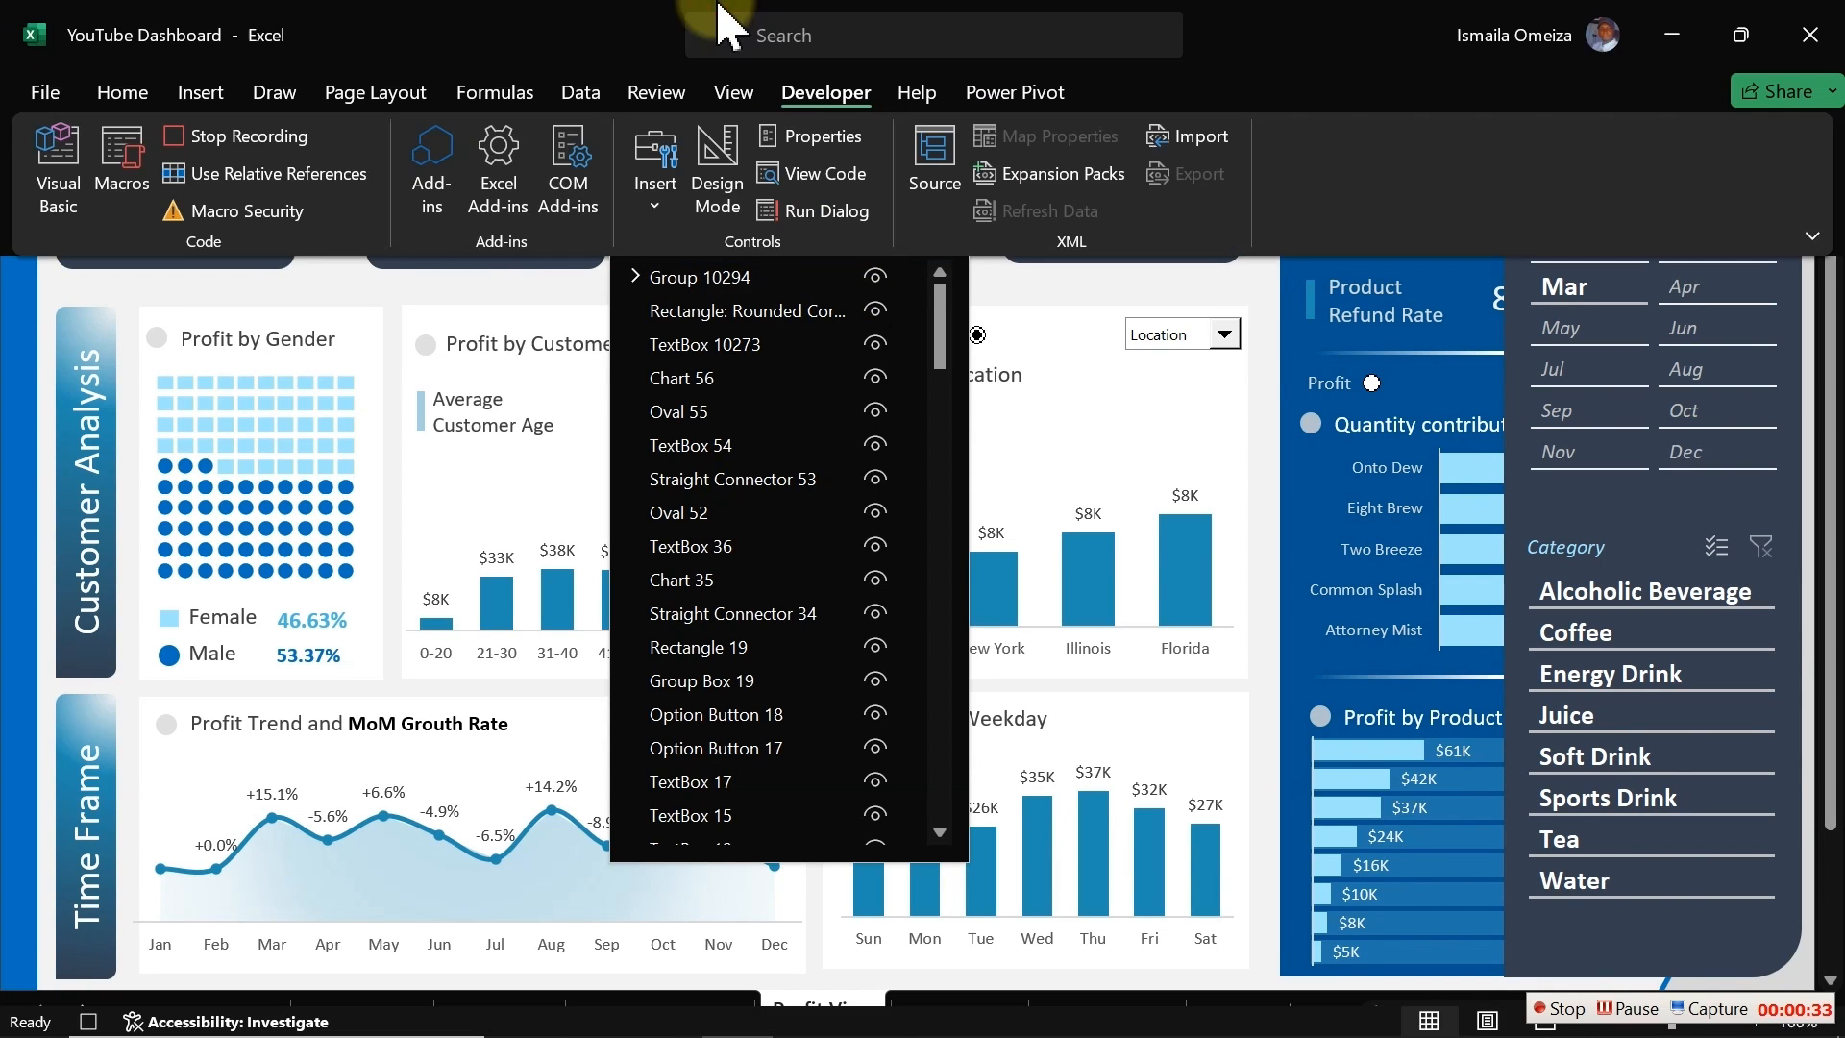
{"action": "left_click", "coordinate": [810, 89]}
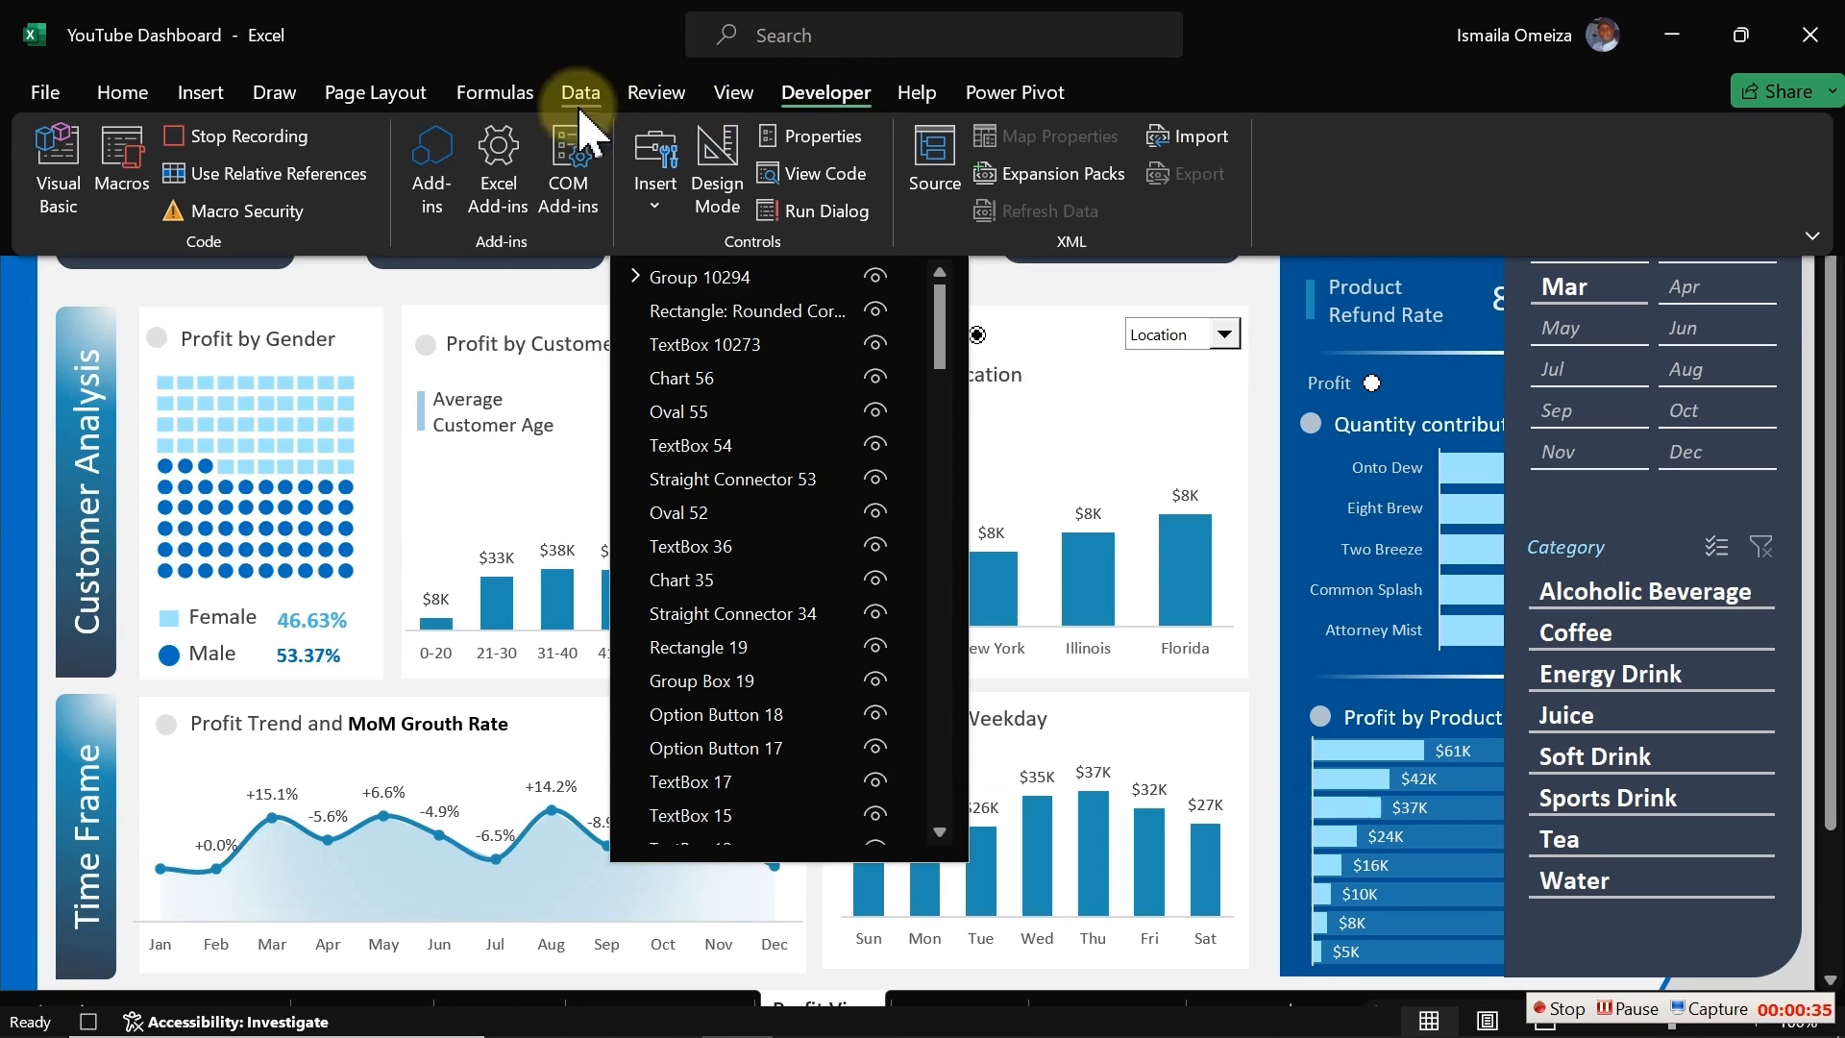
{"action": "left_click", "coordinate": [266, 138]}
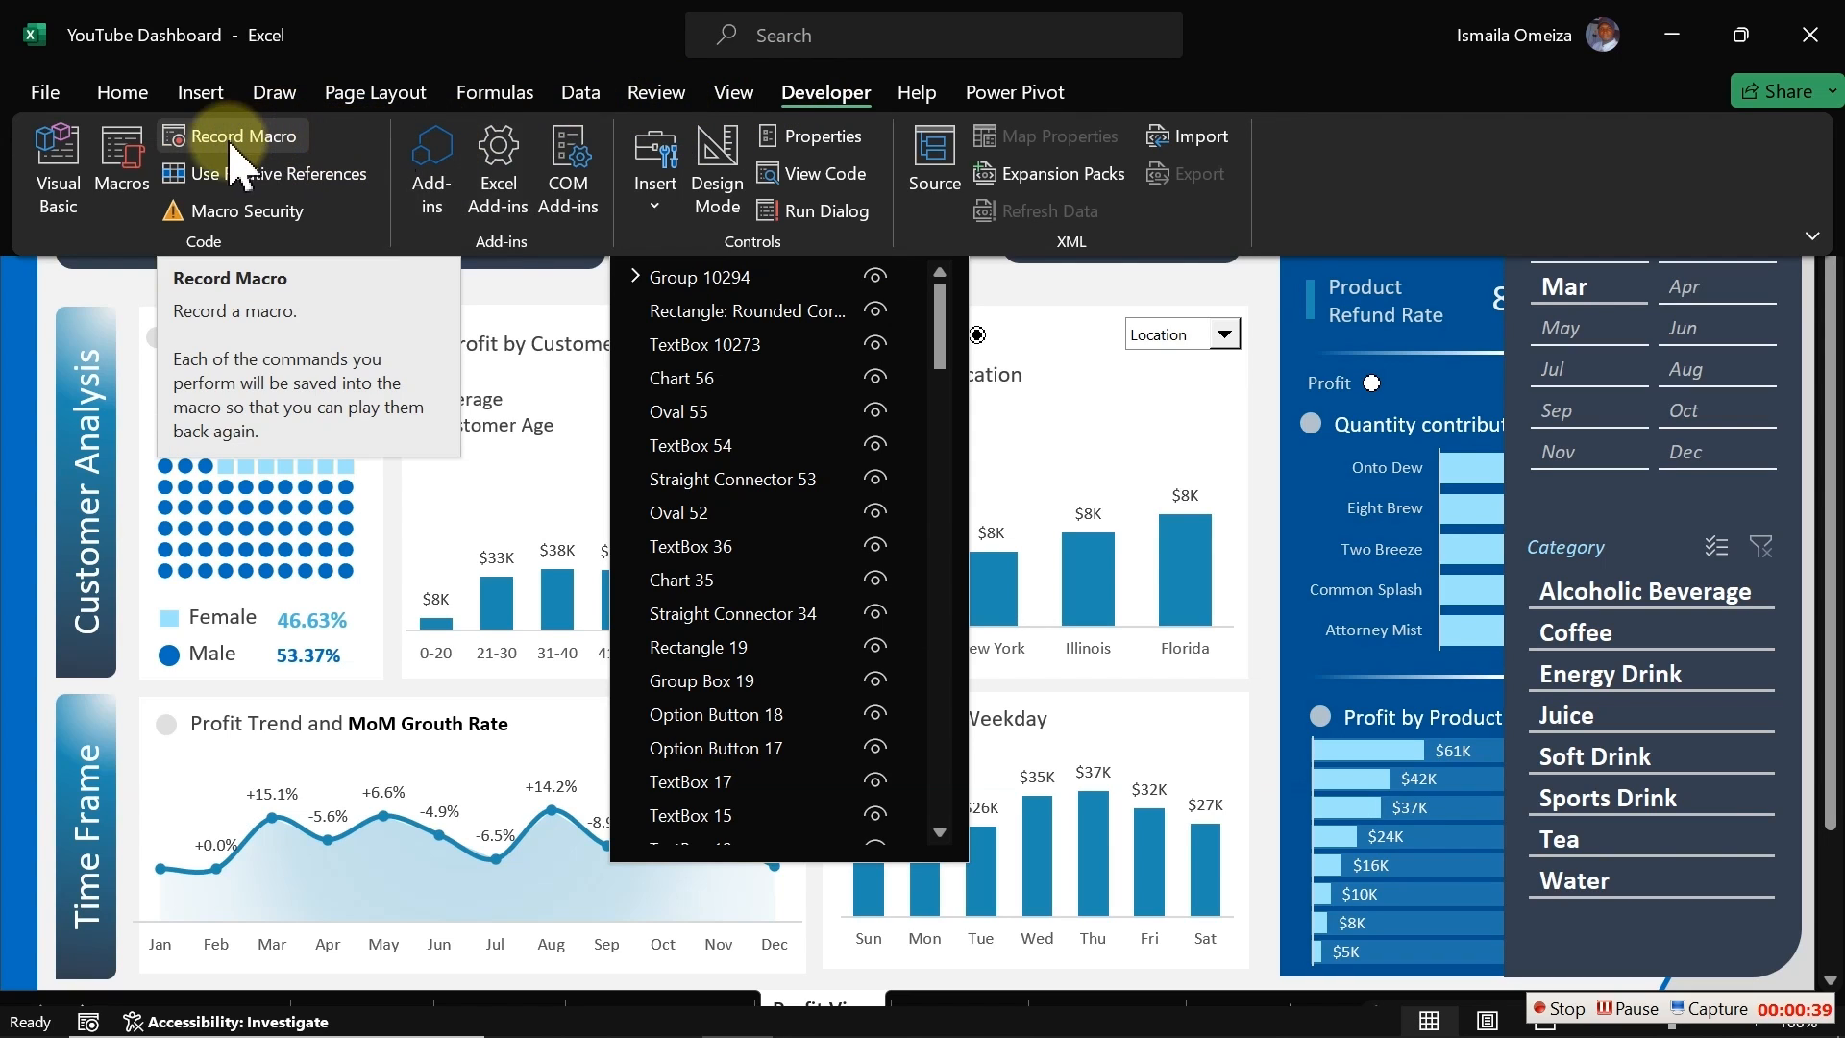
Step: Start recording a new macro named HideShow, stored in this workbook
{"action": "left_click", "coordinate": [223, 142]}
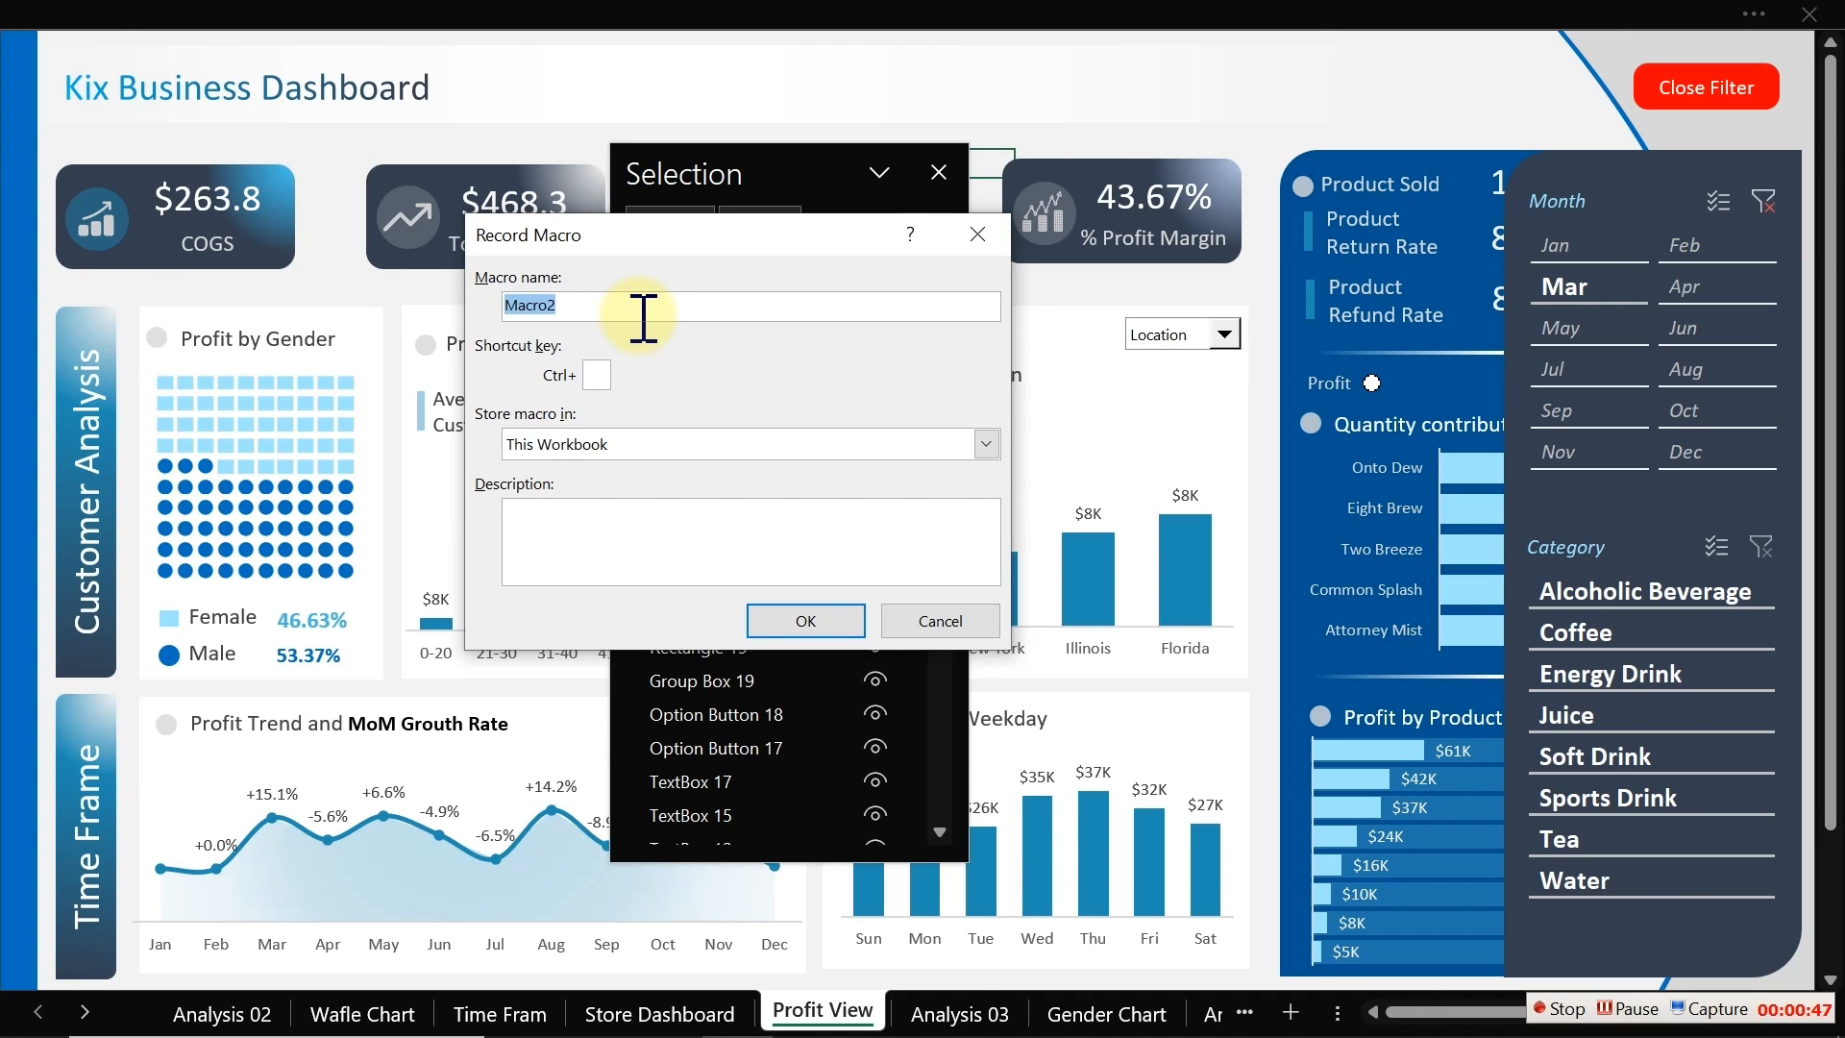
{"action": "type", "text": "HideShow"}
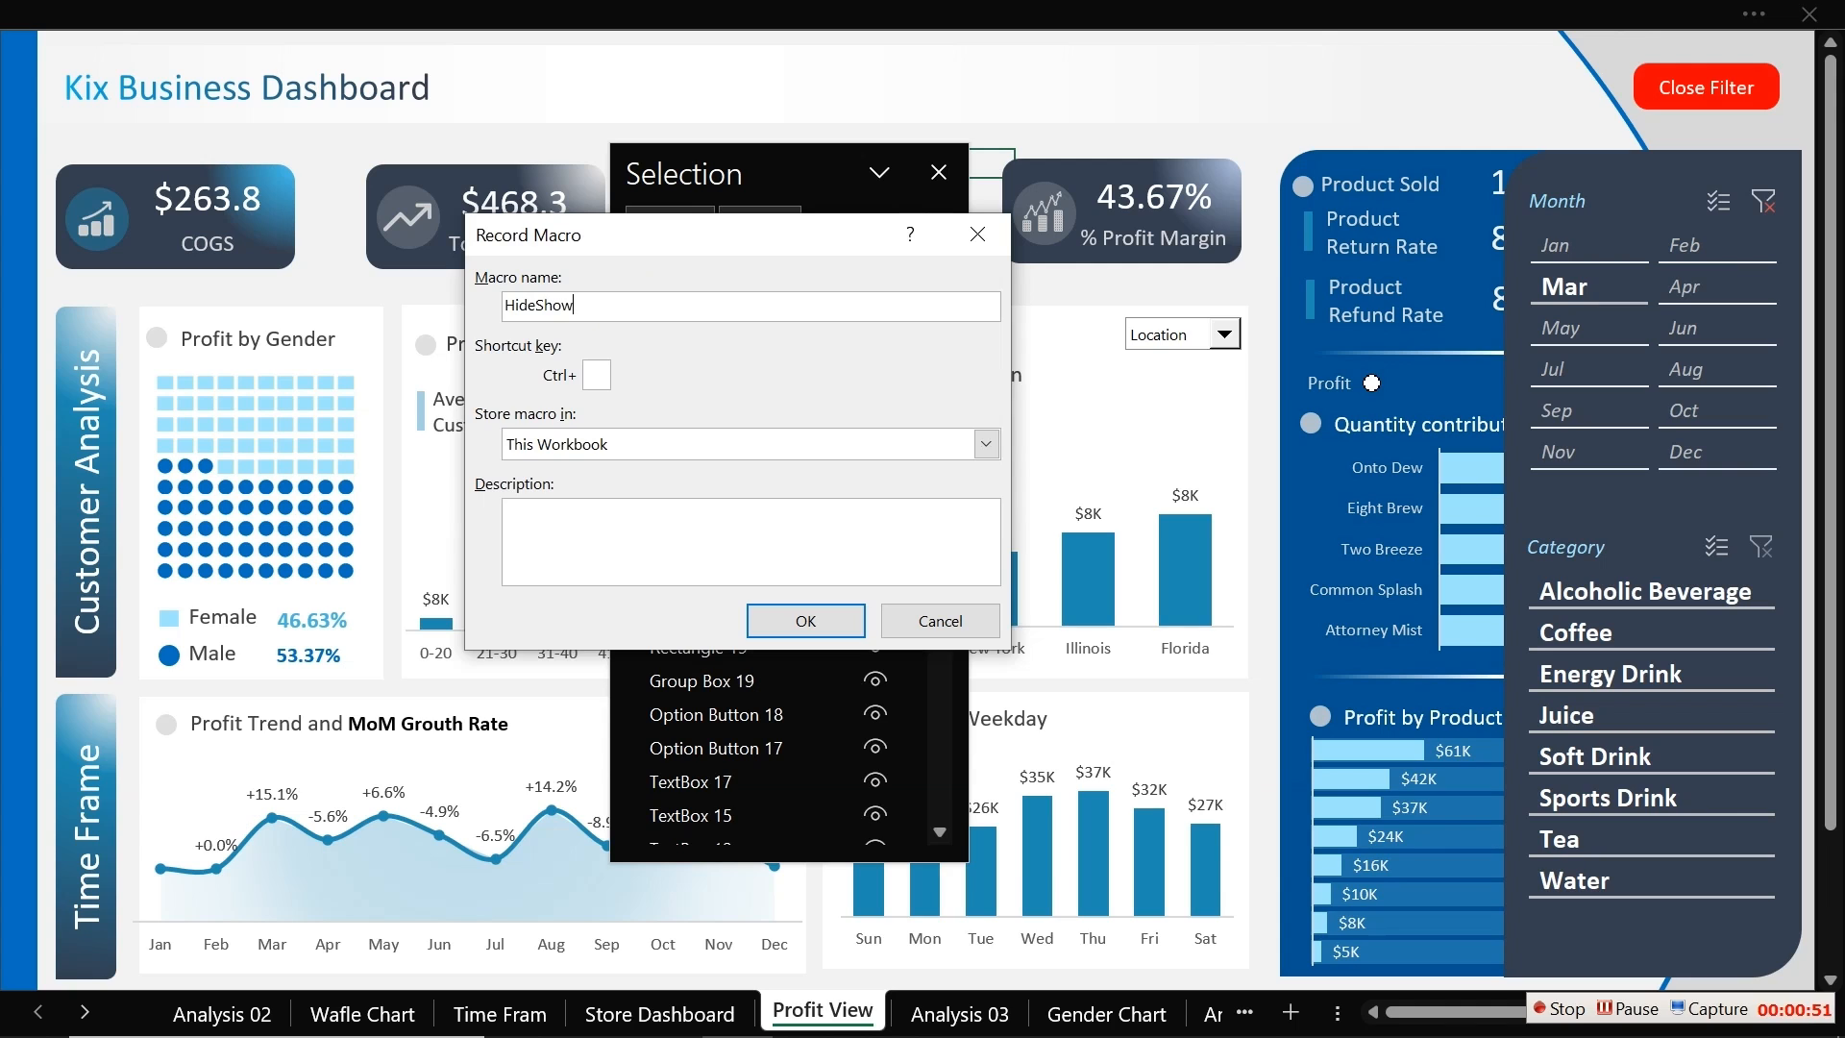
{"action": "left_click", "coordinate": [818, 624]}
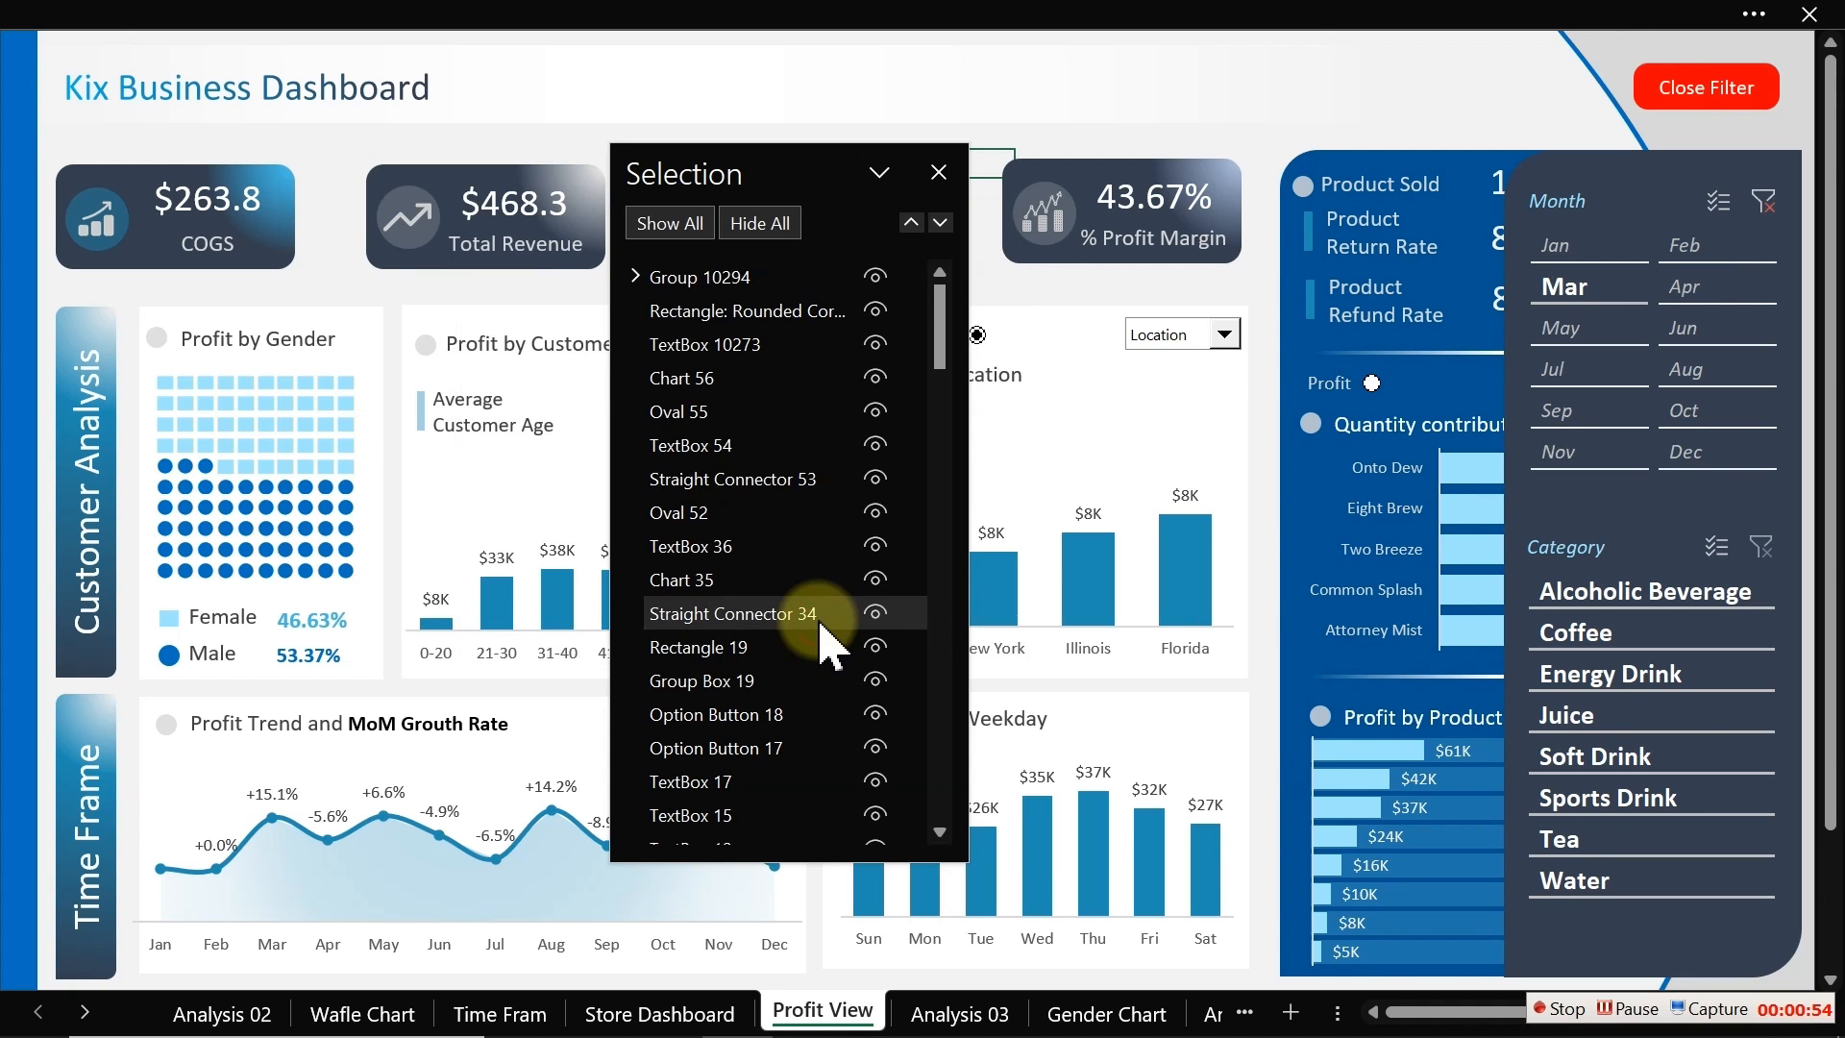
Step: Hide and then show Group 10294 in the Selection Pane, then stop the macro recording
{"action": "left_click", "coordinate": [874, 275]}
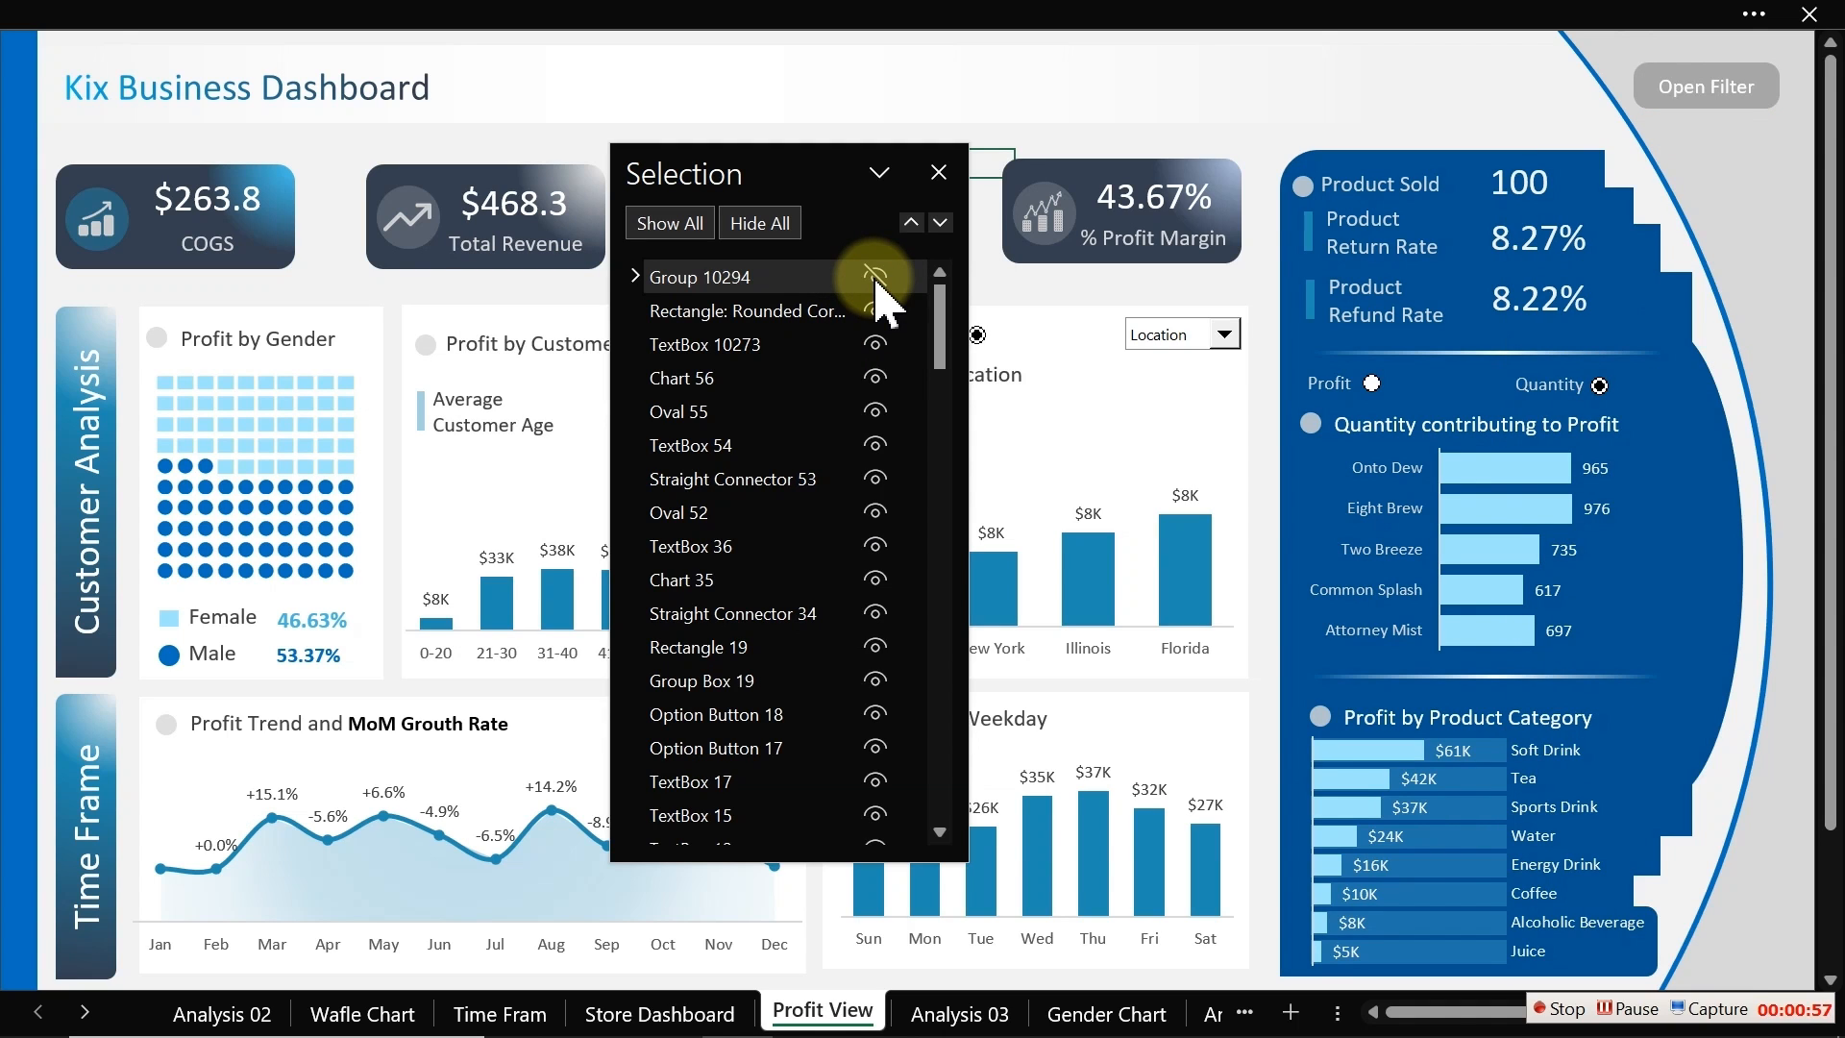
{"action": "left_click", "coordinate": [874, 279]}
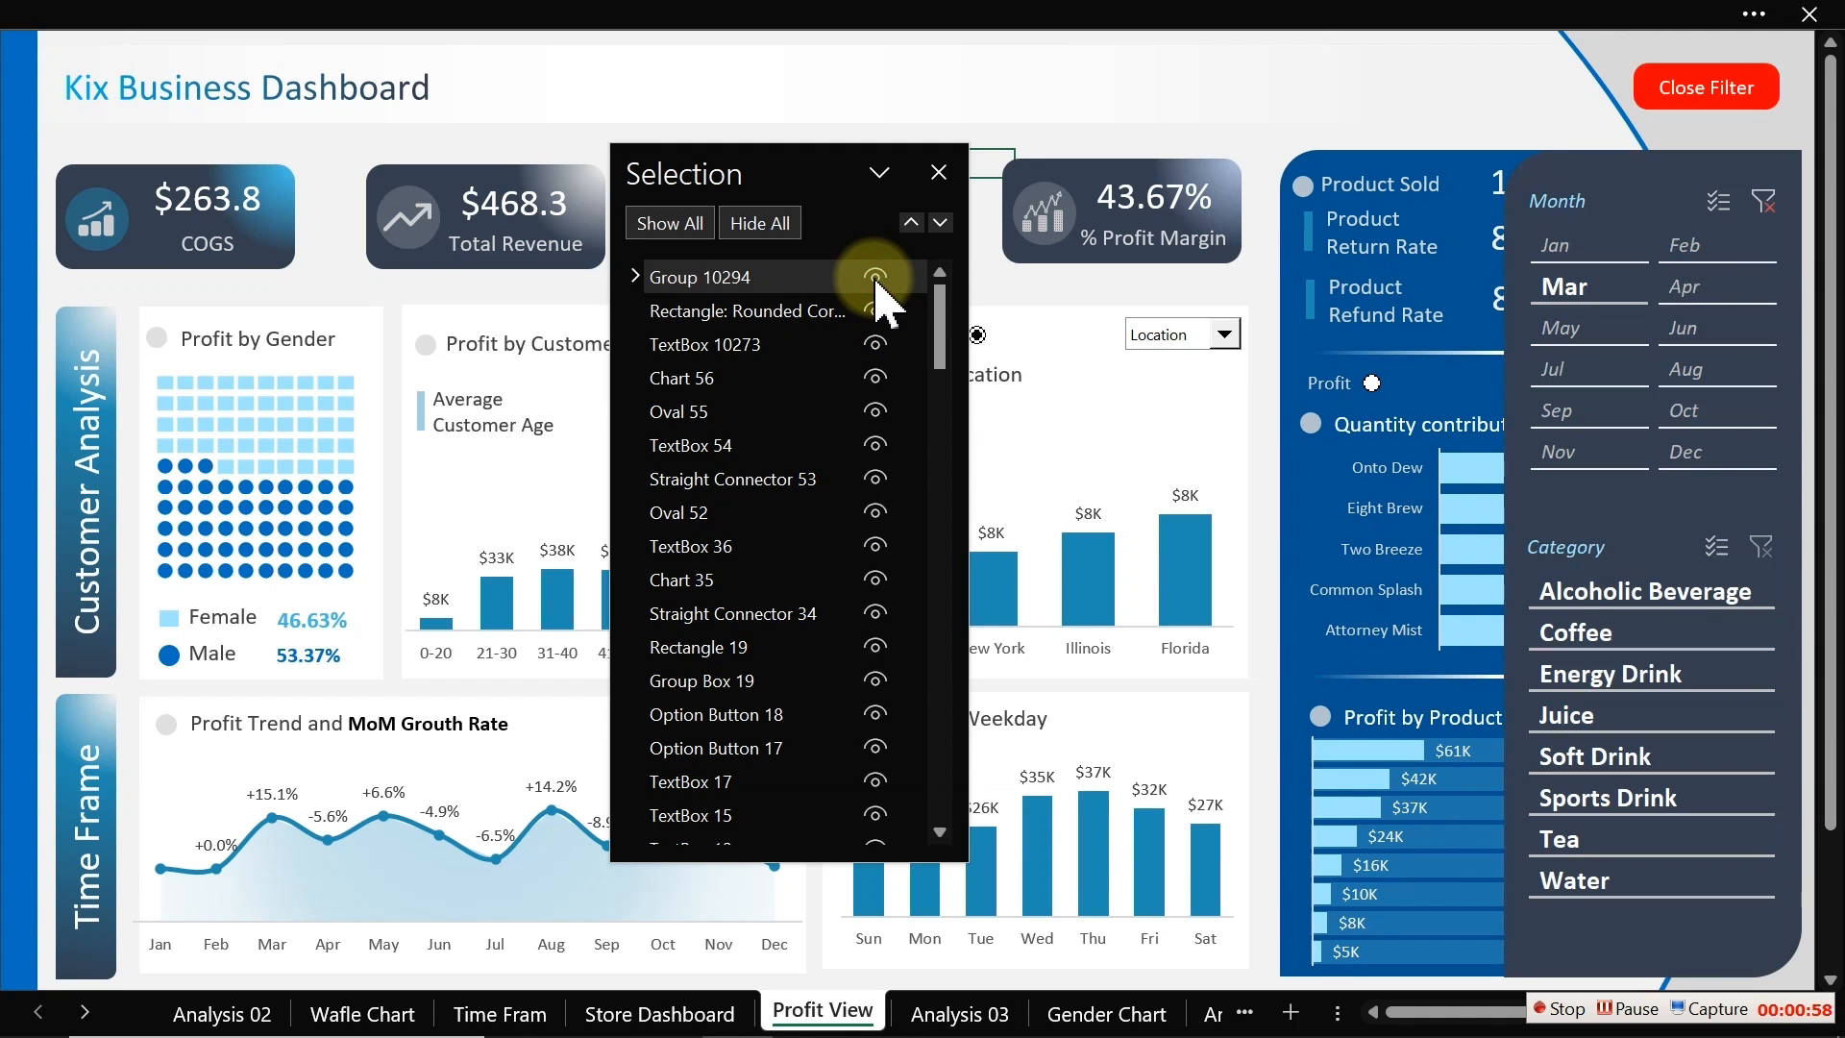
{"action": "left_click", "coordinate": [443, 3]}
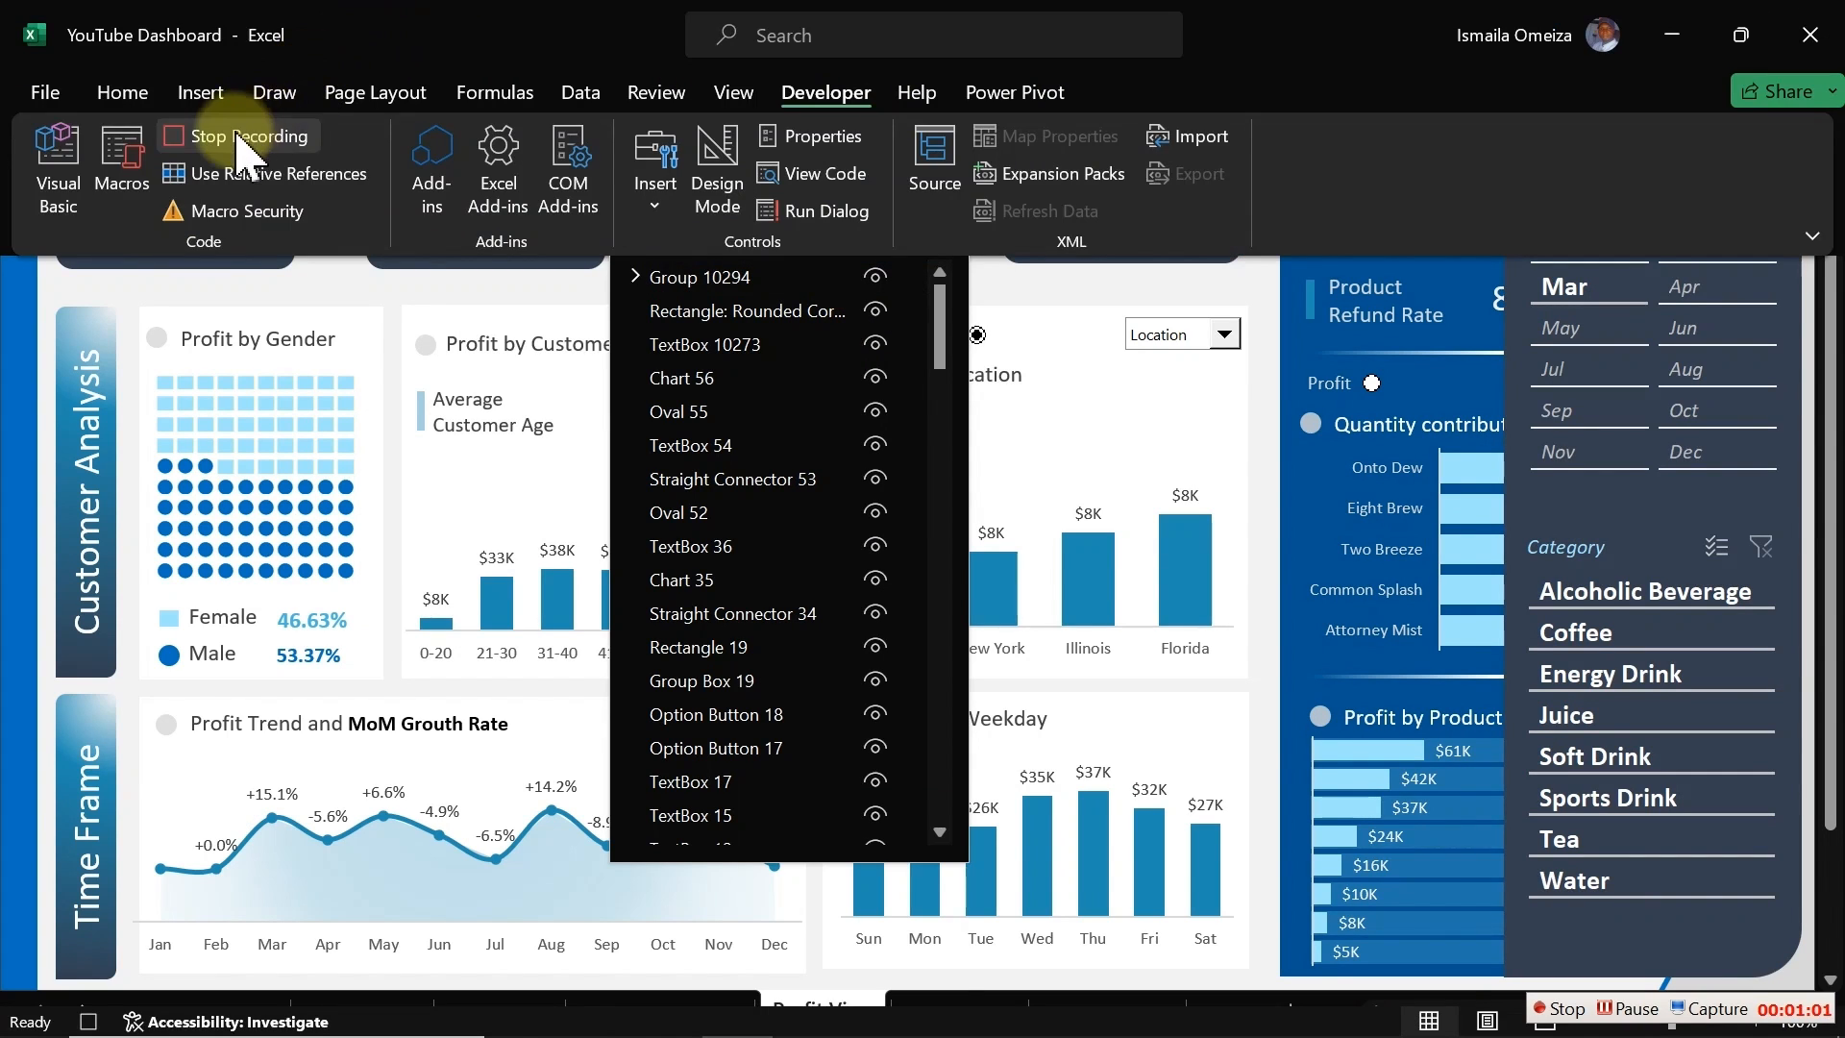
{"action": "left_click", "coordinate": [243, 144]}
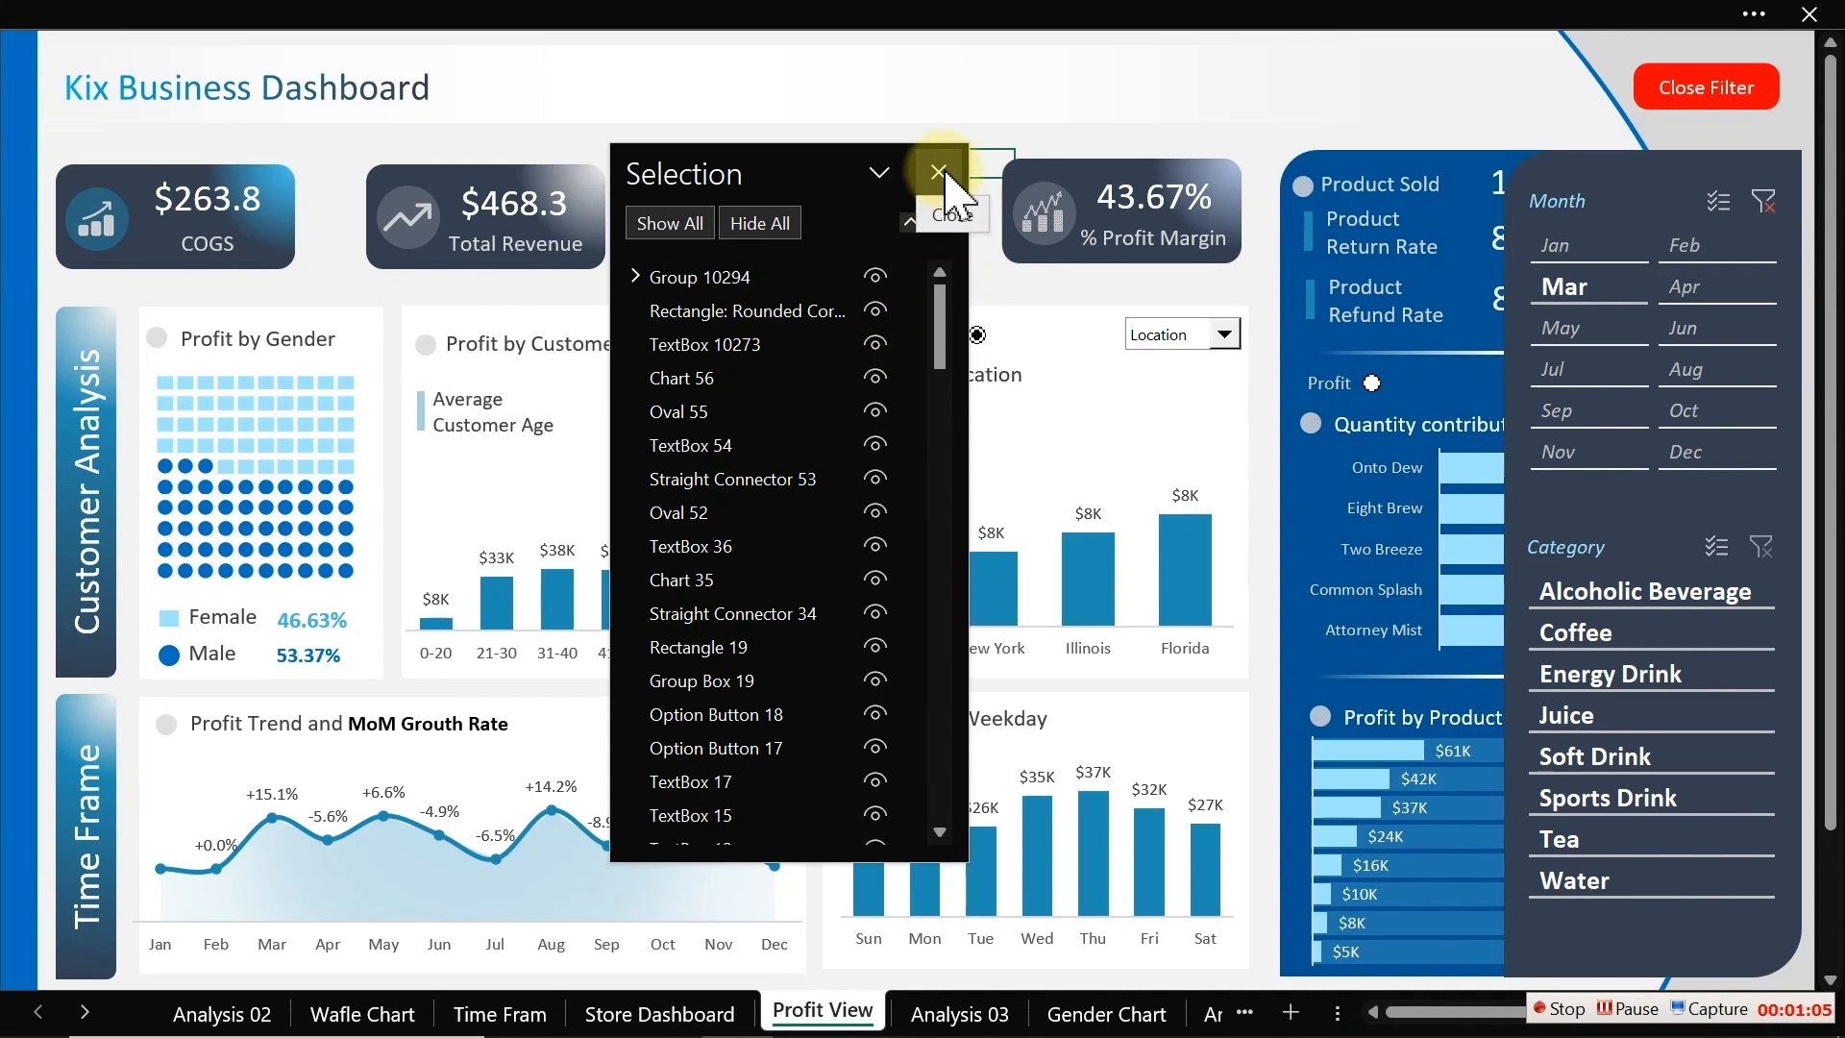
Step: Close the Selection Pane and open Module1 in the Visual Basic editor
{"action": "left_click", "coordinate": [942, 169]}
{"action": "left_click", "coordinate": [403, 9]}
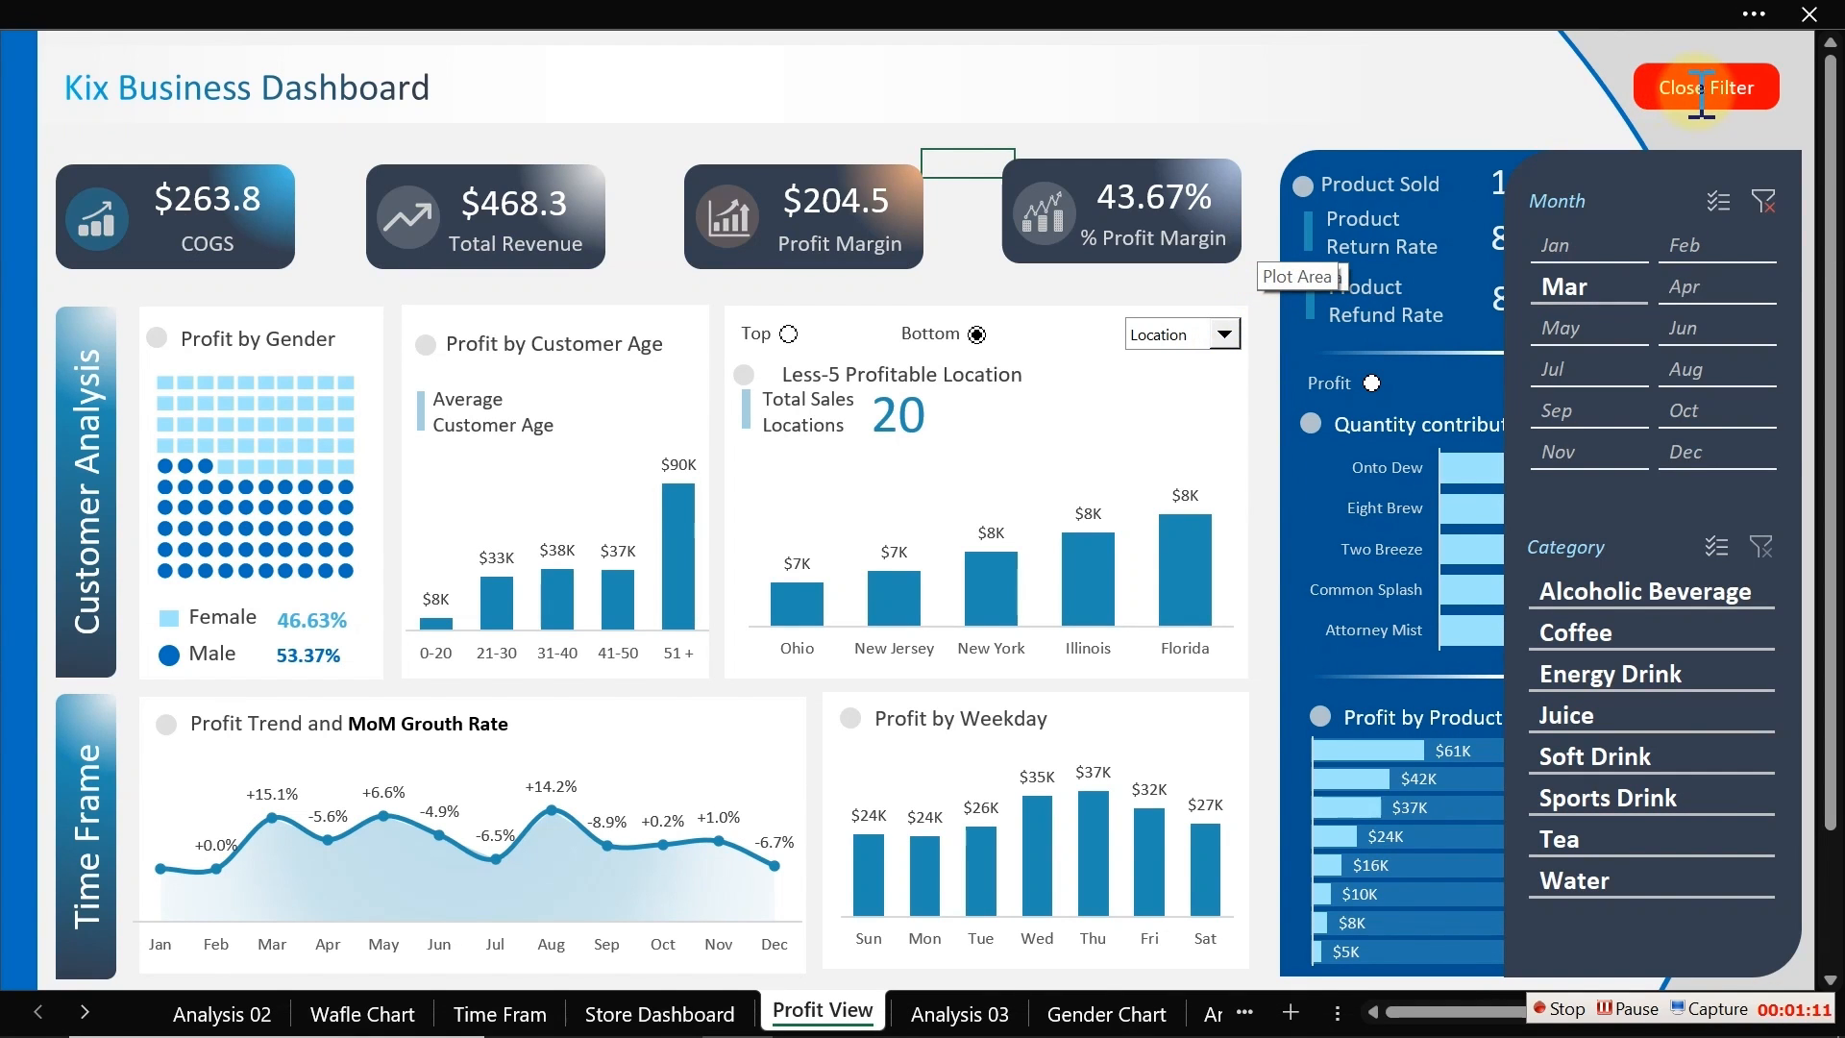
{"action": "left_click", "coordinate": [894, 15]}
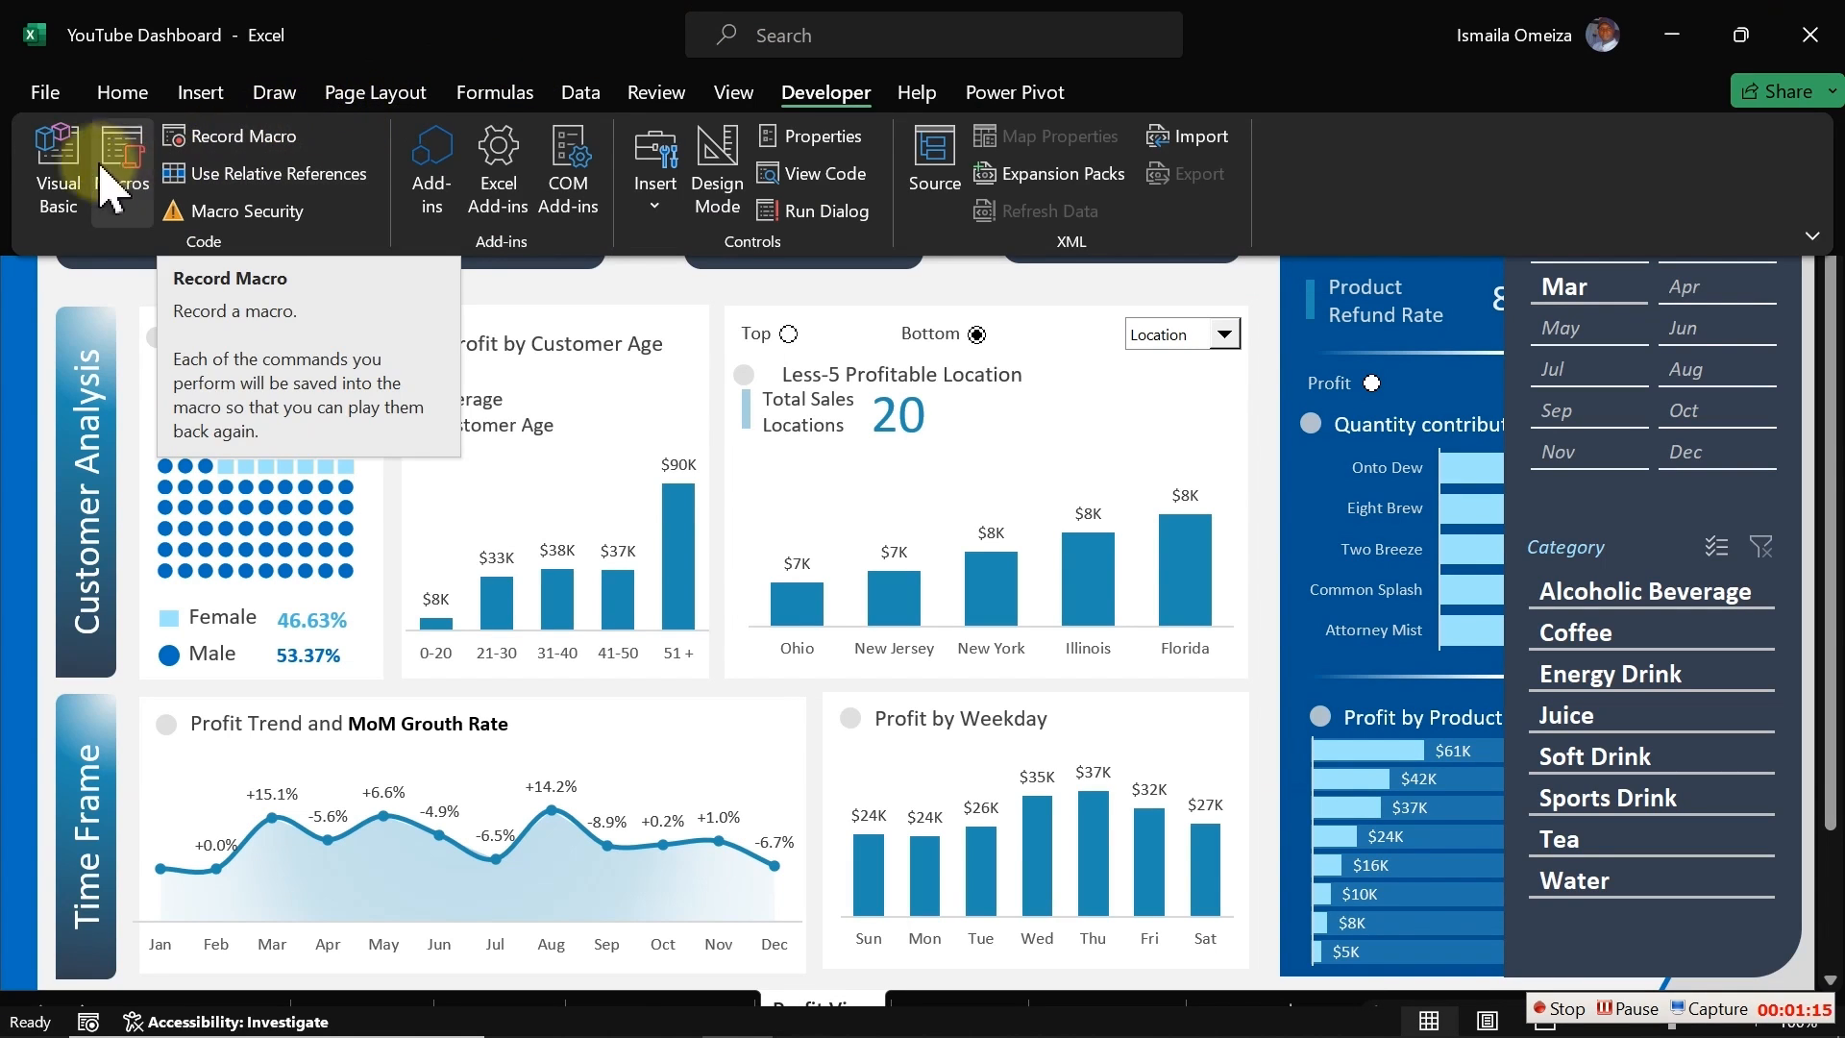
{"action": "left_click", "coordinate": [58, 175]}
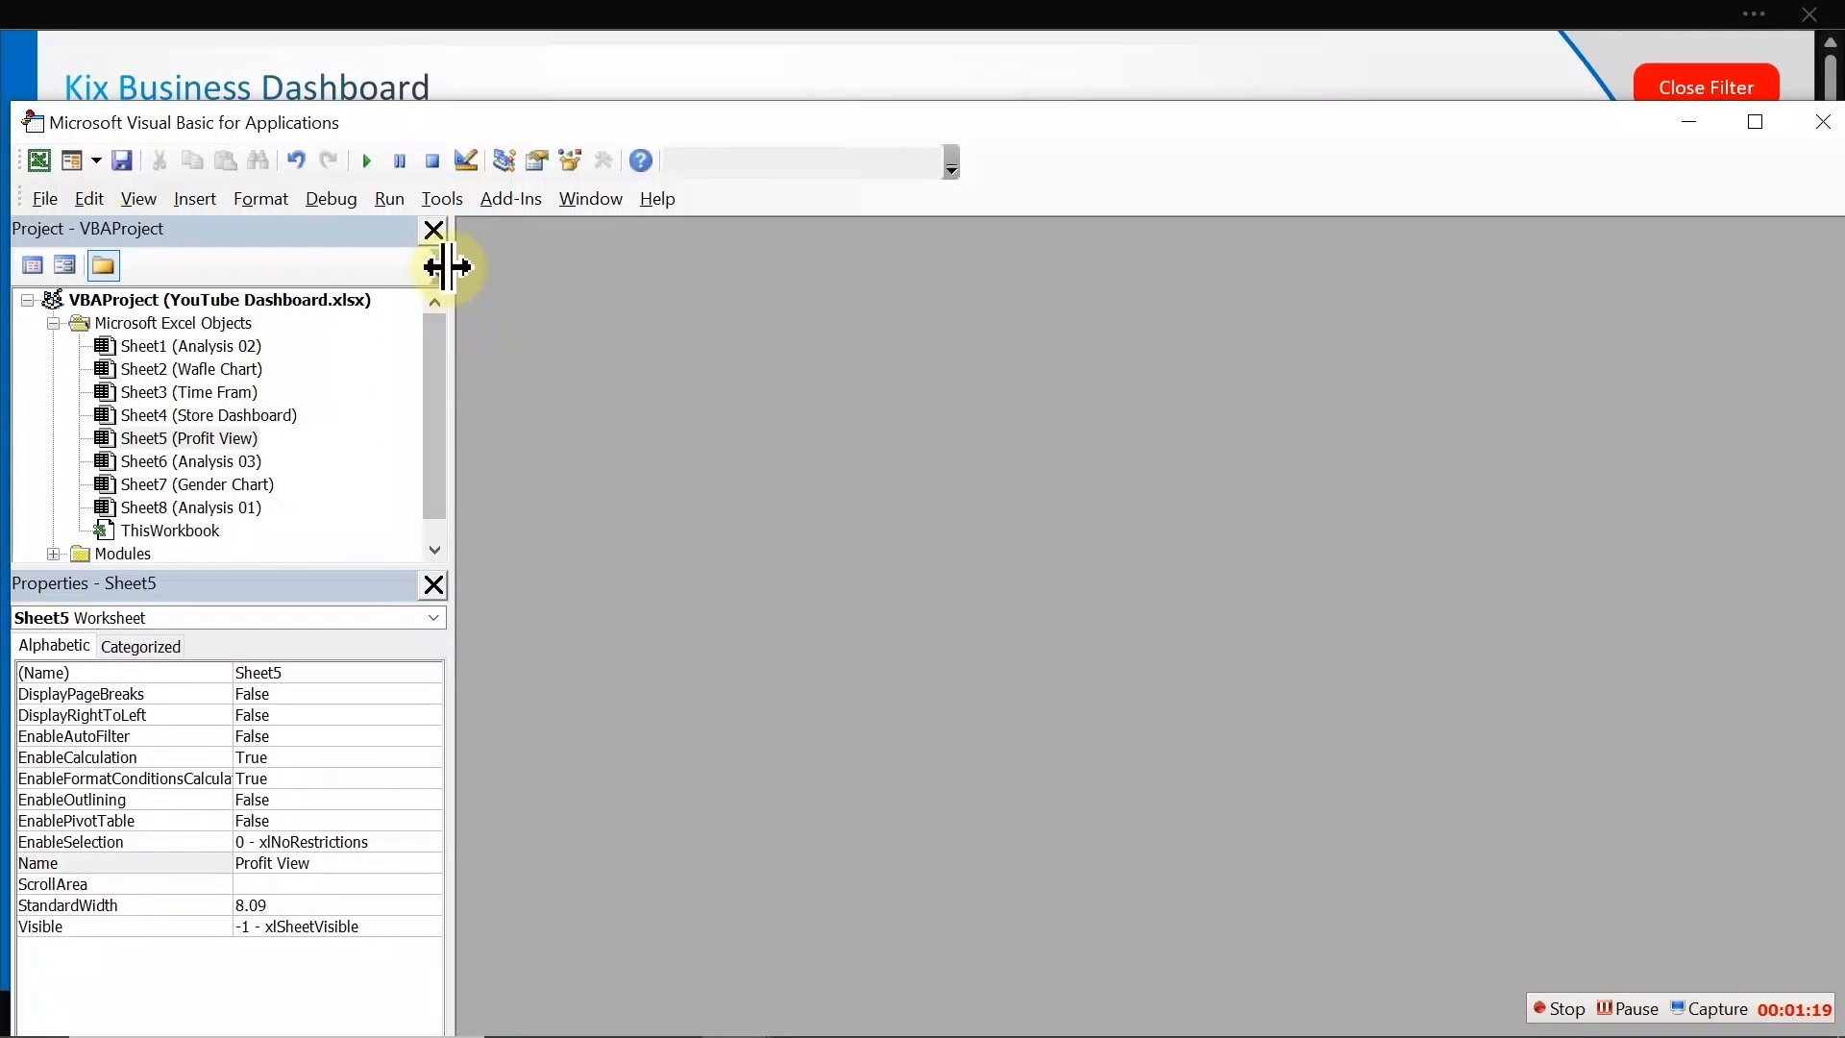
{"action": "left_click_drag", "start_coordinate": [440, 432], "coordinate": [440, 520]}
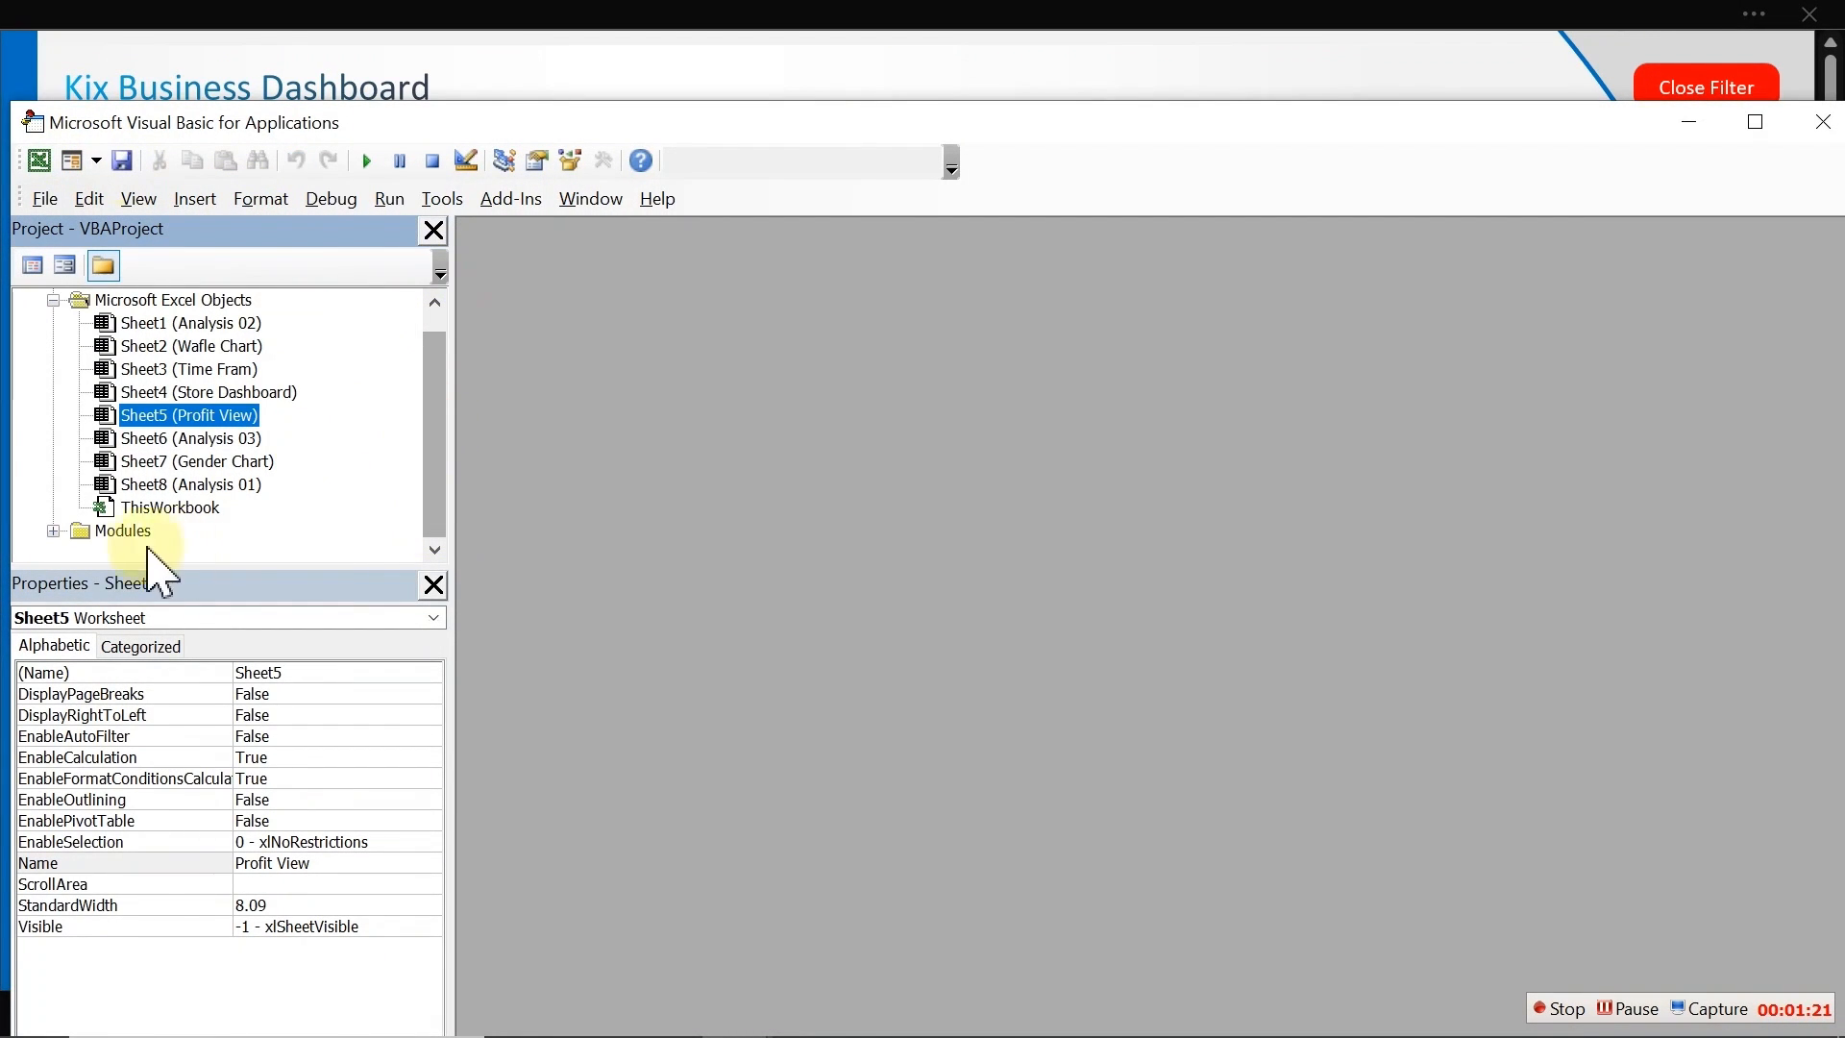
{"action": "left_click", "coordinate": [54, 531]}
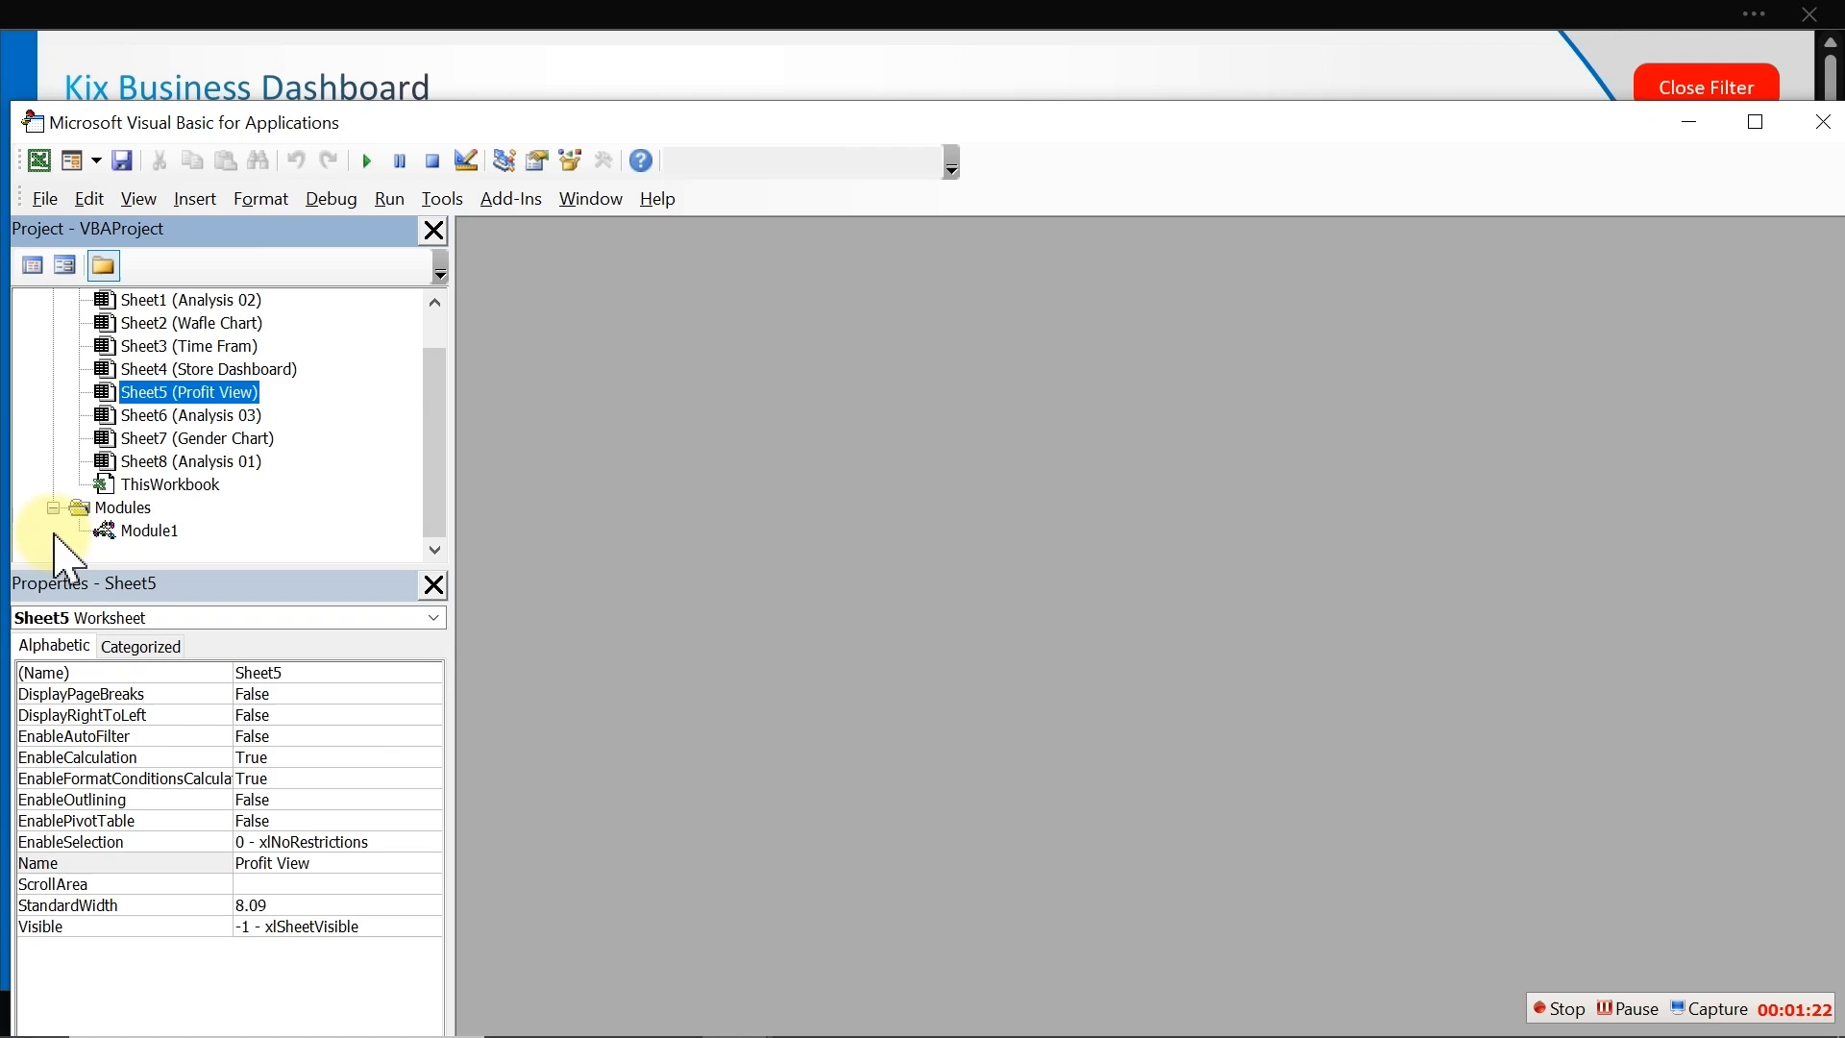
{"action": "double_click", "coordinate": [149, 530]}
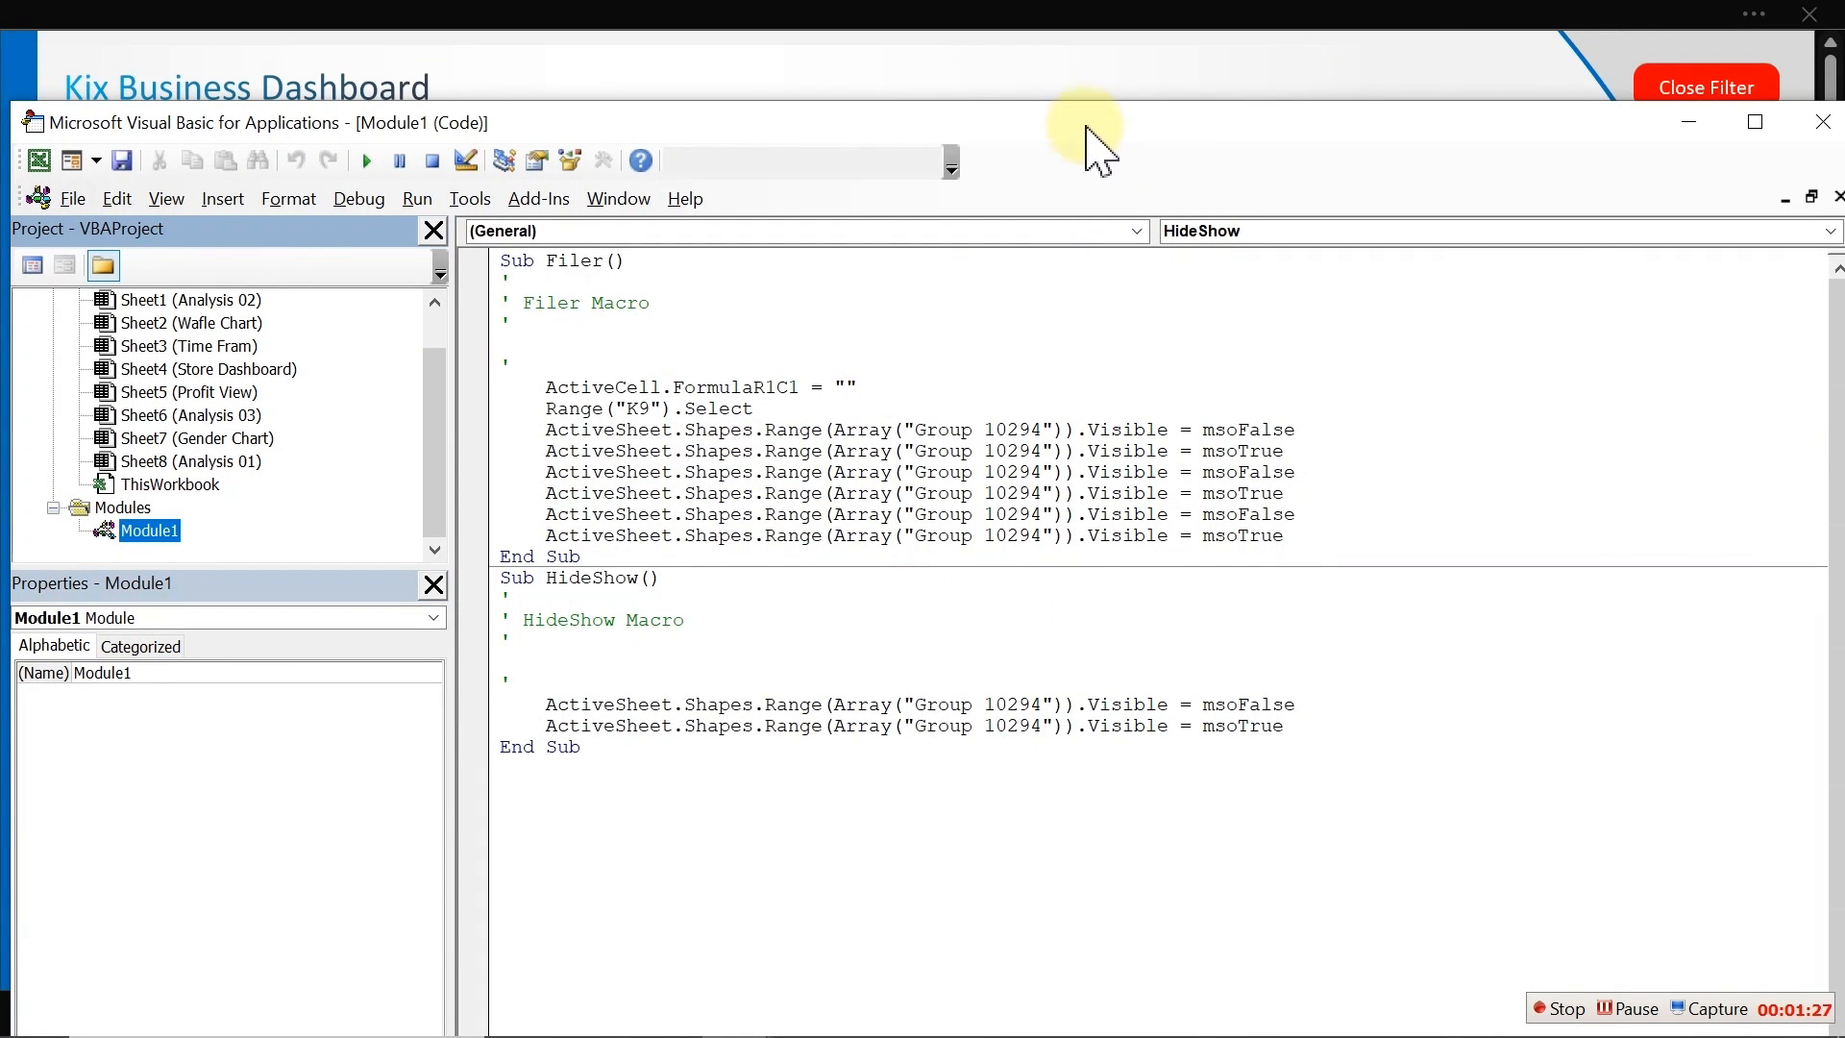
Step: Run the HideShow macro from the Visual Basic editor
{"action": "left_click_drag", "start_coordinate": [1091, 130], "coordinate": [1105, 266]}
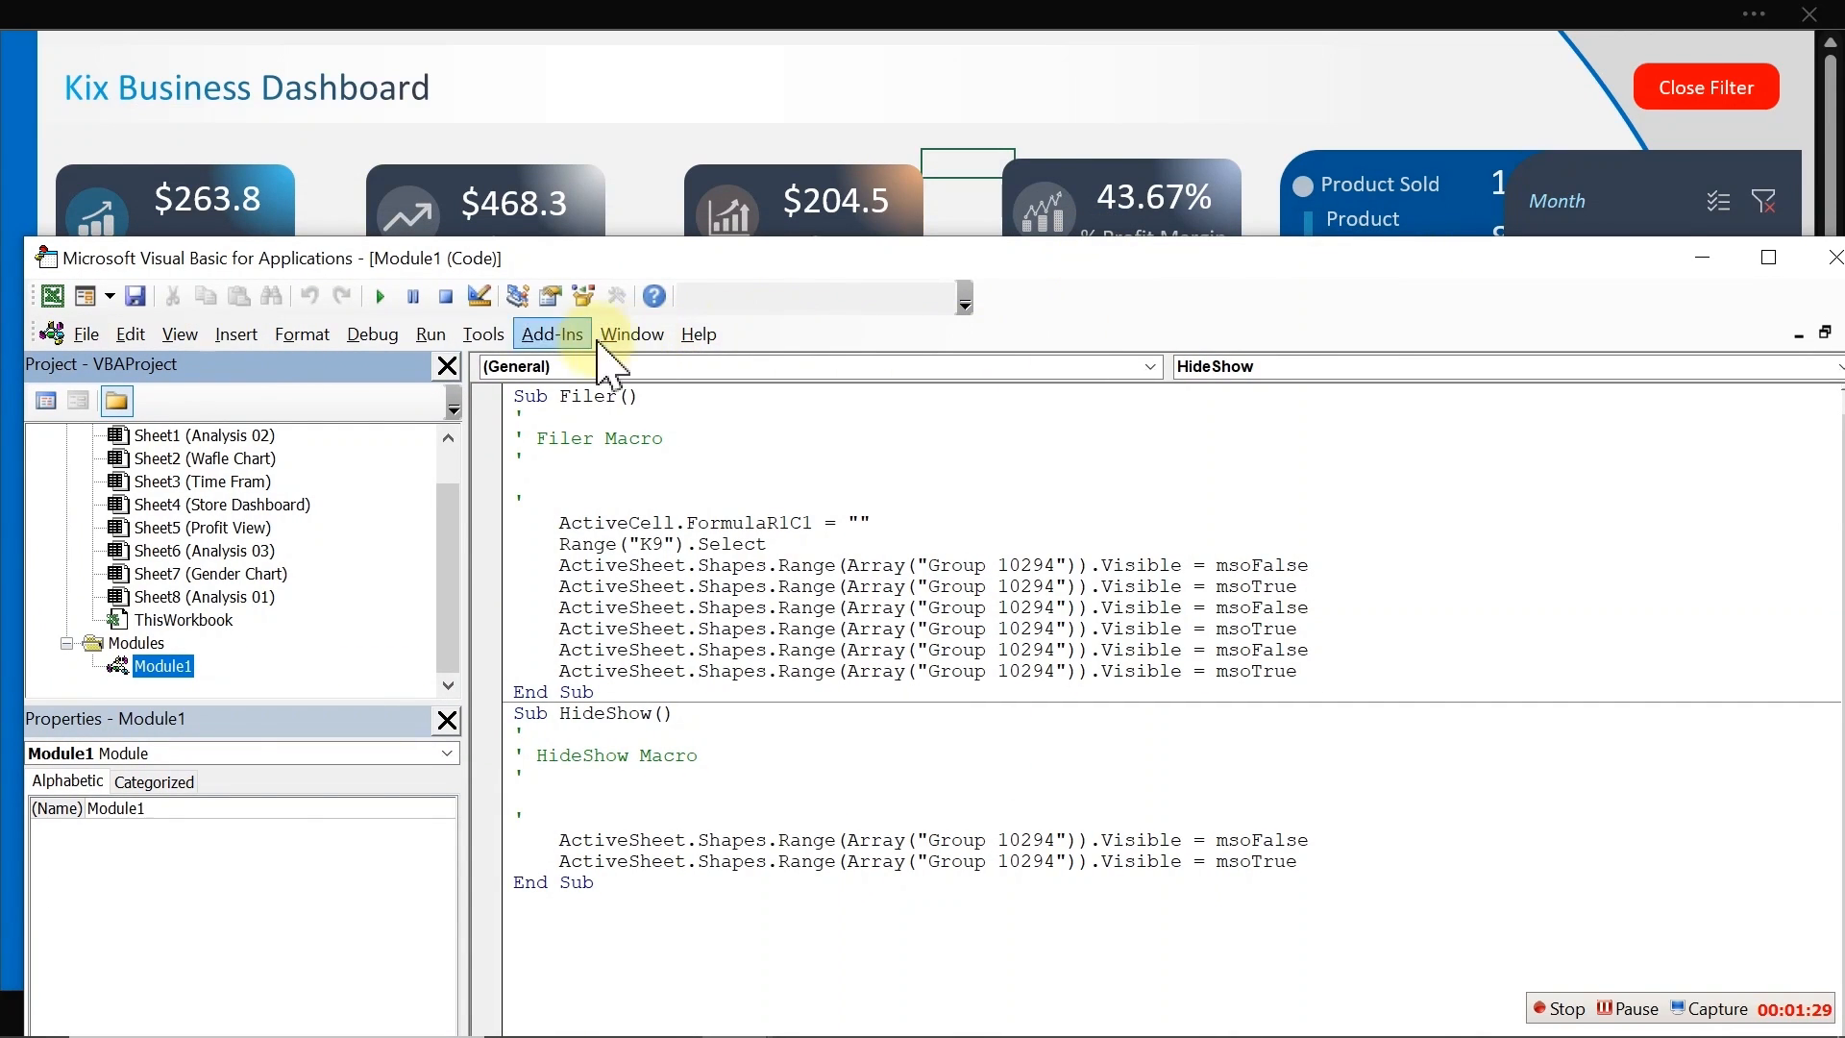
{"action": "left_click", "coordinate": [381, 297]}
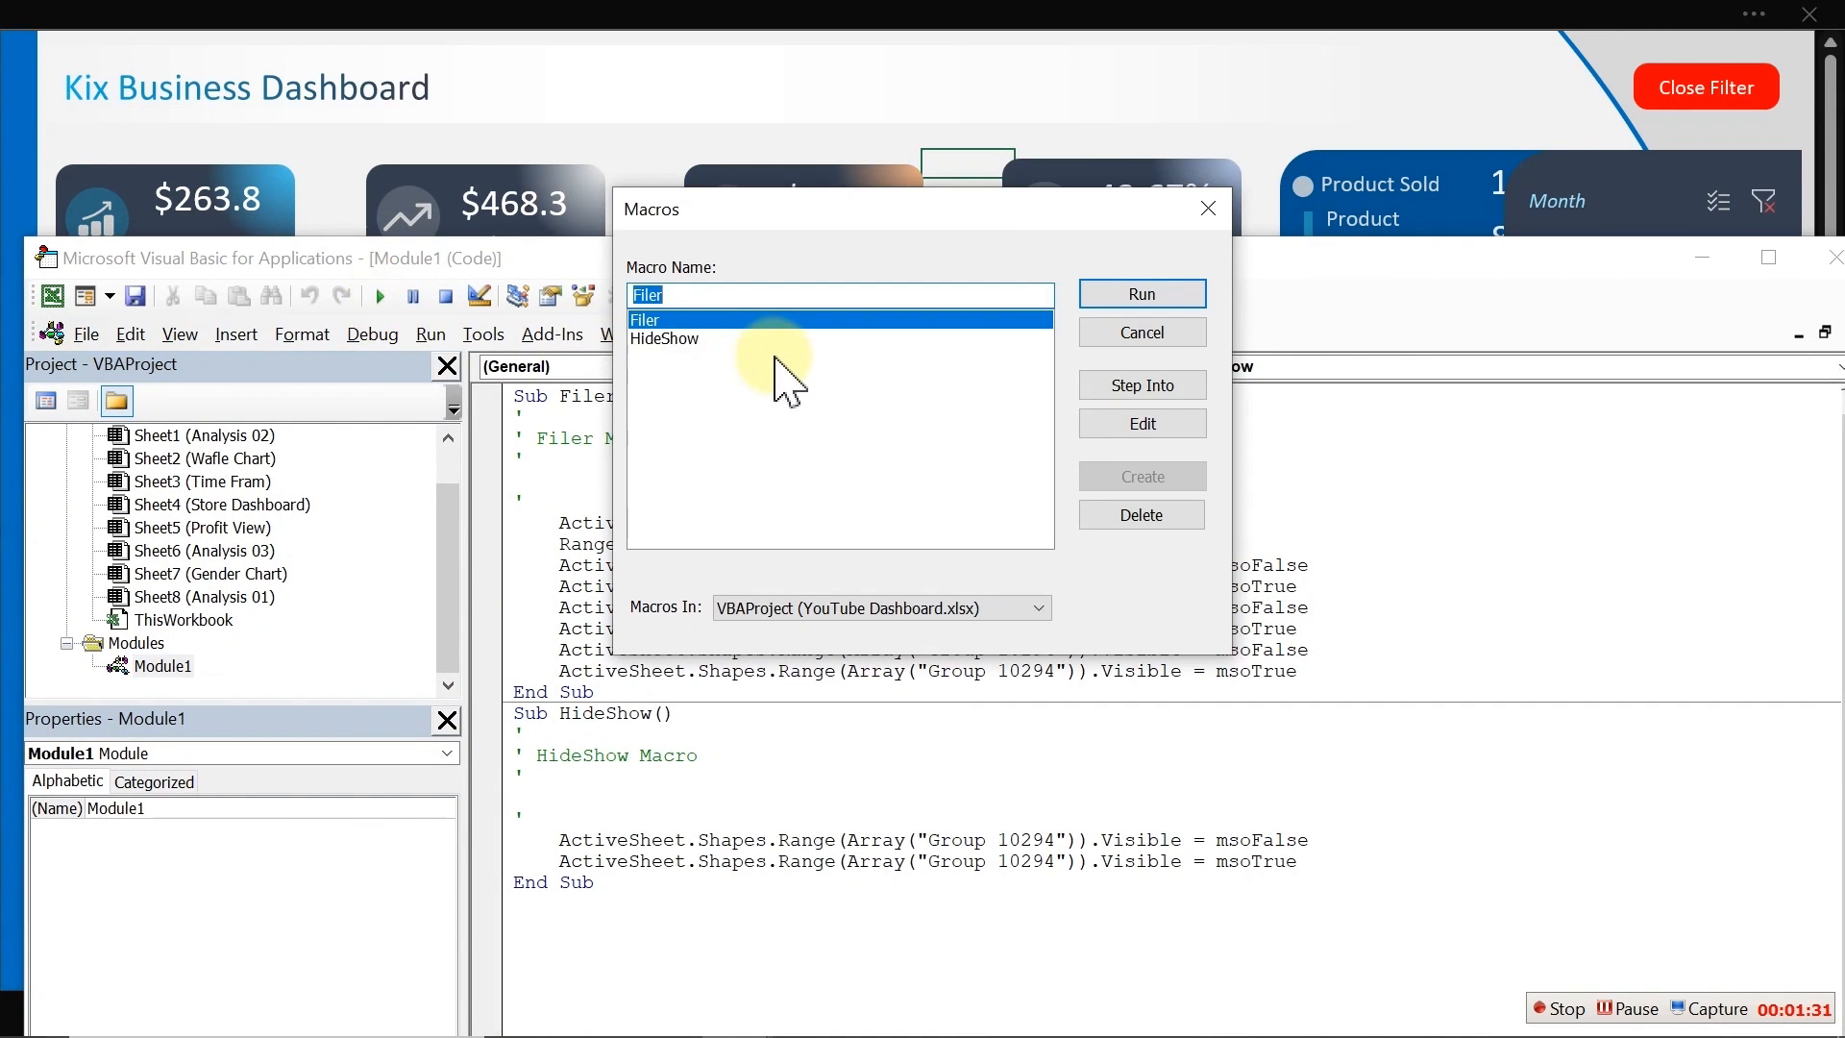
{"action": "left_click", "coordinate": [719, 339]}
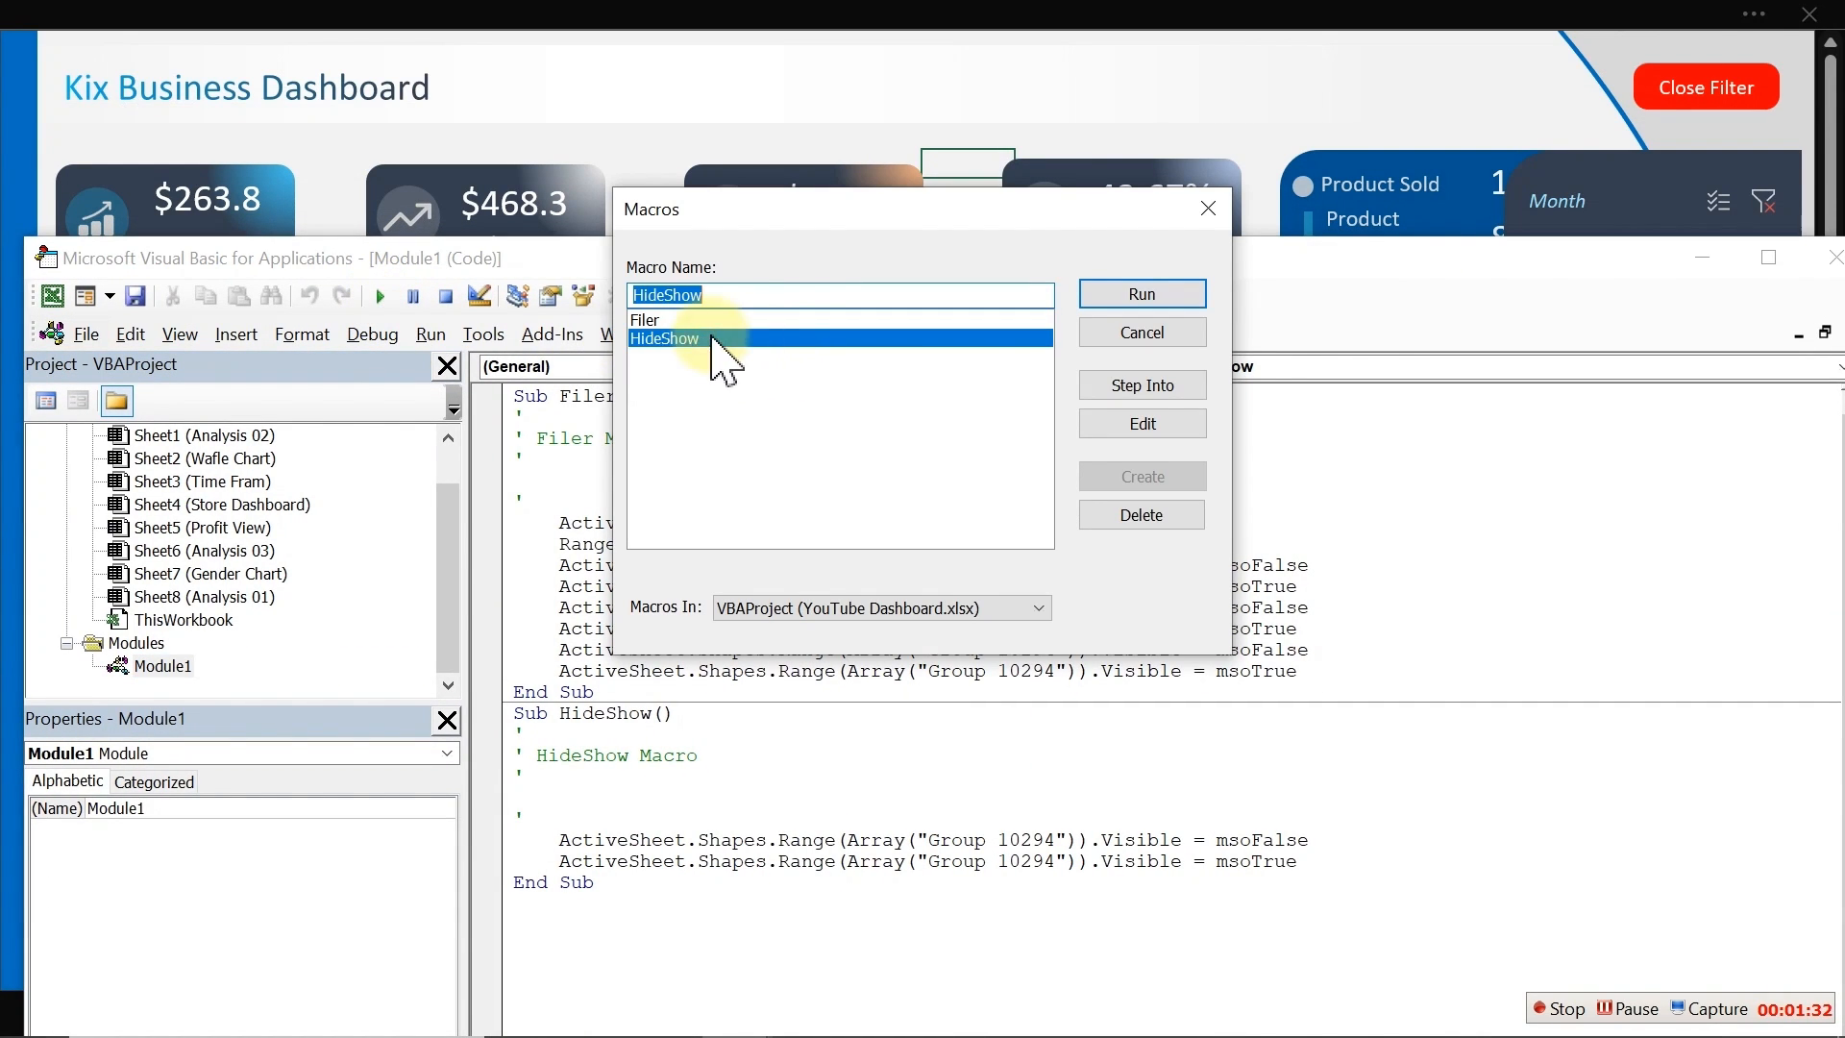
{"action": "left_click", "coordinate": [1150, 294]}
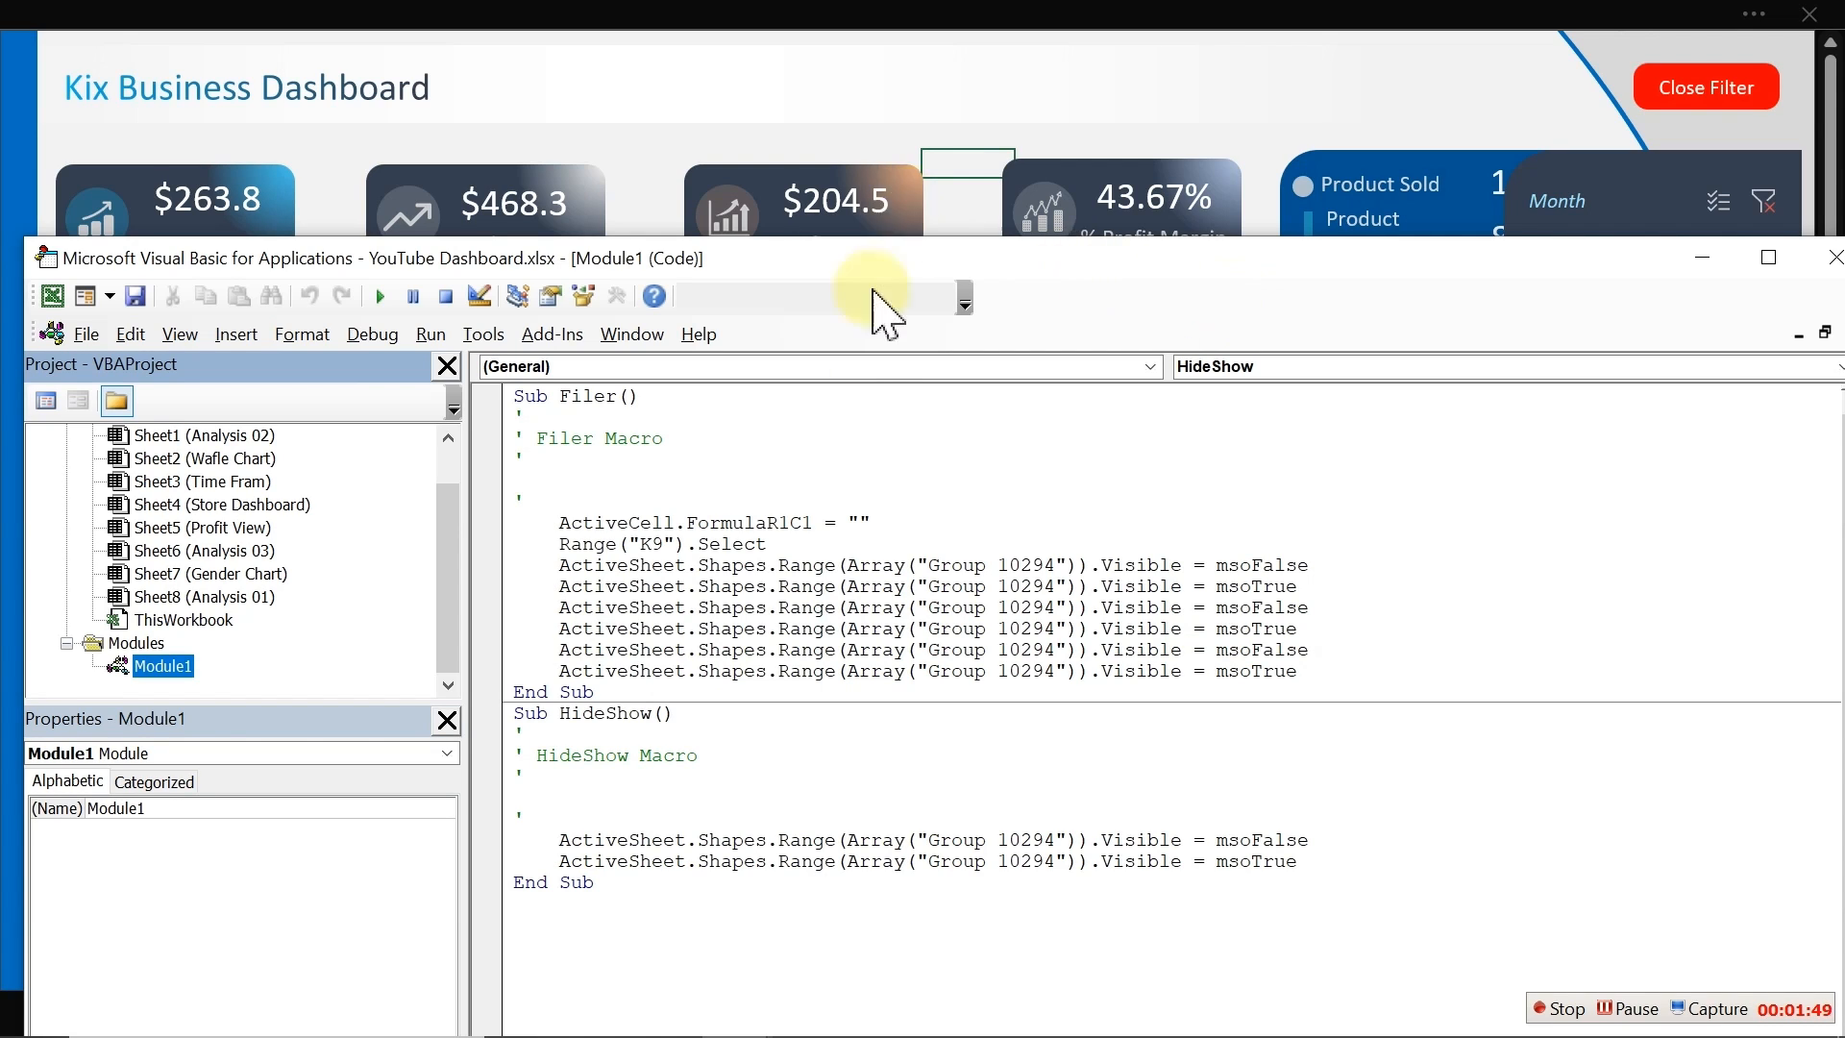
Step: Select all the code in Module1 and switch to ChatGPT in Chrome
{"action": "left_click", "coordinate": [845, 400]}
{"action": "left_click", "coordinate": [858, 500]}
{"action": "key", "text": "ctrl+a"}
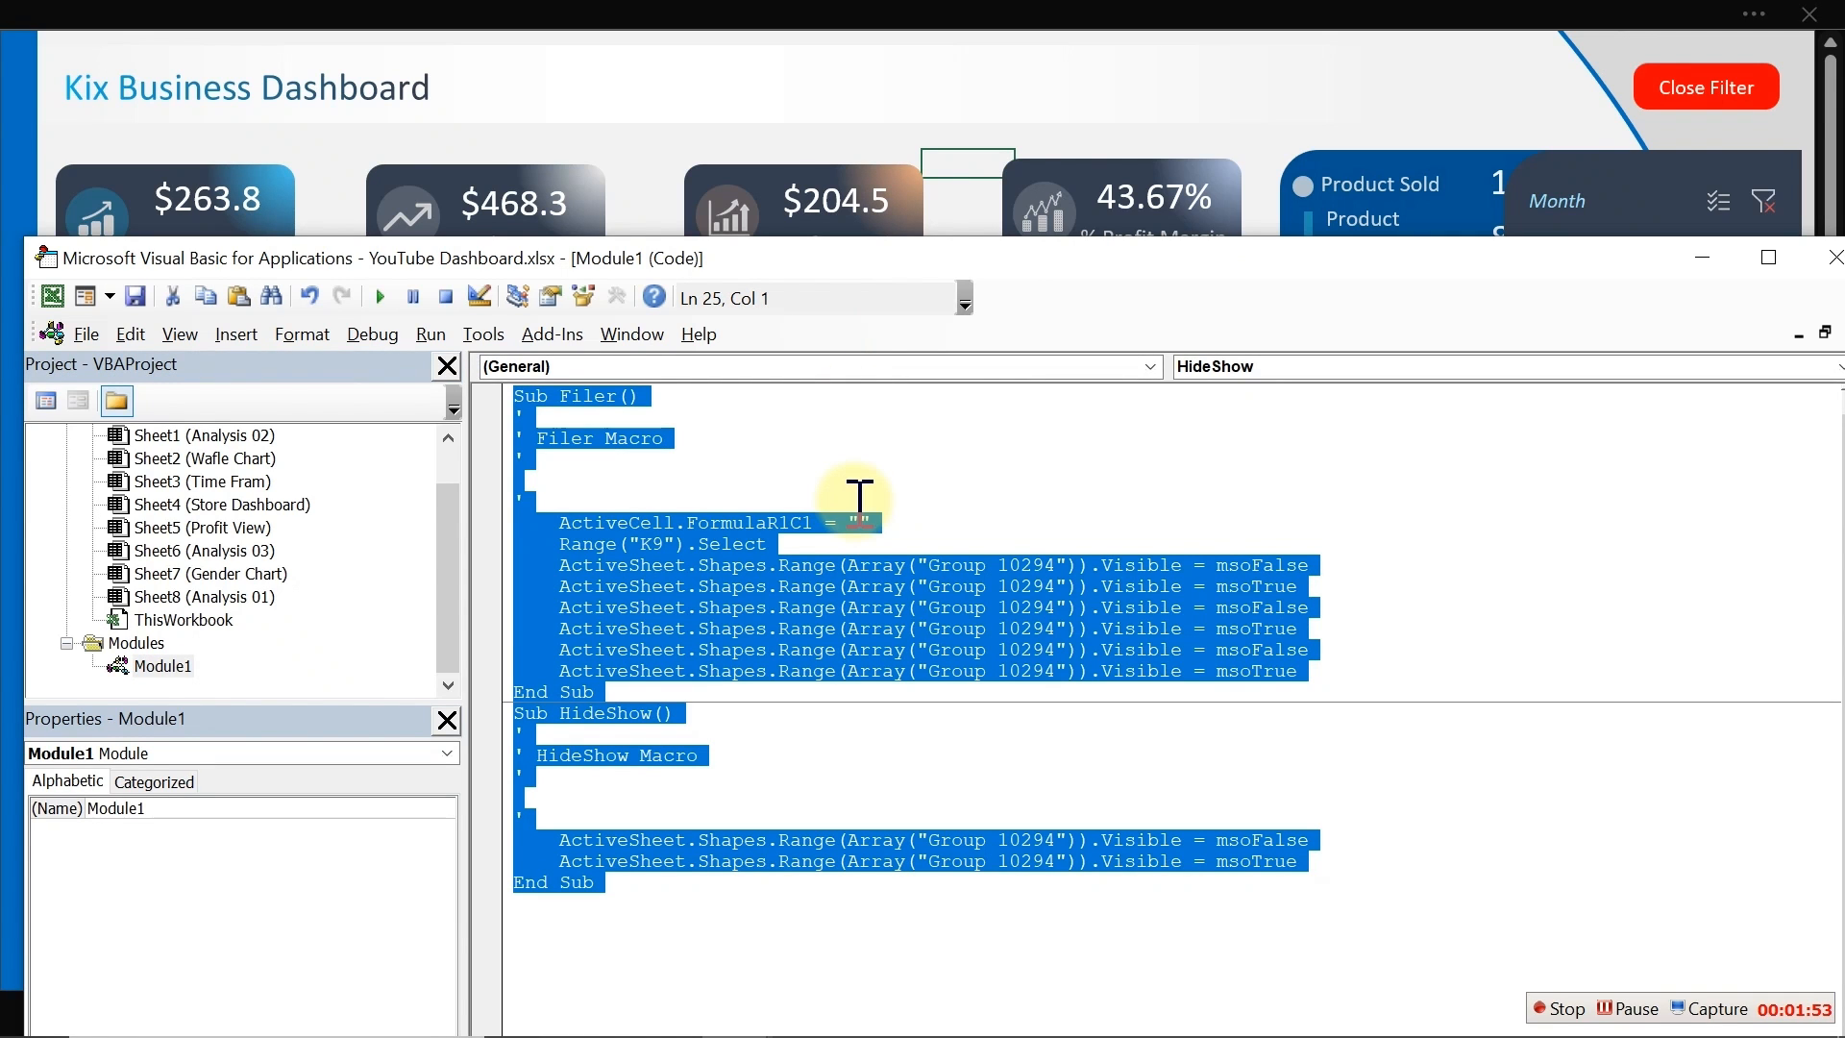
{"action": "key", "text": "super"}
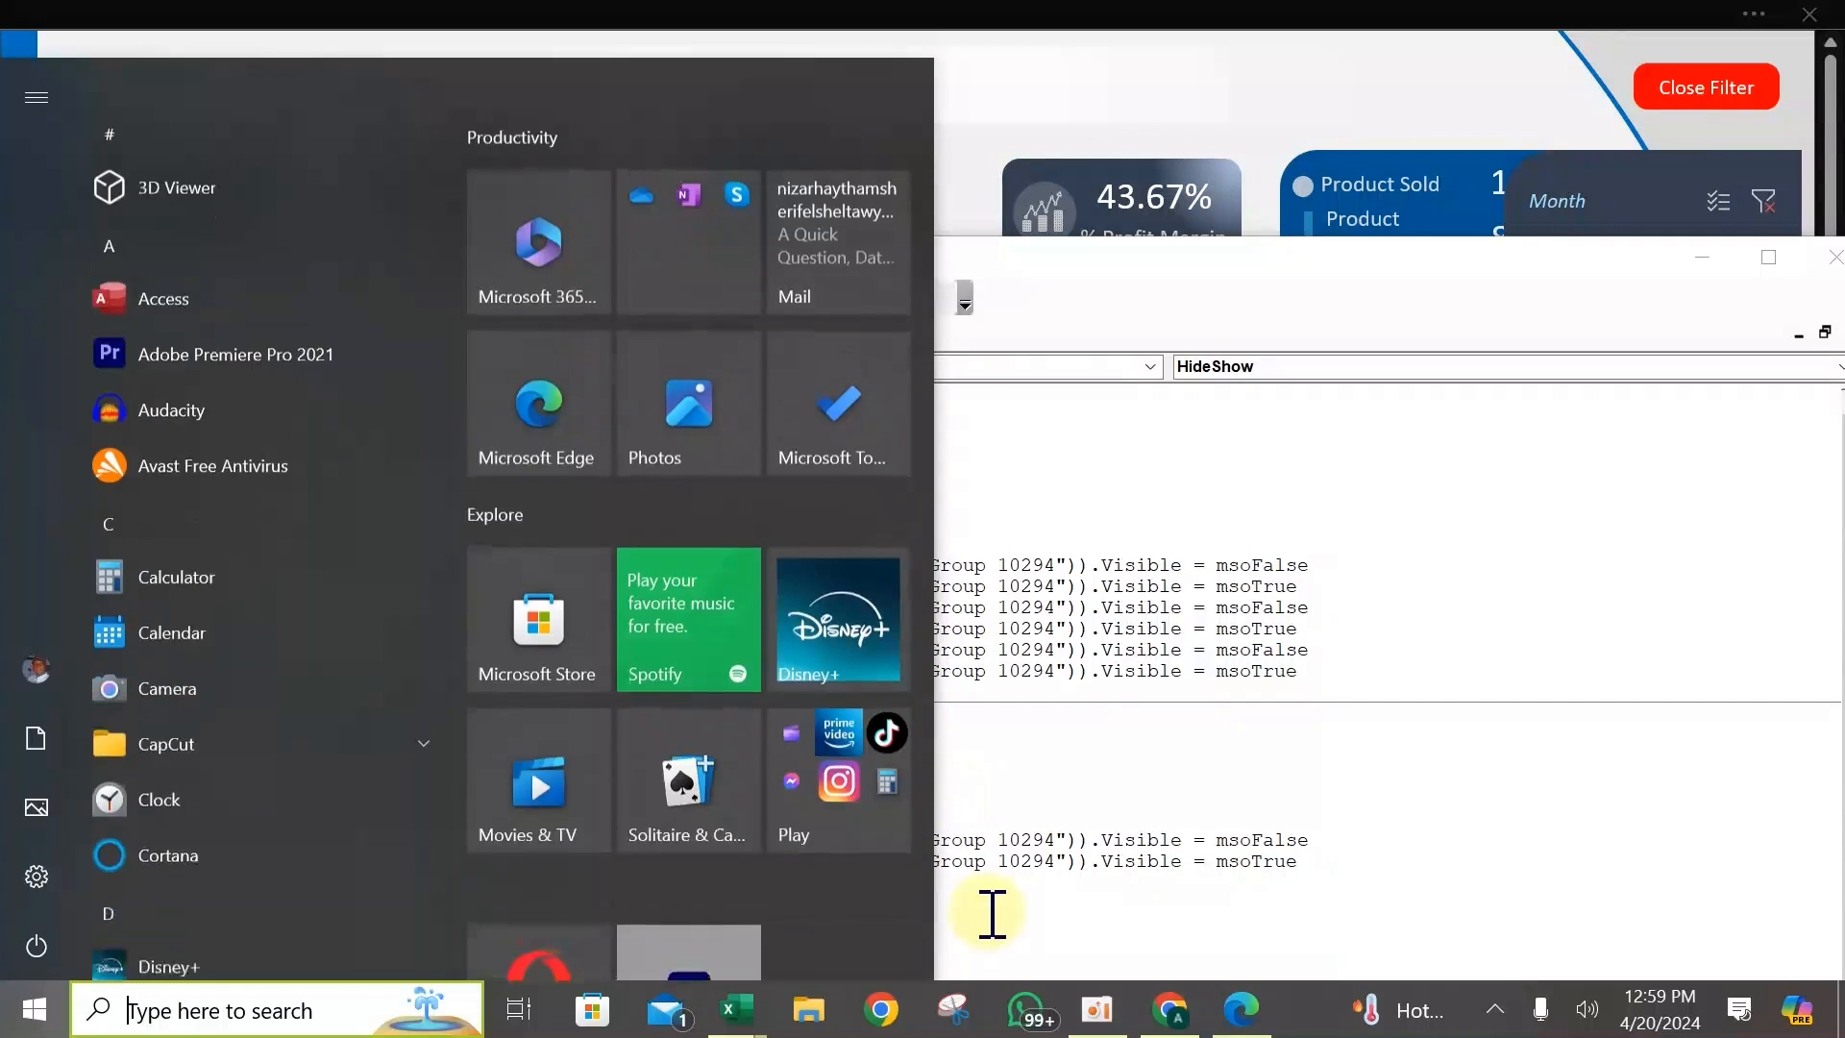
{"action": "left_click", "coordinate": [1161, 1015]}
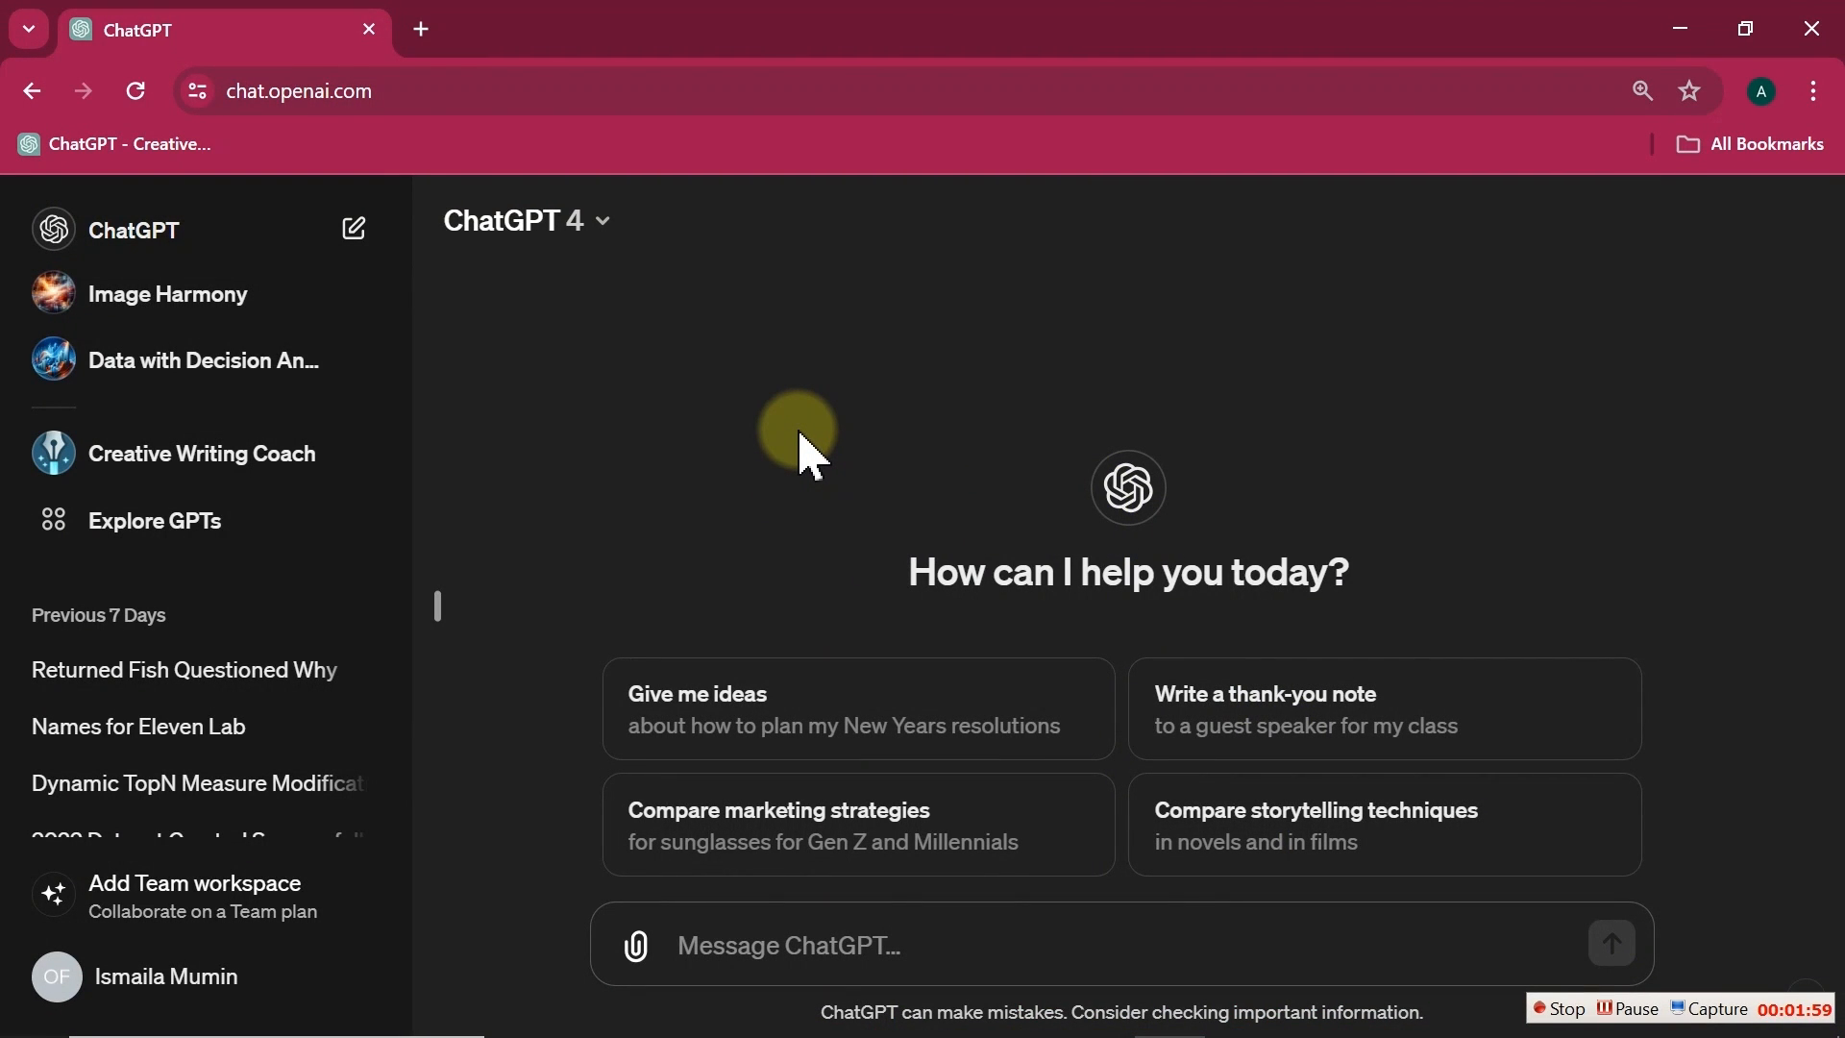
Step: Switch the ChatGPT model to GPT-3.5
{"action": "left_click", "coordinate": [594, 219]}
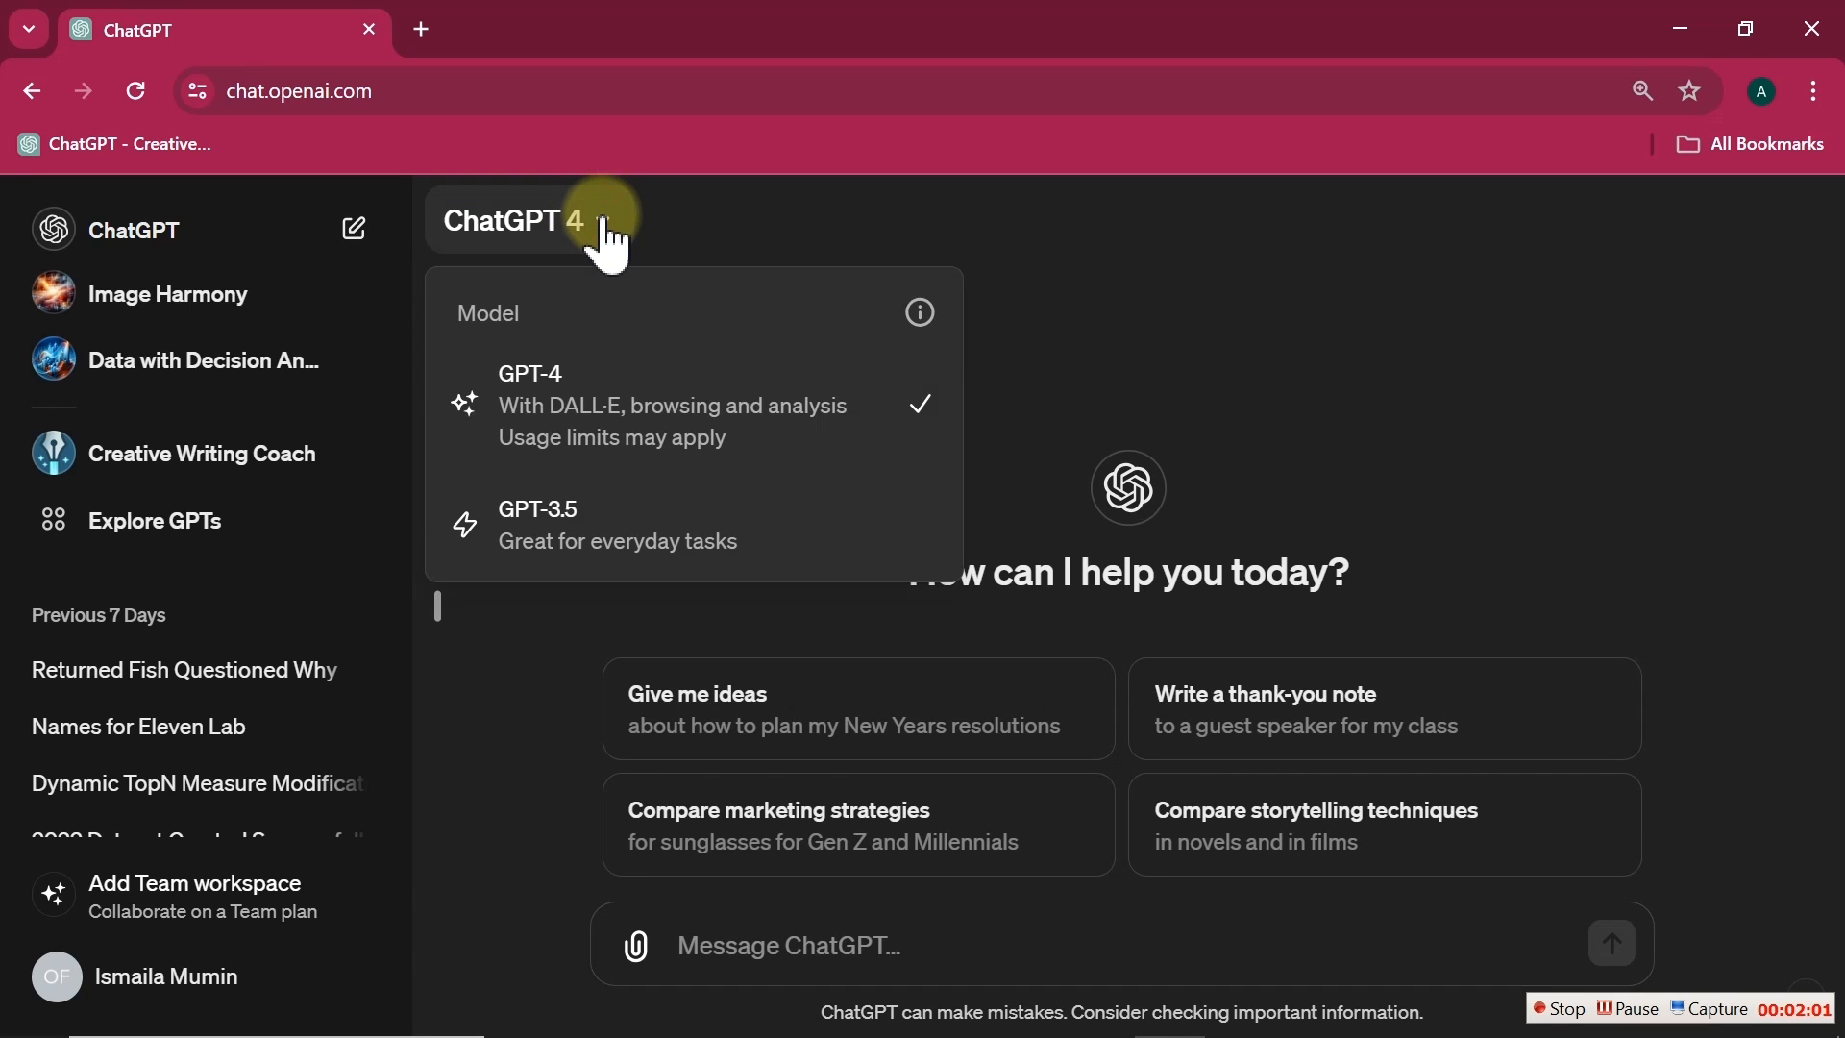
{"action": "left_click", "coordinate": [583, 515]}
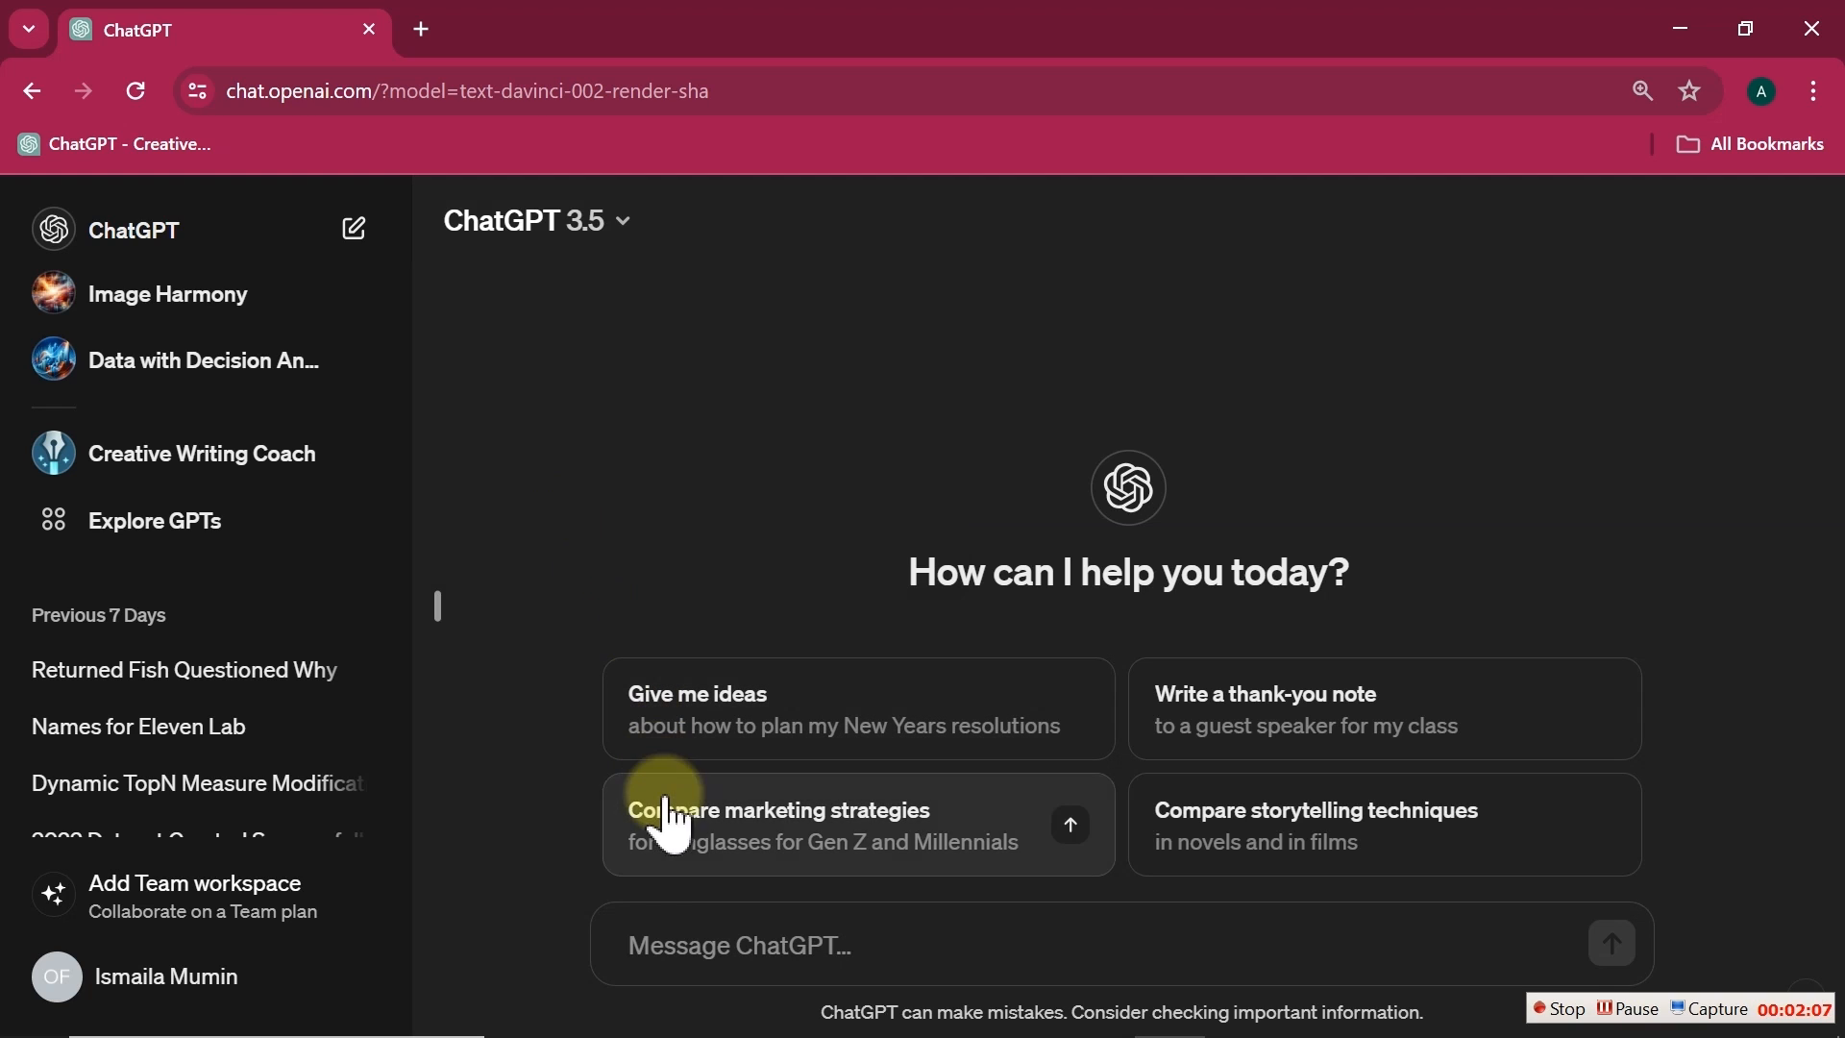
Step: Paste the macro code into ChatGPT with a request to modify the VBA to hide and show the object, and send it
{"action": "left_click", "coordinate": [682, 937]}
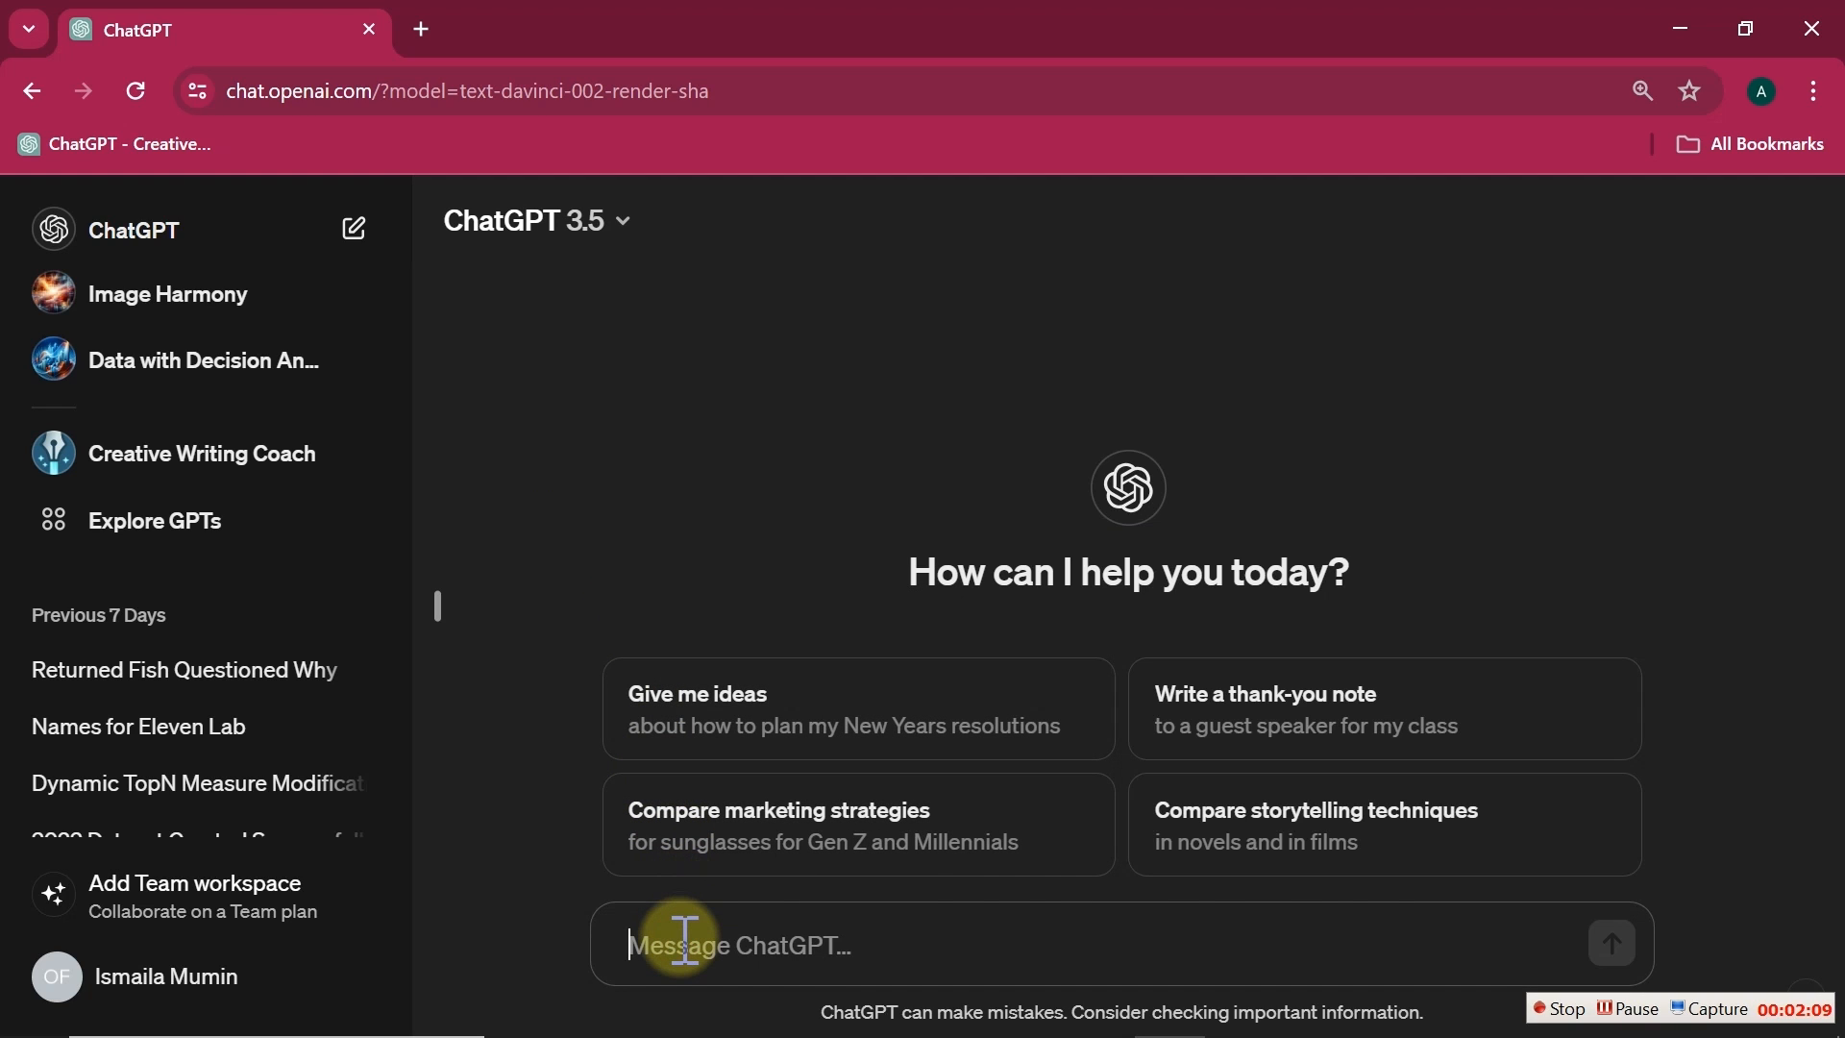
{"action": "key", "text": "ctrl+v"}
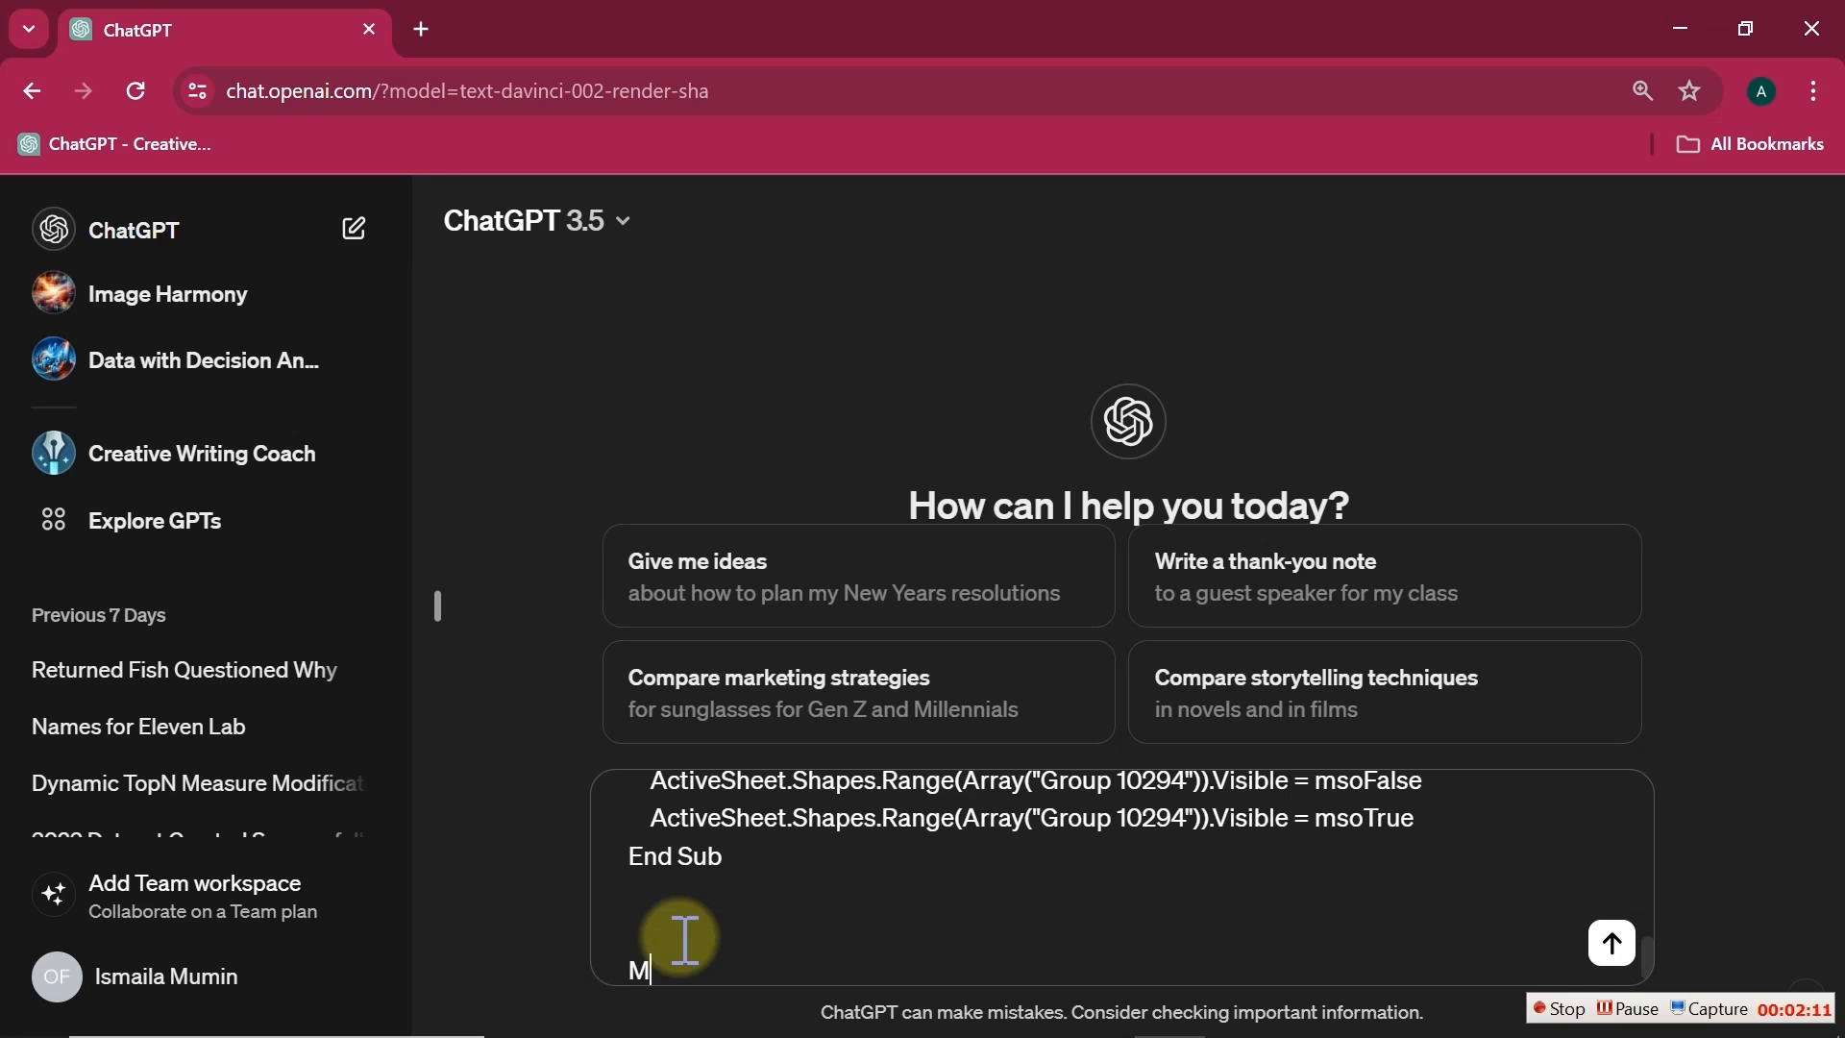
{"action": "type", "text": "Modify this above vba to hide and show object"}
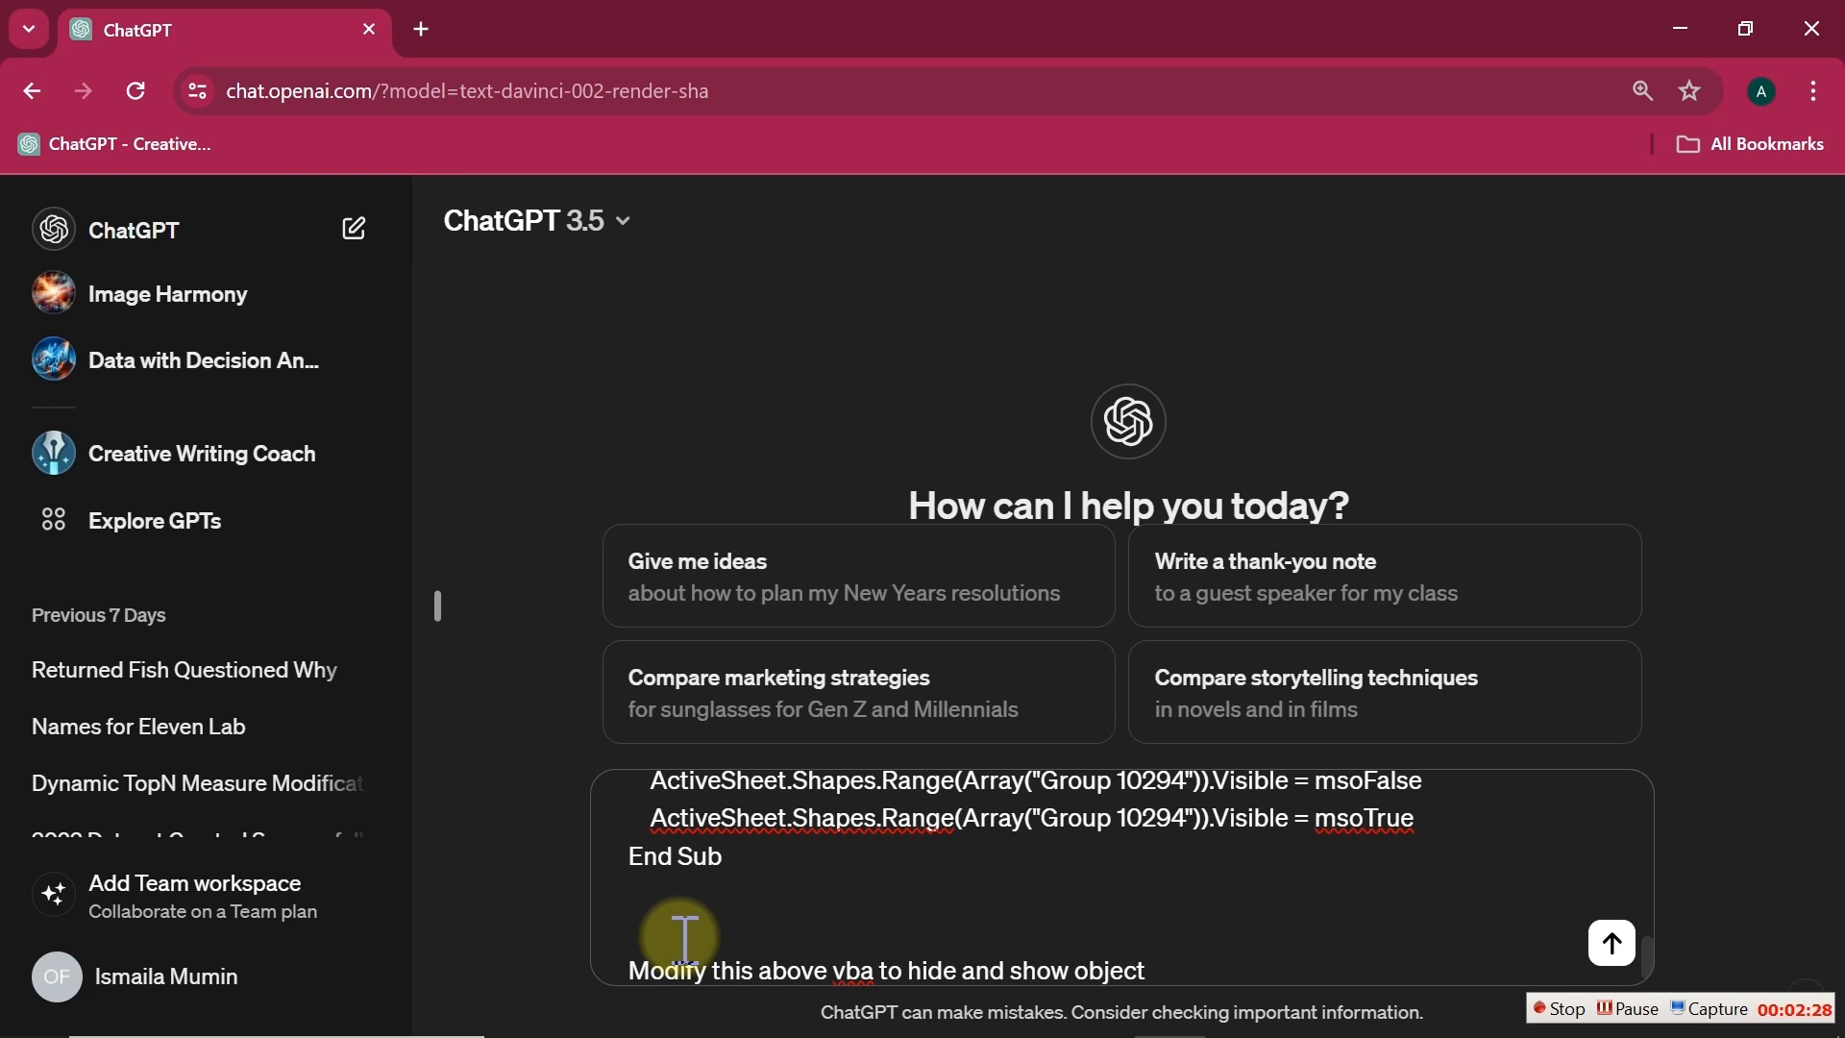
{"action": "key", "text": "Return"}
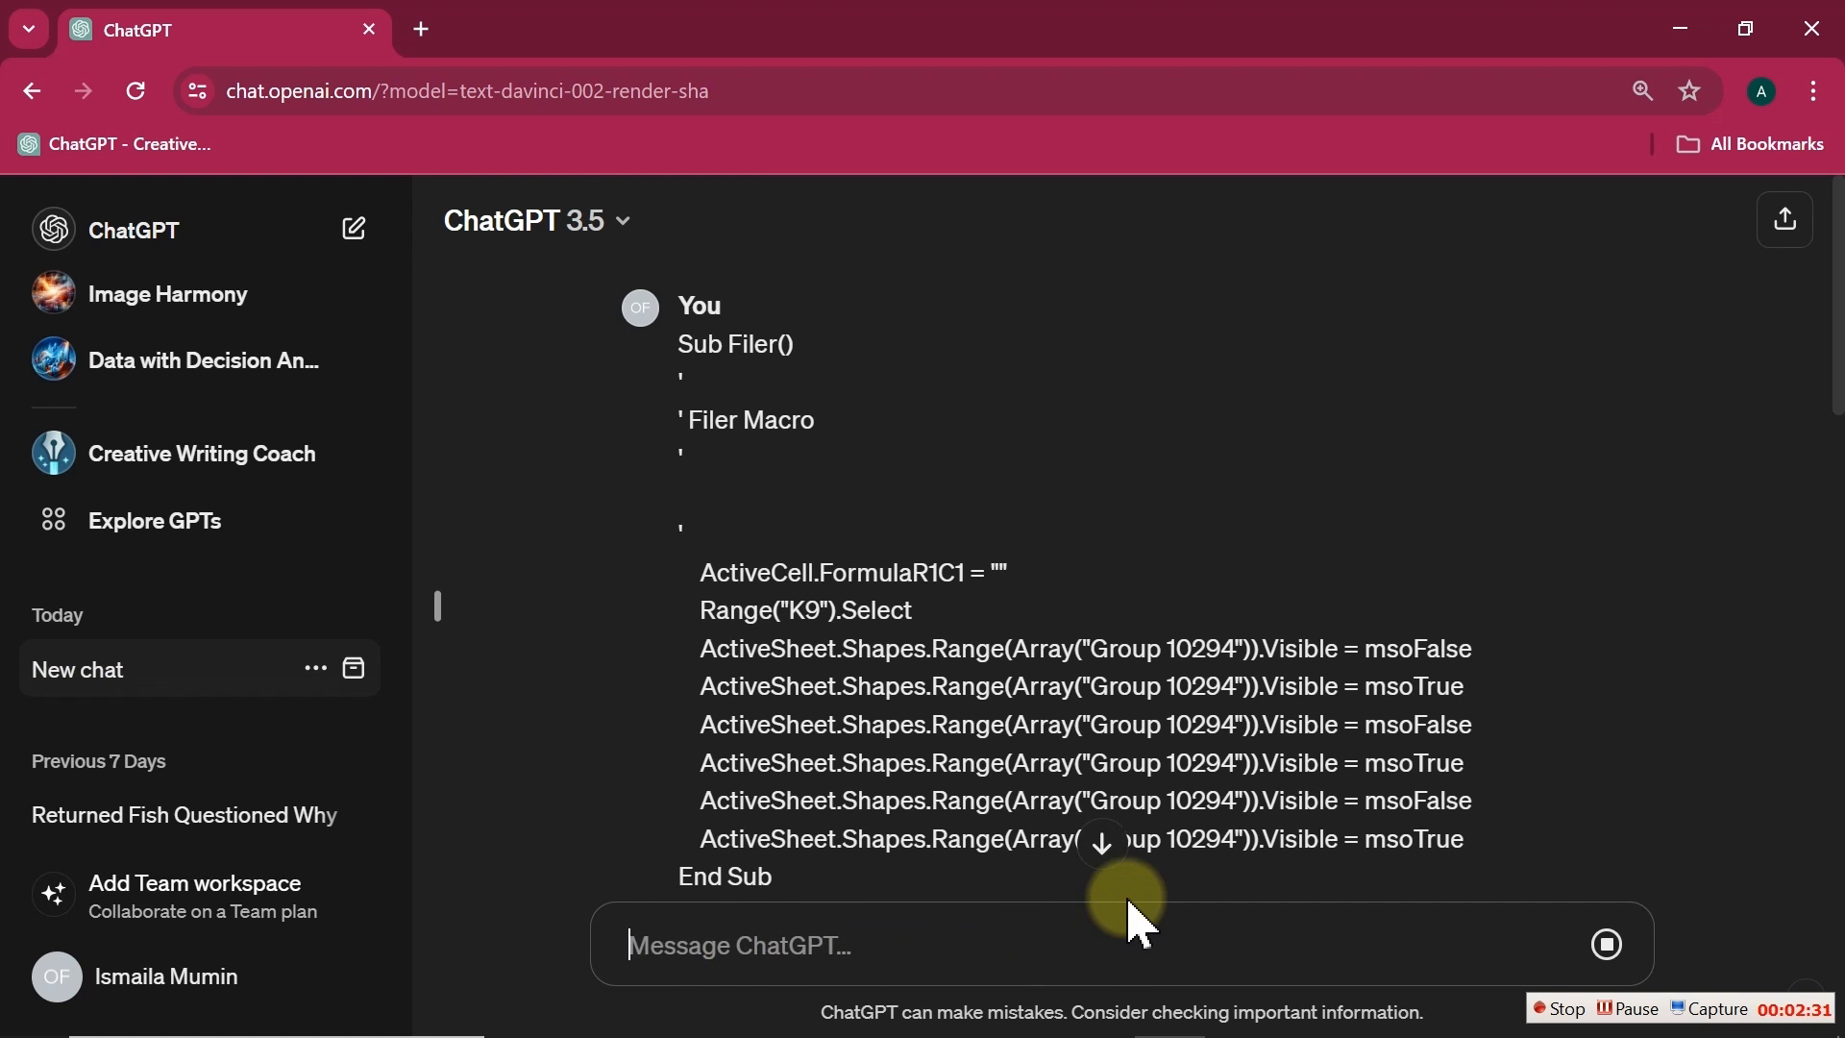
Step: Scroll to the generated ToggleVisibility code and copy it
{"action": "left_click", "coordinate": [1103, 846]}
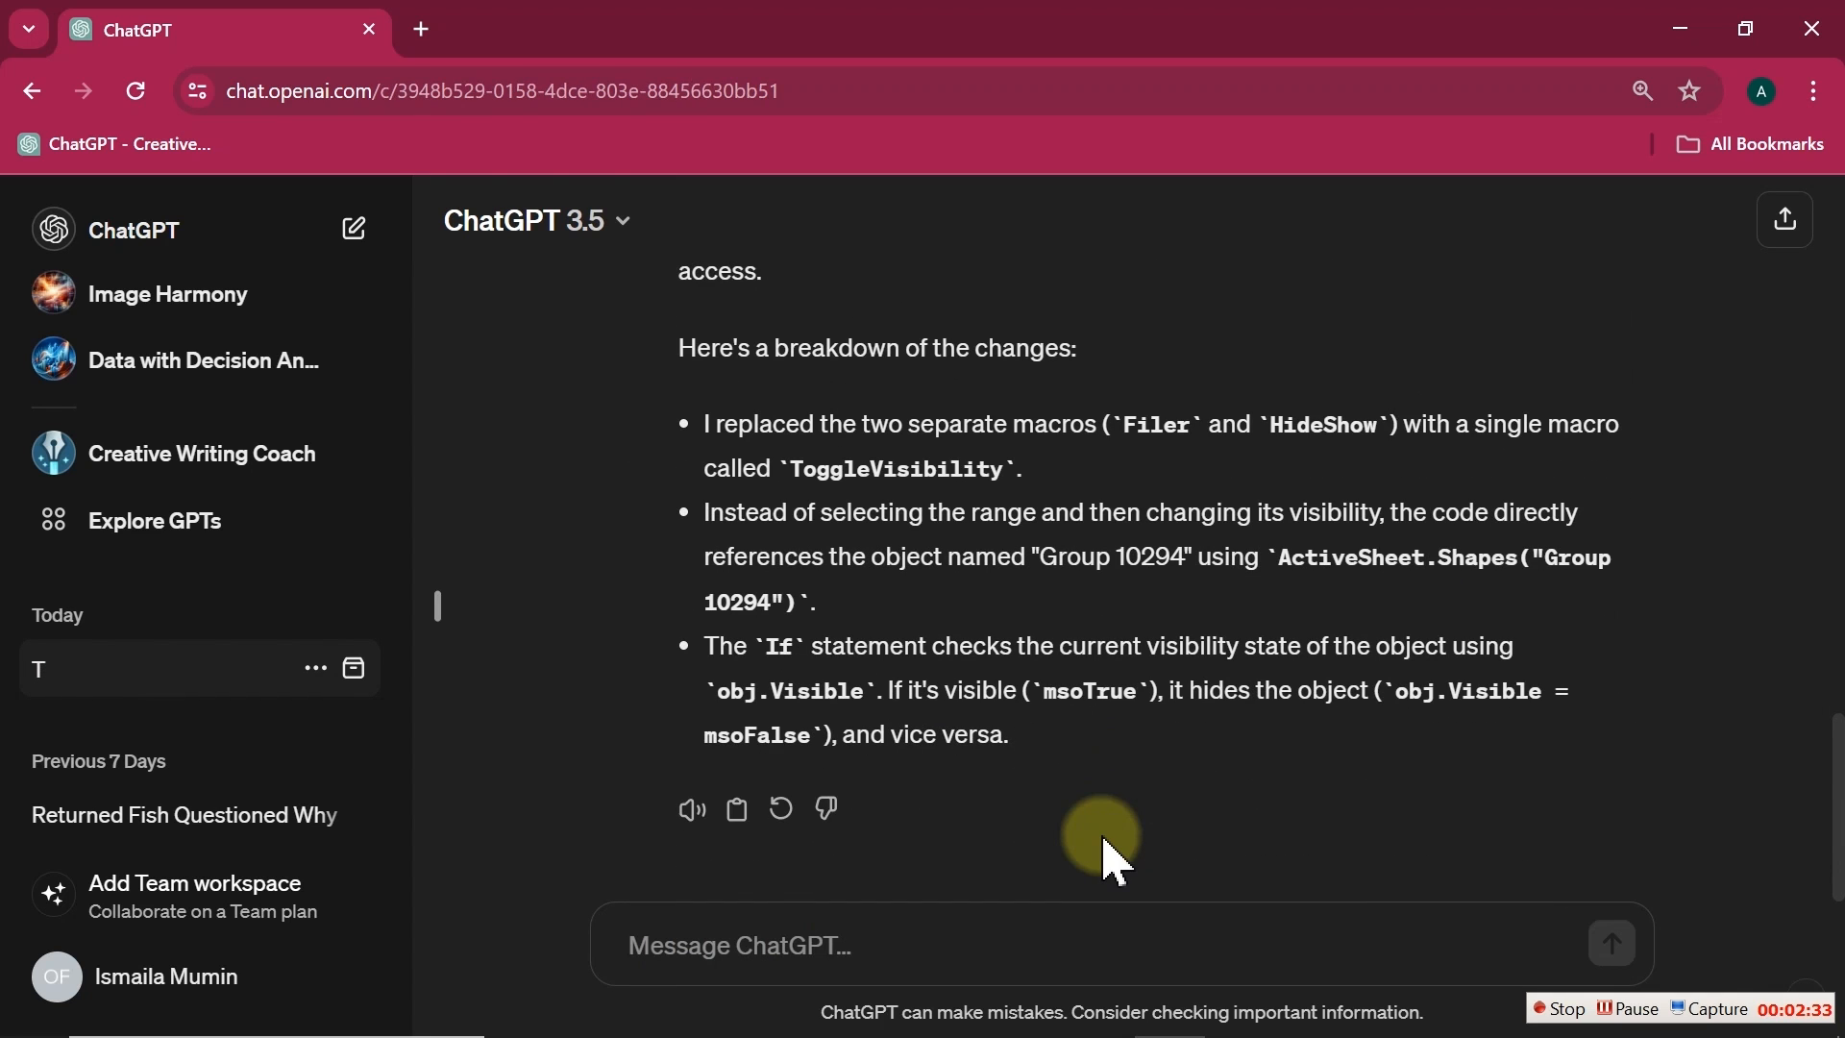
{"action": "left_click_drag", "start_coordinate": [1816, 761], "coordinate": [1832, 572]}
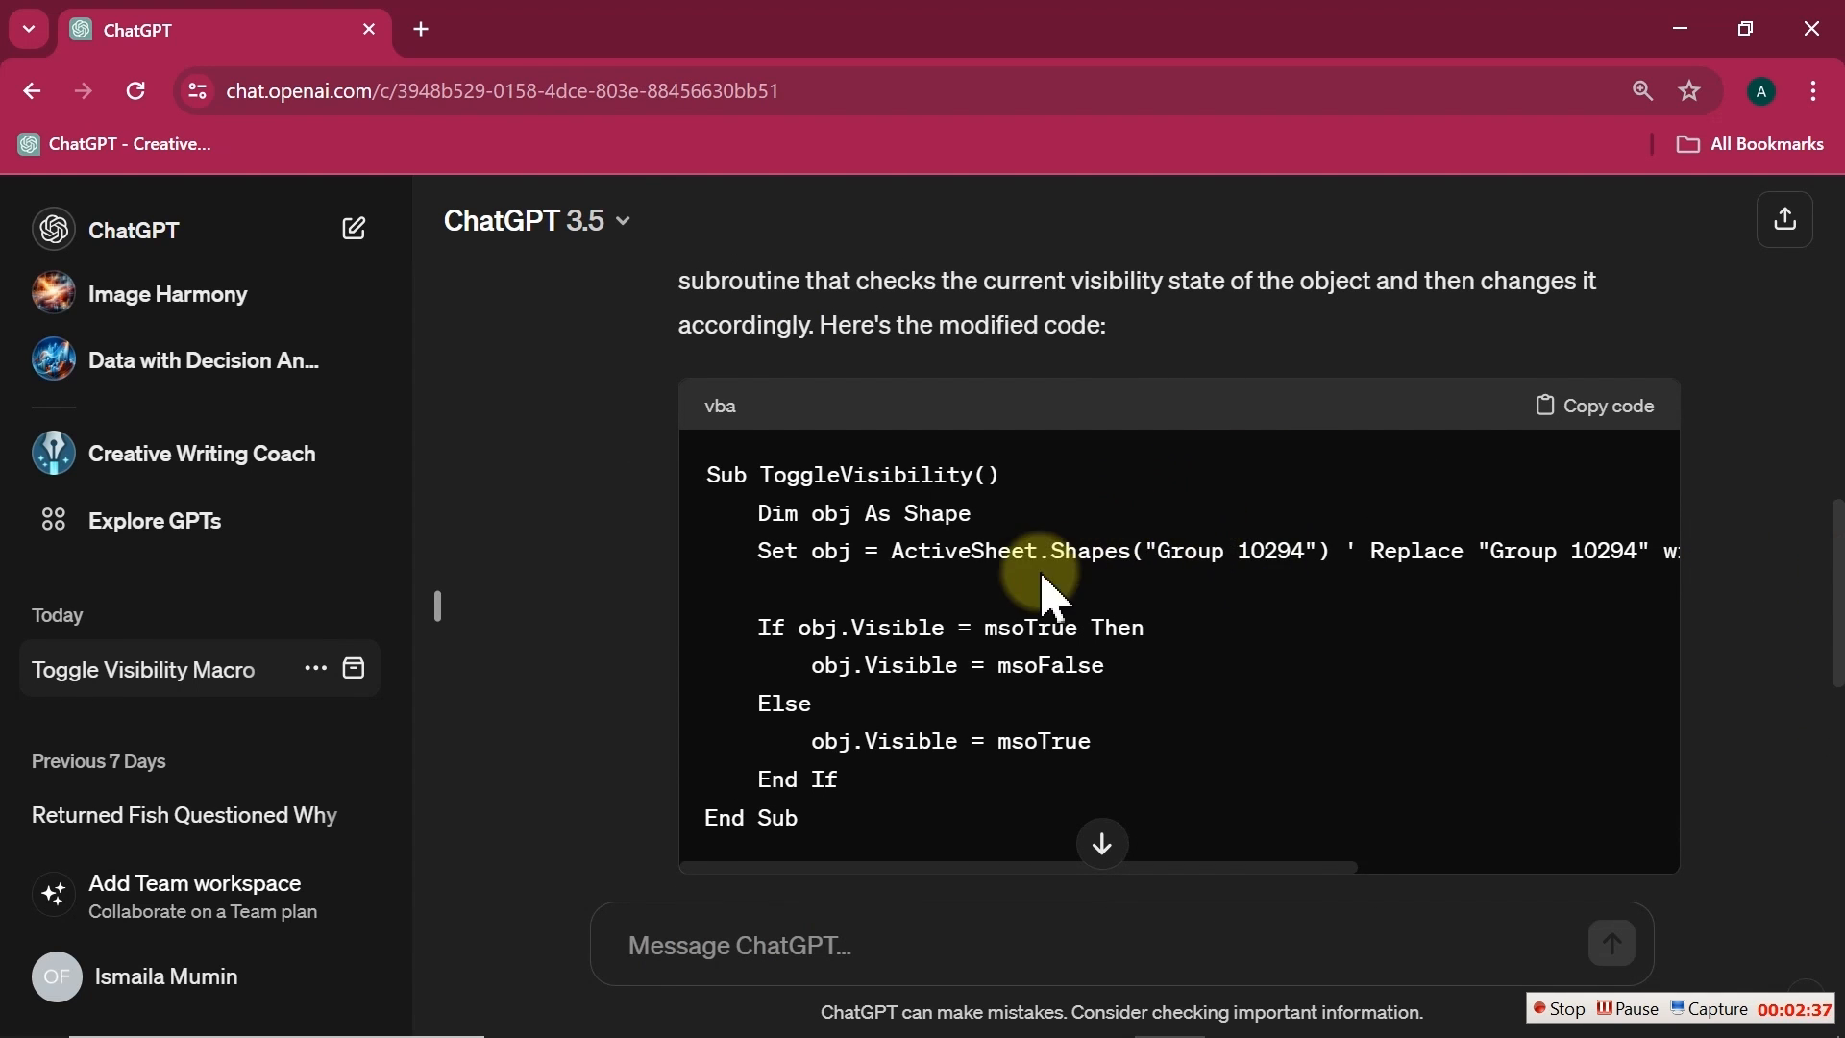
{"action": "left_click", "coordinate": [1587, 410]}
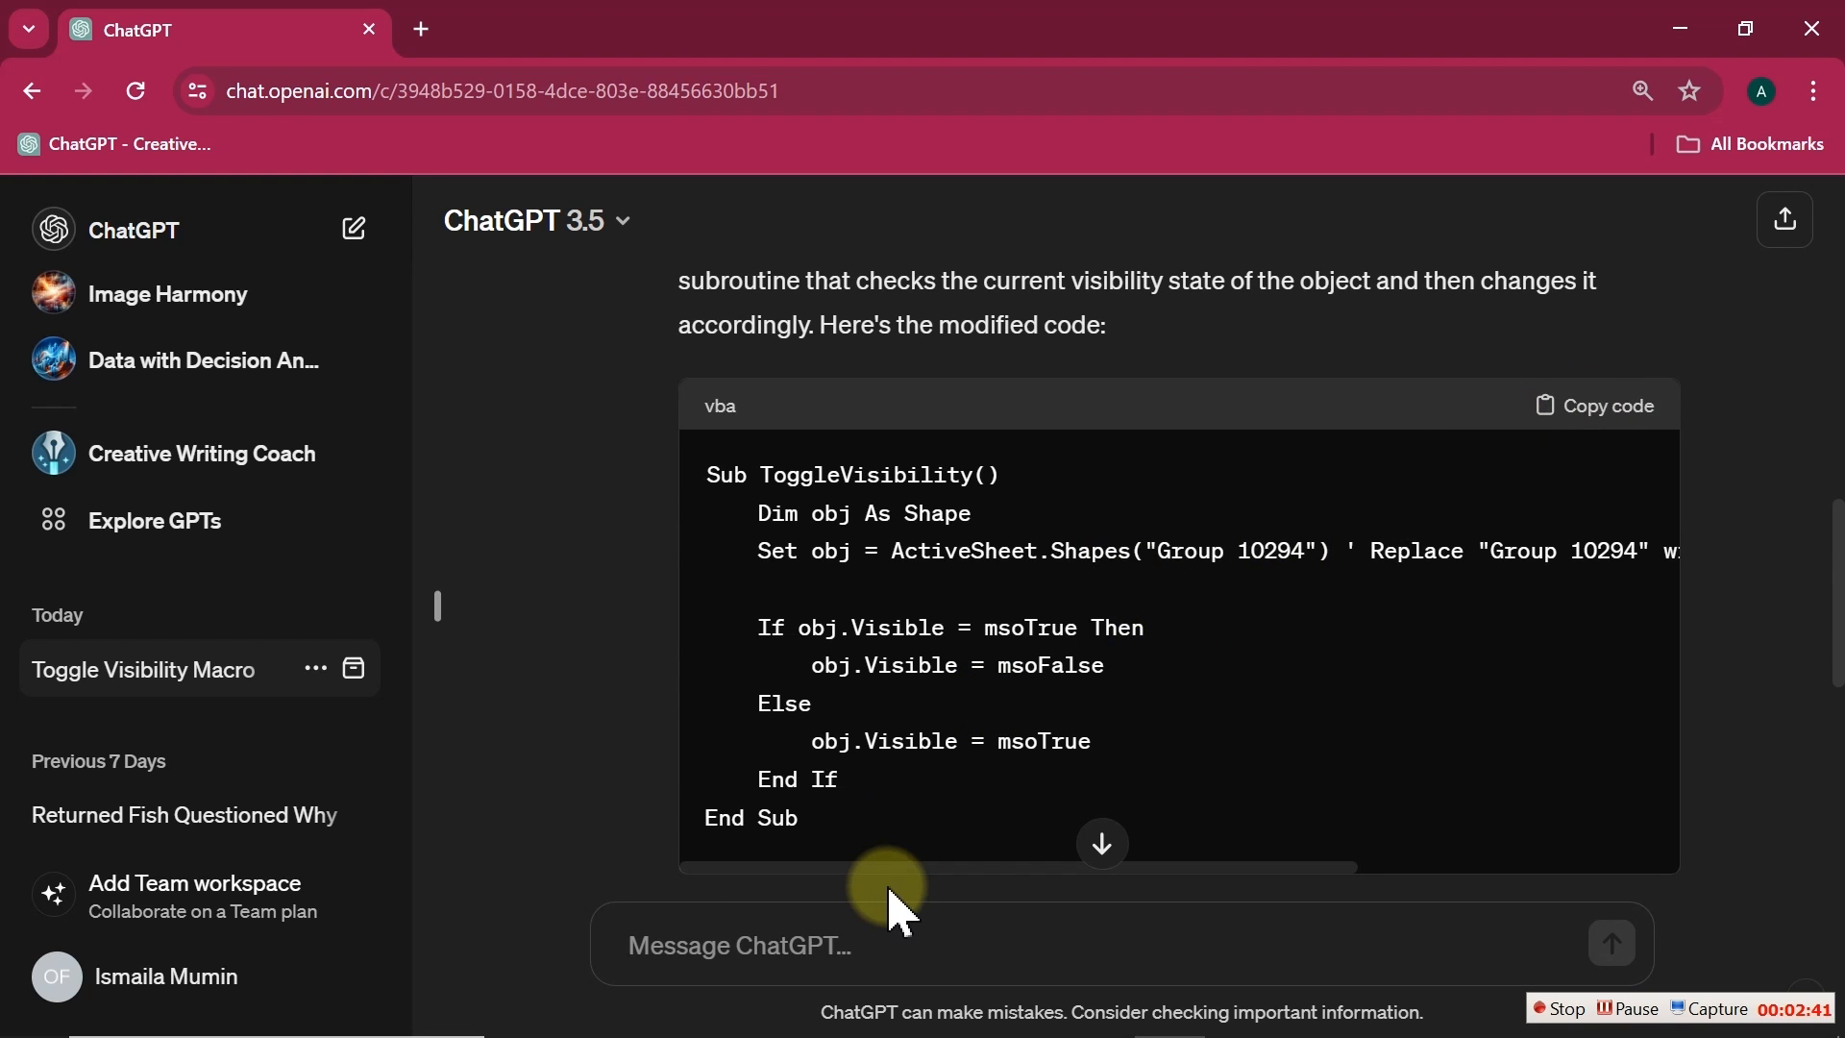
Step: Return to the VBA editor and replace Module1's code with the generated ToggleVisibility macro
{"action": "key", "text": "super"}
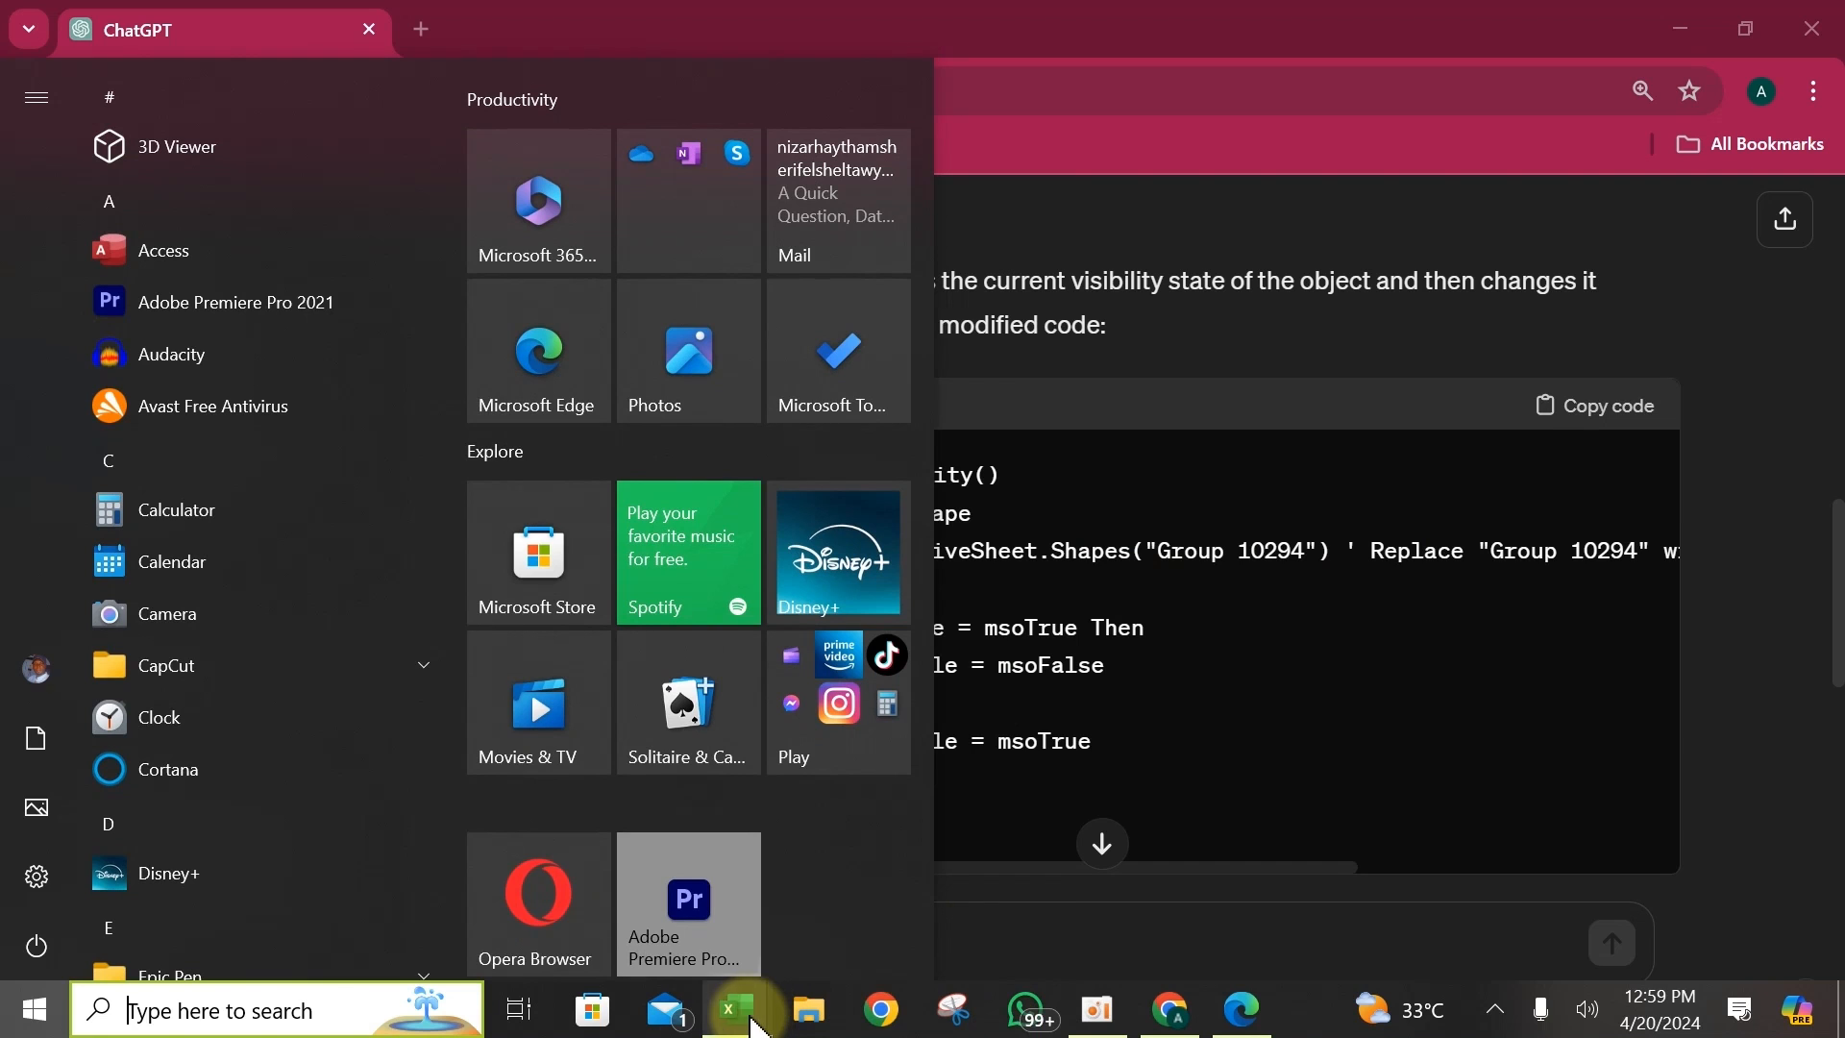
{"action": "mouse_move", "coordinate": [753, 1016]}
{"action": "left_click", "coordinate": [895, 903]}
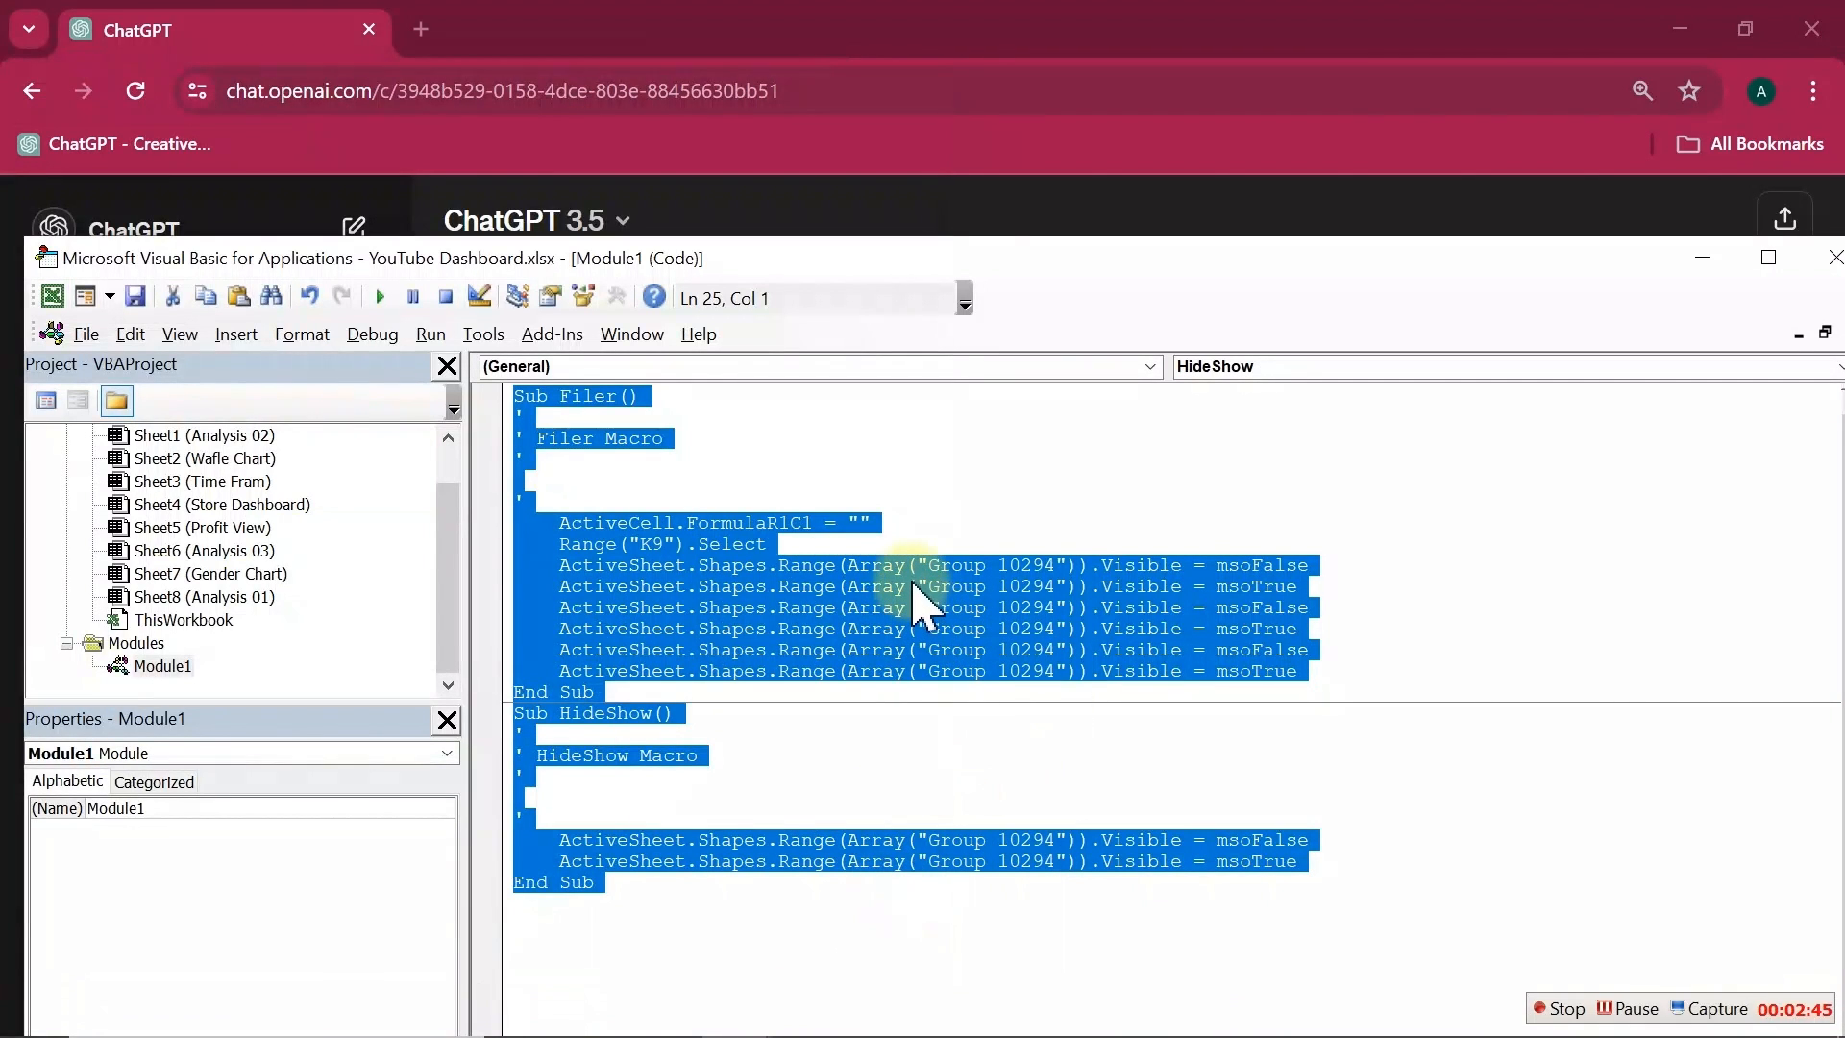
{"action": "key", "text": "ctrl+v"}
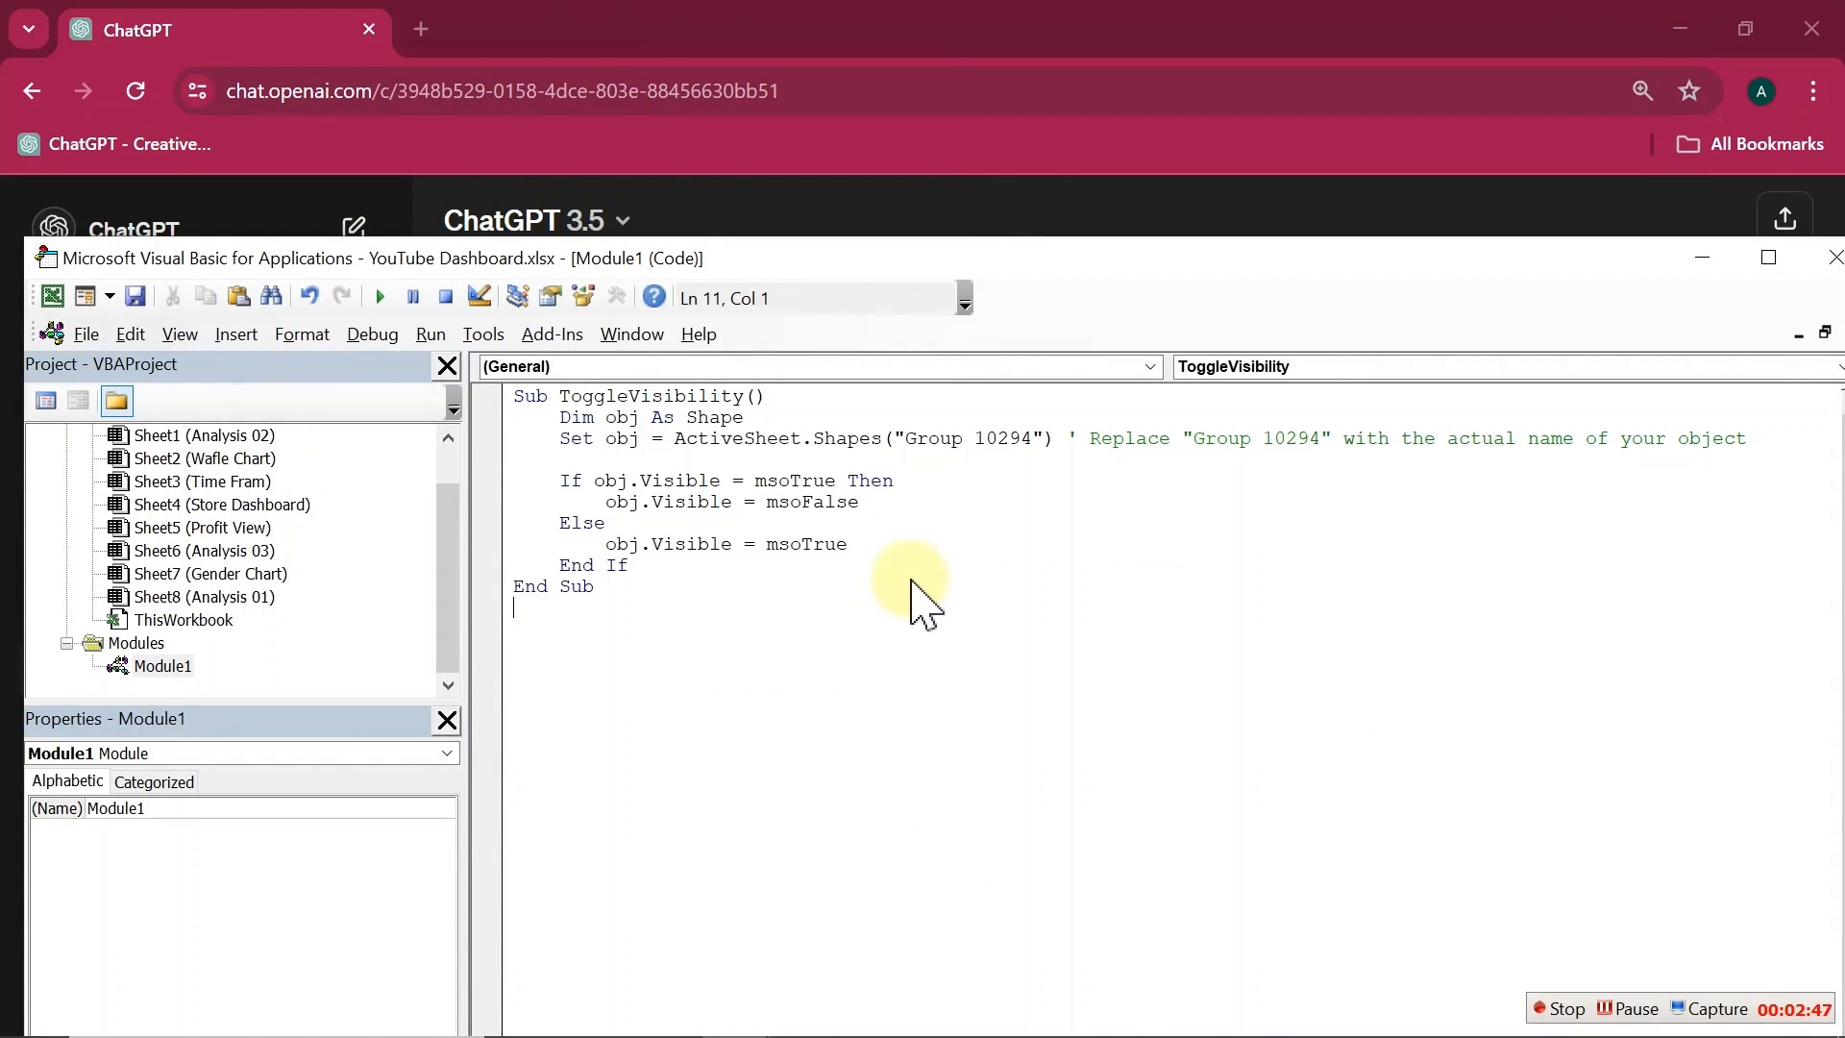
Step: Run the ToggleVisibility macro several times to test hiding and showing the slicer group on the dashboard
{"action": "left_click", "coordinate": [379, 301]}
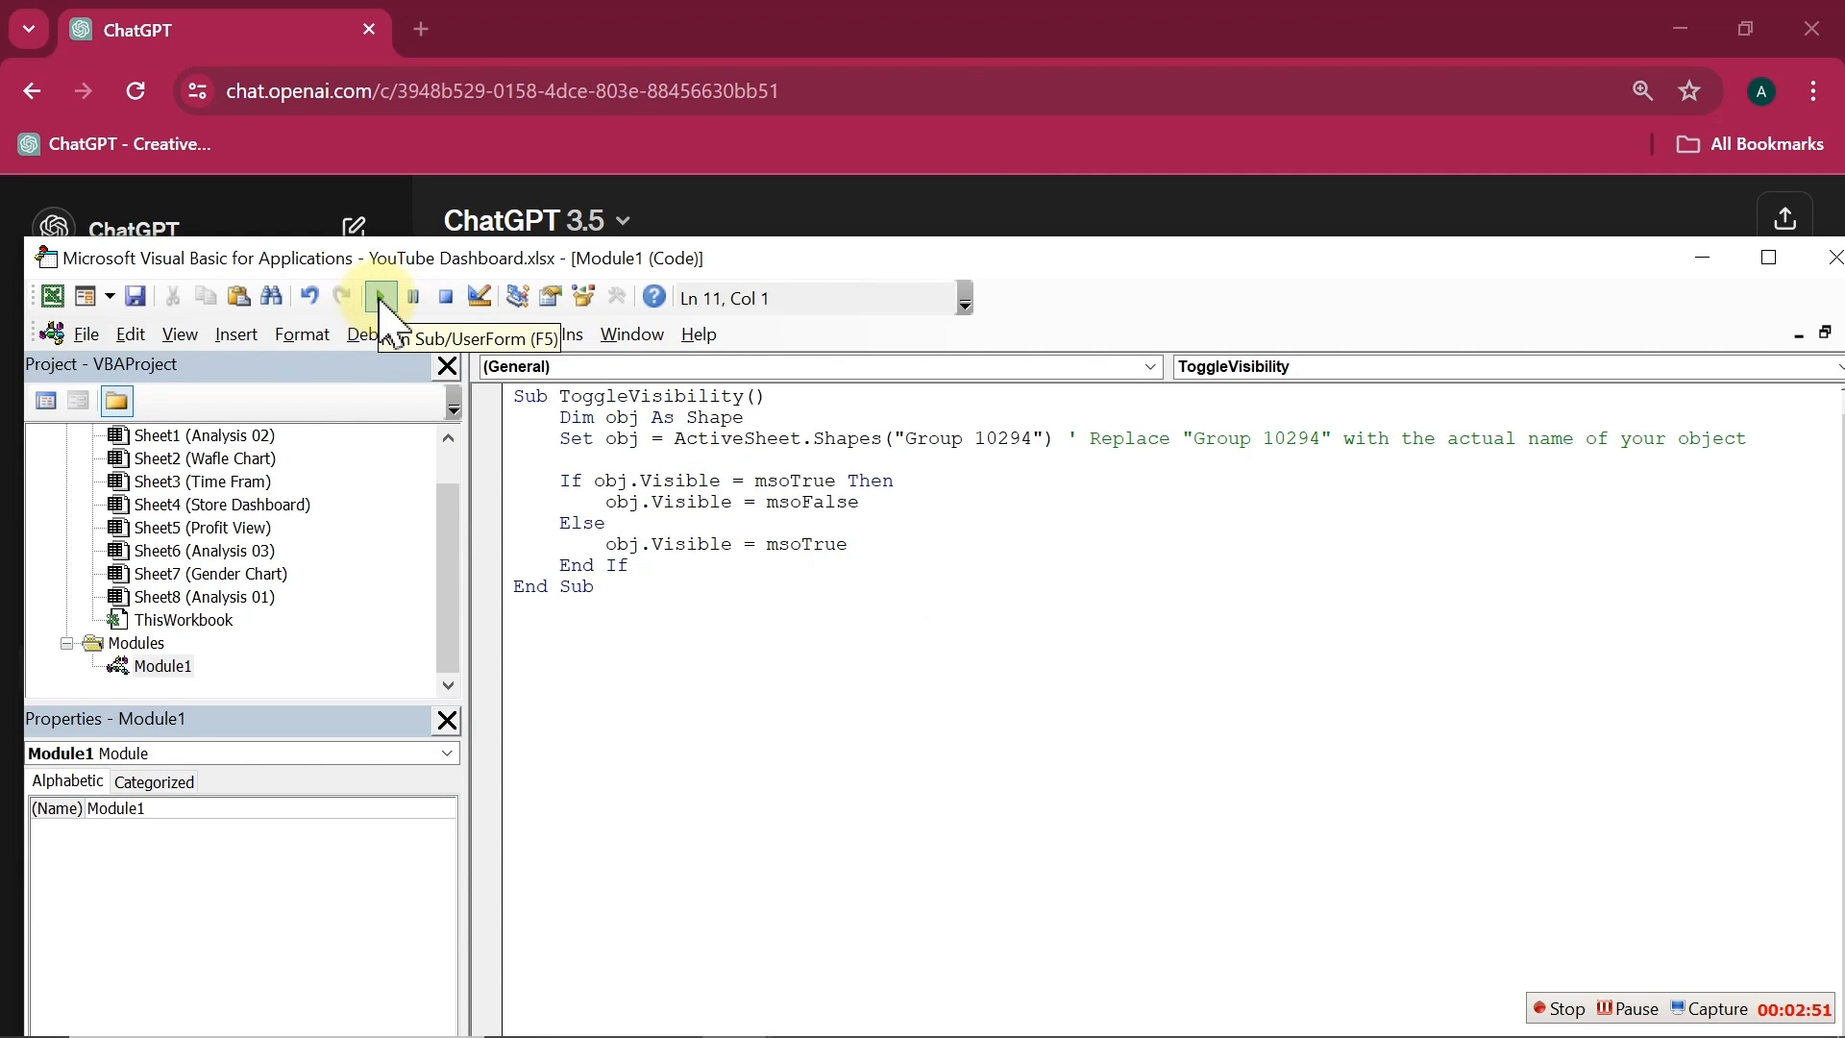
{"action": "left_click", "coordinate": [1681, 31]}
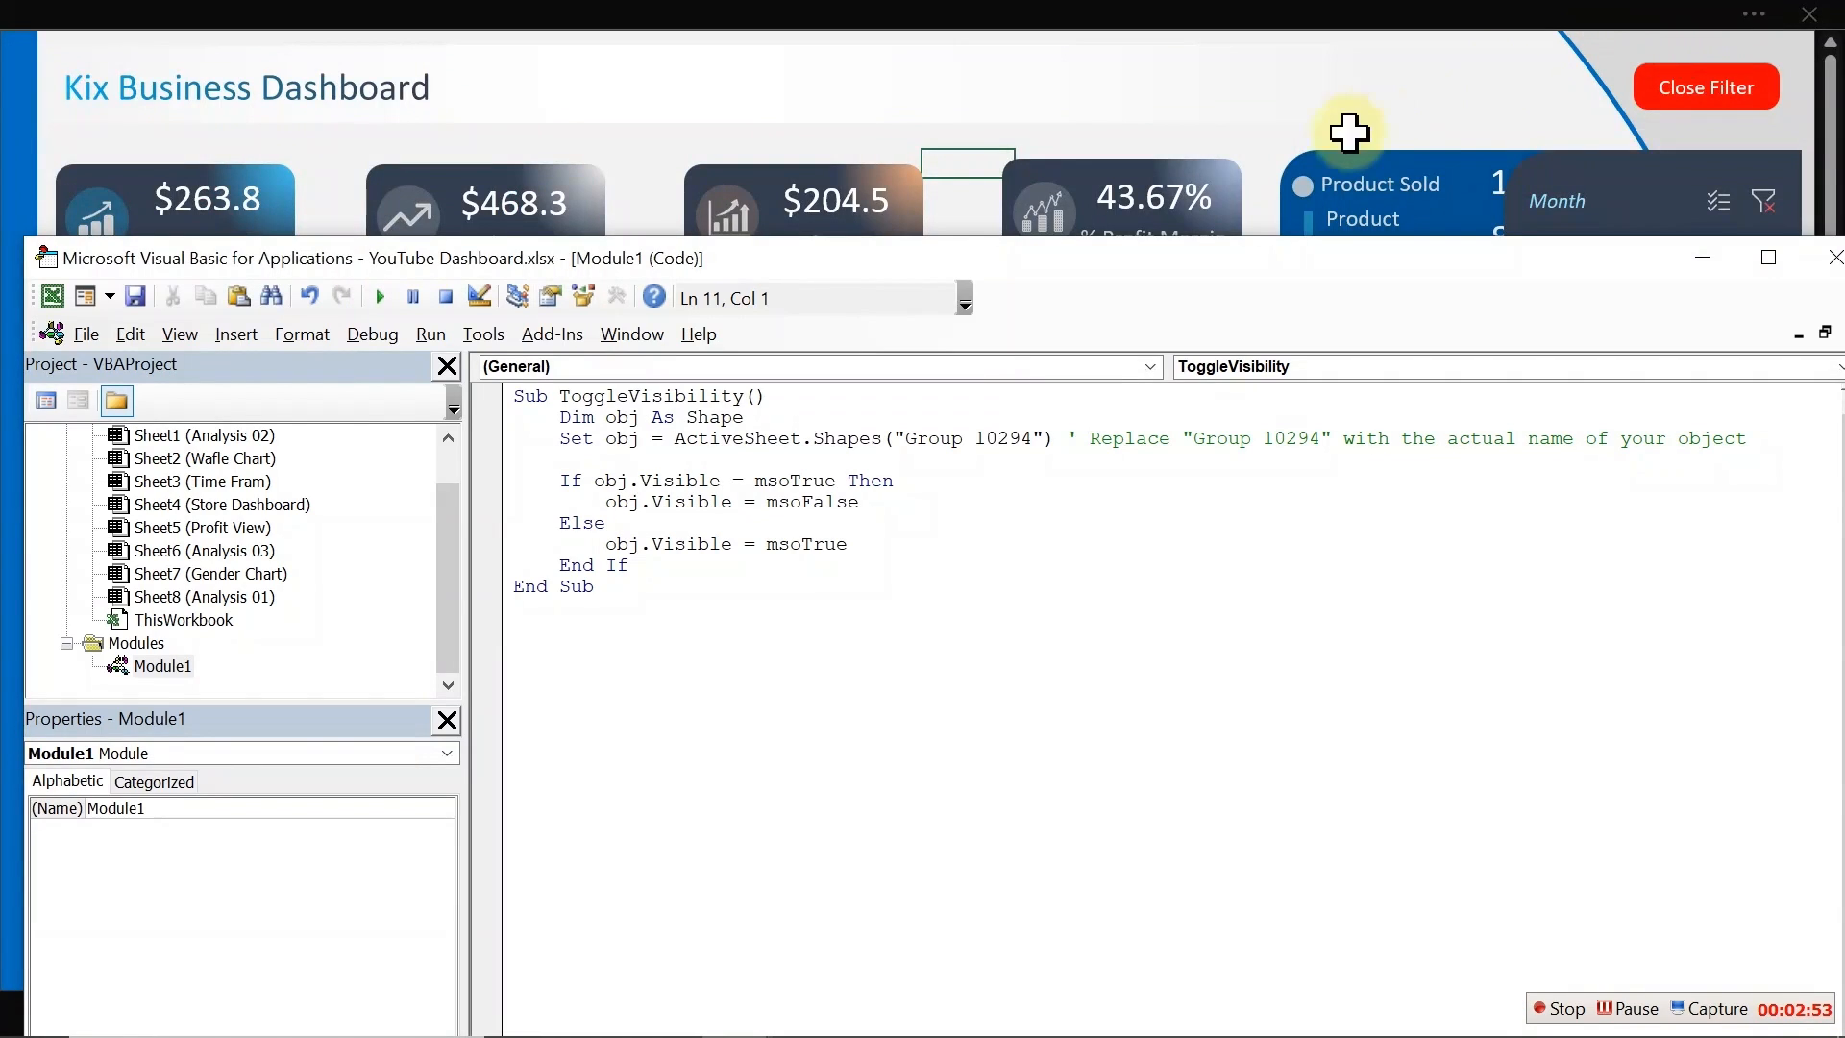
{"action": "left_click", "coordinate": [381, 299]}
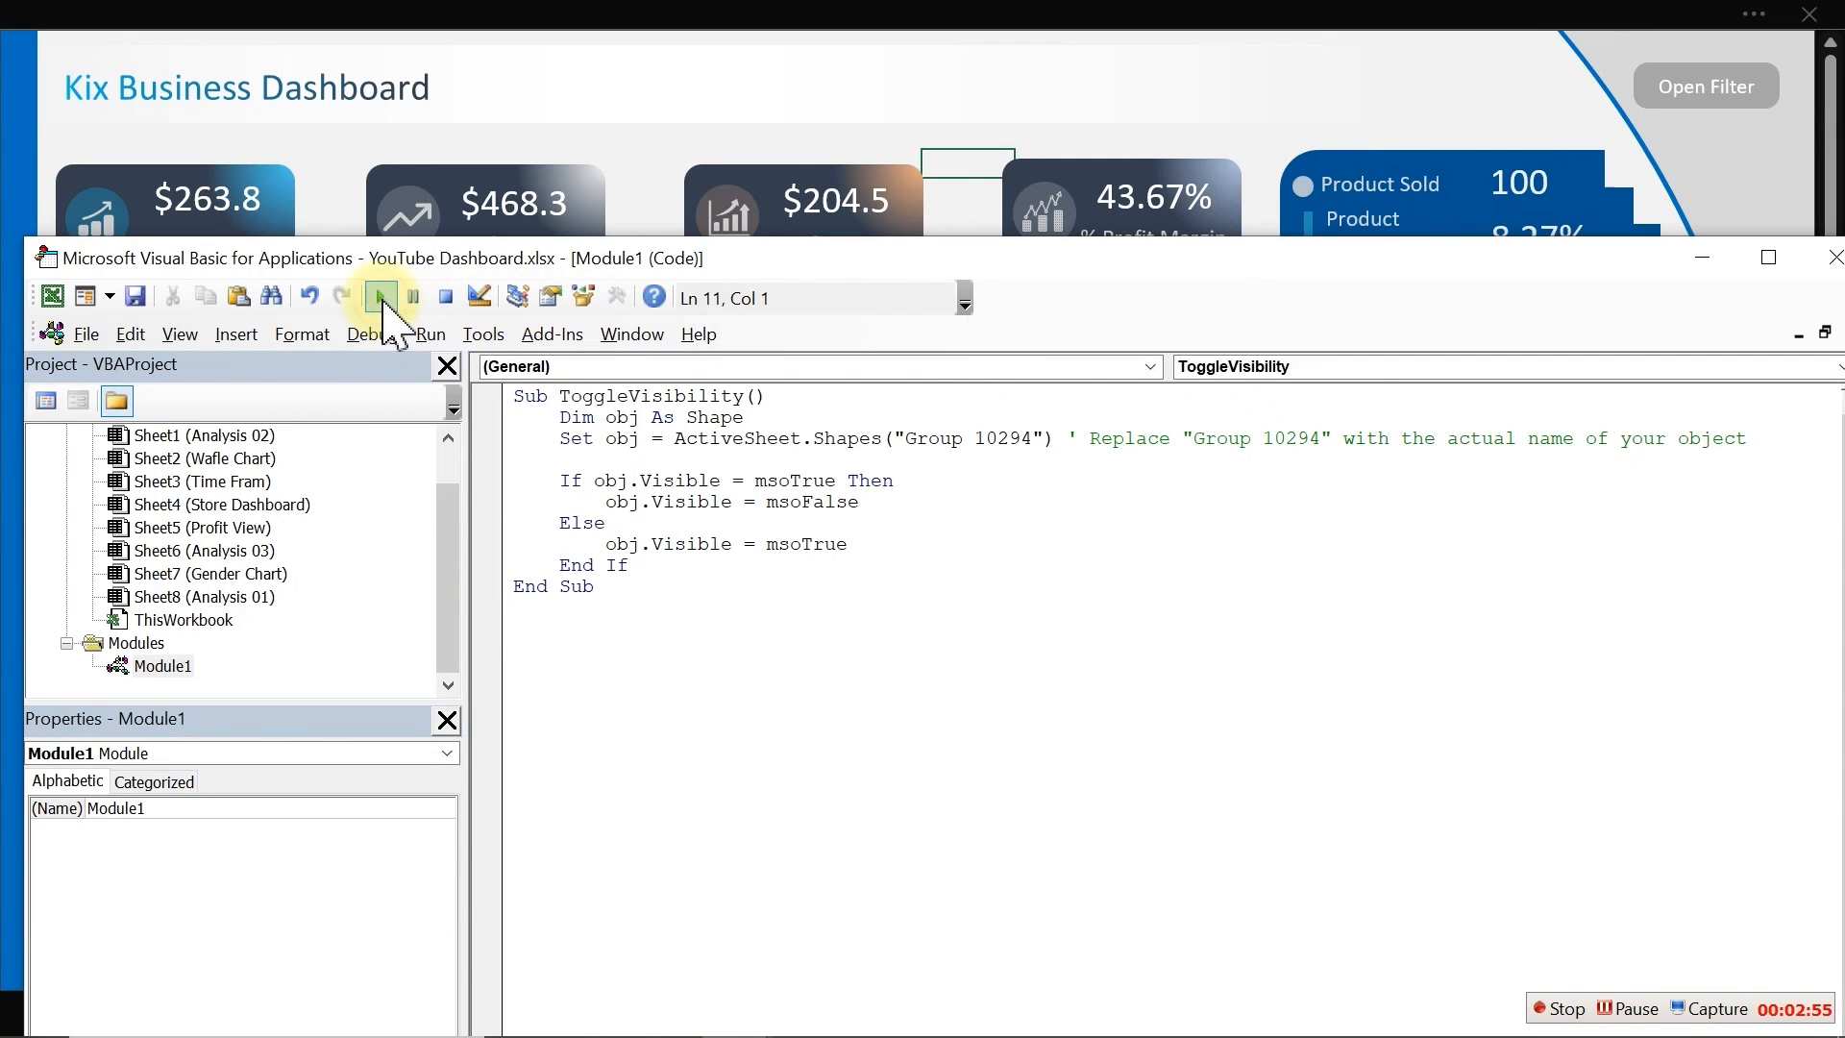
{"action": "left_click", "coordinate": [381, 300]}
{"action": "left_click", "coordinate": [382, 300]}
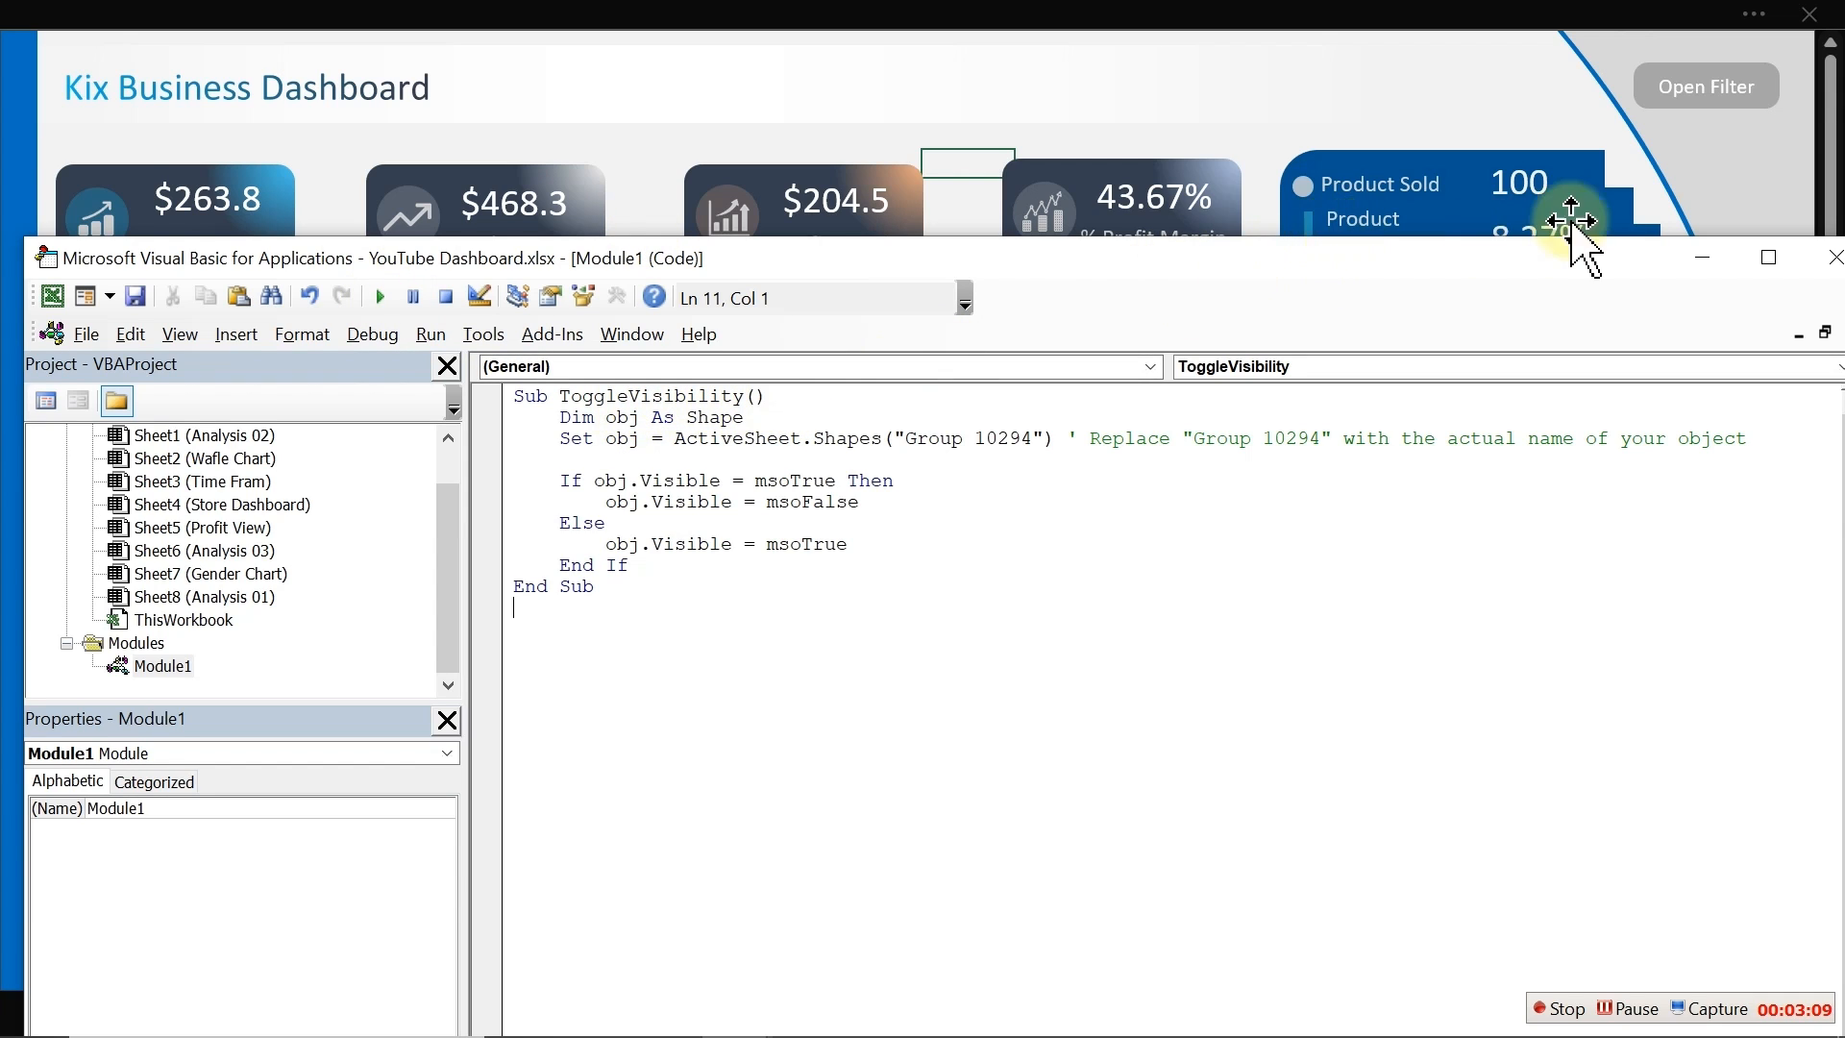
Step: Assign the ToggleVisibility macro to the Open Filter button
{"action": "left_click", "coordinate": [1691, 87]}
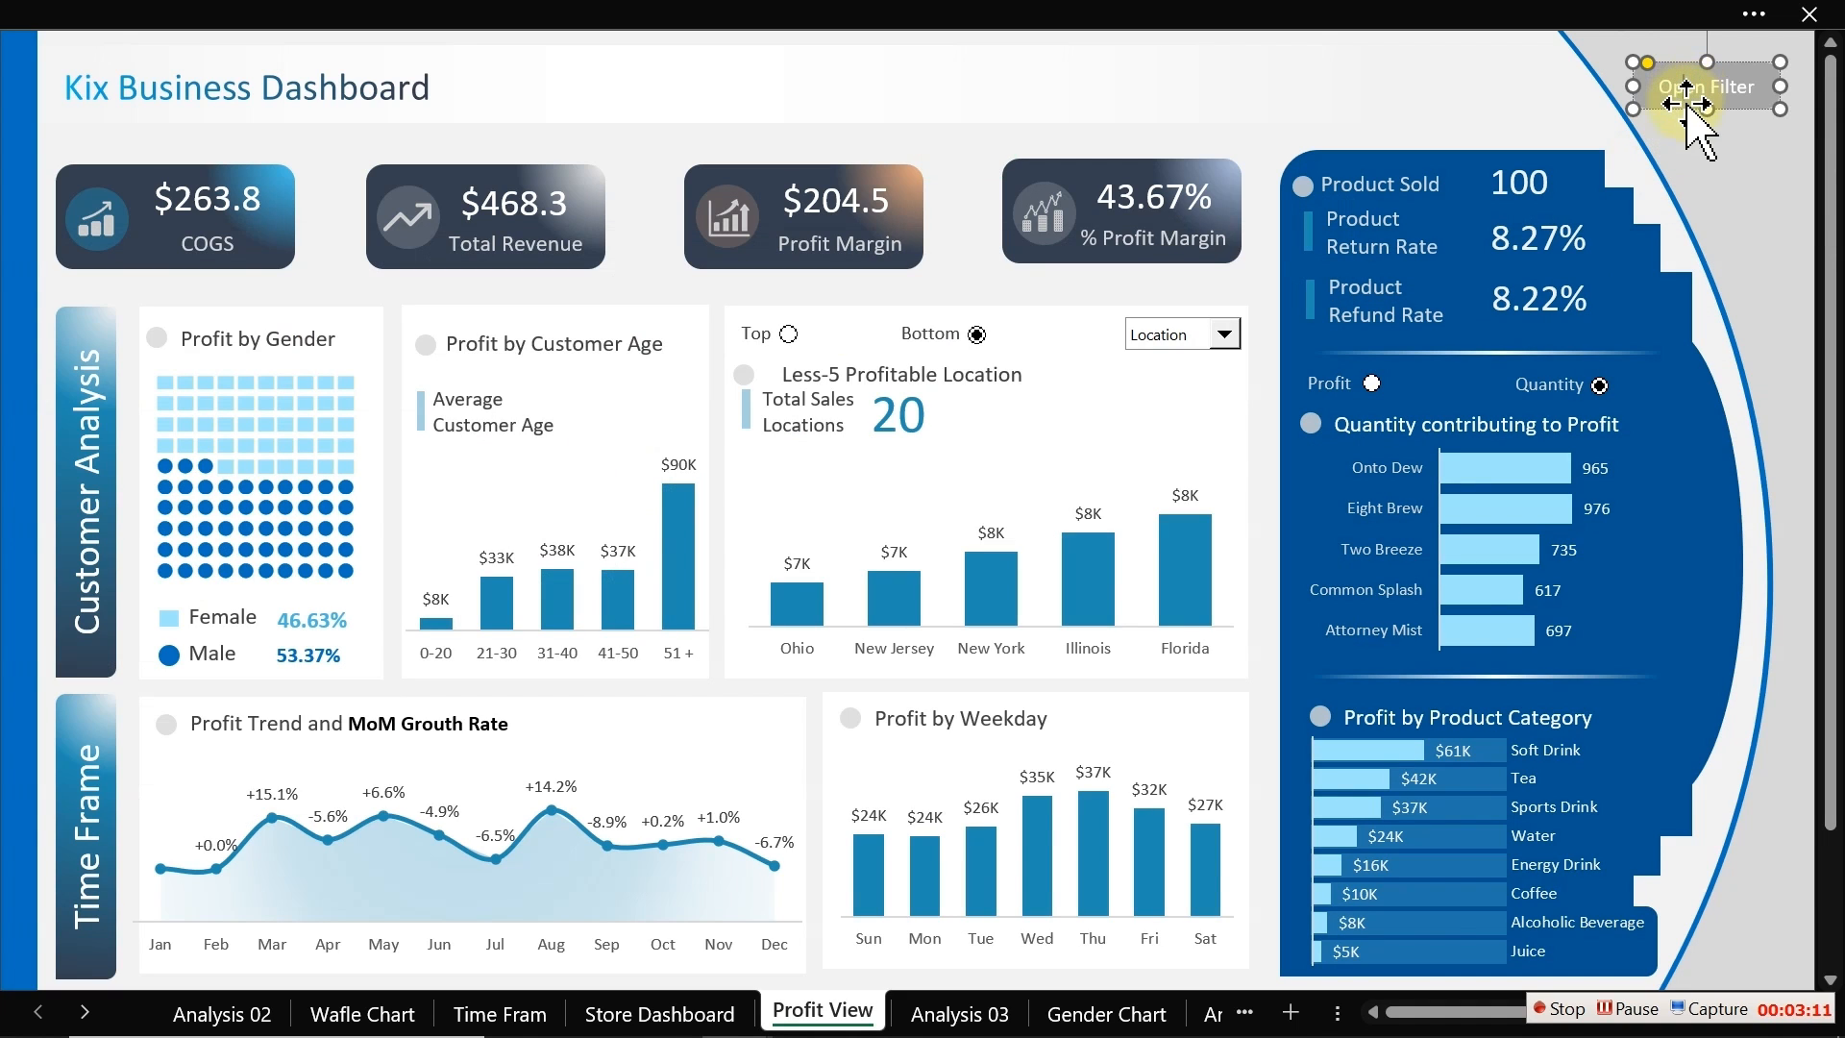
{"action": "right_click", "coordinate": [1686, 104]}
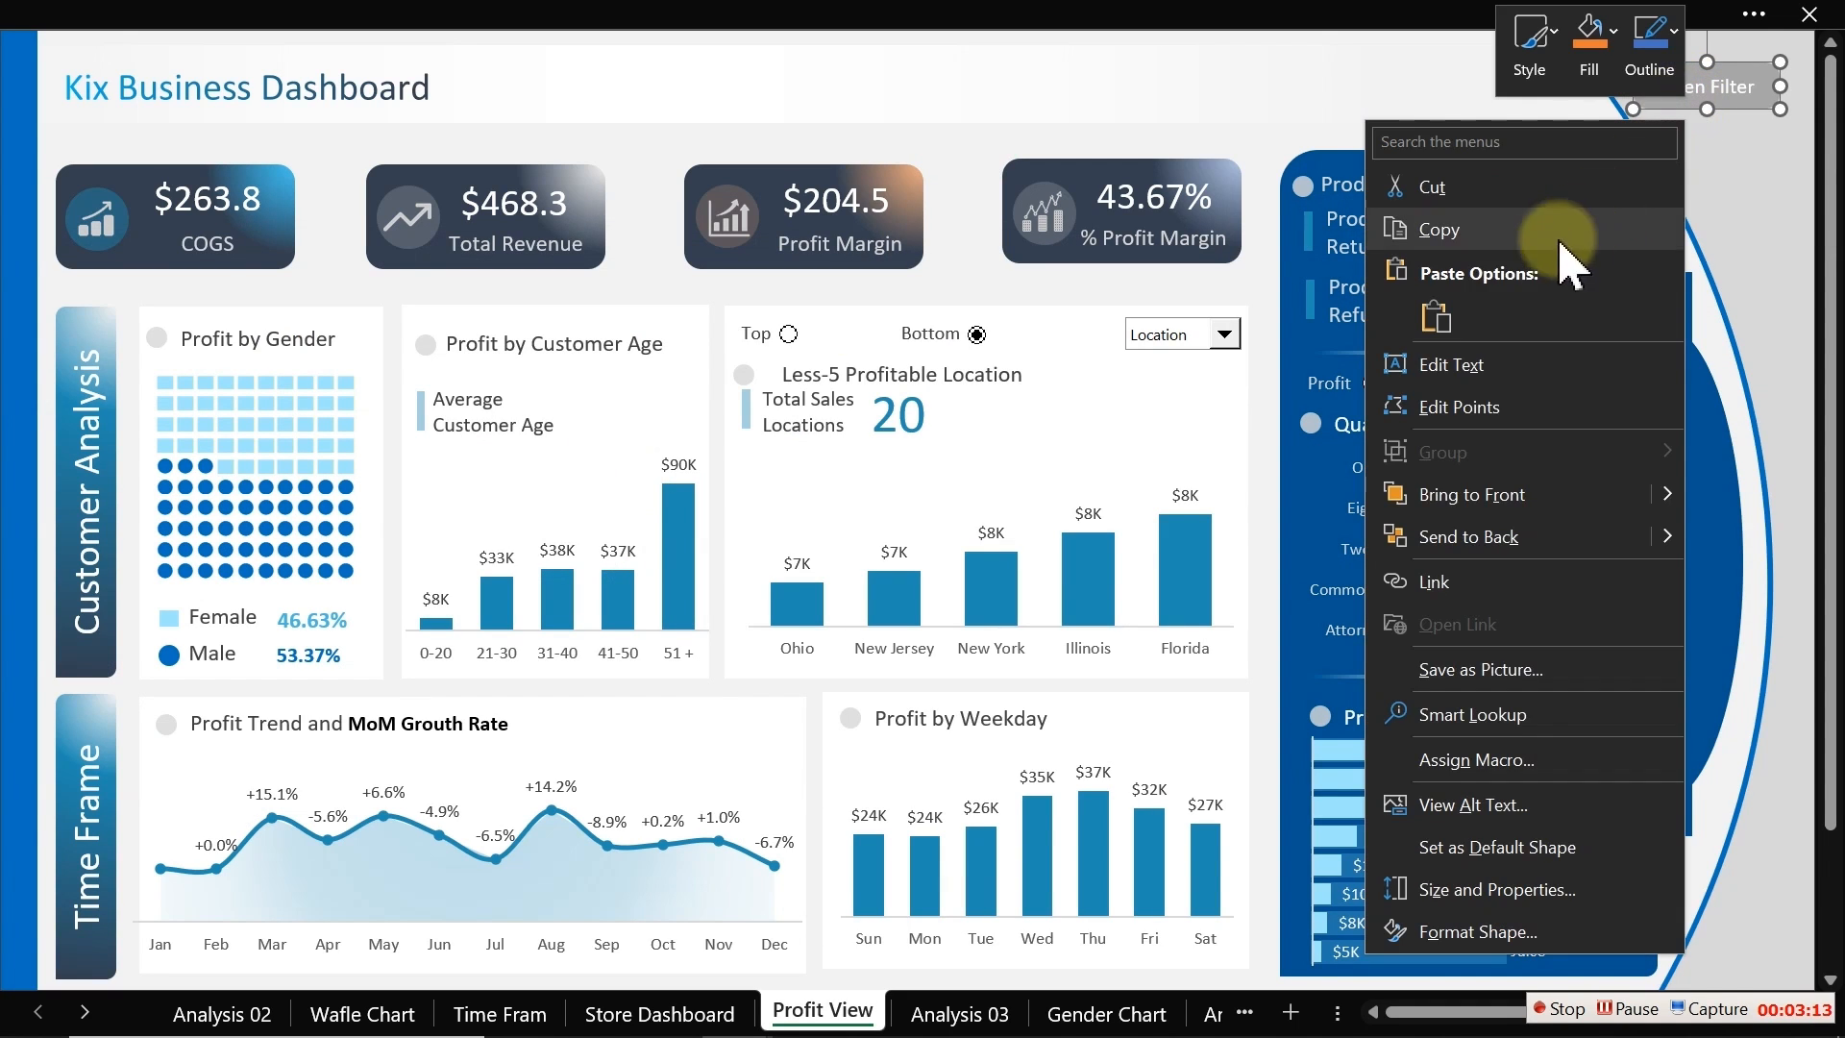
{"action": "left_click", "coordinate": [1512, 761]}
{"action": "left_click", "coordinate": [1313, 584]}
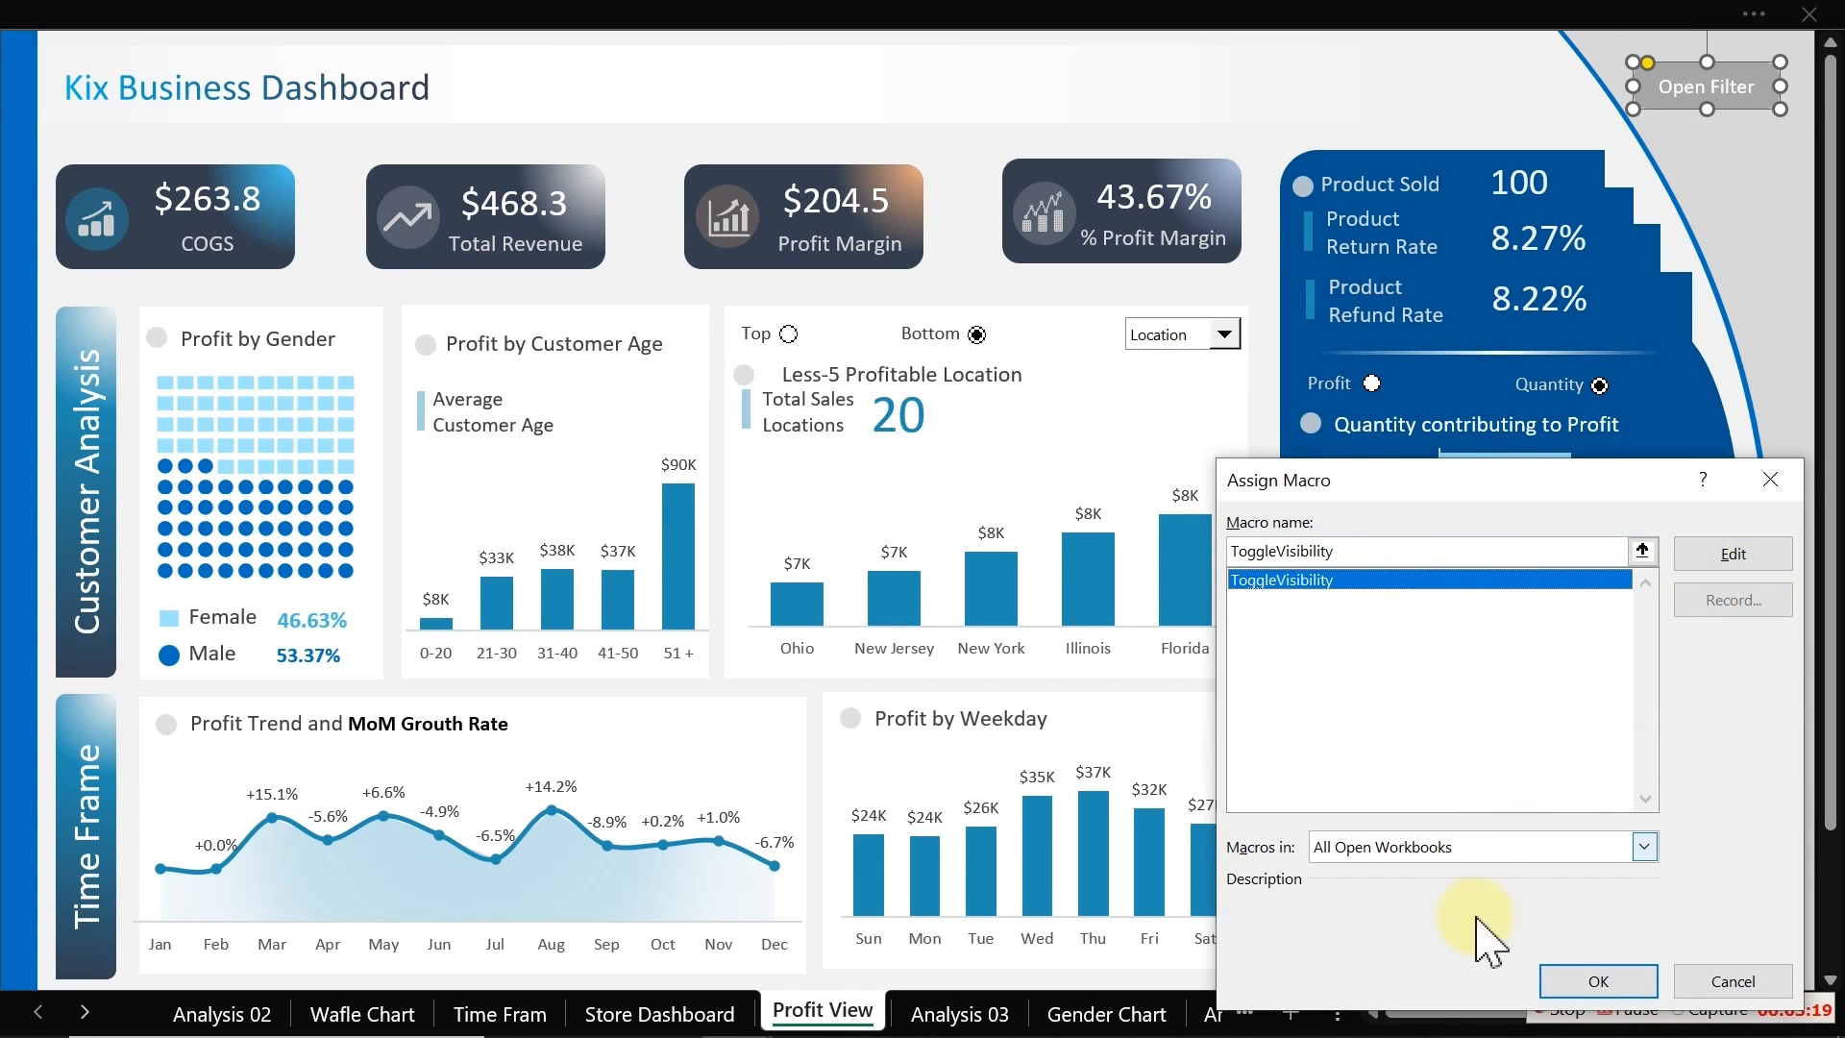
{"action": "left_click", "coordinate": [1586, 980]}
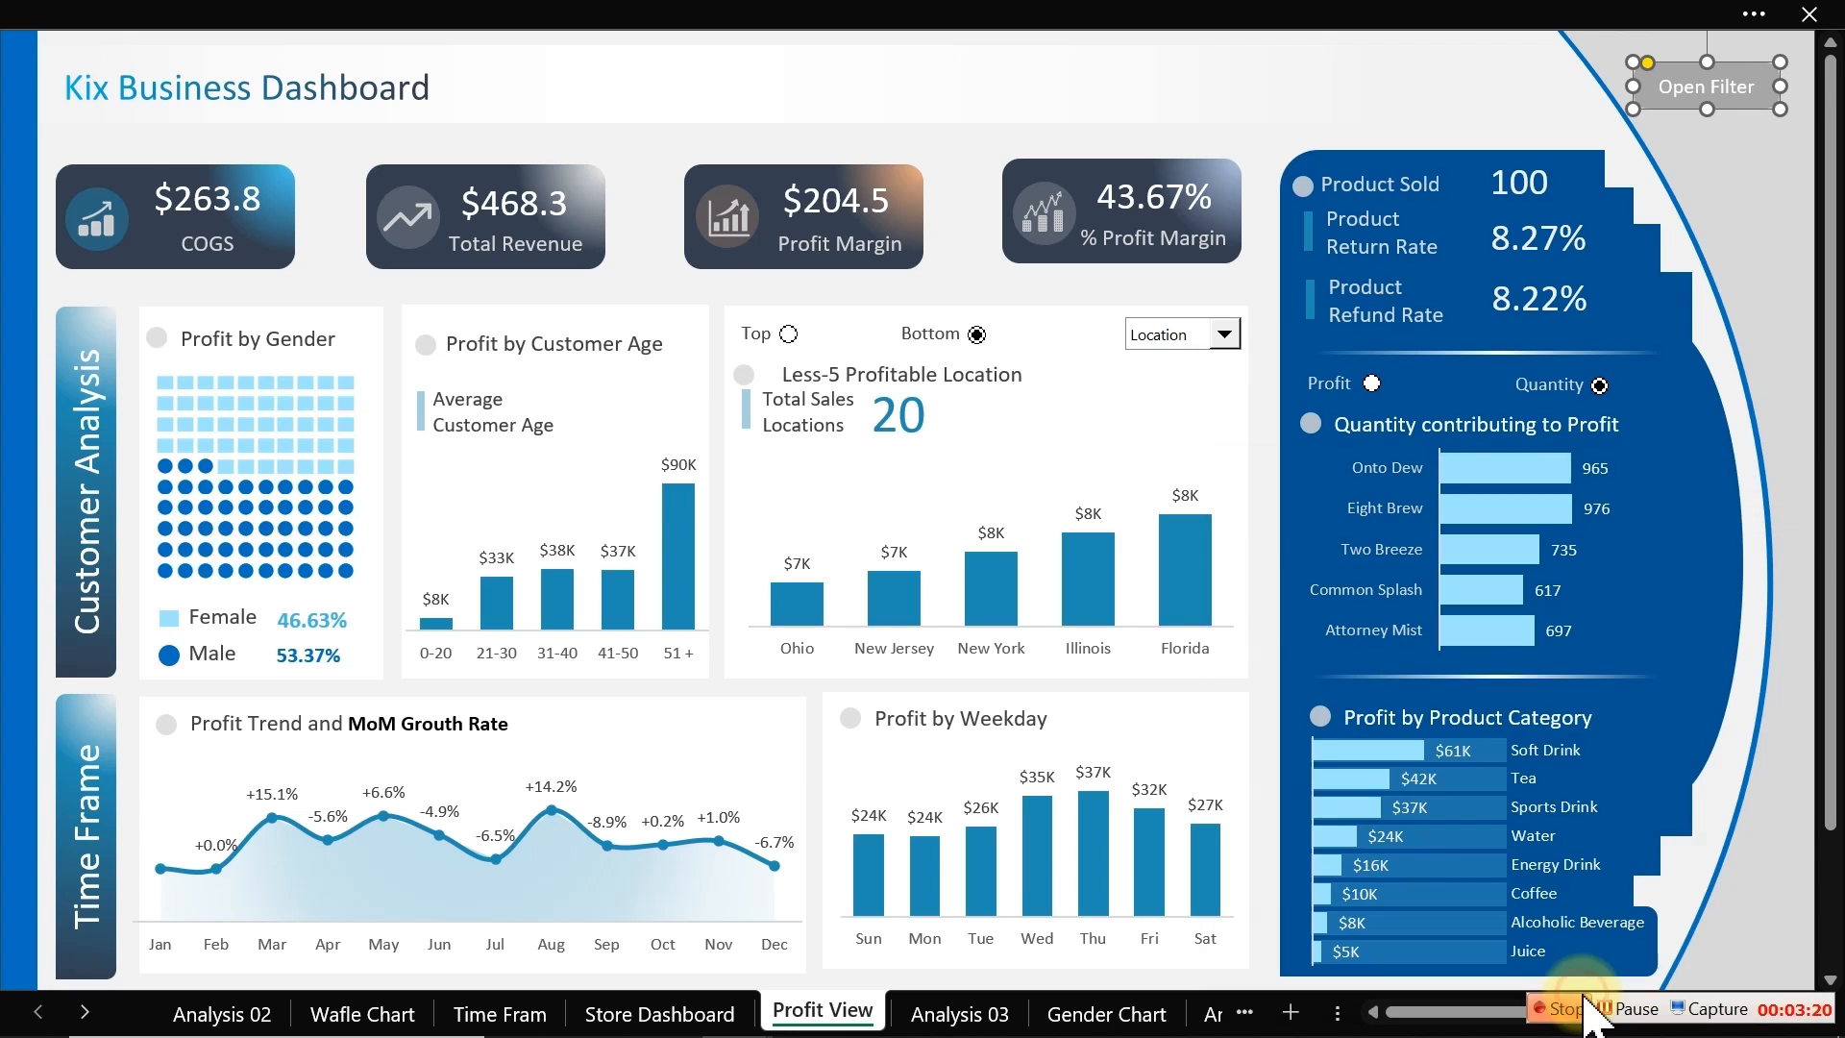
{"action": "left_click", "coordinate": [1261, 279]}
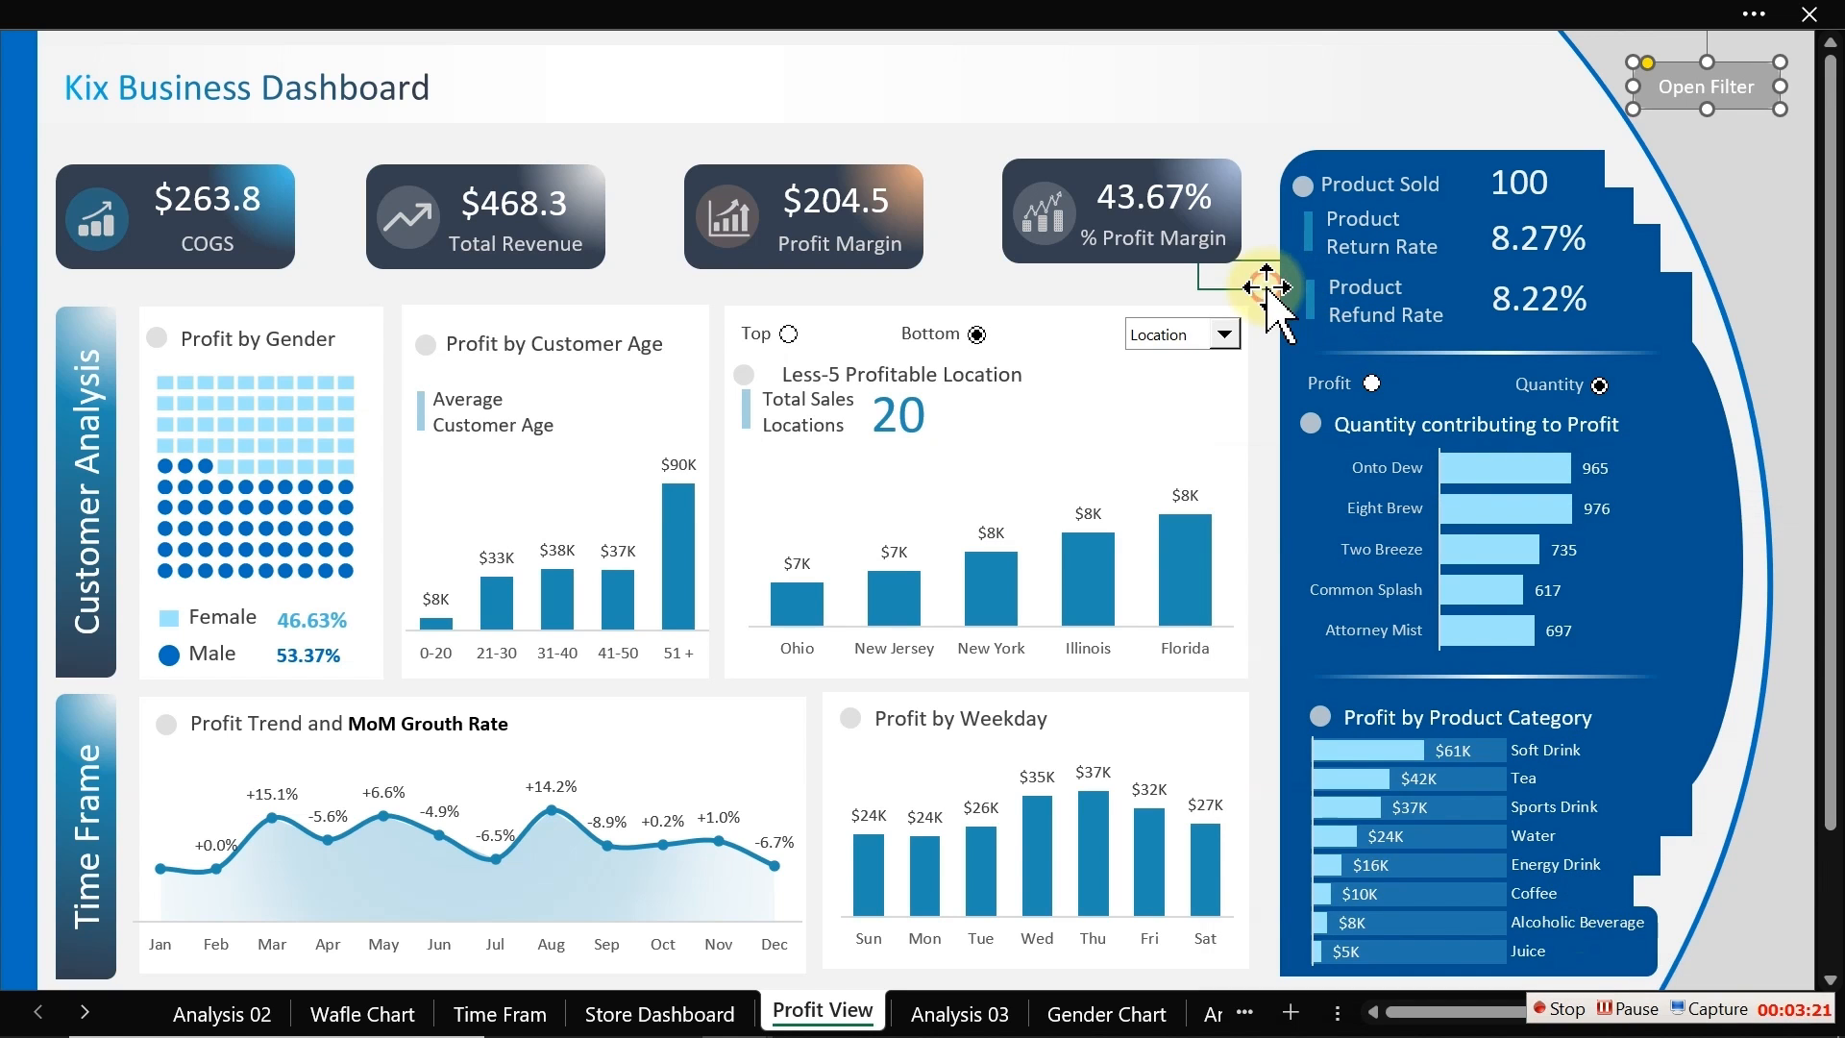
Step: Open the filter panel and assign the ToggleVisibility macro to the Close Filter button
{"action": "left_click", "coordinate": [1695, 96]}
{"action": "left_click", "coordinate": [1716, 86], "text": "ctrl"}
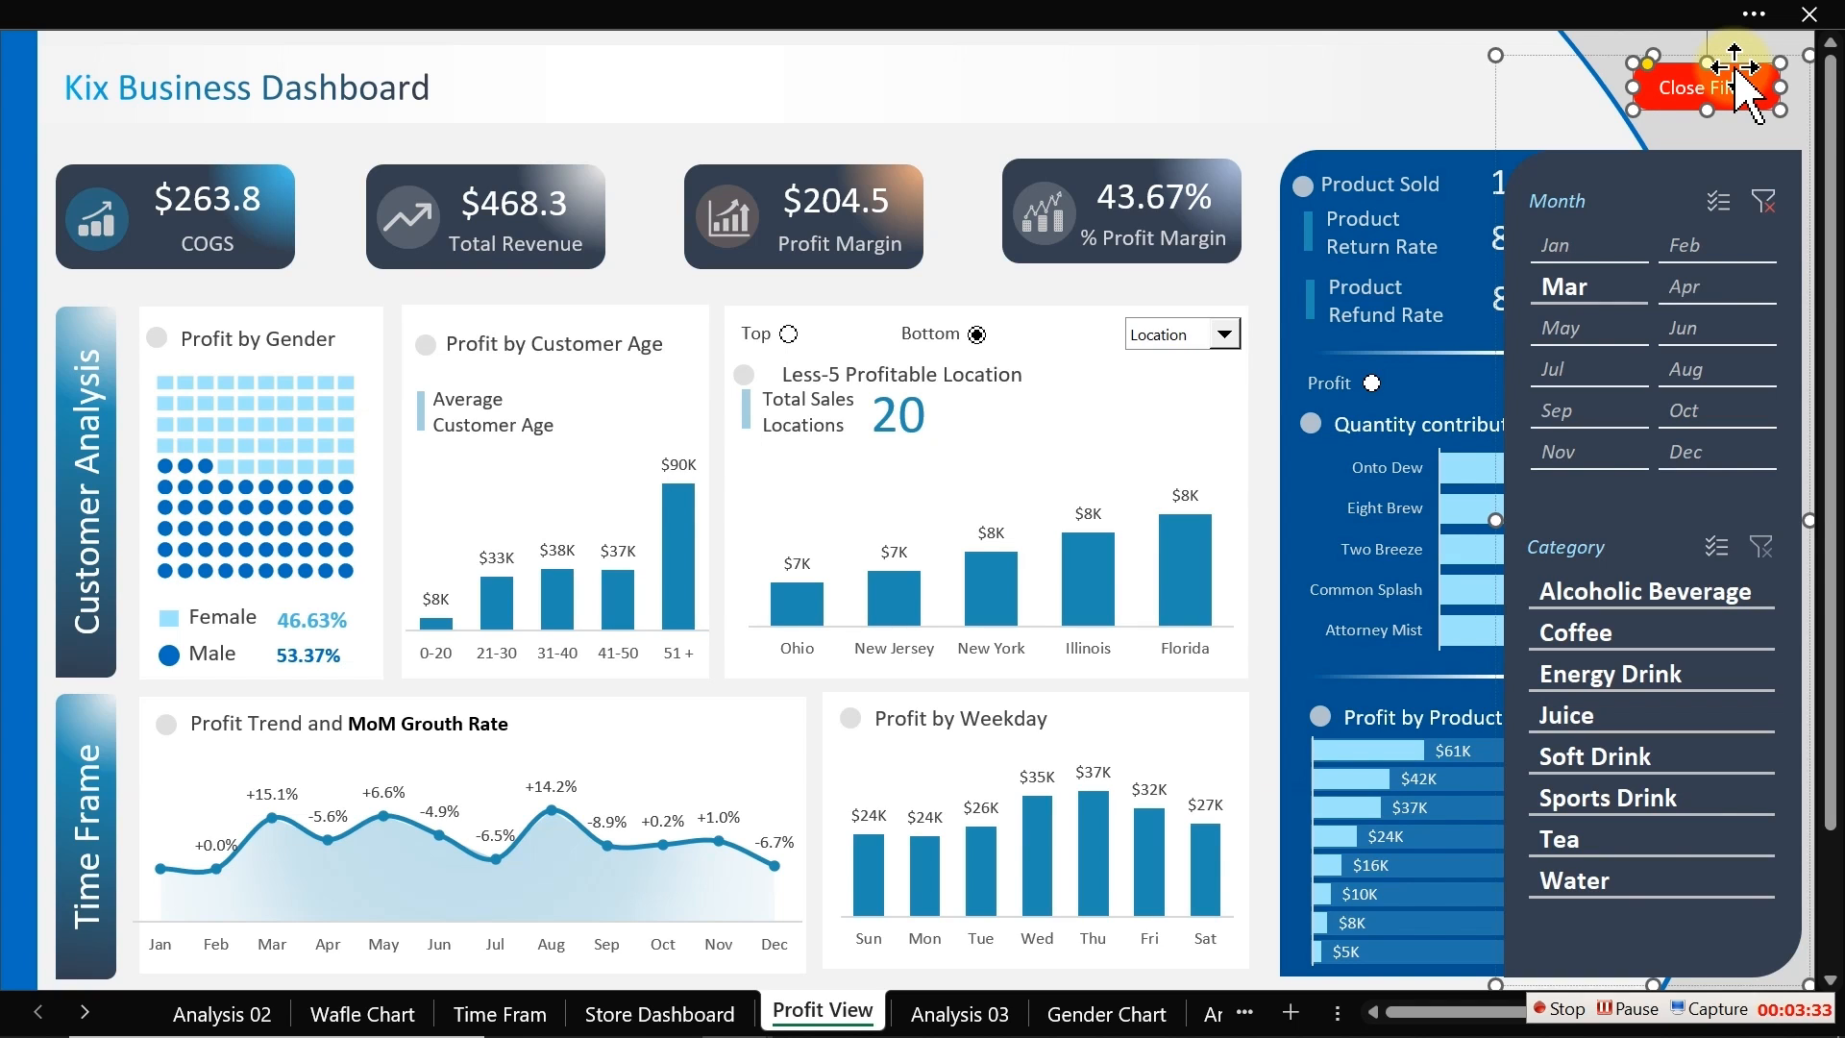
{"action": "right_click", "coordinate": [1739, 77]}
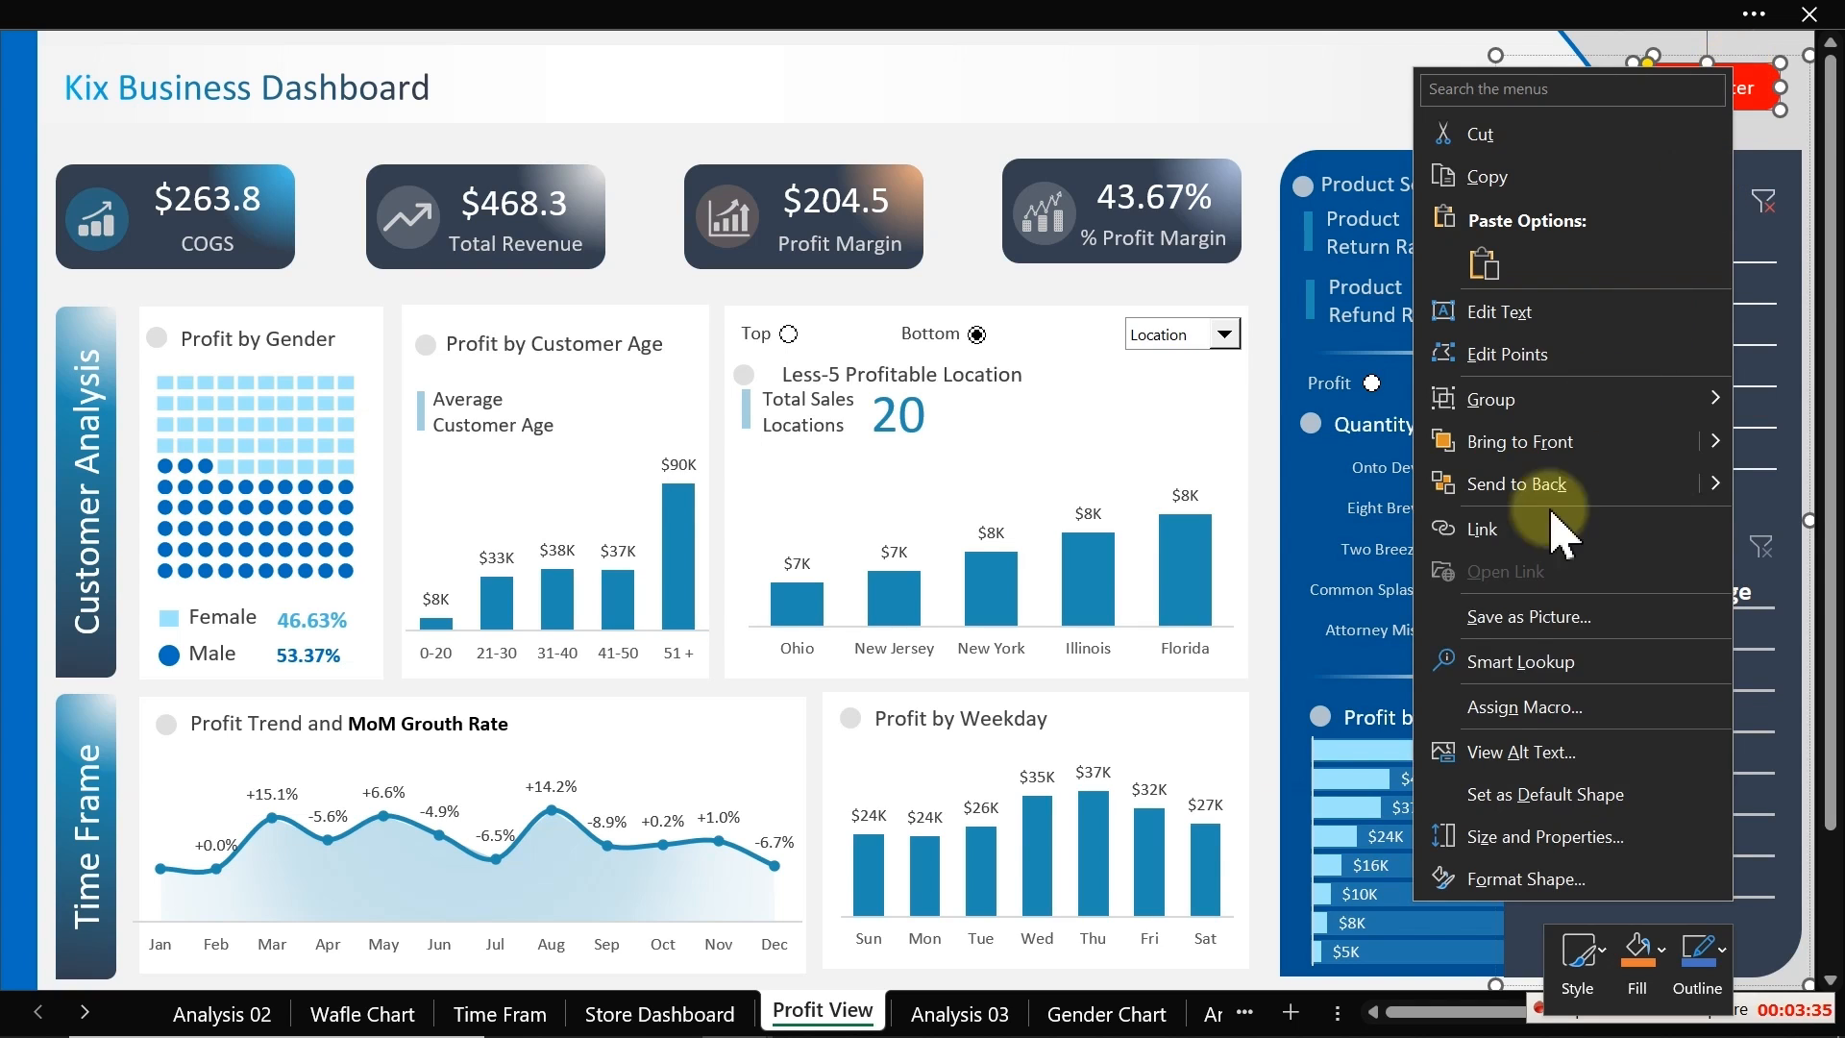
{"action": "left_click", "coordinate": [1537, 706]}
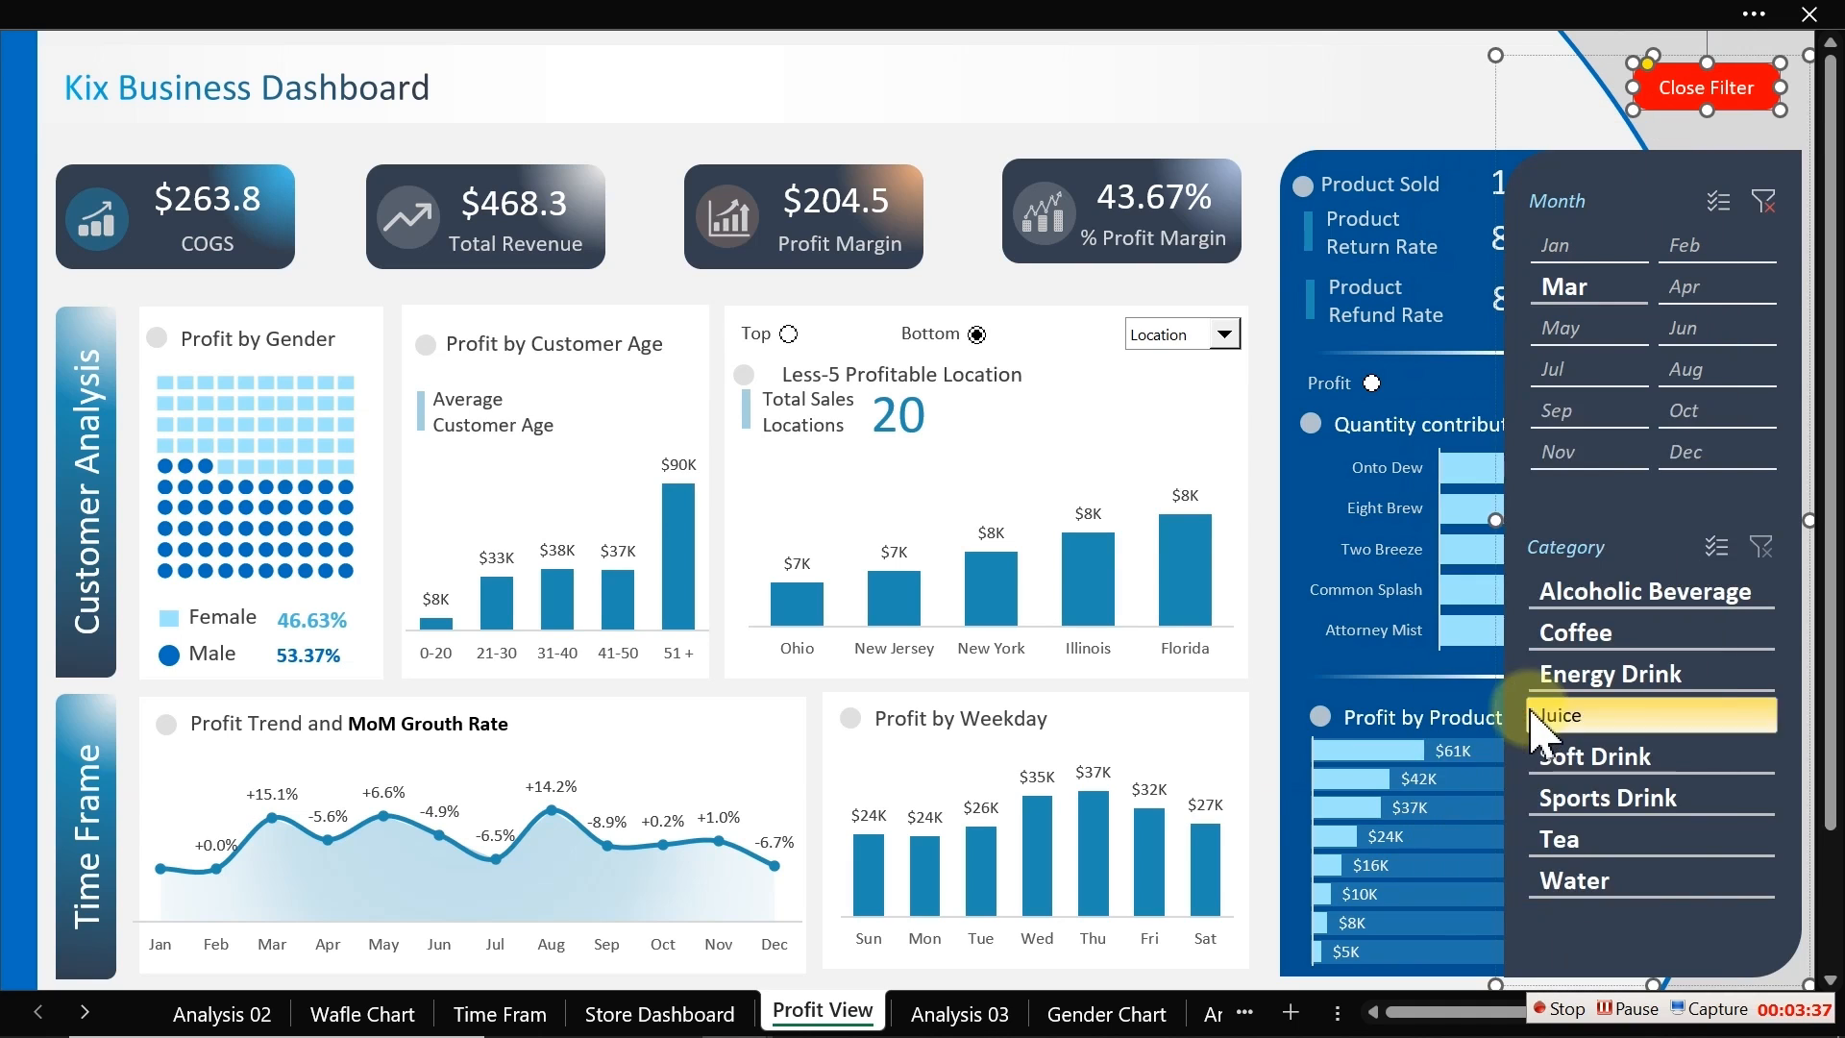
{"action": "left_click", "coordinate": [1337, 536]}
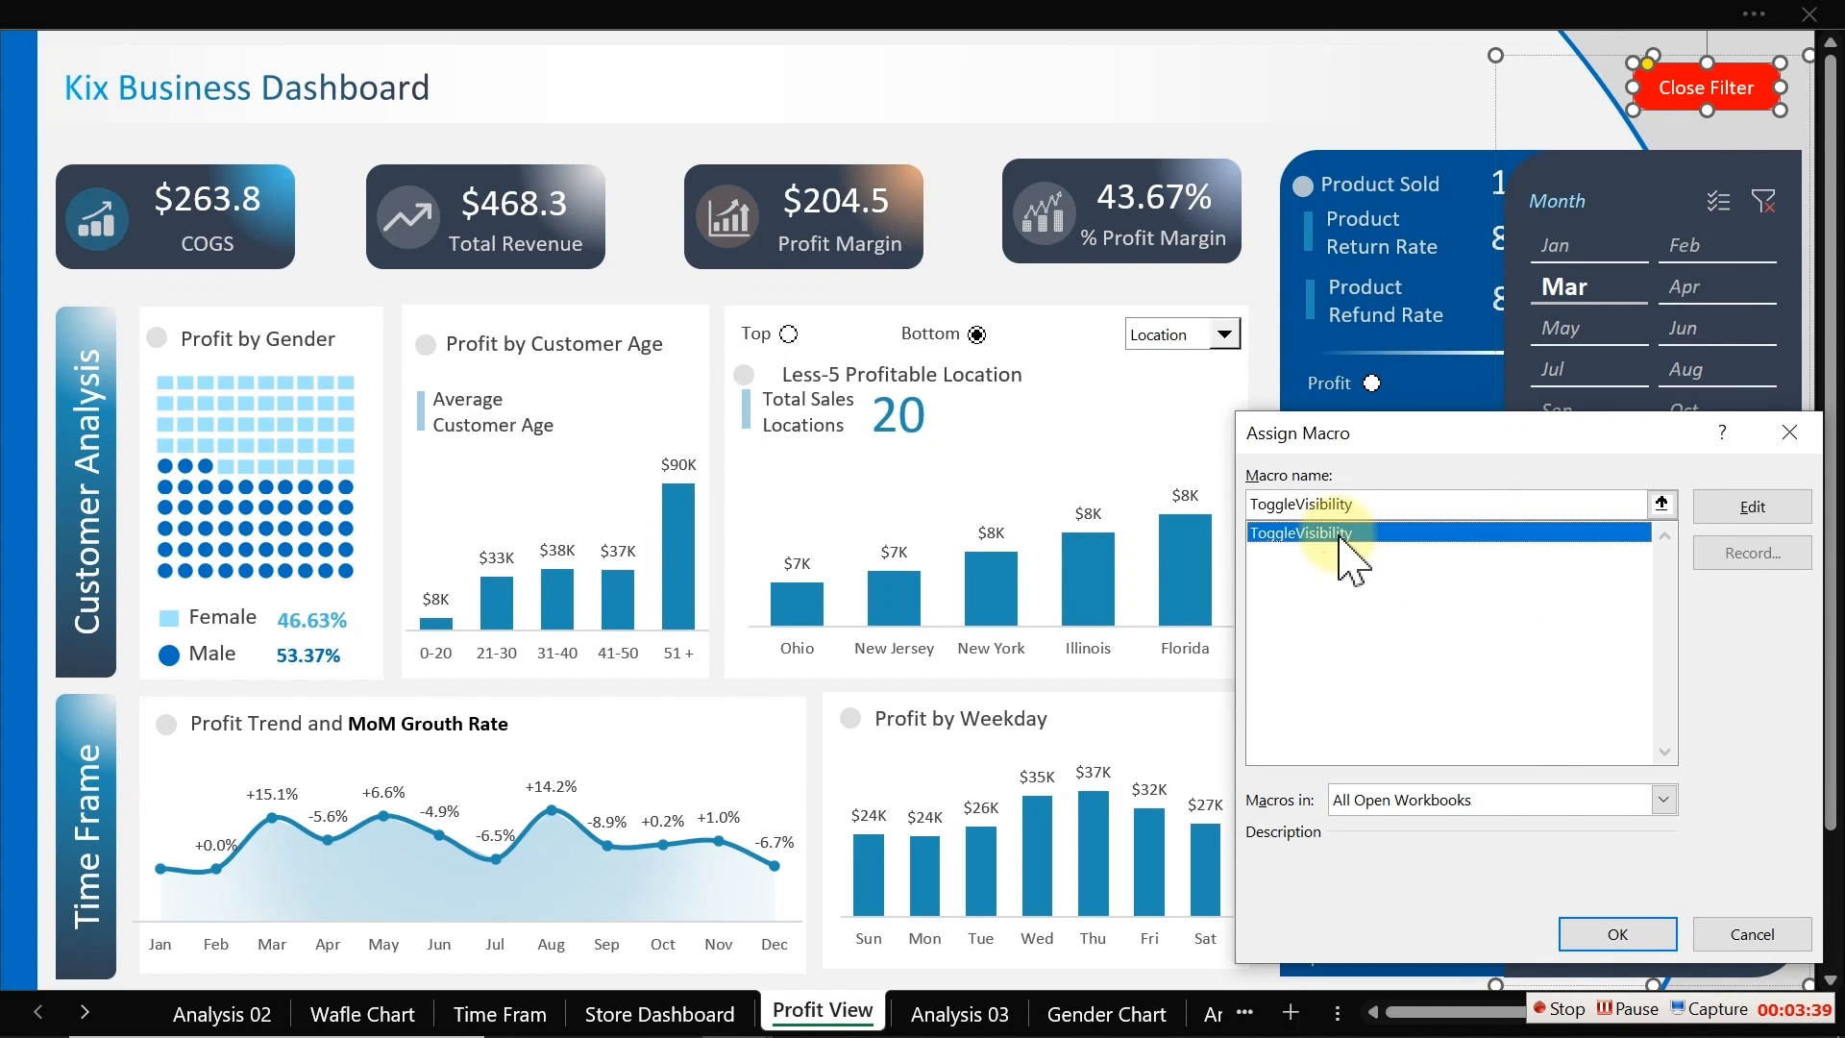
{"action": "left_click", "coordinate": [1617, 933]}
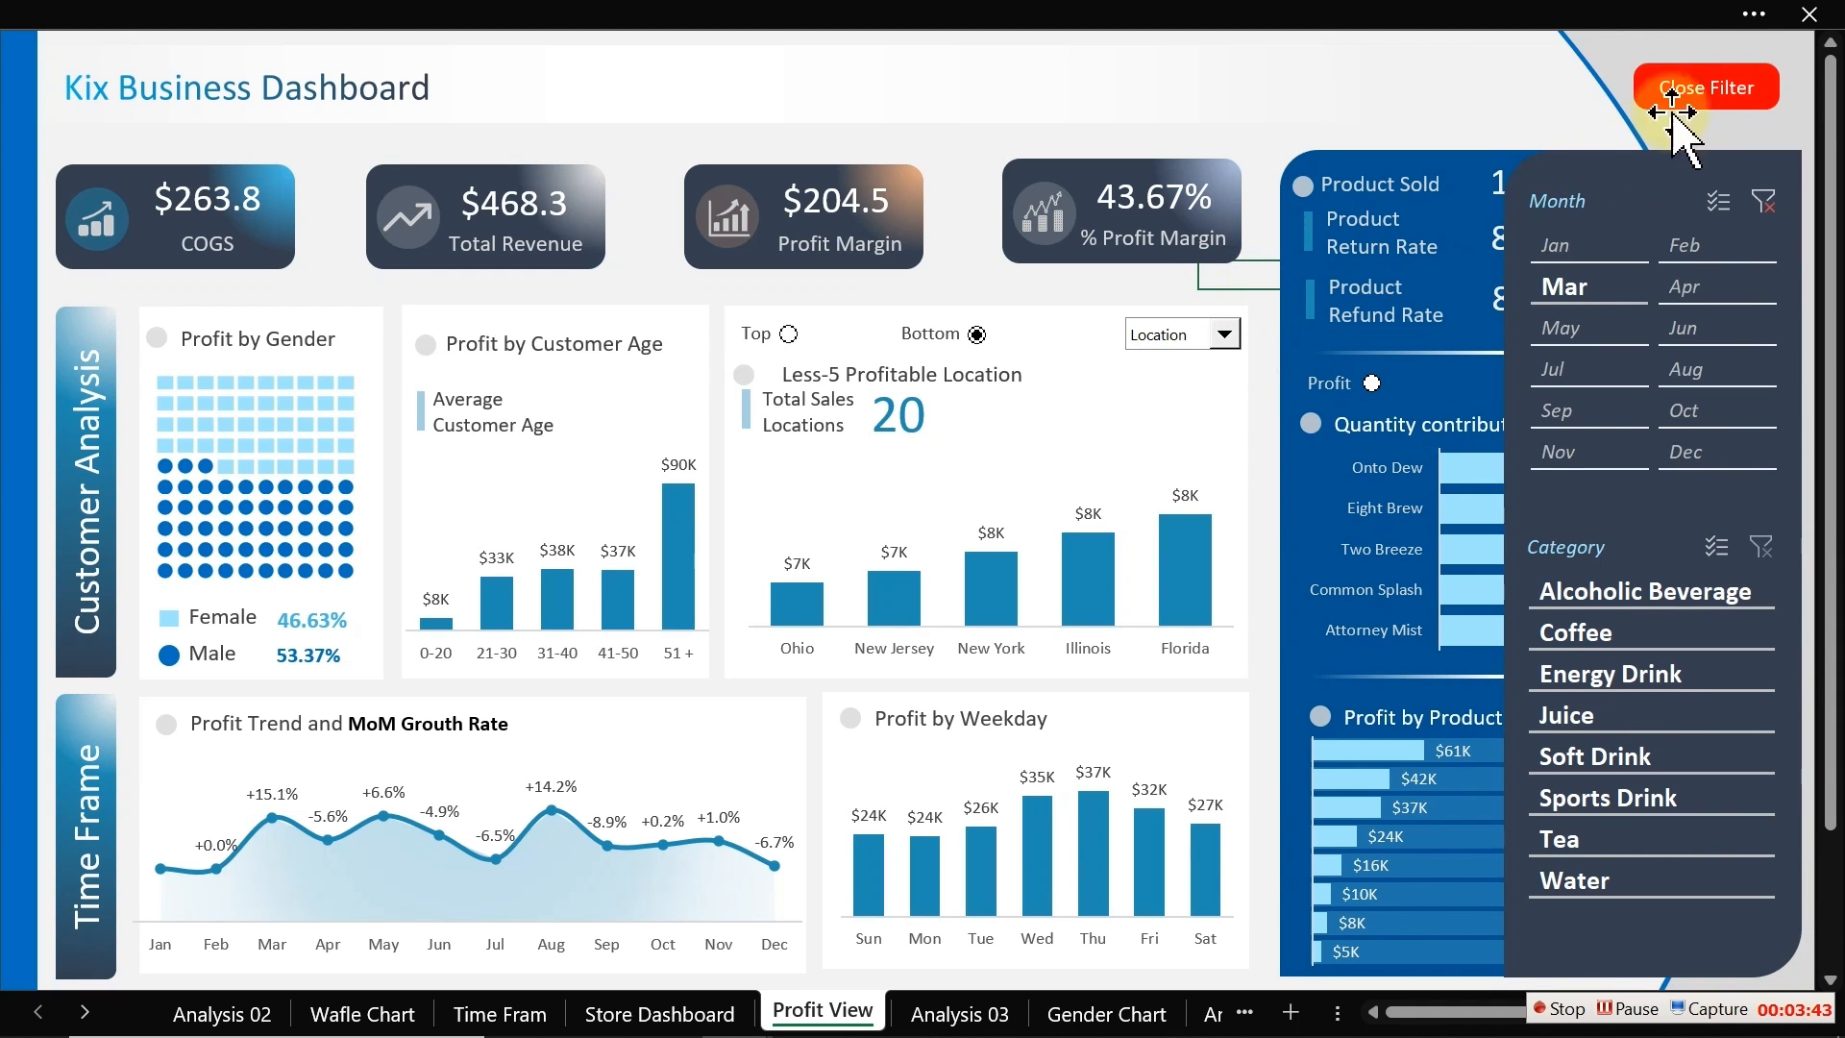
Step: Test the Close Filter and Open Filter buttons to toggle the slicer panel
{"action": "left_click", "coordinate": [1699, 96]}
{"action": "left_click", "coordinate": [1699, 96]}
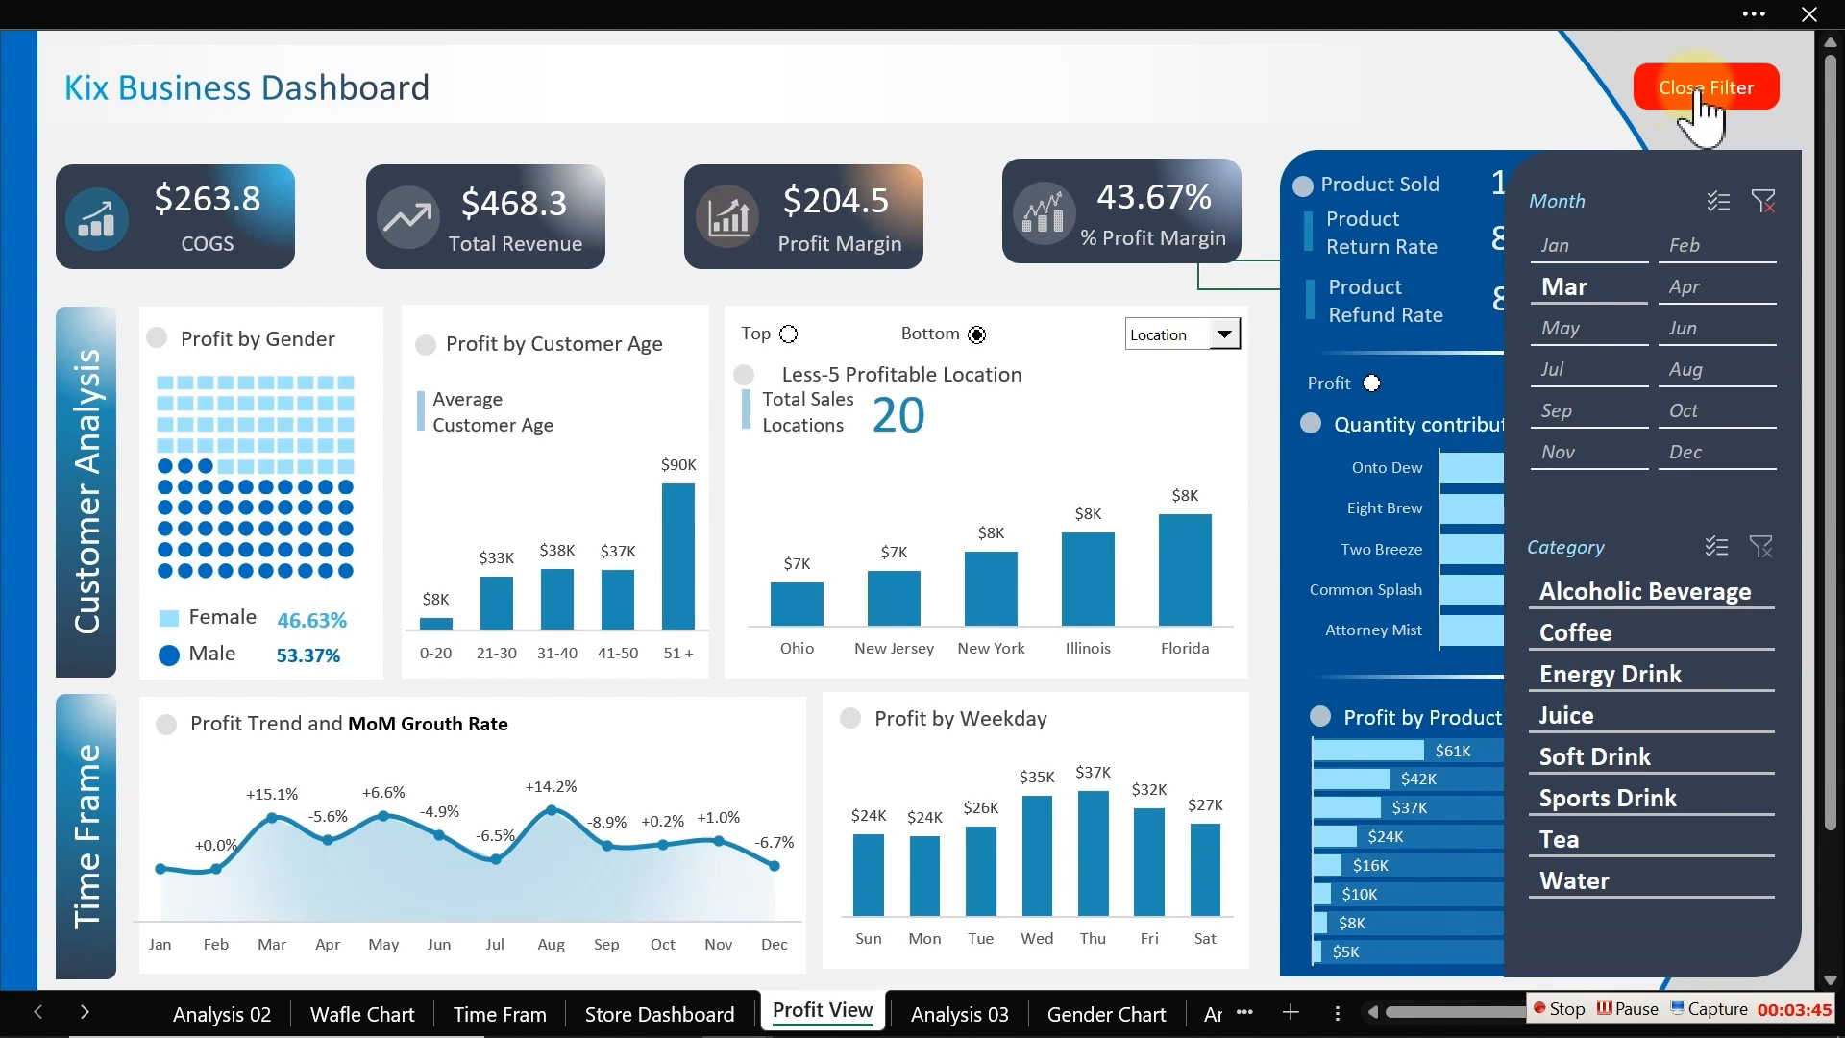
{"action": "left_click", "coordinate": [1704, 96]}
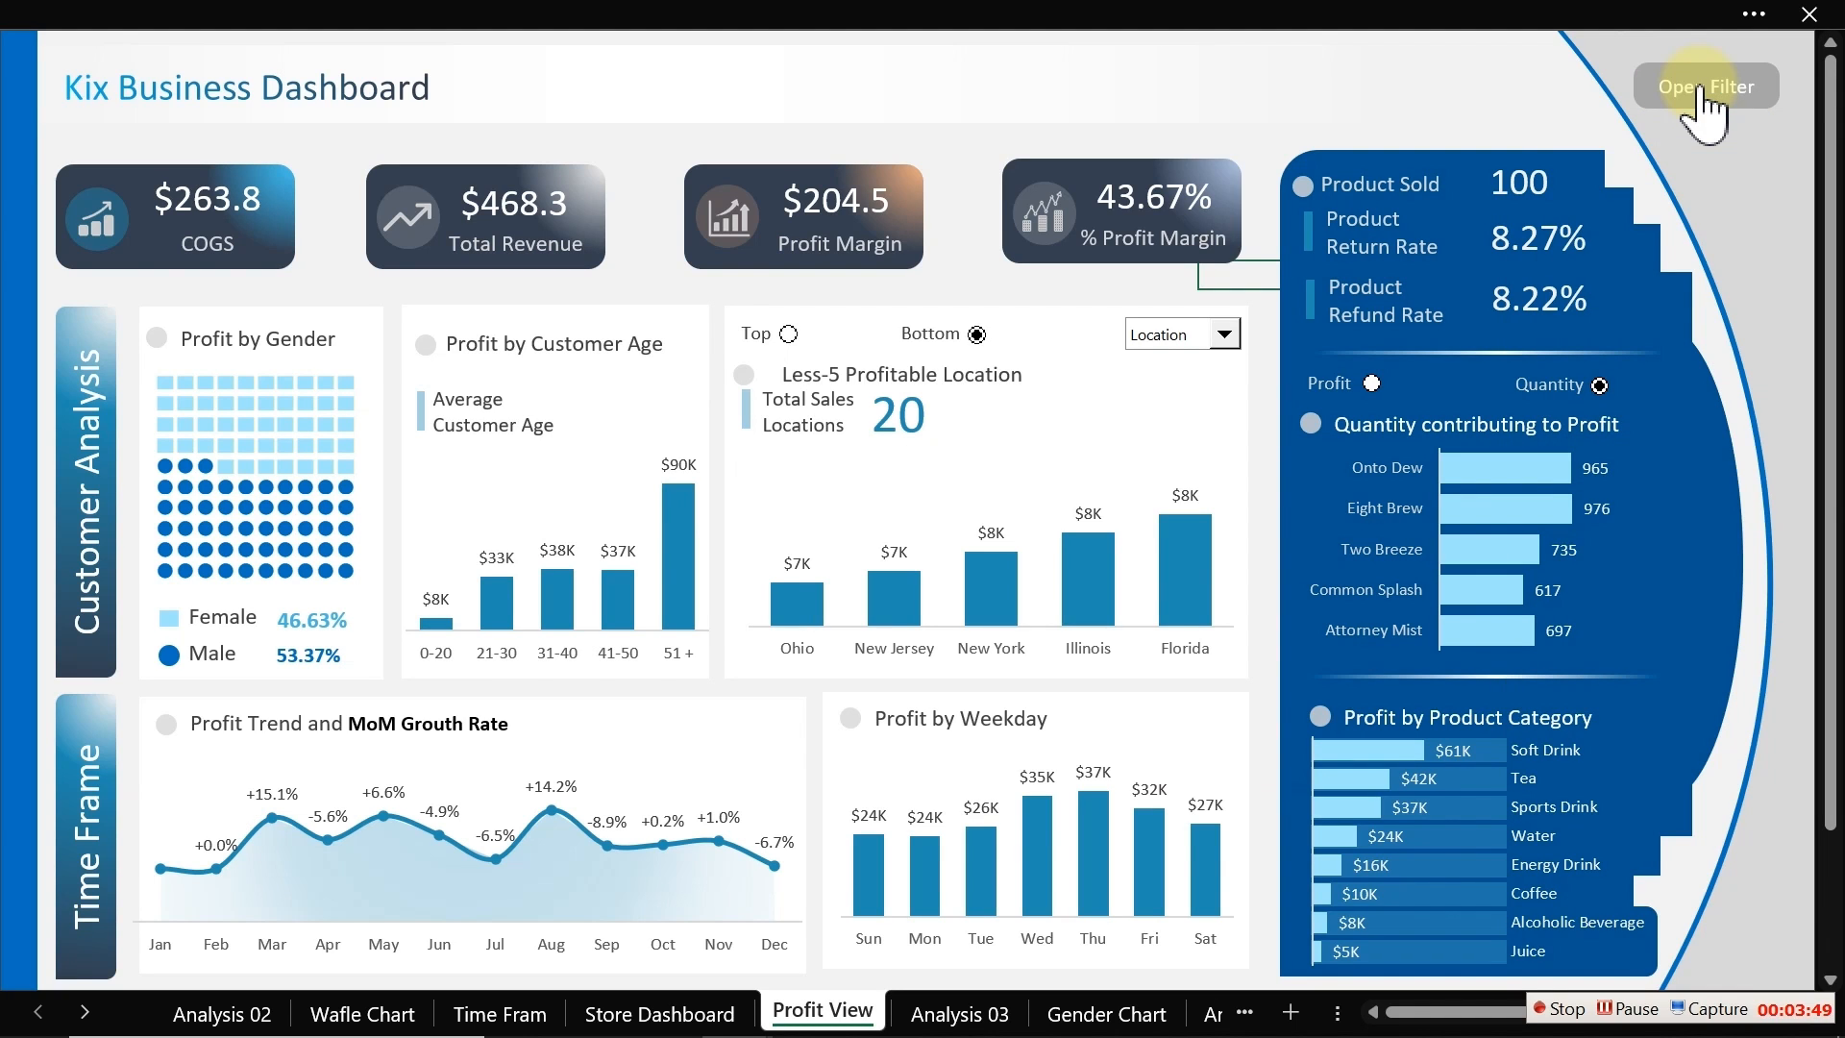
{"action": "left_click", "coordinate": [1704, 96]}
{"action": "left_click", "coordinate": [1703, 96]}
Step: Insert a rounded rectangle shape beside the dashboard title and label it TimeFrame
{"action": "left_click", "coordinate": [946, 167]}
{"action": "left_click", "coordinate": [278, 13]}
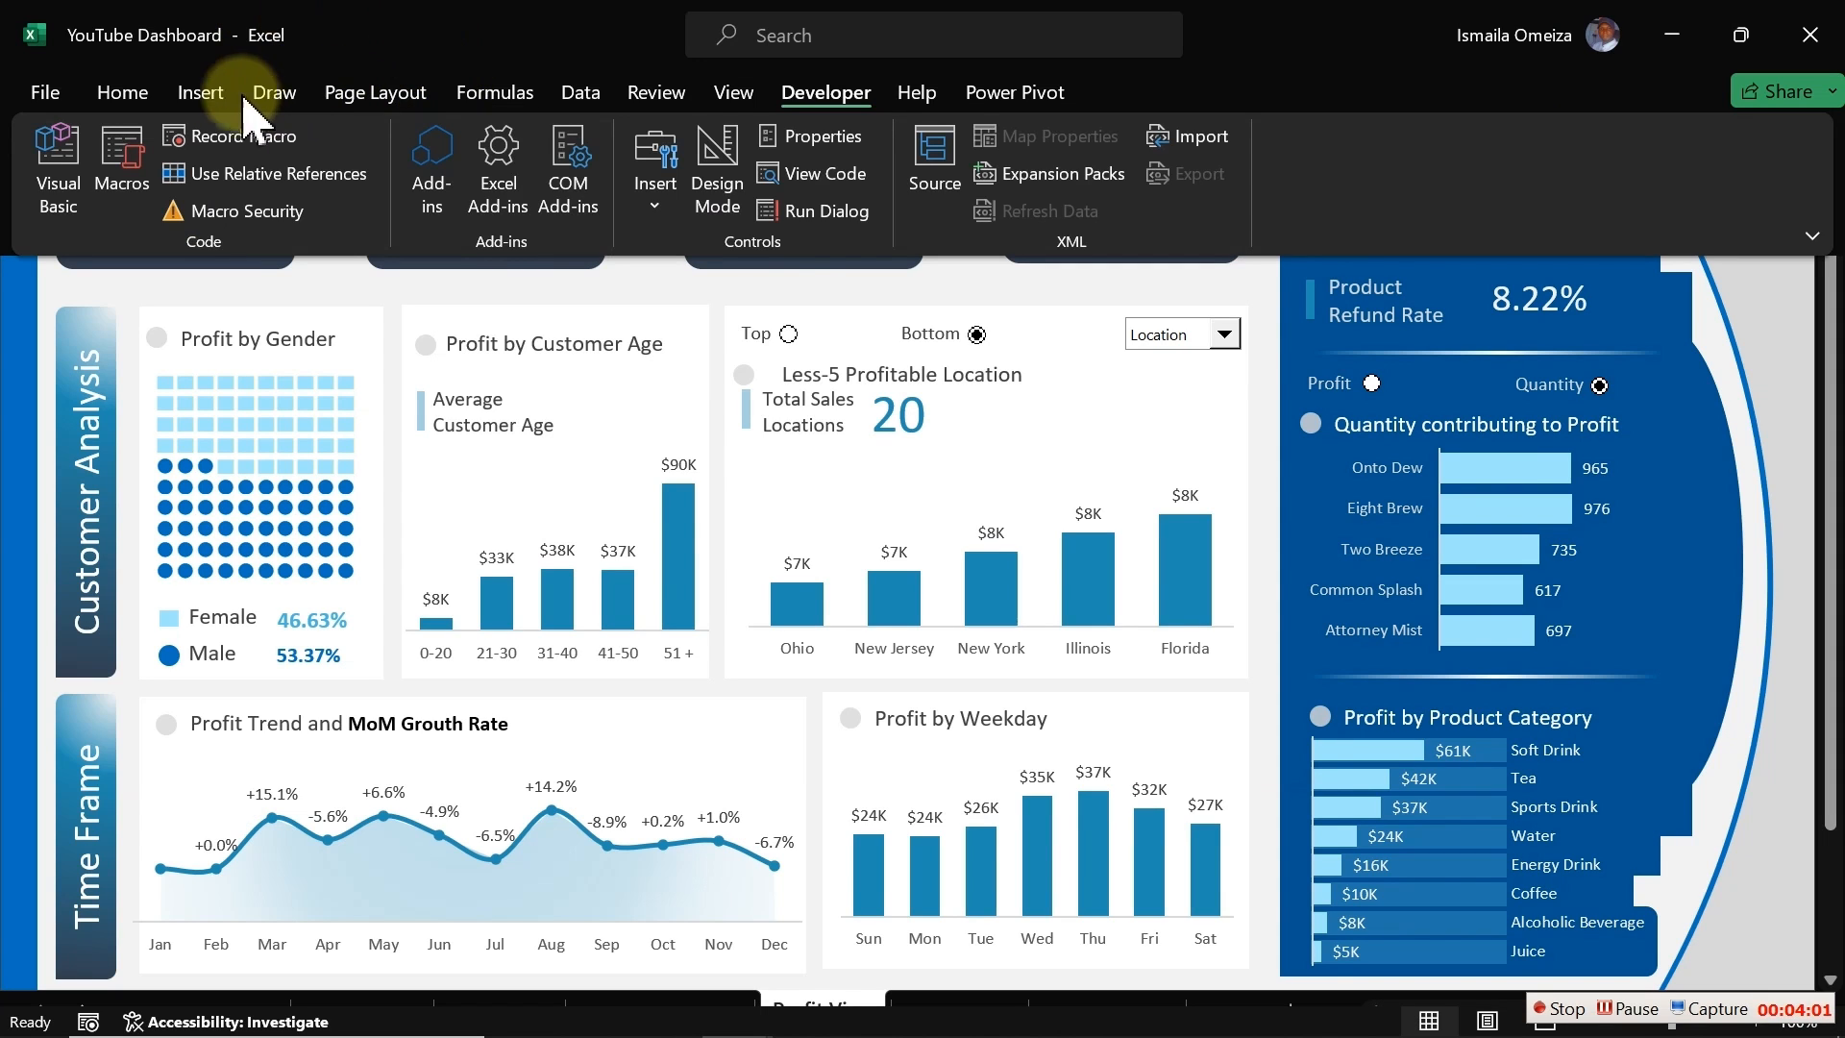
{"action": "left_click", "coordinate": [202, 94]}
{"action": "left_click", "coordinate": [374, 192]}
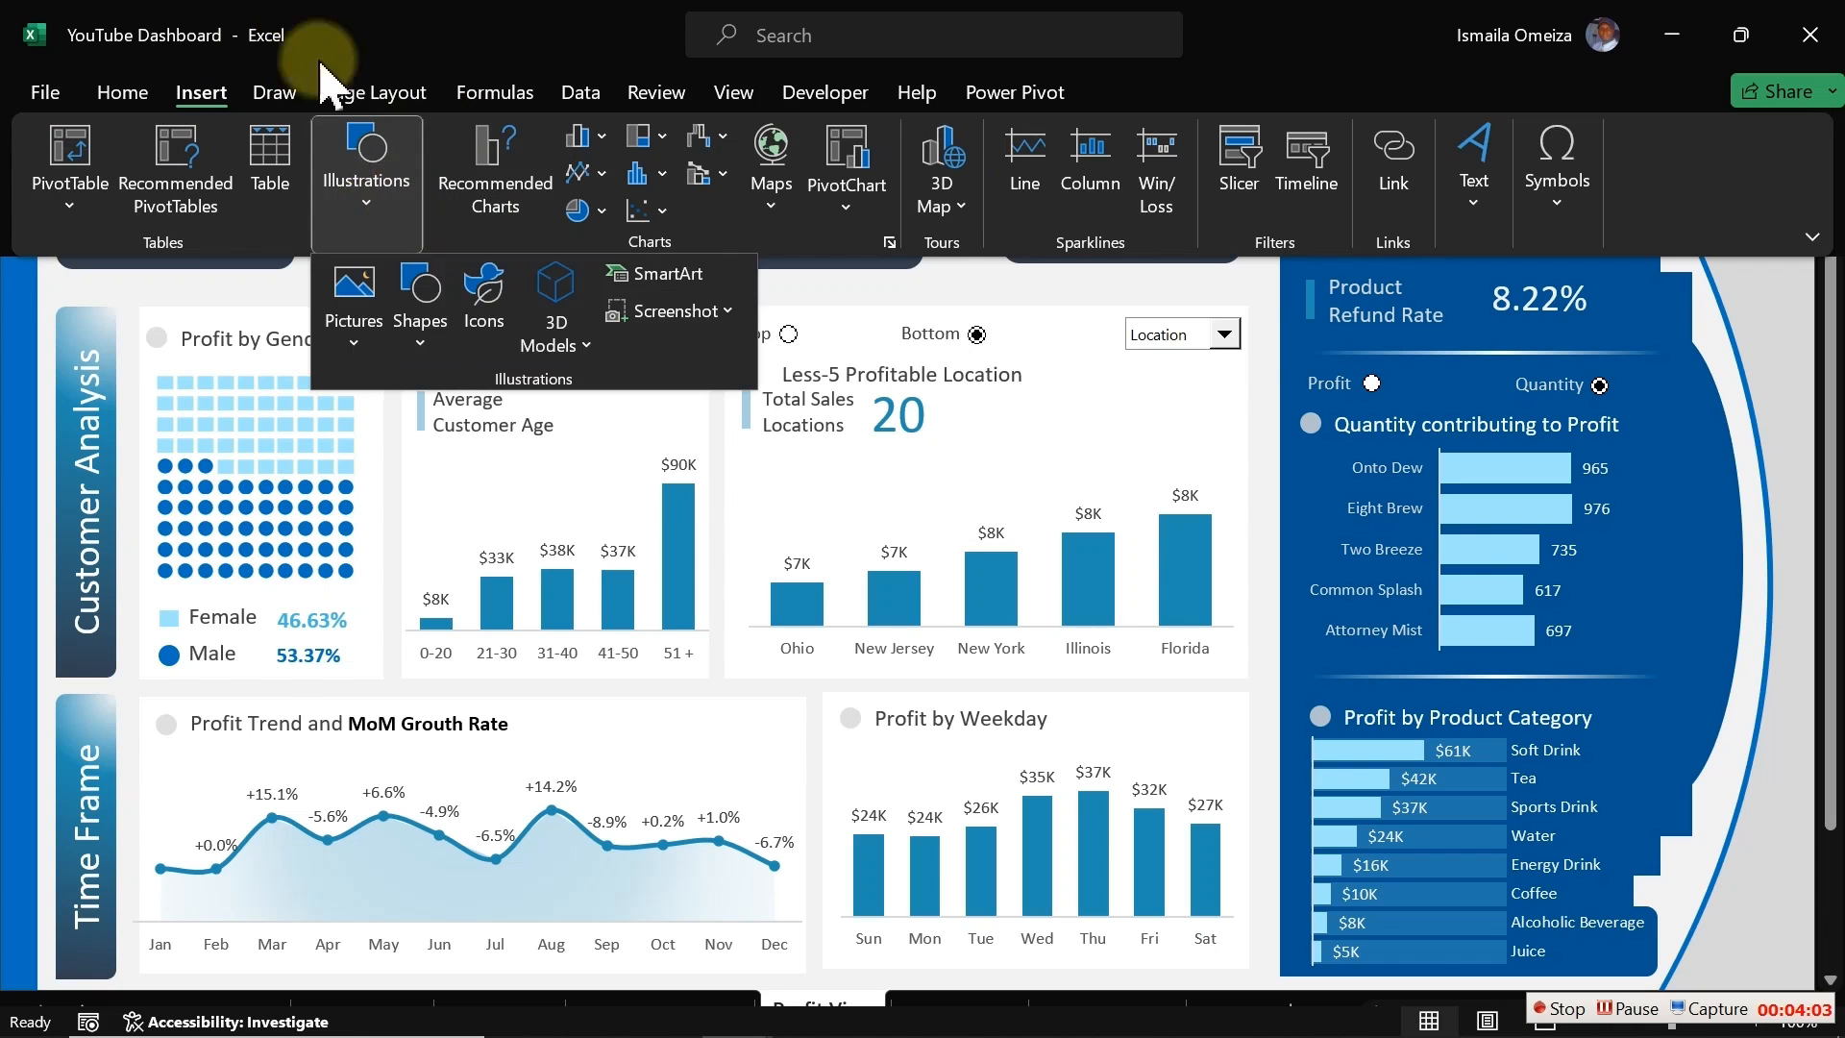
{"action": "left_click", "coordinate": [434, 351]}
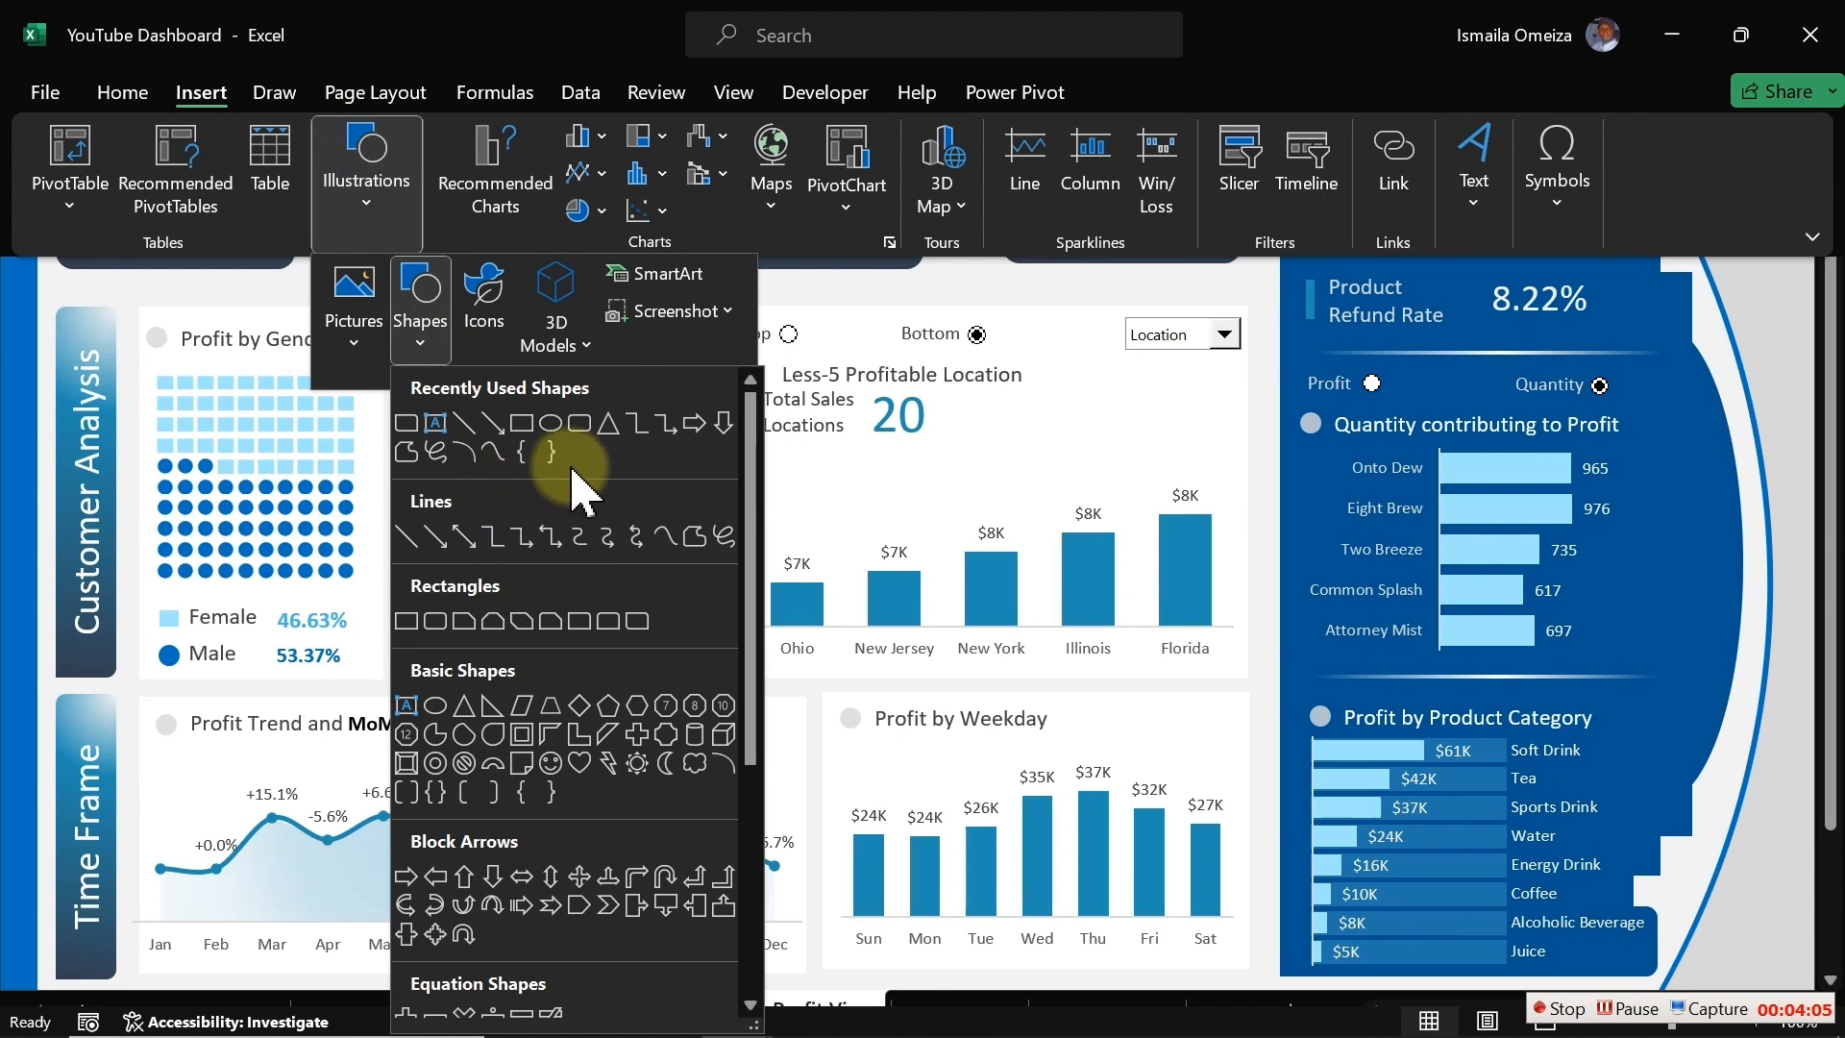
{"action": "left_click", "coordinate": [636, 620]}
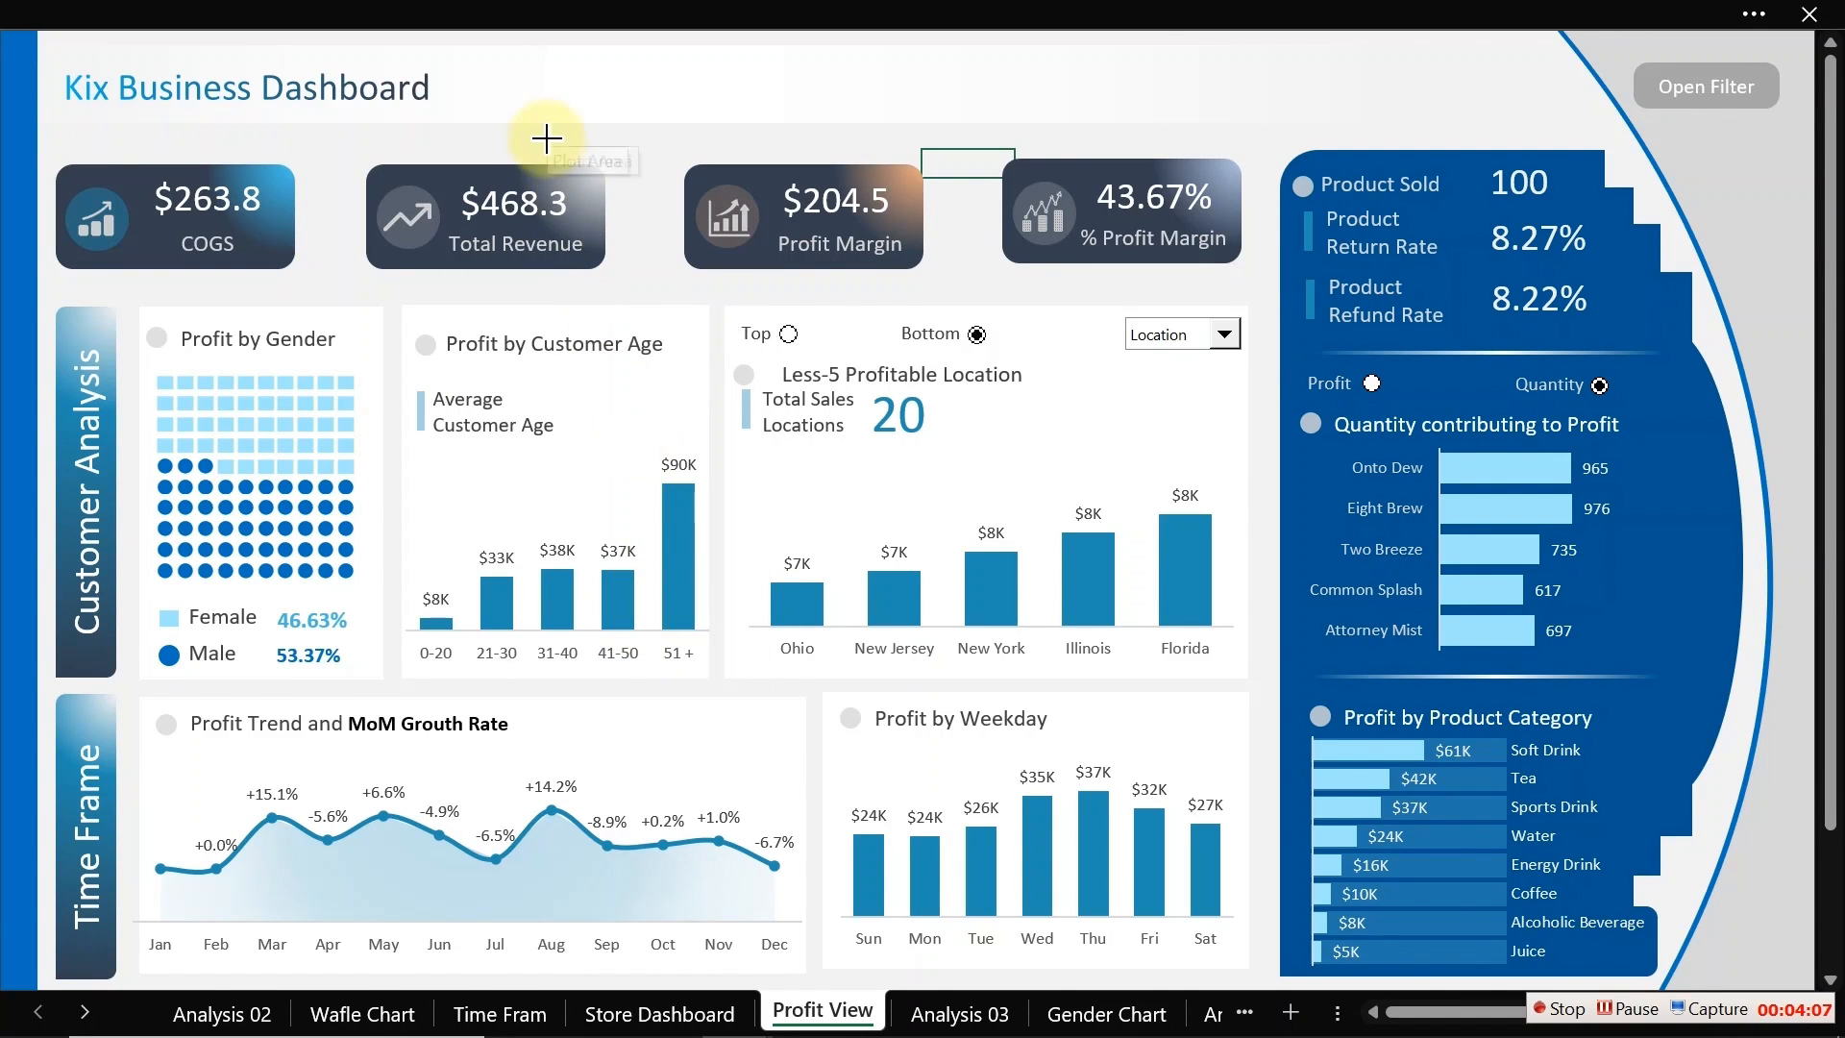
{"action": "mouse_move", "coordinate": [566, 76]}
{"action": "left_mouse_down"}
{"action": "mouse_move", "coordinate": [705, 115]}
{"action": "mouse_move", "coordinate": [641, 89]}
{"action": "left_mouse_up"}
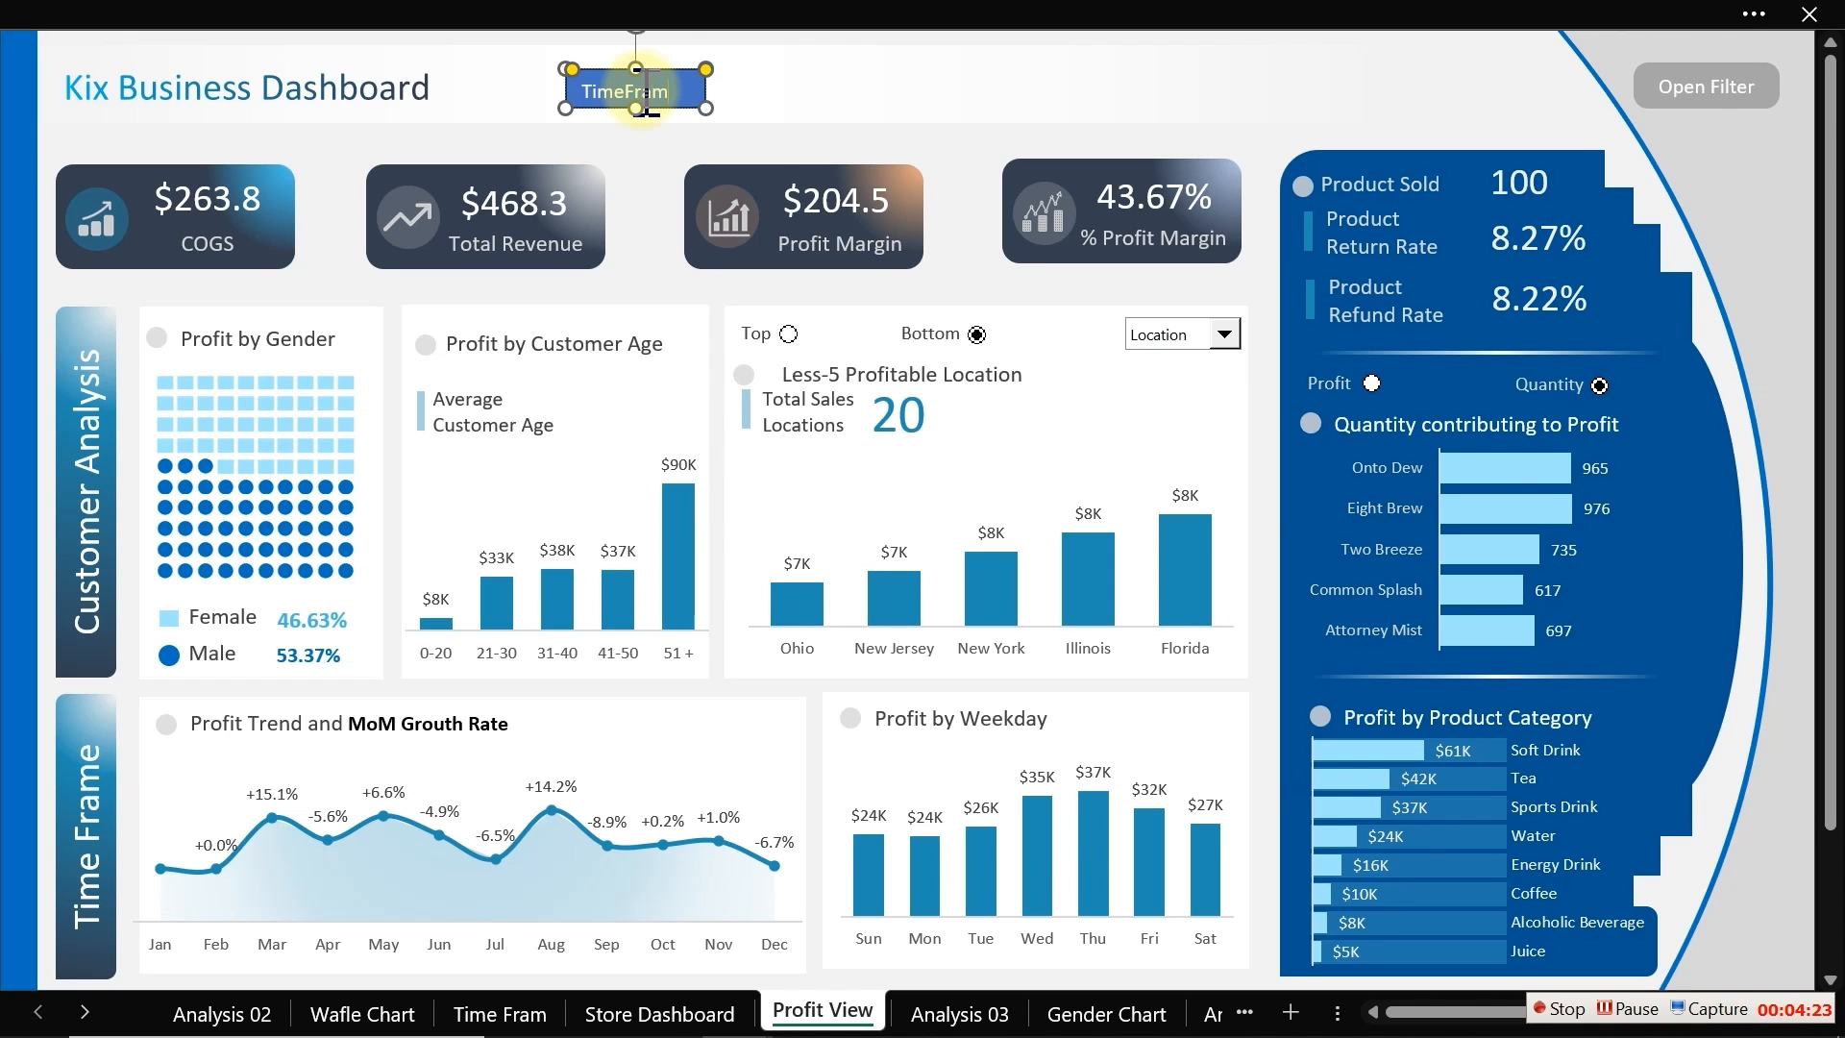
Step: Center the TimeFrame text horizontally and vertically in the shape and place it beside the dashboard title
{"action": "left_click", "coordinate": [649, 101]}
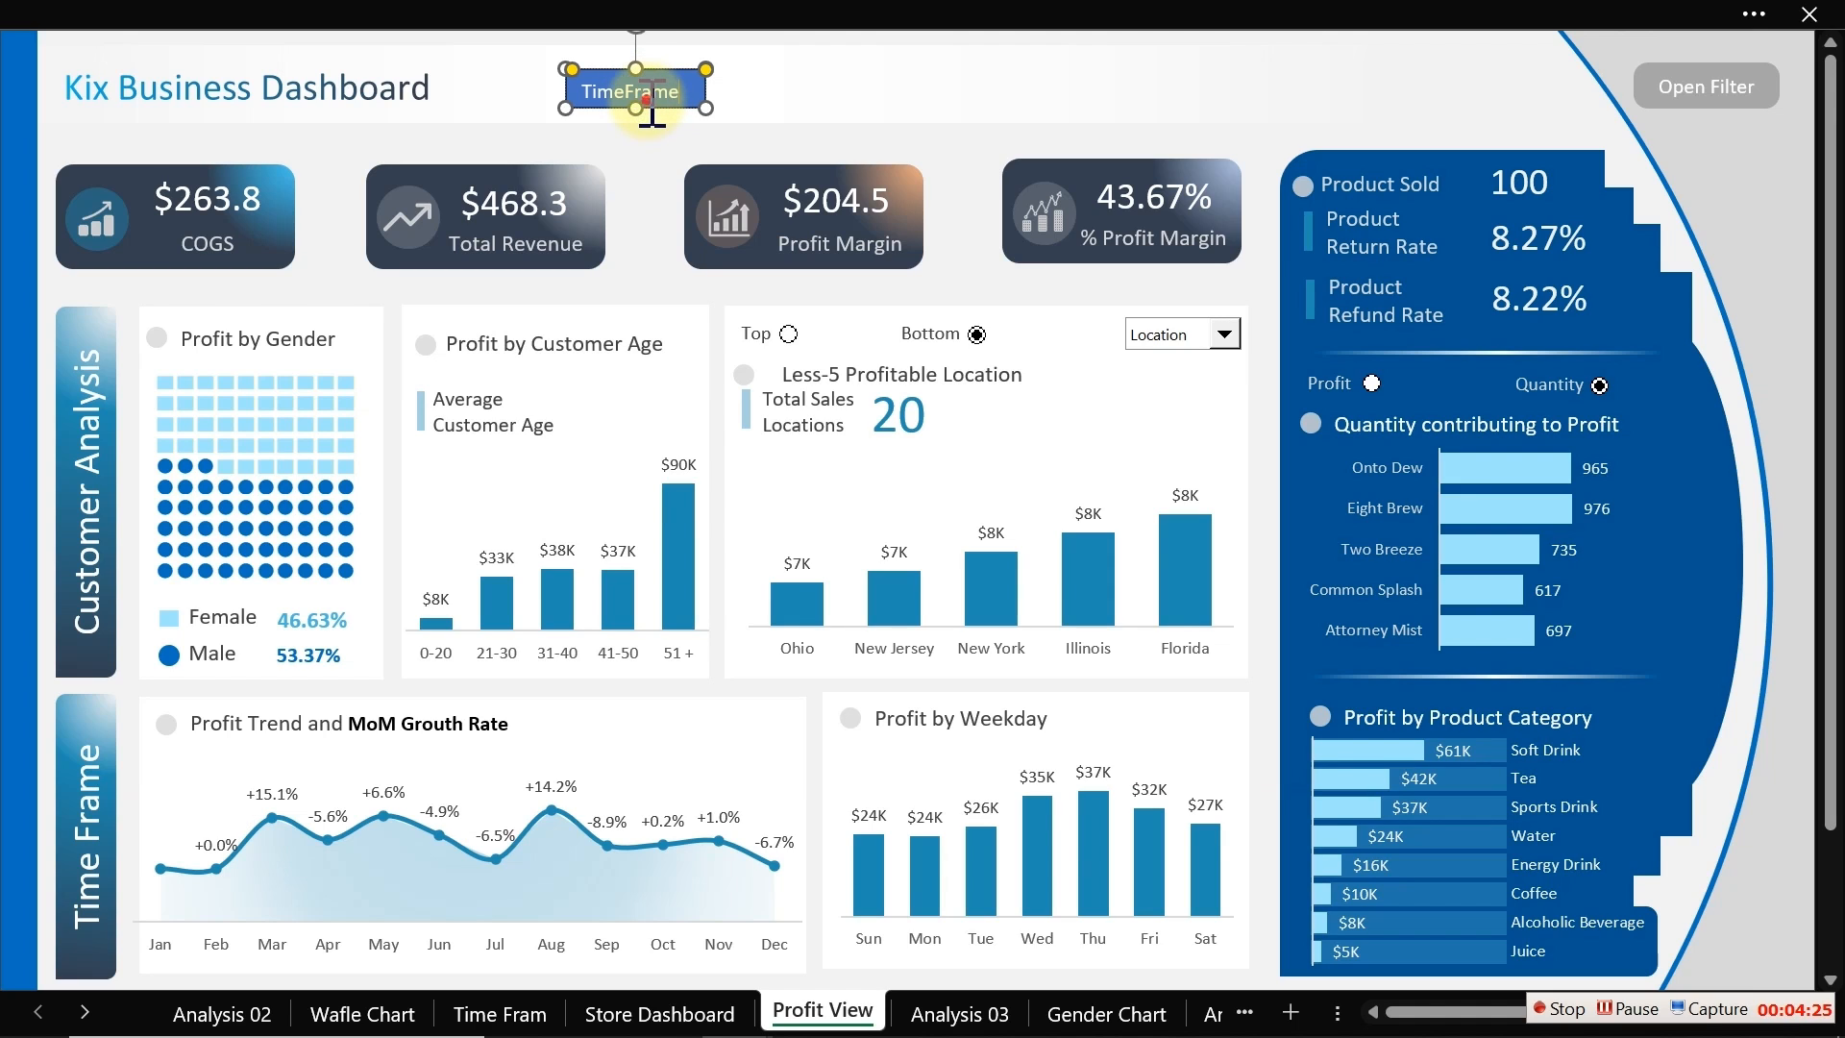
{"action": "left_click_drag", "start_coordinate": [652, 108], "coordinate": [659, 386]}
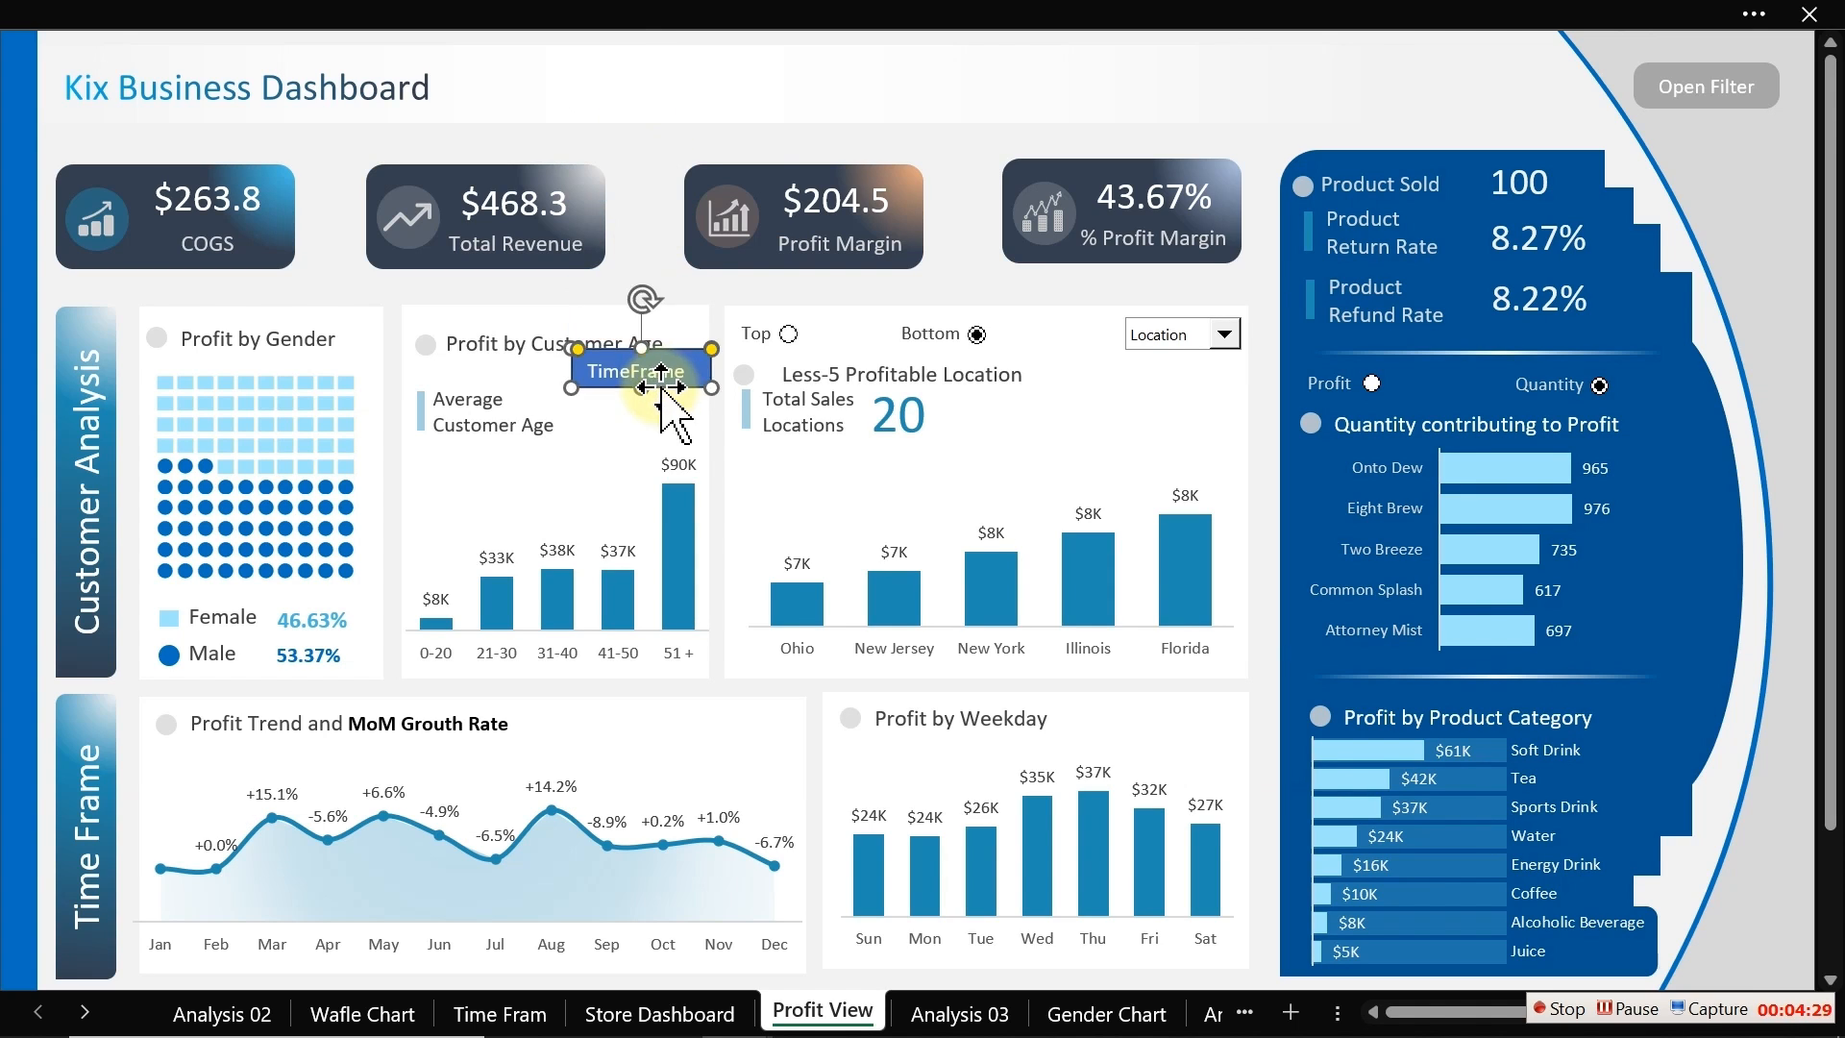
{"action": "left_click", "coordinate": [485, 7]}
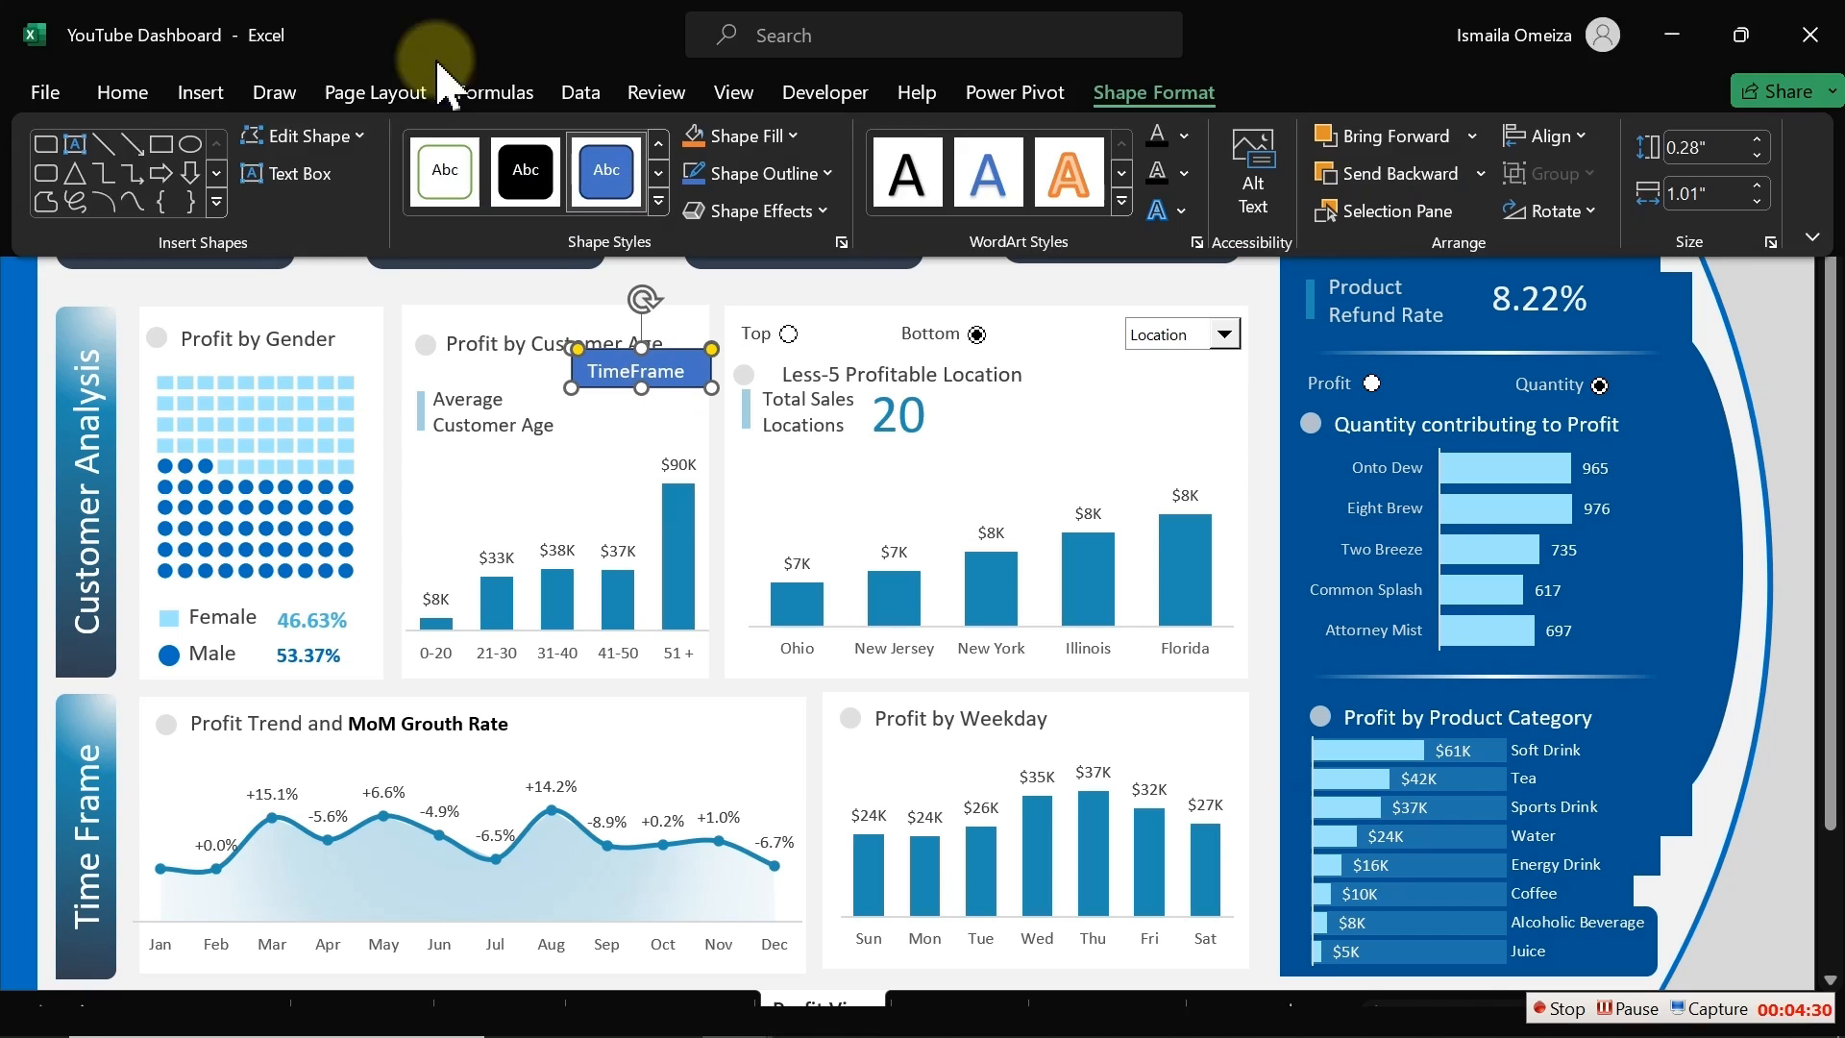
{"action": "left_click", "coordinate": [123, 93]}
{"action": "left_click", "coordinate": [564, 146]}
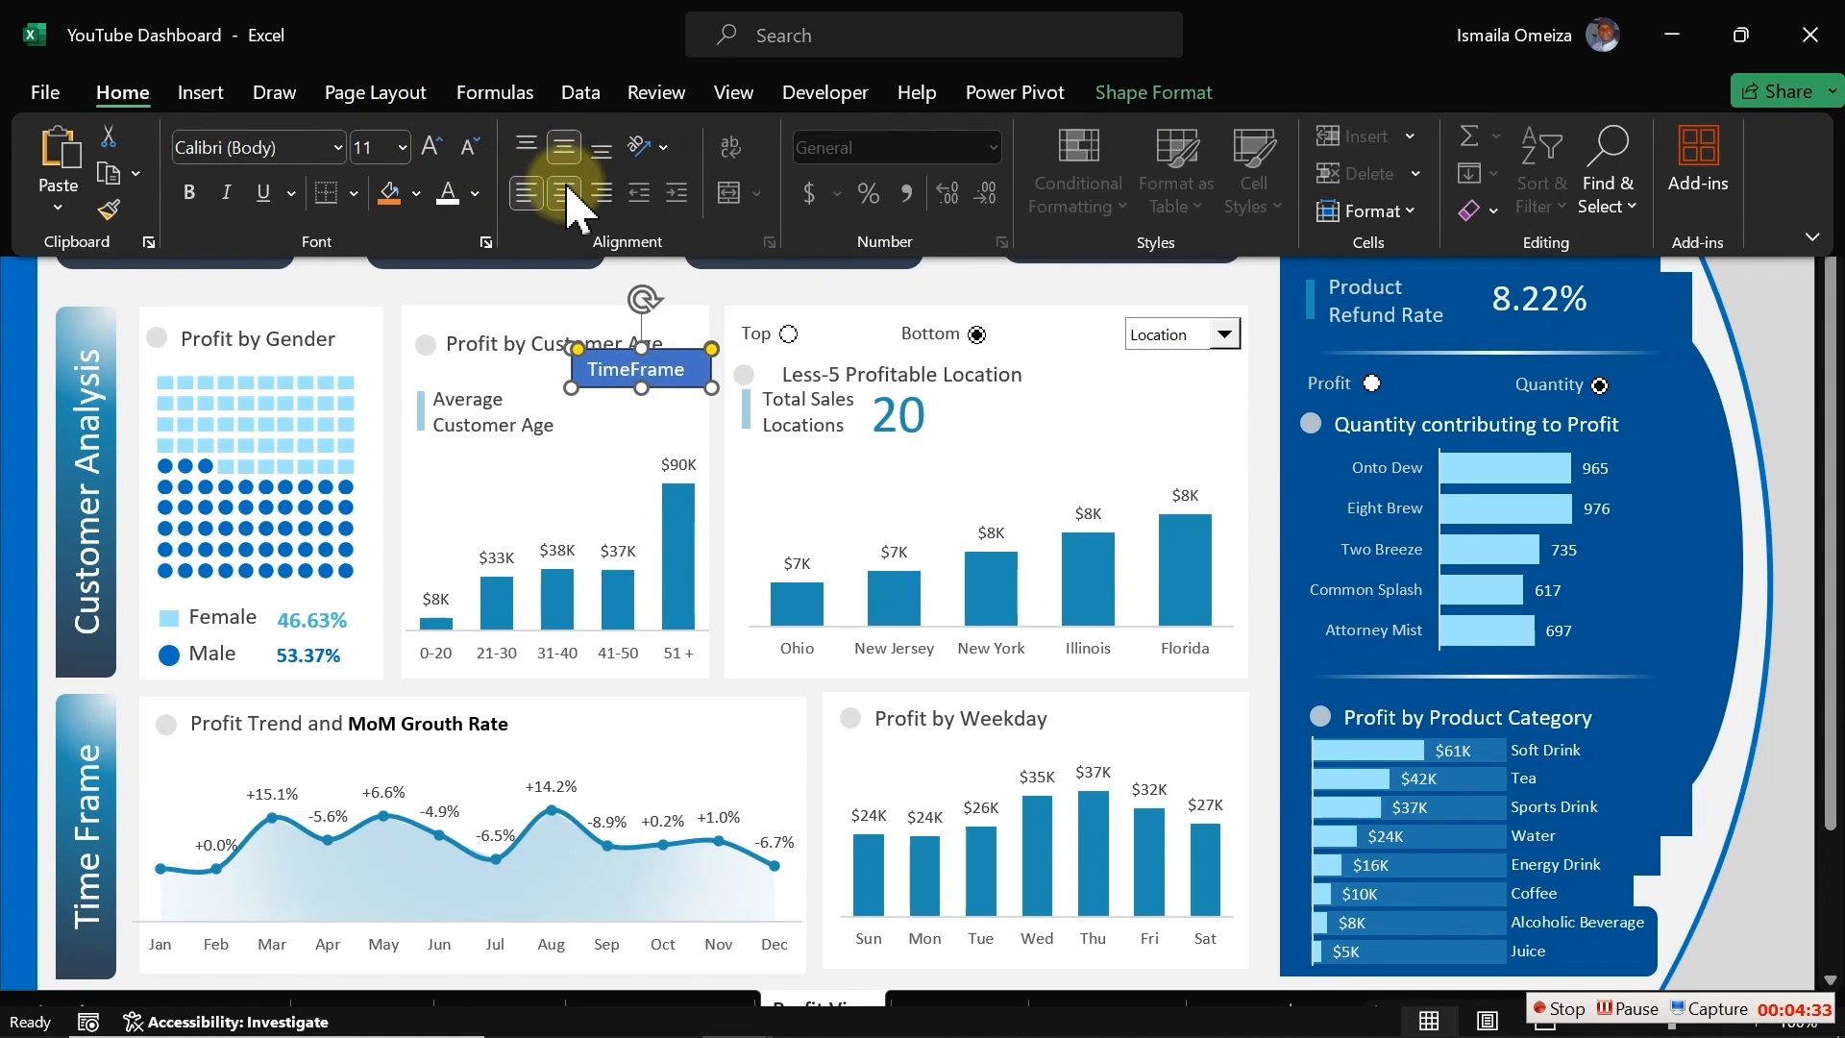
{"action": "left_click", "coordinate": [564, 194]}
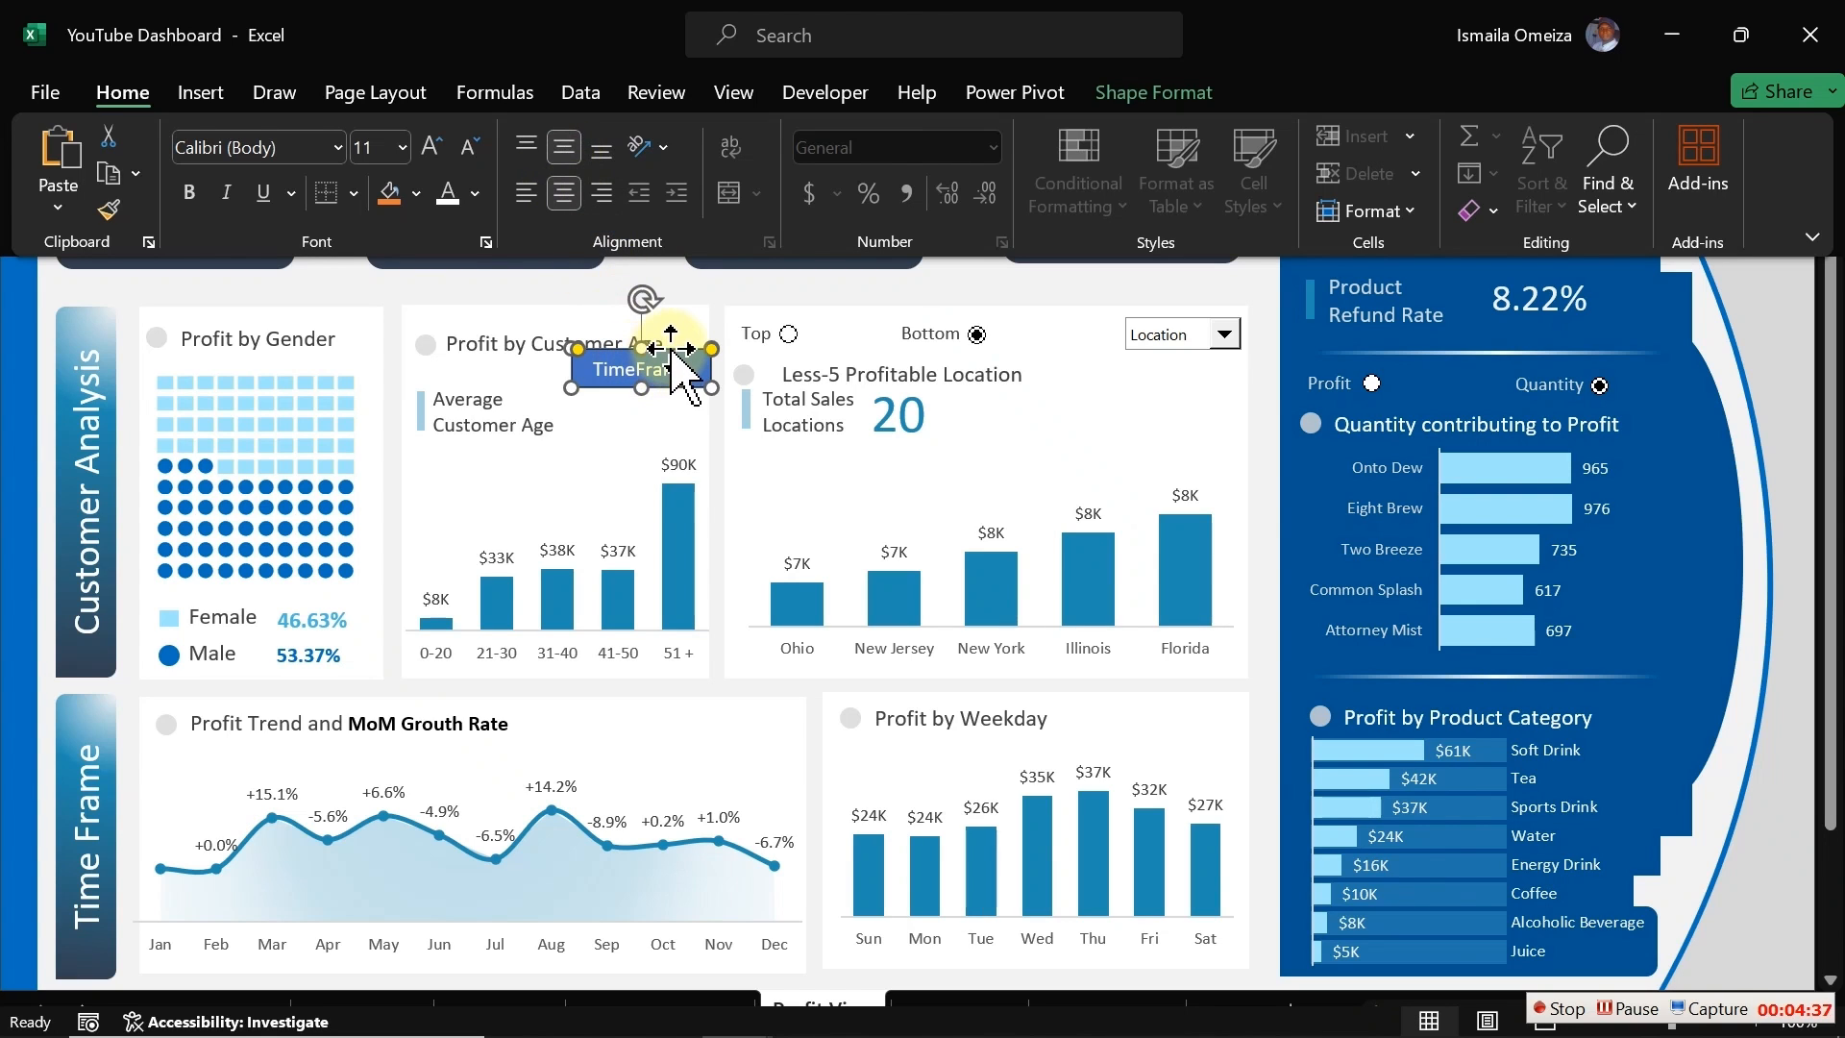
{"action": "left_click", "coordinate": [670, 350]}
{"action": "left_click_drag", "start_coordinate": [672, 352], "coordinate": [688, 67]}
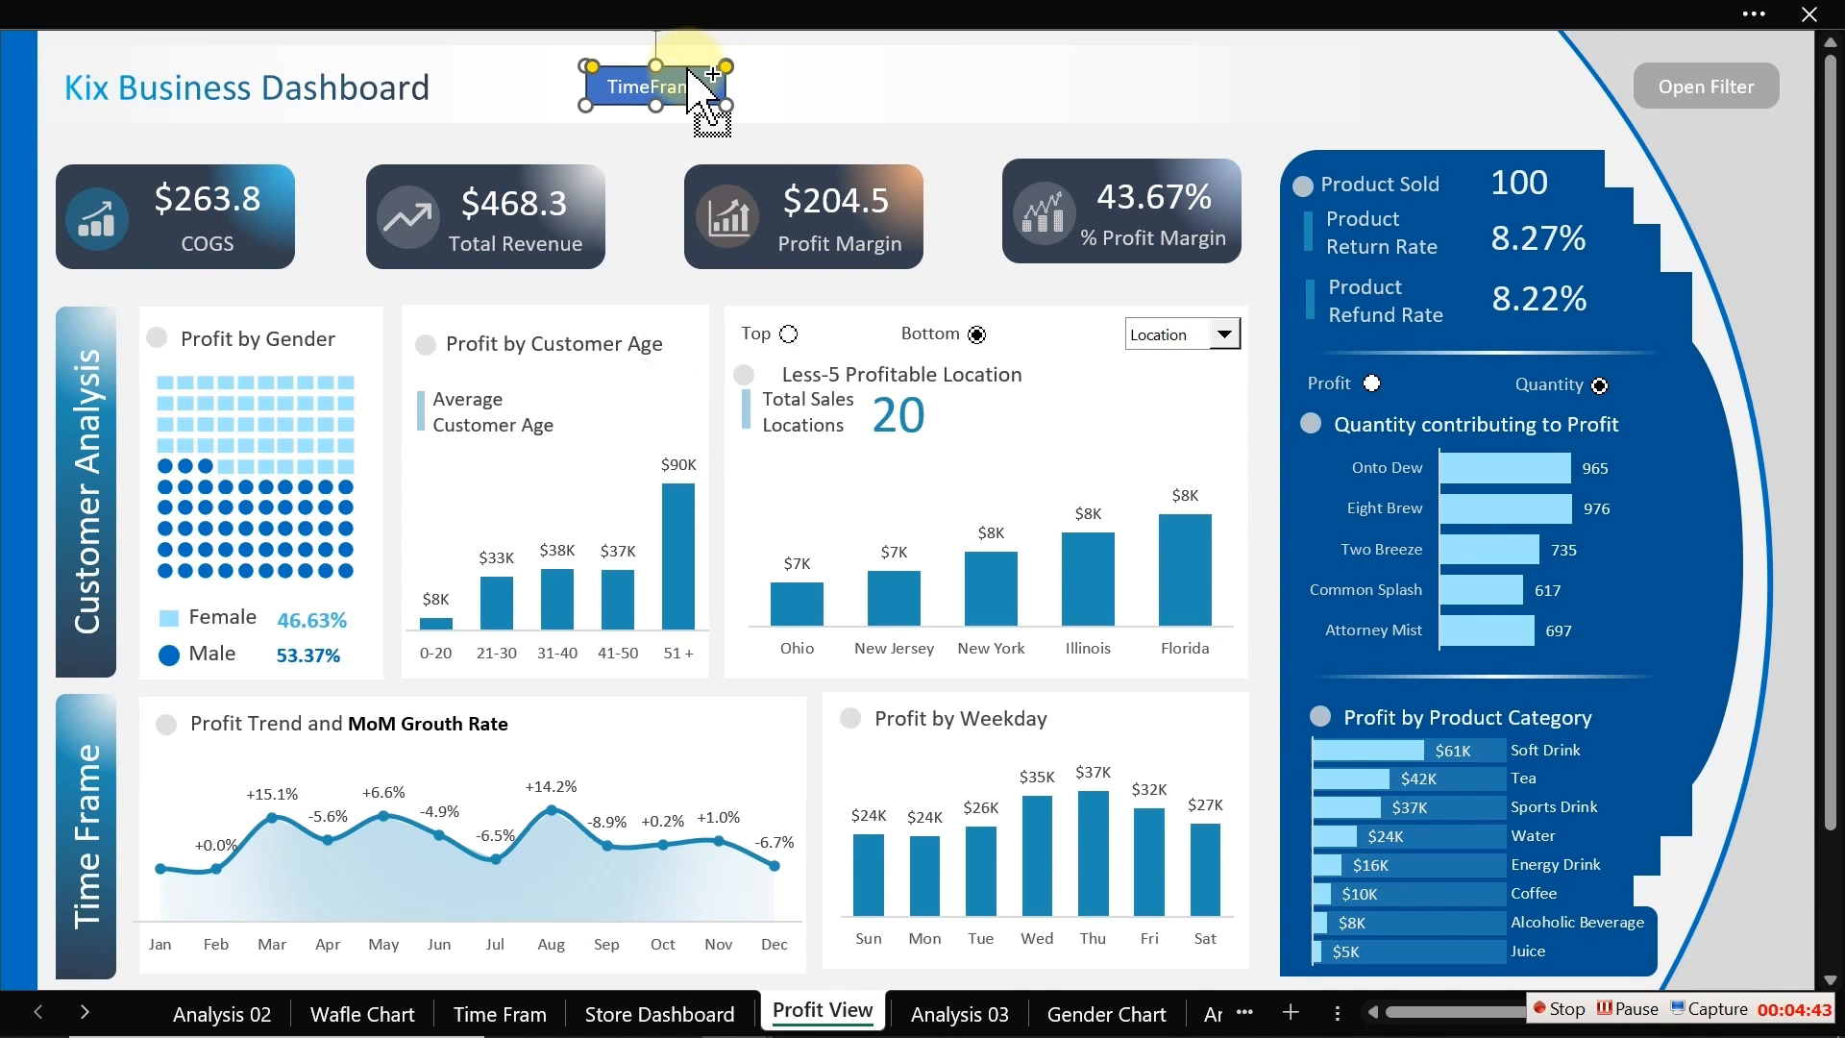
Step: Format the TimeFrame shape with no outline and a light grey solid fill
{"action": "key", "text": "ctrl+1"}
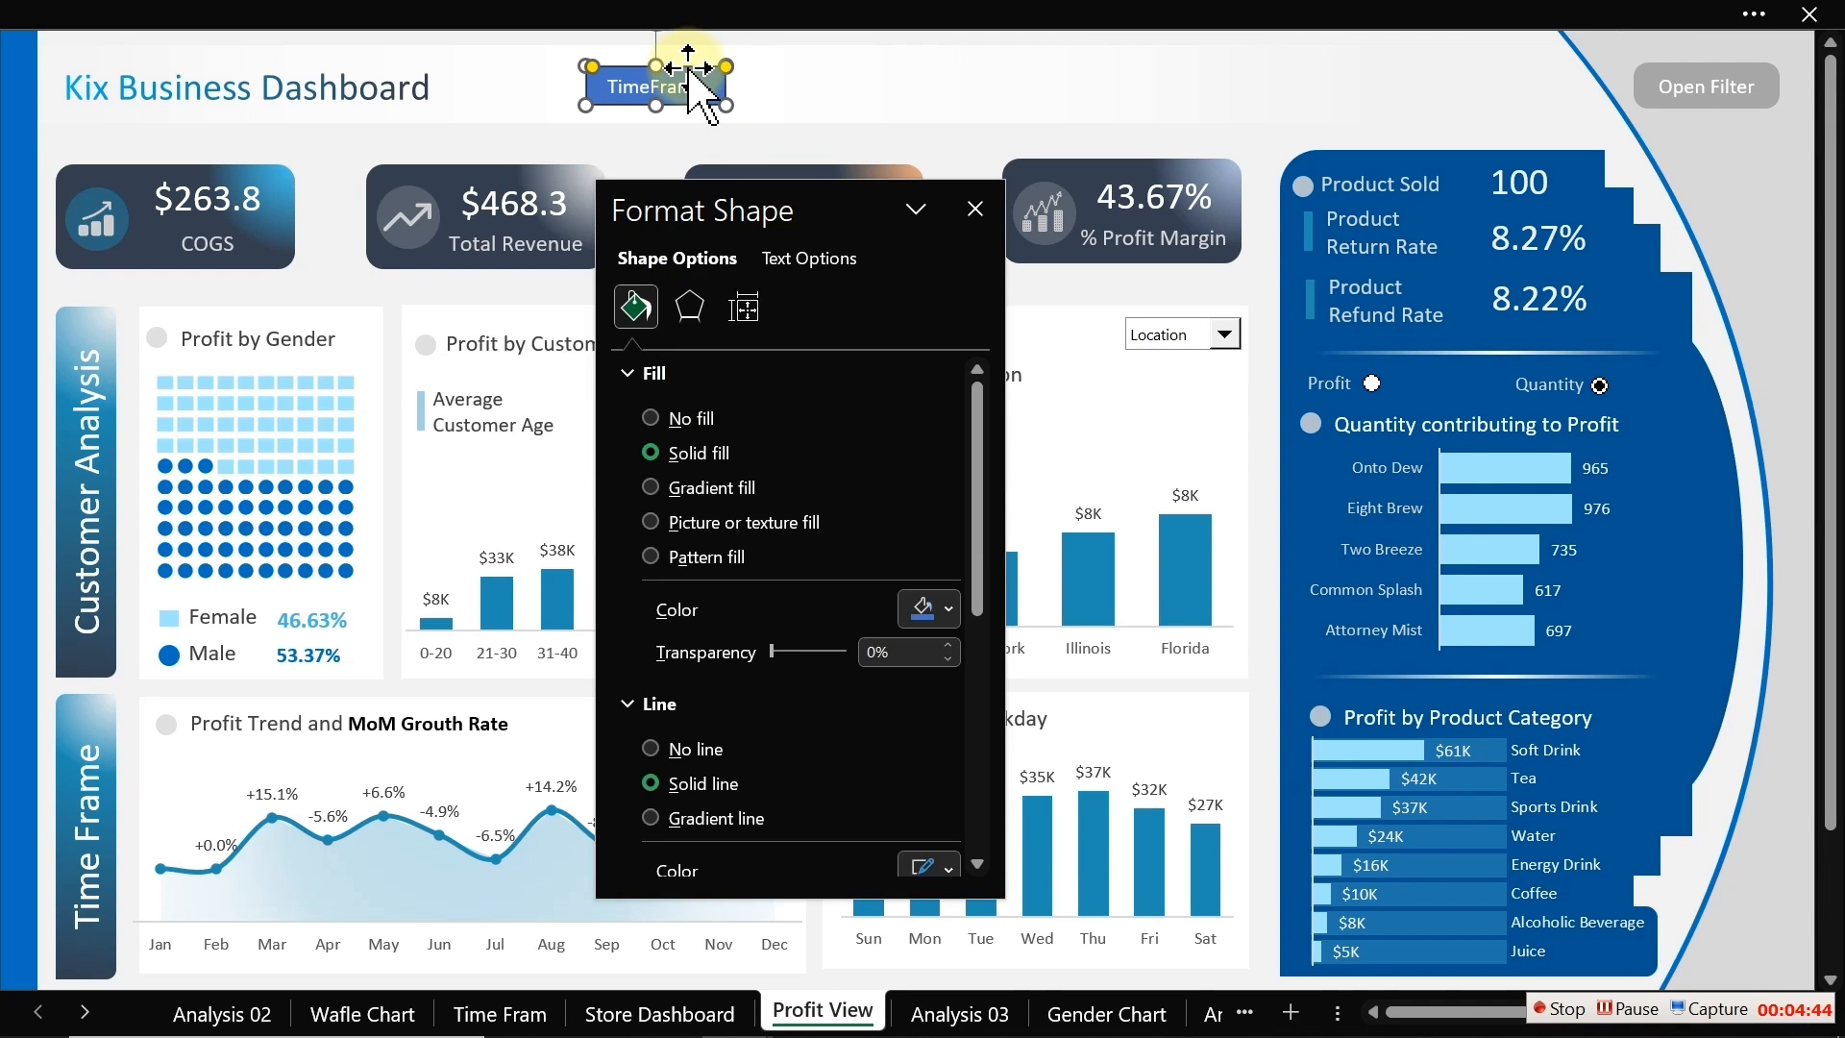
{"action": "left_click", "coordinate": [688, 751]}
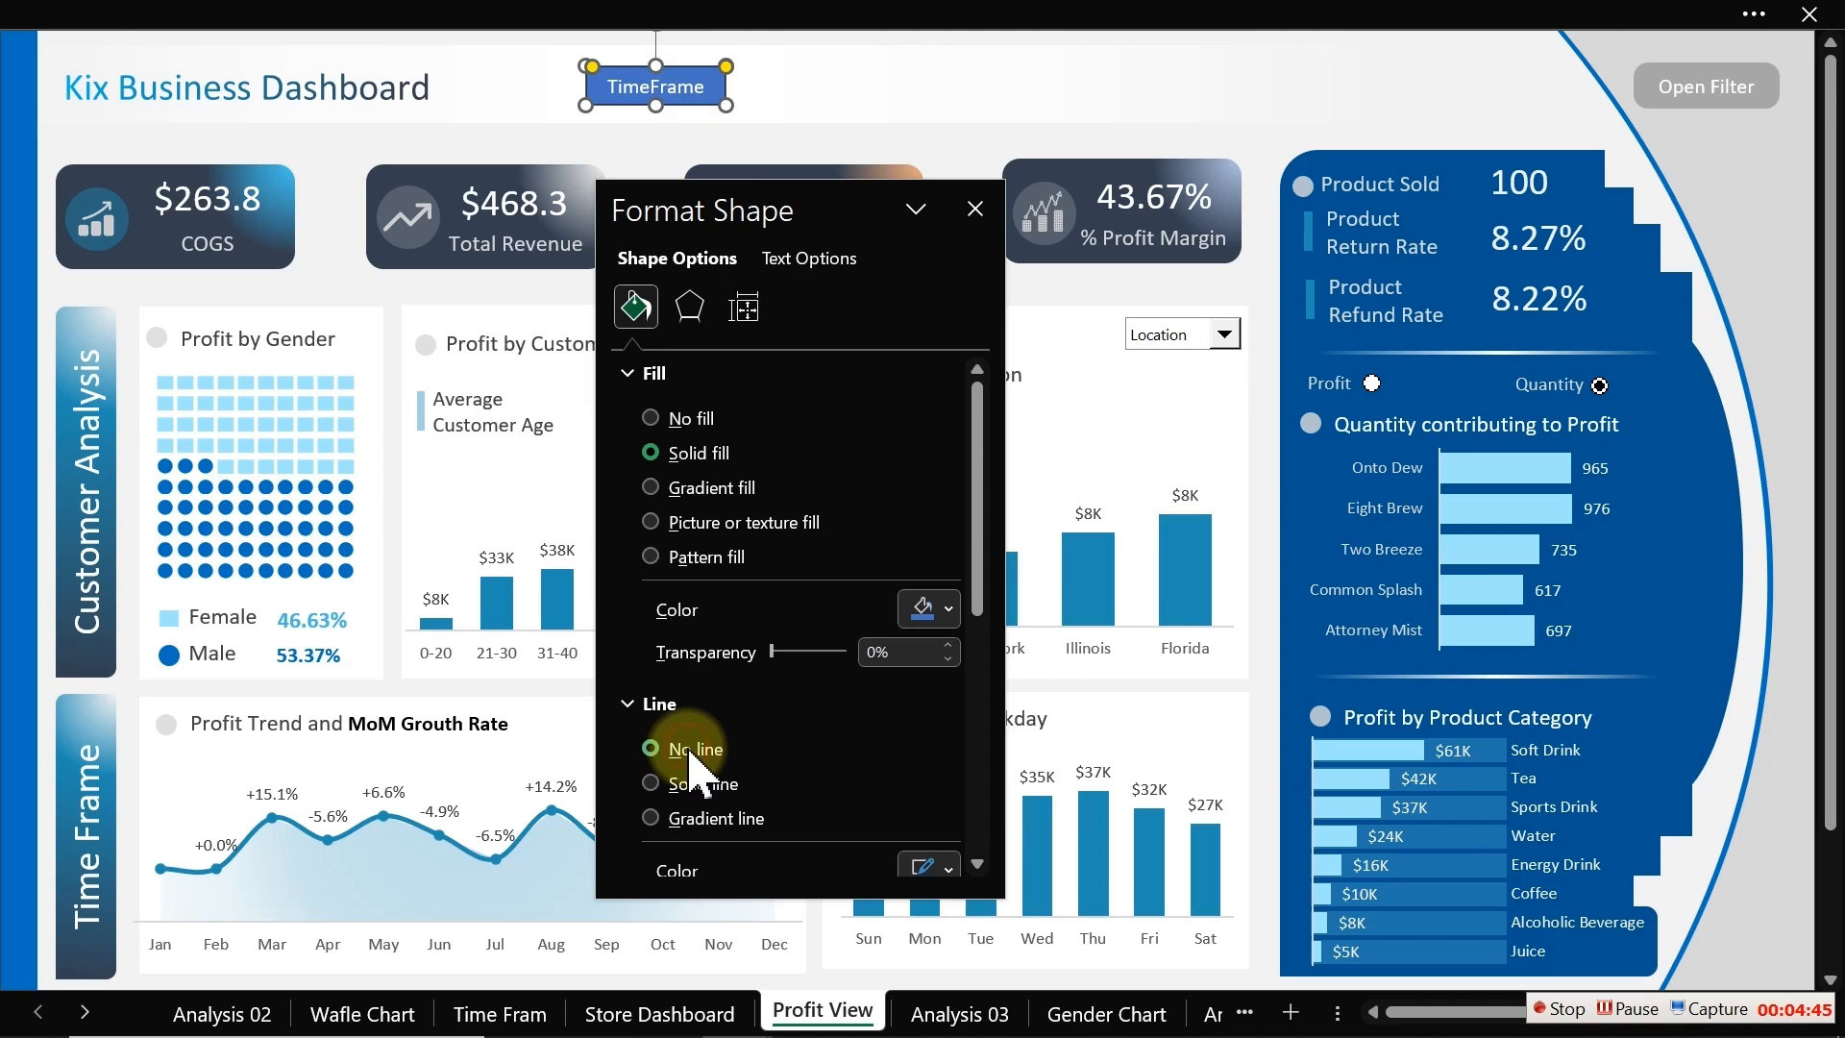
{"action": "left_click", "coordinate": [946, 611]}
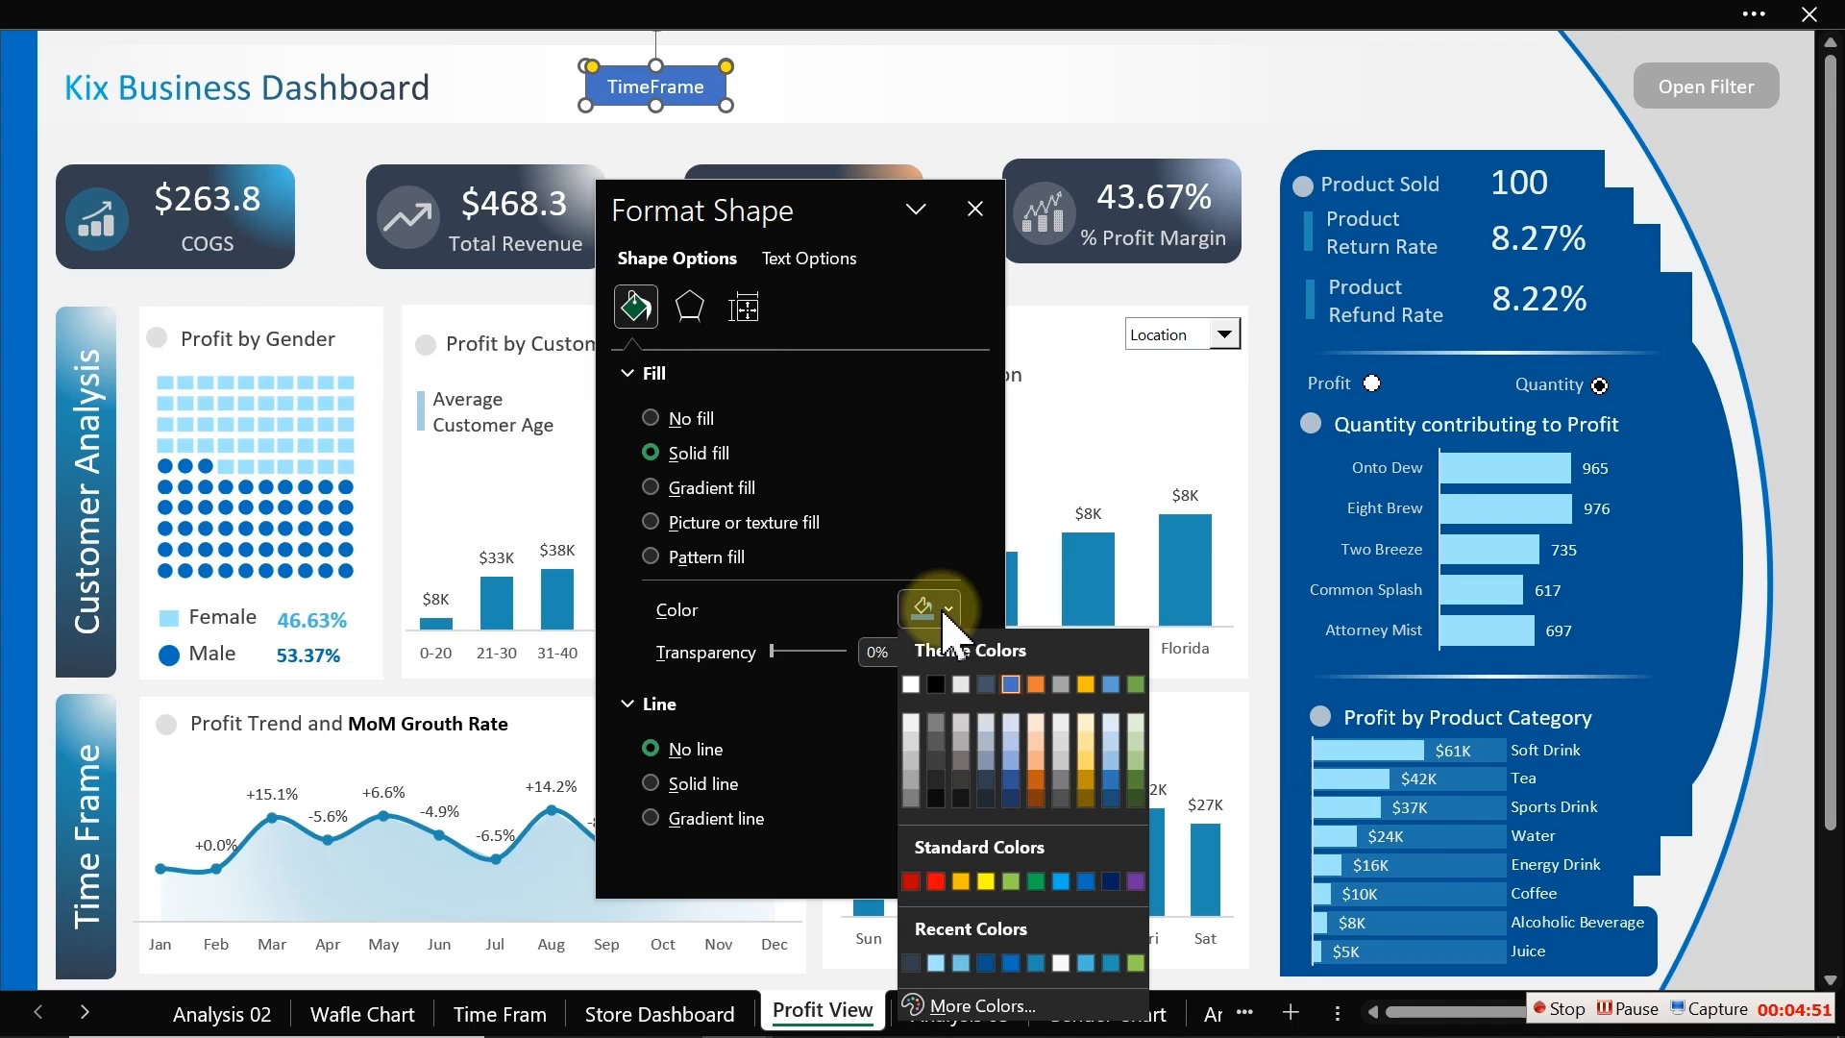
{"action": "left_click", "coordinate": [912, 742]}
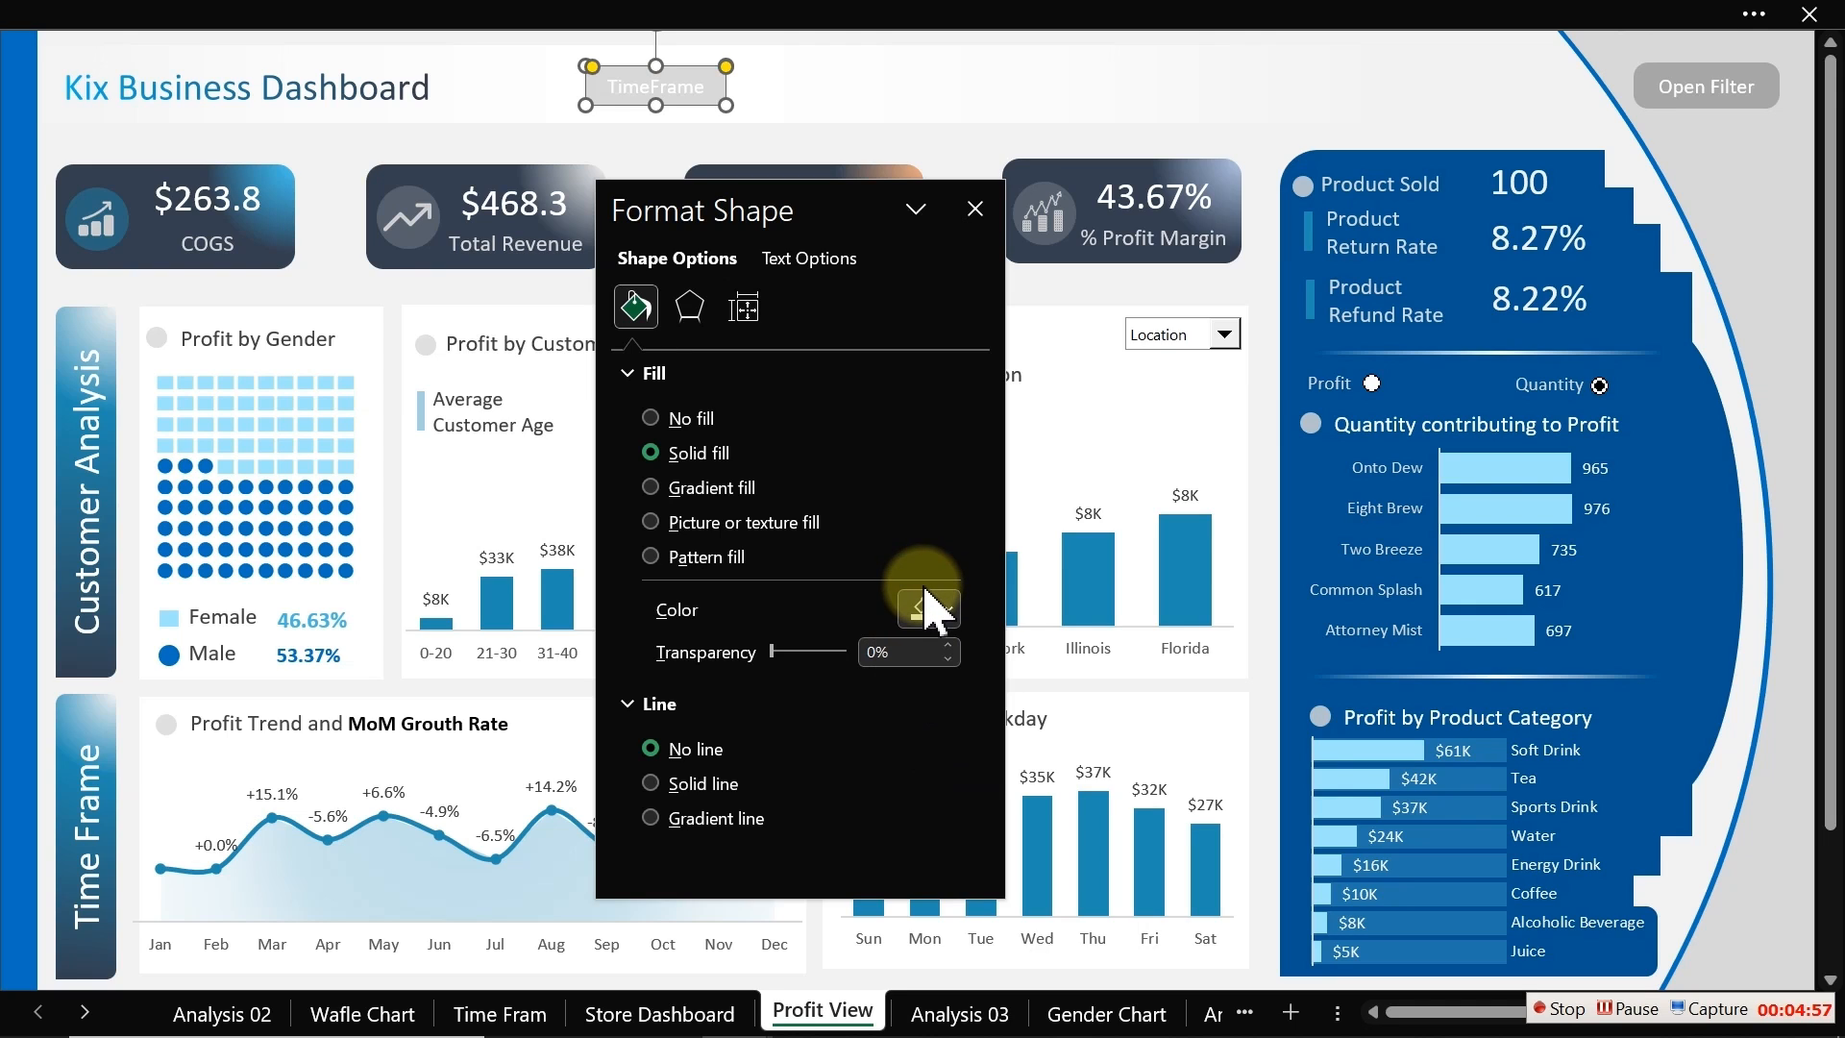
Step: Set the TimeFrame shape's text colour to a dark grey
{"action": "left_click", "coordinate": [807, 257]}
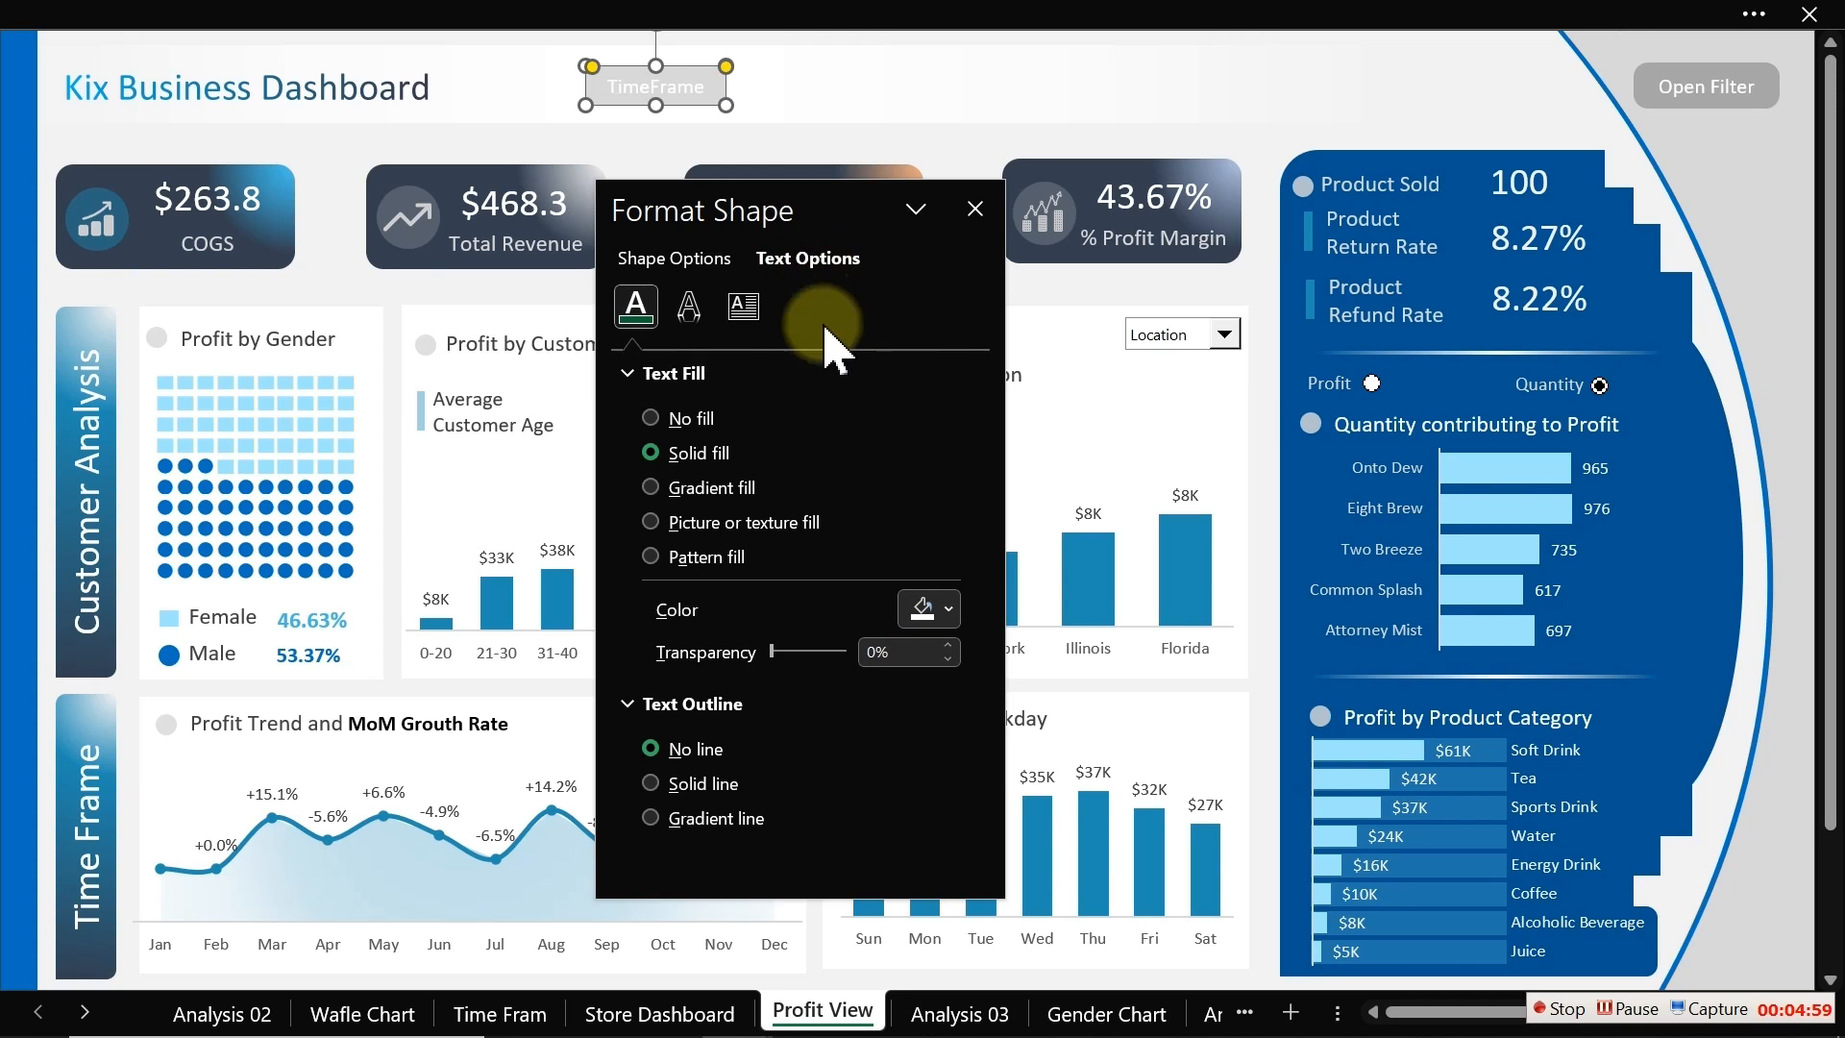
{"action": "left_click", "coordinate": [940, 605]}
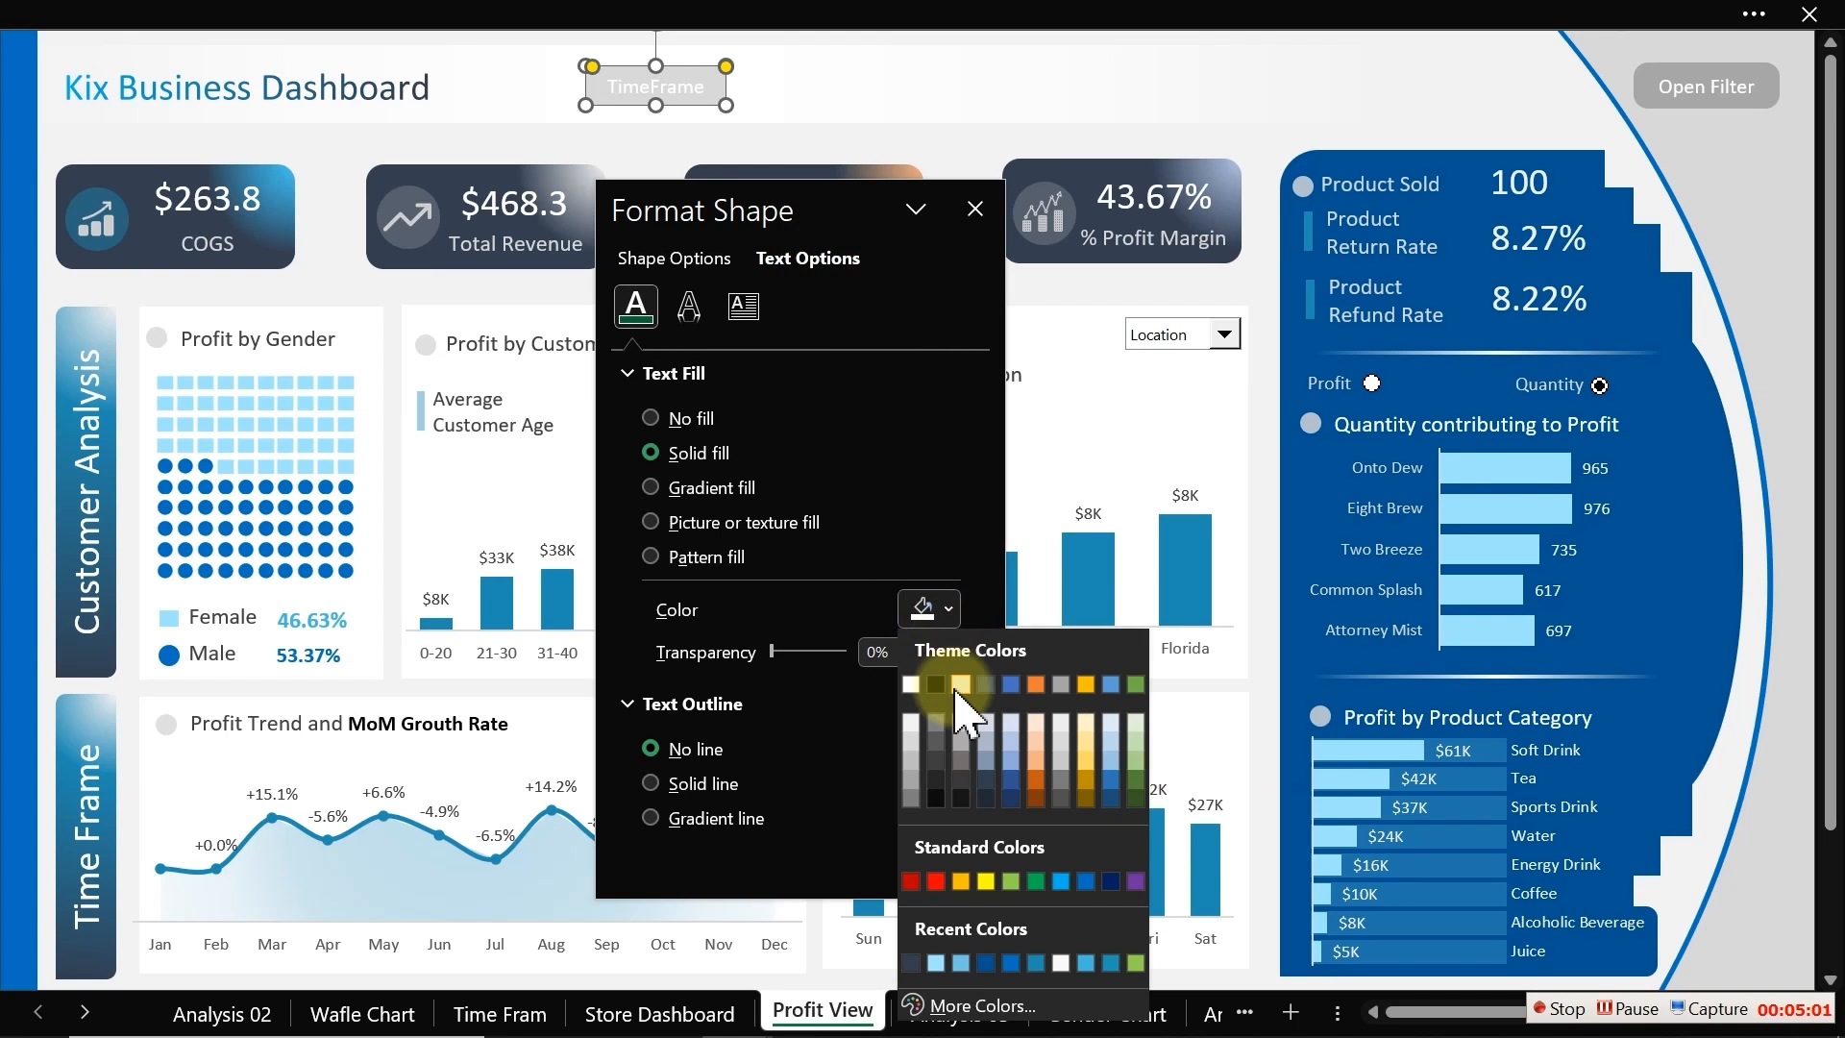
{"action": "left_click", "coordinate": [938, 746]}
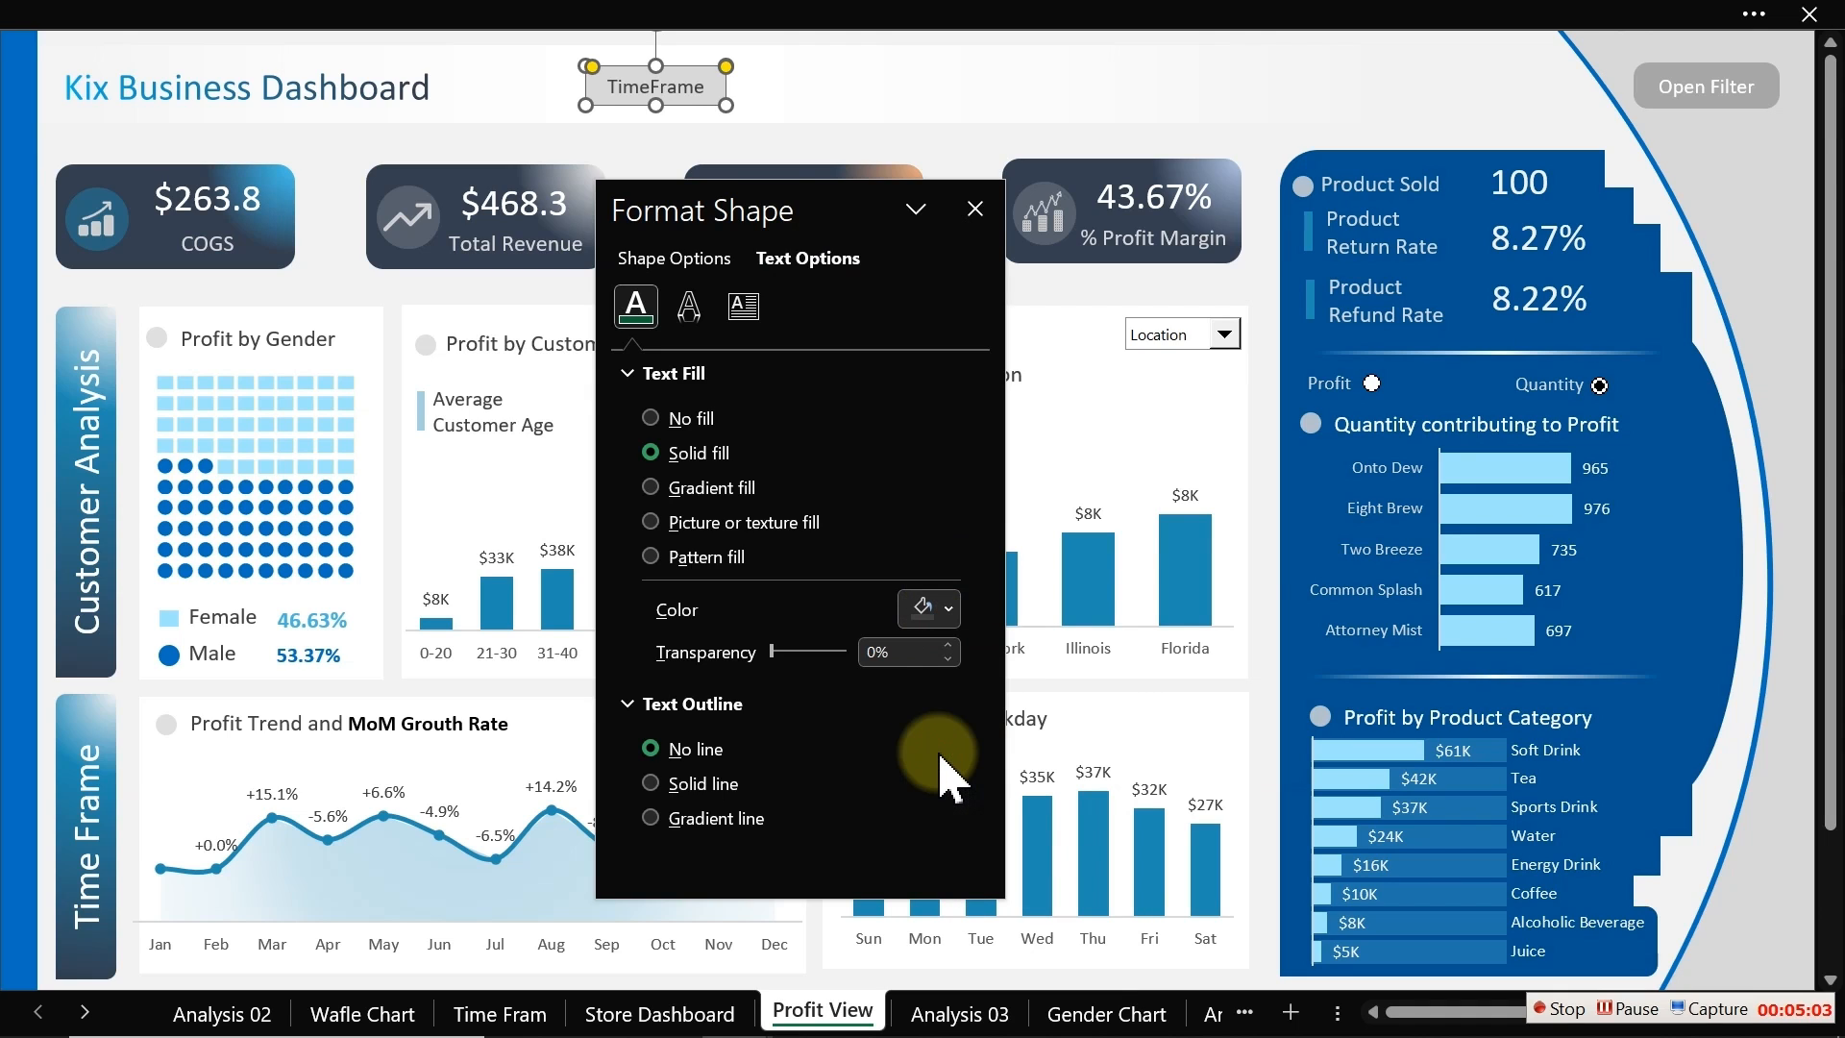
{"action": "left_click", "coordinate": [645, 158]}
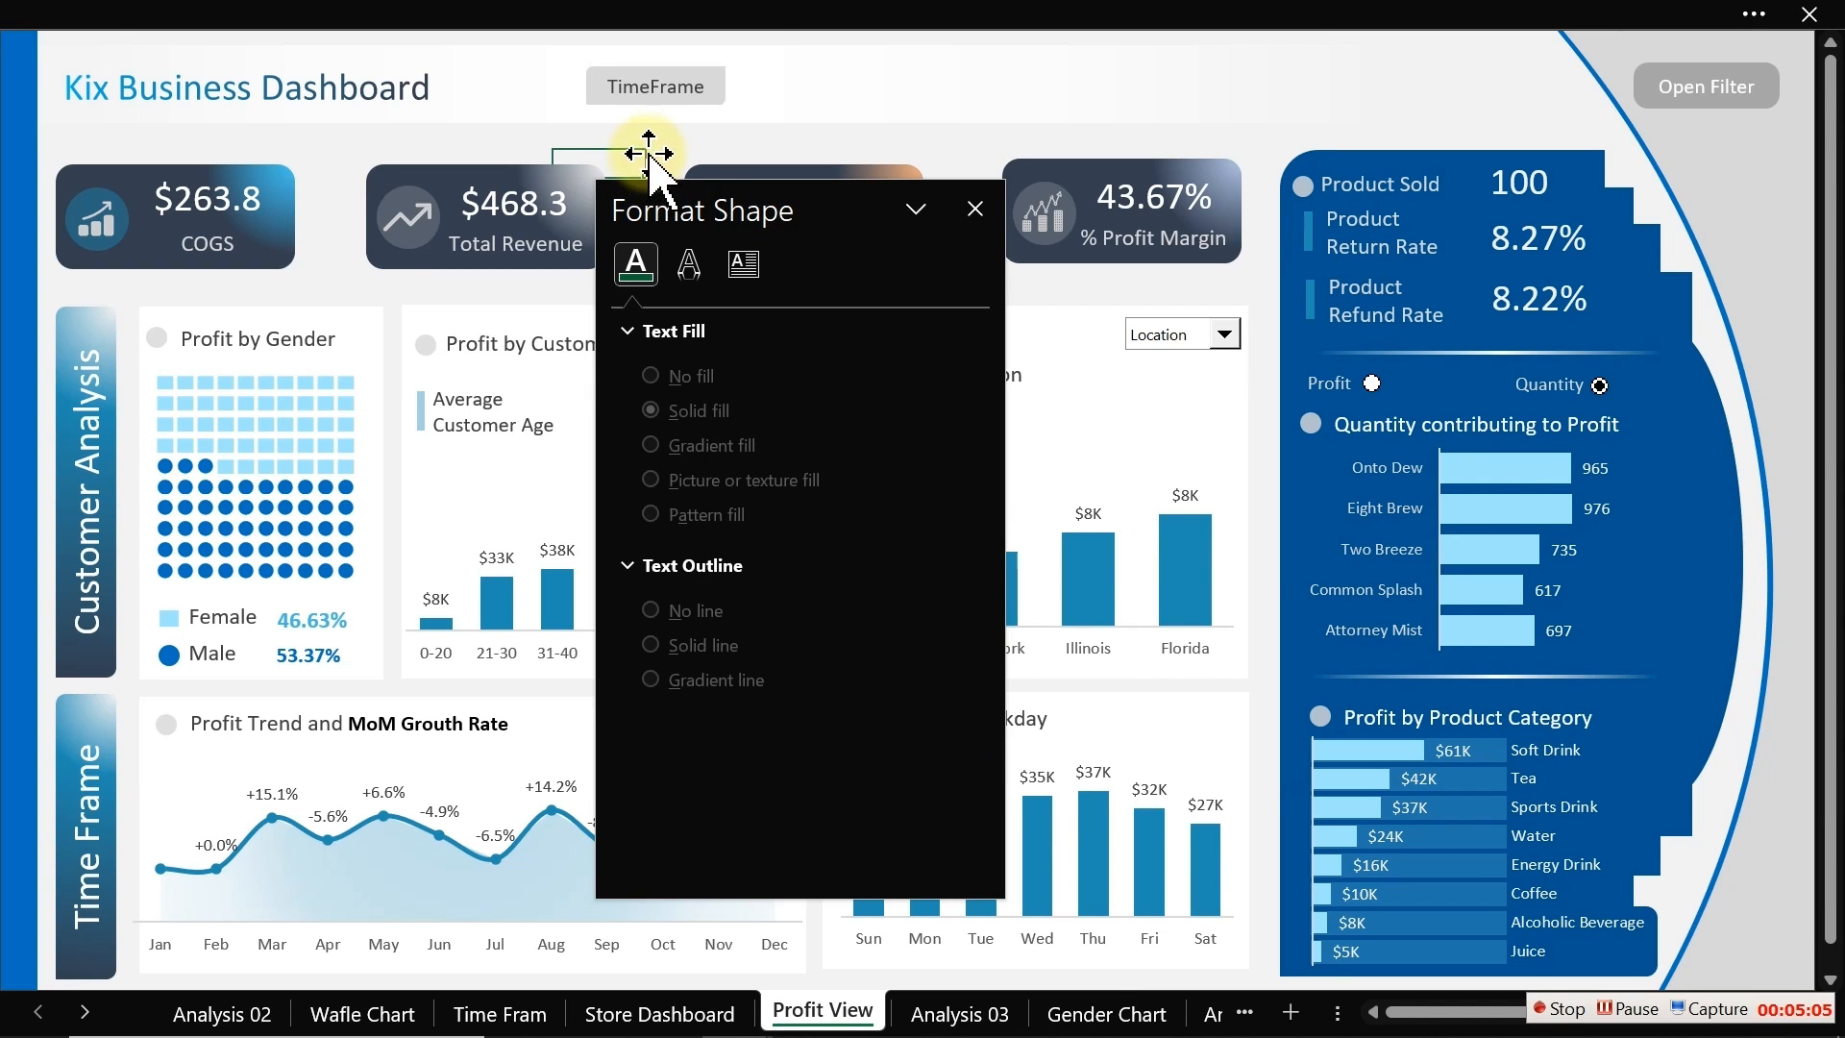
Step: Duplicate the TimeFrame shape to its right and rename the copy Store
{"action": "left_click", "coordinate": [666, 96]}
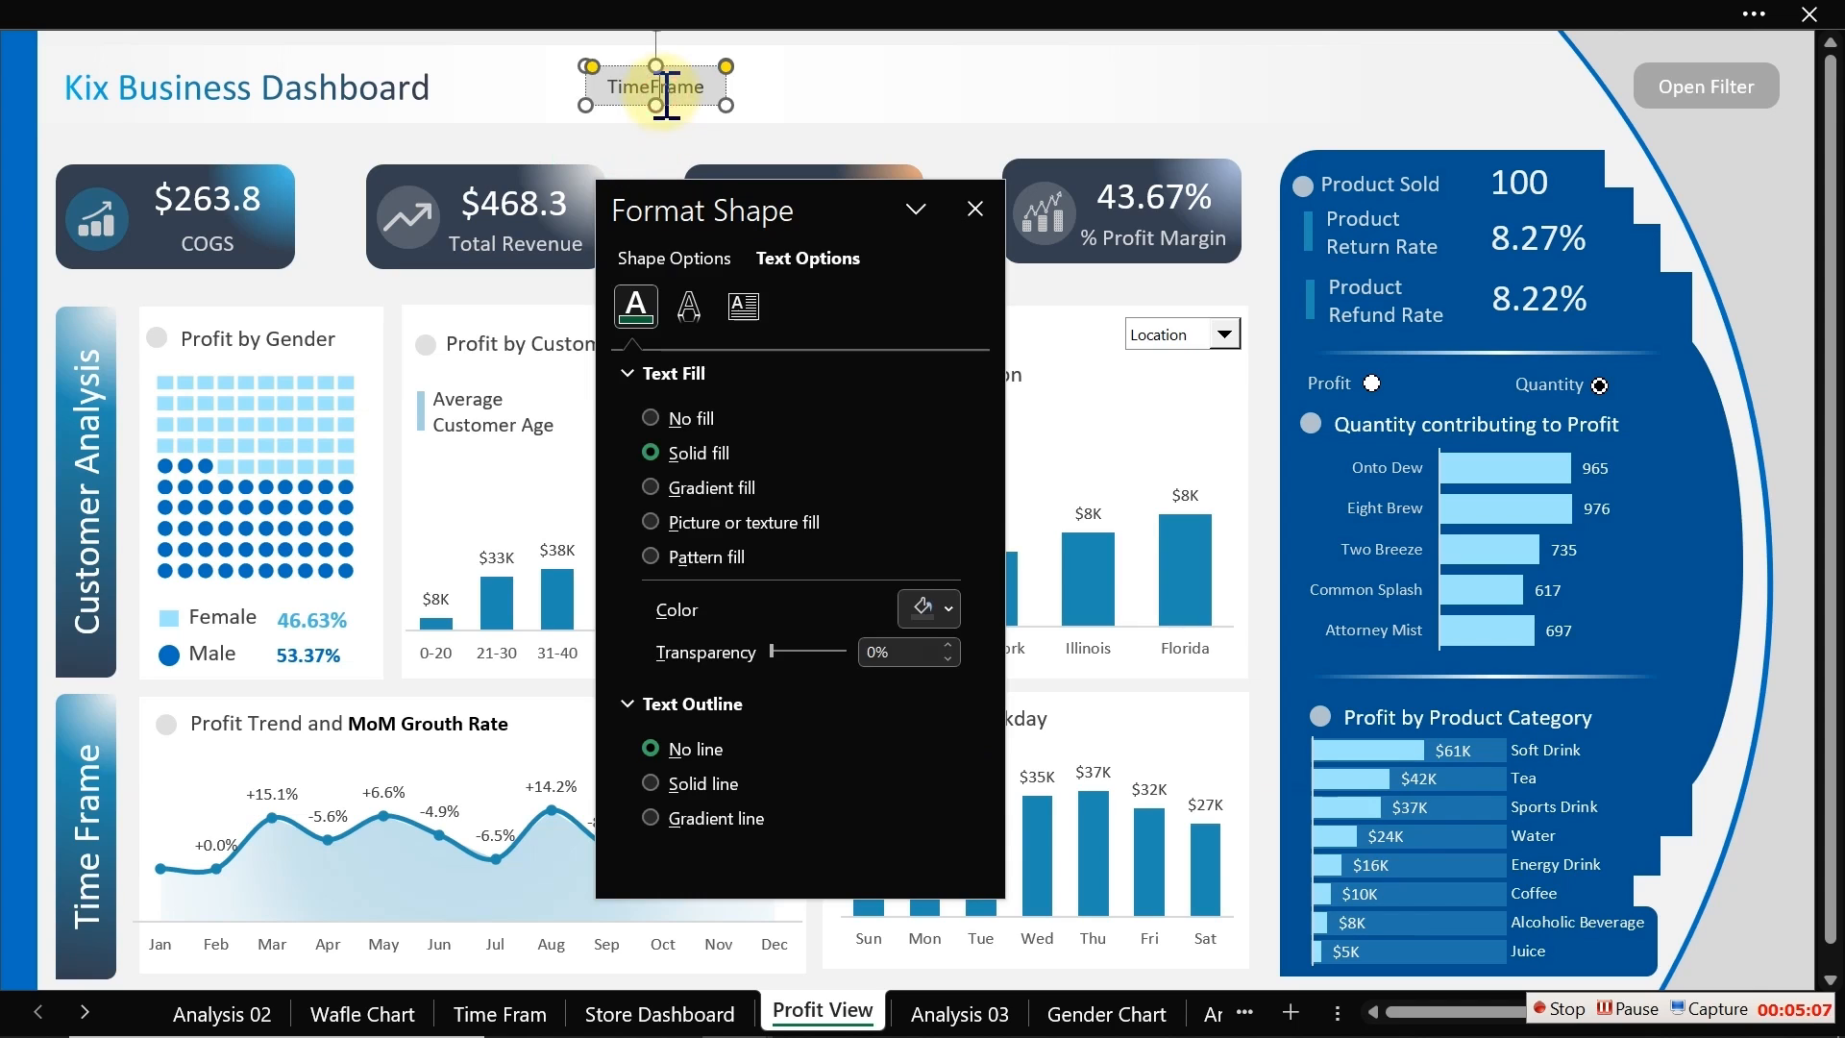
{"action": "left_click", "coordinate": [726, 69]}
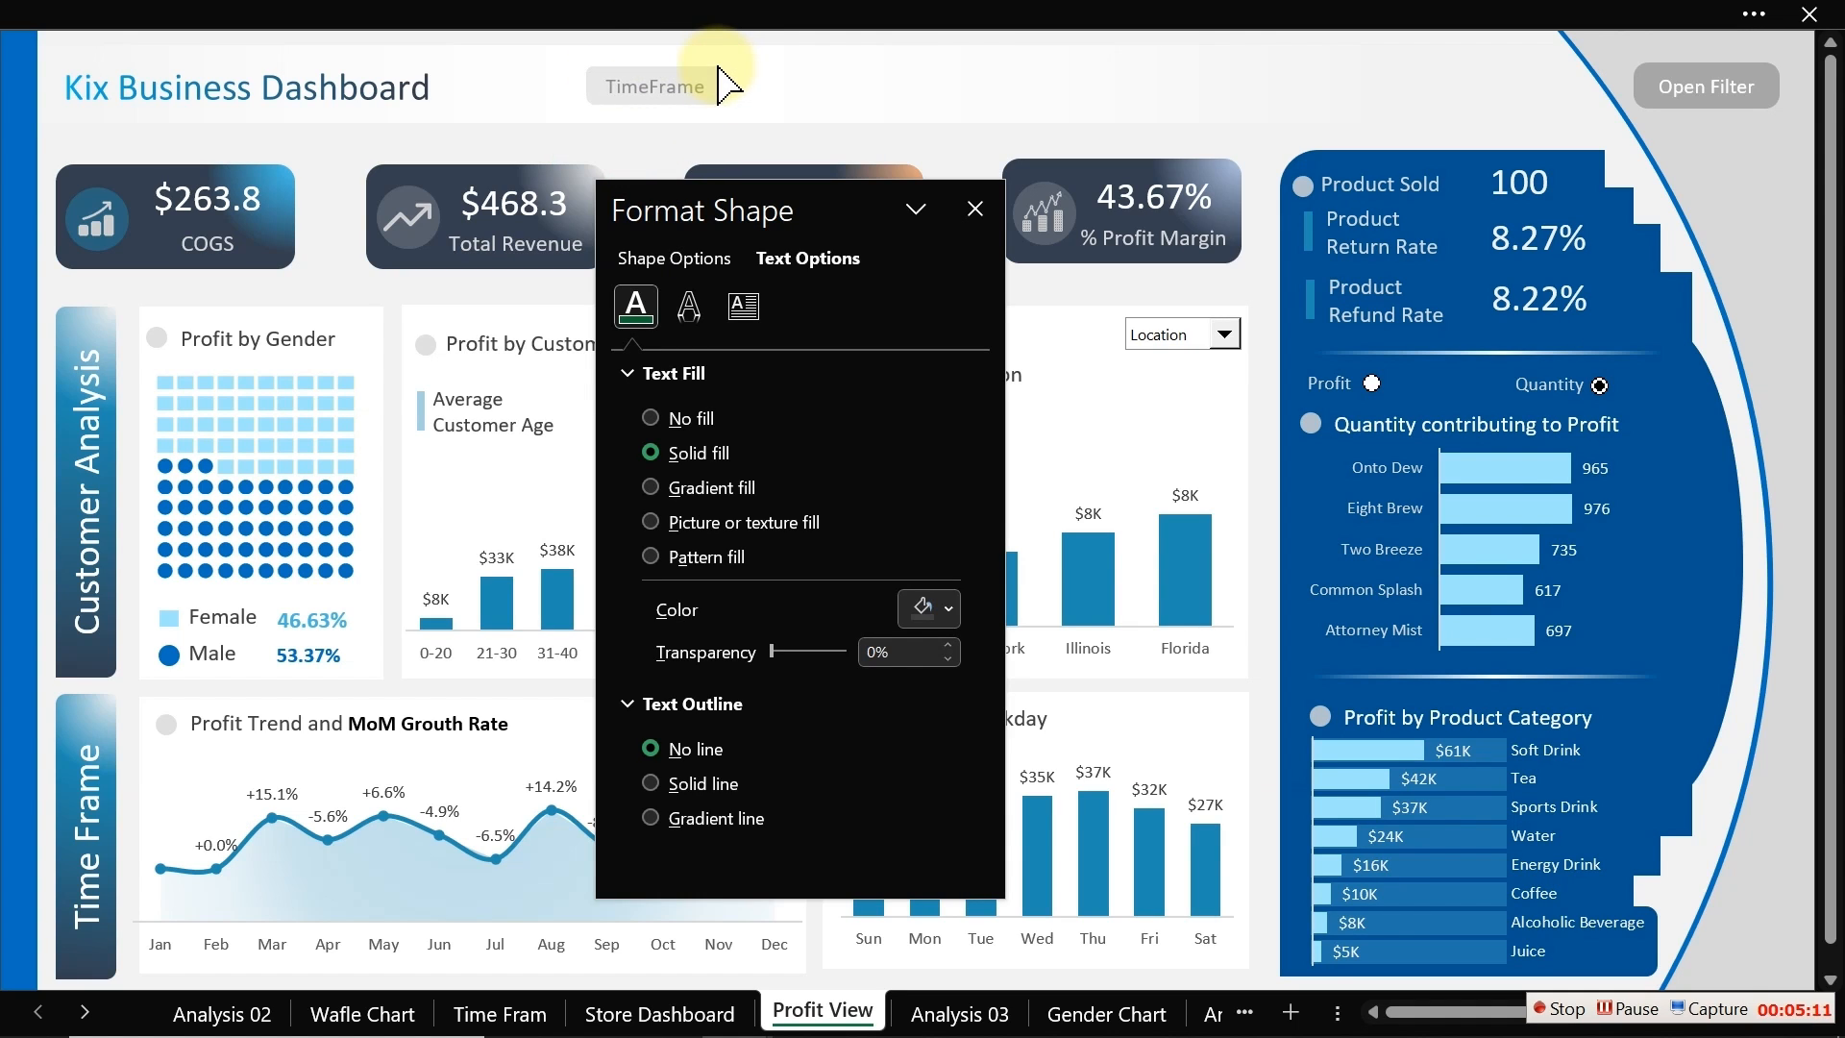
{"action": "left_click", "coordinate": [721, 73]}
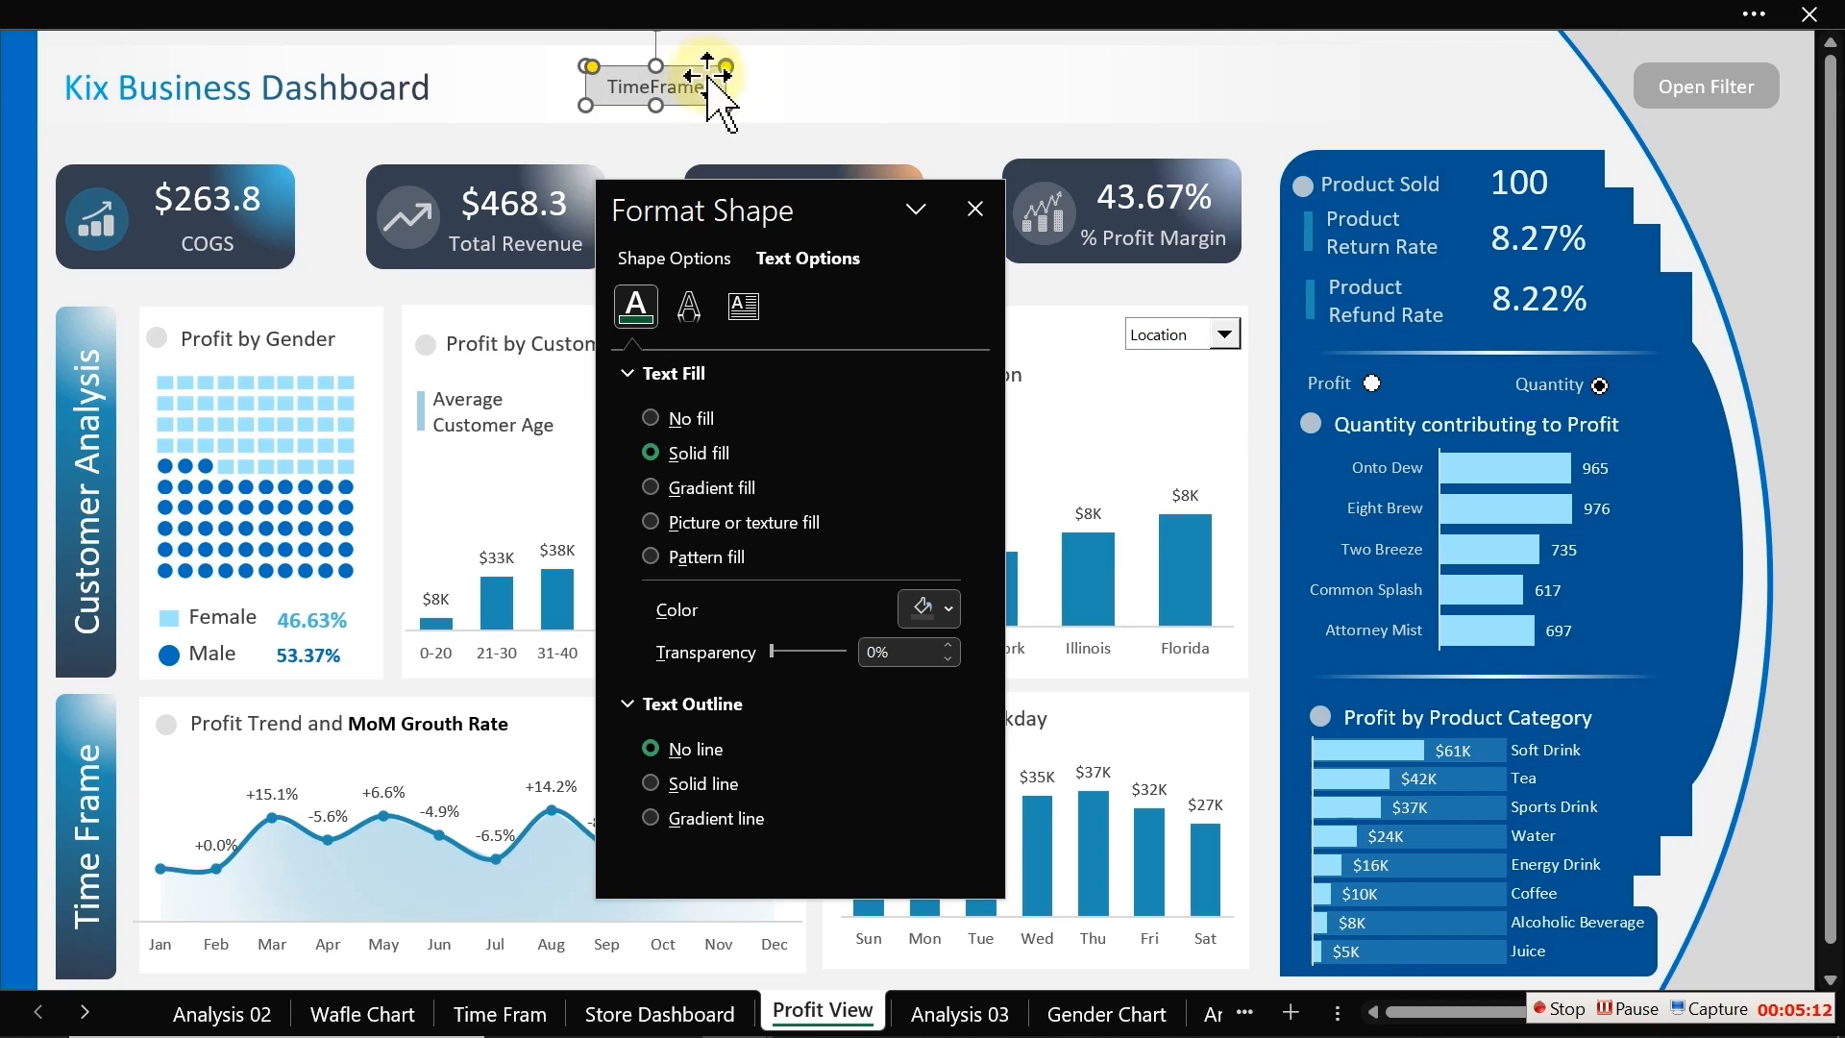
{"action": "left_click", "coordinate": [606, 85]}
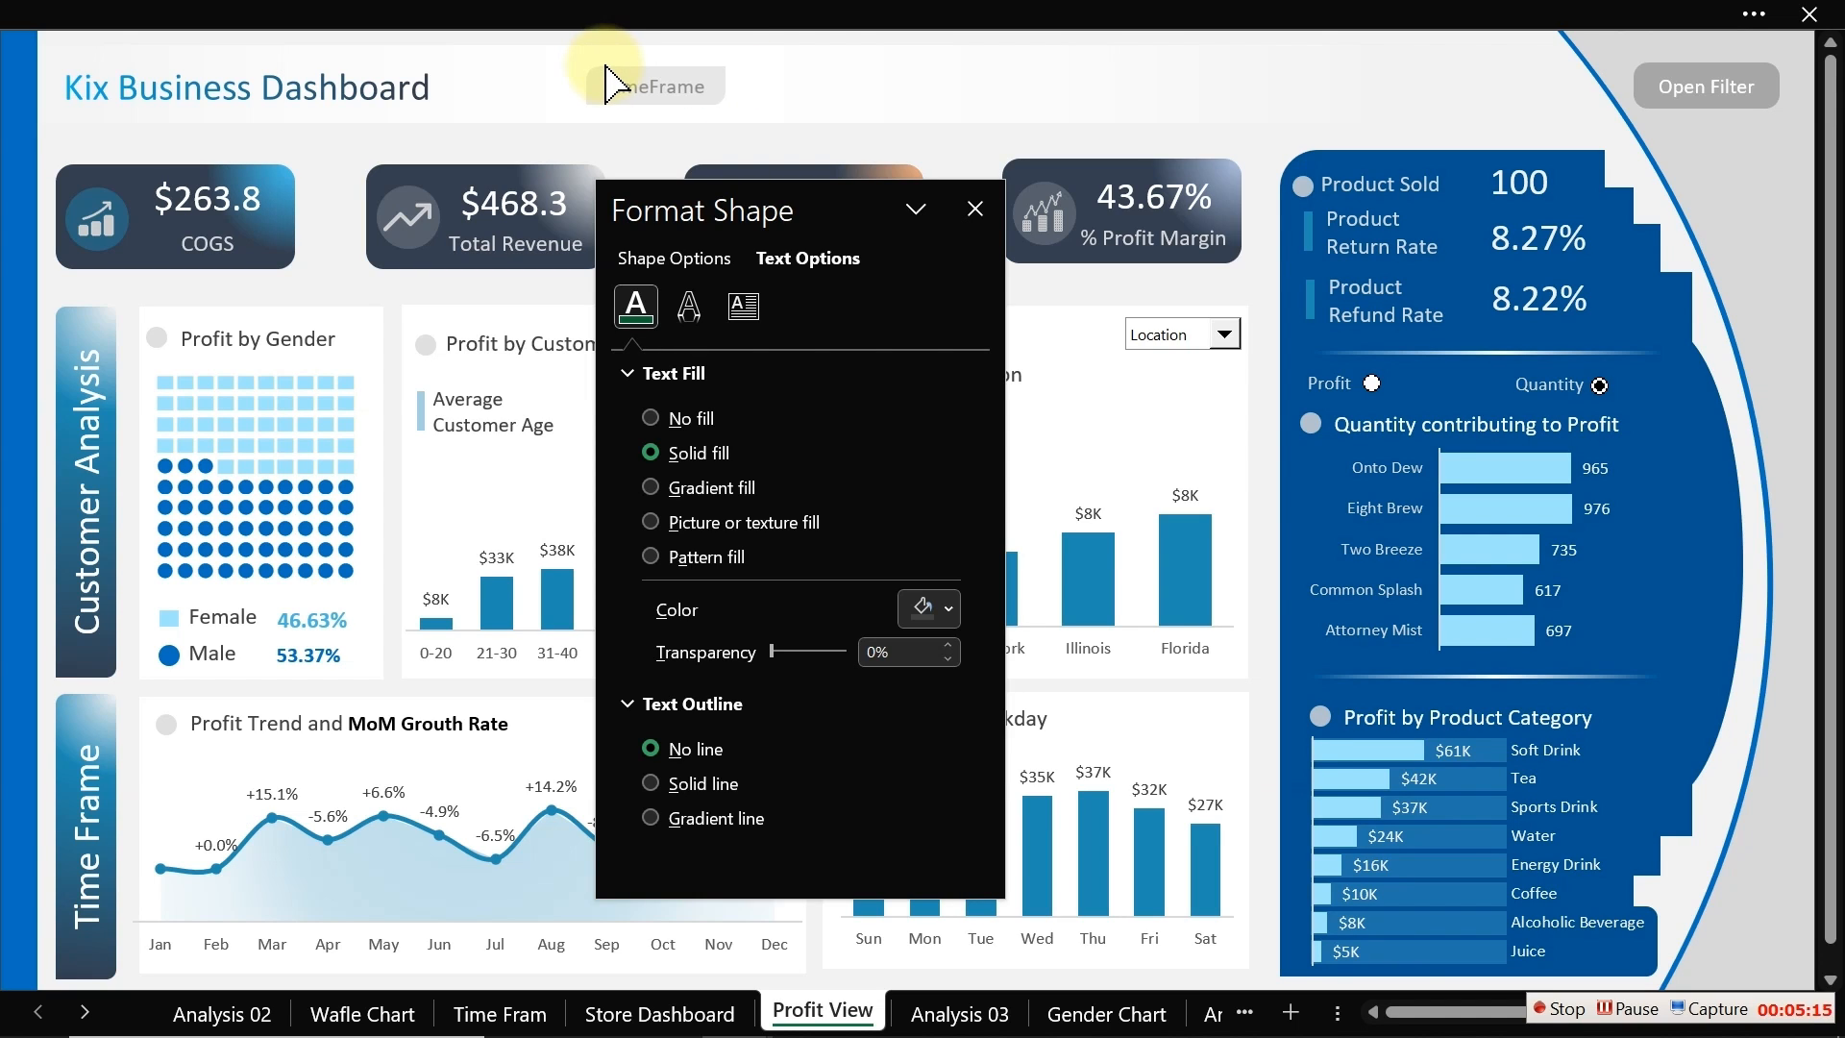
{"action": "left_click", "coordinate": [605, 86]}
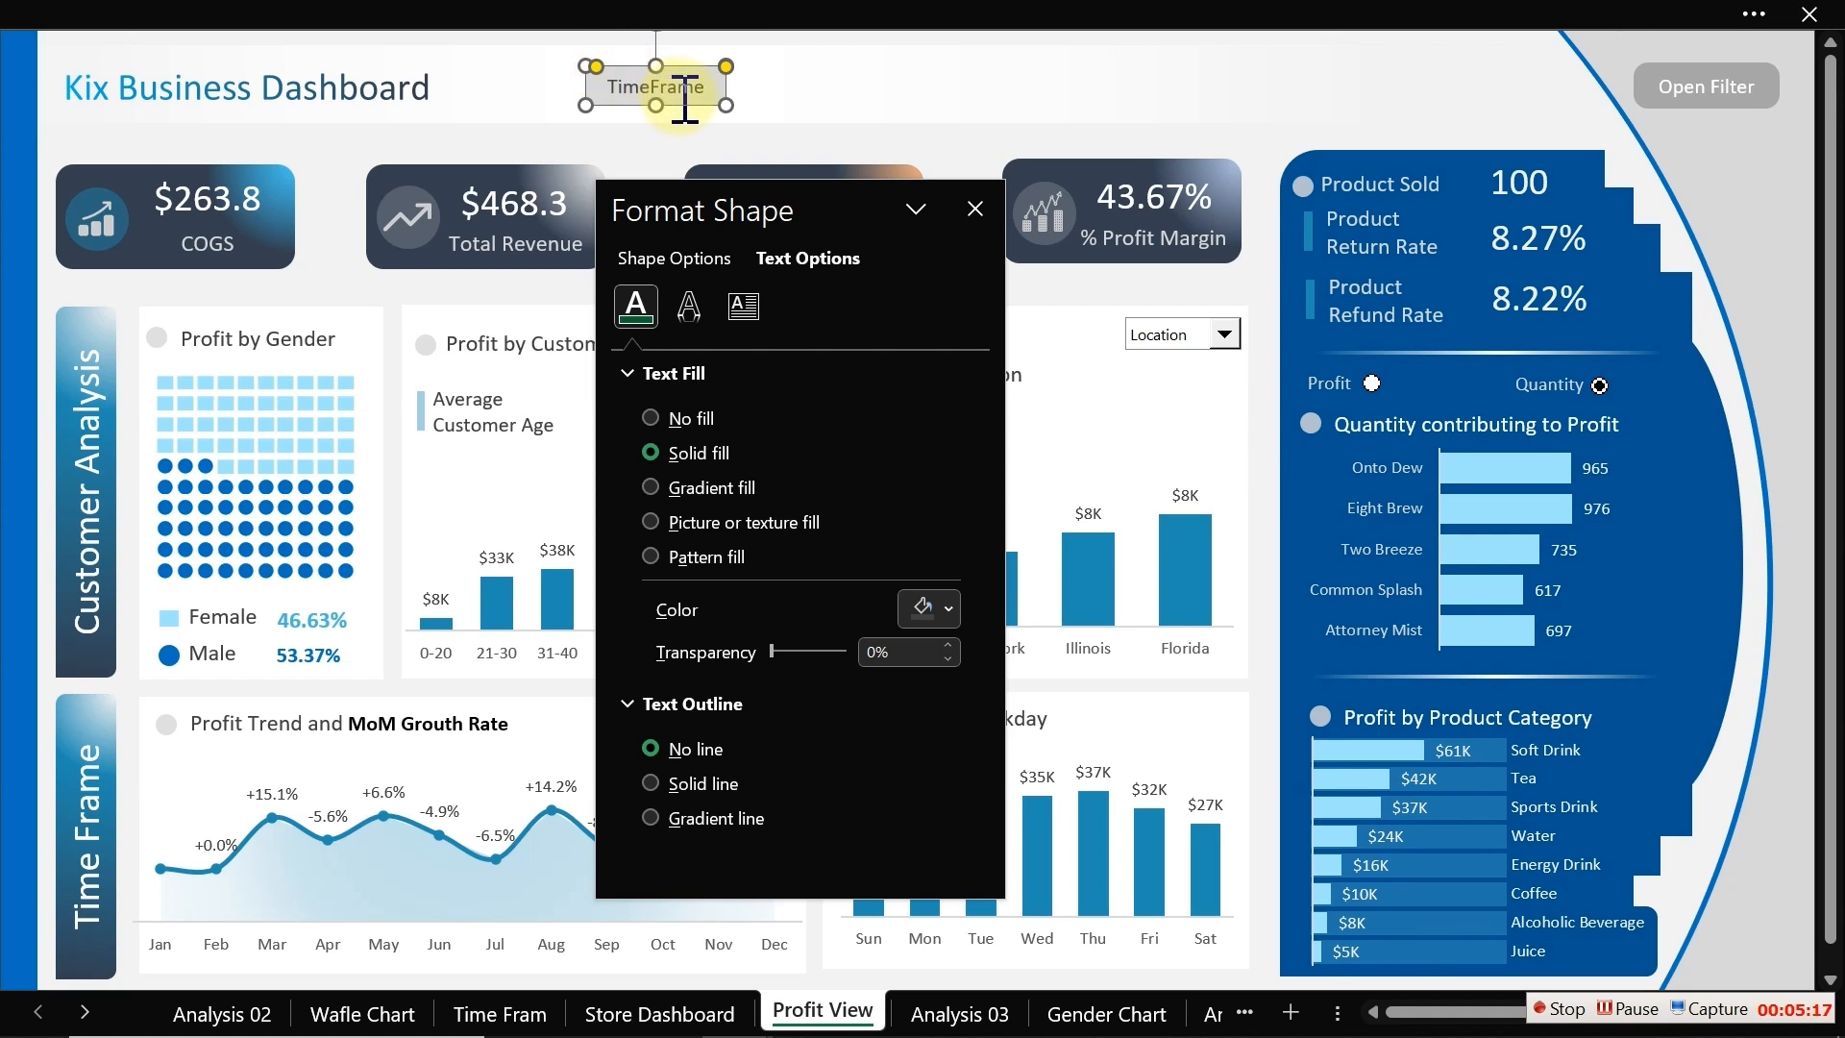
{"action": "left_click_drag", "start_coordinate": [685, 104], "coordinate": [869, 99]}
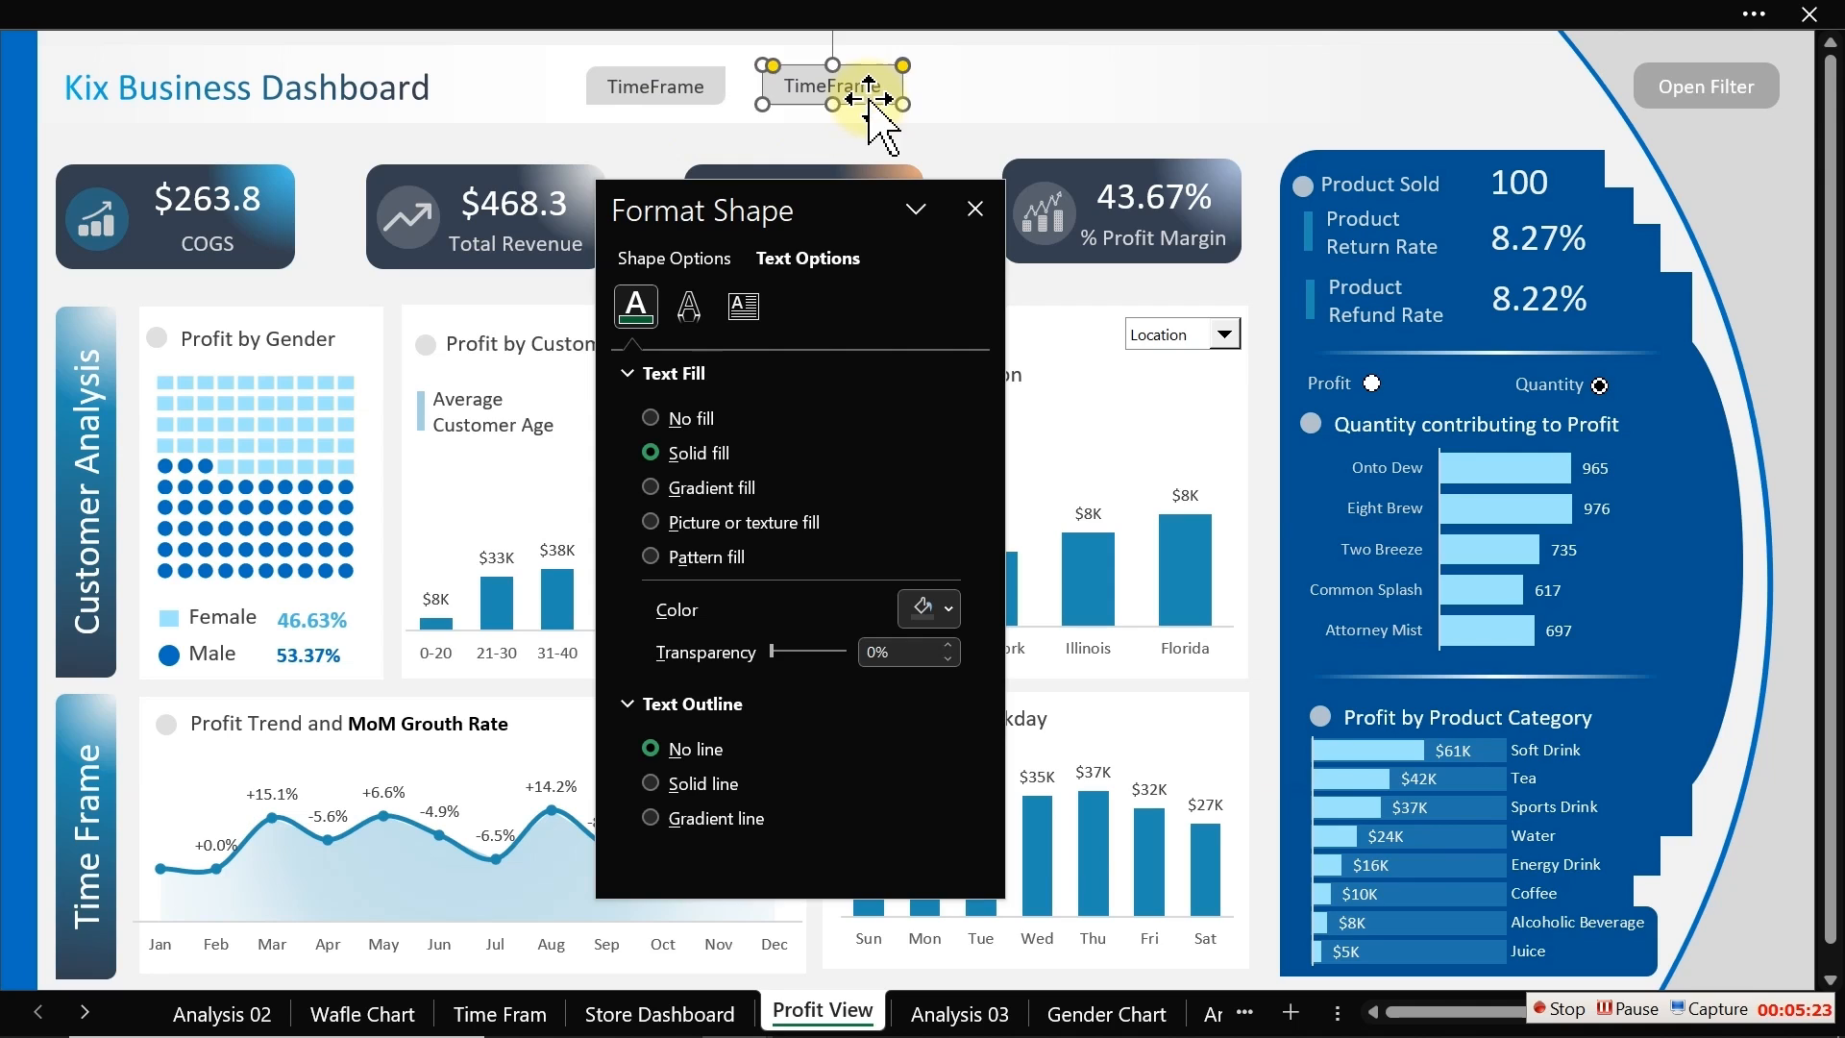
{"action": "double_click", "coordinate": [871, 85]}
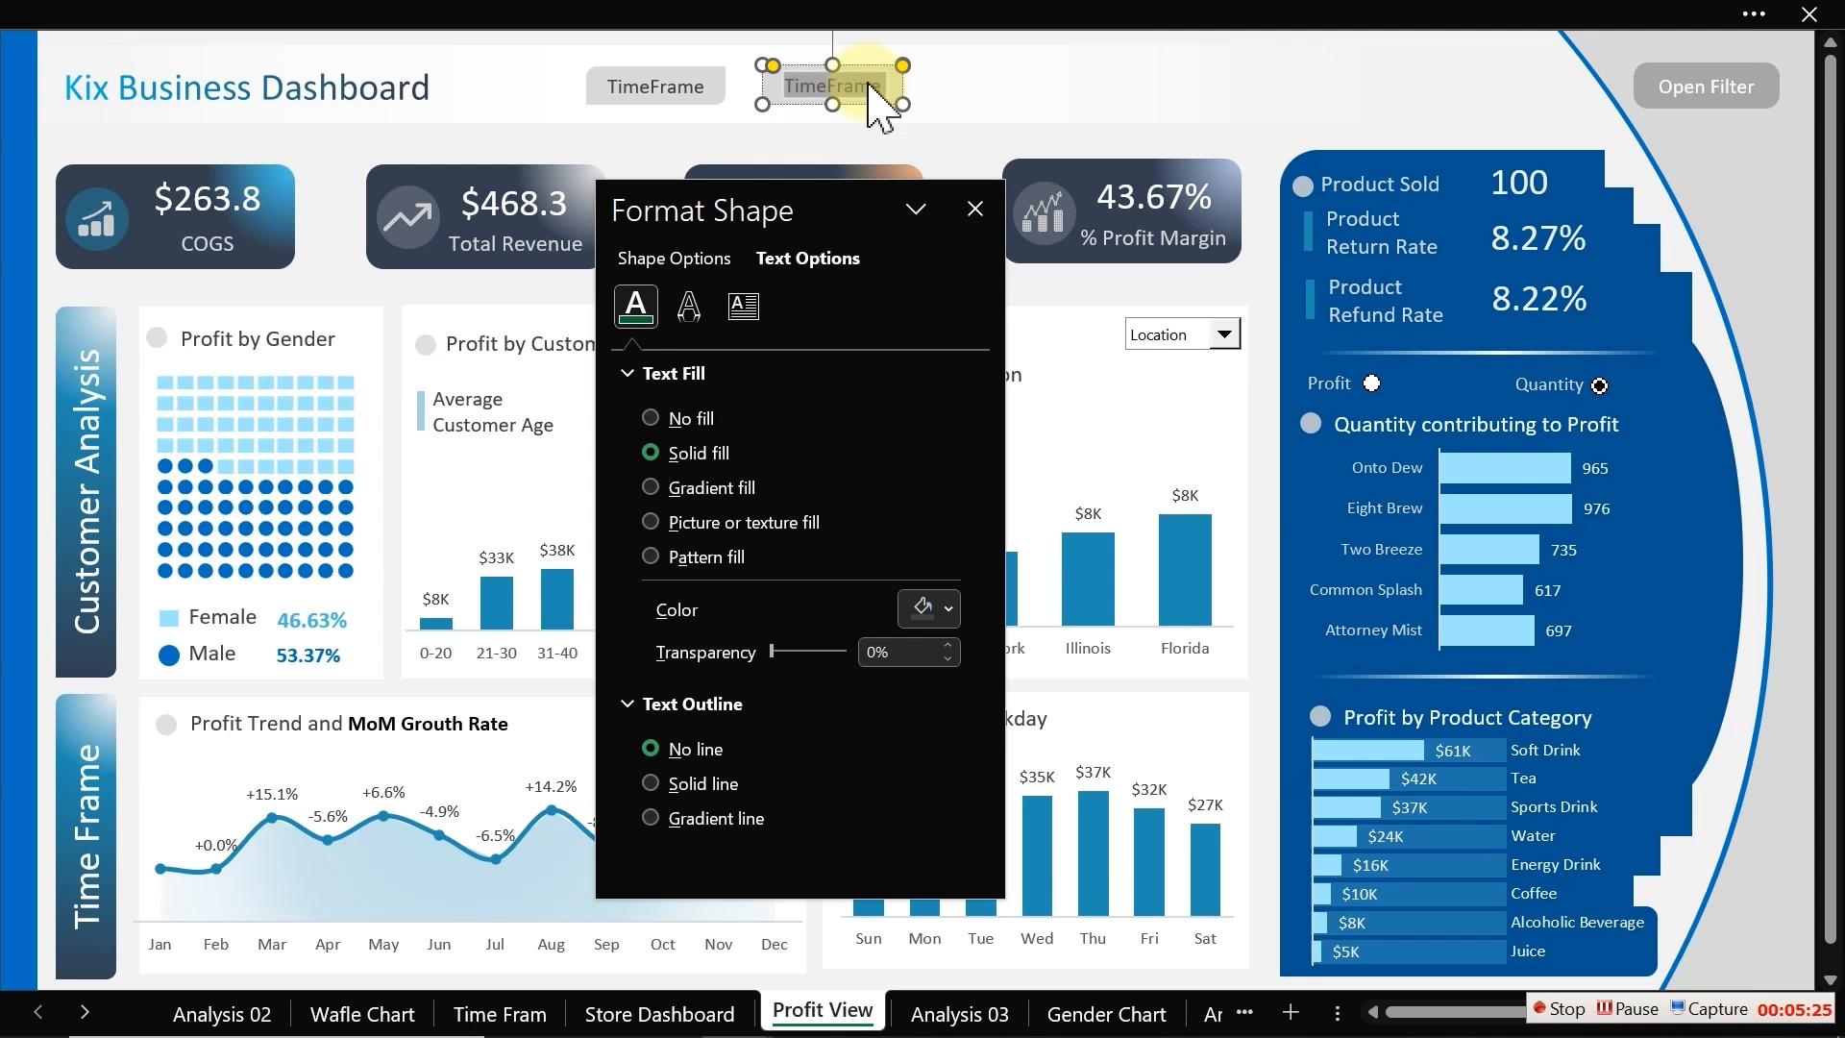
{"action": "type", "text": "Store"}
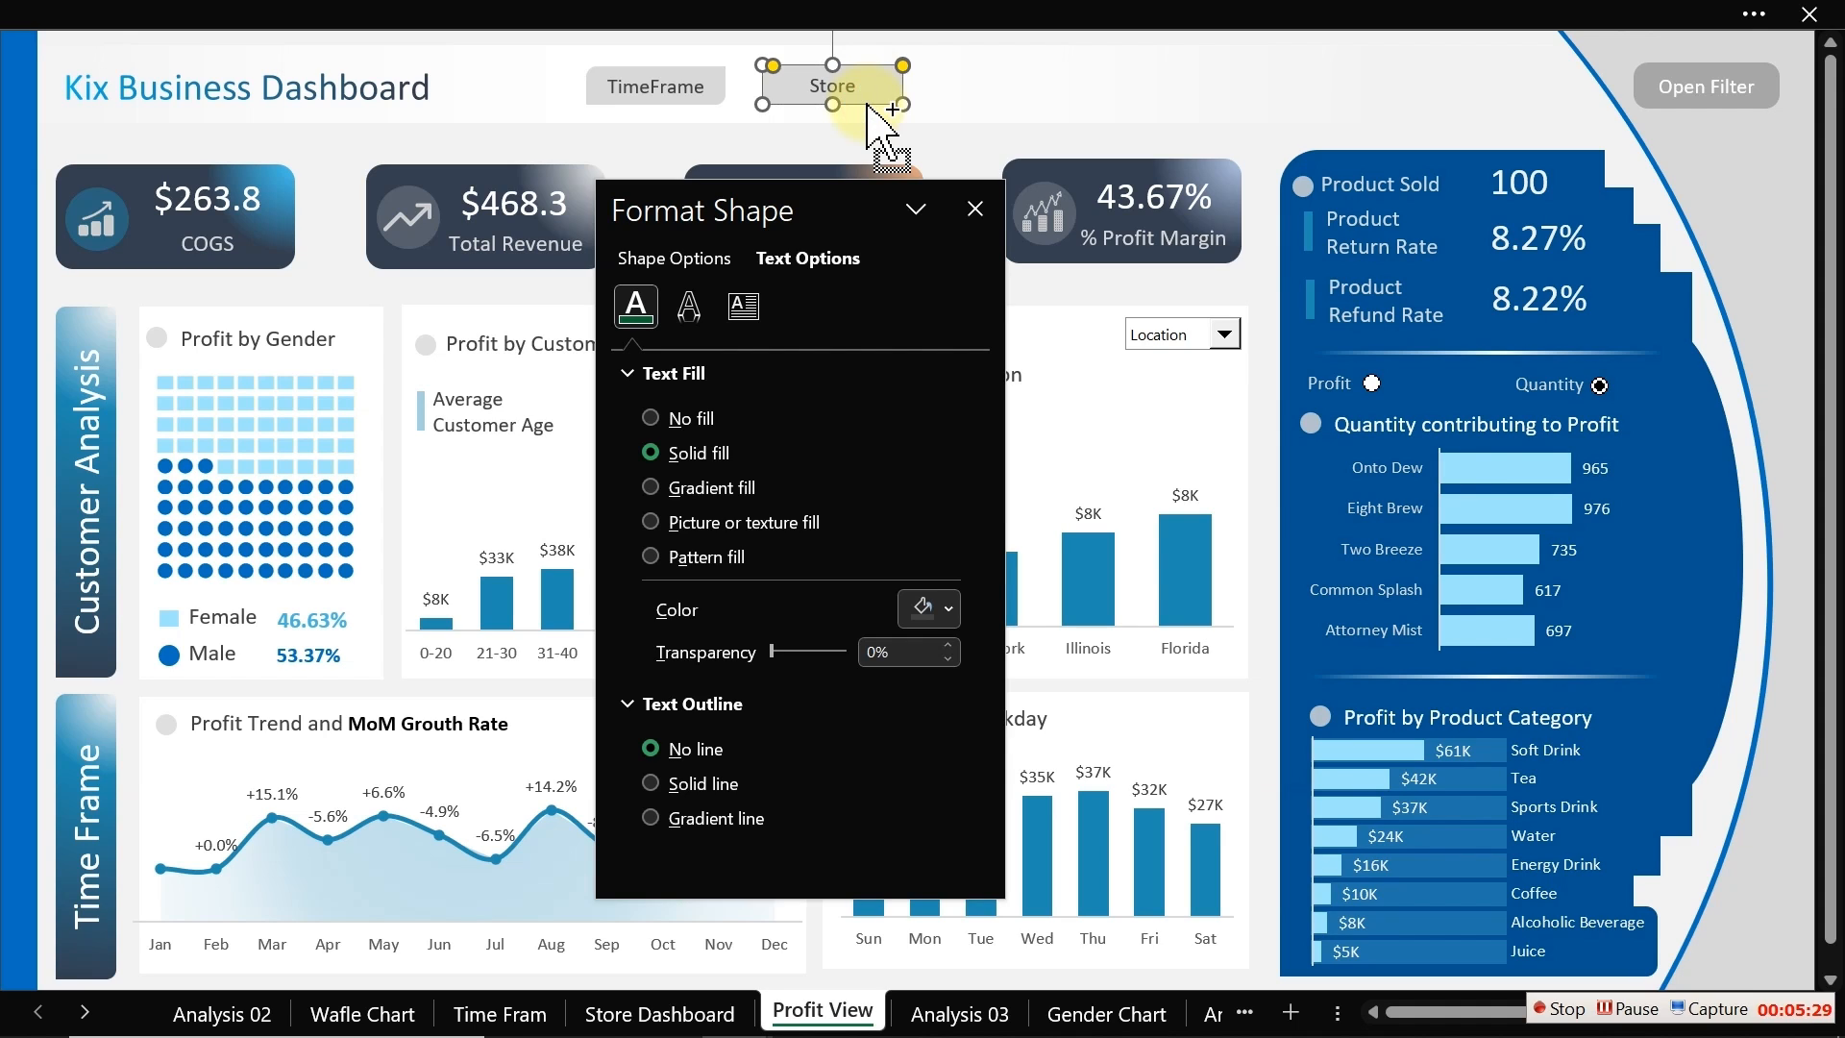
Step: Duplicate the Store shape to its right and rename the copy Profit View
{"action": "left_click_drag", "start_coordinate": [872, 110], "coordinate": [1018, 96]}
{"action": "double_click", "coordinate": [1023, 87]}
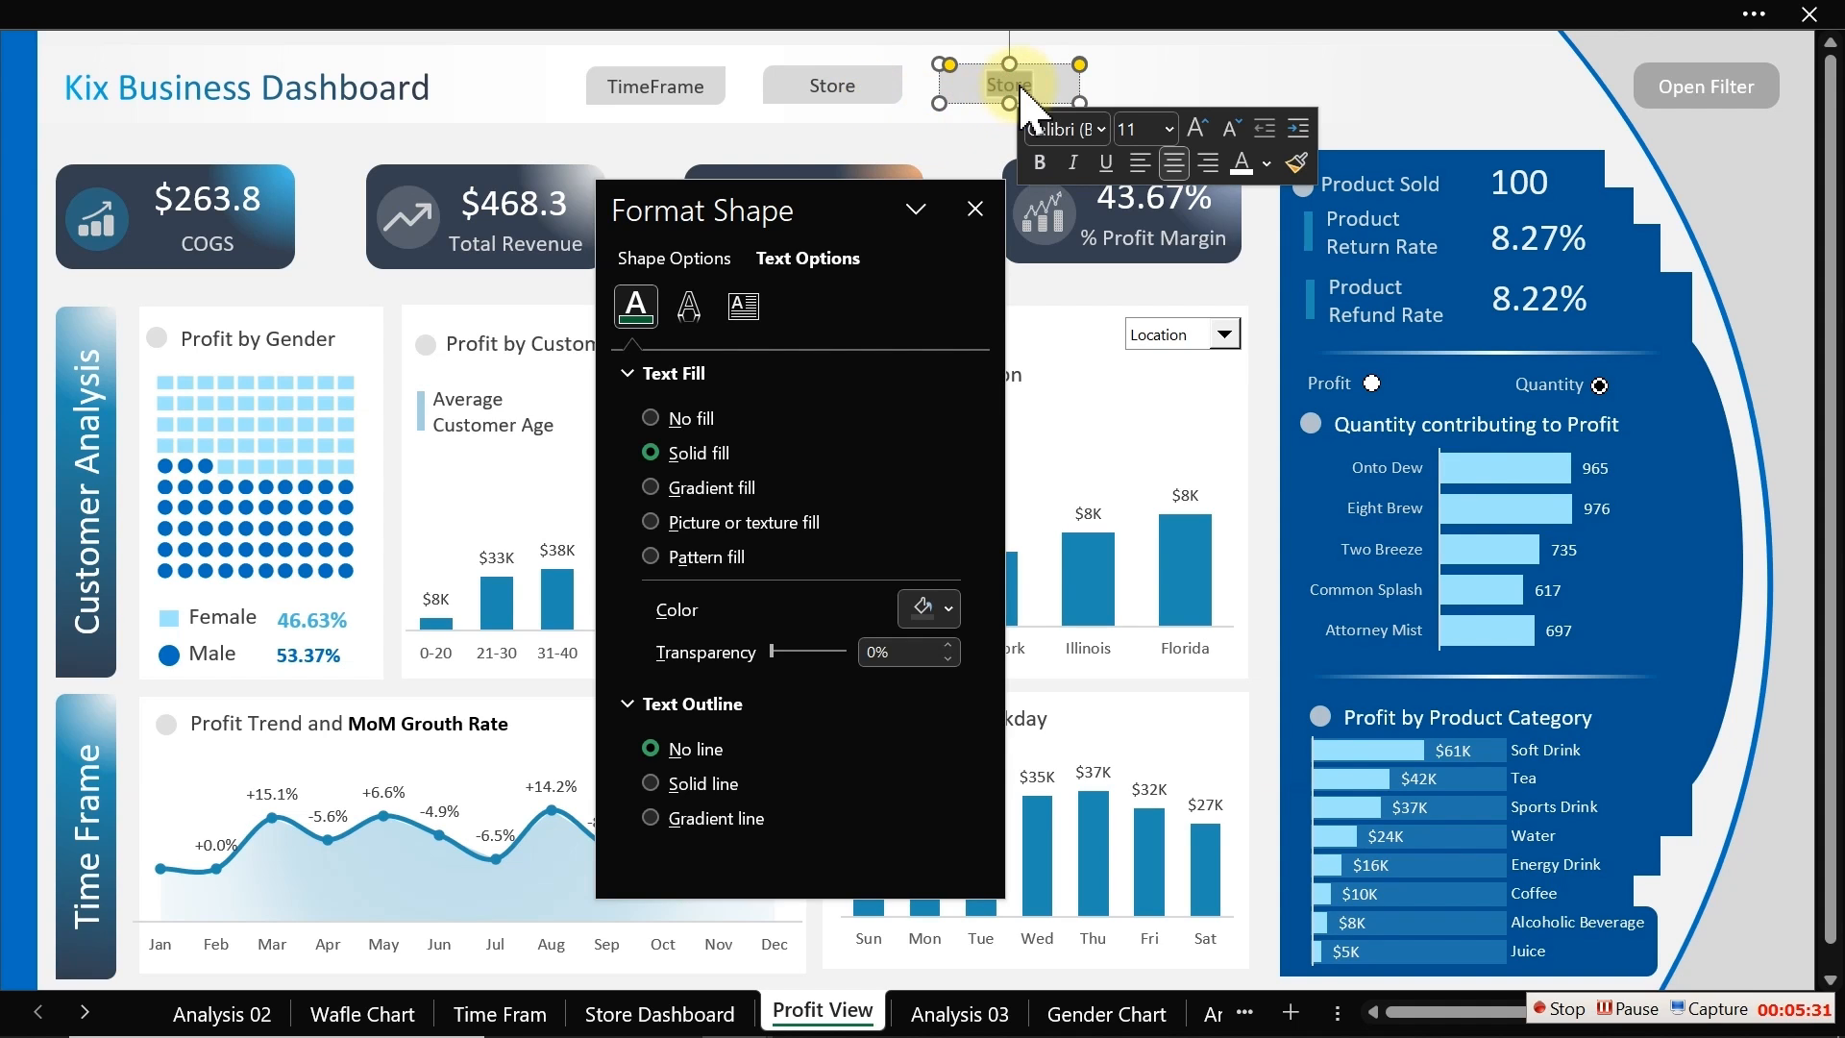
{"action": "key", "text": "Delete"}
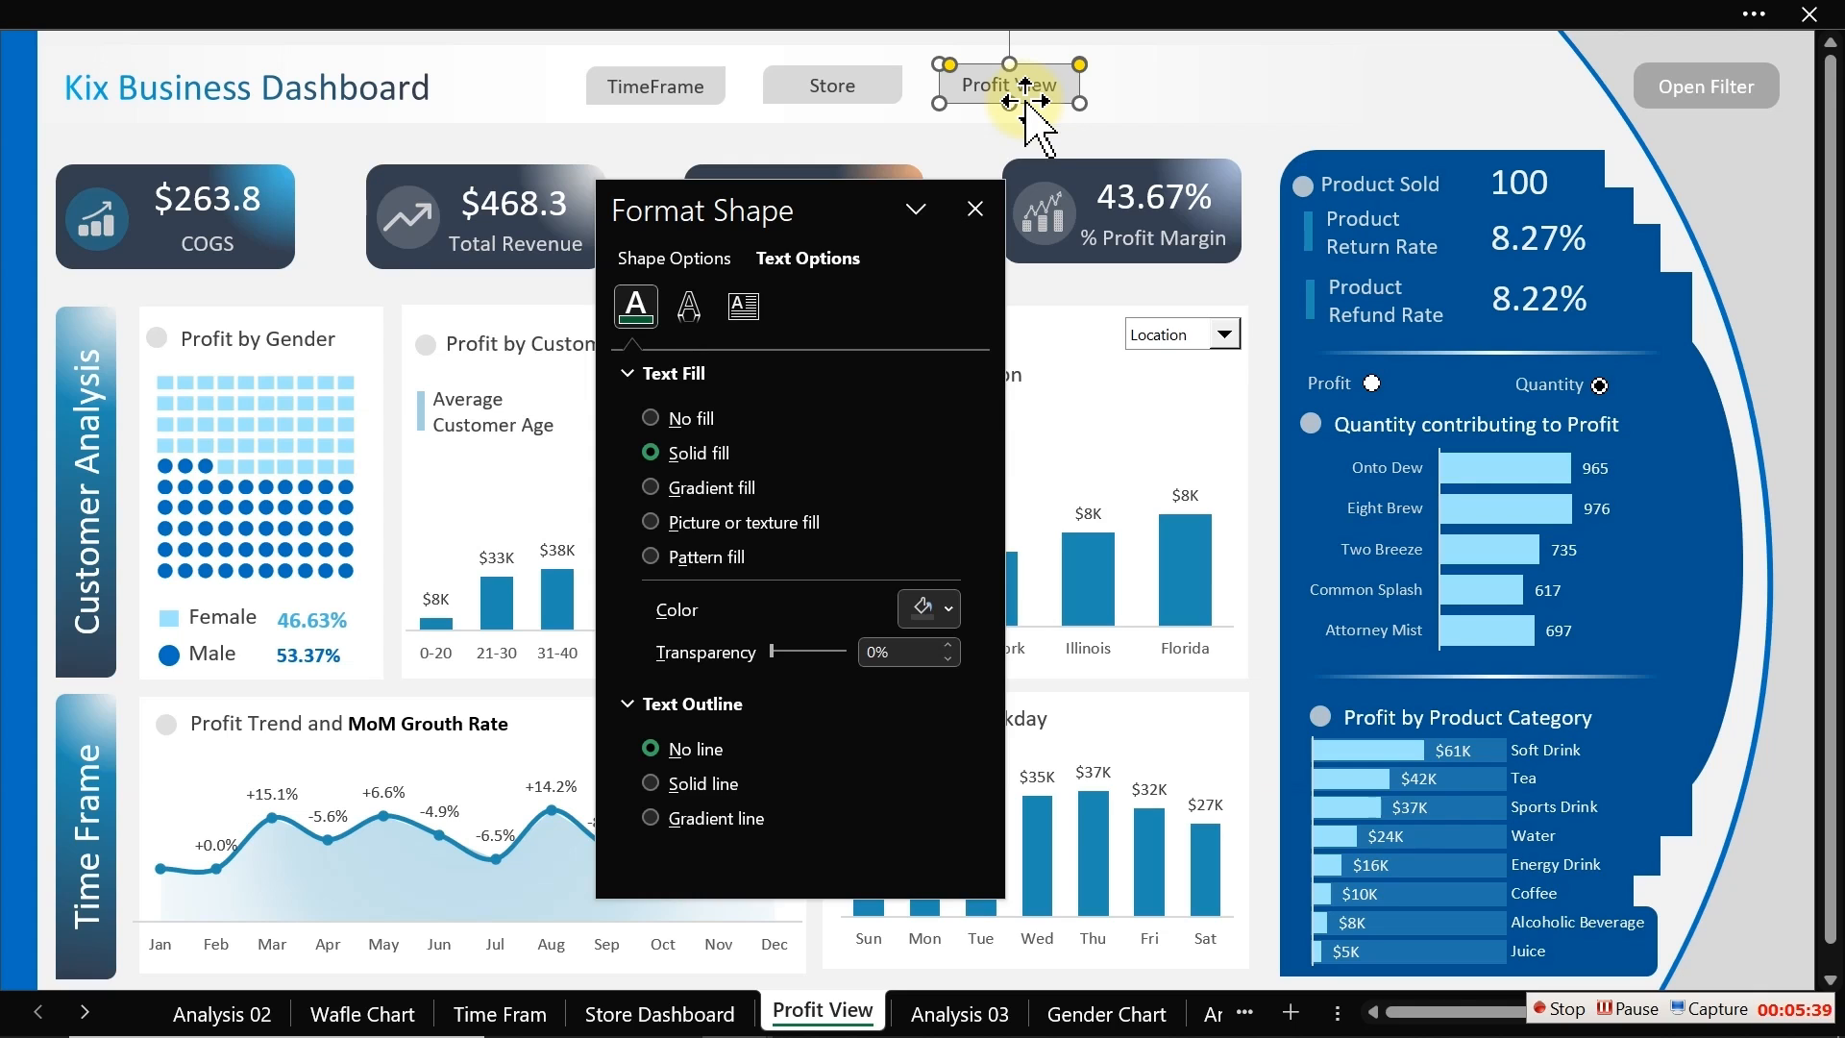
Step: Set the Profit View shape's text colour to white
{"action": "left_click", "coordinate": [946, 607]}
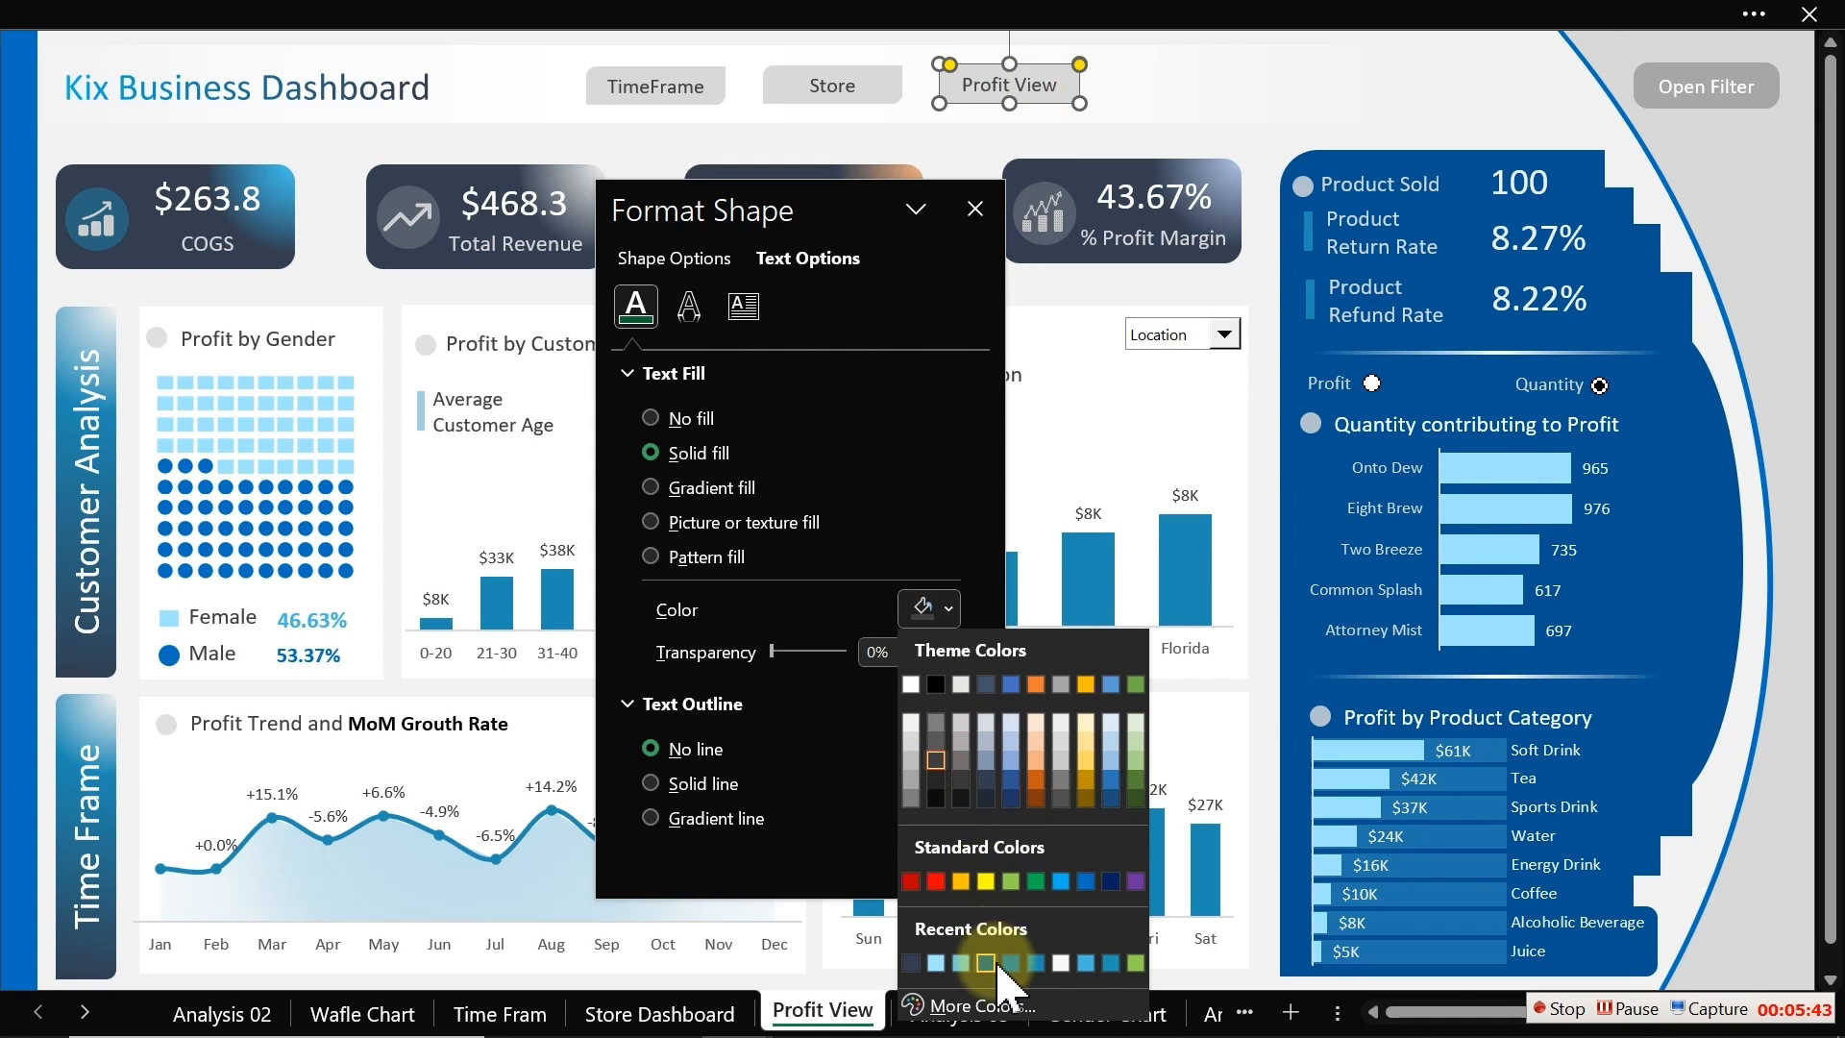
{"action": "left_click", "coordinate": [990, 963]}
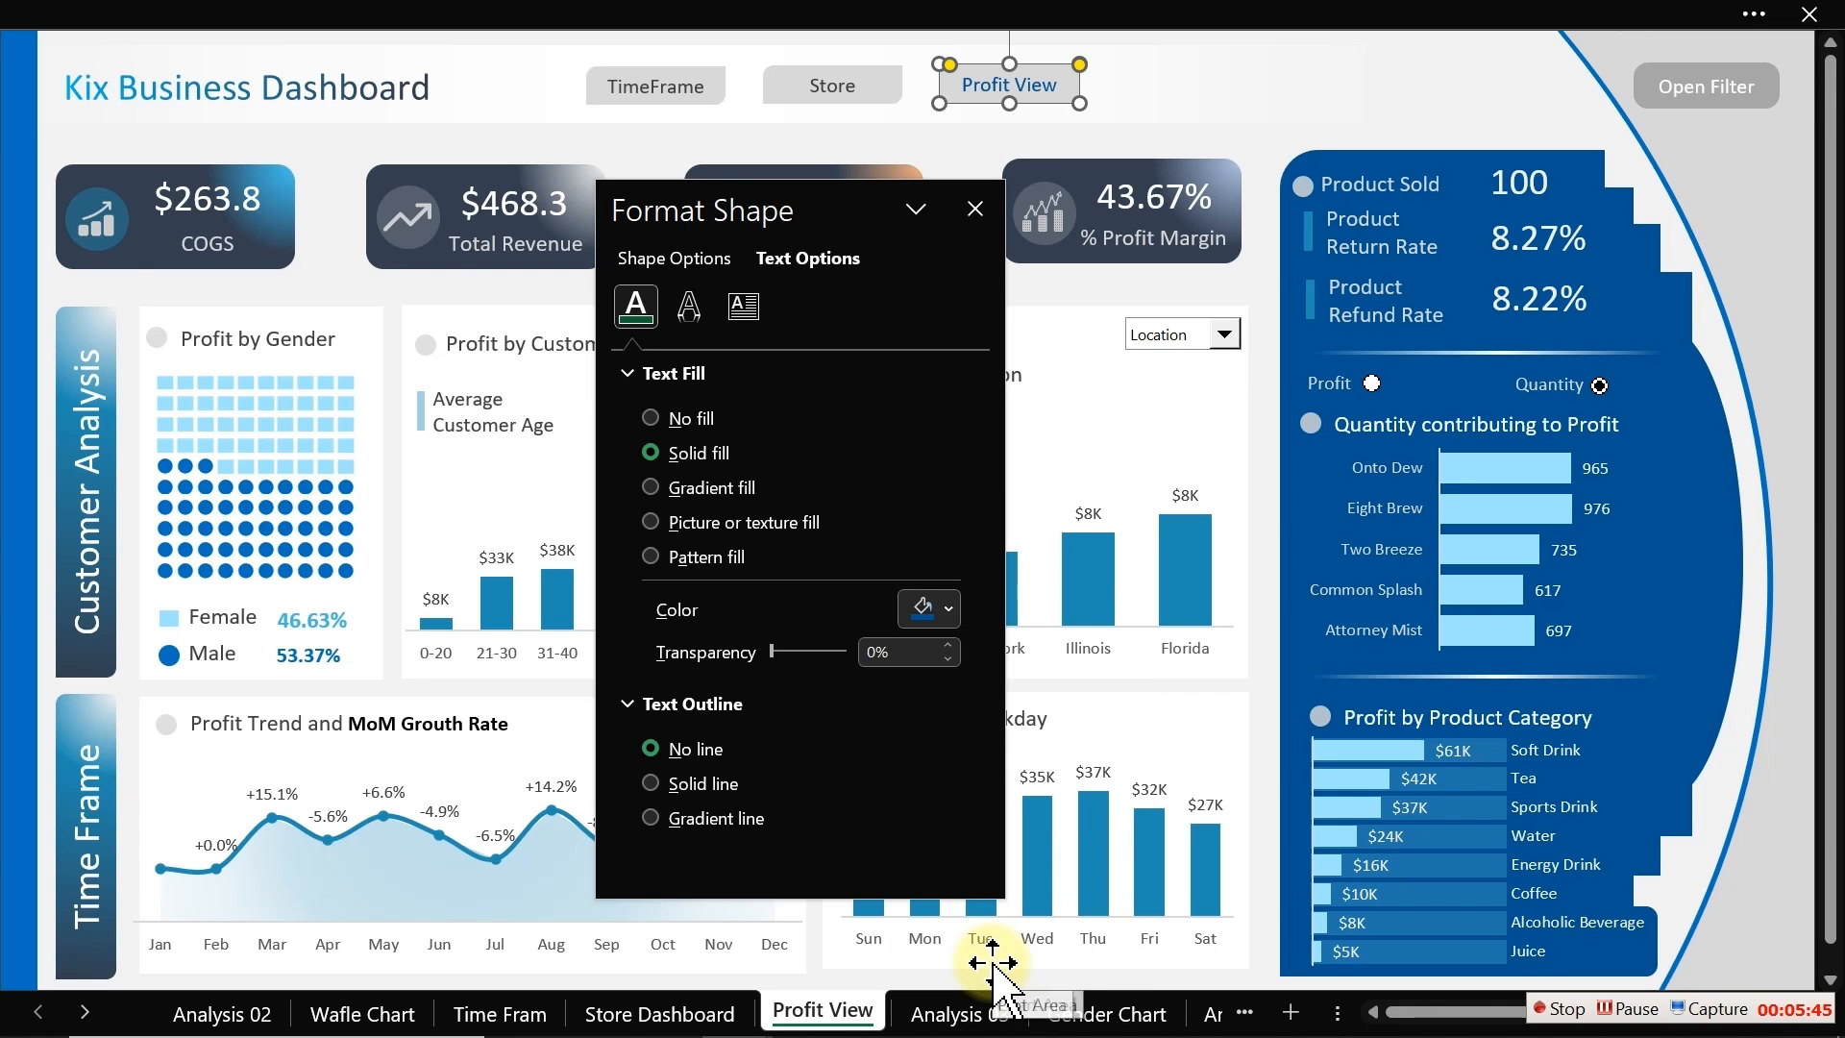
{"action": "left_click", "coordinate": [948, 607]}
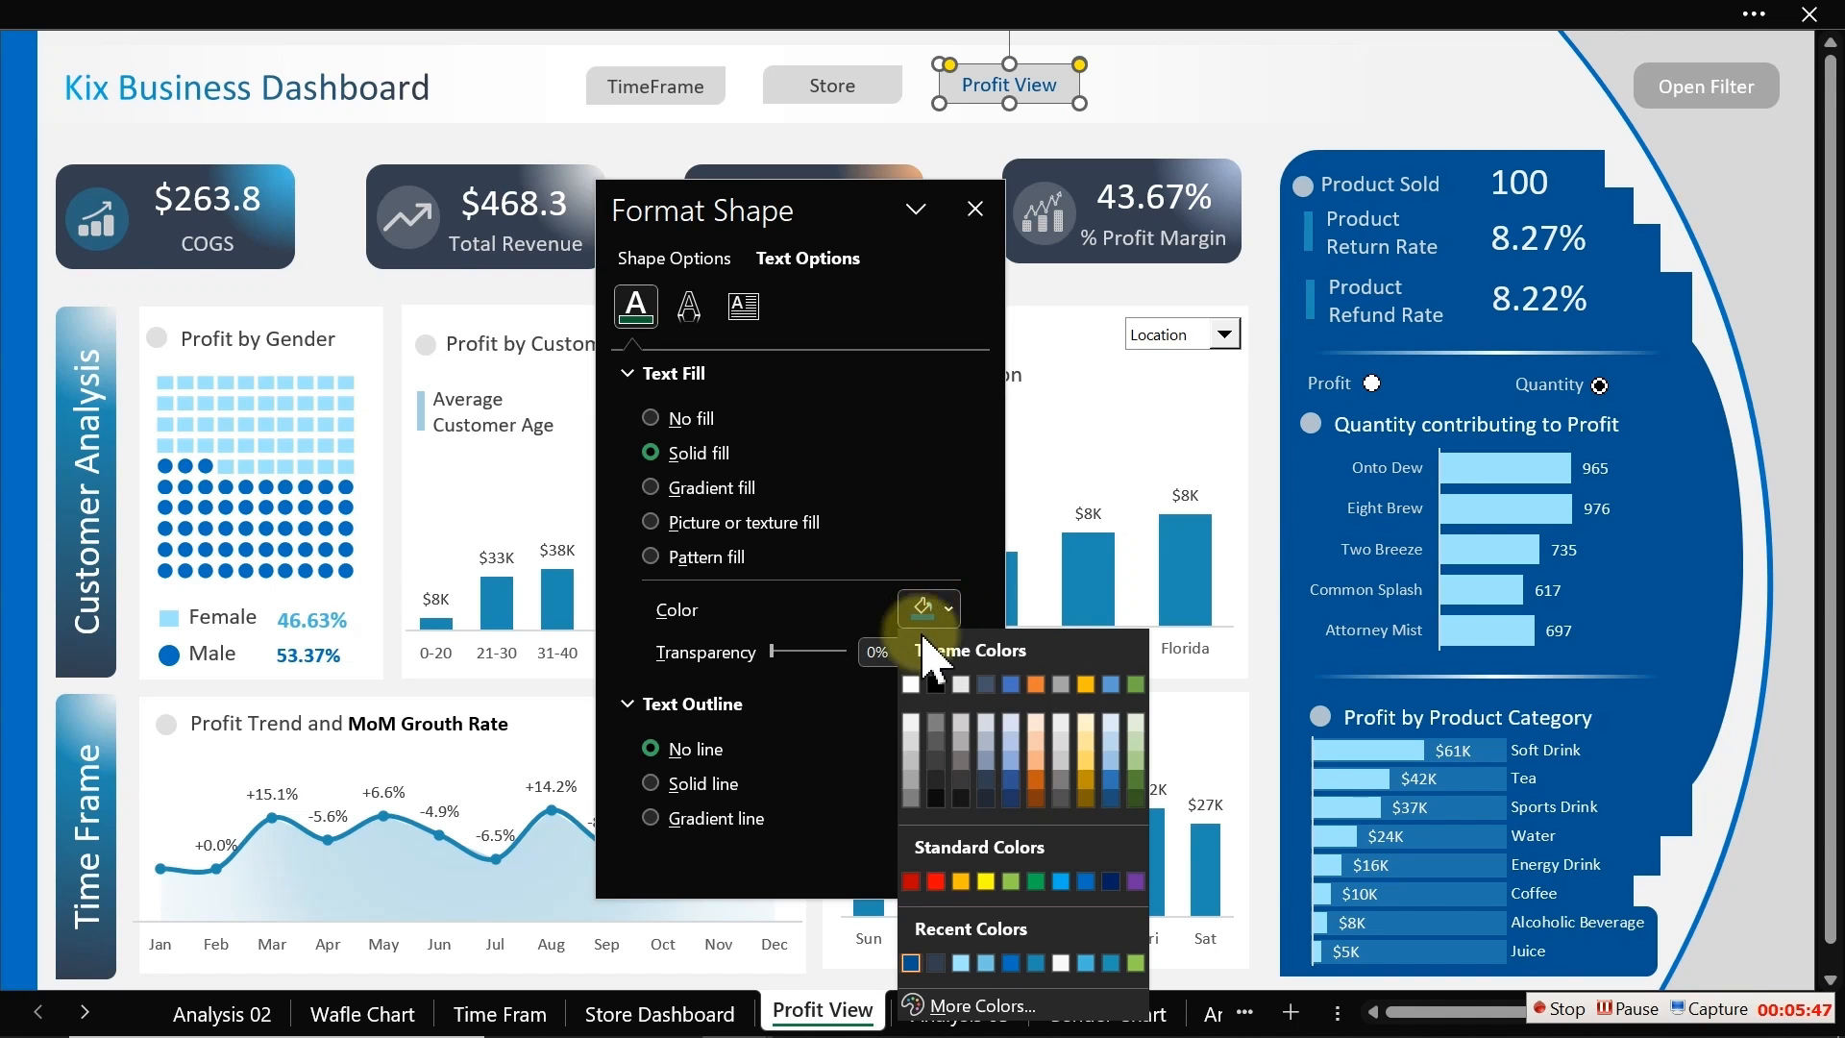
{"action": "left_click", "coordinate": [911, 661]}
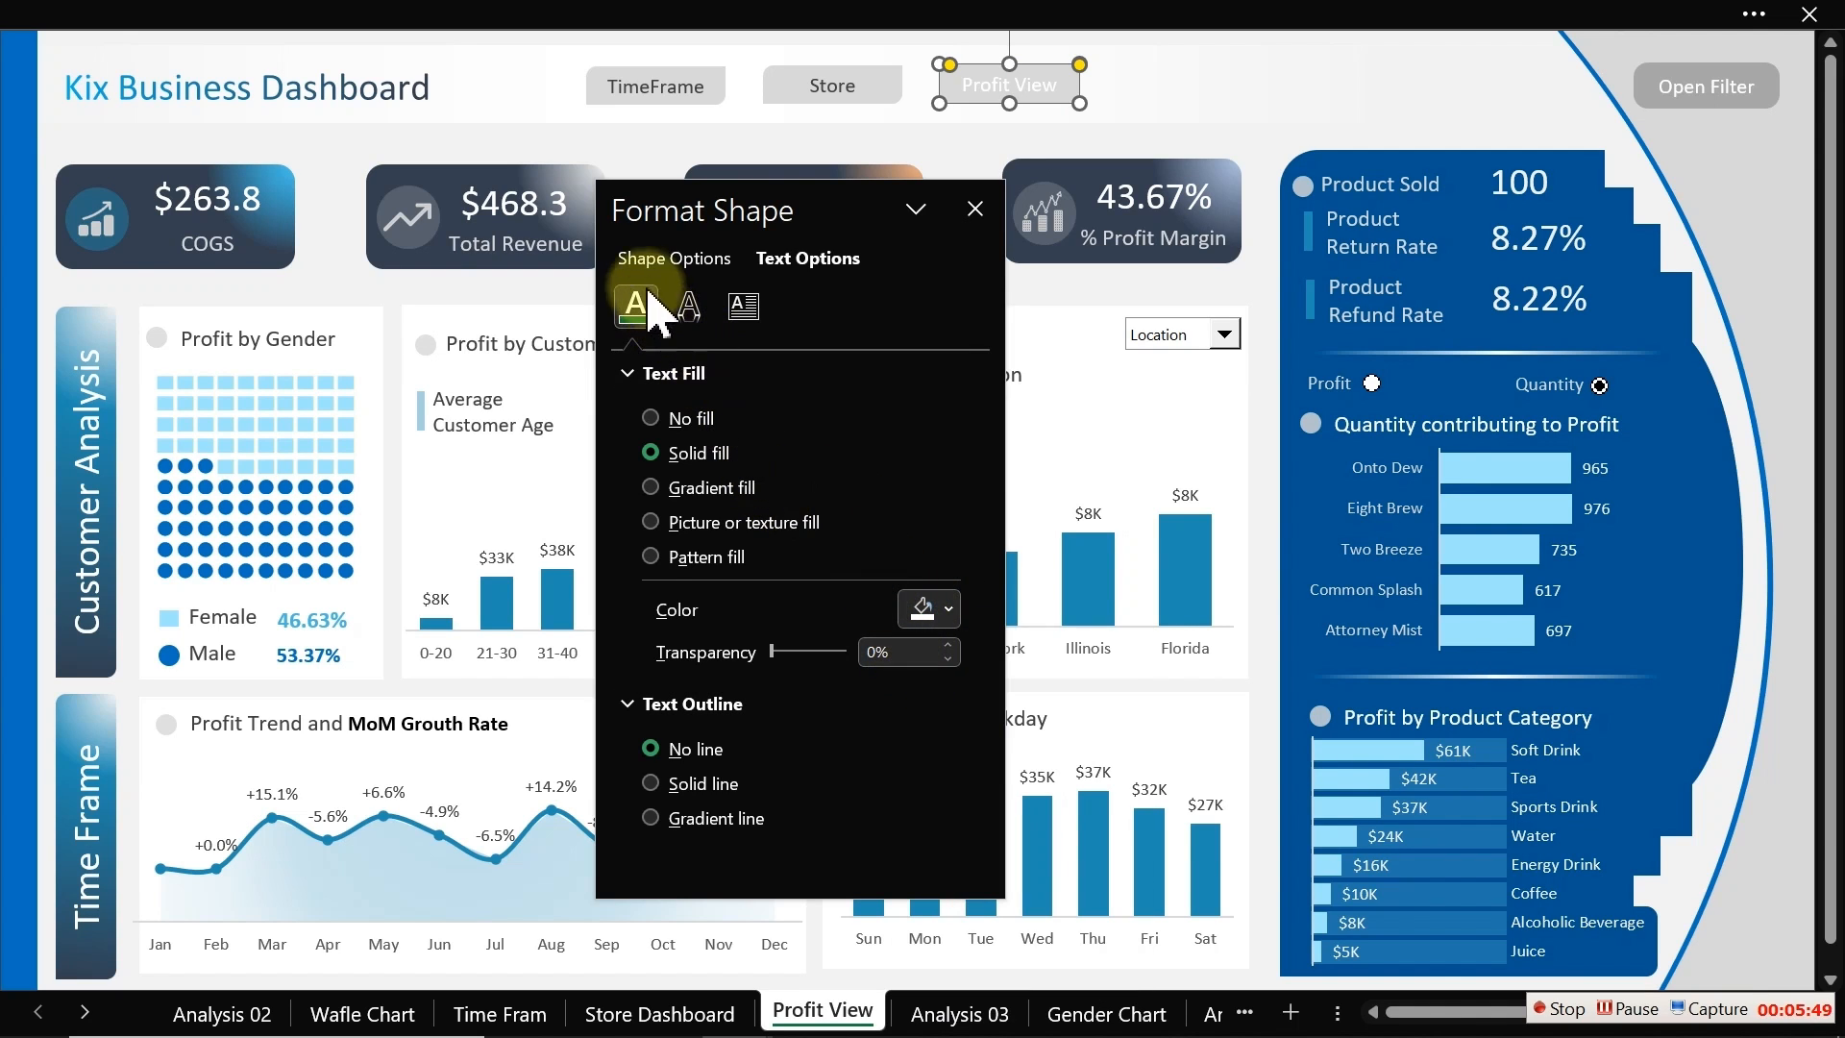
Step: Fill the Profit View shape with a solid blue and close the Format Shape pane
{"action": "left_click", "coordinate": [678, 259]}
{"action": "left_click", "coordinate": [924, 608]}
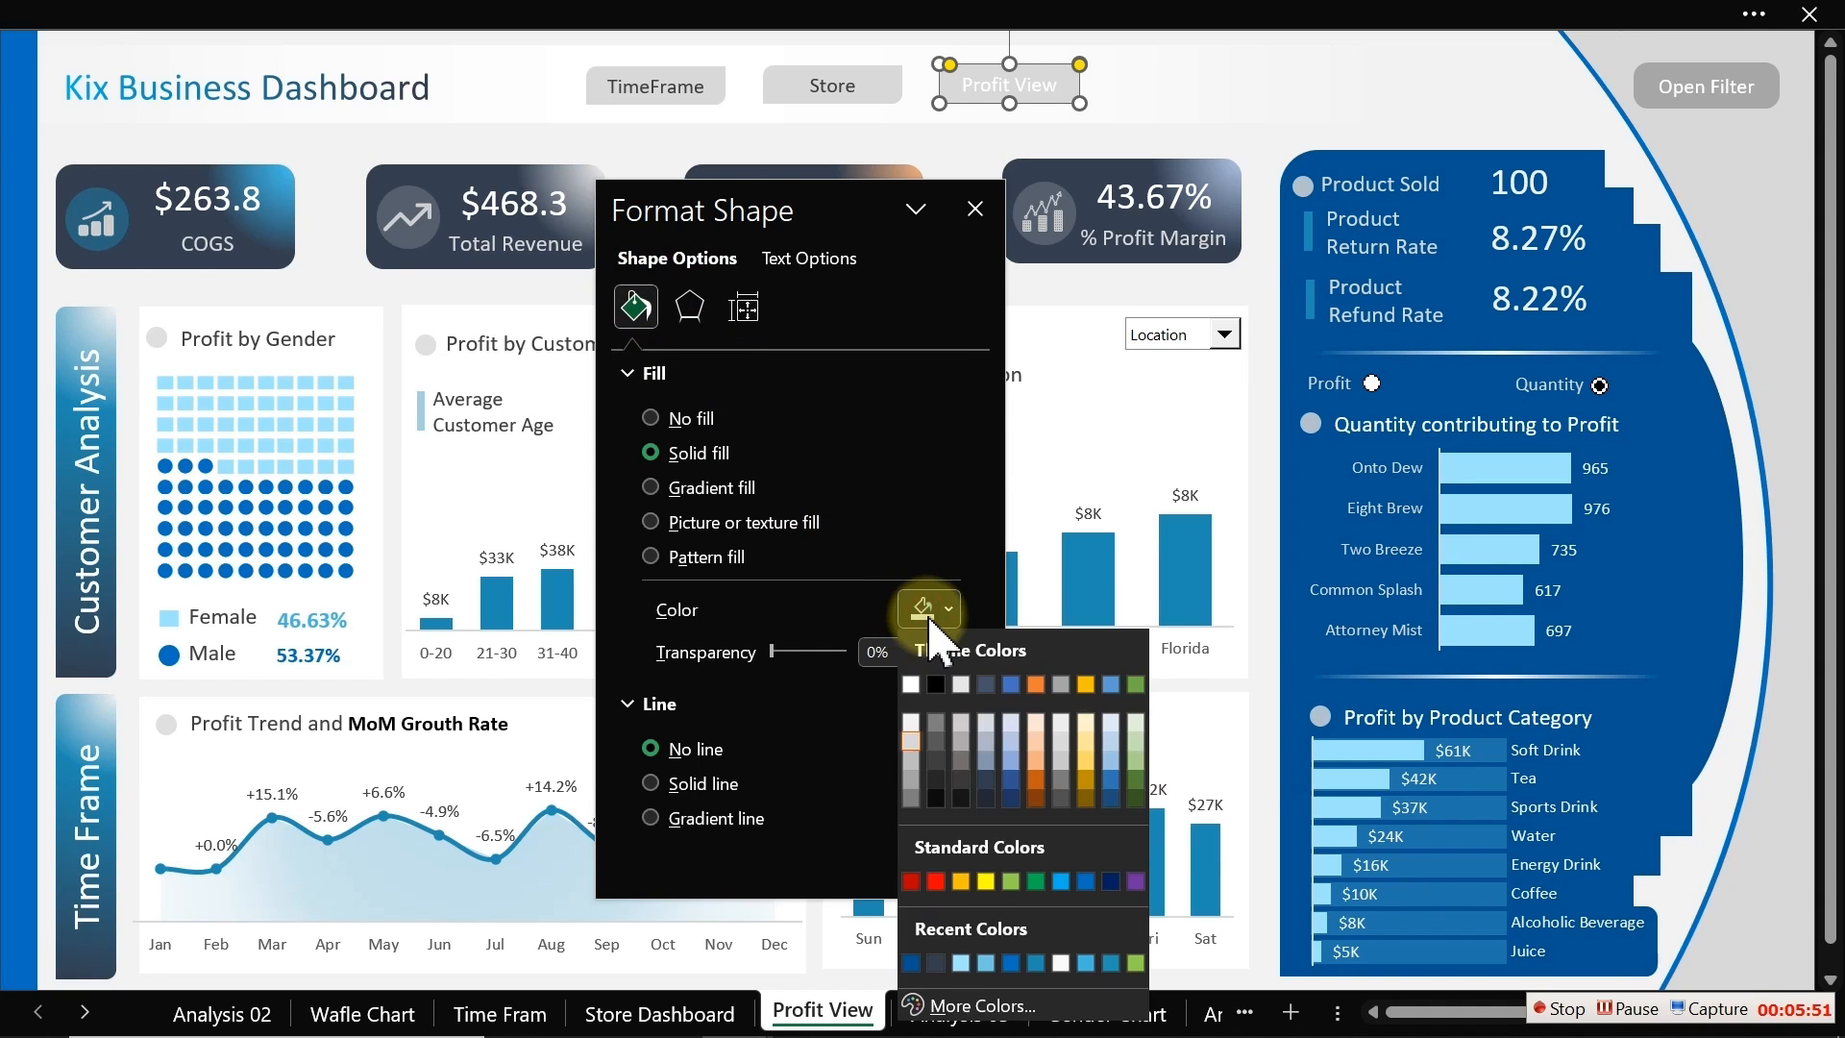
{"action": "left_click", "coordinate": [926, 964]}
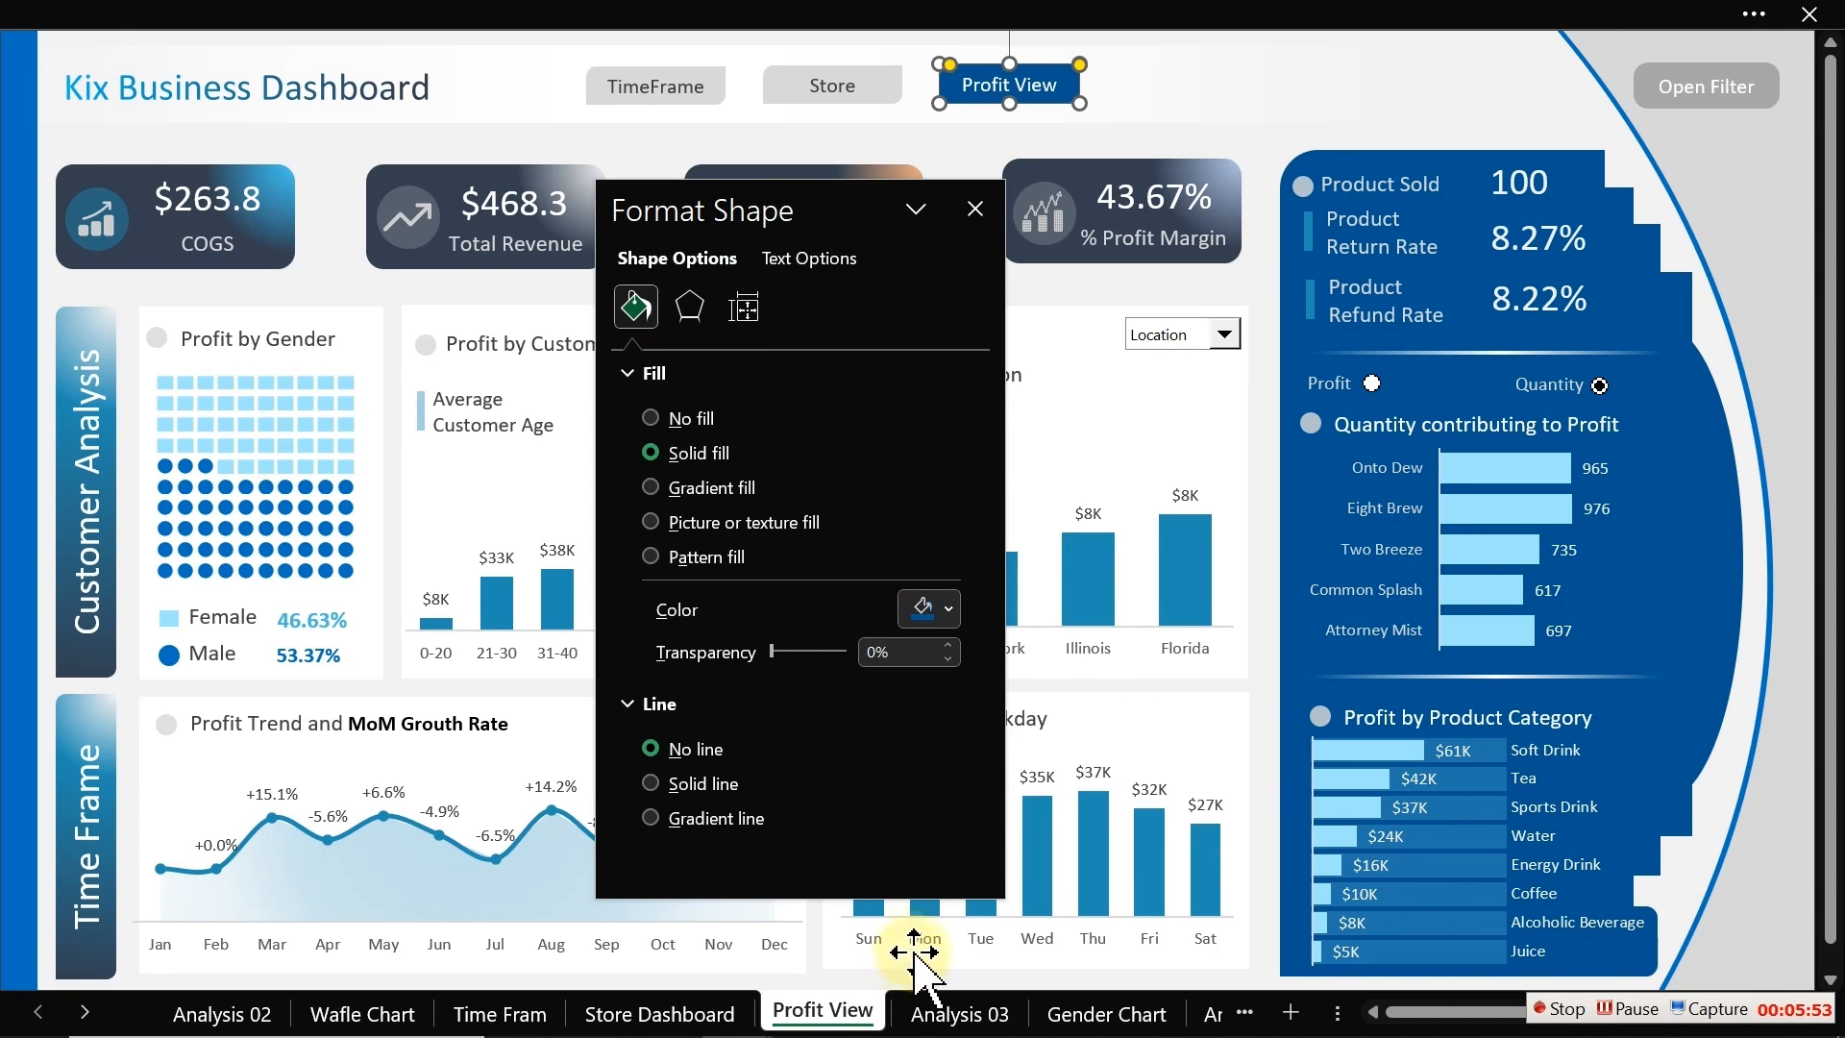
{"action": "left_click", "coordinate": [937, 607]}
{"action": "left_click", "coordinate": [1033, 963]}
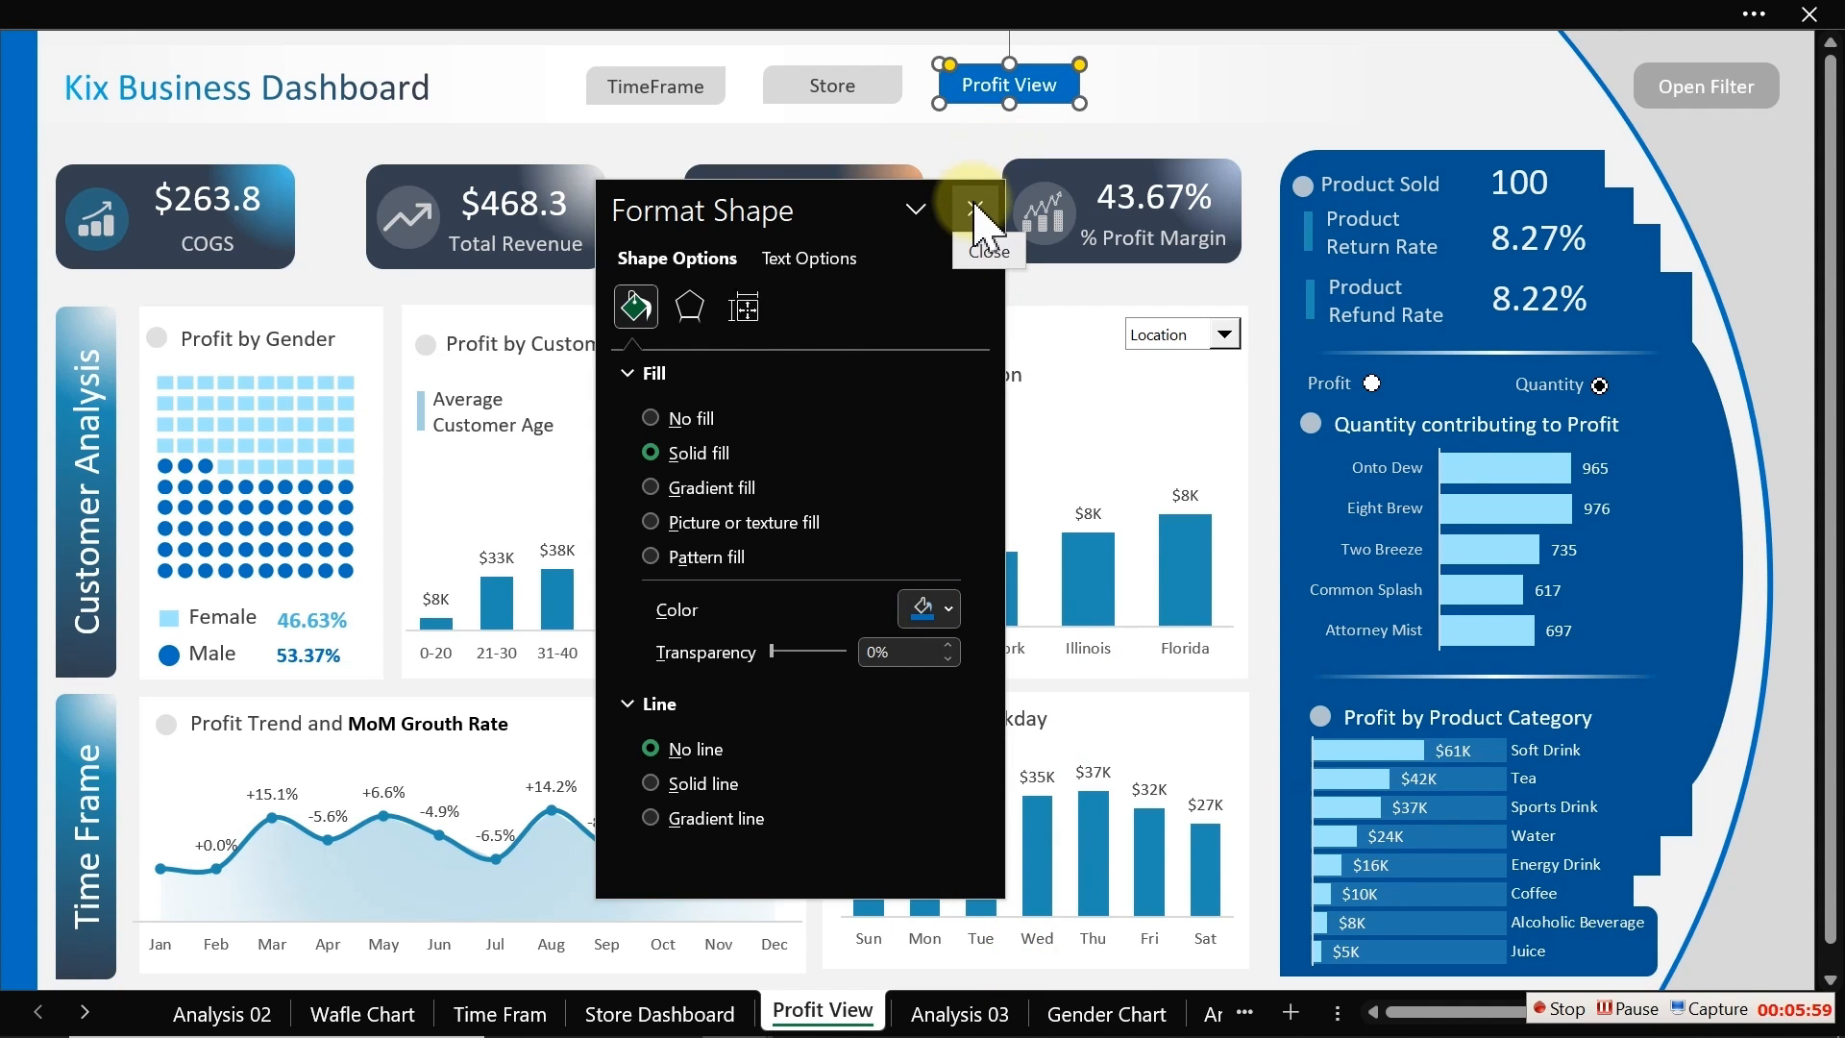
{"action": "left_click", "coordinate": [975, 140]}
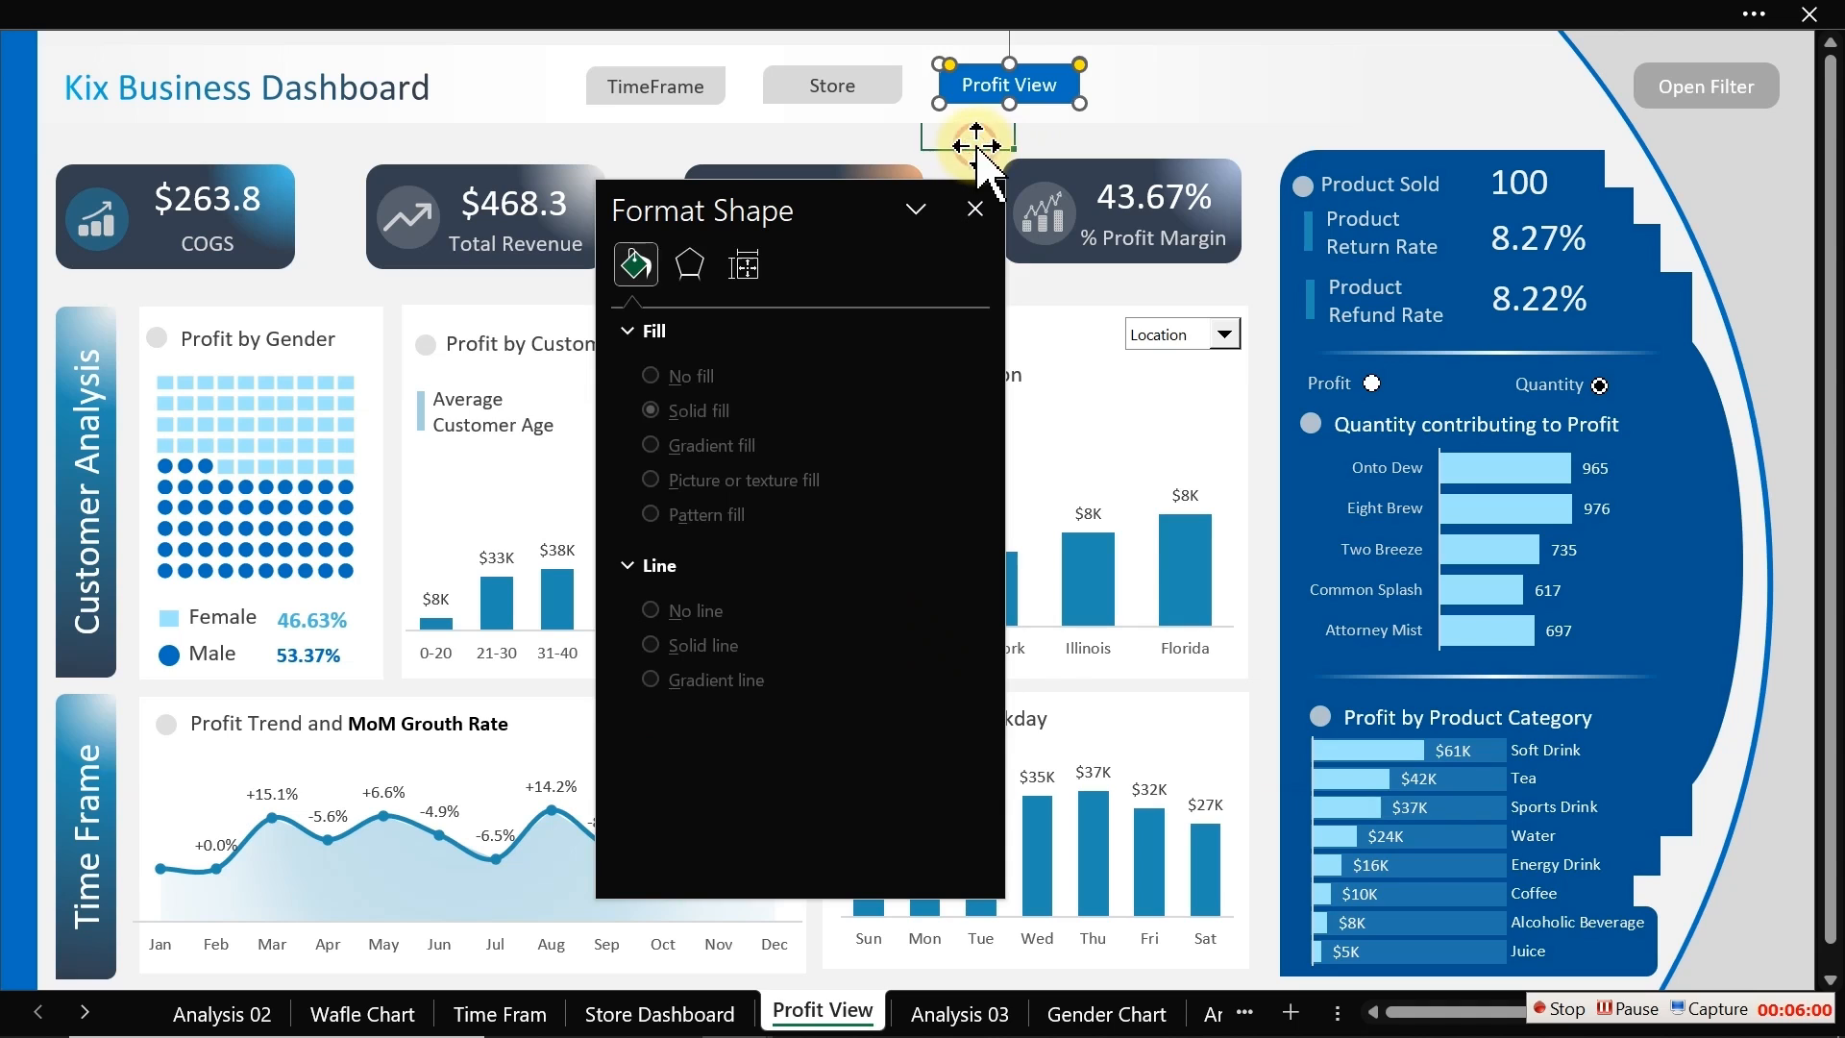
{"action": "left_click", "coordinate": [974, 210]}
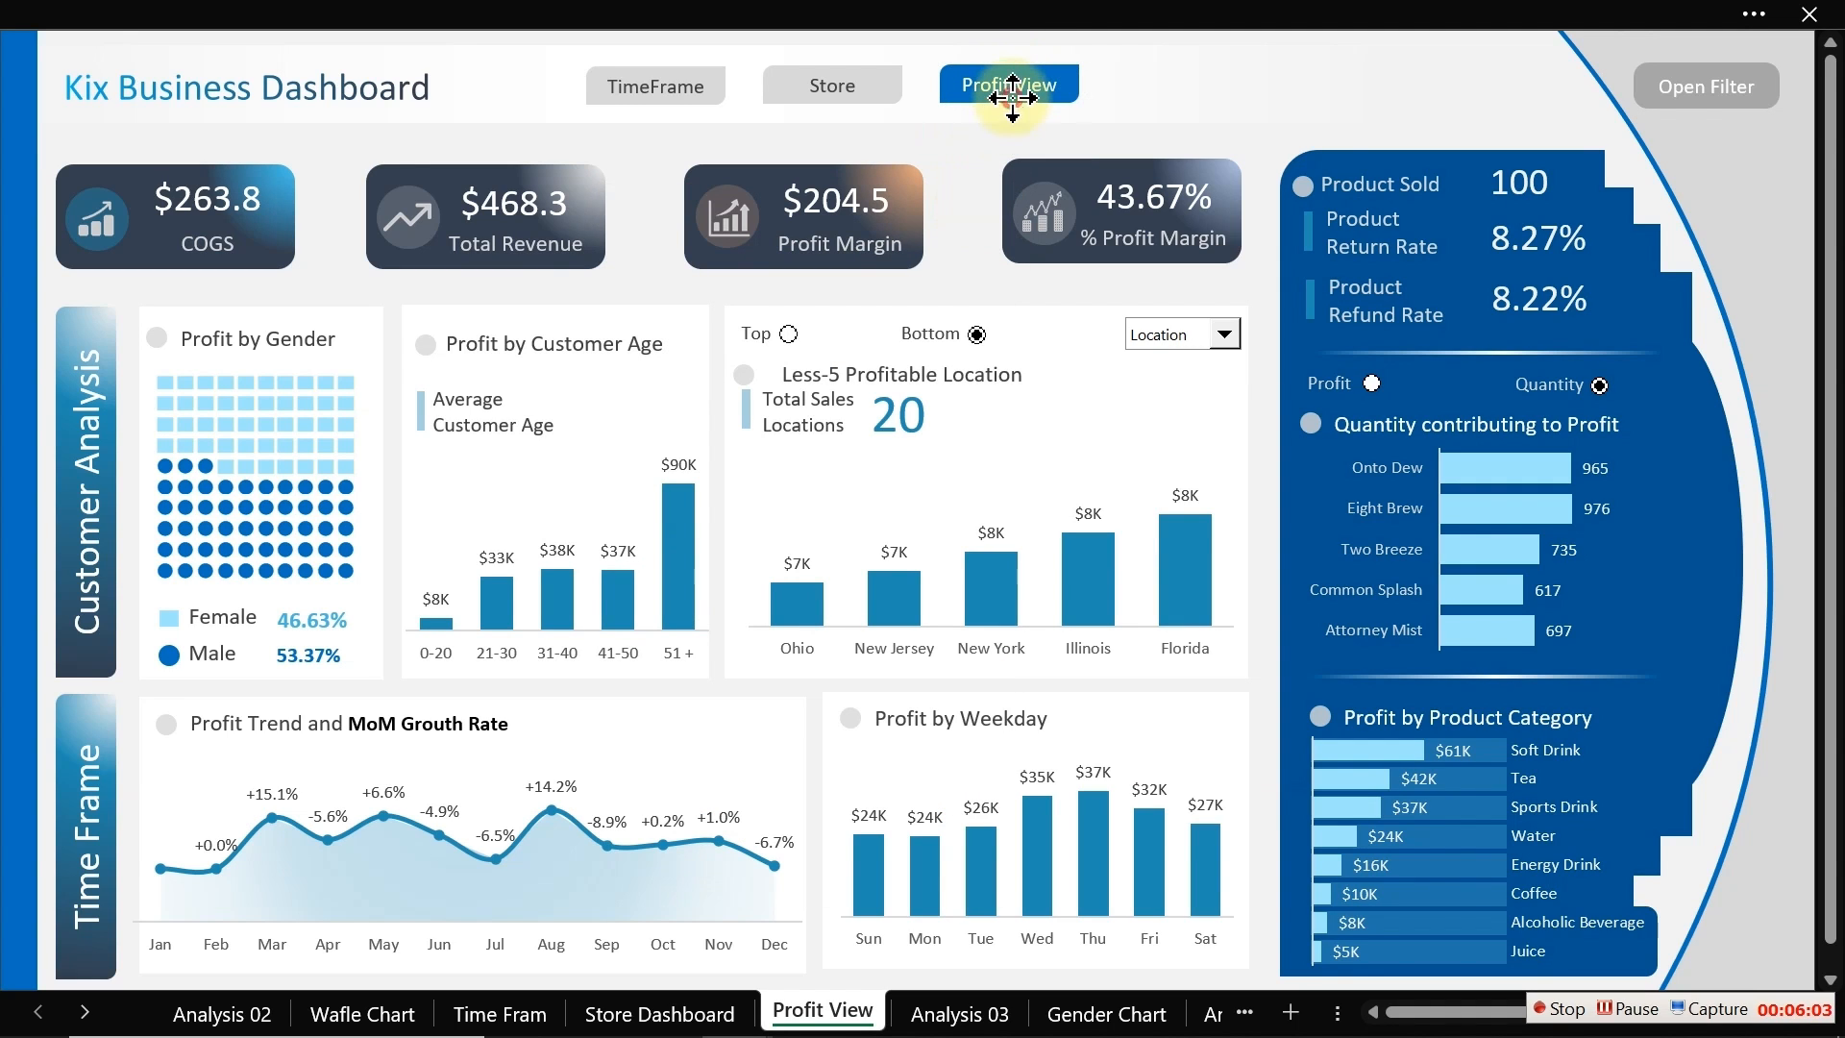
Step: Copy the three navigation buttons and paste them beside the title on the Store Dashboard sheet
{"action": "left_click", "coordinate": [1011, 97]}
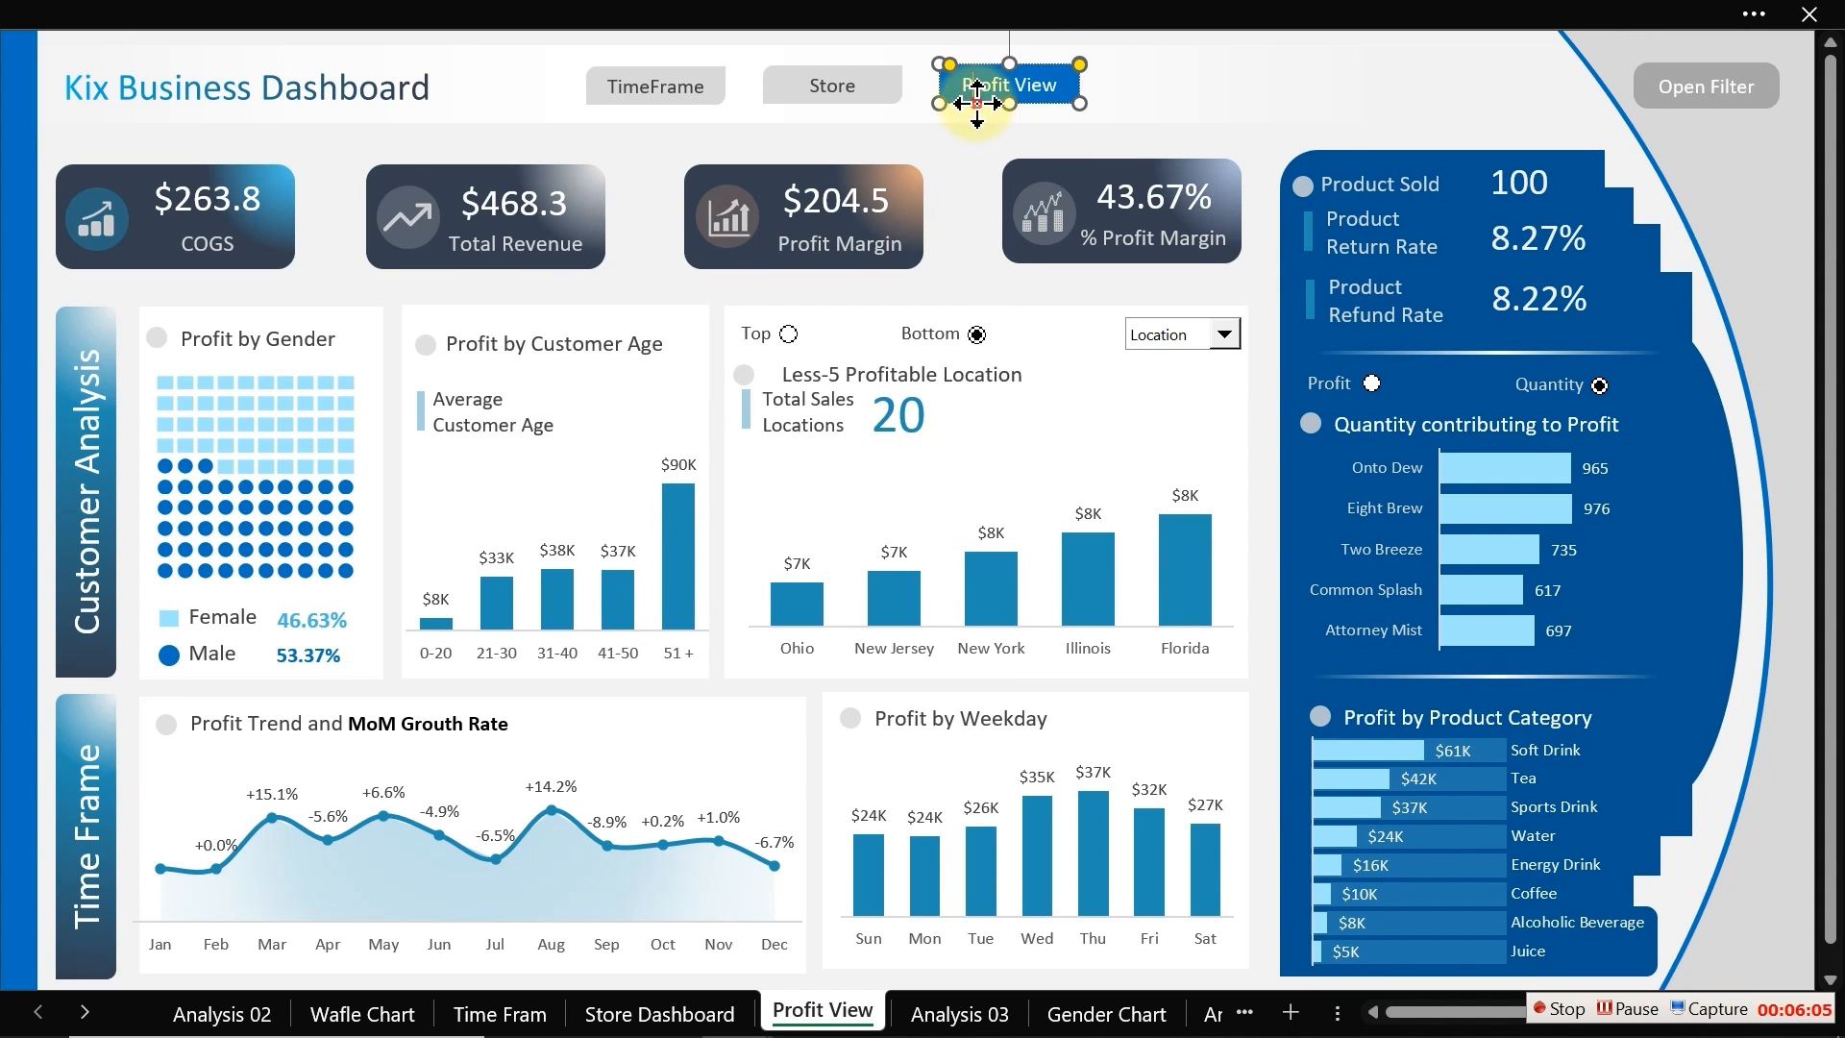
{"action": "left_click", "coordinate": [860, 85], "text": "ctrl"}
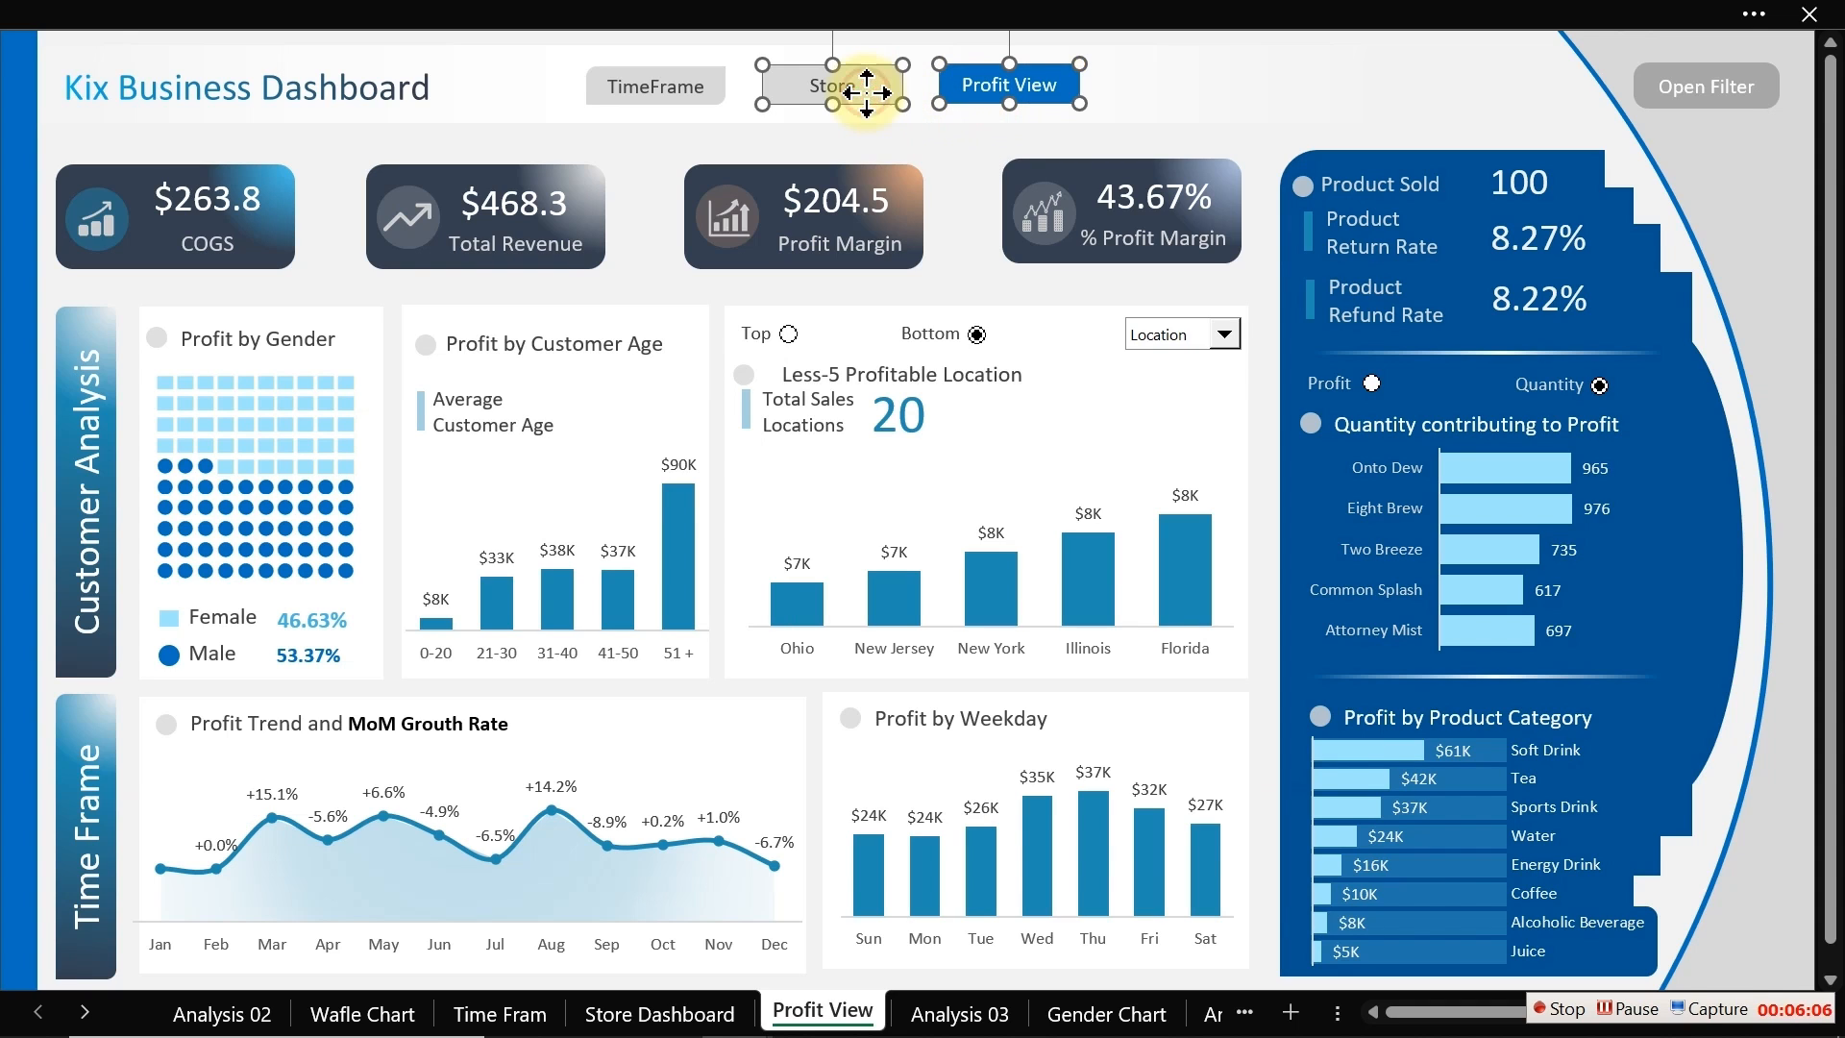
{"action": "left_click", "coordinate": [676, 94], "text": "ctrl"}
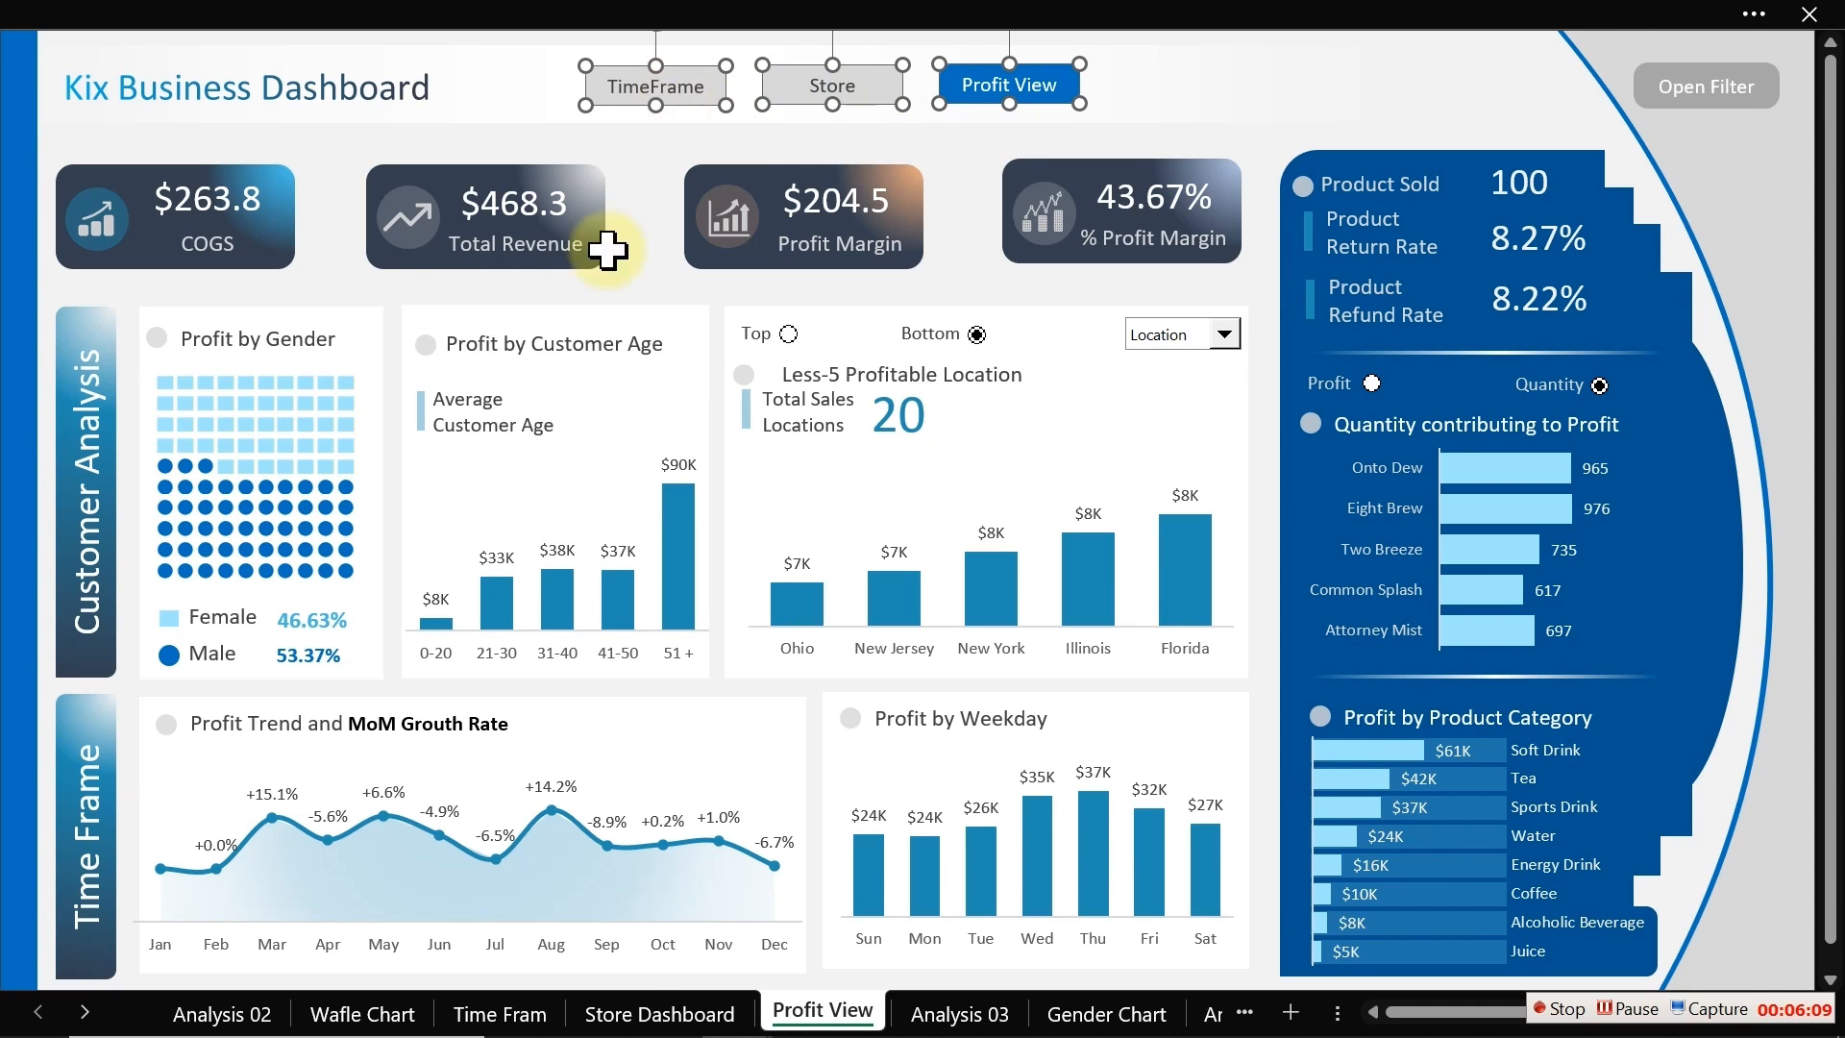
{"action": "left_click", "coordinate": [659, 1013]}
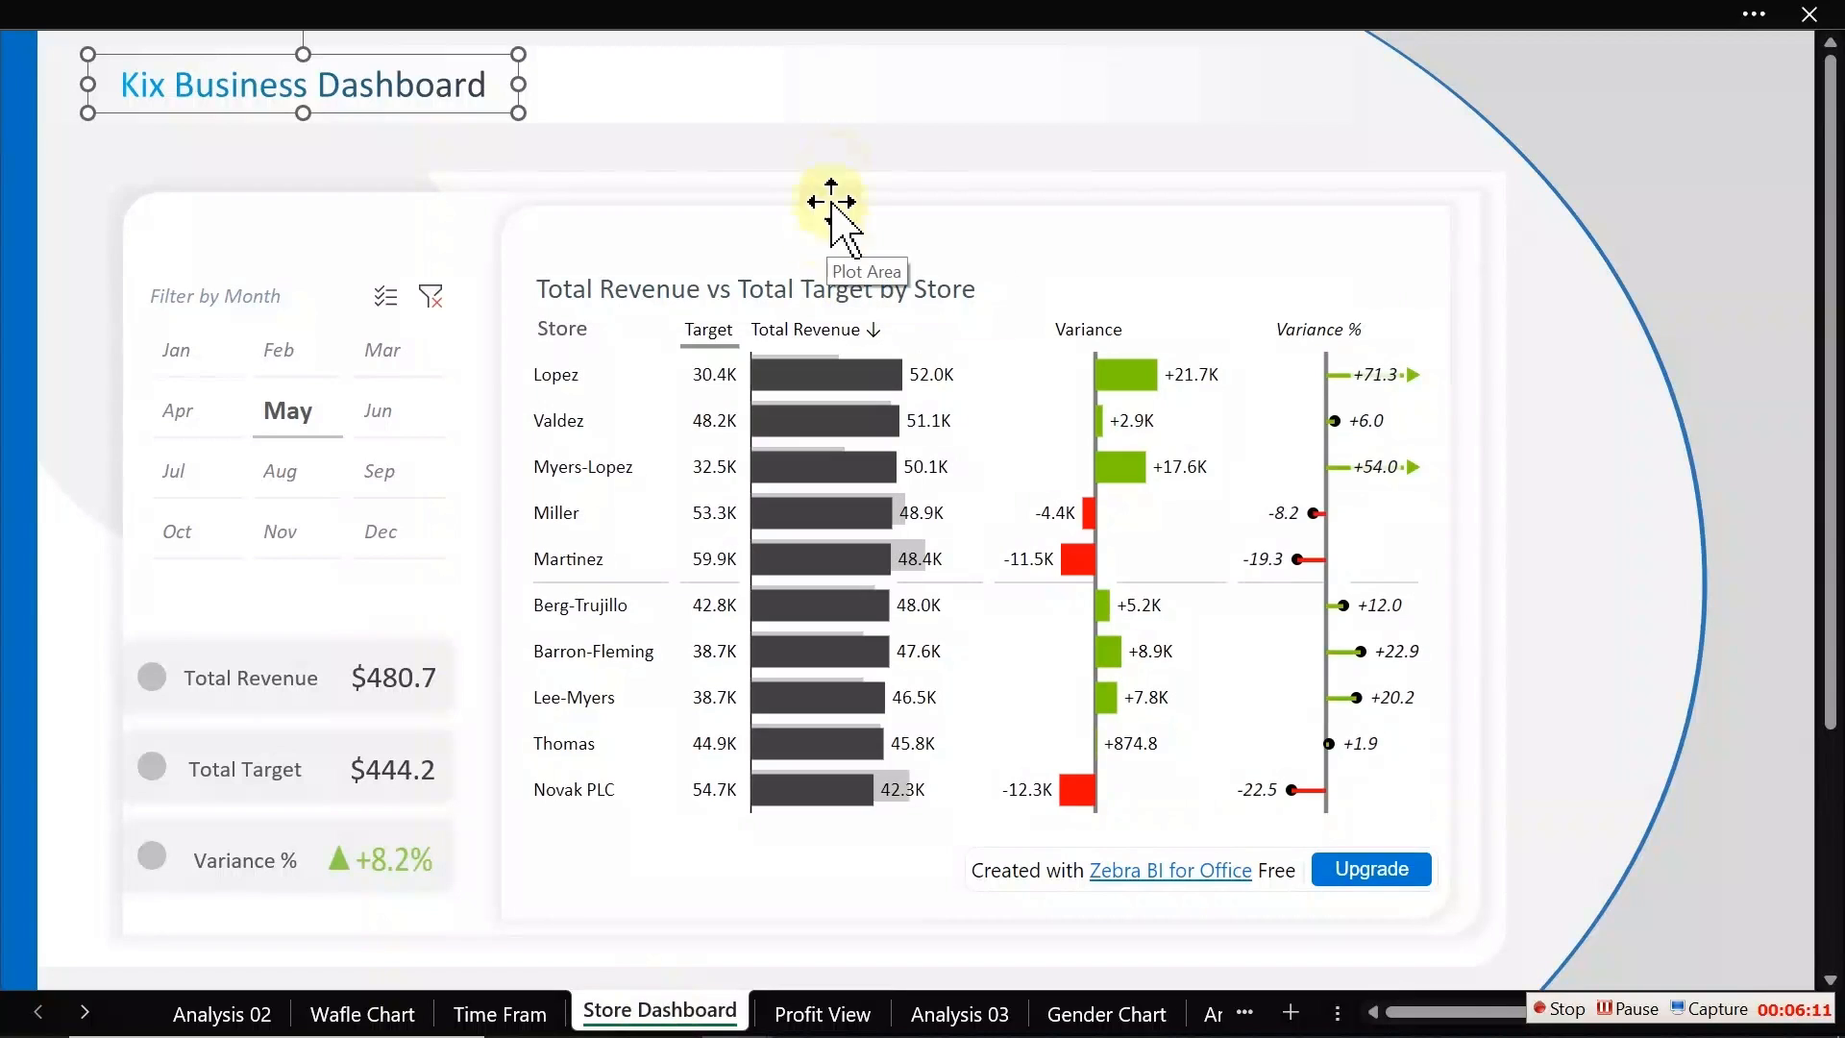
{"action": "left_click", "coordinate": [835, 142]}
{"action": "key", "text": "ctrl+v"}
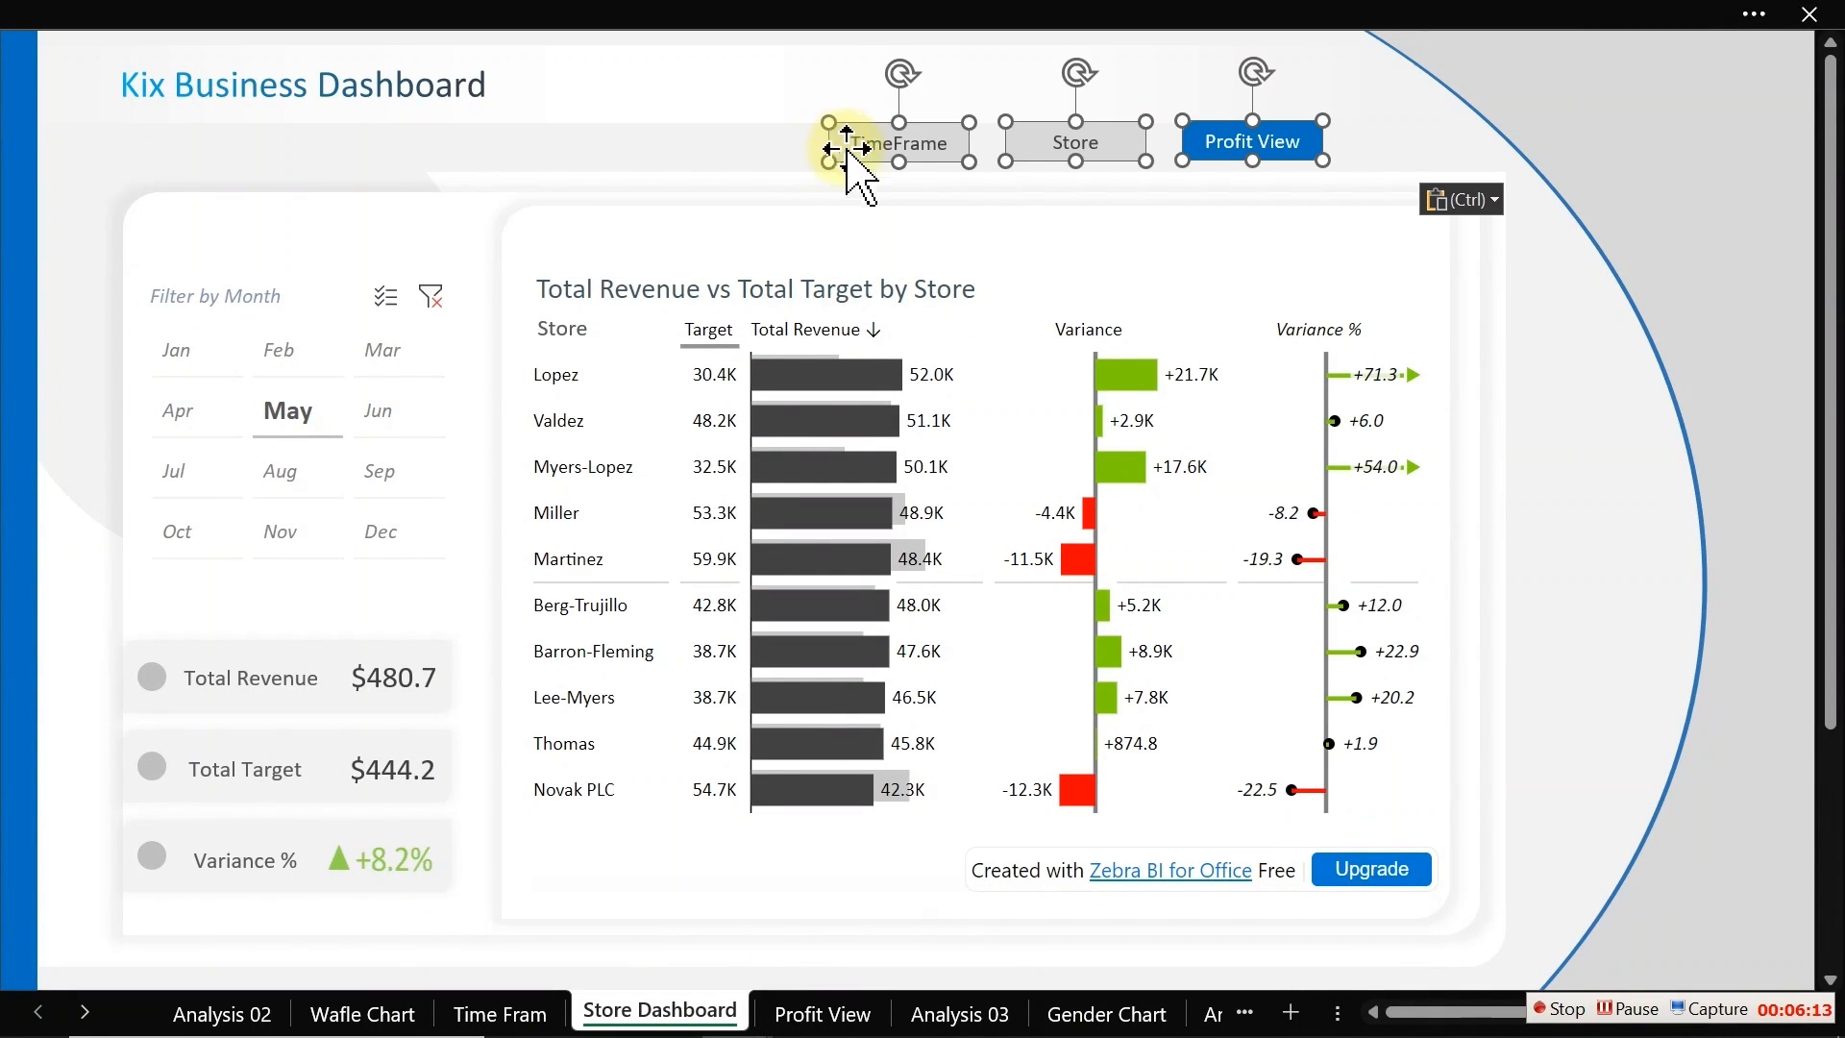
{"action": "left_click_drag", "start_coordinate": [914, 160], "coordinate": [724, 104]}
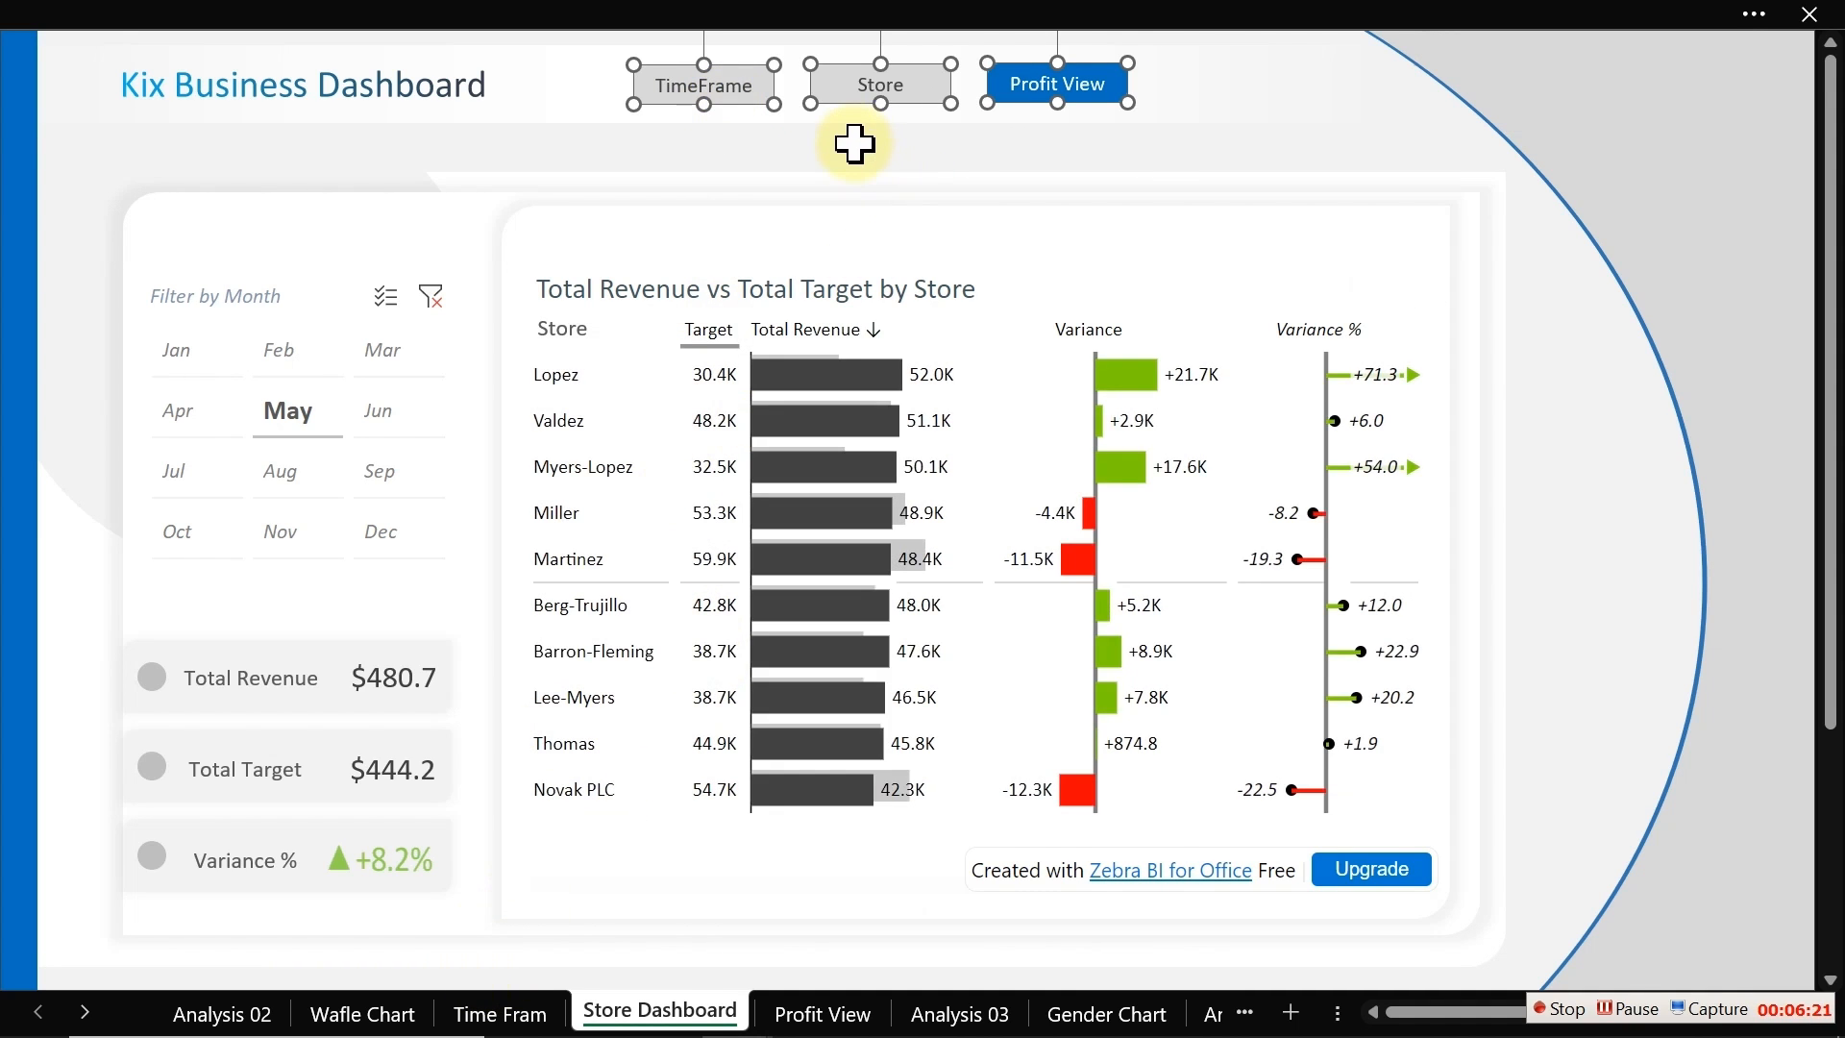
Step: Paste the three navigation buttons beside the title on the Time Fram sheet
{"action": "left_click", "coordinate": [485, 1011]}
{"action": "left_click", "coordinate": [786, 135]}
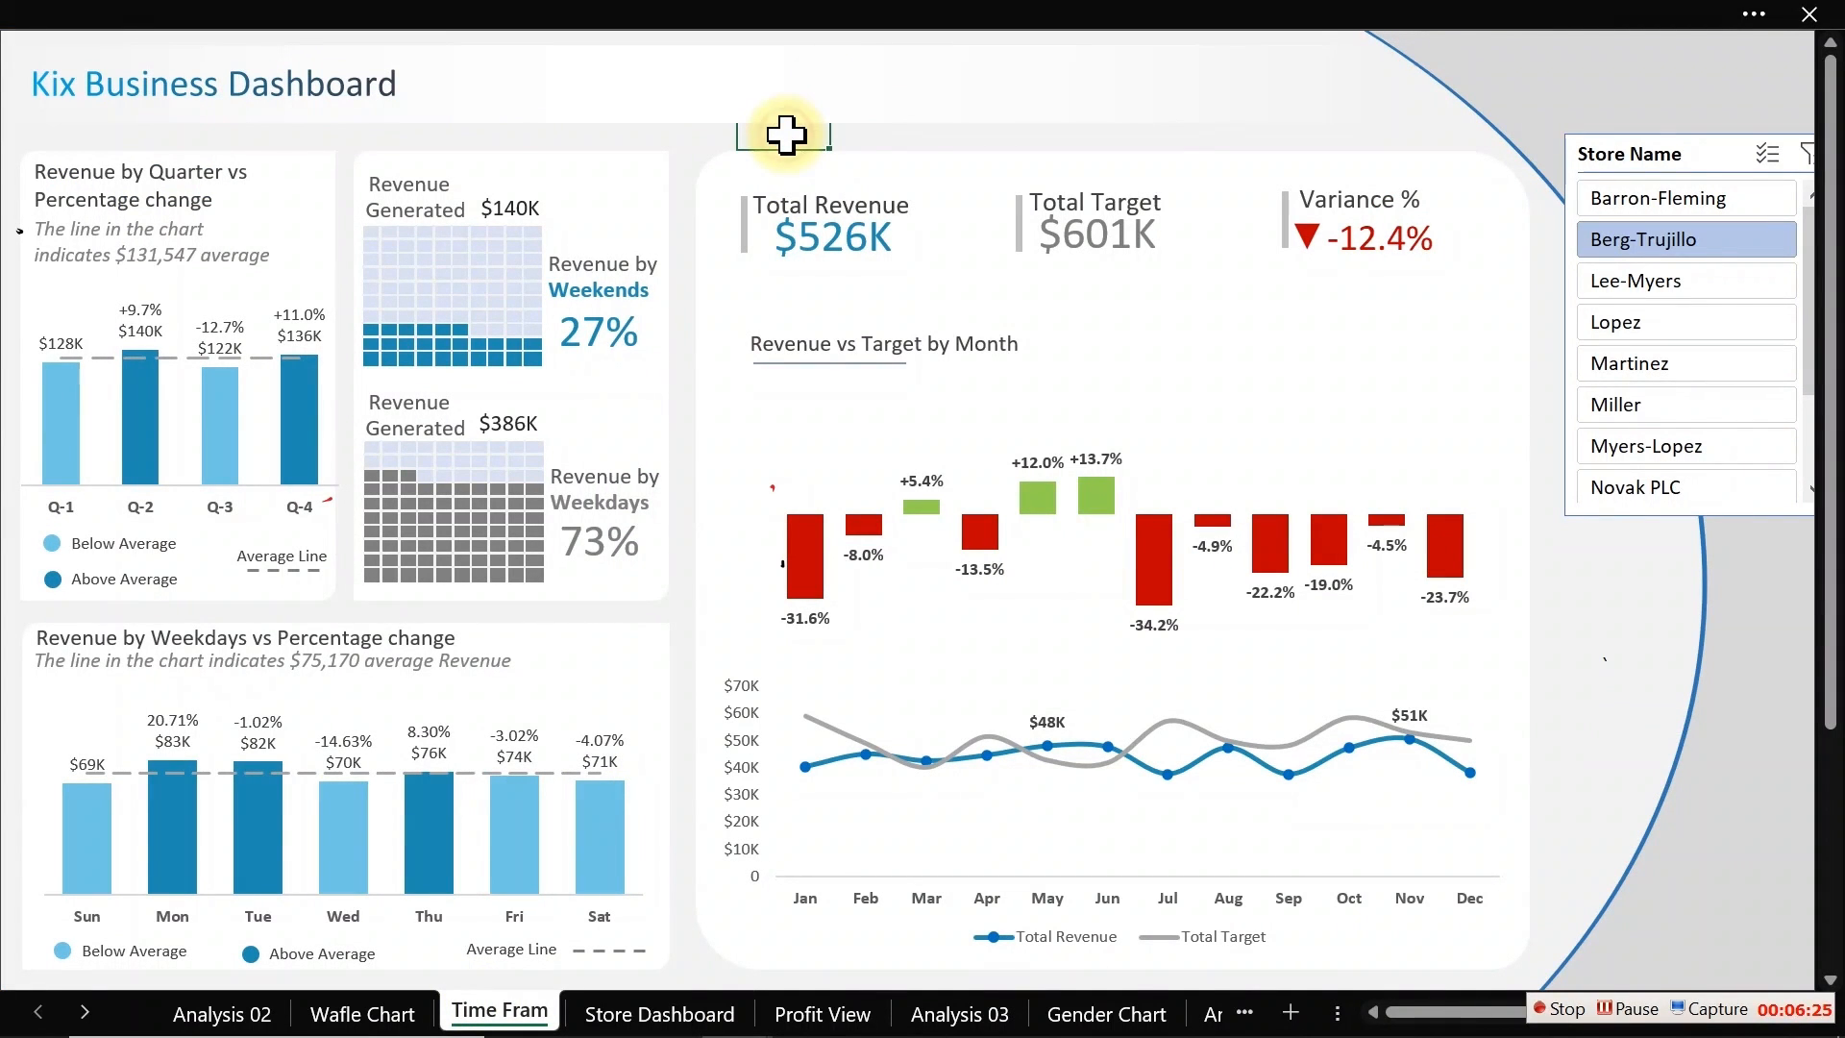
{"action": "key", "text": "ctrl+v"}
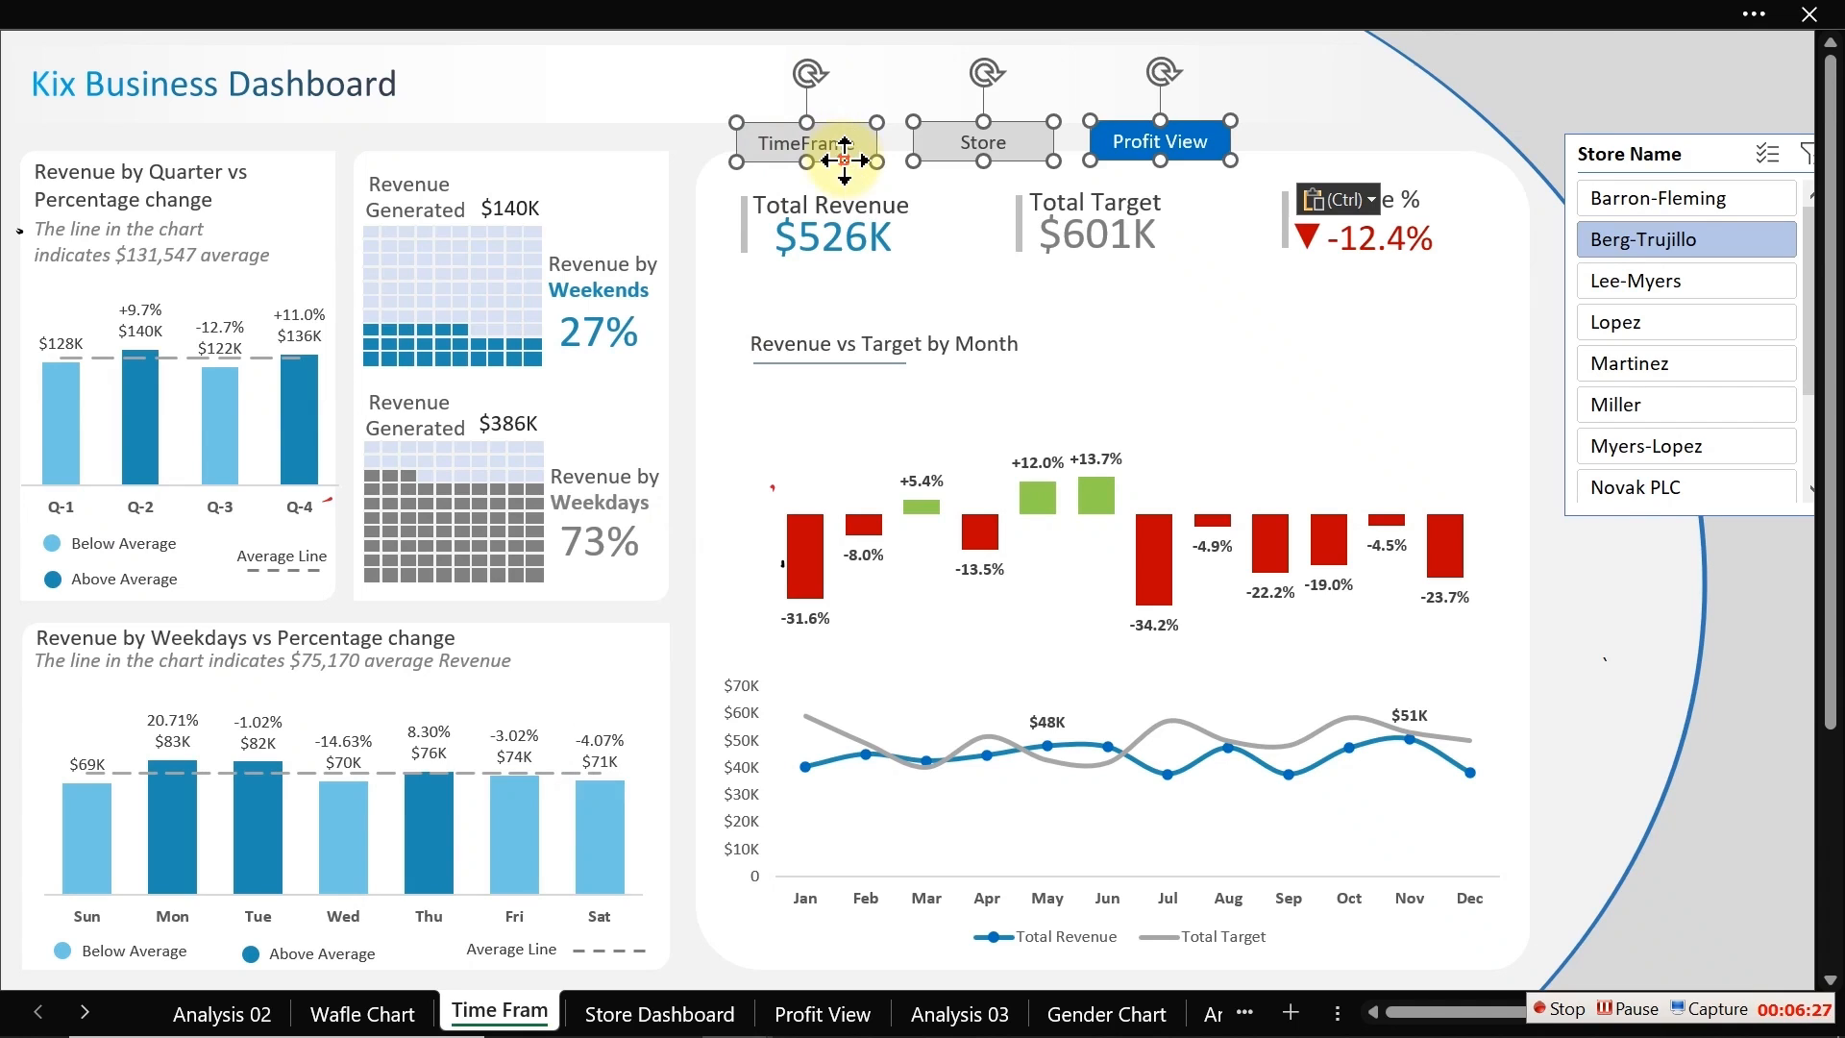
{"action": "left_click_drag", "start_coordinate": [830, 154], "coordinate": [690, 103]}
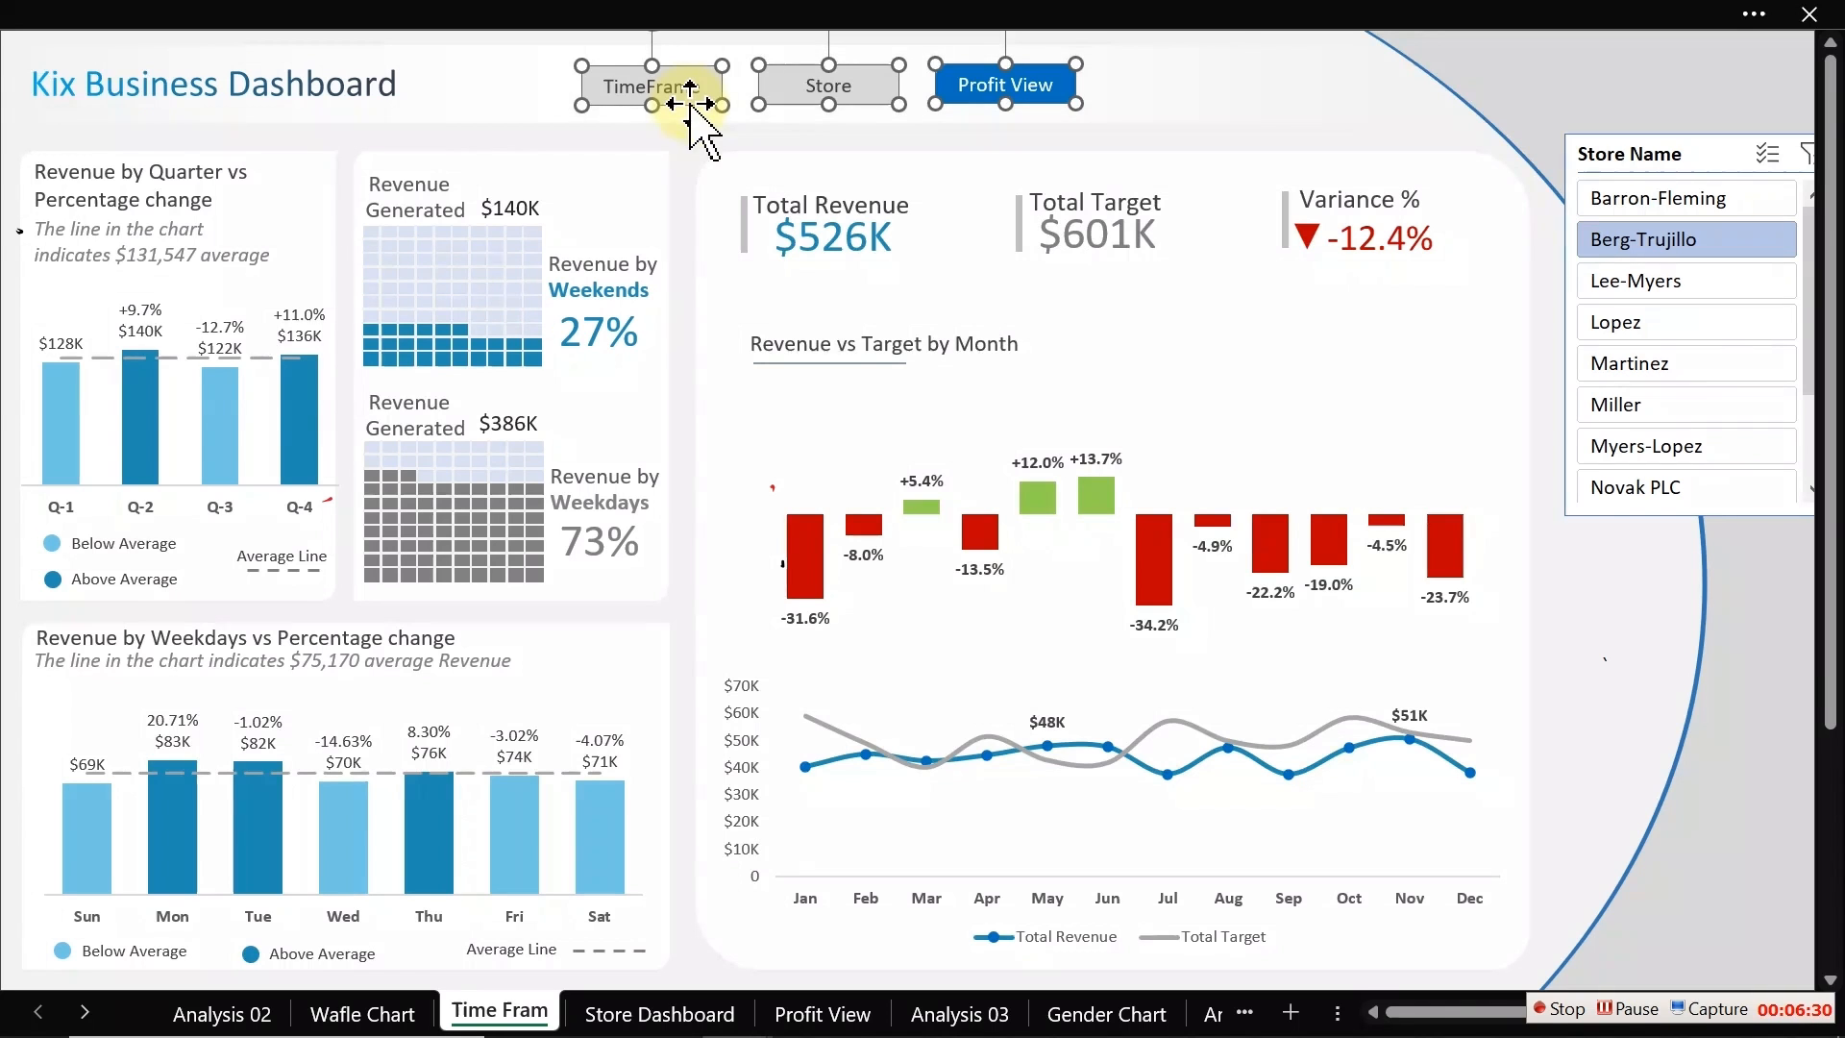
Step: Give the TimeFrame button on the Time Fram sheet a solid blue fill and white text
{"action": "left_click", "coordinate": [692, 152]}
{"action": "left_click", "coordinate": [979, 84], "text": "ctrl"}
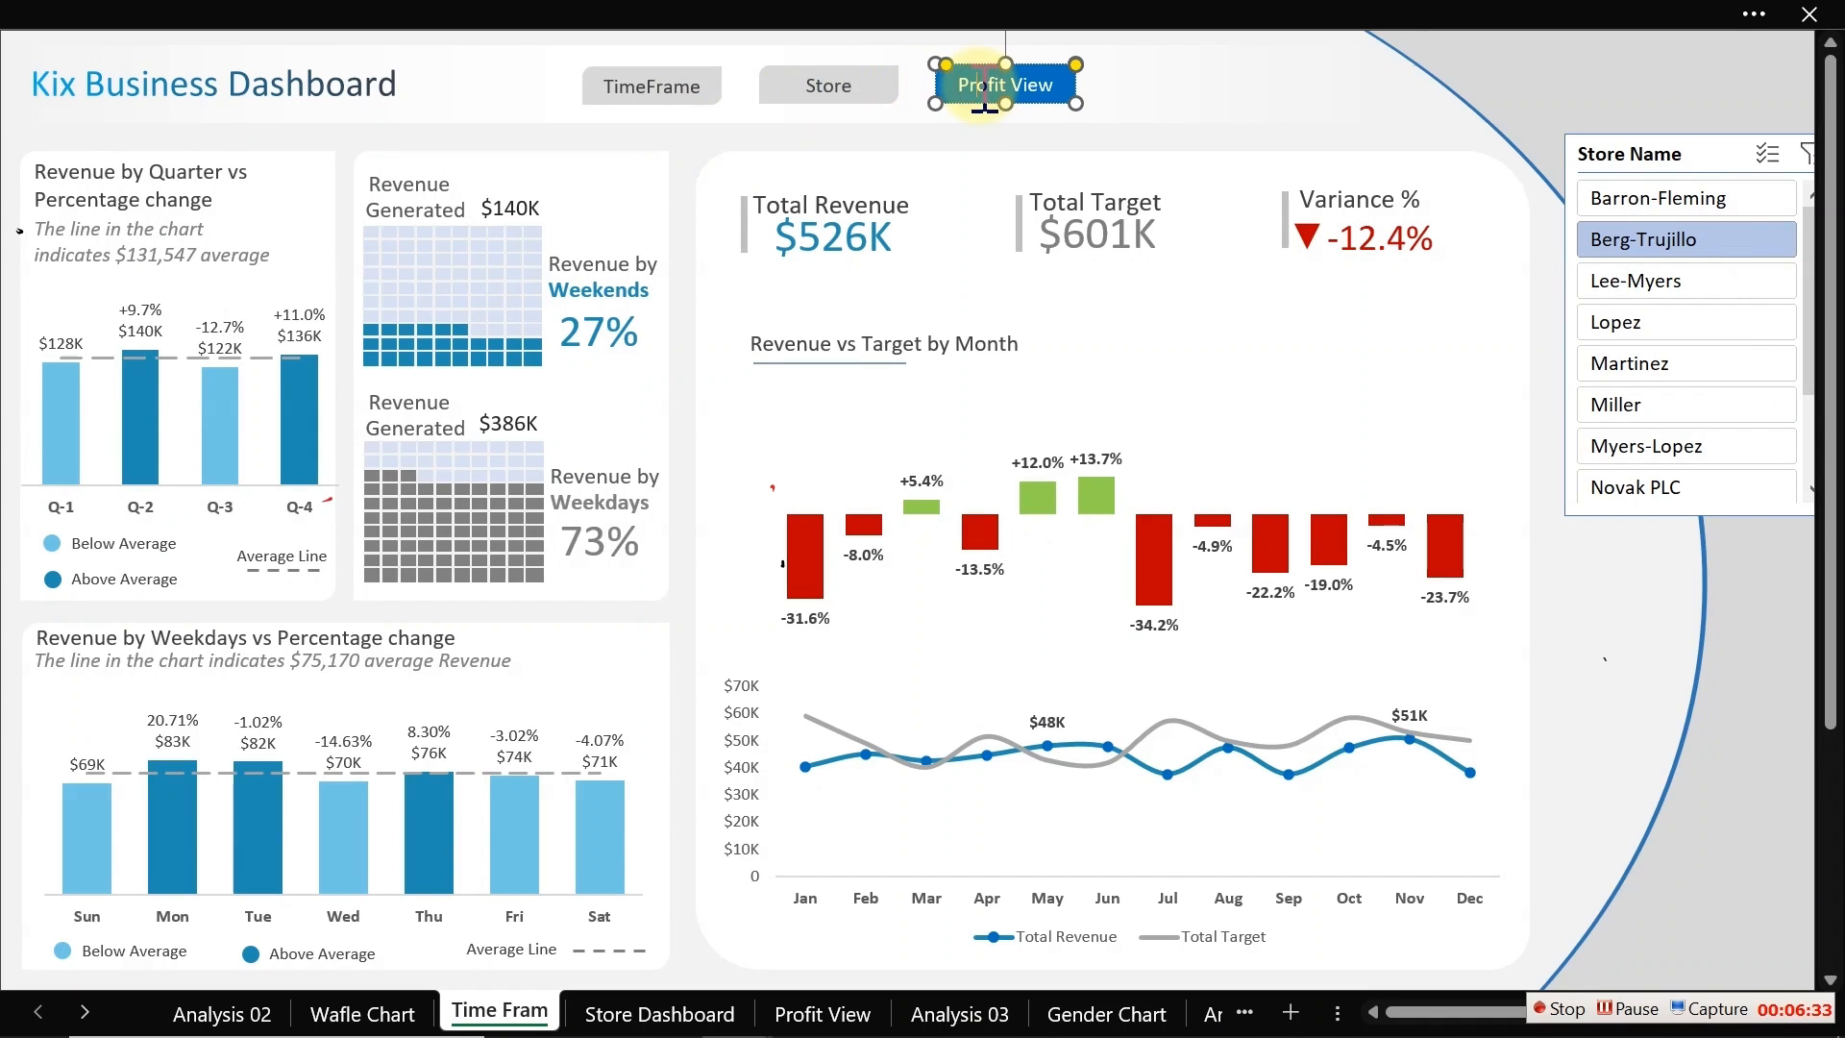
{"action": "left_click", "coordinate": [686, 96]}
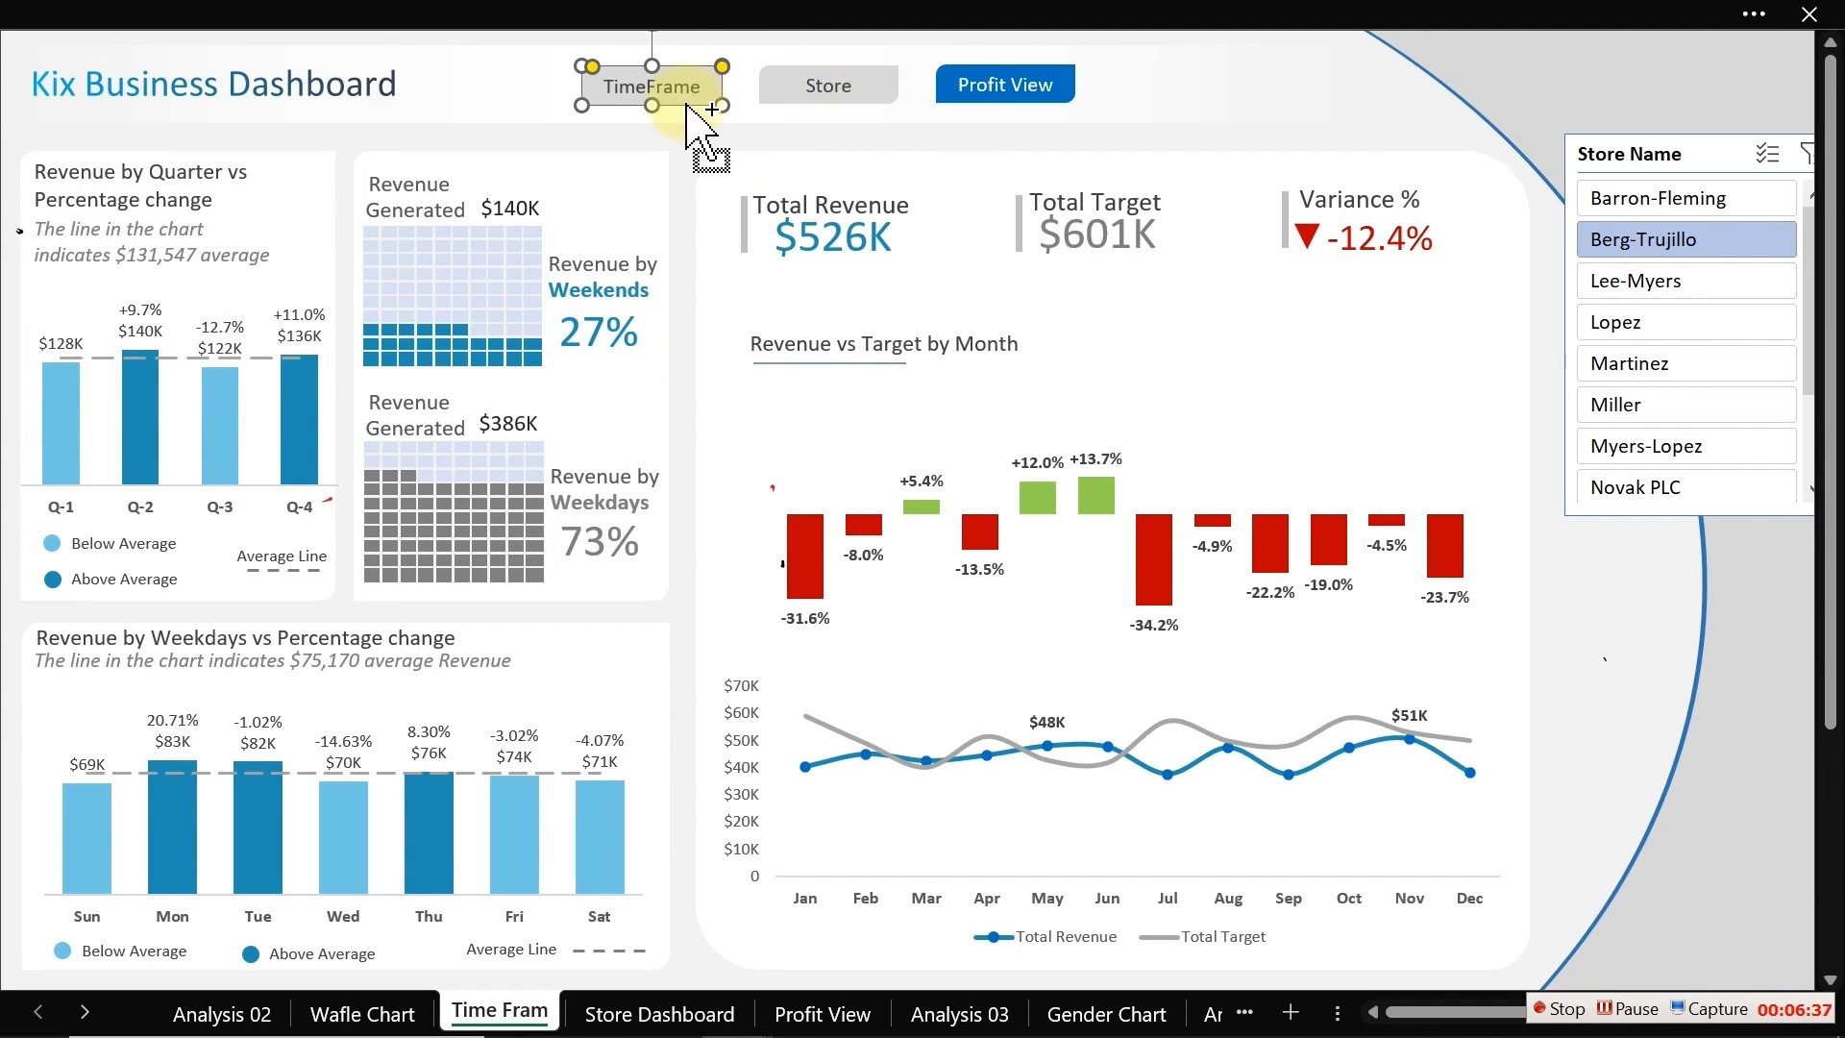
{"action": "key", "text": "ctrl+1"}
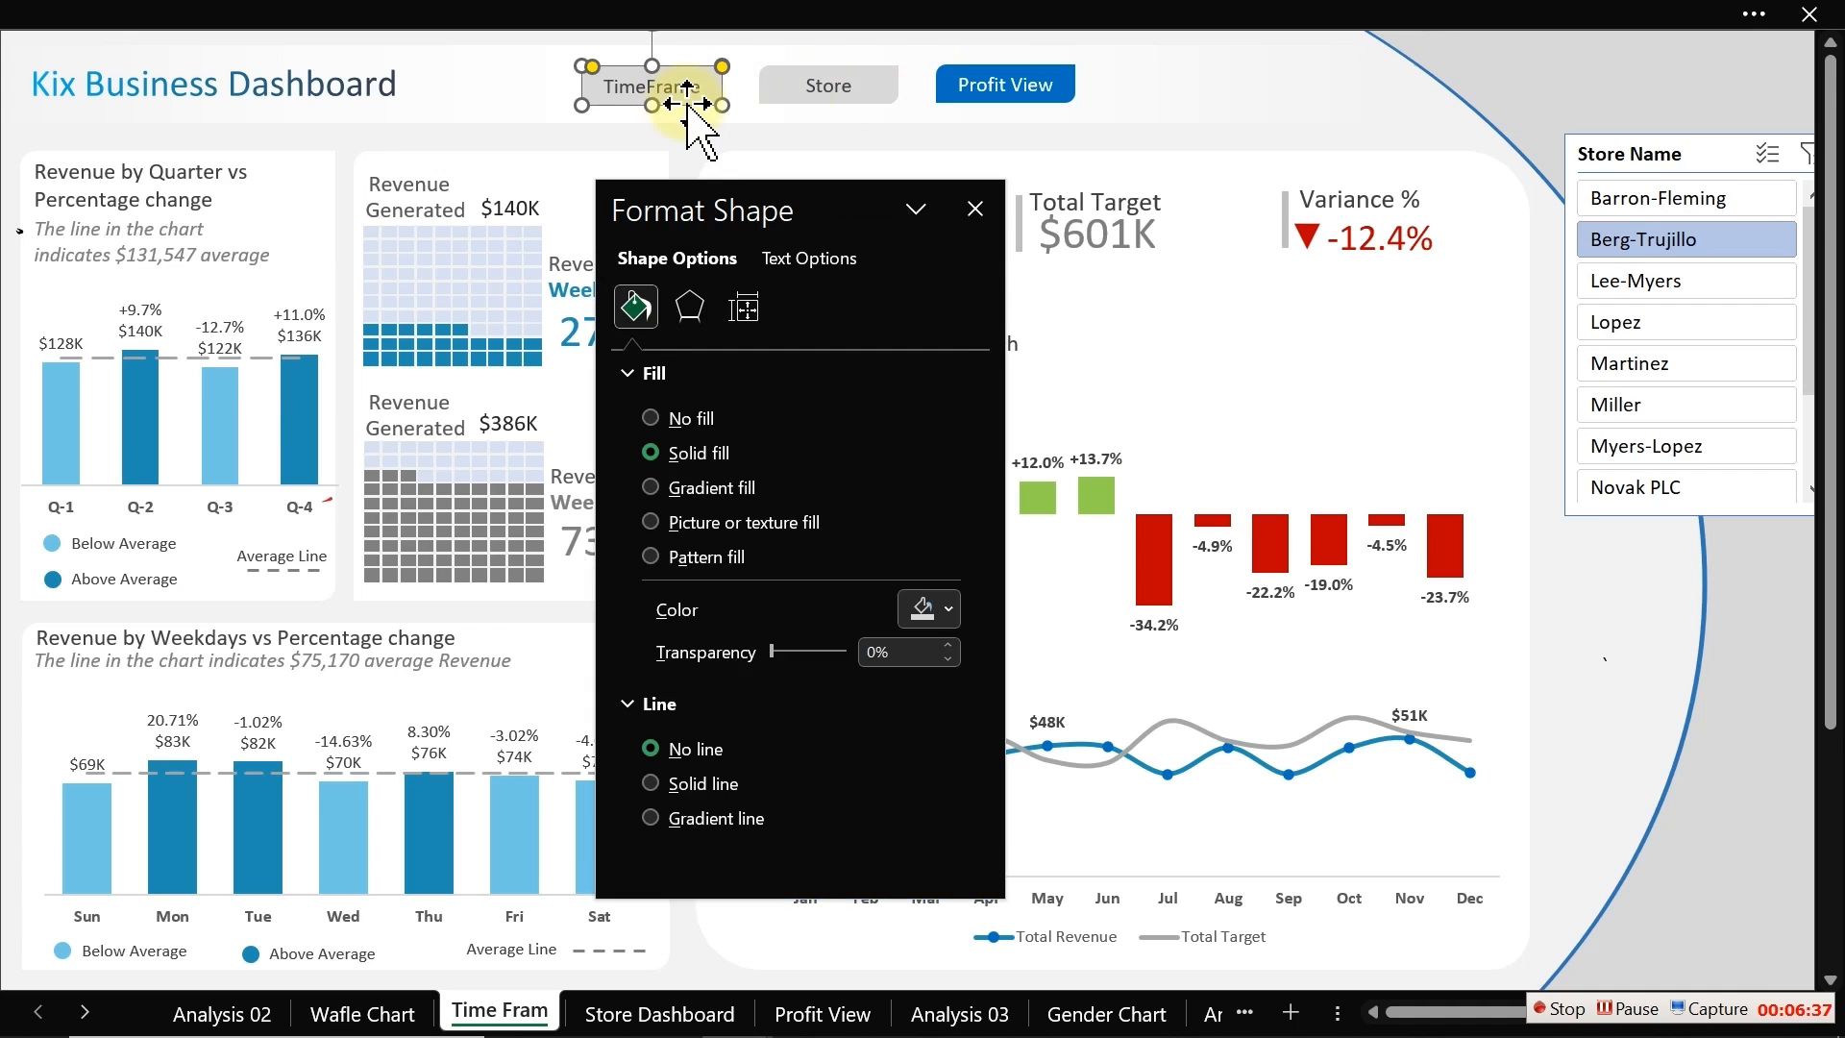
{"action": "left_click", "coordinate": [931, 608]}
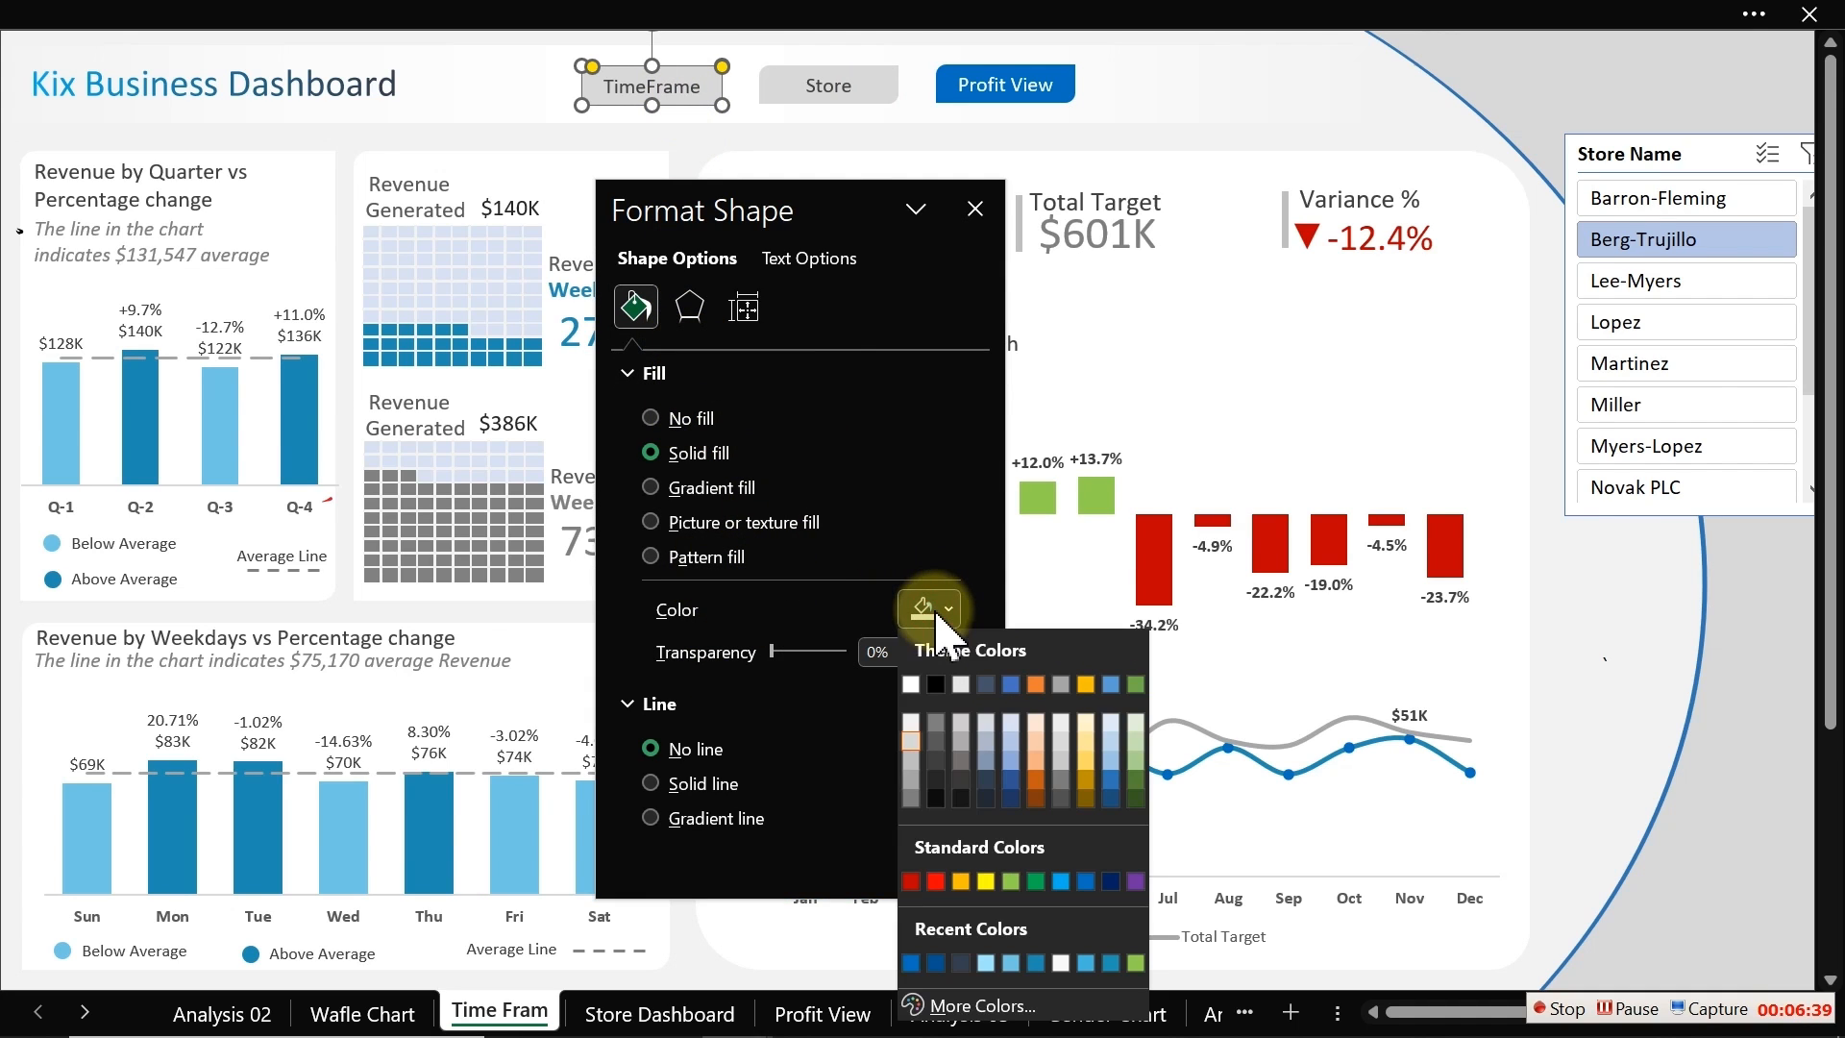
{"action": "left_click", "coordinate": [911, 962]}
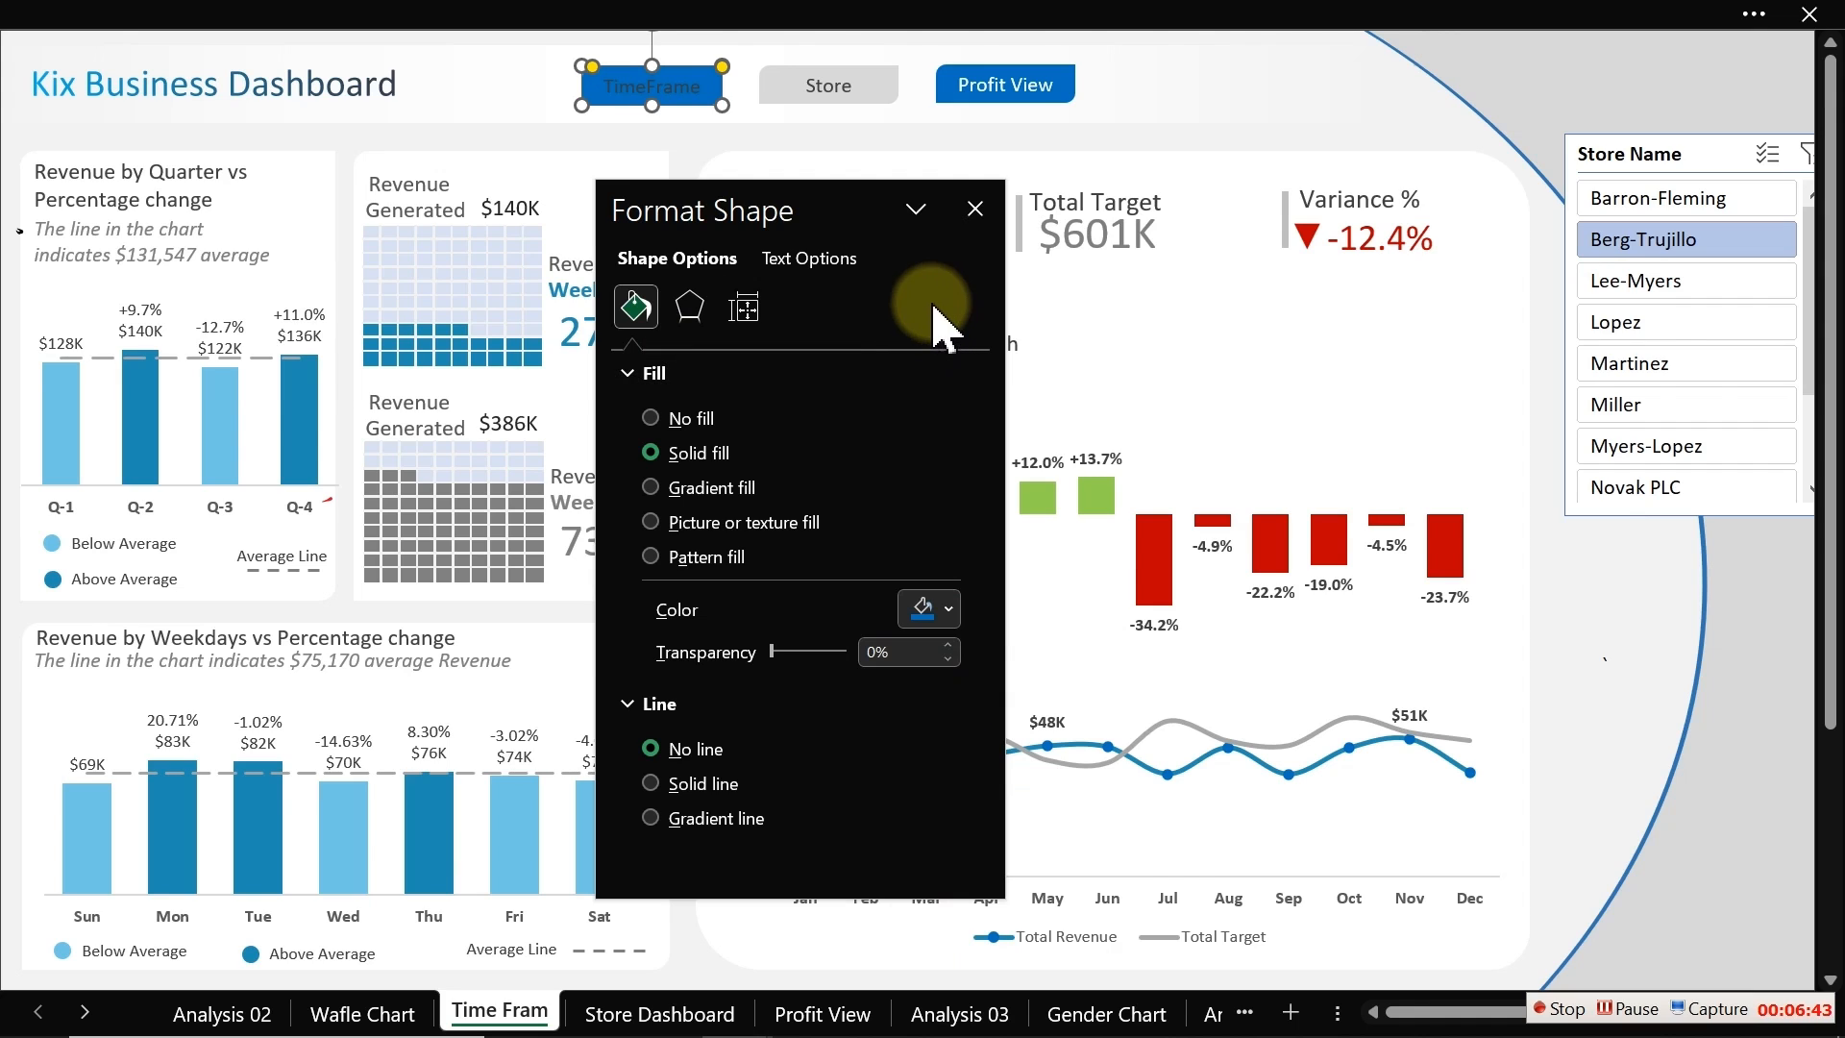
{"action": "left_click", "coordinate": [808, 260]}
{"action": "left_click", "coordinate": [928, 607]}
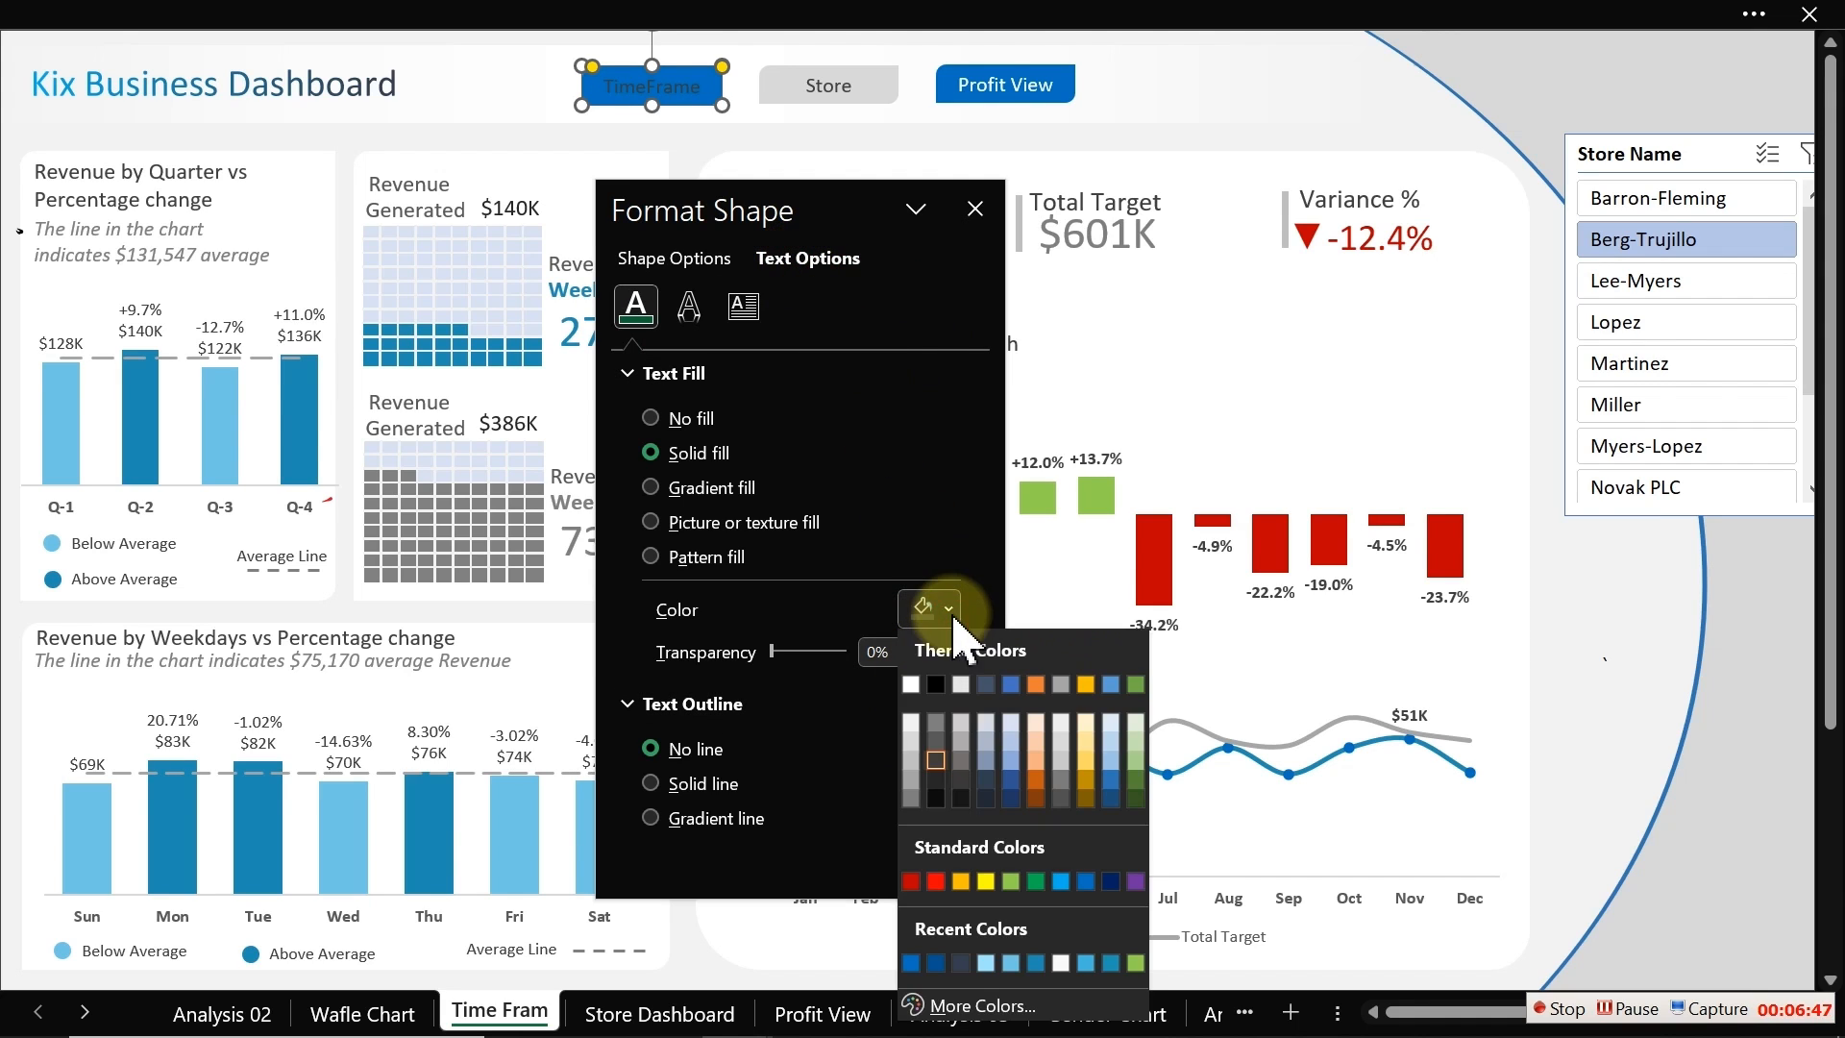
{"action": "left_click", "coordinate": [914, 716]}
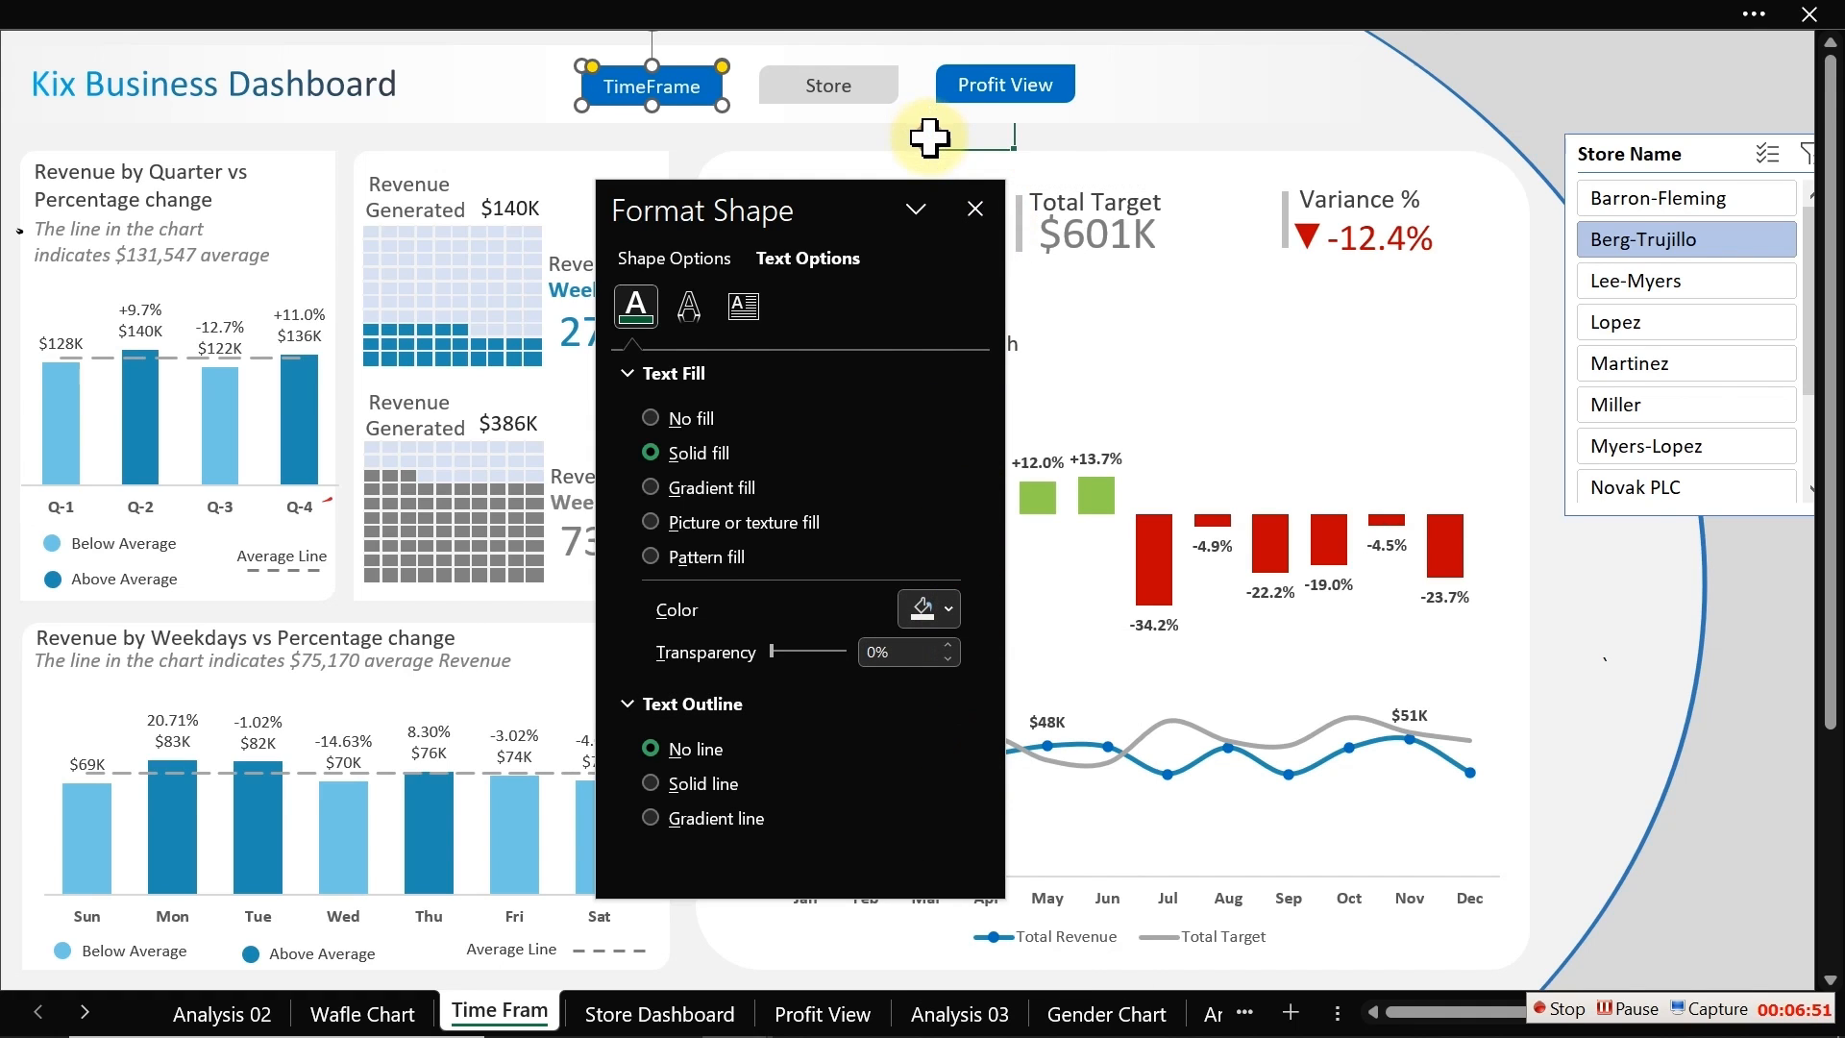
Step: Copy the Store button's grey format onto the Profit View button with Format Painter
{"action": "left_click", "coordinate": [928, 135]}
{"action": "left_click", "coordinate": [862, 97]}
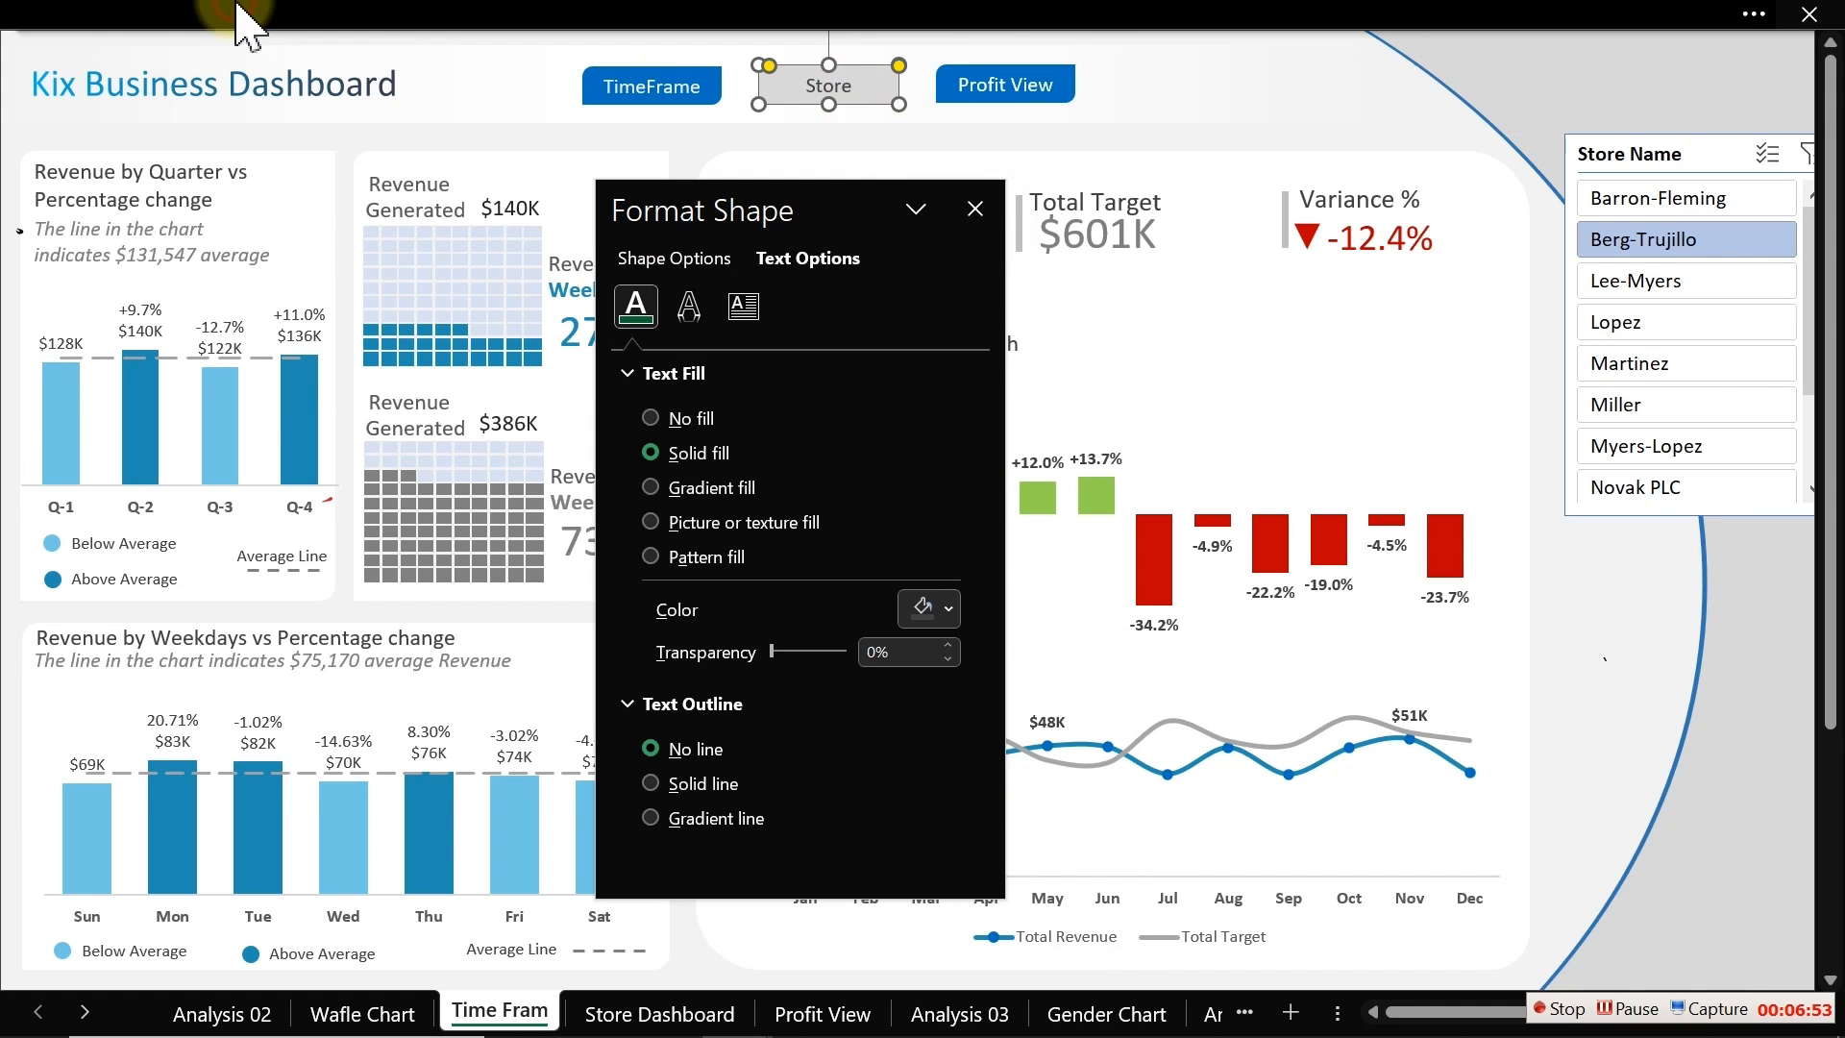
{"action": "left_click", "coordinate": [855, 13]}
{"action": "left_click", "coordinate": [107, 204]}
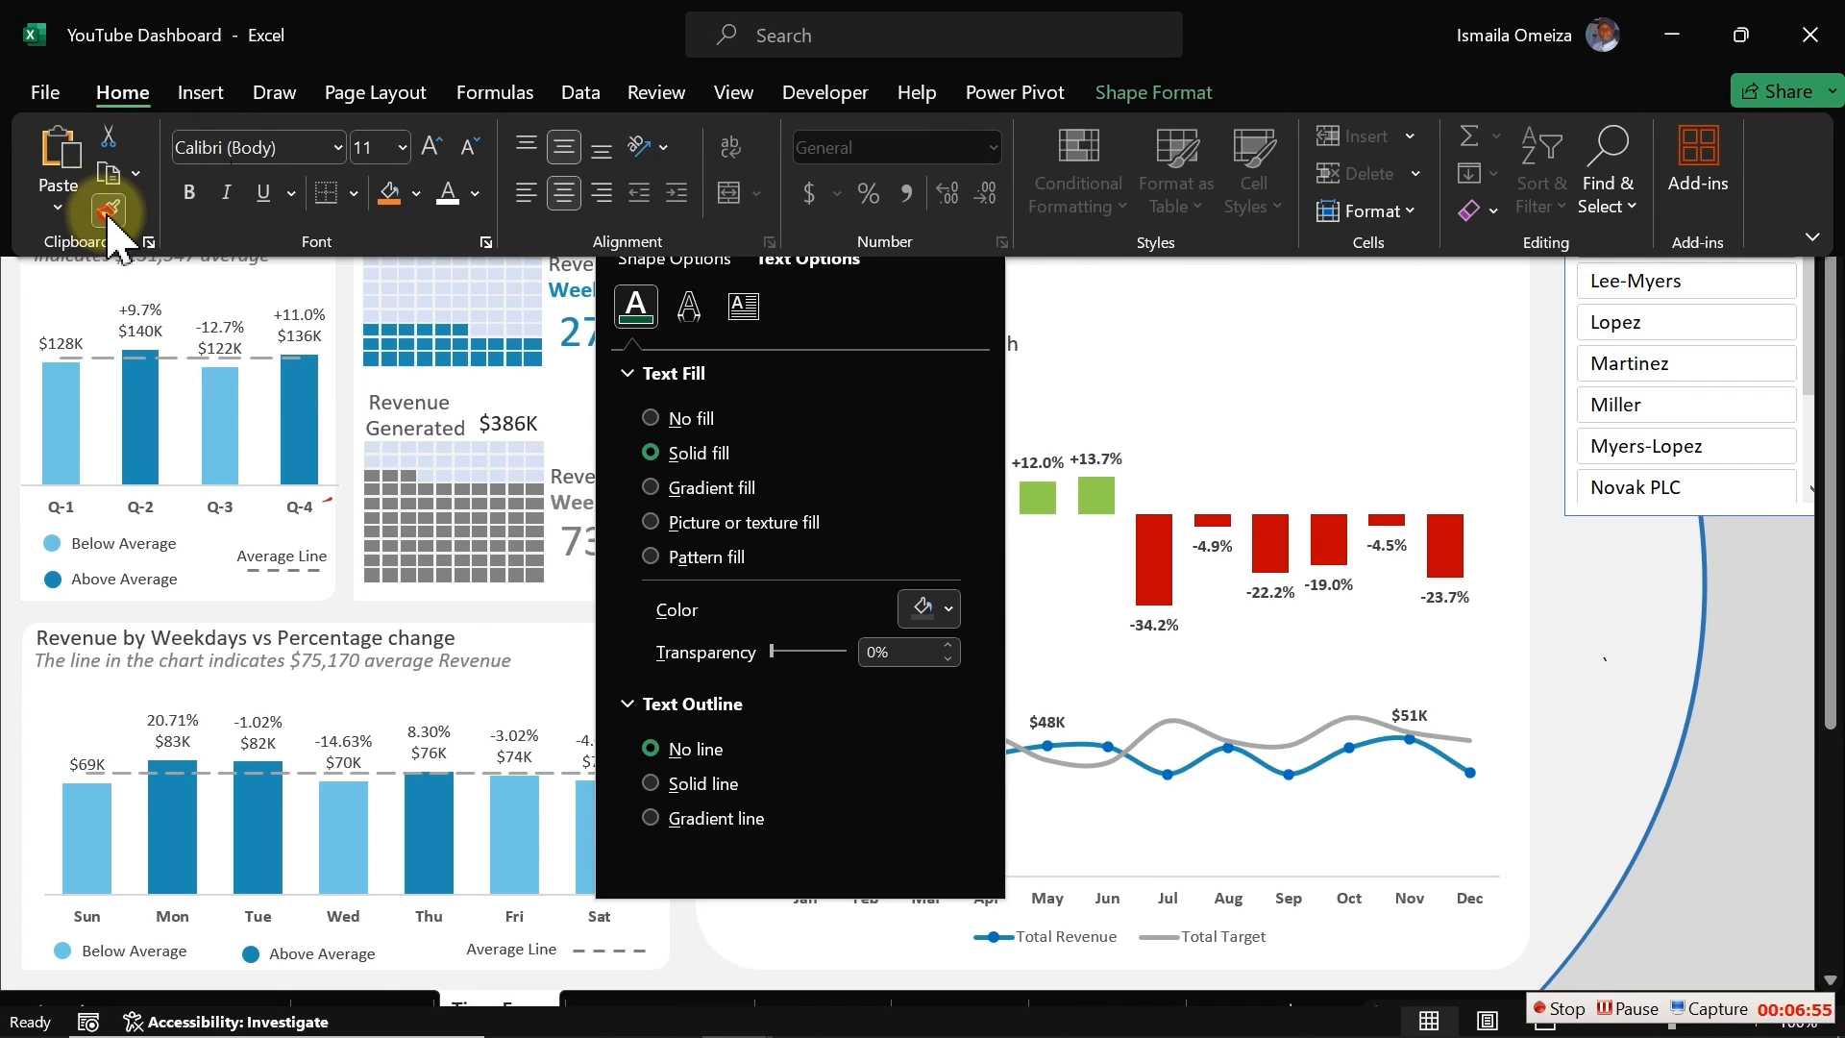
{"action": "left_click", "coordinate": [1004, 94]}
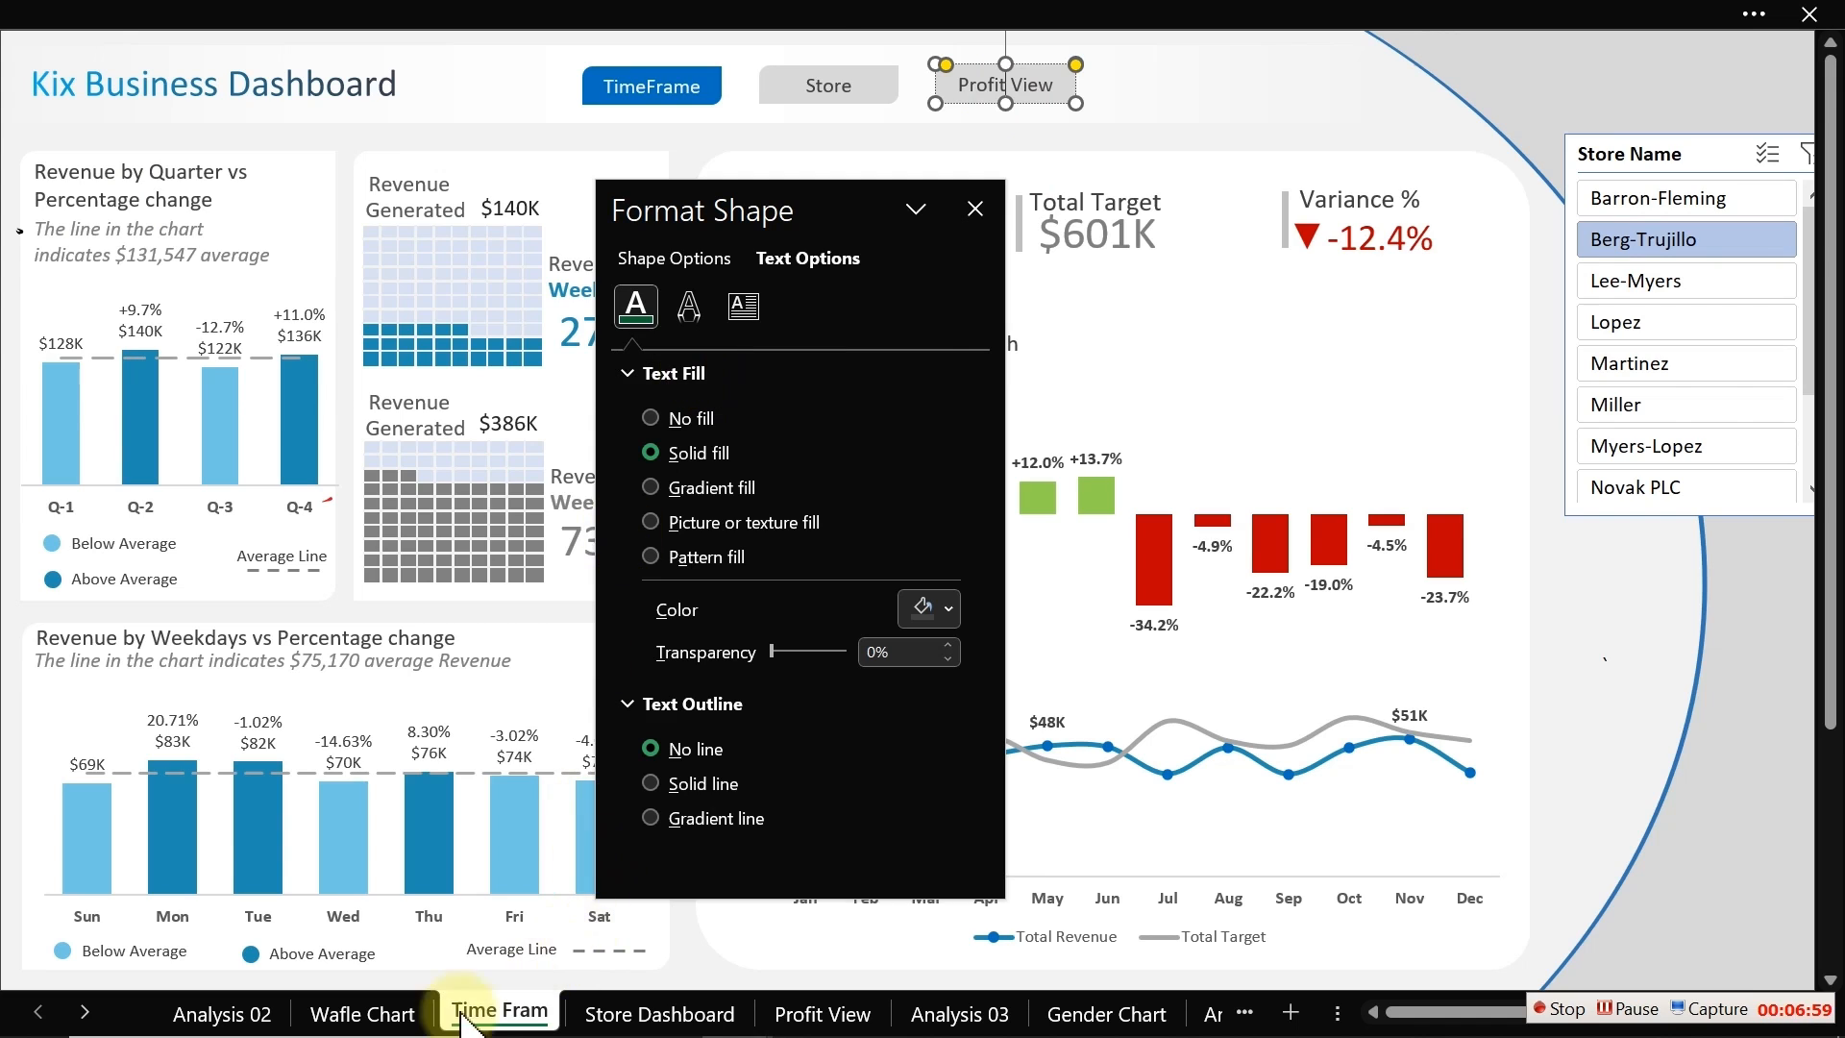
Step: Switch between the Store Dashboard, Time Fram and Profit View sheets to compare their navigation buttons
{"action": "left_click", "coordinate": [365, 1017]}
{"action": "left_click", "coordinate": [603, 1014]}
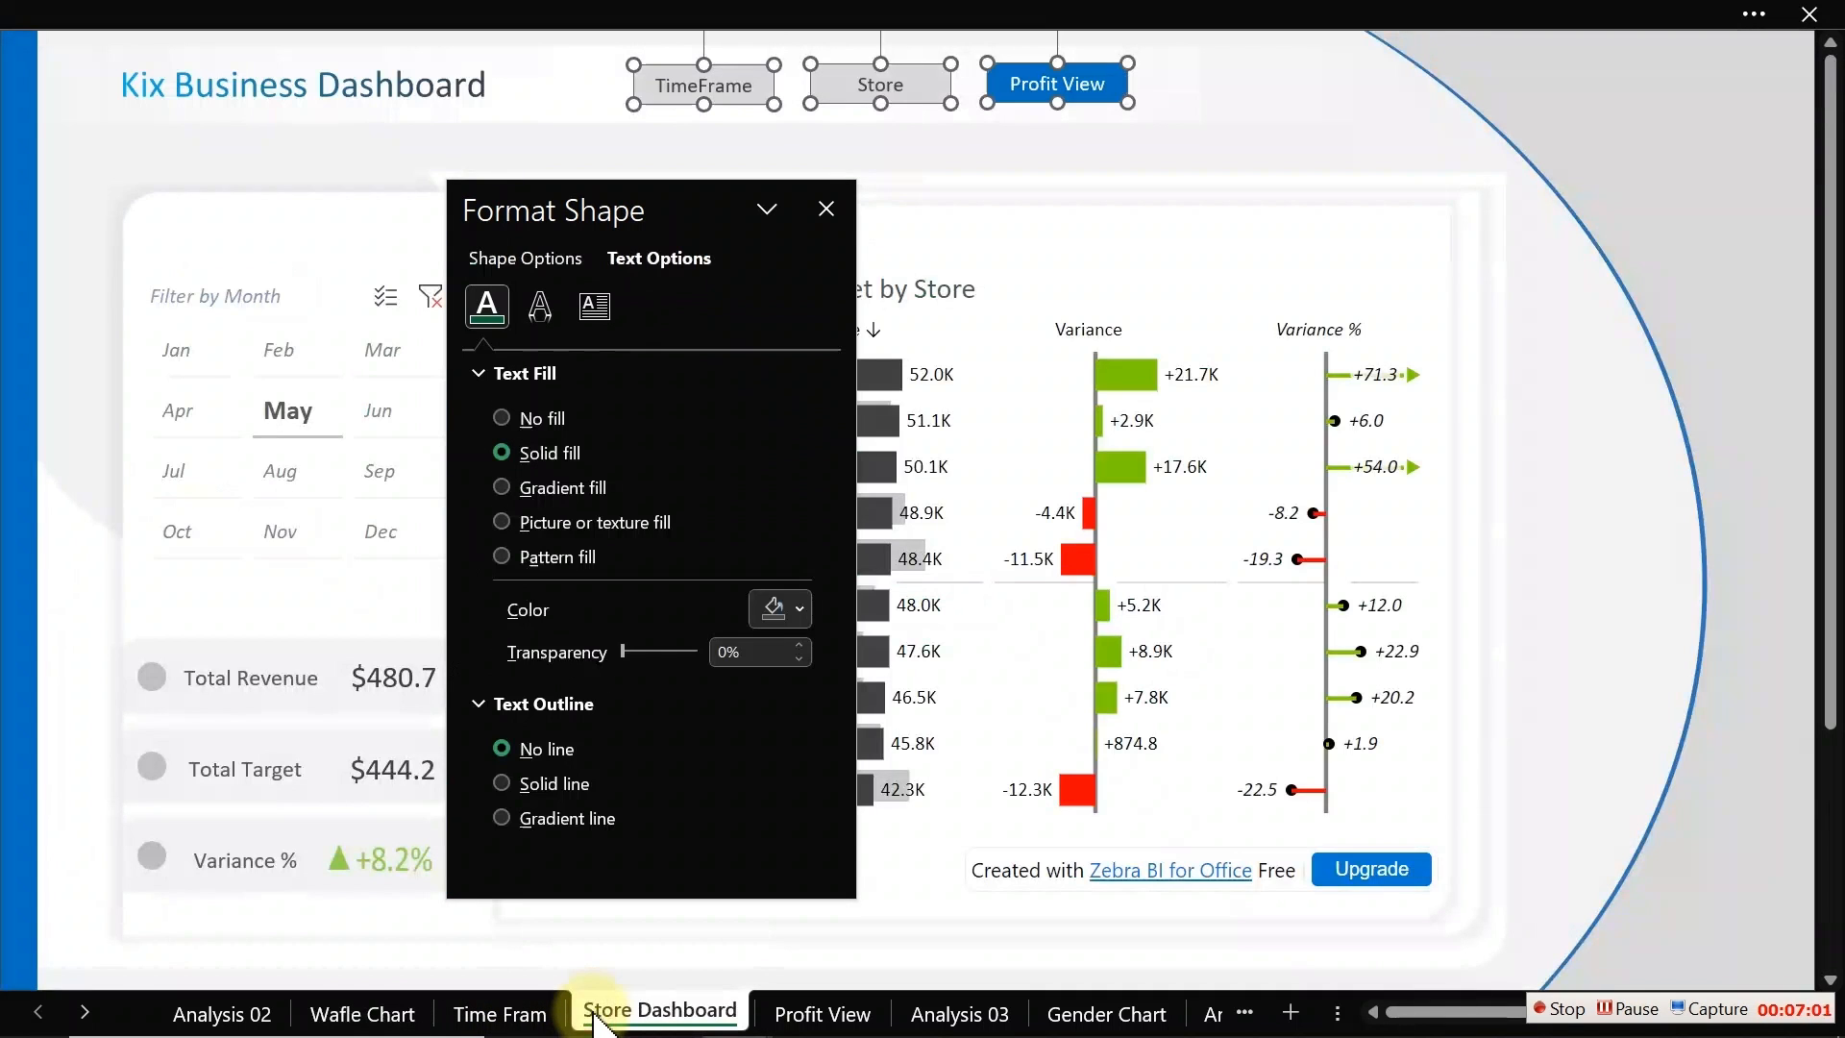
{"action": "left_click", "coordinate": [538, 1014]}
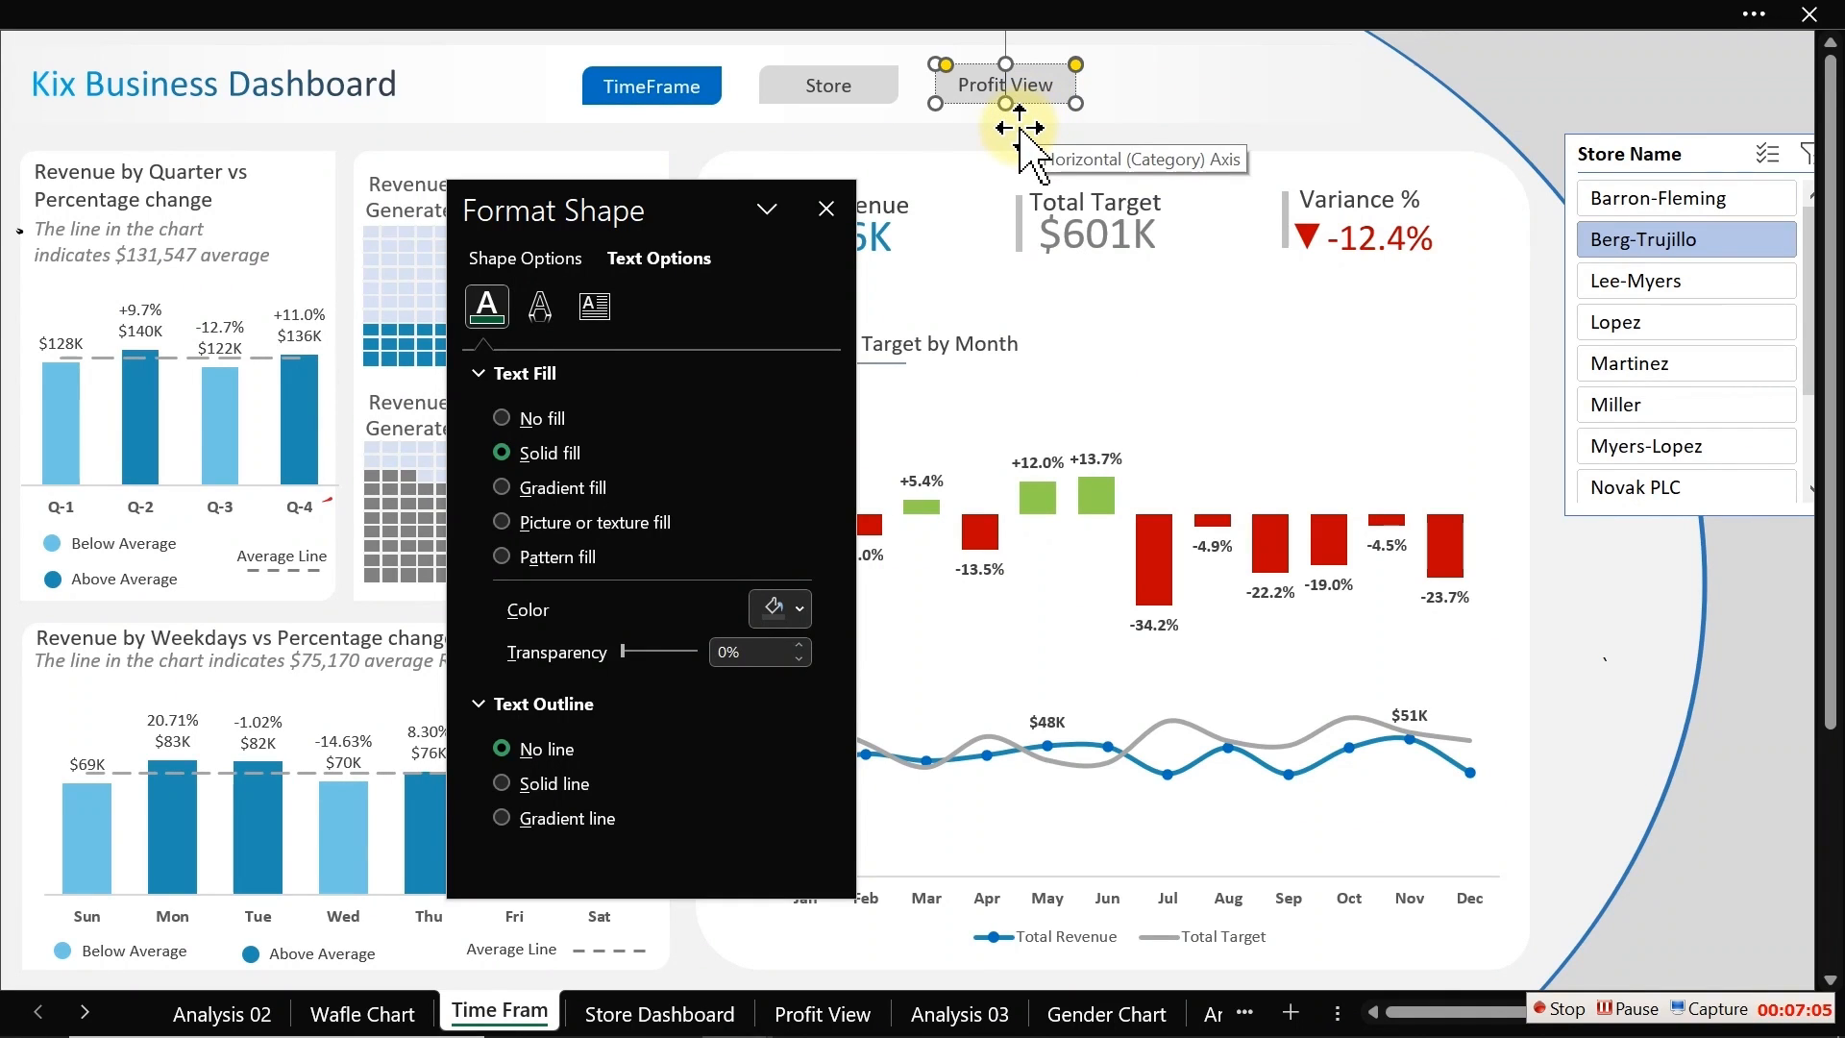
{"action": "left_click", "coordinate": [773, 142]}
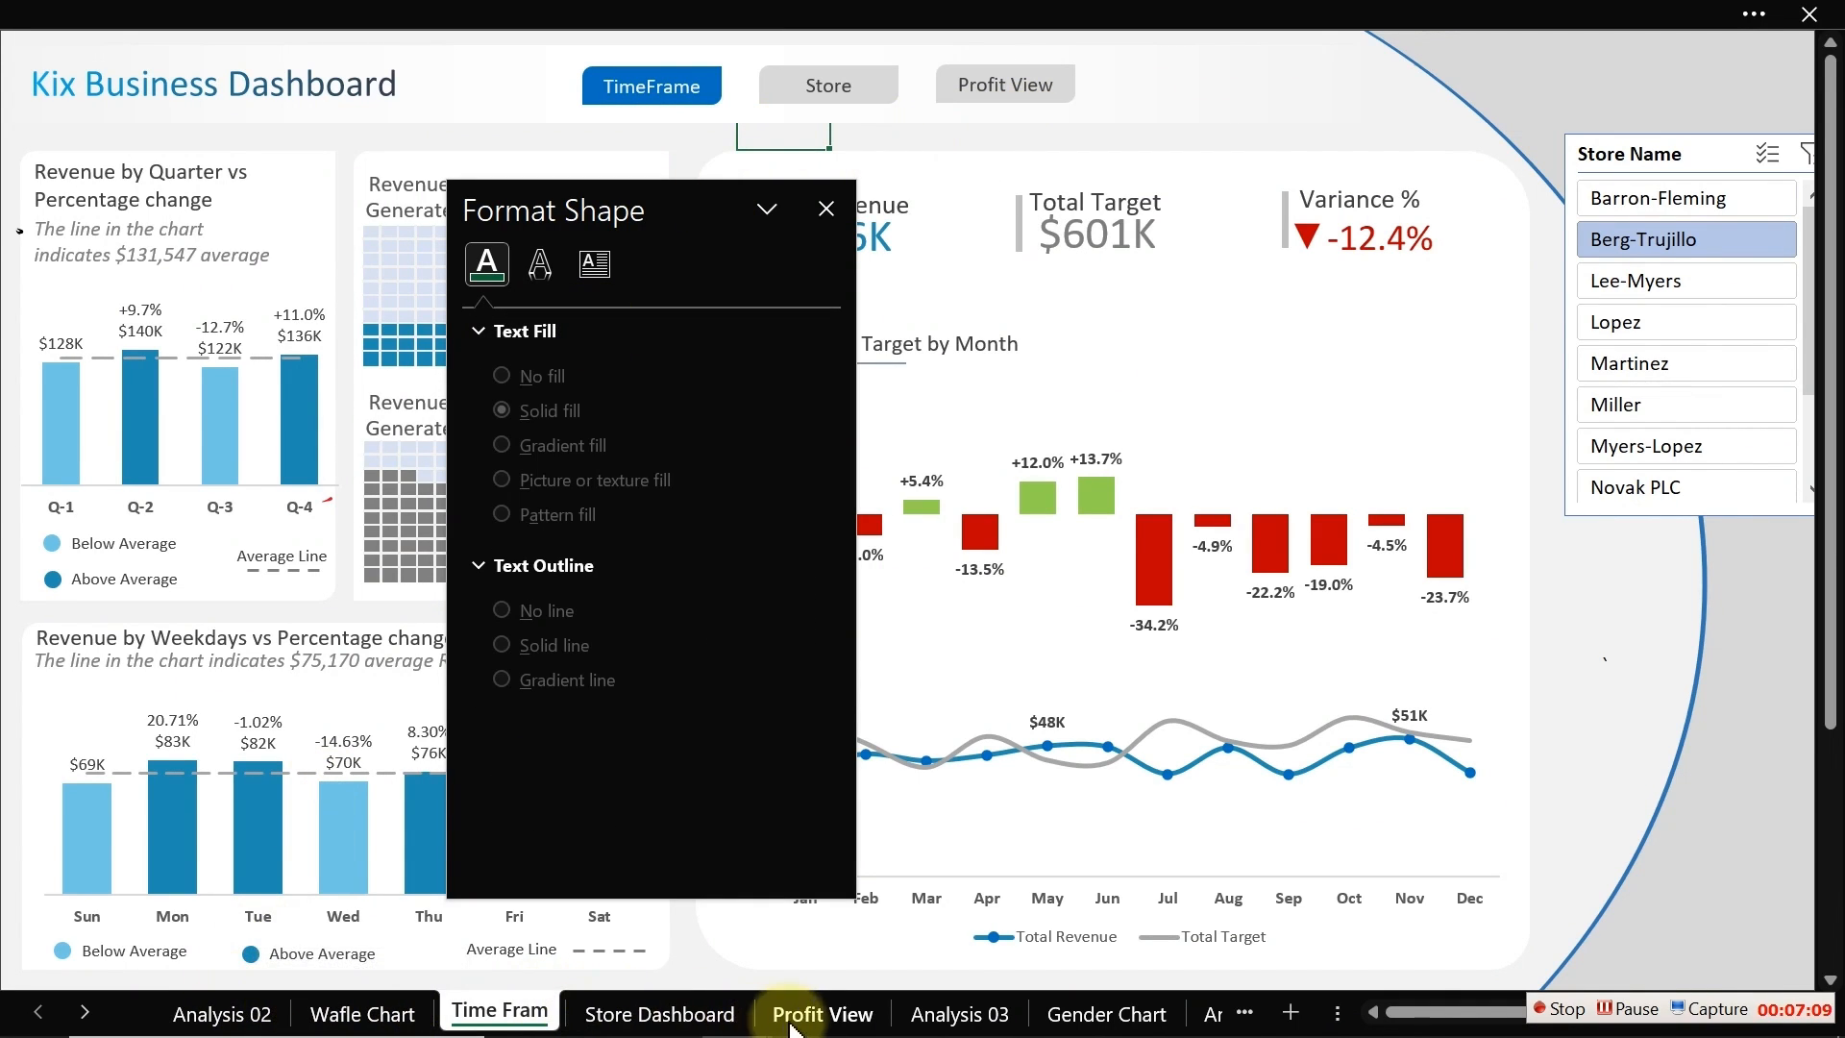
{"action": "left_click", "coordinate": [819, 1014]}
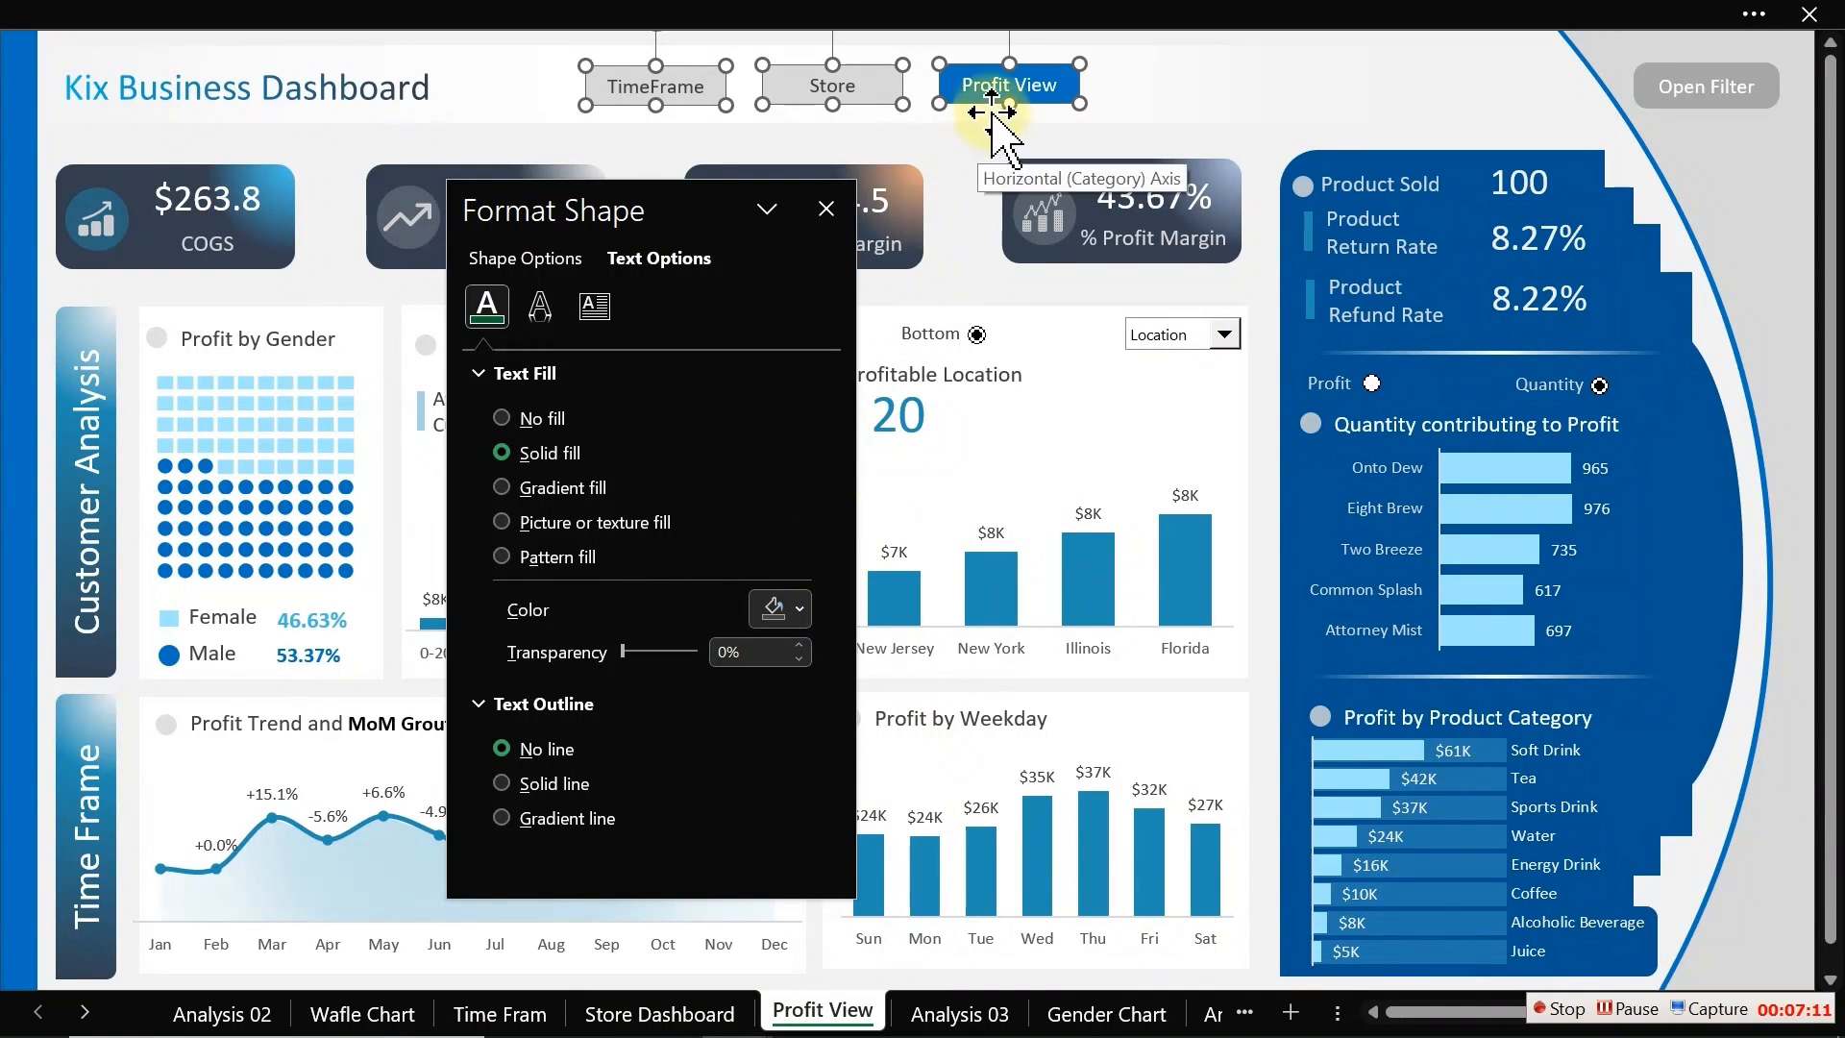
{"action": "left_click", "coordinate": [968, 142]}
{"action": "left_click", "coordinate": [659, 1014]}
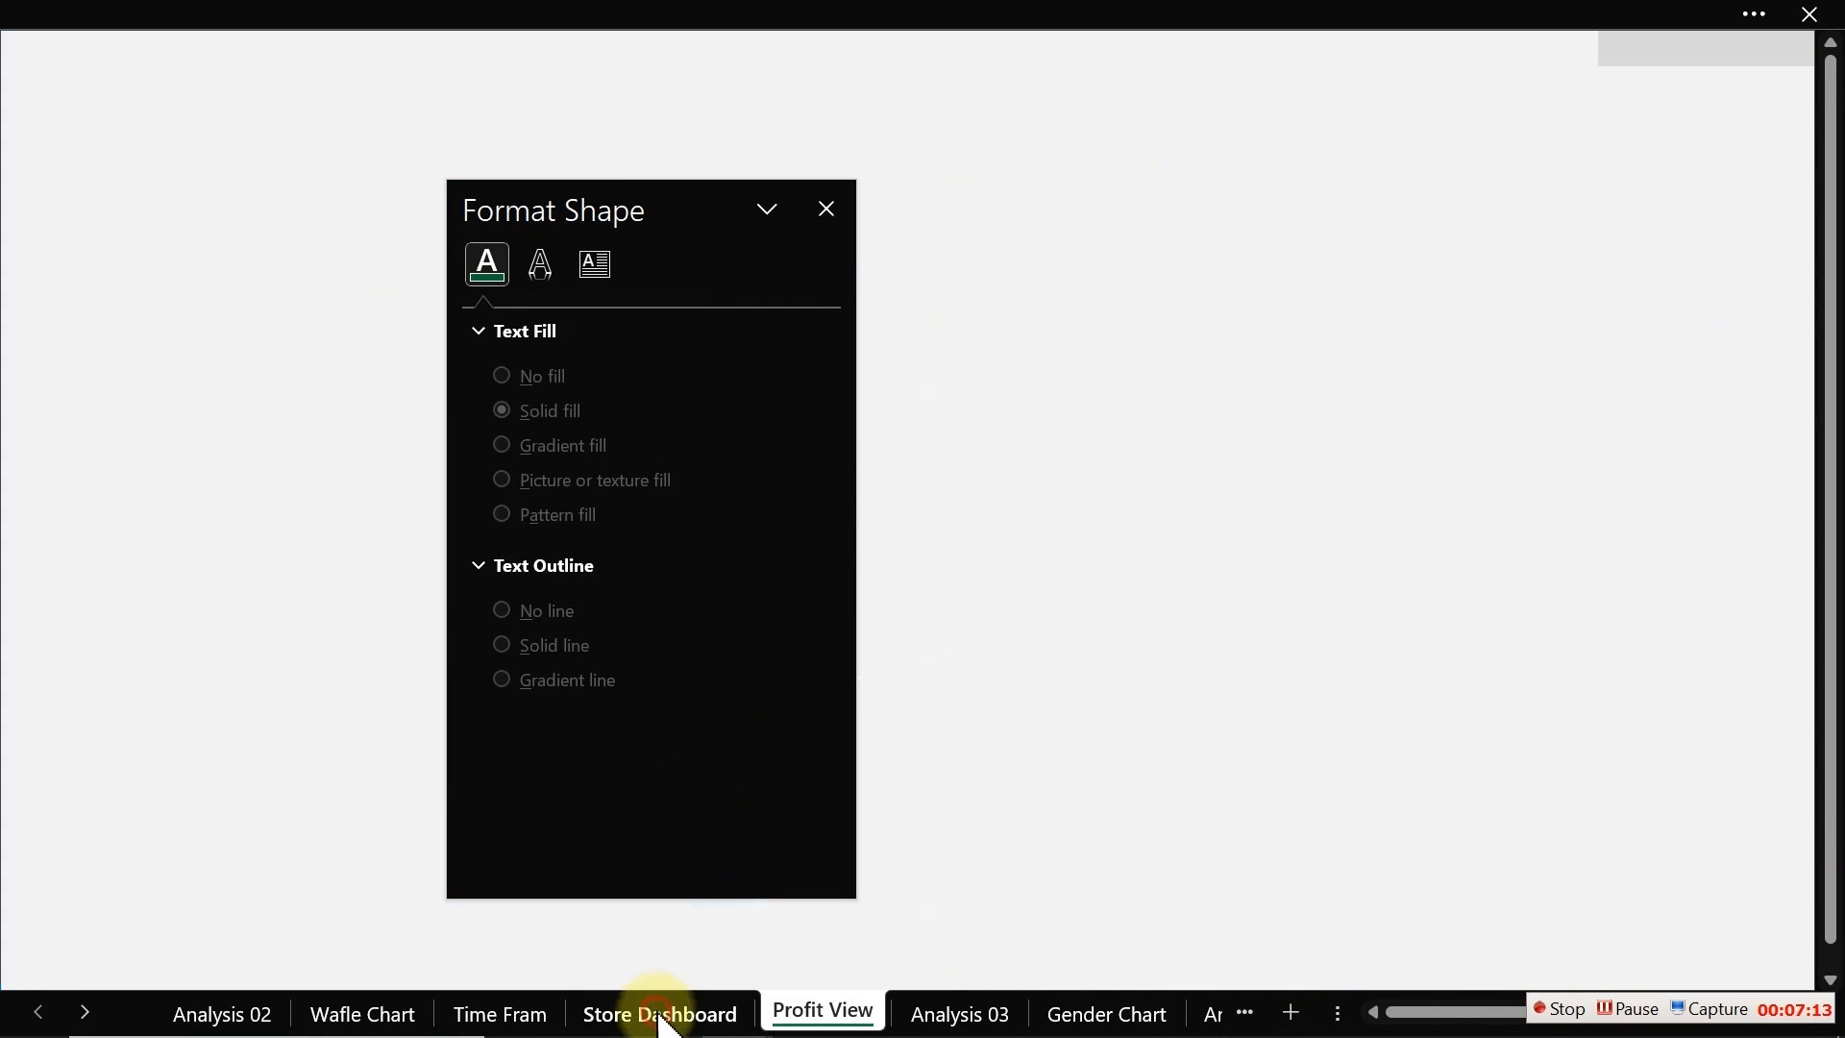
Step: On the Store Dashboard sheet, copy the Profit View button's blue format onto the Store button with Format Painter
{"action": "left_click", "coordinate": [1040, 144]}
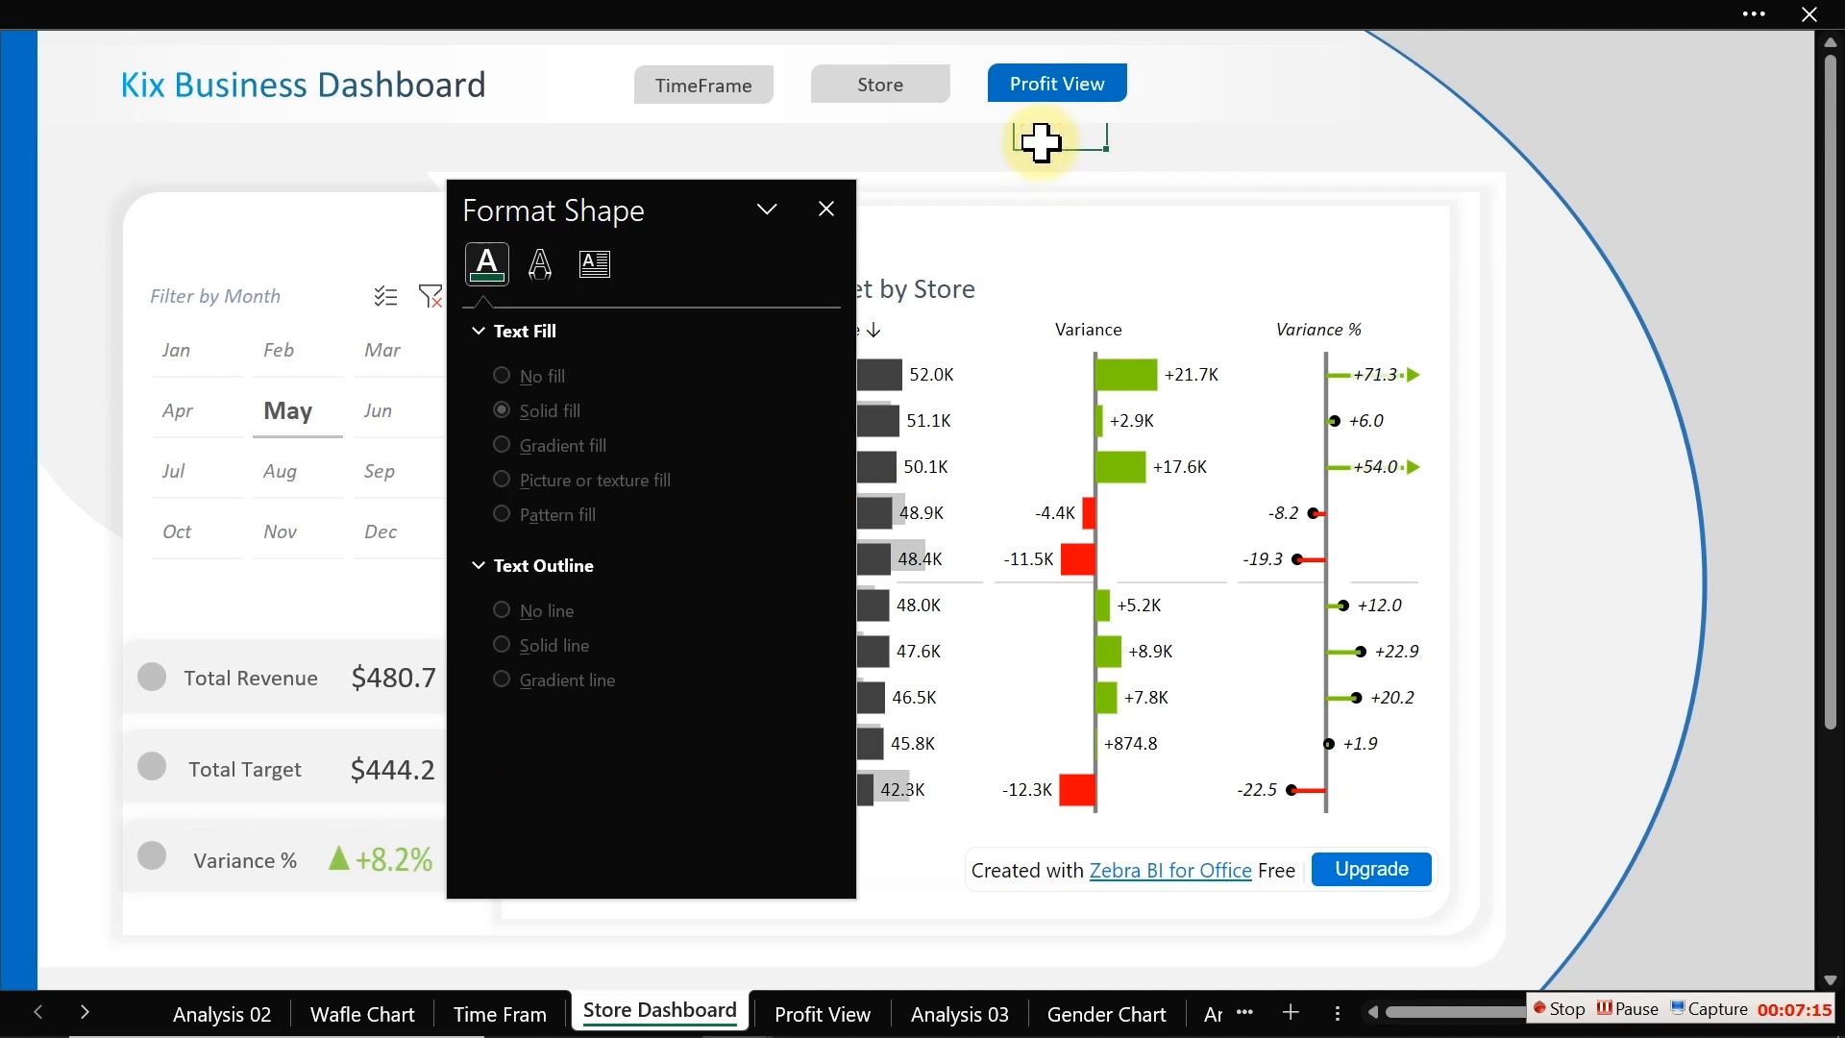
{"action": "left_click", "coordinate": [1042, 96]}
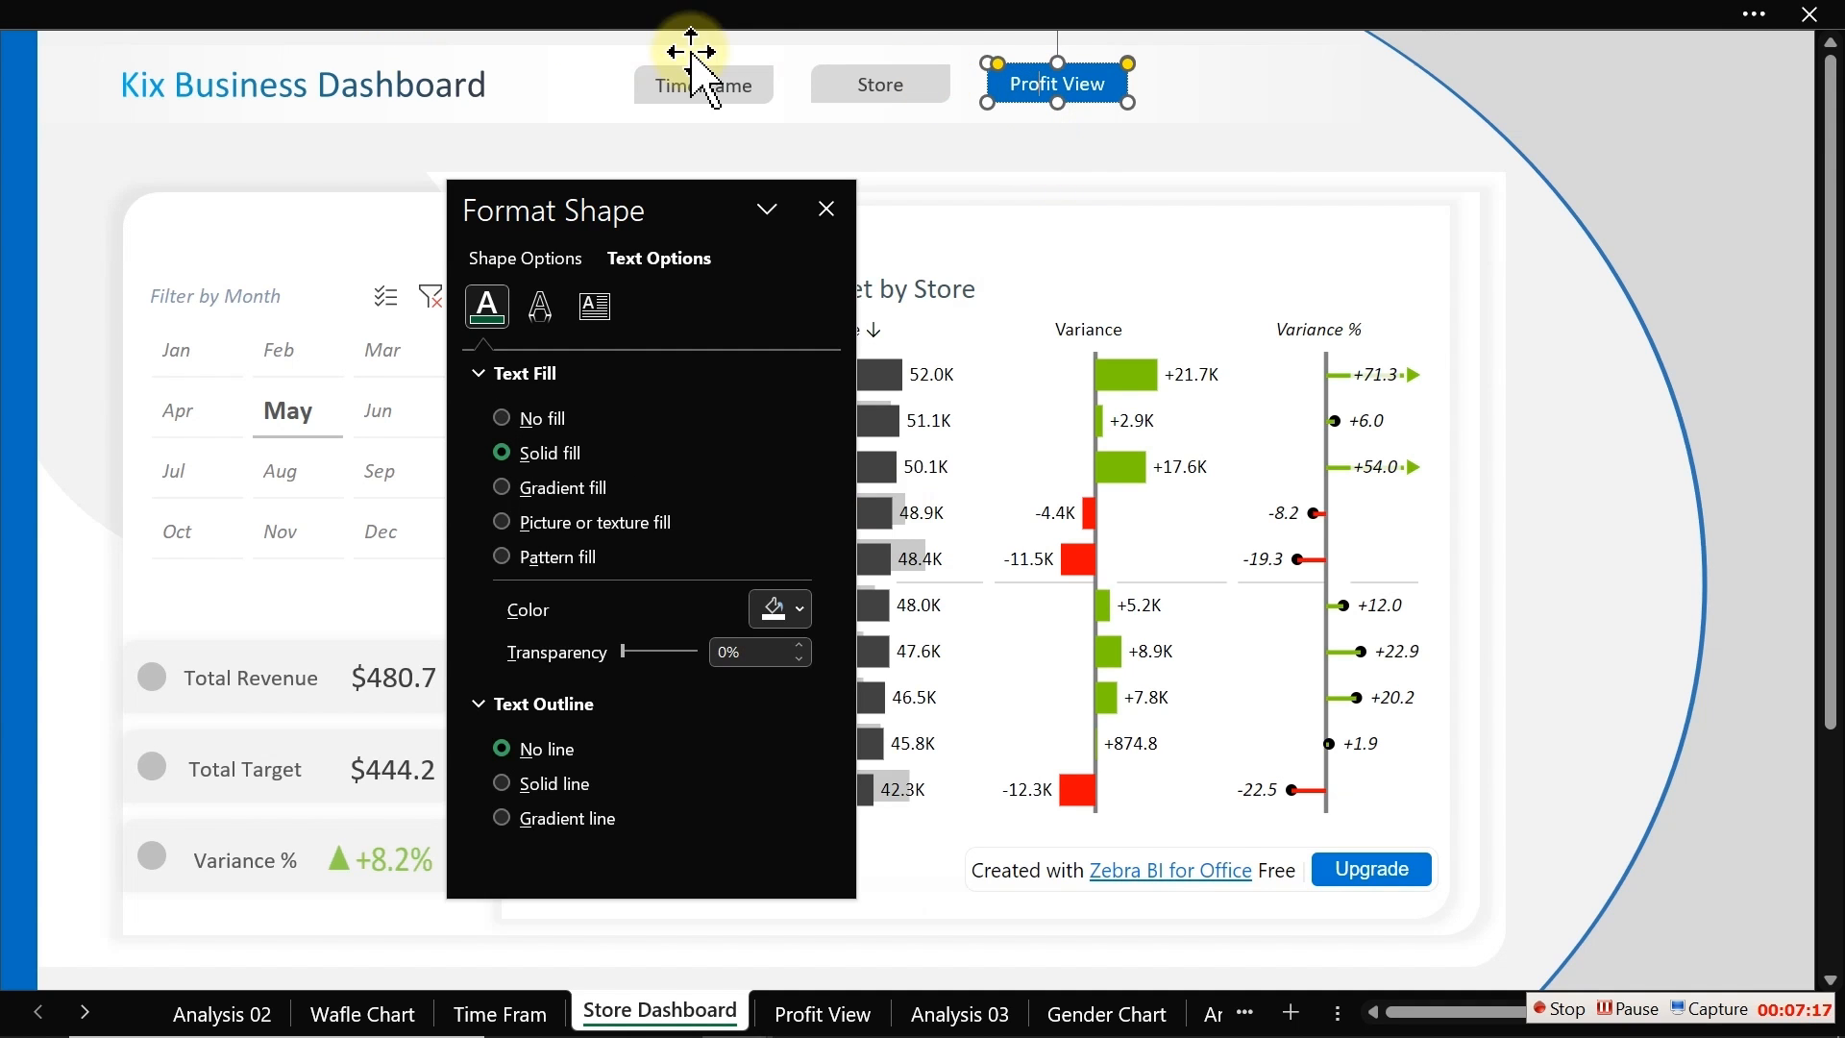
{"action": "left_click", "coordinate": [461, 15]}
{"action": "left_click", "coordinate": [108, 211]}
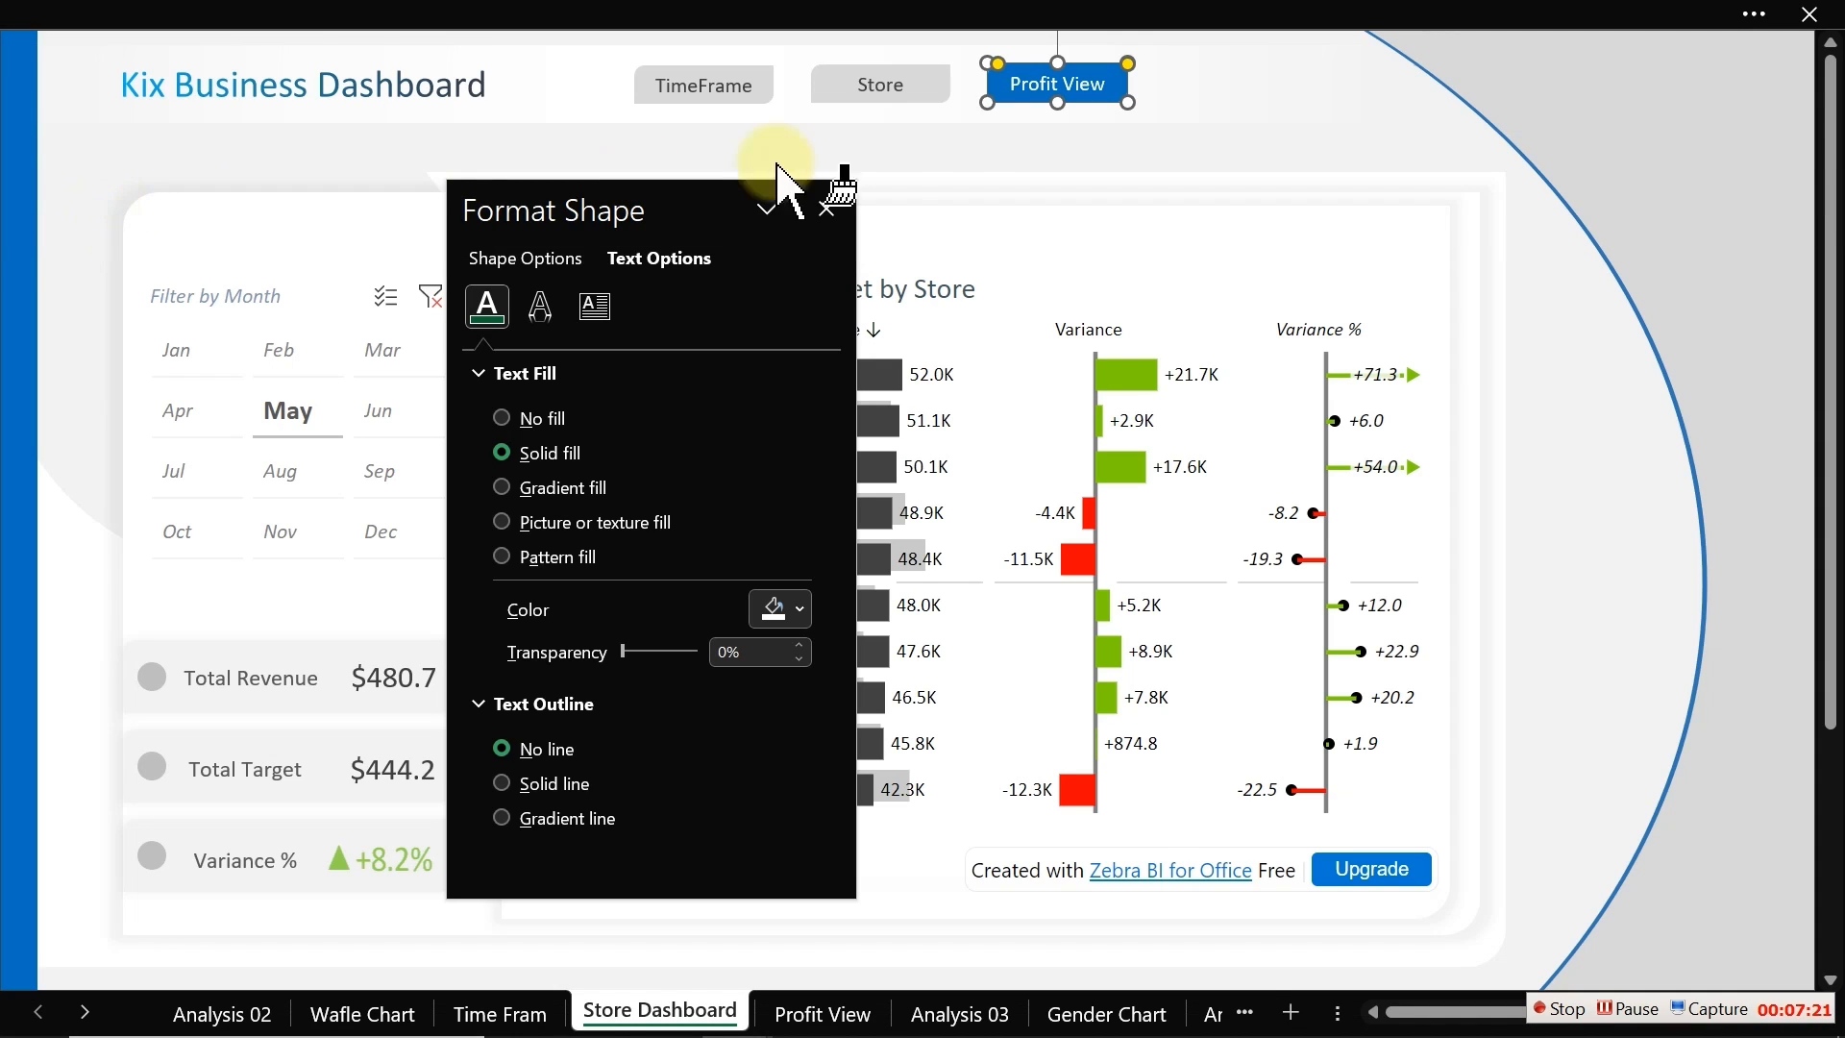
{"action": "left_click", "coordinate": [884, 84]}
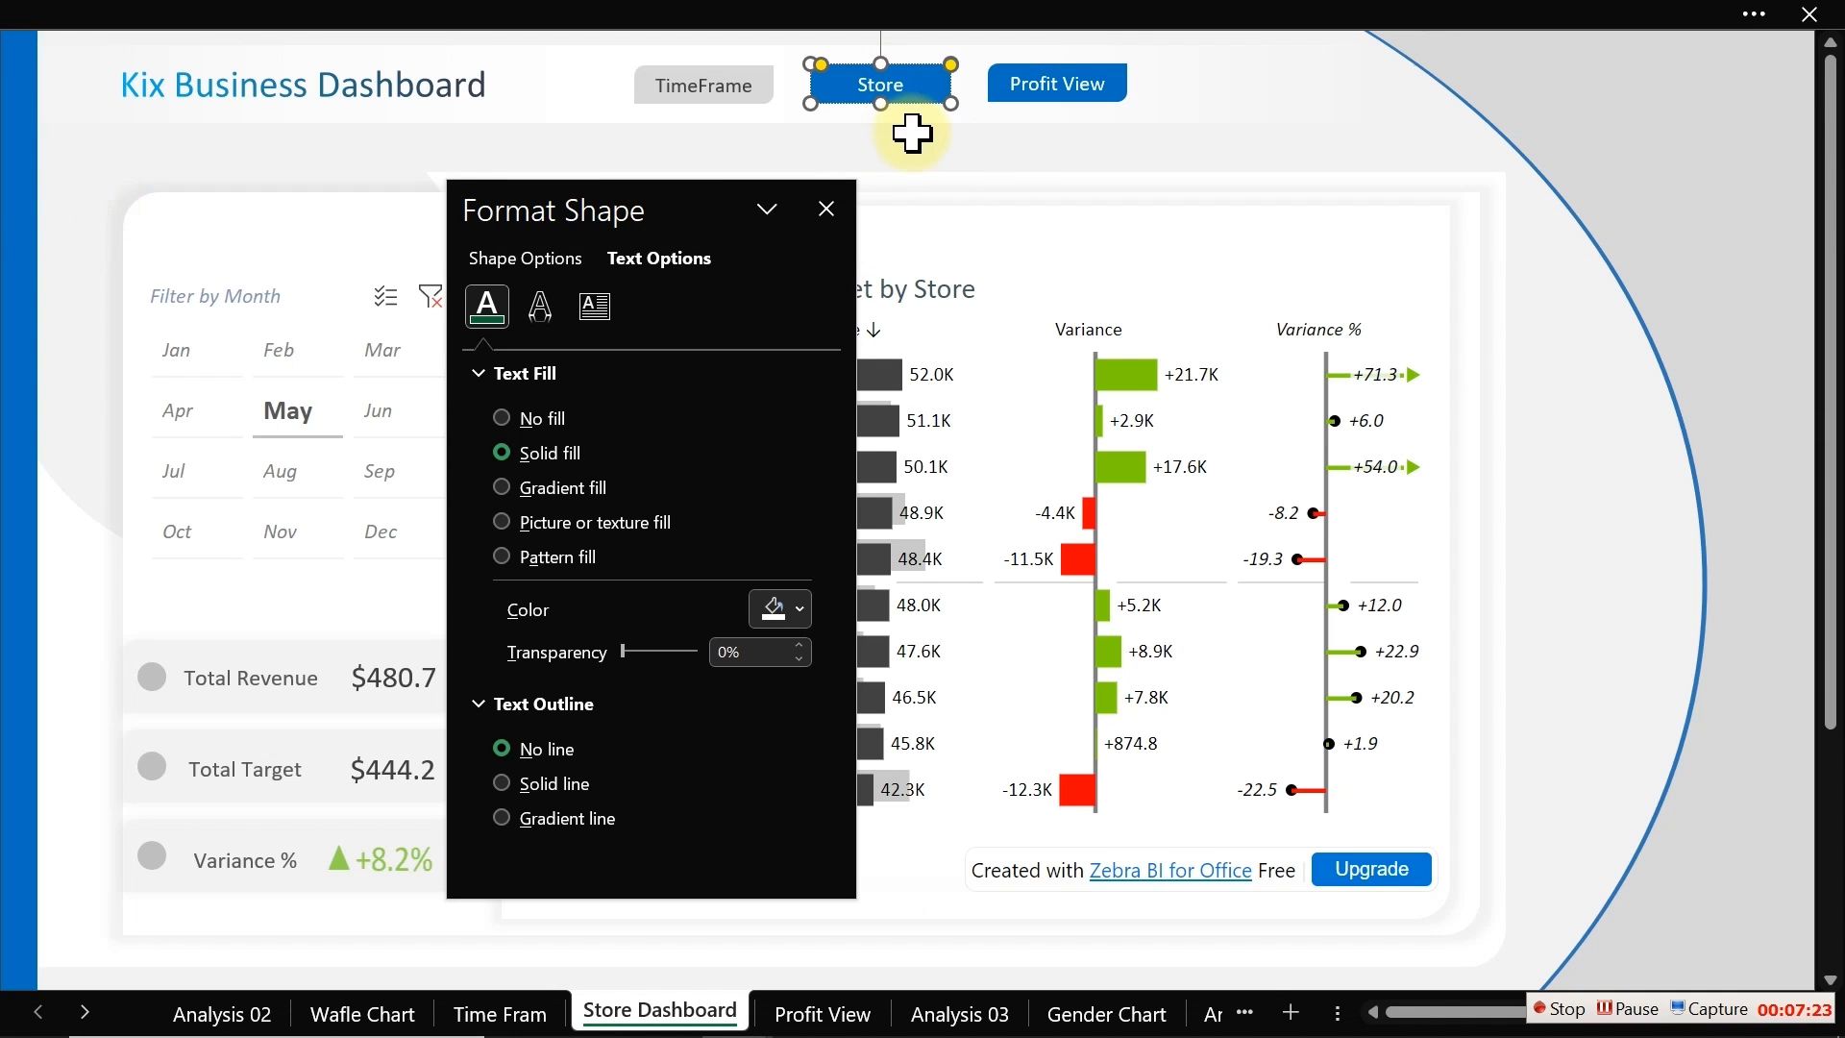
Step: Copy the TimeFrame button's grey format onto the Profit View button with Format Painter
{"action": "left_click", "coordinate": [736, 88]}
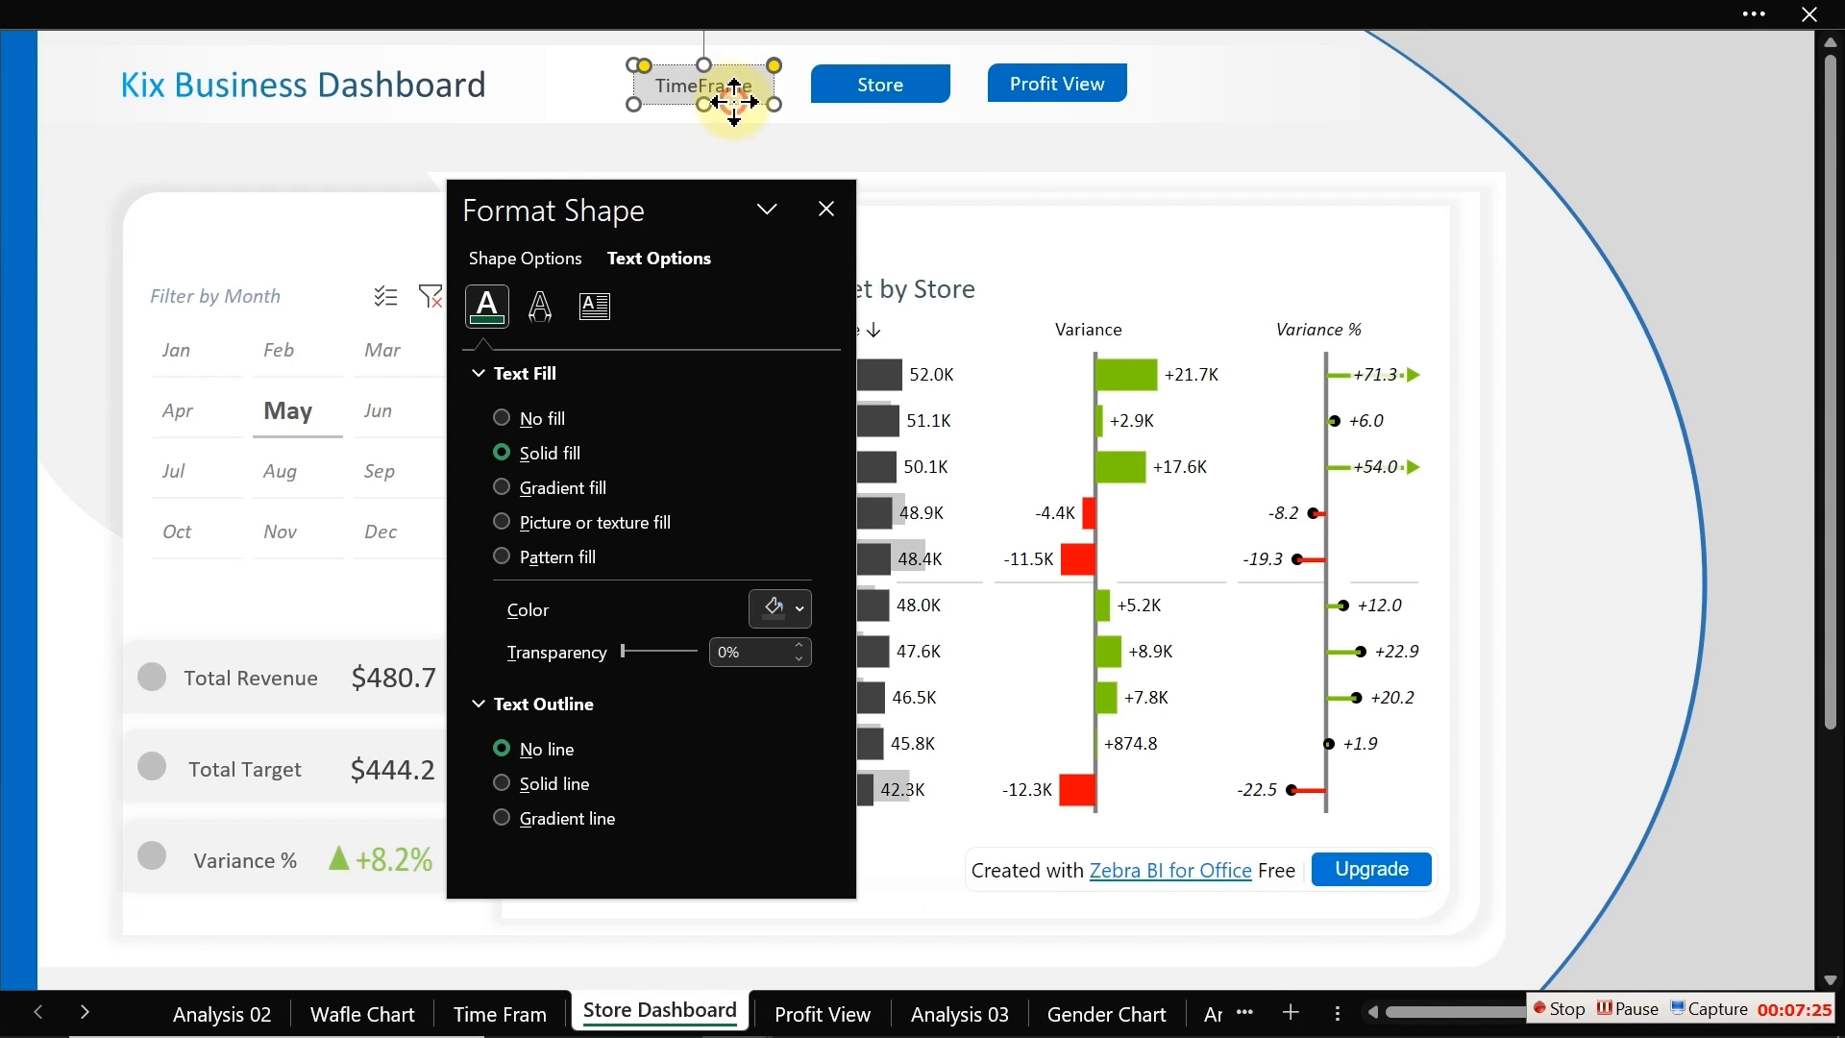
{"action": "left_click", "coordinate": [286, 7]}
{"action": "left_click", "coordinate": [114, 205]}
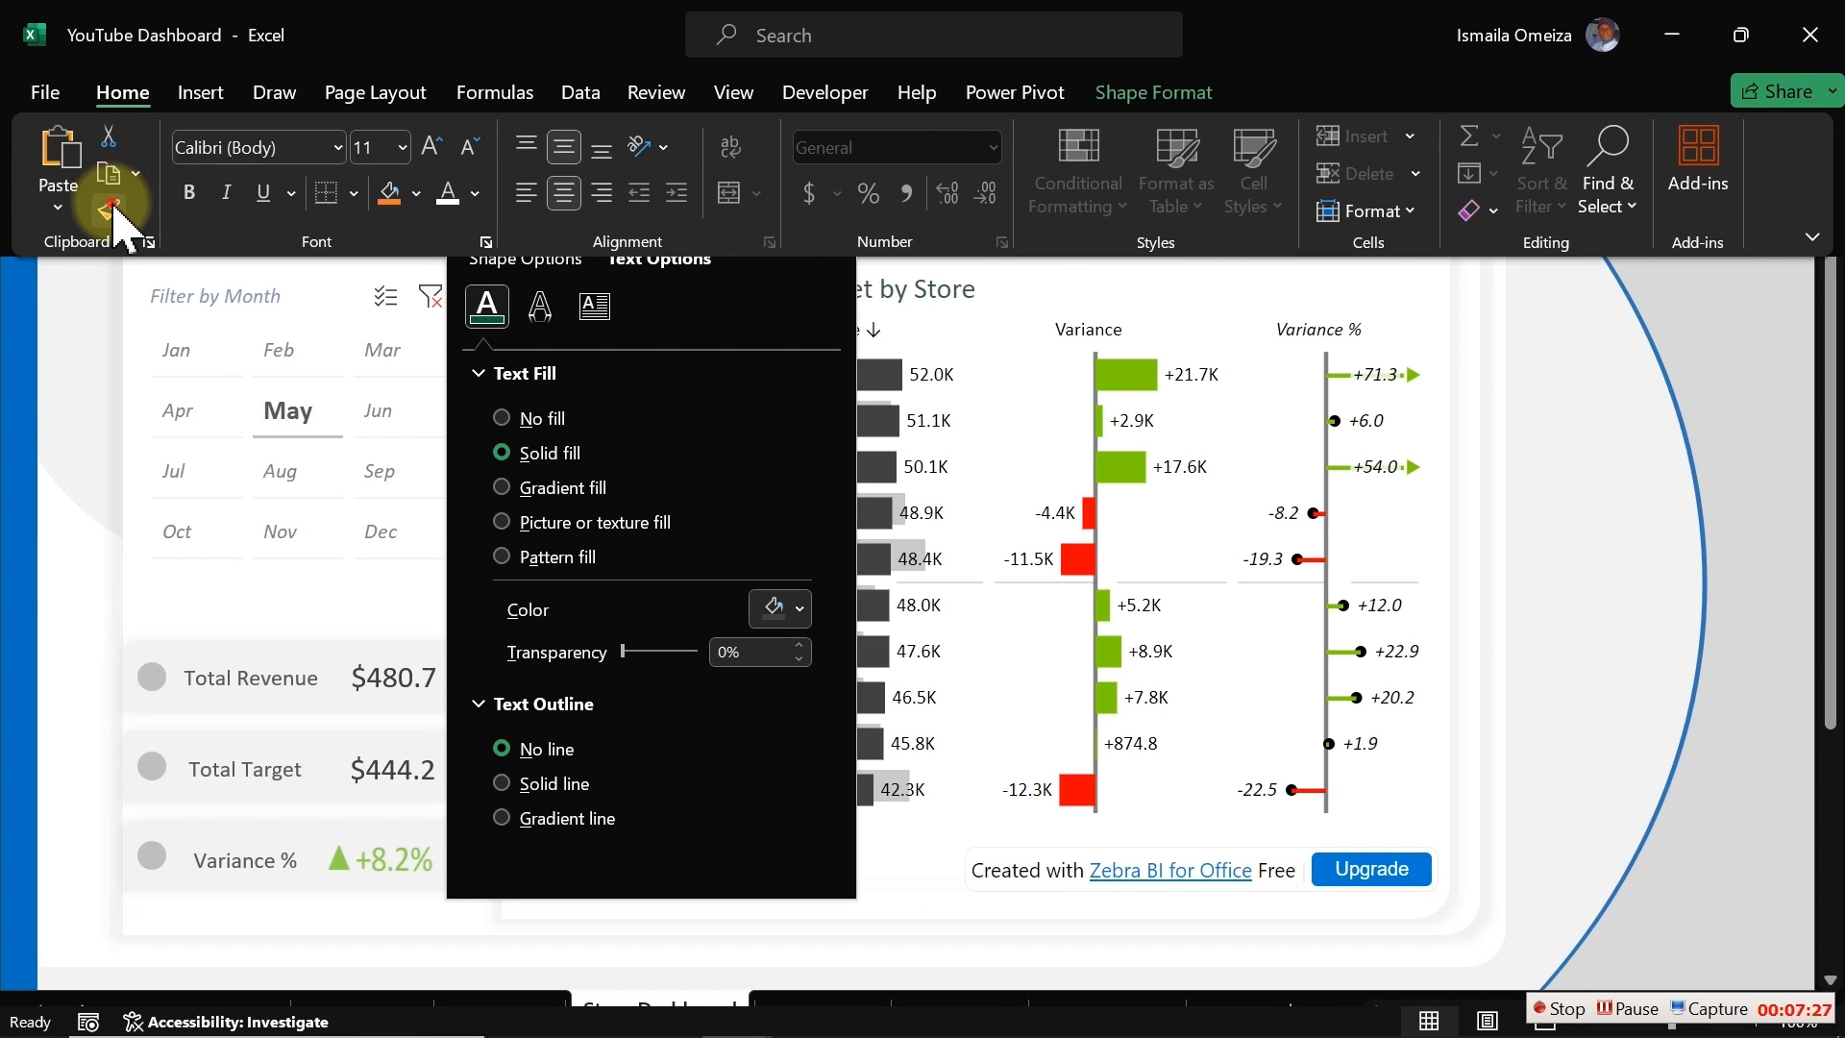
{"action": "left_click", "coordinate": [249, 323]}
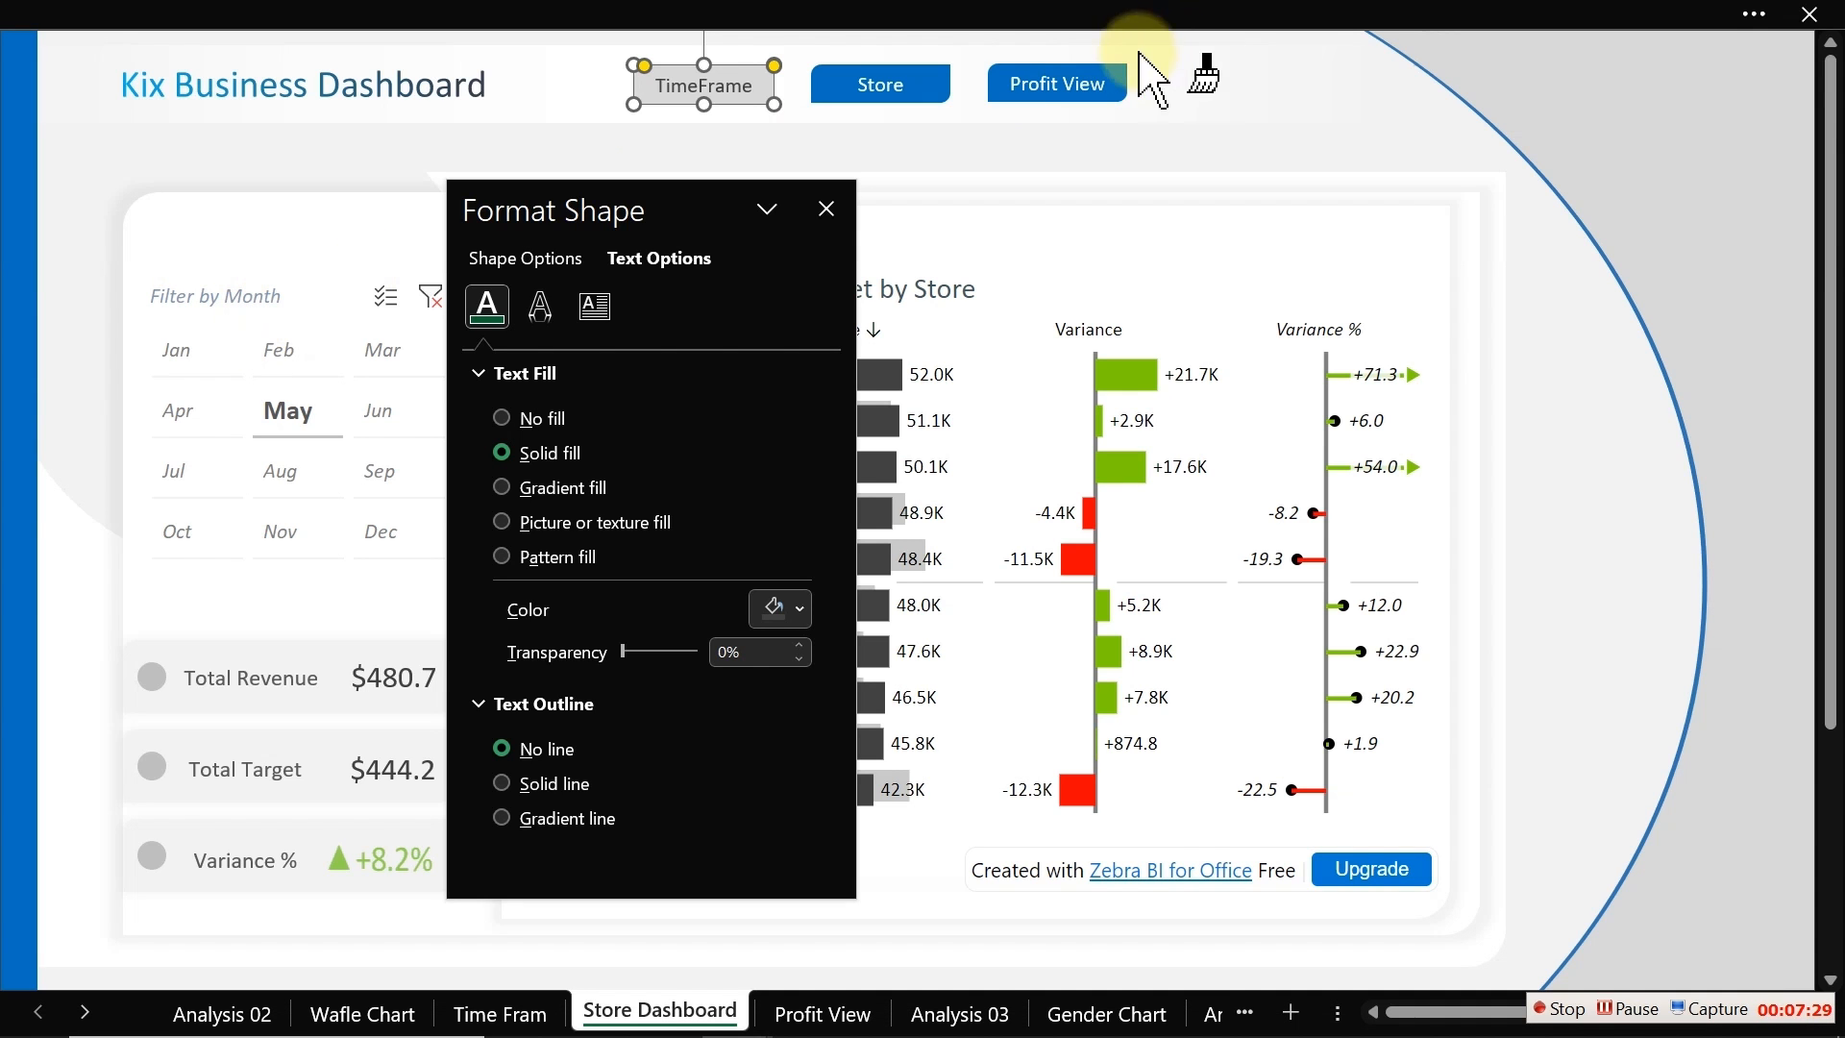
{"action": "left_click", "coordinate": [1105, 82]}
{"action": "left_click", "coordinate": [1016, 152]}
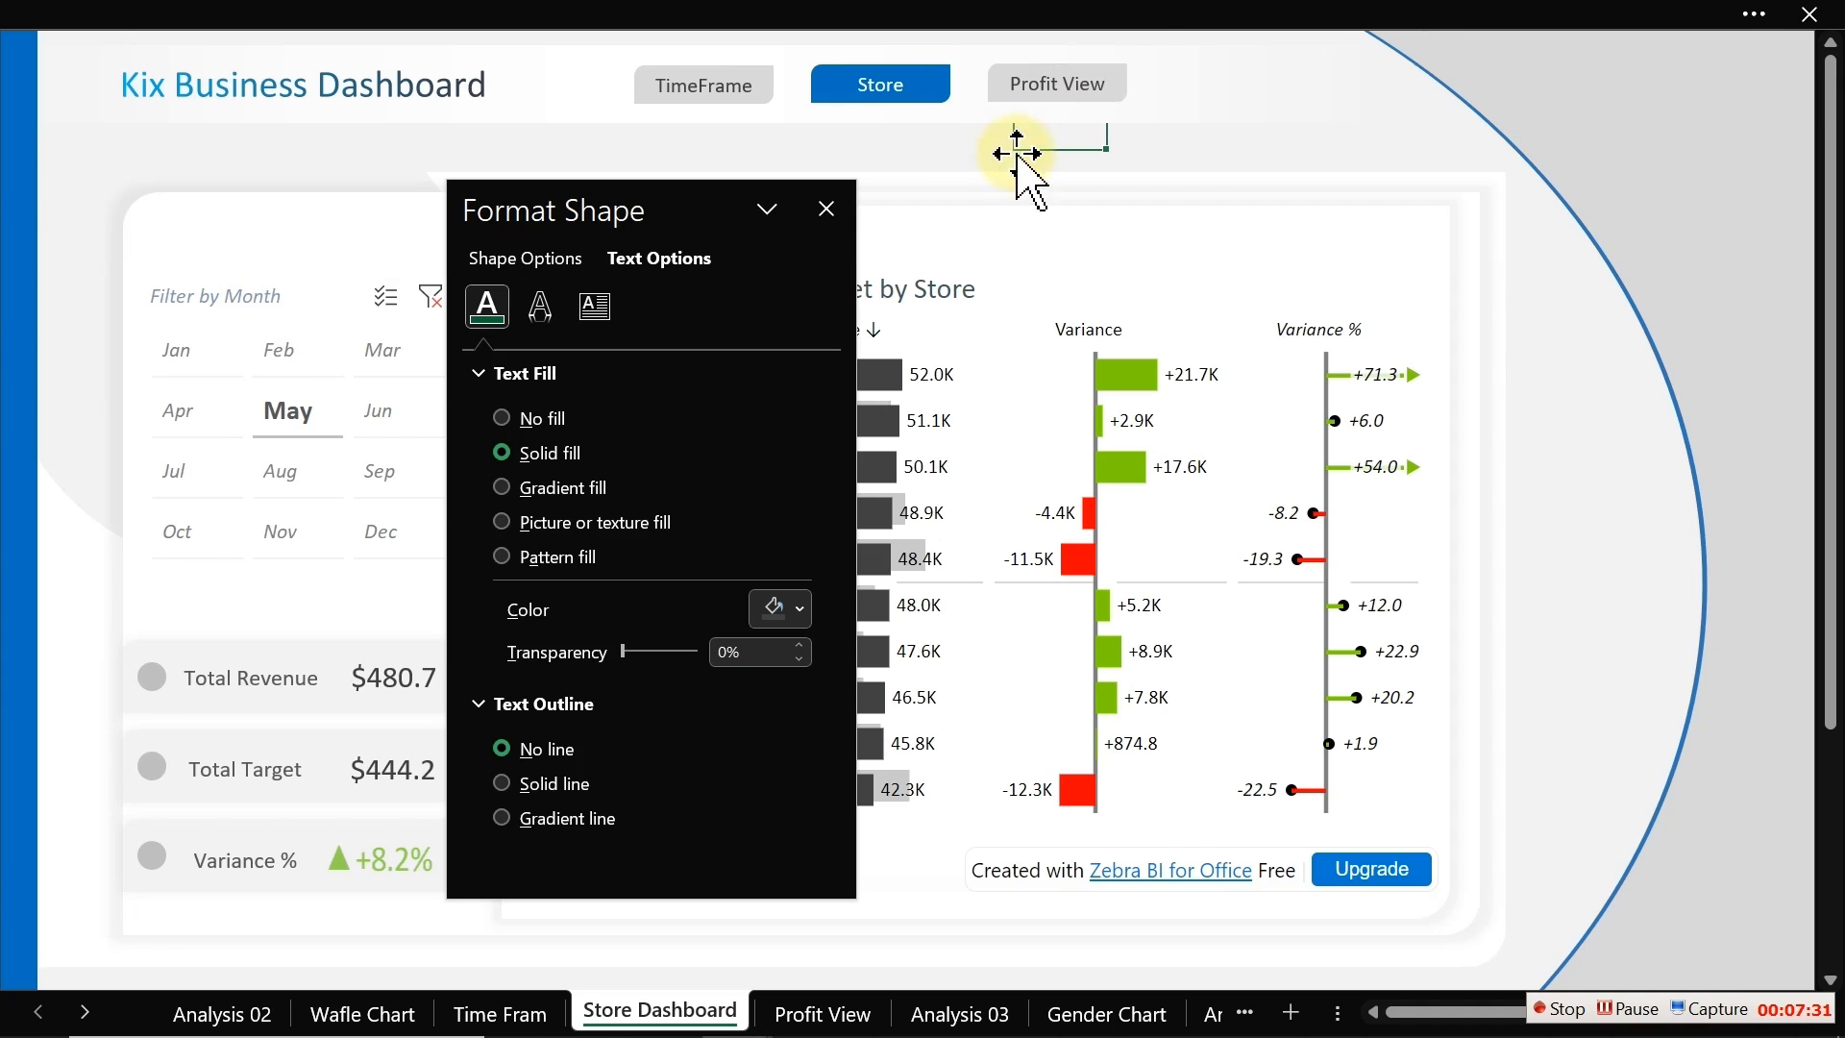
Step: Hyperlink the TimeFrame button to the 'Time Fram' sheet as a place in this document
{"action": "left_click", "coordinate": [826, 208]}
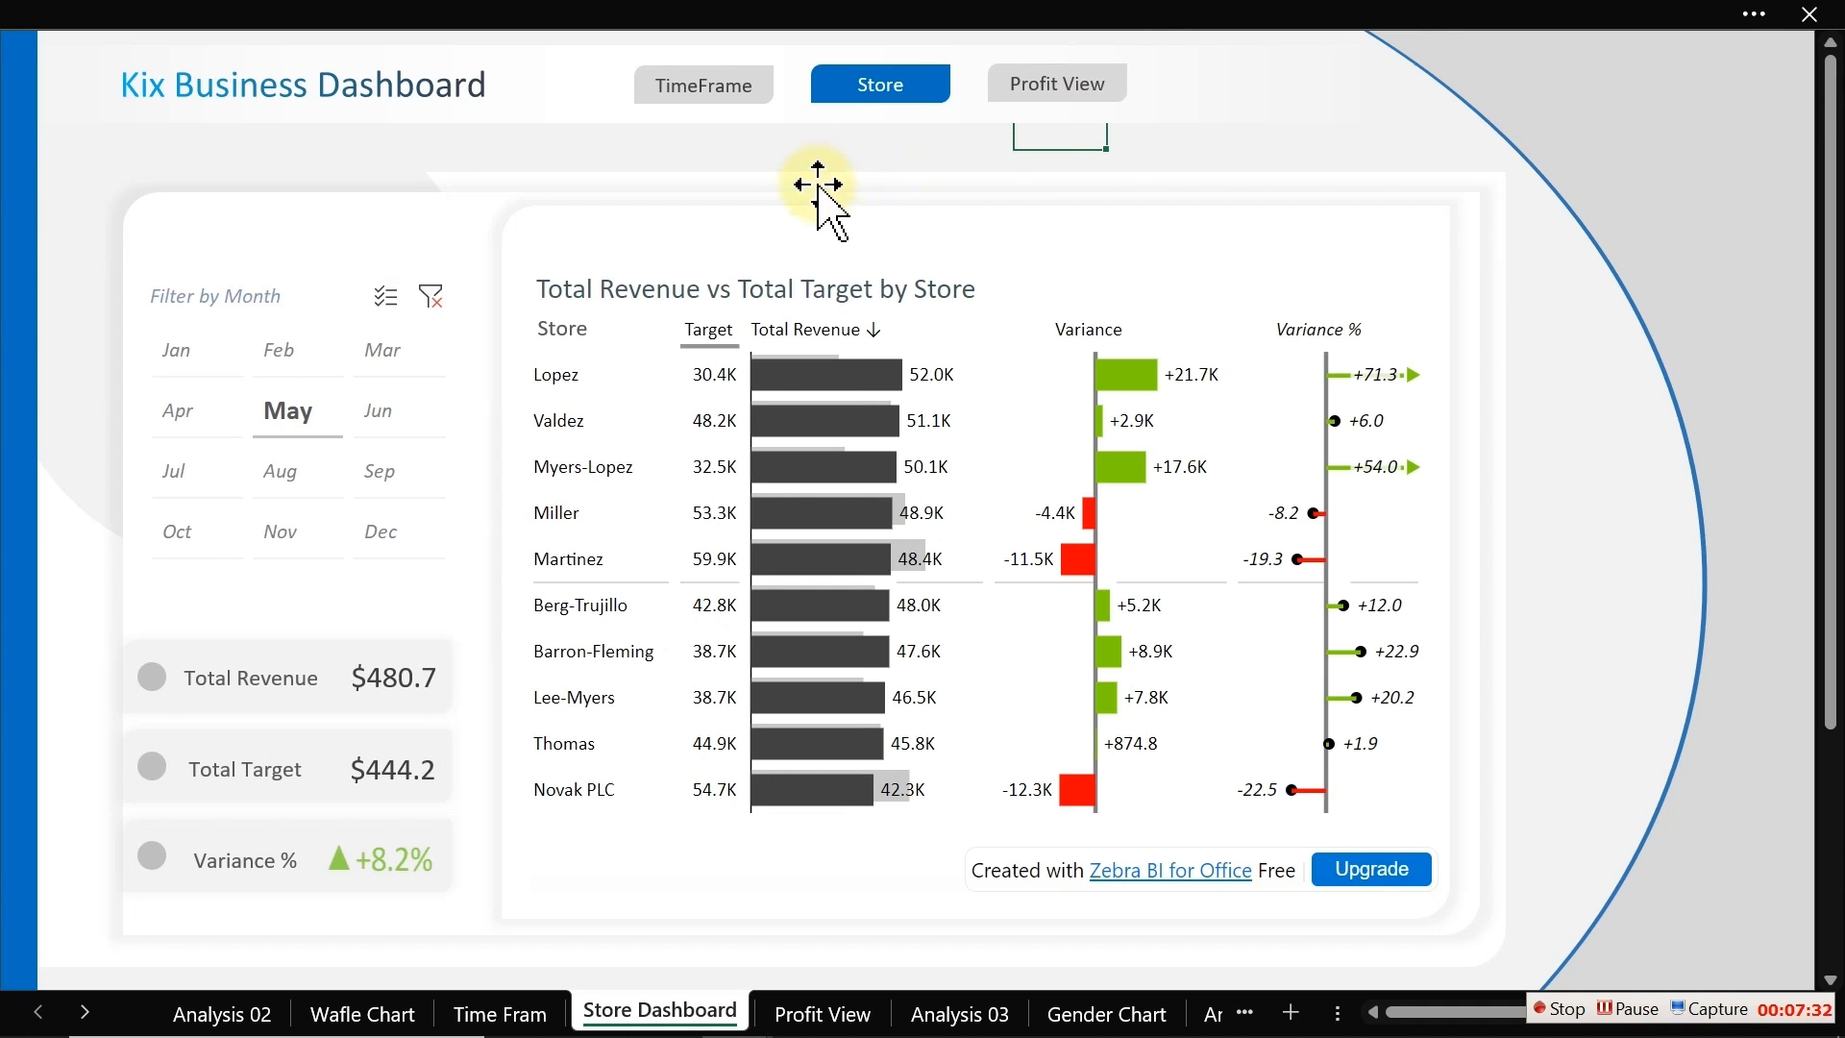
{"action": "left_click", "coordinate": [742, 98]}
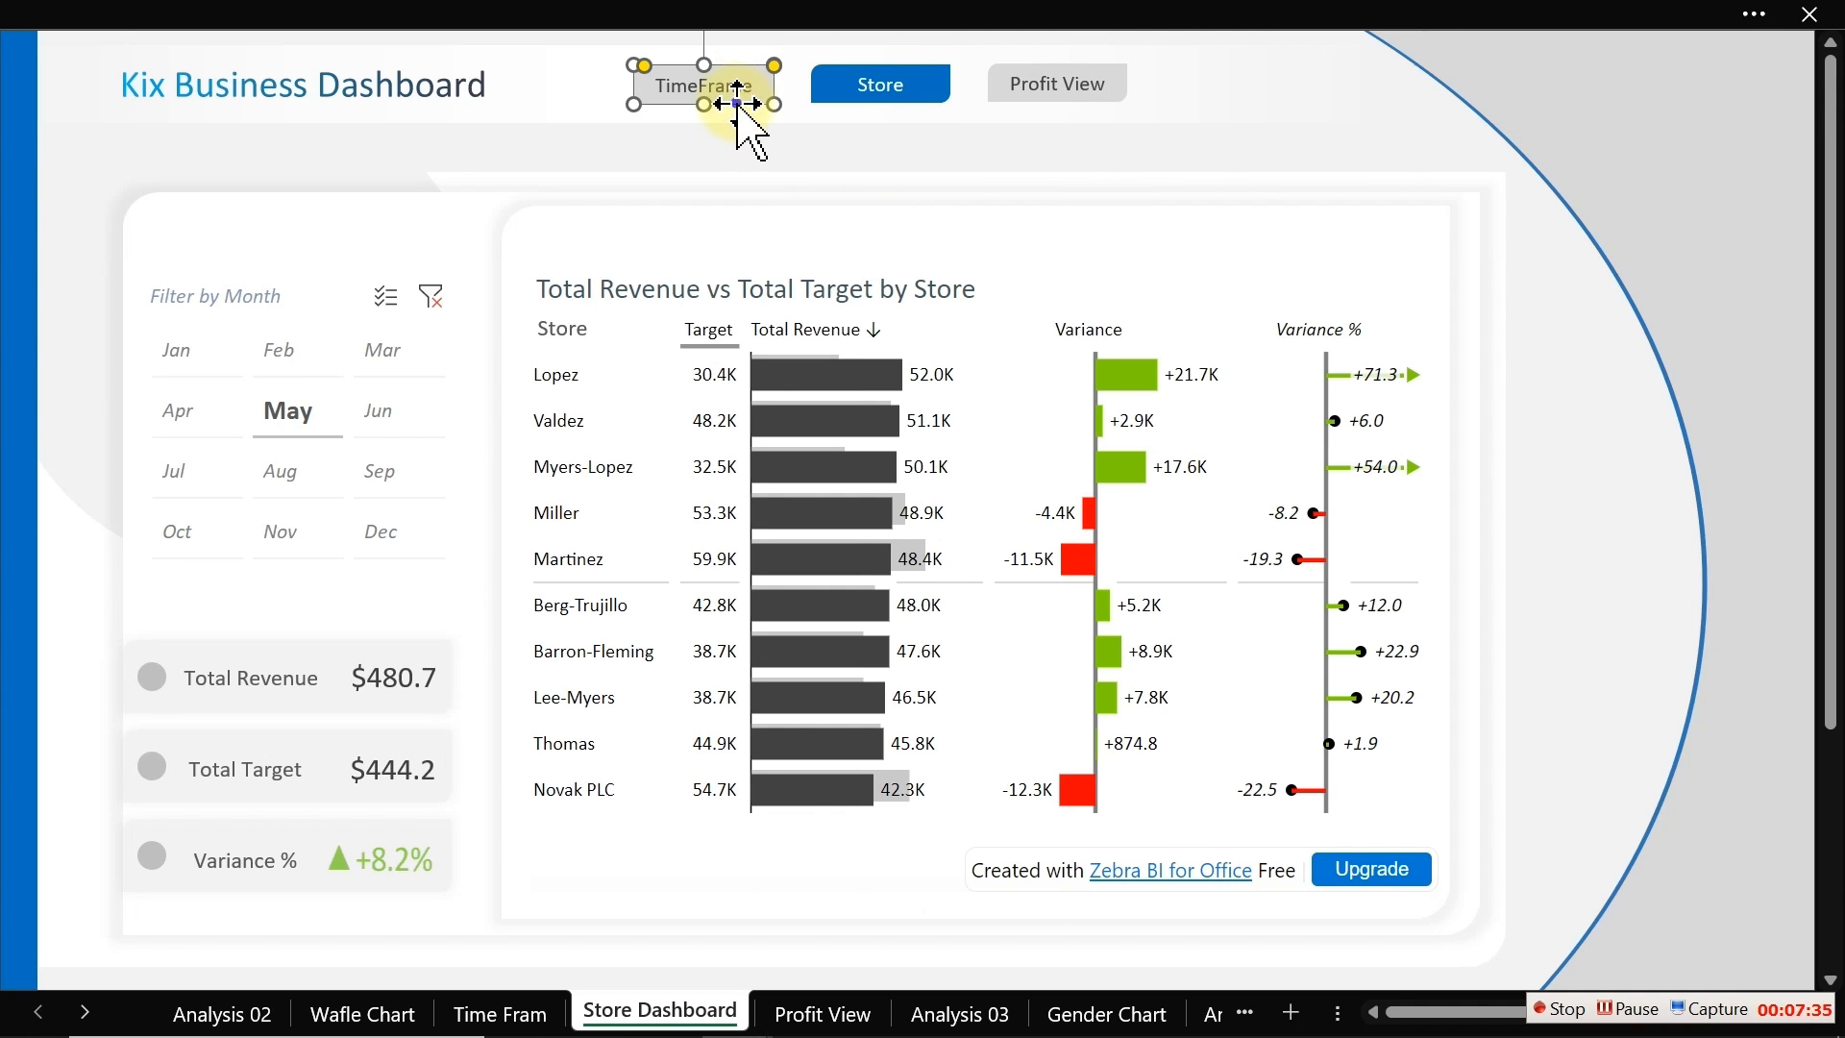
{"action": "right_click", "coordinate": [738, 108]}
{"action": "key", "text": "Escape"}
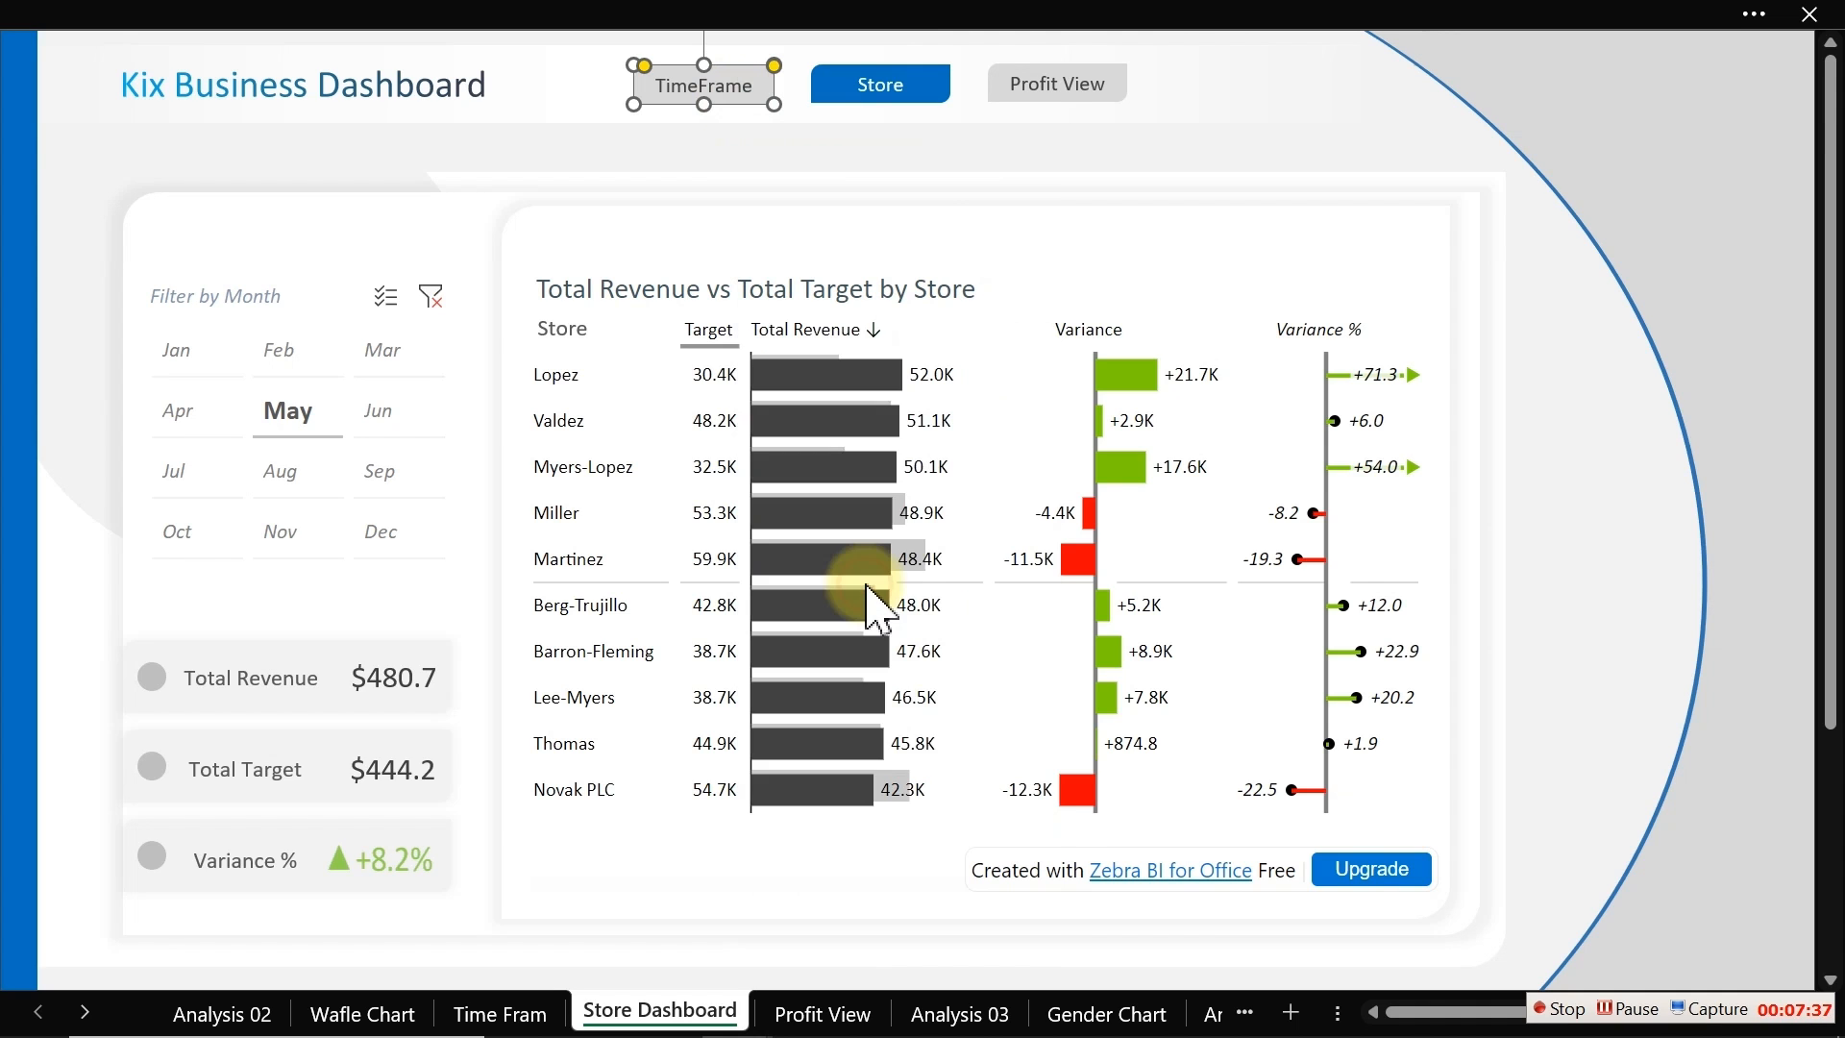
{"action": "left_click", "coordinate": [475, 550]}
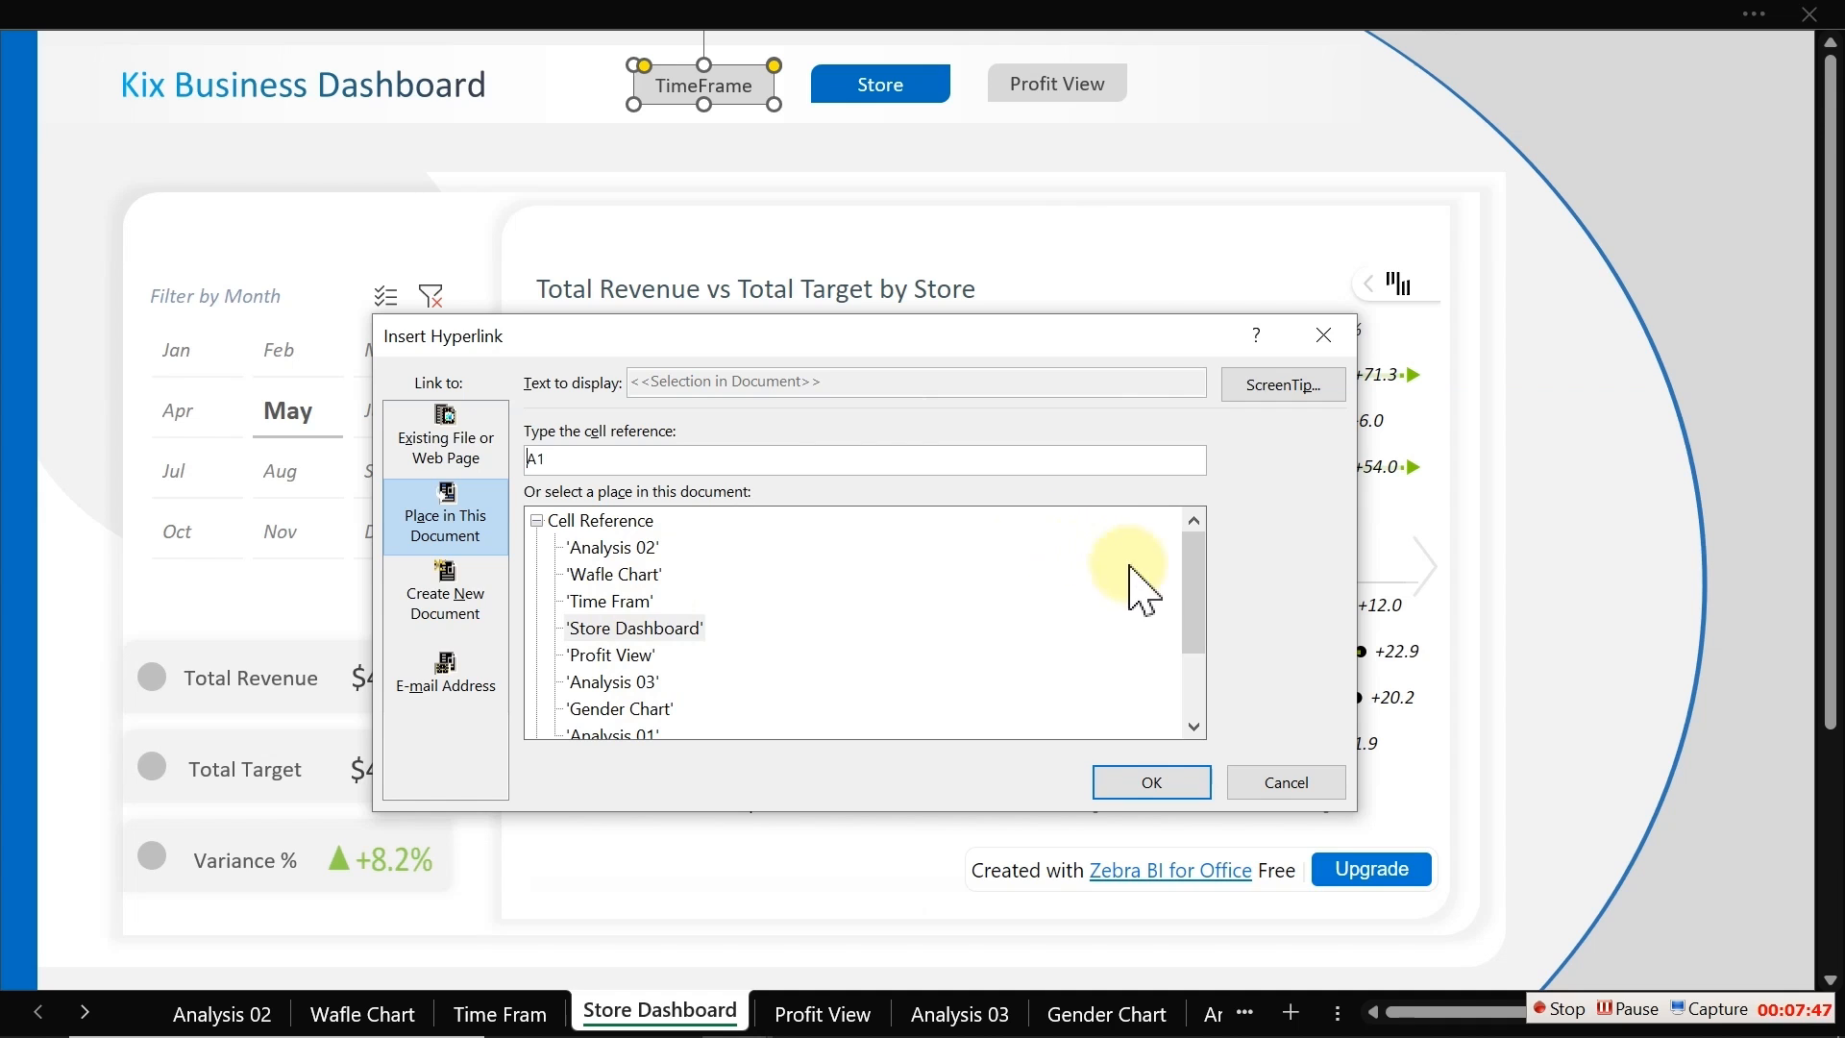
{"action": "double_click", "coordinate": [620, 601]}
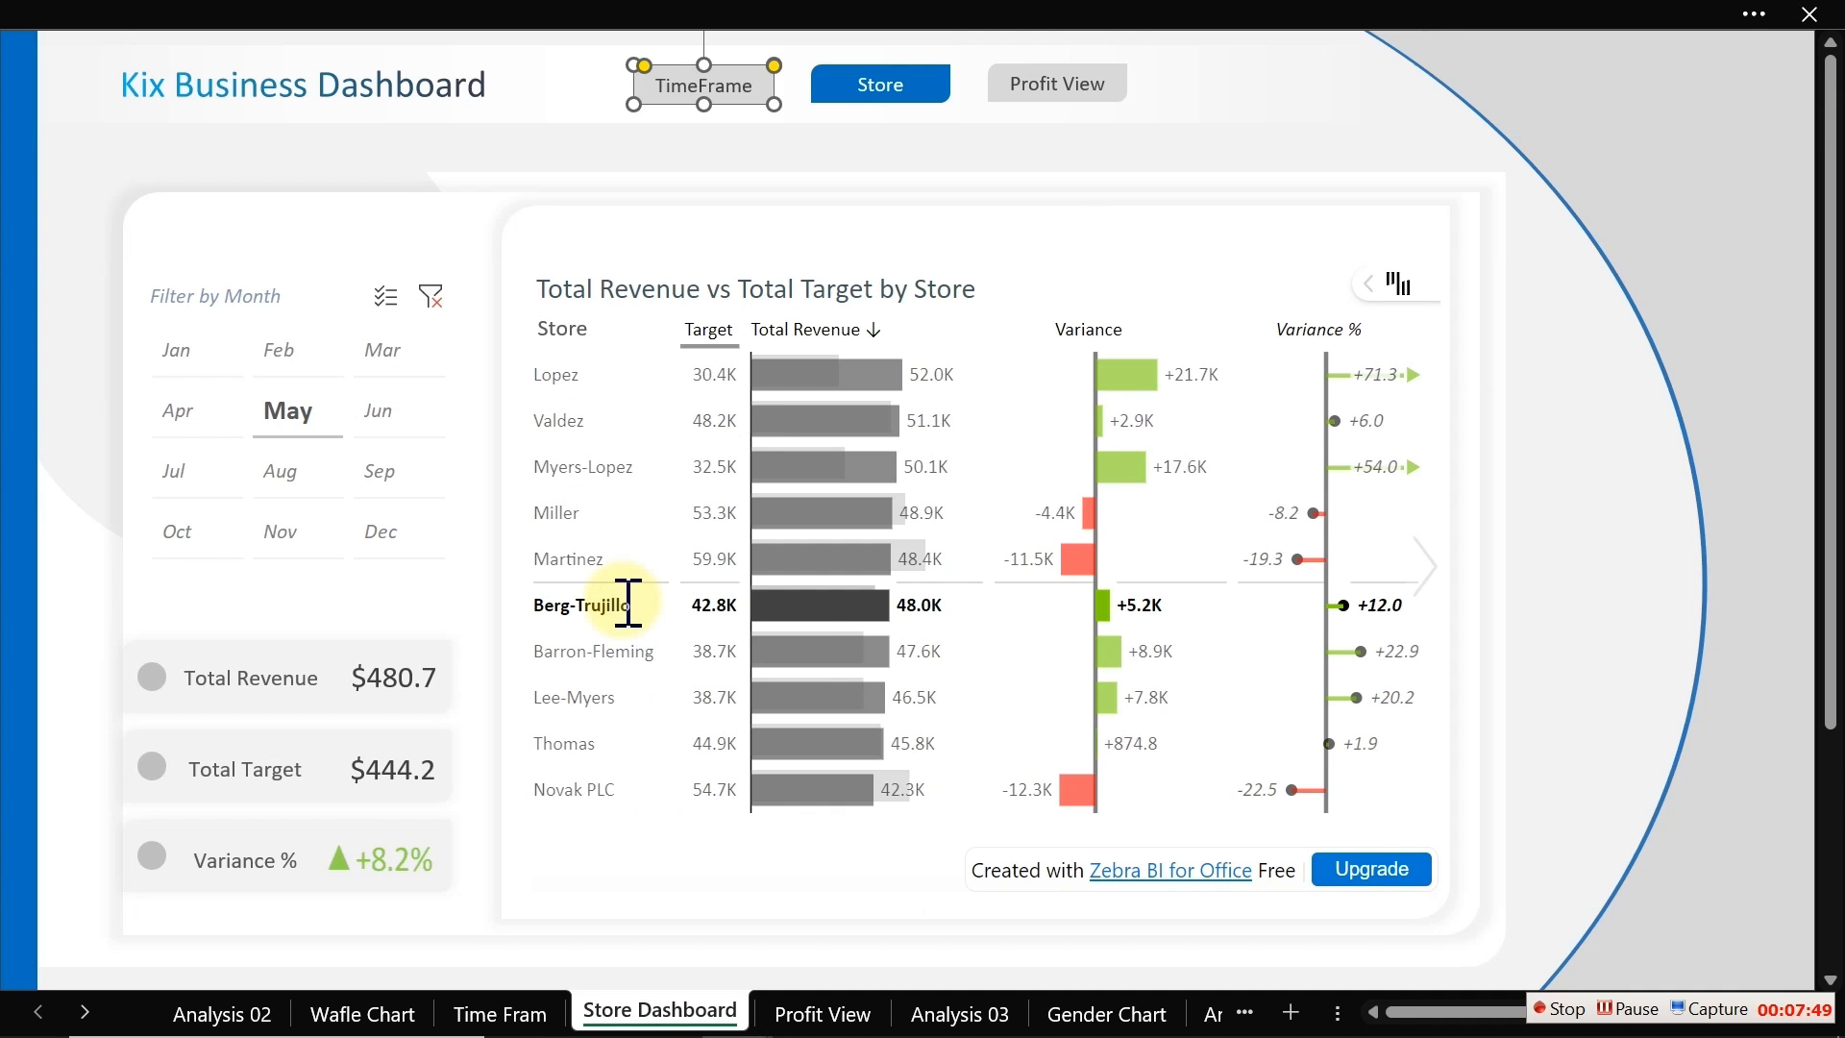
Step: Hyperlink the Profit View button to the 'Profit View' sheet as a place in this document
{"action": "left_click", "coordinate": [659, 185]}
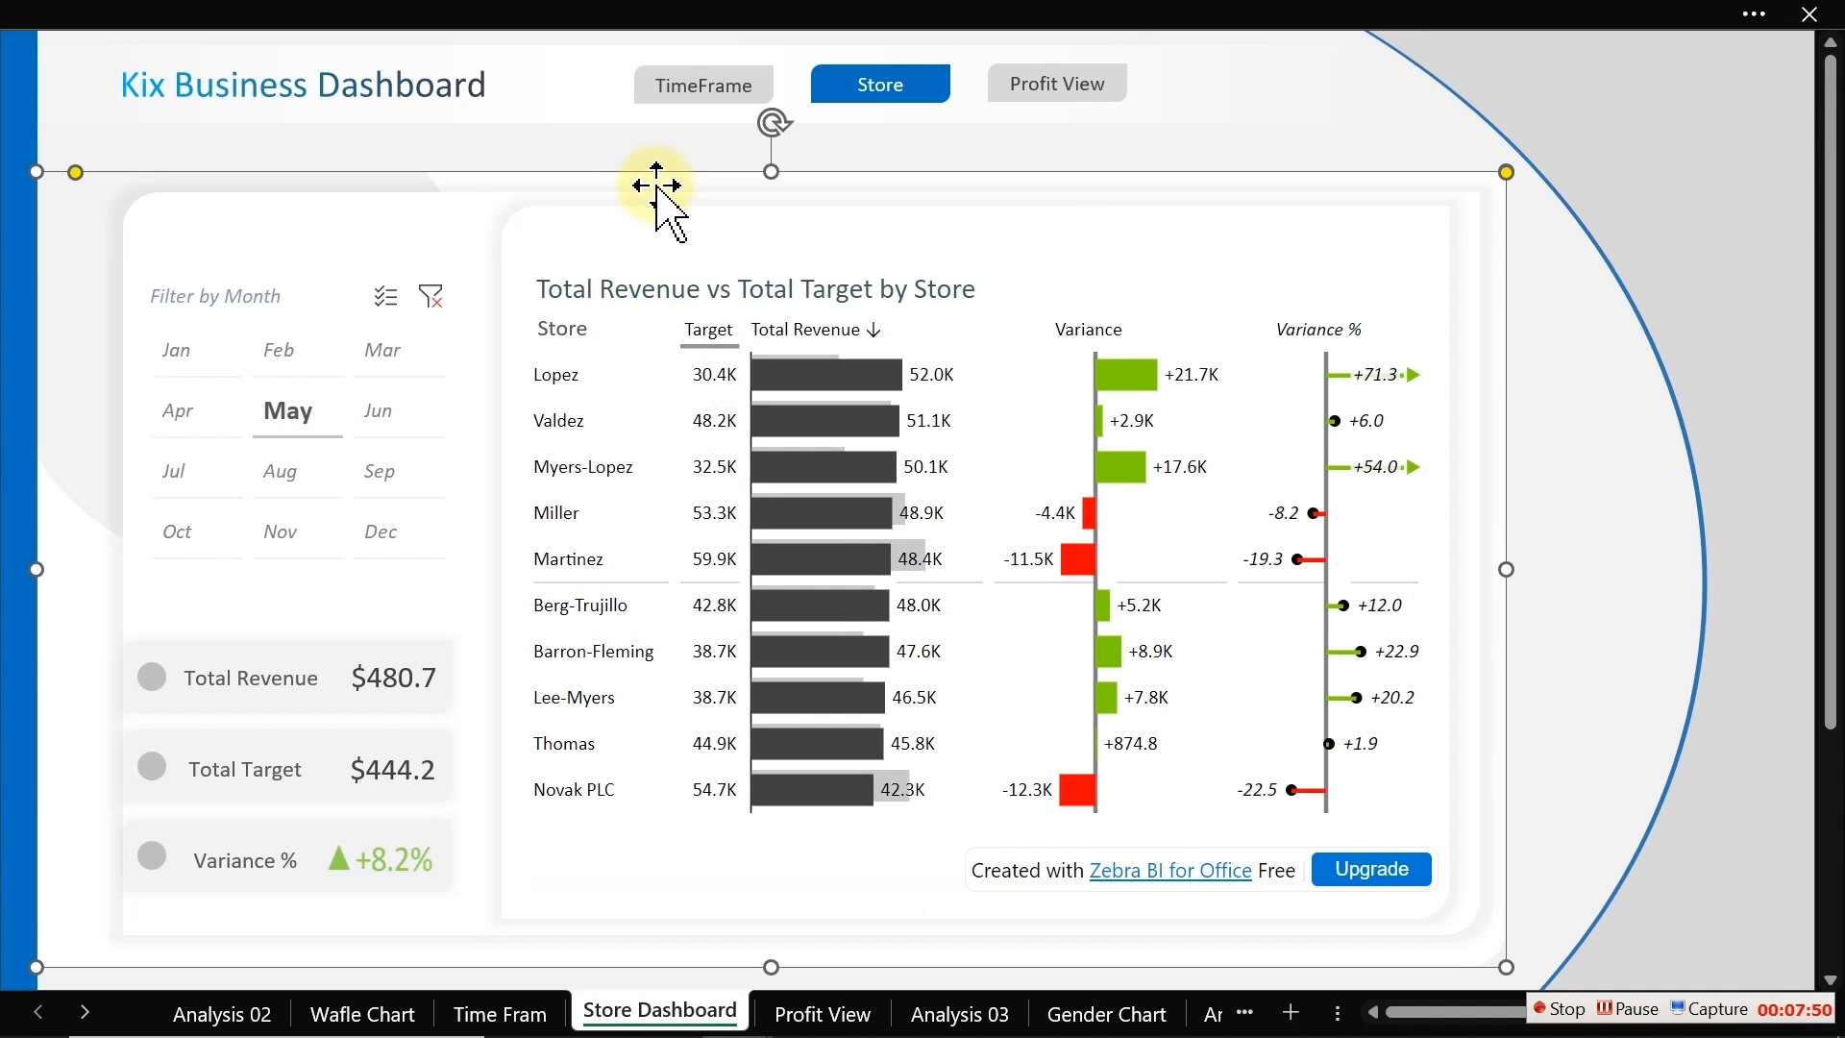
{"action": "left_click", "coordinate": [595, 152]}
{"action": "left_click", "coordinate": [1047, 88]}
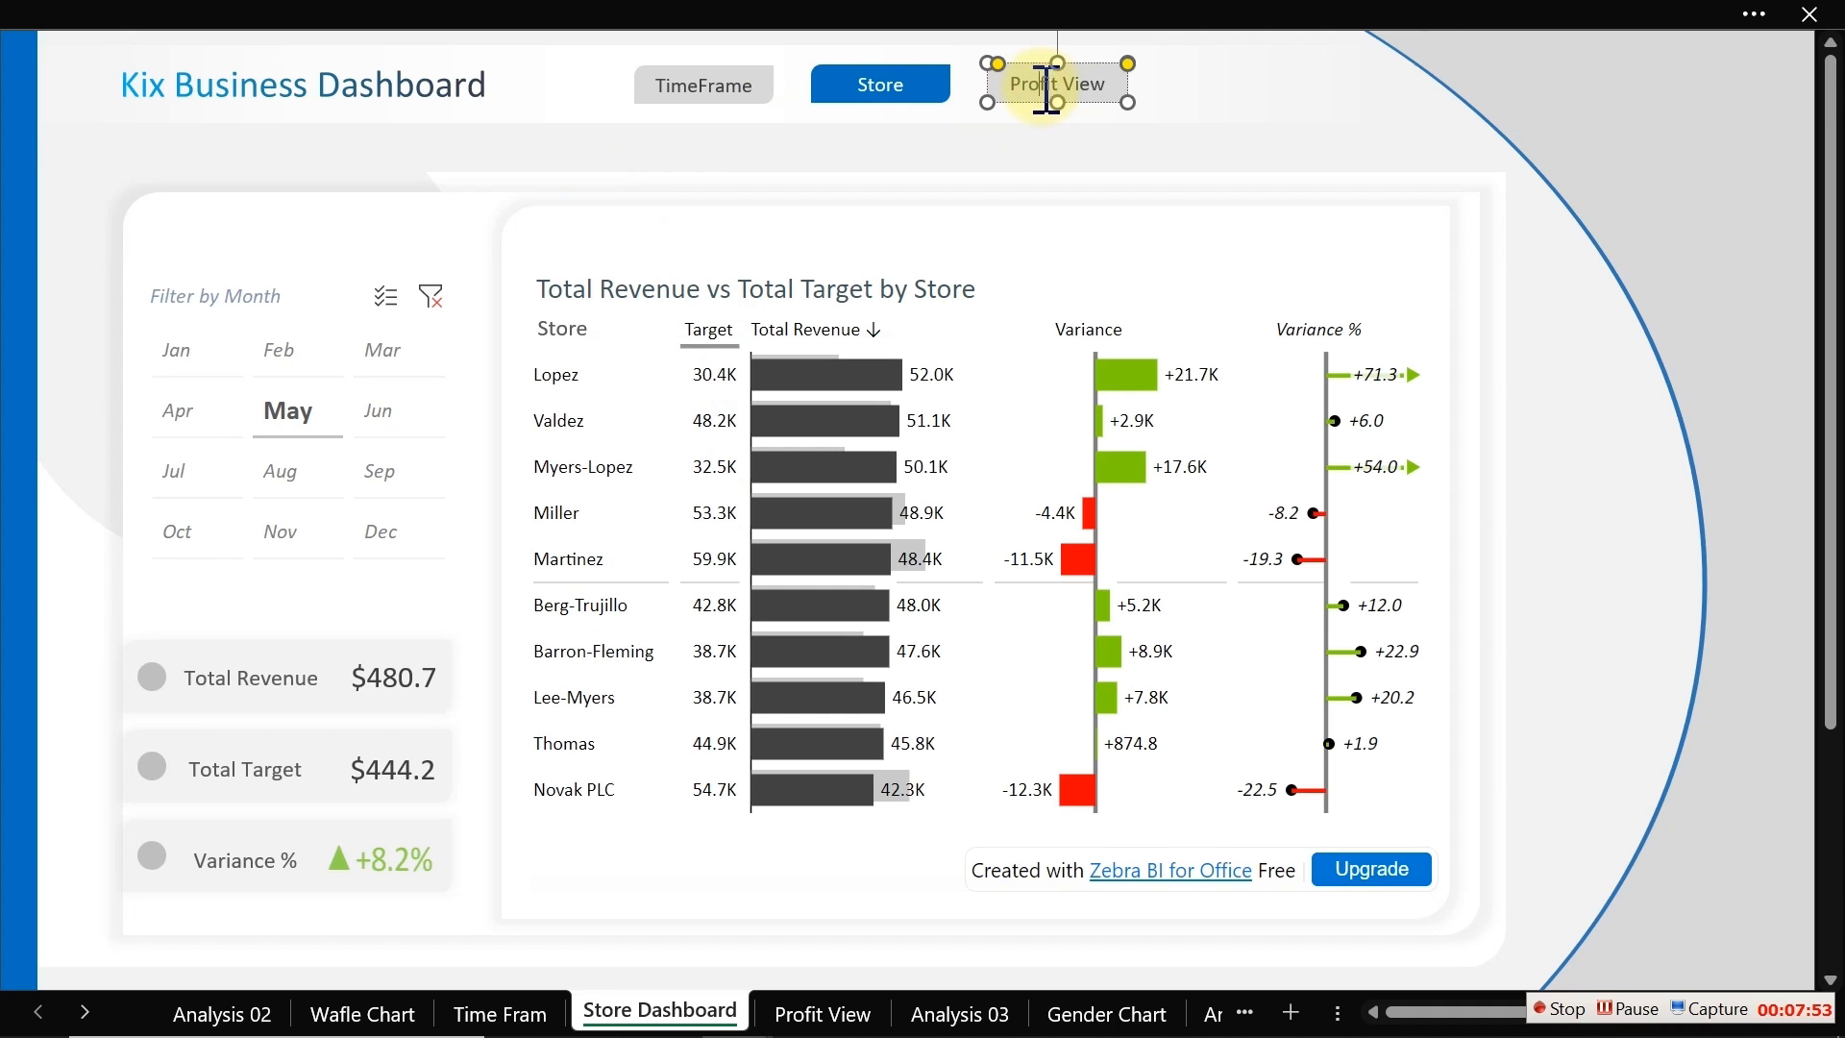
{"action": "right_click", "coordinate": [1077, 99]}
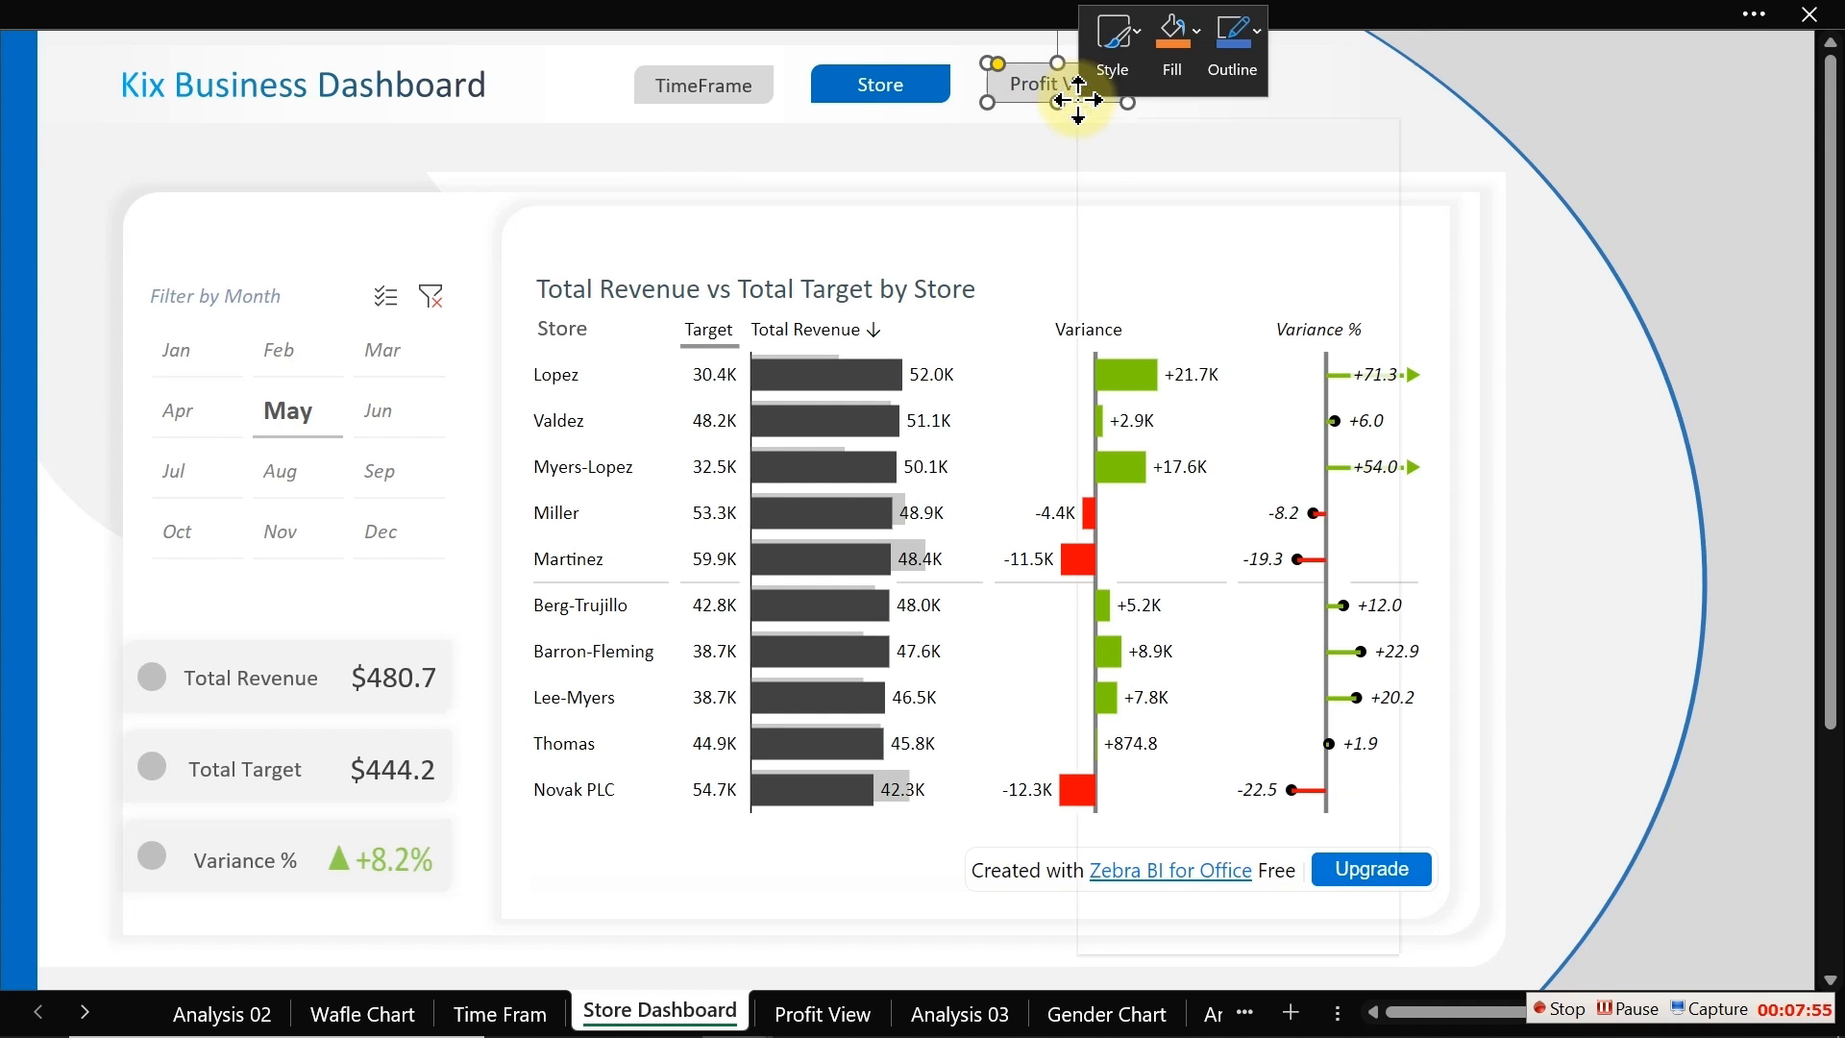
{"action": "left_click", "coordinate": [1153, 584]}
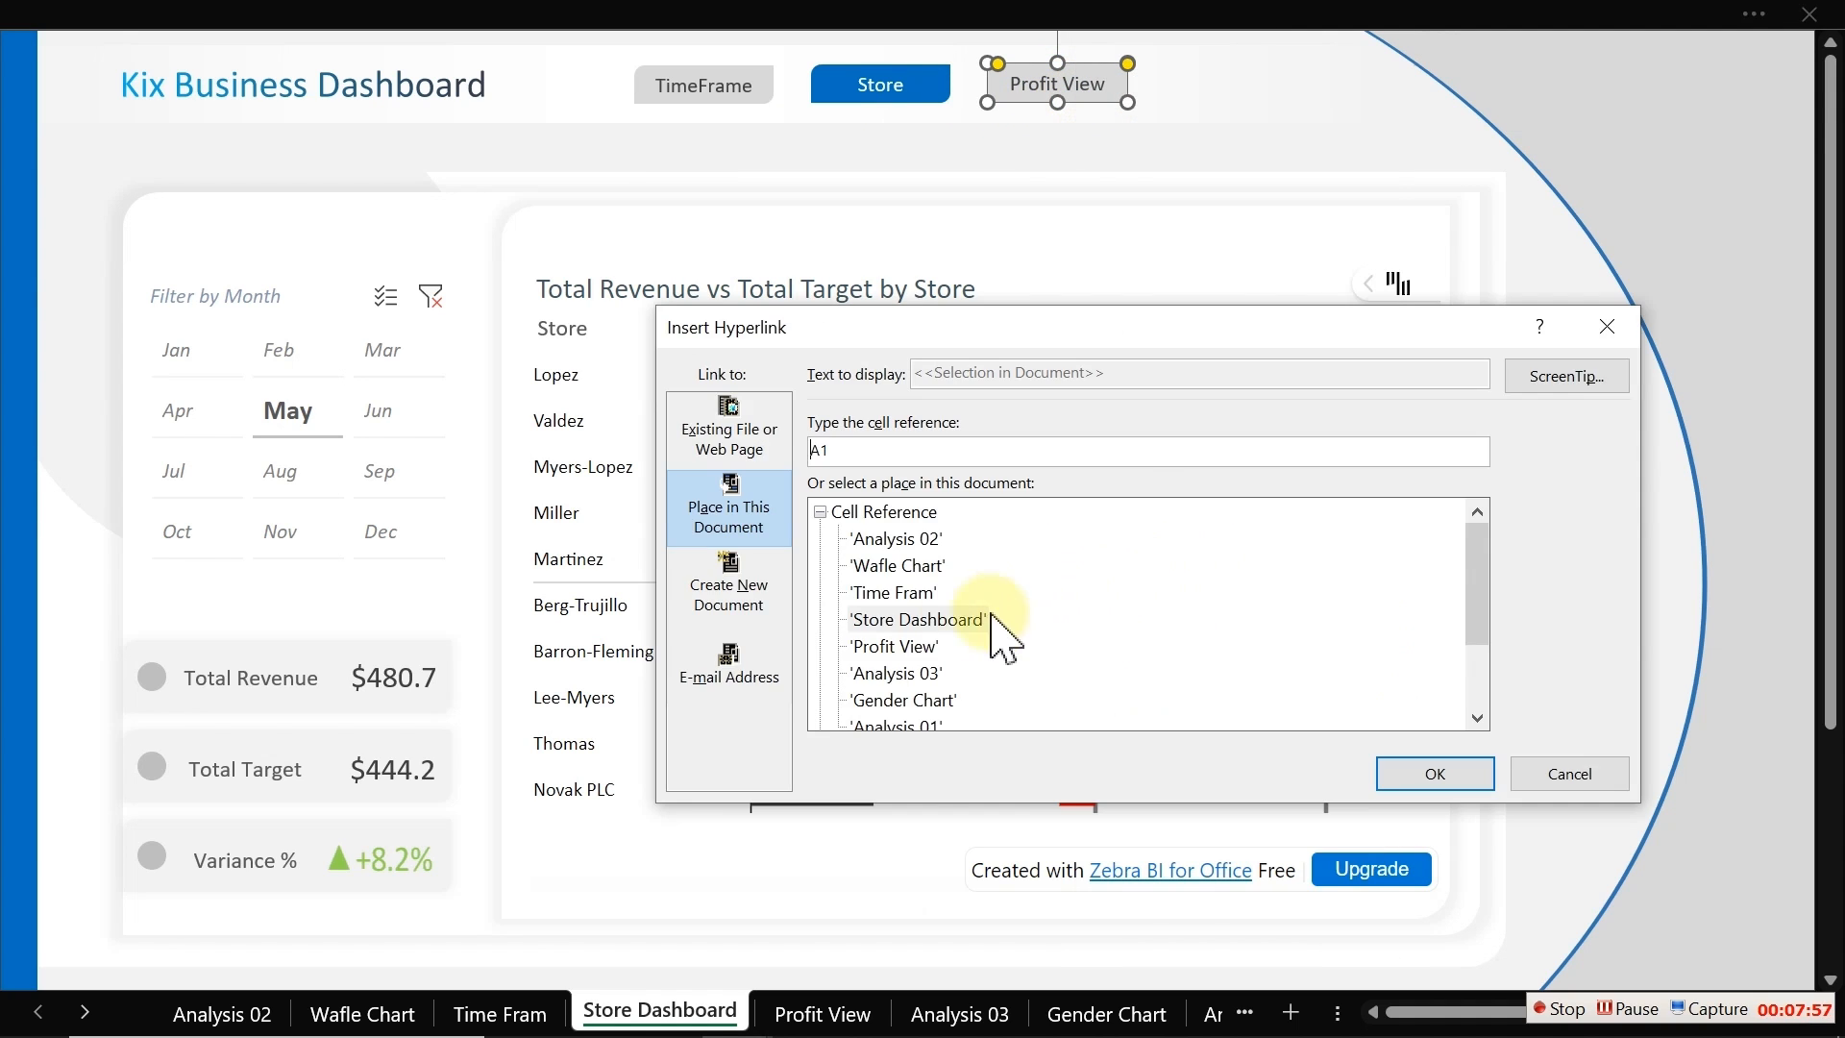
{"action": "double_click", "coordinate": [903, 648]}
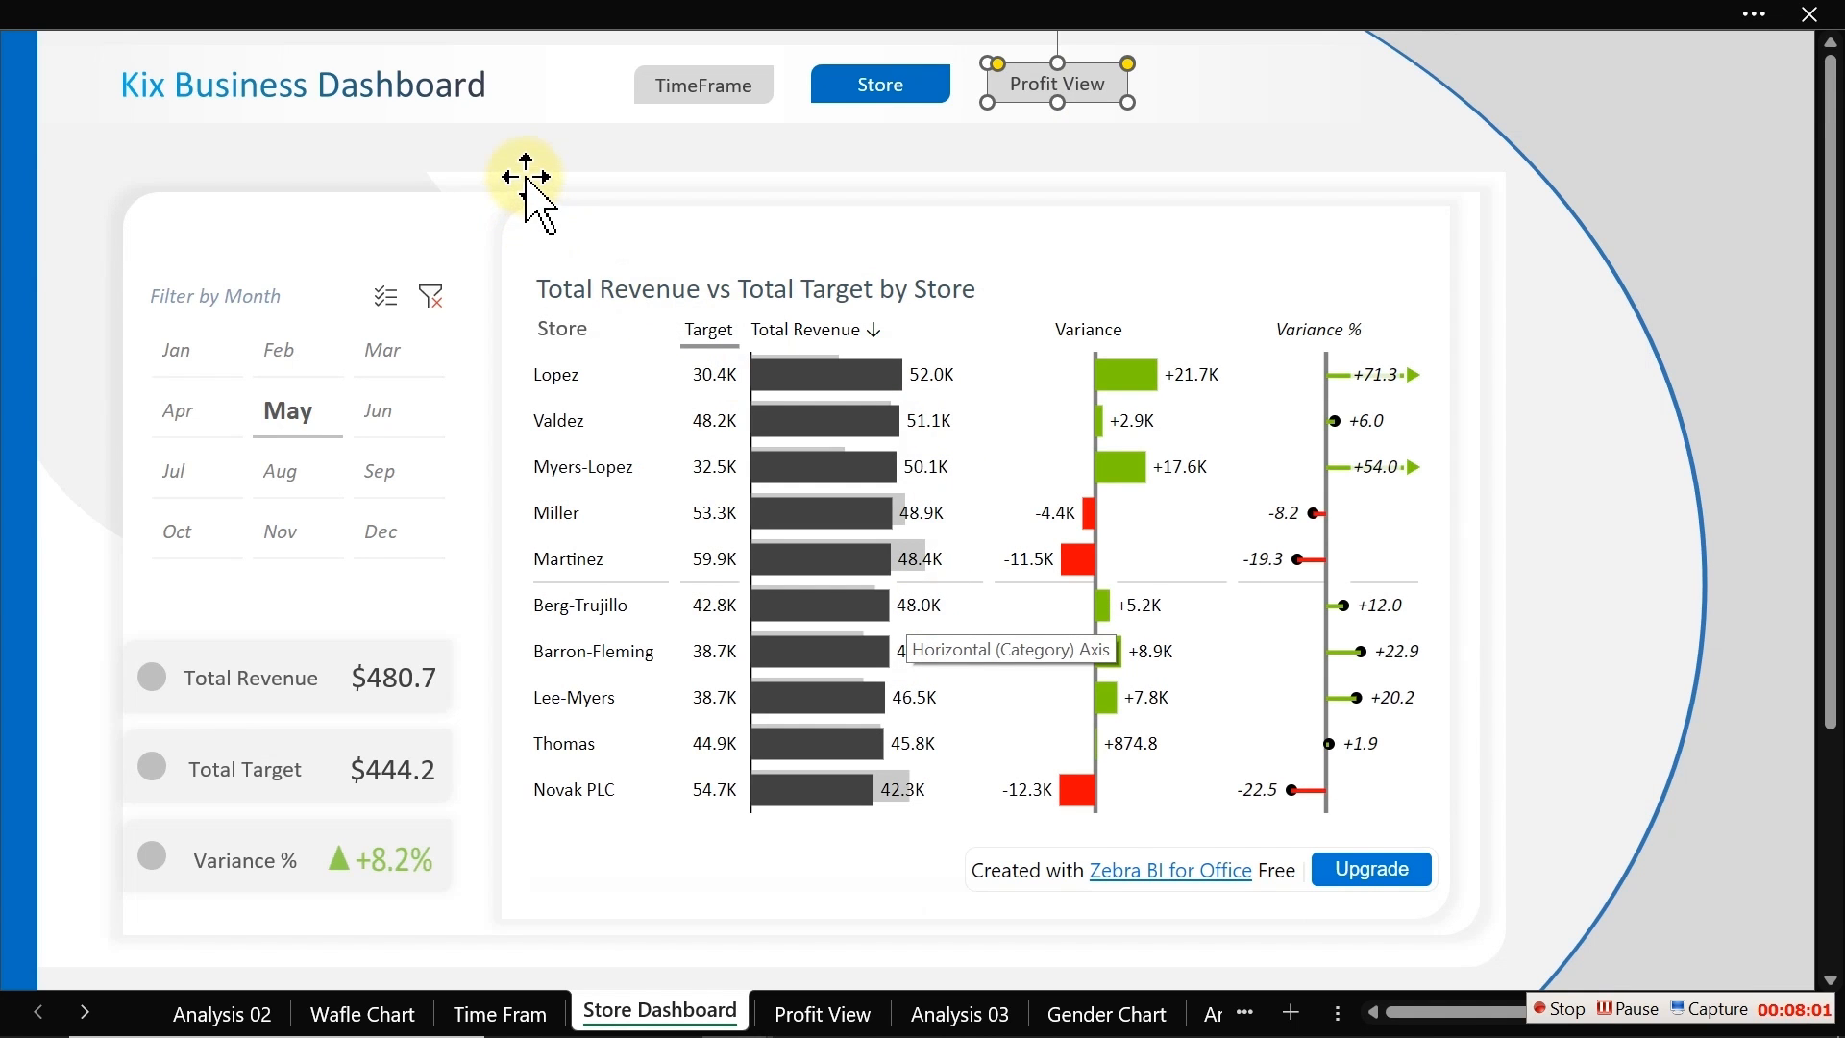
Step: Test the TimeFrame button's link to the Time Fram sheet
{"action": "left_click", "coordinate": [523, 148]}
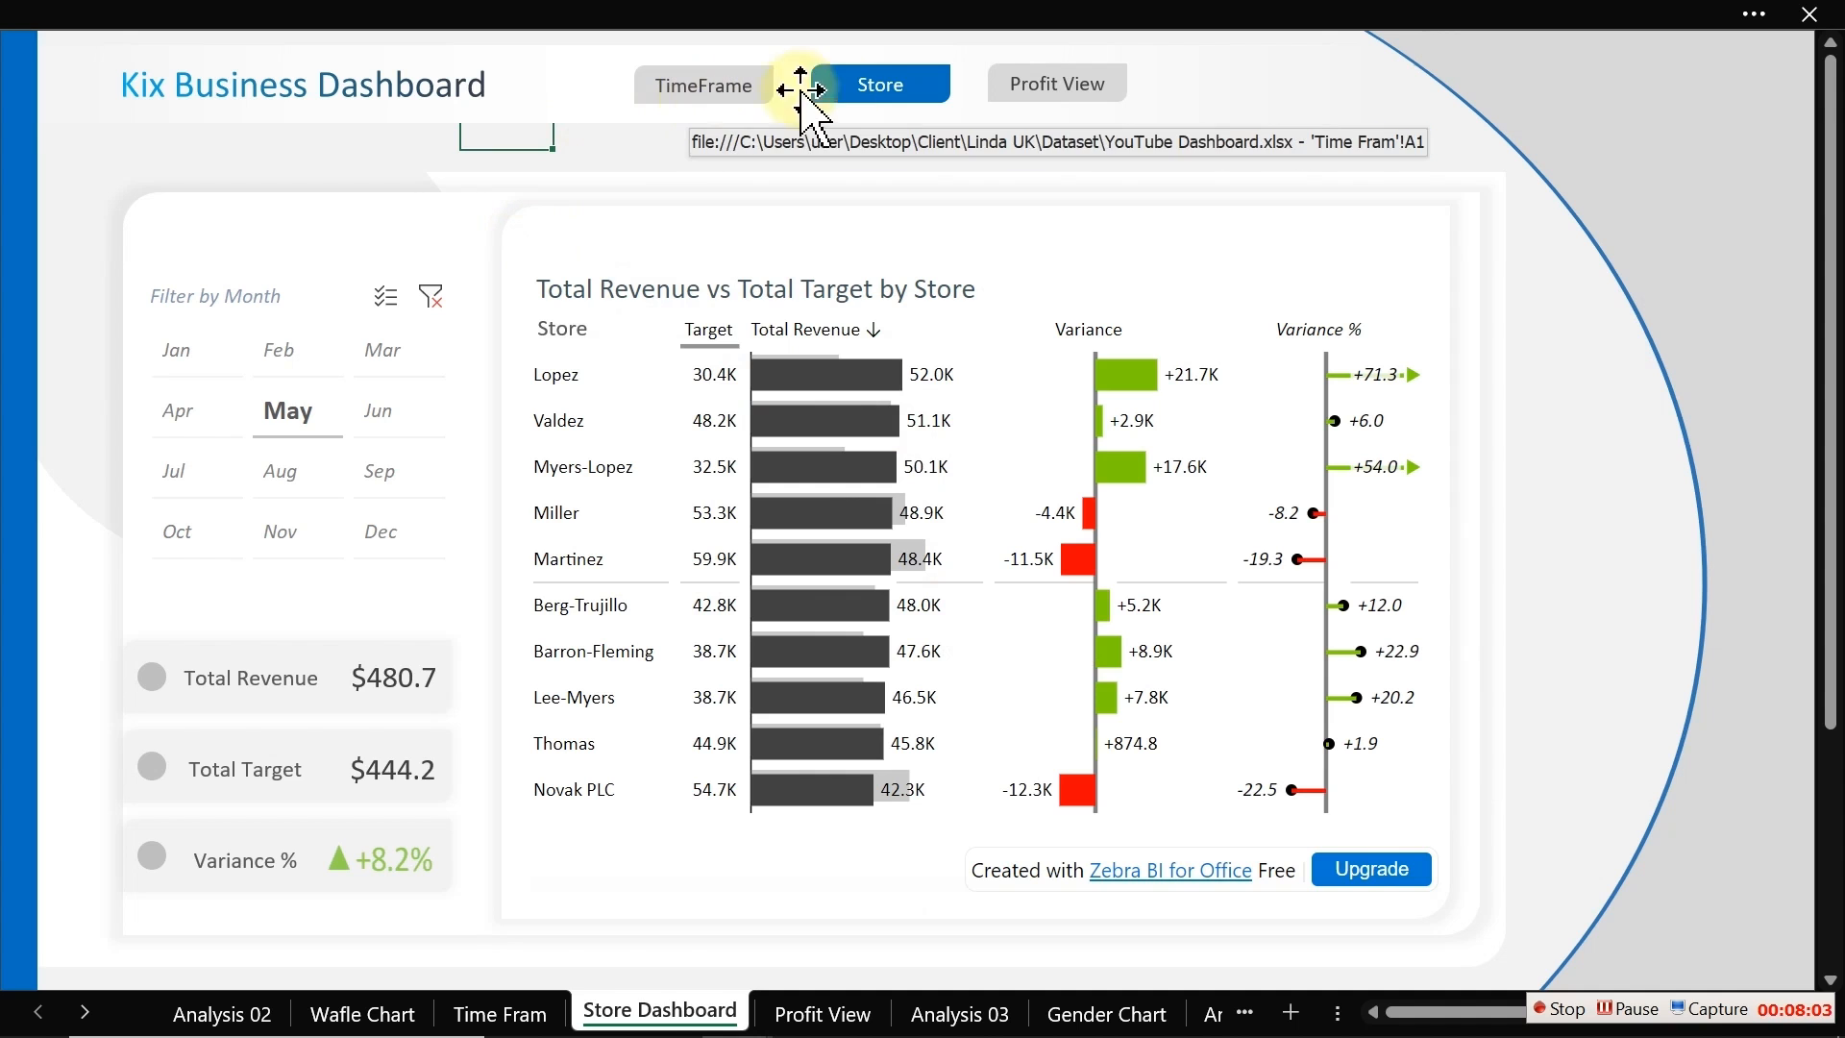
{"action": "left_click", "coordinate": [745, 96]}
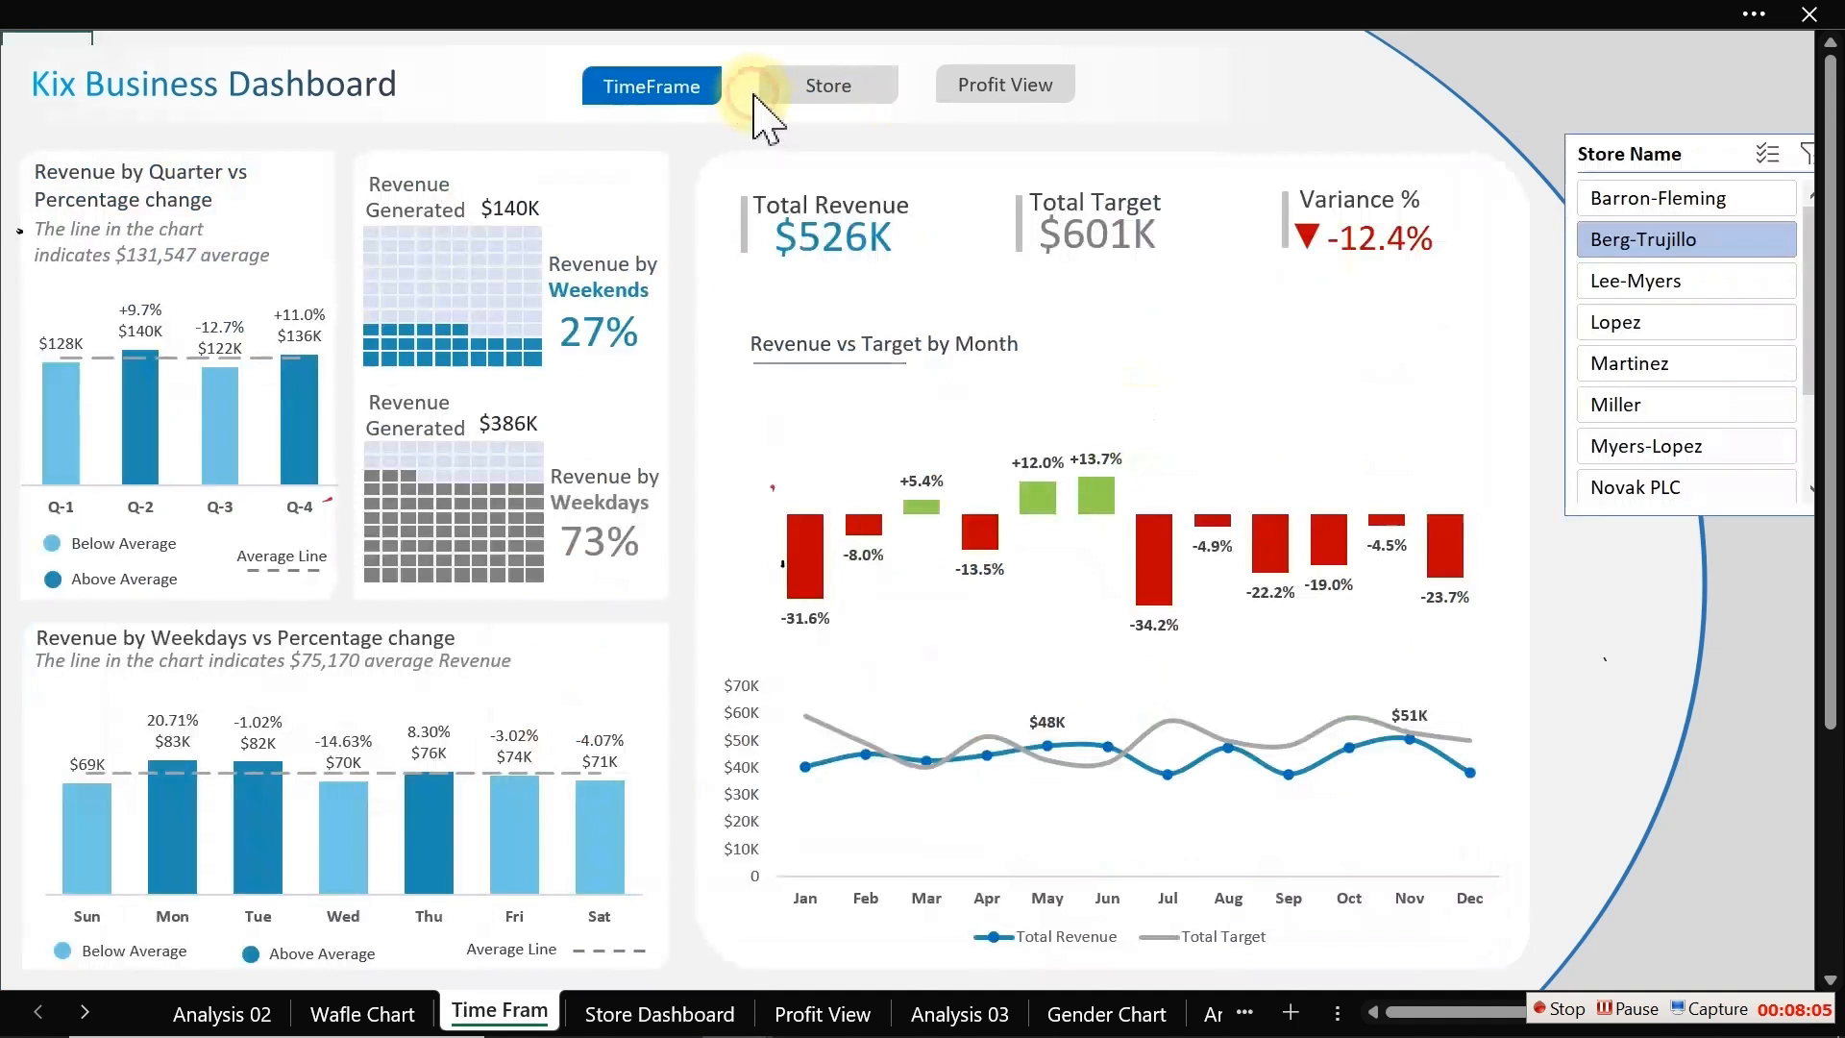
Step: Hyperlink the Time Fram sheet's Store button to the 'Store Dashboard' sheet with the ScreenTip "Goto Store"
{"action": "left_click", "coordinate": [812, 96]}
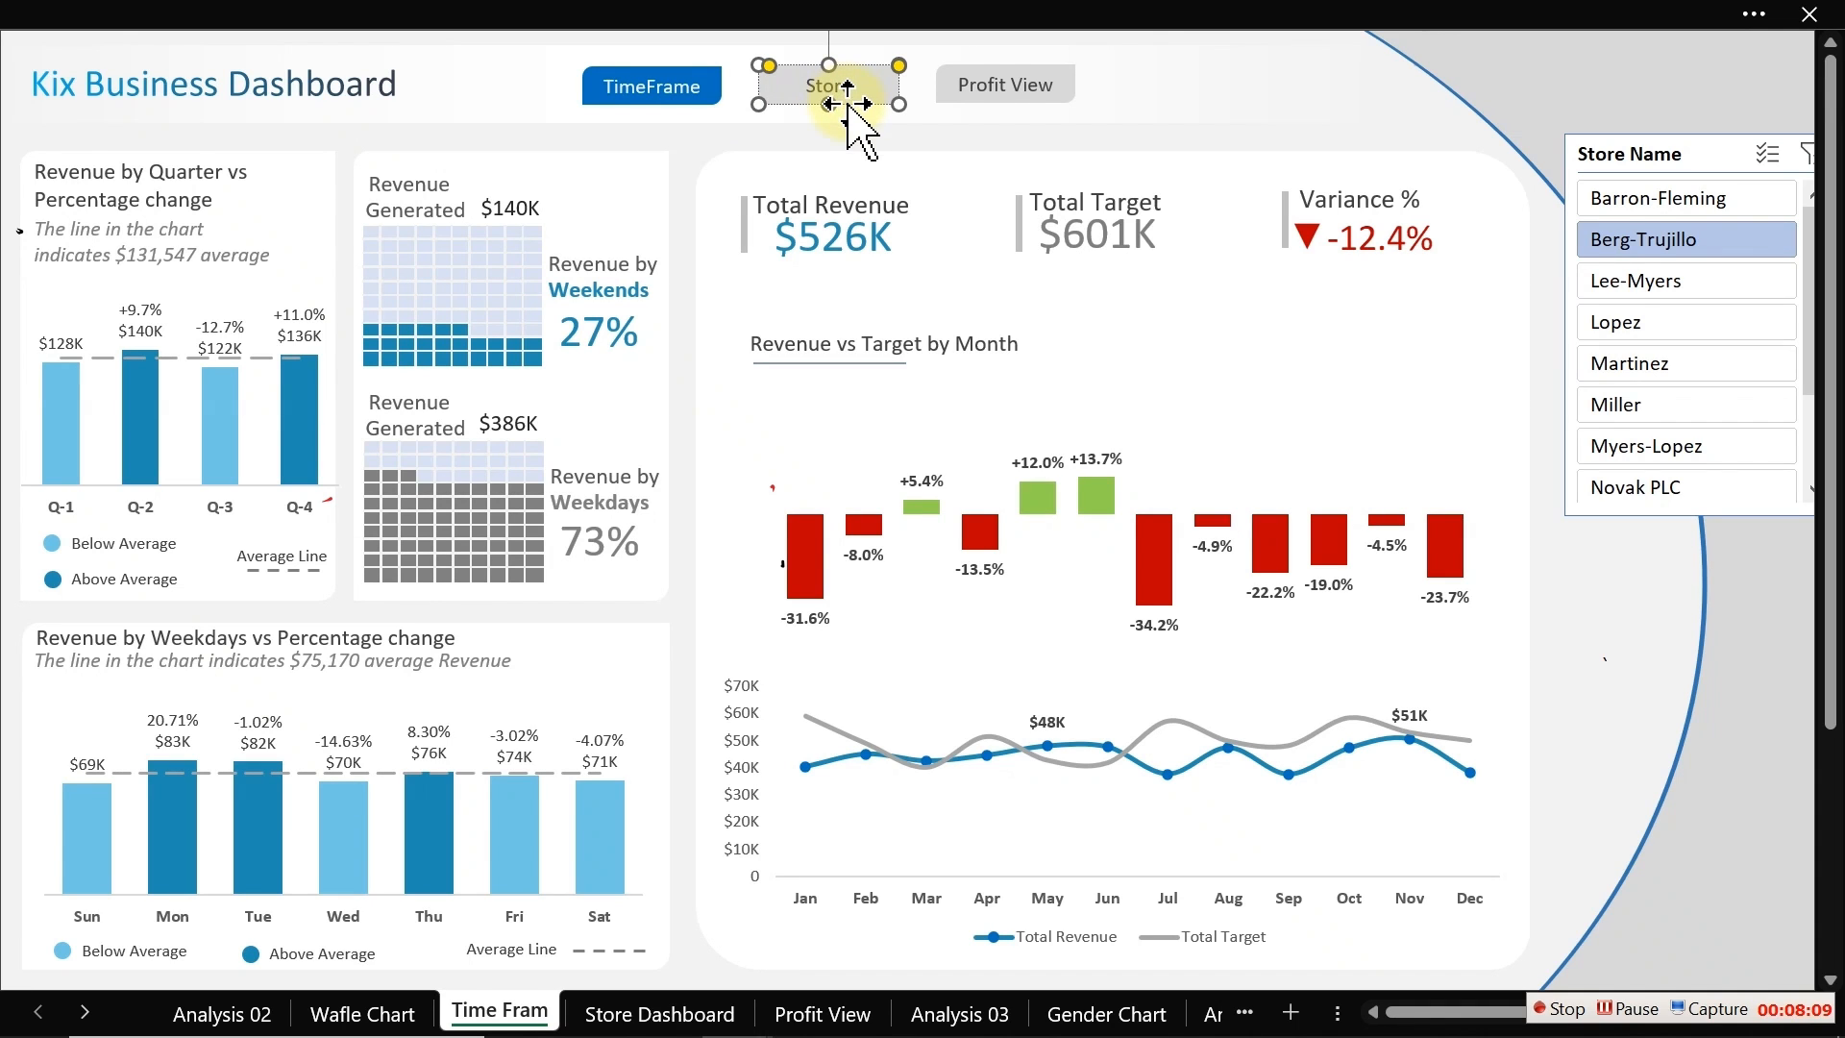
{"action": "right_click", "coordinate": [849, 103]}
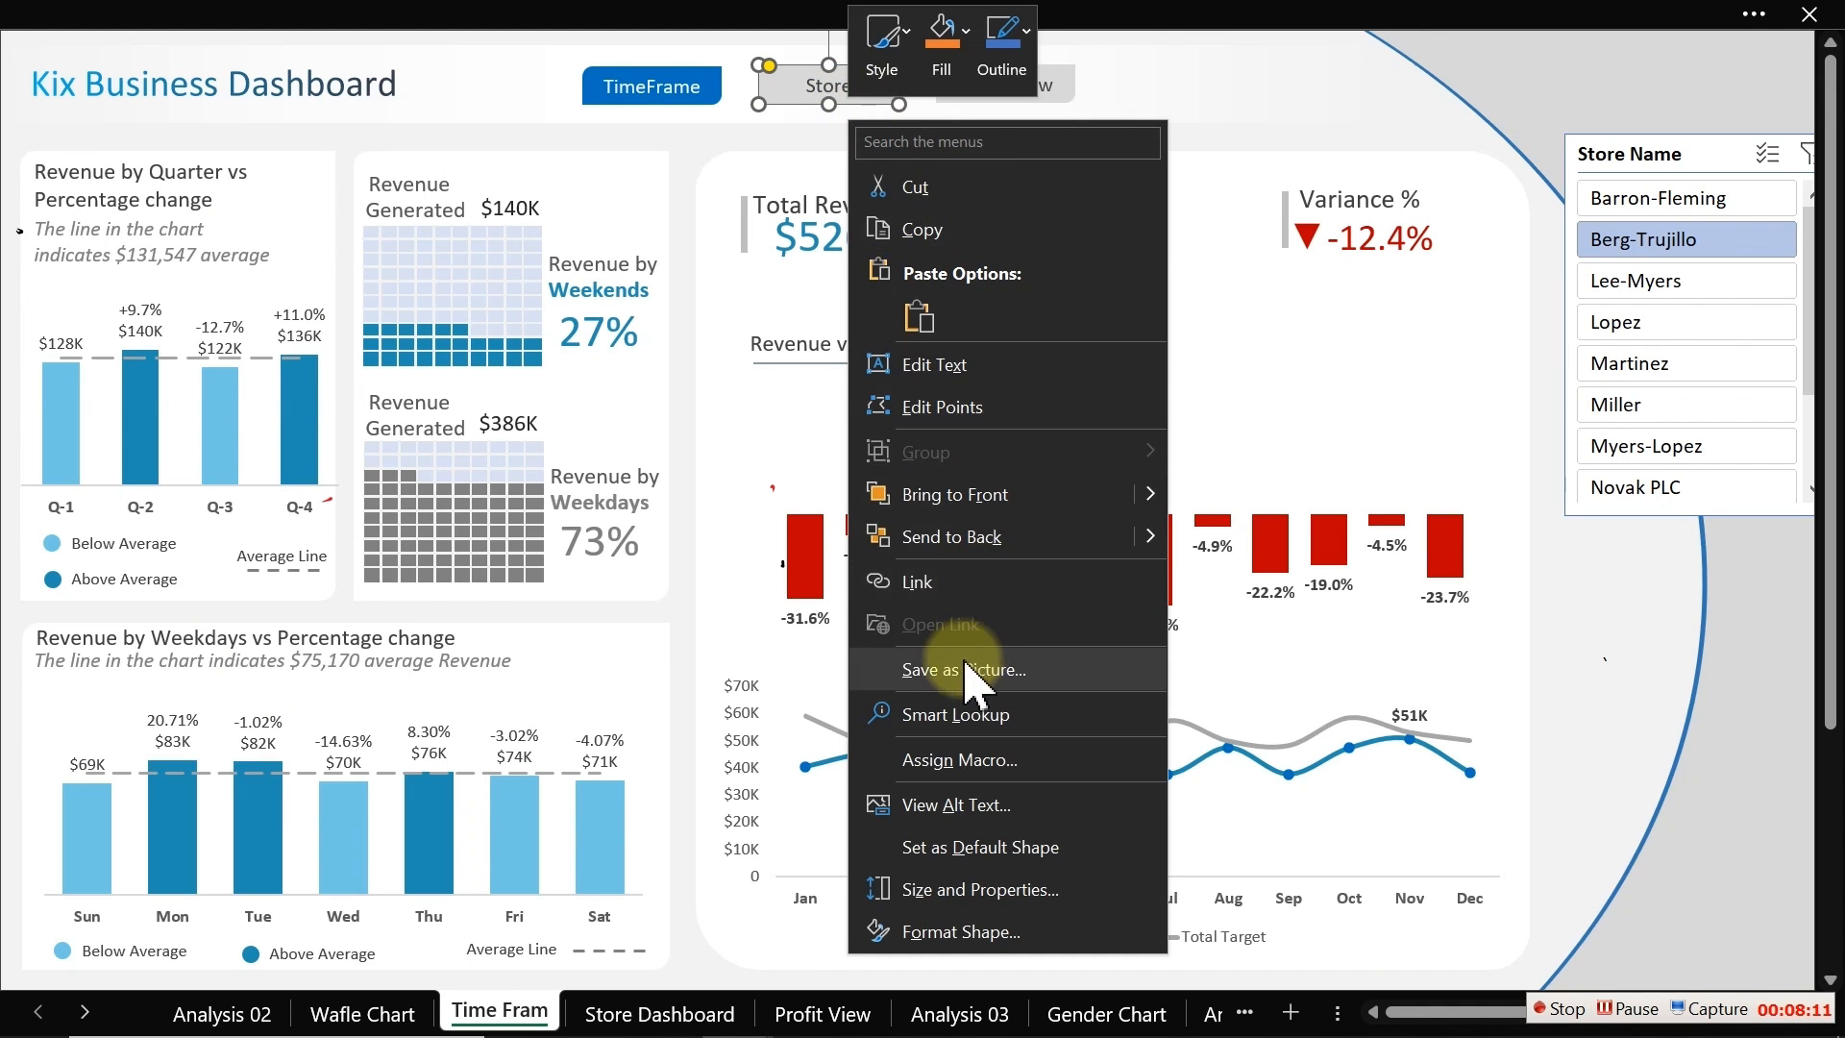
{"action": "left_click", "coordinate": [918, 582]}
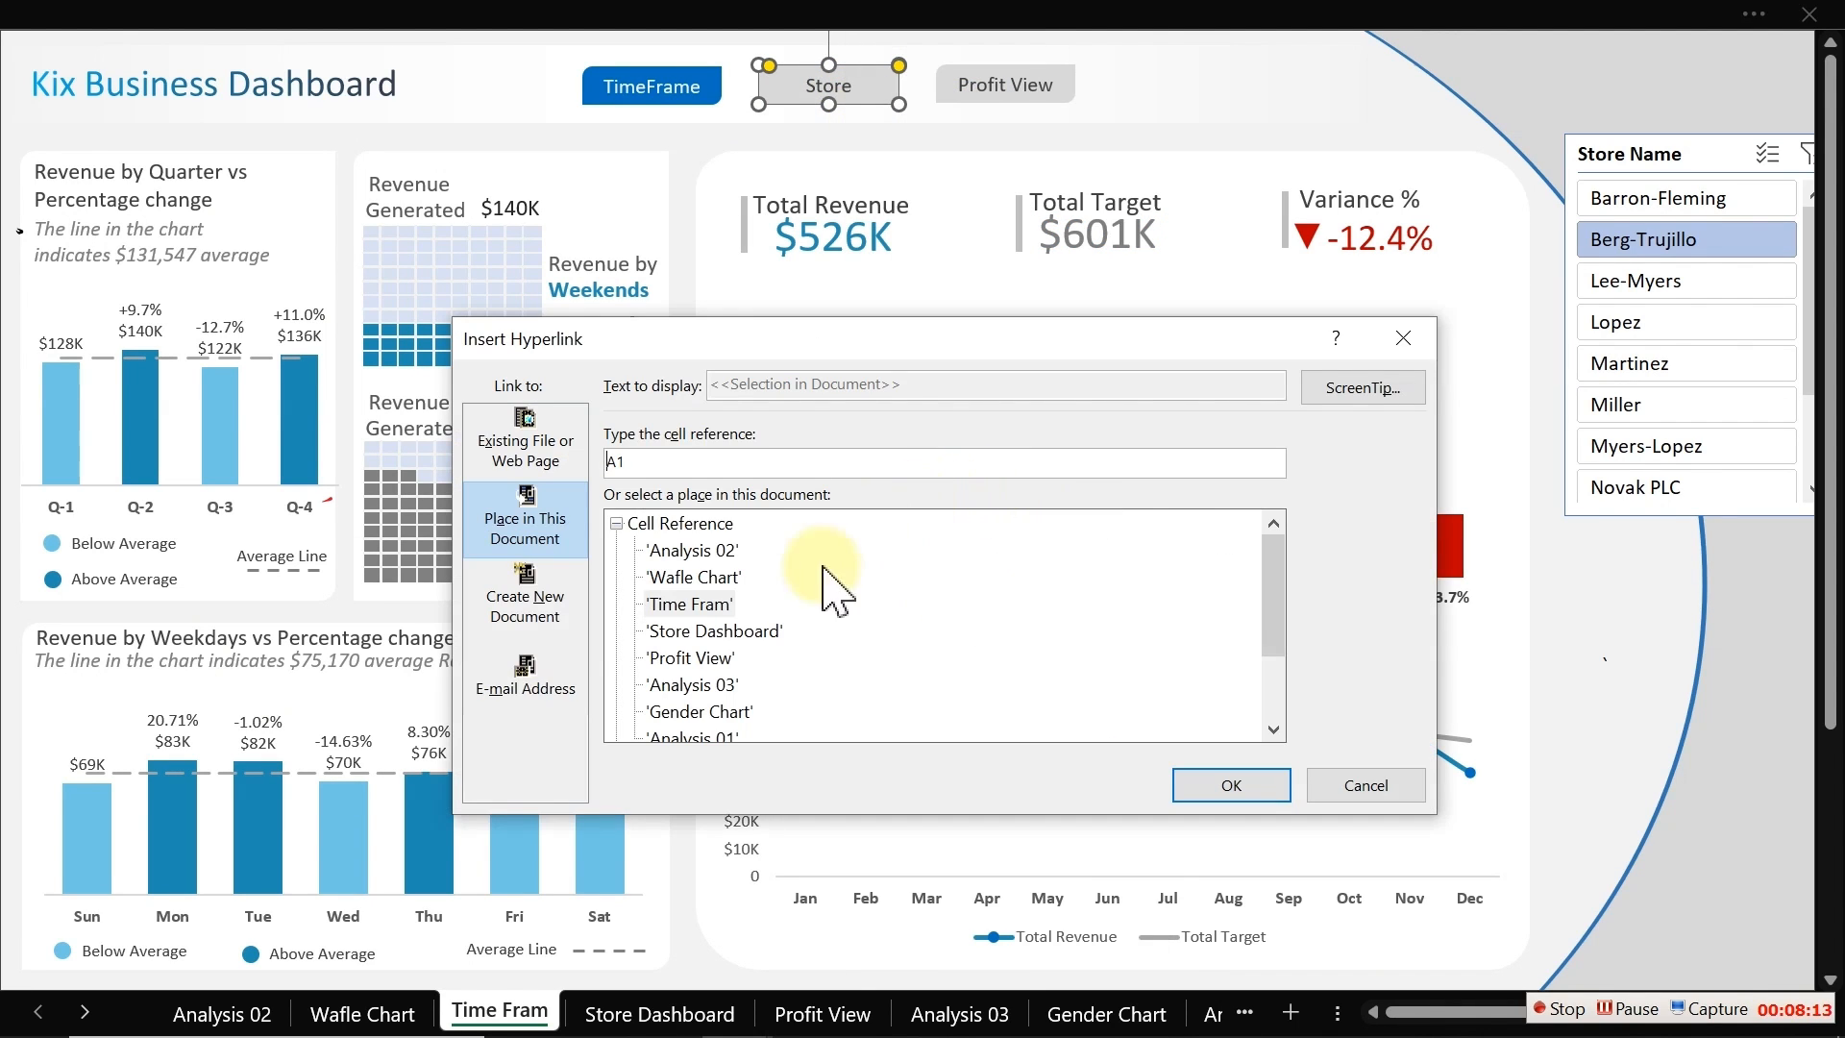
{"action": "left_click", "coordinate": [1348, 389]}
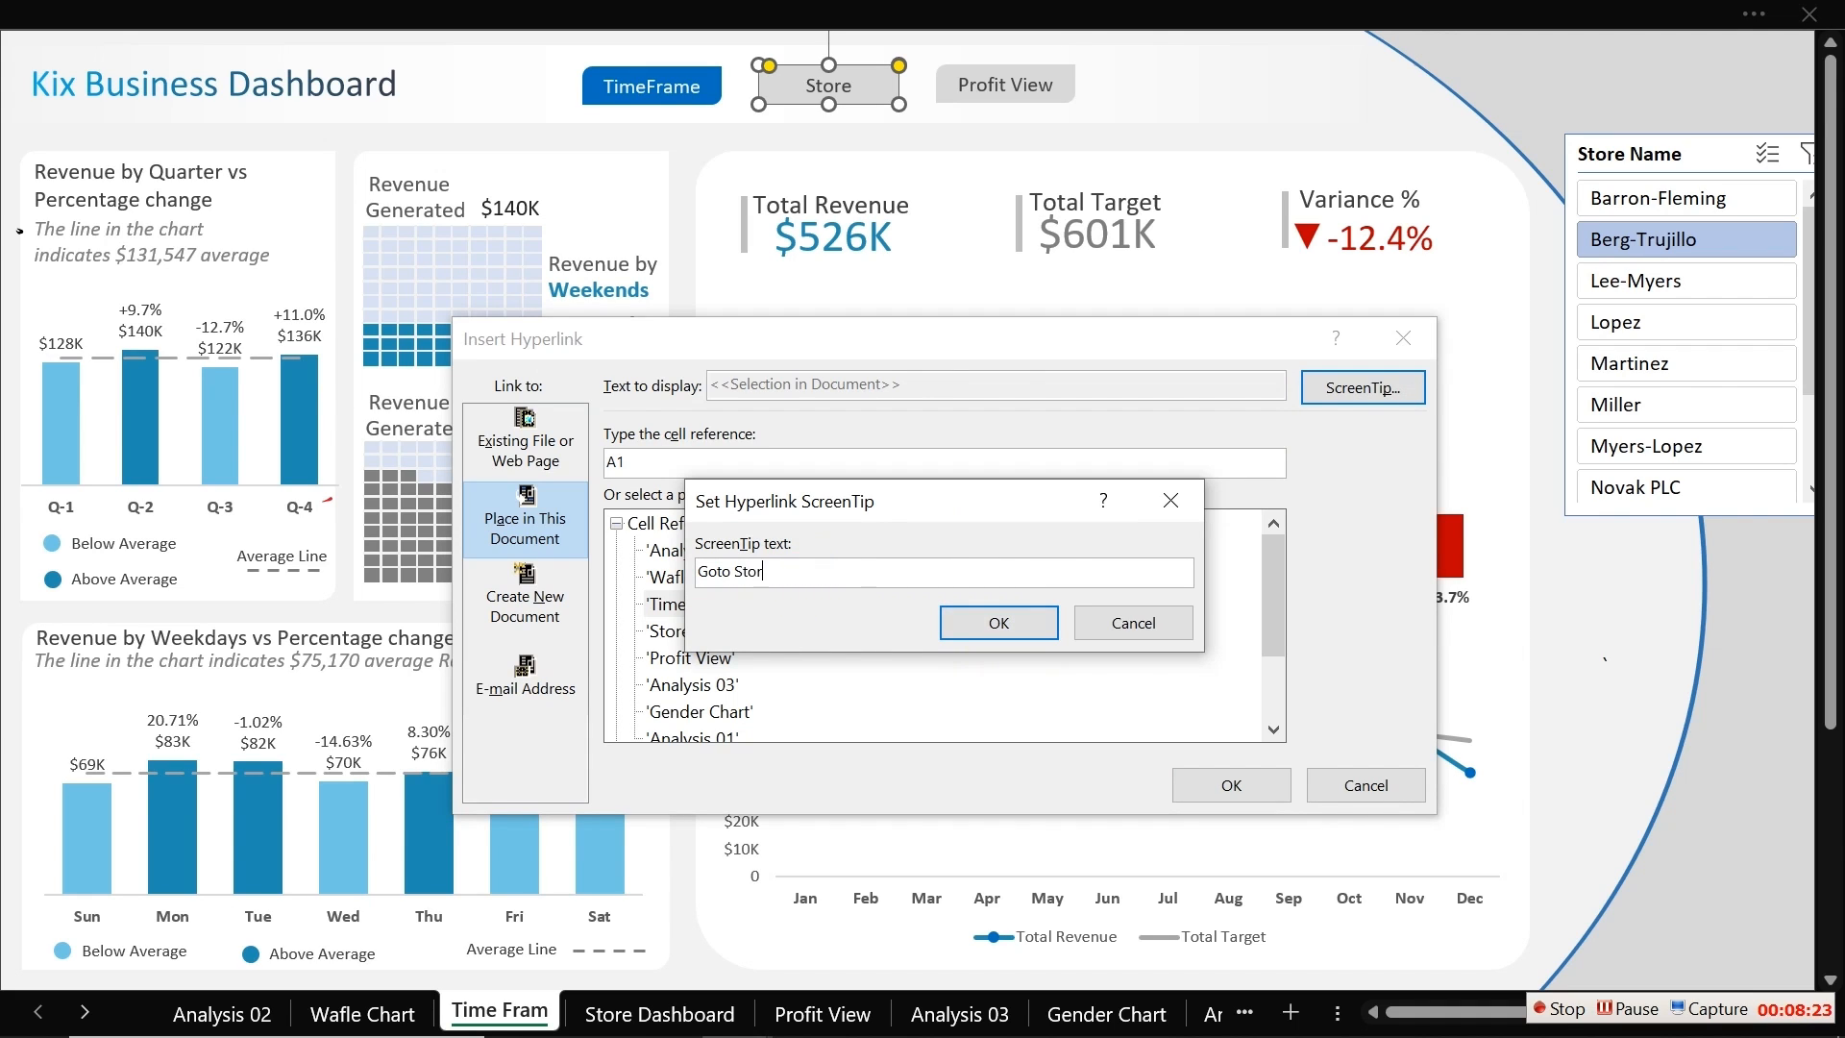
{"action": "left_click", "coordinate": [991, 625]}
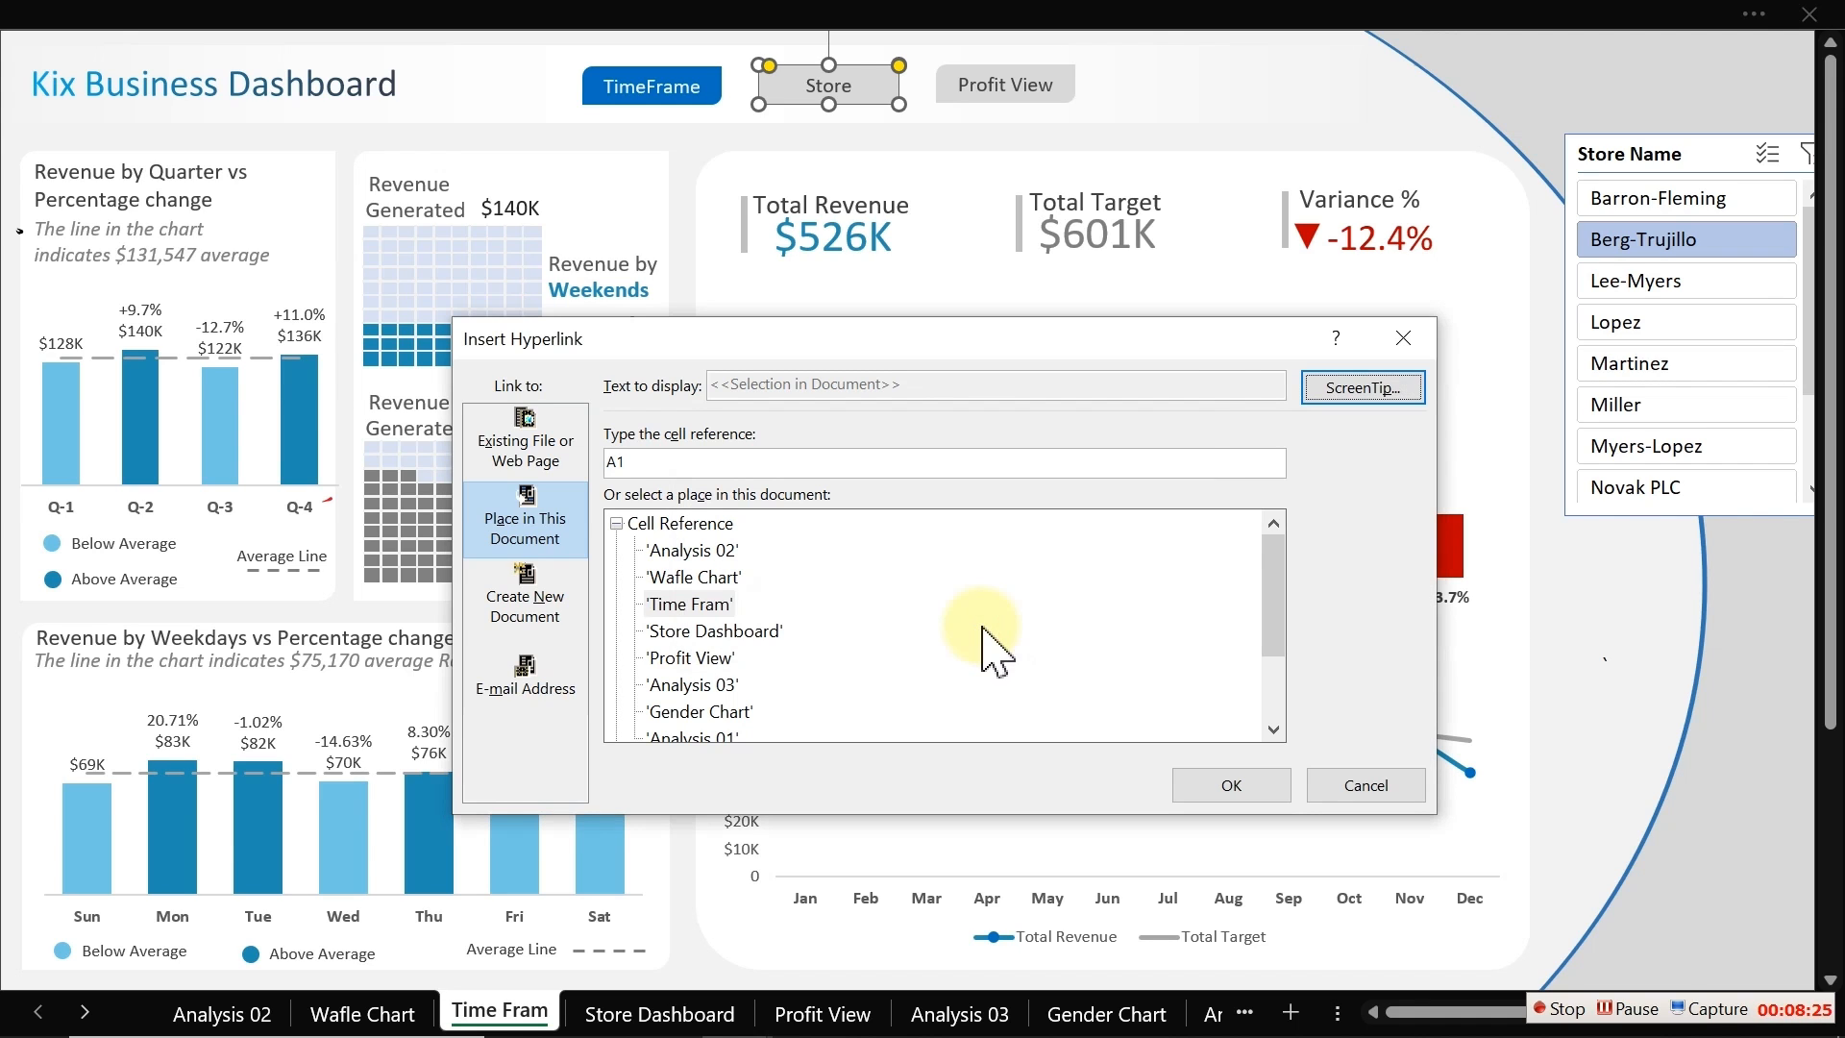
{"action": "double_click", "coordinate": [711, 627]}
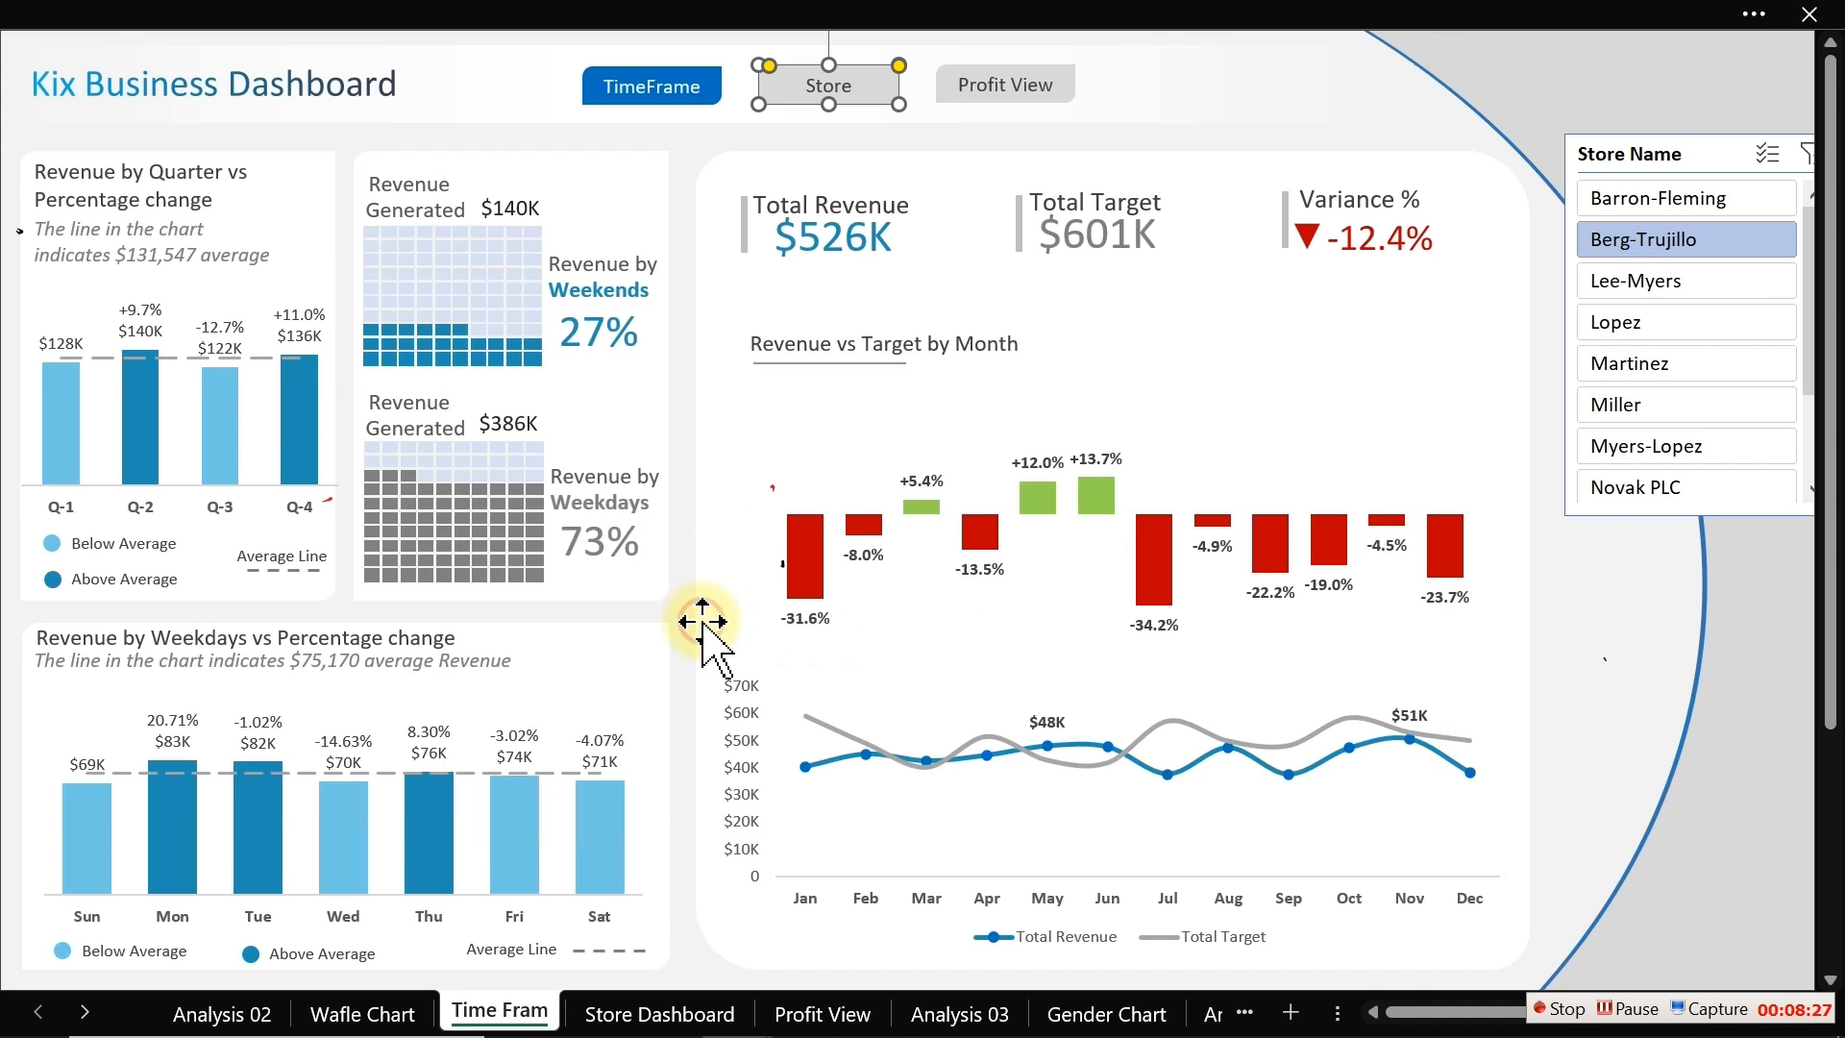
Step: Hyperlink the Profit View button to the 'Profit View' sheet with the ScreenTip "Goto Profit"
{"action": "left_click", "coordinate": [961, 136]}
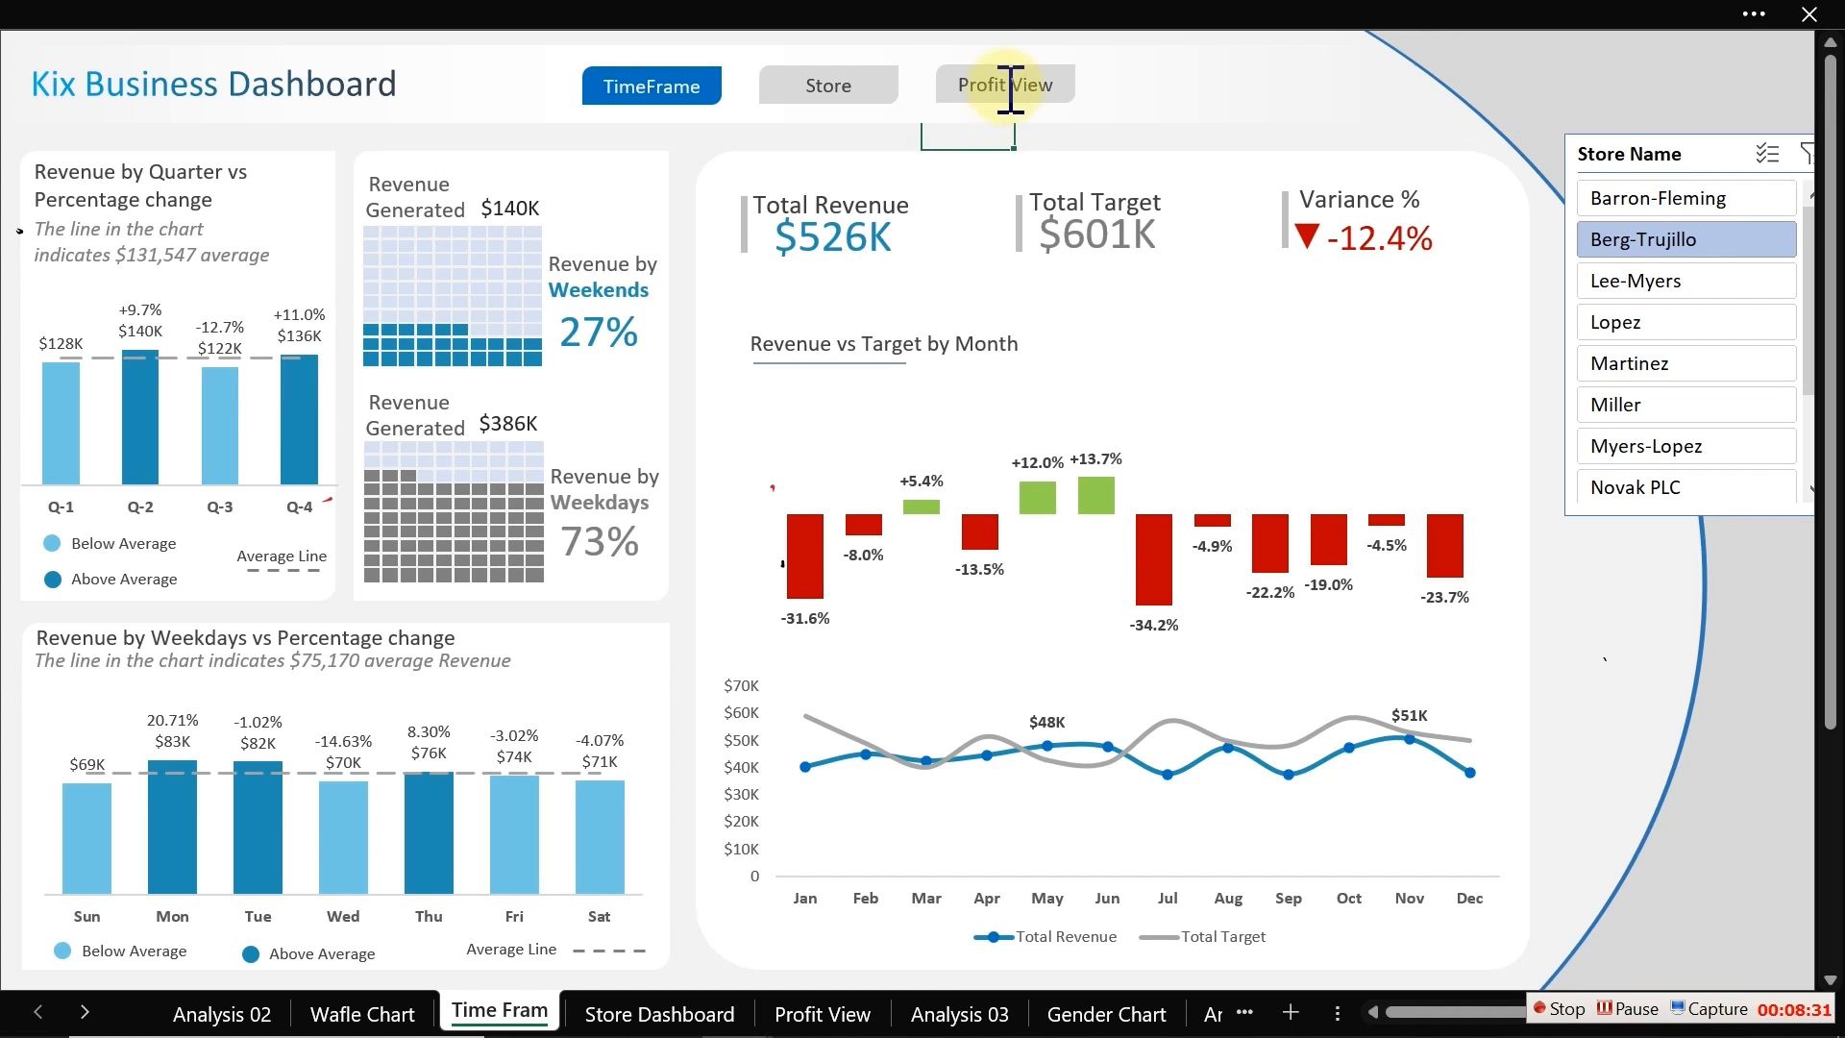
{"action": "right_click", "coordinate": [1010, 84]}
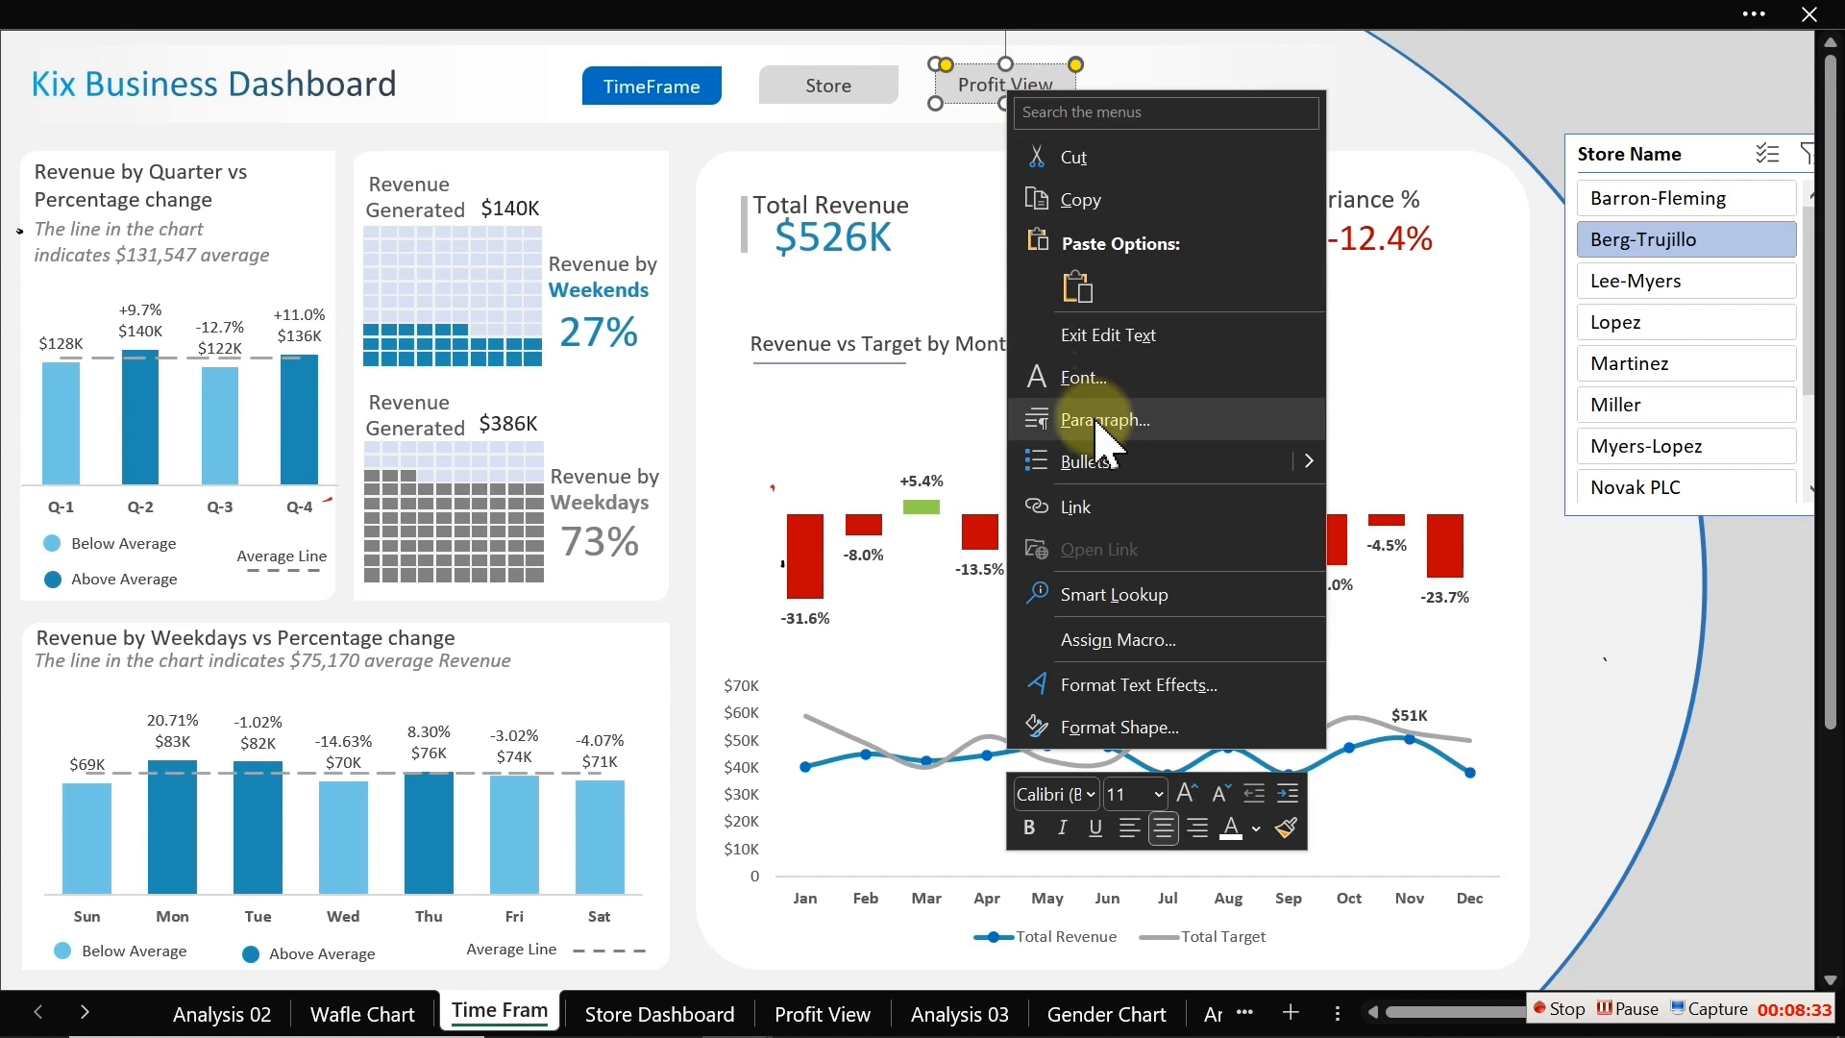
{"action": "left_click", "coordinate": [1078, 509]}
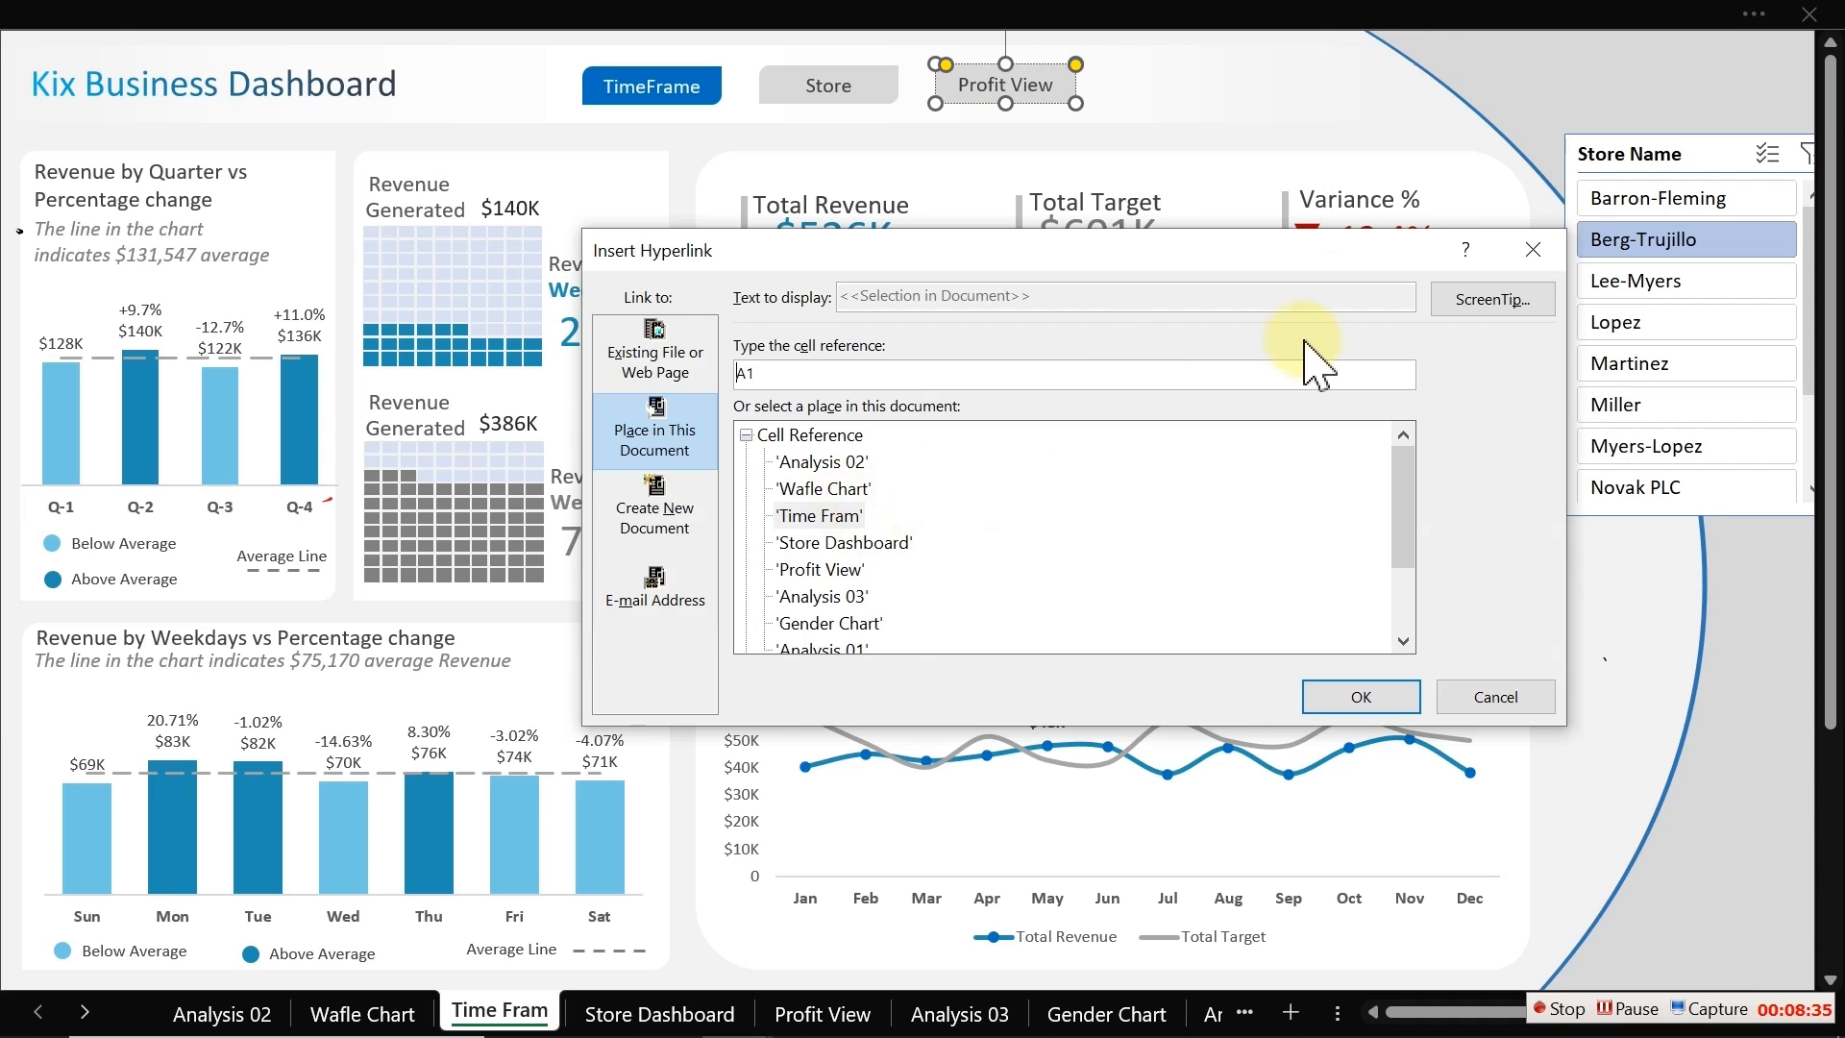
{"action": "left_click", "coordinate": [1492, 299]}
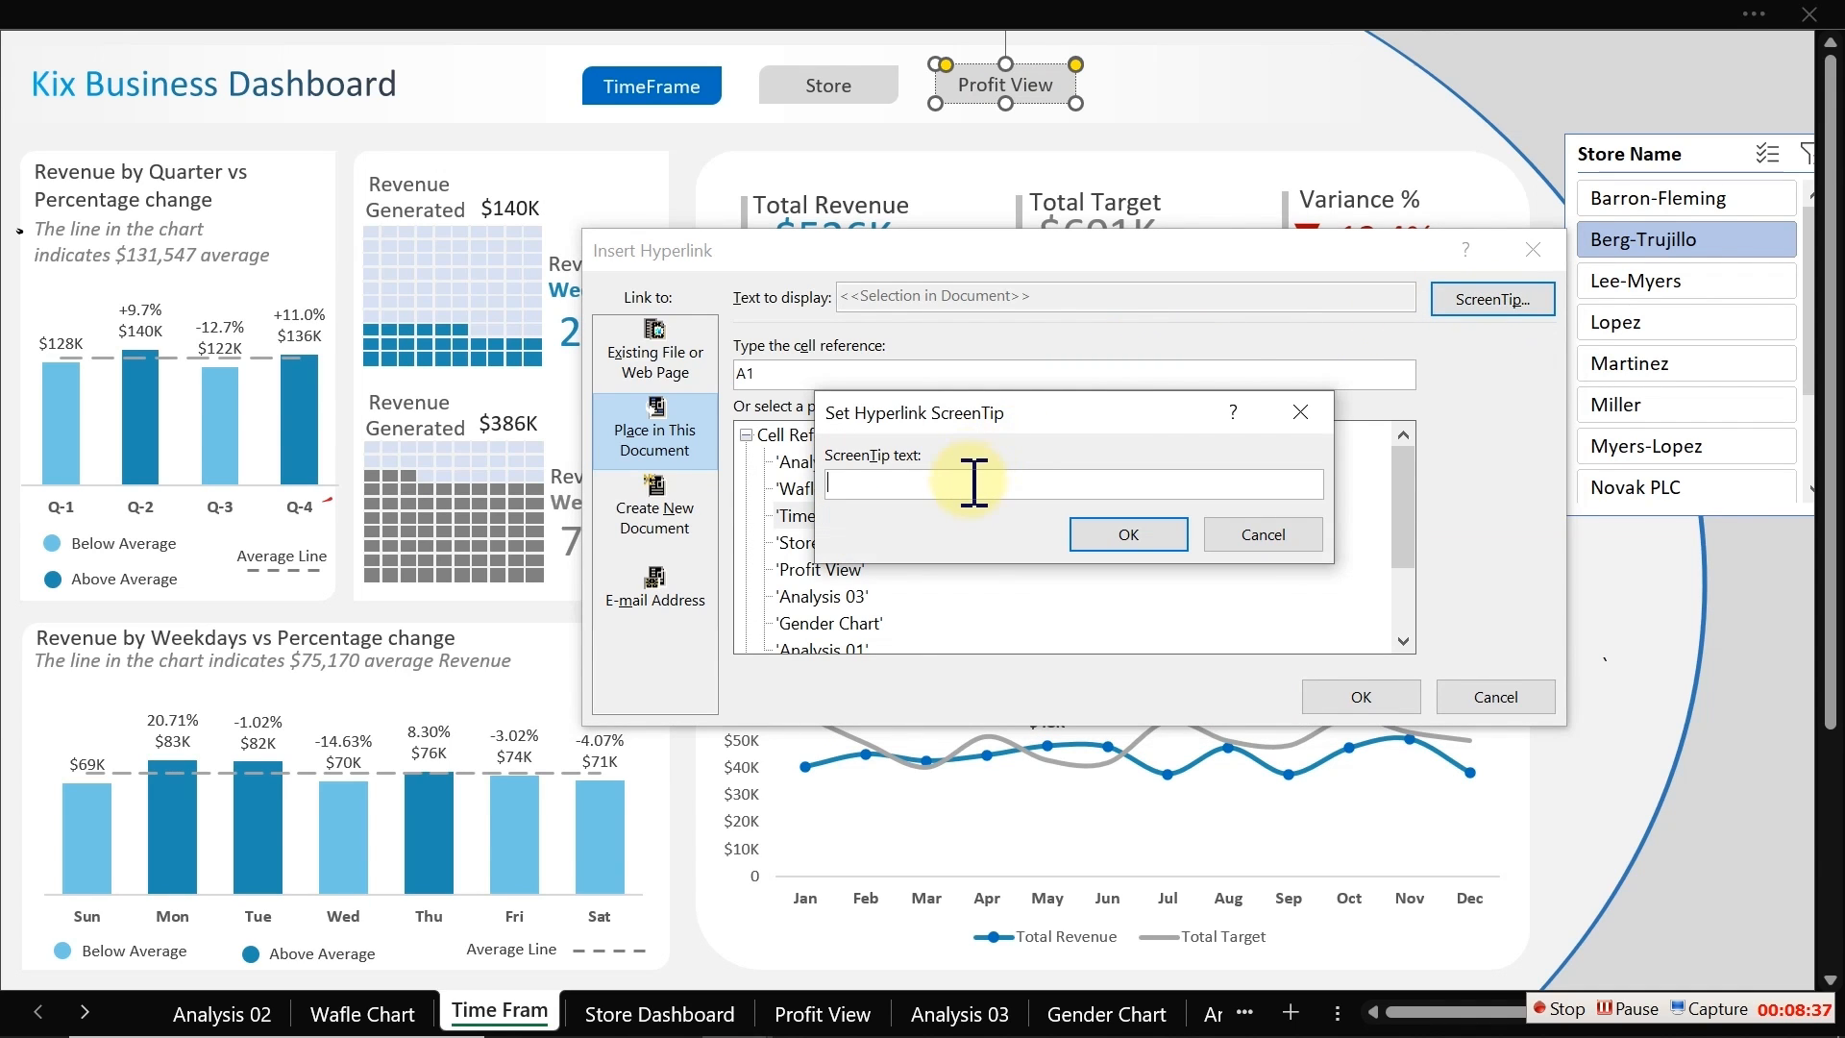
{"action": "type", "text": "Goto Profit"}
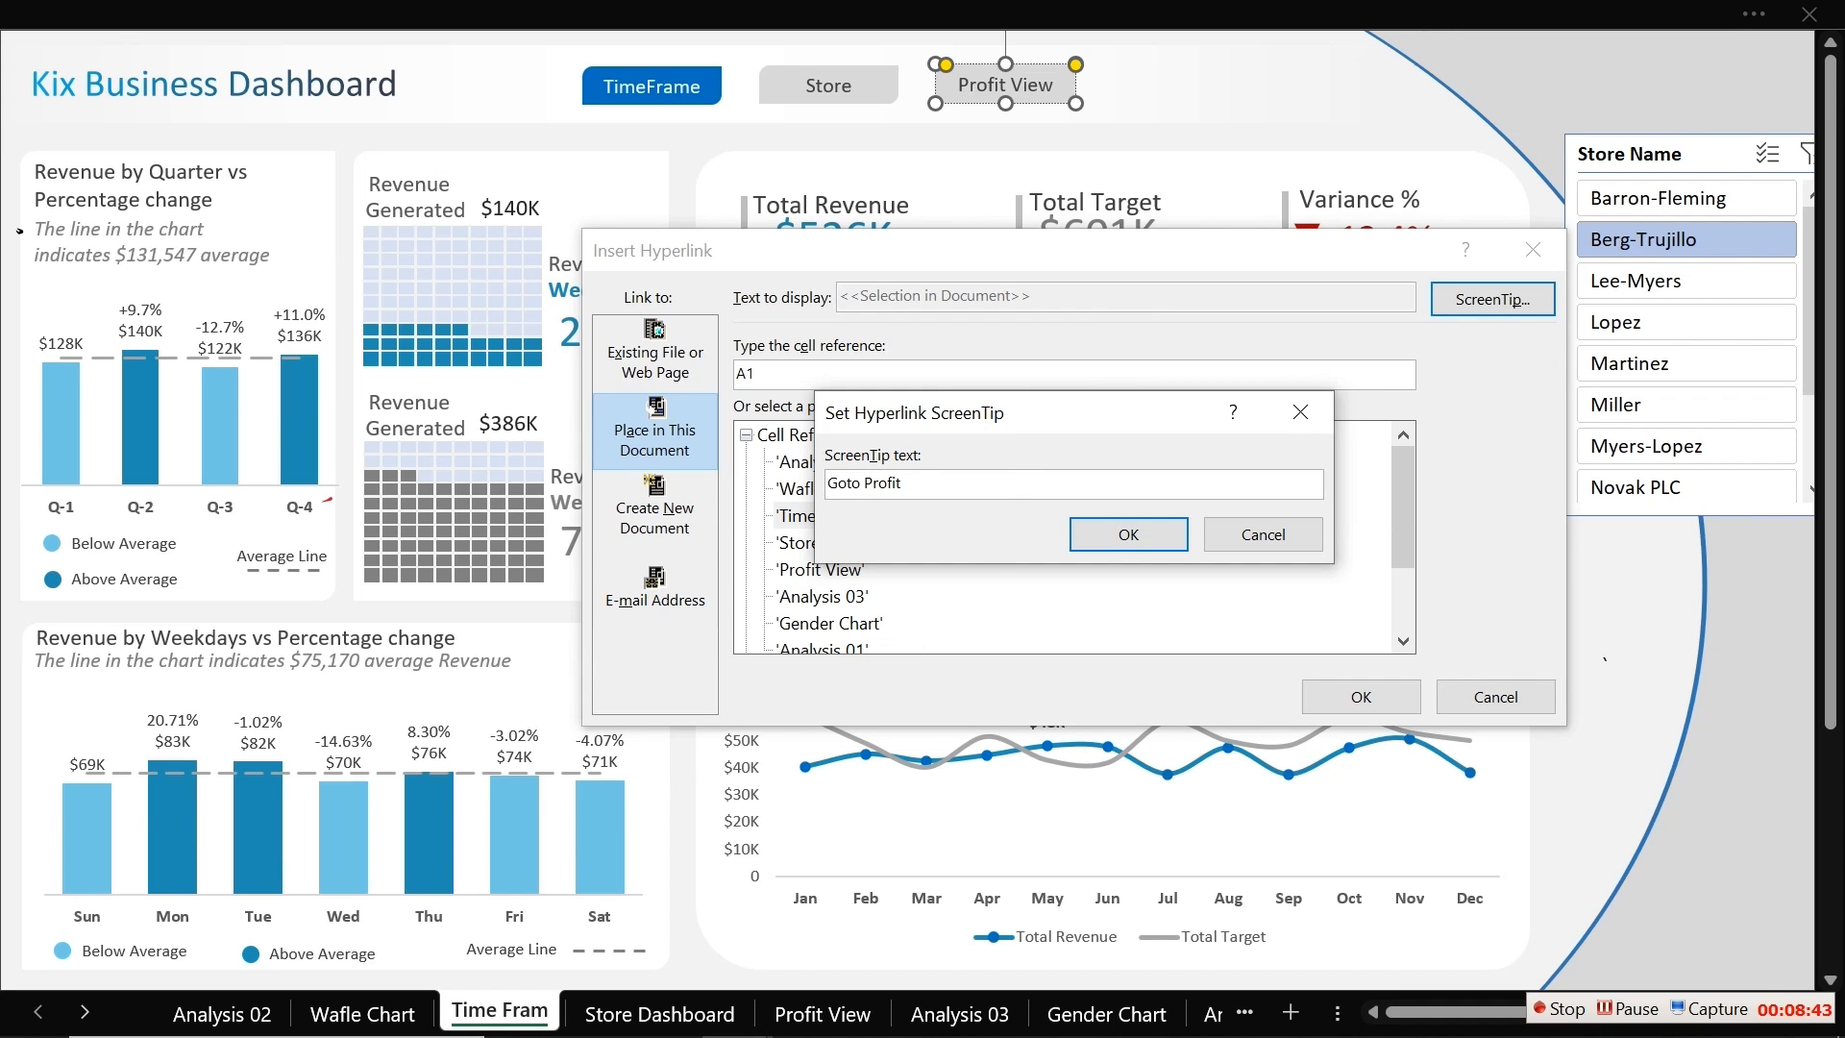
{"action": "left_click", "coordinate": [1130, 535]}
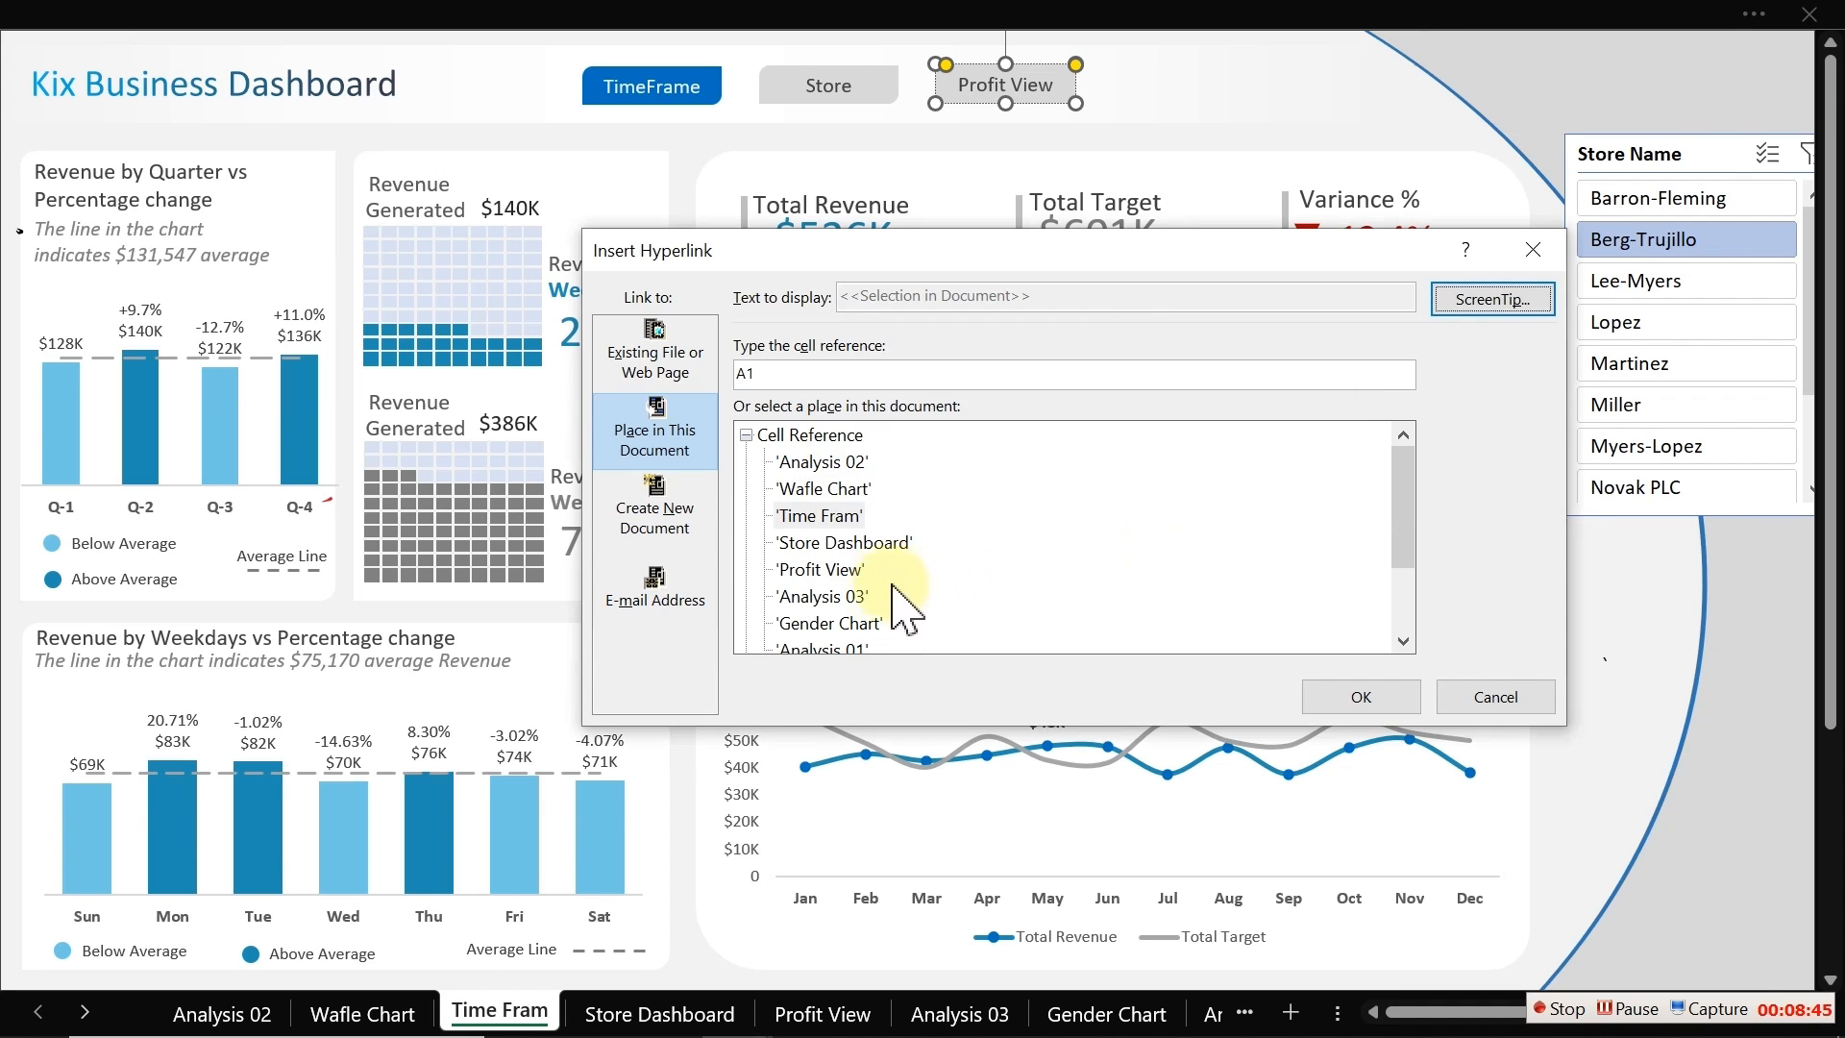
{"action": "double_click", "coordinate": [845, 570]}
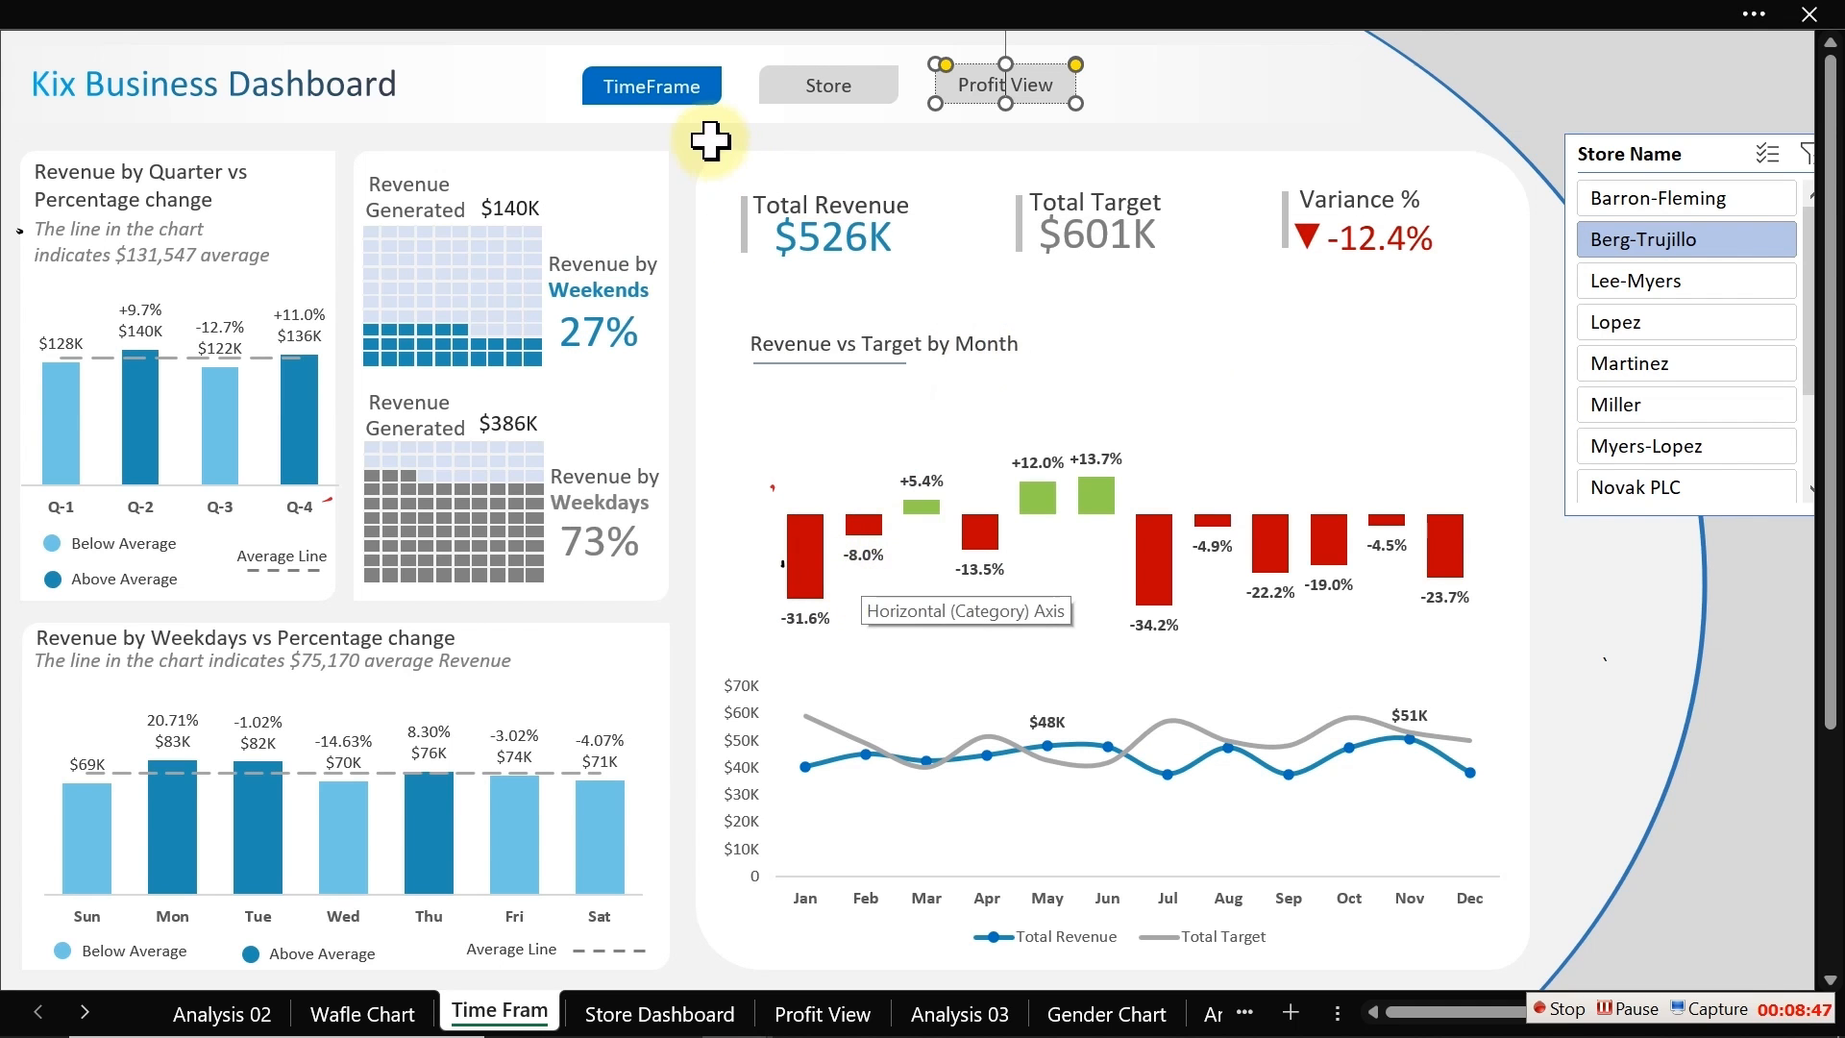
Step: Test the Store and Profit View button links from the Time Fram sheet
{"action": "left_click", "coordinate": [707, 139]}
{"action": "left_click", "coordinate": [830, 88]}
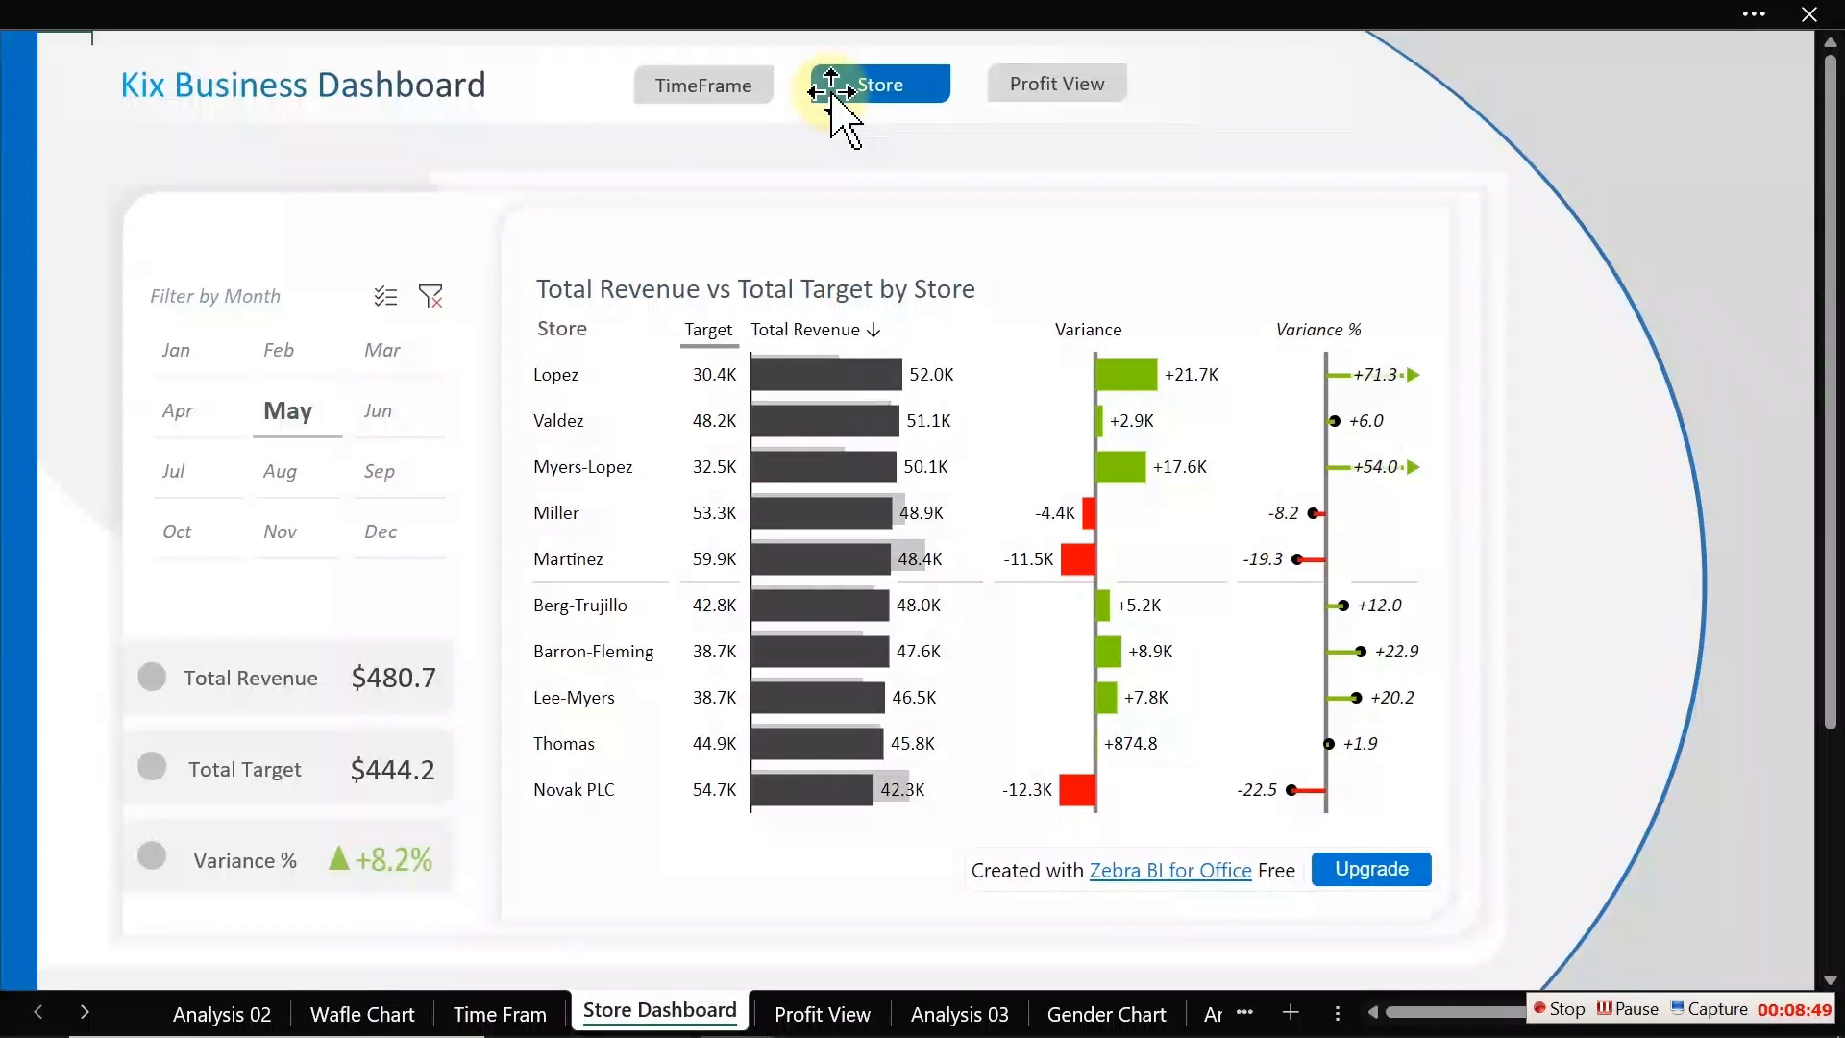
{"action": "left_click", "coordinate": [1047, 87]}
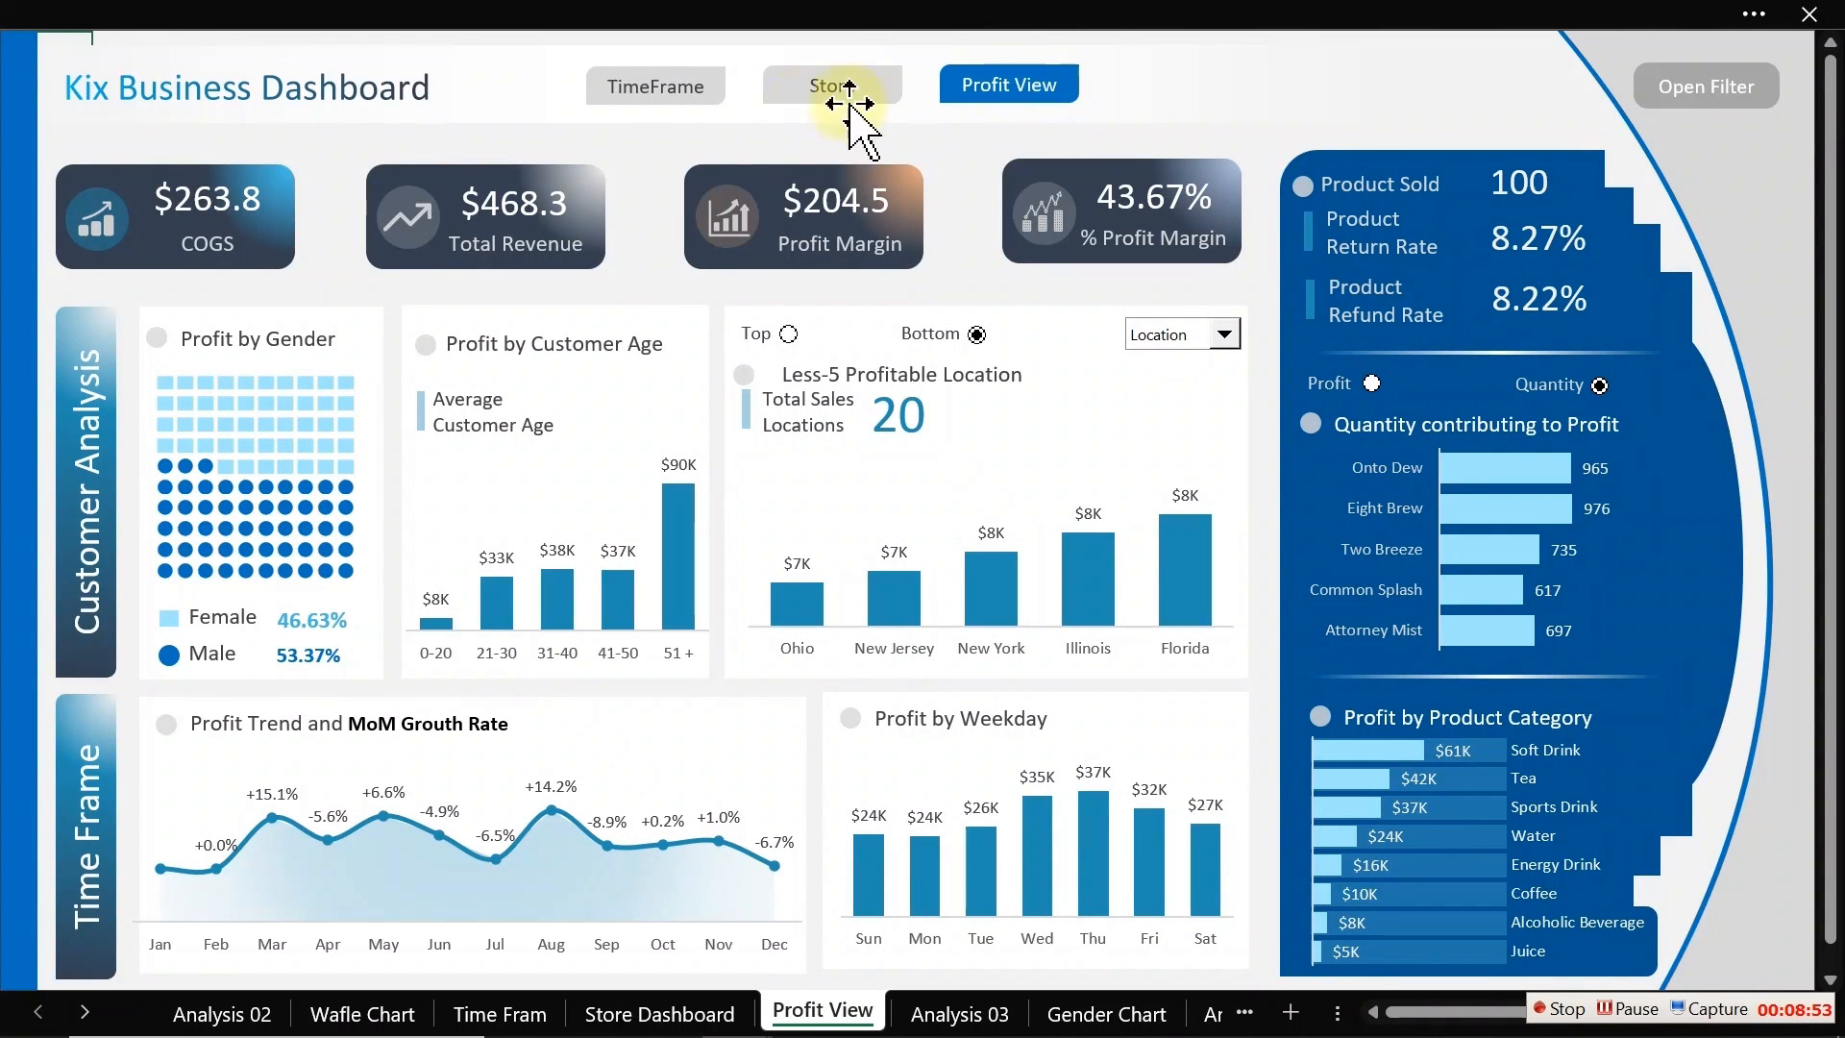
Step: Hyperlink the Profit View sheet's TimeFrame button to the 'Time Fram' sheet as a place in this document
{"action": "left_click", "coordinate": [649, 96], "text": "ctrl"}
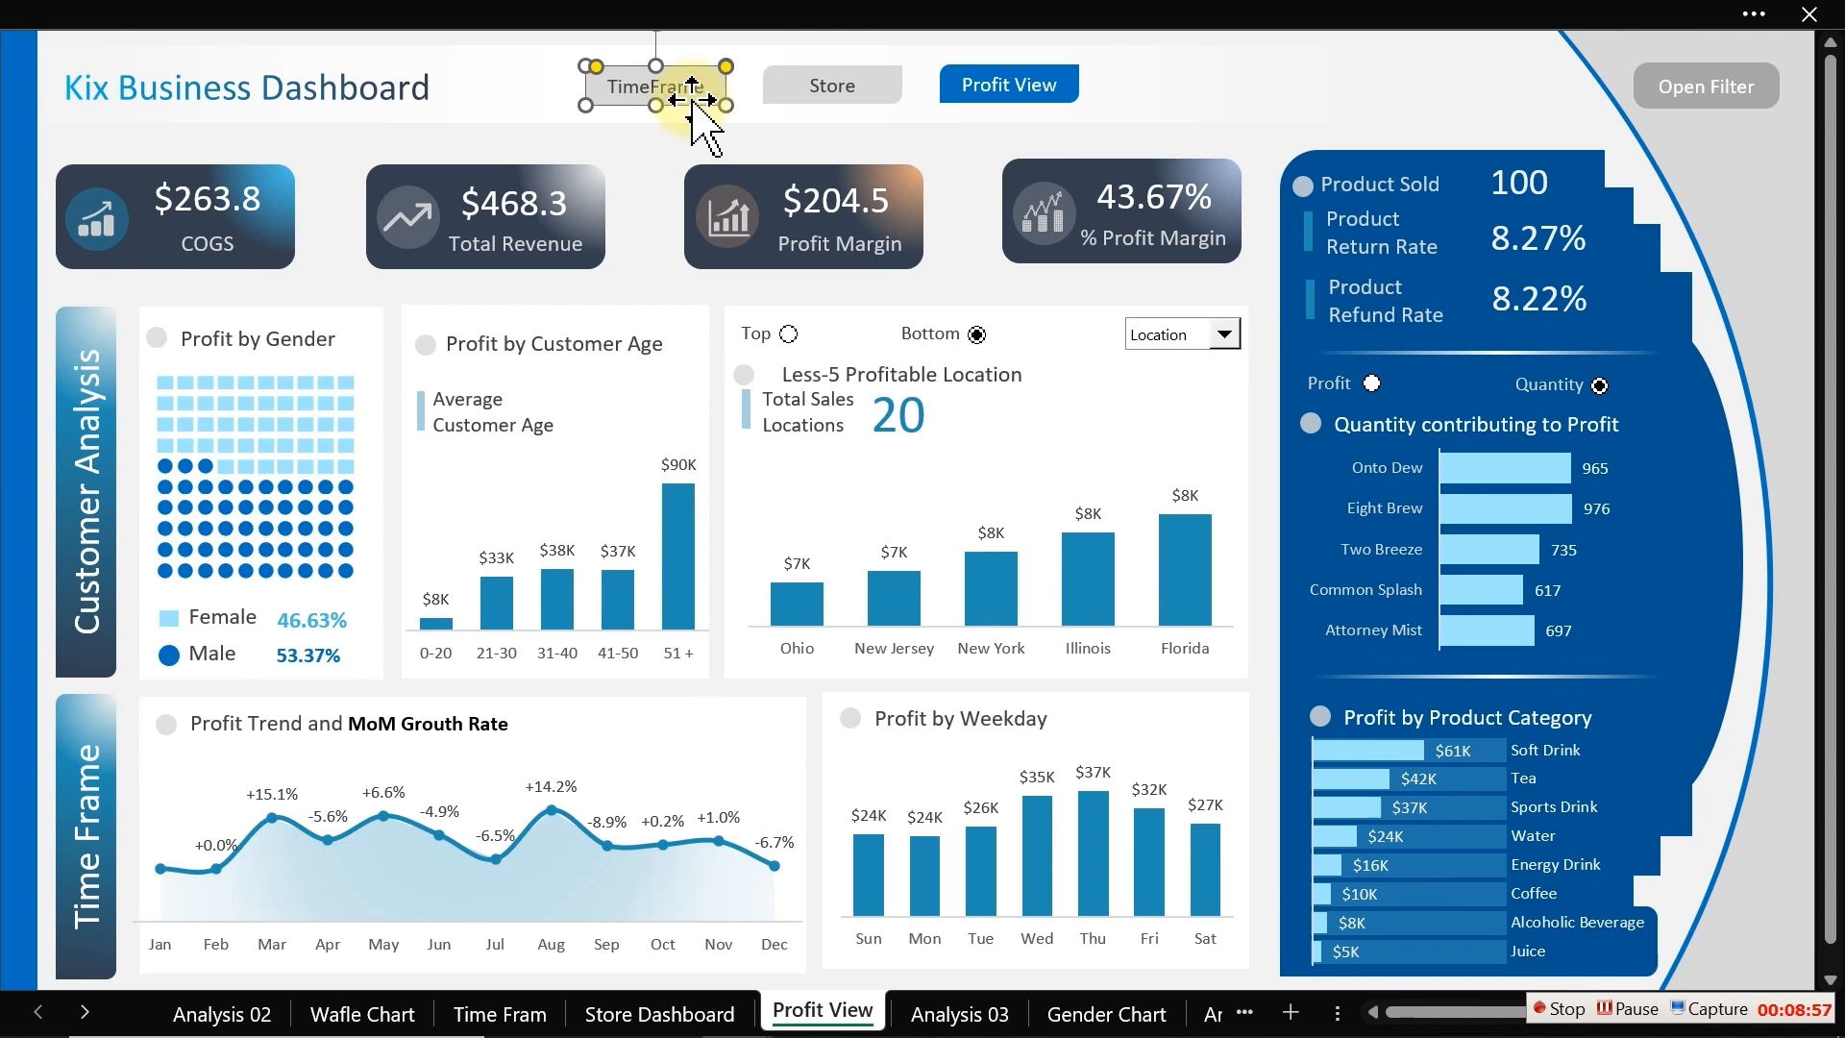
{"action": "right_click", "coordinate": [691, 99]}
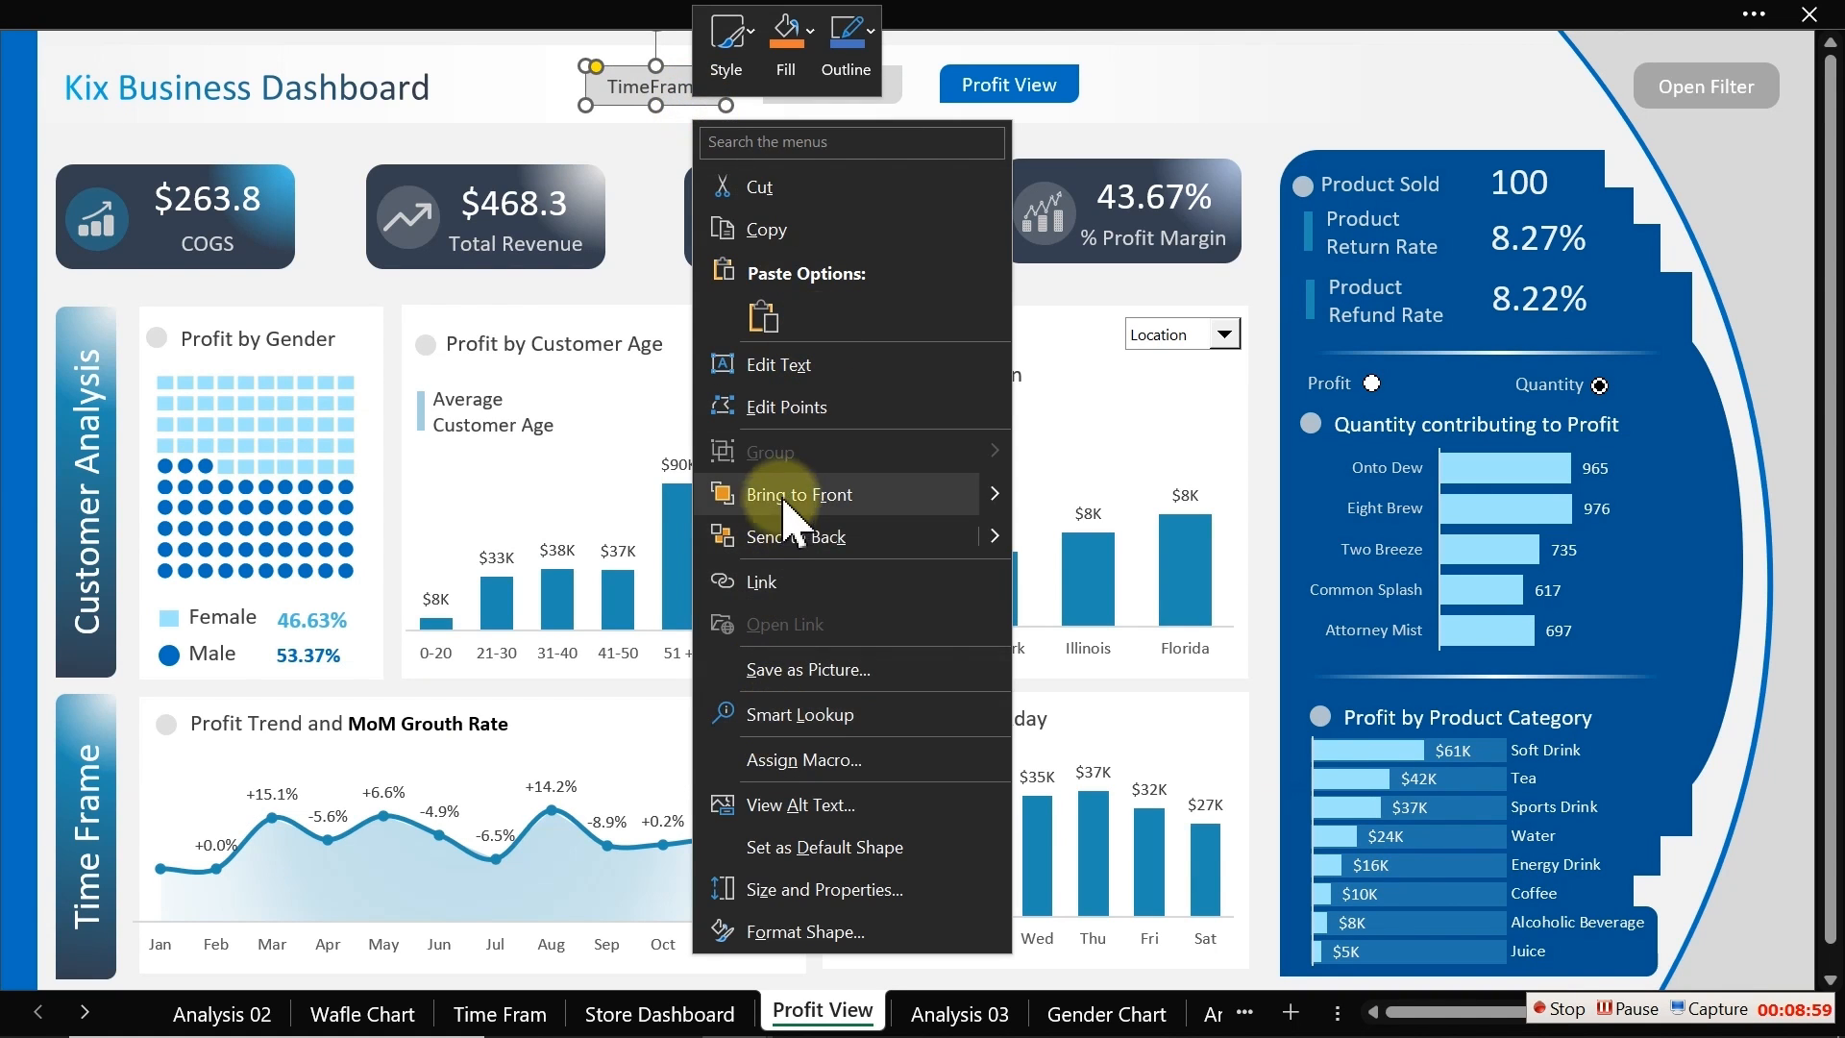
{"action": "left_click", "coordinate": [778, 603]}
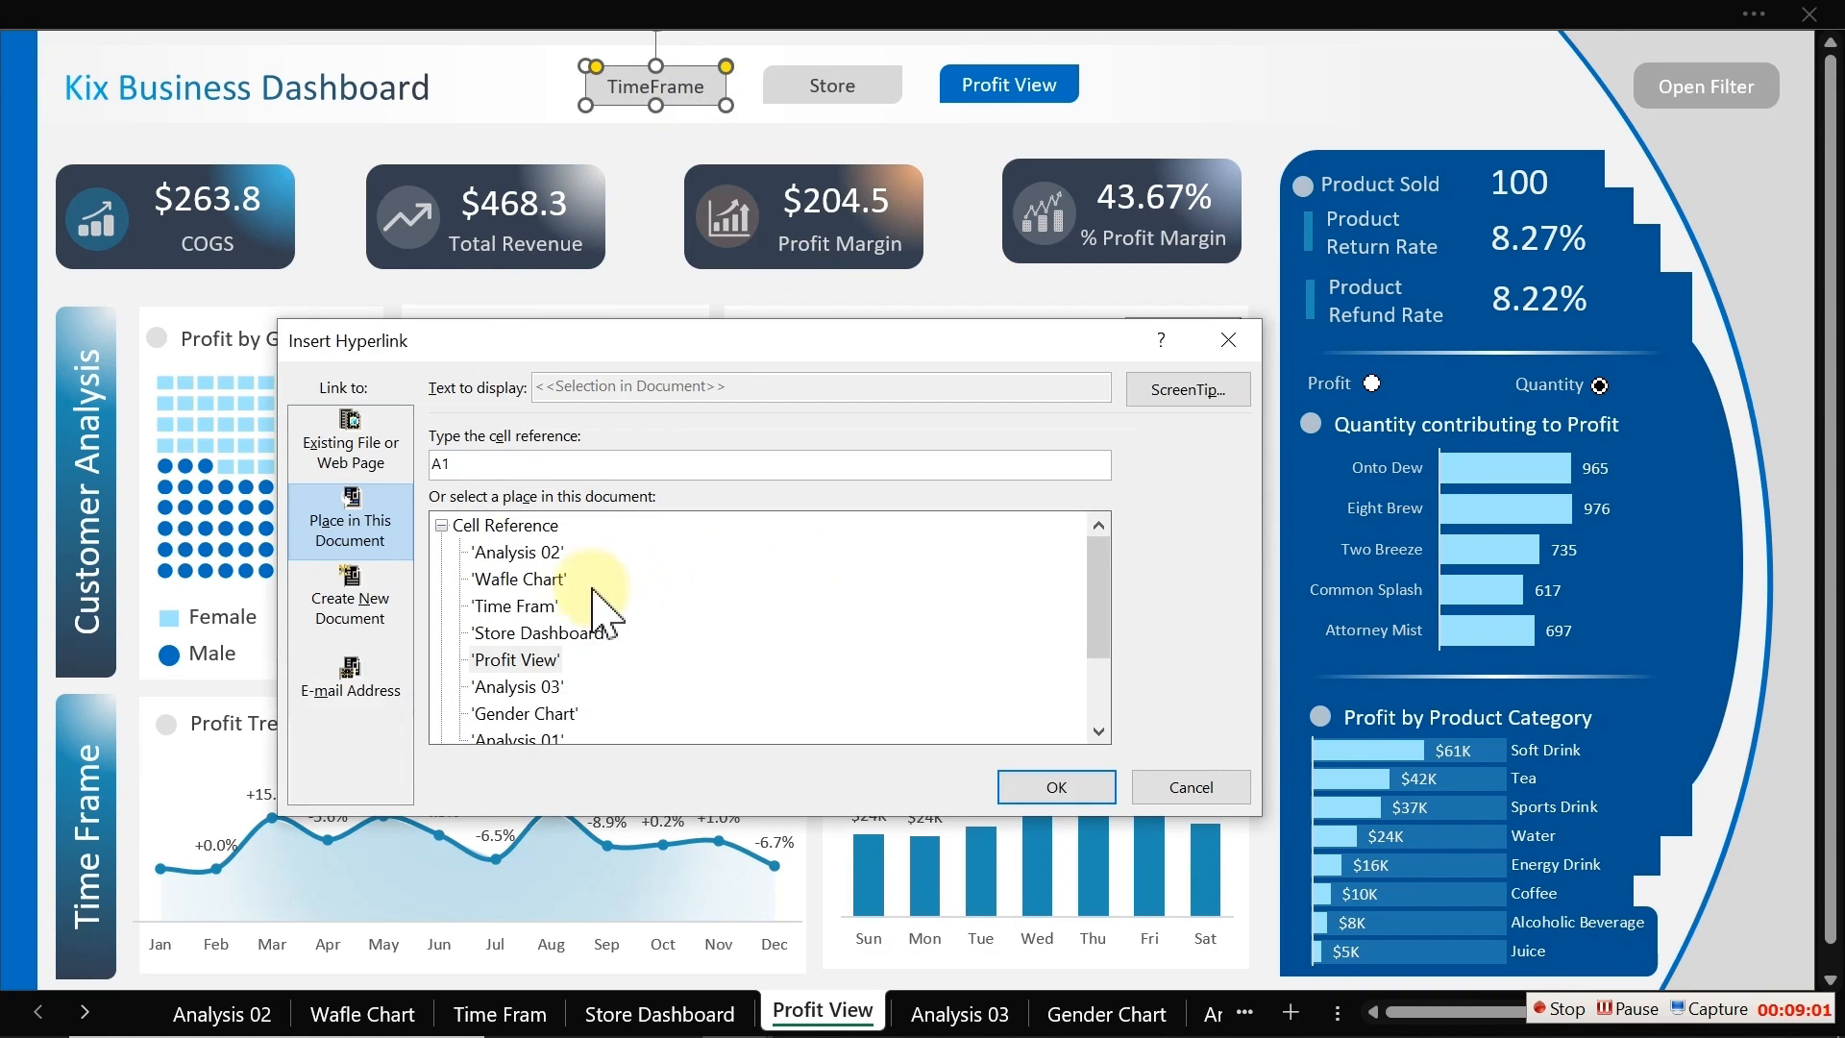
{"action": "double_click", "coordinate": [531, 611]}
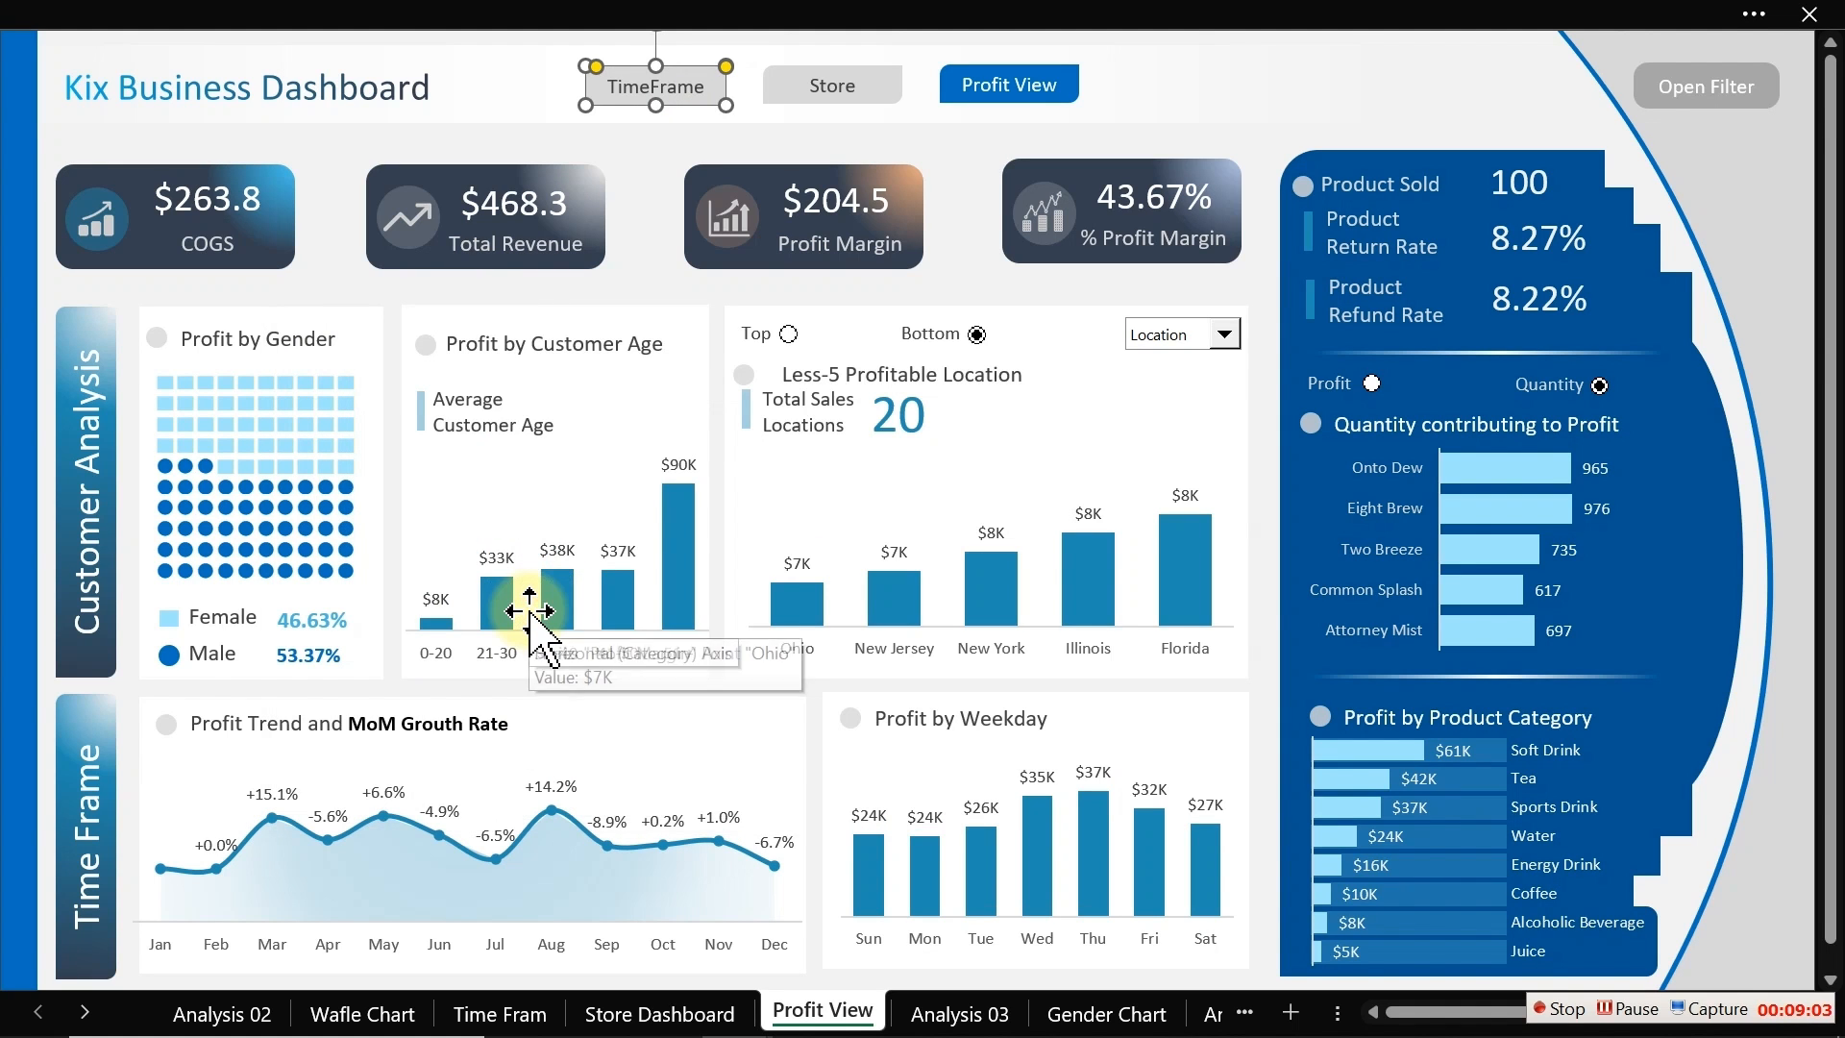
{"action": "left_click", "coordinate": [631, 227]}
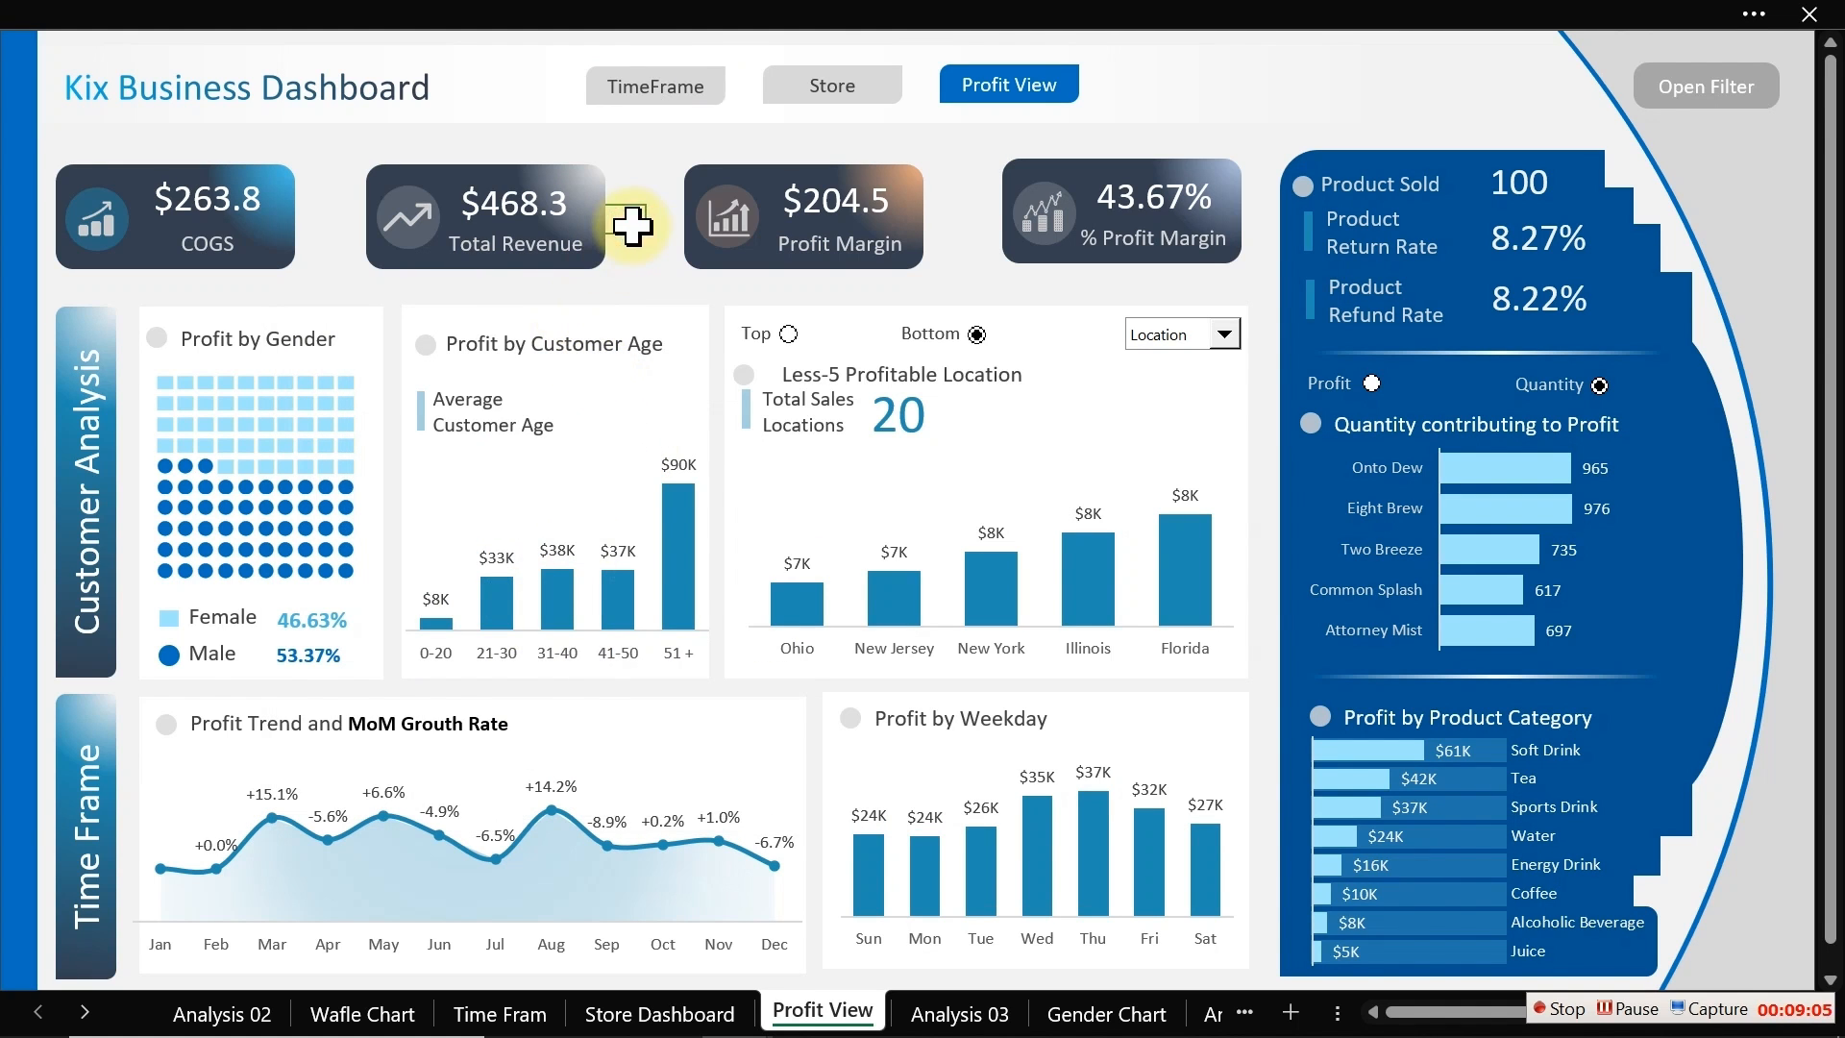
Step: Test the TimeFrame, Store and Profit View navigation buttons and toggle the Profit View filter panel open and closed
{"action": "left_click", "coordinate": [682, 98]}
{"action": "left_click", "coordinate": [825, 88]}
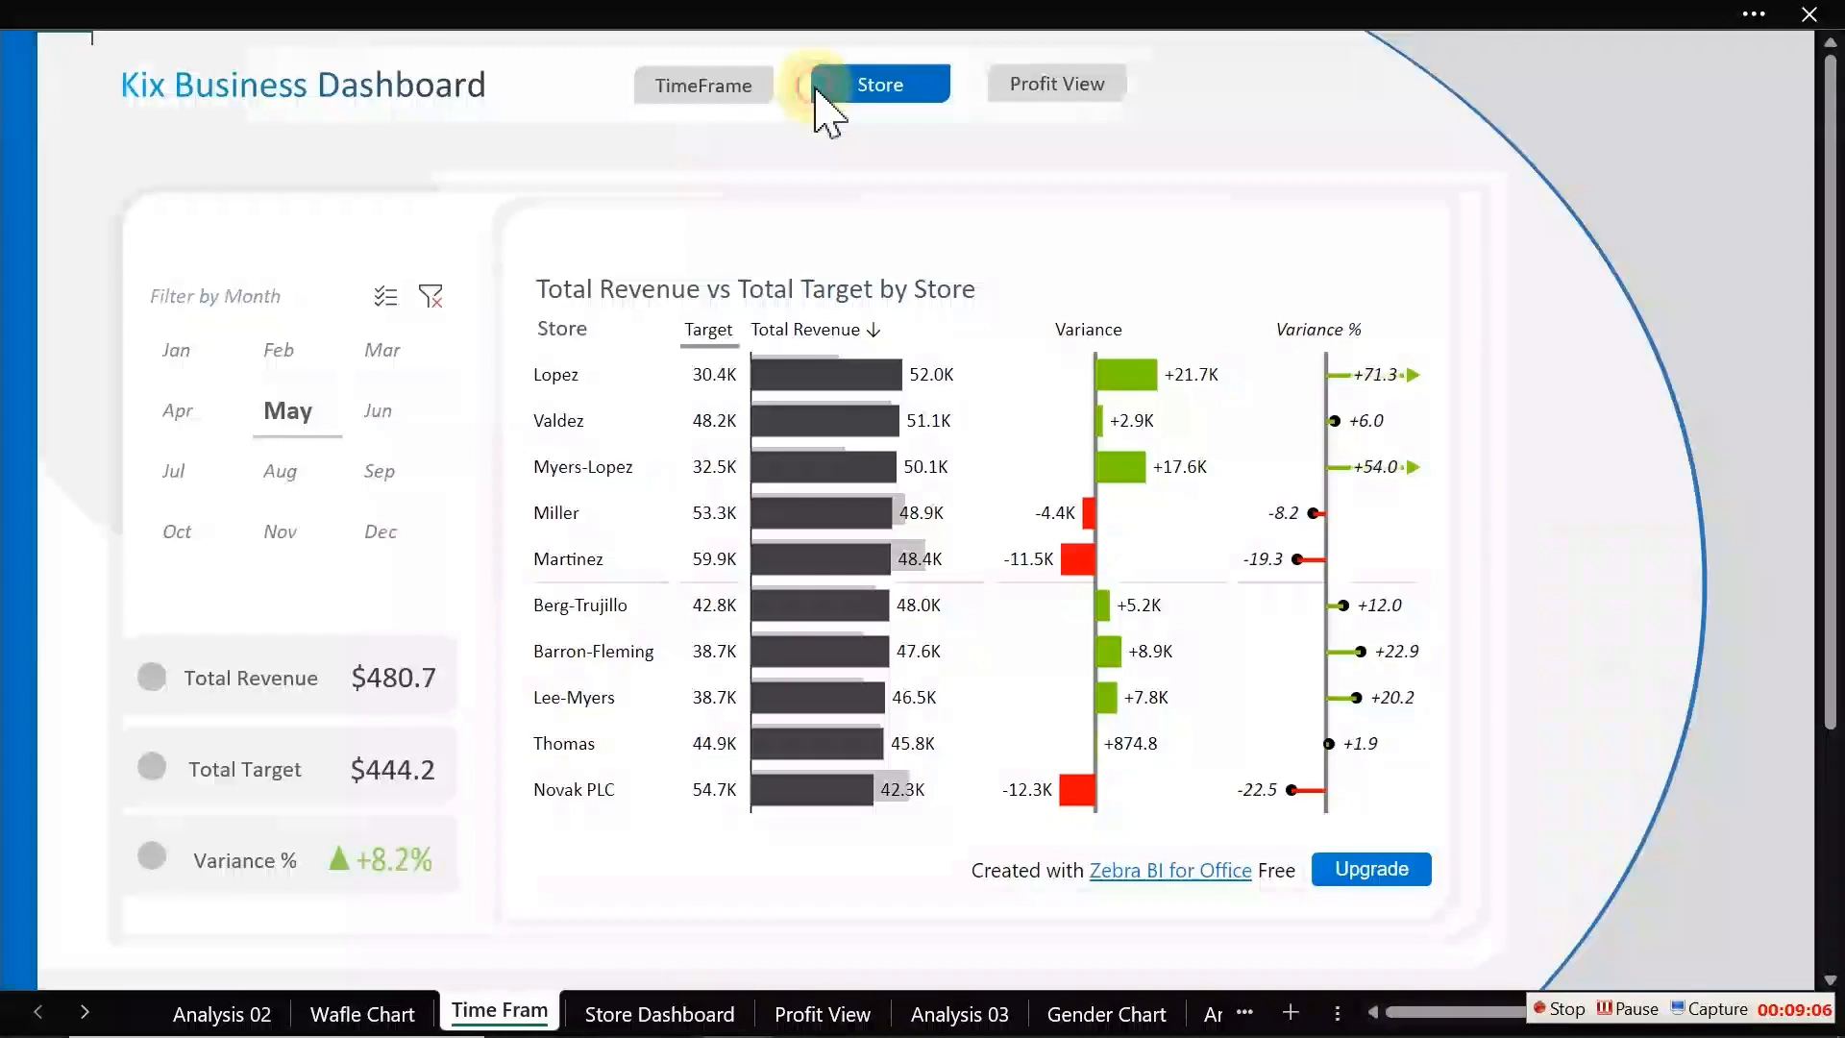
{"action": "left_click", "coordinate": [1005, 89]}
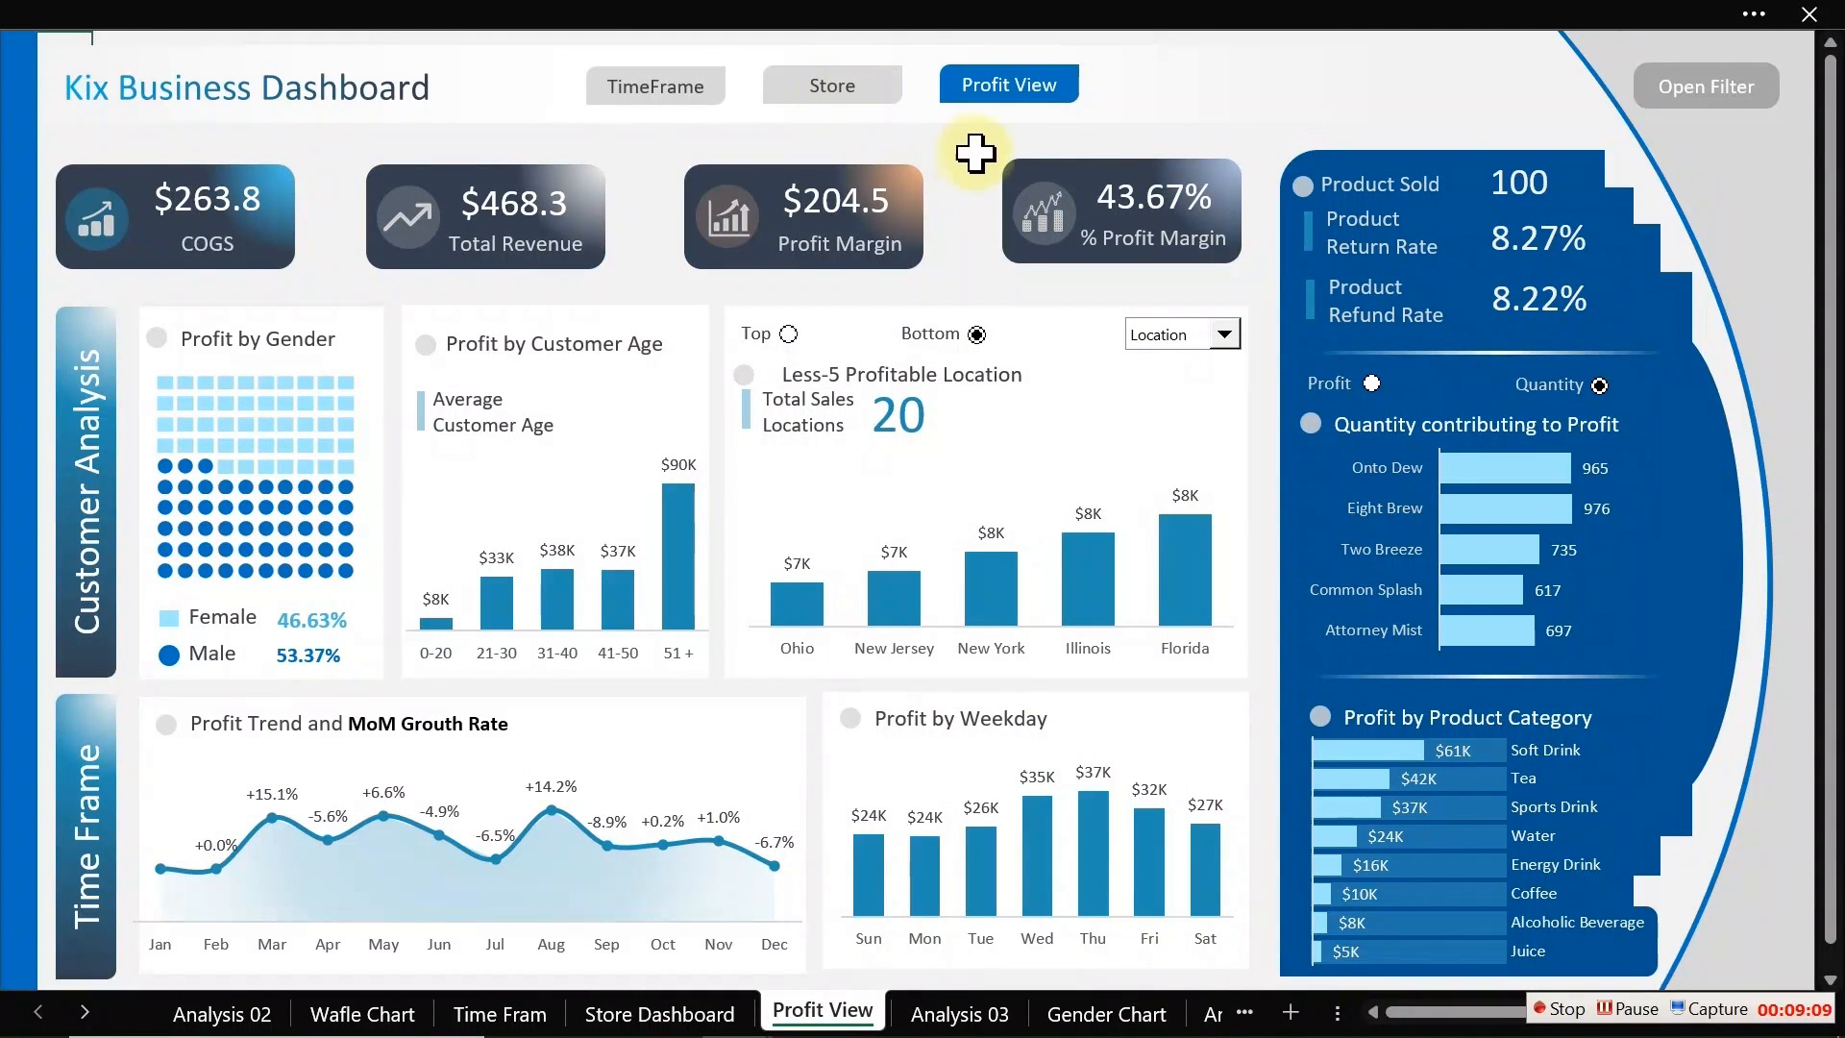
{"action": "left_click", "coordinate": [1698, 113]}
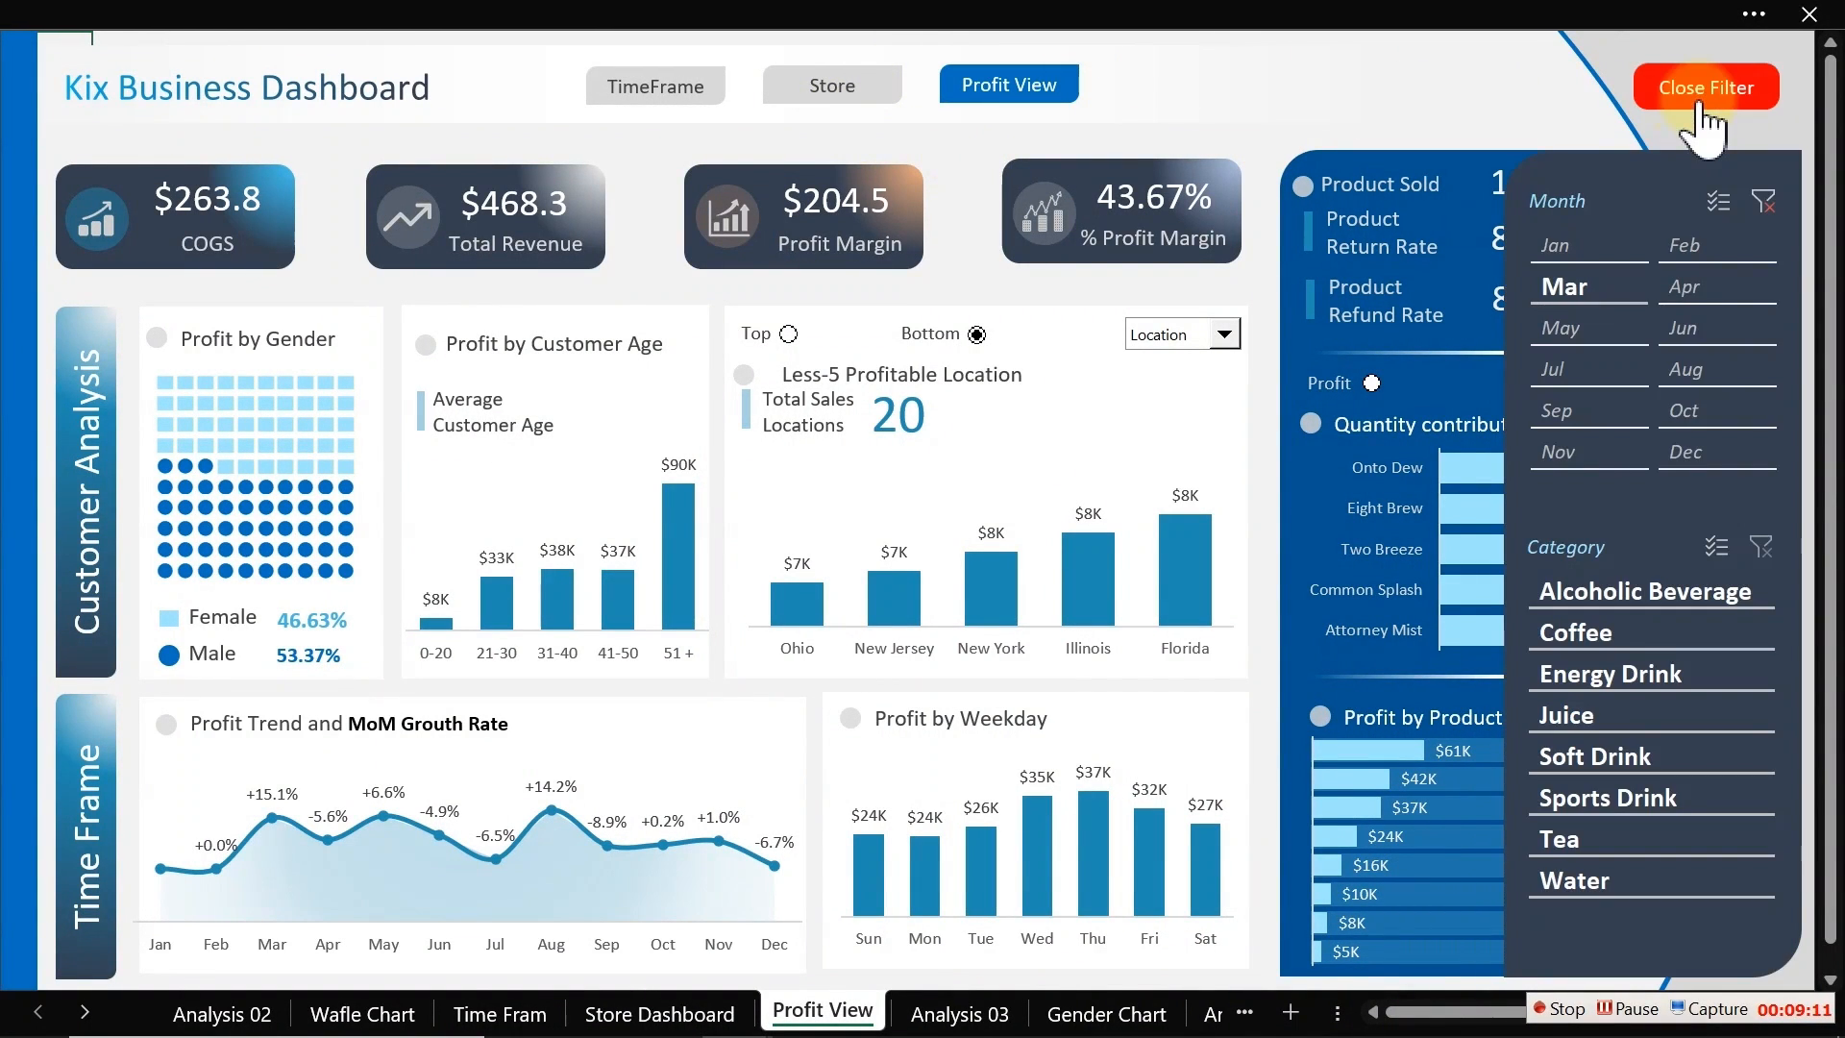
{"action": "left_click", "coordinate": [1704, 113]}
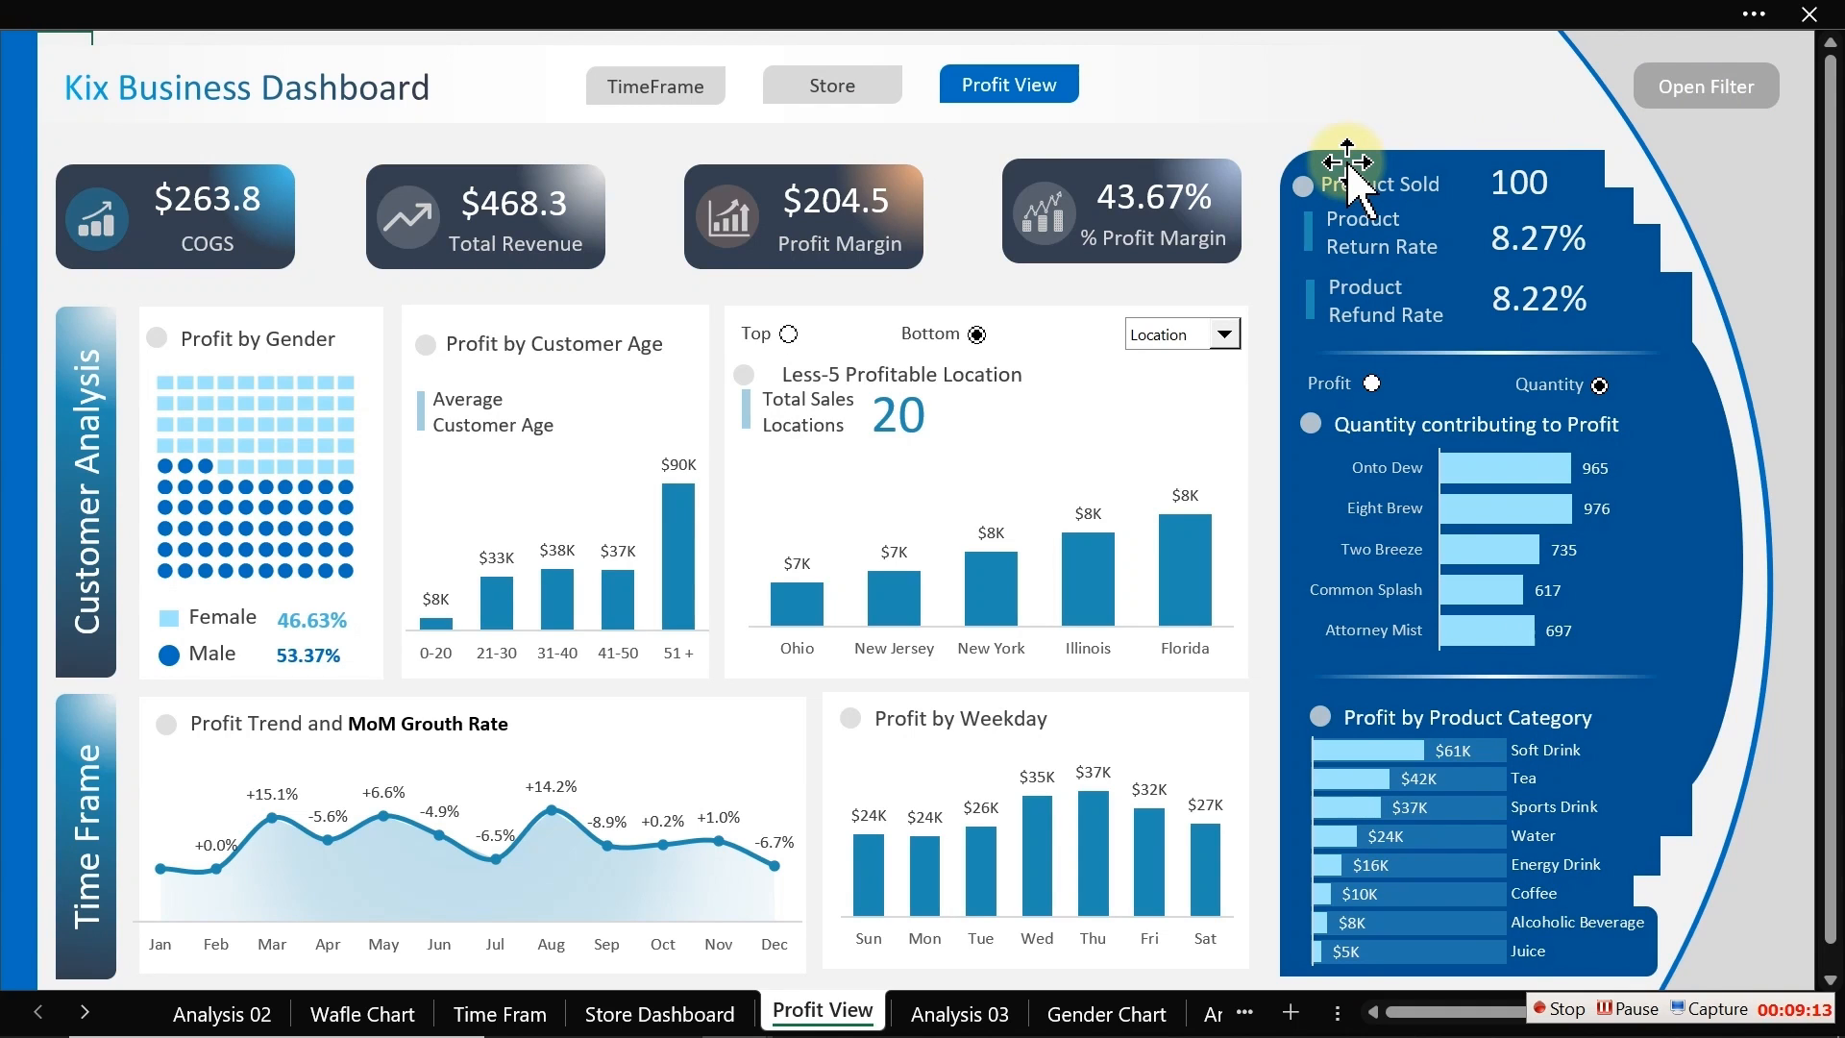